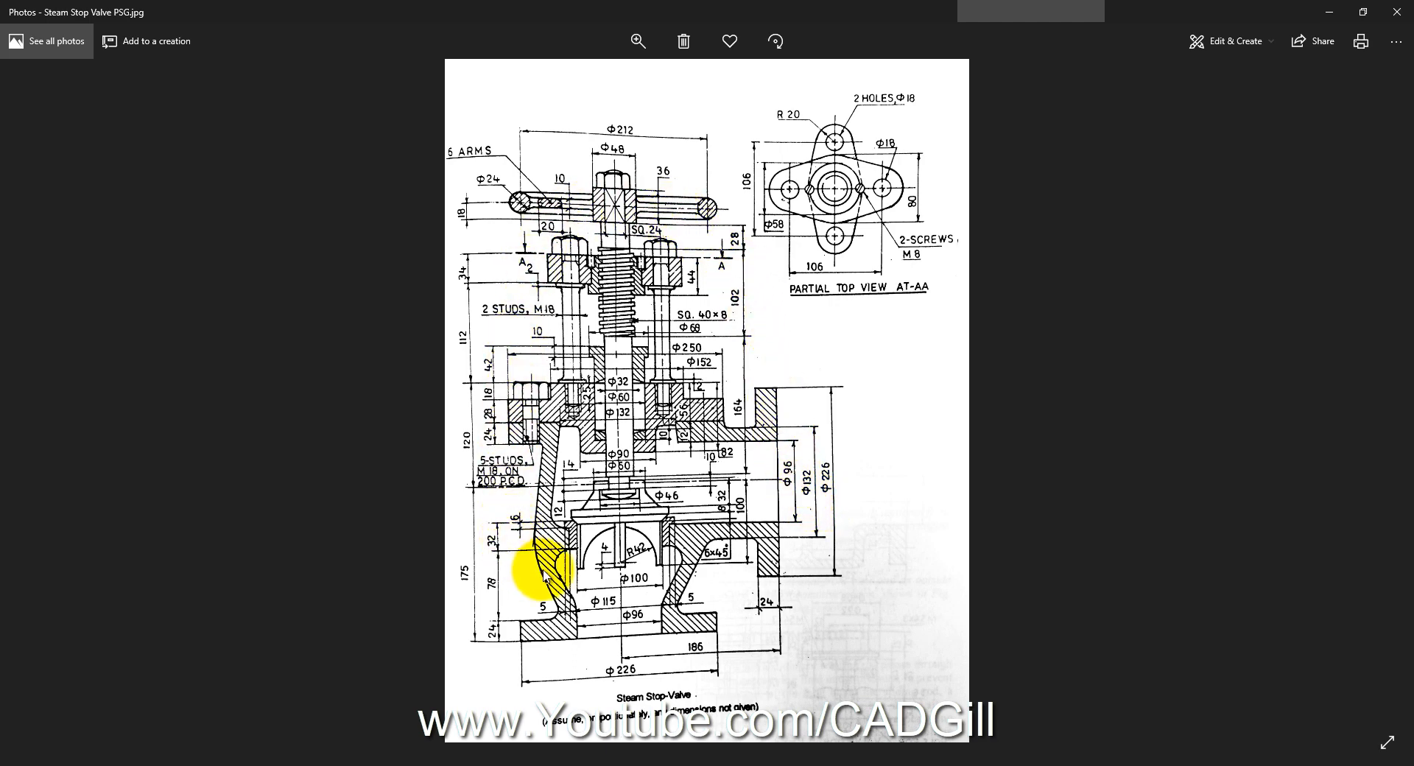
Step: Examine the lower half of the steam stop valve drawing, from the cover and valve seat to the base flange
click(638, 44)
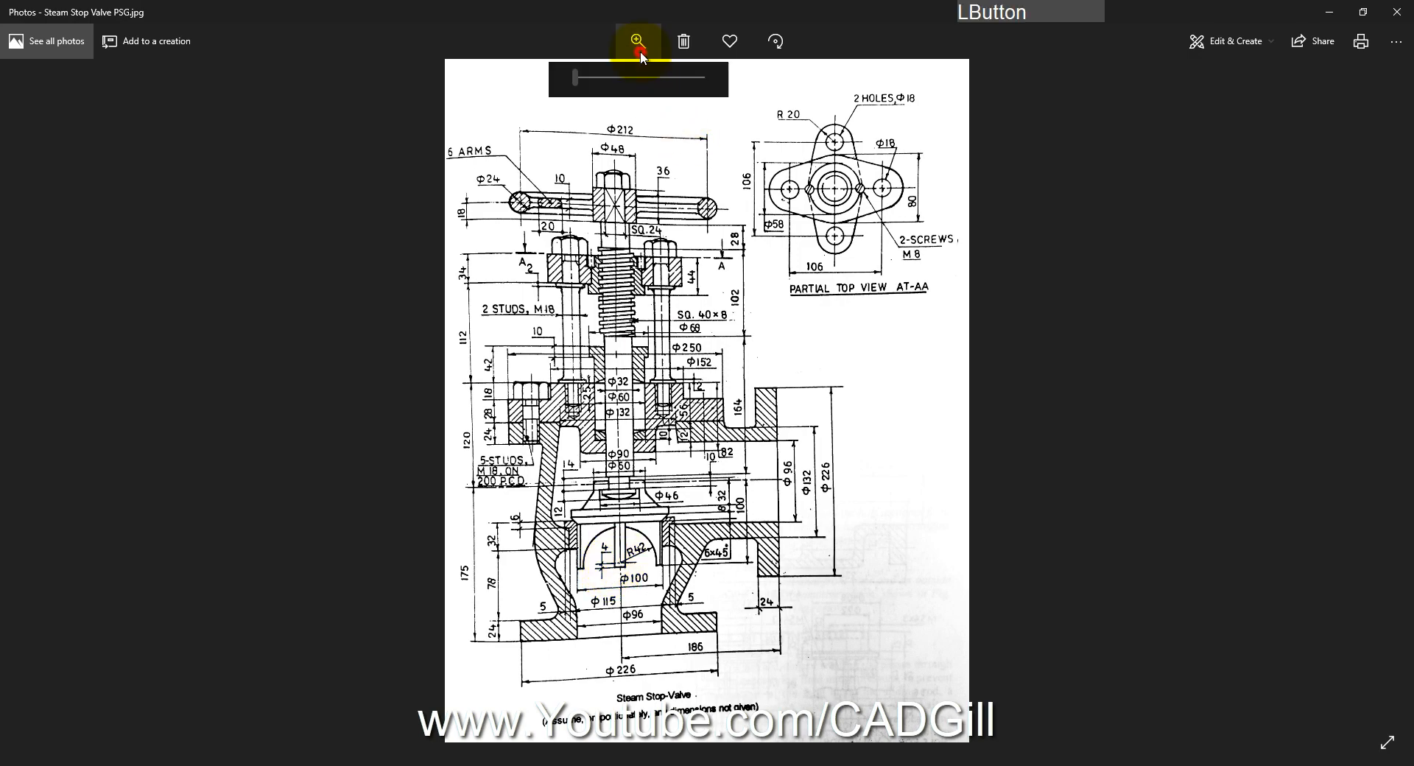
drag(616, 86, 585, 78)
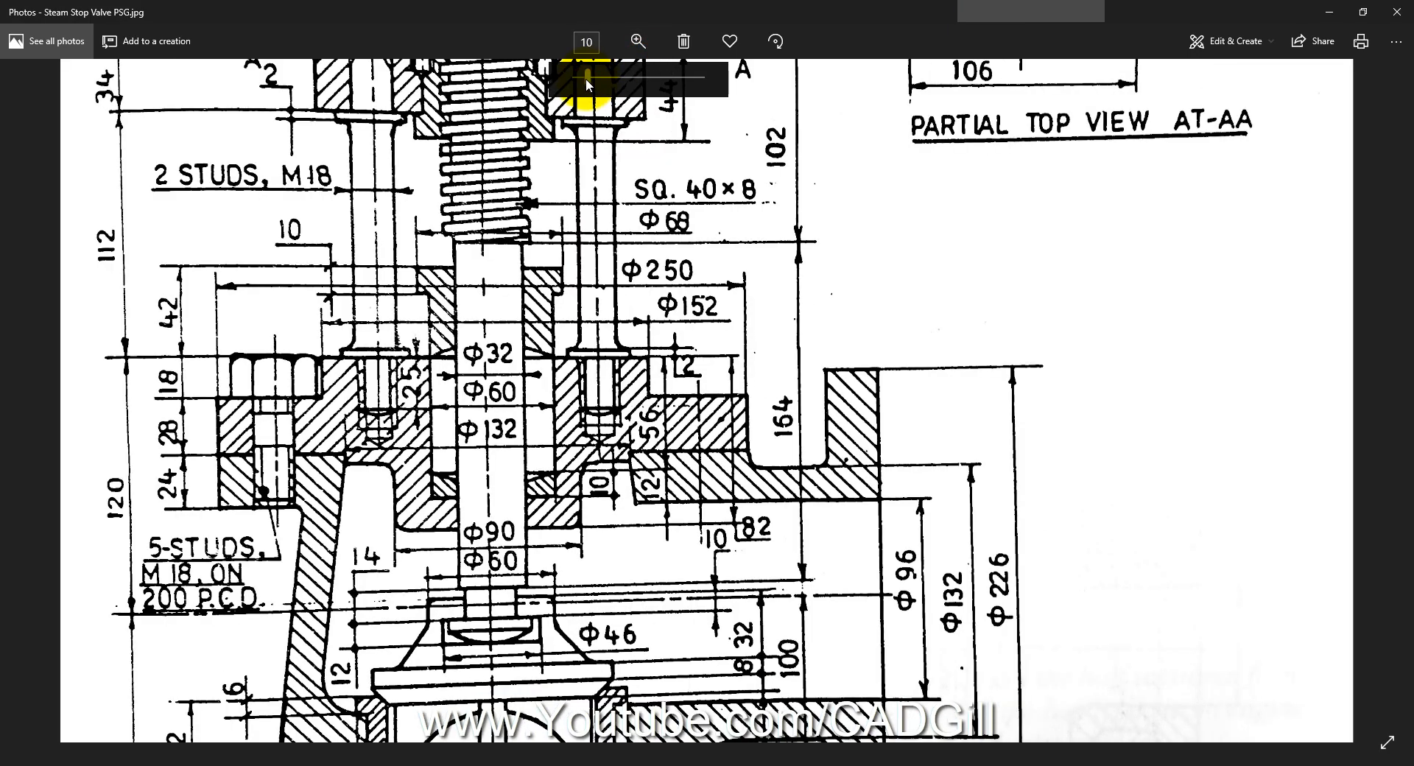
drag(791, 510, 766, 306)
drag(748, 593, 757, 325)
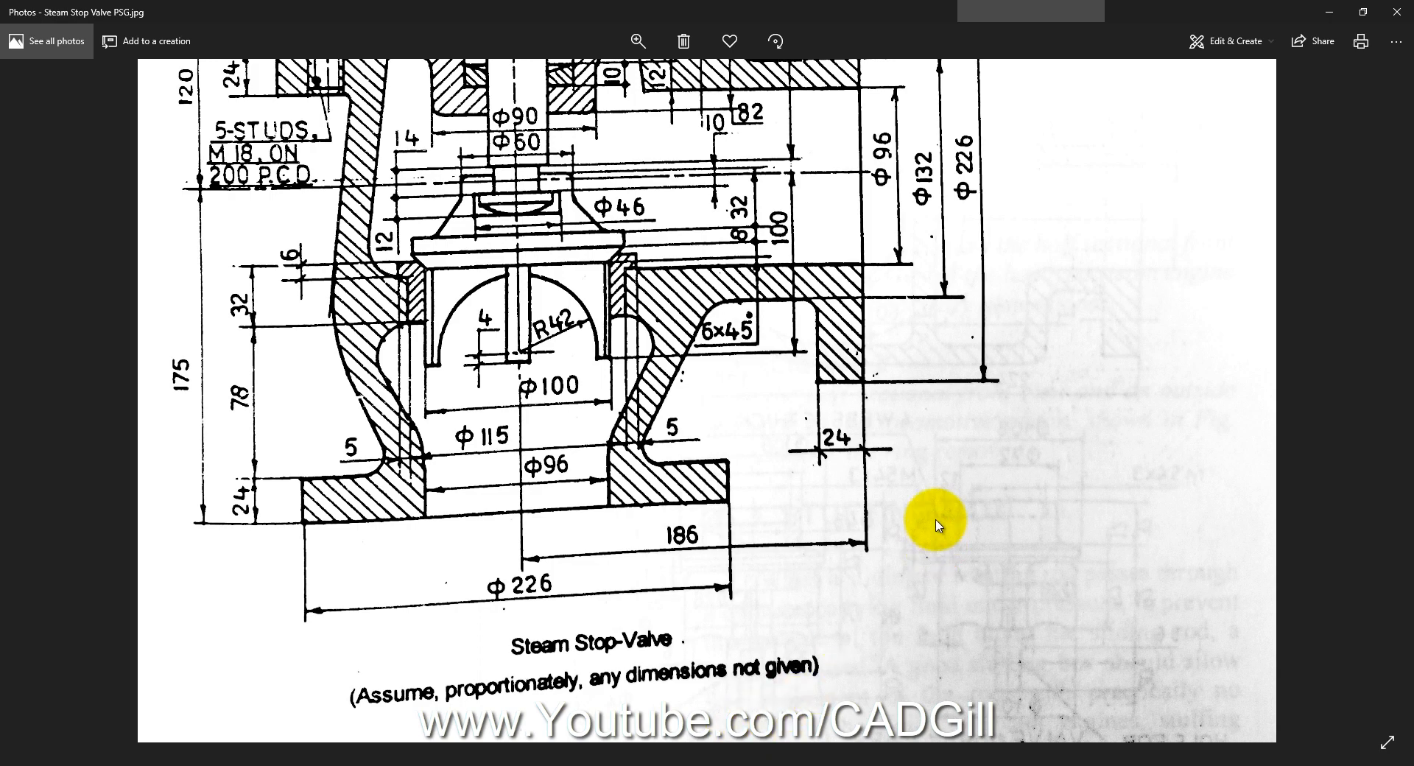
drag(933, 515, 925, 634)
drag(886, 466, 878, 566)
drag(872, 494, 868, 525)
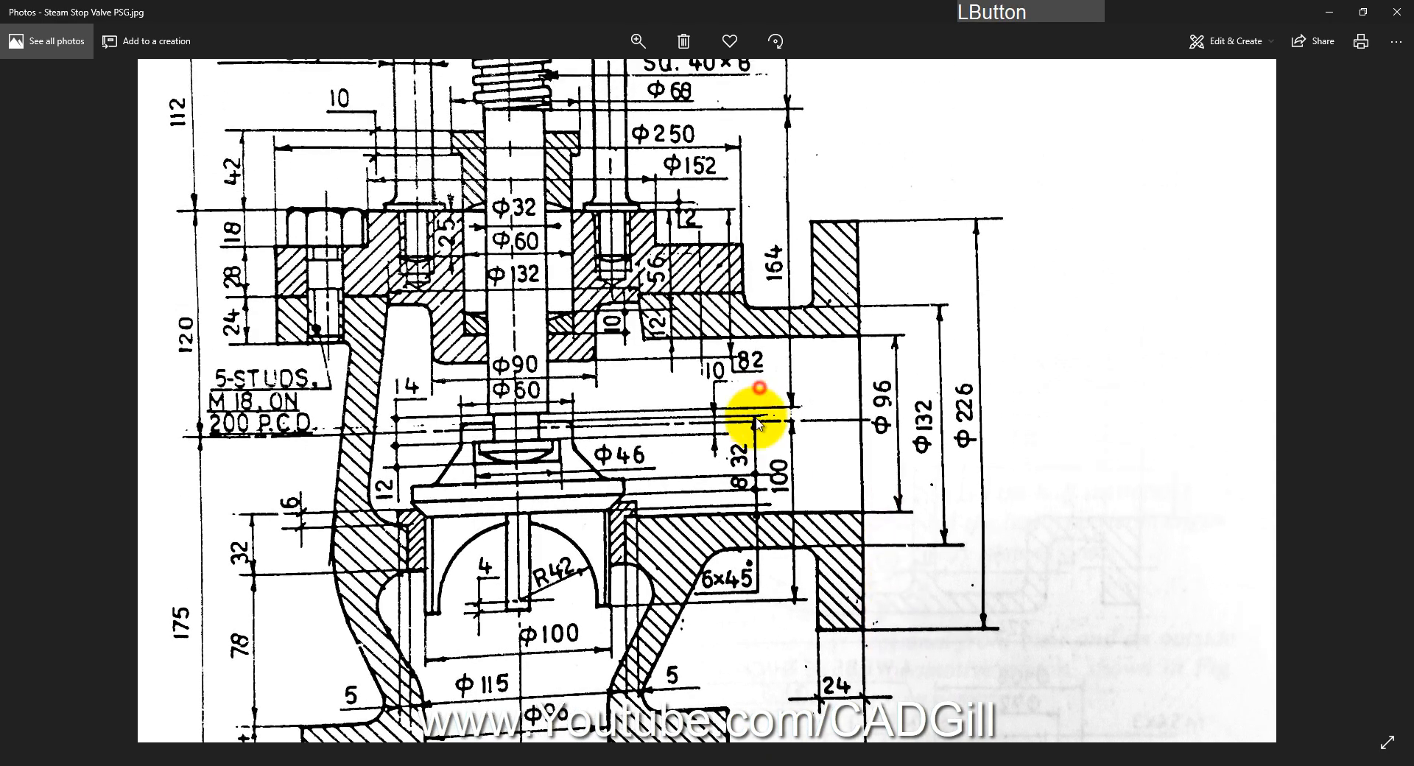
drag(758, 414, 754, 332)
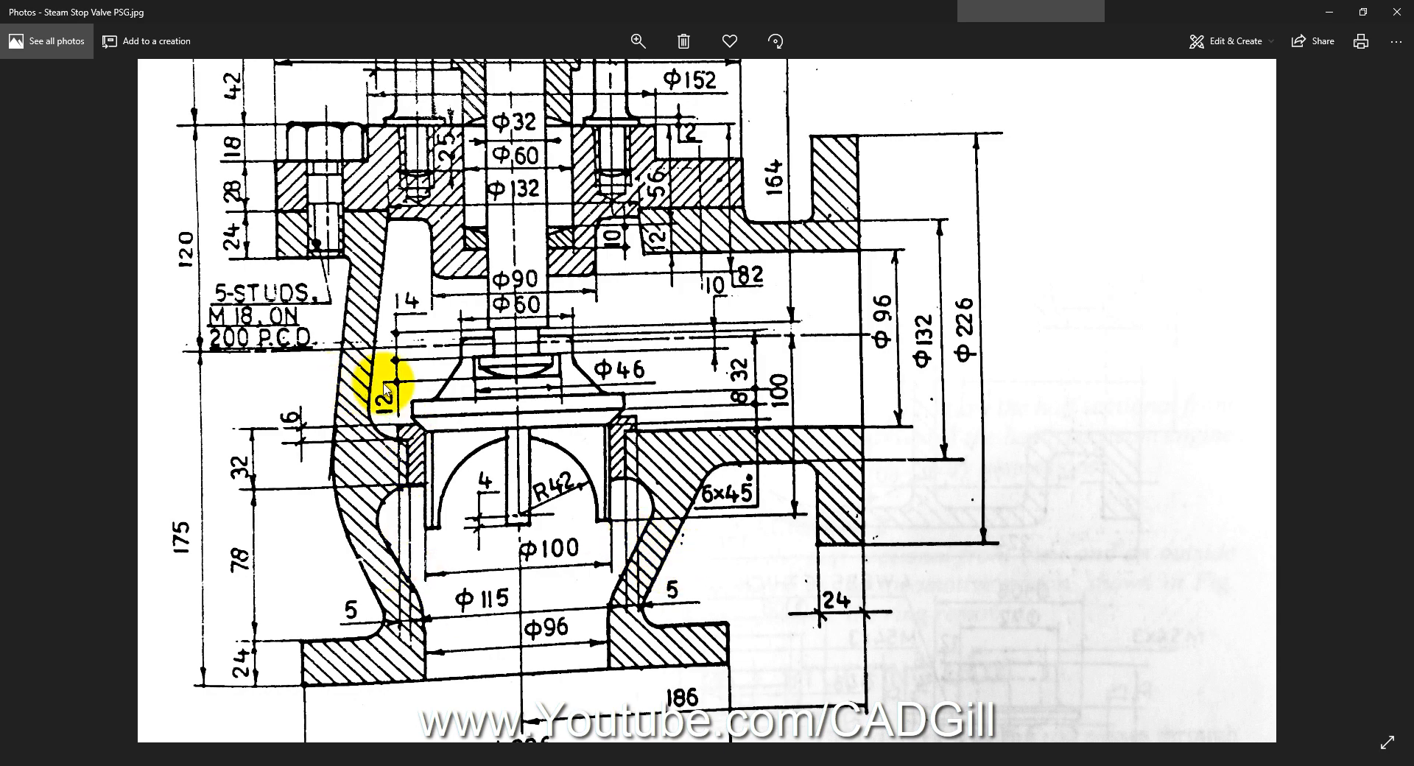
Step: Examine the handwheel, threaded spindle, studs and cover in the sectional view, and the partial top view AT-AA
drag(557, 368, 554, 519)
drag(571, 473, 585, 543)
drag(587, 463, 578, 614)
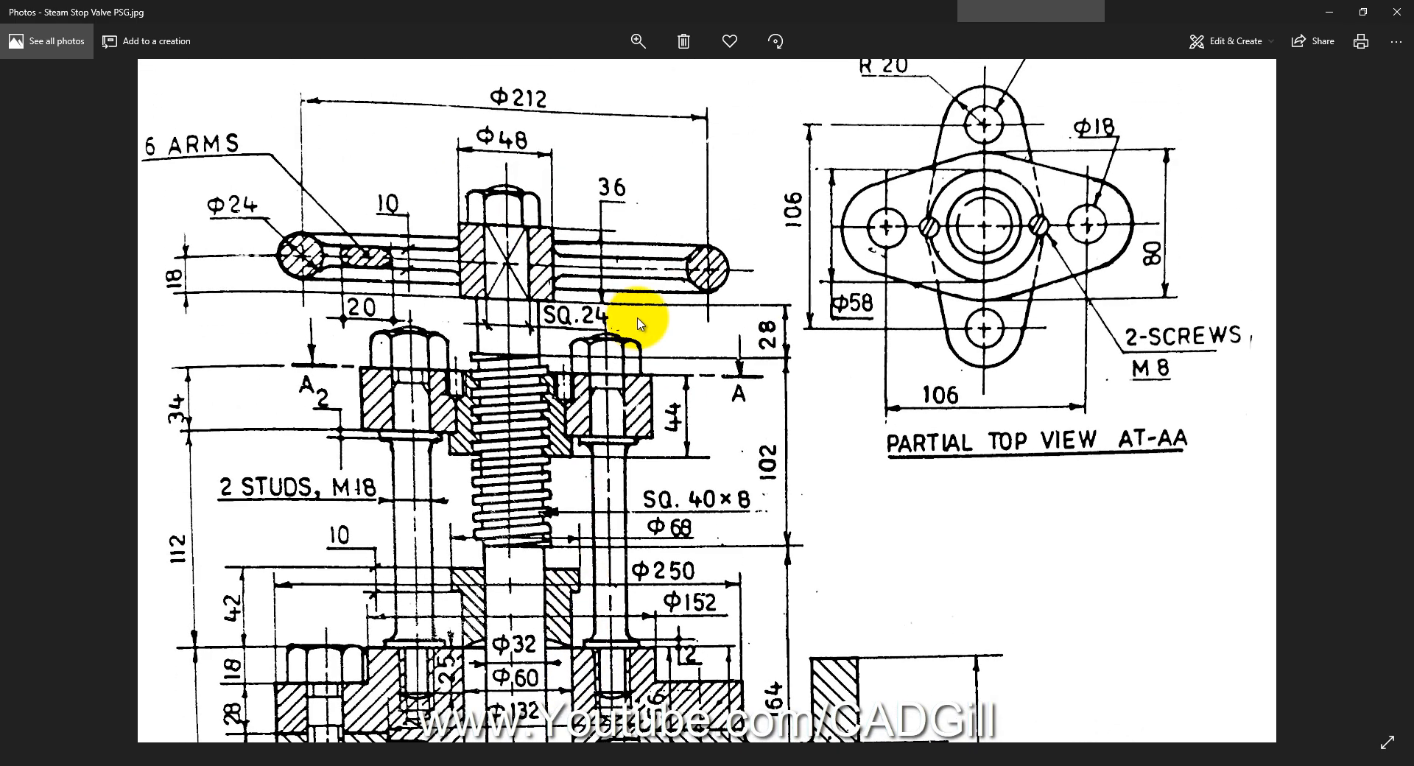
mouse_move(763, 425)
mouse_down()
mouse_move(729, 434)
mouse_move(744, 325)
mouse_up()
drag(781, 451, 763, 329)
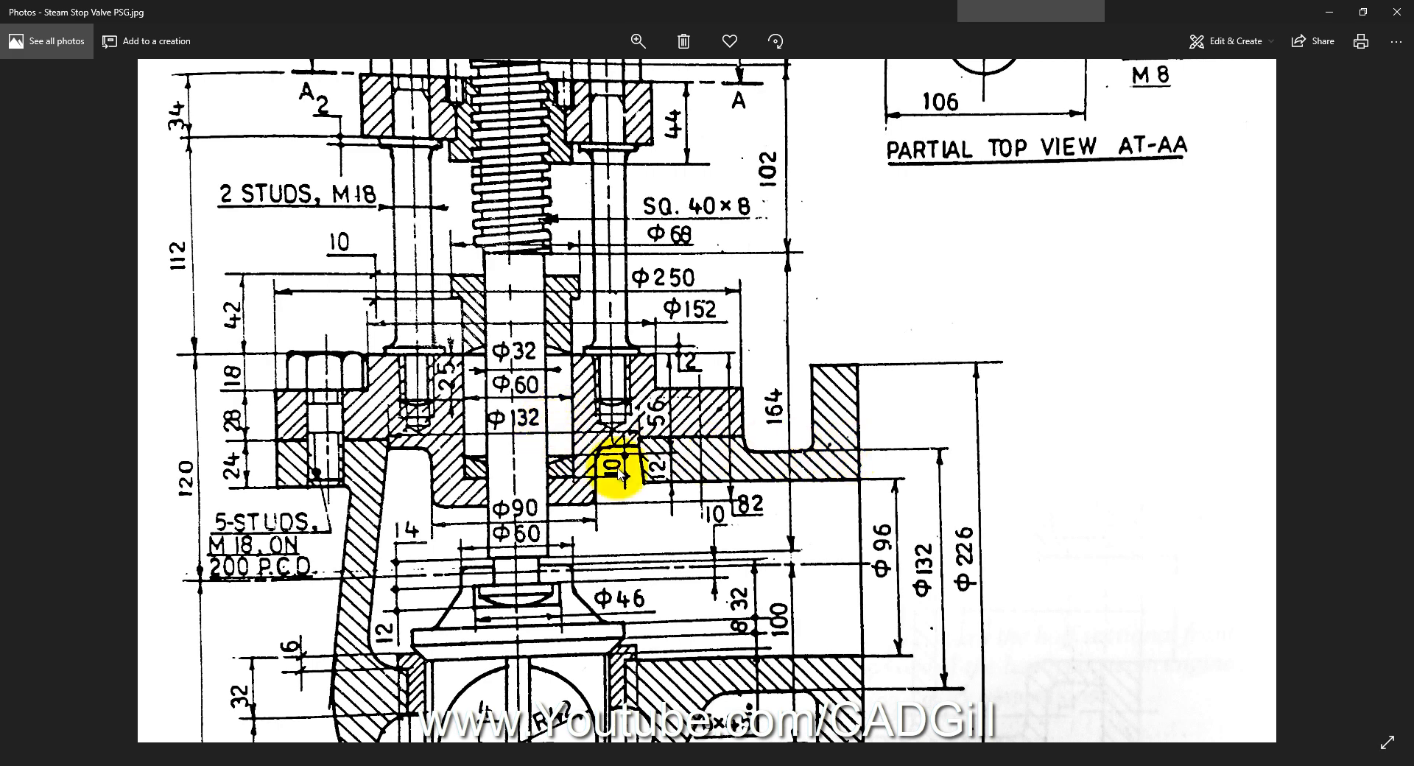
mouse_move(621, 475)
mouse_down()
mouse_move(678, 479)
mouse_move(672, 441)
mouse_up()
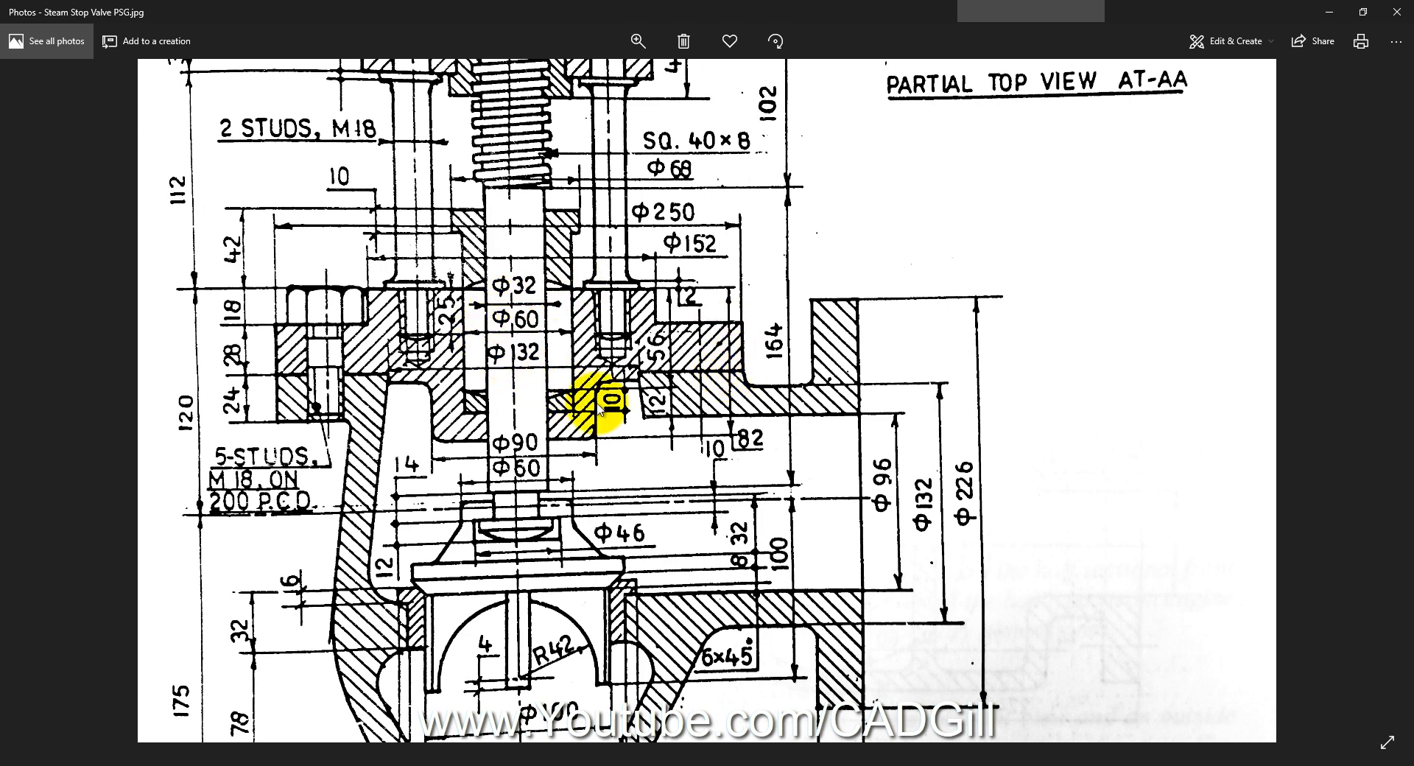
mouse_move(678, 436)
mouse_down()
mouse_move(675, 404)
mouse_move(578, 329)
mouse_up()
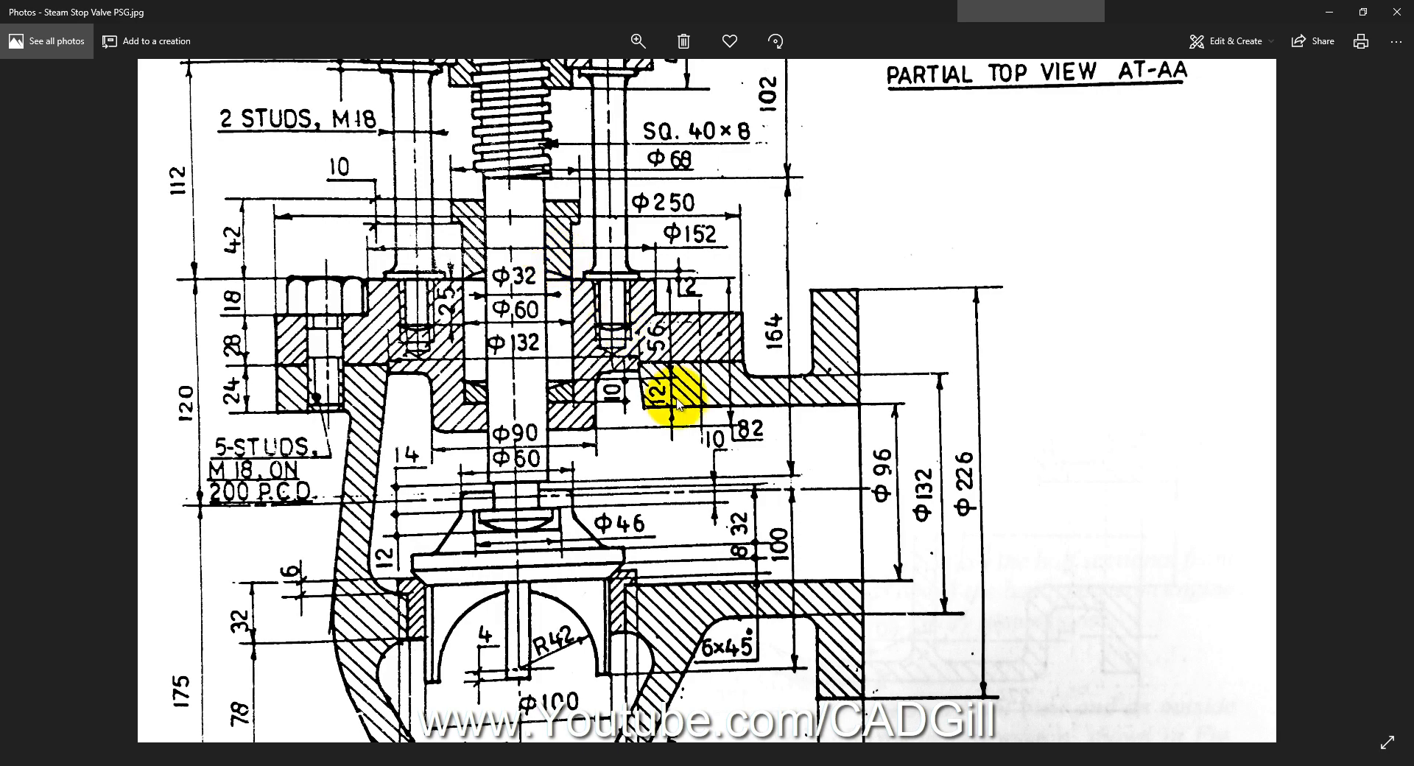
mouse_move(672, 391)
mouse_down()
mouse_move(515, 189)
mouse_move(422, 352)
mouse_up()
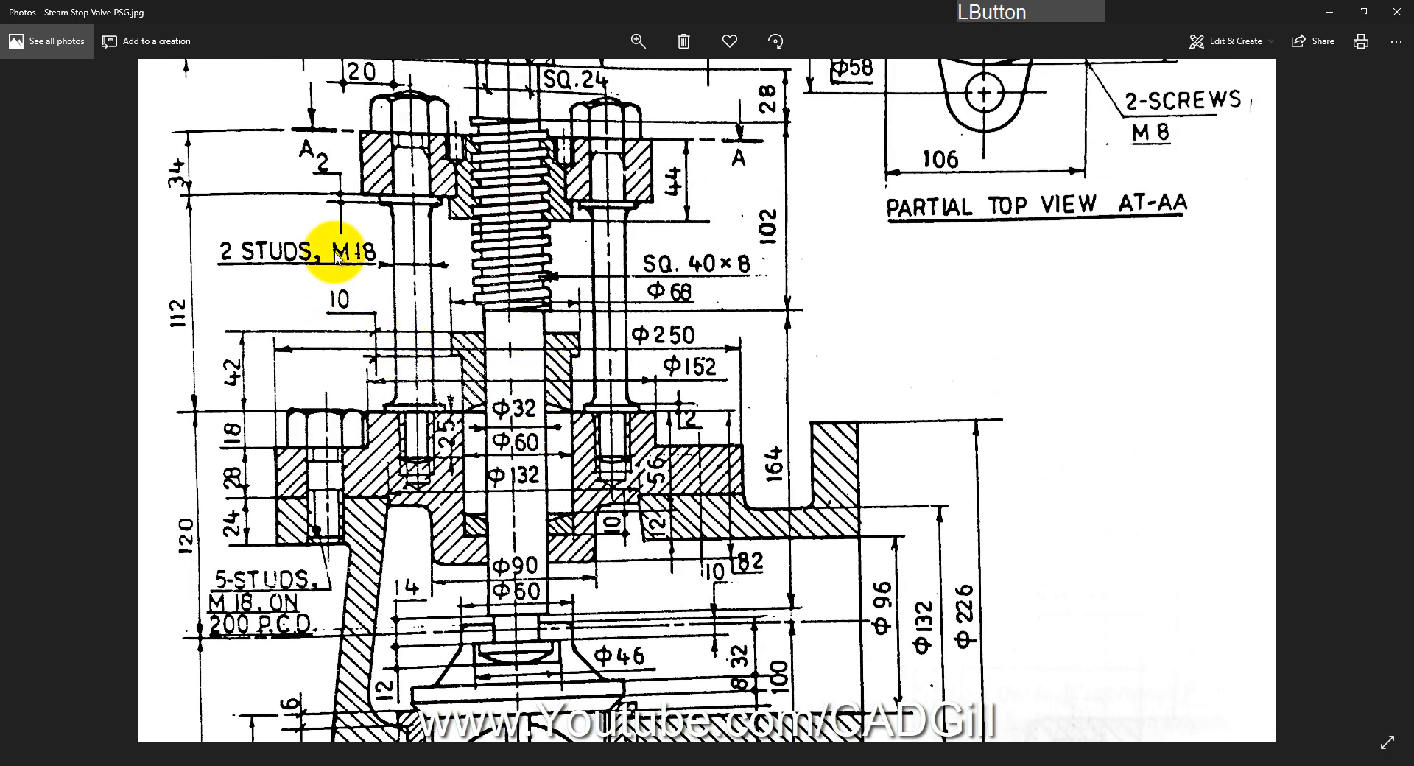
mouse_move(529, 388)
mouse_down()
mouse_move(528, 471)
mouse_move(514, 467)
mouse_move(720, 514)
mouse_move(328, 409)
mouse_up()
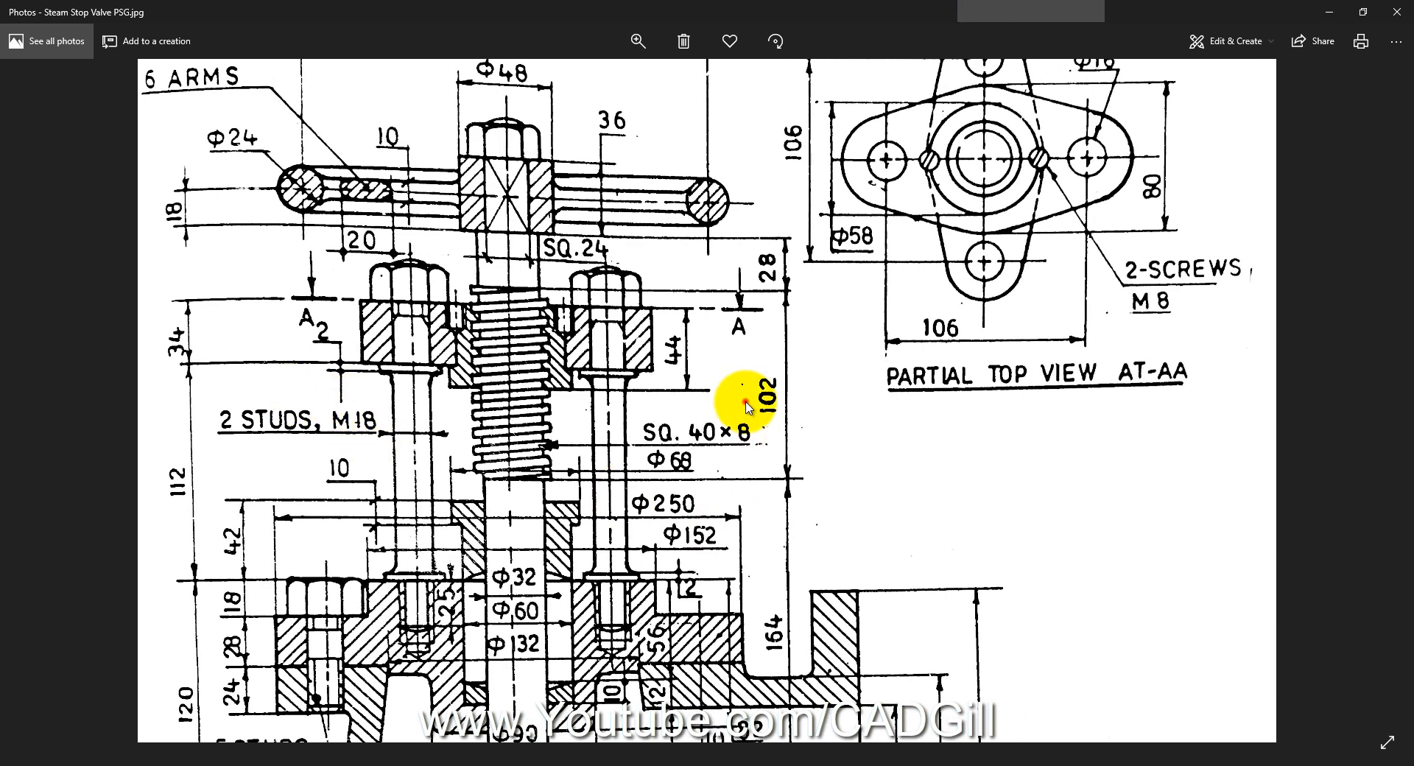
drag(810, 392, 798, 431)
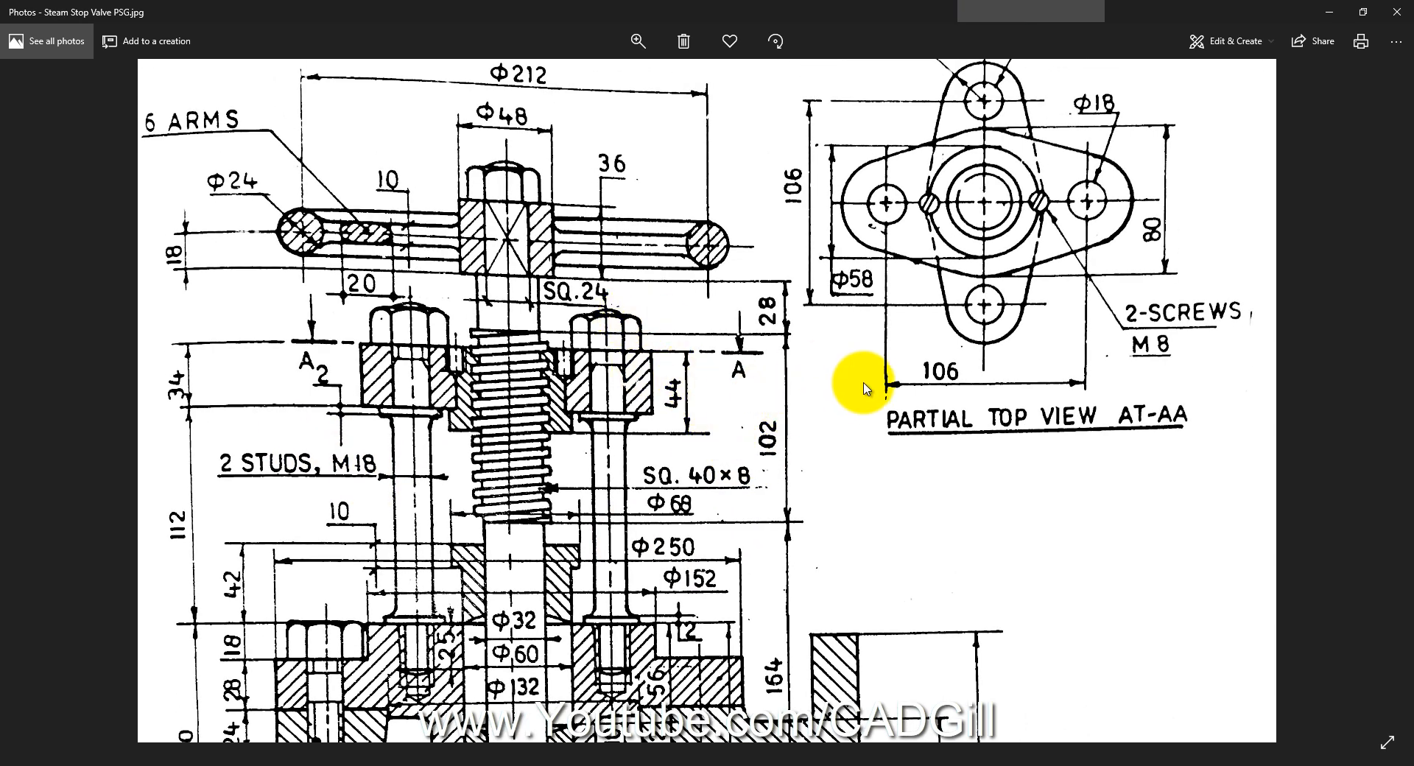
drag(858, 385, 836, 417)
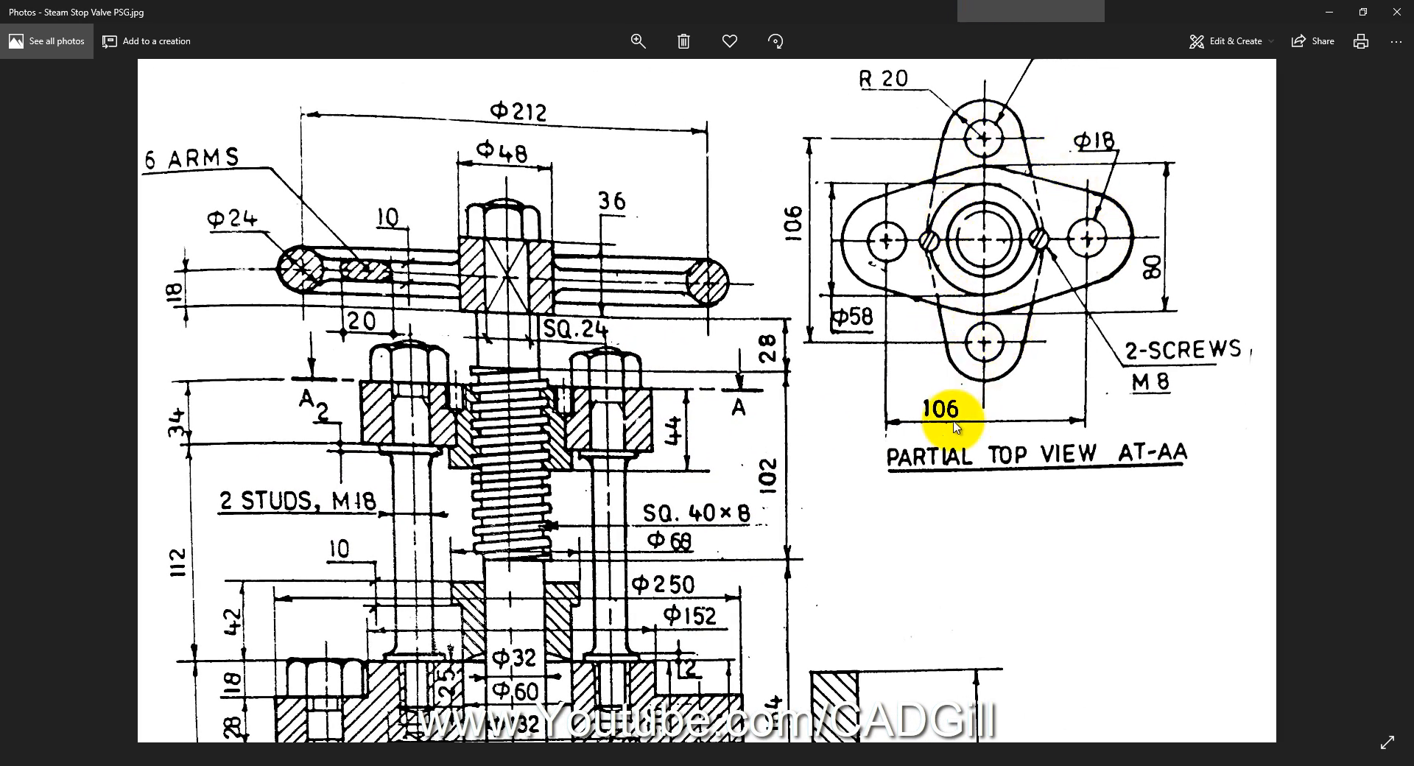
Step: Examine the valve body's side and base flanges, bores and wall dimensions, and how the spindle sits in the section
drag(953, 404, 949, 176)
drag(998, 514, 997, 277)
drag(923, 456, 925, 388)
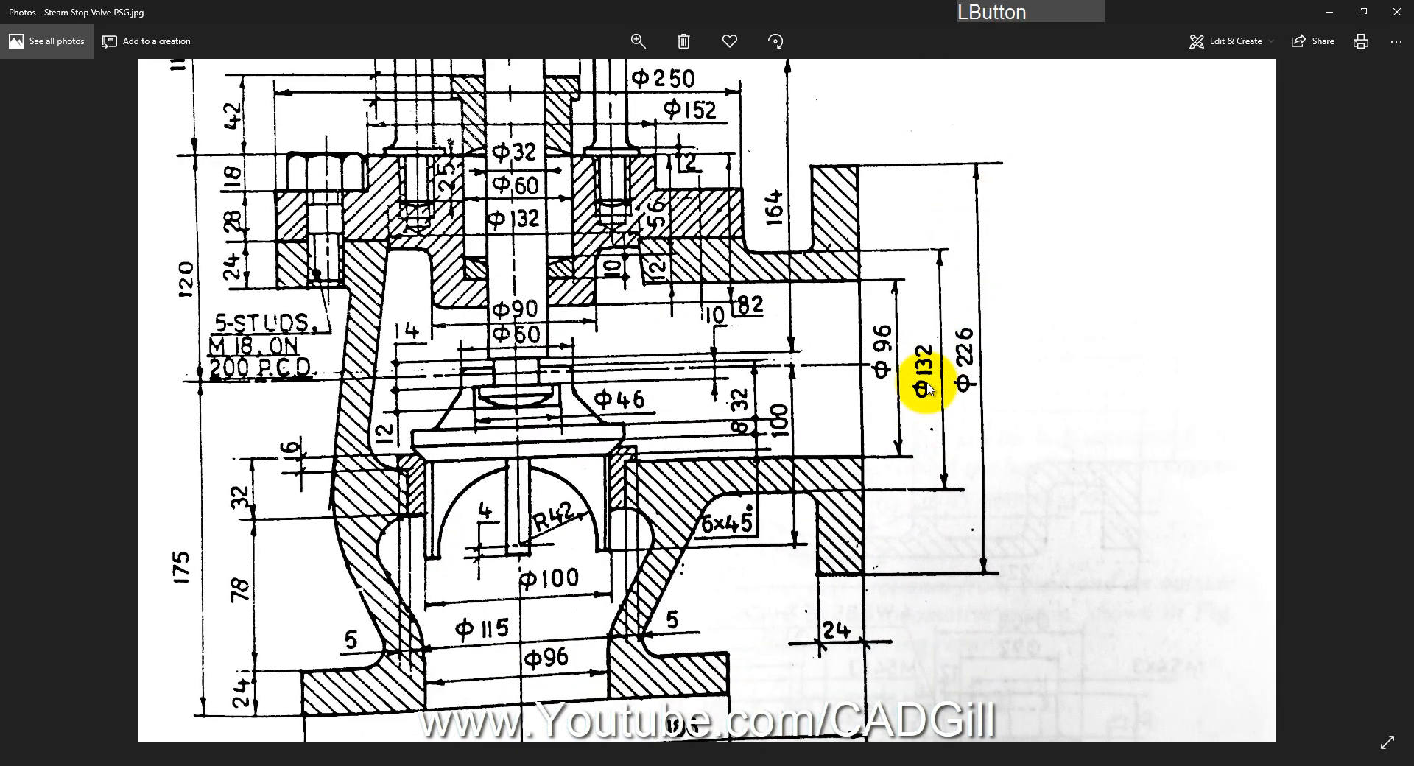
ctrl+scroll(928, 388, down, 3)
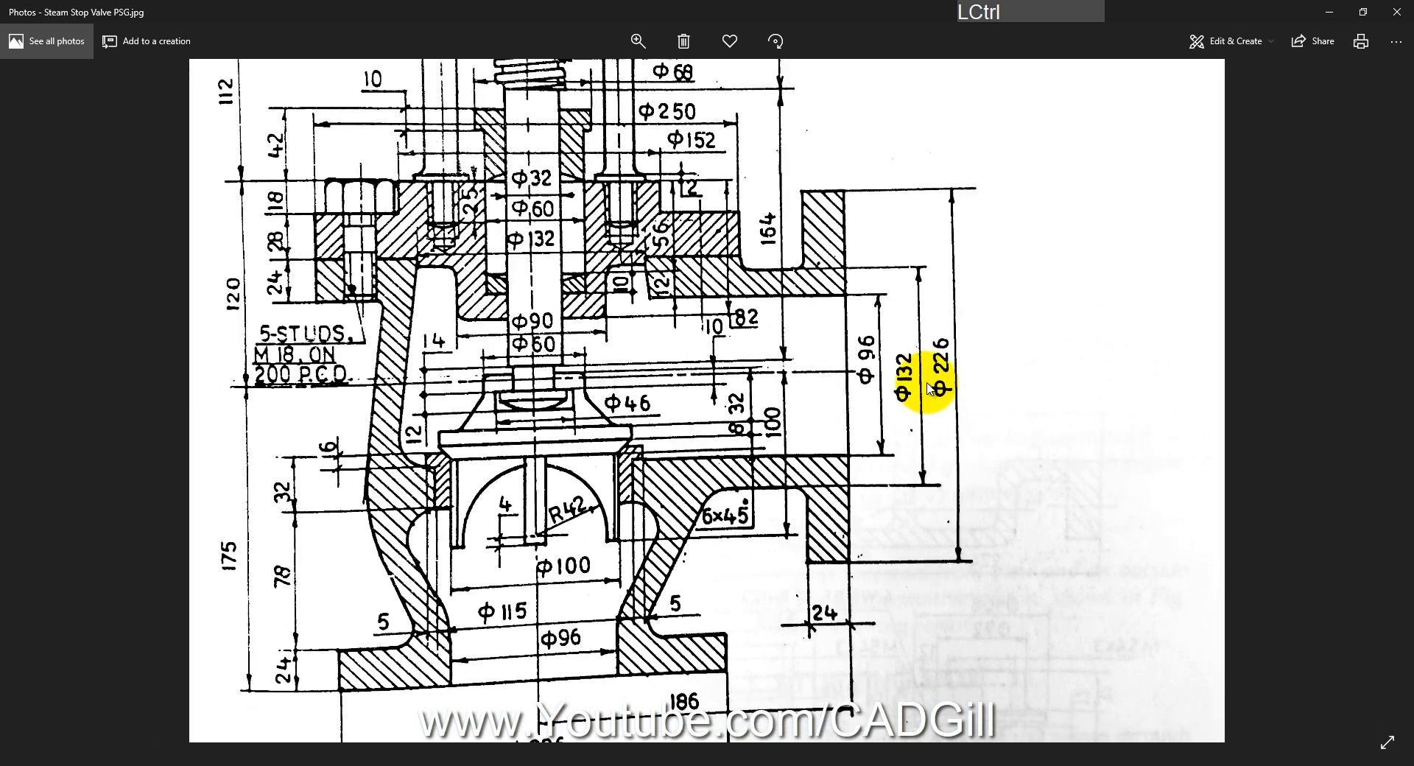
drag(814, 372, 810, 314)
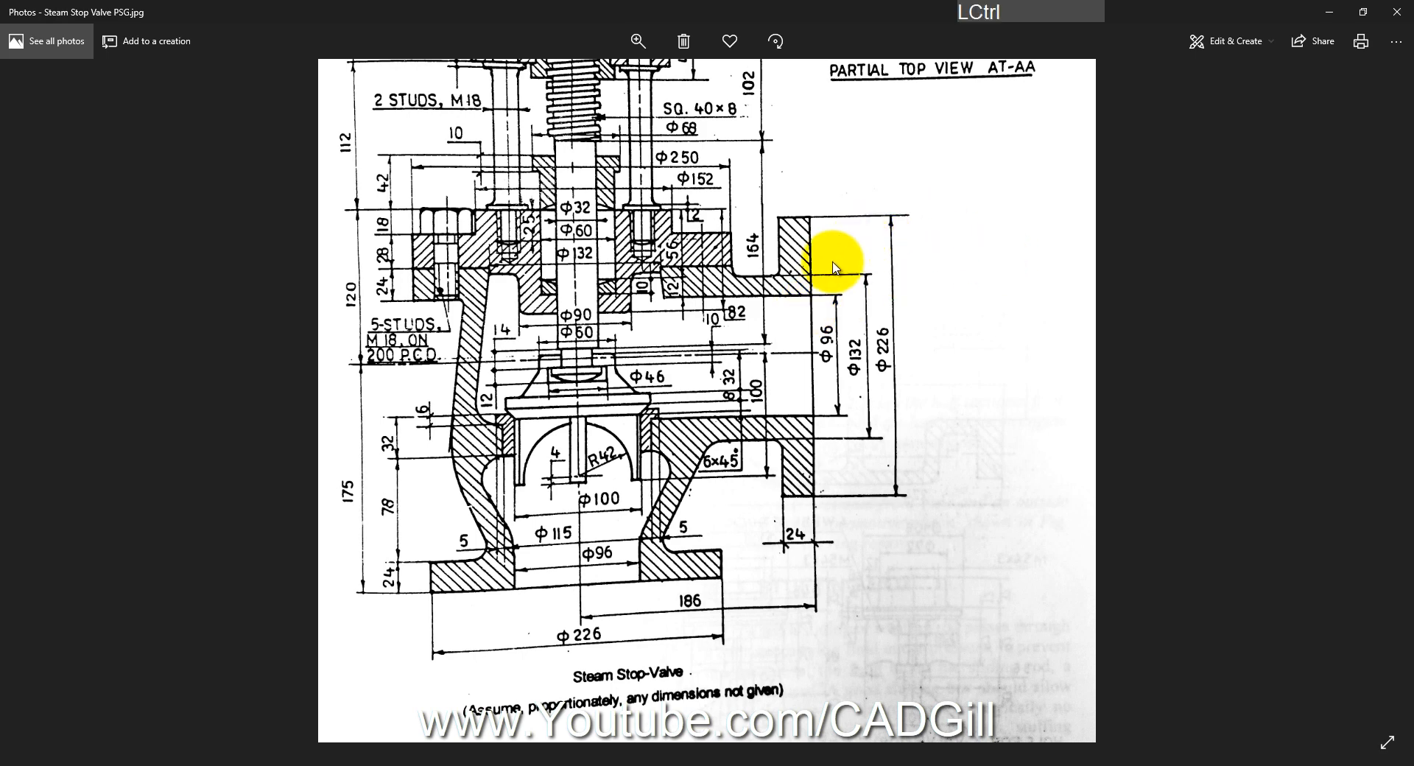
mouse_move(788, 315)
mouse_down()
mouse_move(796, 344)
mouse_move(584, 394)
mouse_up()
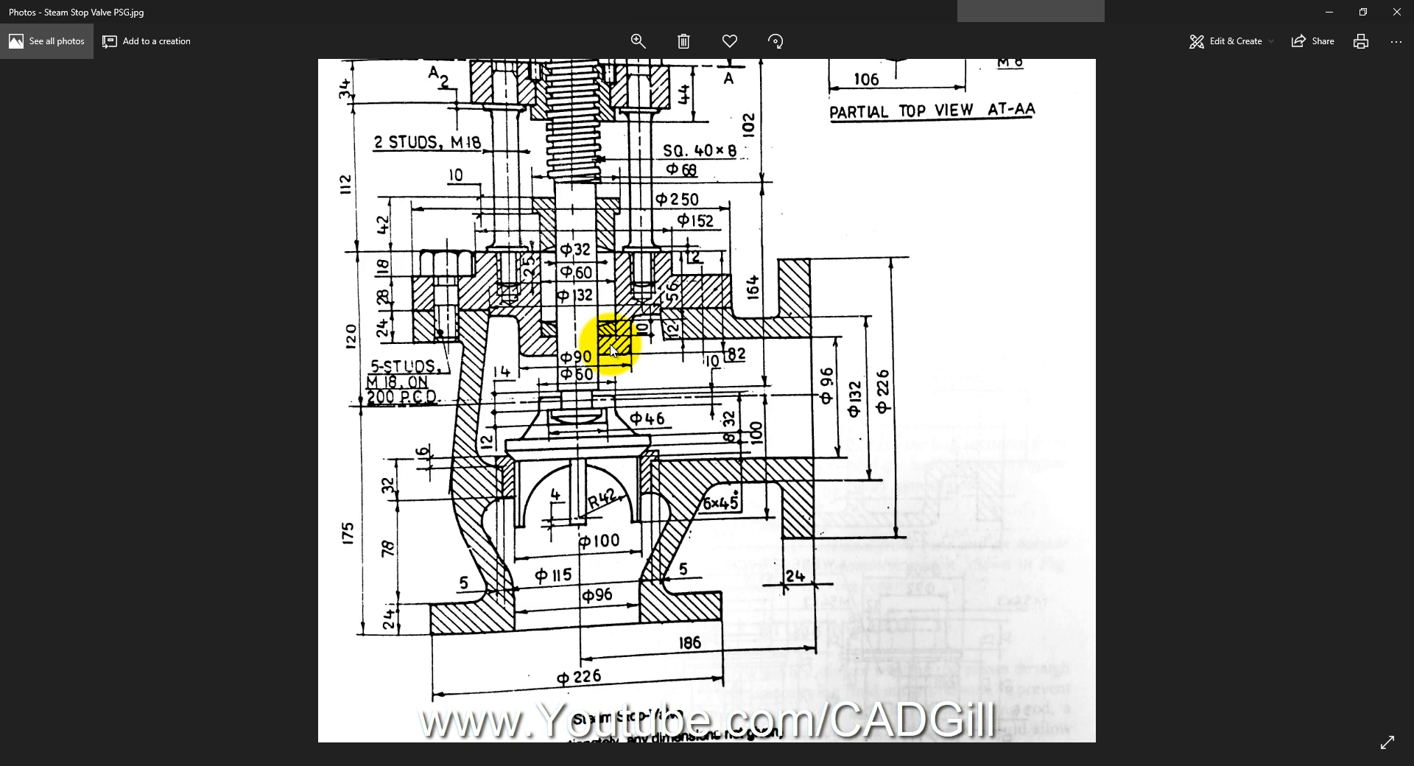
drag(732, 471, 745, 360)
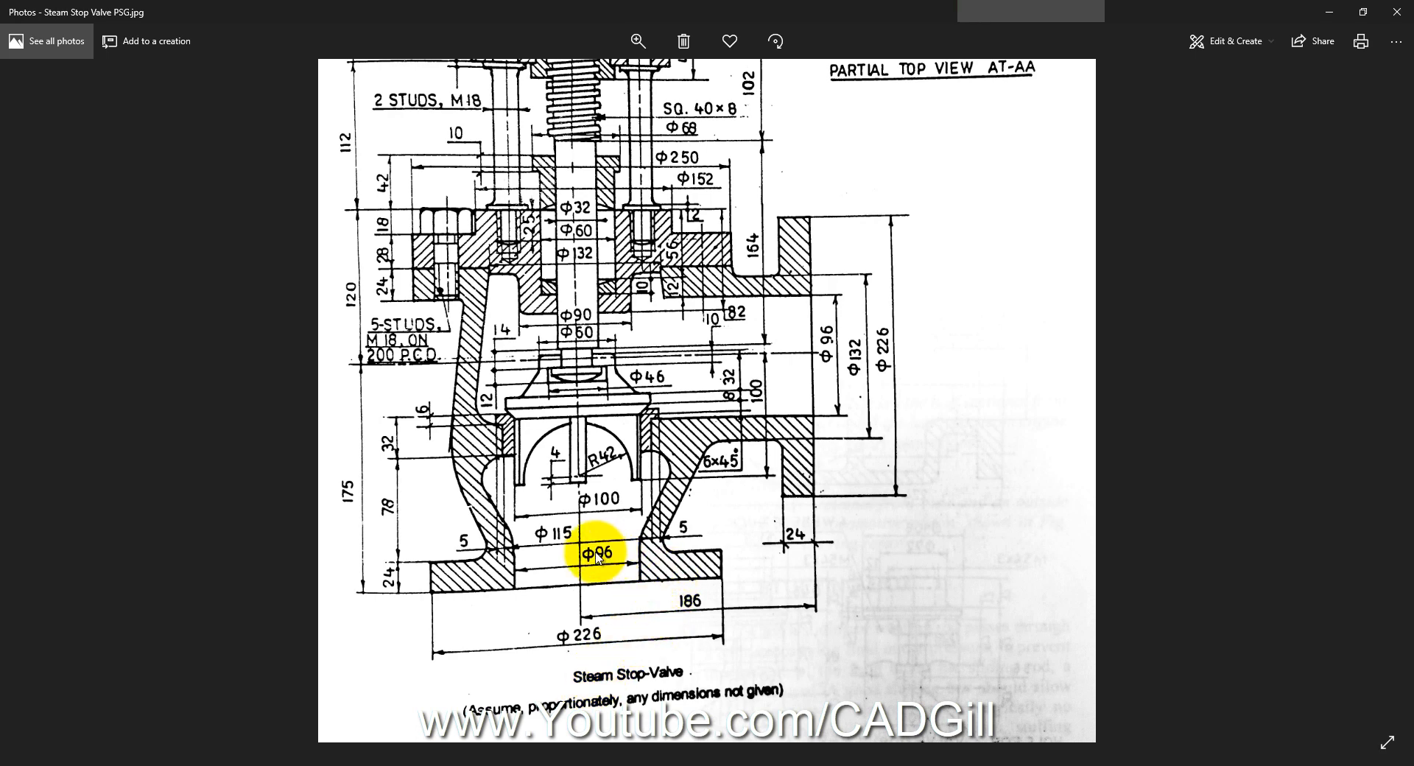
drag(589, 471, 593, 563)
drag(624, 432, 631, 647)
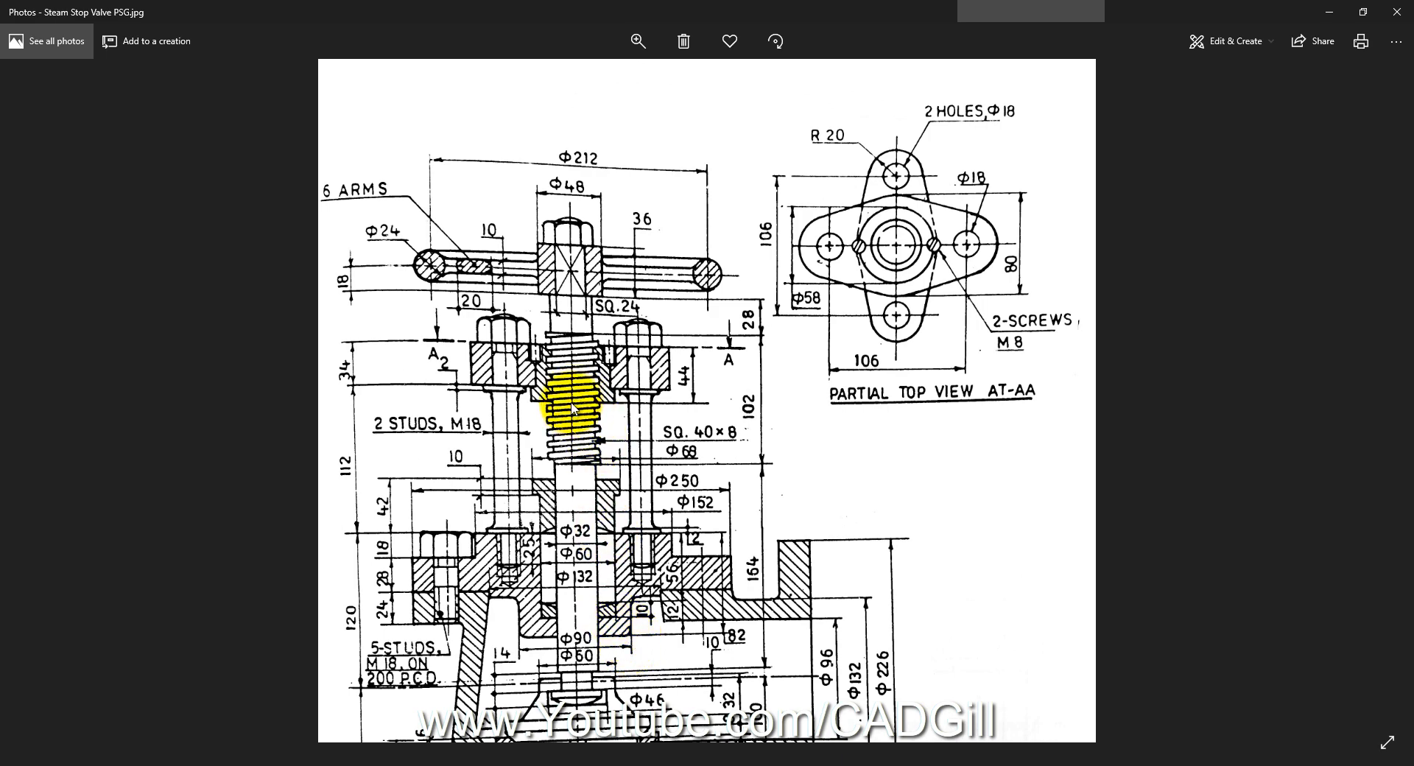
Step: Examine the cover, its flange joint with the body, and the valve and seat area of the drawing
drag(631, 426, 639, 279)
drag(525, 539, 537, 420)
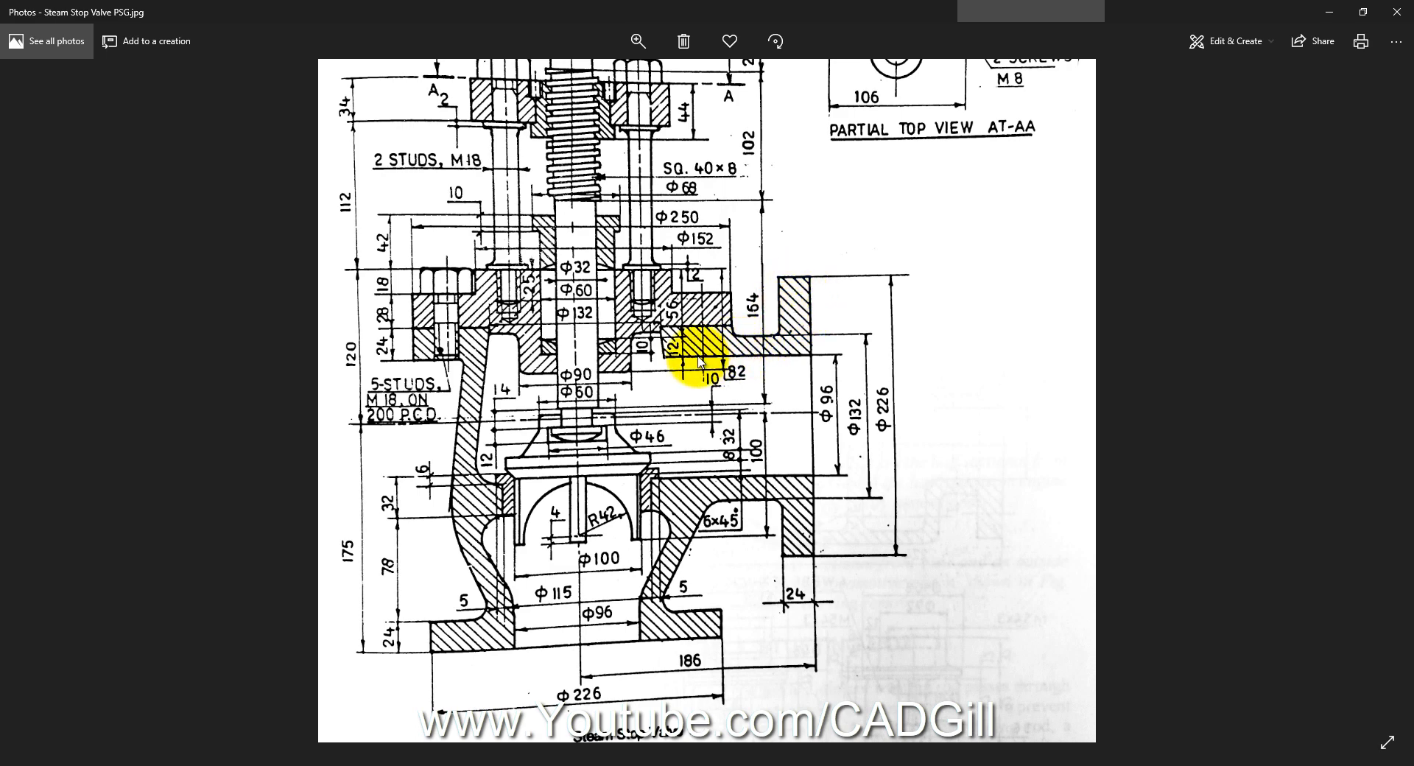
drag(700, 379, 700, 397)
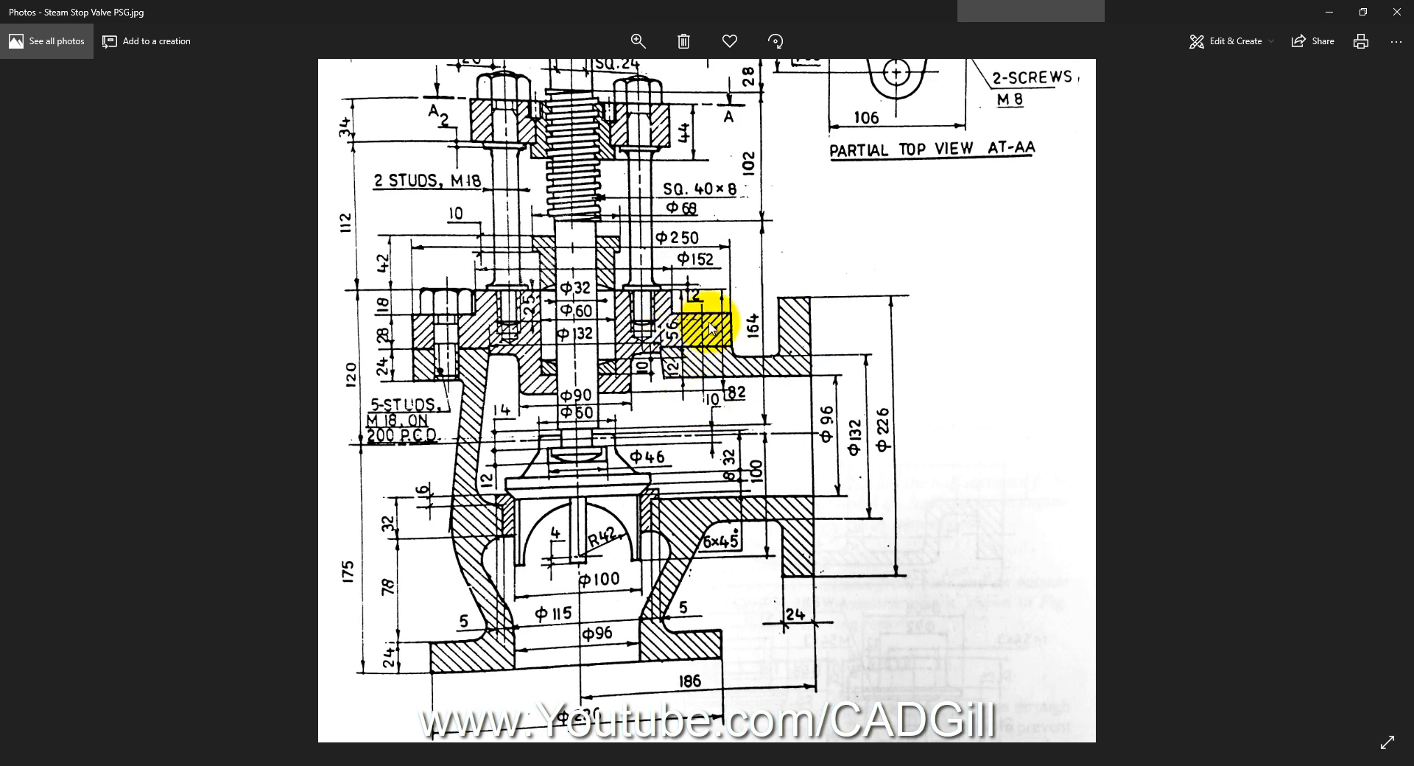
drag(710, 329, 710, 382)
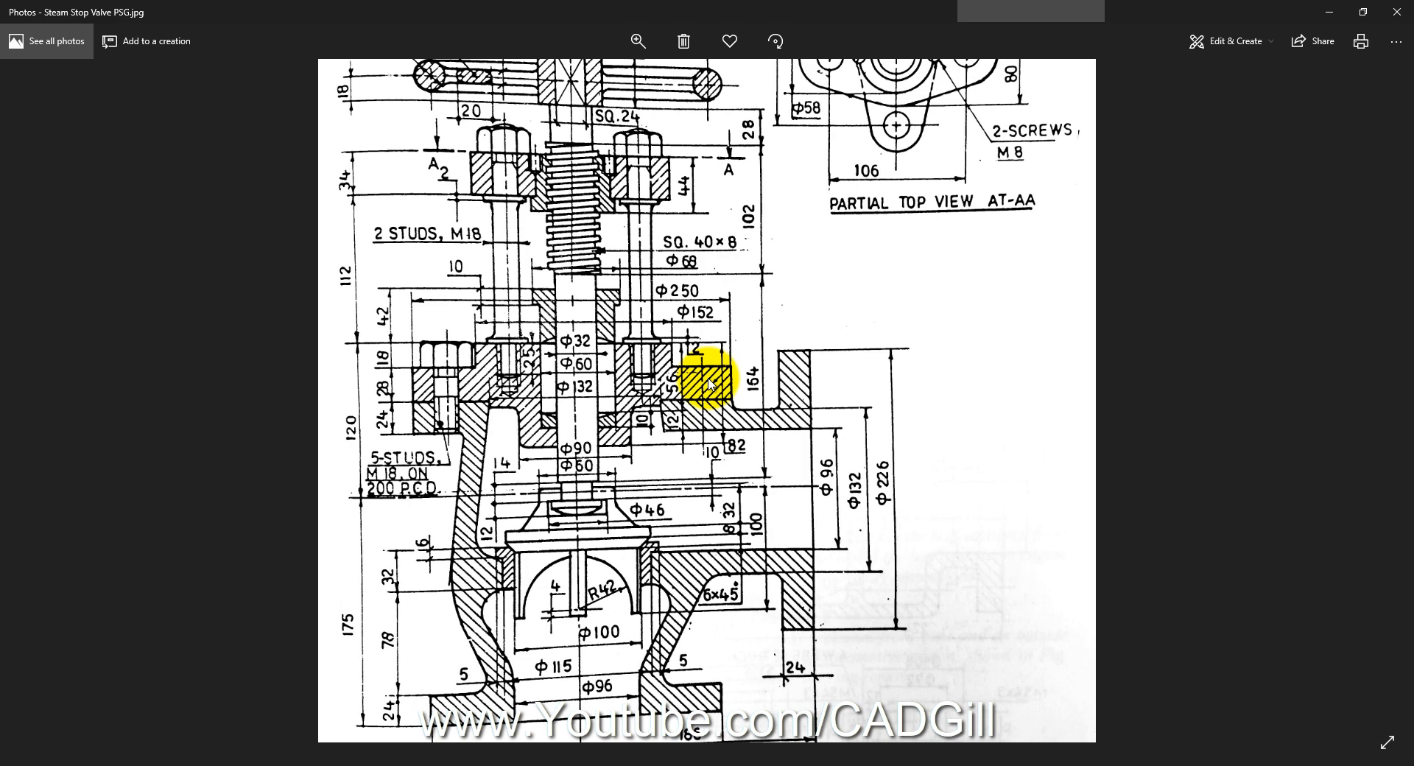
drag(714, 442, 711, 362)
drag(645, 440, 644, 486)
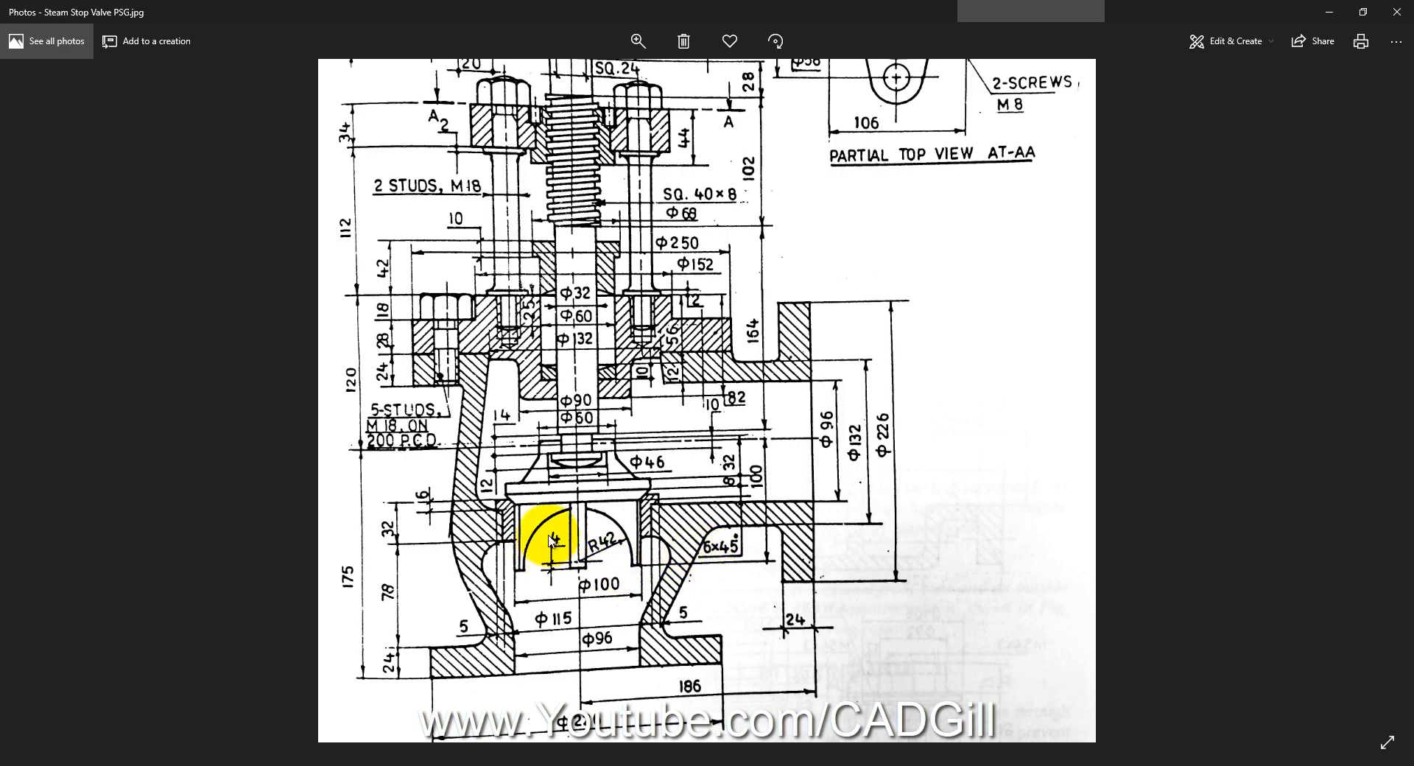
Step: Switch to SOLIDWORKS and create a new assembly document
click(187, 765)
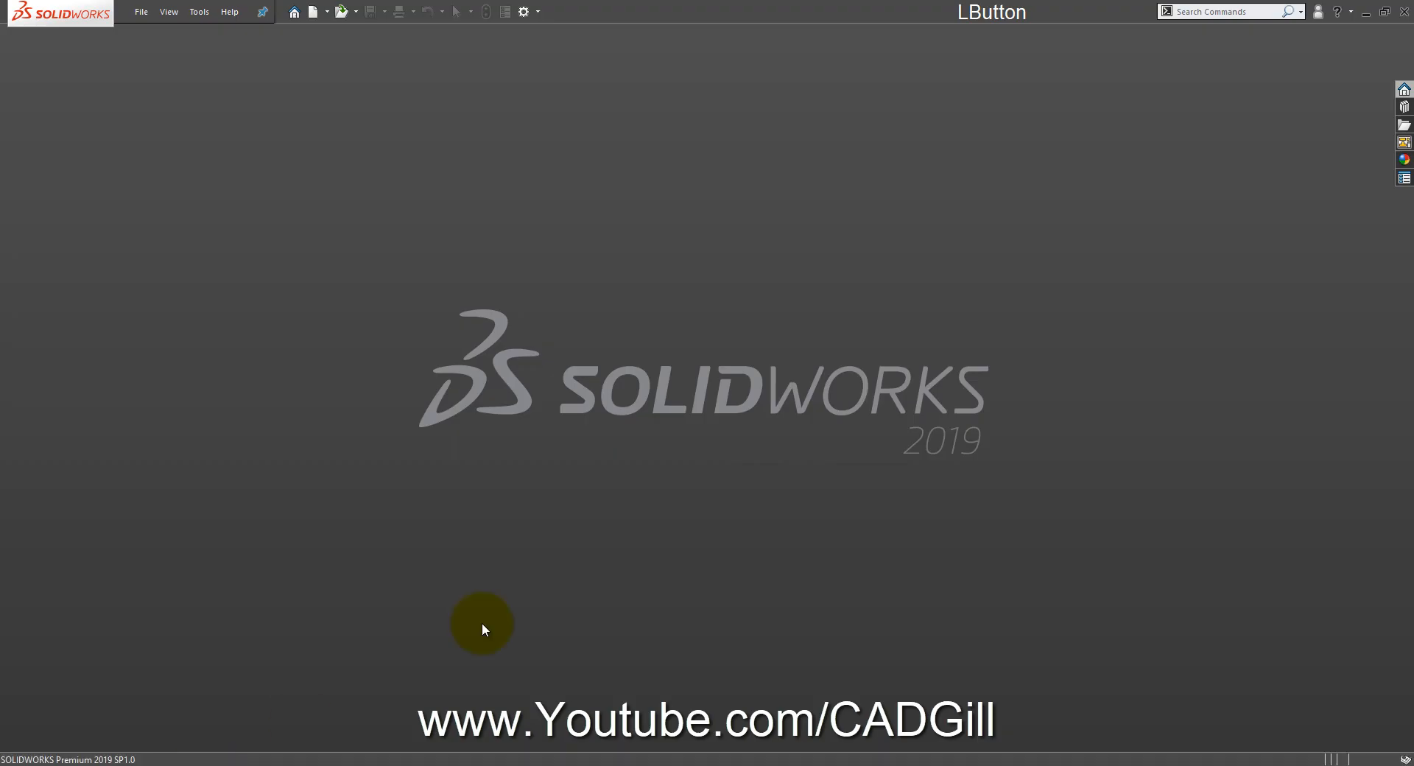
click(314, 13)
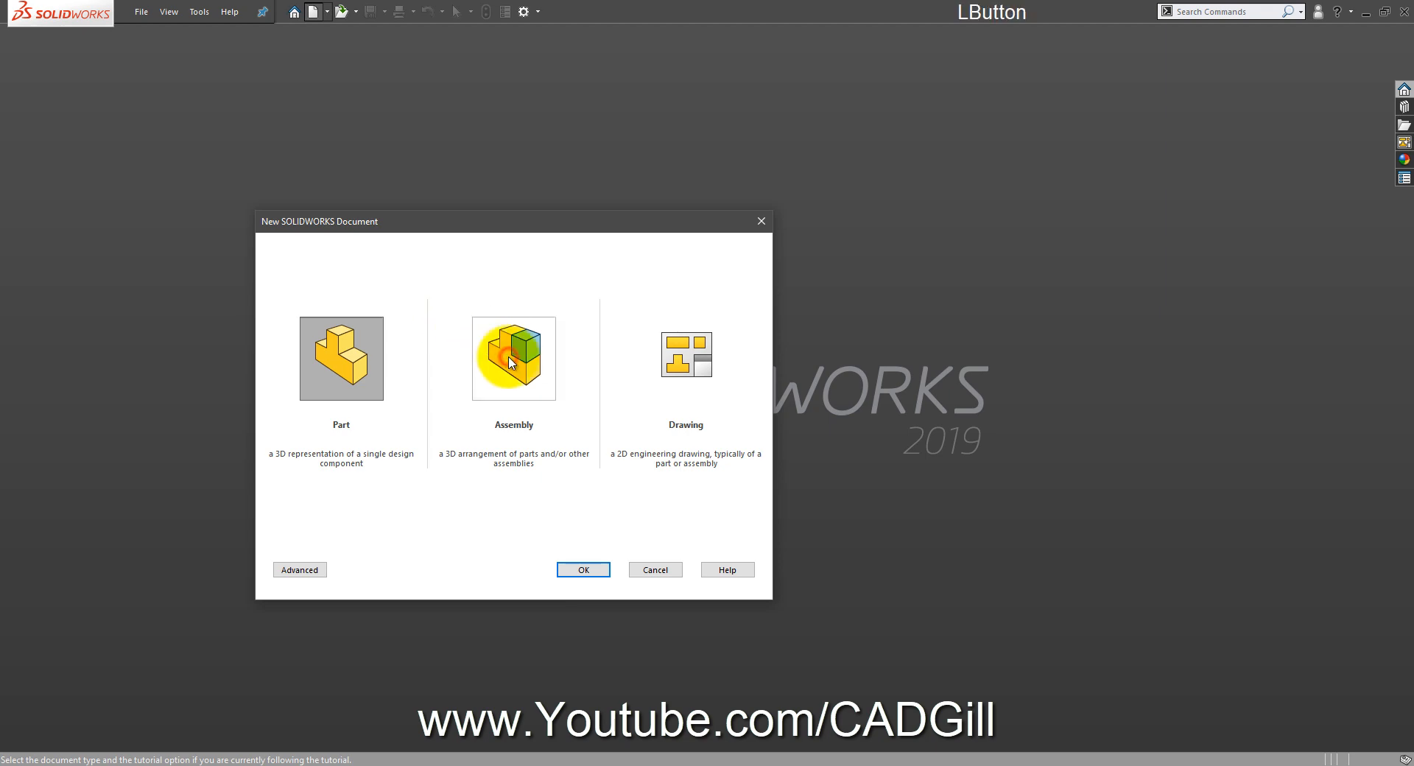
double_click(510, 362)
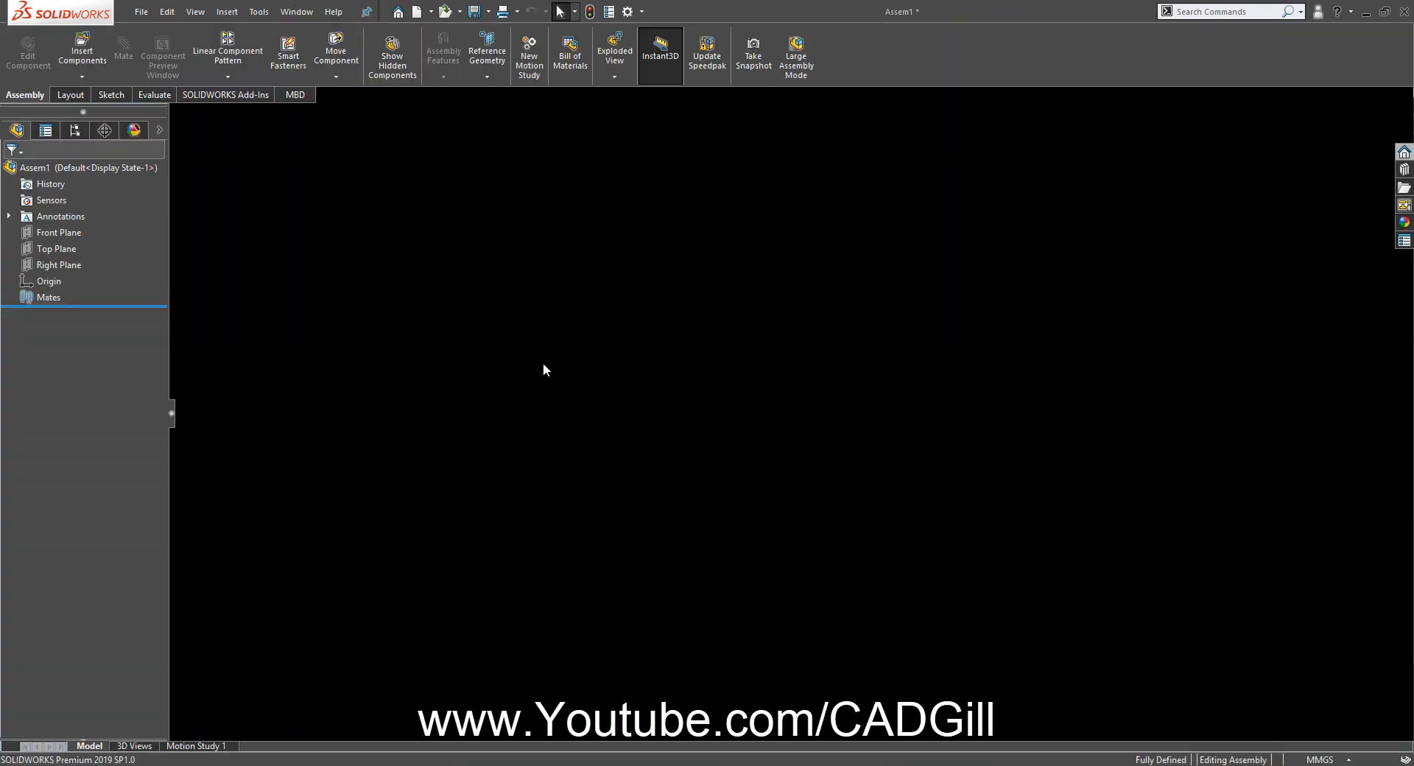
click(505, 346)
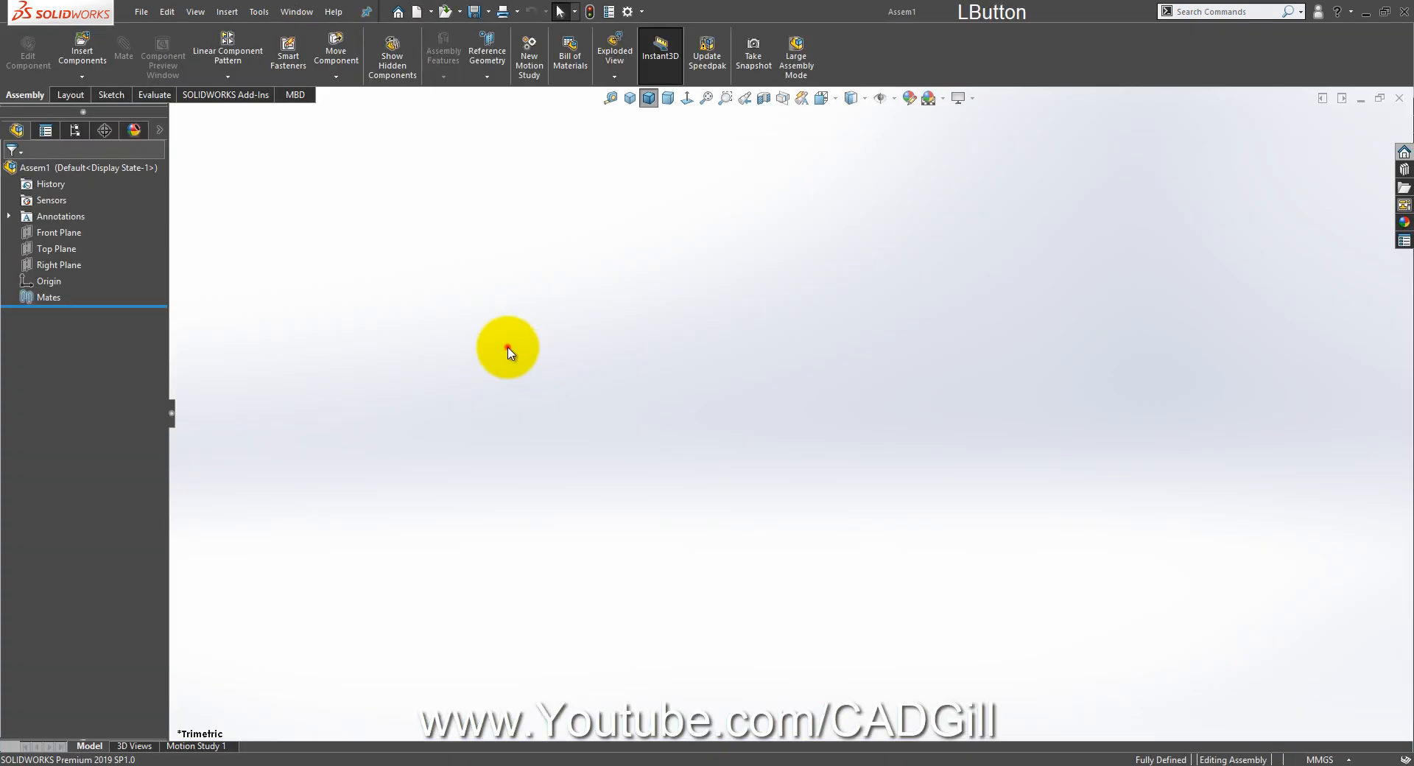
Step: Insert a new empty part into the assembly and rename it as Housing
click(99, 79)
click(103, 112)
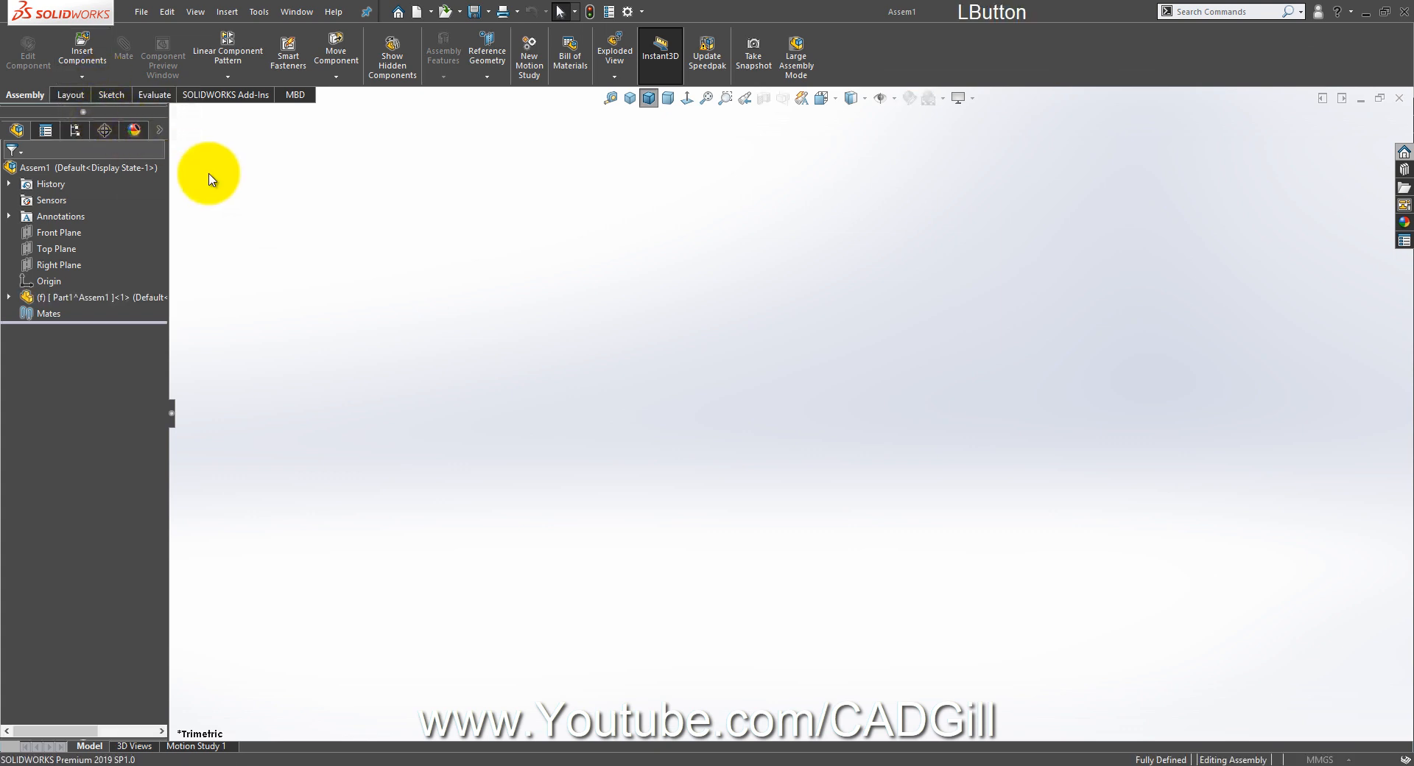
click(245, 196)
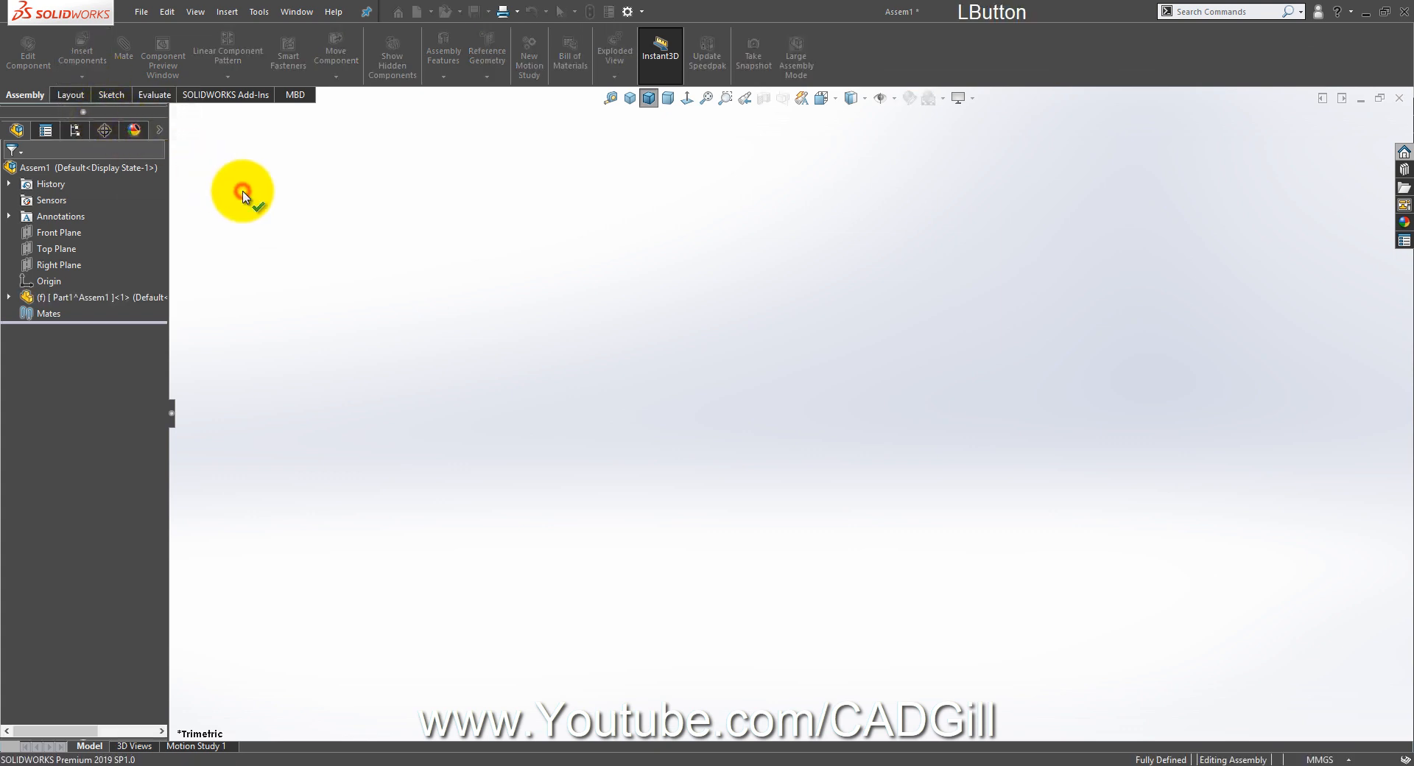
click(131, 296)
key(F2)
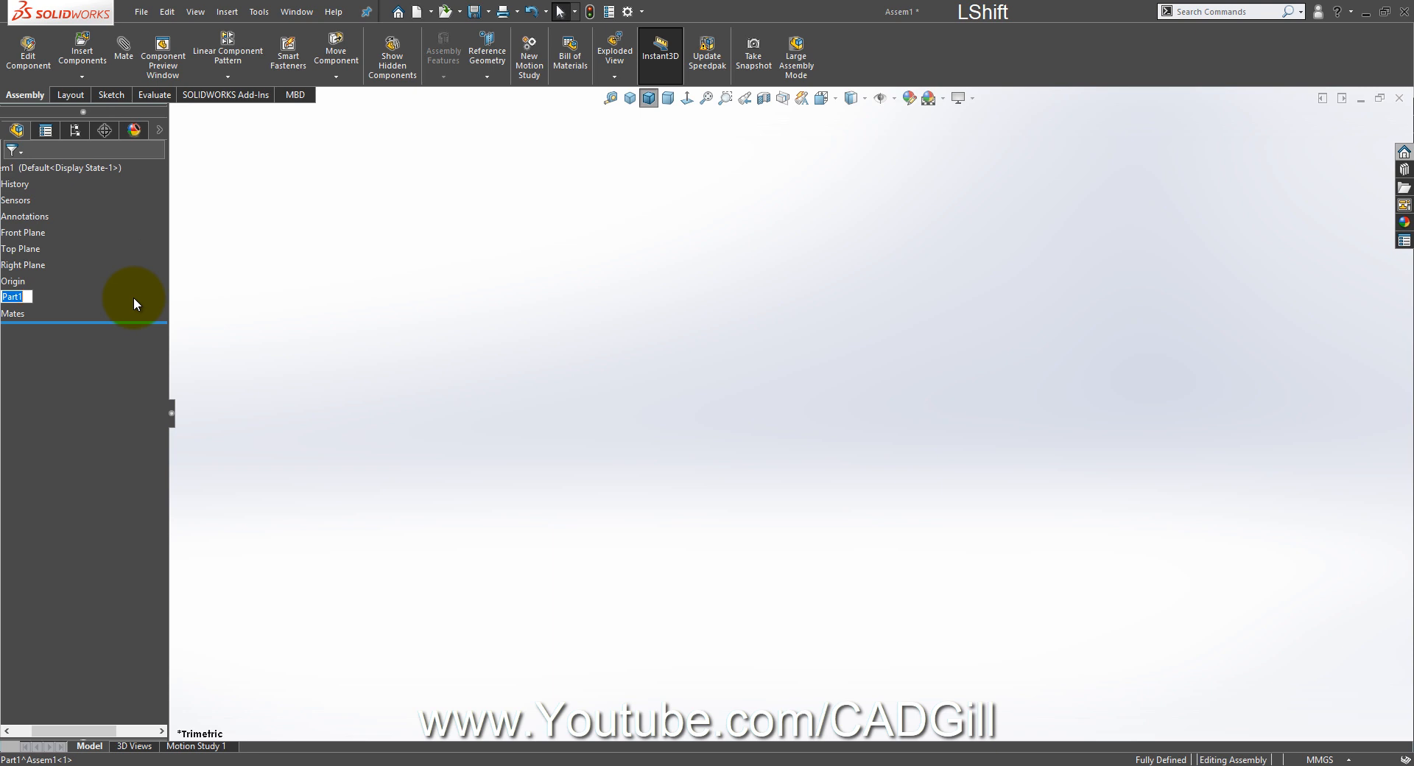
text(Housing)
click(315, 344)
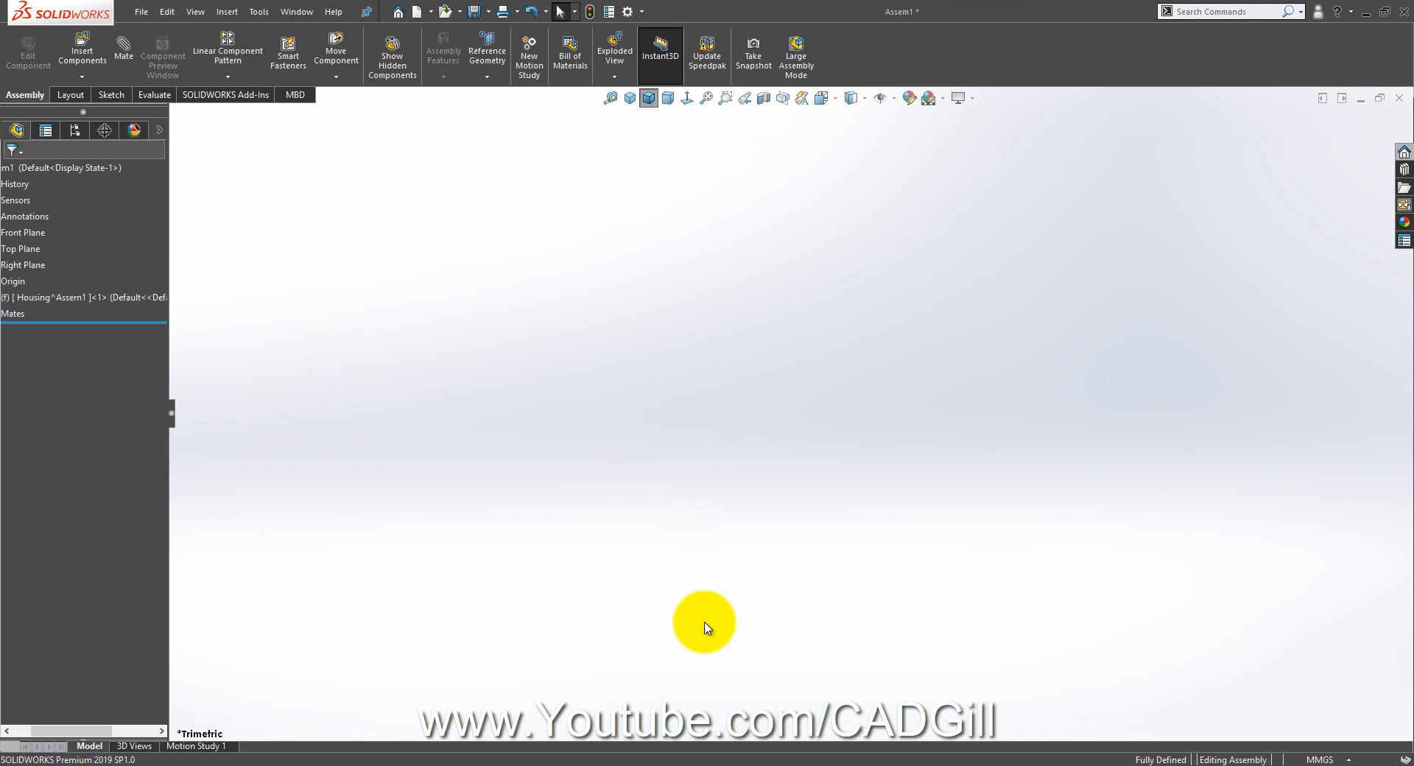
Step: Switch back to the valve drawing in Photos and examine the housing's upper flange, side wall and lower body dimensions
click(751, 765)
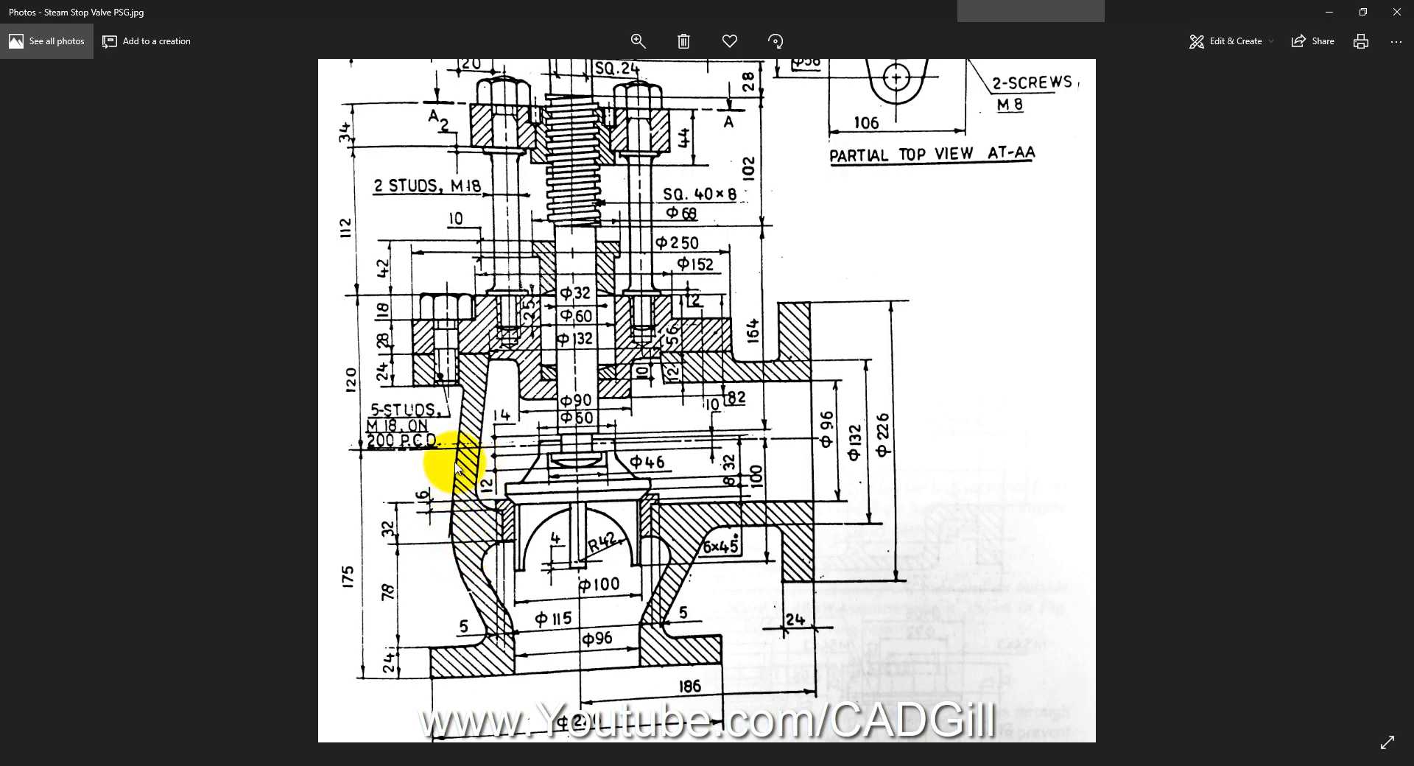
ctrl+scroll(457, 374, up, 3)
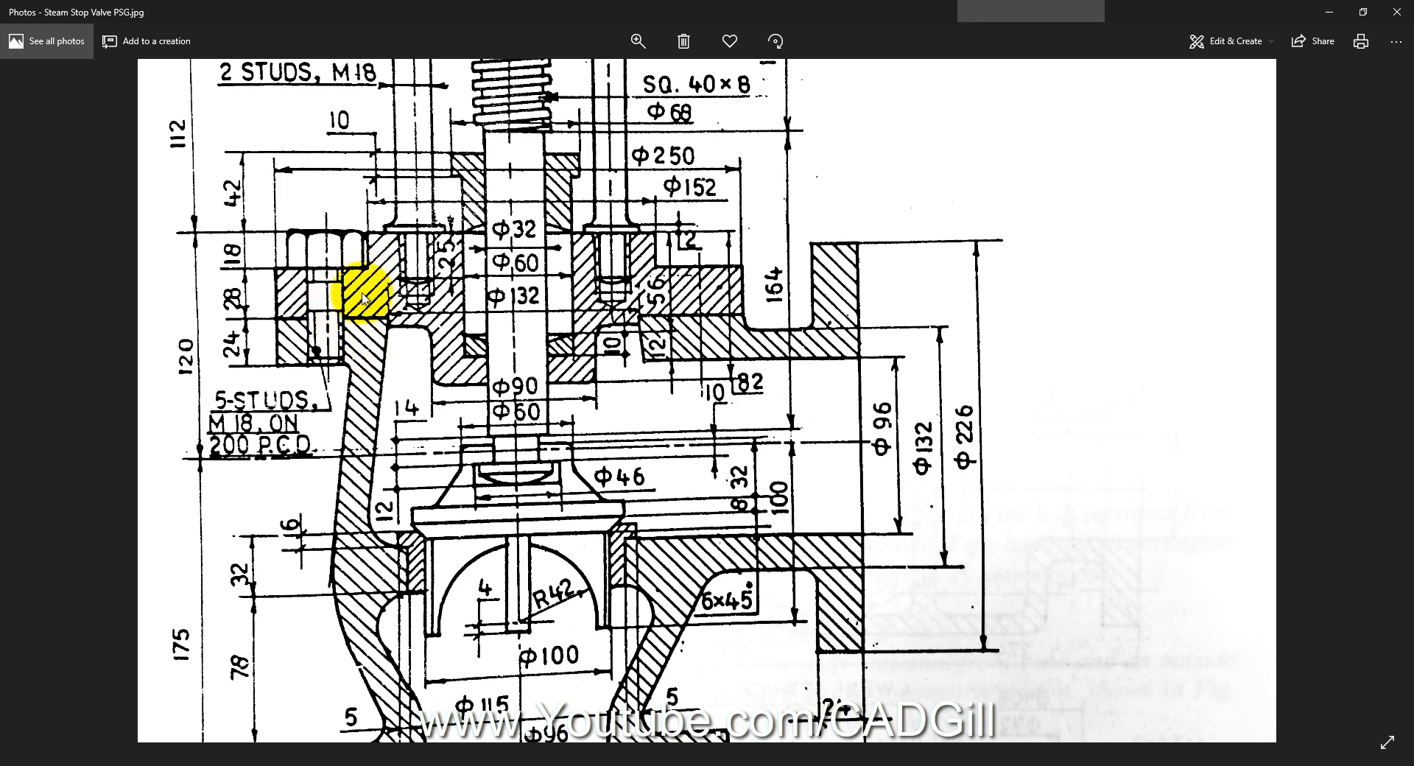
drag(362, 361, 361, 315)
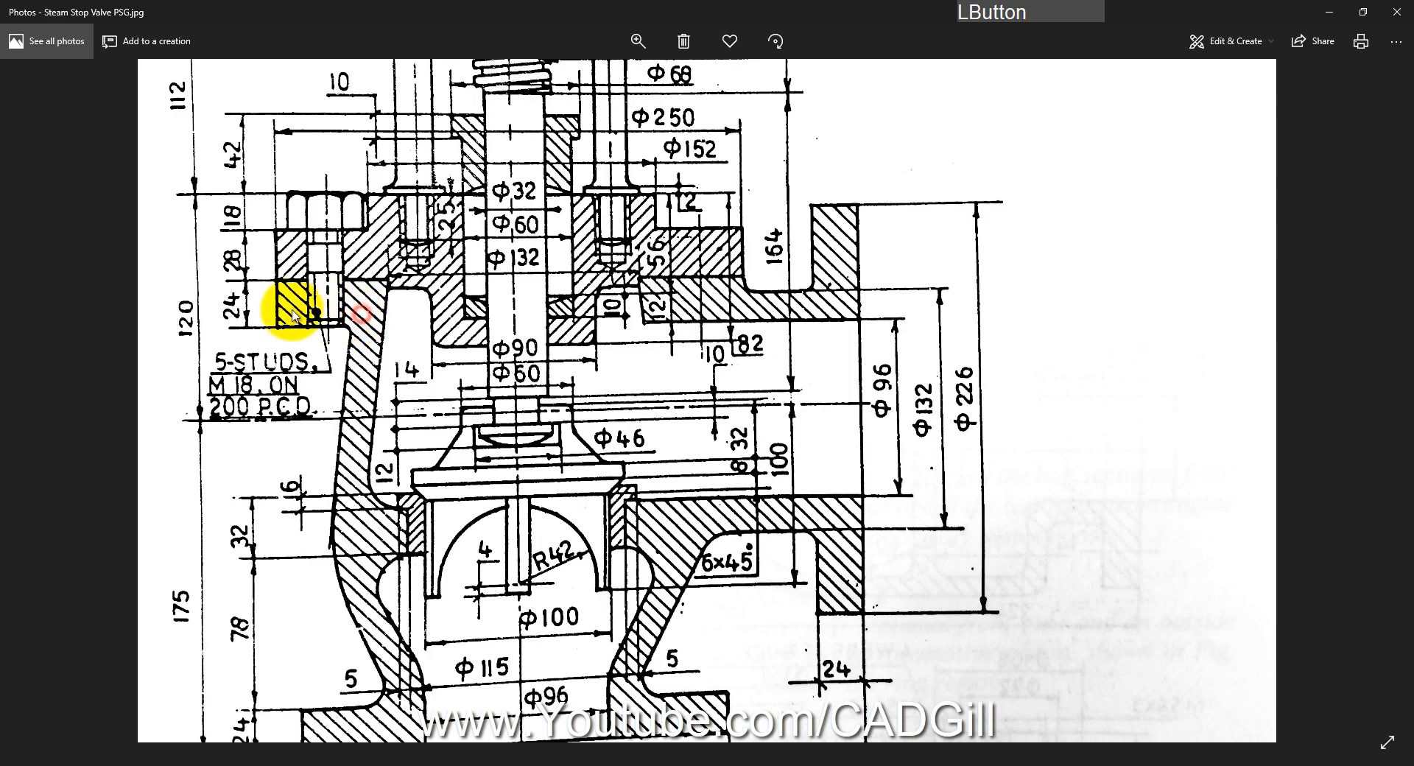
drag(347, 480, 353, 395)
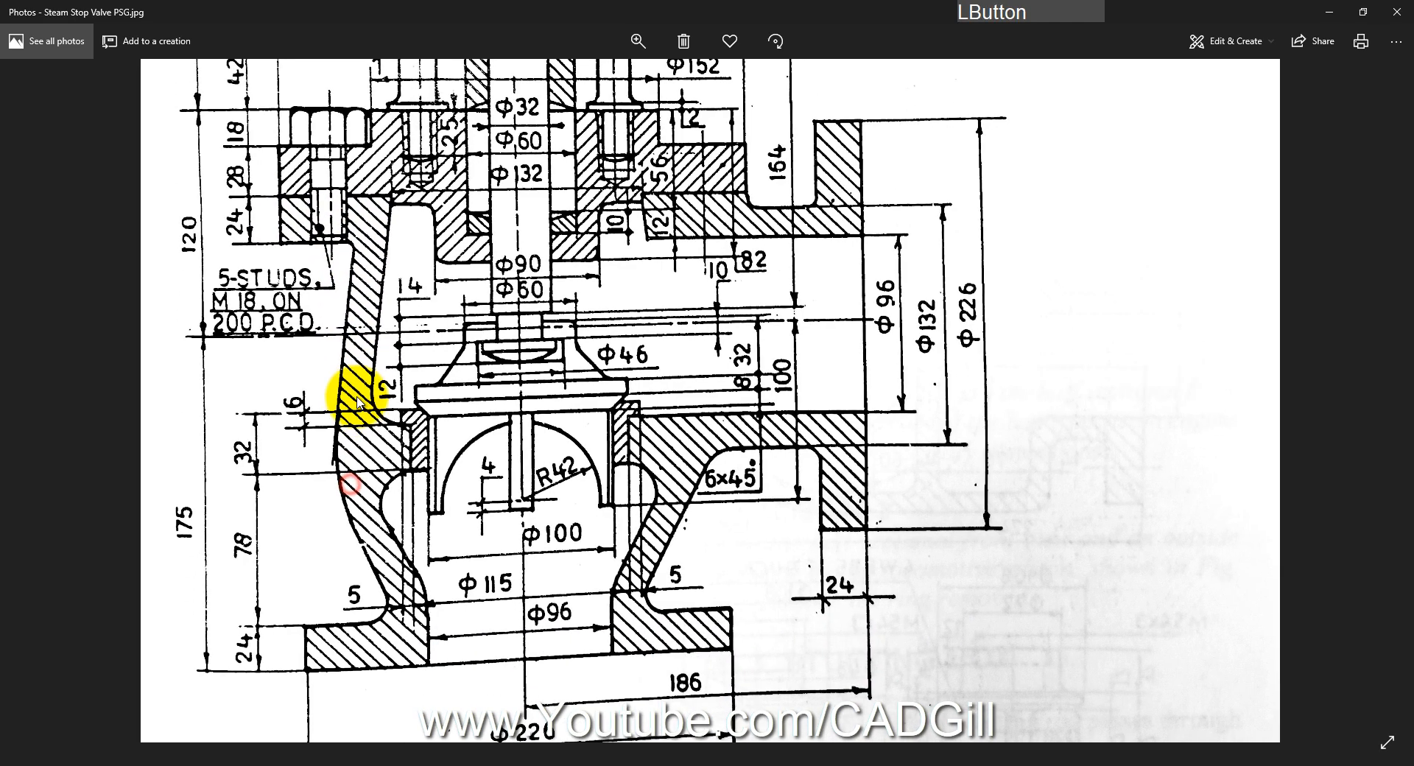
Step: Examine the housing's side outlet, valve seat area and lower flange dimensions, and the complete valve drawing
drag(673, 442, 658, 525)
mouse_move(640, 259)
mouse_down()
mouse_move(638, 329)
mouse_move(766, 372)
mouse_up()
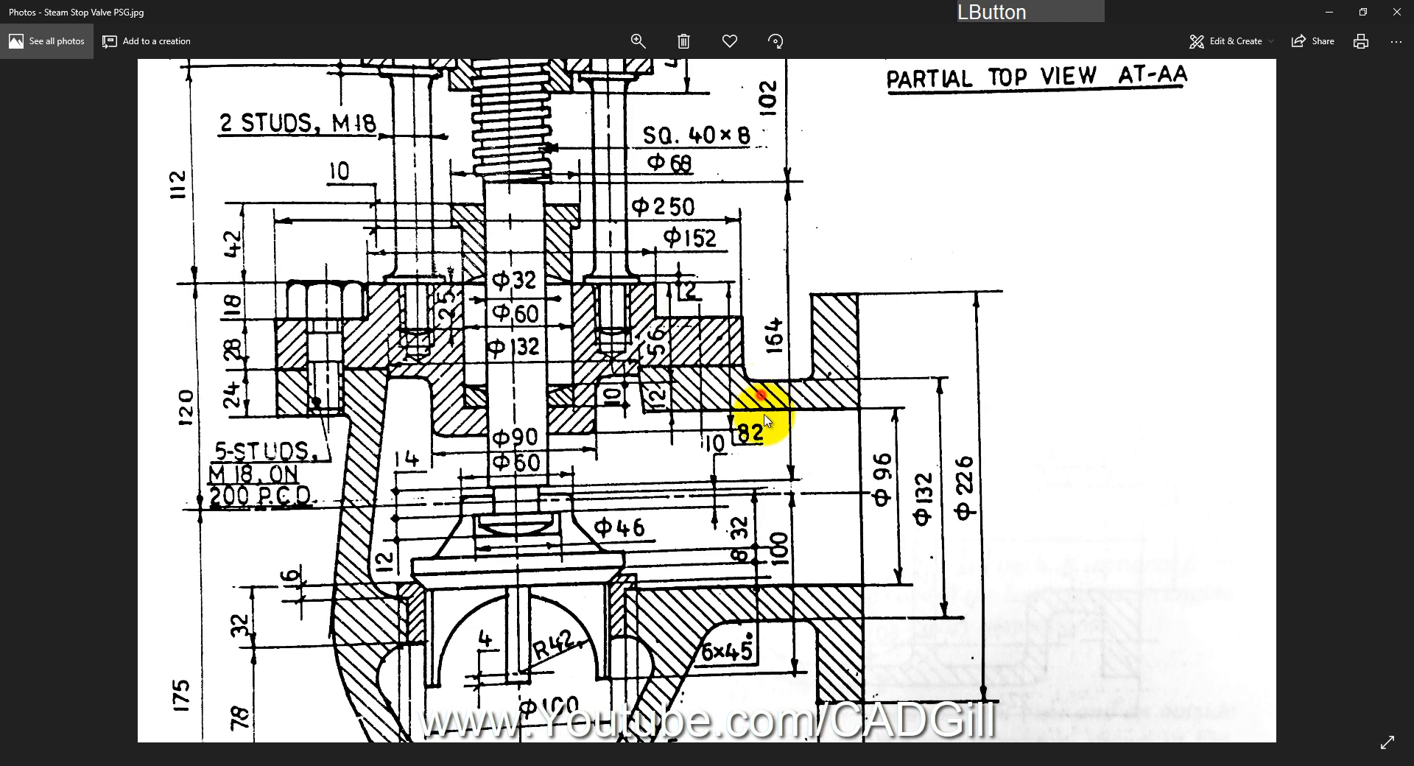
mouse_move(764, 420)
mouse_down()
mouse_move(786, 500)
mouse_move(765, 489)
mouse_up()
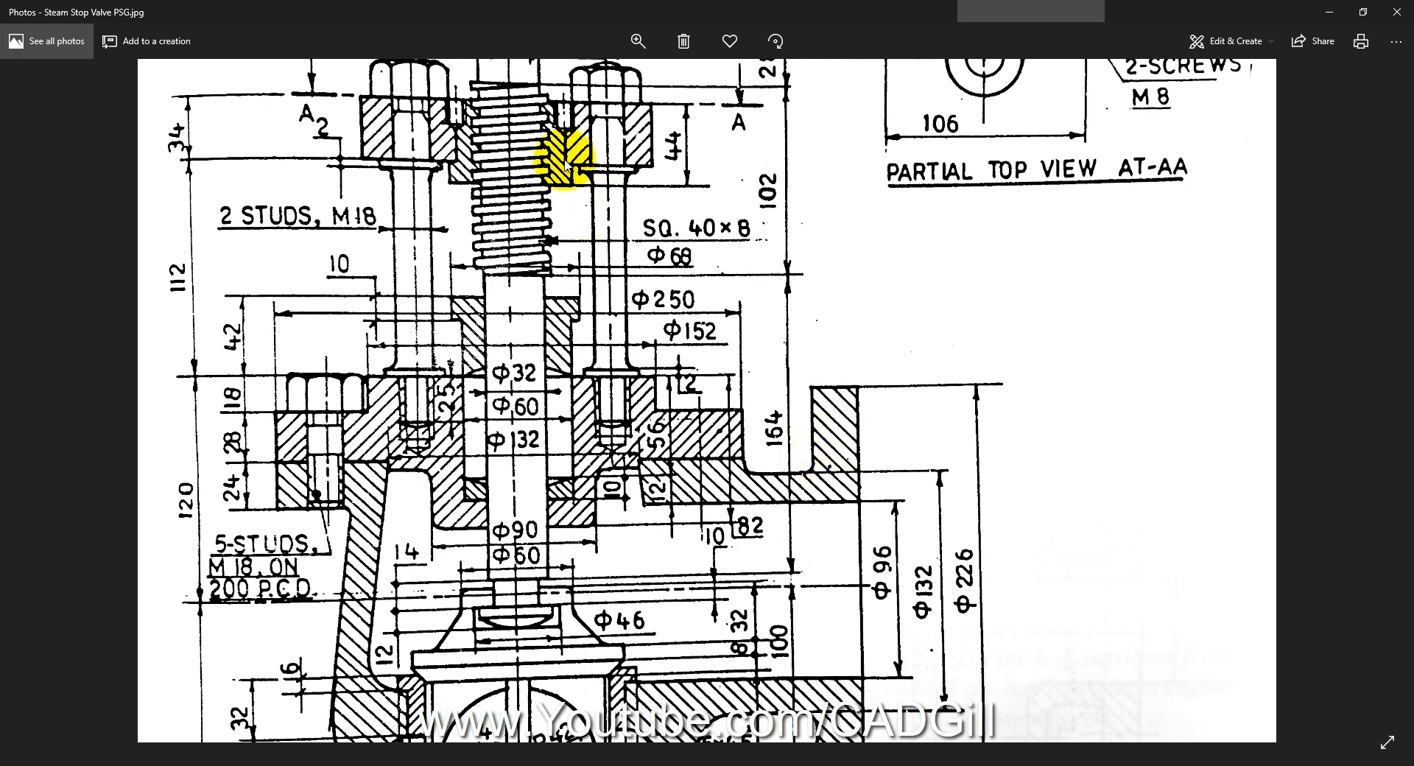
mouse_move(552, 177)
mouse_down()
mouse_move(552, 139)
mouse_move(545, 170)
mouse_up()
drag(691, 458, 653, 268)
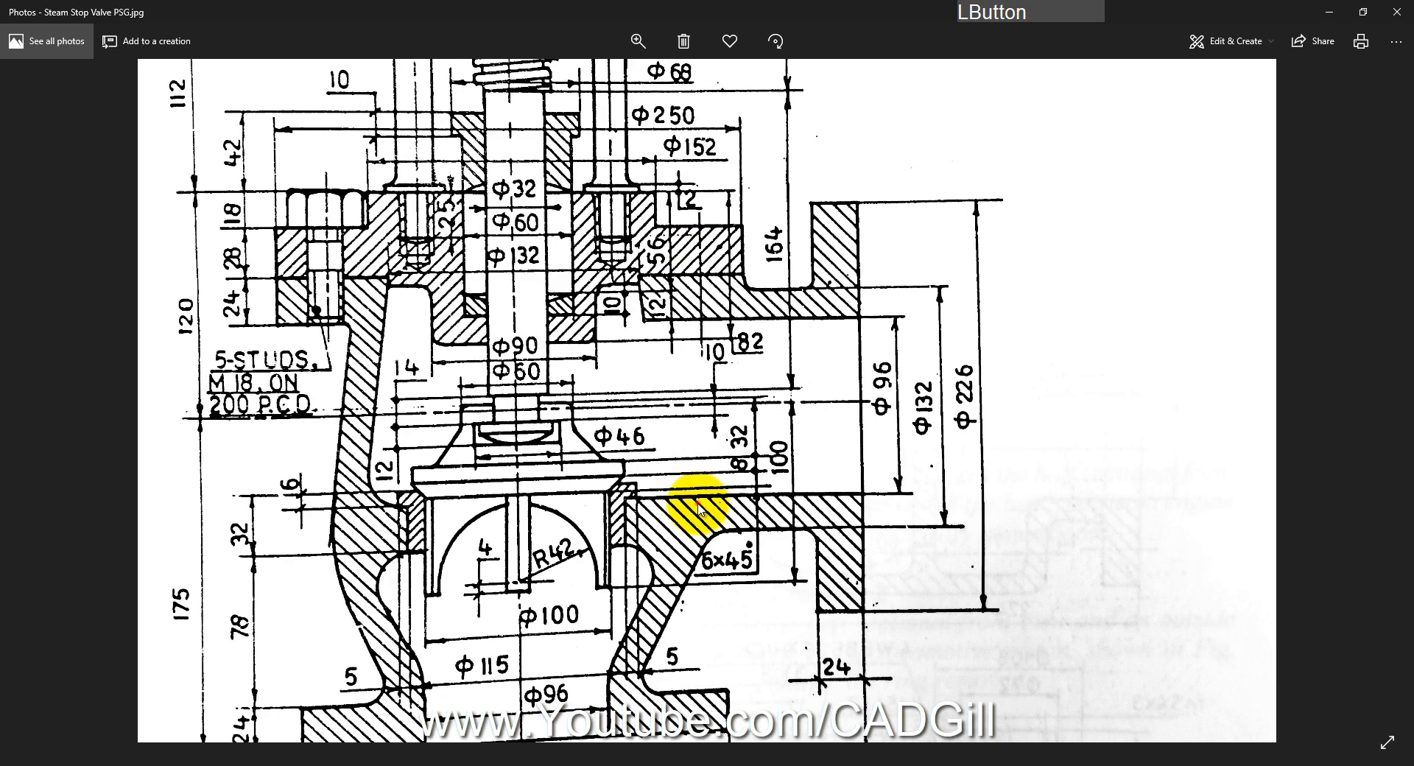
drag(698, 503, 683, 440)
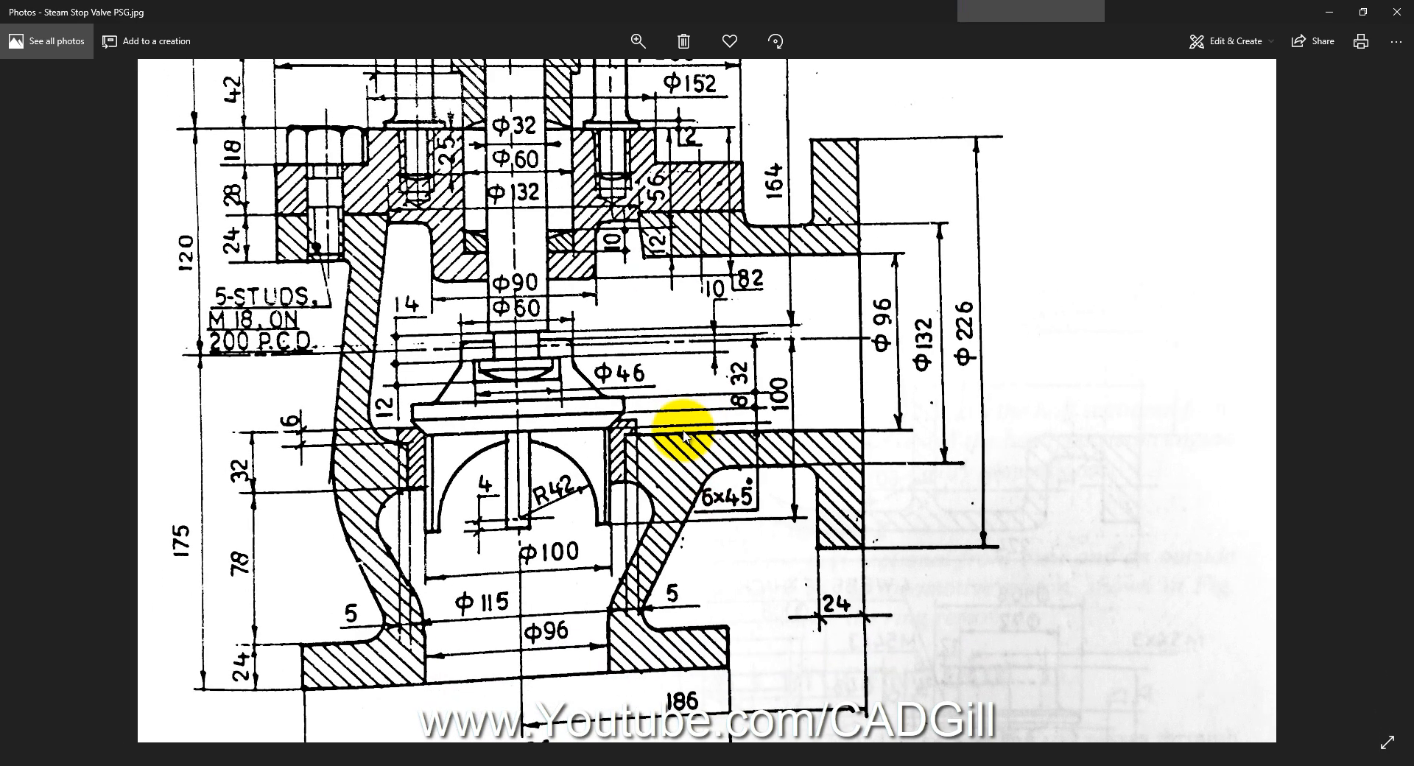
drag(678, 441, 682, 370)
drag(698, 425, 690, 372)
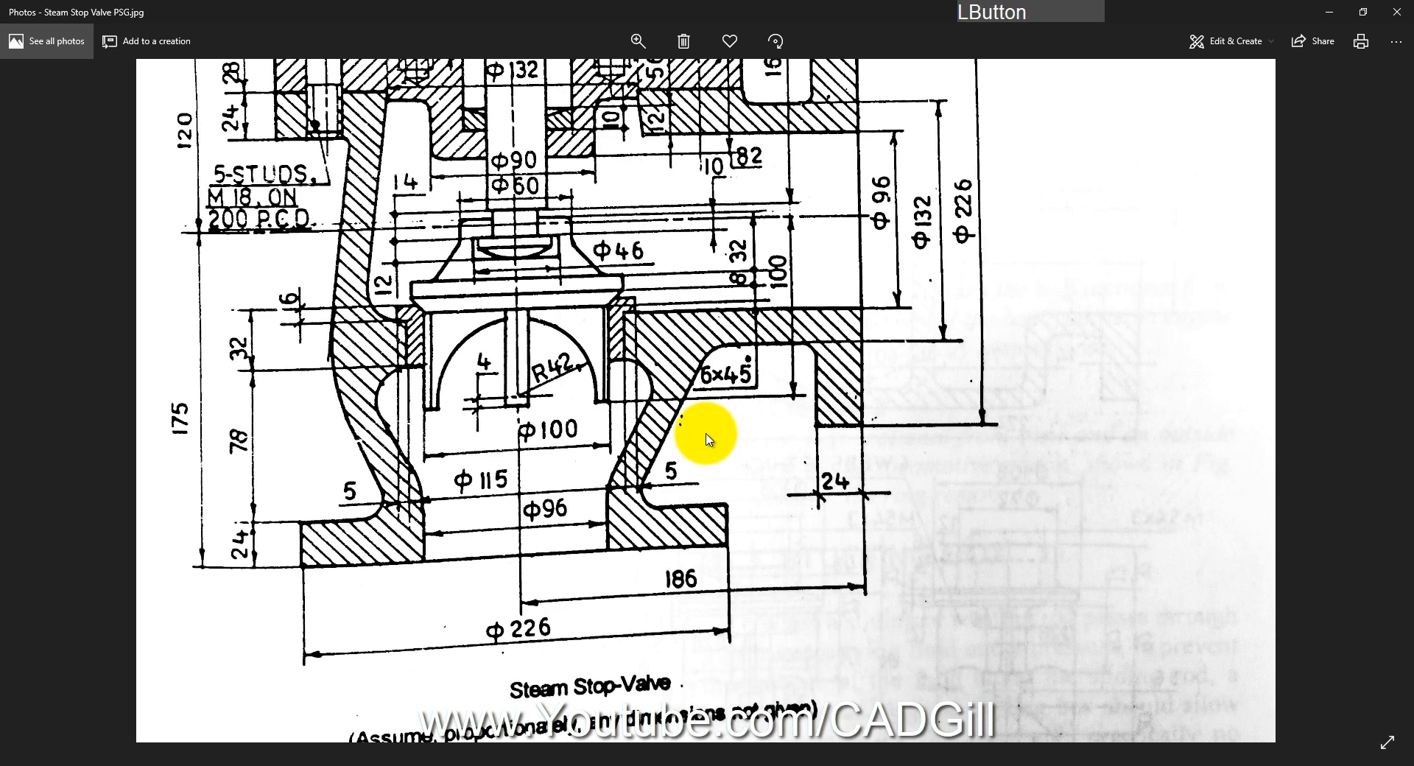
mouse_move(707, 433)
mouse_down()
mouse_move(700, 373)
mouse_move(707, 449)
mouse_up()
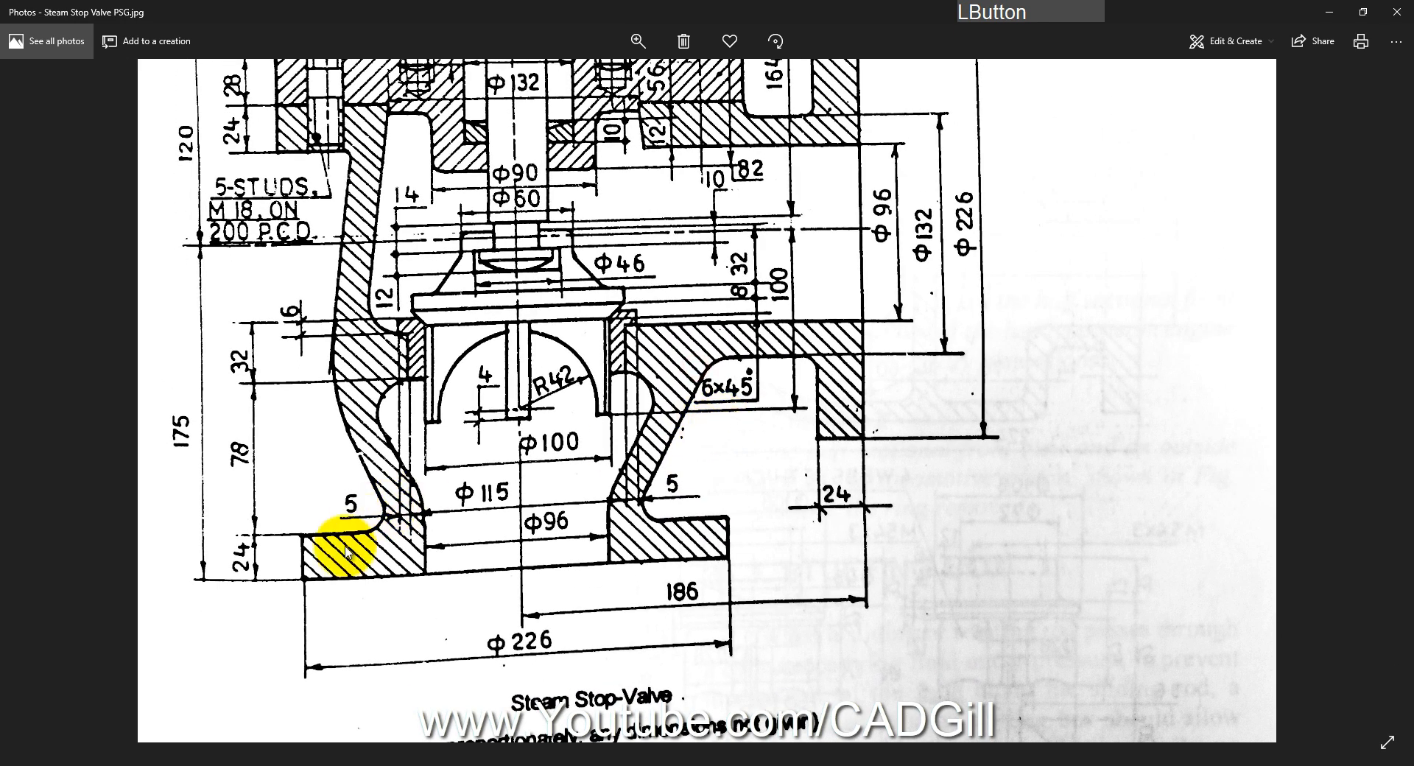
drag(545, 478, 552, 563)
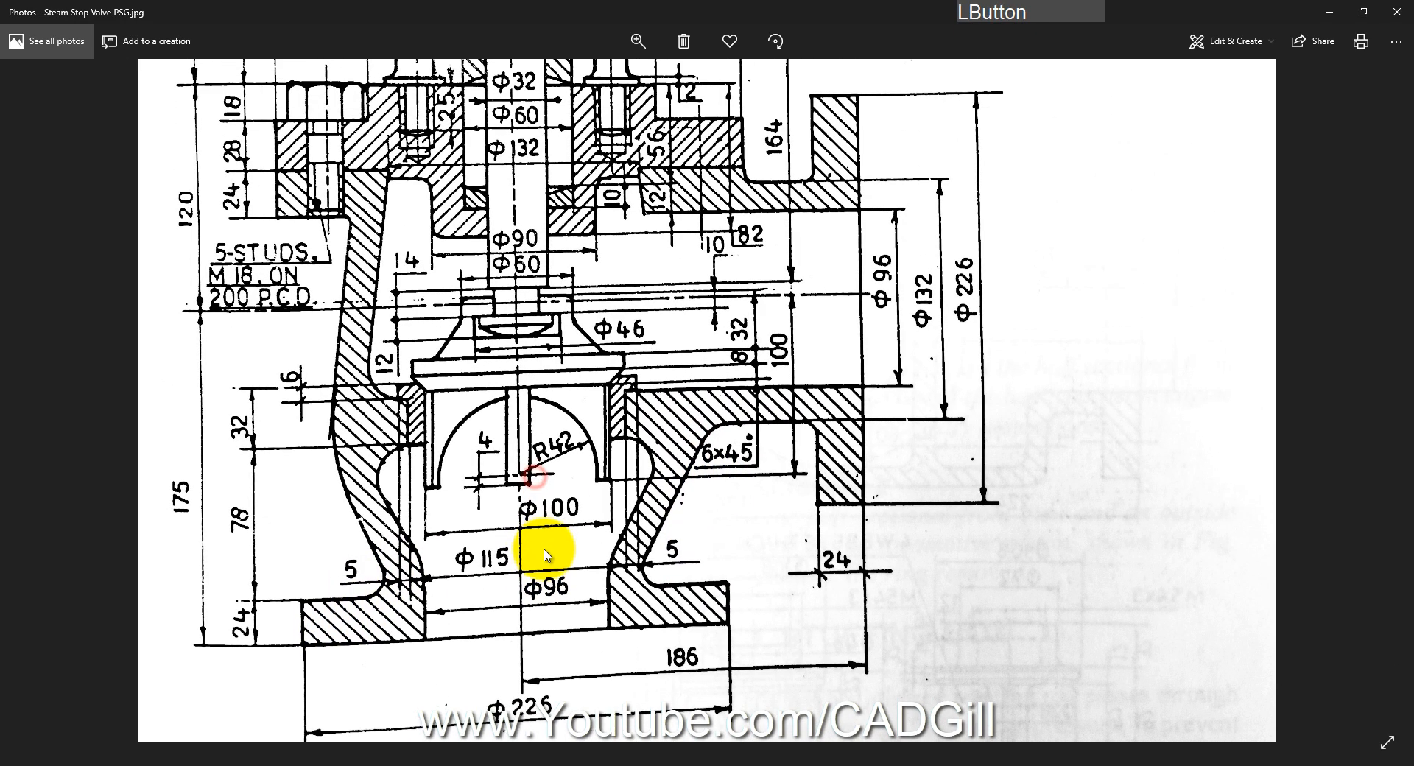
ctrl+scroll(542, 521, down, 2)
ctrl+scroll(542, 521, down, 3)
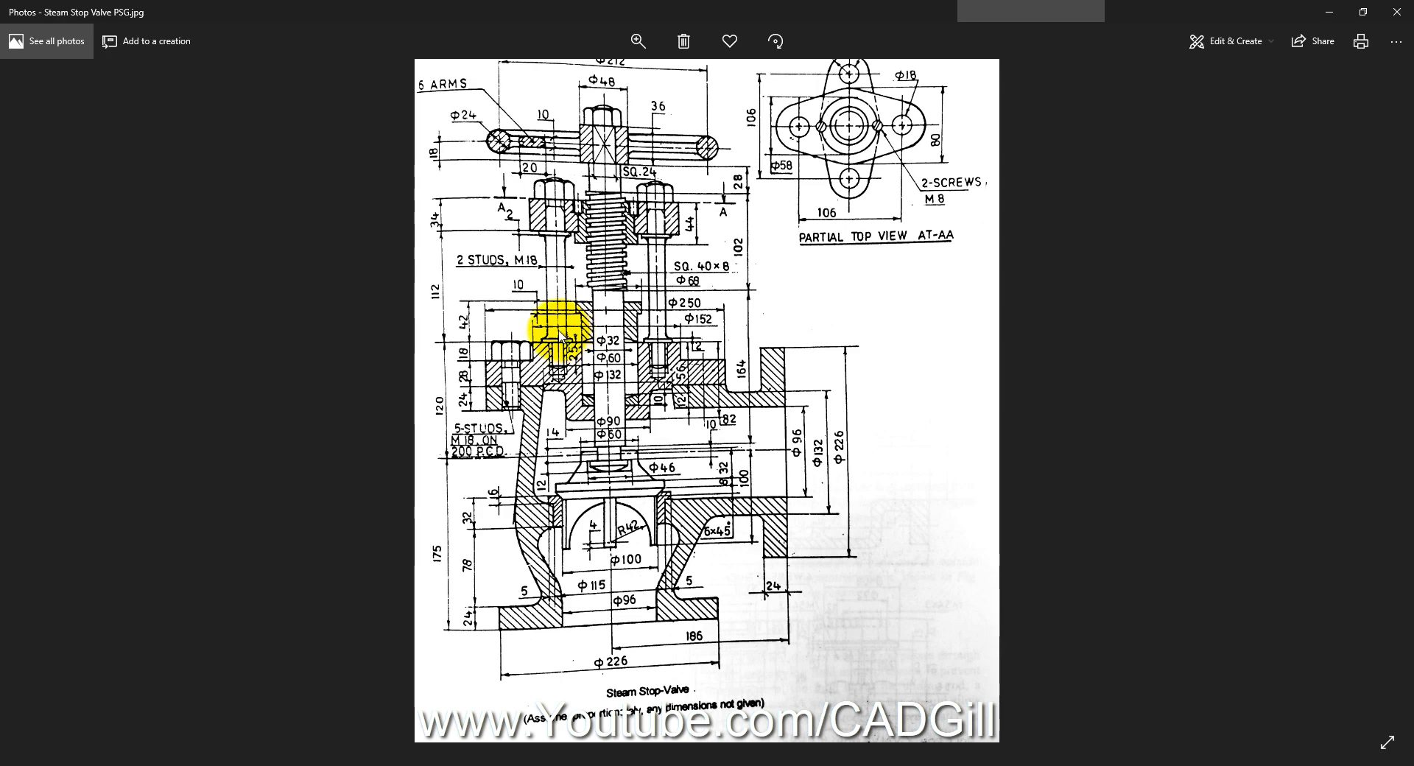
ctrl+scroll(559, 335, down, 1)
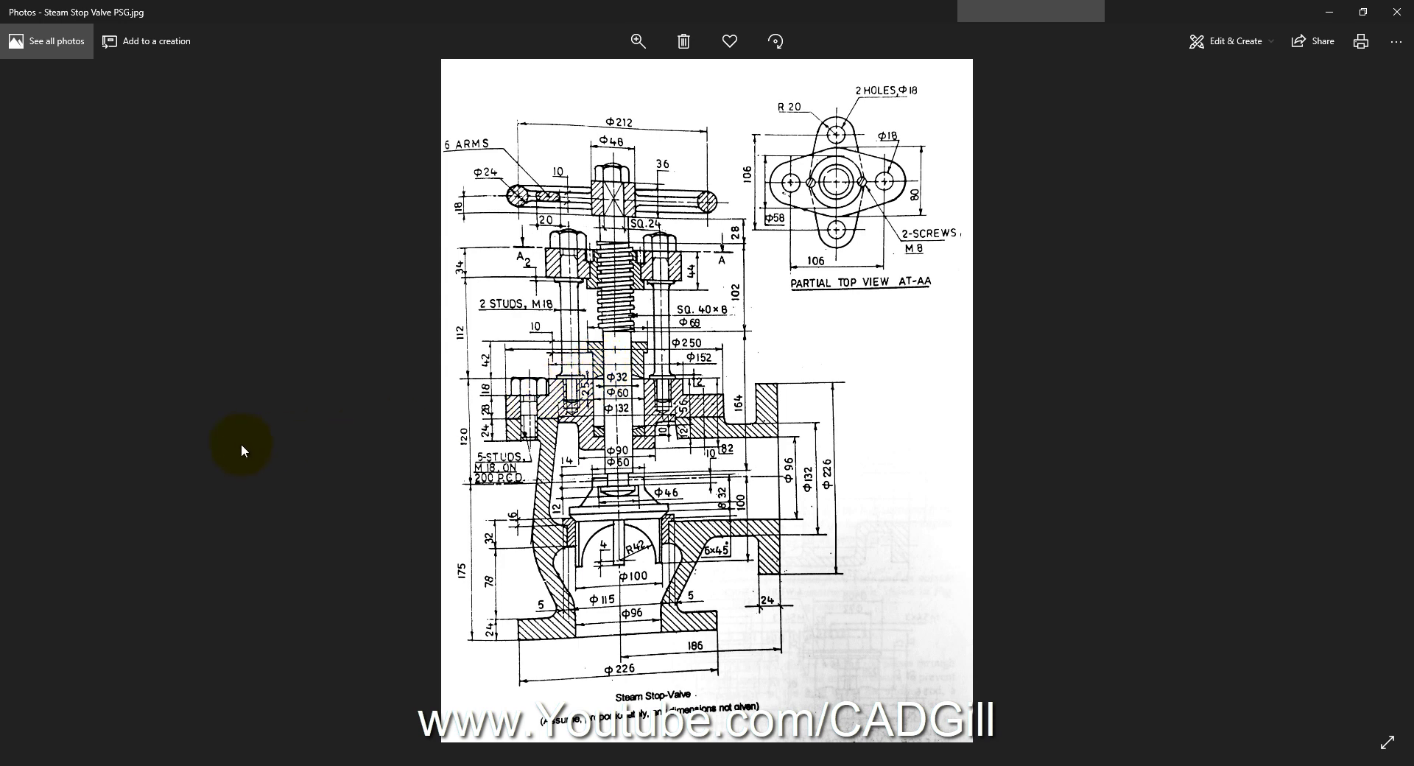
Step: Switch to SOLIDWORKS and open the Housing component from the assembly in its own part window
click(169, 765)
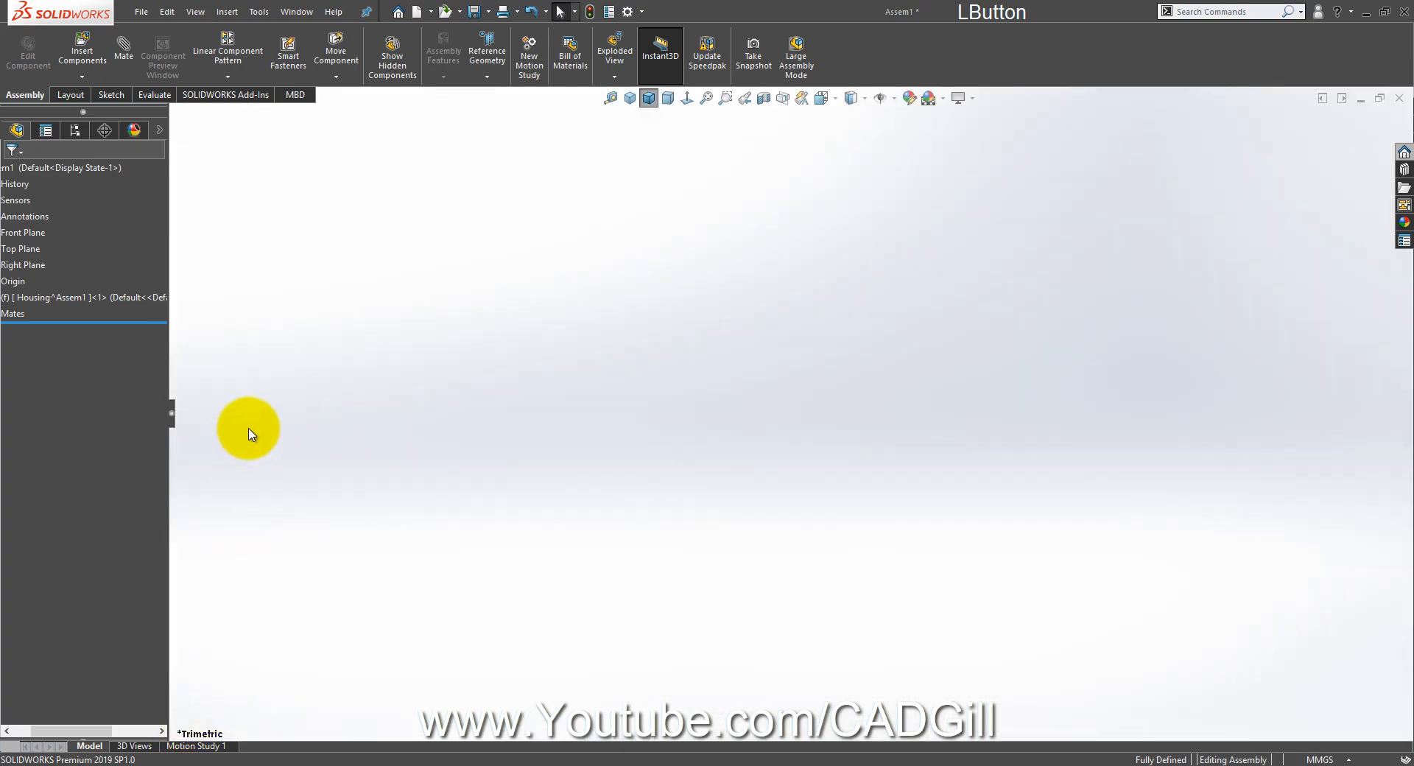
click(114, 302)
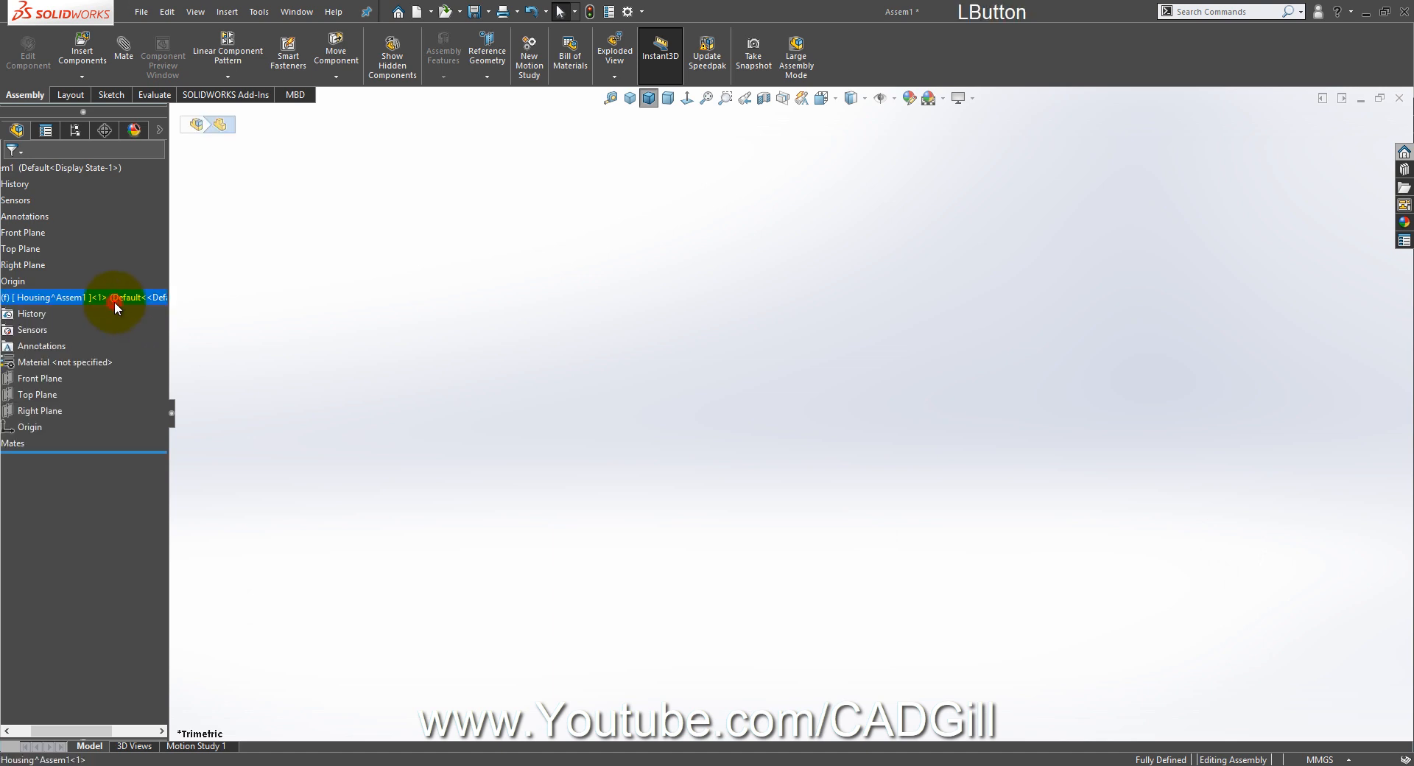
drag(66, 720, 25, 729)
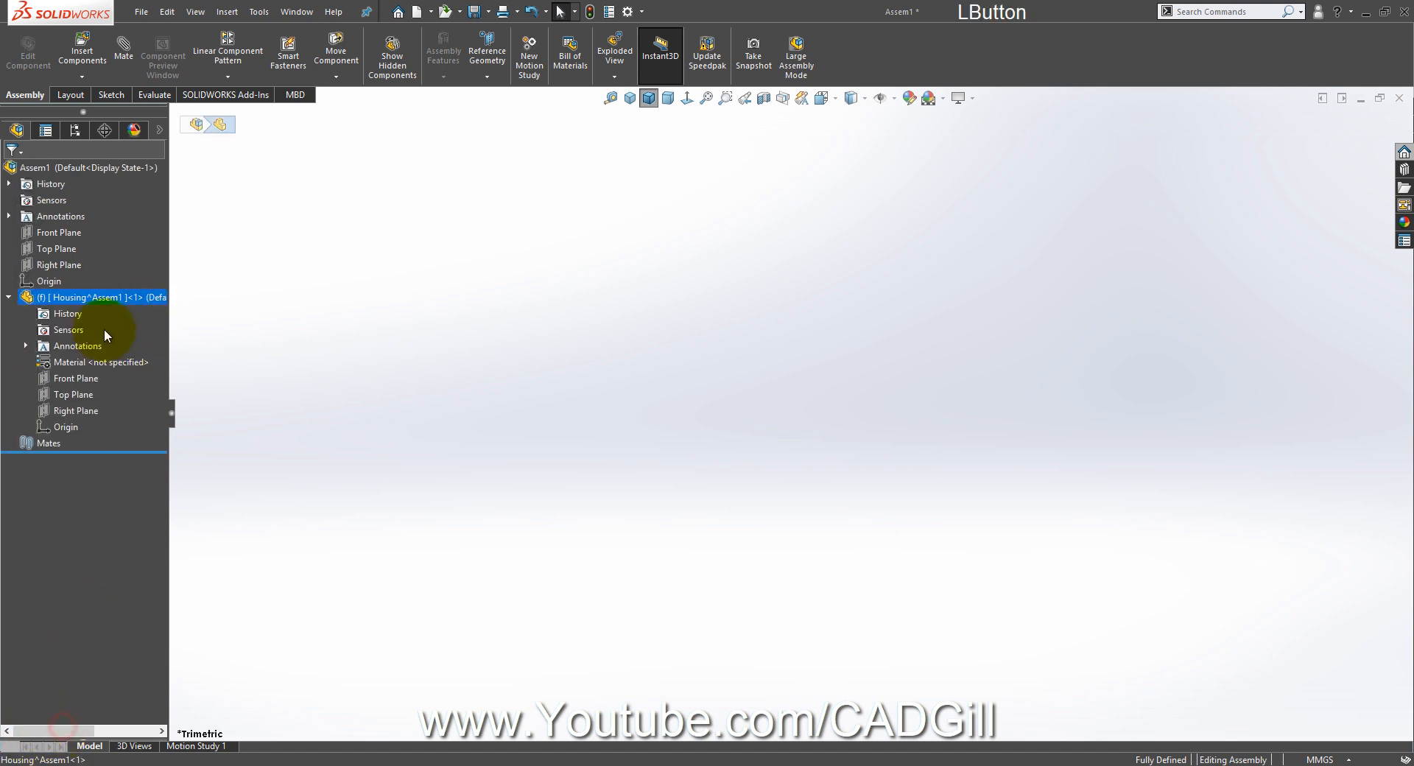
right_click(116, 296)
click(126, 250)
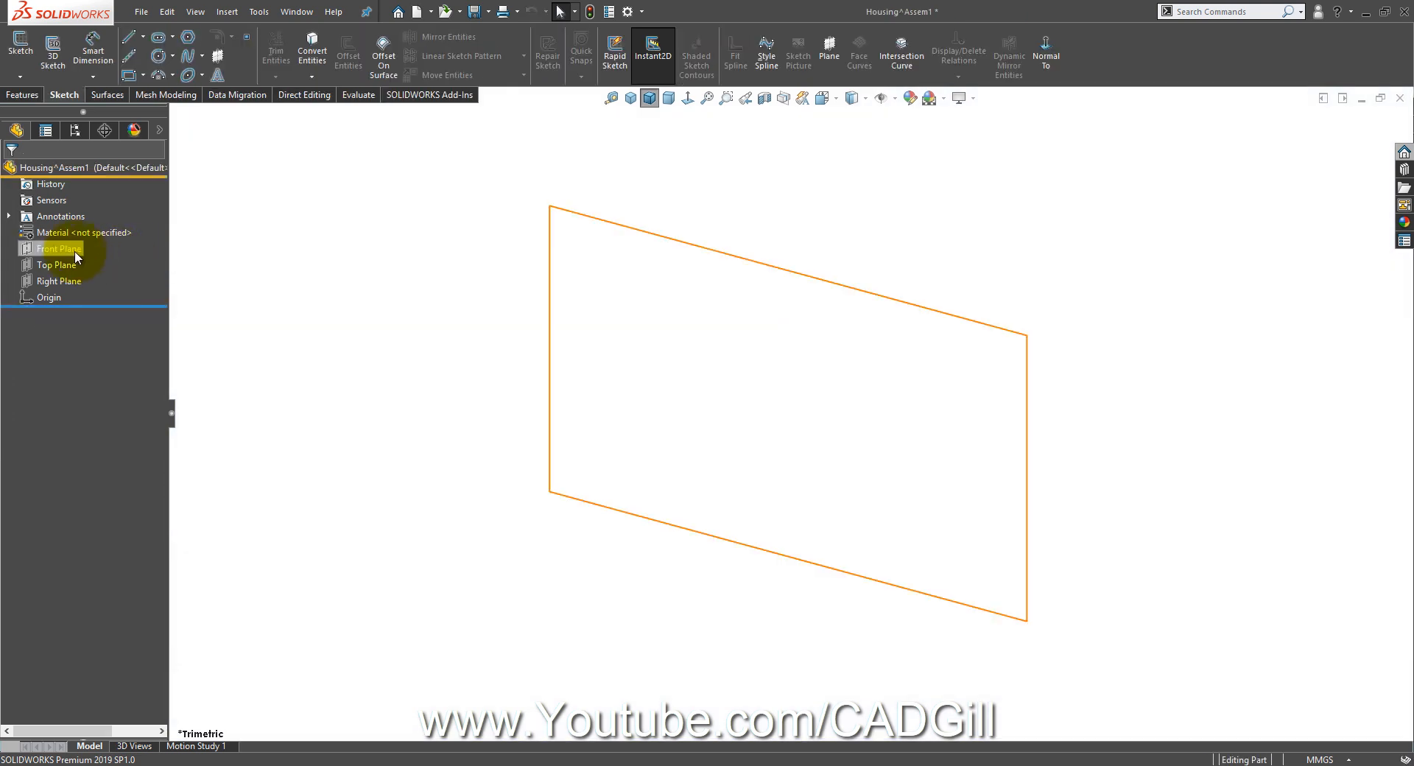
Step: Start a sketch on the Front Plane and draw a vertical centerline about 101 mm long passing through the origin
click(73, 251)
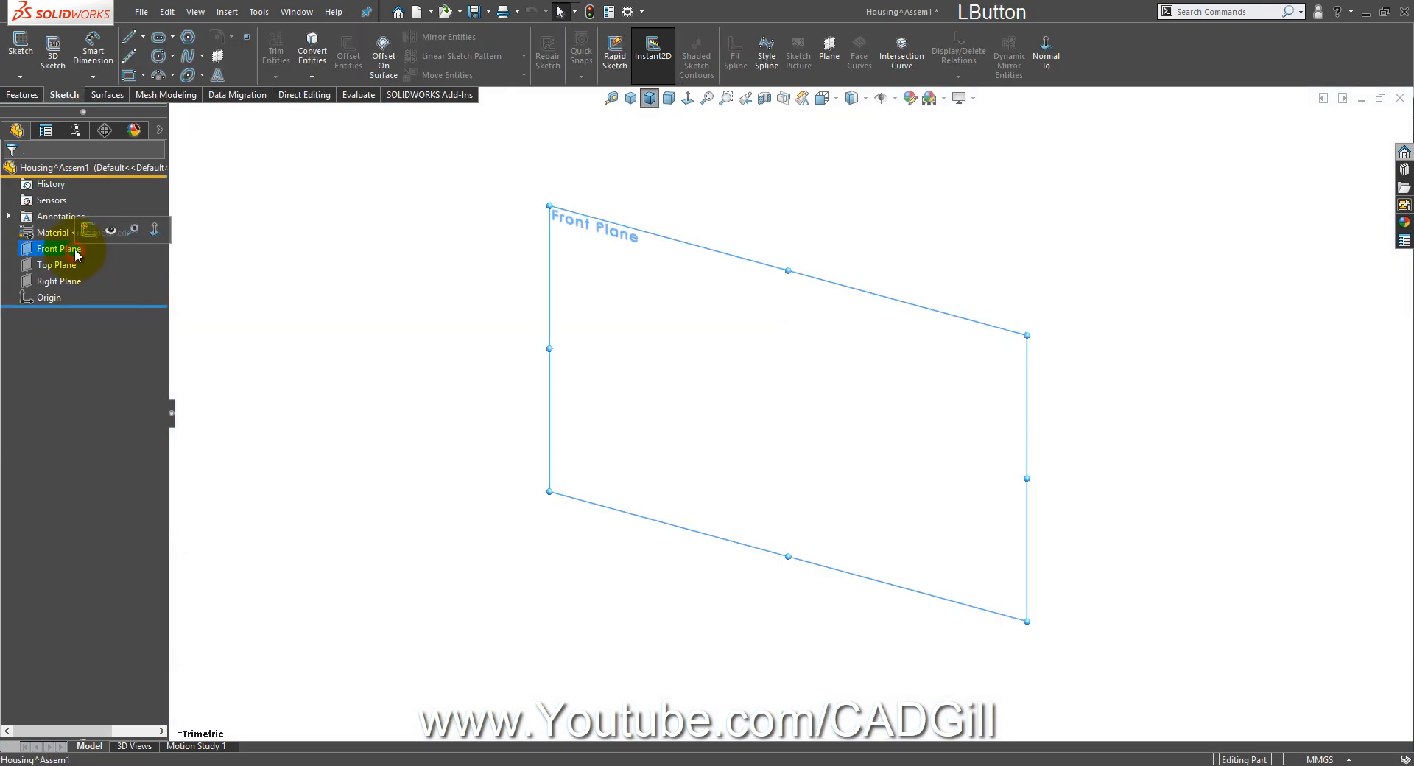
click(87, 230)
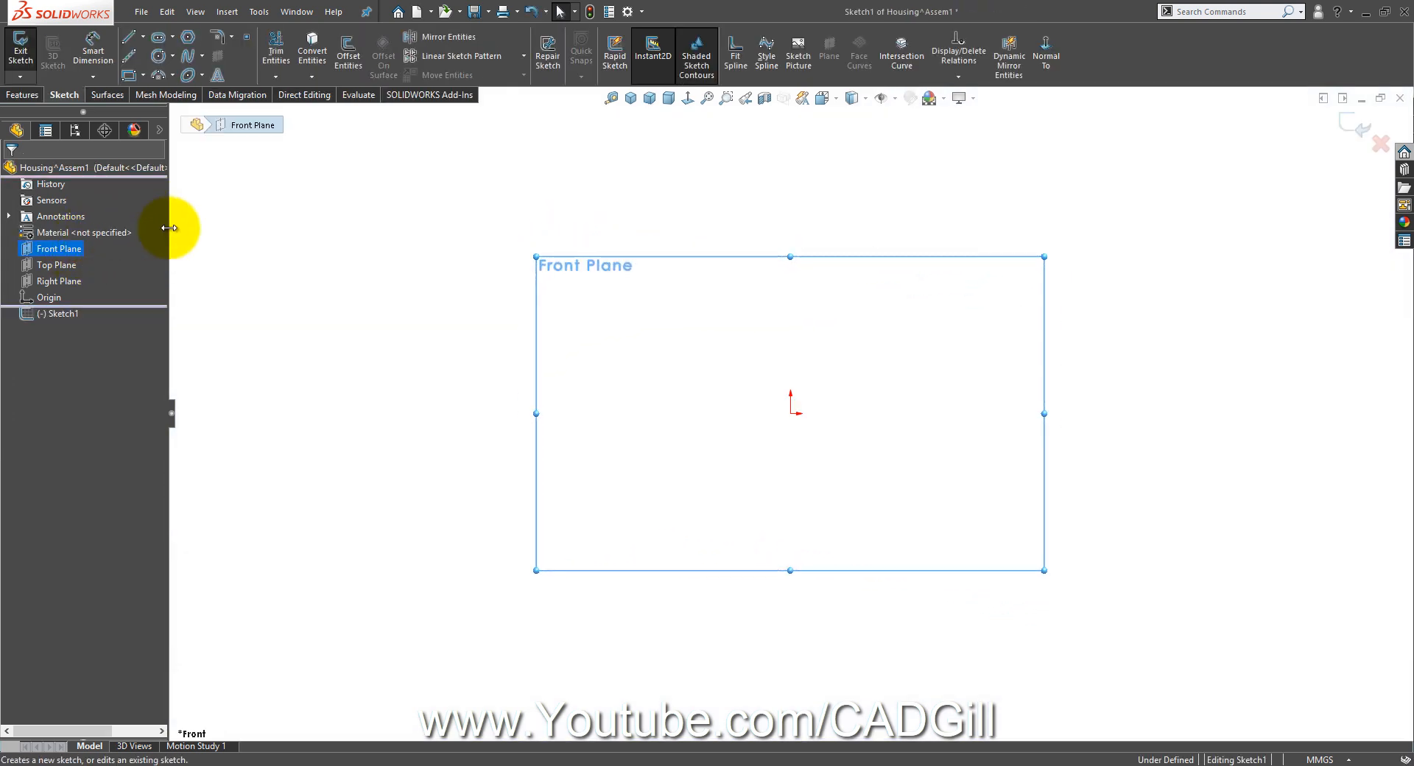
click(129, 56)
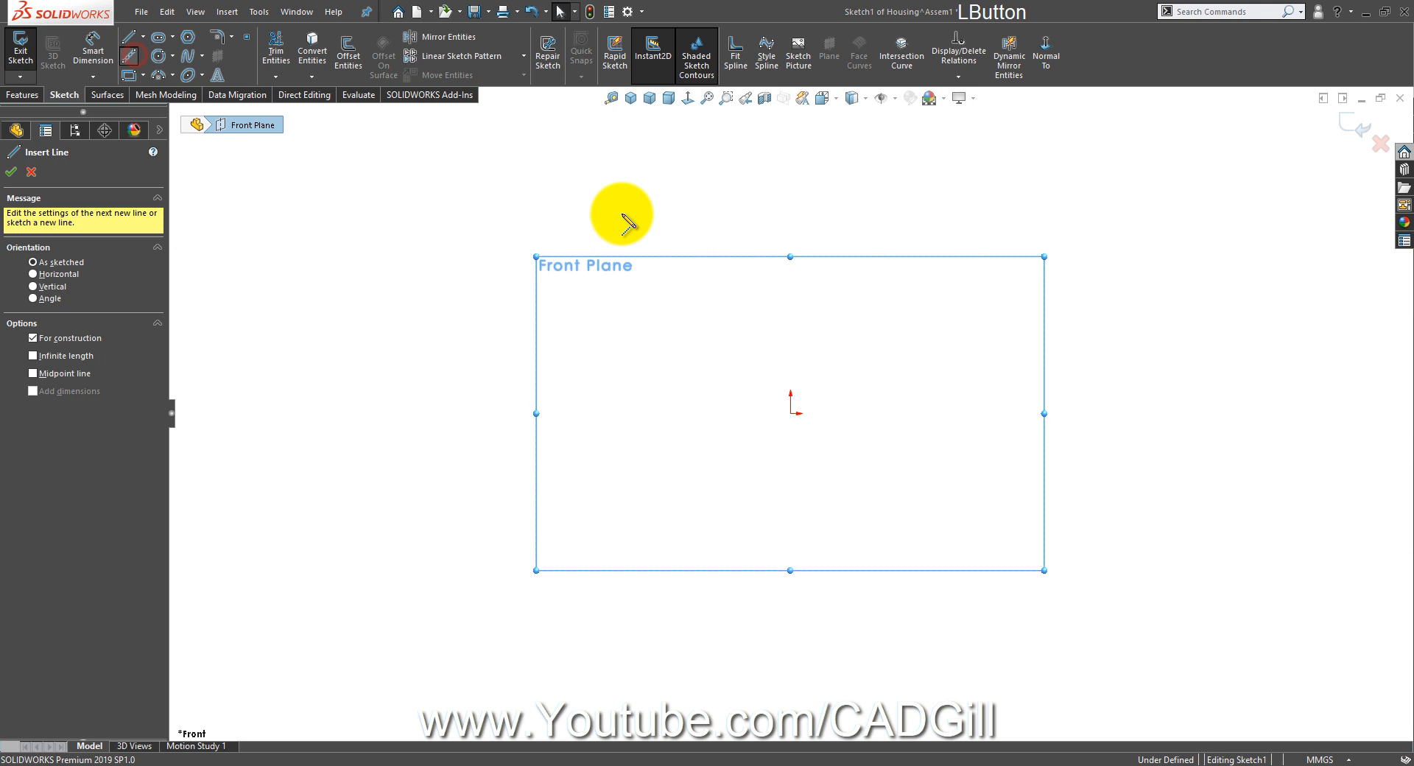
click(790, 205)
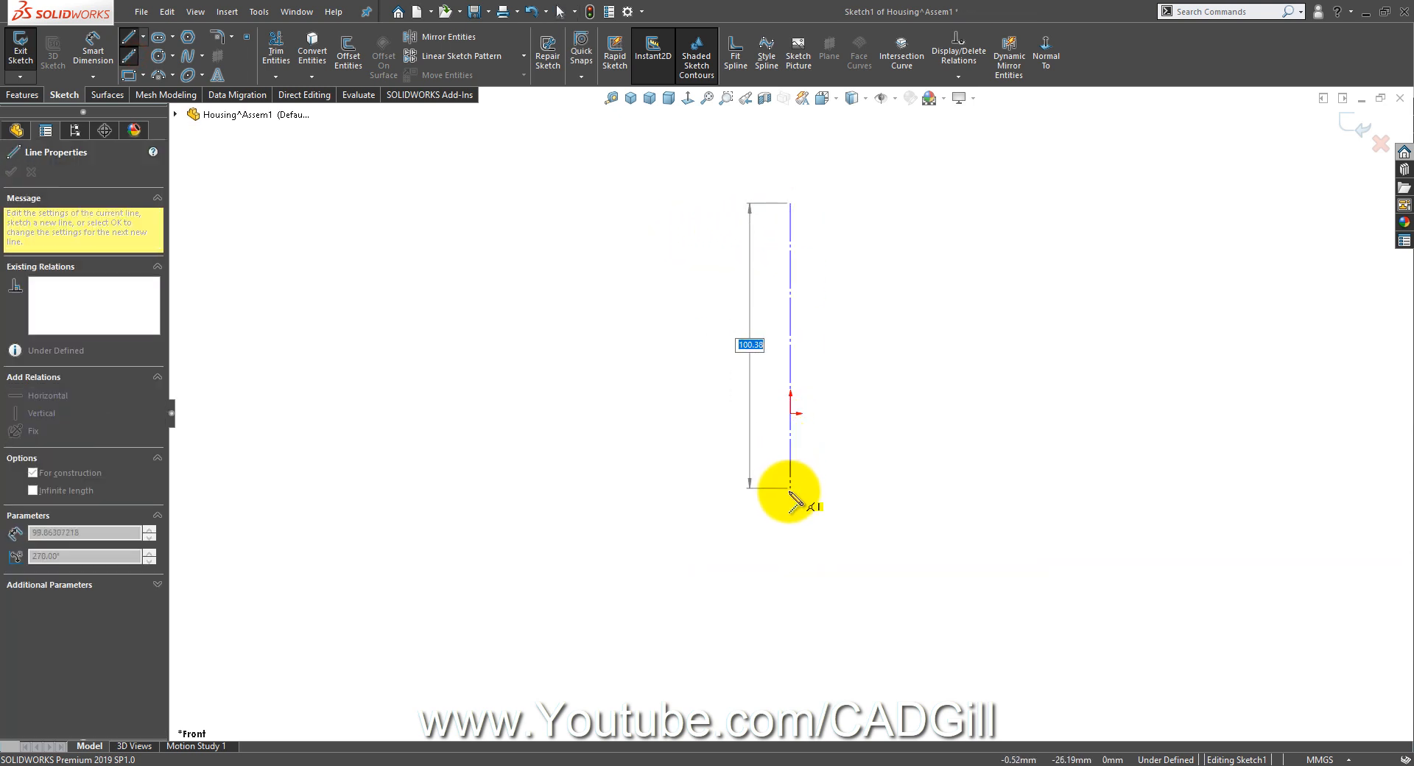
click(790, 489)
right_click(846, 285)
click(871, 311)
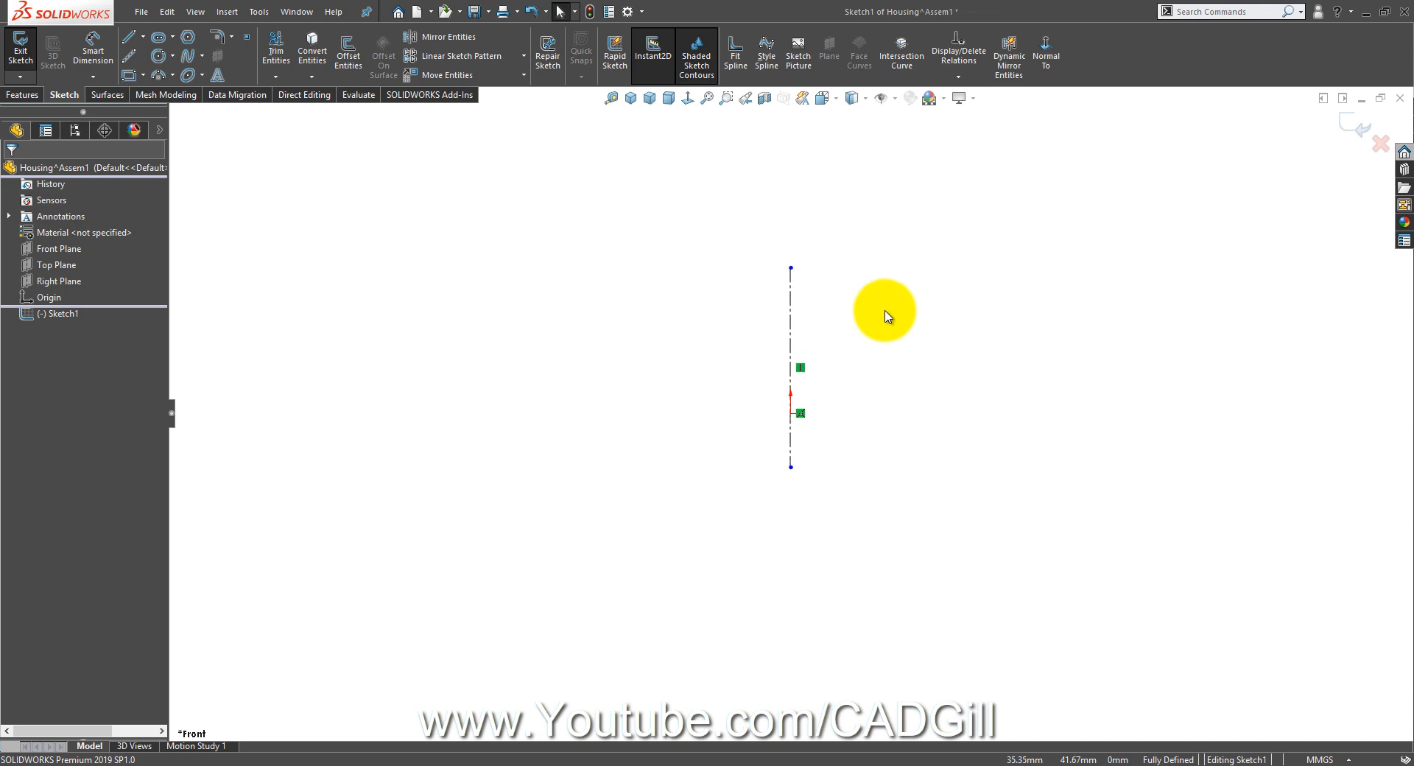
Step: Switch to the valve drawing in Photos and examine the housing's lower body and bottom flange dimensions
click(700, 764)
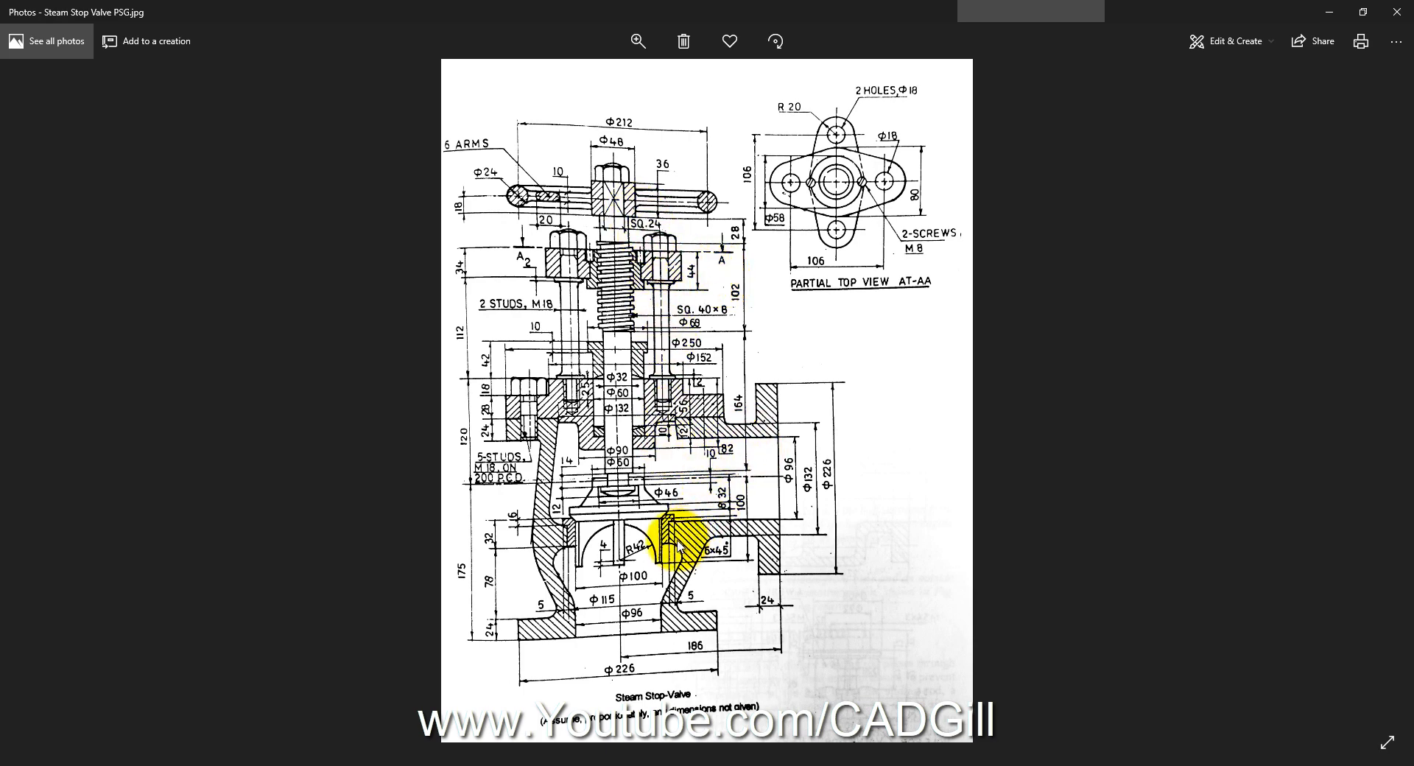
click(189, 742)
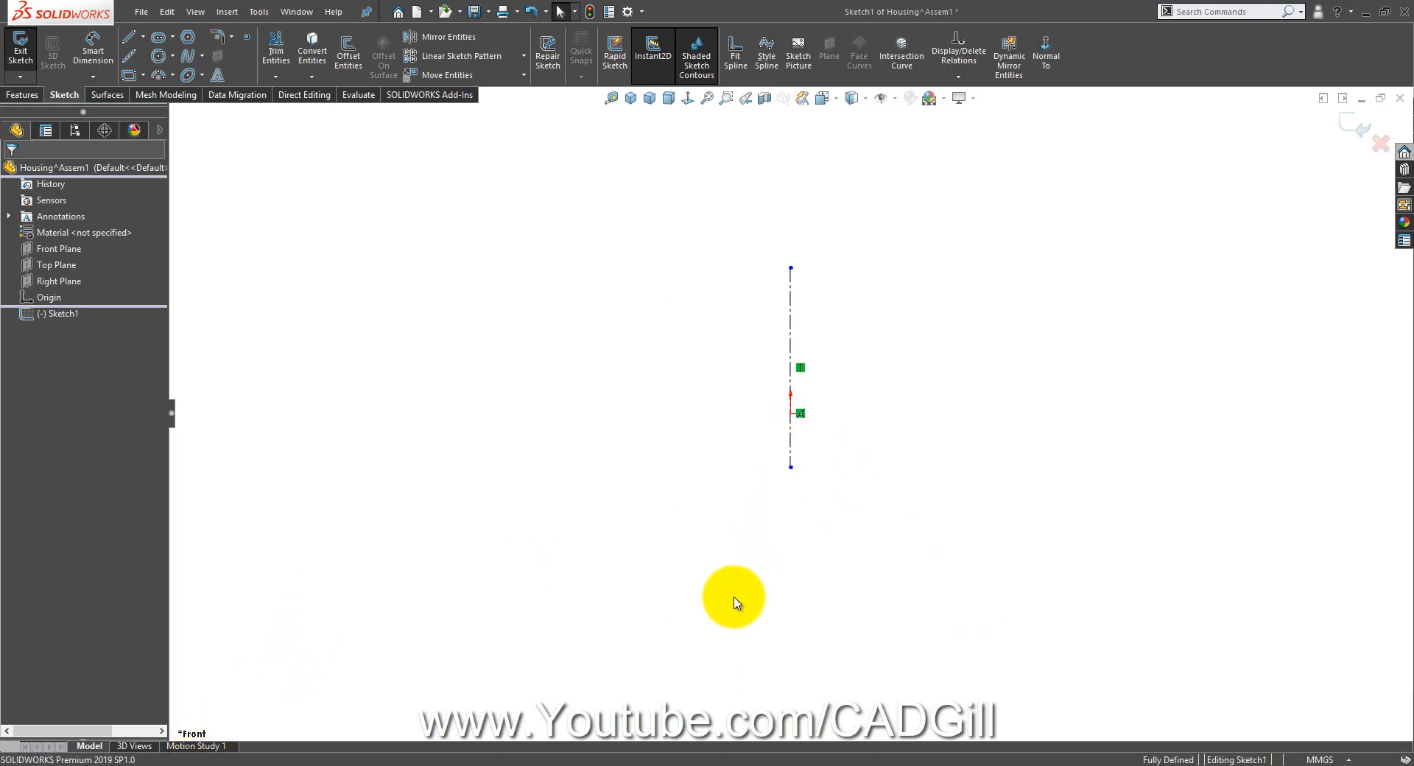
click(669, 764)
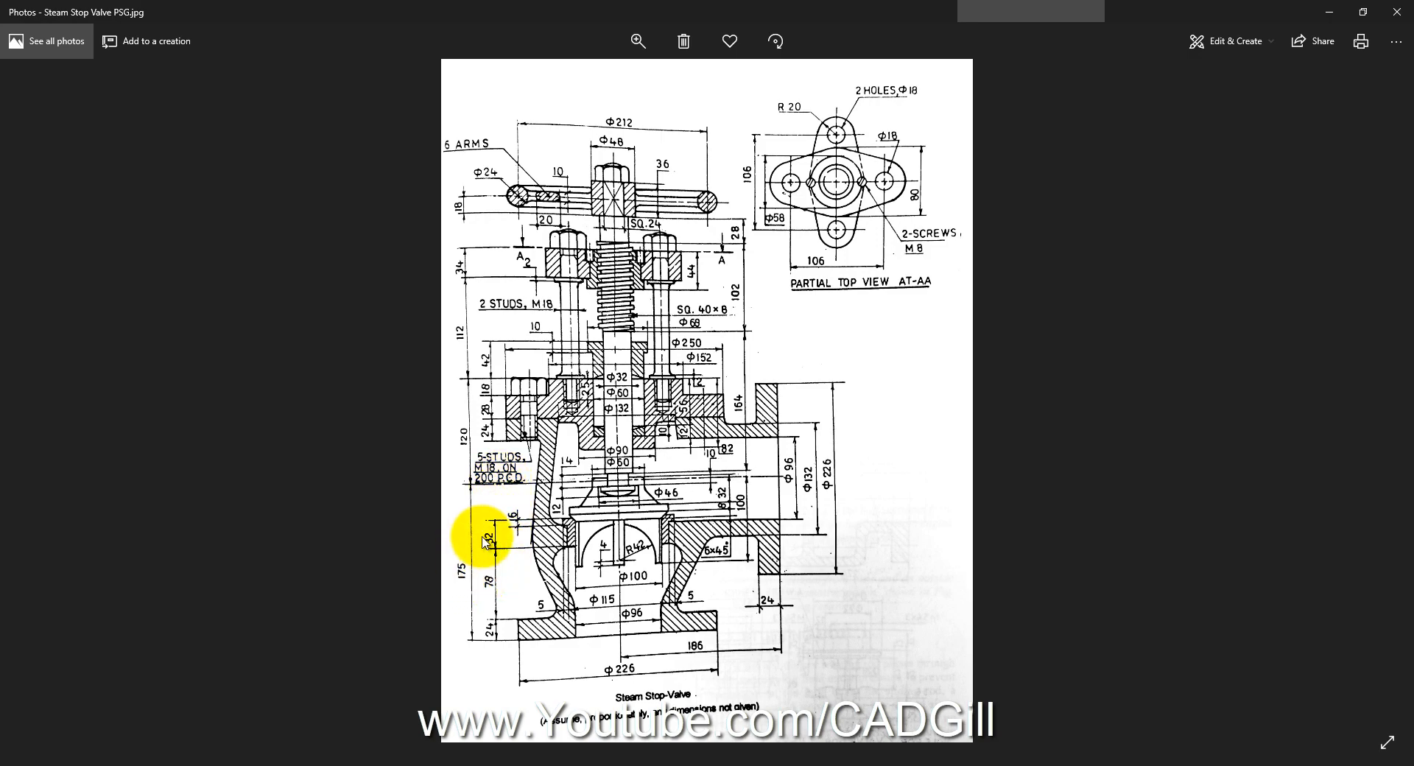
ctrl+scroll(520, 537, up, 3)
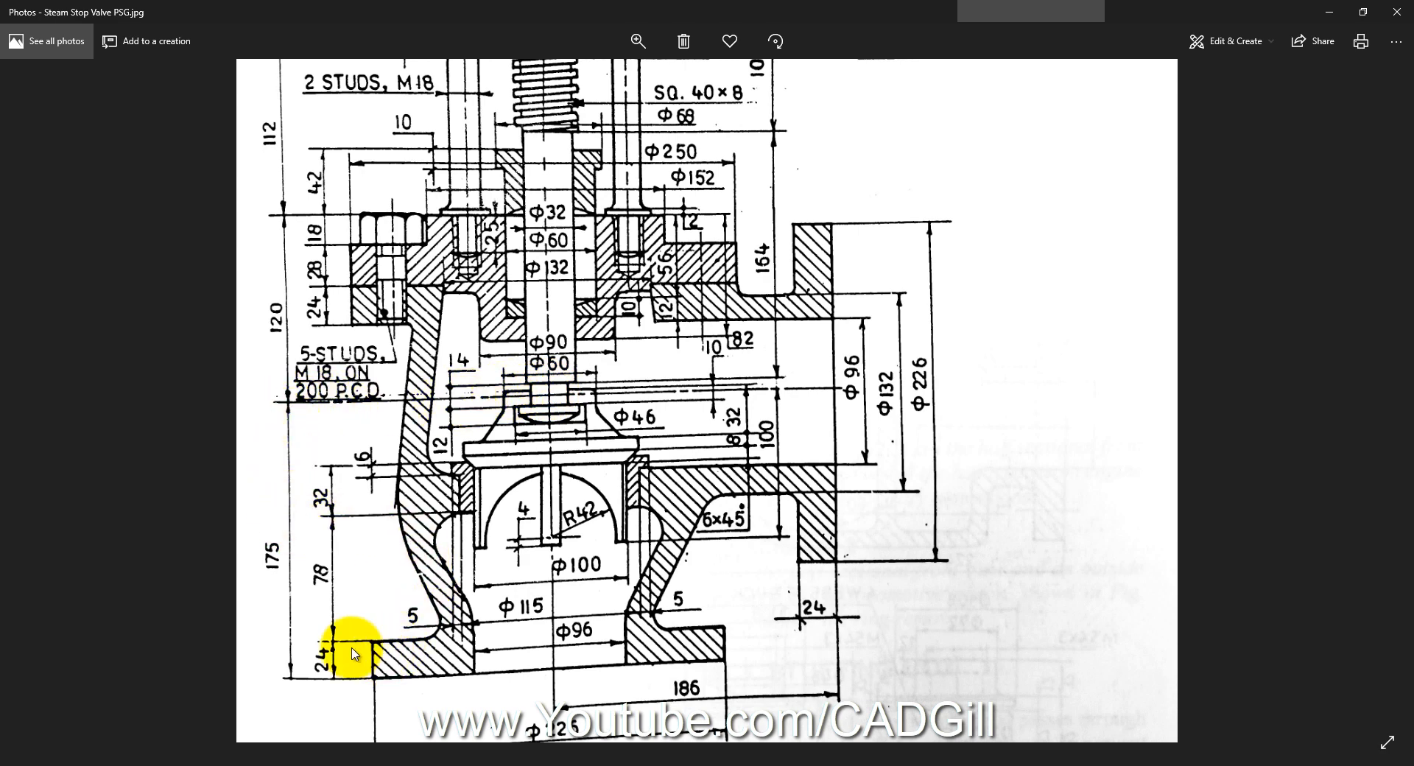
Step: Switch back to SOLIDWORKS and sketch the bottom flange outline level with the origin: base line about 64 mm, outer edge about 16.5 mm, and an open top line
click(209, 765)
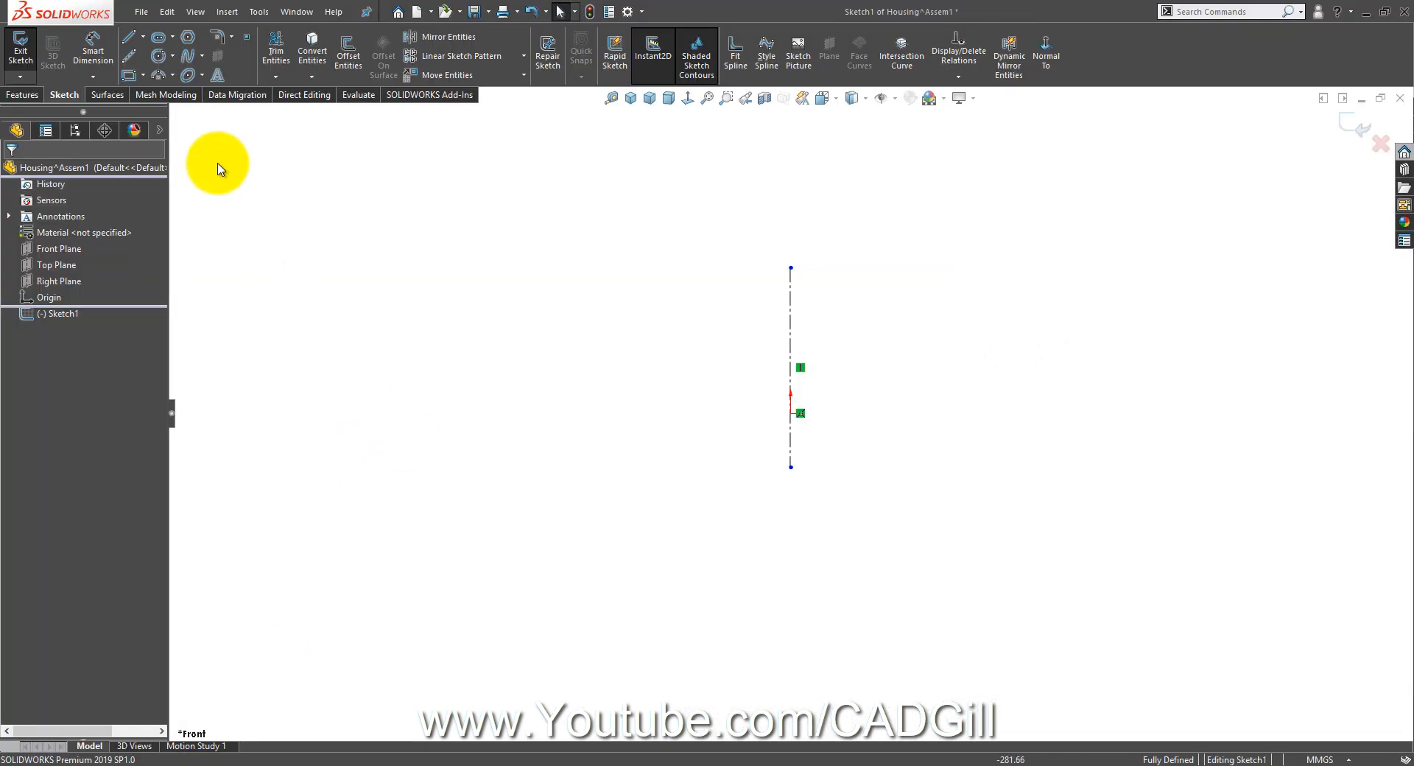
click(129, 37)
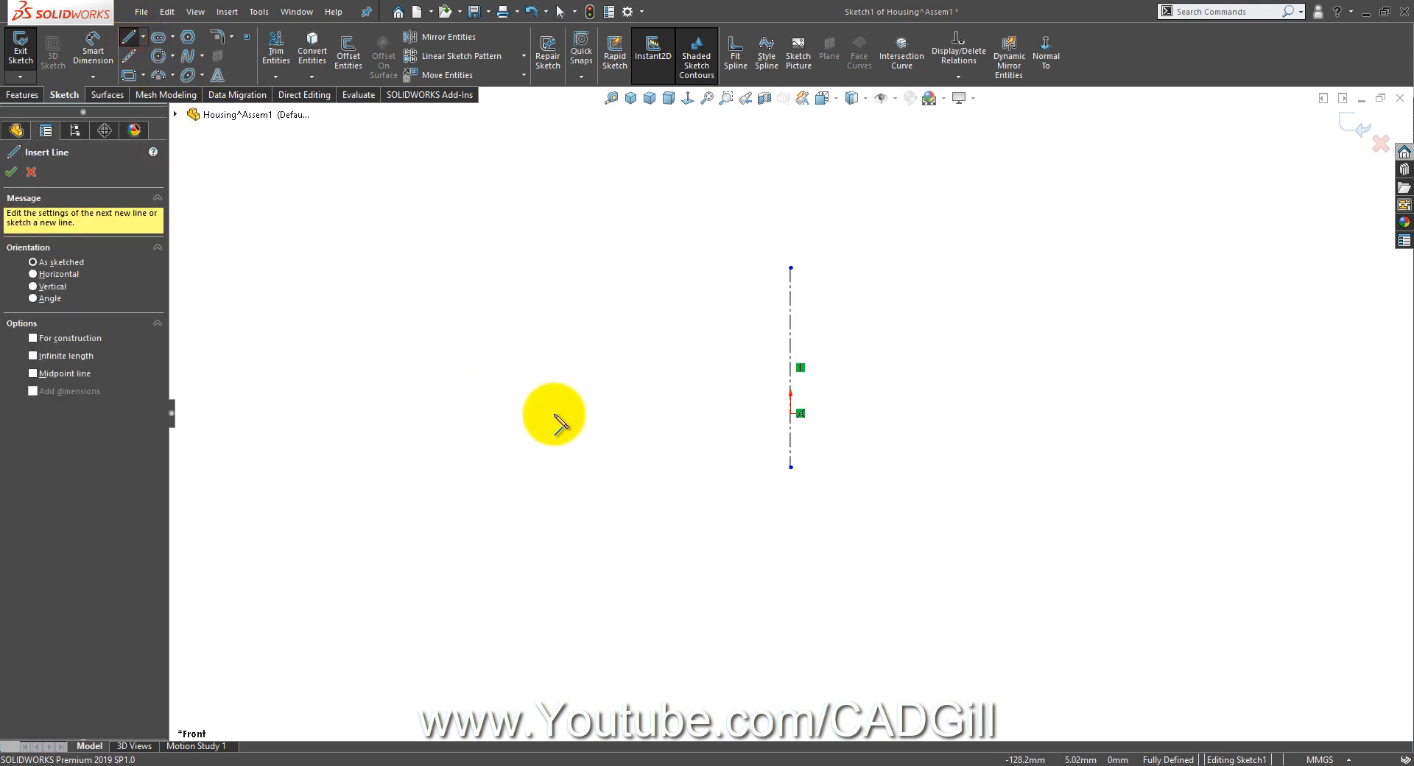
click(604, 413)
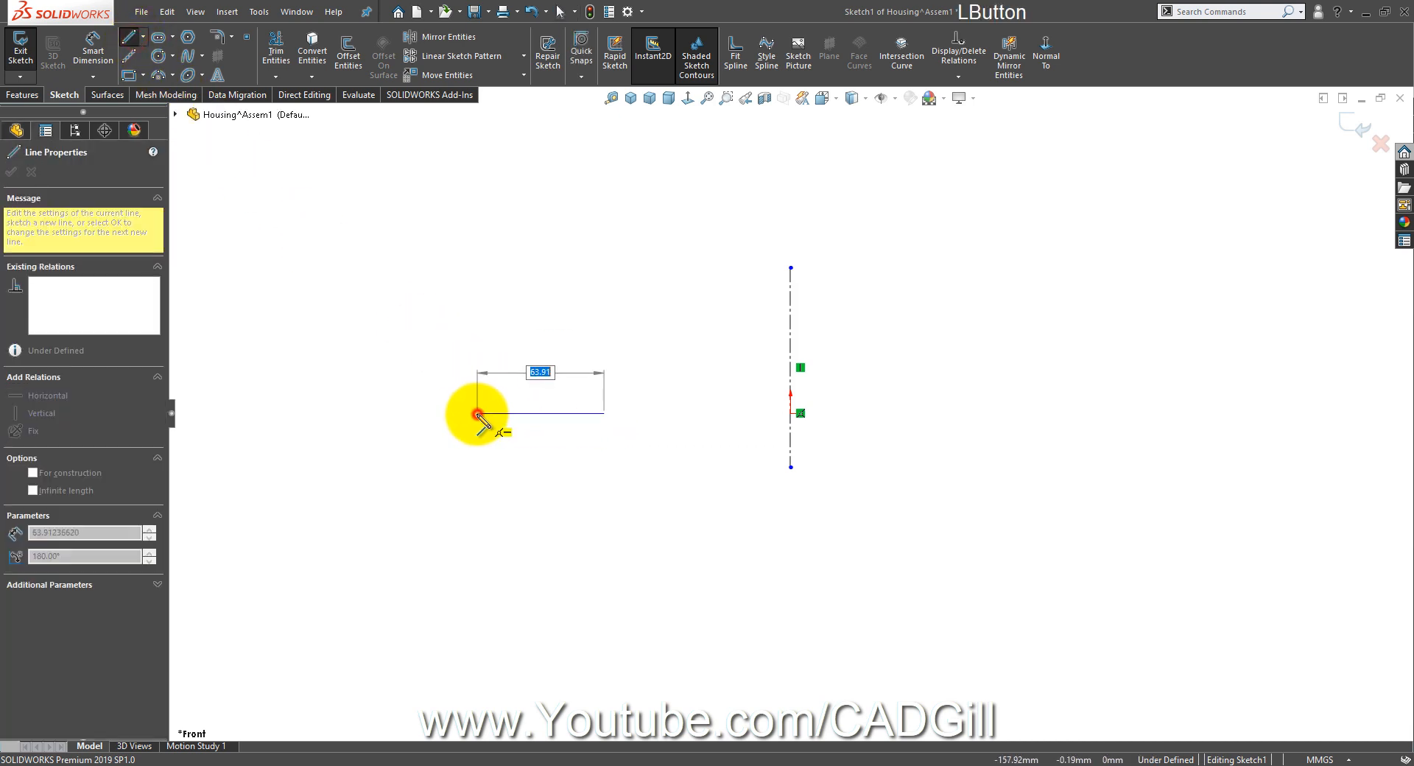
click(478, 413)
click(477, 380)
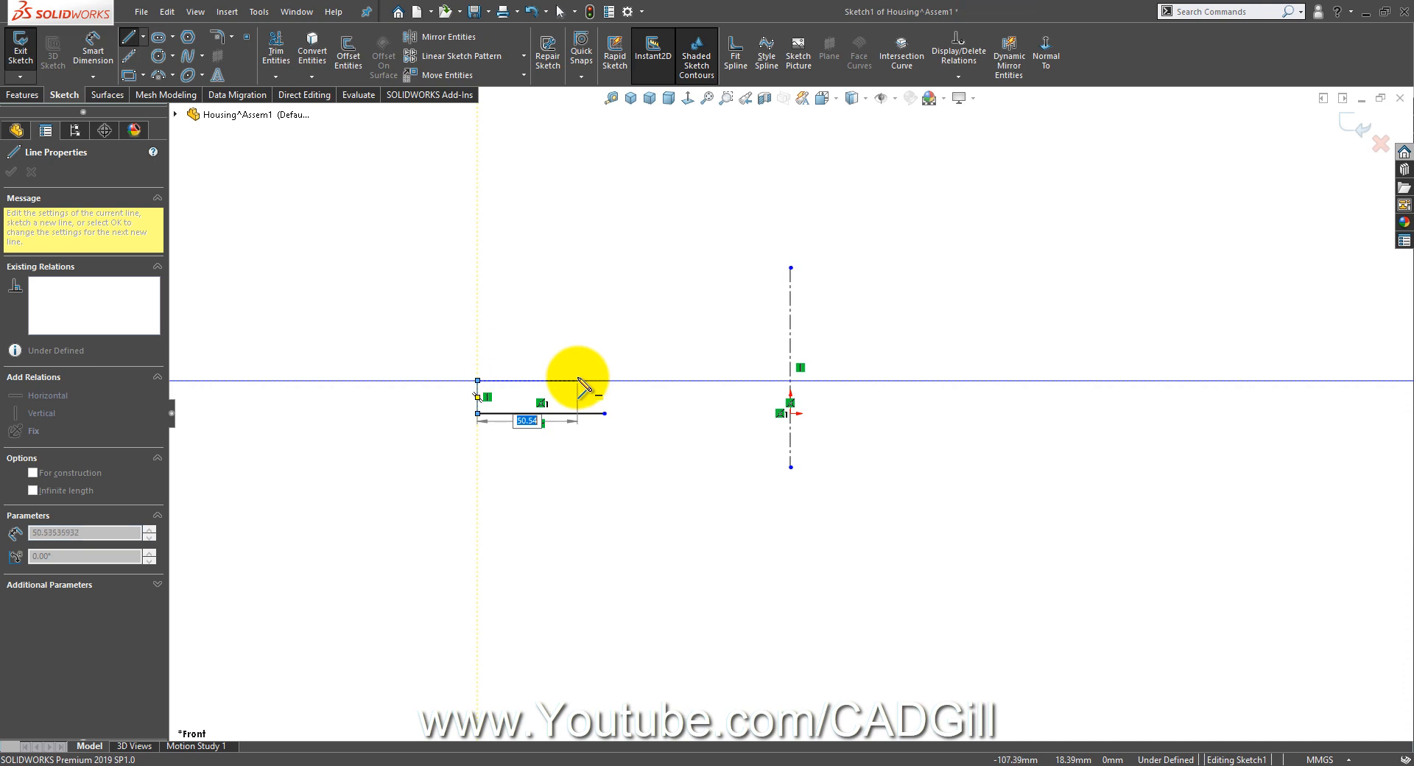
click(578, 378)
right_click(578, 378)
click(592, 388)
scroll(744, 353, up, 3)
scroll(802, 340, down, 2)
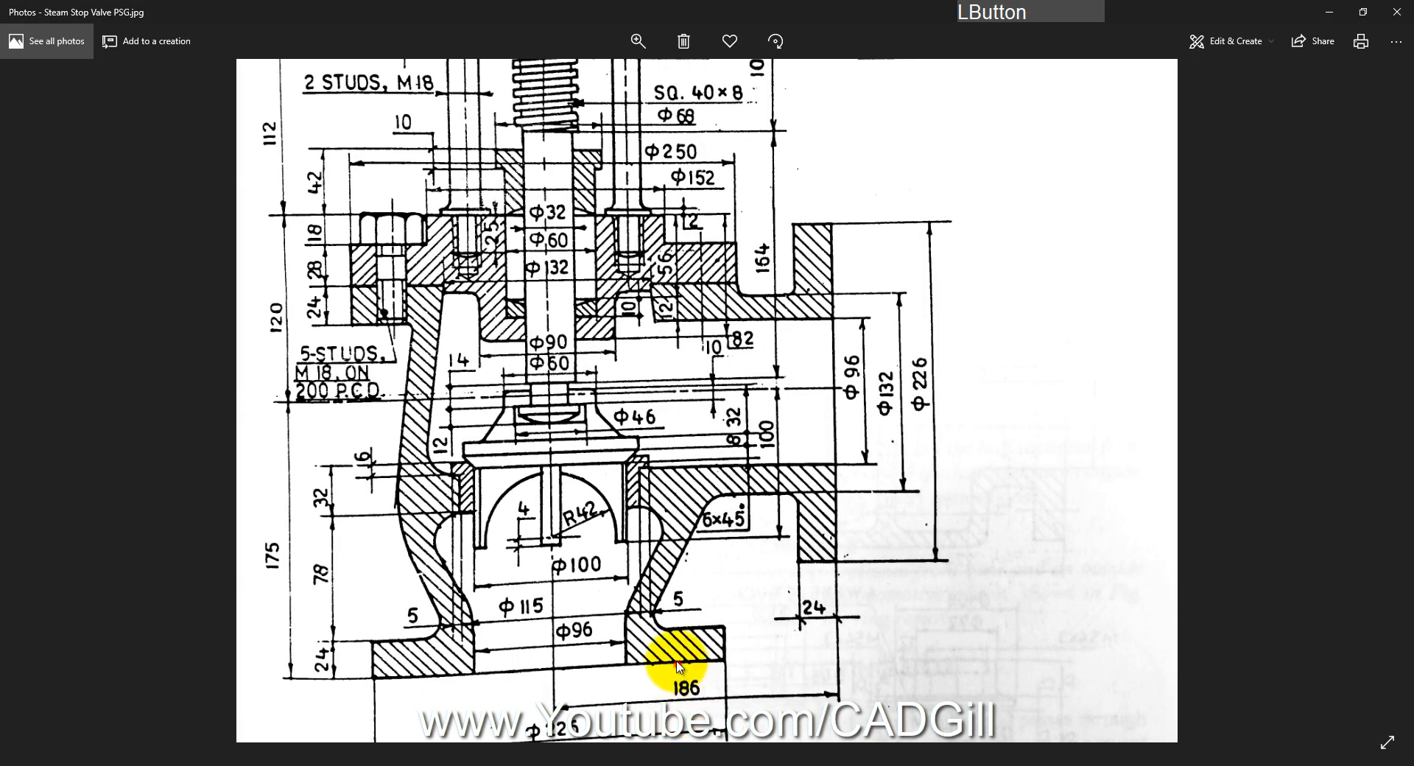
scroll(672, 622, down, 2)
scroll(604, 589, up, 2)
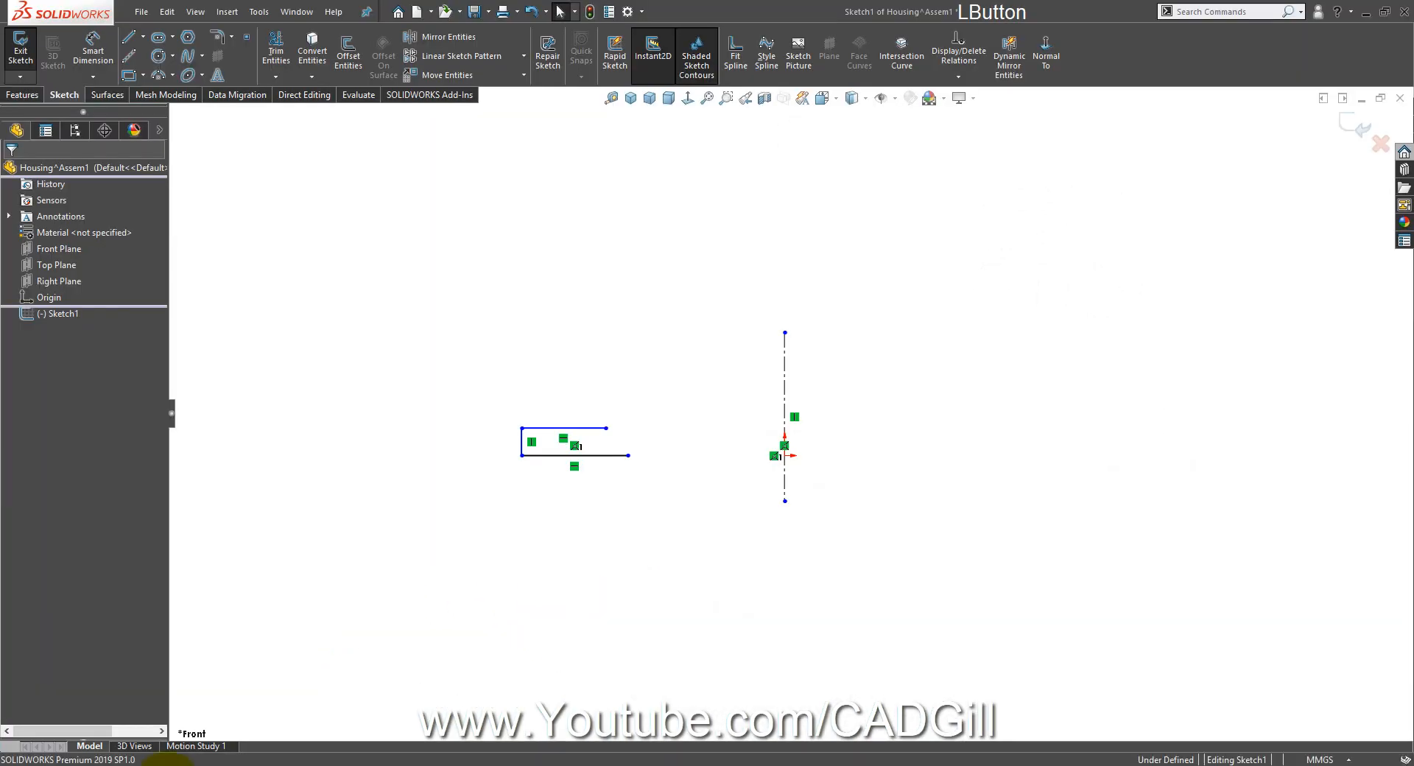
click(93, 48)
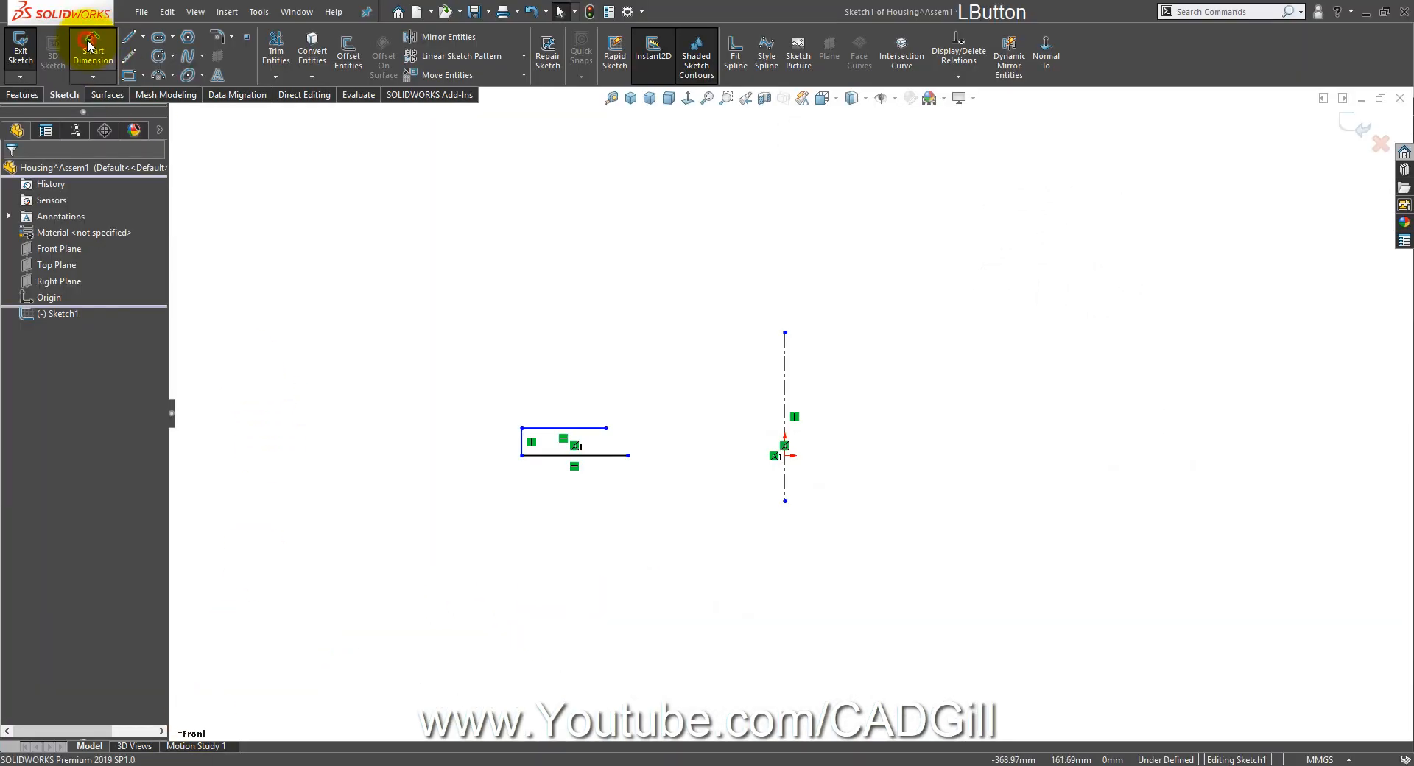
click(521, 442)
click(784, 442)
right_click(806, 425)
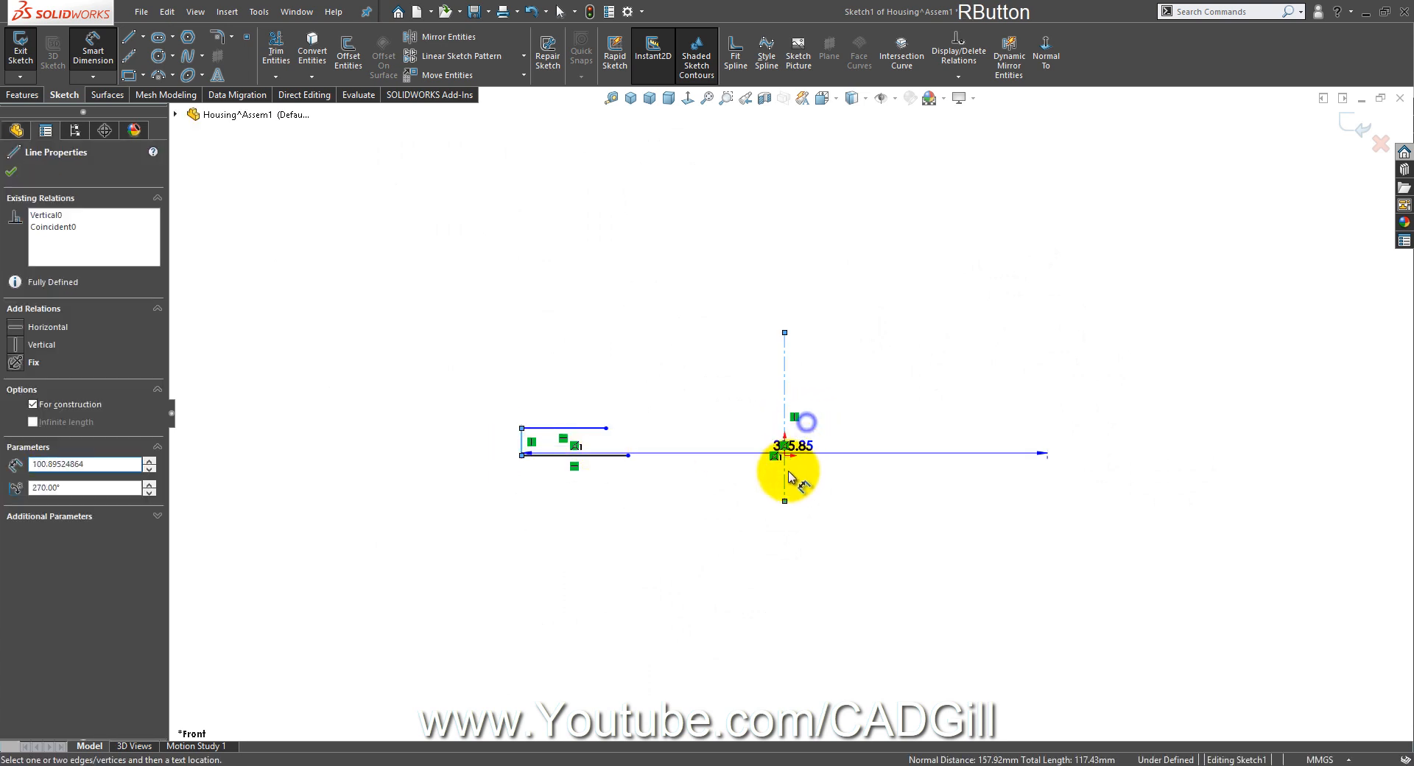
right_click(778, 509)
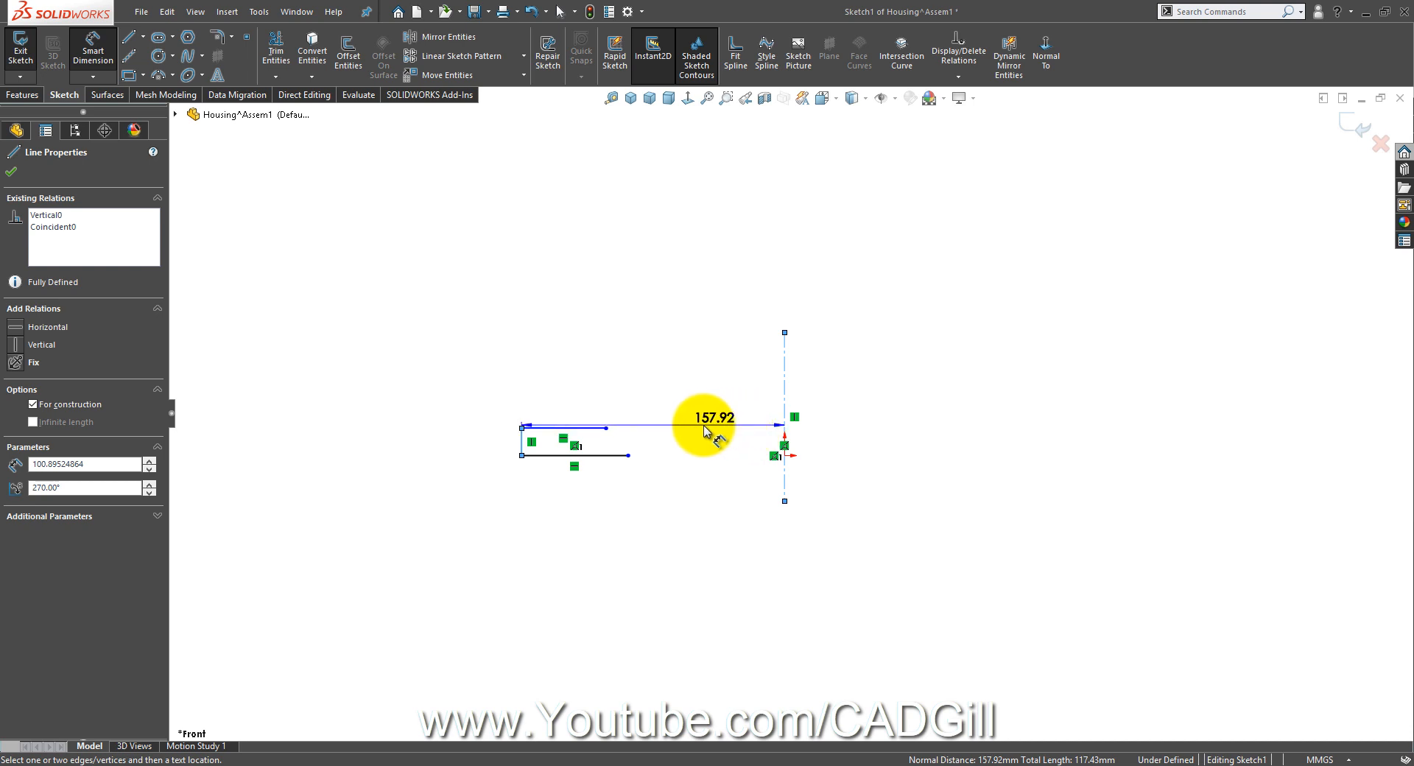
click(111, 62)
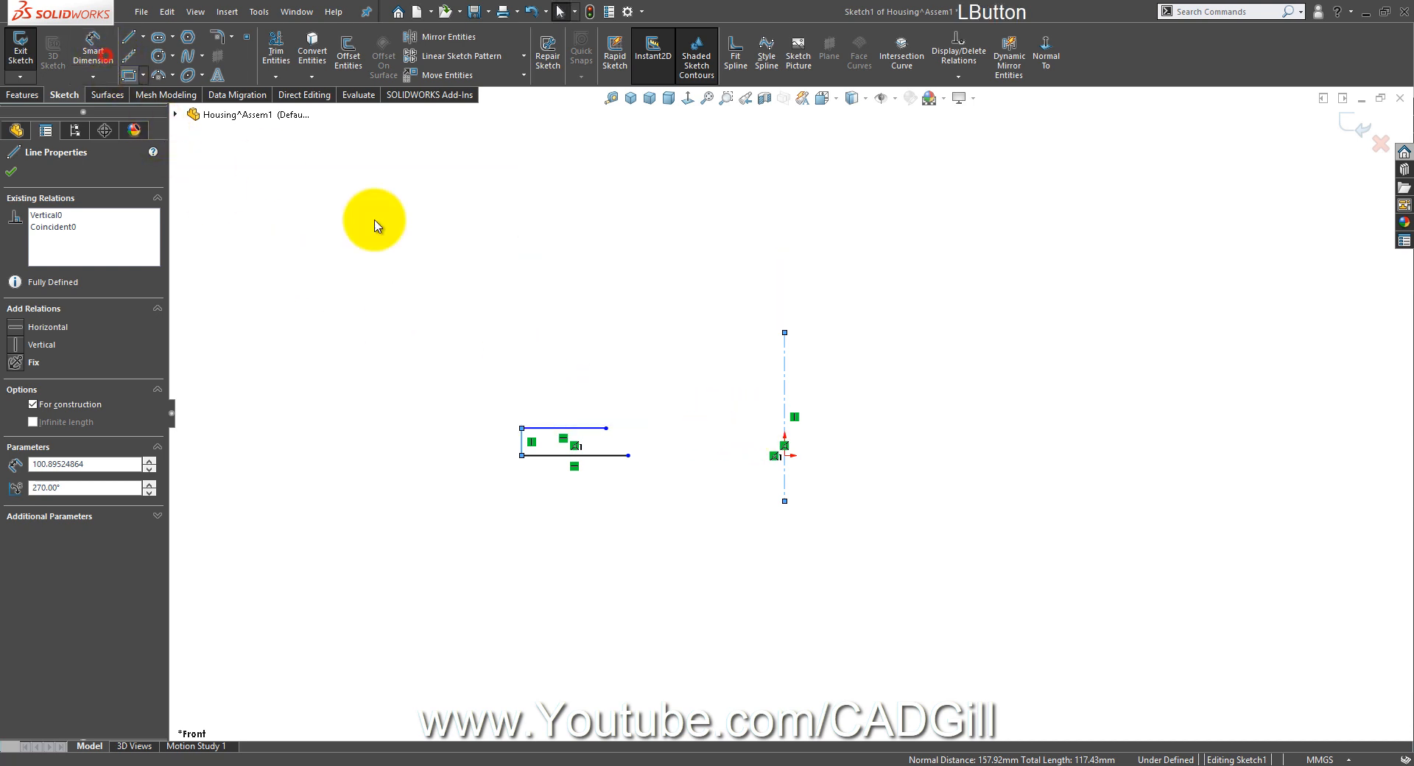
click(810, 396)
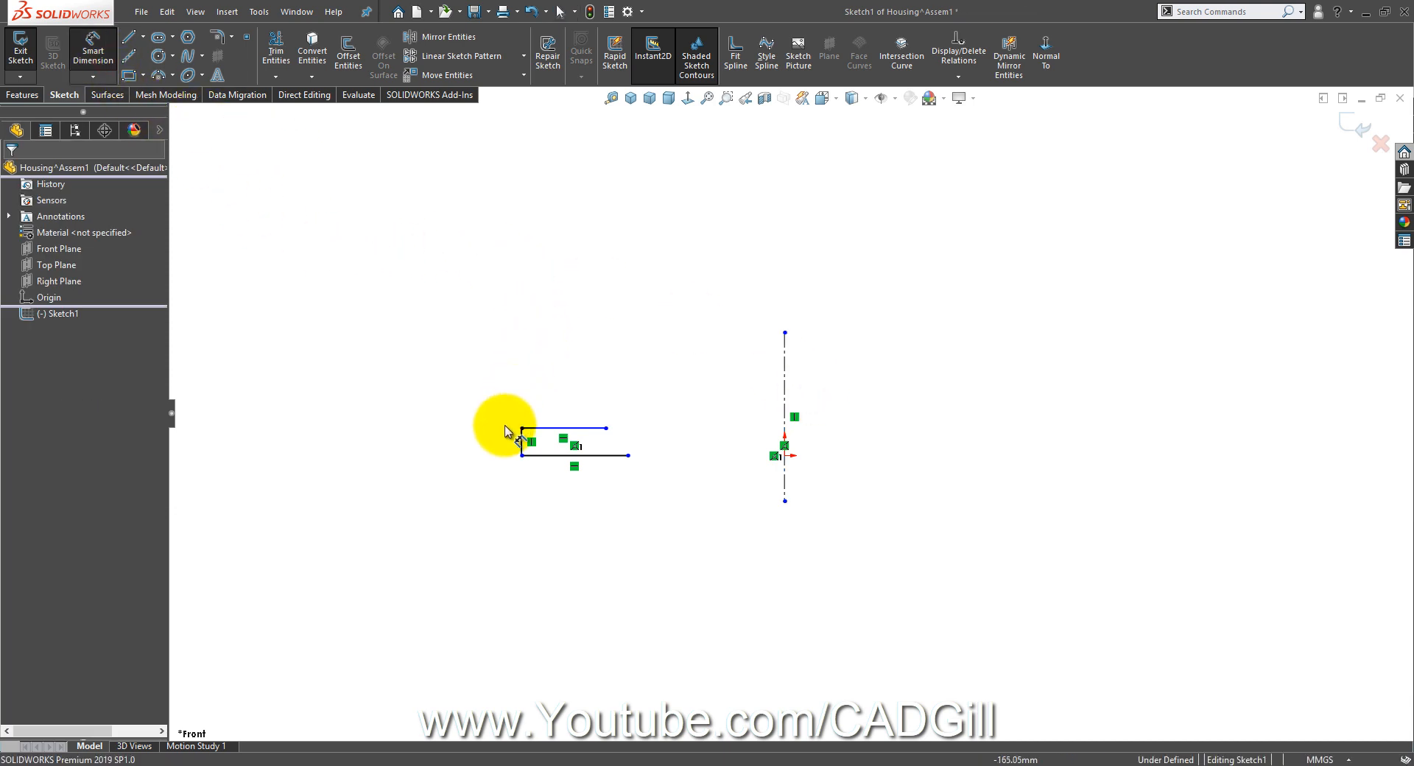
Step: Dimension the flange's outer edge across the vertical centerline as a 226 mm diameter
click(523, 442)
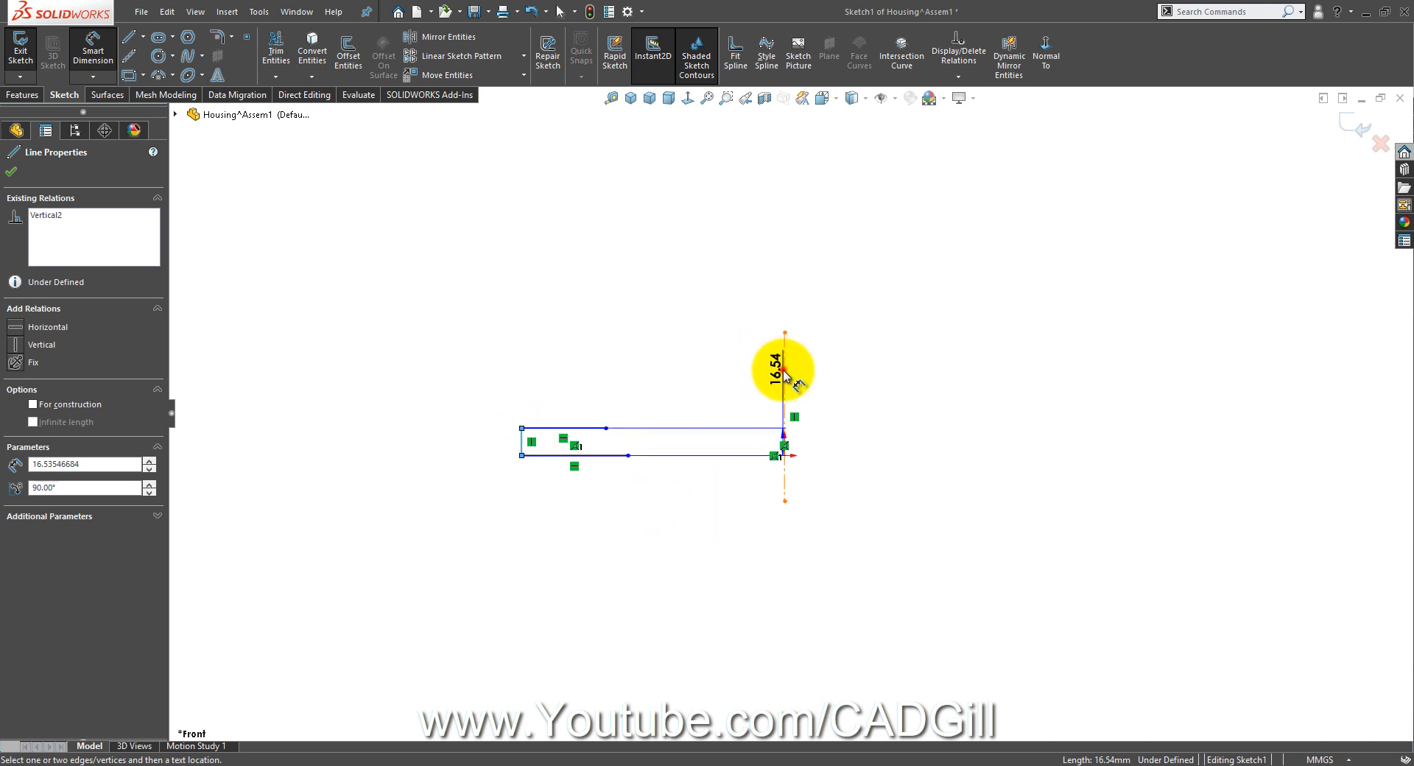
click(785, 375)
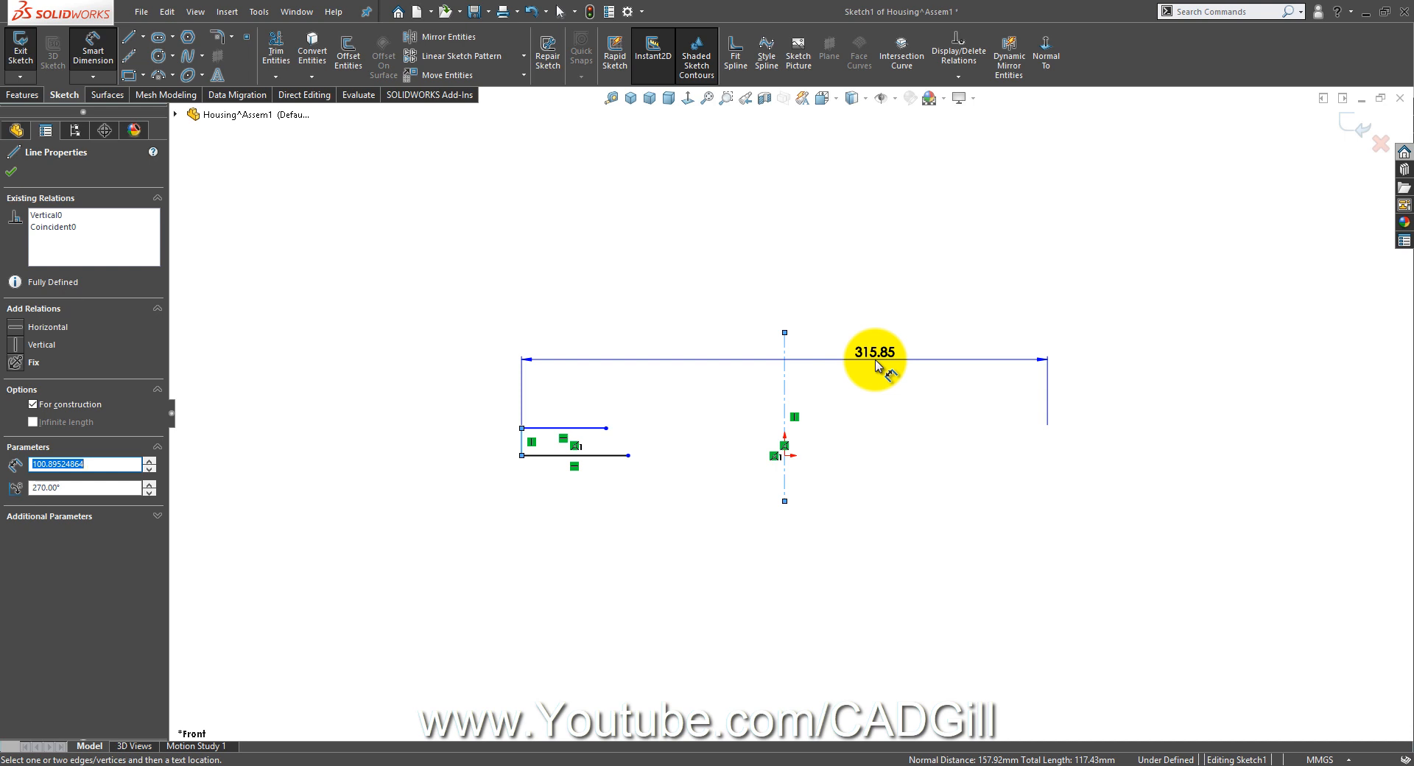
right_click(880, 371)
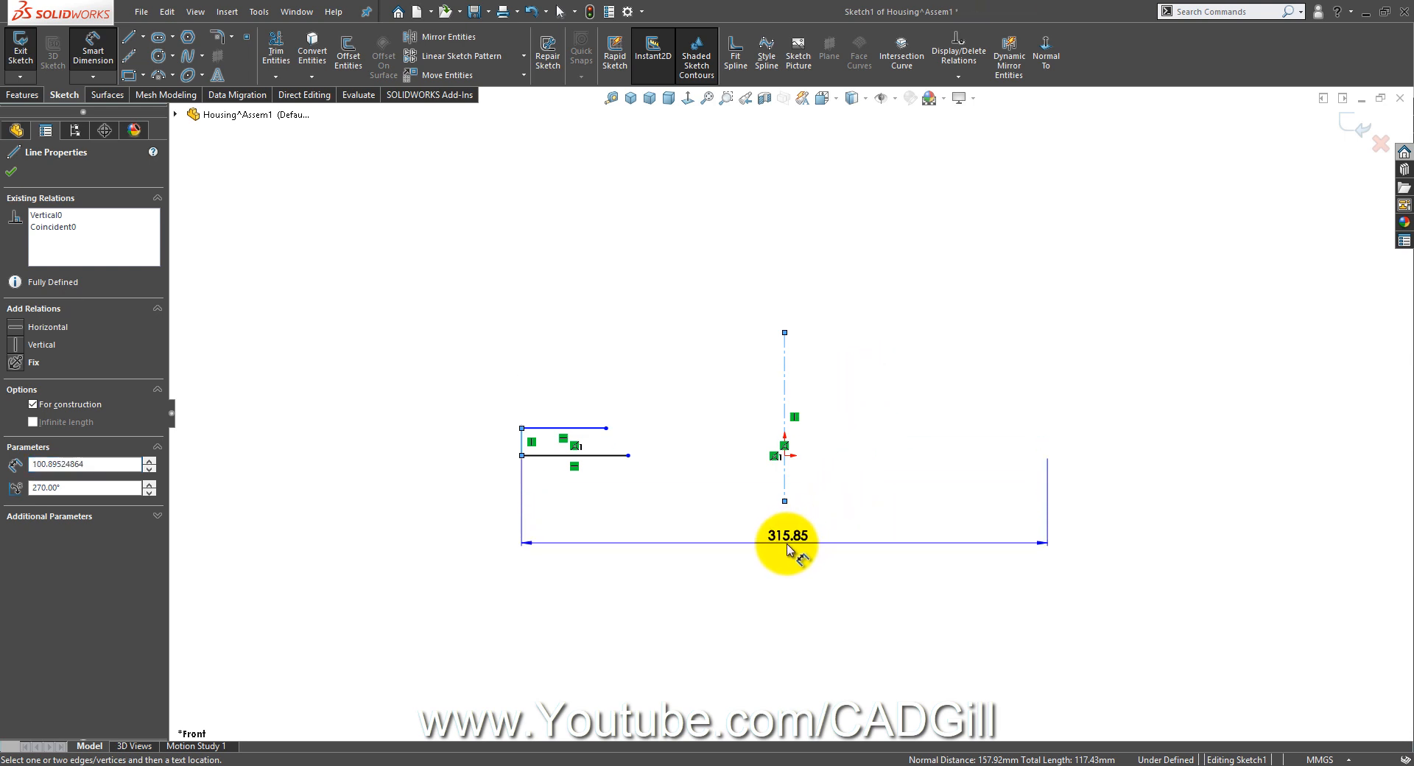
click(784, 549)
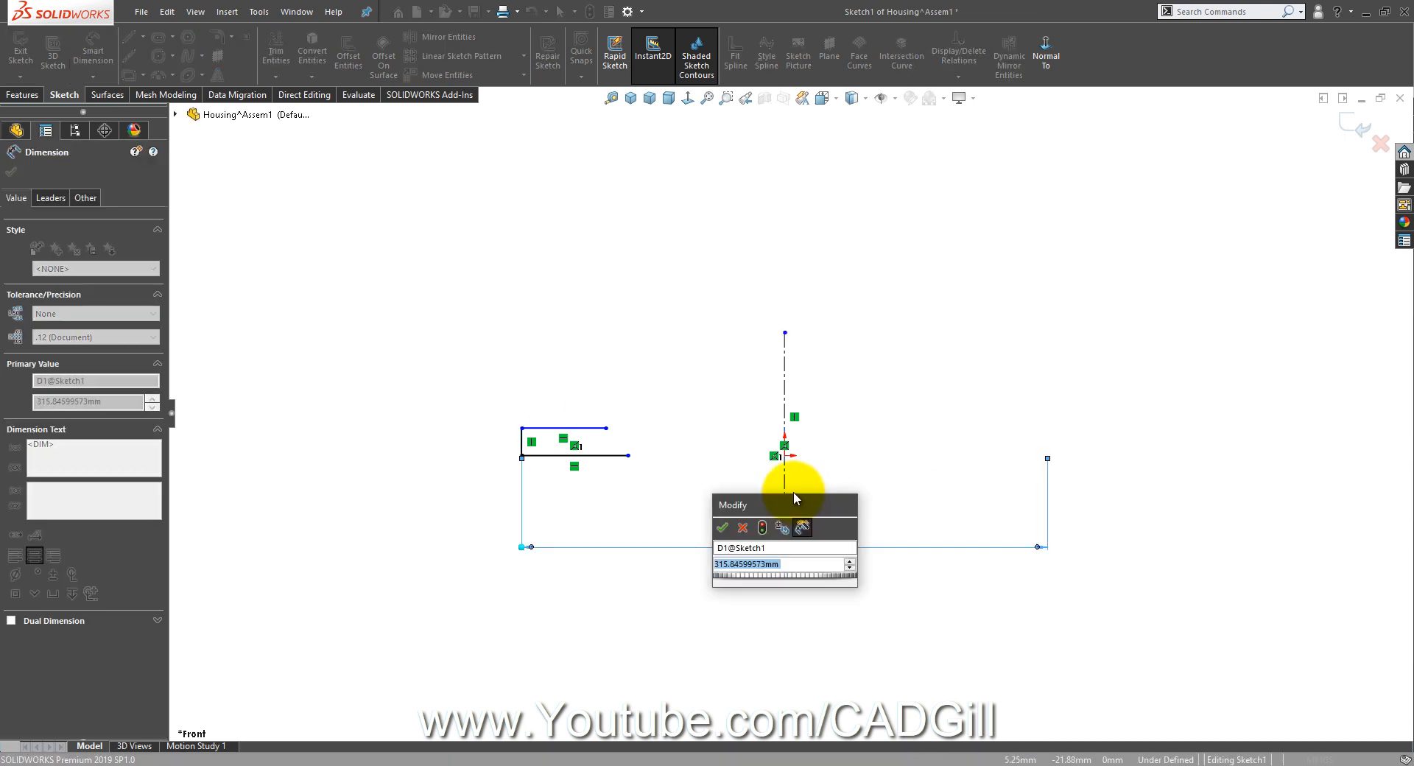
text(226)
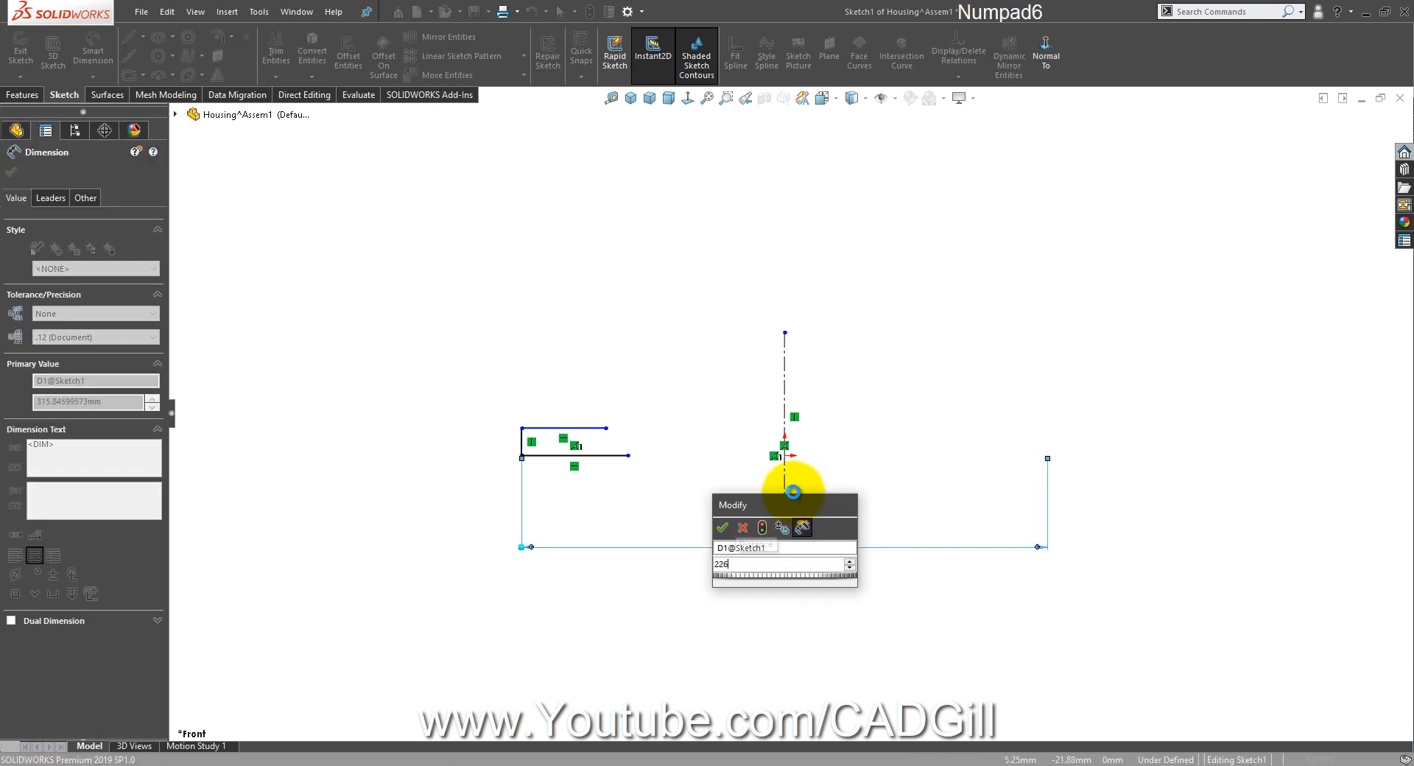
key(Return)
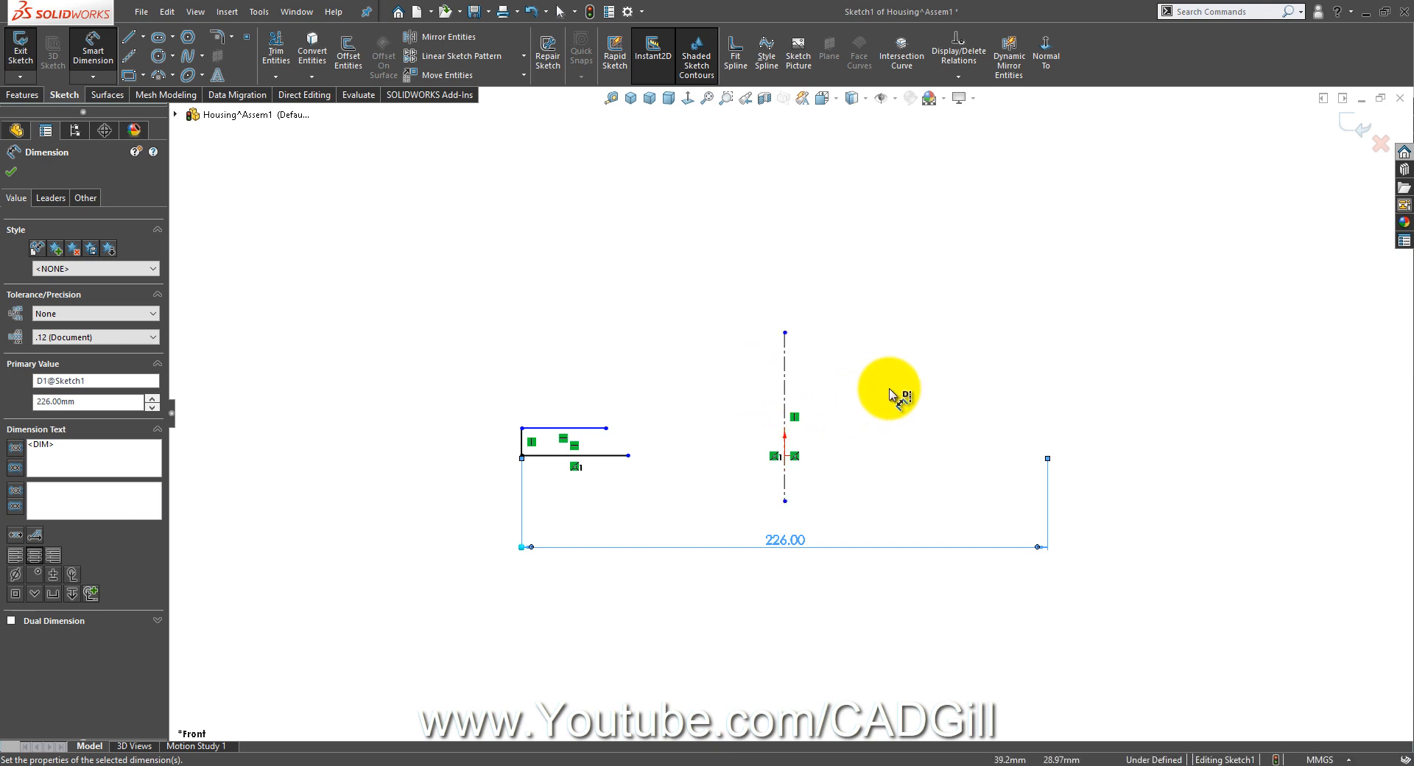
click(819, 352)
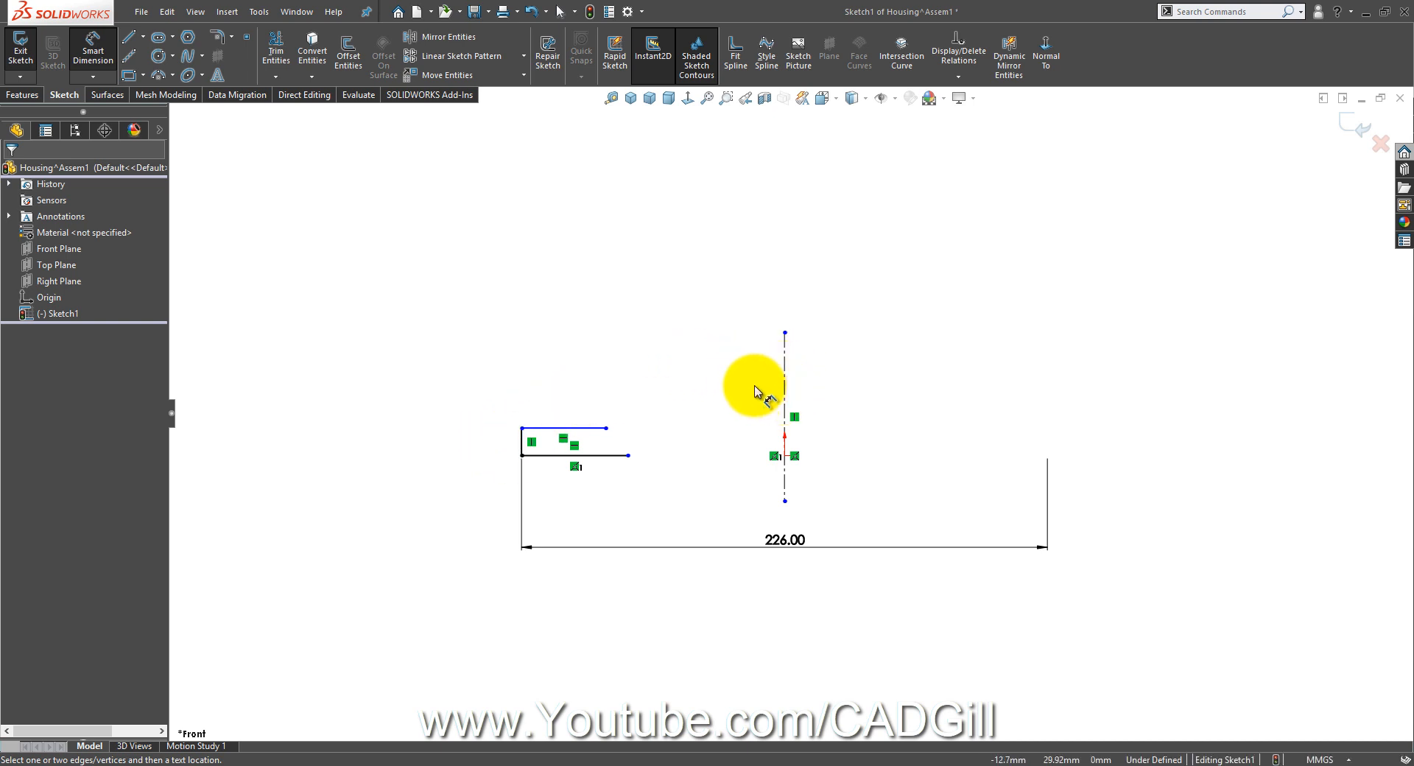
Step: Dimension the bottom flange's outer edge to a thickness of 24 mm
click(108, 62)
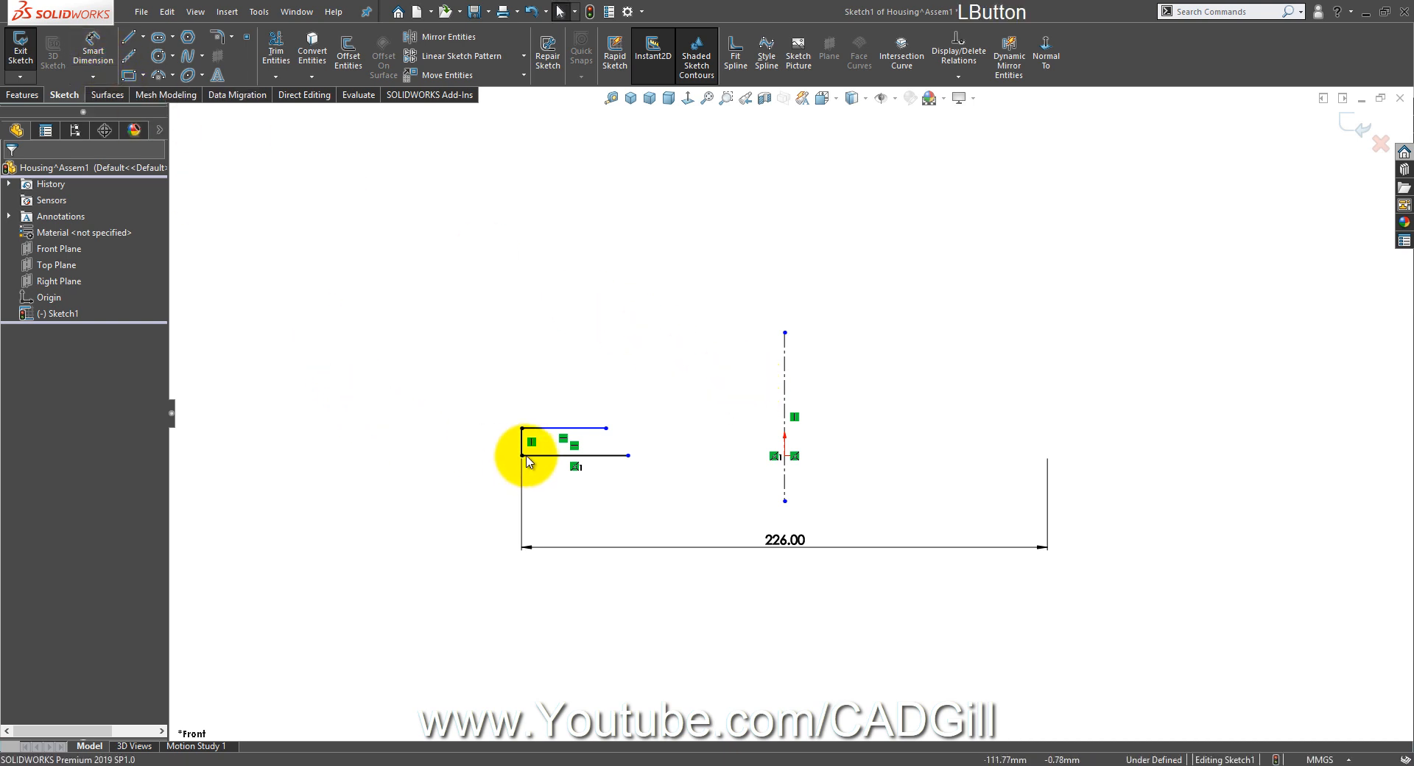
click(94, 52)
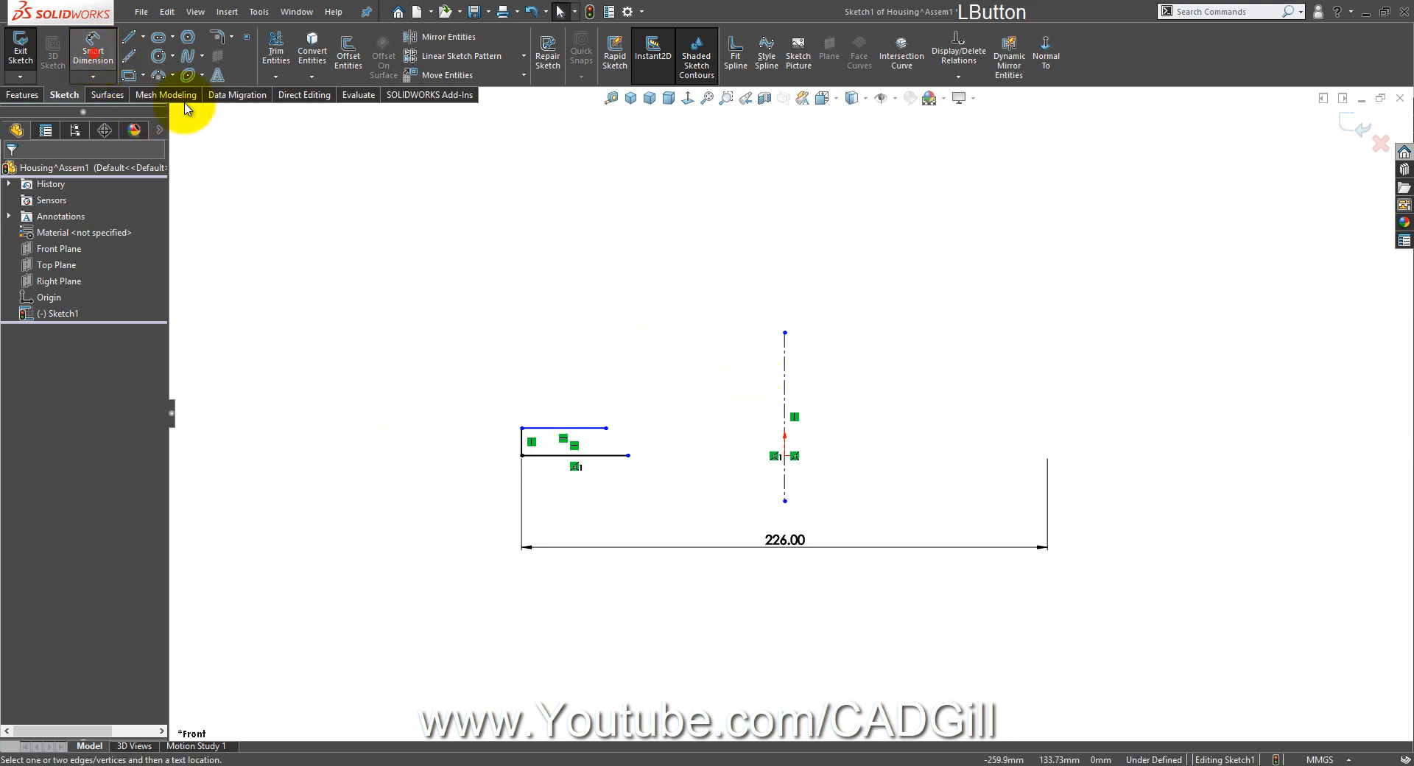
click(520, 444)
click(490, 442)
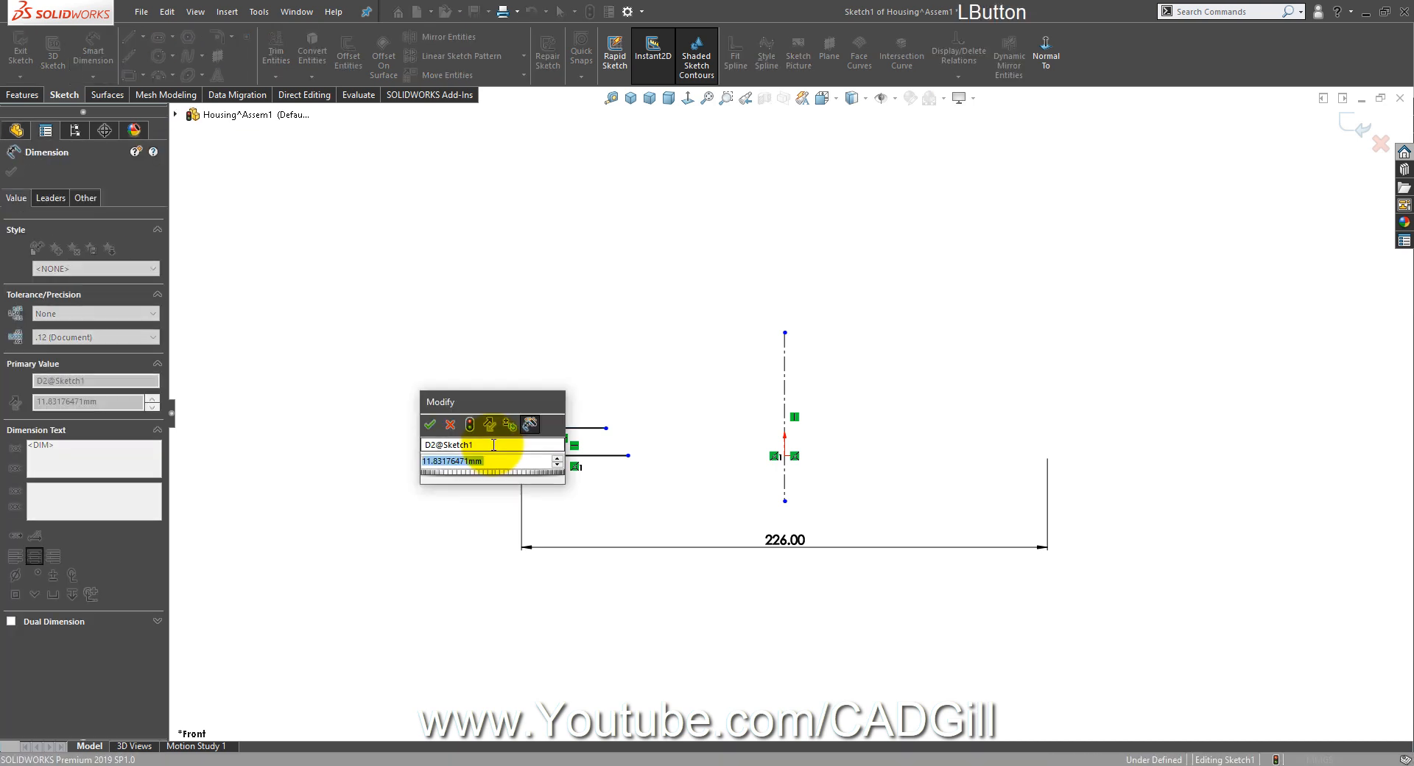
text(24)
key(Return)
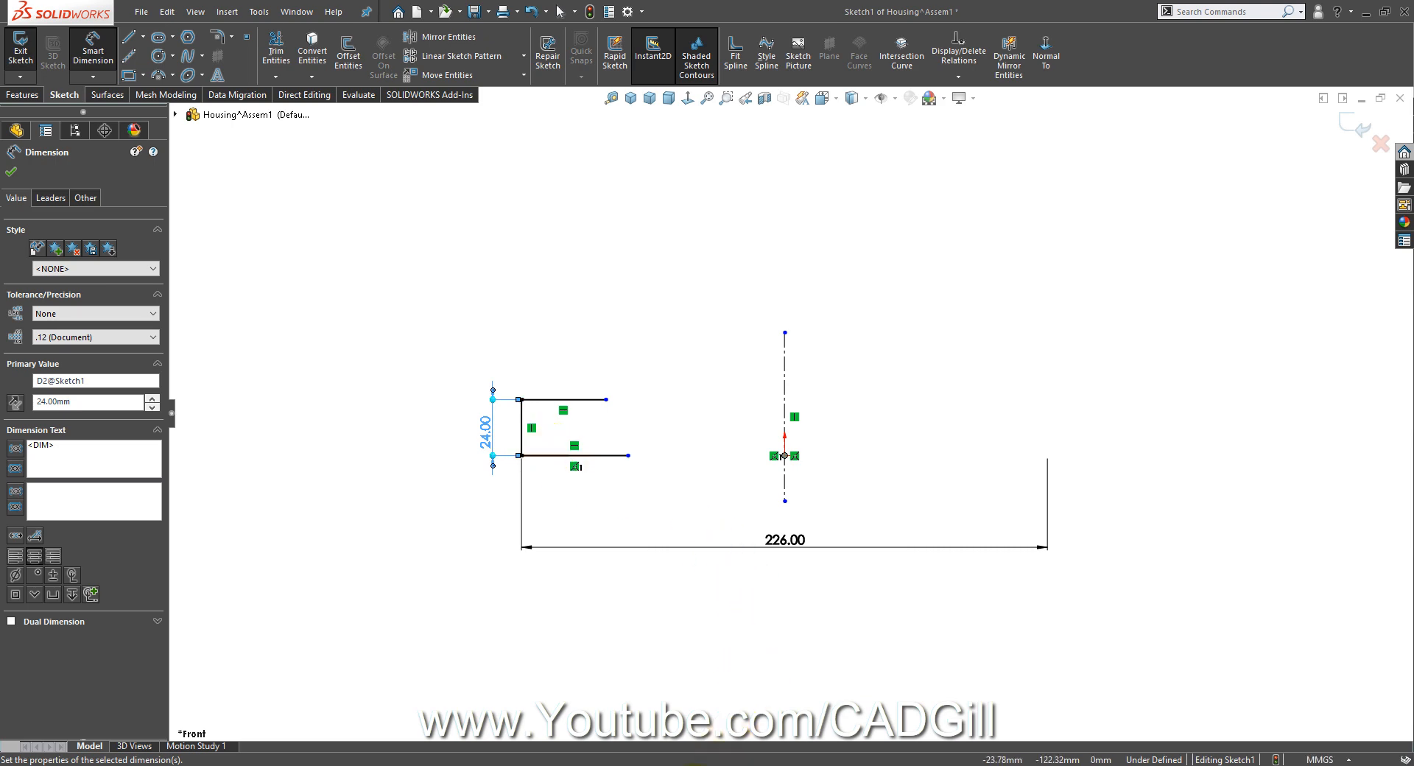
Step: Check the lower bore on the valve drawing in Photos, and back in SOLIDWORKS draw a vertical line up from the base line's inner end
click(696, 765)
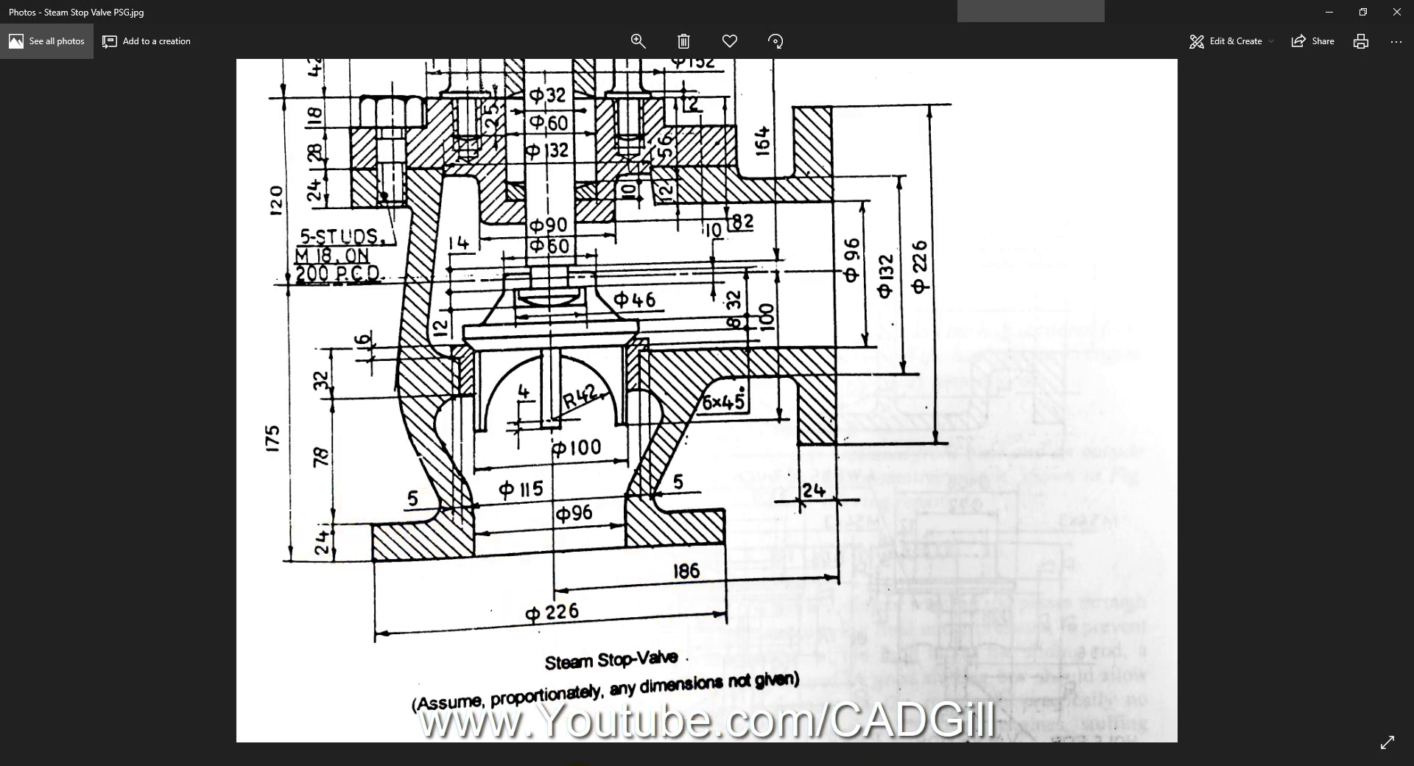
click(176, 761)
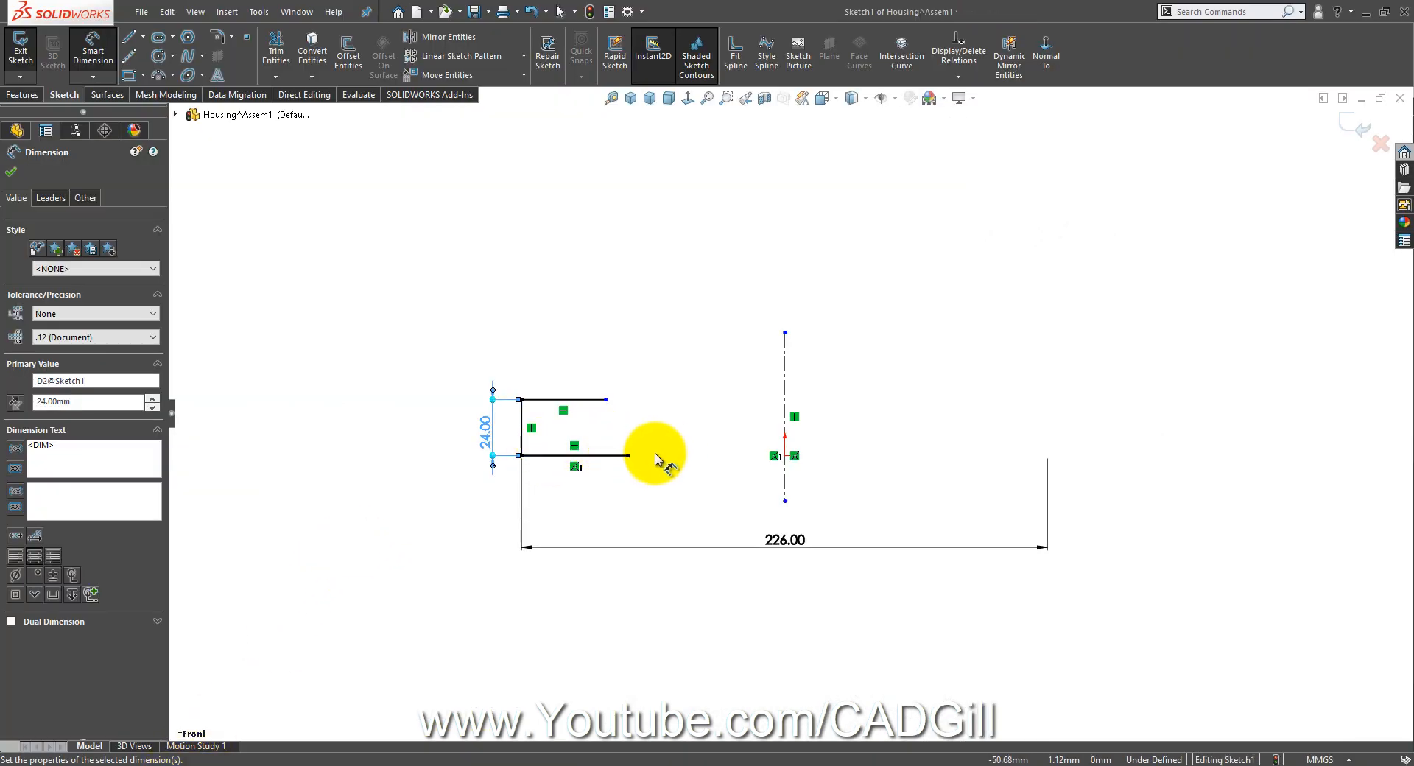
click(129, 37)
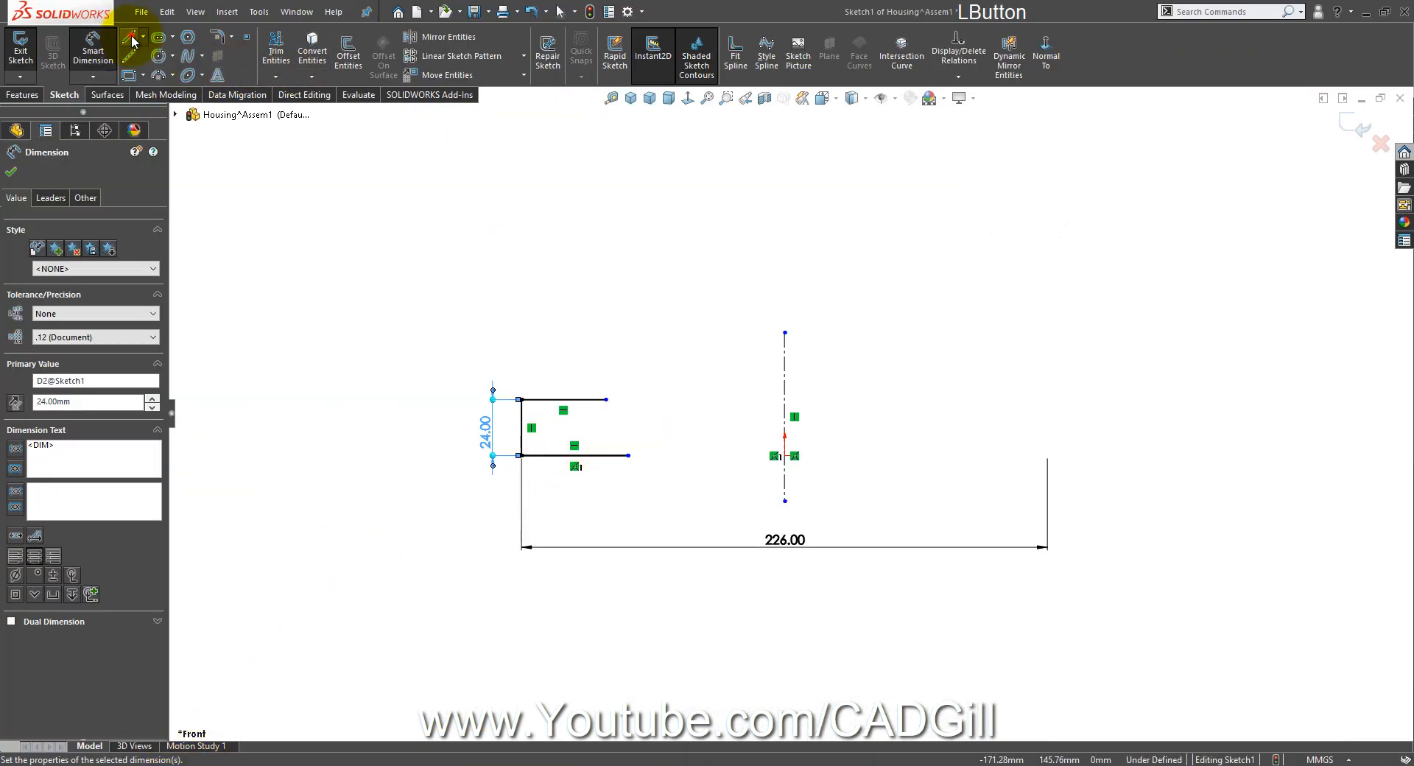
click(628, 455)
click(625, 382)
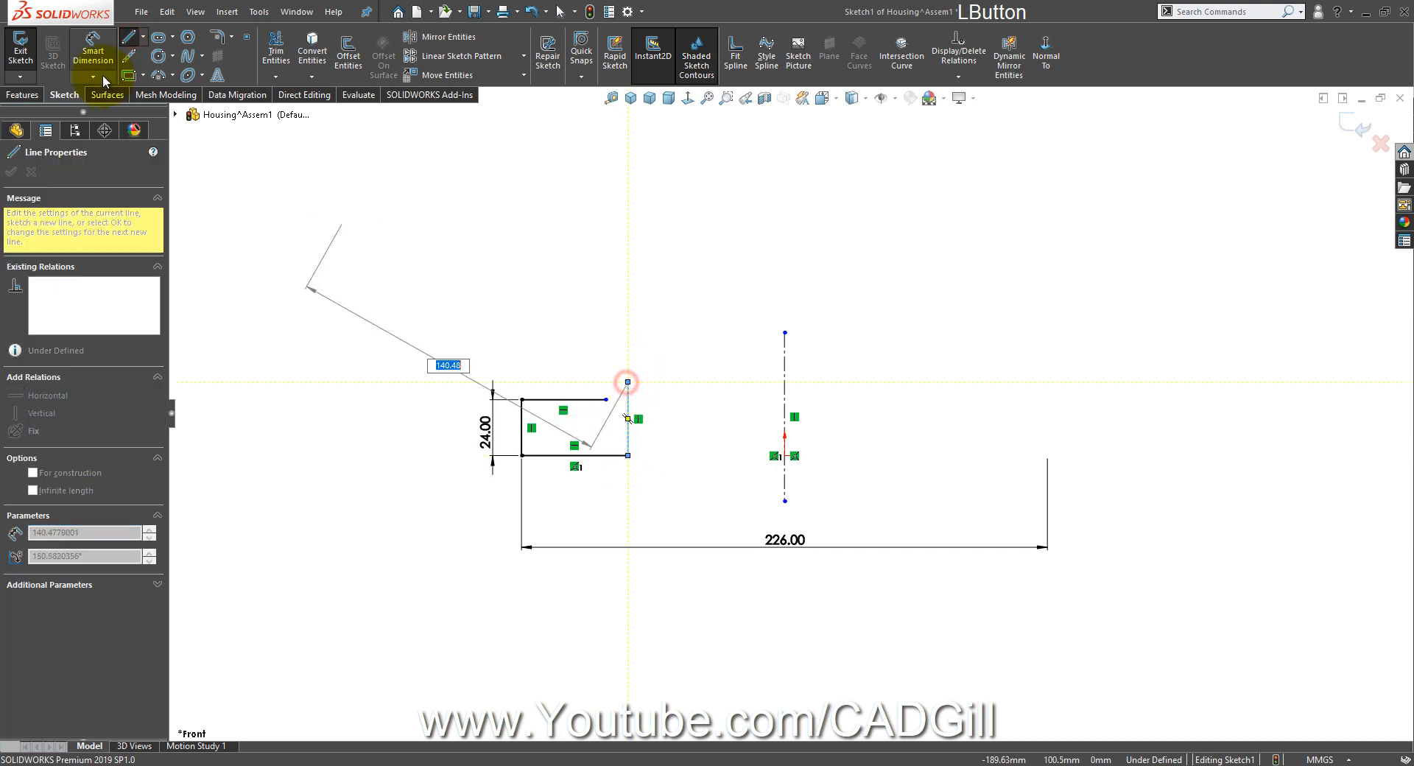
Step: Dimension the vertical bore line across the centerline as a 96 mm diameter
click(93, 52)
click(629, 412)
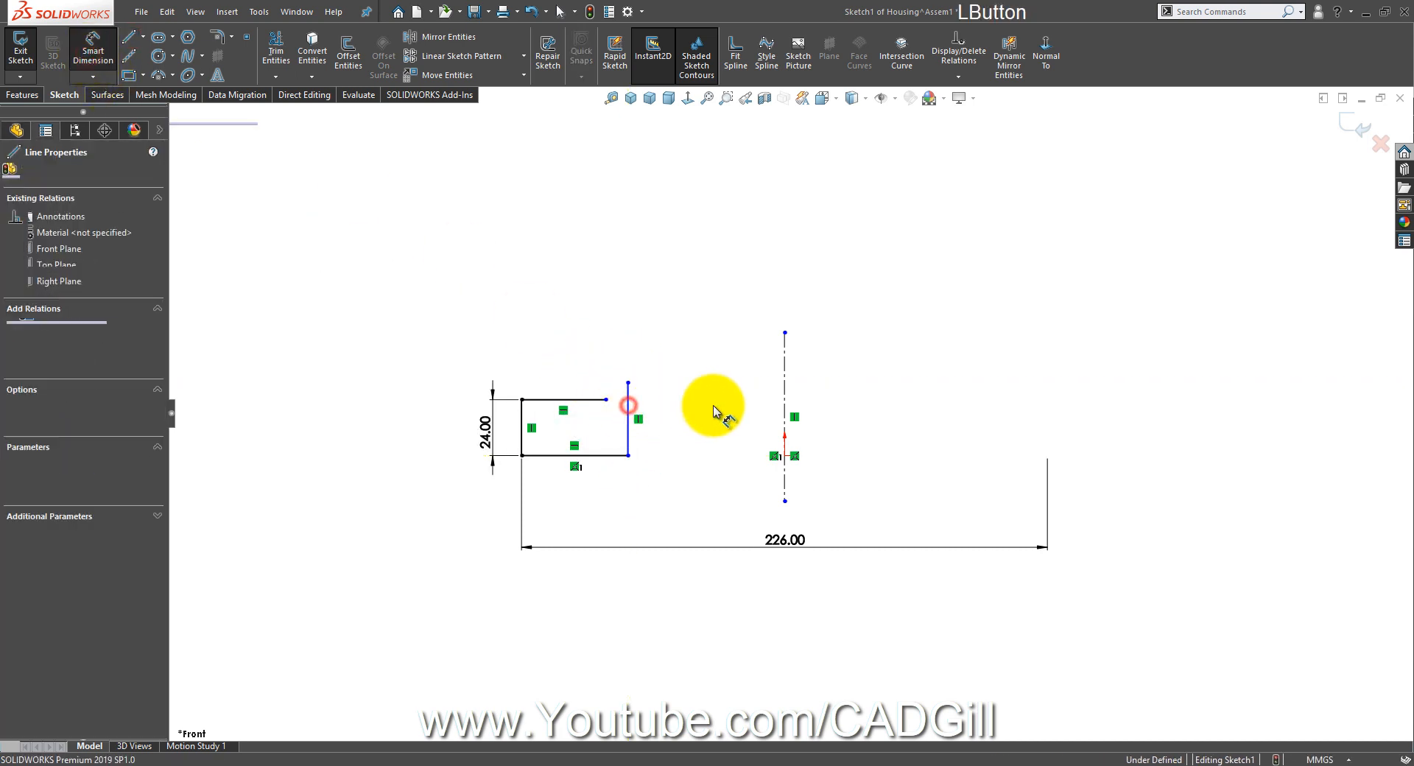
click(785, 411)
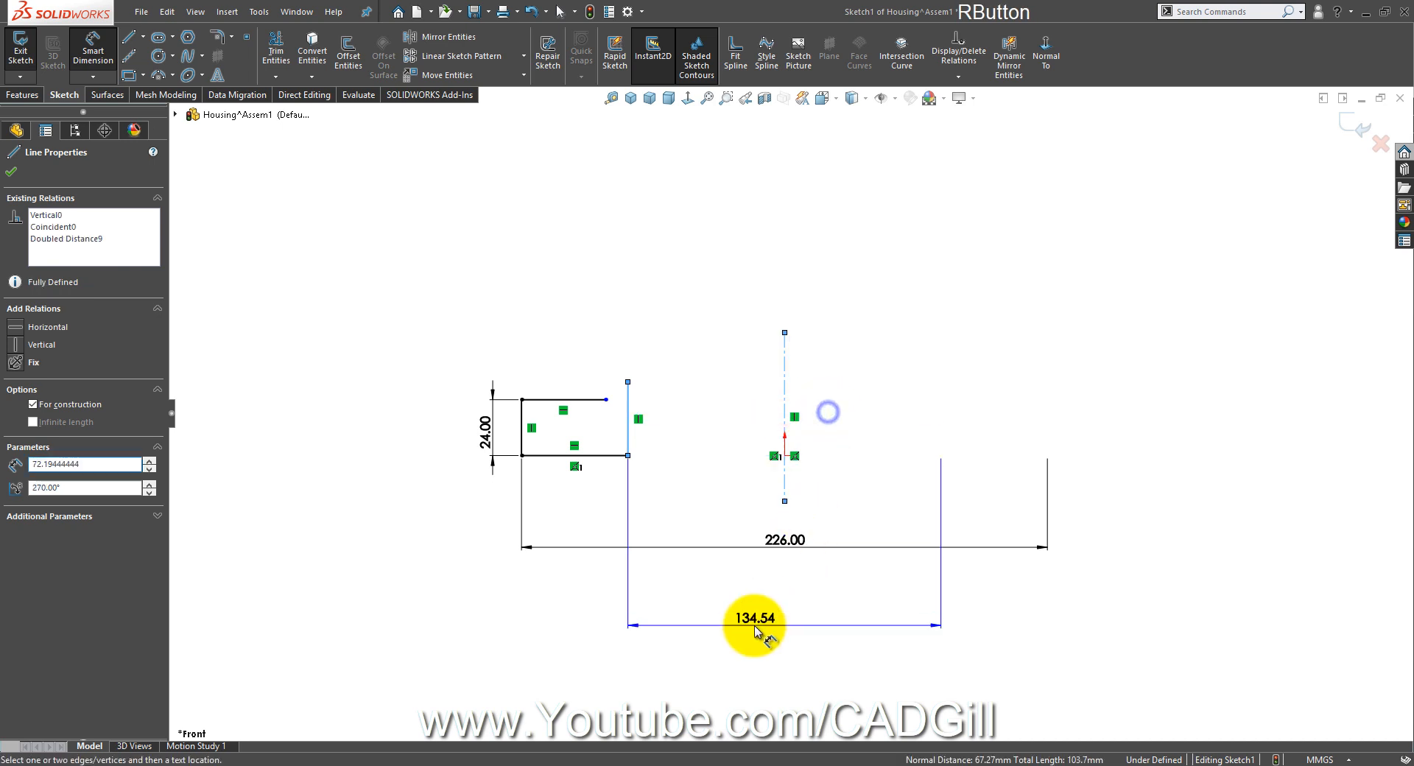
click(742, 427)
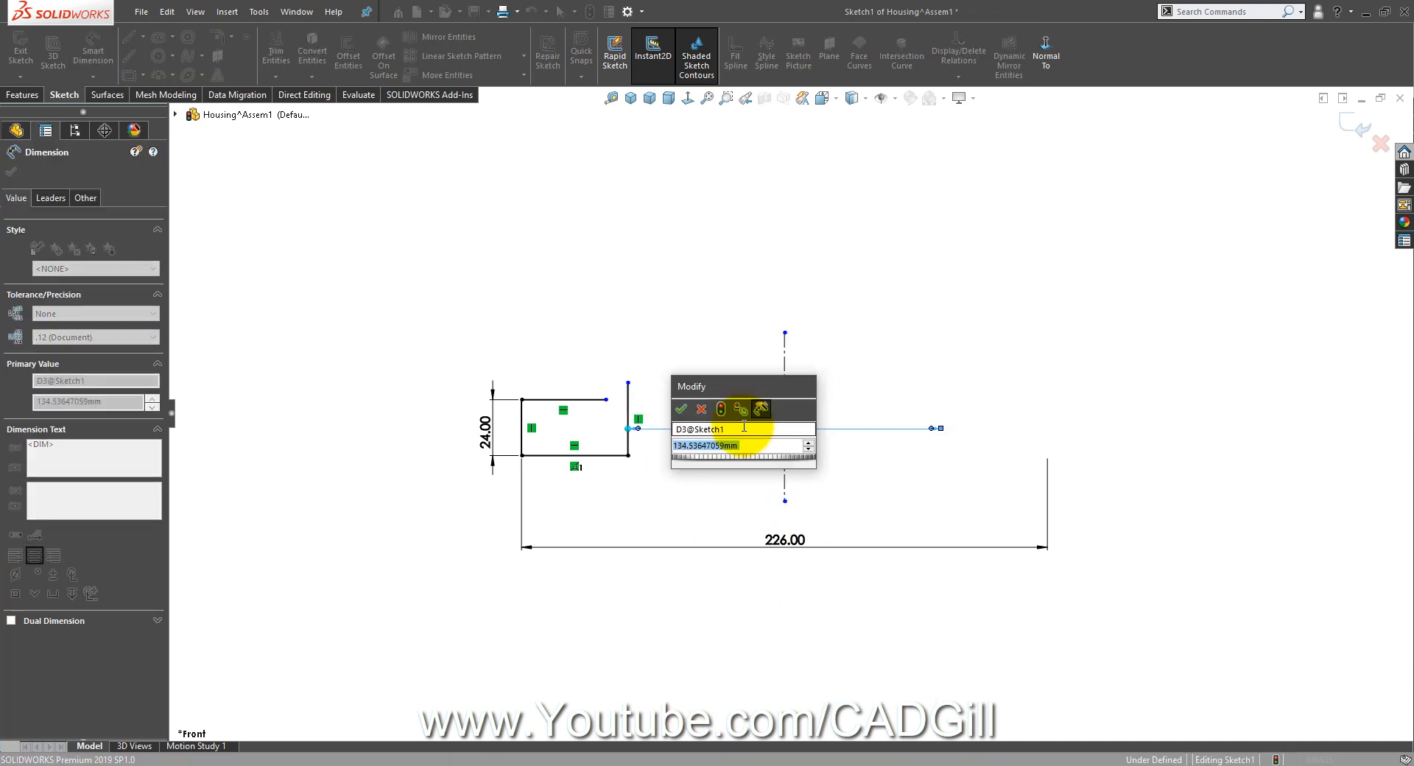
text(96)
key(Return)
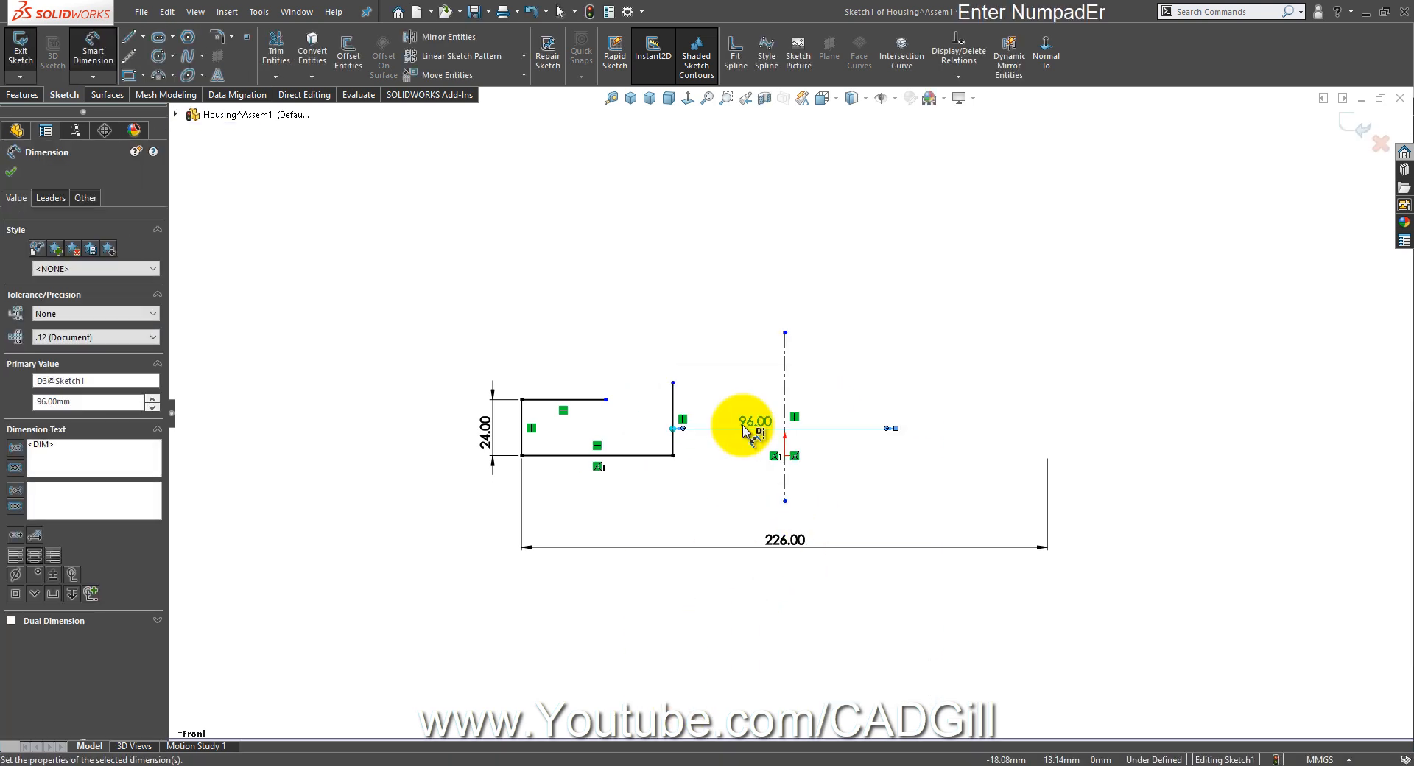
click(718, 457)
Step: Check the housing heights on the drawing in Photos, and back in SOLIDWORKS draw a horizontal centerline about 481 mm long above the flange
click(686, 757)
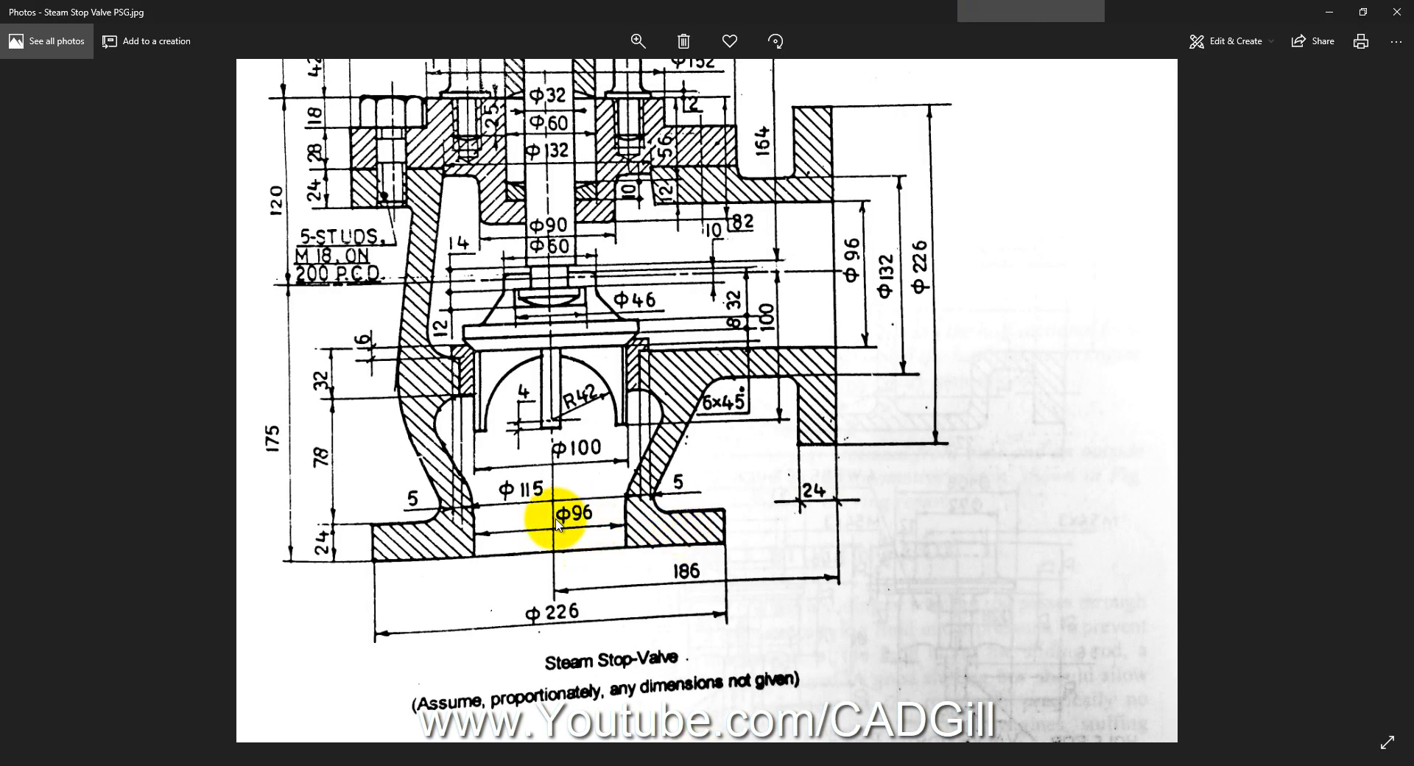
drag(553, 474, 558, 524)
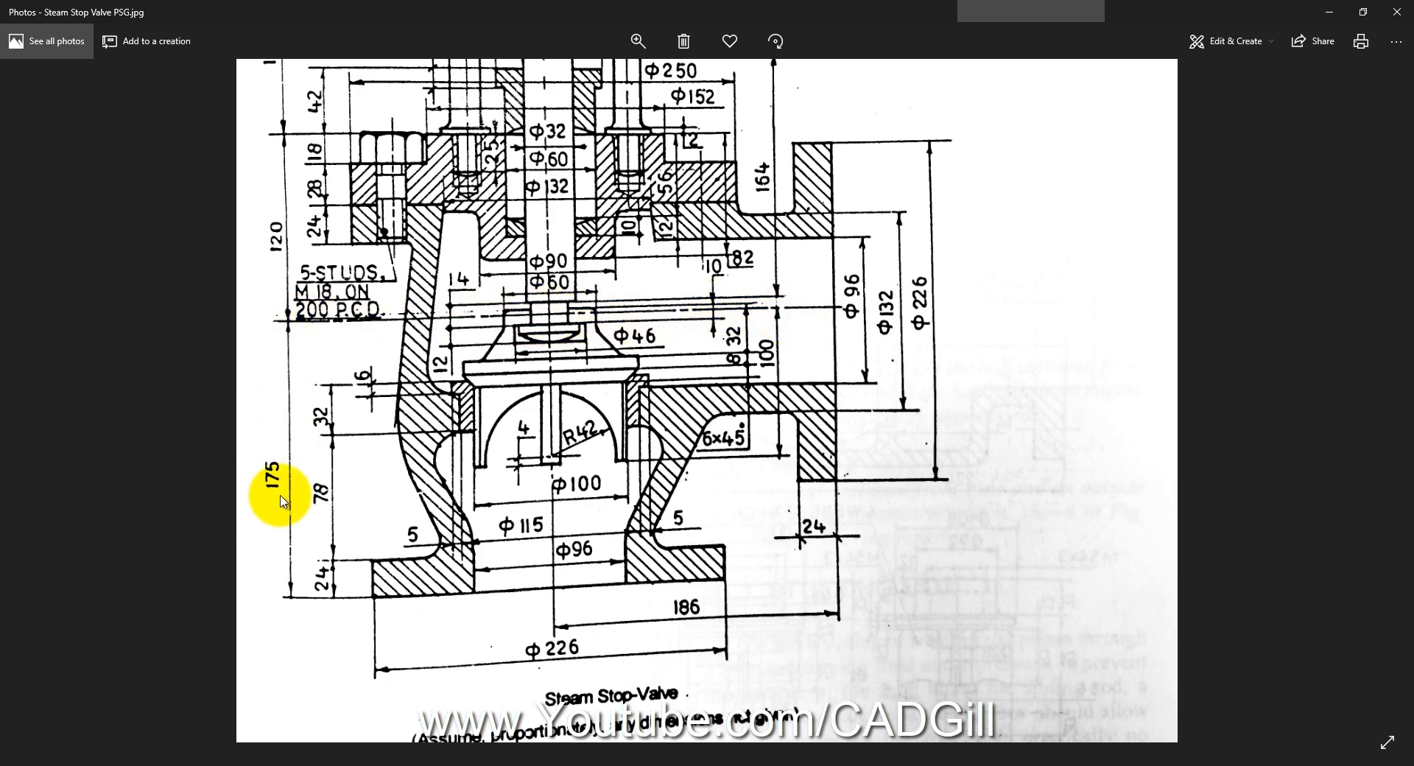
key(alt+Tab)
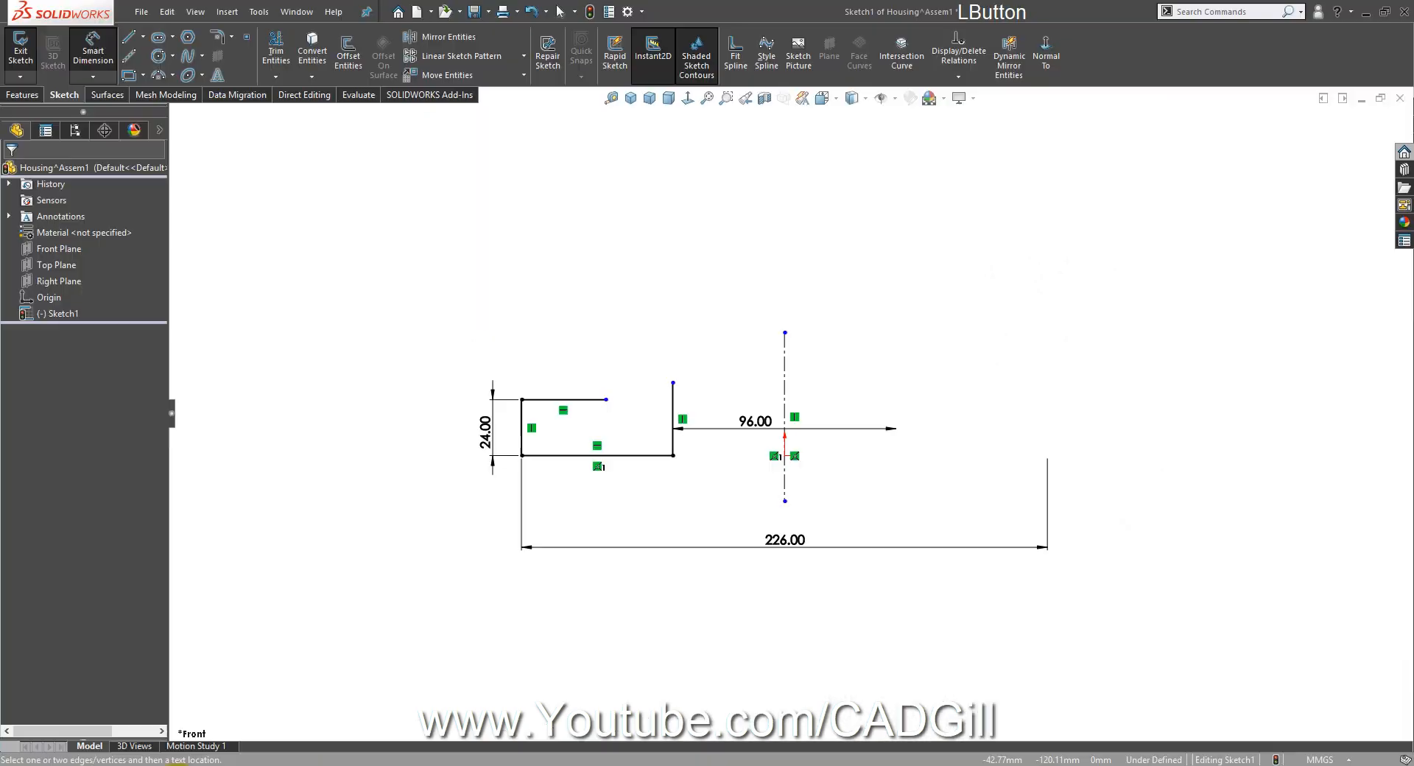
scroll(358, 604, up, 3)
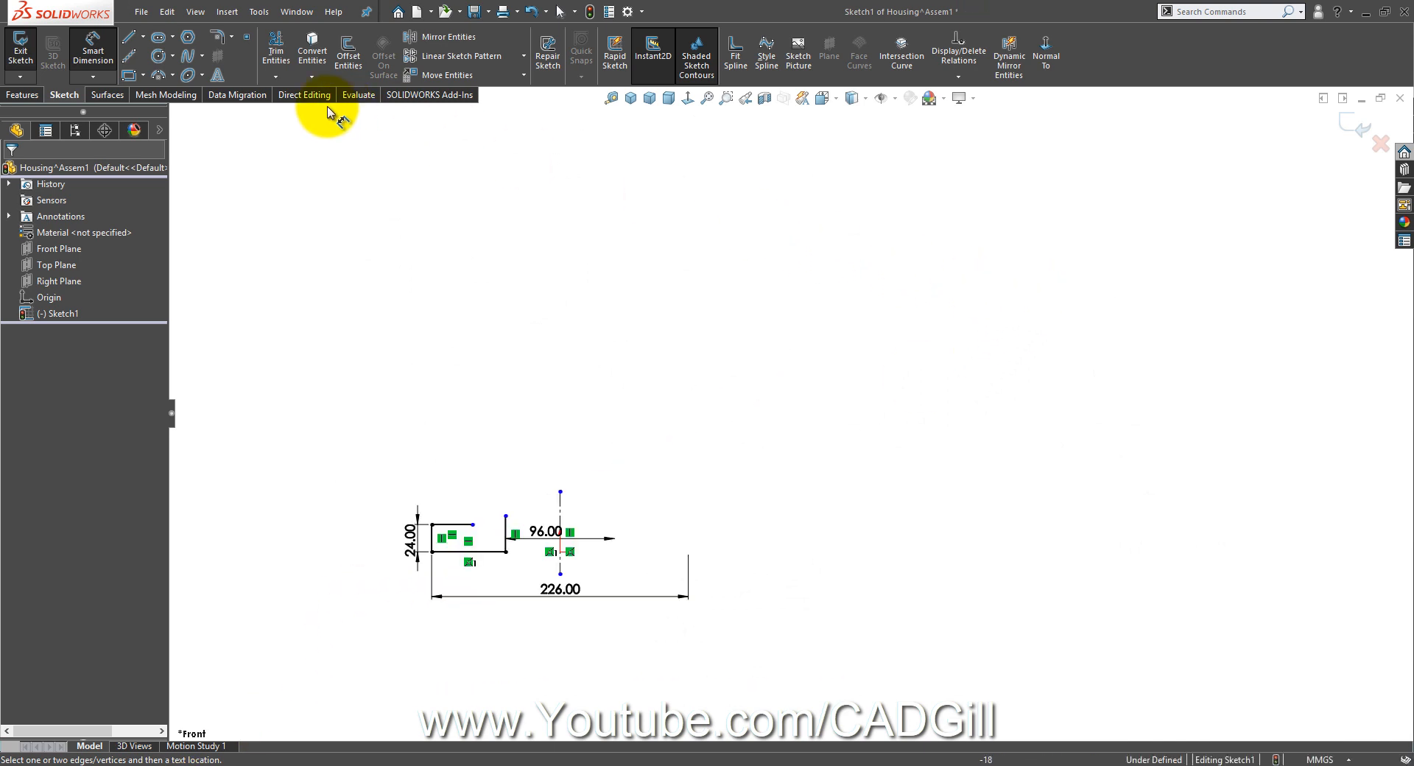
click(136, 65)
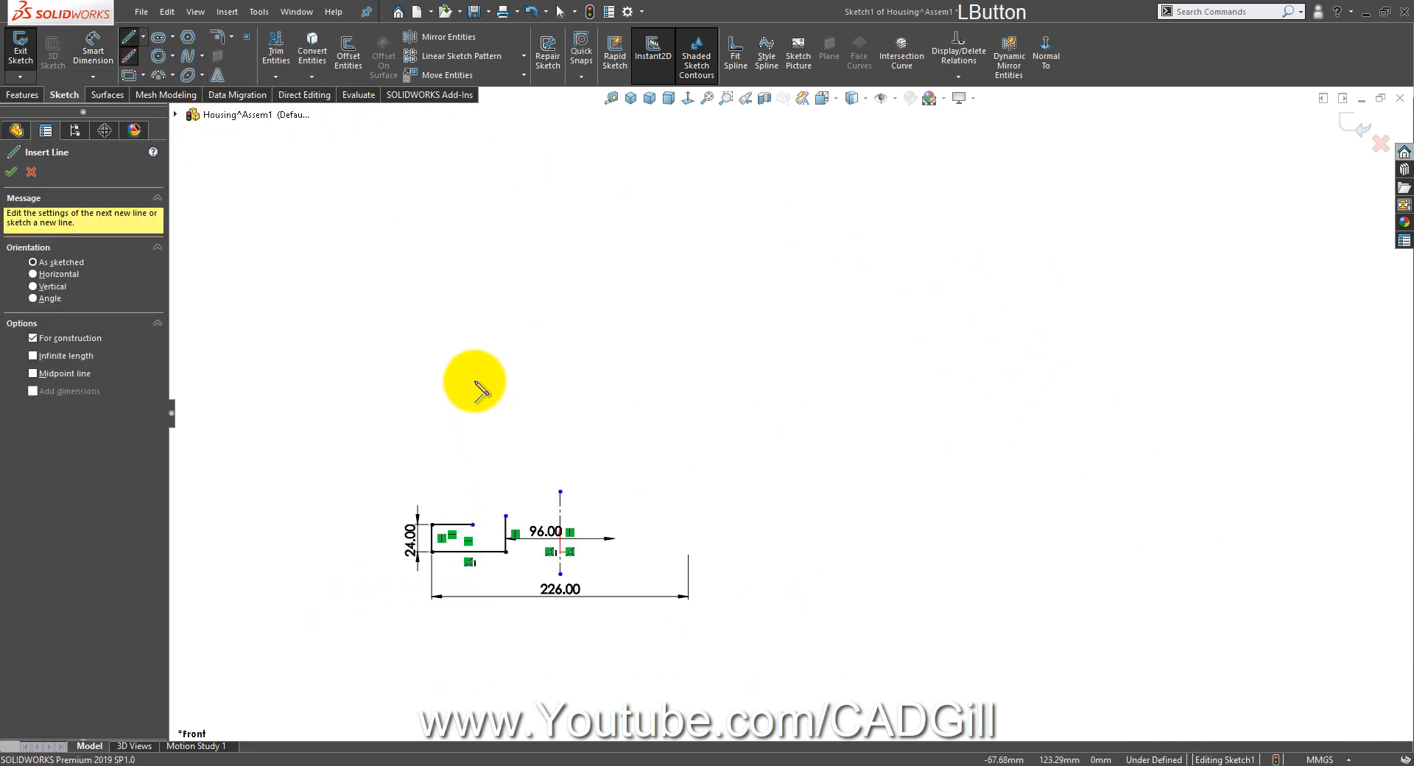
click(373, 390)
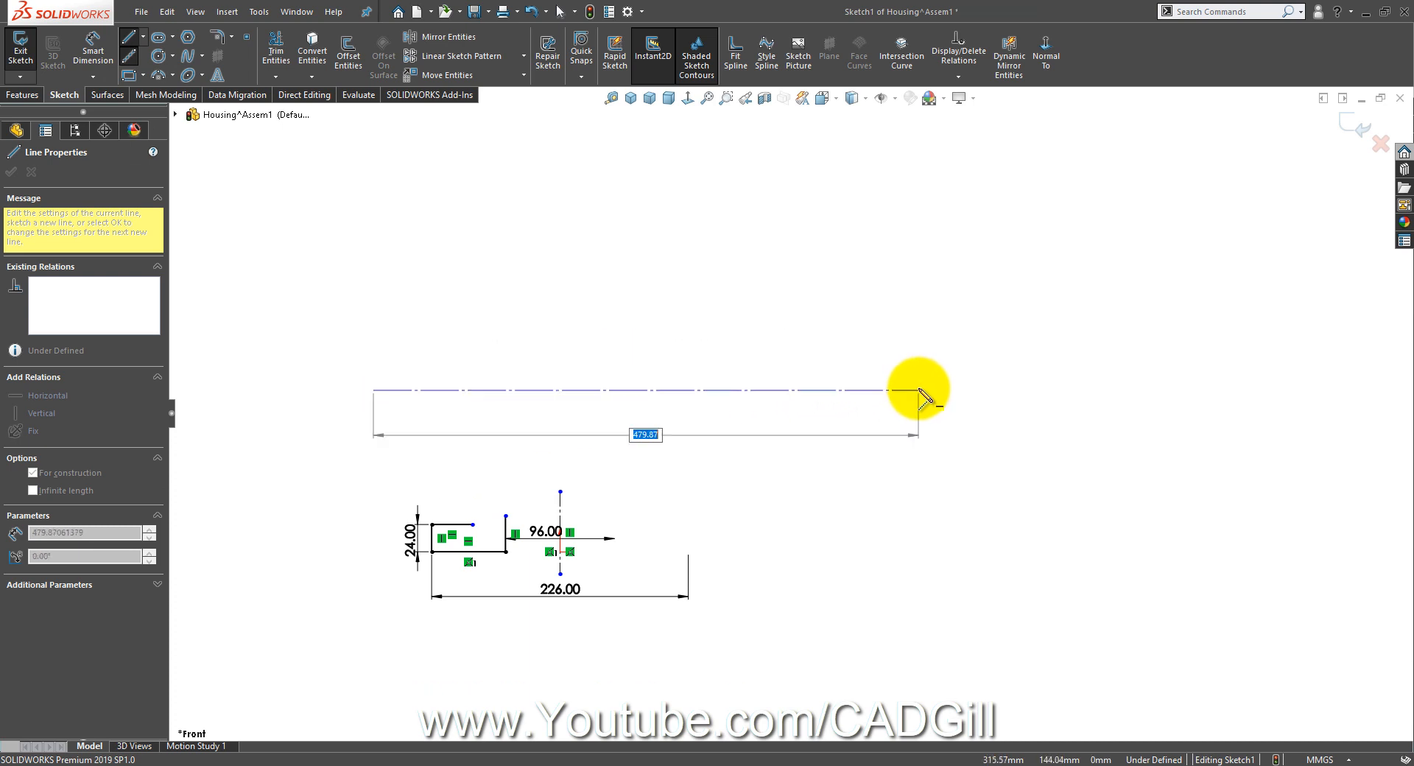
click(920, 391)
right_click(920, 390)
click(929, 395)
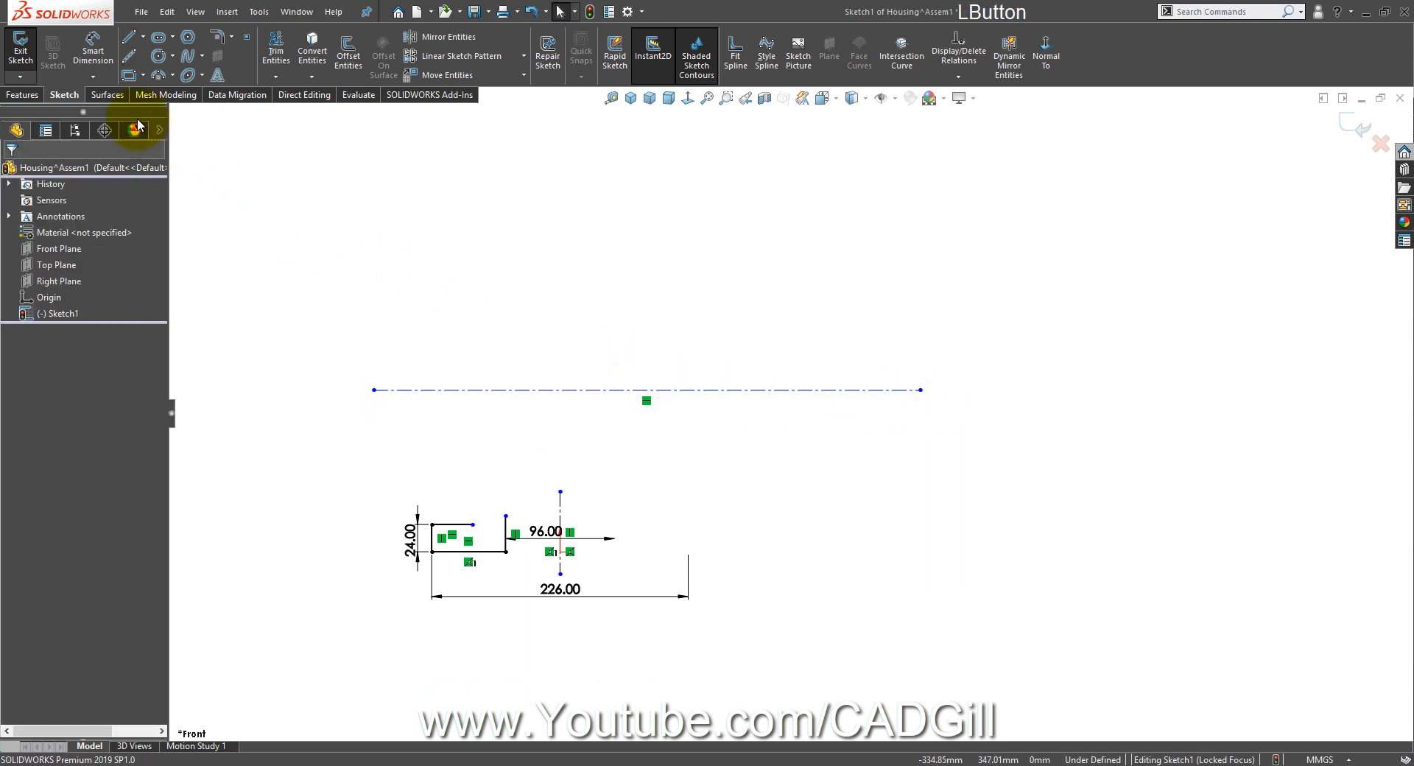
Step: Dimension the horizontal centerline 175 mm above the flange's base line
click(96, 65)
click(478, 552)
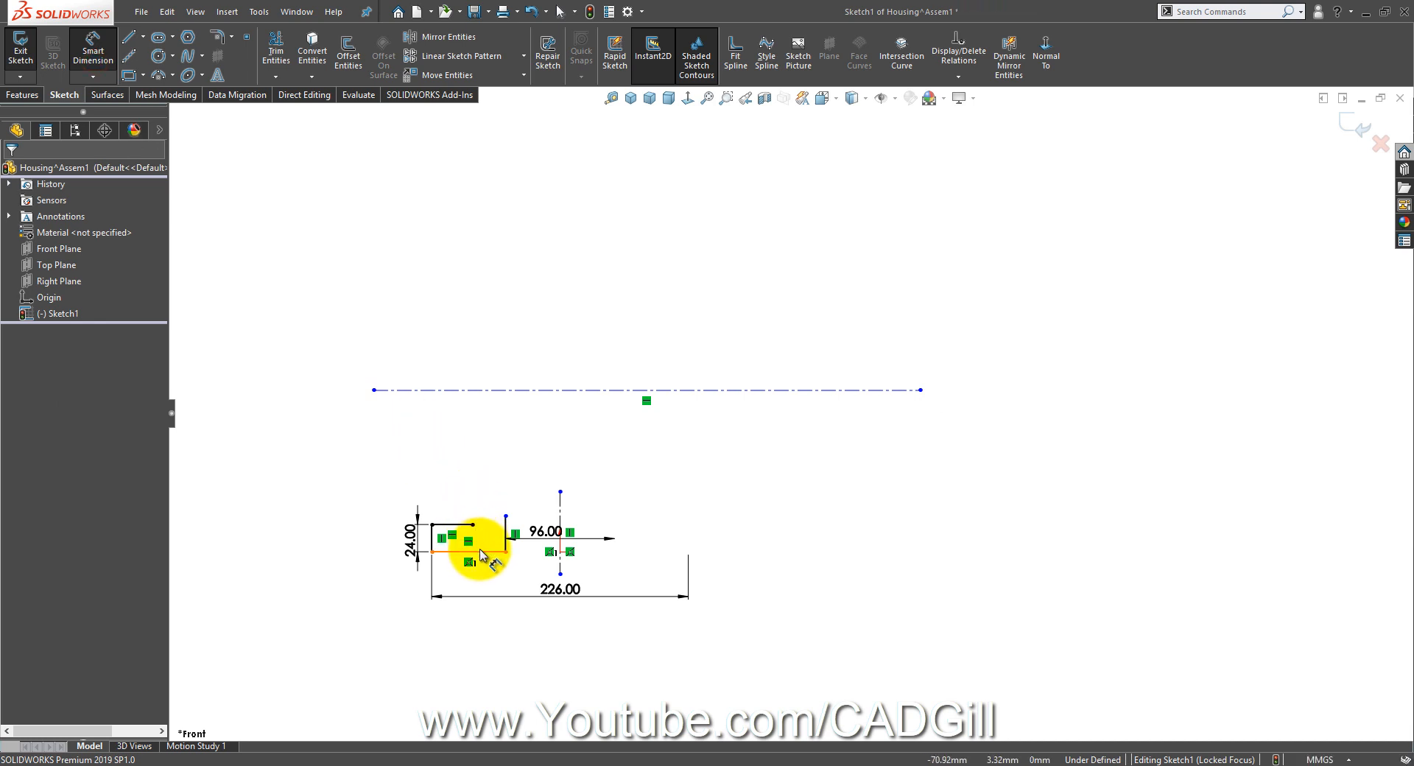
click(475, 389)
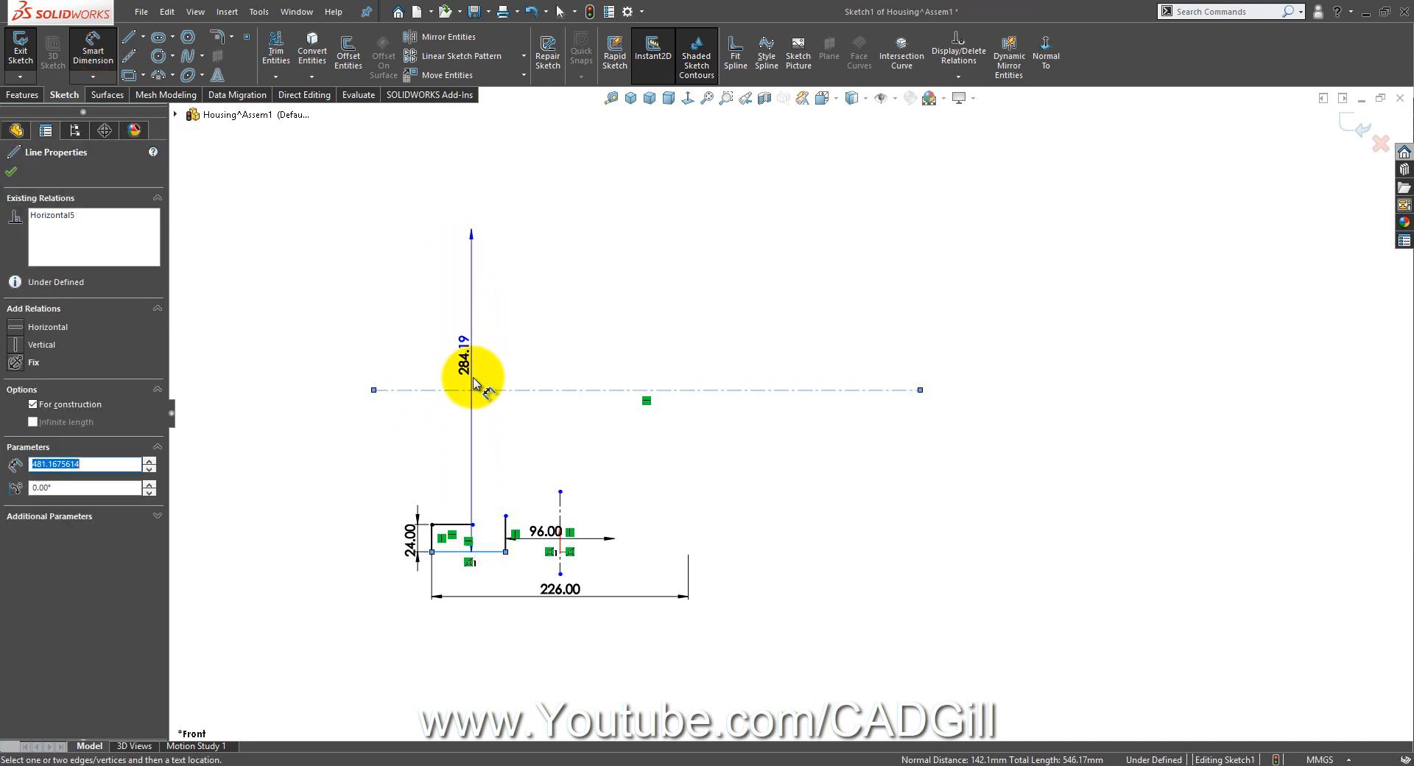
click(331, 480)
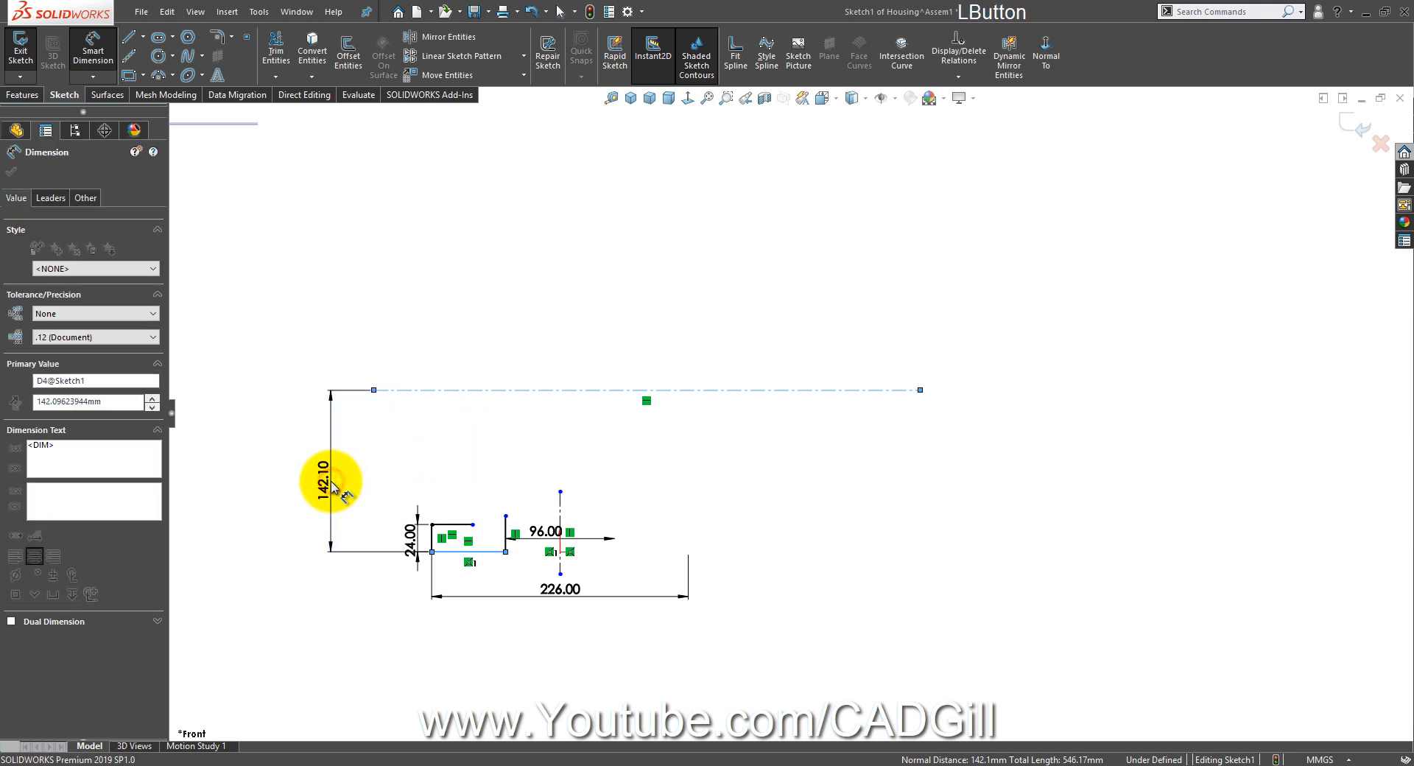
text(175)
key(Return)
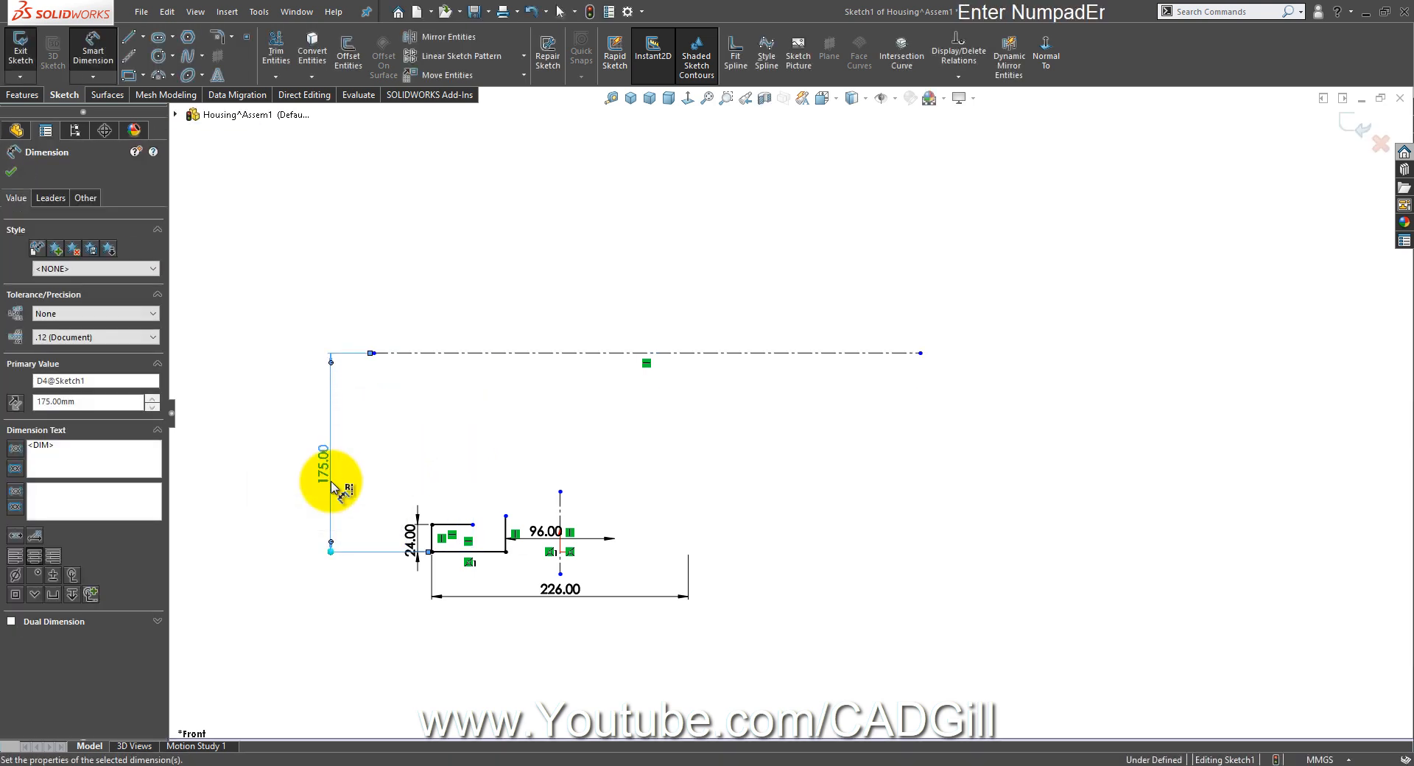
Step: Check the overall housing heights on the valve drawing in Photos, and back in SOLIDWORKS leave the Smart Dimension command
scroll(606, 514, up, 1)
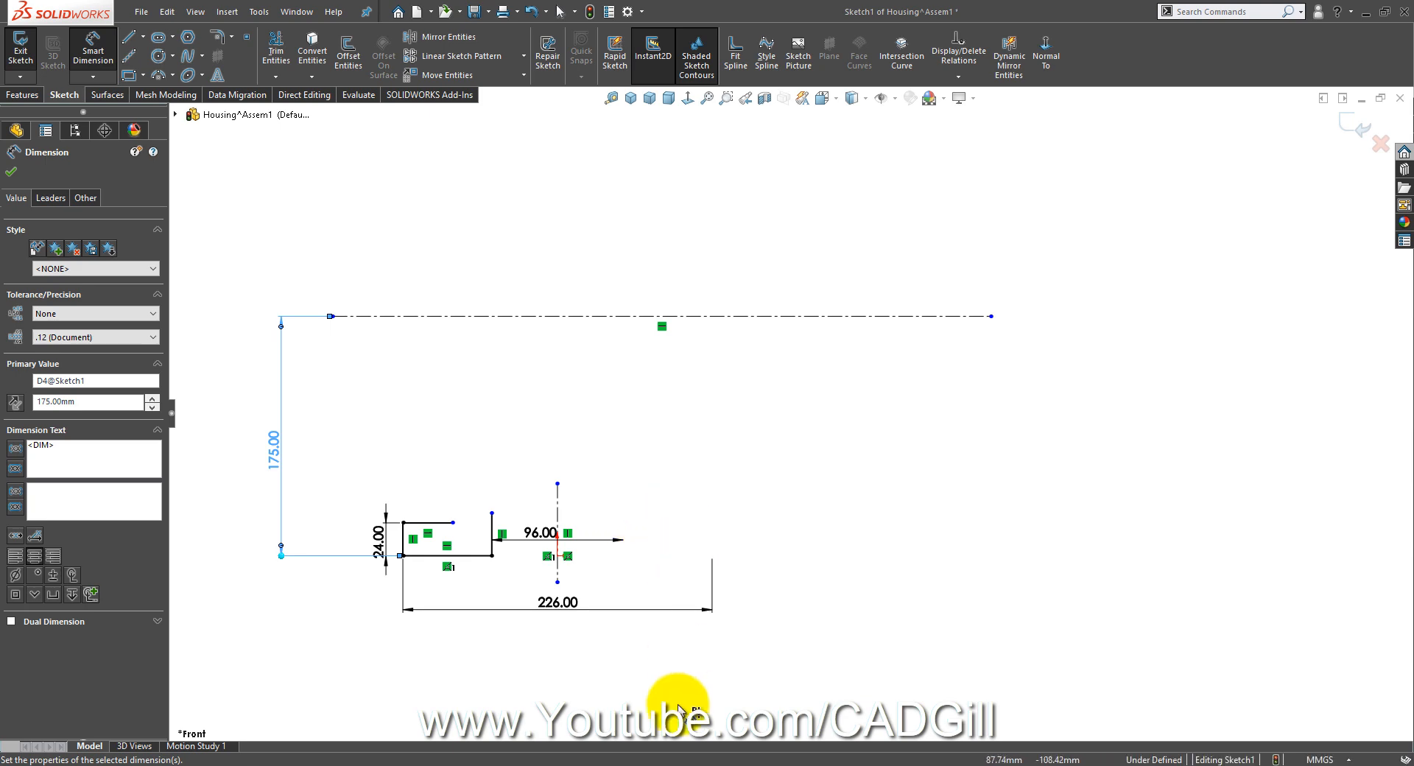
click(671, 761)
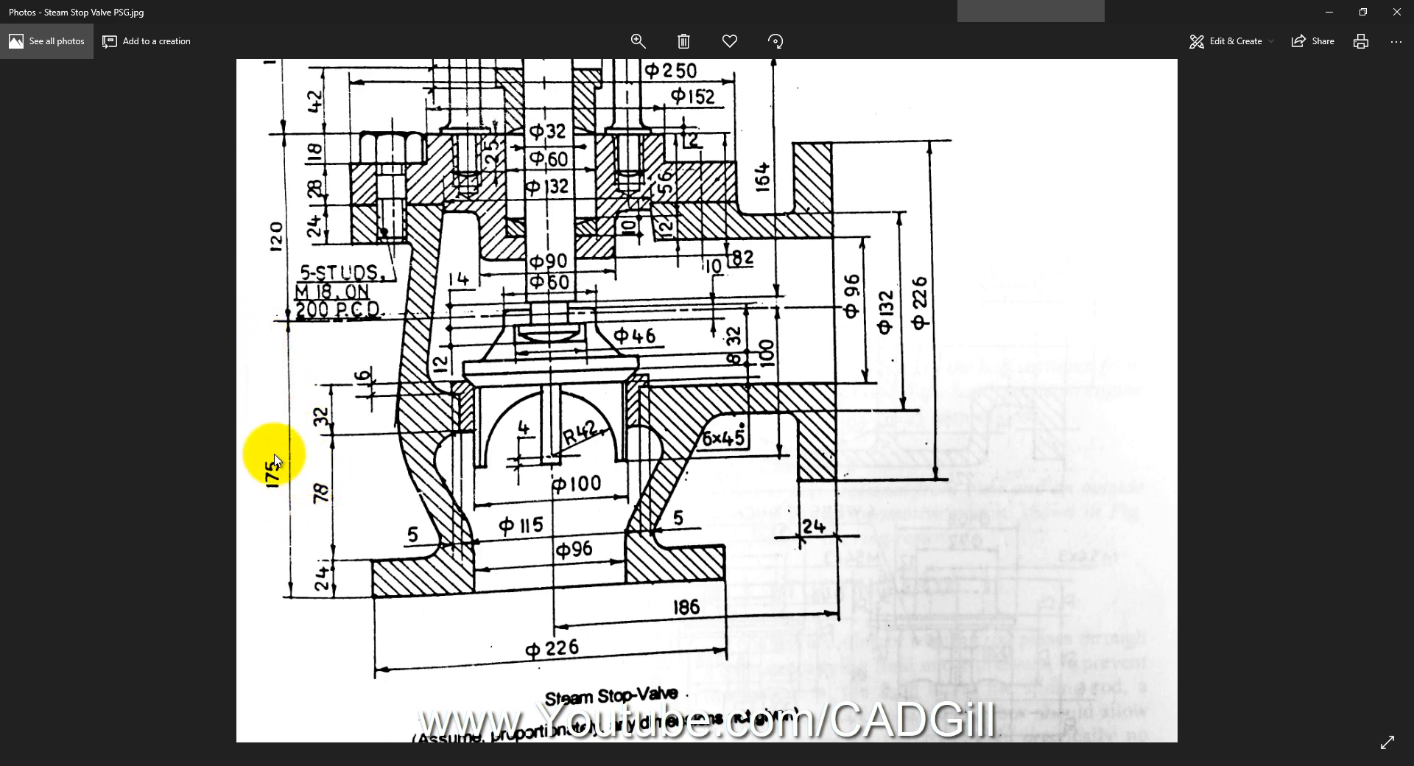
click(284, 764)
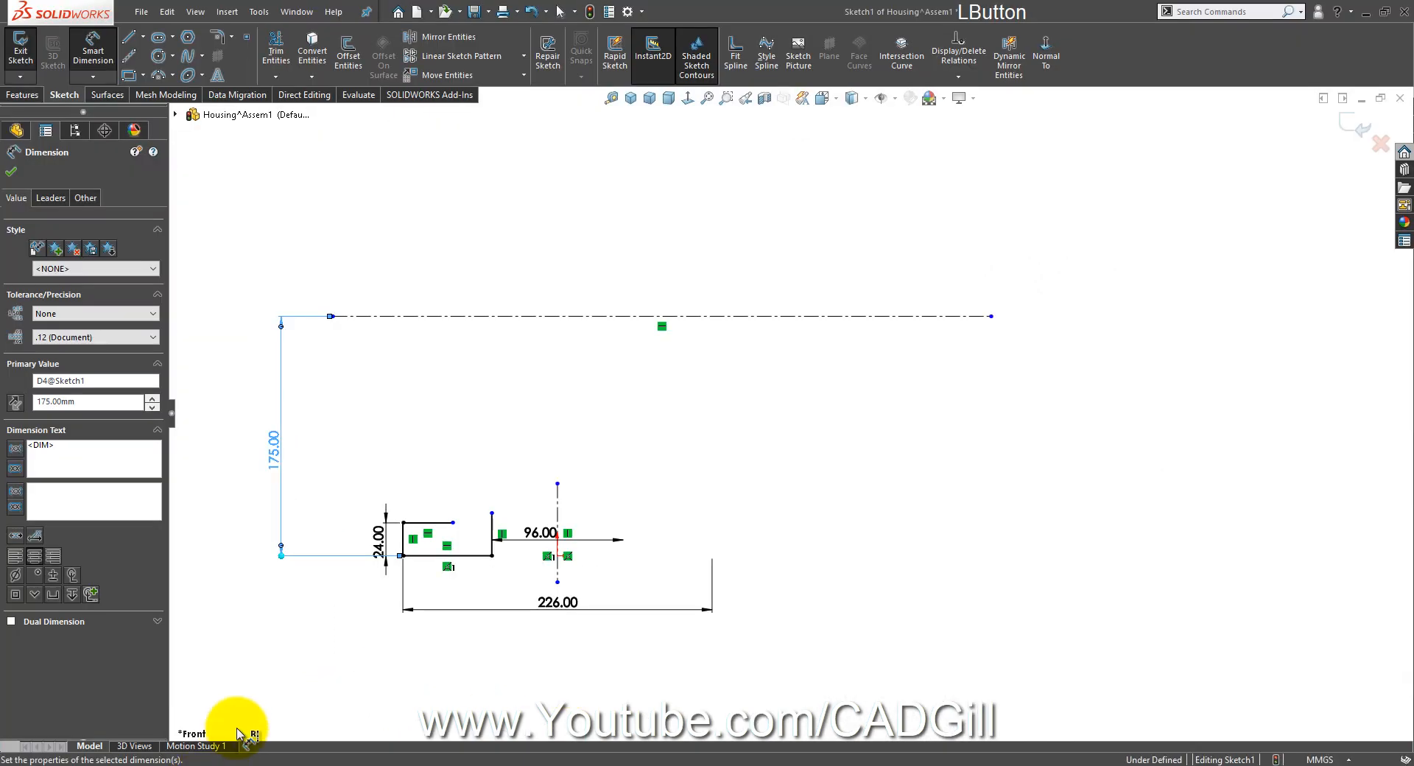
click(308, 463)
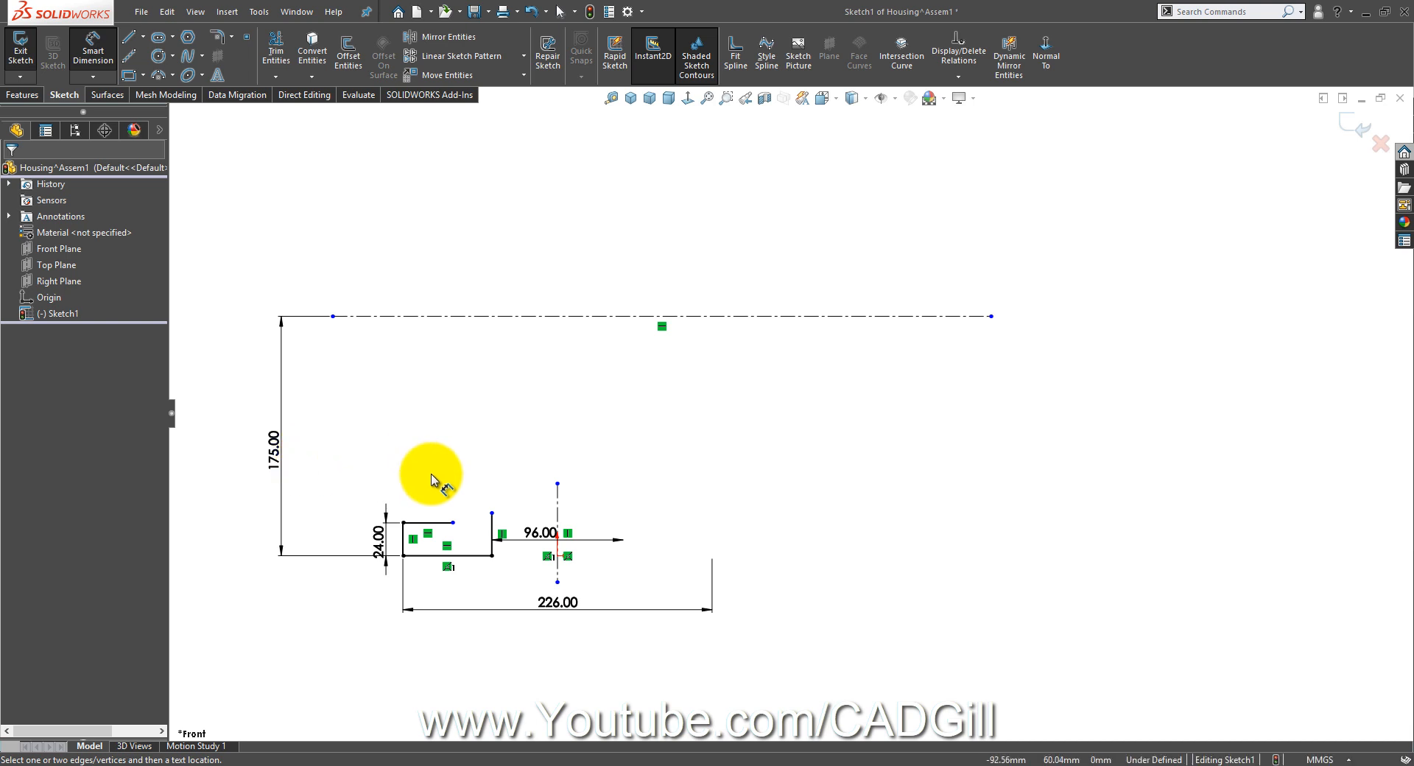
scroll(641, 412, down, 2)
right_click(666, 408)
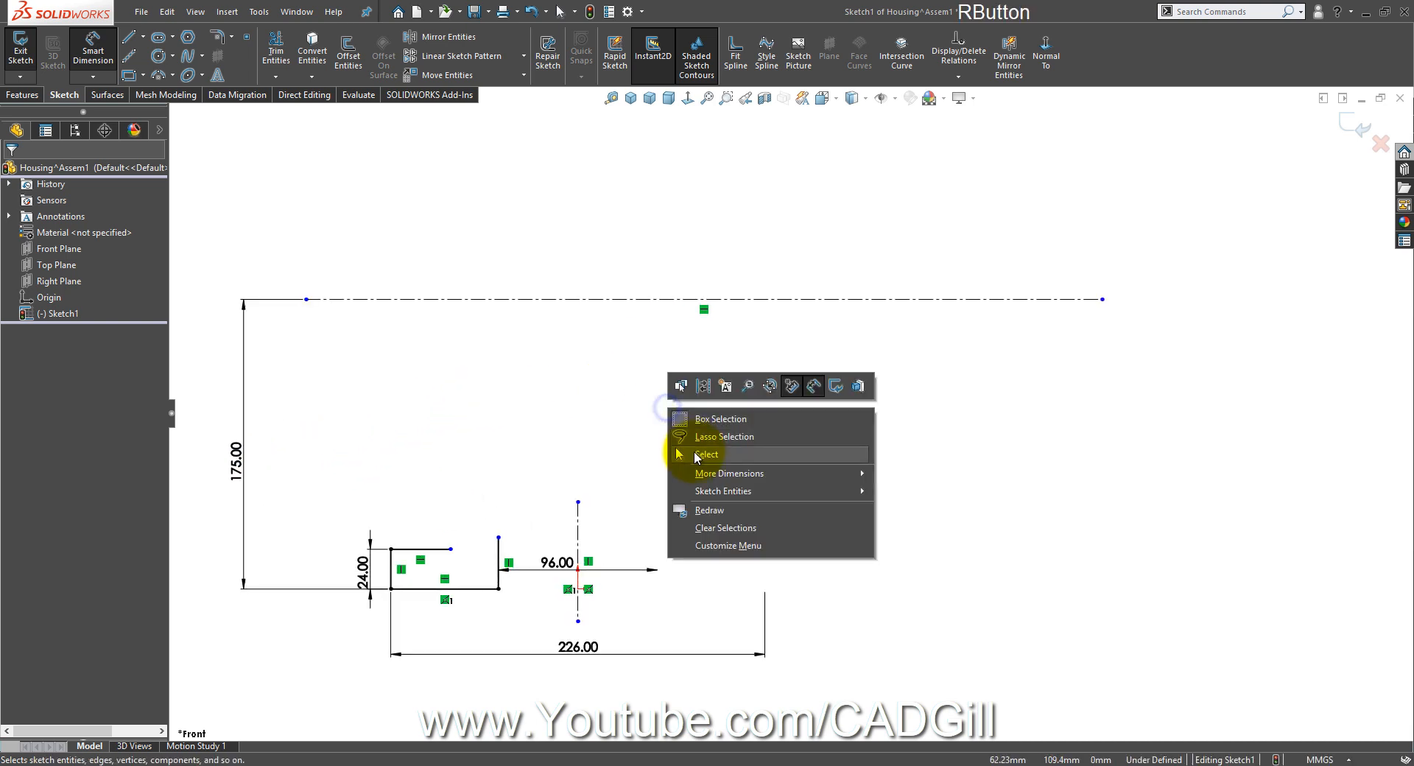
click(696, 457)
scroll(760, 444, down, 1)
scroll(709, 444, up, 1)
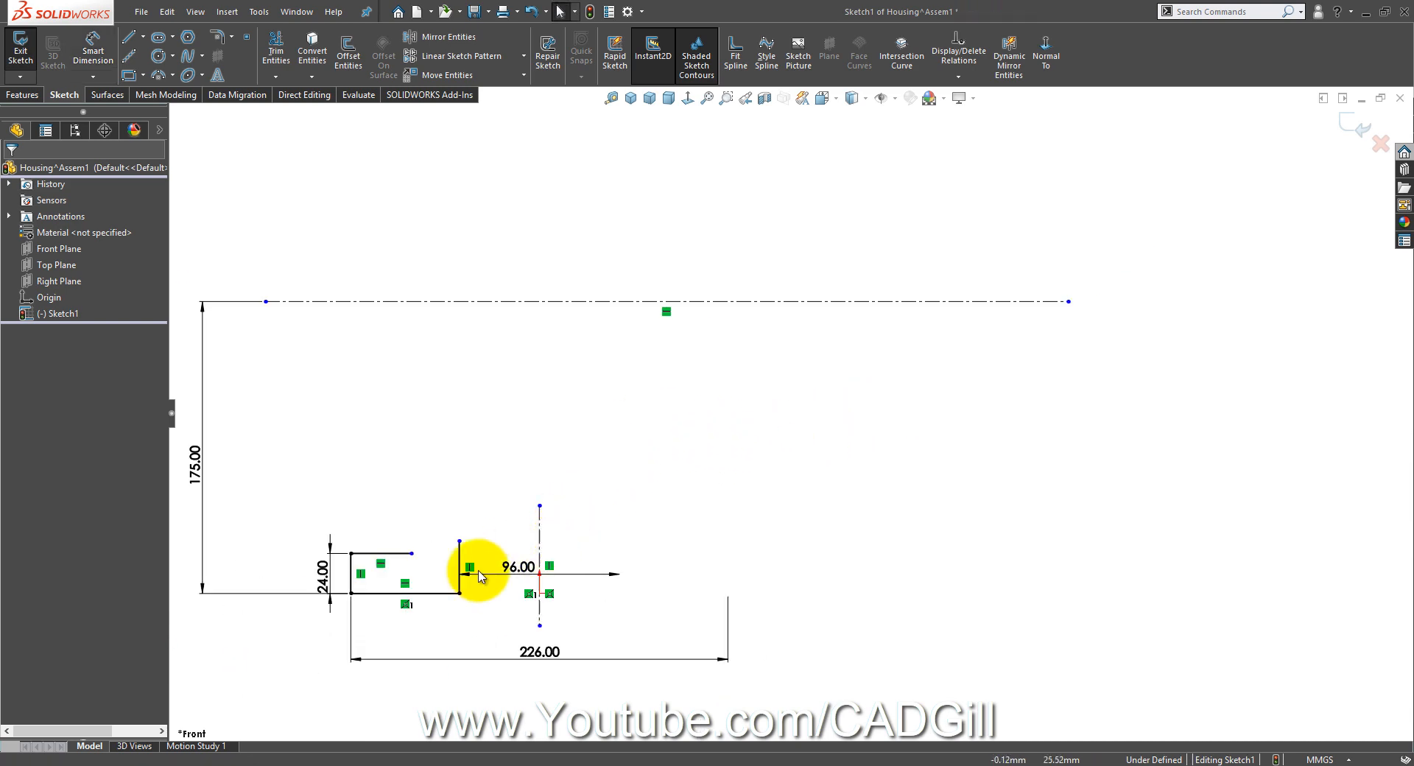
Step: Check the upper flange in Photos, and back in SOLIDWORKS draw its outer edge about 31 mm high and its underside line above the horizontal centerline
click(703, 760)
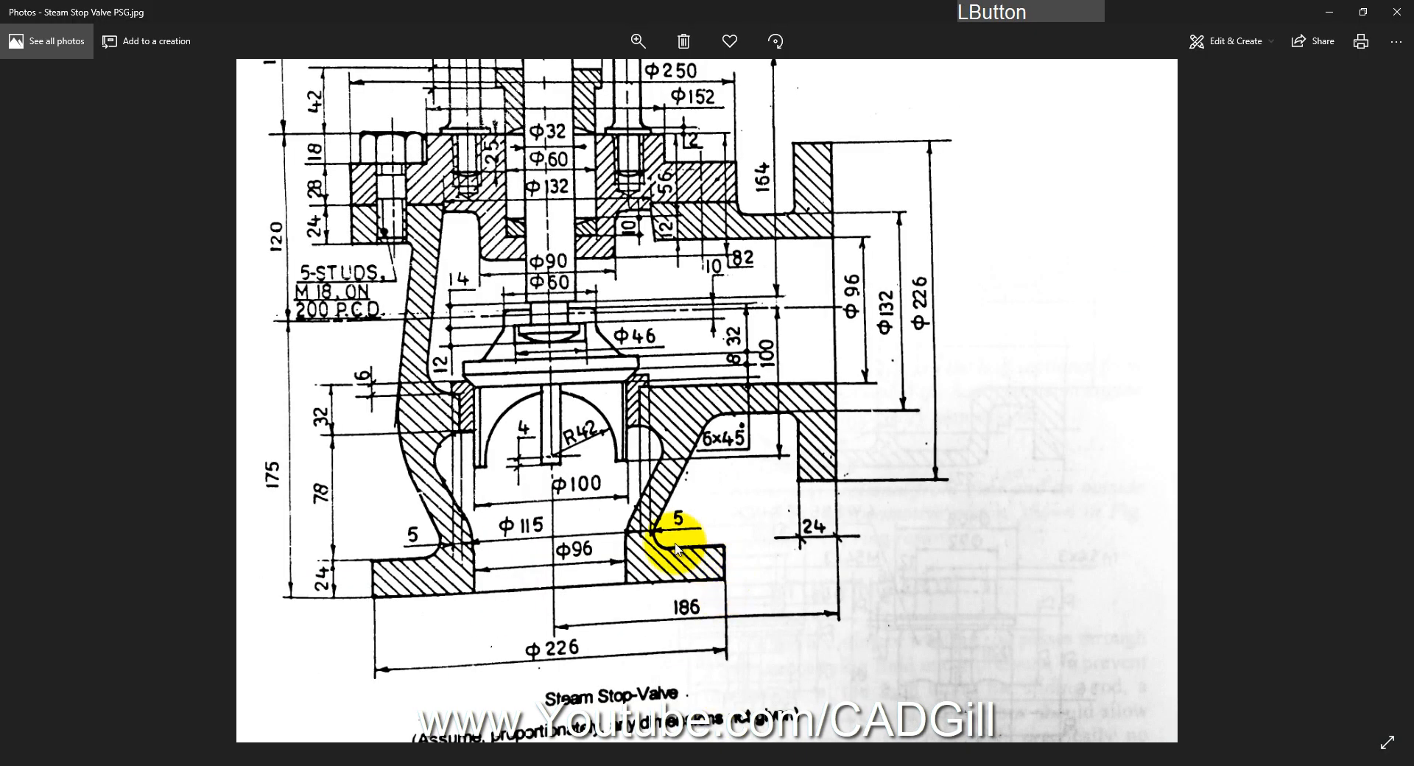
drag(537, 450, 531, 466)
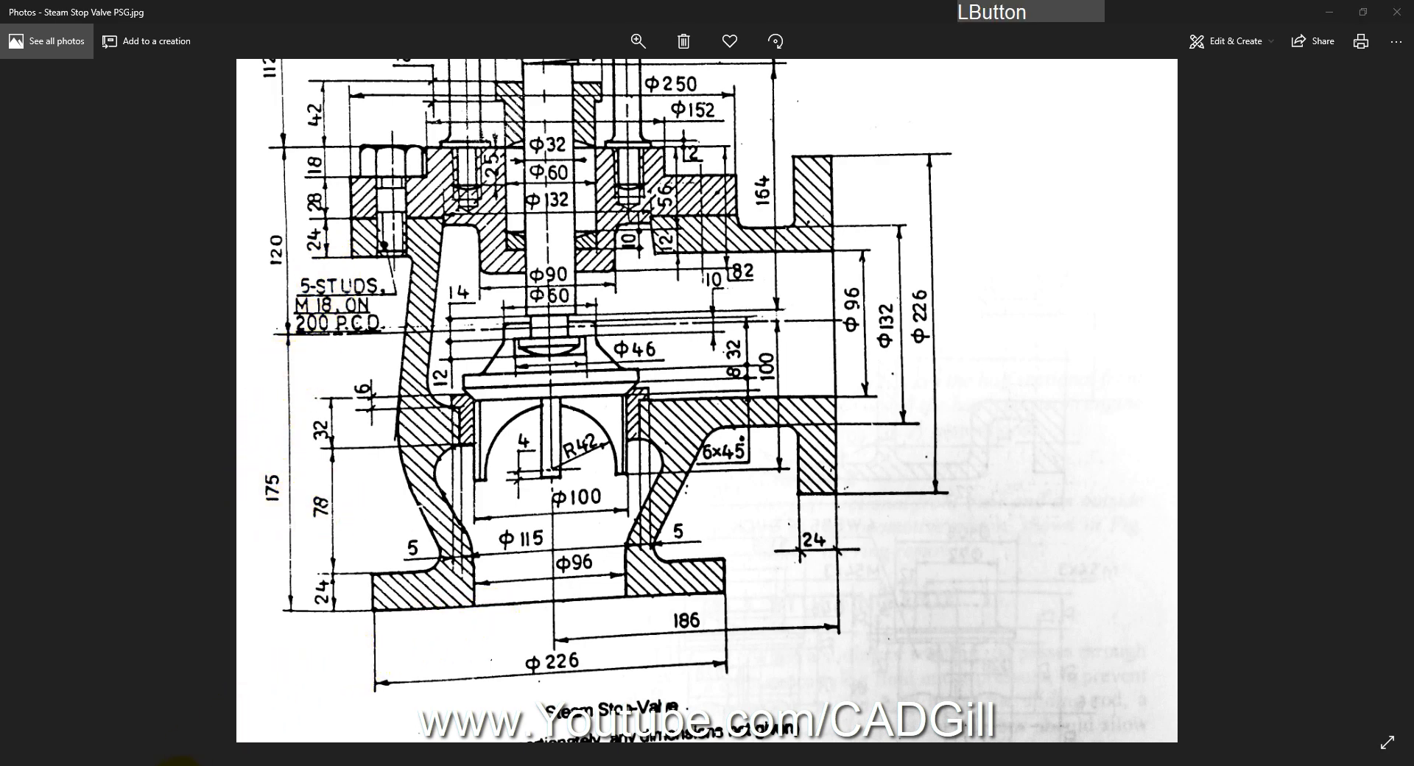
click(179, 765)
scroll(399, 463, up, 1)
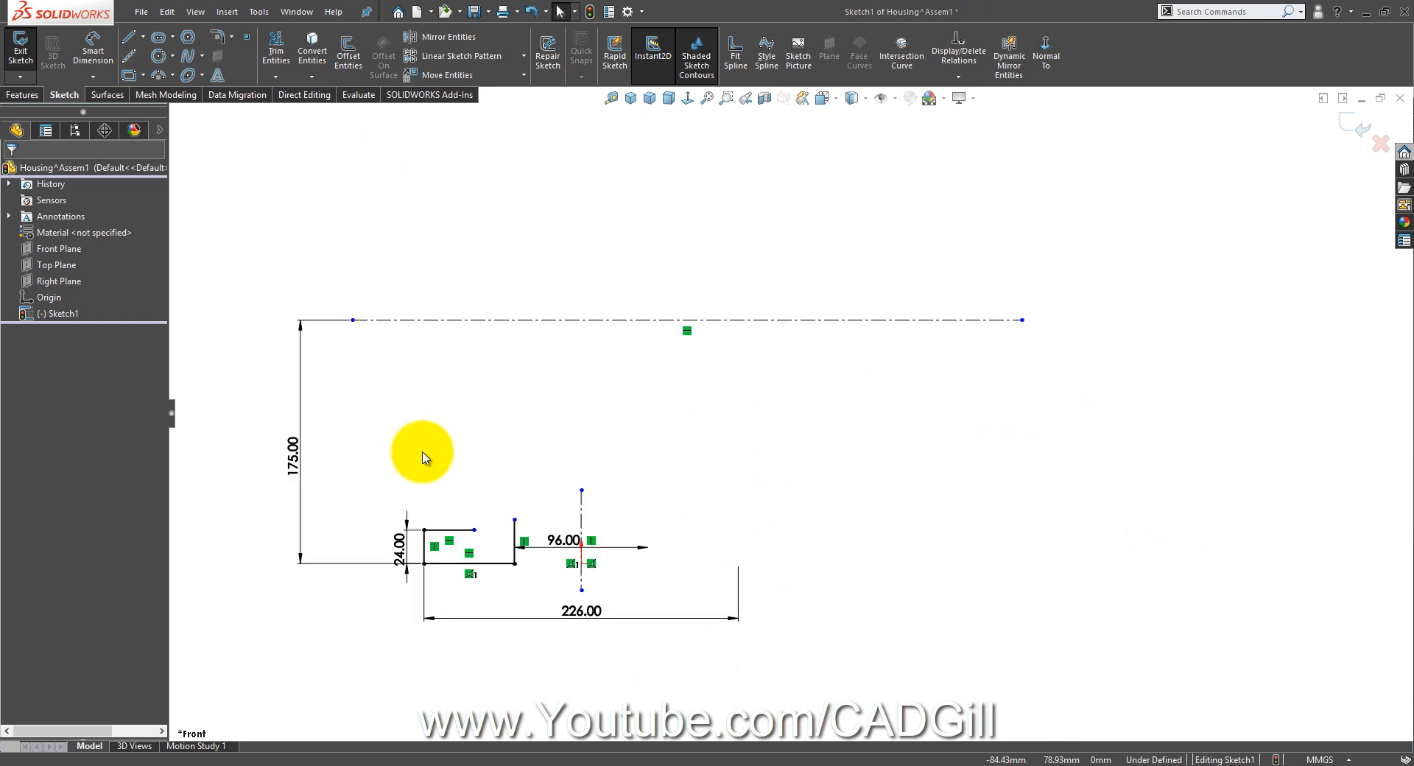
scroll(391, 103, down, 1)
click(126, 43)
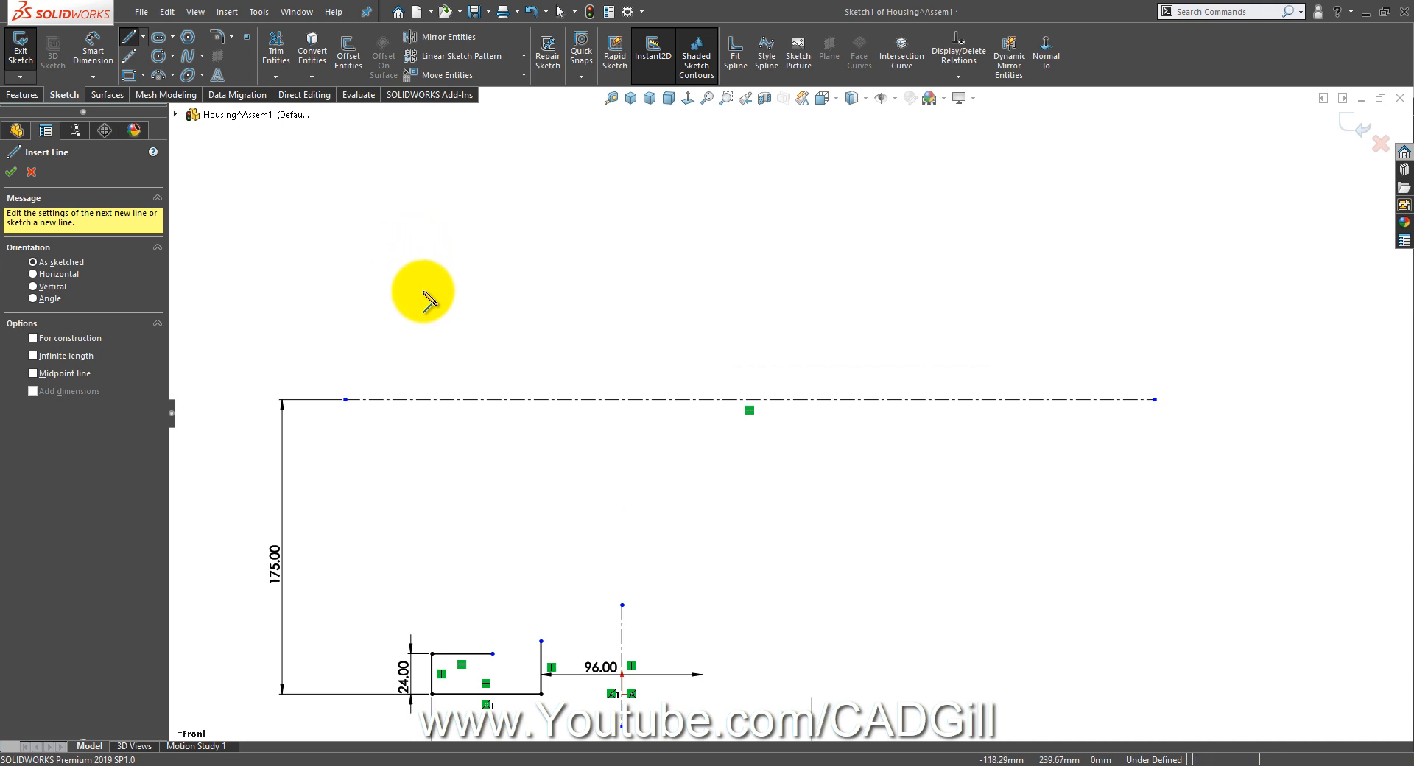
click(404, 278)
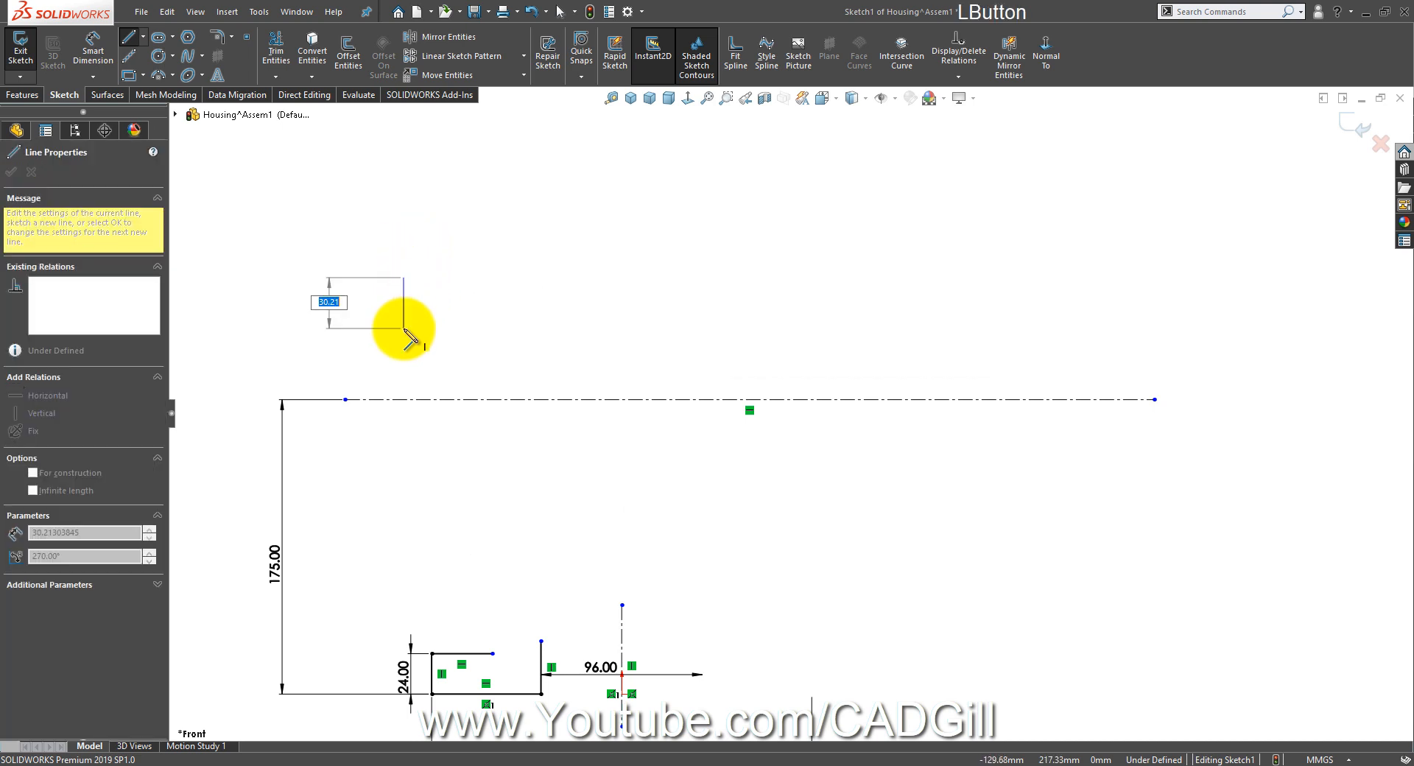
click(404, 330)
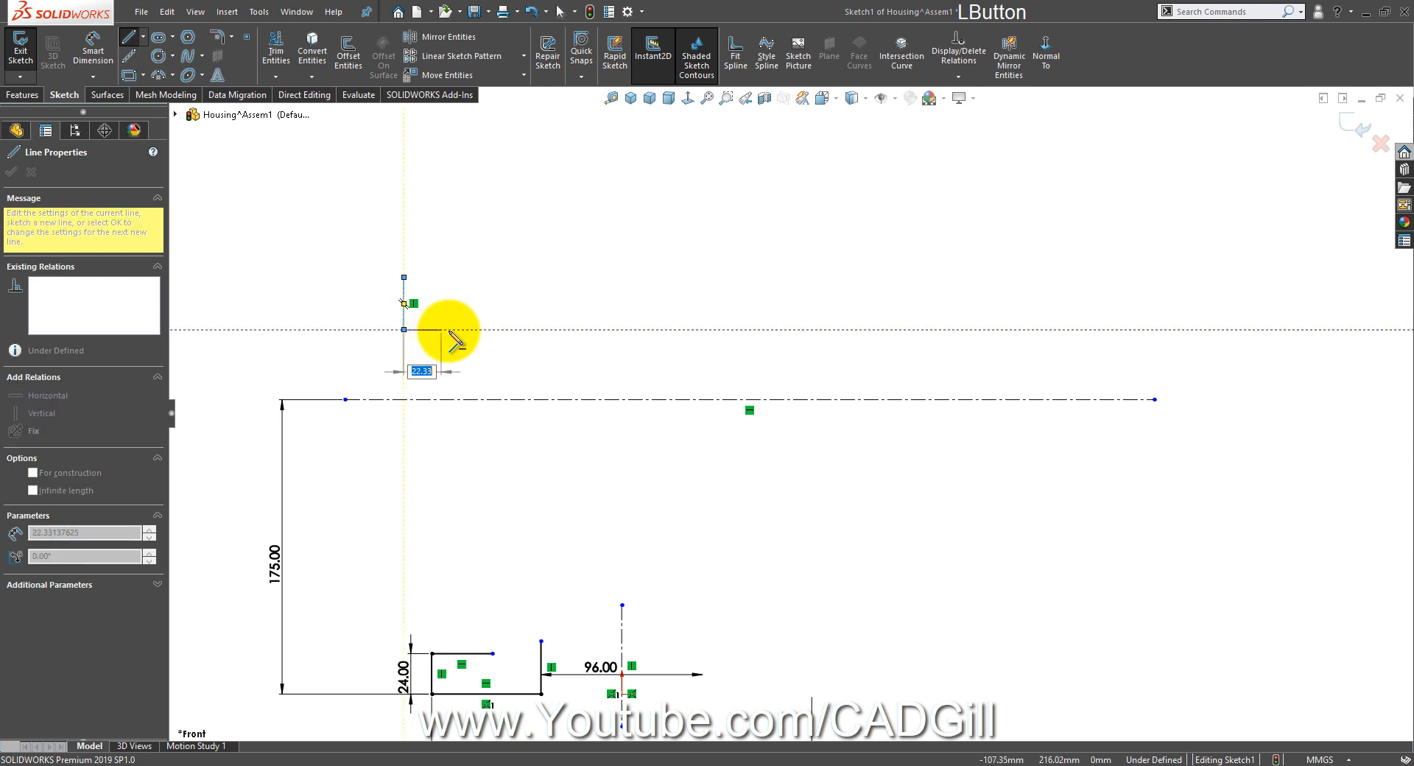
click(492, 330)
right_click(492, 294)
click(508, 306)
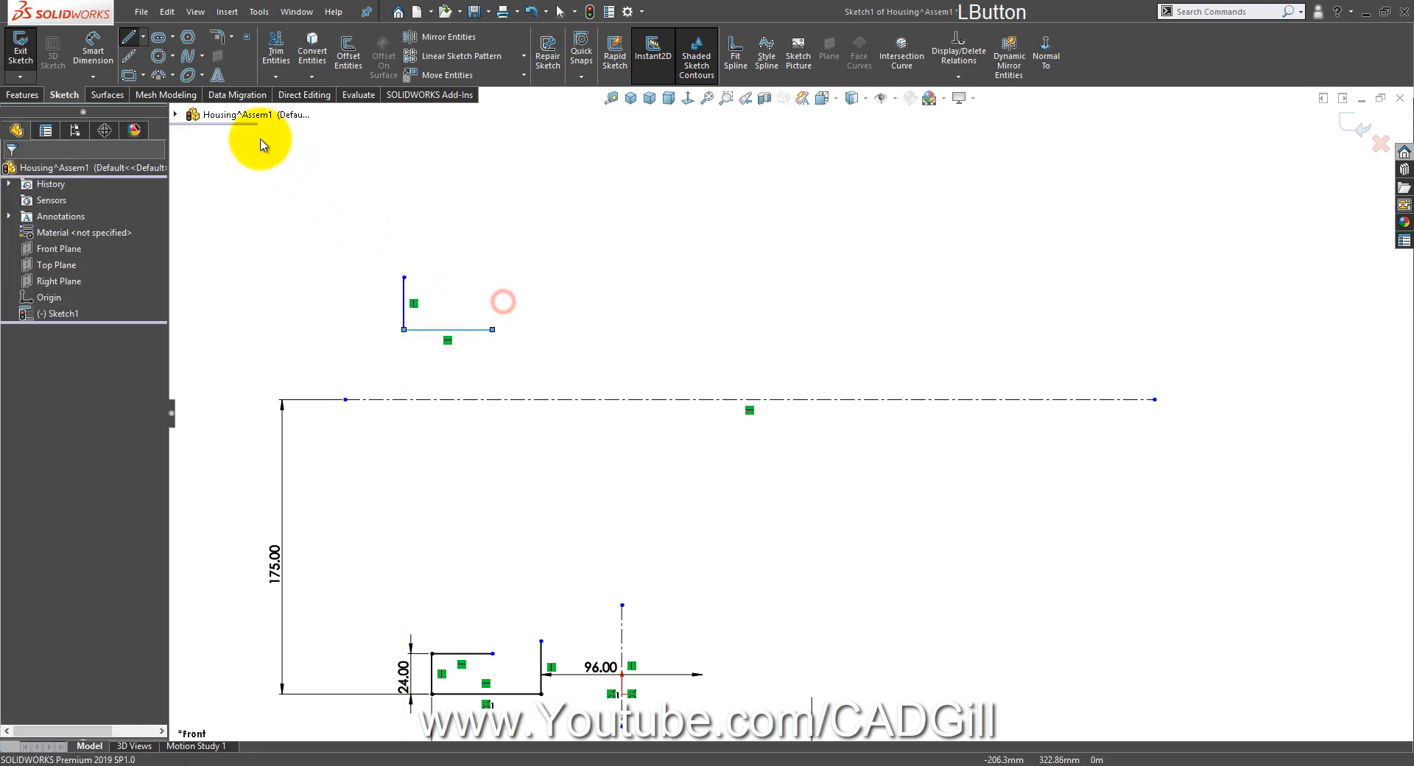
Step: Draw the upper flange's top line about 82 mm long, horizontally inward from the outer edge's upper end
click(131, 39)
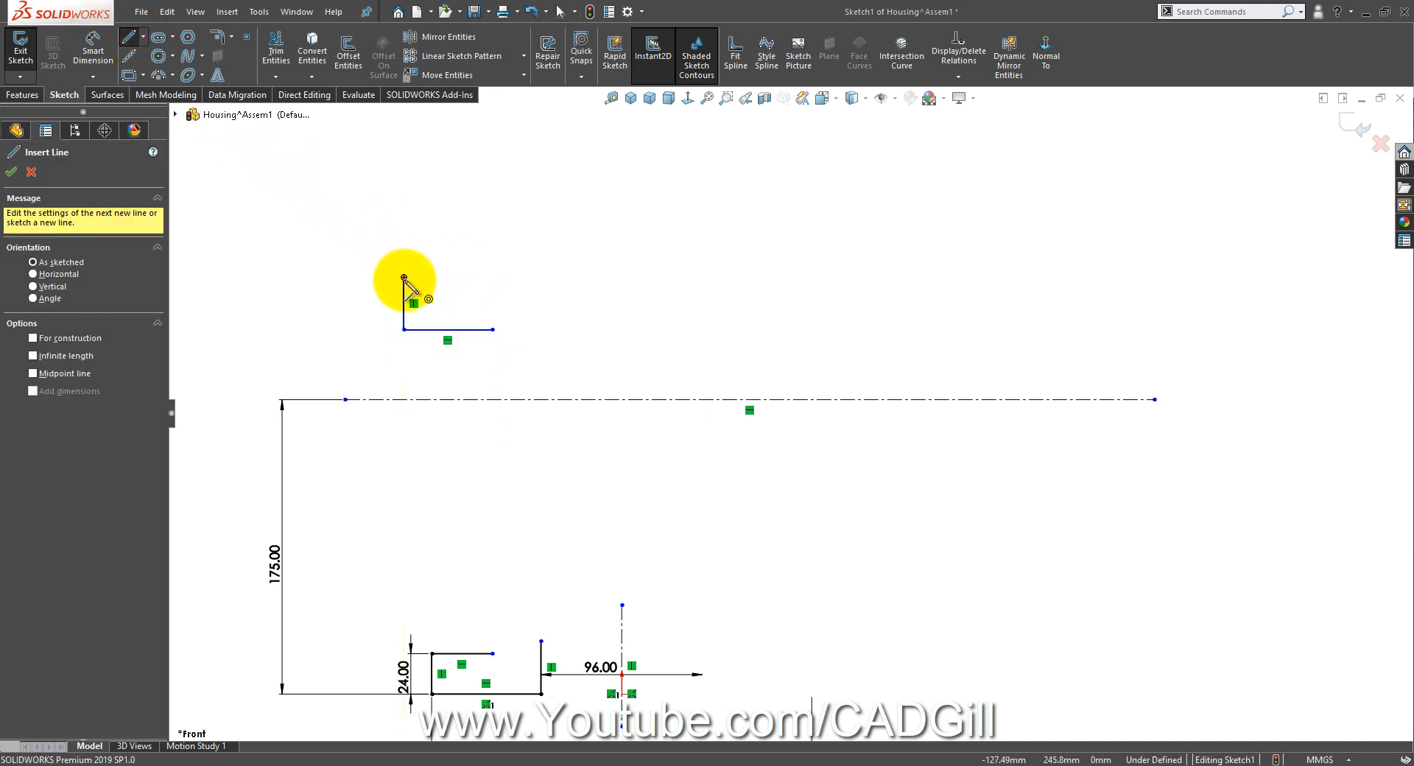
click(404, 278)
click(549, 277)
click(541, 277)
right_click(541, 277)
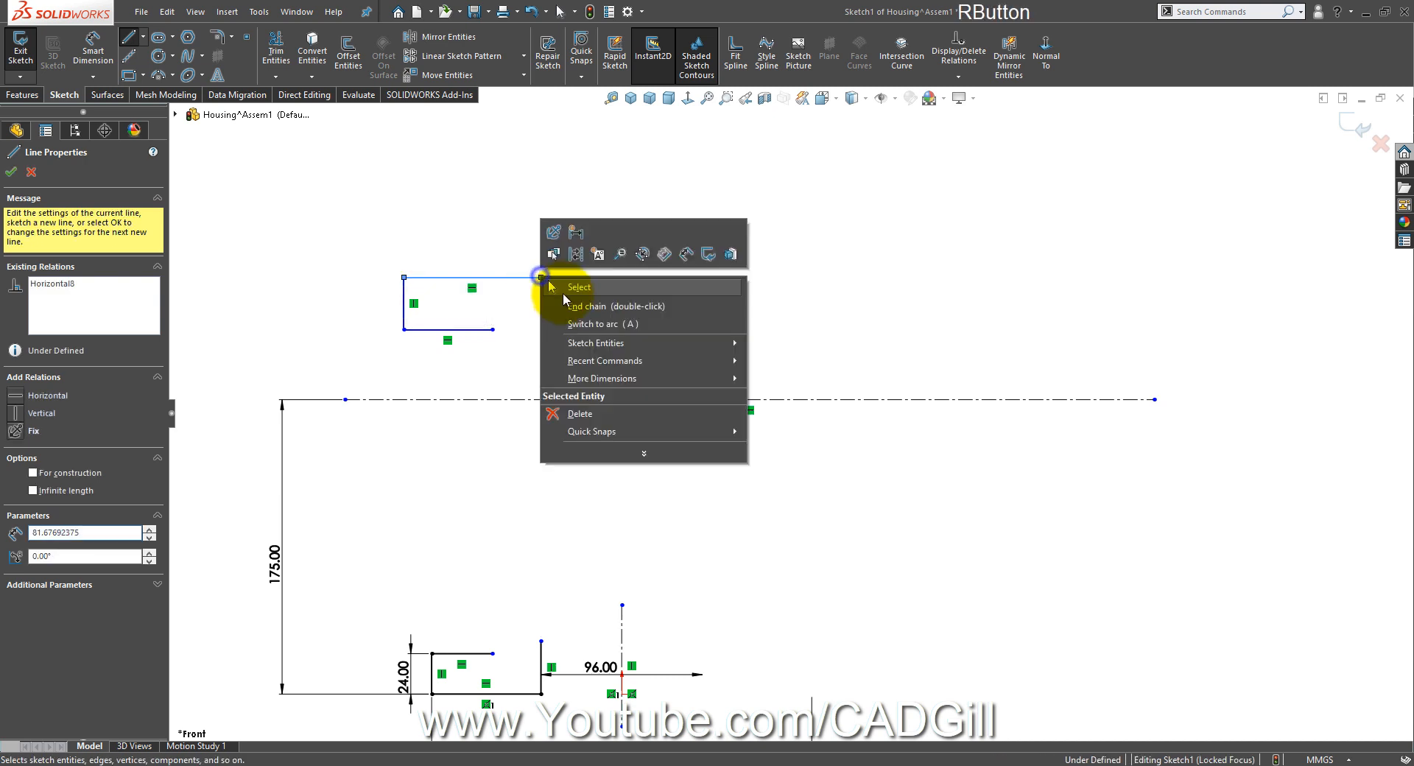
click(562, 292)
Step: Dimension the upper flange's top line 74 mm above the horizontal centerline, entered as 120-18-28
scroll(597, 295, up, 3)
scroll(606, 290, down, 2)
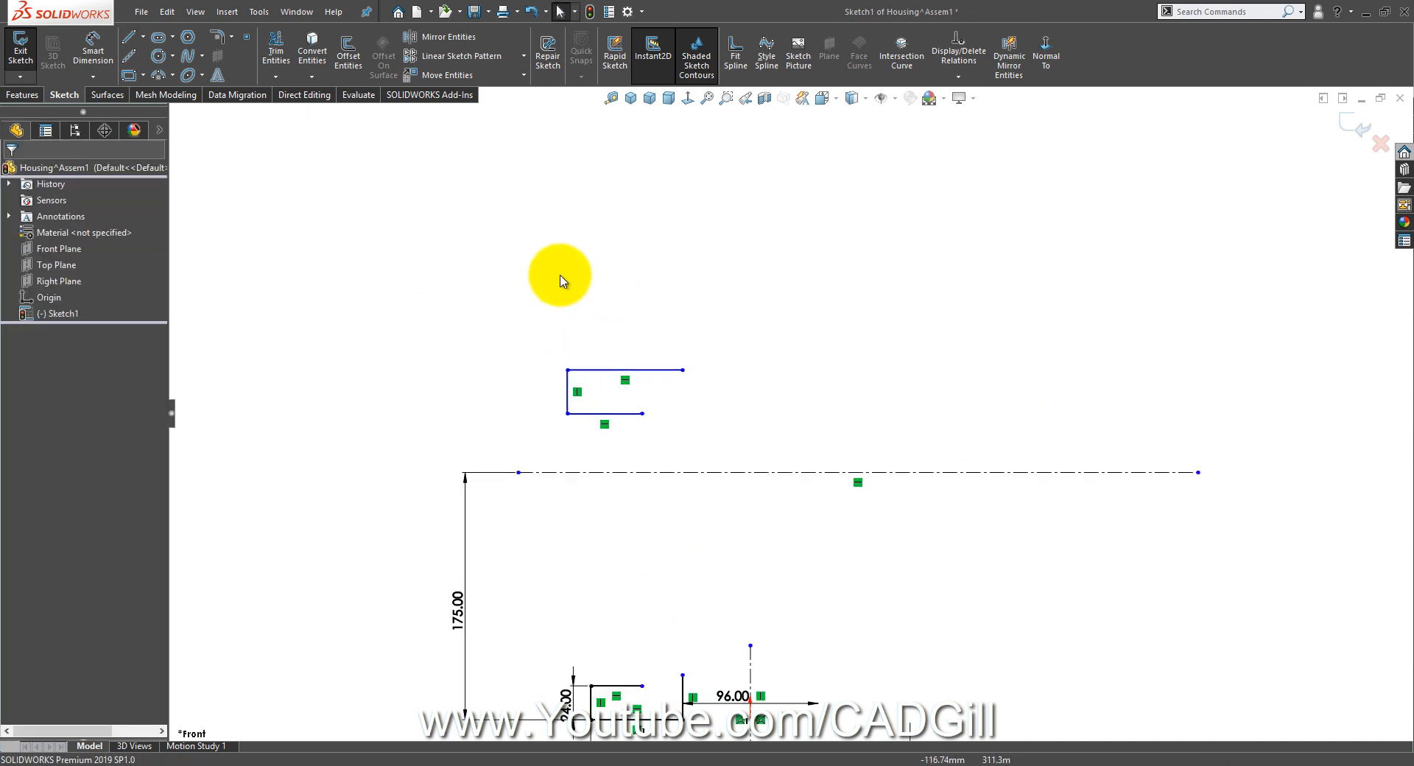
click(93, 49)
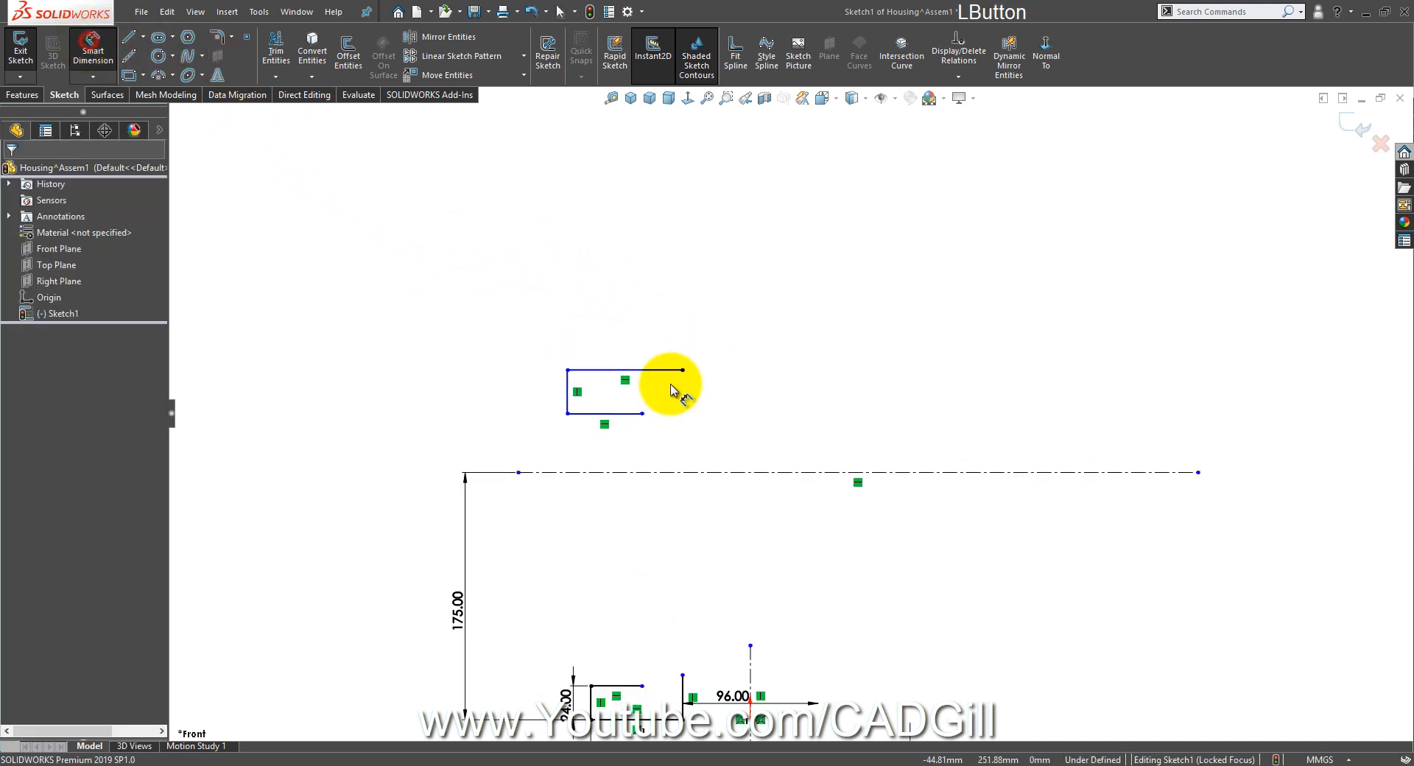
click(530, 472)
click(596, 370)
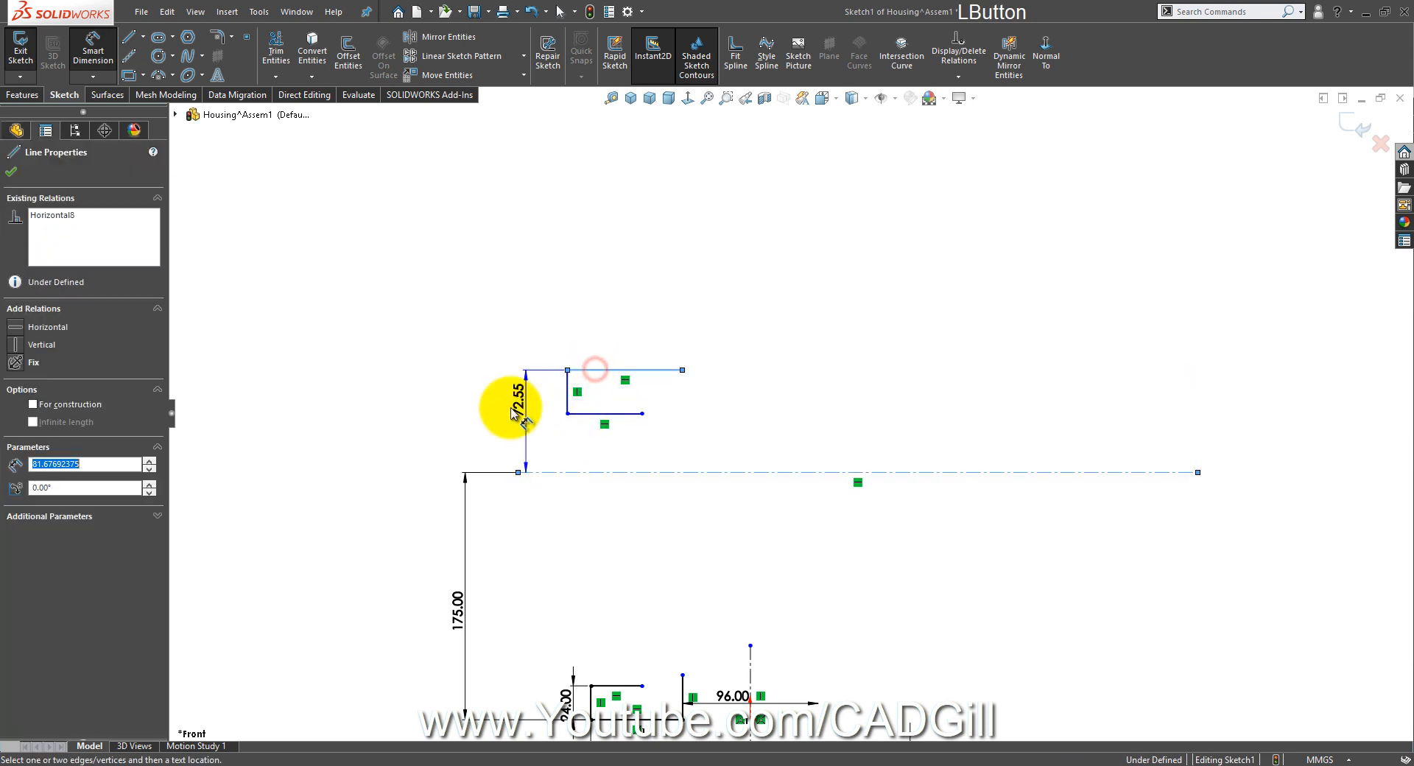
click(449, 412)
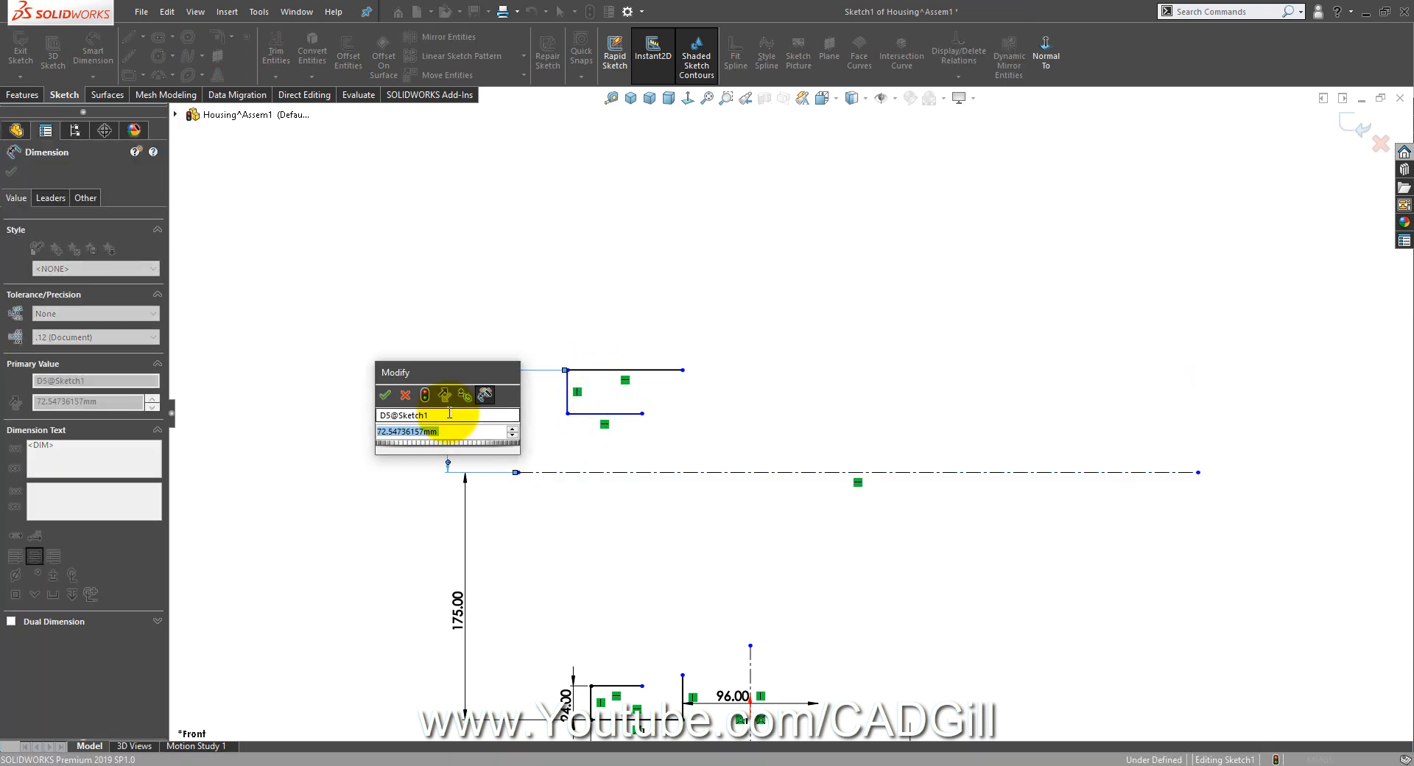
text(120-)
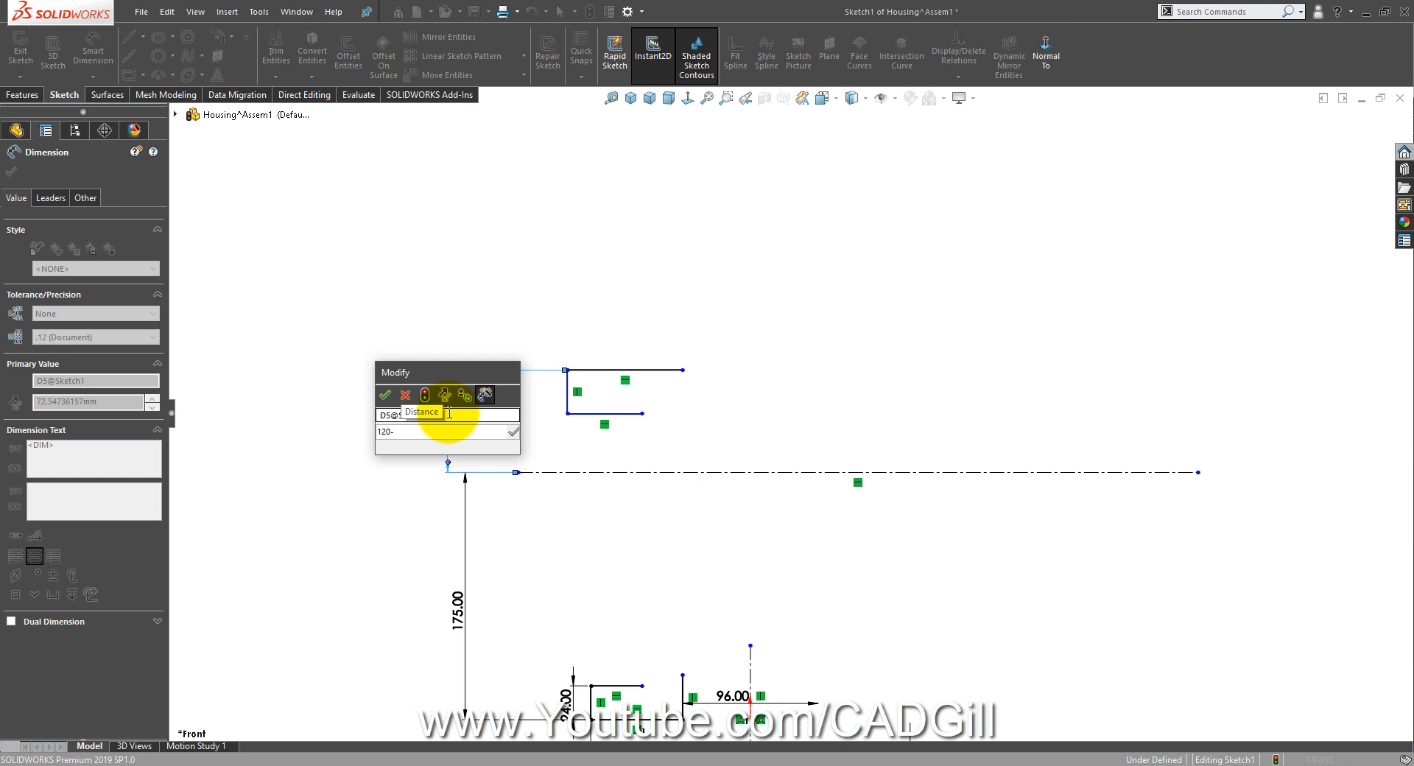
text(18-2)
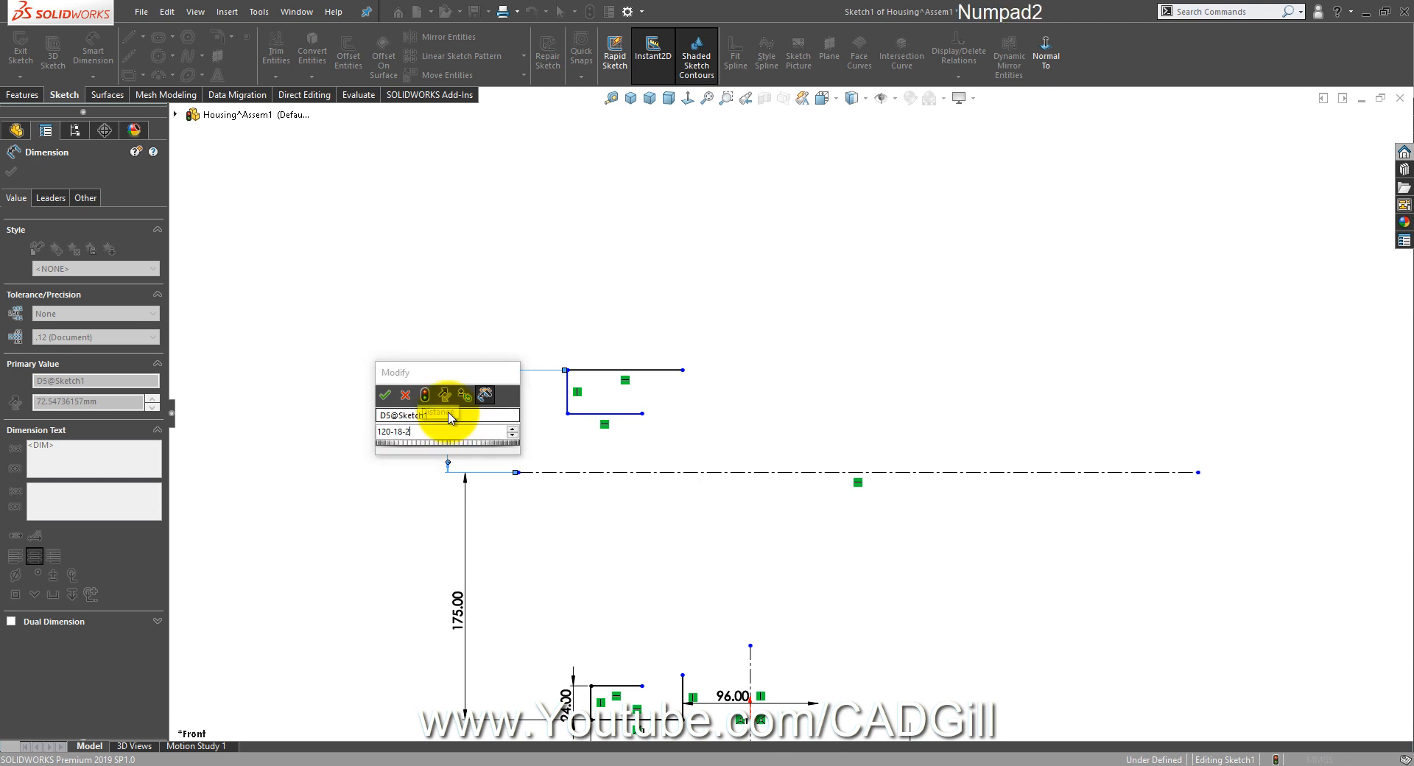
key(Return)
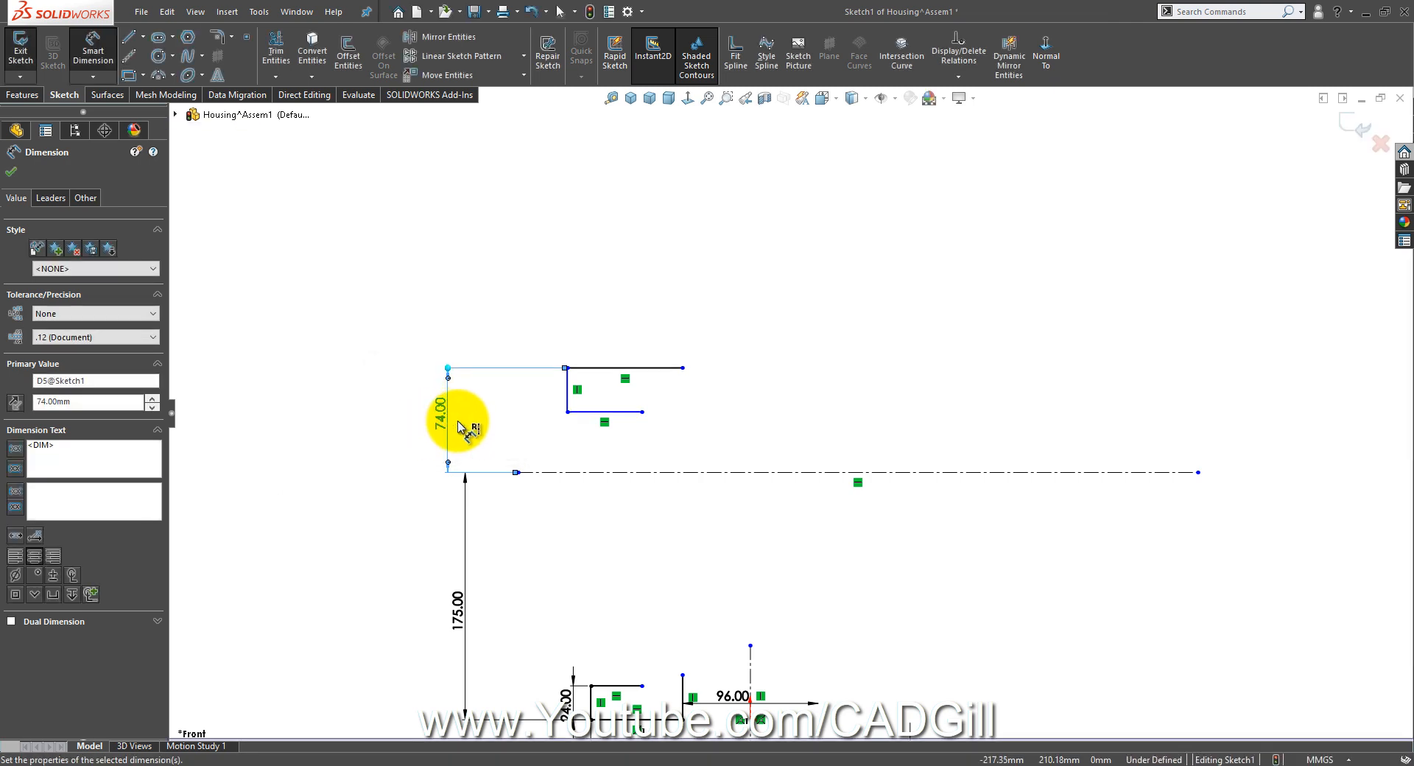
Step: Dimension the upper flange's vertical outer edge as 24 mm
click(523, 421)
click(568, 398)
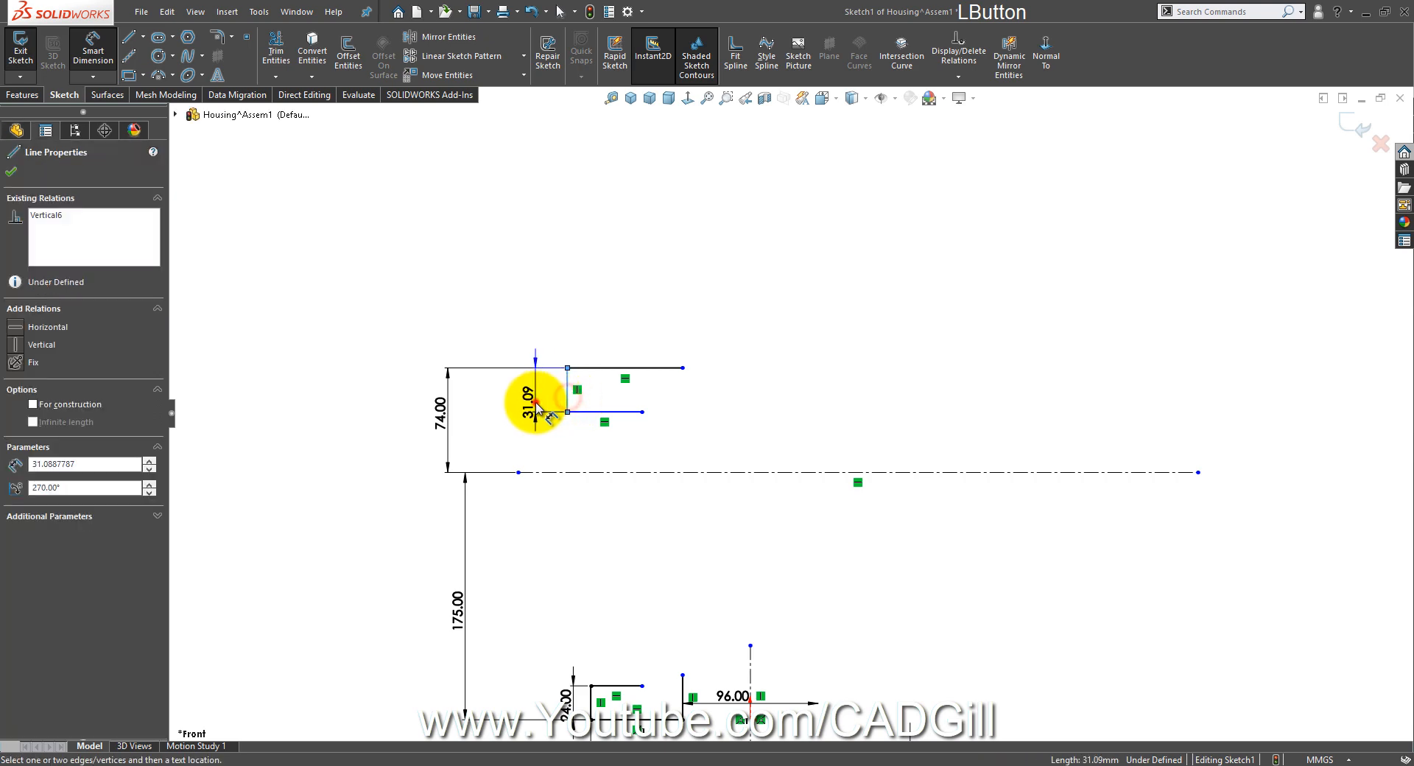
click(536, 404)
text(24)
key(Return)
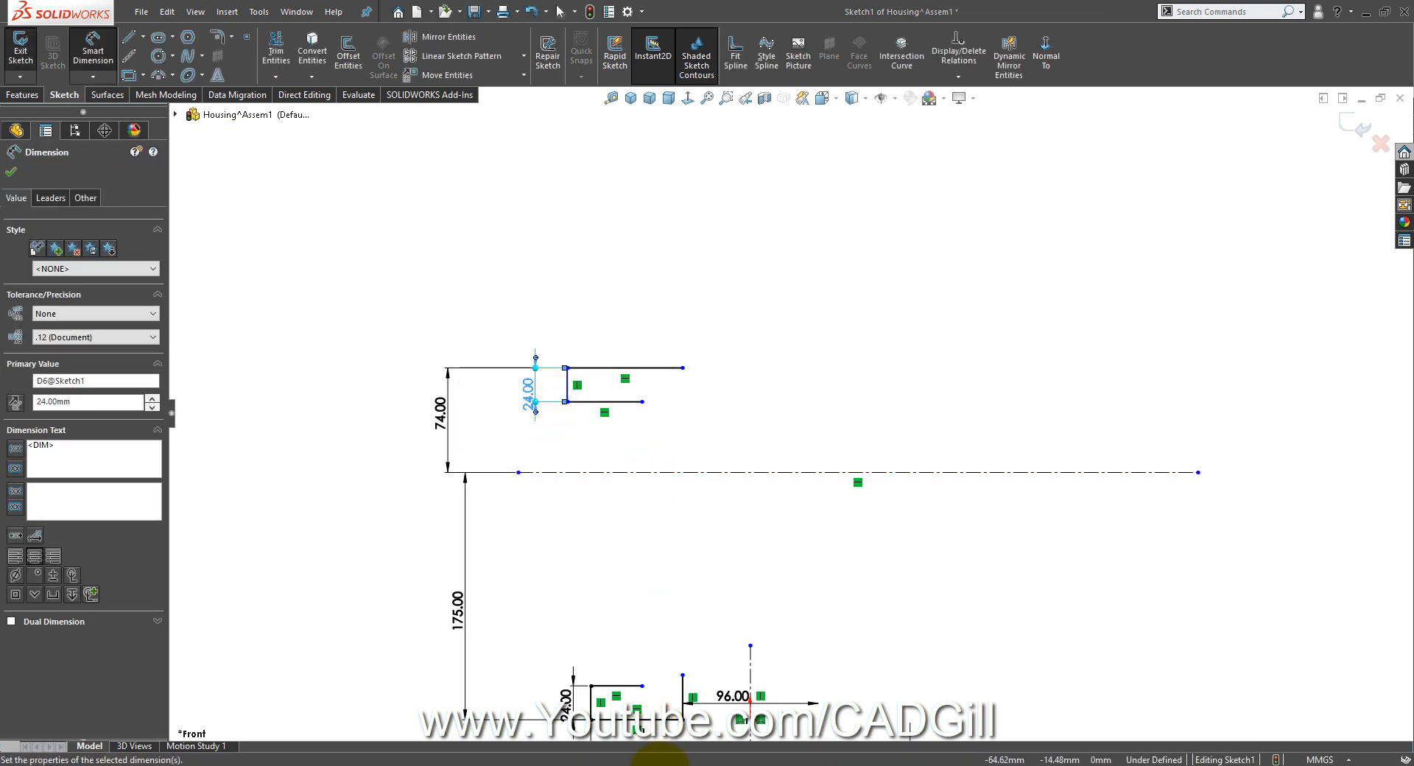
Step: Check the upper flange's diameter on the drawing in Photos, and back in SOLIDWORKS dimension its outer edge across the vertical centerline as 250 mm
click(663, 760)
drag(682, 381, 674, 480)
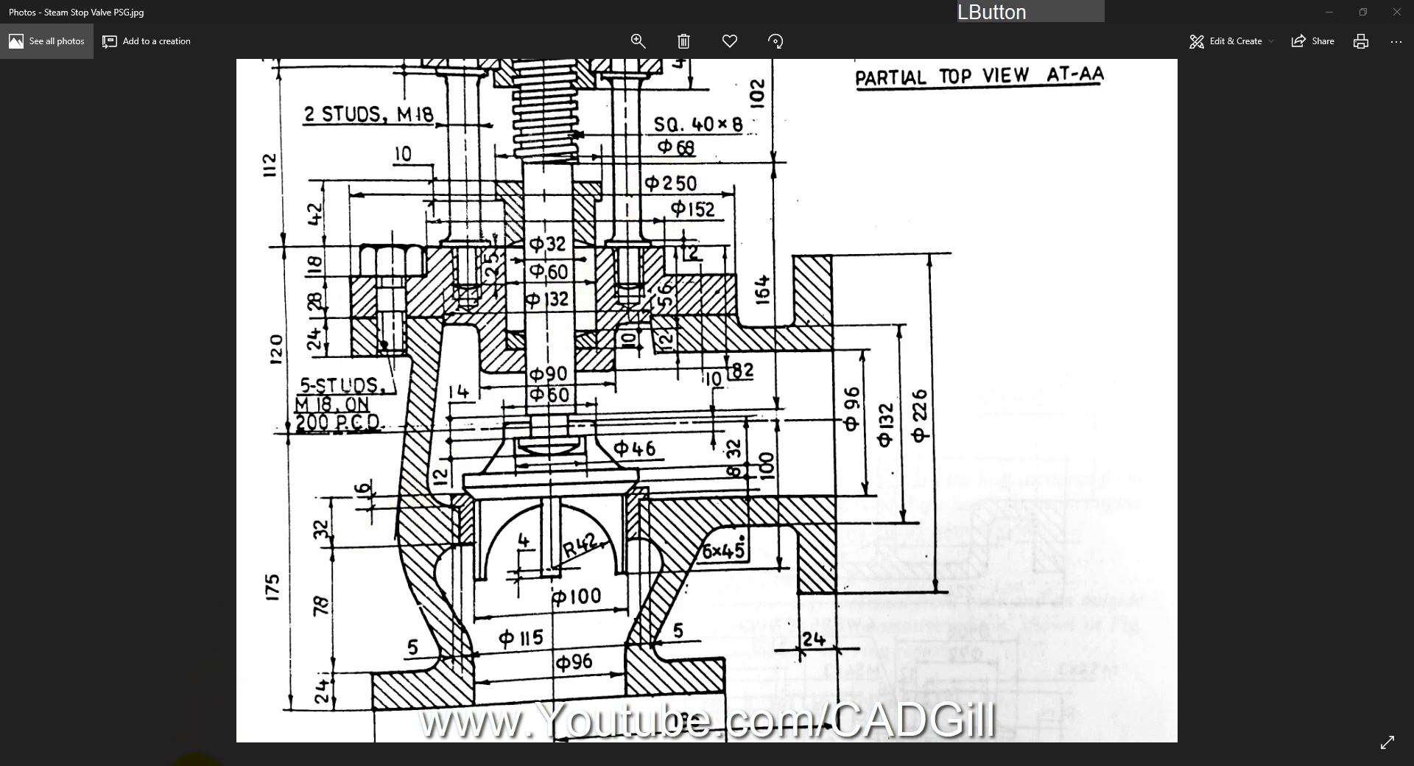
click(195, 765)
click(491, 301)
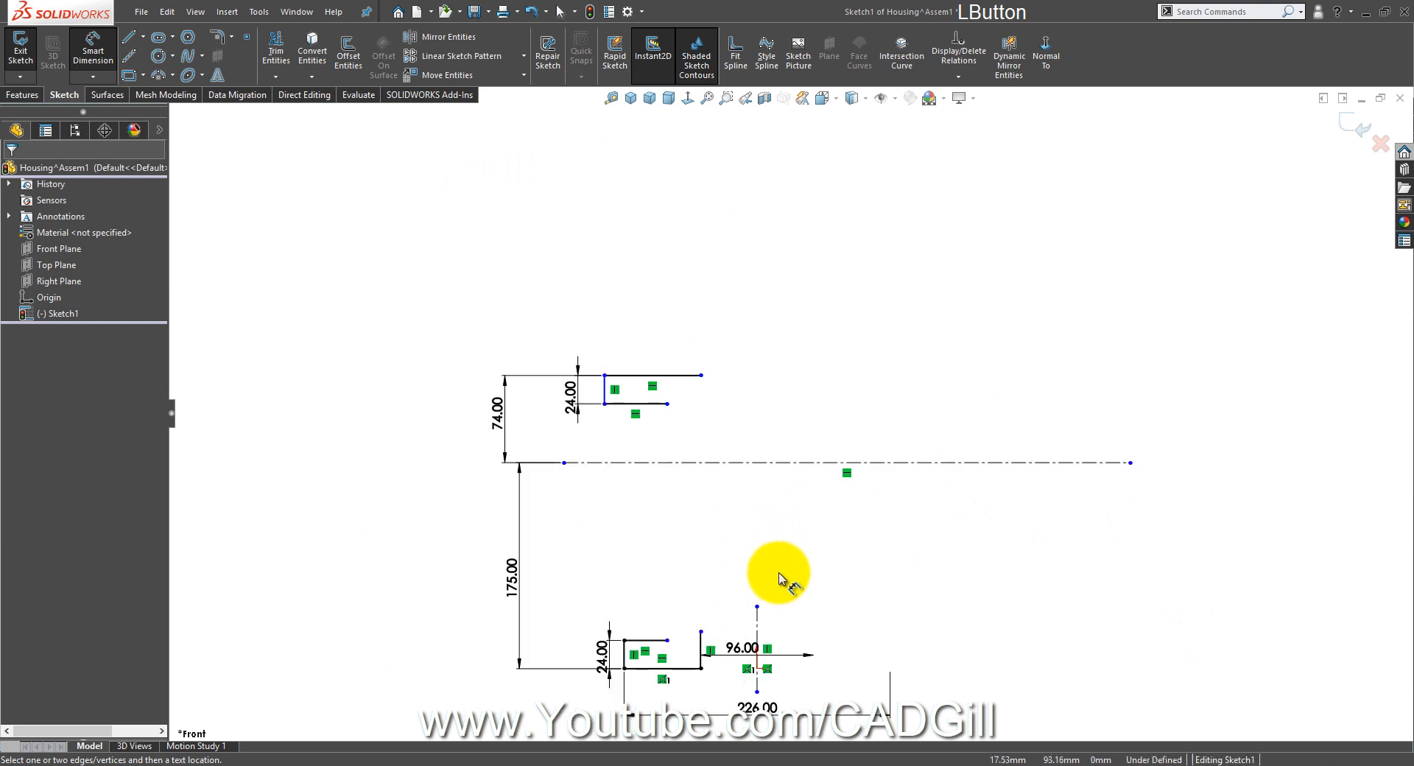
click(756, 623)
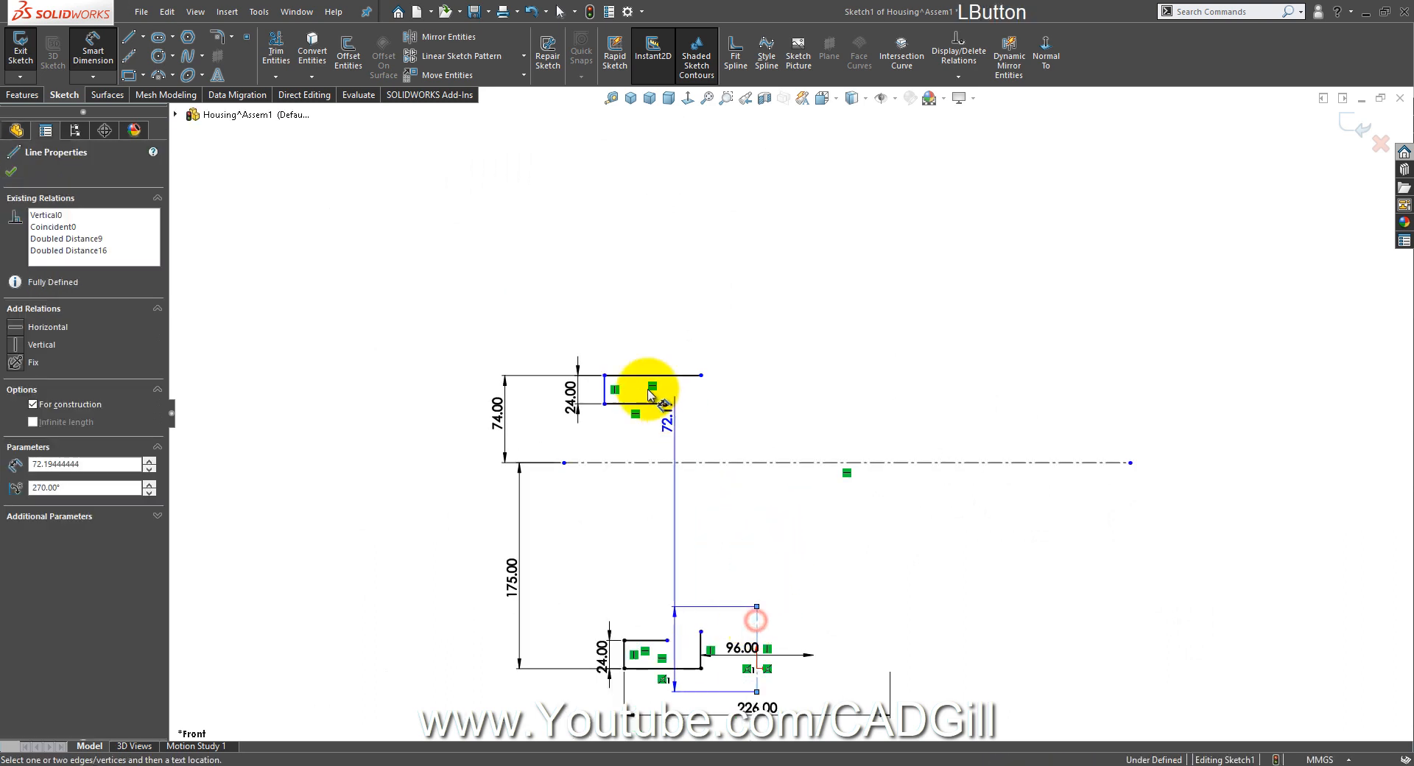
click(605, 391)
right_click(766, 306)
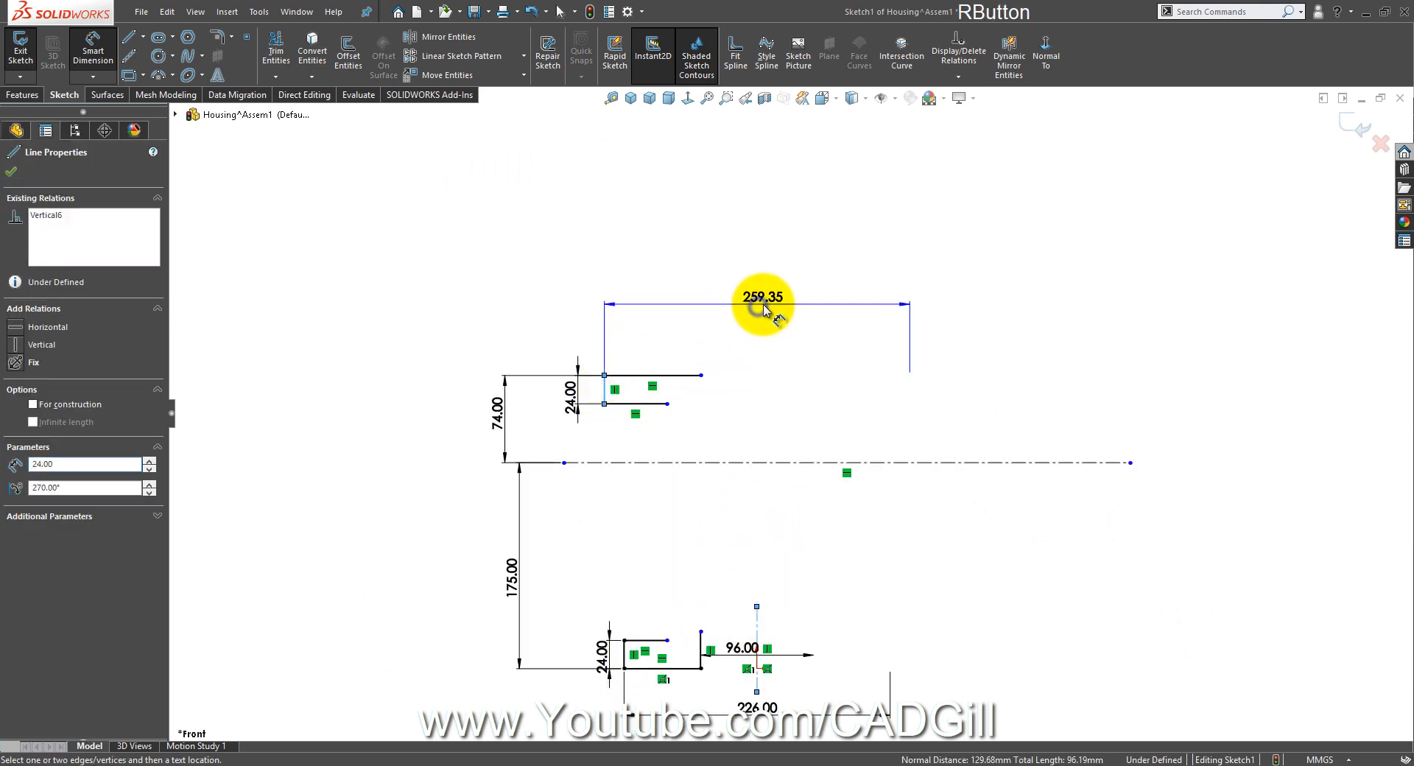
click(764, 304)
text(2)
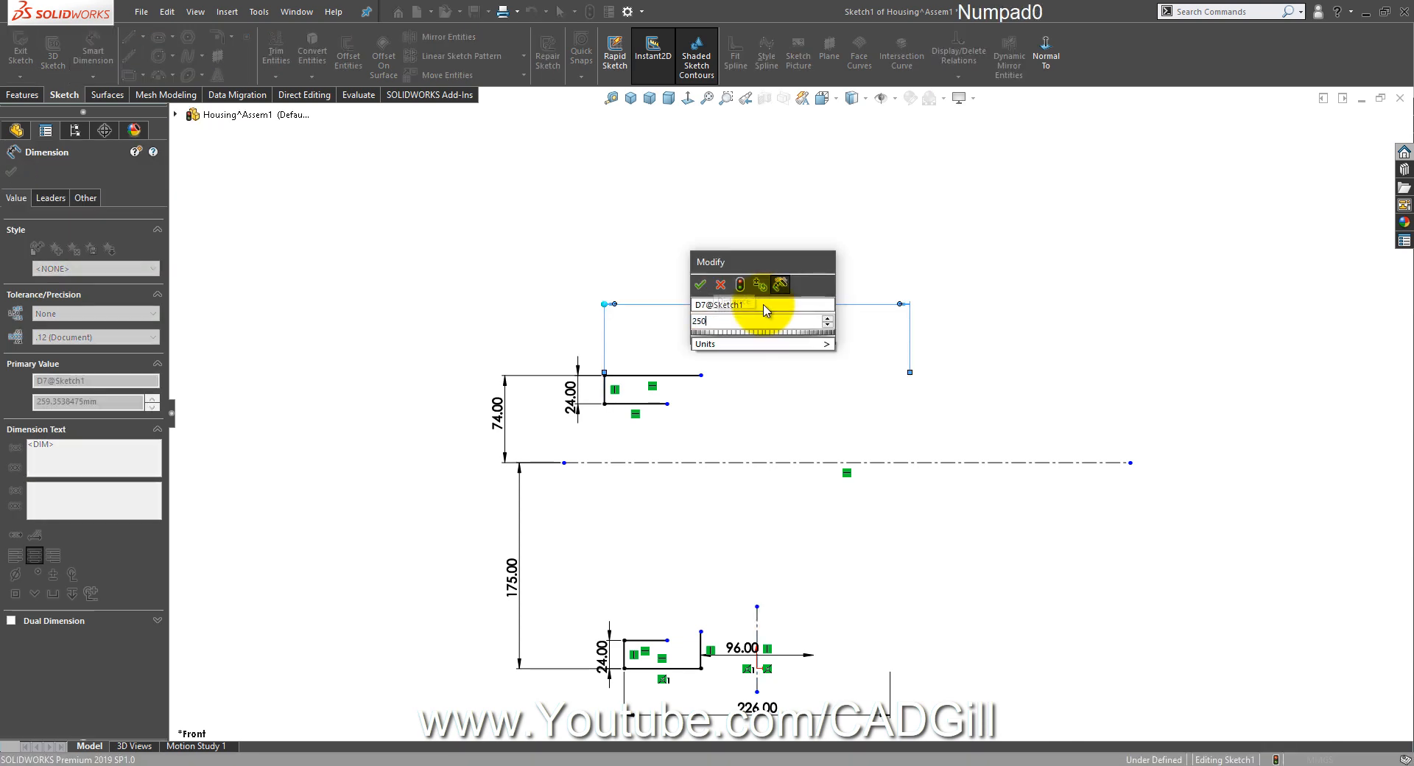
text(50)
key(Return)
click(784, 353)
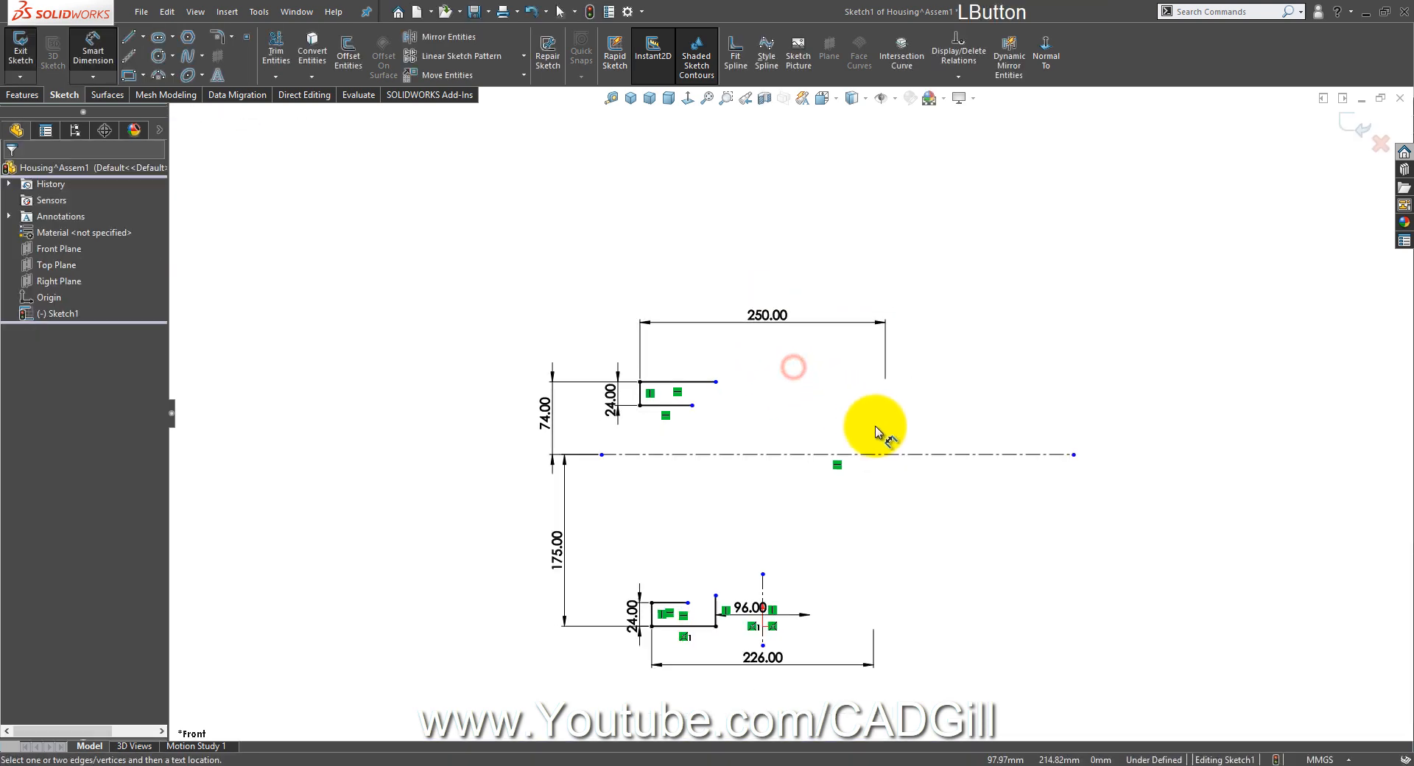
Step: Check the upper opening's diameter on the drawing in Photos, and back in SOLIDWORKS dimension the upper flange's inner end across the vertical centerline as 132 mm
scroll(883, 438, down, 2)
ctrl+middle_drag(924, 488, 917, 442)
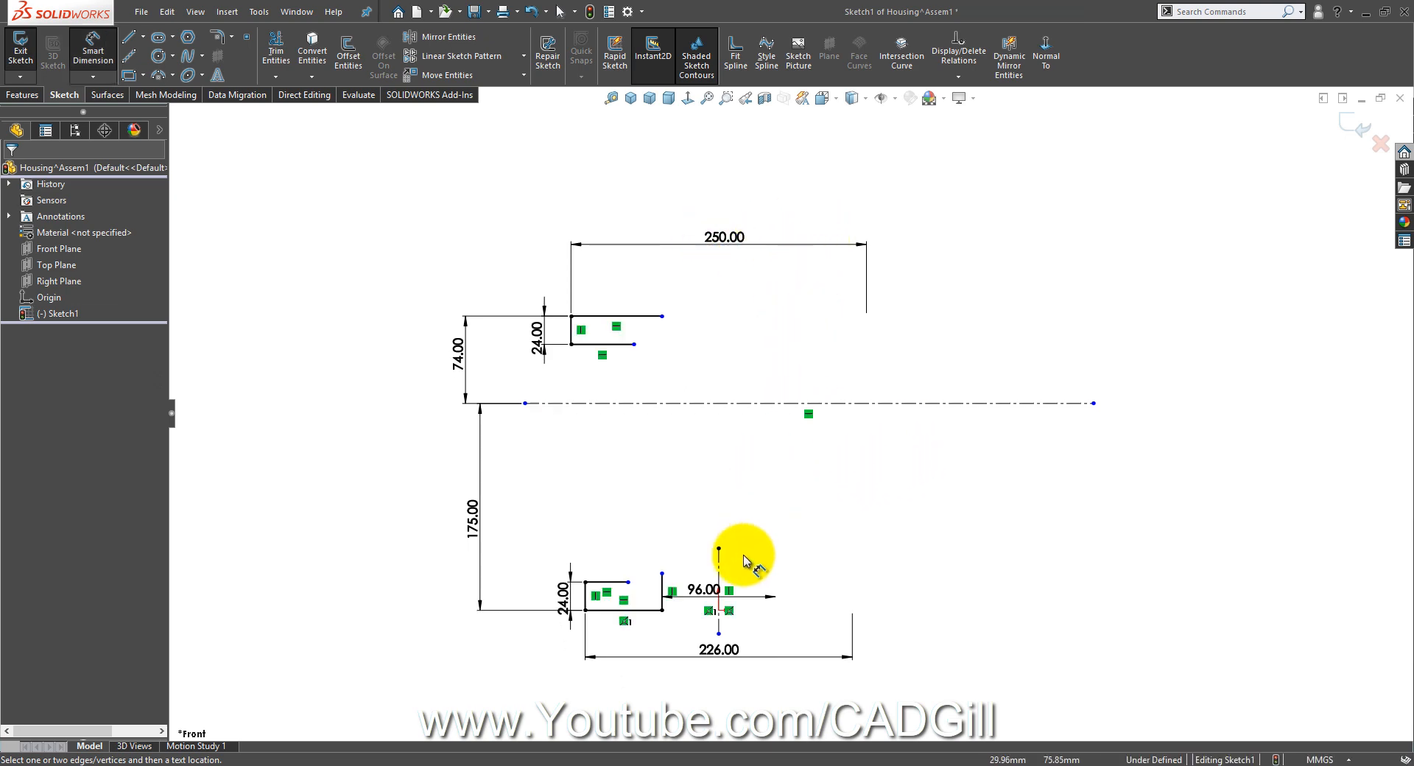
click(706, 759)
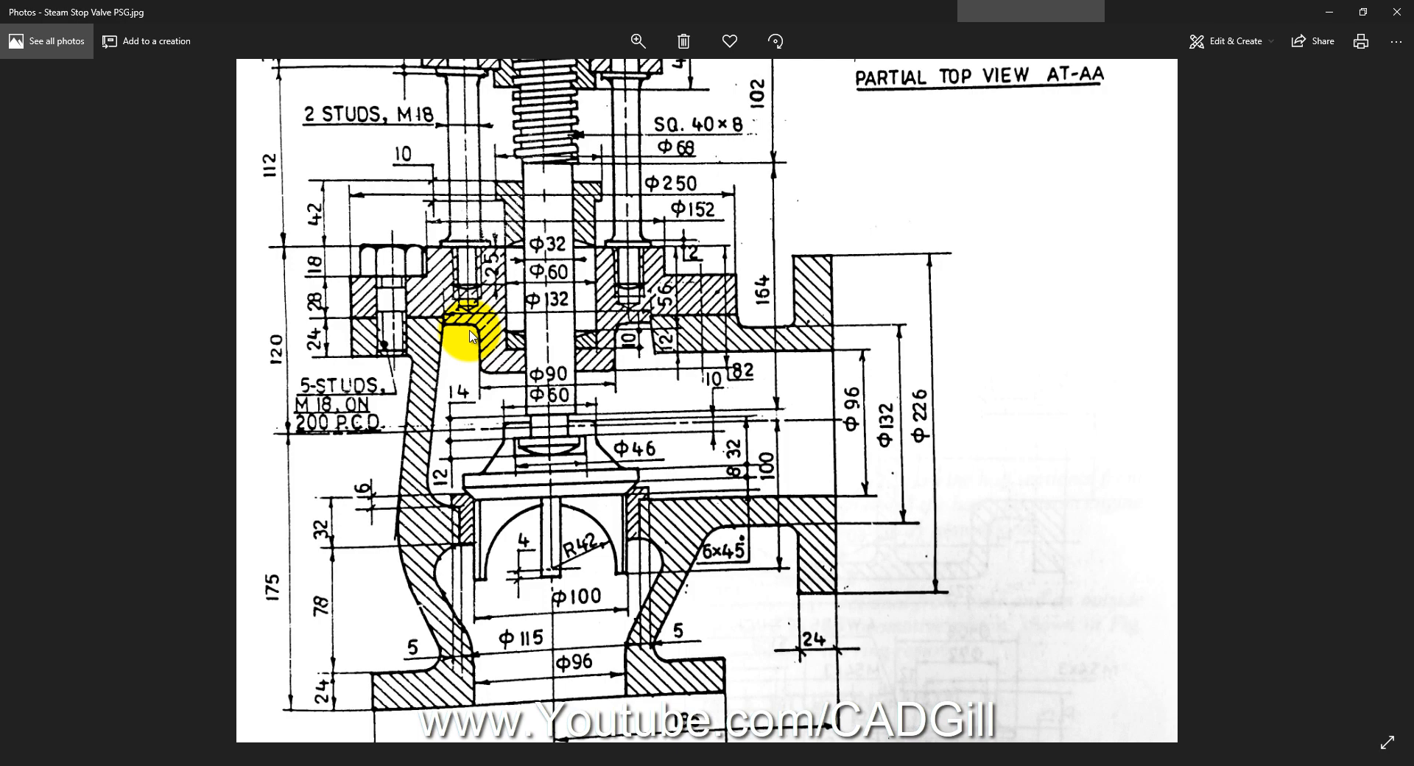
ctrl+scroll(481, 322, up, 3)
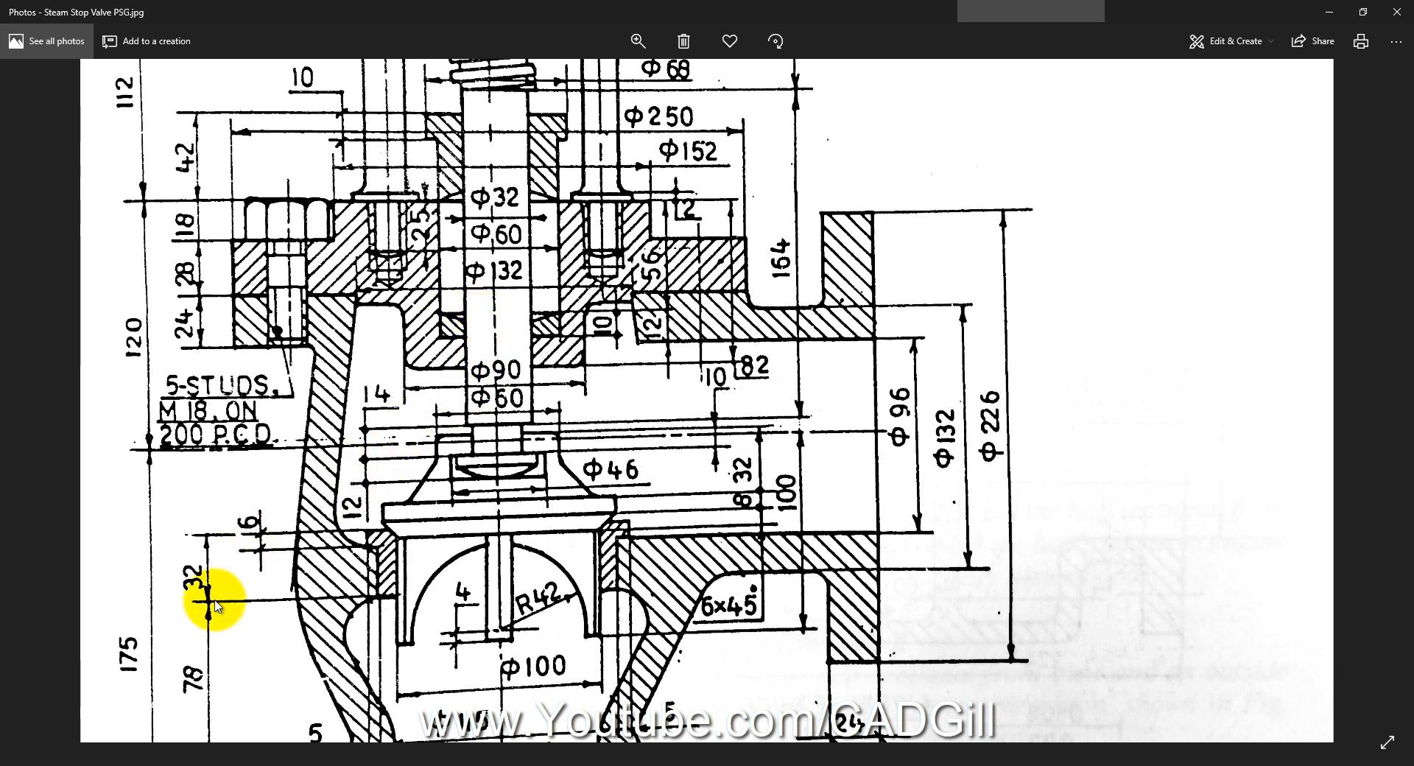
click(176, 765)
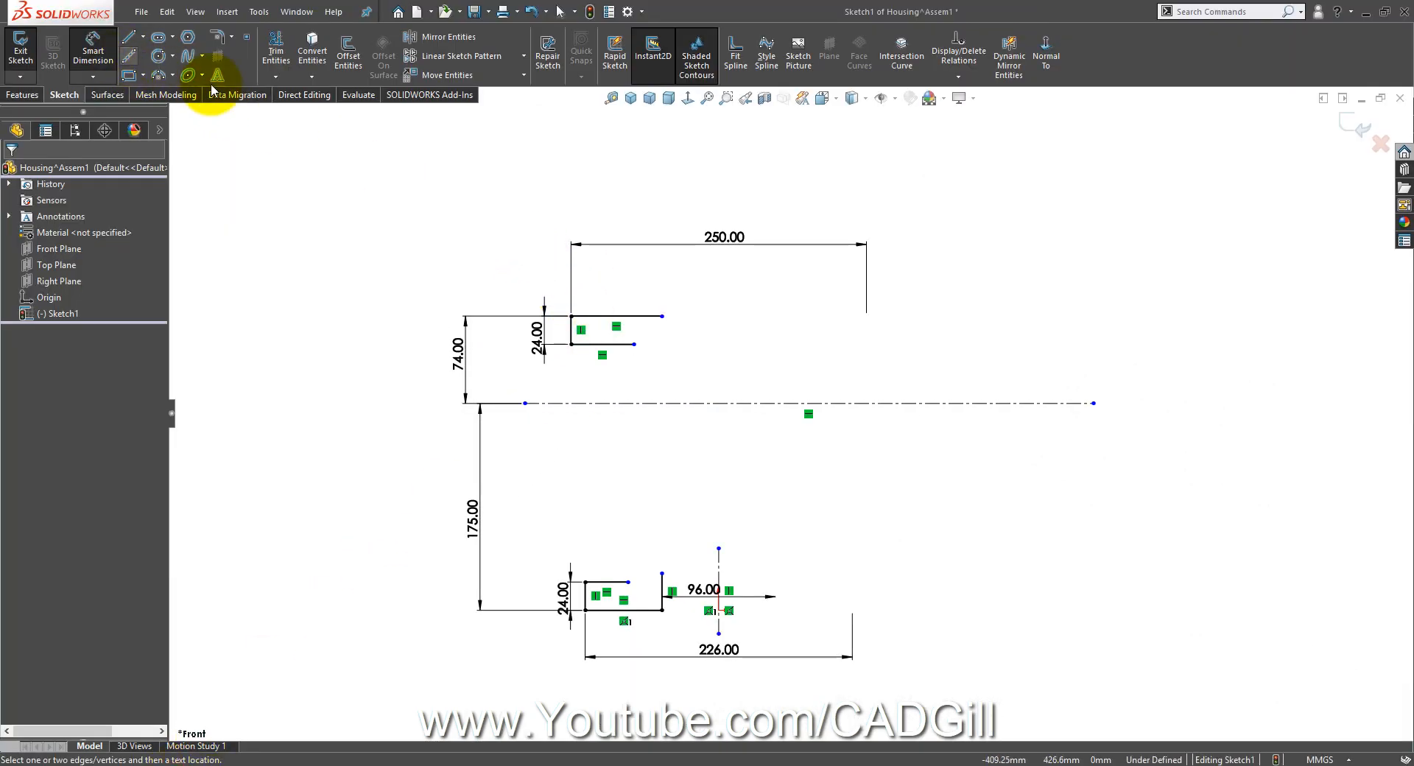
click(659, 318)
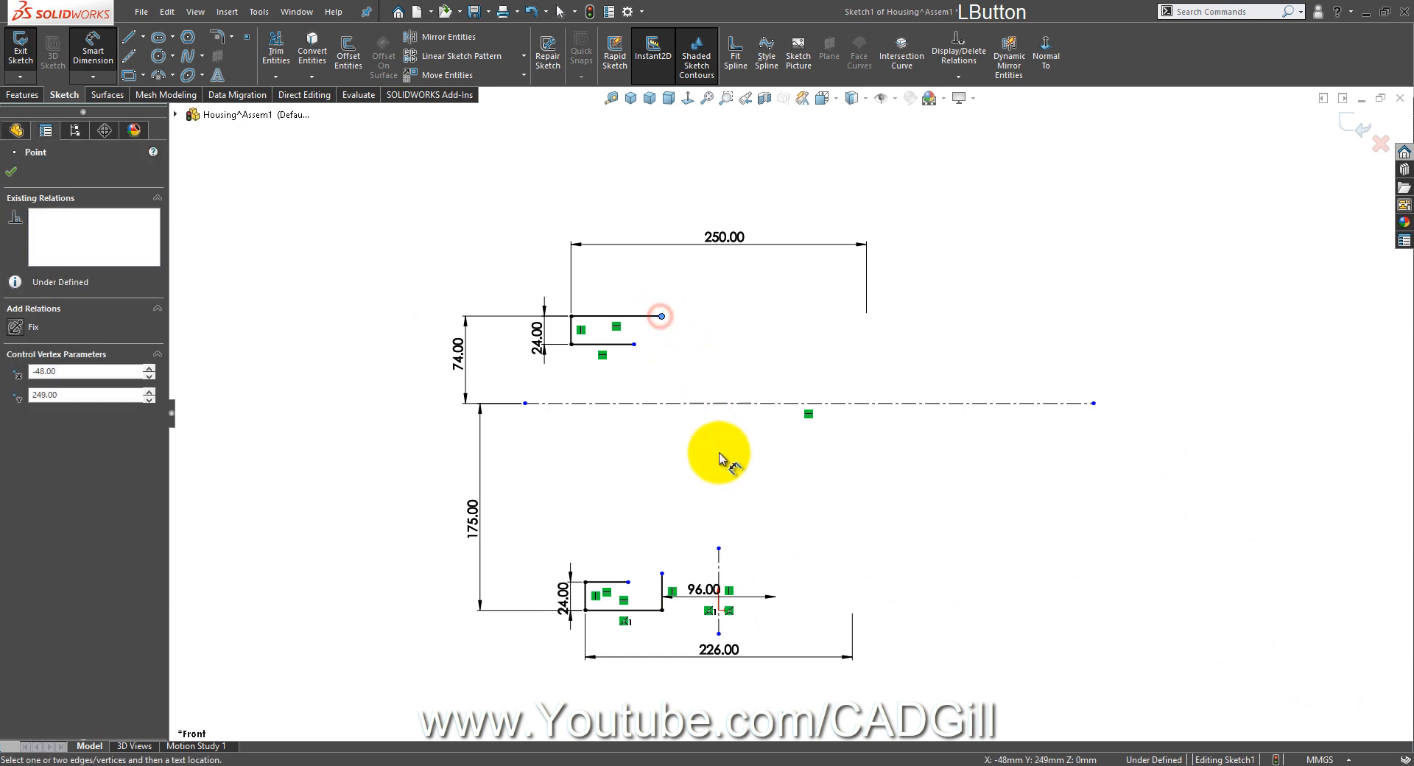
click(717, 563)
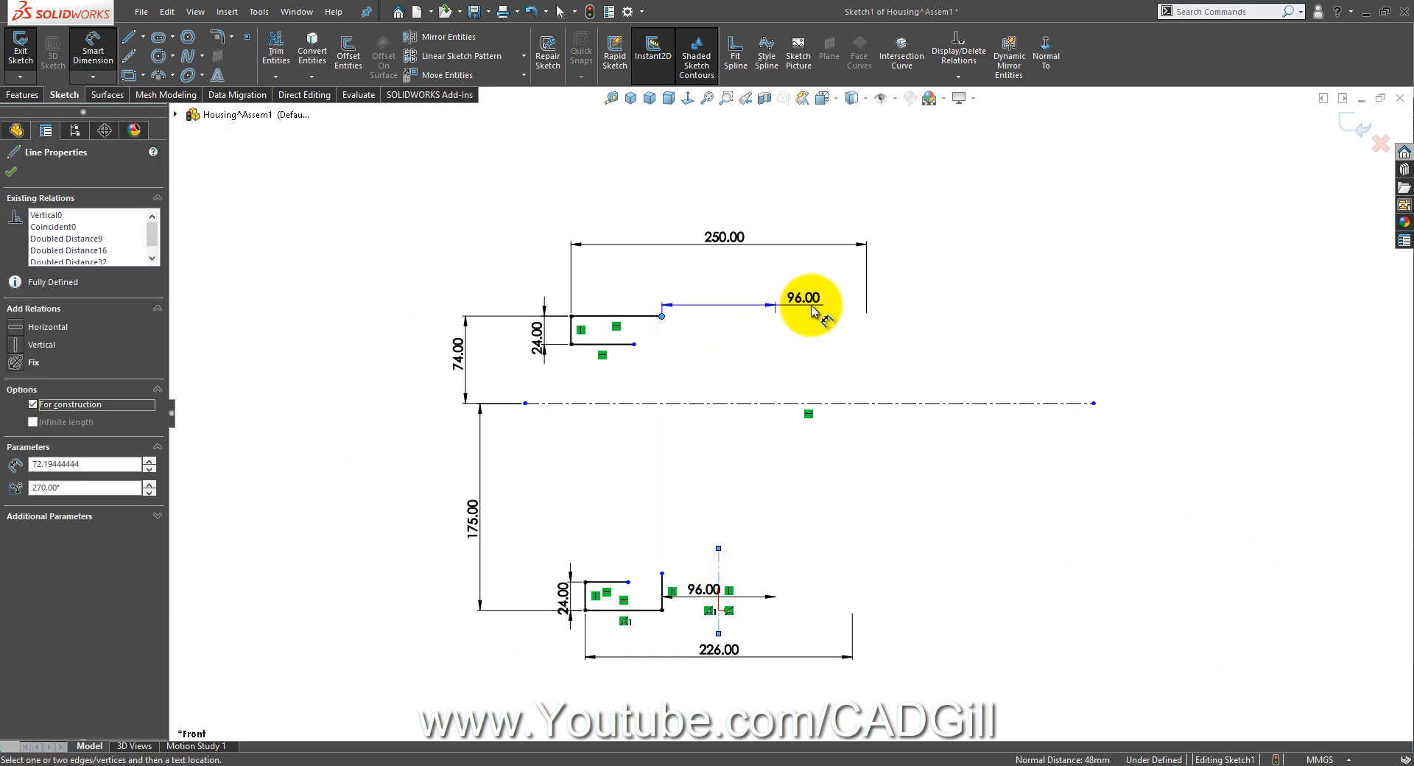
click(725, 287)
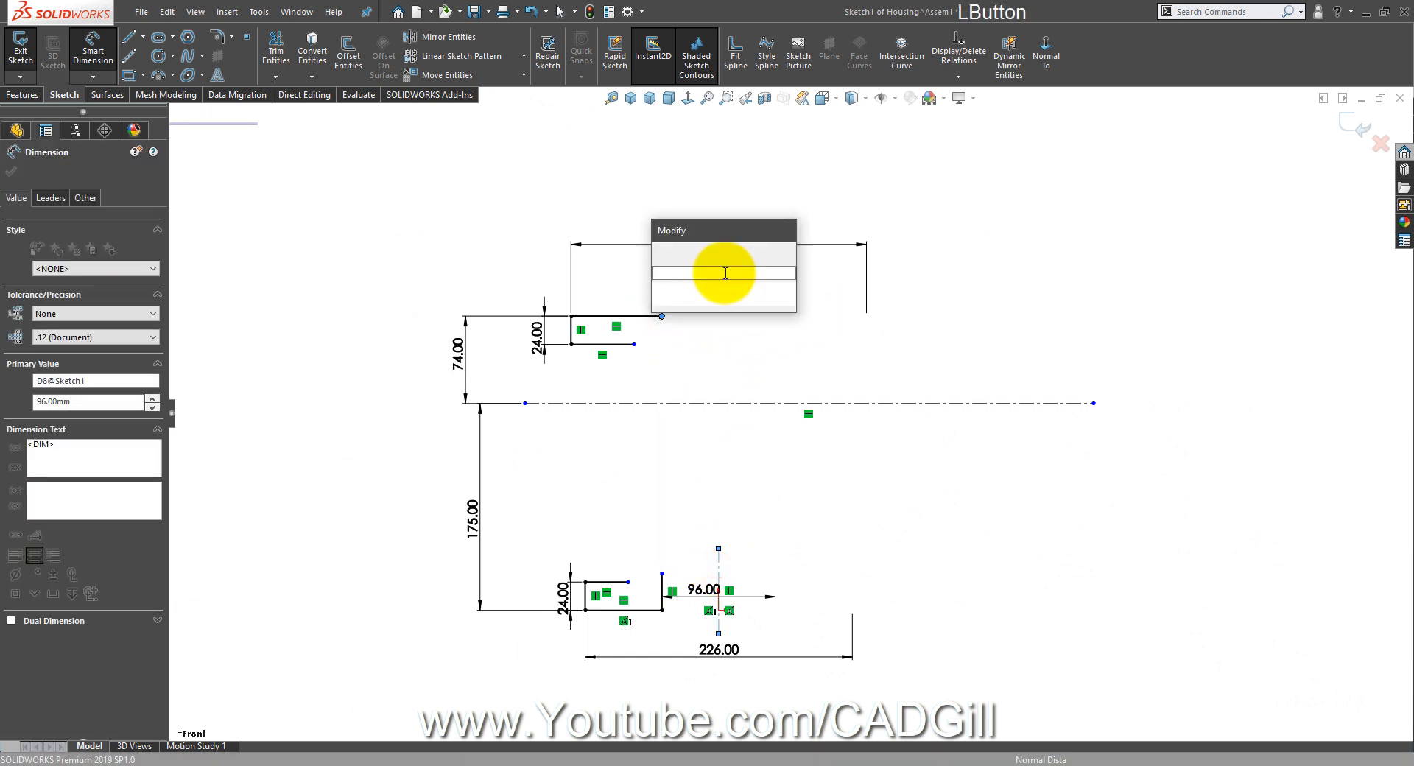
text(132)
key(Return)
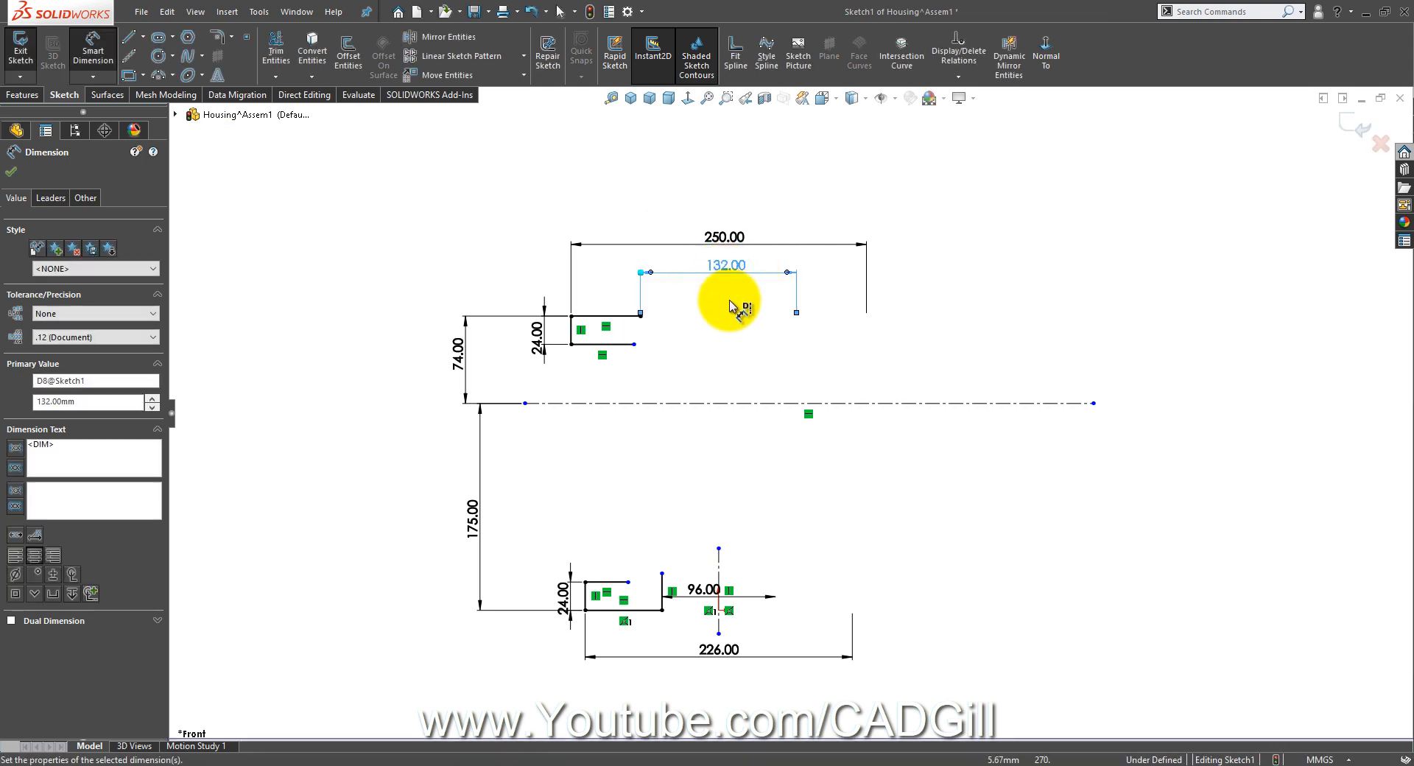
right_click(729, 301)
click(767, 347)
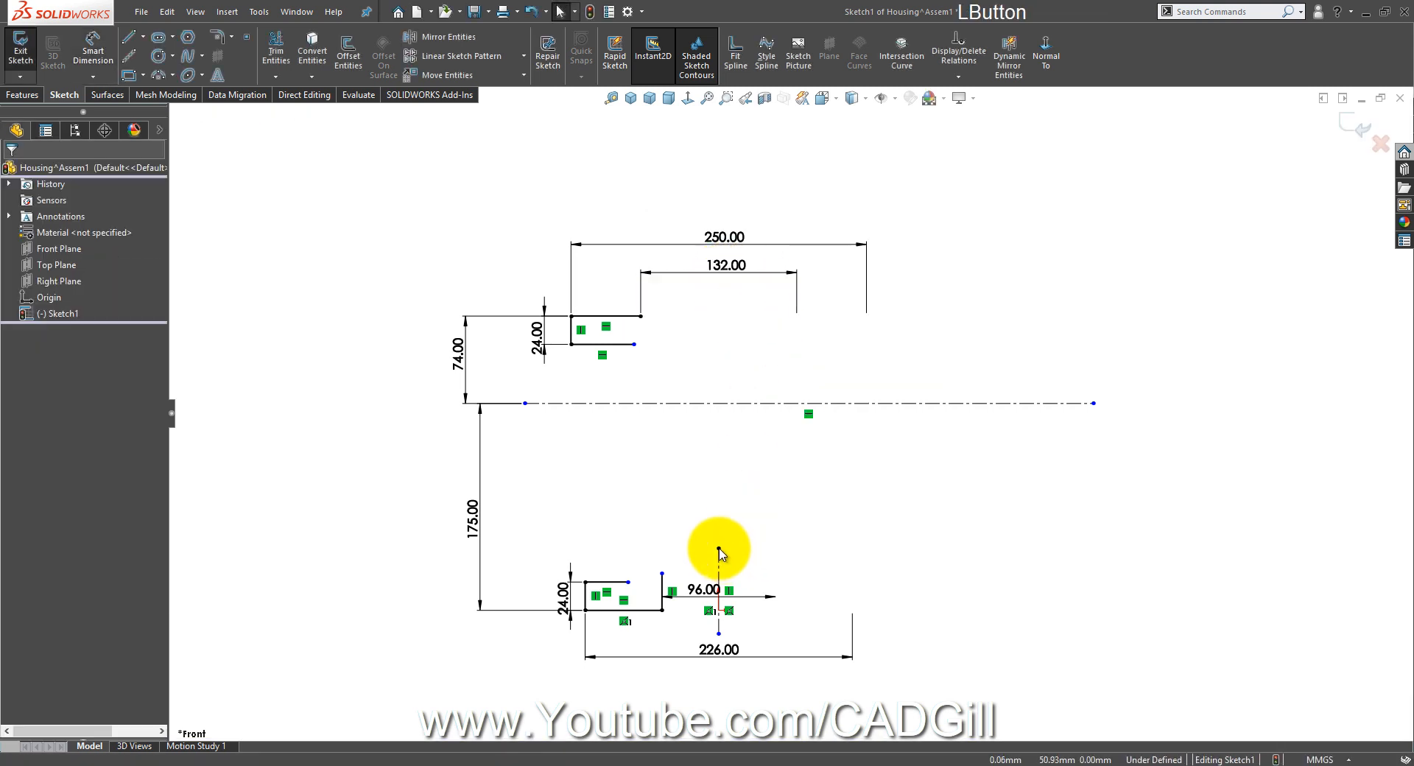
Step: Extend the vertical centerline's upper end to above the upper flange and its diameter dimensions
drag(718, 551, 720, 184)
click(886, 230)
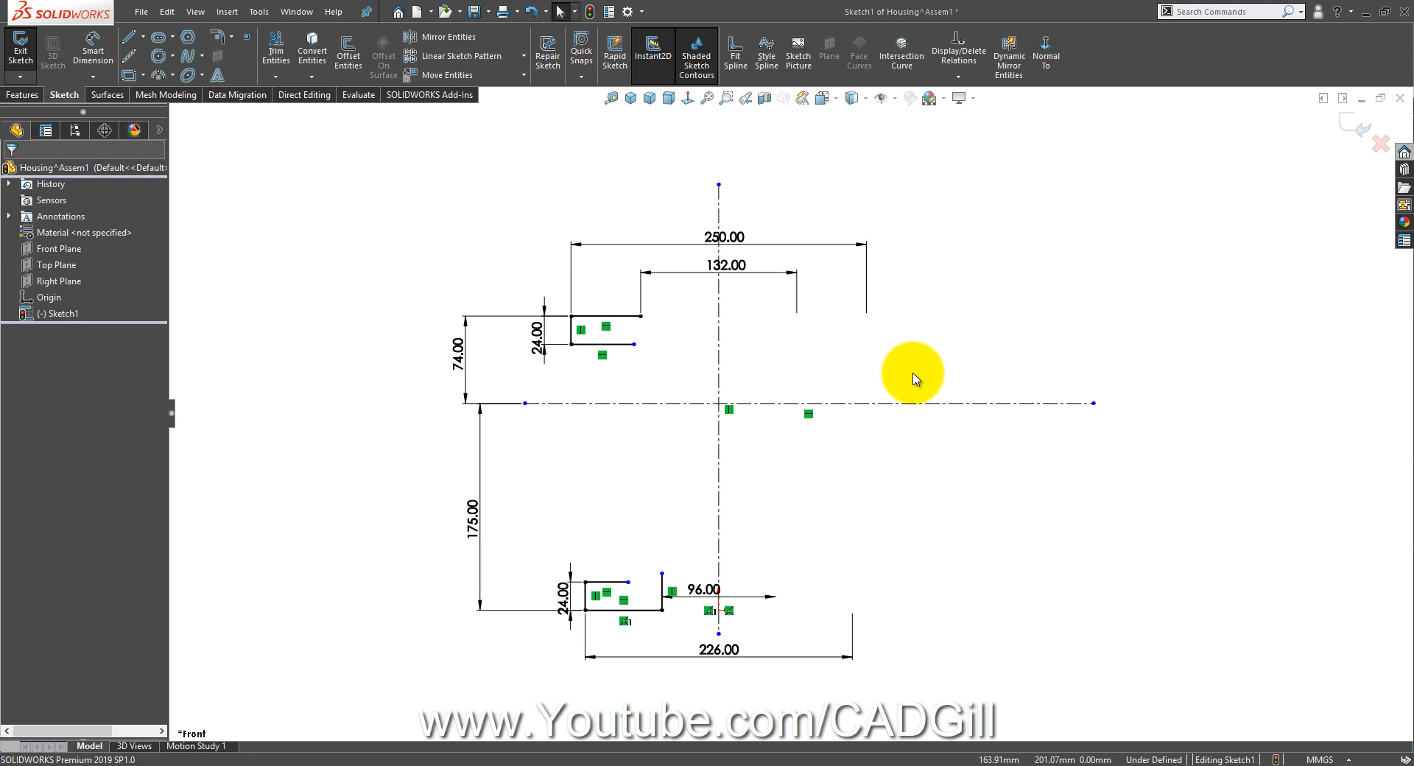
Step: Study the housing's inner wall on the drawing in Photos, and in SOLIDWORKS draw a slanted line about 107 mm long down from the upper flange's inner end
click(691, 765)
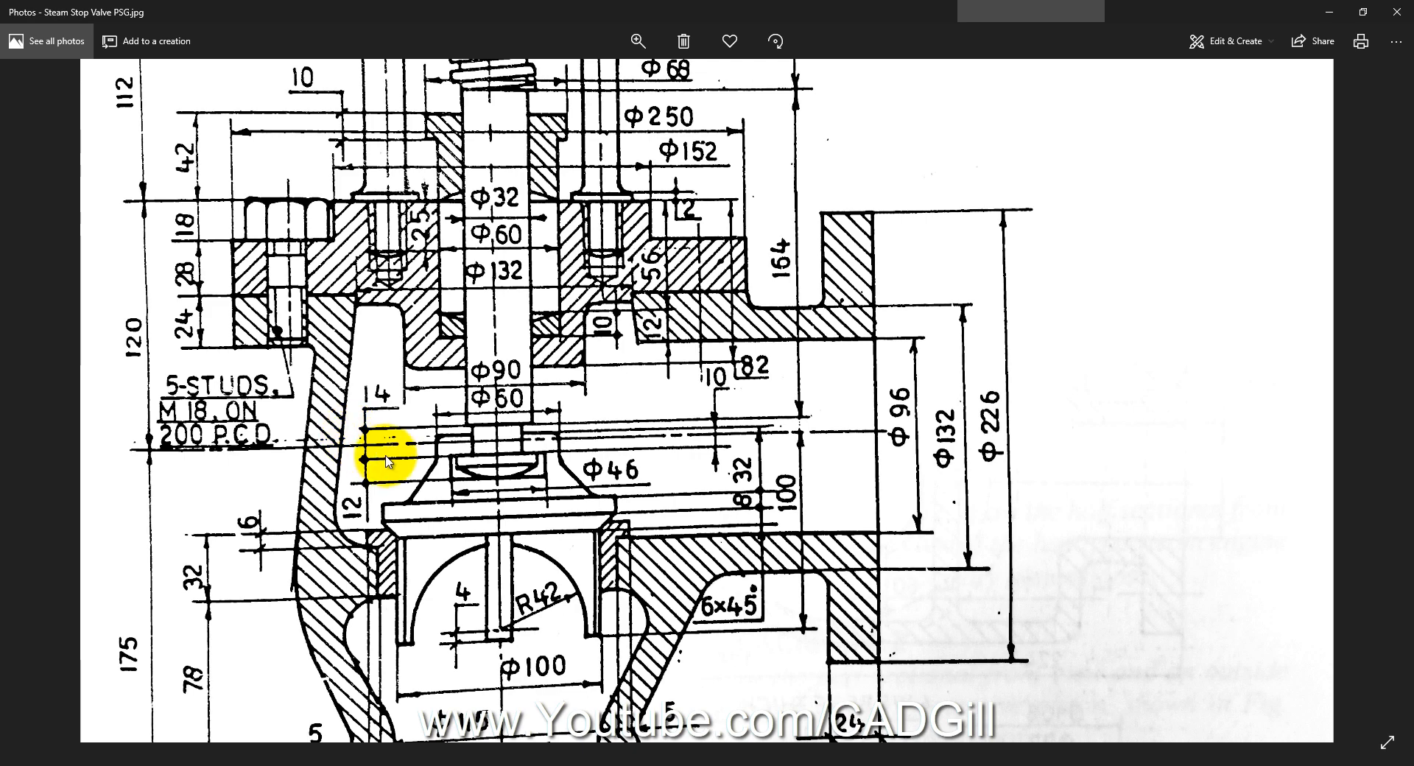
drag(385, 451, 398, 315)
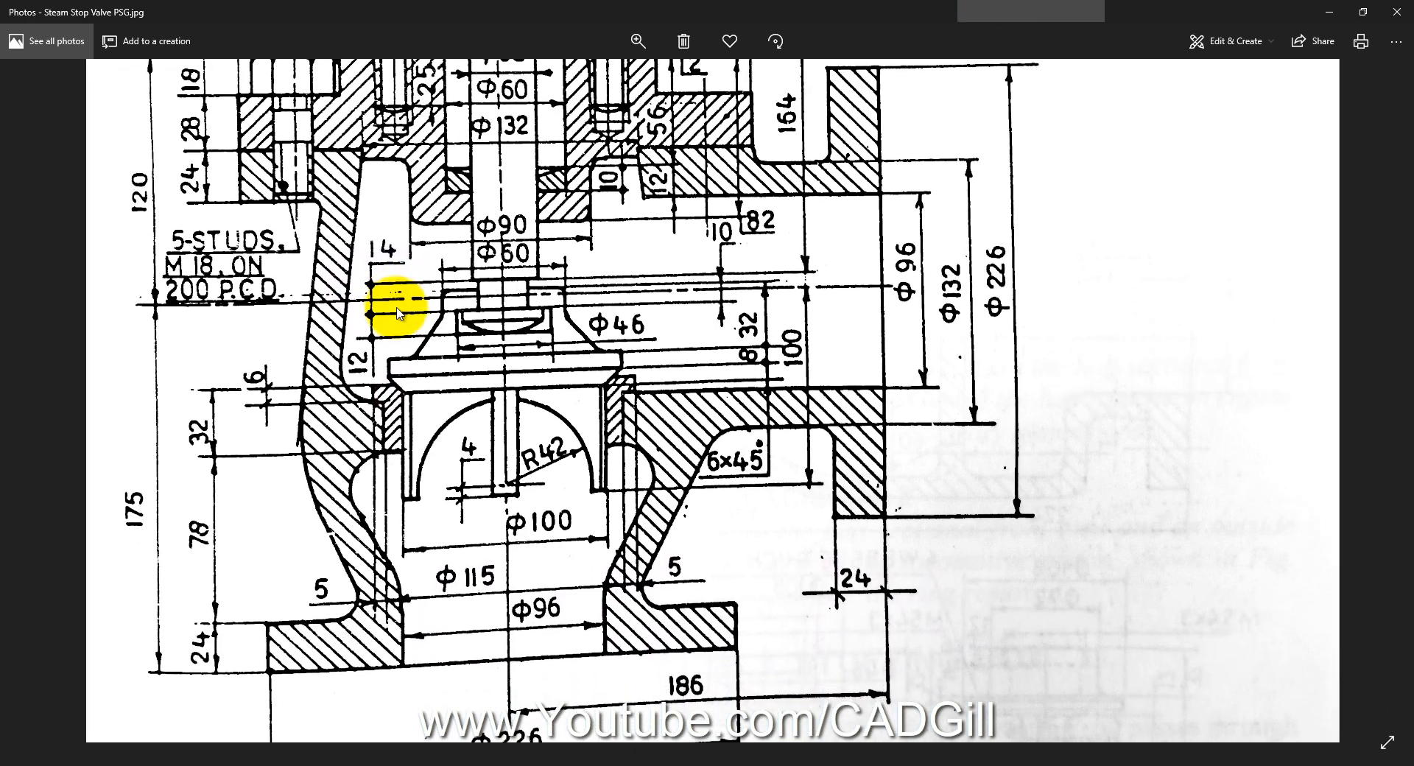
drag(418, 381, 444, 267)
mouse_move(670, 609)
mouse_down()
mouse_move(561, 530)
mouse_move(521, 587)
mouse_up()
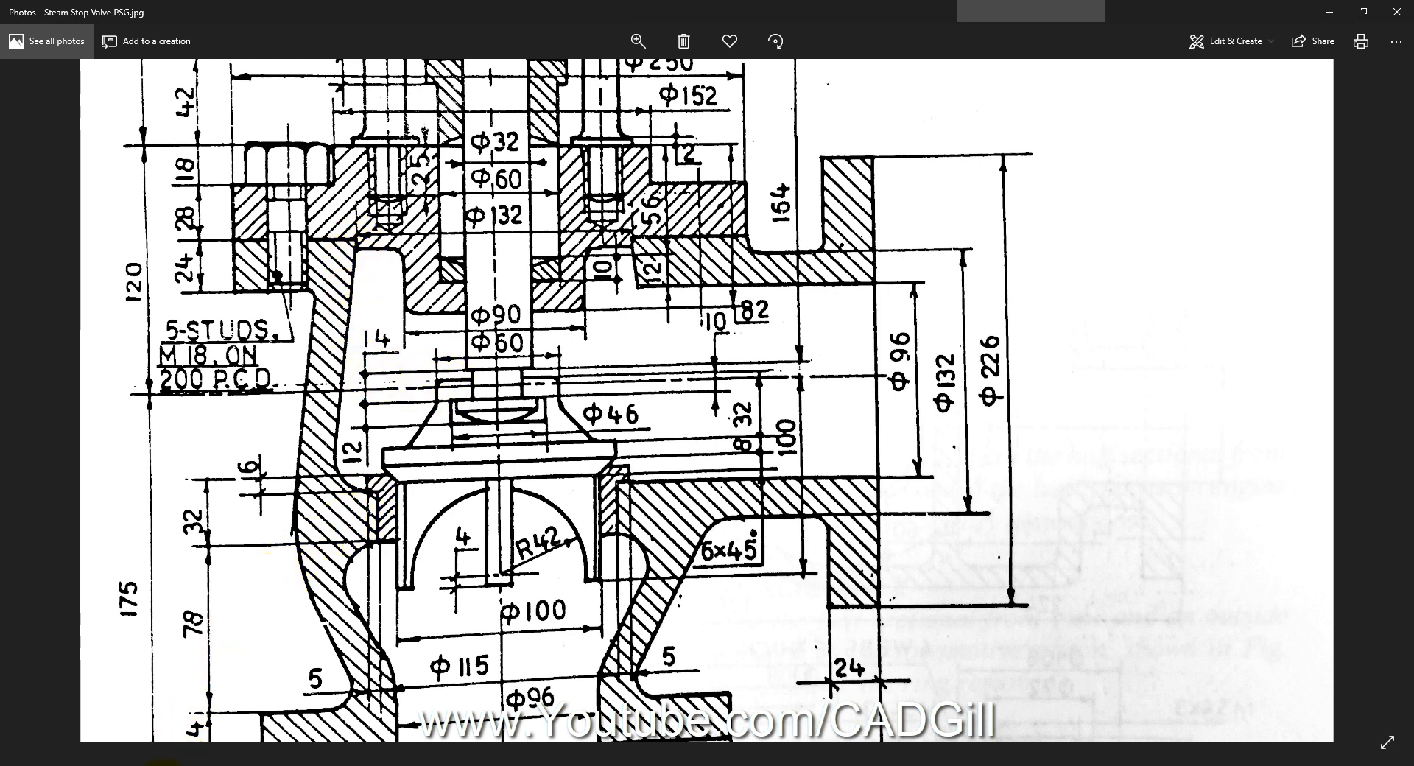
click(165, 765)
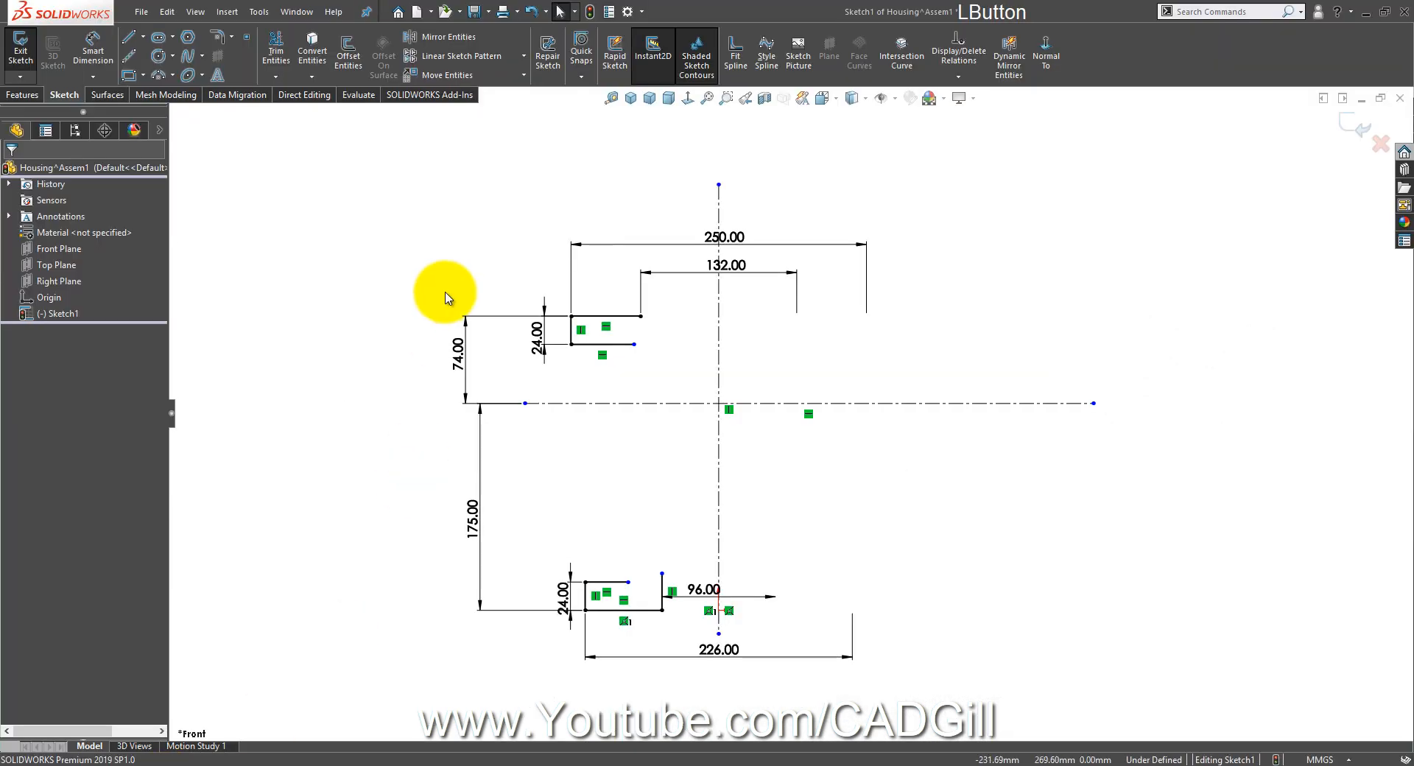
click(130, 40)
scroll(751, 417, down, 3)
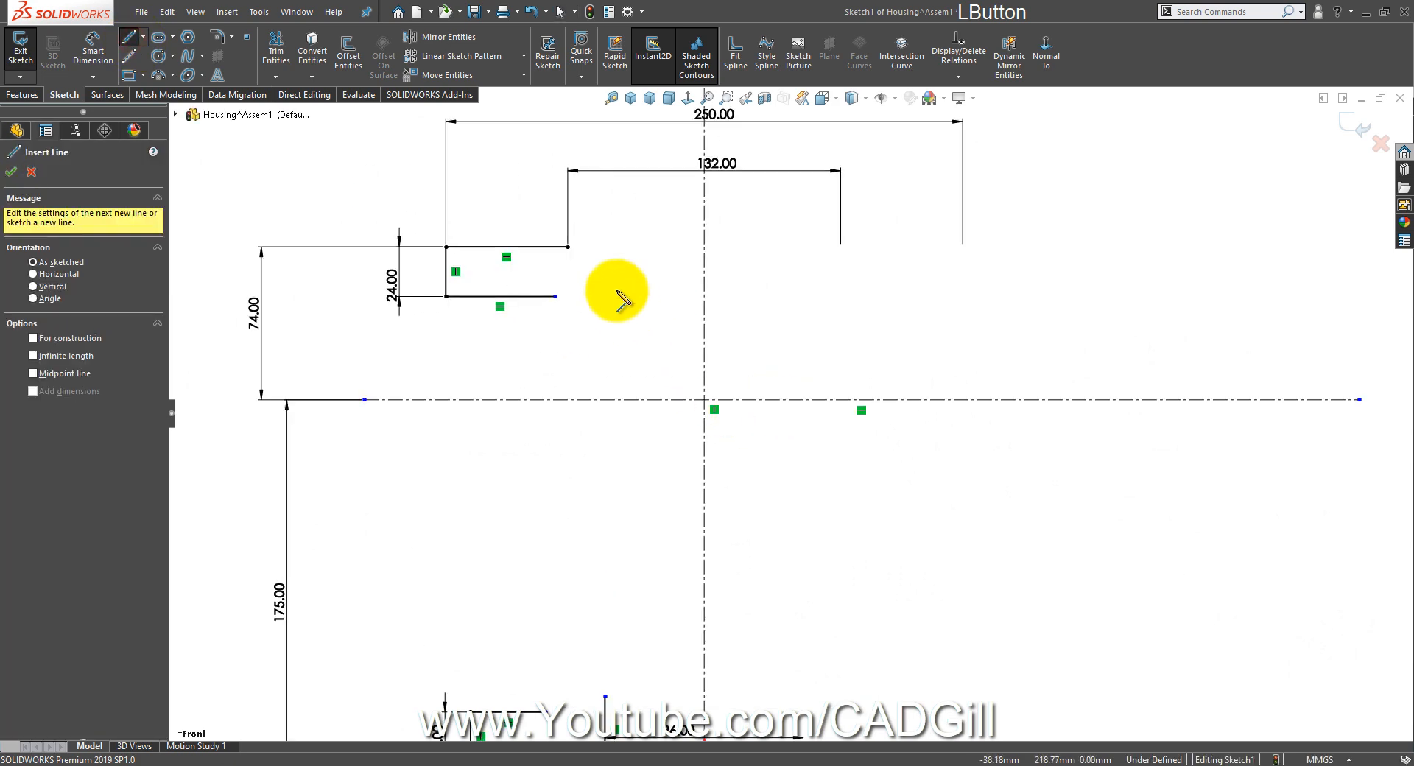
click(567, 247)
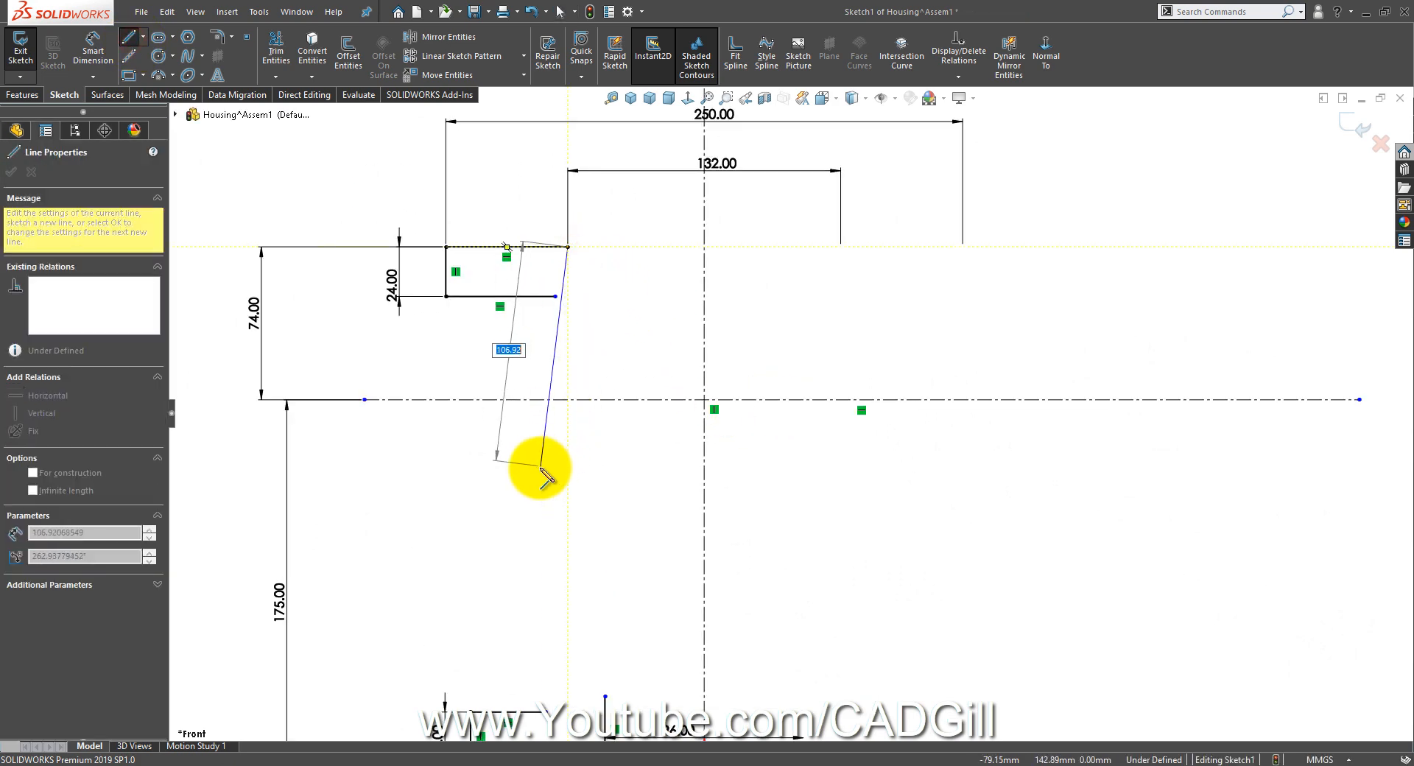
click(539, 468)
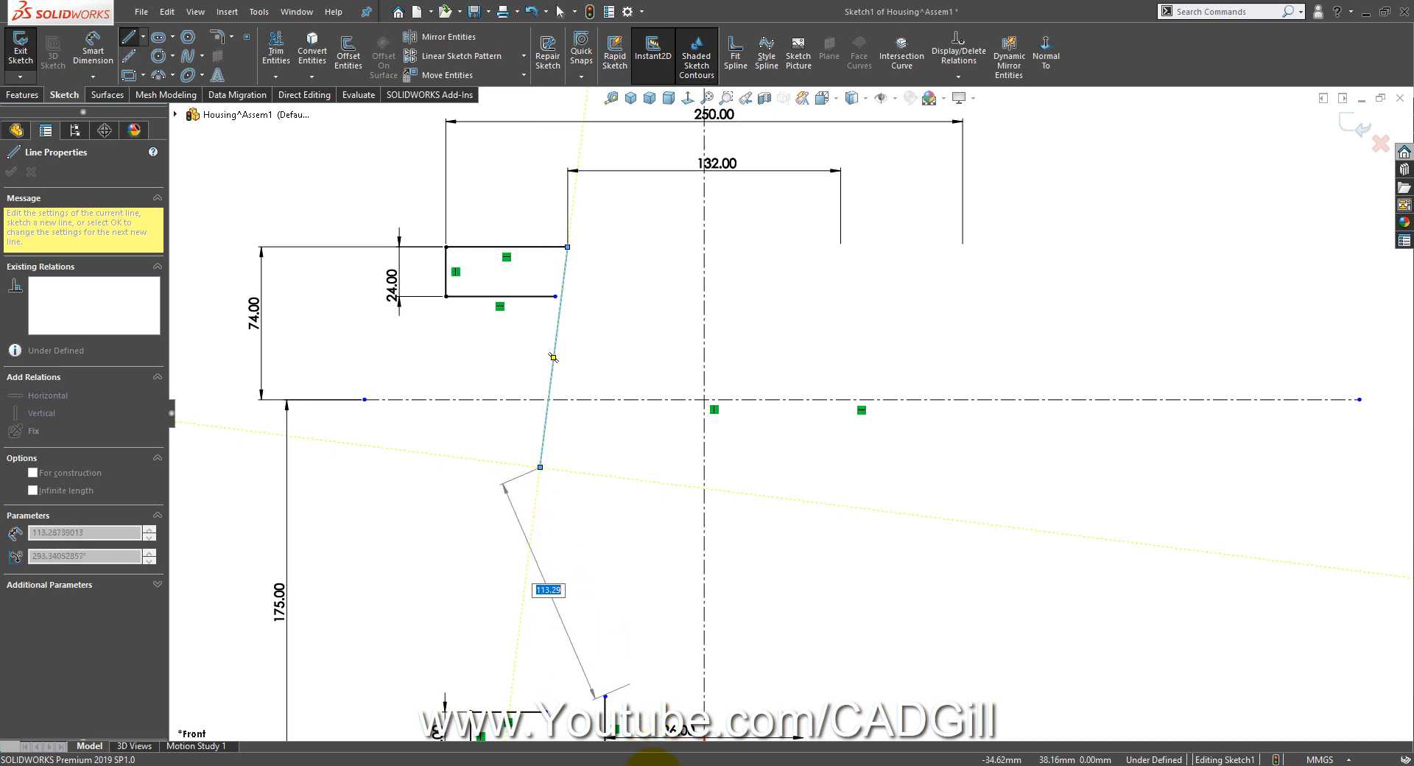
Step: Continue the inner wall with a tangent arc, a short vertical line, an arc of about 16 mm radius and a slanted line to the lower flange's bore edge
click(654, 763)
click(654, 763)
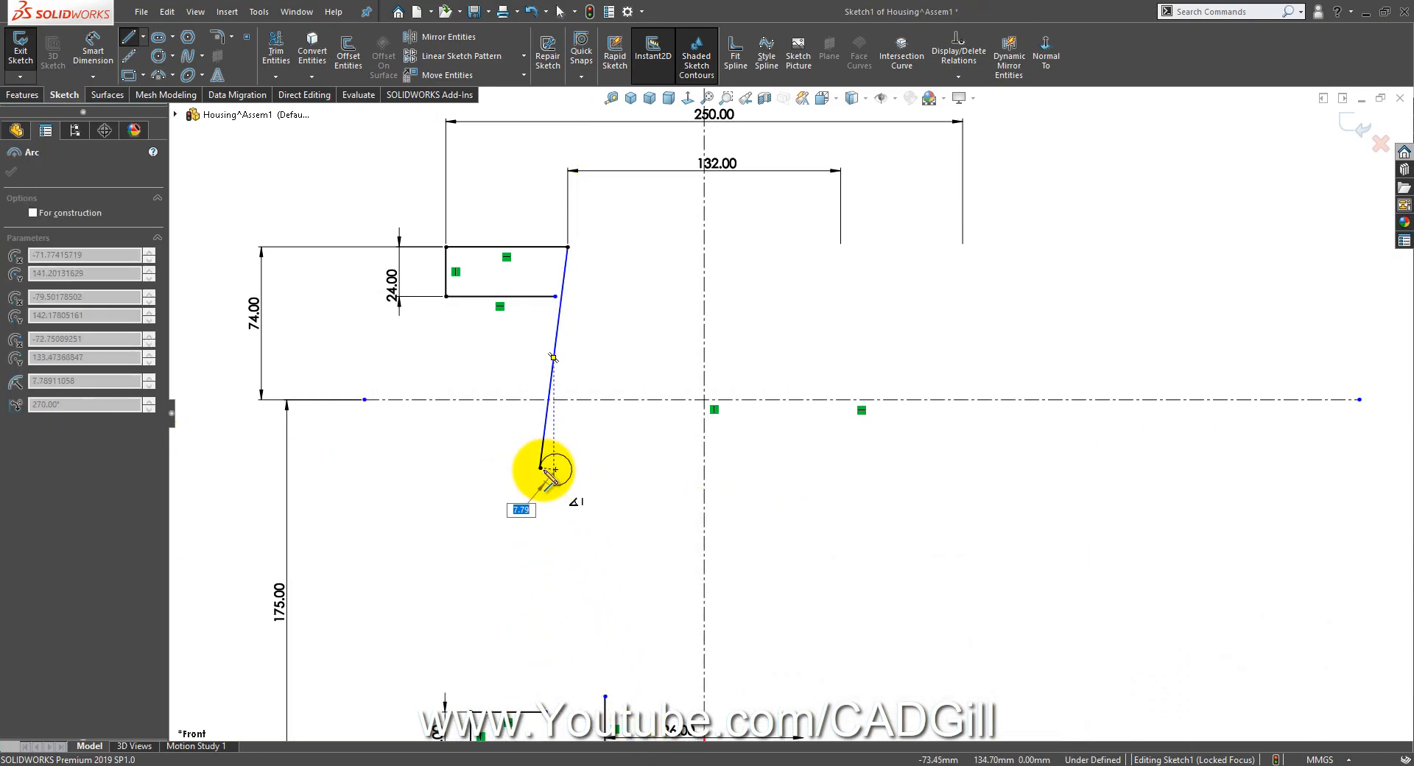
click(576, 508)
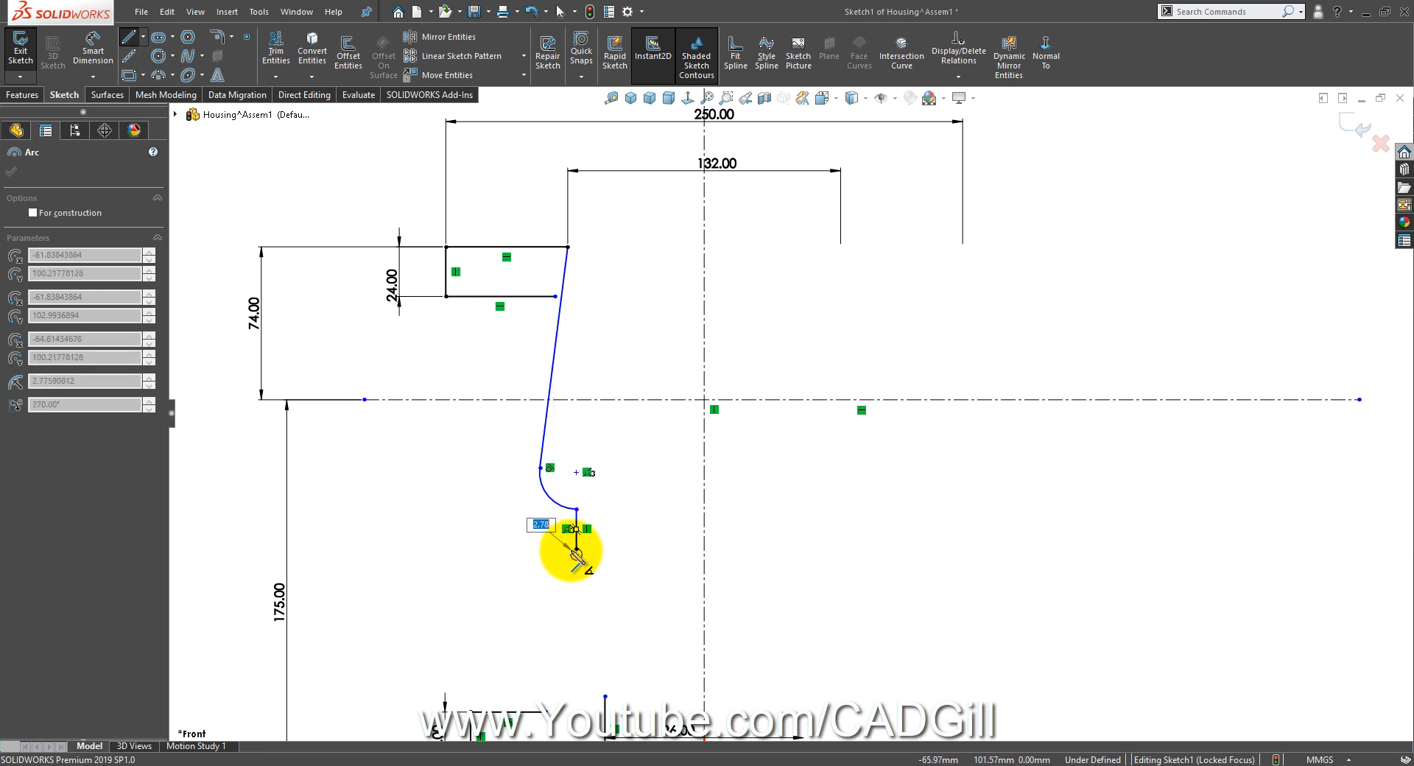
click(553, 604)
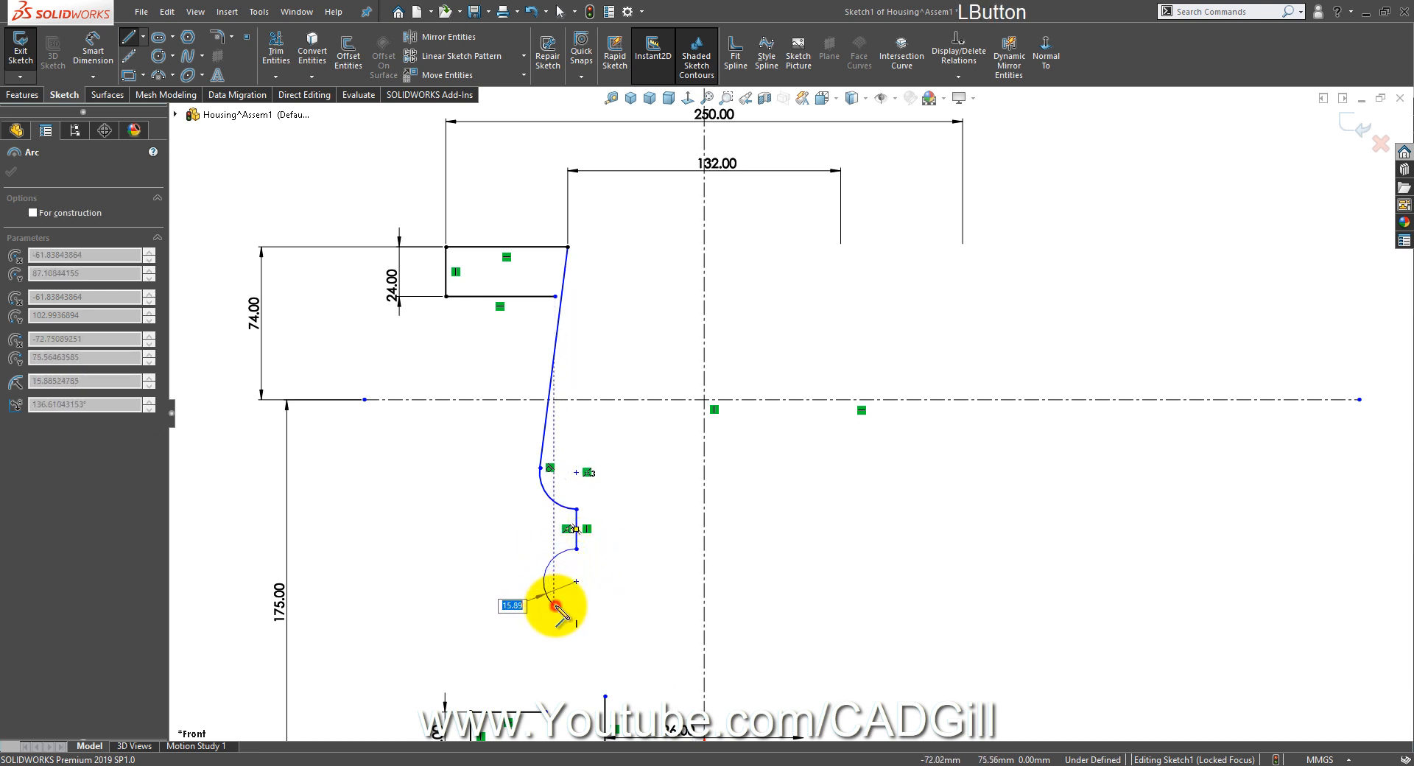
click(604, 695)
right_click(631, 570)
click(637, 581)
Step: Examine the valve seat recess and lower housing wall on the drawing in Photos, comparing them with the sketched inner wall in SOLIDWORKS
scroll(720, 619, up, 2)
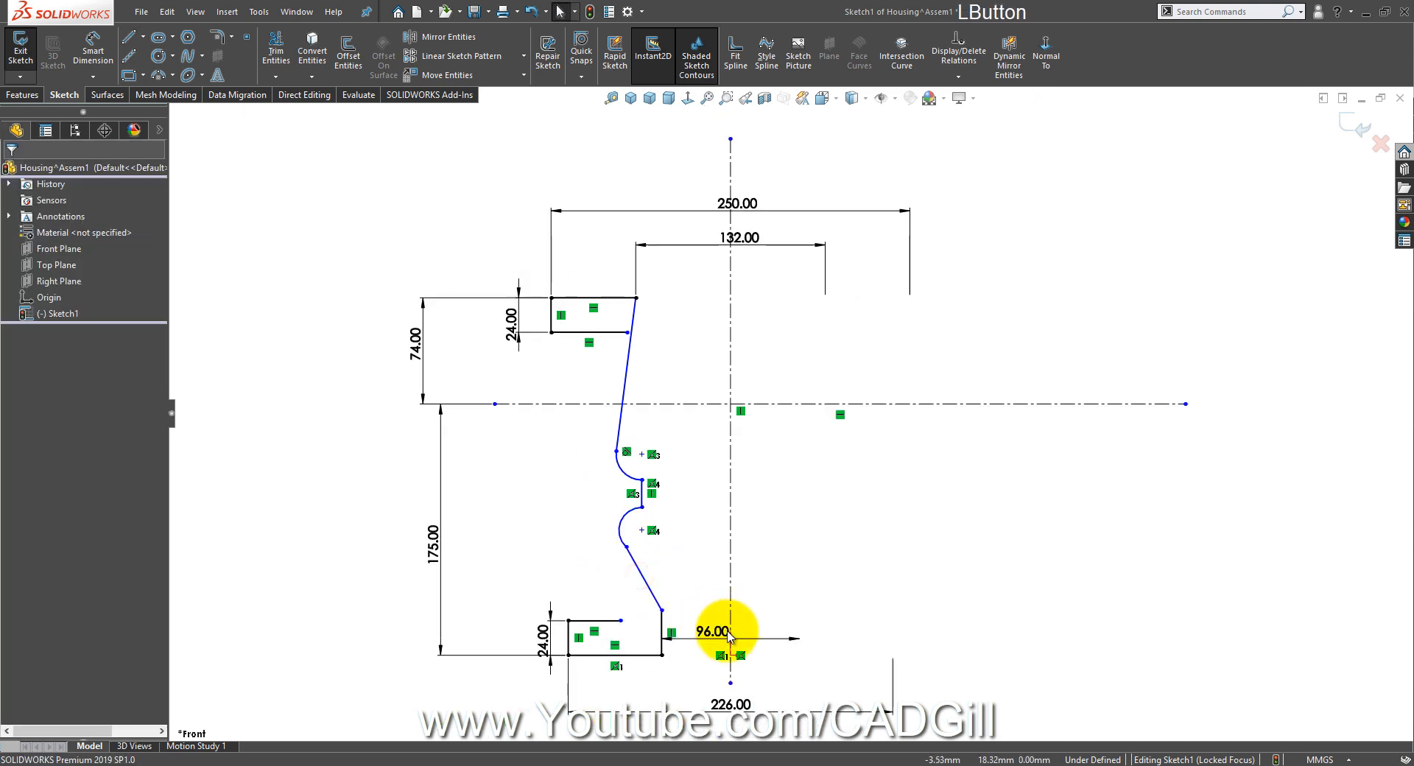
scroll(765, 623, down, 2)
click(614, 760)
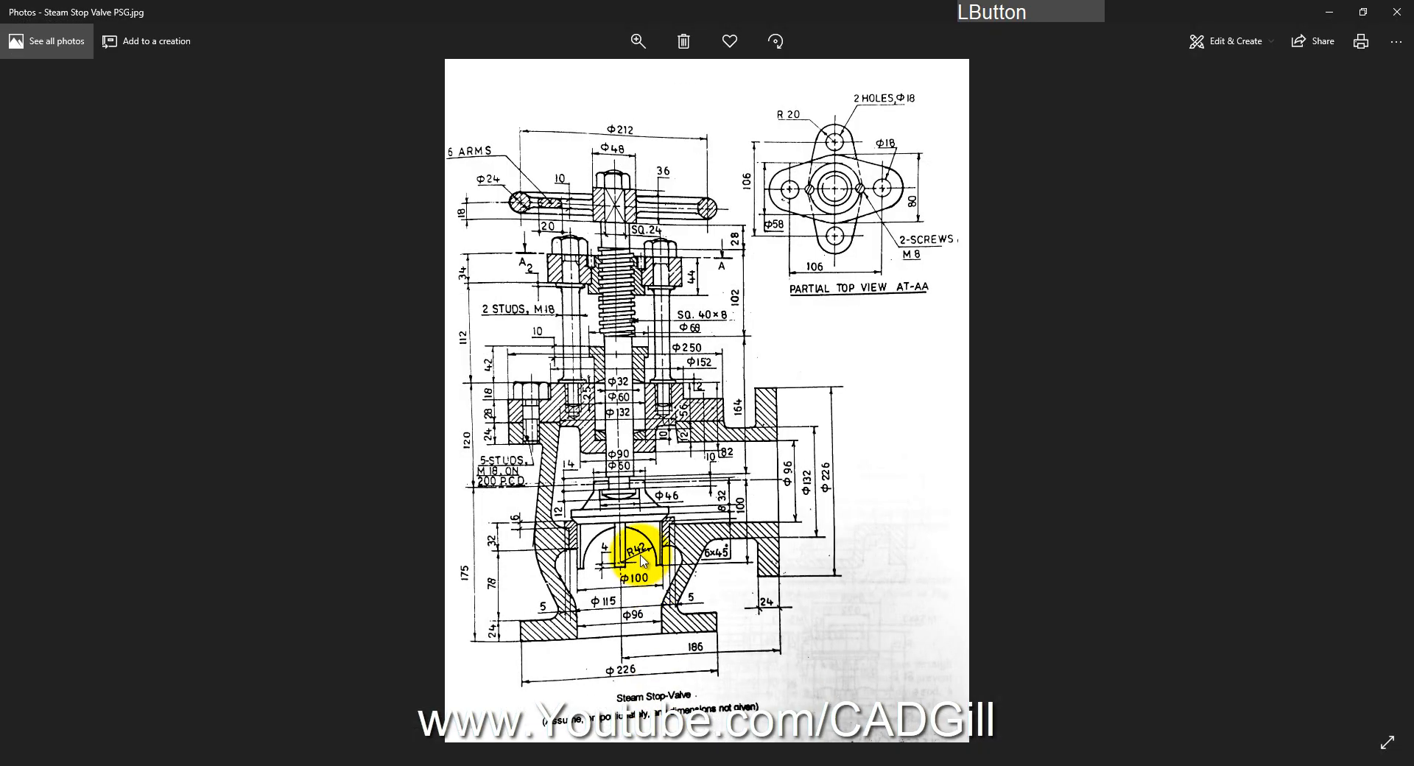
ctrl+scroll(607, 591, up, 4)
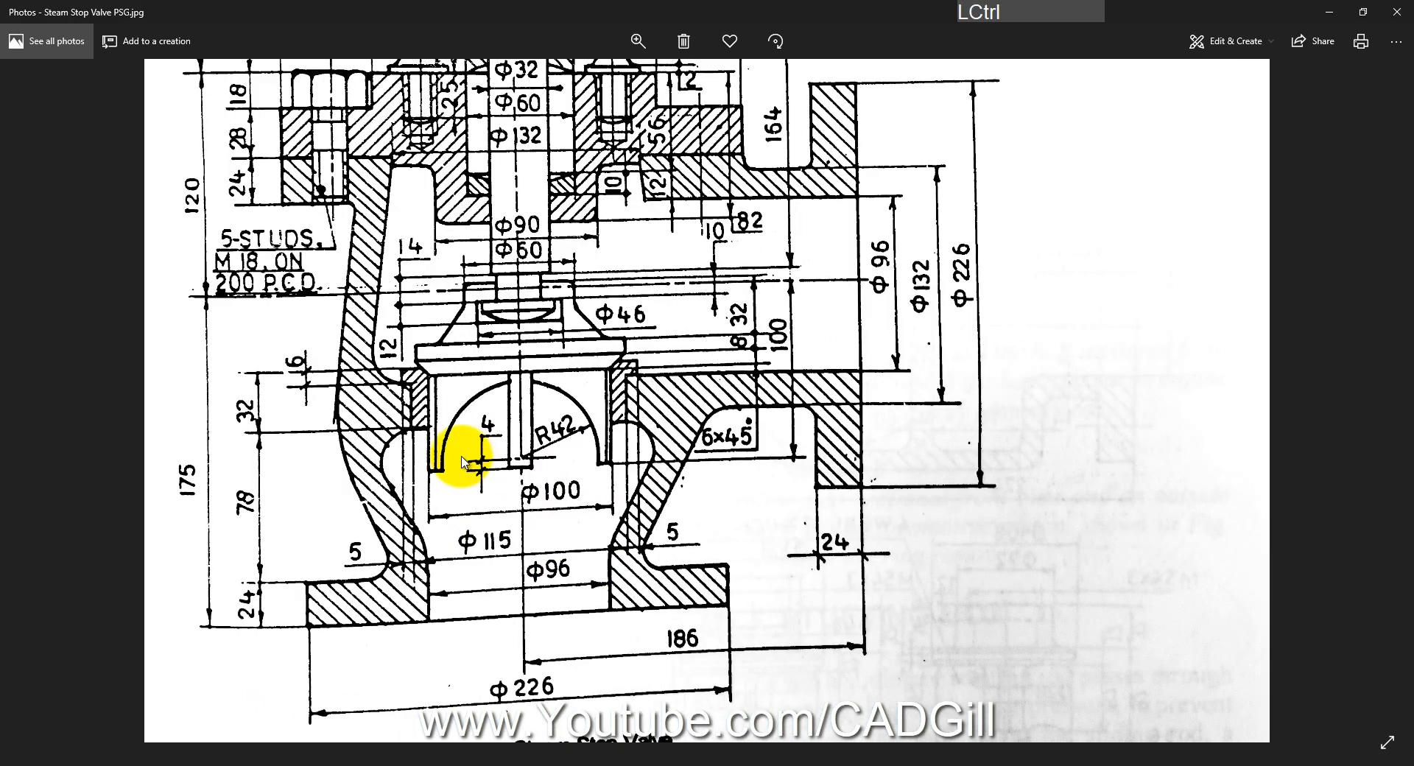
drag(465, 459, 491, 476)
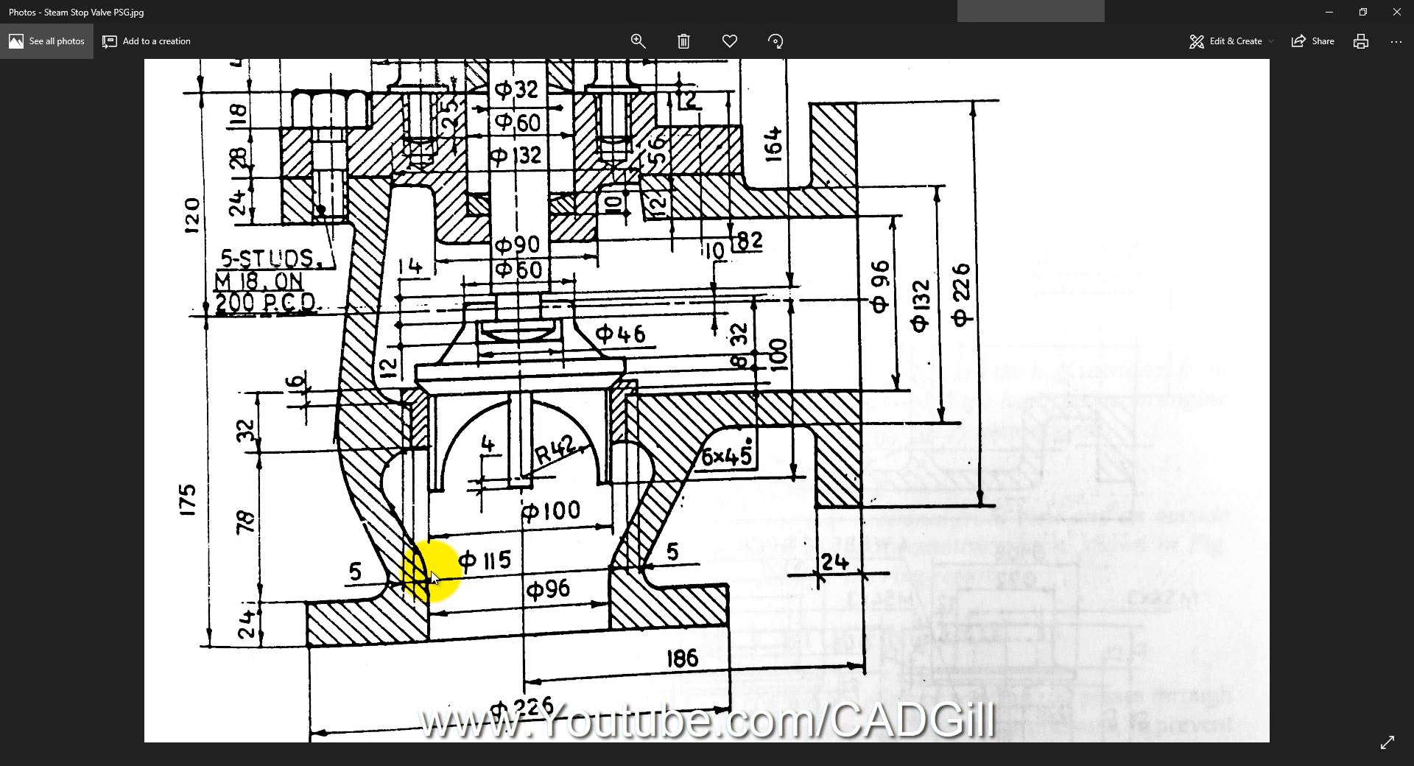
click(194, 765)
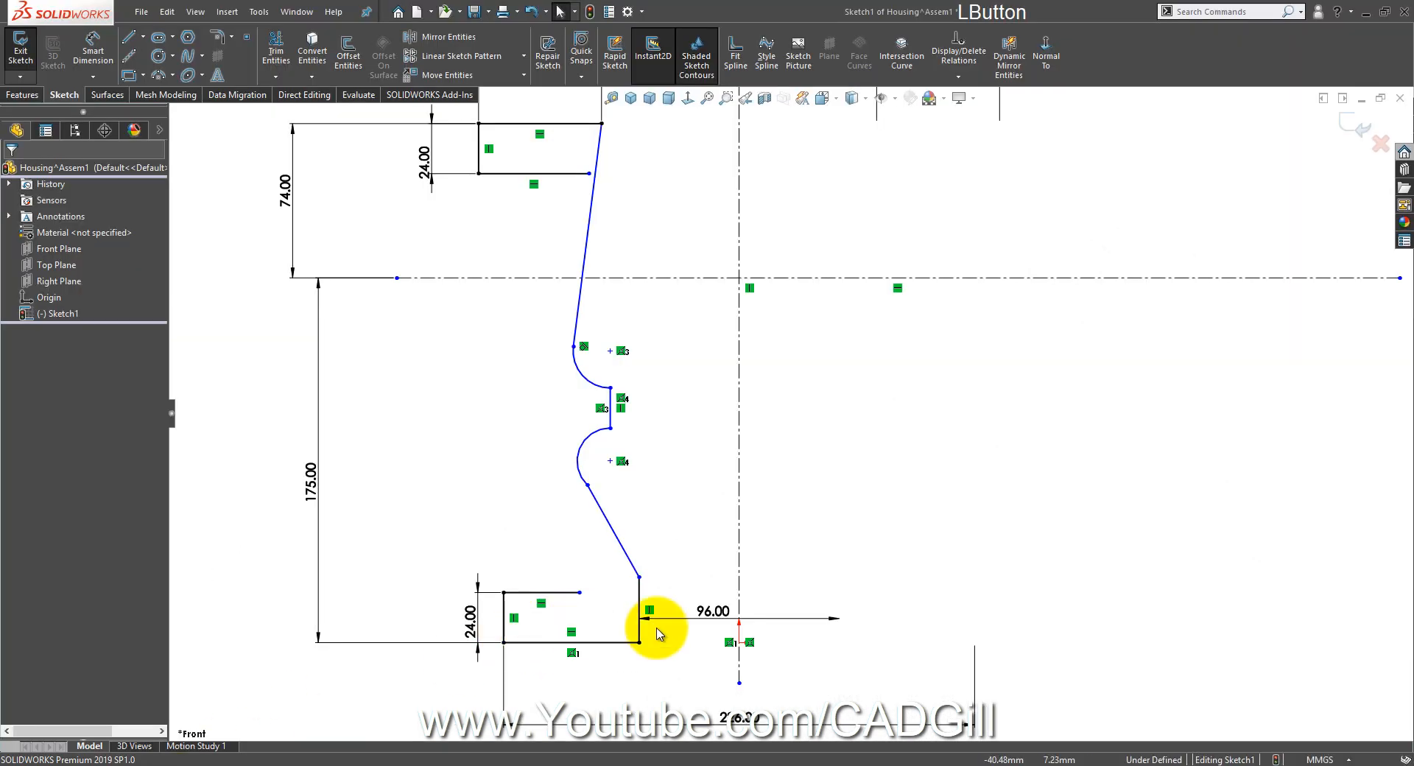
scroll(666, 412, down, 2)
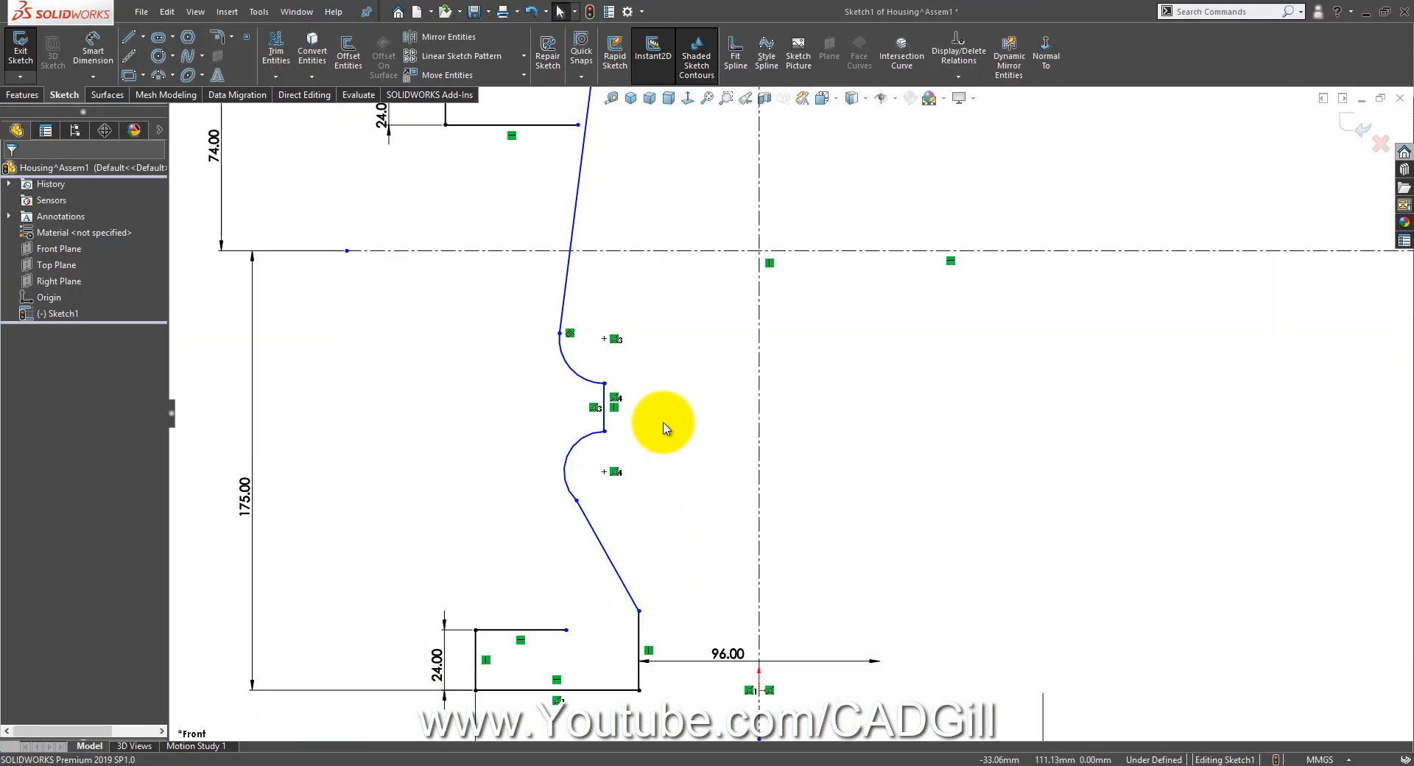
click(703, 765)
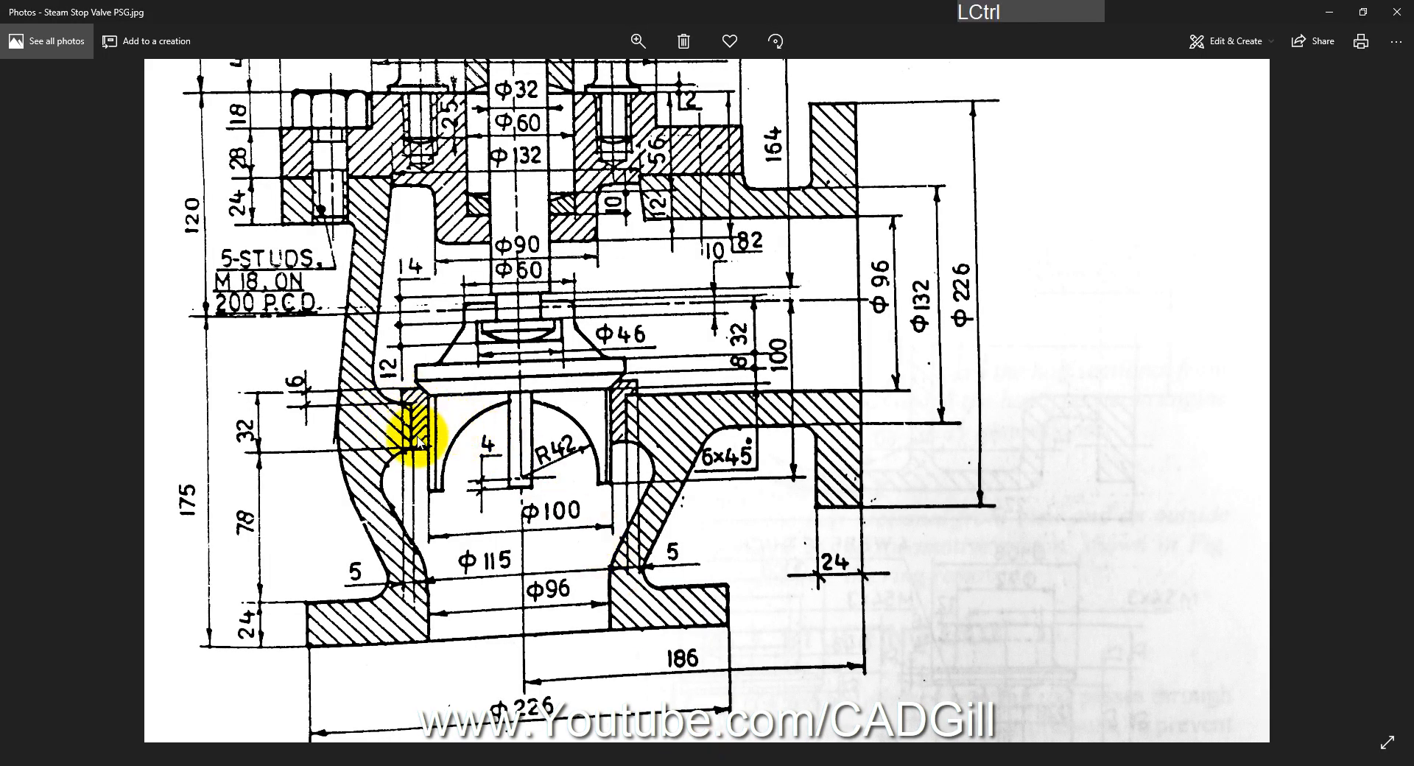
ctrl+scroll(418, 441, up, 4)
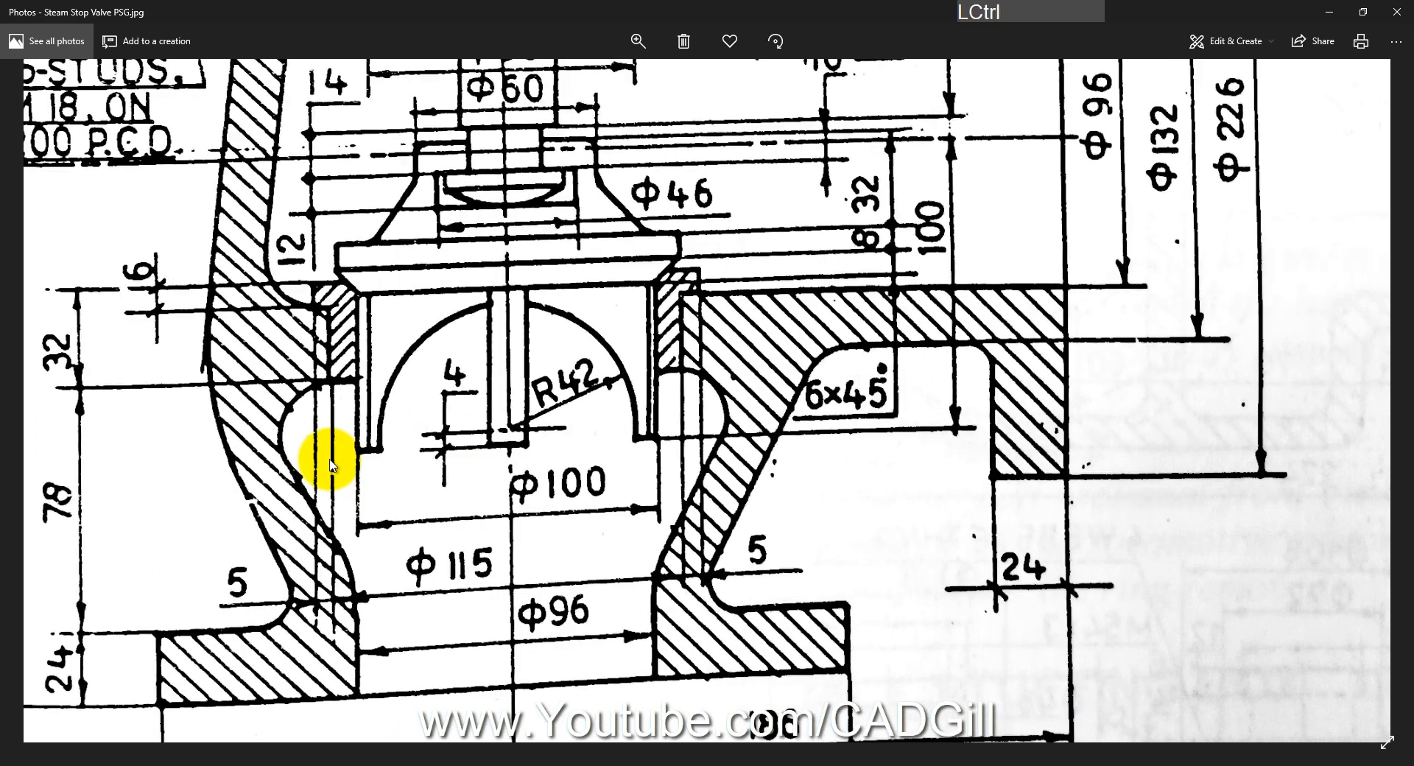
ctrl+scroll(331, 464, up, 1)
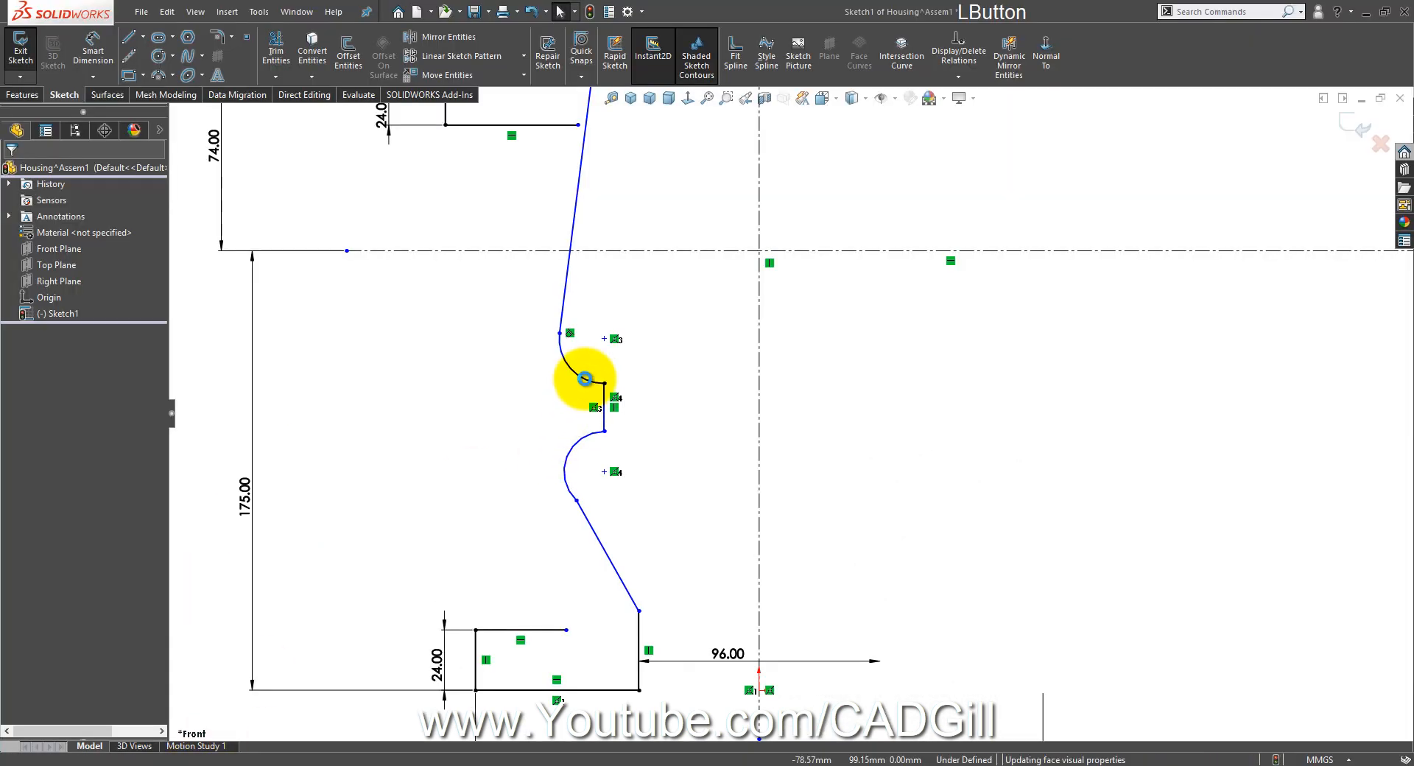
Step: Trim away the short vertical line between the two arcs of the inner wall
scroll(705, 400, down, 5)
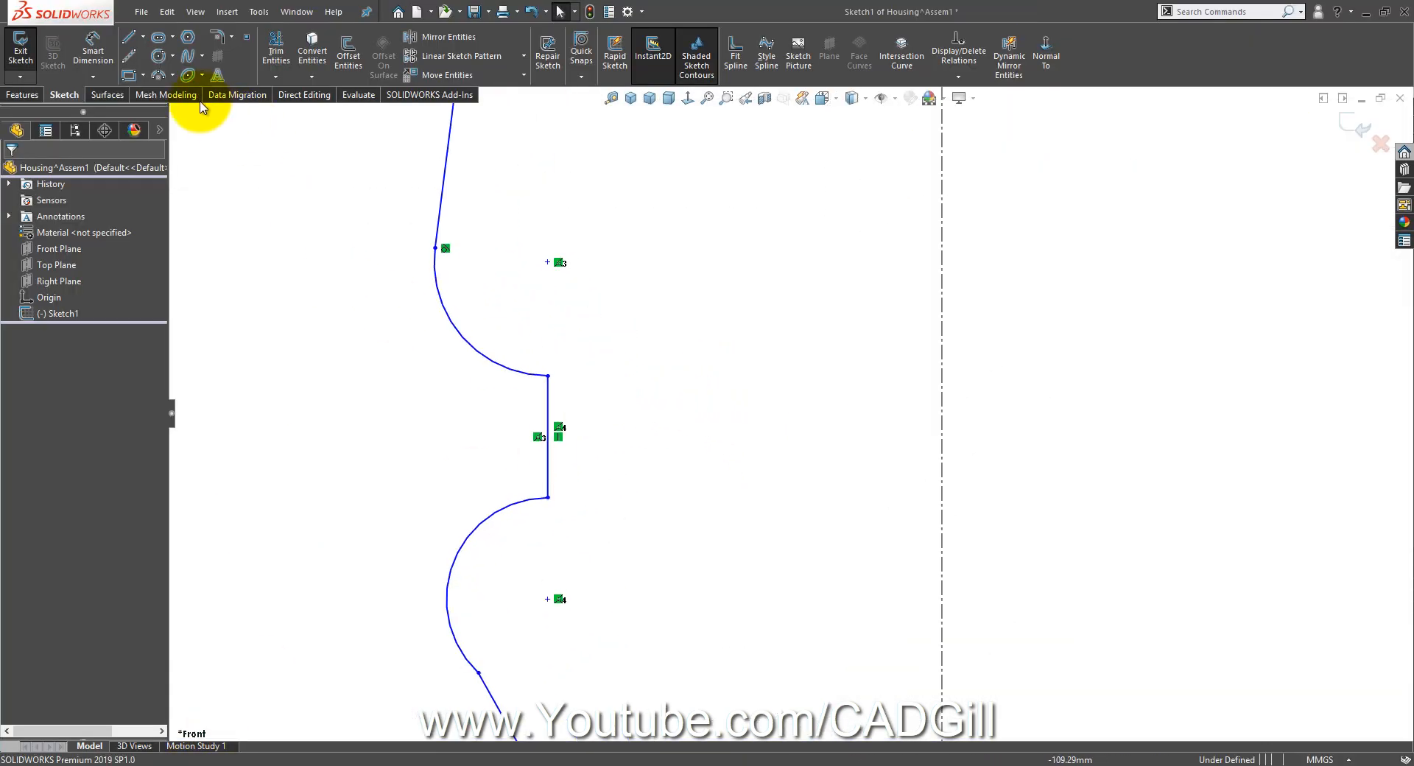
click(274, 51)
drag(744, 387, 373, 258)
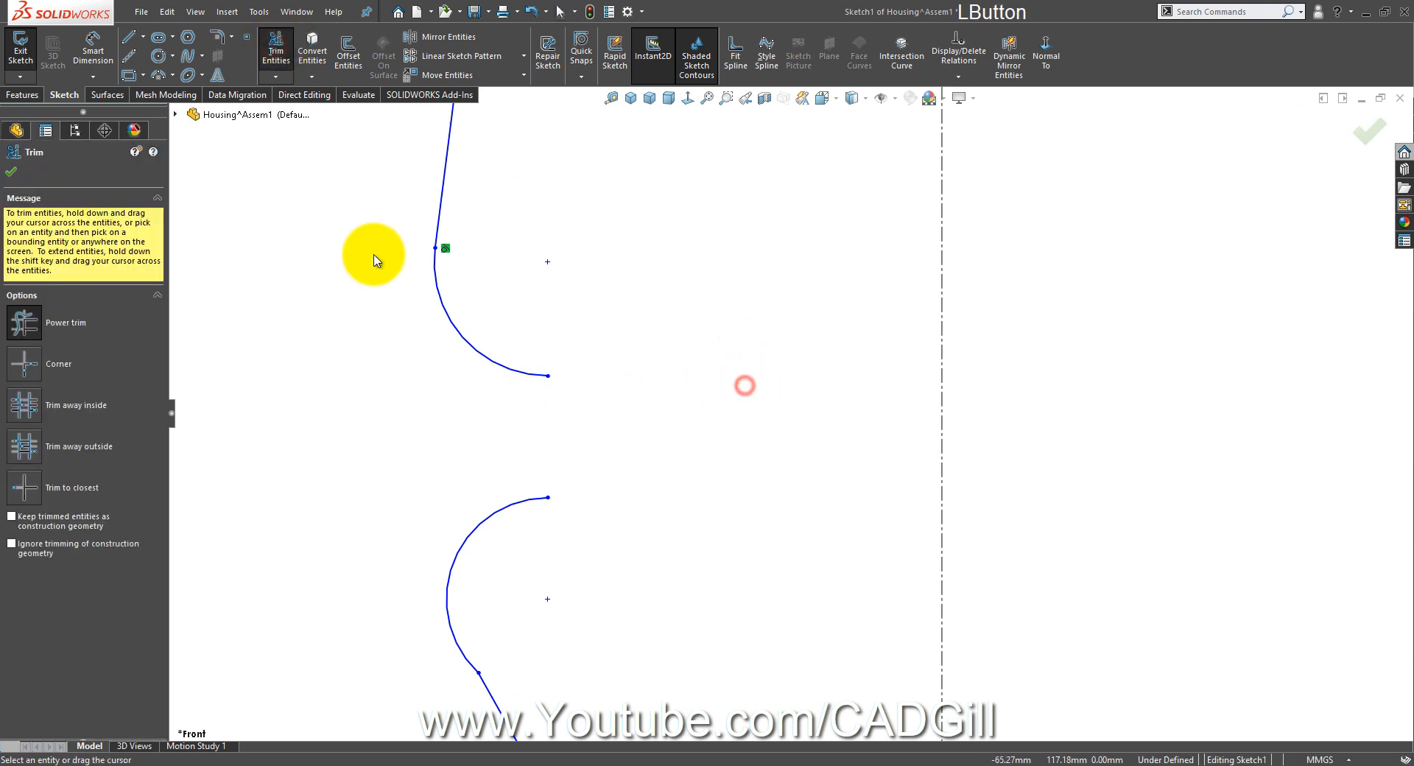
Step: Join the two arcs with a rectangular seat ledge: a horizontal line about 9 mm inward, a vertical line down, and a horizontal line back
click(131, 38)
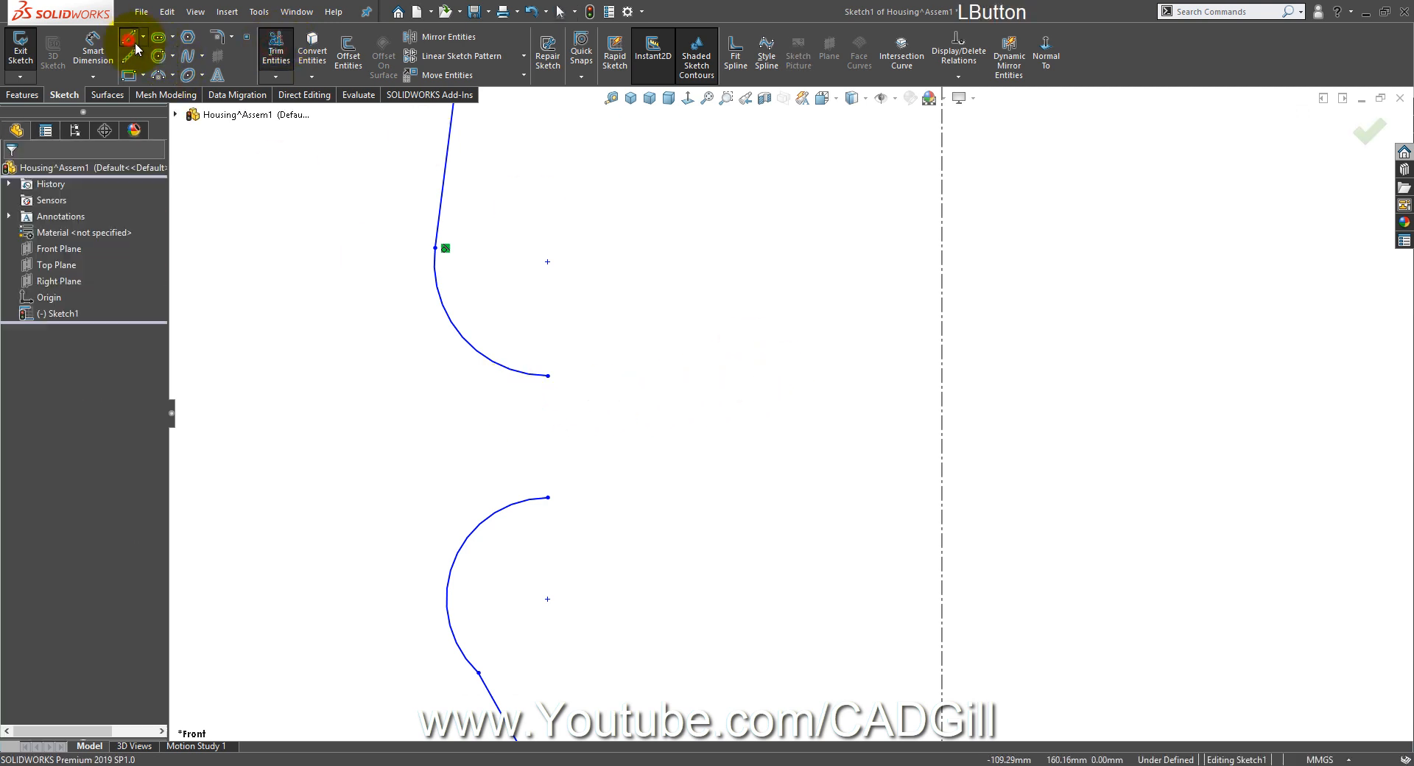
click(547, 376)
click(605, 376)
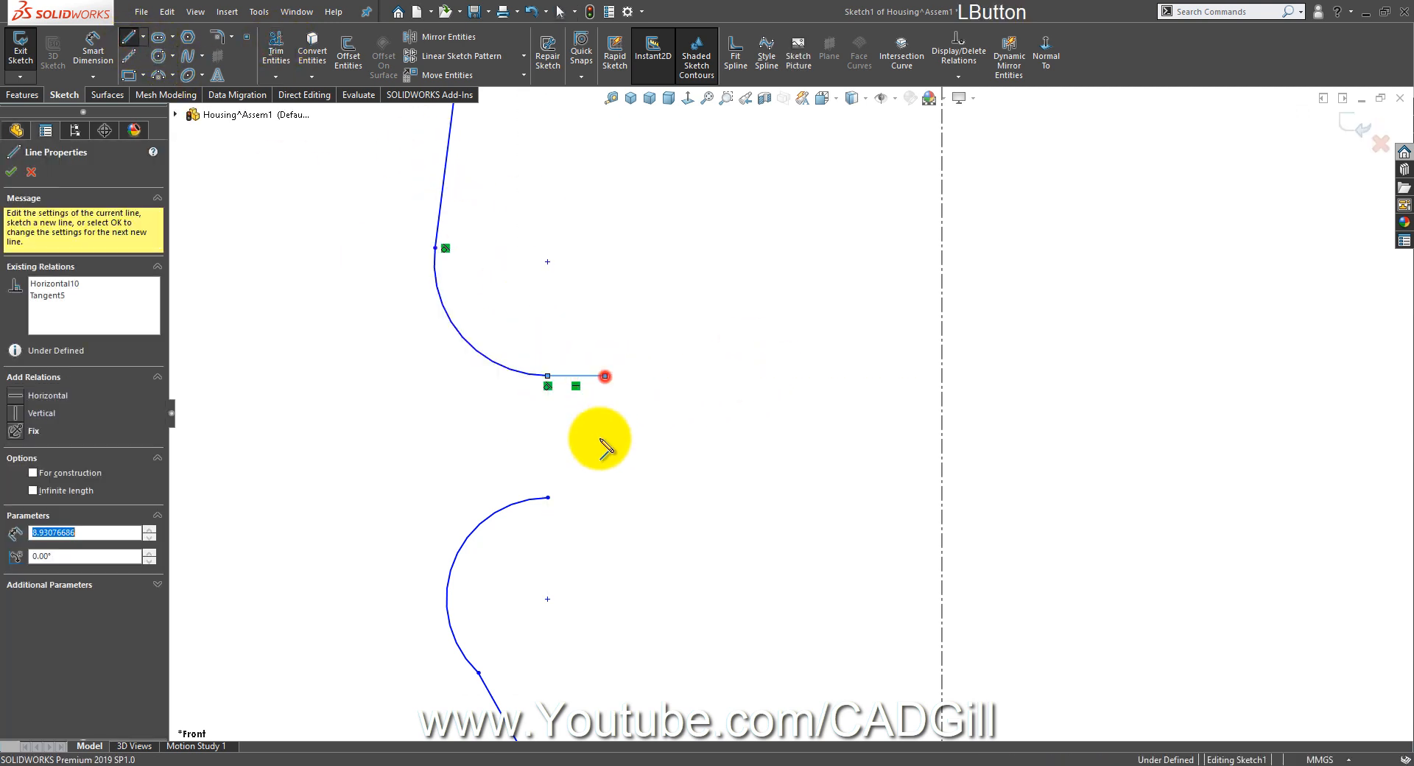
click(605, 497)
click(548, 498)
right_click(672, 373)
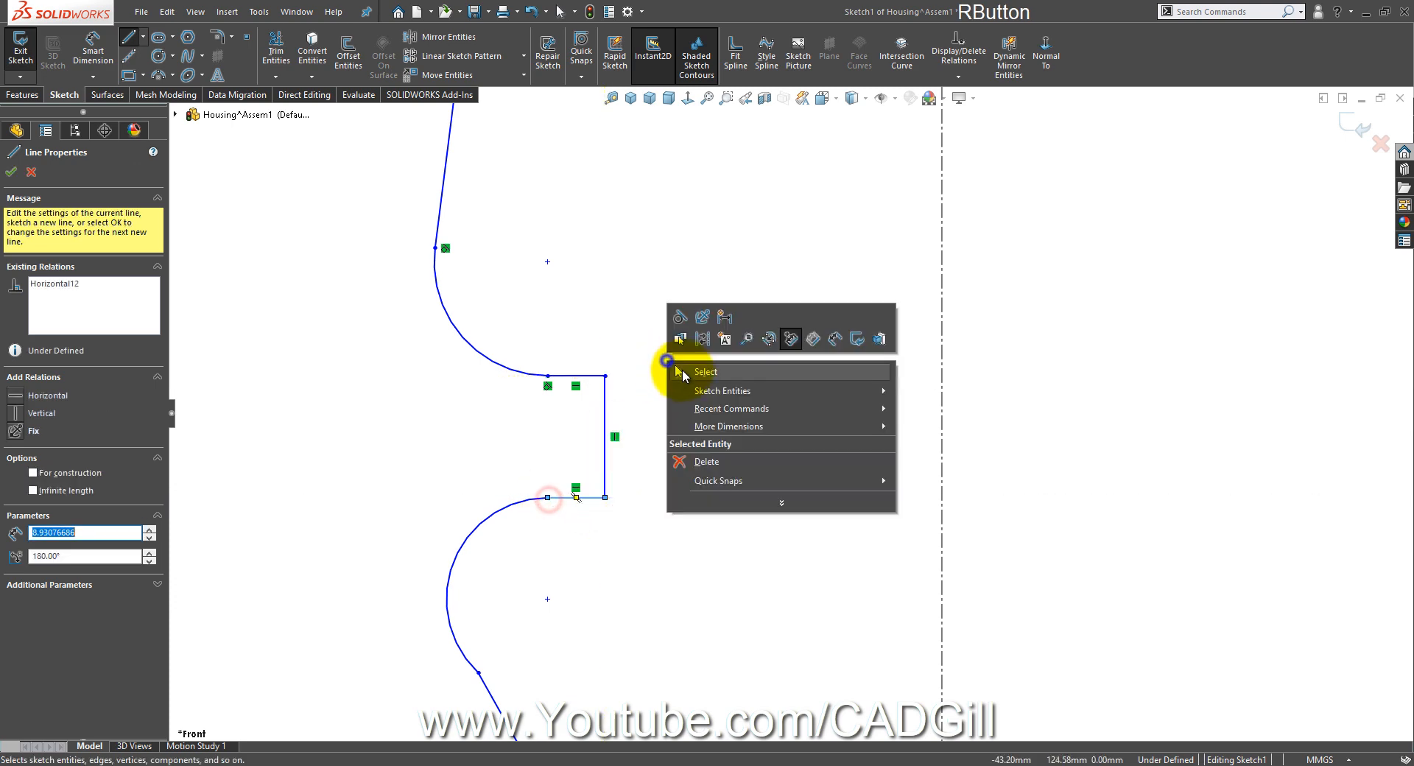
click(676, 371)
key(f)
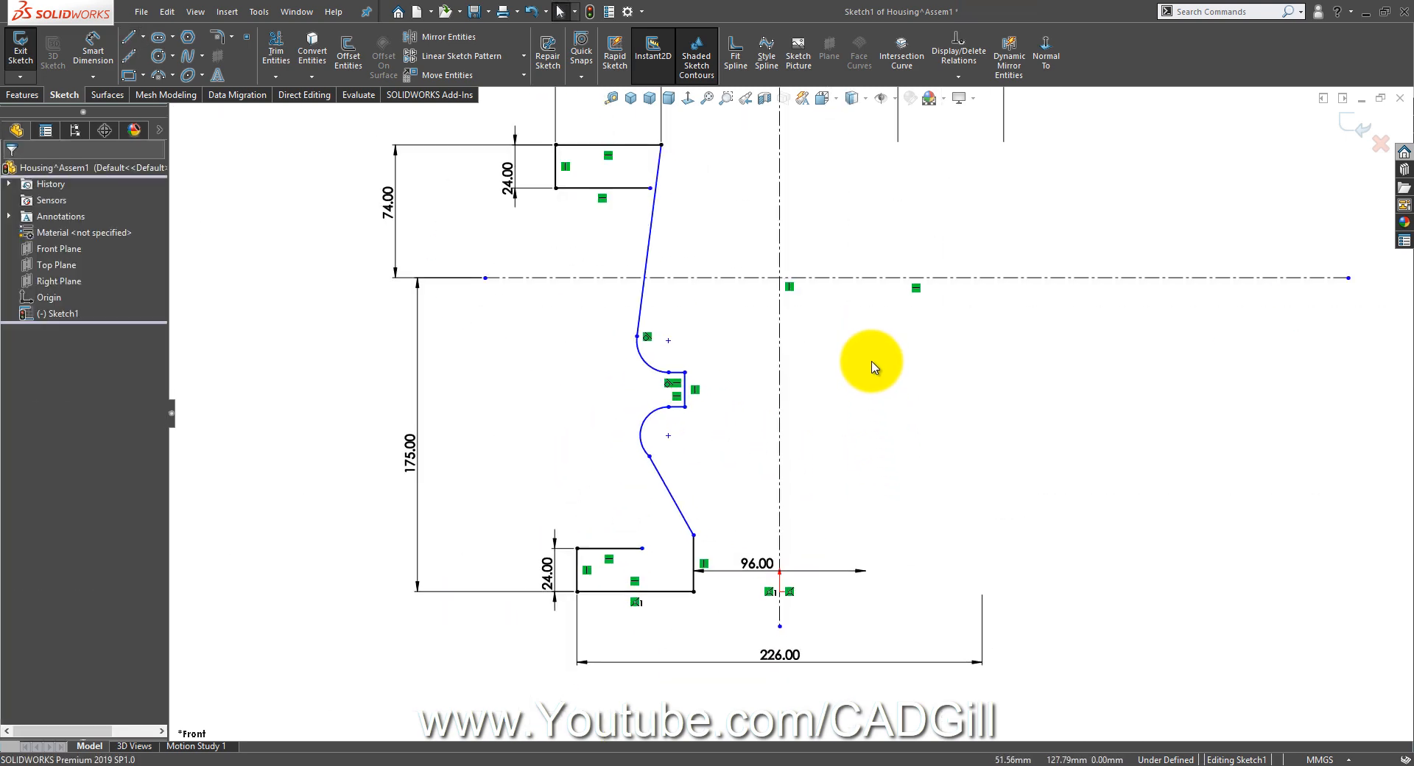
Step: Check the seat bore on the drawing in Photos and dimension the seat ledge's vertical line across the vertical centreline as 115 mm
scroll(720, 228, up, 1)
scroll(925, 332, down, 1)
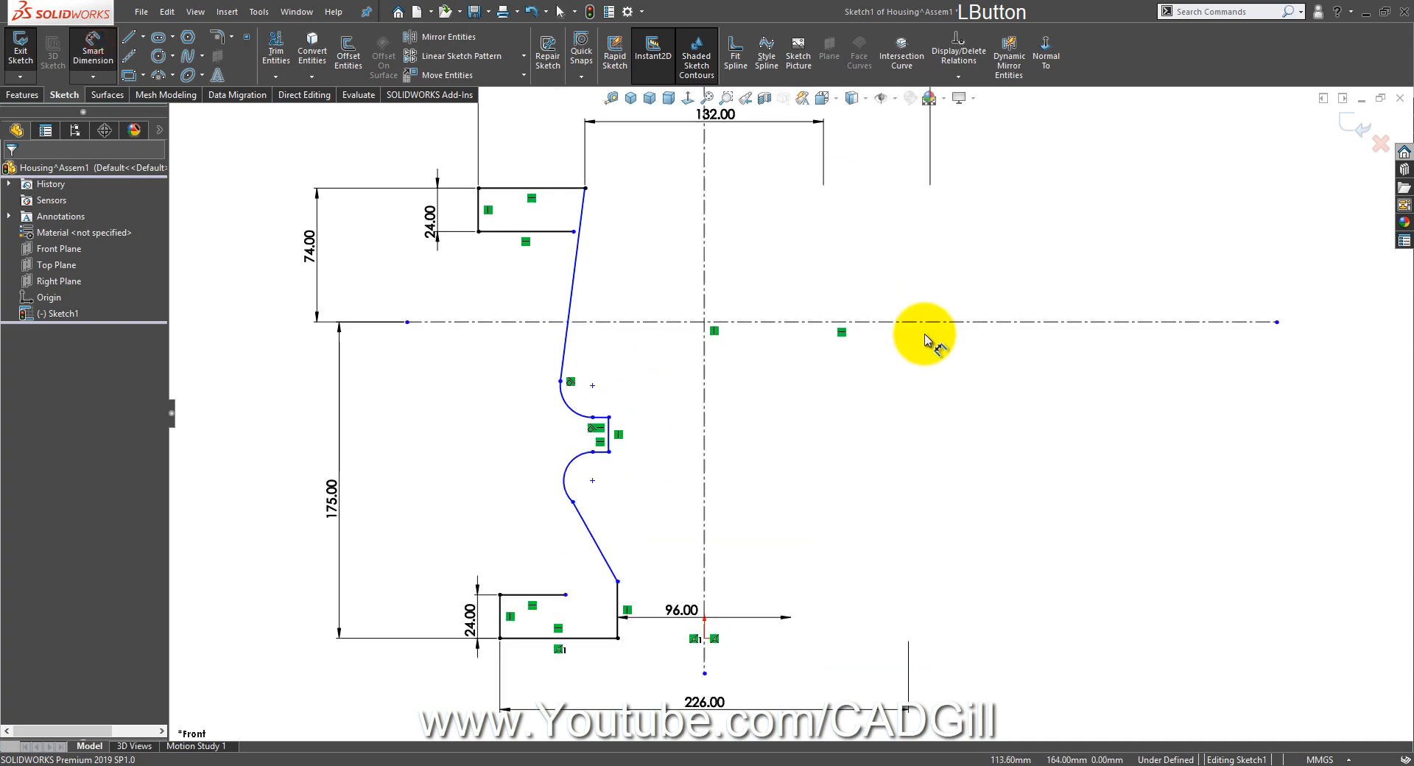
scroll(665, 410, down, 1)
click(659, 764)
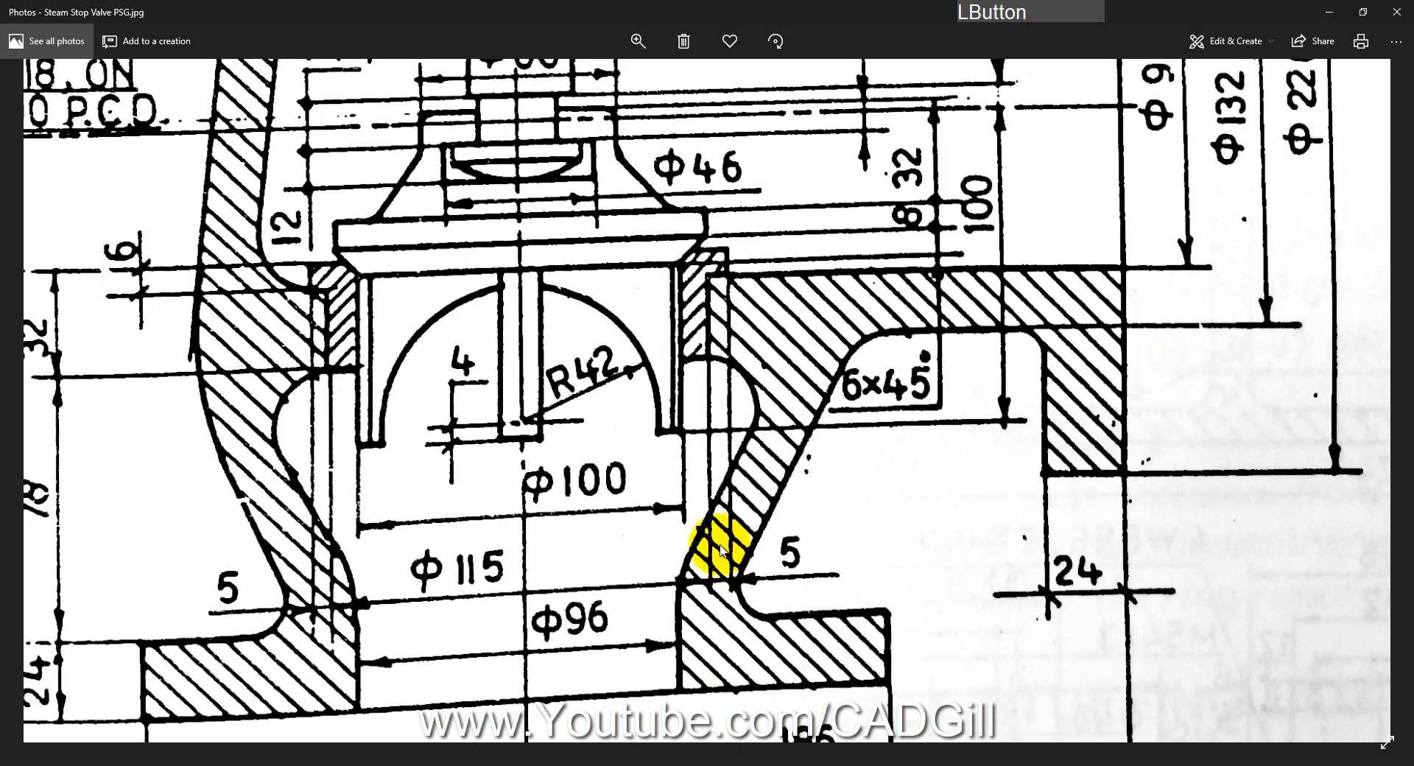
ctrl+scroll(572, 451, up, 1)
ctrl+scroll(573, 451, down, 2)
ctrl+scroll(567, 464, down, 1)
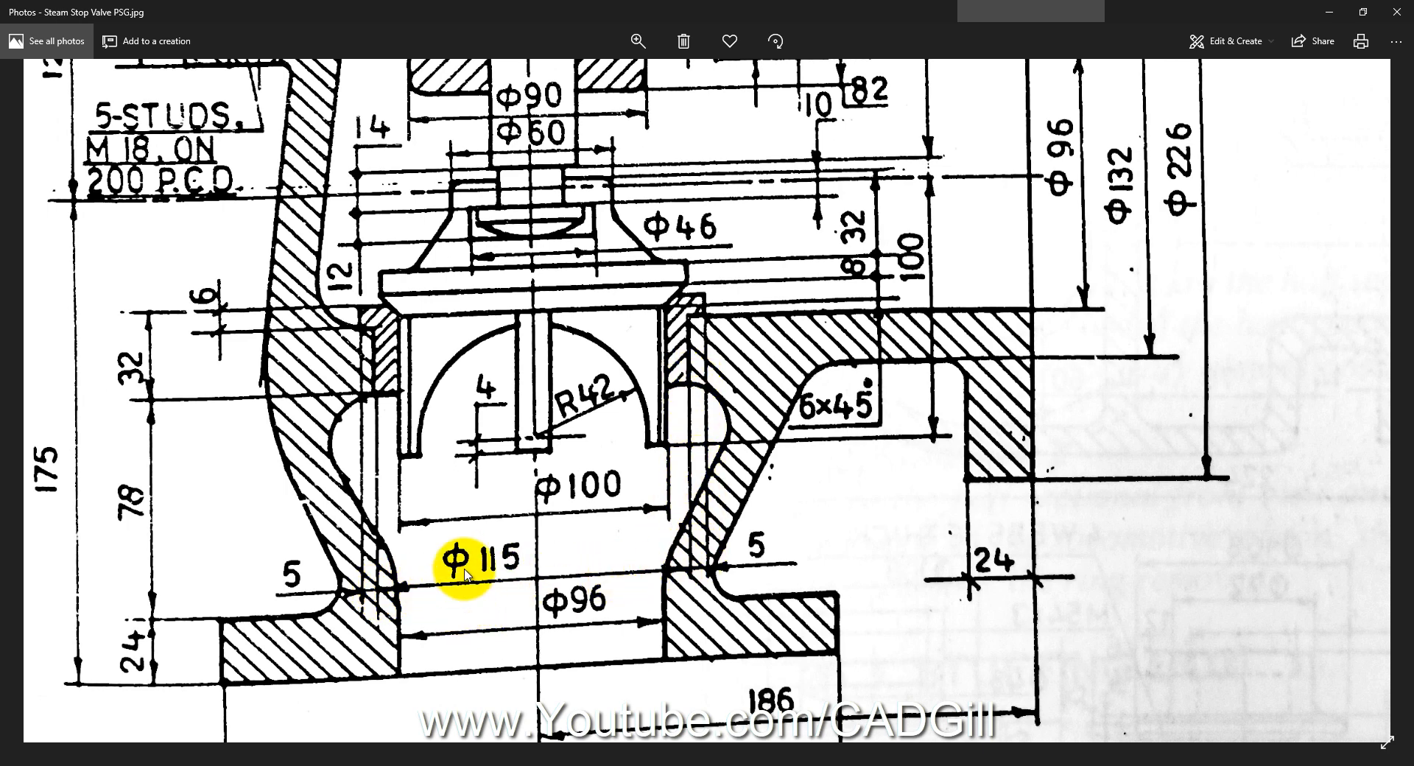
click(225, 765)
click(583, 442)
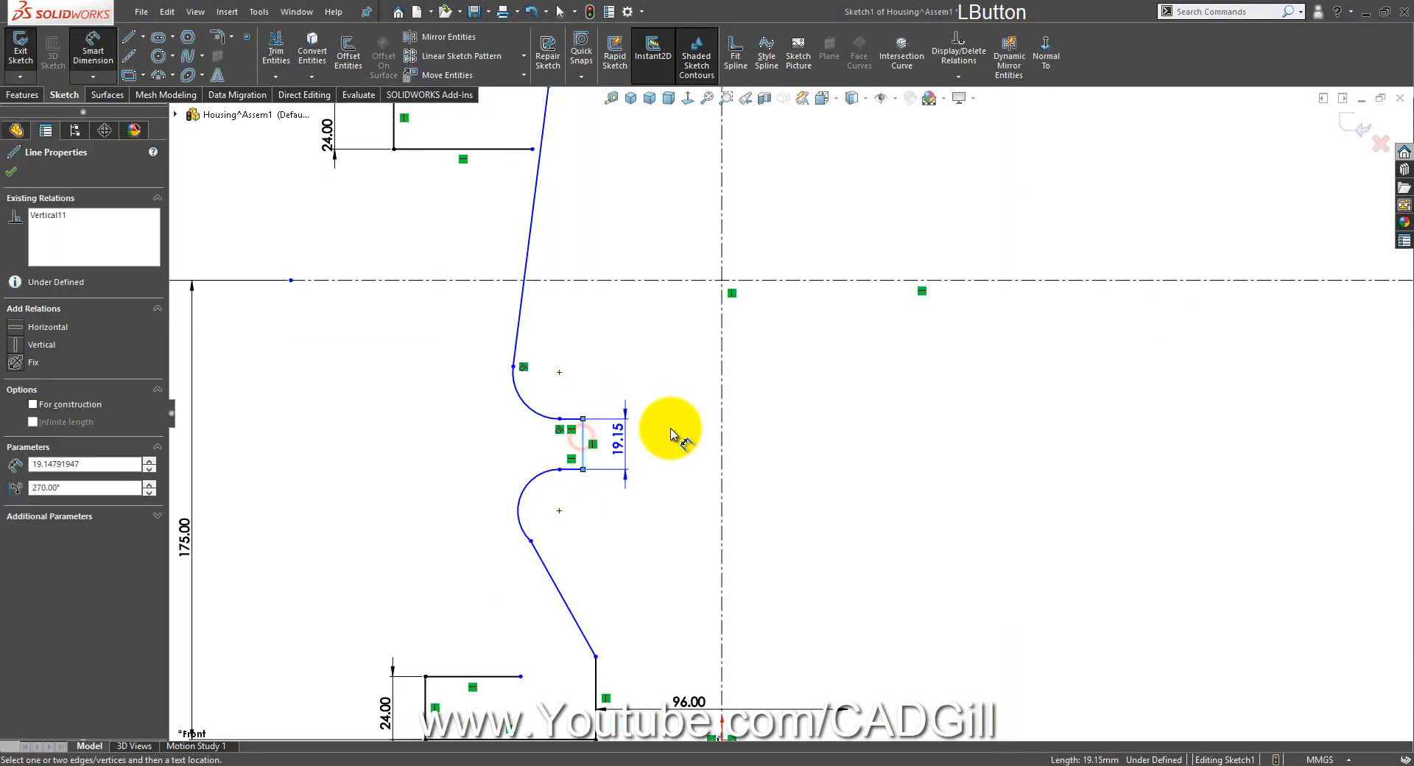
click(720, 441)
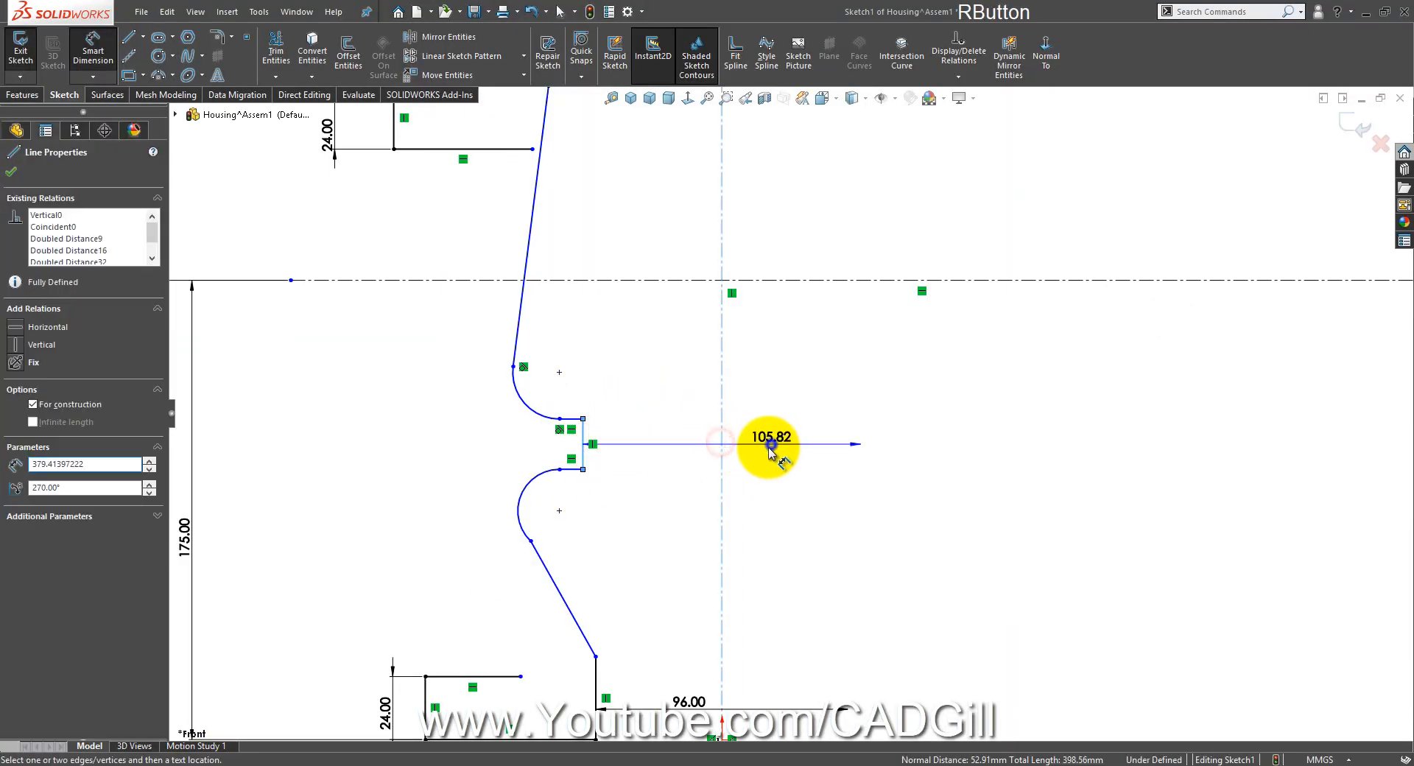
click(722, 446)
text(115)
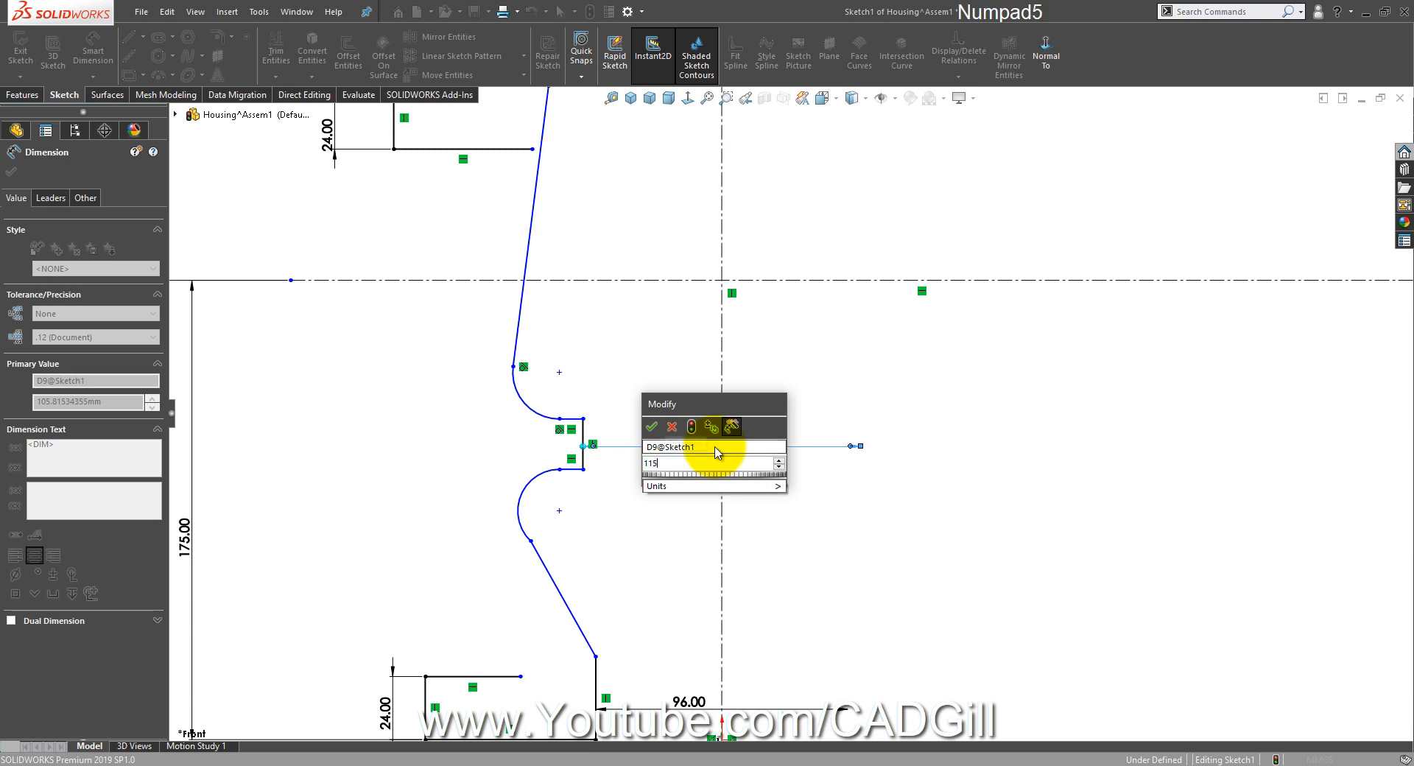
key(Return)
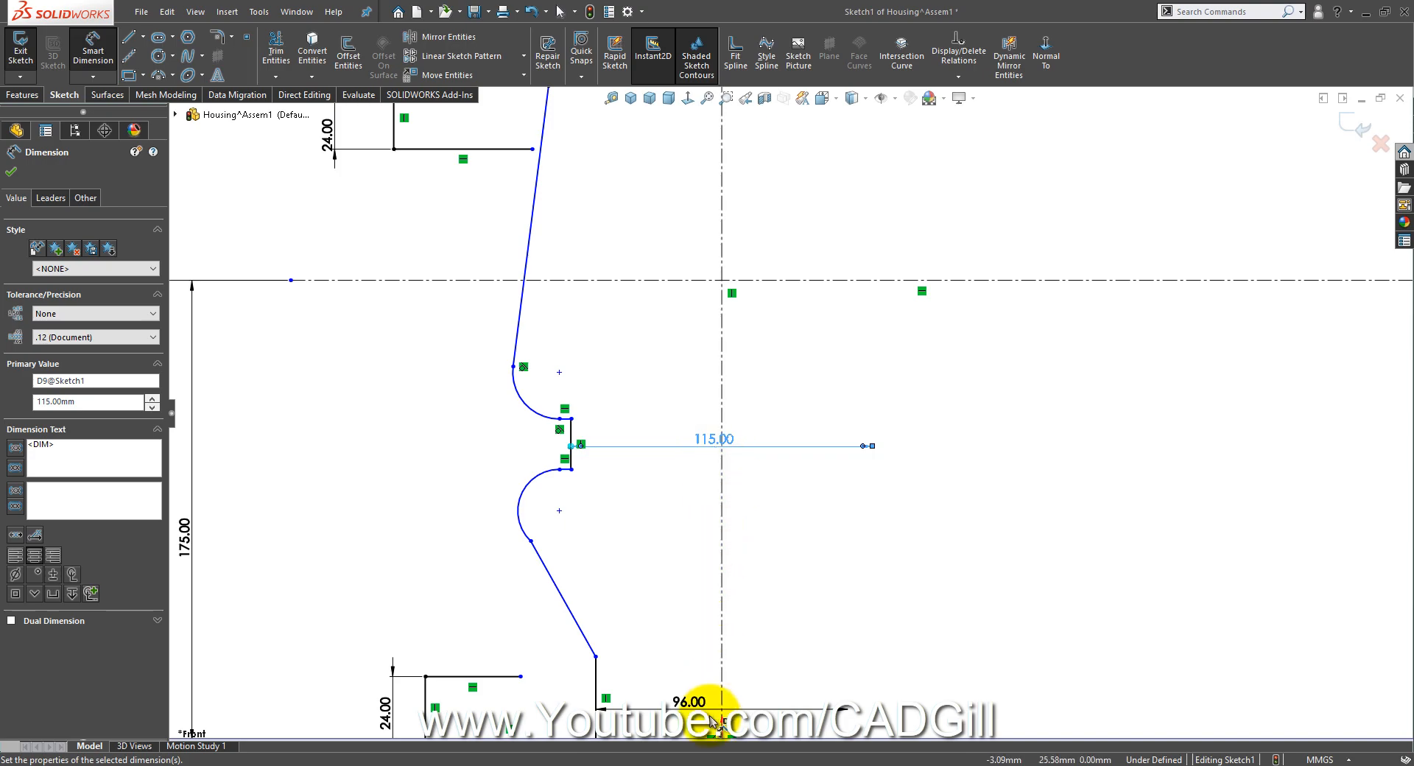
Step: Review the bore sizes on the drawing and dimension the ledge's upper horizontal line across the horizontal centreline as 96 mm
click(725, 764)
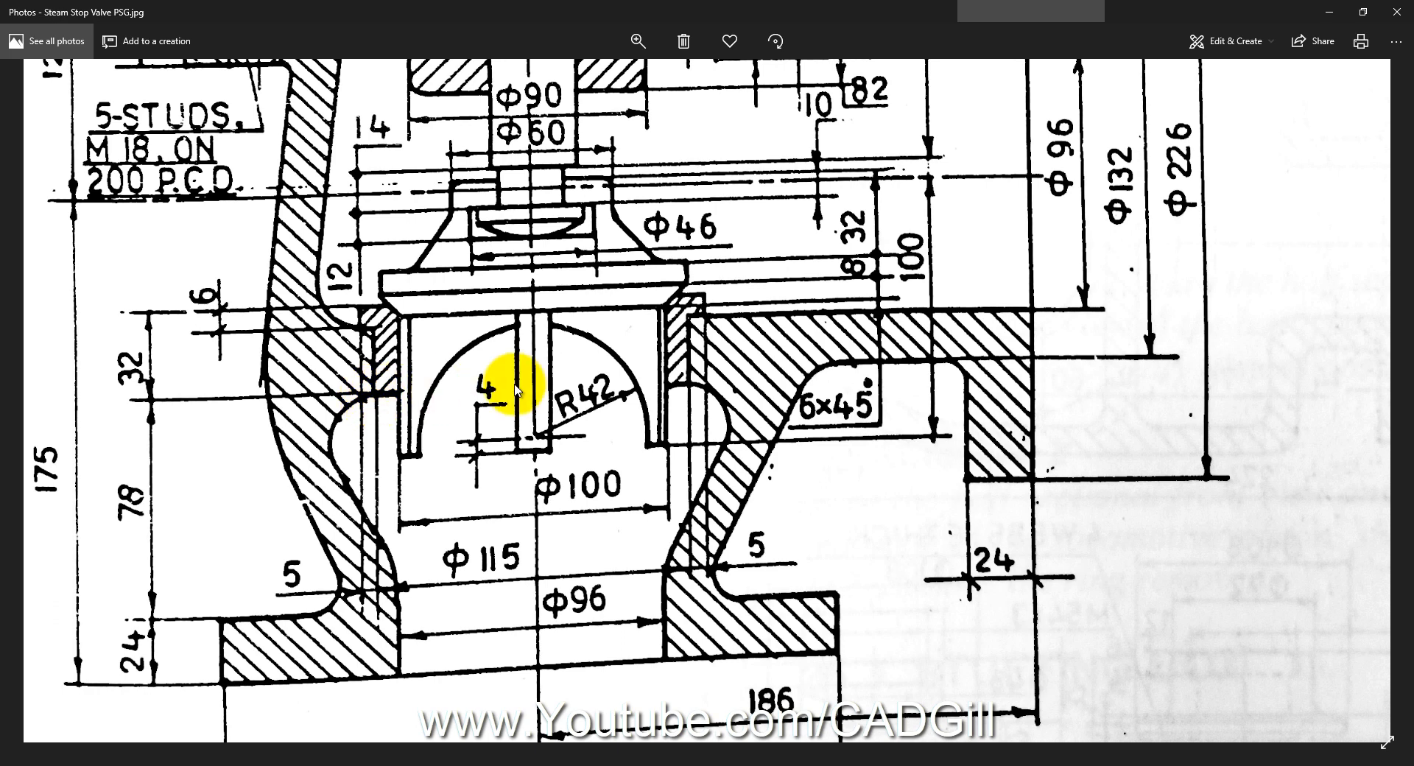
ctrl+scroll(518, 390, down, 1)
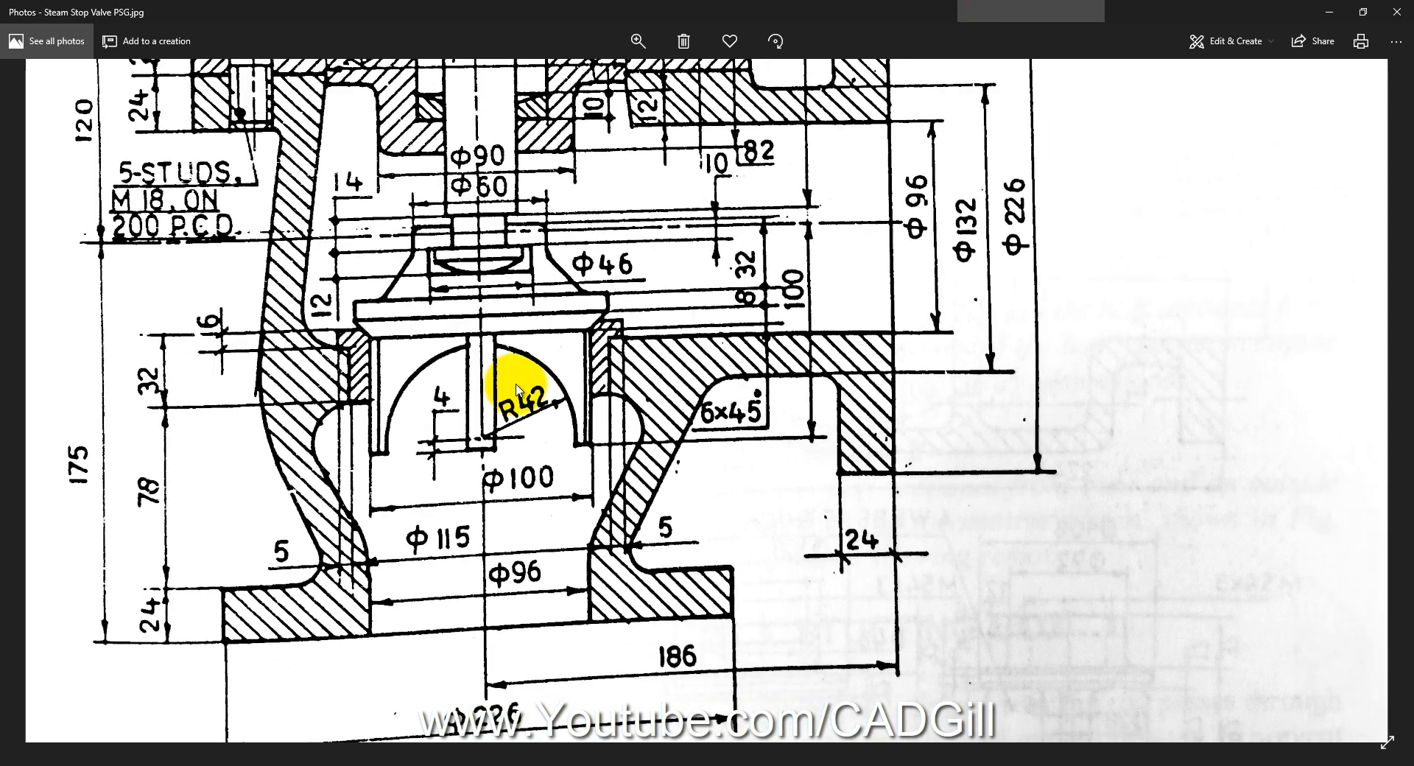
ctrl+scroll(517, 390, down, 1)
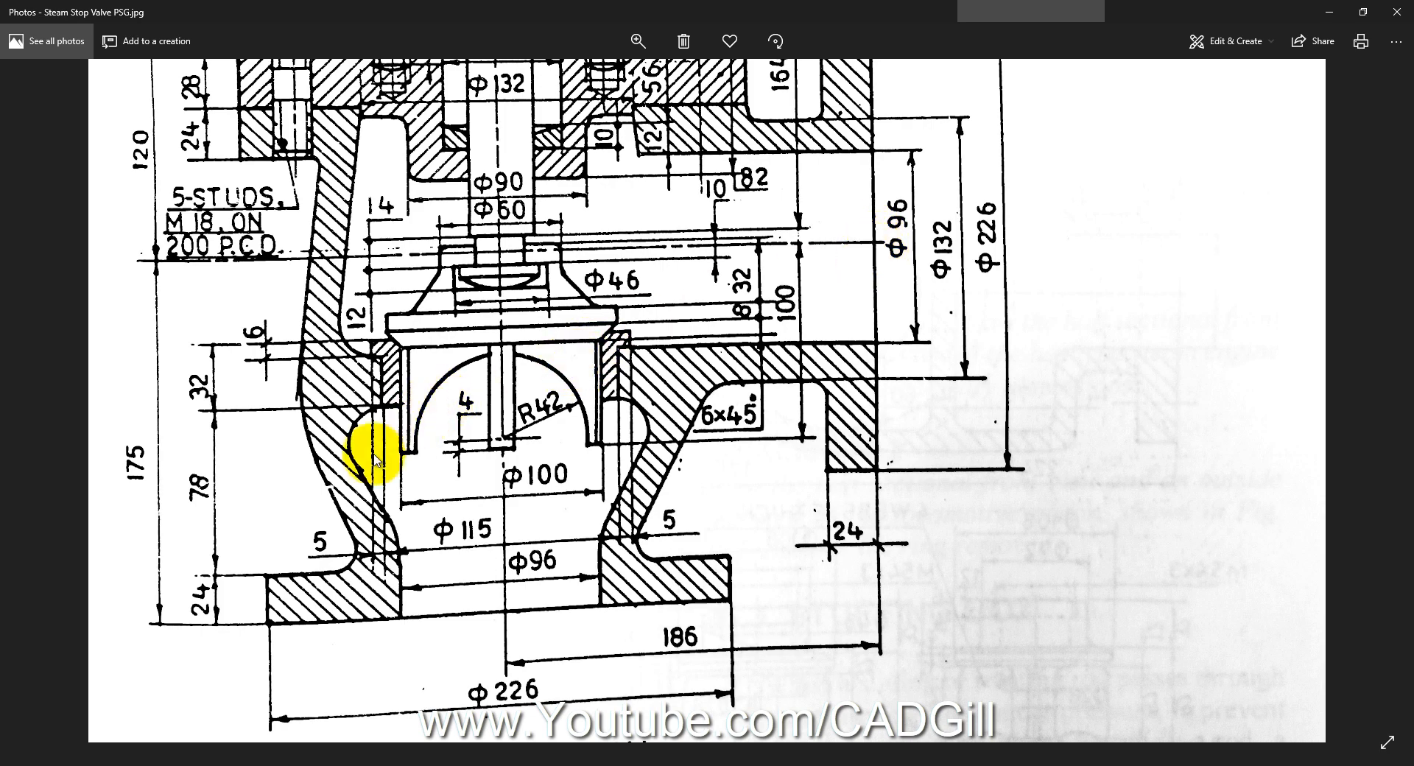
click(188, 765)
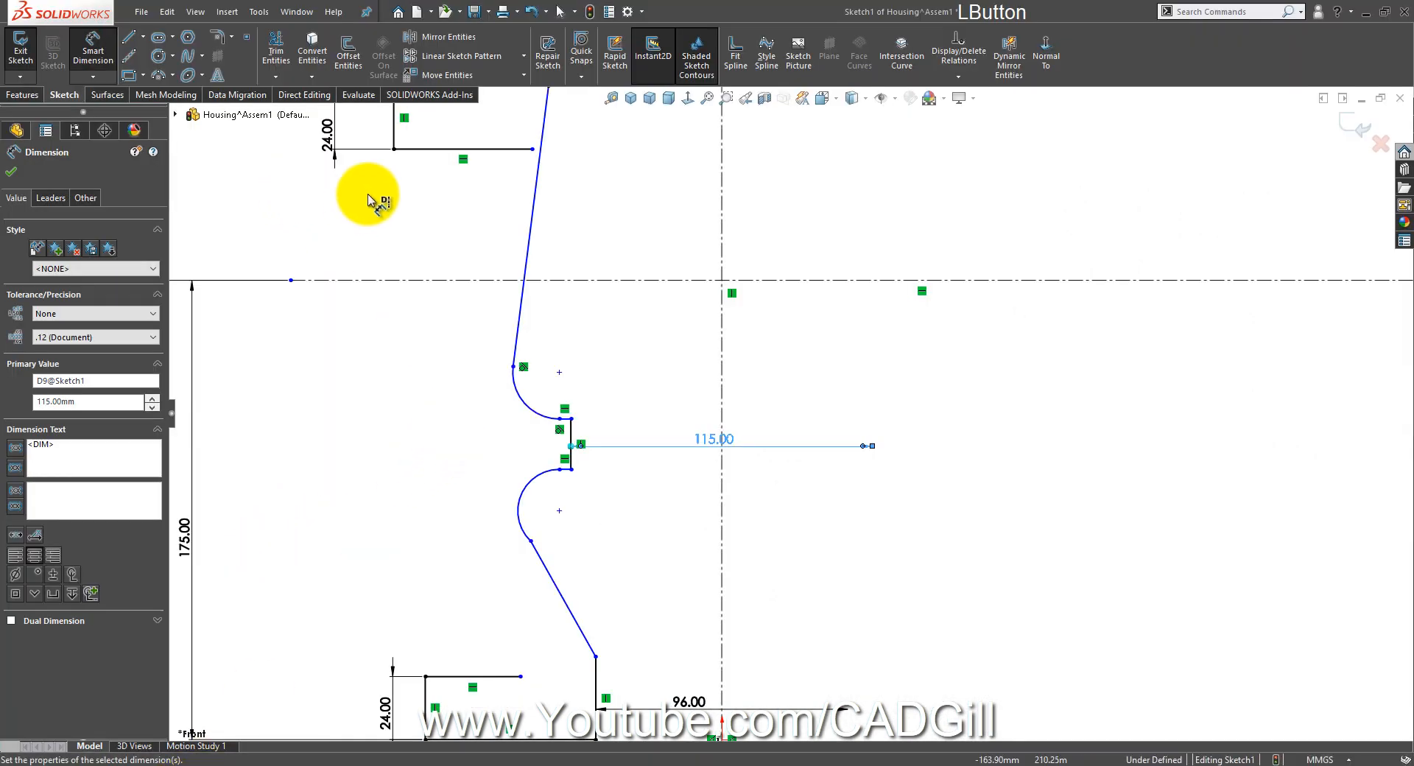
click(660, 329)
click(638, 278)
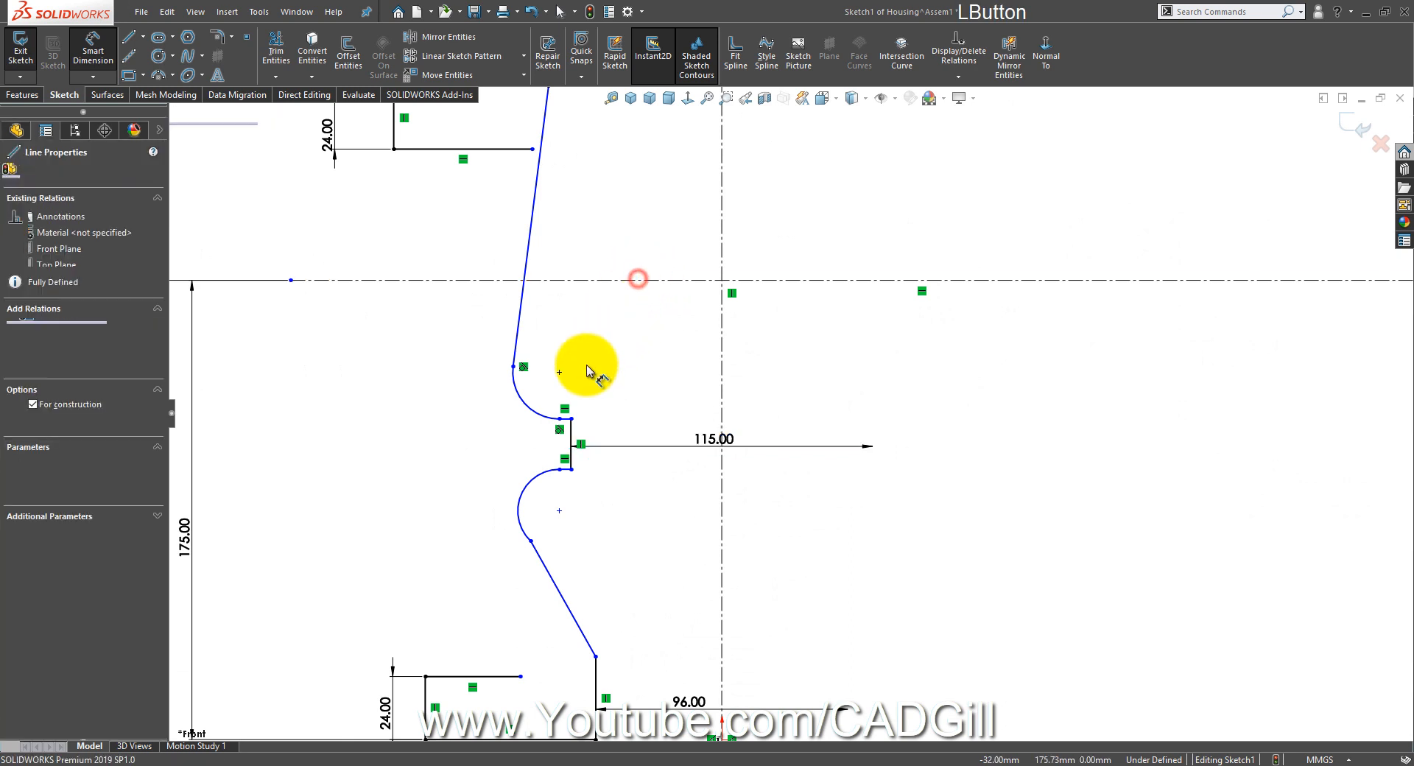
click(569, 422)
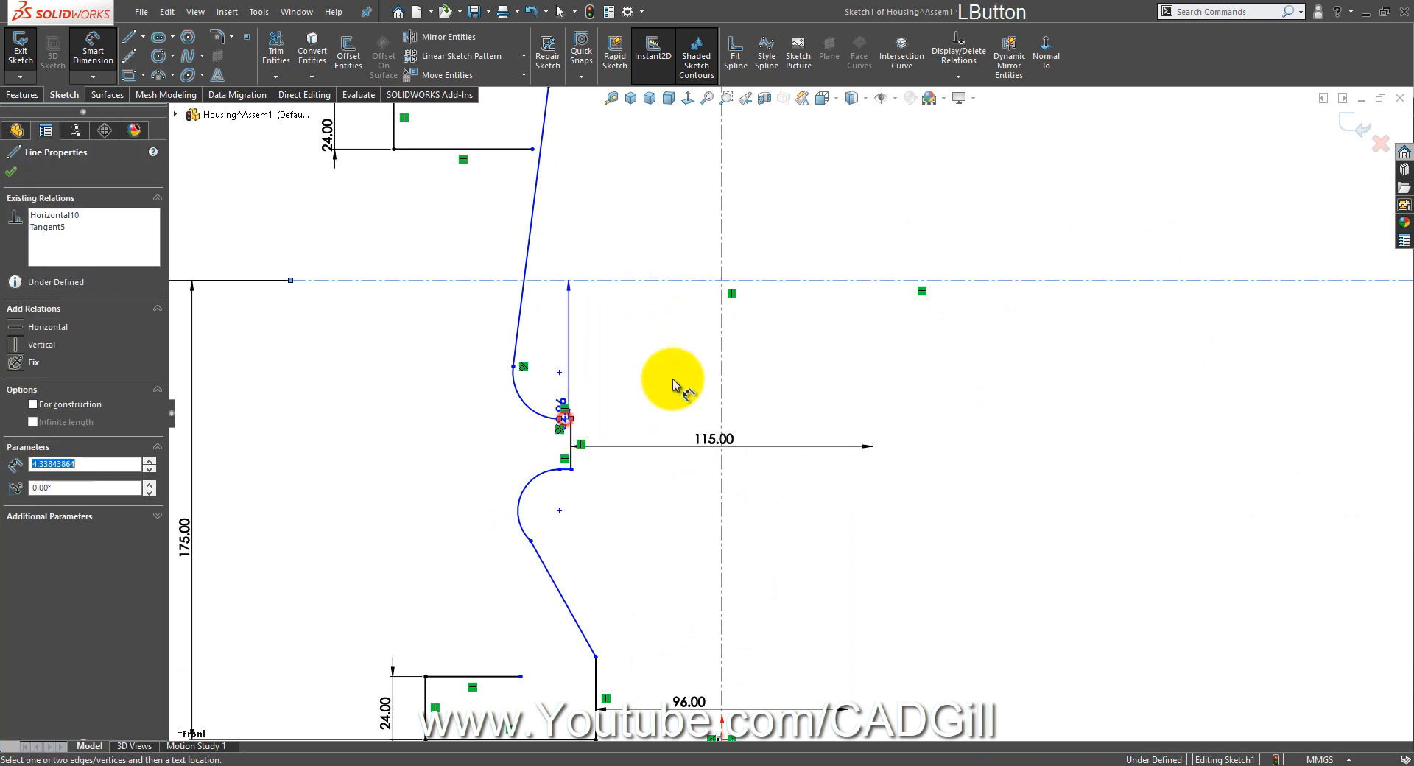
right_click(812, 243)
click(820, 245)
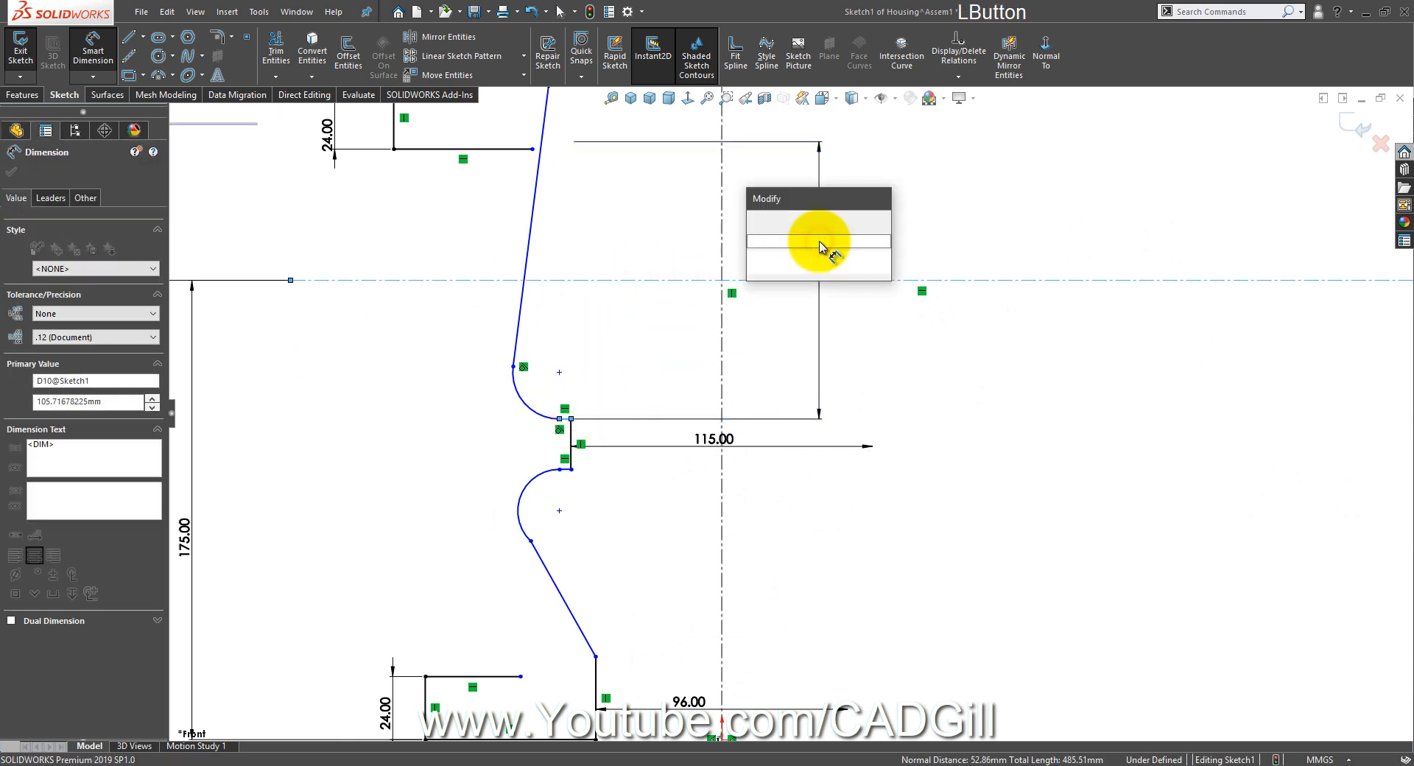
text(96)
key(Return)
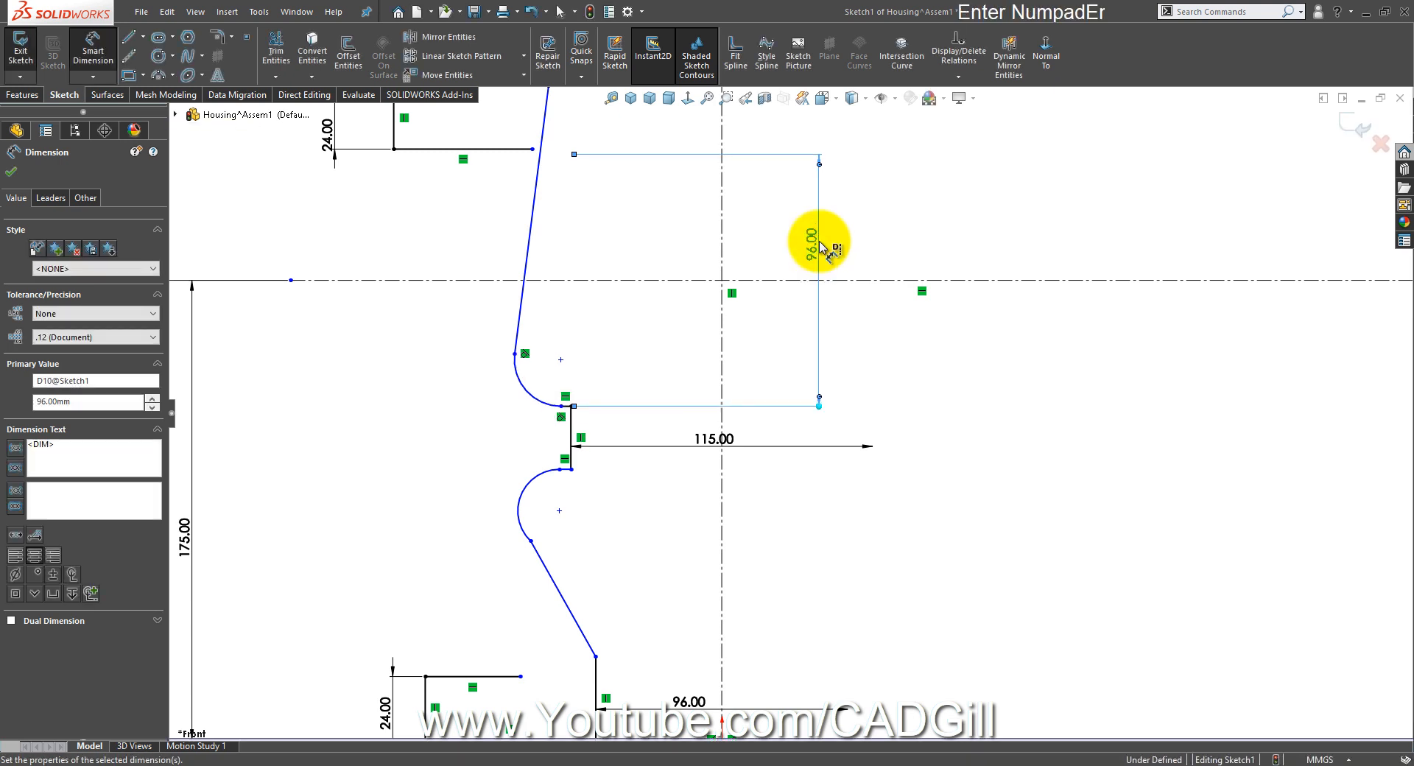
click(814, 509)
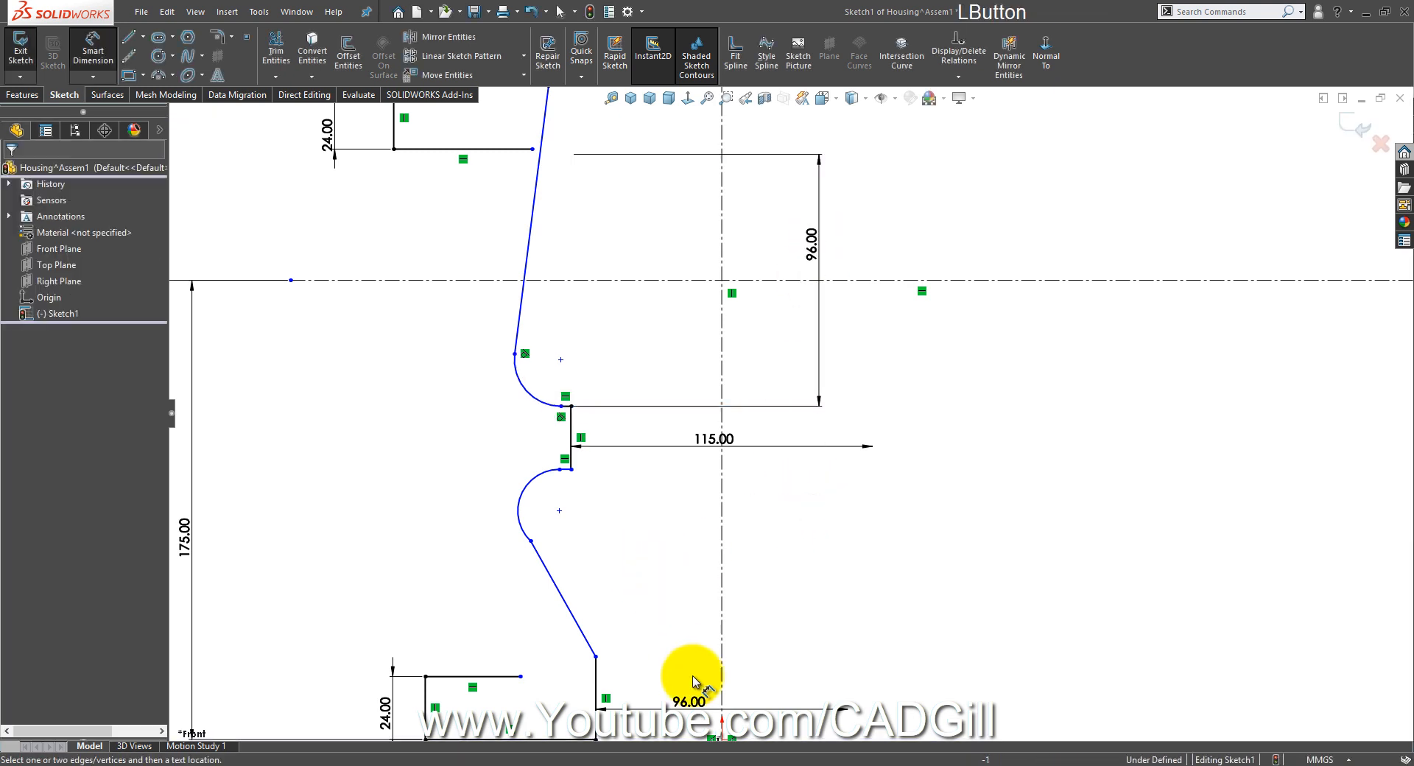
Step: Examine the valve seat height and side port dimensions on the drawing in Photos, comparing them with the sketch in SOLIDWORKS
click(699, 759)
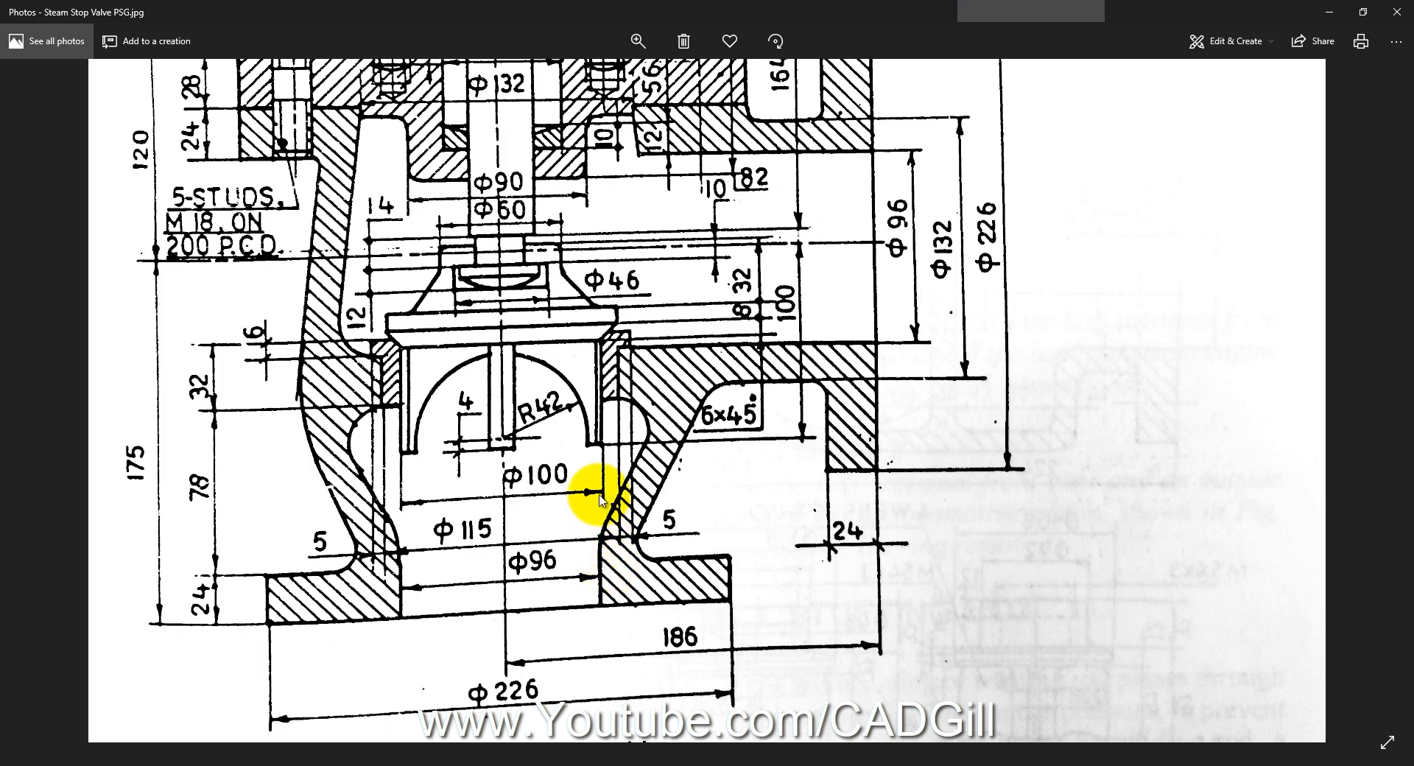
mouse_move(609, 379)
mouse_down()
mouse_move(600, 394)
mouse_move(696, 434)
mouse_up()
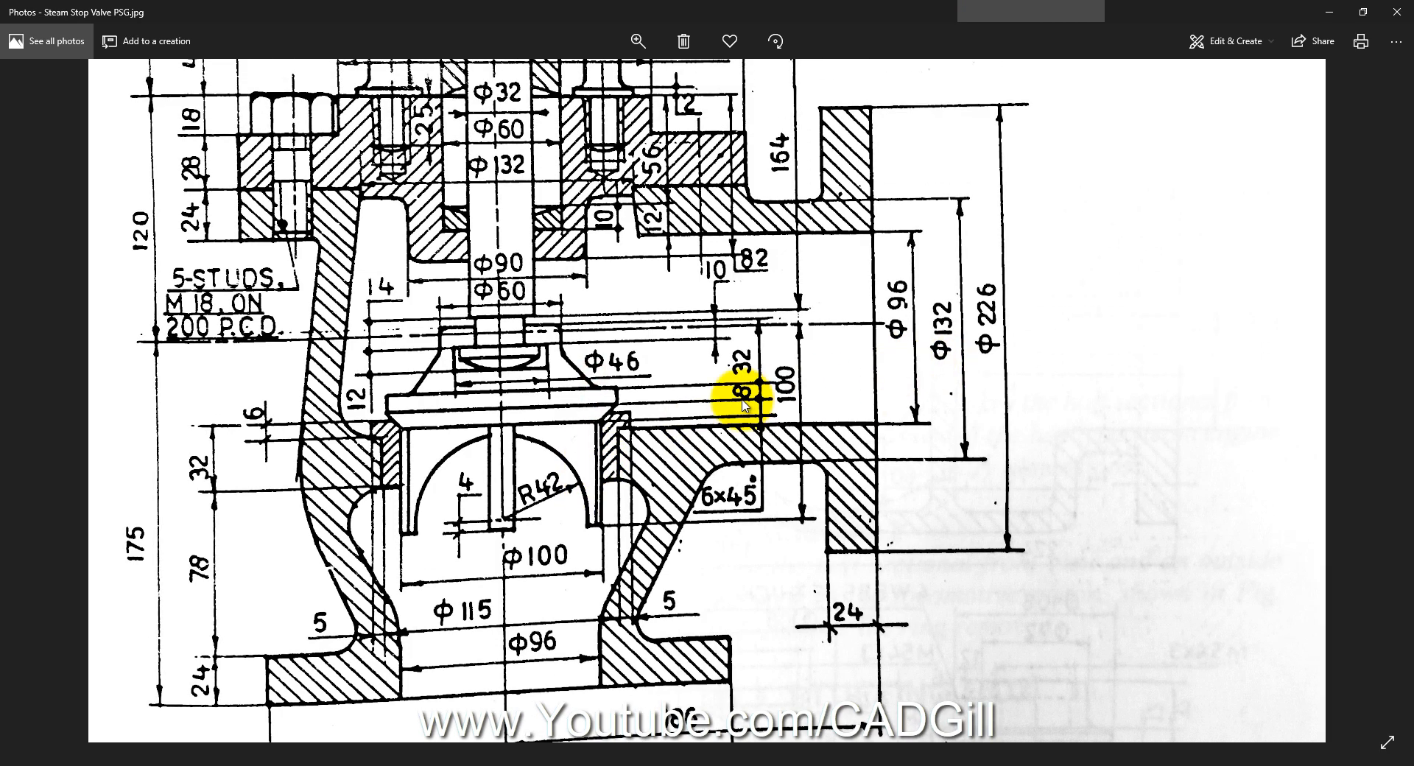
mouse_move(555, 375)
mouse_down()
mouse_move(555, 341)
mouse_move(604, 337)
mouse_move(586, 337)
mouse_up()
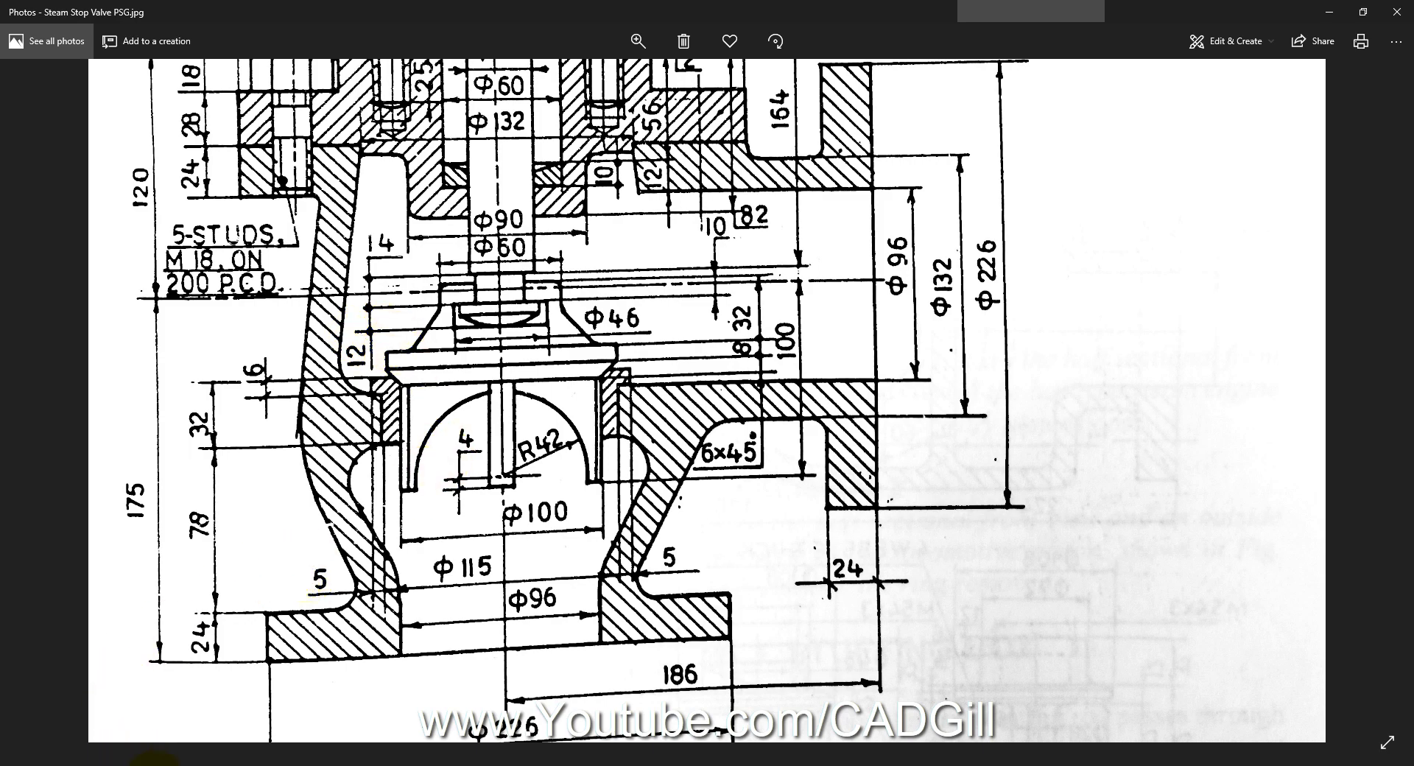
click(155, 765)
scroll(519, 389, up, 2)
scroll(747, 345, down, 2)
right_click(655, 347)
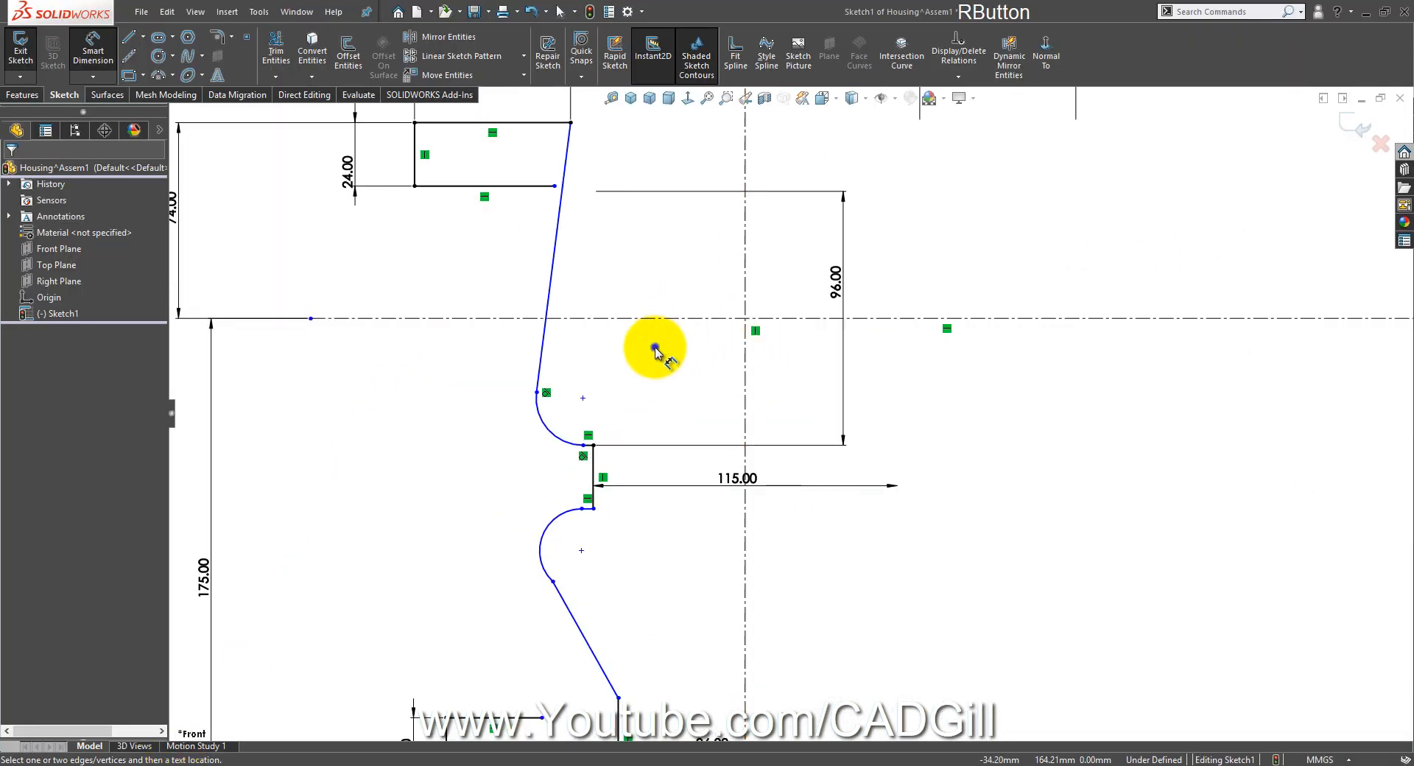
click(685, 398)
Step: Make the inner wall's lower arc tangent to the slanted line below it
scroll(687, 370, up, 2)
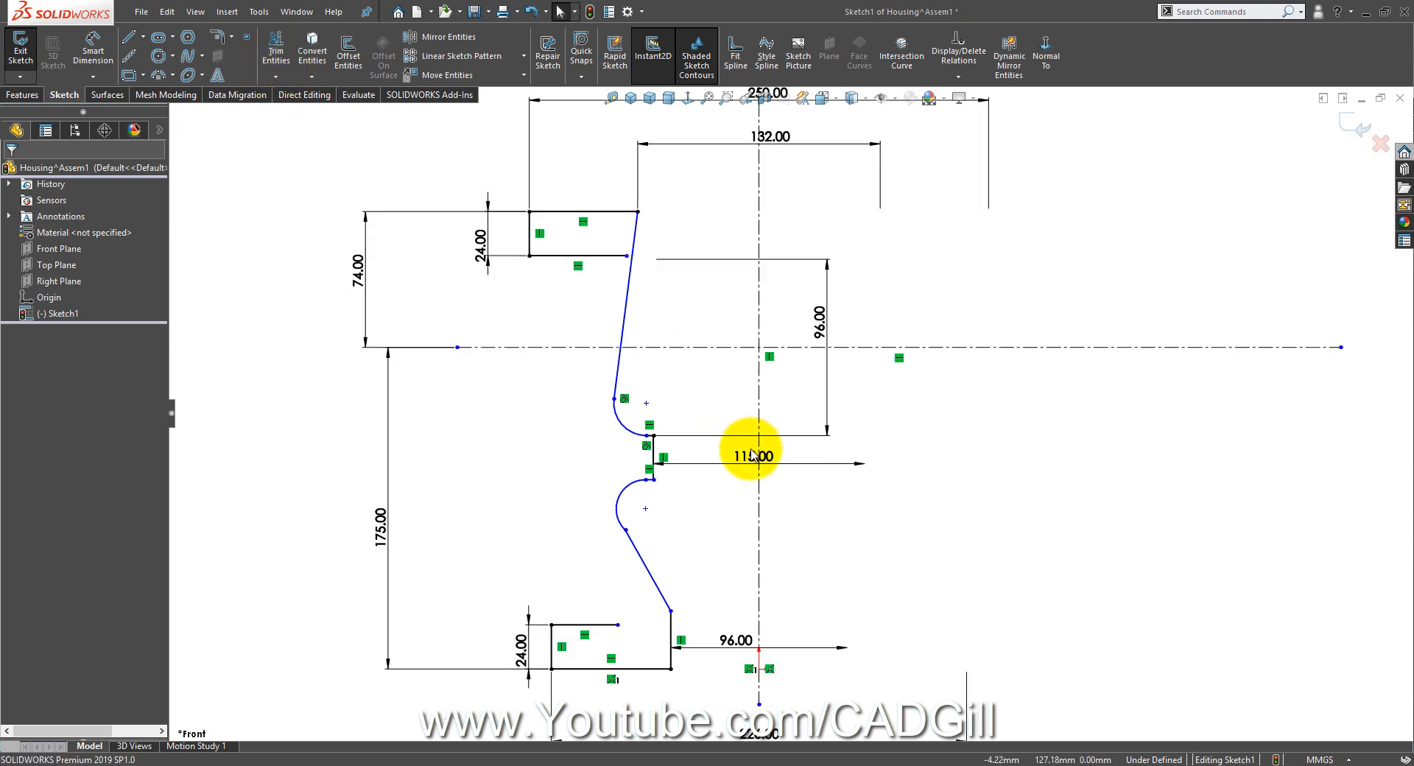
scroll(707, 541, down, 3)
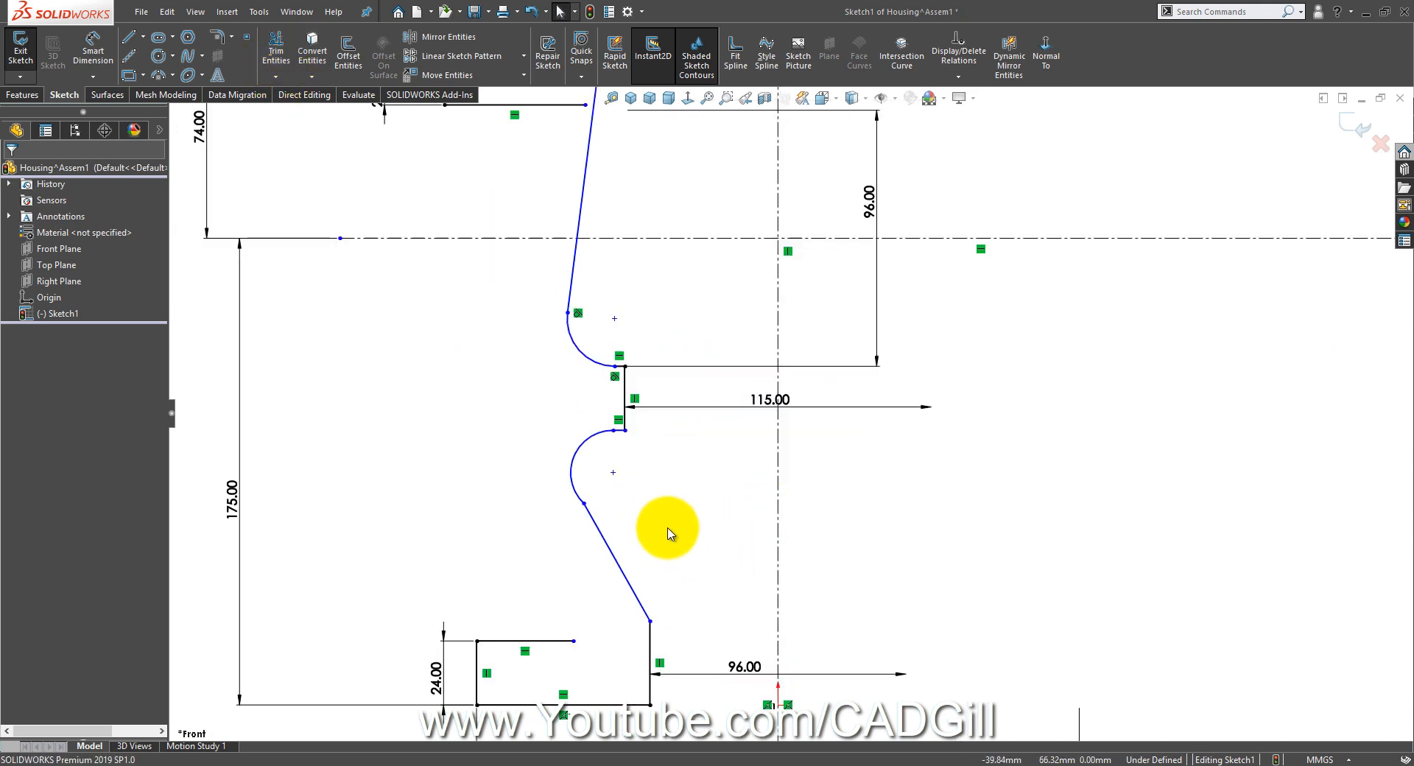
drag(617, 474, 555, 505)
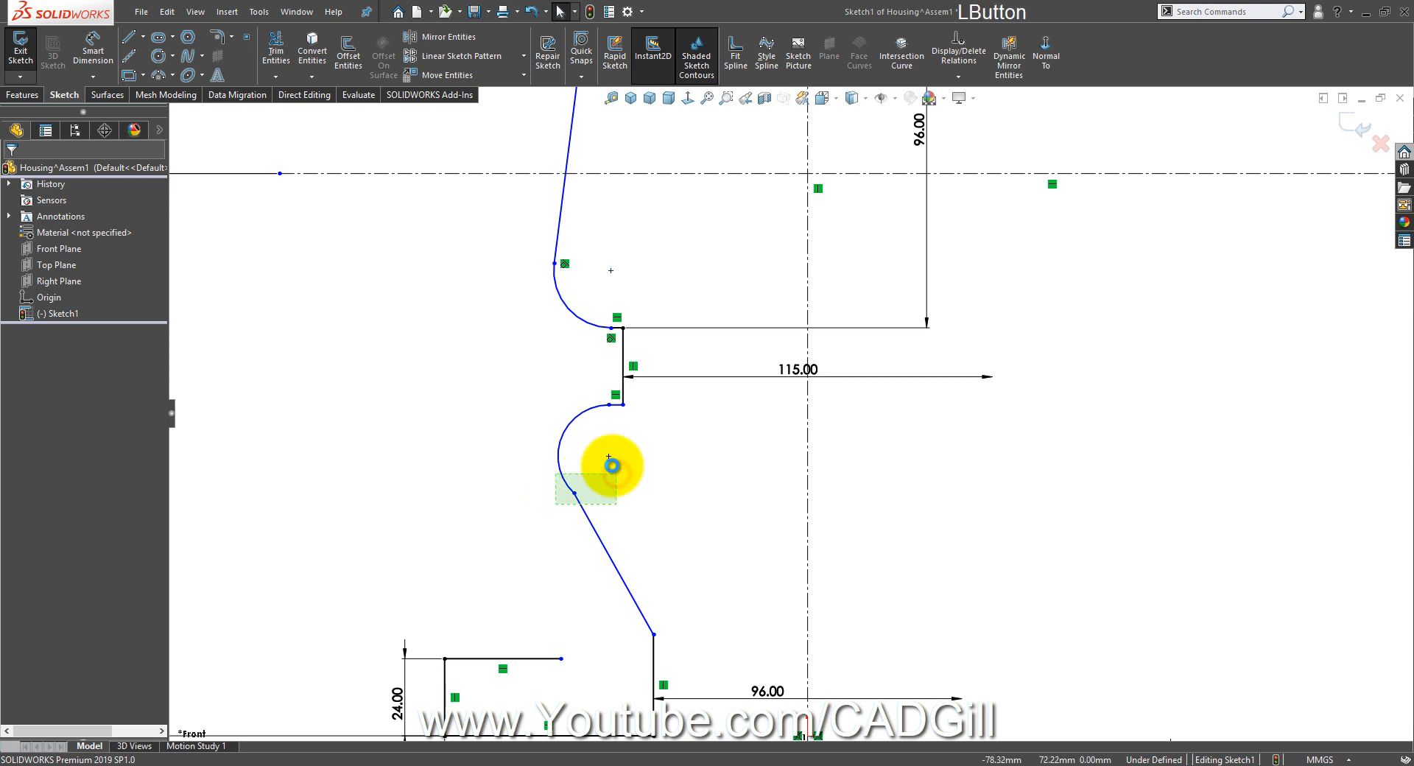
click(653, 405)
click(655, 425)
scroll(701, 556, up, 3)
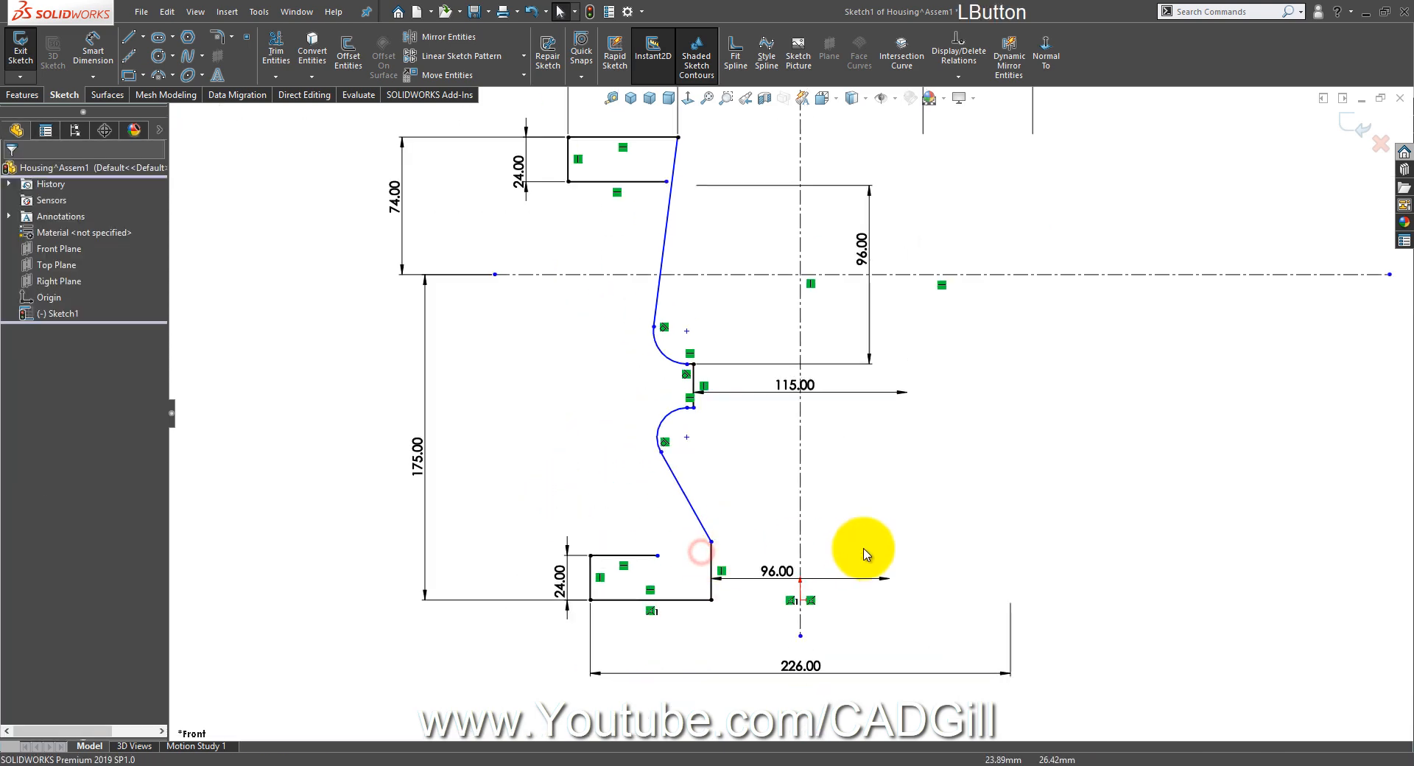
Step: Following the drawing, sketch the outer wall as two slanted lines bulging outward, from the lower flange's top edge end to the upper flange's underside
scroll(893, 511, up, 1)
scroll(1001, 291, down, 1)
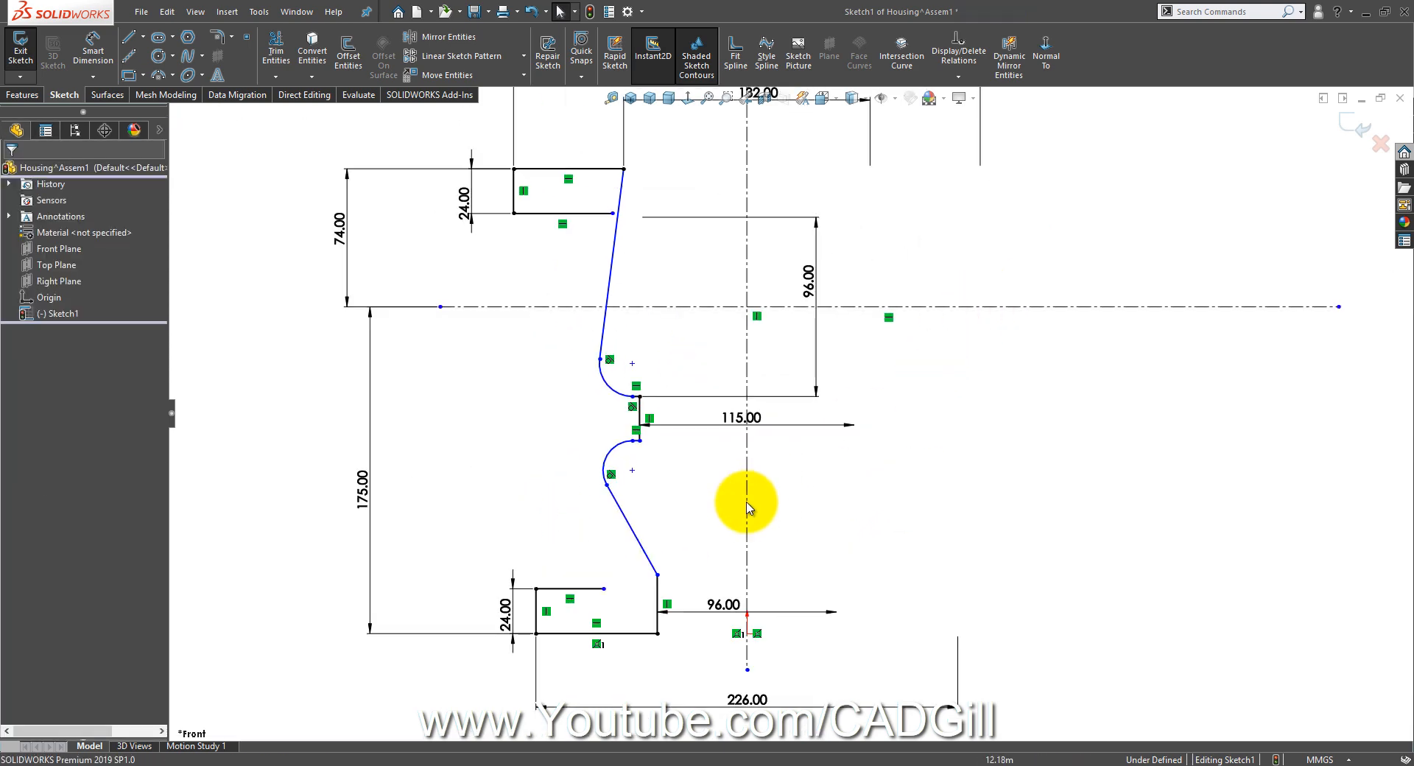
click(190, 765)
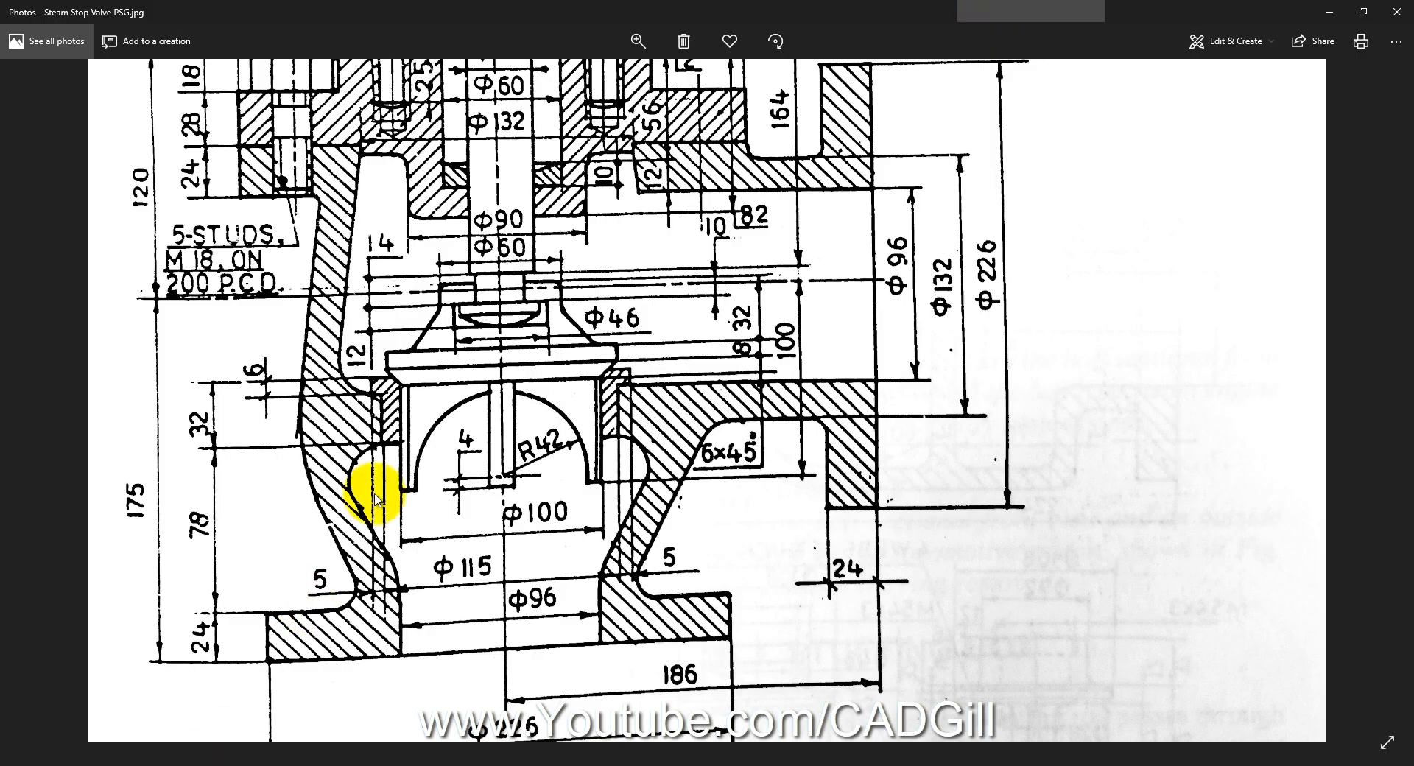
drag(381, 306, 389, 314)
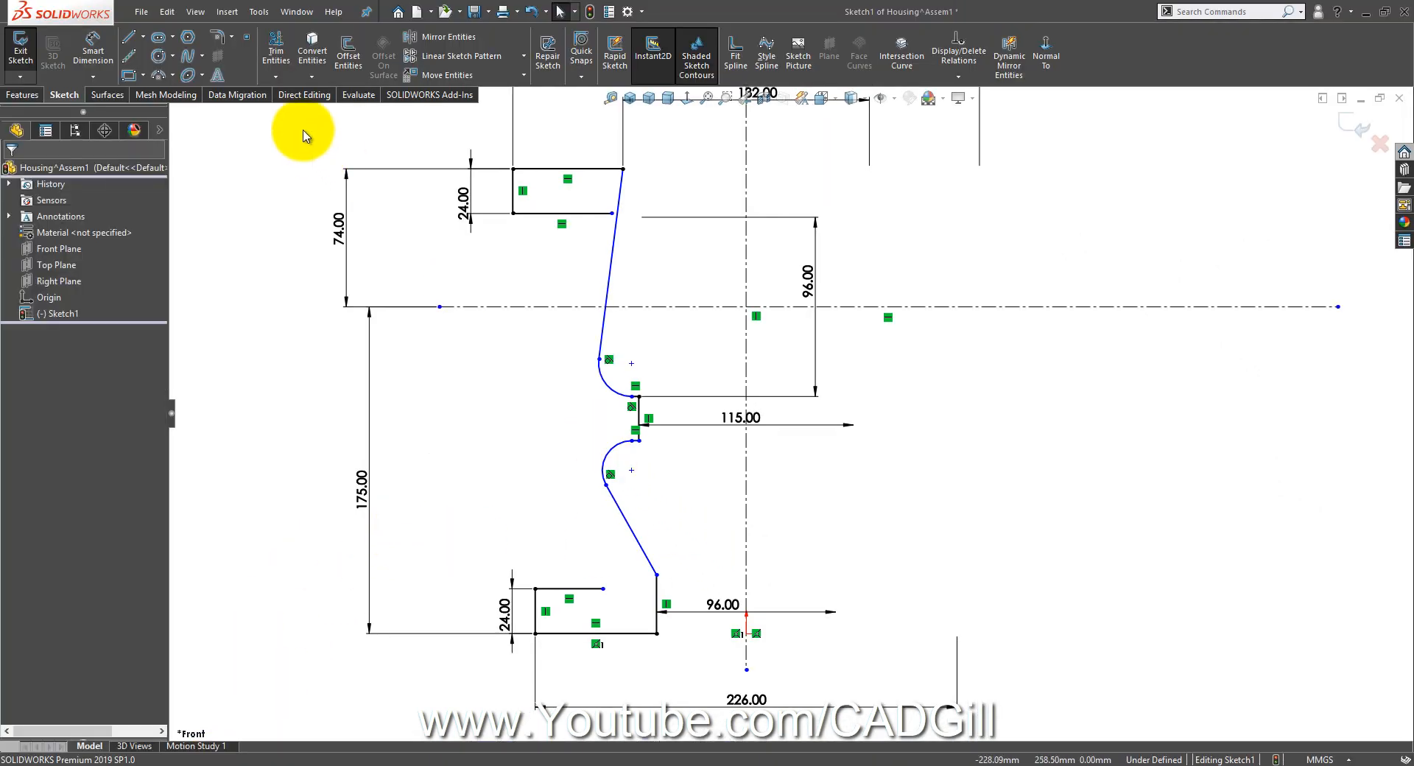
click(128, 37)
click(602, 588)
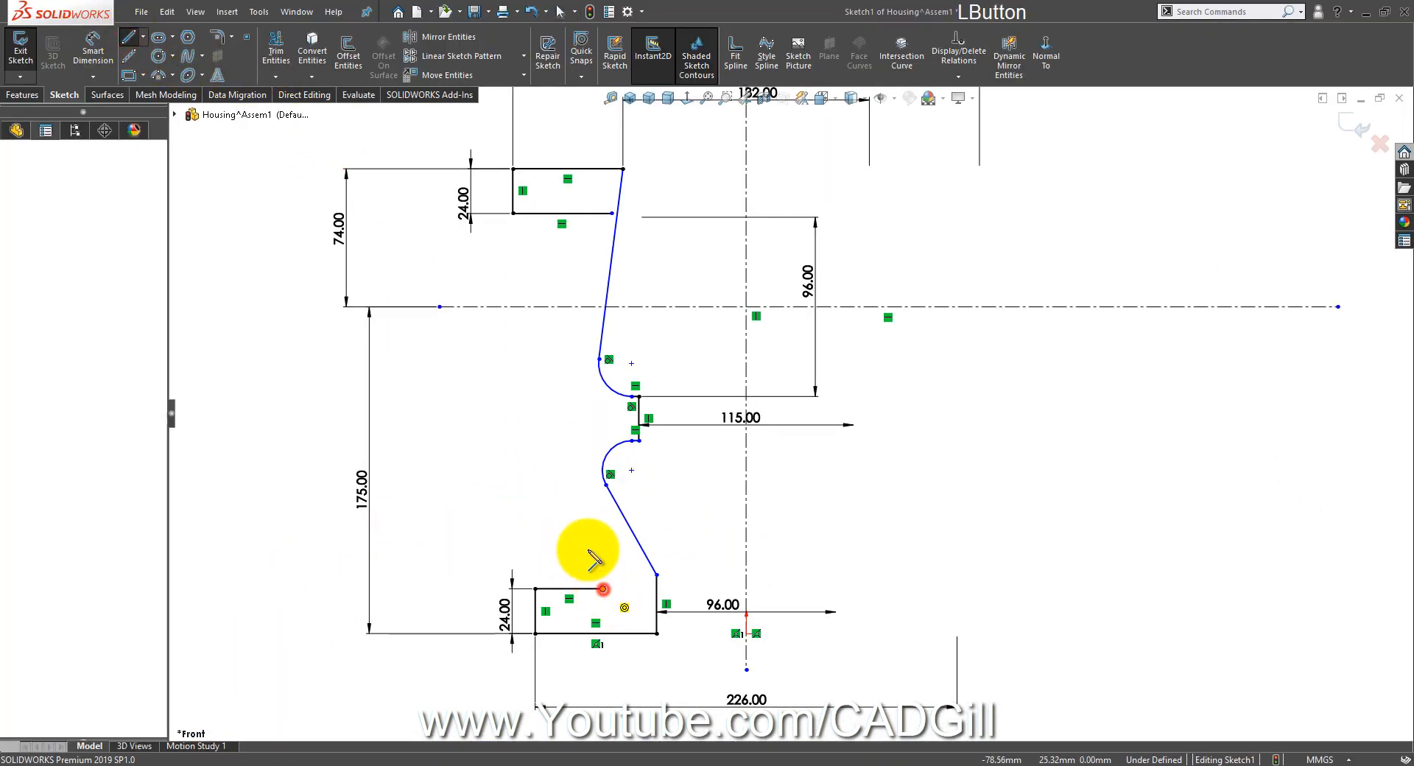
click(536, 385)
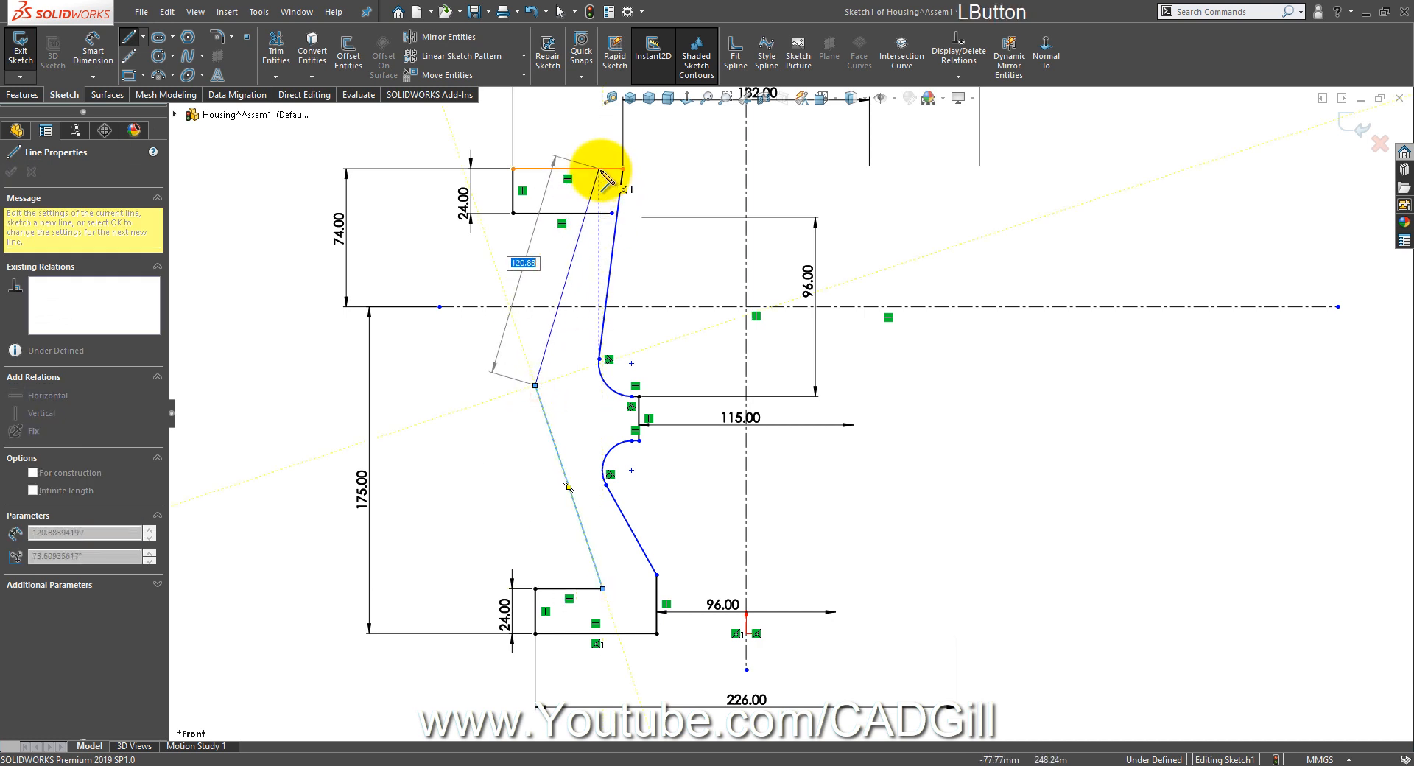
click(580, 213)
right_click(580, 215)
click(626, 246)
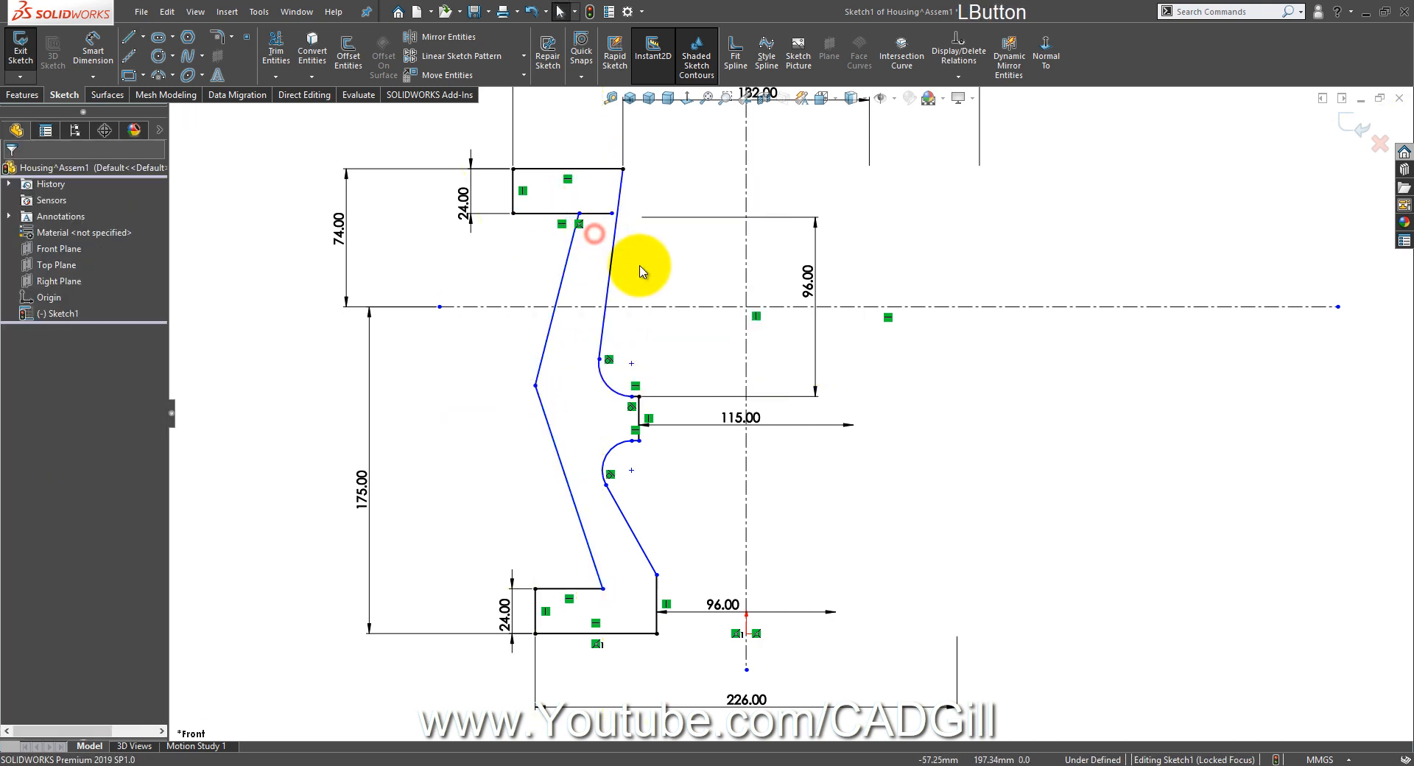
Step: Make the upper inner and outer wall lines parallel to each other, and likewise the lower inner and outer wall lines
drag(638, 265, 547, 260)
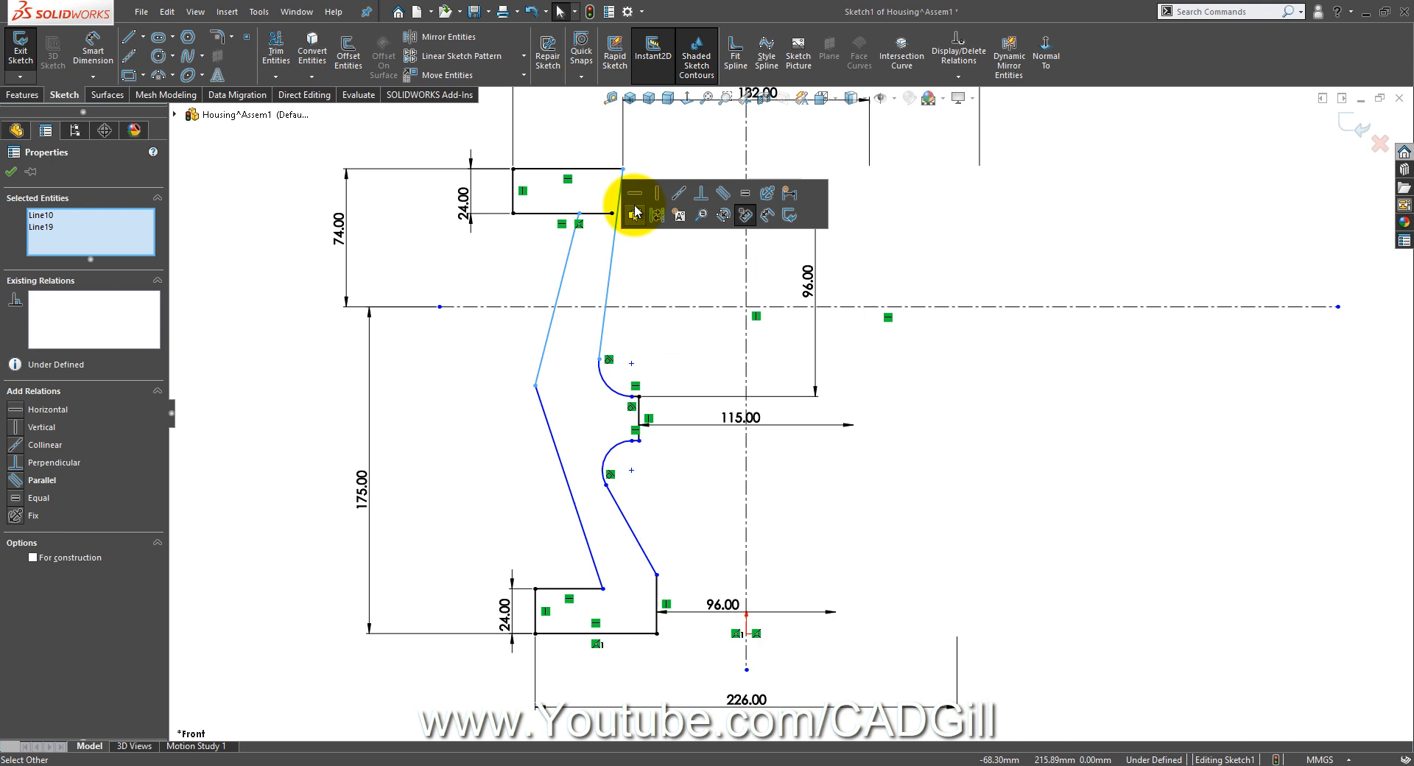
click(719, 189)
drag(667, 526, 560, 520)
click(807, 441)
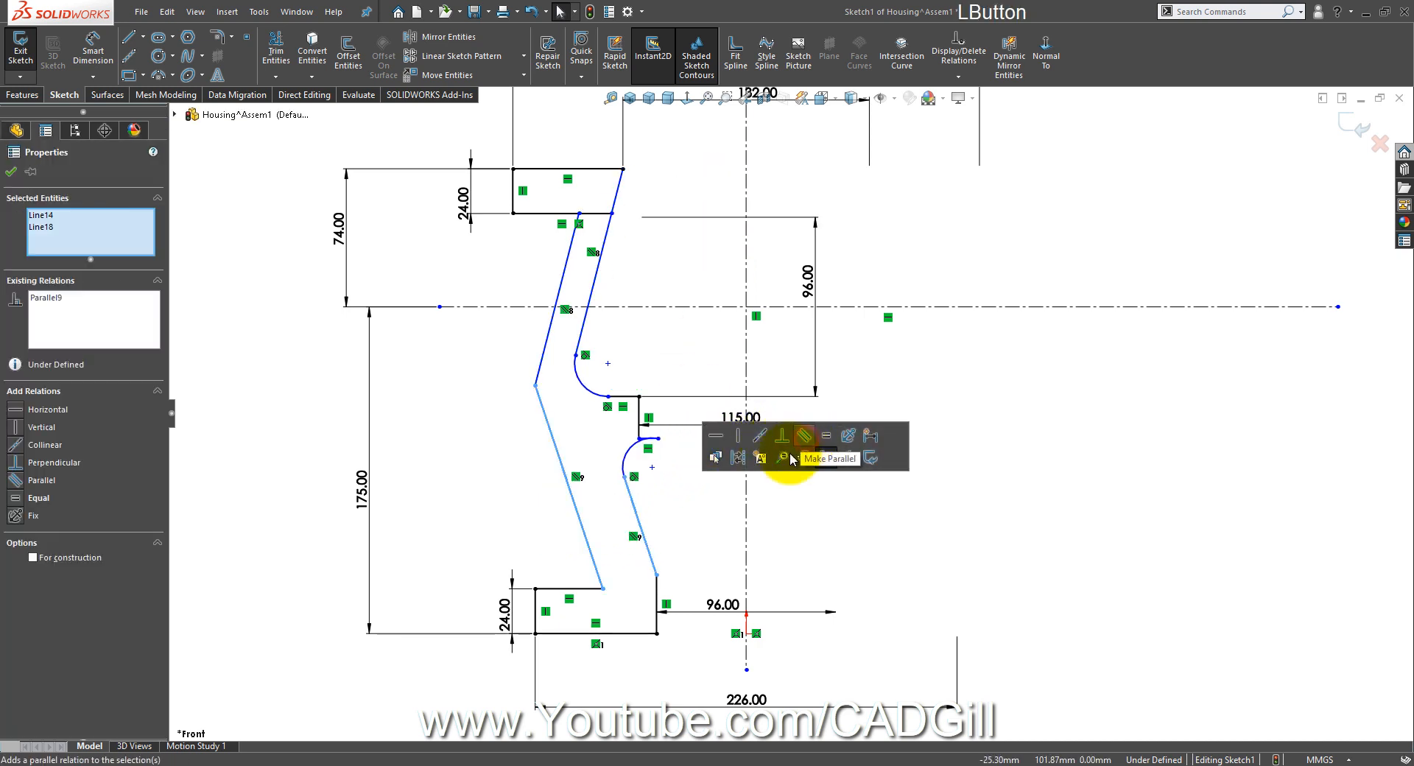
click(711, 508)
Step: Move the lower arc's junction with the slanted line outward and pull its ledge end back outside the seat's vertical line
scroll(641, 468, down, 5)
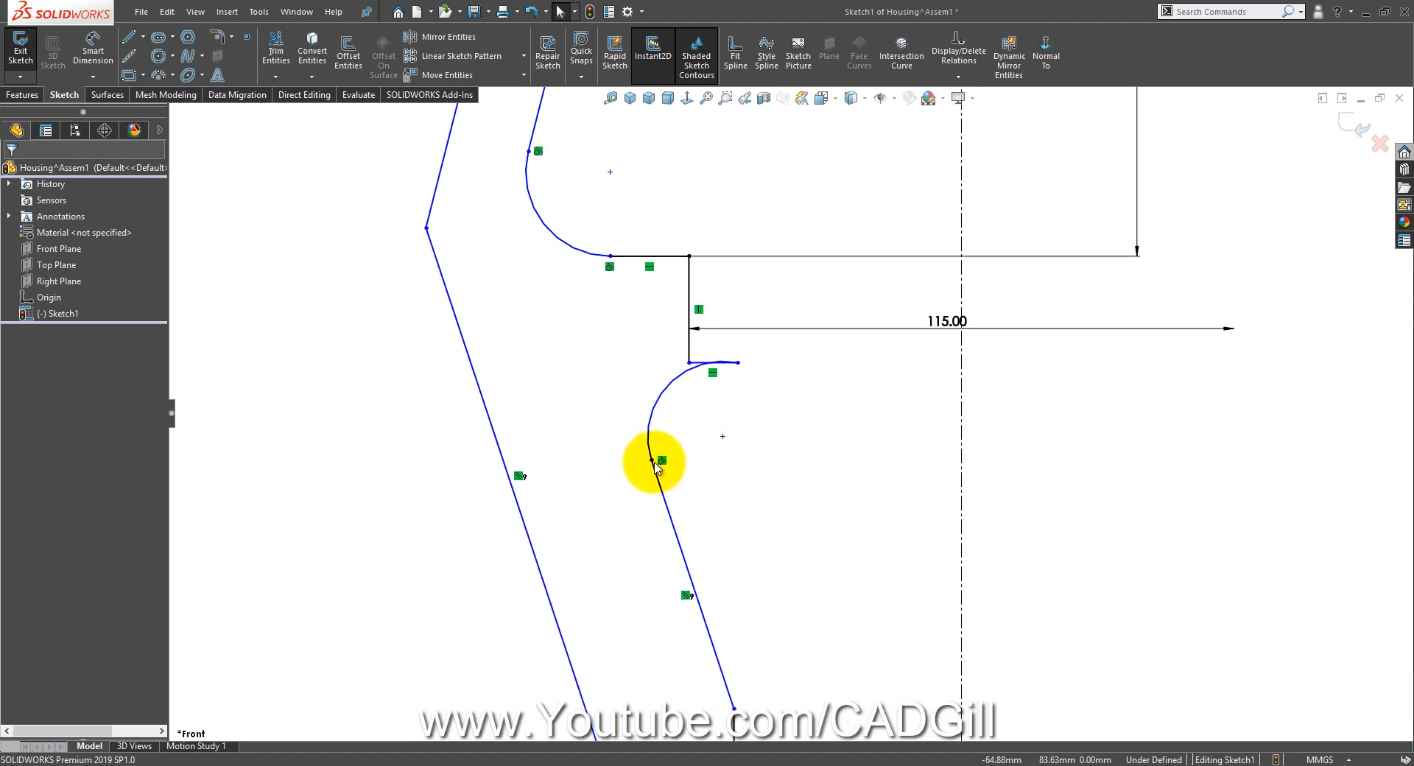
drag(648, 462, 642, 474)
click(805, 483)
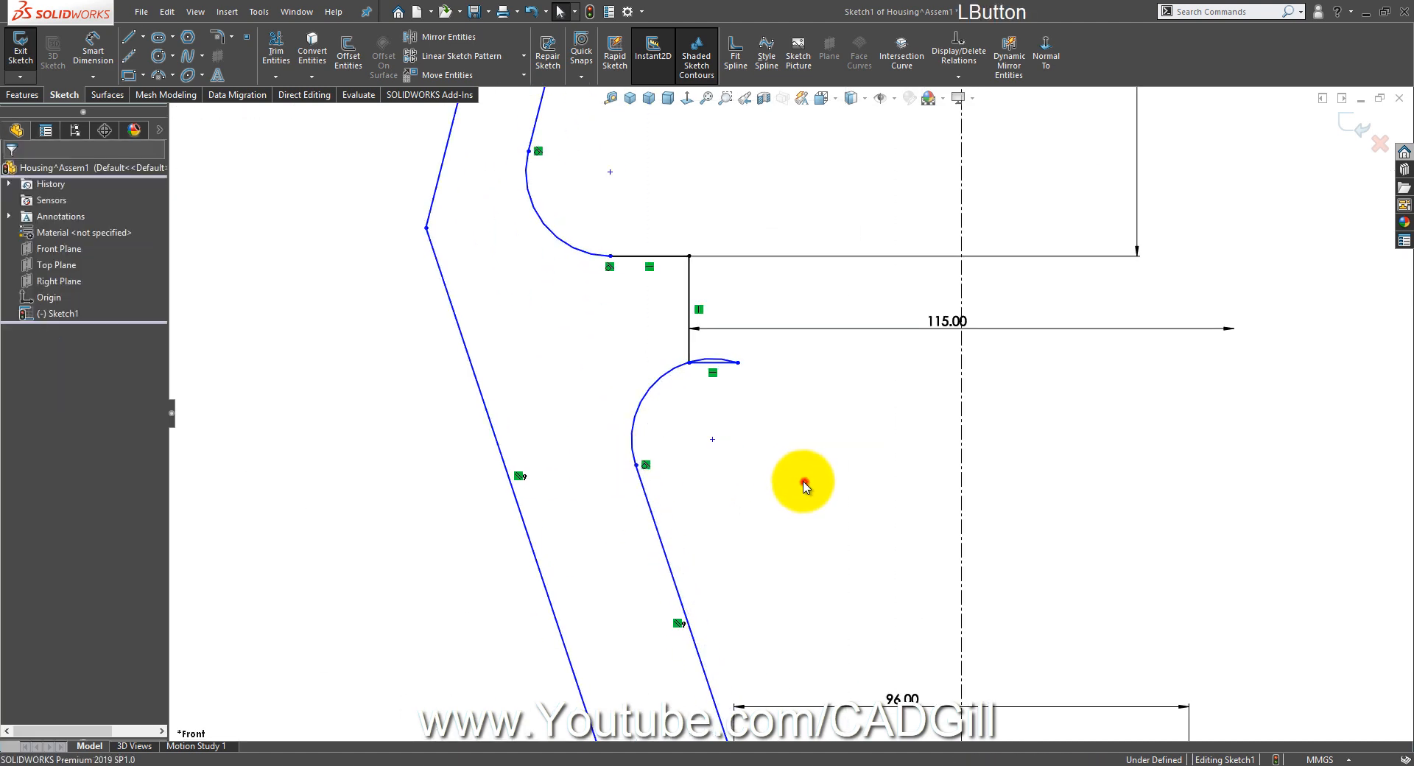
click(737, 361)
Step: Make the lower arc tangent to the ledge's lower horizontal line
drag(710, 374, 641, 360)
click(673, 407)
click(707, 303)
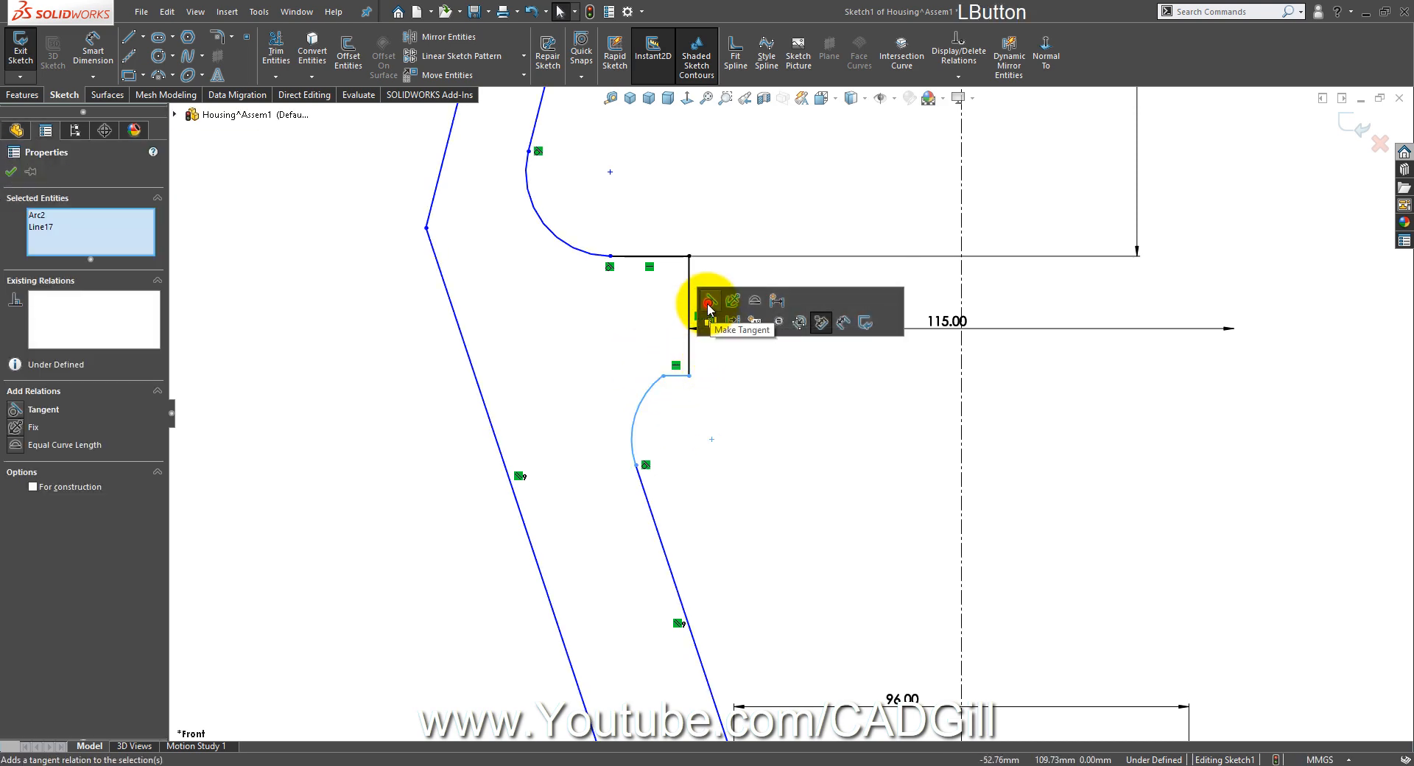
Step: Pull the lower arc's junction with the ledge's lower line back outside the seat's vertical line, keeping the arc tangent
click(820, 441)
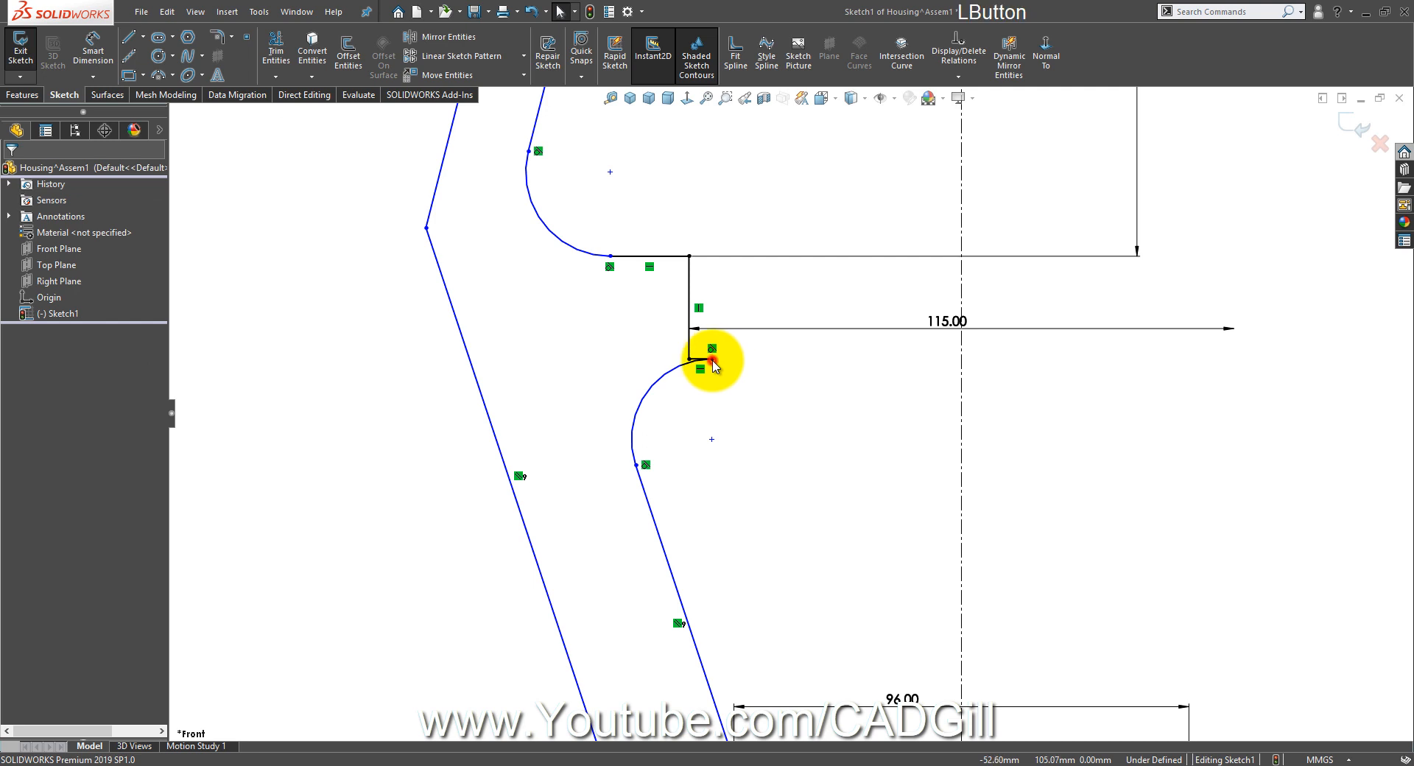
drag(711, 360, 662, 377)
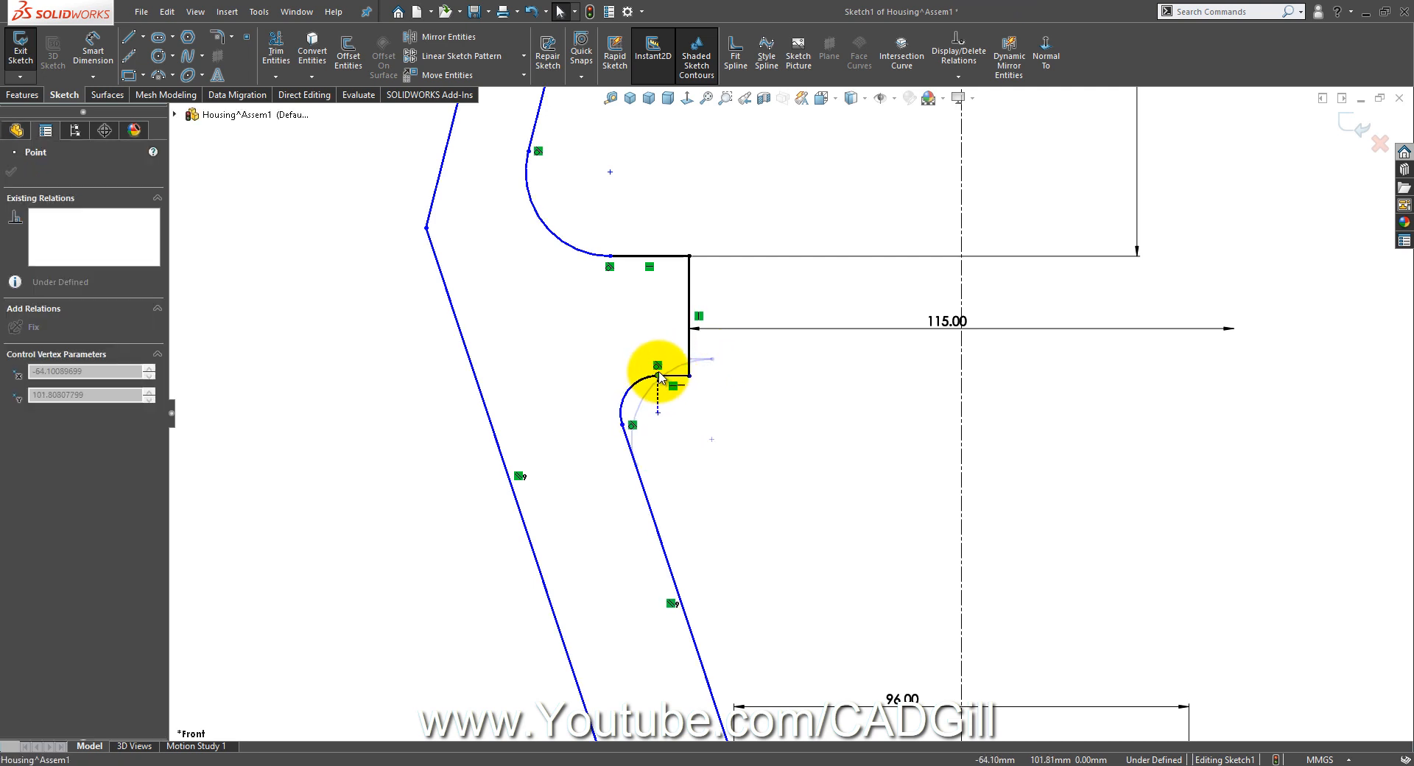
click(710, 447)
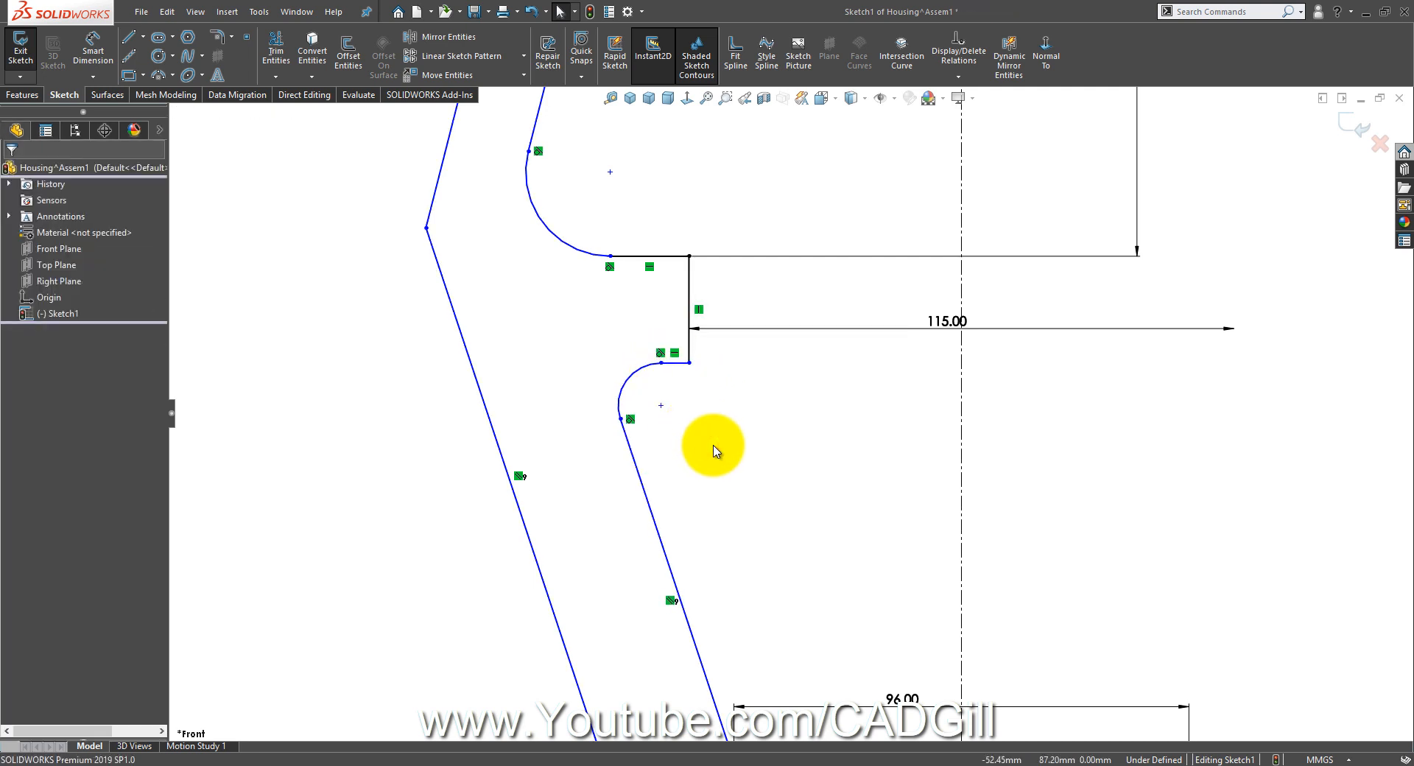
Step: Following the drawing, dimension the height from the lower flange's top edge to the ledge's lower line as 78 mm
click(685, 765)
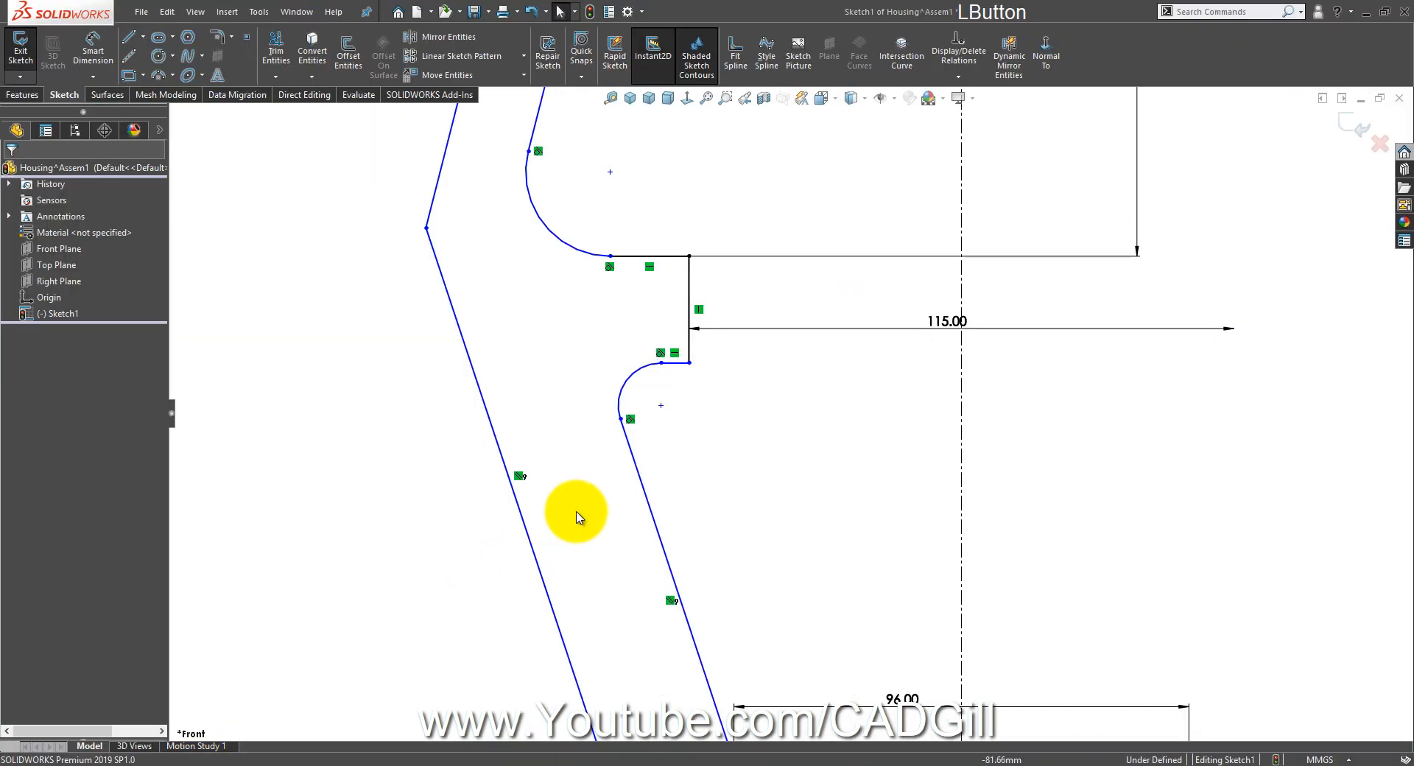
scroll(569, 516, up, 2)
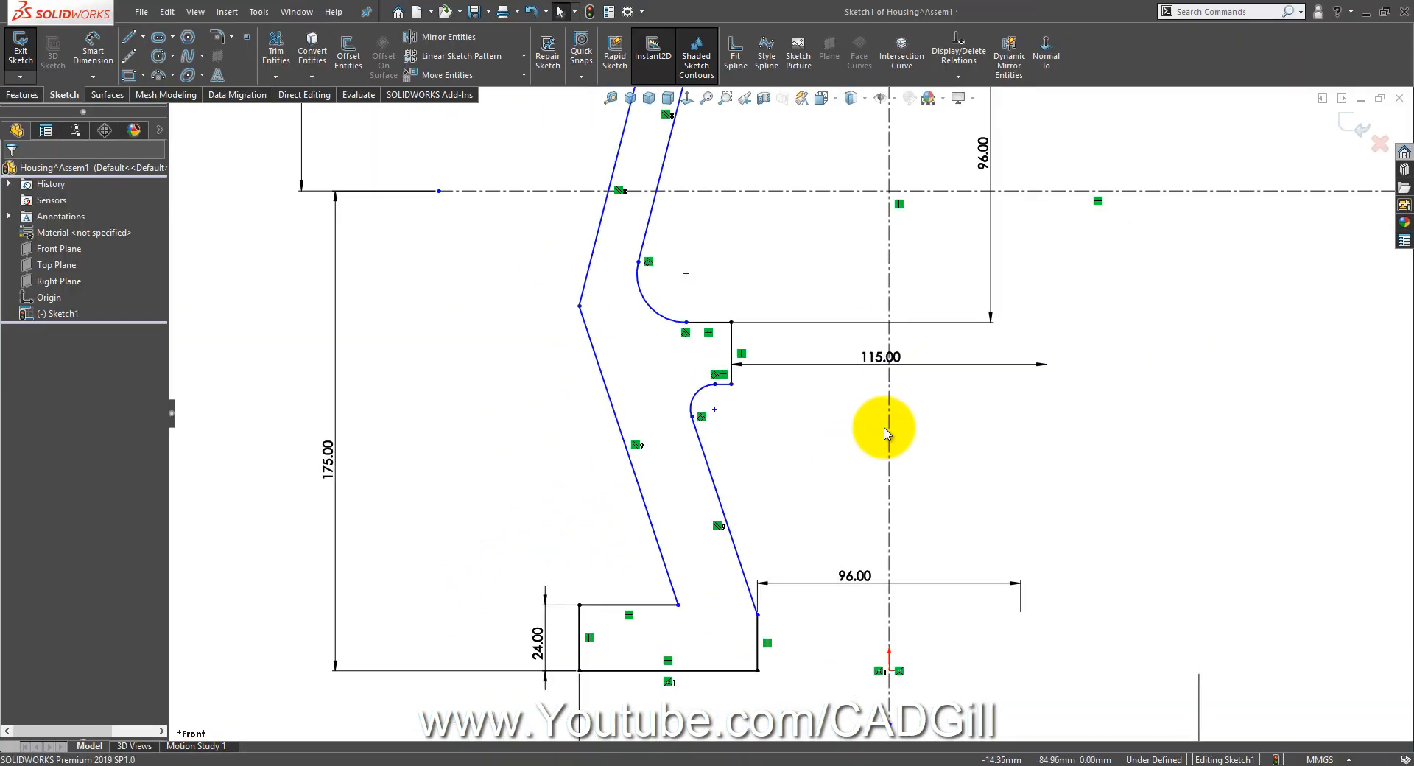
ctrl+middle_drag(887, 426, 964, 387)
scroll(1009, 384, up, 2)
scroll(1009, 384, down, 1)
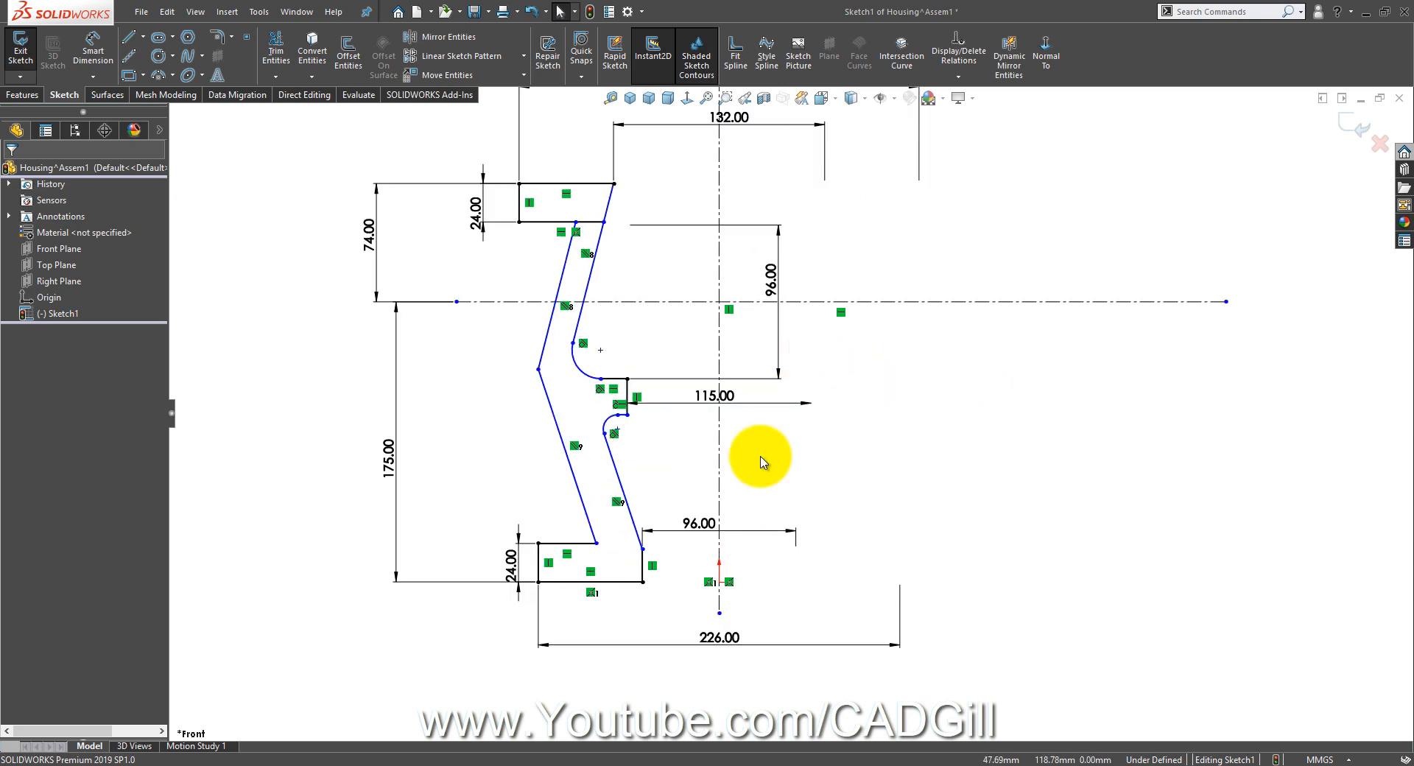
click(714, 765)
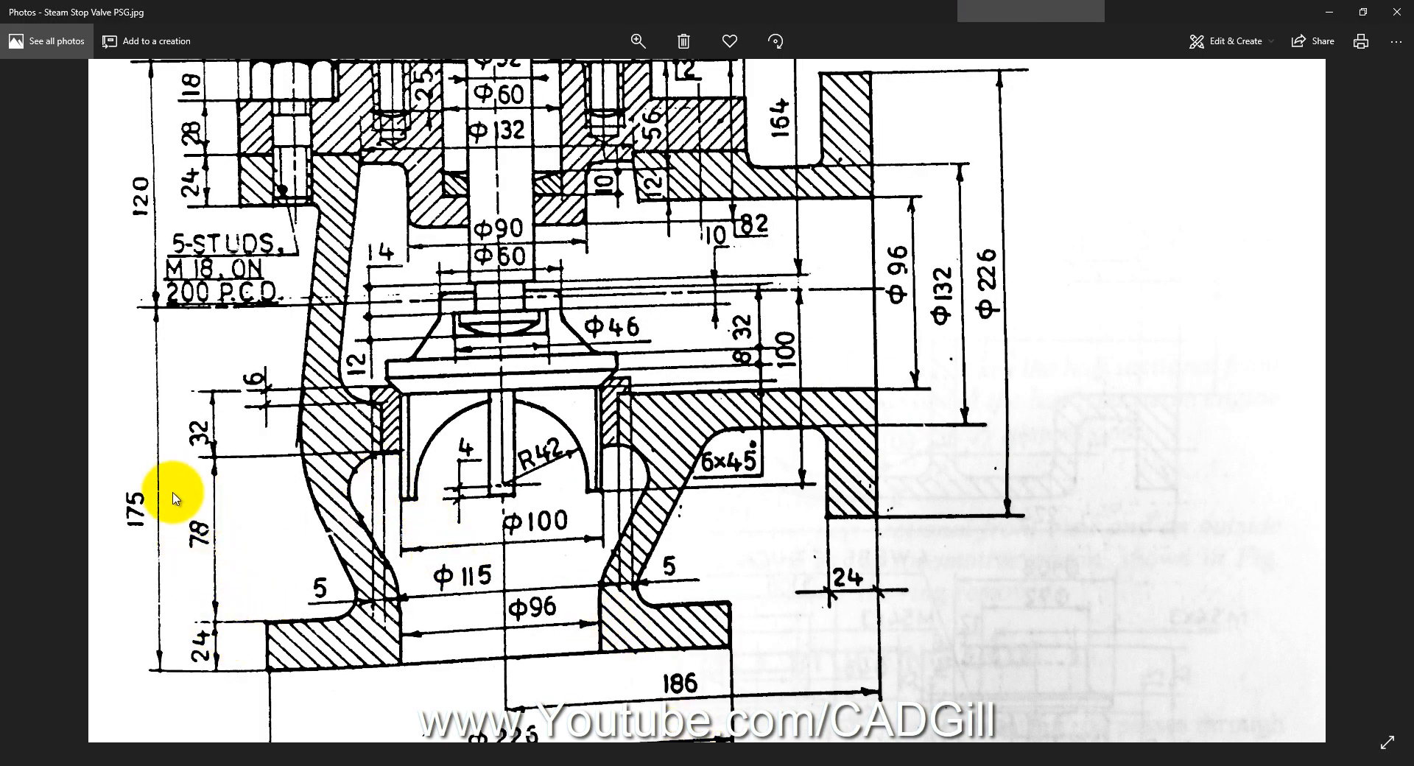
click(234, 734)
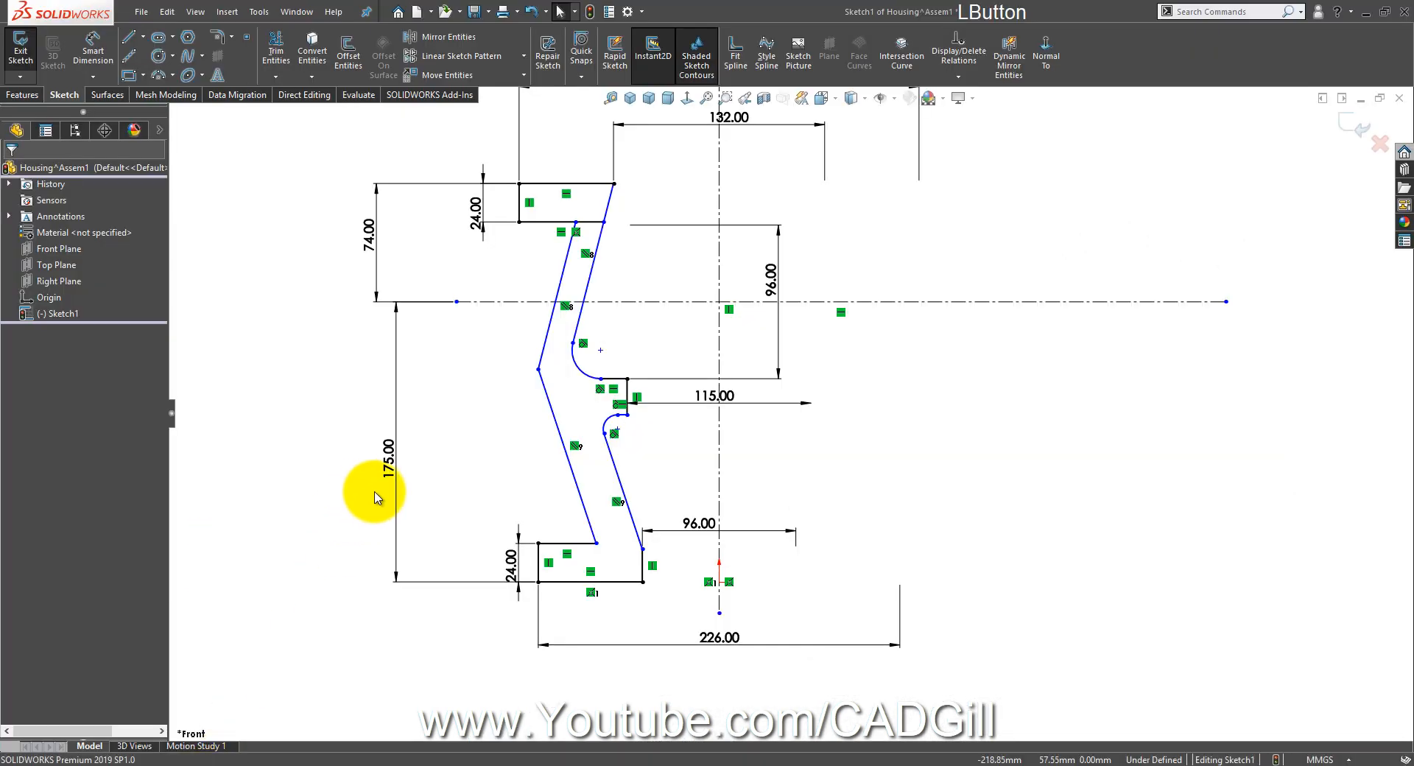
click(93, 52)
scroll(685, 405, down, 3)
scroll(670, 435, down, 2)
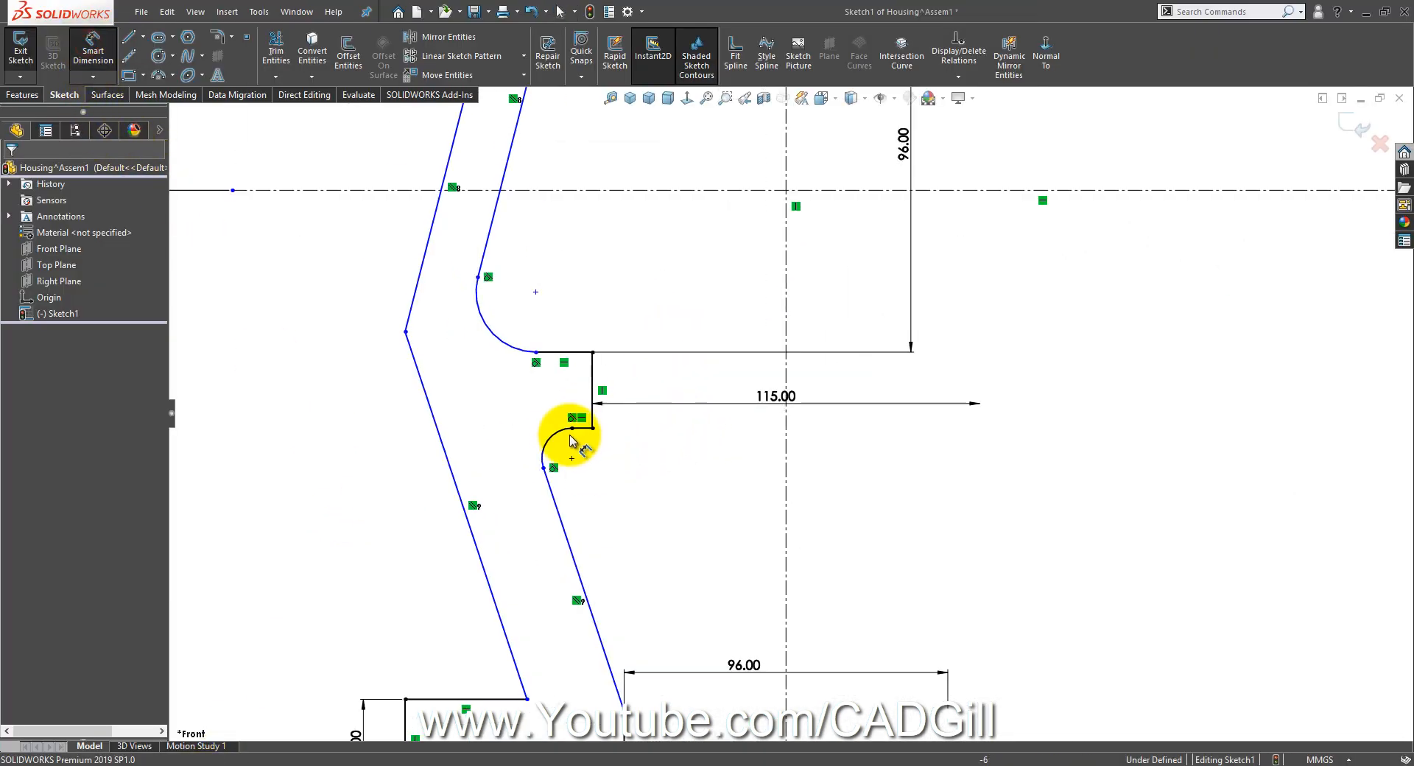
click(451, 700)
scroll(347, 593, up, 3)
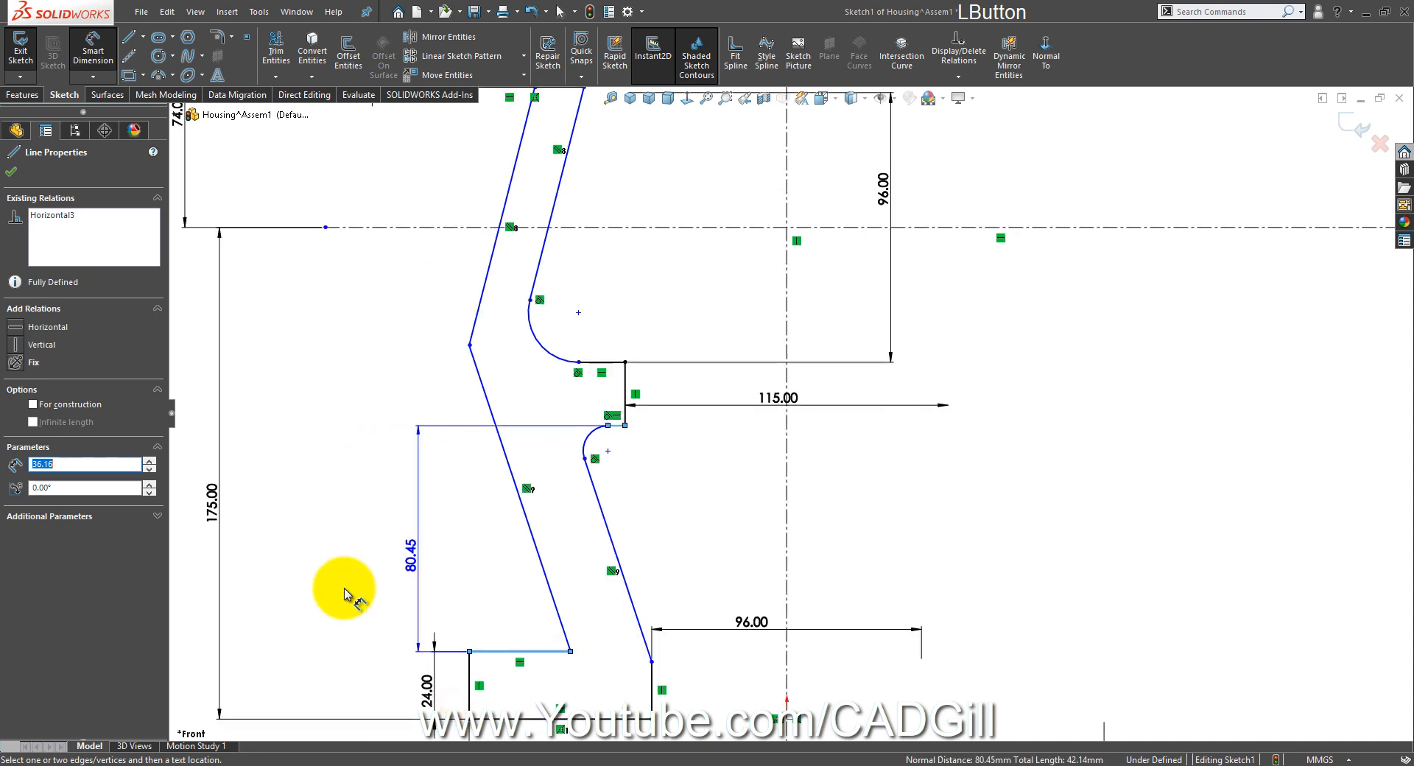
click(504, 520)
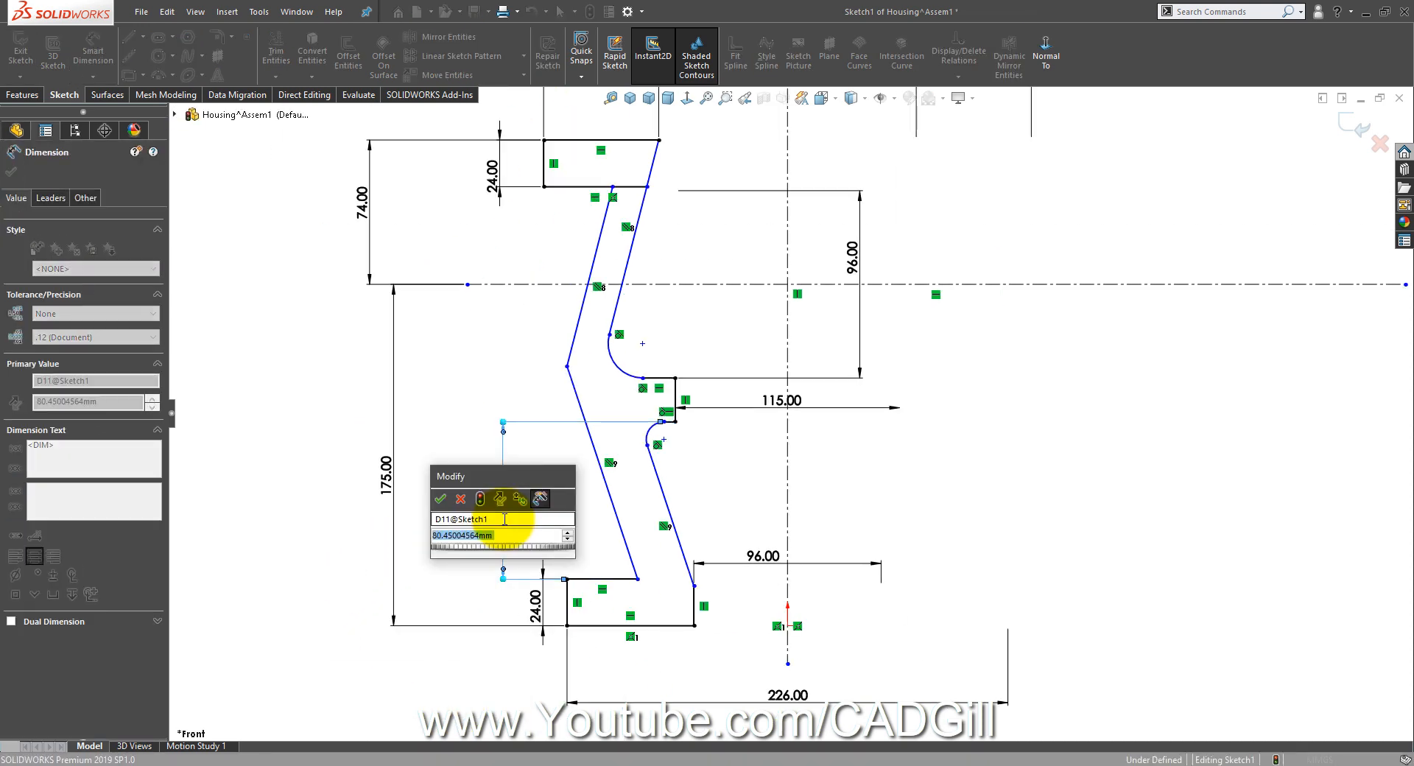
text(78)
key(Return)
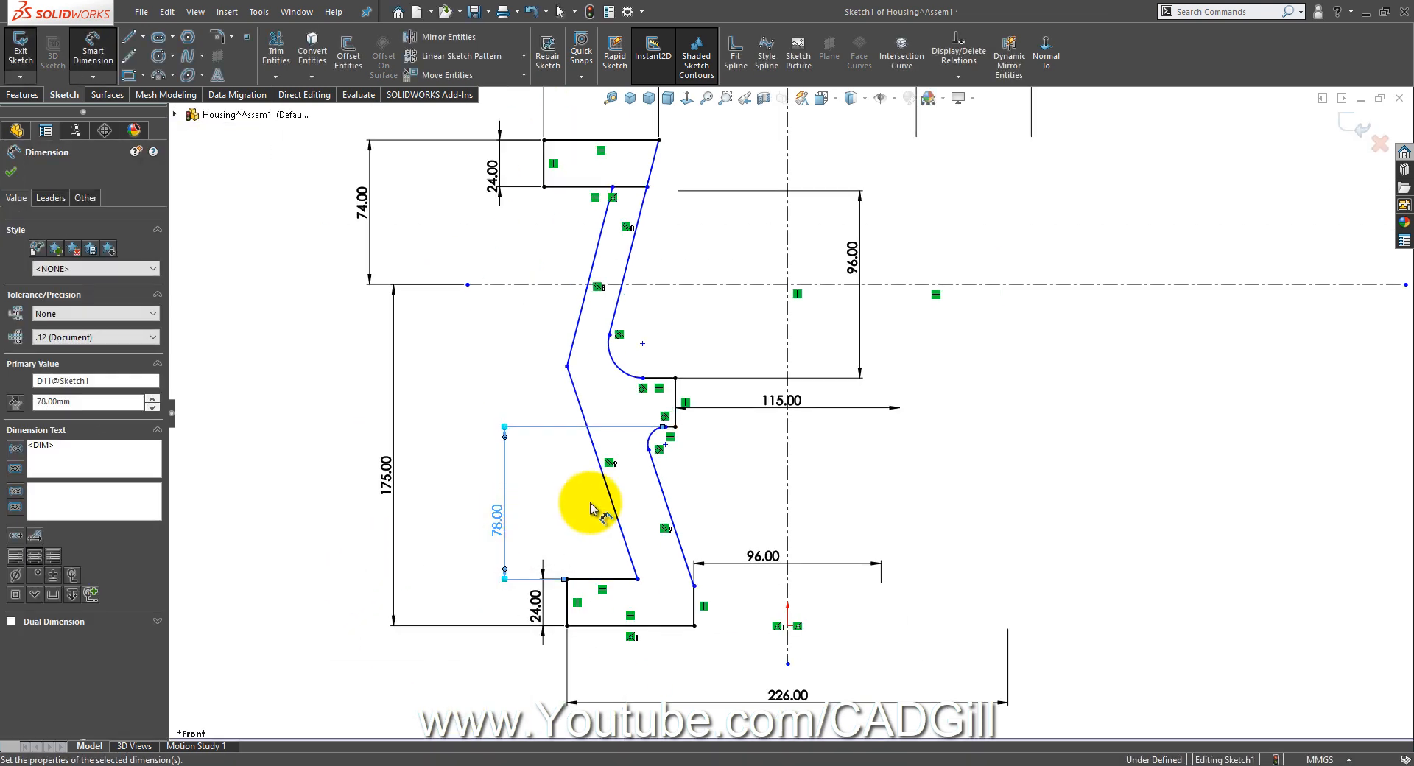
click(755, 499)
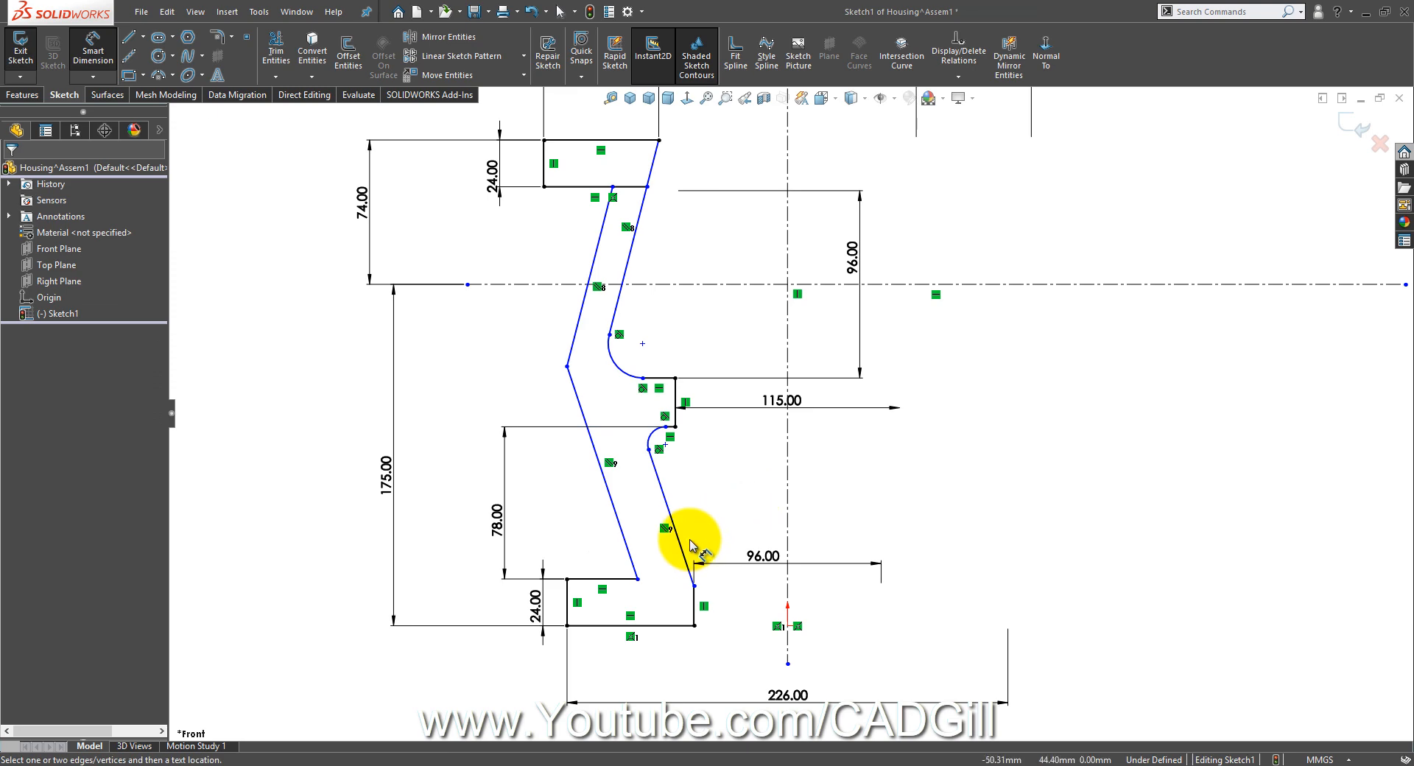
Step: Following the drawing, dimension the length of the ledge's upper horizontal line as 5 mm
click(666, 763)
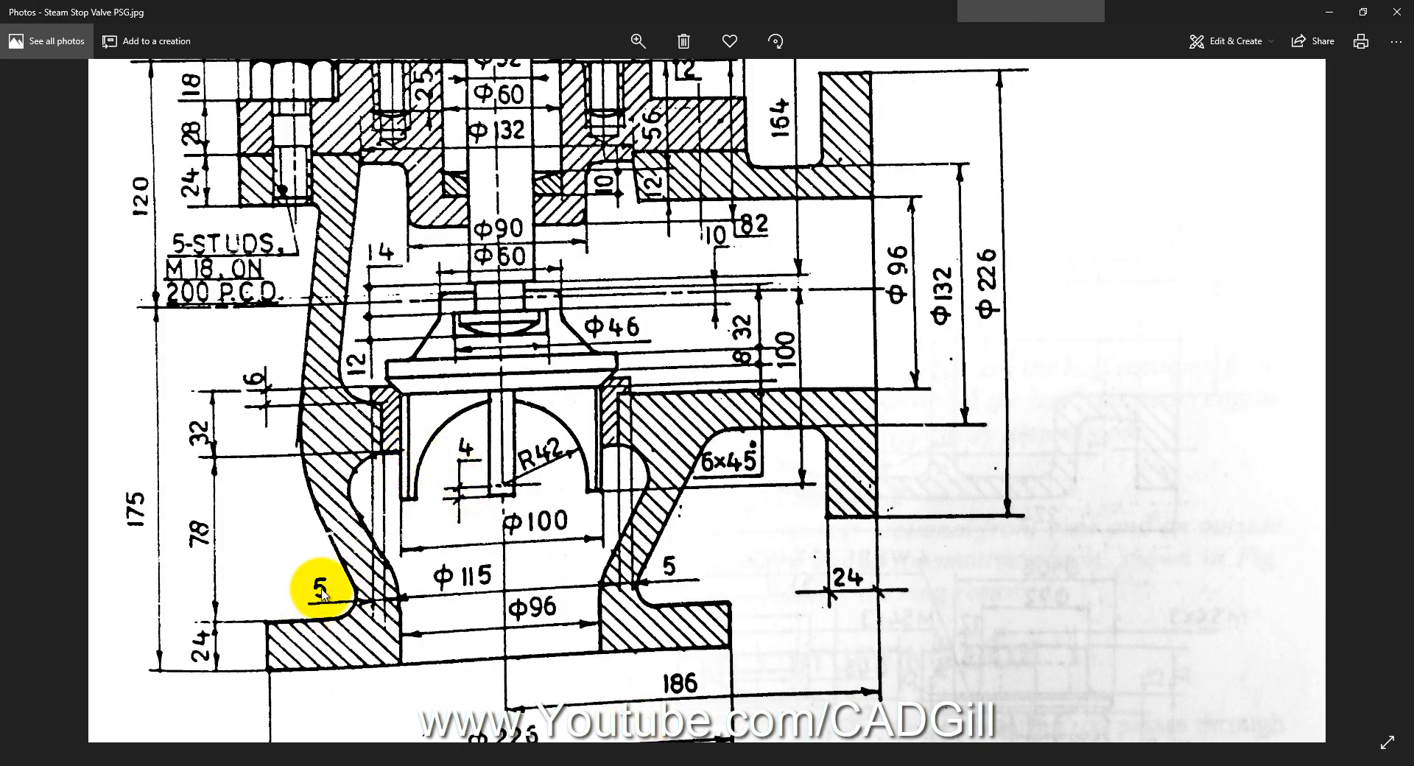
click(196, 758)
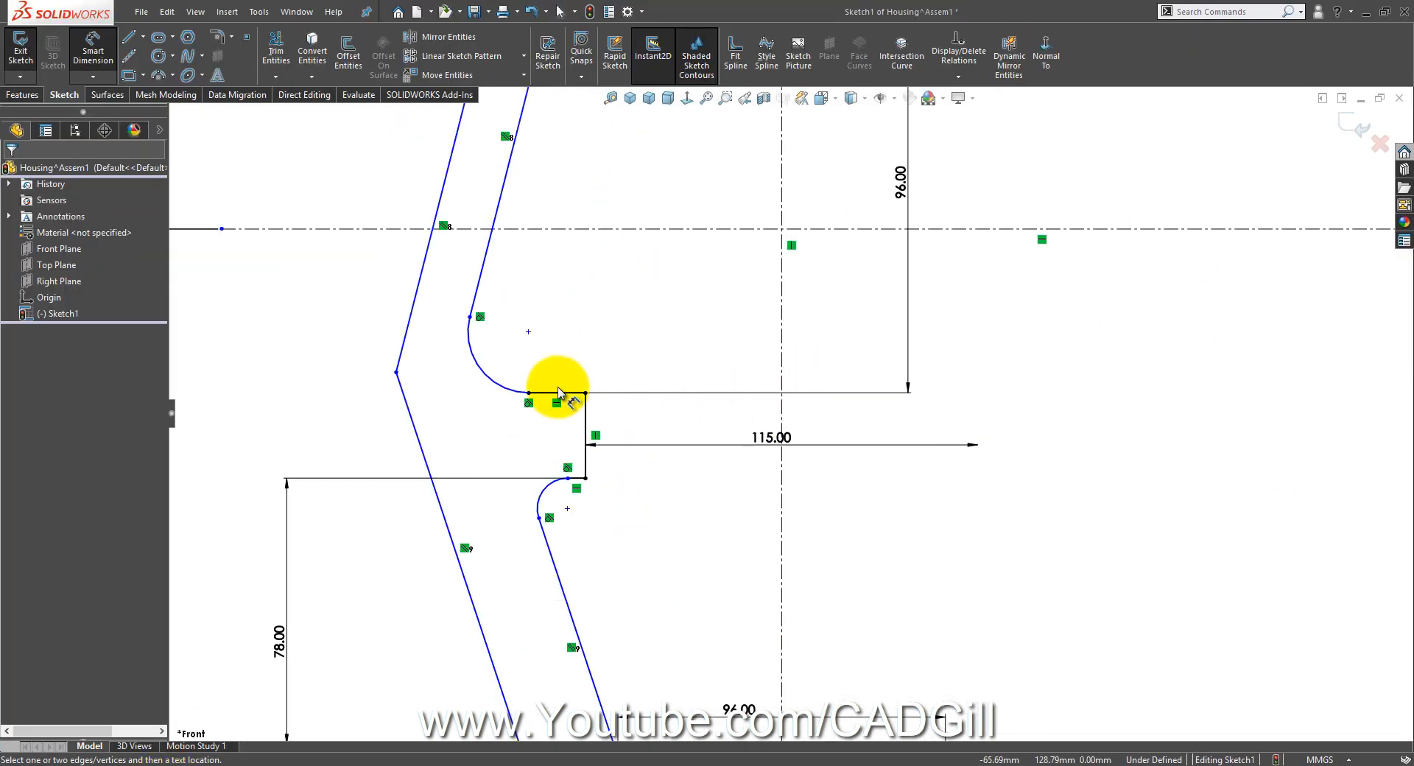
click(571, 401)
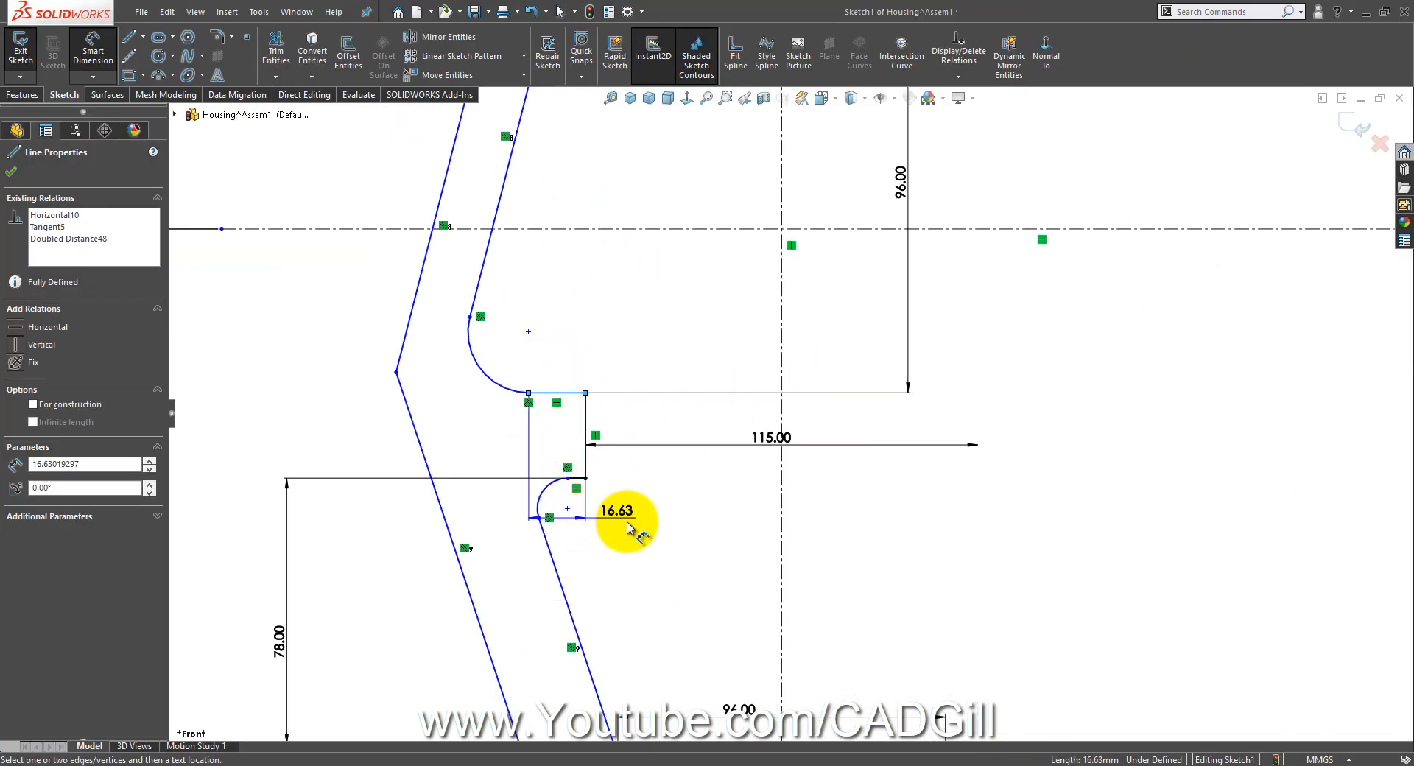
click(628, 524)
text(5)
key(Return)
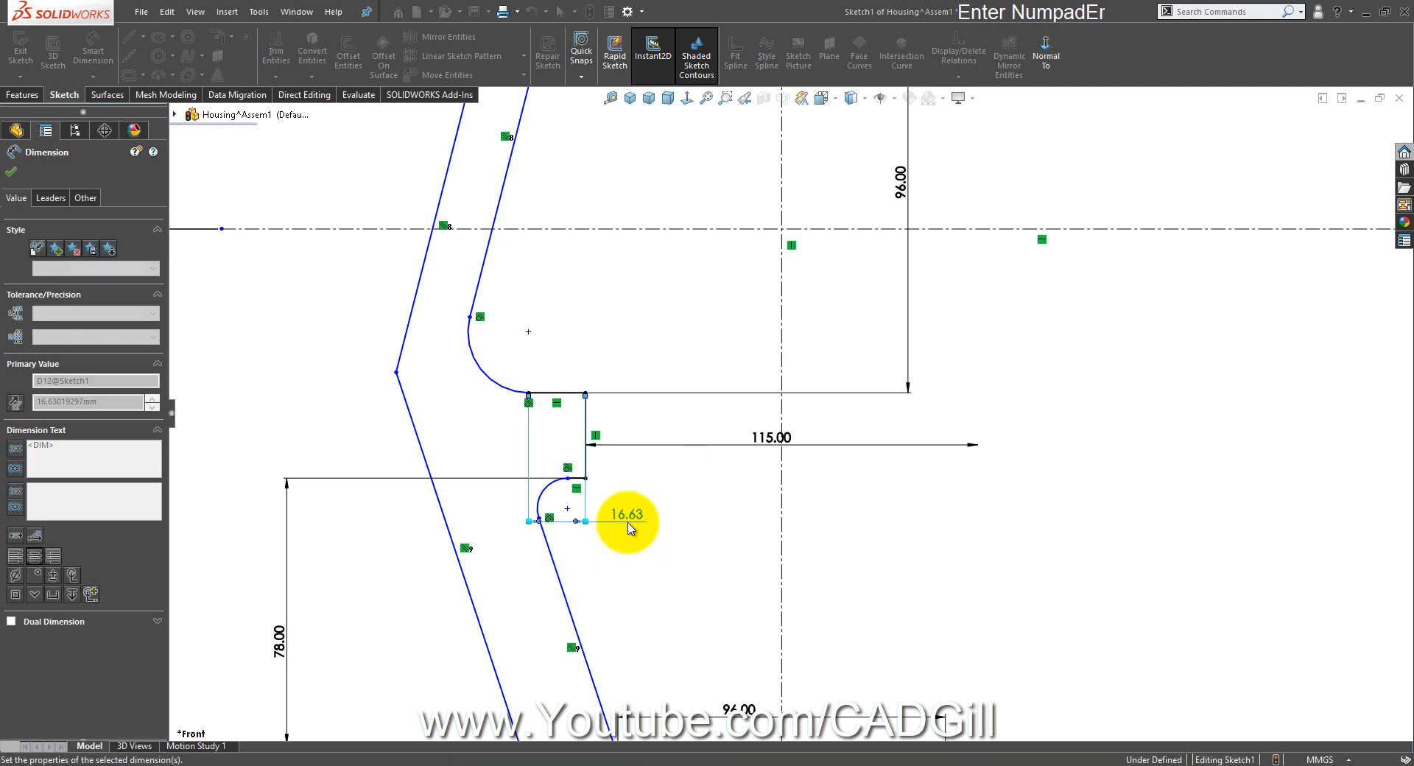
click(654, 554)
Step: Dimension the wall thickness between the upper inner and outer slanted lines as 18 mm
scroll(640, 515, up, 3)
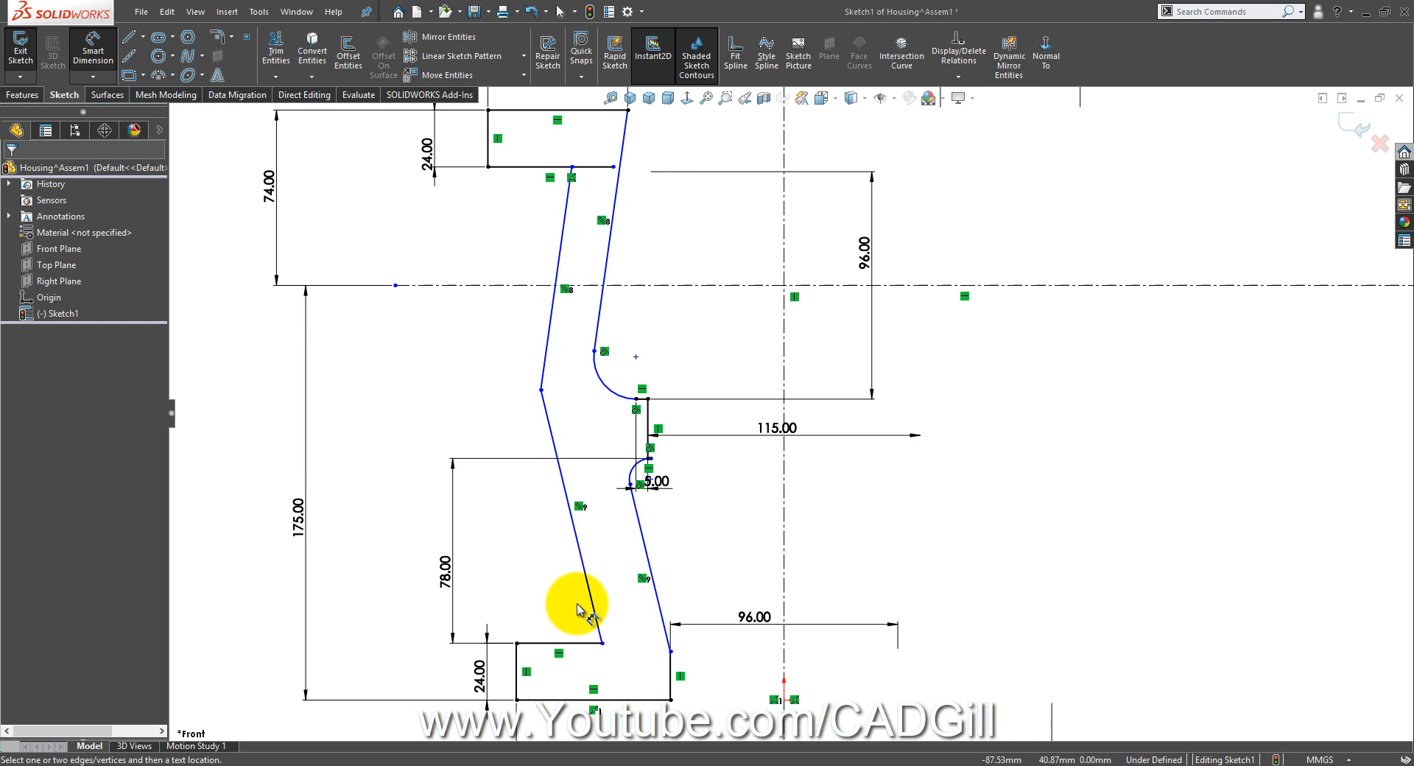
click(601, 303)
click(554, 312)
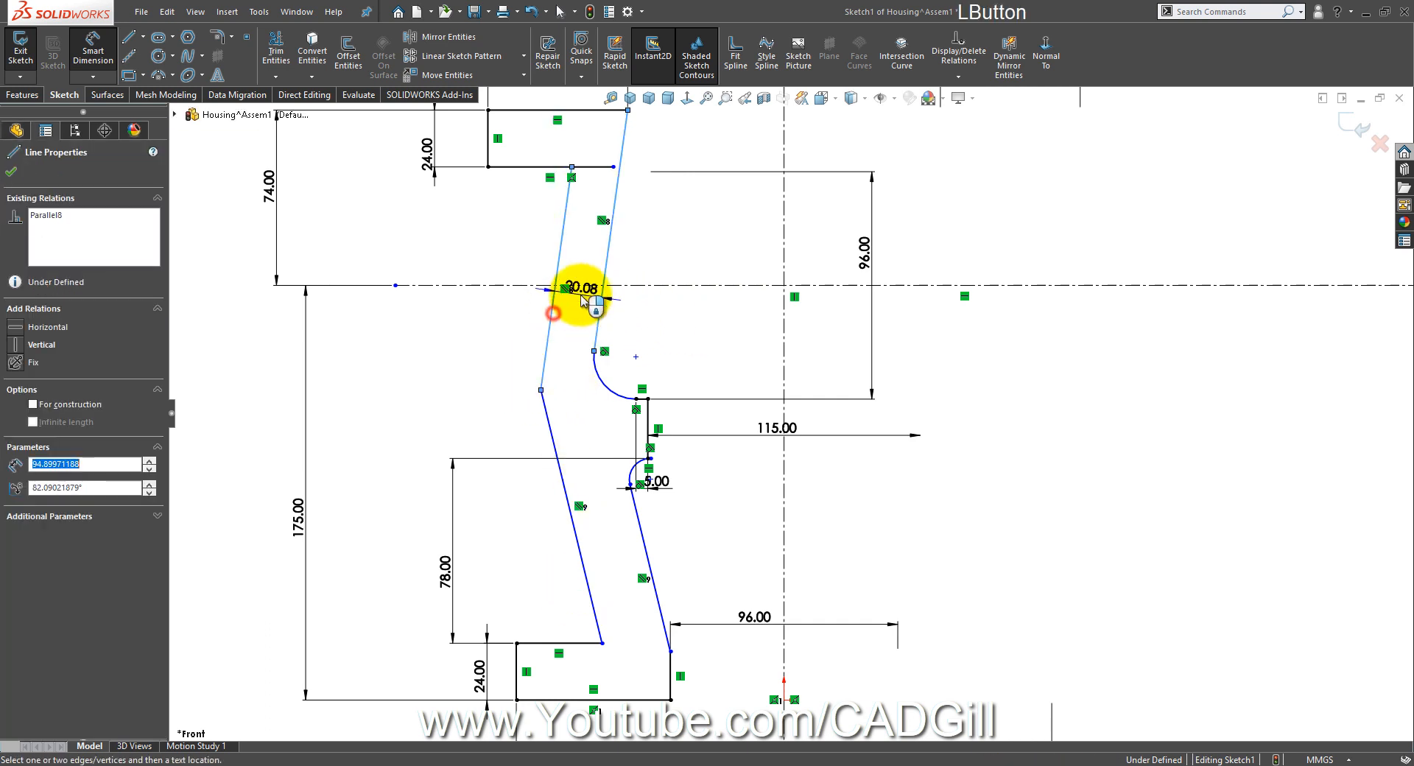
right_click(580, 294)
click(498, 237)
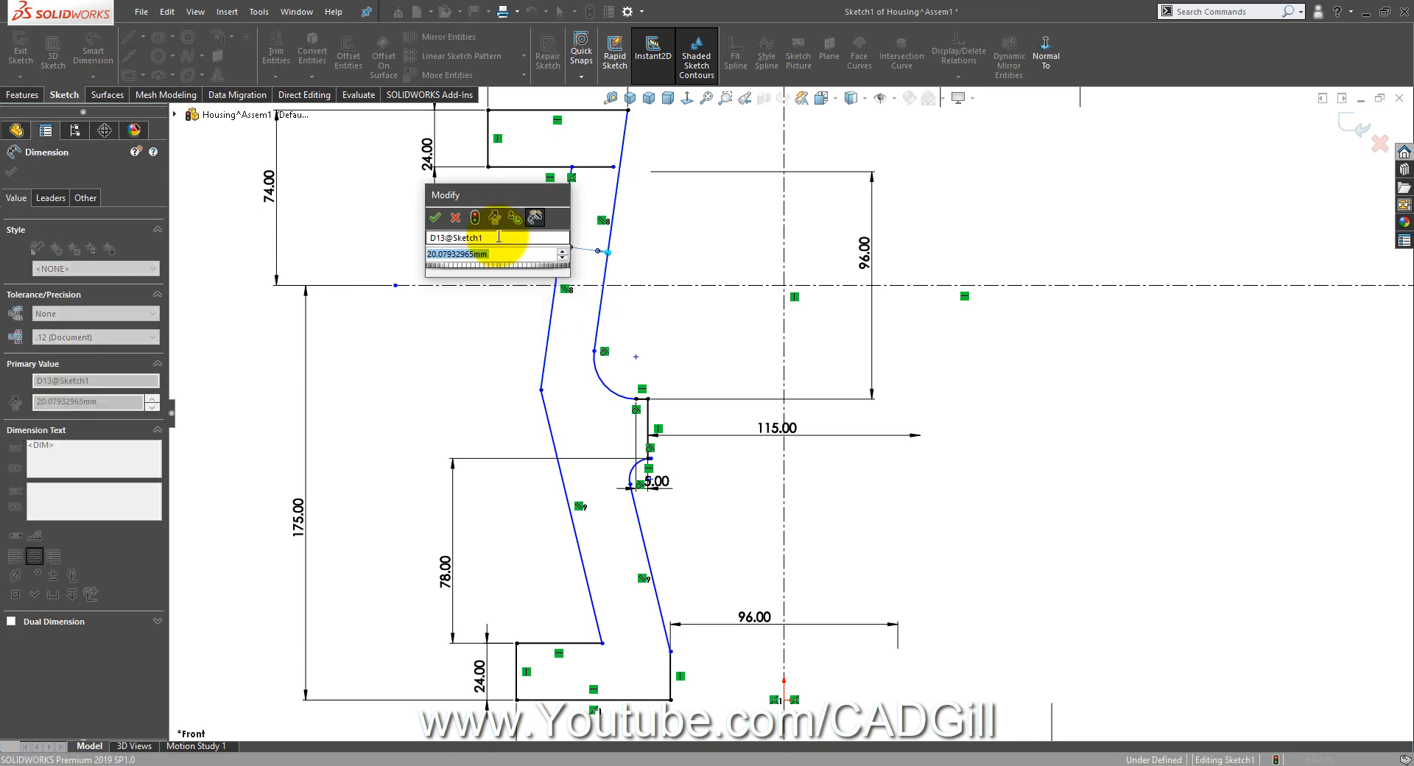
text(18)
key(Return)
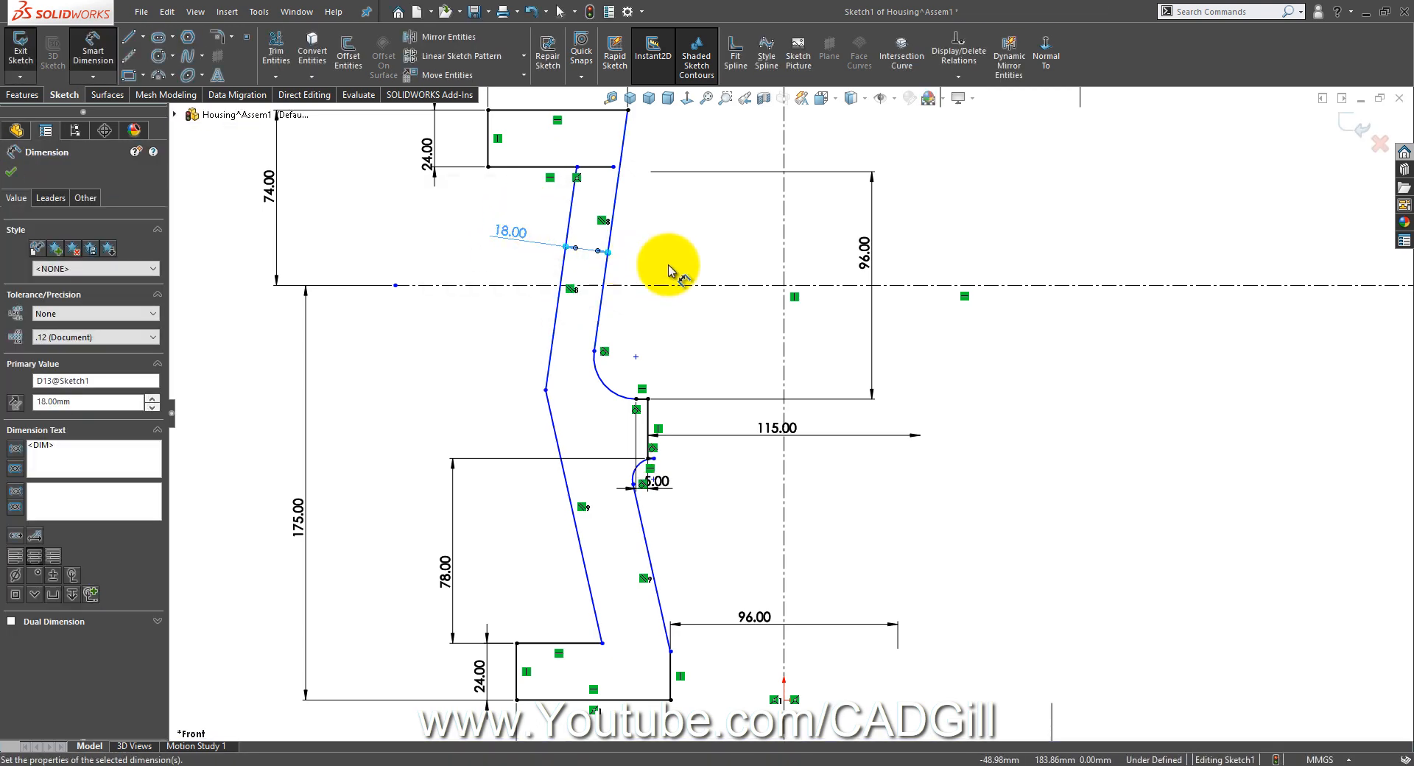
click(678, 253)
Step: Dimension the angle between the upper inner wall line and the vertical centerline as 6 degrees
scroll(707, 252, up, 3)
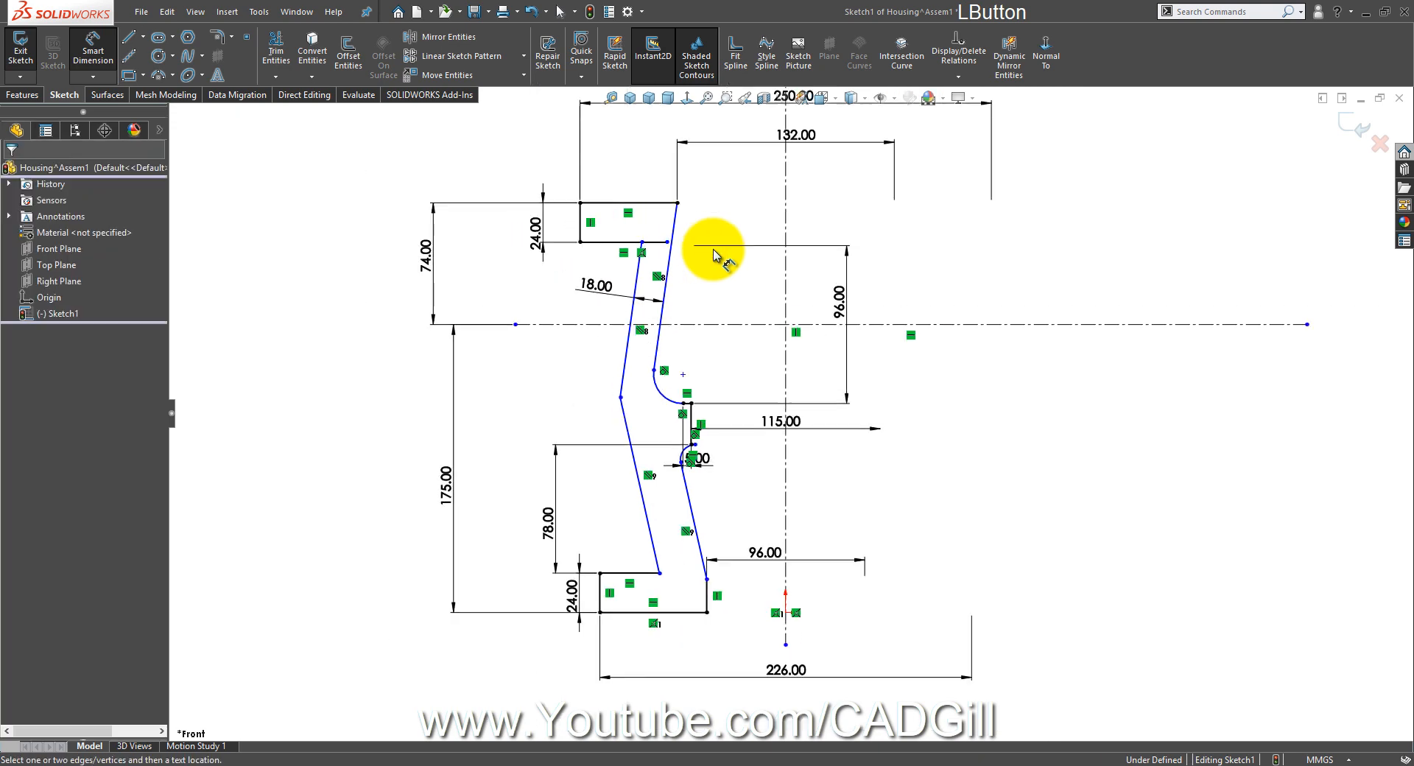
scroll(846, 295, down, 2)
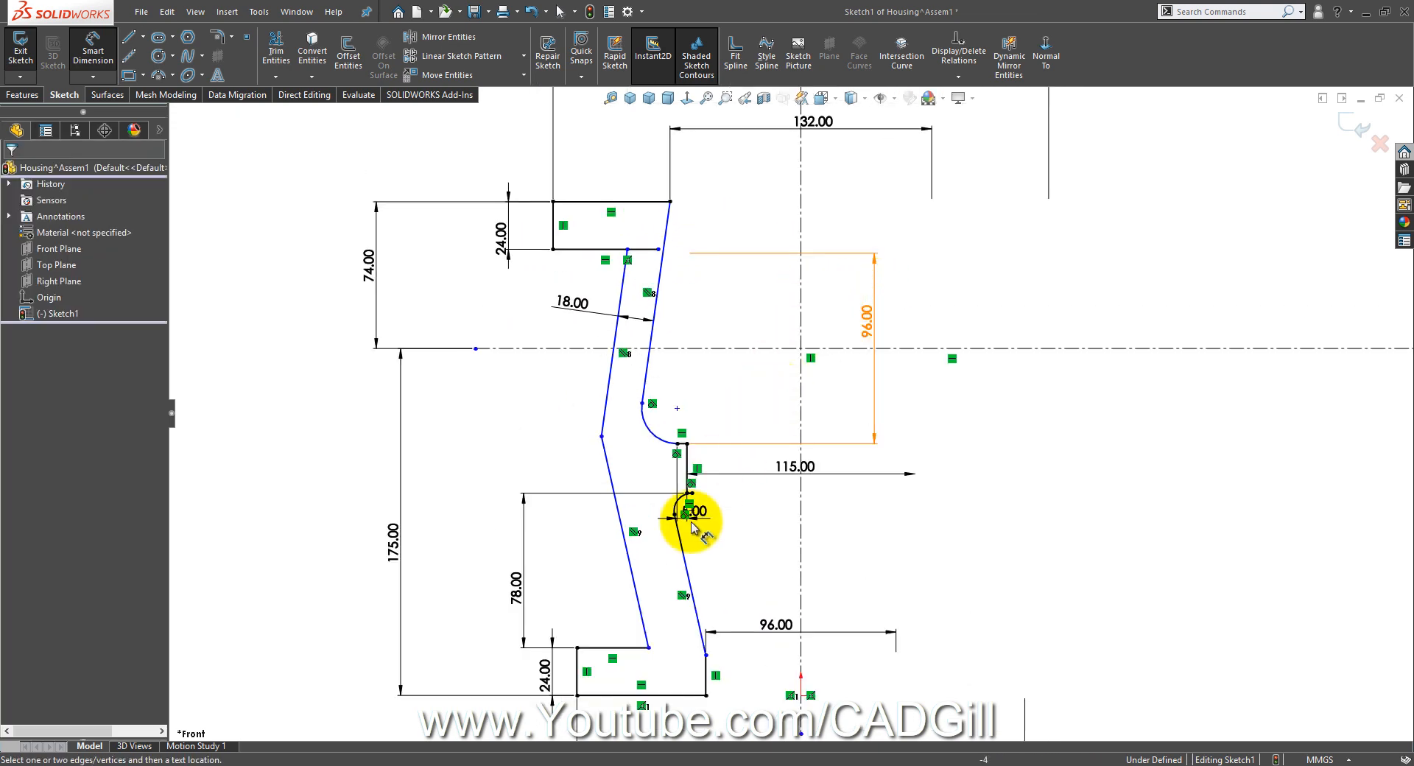
click(624, 765)
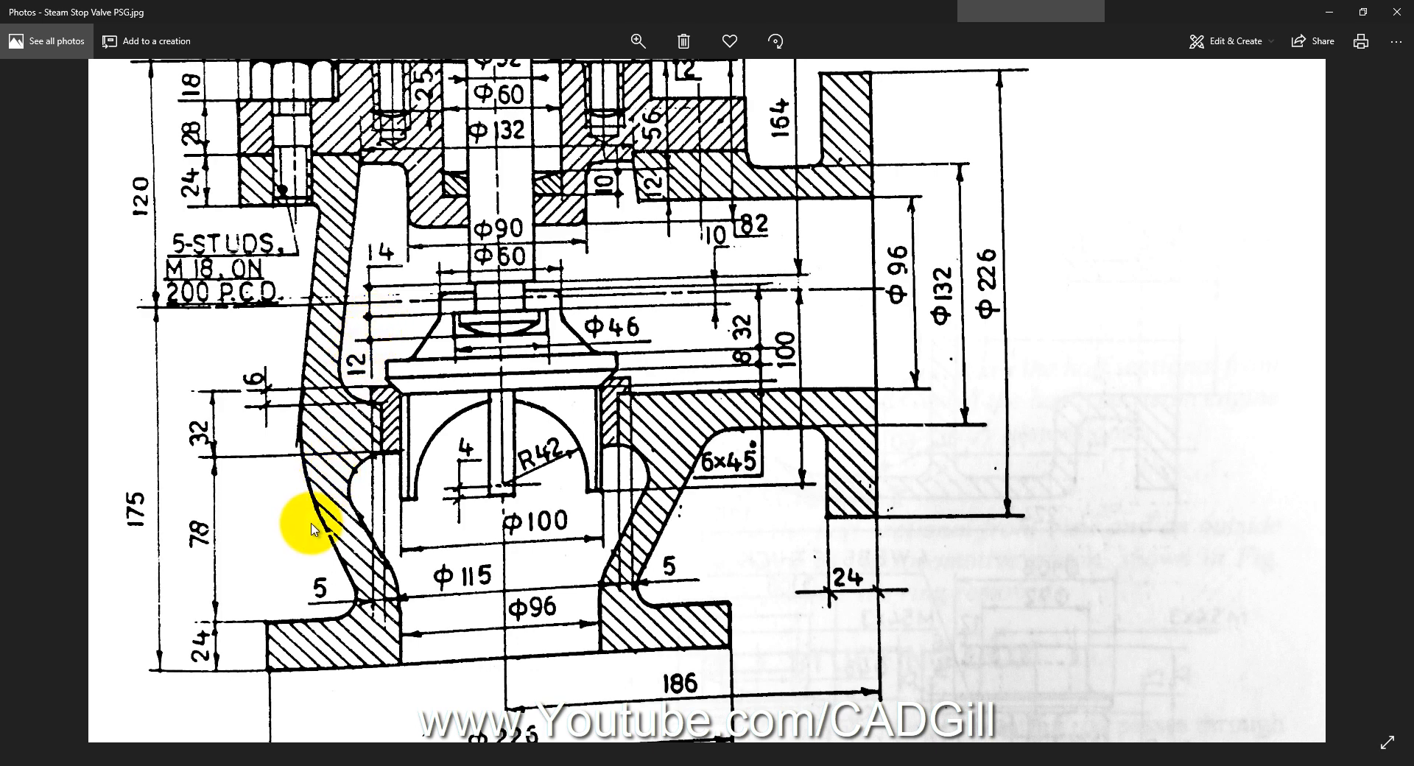
click(201, 764)
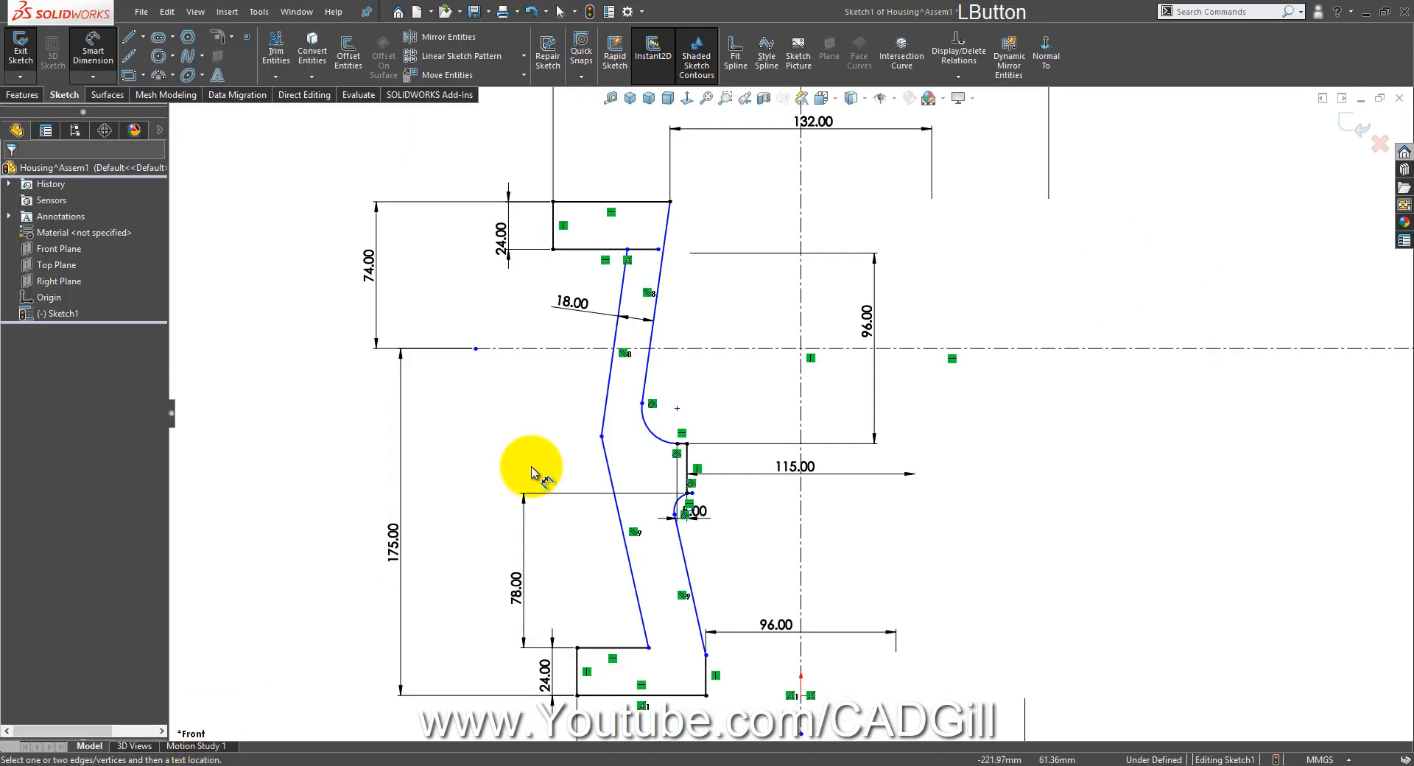
scroll(1163, 352, down, 2)
click(600, 284)
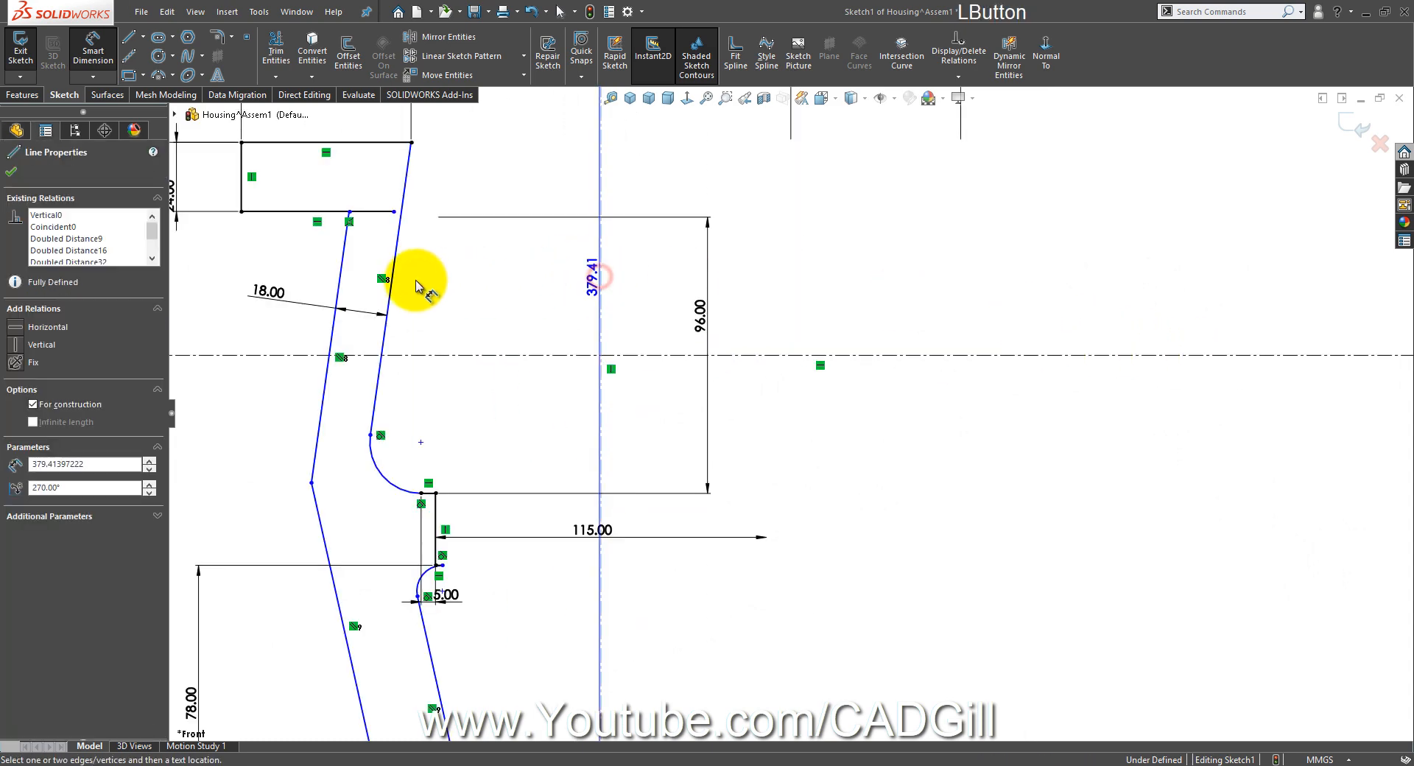
click(389, 281)
click(534, 302)
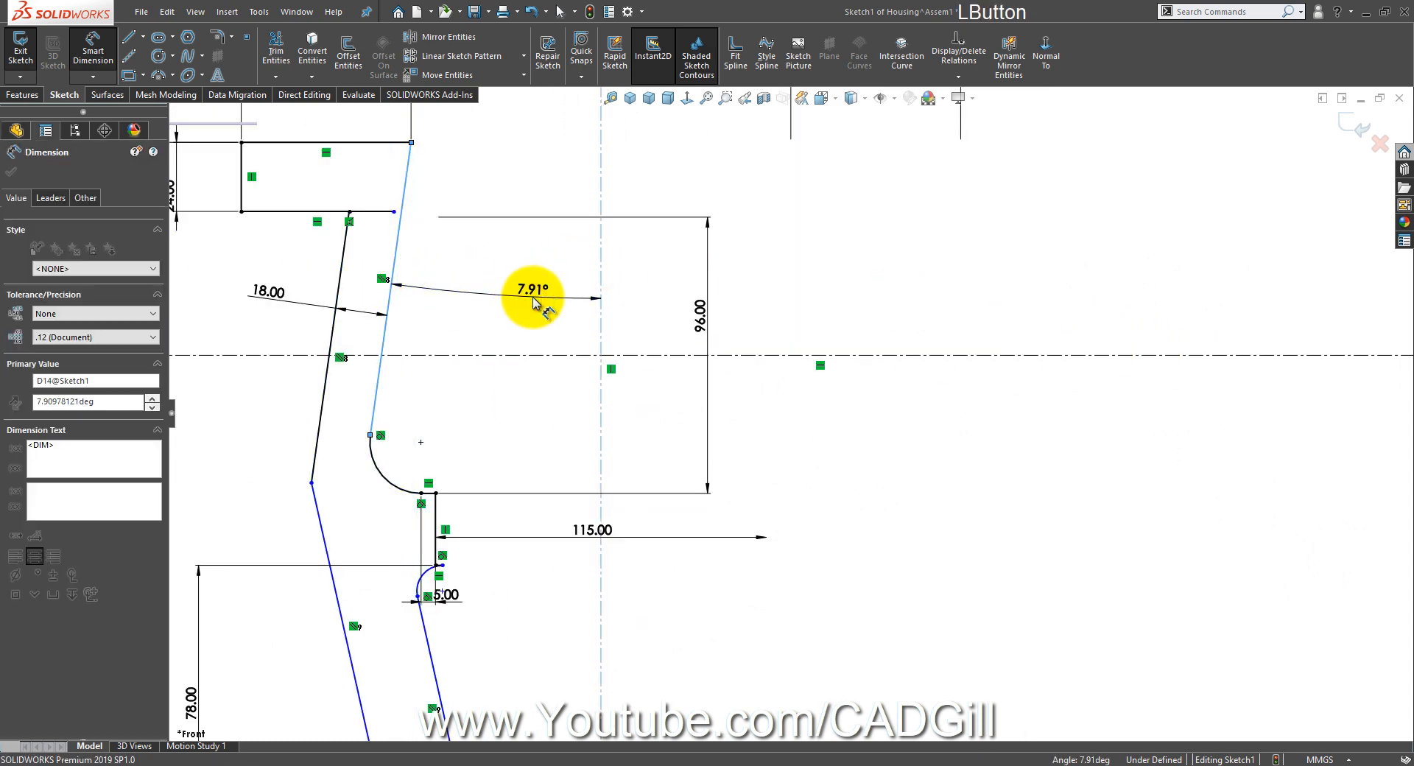
key(Return)
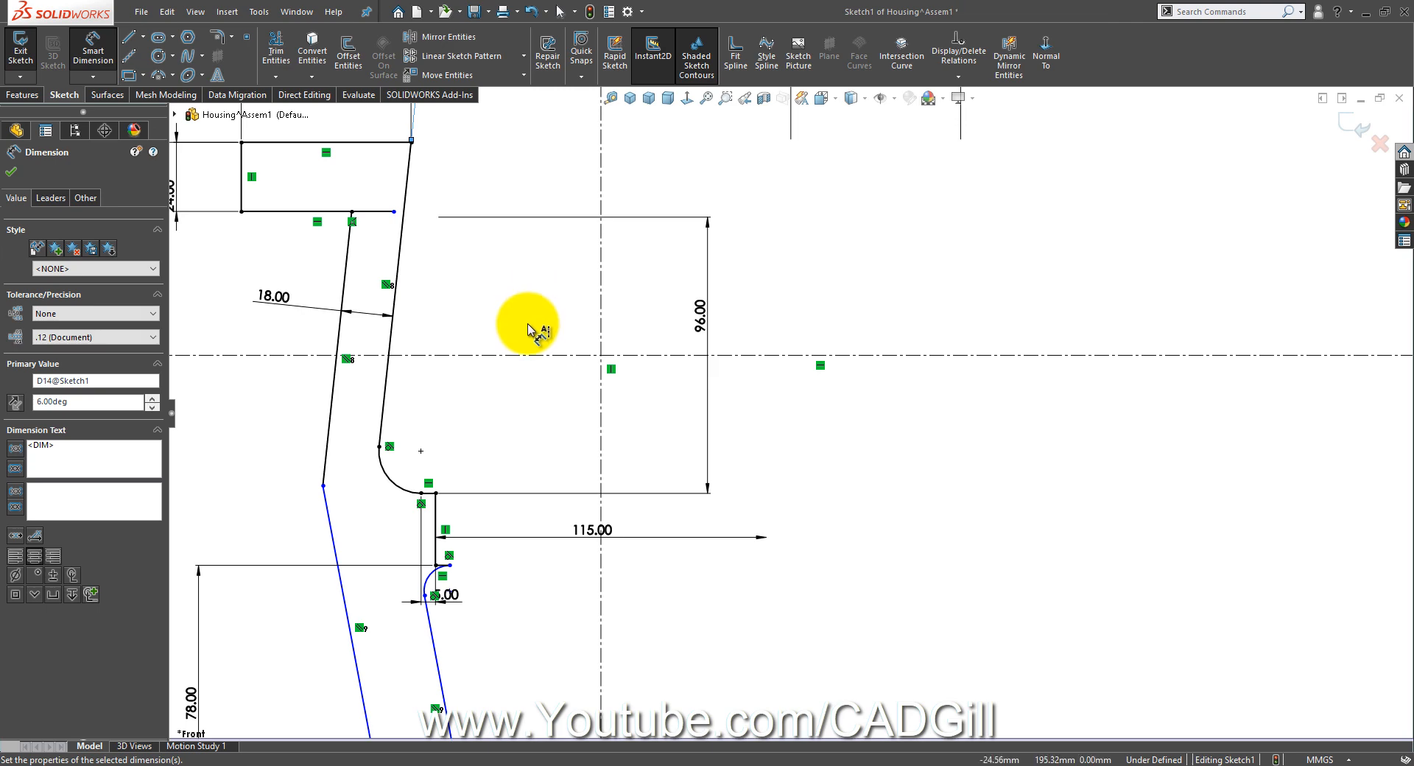
Step: After checking the drawing, dimension the angle between the lower inner wall line and the vertical centerline as 30 degrees
scroll(545, 406, up, 3)
scroll(680, 501, down, 1)
scroll(747, 587, down, 1)
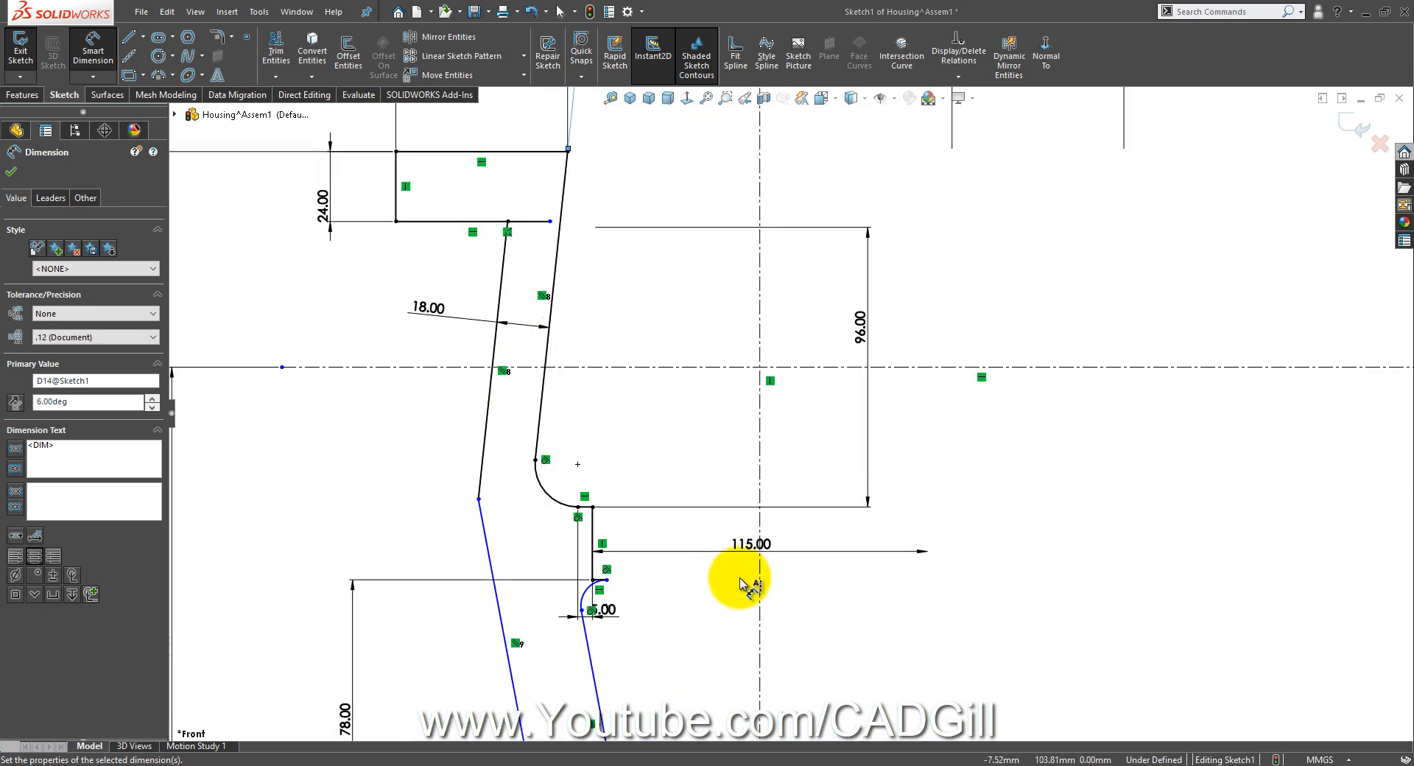
scroll(829, 645, up, 1)
scroll(722, 608, down, 2)
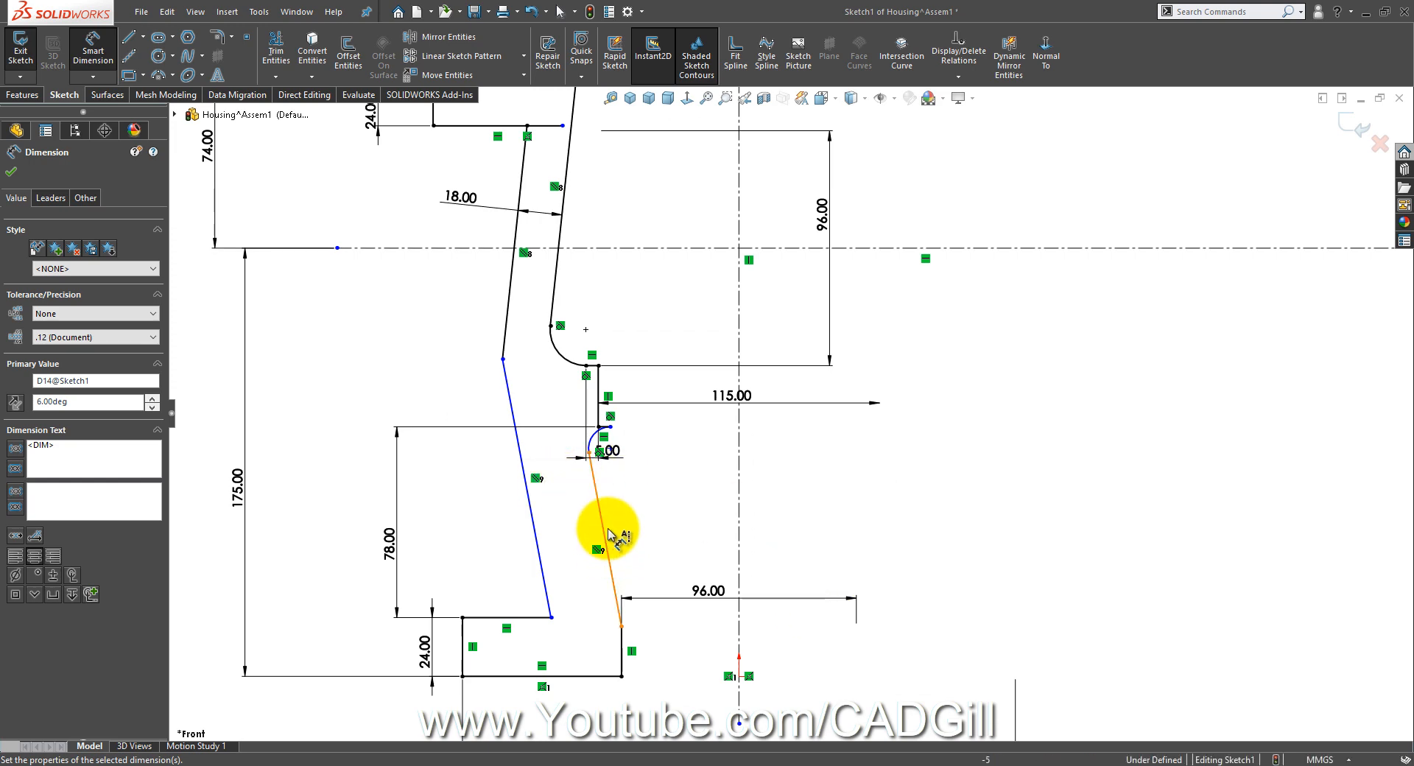
click(689, 765)
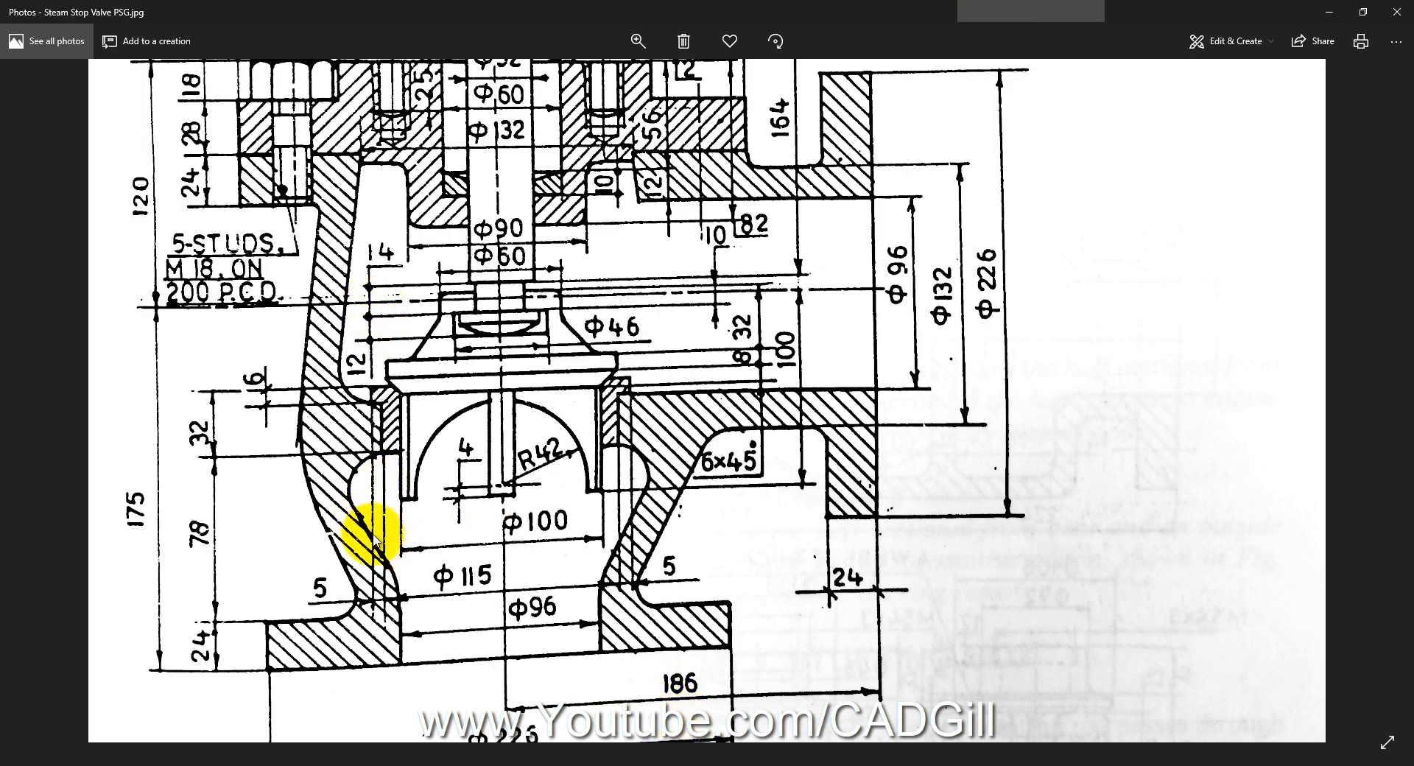
click(201, 765)
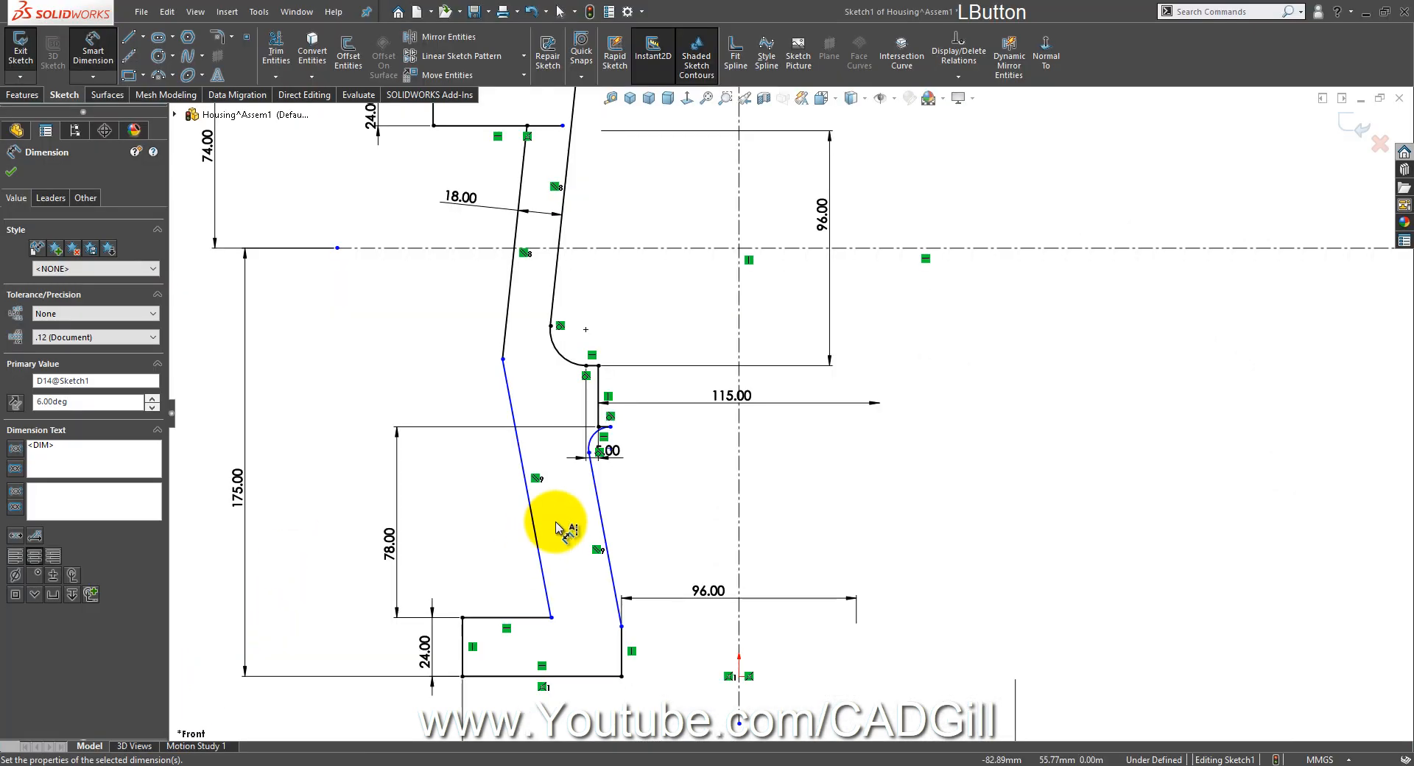
click(603, 529)
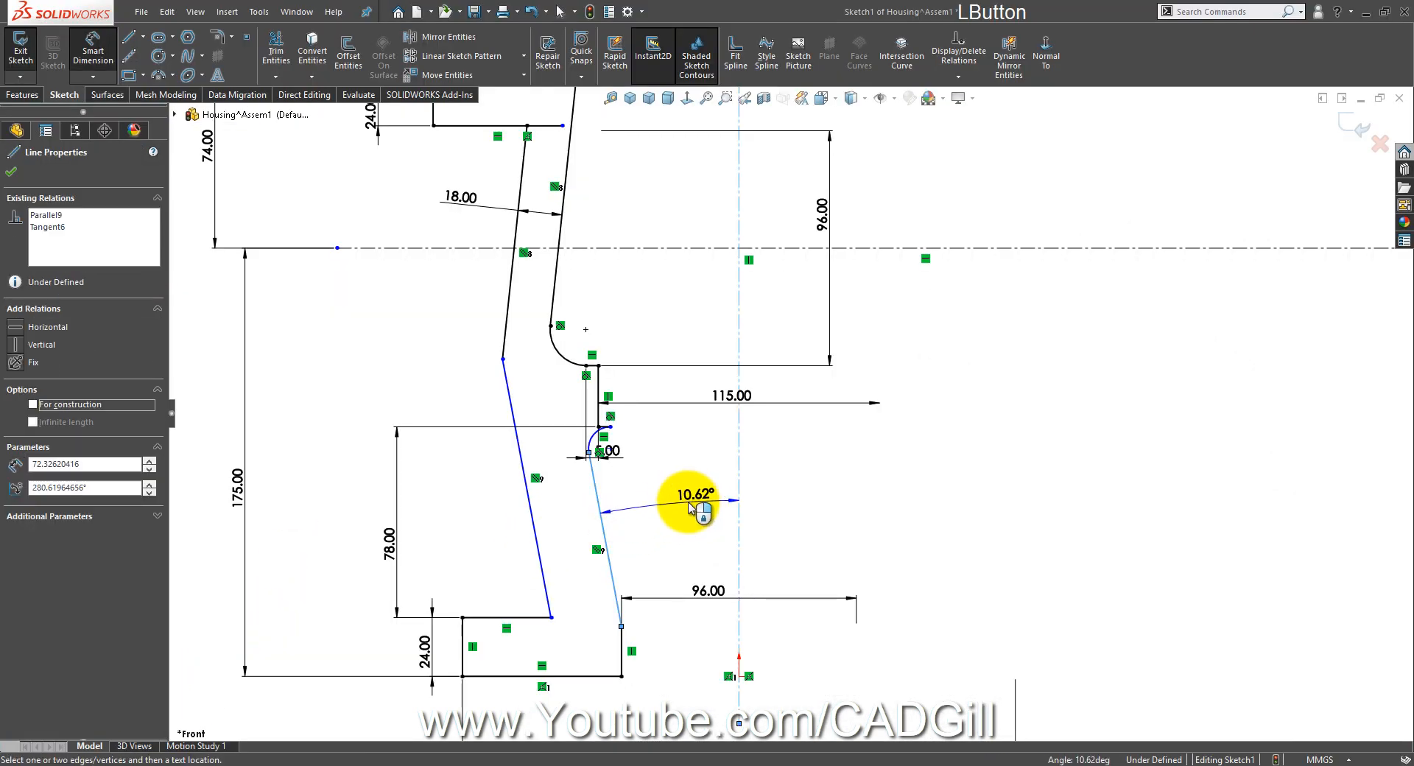
click(686, 500)
text(30)
key(Return)
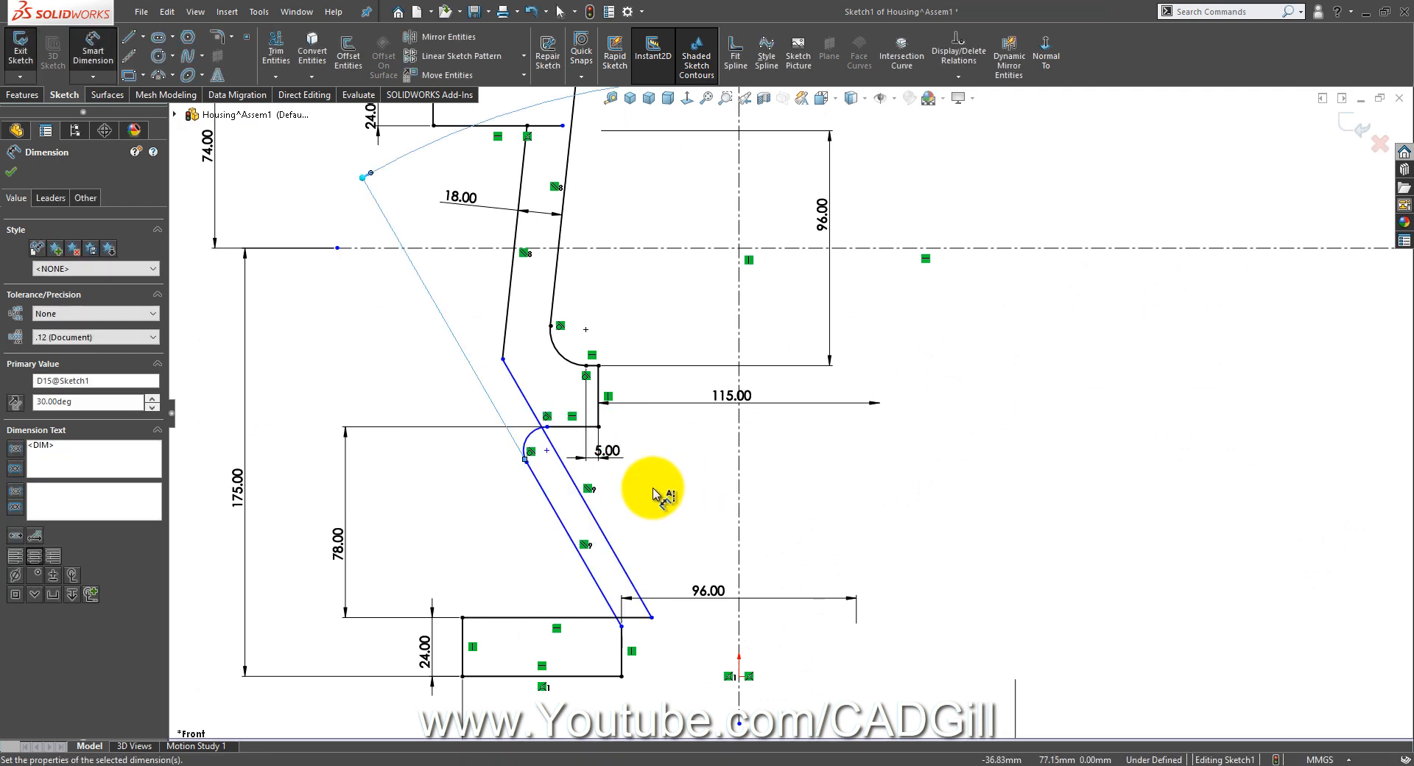
key(Escape)
Step: Move the lower outer wall line's bottom endpoint outward along the flange's upper edge, away from the inner wall line
click(651, 618)
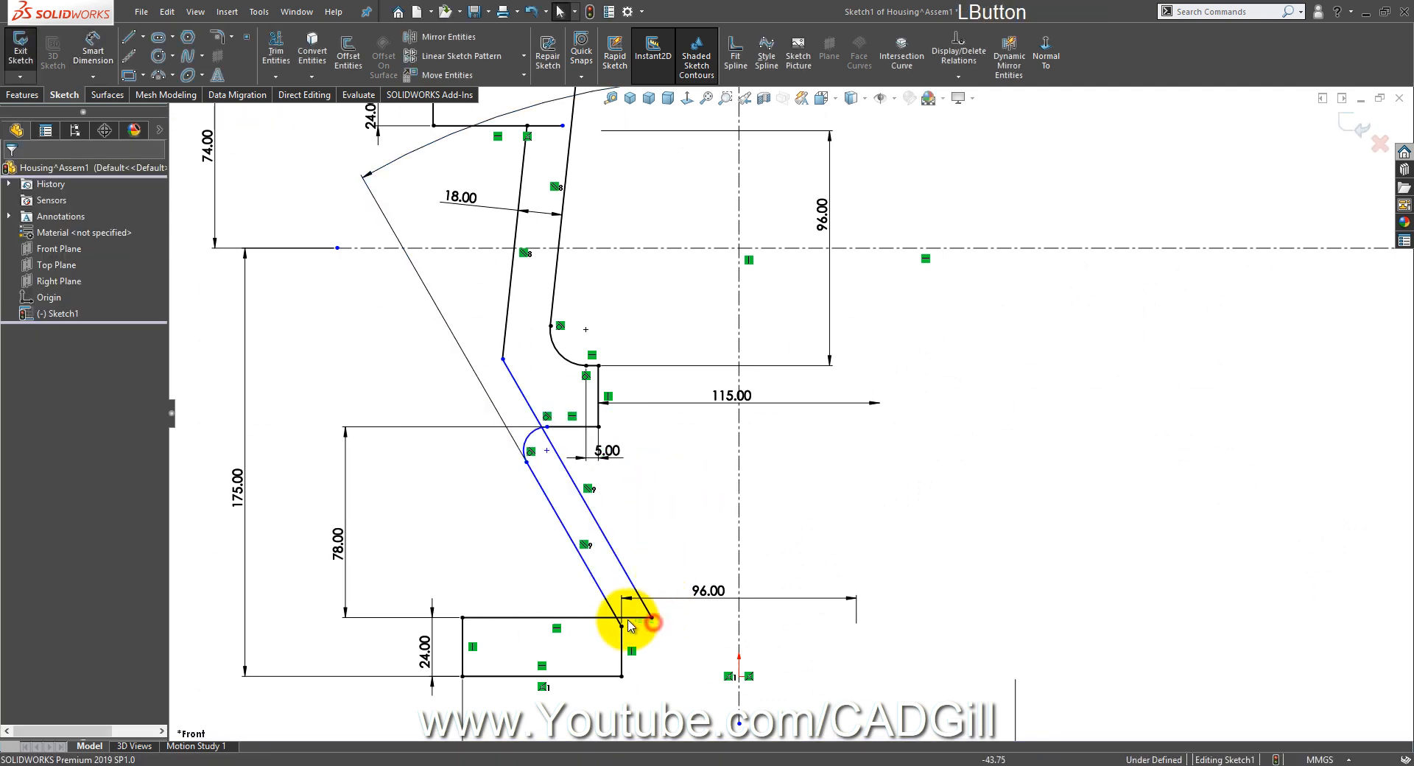
drag(630, 626, 533, 576)
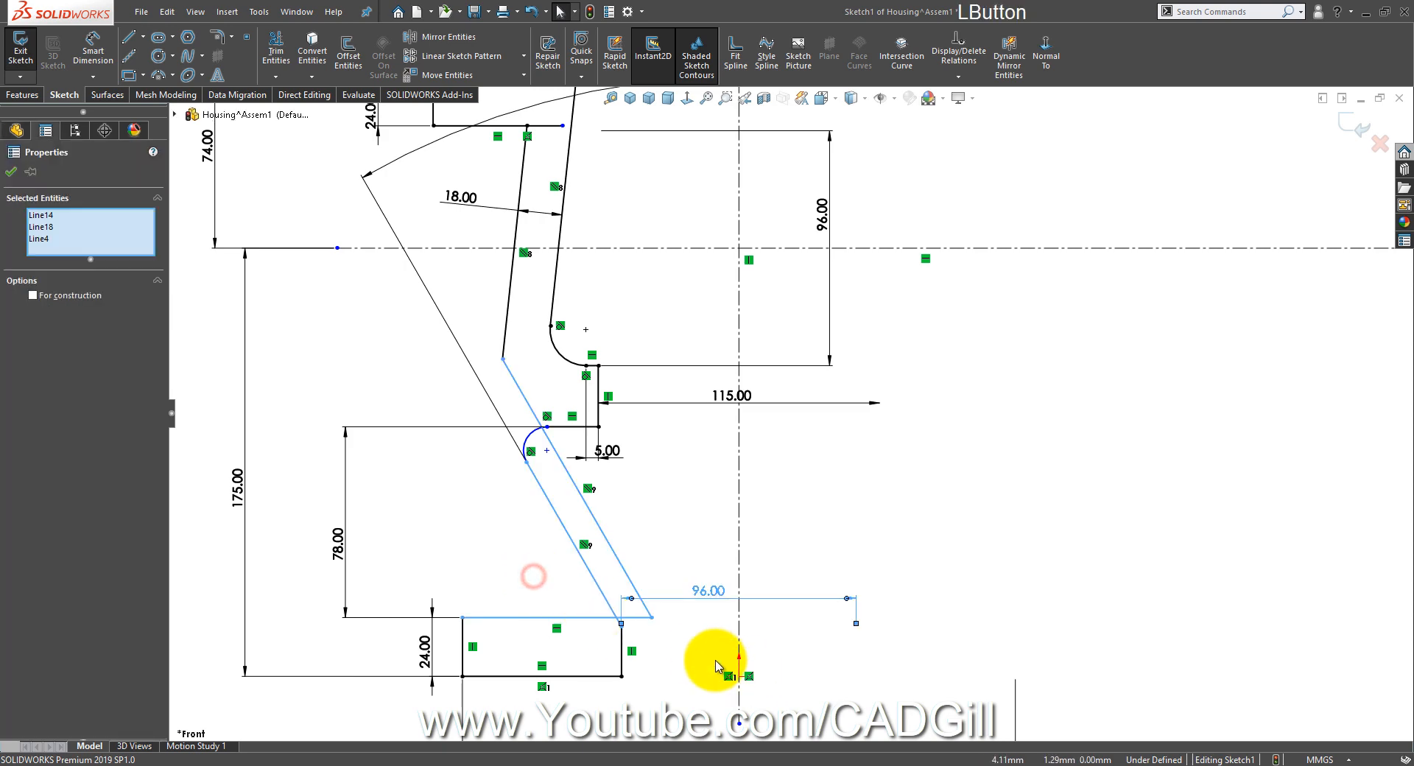
click(691, 648)
drag(650, 620, 569, 596)
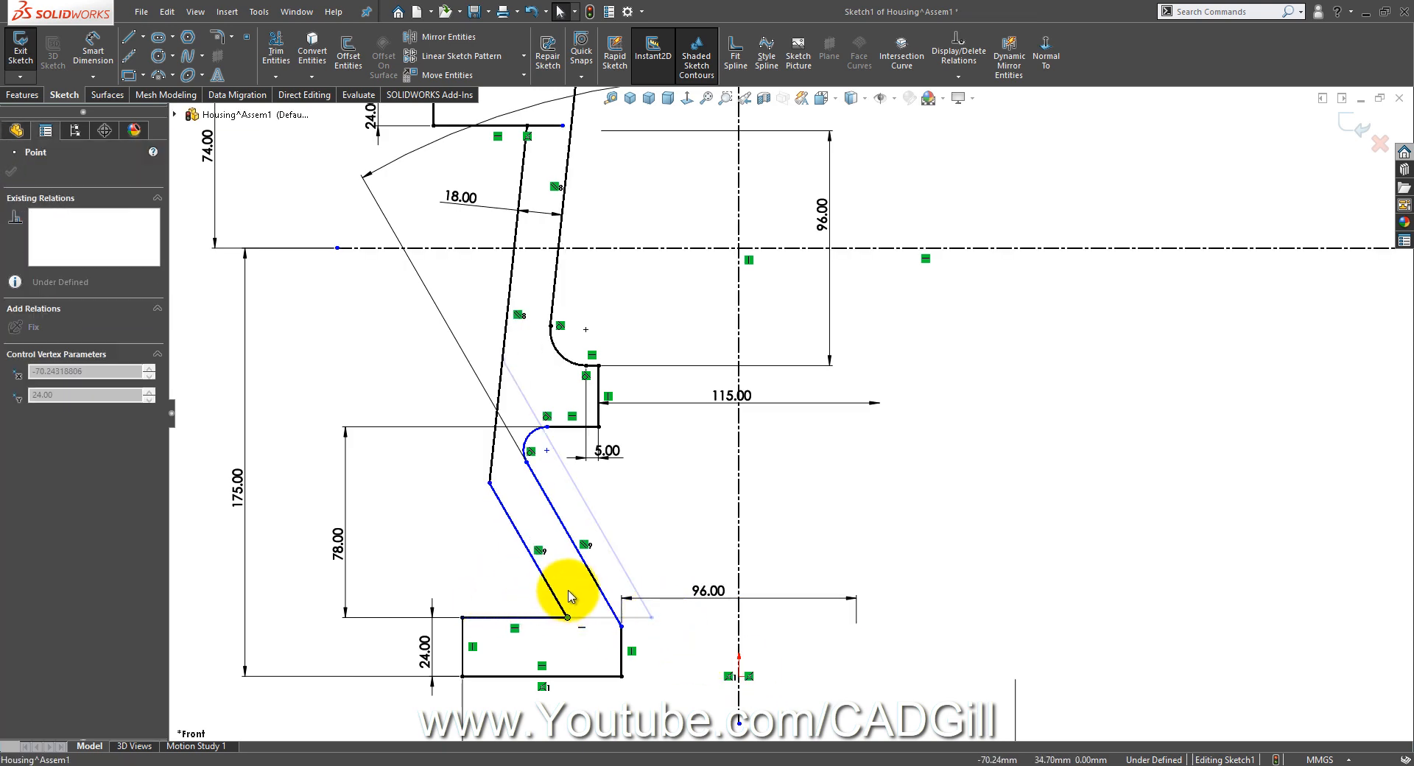
click(435, 514)
Step: Dimension the wall thickness between the lower inner and outer slanted lines as 18 mm
click(91, 50)
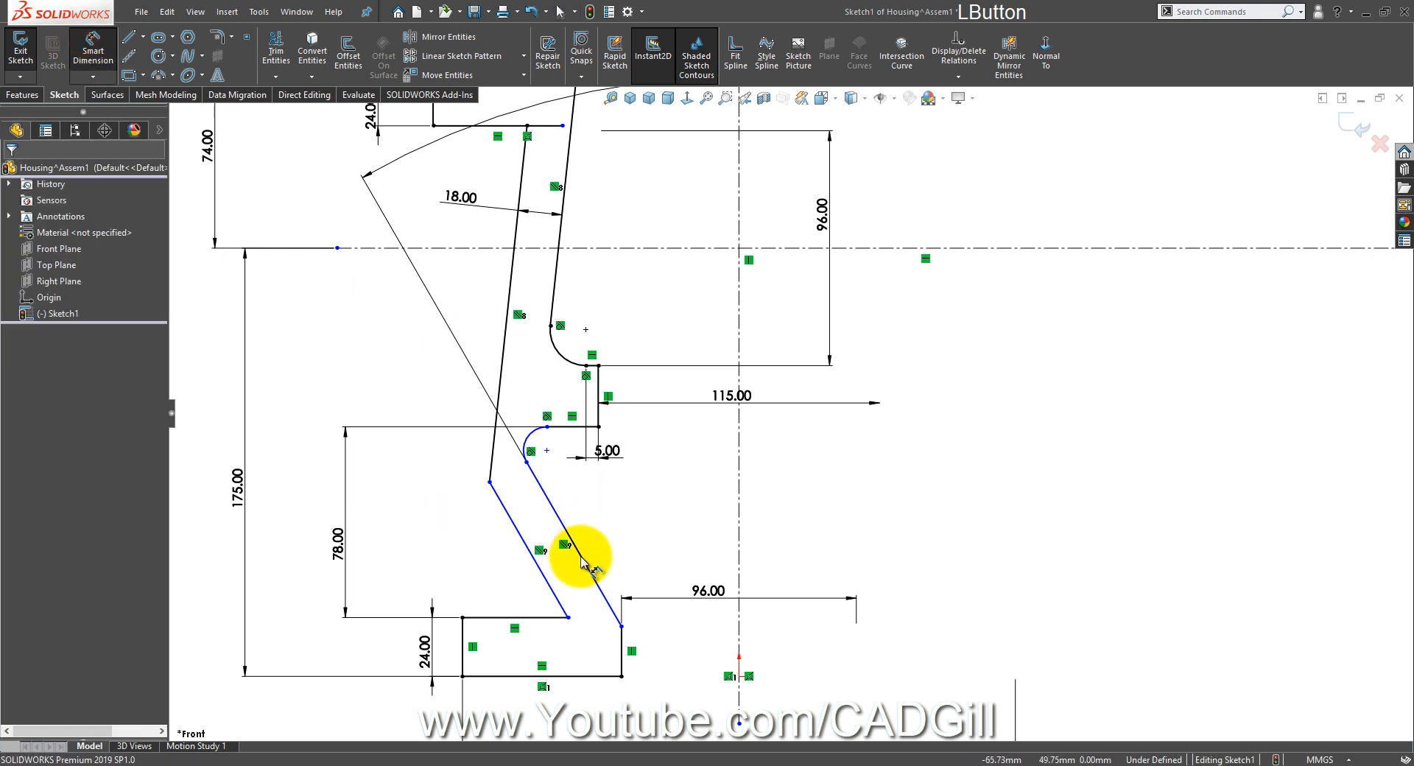
click(578, 548)
click(539, 567)
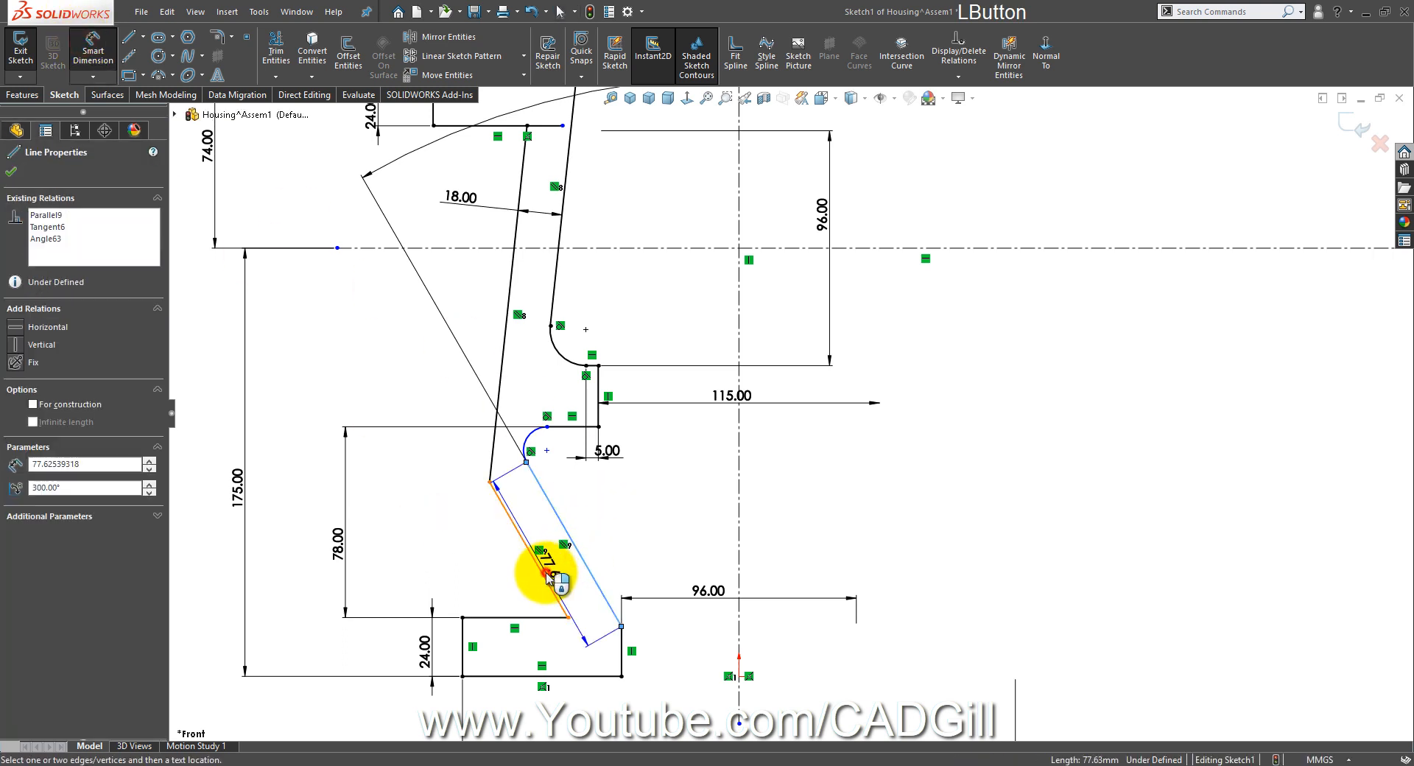
click(501, 553)
text(18)
key(Return)
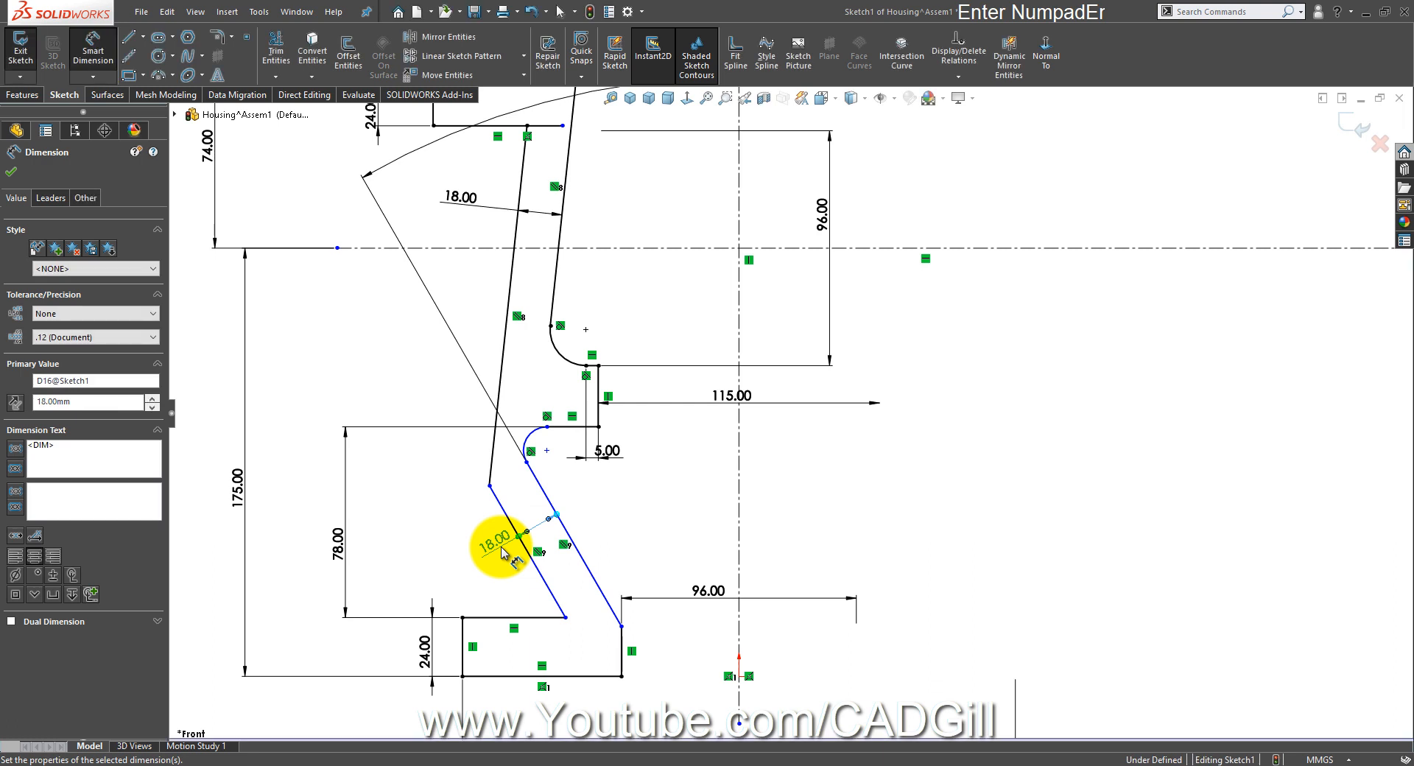
Step: Add a 40 mm sketch fillet where the lower inner wall line meets the flange's vertical bore line
scroll(666, 560, down, 1)
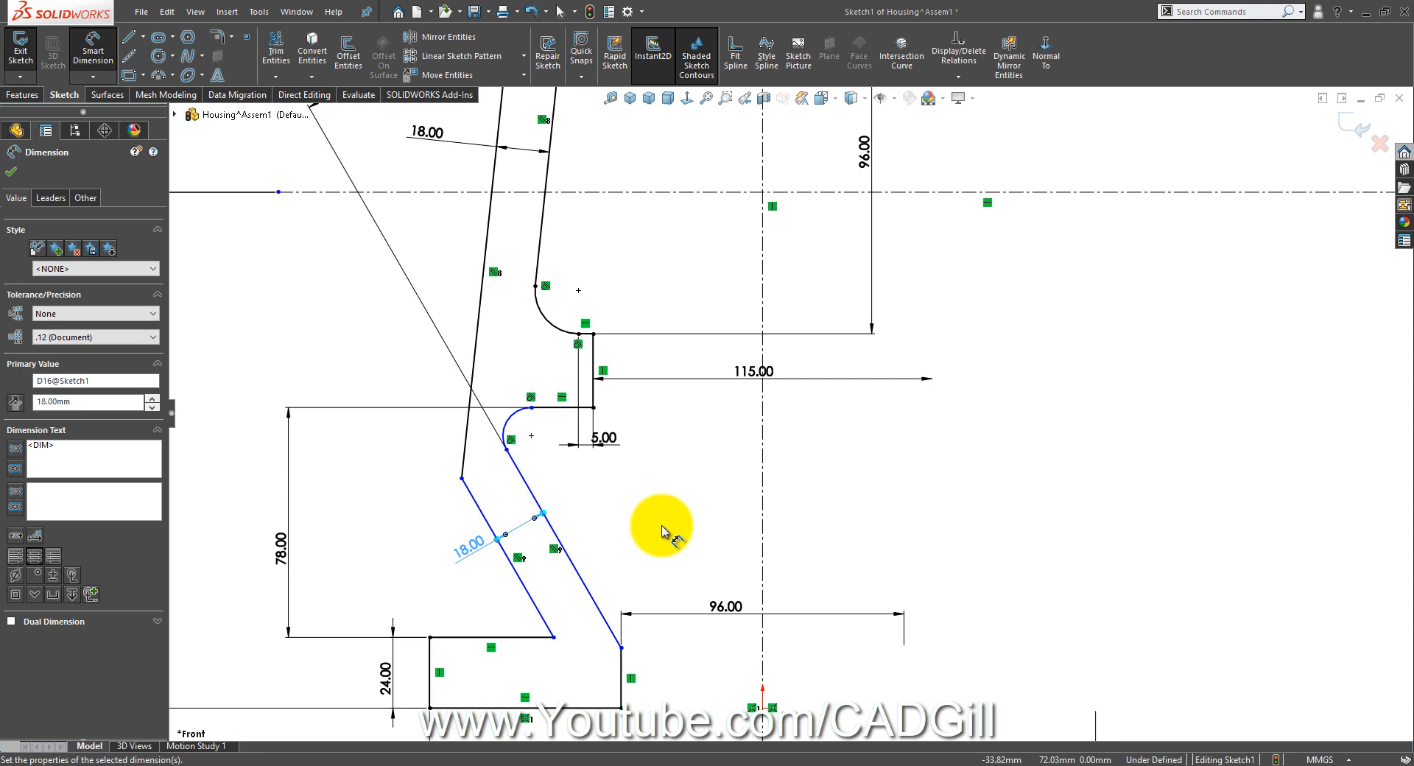
scroll(668, 598, down, 2)
key(Escape)
scroll(613, 651, up, 1)
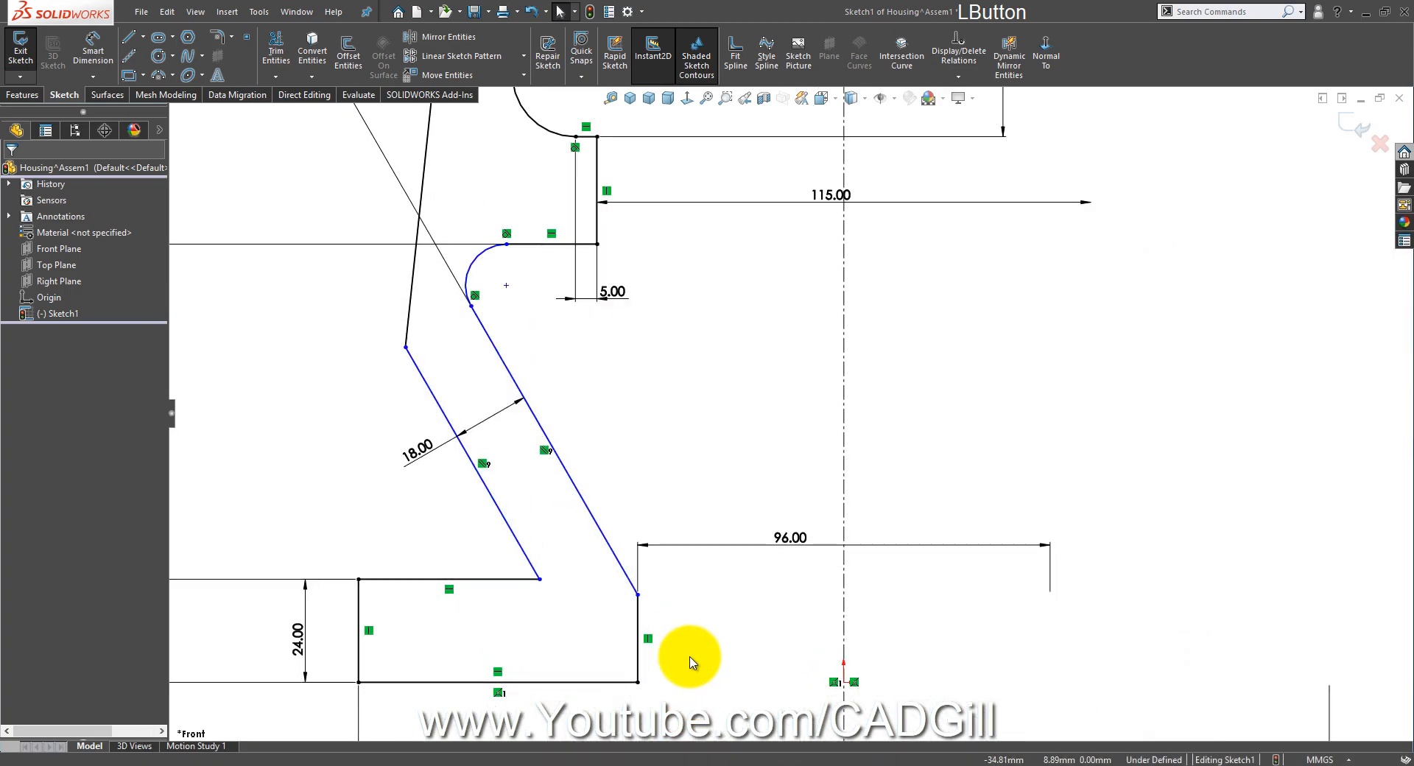
scroll(688, 656, down, 3)
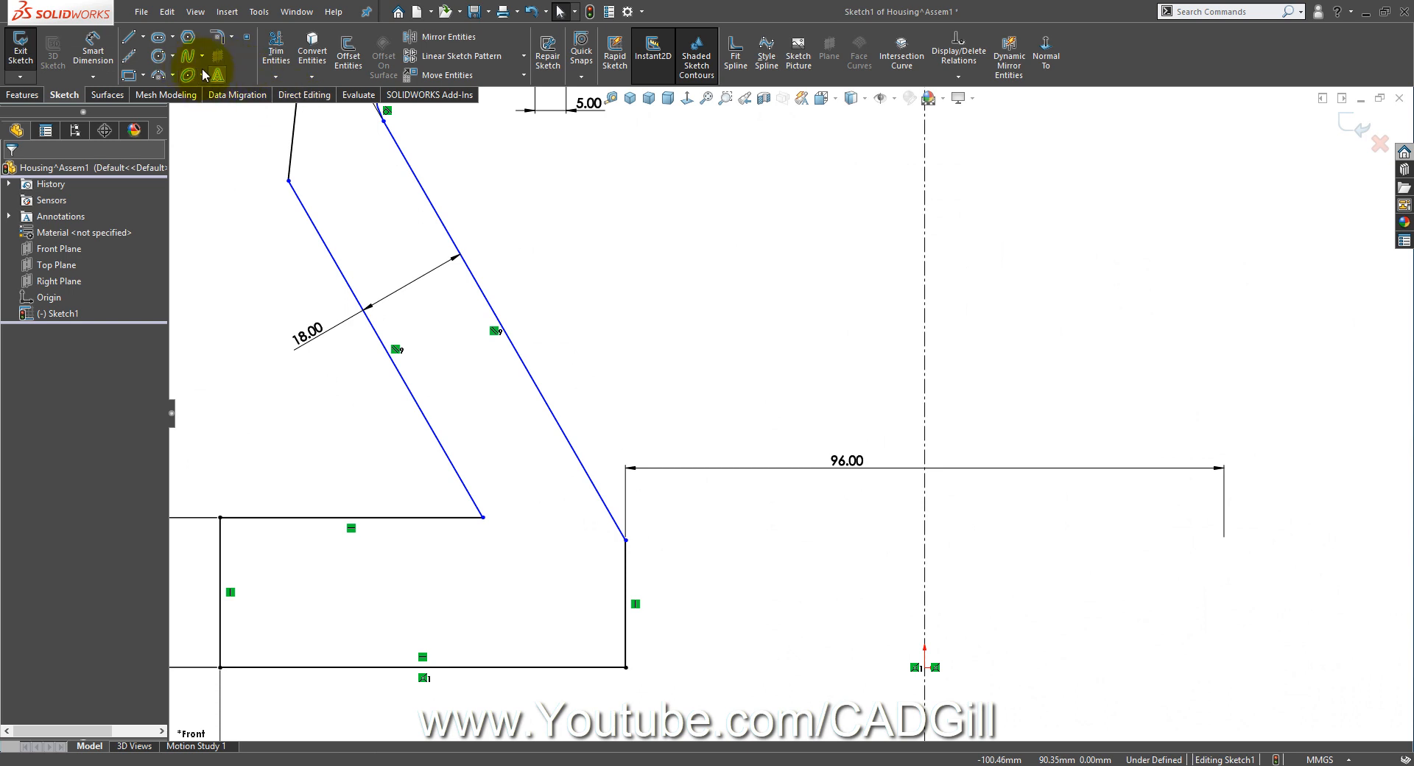
click(221, 36)
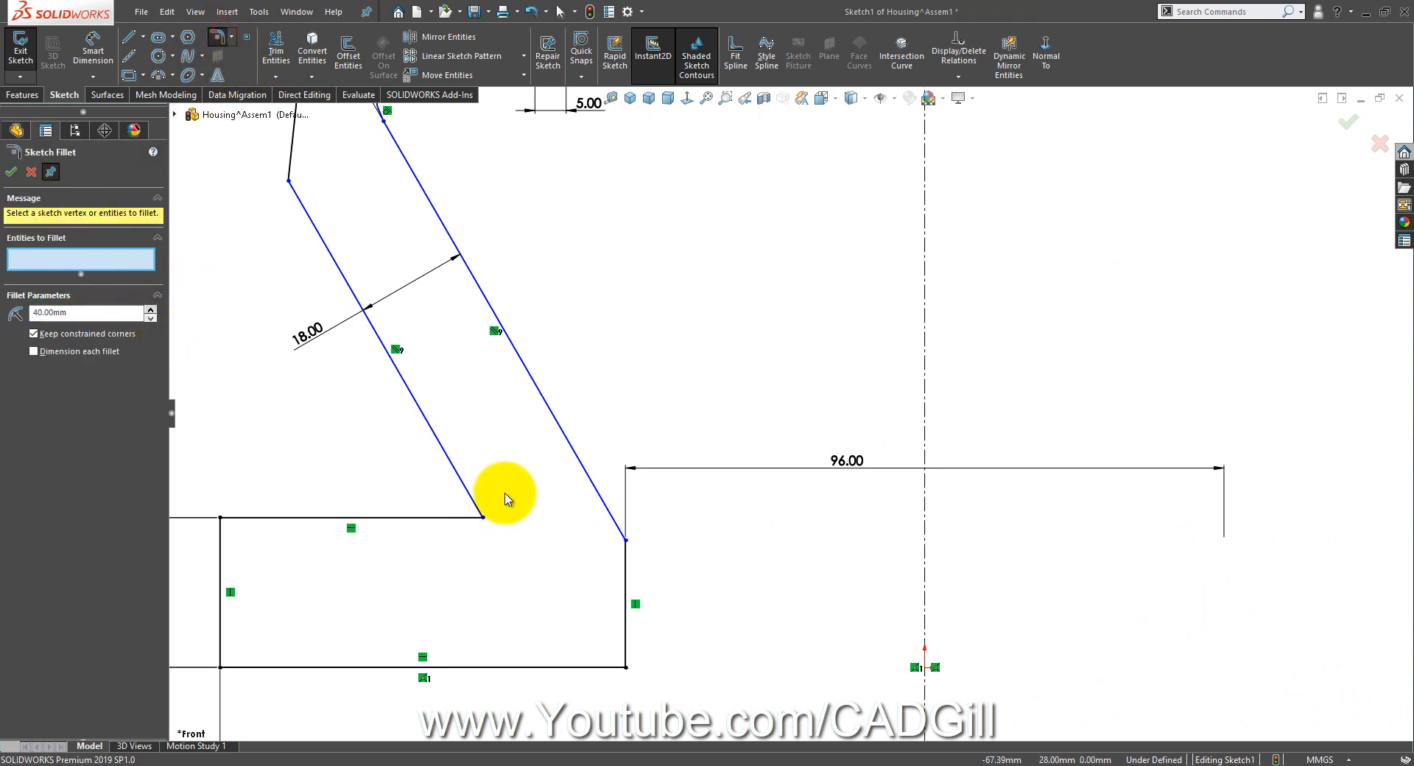
click(625, 540)
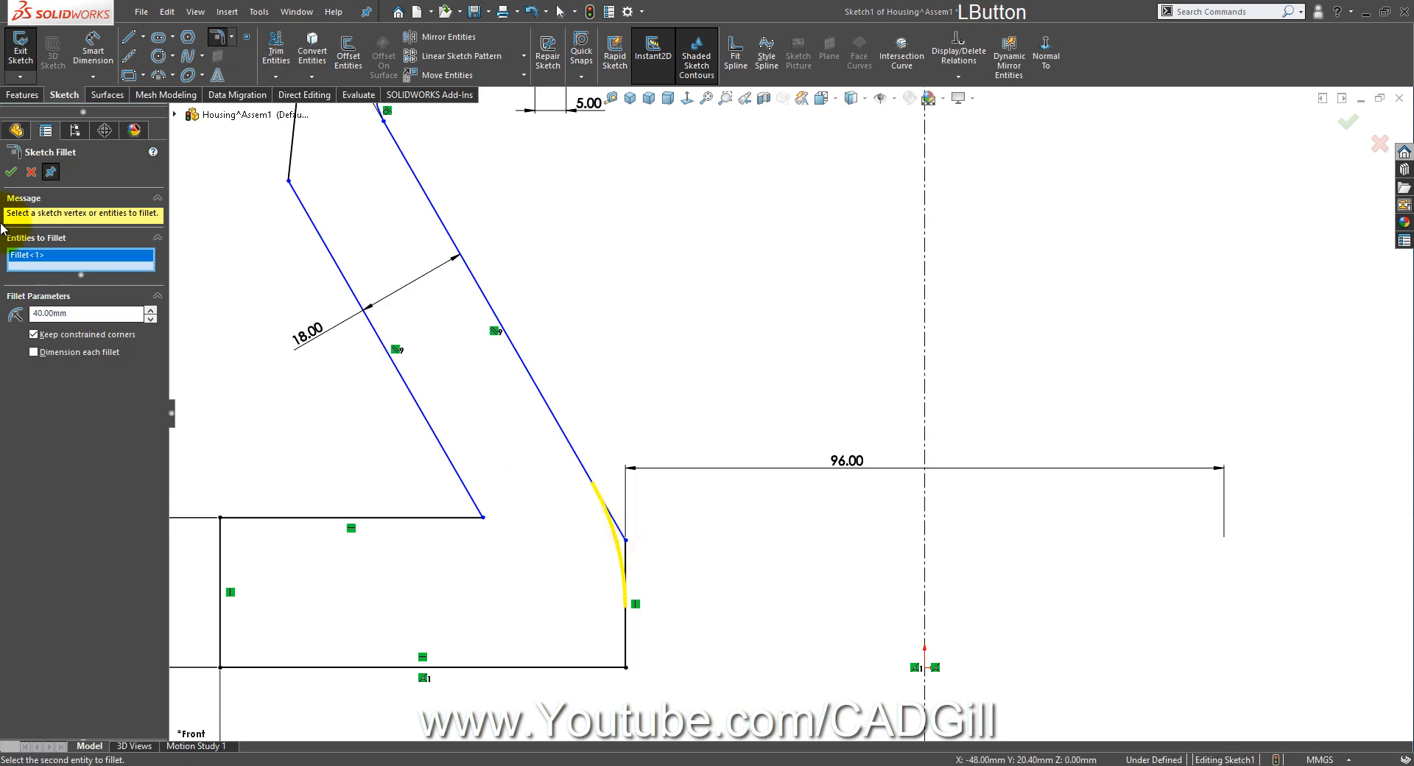
click(11, 171)
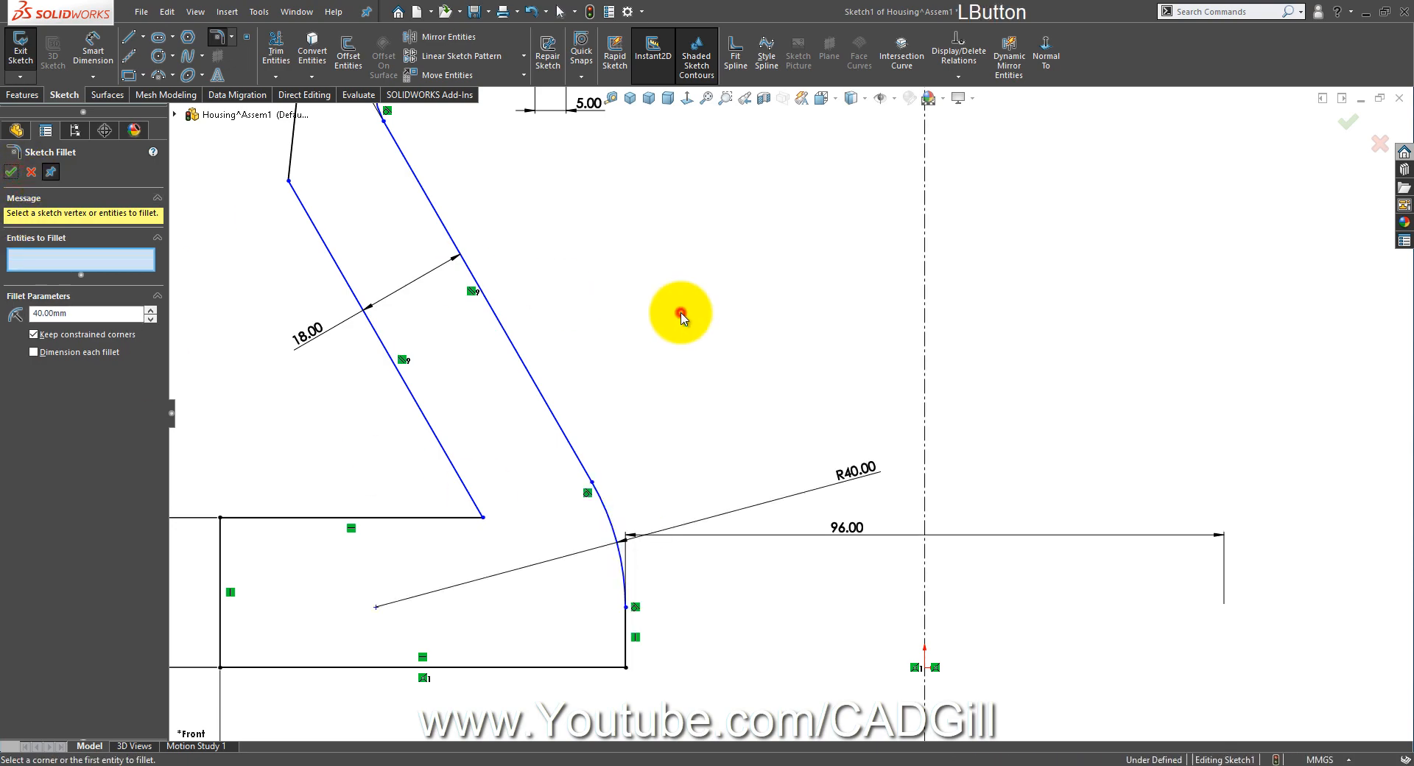
Step: After checking the drawing, add a 10 mm sketch fillet where the lower outer wall line meets the flange's upper edge
scroll(699, 361, up, 3)
click(736, 764)
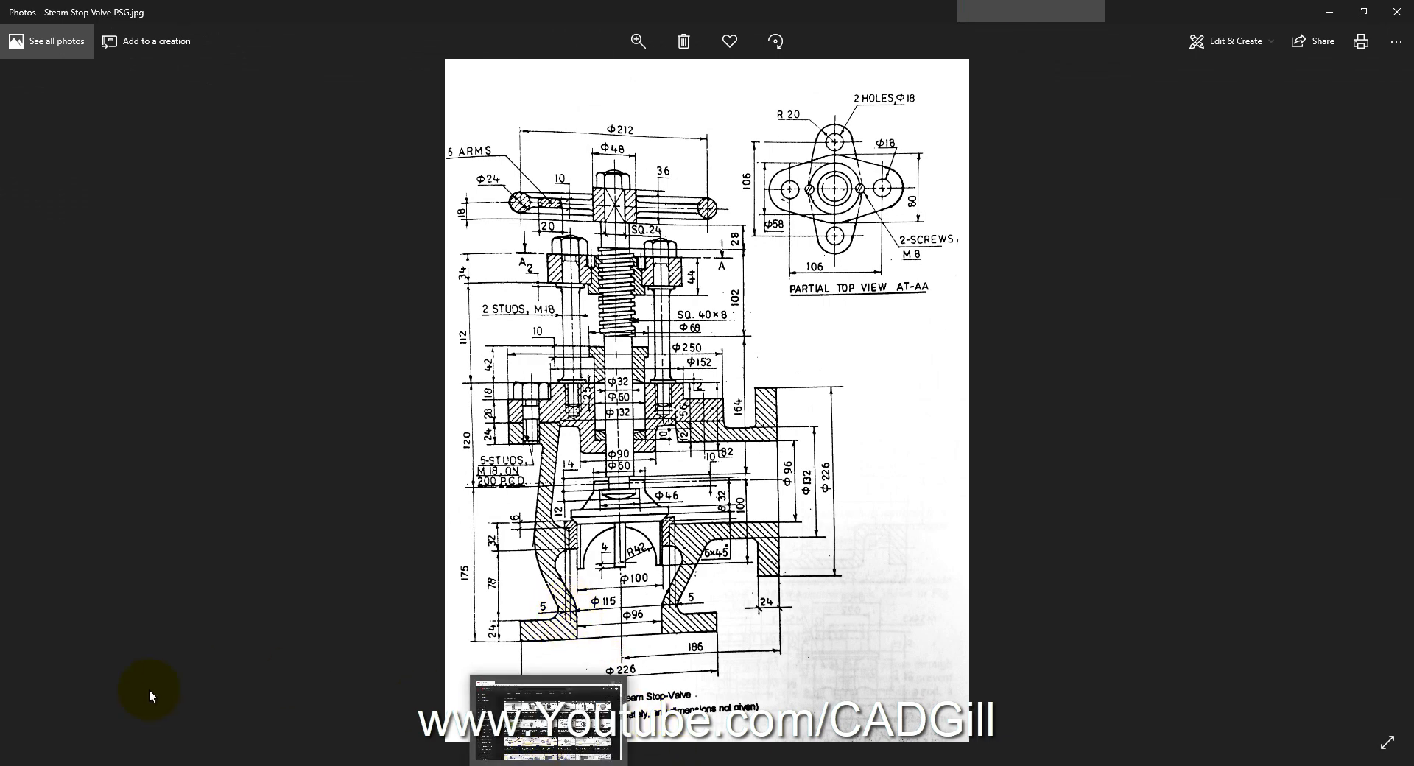
click(550, 764)
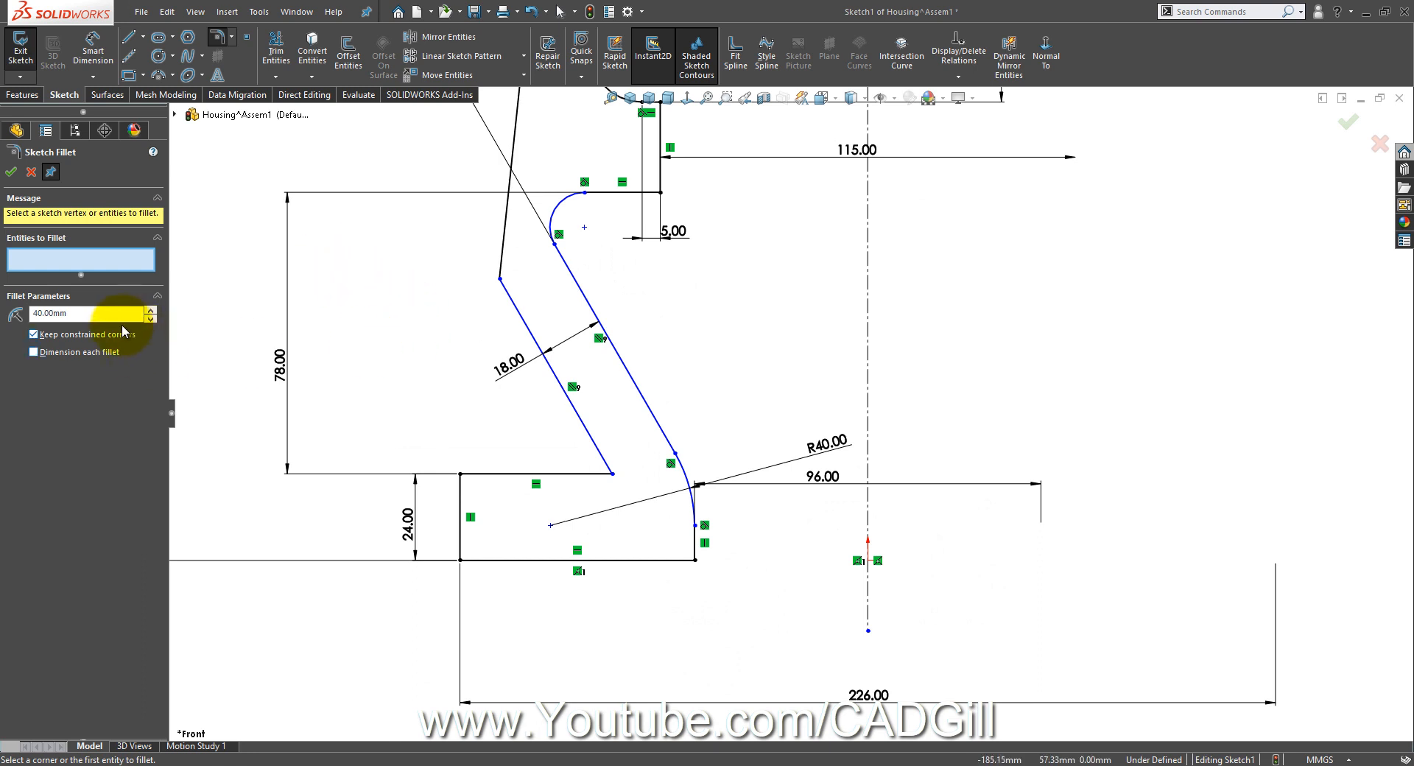
click(150, 318)
click(150, 319)
click(150, 318)
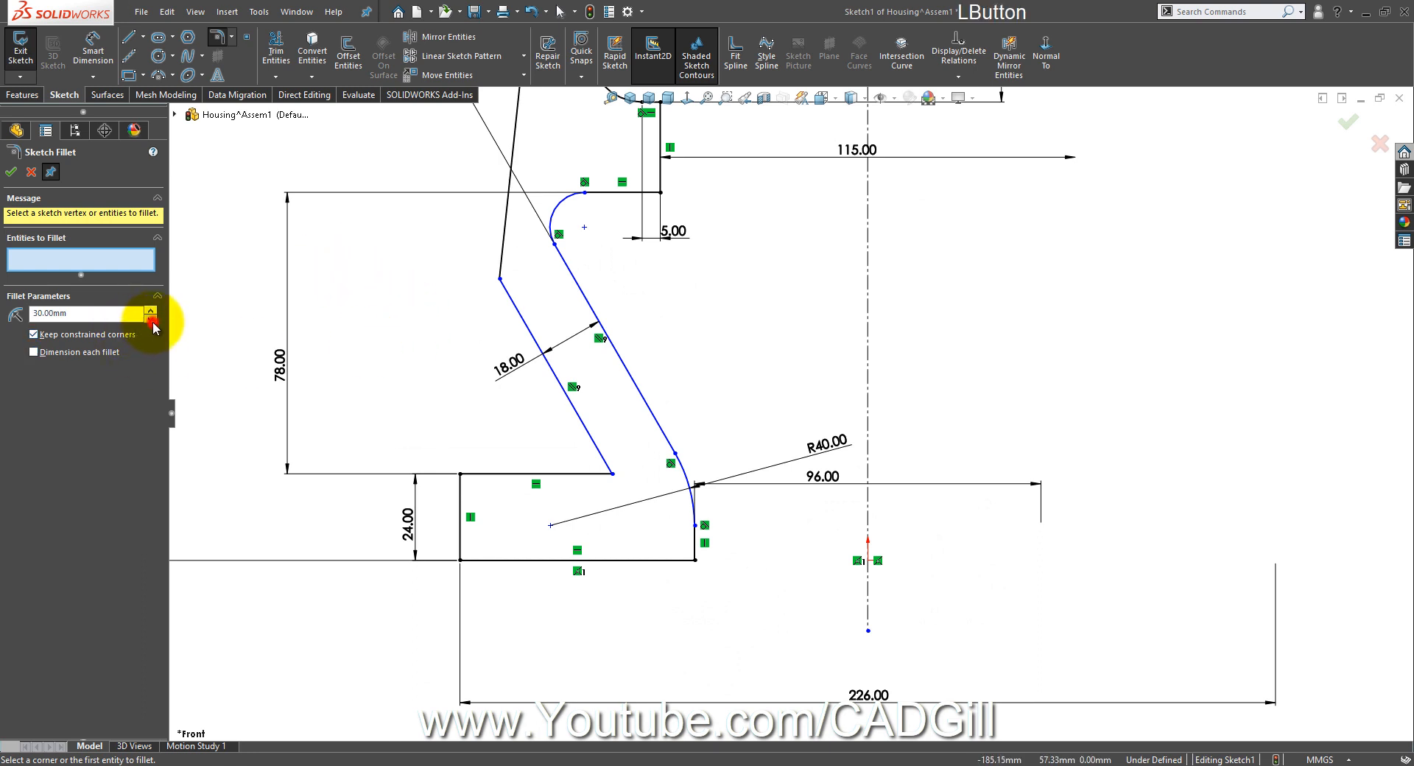
click(608, 475)
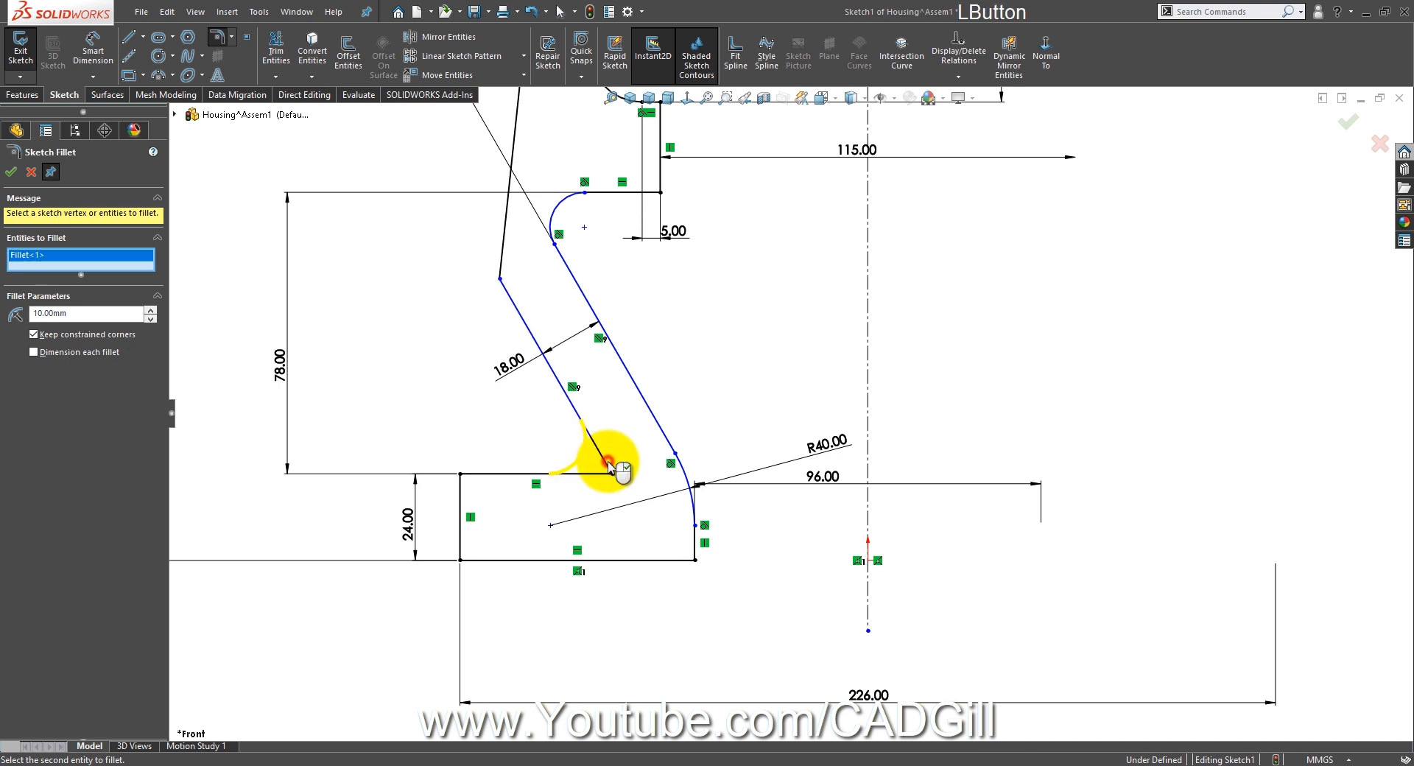
right_click(609, 465)
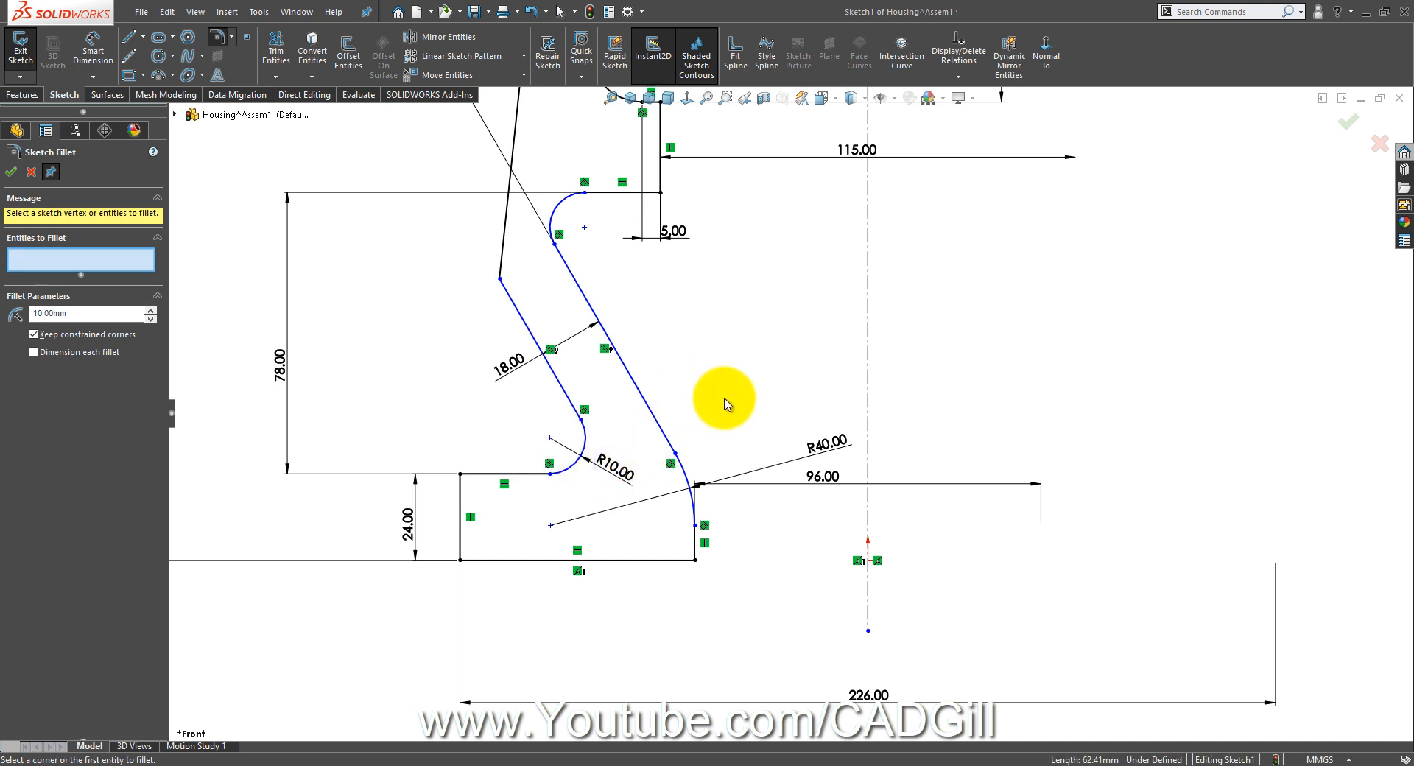
scroll(791, 404, up, 2)
scroll(817, 361, down, 2)
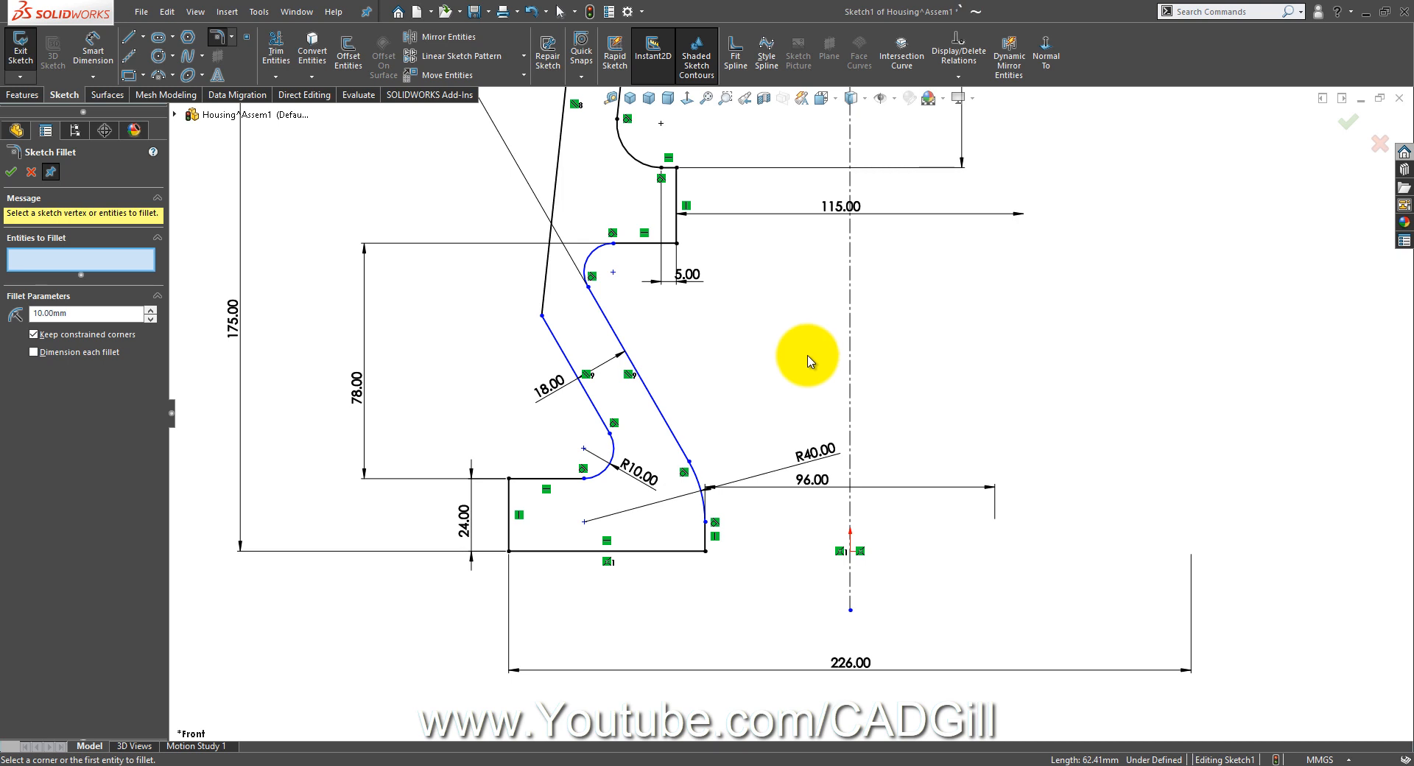
click(12, 171)
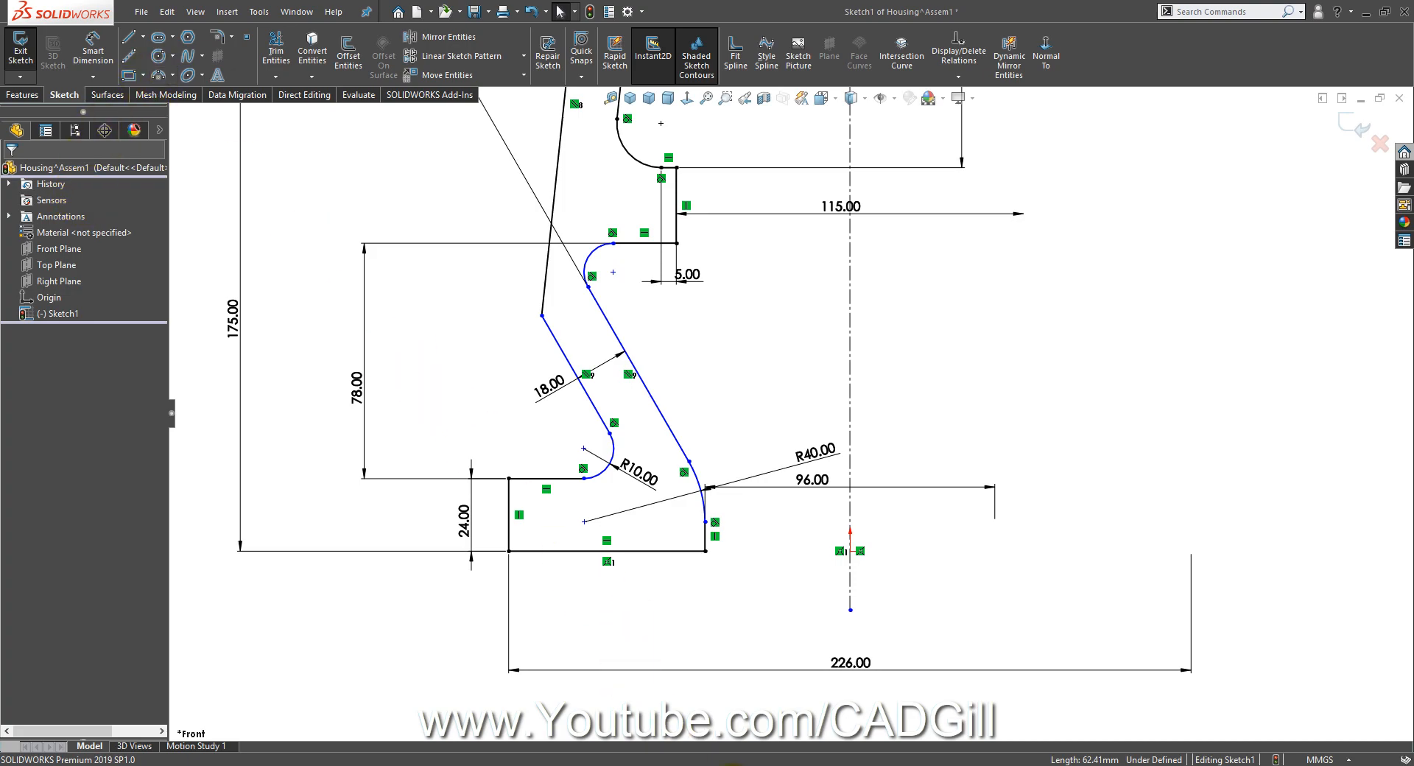
click(707, 762)
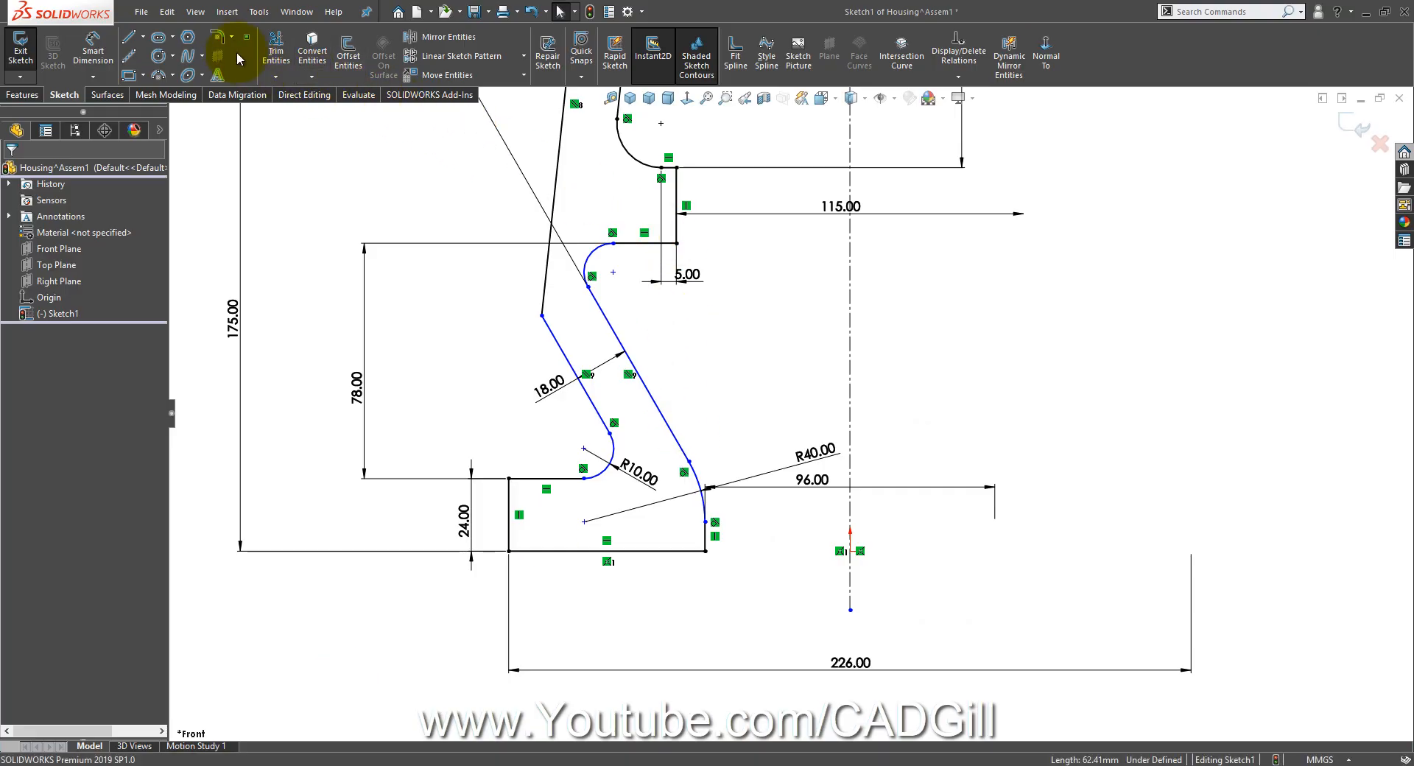
click(218, 40)
click(540, 320)
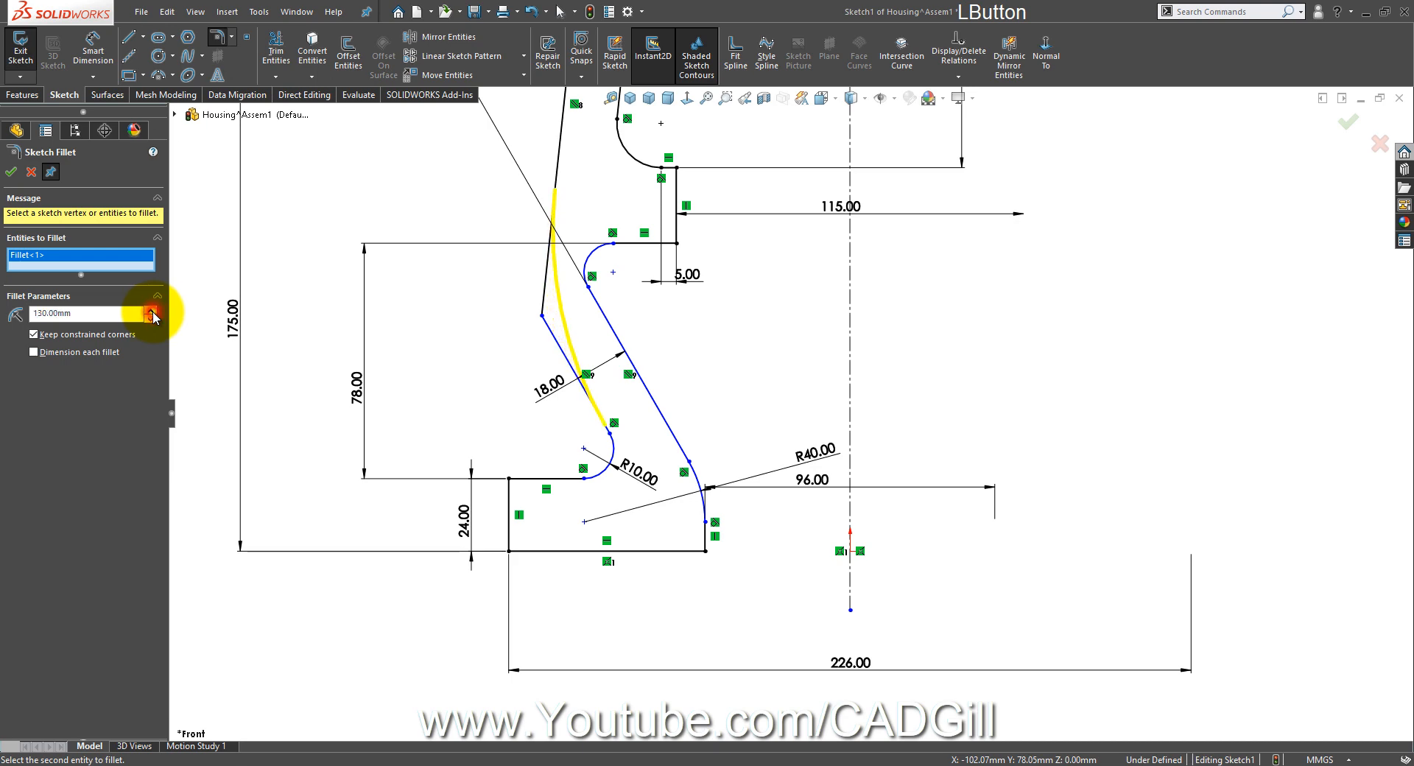
click(31, 172)
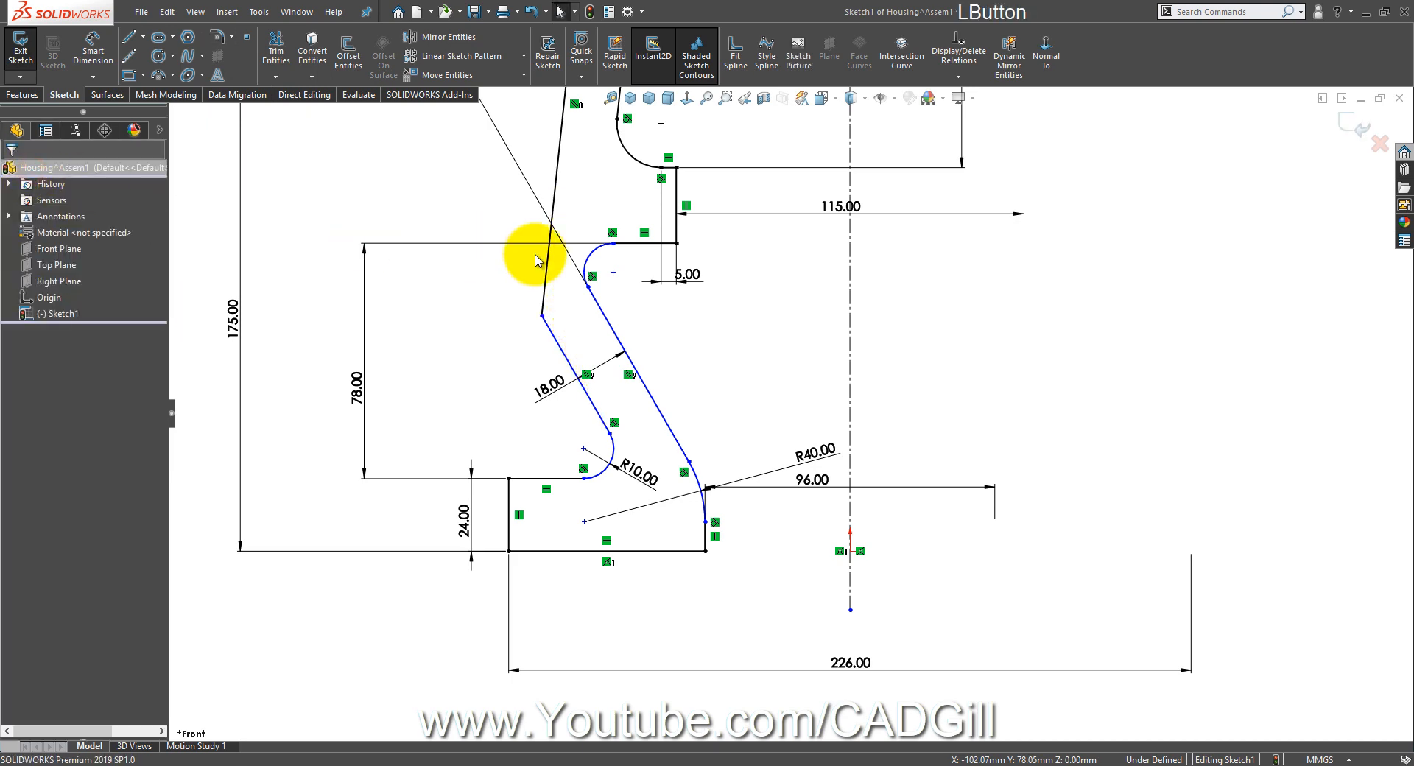
Step: Move the outer wall's bend point up to about the level of the ledge's lower horizontal line
scroll(589, 260, up, 4)
scroll(698, 274, down, 3)
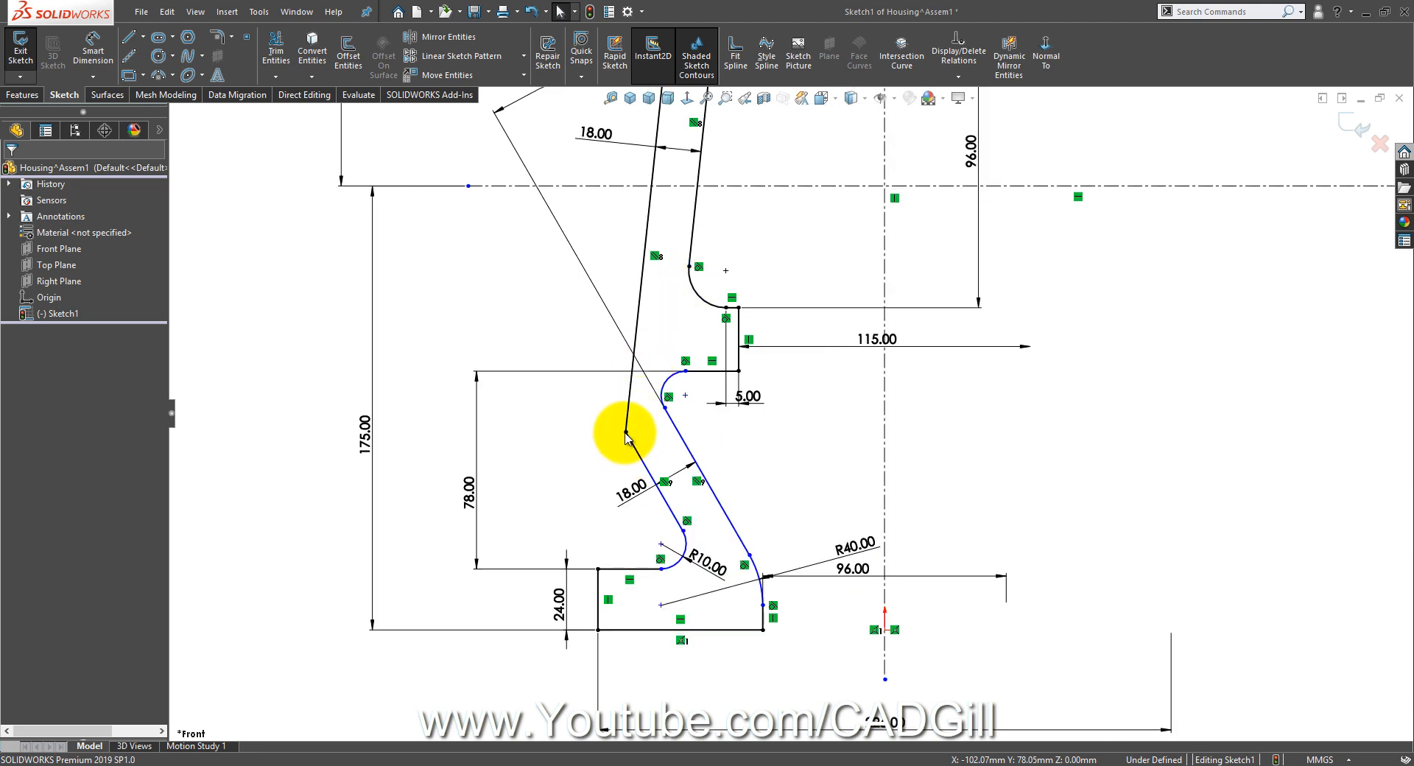
mouse_move(625, 434)
mouse_down()
mouse_move(632, 366)
mouse_move(609, 370)
mouse_up()
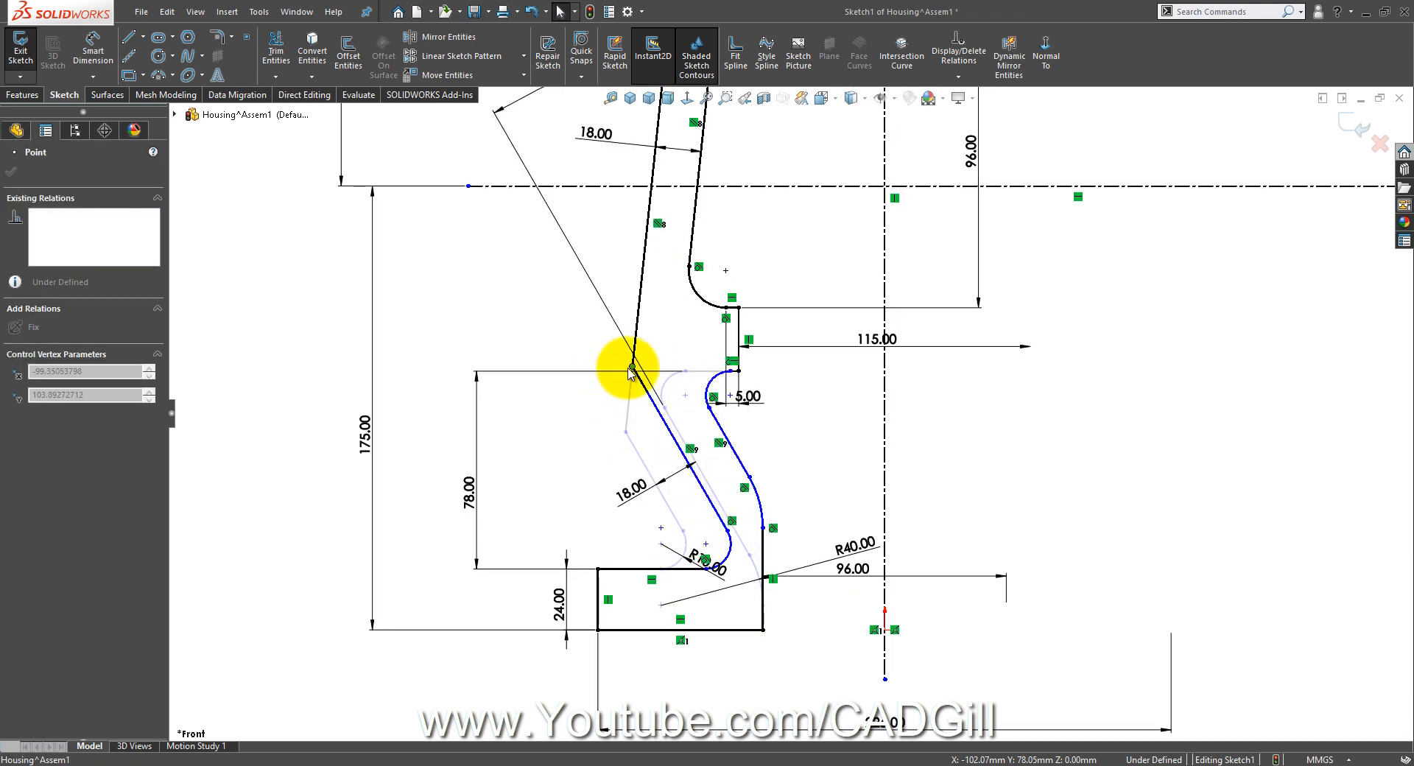
click(996, 444)
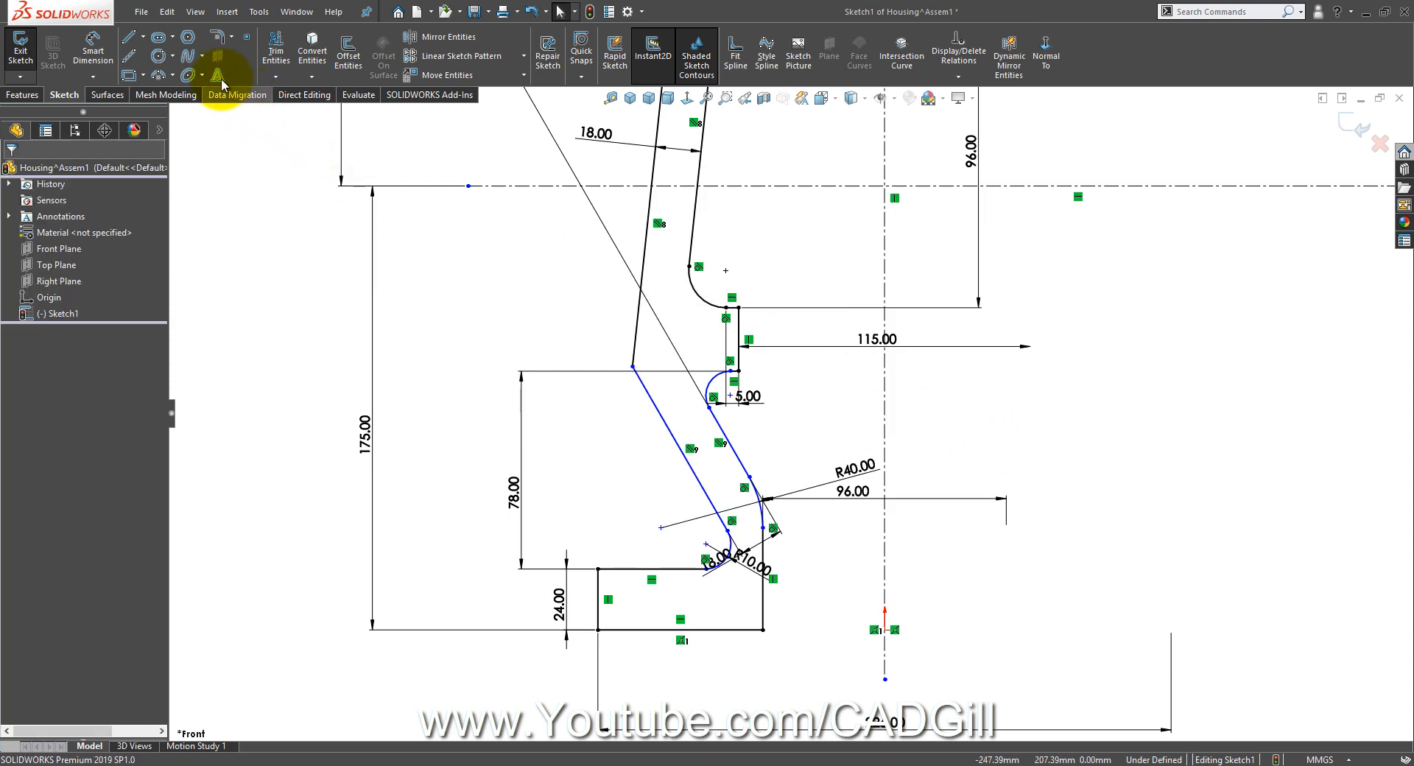
Step: Add a 150 mm sketch fillet at the bend between the upper and lower outer wall lines
click(220, 38)
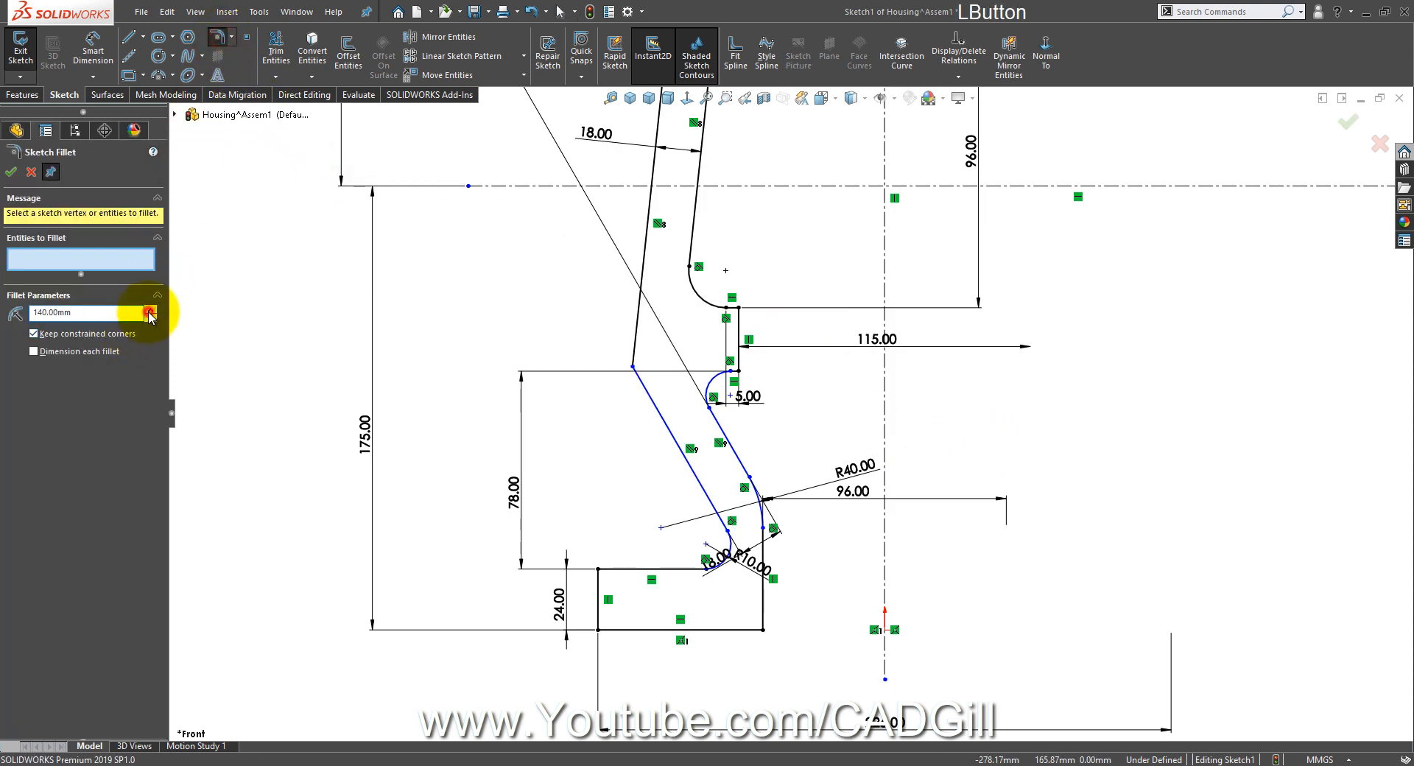
click(150, 309)
click(636, 364)
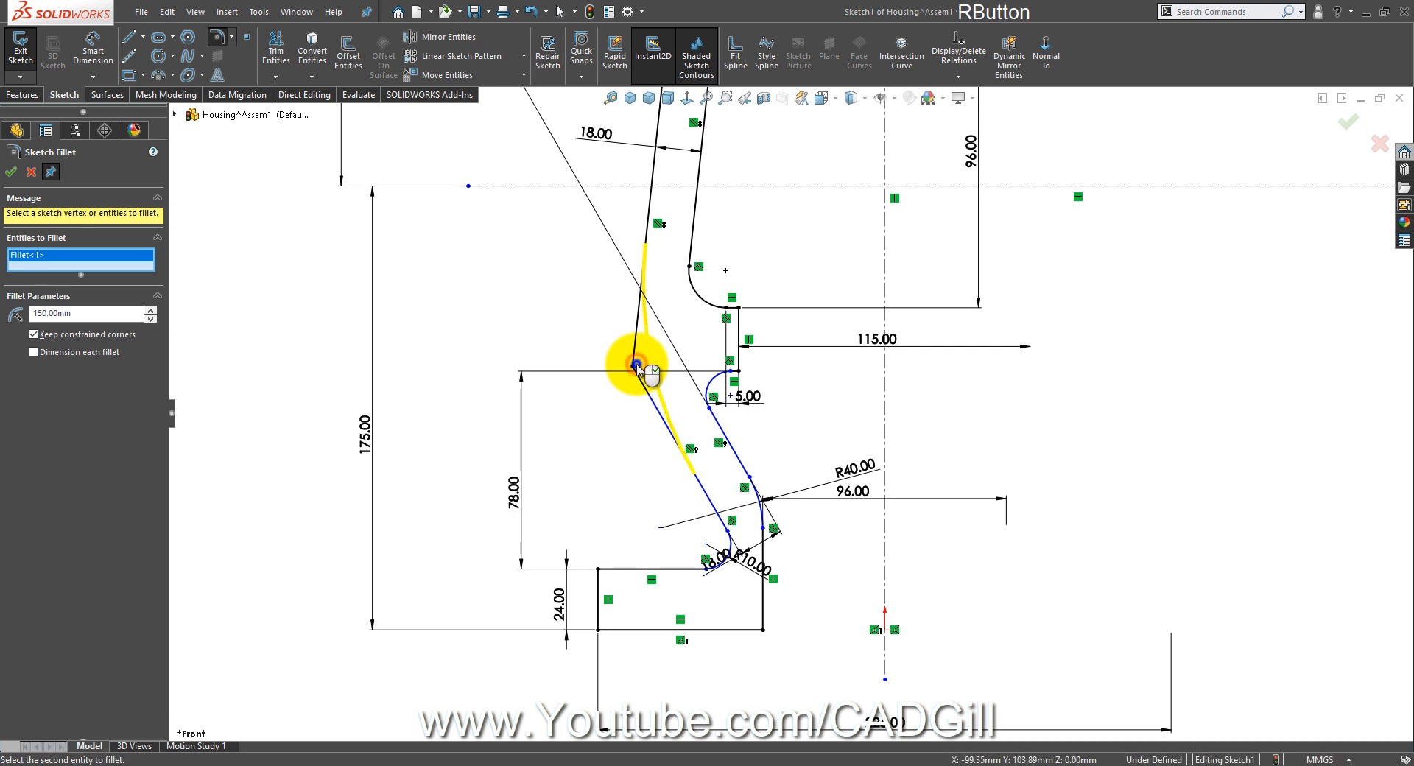
right_click(638, 368)
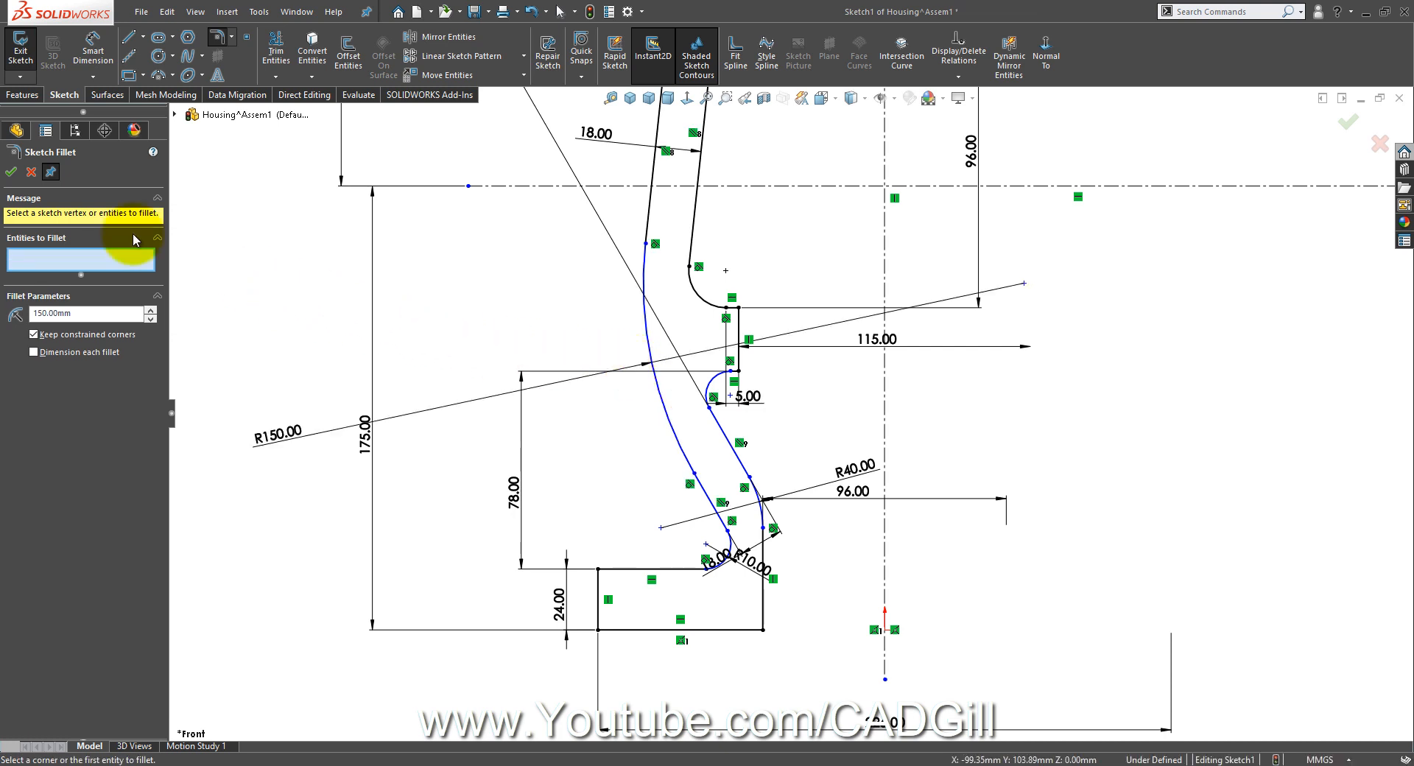
click(18, 176)
Step: Reposition the lower wall's 18 mm thickness dimension into the clear space outside the outer wall
scroll(1081, 561, up, 3)
scroll(1110, 536, down, 3)
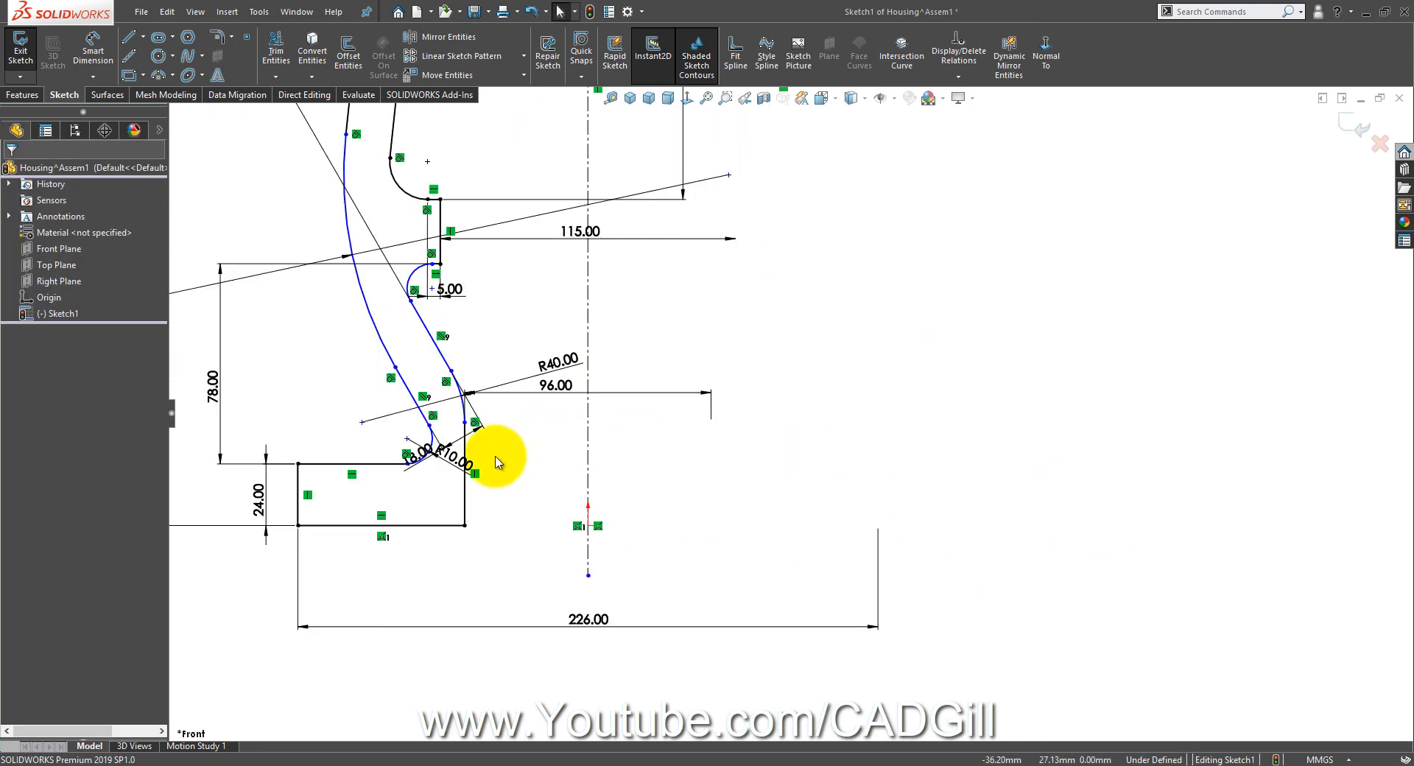
scroll(492, 464, down, 2)
click(410, 460)
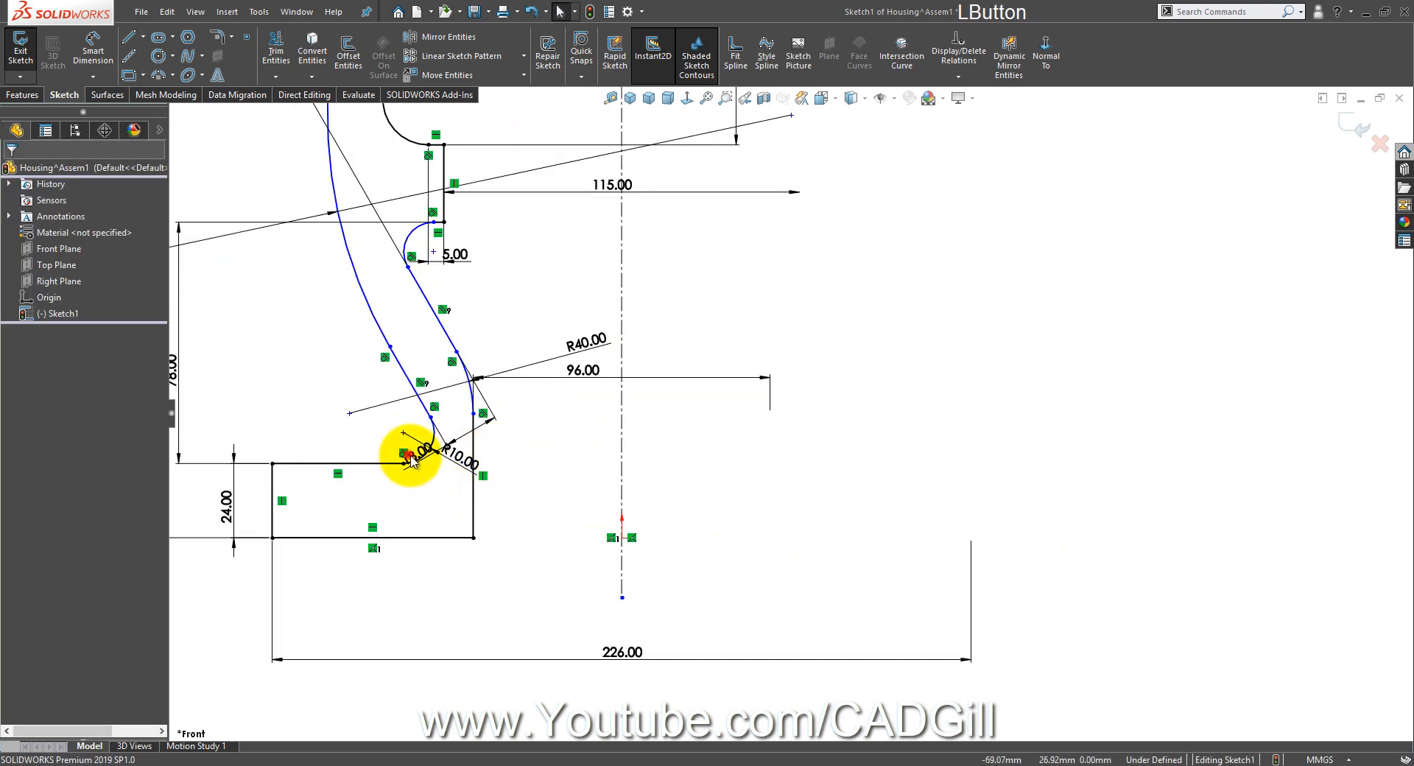
click(438, 484)
click(485, 420)
drag(421, 469, 324, 360)
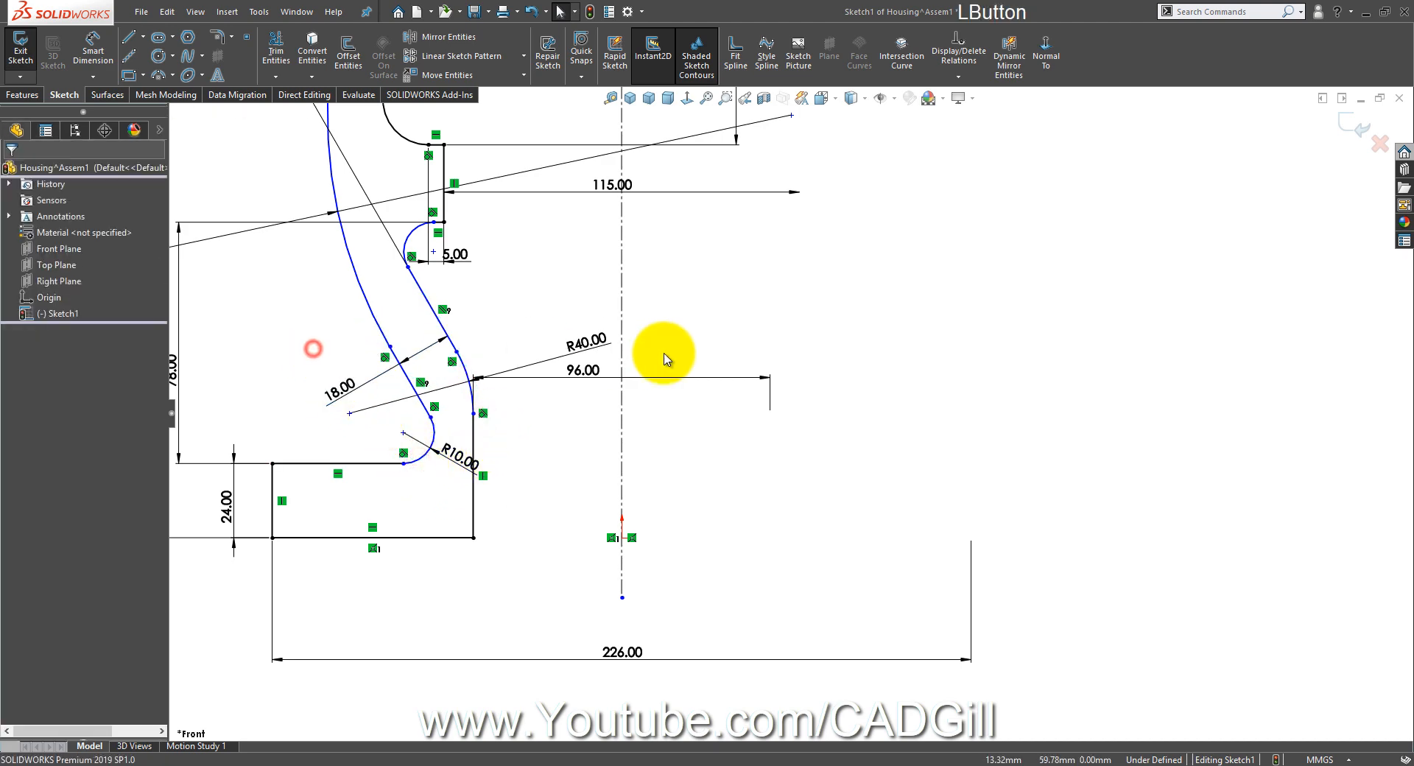
Step: Examine the dimensions of the housing's lower wall and bottom flange on the steam stop valve drawing
scroll(692, 331, up, 2)
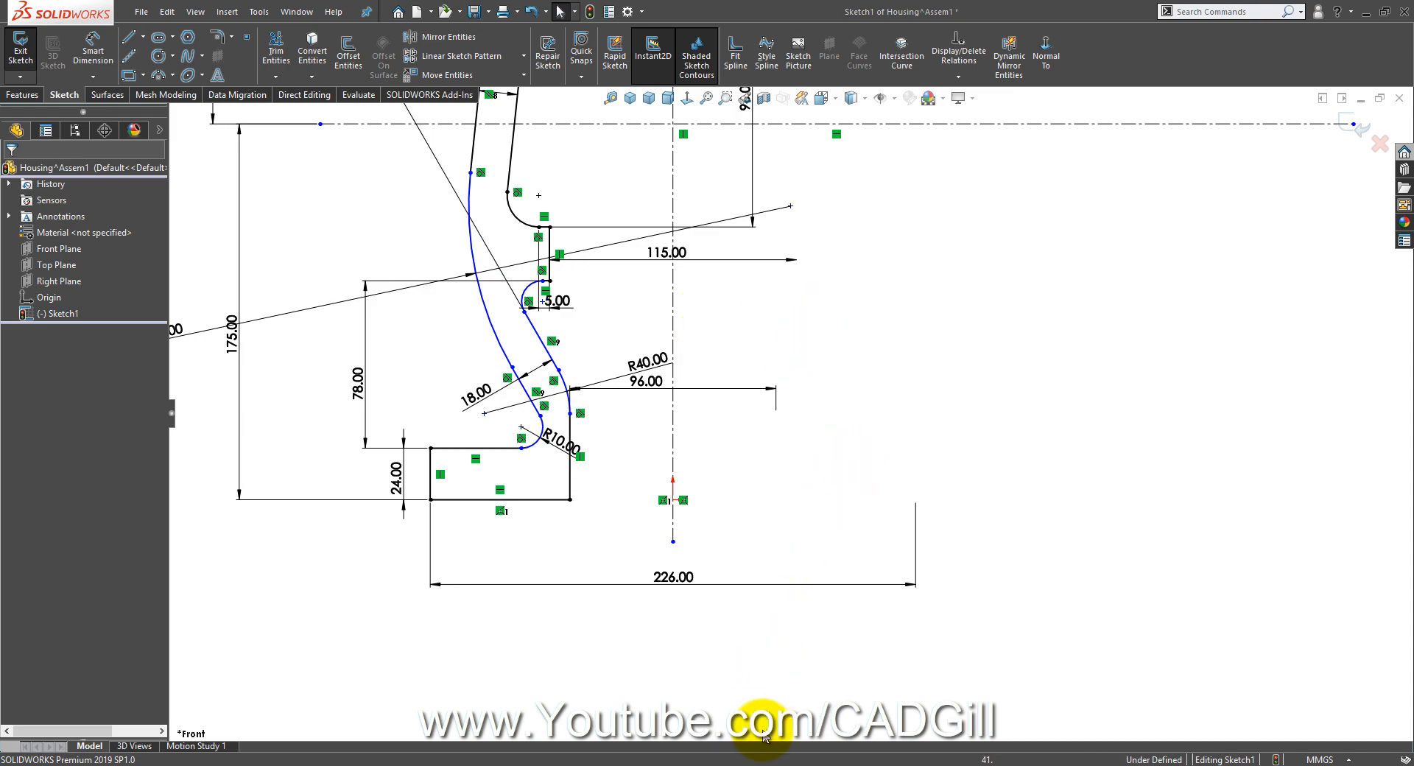
click(717, 758)
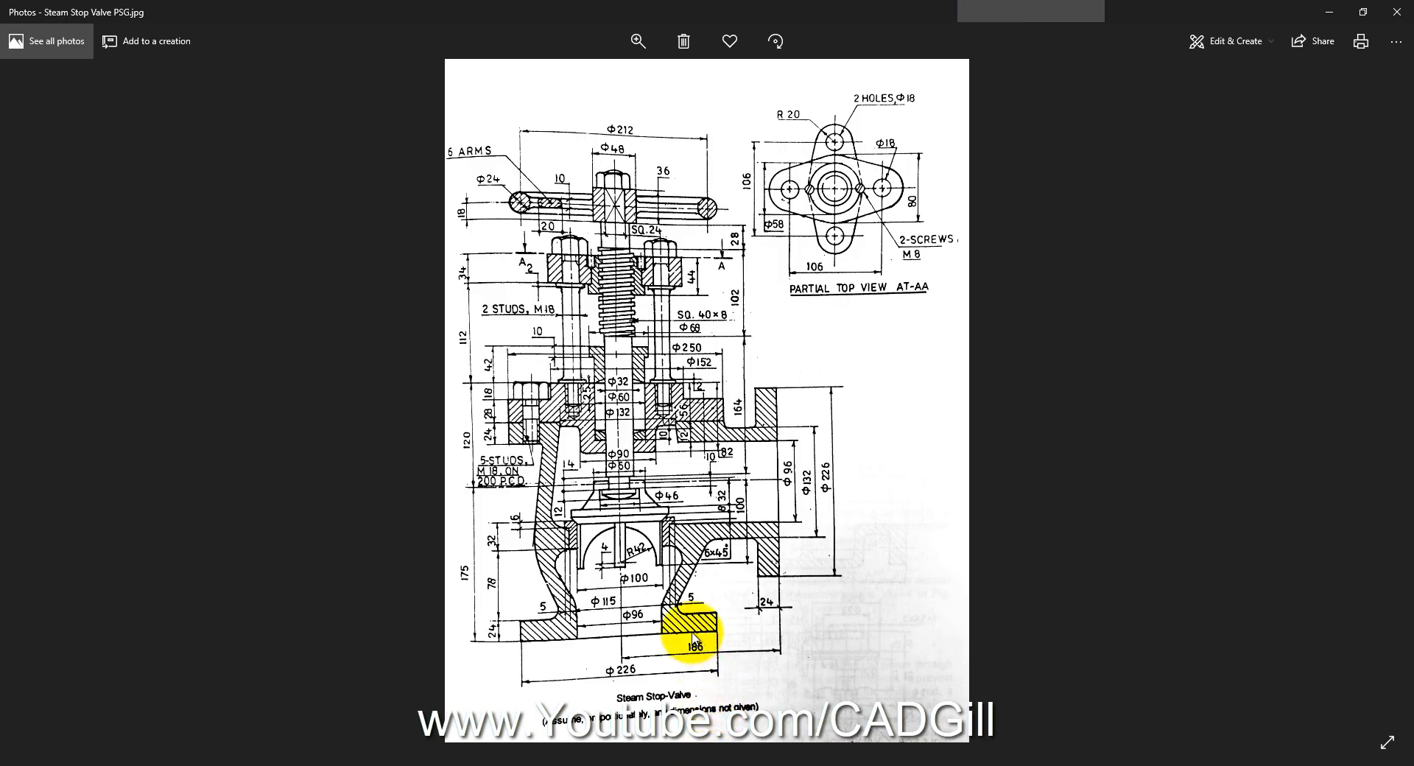
ctrl+scroll(642, 639, up, 3)
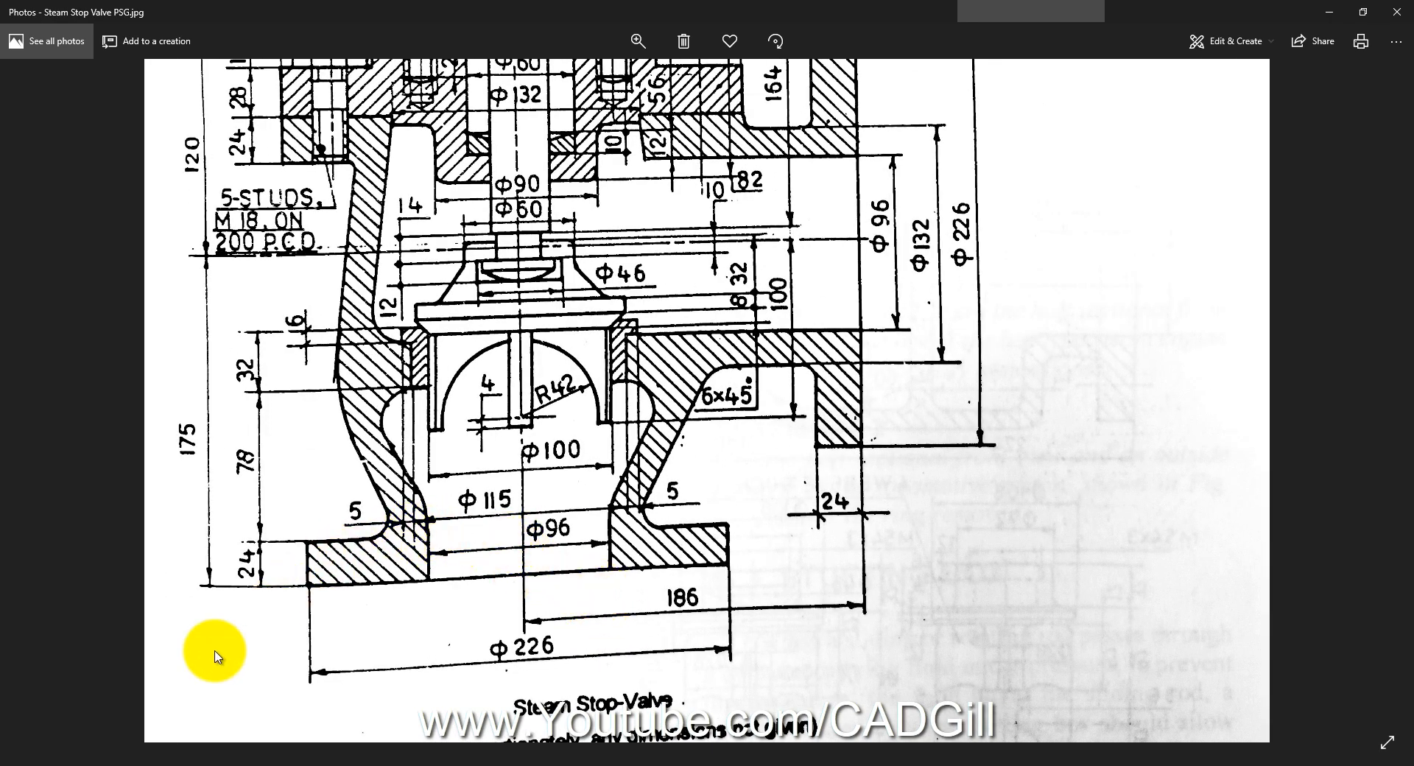
click(170, 765)
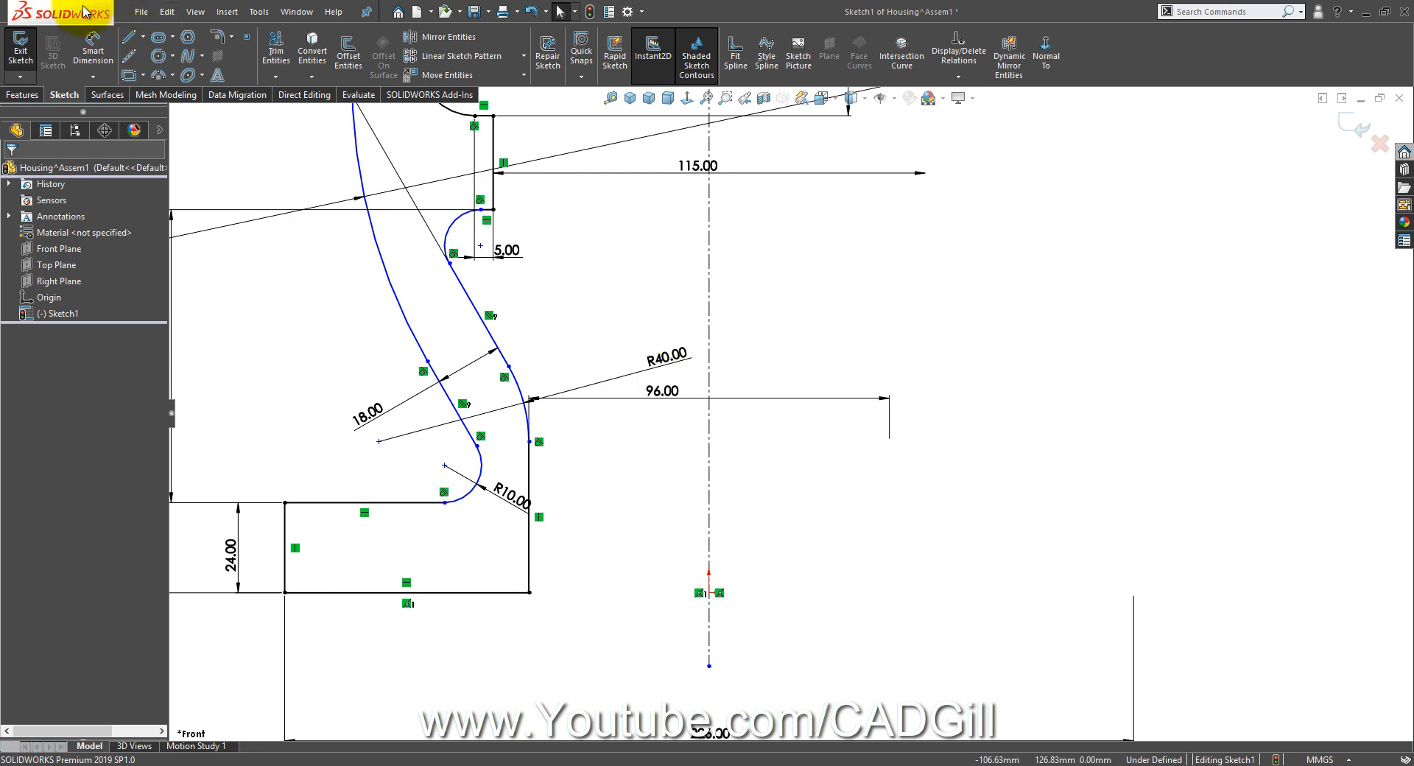
Step: Try a 40 mm height dimension from the flange's bottom edge to the virtual intersection of the inner wall's sloped and vertical lines, and undo it
click(91, 49)
right_click(475, 308)
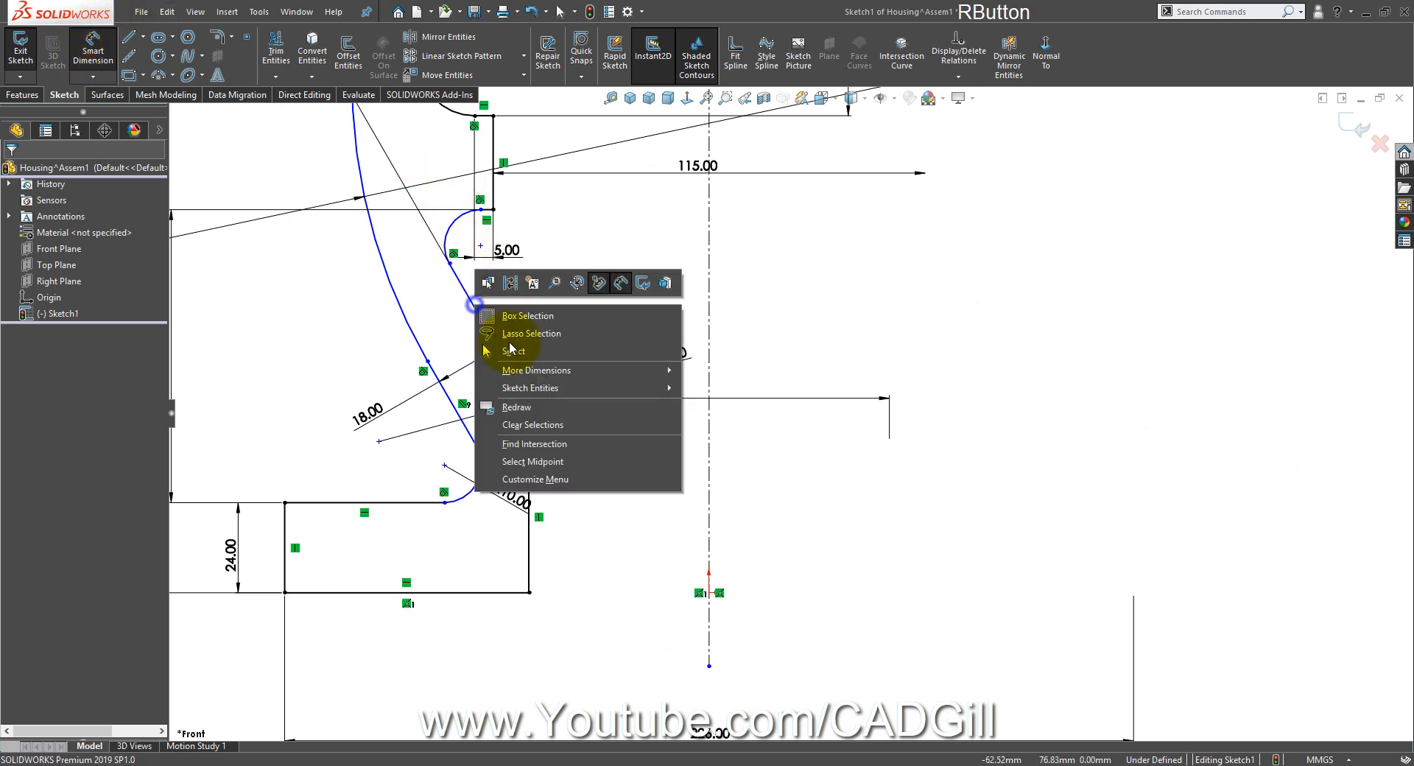
click(574, 447)
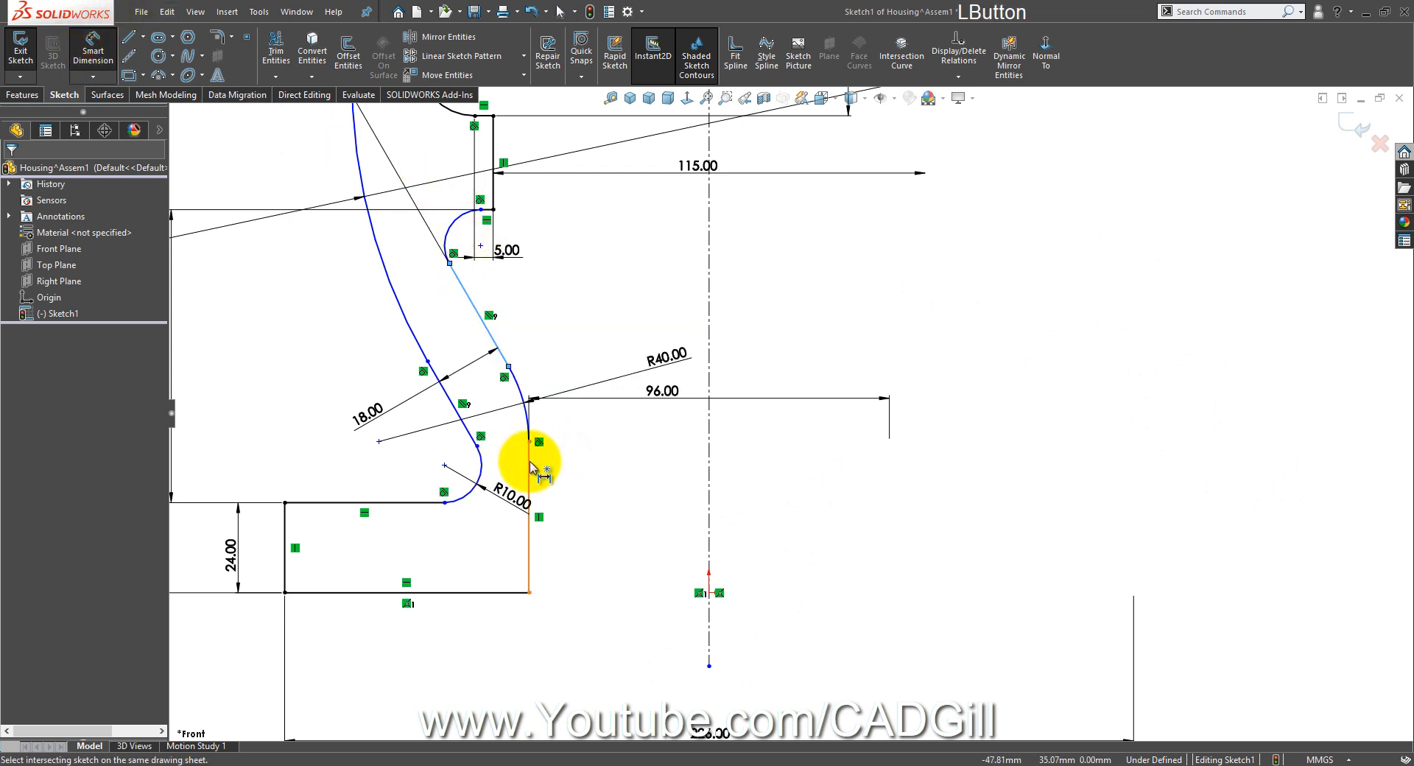
click(531, 465)
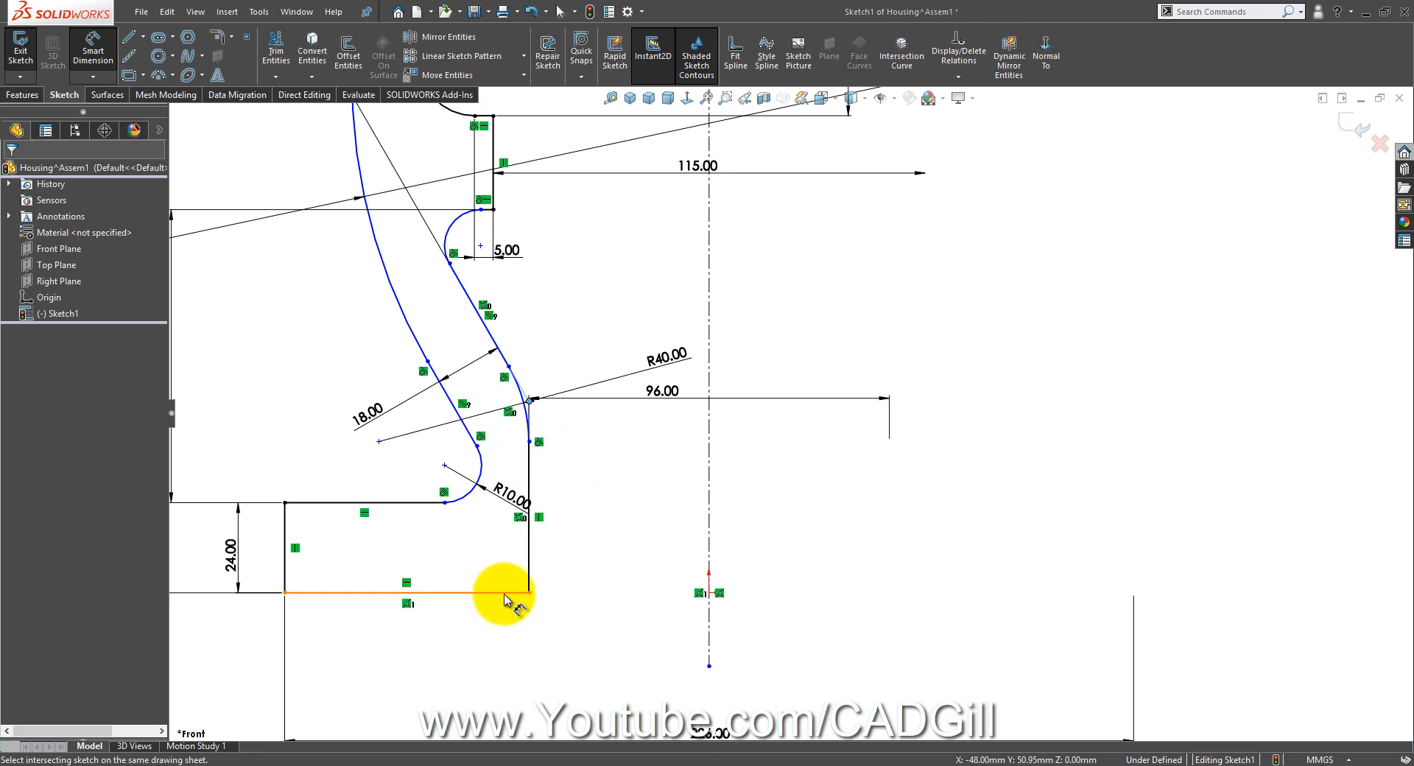
click(529, 592)
click(658, 507)
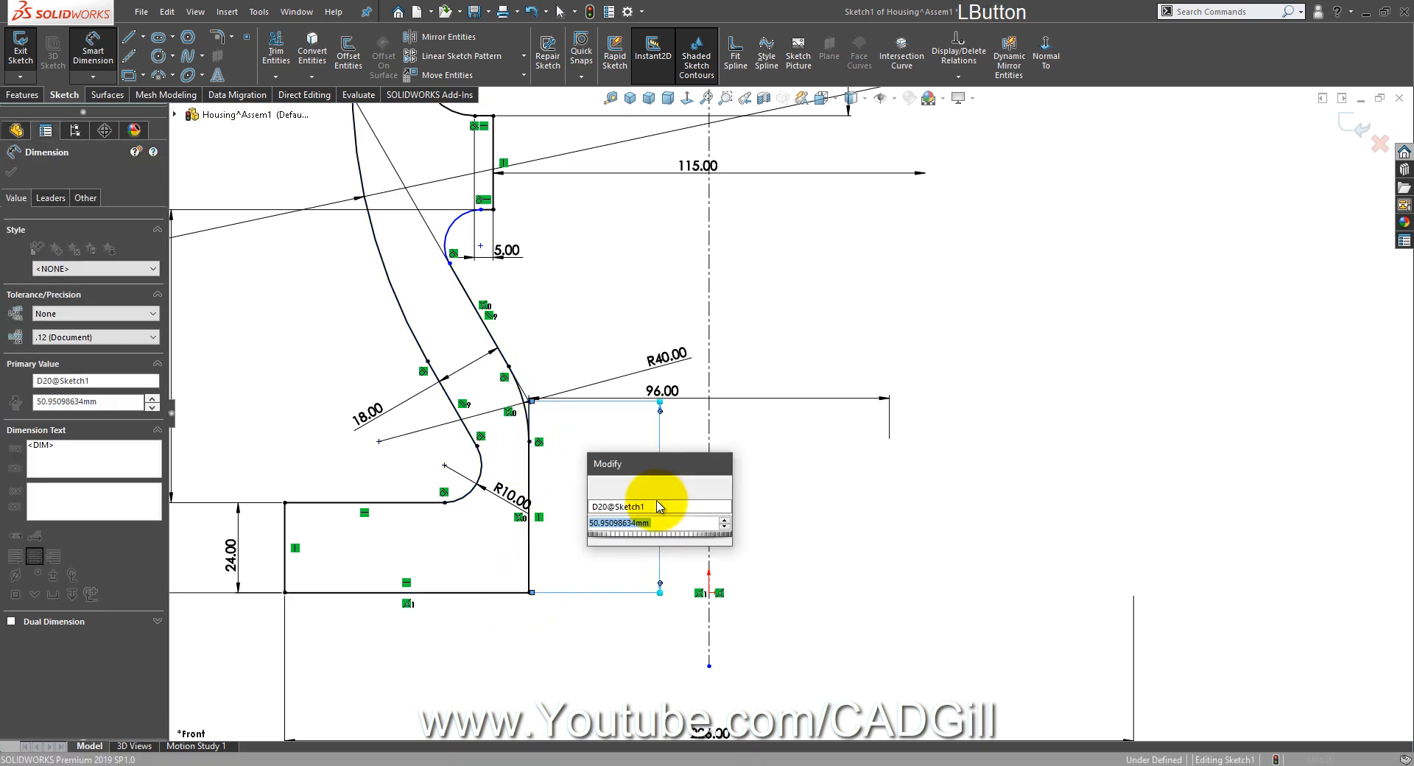
text(40)
key(Return)
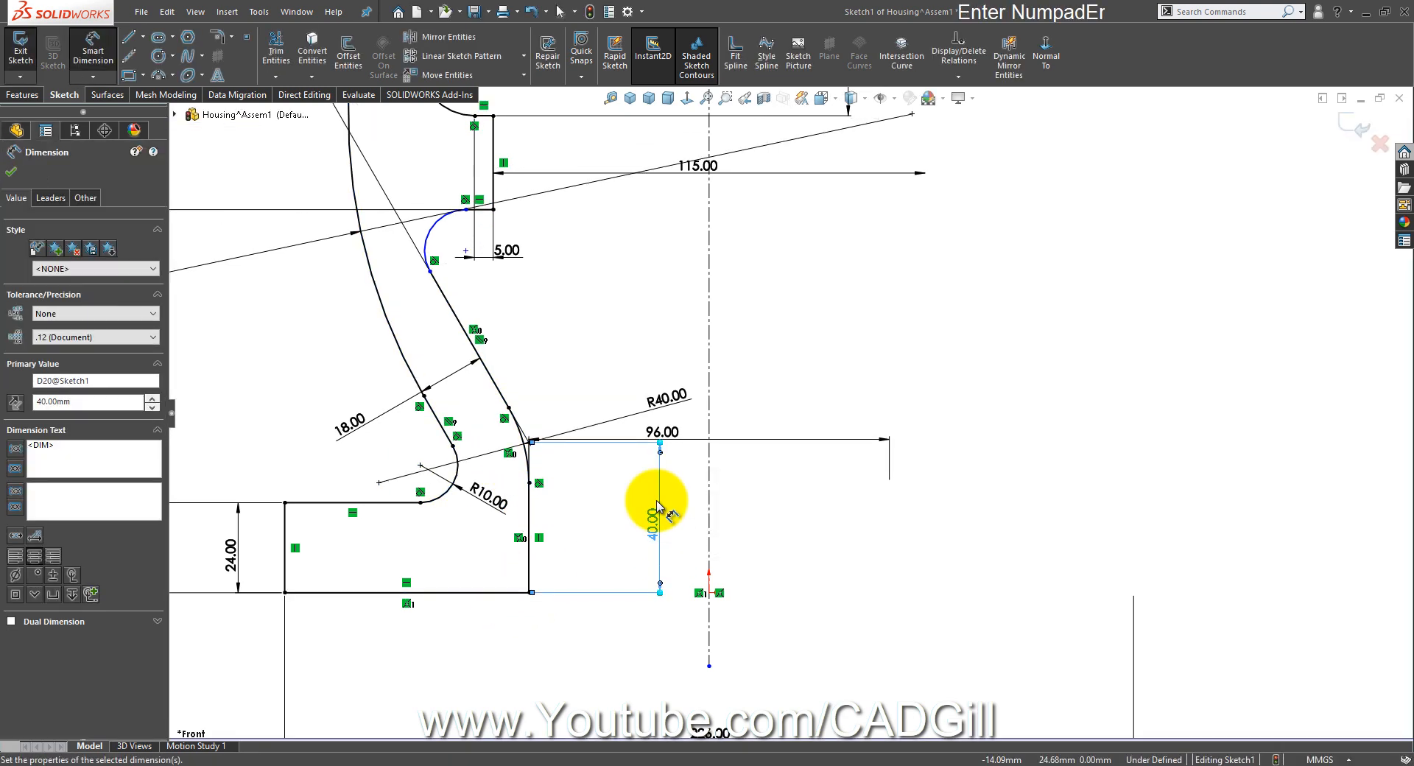
scroll(610, 367, up, 2)
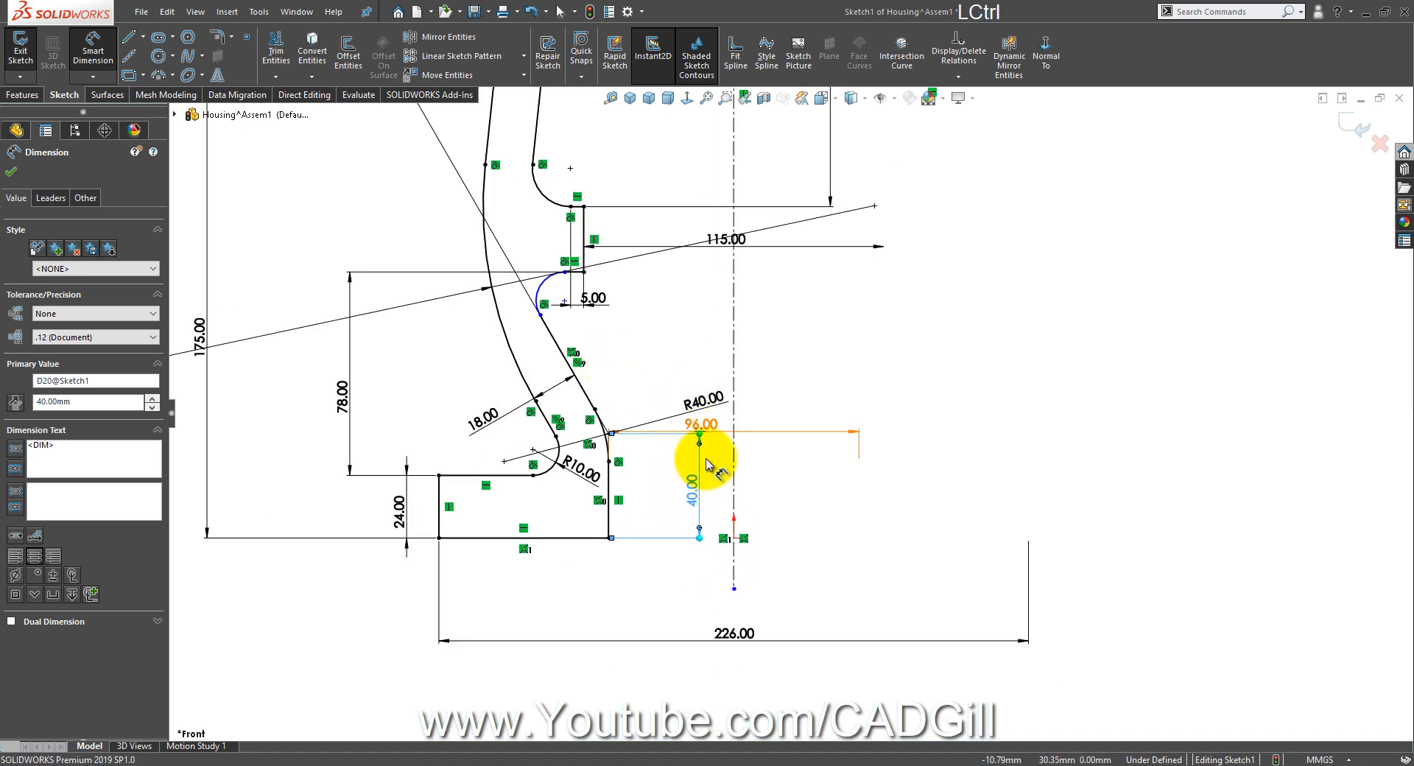
key(ctrl+z)
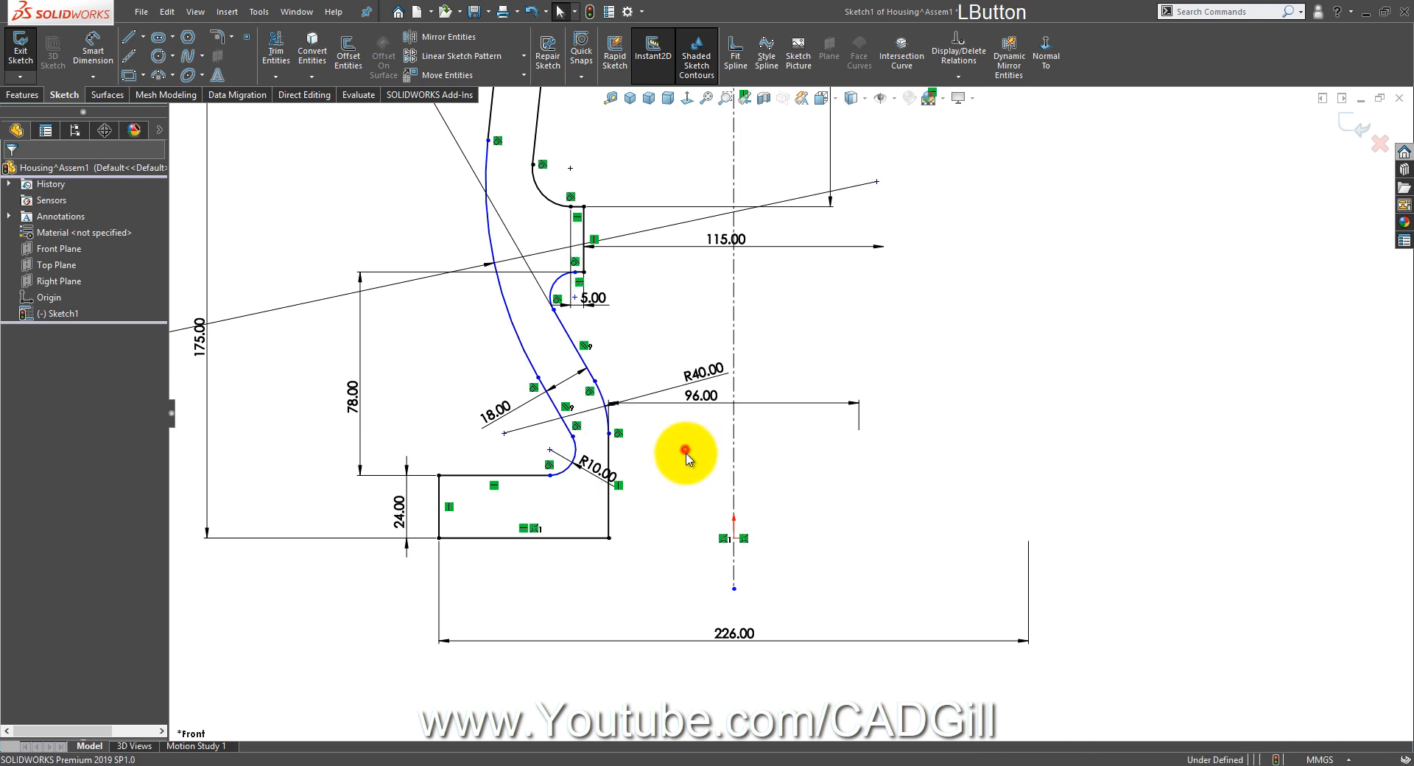
Step: Dimension the virtual intersection of the inner wall's sloped and vertical lines 40 mm above the bottom edge of the flange
click(92, 50)
scroll(725, 460, down, 2)
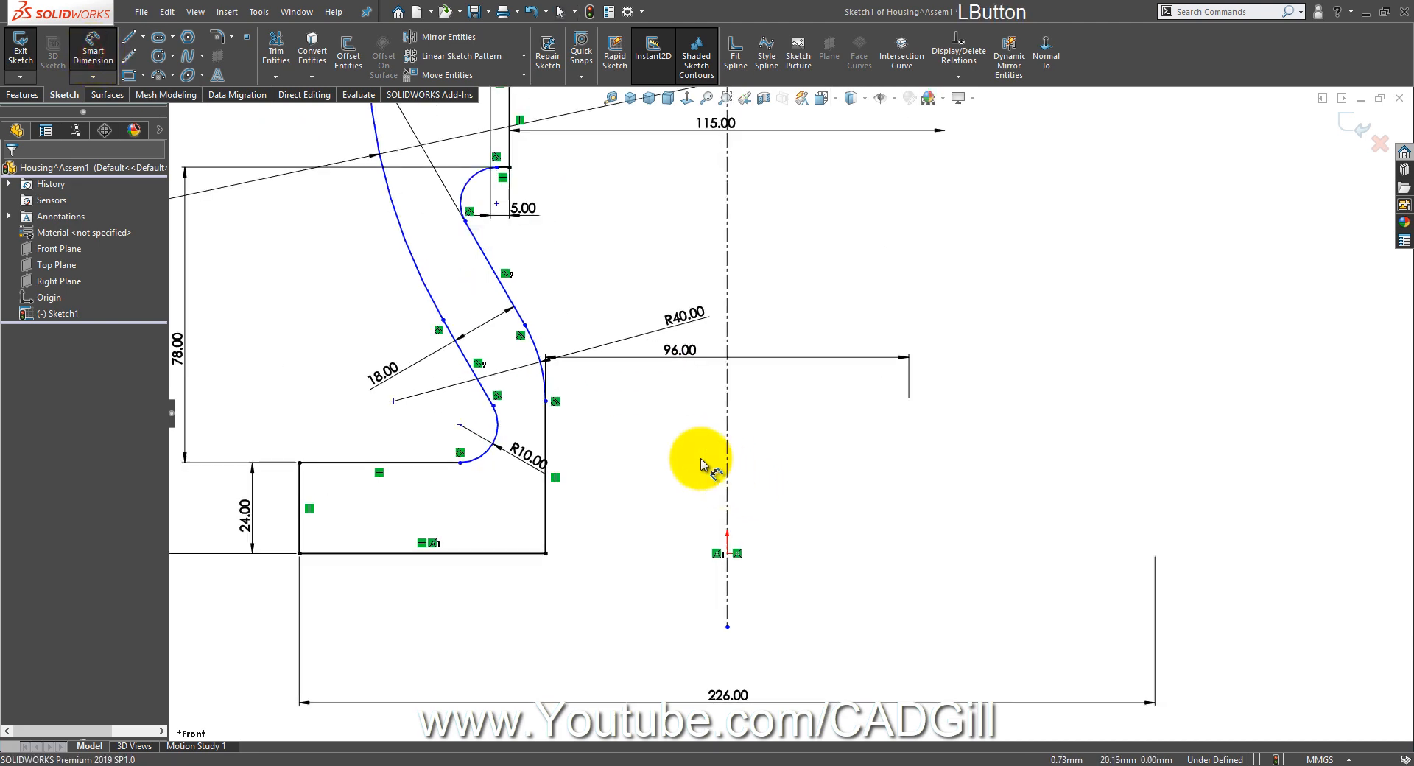
right_click(521, 322)
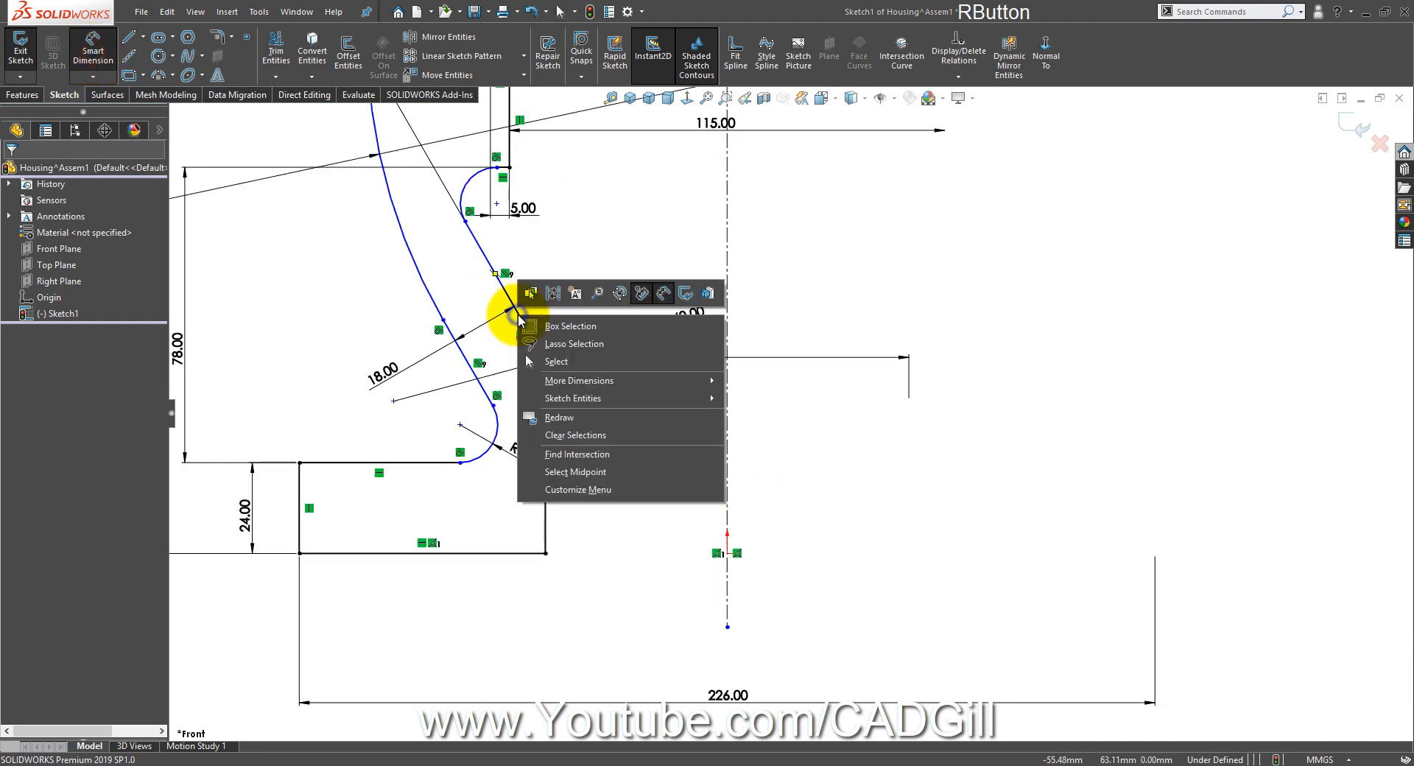
click(587, 454)
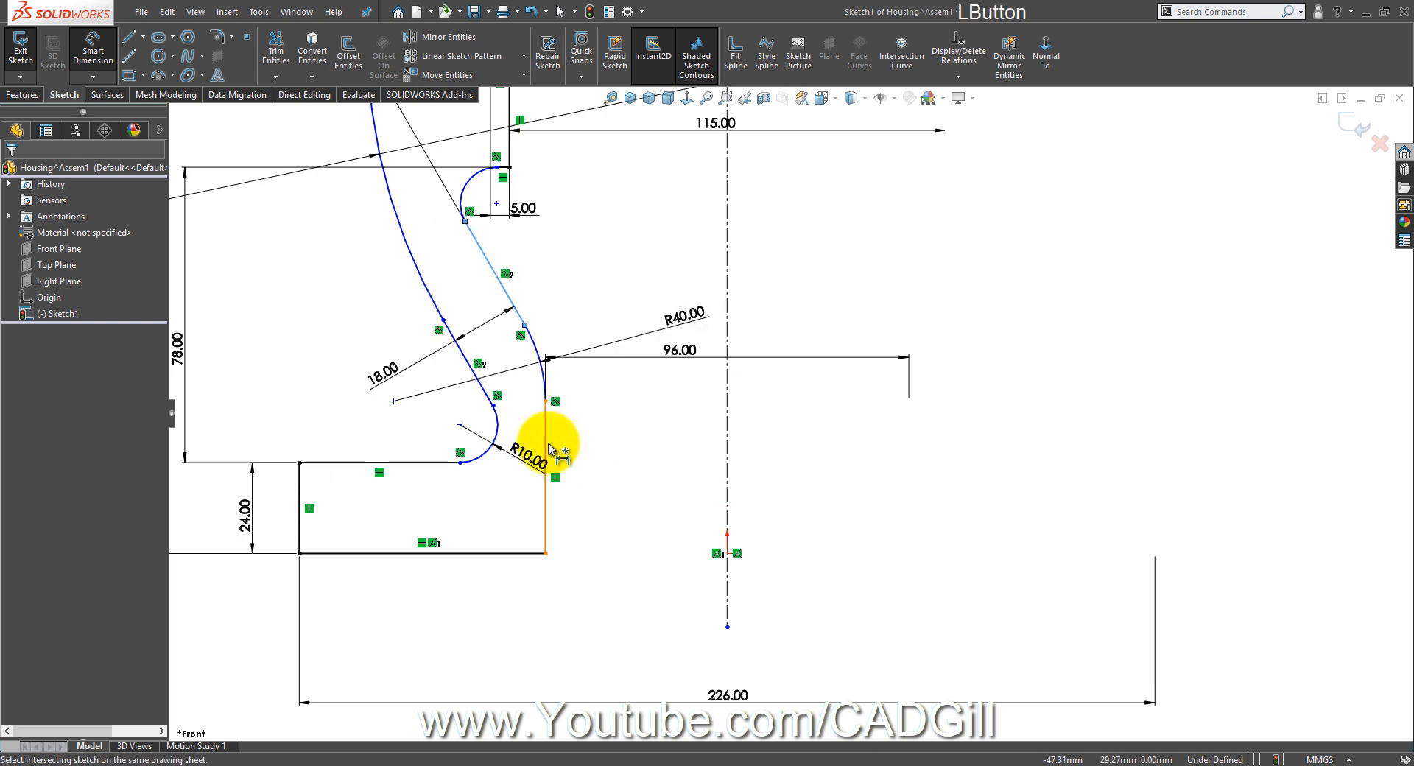
click(519, 553)
click(618, 463)
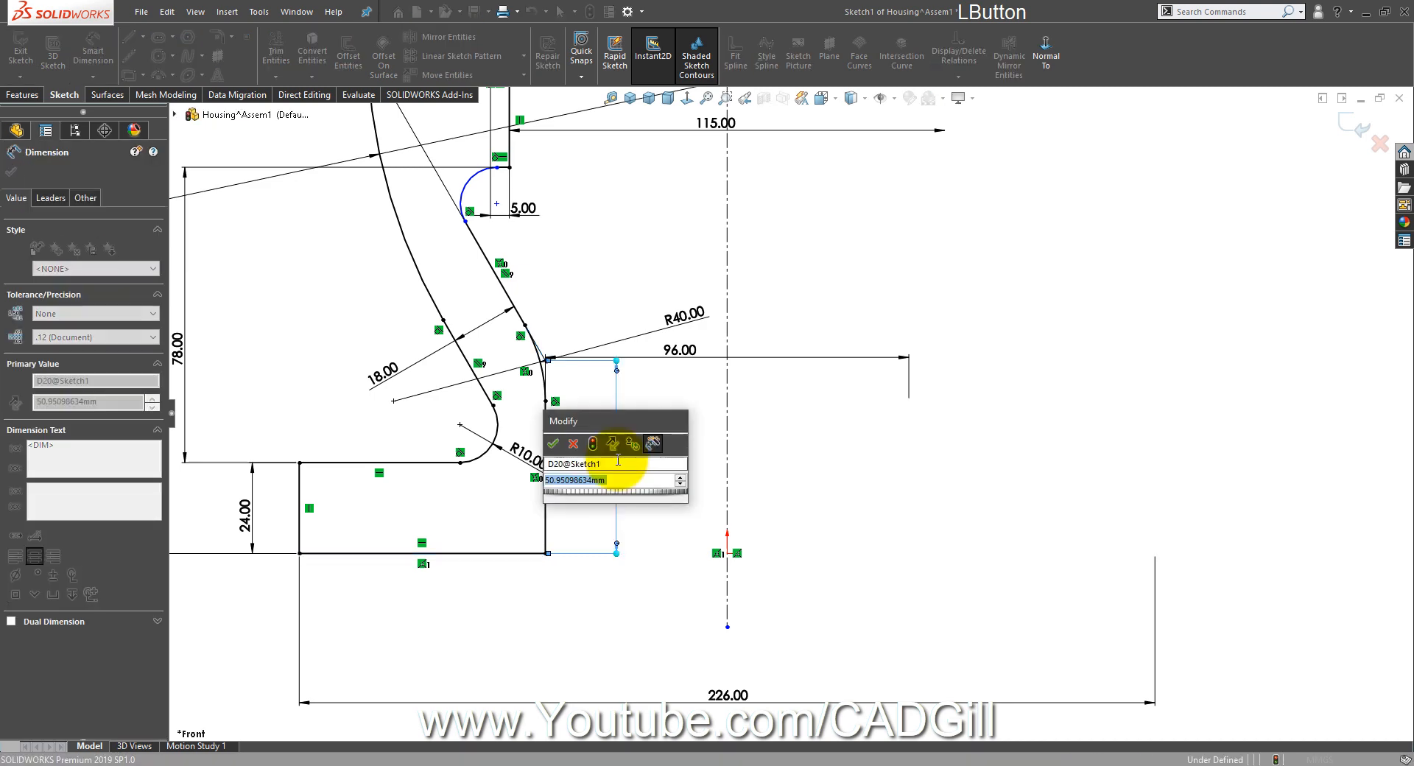
text(40)
key(Return)
scroll(678, 379, up, 3)
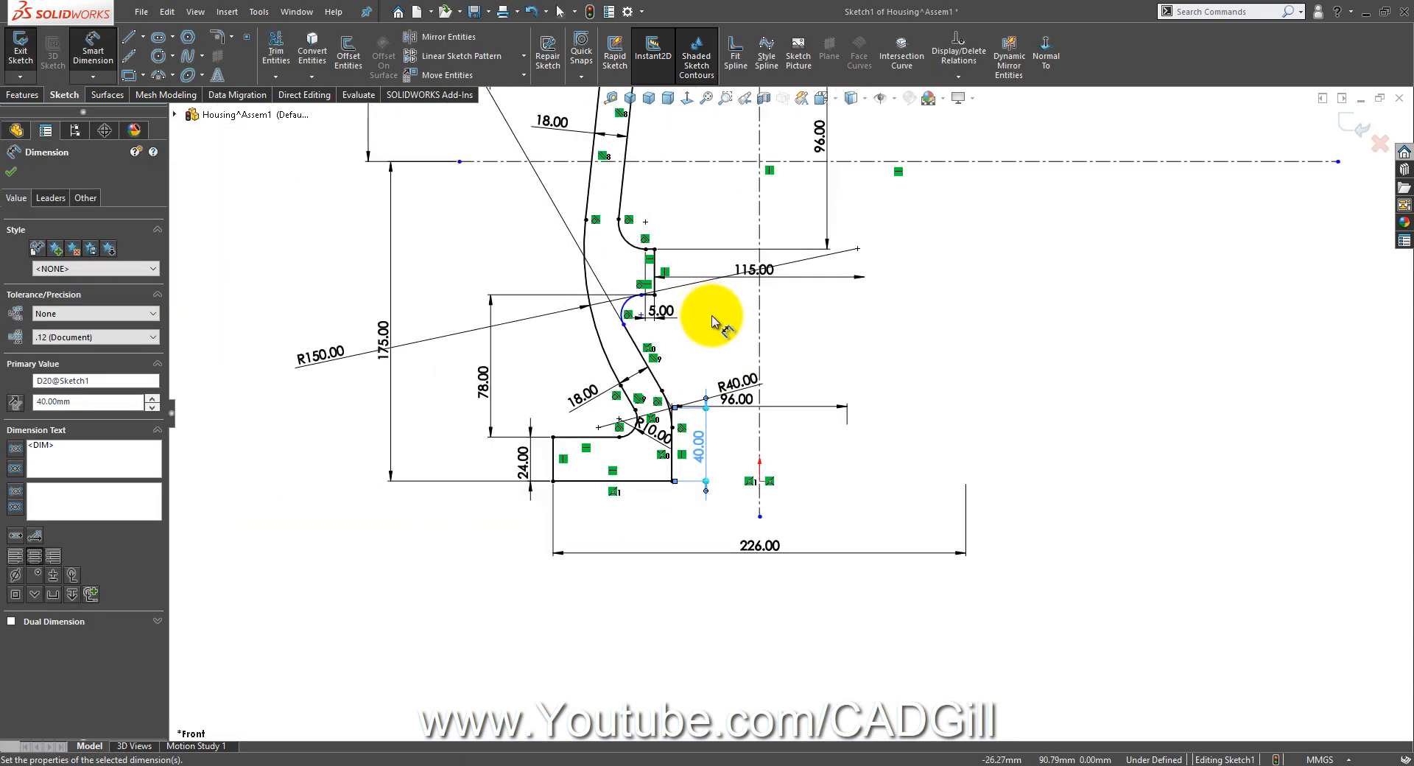
Step: Dimension the arc beneath the inner ledge with a 12 mm radius
scroll(713, 322, down, 3)
click(612, 372)
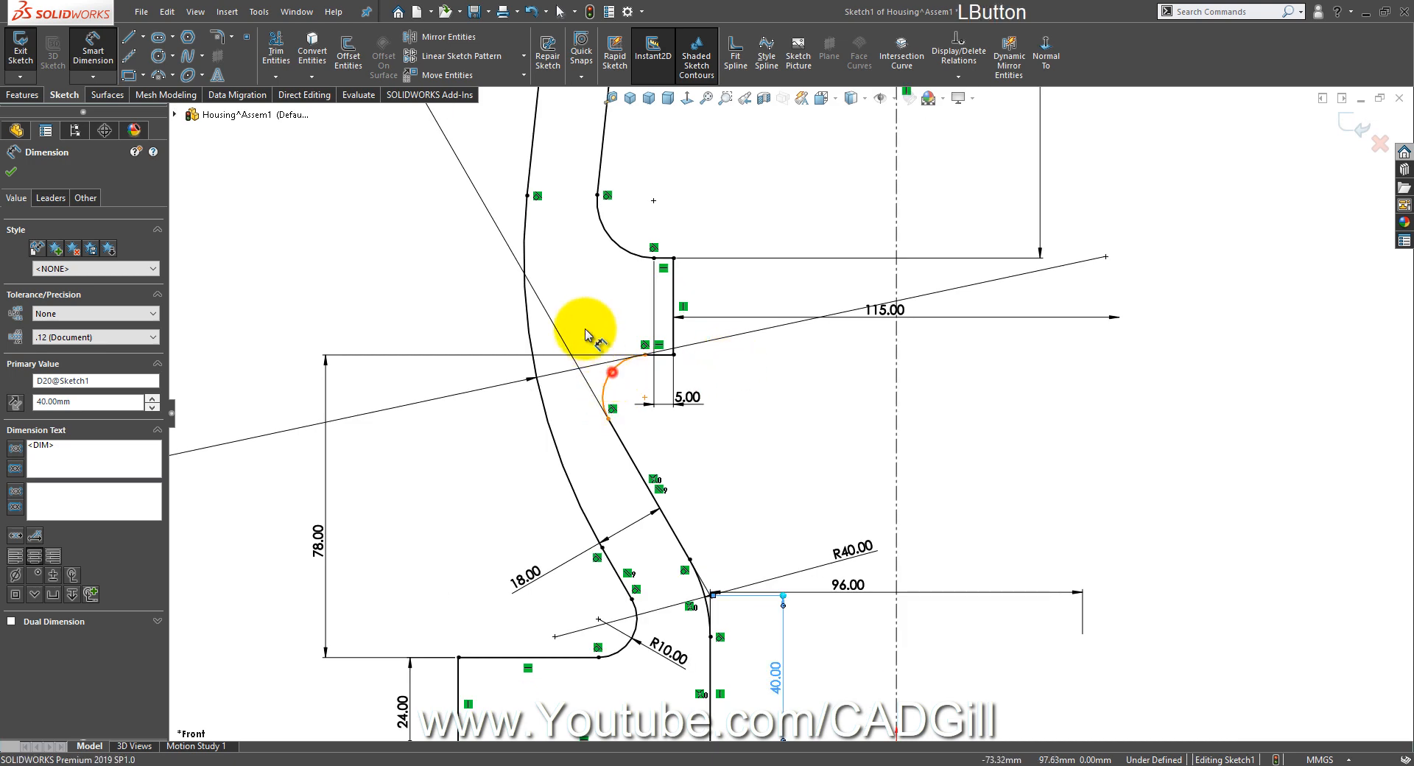
click(578, 312)
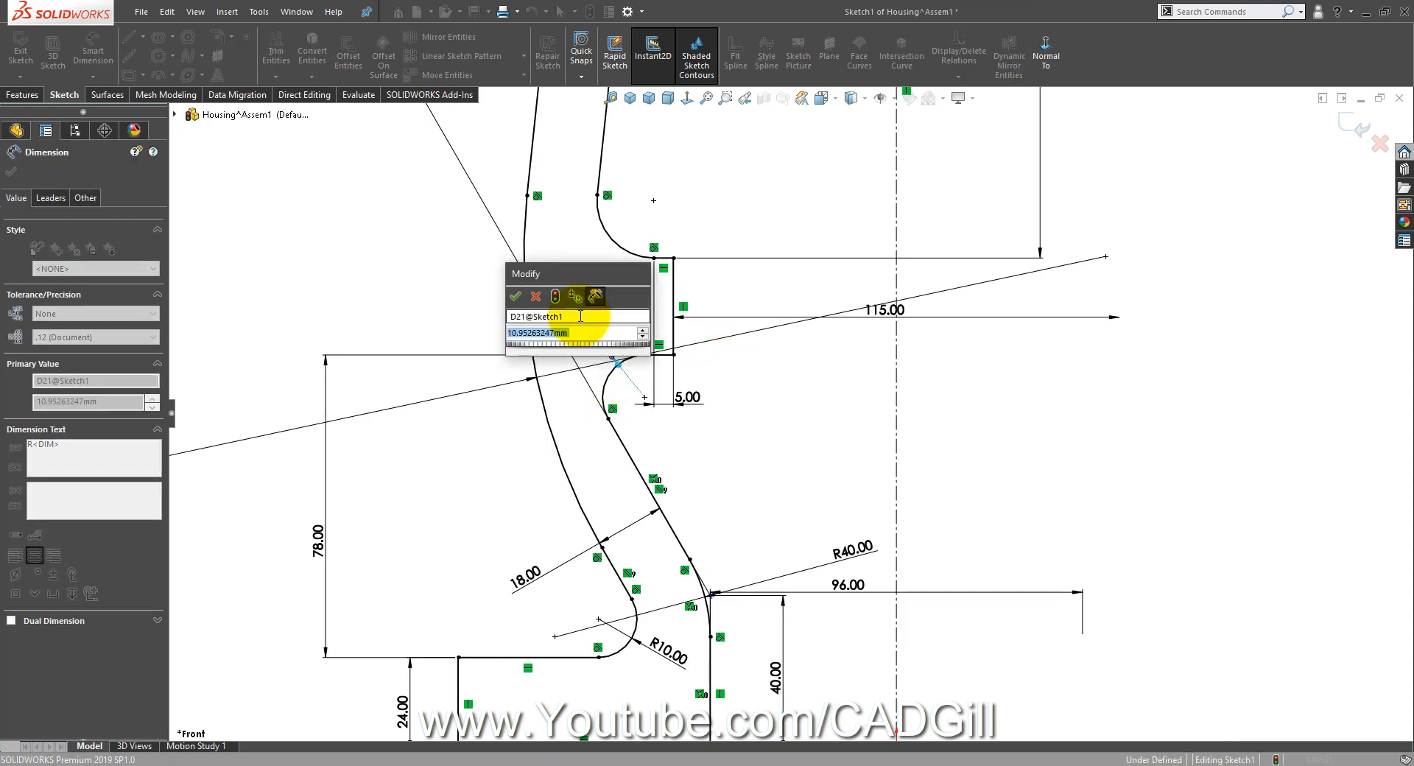
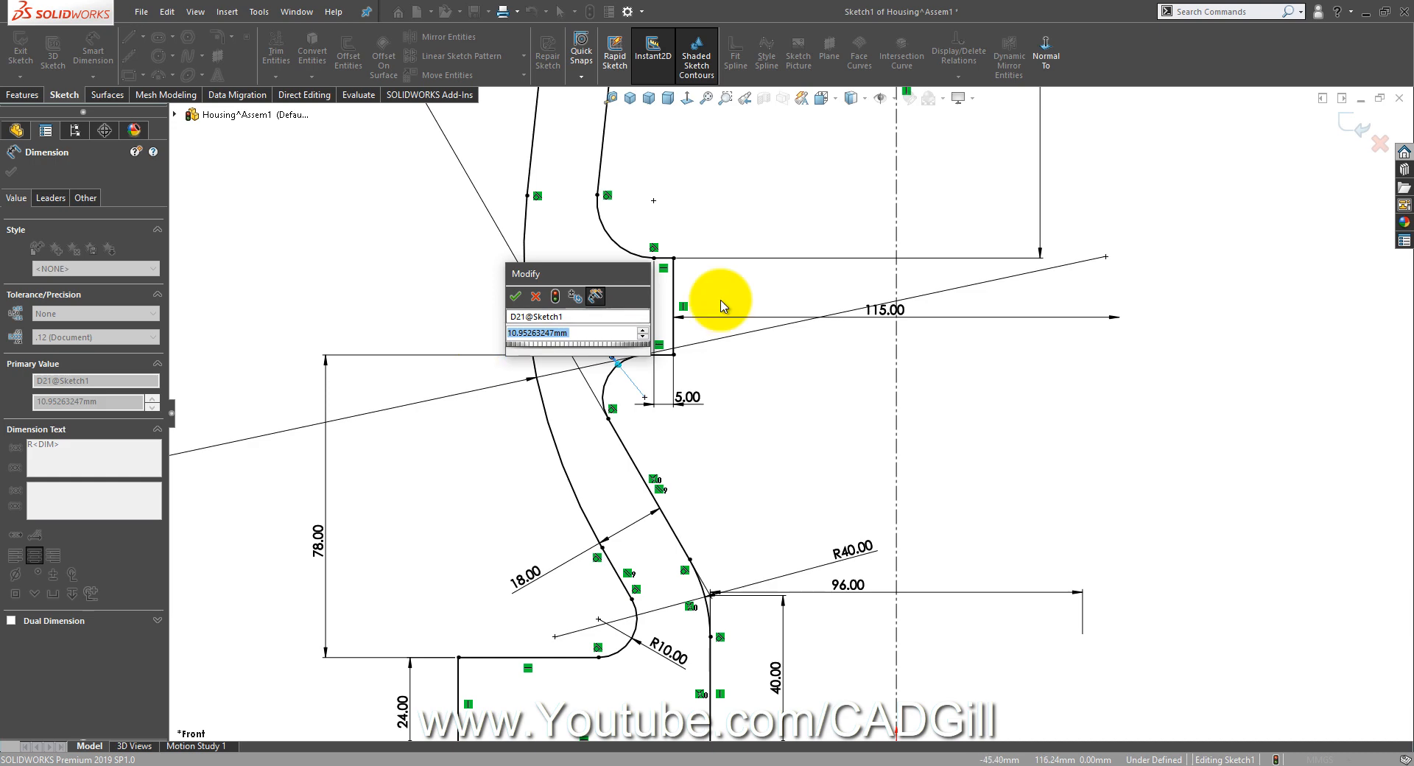
text(15)
key(Return)
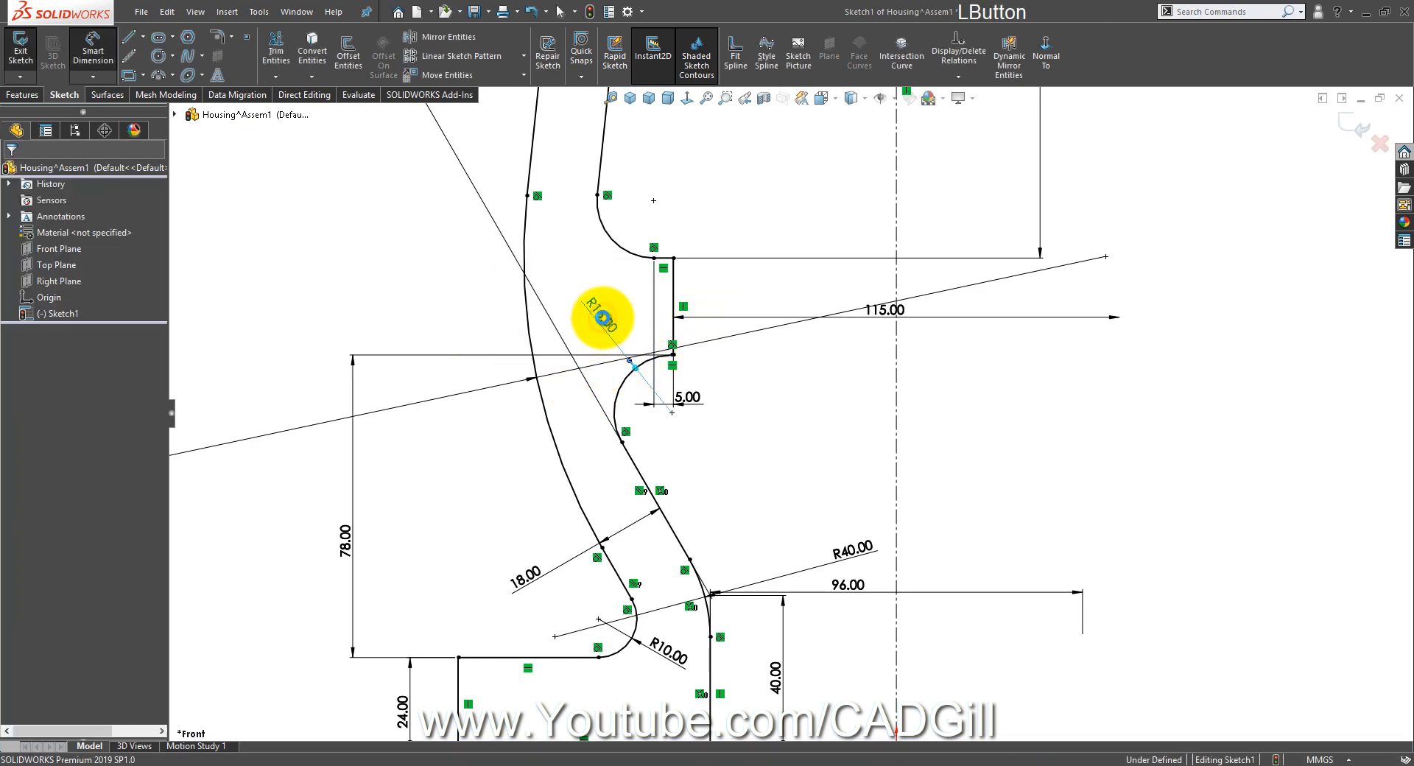
double_click(603, 321)
text(12)
key(Return)
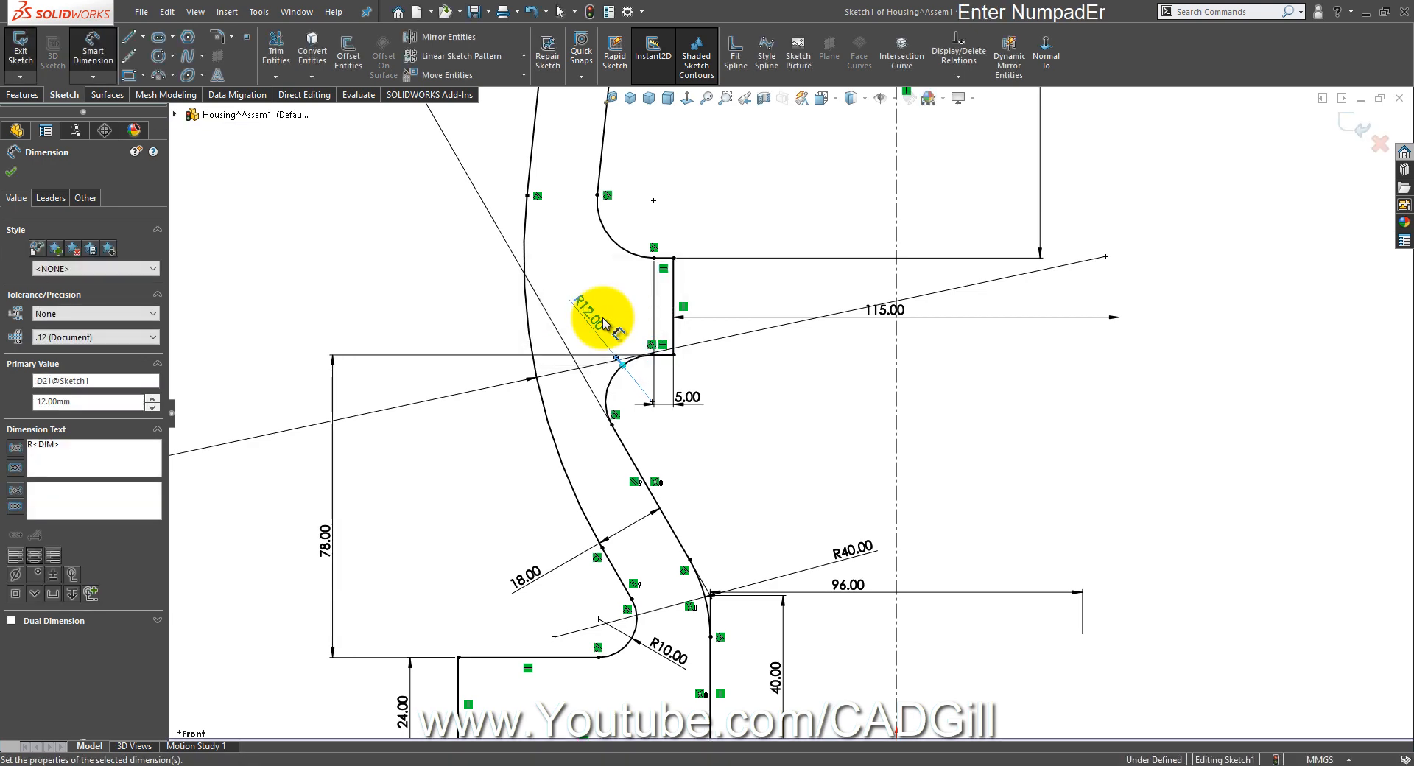
click(802, 412)
Step: Trim the excess segment of the top flange's lower line inside the wall so the housing profile closes
scroll(808, 411, up, 5)
scroll(972, 416, down, 2)
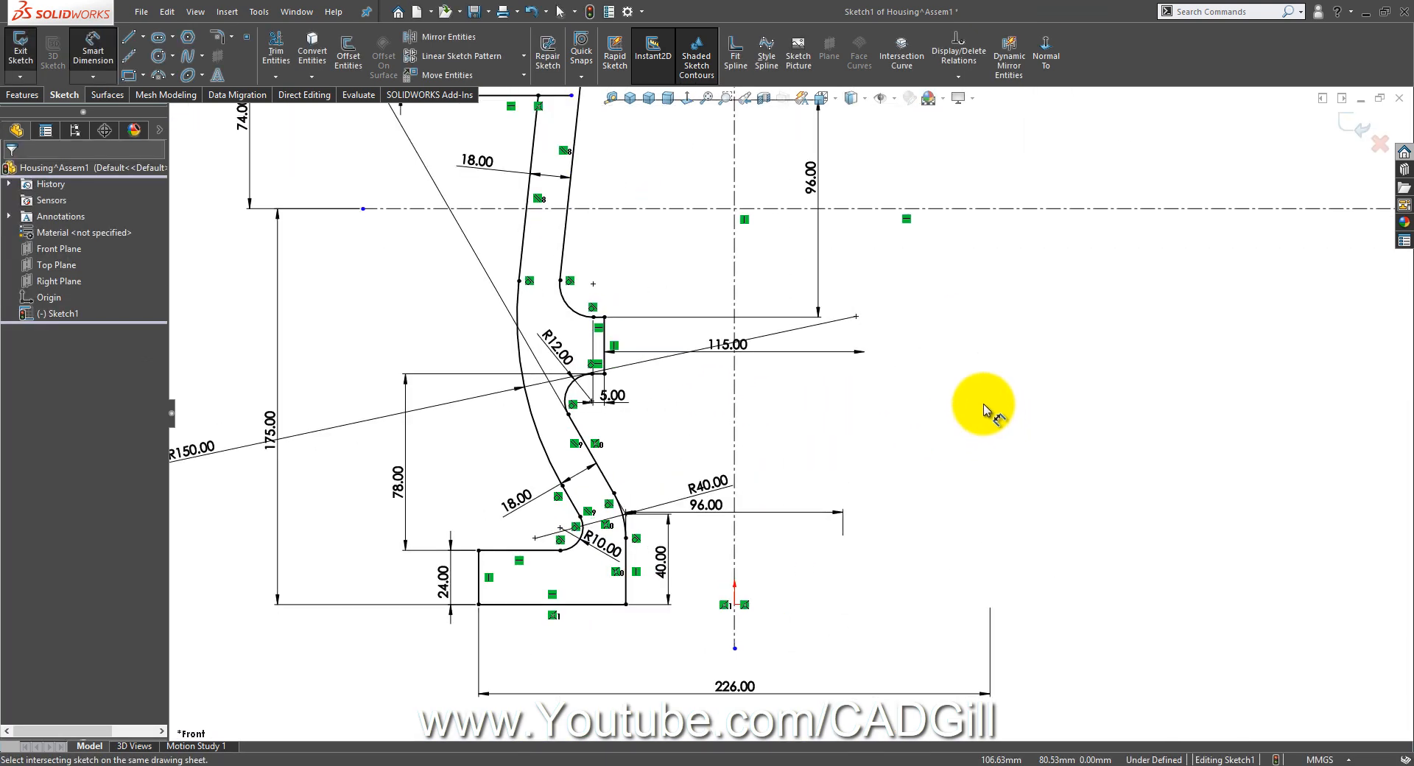
scroll(810, 212, down, 2)
click(276, 37)
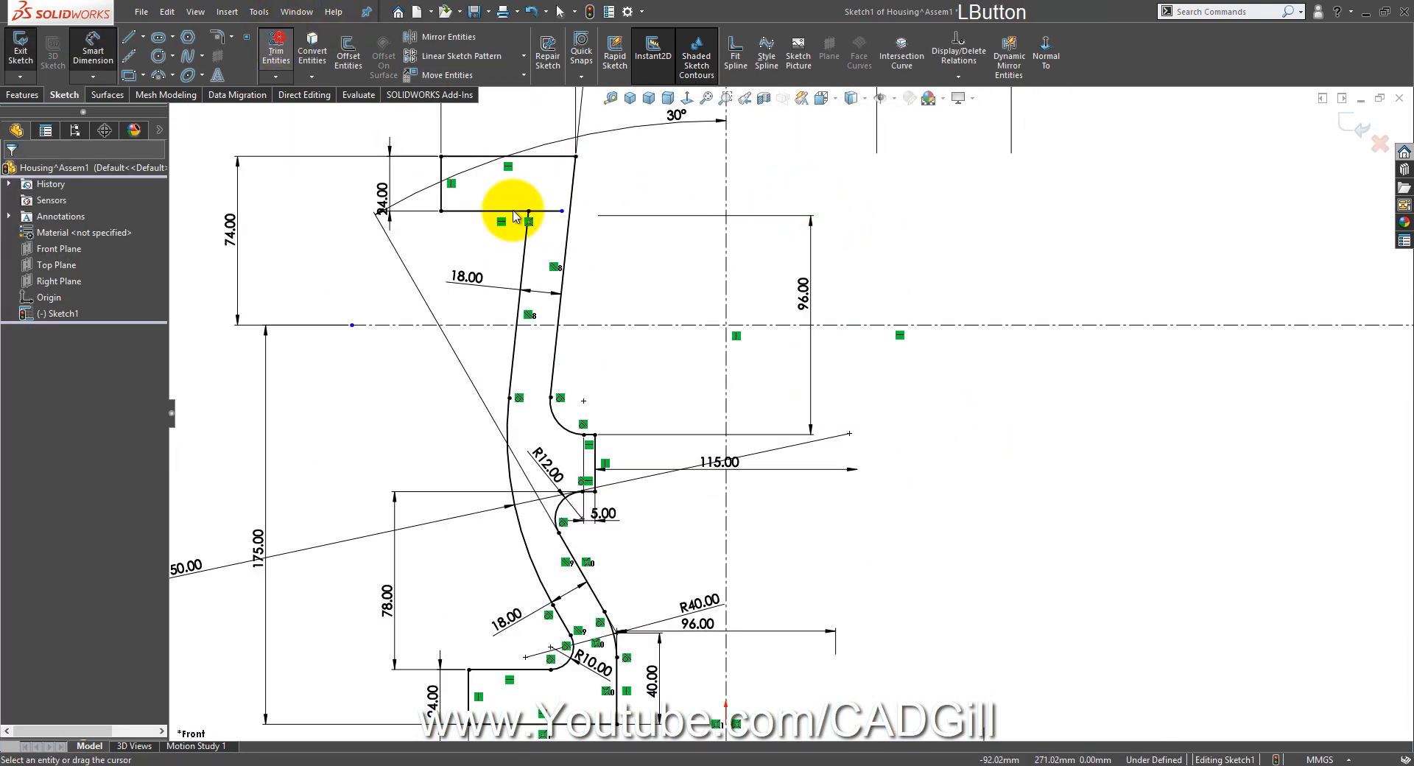
click(553, 213)
scroll(700, 363, up, 4)
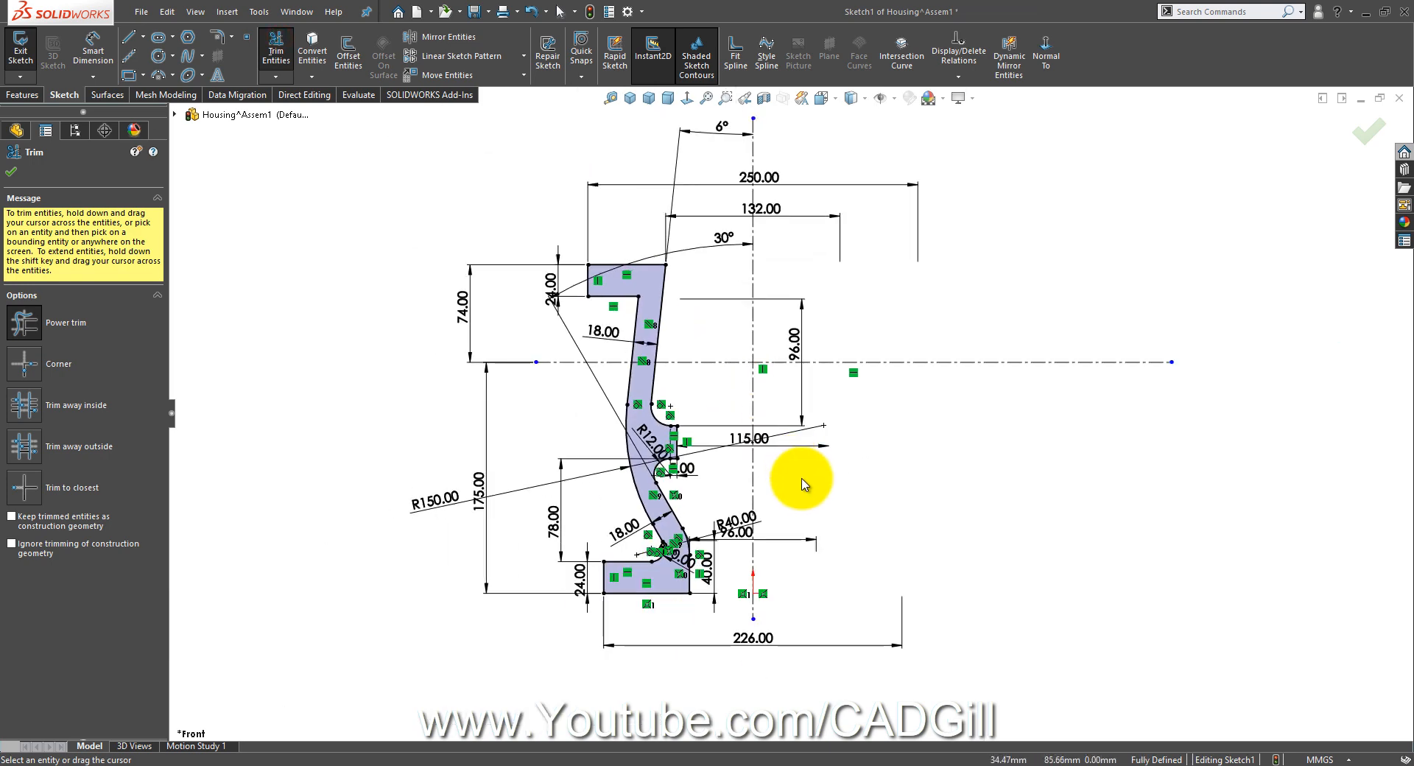
scroll(817, 505, down, 1)
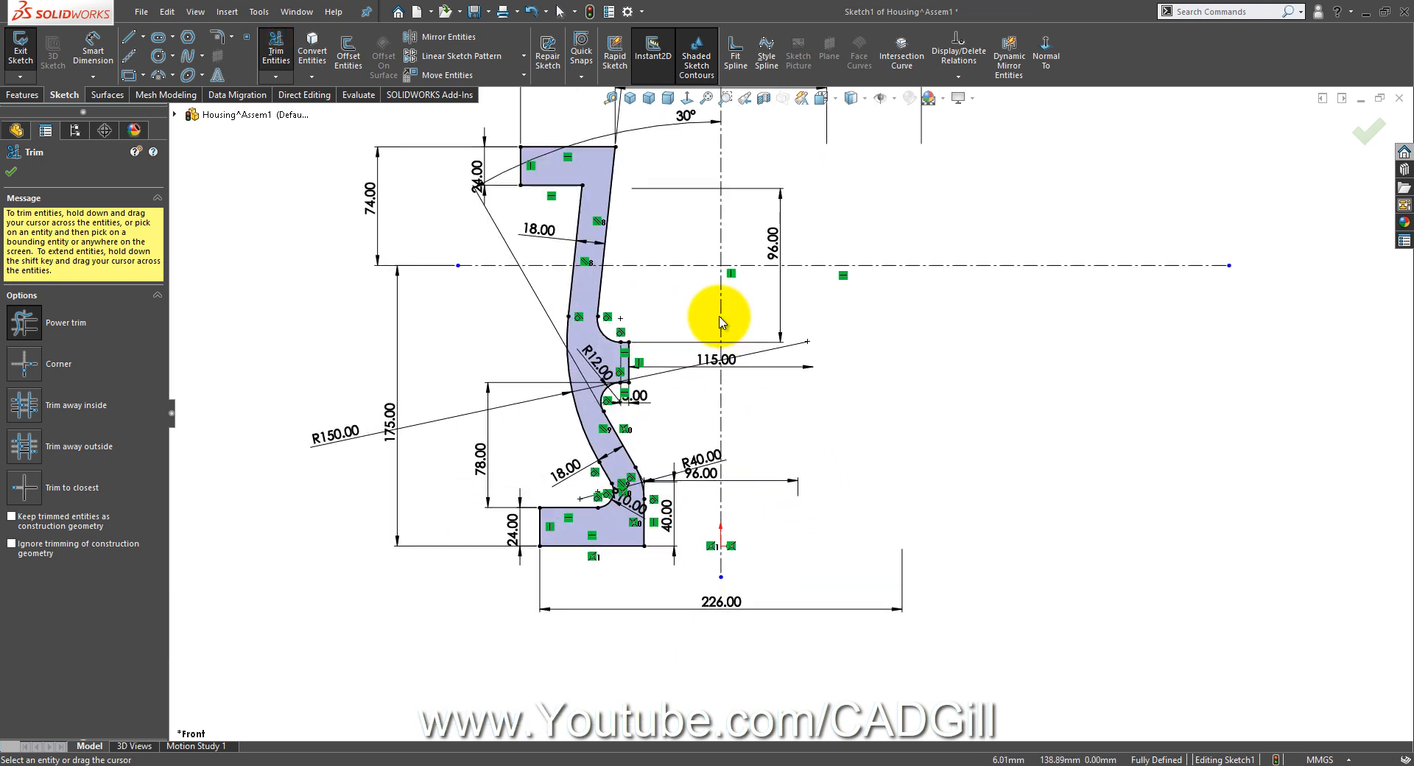
click(15, 176)
Step: Revolve the closed housing profile 360 degrees about the vertical centerline
scroll(817, 324, up, 3)
scroll(1016, 327, down, 2)
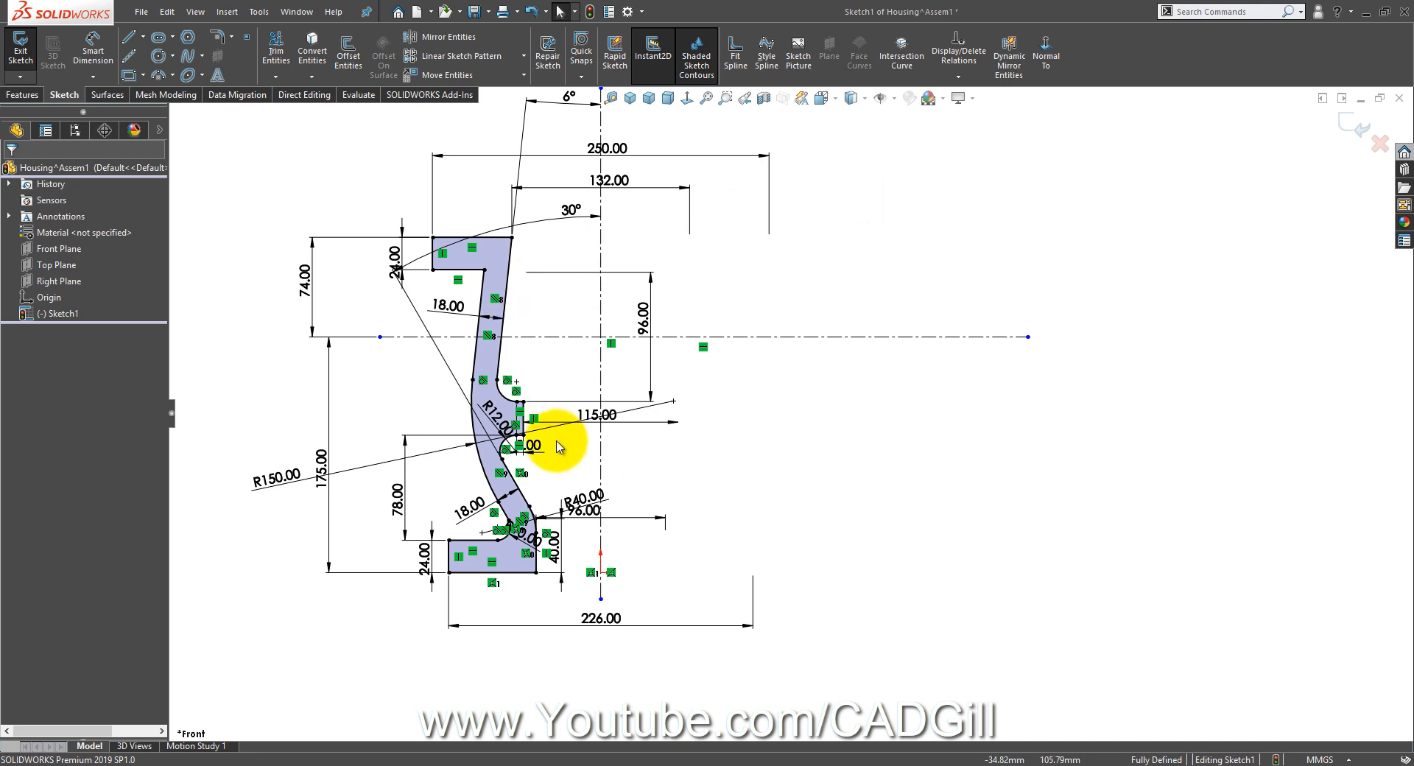
scroll(122, 70, up, 1)
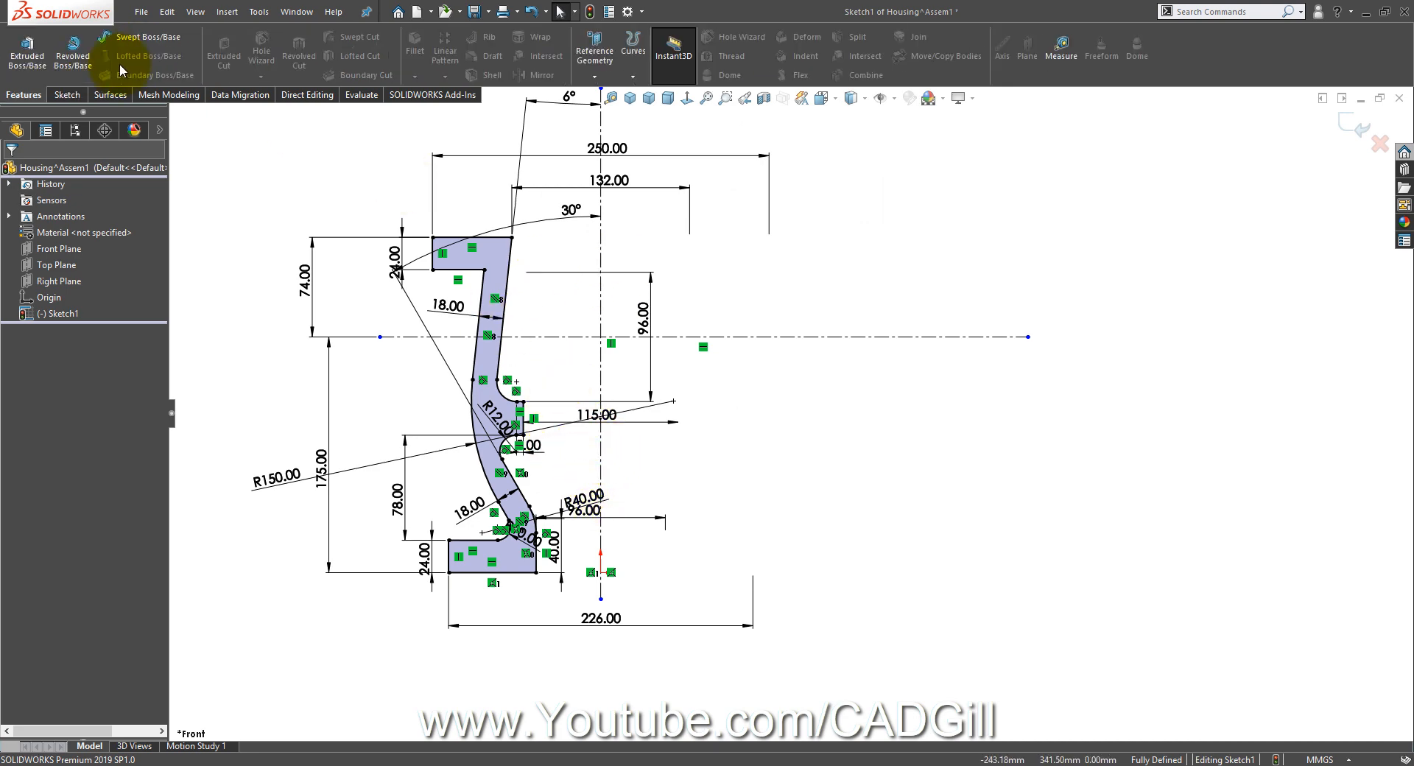
click(92, 69)
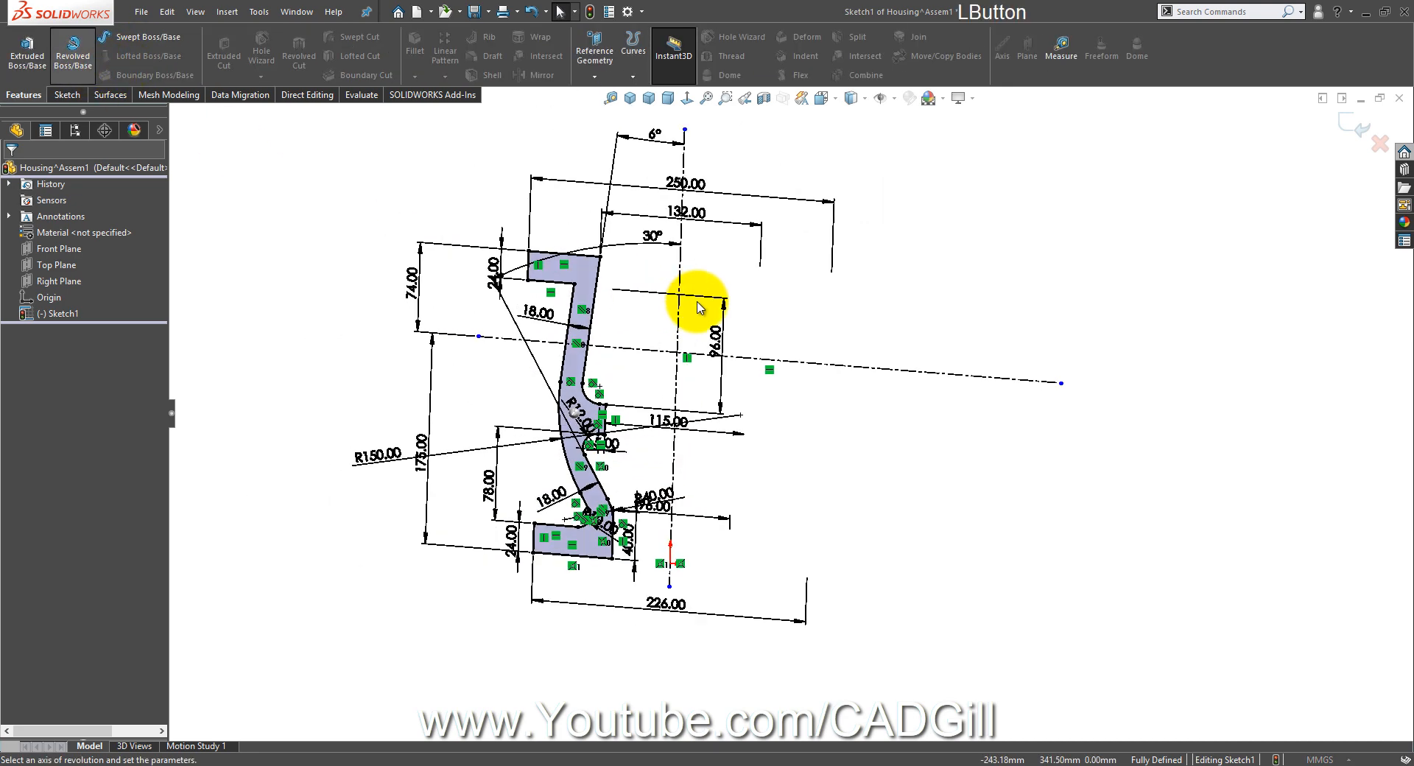
click(765, 324)
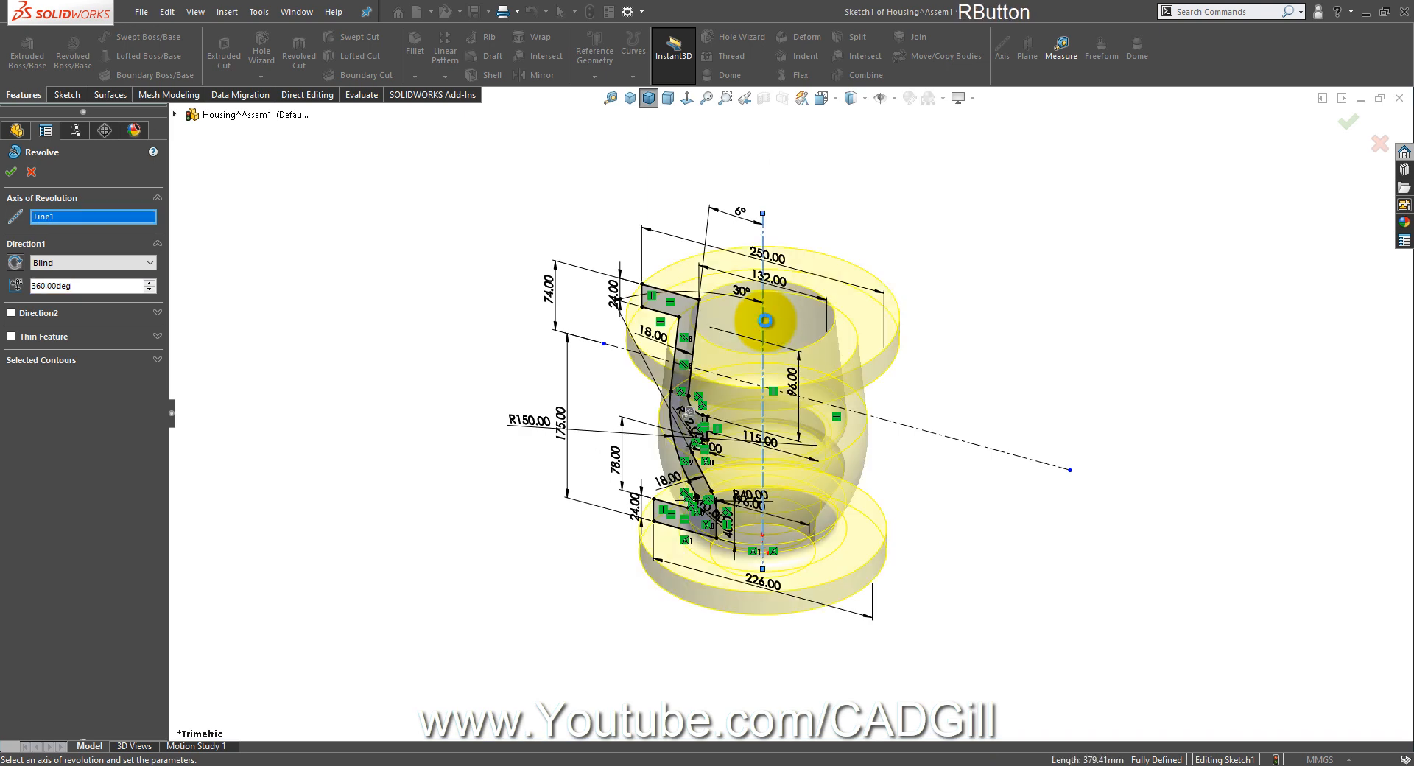
right_click(766, 320)
click(404, 334)
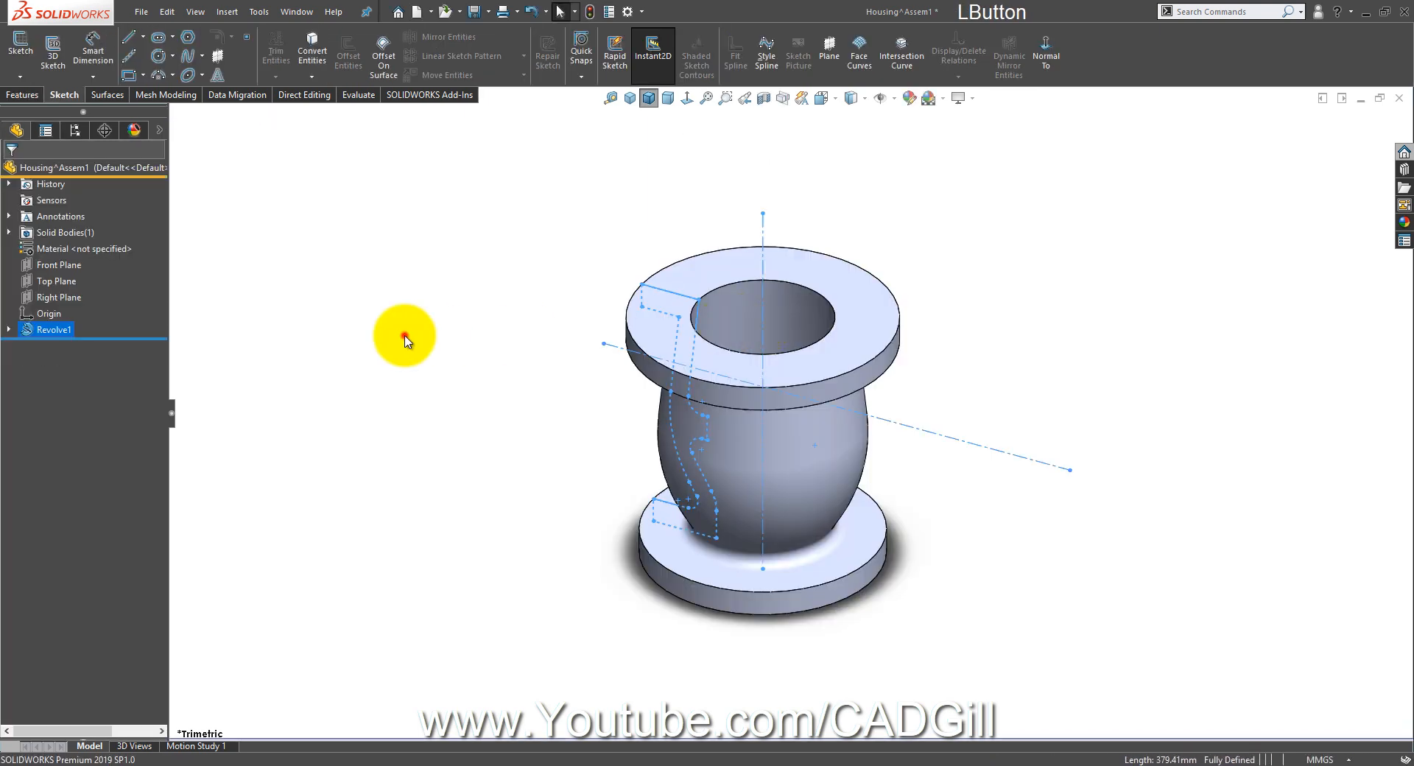
Step: Start a new sketch on the Front Plane and view it head-on
click(57, 267)
click(72, 246)
click(692, 104)
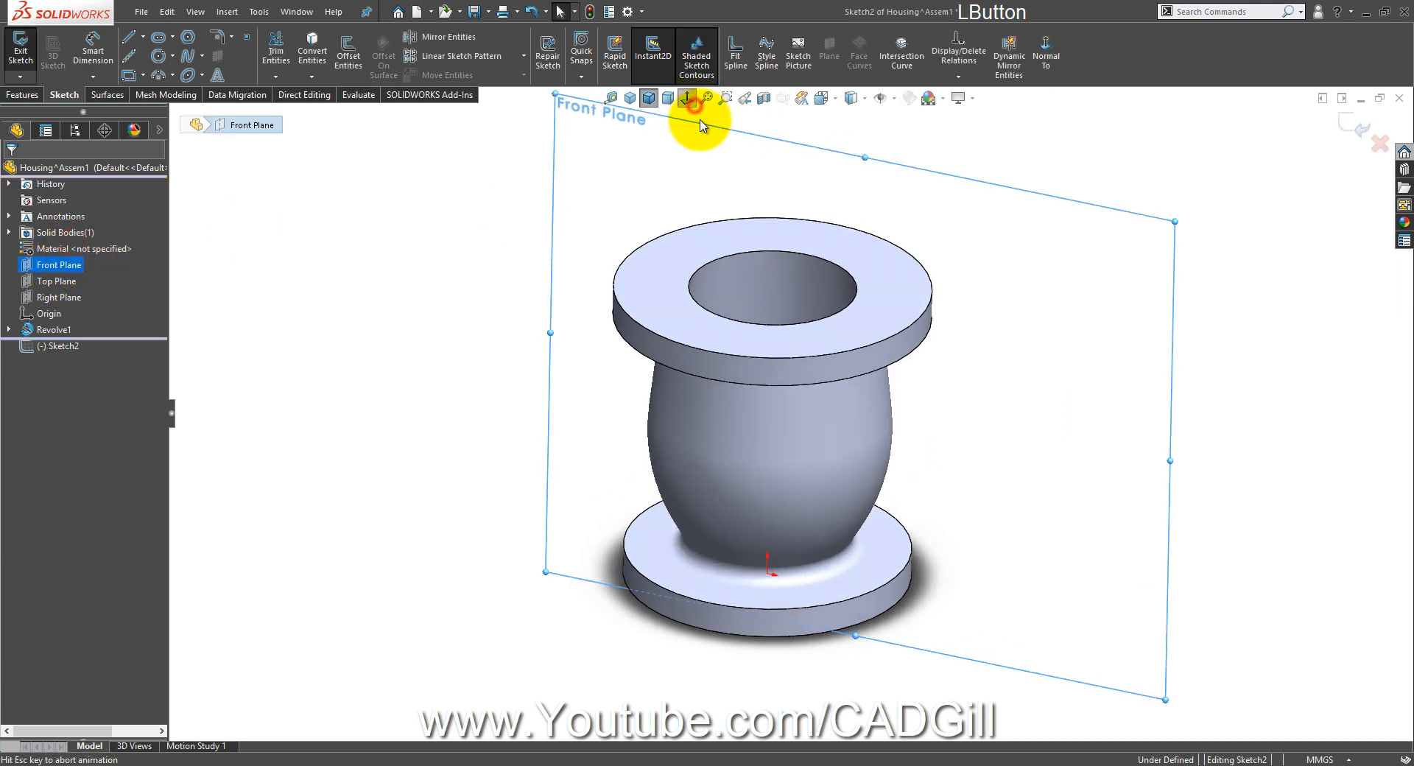
Step: Consult the side outlet's dimensions on the steam stop valve drawing, and show the profile sketch of the revolved housing for reference
click(623, 765)
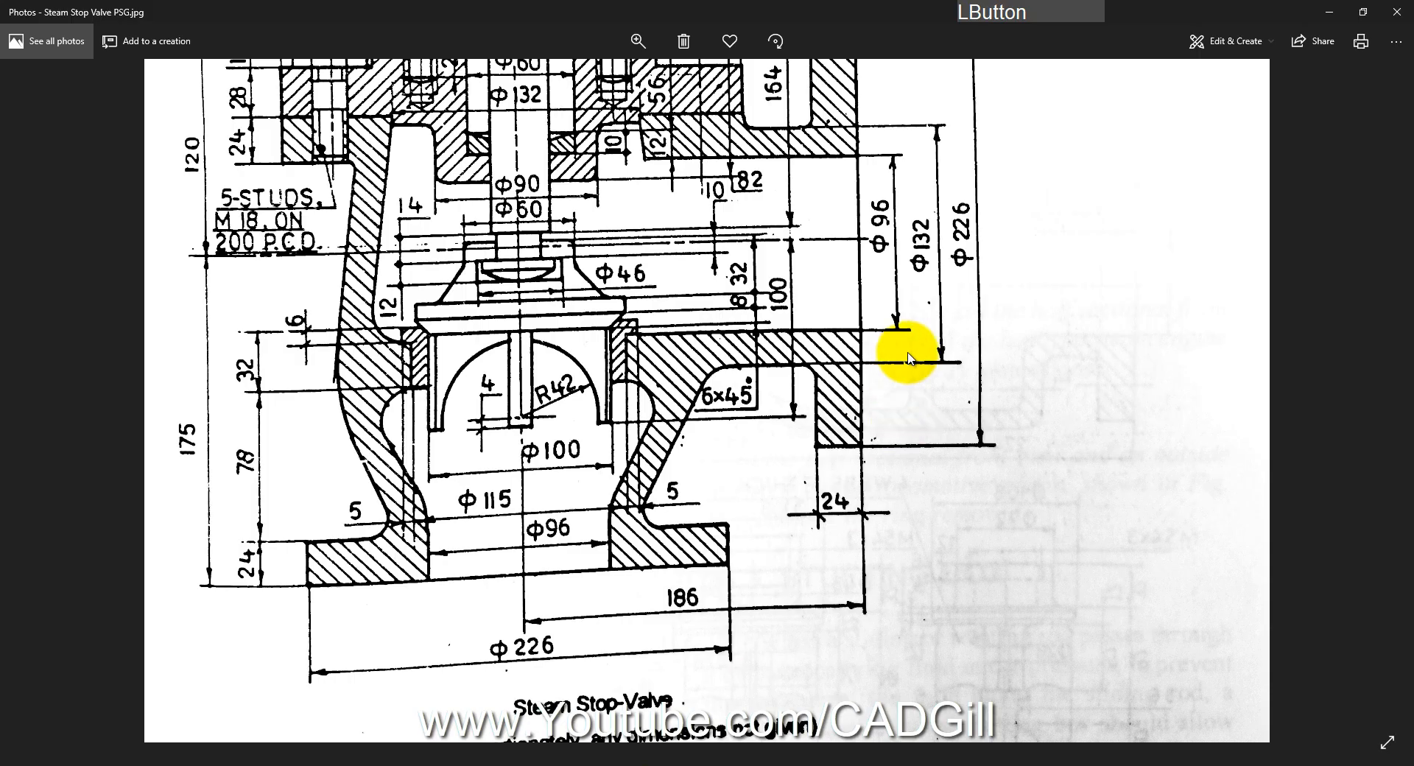
mouse_move(909, 358)
mouse_down()
mouse_move(893, 309)
mouse_move(893, 394)
mouse_move(845, 142)
mouse_move(806, 218)
mouse_up()
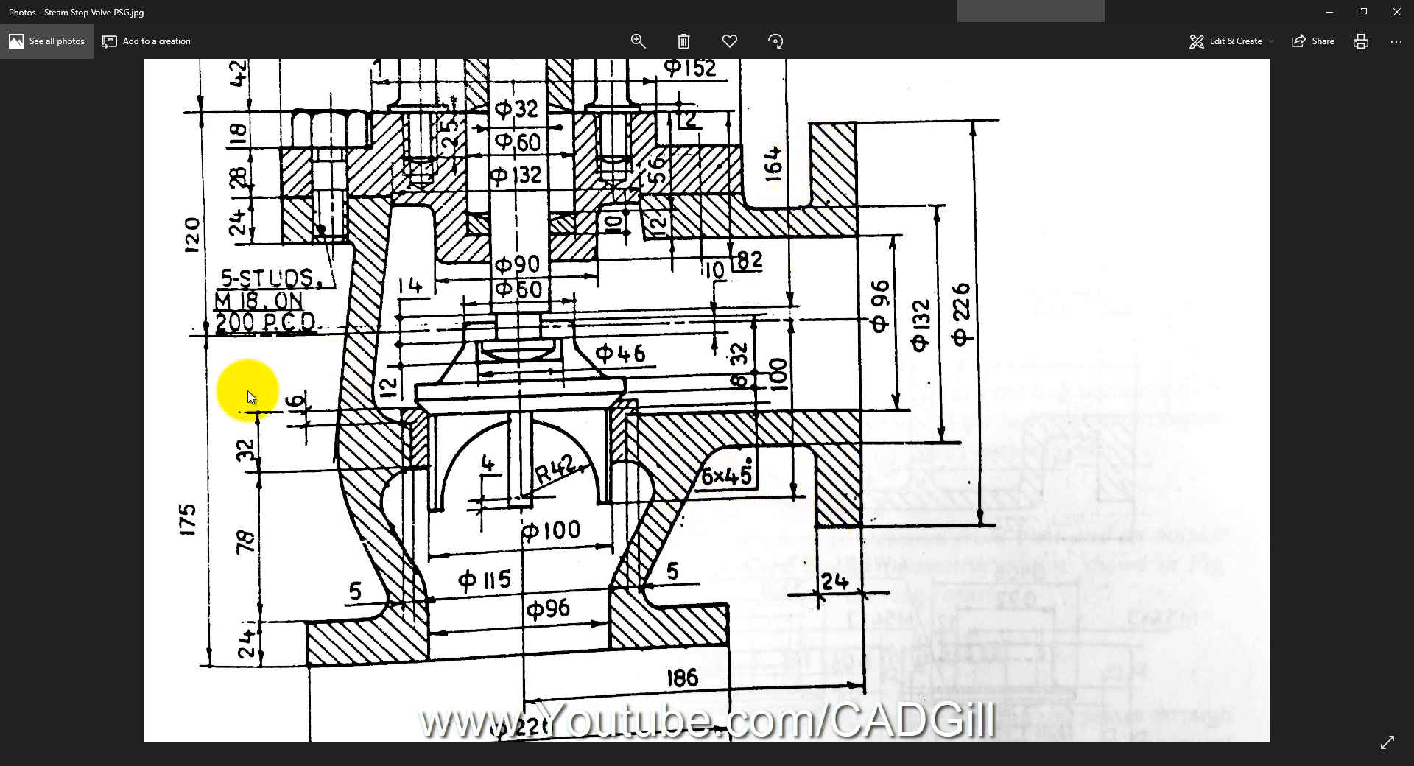
click(212, 765)
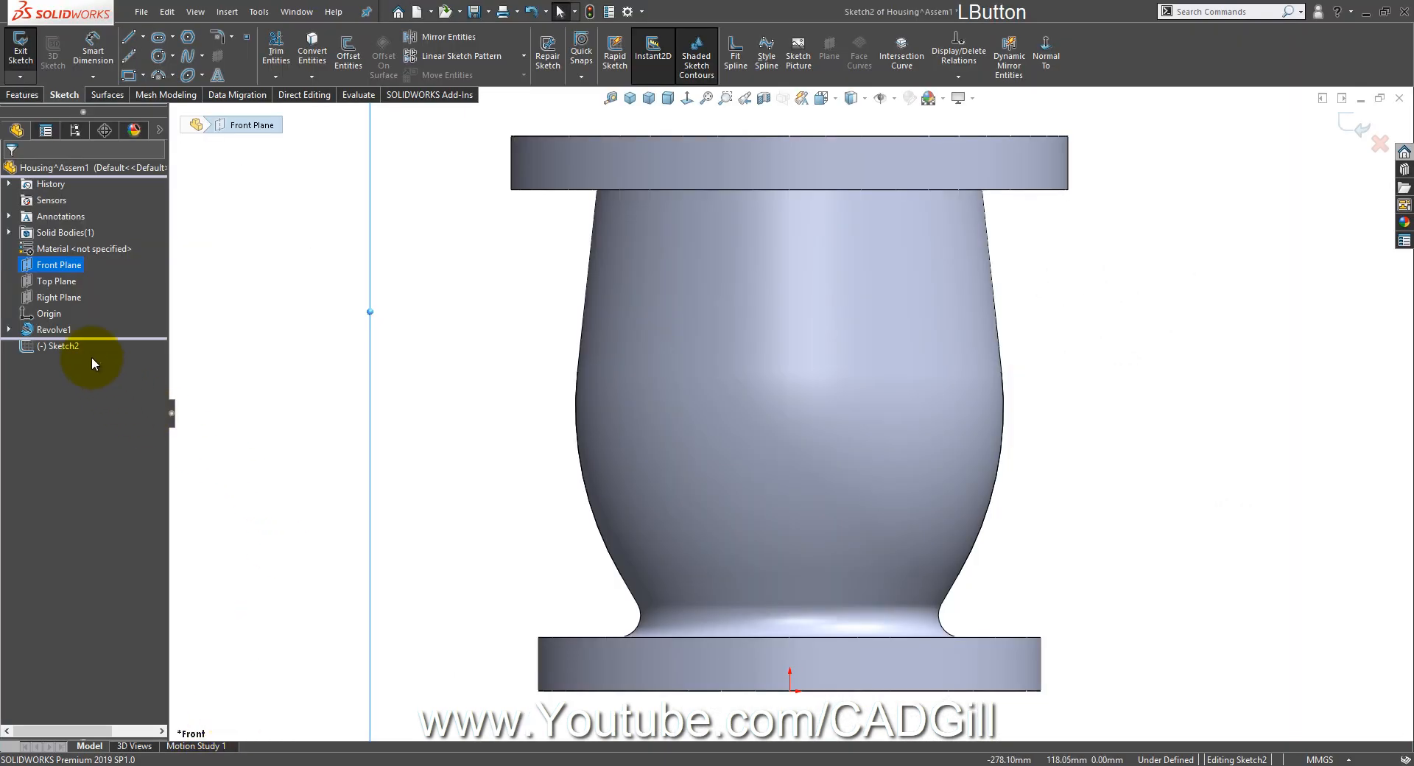
double_click(56, 330)
click(64, 350)
click(73, 330)
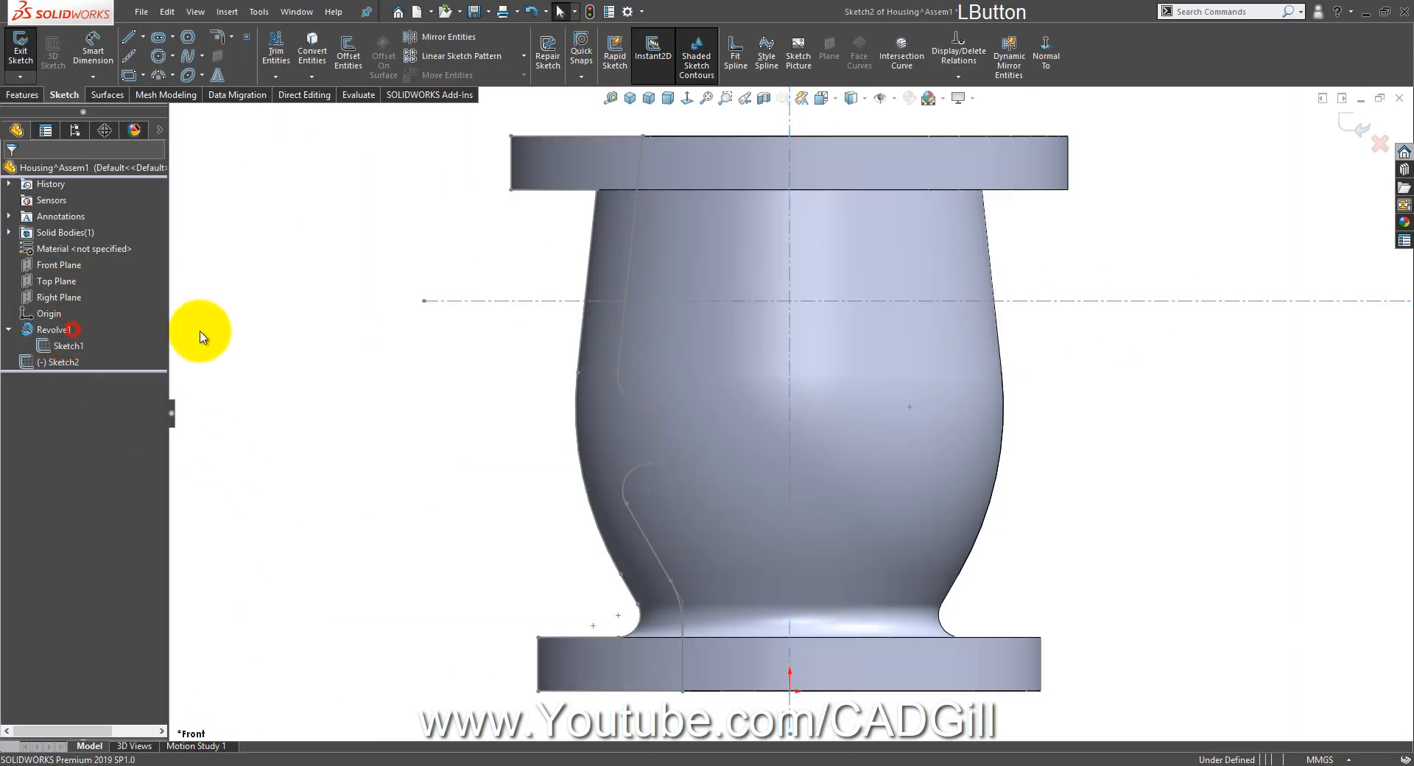
scroll(521, 365, up, 4)
scroll(1063, 327, down, 2)
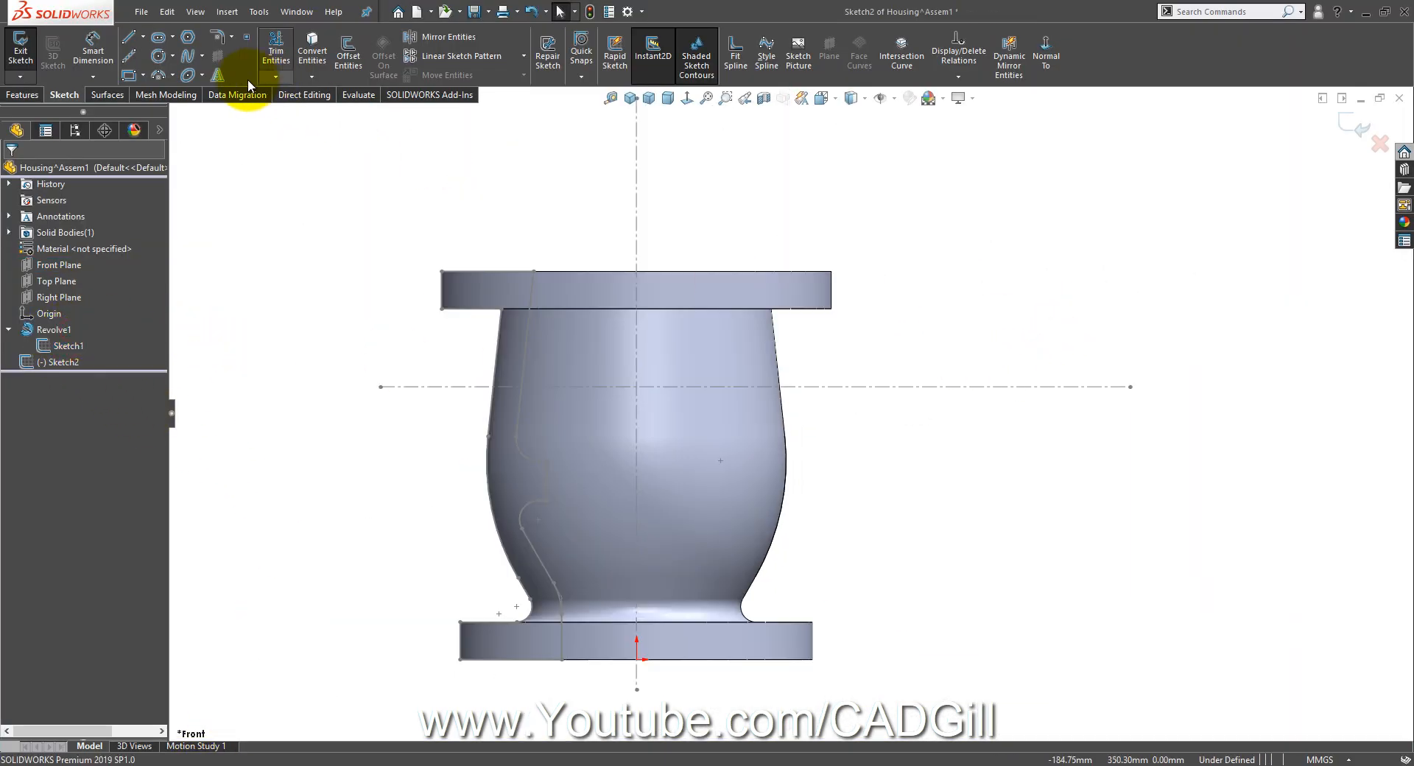
Step: Sketch five connected horizontal and vertical lines beside the housing, above the horizontal axis, outlining the outlet flange about 96 mm high and its neck
click(130, 43)
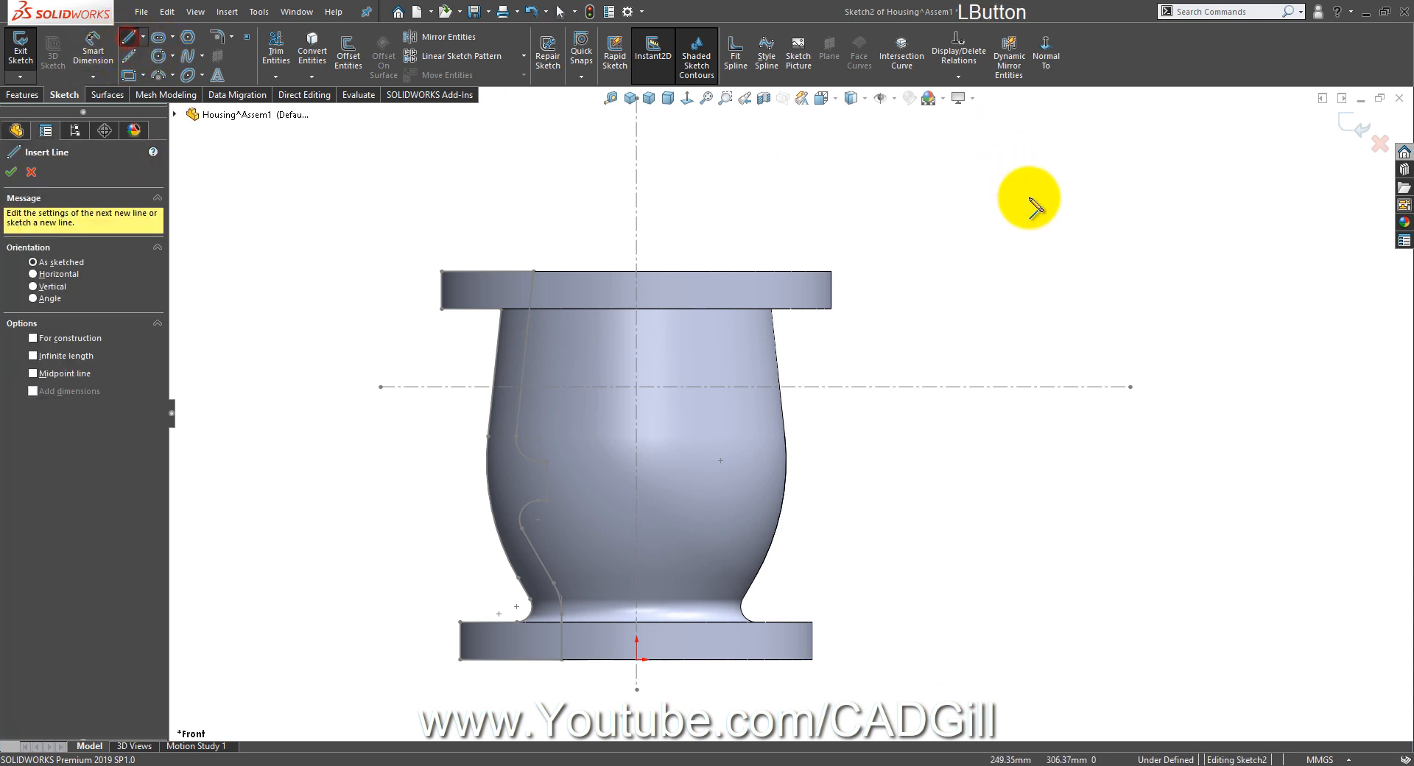
click(951, 331)
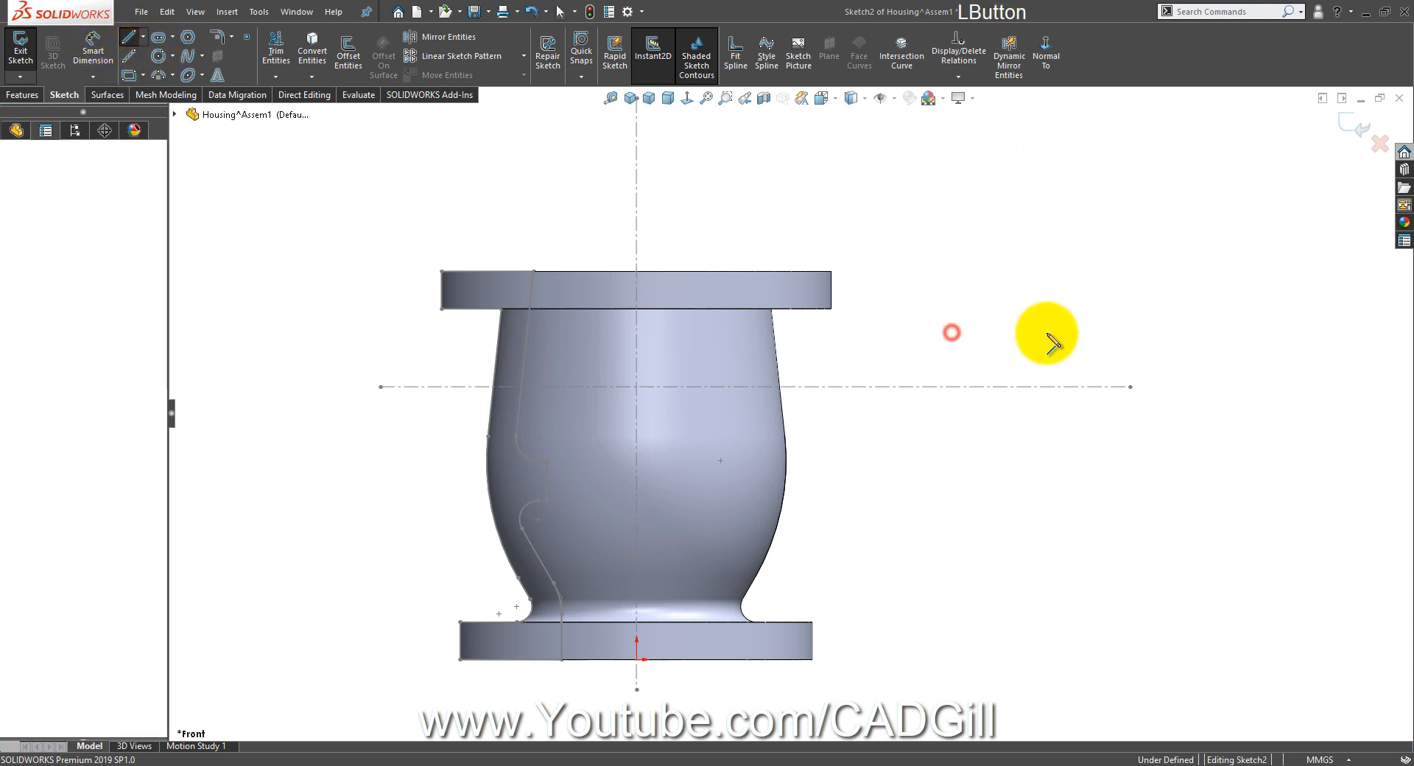
click(1070, 331)
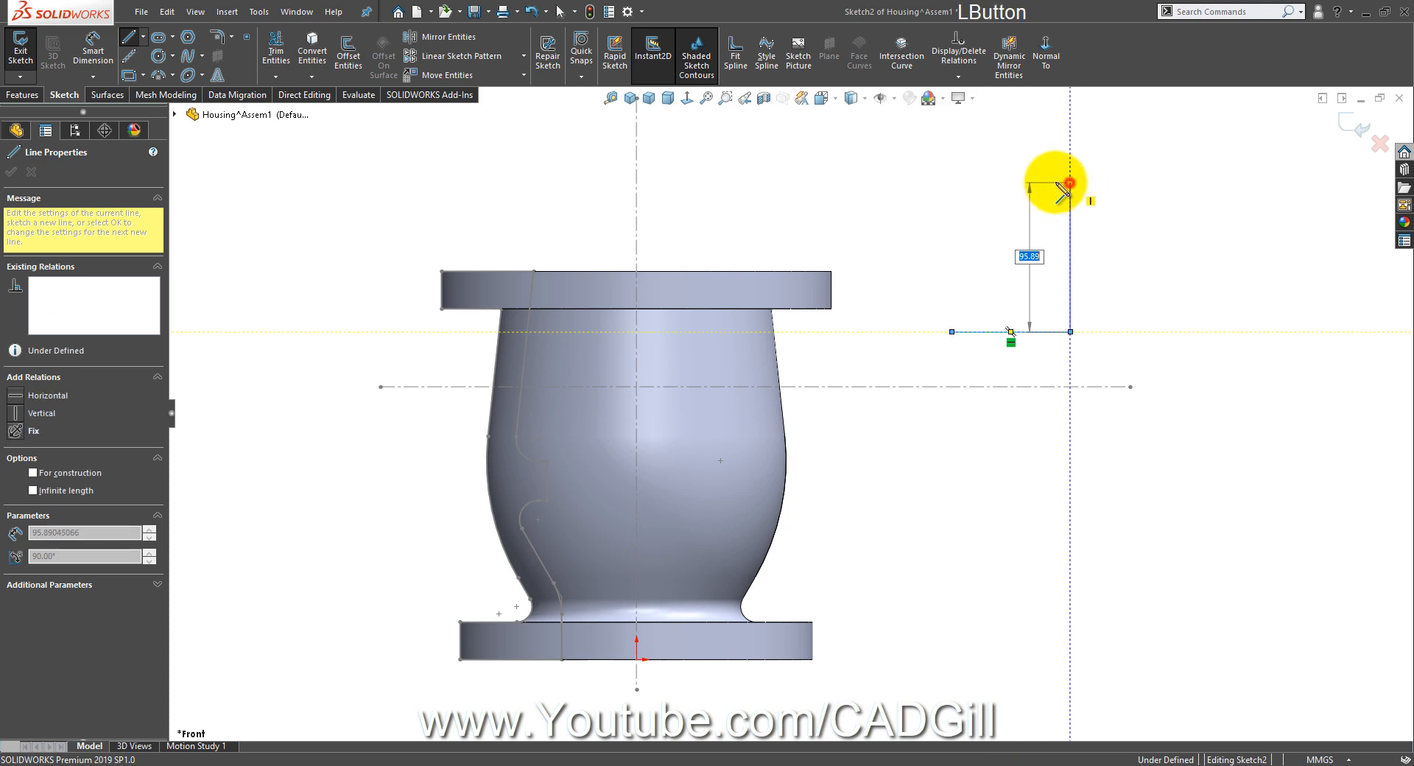
click(1070, 182)
click(1032, 182)
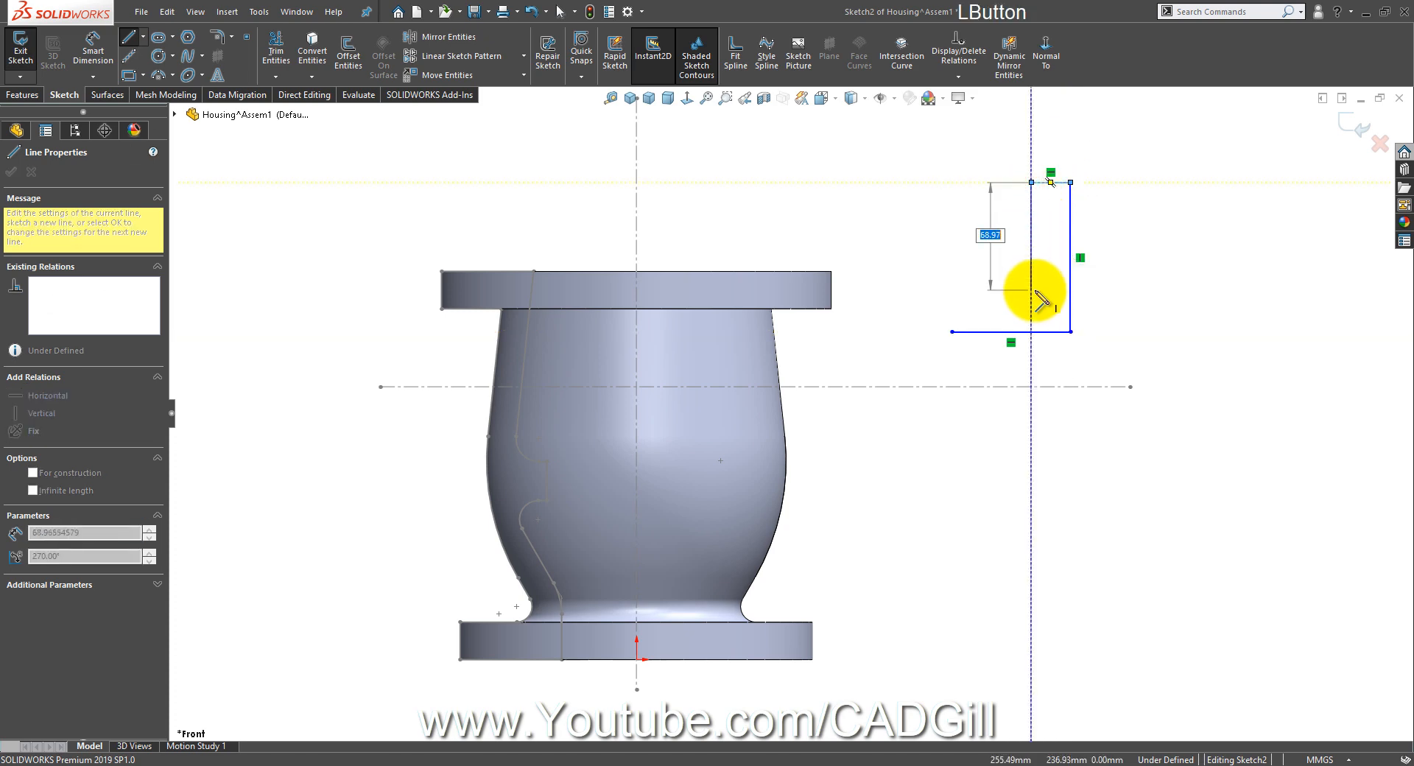
click(1031, 289)
click(911, 293)
right_click(910, 294)
click(928, 303)
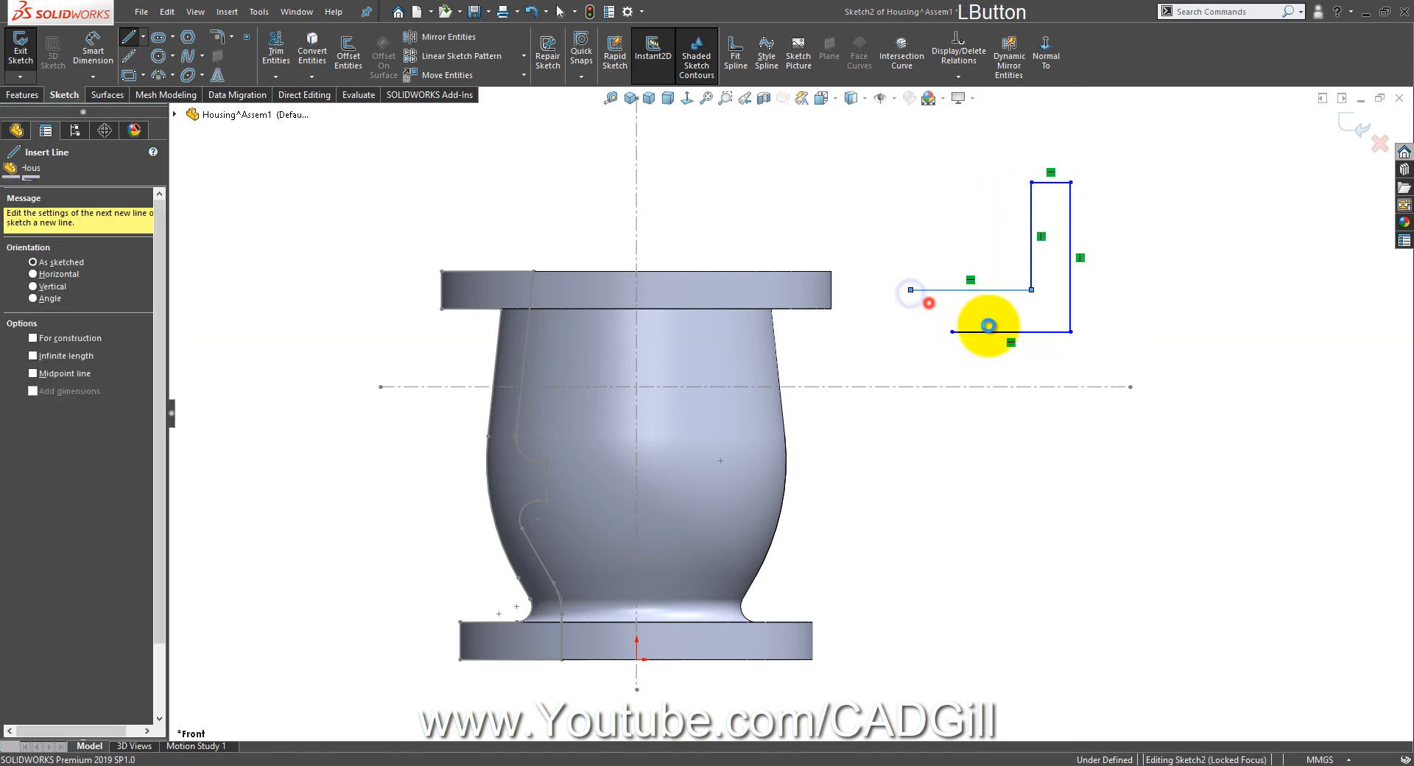
scroll(1173, 378, up, 2)
scroll(1173, 390, down, 2)
click(92, 50)
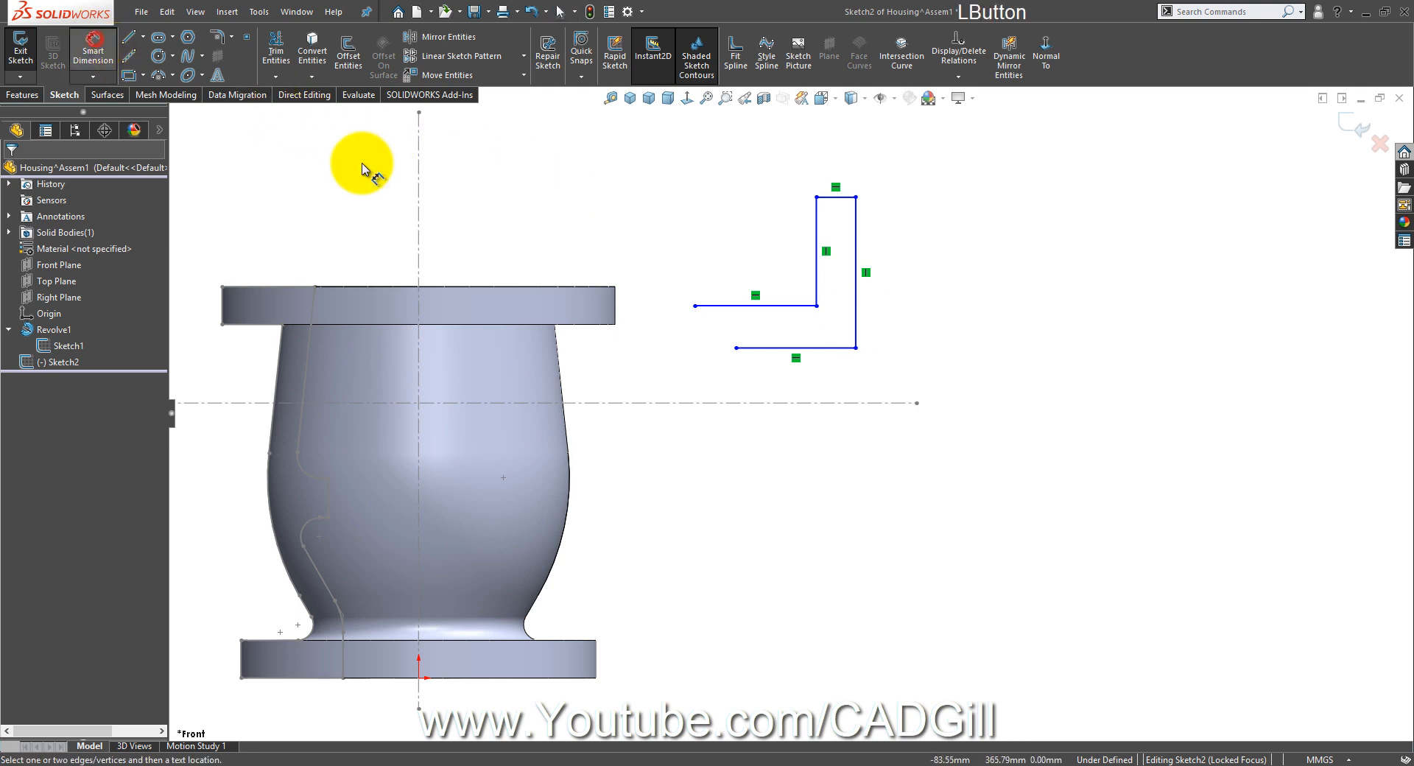
right_click(640, 254)
click(663, 299)
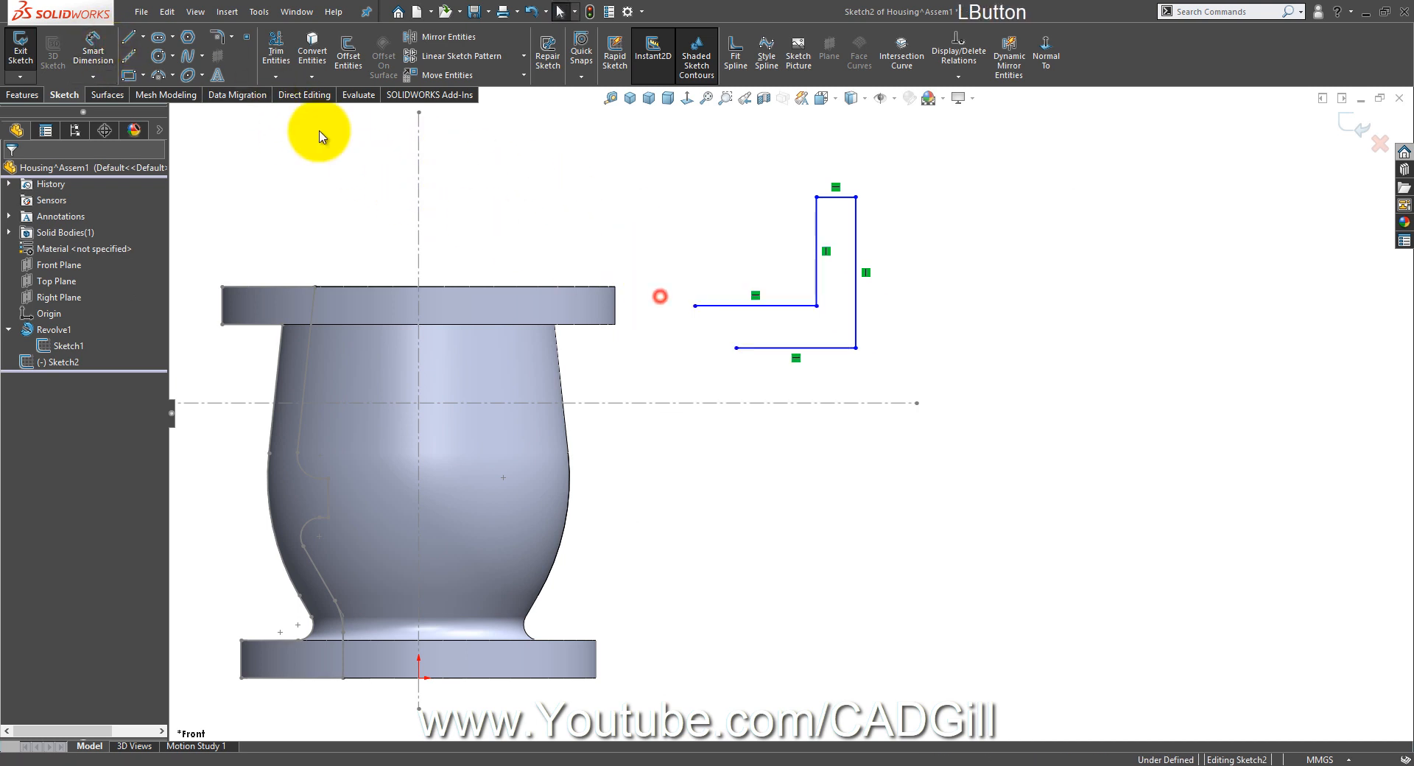
Step: Draw a horizontal centerline about 507 mm long over the reference axis, starting at its outlet-side endpoint and running past the housing
click(129, 56)
click(918, 404)
scroll(648, 403, up, 1)
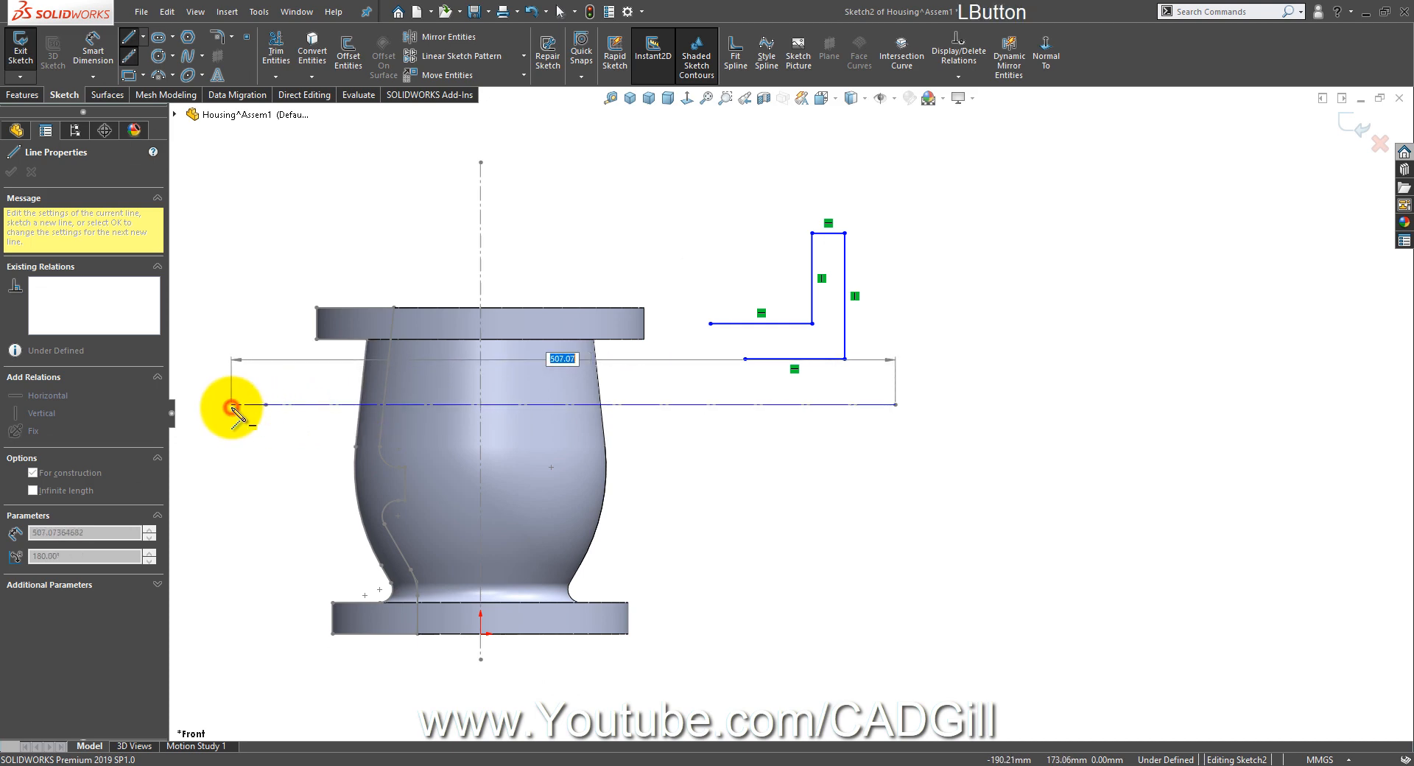
click(231, 407)
right_click(243, 375)
click(262, 392)
scroll(1127, 401, down, 1)
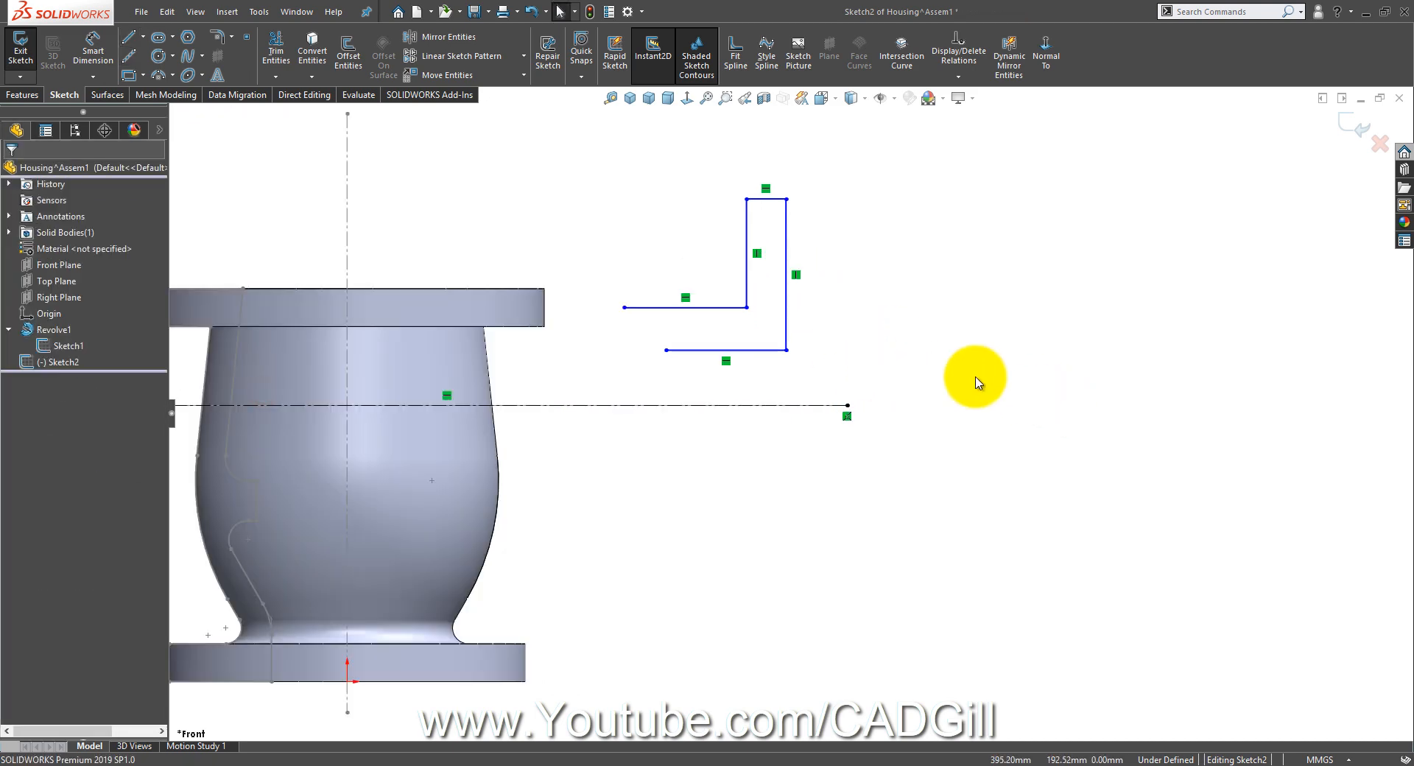
Step: Consult the valve drawing for the outlet sizes and dimension the flange's outer edge about the horizontal centerline as a 226 mm diameter
click(710, 764)
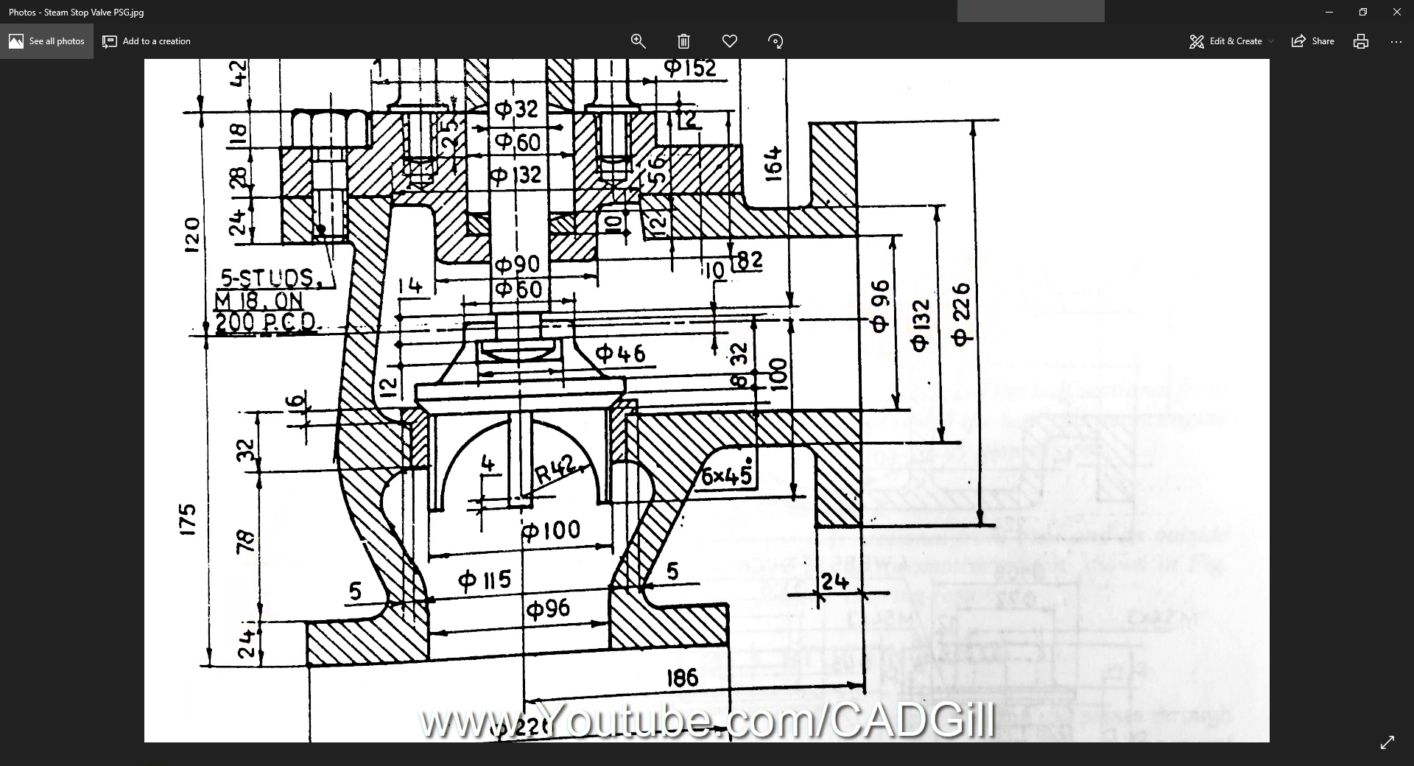
click(214, 764)
click(93, 50)
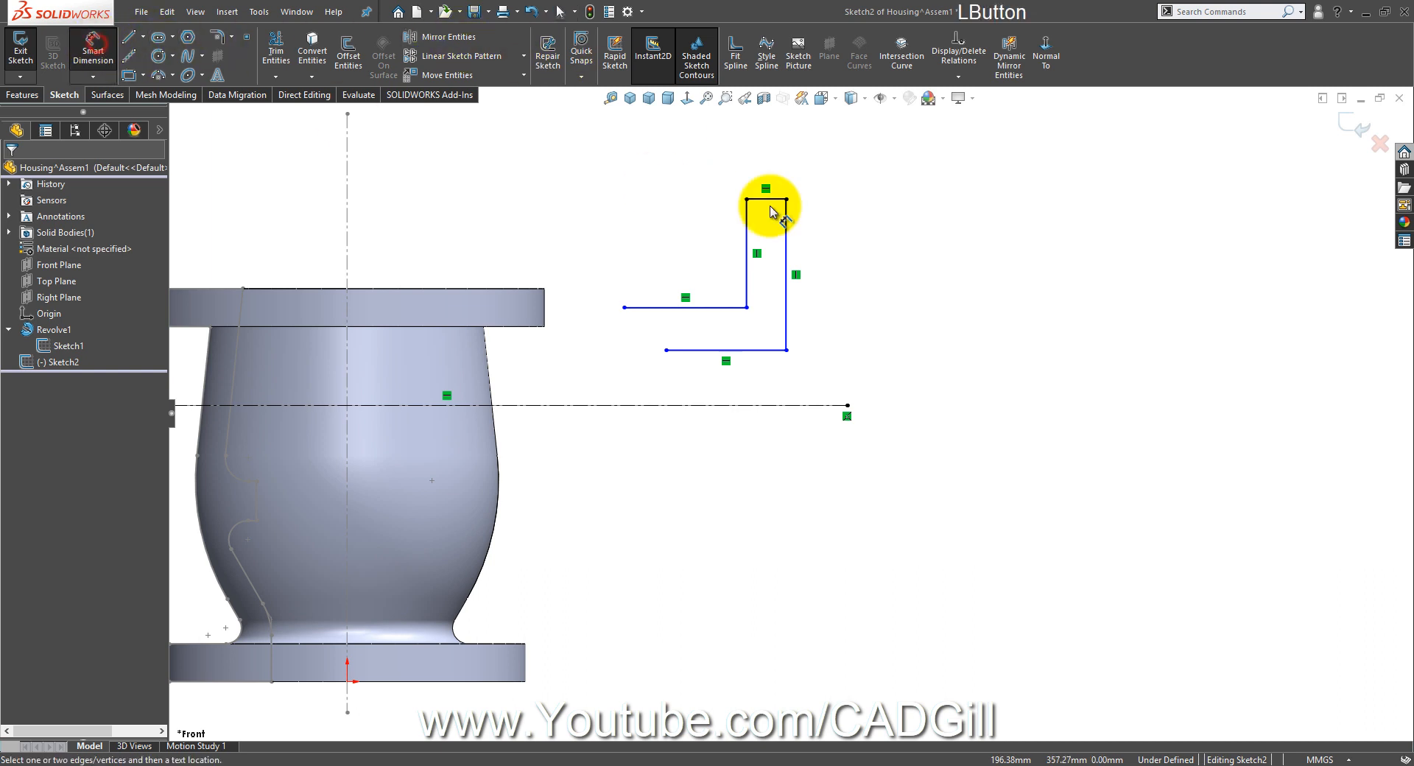
click(773, 199)
click(801, 404)
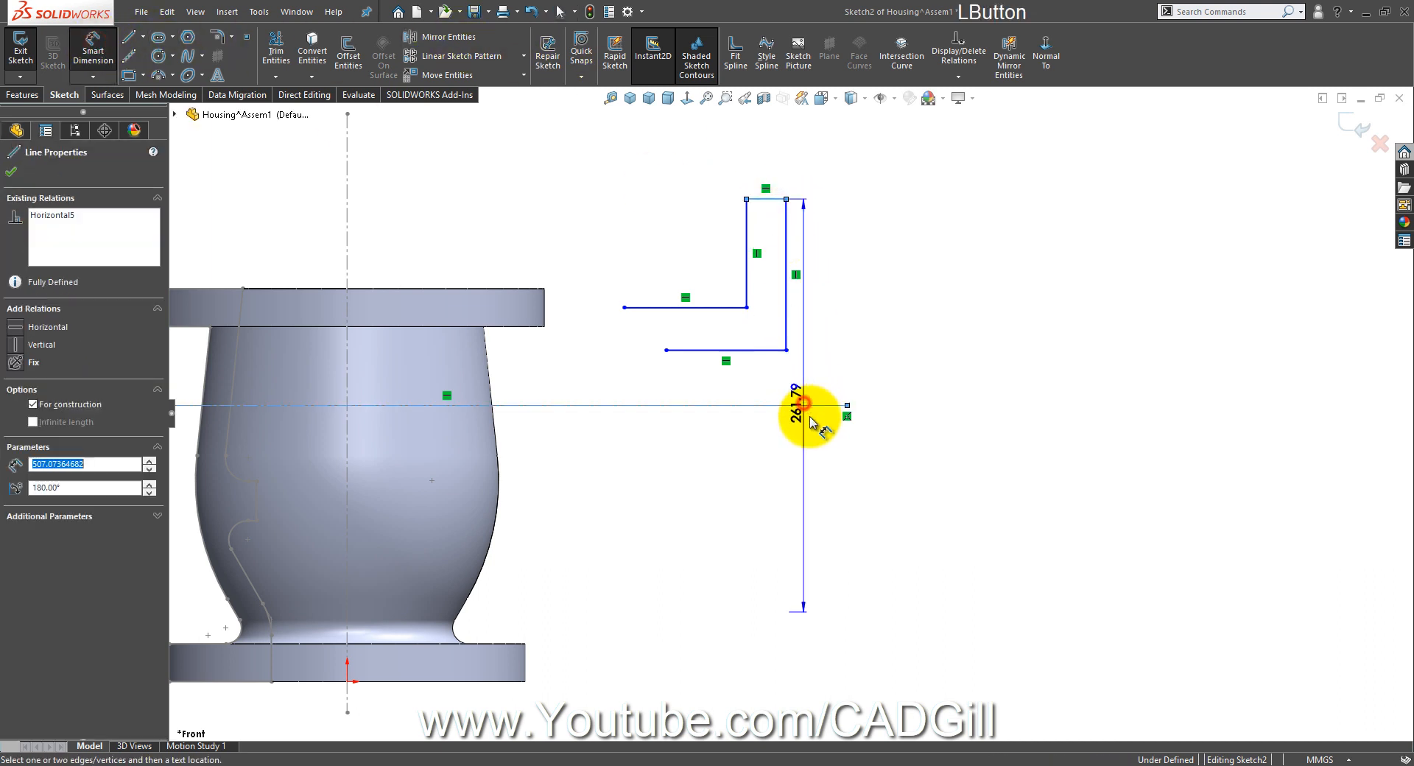
click(901, 412)
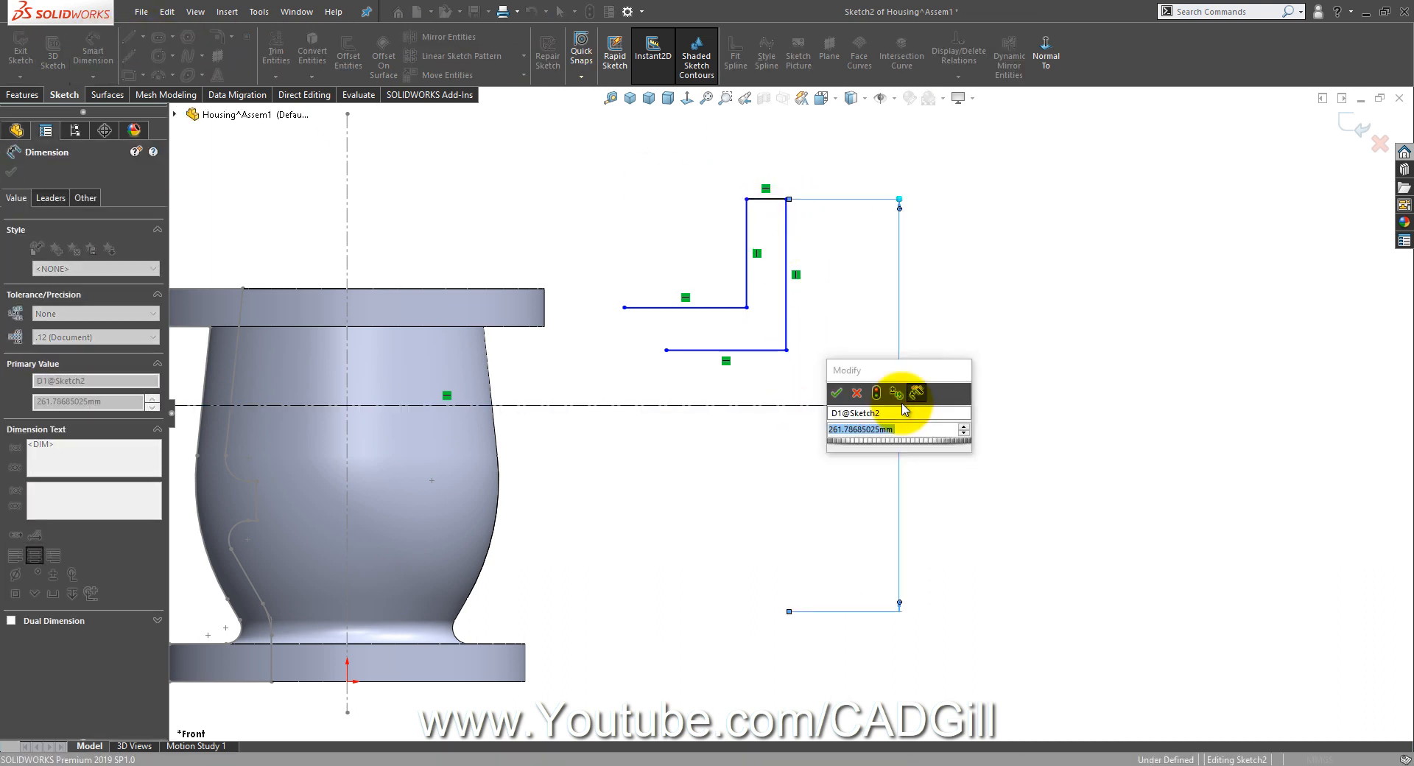
text(226)
key(Return)
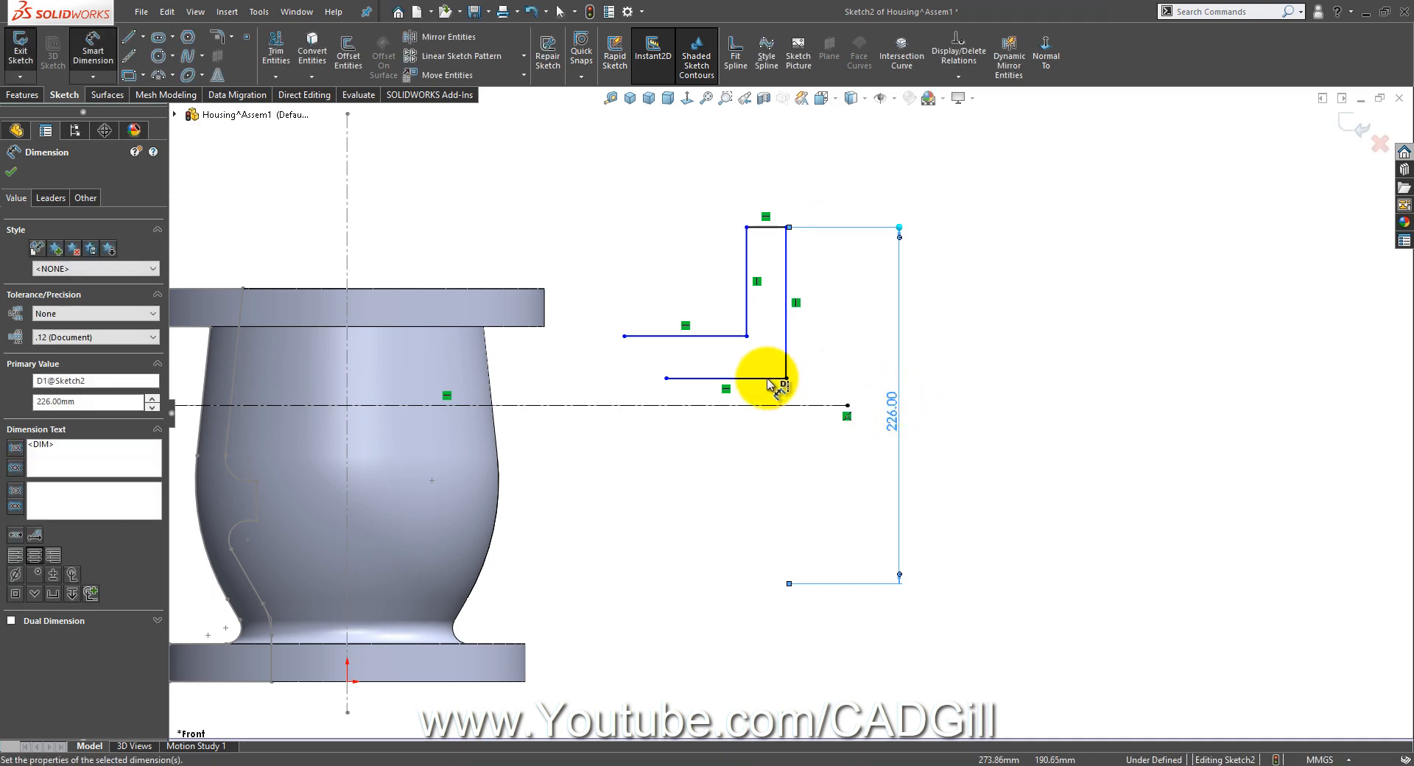
Step: Dimension the outlet's bore line as a 96 mm diameter and its neck's outer line as a 132 mm diameter about the horizontal centerline
click(769, 378)
click(871, 431)
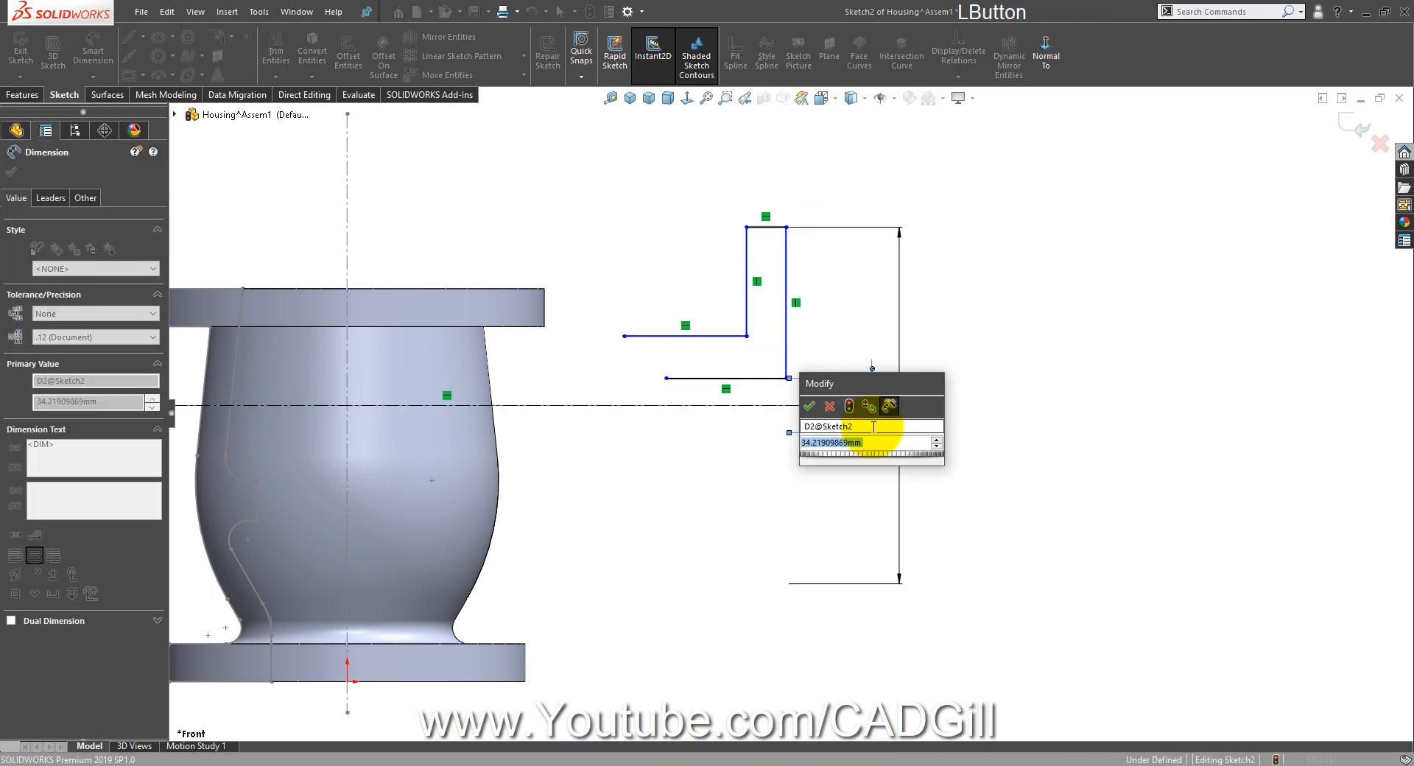
text(96)
key(Return)
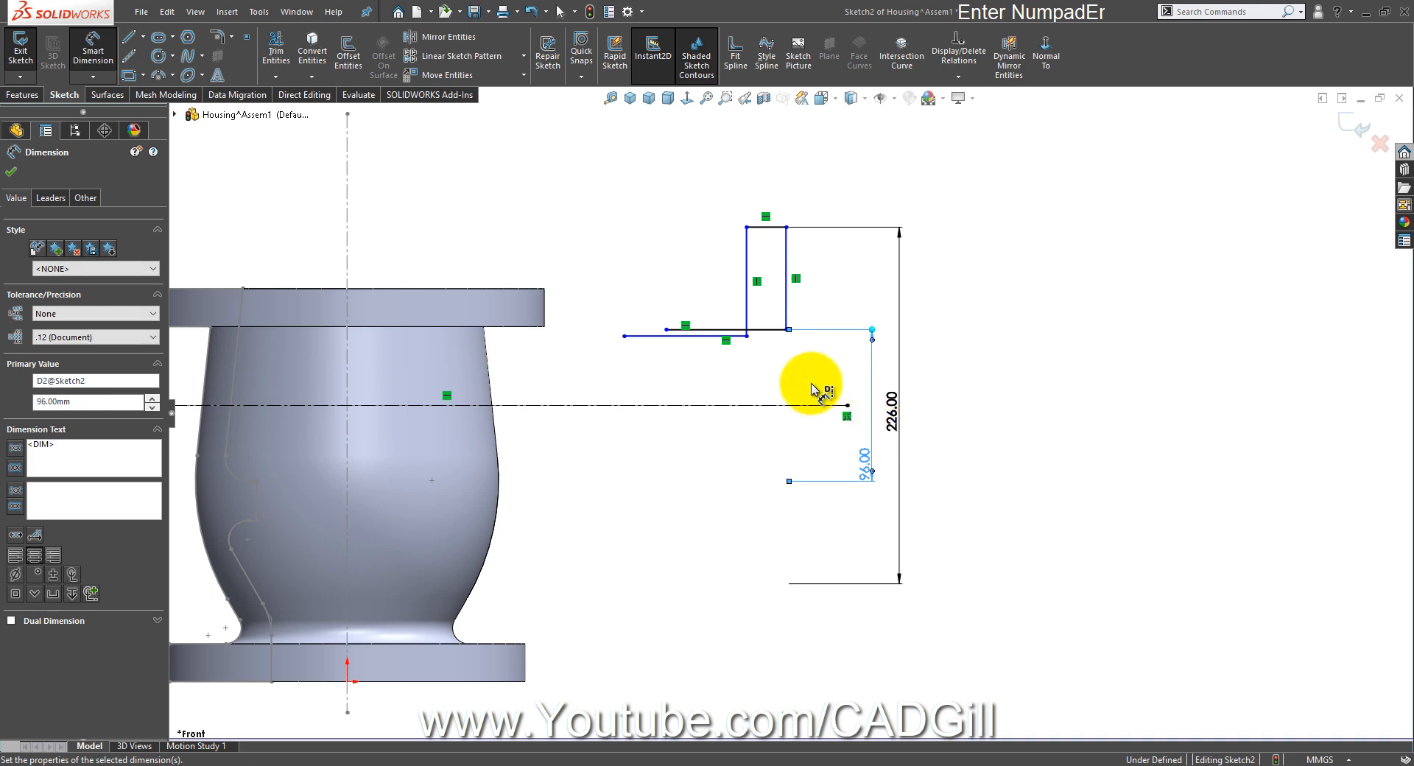
click(685, 337)
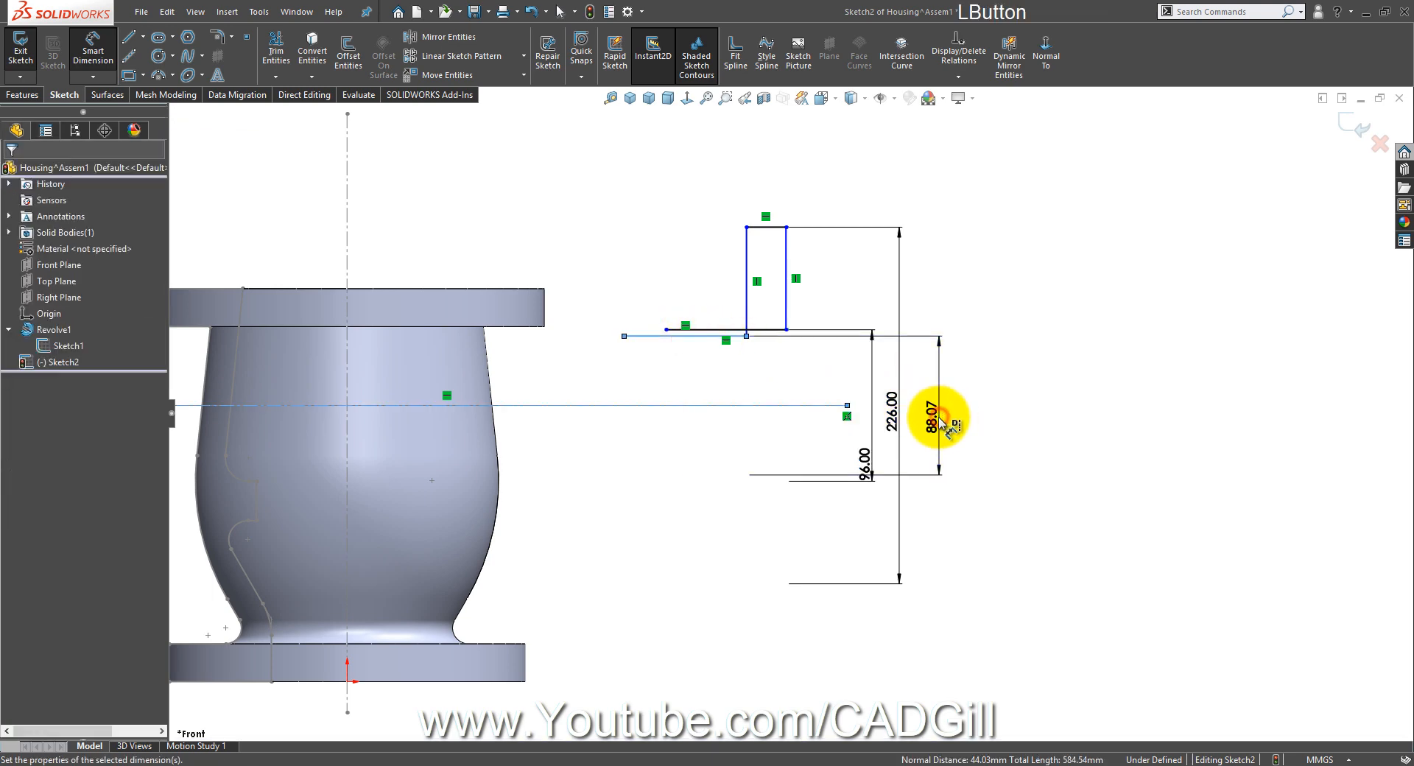
click(943, 409)
text(132)
key(Return)
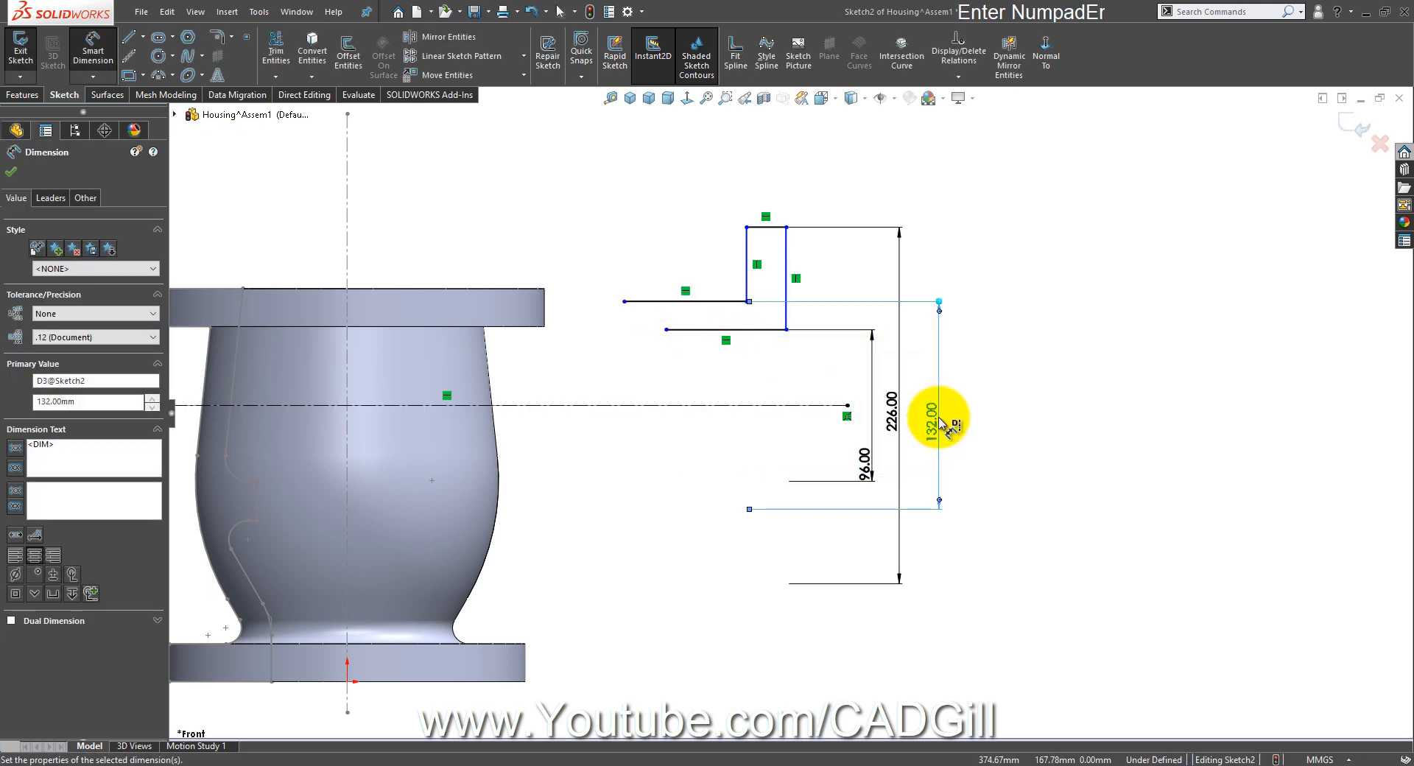
click(673, 762)
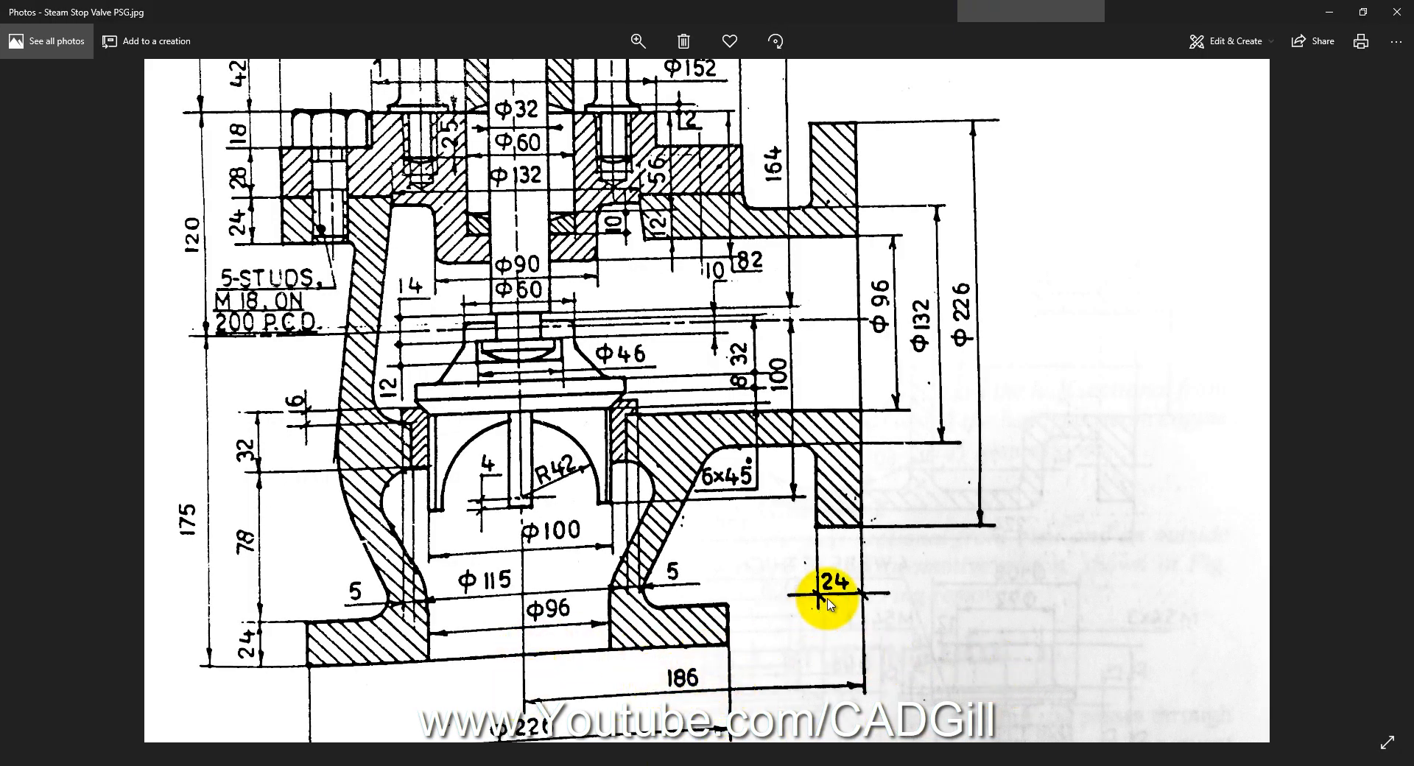
click(208, 765)
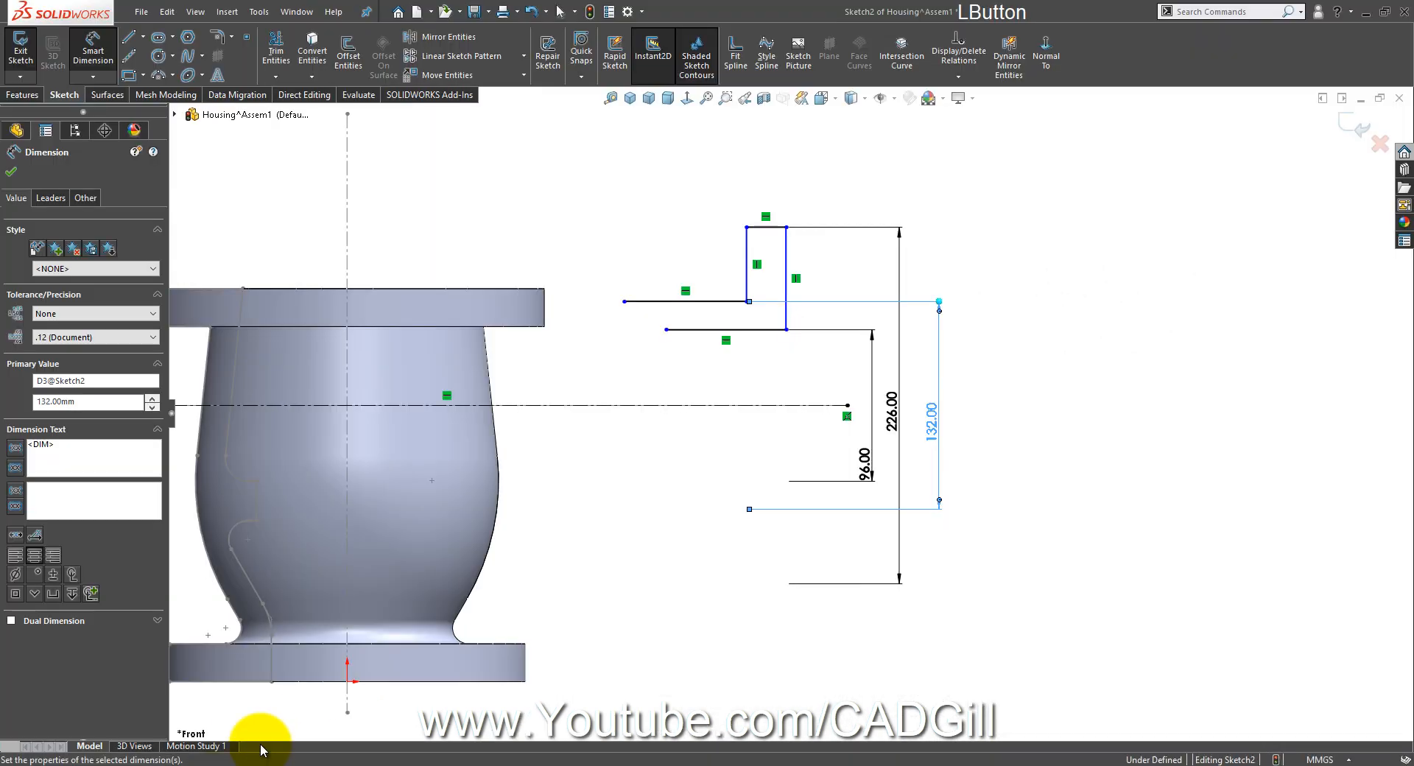
scroll(847, 570, up, 2)
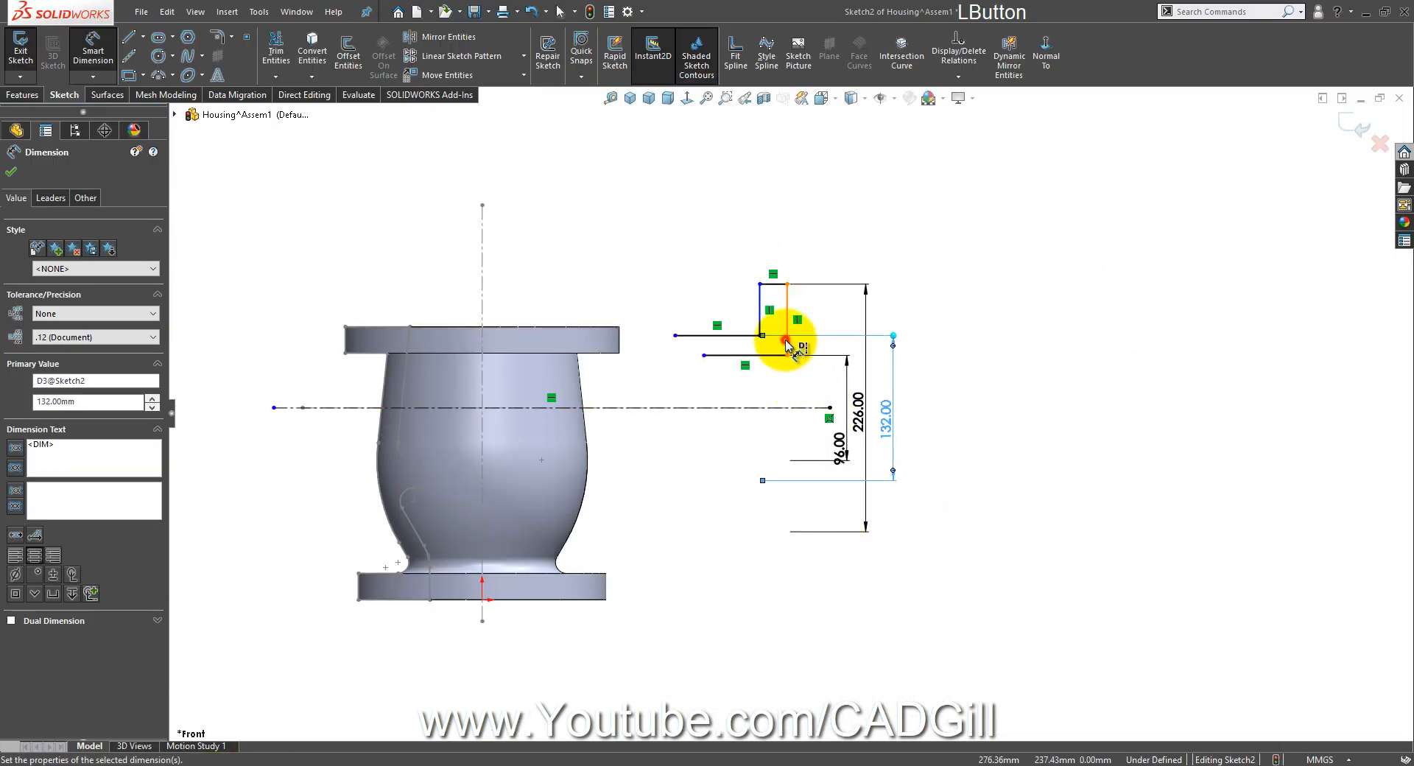
mouse_move(786, 342)
mouse_down()
mouse_move(442, 543)
mouse_move(488, 600)
mouse_move(511, 584)
mouse_move(346, 206)
mouse_move(140, 105)
mouse_up()
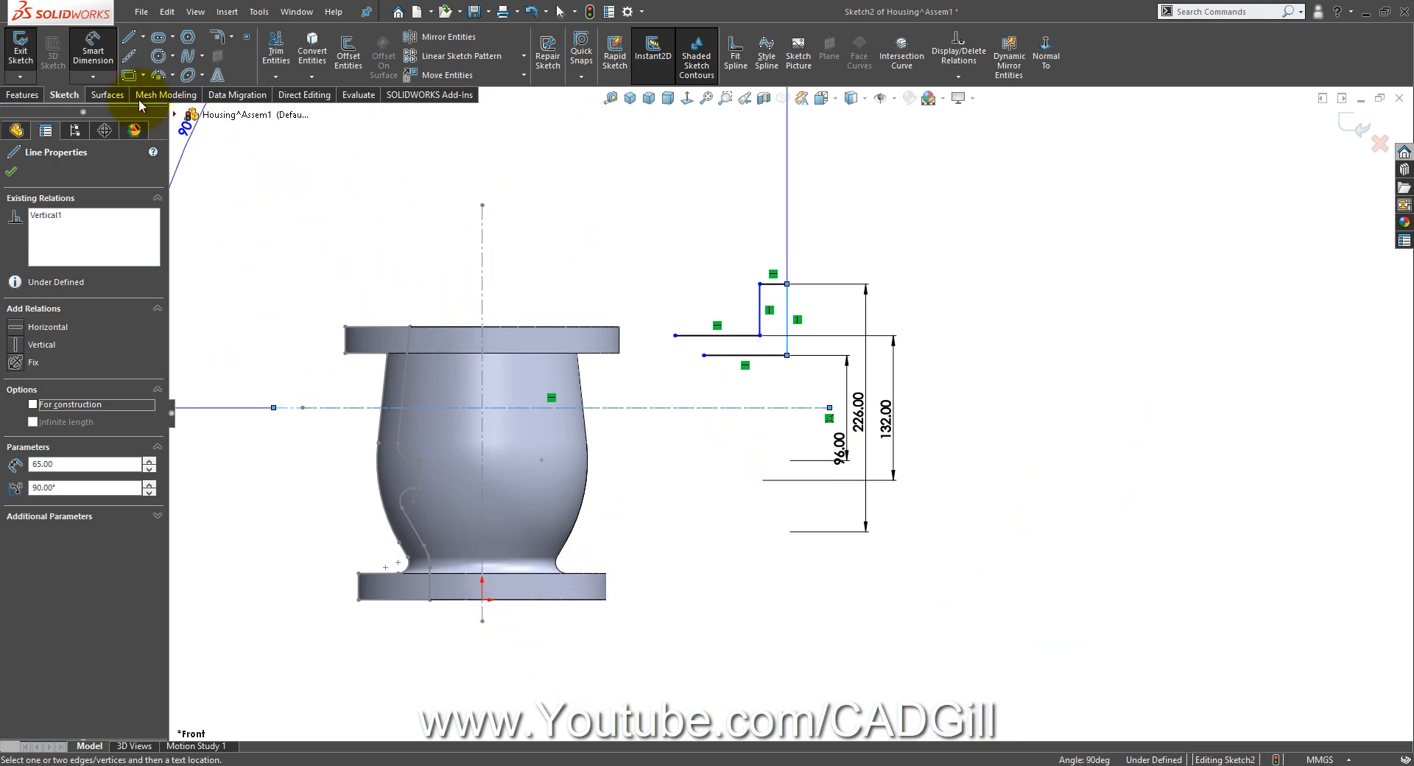
click(111, 66)
click(622, 224)
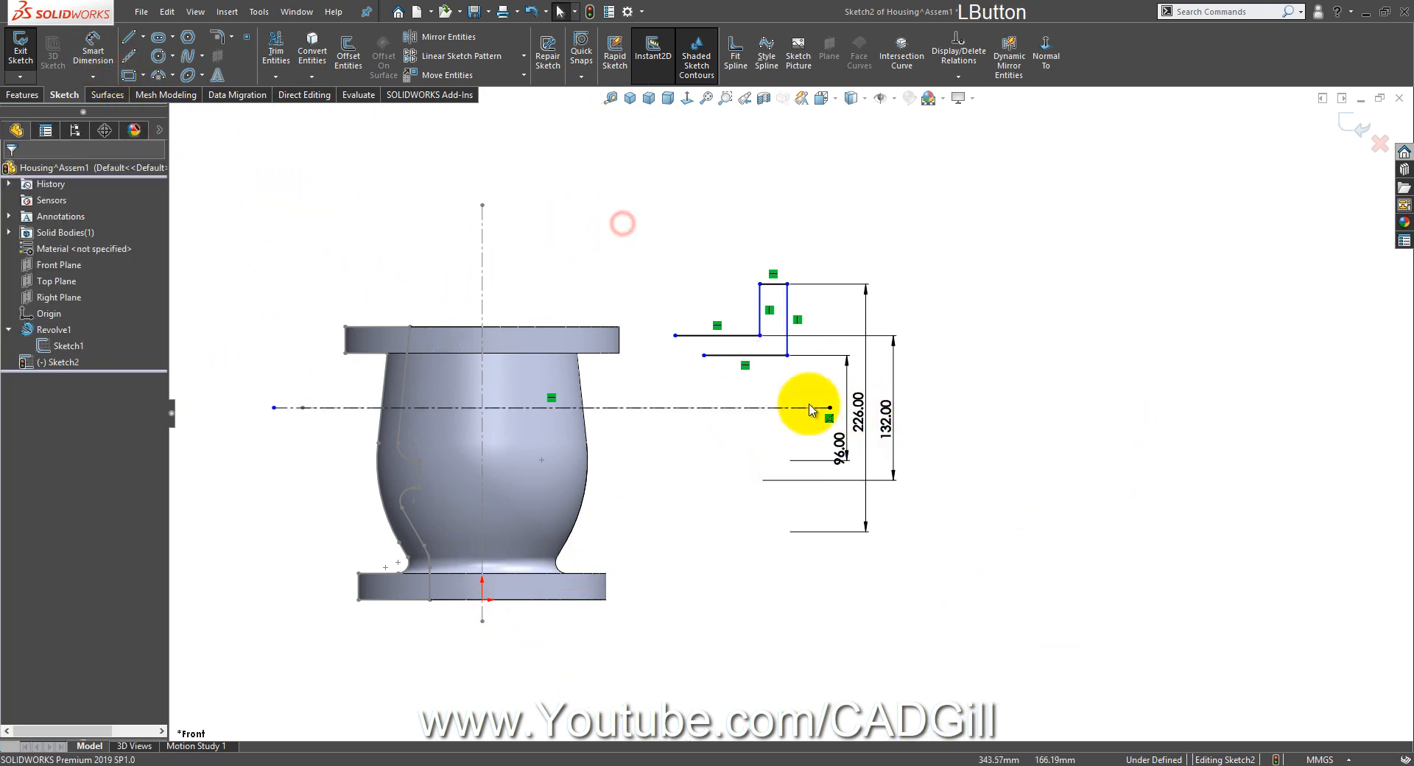
Step: Dimension the outlet flange's outer face 186 mm from the housing's vertical centerline, checking the value on the valve drawing
click(95, 53)
click(787, 313)
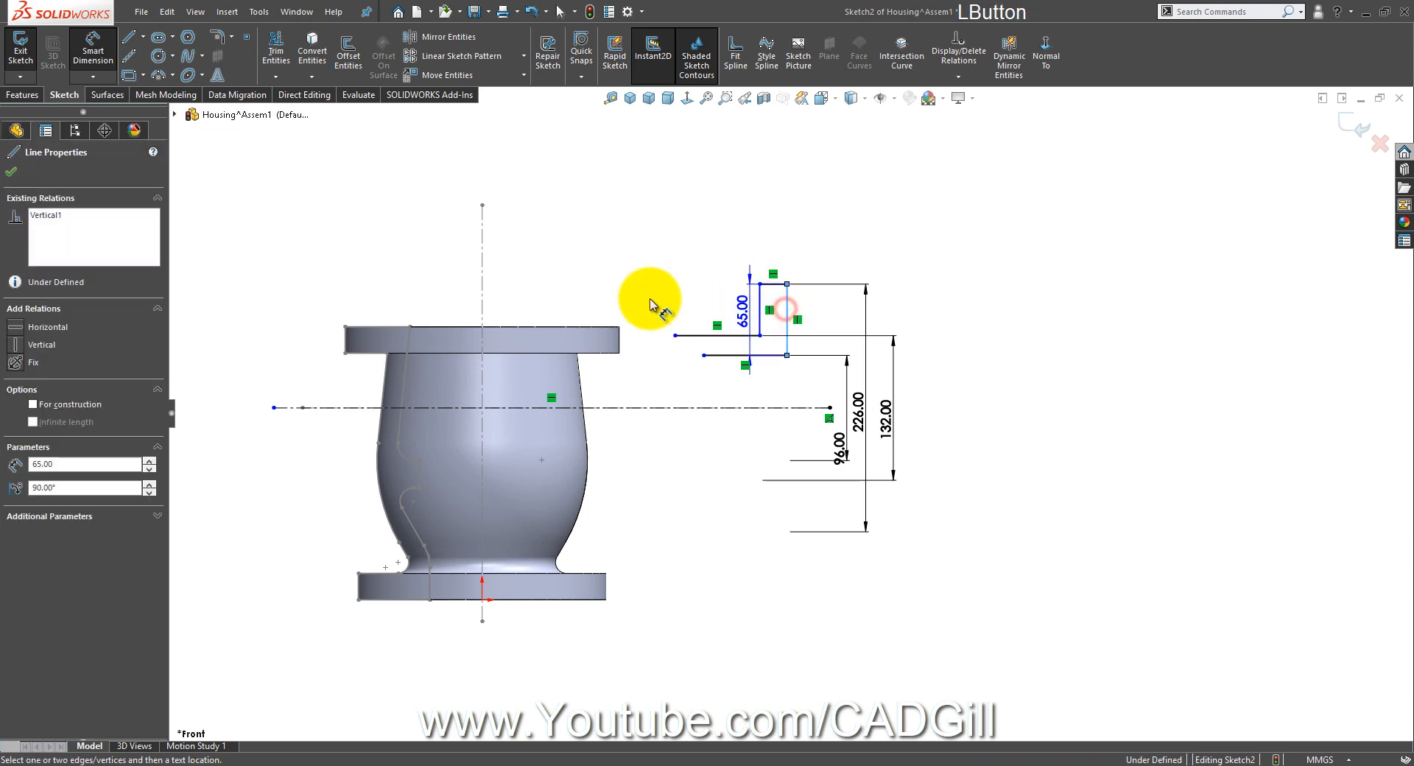
click(488, 272)
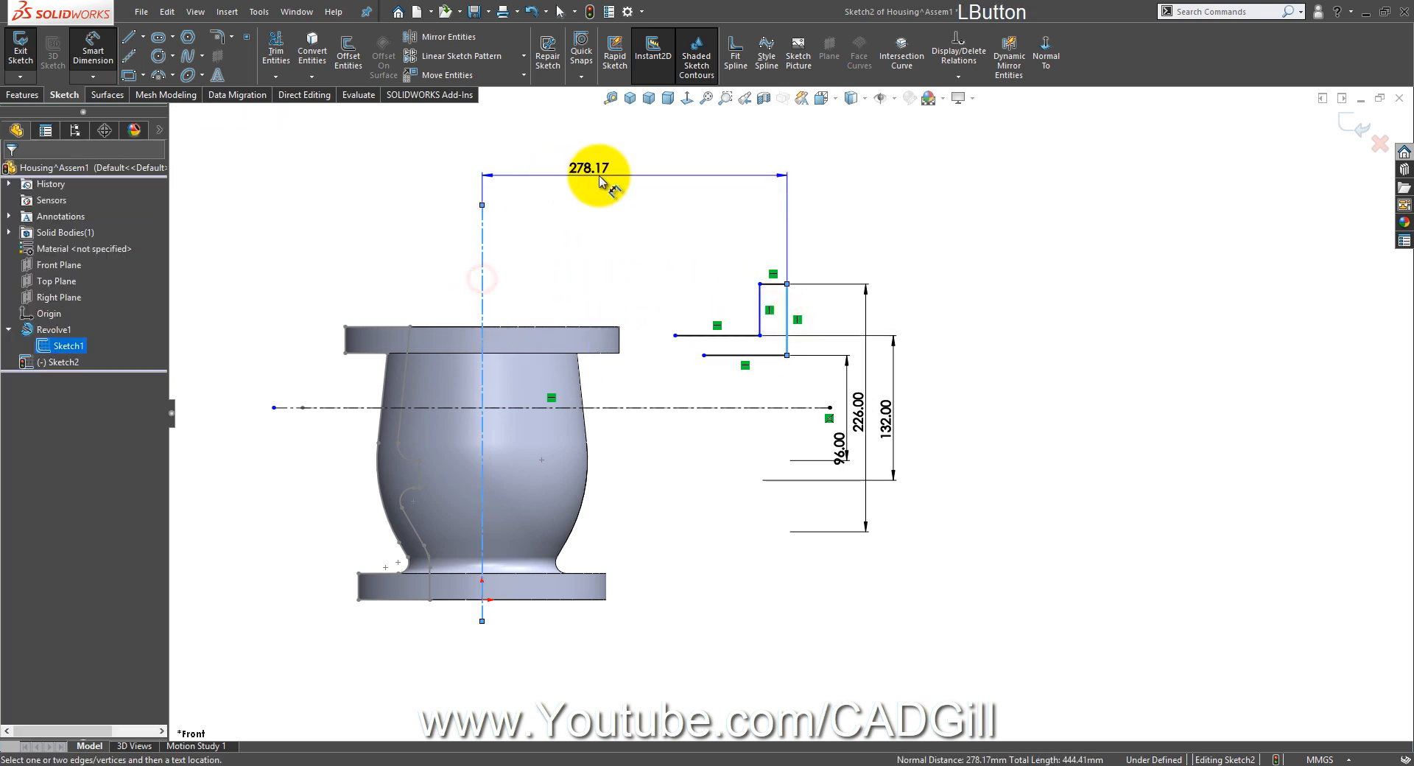
click(631, 219)
click(692, 765)
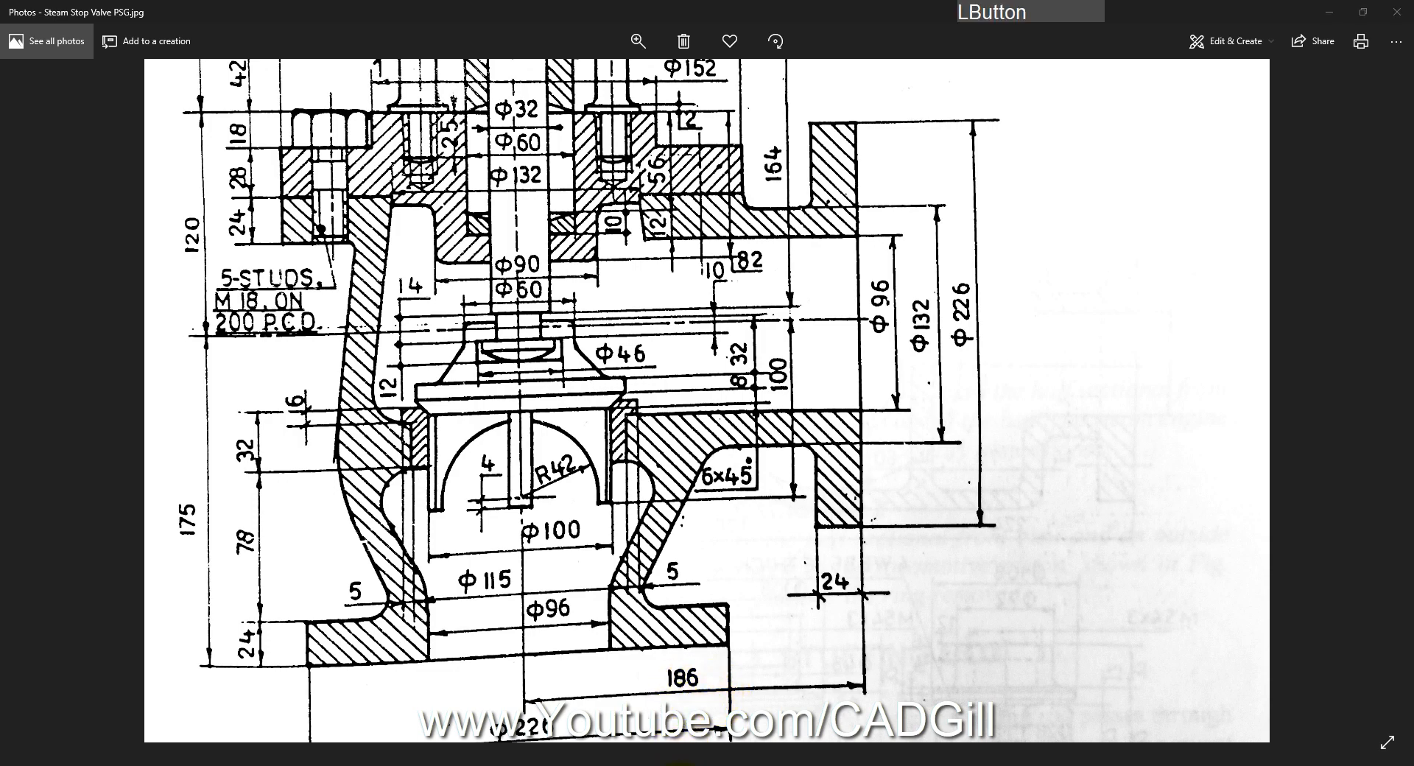
click(677, 763)
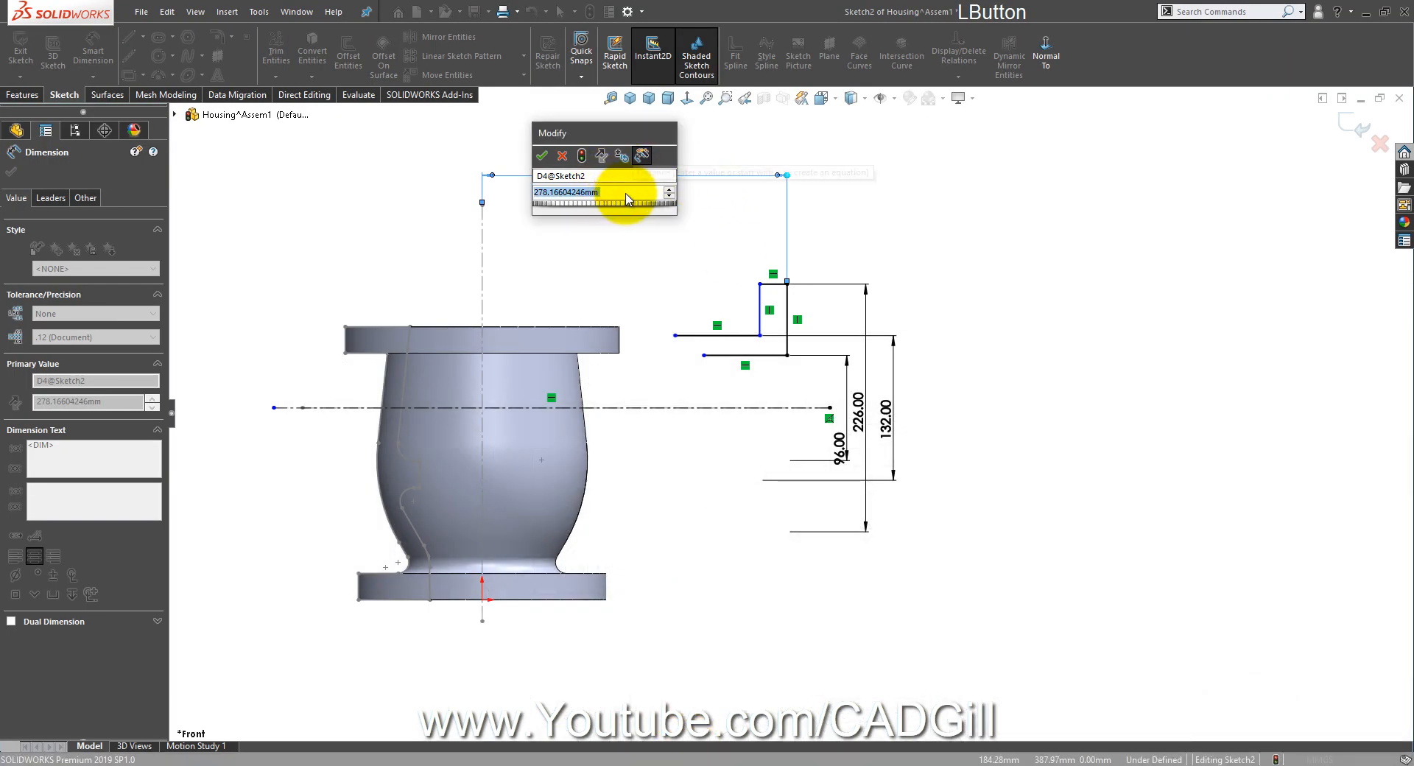
text(186)
key(Return)
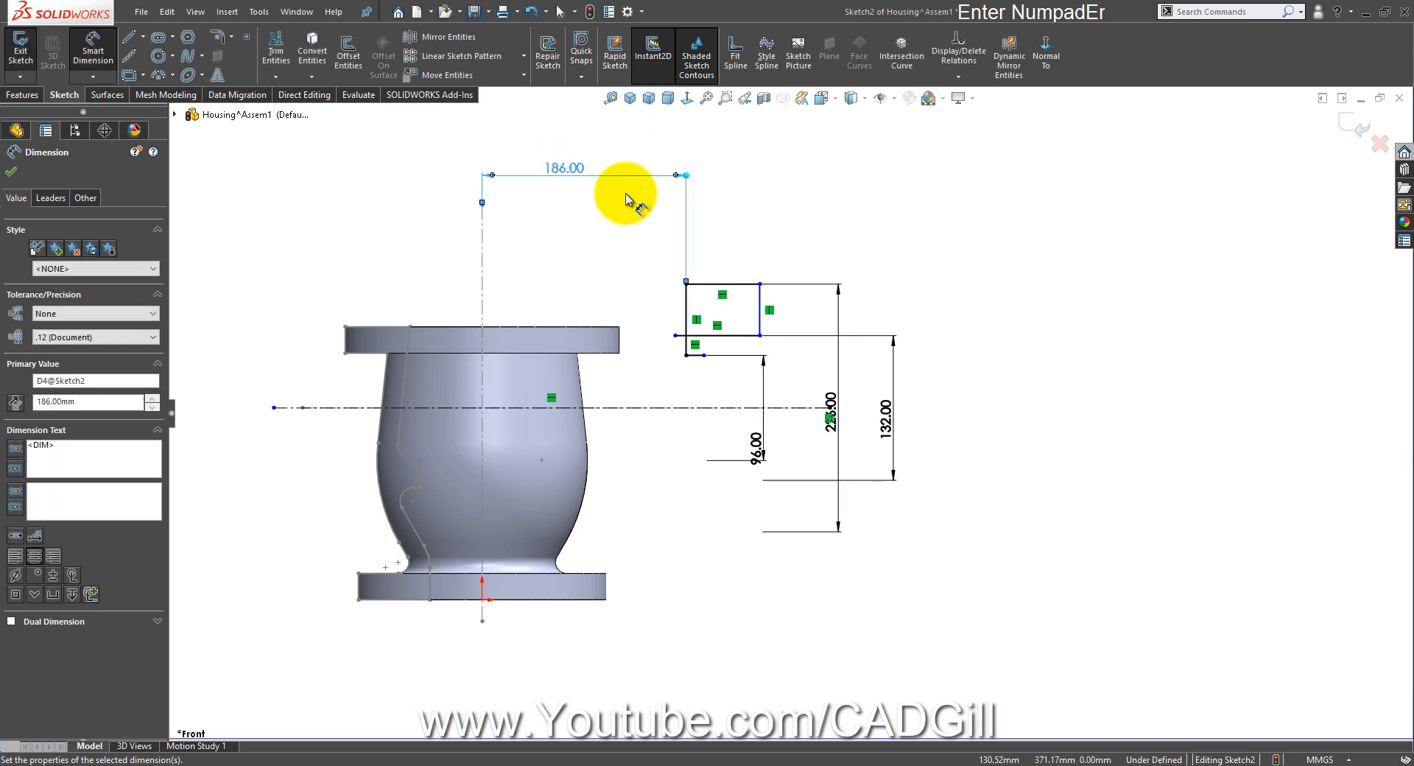
Step: Move the flange's inner vertical line to the housing side of its outer face and pull the neck line's free end toward the housing
scroll(745, 280, down, 3)
right_click(814, 347)
click(835, 383)
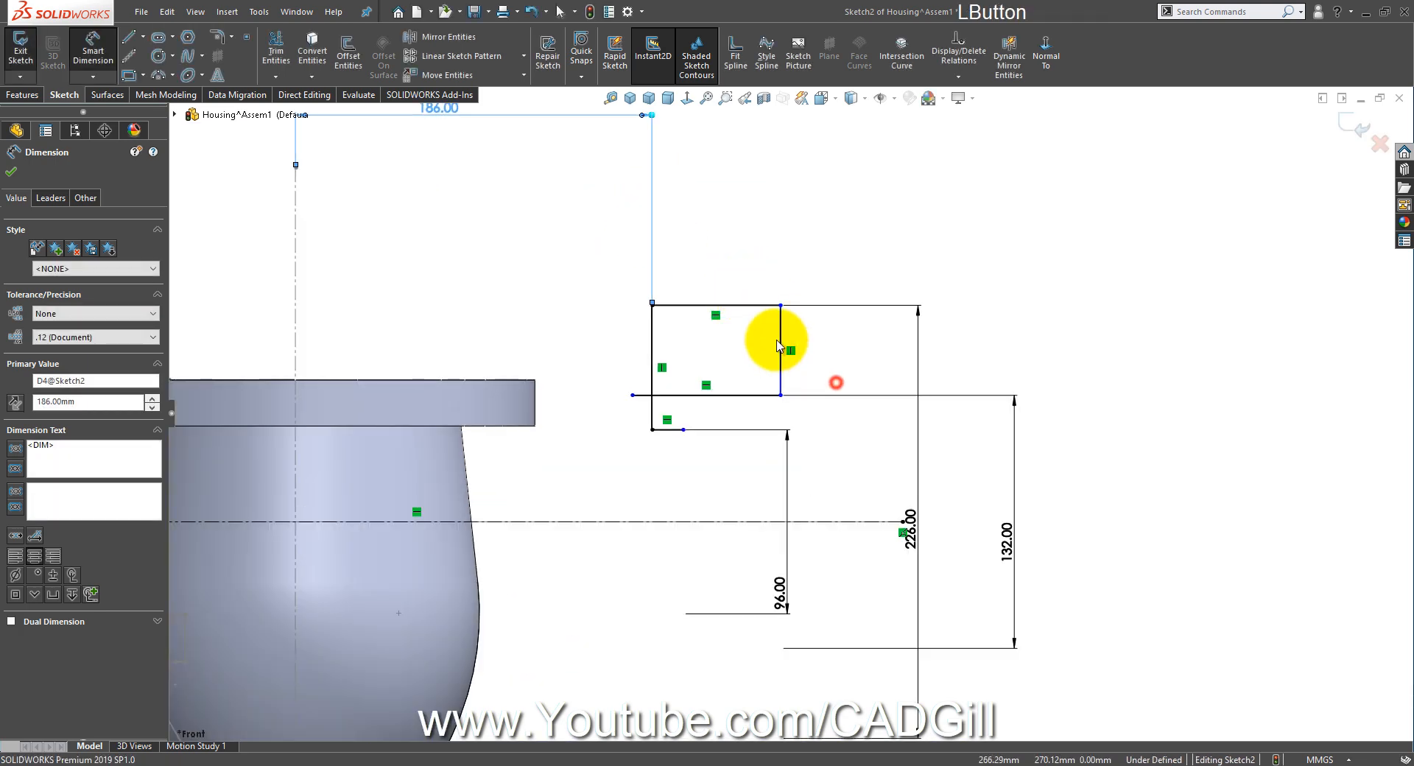
drag(780, 335, 617, 353)
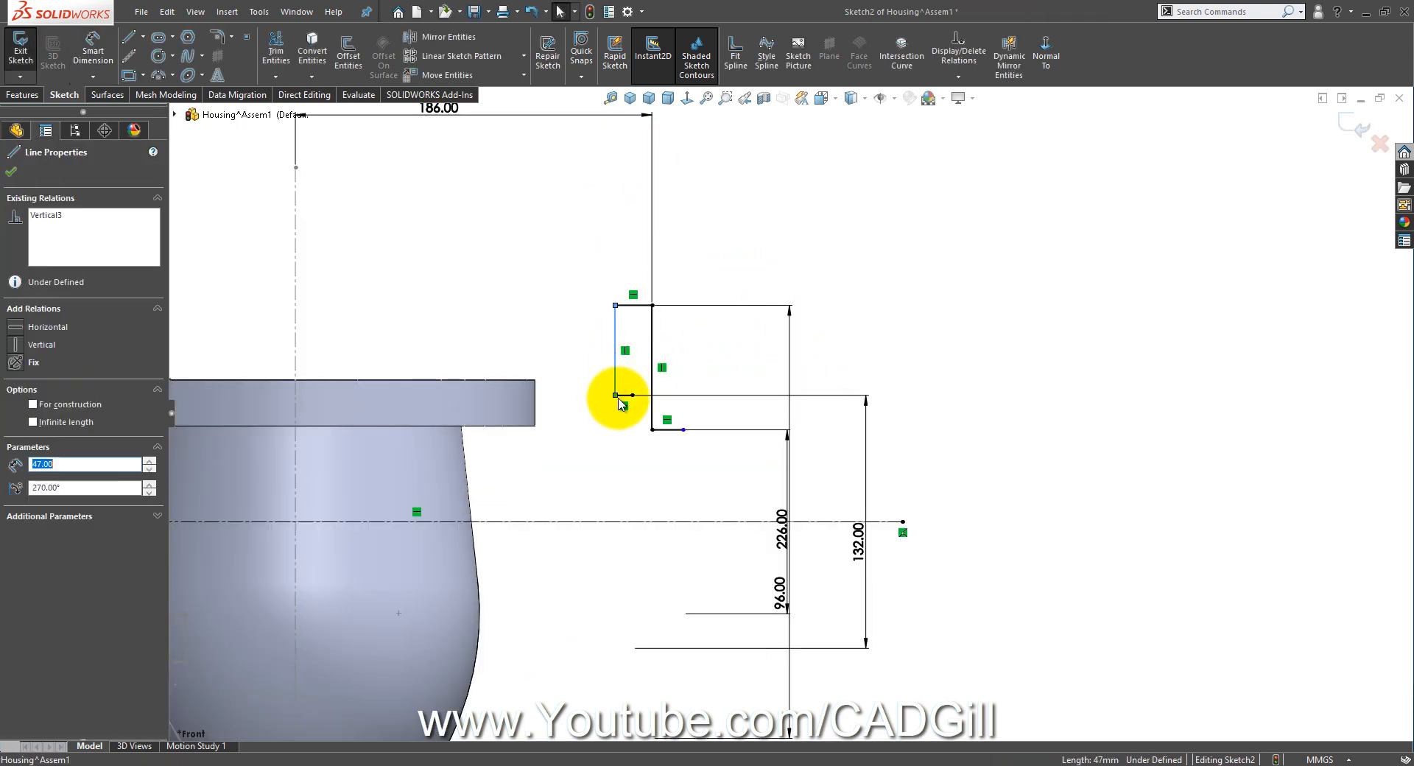
drag(630, 400, 597, 402)
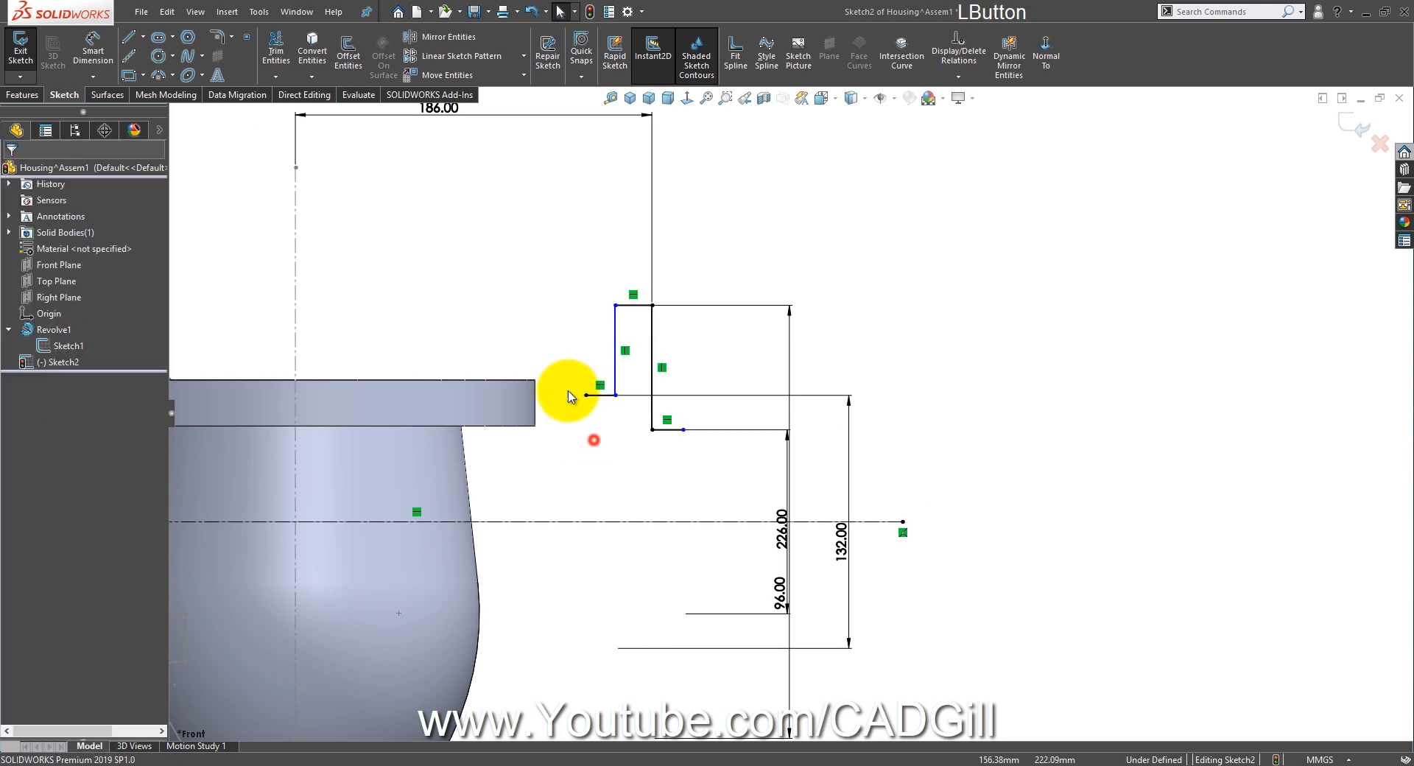
Step: Dimension the outlet flange's thickness along its outer edge as 24 mm
click(92, 51)
scroll(739, 434, up, 3)
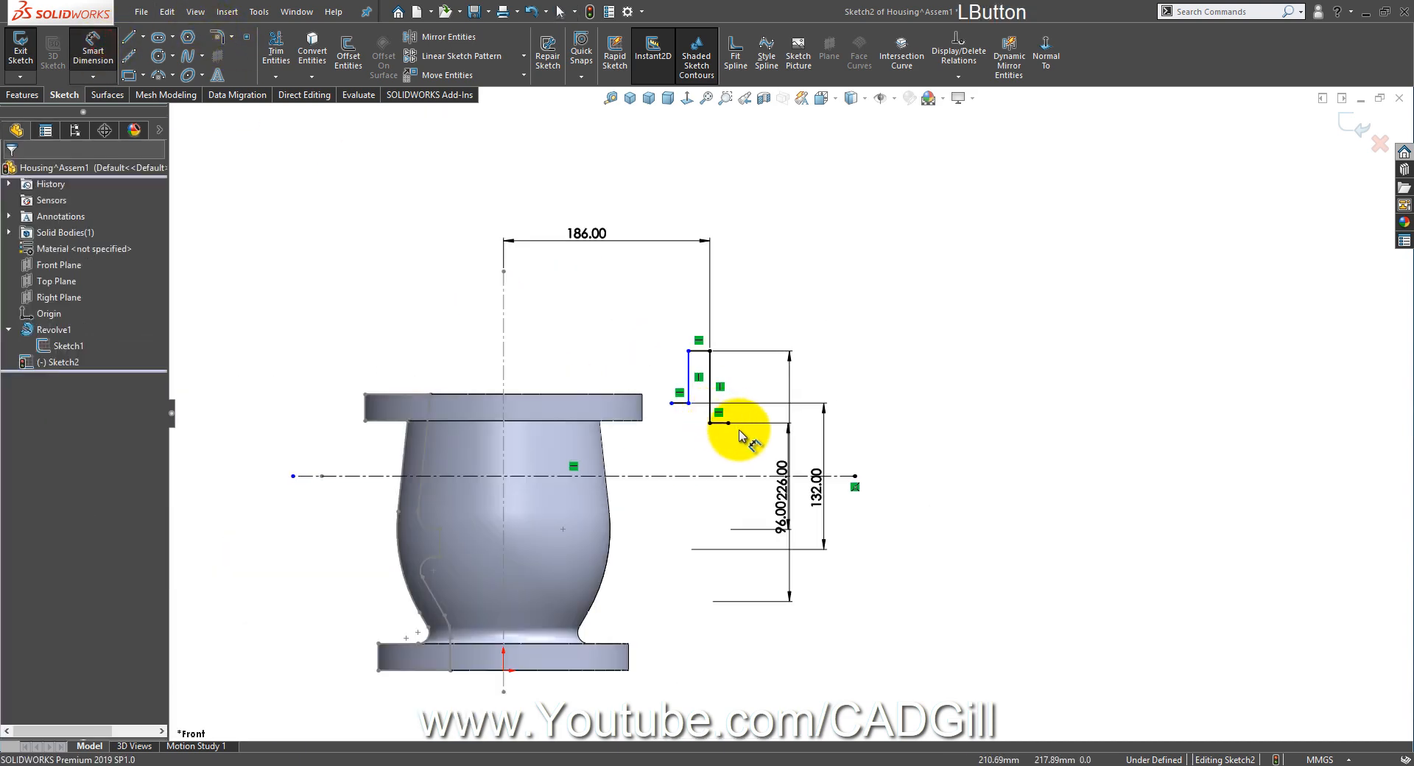
click(698, 363)
click(646, 555)
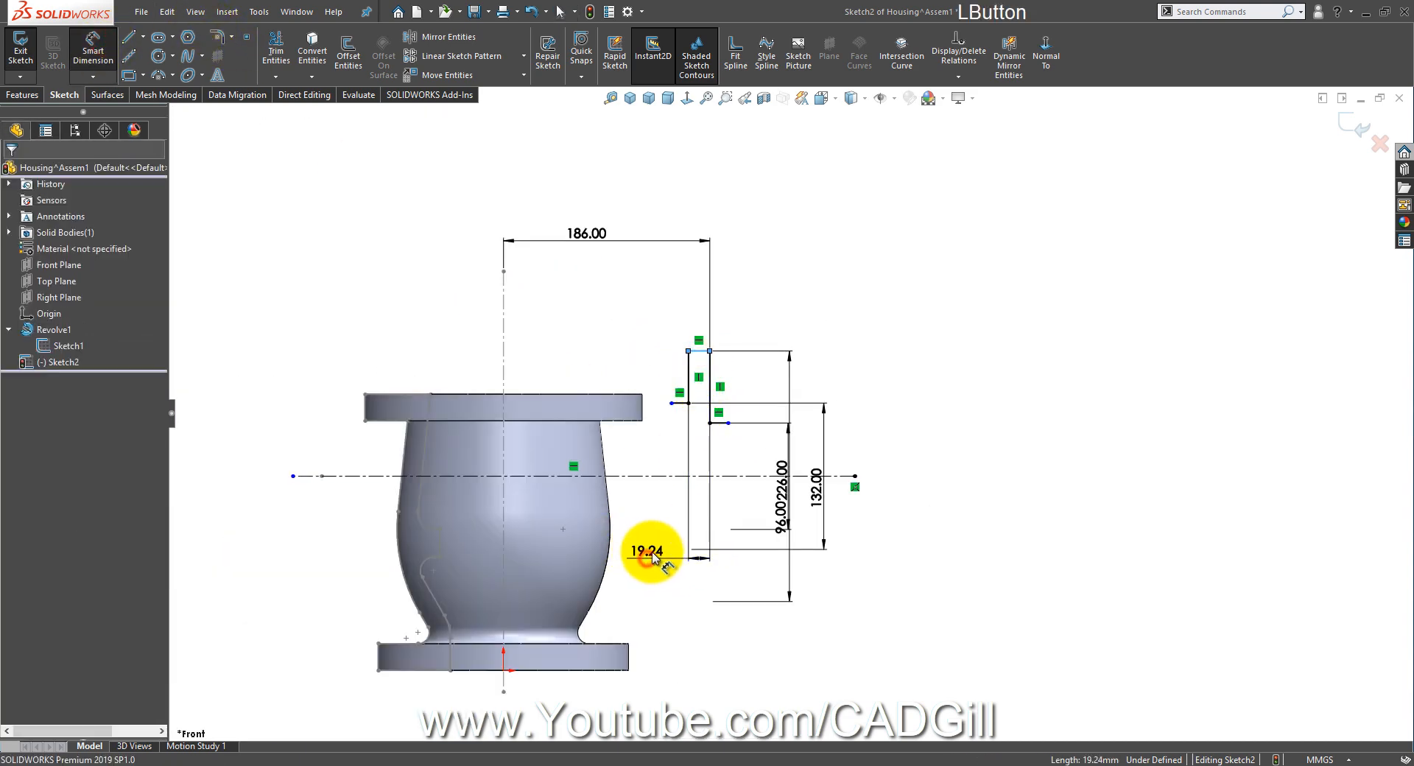
text(24)
key(Return)
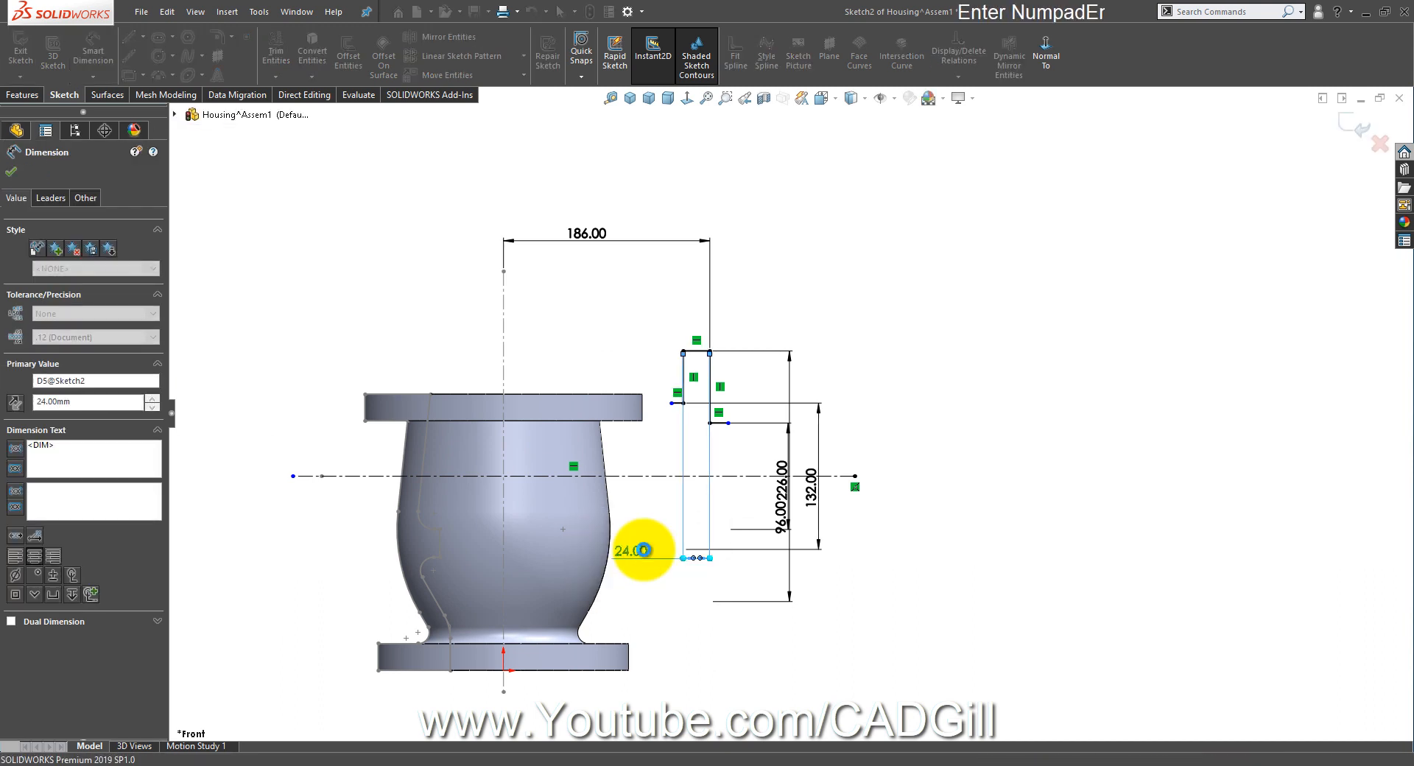
key(Escape)
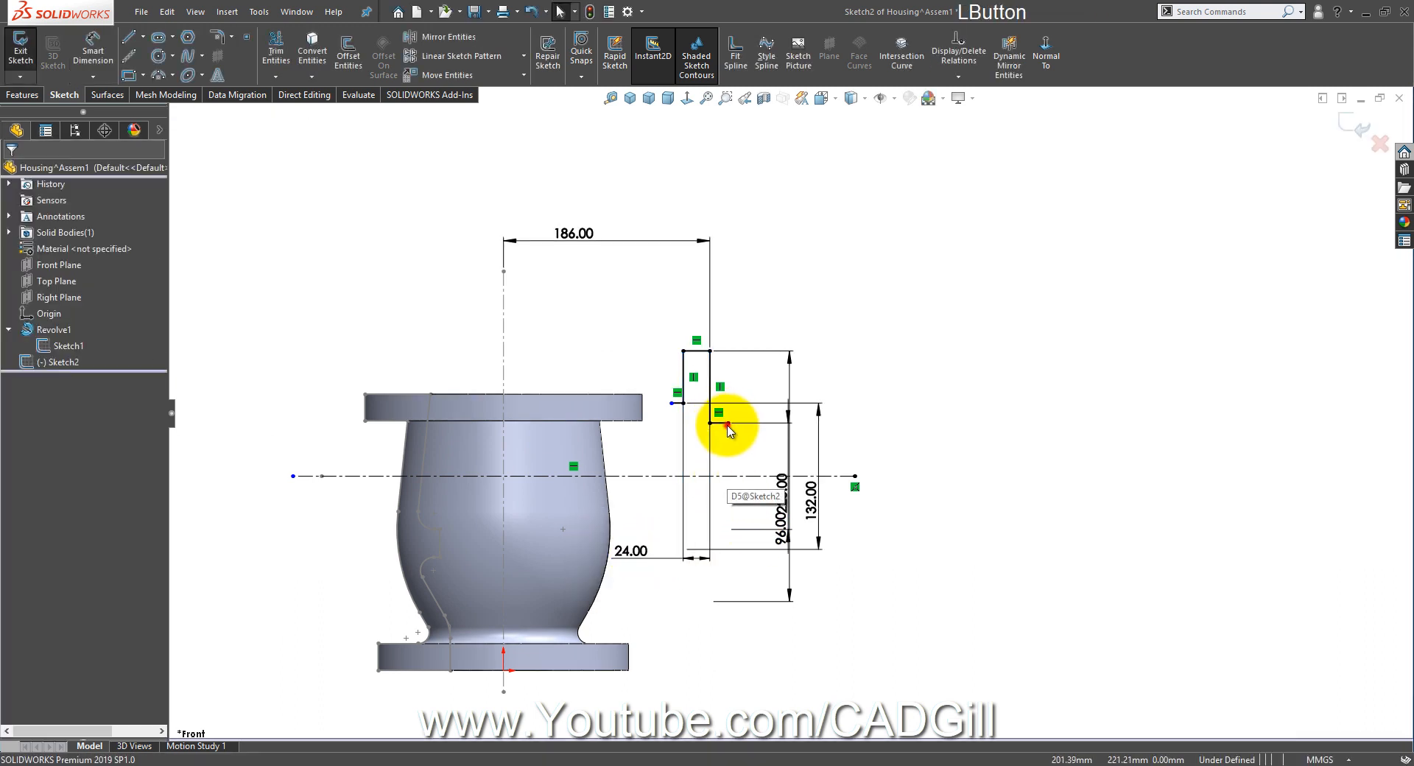
Step: Pull the free ends of the outlet's bore line and neck line into the housing wall, checking the outlet on the valve drawing
drag(727, 429, 660, 450)
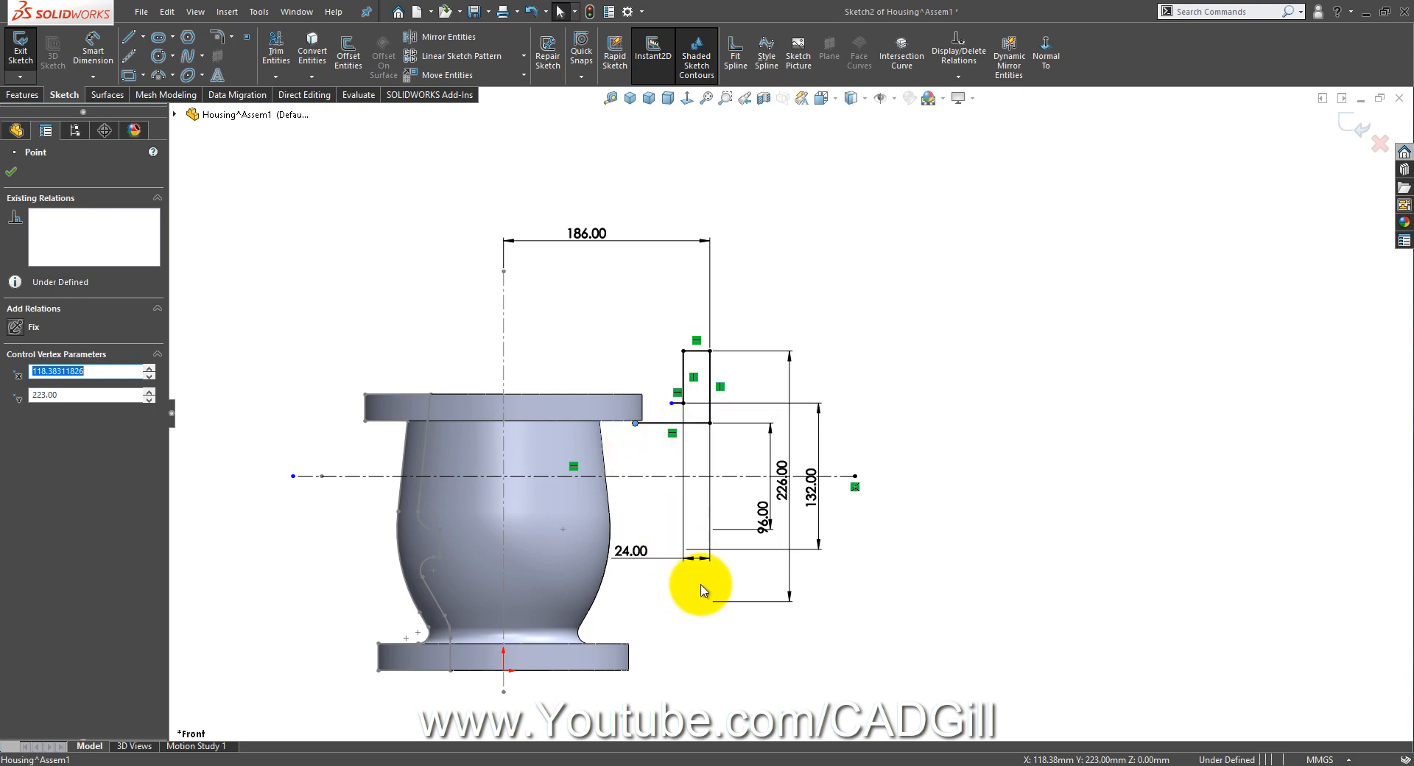
click(649, 760)
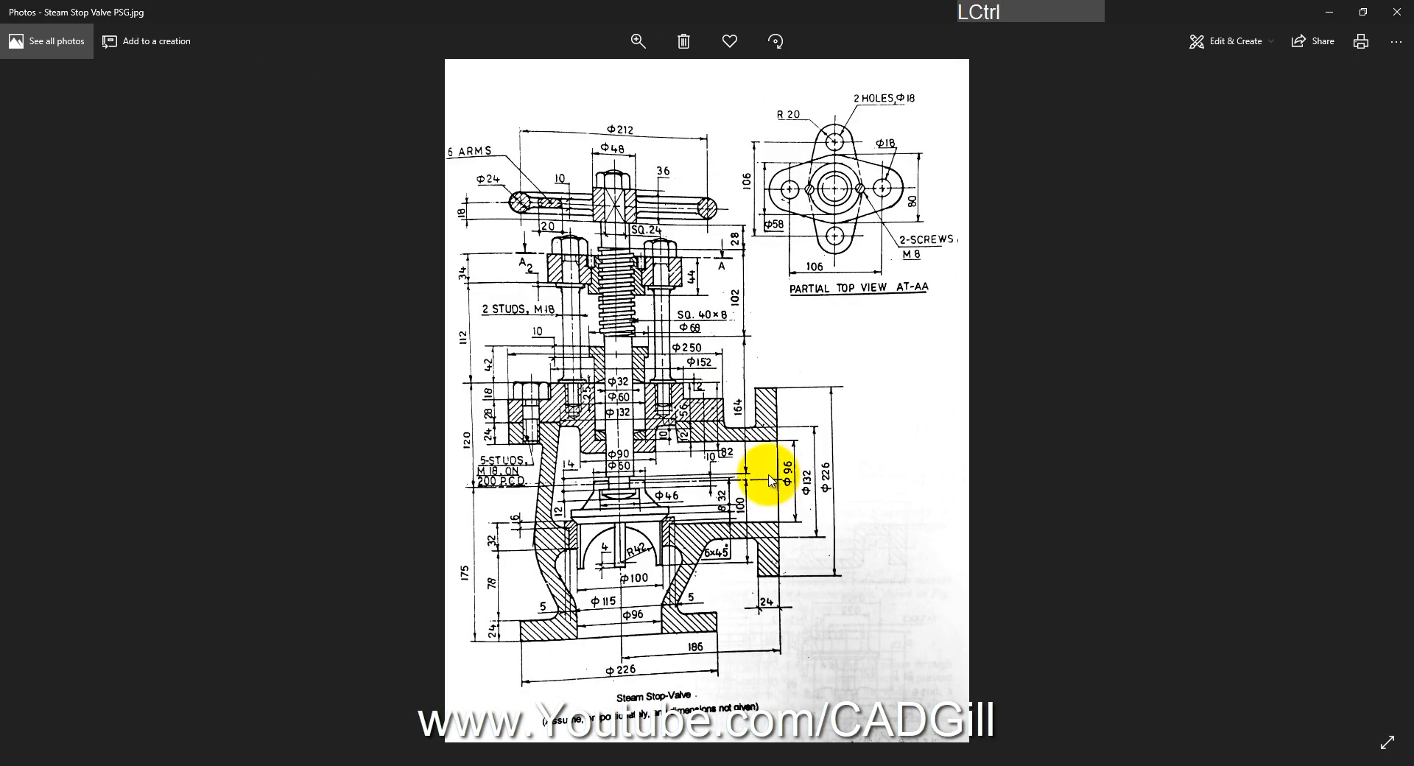
ctrl+scroll(769, 480, up, 3)
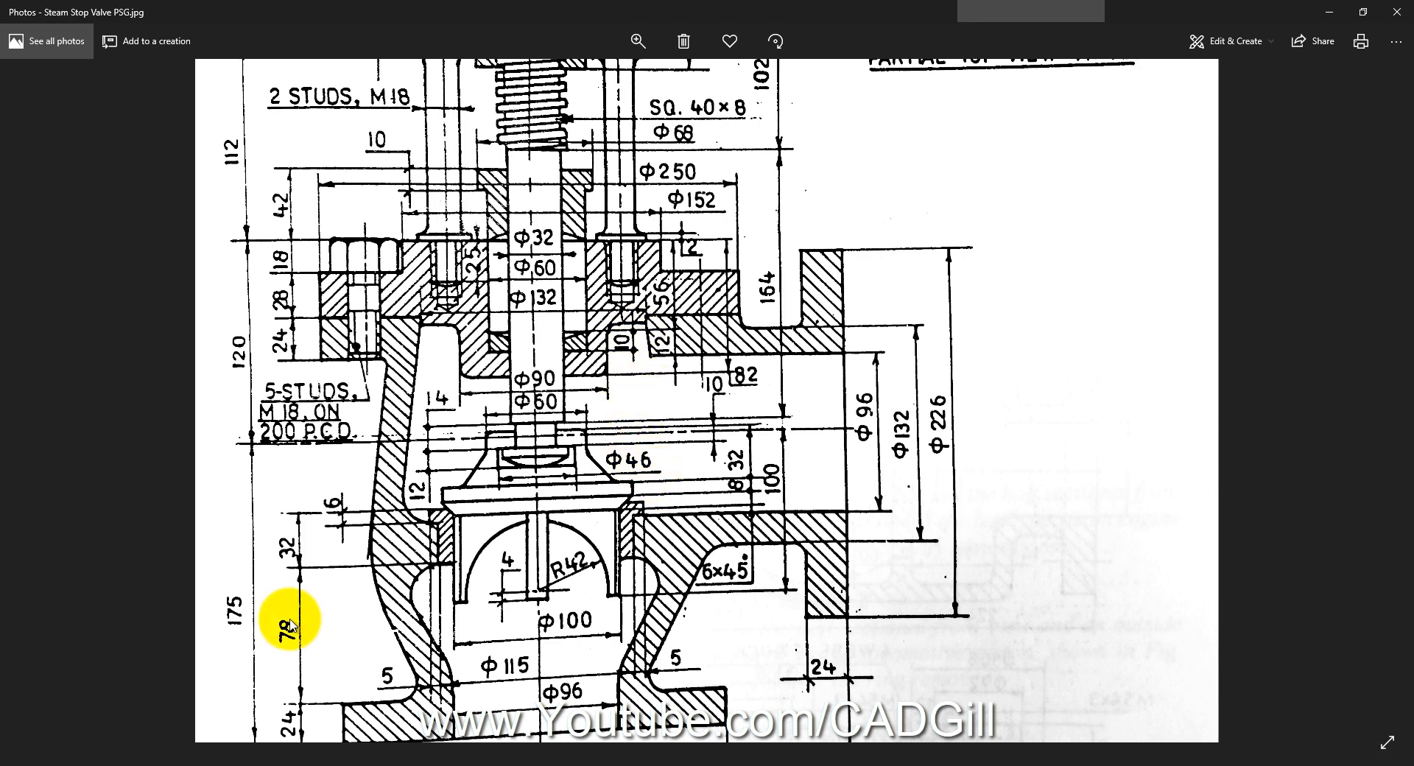
click(169, 764)
scroll(683, 455, down, 5)
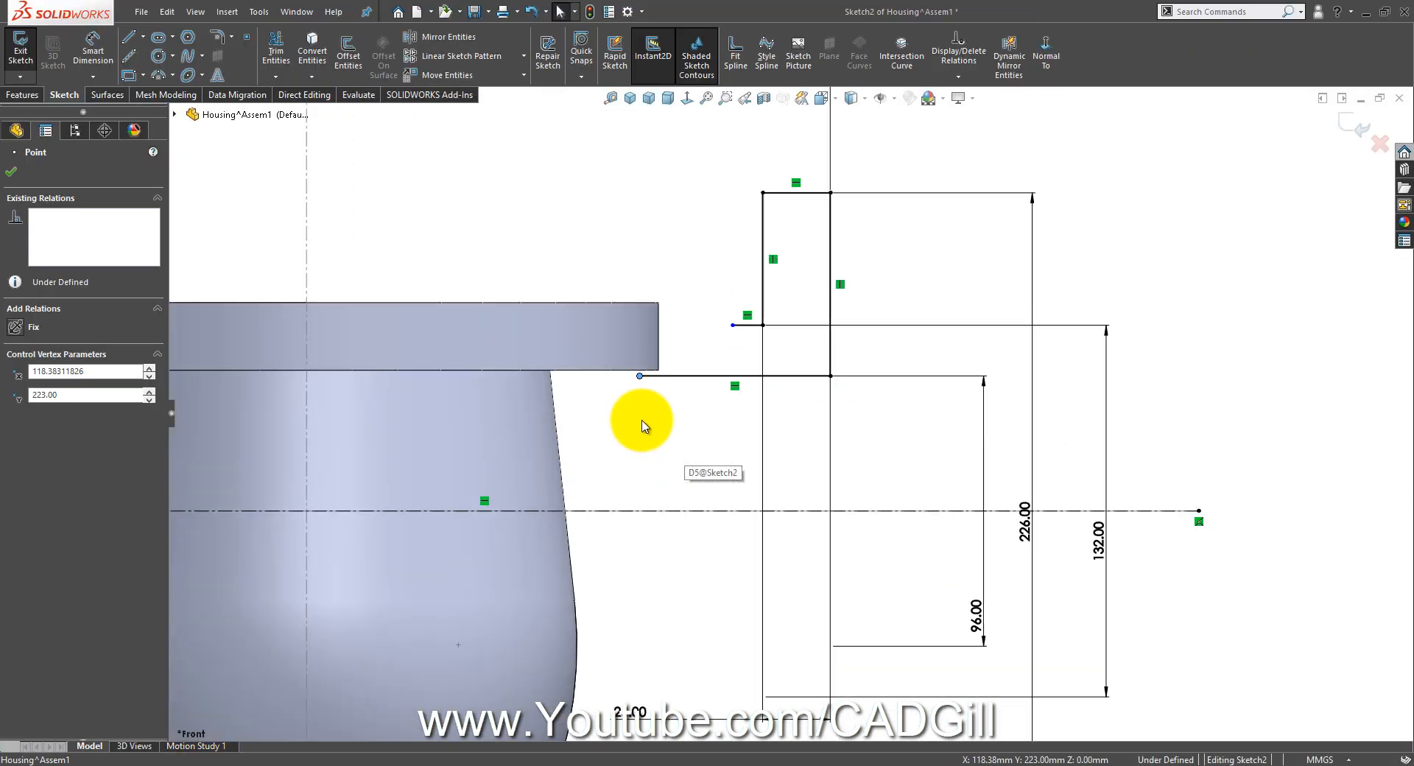
drag(641, 377, 541, 376)
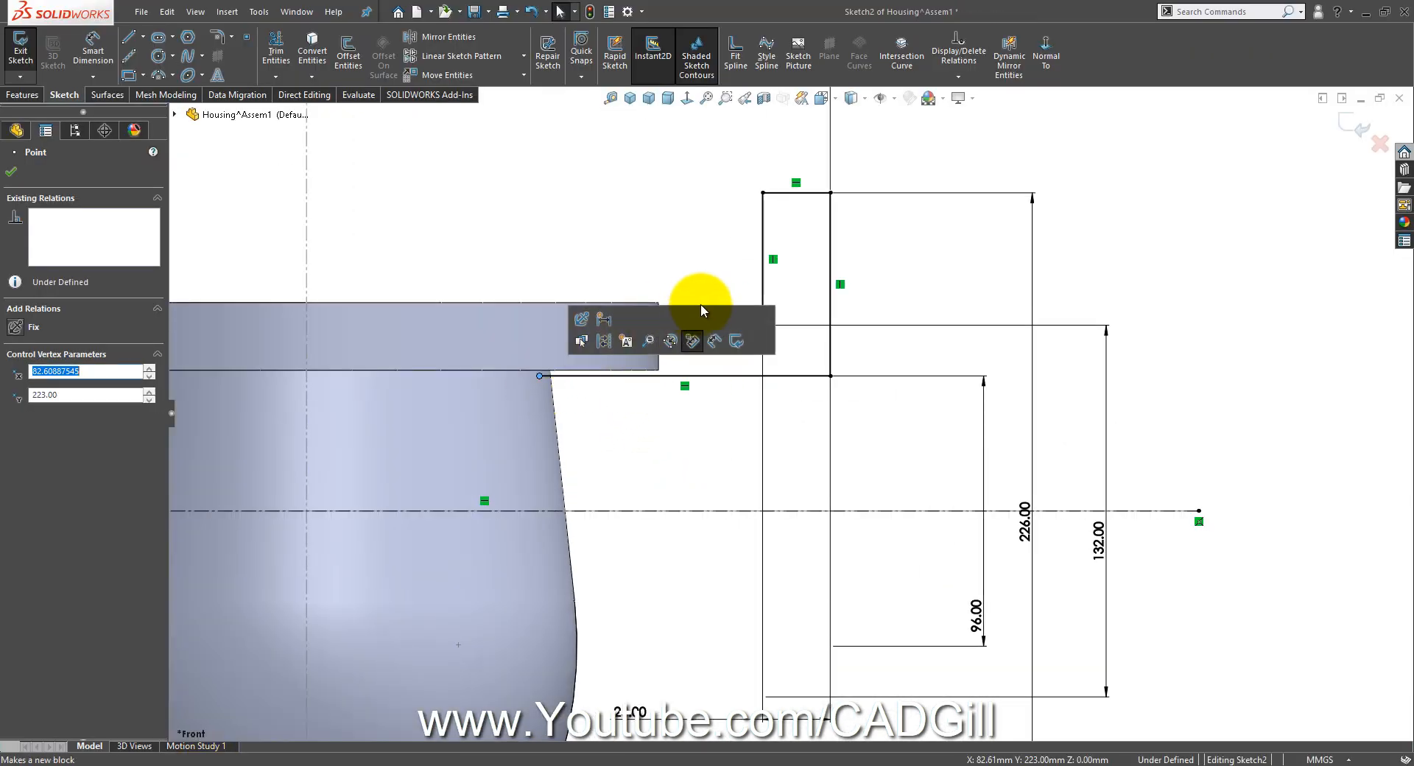
click(694, 422)
drag(733, 324, 527, 336)
drag(538, 380, 527, 376)
Step: Close the outlet profile with a vertical line joining the housing-side ends of the bore and neck lines
click(108, 44)
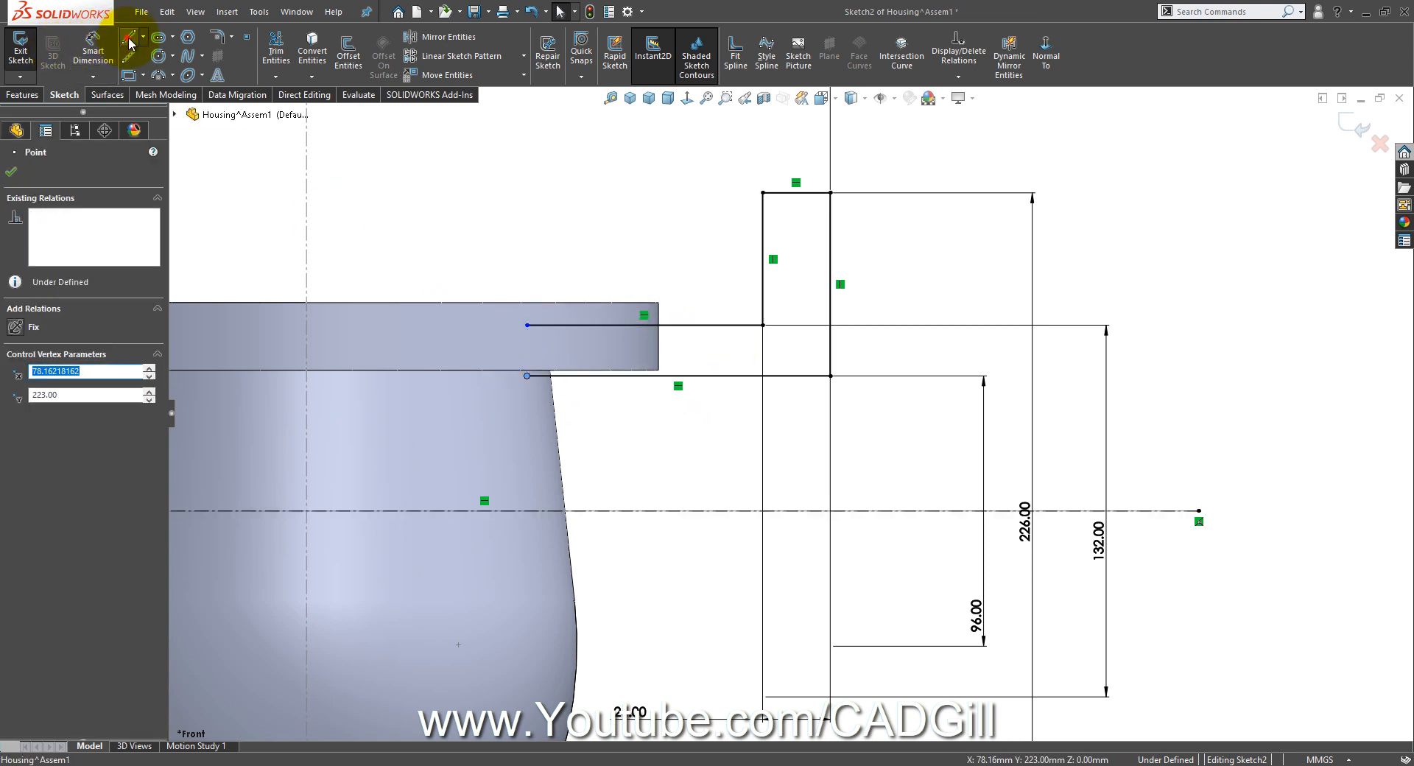
click(128, 39)
click(526, 376)
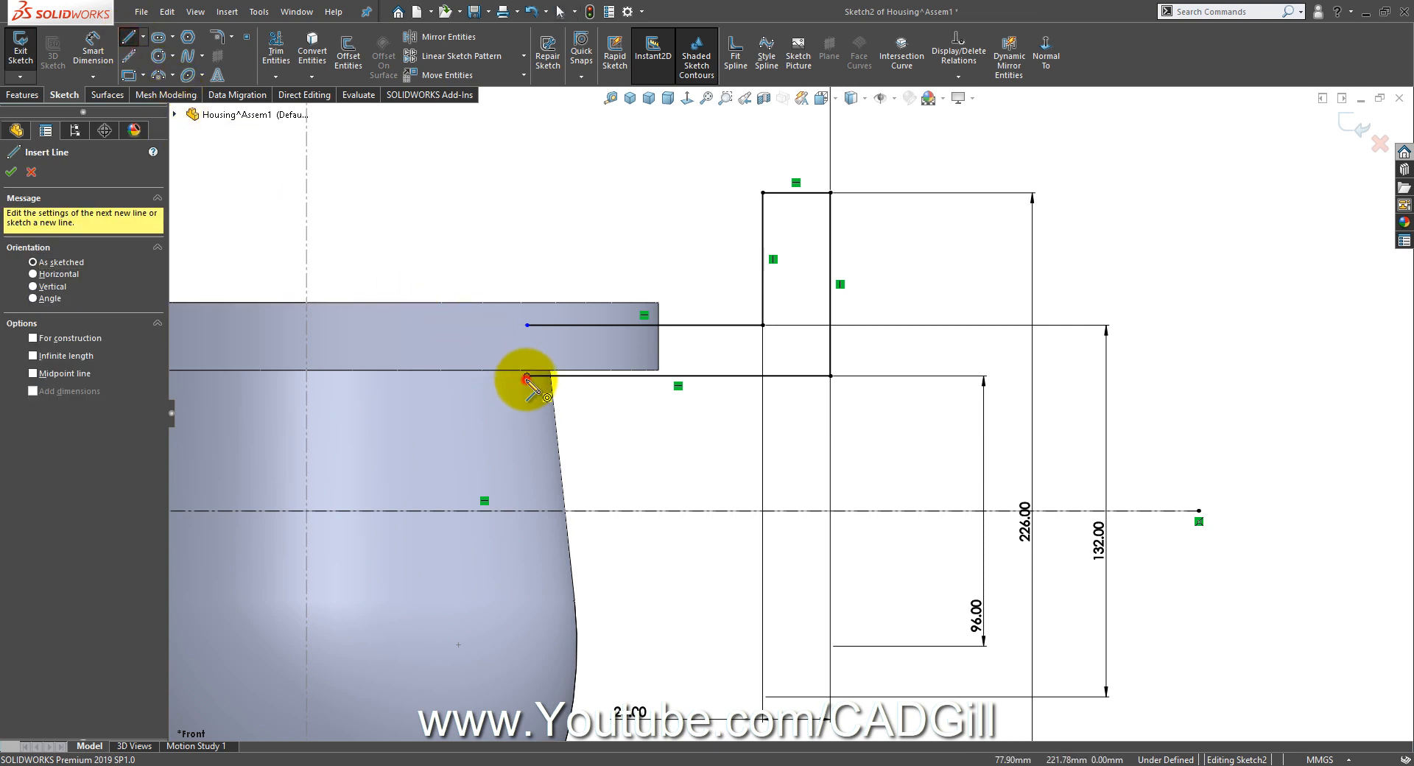
click(526, 325)
right_click(527, 325)
click(536, 338)
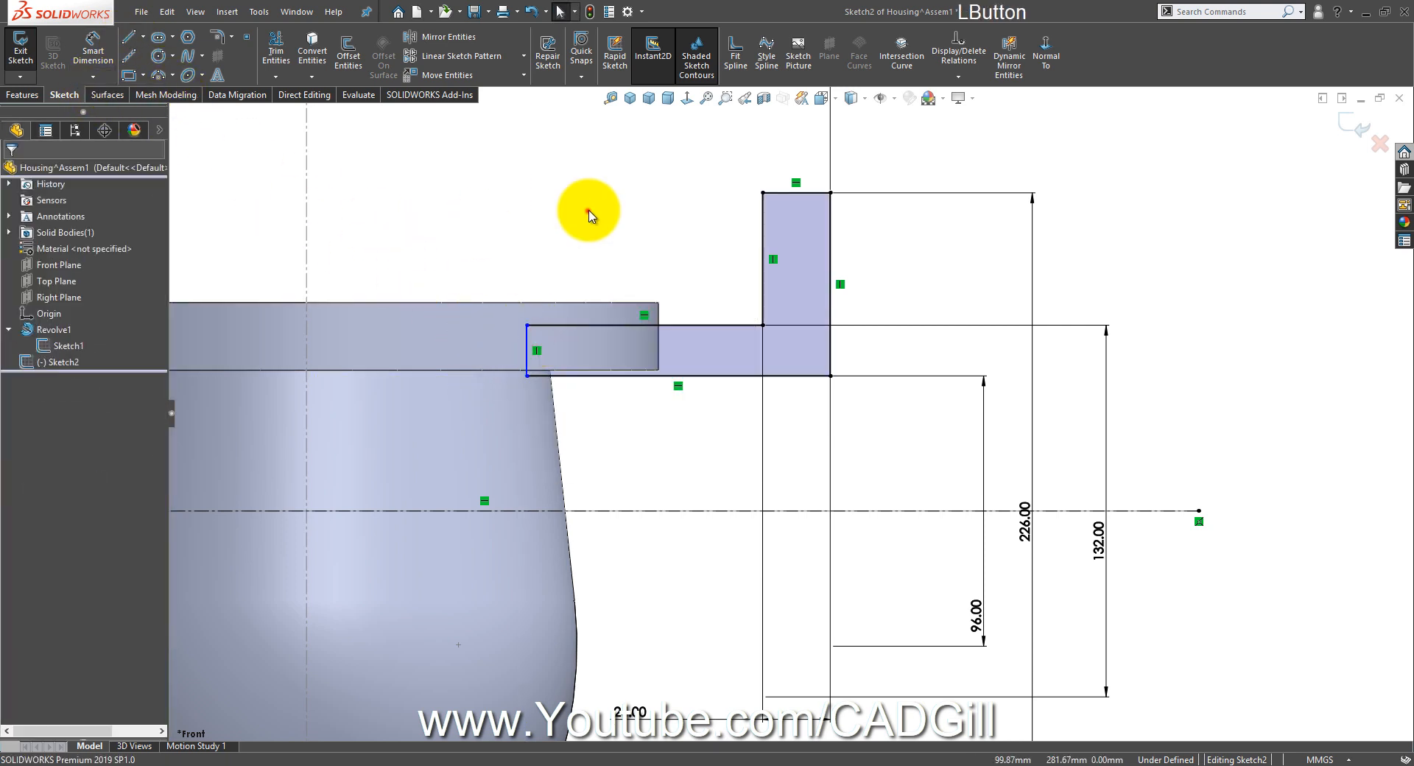
Step: Section the housing along the Front Plane and dimension the profile's closing line 77 mm from the housing's vertical centerline
click(764, 98)
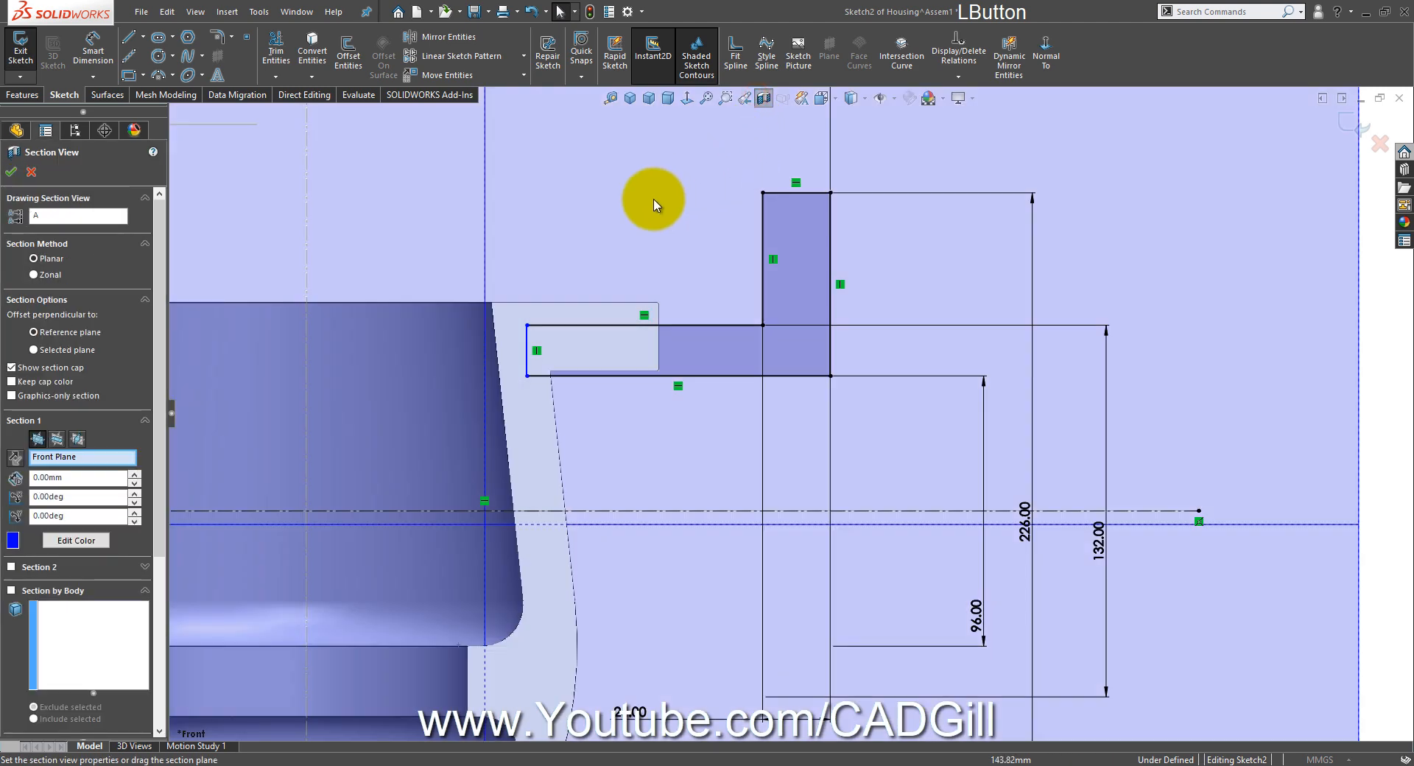
click(11, 172)
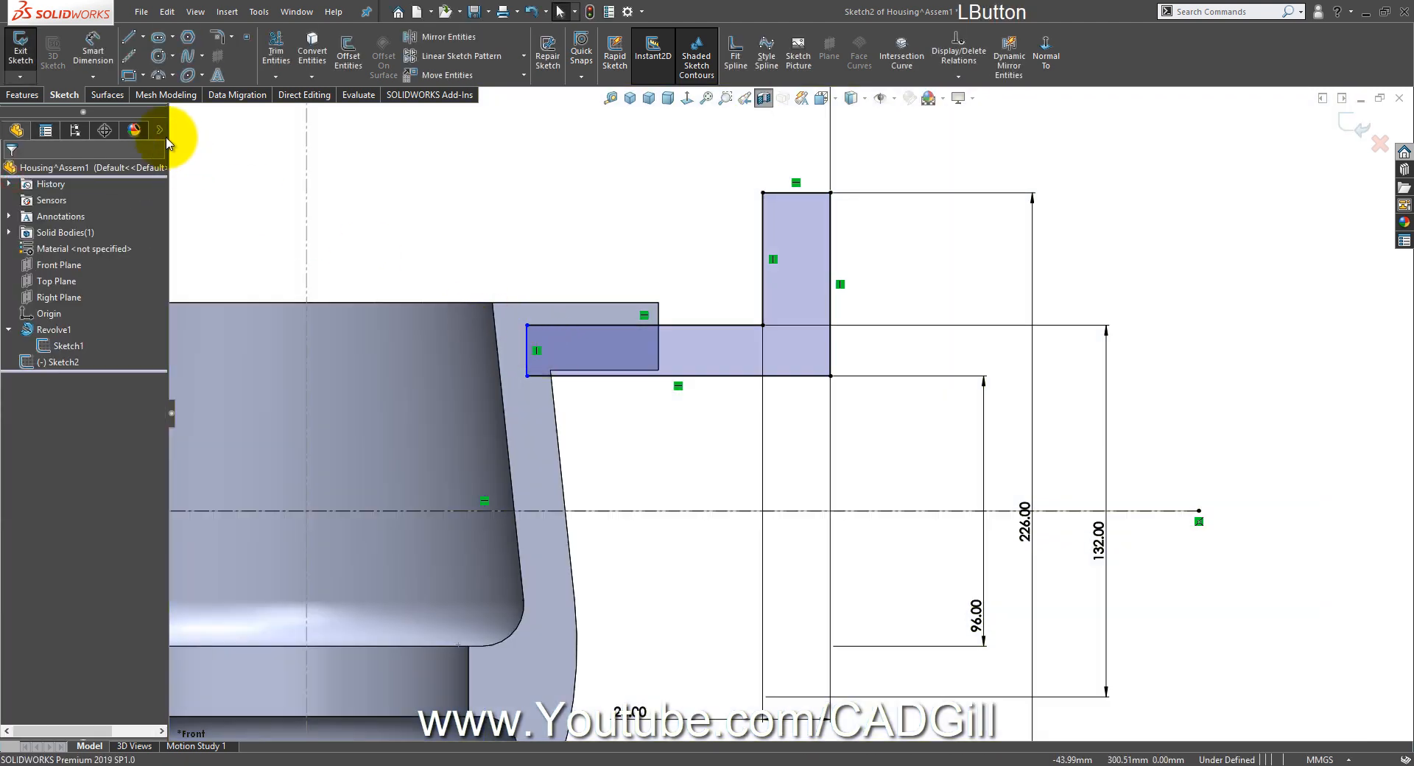
click(93, 53)
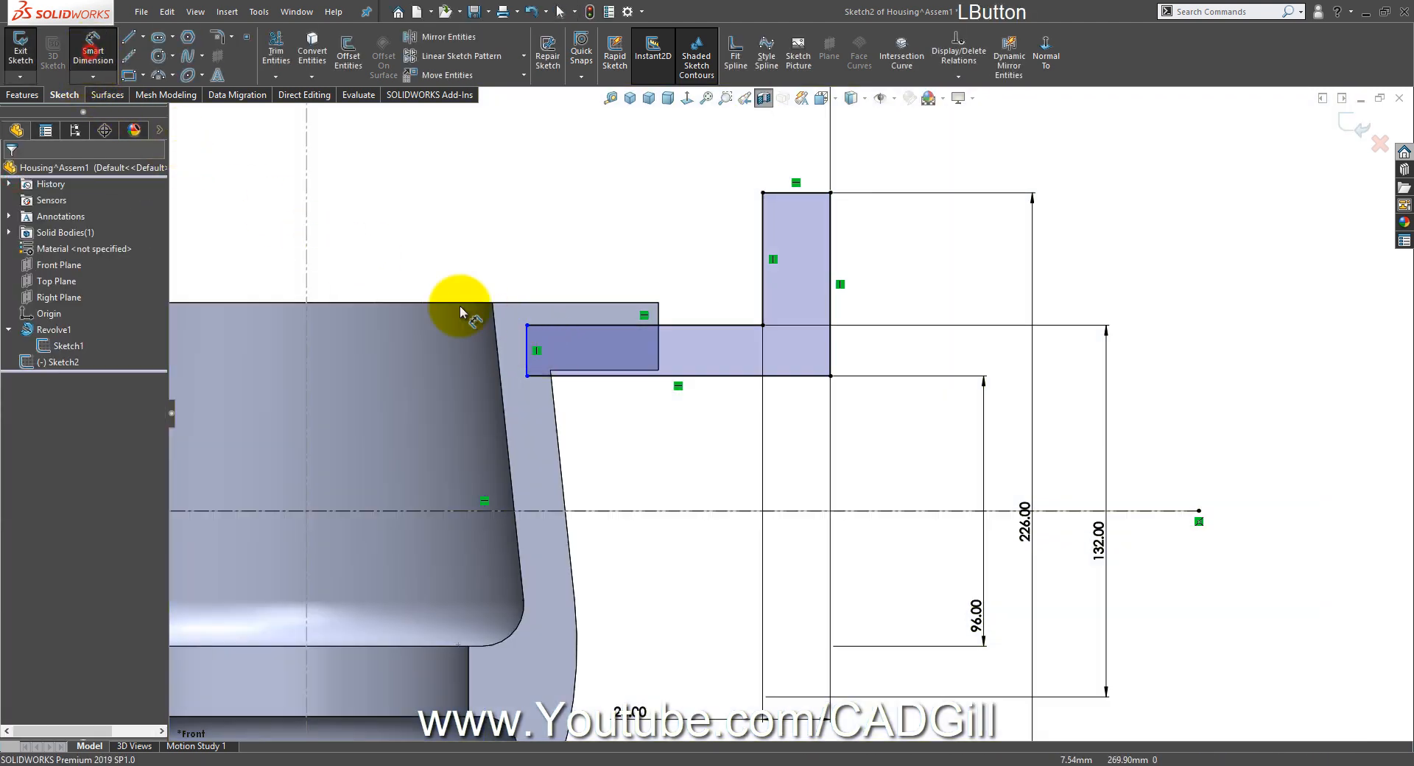
click(305, 266)
click(524, 352)
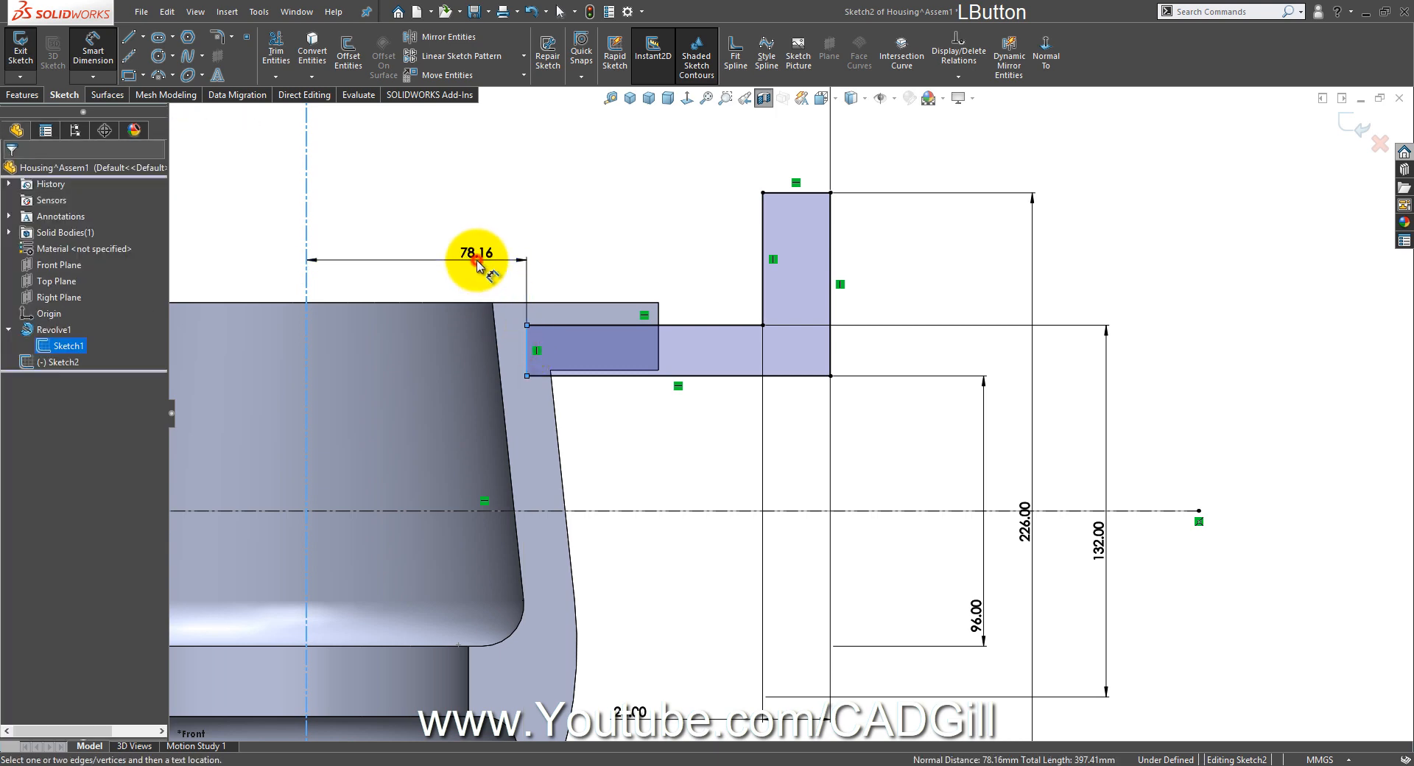
click(479, 263)
text(7)
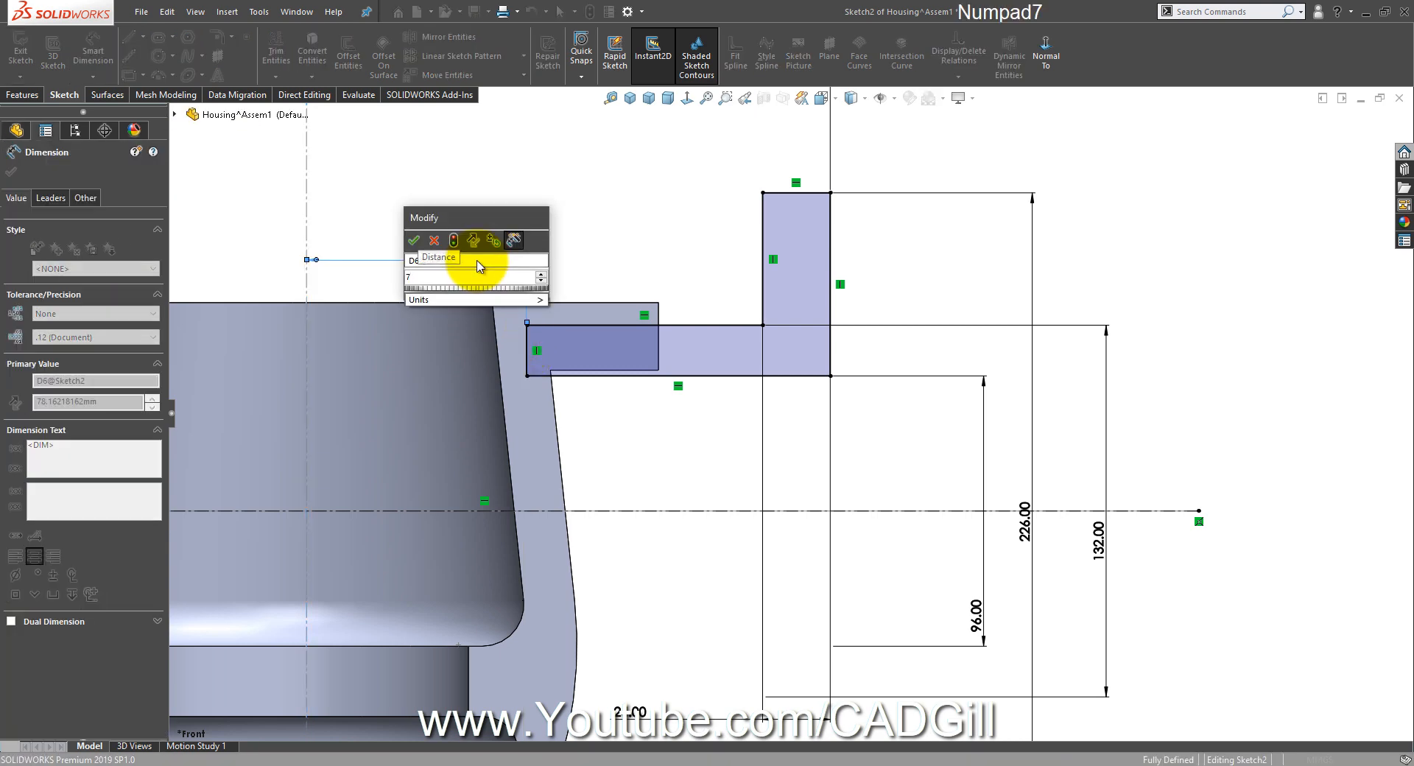
text(7)
key(Return)
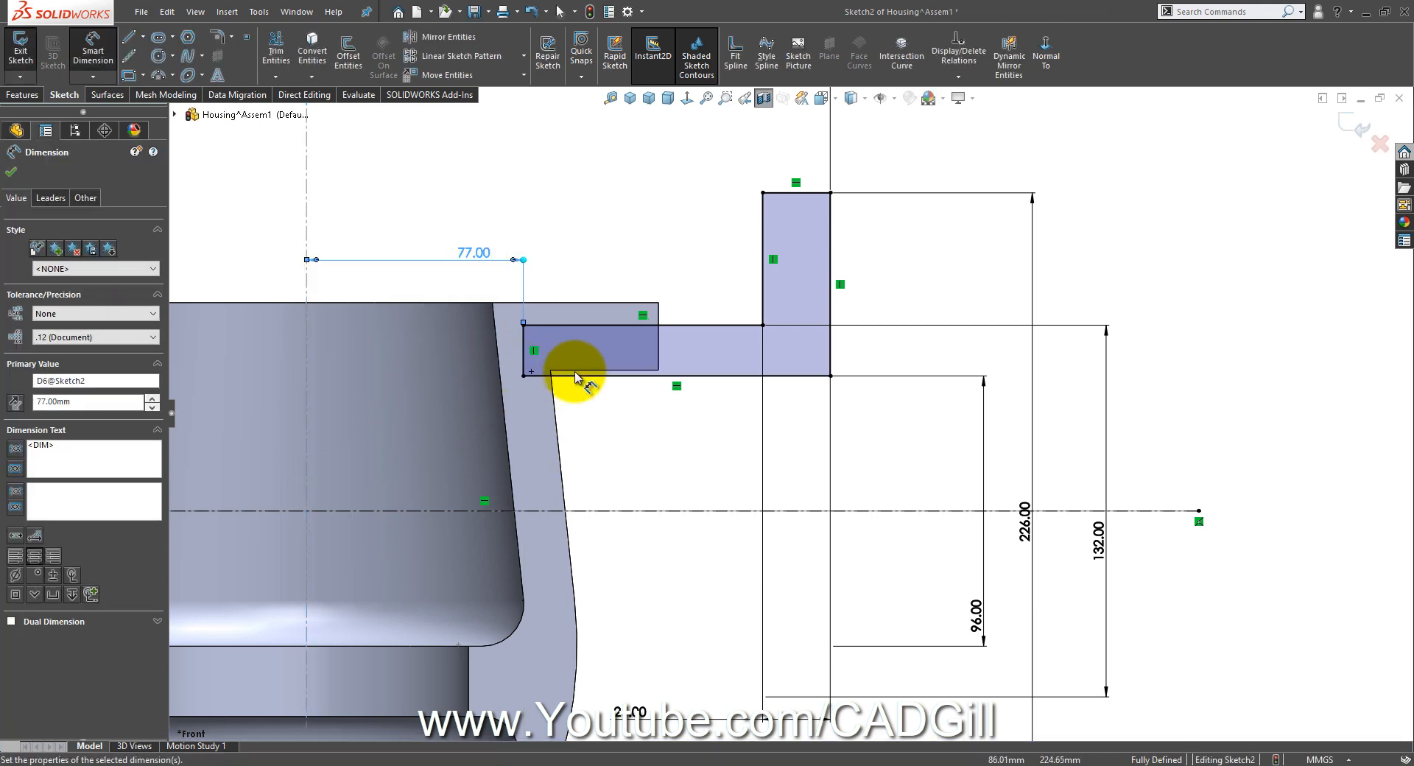
right_click(645, 280)
Step: Revolve the outlet profile 360° about the horizontal centerline, merged with the housing body, and inspect the result
click(681, 324)
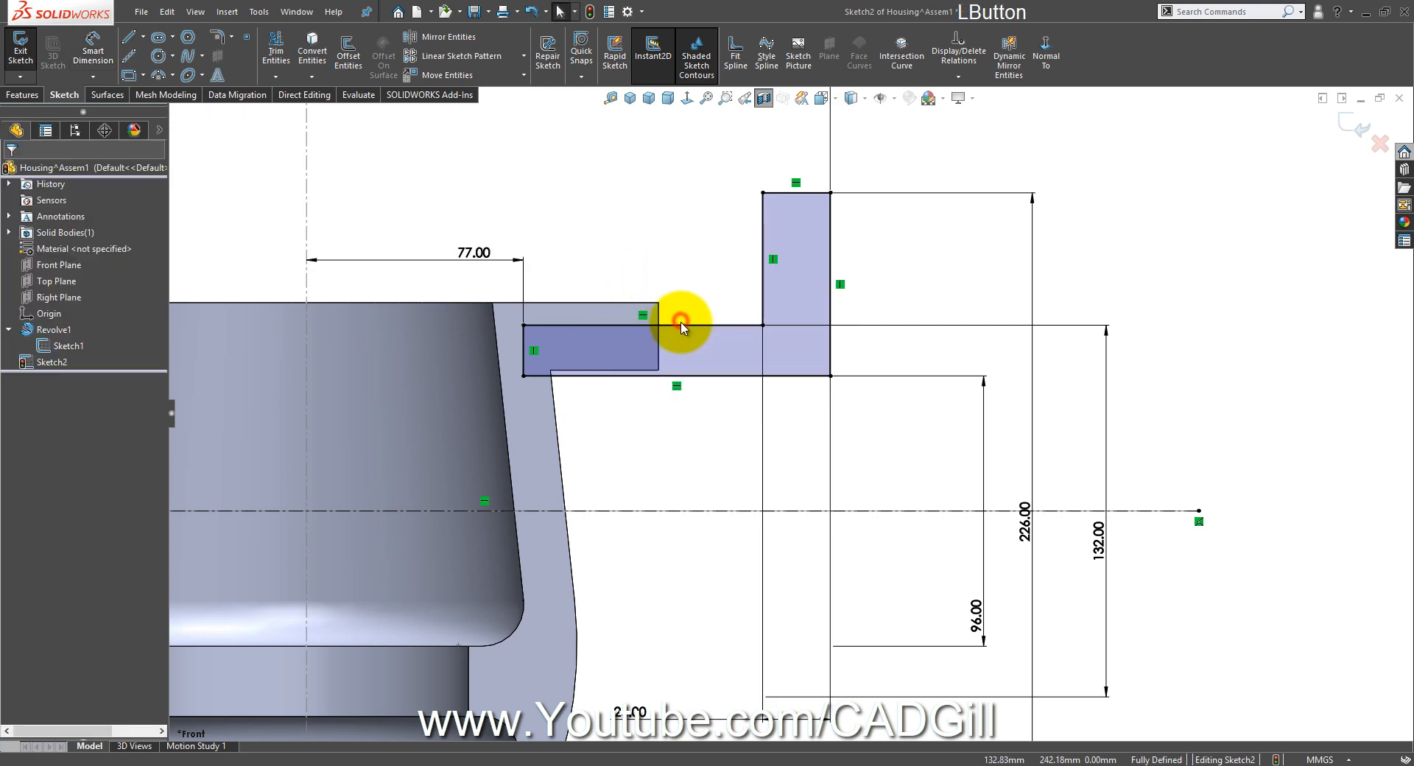
scroll(681, 323, up, 2)
scroll(149, 67, up, 1)
click(76, 64)
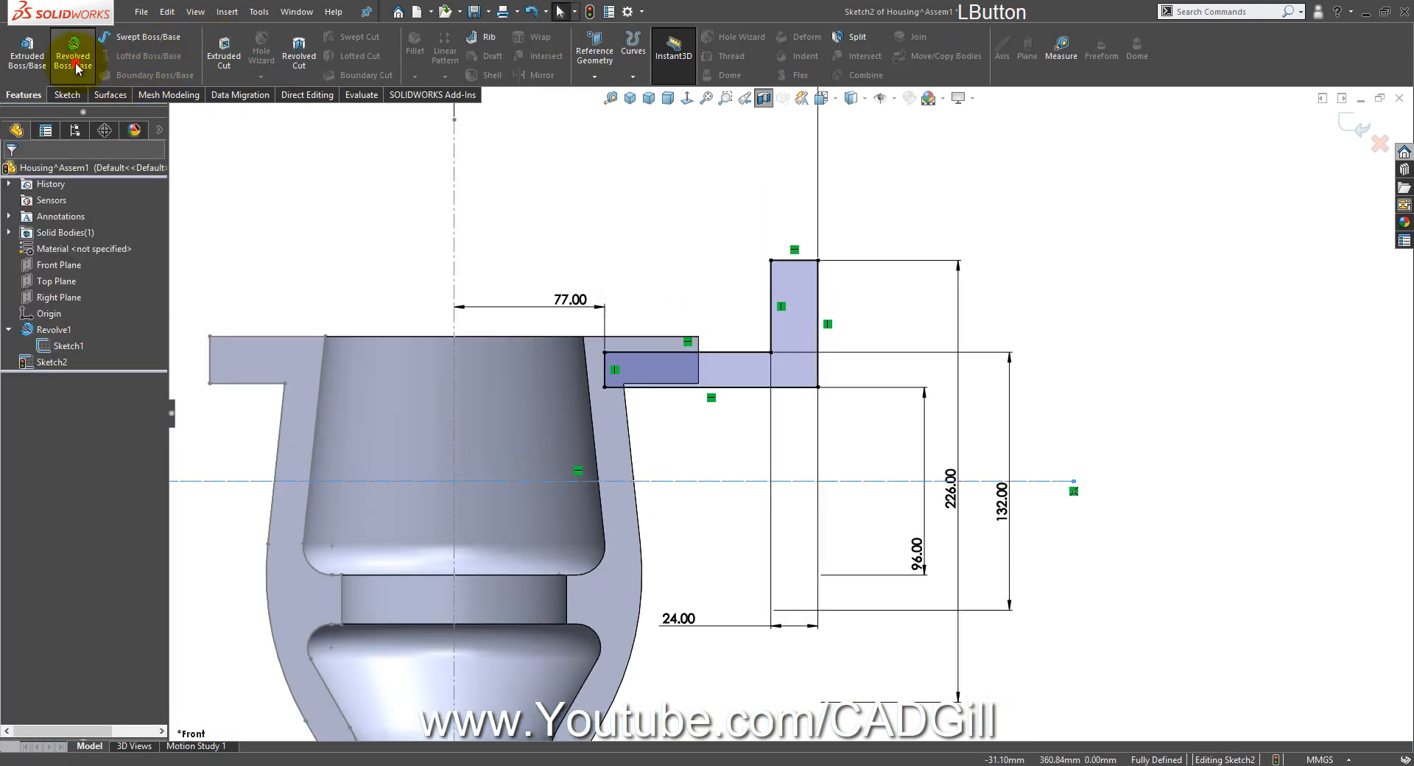
mouse_move(732, 479)
middle_down()
mouse_move(696, 521)
mouse_move(745, 530)
middle_up()
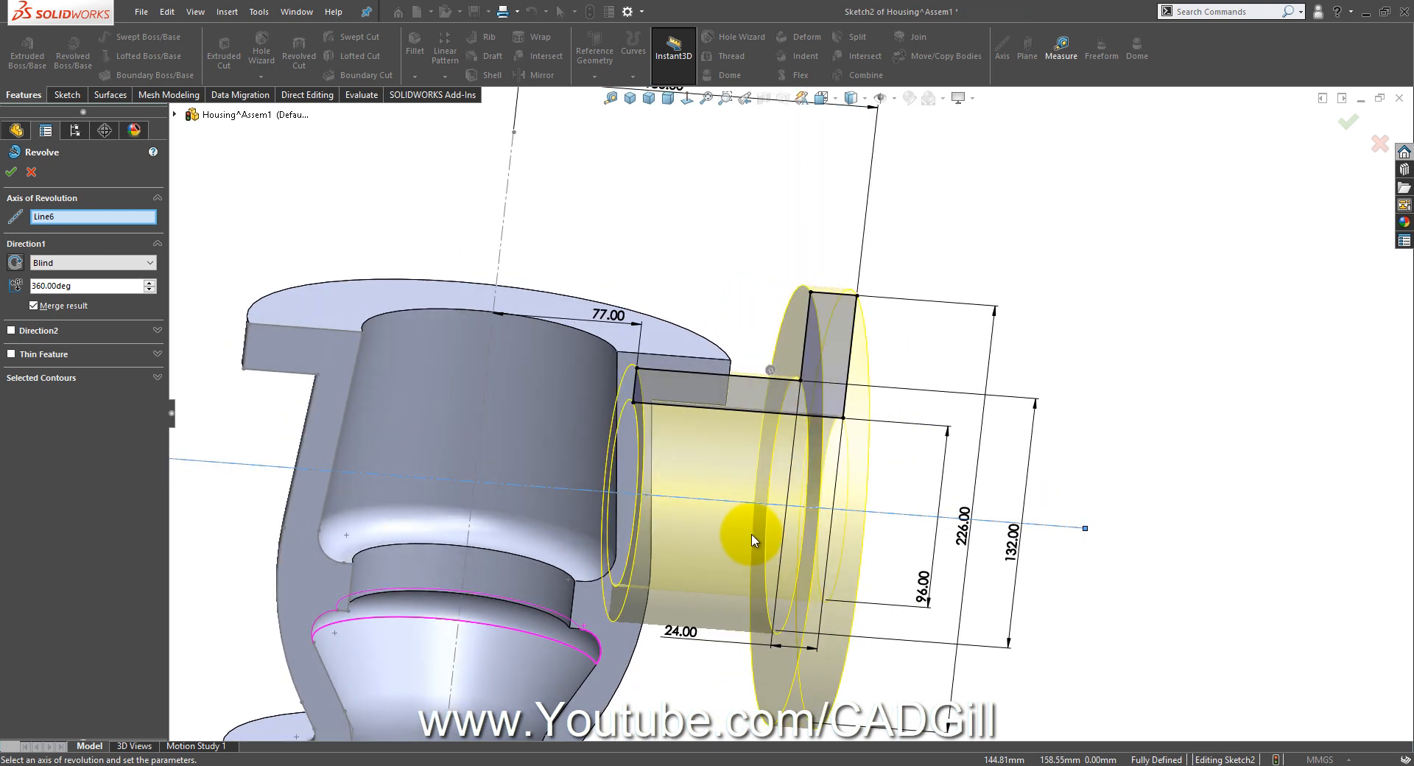
click(1353, 133)
middle_drag(1142, 372, 969, 442)
scroll(807, 453, down, 5)
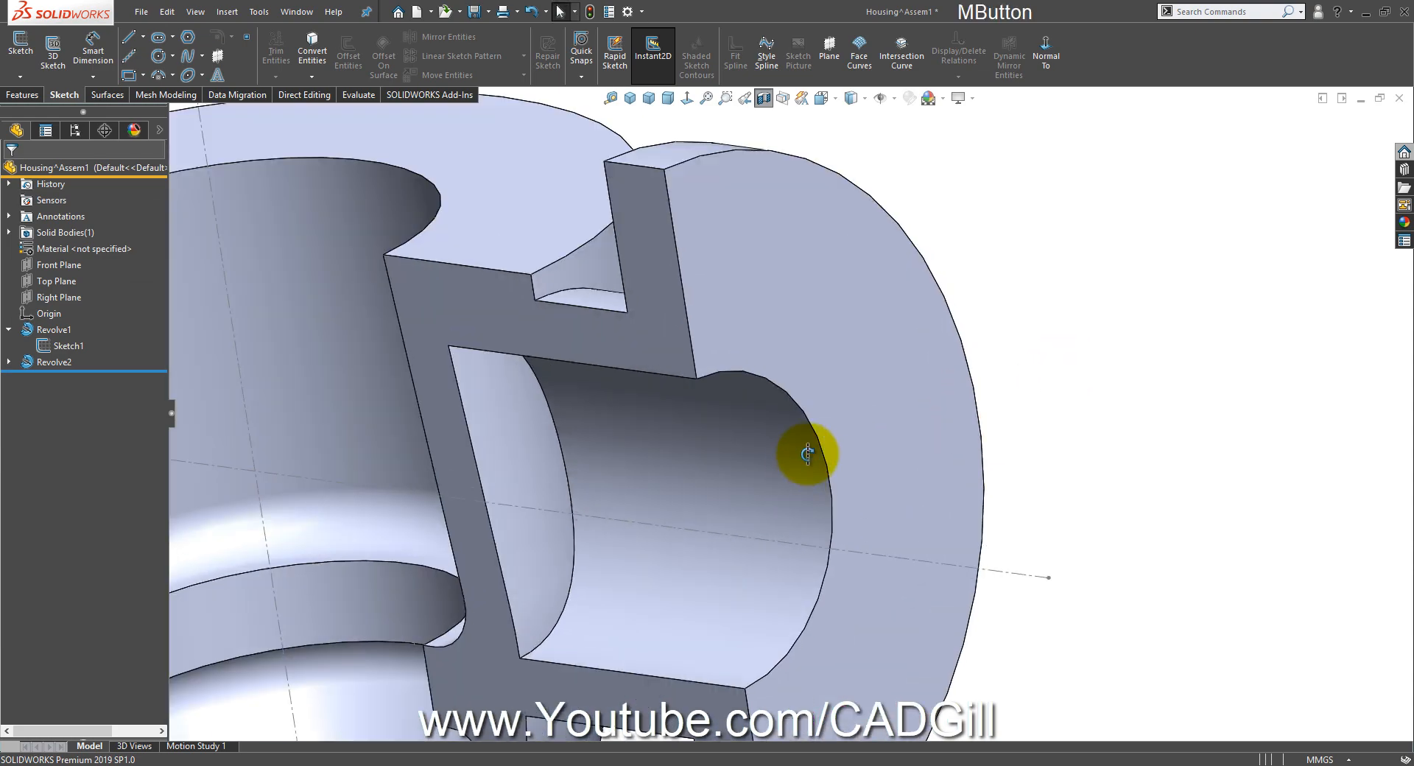
scroll(807, 454, up, 5)
Step: Check the valve drawing, start a sketch on the outlet flange's outer face and convert the bore's circular edge into it
click(721, 765)
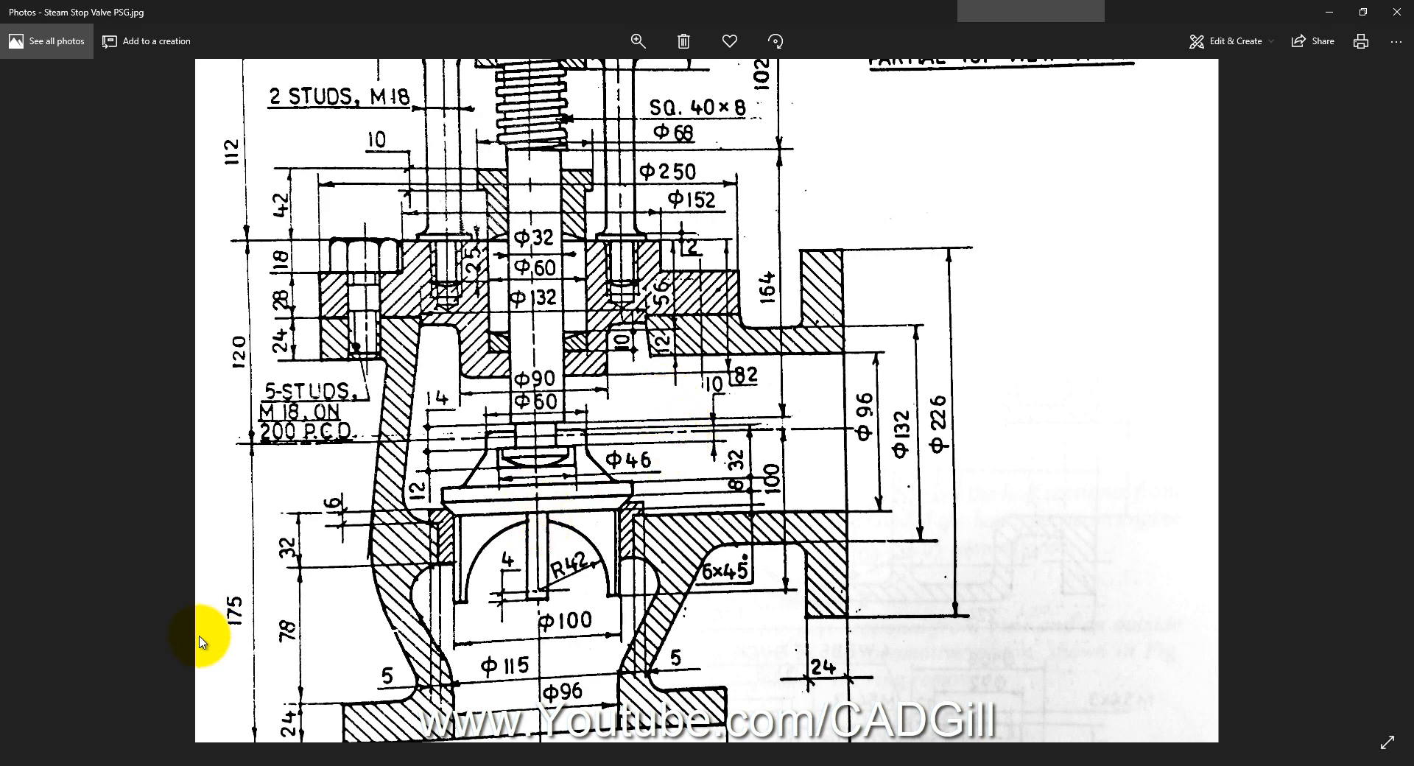
click(184, 764)
middle_drag(828, 464, 806, 465)
click(805, 392)
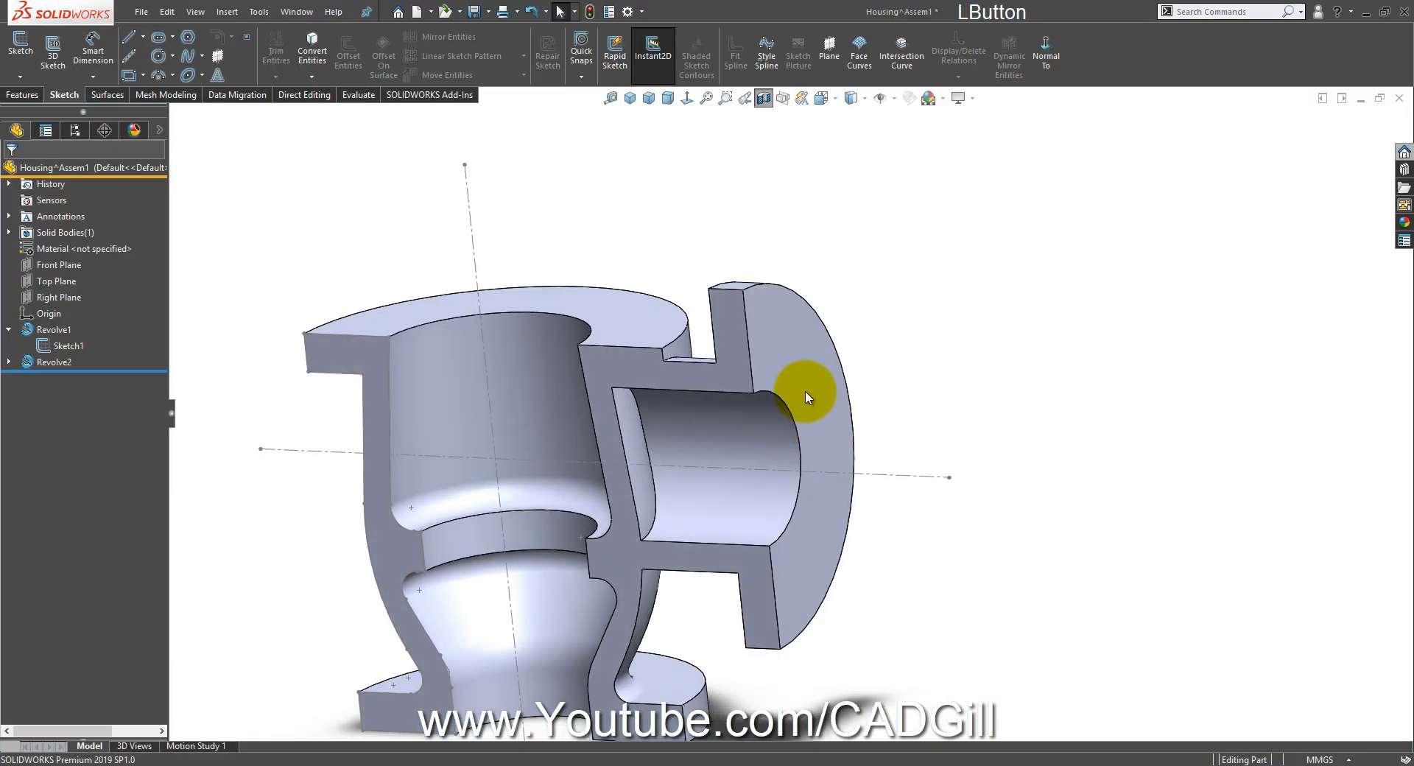
click(869, 347)
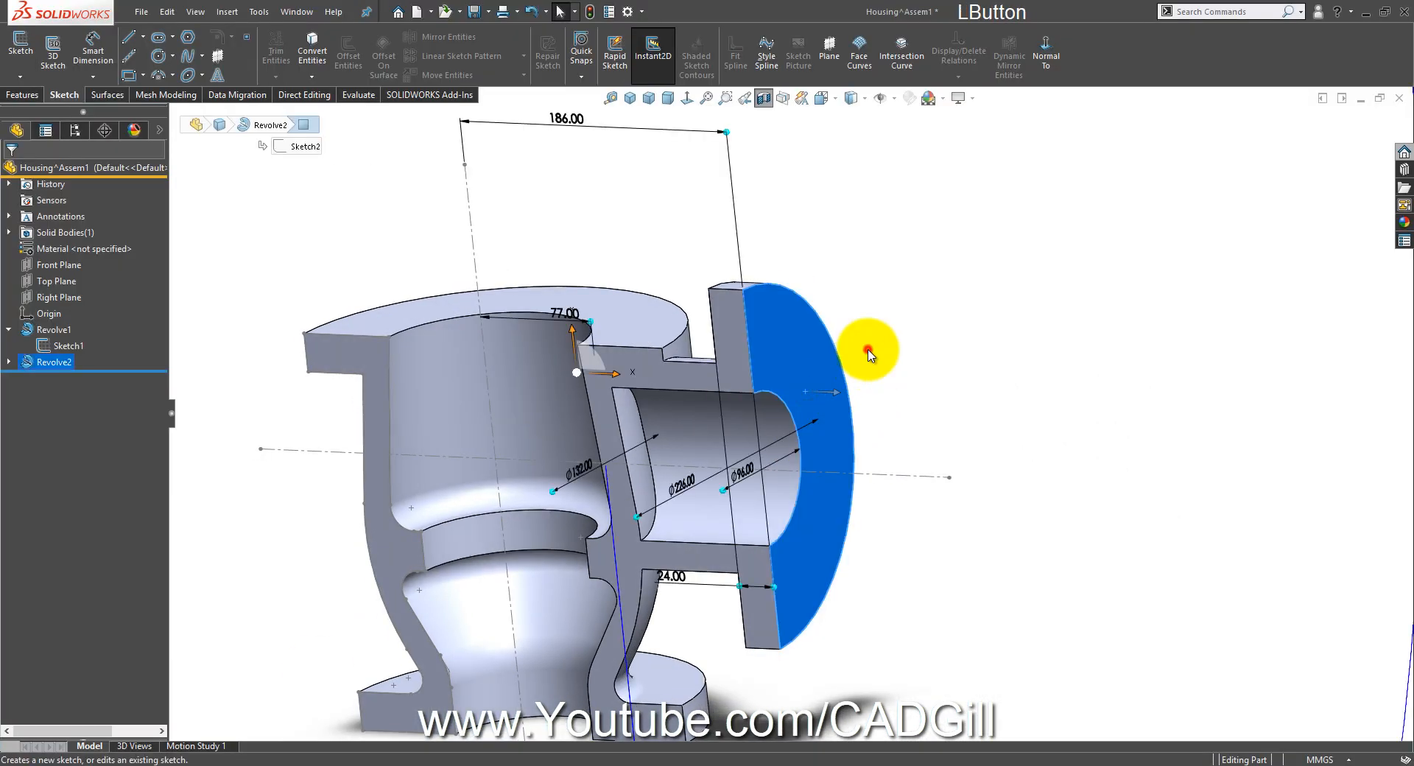
click(782, 403)
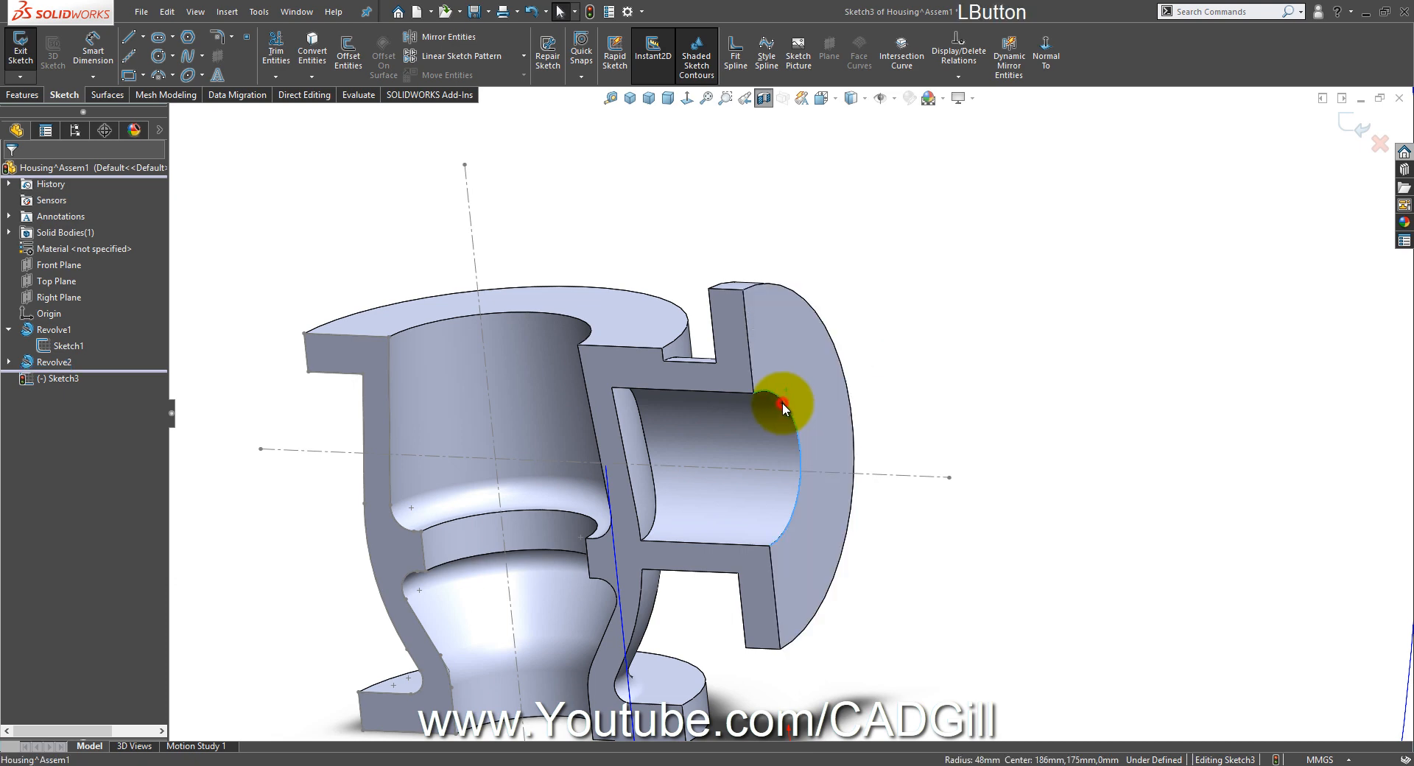
click(316, 66)
scroll(325, 61, up, 1)
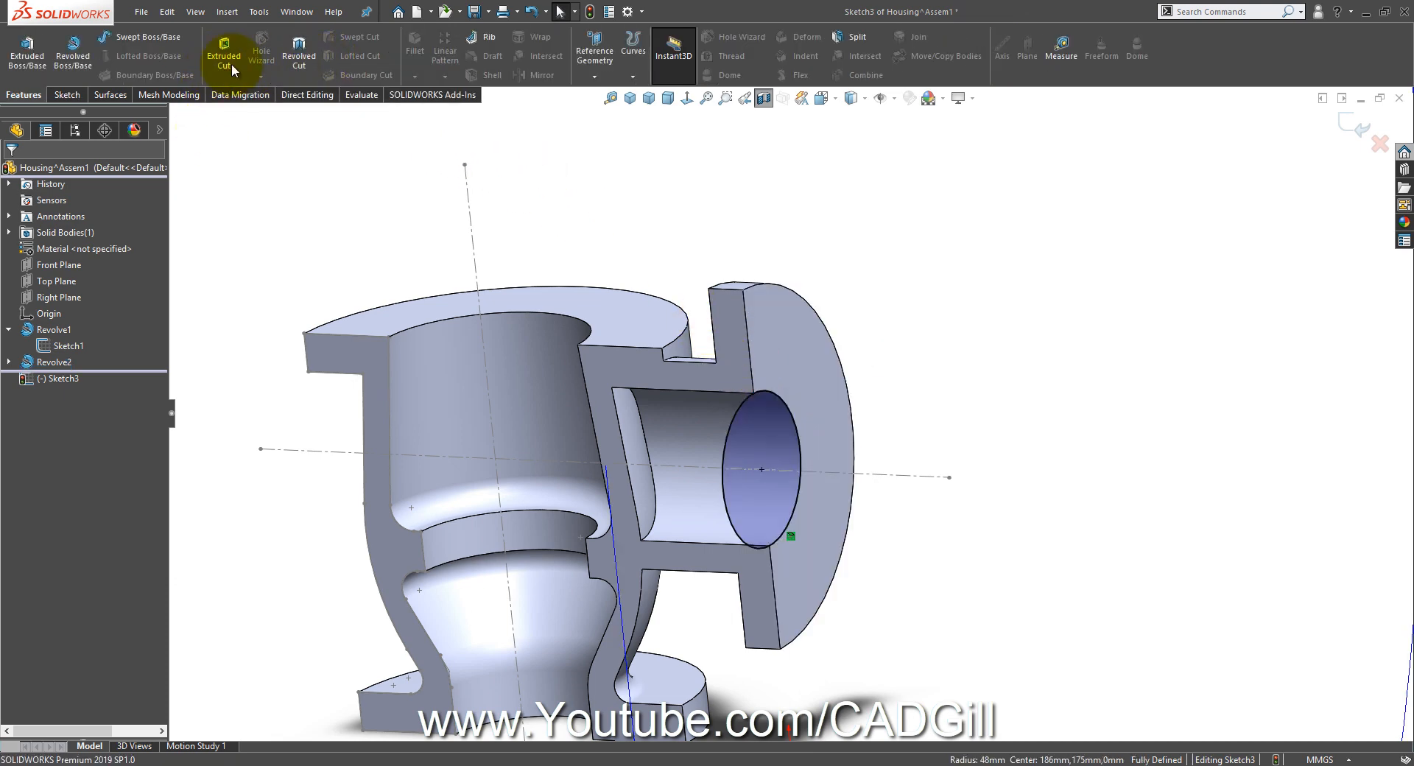
Step: Cut the bore circle blind to 140 mm so the outlet opens through the housing wall into the main cavity
click(228, 66)
middle_drag(600, 461, 651, 468)
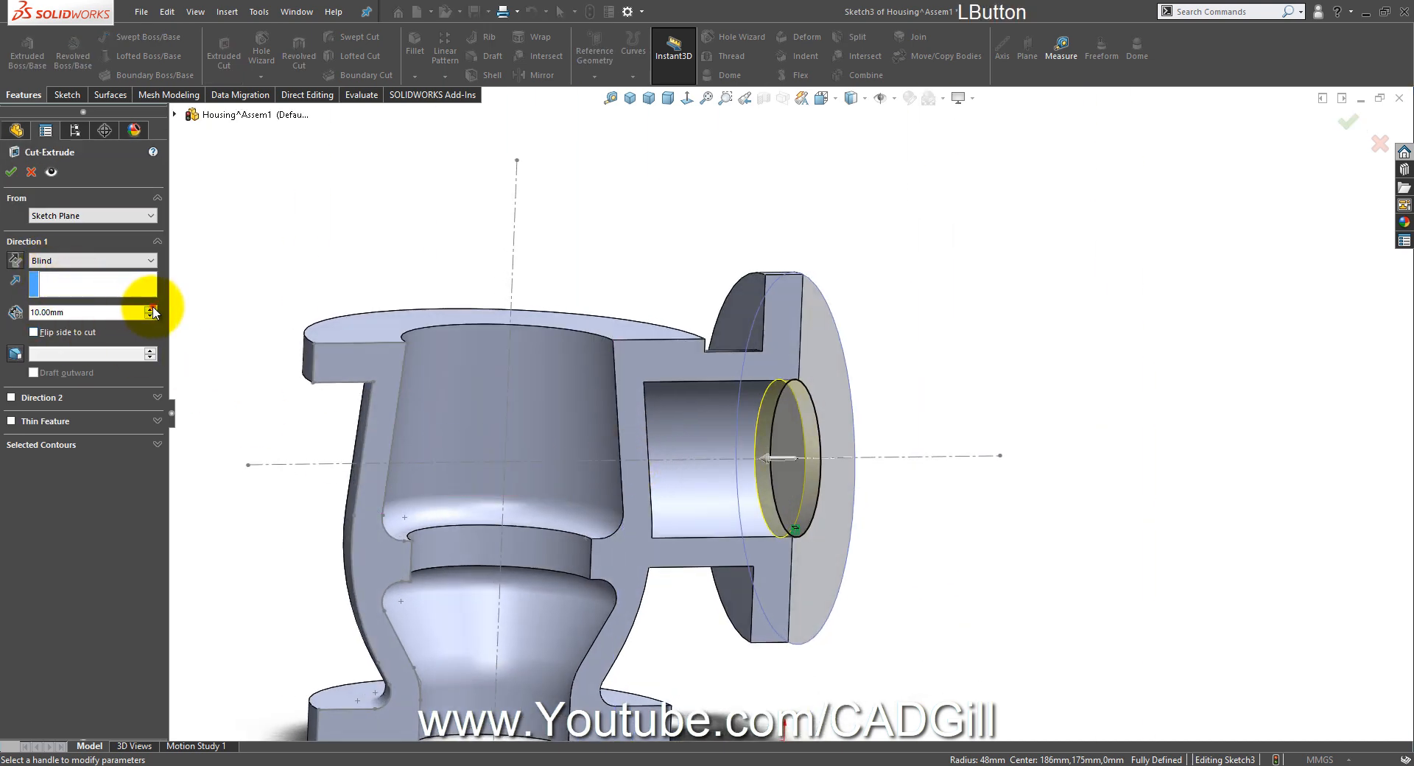
drag(153, 310, 152, 310)
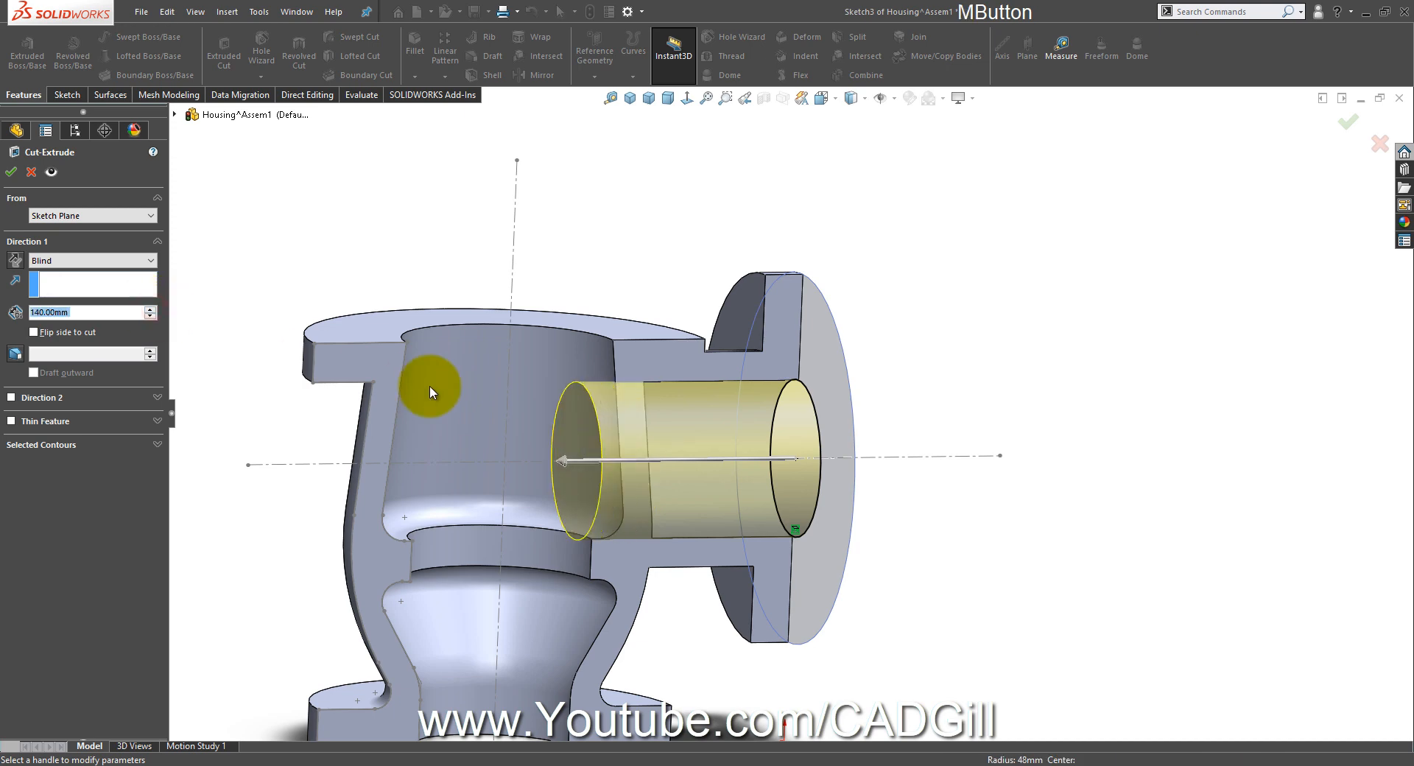
middle_drag(426, 388, 420, 527)
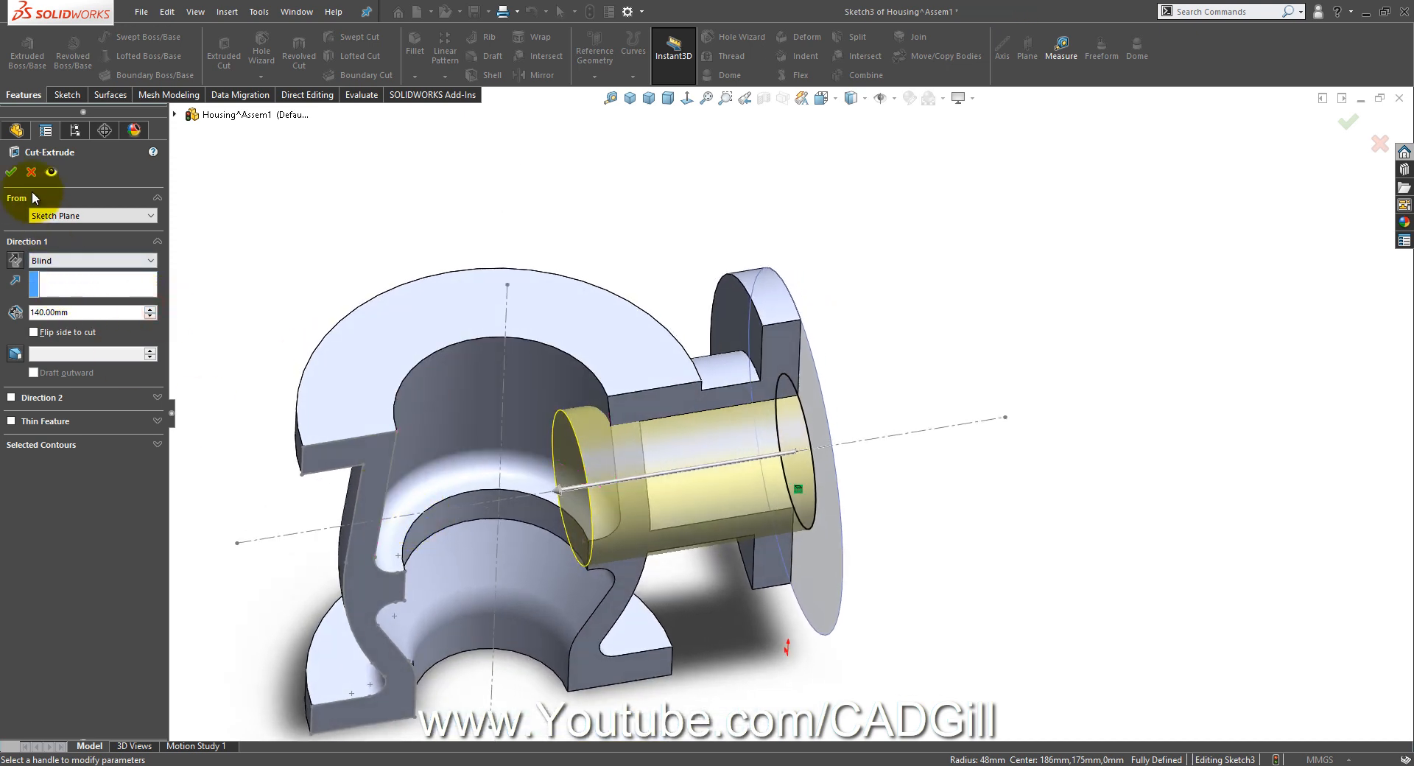
click(11, 173)
scroll(722, 515, down, 3)
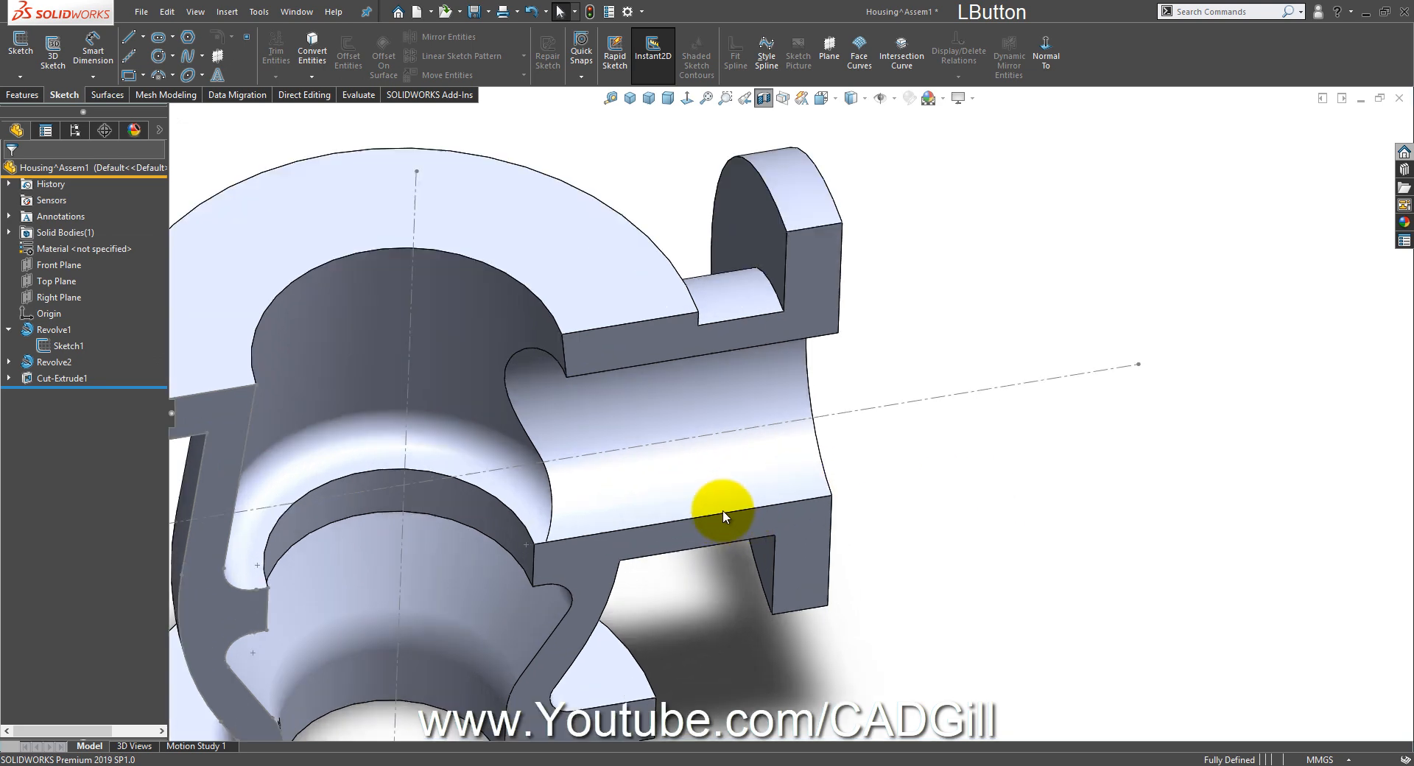
middle_drag(722, 515, 735, 457)
scroll(735, 456, up, 5)
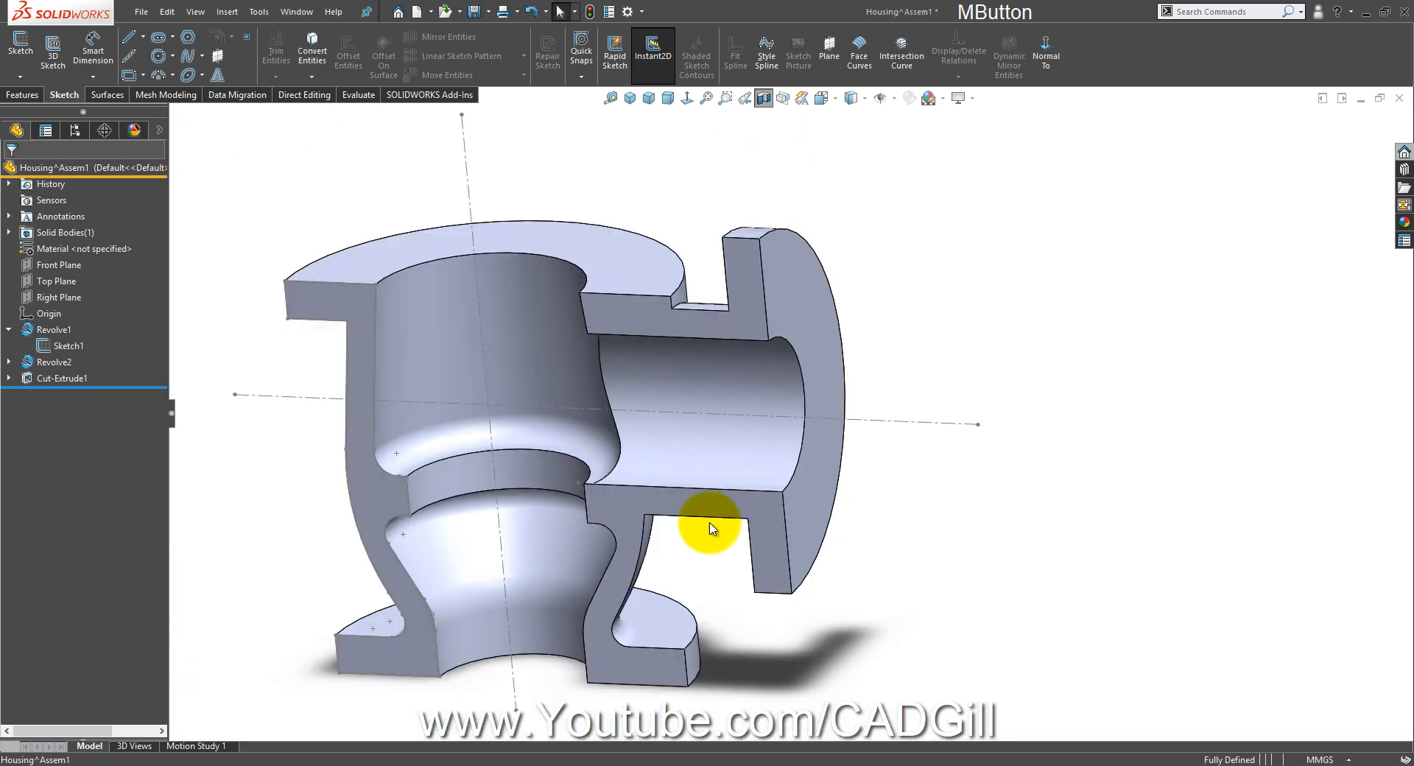
middle_drag(710, 531, 607, 432)
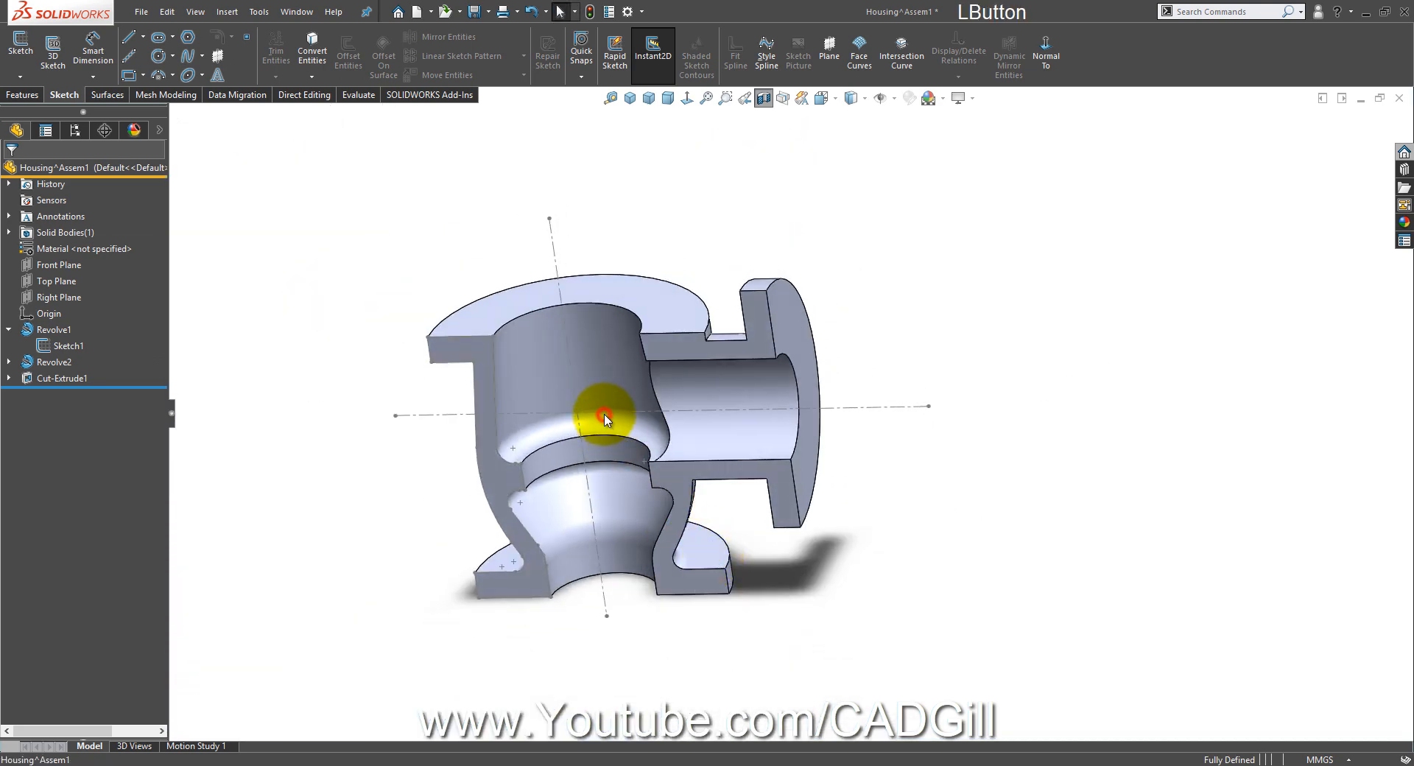
Step: Hide the housing's revolve sketch with its centerlines and turn off the section view
click(603, 414)
click(670, 376)
mouse_move(1019, 505)
middle_down()
mouse_move(881, 444)
mouse_move(846, 489)
mouse_move(772, 131)
middle_up()
click(772, 108)
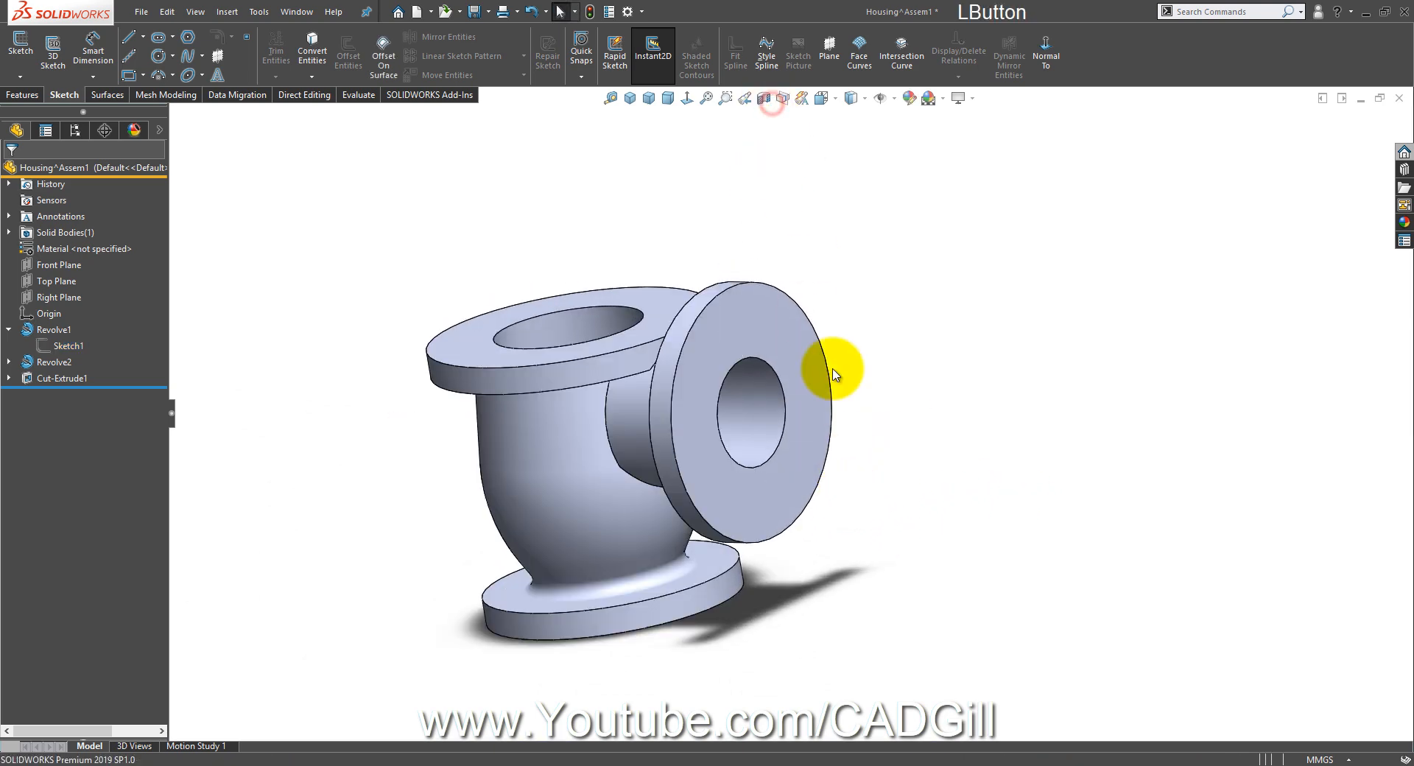
Step: Remove the two flat crescent faces where the outlet neck meets the housing body, using Delete Face with Delete and Patch
middle_drag(832, 369, 865, 293)
scroll(683, 392, down, 5)
middle_drag(681, 385, 736, 354)
scroll(642, 361, down, 5)
click(637, 355)
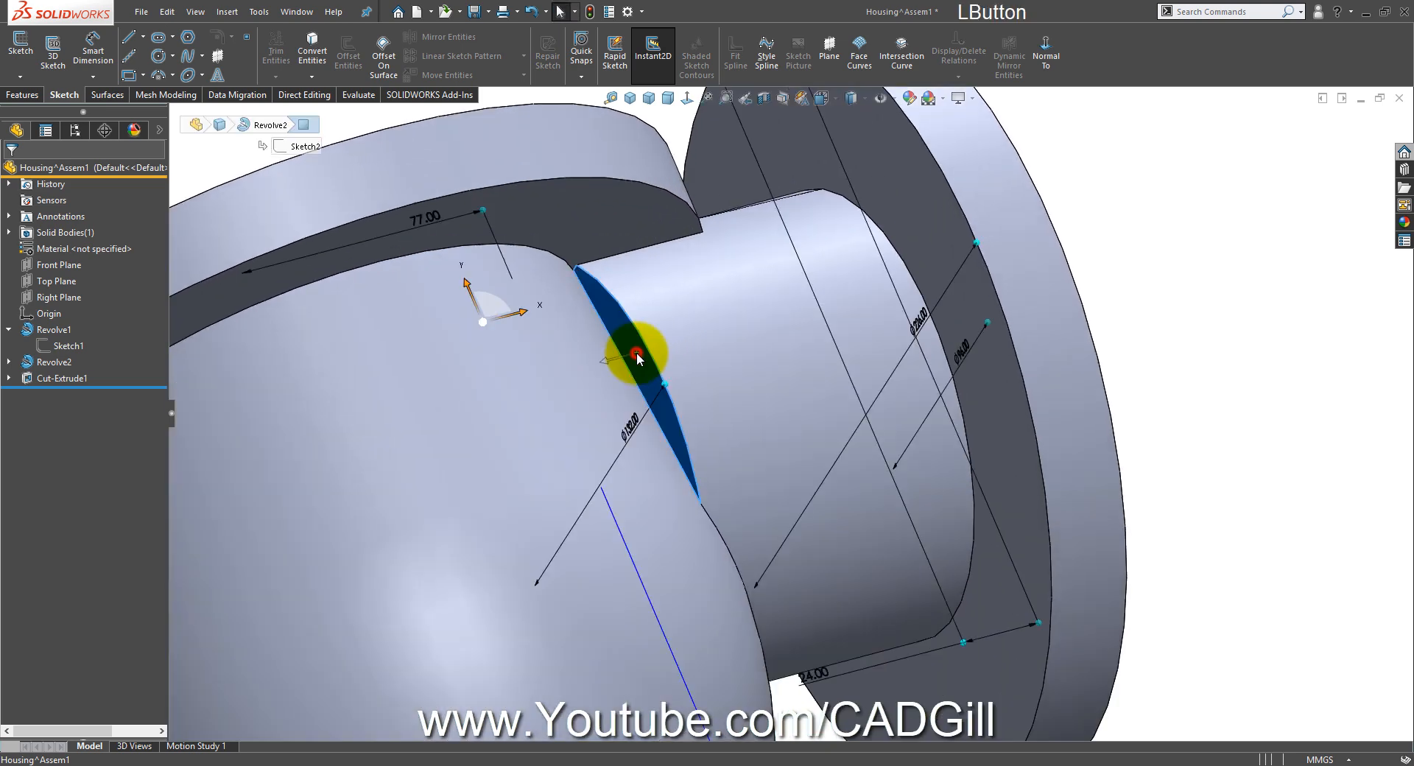
middle_drag(608, 324, 623, 319)
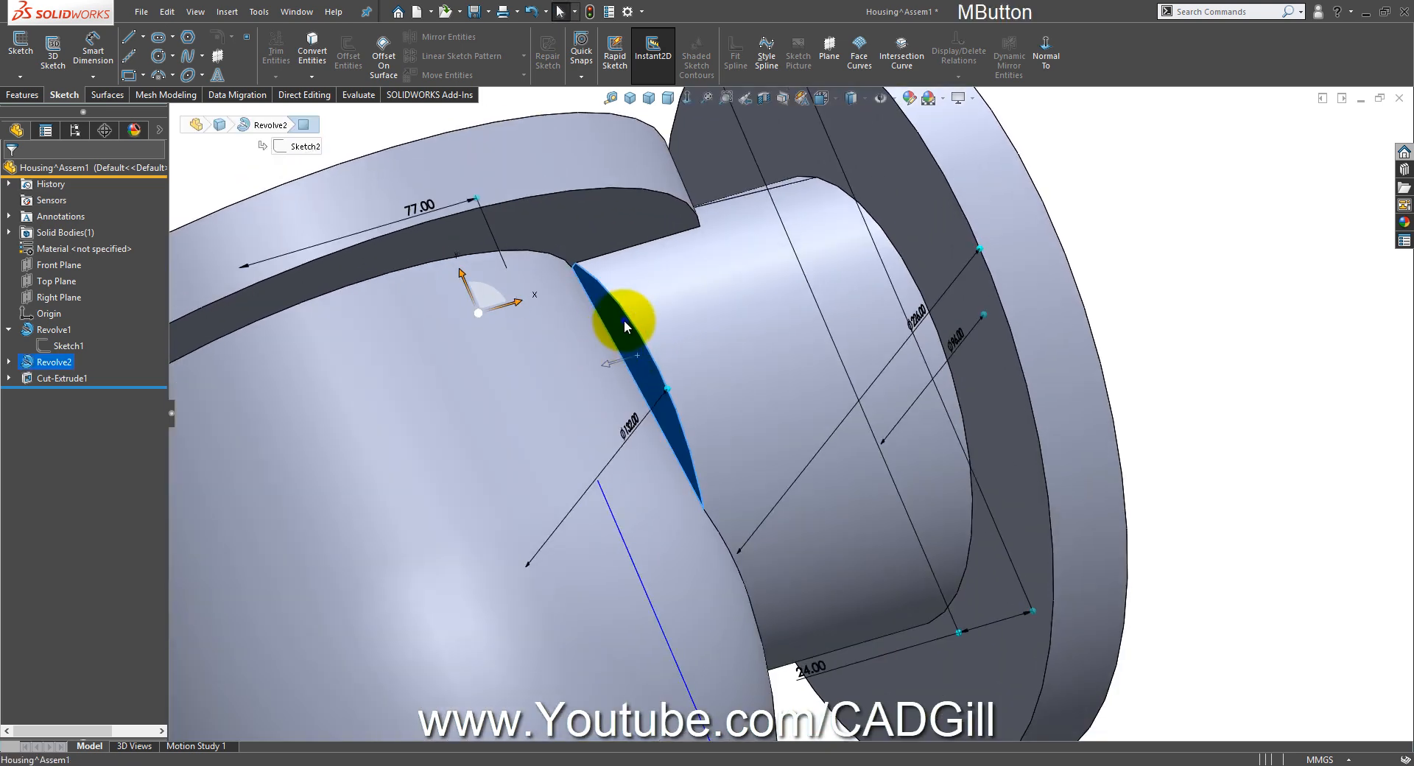
right_click(624, 320)
click(310, 96)
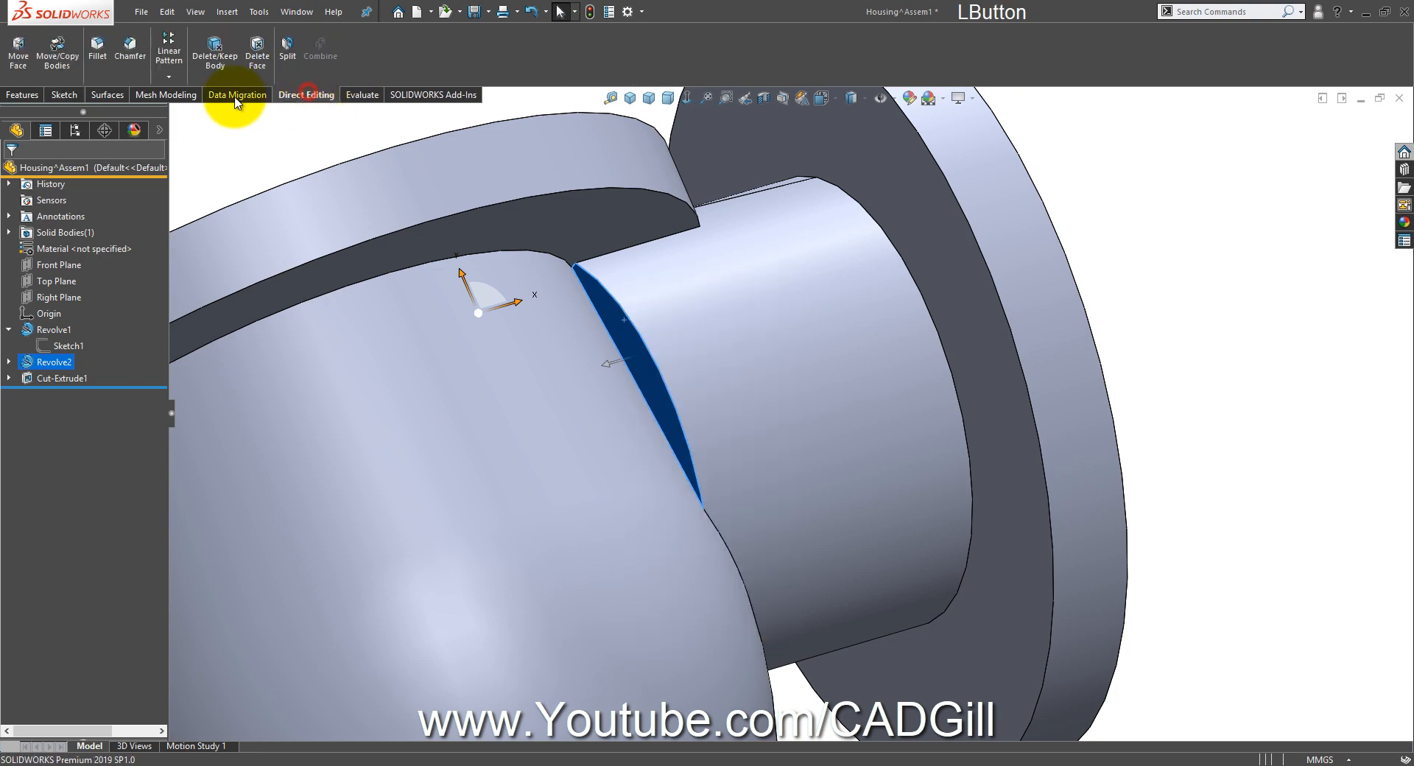
click(254, 67)
middle_drag(530, 306, 461, 505)
click(653, 315)
scroll(804, 528, down, 5)
middle_drag(803, 524, 821, 417)
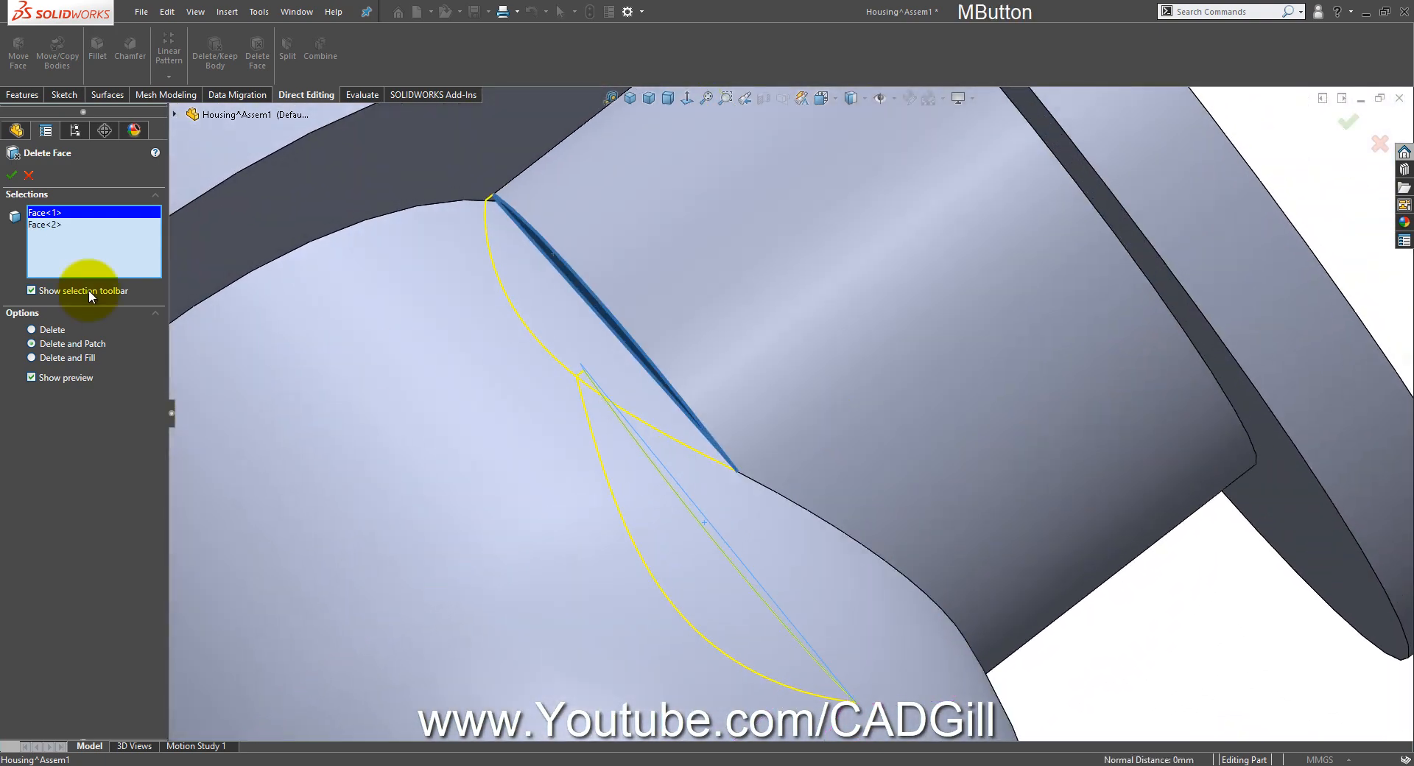
click(13, 176)
middle_drag(581, 397, 612, 679)
scroll(824, 479, down, 3)
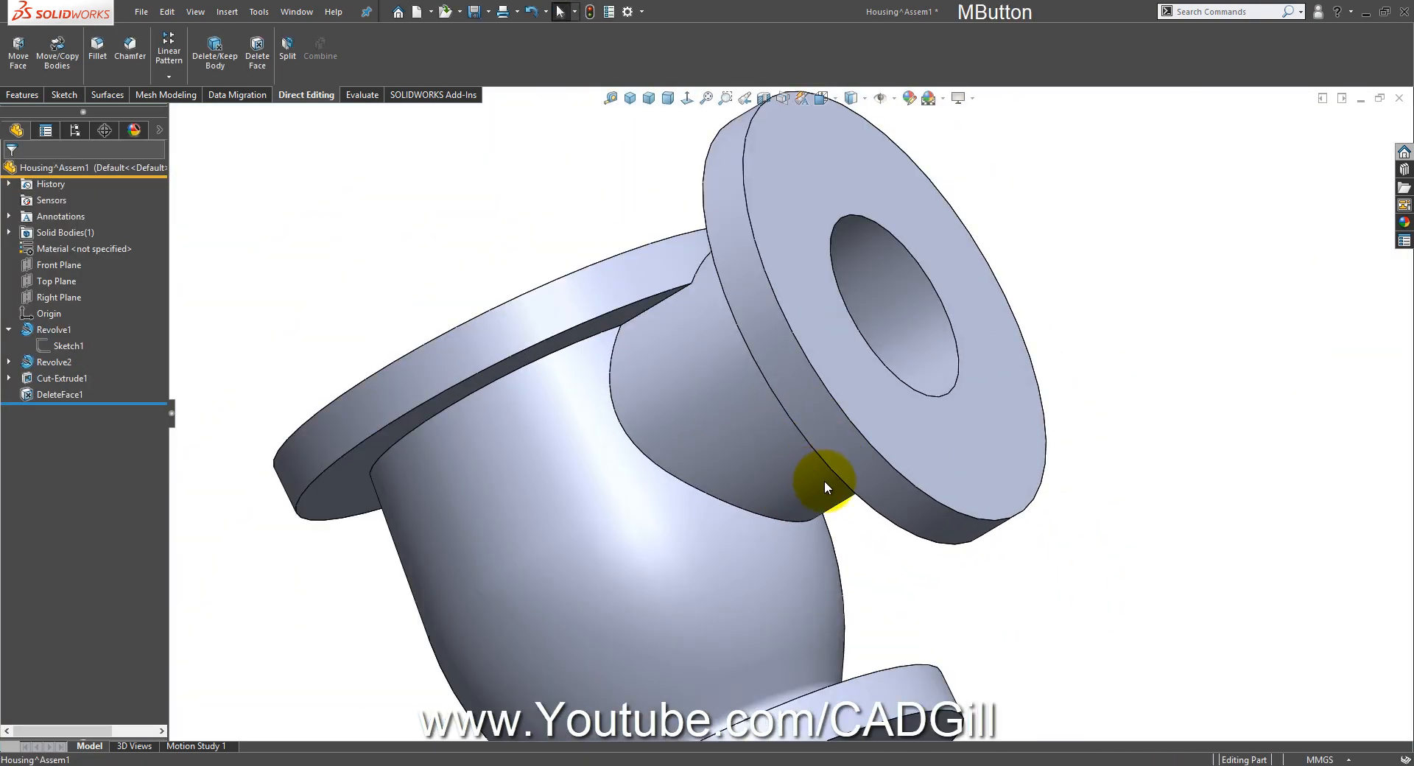
Step: Inspect the housing's outlet junction, main bore and flanges from several angles
mouse_move(826, 482)
middle_down()
mouse_move(874, 401)
mouse_move(813, 485)
middle_up()
scroll(673, 473, up, 5)
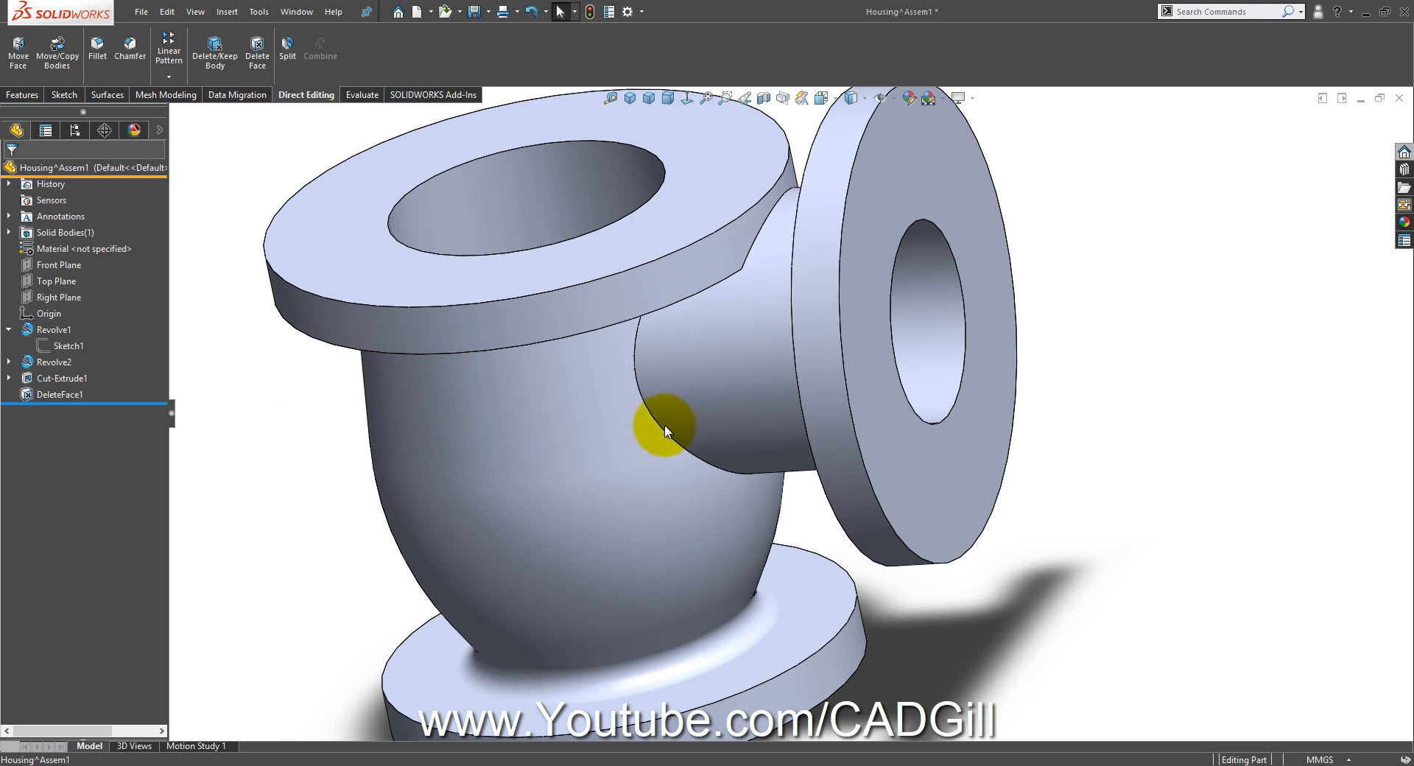
middle_drag(663, 426, 758, 372)
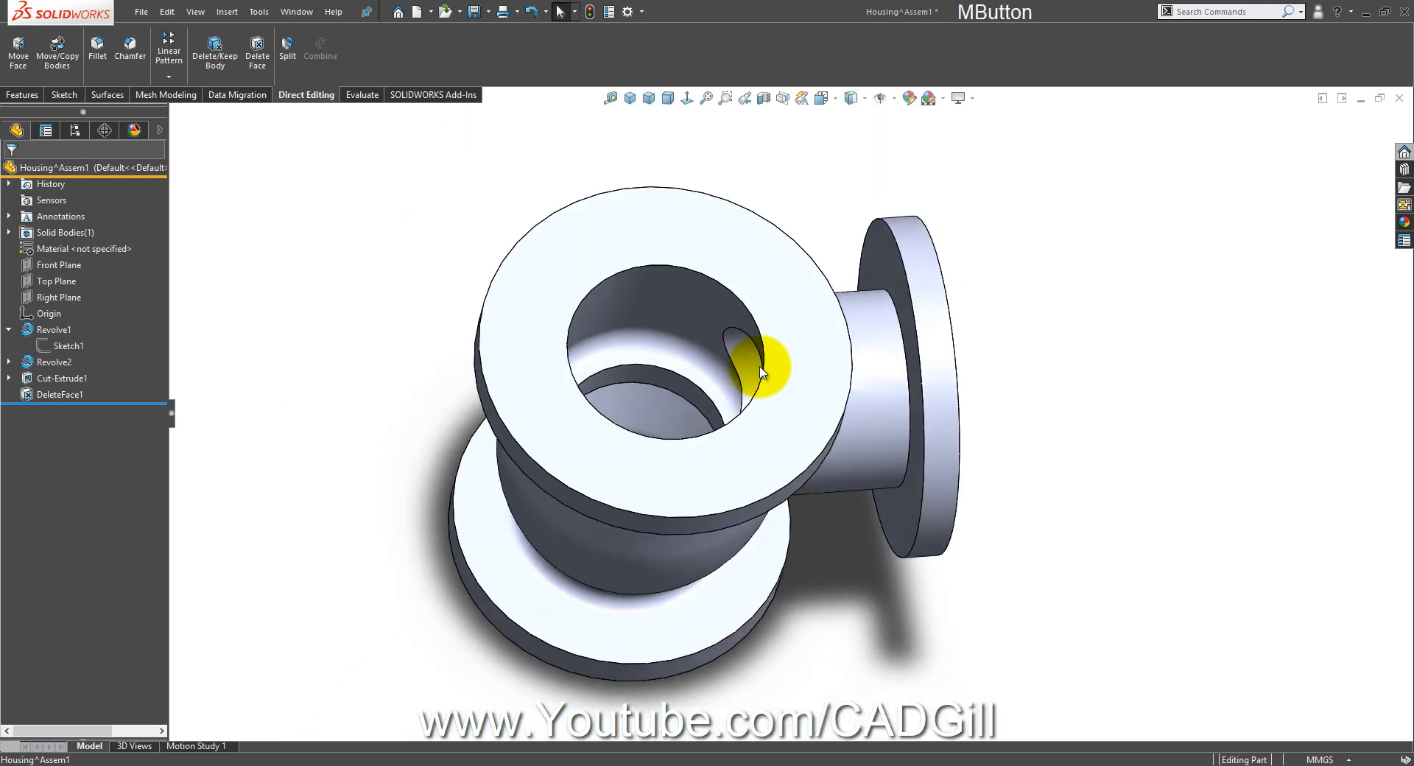
scroll(751, 451, up, 3)
middle_drag(751, 450, 745, 508)
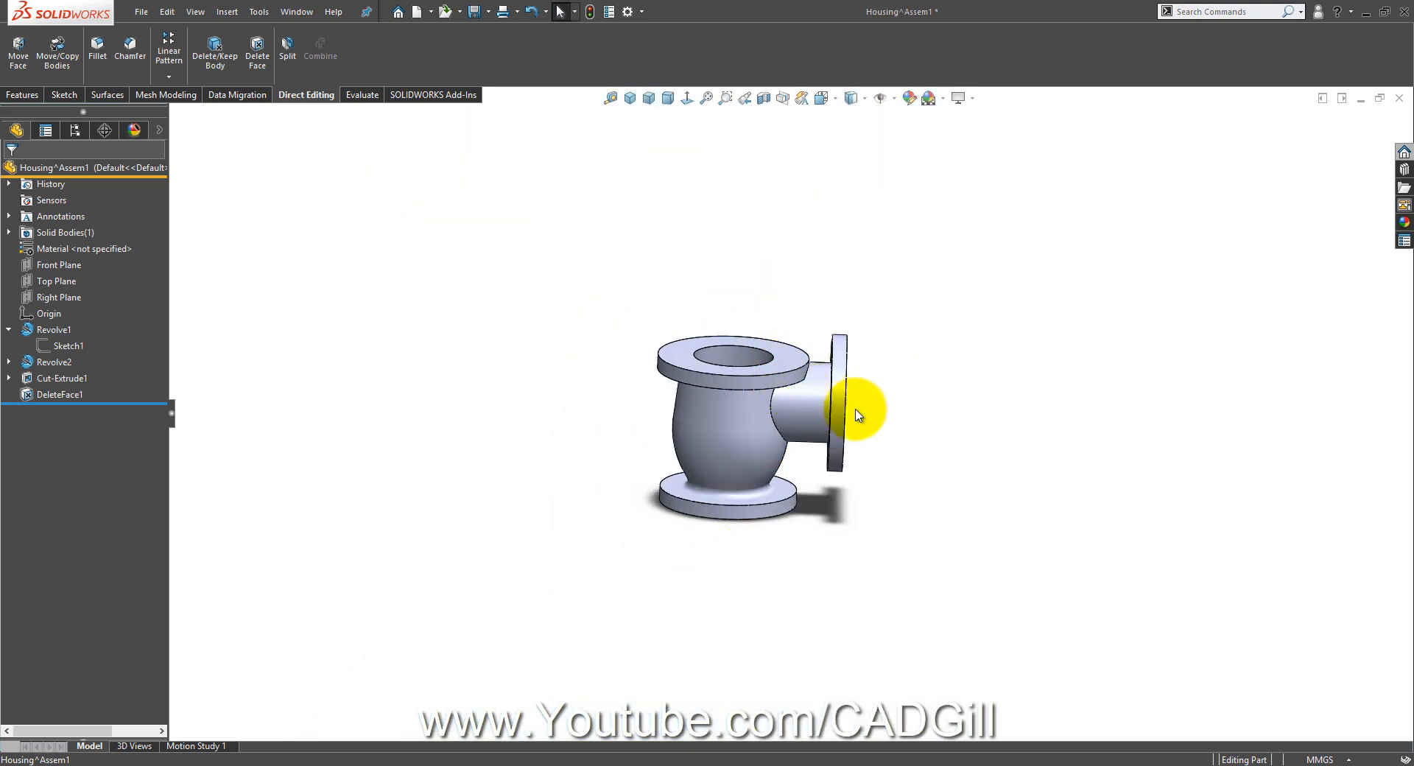
middle_drag(858, 410, 761, 477)
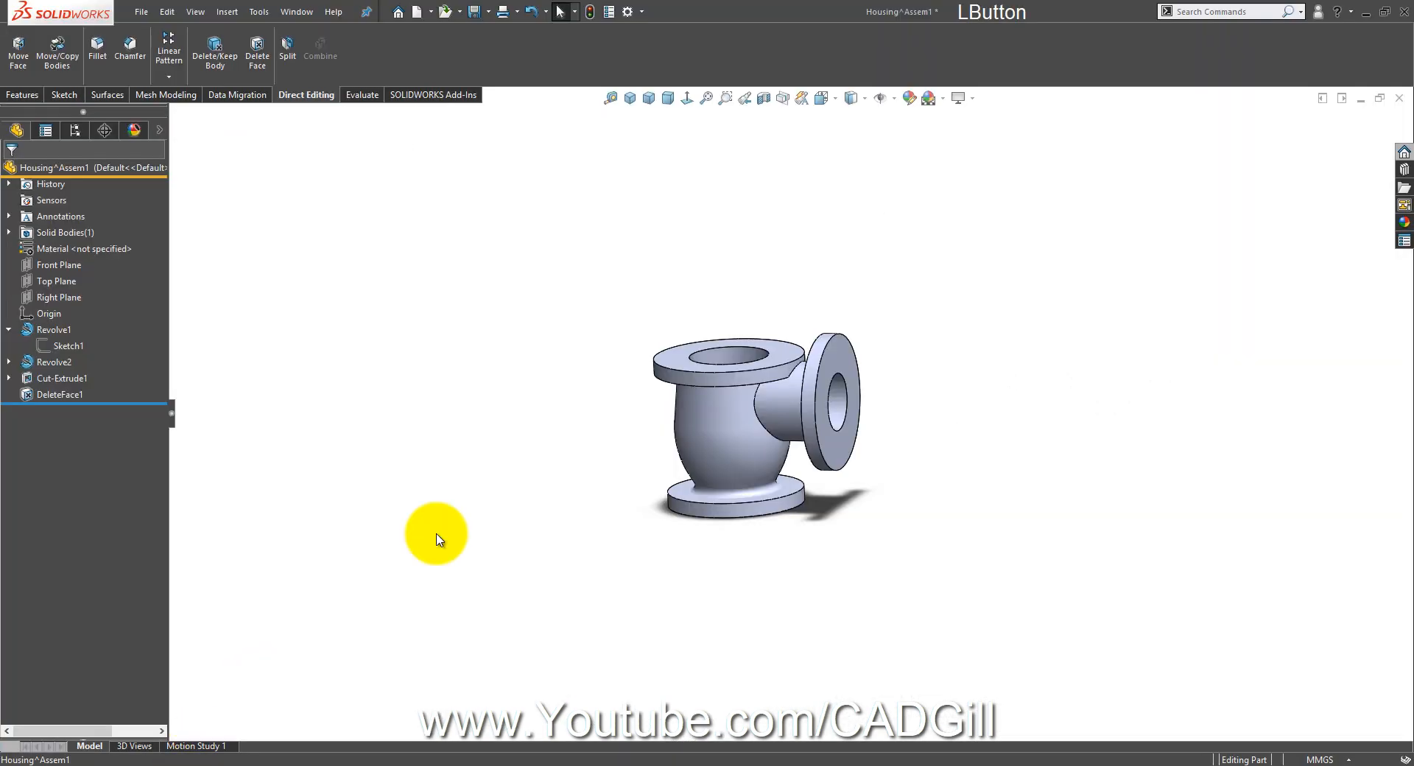
mouse_move(661, 431)
middle_down()
mouse_move(677, 473)
mouse_move(720, 329)
middle_up()
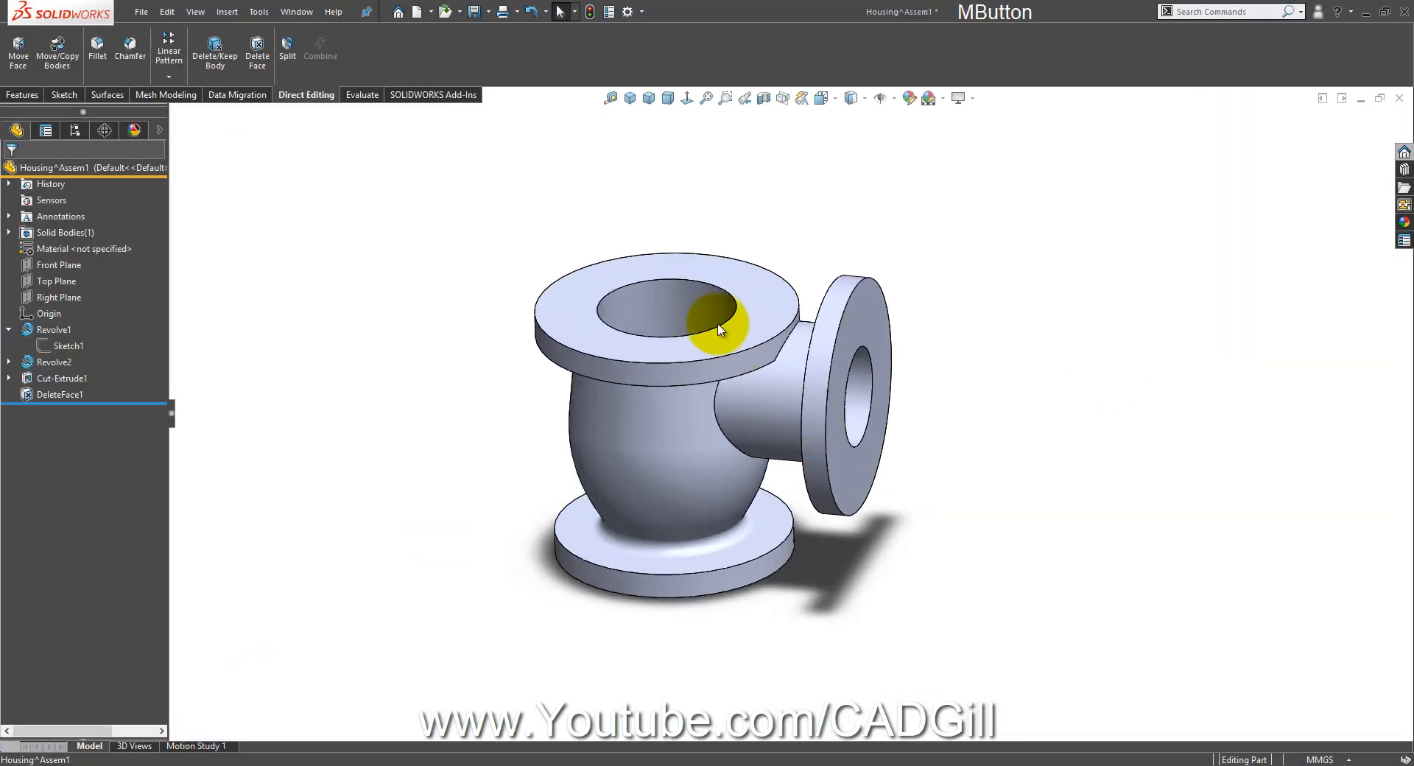
scroll(721, 354, down, 3)
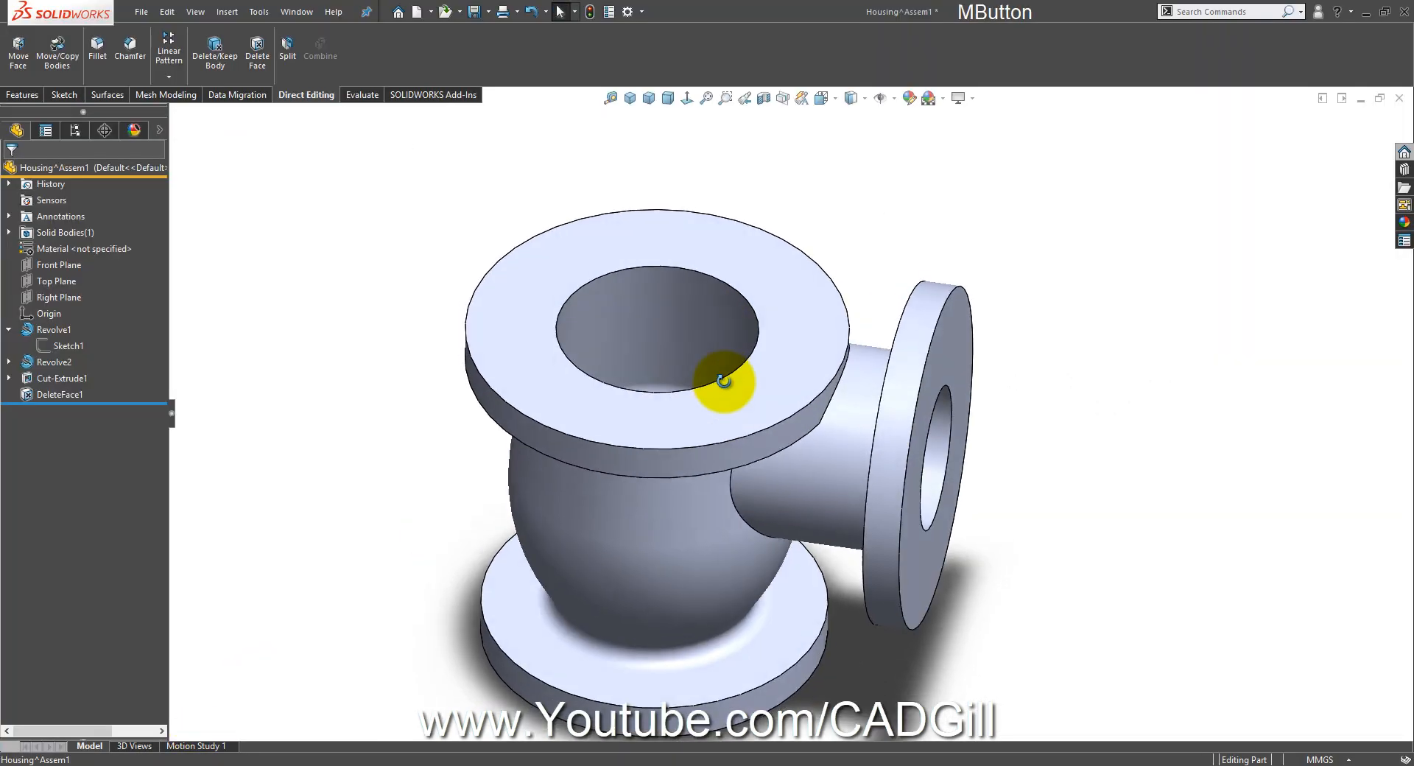
click(24, 96)
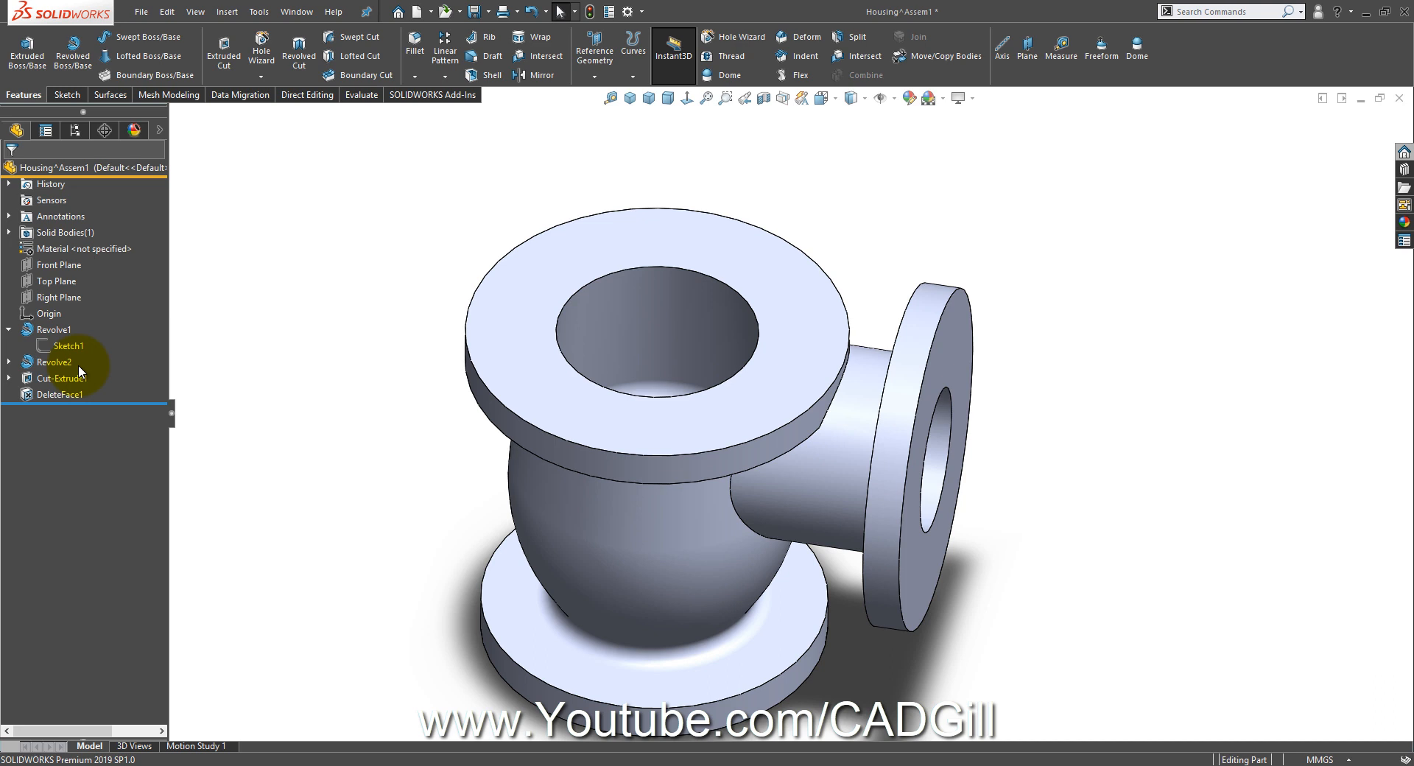
click(220, 352)
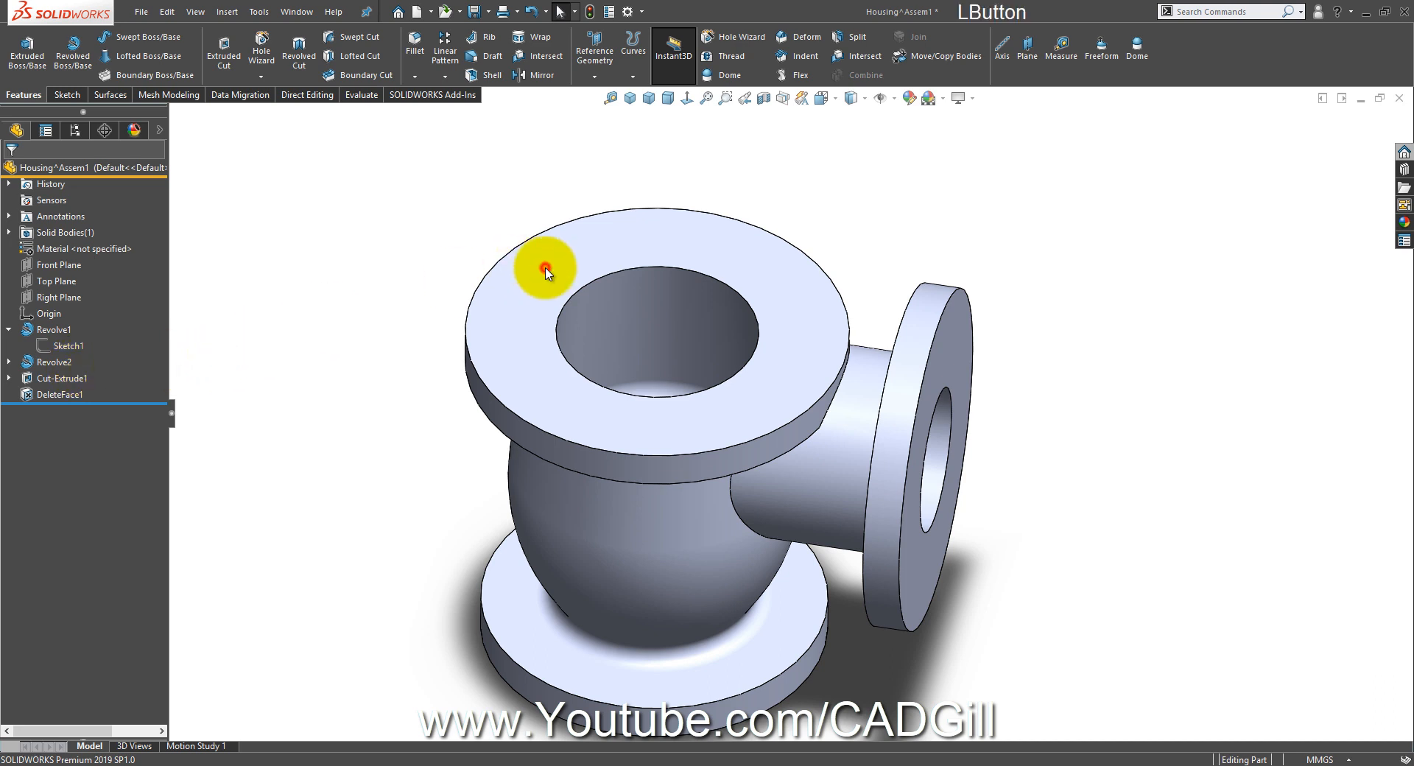
click(545, 271)
click(348, 256)
click(78, 94)
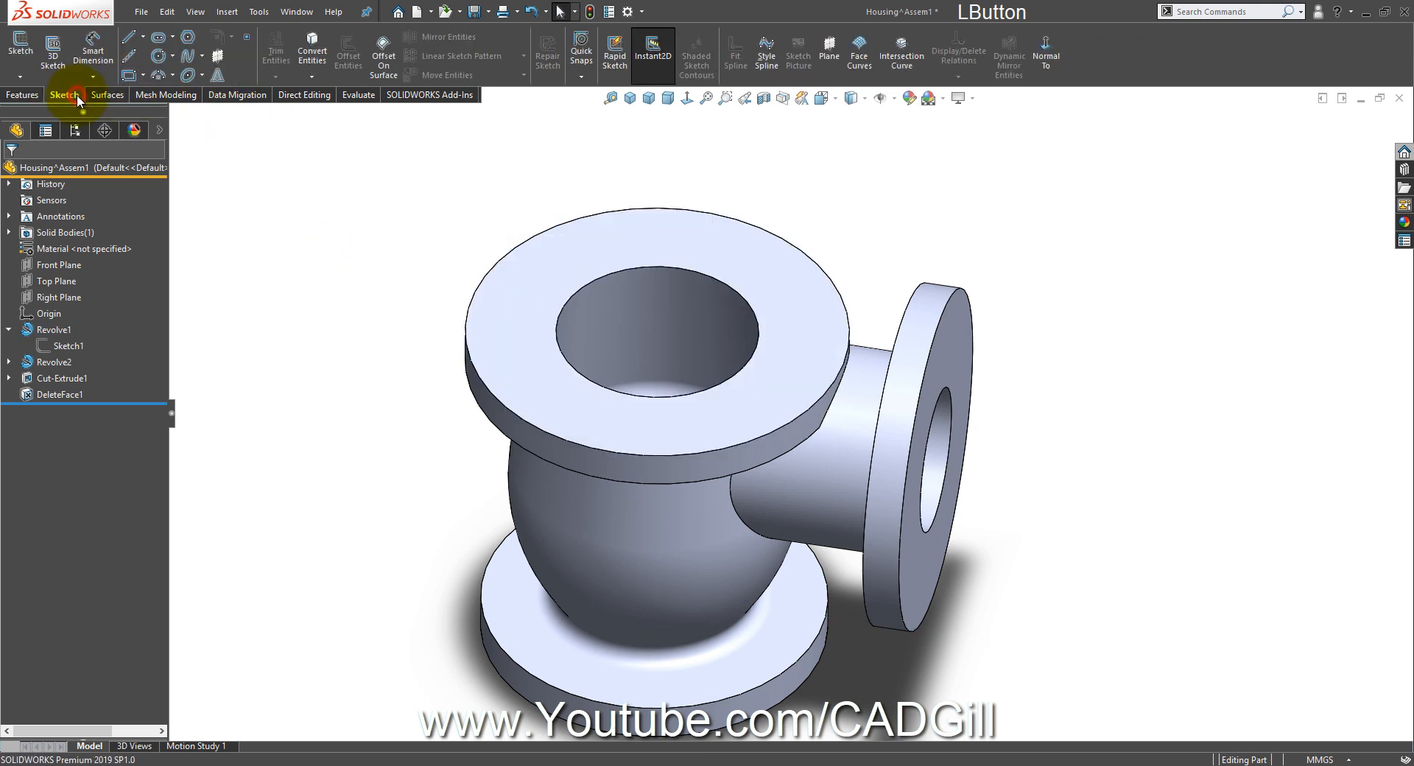
click(21, 46)
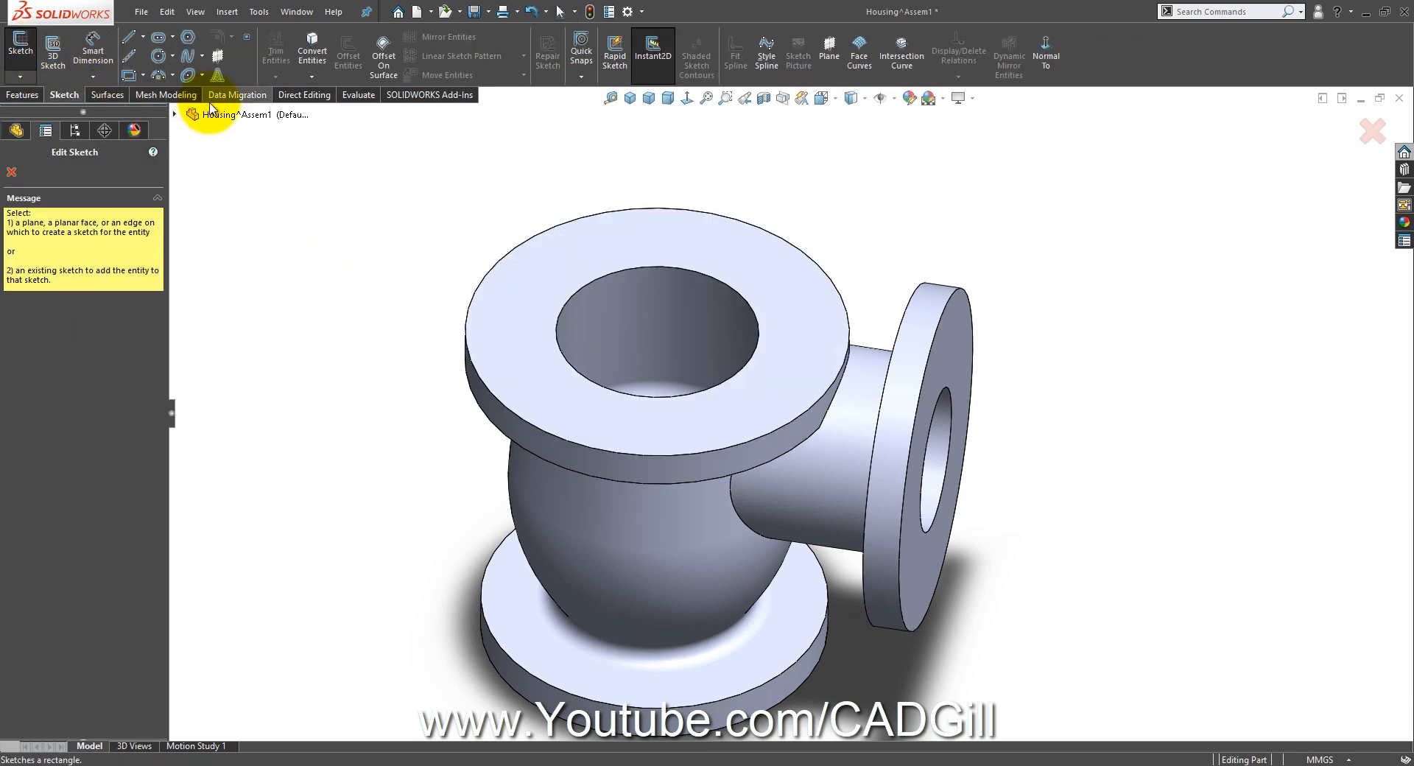
click(27, 53)
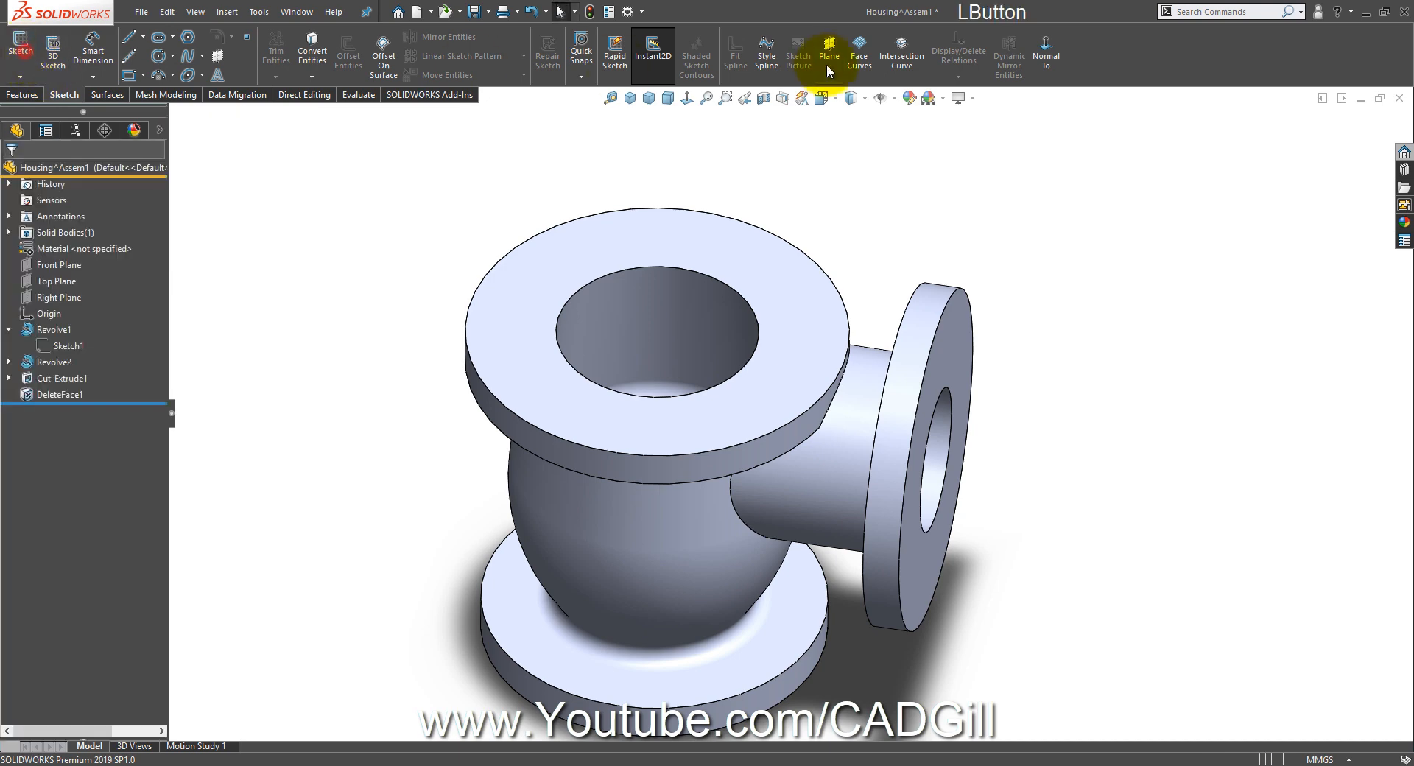
click(14, 95)
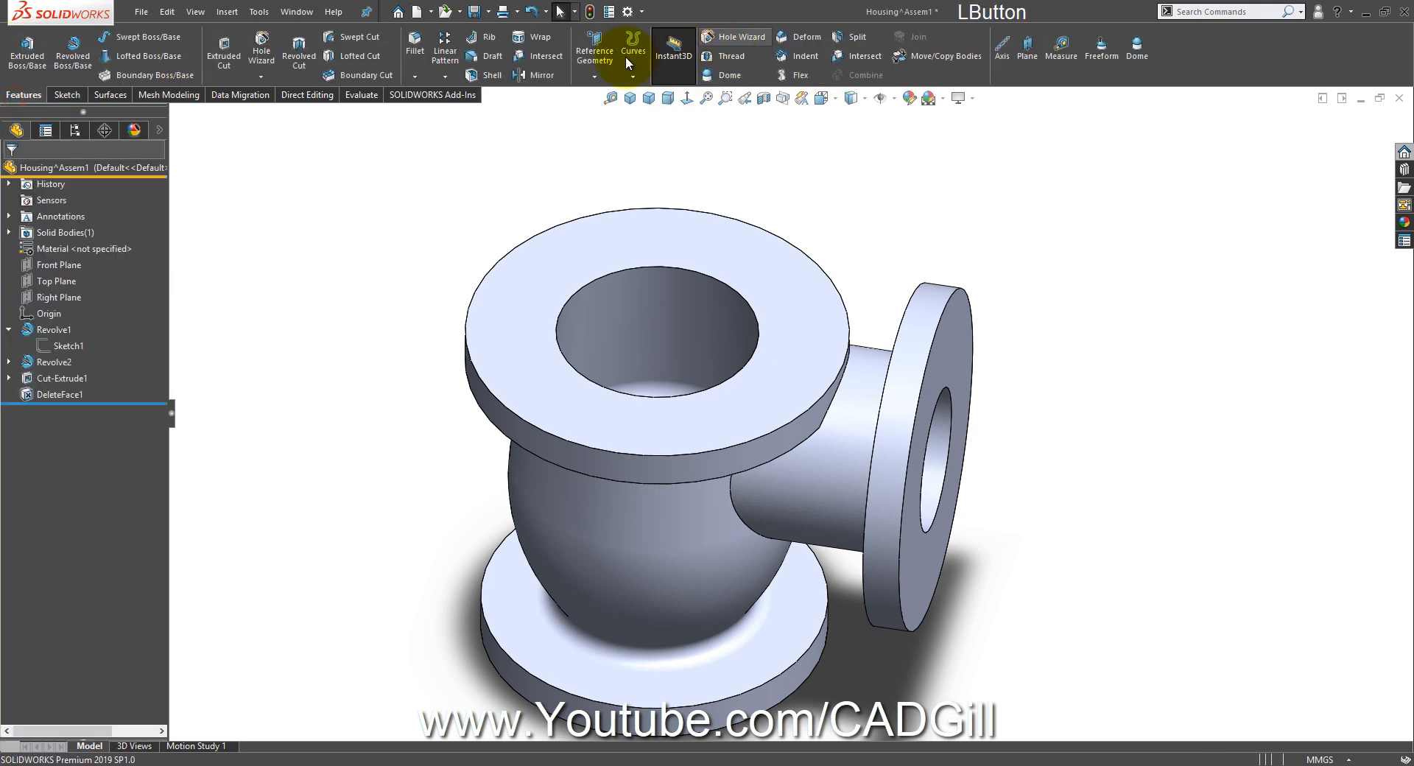
click(67, 96)
Step: Sketch a 200 mm diameter construction circle centred on the origin on the top face of the housing's upper flange
click(29, 53)
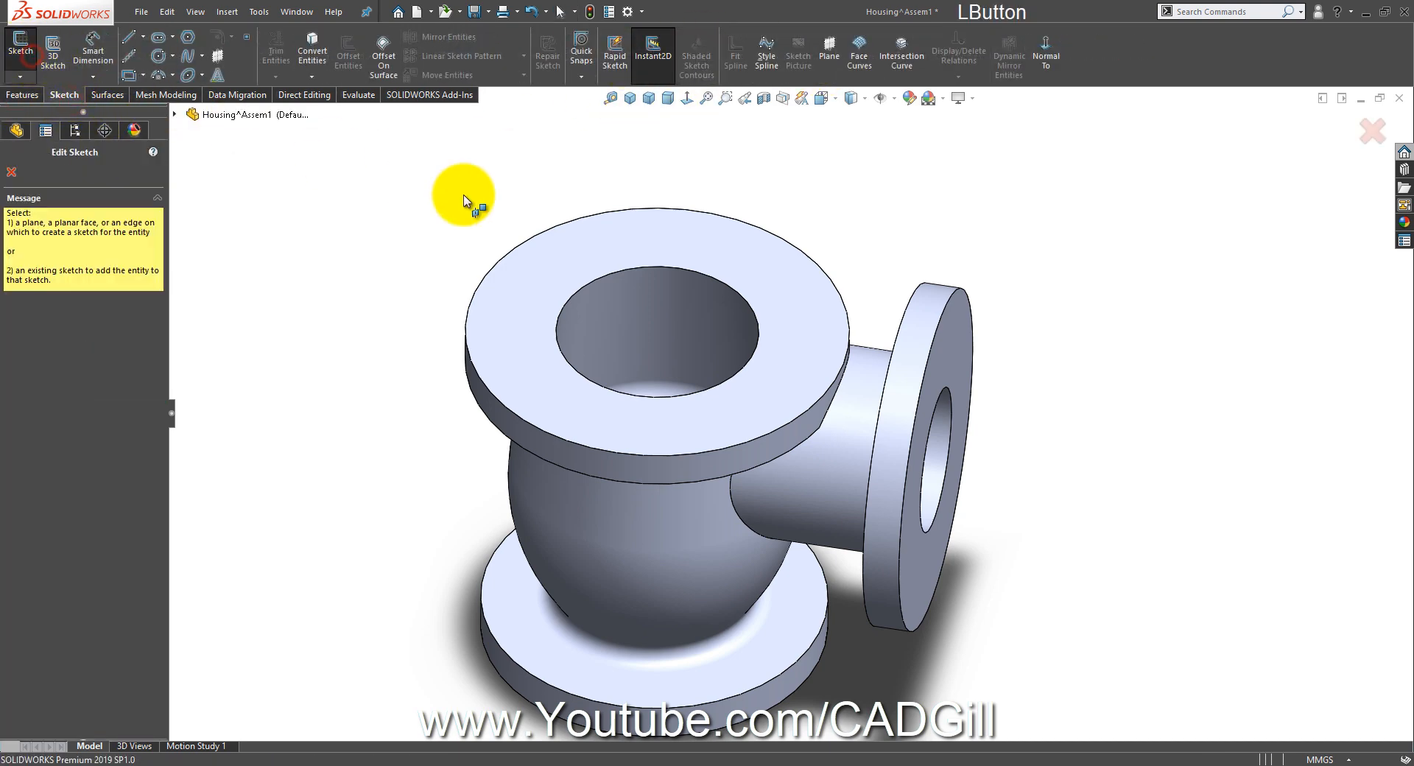
click(619, 249)
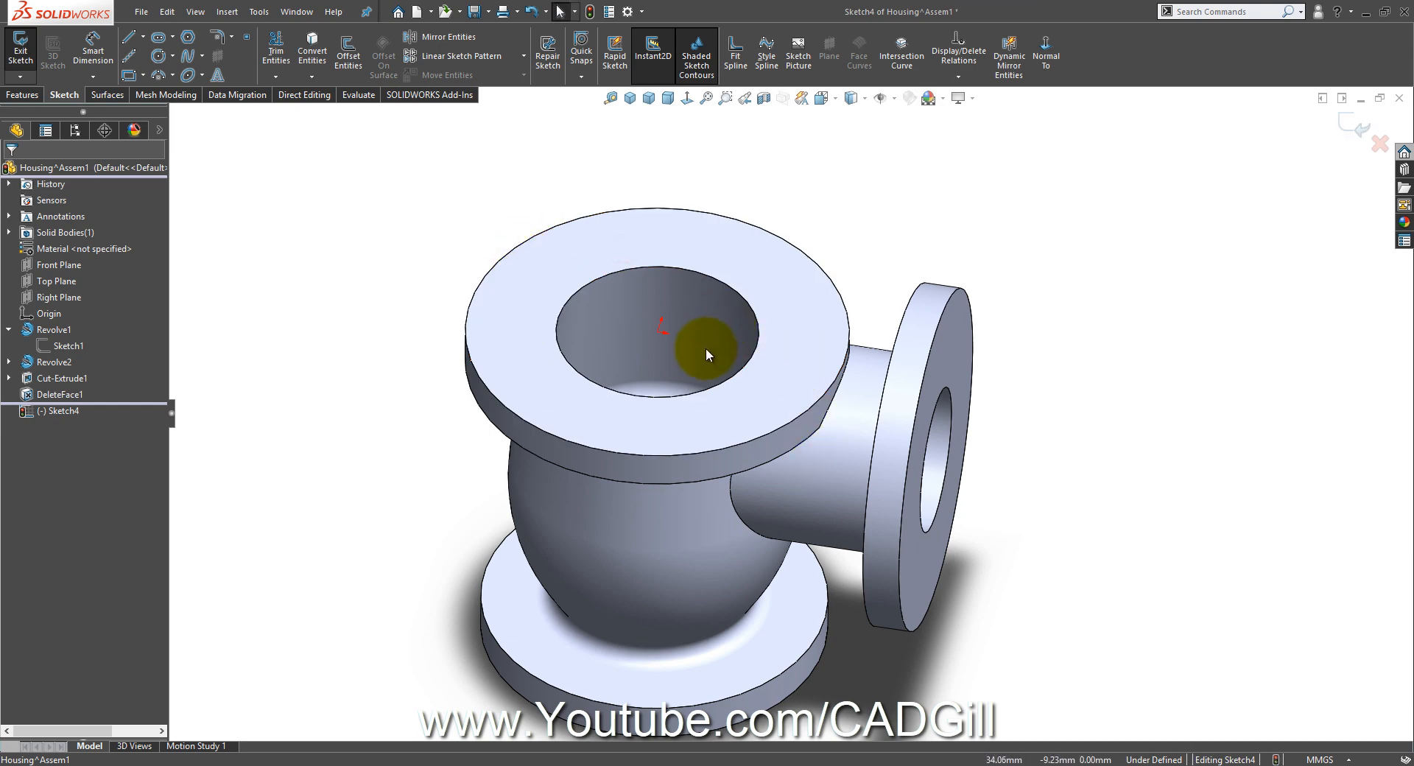
click(693, 98)
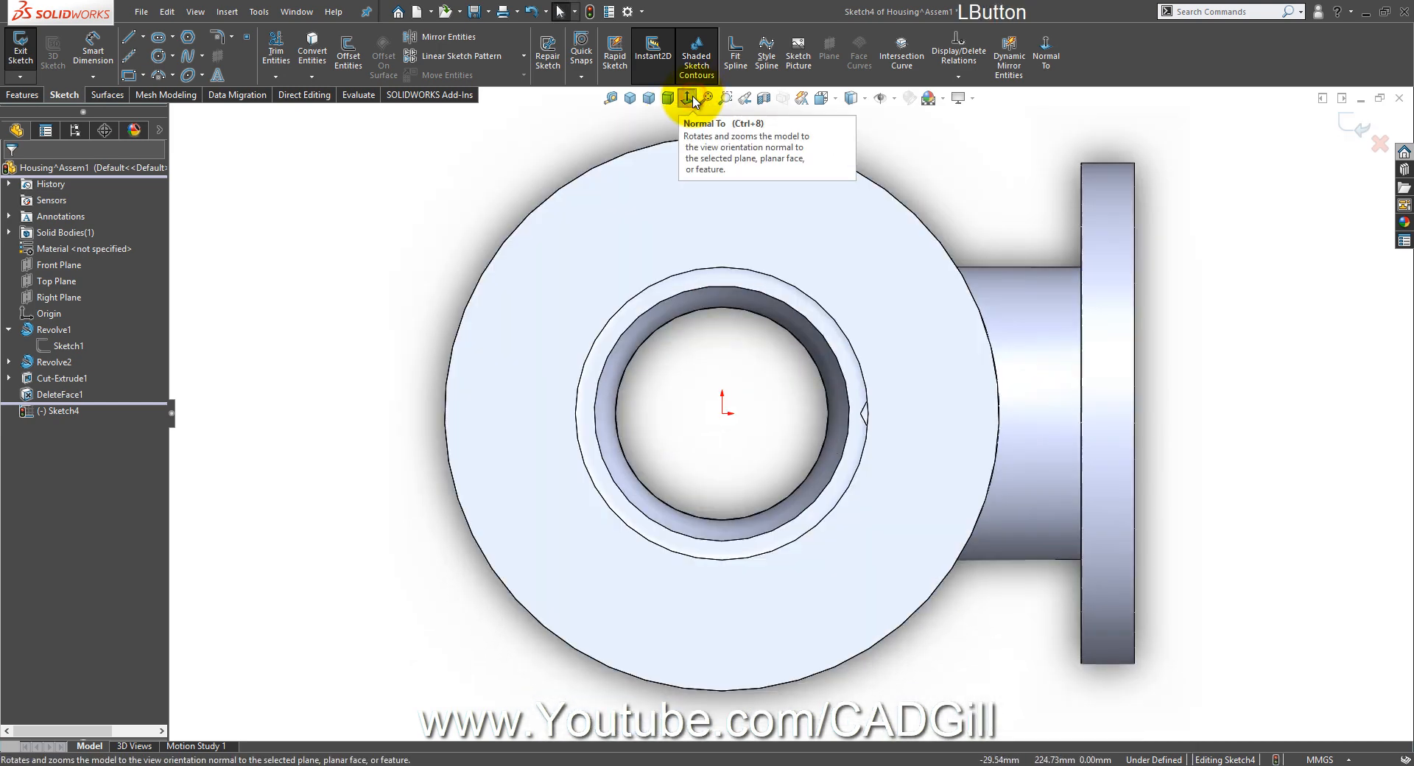
click(159, 56)
drag(723, 412, 576, 321)
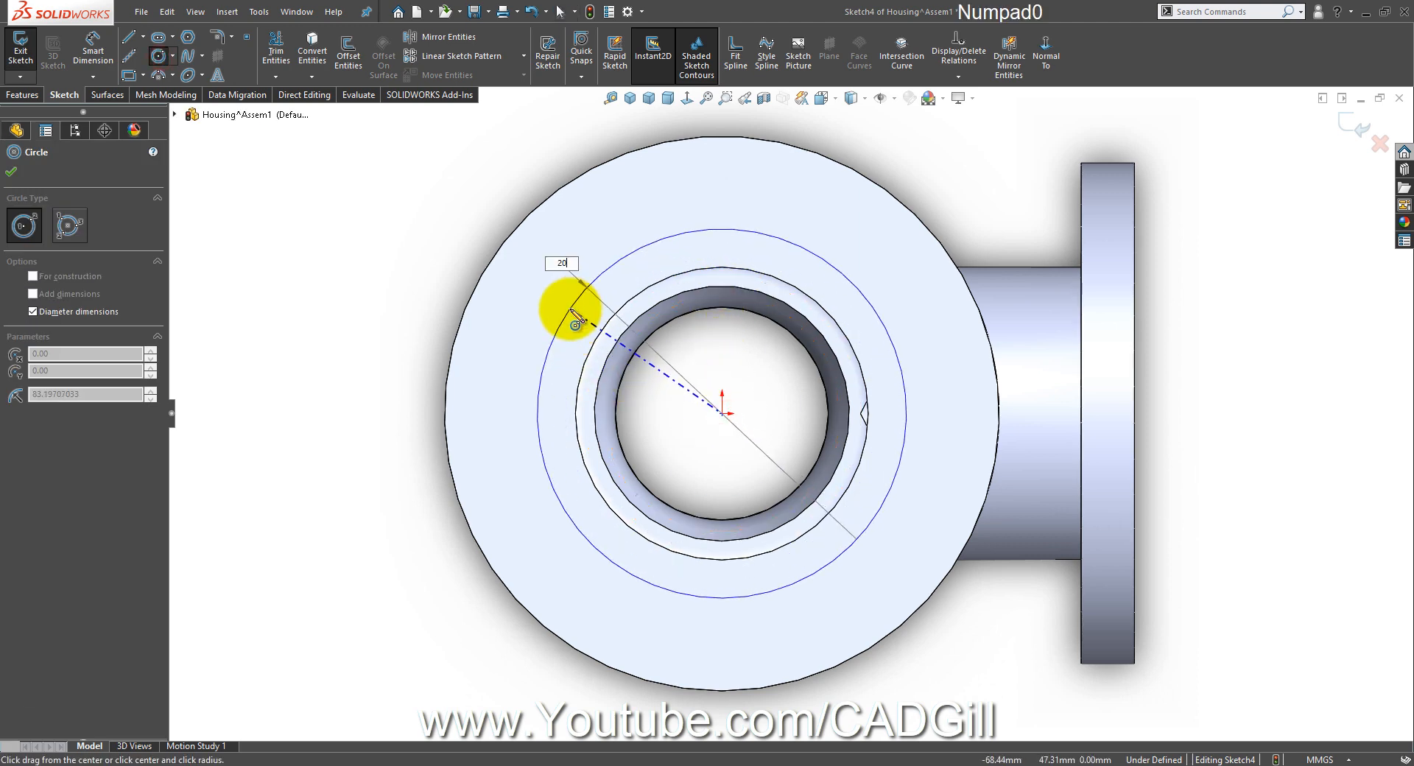
text(200)
key(Return)
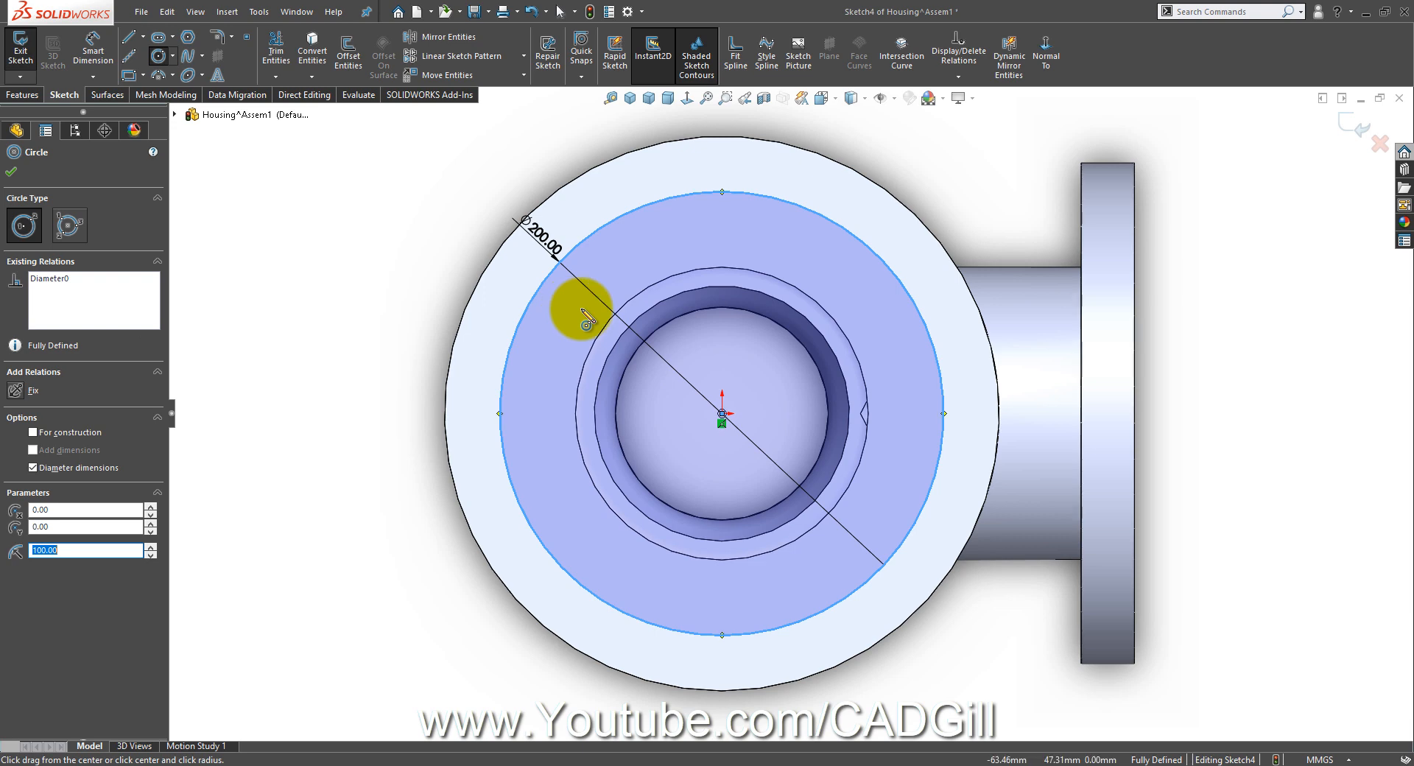
click(54, 431)
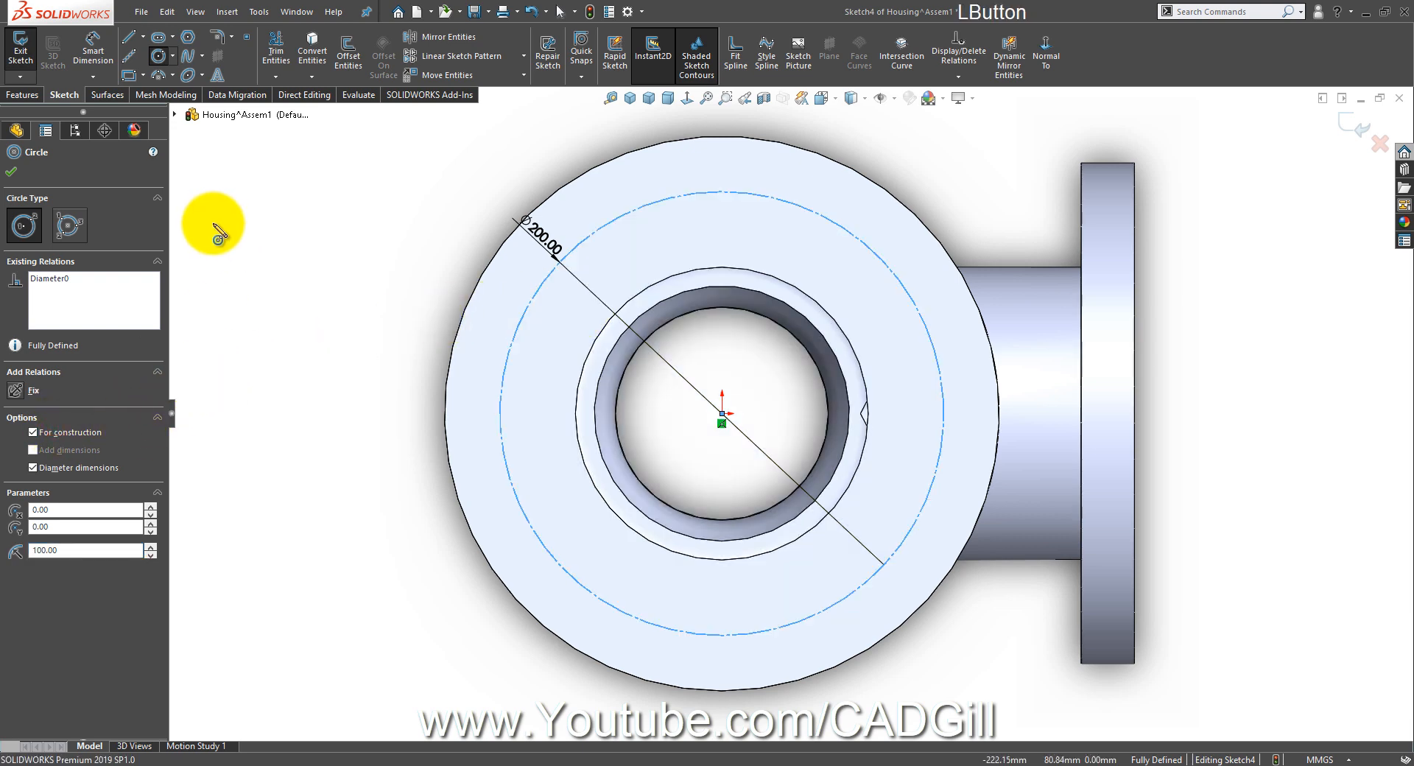
Step: Draw a horizontal centerline from the origin to the construction circle's quadrant point opposite the side outlet
click(131, 55)
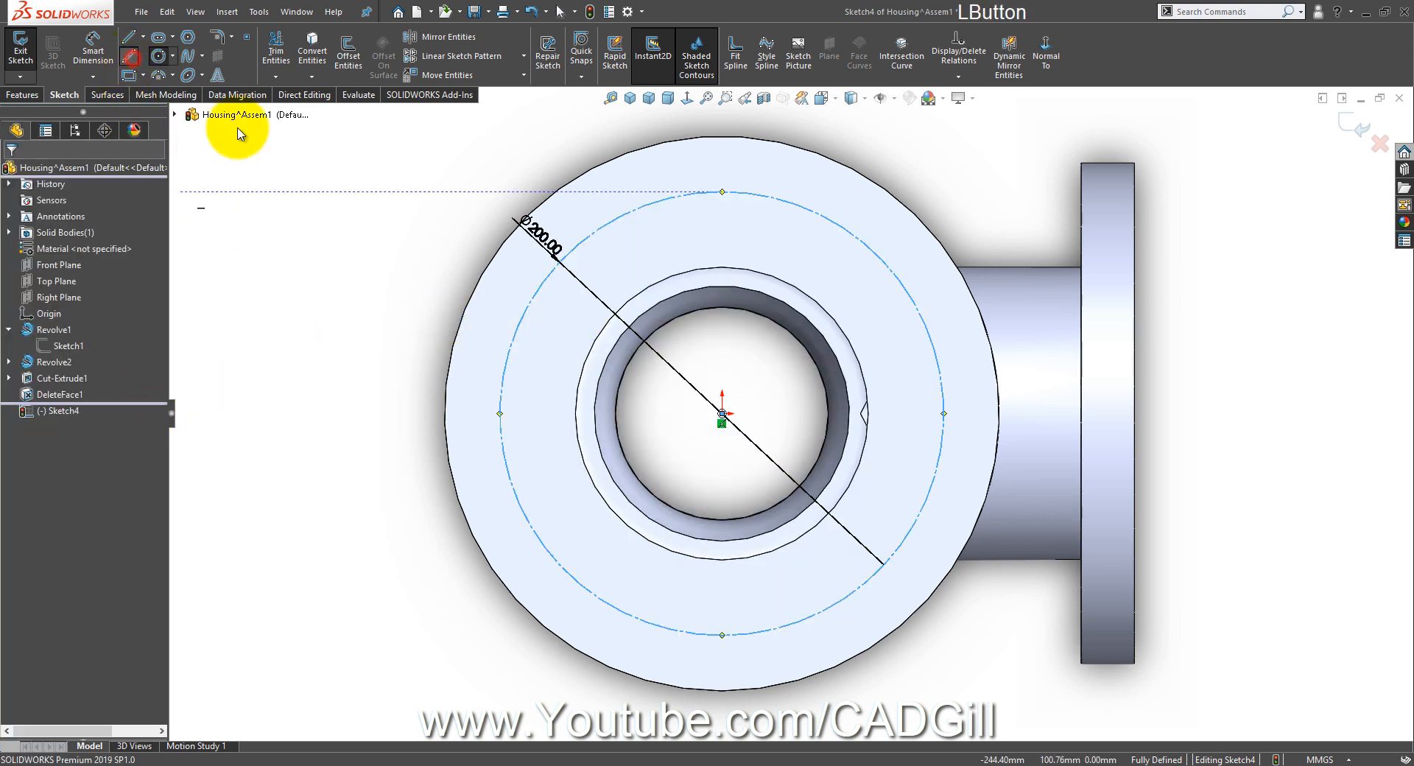
click(723, 414)
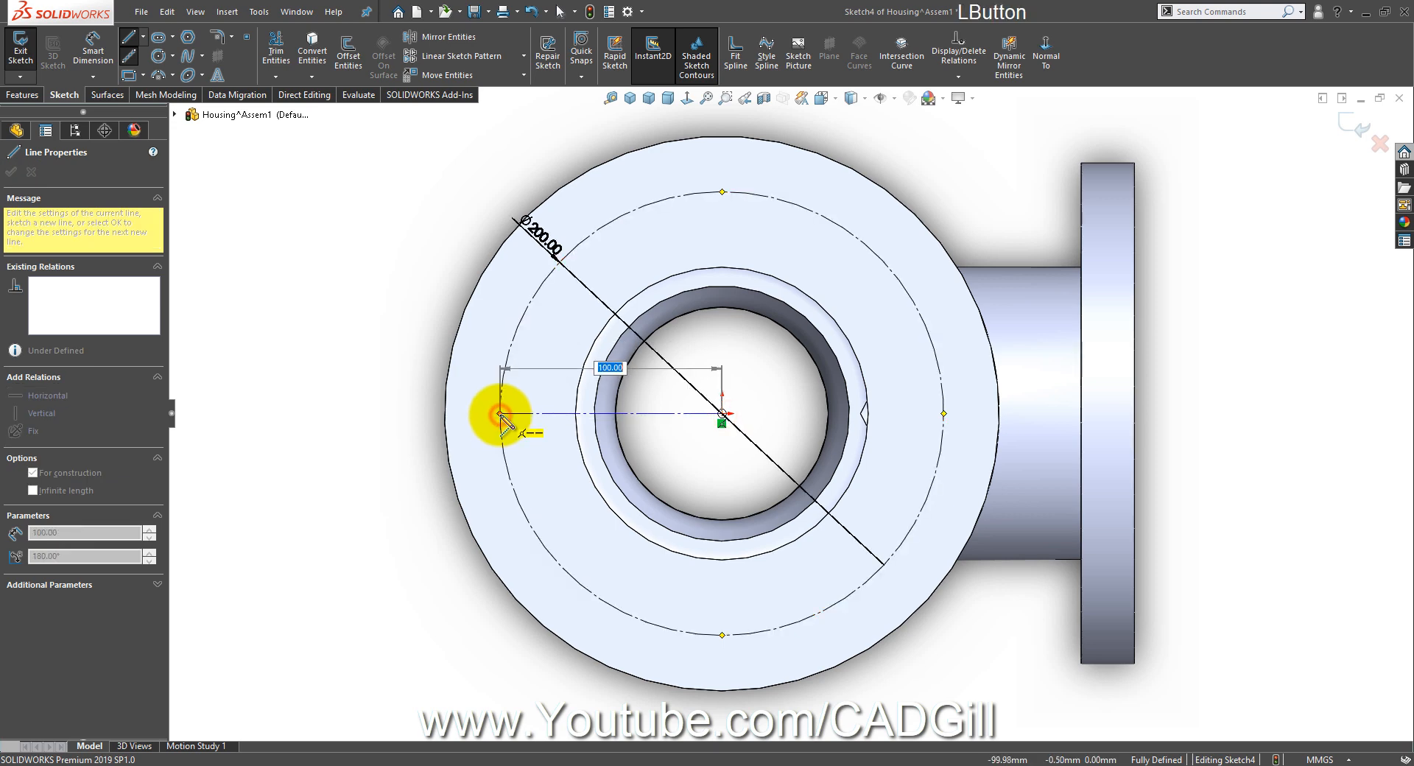
right_click(502, 414)
click(585, 419)
Step: Check the stud count on the valve drawing, circular-pattern the centerline into 5 equally spaced instances over 360° and exit the sketch
click(640, 414)
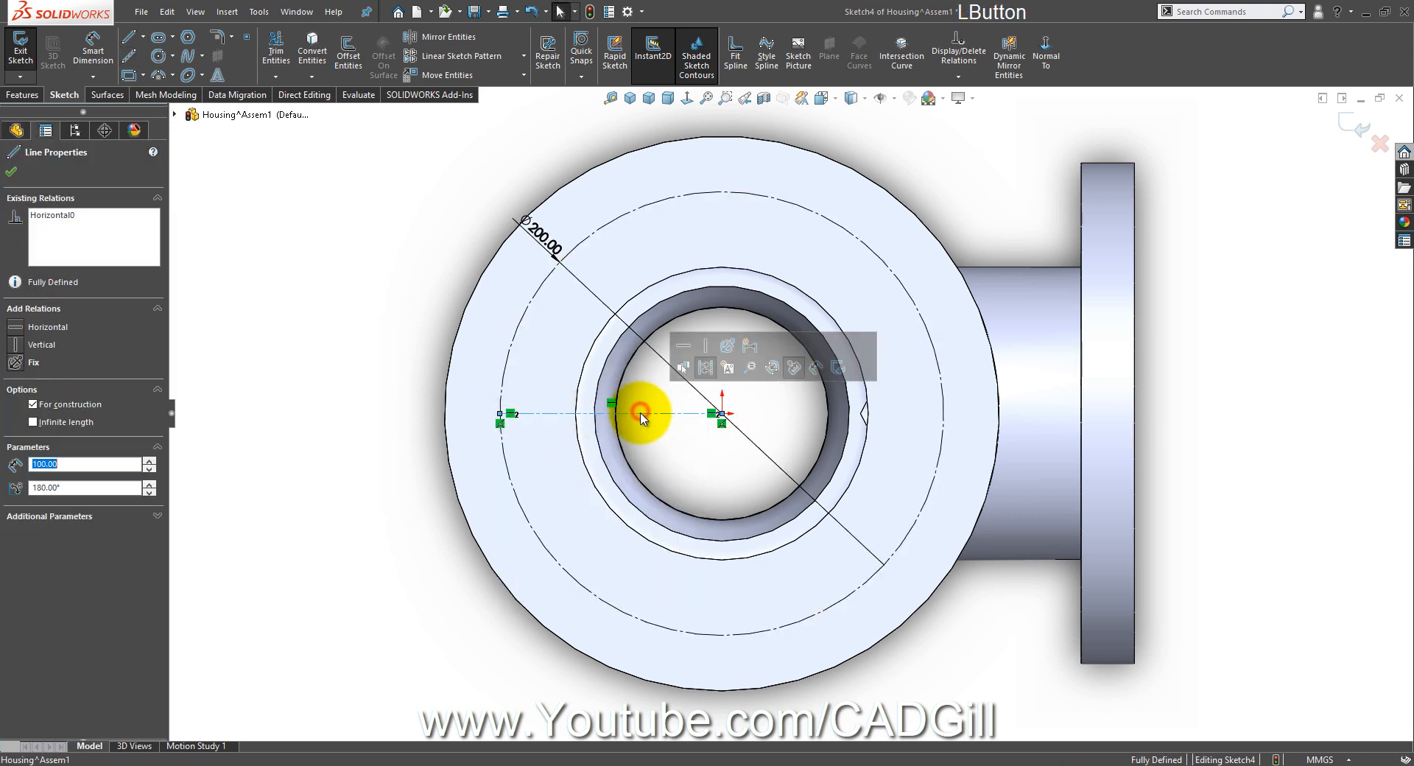
click(525, 57)
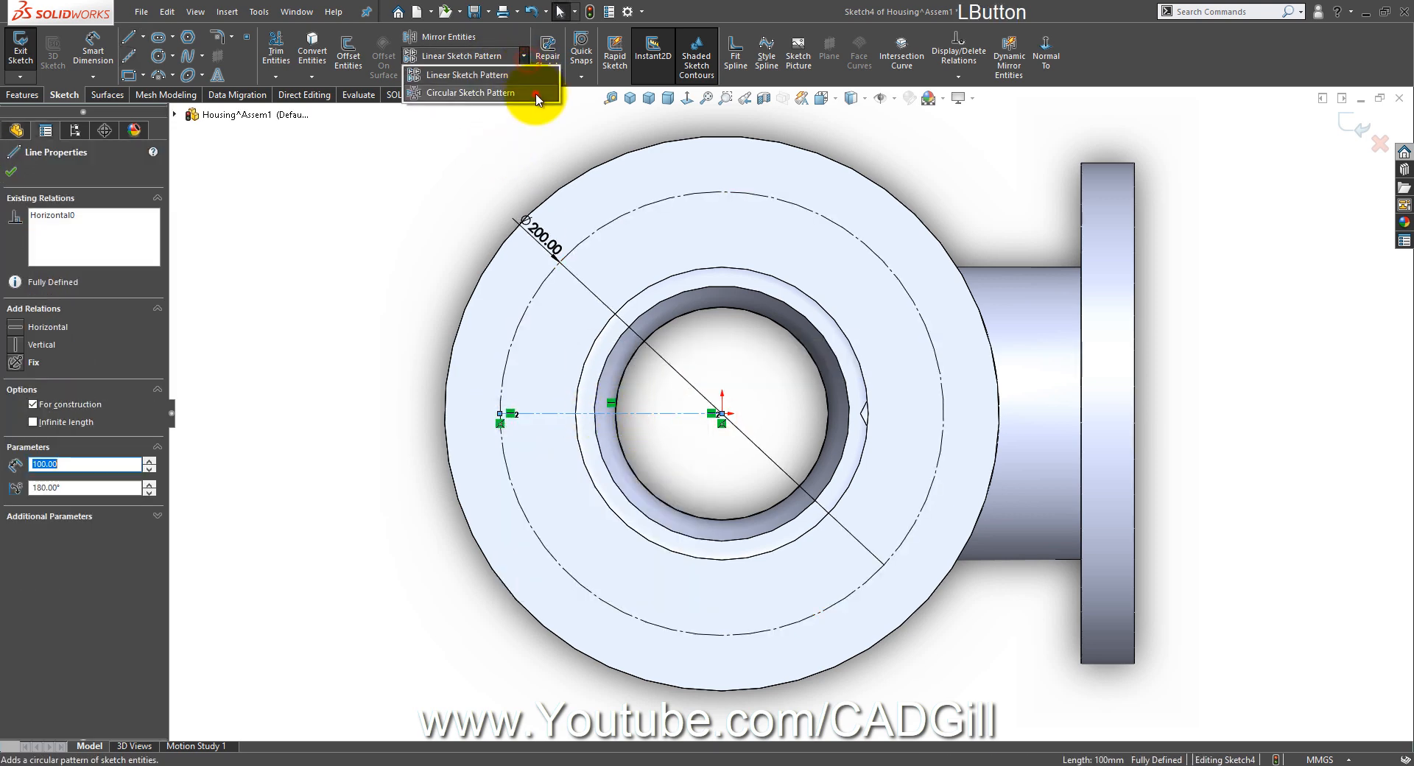
click(541, 96)
click(660, 762)
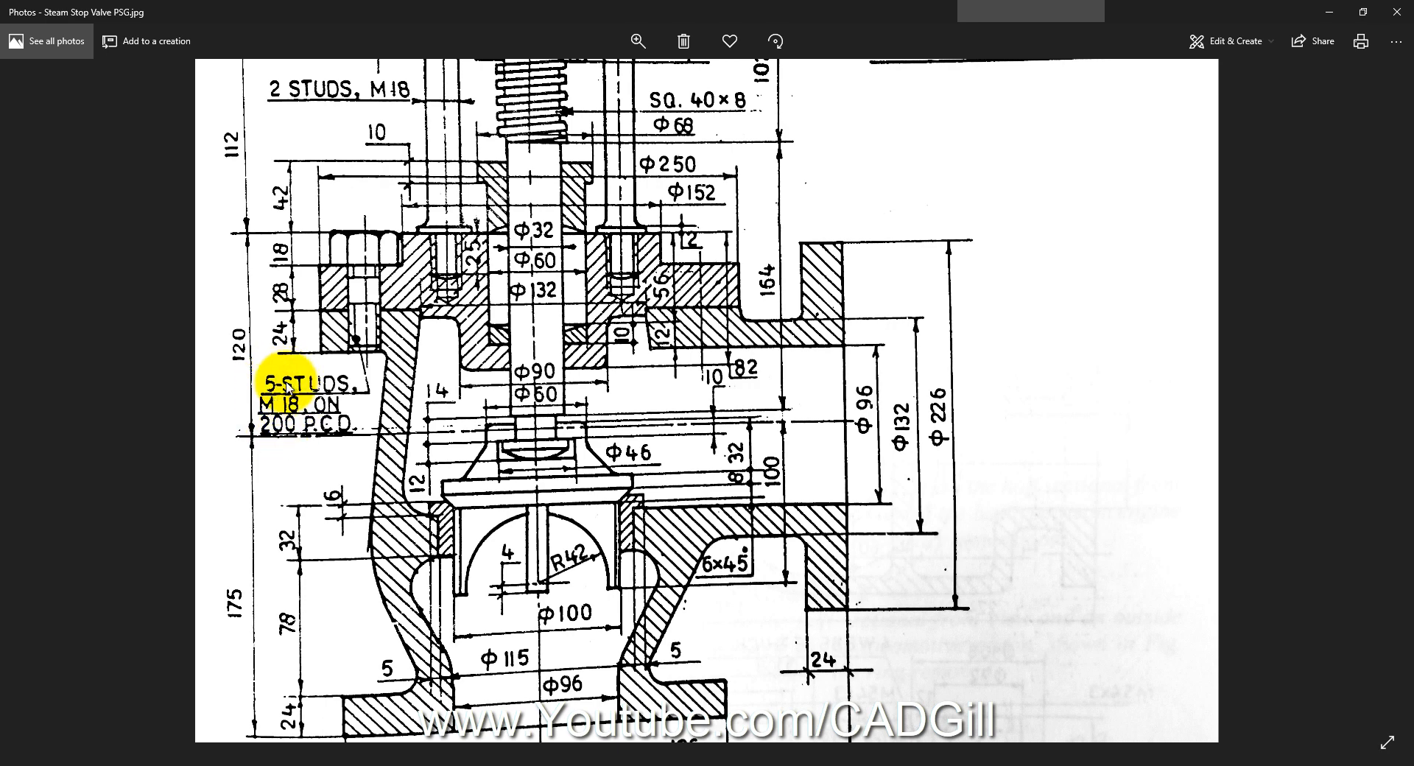
click(184, 762)
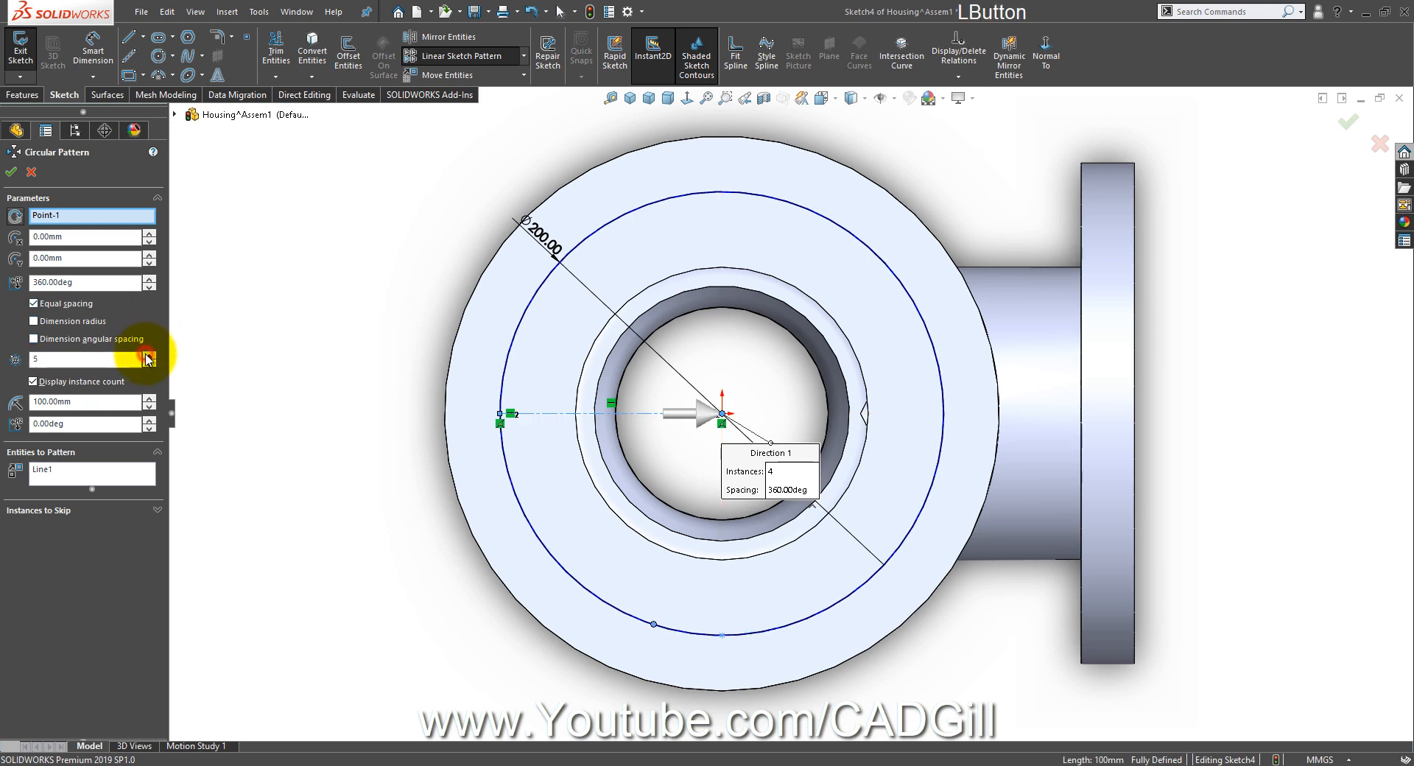
click(12, 174)
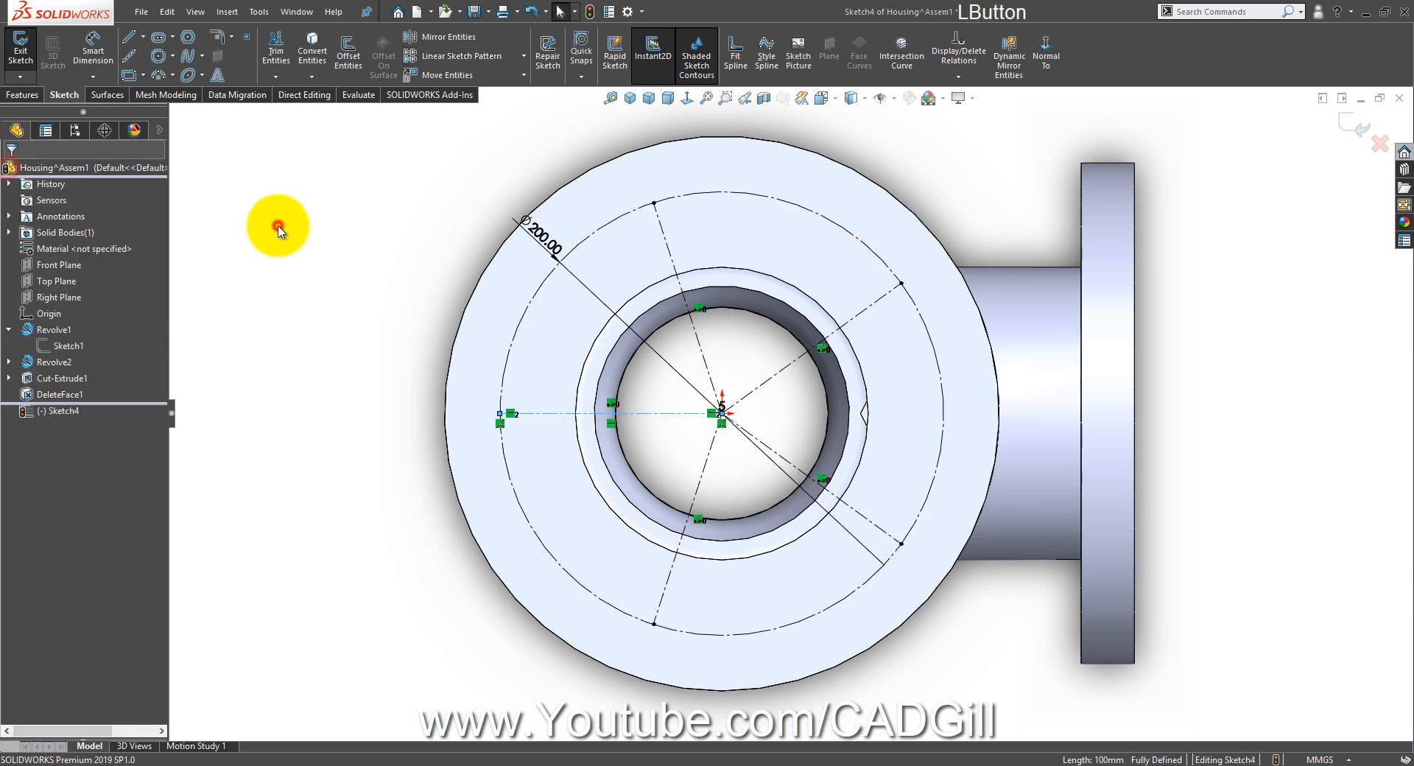
middle_drag(849, 463, 850, 336)
scroll(832, 356, up, 2)
click(1351, 131)
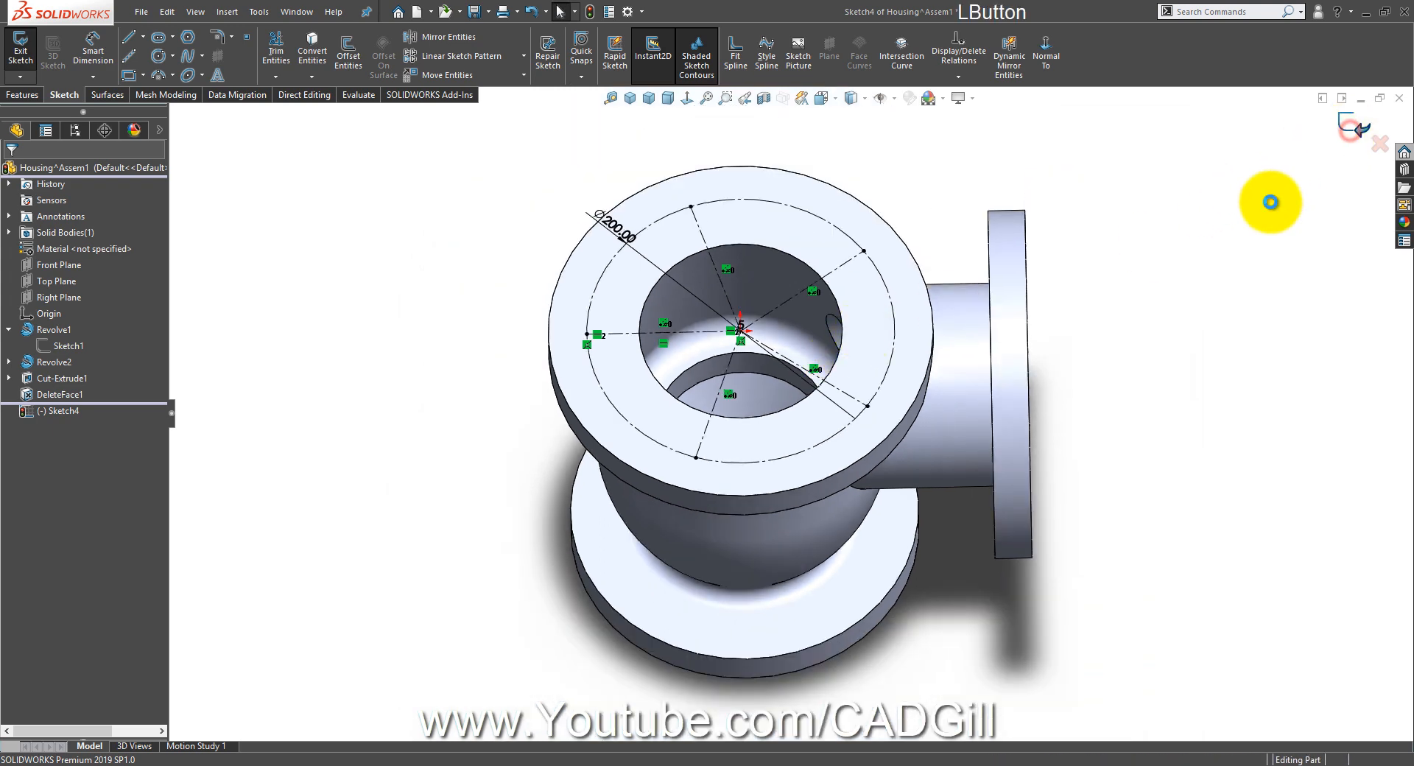
scroll(845, 196, down, 3)
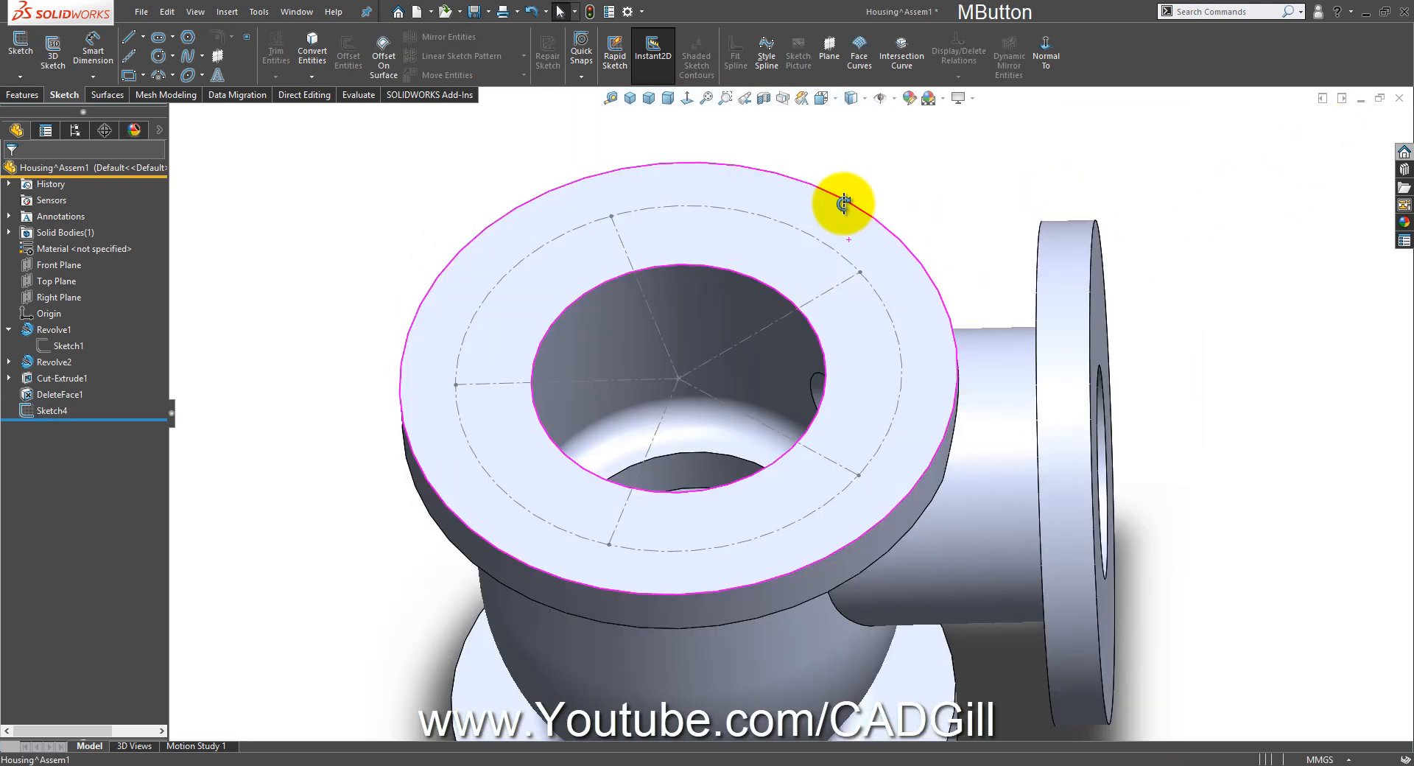
Step: Rename the bolt-circle sketch on the upper flange as PCD 200 5-Studds
click(58, 411)
key(F2)
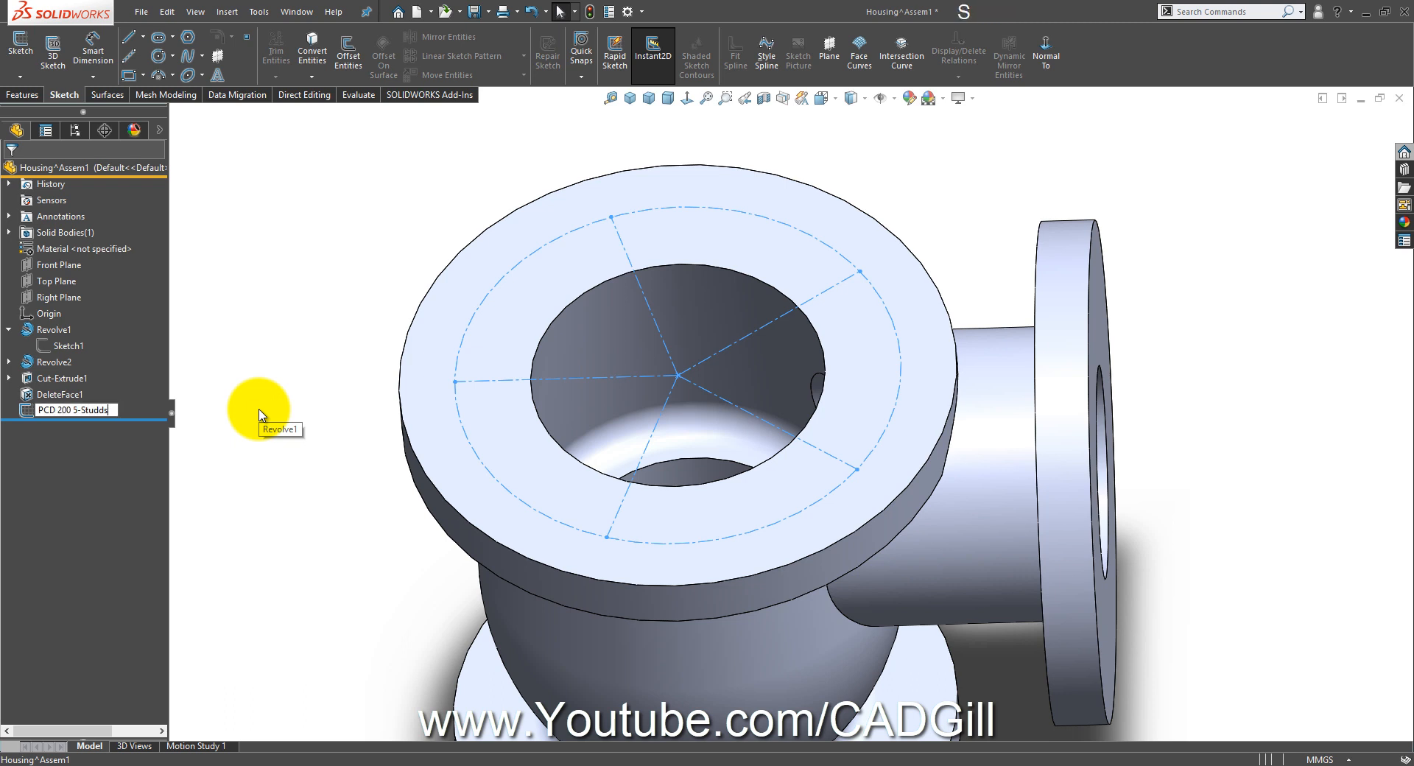
click(258, 411)
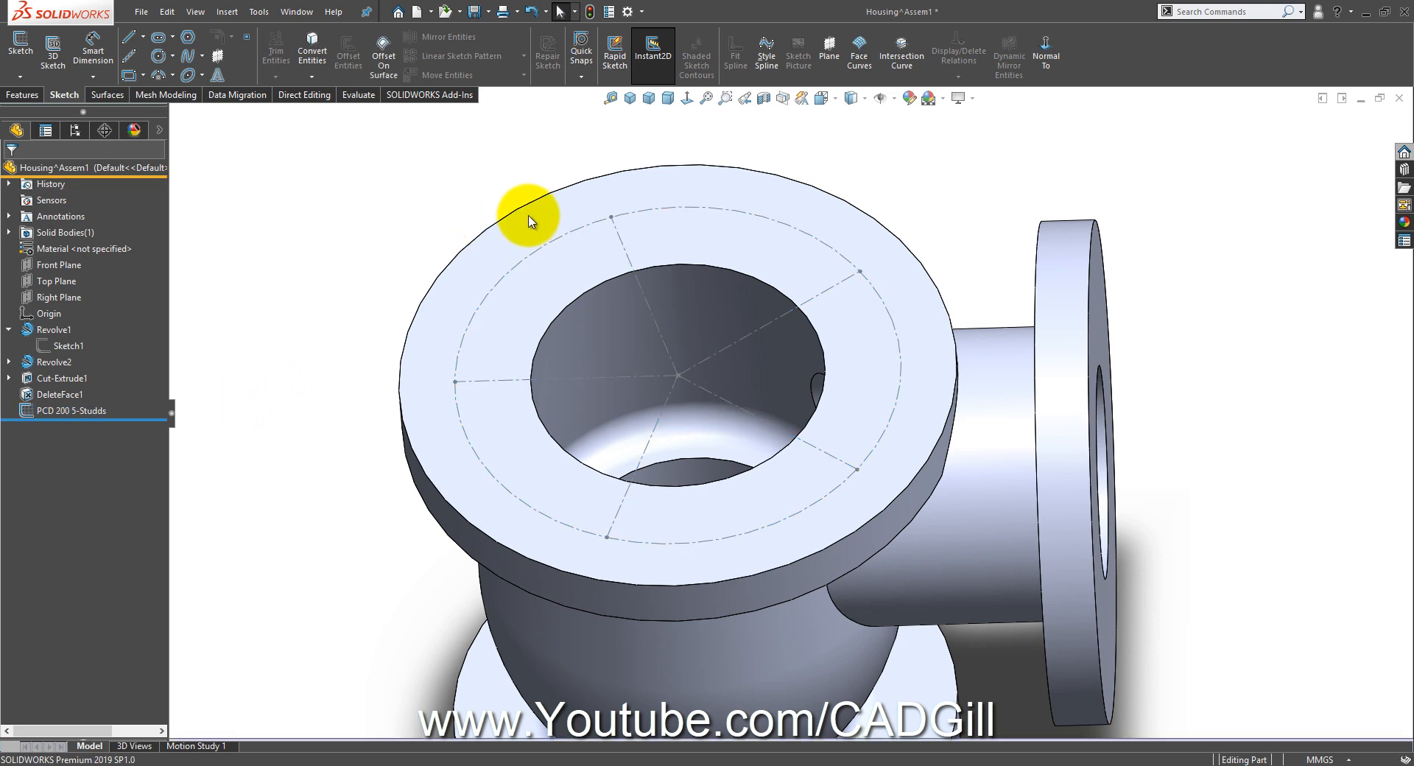
Step: Start the Hole Wizard and check the flange stud callout in the Steam Stop Valve PSG.jpg reference drawing
click(24, 95)
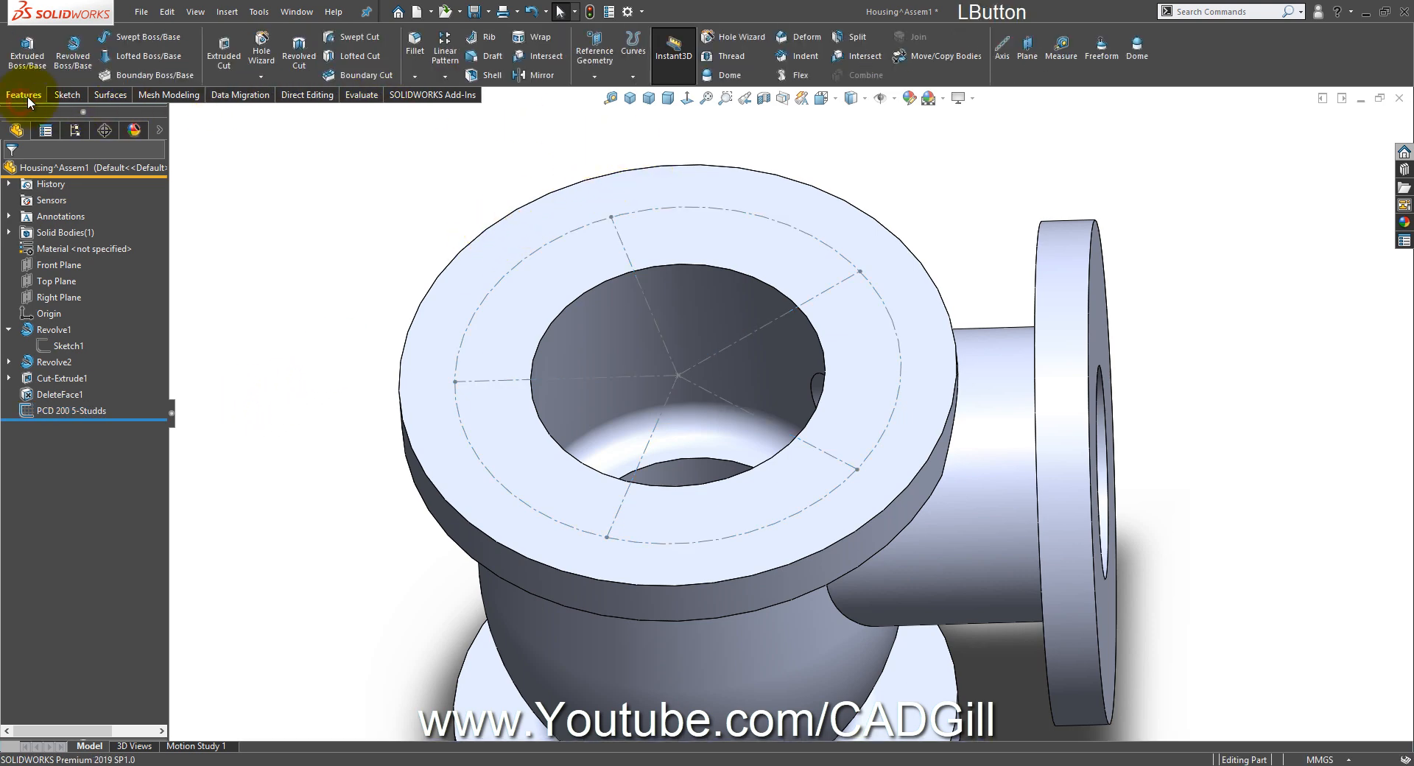
click(713, 37)
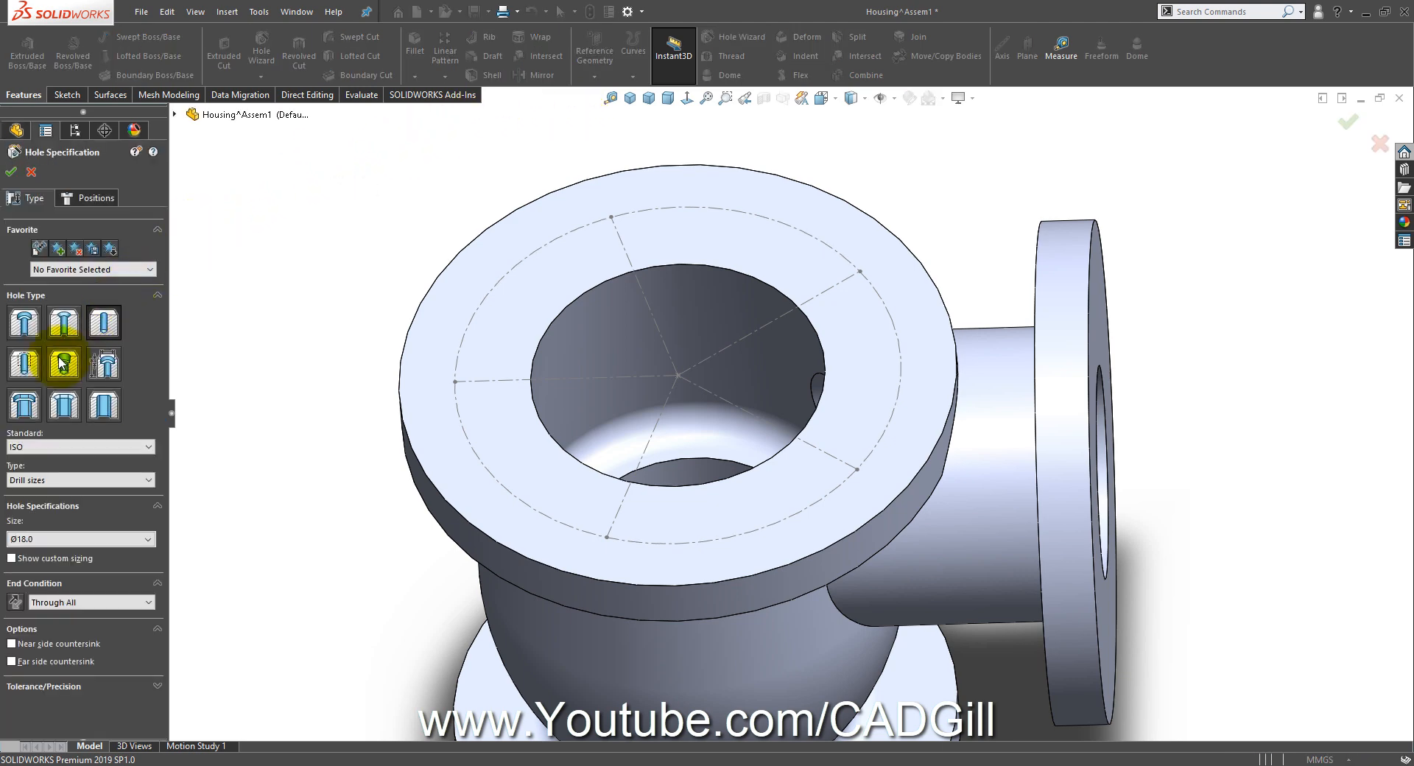
click(666, 755)
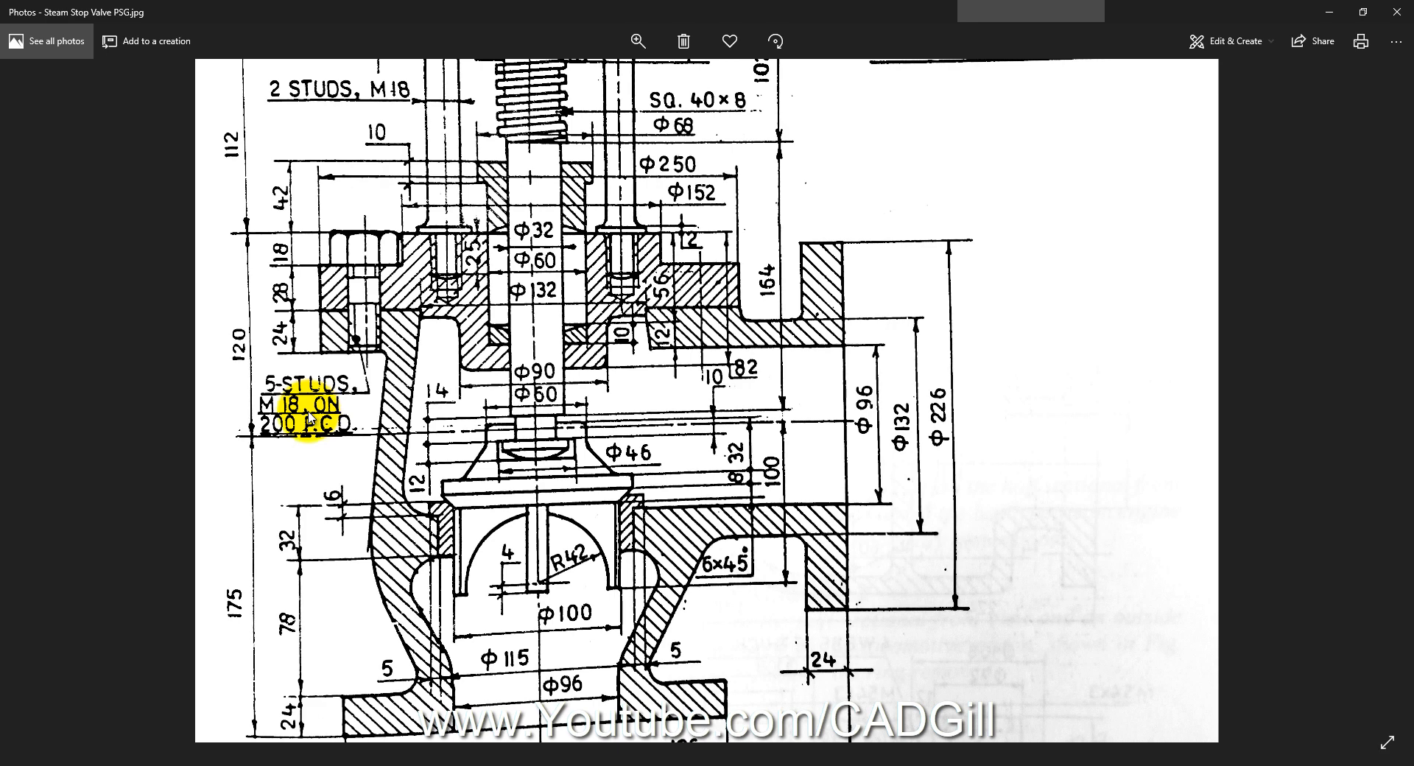
click(156, 760)
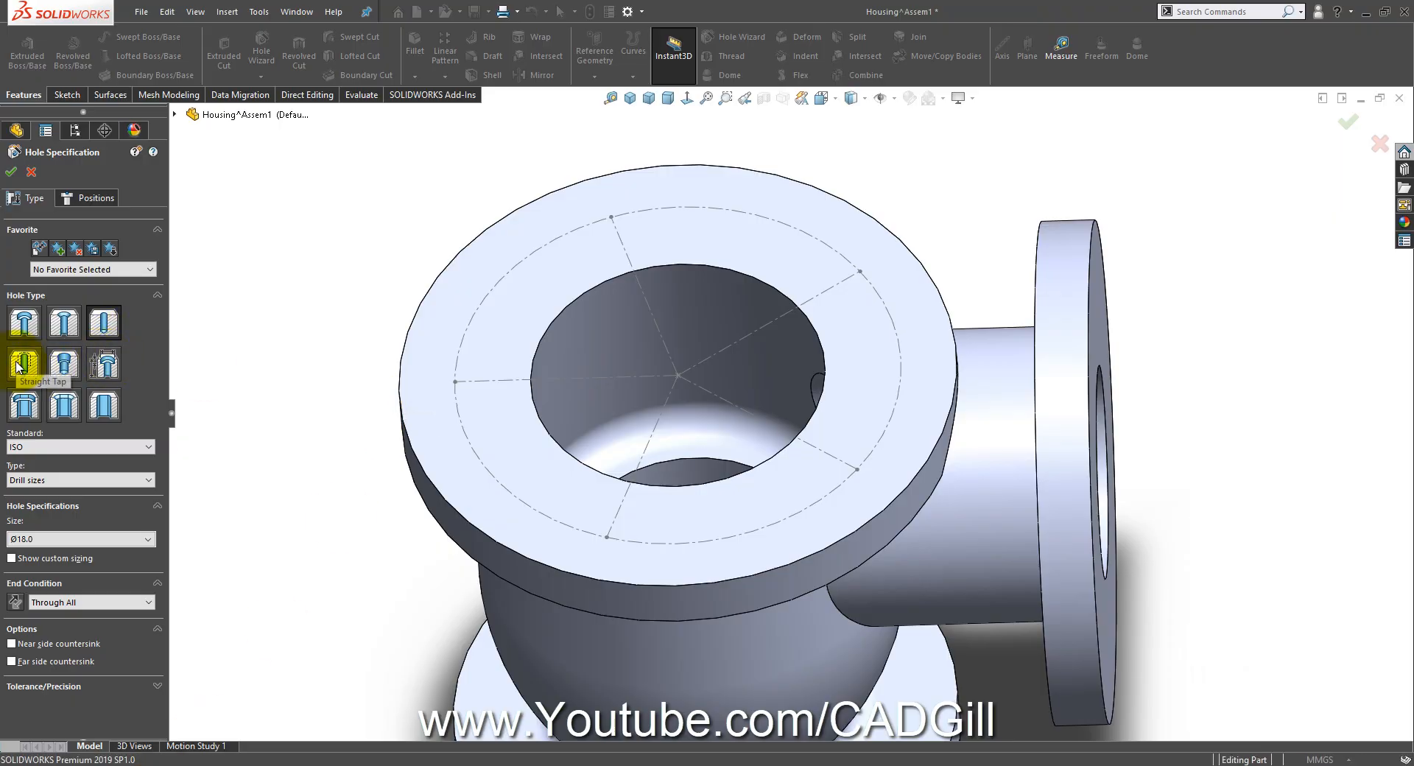
Step: Define the hole as an ISO straight tap of type Tapped hole with size M18
click(20, 366)
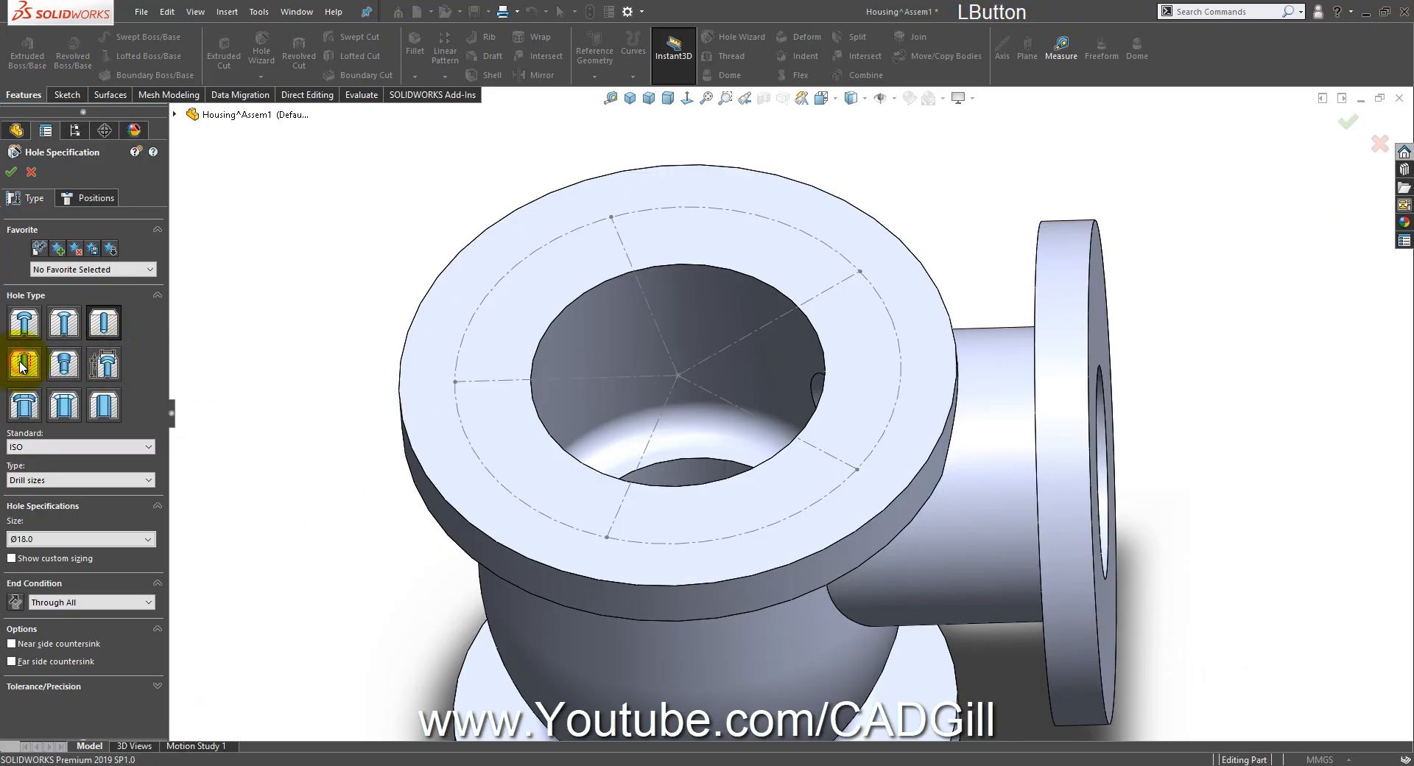
click(67, 480)
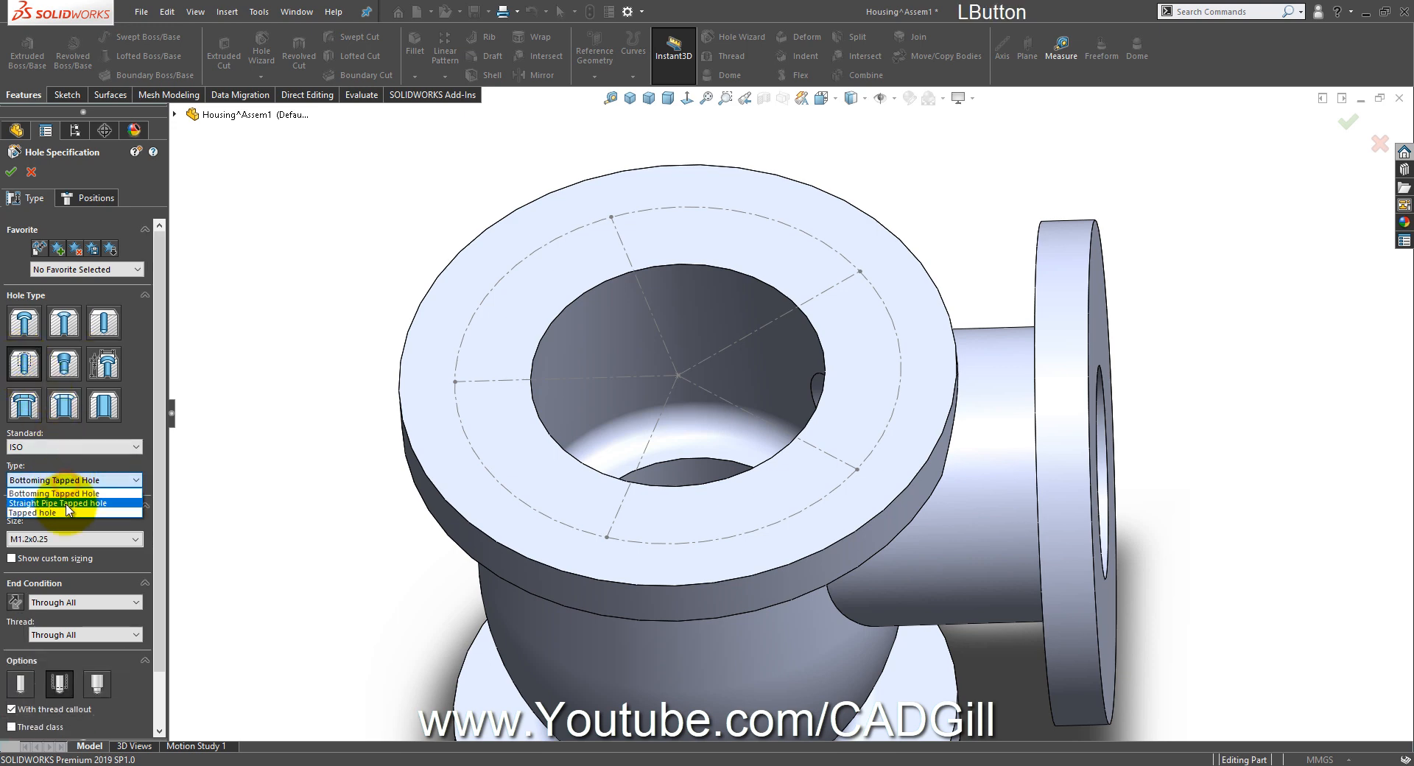
click(70, 538)
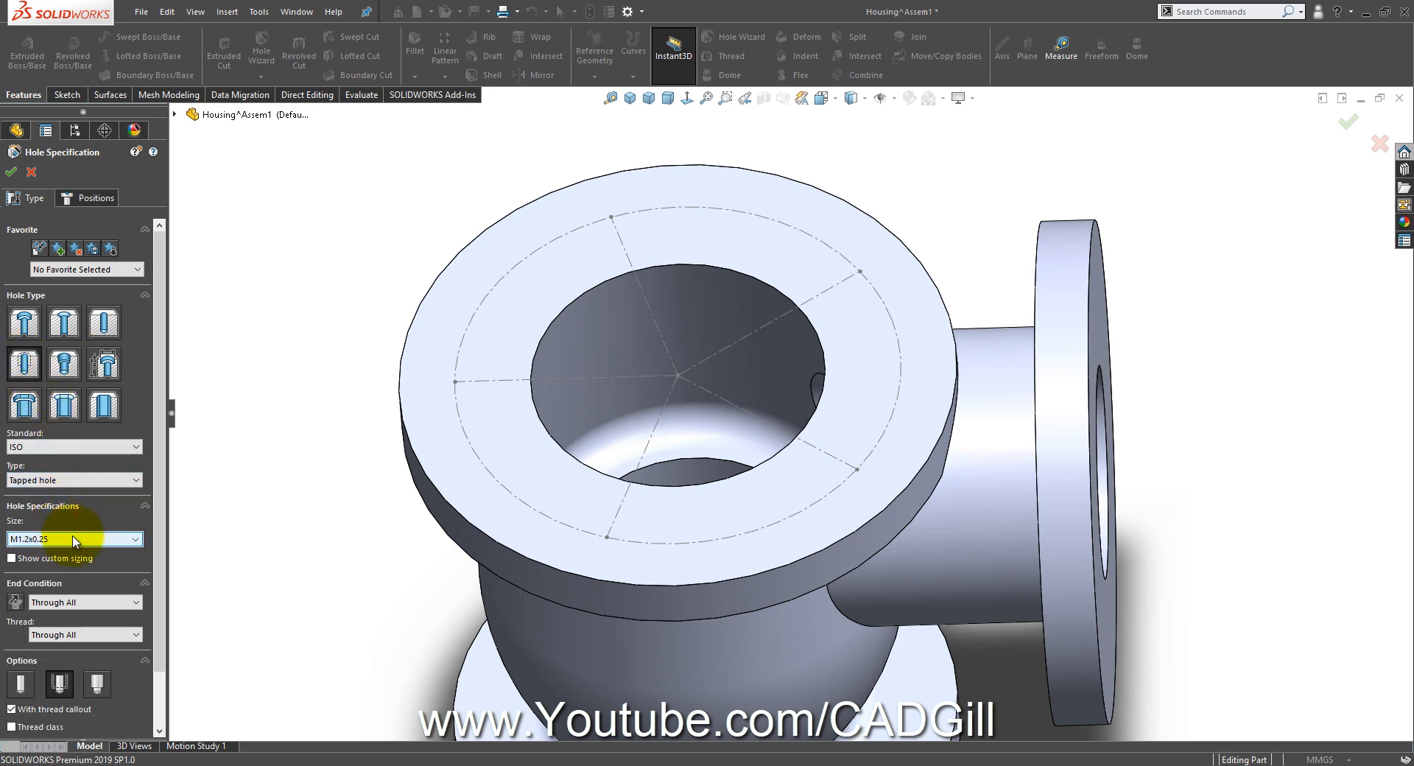
drag(135, 568, 126, 601)
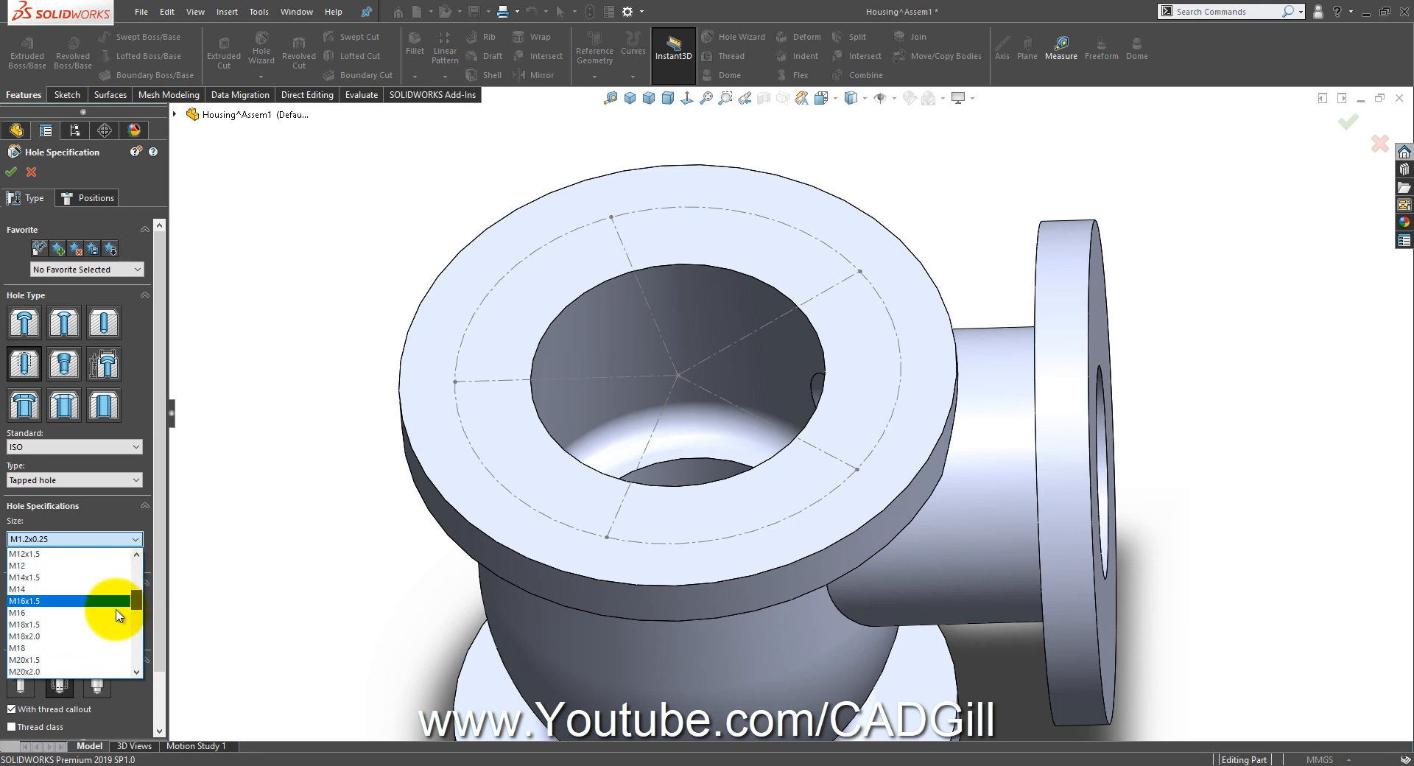
click(47, 648)
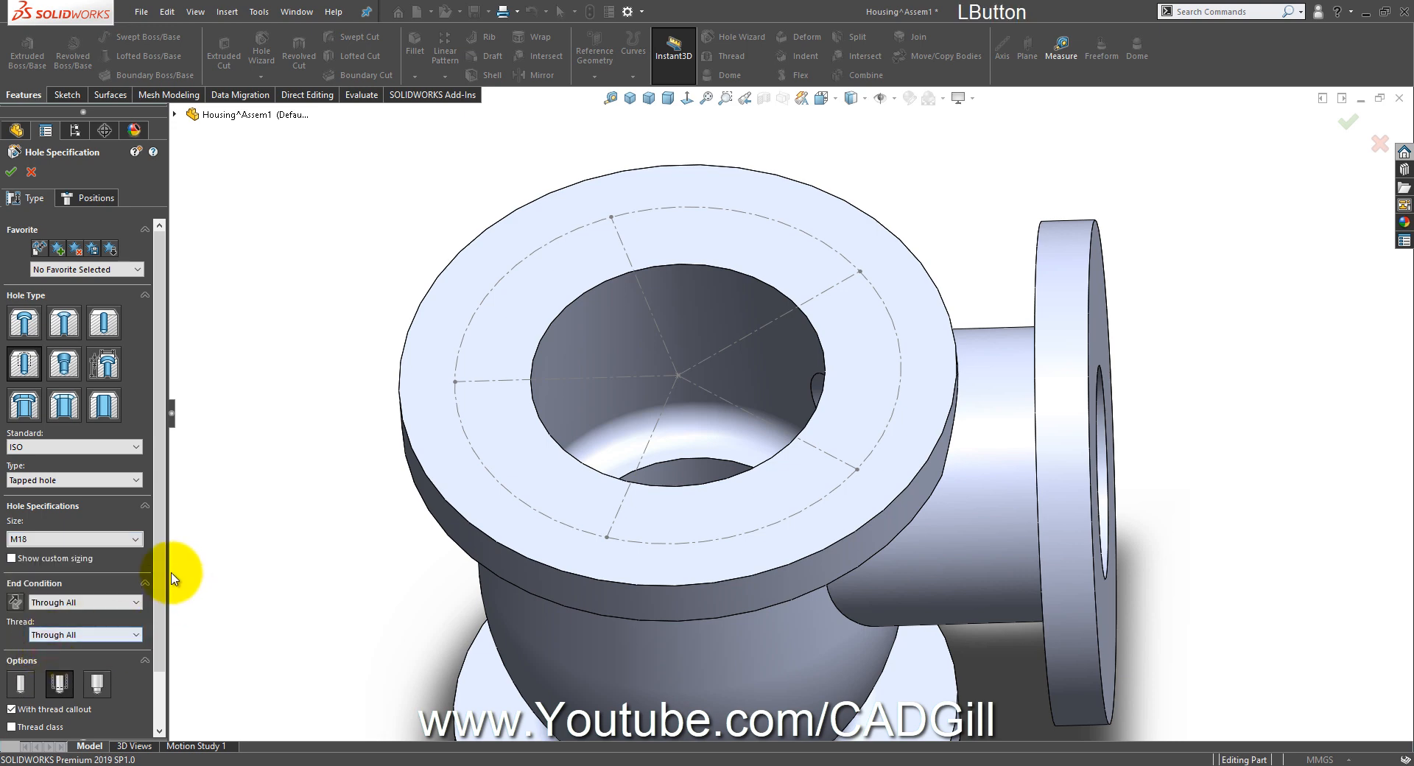
drag(158, 525, 155, 571)
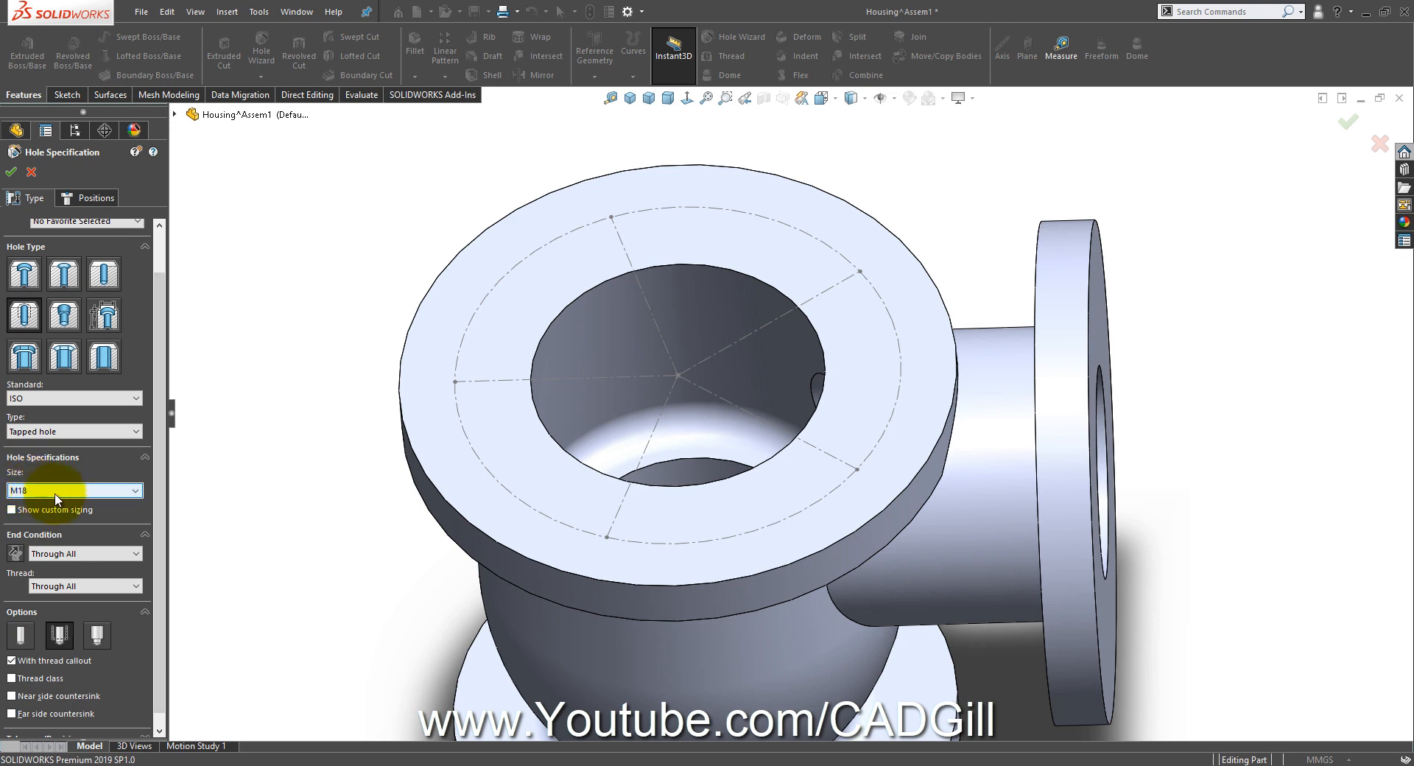
Step: Place the holes on the upper flange face at the five stud points of the pitch-circle sketch
click(86, 195)
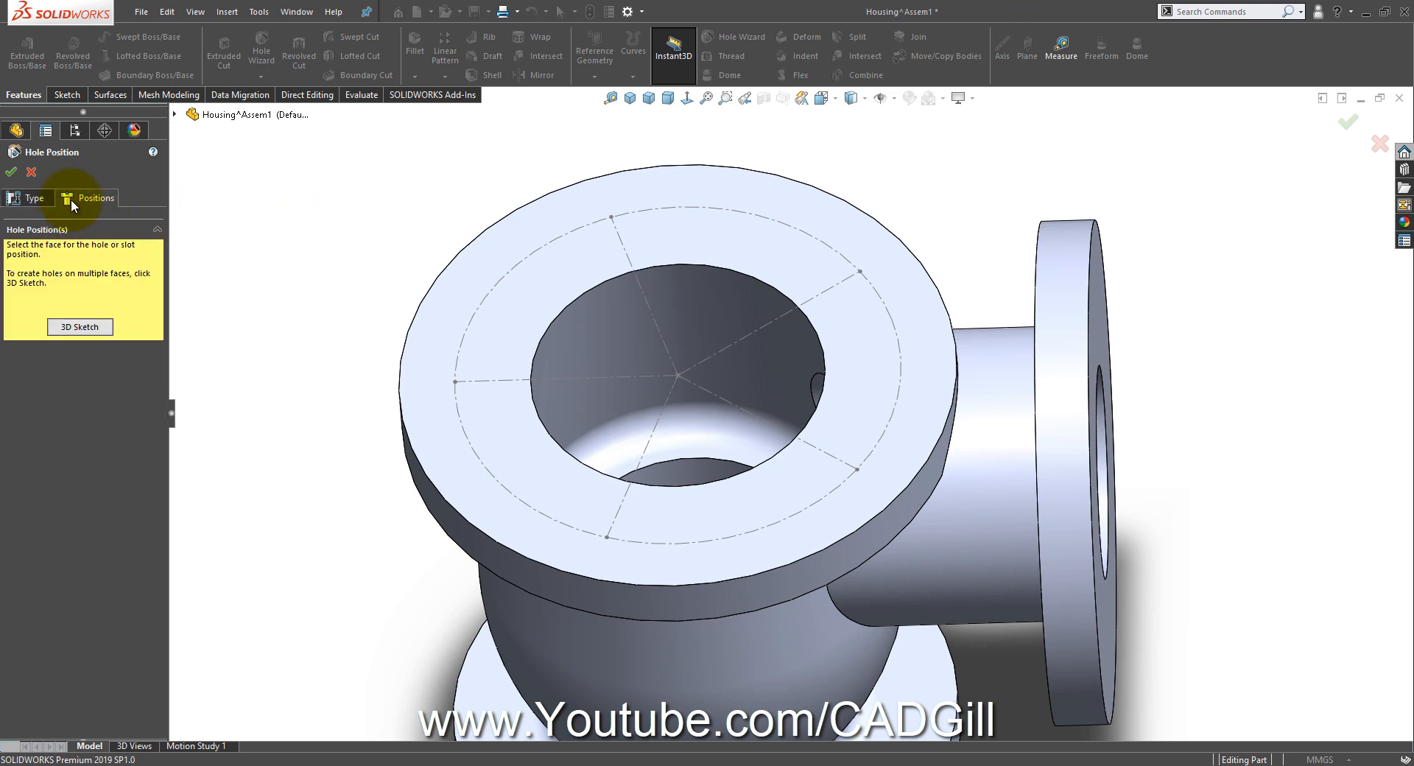
click(470, 278)
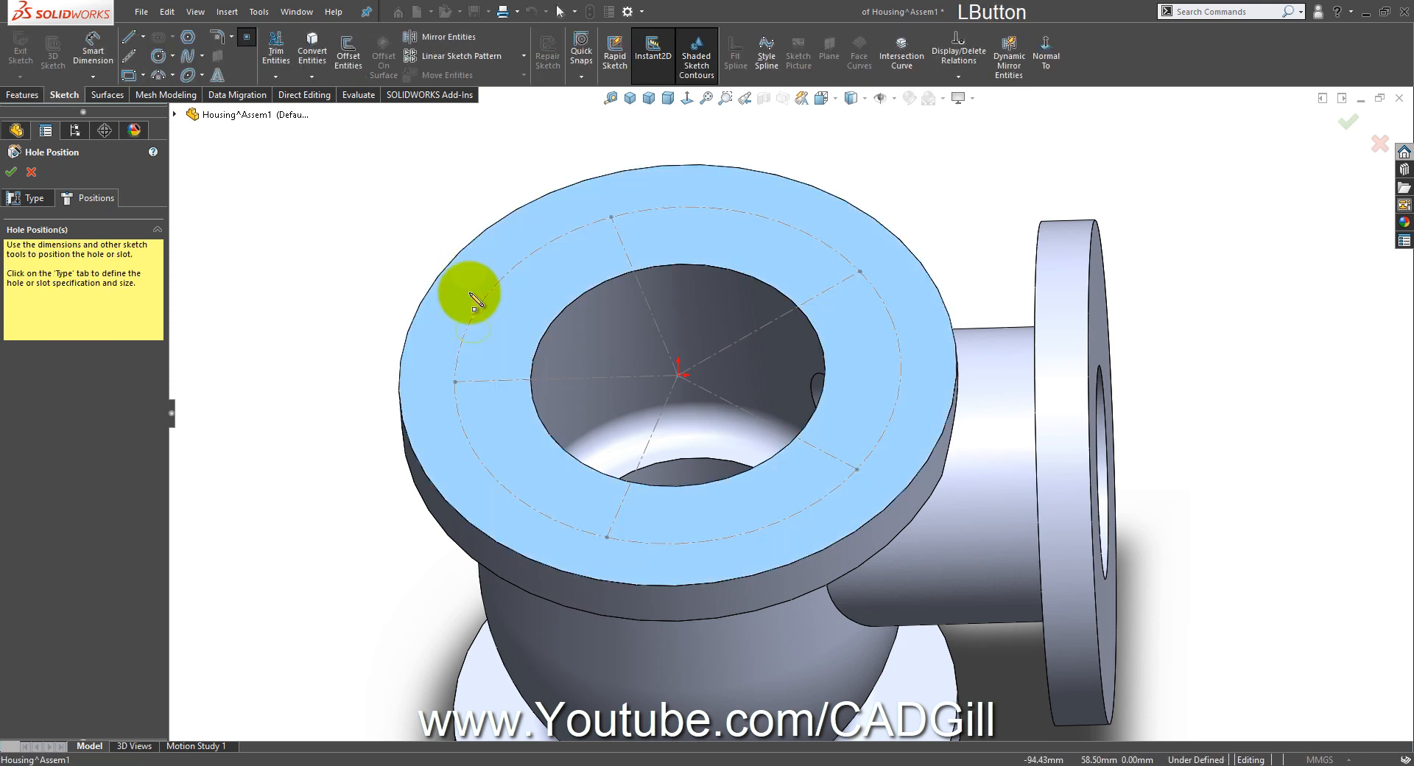
click(455, 382)
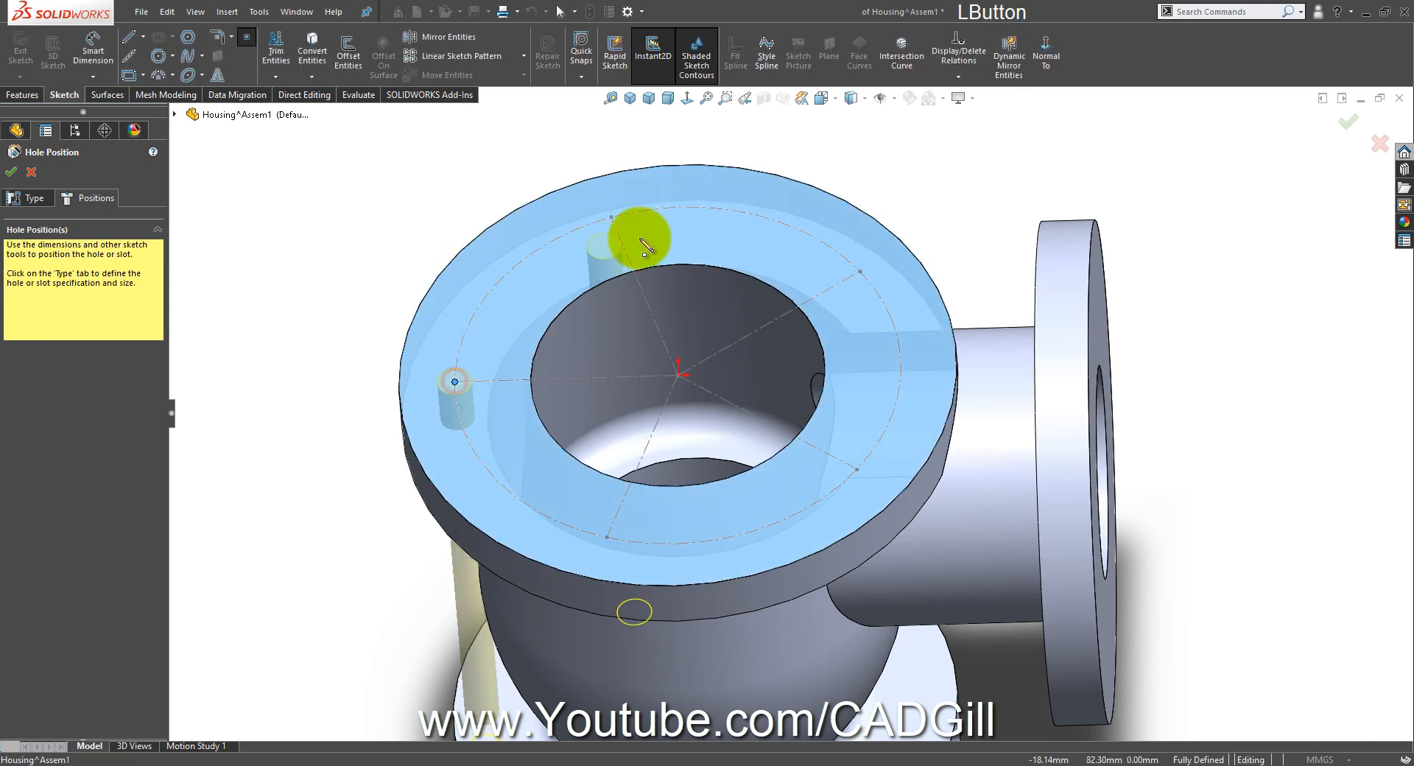
click(611, 216)
click(859, 271)
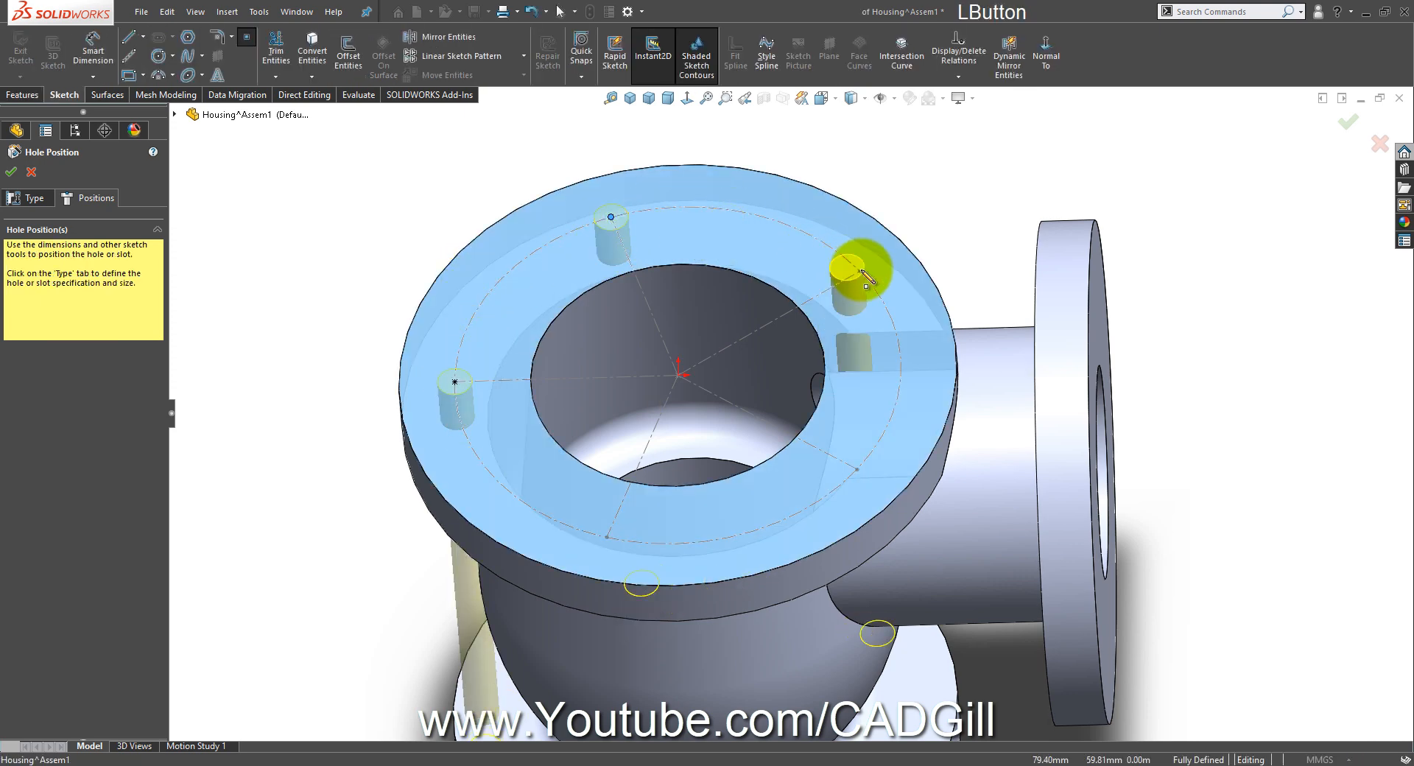
click(856, 469)
click(606, 538)
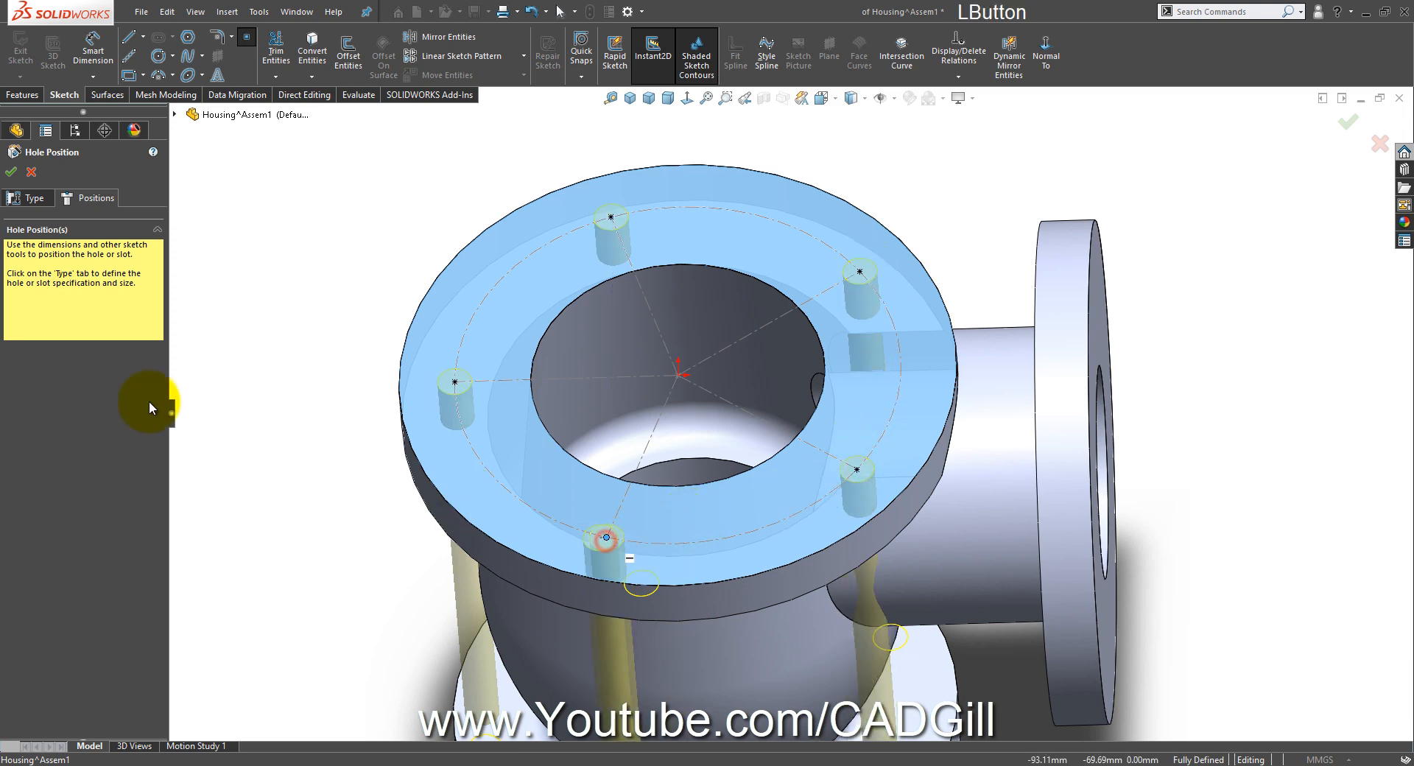
Step: Set the end condition of the tapped holes to Up To Next
click(30, 197)
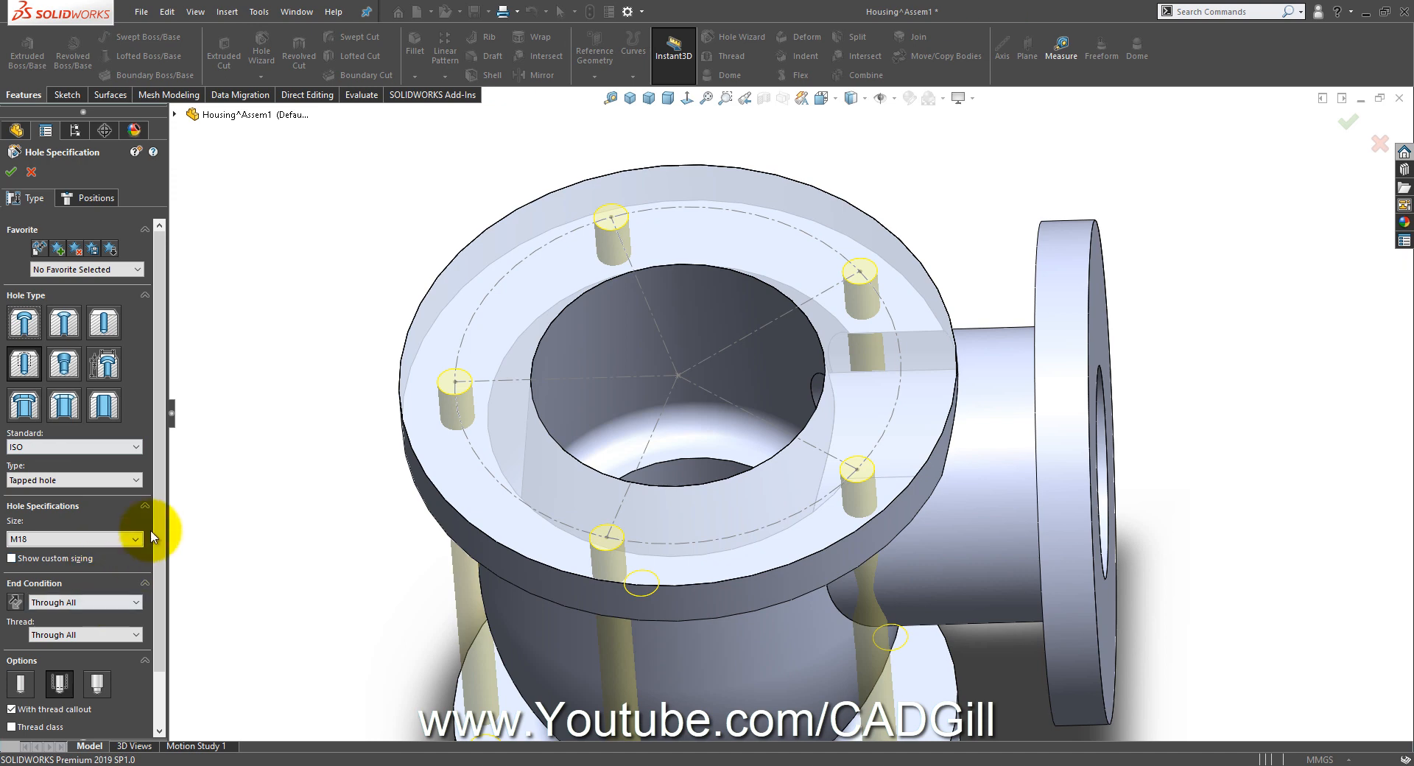
drag(158, 537, 158, 581)
click(89, 554)
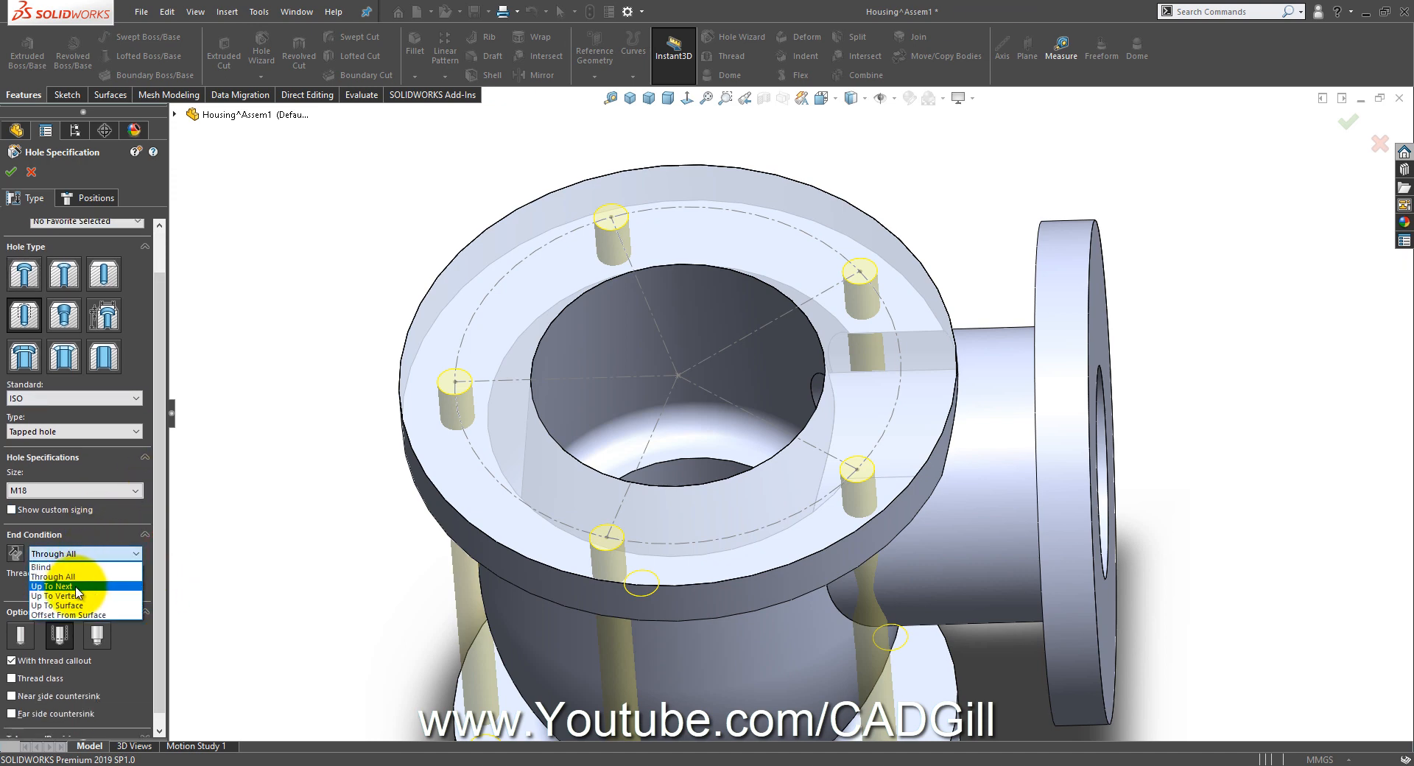
click(77, 586)
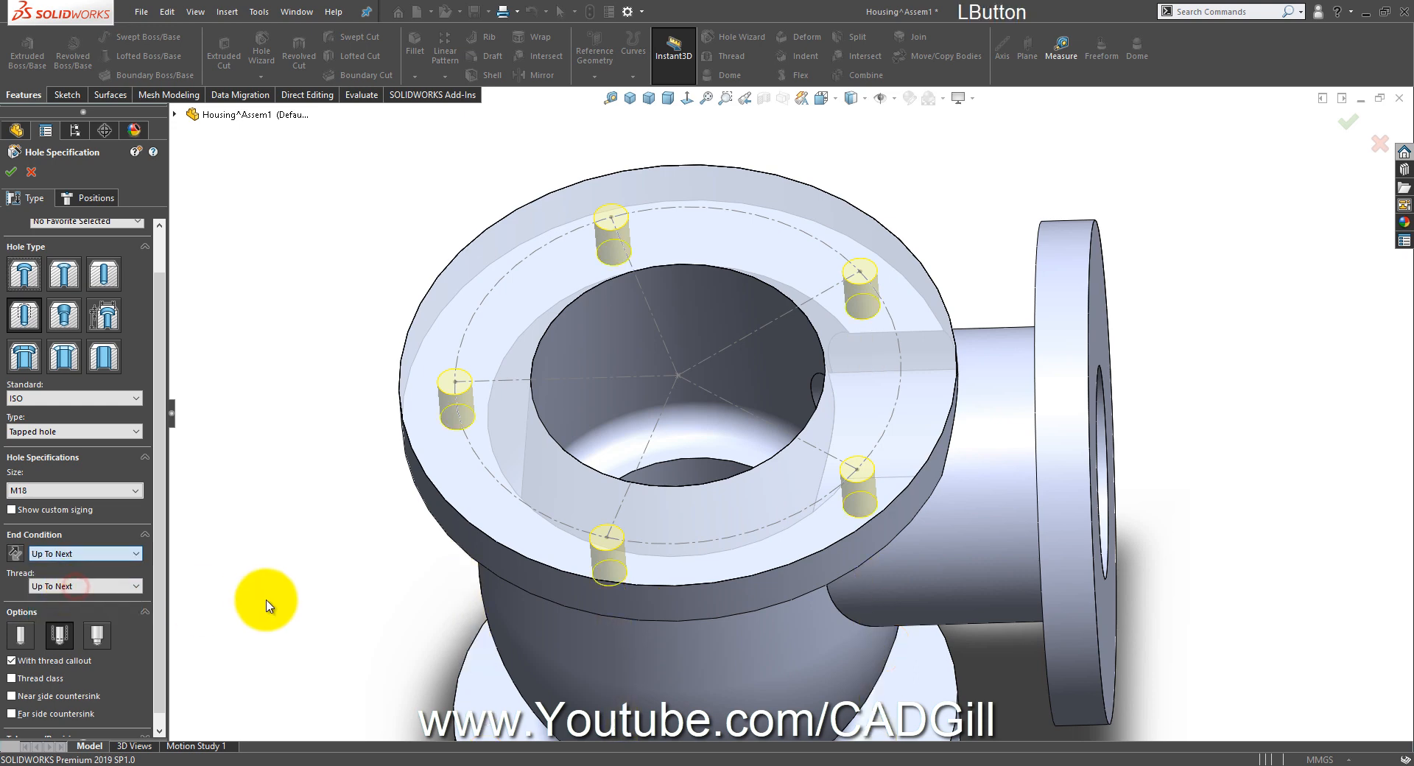
middle_drag(287, 501, 277, 331)
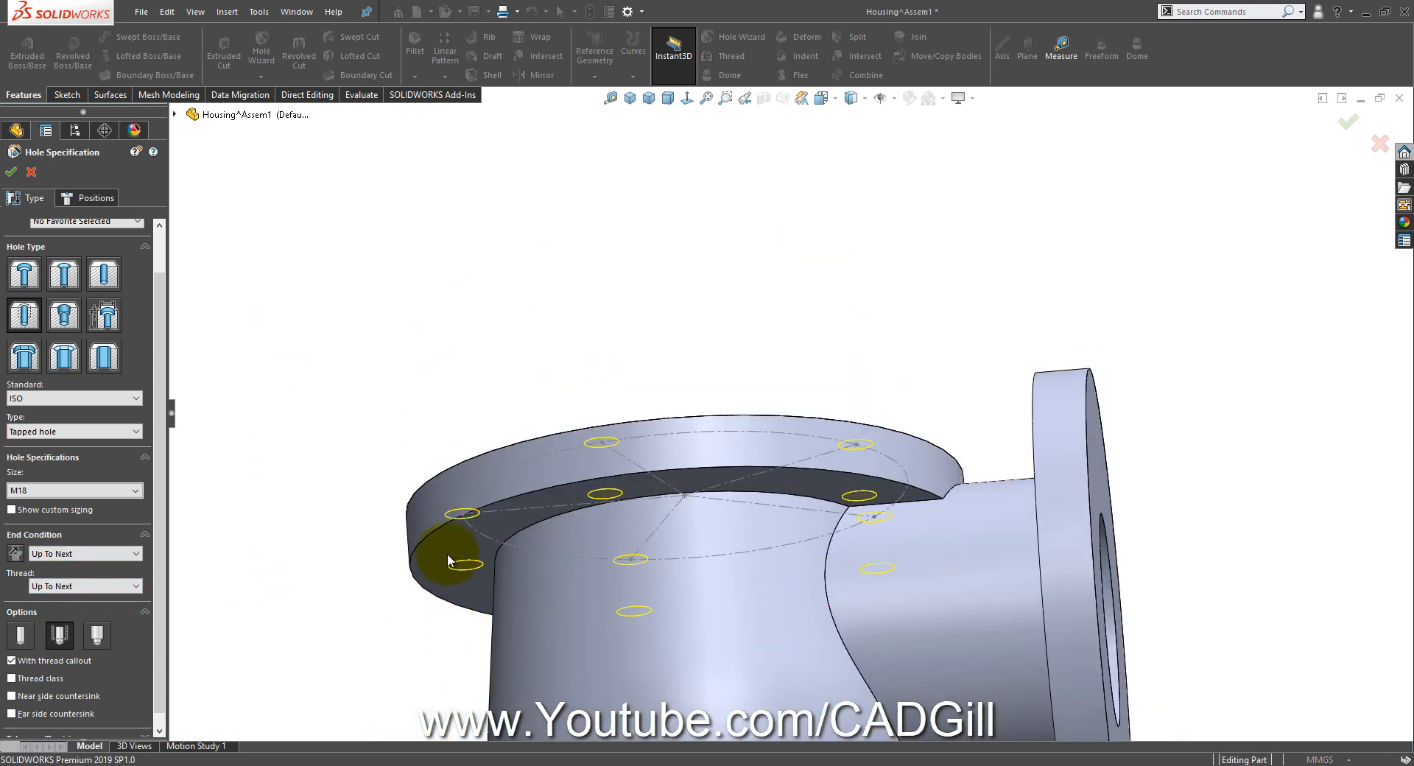
middle_drag(448, 560, 412, 655)
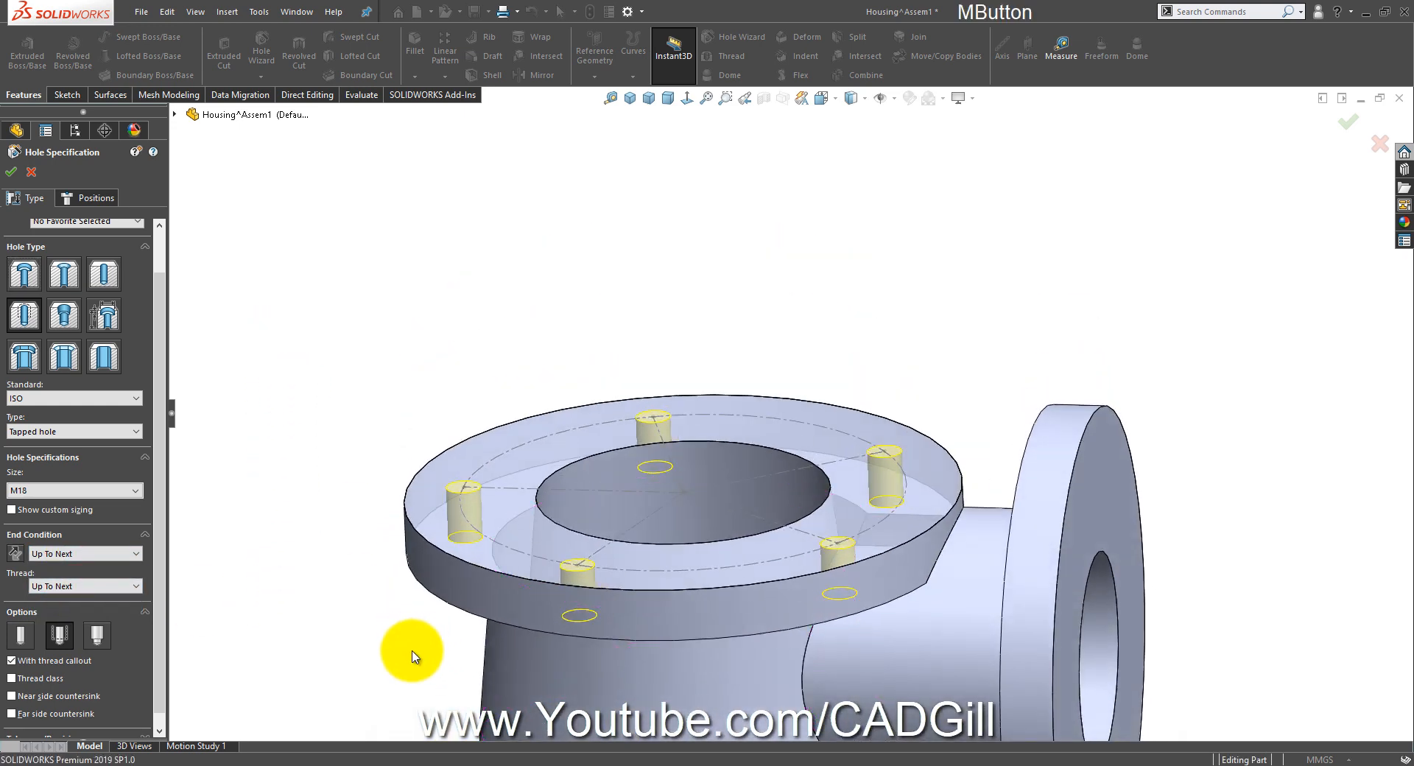
Step: Try the near side and far side countersink options on the tapped holes
drag(157, 561, 157, 606)
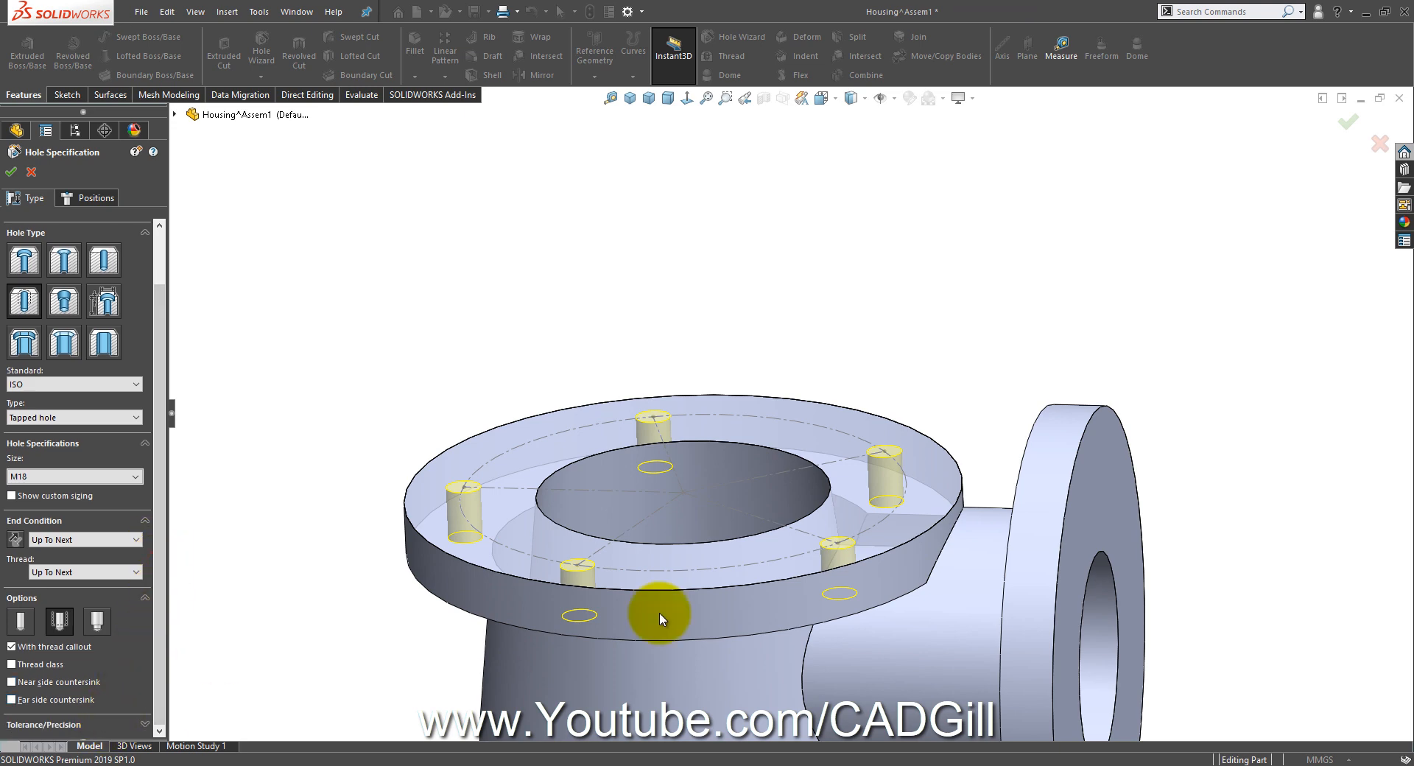
middle_drag(606, 509, 588, 574)
scroll(531, 567, down, 4)
middle_drag(513, 547, 520, 590)
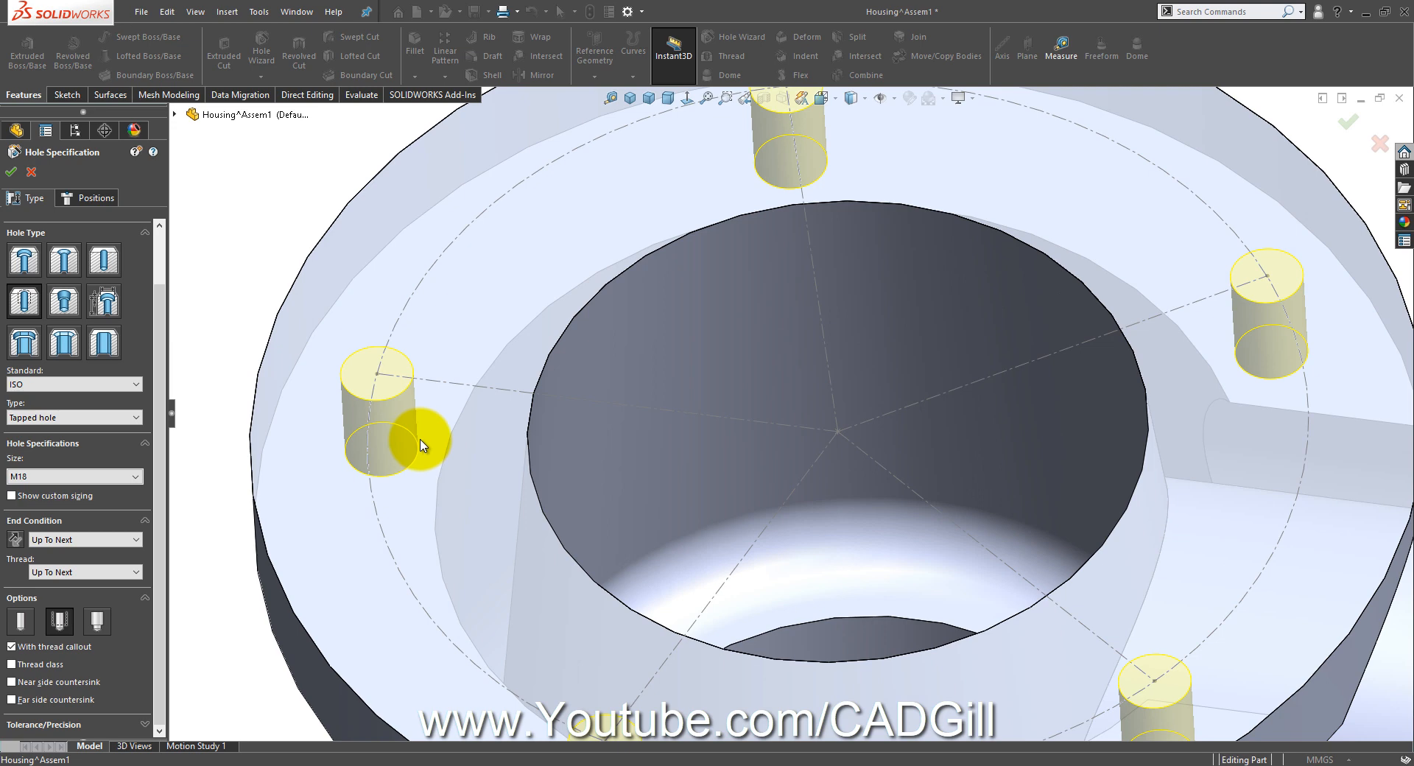
scroll(432, 382, down, 3)
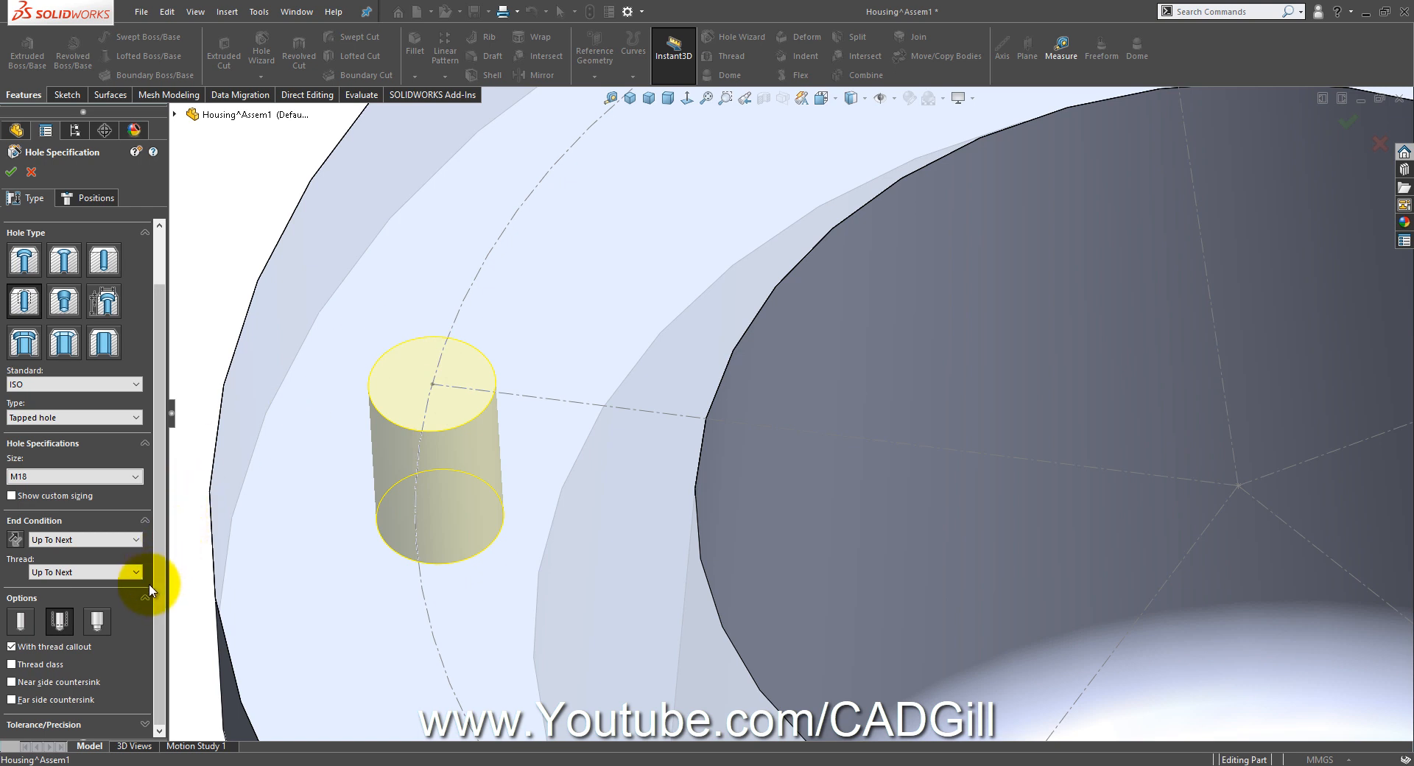
click(85, 683)
click(78, 682)
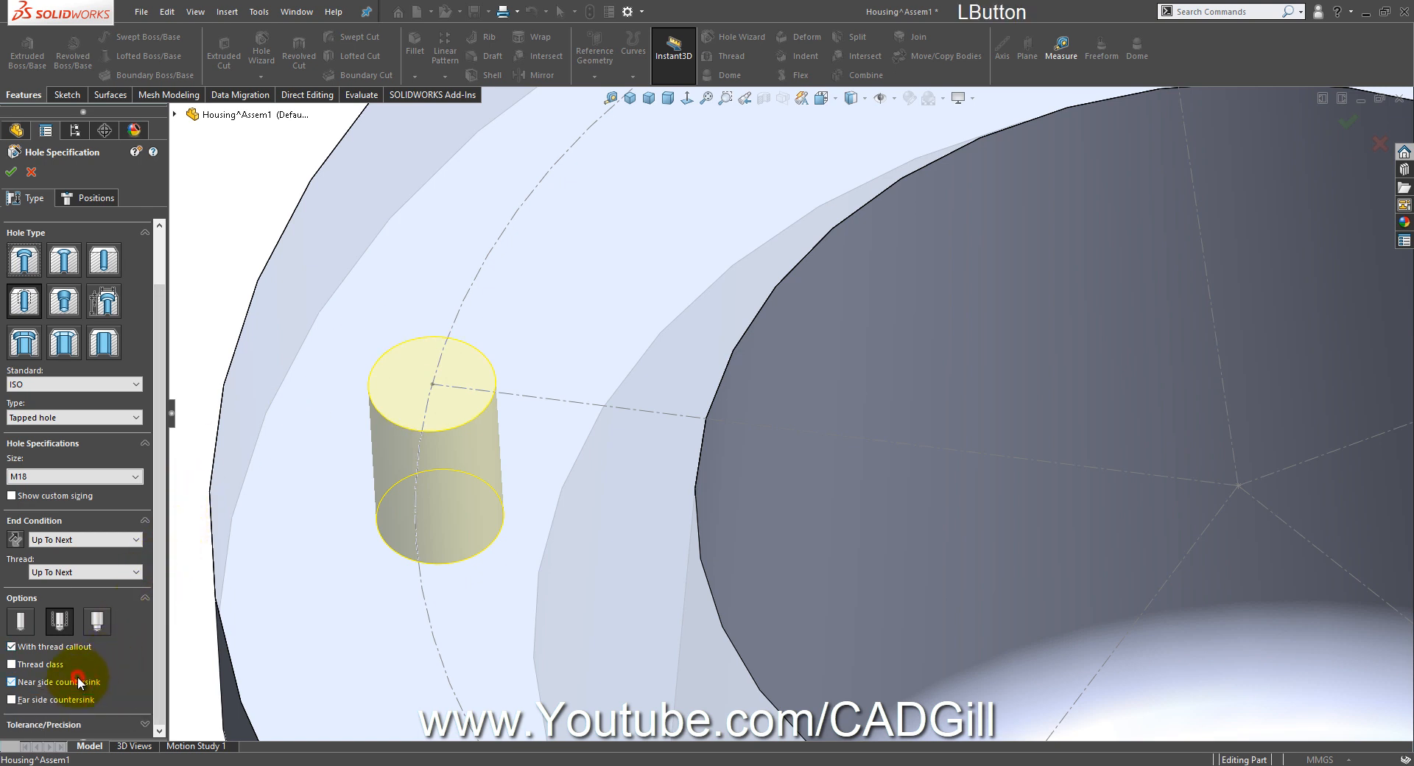
click(65, 697)
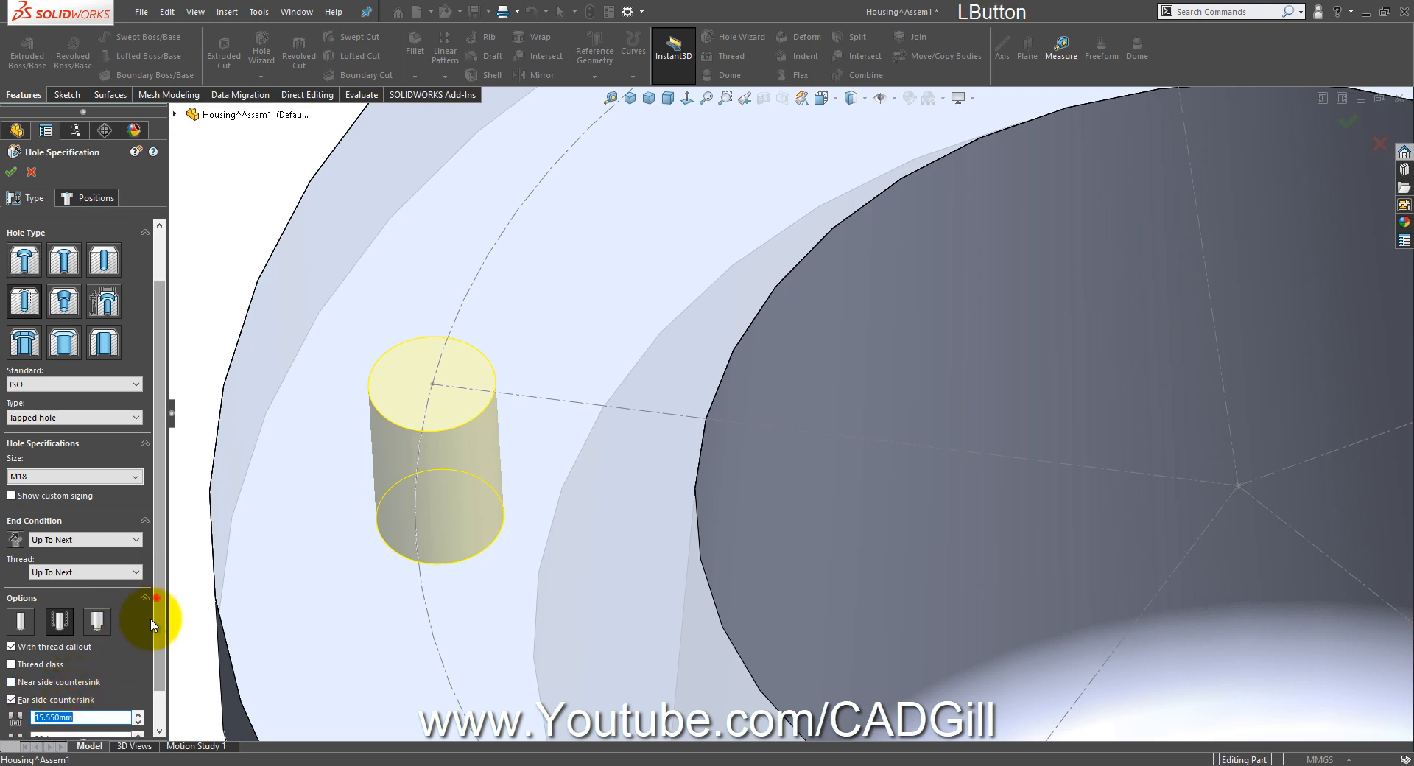
scroll(136, 613, down, 2)
click(53, 657)
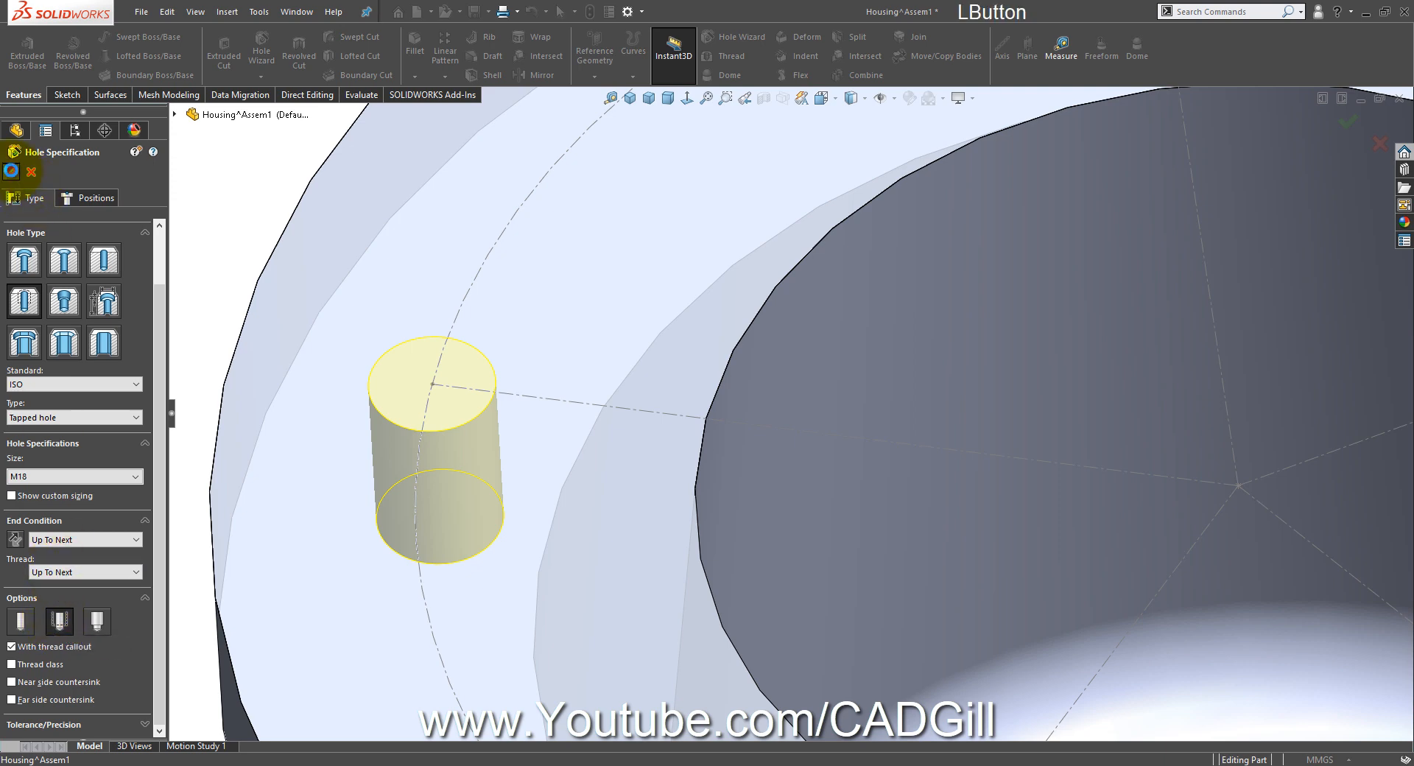
Step: Finish the M18 tapped holes and inspect them on the upper flange, including from the top view
click(225, 194)
scroll(420, 381, up, 7)
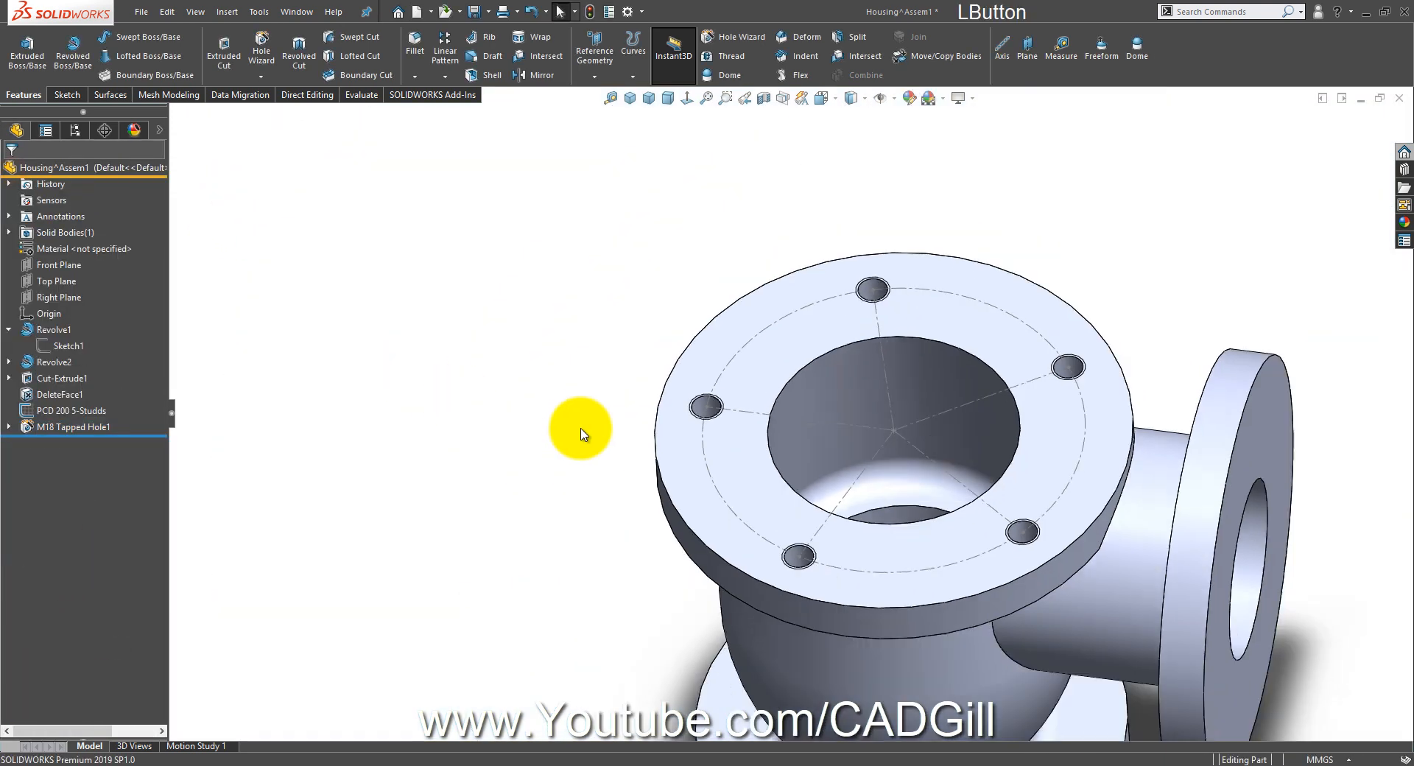
scroll(1021, 472, up, 3)
middle_drag(1013, 465, 1024, 490)
scroll(1017, 482, down, 4)
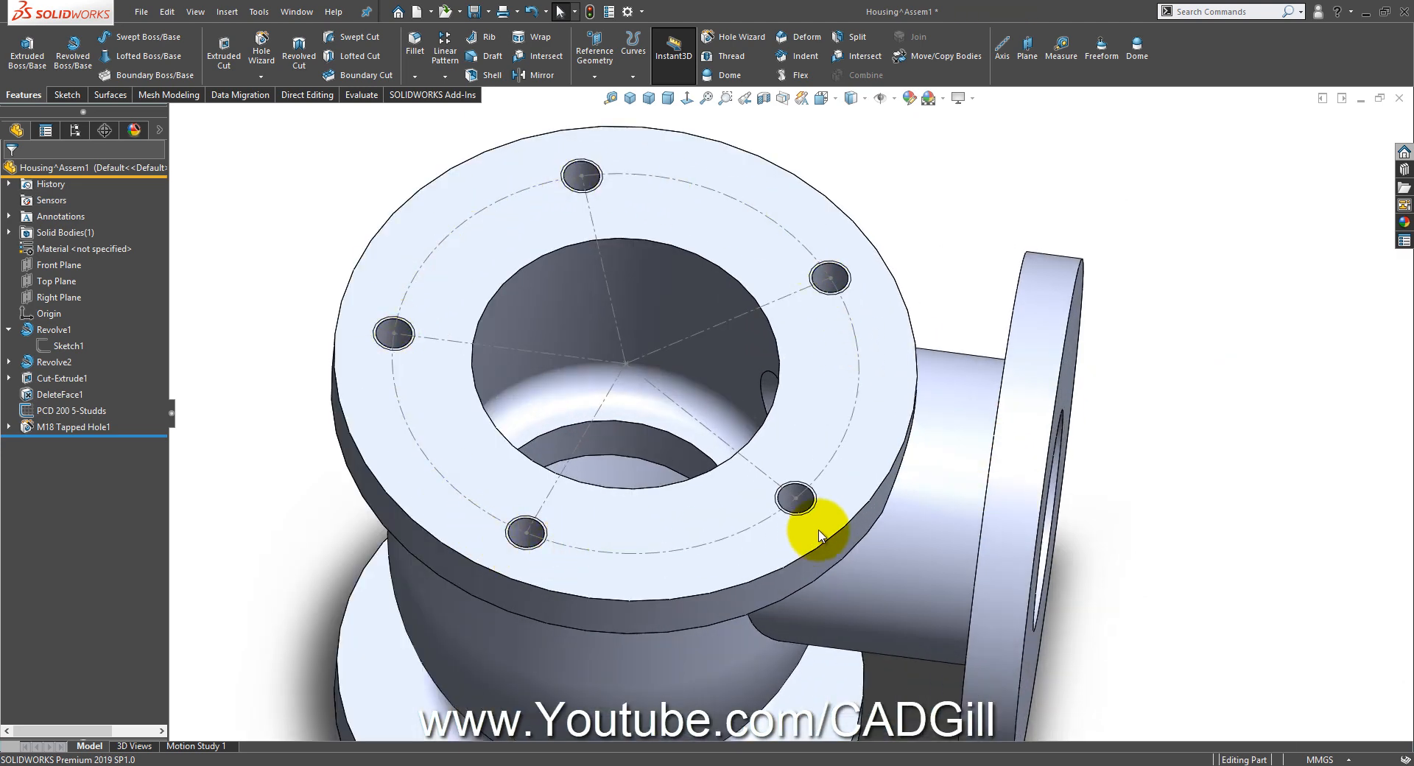
middle_drag(824, 390, 845, 646)
right_drag(997, 658, 997, 511)
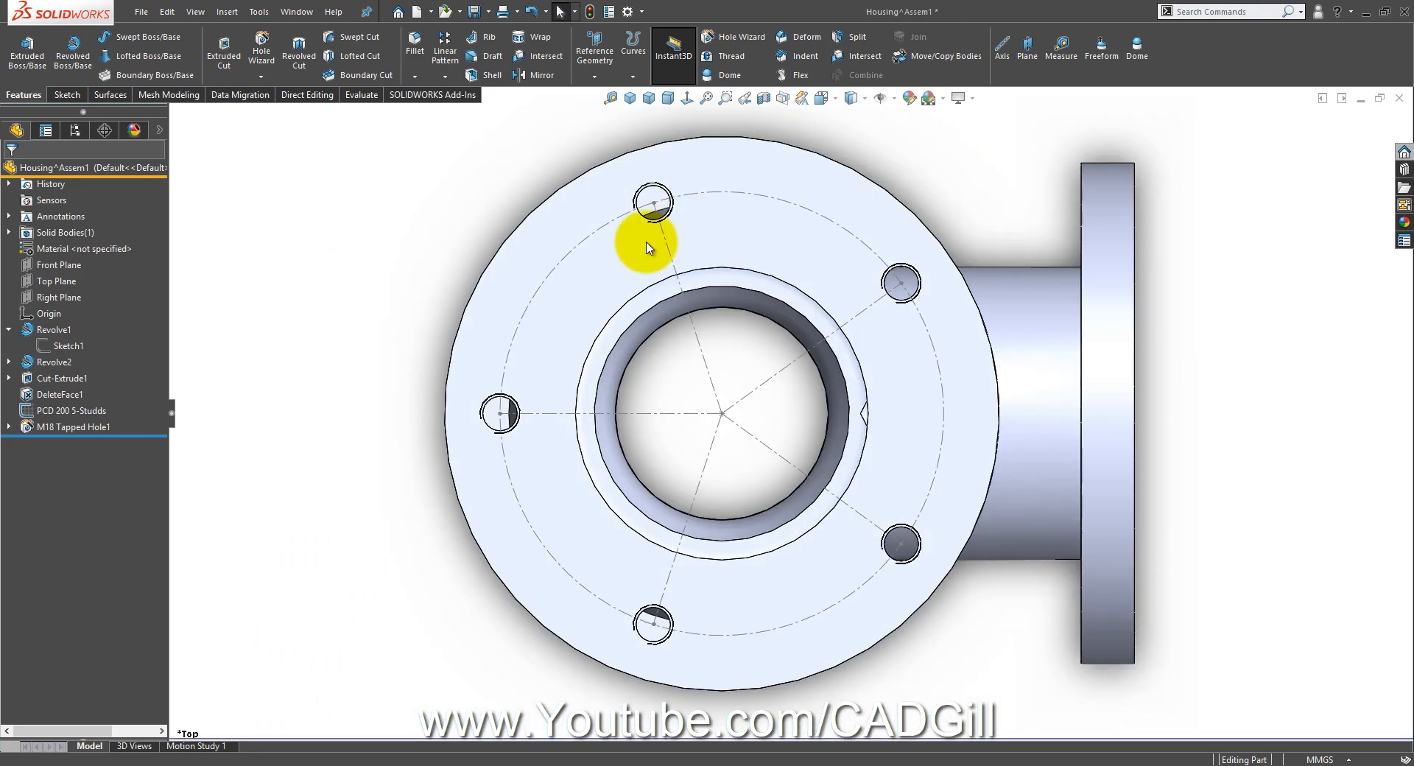
scroll(543, 410, down, 5)
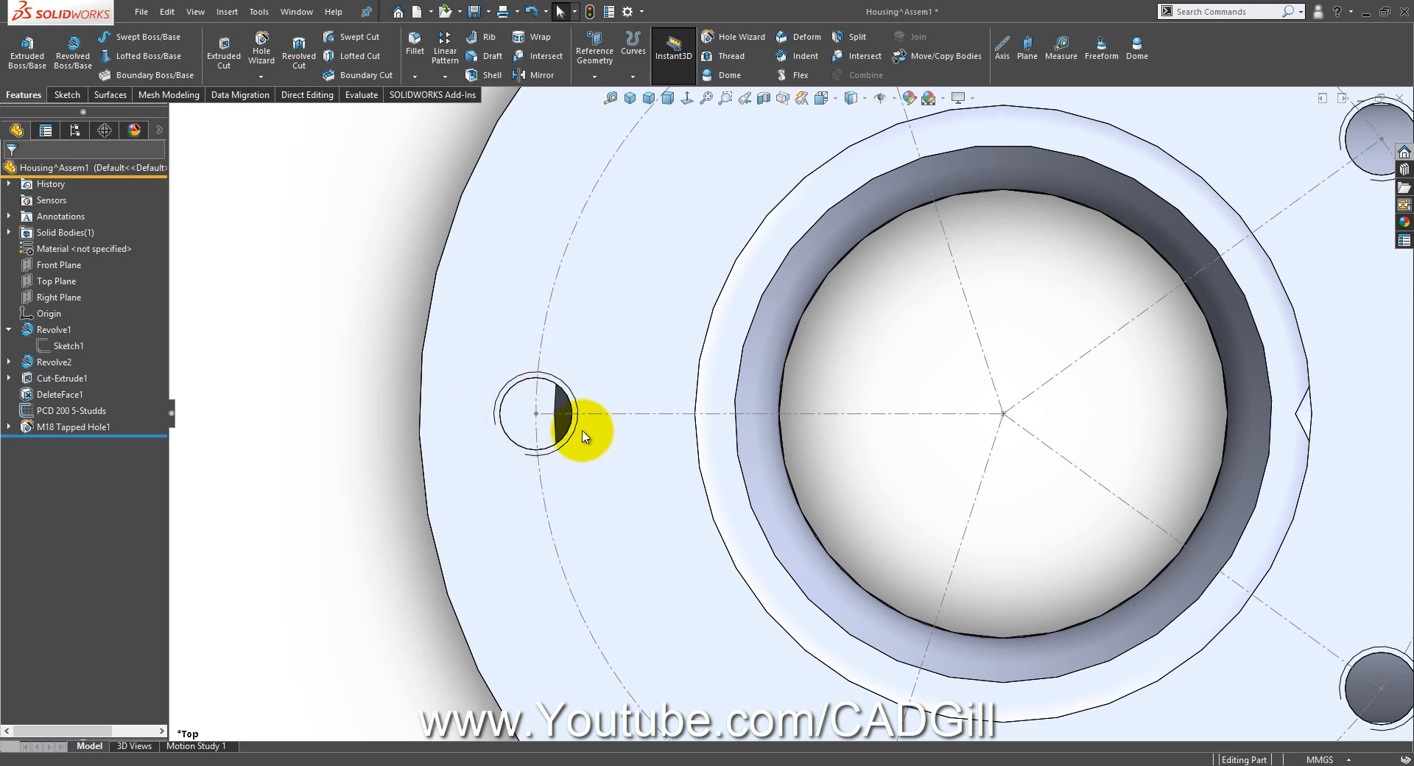
scroll(582, 436, up, 6)
middle_drag(840, 452, 898, 344)
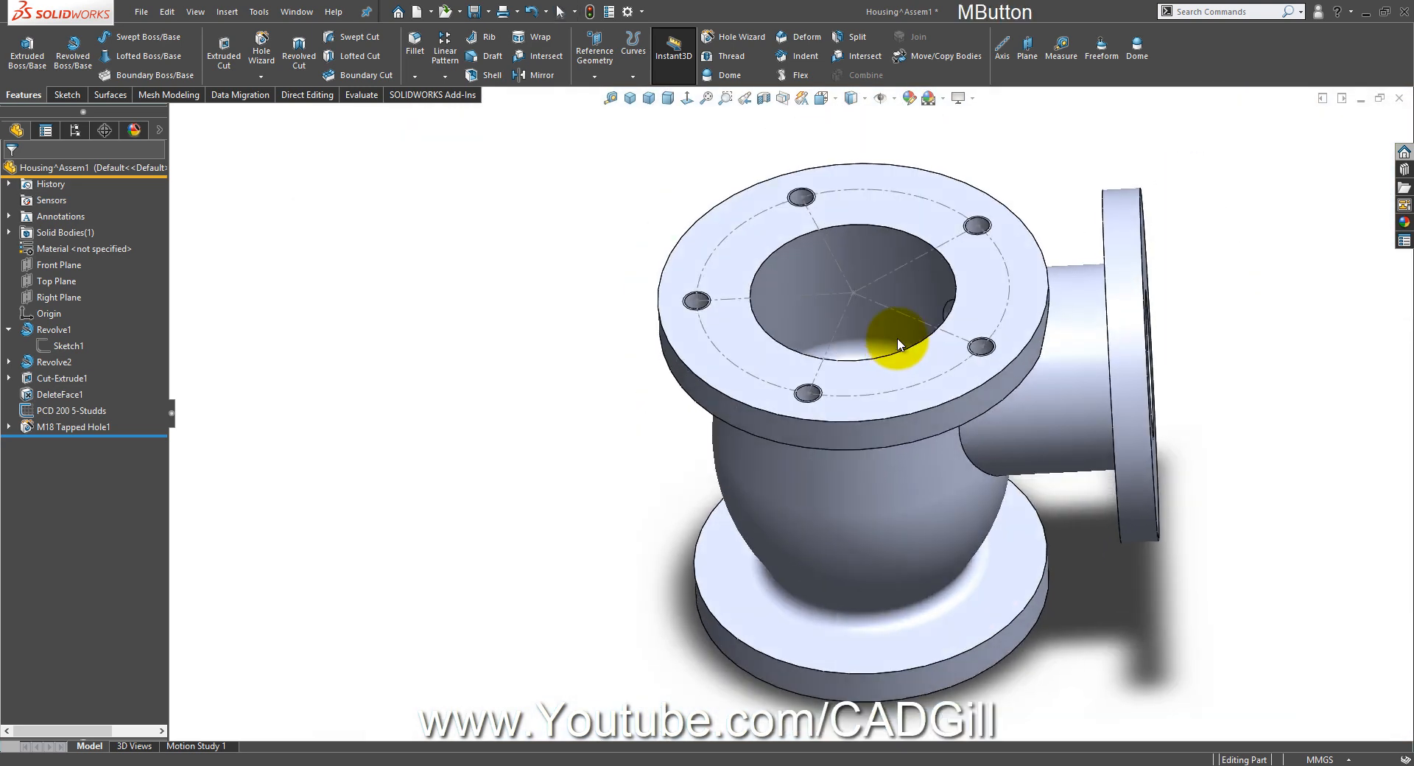
Step: Hide the PCD 200 5-Studds sketch on the upper flange
right_click(882, 275)
click(910, 262)
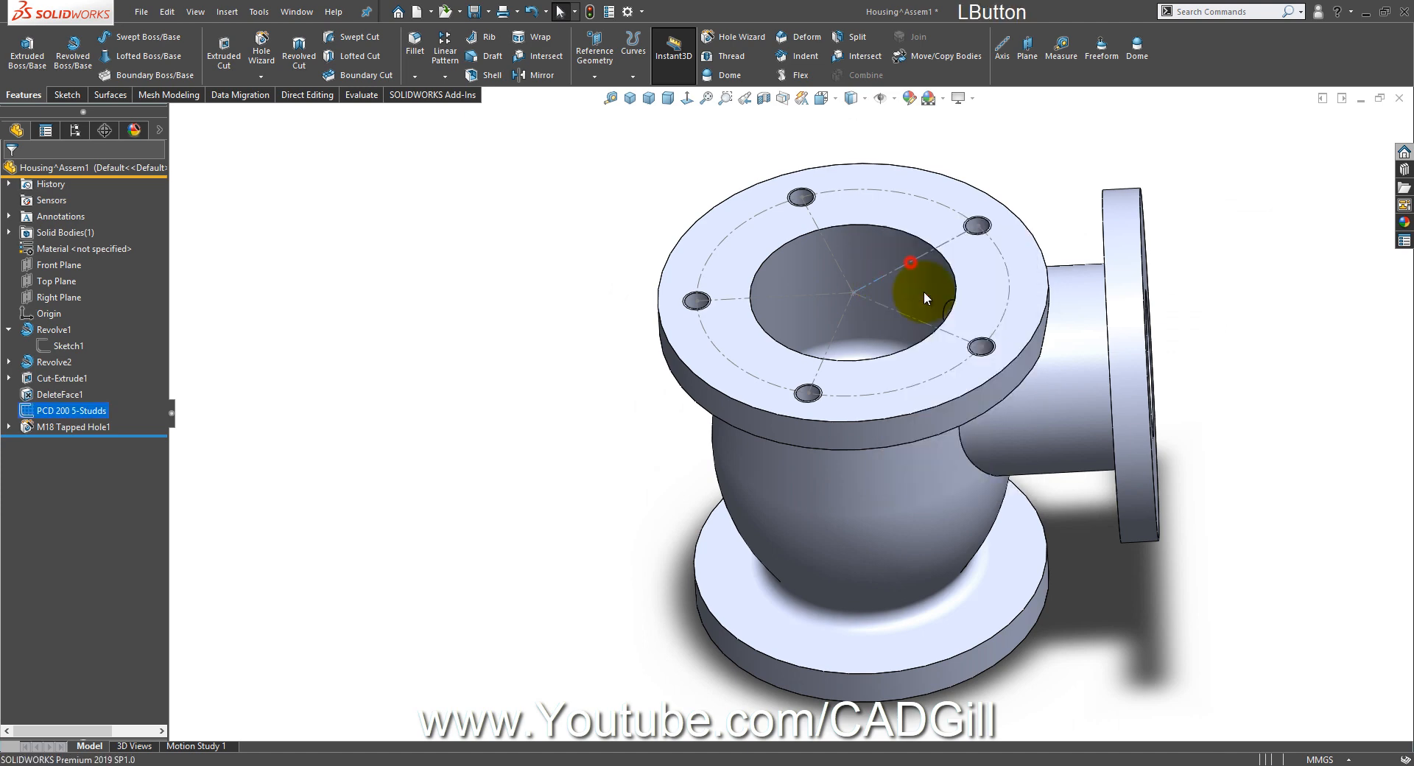
scroll(1012, 467, down, 2)
middle_drag(987, 449, 963, 317)
scroll(953, 438, up, 6)
mouse_move(952, 441)
middle_down()
mouse_move(963, 467)
mouse_move(984, 373)
mouse_move(962, 451)
middle_up()
scroll(963, 466, down, 2)
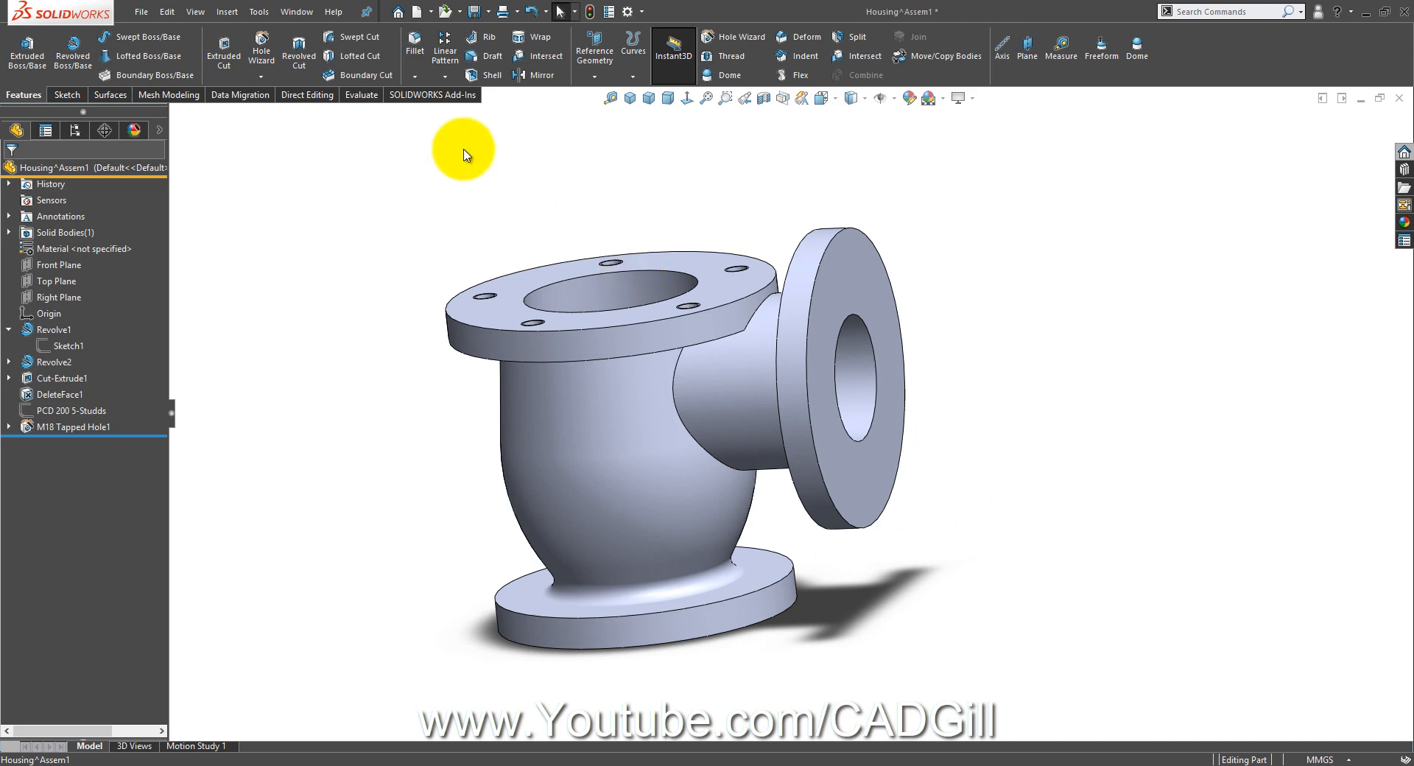
Step: Switch to the Assem1 assembly, update it with the housing's changes, and view the drilled upper flange
click(292, 13)
click(318, 168)
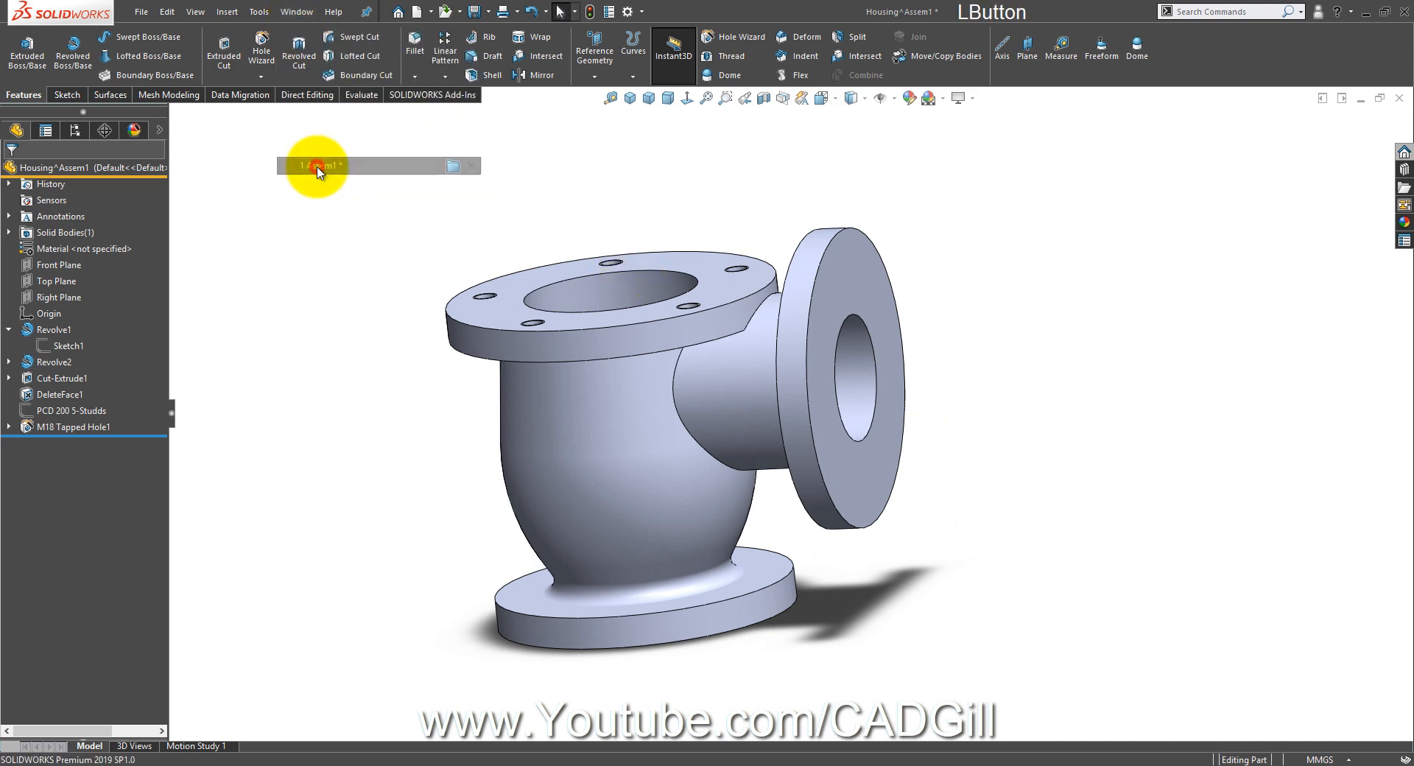
click(123, 82)
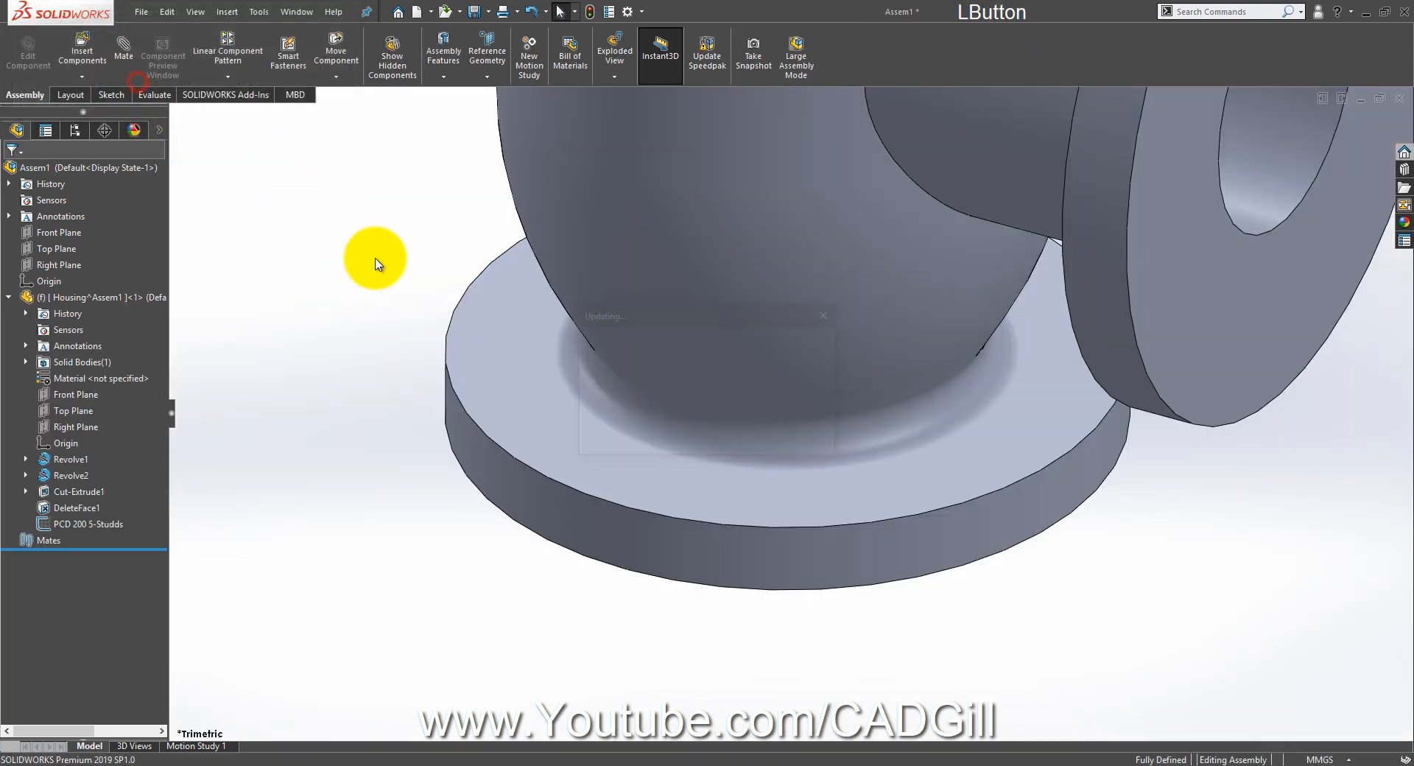
middle_drag(373, 262, 377, 263)
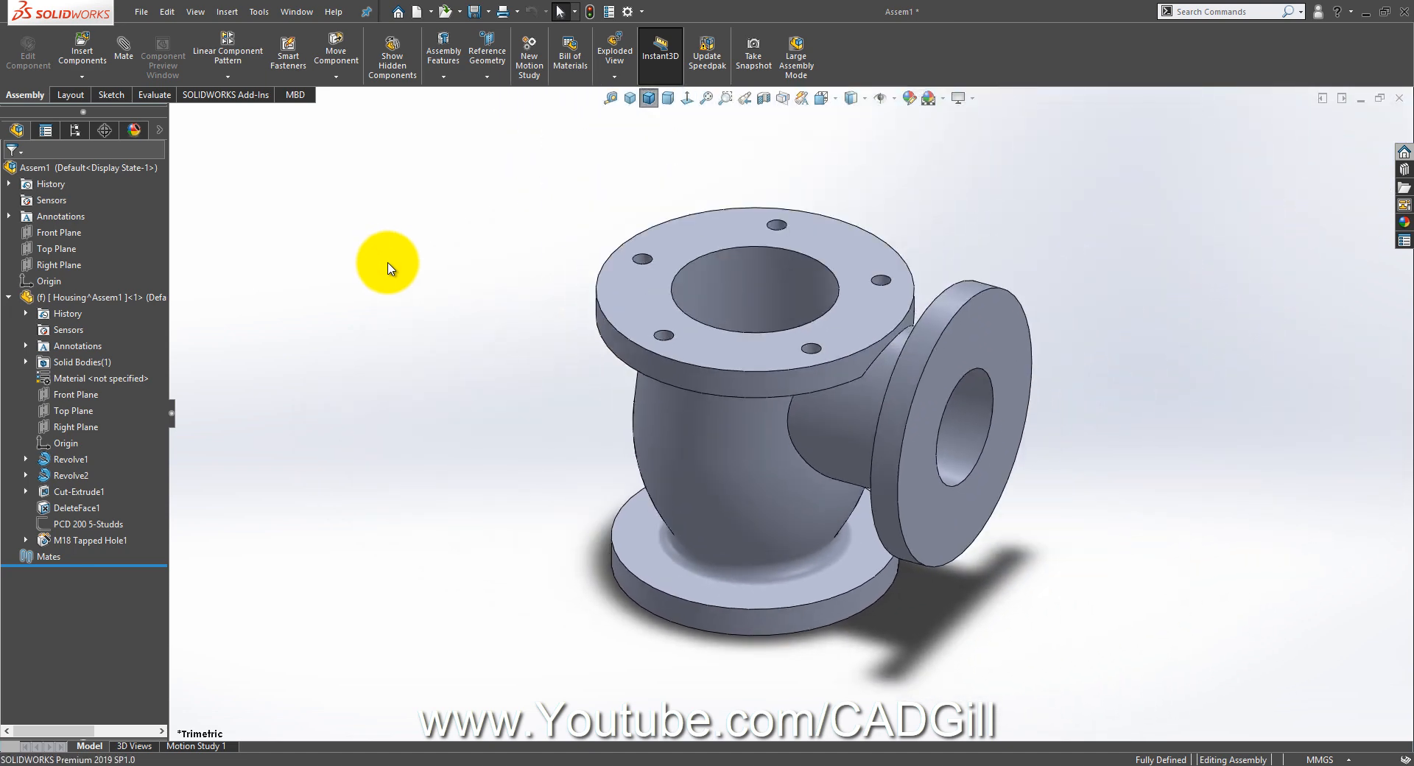
middle_drag(528, 298, 533, 258)
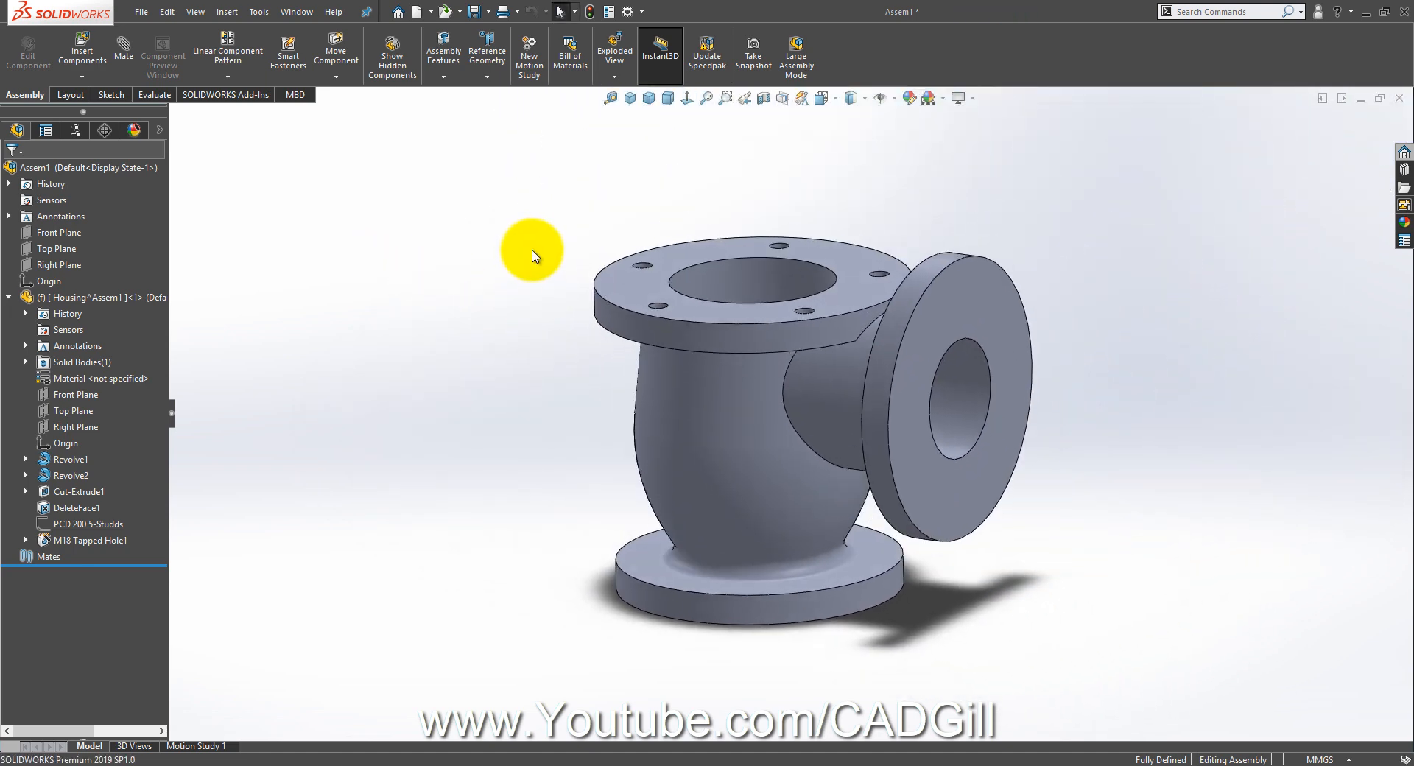
Step: Save the assembly as asmSteamStopValve in a new Desktop folder named Steam Stop Valve
key(F12)
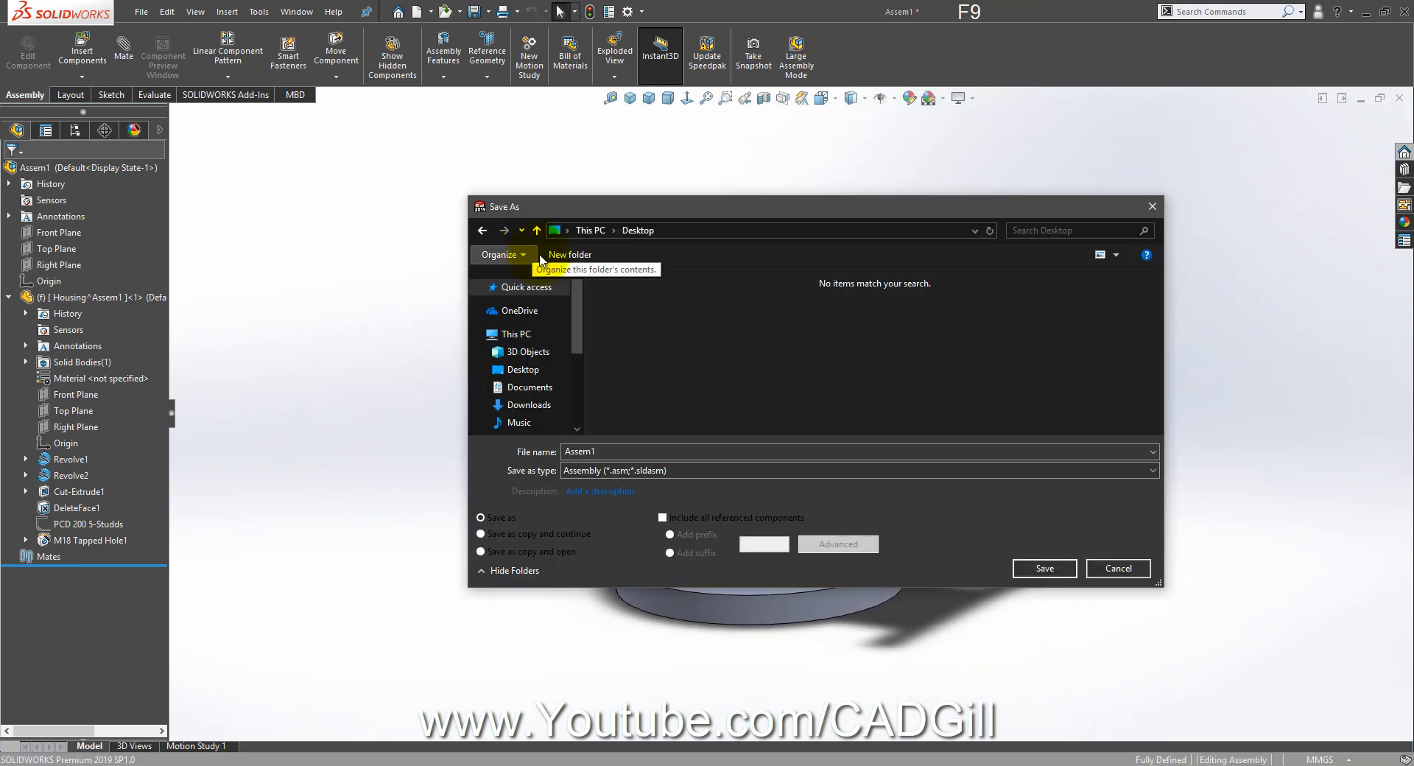
click(657, 324)
click(582, 254)
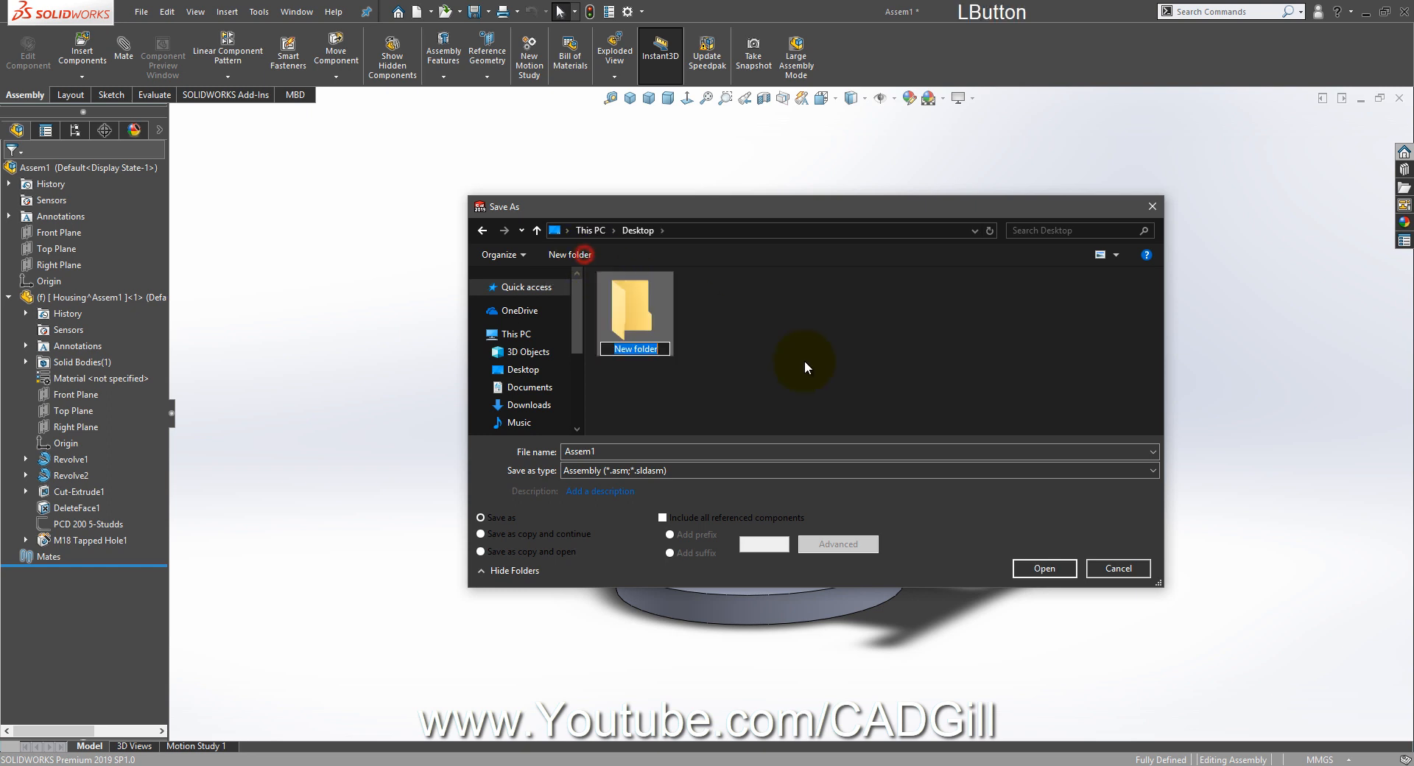
text(Steam)
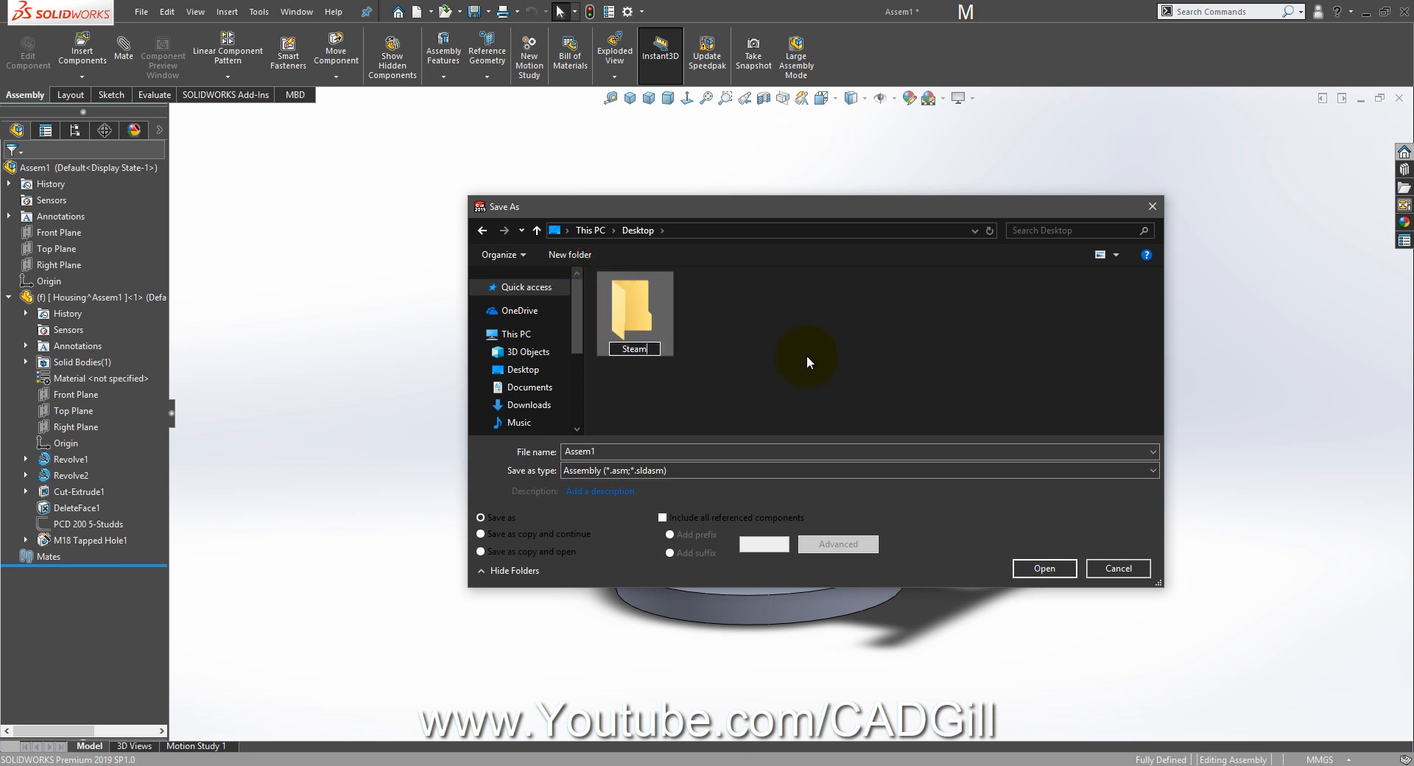
text(Stop Valve)
click(632, 350)
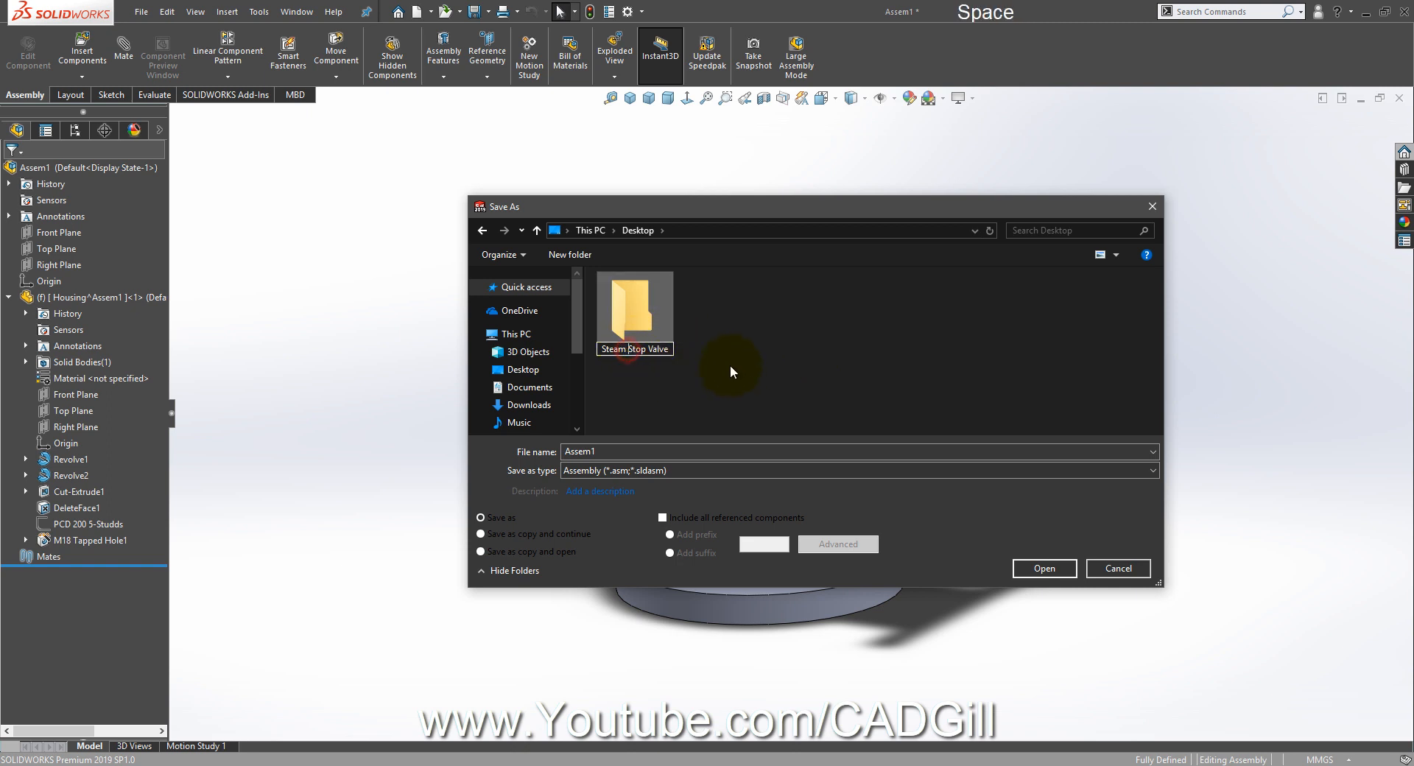
double_click(657, 309)
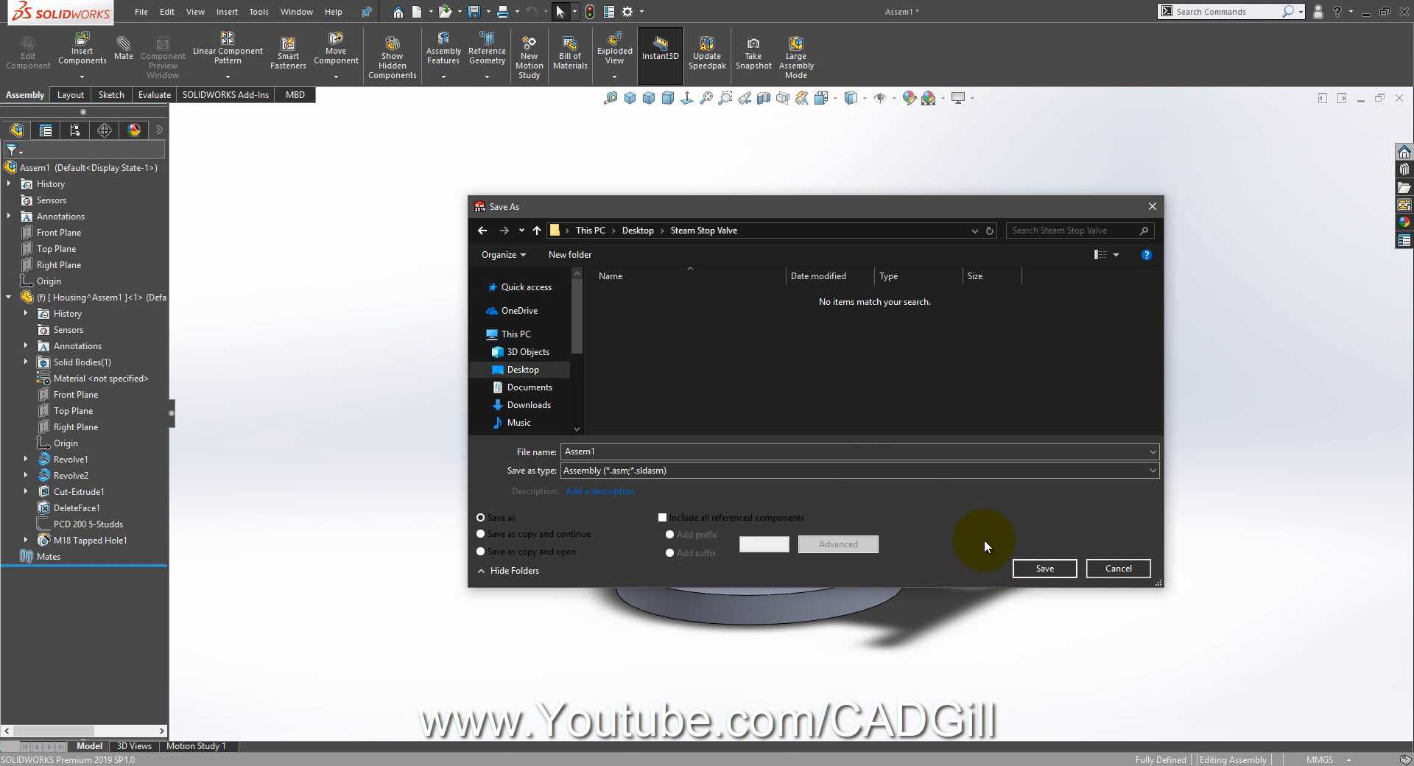
click(671, 449)
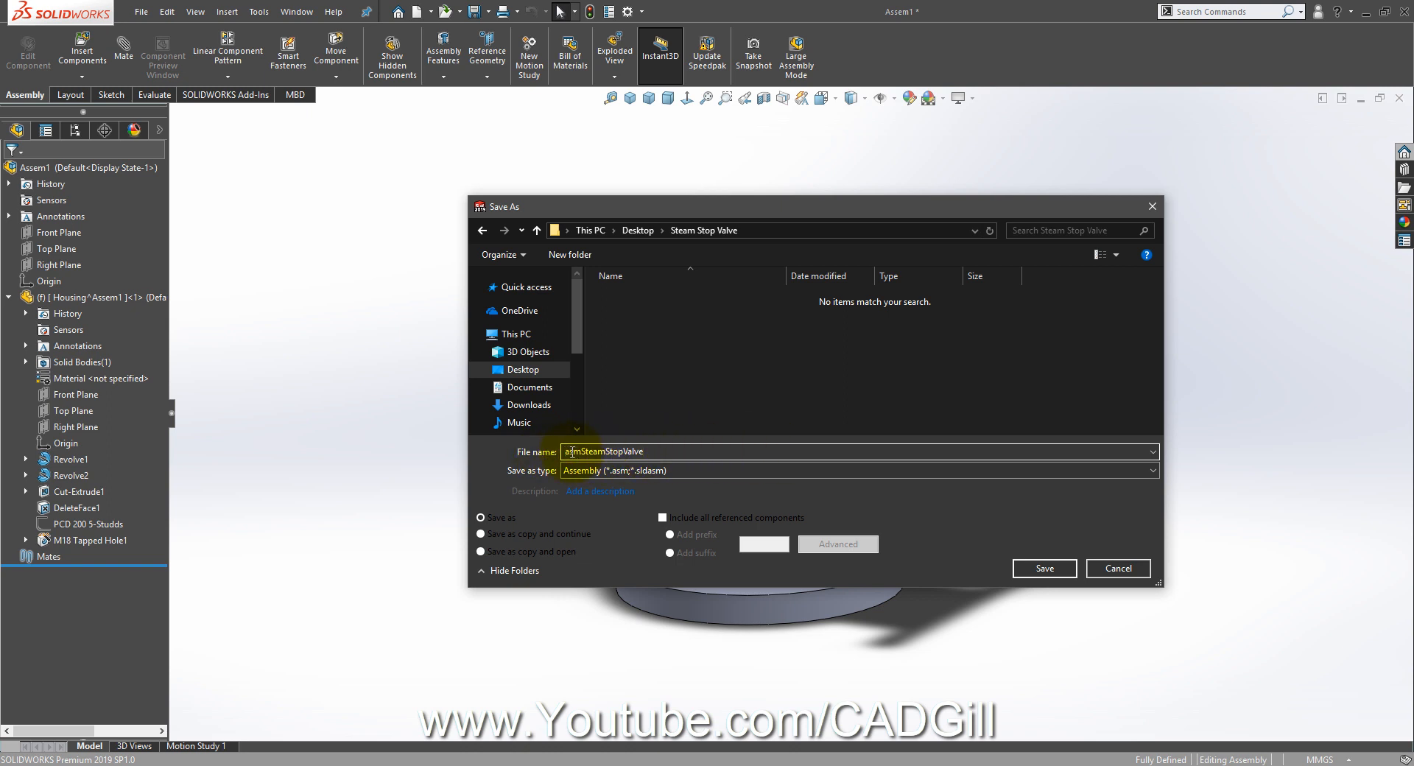
click(1063, 572)
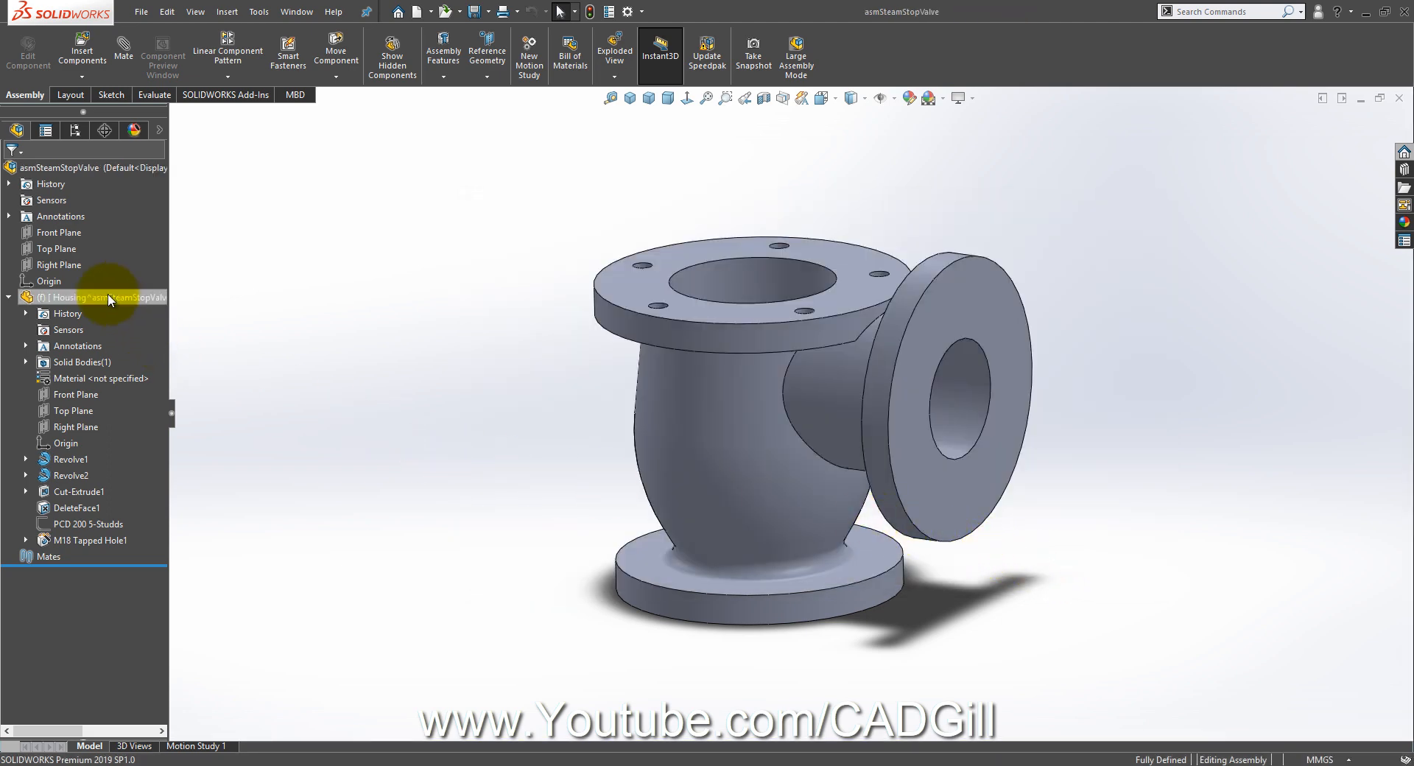
Step: Open the virtual Housing component from the assembly in its own part window
drag(172, 321, 224, 316)
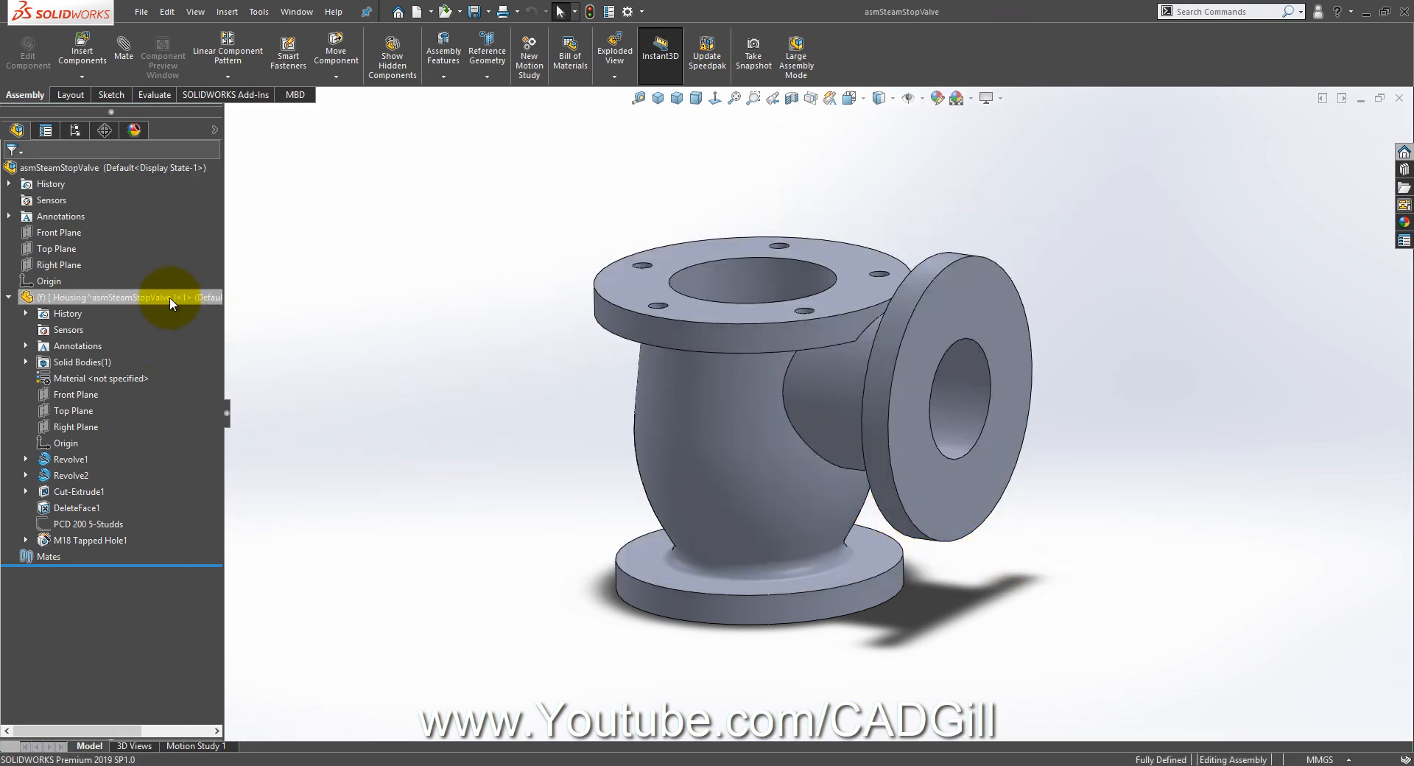
right_click(142, 298)
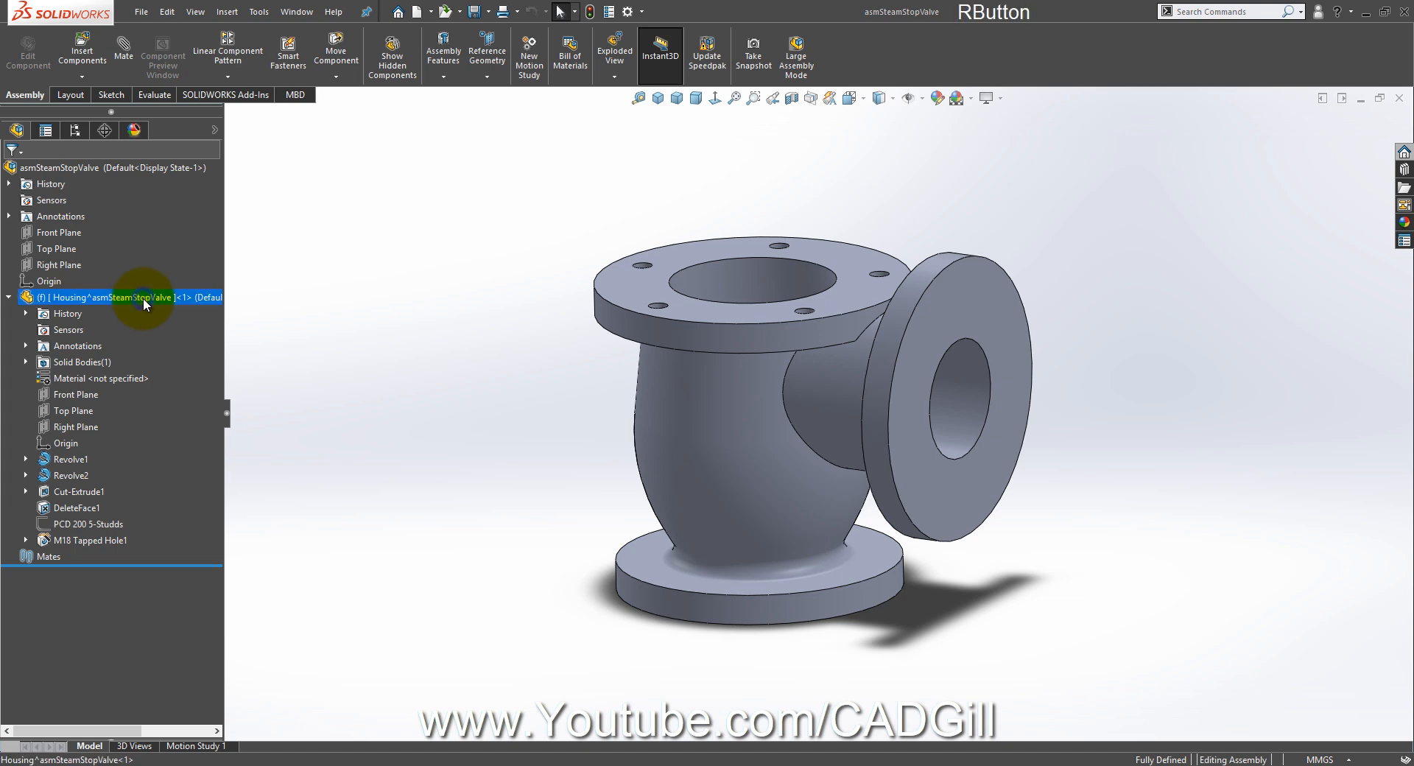
click(157, 262)
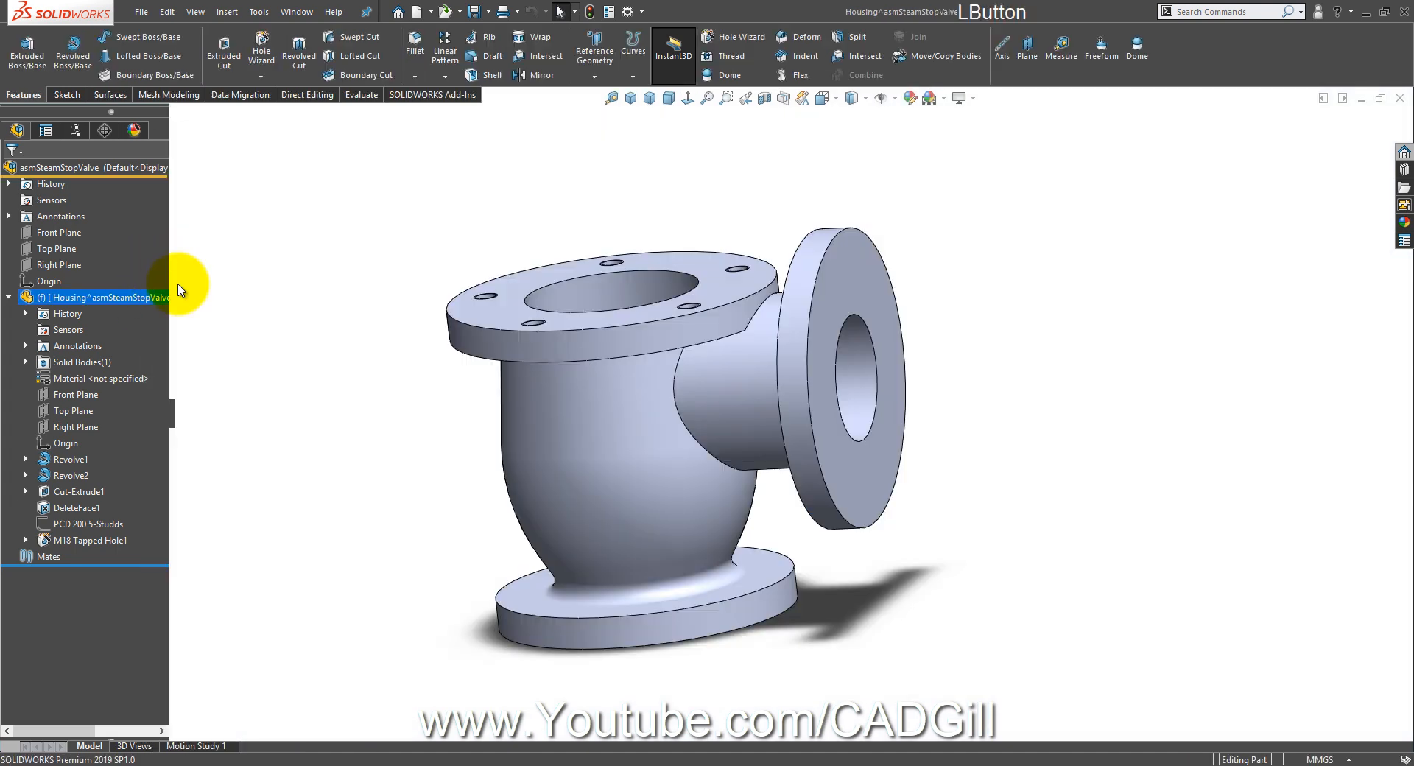
Step: Save the virtual housing as an external part file named Housing in the Steam Stop Valve folder, and close the part window
click(141, 11)
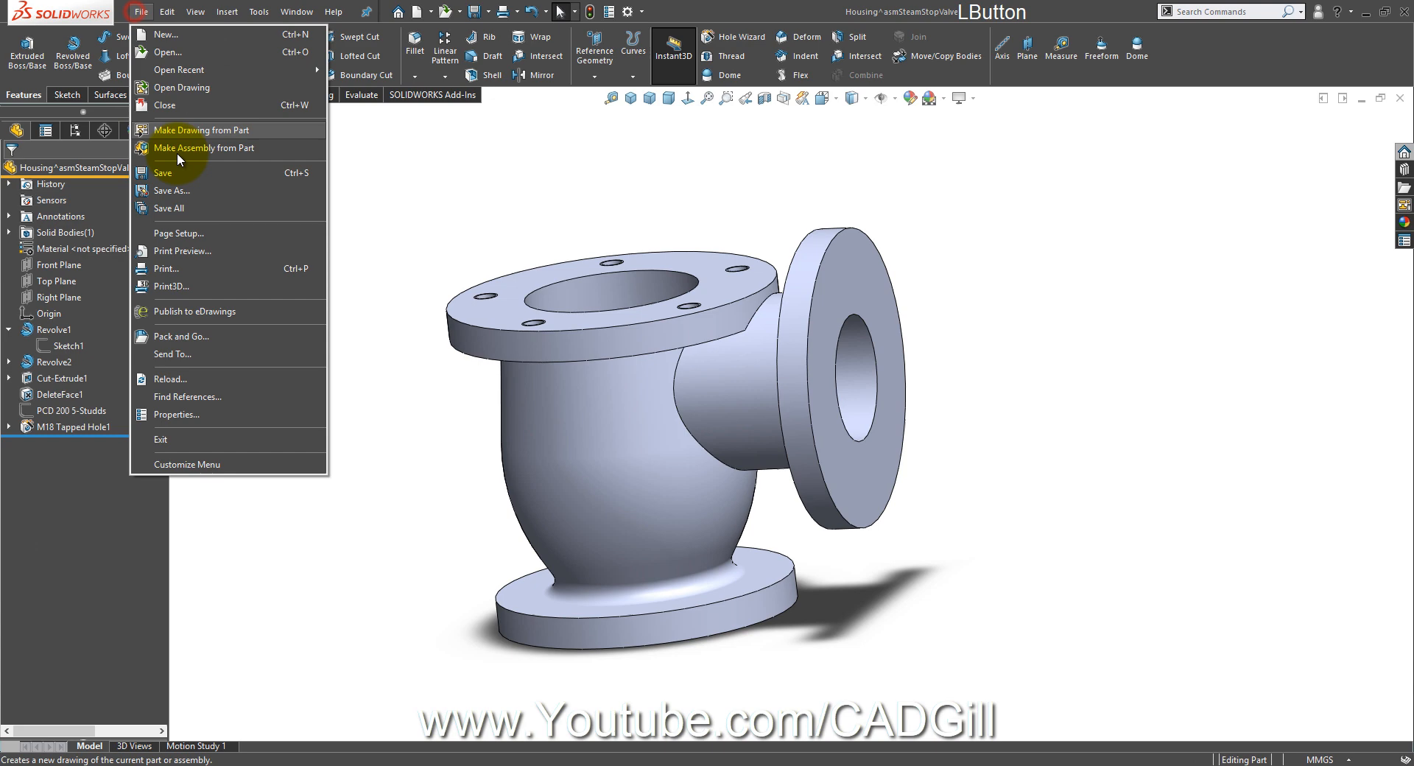
click(188, 194)
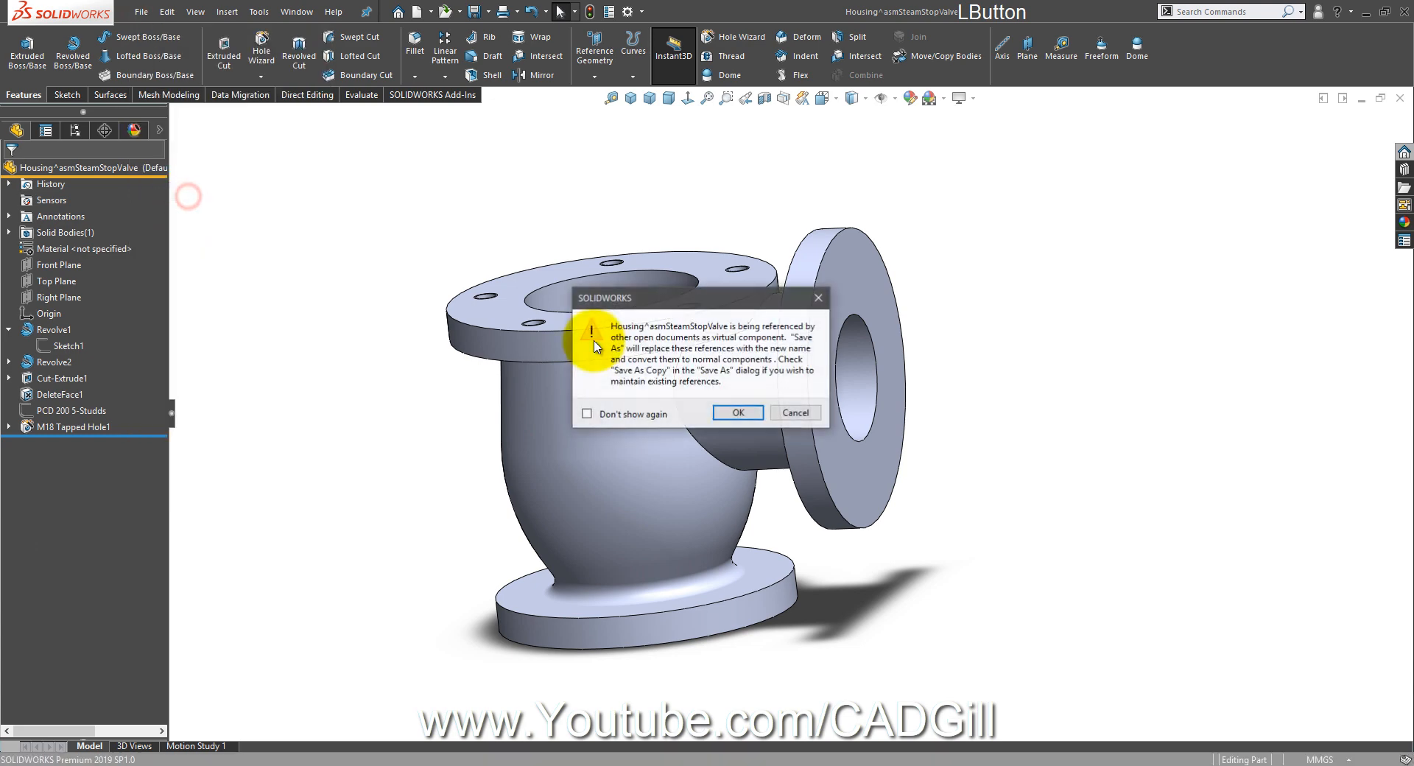
click(732, 411)
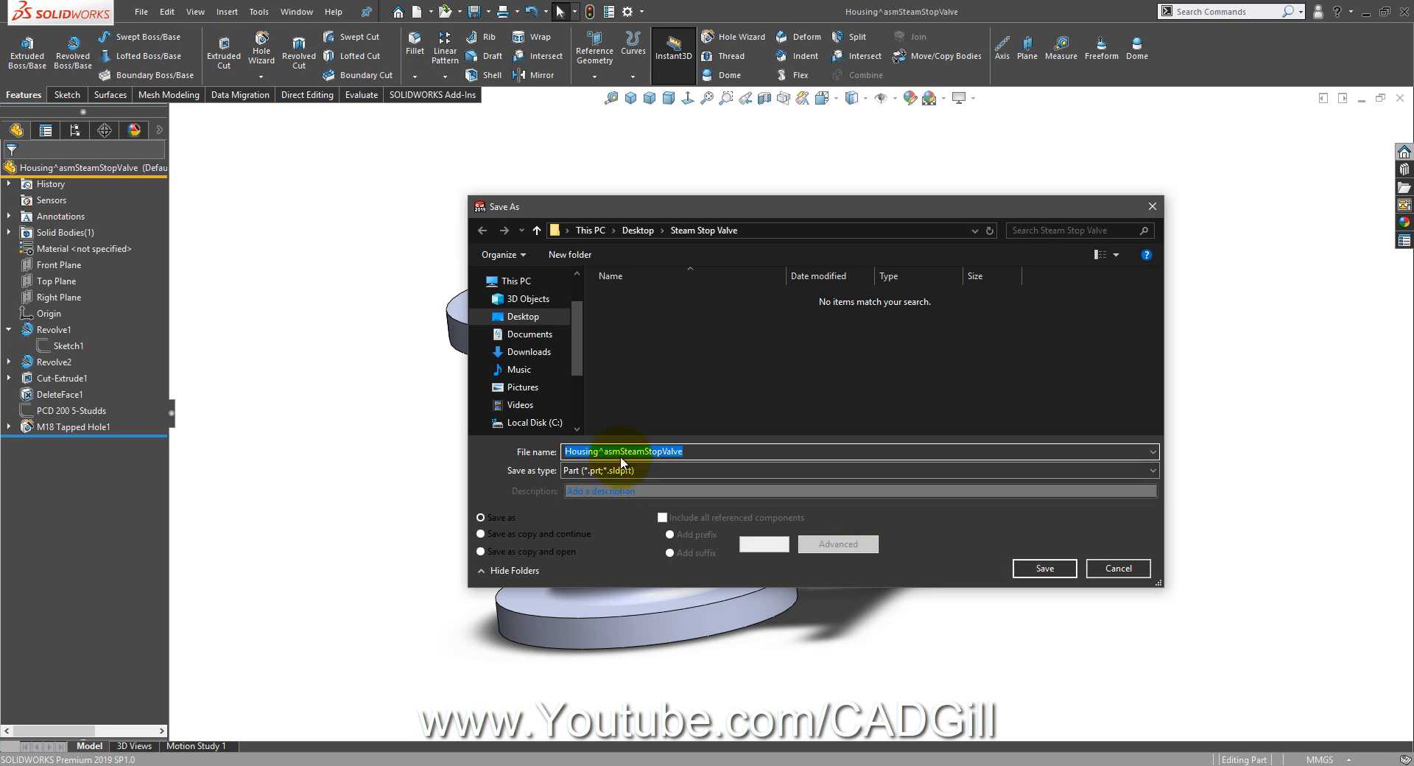
double_click(601, 451)
key(BackSpace)
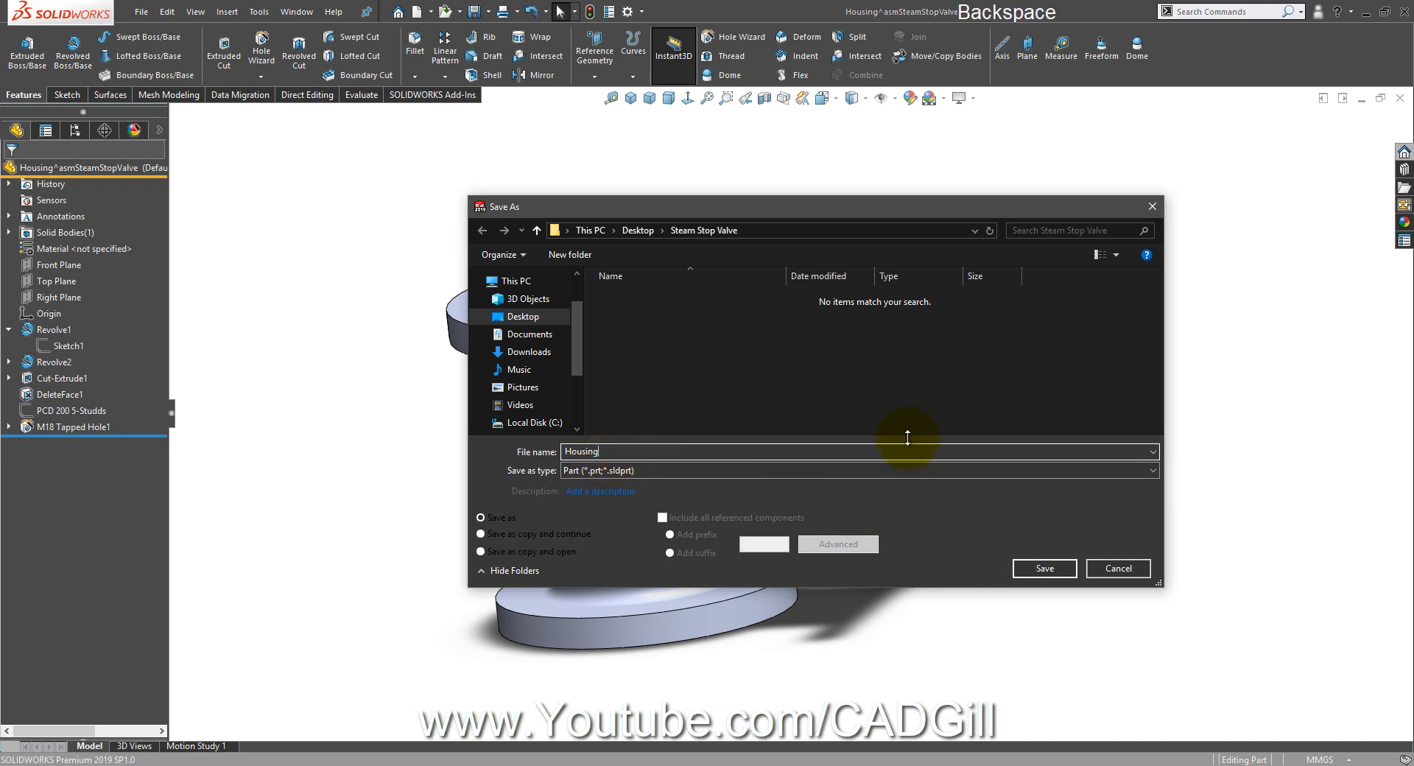
key(Home)
key(Return)
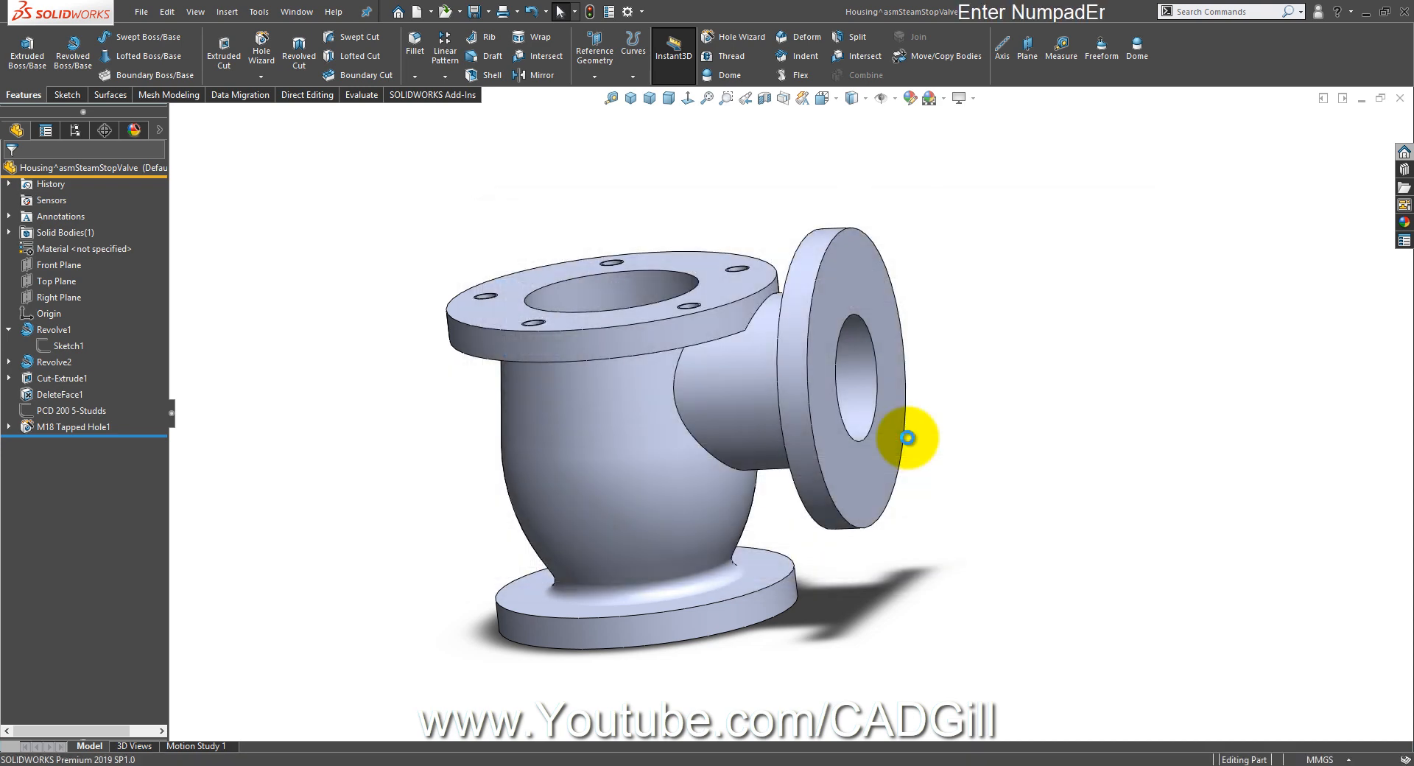
click(977, 409)
key(ctrl)
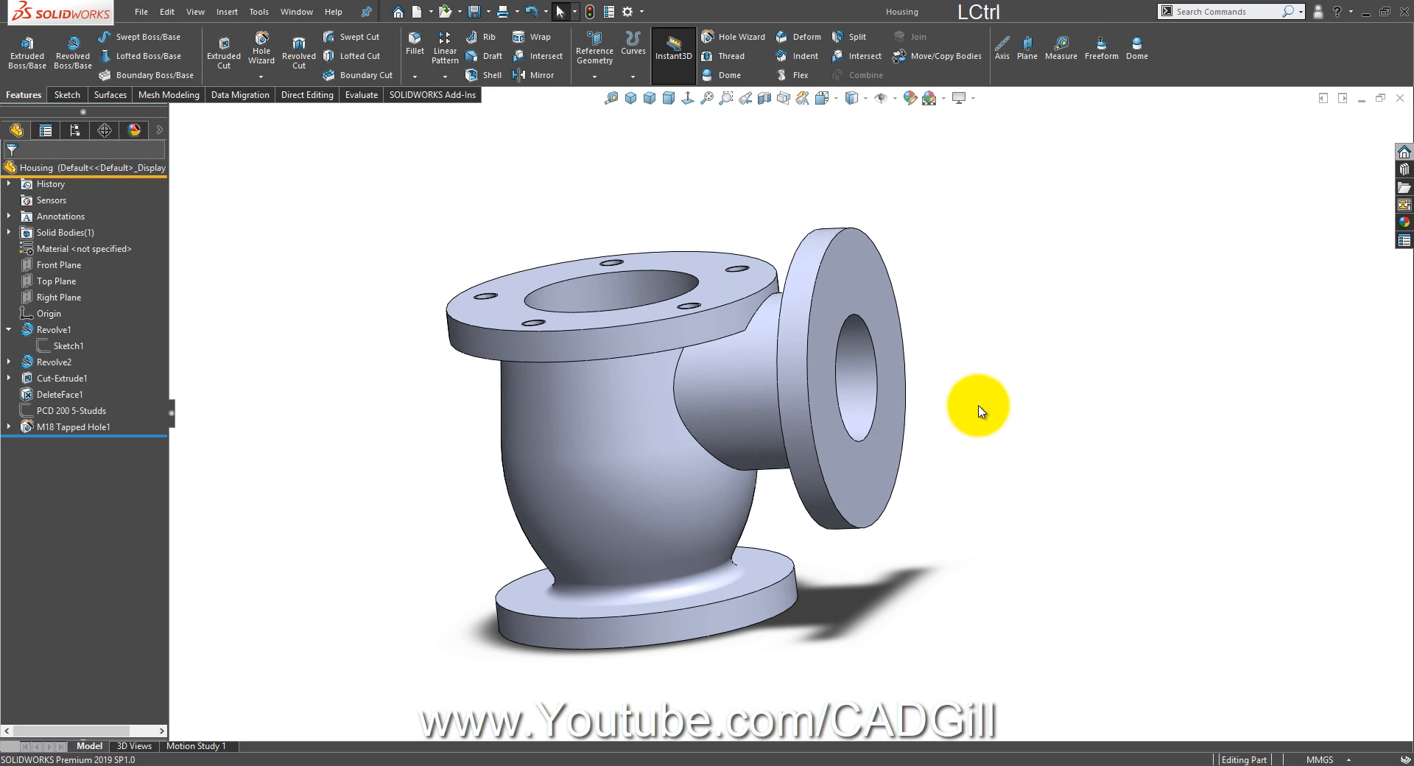
key(ctrl+w)
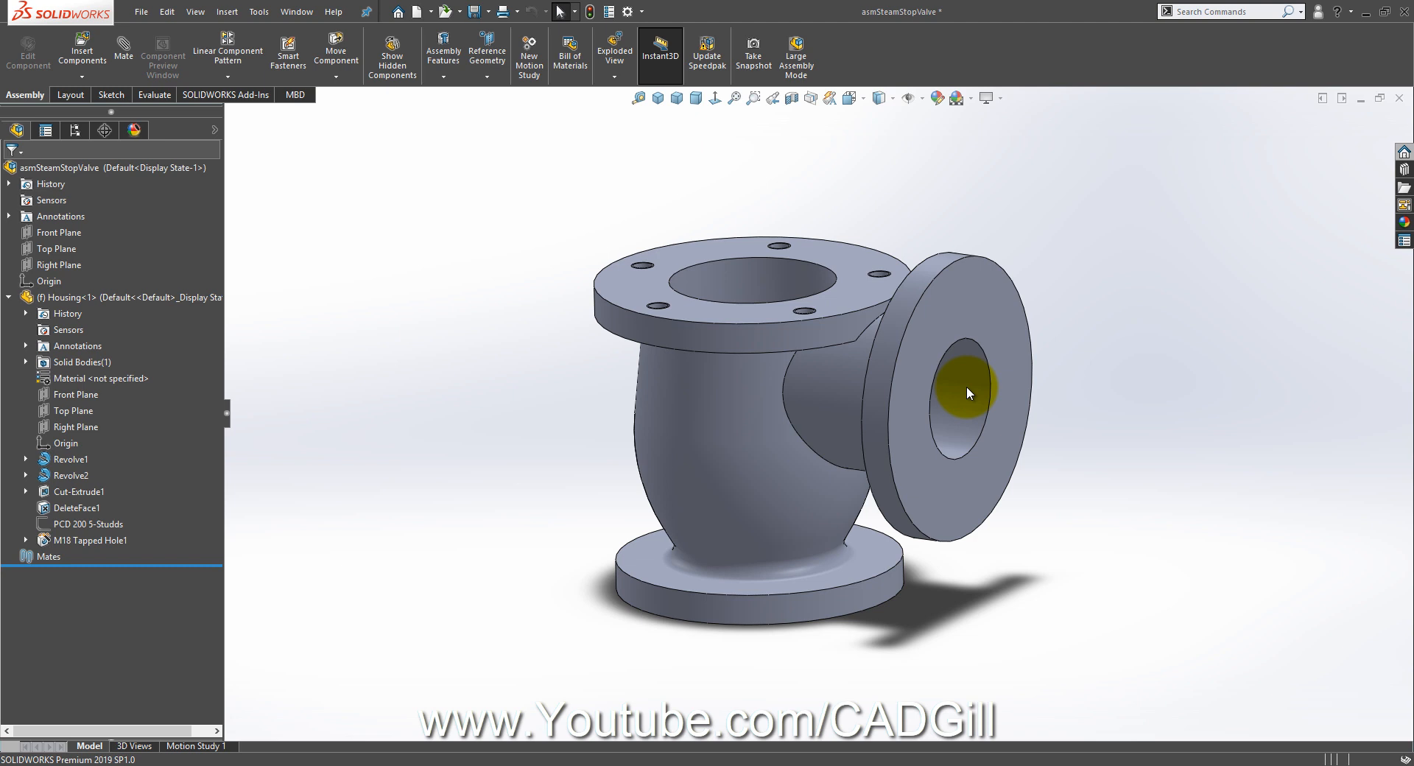
Step: Consult the cover area of the Steam Stop Valve PSG.jpg drawing in Photos, and insert a new part into the SOLIDWORKS assembly
click(699, 765)
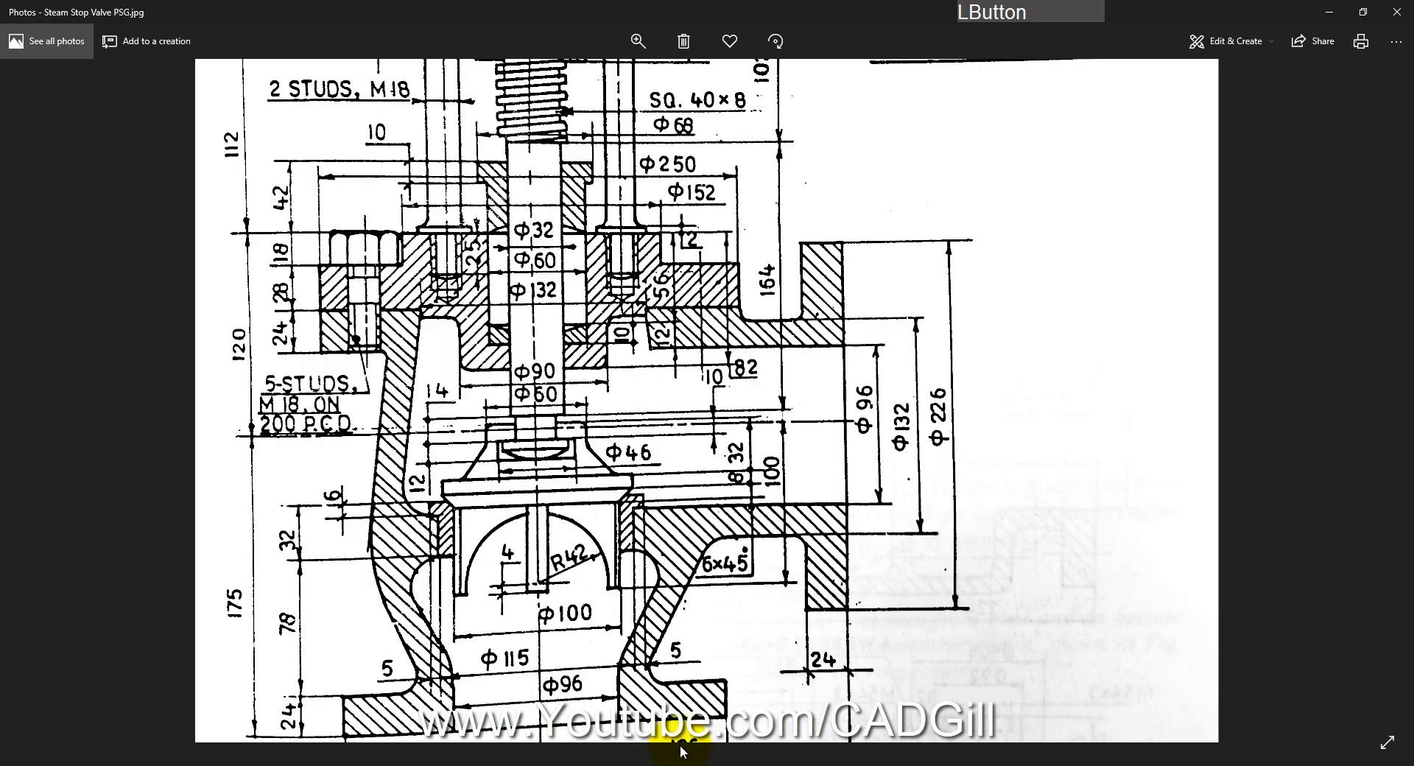
drag(679, 508, 700, 577)
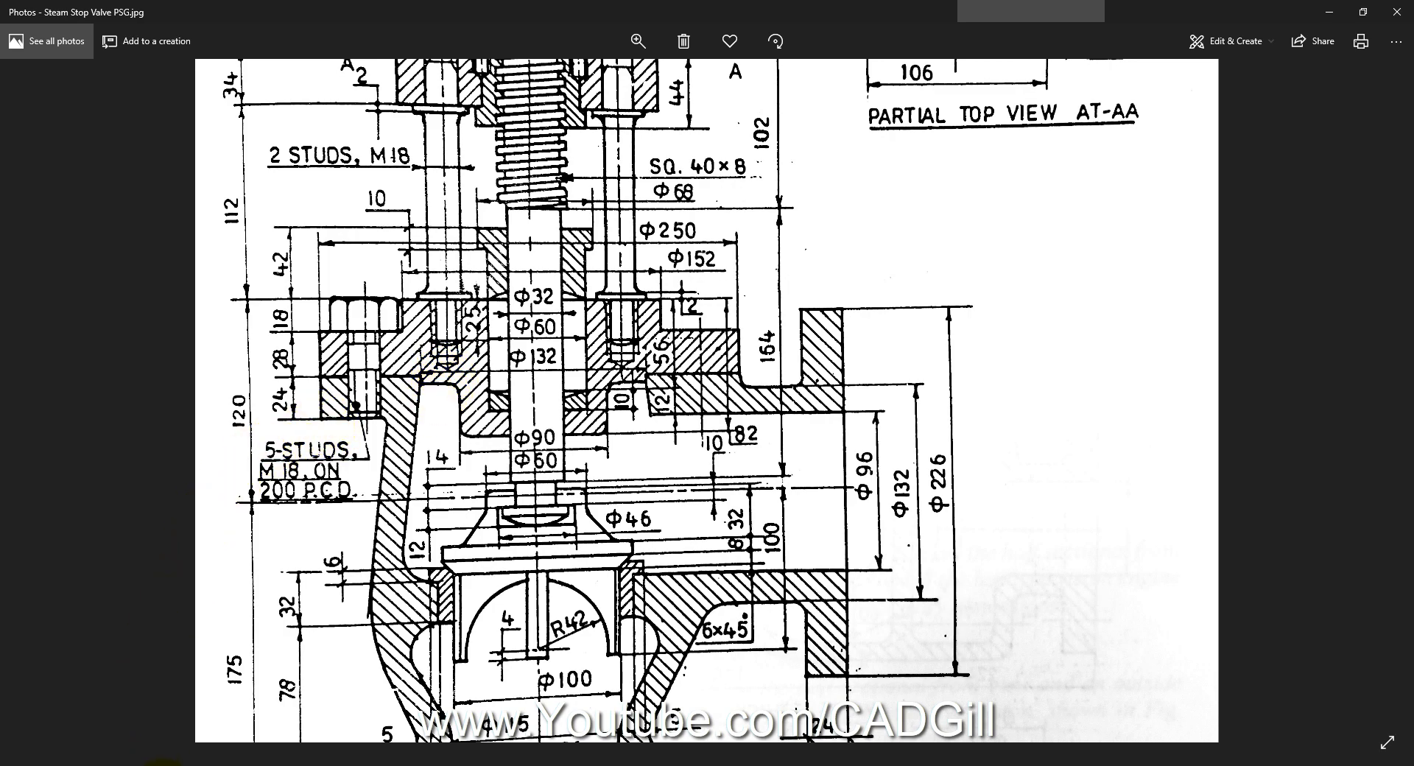
click(155, 765)
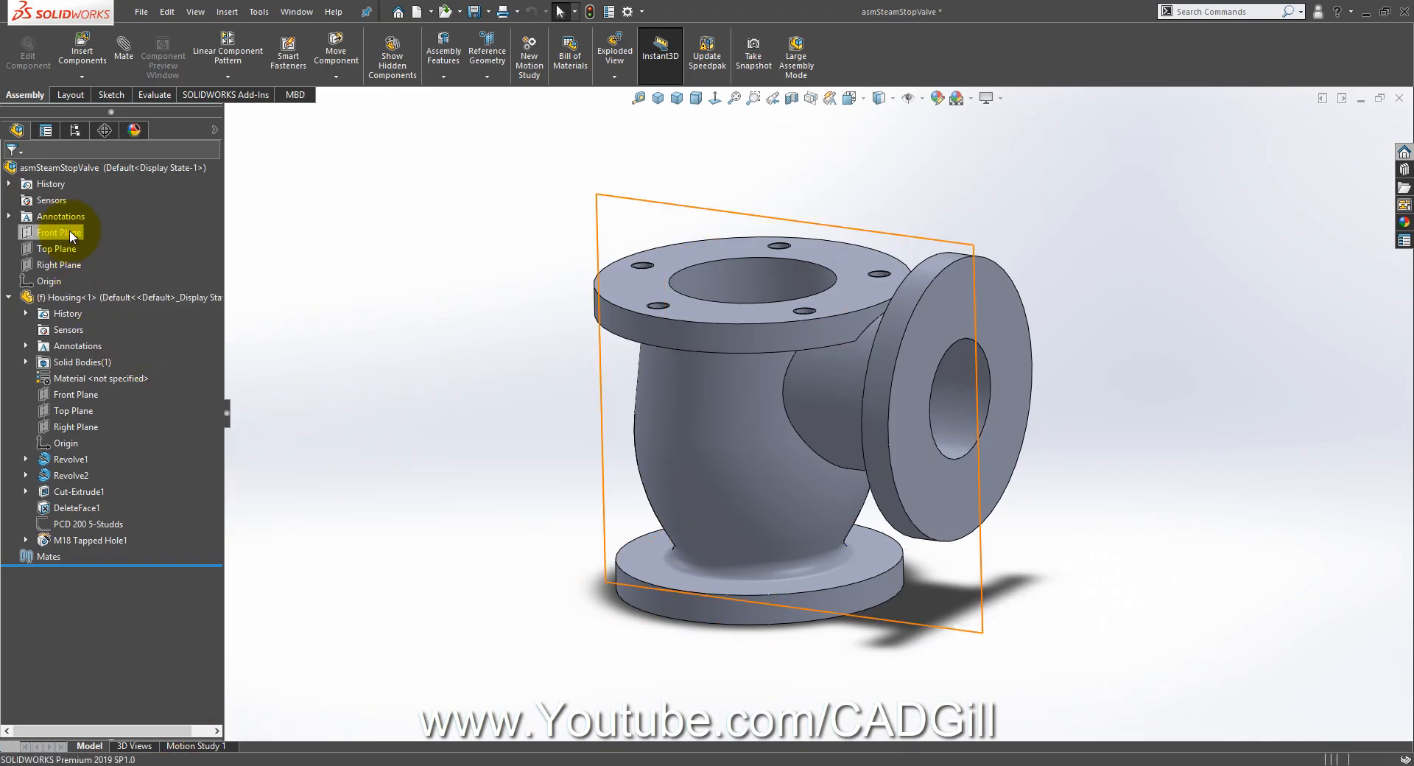
click(80, 77)
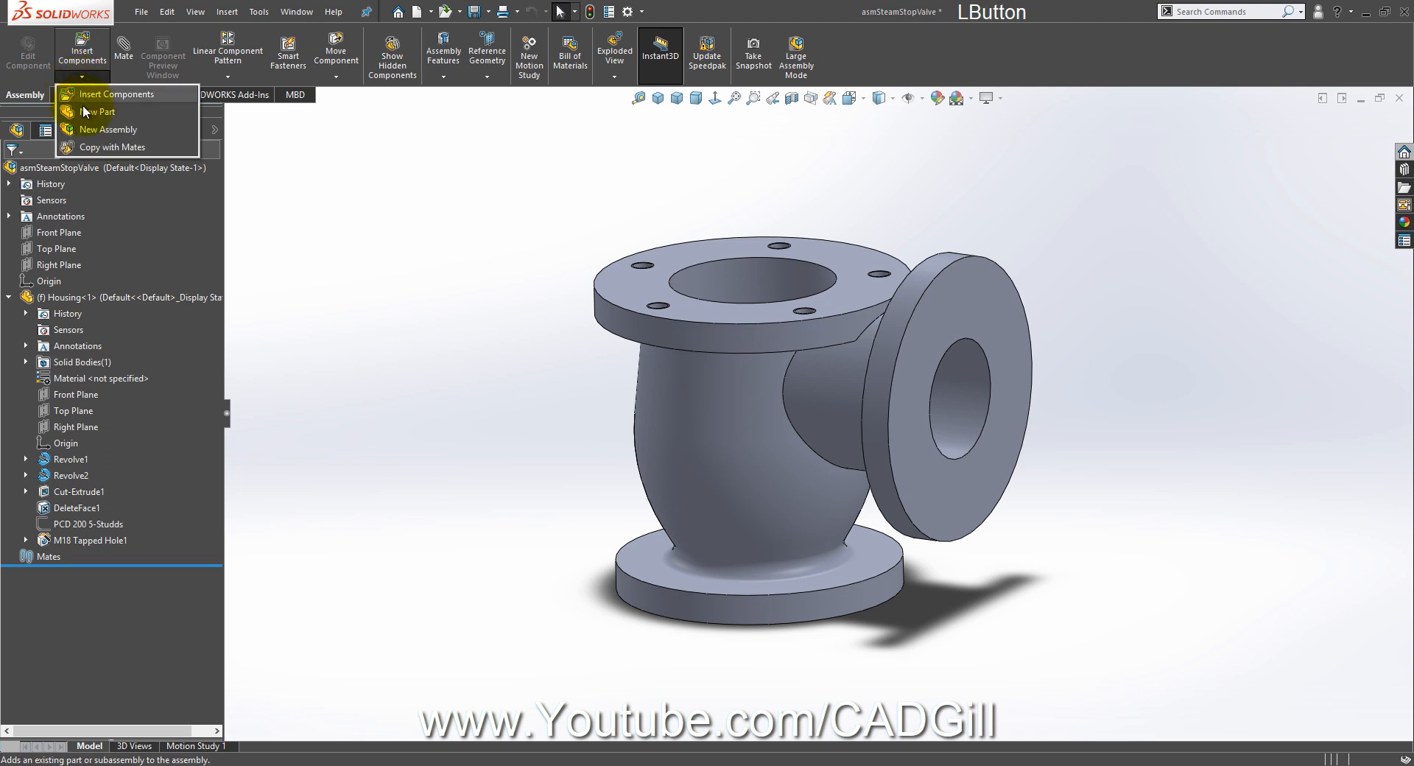
click(85, 113)
click(344, 276)
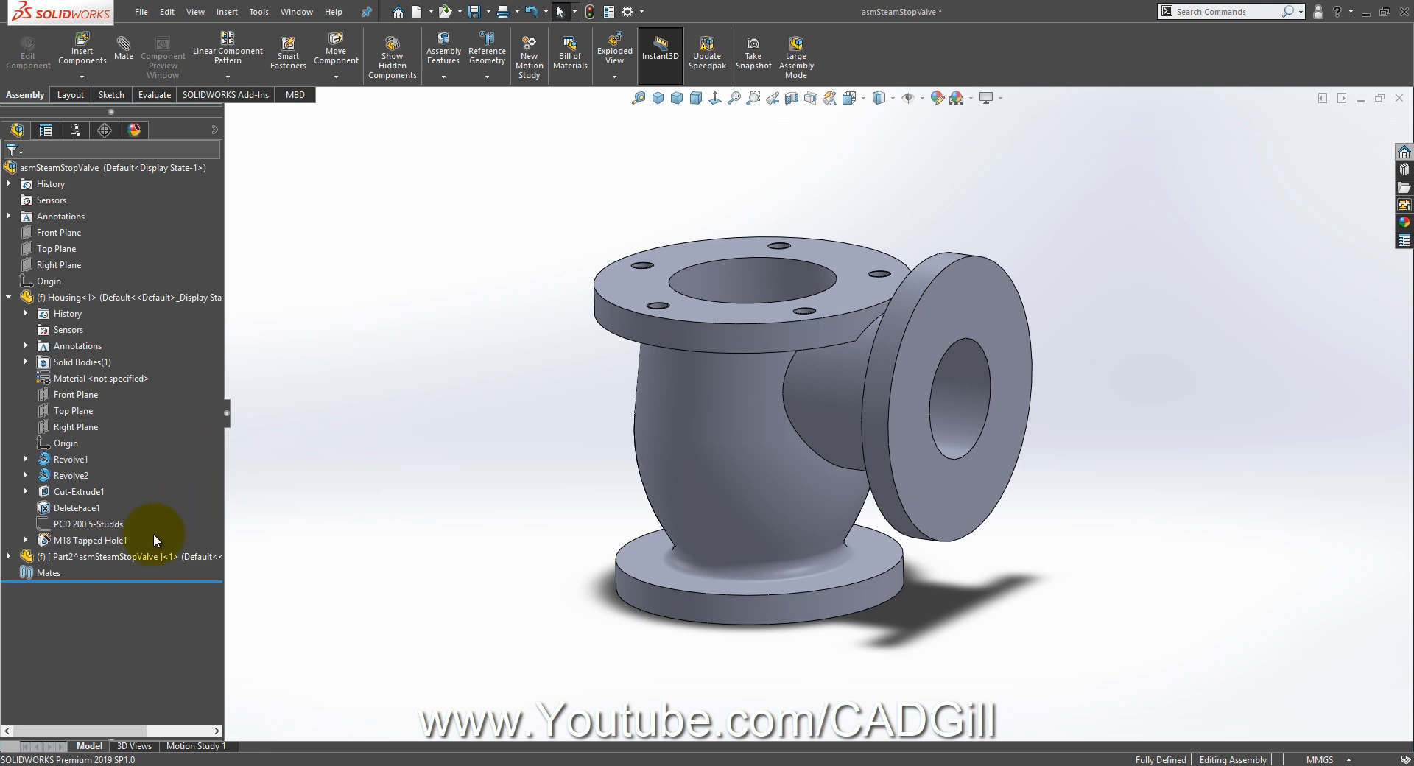
Step: Rename the newly inserted part as Cover
click(129, 552)
key(F2)
text(C)
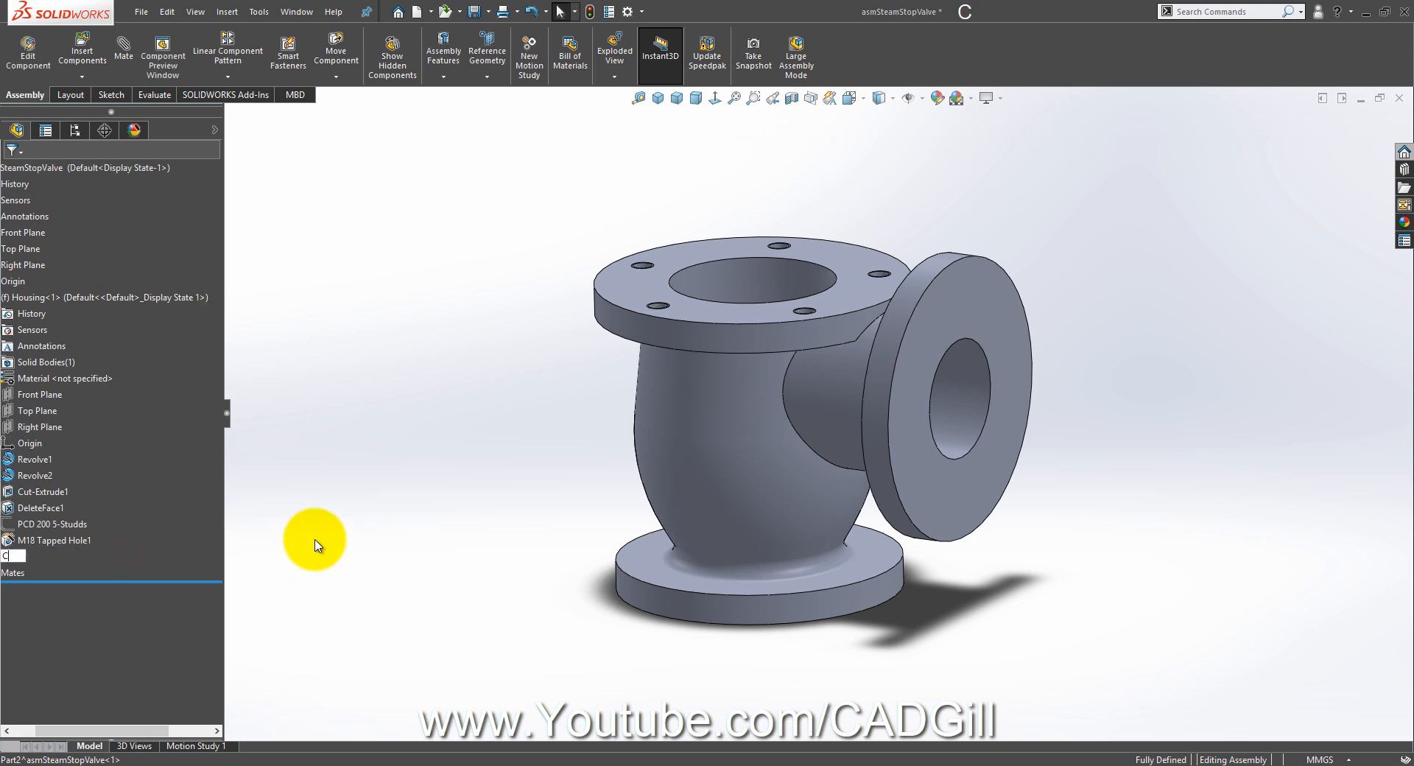
text(iver)
key(BackSpace)
key(BackSpace)
text(over)
click(374, 536)
right_click(76, 553)
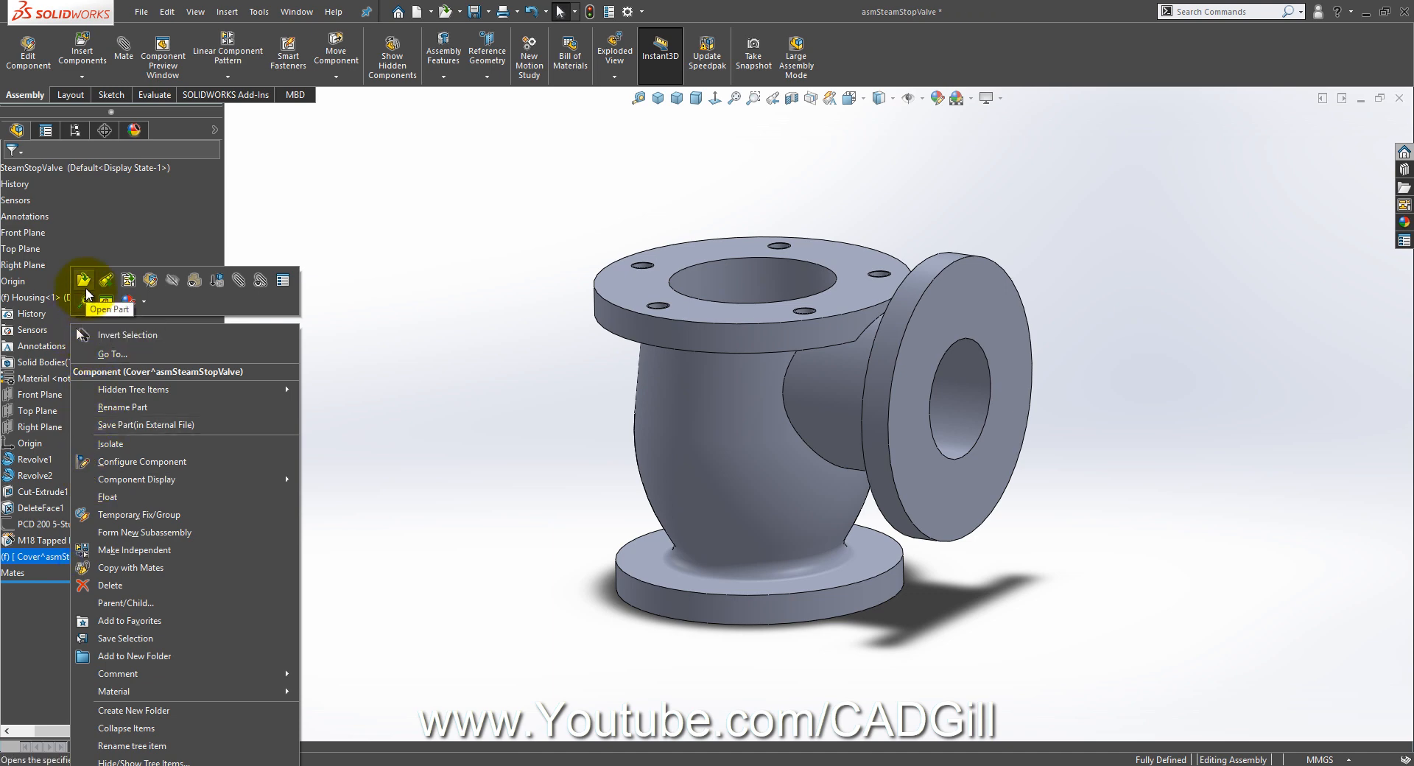
click(483, 400)
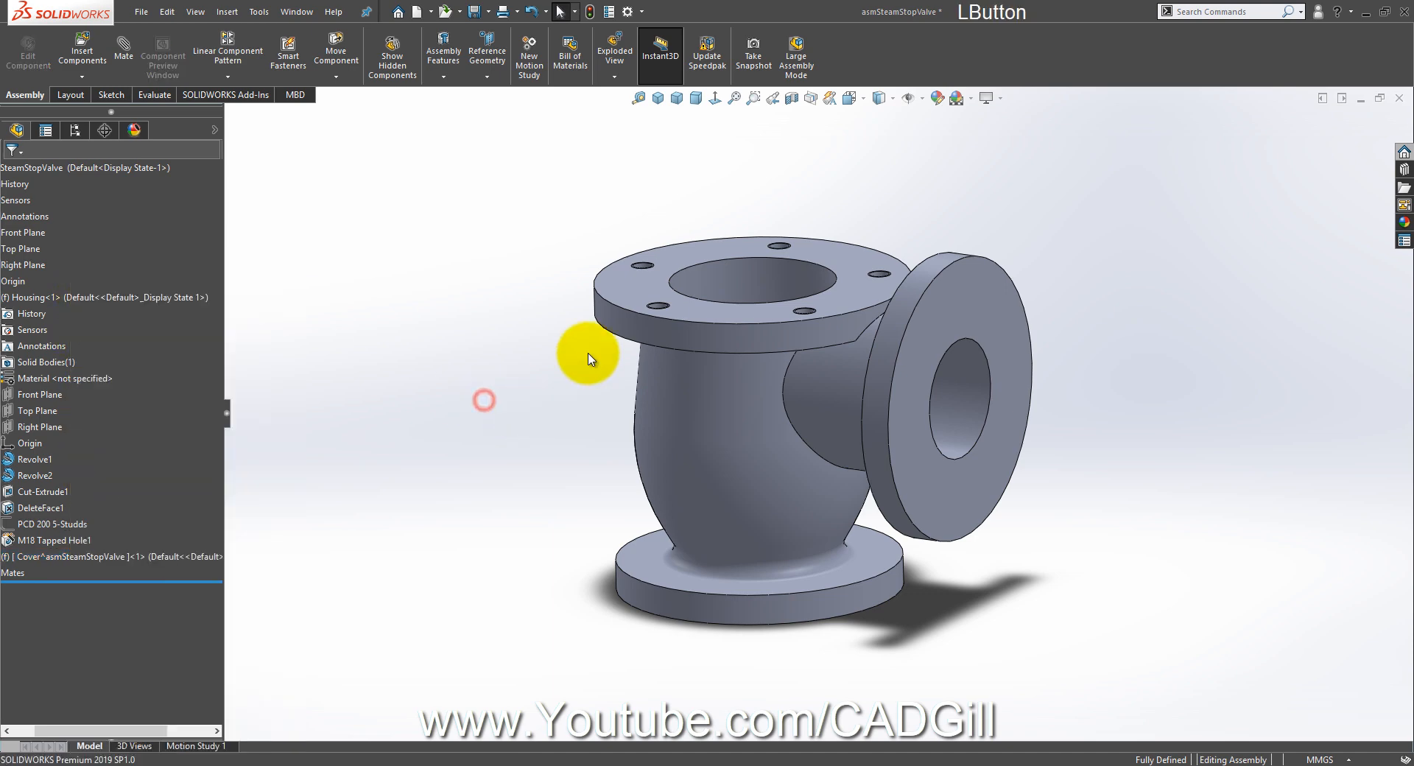
click(405, 352)
scroll(371, 417, up, 1)
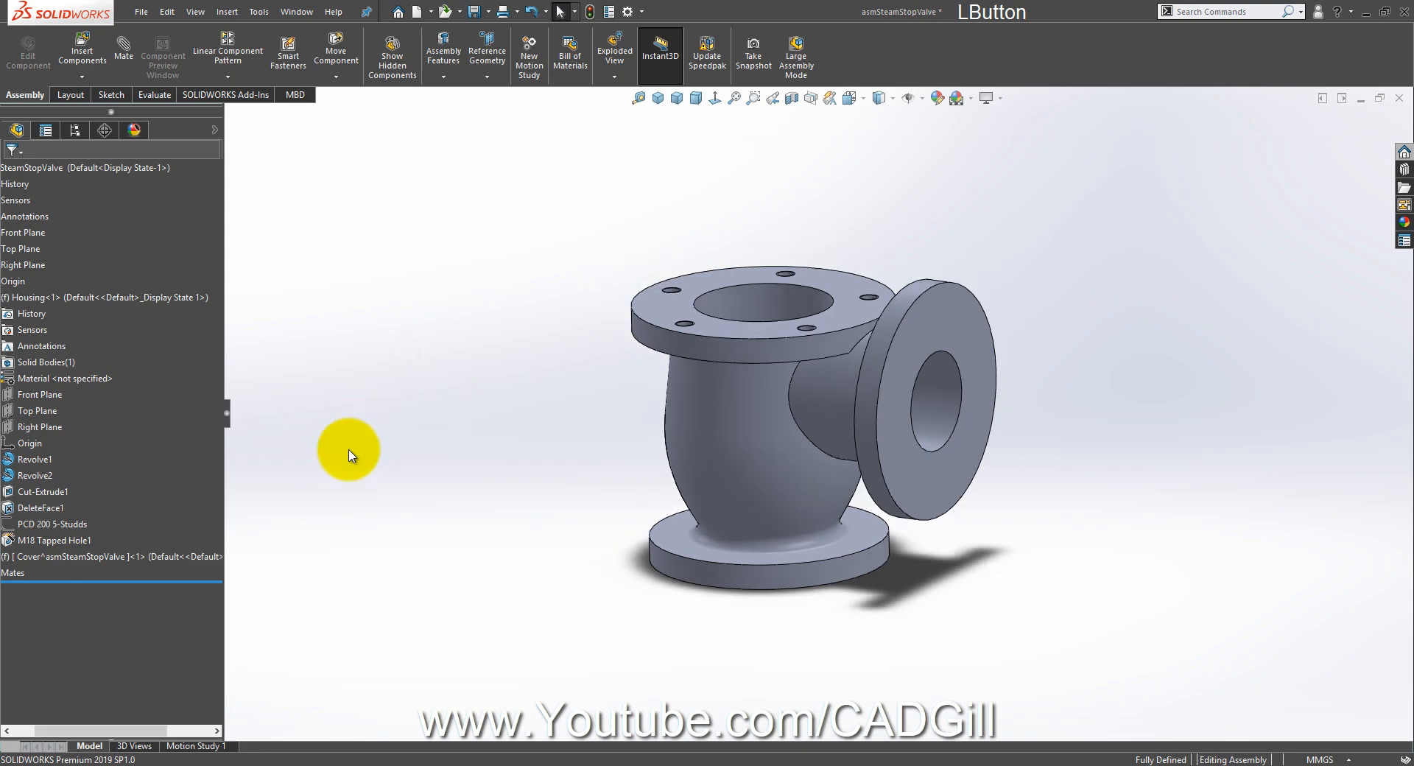
Step: Start editing the Cover part in the context of the assembly
click(689, 764)
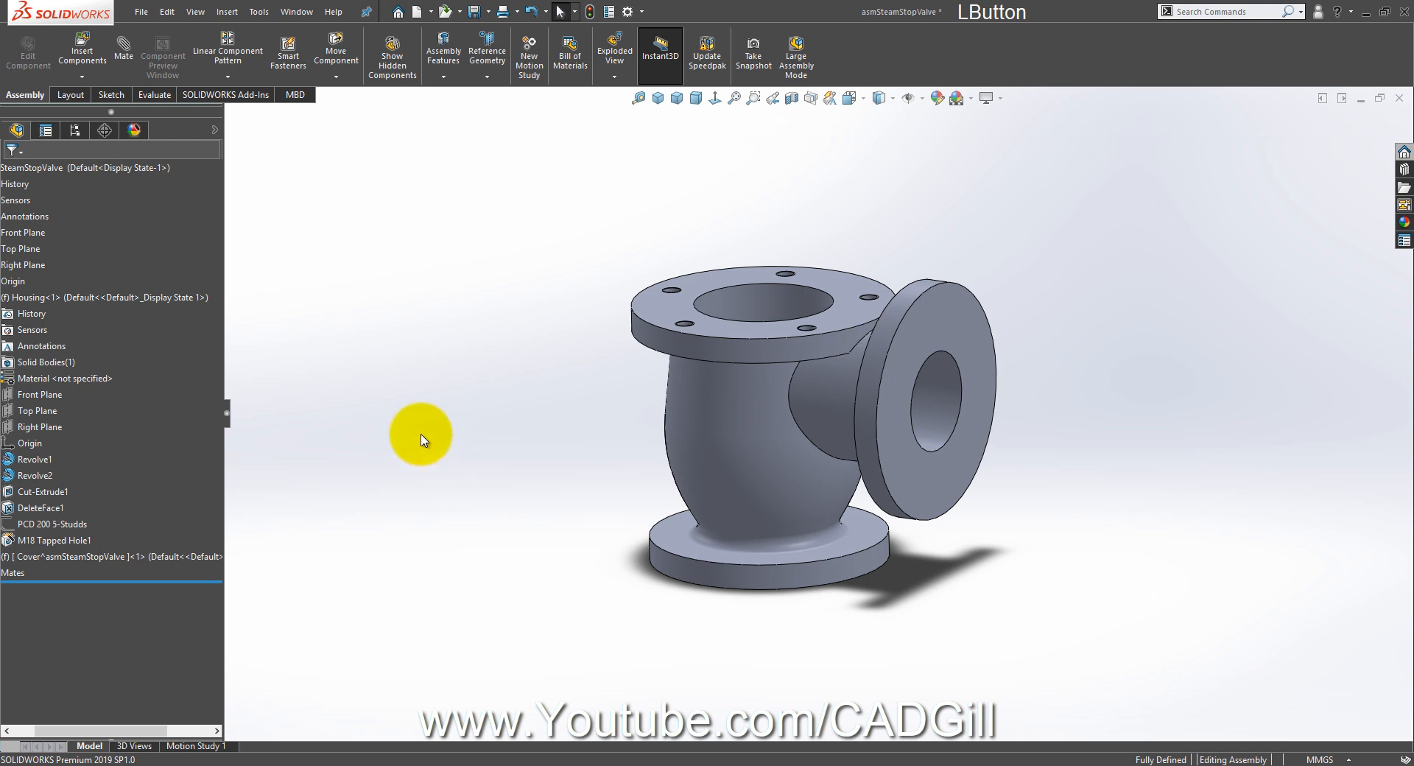
click(420, 435)
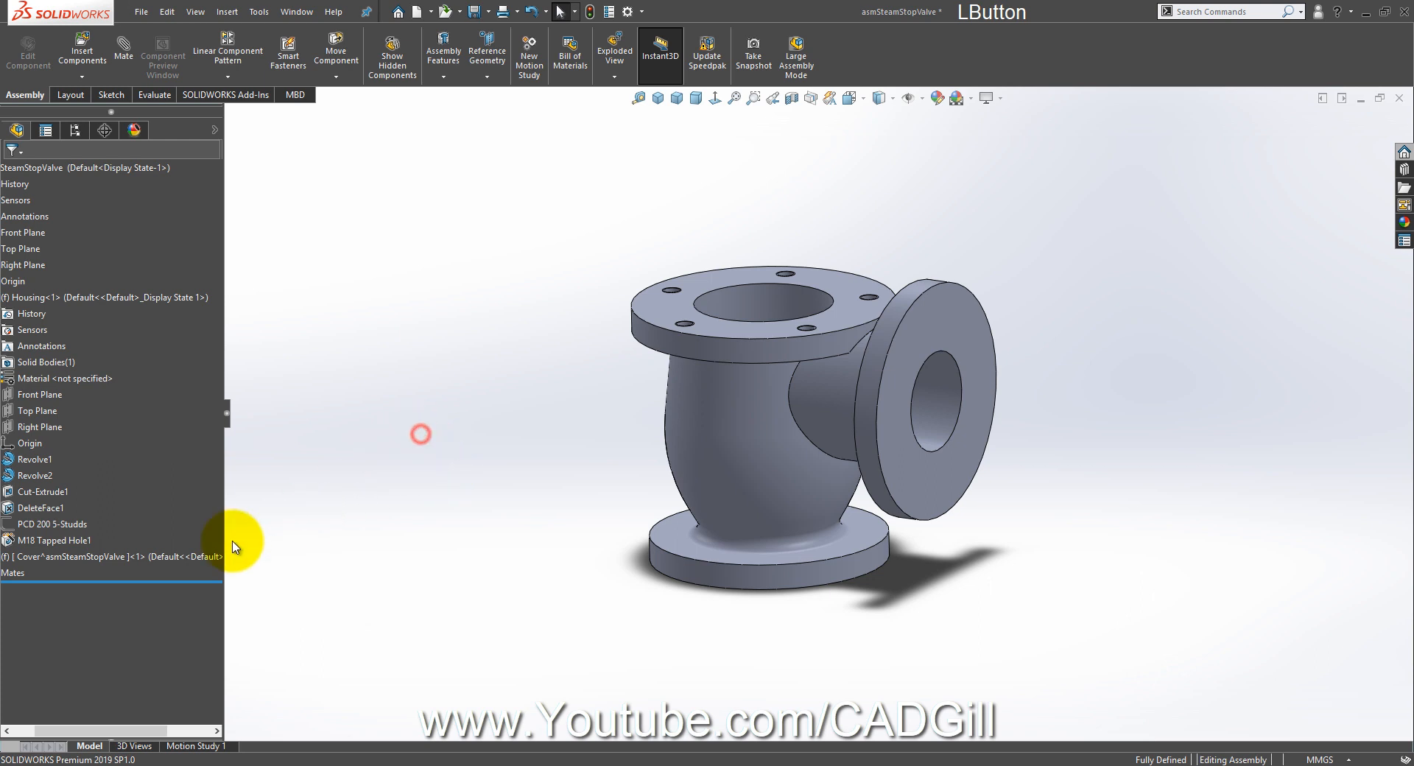
click(154, 557)
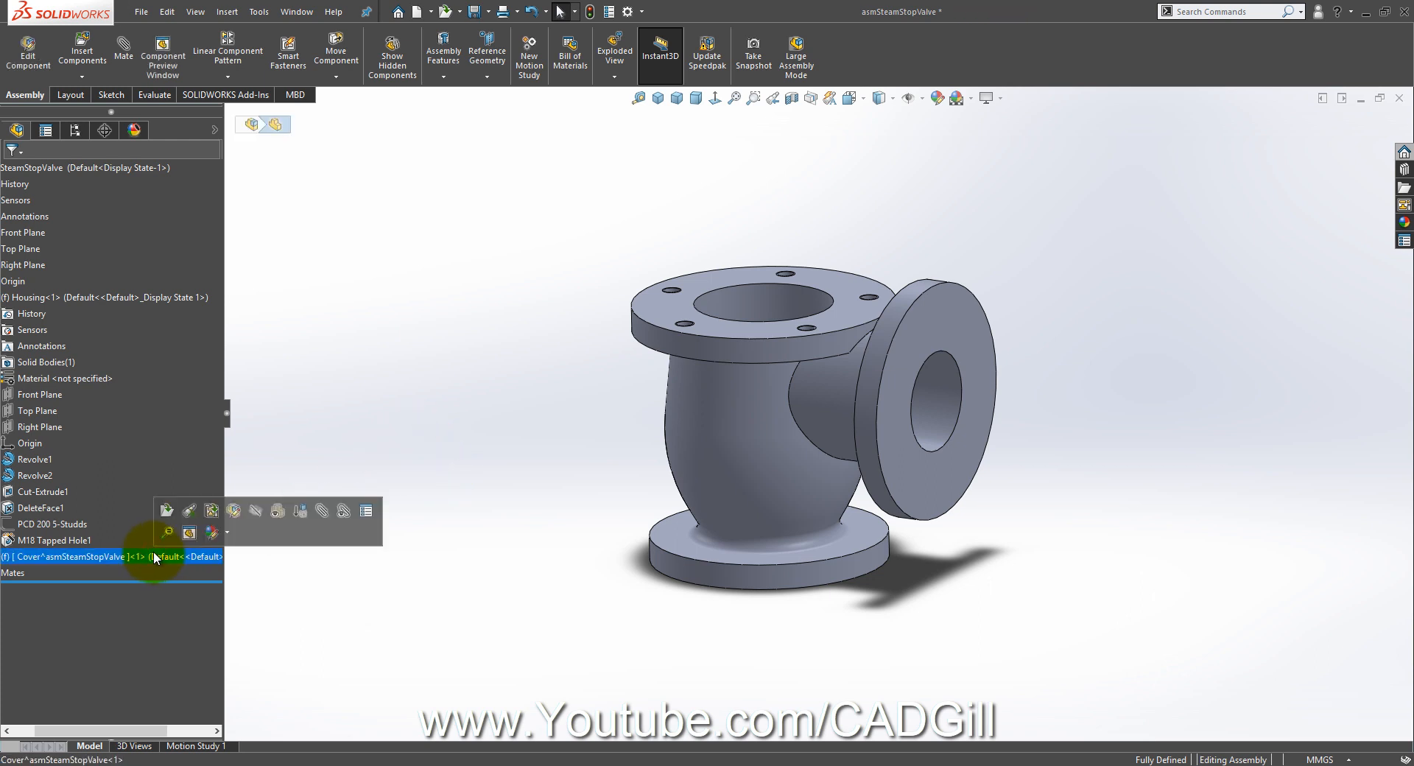
click(230, 508)
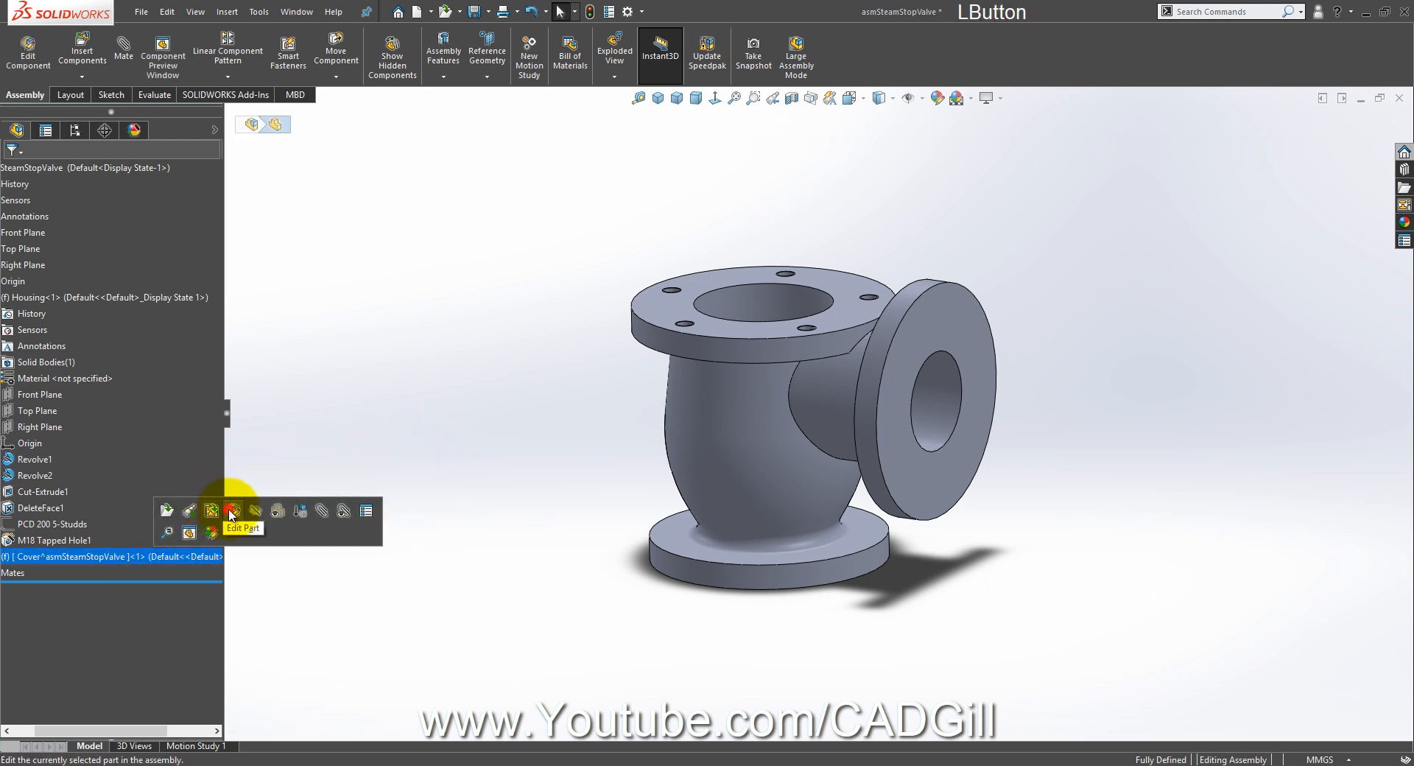
click(192, 561)
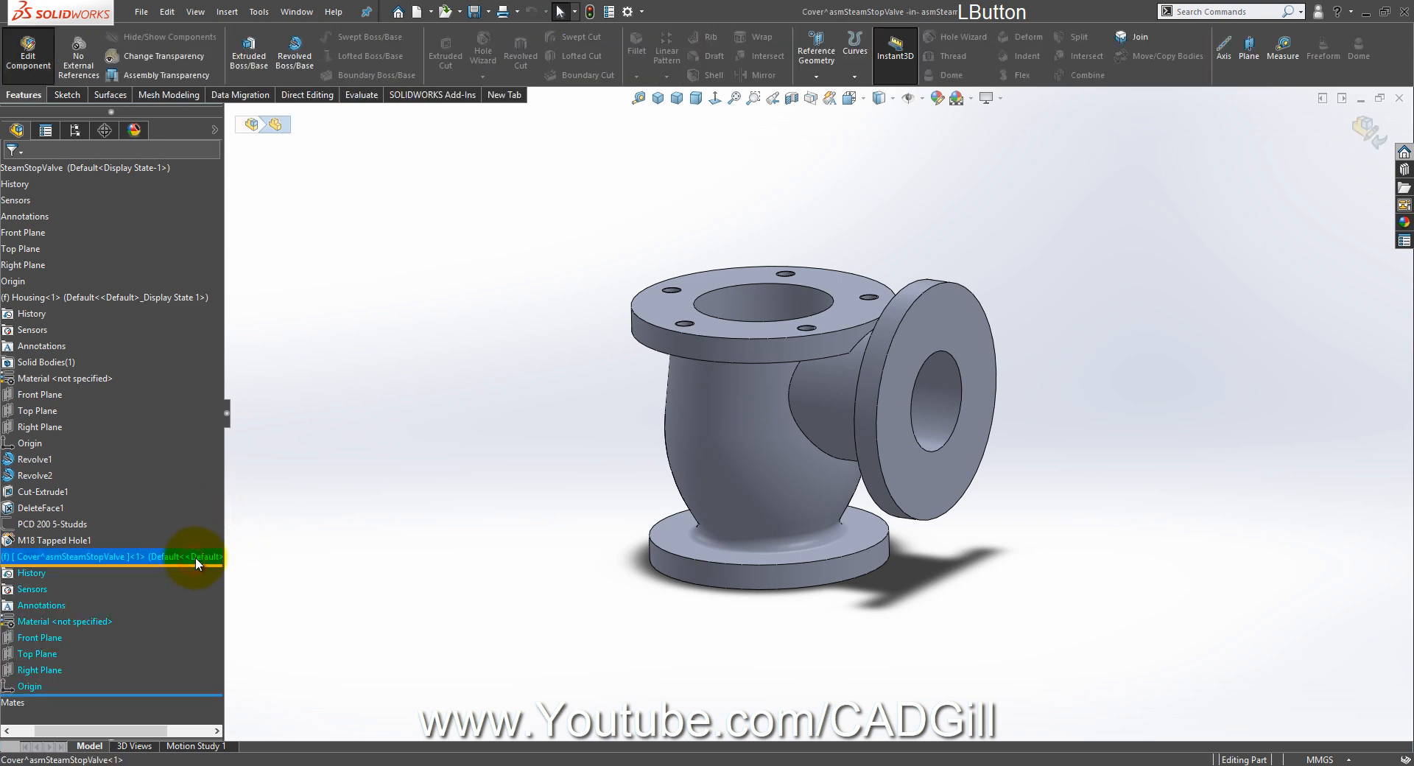
Step: Start a sketch on the Cover's Front Plane and orient the view normal to it
drag(154, 730, 113, 725)
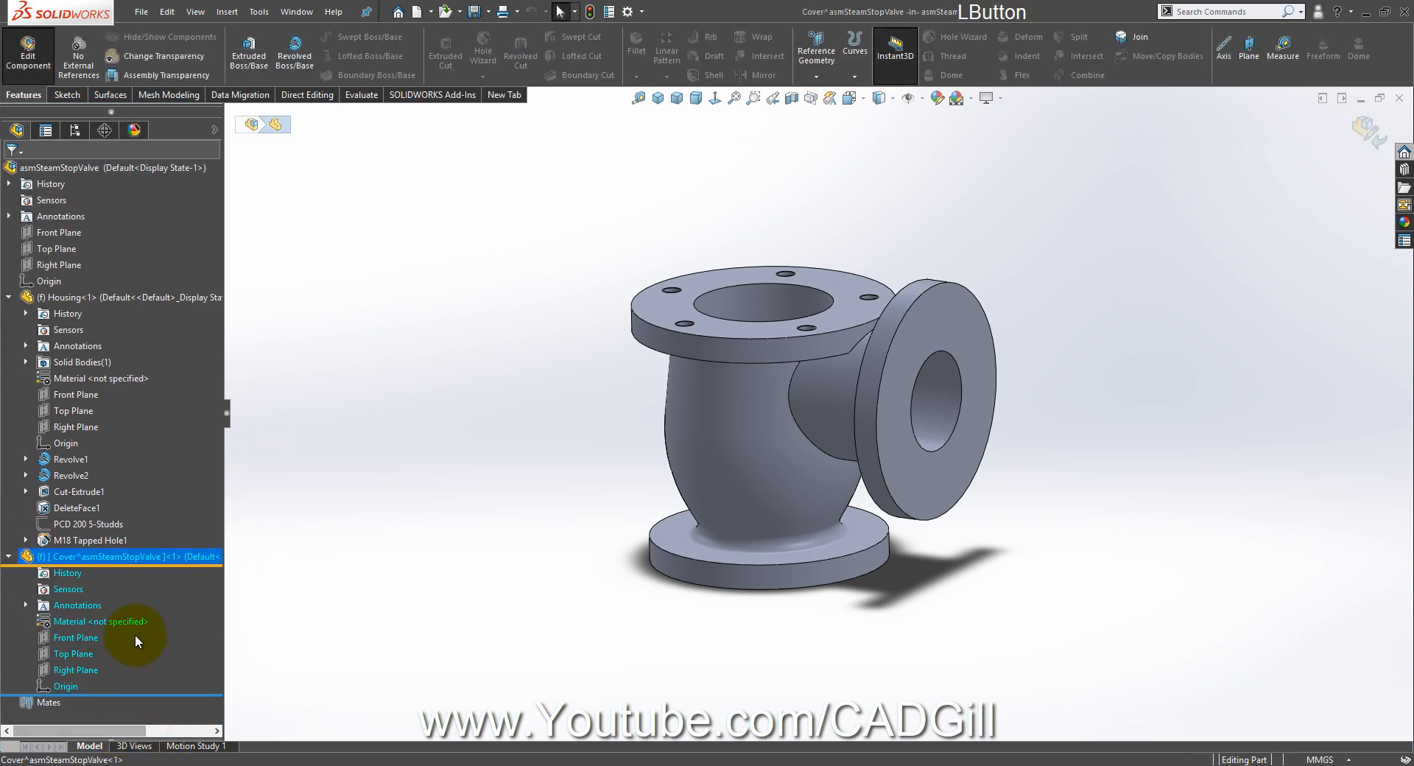
click(97, 636)
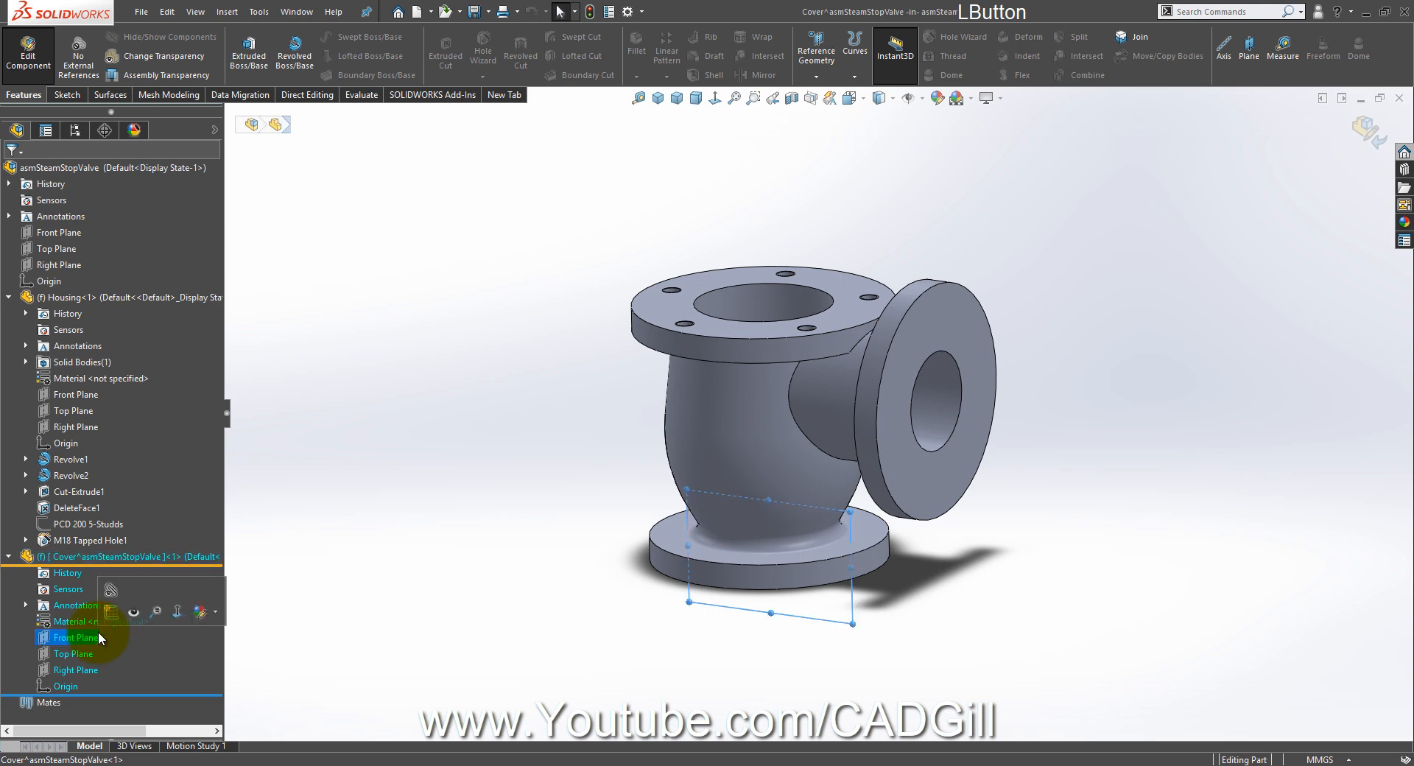
click(112, 613)
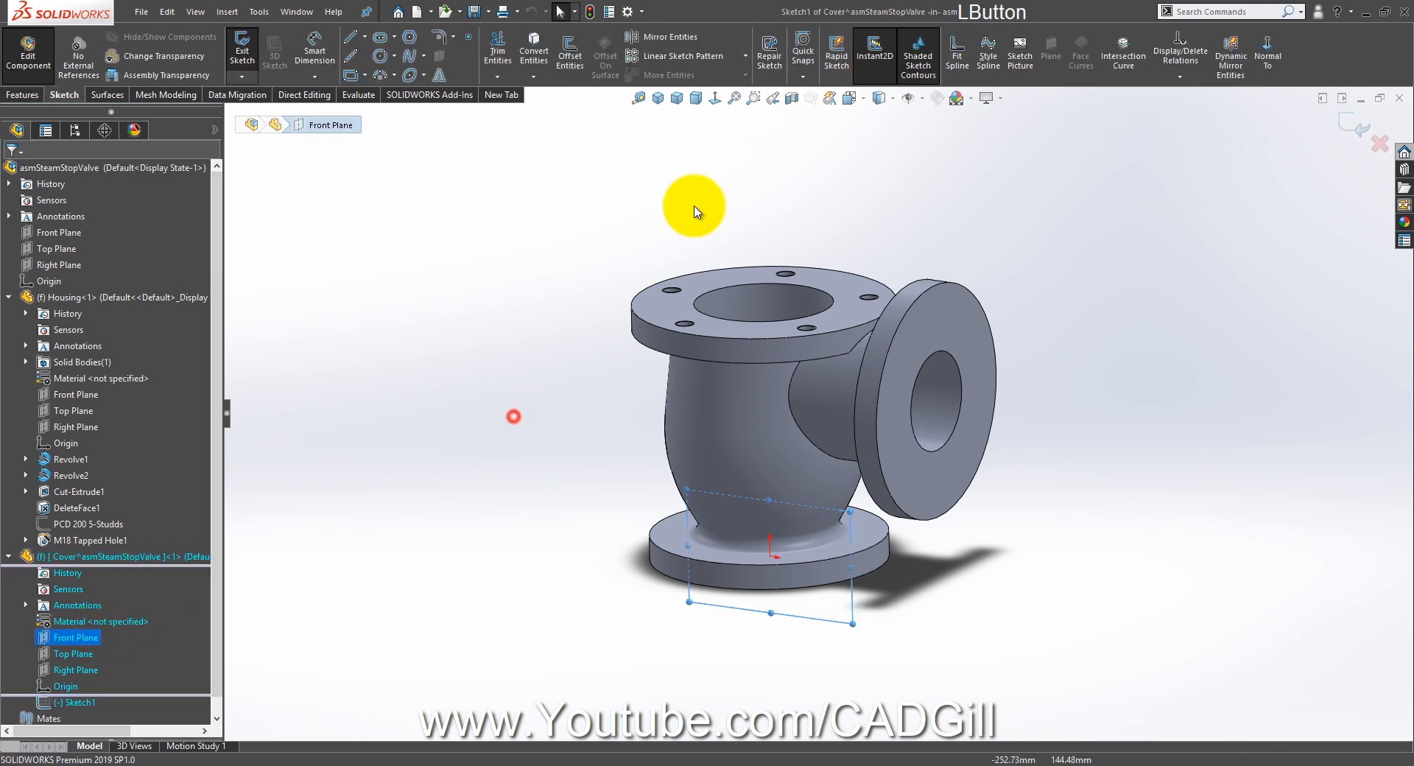
click(714, 97)
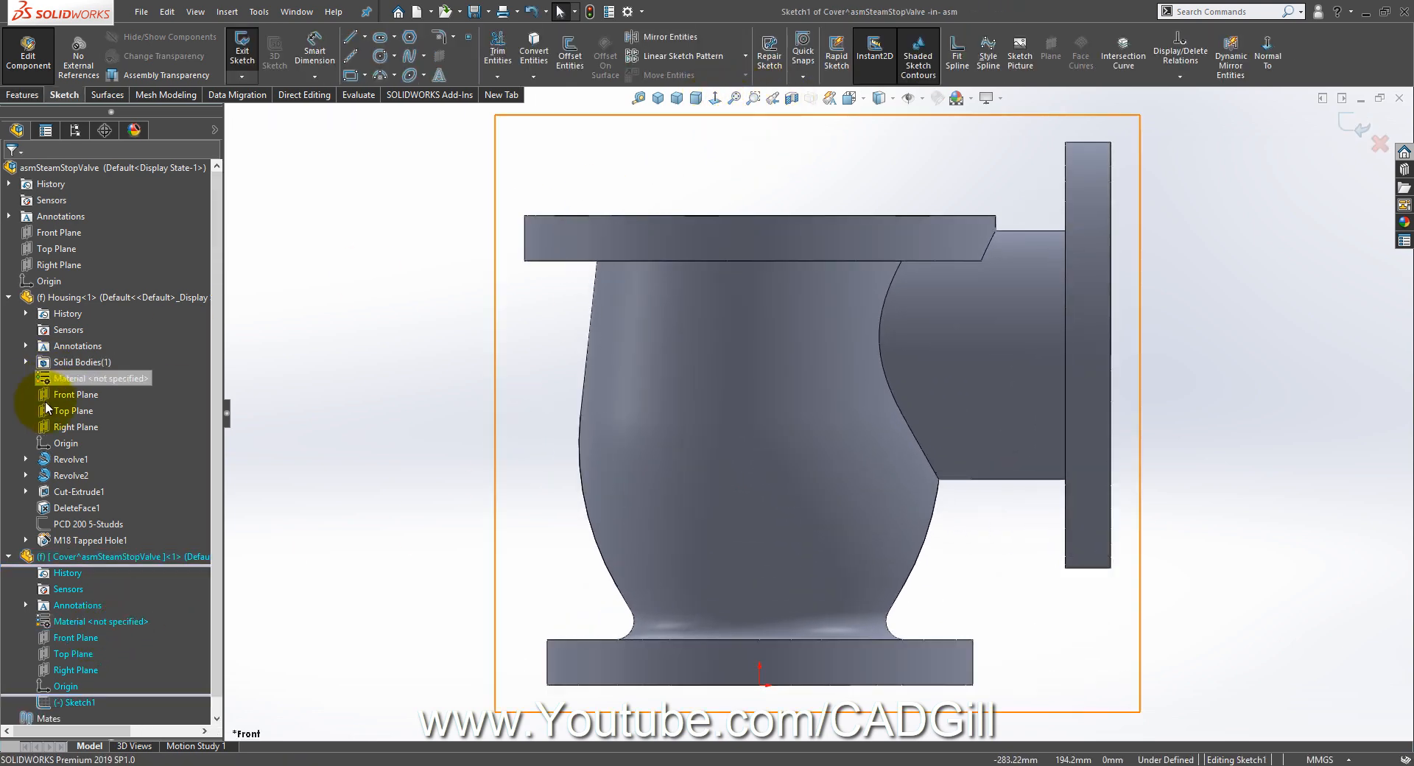
Step: Show the Housing's Sketch1, which belongs to the Revolve1 feature, as a reference in the assembly
click(26, 458)
right_click(79, 474)
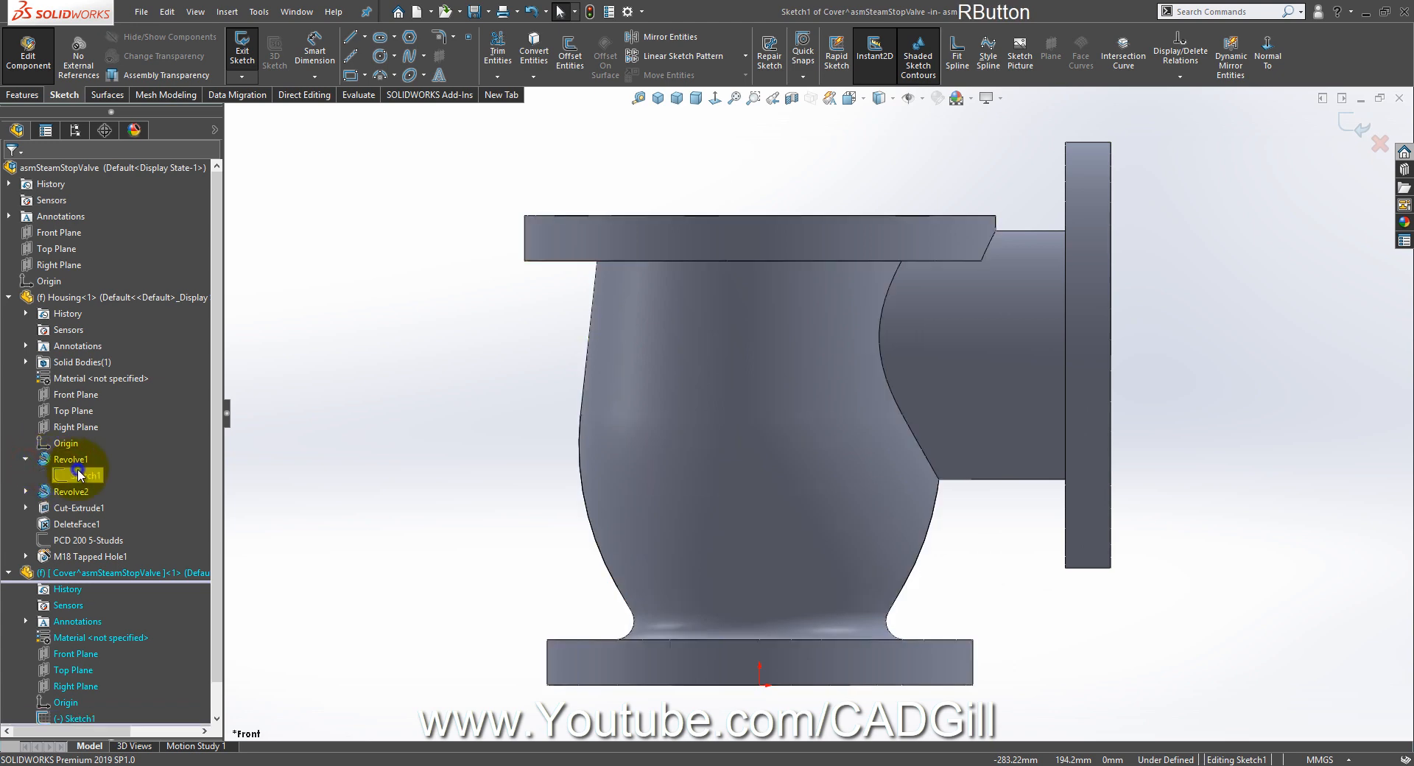
click(92, 445)
click(434, 333)
scroll(435, 334, up, 1)
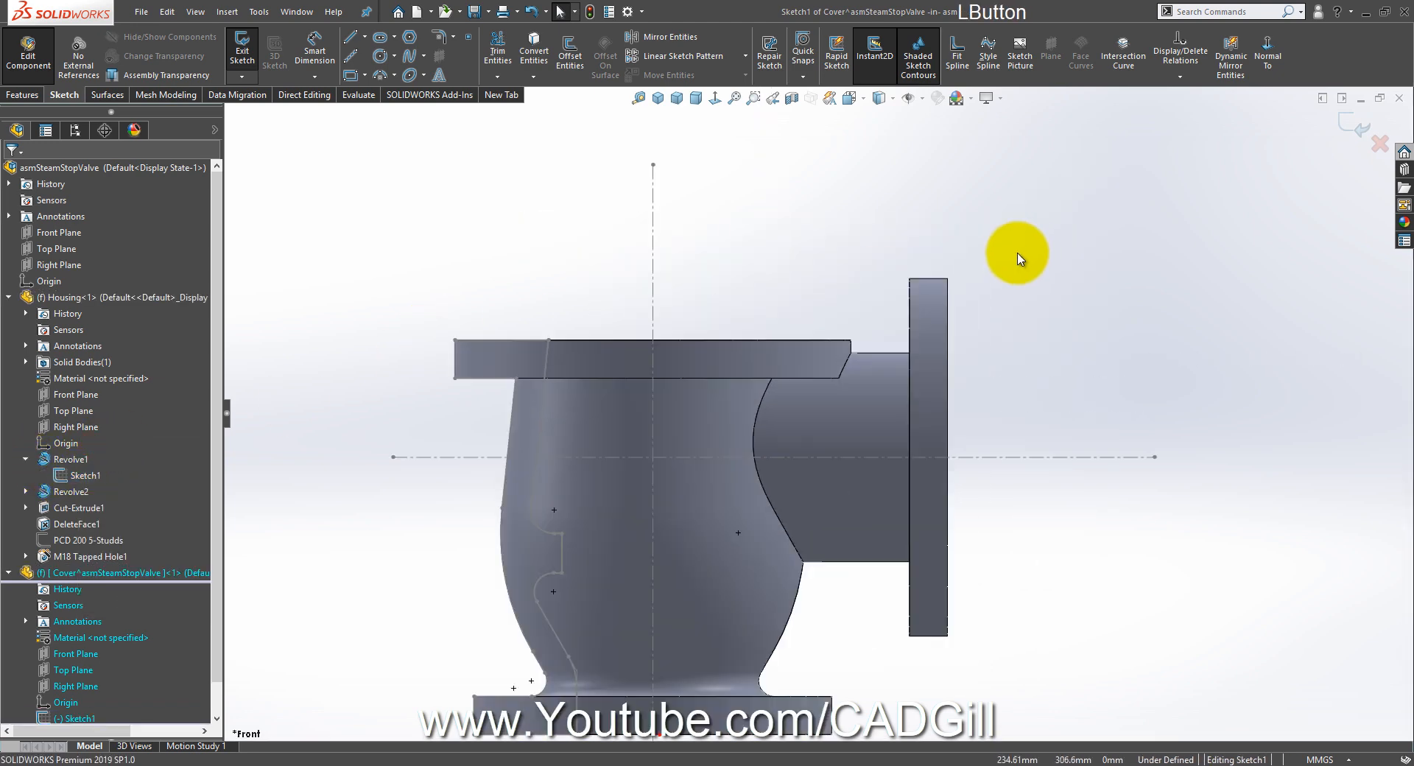
Step: Turn on the display of annotations and feature dimensions for the top-level assembly
right_click(64, 214)
click(135, 236)
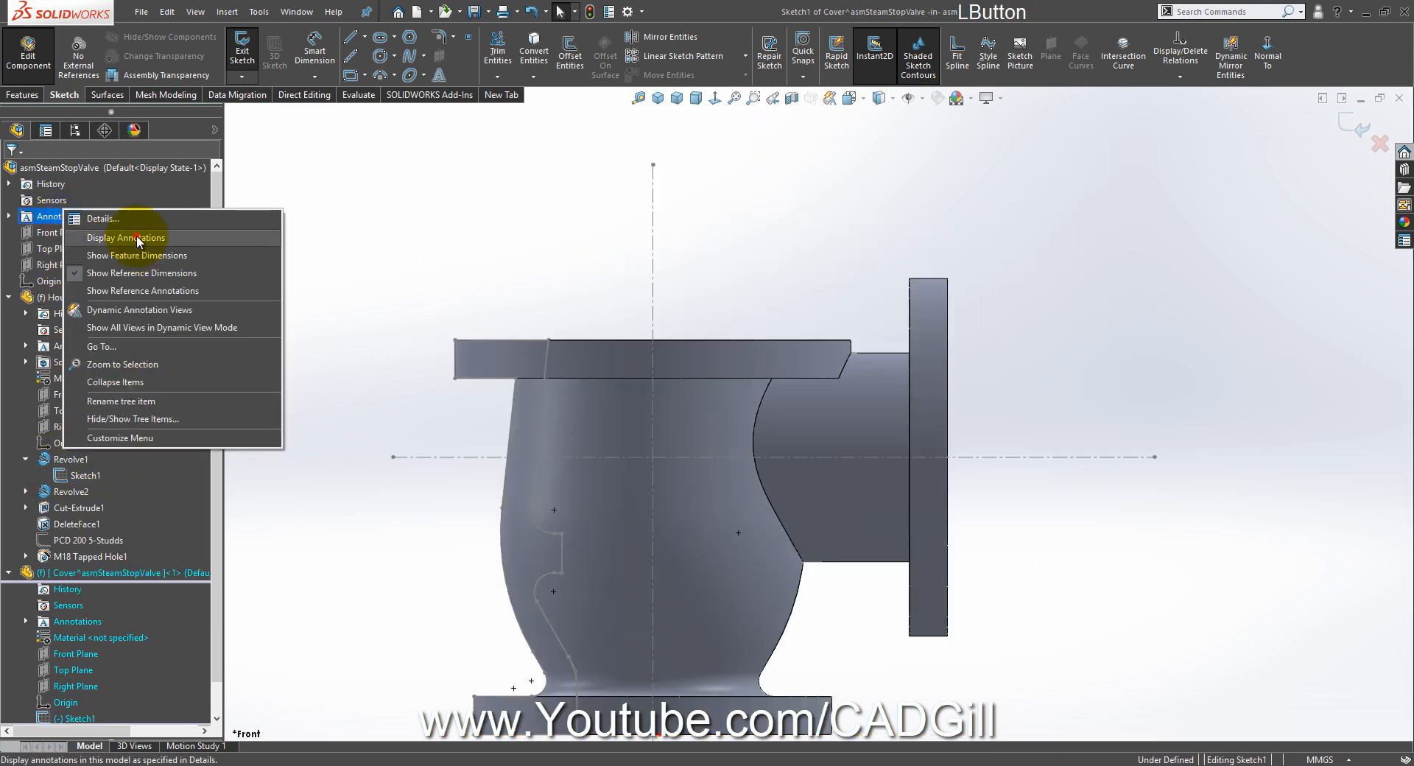
click(495, 263)
right_click(61, 216)
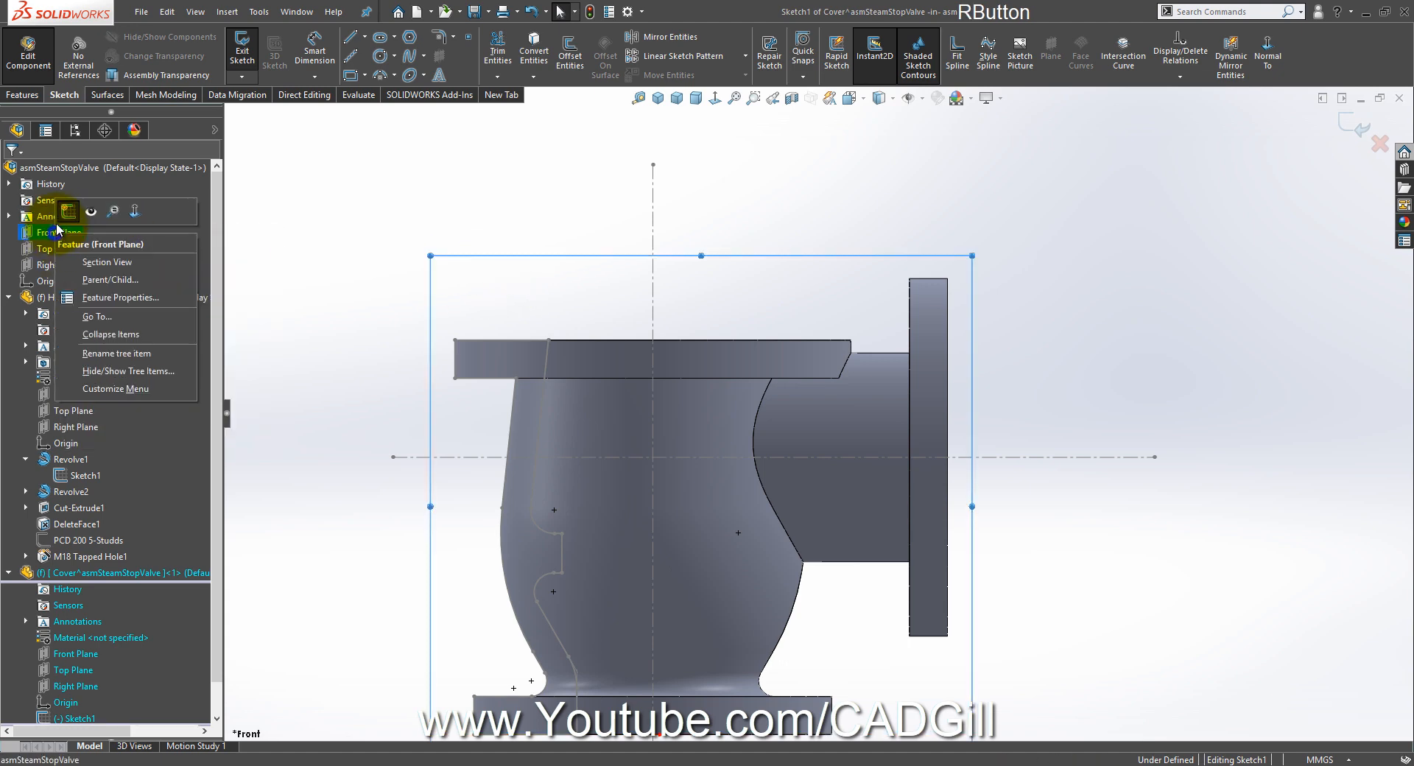
click(68, 268)
click(496, 265)
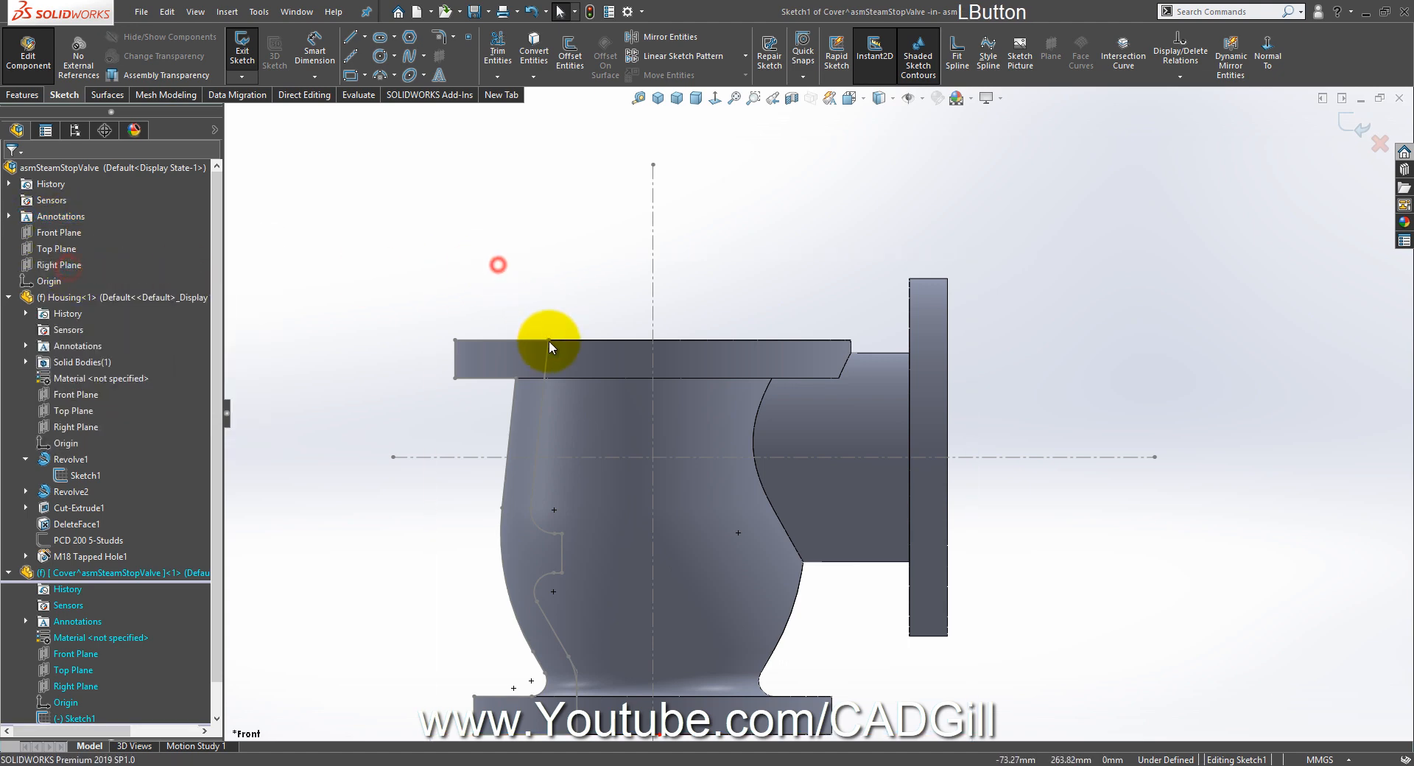
Step: Exit the empty Cover sketch and toggle the feature dimension display for the Housing's annotations
click(1348, 122)
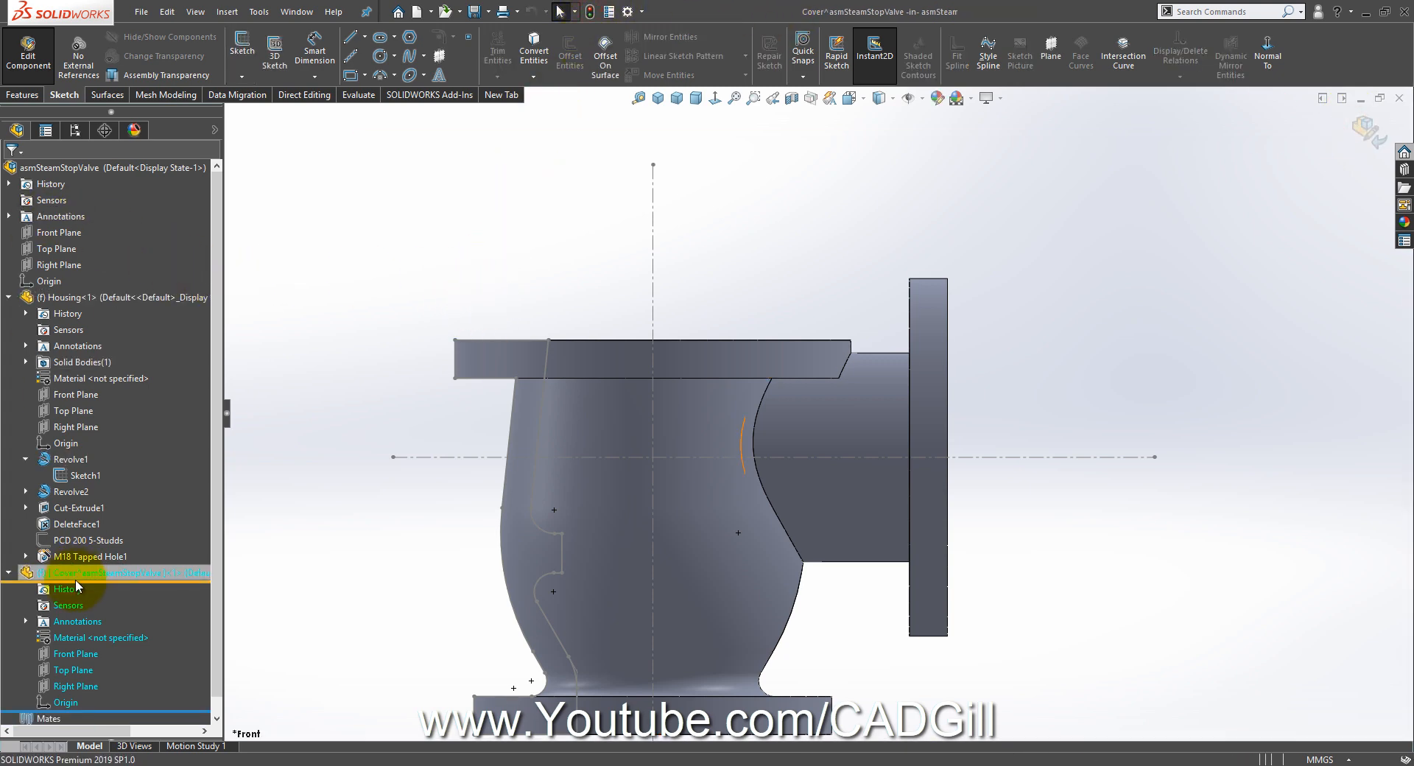
click(81, 475)
right_click(81, 475)
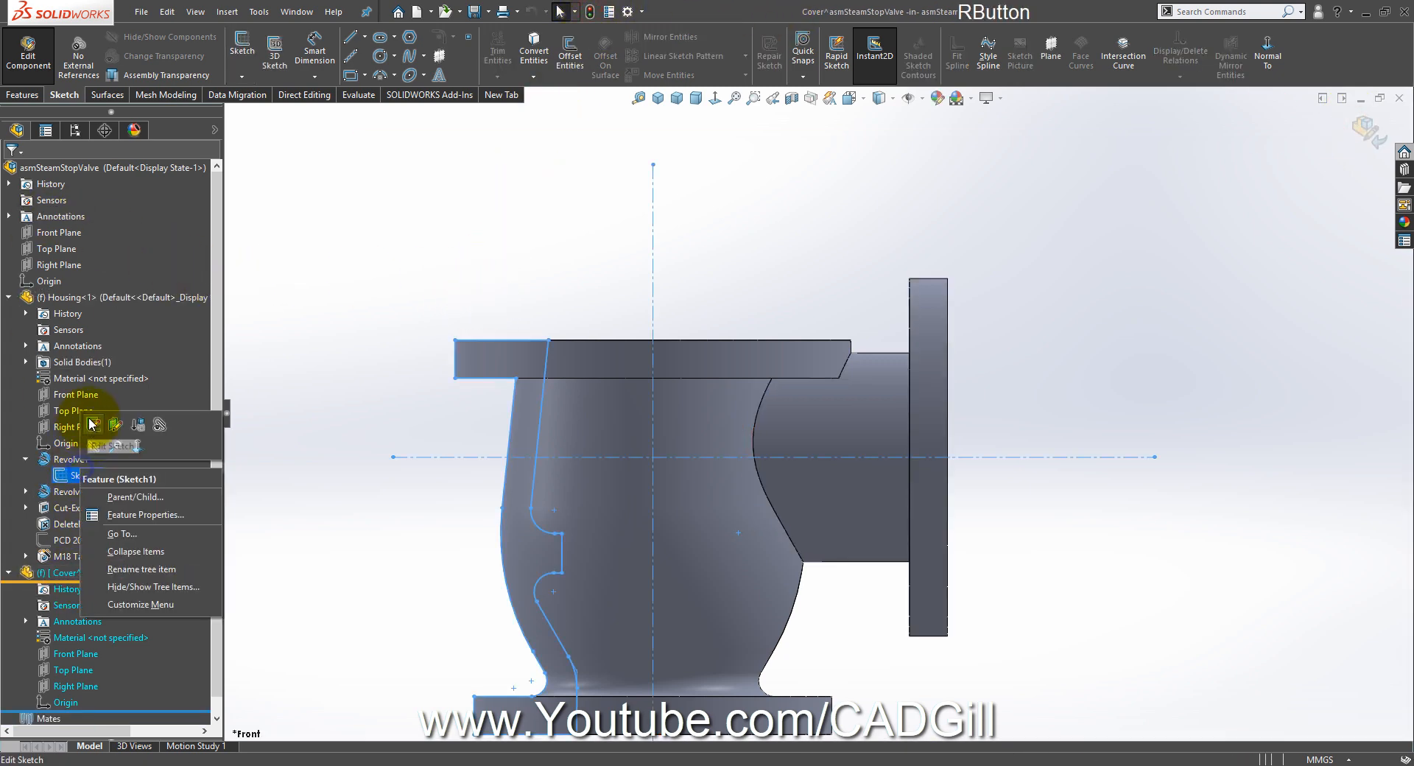
click(425, 343)
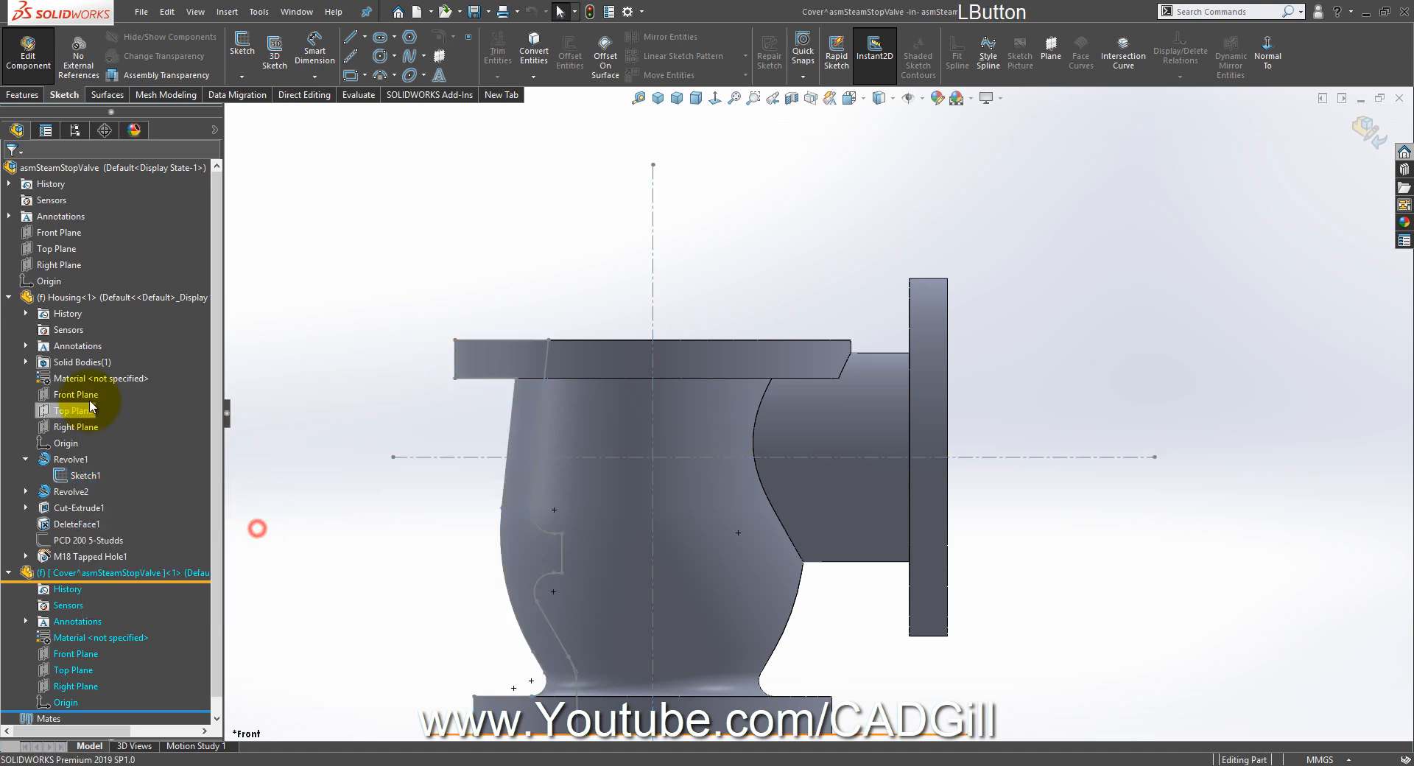
right_click(87, 346)
click(122, 392)
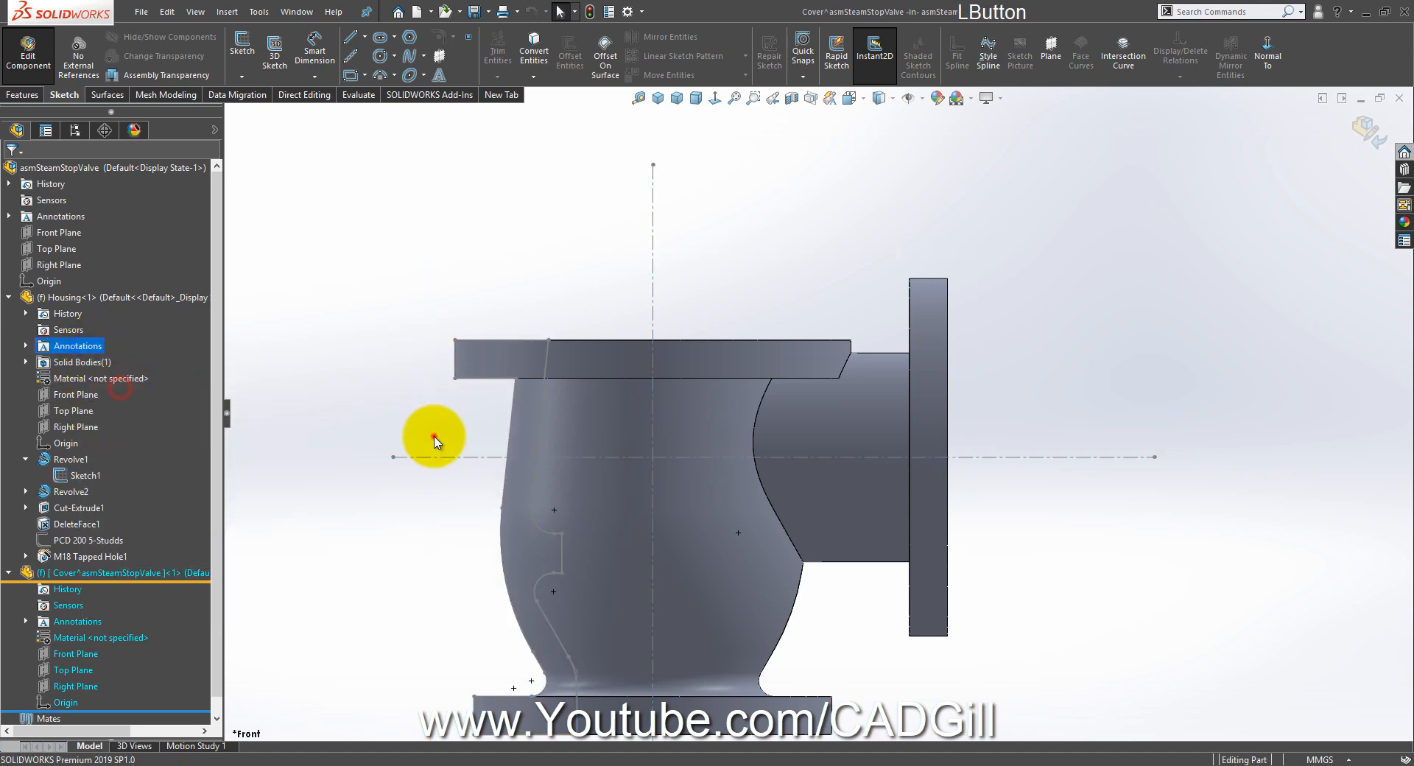
Step: Exit Cover editing and return to the top-level assembly
click(76, 653)
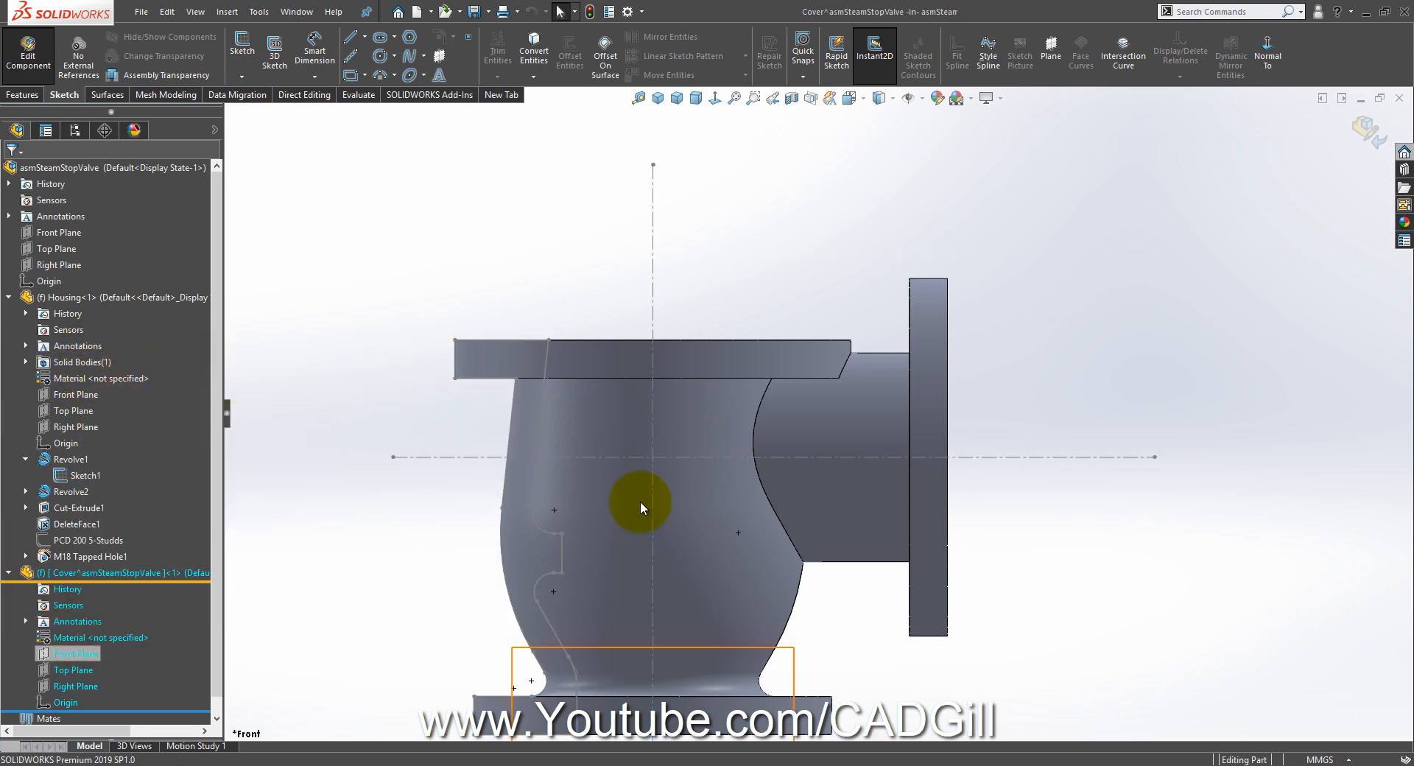
click(1368, 131)
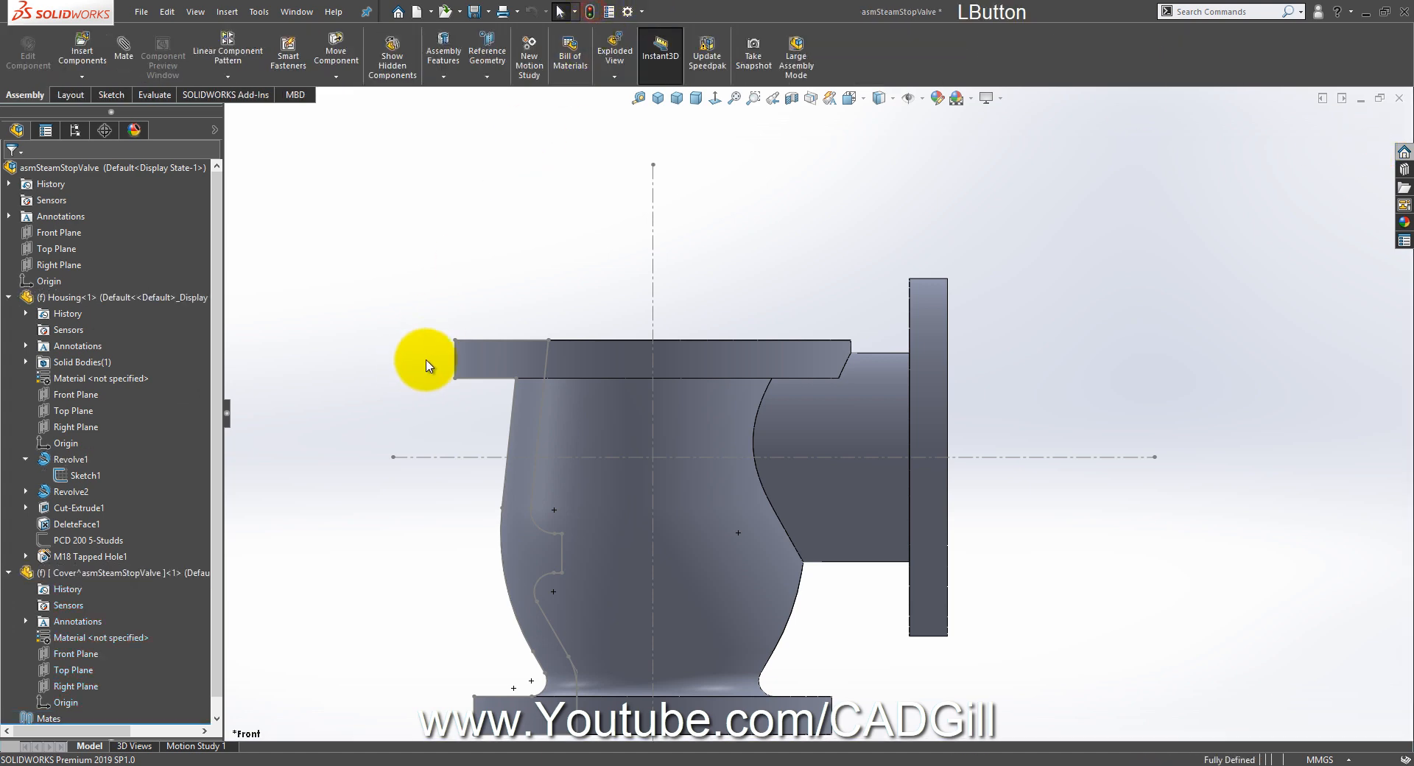
click(77, 652)
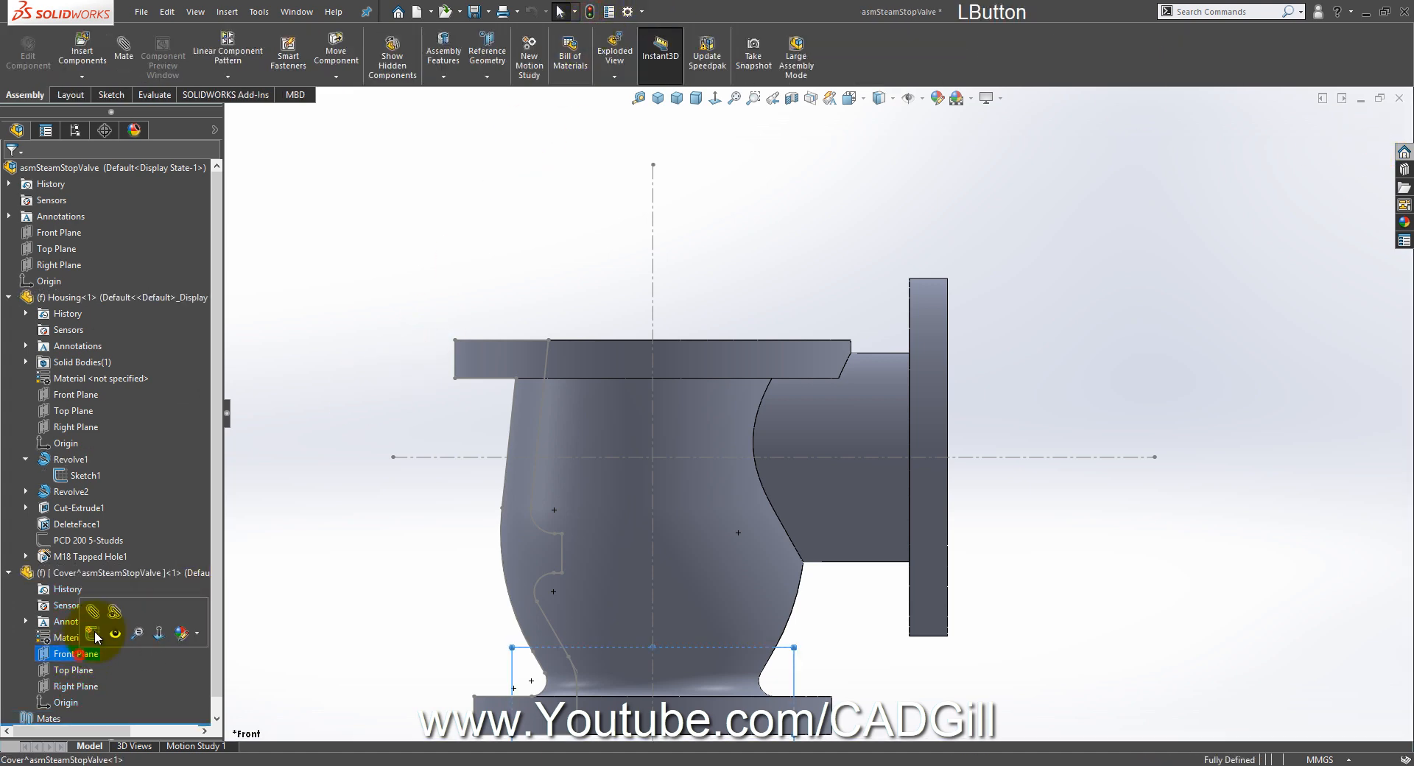
click(83, 488)
click(31, 174)
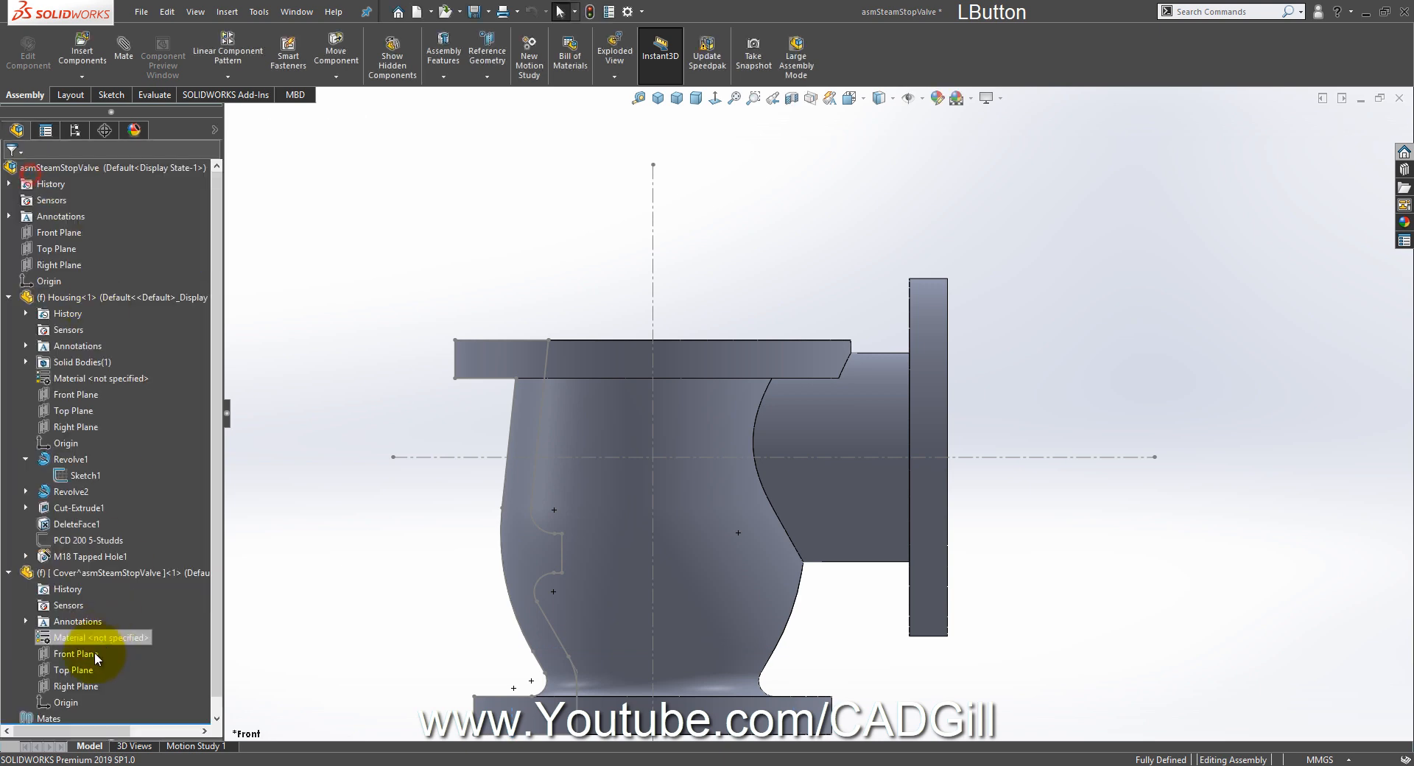
right_click(83, 653)
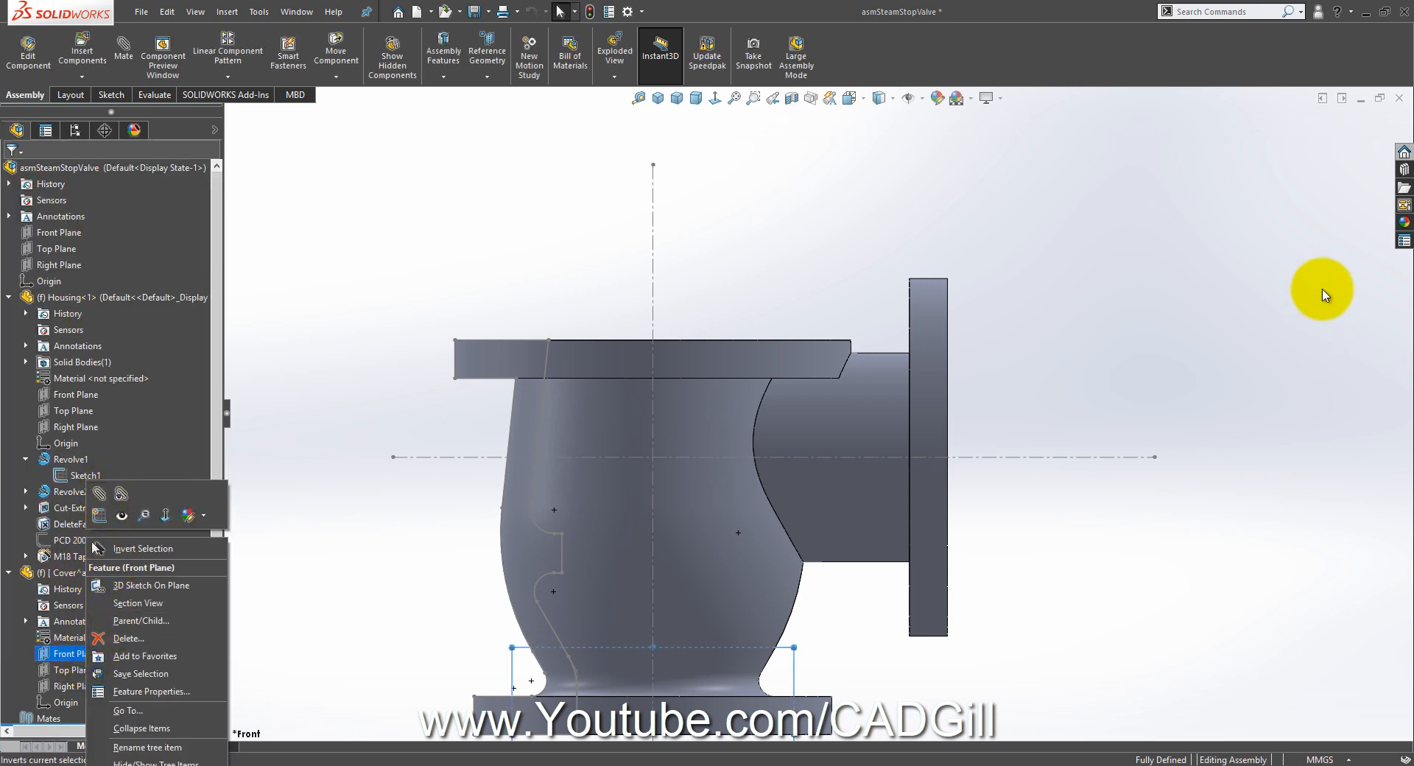
click(1022, 350)
Step: Edit the Cover part in context and start a new sketch on its Front Plane
right_click(184, 570)
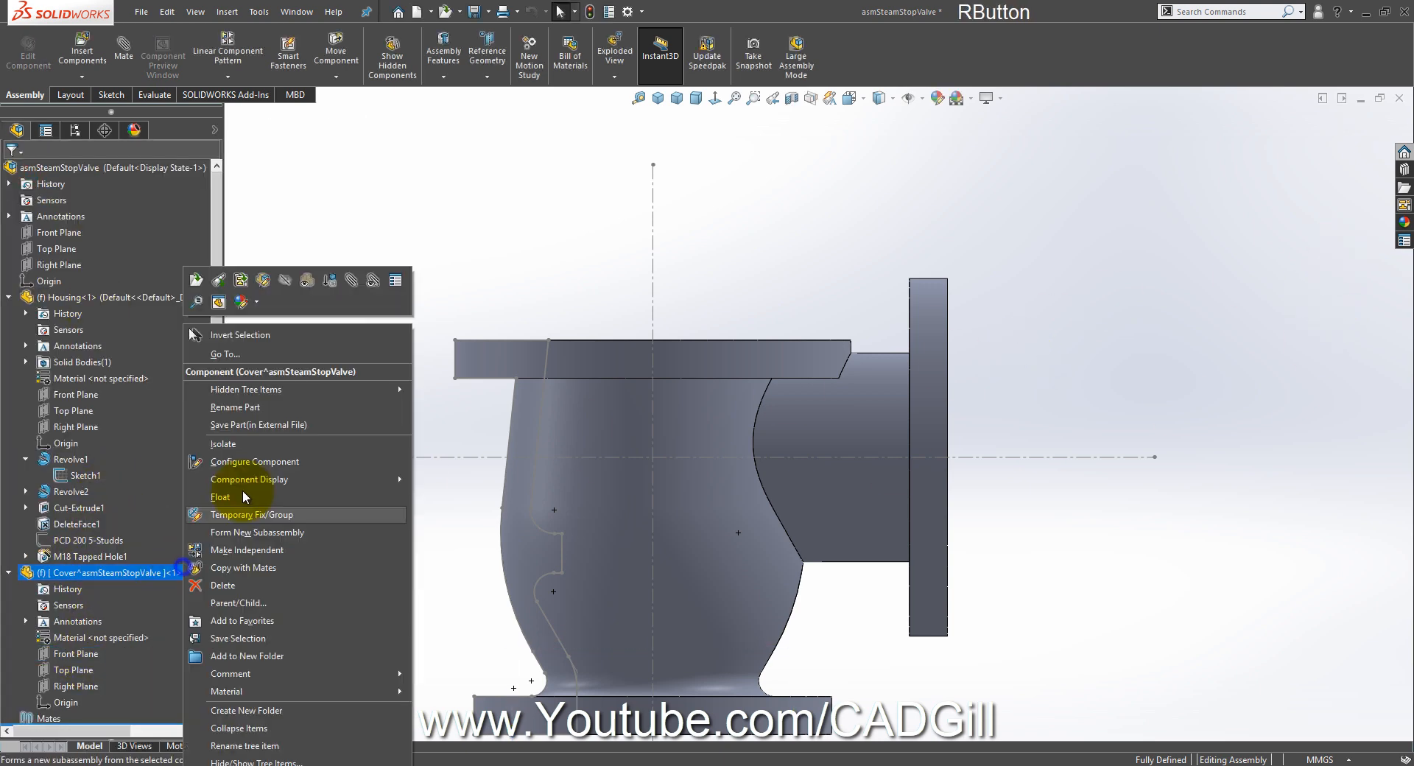
click(261, 280)
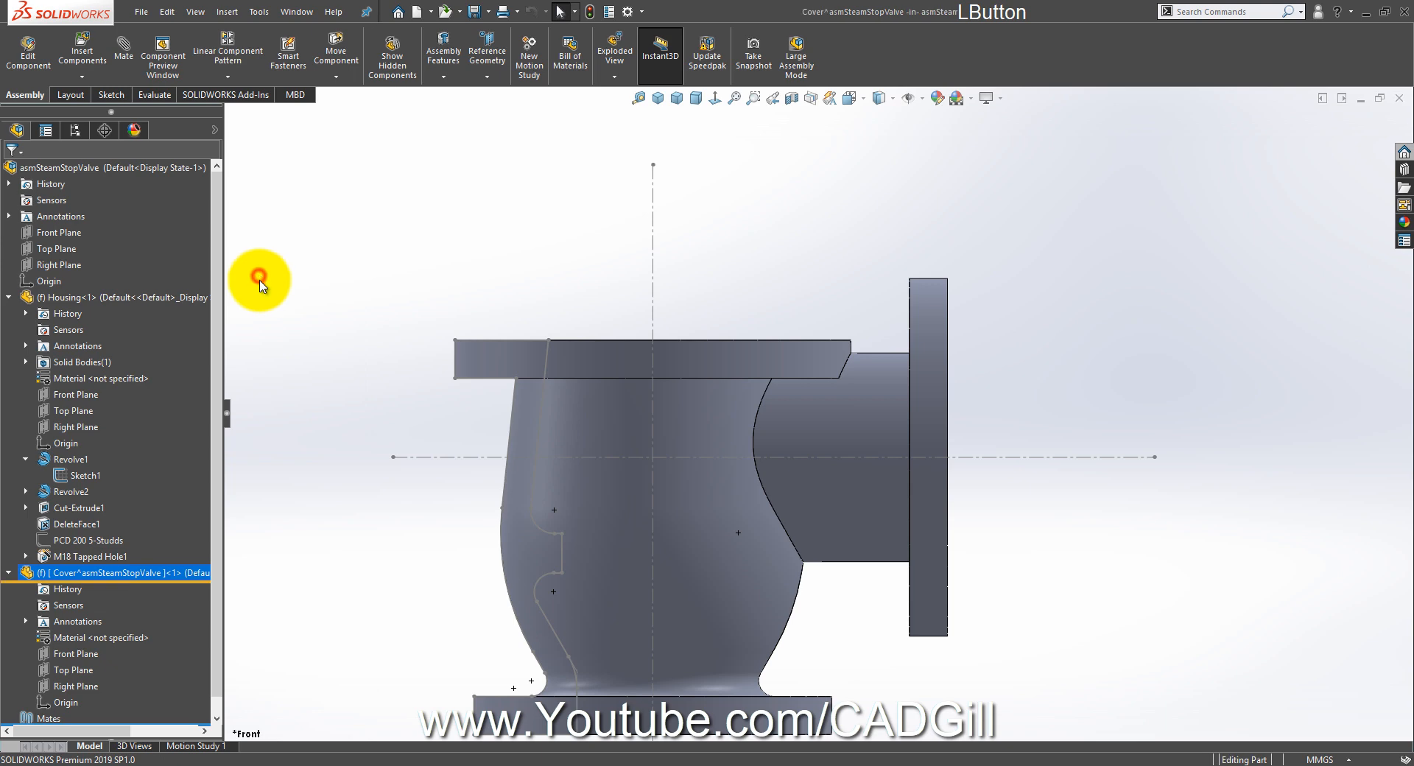
click(59, 653)
click(74, 636)
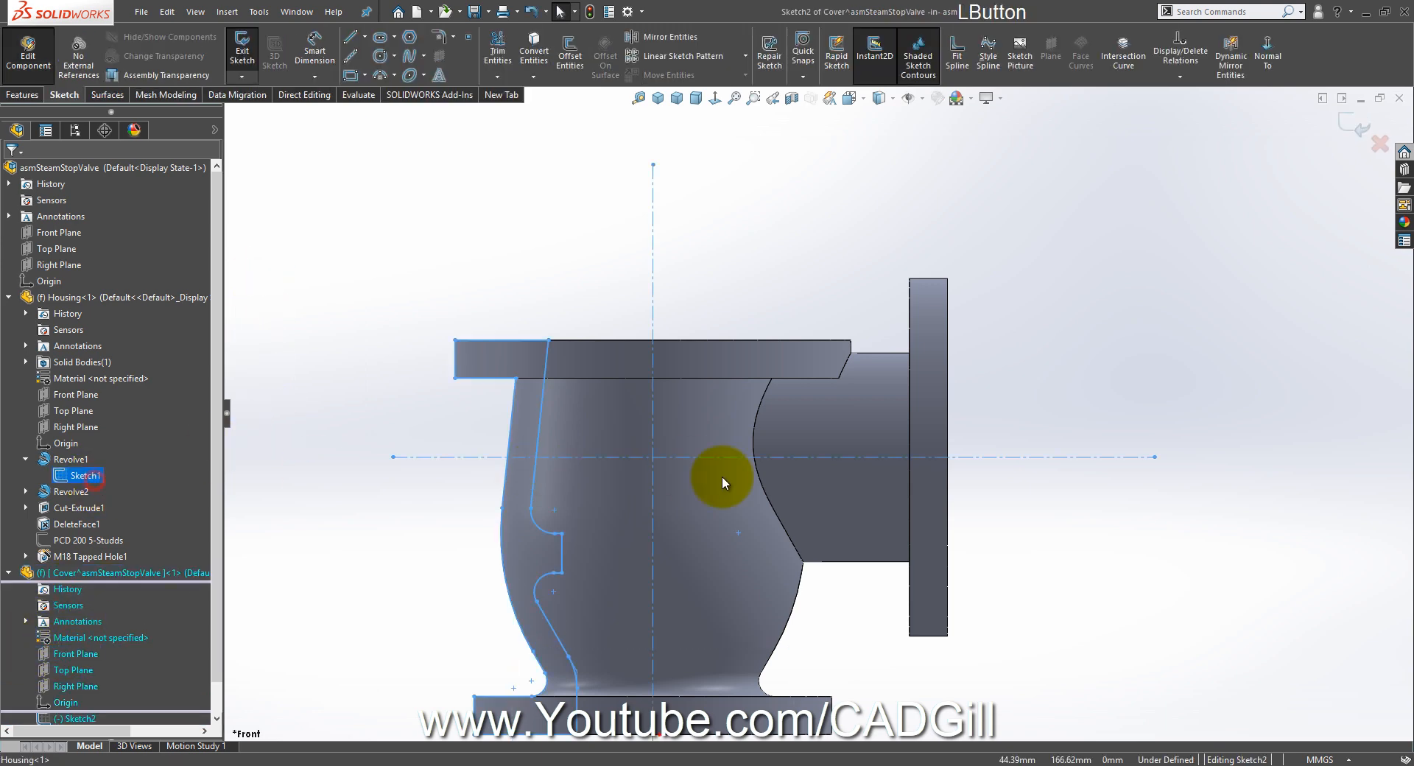
Step: Turn on reference annotations and turn off feature dimensions in the top-level assembly's annotation display
scroll(663, 477, down, 2)
right_click(90, 478)
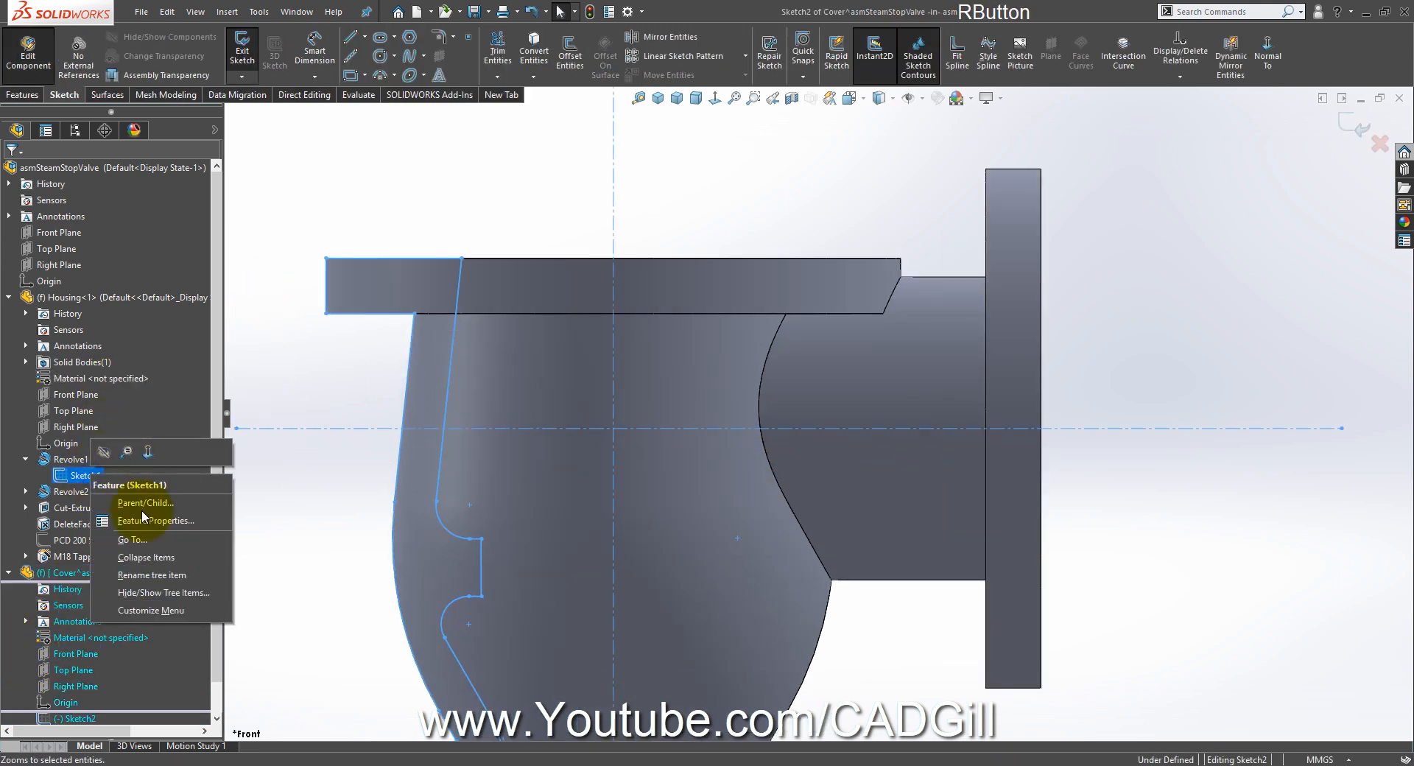
right_click(67, 216)
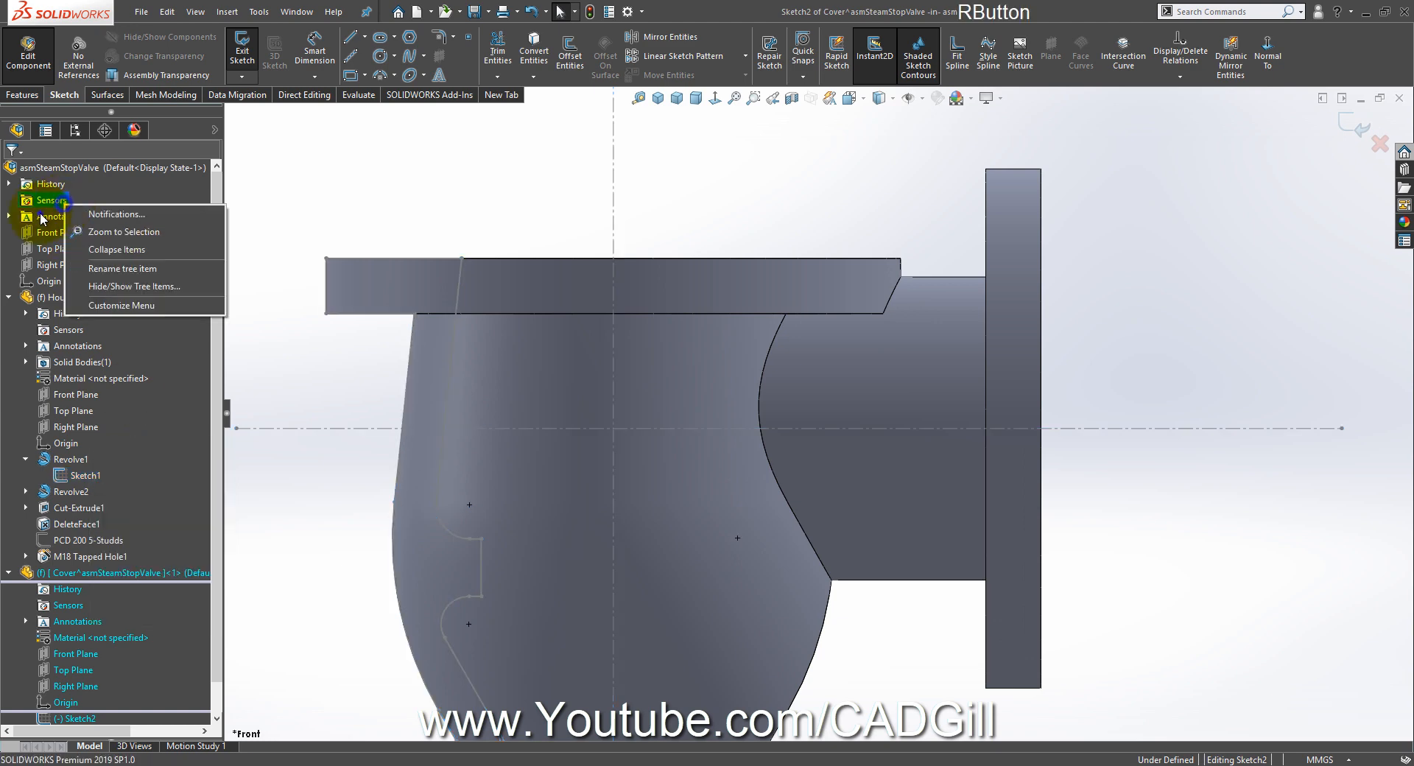
click(84, 296)
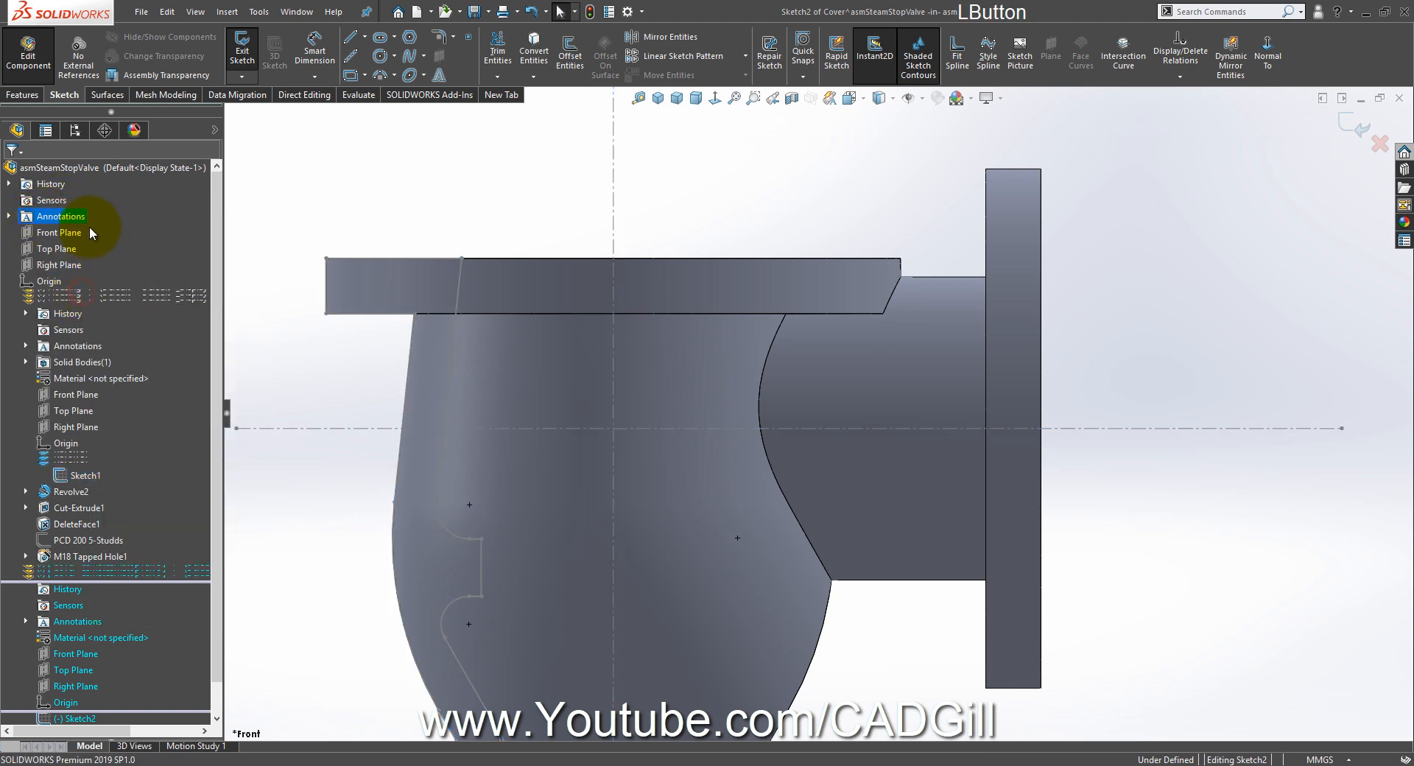
right_click(76, 217)
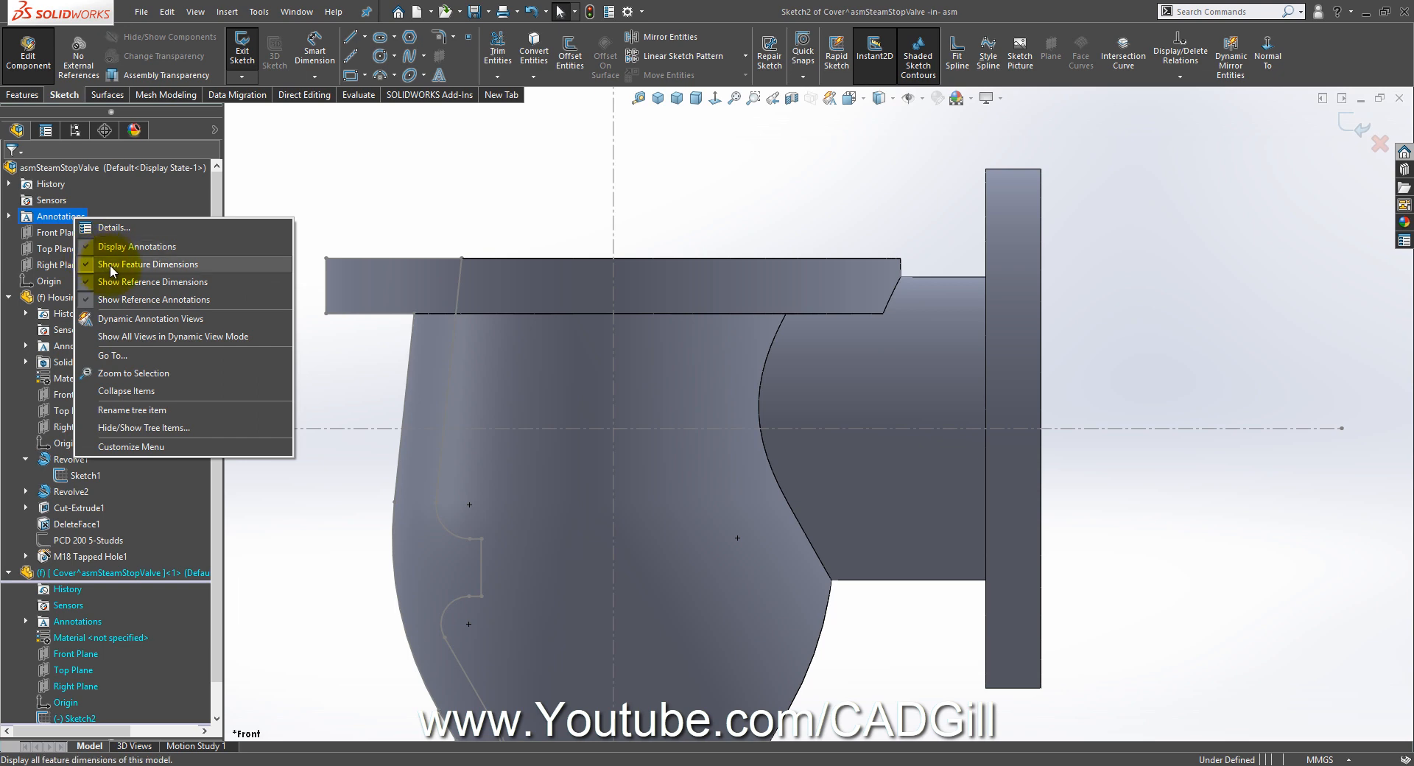
click(122, 265)
right_click(66, 216)
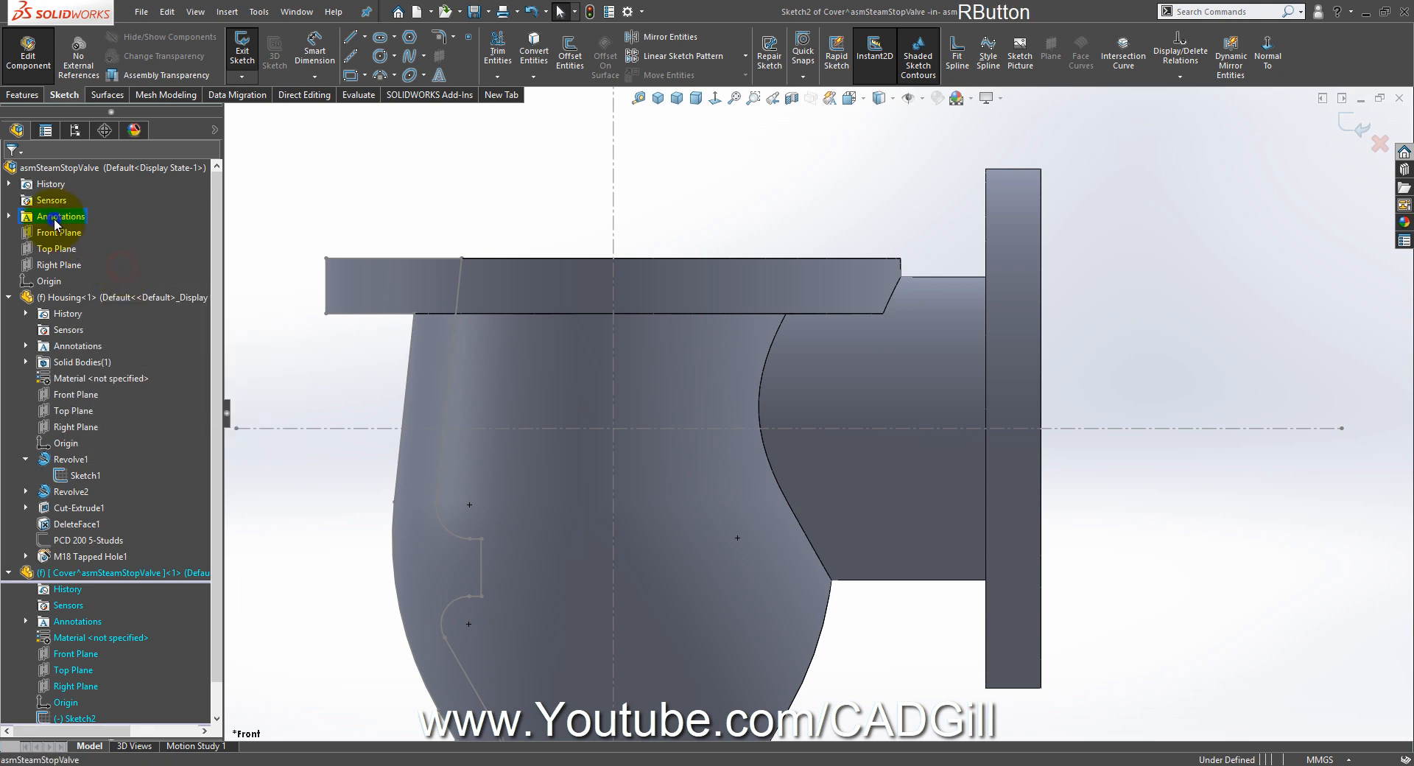
click(275, 348)
scroll(775, 611, up, 4)
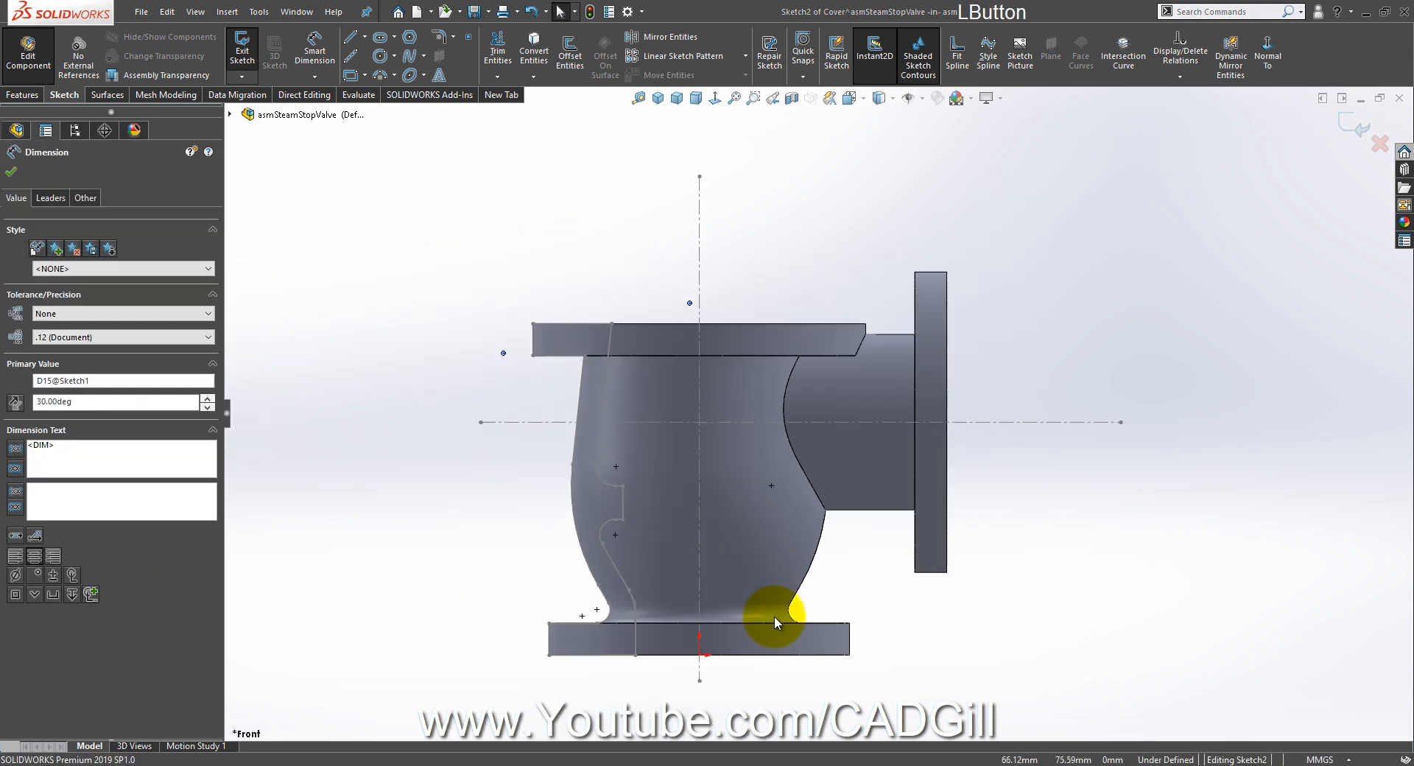
scroll(917, 614, down, 2)
click(939, 568)
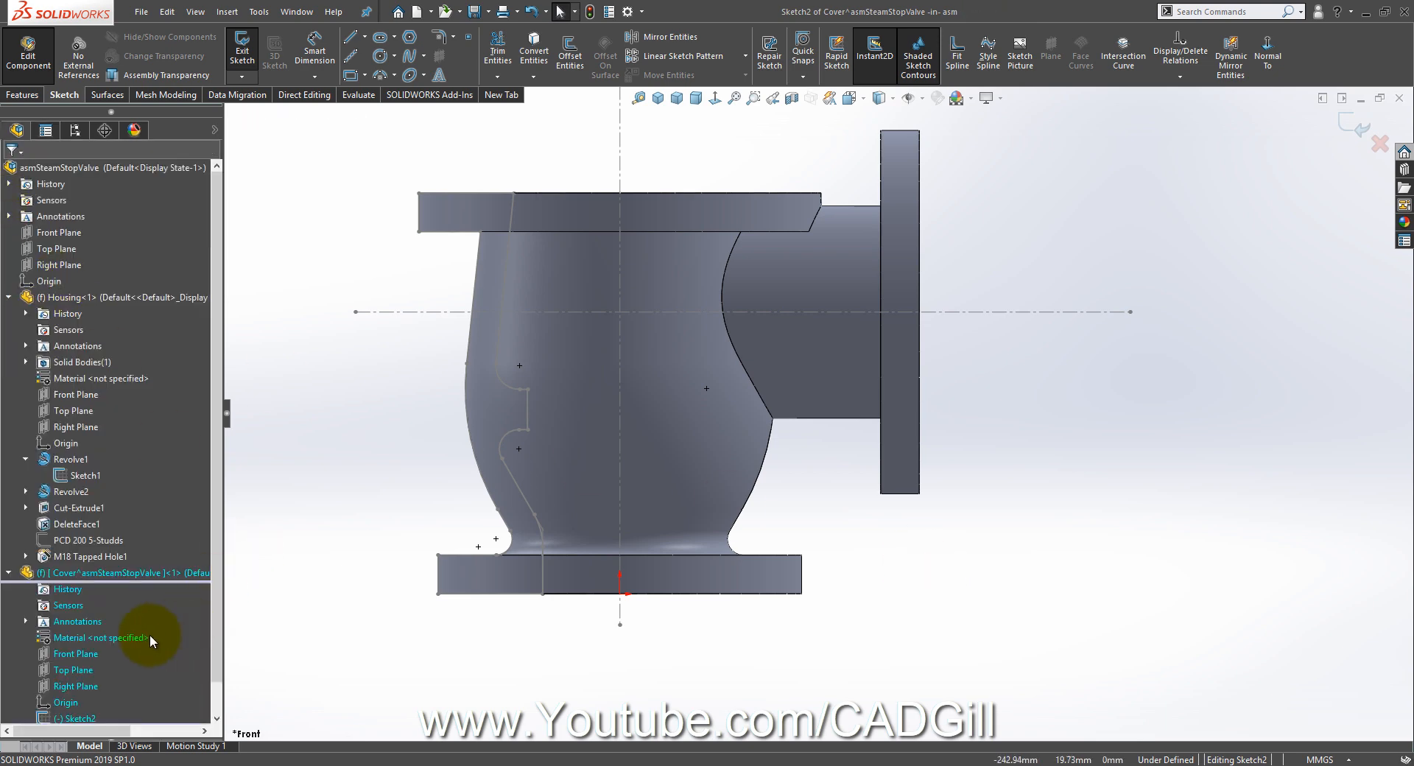
Step: Collapse the Housing's feature list in the tree, keeping the Cover's sketch open
scroll(78, 656, down, 1)
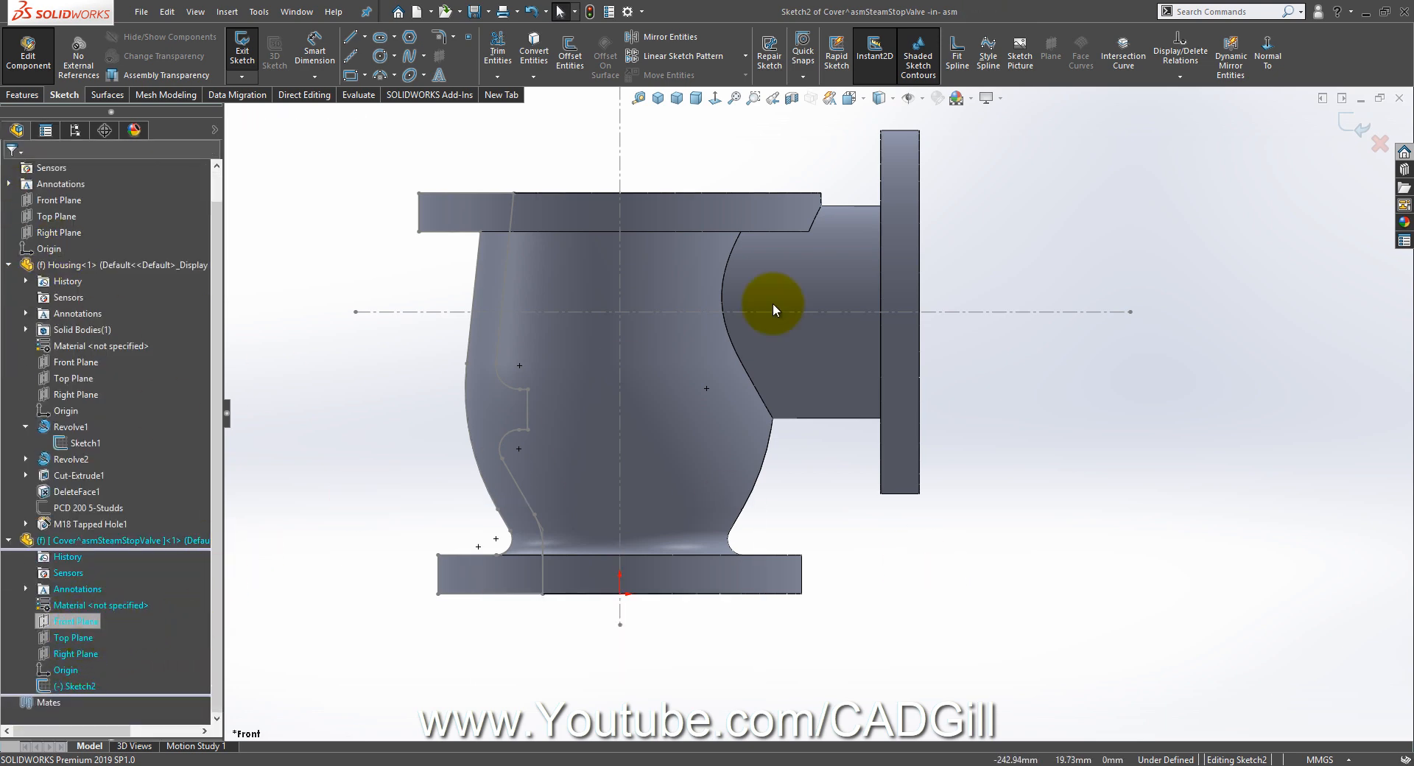
click(141, 535)
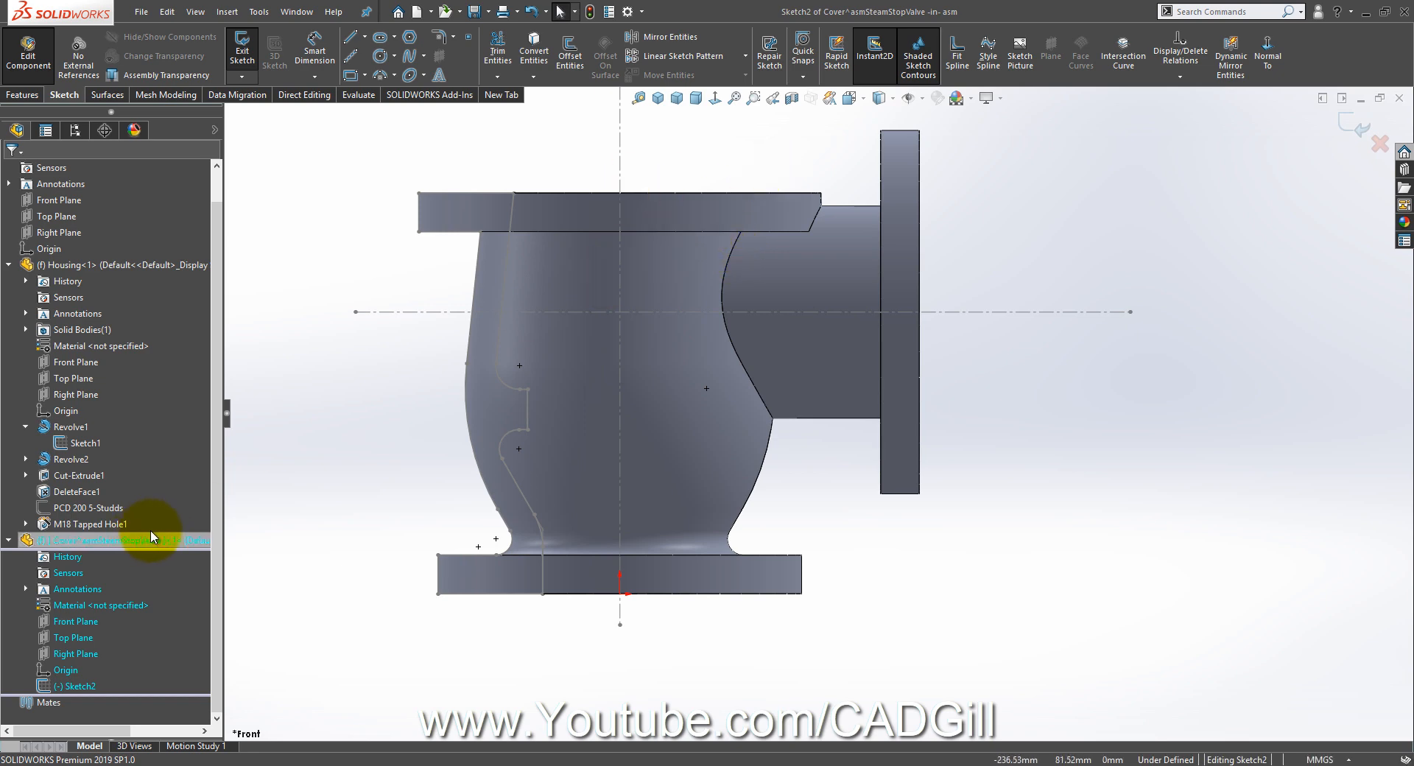
click(77, 624)
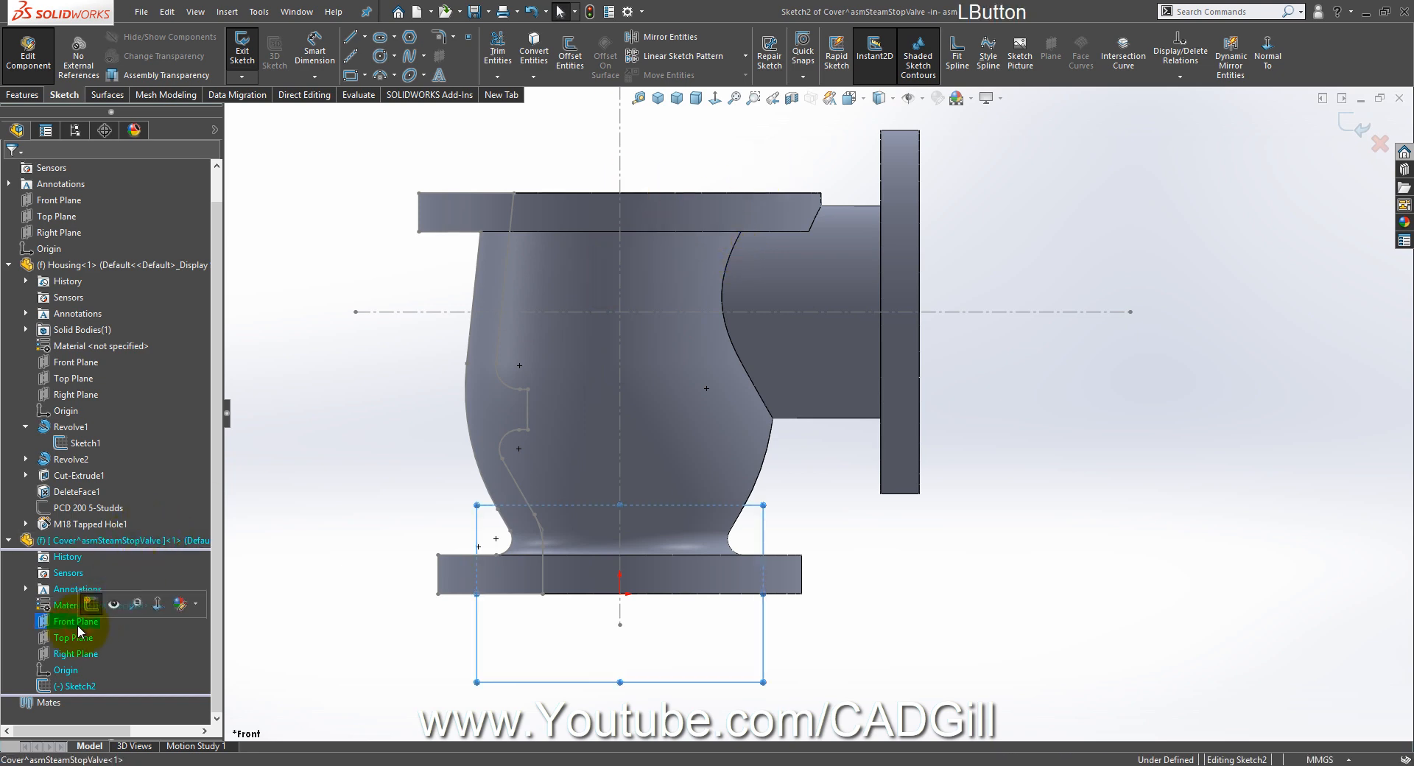
scroll(851, 266, up, 3)
scroll(851, 266, down, 4)
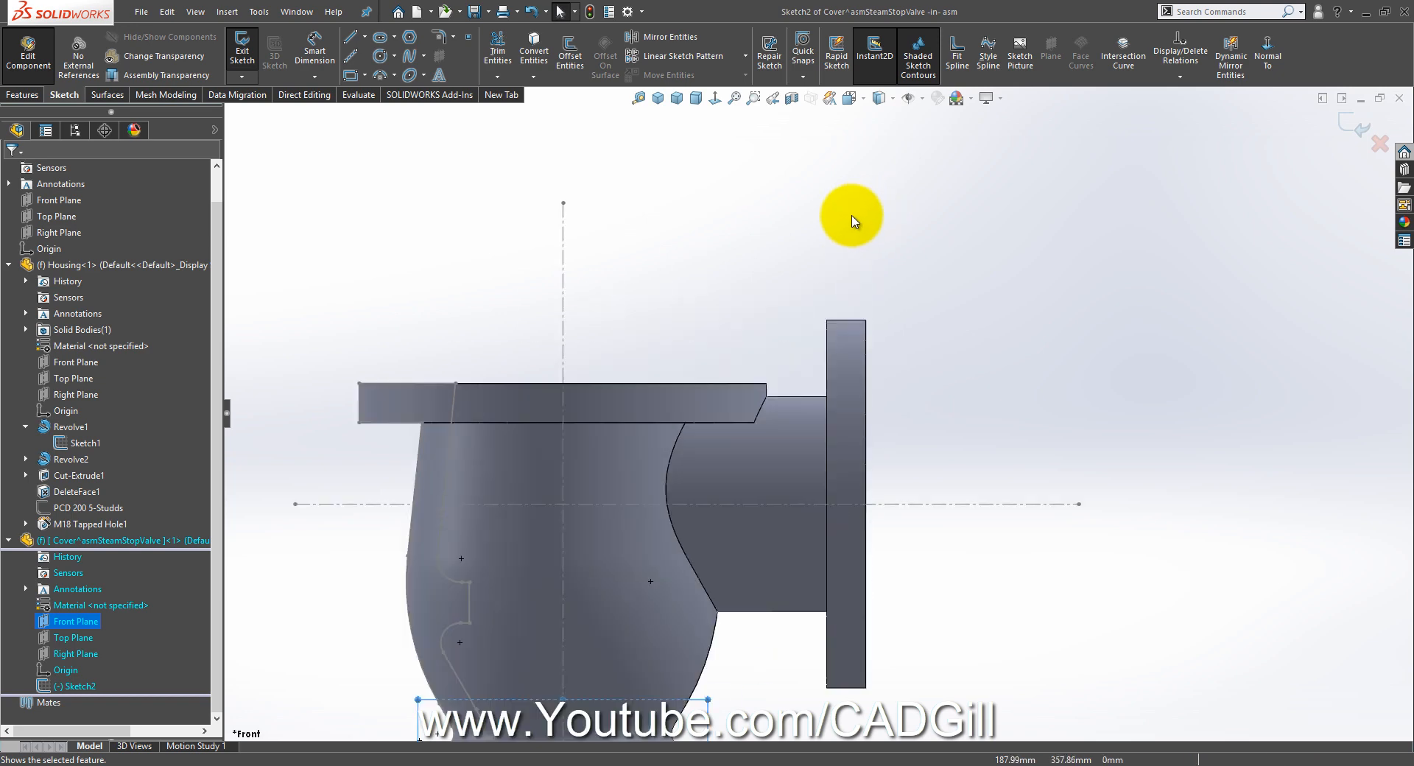
click(8, 264)
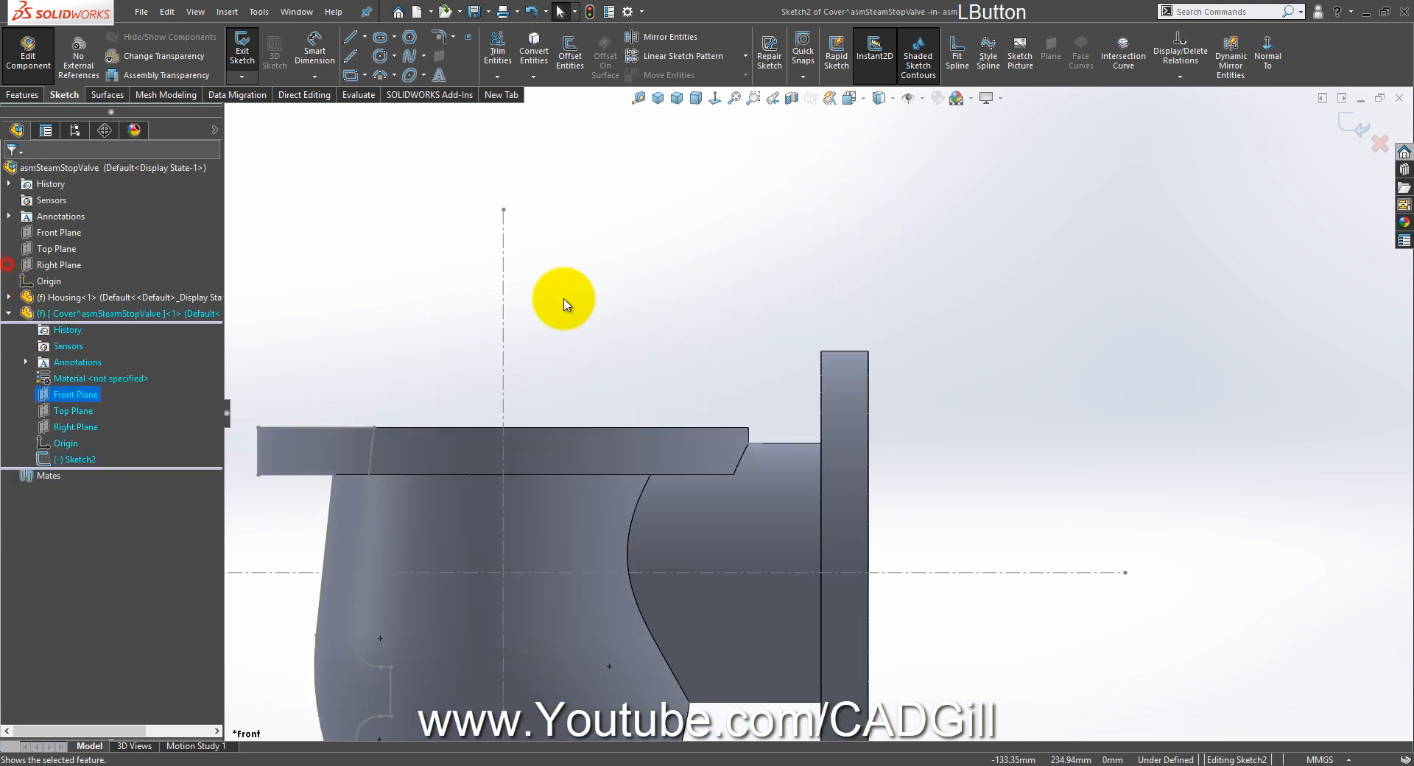
scroll(641, 325, down, 1)
scroll(648, 354, up, 3)
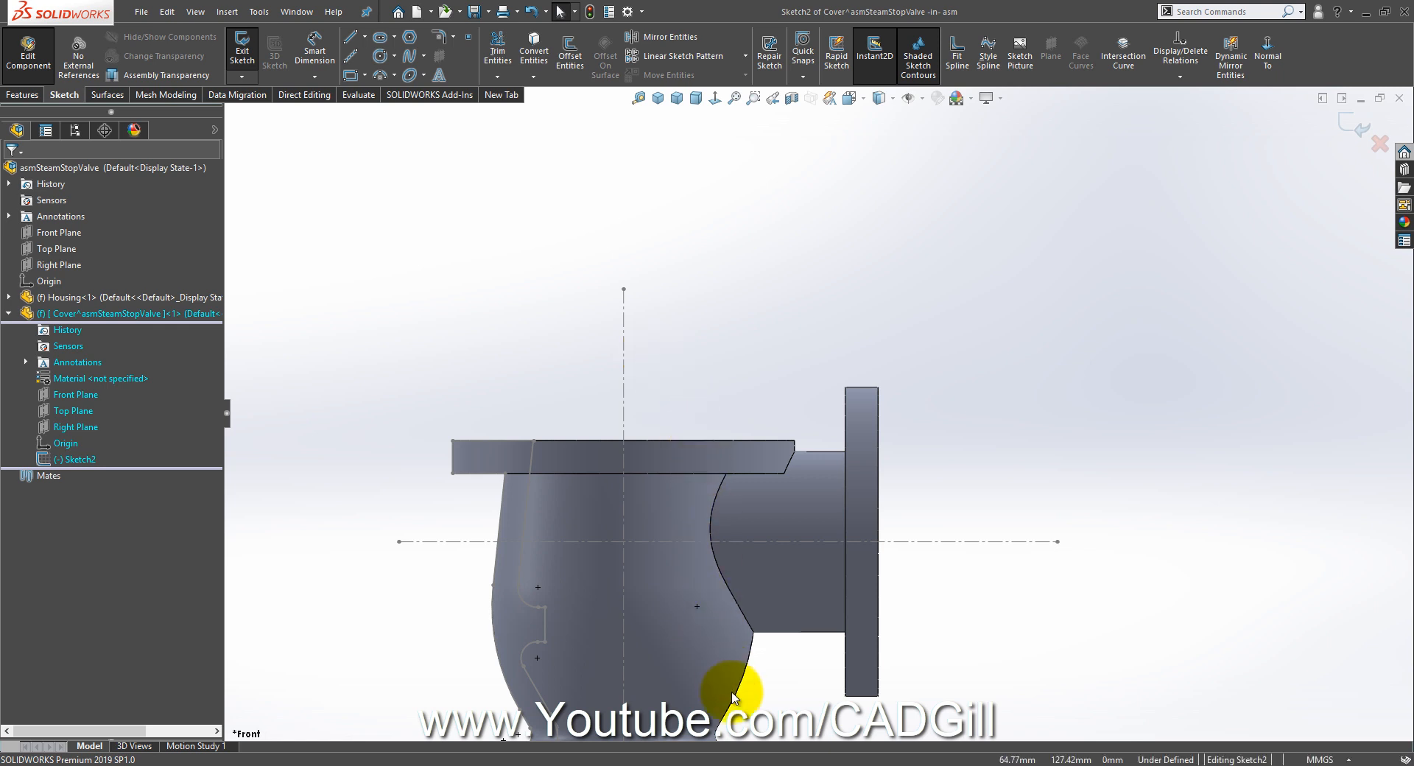
Step: Switch to the Steam Stop Valve PSG.jpg drawing in Photos to examine the cover's dimensions
click(699, 765)
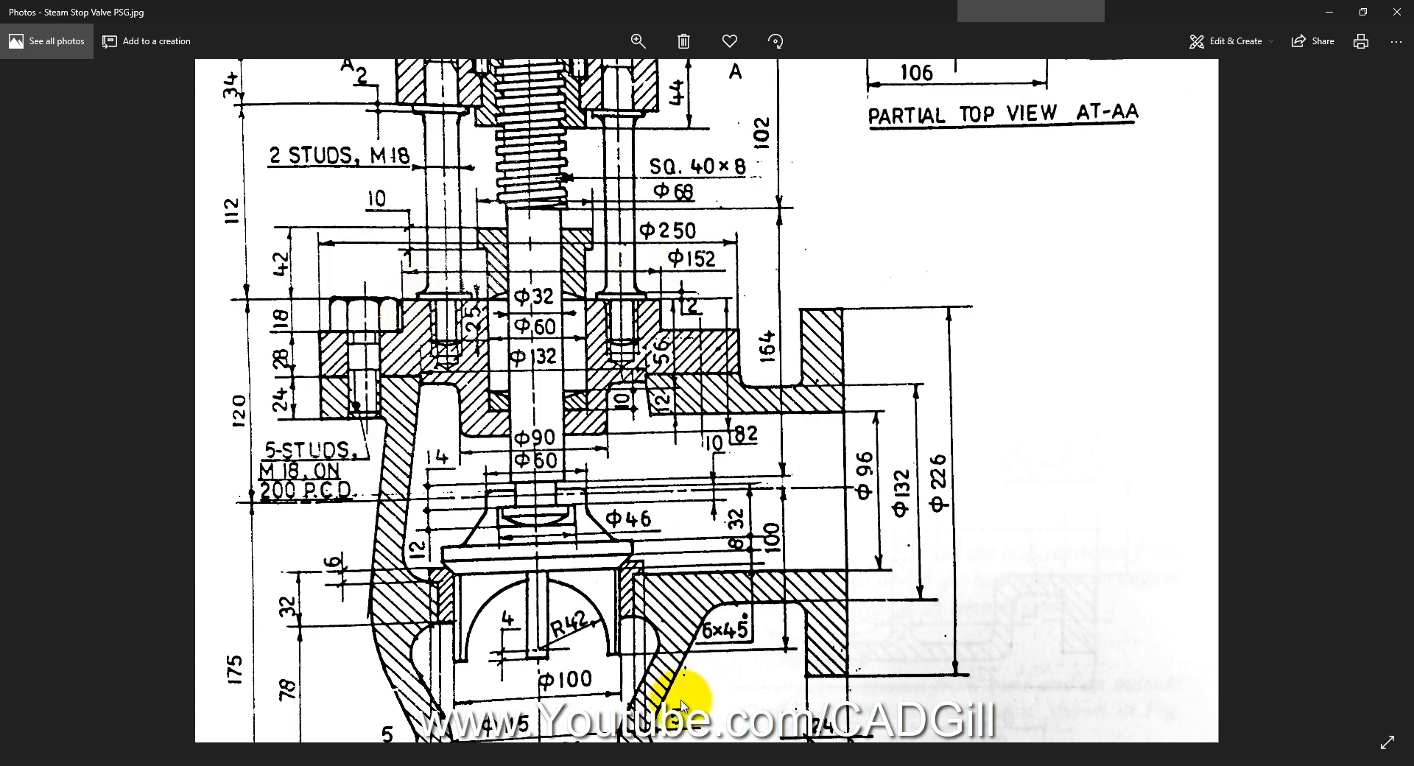
Step: Return to SOLIDWORKS and sketch a 28 mm vertical line upward from the outer top corner of the housing's flange
click(648, 755)
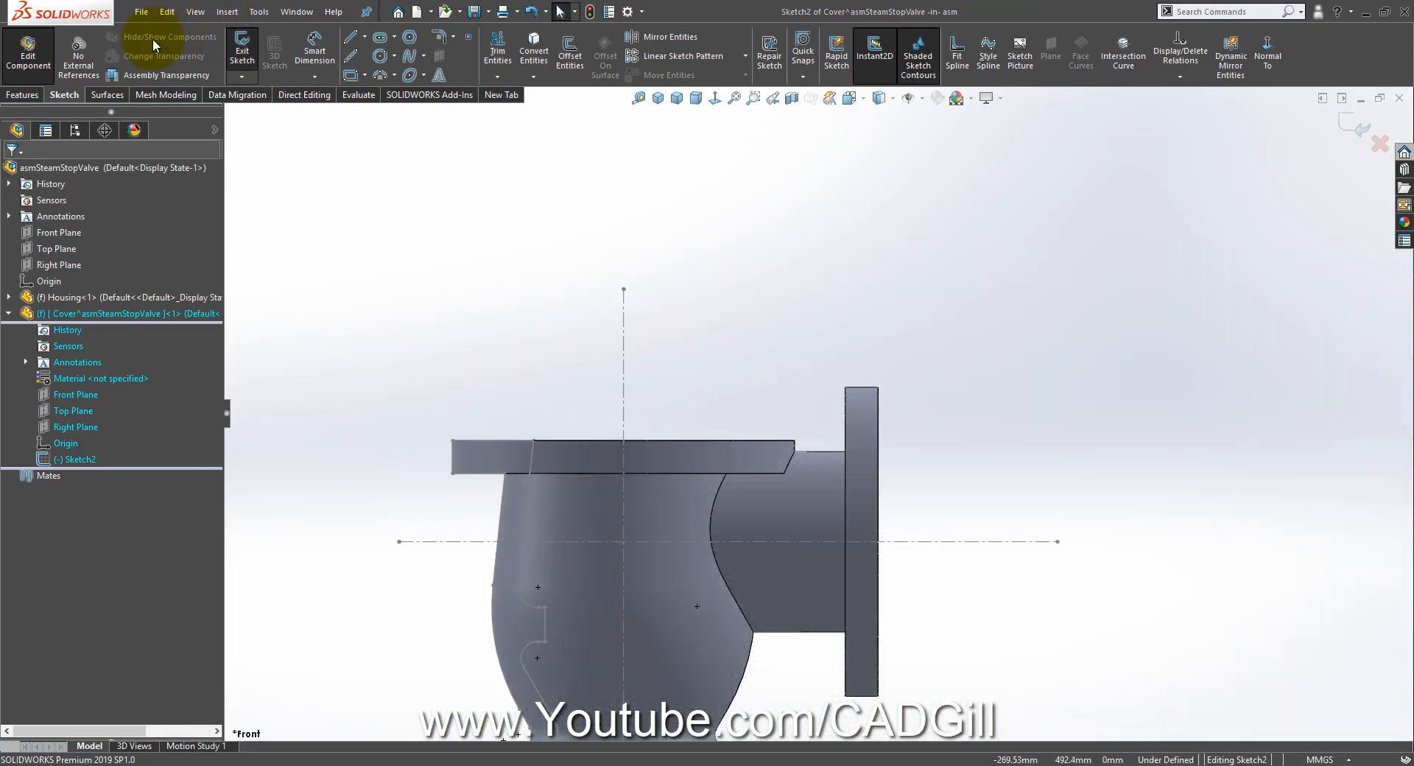
click(350, 36)
scroll(663, 386, down, 3)
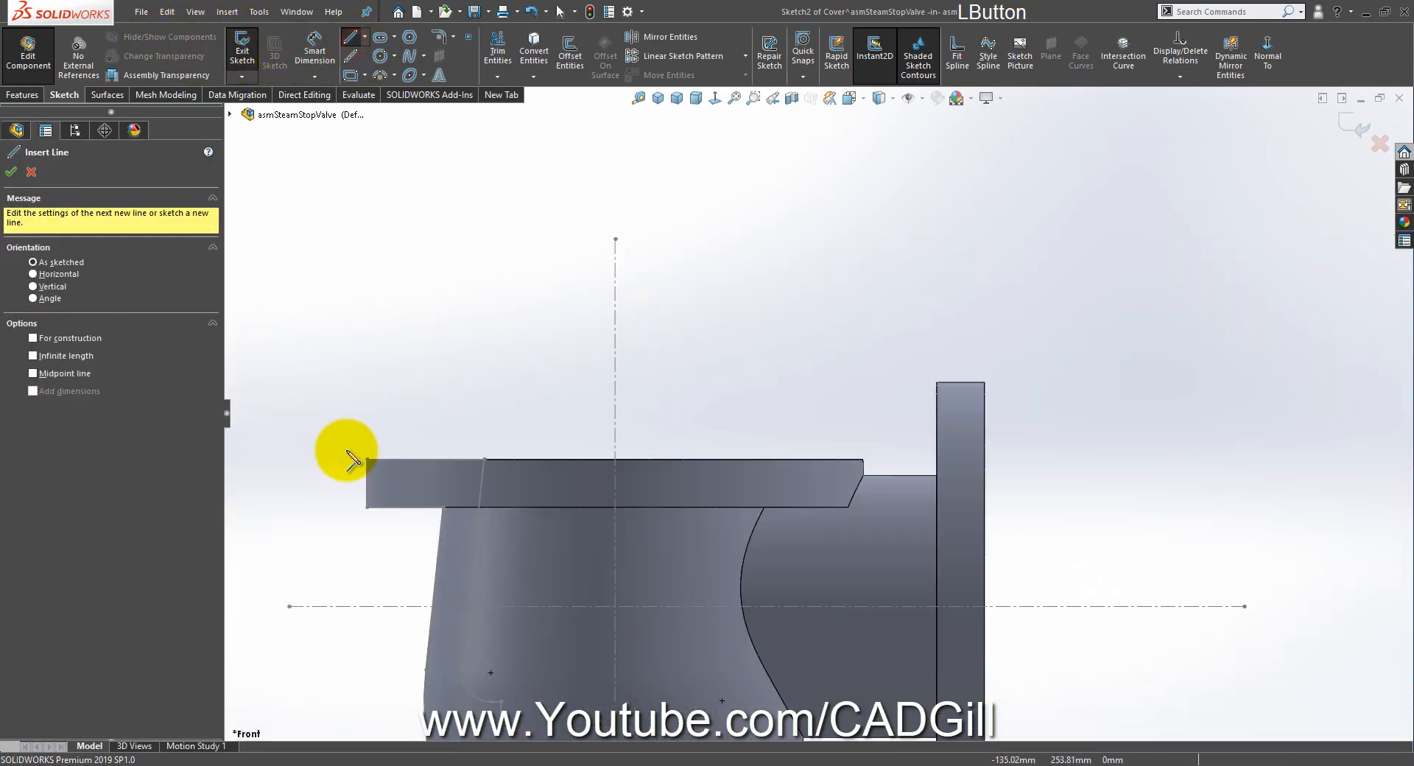
click(368, 459)
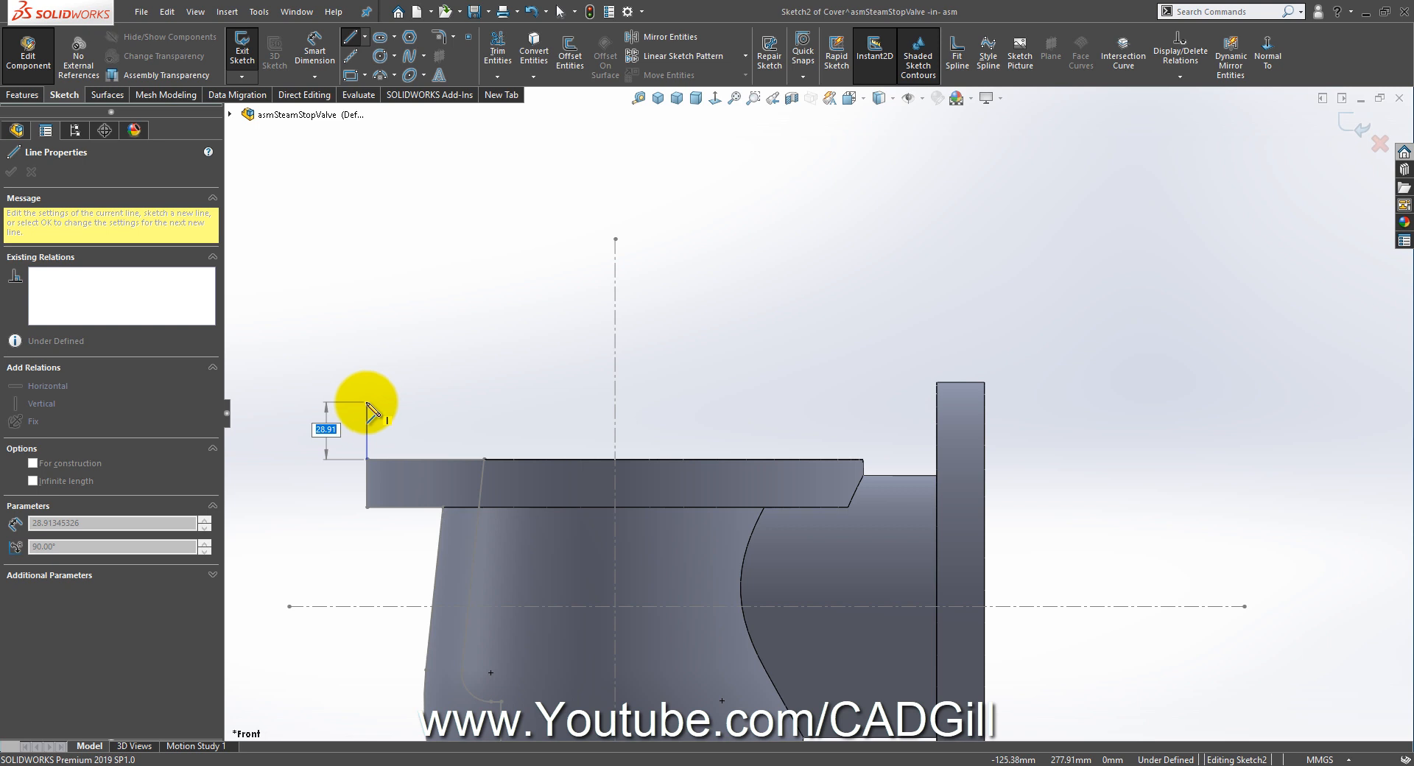
key(Return)
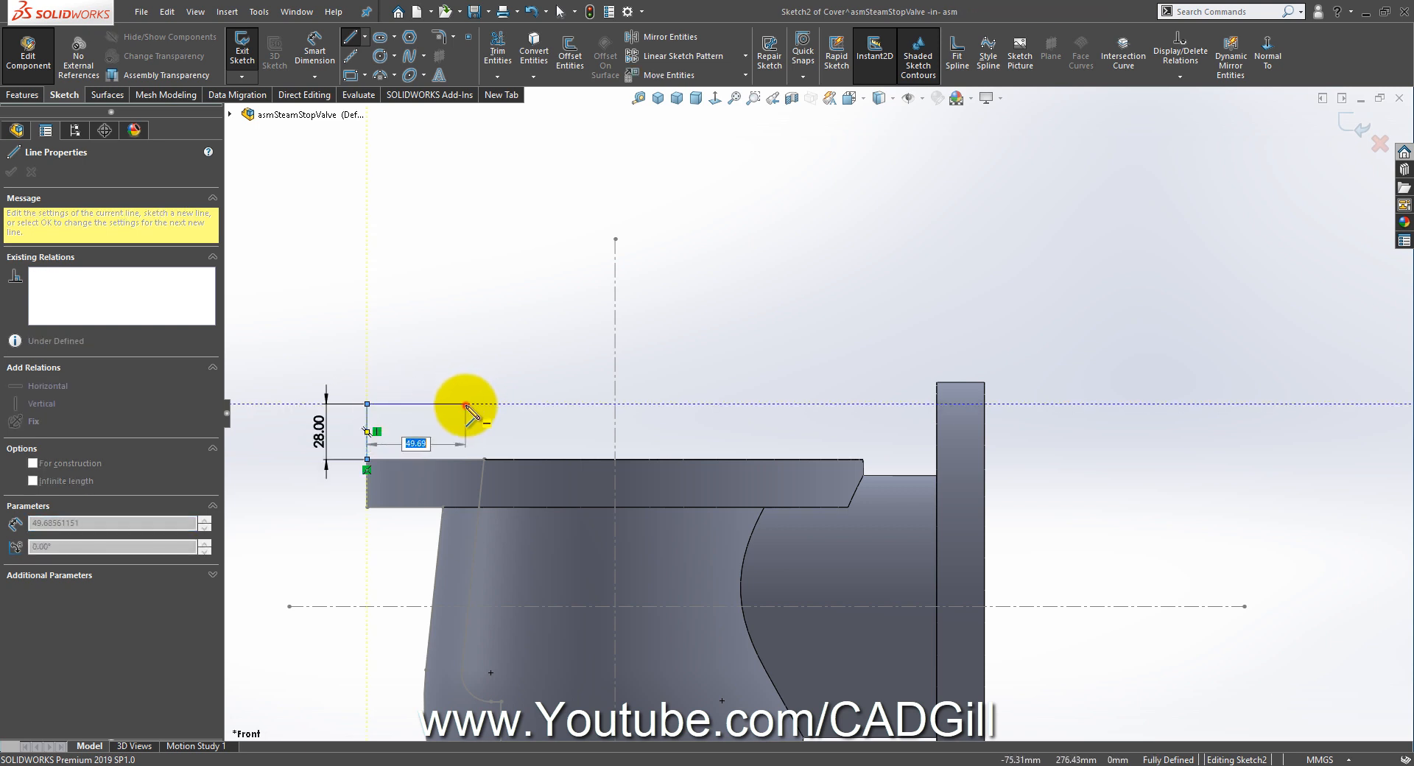
Step: Continue the outline about 50 mm inward, about 26 mm up, inward again, about 88 mm down, across to the valve axis and about 14 mm down
click(466, 404)
click(465, 351)
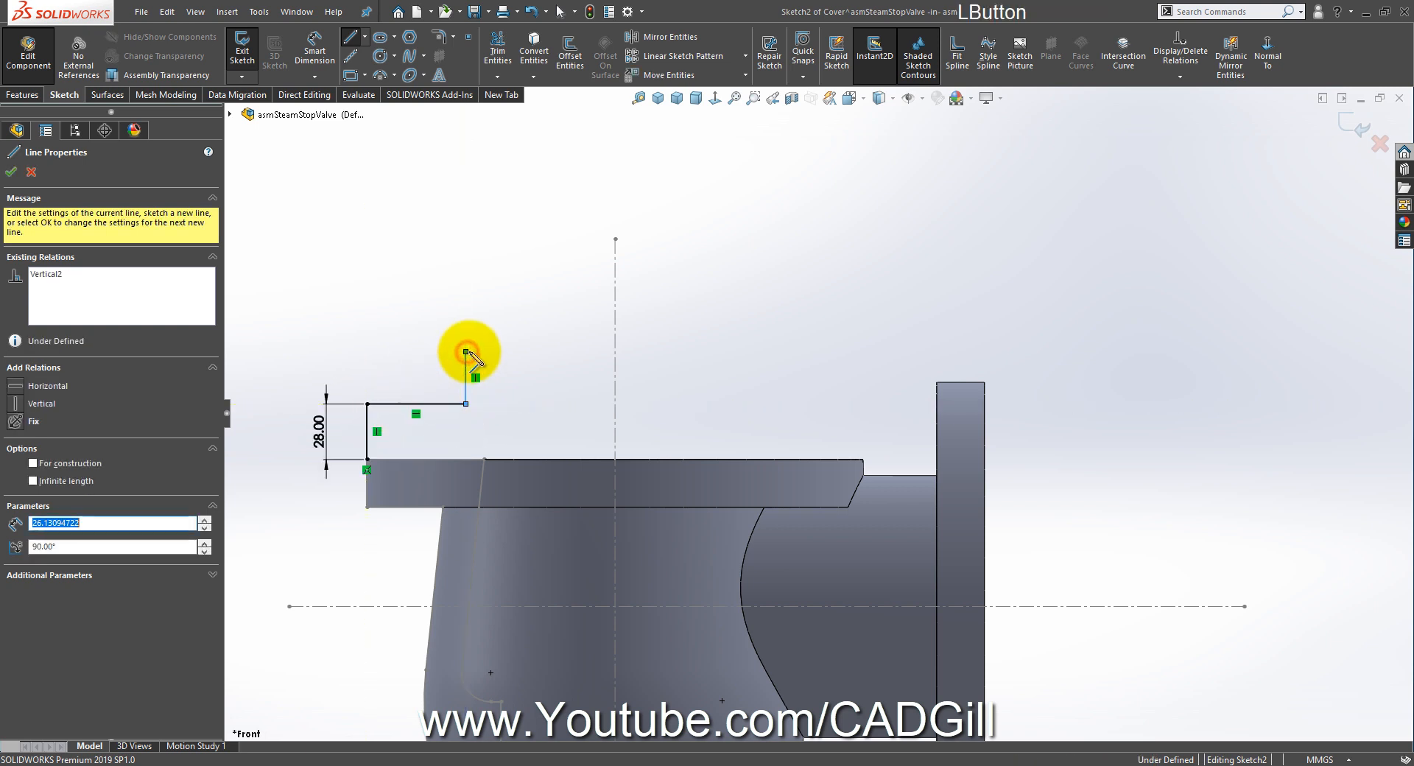
click(565, 352)
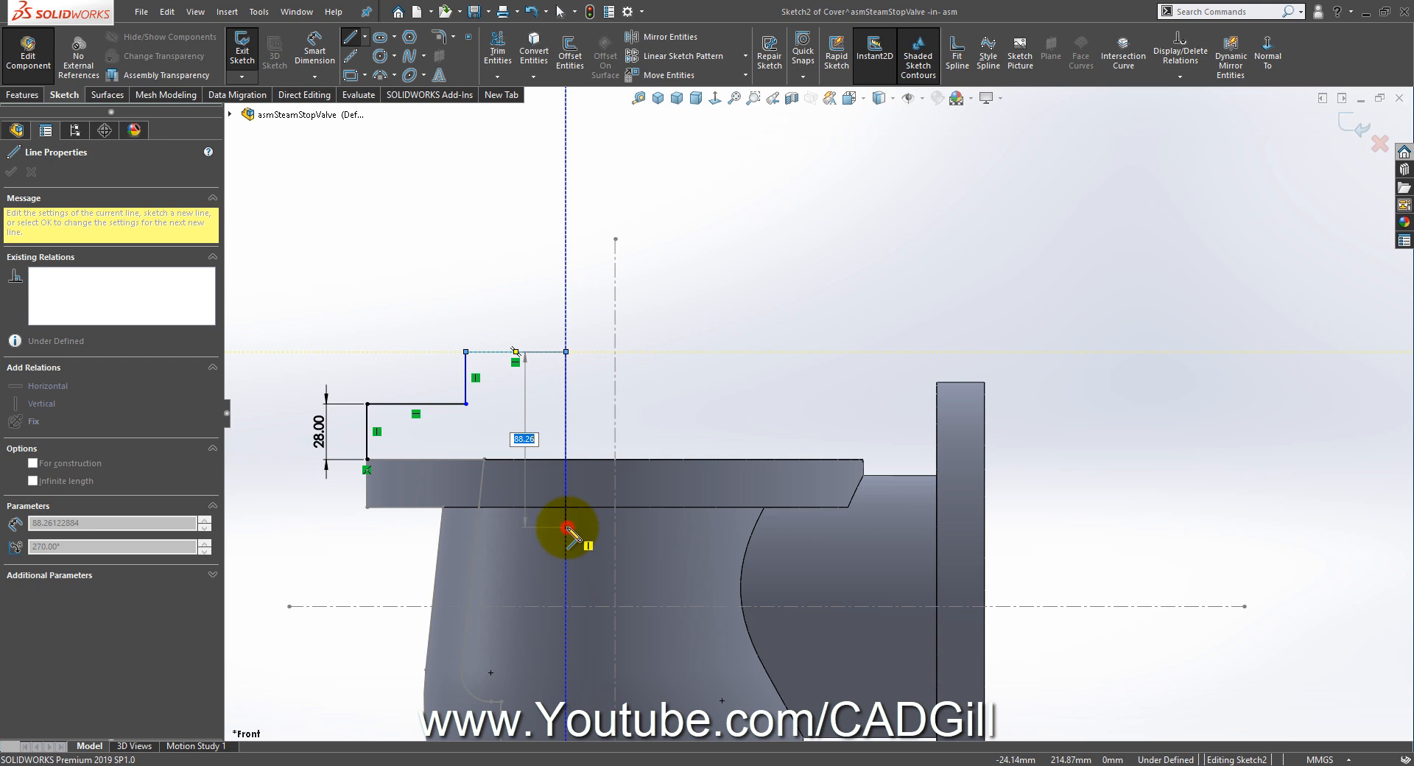
click(566, 527)
click(615, 527)
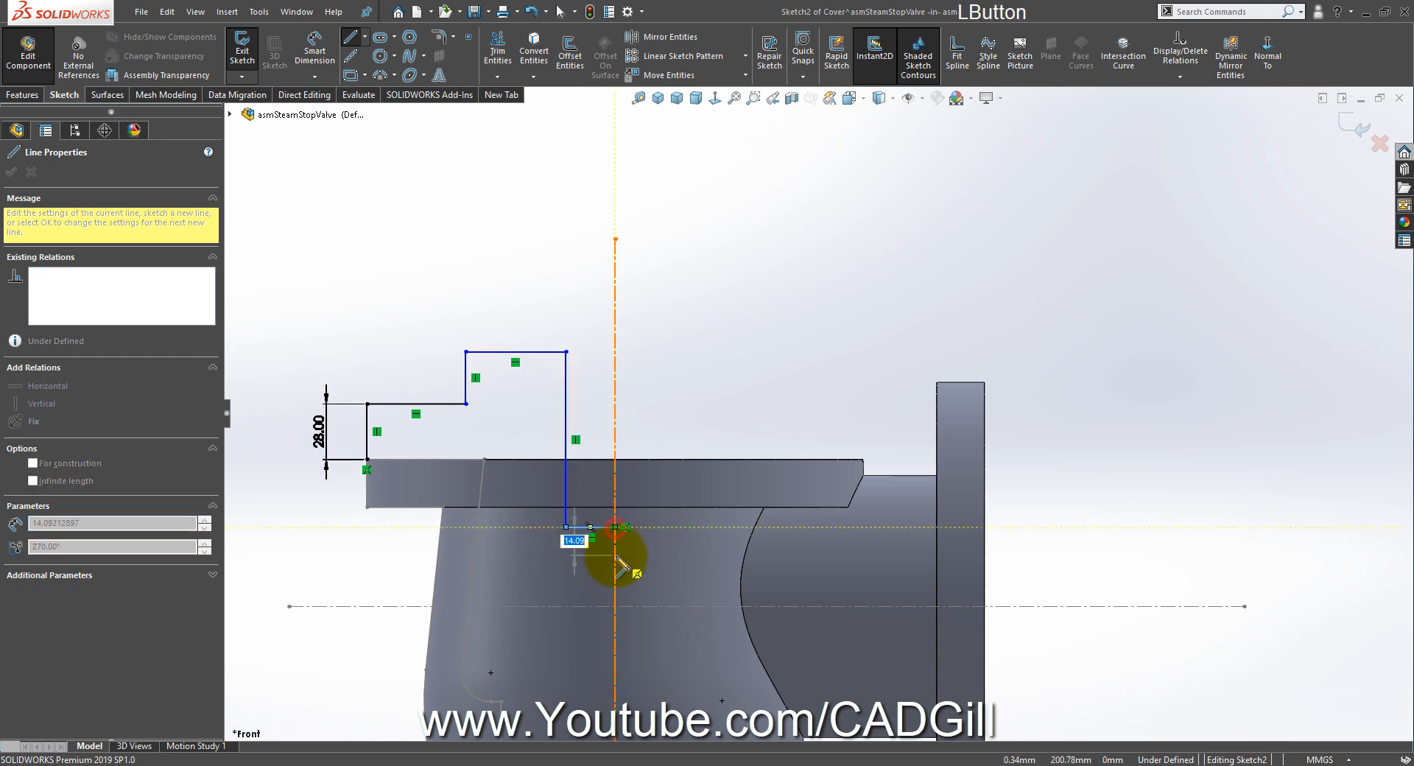
click(615, 555)
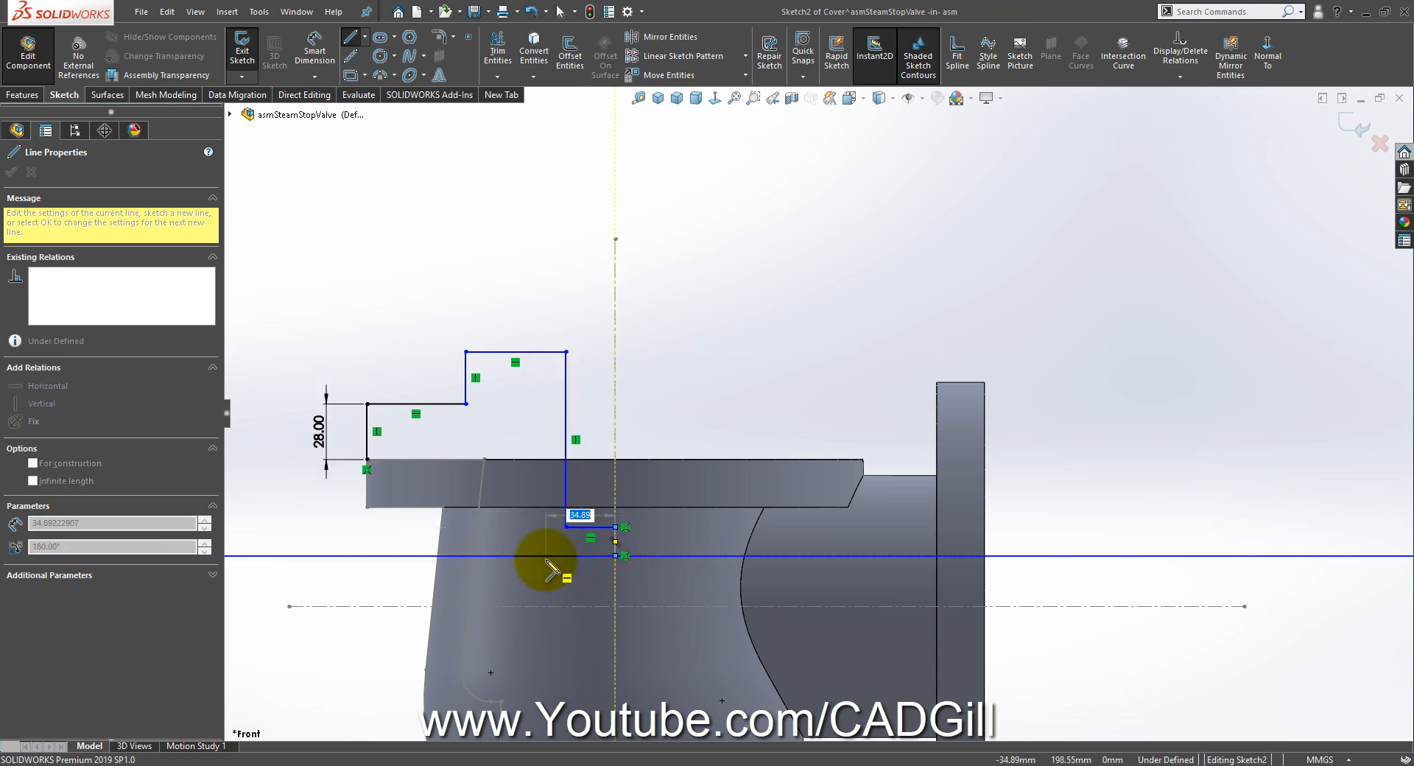
Step: Close the profile from the axis about 36 mm outward, 39 mm up, 27 mm outward, up to the flange face and back to the start
click(544, 556)
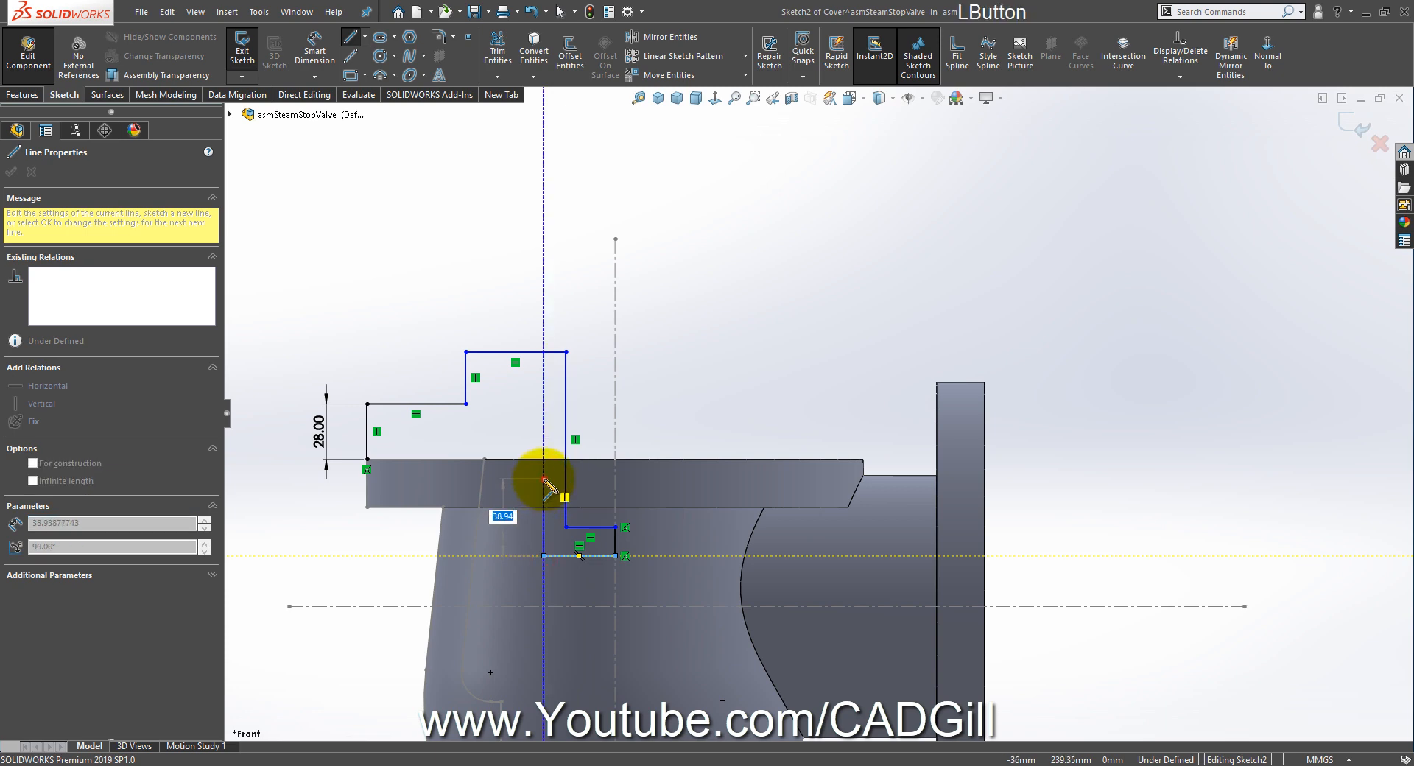
click(543, 479)
click(490, 479)
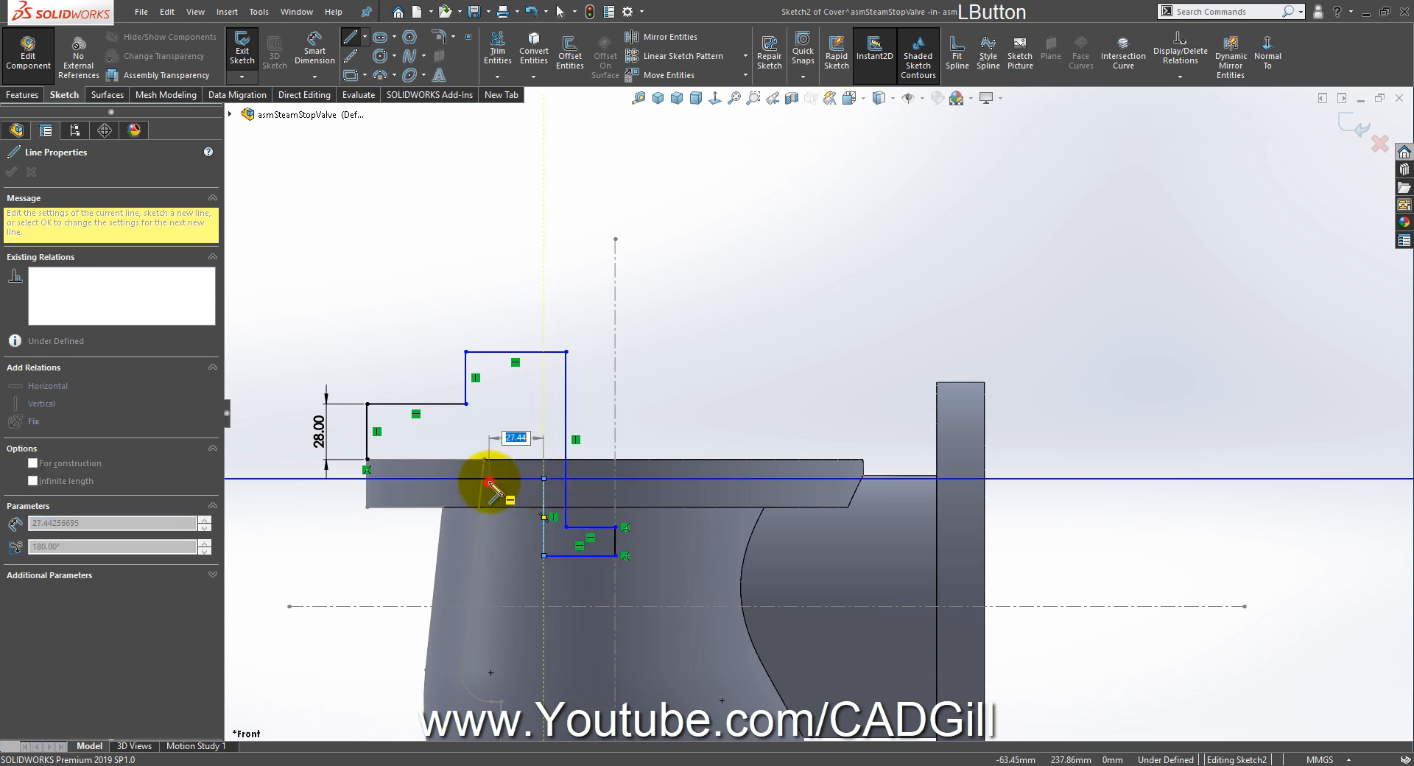
scroll(494, 464, down, 5)
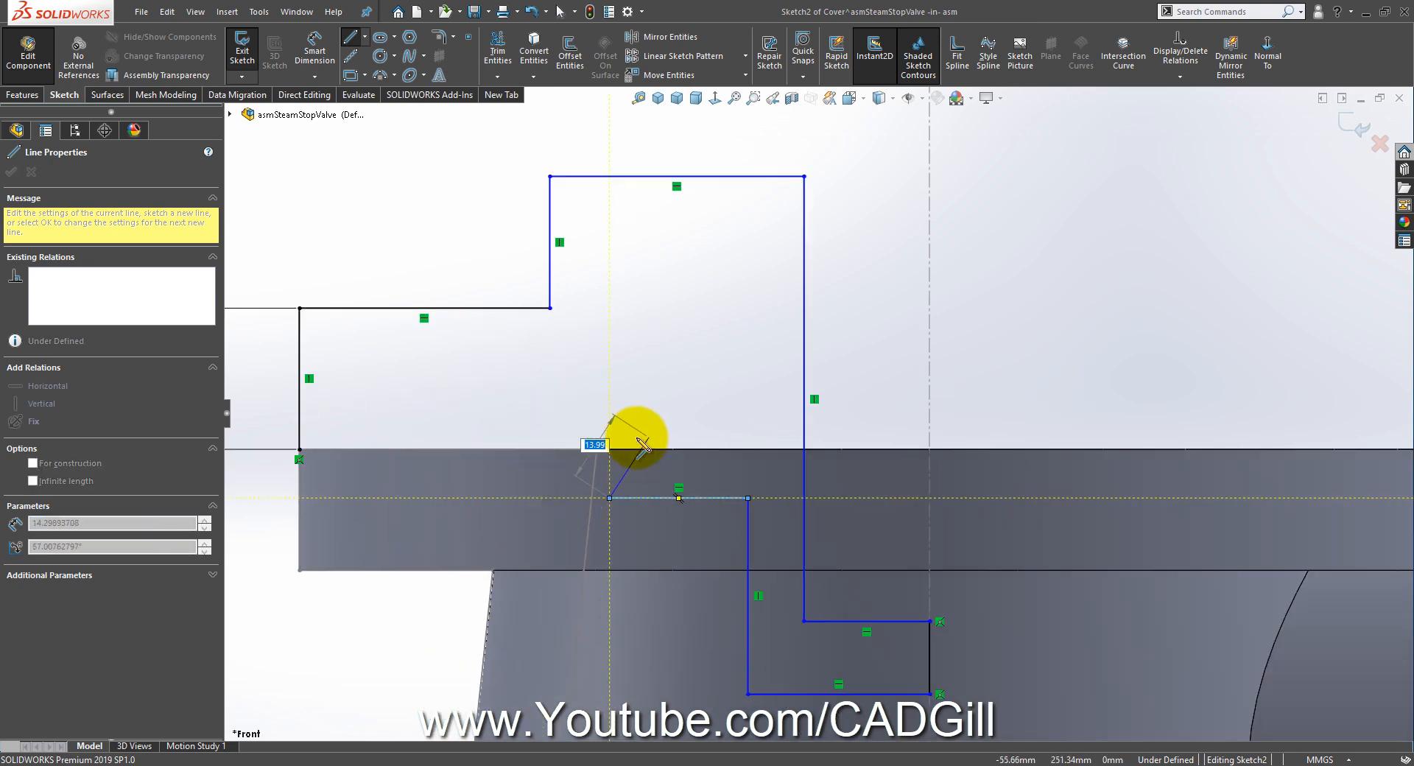
click(609, 448)
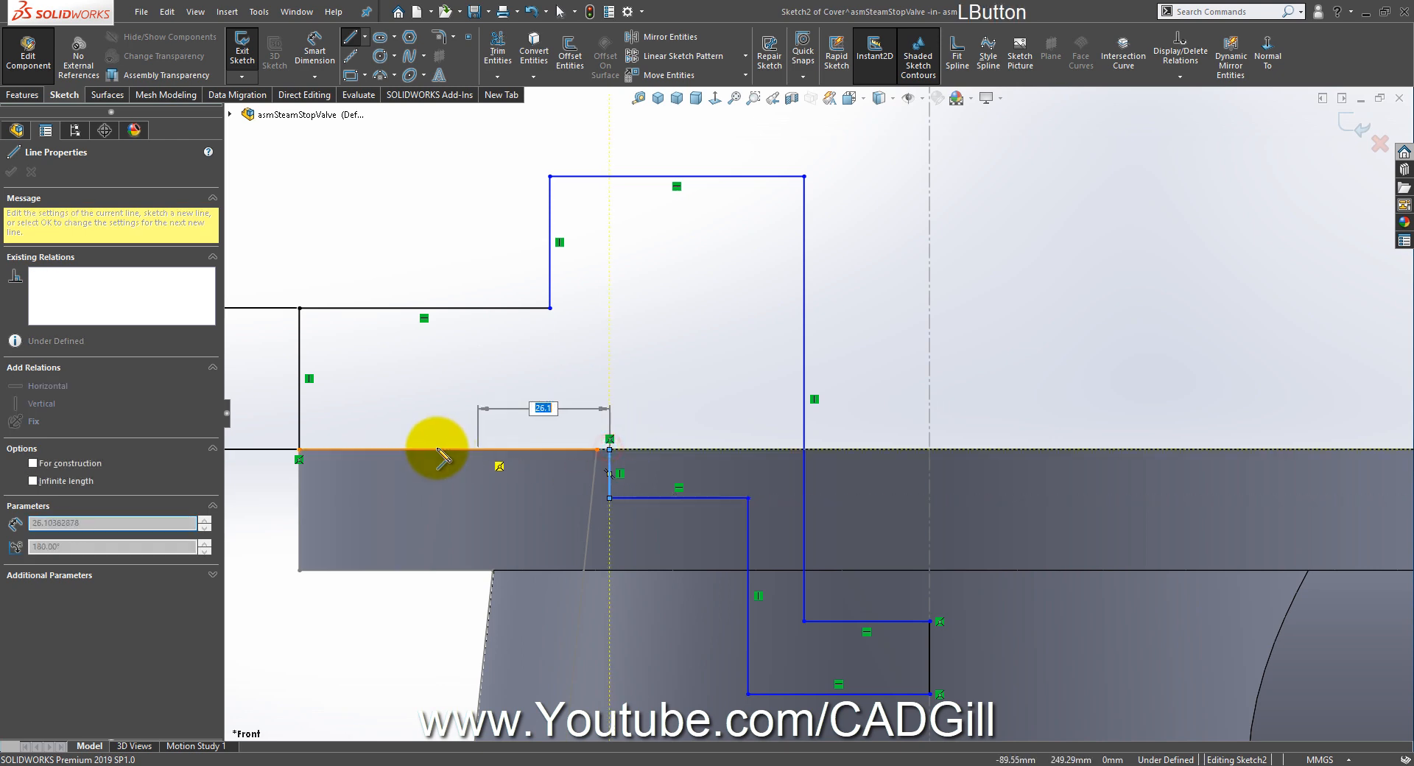
click(299, 448)
right_click(674, 397)
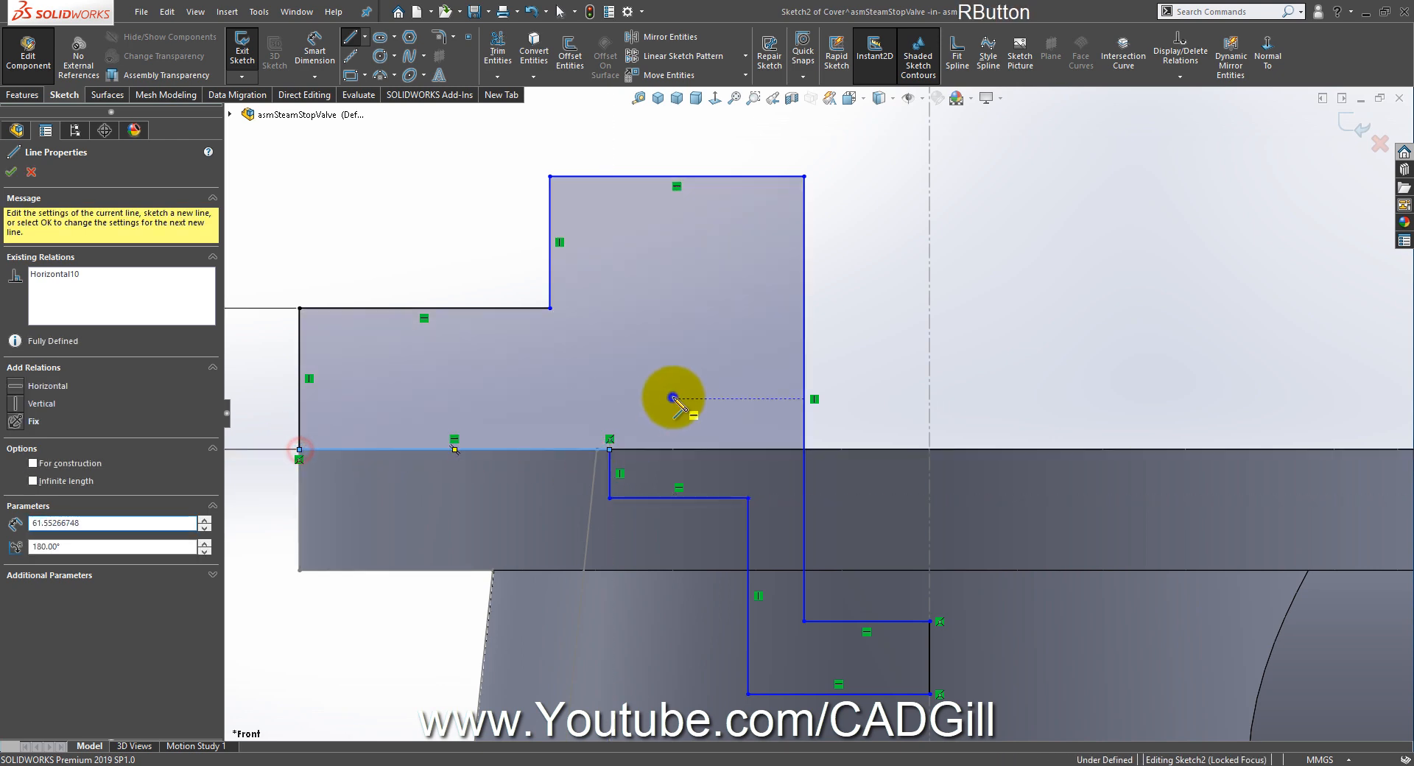
click(679, 403)
right_click(632, 434)
click(642, 443)
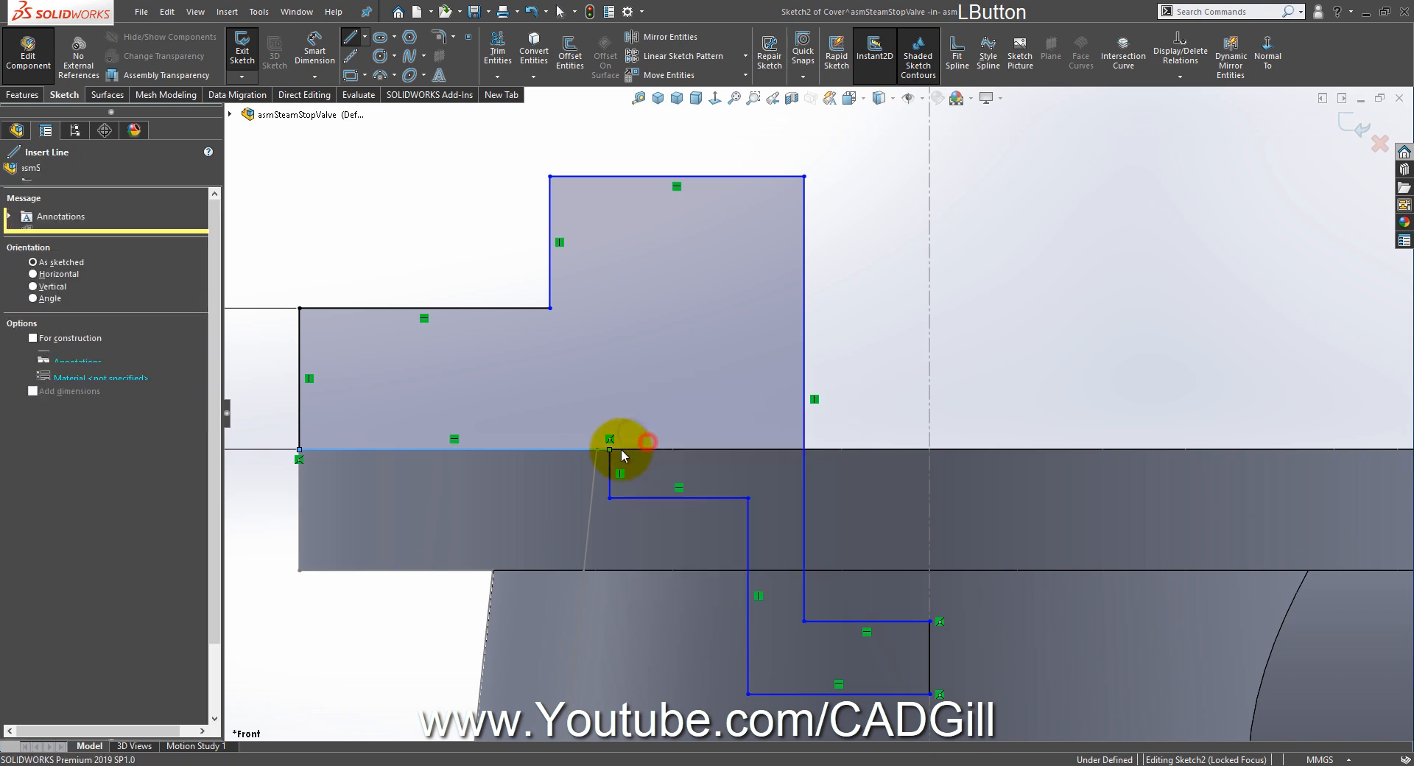
Step: Test how the profile's inner corner point on the housing's flange face is constrained
click(609, 449)
drag(600, 452, 594, 488)
scroll(625, 486, up, 3)
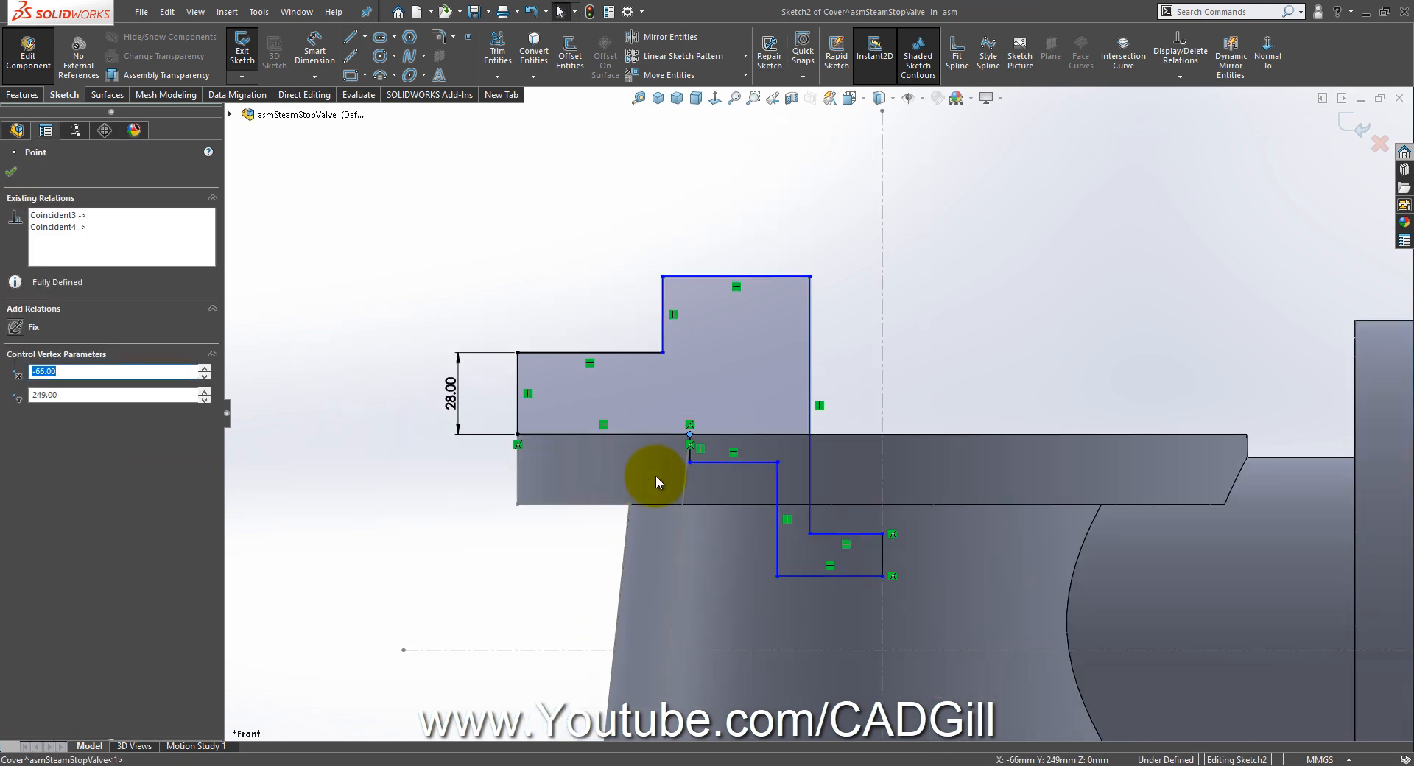
click(515, 254)
scroll(927, 403, down, 3)
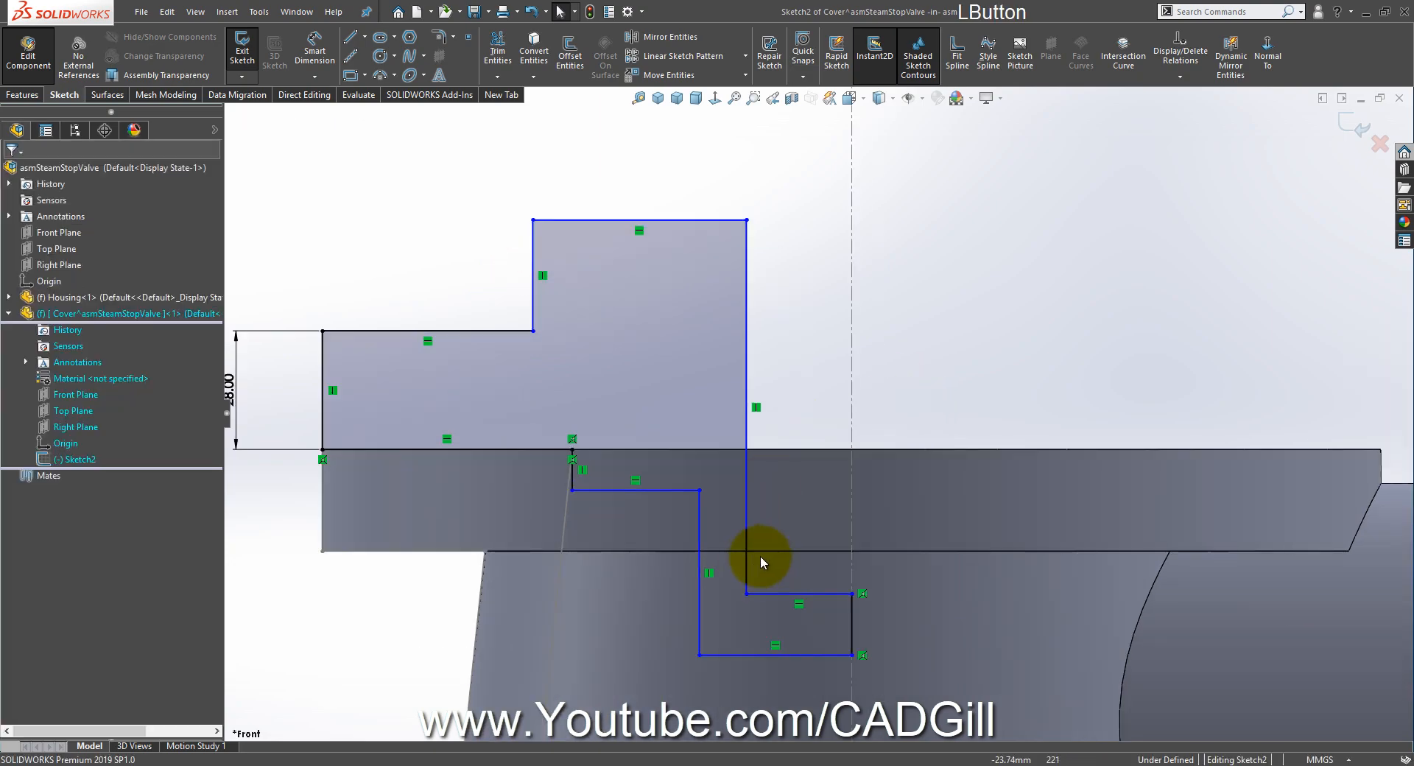
Step: Compare the cover profile with its diameters and heights in the Steam Stop Valve PSG.jpg drawing in Photos, ending back in SOLIDWORKS
click(681, 765)
ctrl+scroll(574, 401, up, 5)
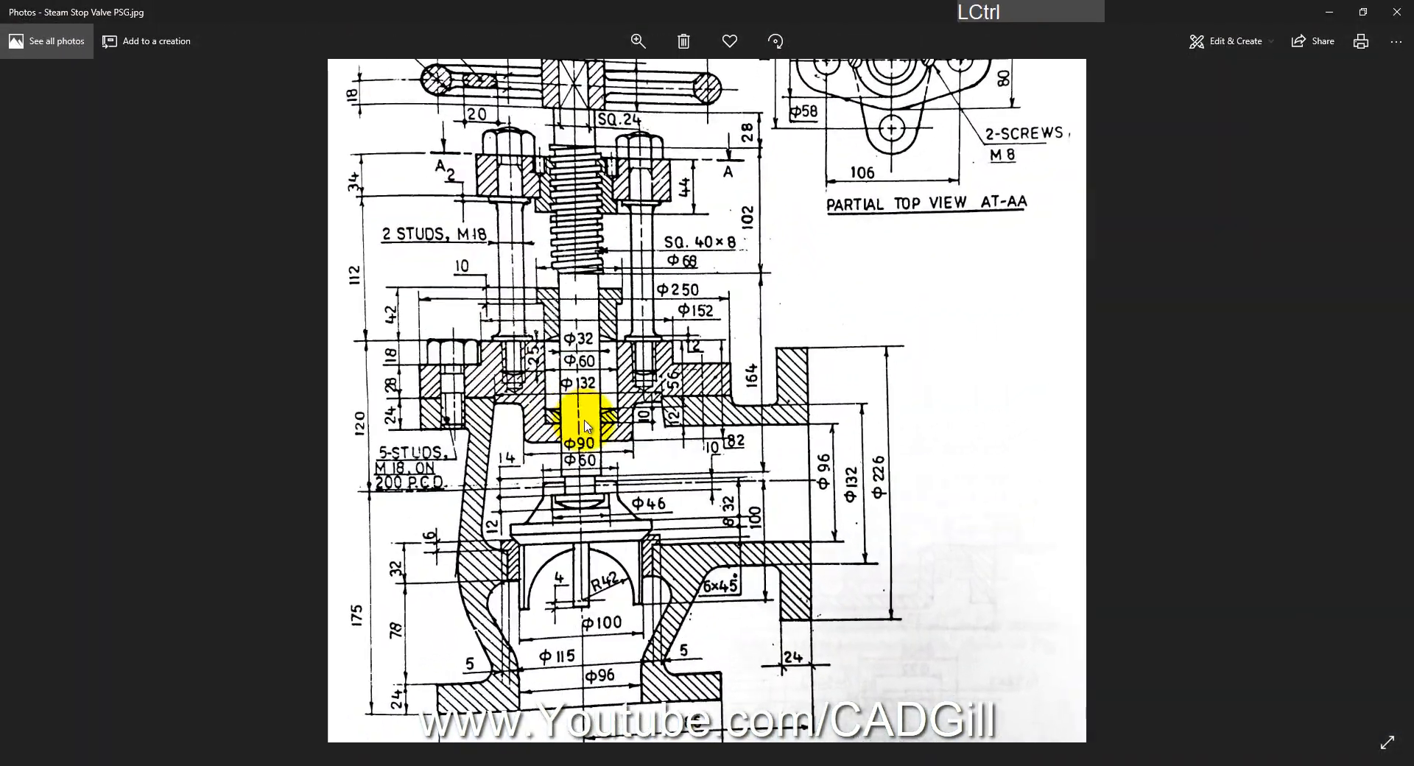
ctrl+scroll(371, 361, up, 2)
mouse_move(335, 318)
mouse_down()
mouse_move(369, 337)
mouse_move(372, 375)
mouse_up()
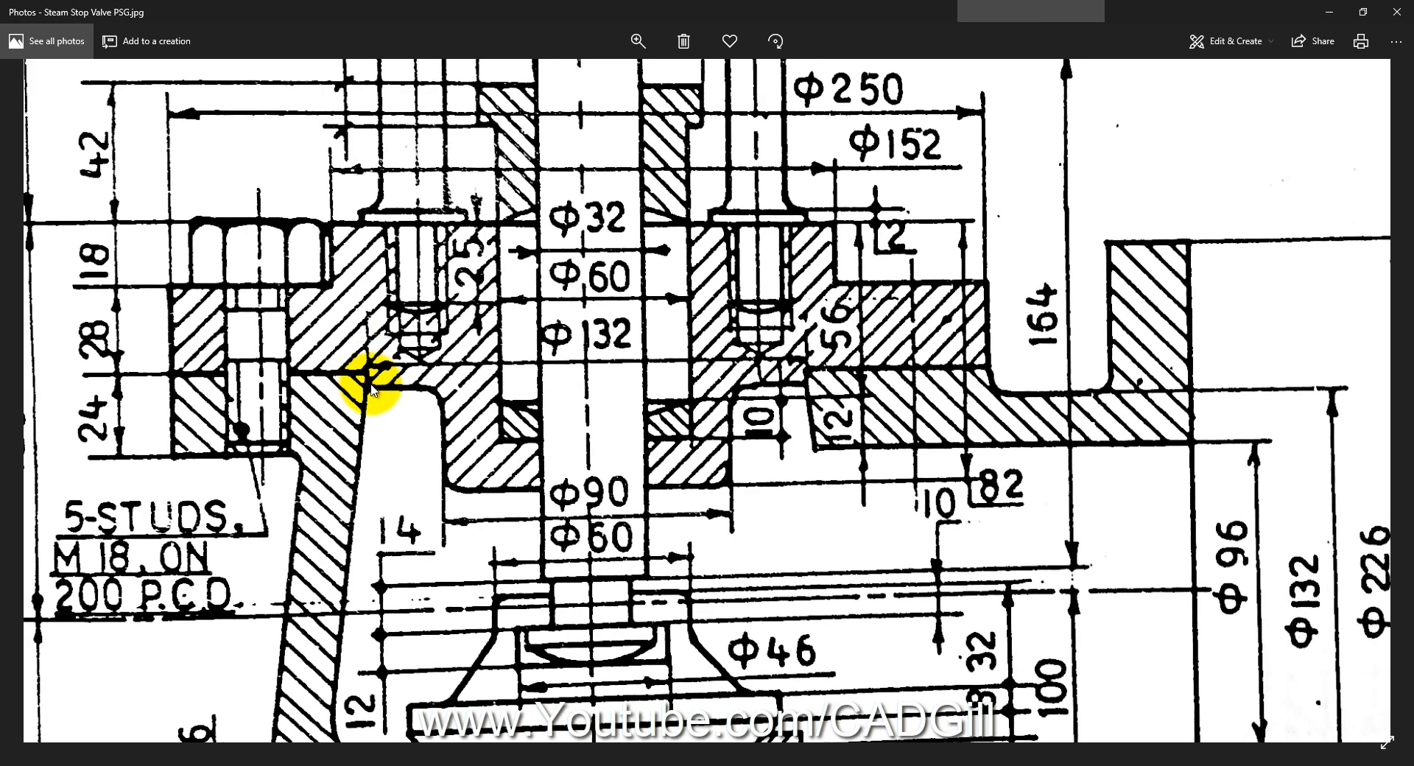
ctrl+scroll(542, 406, down, 3)
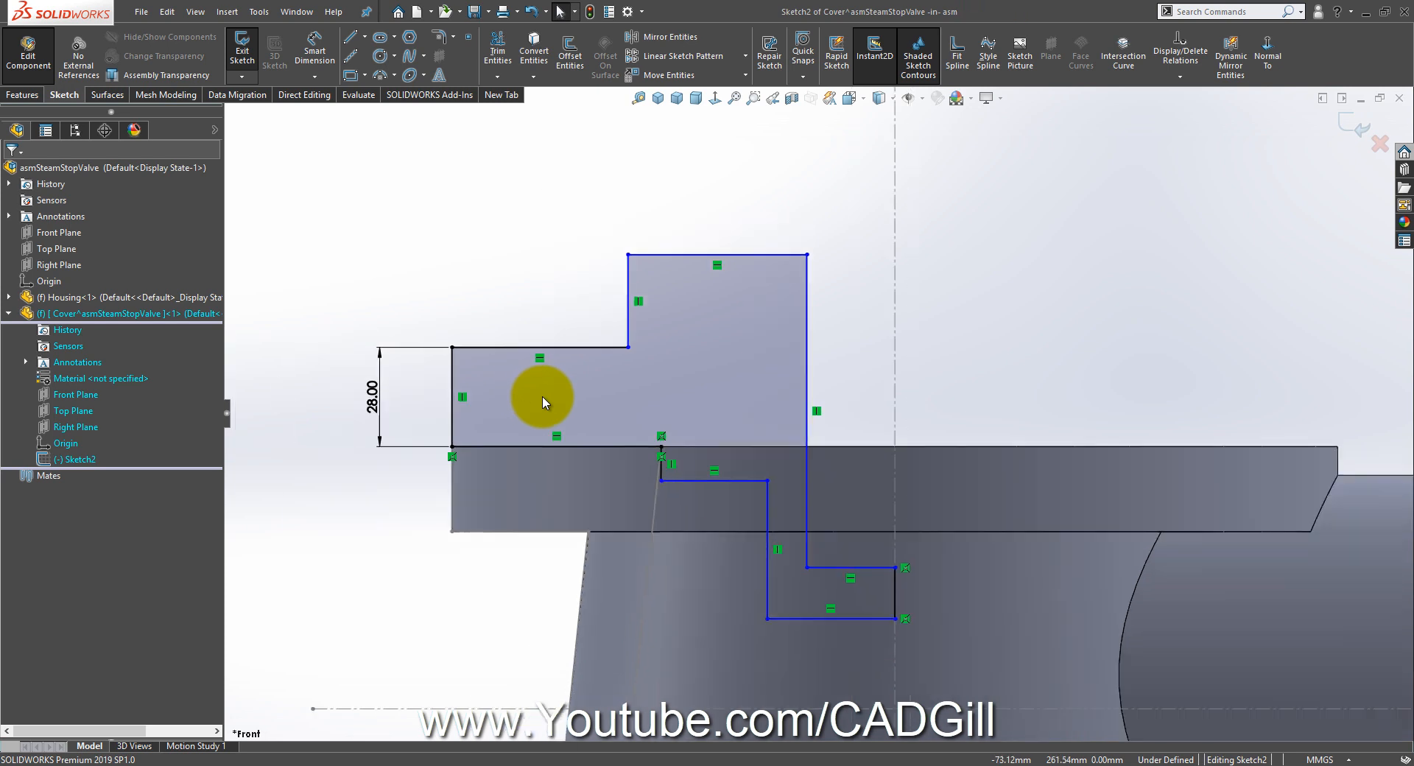
click(324, 52)
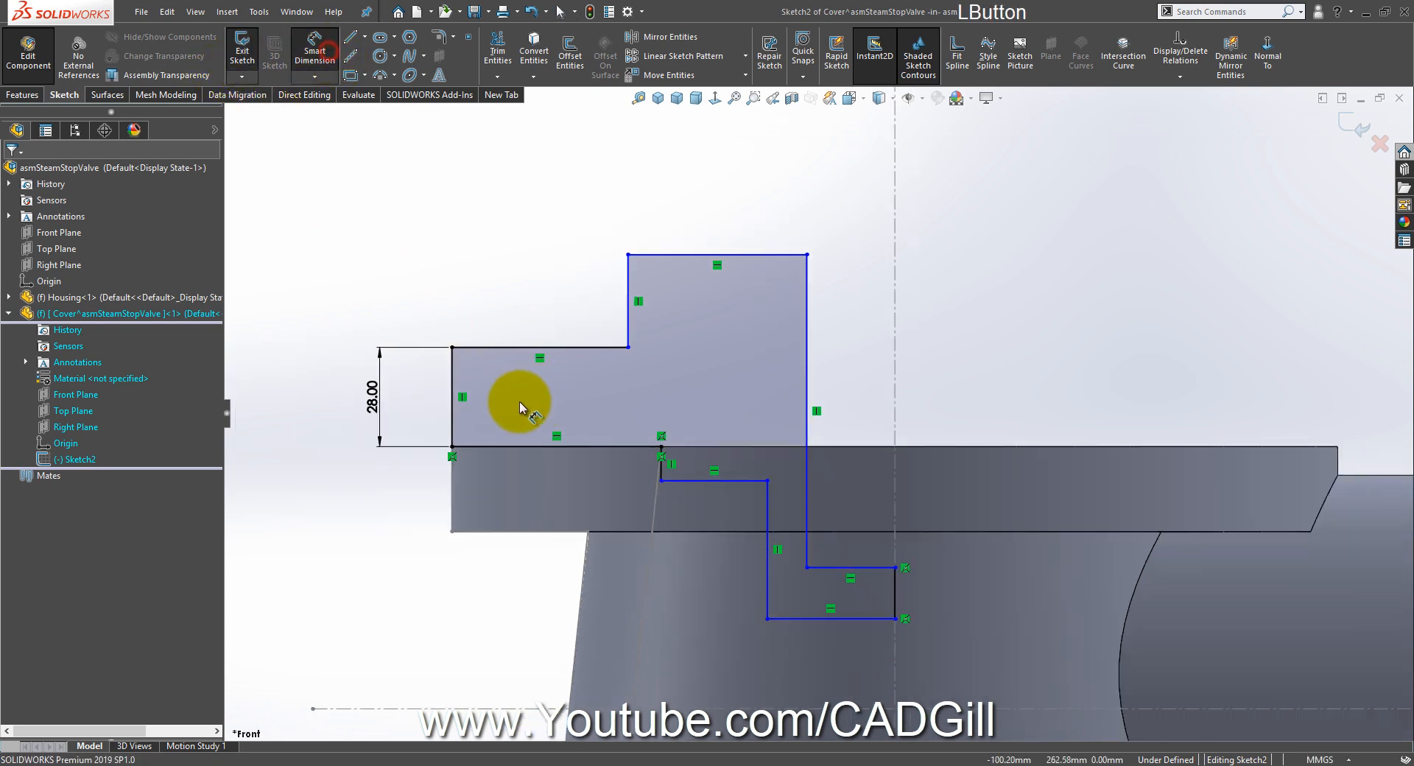
scroll(583, 504, up, 1)
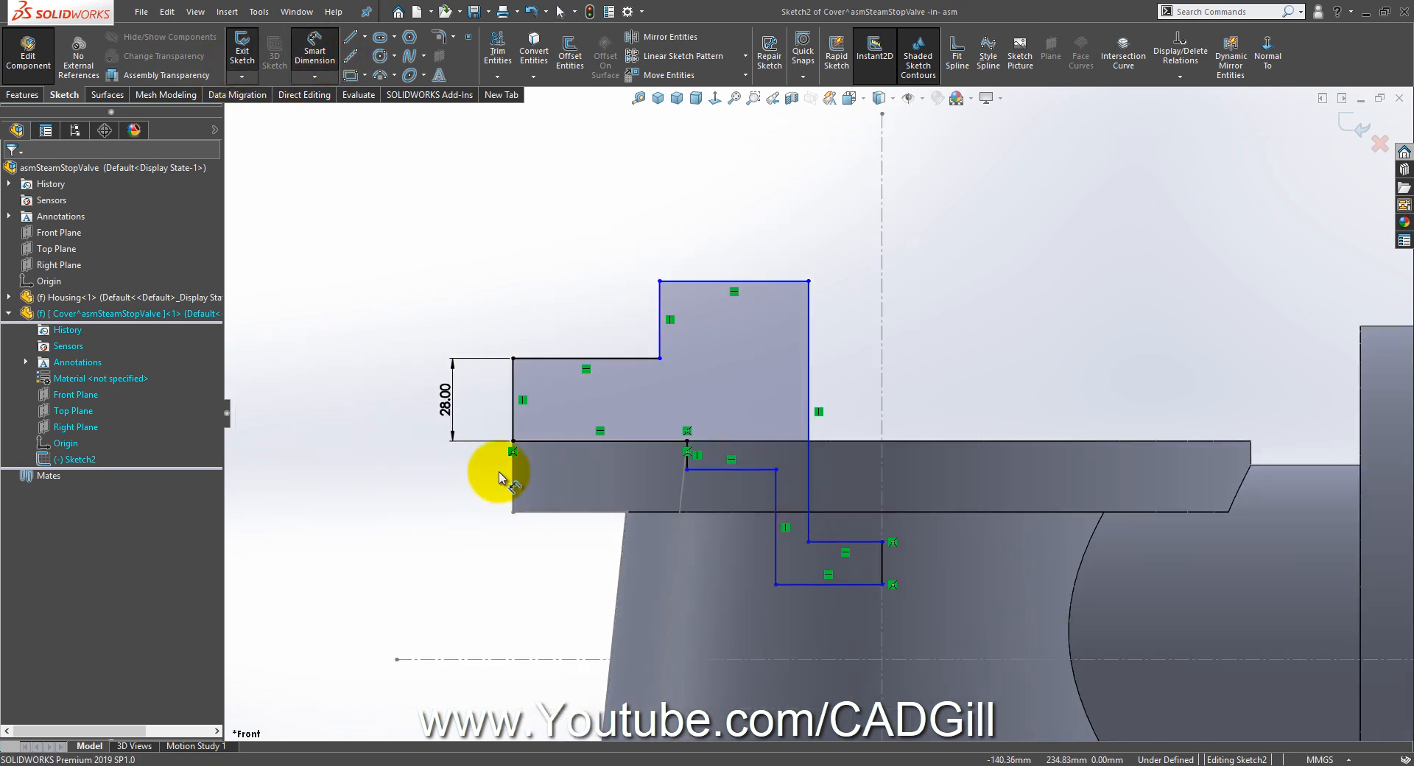
scroll(852, 464, up, 2)
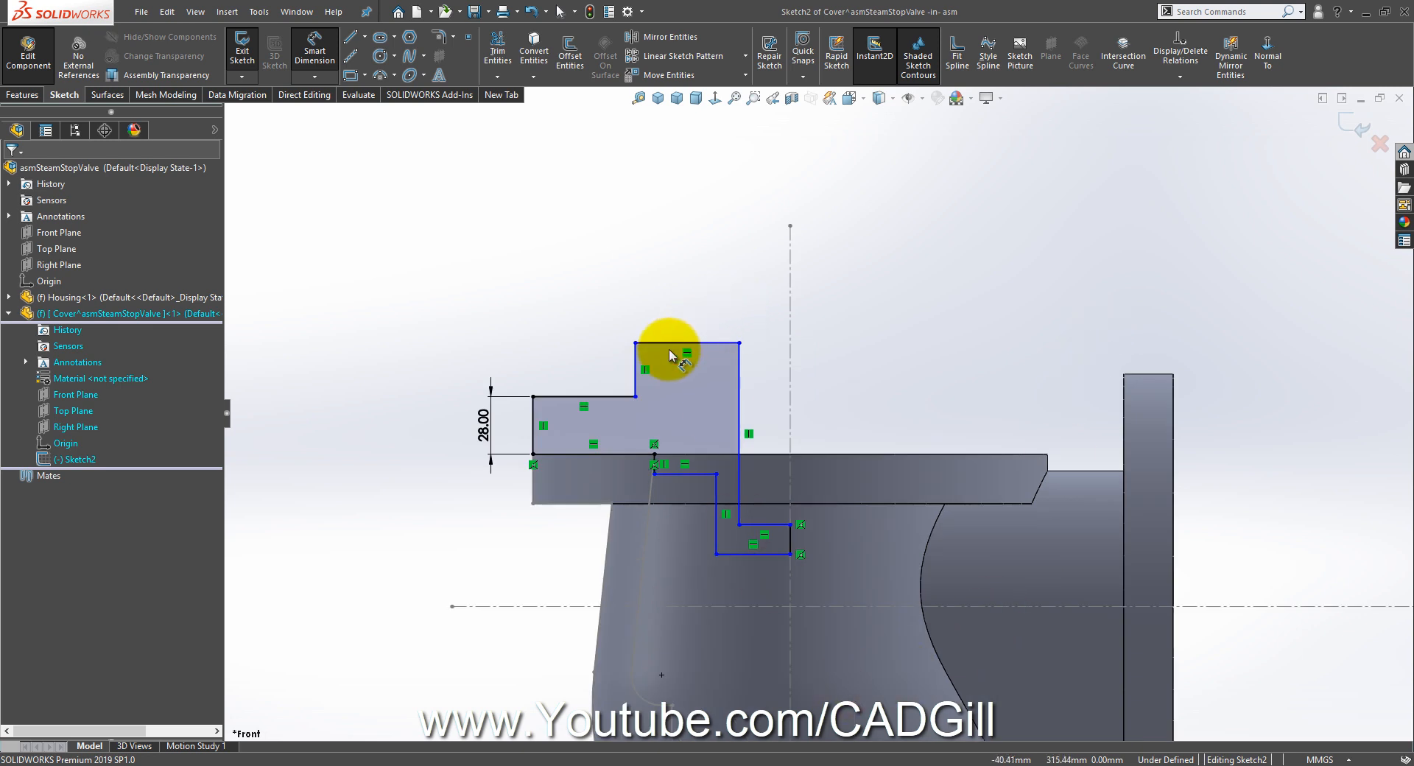
click(652, 764)
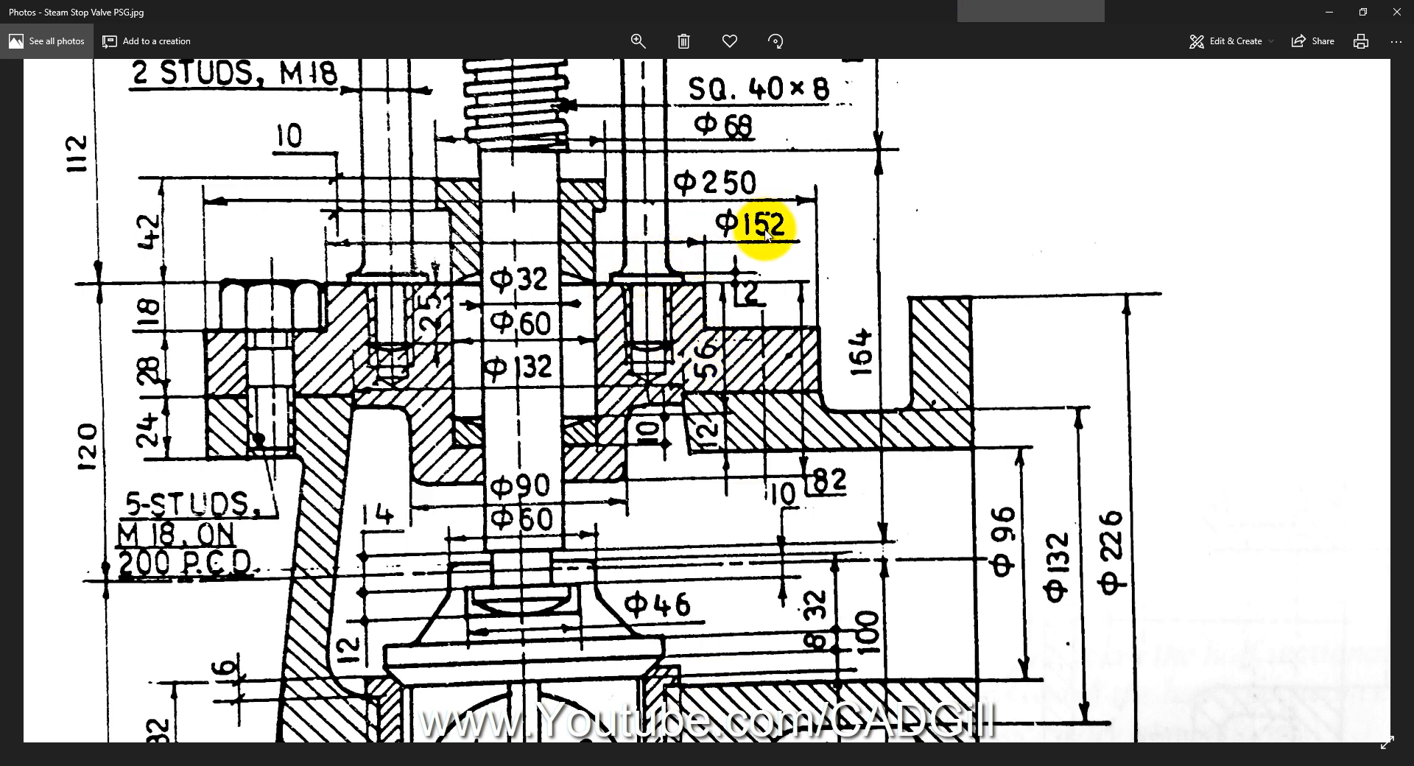
click(118, 764)
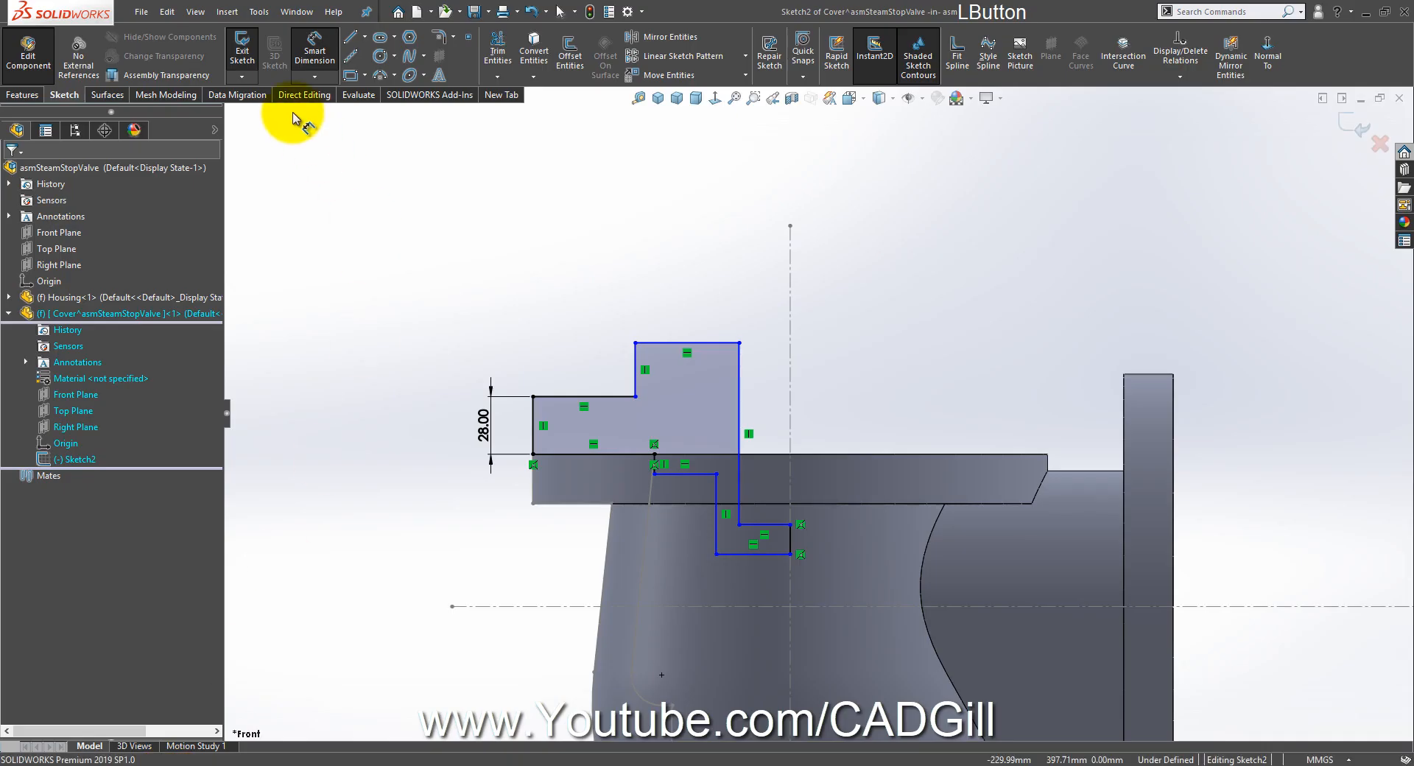
Step: Draw a vertical centerline about 633 mm long on the valve axis, from above the cover profile to below the housing
click(350, 55)
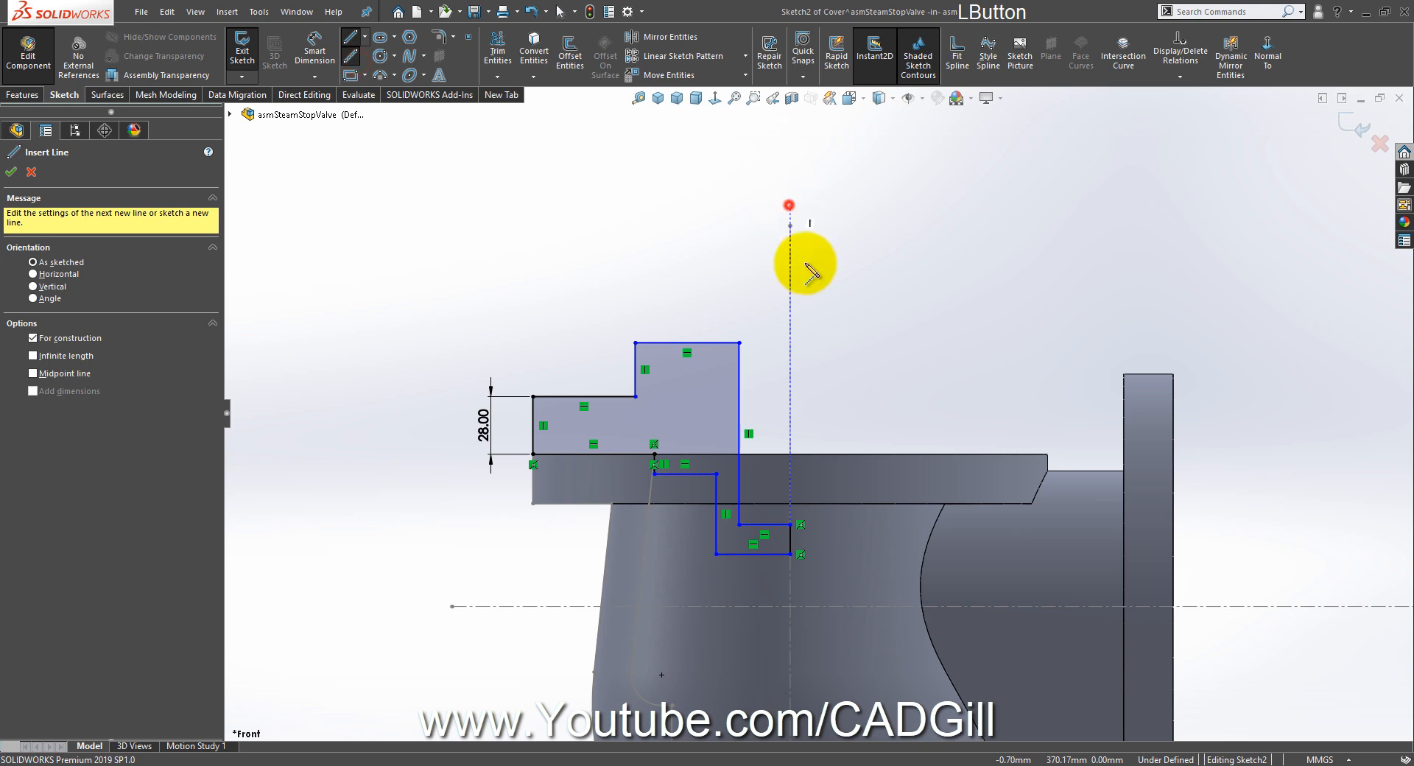
scroll(798, 718, up, 5)
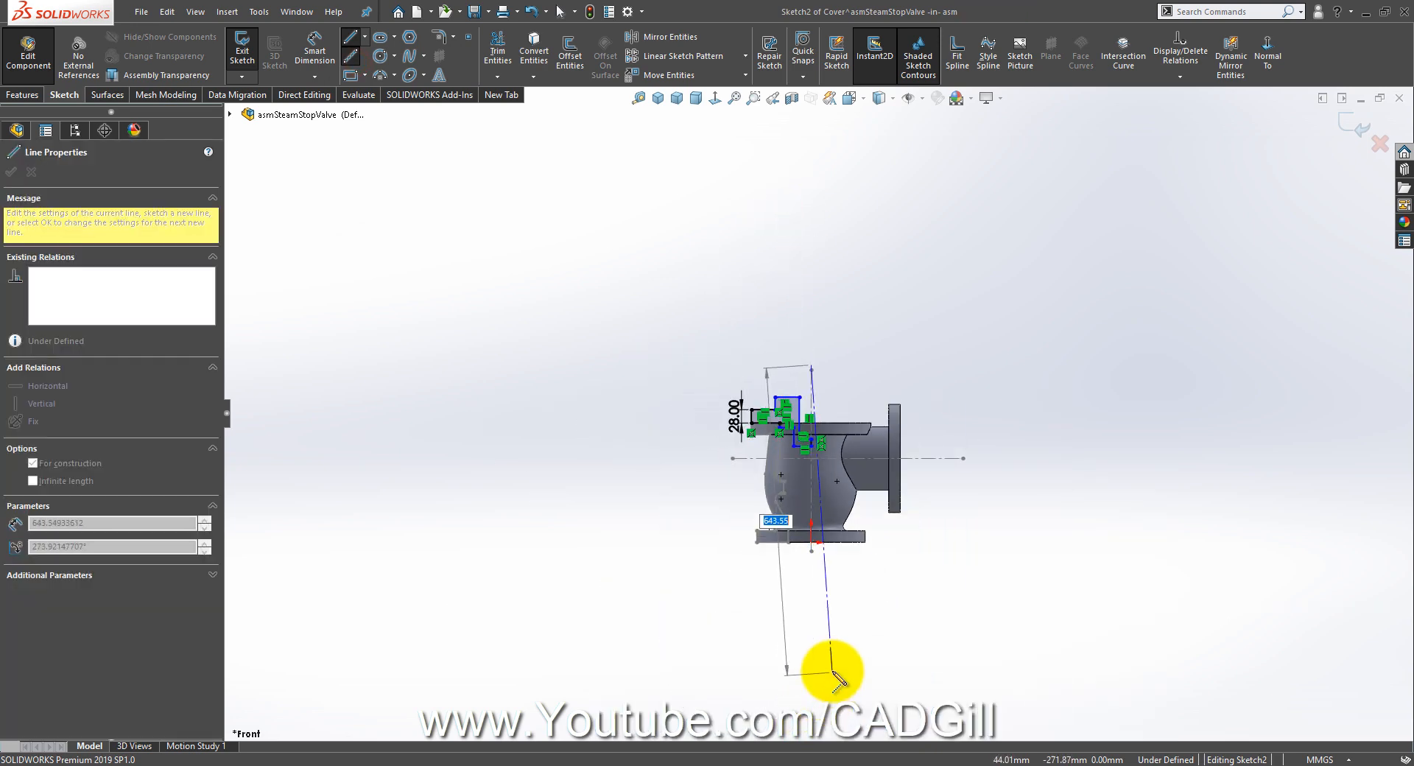
click(811, 667)
right_click(884, 351)
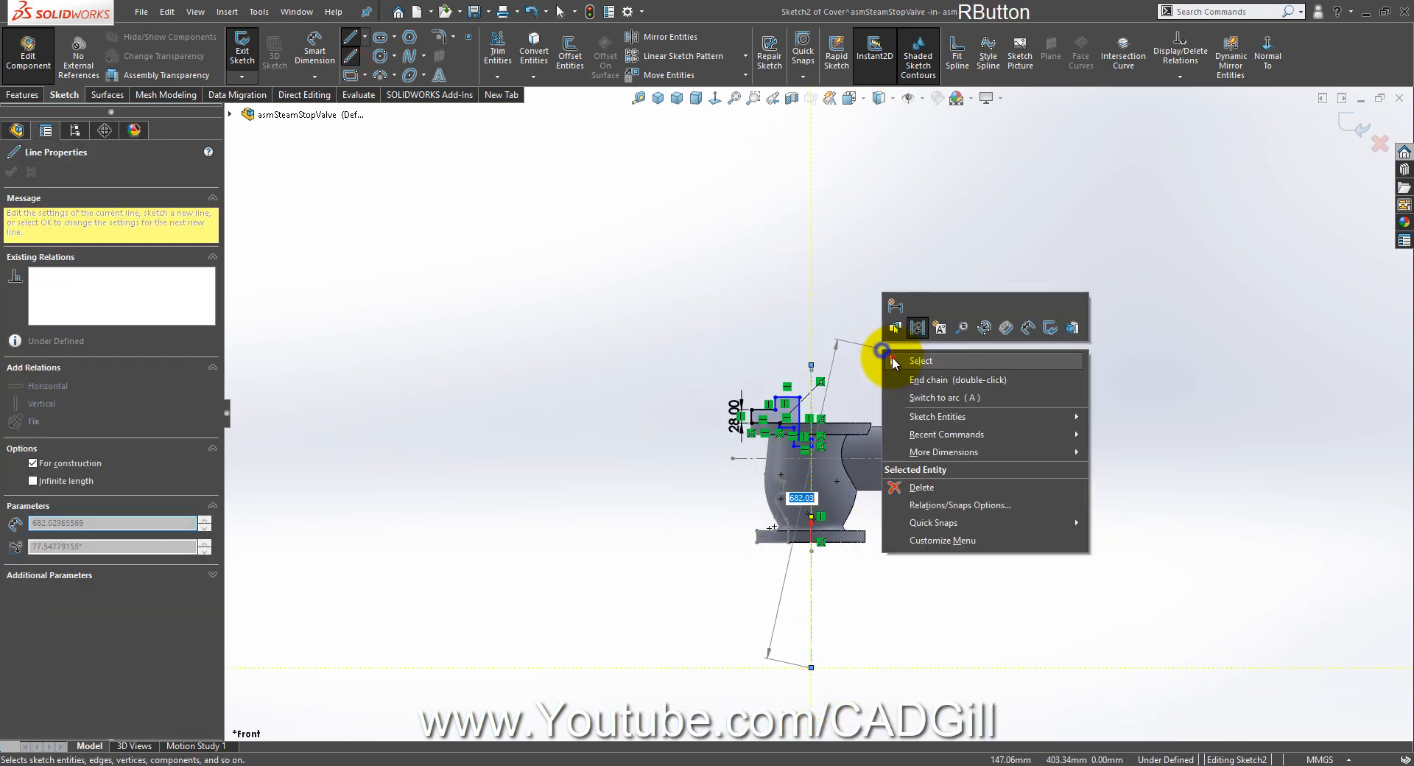
click(891, 359)
scroll(700, 413, down, 10)
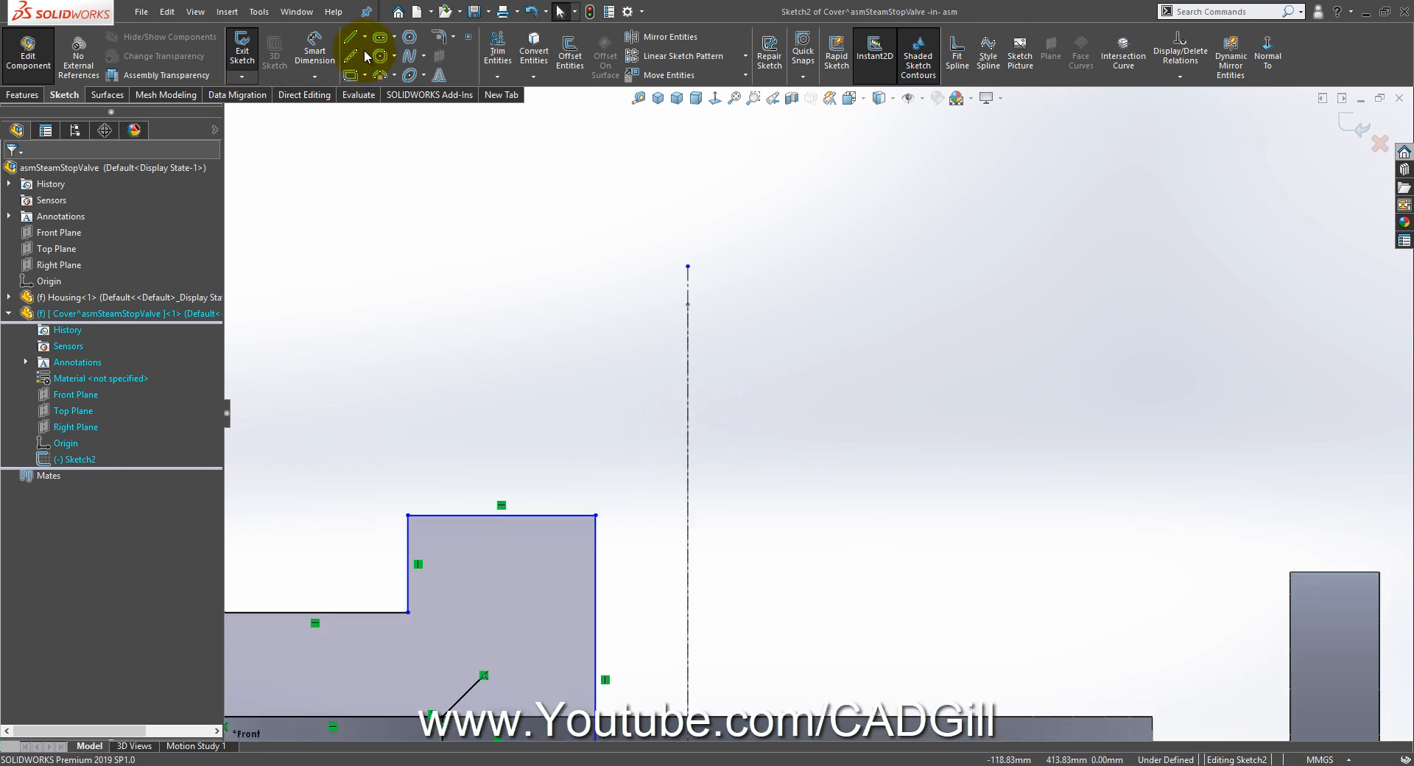
Step: Dimension the raised section's outer vertical edge across the centerline as a 152 mm diameter
click(318, 48)
click(410, 517)
click(408, 530)
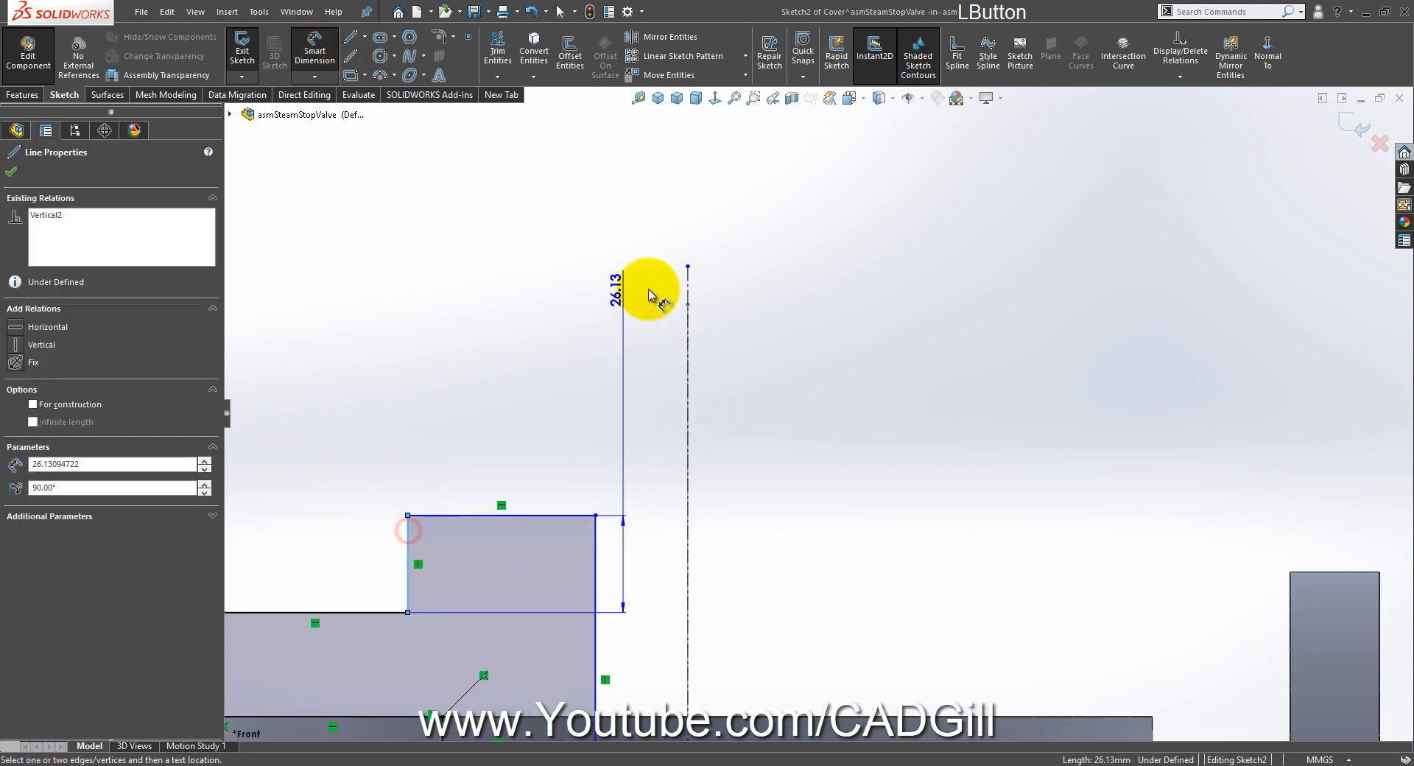
click(686, 285)
right_click(712, 368)
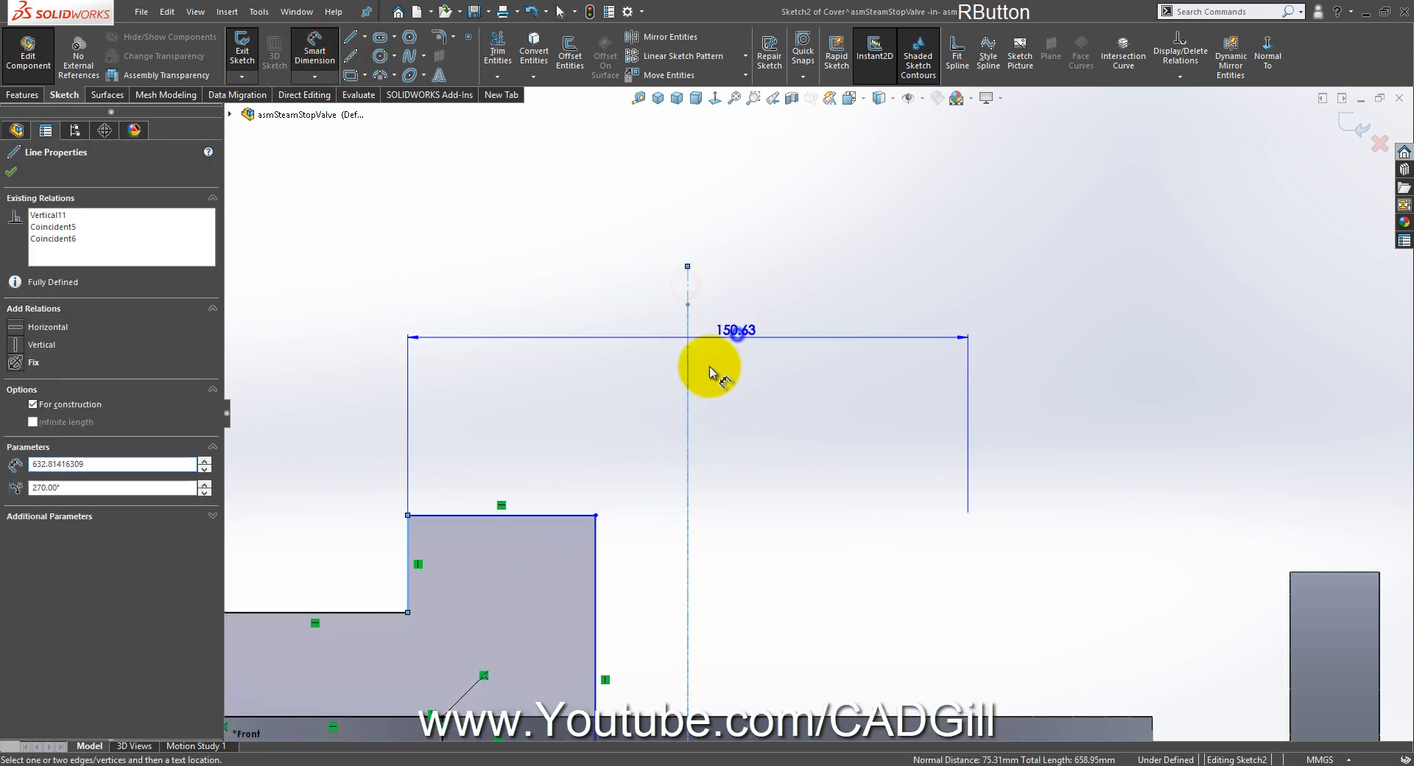
click(681, 386)
text(152)
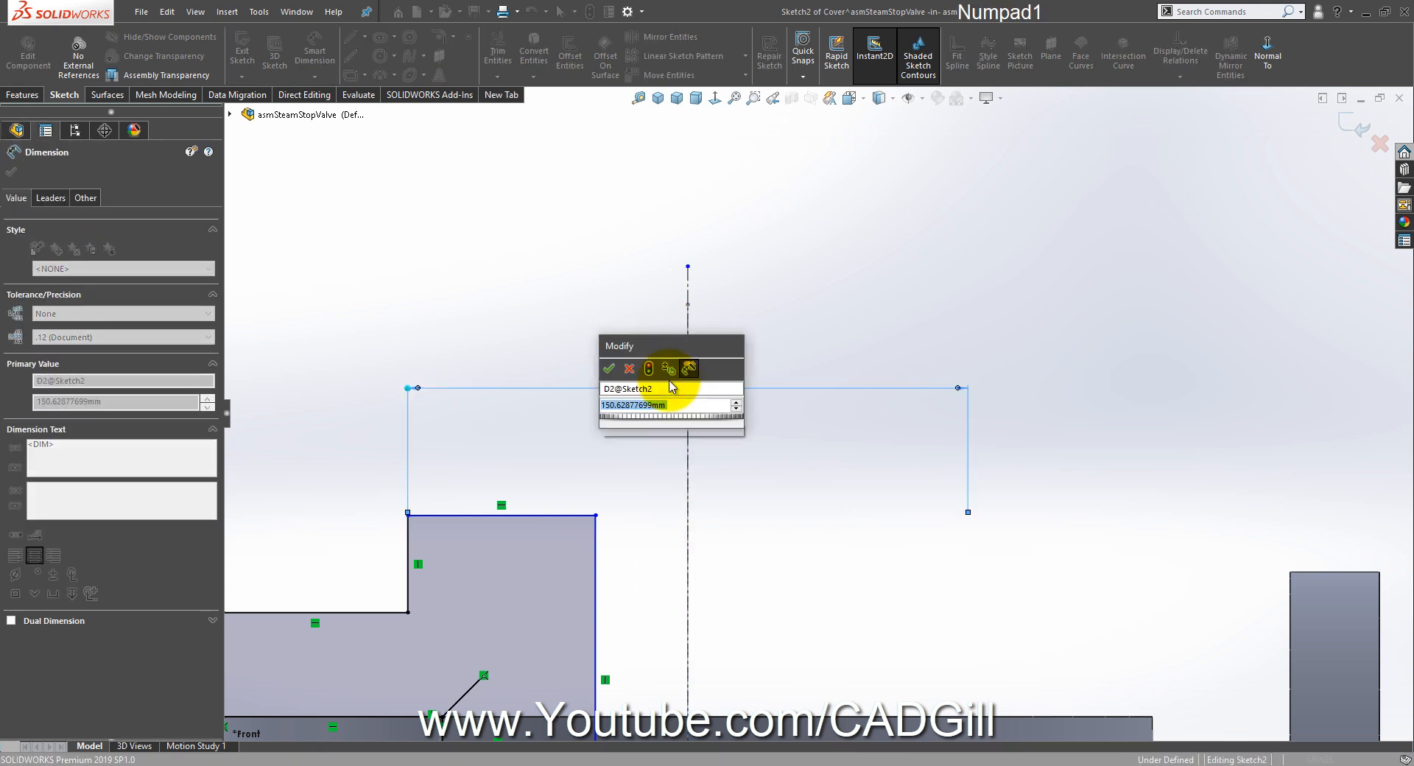
key(Return)
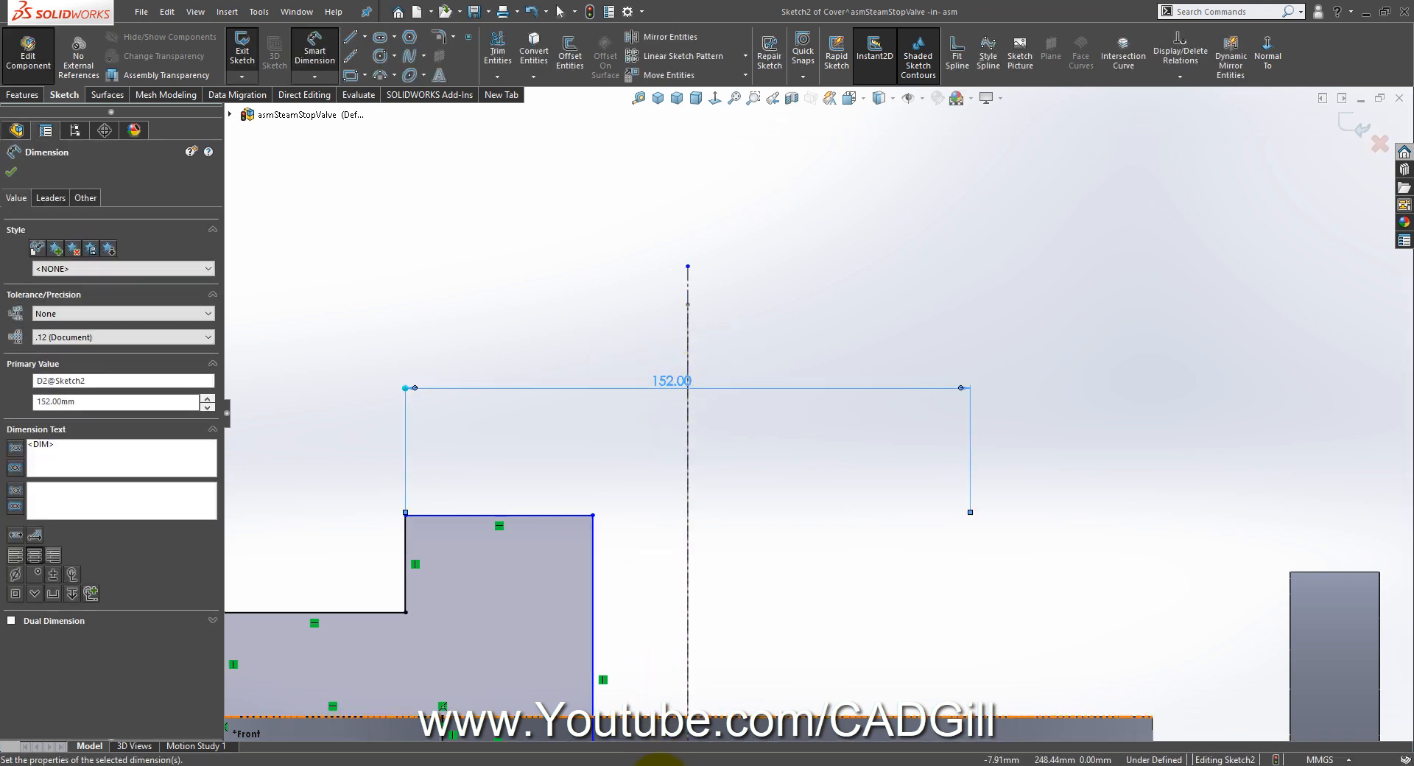
Step: Check the height of the cover's raised section in the Photos drawing and return to the cover sketch in SOLIDWORKS
click(670, 760)
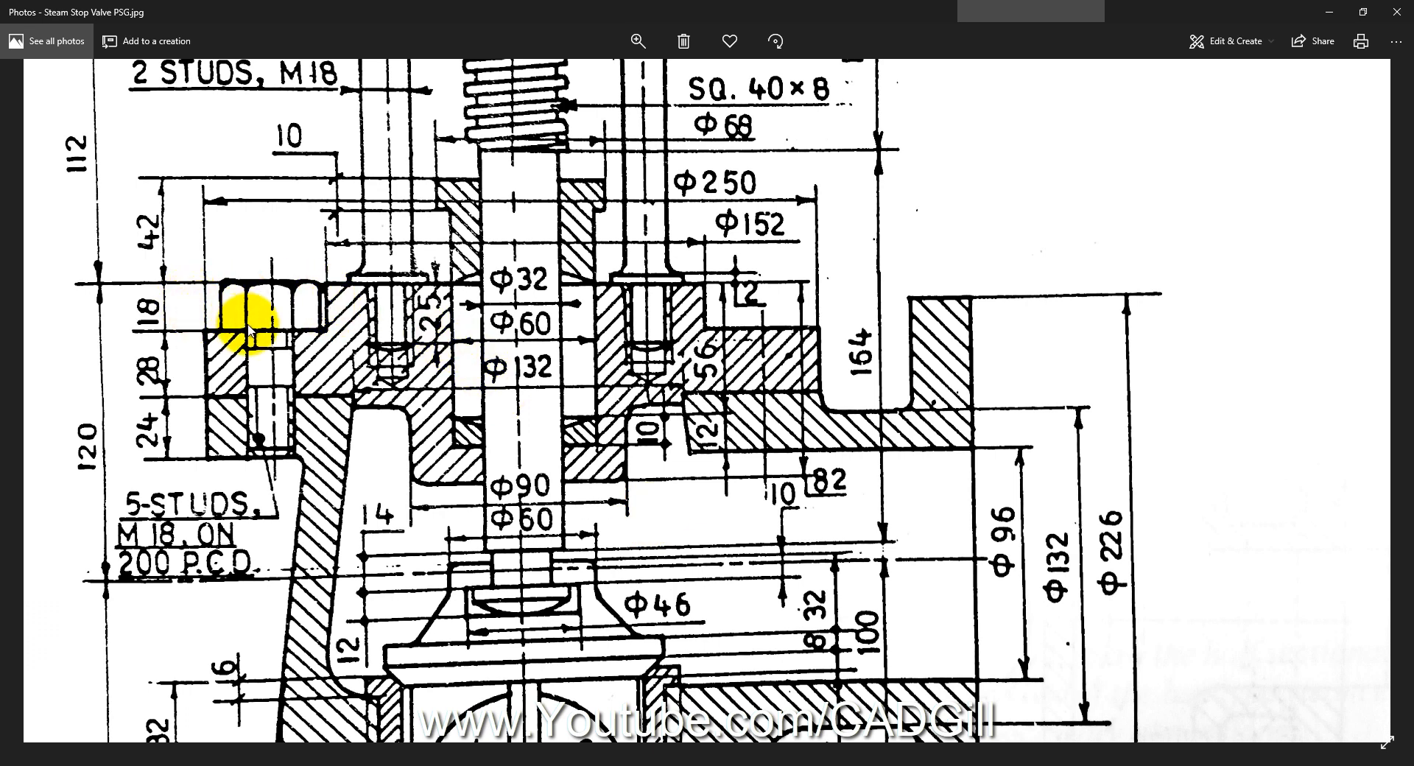
click(156, 764)
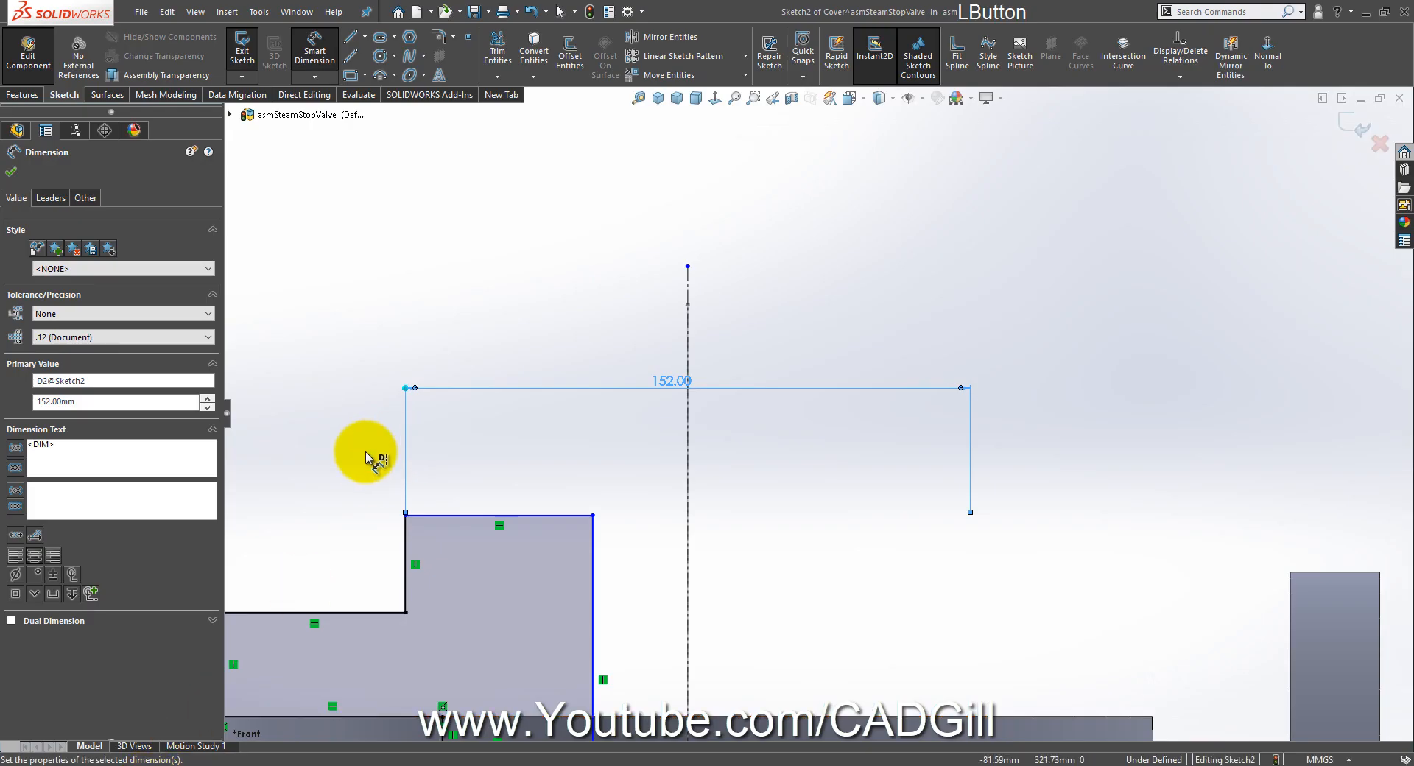
click(369, 540)
scroll(370, 541, up, 4)
scroll(637, 466, down, 2)
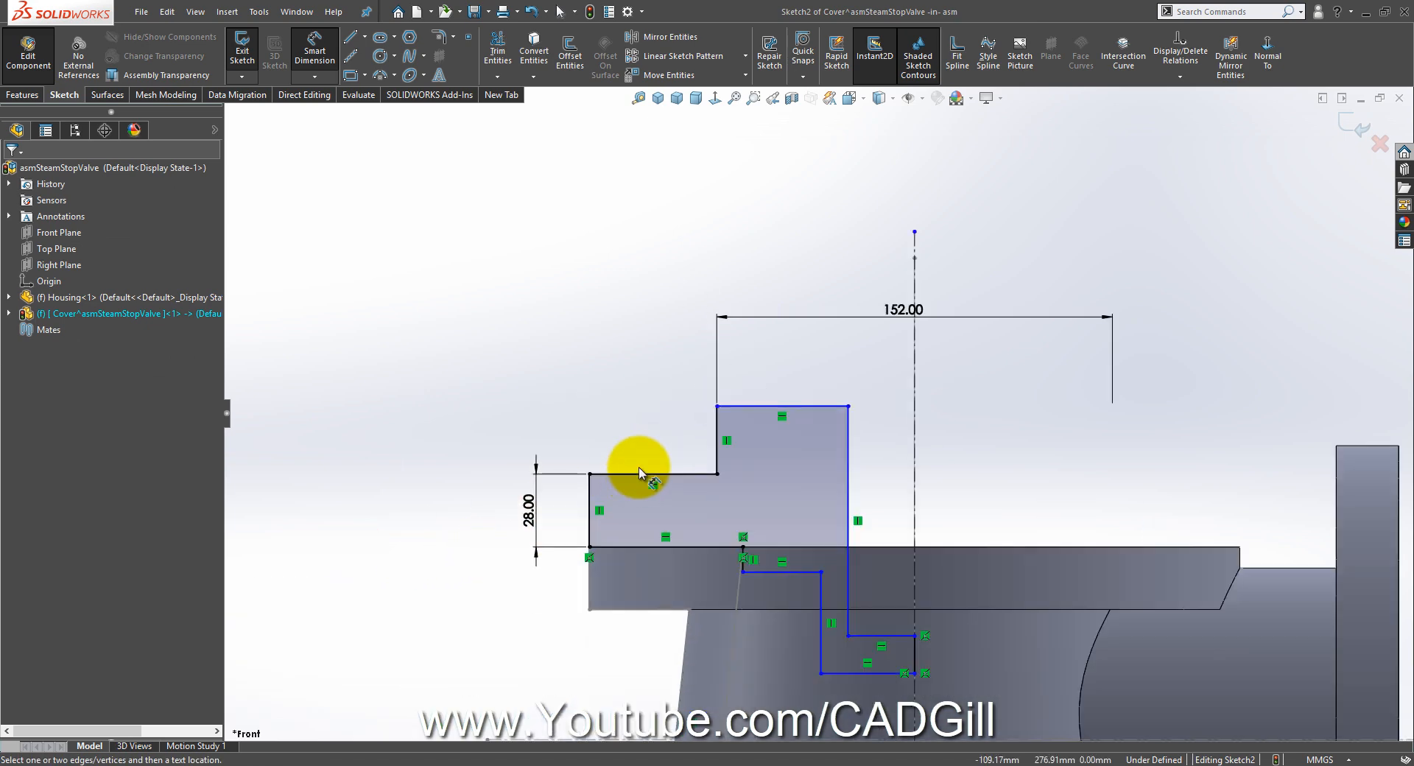
Step: Dimension the height of the cover profile's raised section above the flange as 18 mm
click(717, 435)
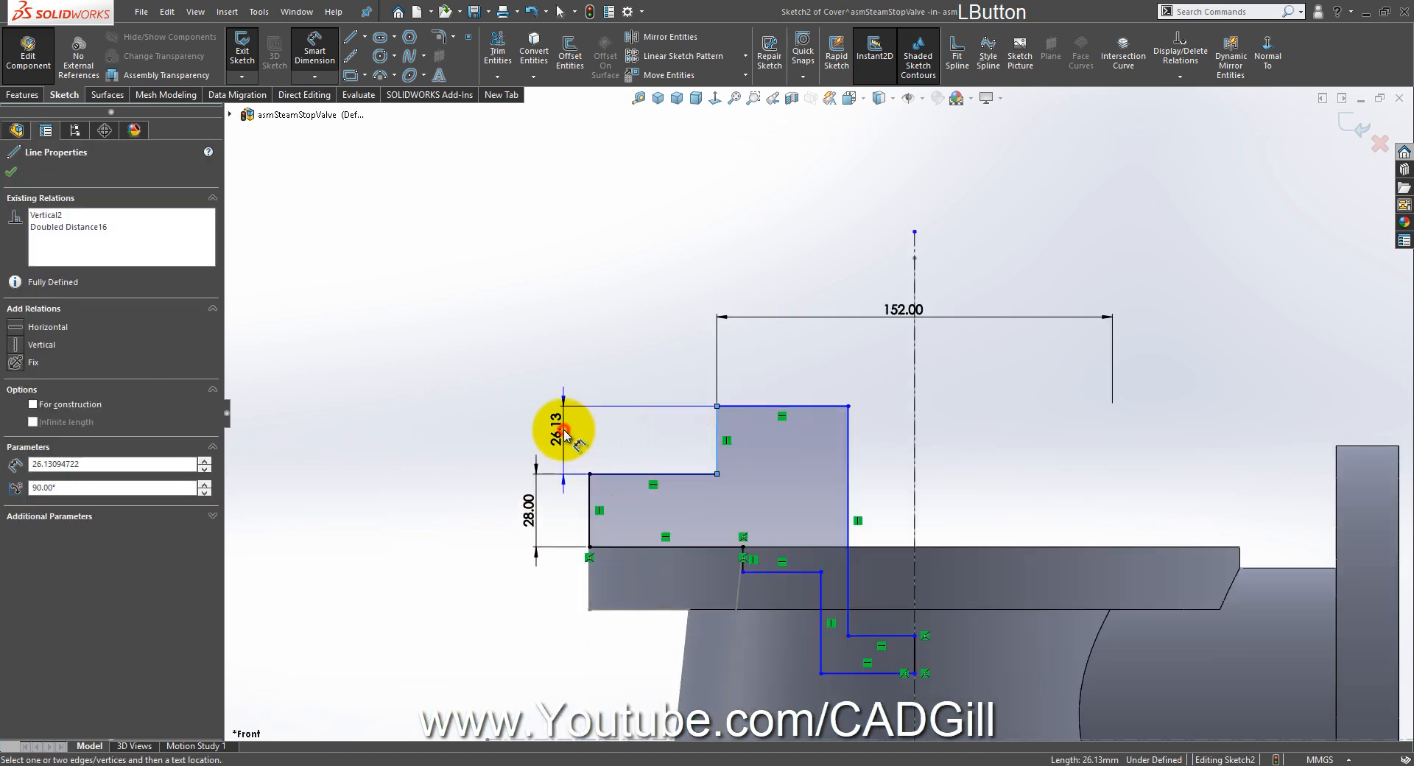
click(563, 434)
text(18)
key(KP_Enter)
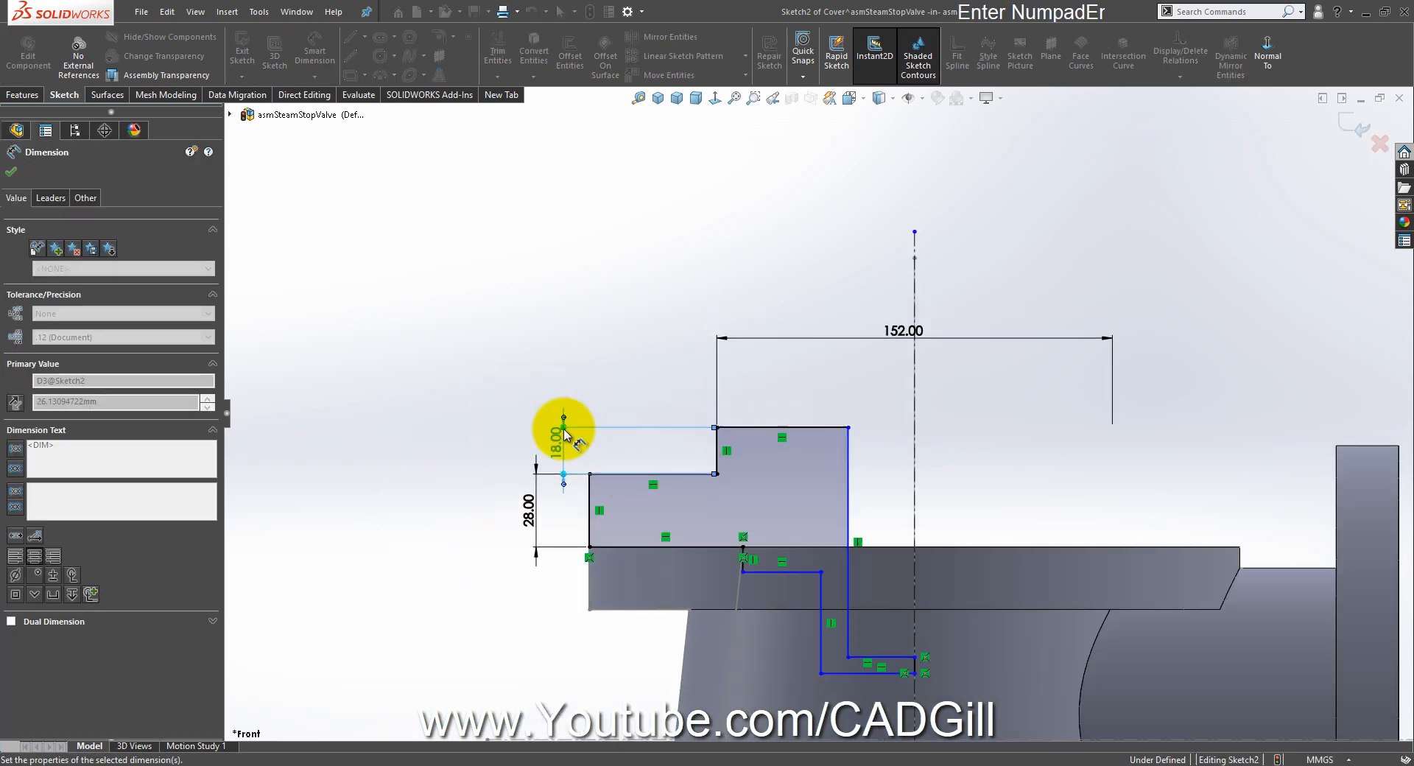
scroll(1196, 554, up, 2)
scroll(1010, 489, down, 3)
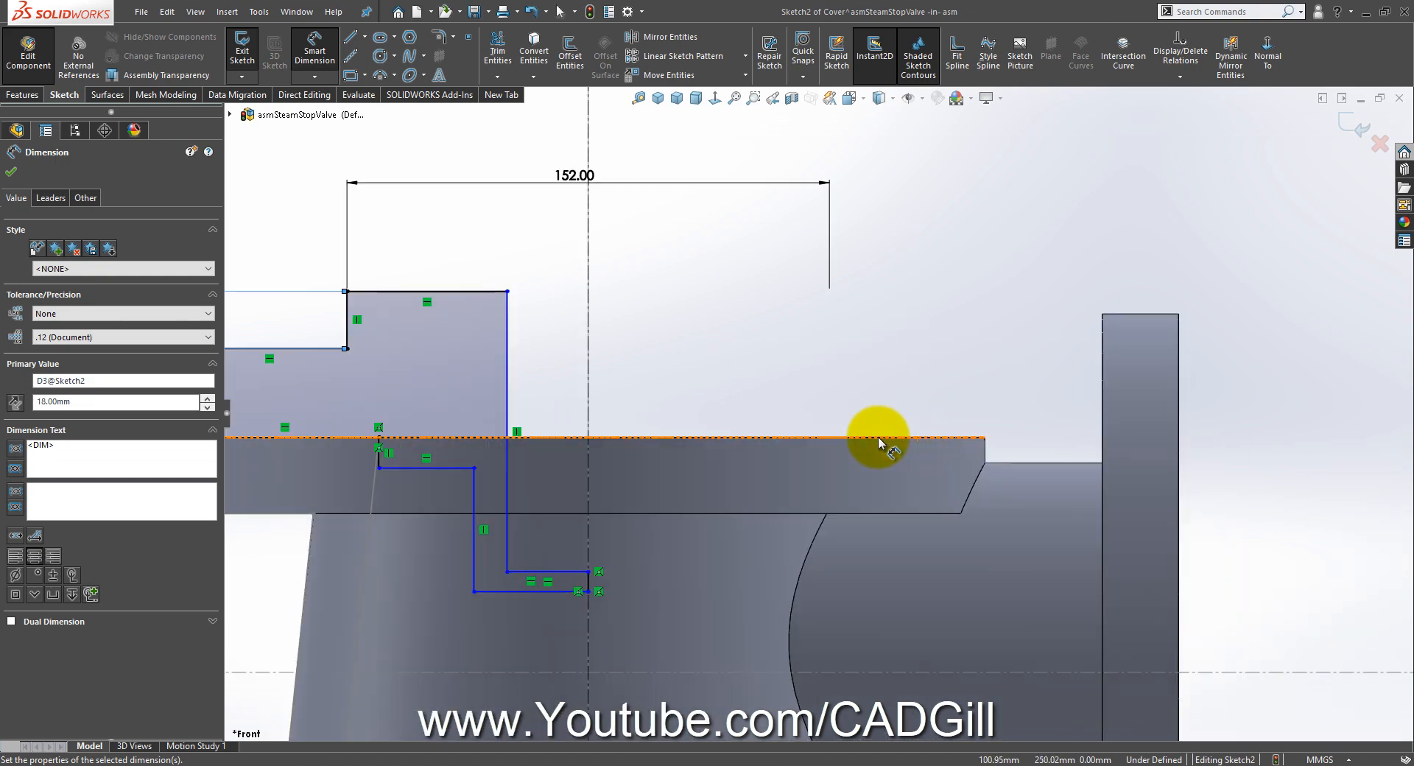
Step: Check the stud callouts in the Photos drawing and, back in SOLIDWORKS, accept the five M18 clearance holes on the cover flange
click(664, 765)
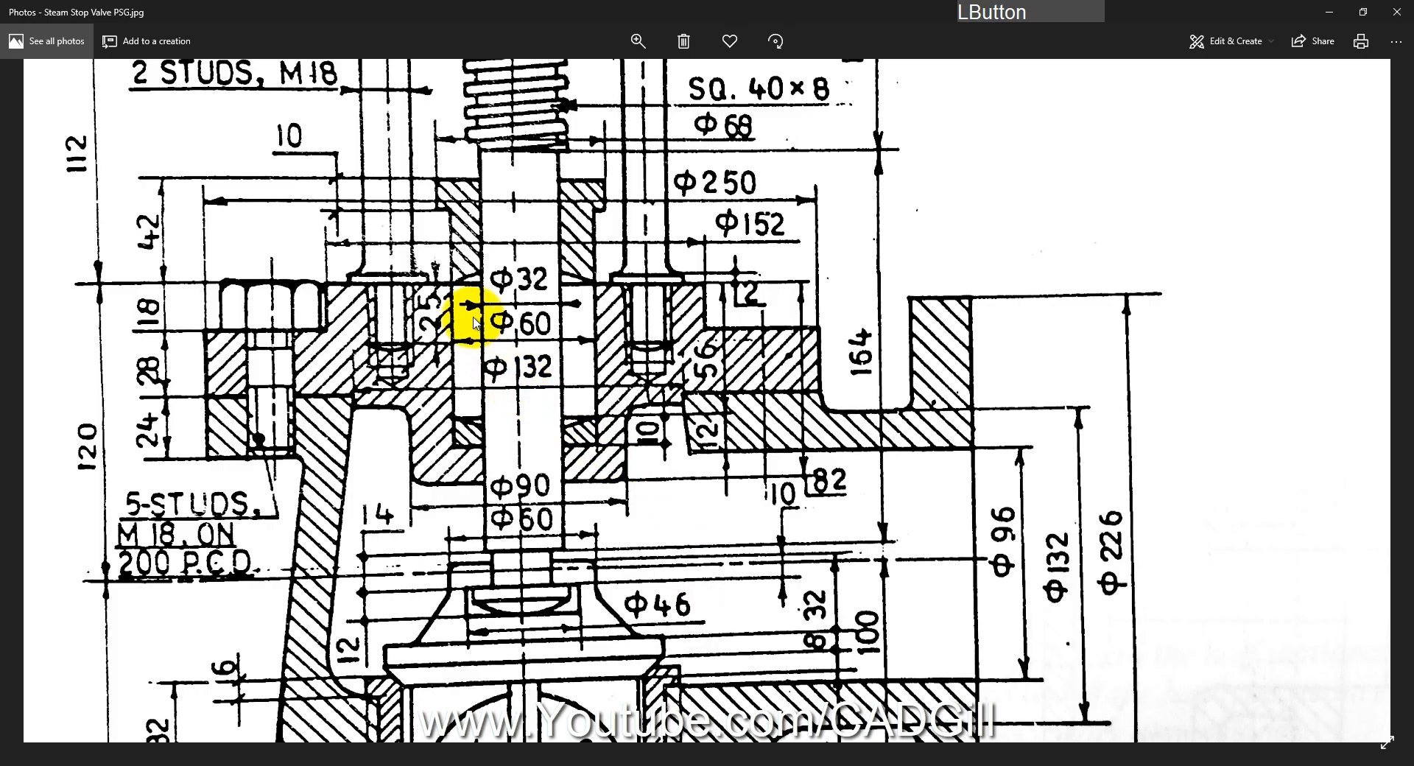
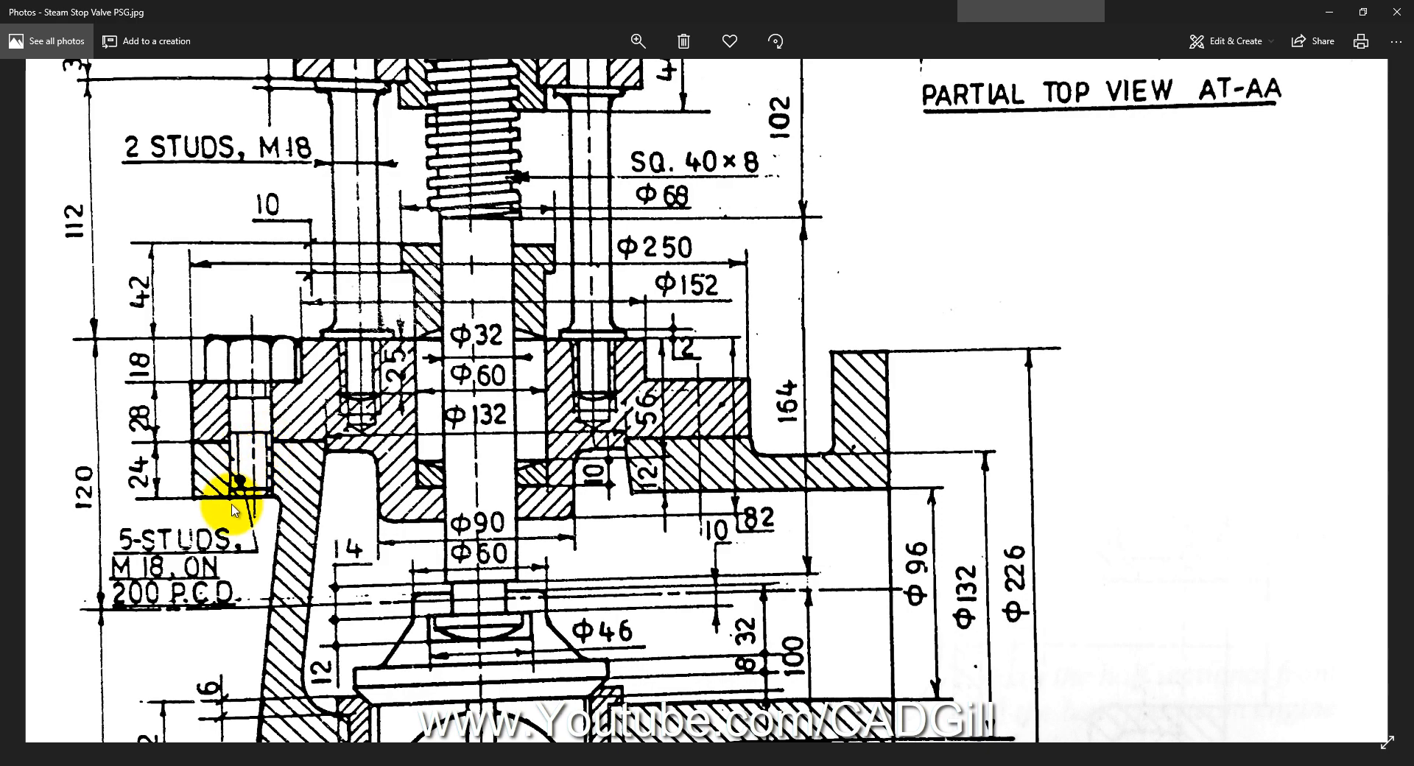
click(159, 765)
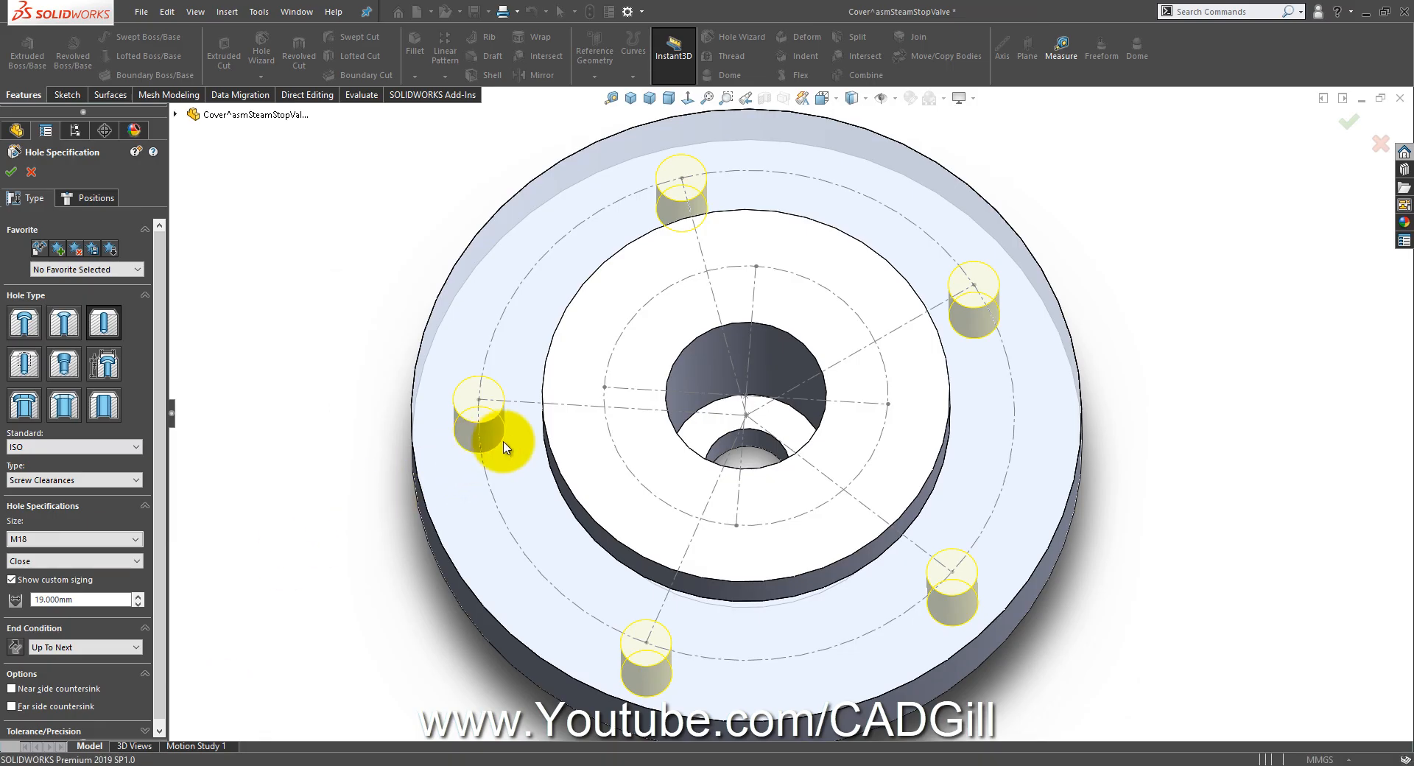
middle_drag(514, 458, 519, 368)
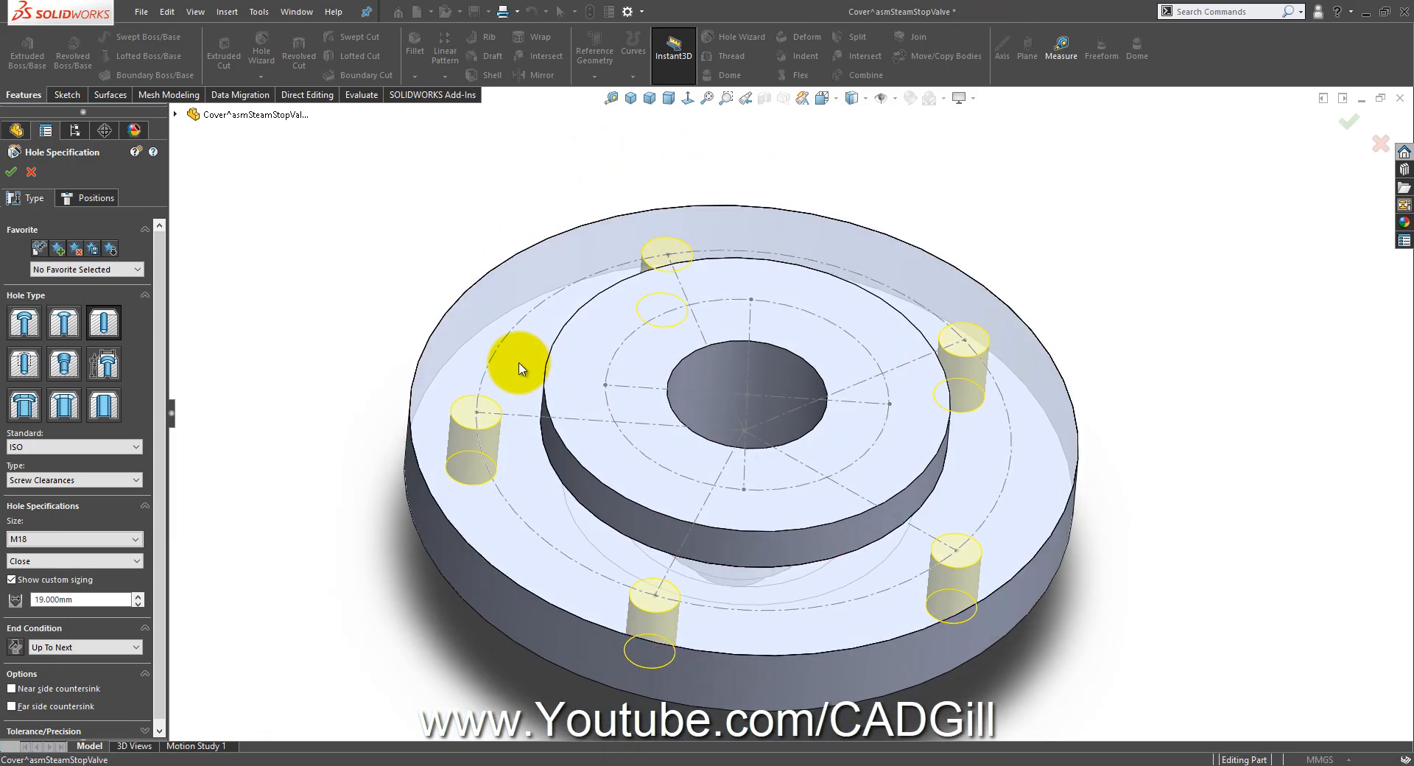
middle_drag(435, 486, 457, 442)
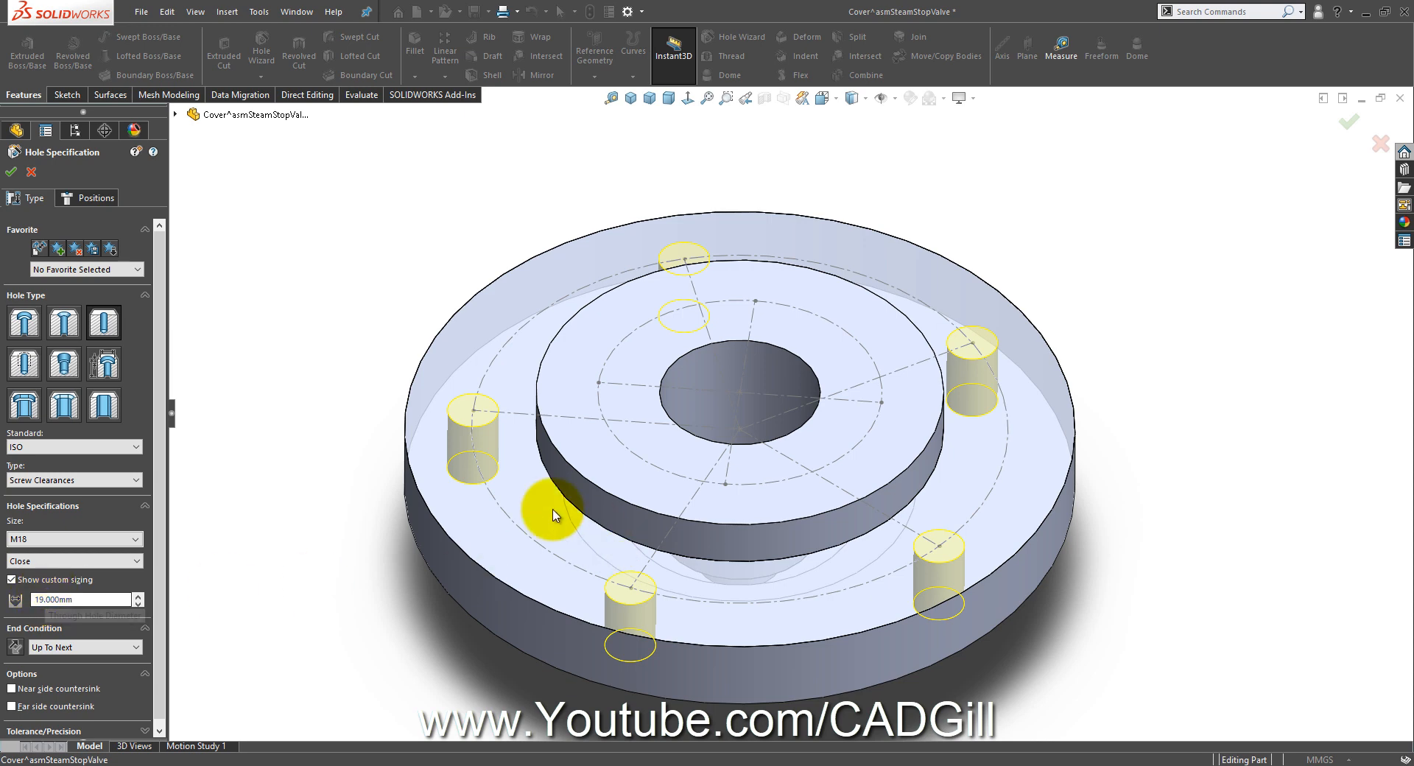
middle_drag(442, 427, 471, 408)
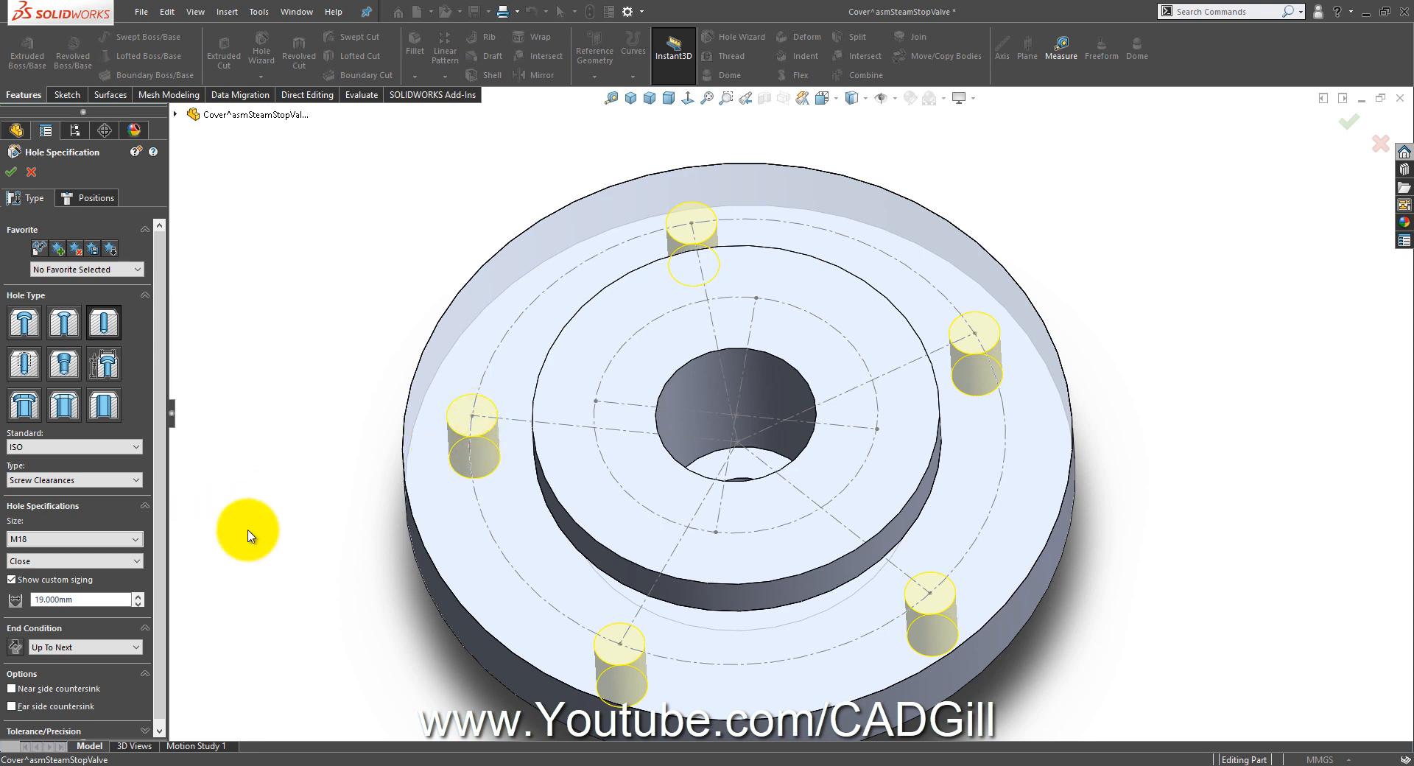
click(11, 173)
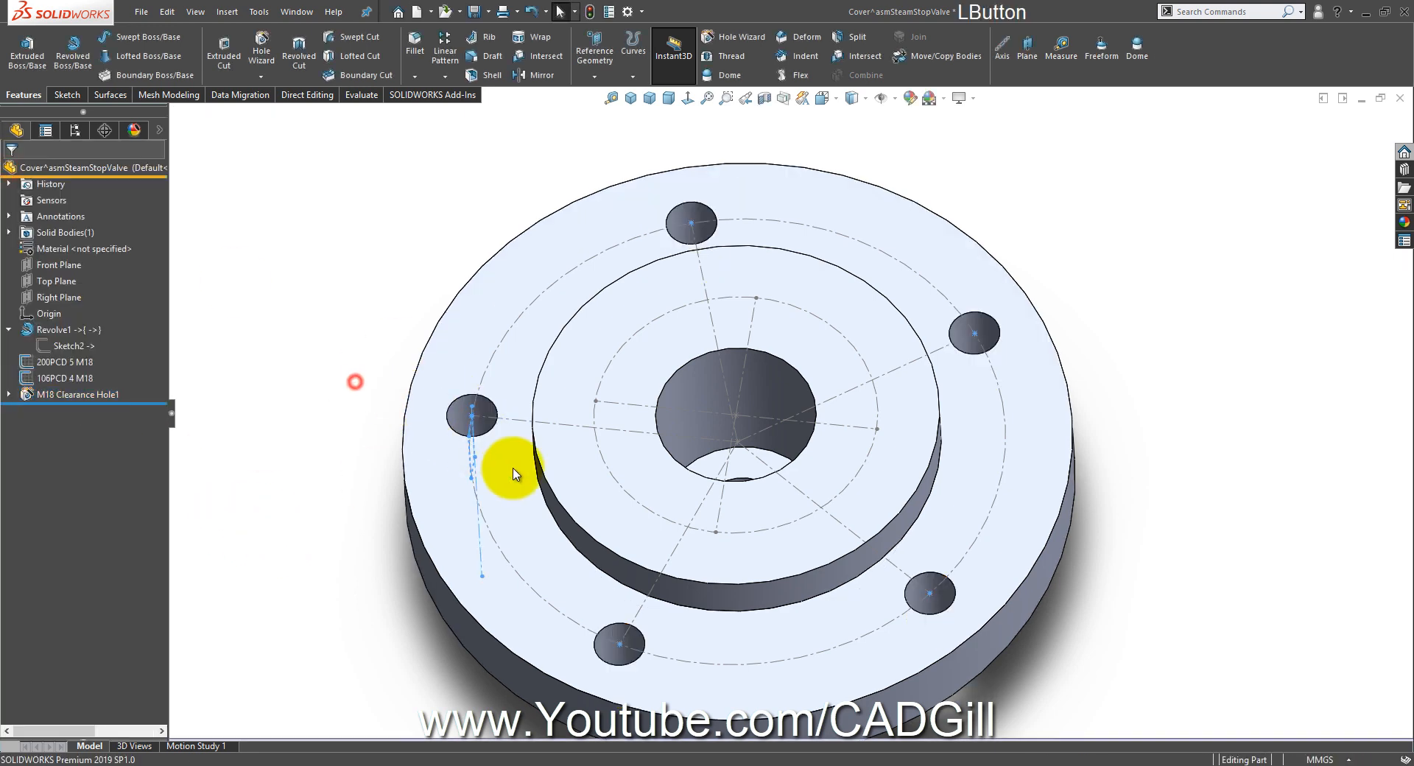
middle_drag(508, 467, 543, 442)
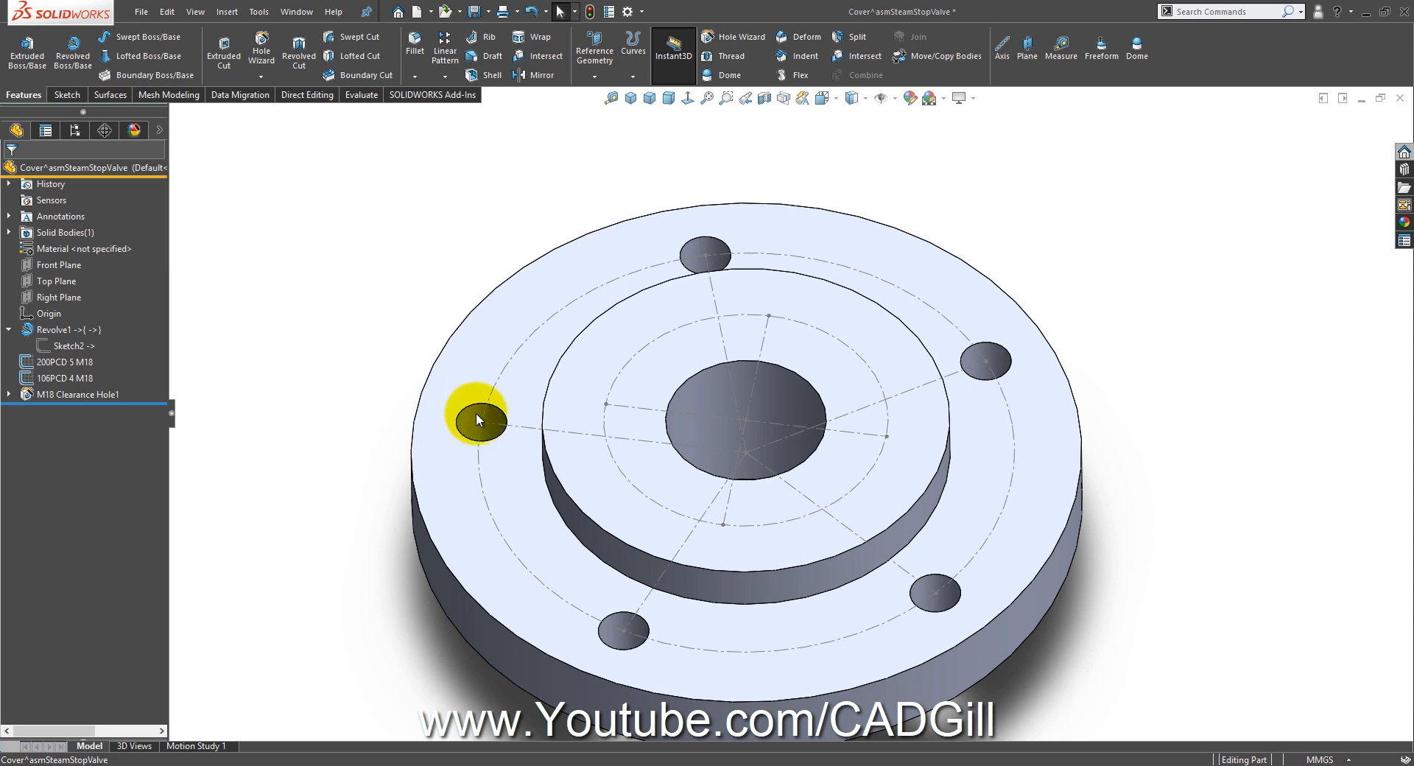
middle_drag(637, 591, 801, 321)
scroll(780, 357, down, 2)
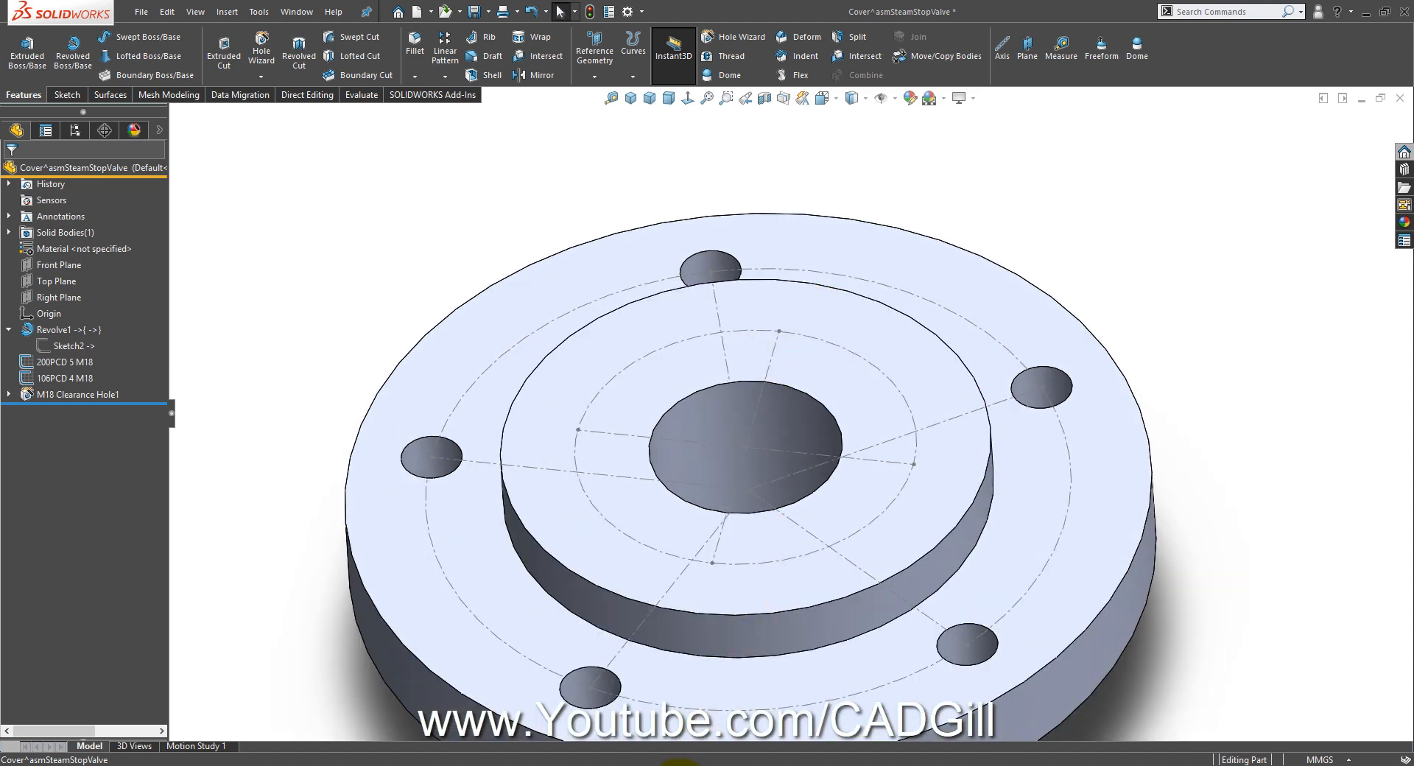
Step: Examine the M18 stud holes and the partial top view in the Steam Stop Valve PSG.jpg drawing in Photos, ending back in SOLIDWORKS
click(677, 764)
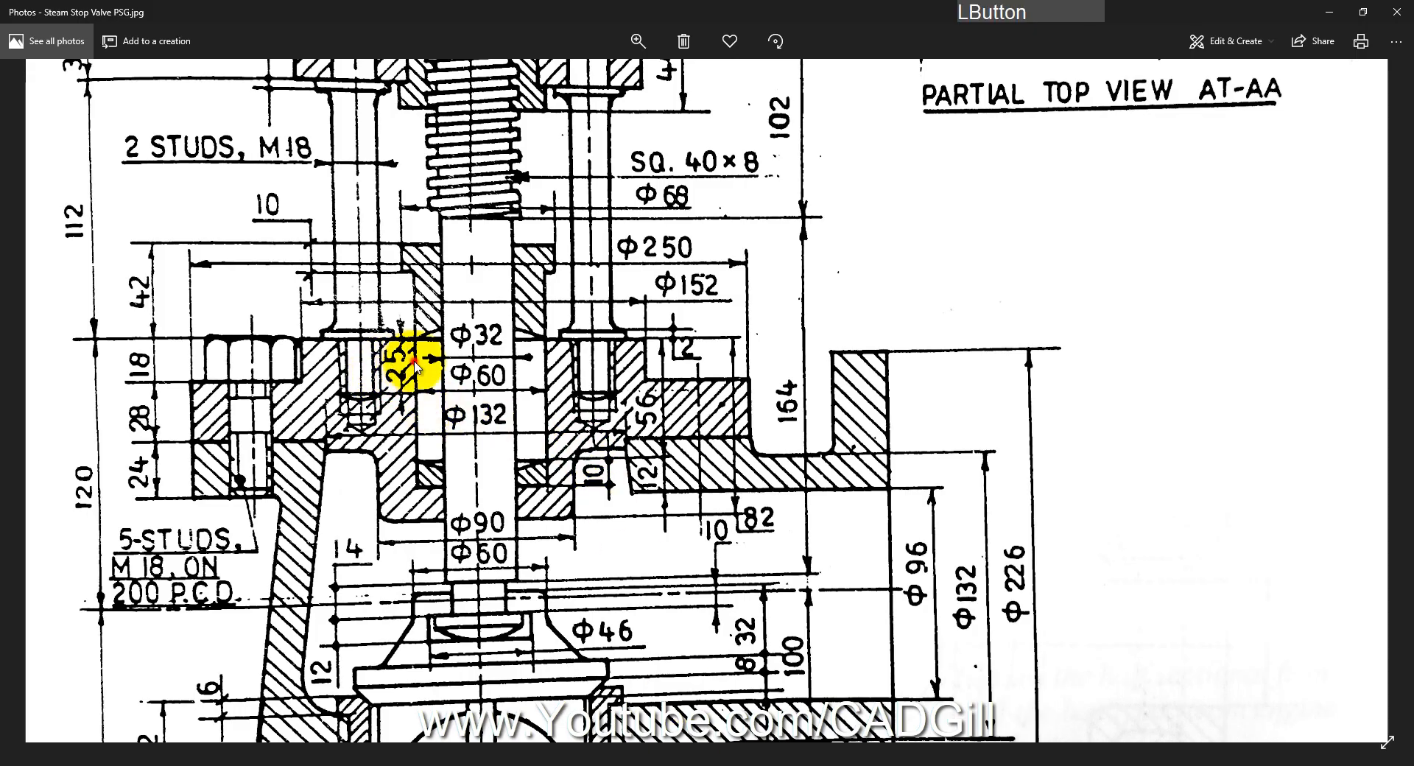
drag(415, 364, 409, 507)
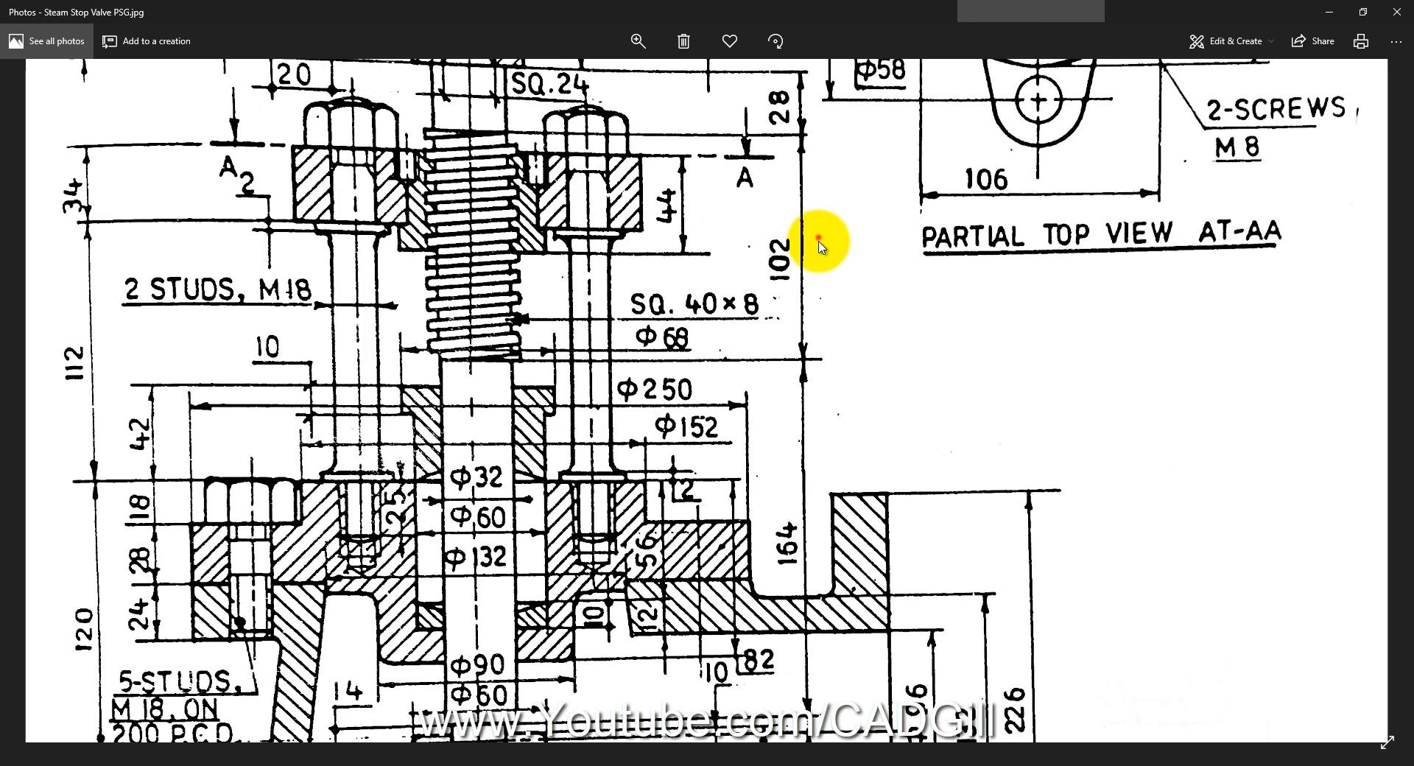
drag(819, 246, 816, 416)
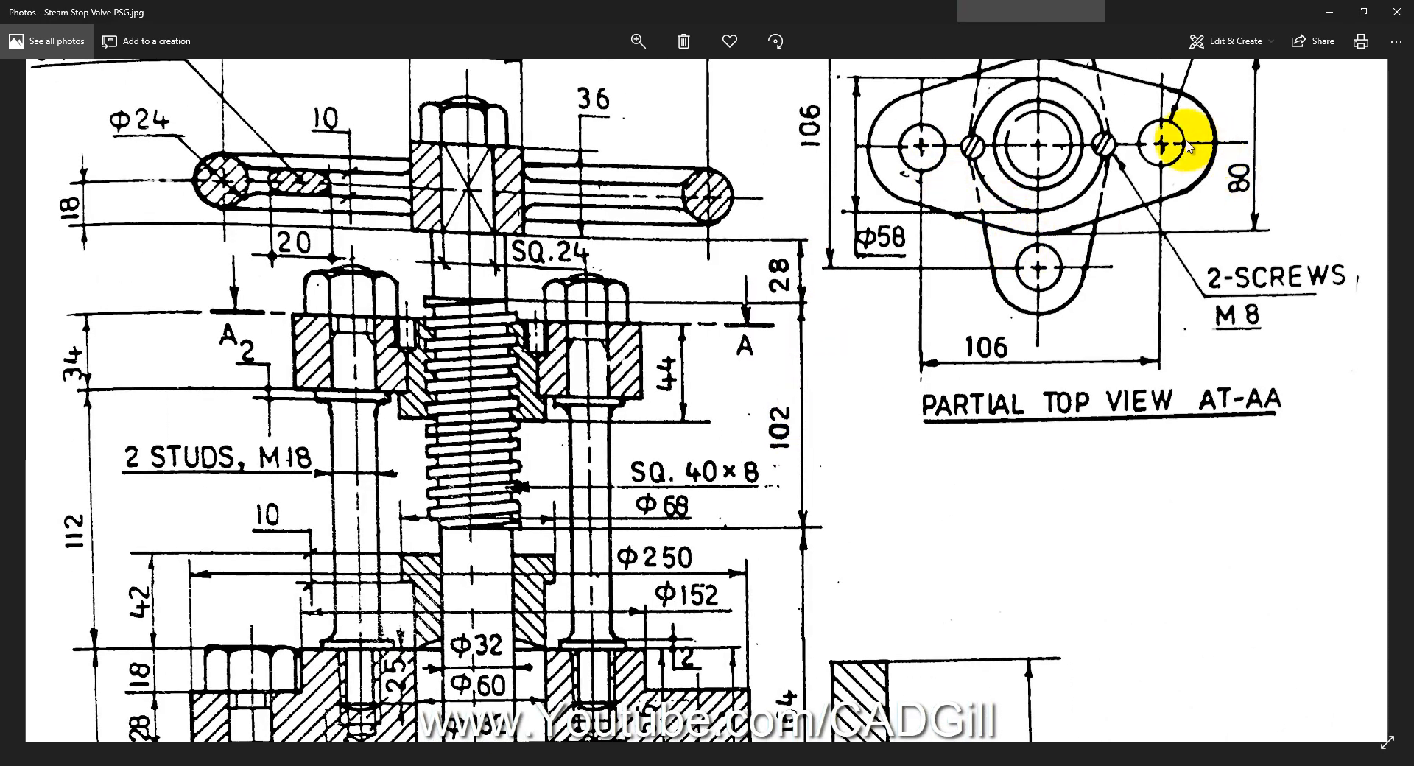
mouse_move(1186, 146)
mouse_down()
mouse_move(1167, 214)
mouse_move(1016, 64)
mouse_move(934, 258)
mouse_up()
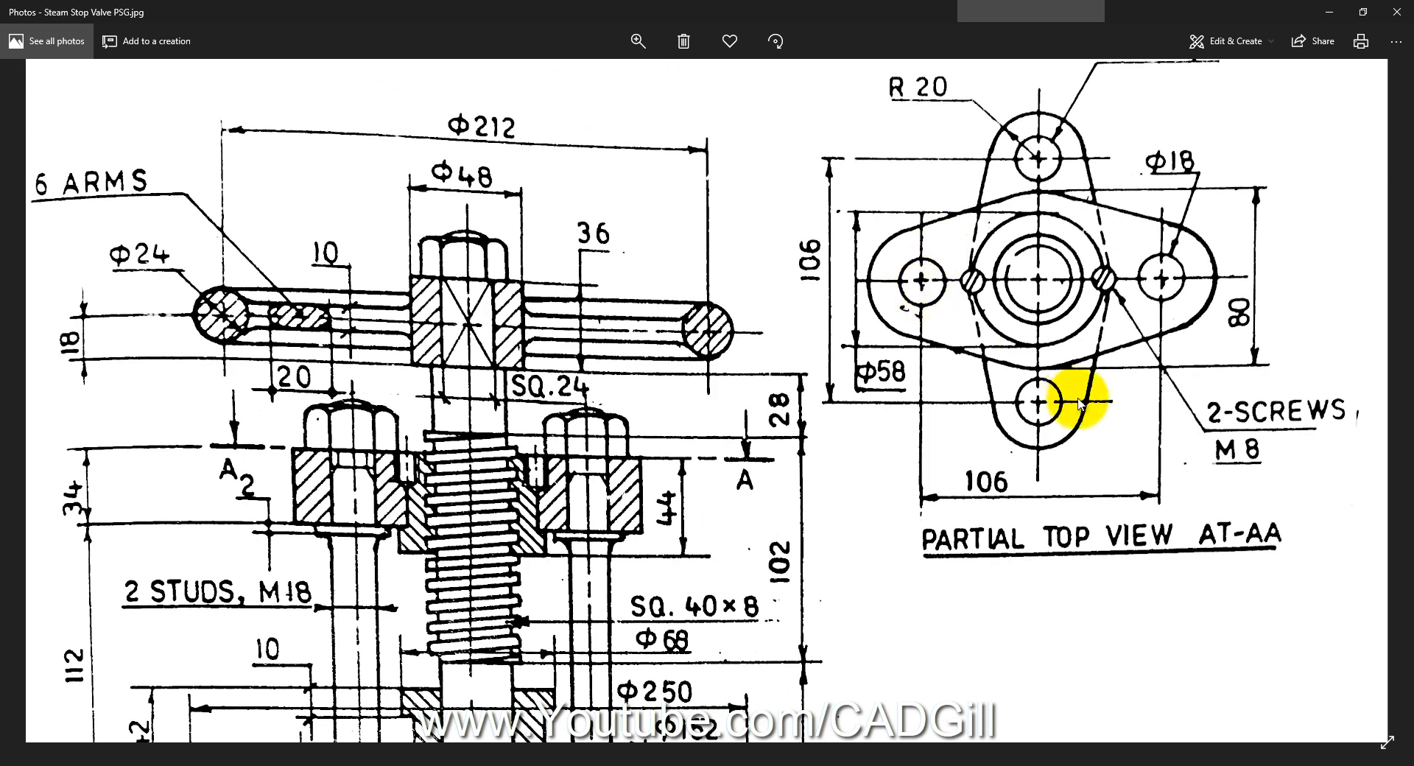
drag(1105, 379, 1092, 403)
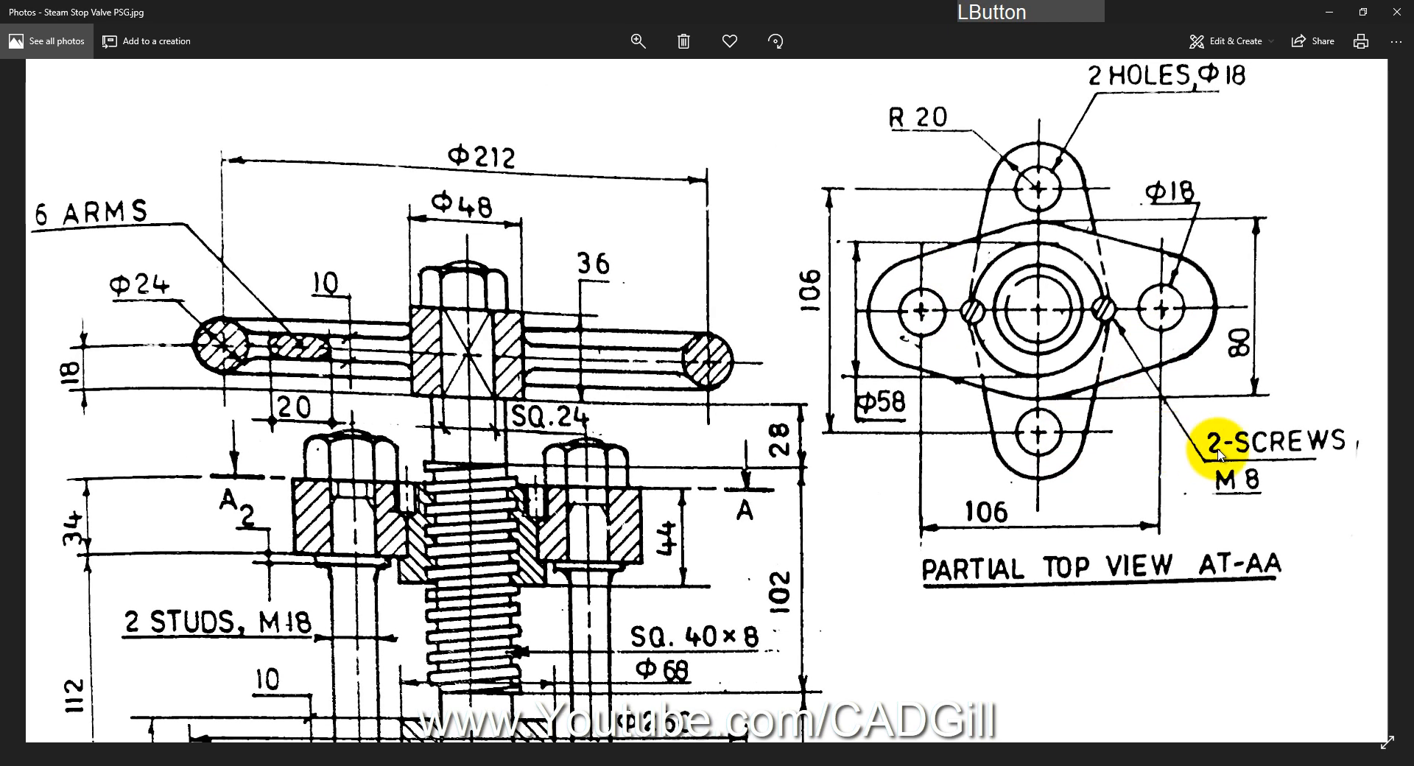
drag(1205, 363, 1203, 438)
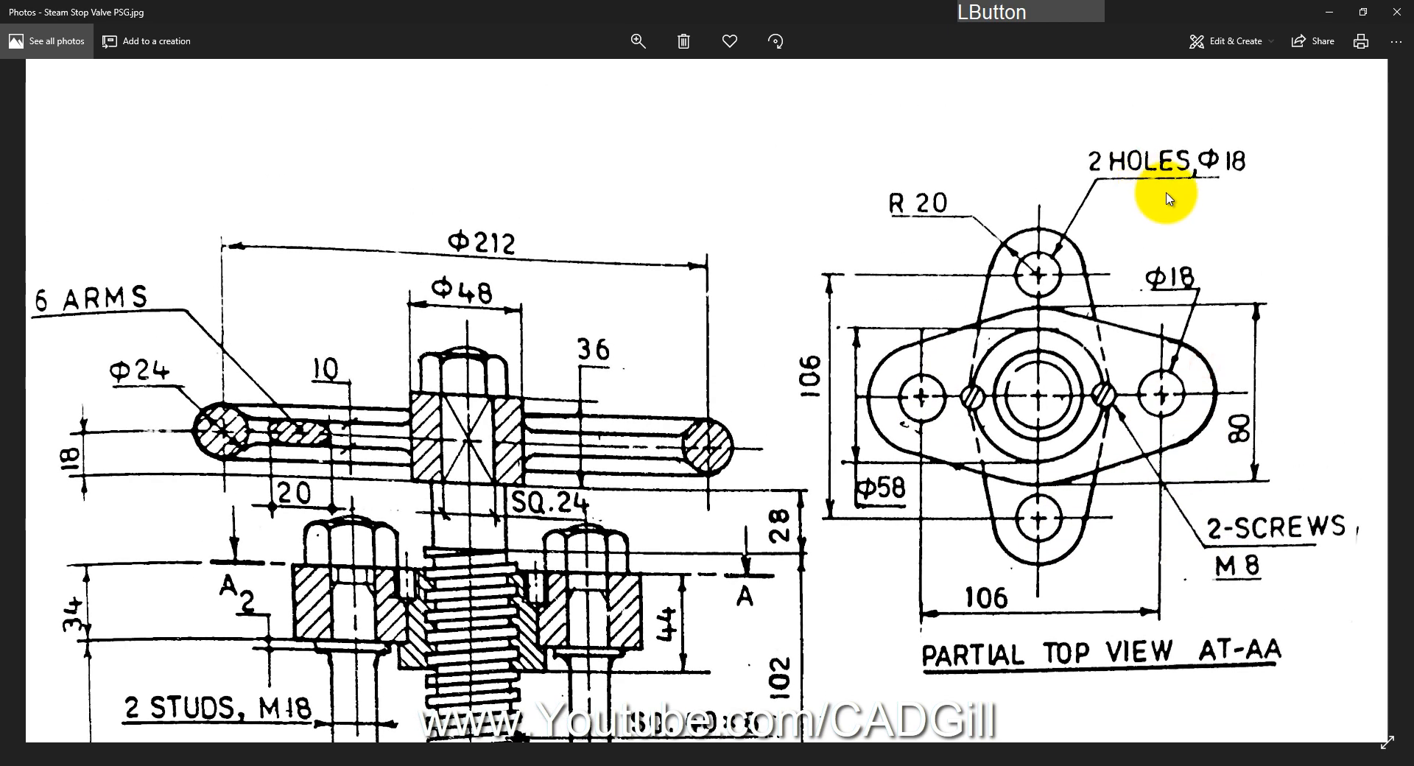
drag(1173, 252, 1161, 148)
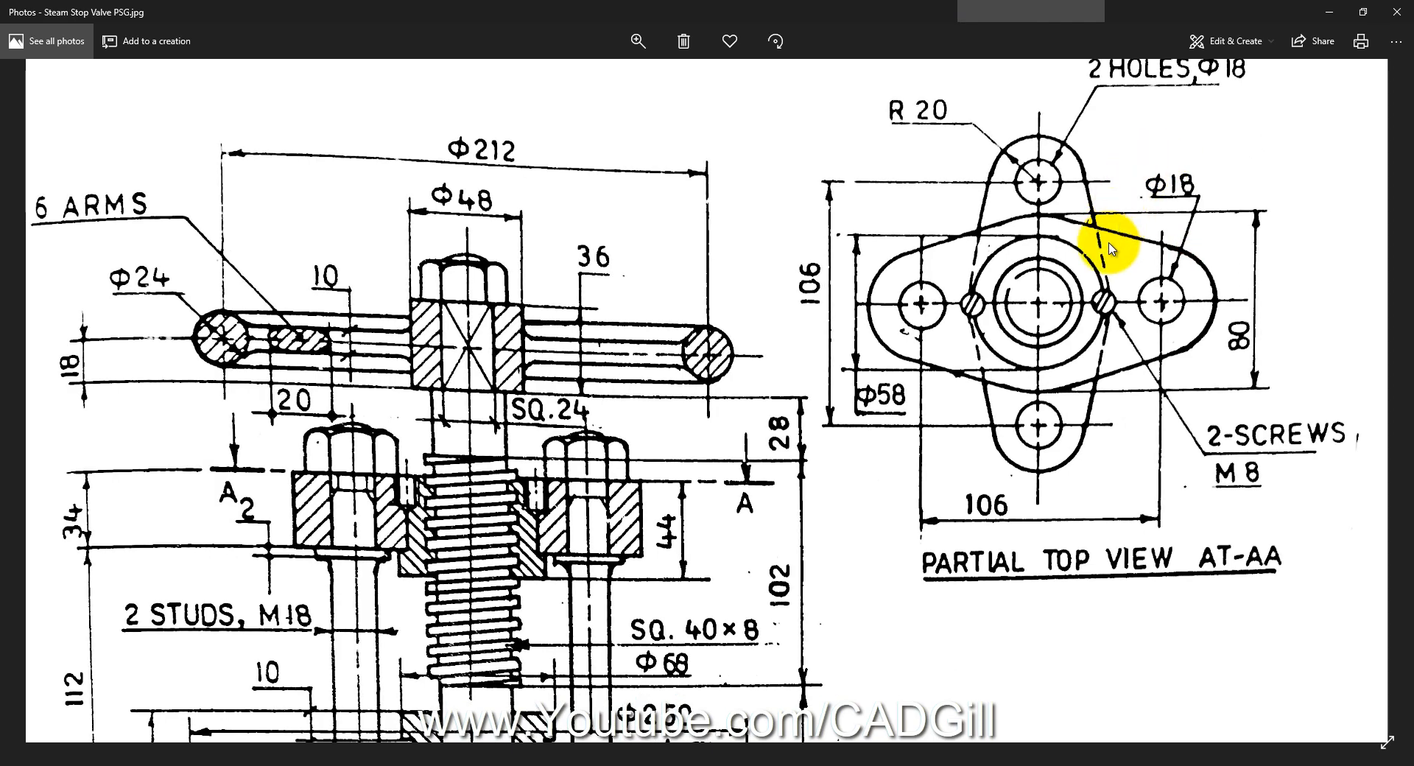
drag(1092, 277, 1097, 217)
drag(1088, 268, 1105, 229)
mouse_move(1092, 292)
mouse_down()
mouse_move(1089, 259)
mouse_move(1058, 252)
mouse_up()
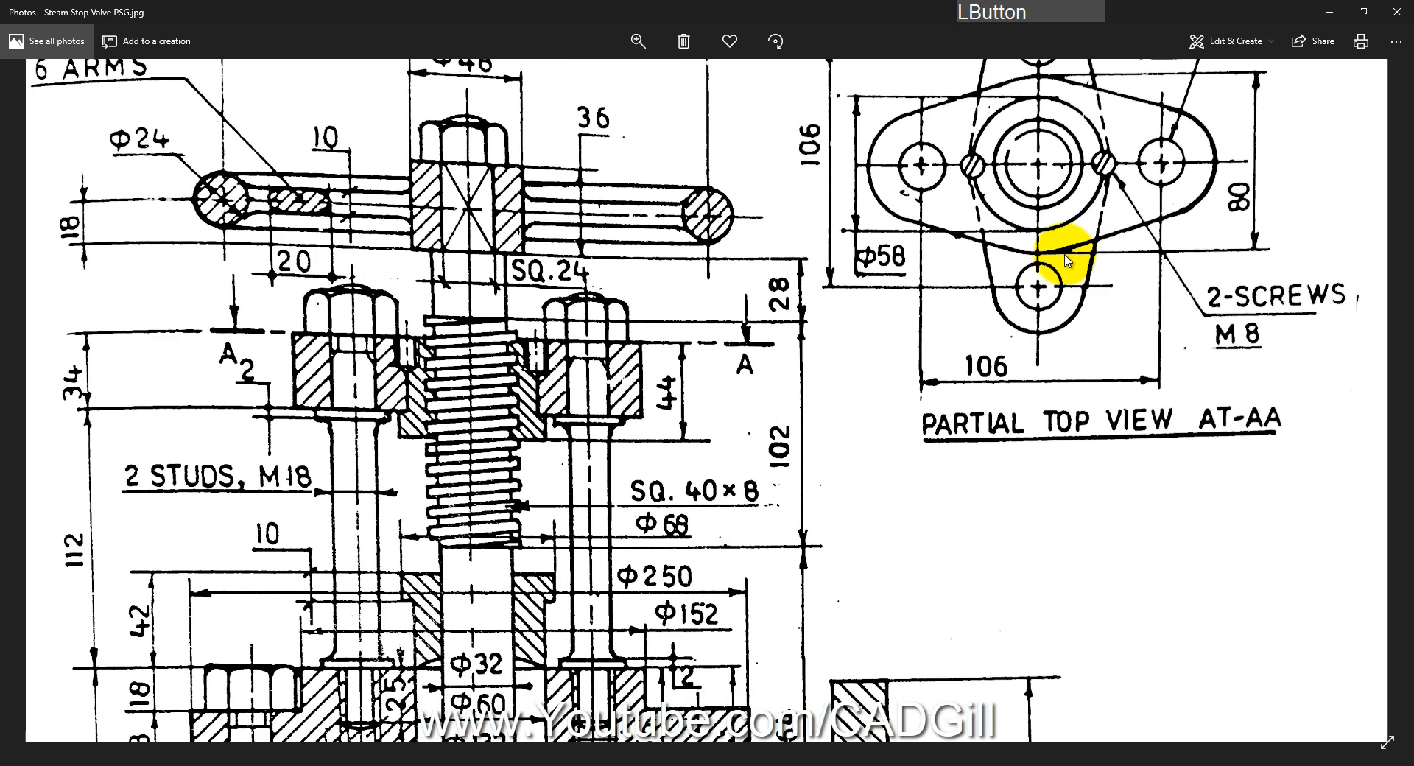
mouse_move(1048, 316)
mouse_down()
mouse_move(1026, 394)
mouse_move(1046, 280)
mouse_up()
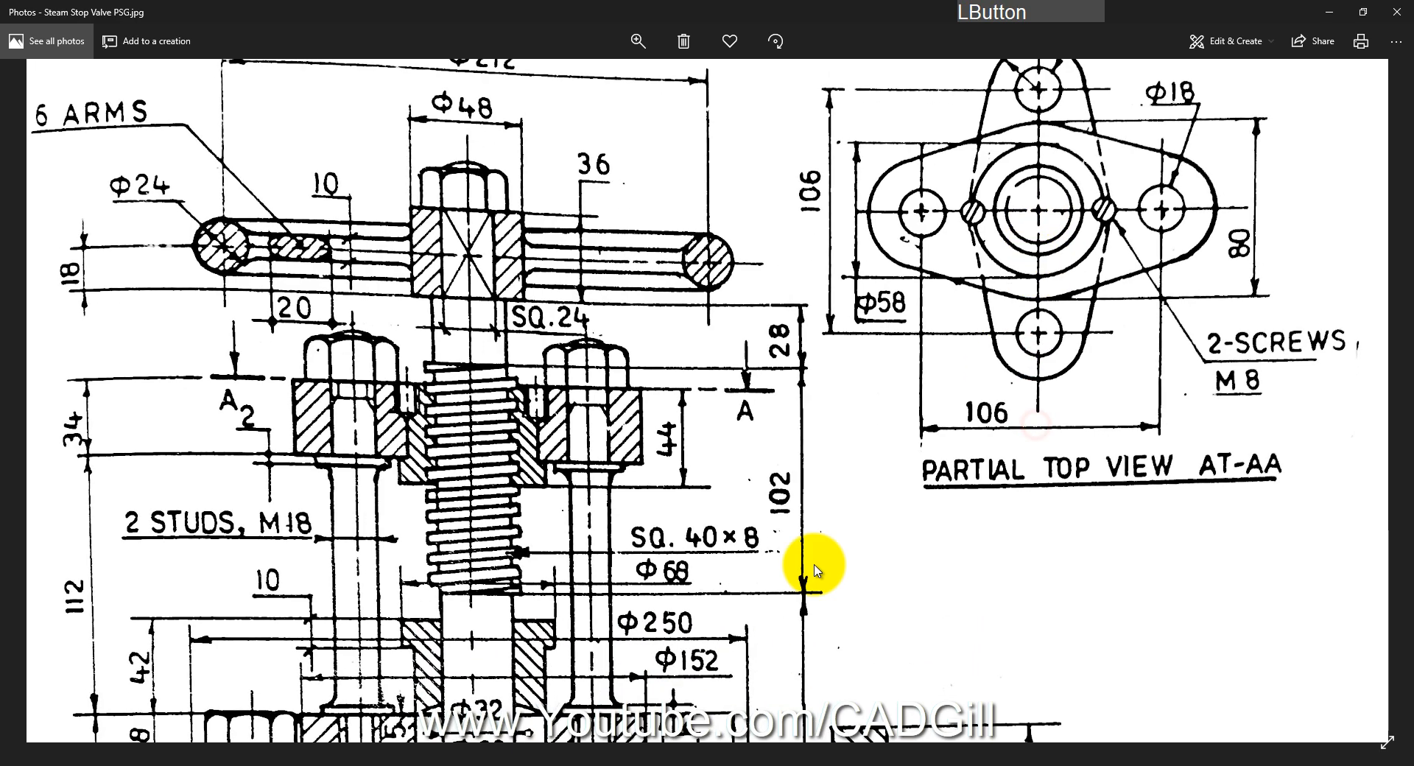
drag(811, 564, 832, 351)
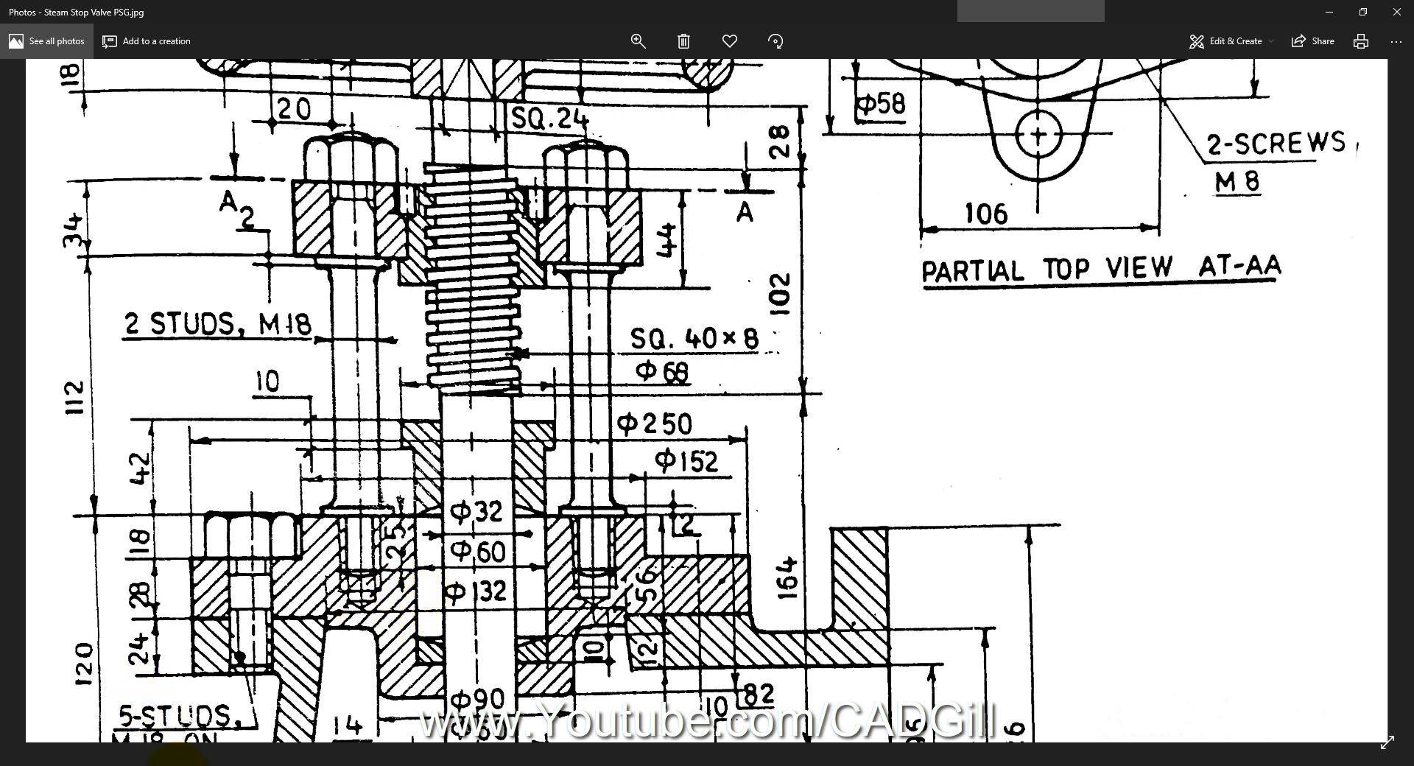
click(178, 764)
Step: Start a Hole Wizard feature on the cover as an ISO M18 tapped hole with a blind end condition
middle_drag(657, 446, 648, 412)
click(495, 349)
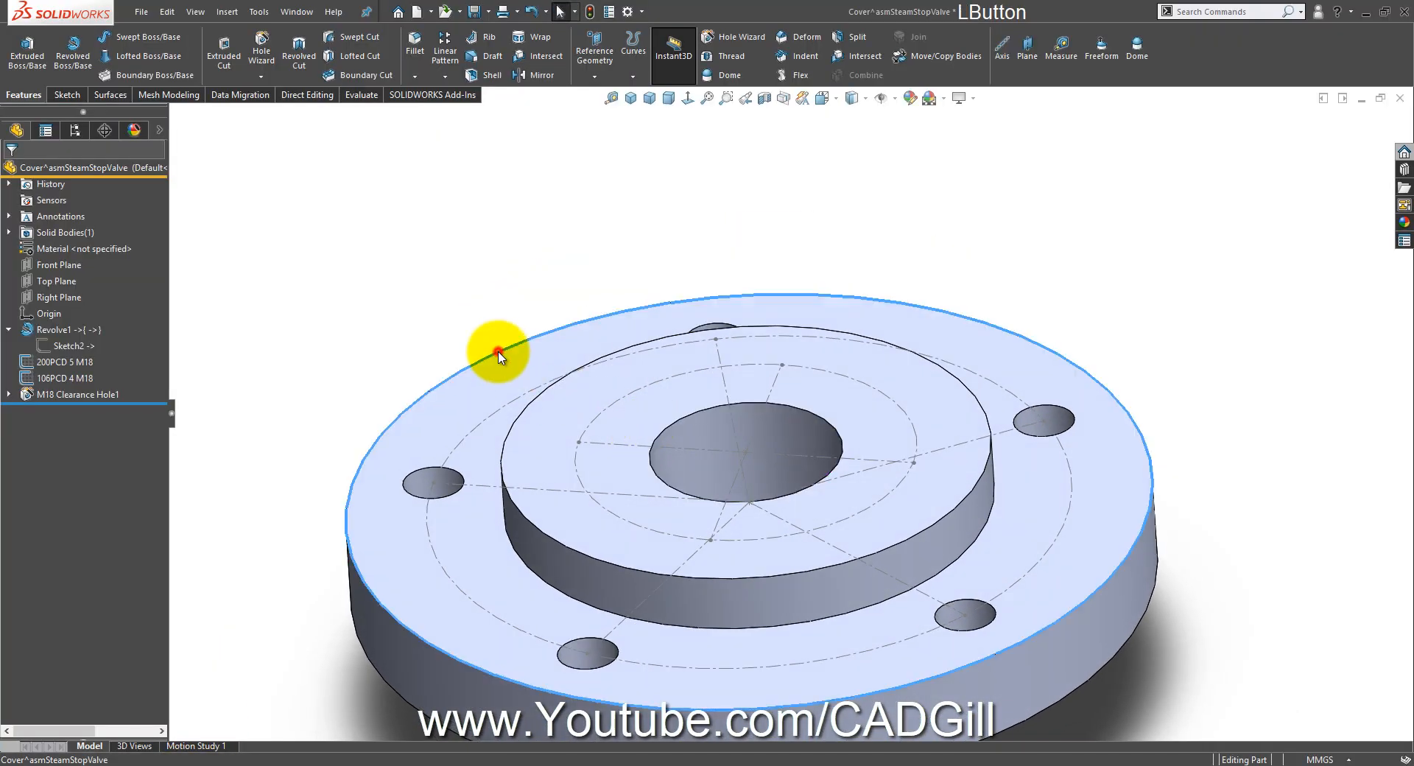
click(681, 220)
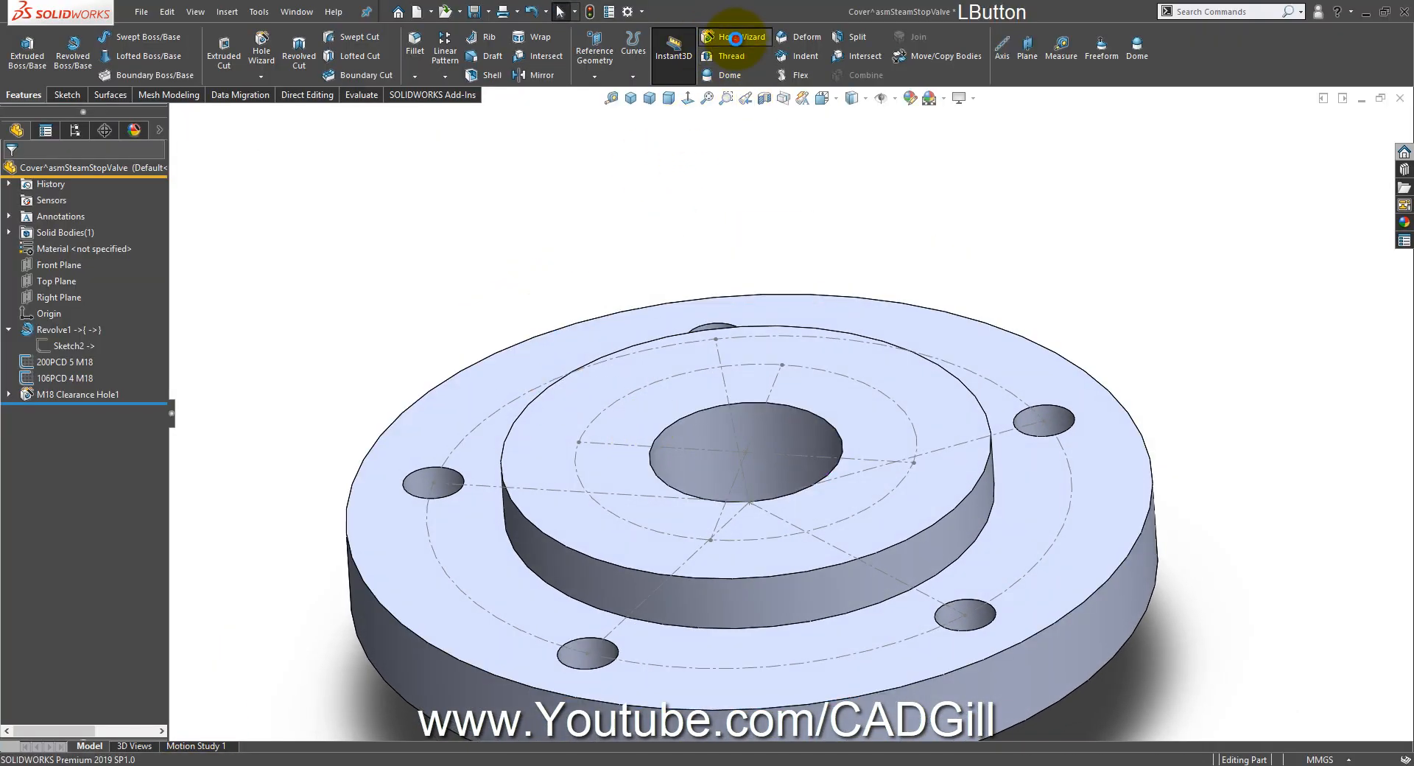
click(735, 38)
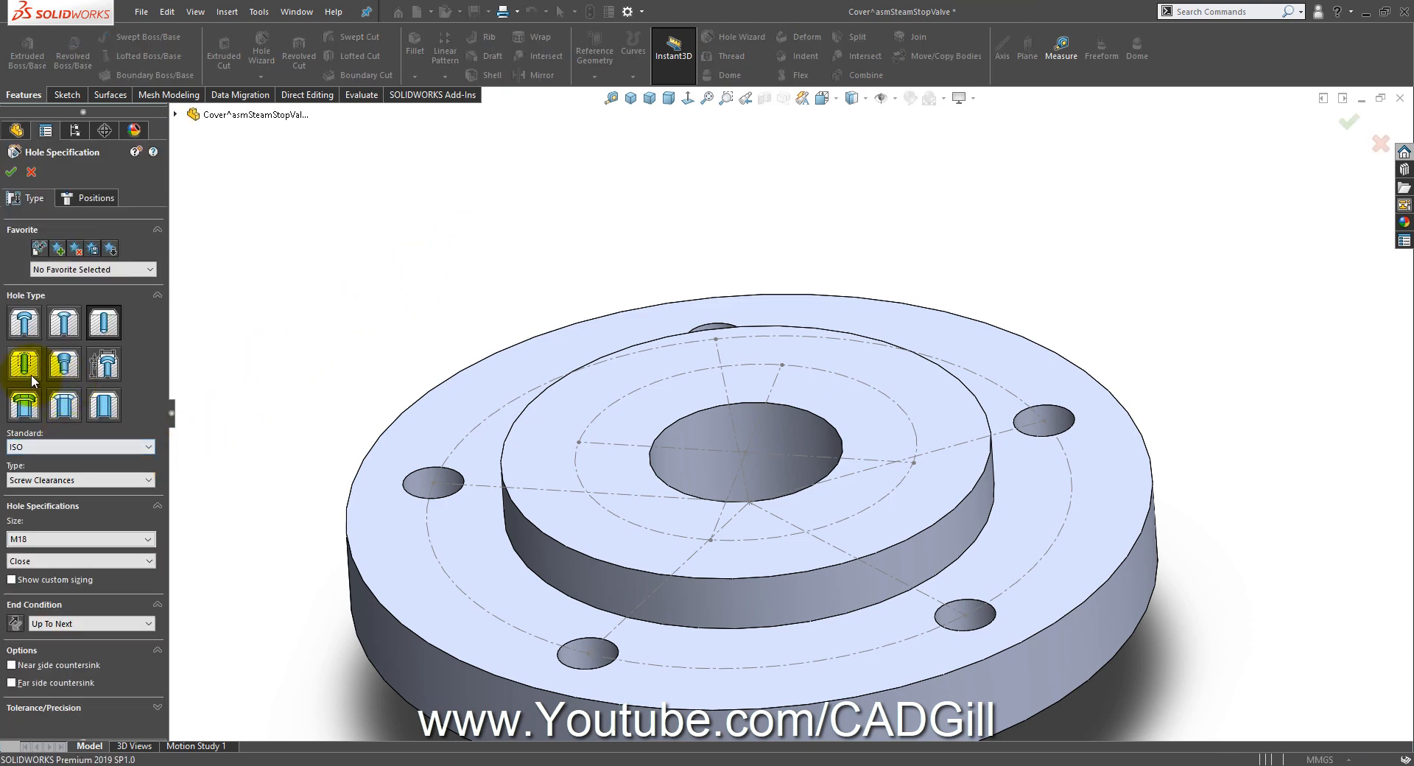
click(31, 372)
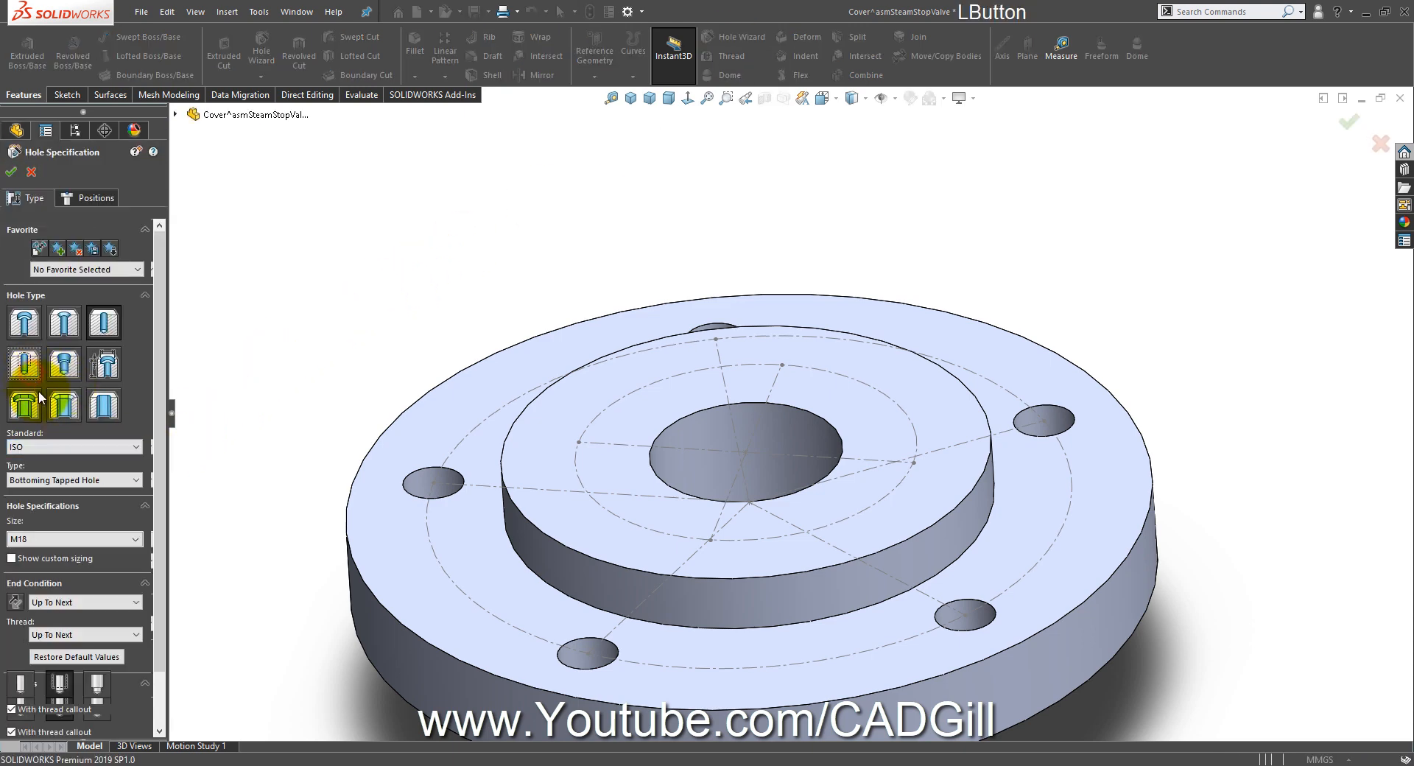
click(68, 481)
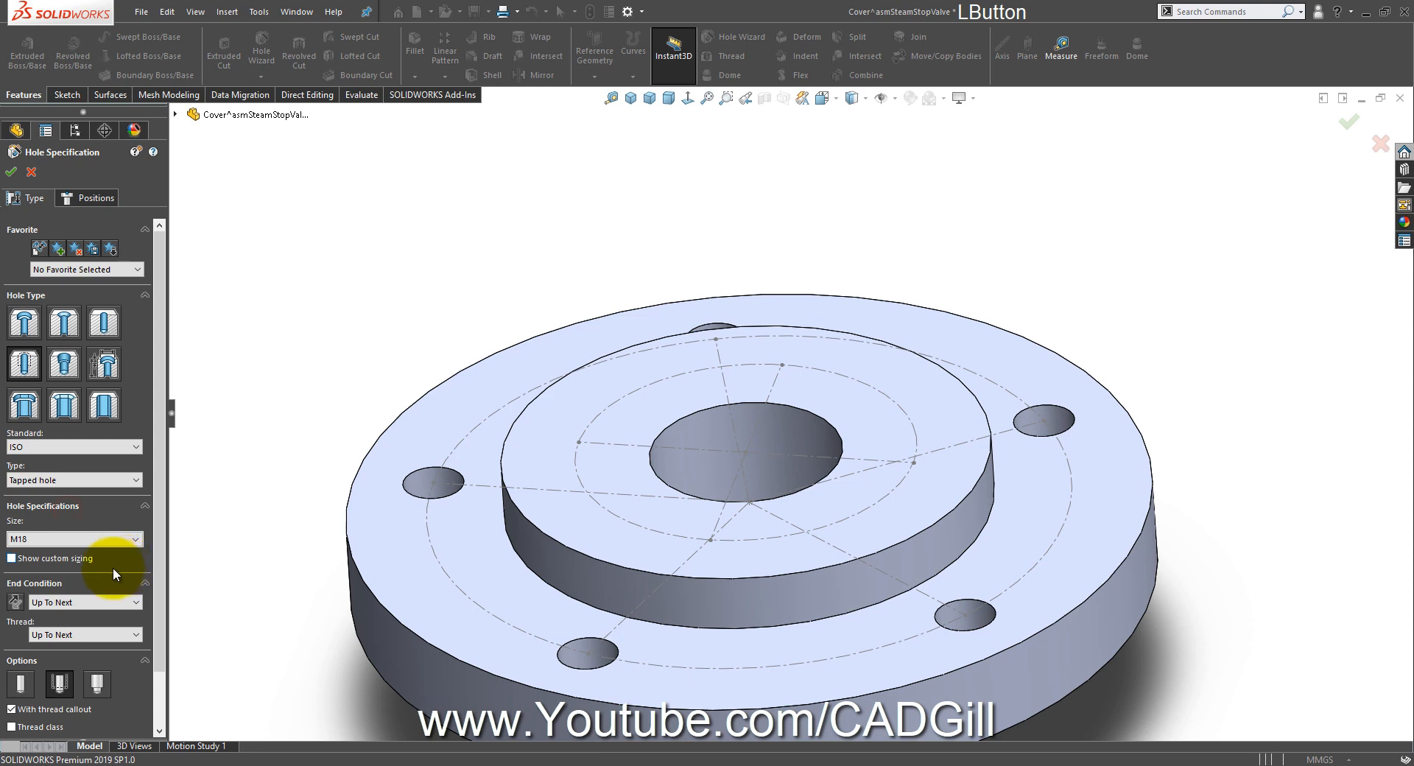
click(120, 601)
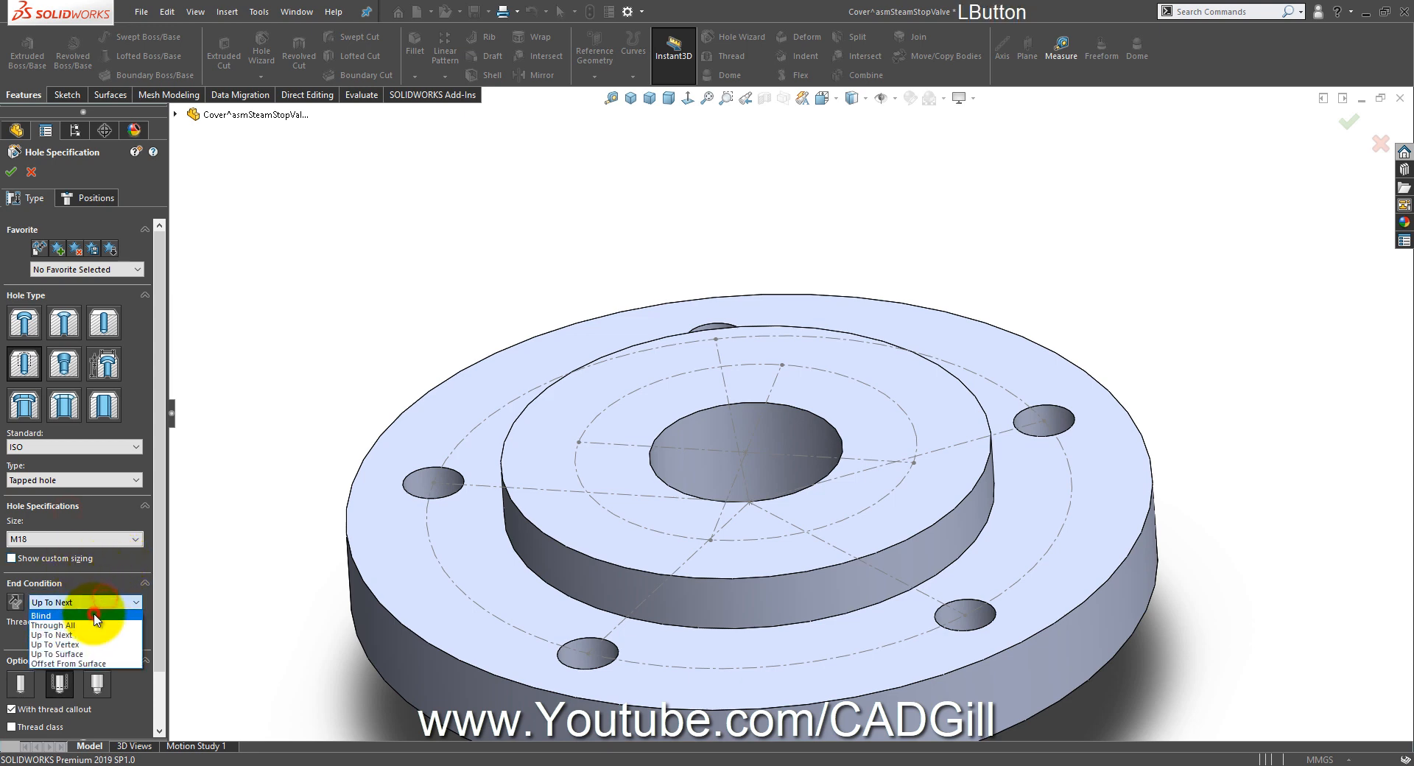
click(88, 617)
scroll(154, 603, down, 3)
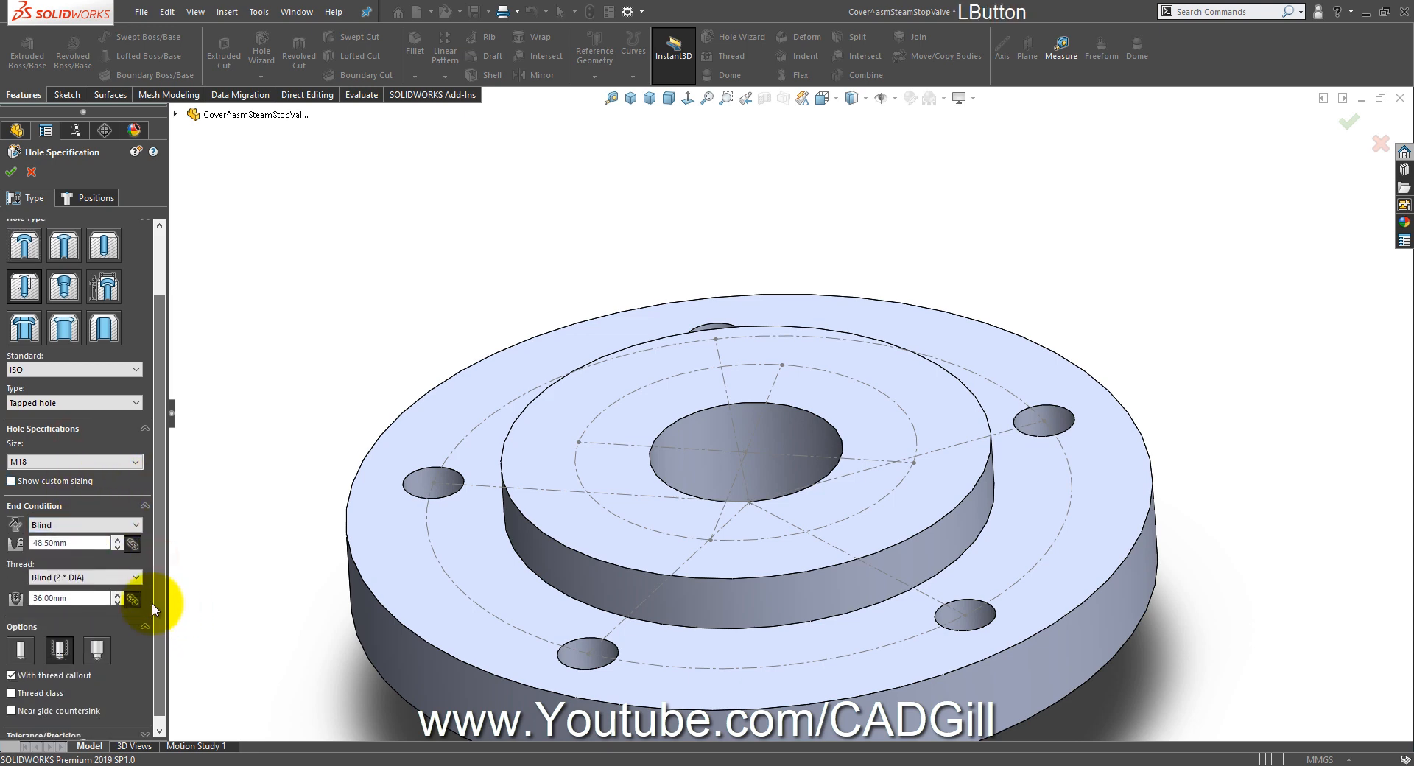
Step: Check the stud hole depth in the Photos drawing, then set the tapped hole's thread depth to 30 mm and drill depth to 32 mm
click(711, 765)
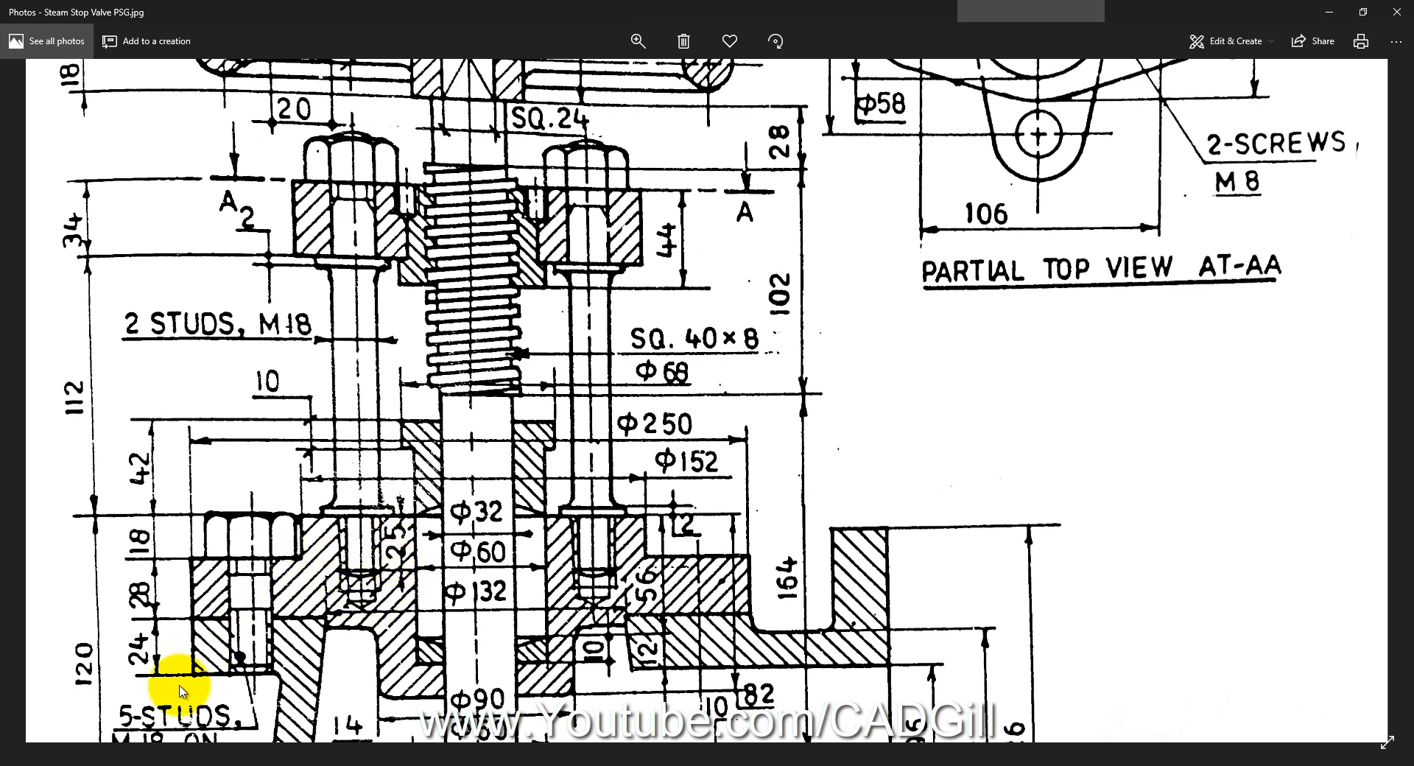
click(156, 764)
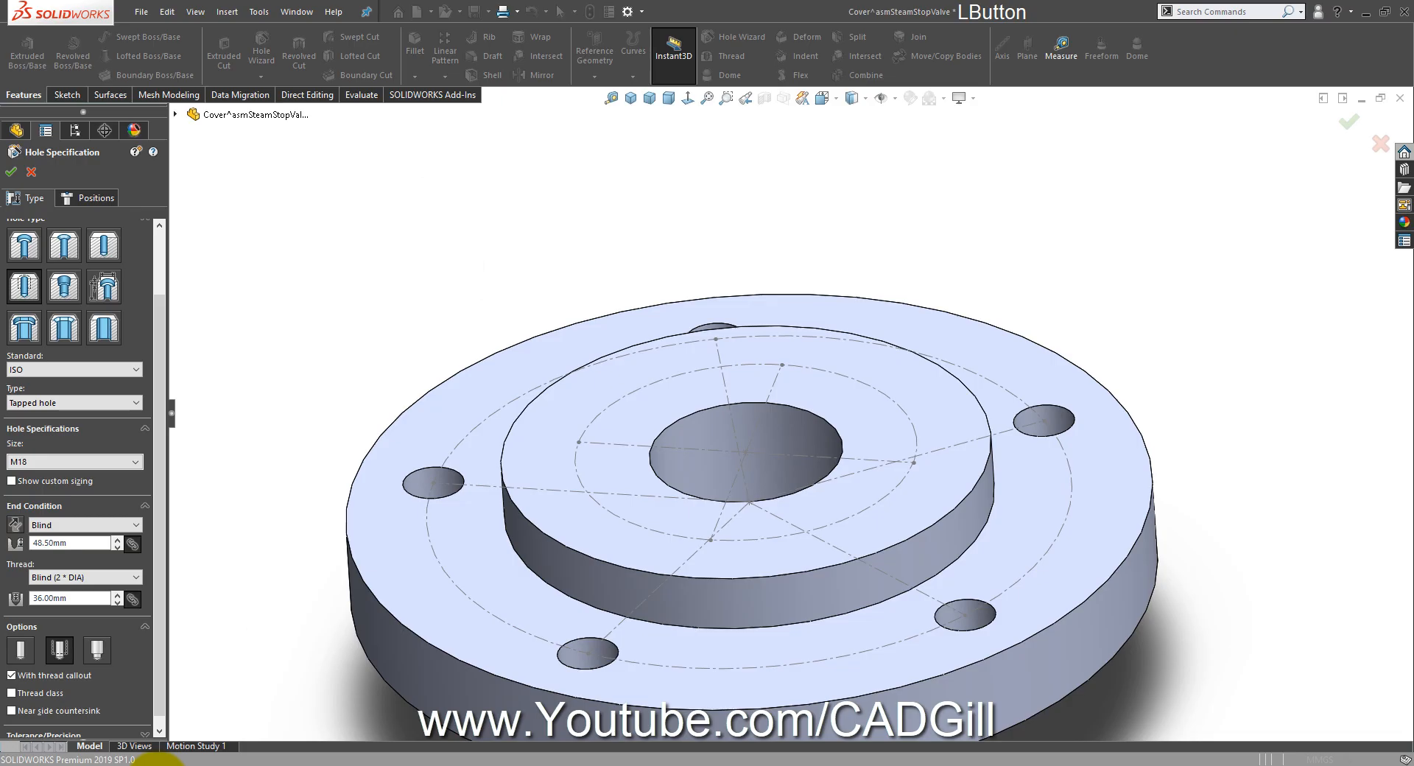
double_click(71, 596)
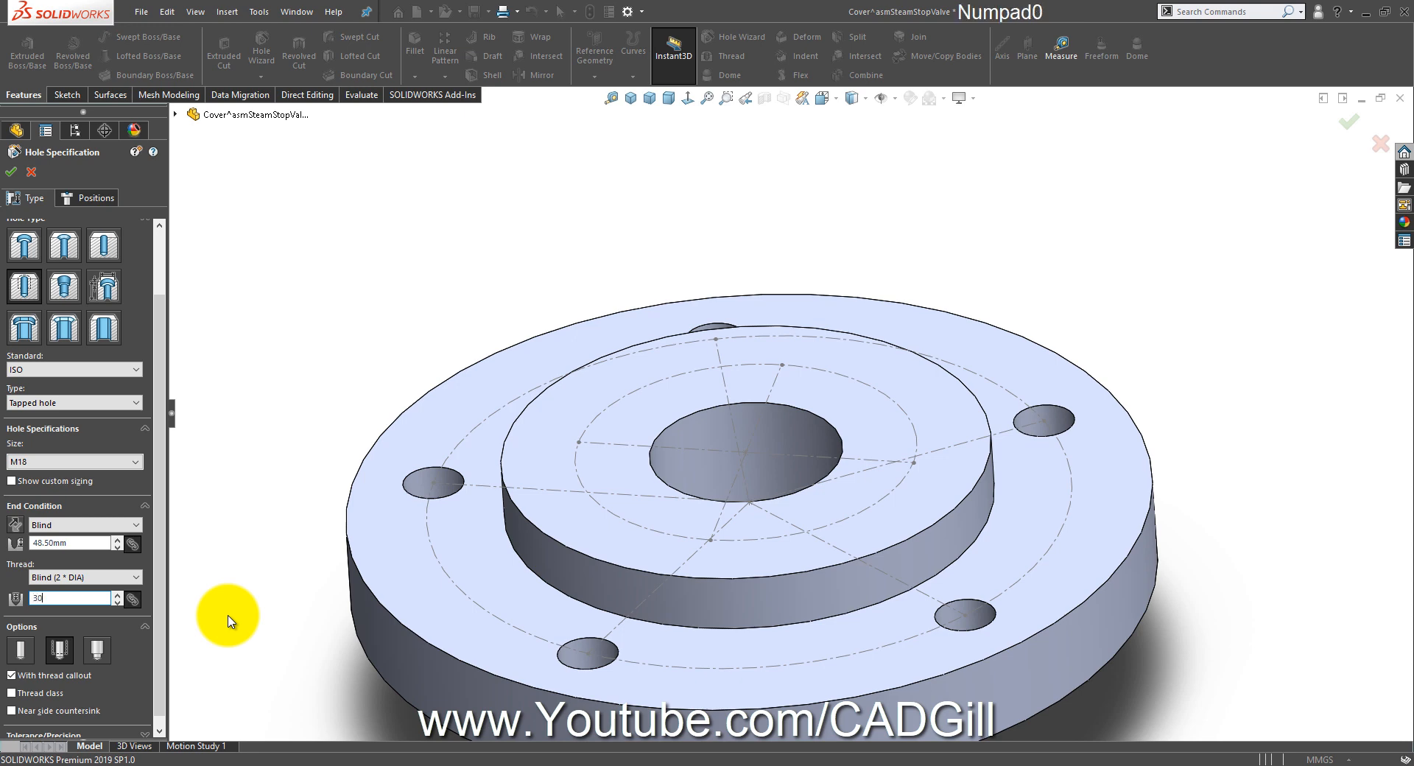
click(85, 541)
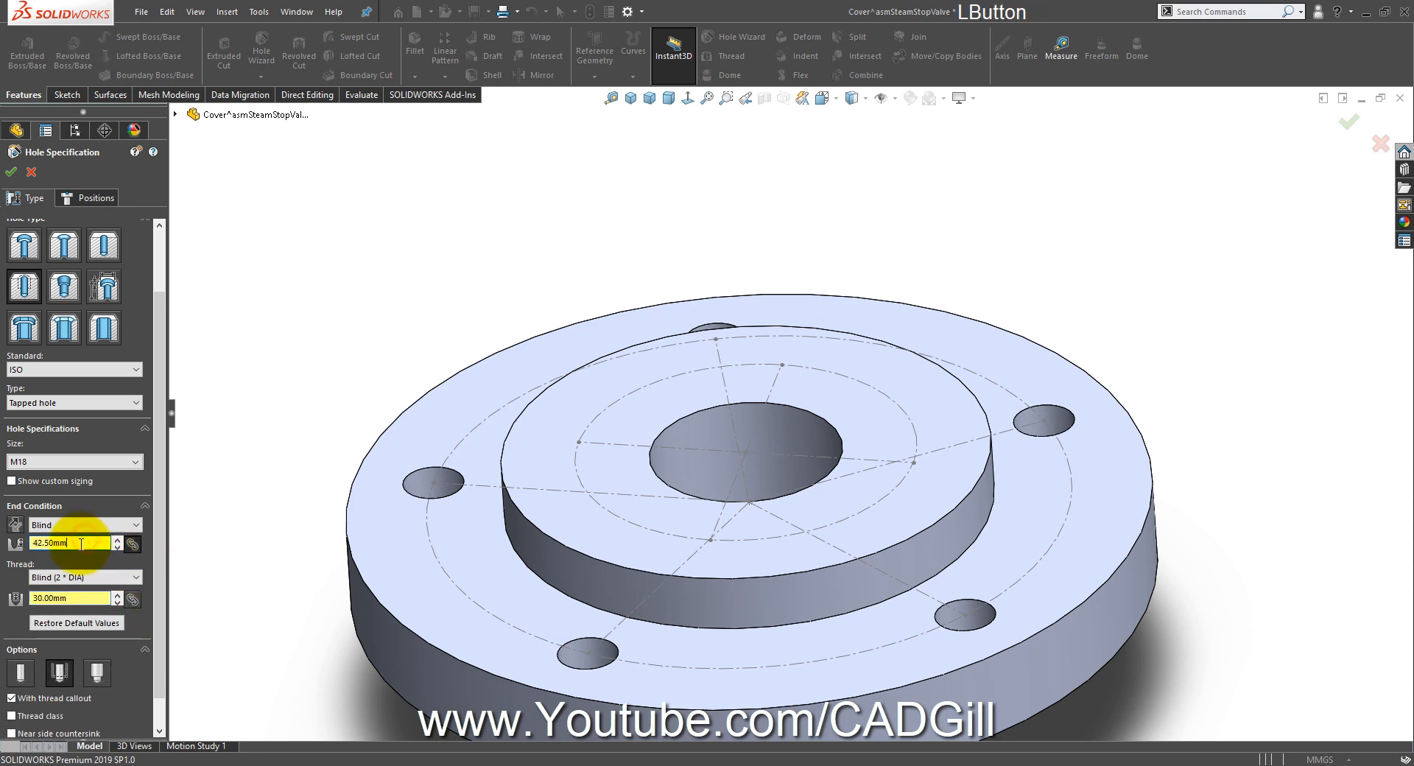
double_click(80, 542)
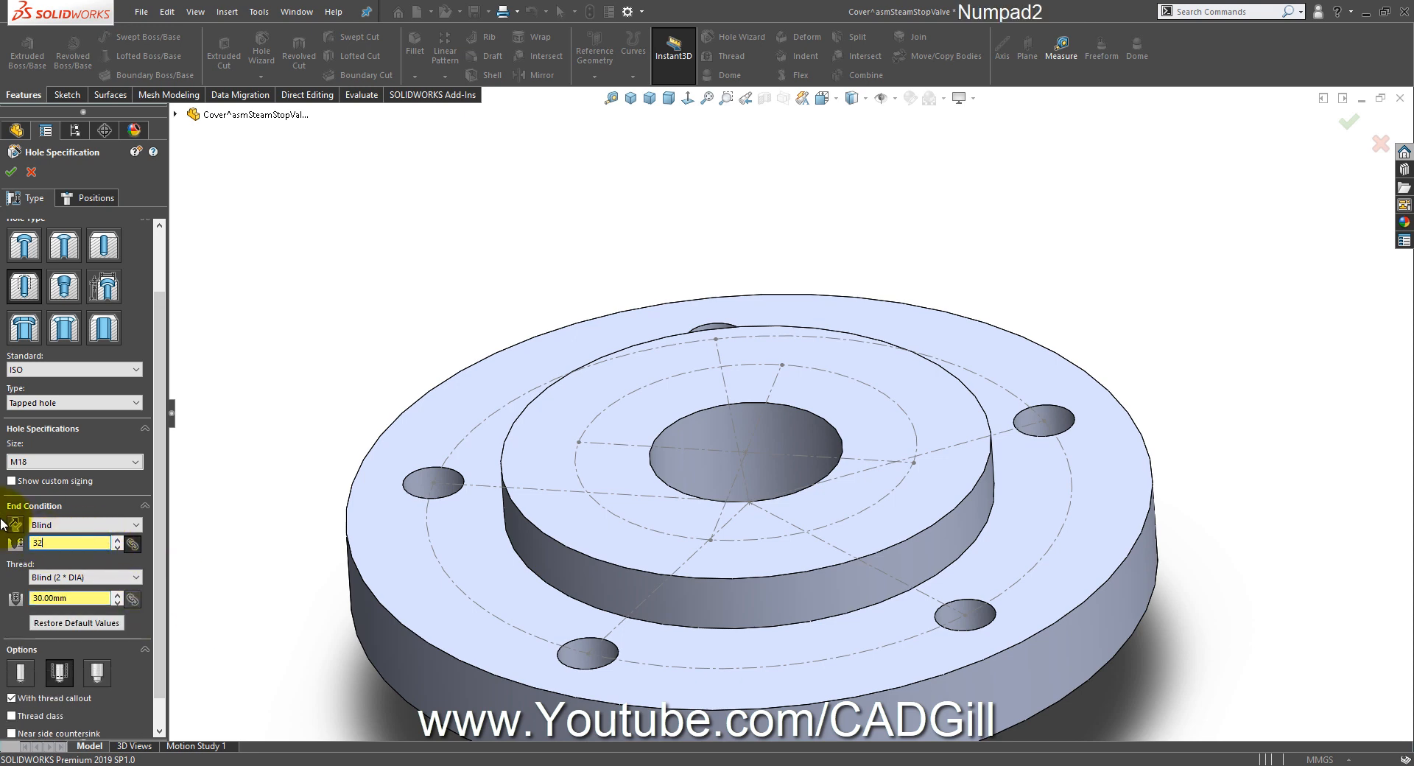
double_click(89, 599)
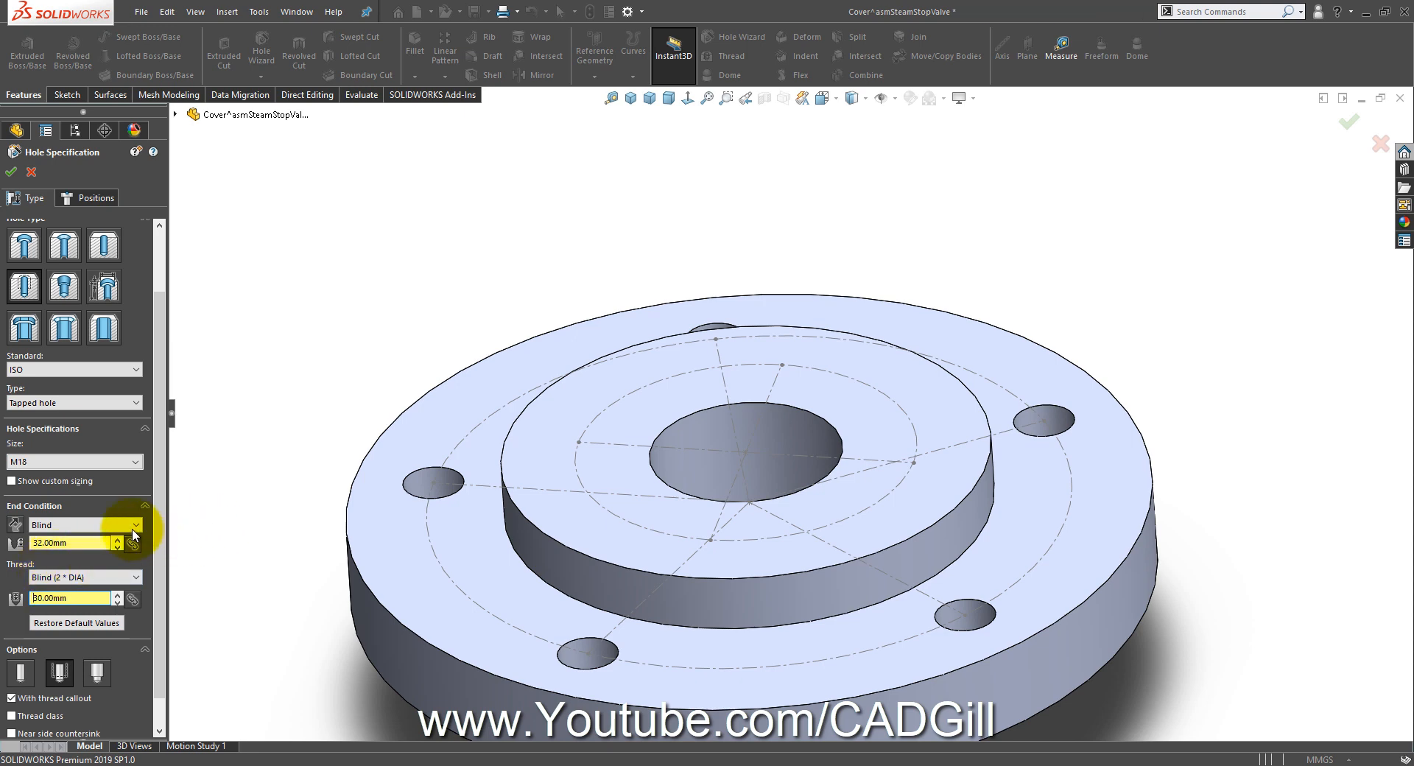
Step: Place four M18 tapped holes on the cover's raised face at the sketched 106 PCD points and accept the feature
click(74, 543)
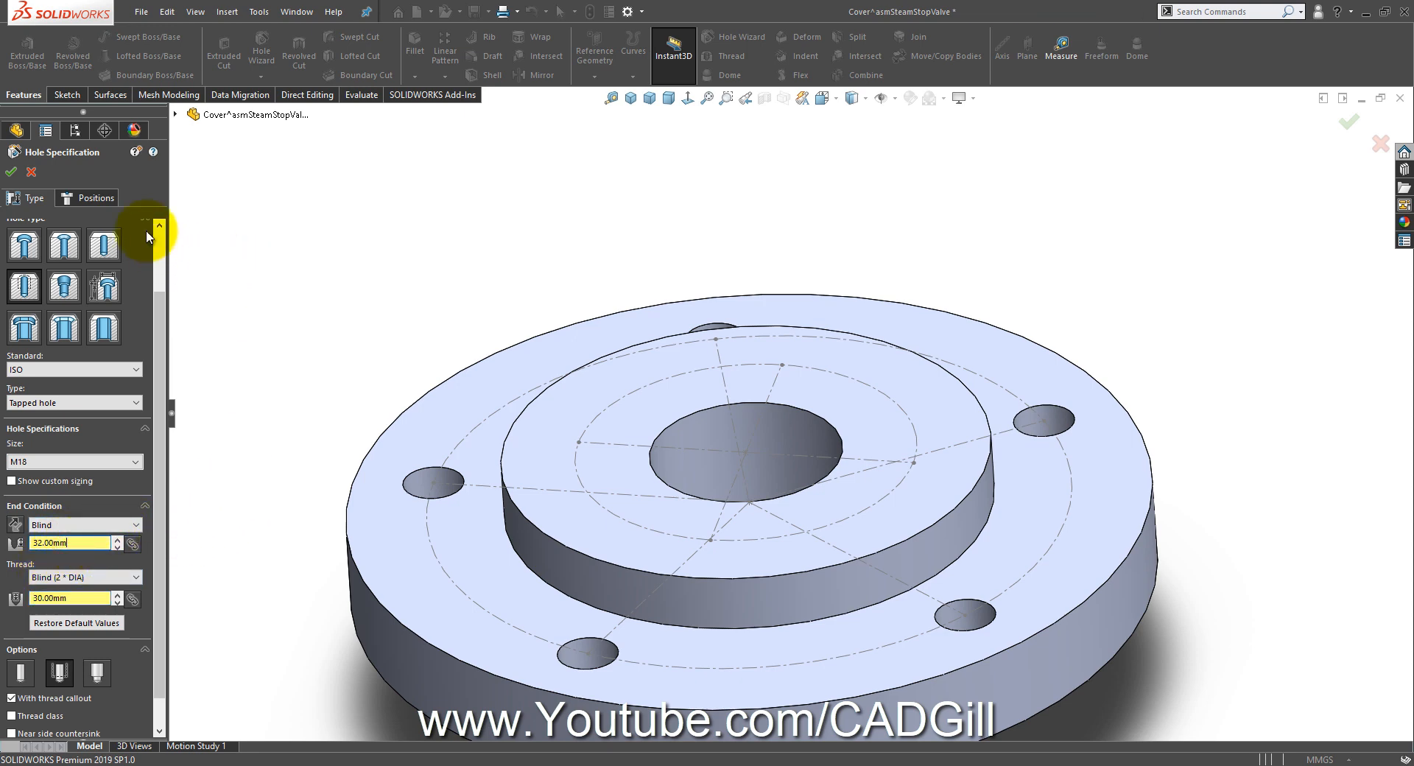
click(95, 199)
click(574, 401)
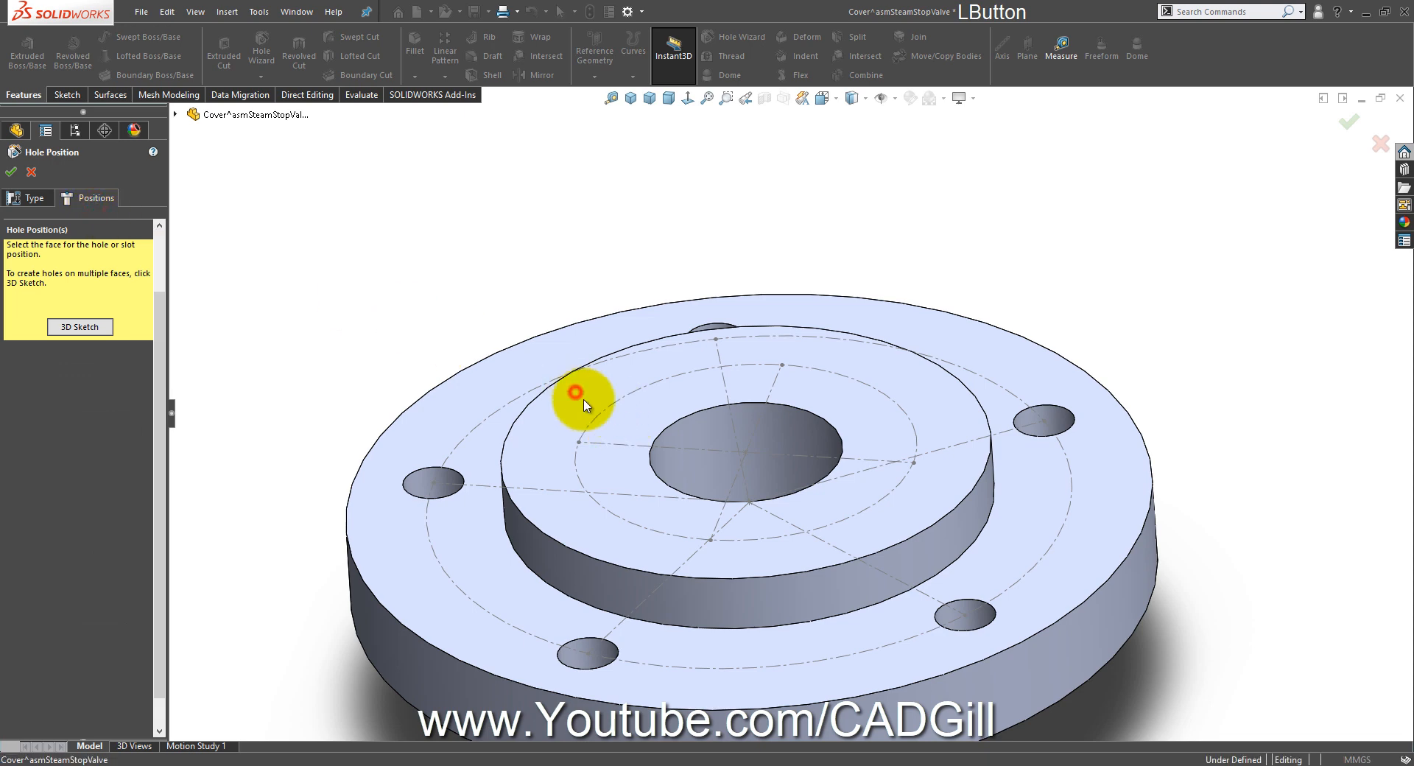
mouse_move(574, 401)
middle_down()
mouse_move(577, 479)
mouse_move(577, 464)
middle_up()
click(579, 458)
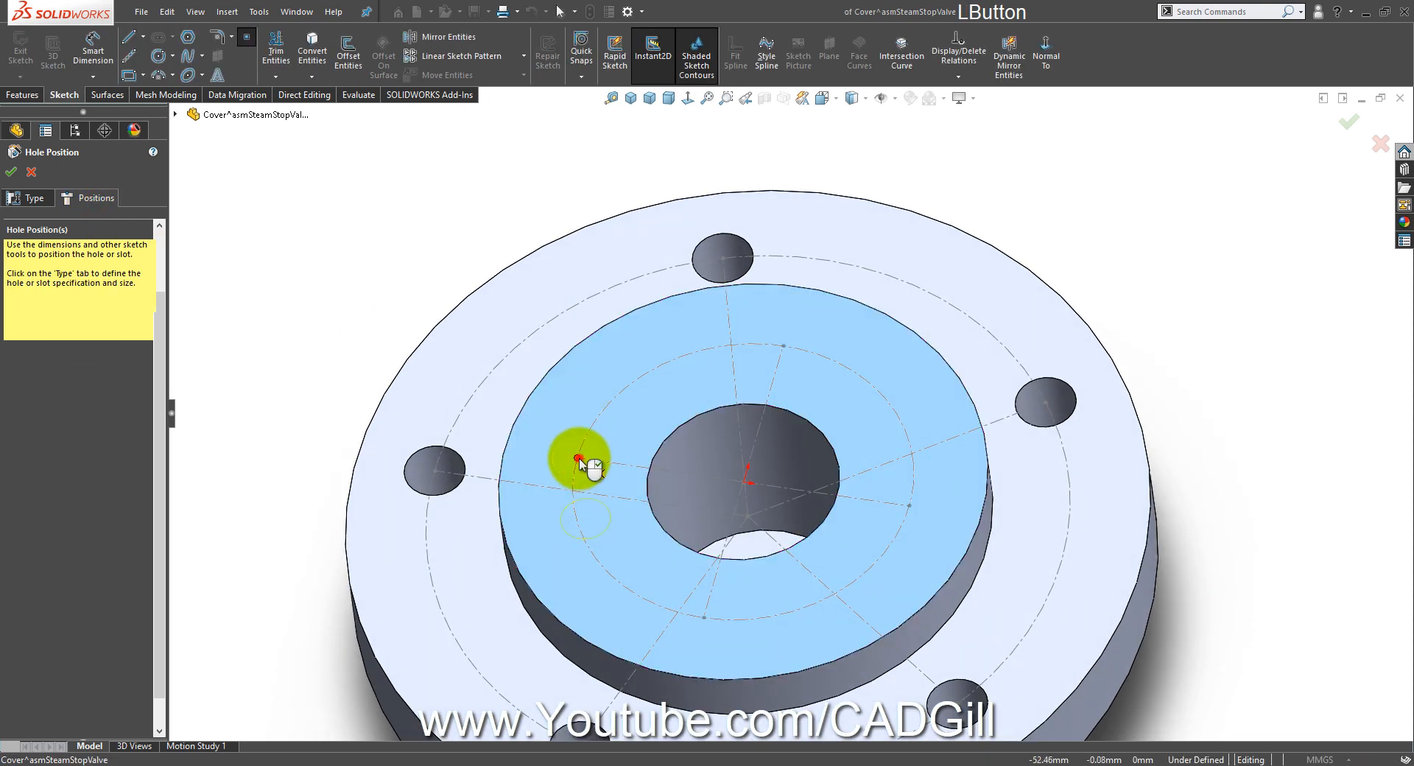
click(783, 346)
click(909, 506)
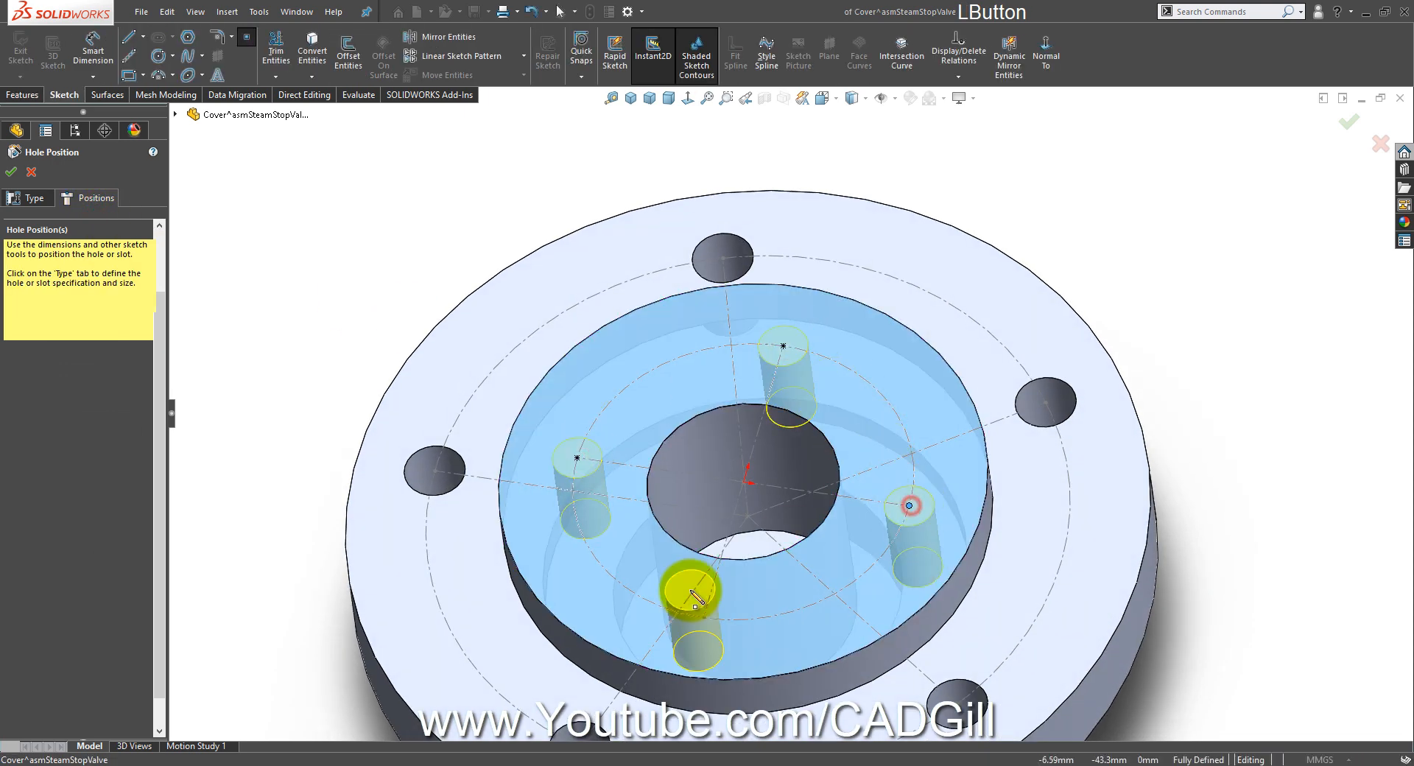
middle_drag(703, 564, 1069, 229)
click(1349, 120)
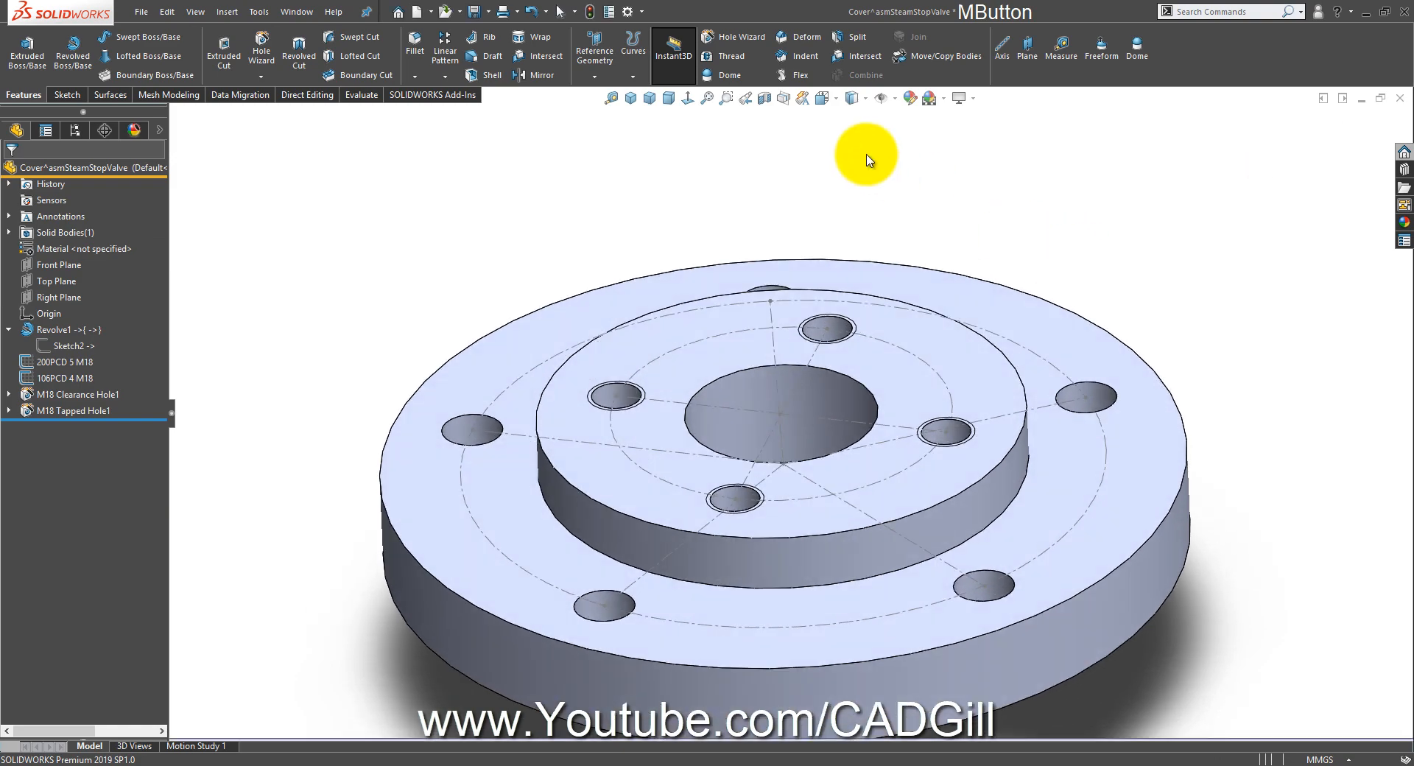
Step: Inspect the cover's tapped and clearance holes in a section view on the Front Plane, then return to the full model view
click(764, 98)
middle_drag(731, 258, 754, 197)
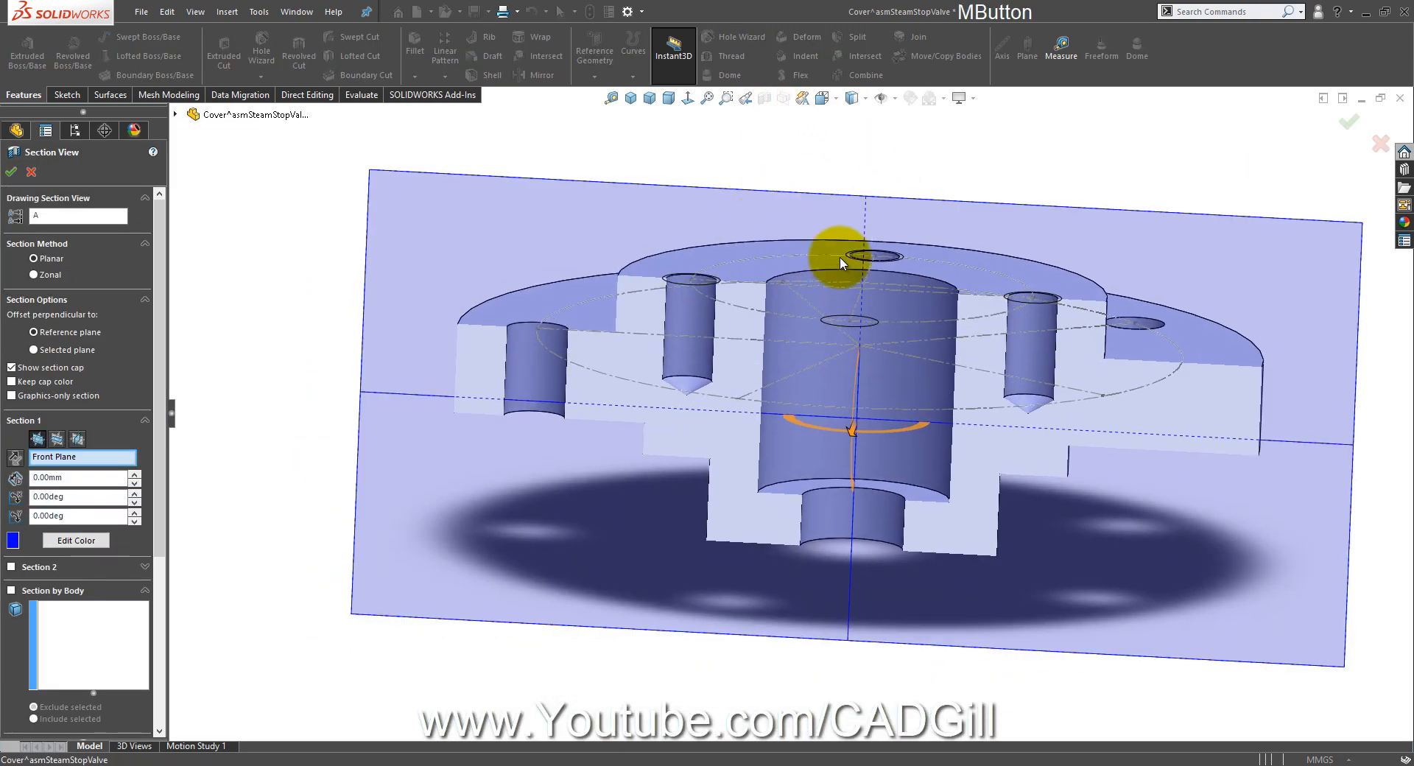
scroll(841, 256, down, 2)
click(1348, 125)
scroll(664, 388, down, 3)
scroll(664, 387, up, 8)
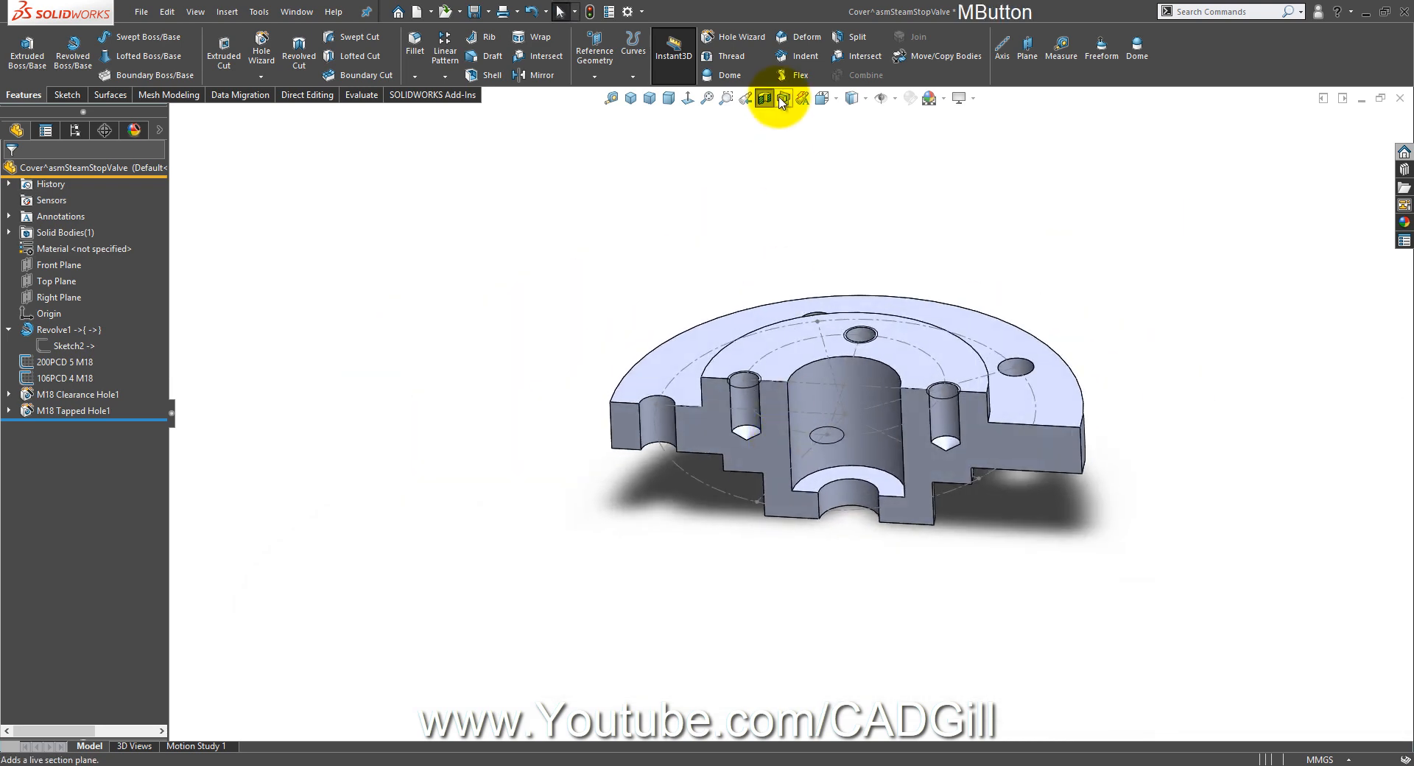
click(764, 97)
middle_drag(1105, 368, 1110, 418)
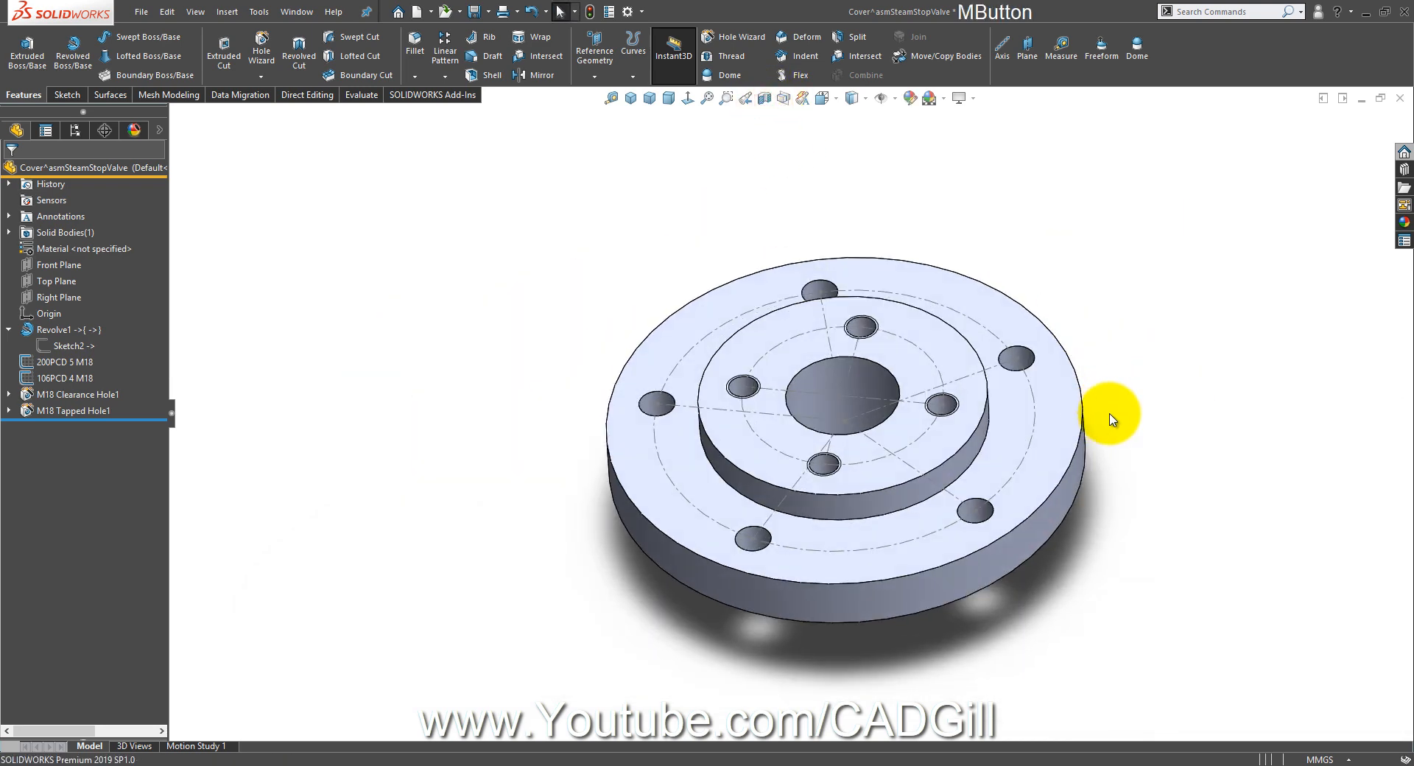
scroll(1068, 386, down, 2)
middle_click(1092, 377)
middle_click(1092, 377)
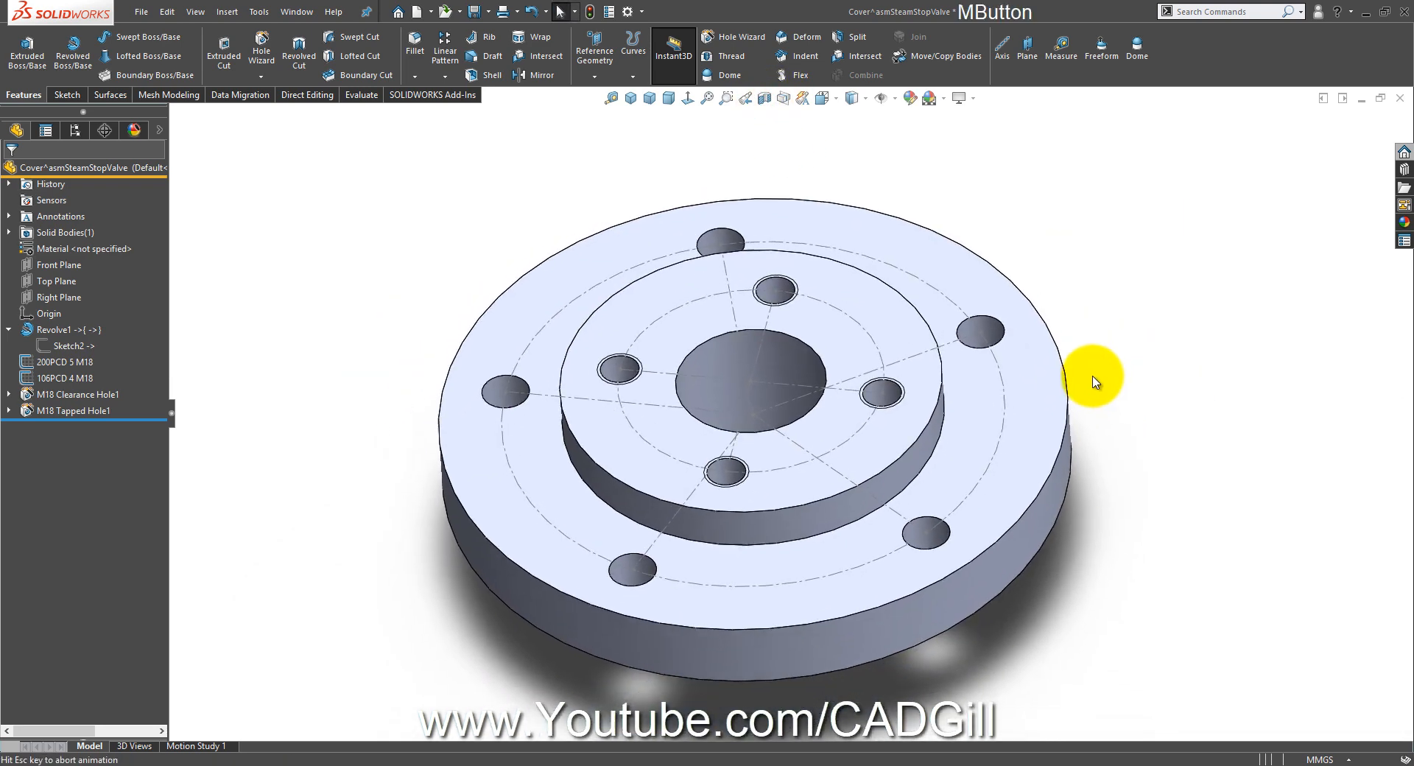
Step: Save the virtual cover component as an external part file named Cover in the Steam Stop Valve folder
click(488, 11)
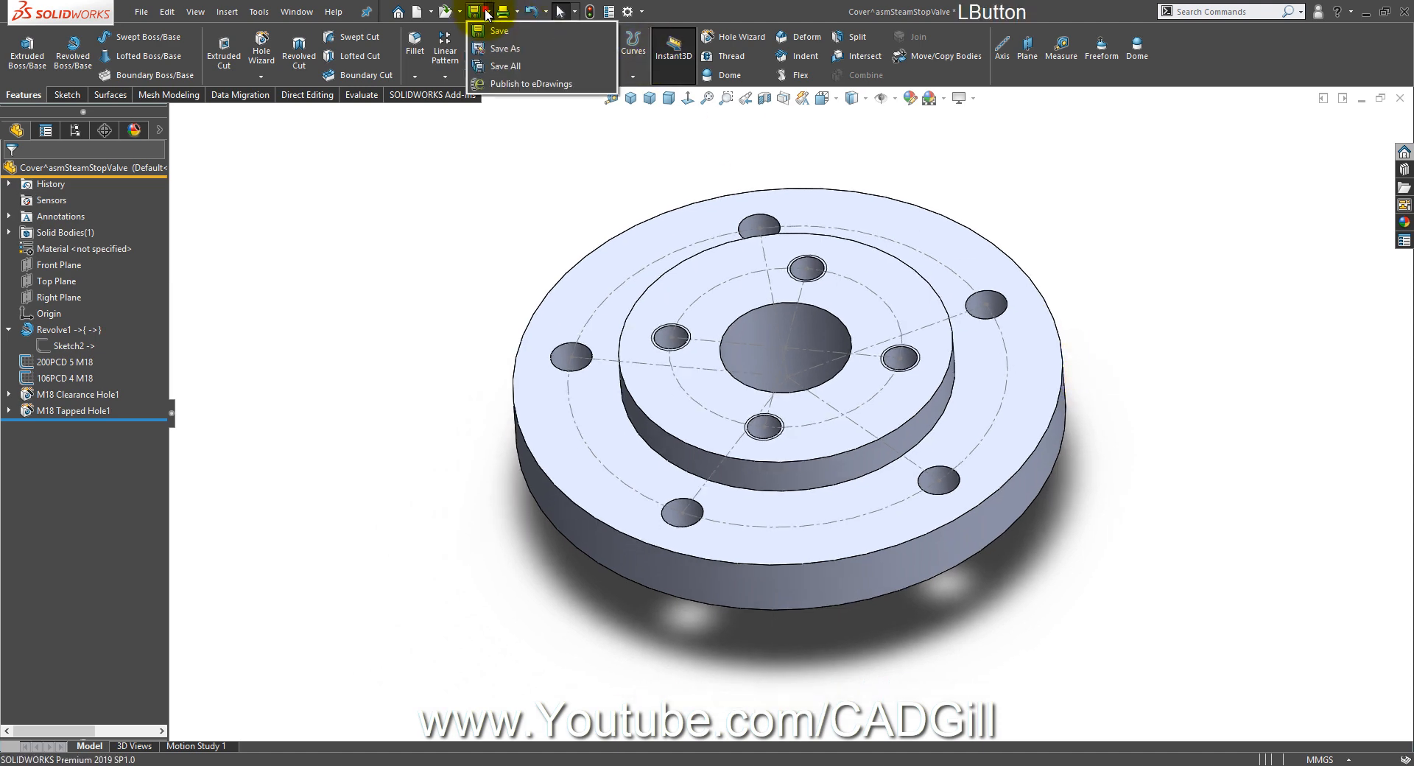
click(505, 55)
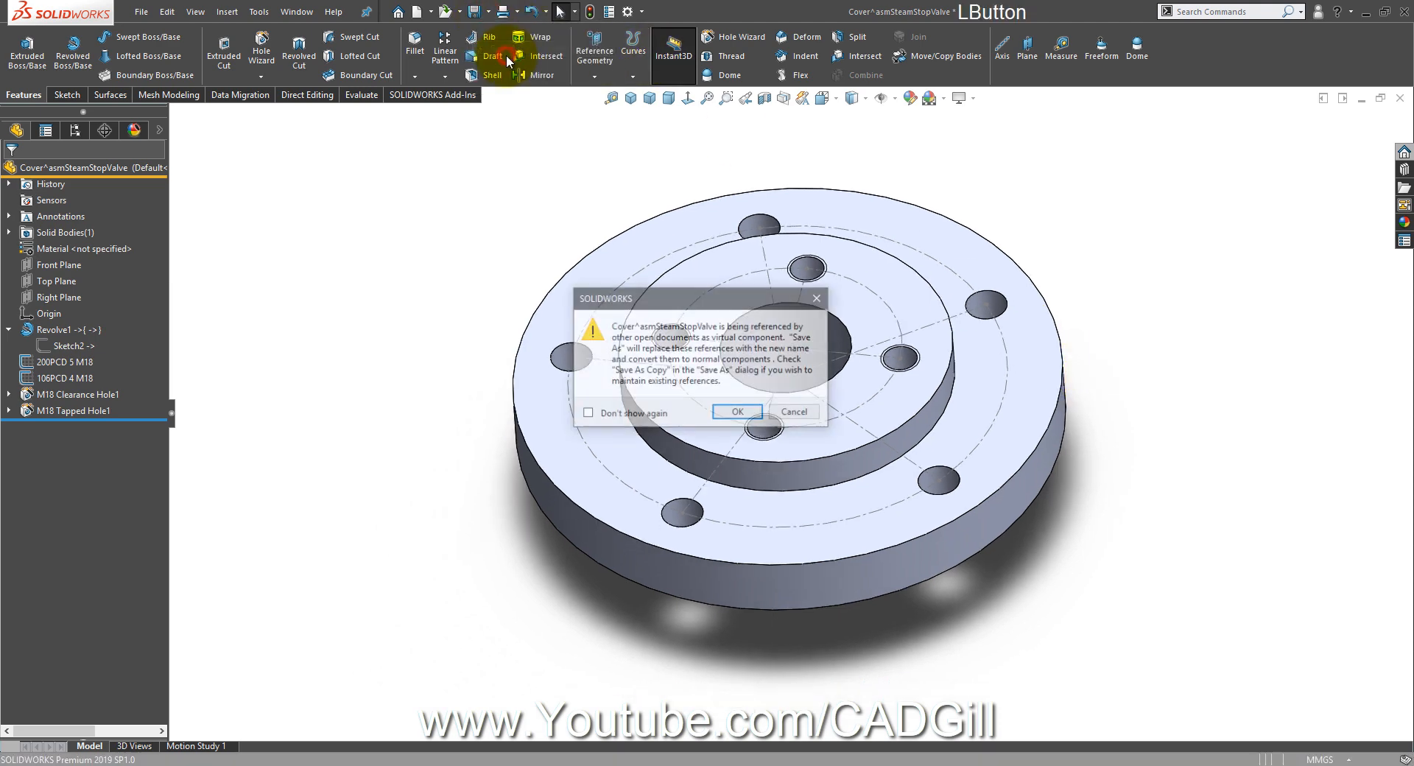
click(737, 412)
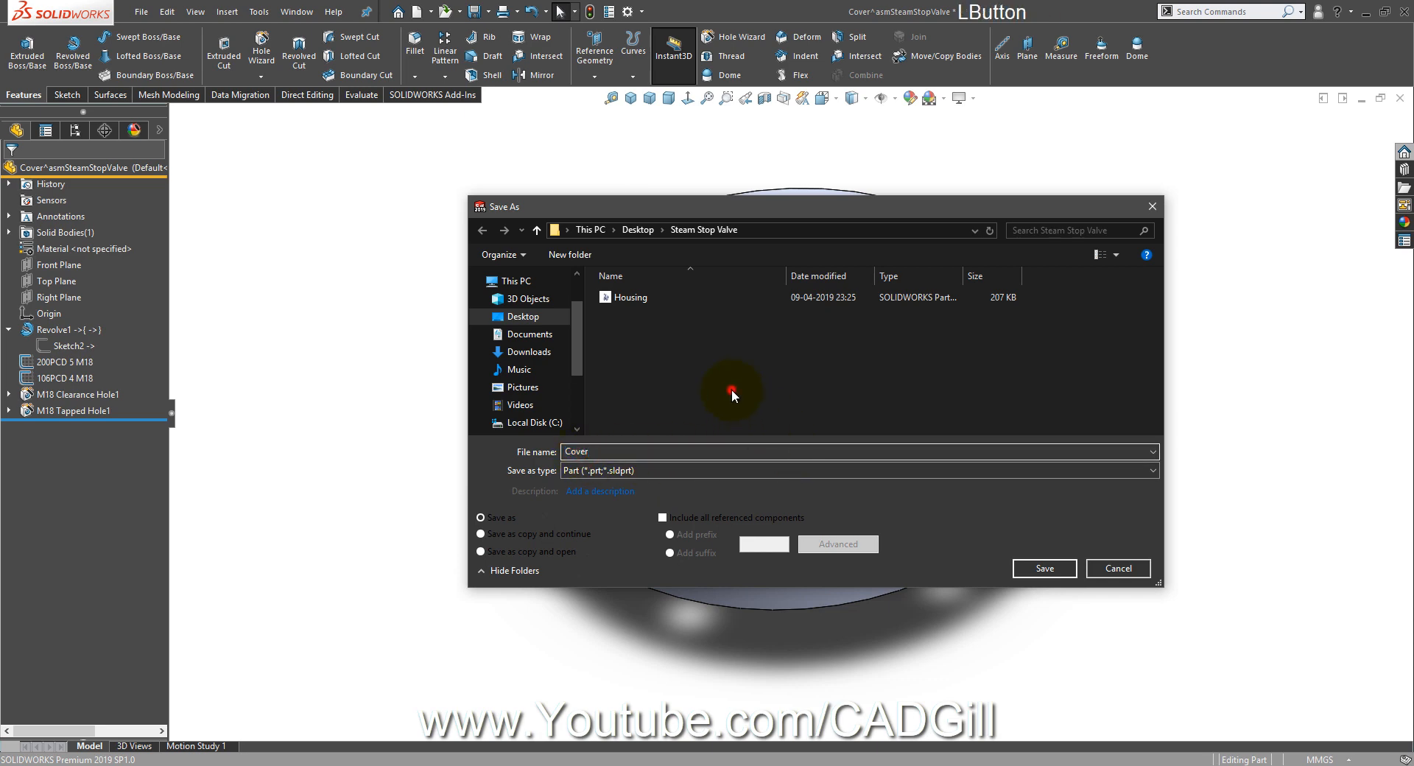
click(1044, 568)
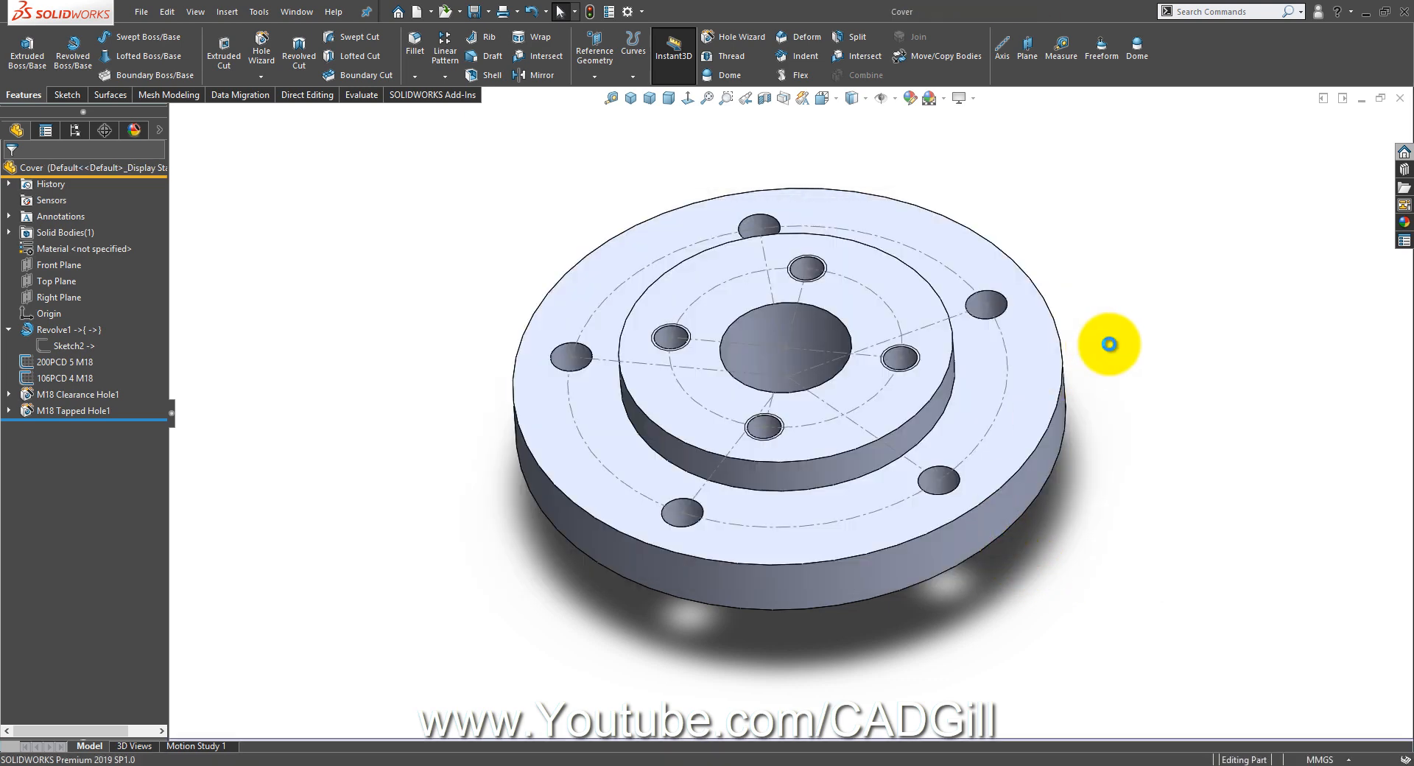
Step: Return from the cover to the asmSteamStopValve assembly with a rebuild, and save it together with the modified Housing part
click(1117, 340)
click(1404, 100)
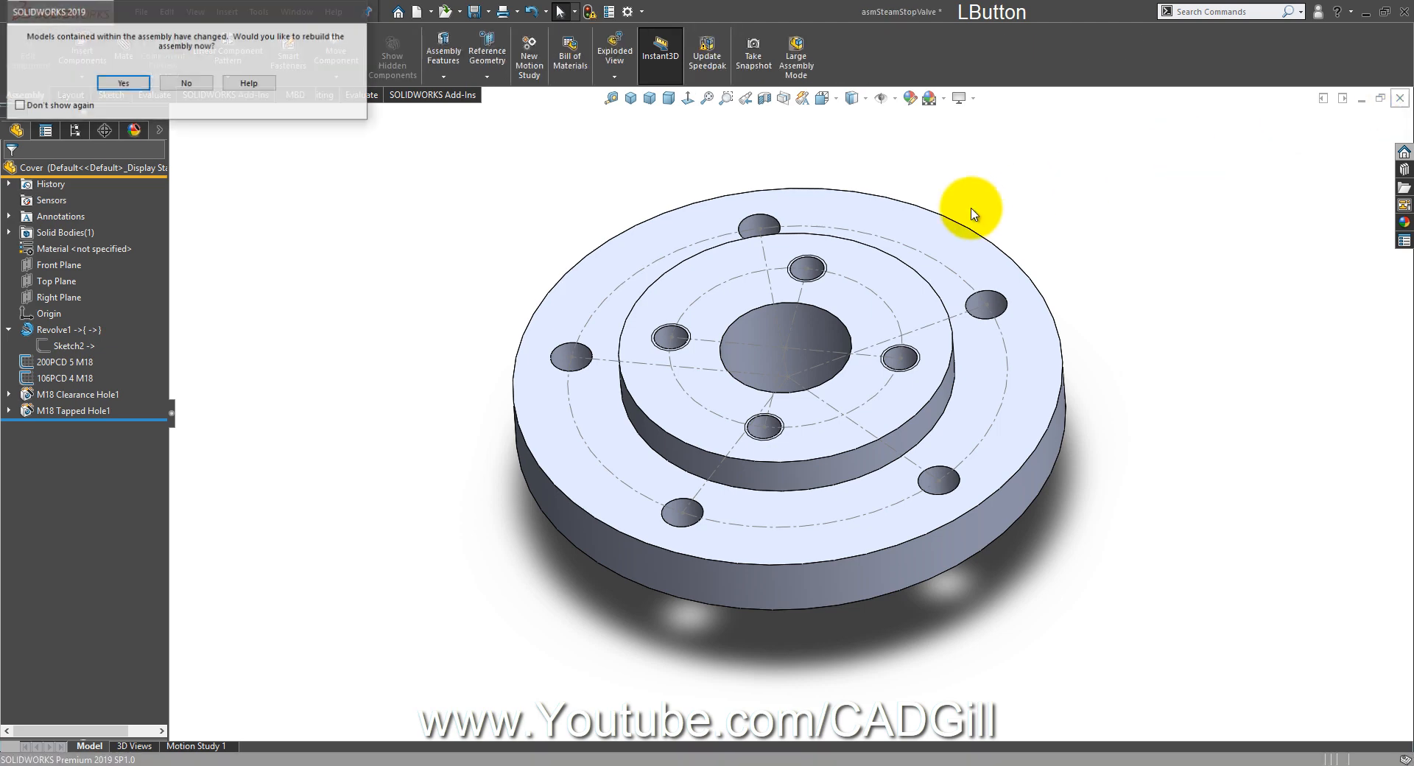
click(116, 81)
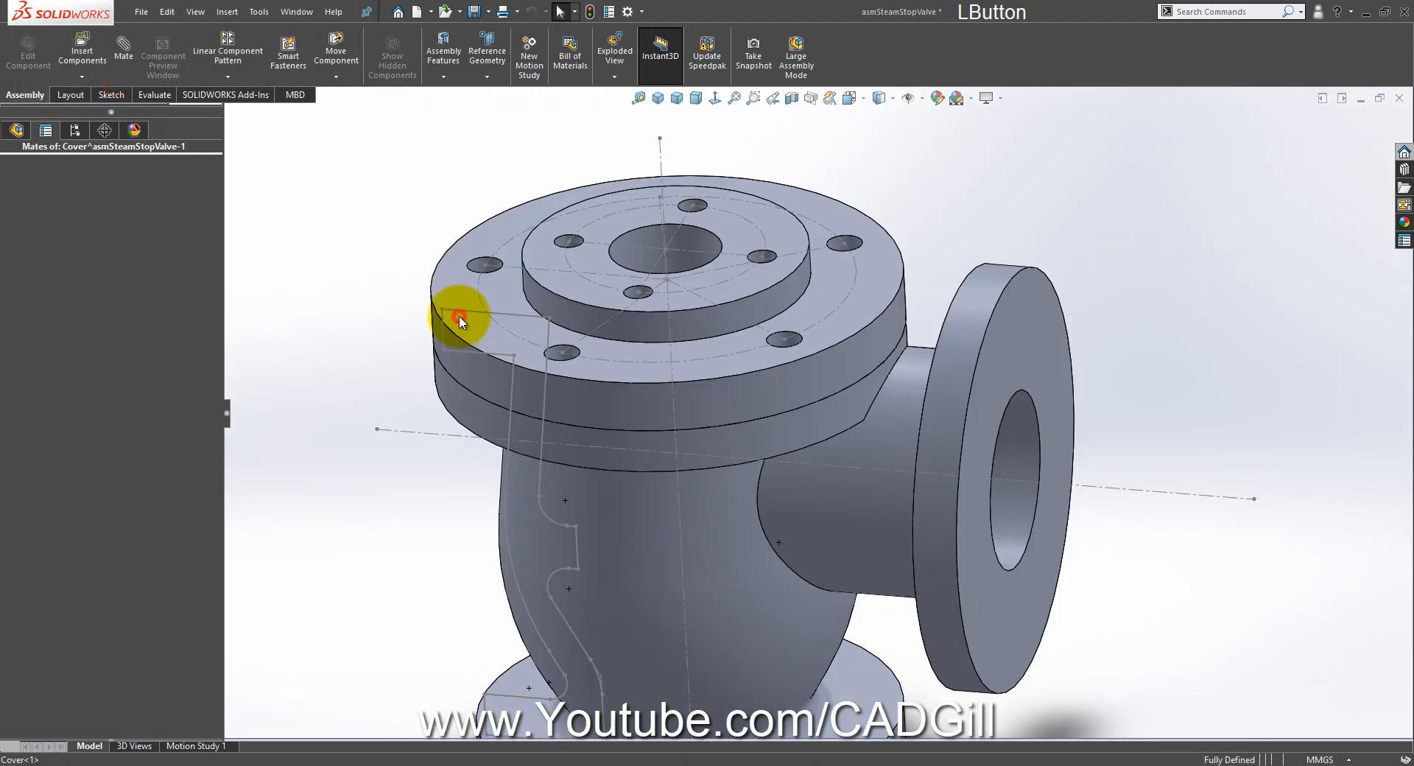
middle_drag(505, 346, 496, 309)
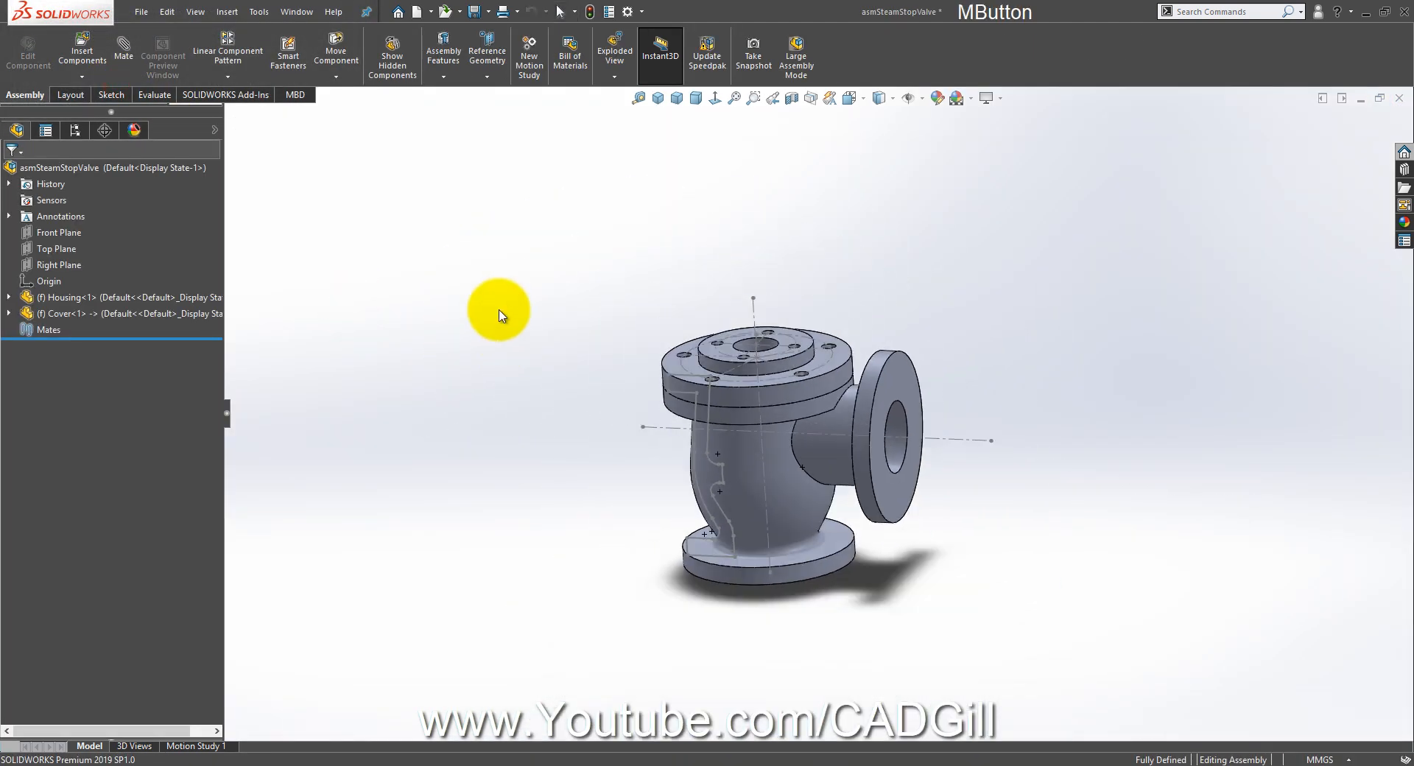
key(ctrl+s)
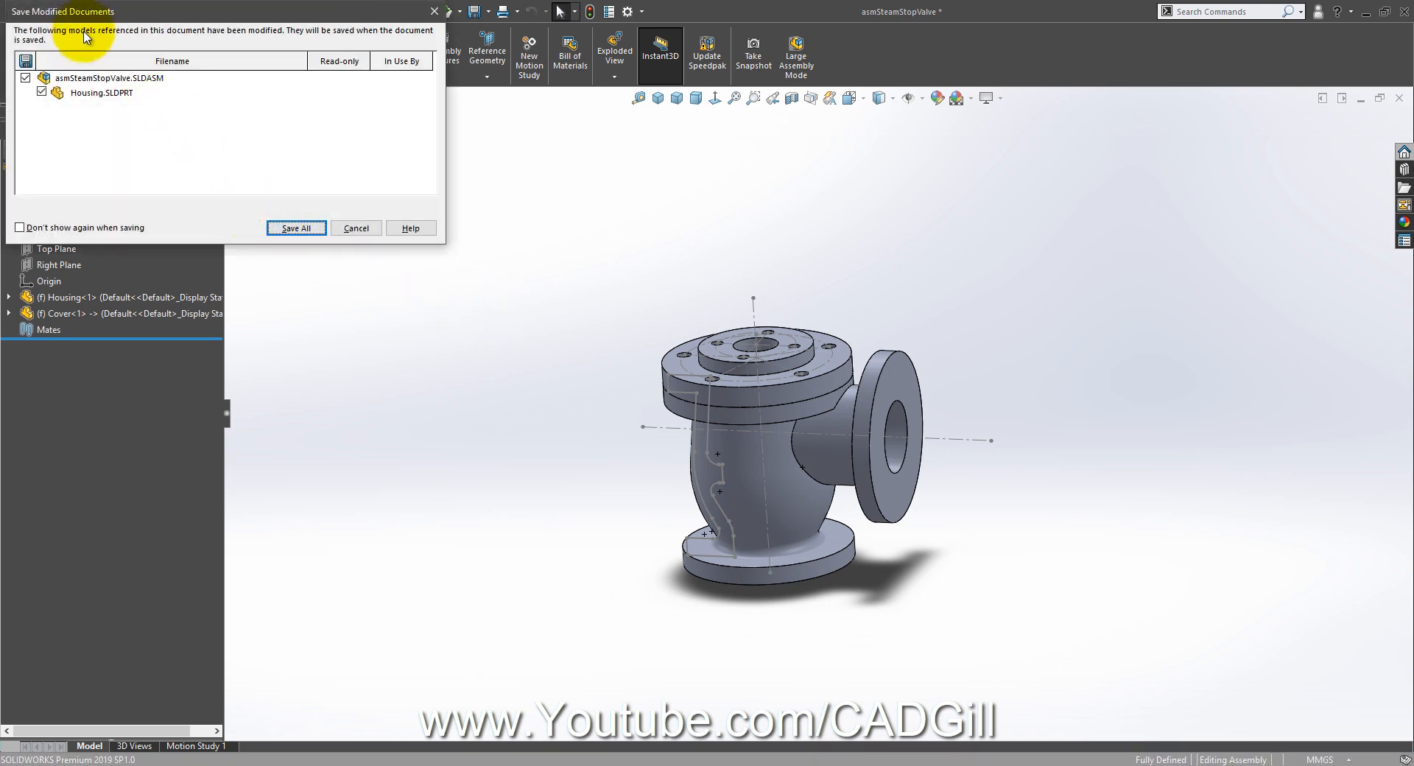
click(288, 228)
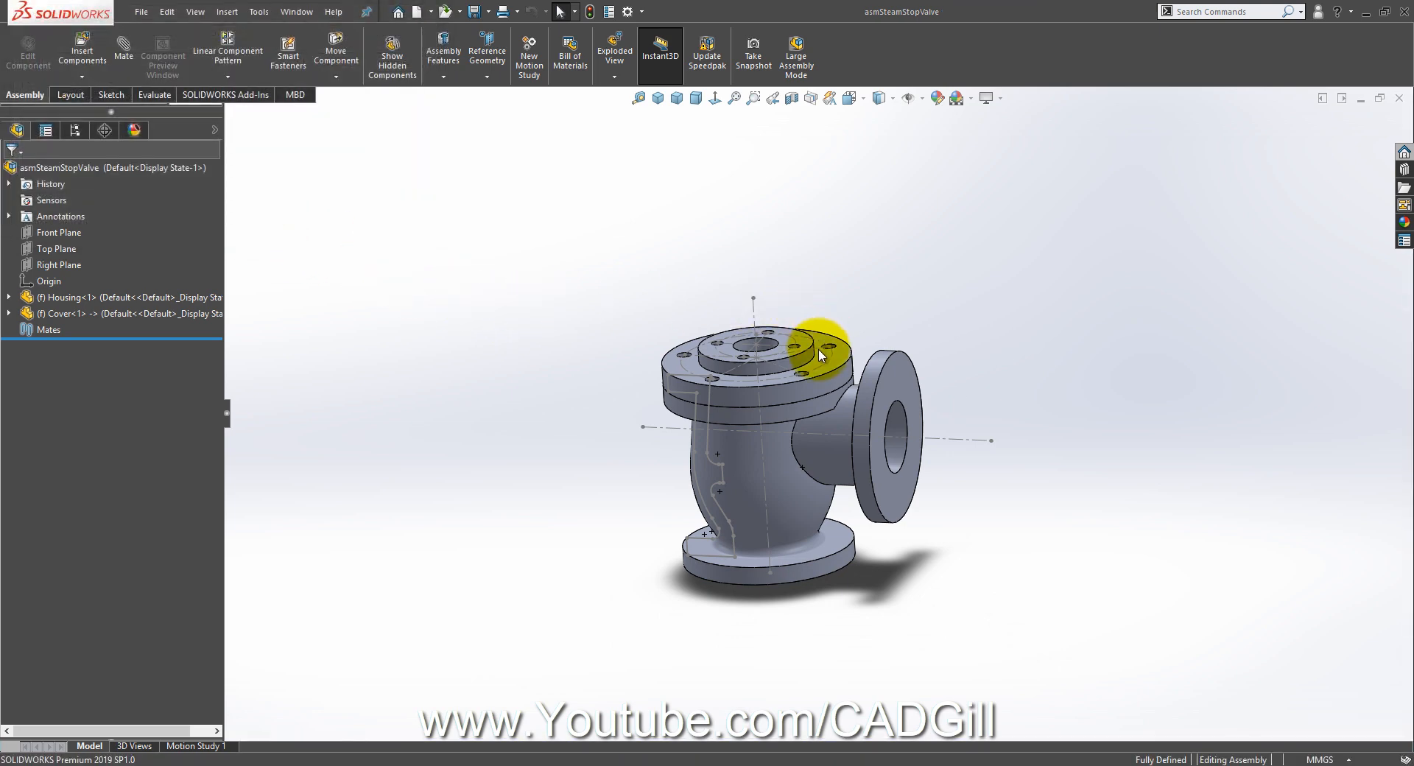
middle_drag(814, 341, 940, 442)
click(980, 467)
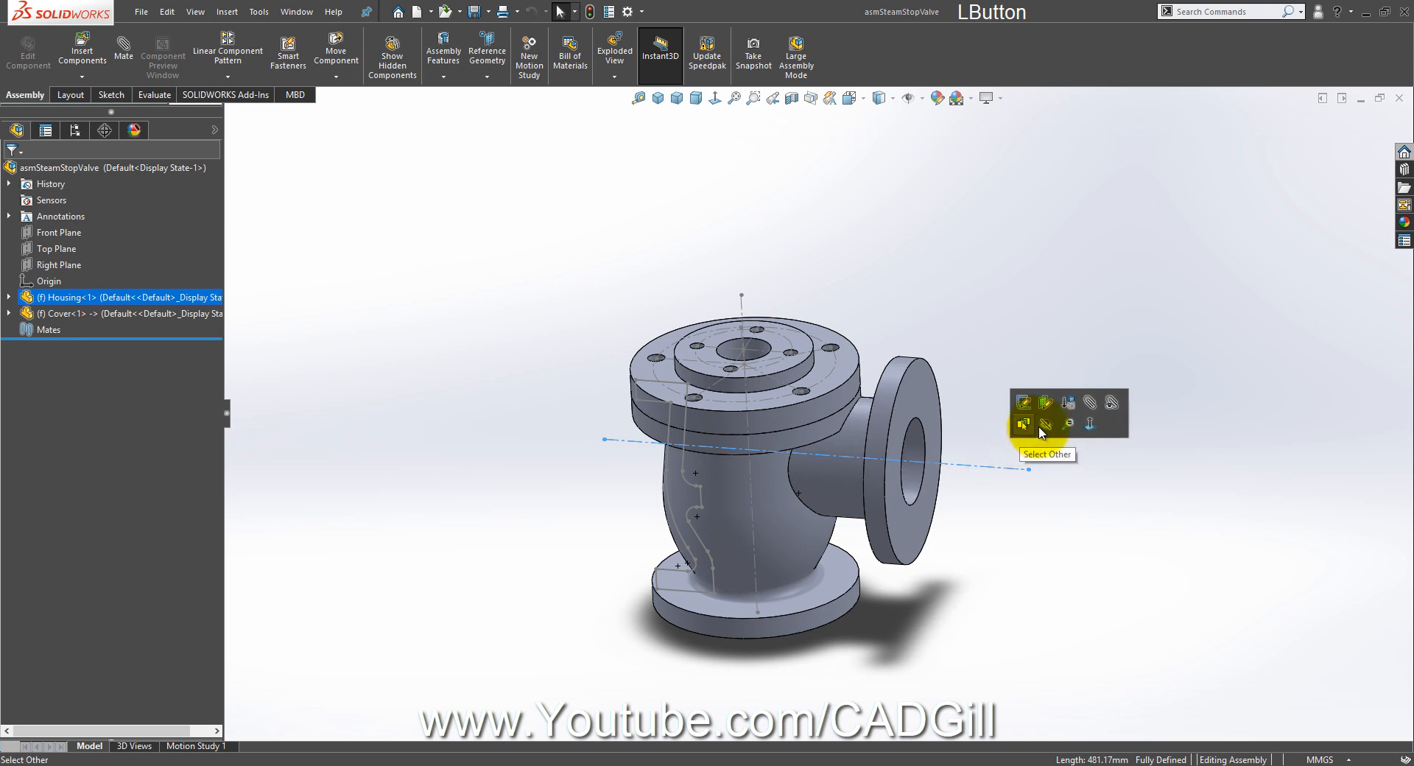
click(950, 338)
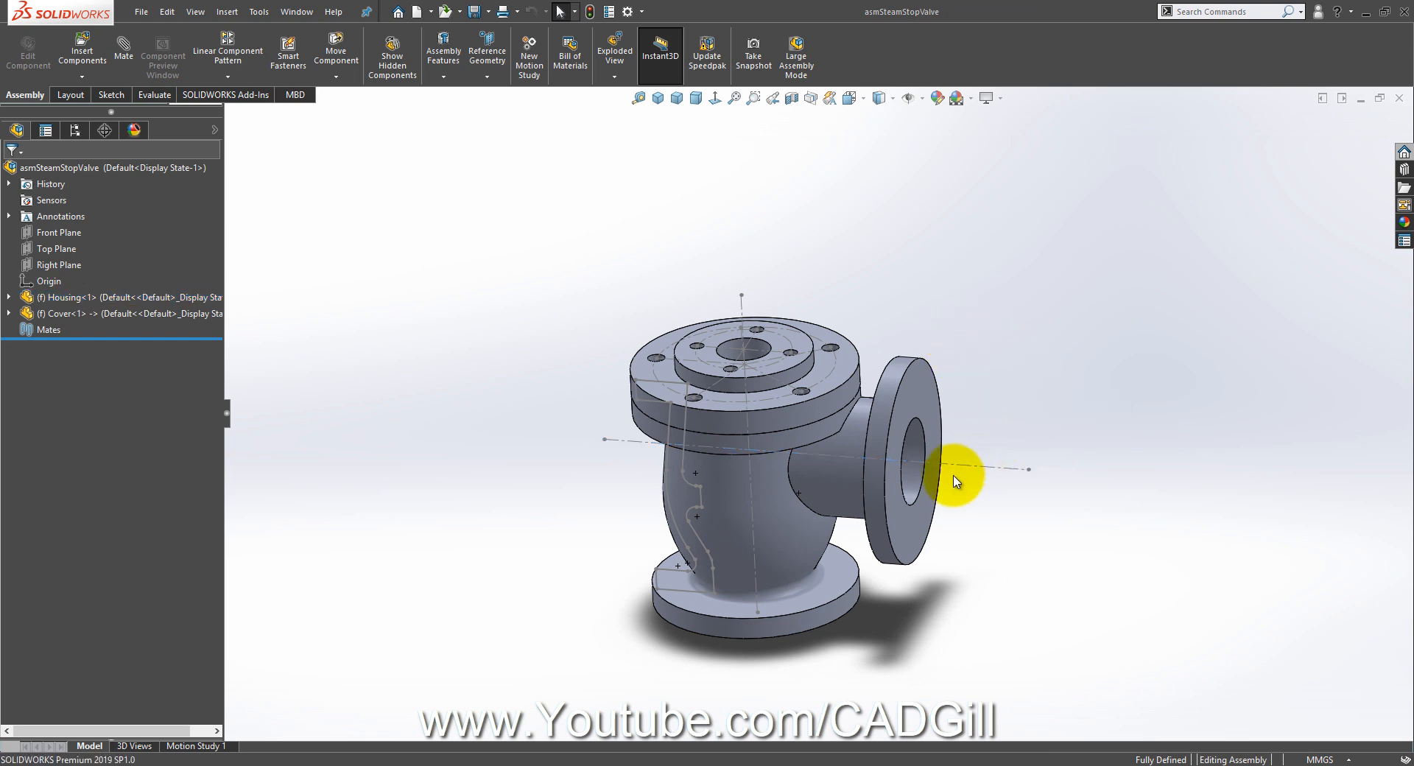
middle_drag(956, 476, 957, 424)
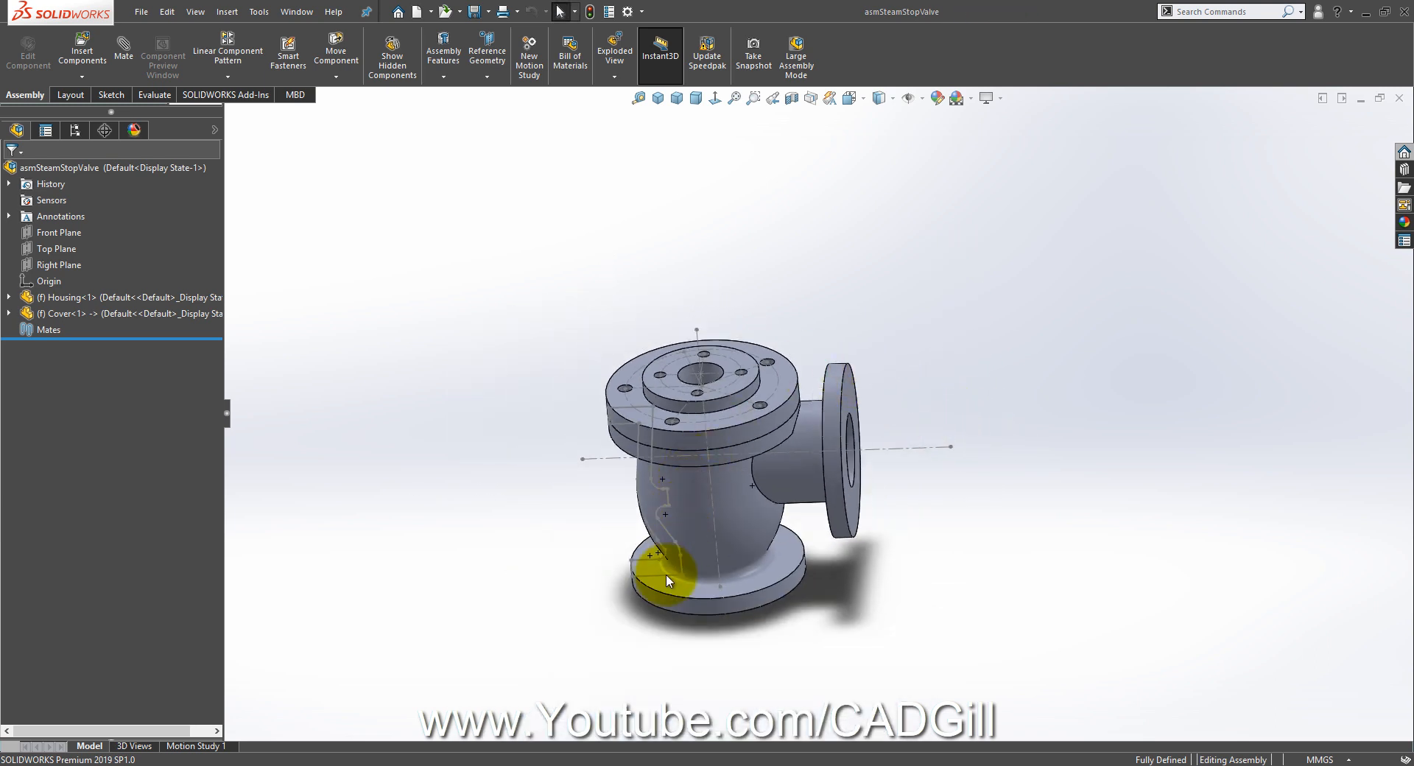
Step: Check the gland dimensions in the Photos drawing and, back in SOLIDWORKS, insert a new part into the valve assembly
click(648, 748)
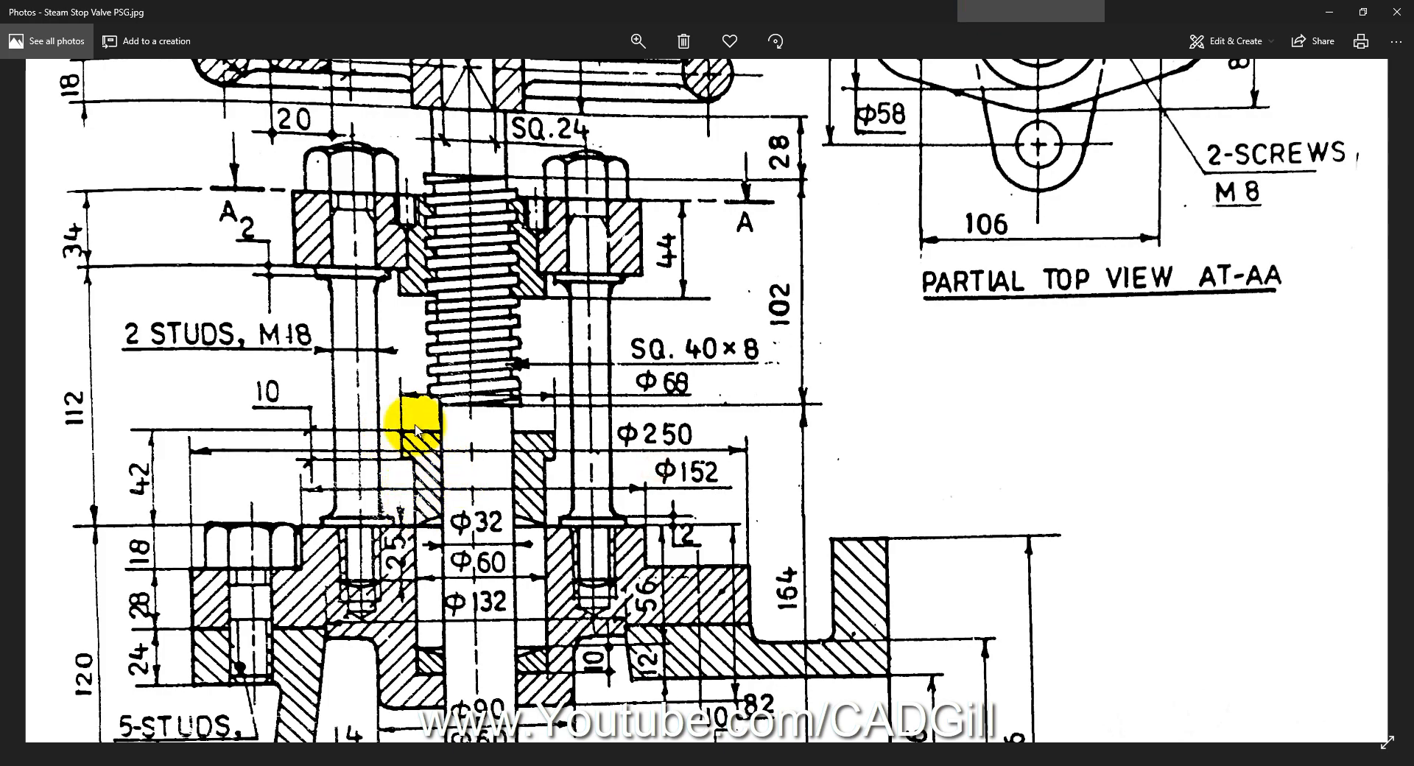
drag(468, 581, 473, 508)
ctrl+scroll(474, 512, up, 2)
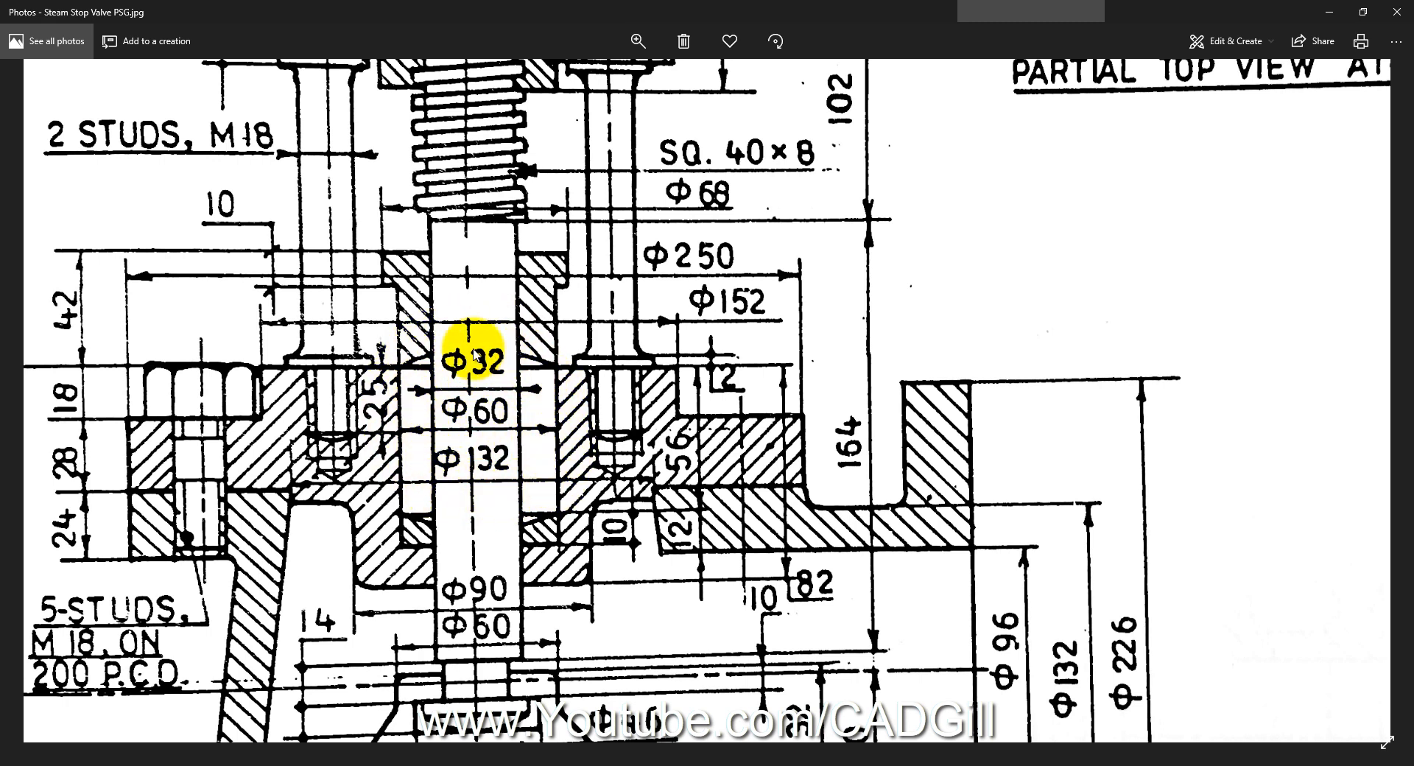
ctrl+scroll(445, 472, down, 2)
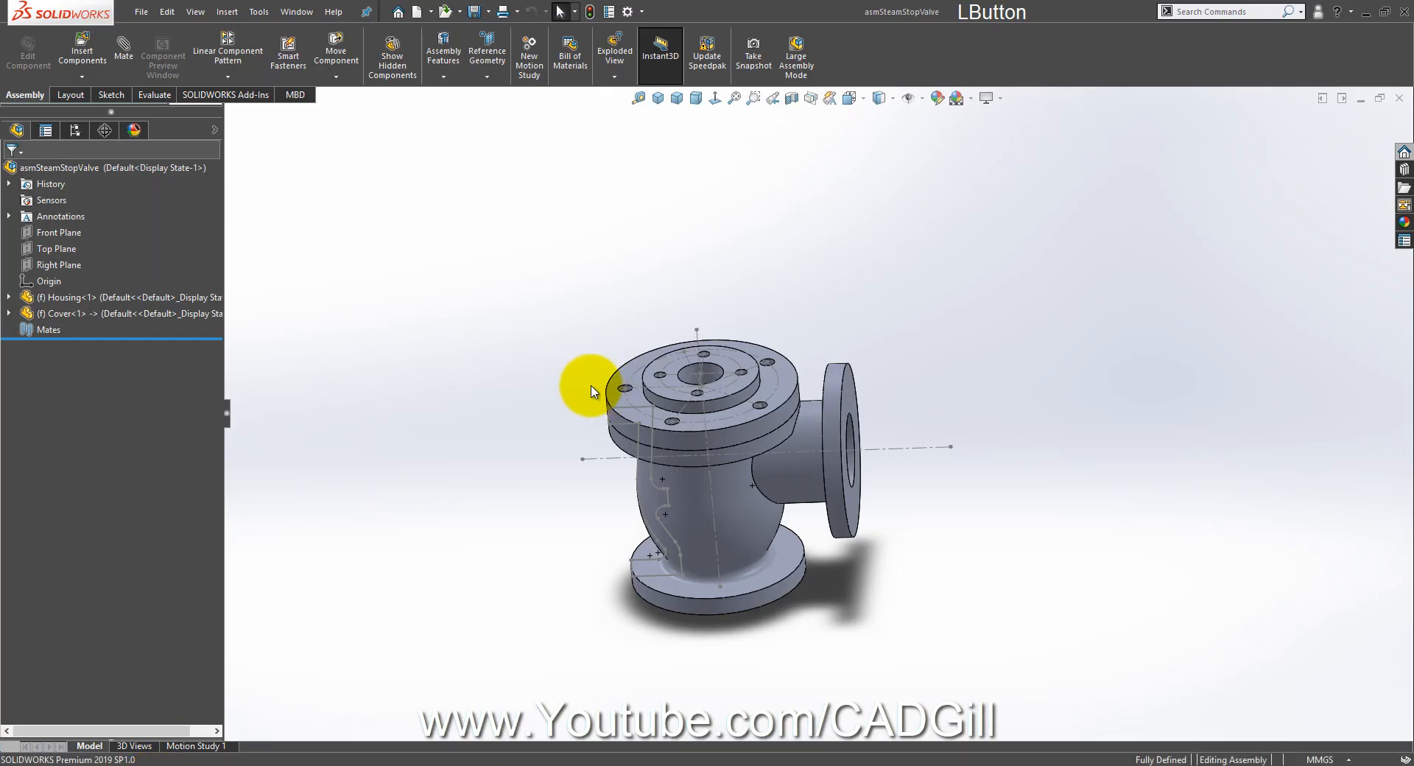
mouse_move(587, 385)
middle_down()
mouse_move(552, 403)
mouse_move(553, 384)
middle_up()
scroll(853, 457, down, 3)
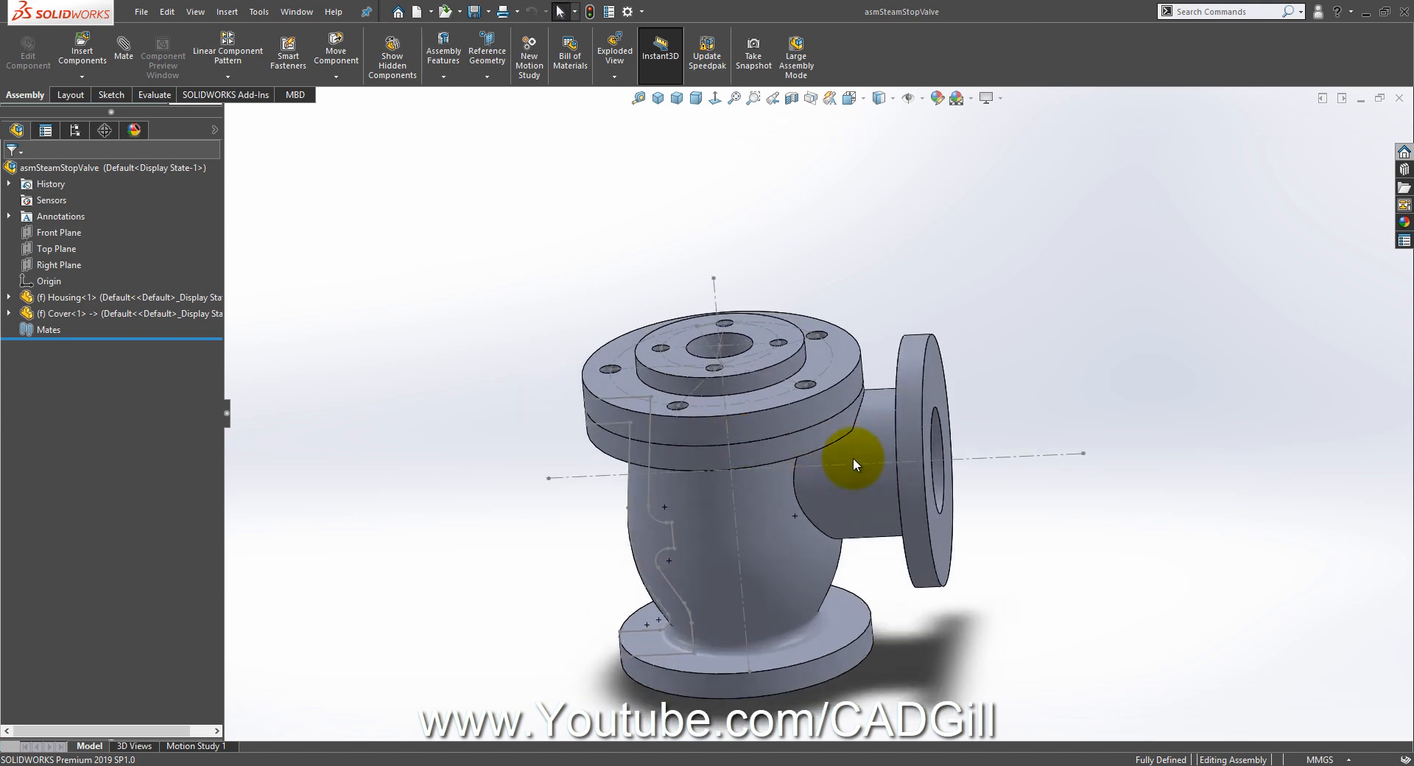
middle_drag(852, 458, 847, 462)
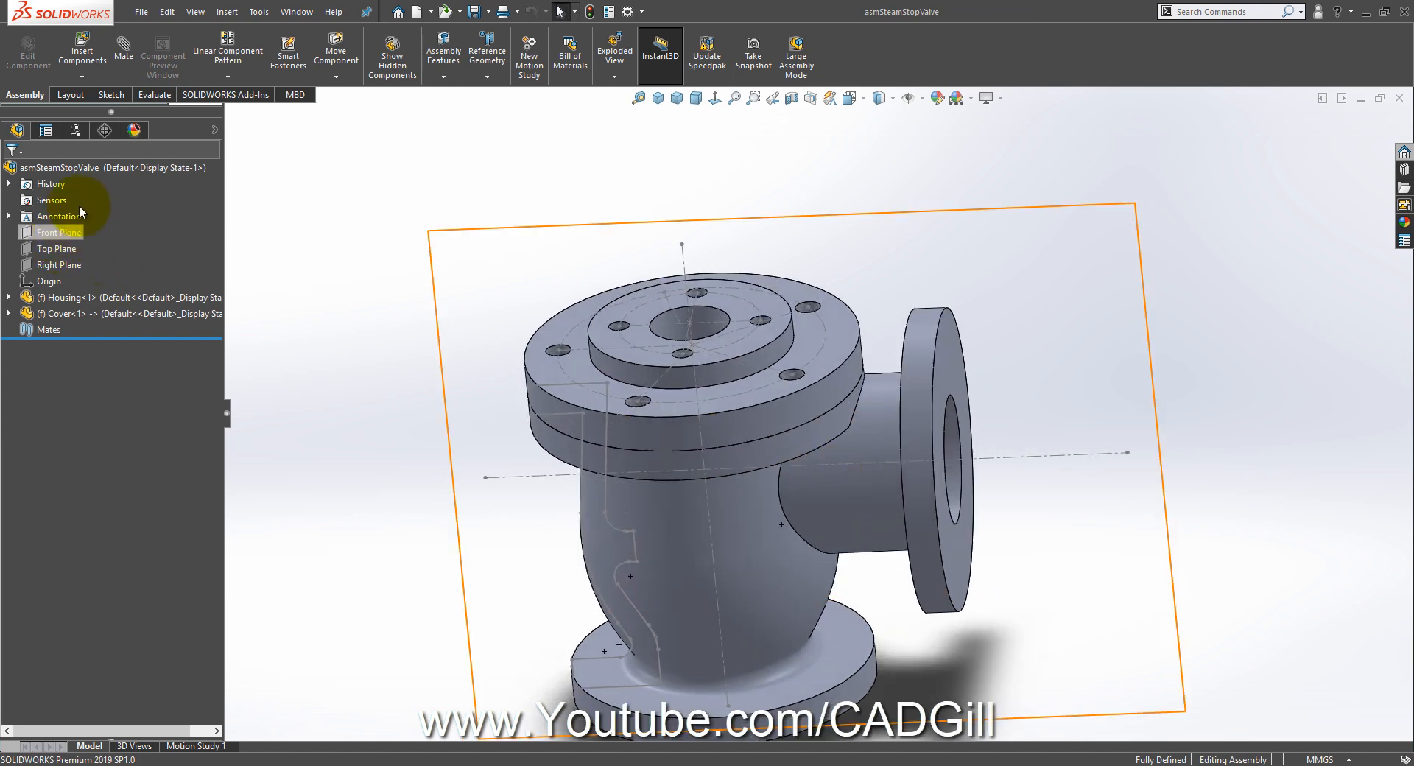
click(82, 76)
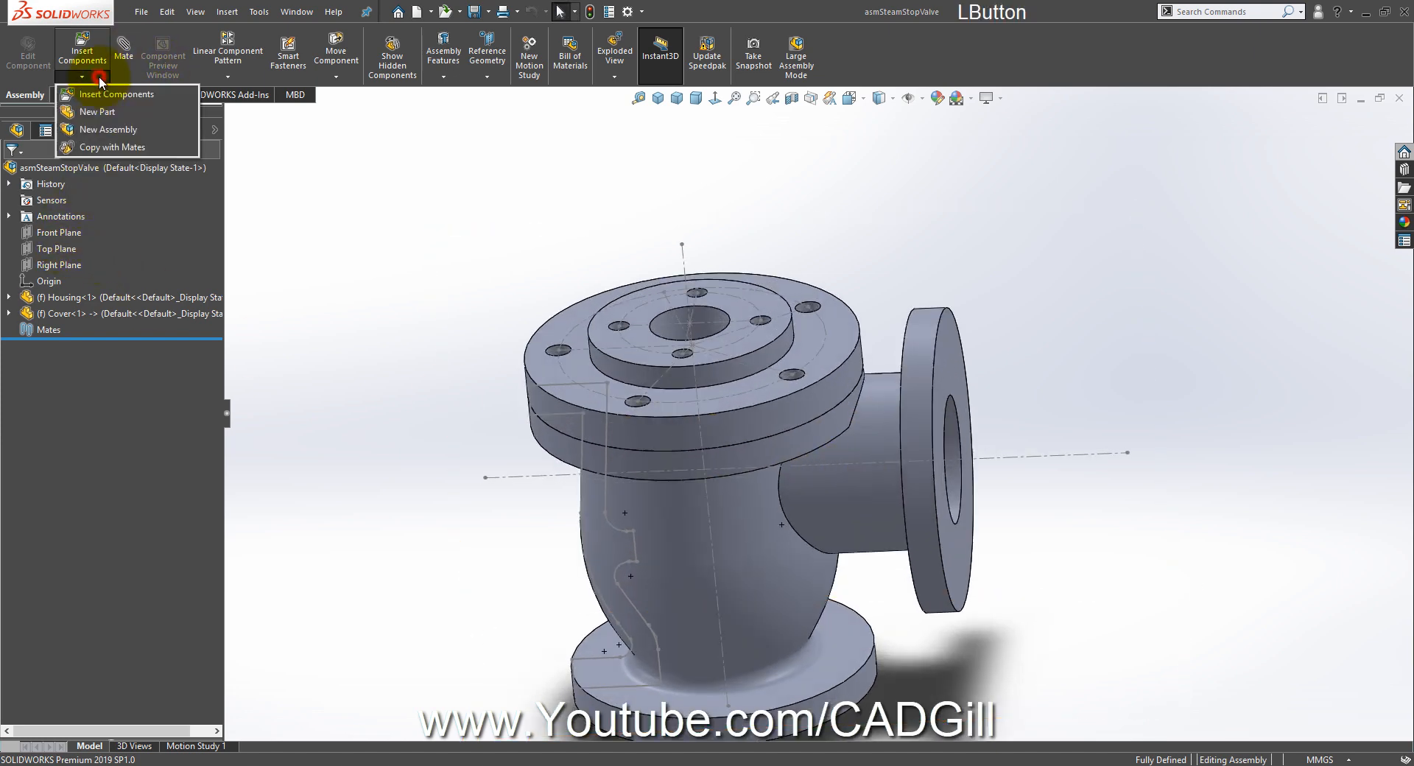
click(107, 112)
click(385, 196)
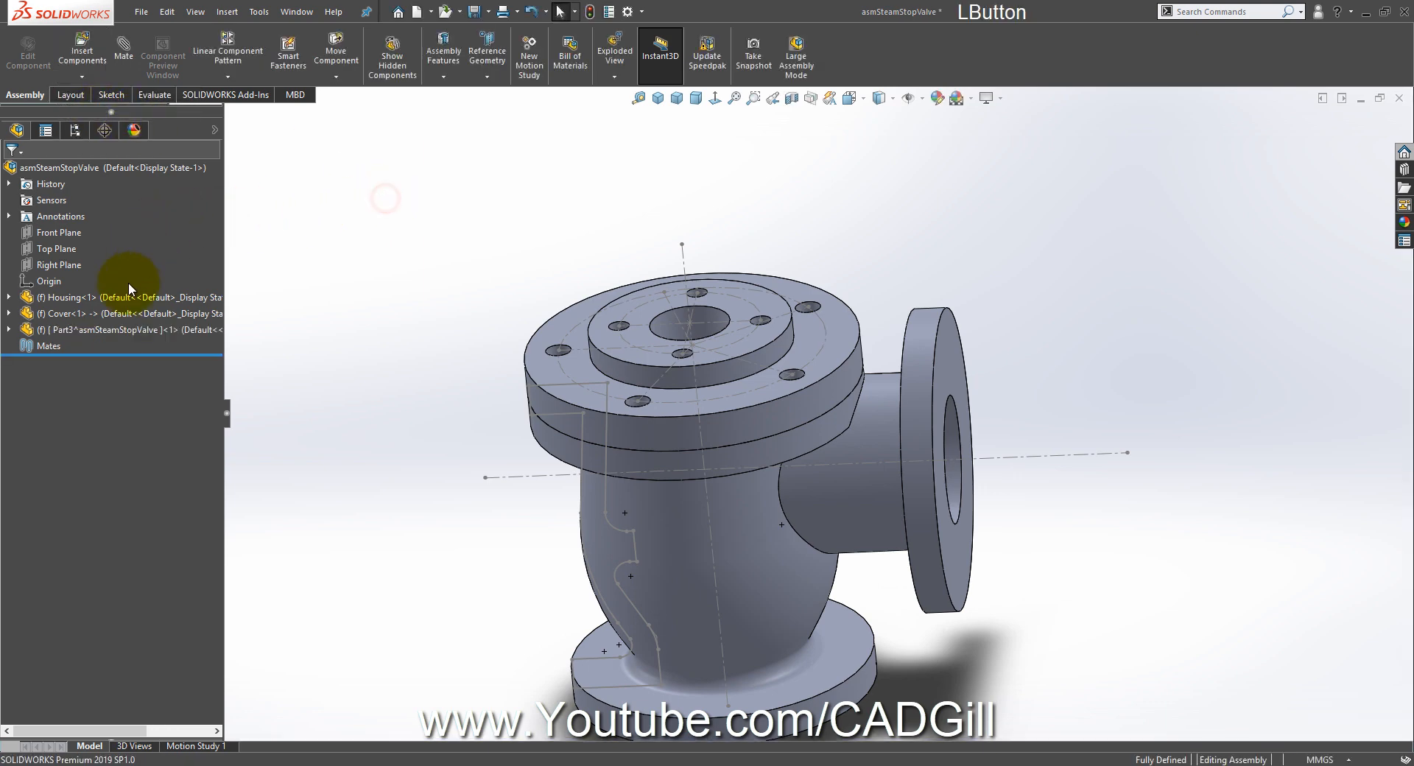
Step: Rename the newly inserted part component as Gland
click(88, 329)
key(F2)
text(G)
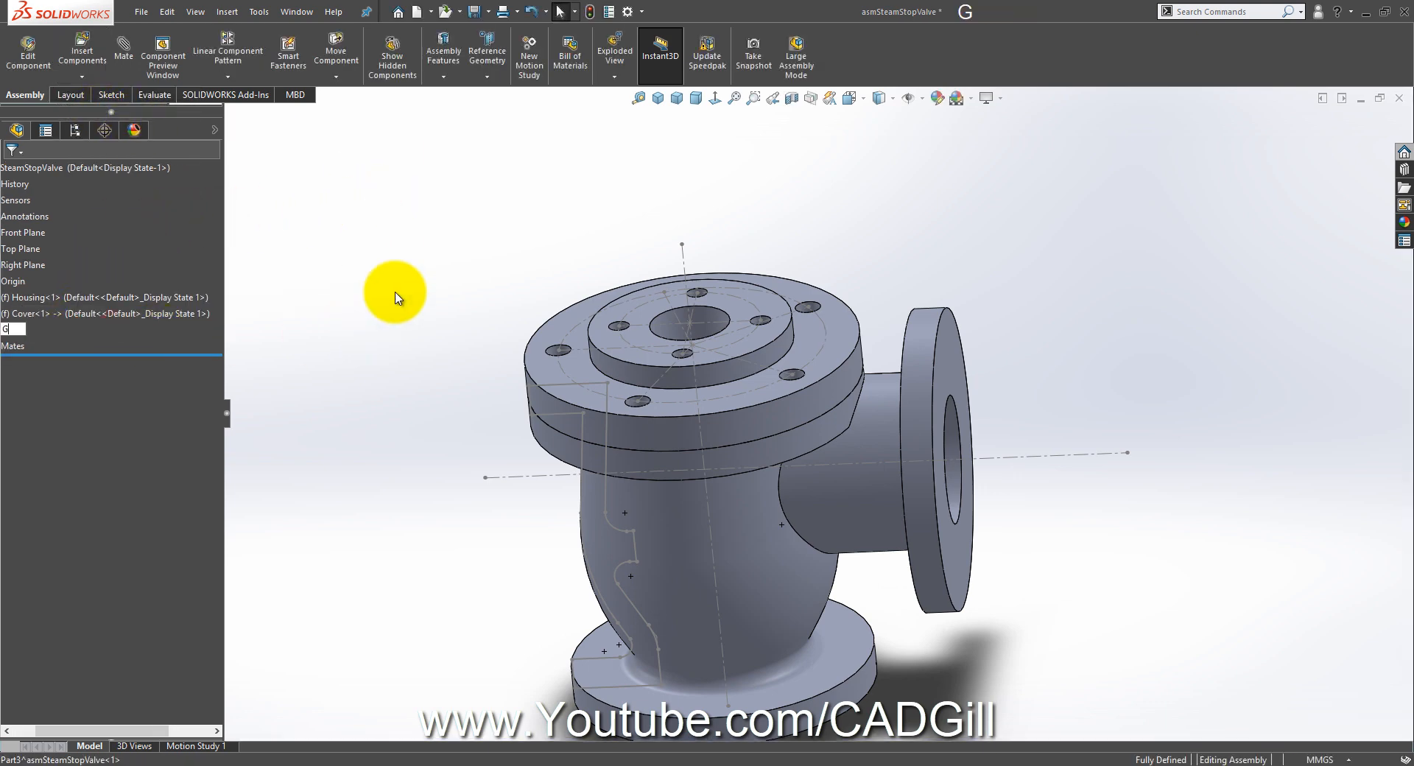
text(lamd)
key(Return)
key(F2)
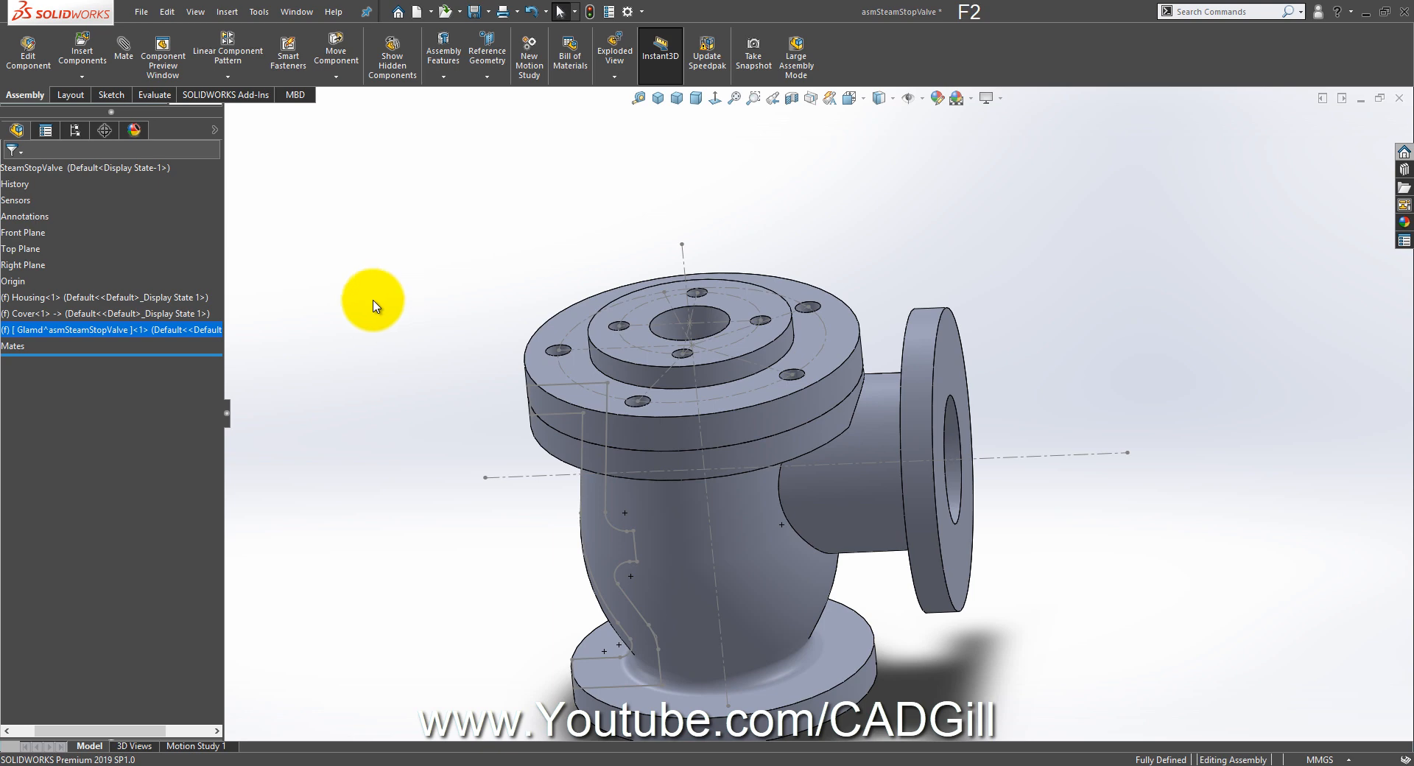
click(57, 330)
key(F2)
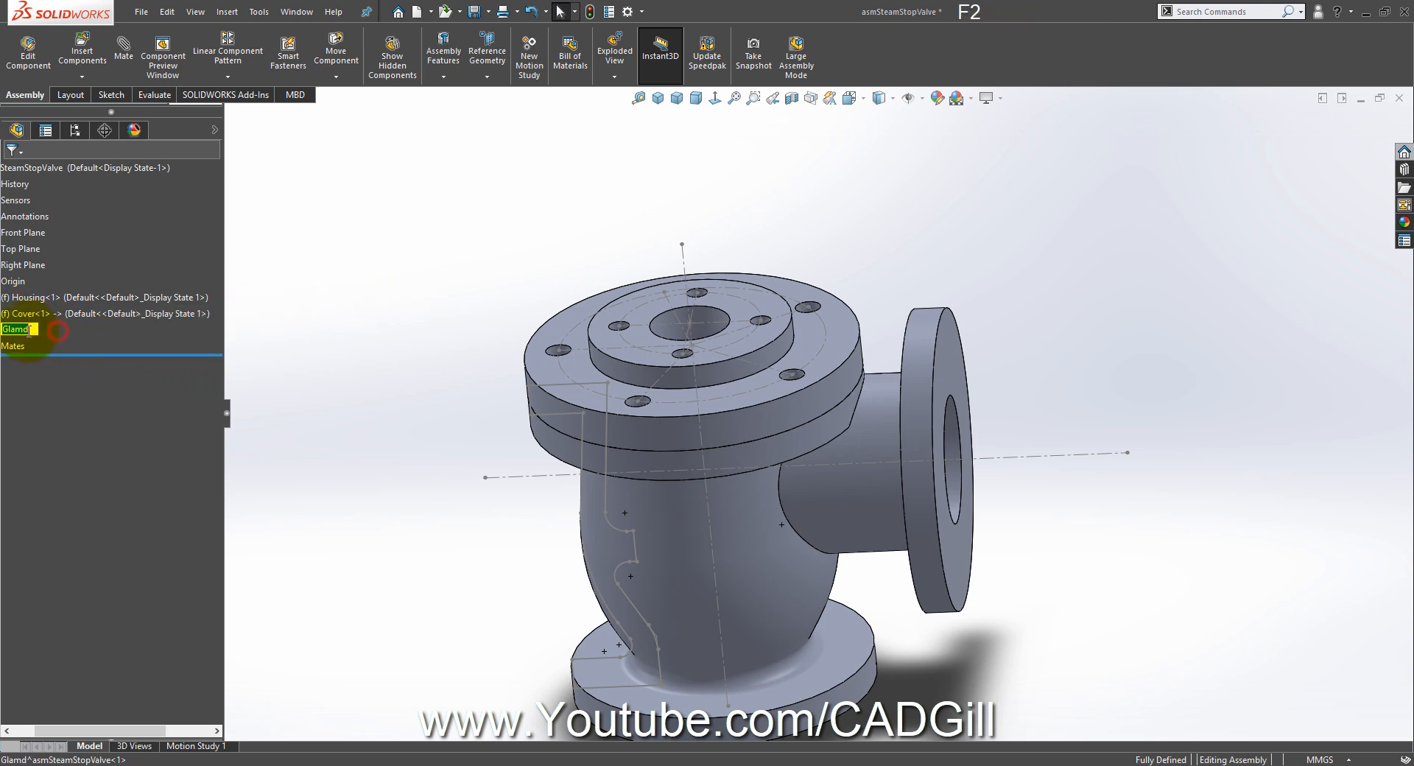
drag(15, 329, 292, 300)
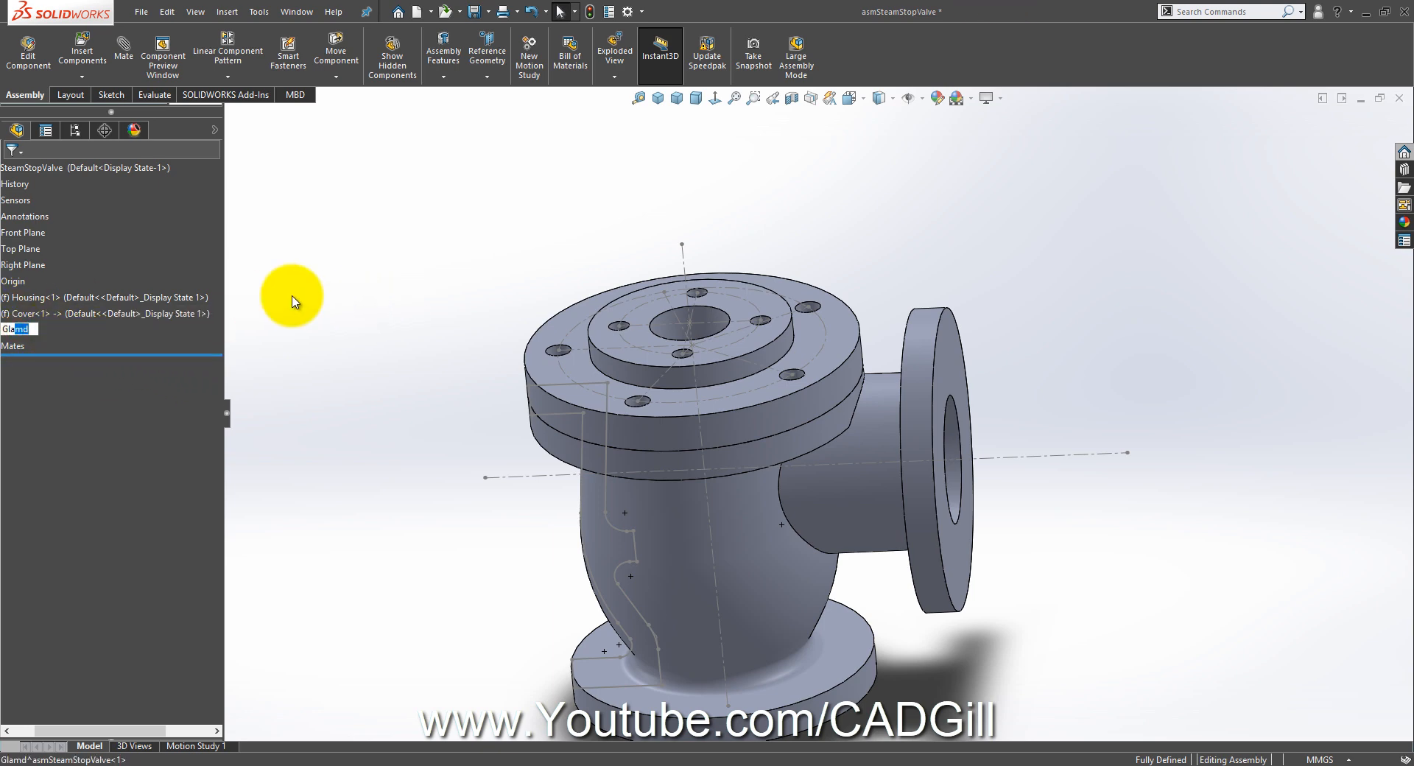
click(420, 293)
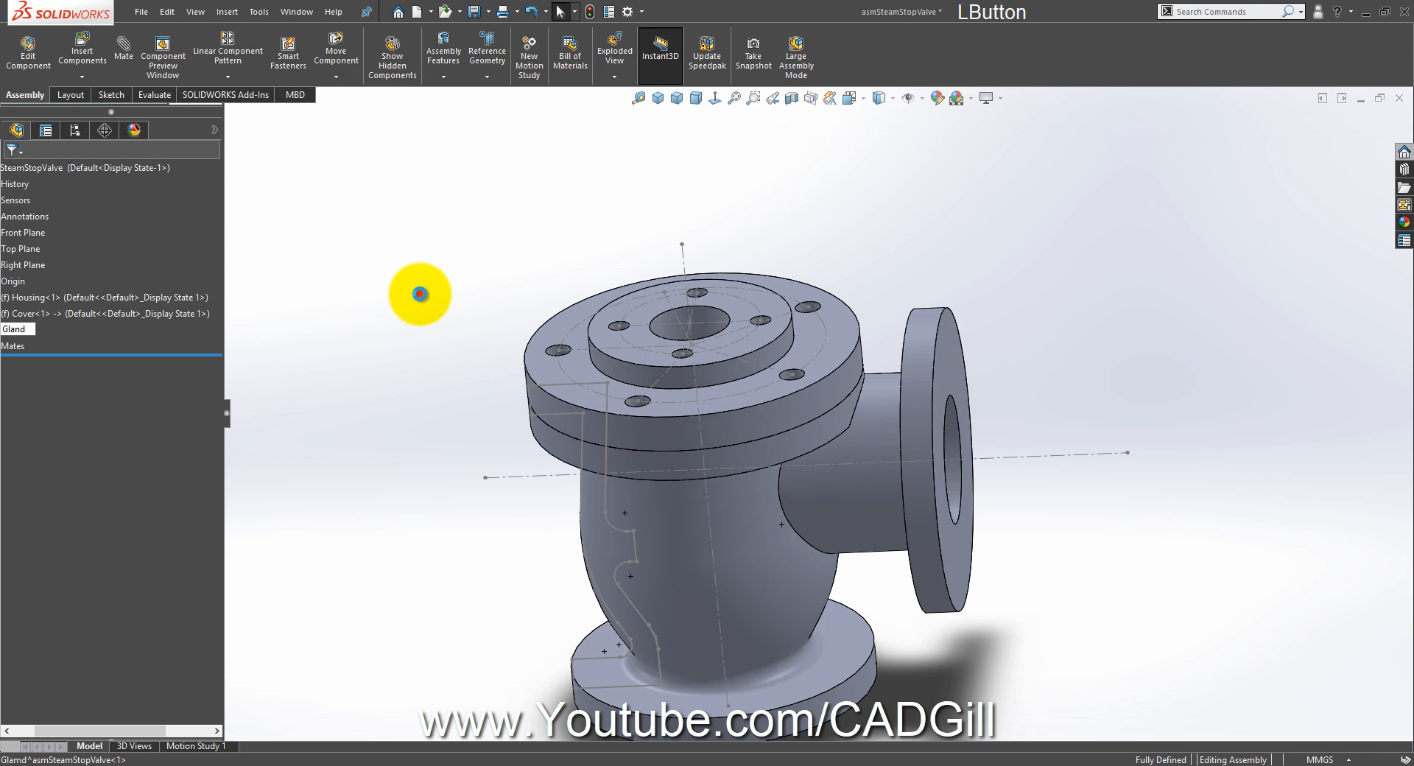
Step: Edit the Gland component in the assembly's context and start a sketch on its Front Plane
right_click(40, 333)
click(69, 283)
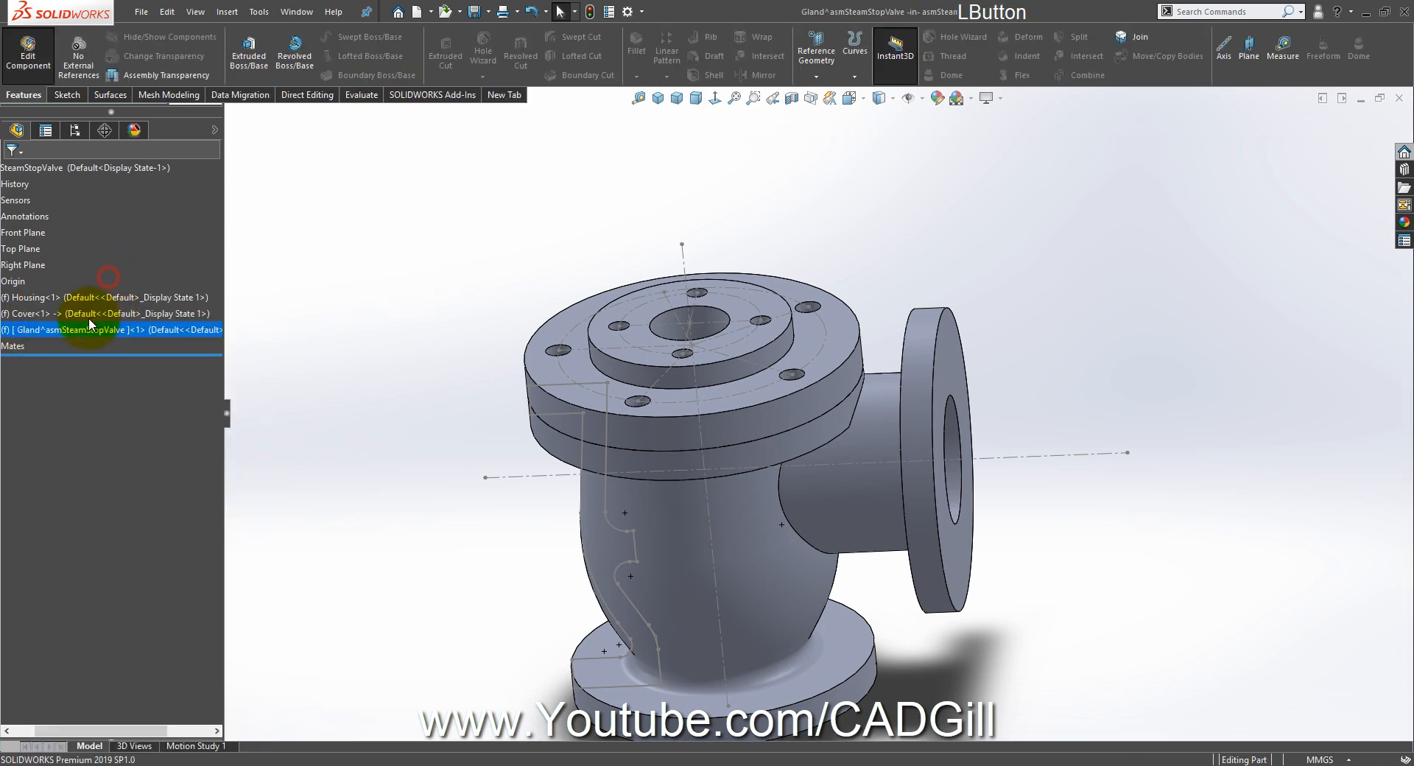
click(54, 409)
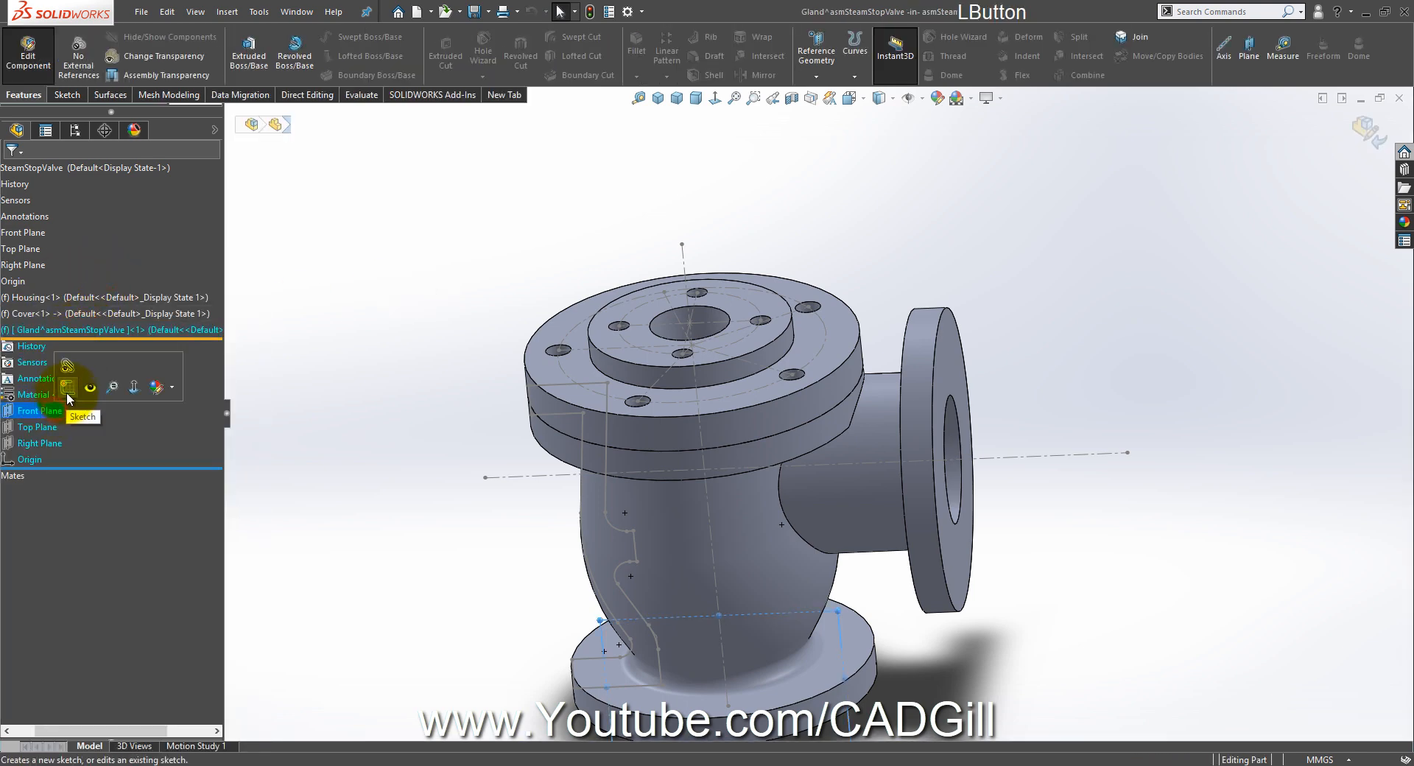
click(66, 392)
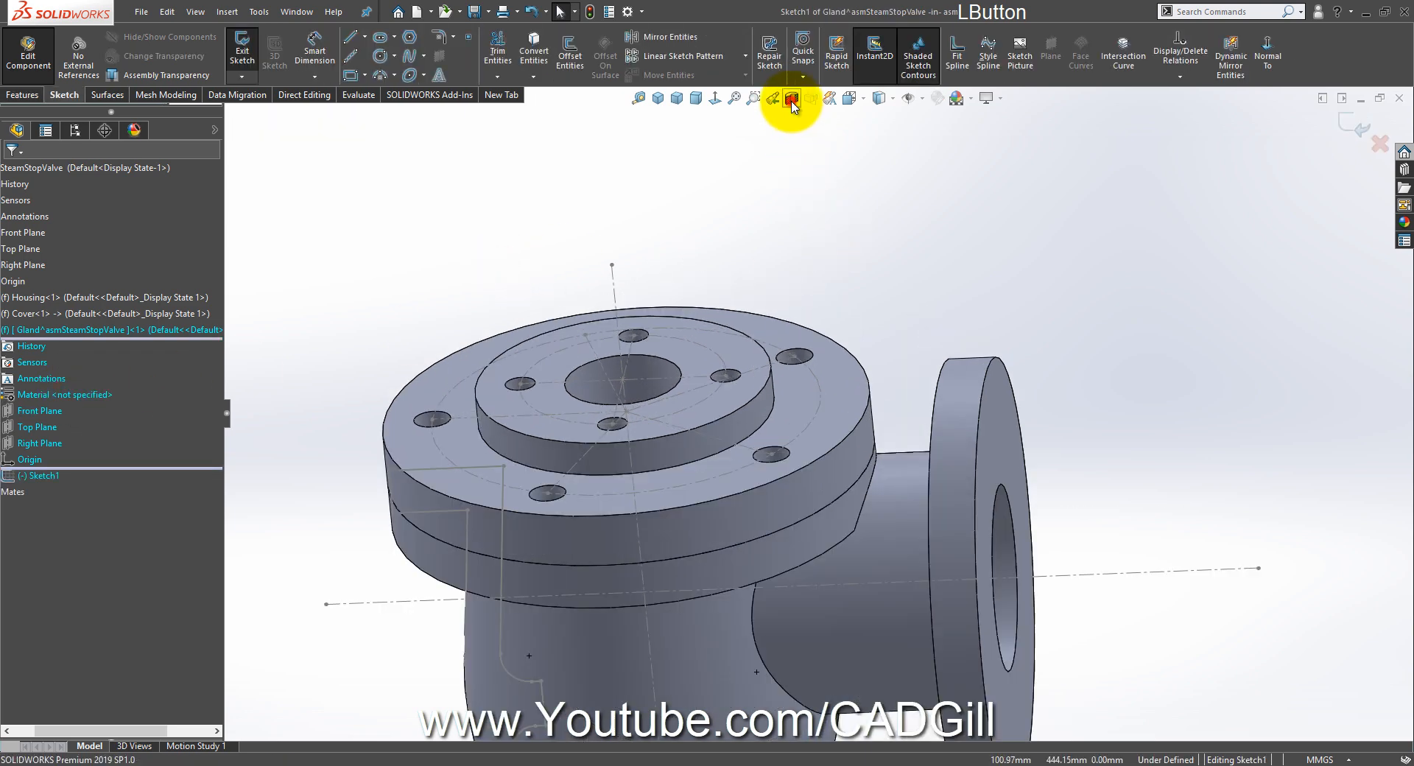
Step: Turn on a section view of the valve assembly that cuts through the cover's bore
click(792, 98)
click(10, 172)
click(471, 205)
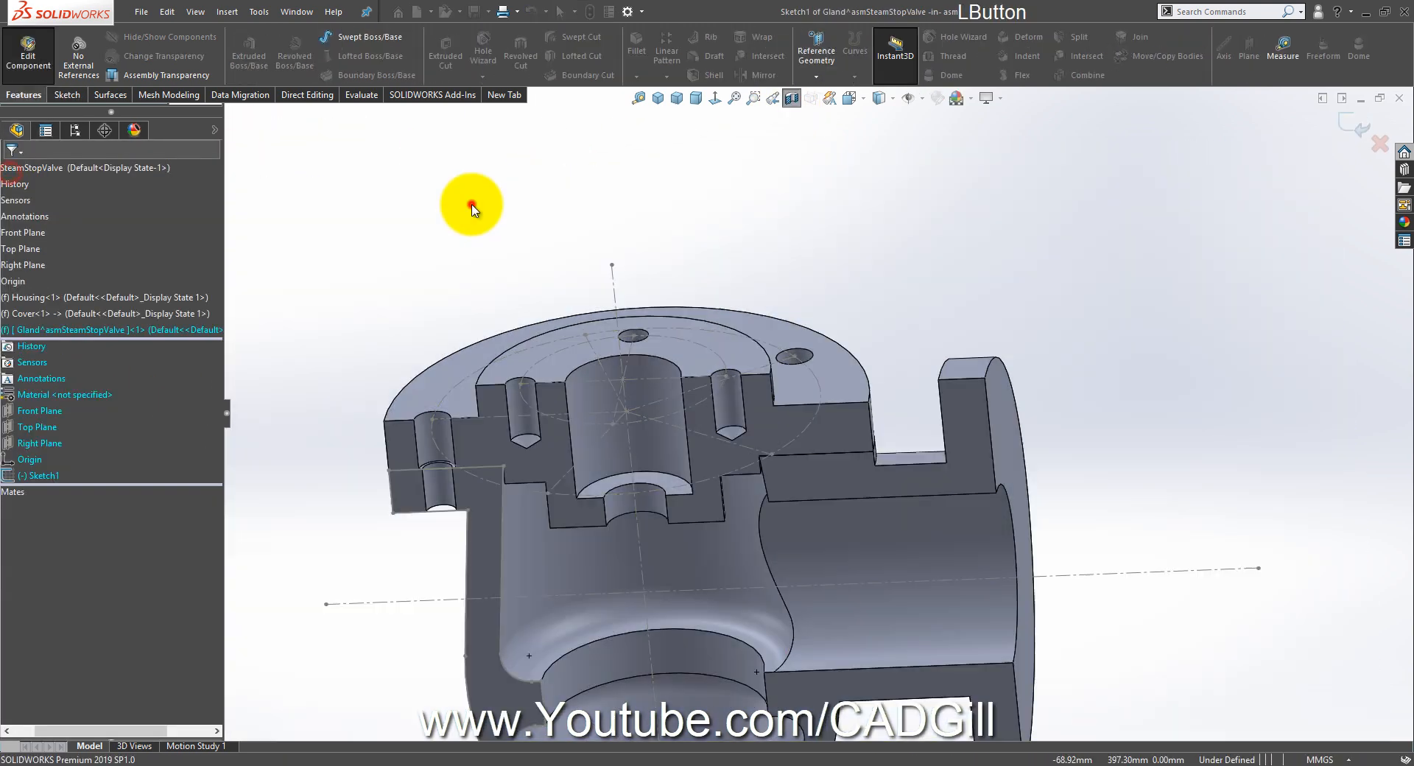
click(586, 399)
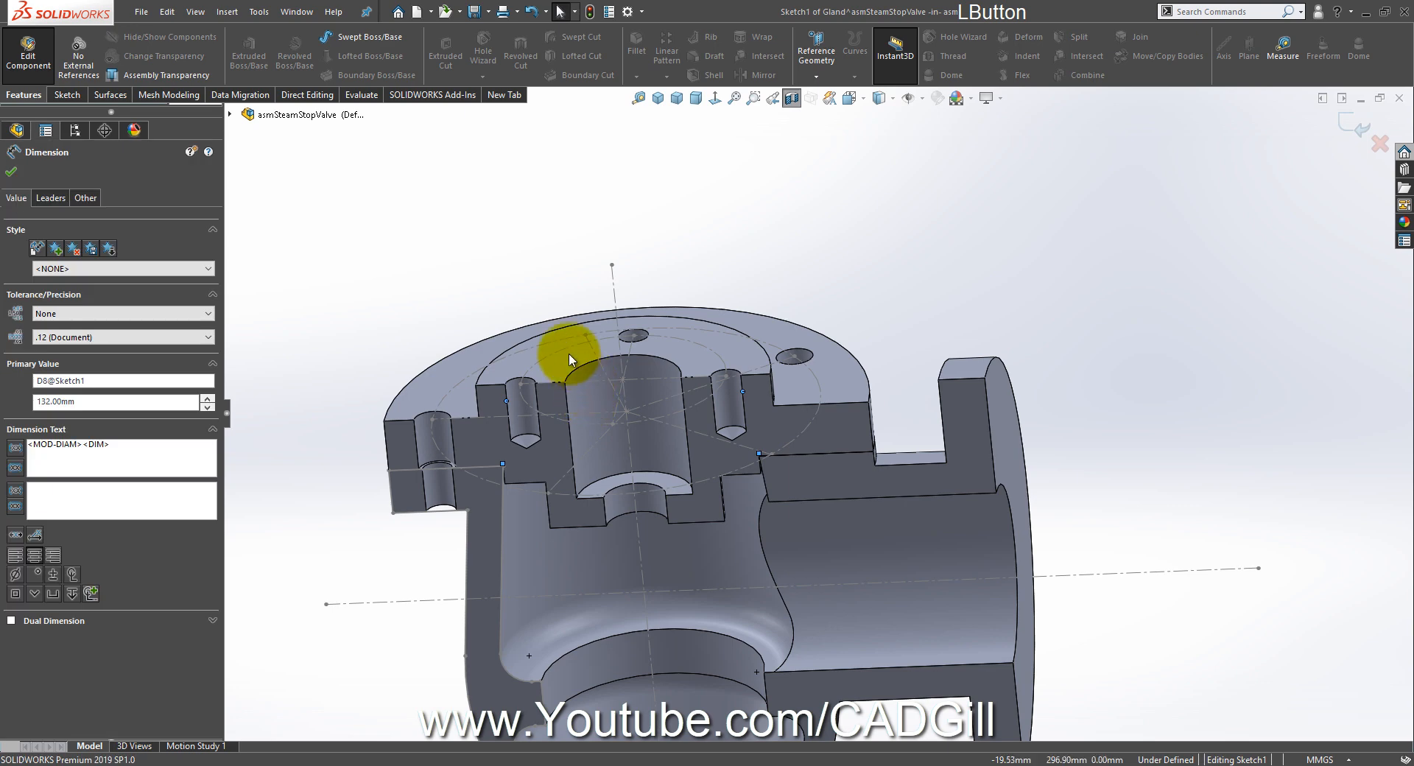
click(521, 360)
click(10, 135)
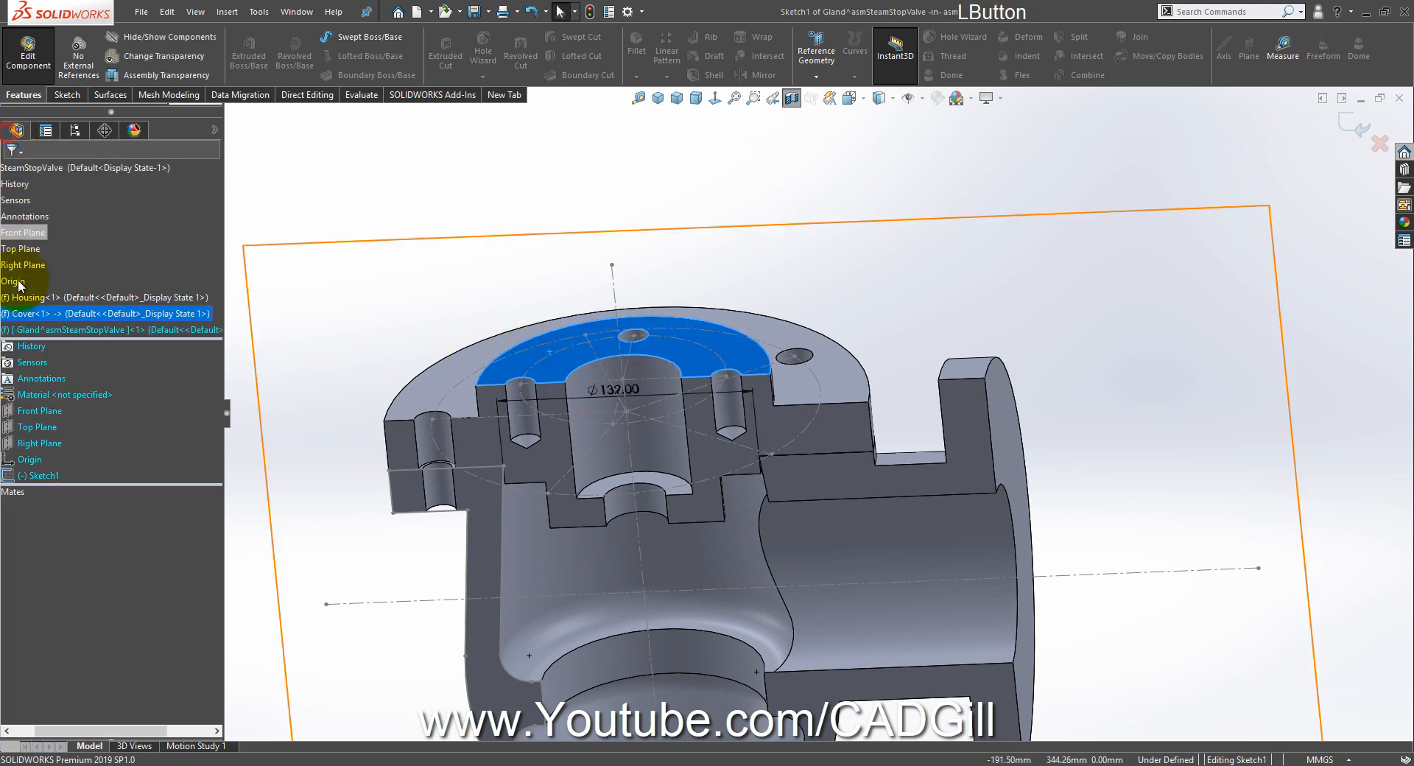
Step: Show Sketch2, the profile sketch under the Cover component's Revolve1 feature
click(16, 312)
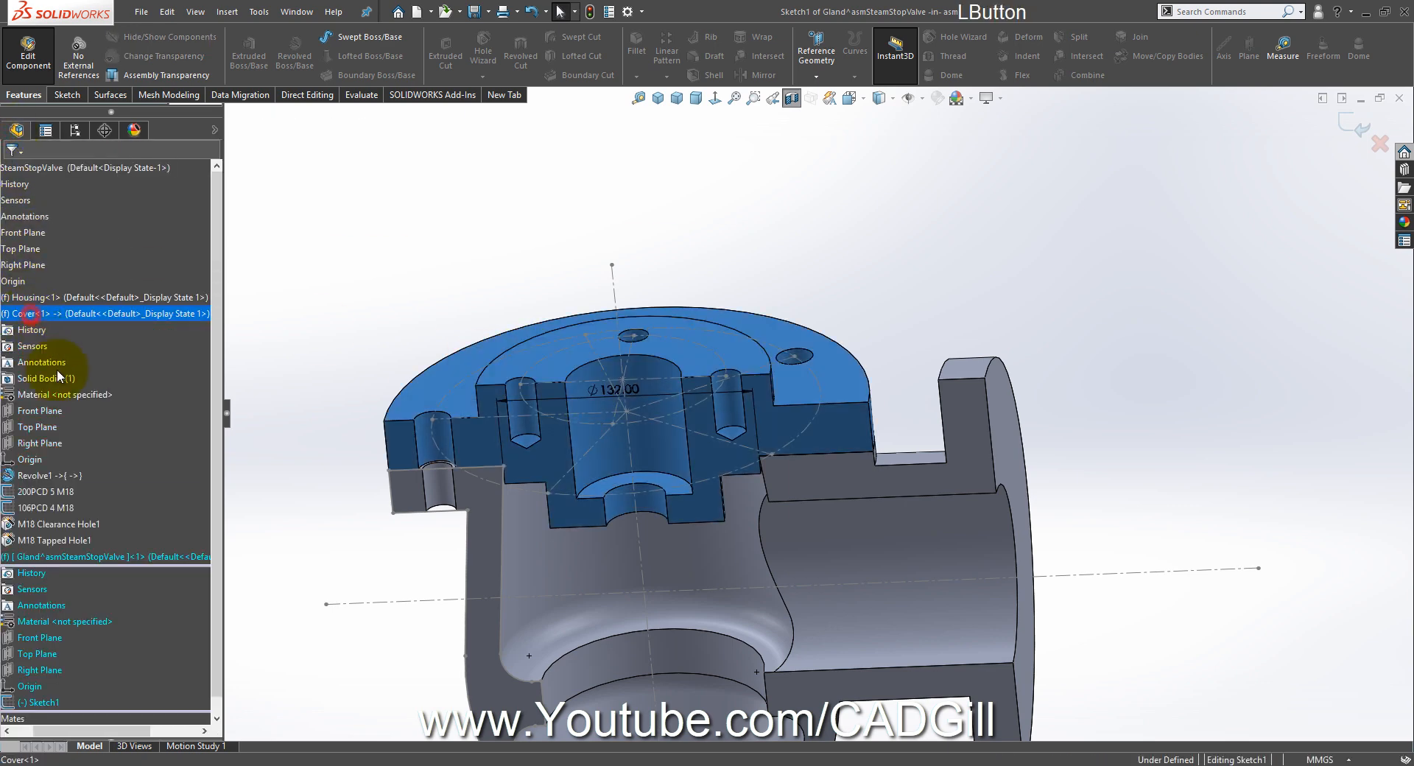
click(69, 475)
click(69, 494)
click(81, 477)
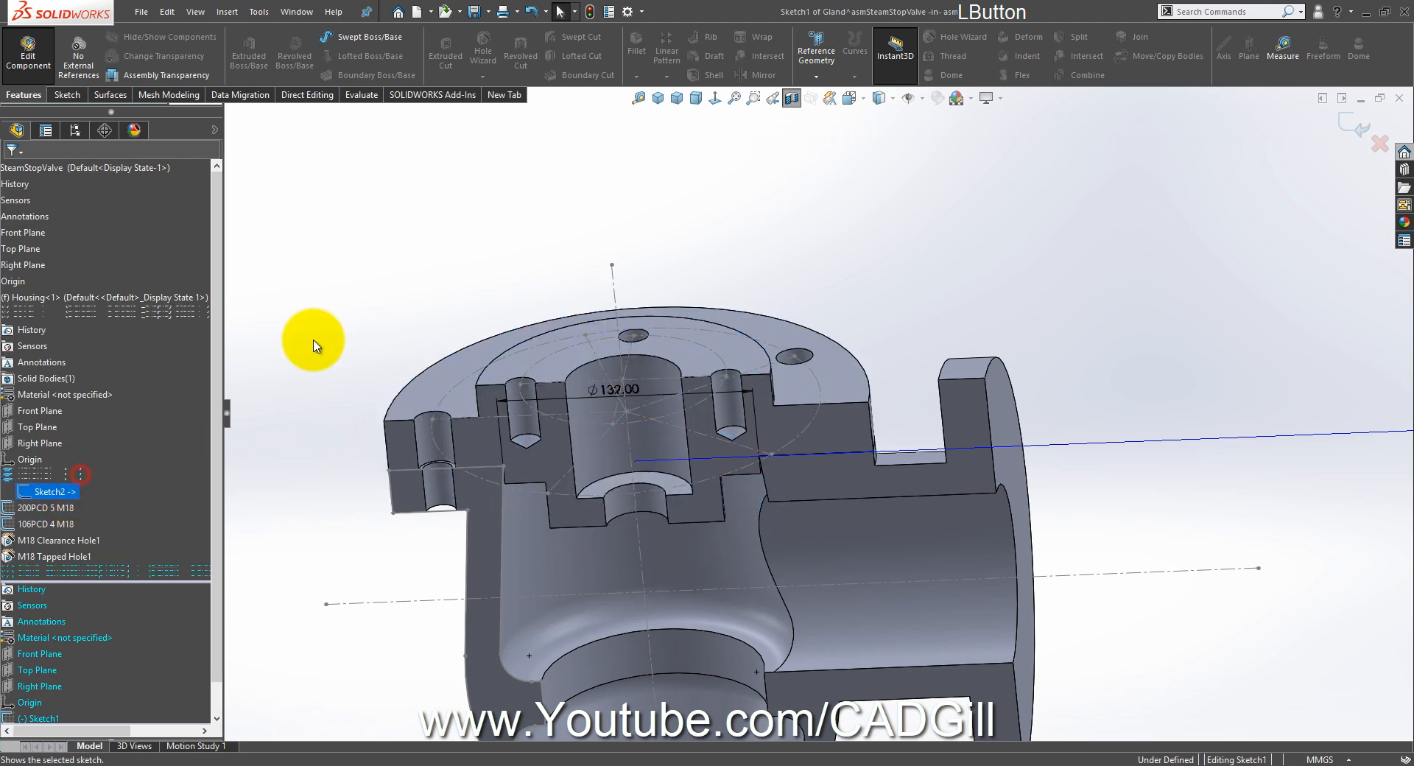
click(309, 300)
scroll(595, 421, down, 1)
Step: Sketch the gland's outer side about 102 mm up from the bore's bottom corner, with an outward flange about 17 mm thick and 29 mm wide on top
click(713, 99)
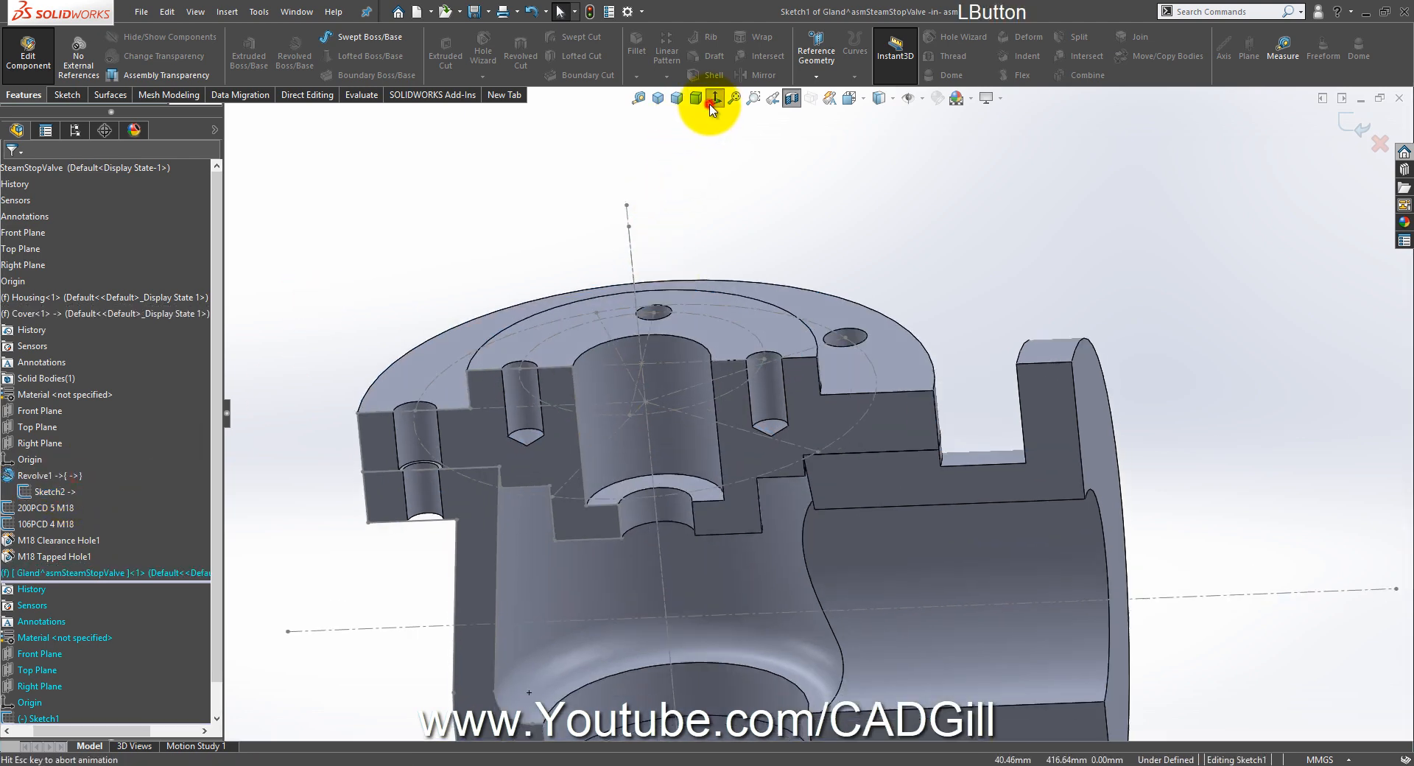
scroll(808, 193, down, 2)
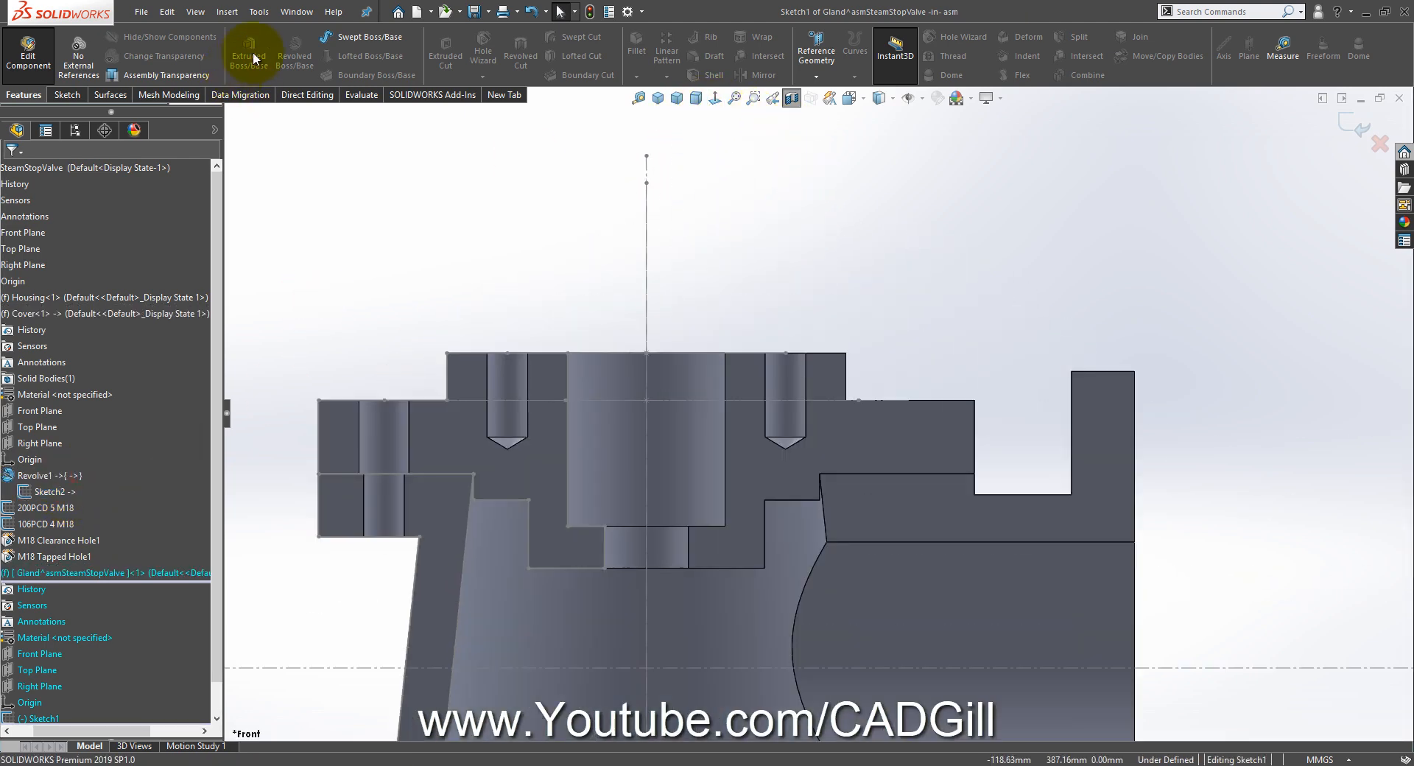
scroll(250, 50, down, 1)
click(350, 38)
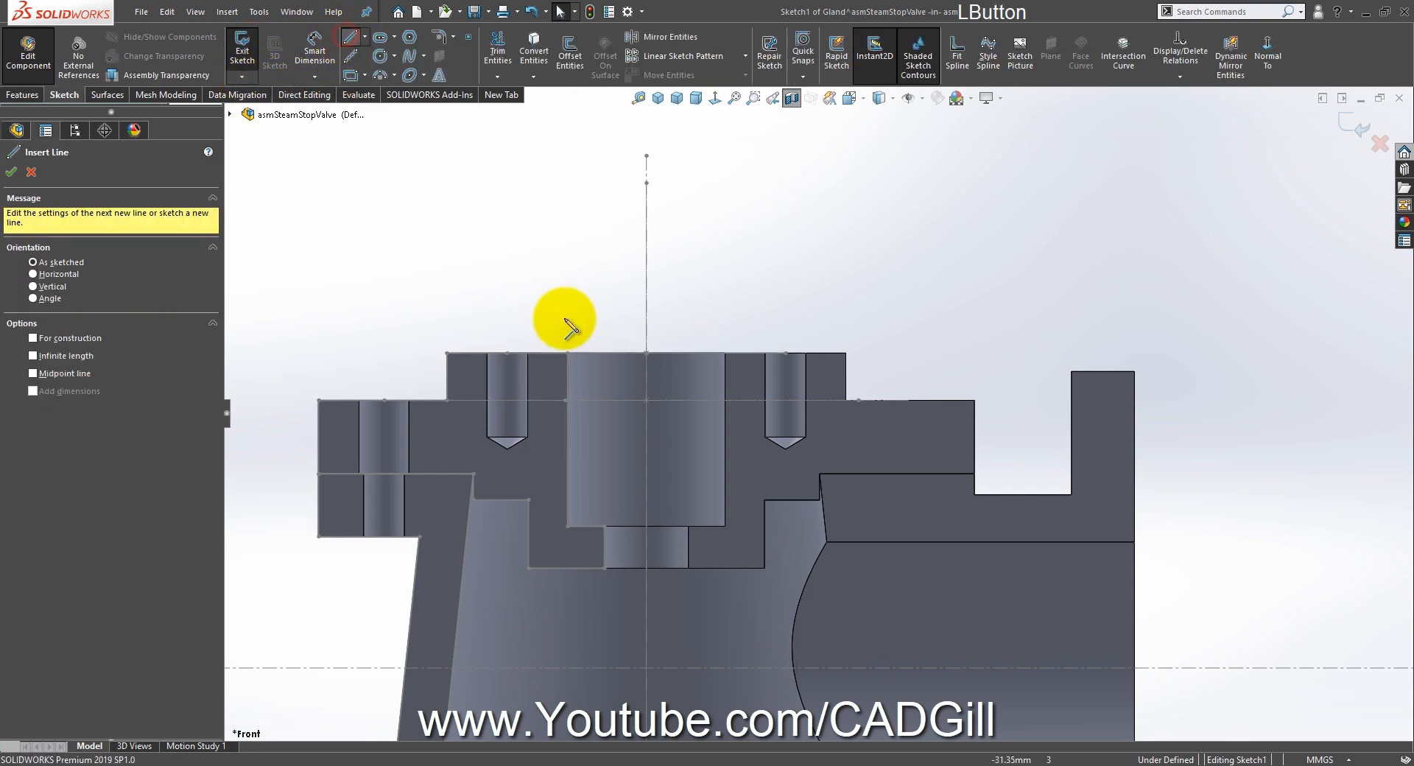
click(605, 765)
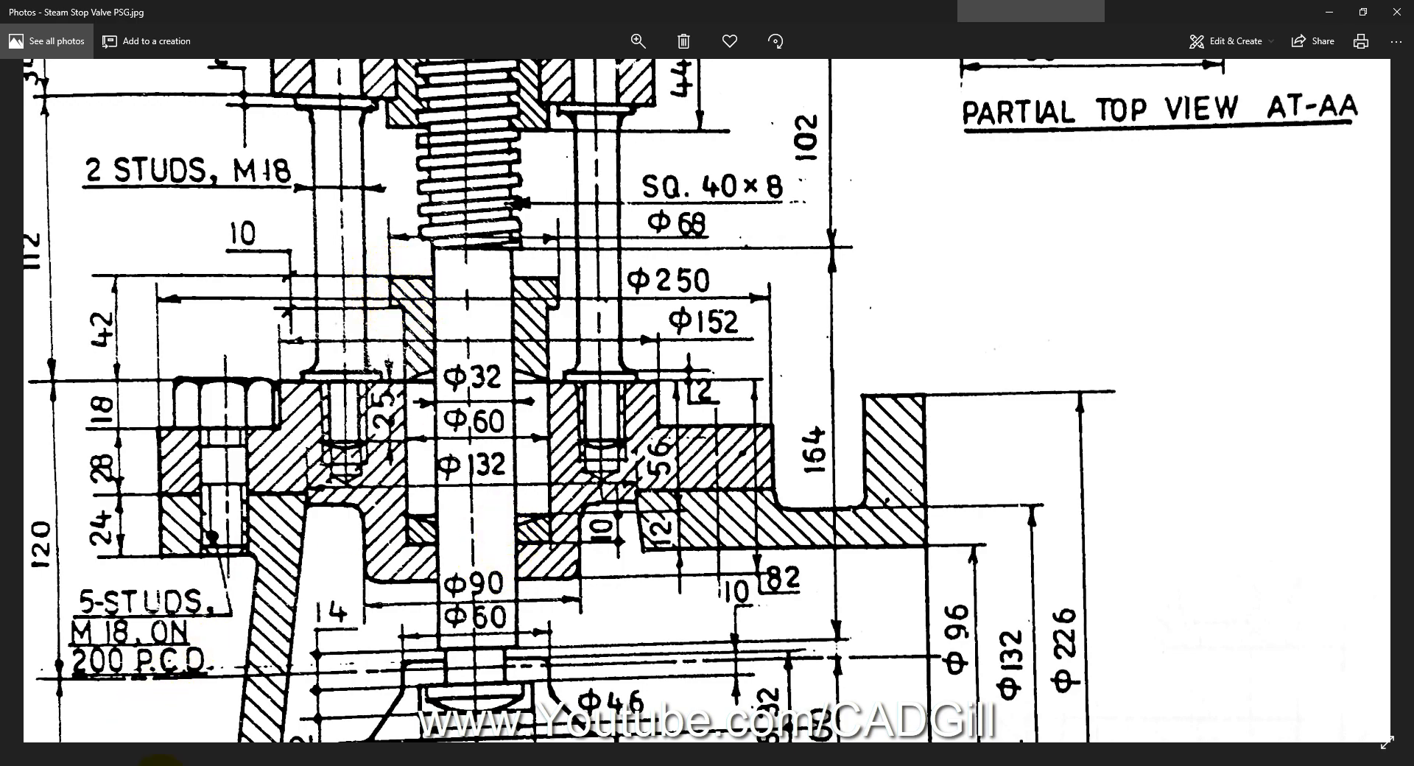
click(138, 764)
click(564, 527)
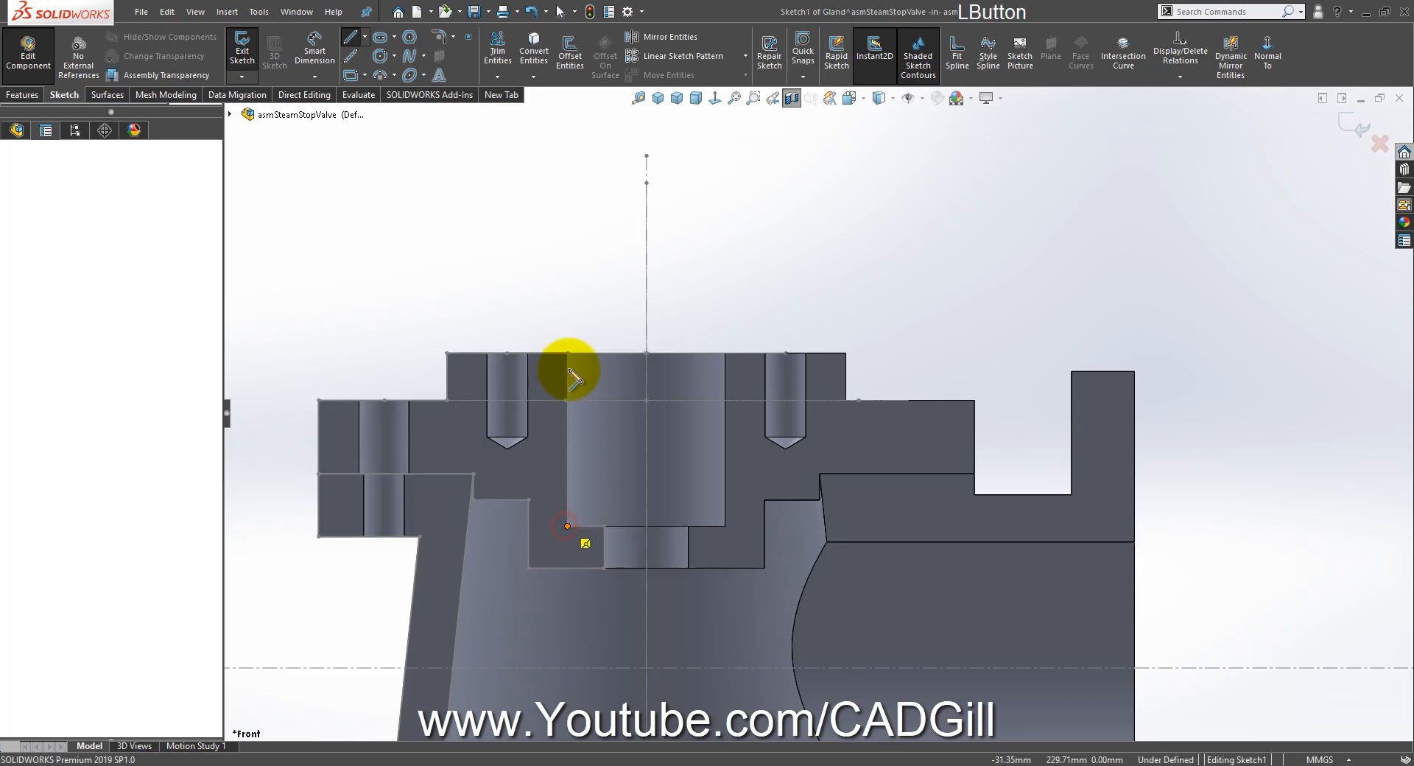
click(568, 259)
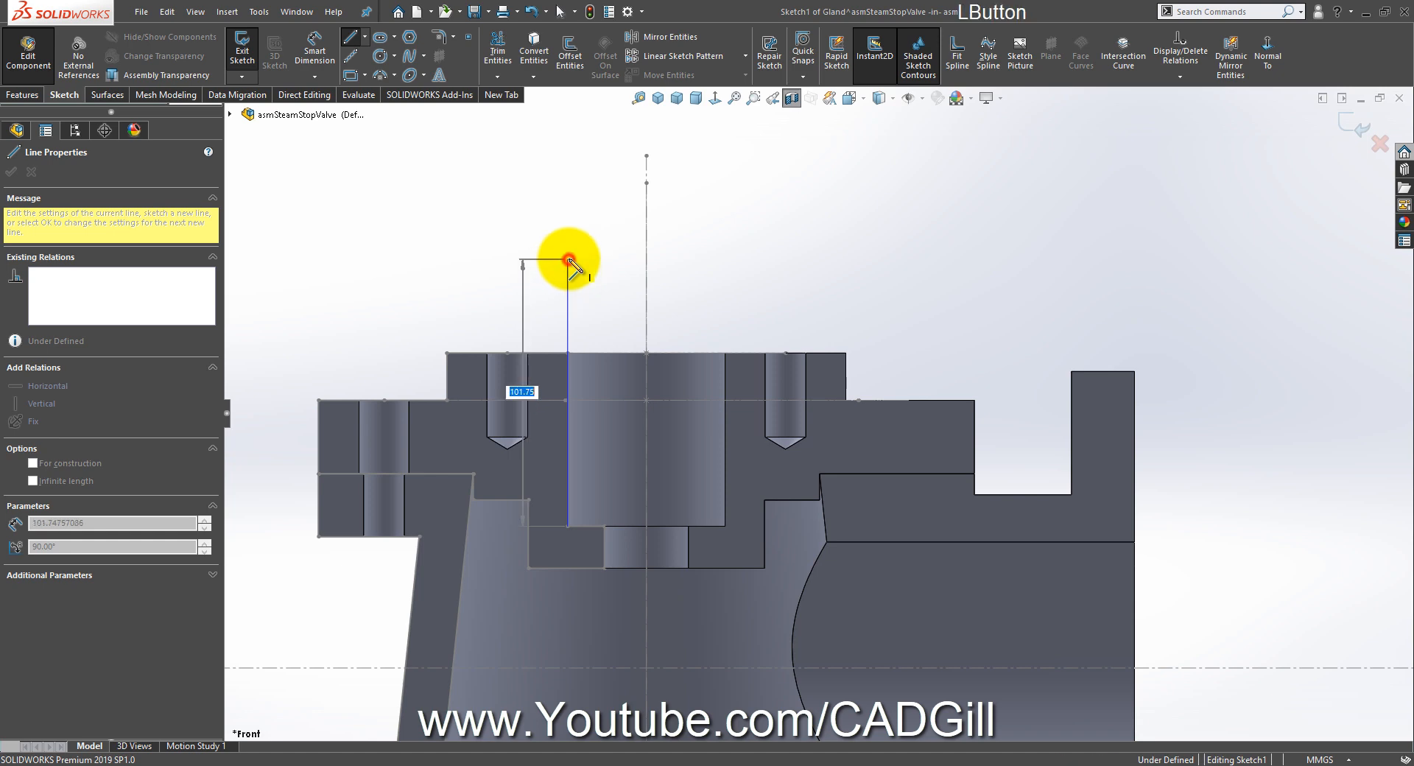
click(531, 260)
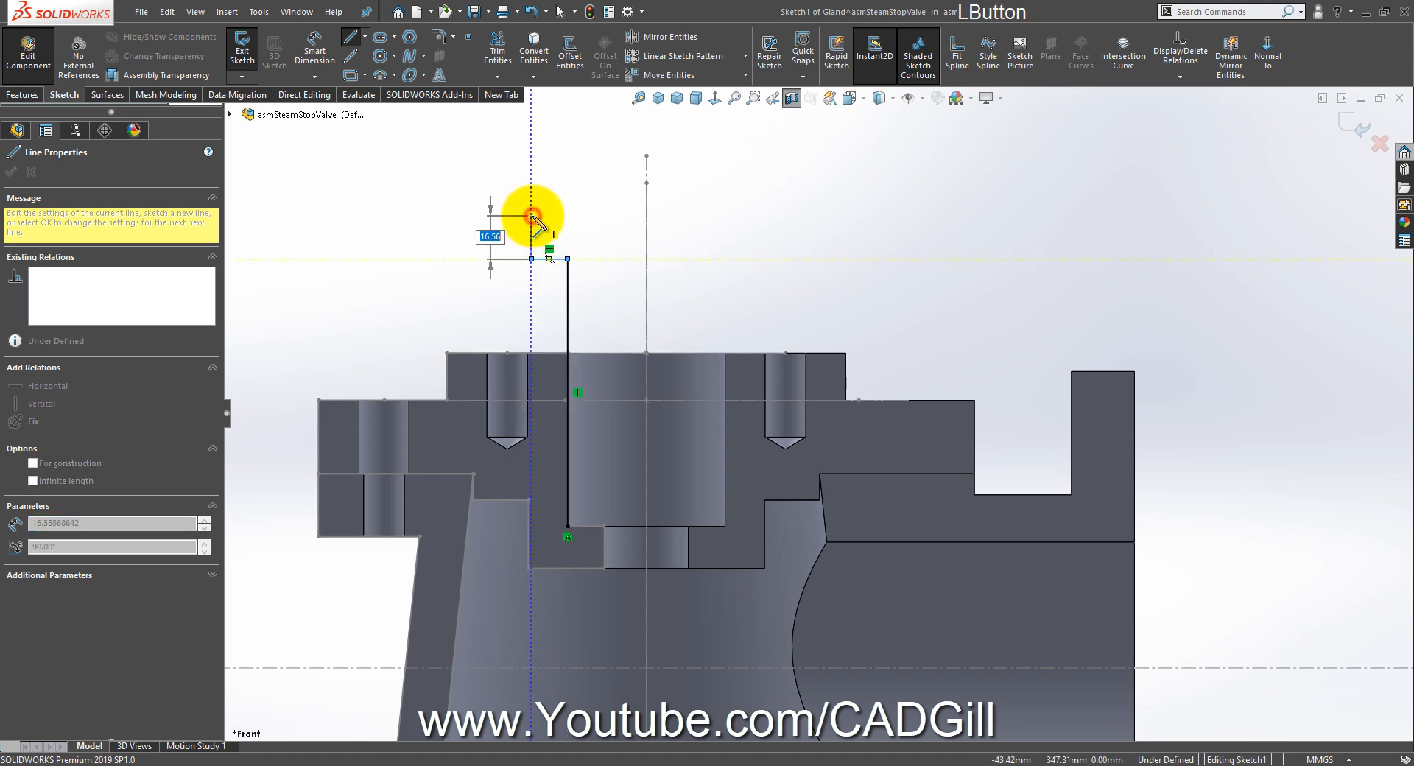
click(530, 215)
click(607, 215)
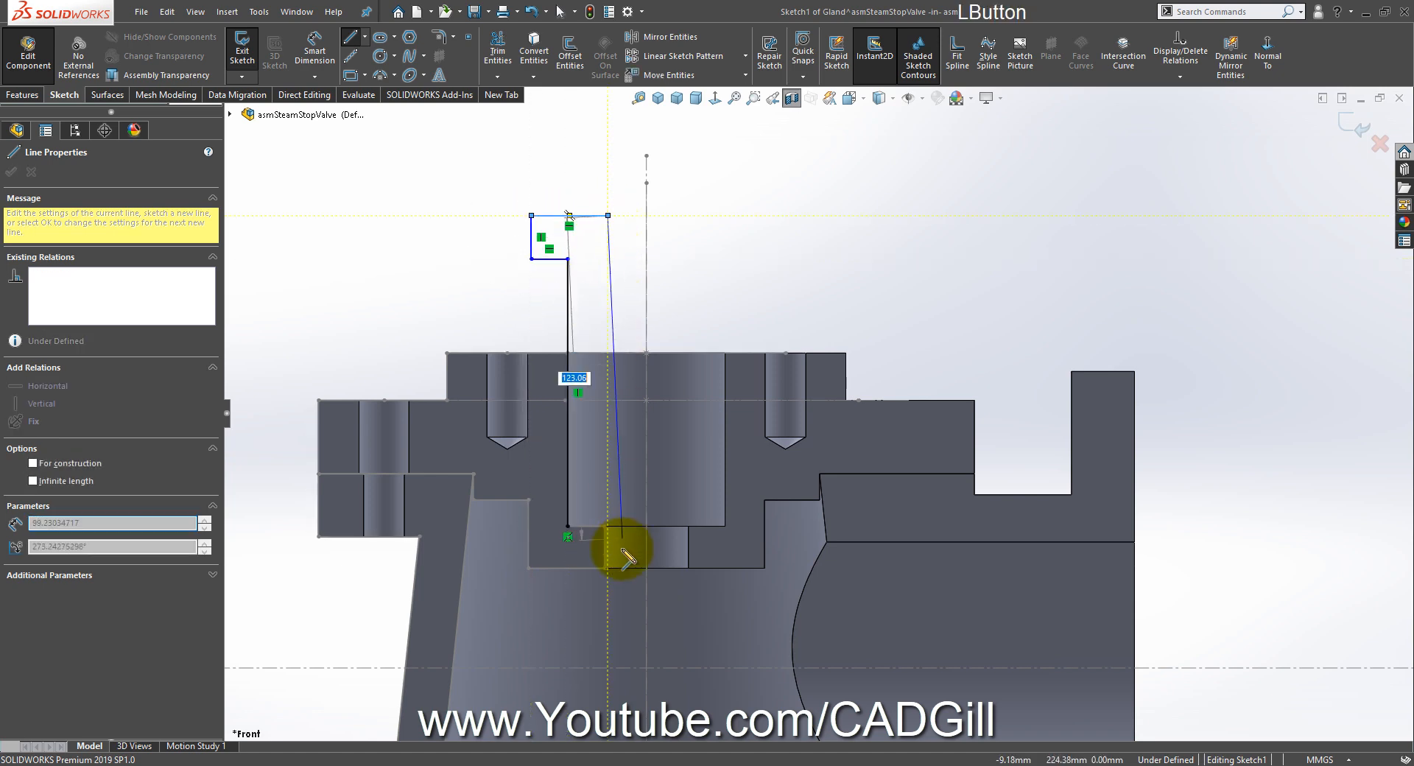
Step: Draw the gland's inner wall from the flange's top down to the small bore's upper corner and make the line vertical
click(677, 765)
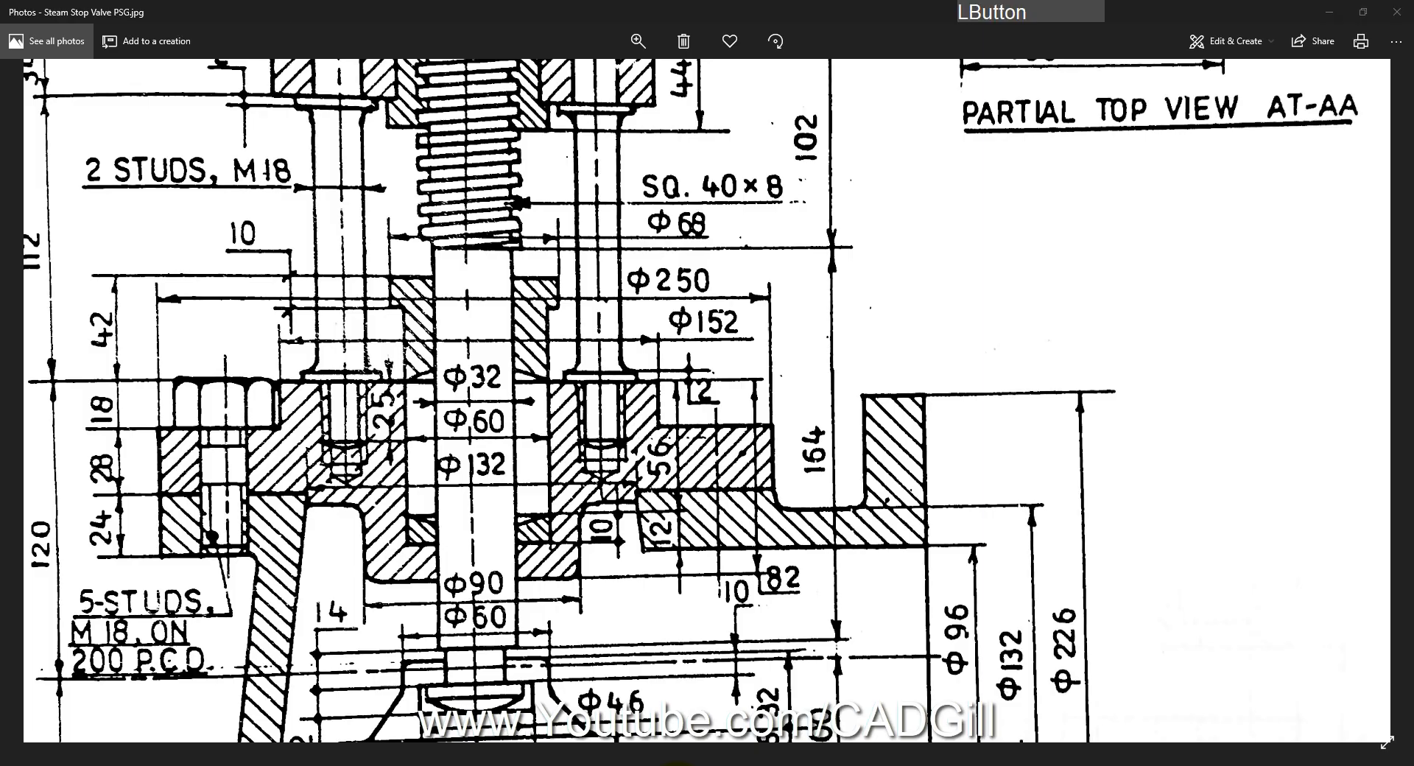
click(678, 765)
click(604, 526)
right_click(621, 308)
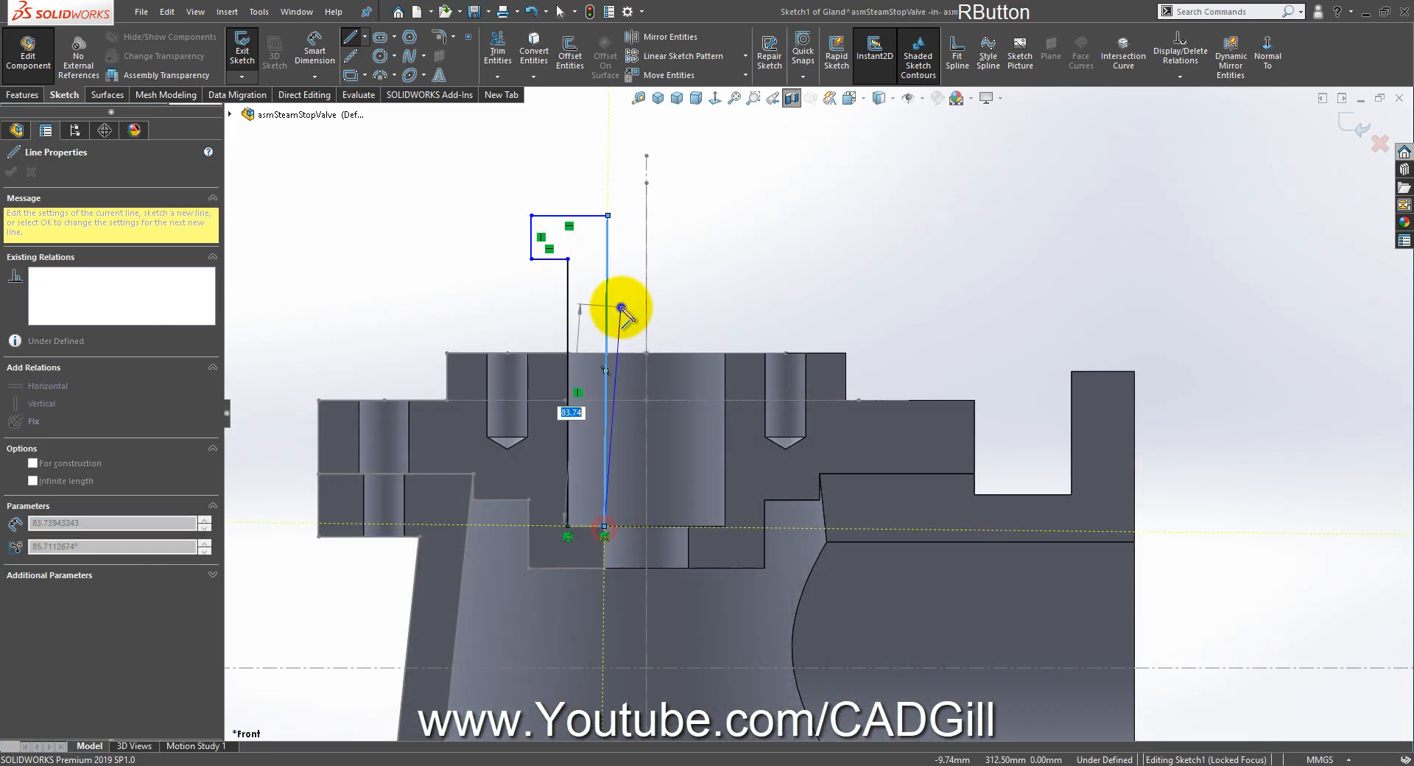
click(633, 318)
click(604, 291)
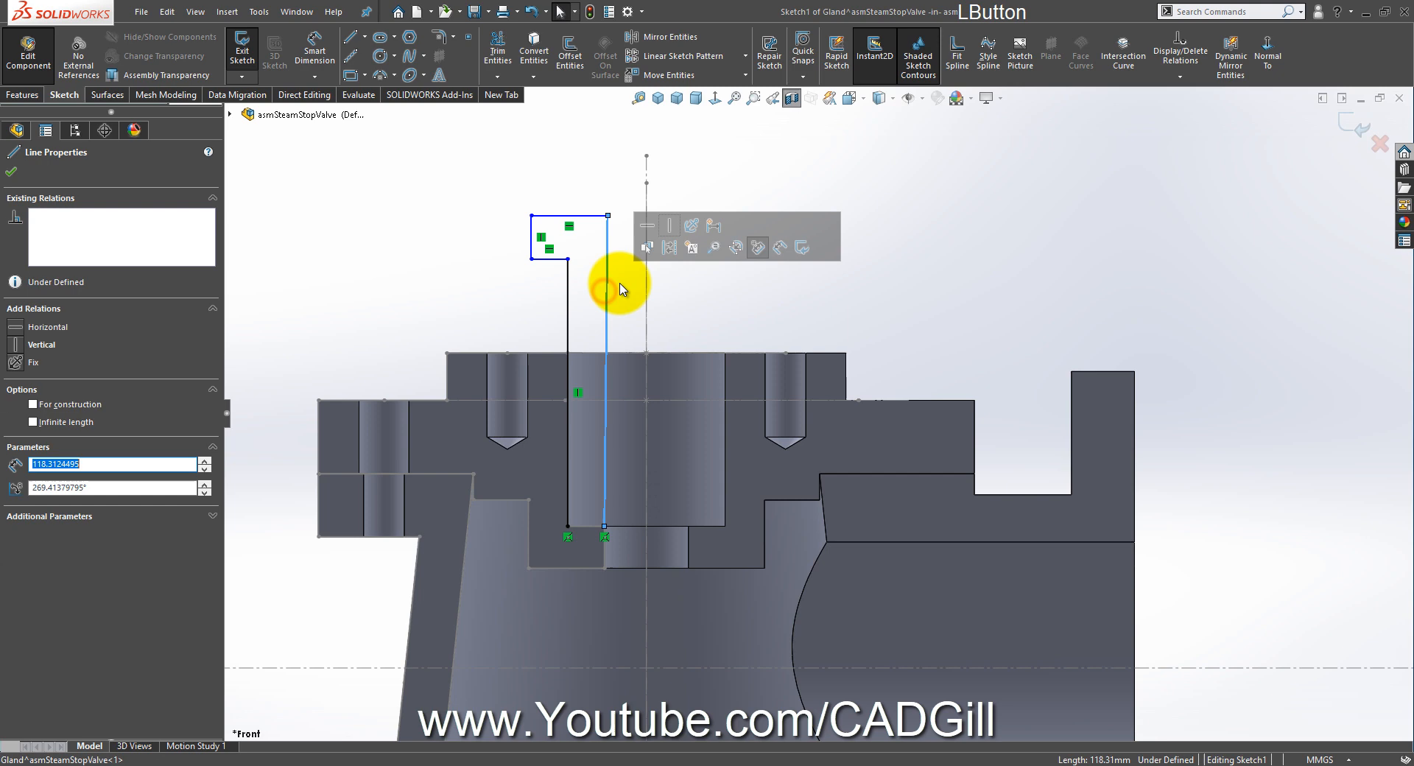
click(670, 225)
click(687, 315)
scroll(687, 316, down, 2)
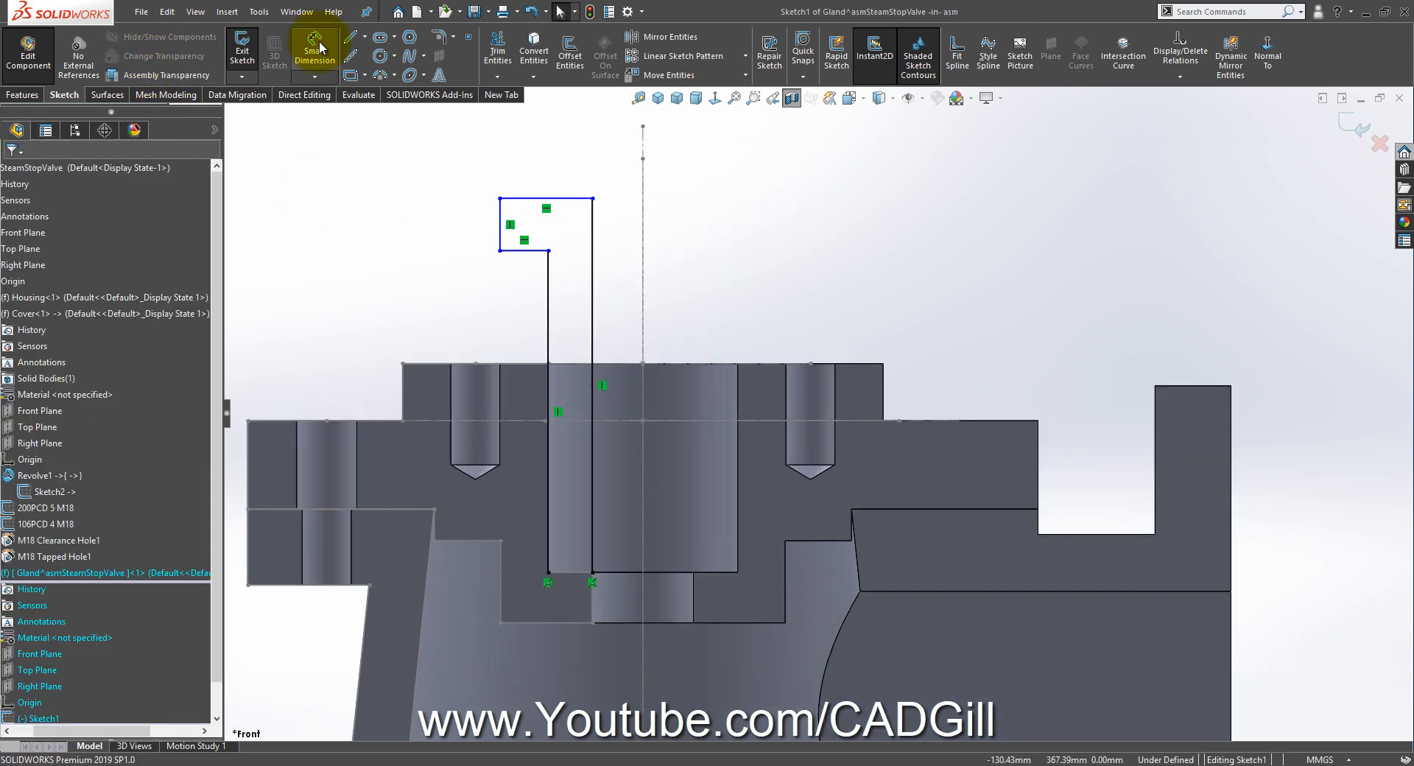
Step: Close the gland profile with a 14 mm horizontal line joining the lower ends of its inner and outer walls
click(349, 43)
click(592, 572)
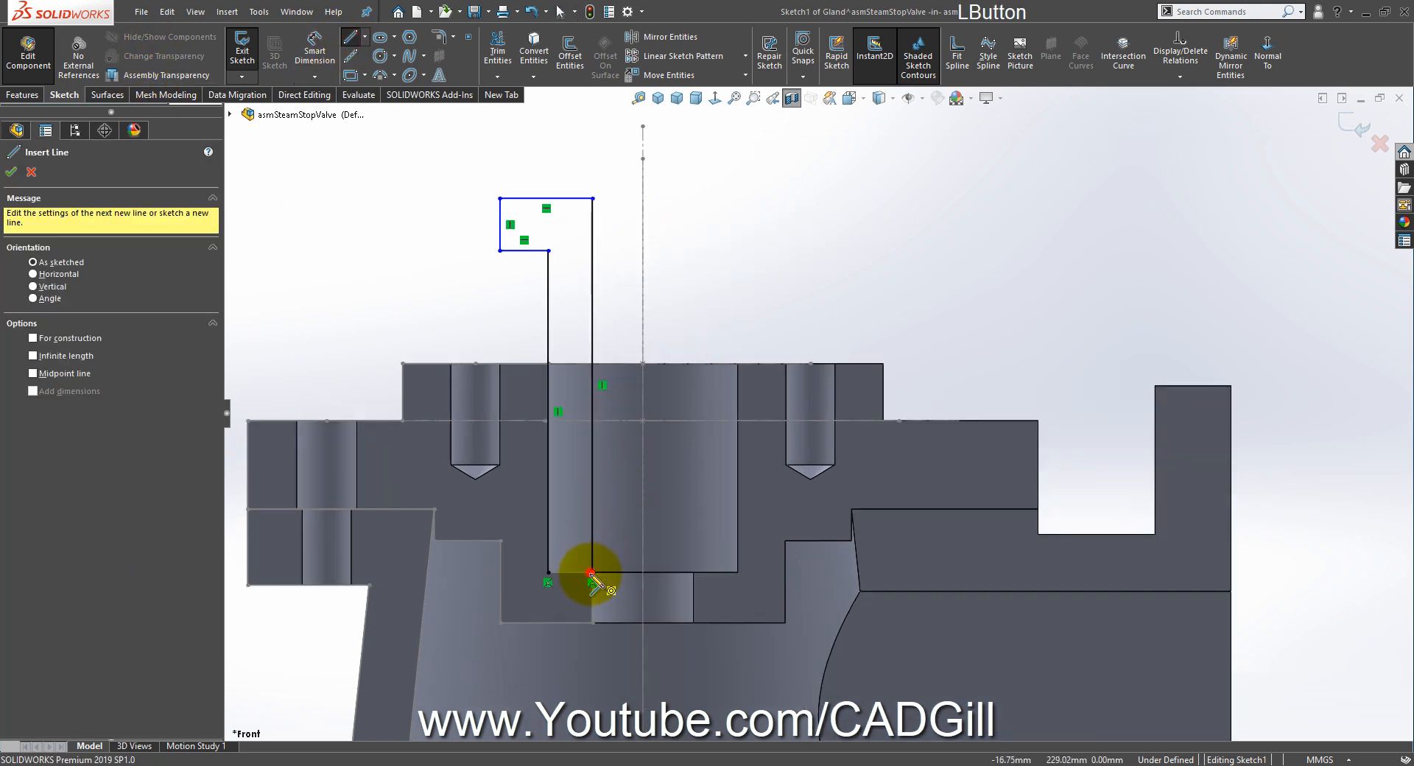
click(549, 572)
click(549, 574)
right_click(701, 311)
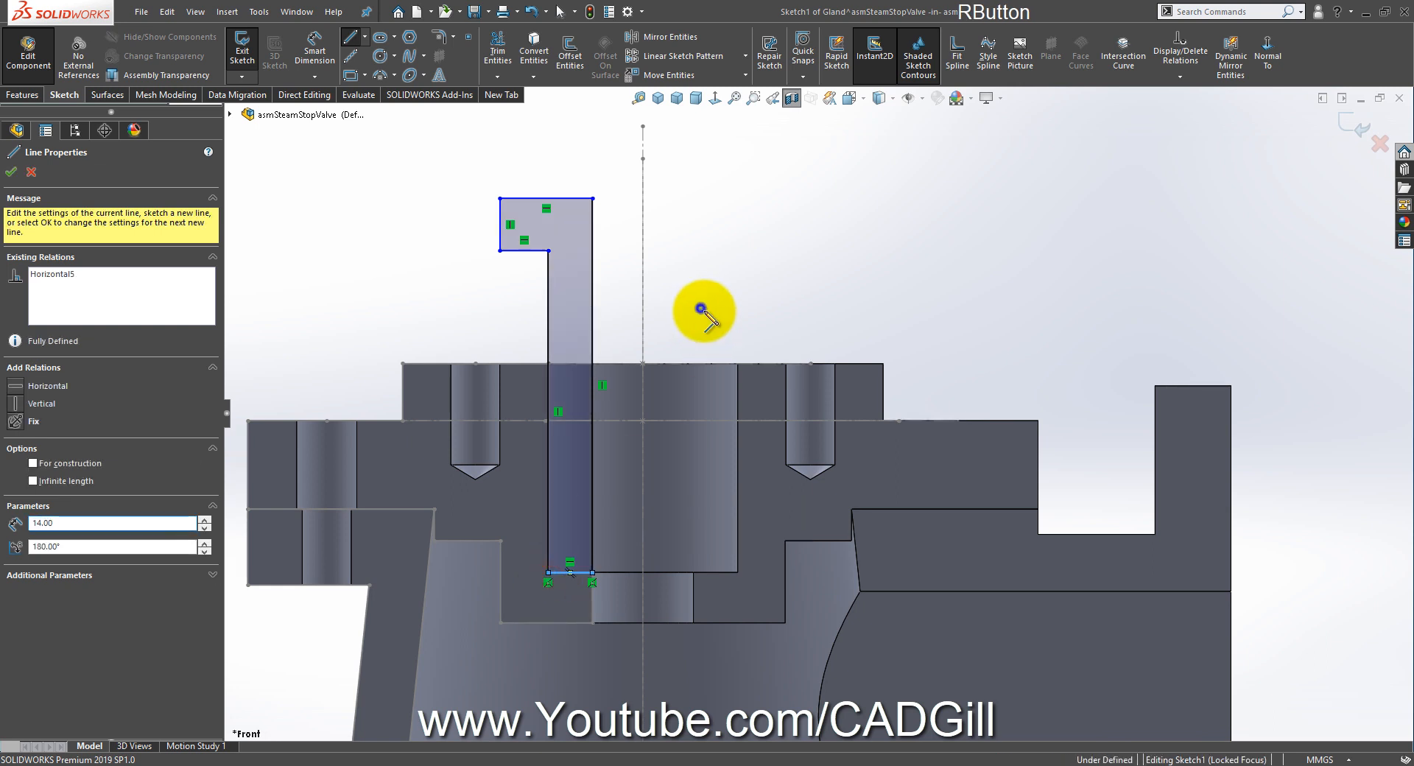
click(711, 319)
Step: Check the gland dimensions in the Photos drawing and, back in SOLIDWORKS, set the flange top's height above the cover's top face to 42 mm
scroll(747, 322, up, 1)
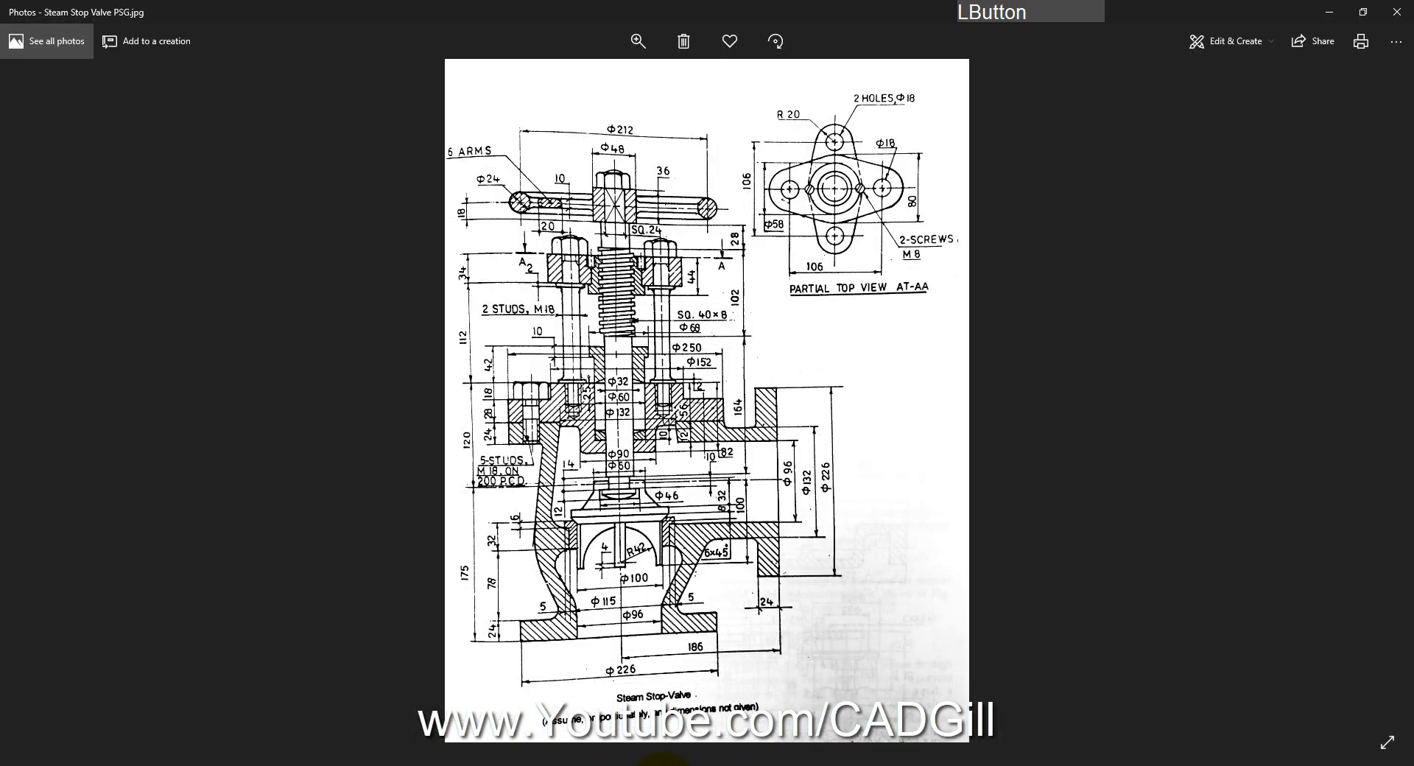
ctrl+scroll(611, 328, up, 5)
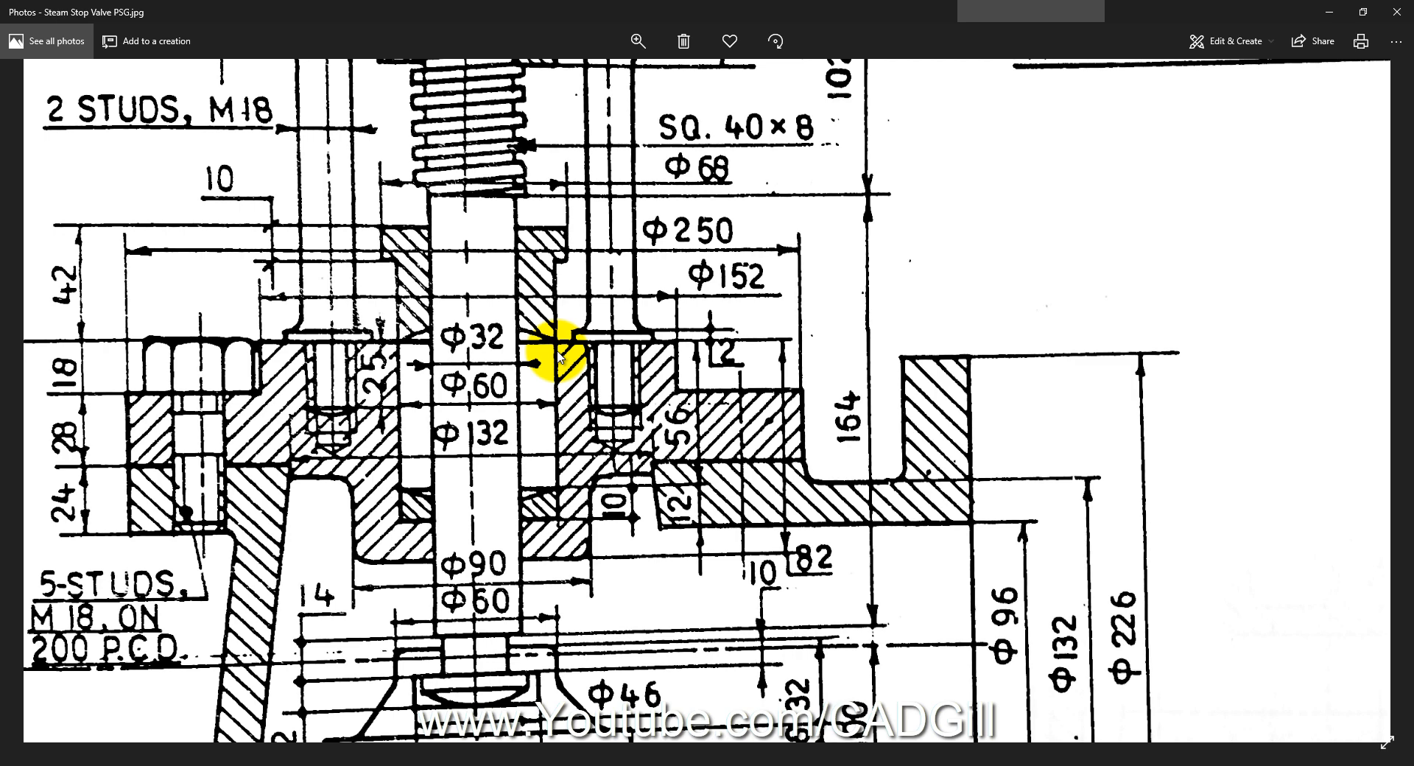
ctrl+scroll(398, 353, down, 2)
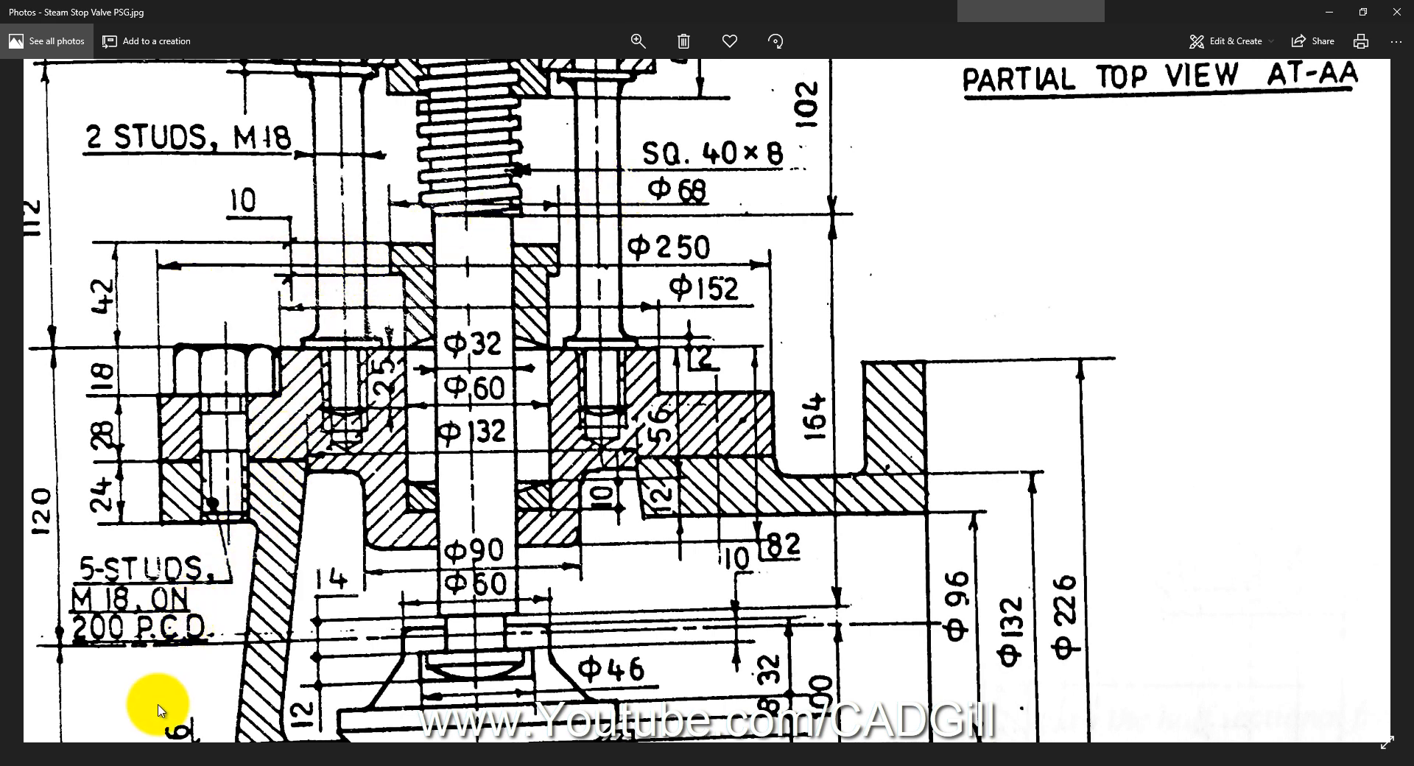
click(163, 765)
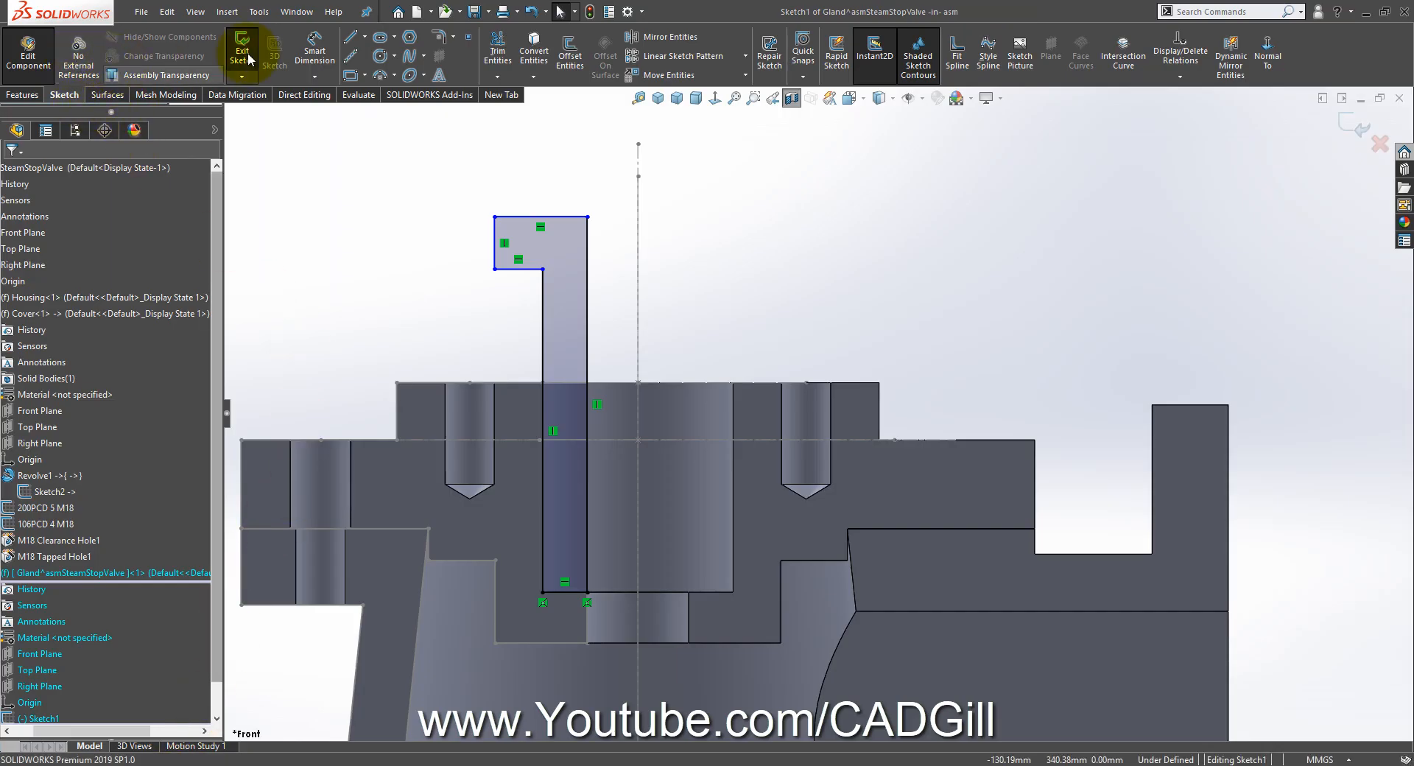
click(309, 44)
click(412, 382)
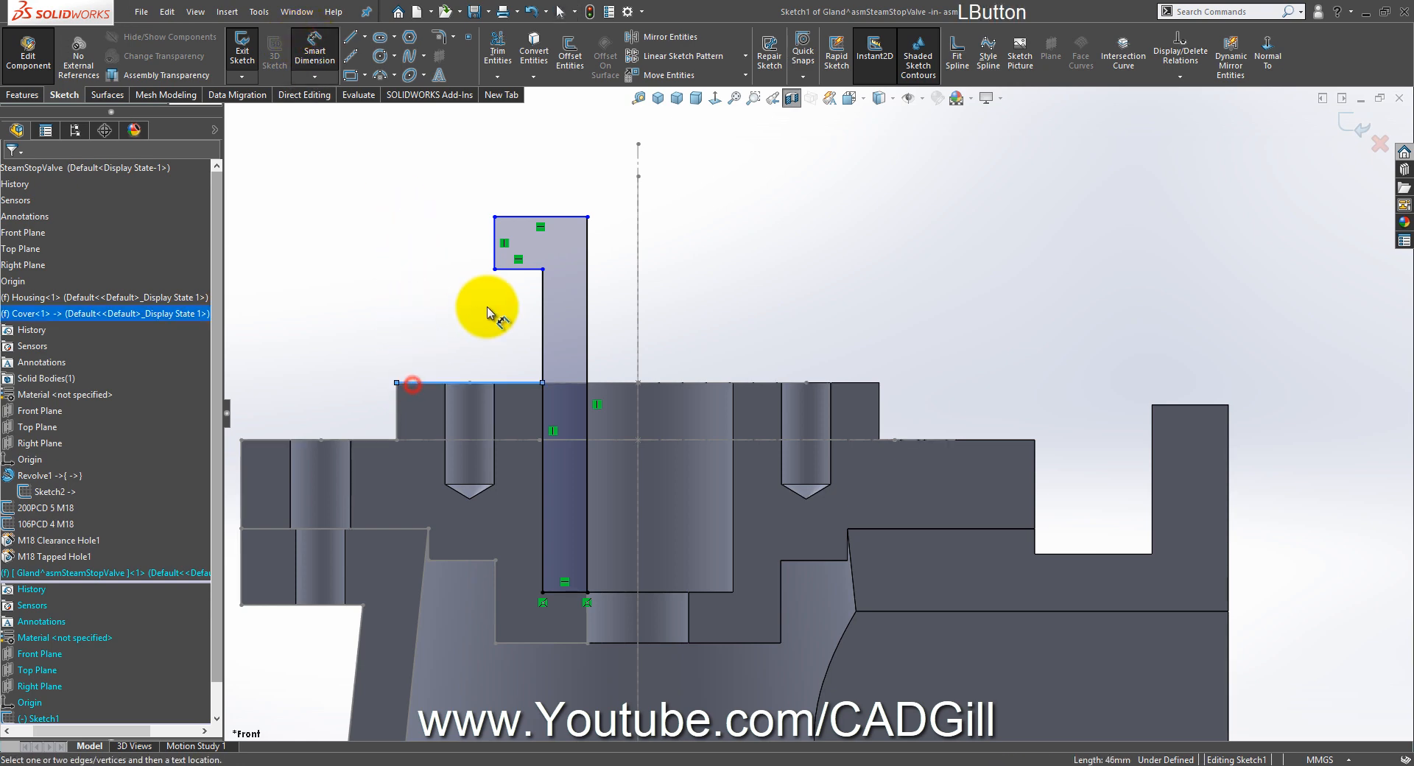
click(541, 217)
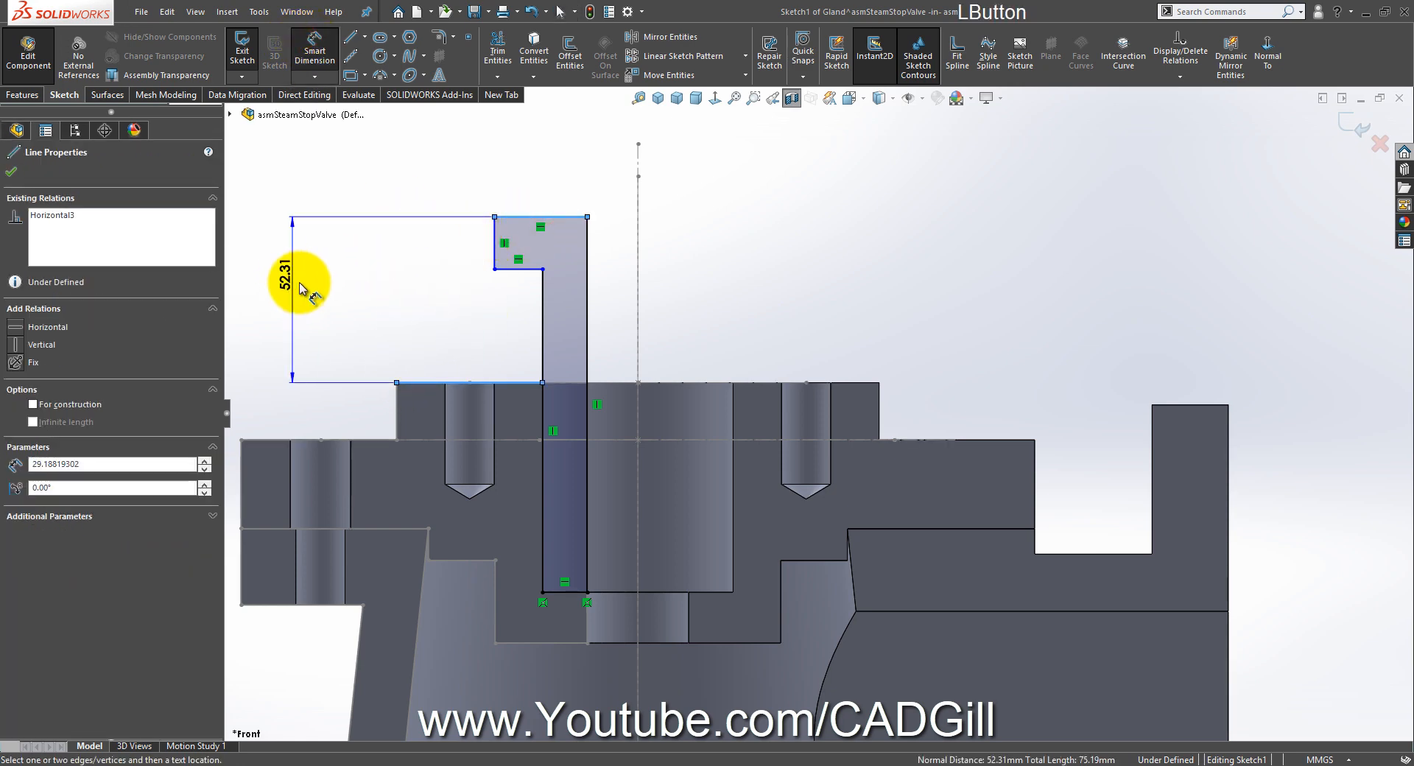
click(303, 284)
text(42)
key(Return)
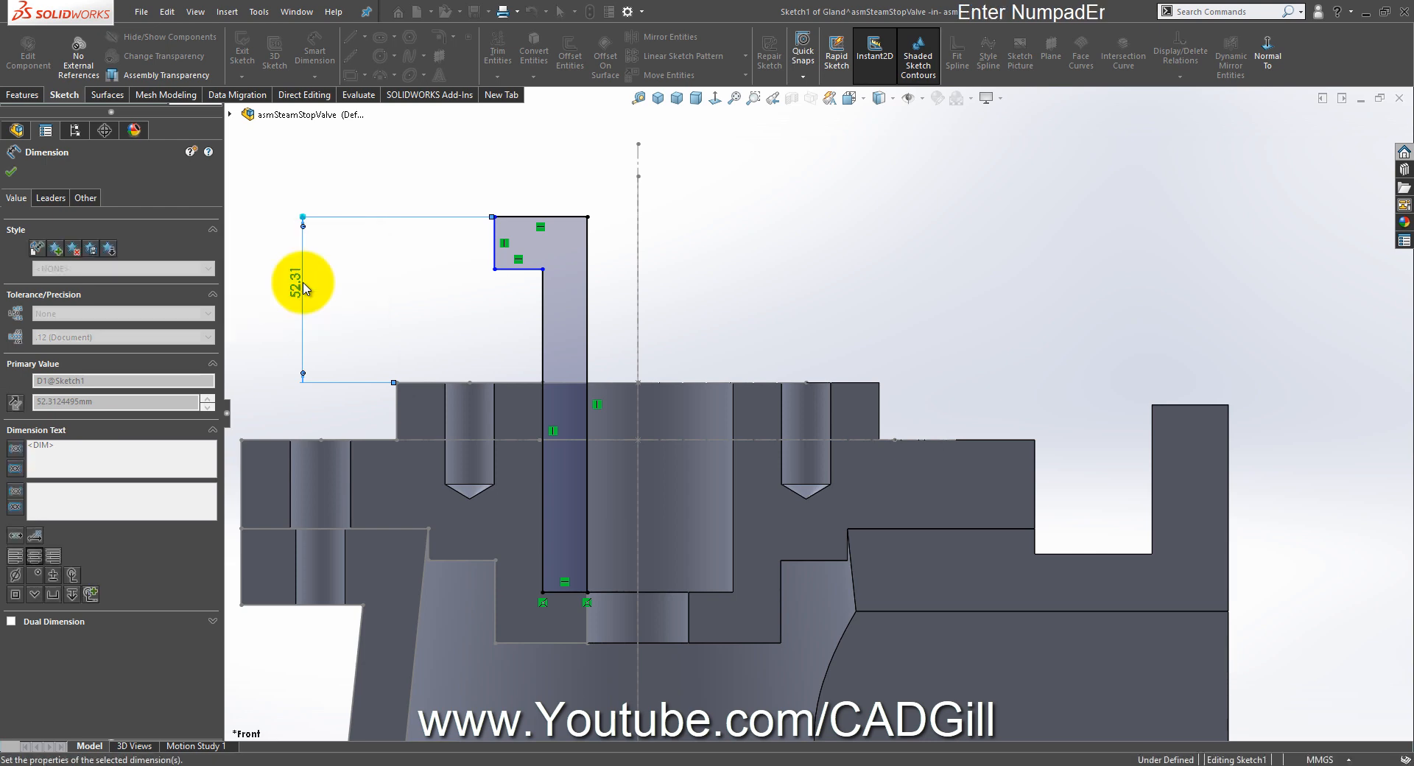
click(401, 306)
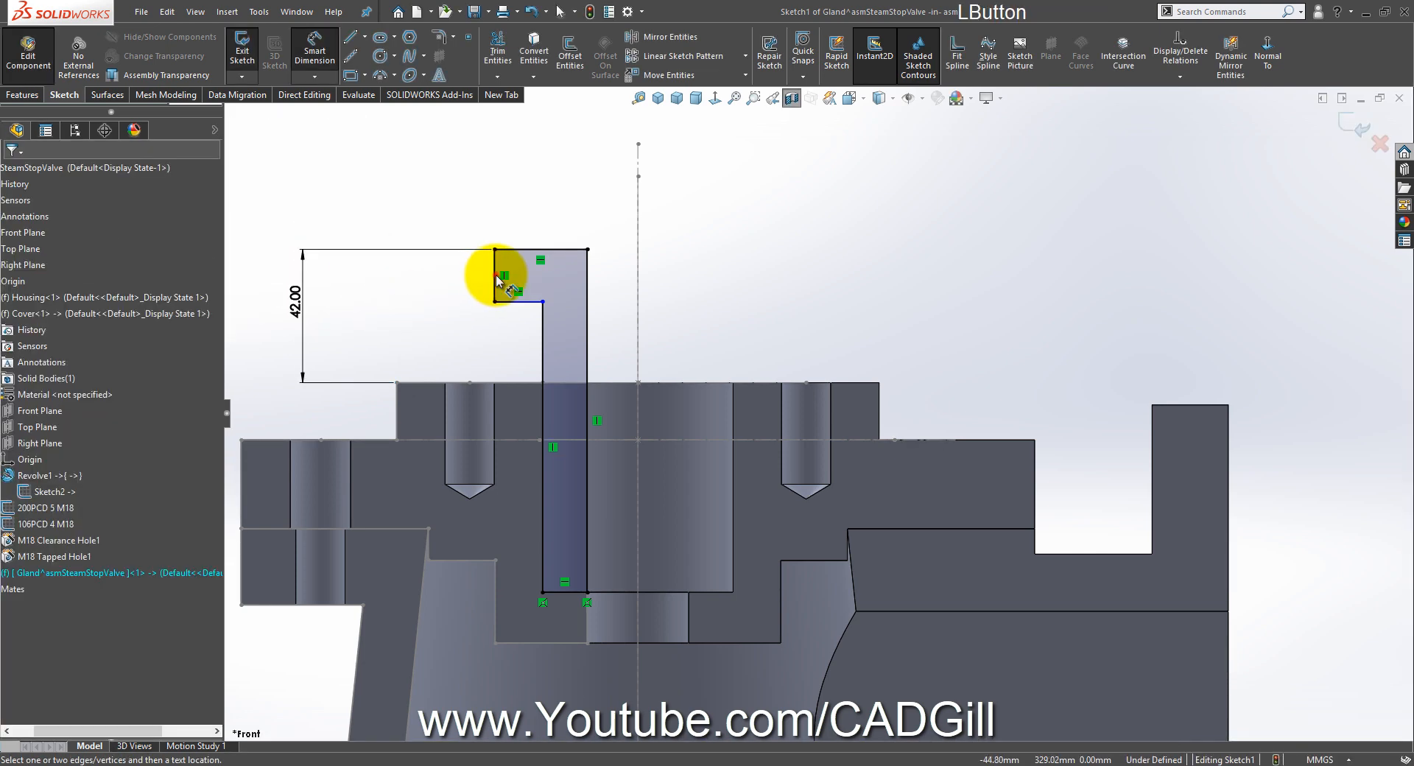
Step: Set the gland flange's thickness to 10 mm
click(495, 274)
click(399, 287)
text(10)
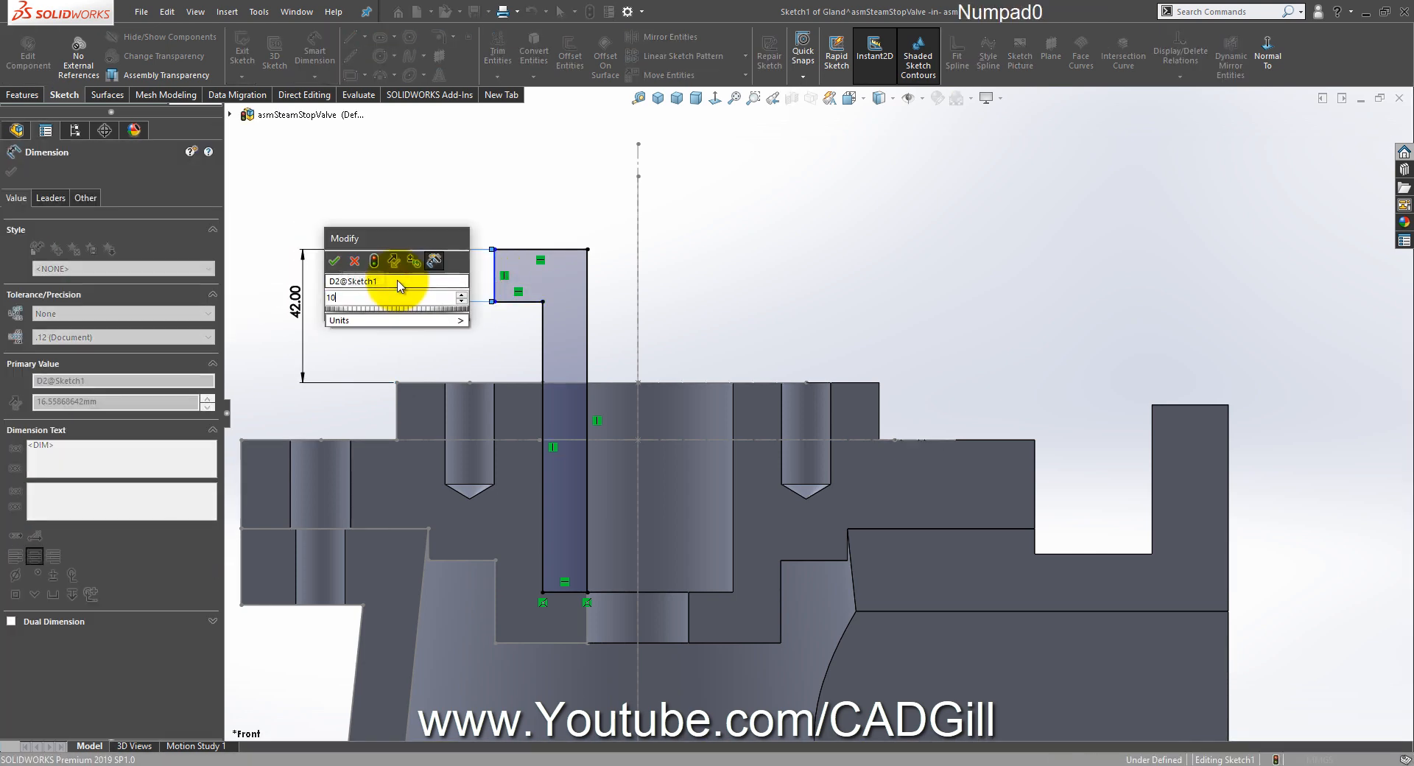
key(Return)
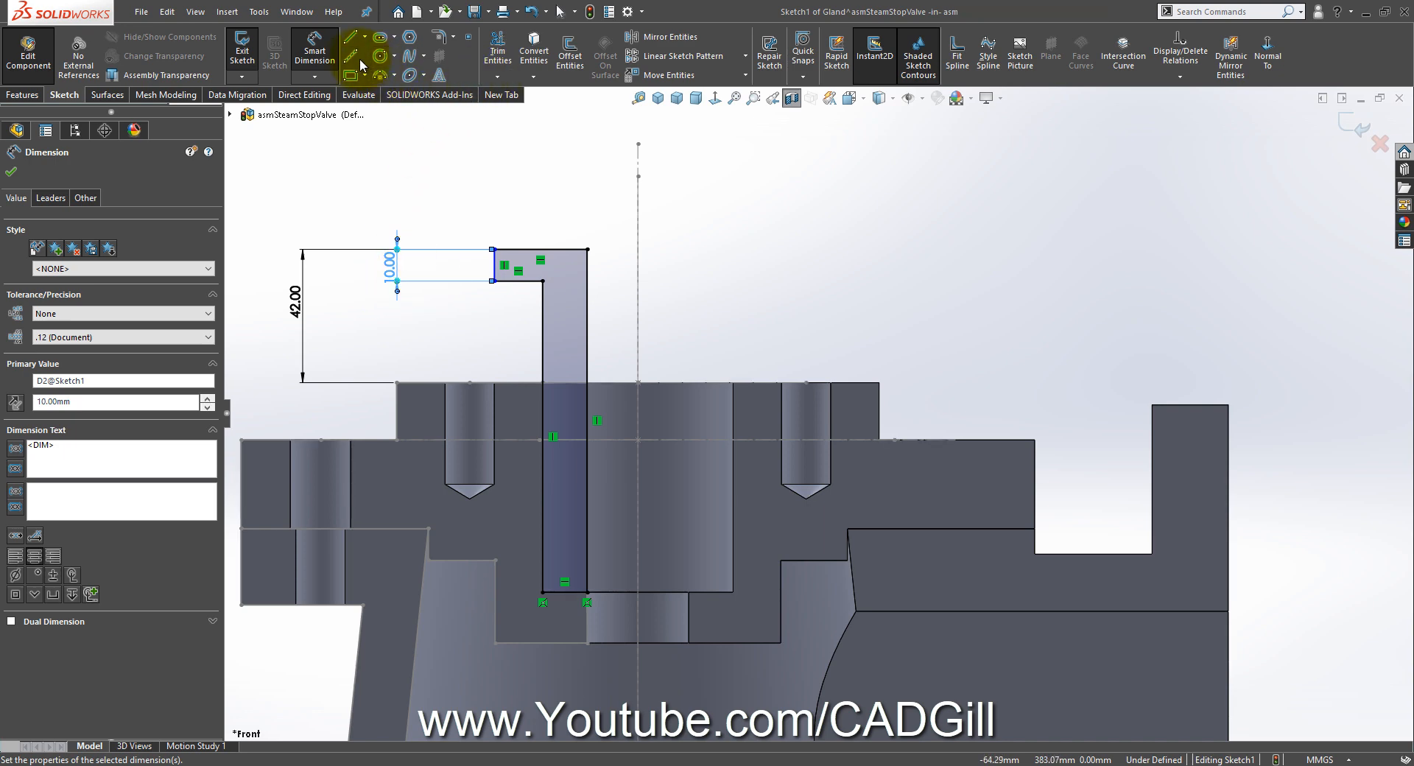
Step: Draw a short vertical centerline on the valve's axis above the gland profile
click(361, 66)
scroll(736, 206, up, 2)
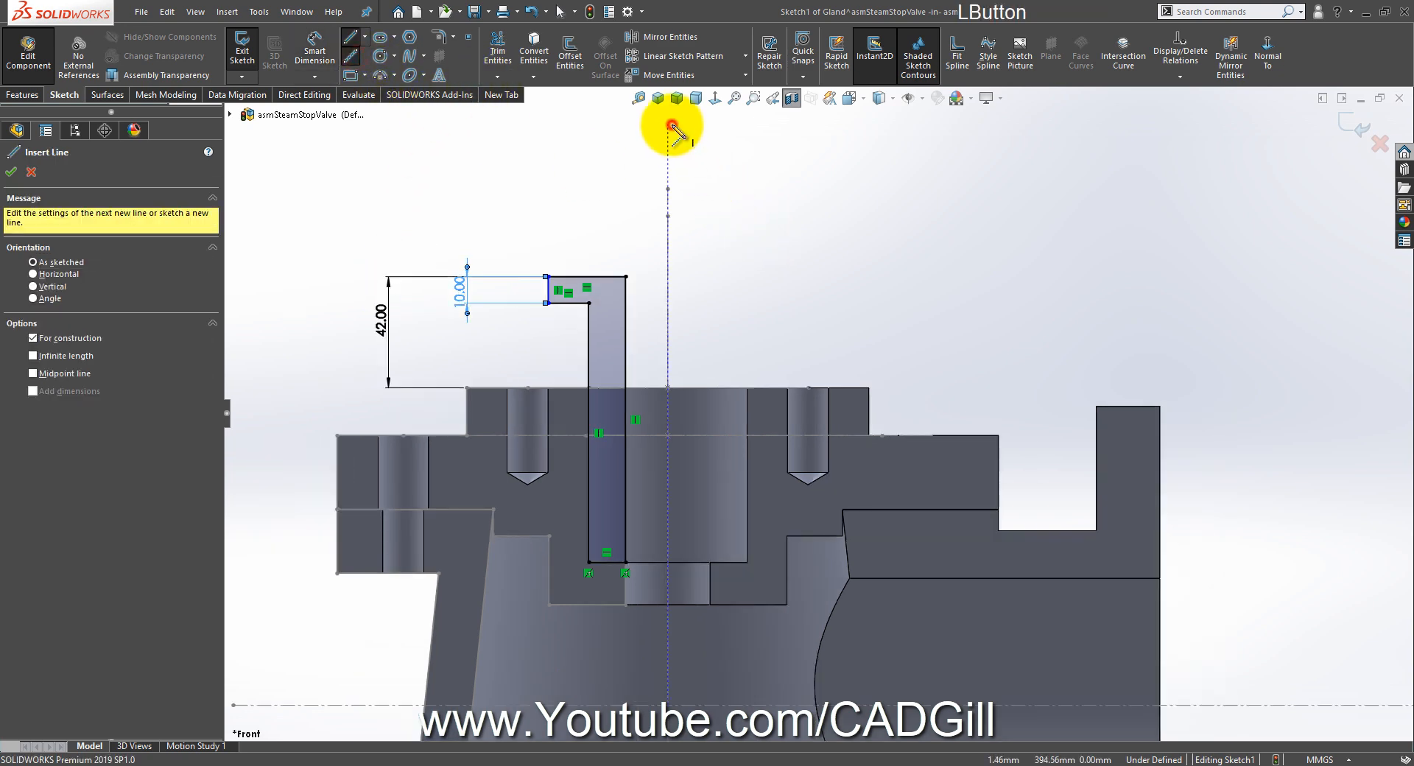
click(667, 123)
click(667, 170)
Step: Dimension the gland flange's outer edge across the vertical centerline and set its diameter to 68 mm
click(314, 50)
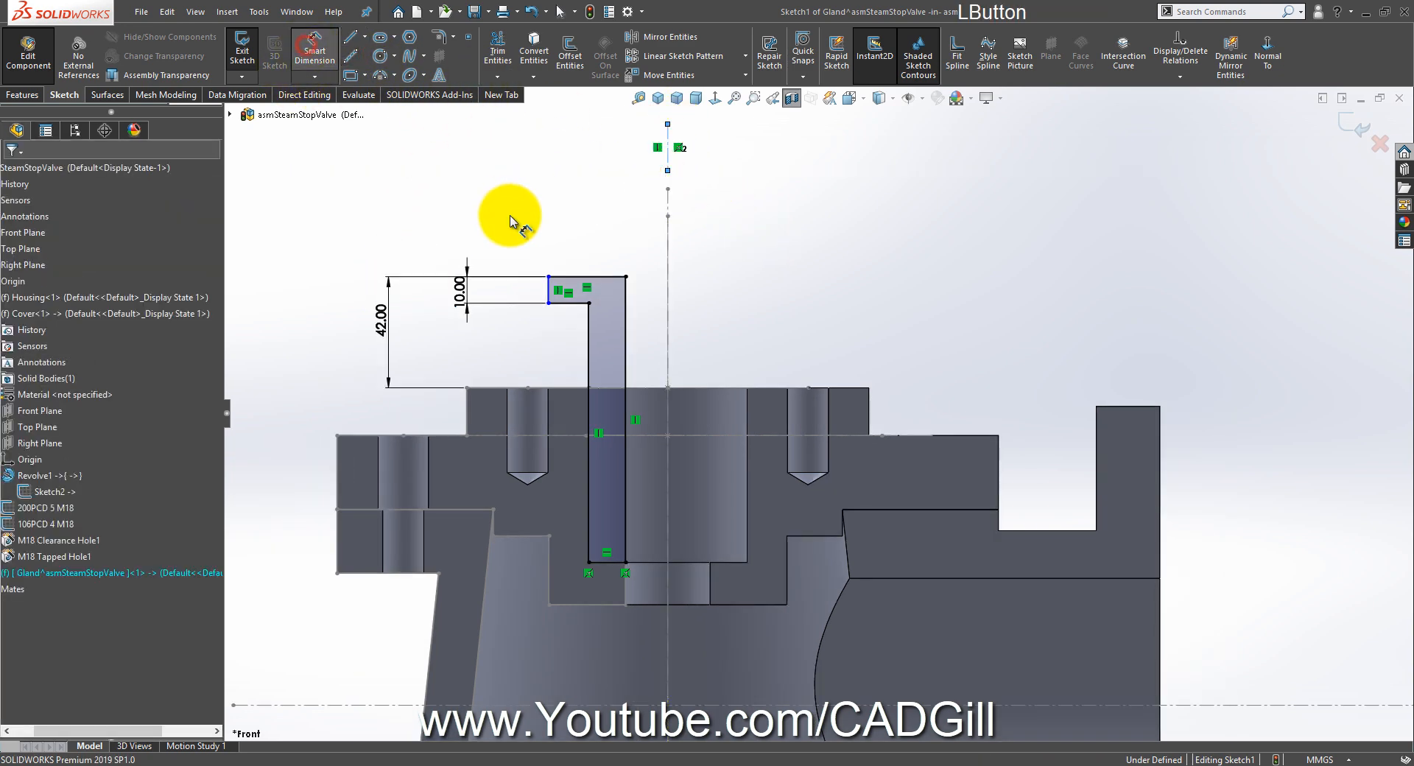
click(548, 288)
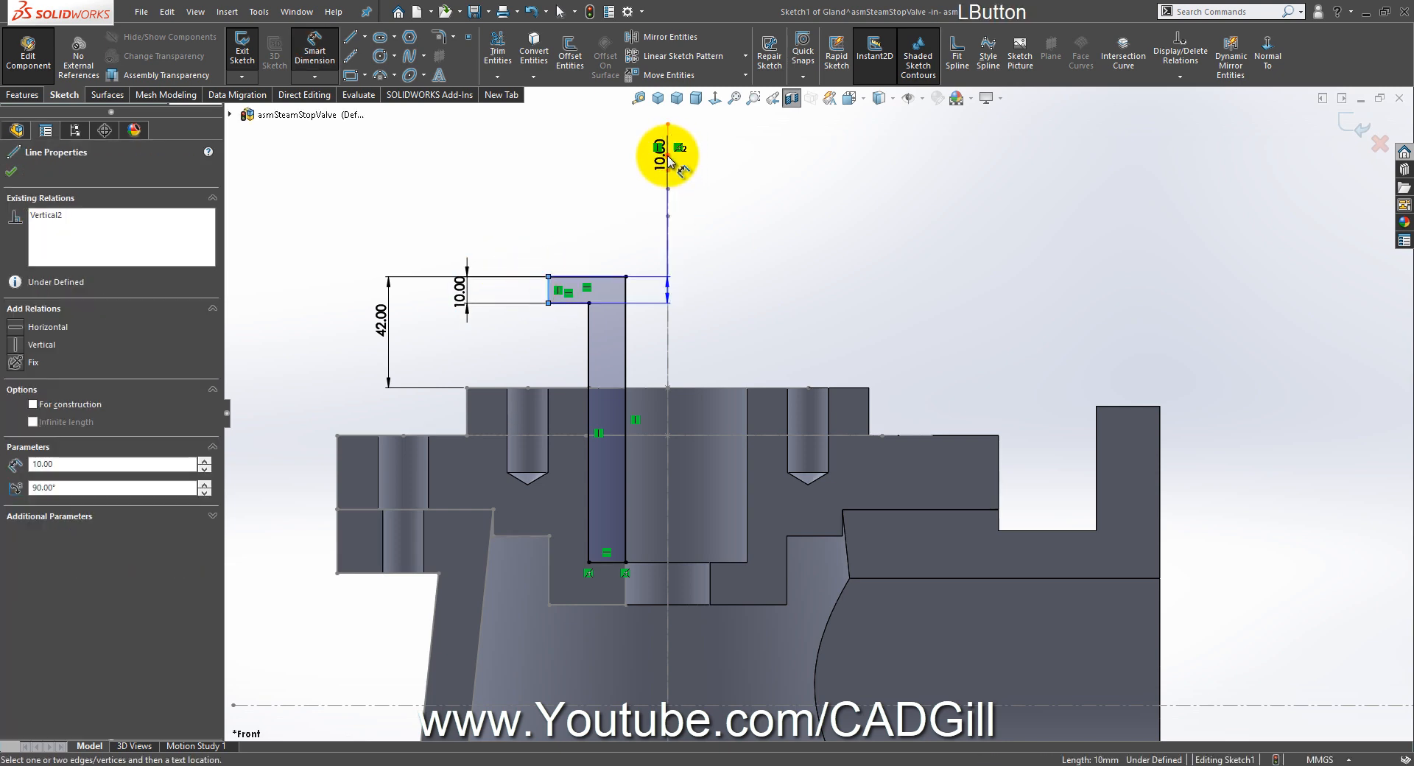
click(667, 156)
click(709, 176)
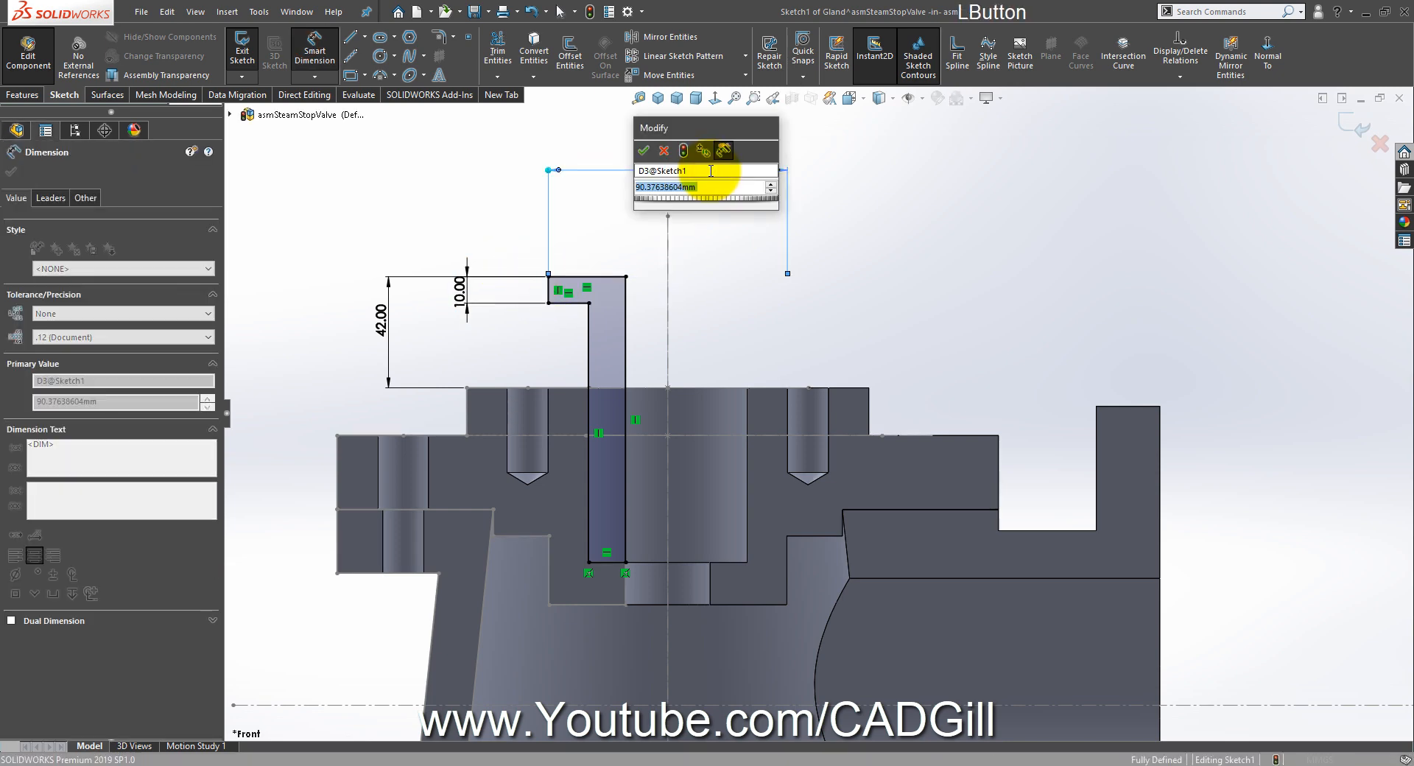
text(68)
key(Return)
click(715, 337)
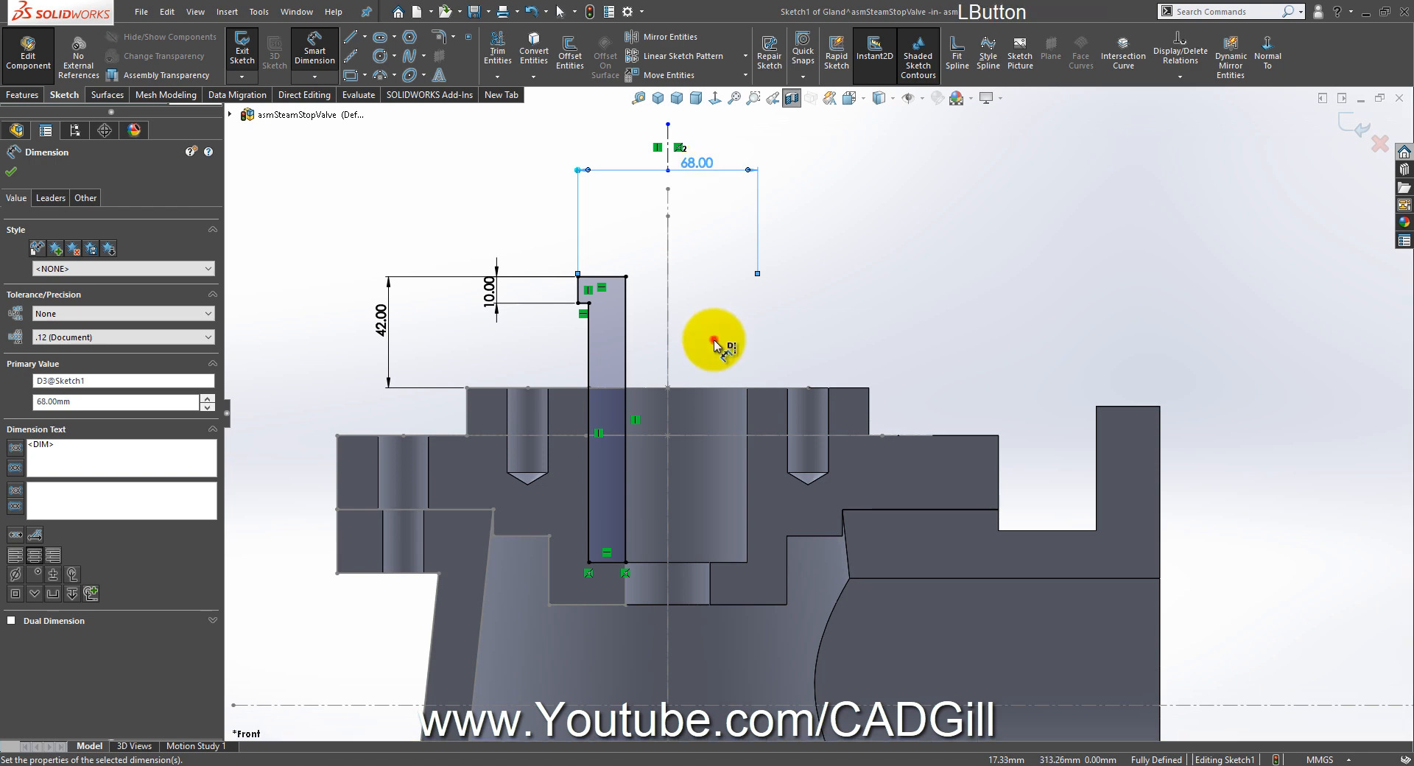
right_click(726, 301)
click(758, 367)
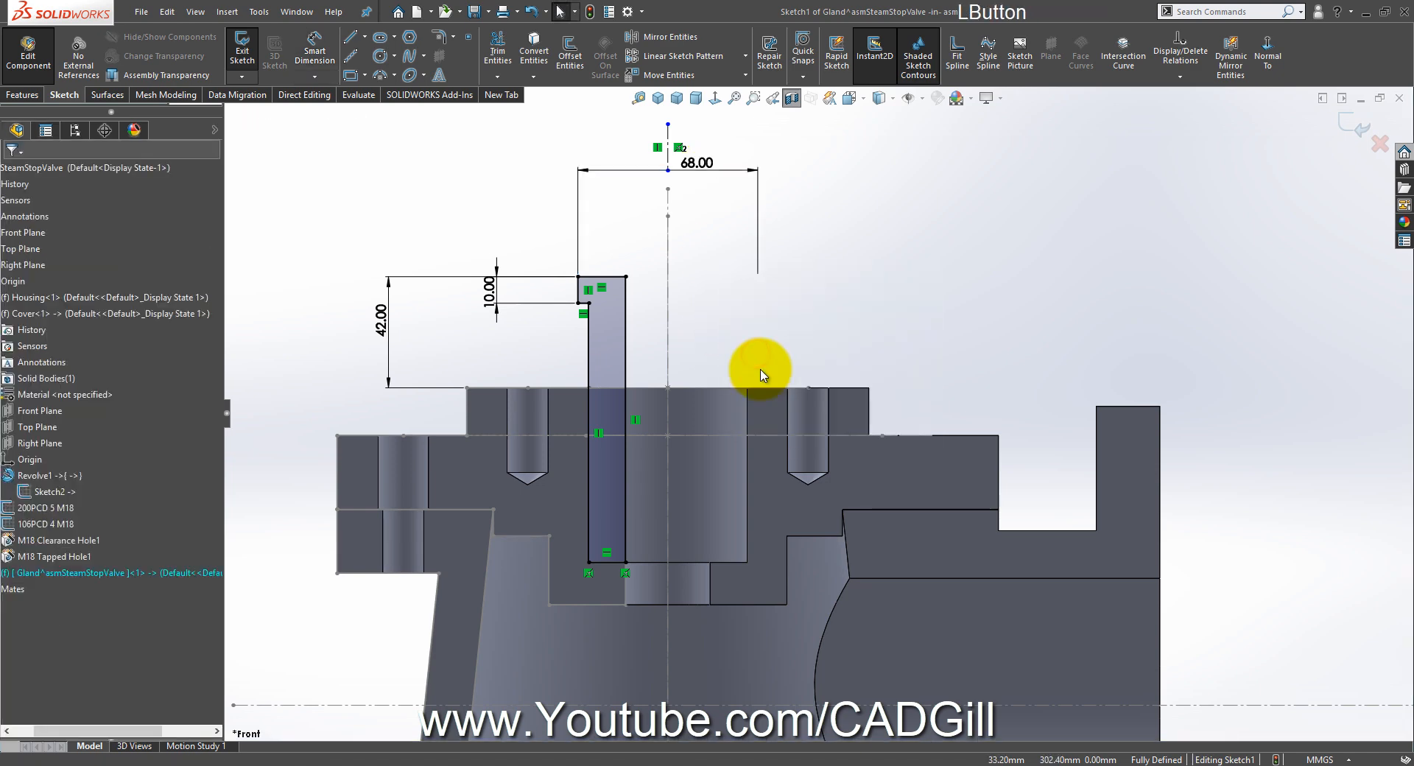
Step: Revolve the gland profile 360 degrees about its vertical centerline and inspect the resulting body inside the sectioned cover
scroll(762, 439, down, 2)
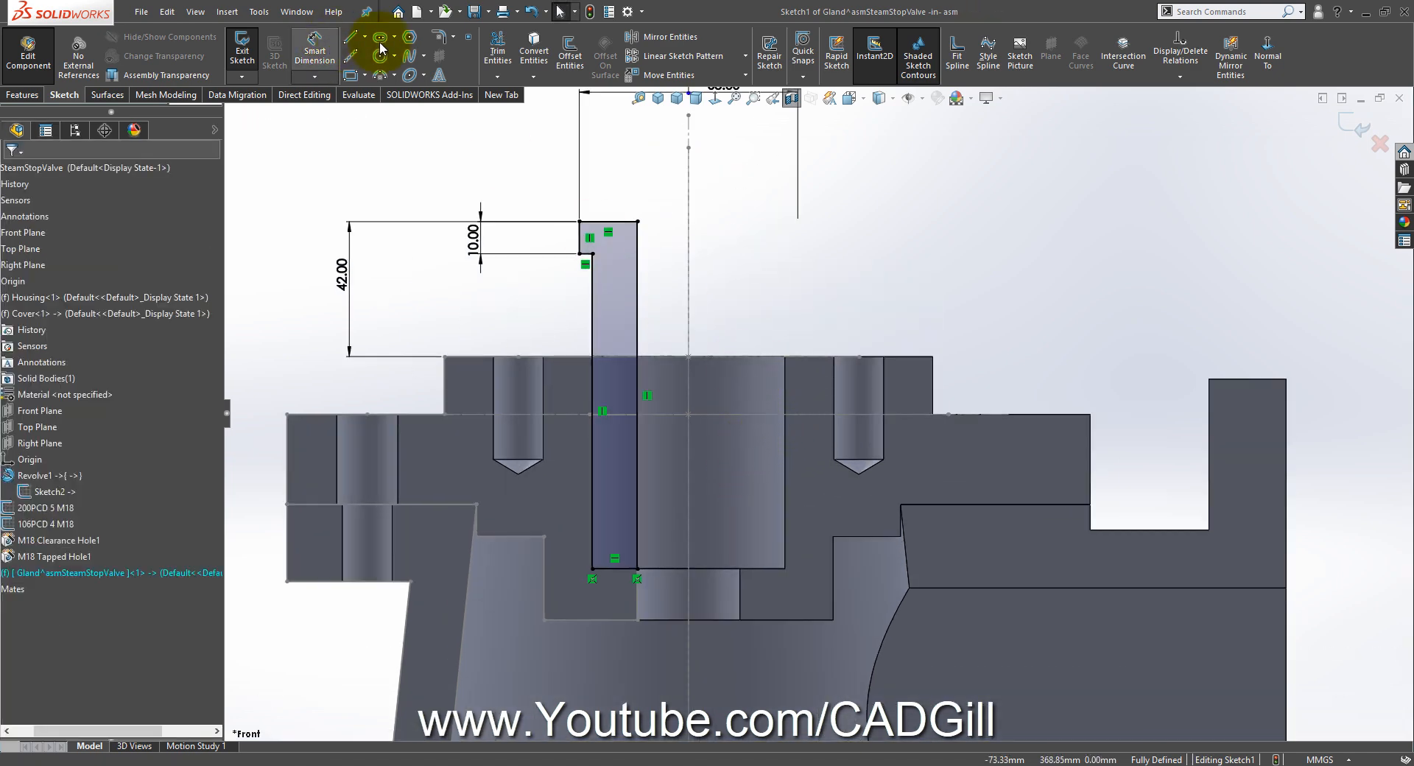
scroll(371, 45, up, 1)
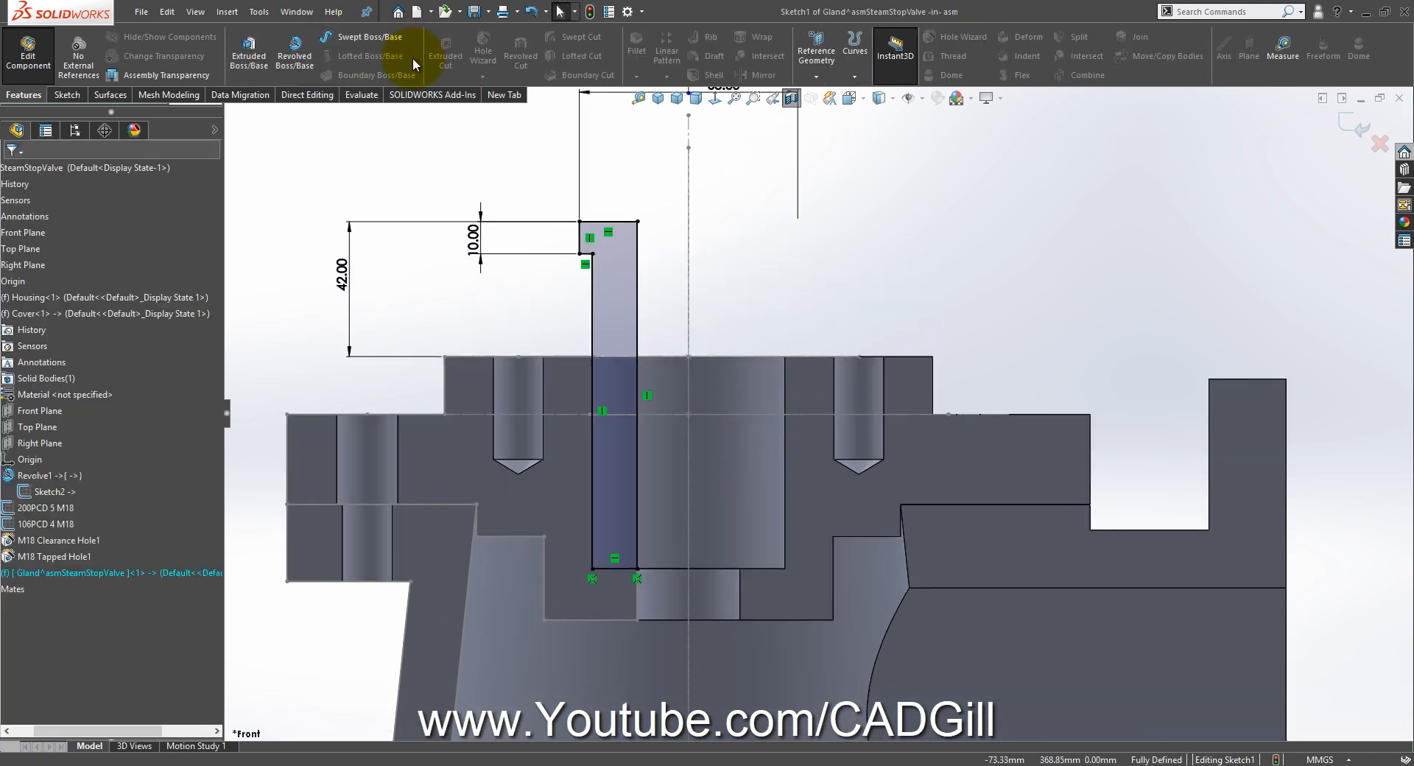
click(307, 63)
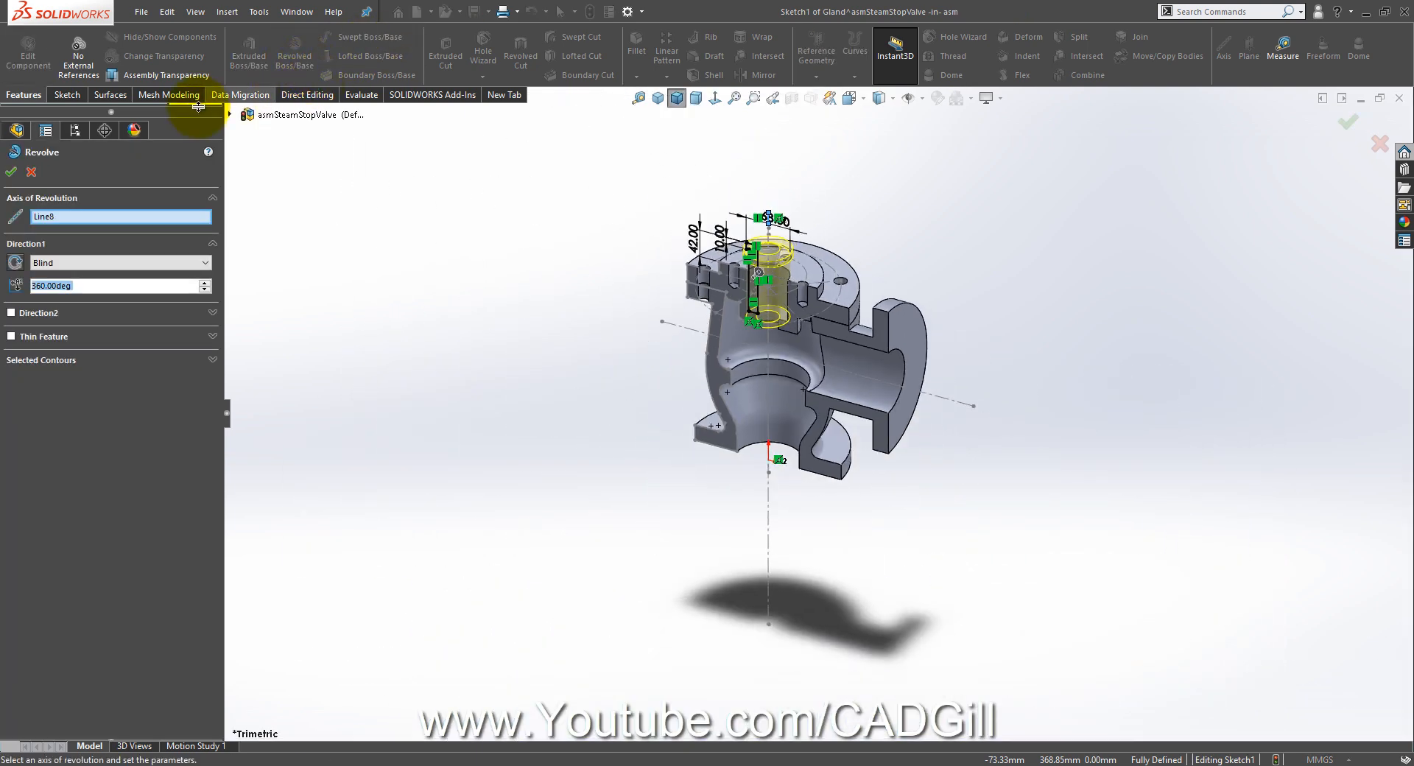
click(10, 171)
scroll(810, 291, down, 3)
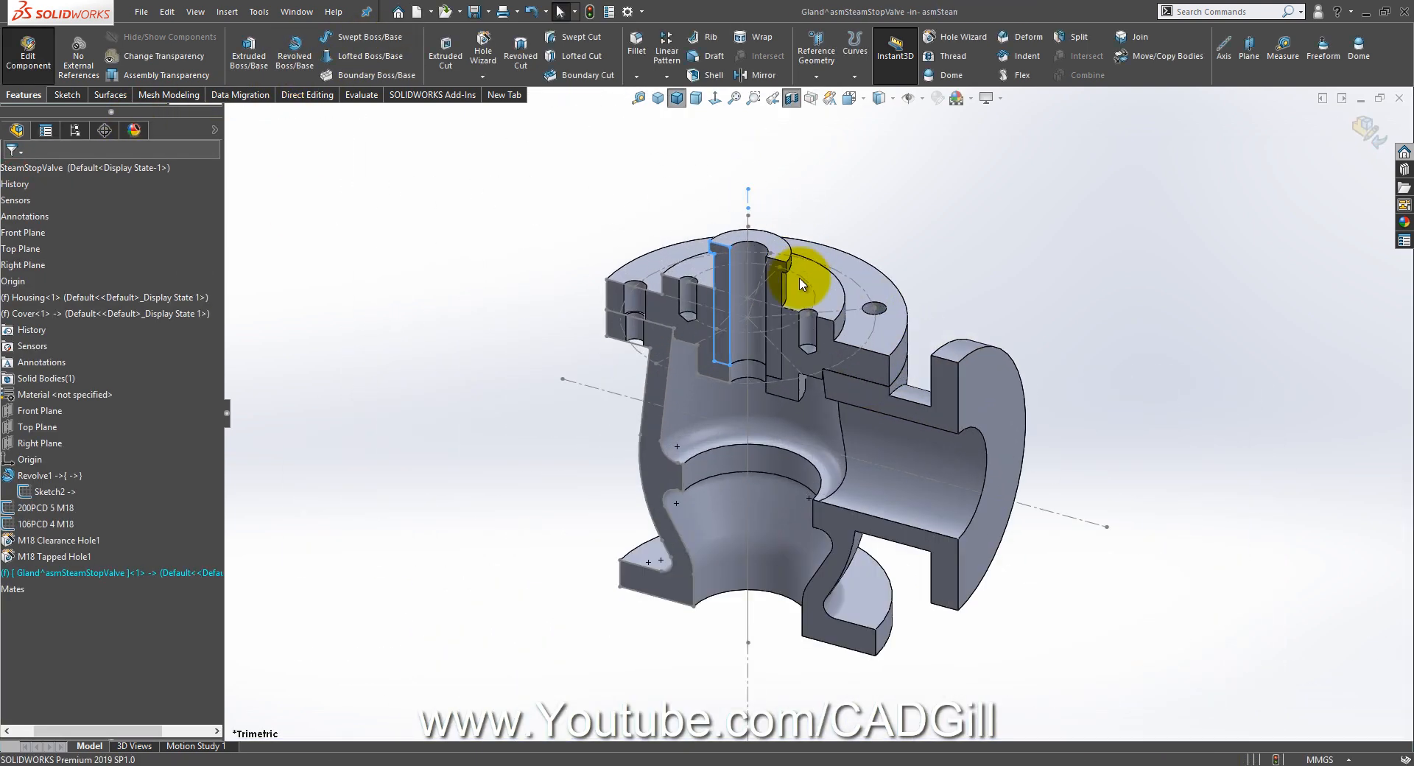
middle_drag(801, 284, 883, 228)
click(925, 236)
scroll(895, 321, down, 3)
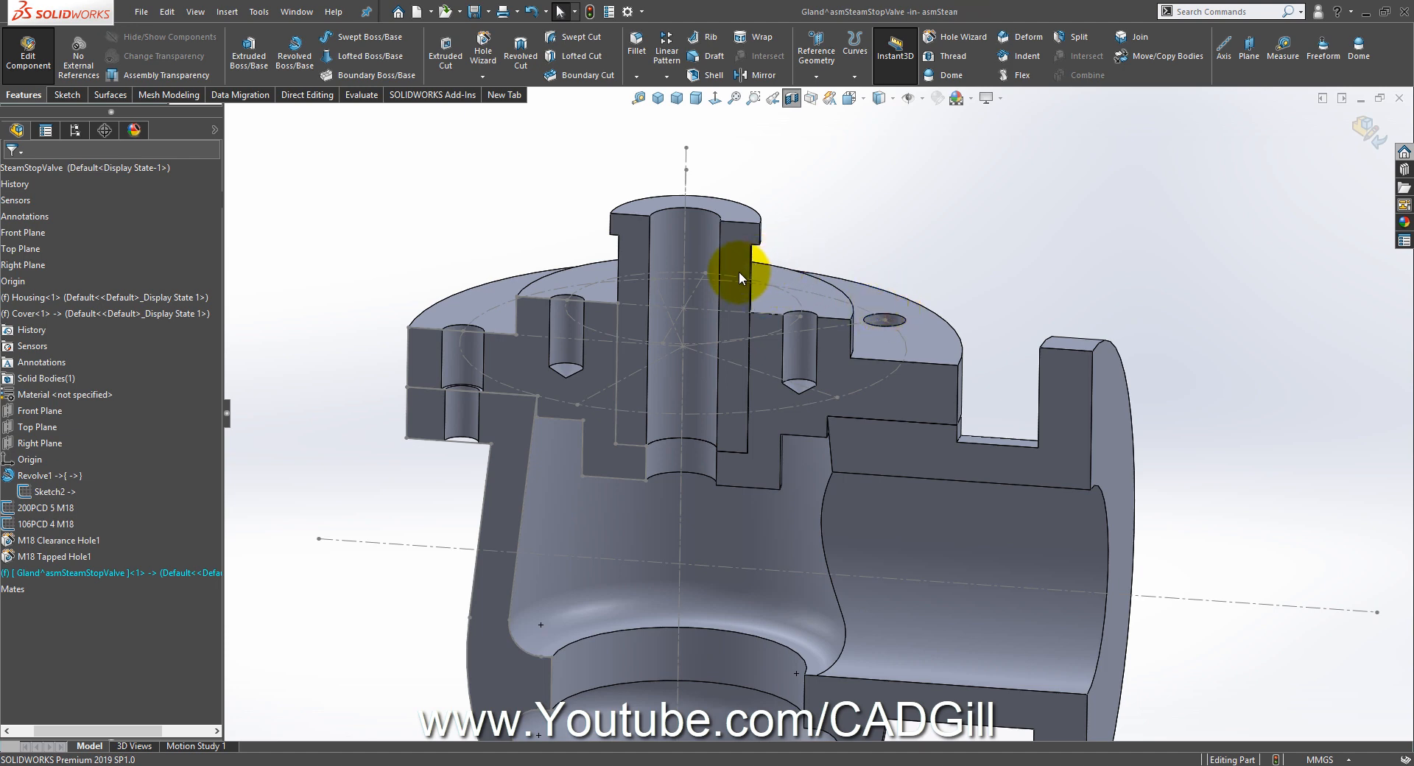
middle_drag(697, 323, 700, 315)
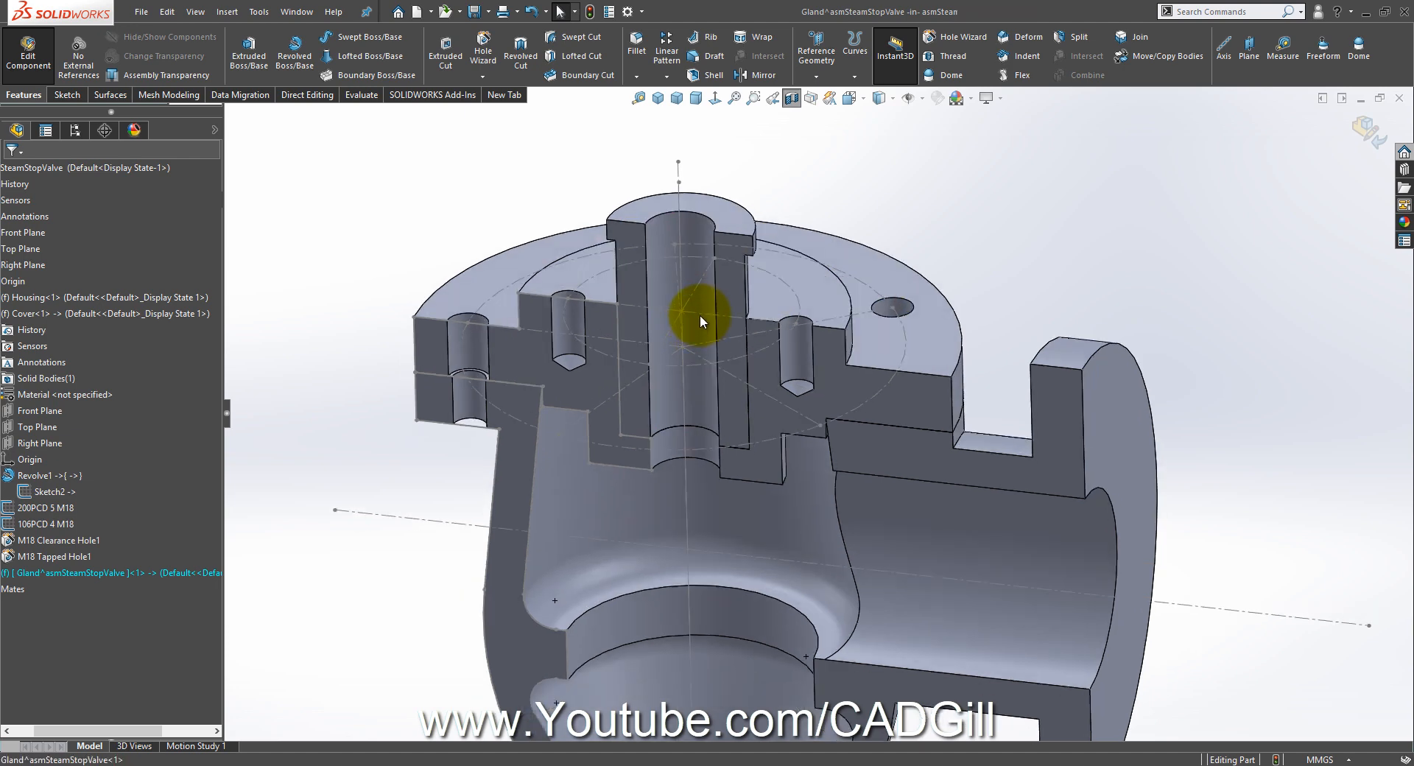
middle_drag(795, 287, 798, 258)
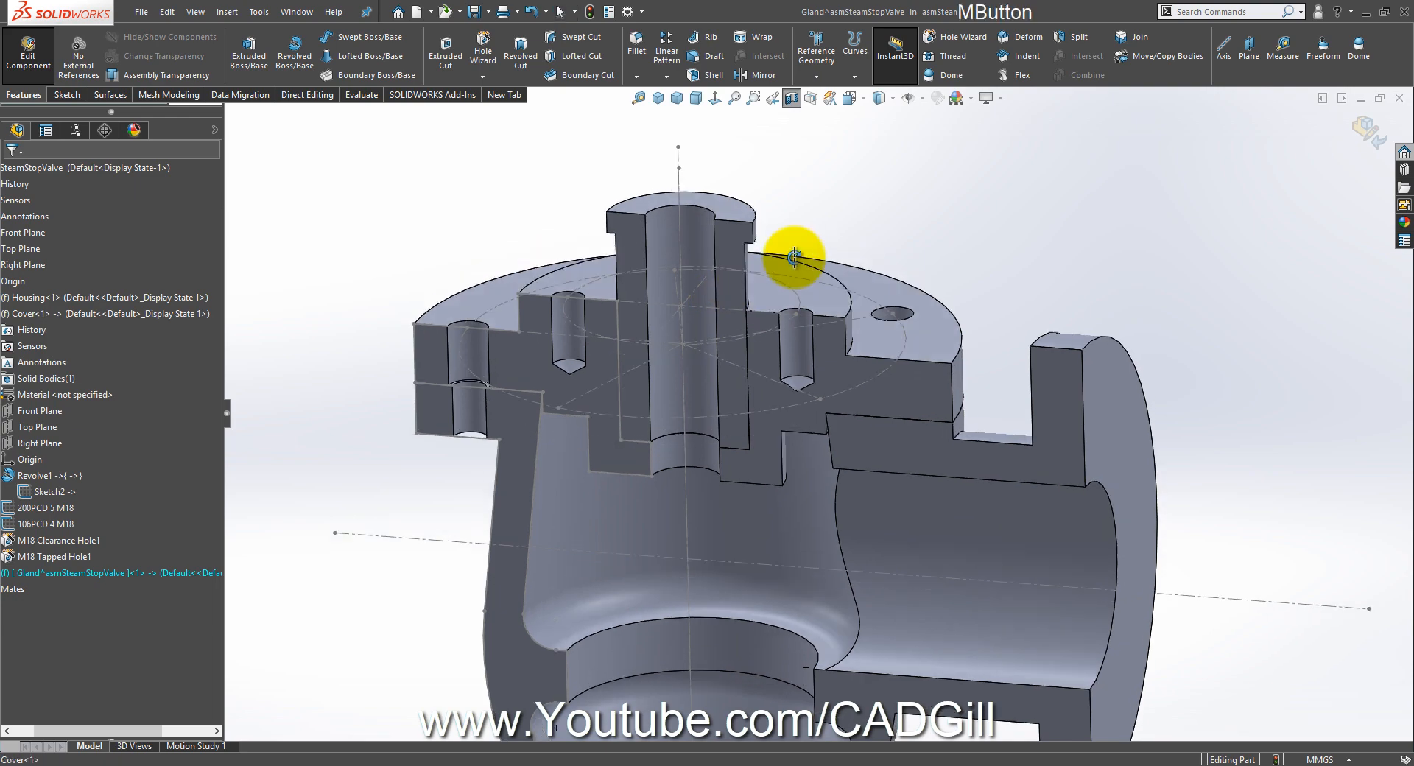
Step: Switch to the Steam Stop Valve drawing in Photos and examine the stem, valve and seat areas for the next part
click(688, 751)
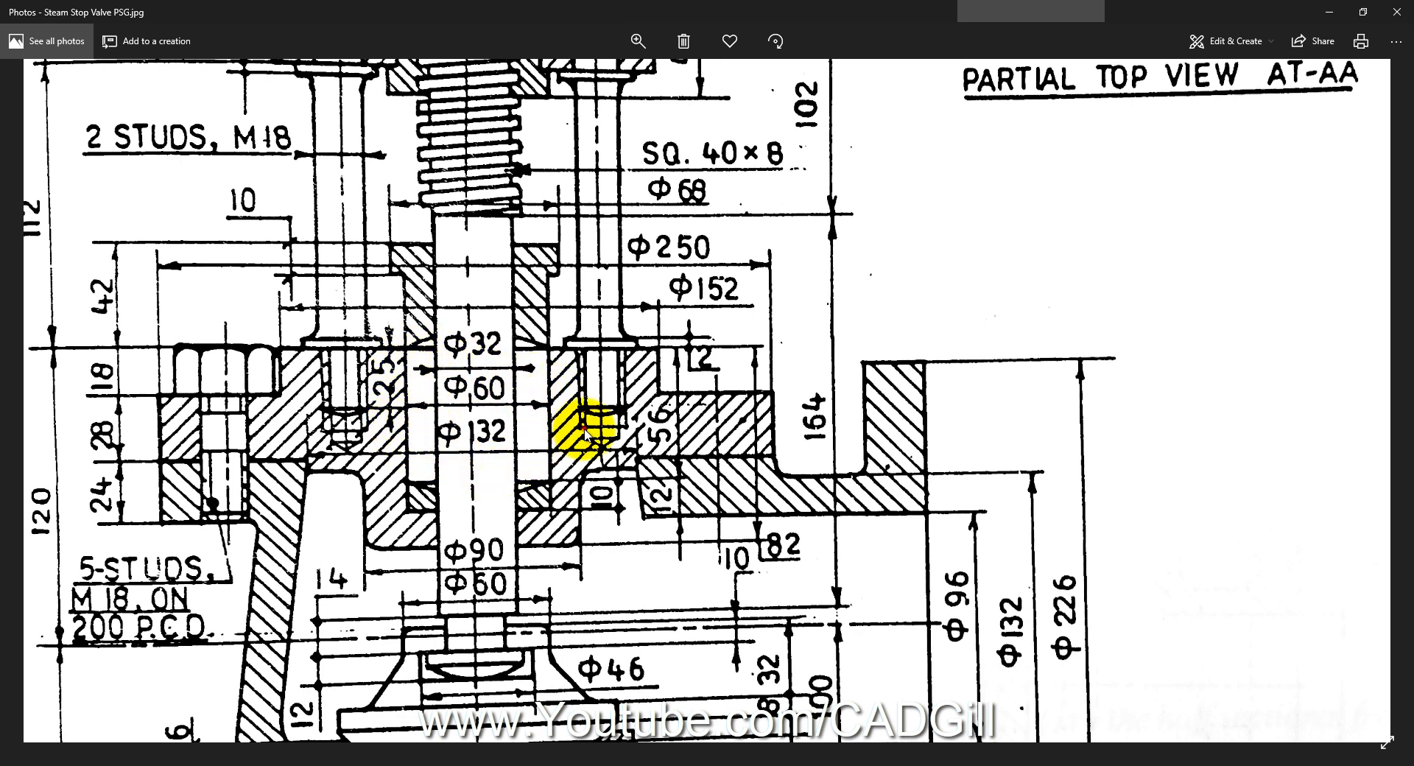
mouse_move(576, 416)
mouse_down()
mouse_move(581, 453)
mouse_move(590, 285)
mouse_move(606, 451)
mouse_move(410, 467)
mouse_move(390, 440)
mouse_up()
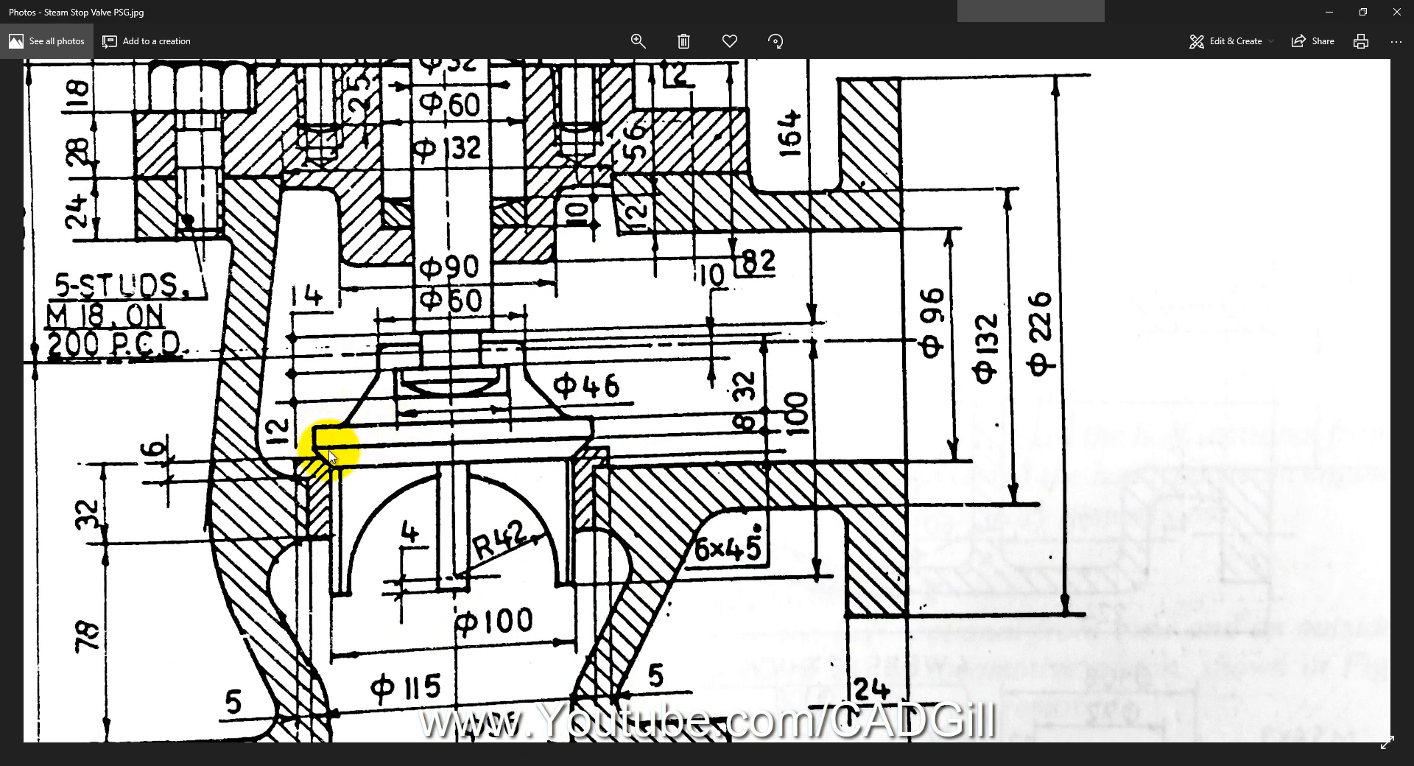
mouse_move(616, 410)
mouse_down()
mouse_move(577, 391)
mouse_move(562, 420)
mouse_move(562, 442)
mouse_move(574, 439)
mouse_up()
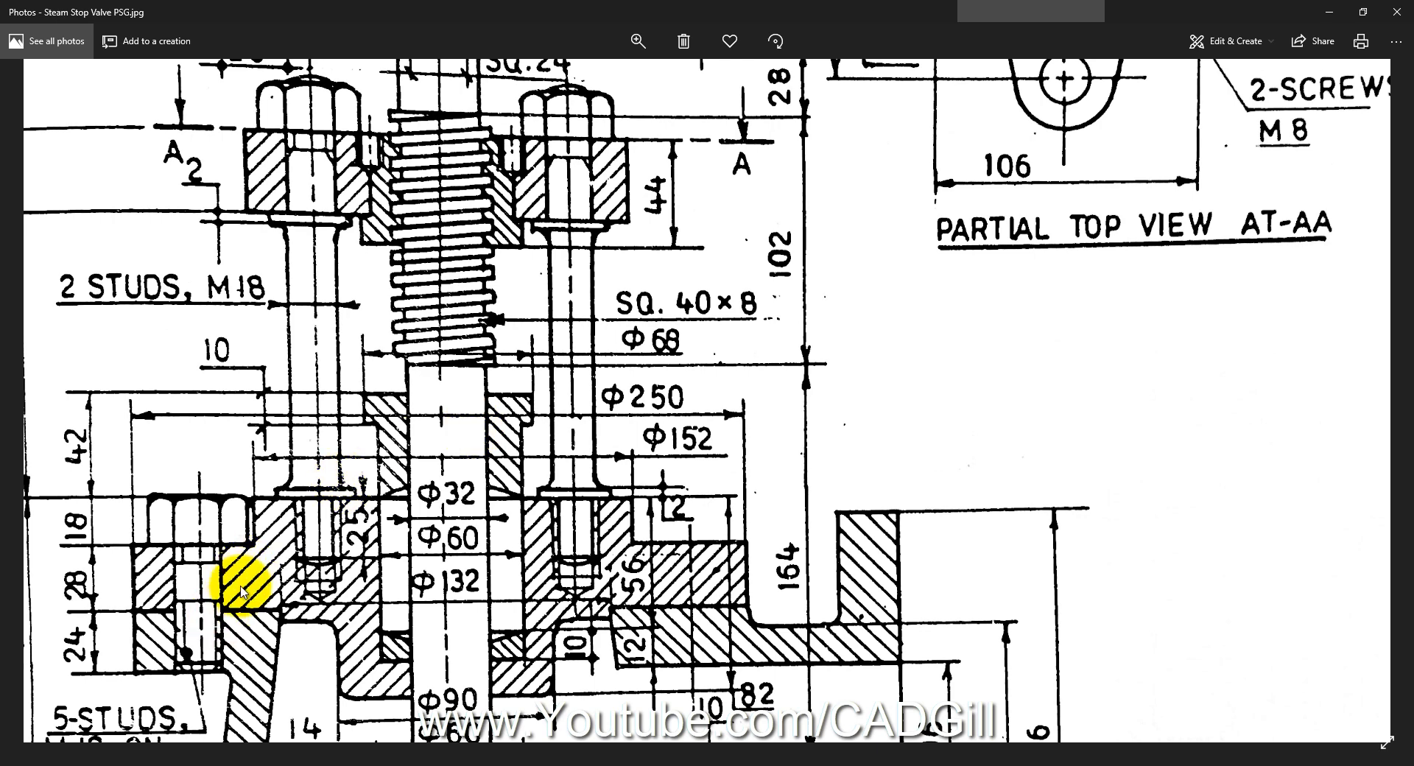
mouse_move(460, 589)
mouse_down()
mouse_move(479, 489)
mouse_move(479, 589)
mouse_move(482, 327)
mouse_up()
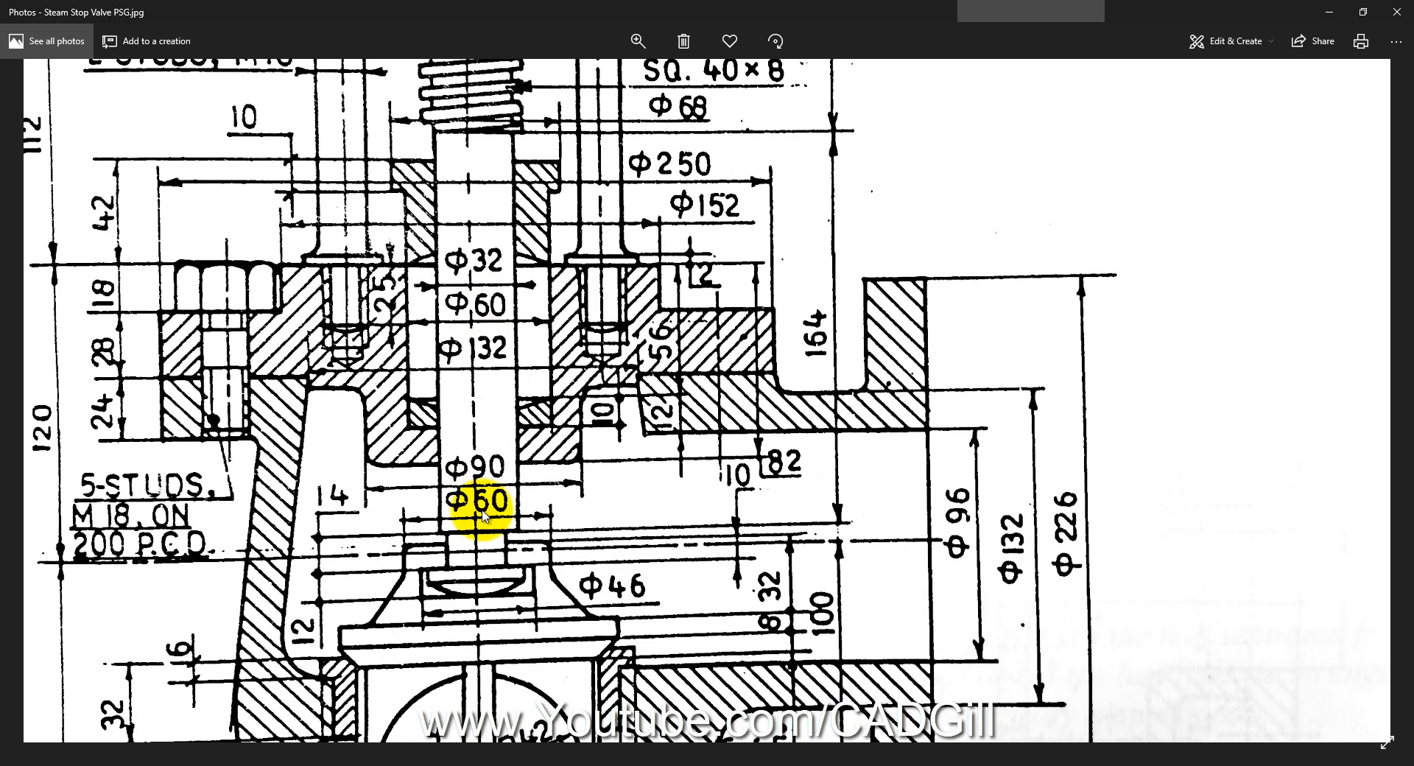
drag(473, 505, 504, 333)
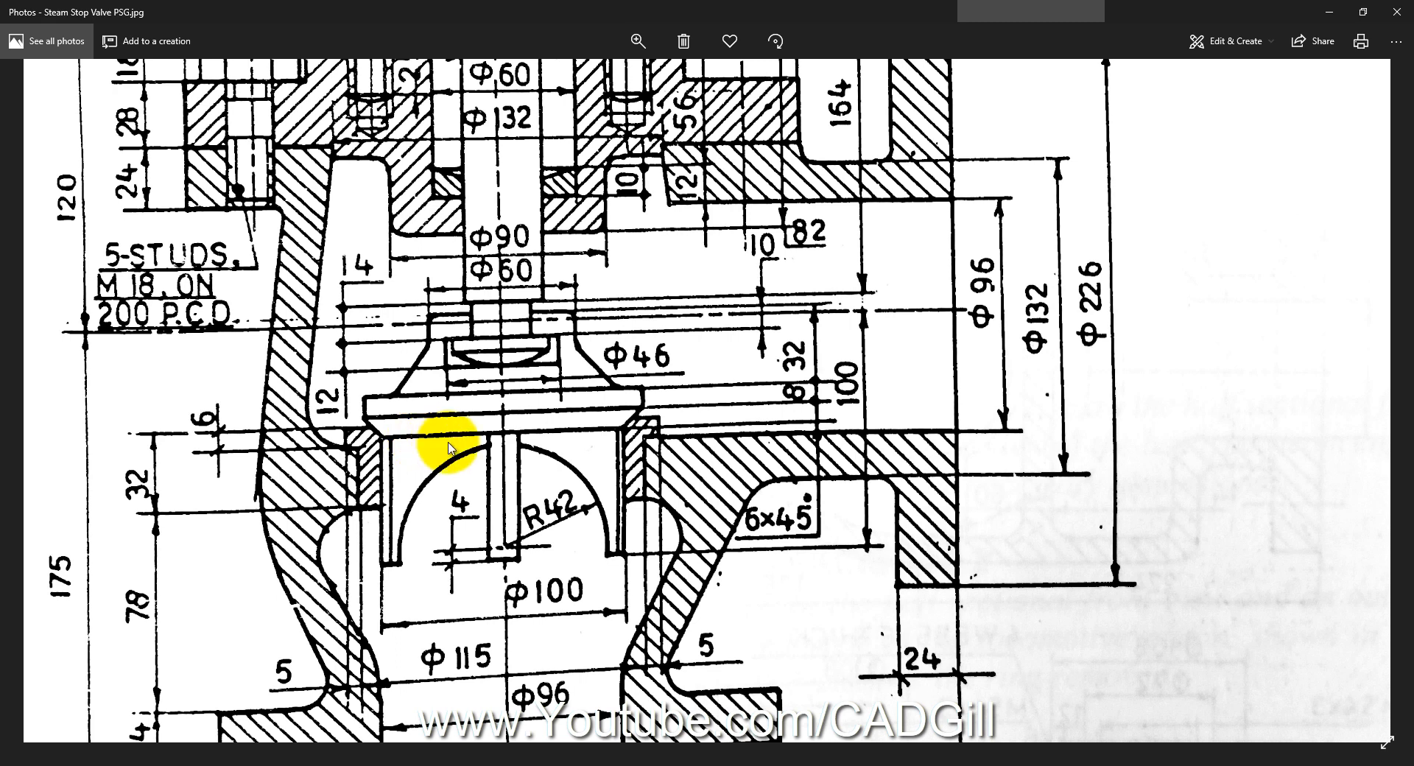
drag(426, 536, 533, 545)
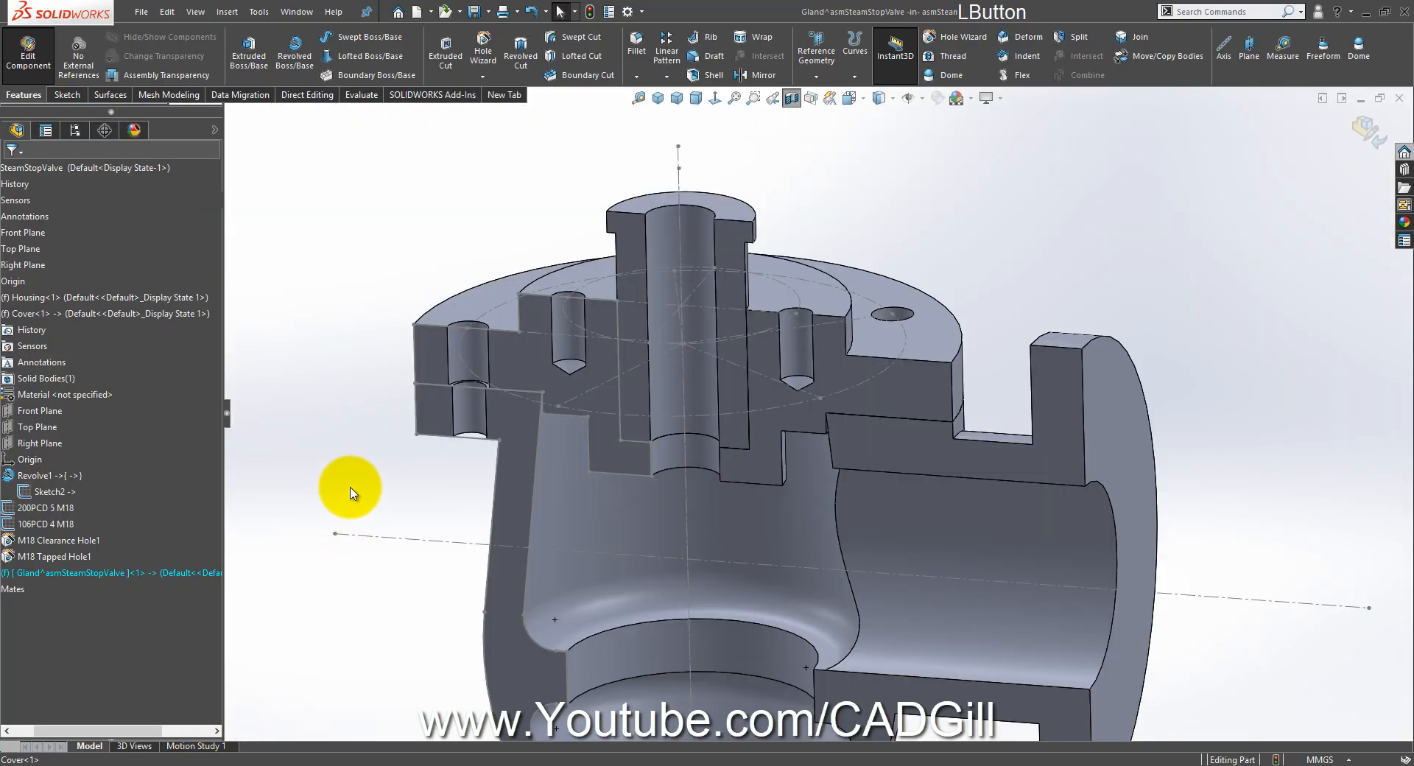
Step: Back in SOLIDWORKS, leave the gland part for the assembly level and collapse the components' feature listings in the tree
click(347, 469)
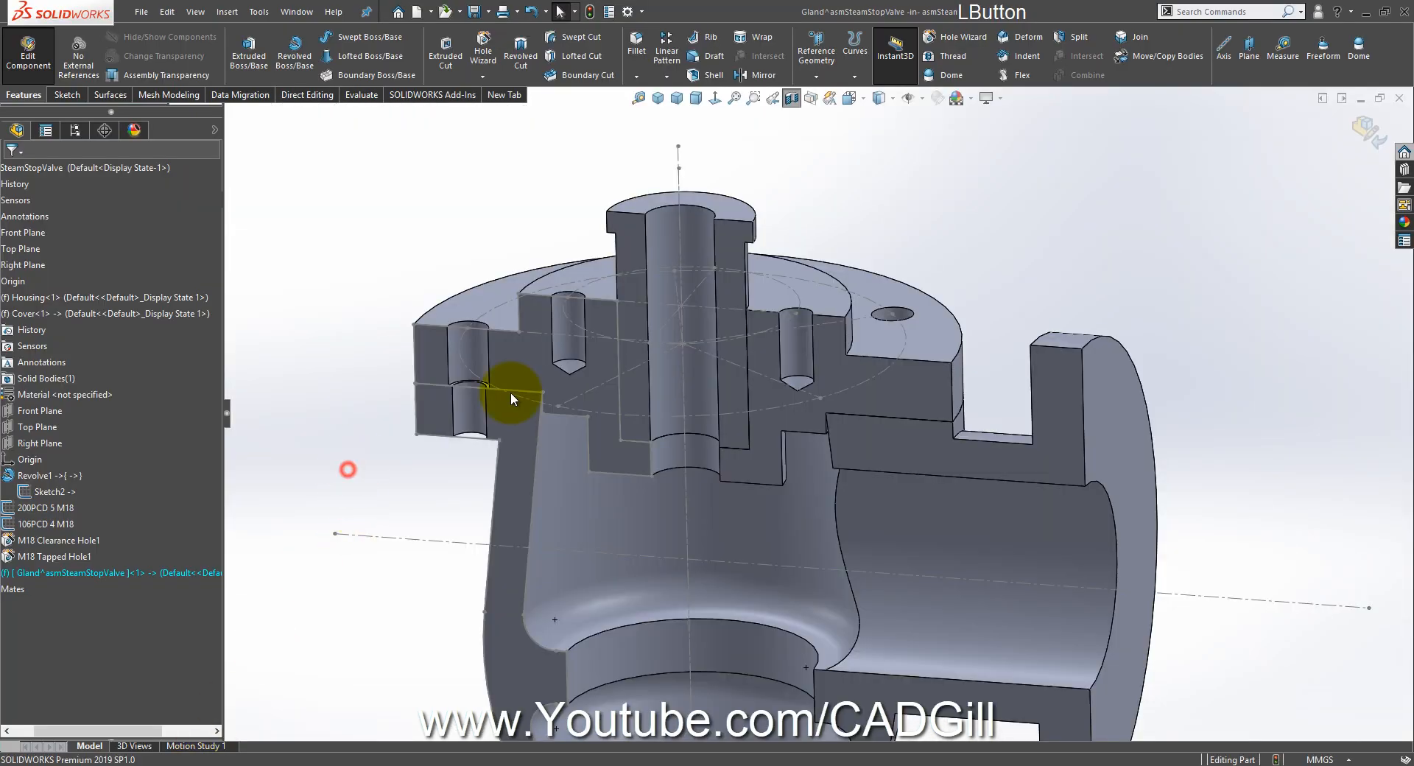
click(1368, 129)
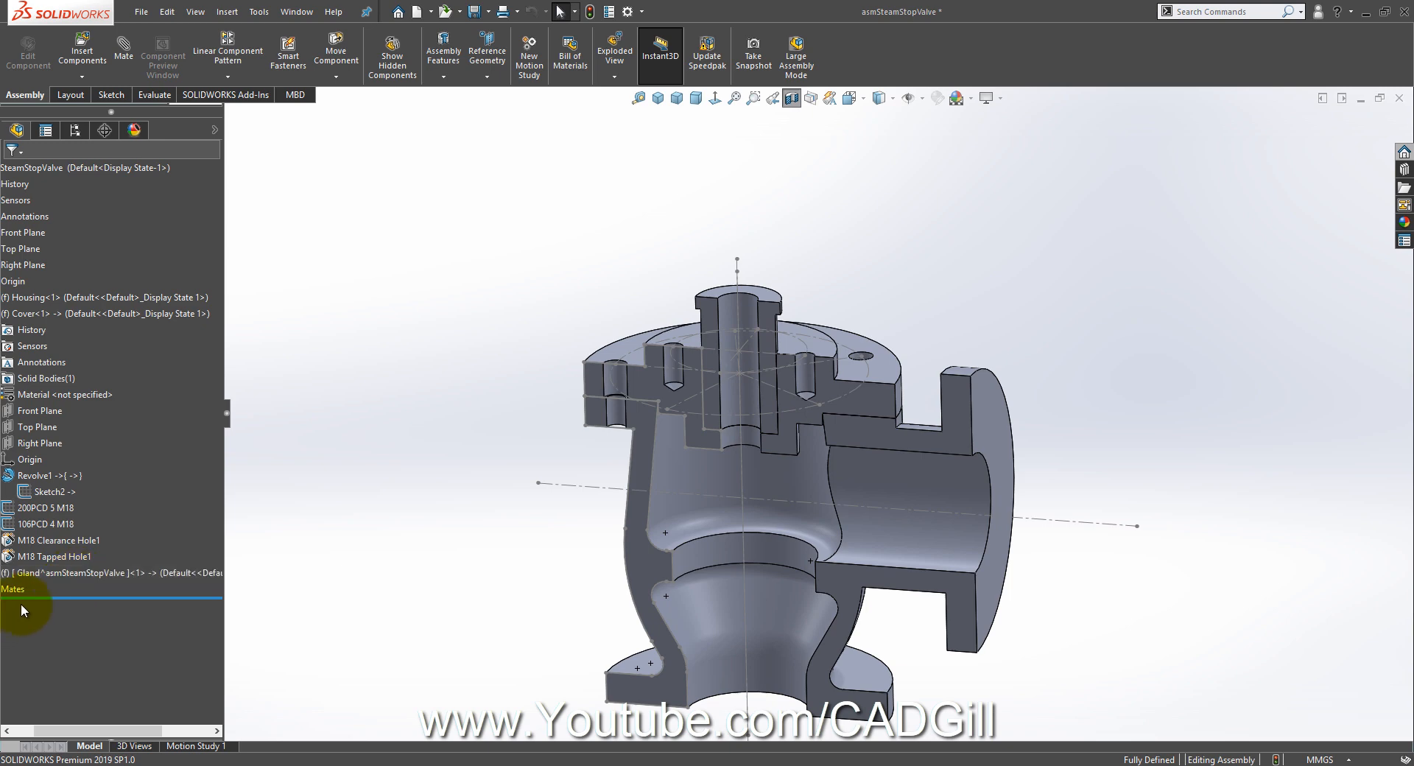
drag(39, 598, 37, 604)
click(412, 490)
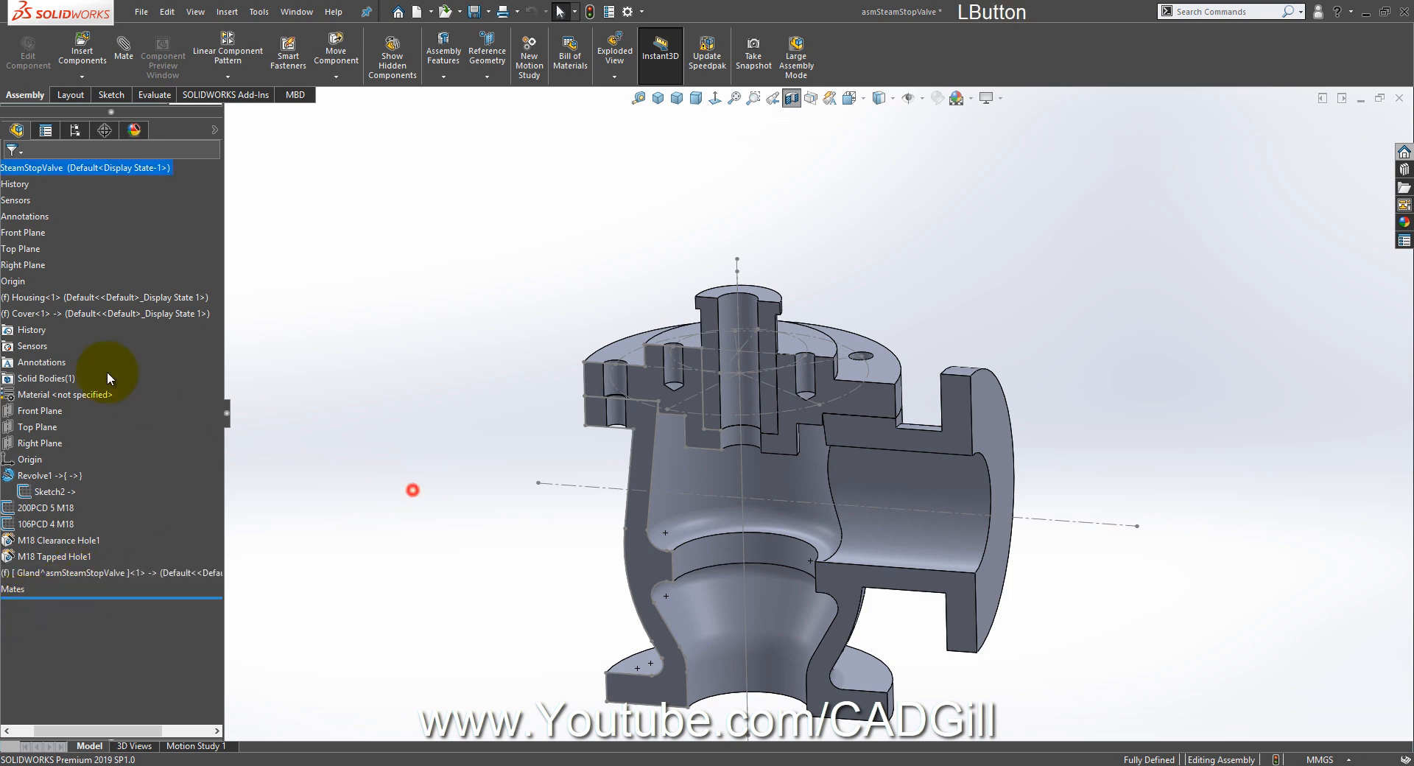
mouse_move(225, 364)
mouse_down()
mouse_move(243, 357)
mouse_move(223, 366)
mouse_up()
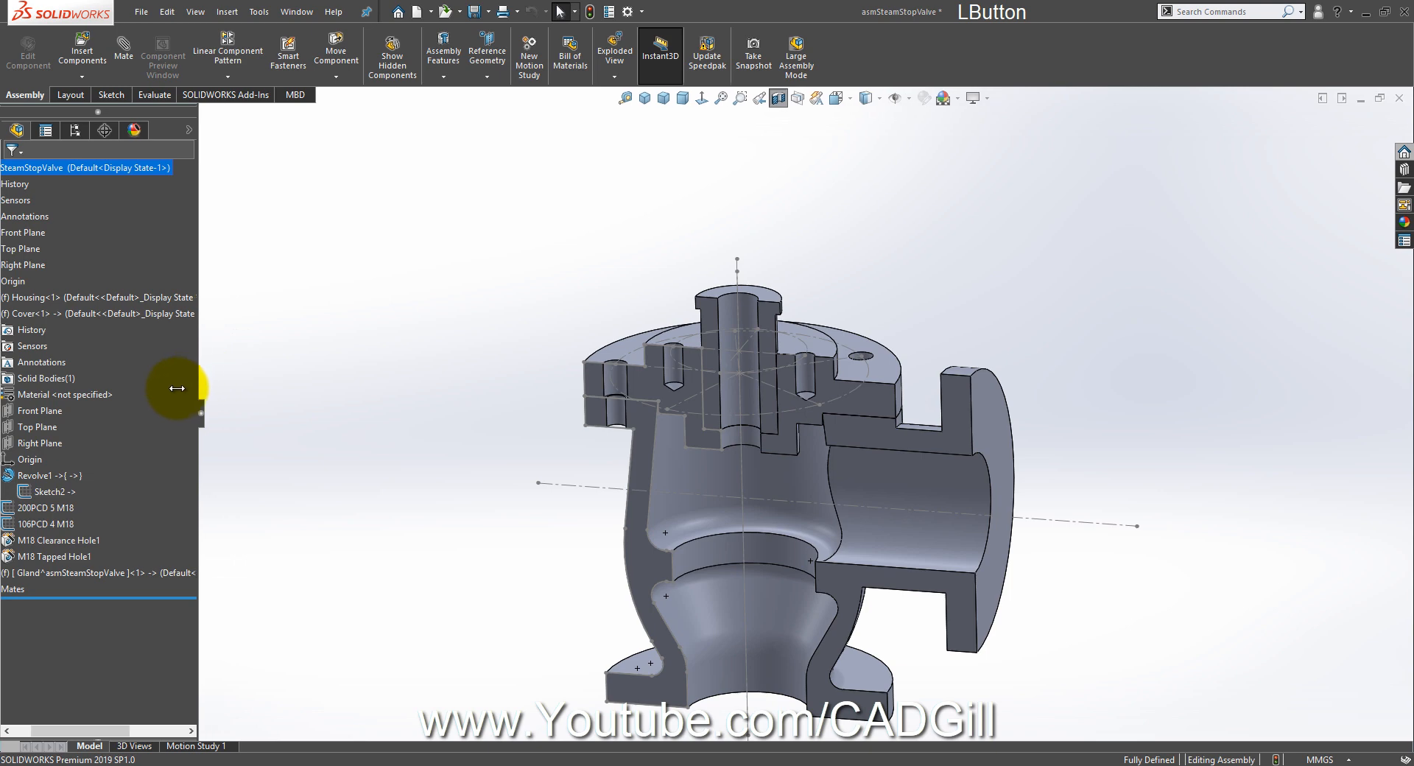
click(94, 315)
click(294, 227)
right_click(160, 257)
click(160, 258)
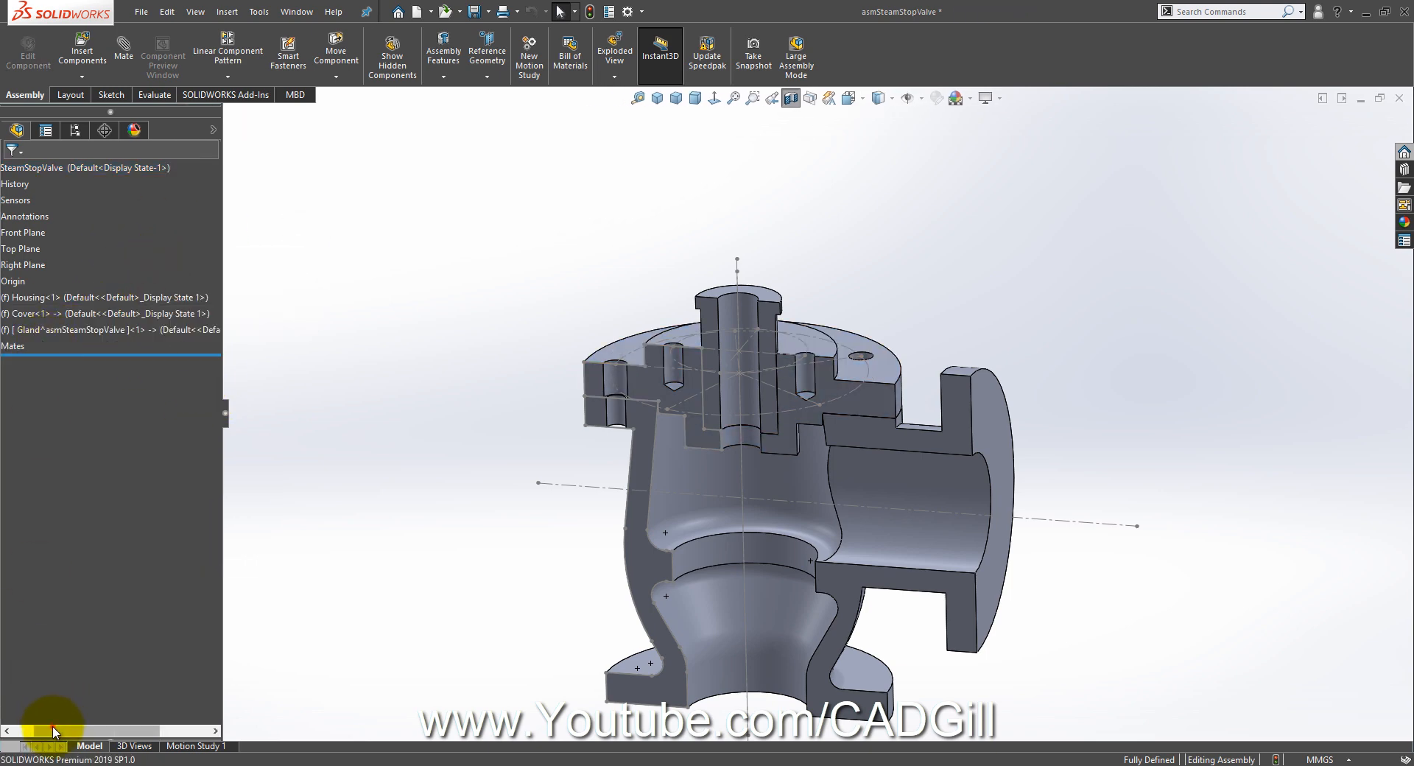
drag(53, 731, 16, 725)
click(273, 391)
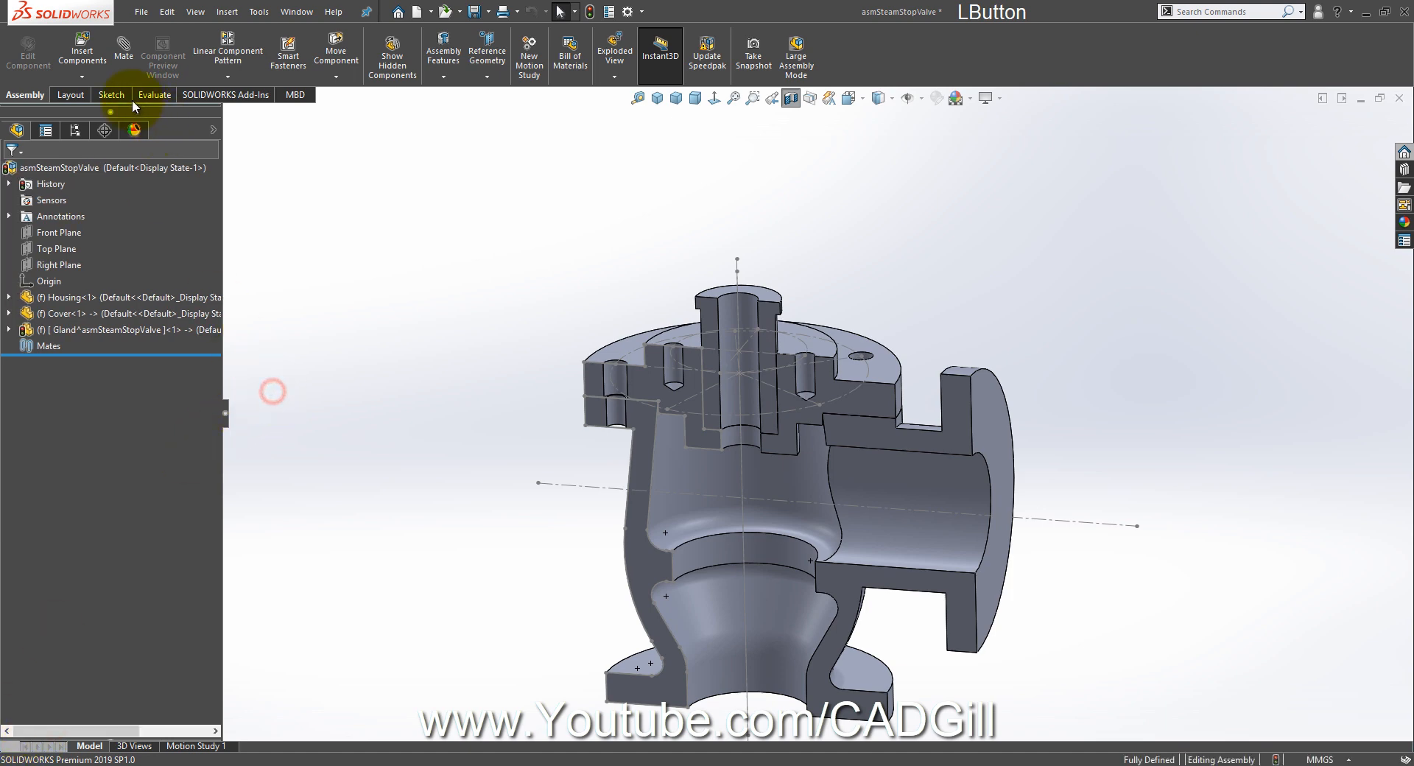
Step: Insert a new part into the assembly and rename it Valve Seat
click(82, 77)
click(88, 114)
click(334, 228)
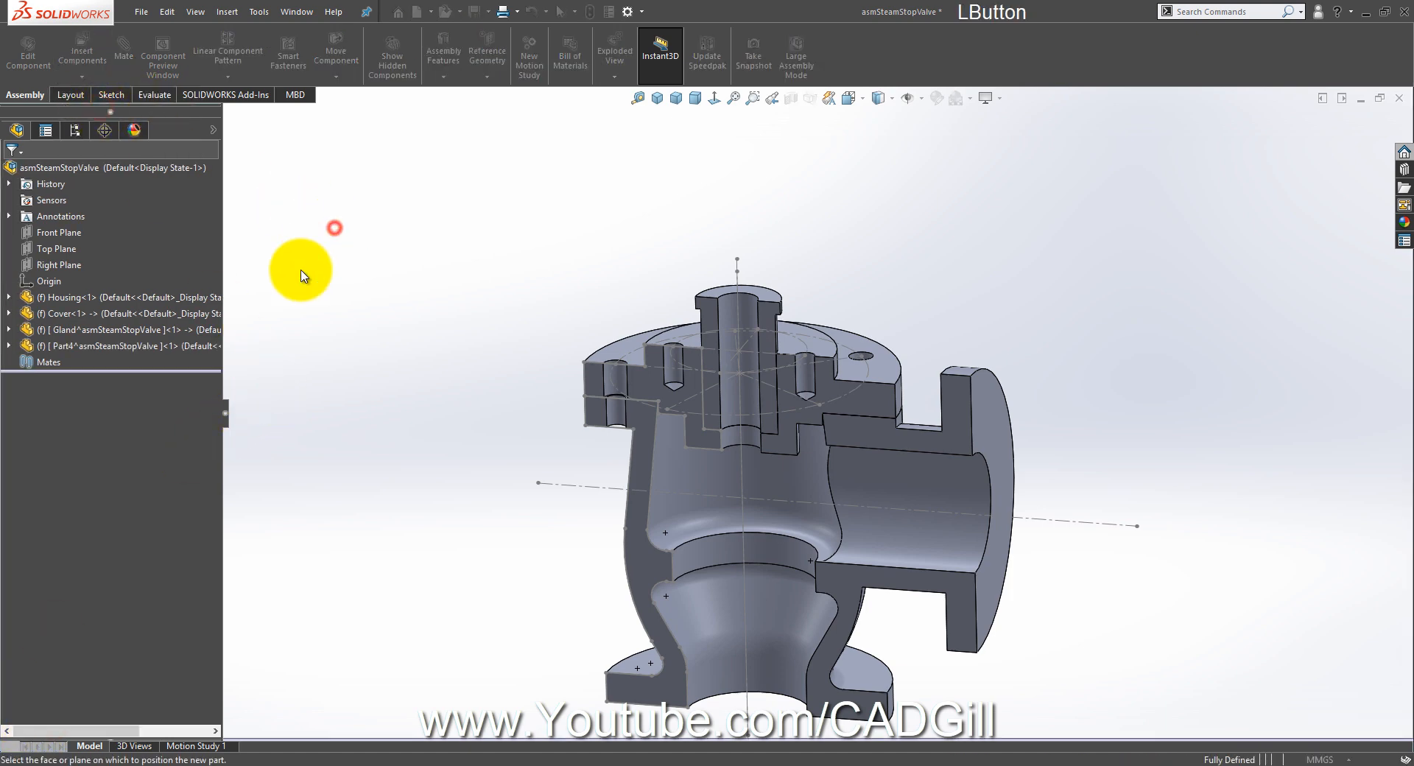
click(176, 346)
key(F2)
text(E)
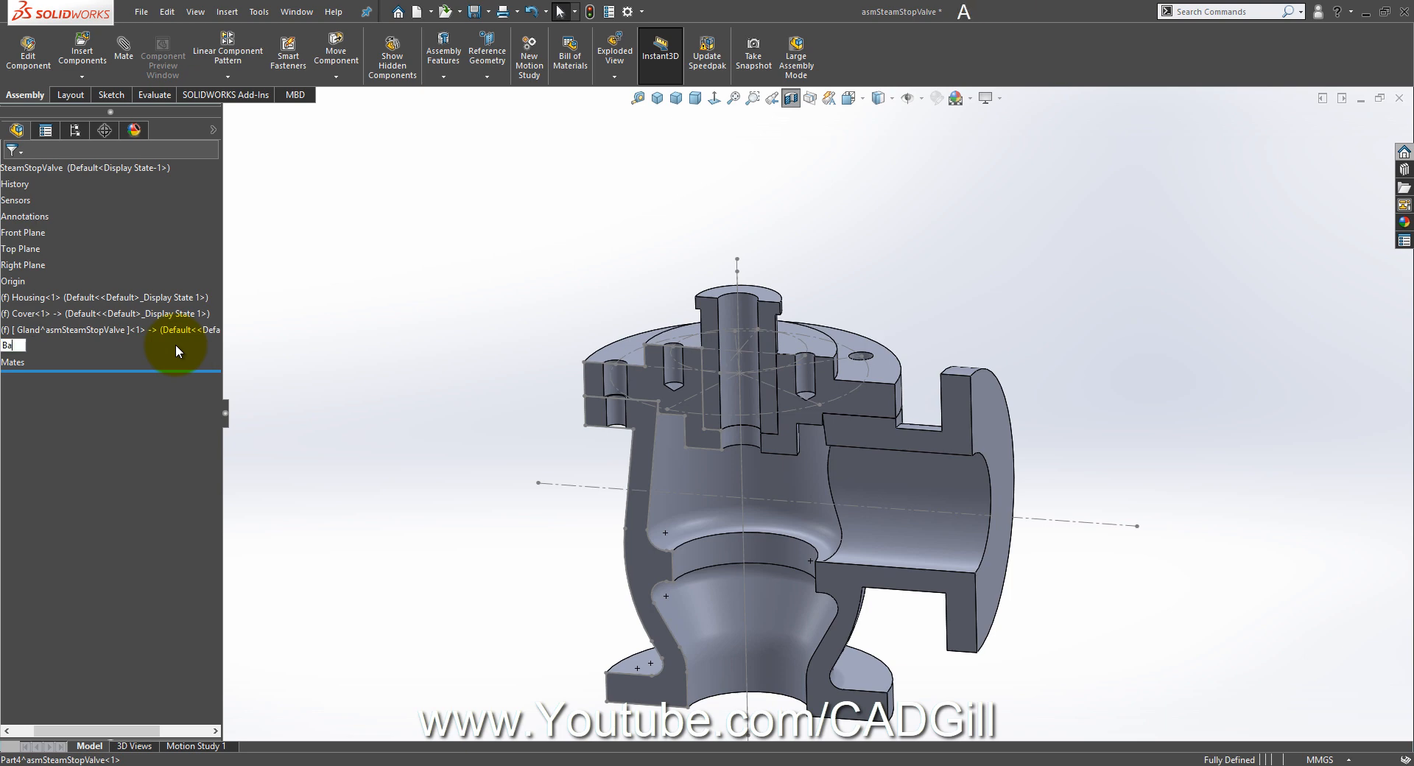
key(BackSpace)
text(Valve Seat)
click(338, 369)
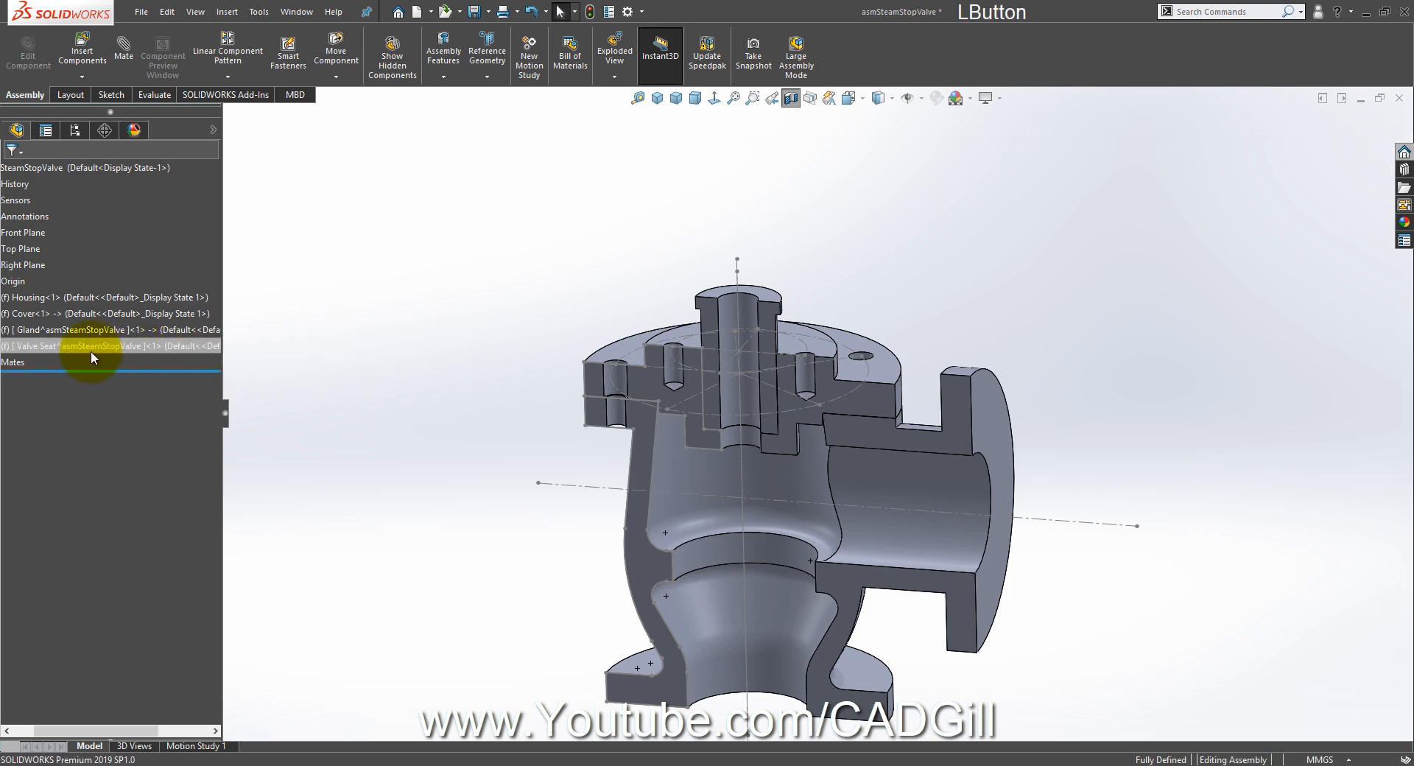
Step: Edit the Valve Seat part in context and start a sketch on its Front Plane, viewed normal to the plane
right_click(91, 346)
click(173, 284)
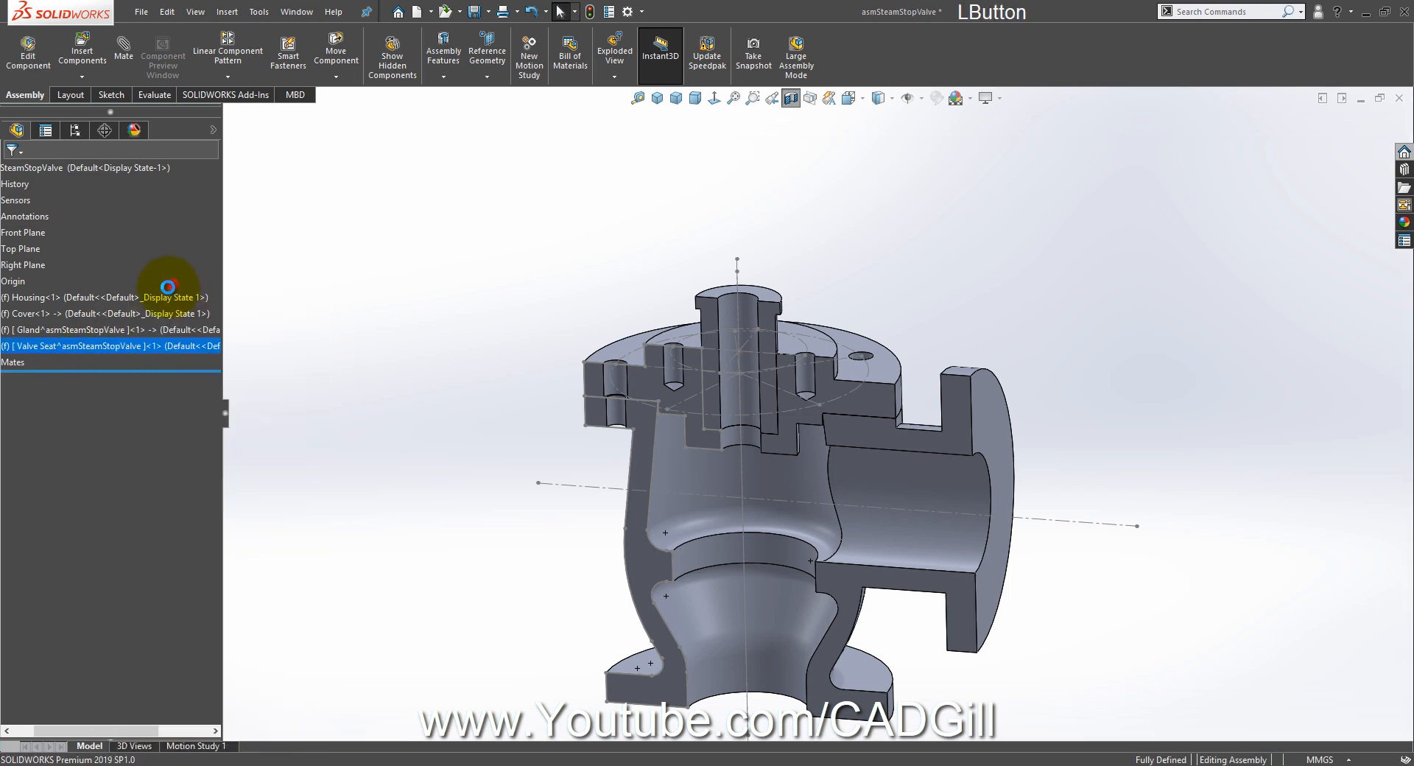
drag(40, 739, 26, 737)
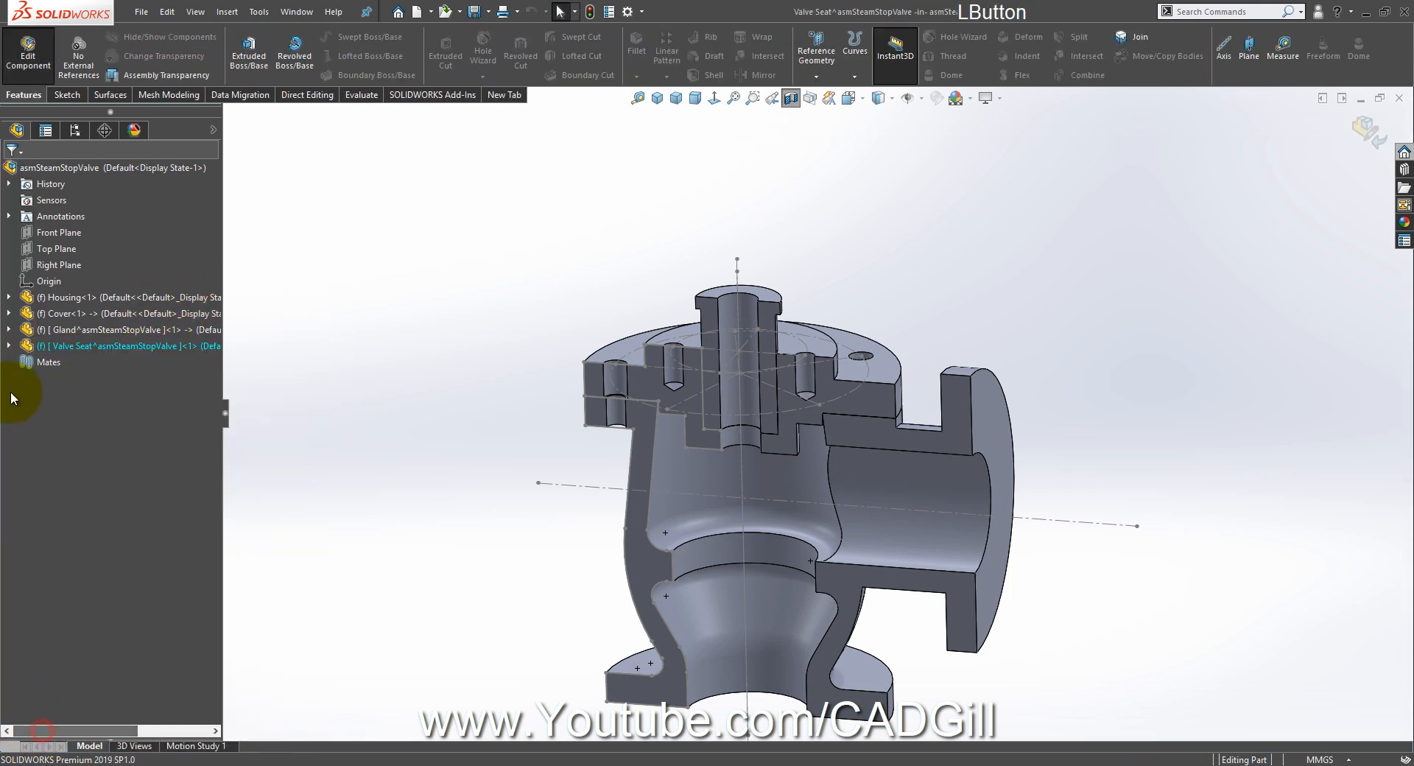
click(8, 345)
click(72, 427)
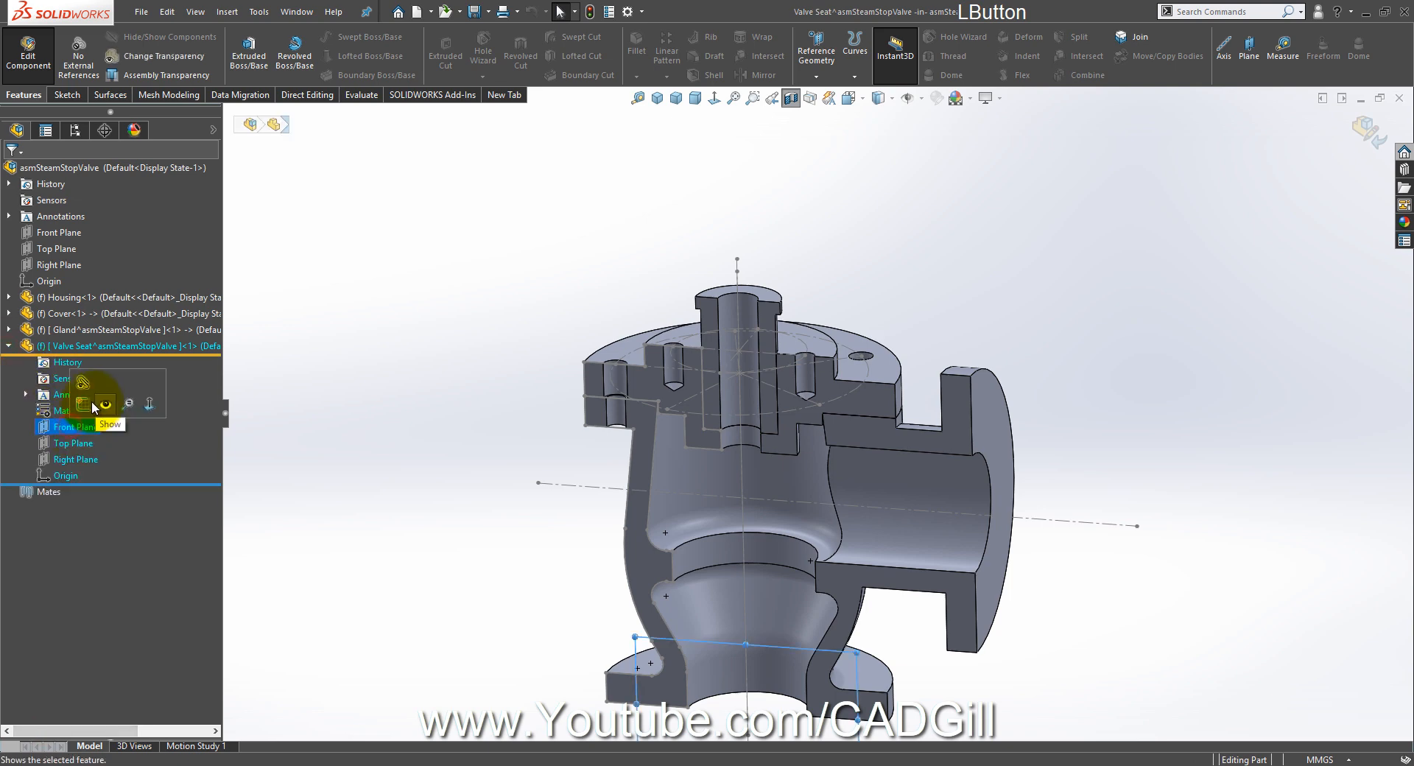
click(142, 375)
click(716, 103)
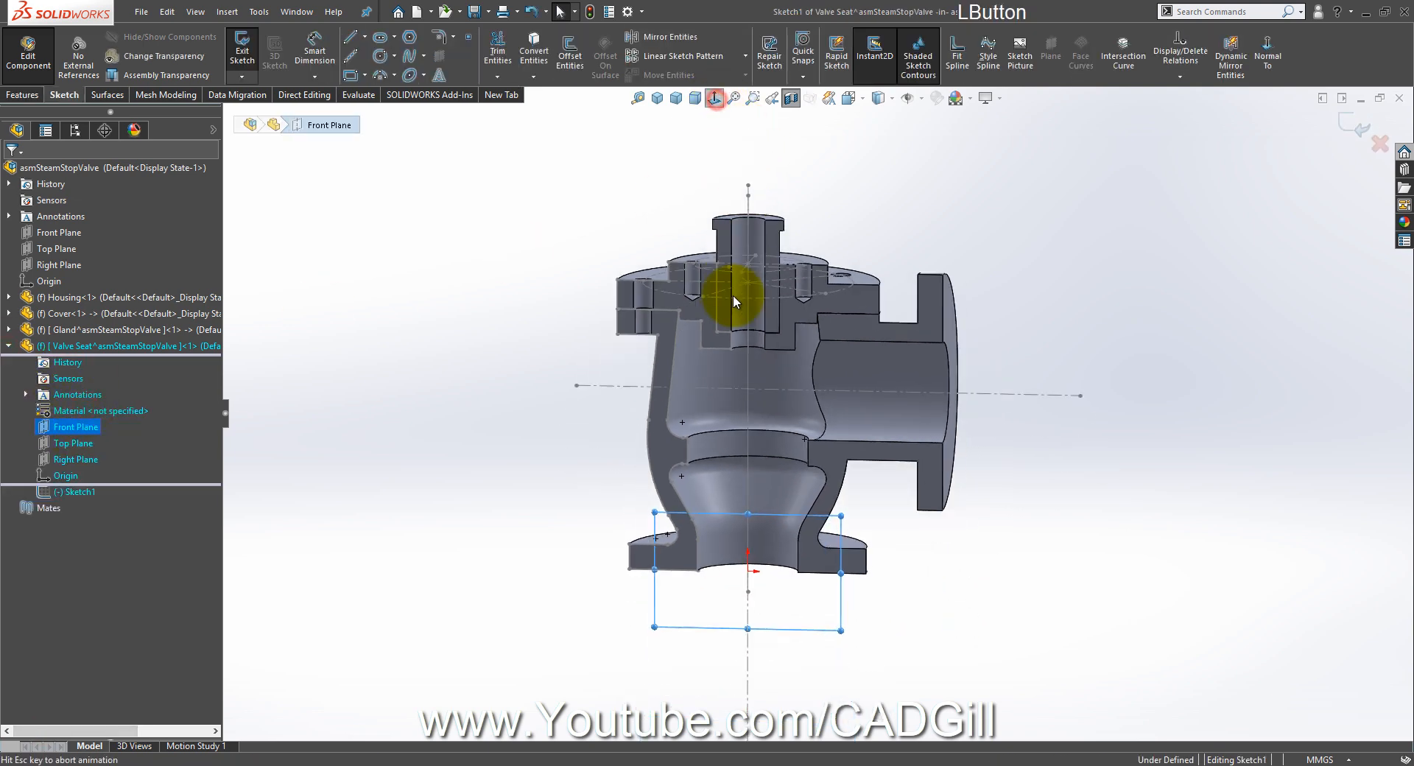
scroll(751, 347, down, 5)
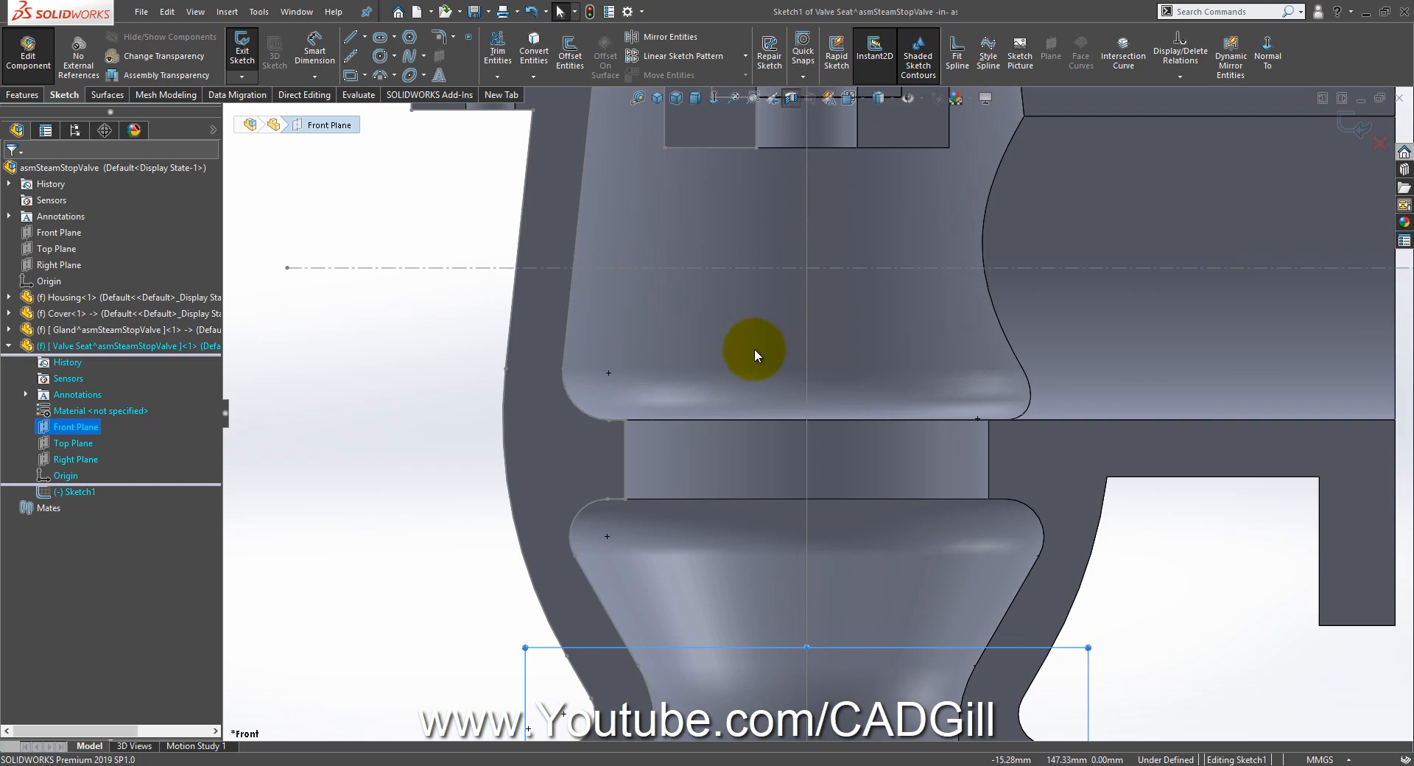
Step: Check the seat area in the Steam Stop Valve drawing and sketch a vertical line about 34 mm long along the housing's bore wall
click(661, 764)
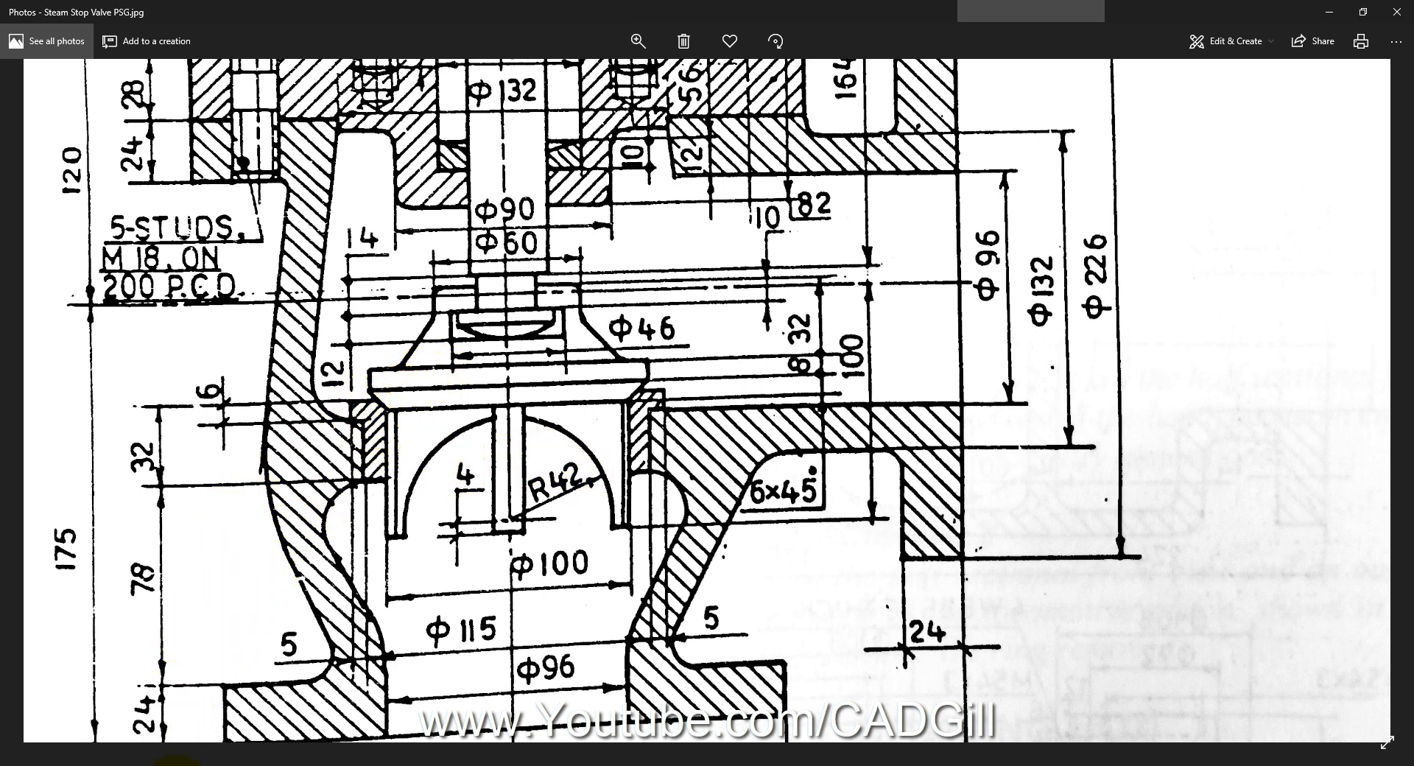
click(177, 765)
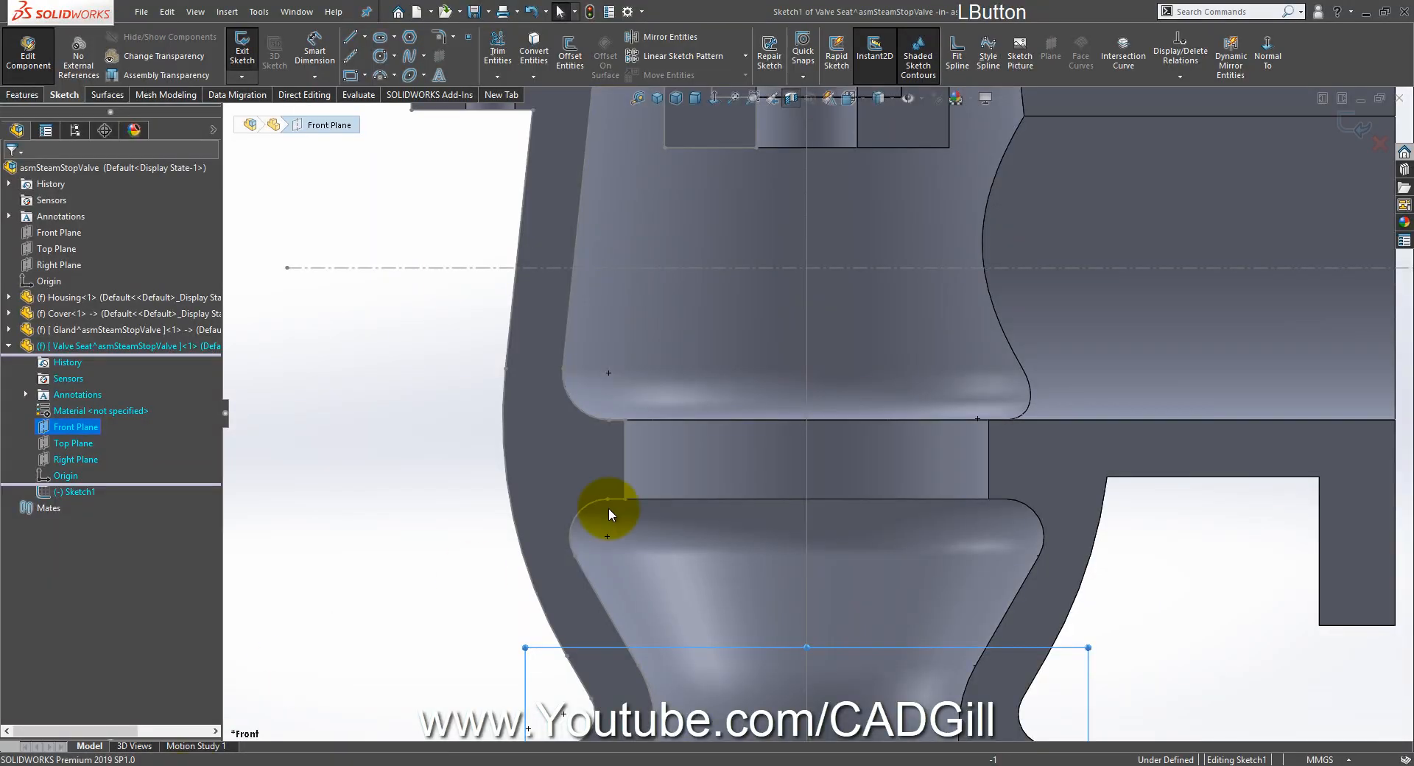
click(349, 37)
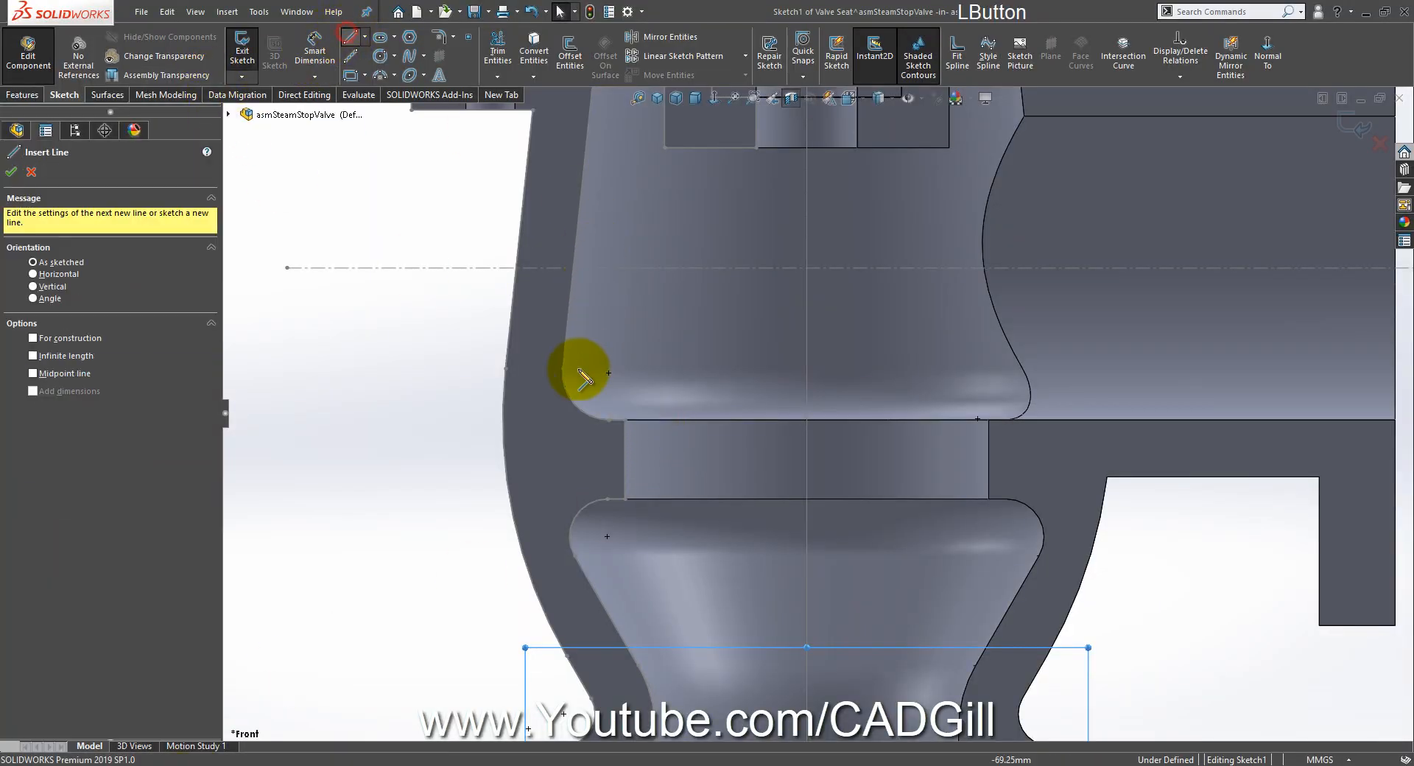
click(624, 500)
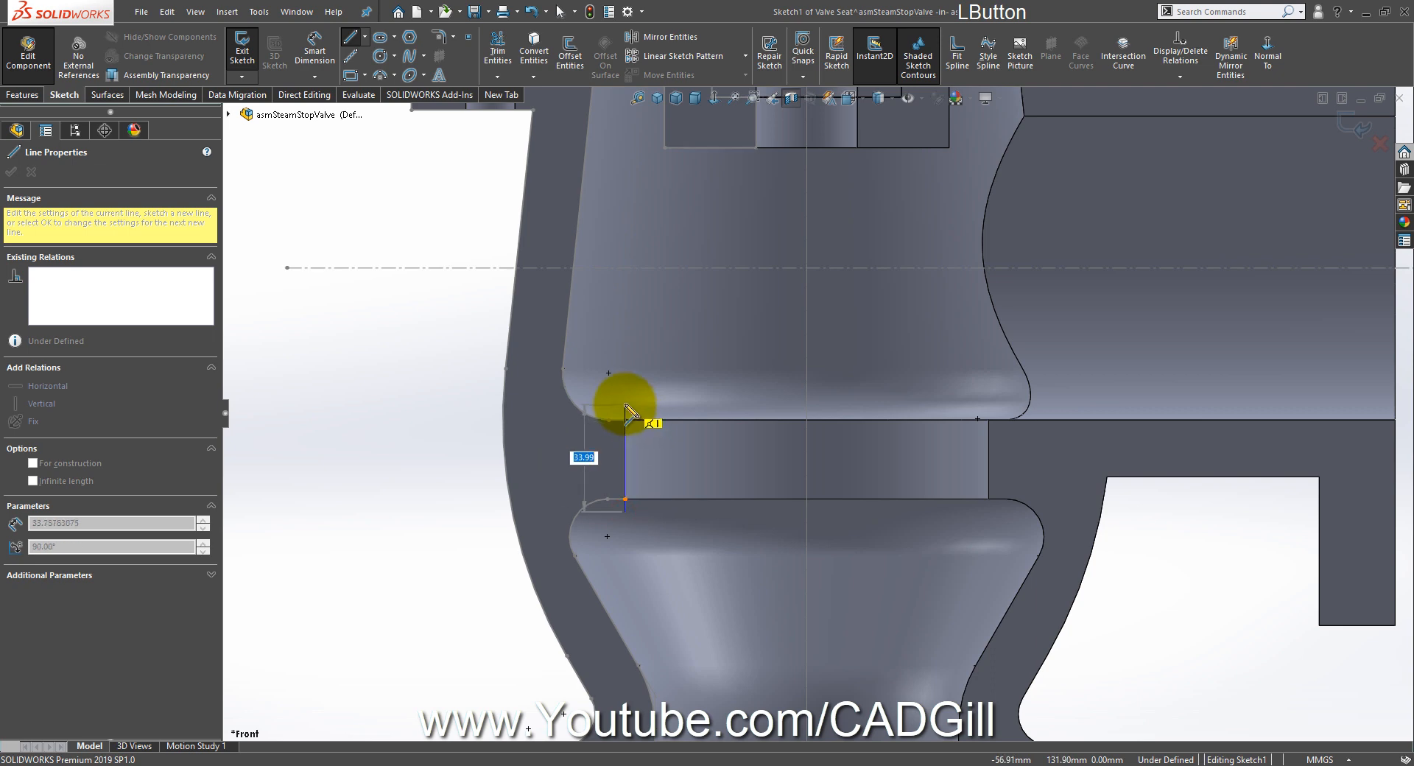
click(625, 404)
scroll(622, 400, down, 3)
click(765, 404)
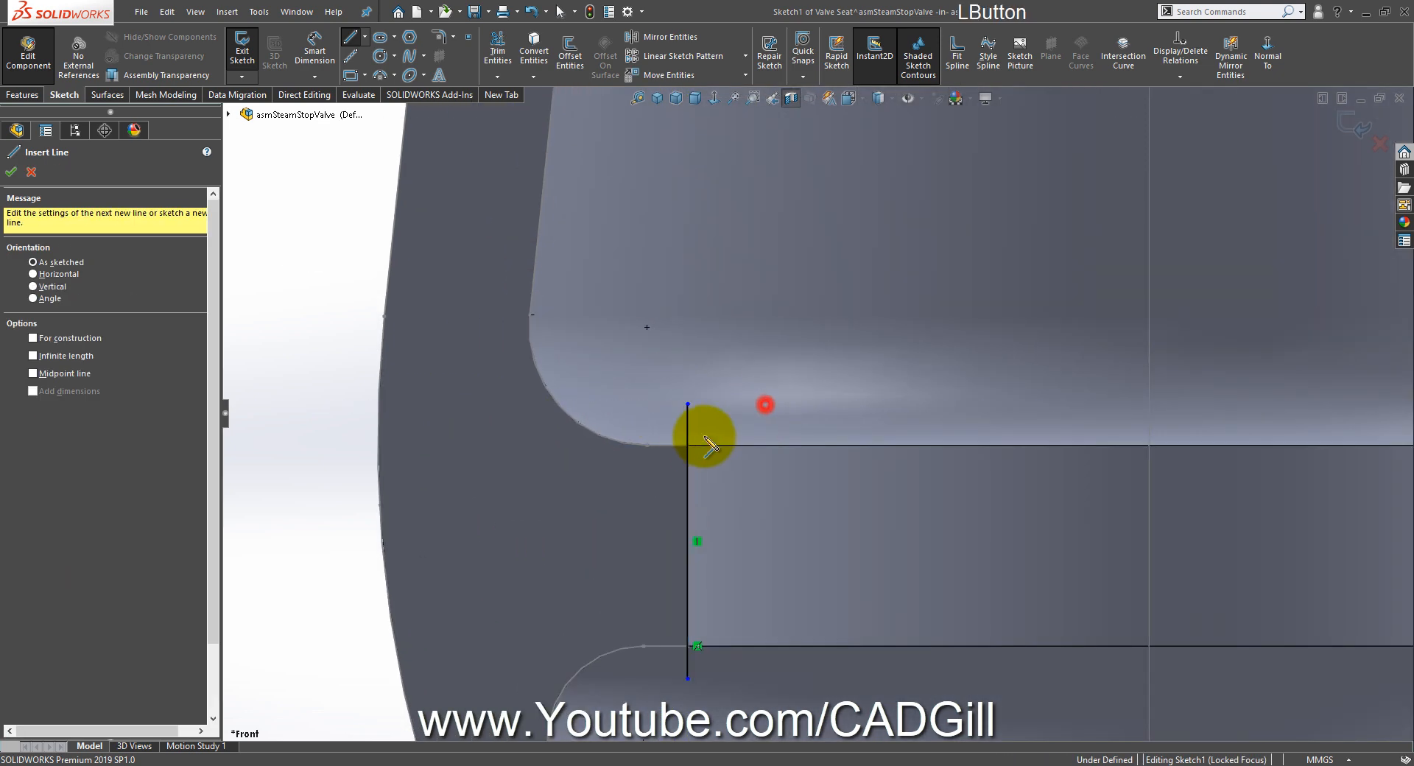
Step: Sketch the seat's flange outline: a ledge on the housing shoulder, a short vertical side, a top edge and a slanted line to the bore line
click(708, 446)
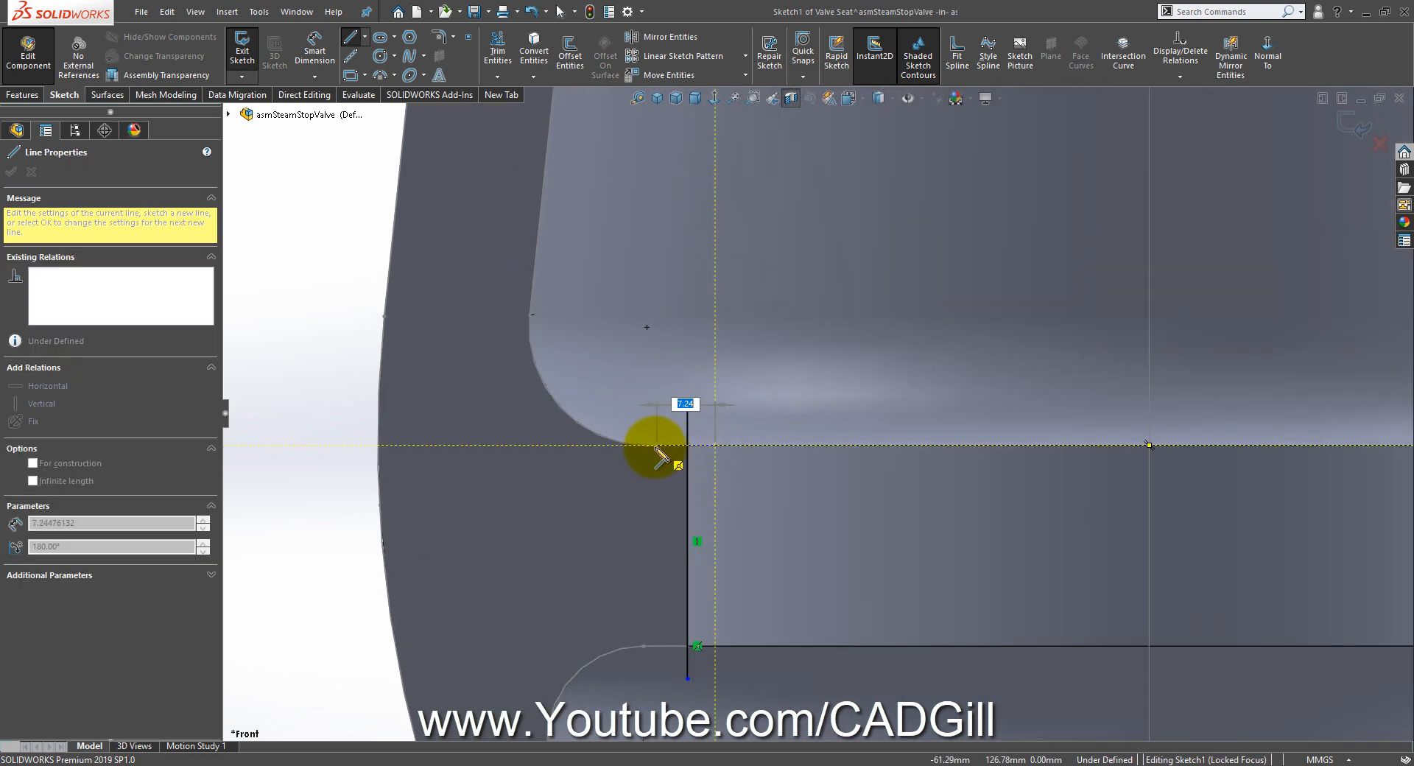
click(646, 444)
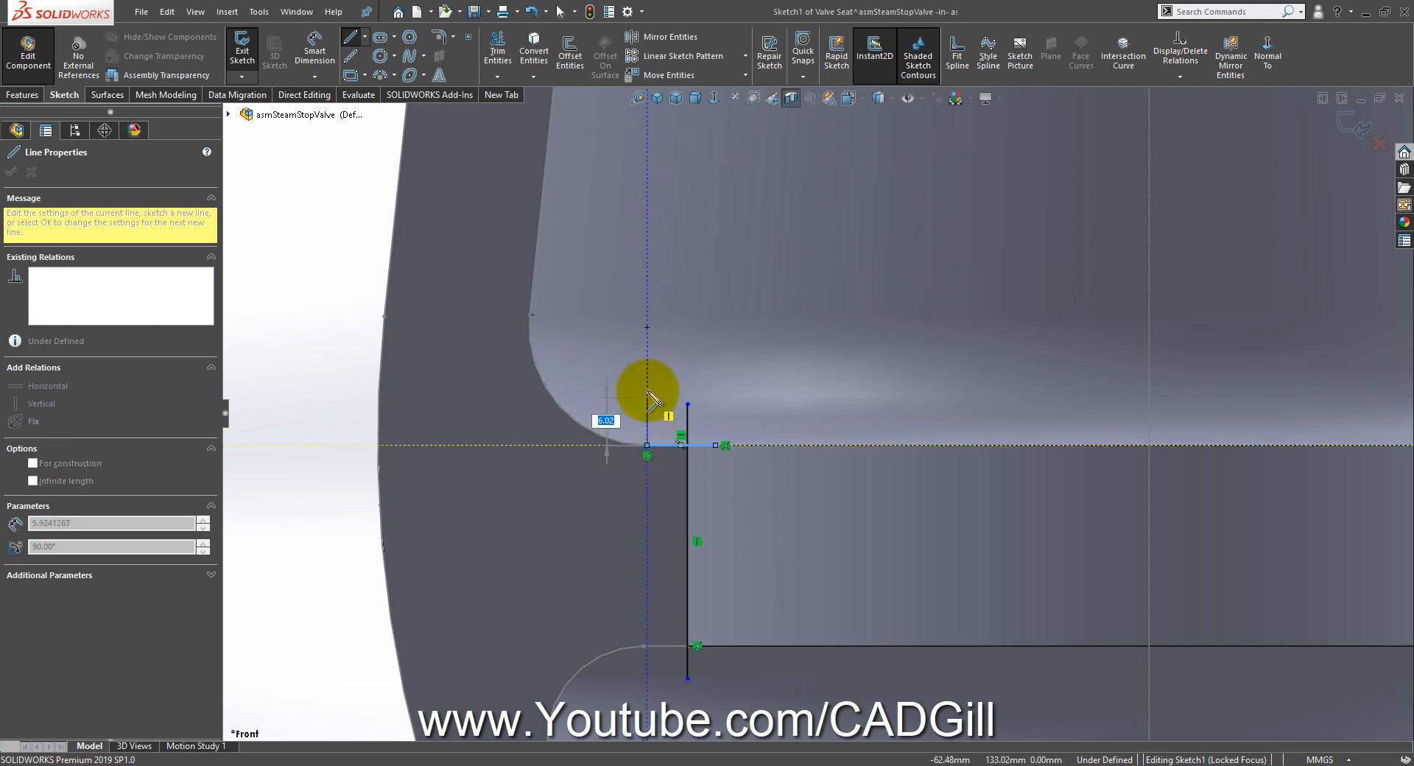
click(646, 365)
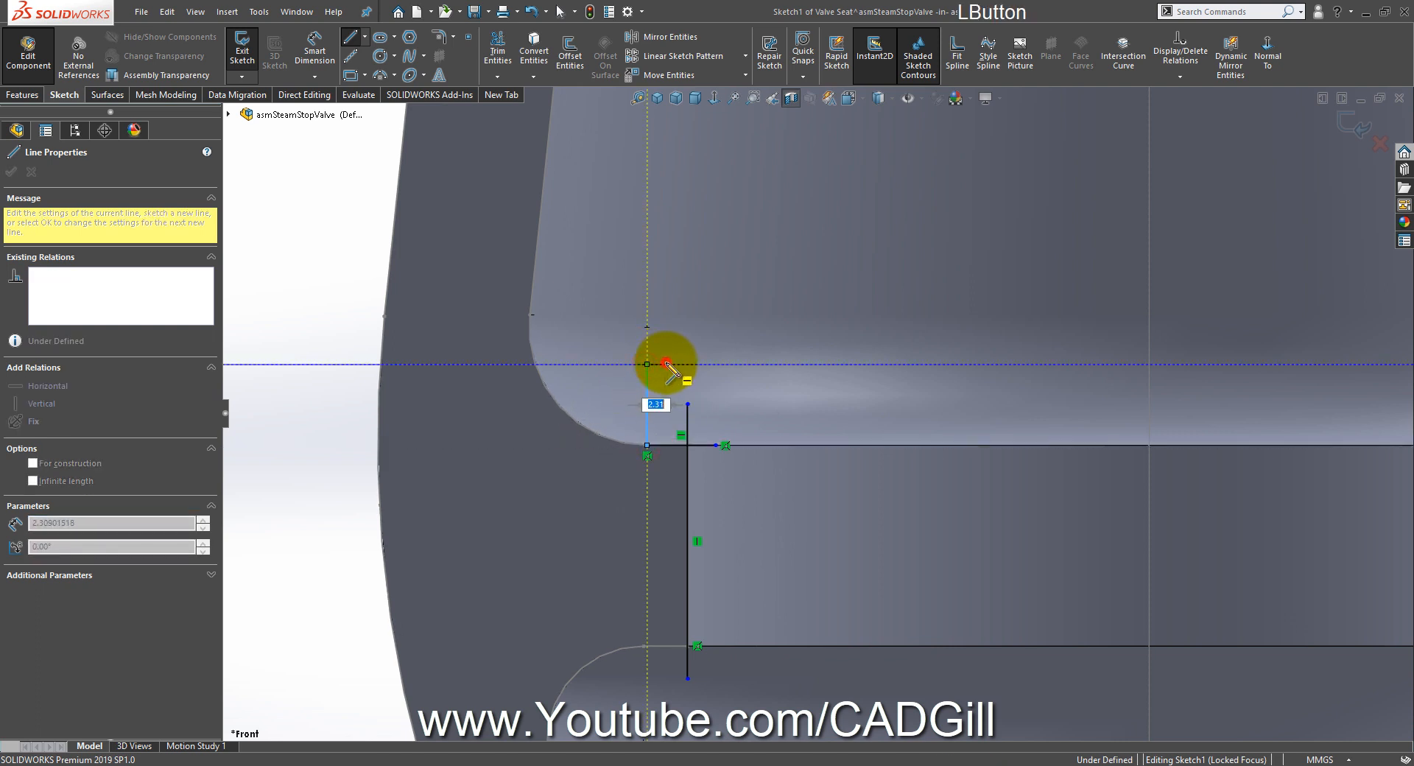
click(666, 363)
click(687, 404)
right_click(687, 403)
click(709, 414)
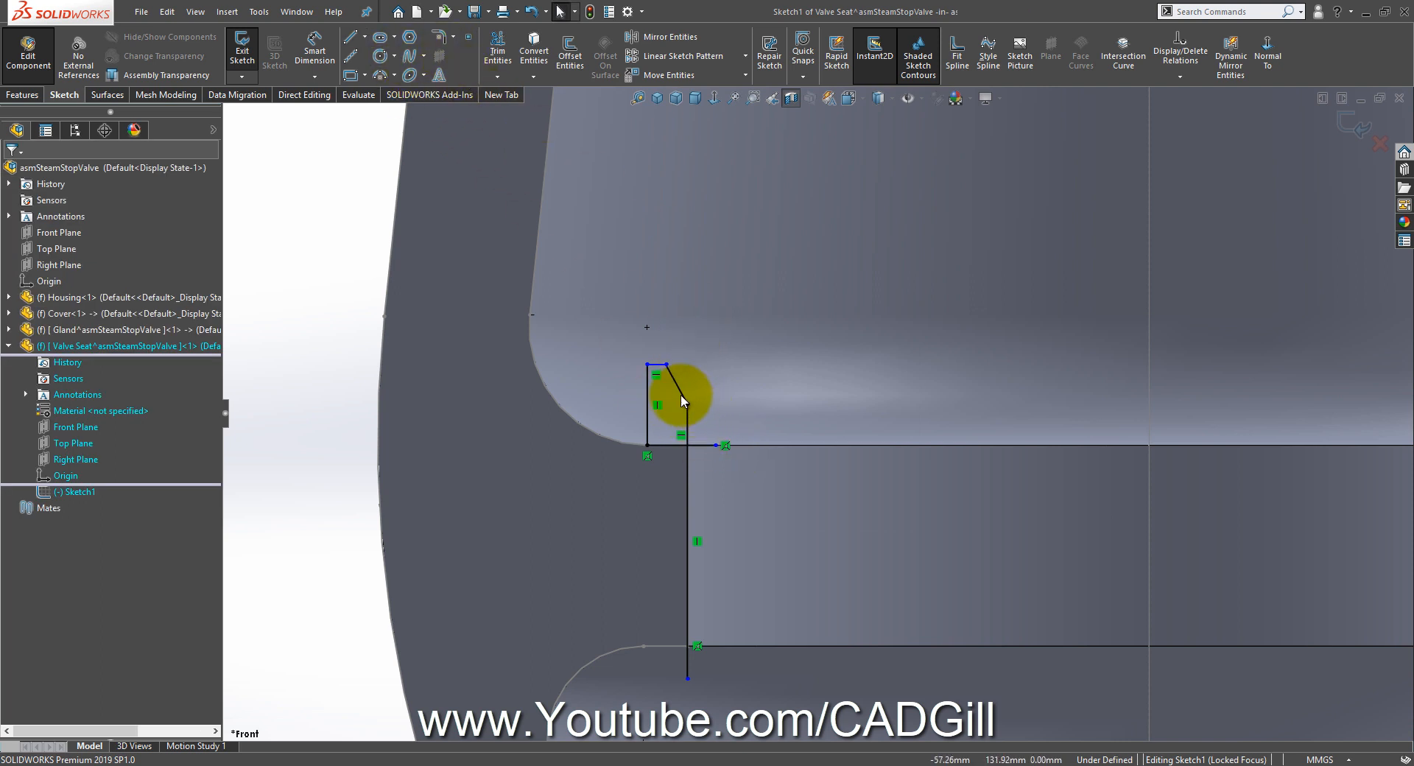
Step: Trim away the slanted line and redraw it from the end of the top edge to a point inside the bore
click(352, 39)
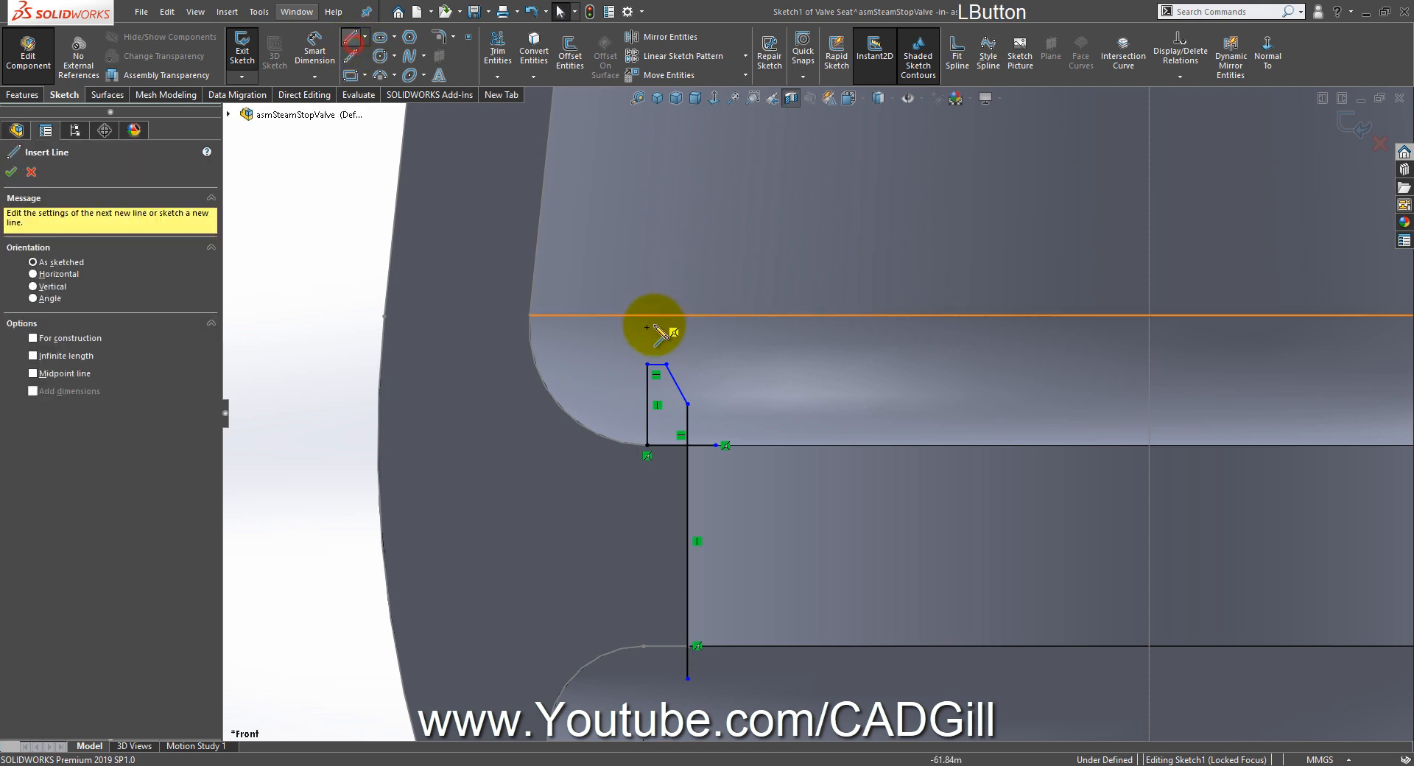
scroll(673, 361, down, 3)
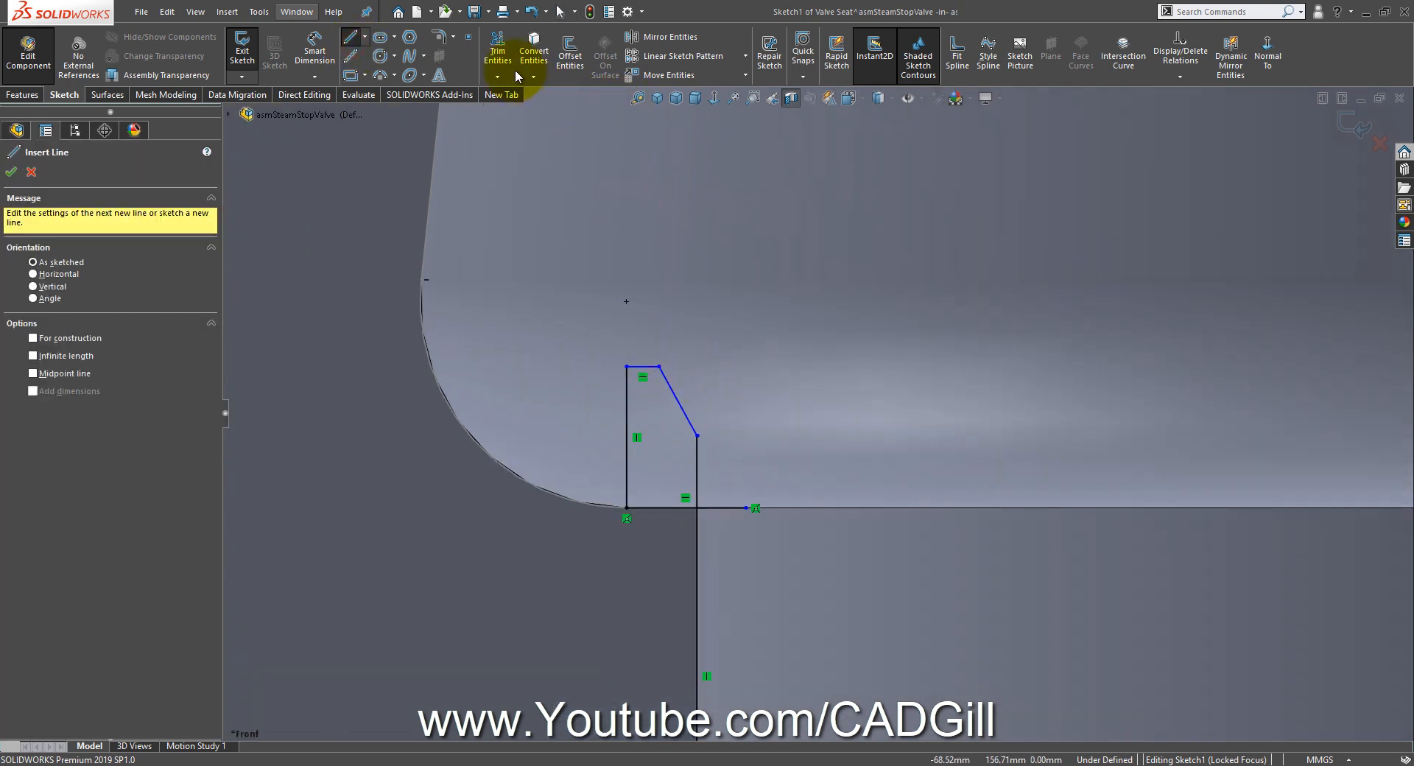
click(501, 55)
drag(762, 325, 678, 409)
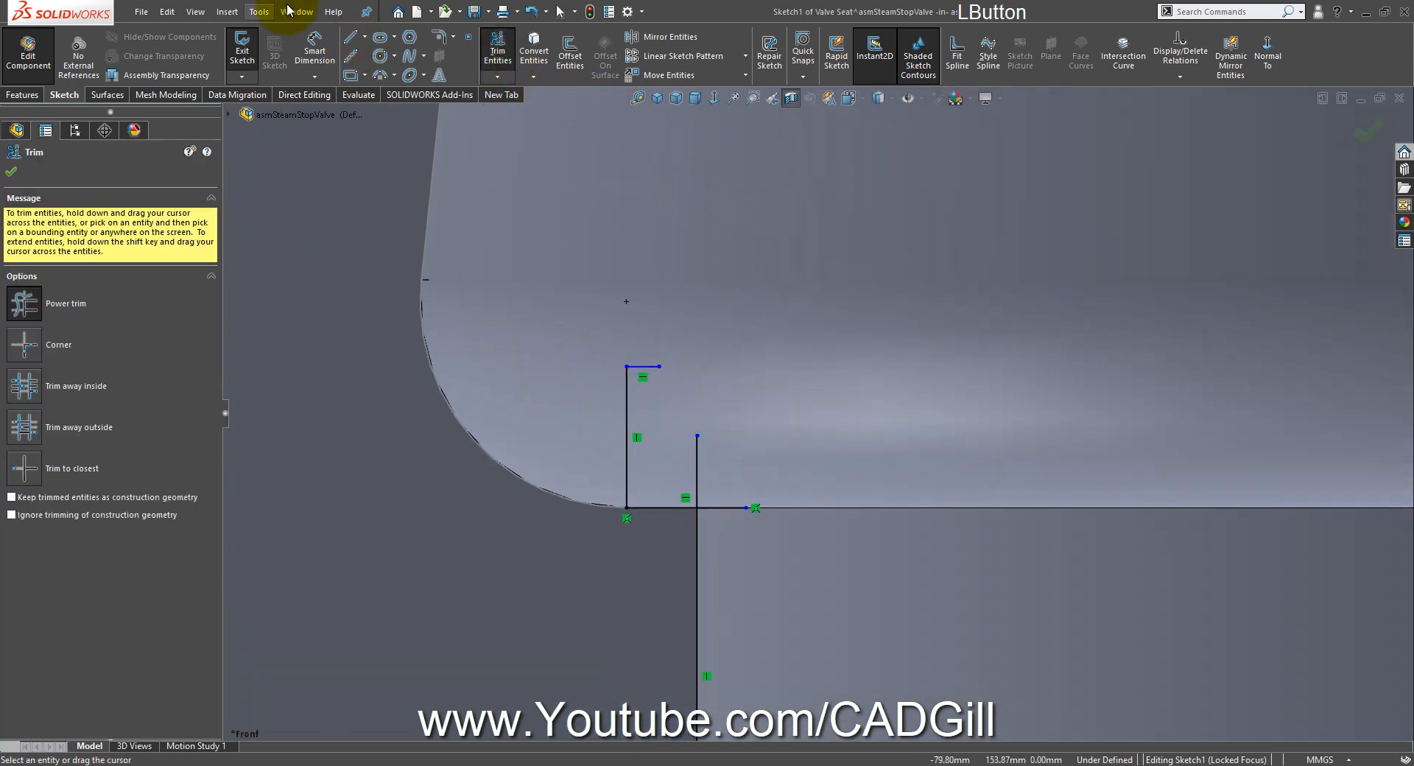
click(352, 40)
click(659, 366)
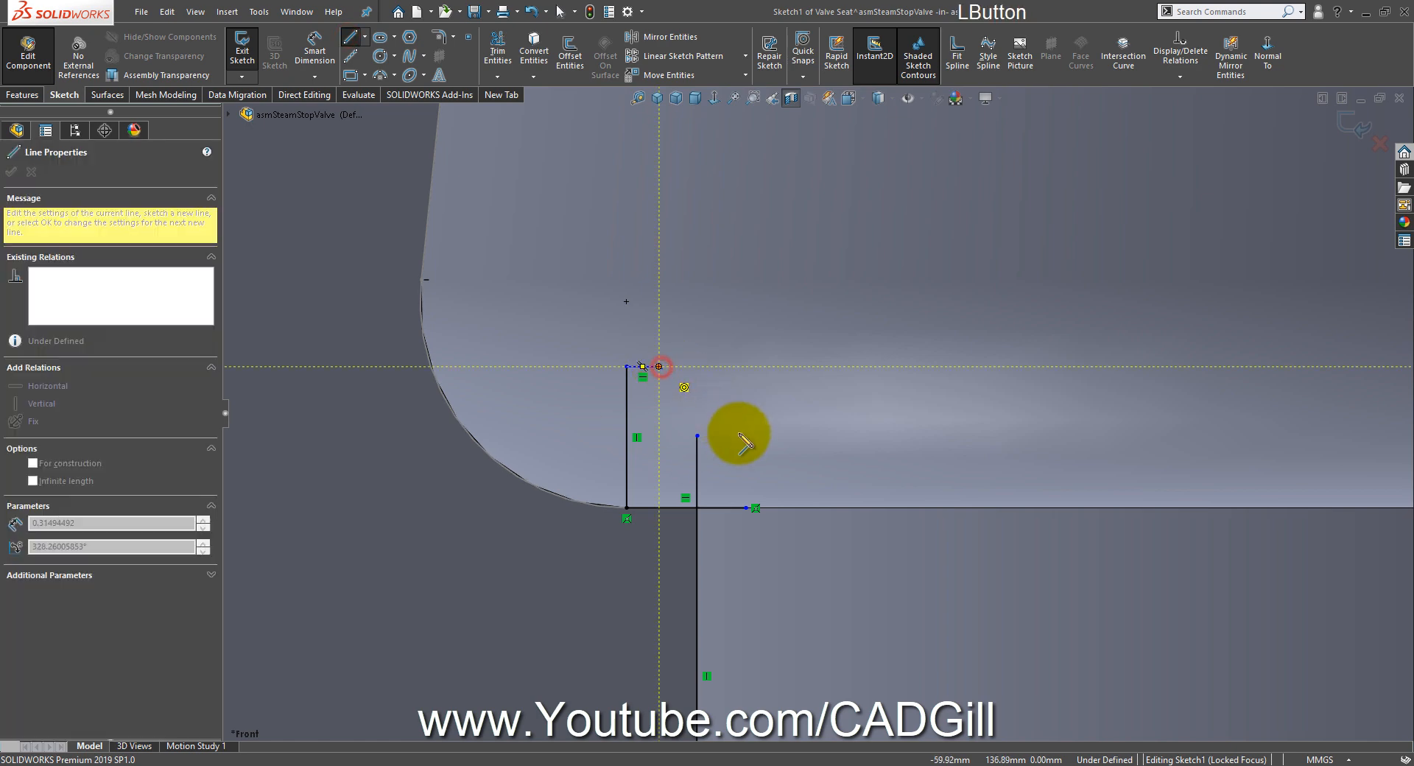
click(739, 433)
Step: Draw the seat's inner vertical line down level with the outer line's lower end and close the profile with a horizontal bottom line
scroll(735, 582, up, 2)
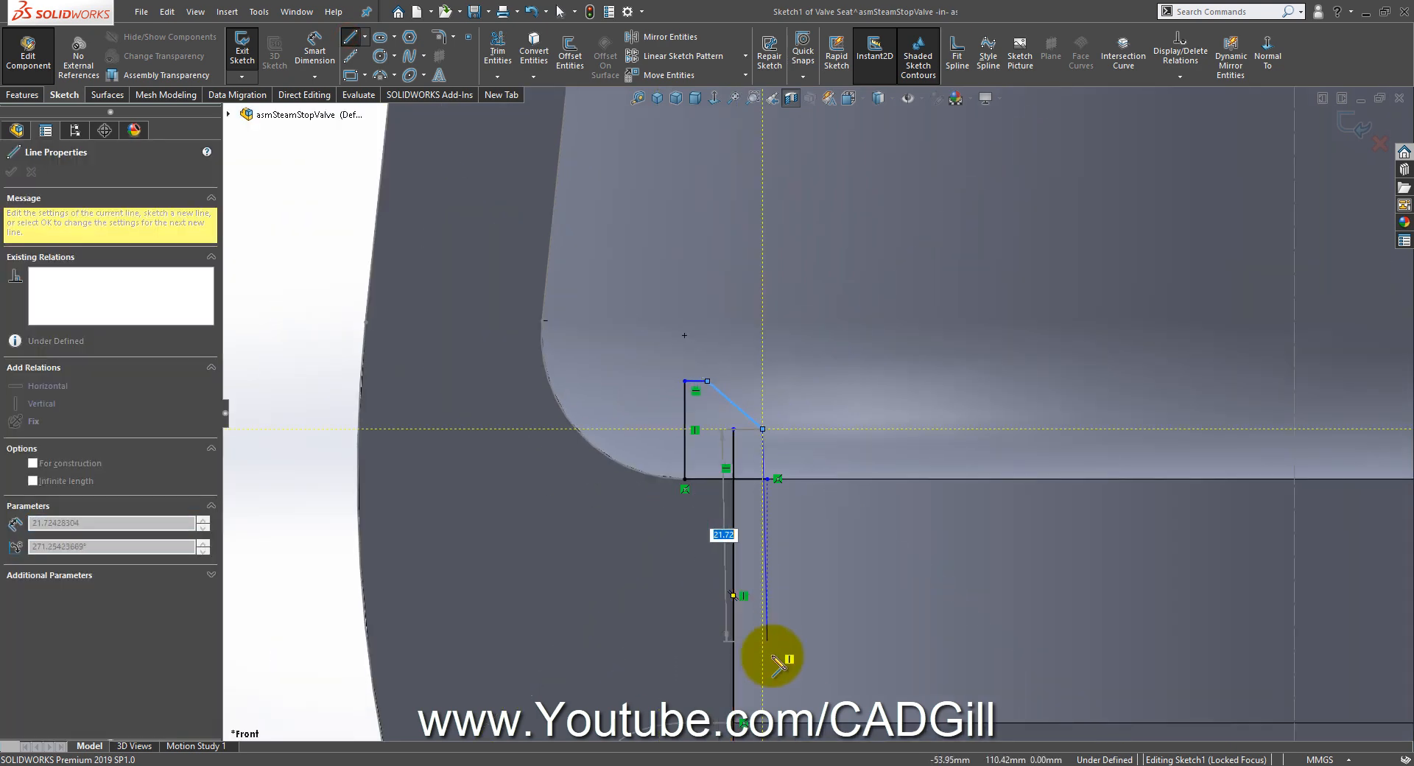
scroll(773, 653, up, 2)
scroll(782, 661, down, 2)
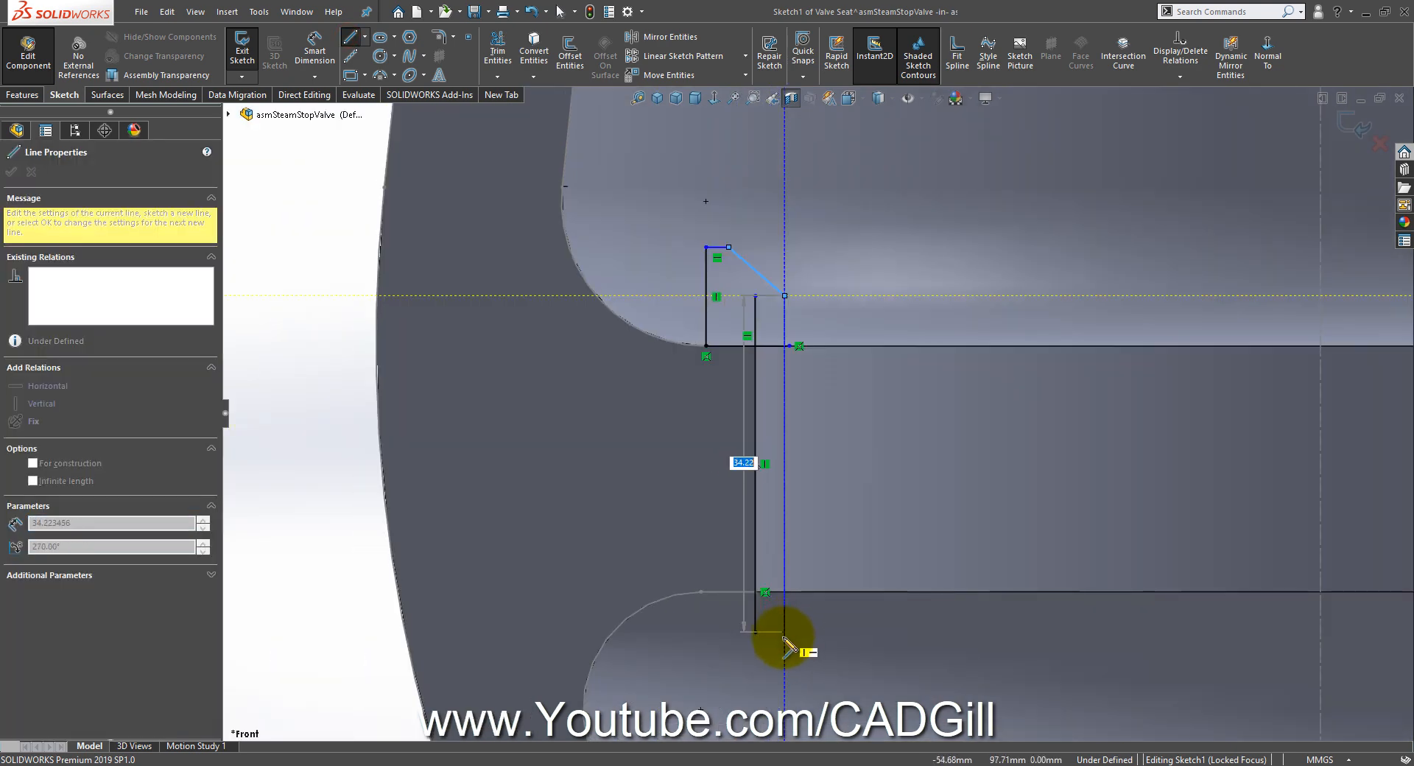
click(784, 632)
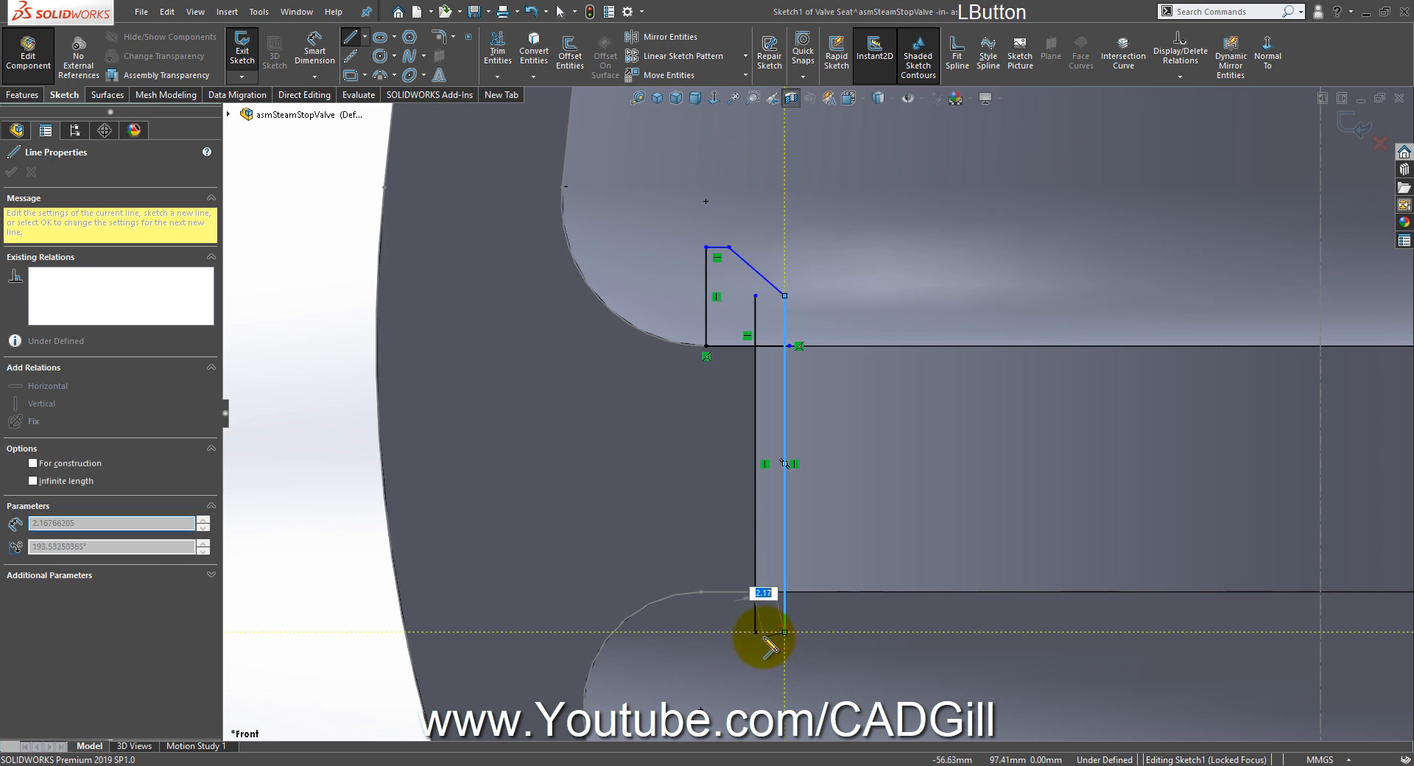
click(755, 632)
right_click(875, 429)
click(892, 439)
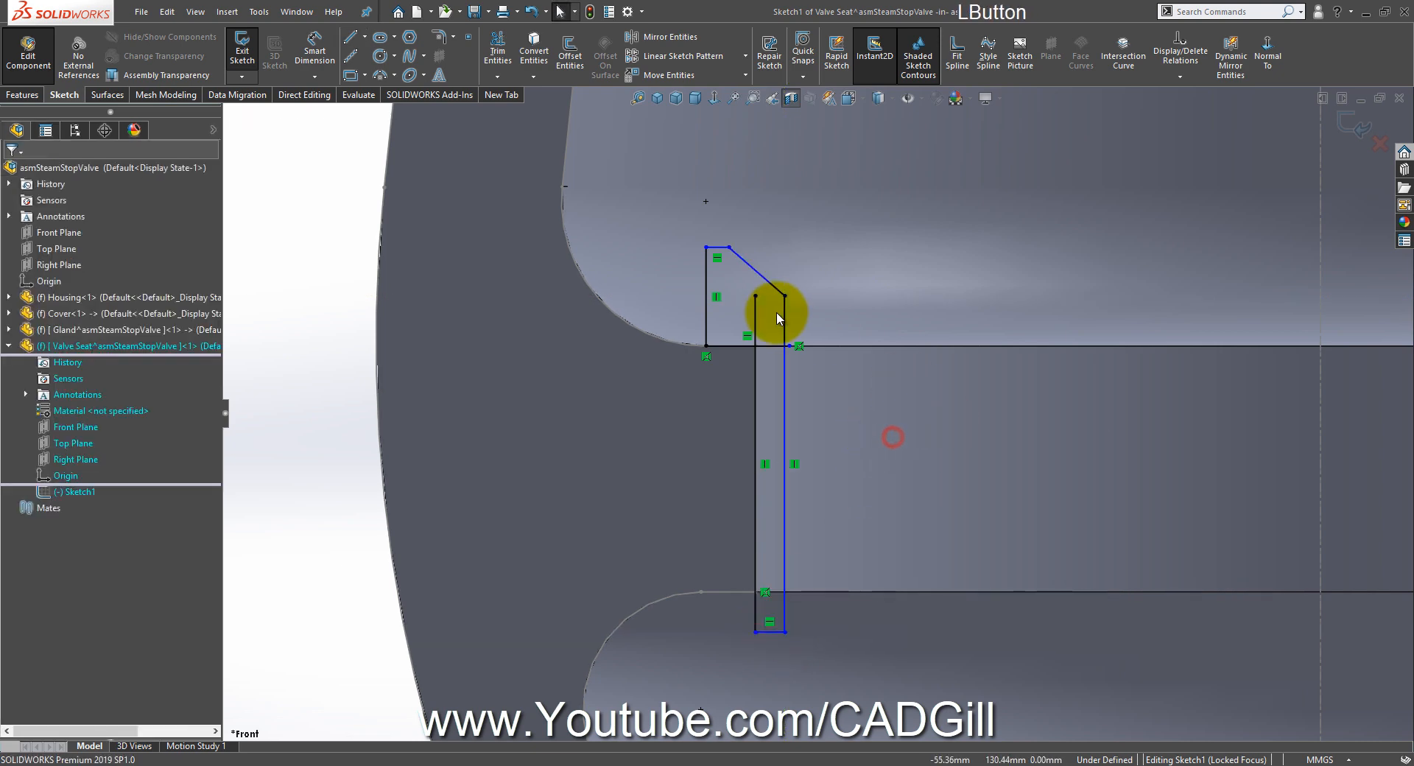
Step: Trim the excess line segments around the housing shoulder to leave one closed seat profile
scroll(773, 315, down, 2)
click(497, 52)
scroll(779, 361, down, 2)
mouse_move(779, 364)
mouse_down()
mouse_move(769, 424)
mouse_move(721, 351)
mouse_move(840, 386)
mouse_move(813, 404)
mouse_up()
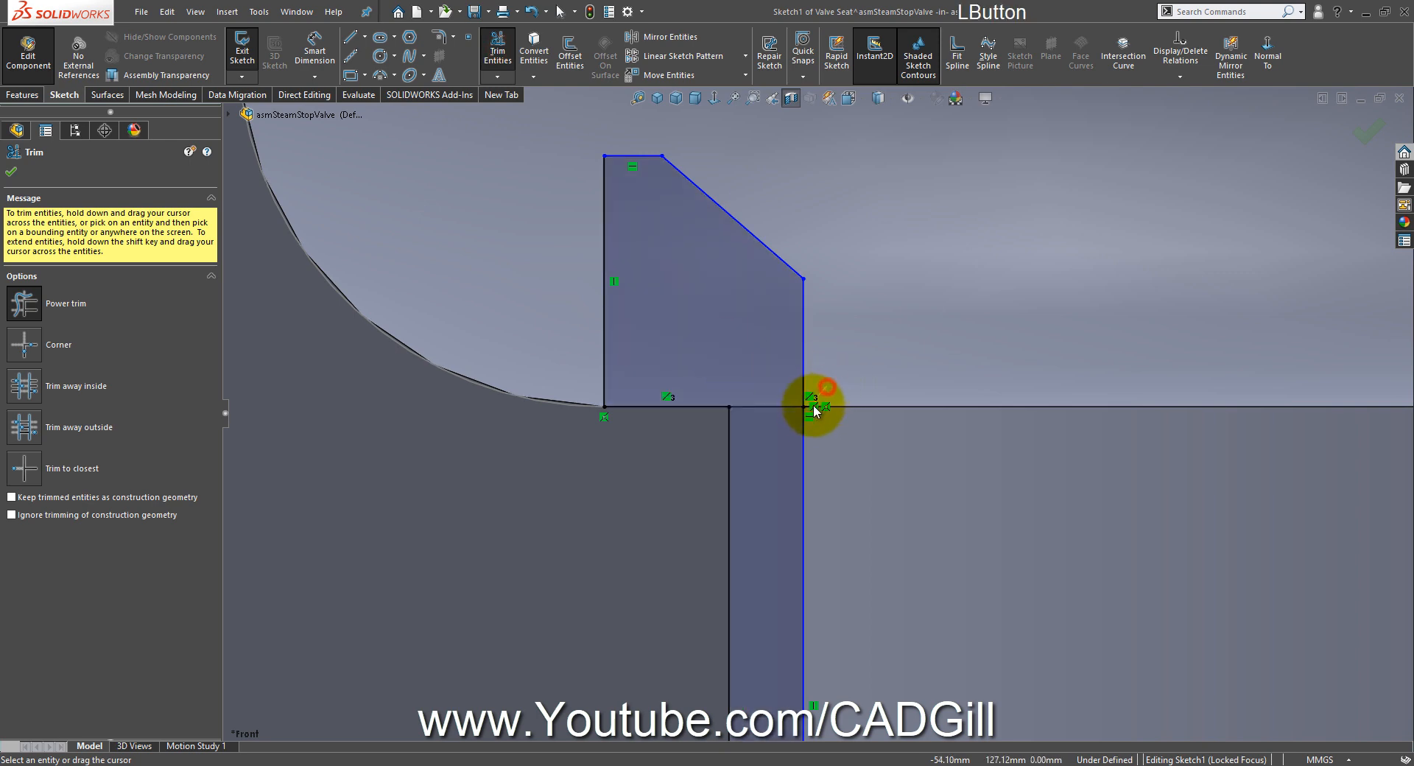
right_click(861, 359)
click(889, 388)
scroll(988, 458, up, 2)
scroll(988, 457, up, 2)
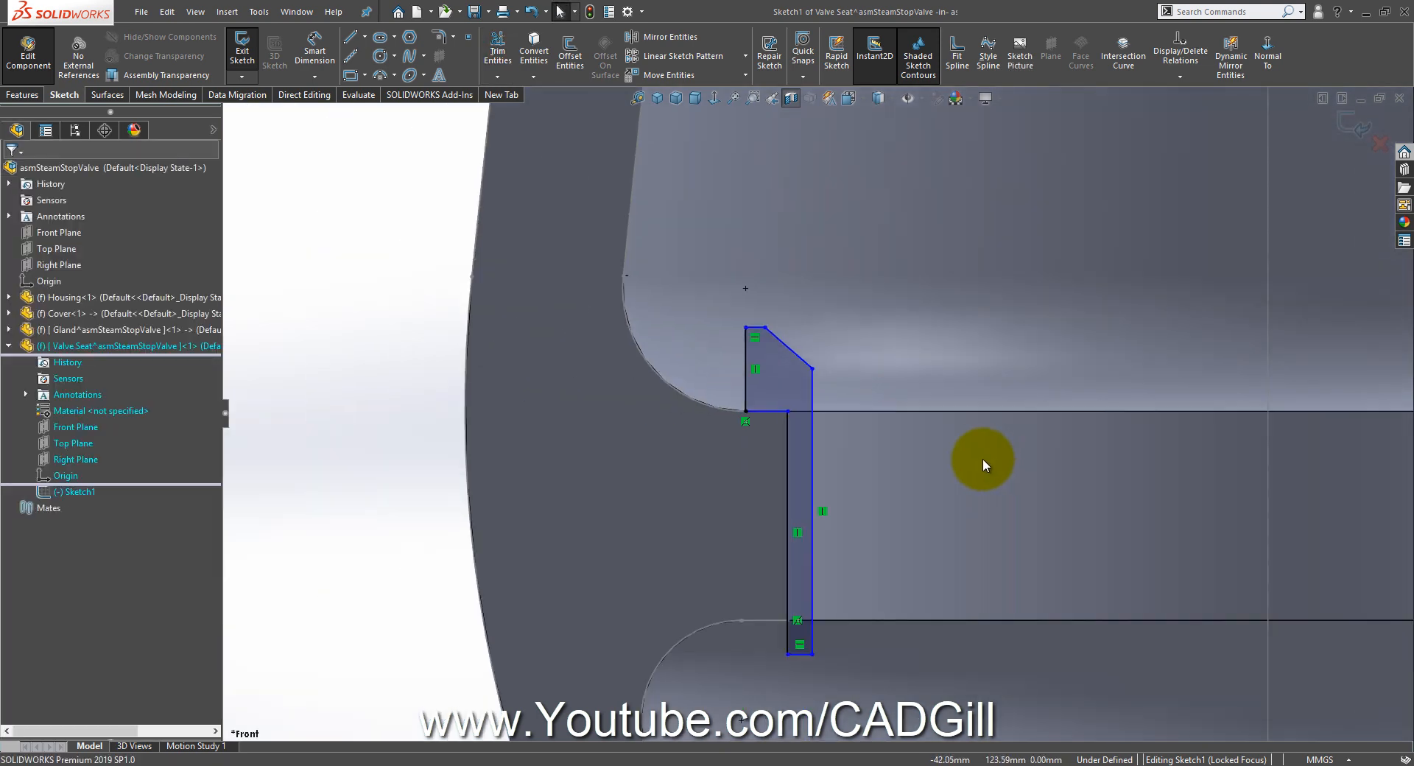
Step: Check the radius of the housing's bore face beside the seat profile
scroll(984, 458, down, 2)
mouse_move(650, 383)
mouse_down()
mouse_move(651, 334)
mouse_move(652, 355)
mouse_up()
click(704, 321)
click(862, 440)
scroll(873, 449, up, 5)
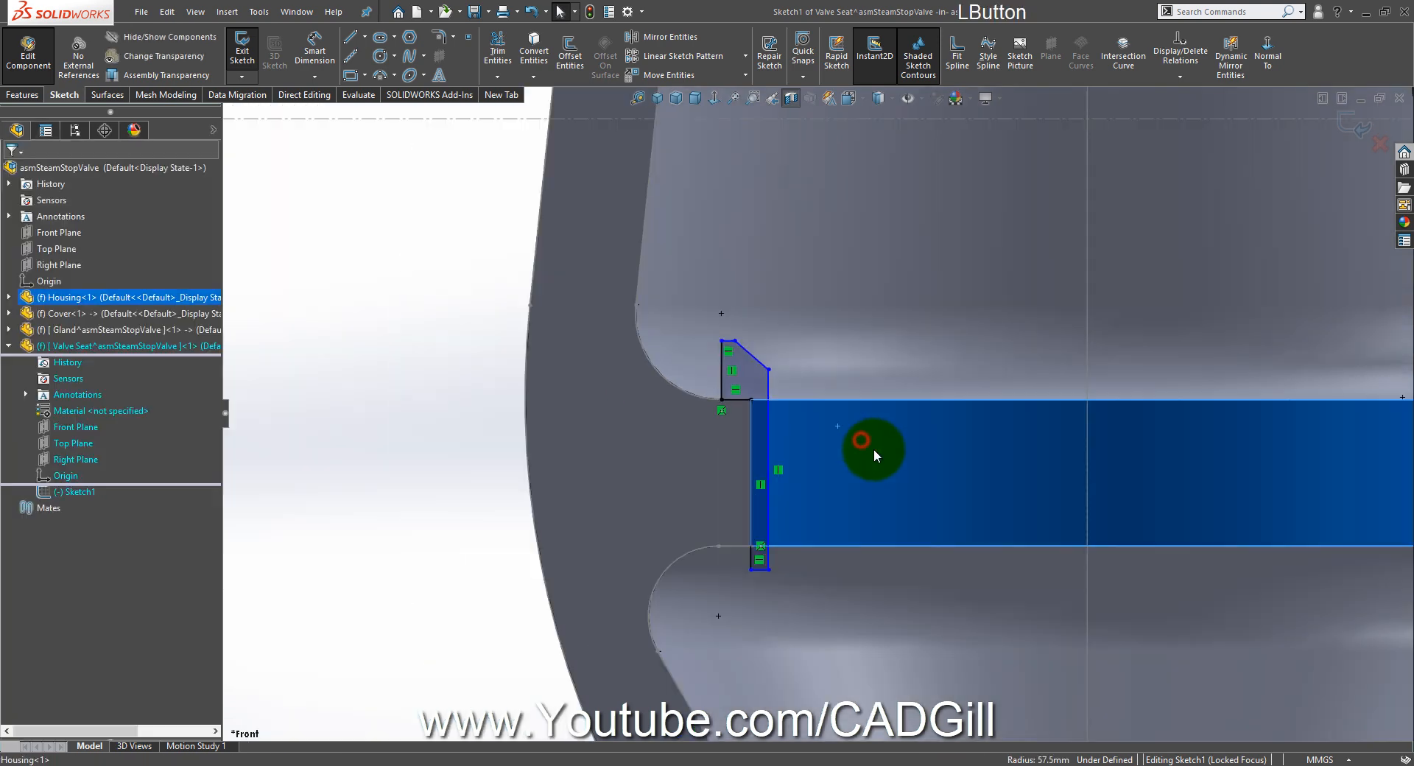
click(497, 417)
scroll(1142, 438, down, 2)
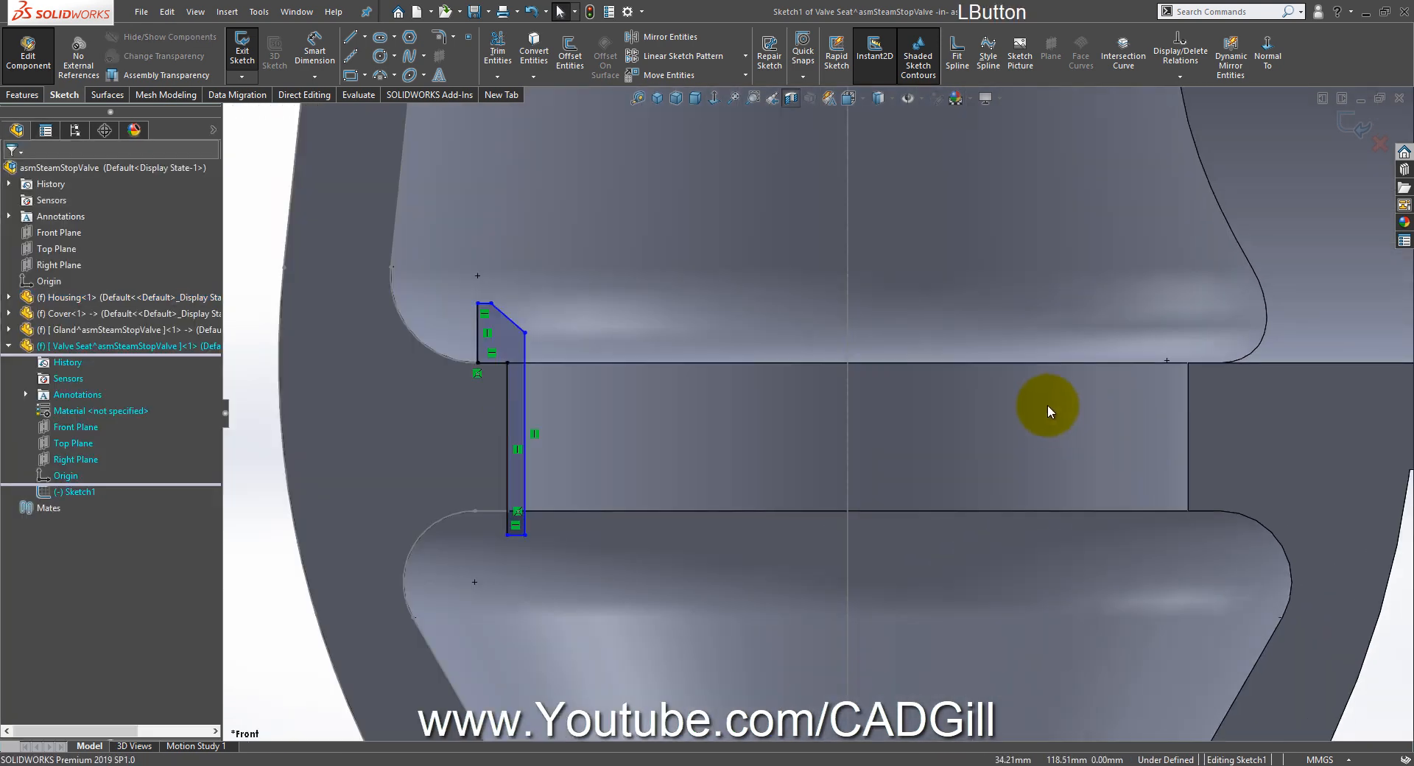
Step: Examine the seat's flange in the Steam Stop Valve drawing and check the length of the sketched ledge line
click(698, 763)
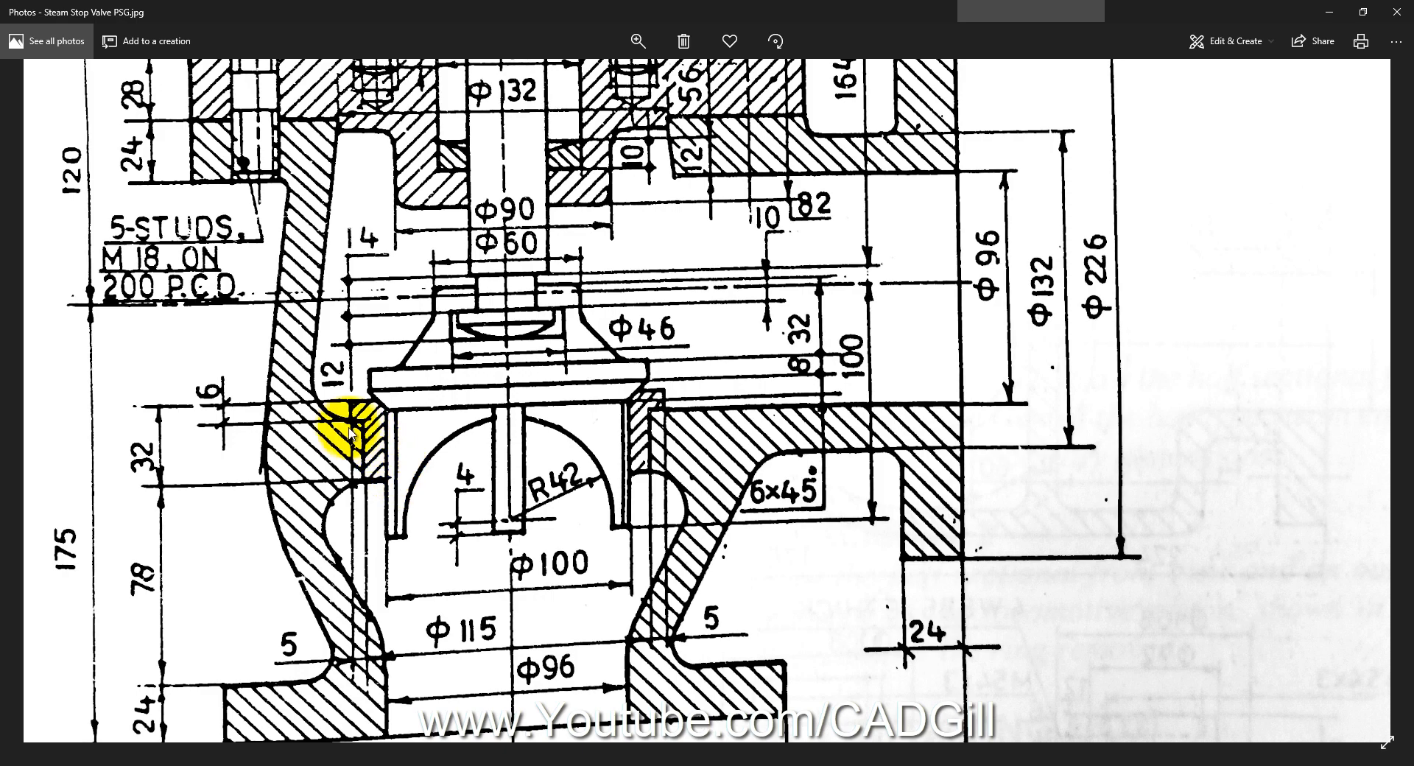
click(127, 763)
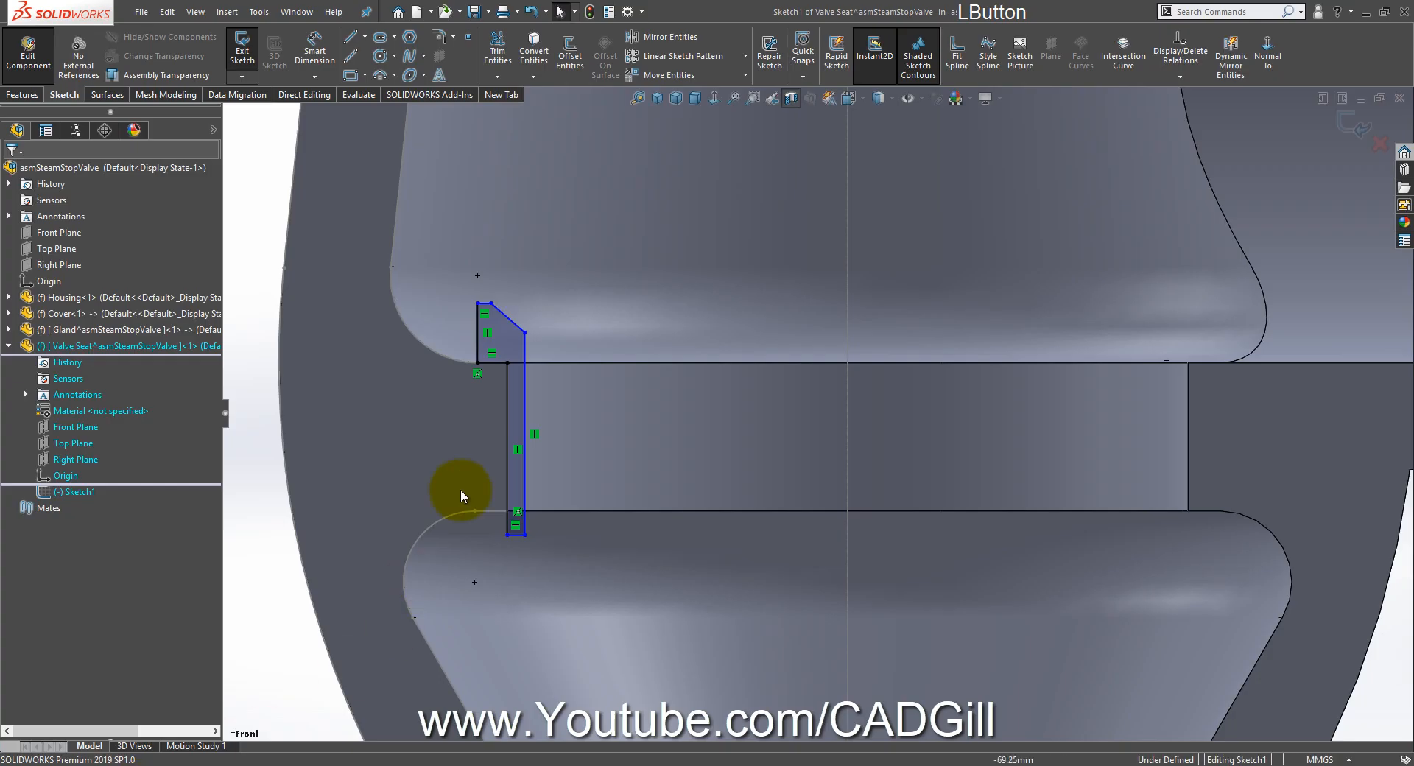
click(501, 364)
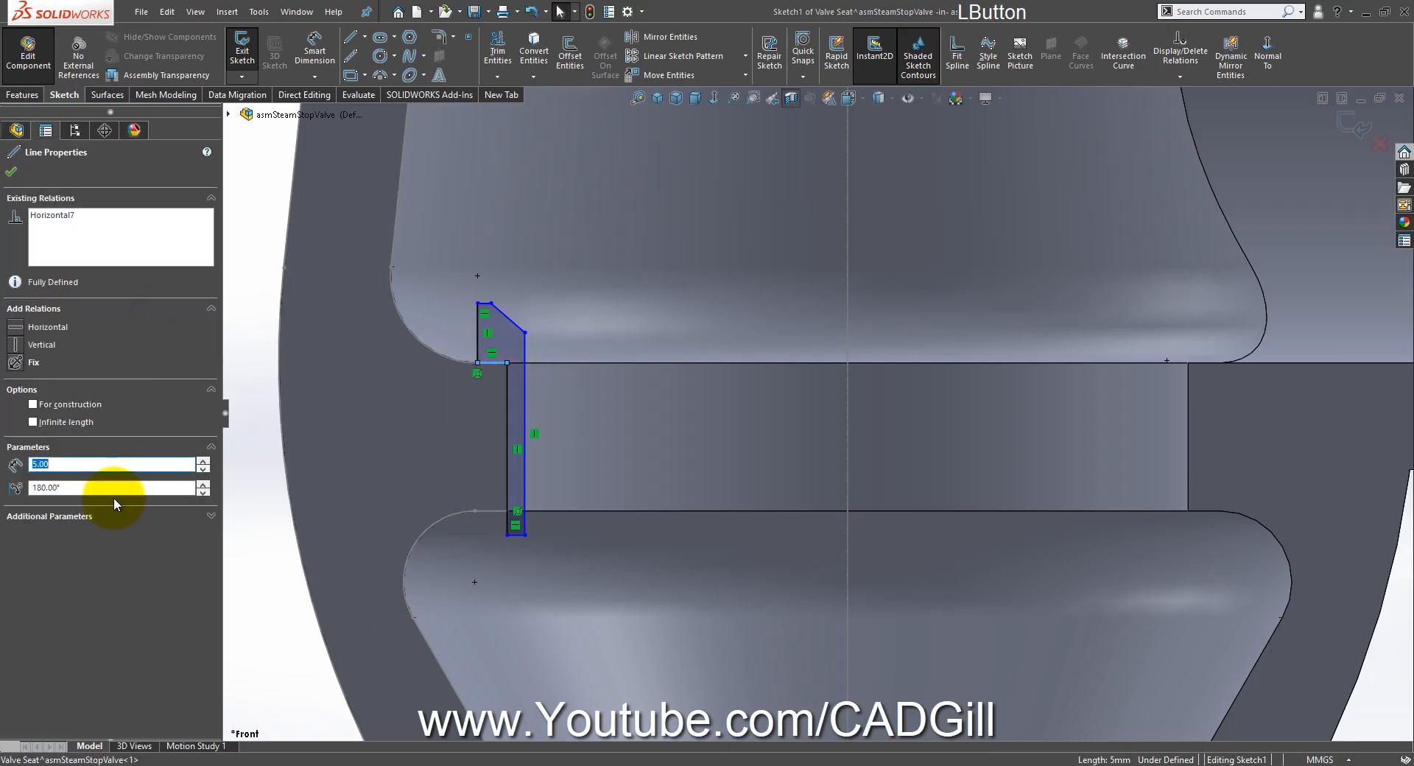
double_click(67, 465)
Step: Look up the flange height in the drawing and dimension the flange's short vertical side to 6 mm
click(673, 763)
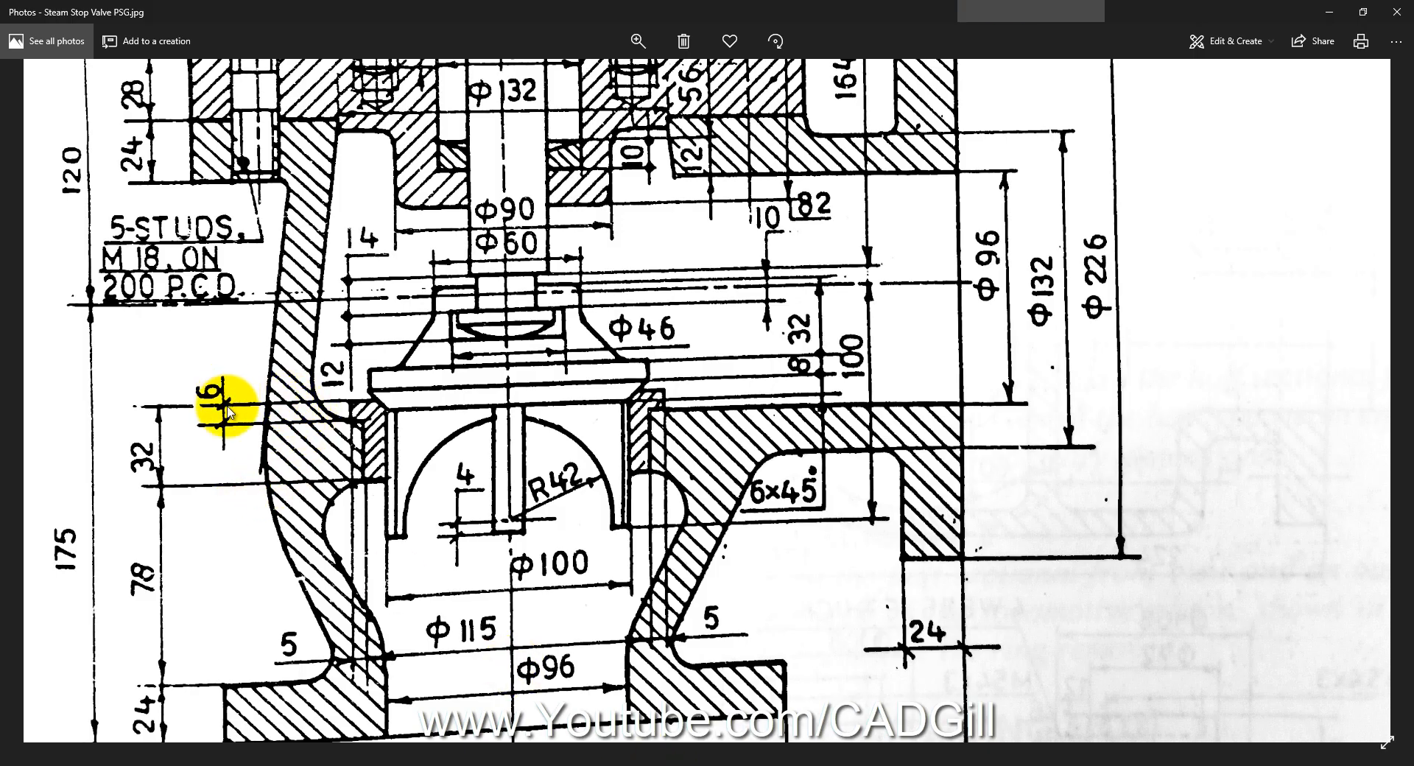
click(183, 760)
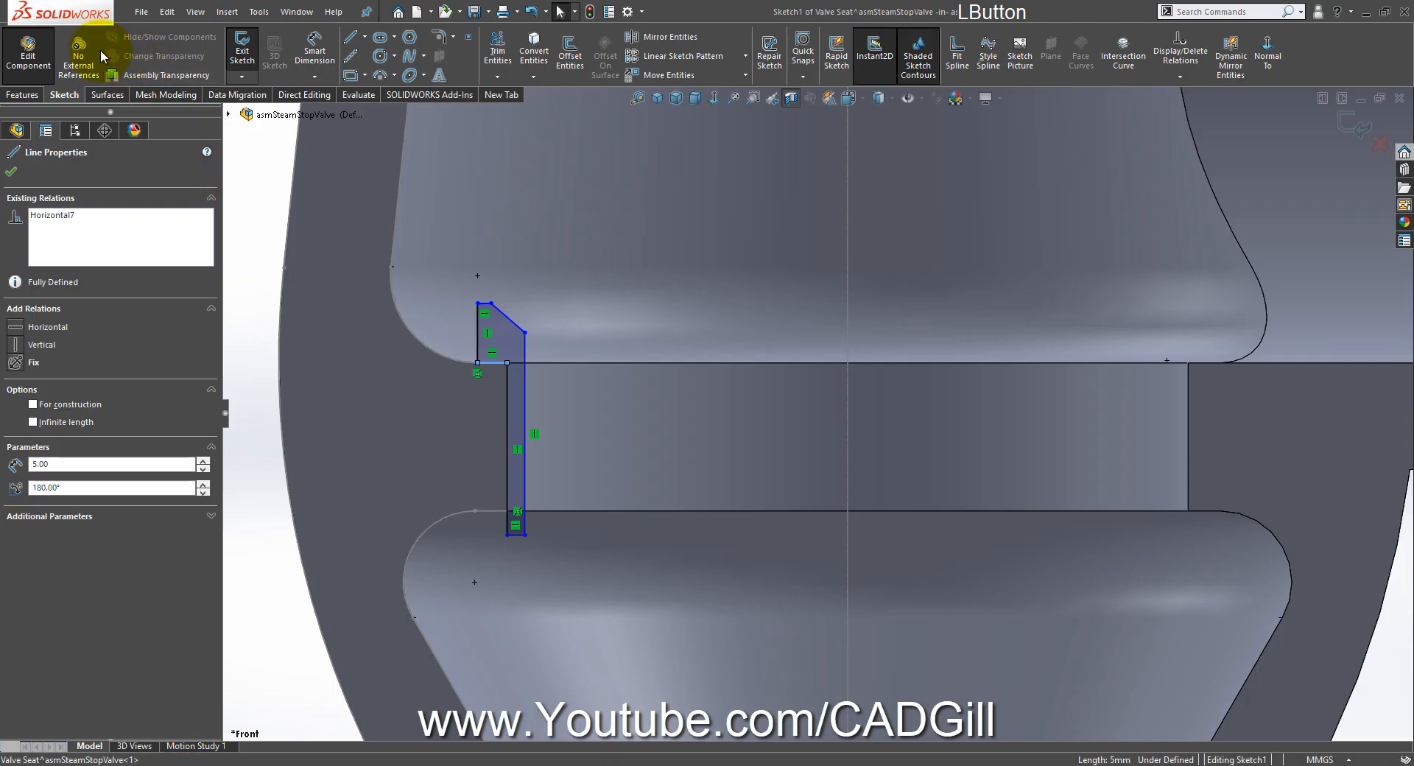
click(314, 49)
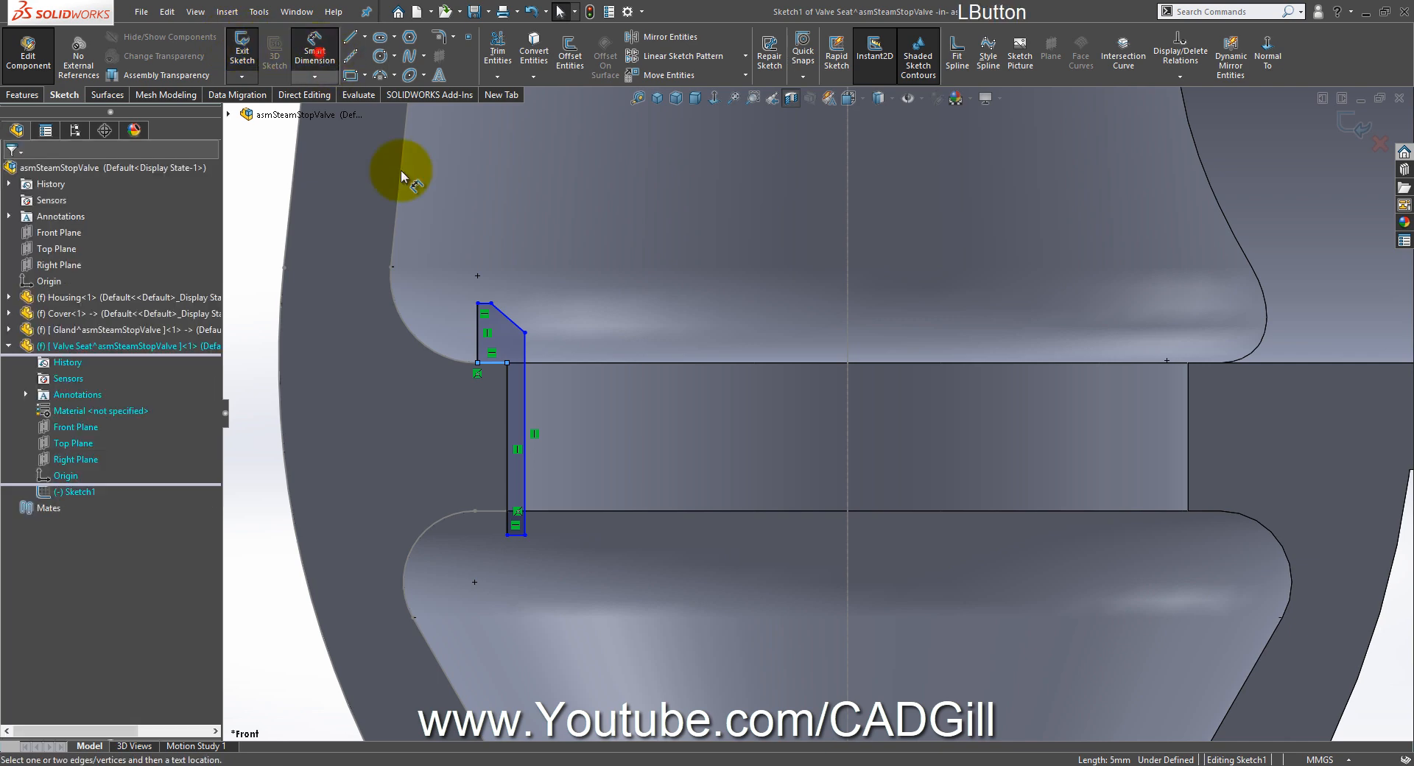
click(461, 338)
scroll(412, 337, down, 2)
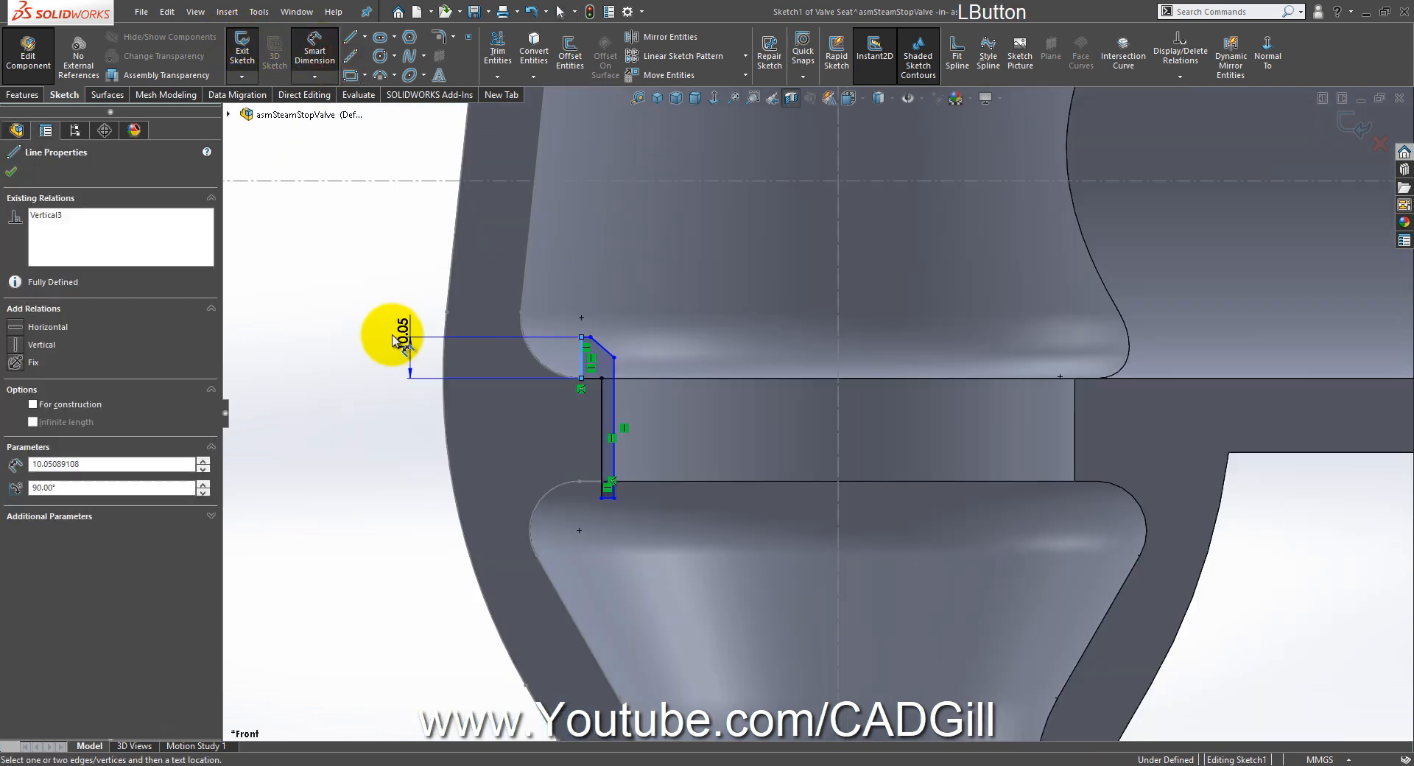
click(359, 361)
text(6)
key(Return)
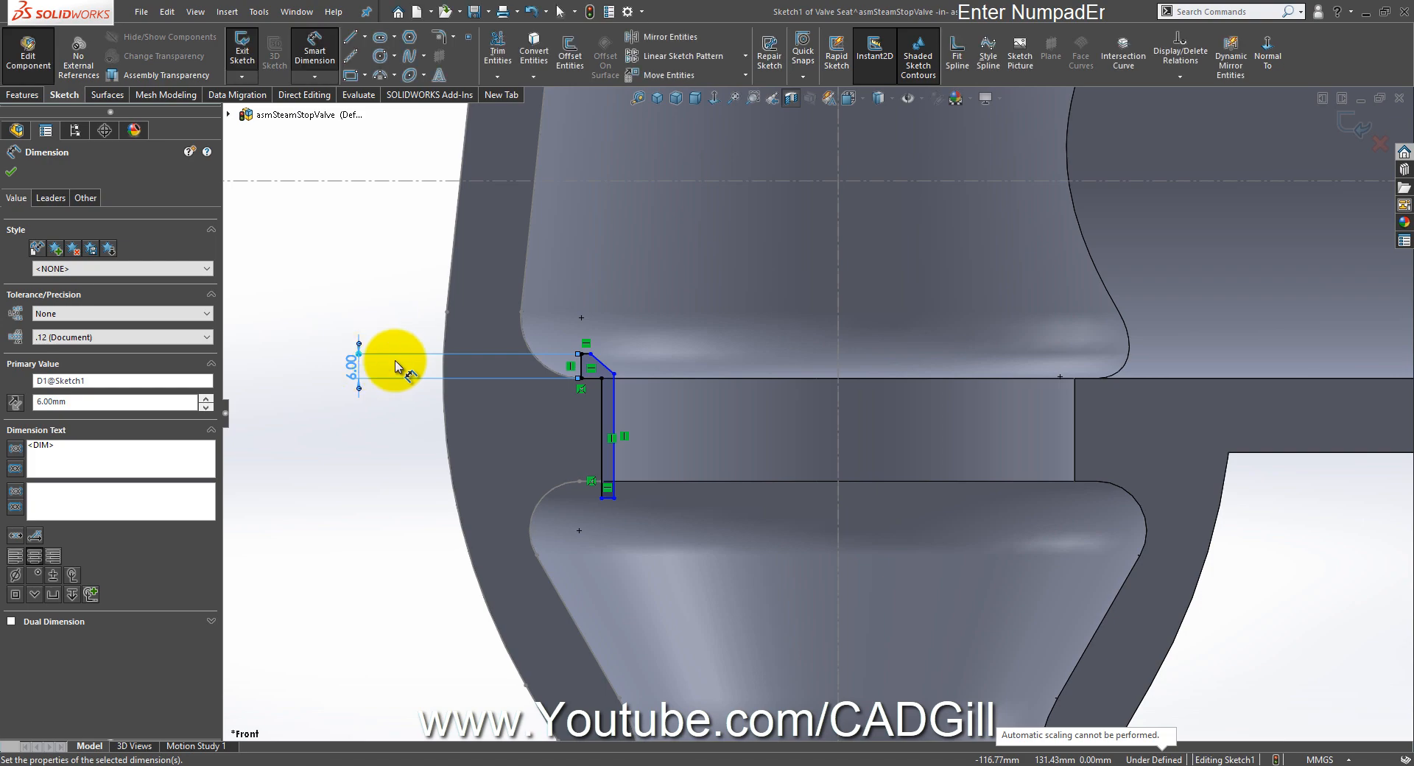
scroll(684, 396, up, 1)
Step: Check the drawing and dimension the seat's overall height, from the flange top to the bottom line, to 32 mm
click(688, 764)
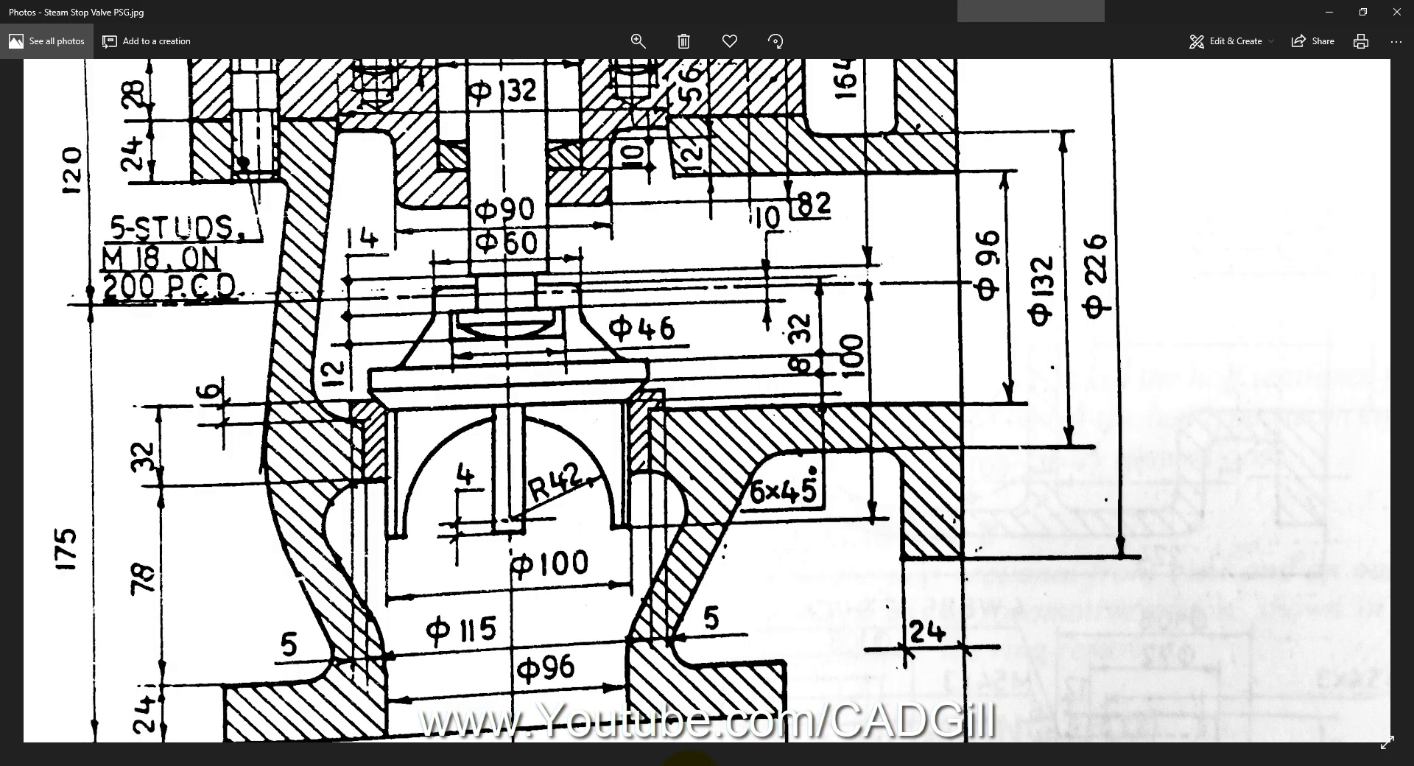
click(688, 763)
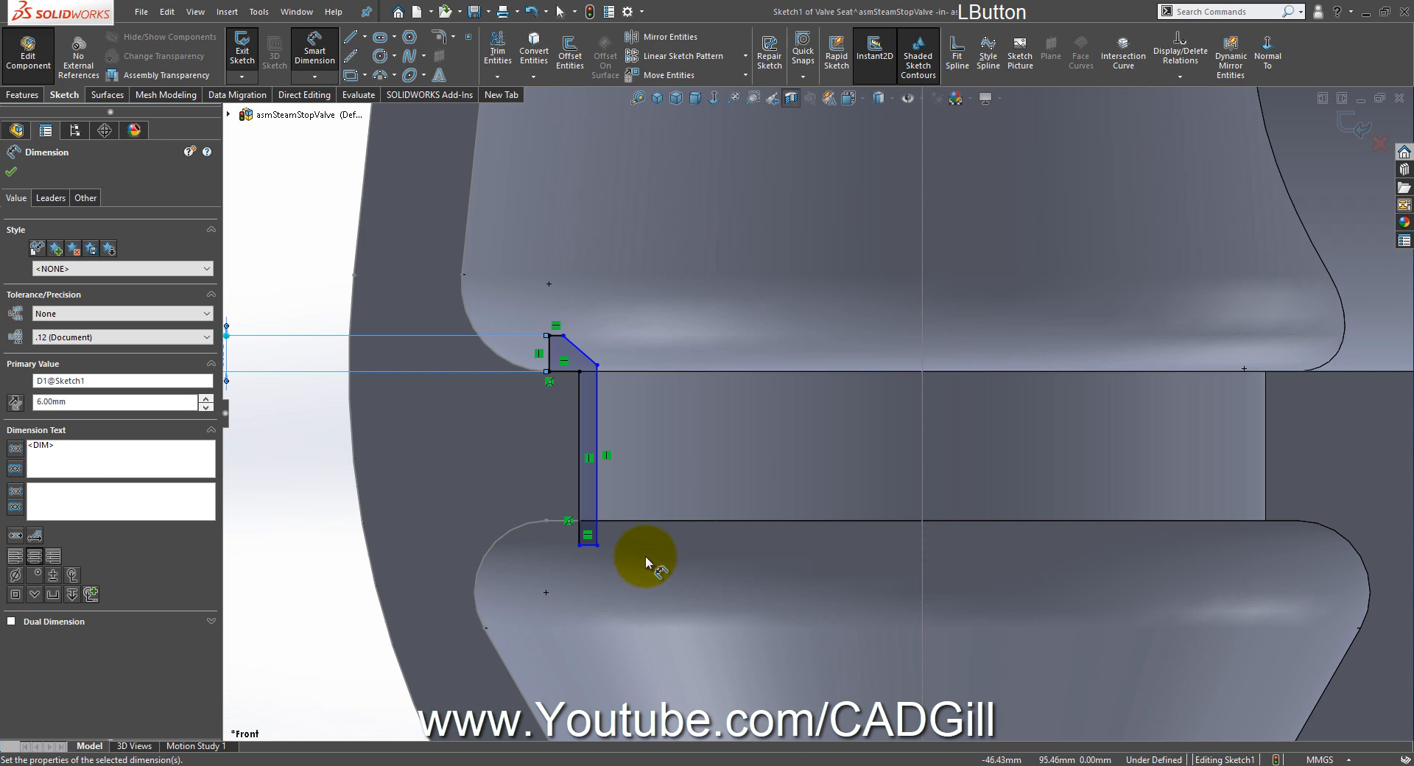
click(561, 334)
click(591, 546)
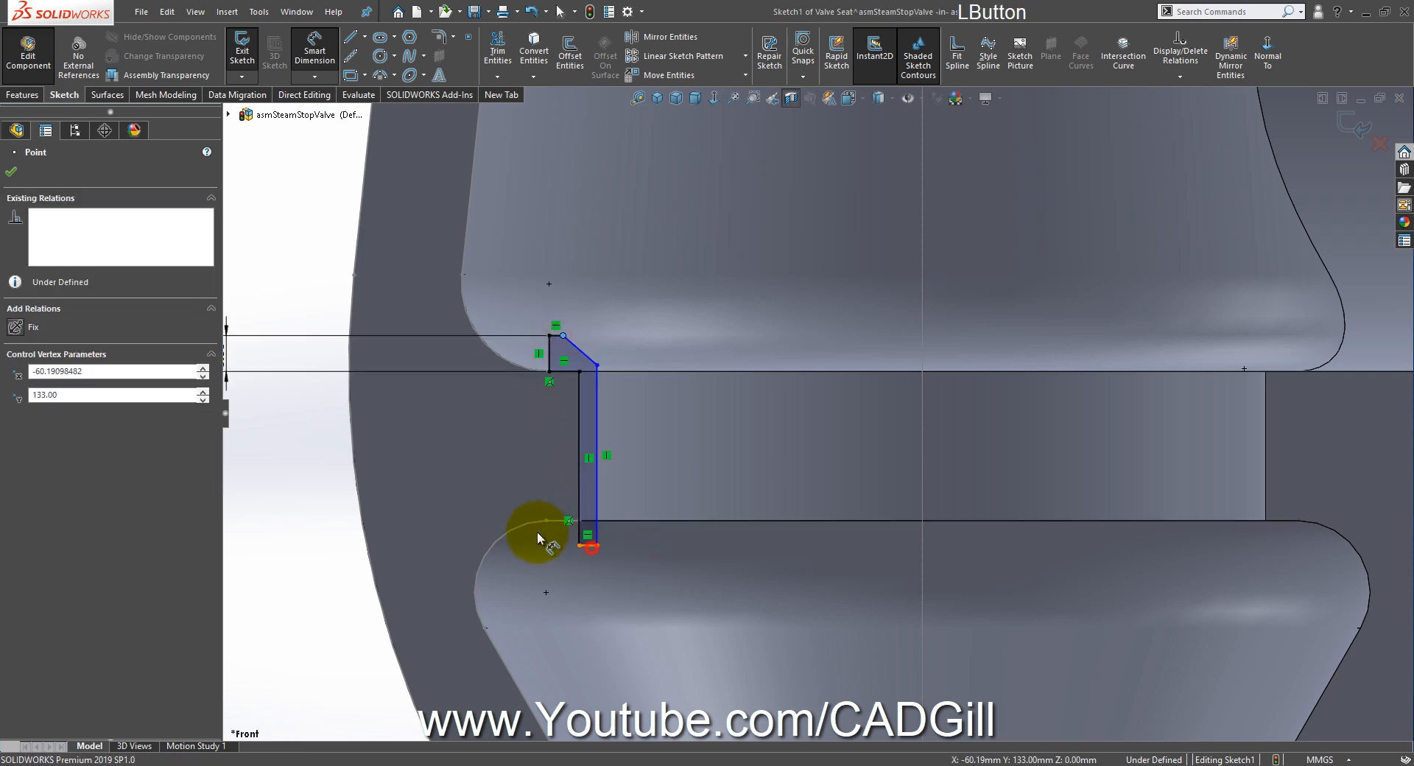
scroll(328, 465, up, 1)
click(410, 446)
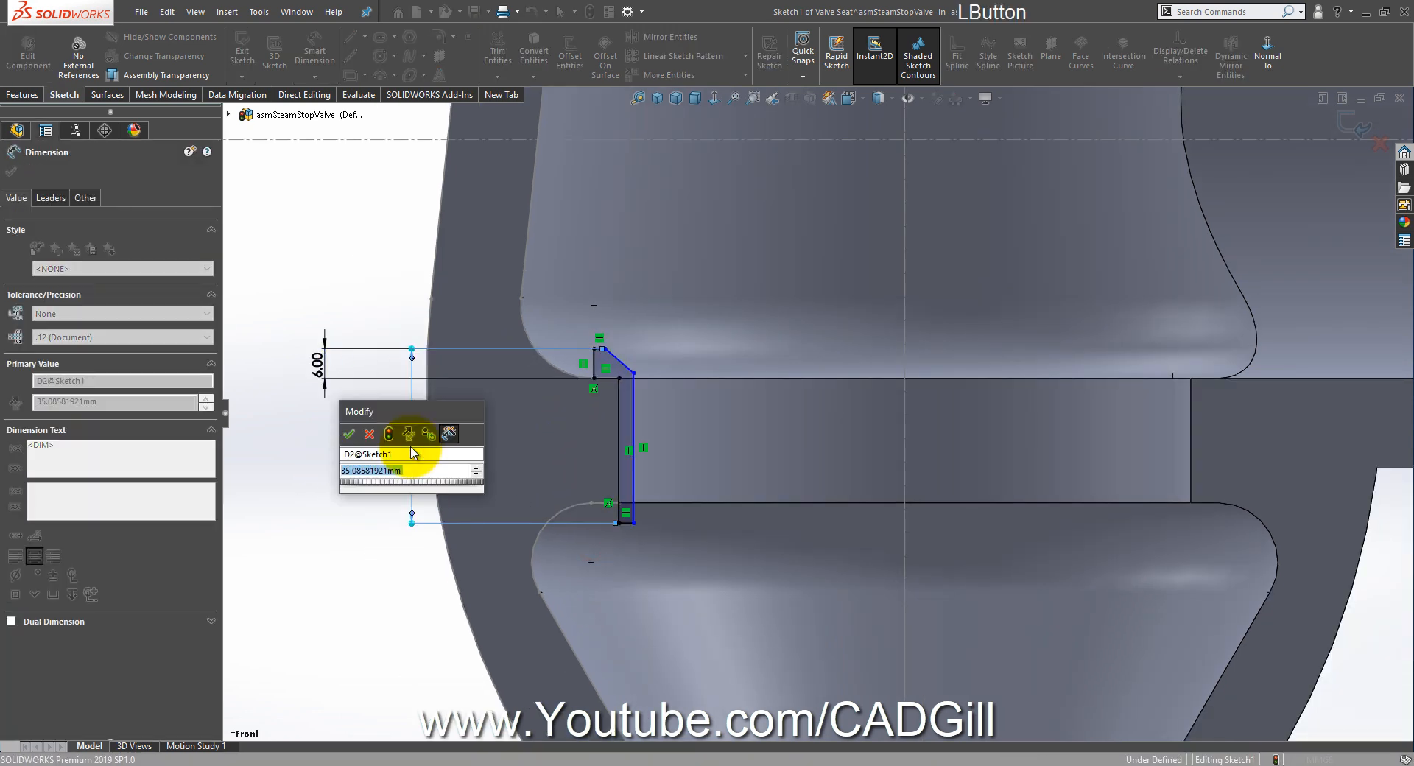
text(32)
key(Return)
key(Escape)
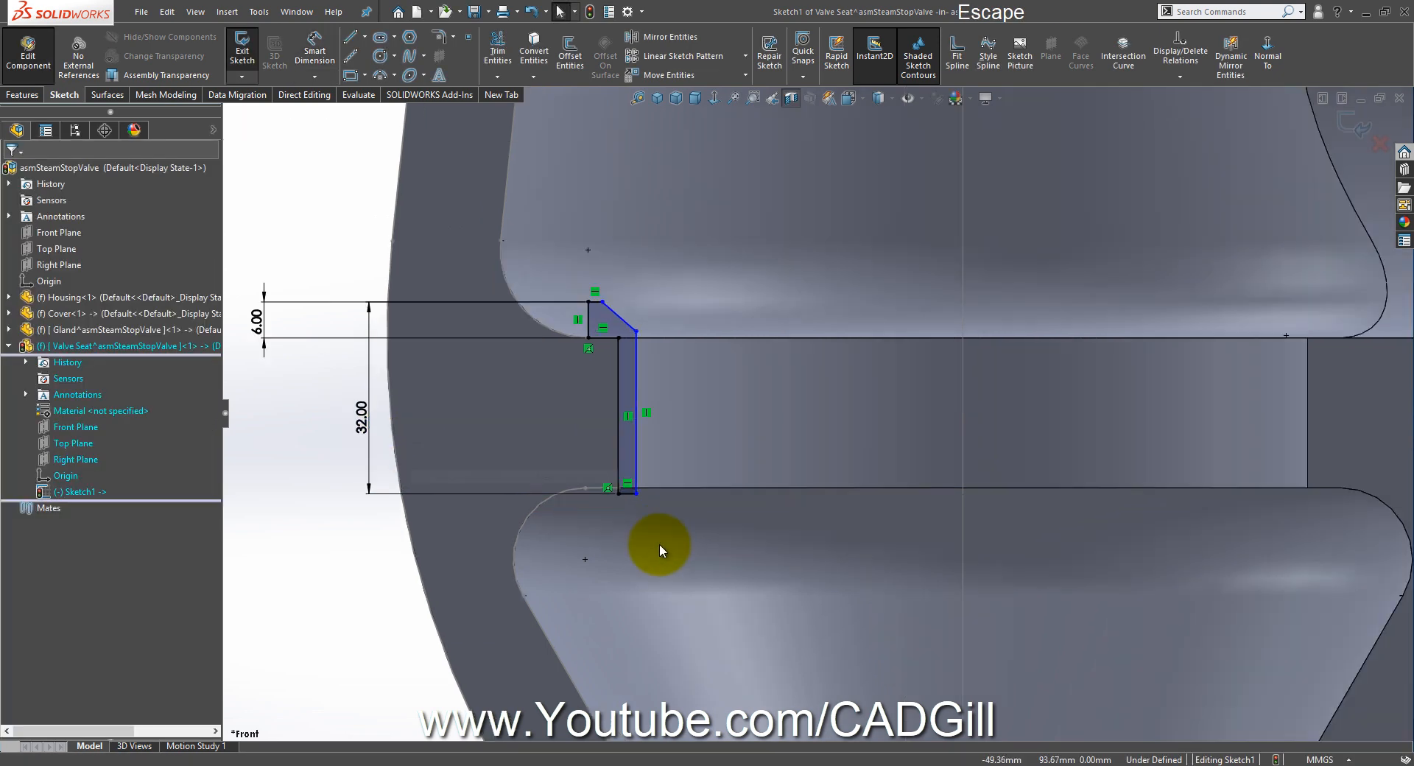
Step: Try to make the seat profile's bottom line collinear with the housing's adjoining edge, and undo the relation
scroll(622, 559, down, 4)
click(589, 424)
ctrl+click(638, 431)
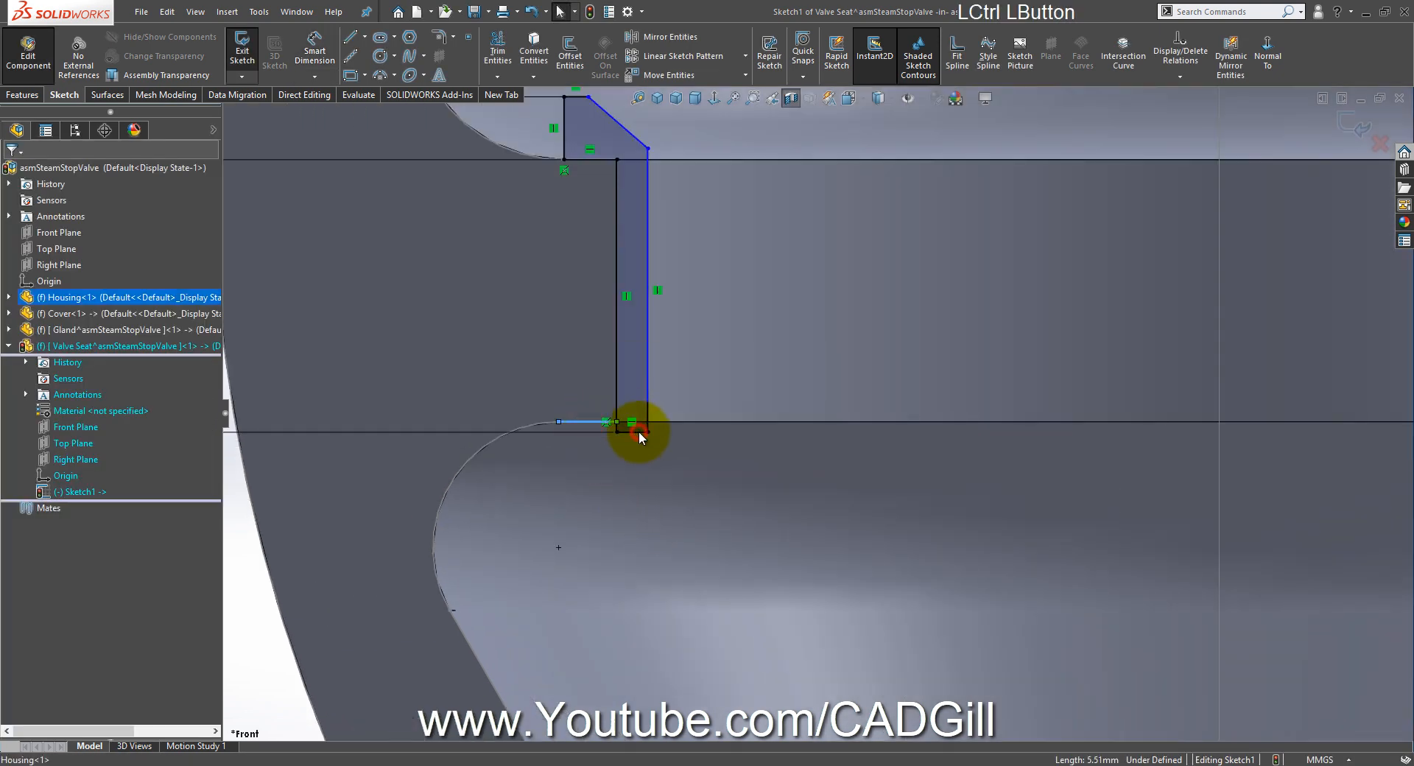
click(688, 369)
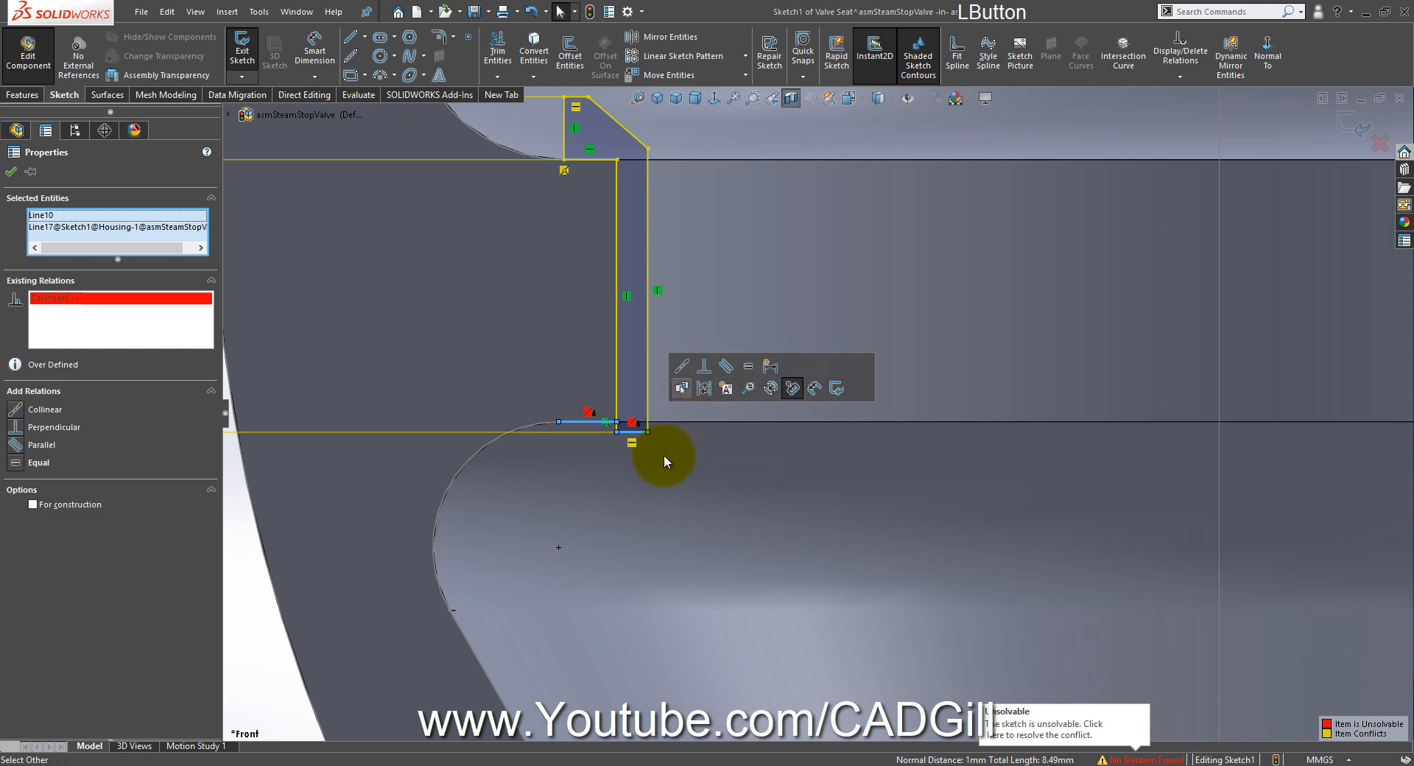
scroll(662, 455, up, 5)
click(495, 416)
scroll(776, 298, down, 1)
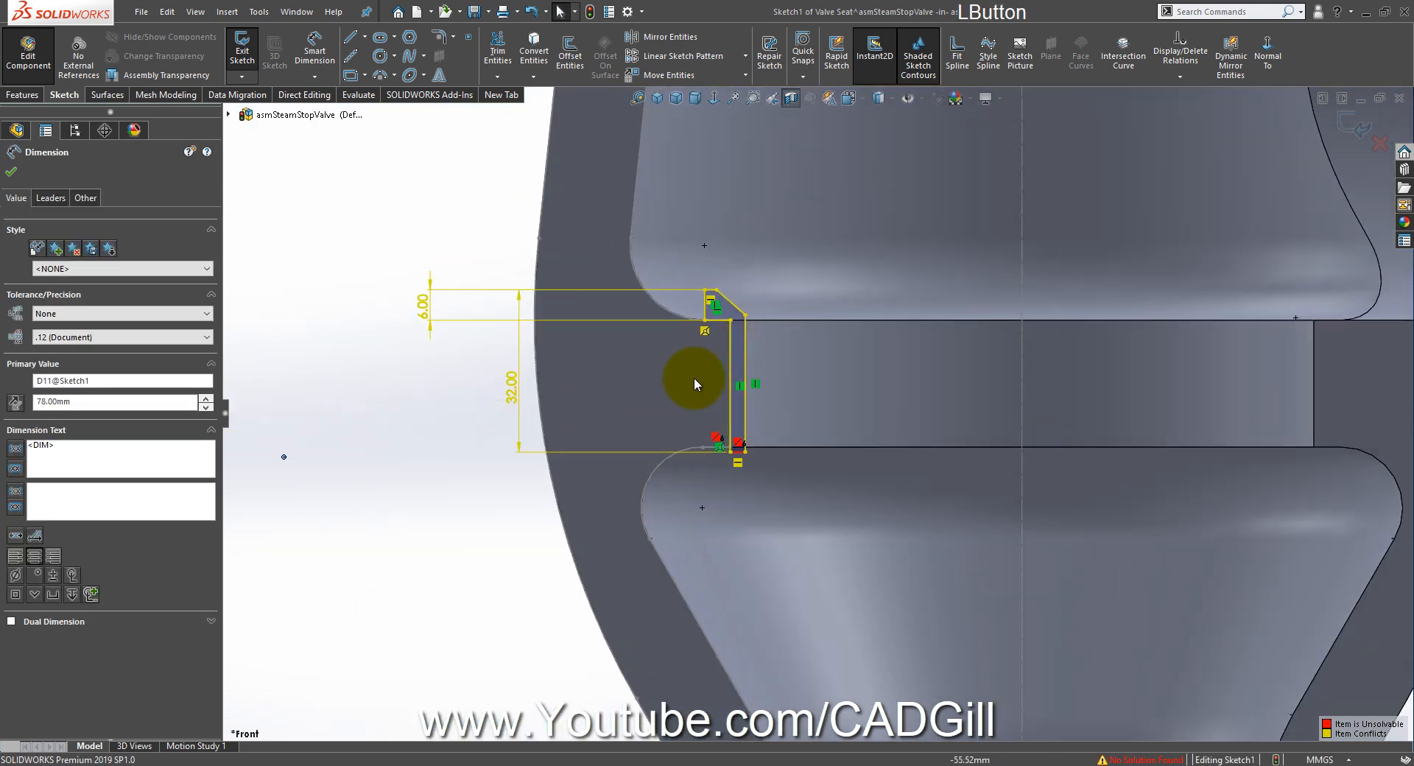
click(464, 381)
scroll(531, 393, up, 3)
scroll(780, 413, down, 5)
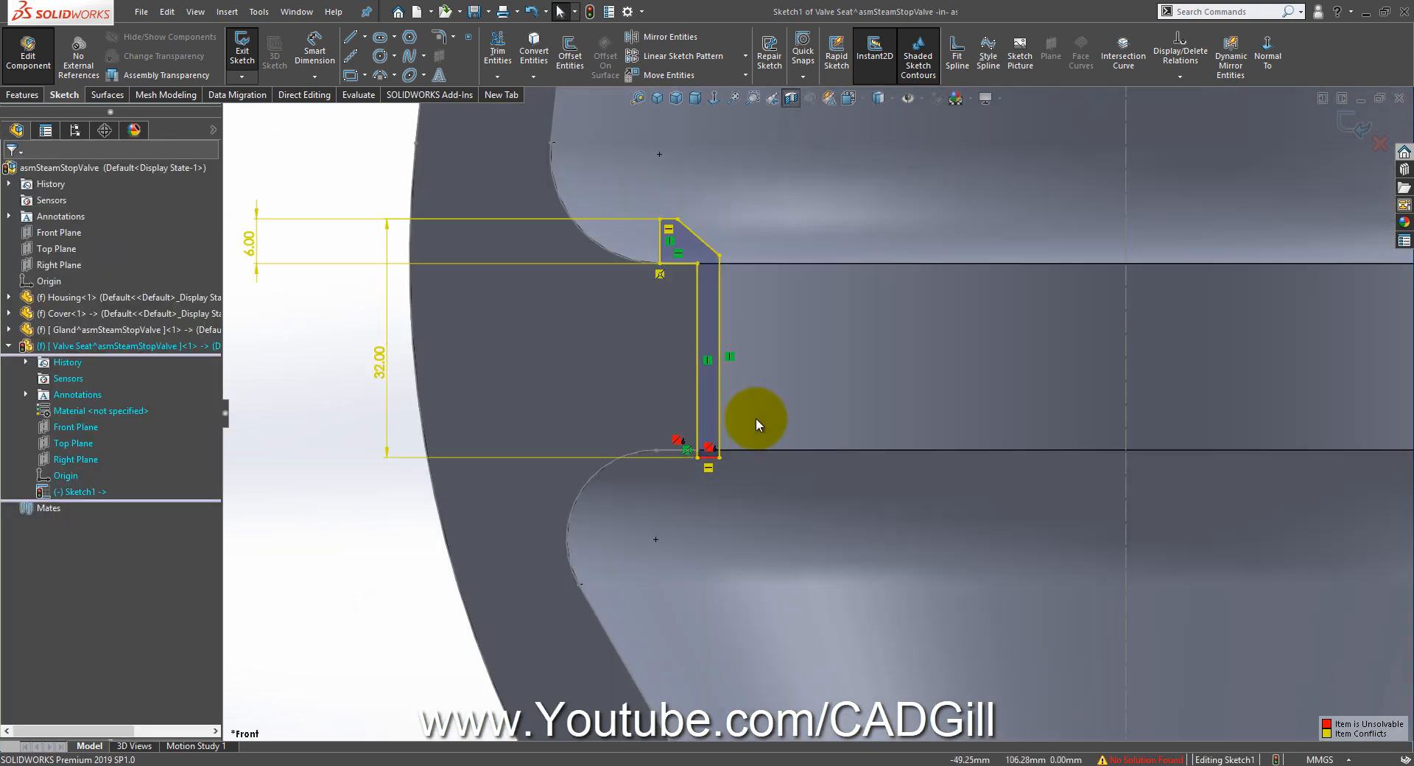
key(ctrl+z)
scroll(744, 418, down, 2)
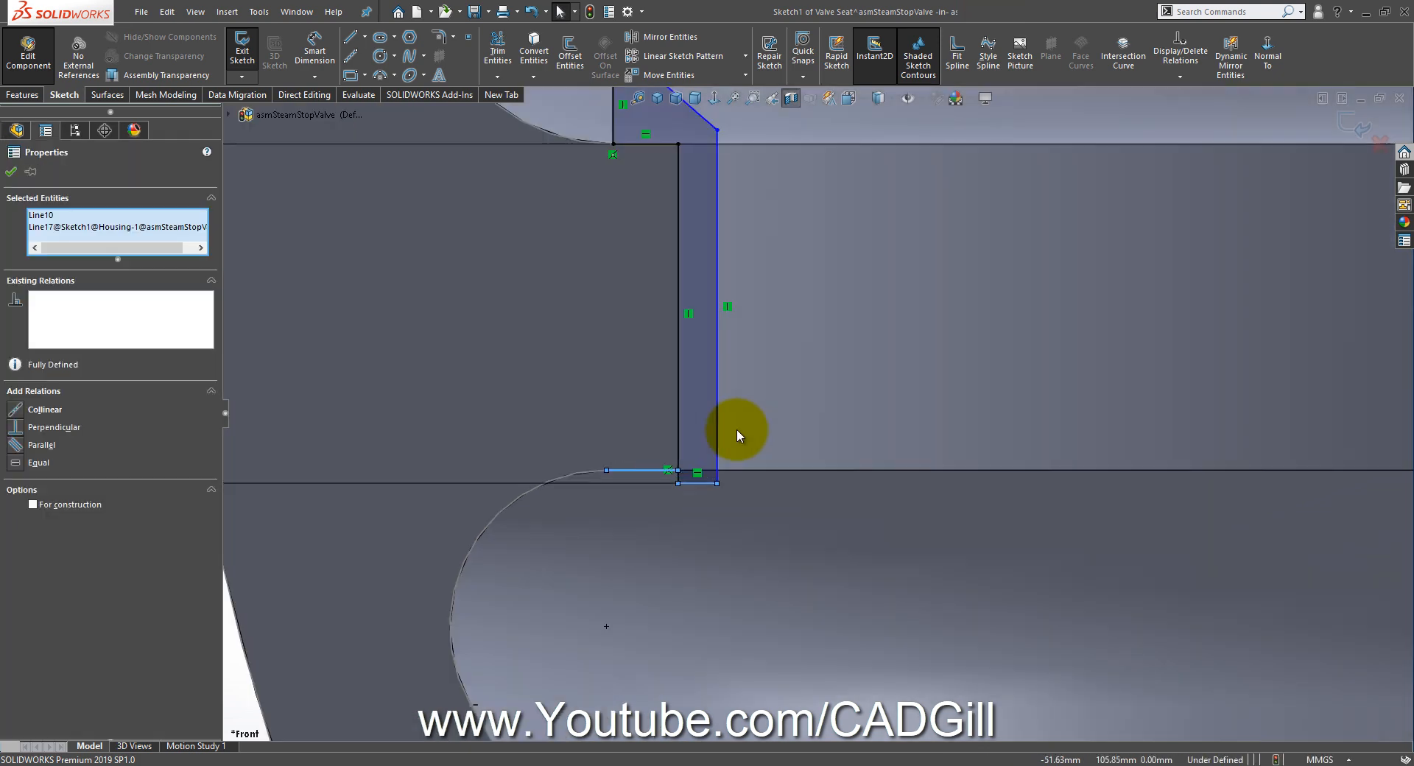
click(728, 498)
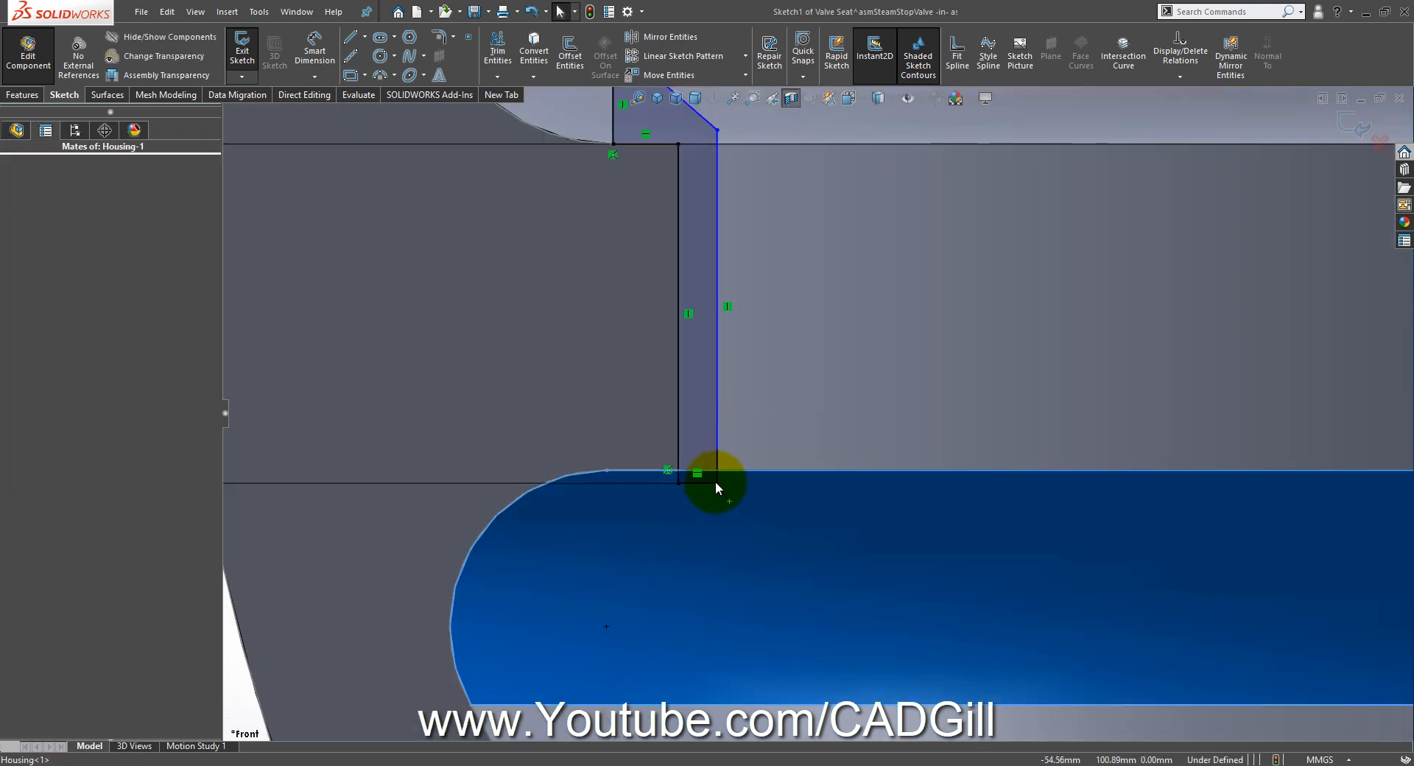
Step: Move the 32 mm height dimension farther out from the seat profile, beyond the 6 mm dimension
scroll(714, 480, up, 1)
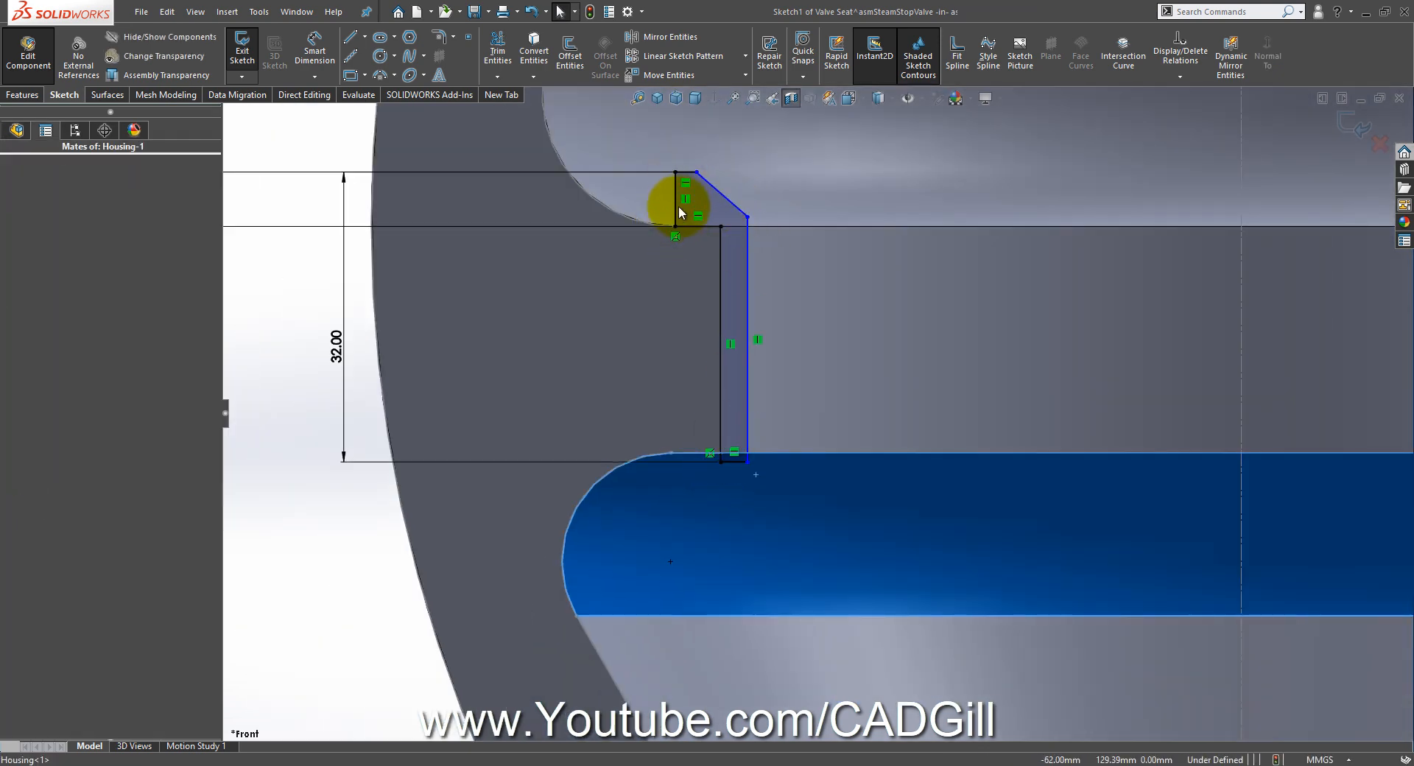
drag(341, 357, 252, 352)
scroll(441, 392, up, 1)
drag(341, 353, 256, 346)
Step: Look up the valve seat's inner diameter in the Steam Stop Valve drawing
click(694, 764)
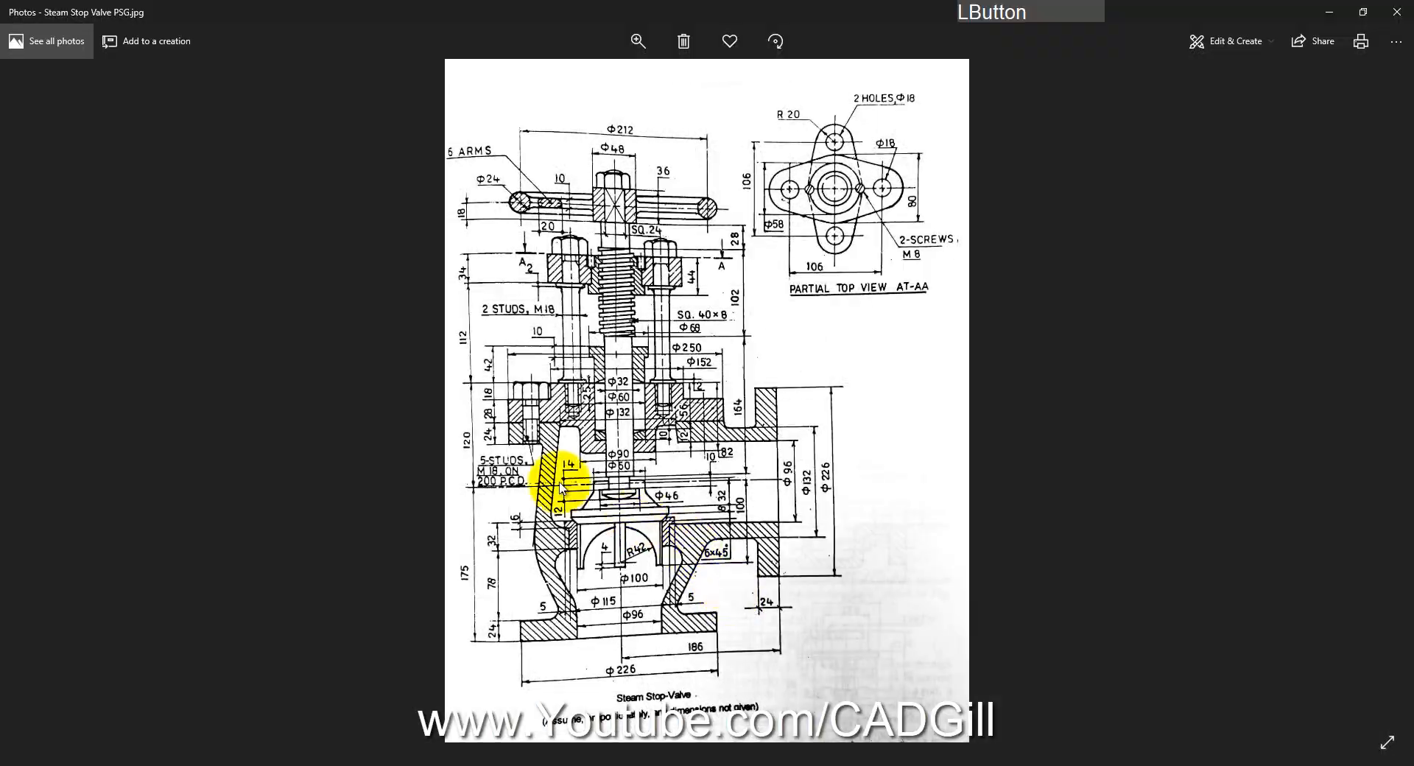
ctrl+scroll(589, 570, up, 5)
ctrl+scroll(413, 560, up, 1)
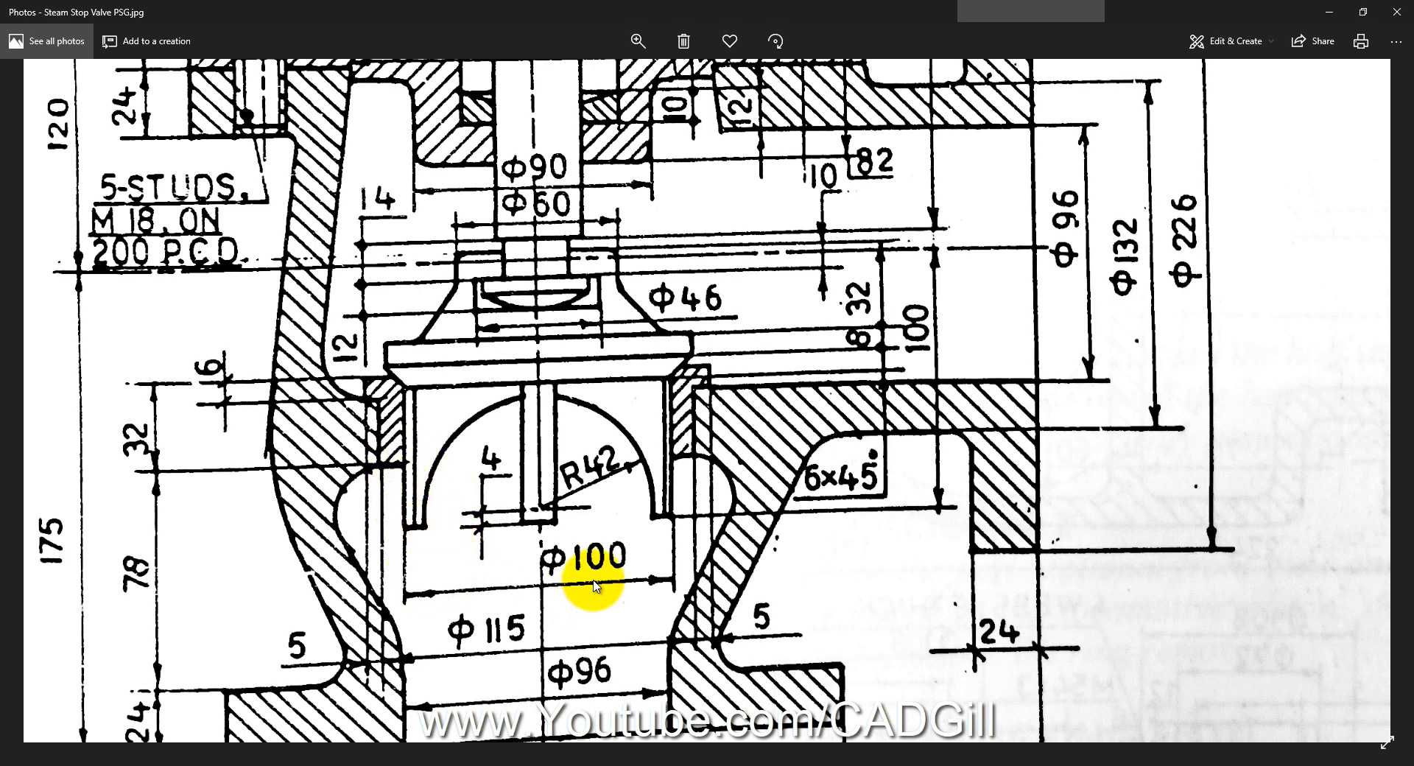
click(197, 763)
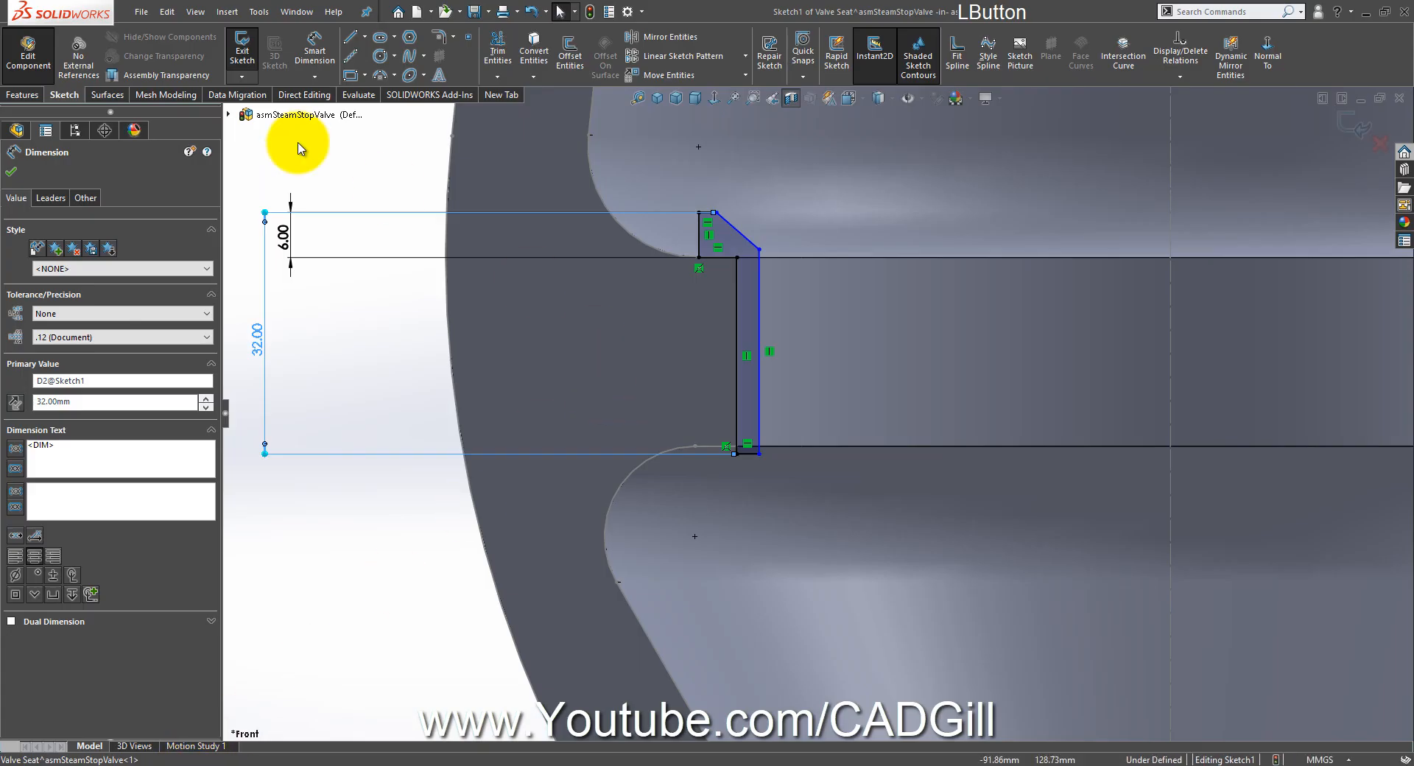
click(321, 54)
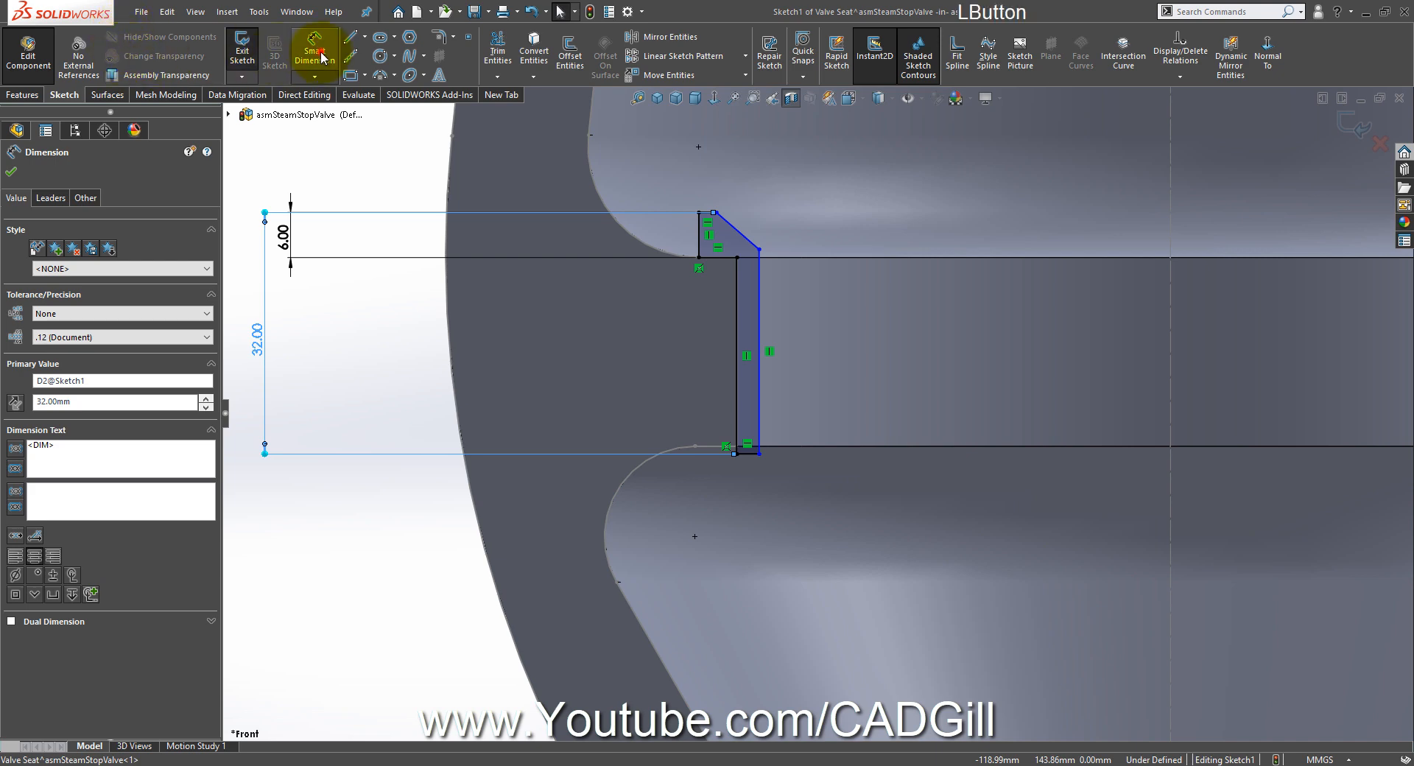
click(758, 300)
scroll(1100, 373, up, 2)
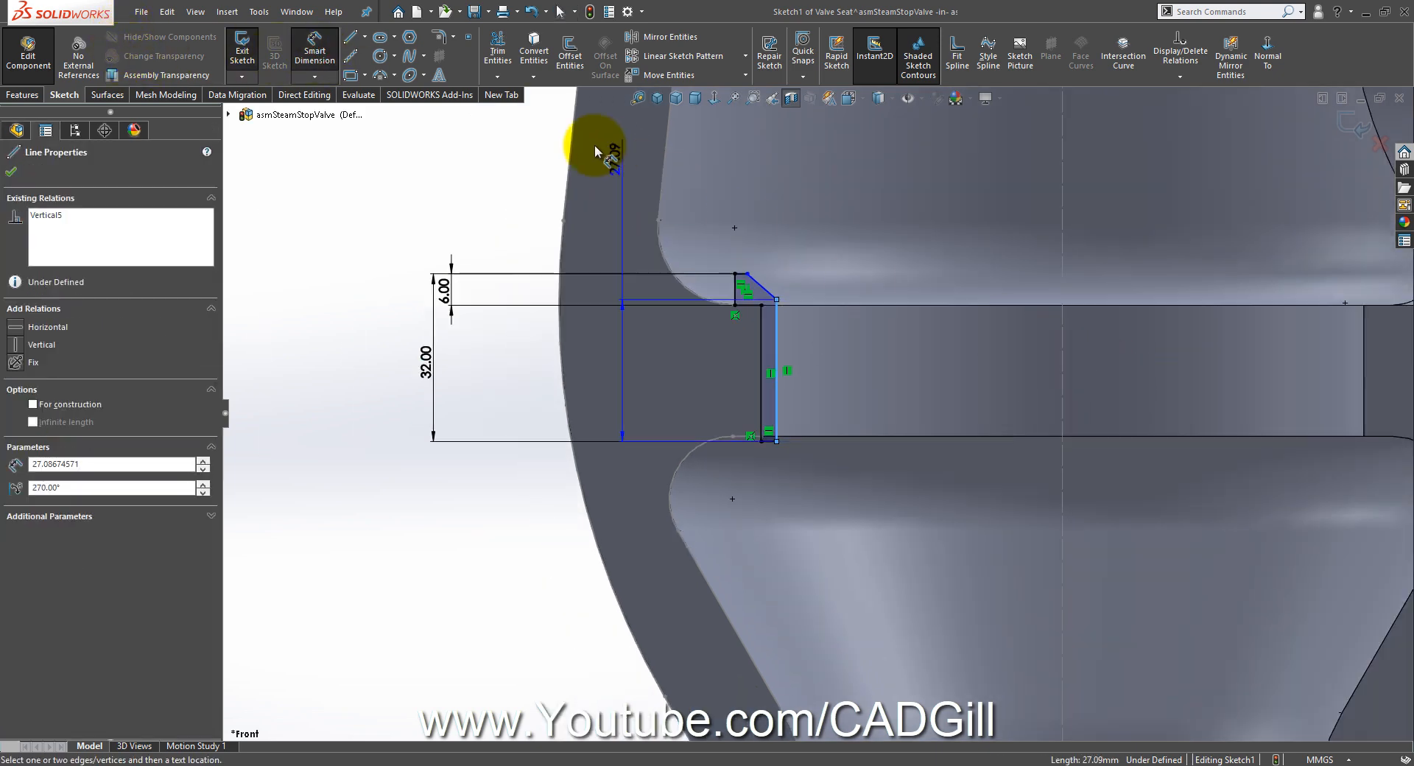
Step: Sketch a vertical construction line along the valve's axis, about 768 mm long and extending beyond both ends of the assembly
click(356, 59)
scroll(1173, 432, up, 10)
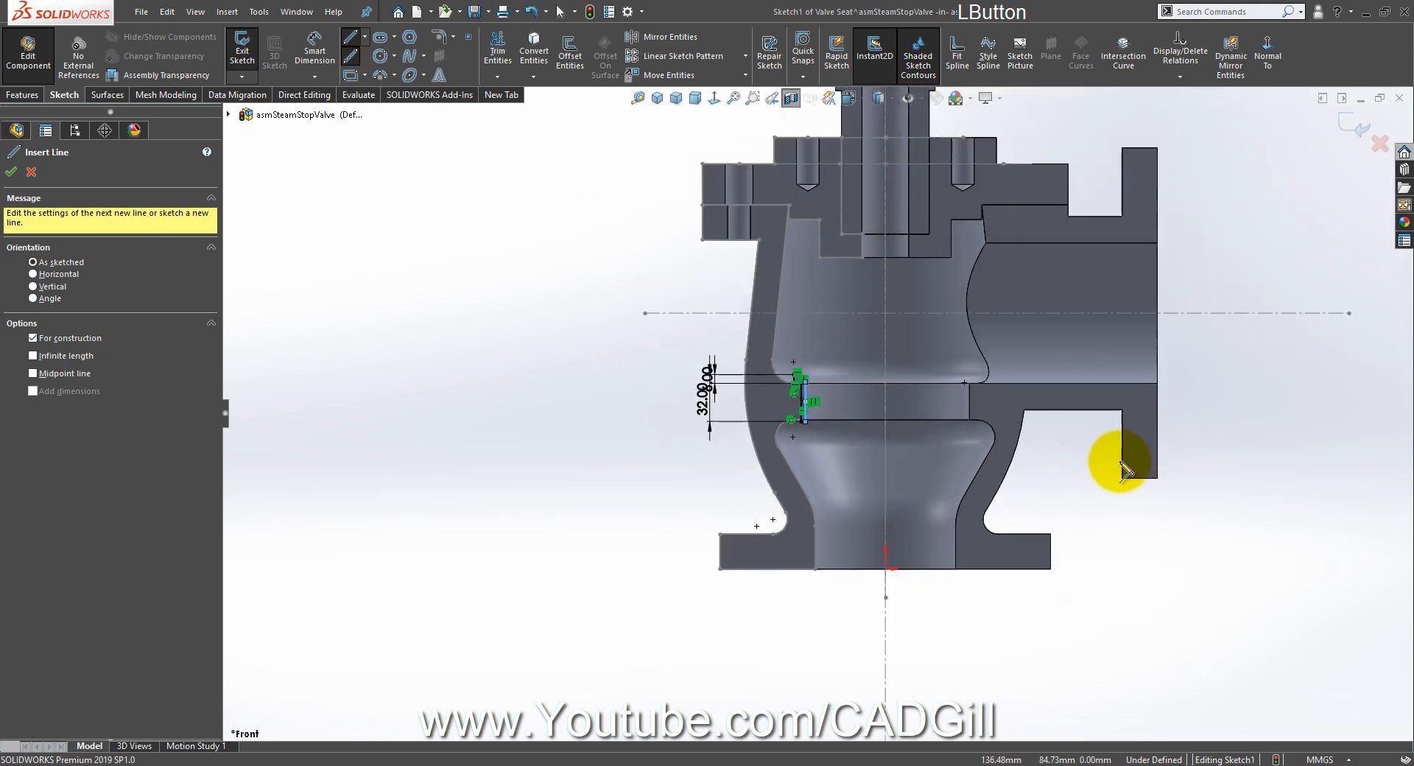
click(840, 643)
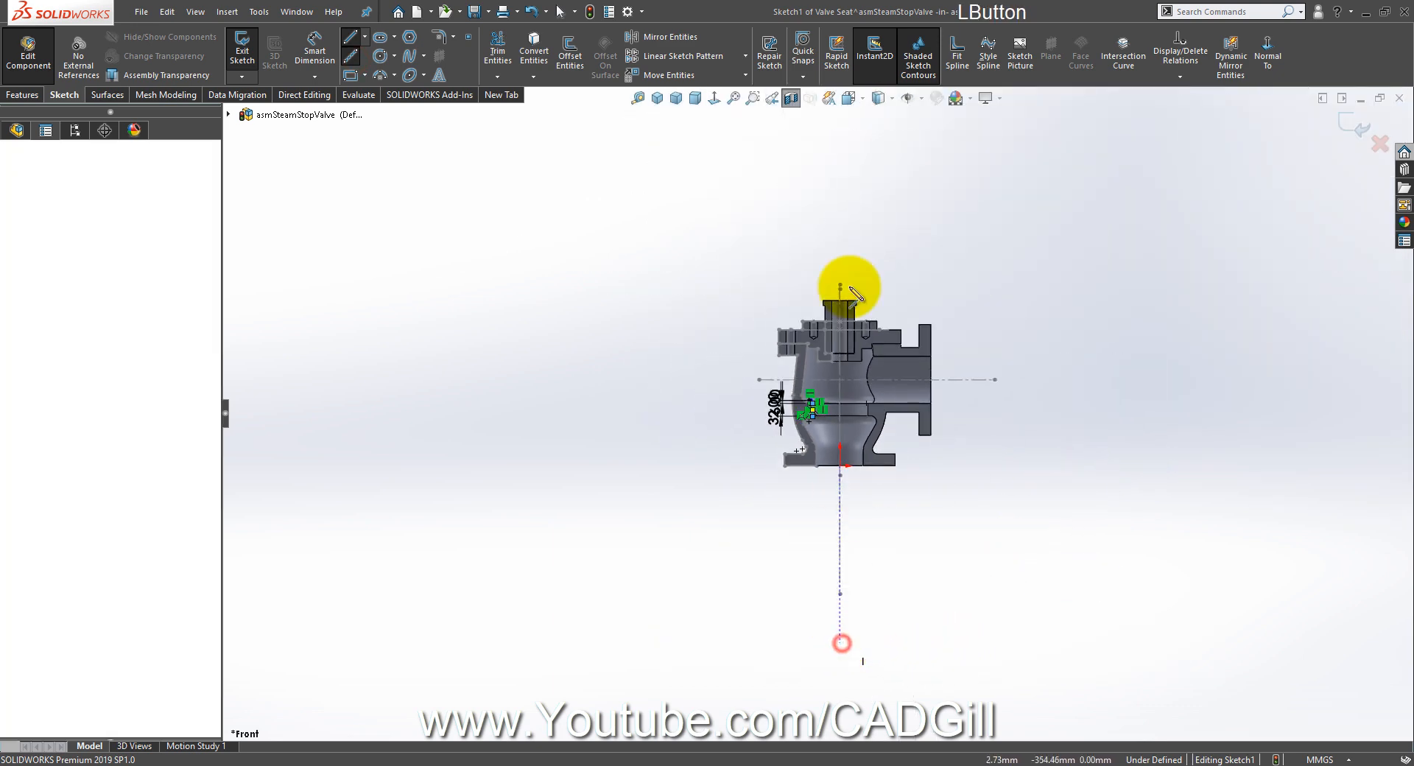
click(840, 267)
right_click(839, 268)
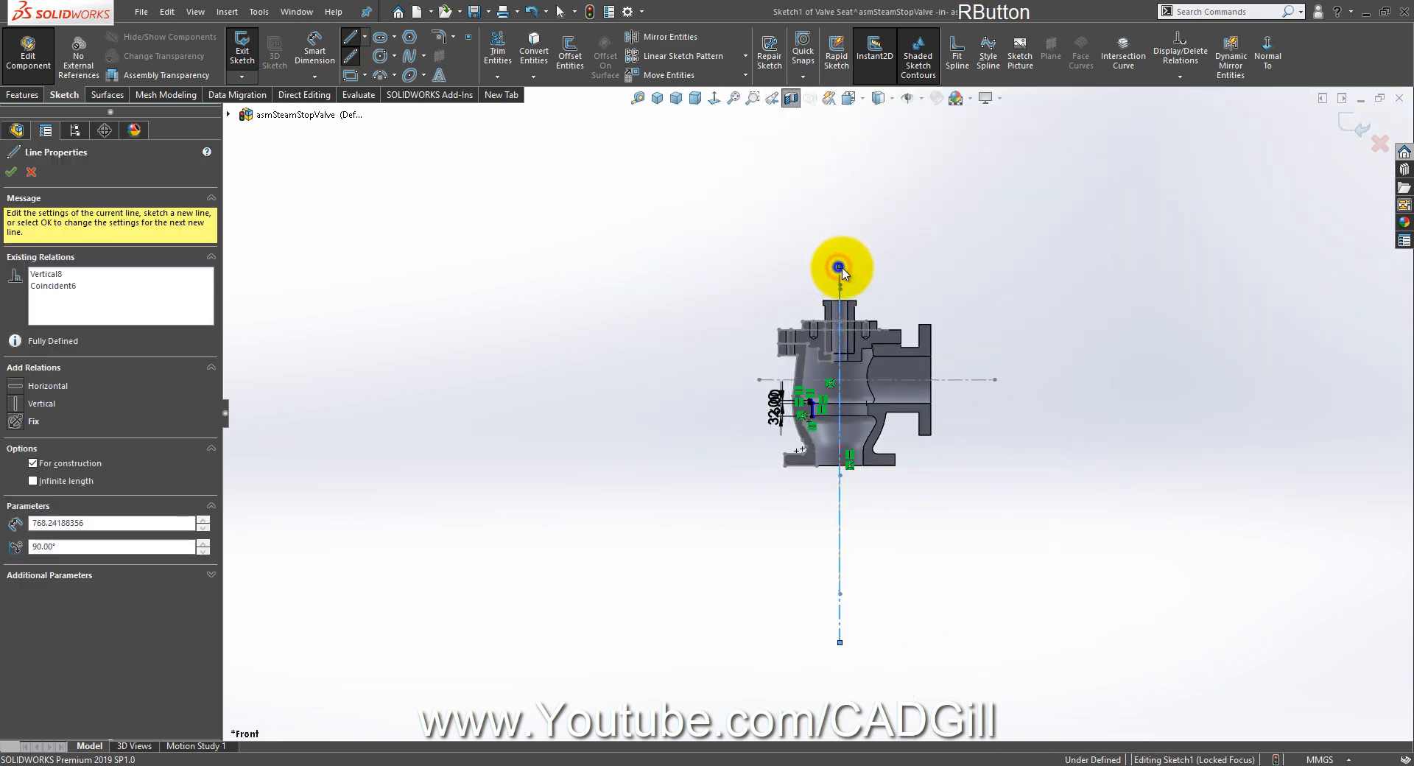
Step: Shorten the construction line from both ends so it spans from about Y 63 mm to Y 145 mm around the seat
click(844, 272)
drag(840, 267, 877, 430)
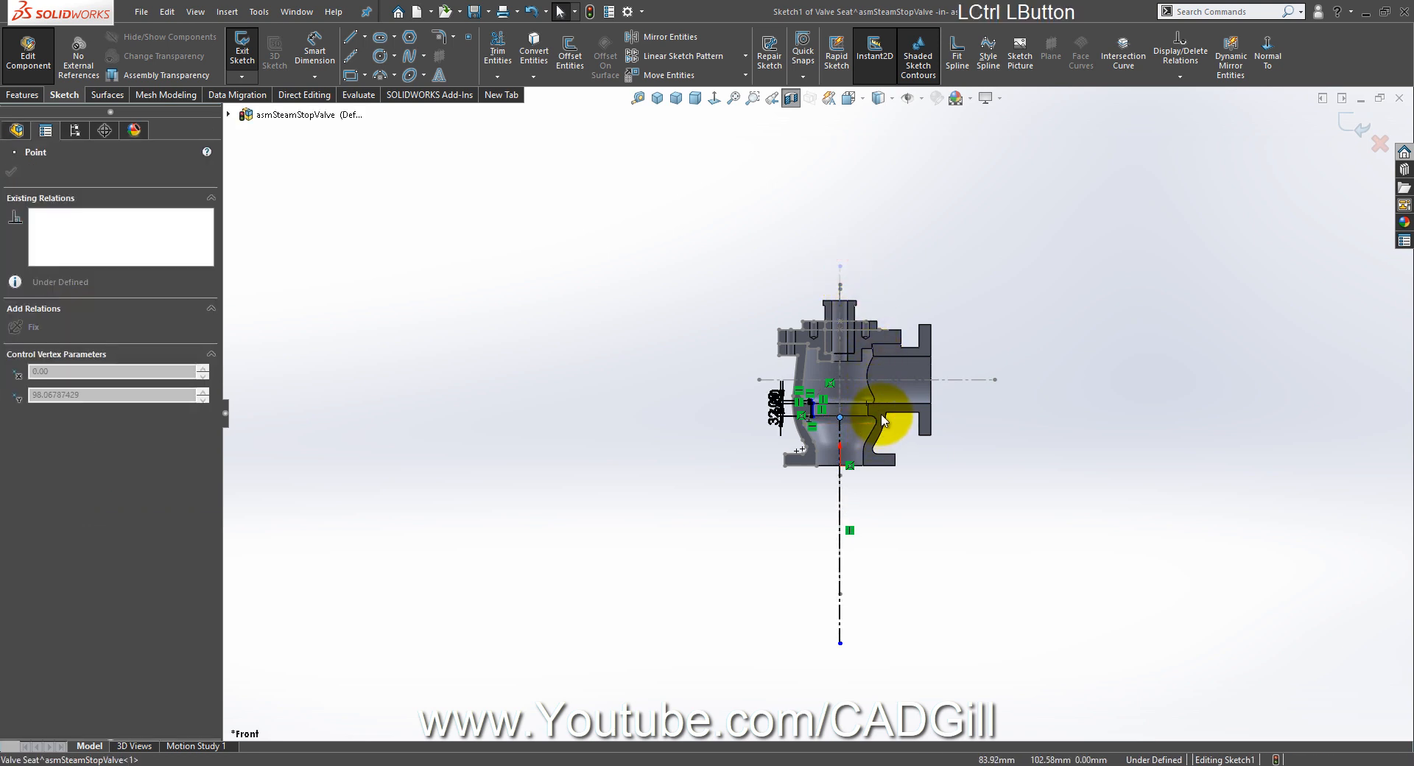
click(839, 633)
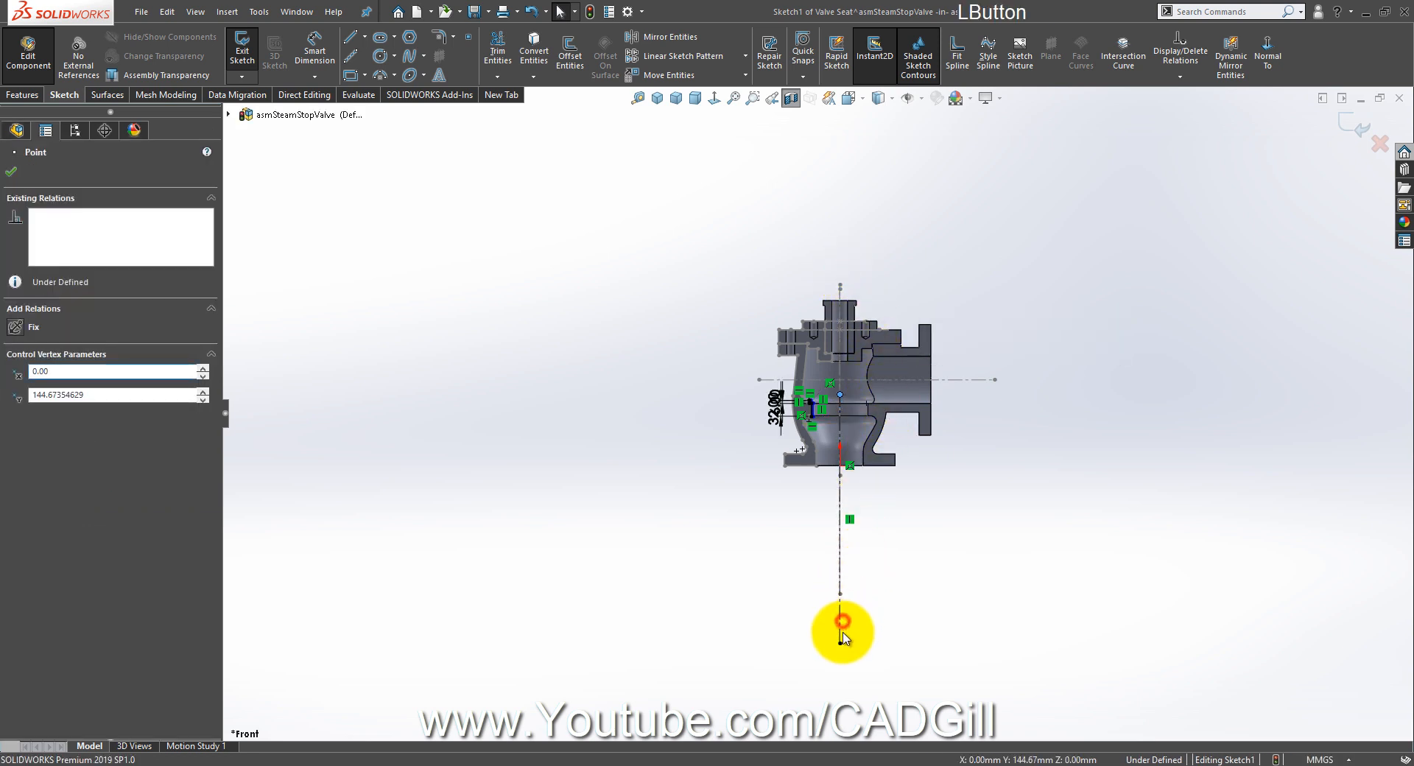
ctrl+drag(840, 645, 867, 432)
scroll(818, 371, down, 10)
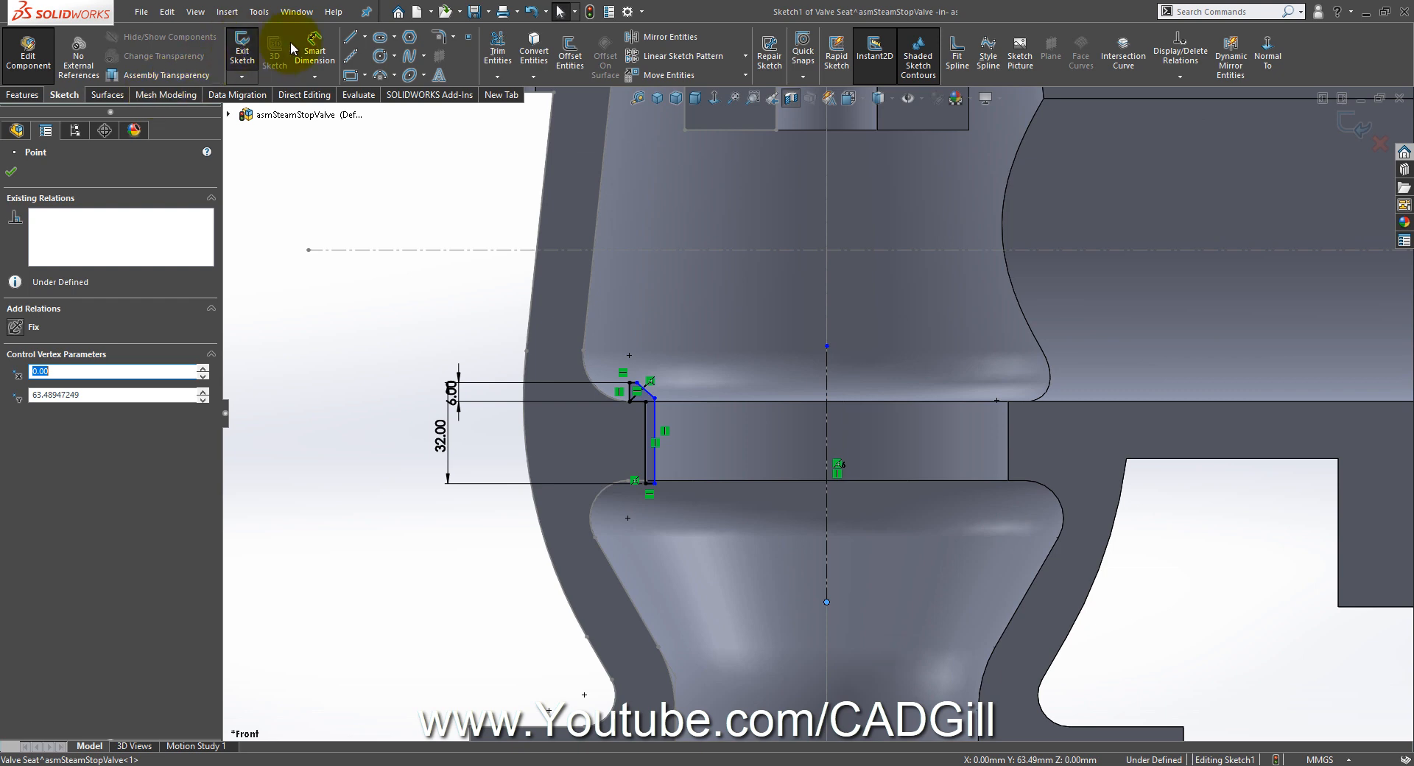
Step: Dimension the seat's inner vertical line about the construction line as a 100 mm diameter
click(359, 109)
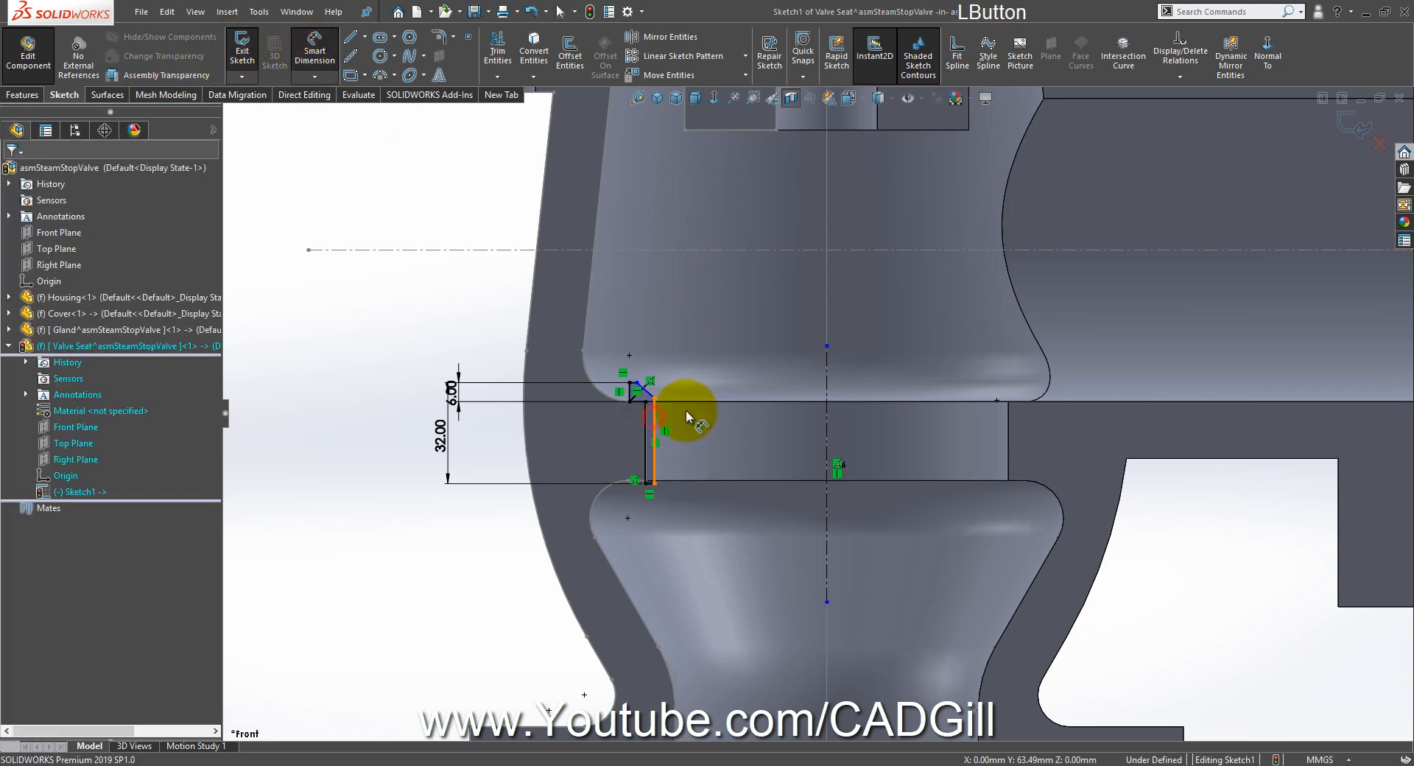
click(654, 417)
click(847, 366)
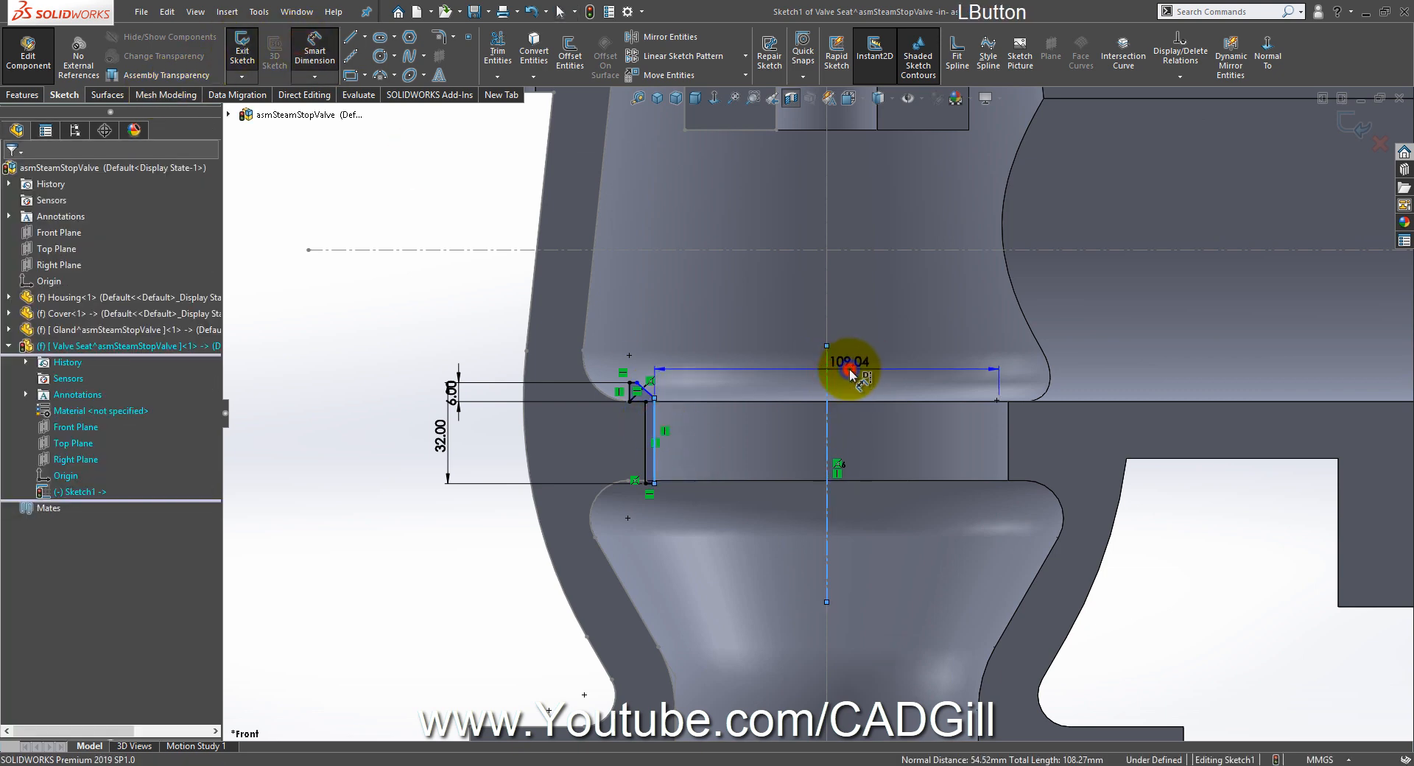
text(100)
key(Return)
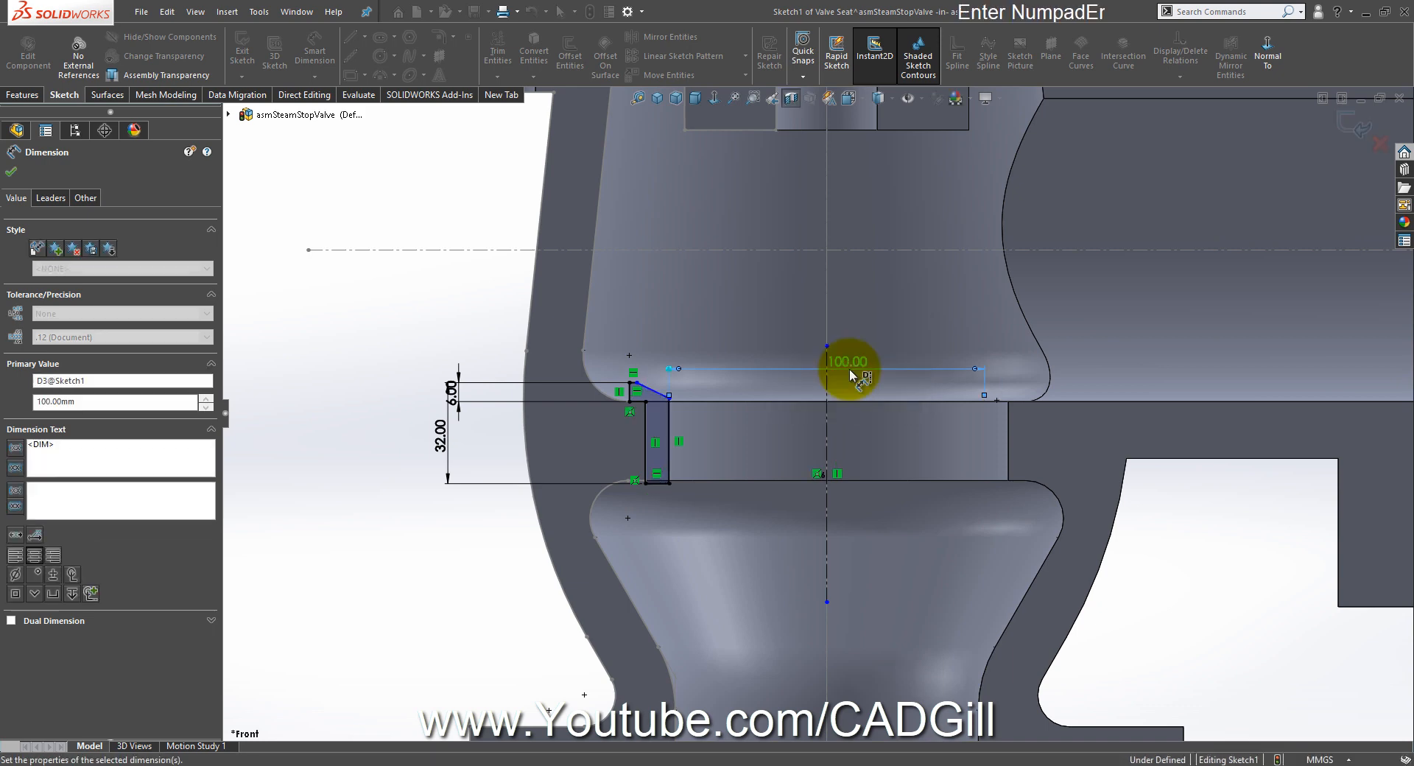
click(466, 288)
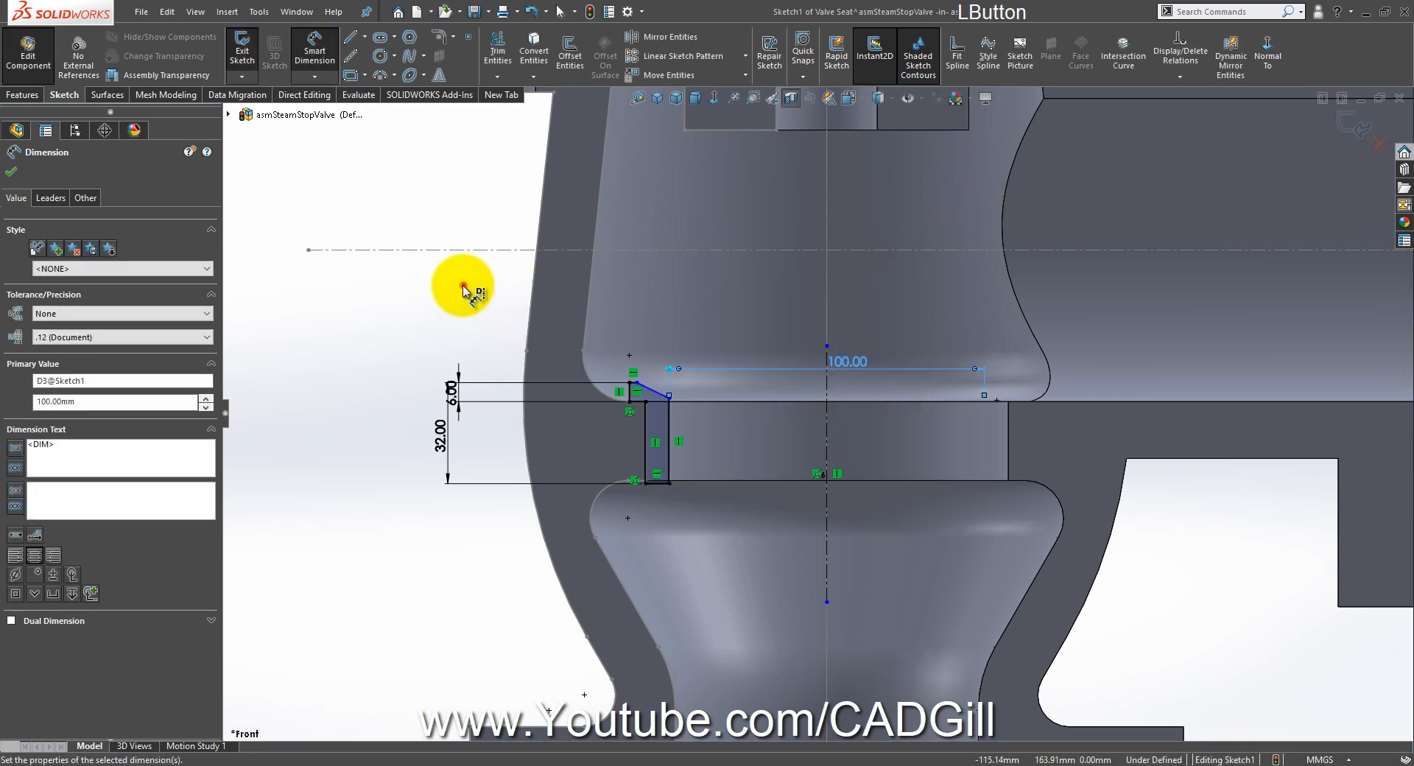
Step: Dimension the angle between the seat's slanted line and the construction line to 30 degrees
scroll(721, 391, down, 3)
click(505, 370)
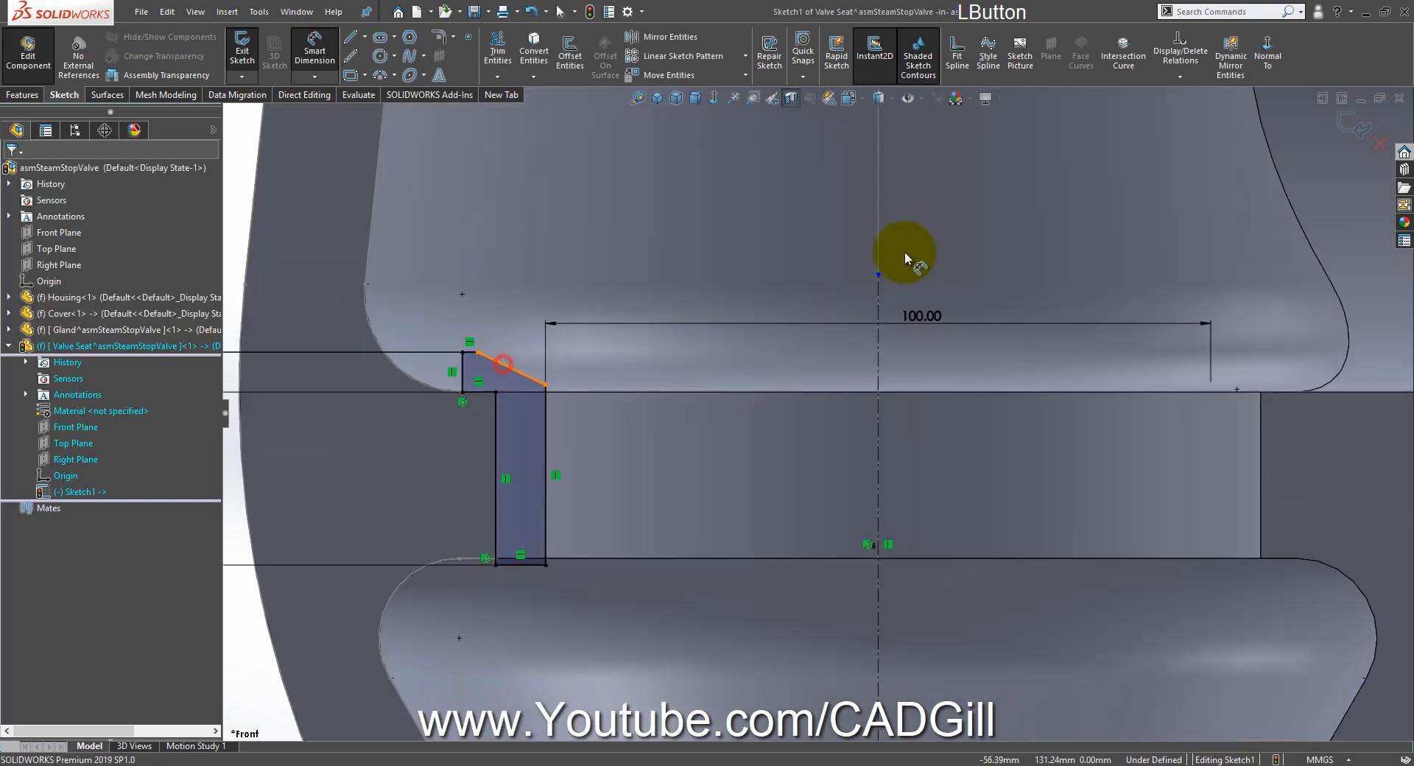
click(876, 290)
click(749, 268)
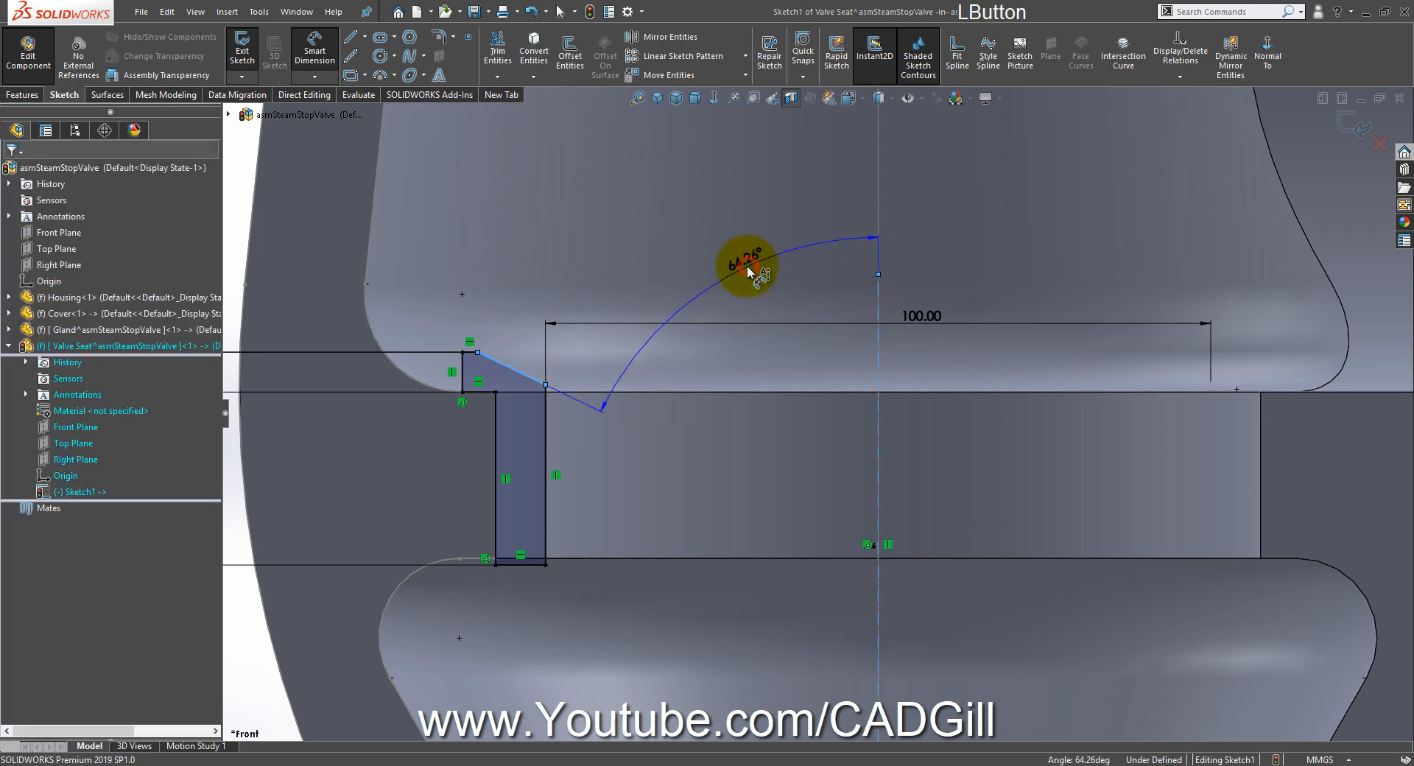
key(Return)
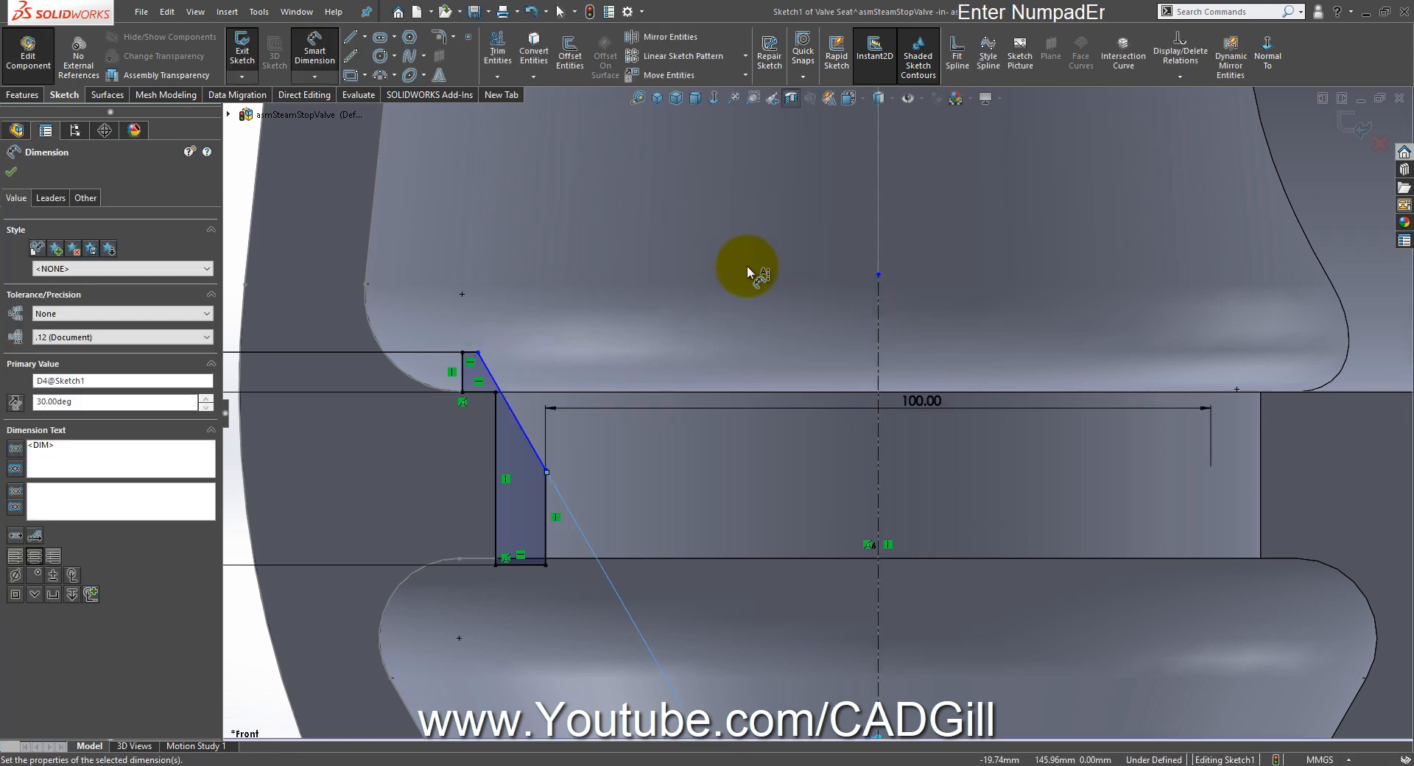
key(Escape)
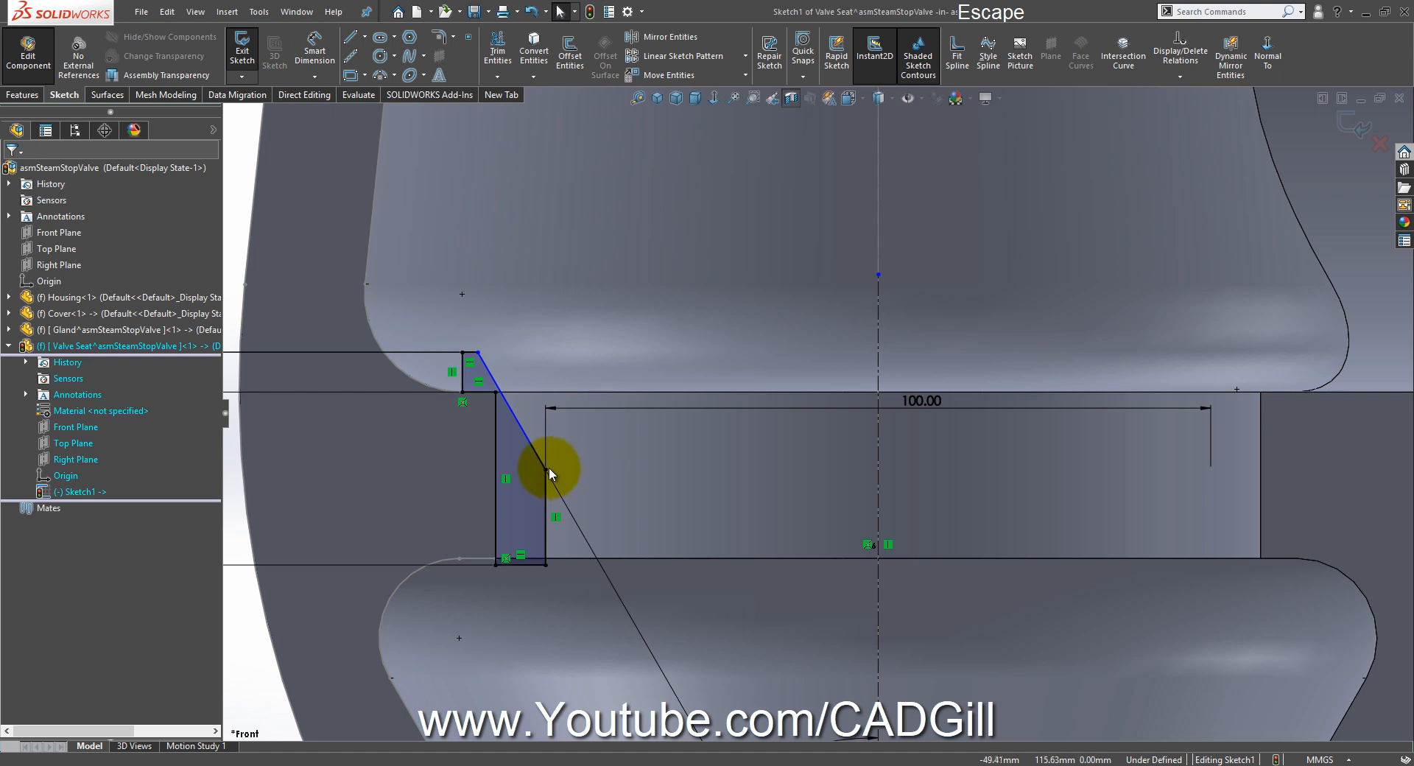
Step: Raise the slanted line's lower endpoint to about Y 125 mm and compare the profile with the reference drawing
drag(549, 466, 536, 407)
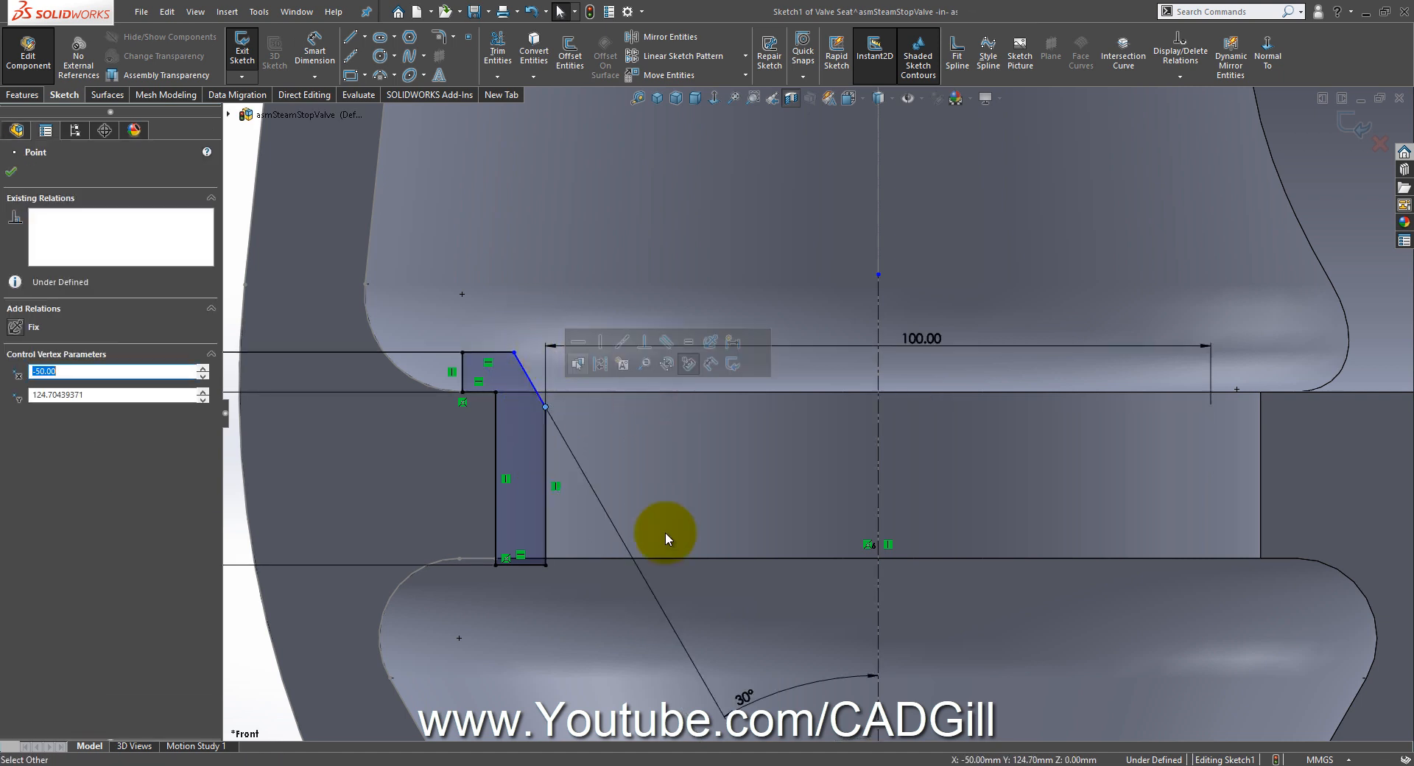
click(626, 765)
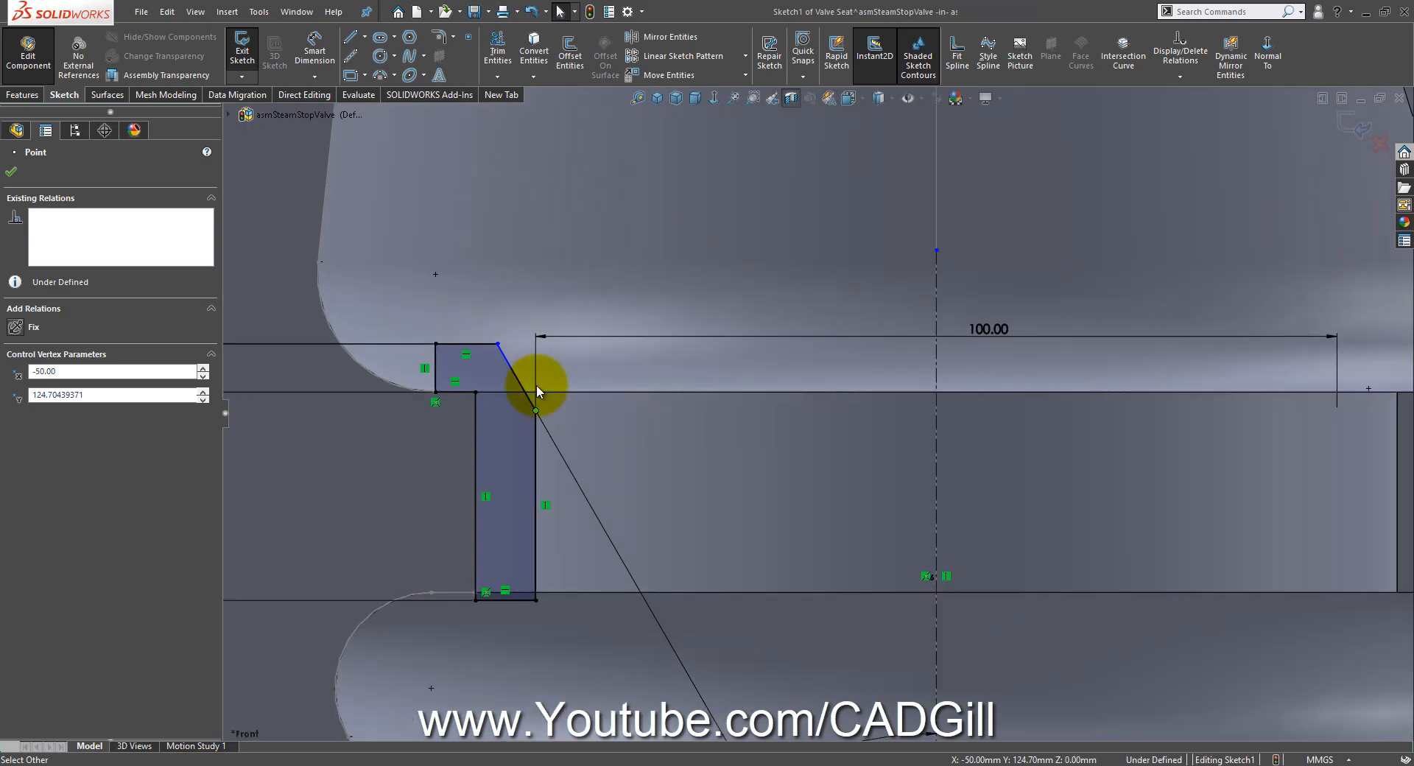
scroll(817, 427, up, 5)
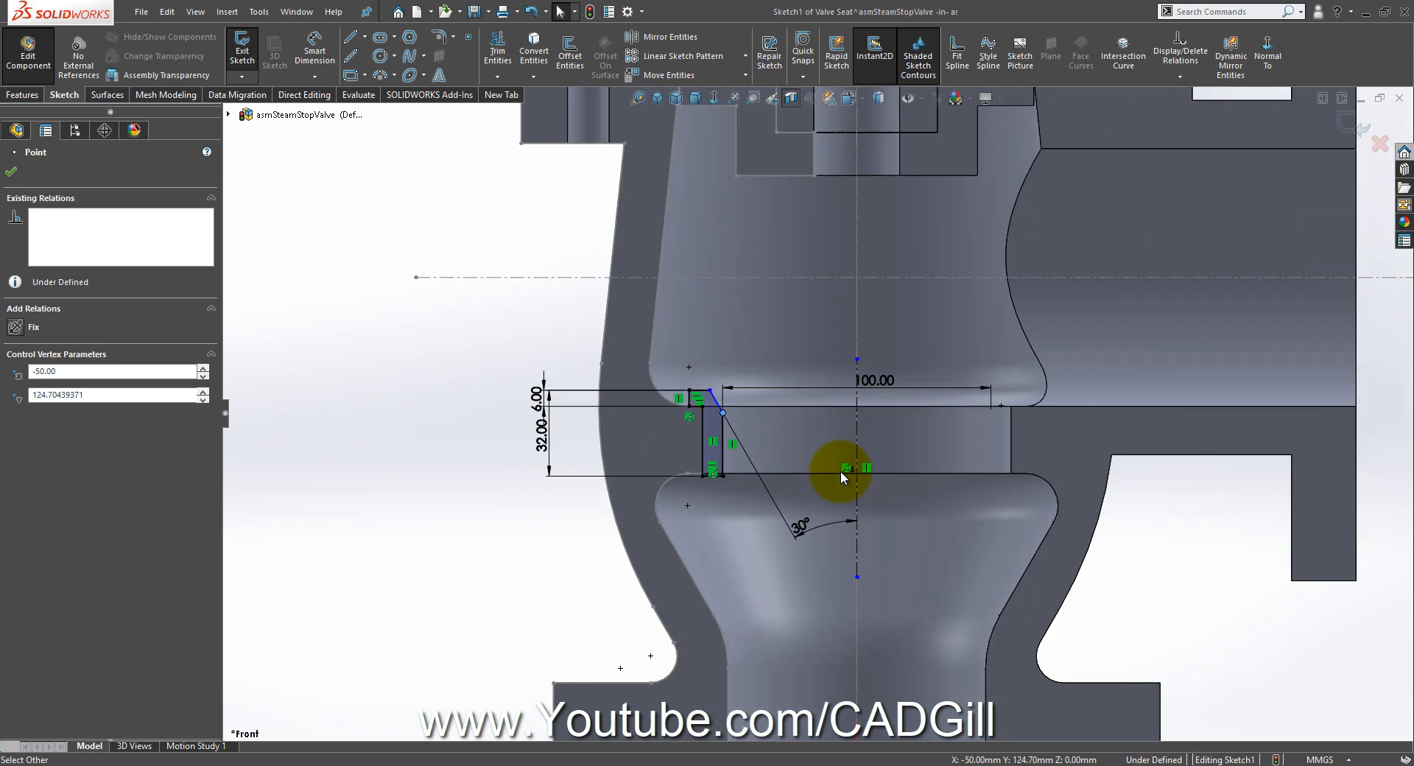
Step: Exit the Valve Seat sketch, return to editing the assembly, and inspect the slanted line of the profile
click(1354, 134)
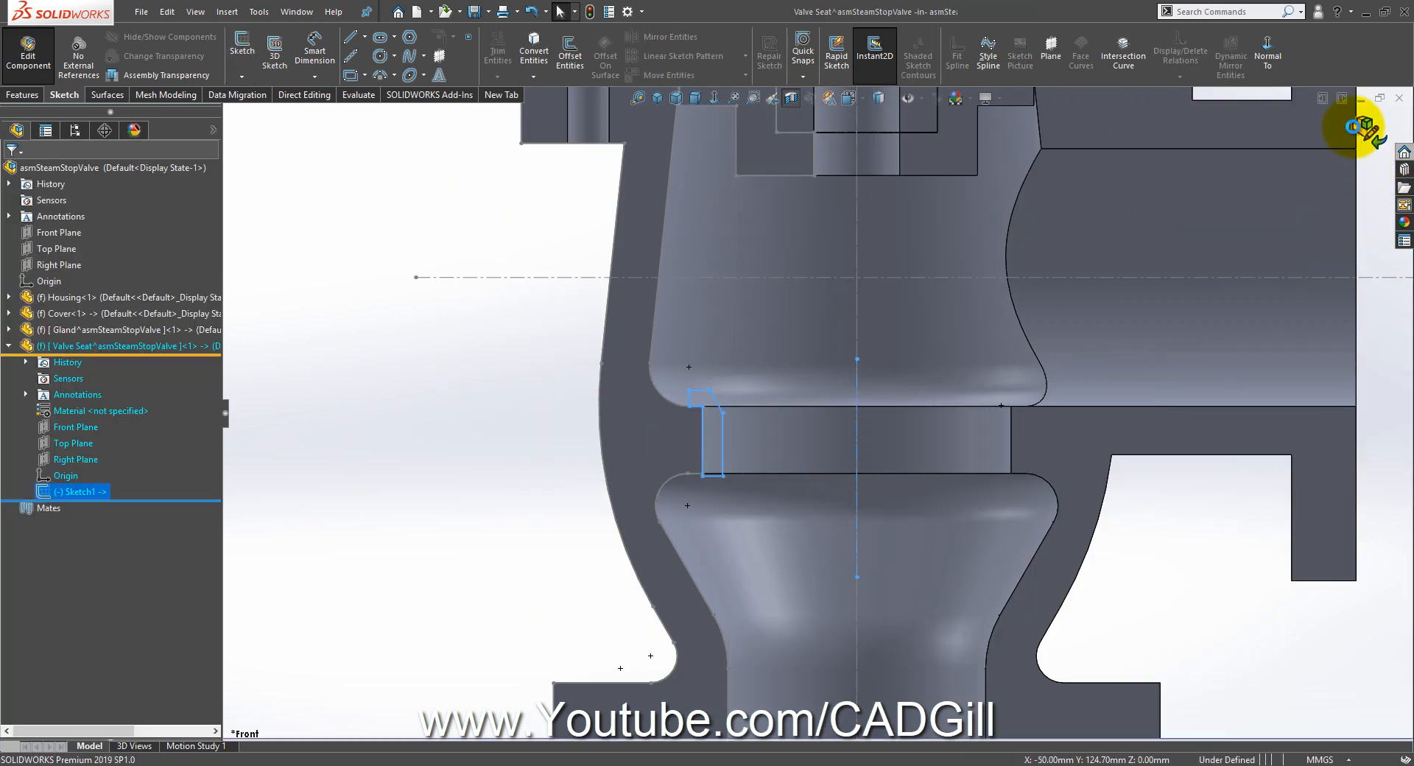
scroll(681, 413, down, 5)
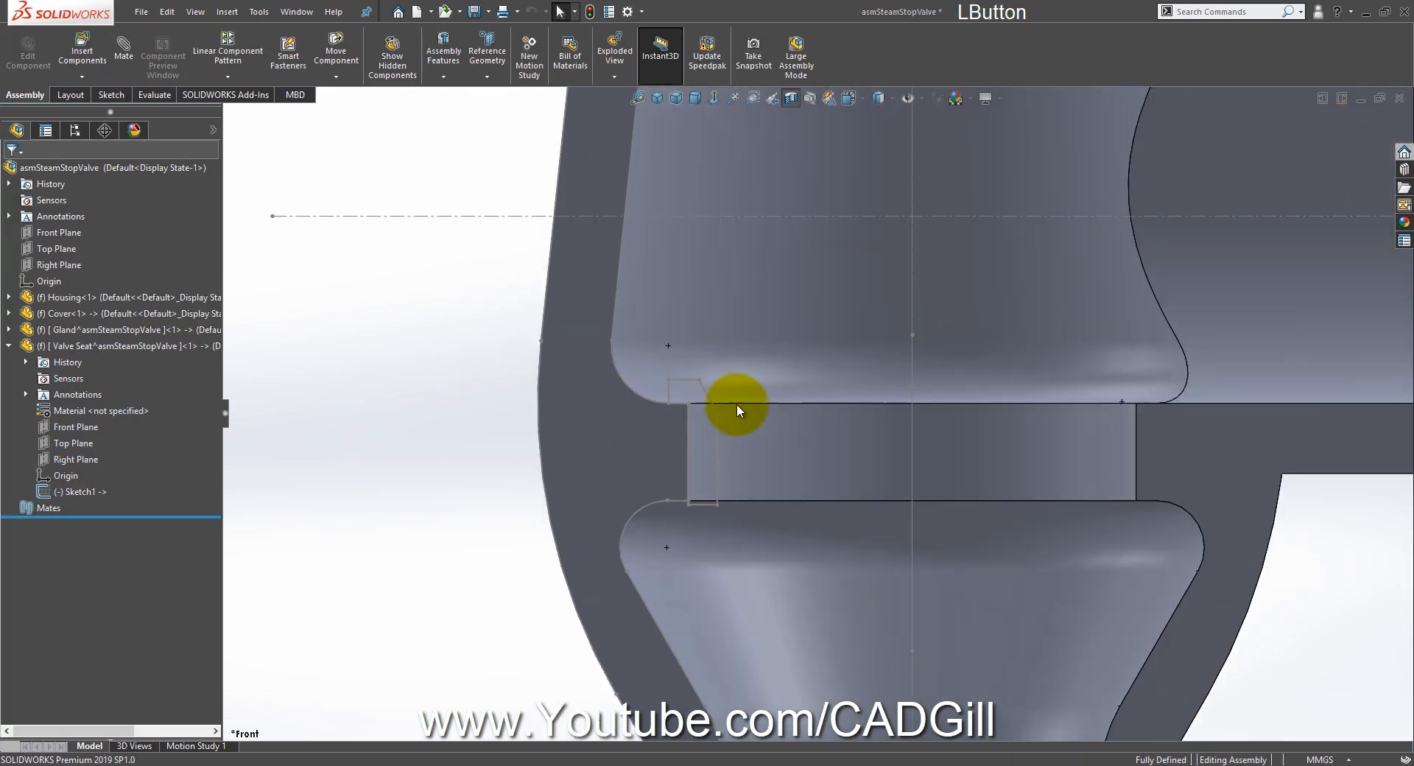
click(710, 393)
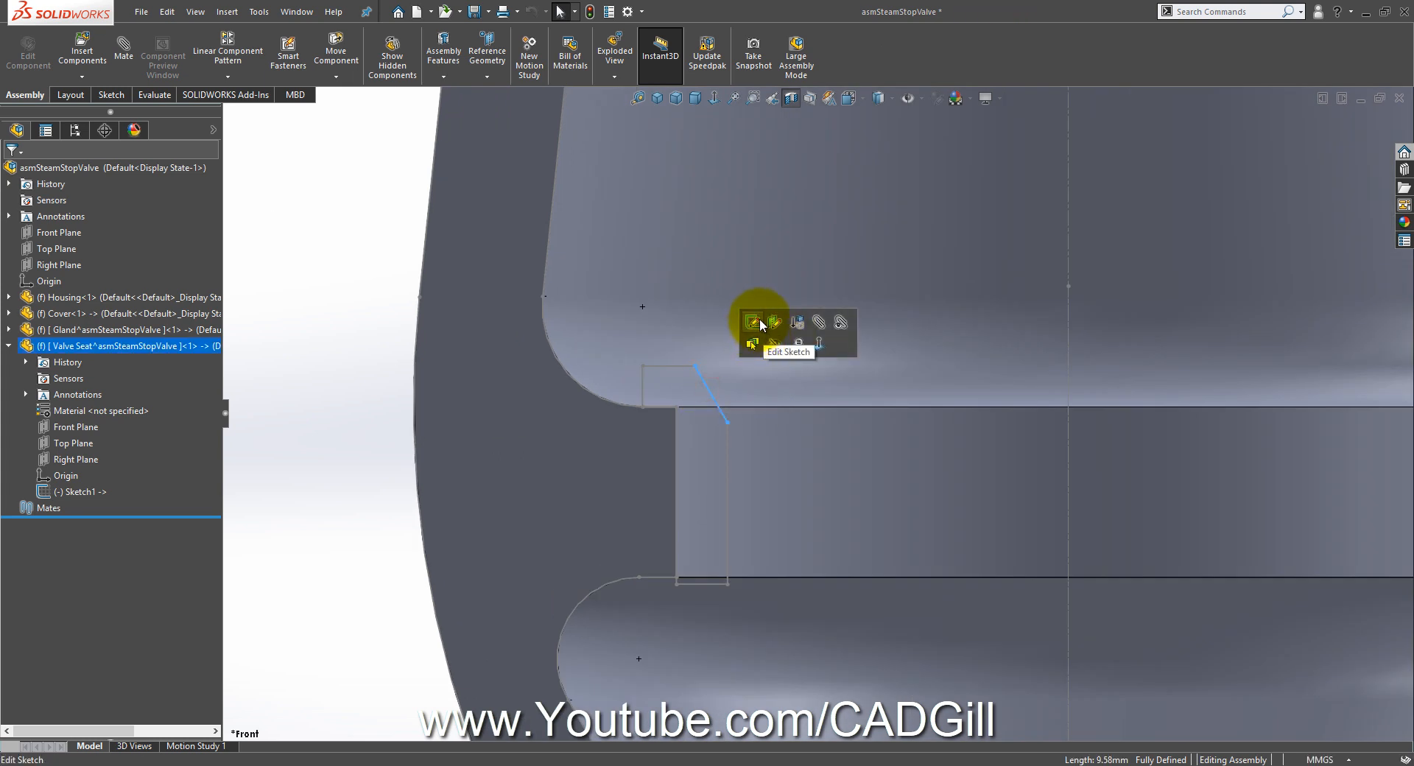
click(367, 415)
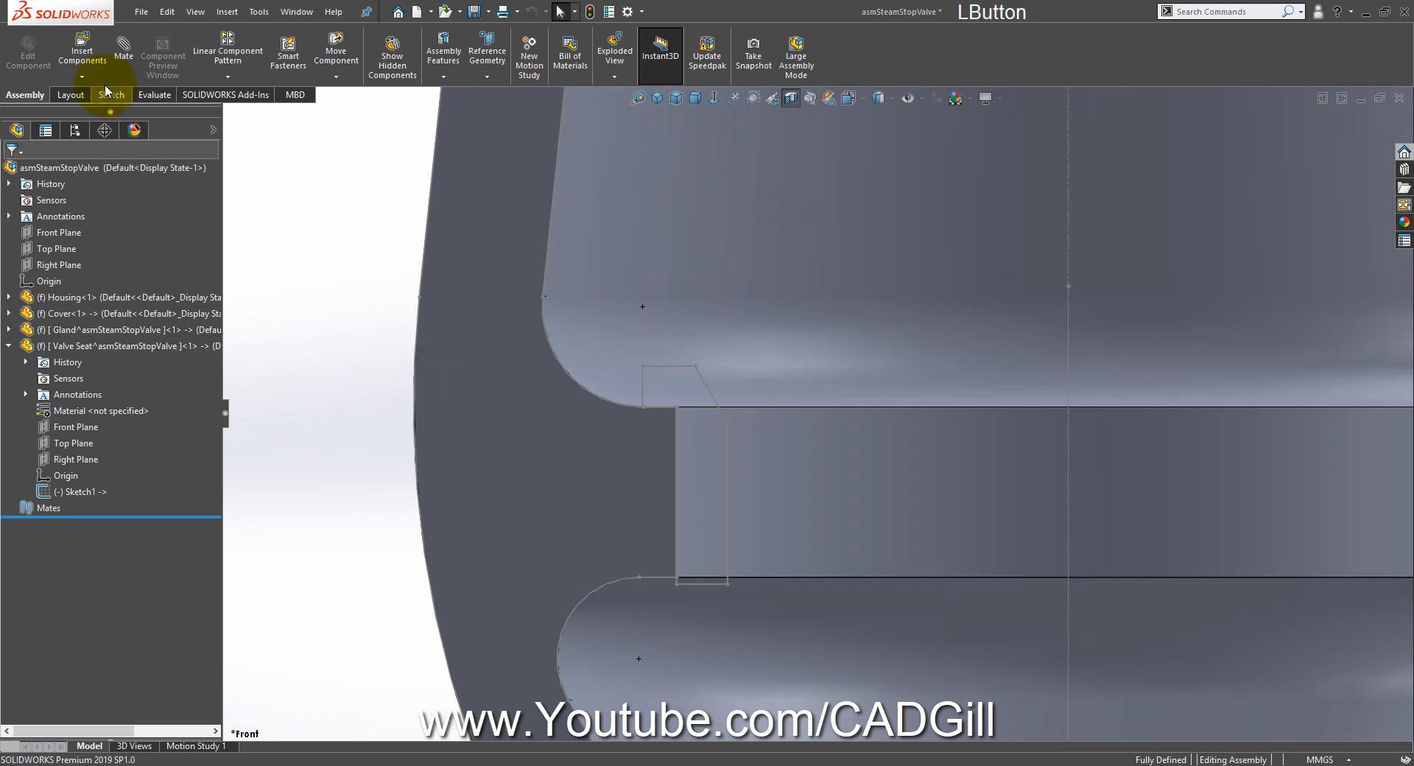
Step: Insert a new in-context part into the assembly and rename it Valve
click(81, 76)
click(110, 106)
click(332, 234)
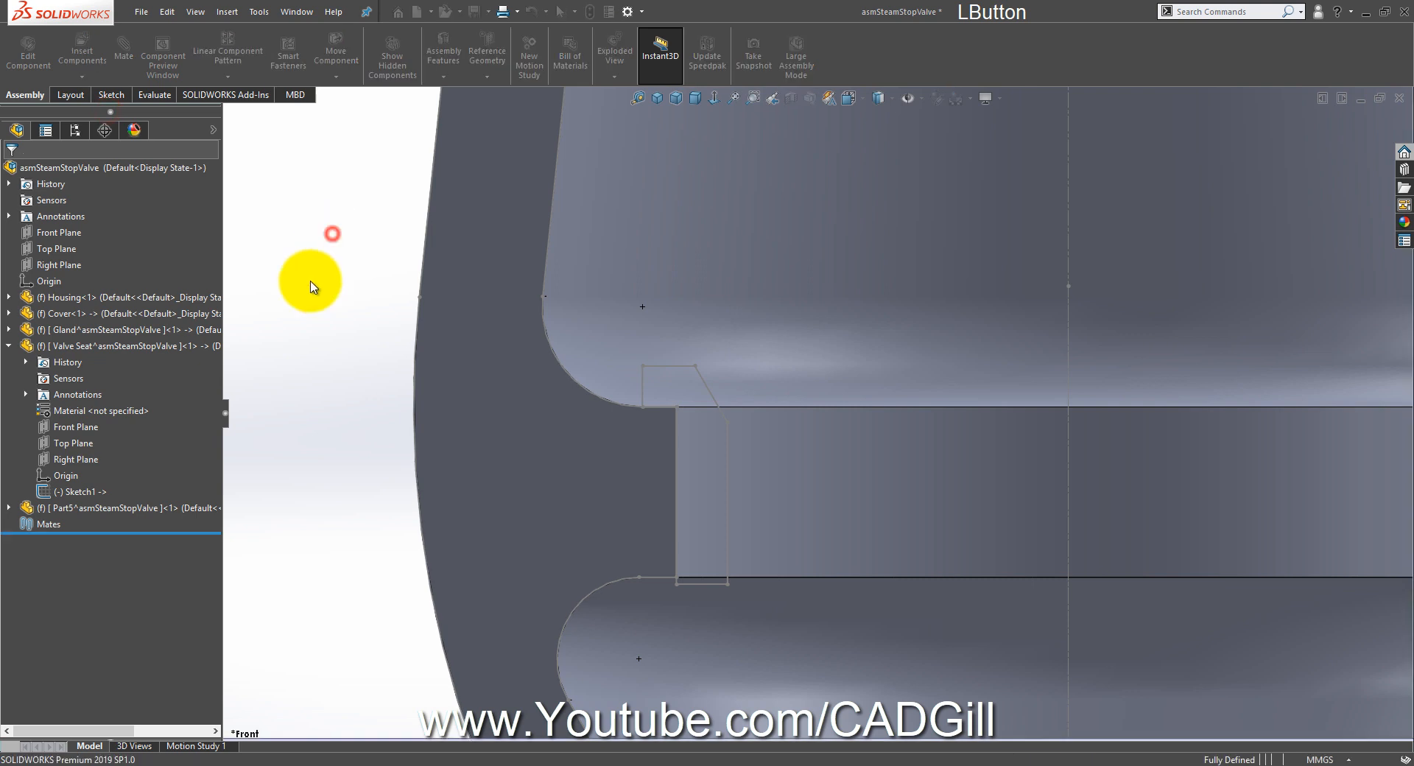
click(148, 506)
key(F2)
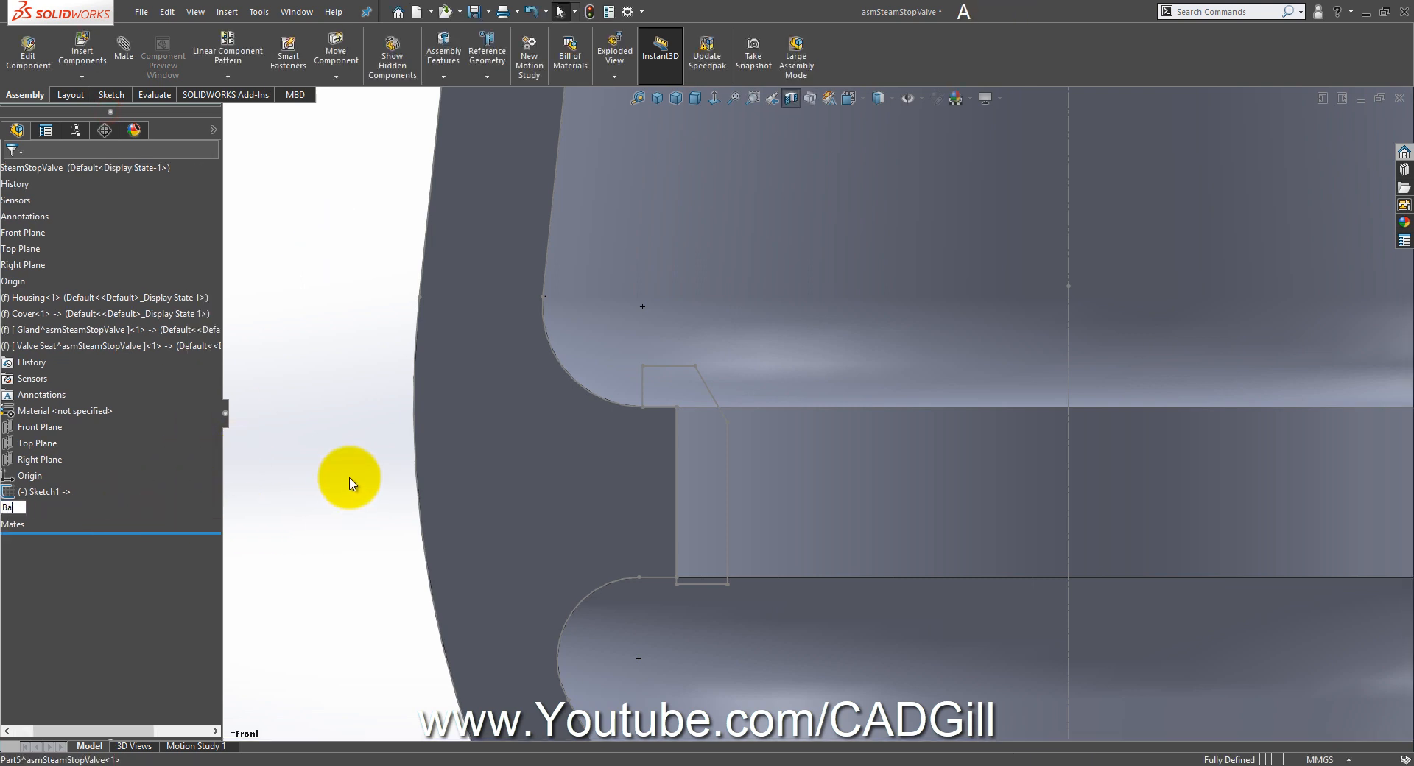
text(Valve)
key(Return)
Step: Examine the valve's shape and dimensions around the seat in the reference drawing
click(118, 347)
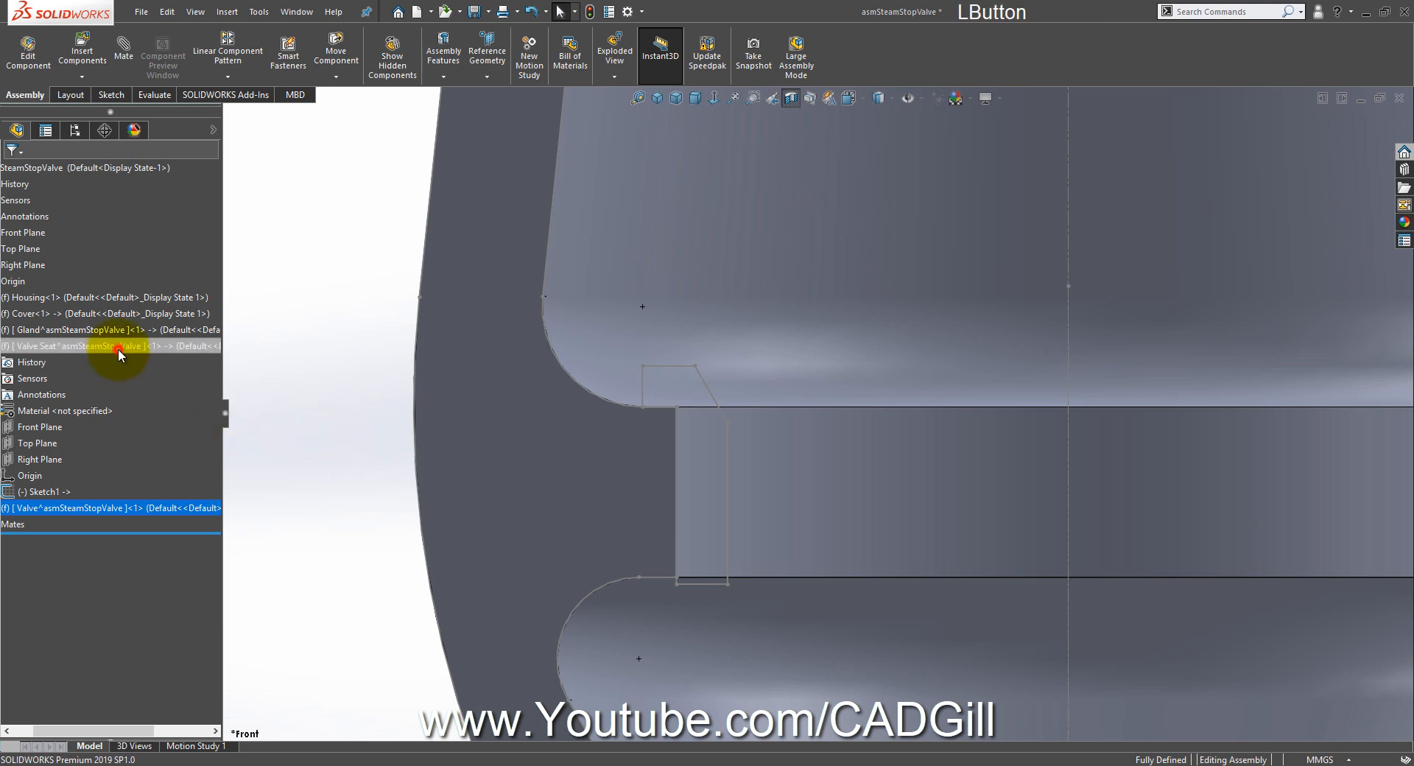
scroll(616, 564, up, 5)
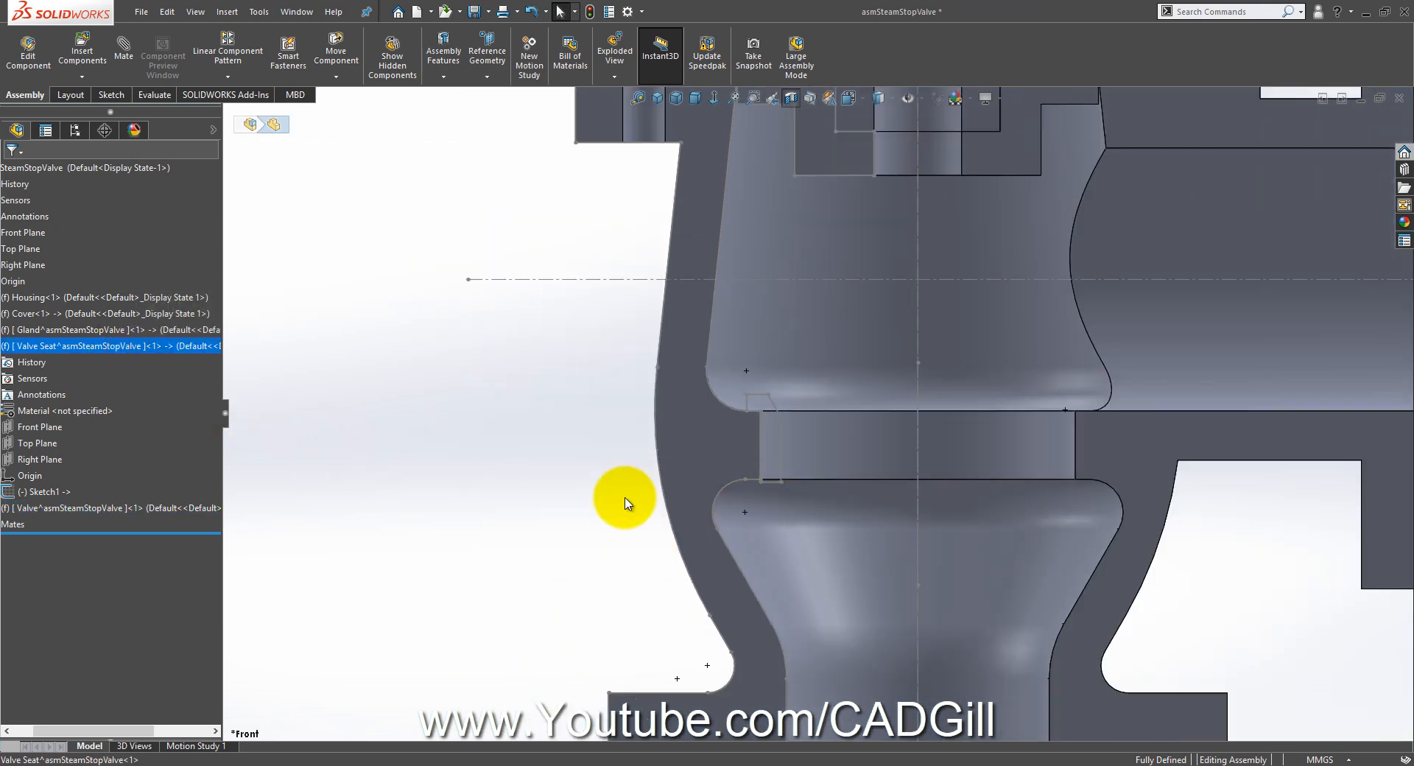
click(644, 759)
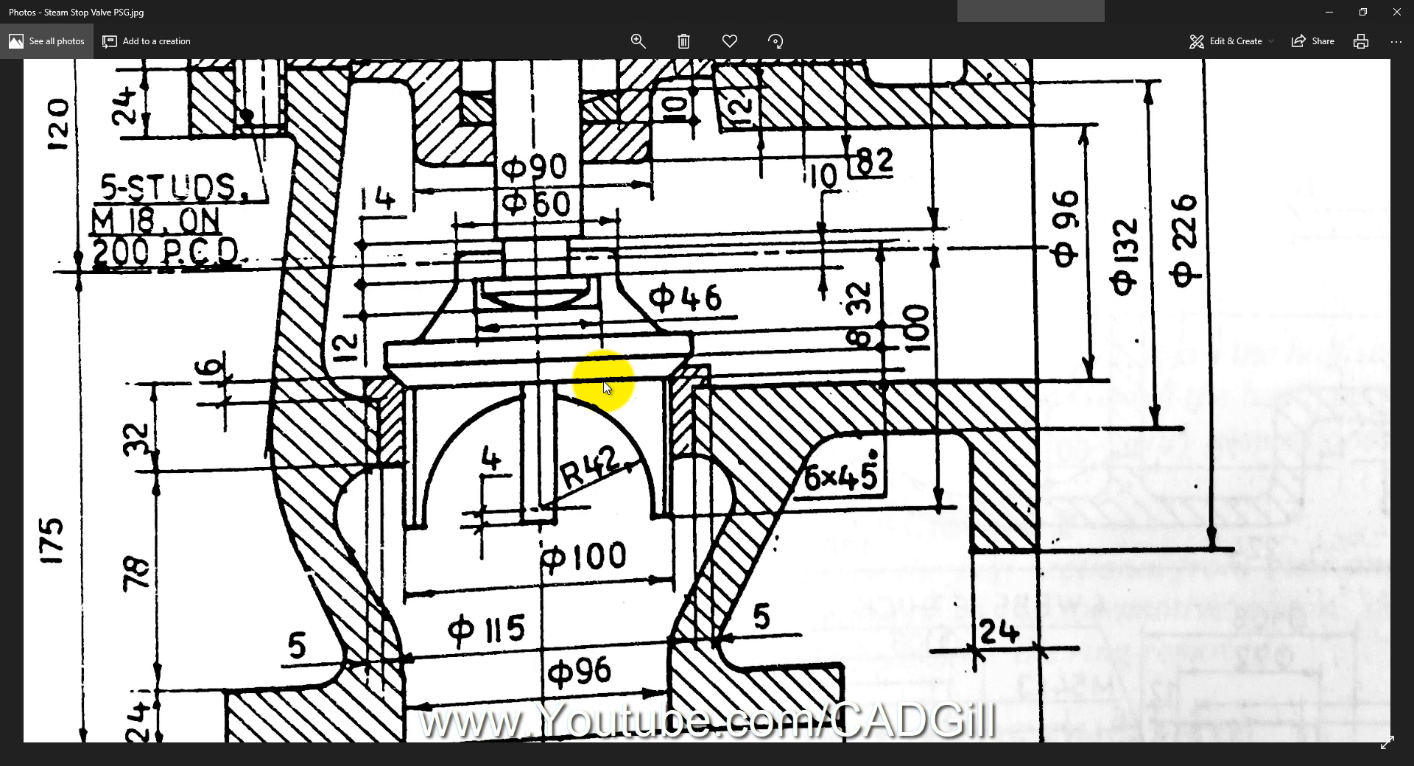
click(637, 447)
mouse_move(564, 410)
mouse_down()
mouse_move(647, 399)
mouse_move(599, 405)
mouse_up()
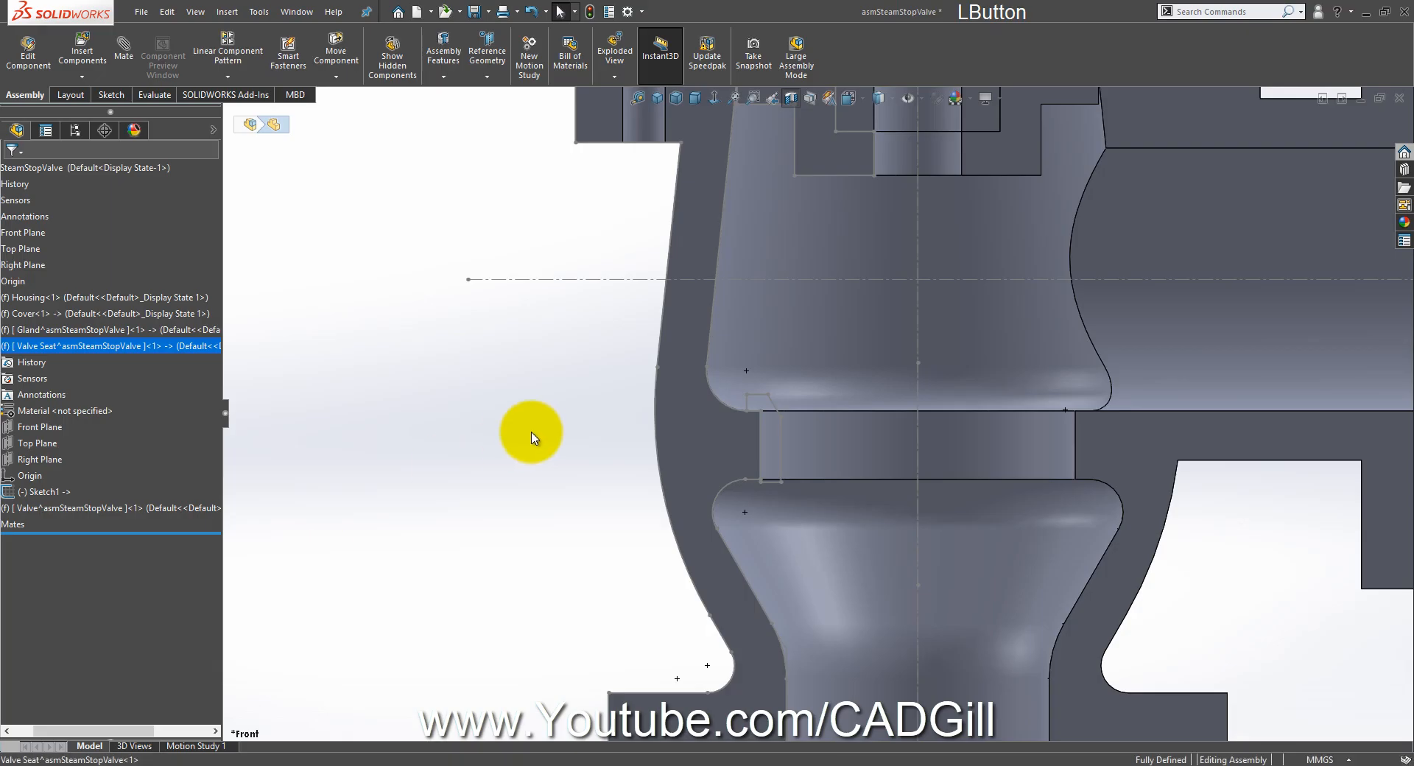
key(f)
click(539, 432)
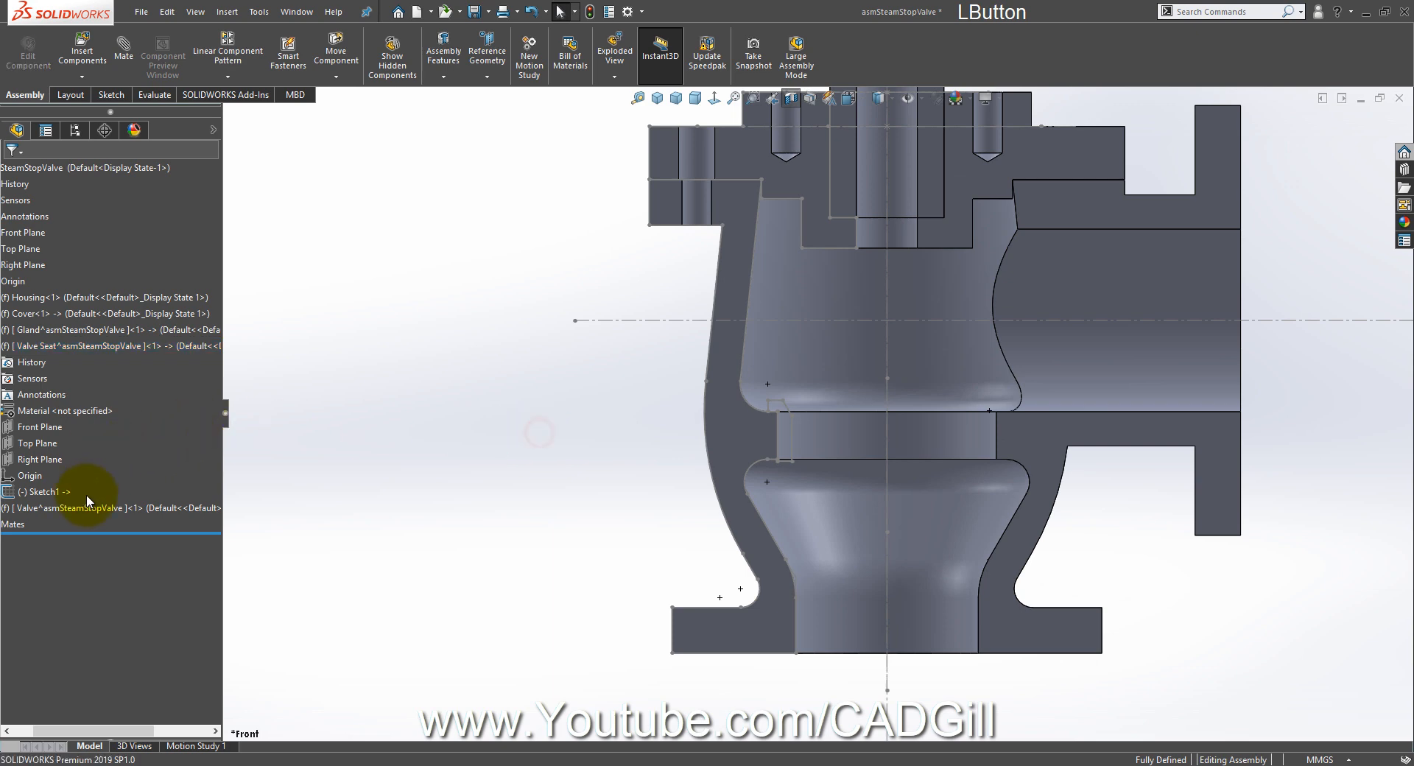
Step: Edit the Valve part in context and start a sketch on its Front Plane
right_click(70, 508)
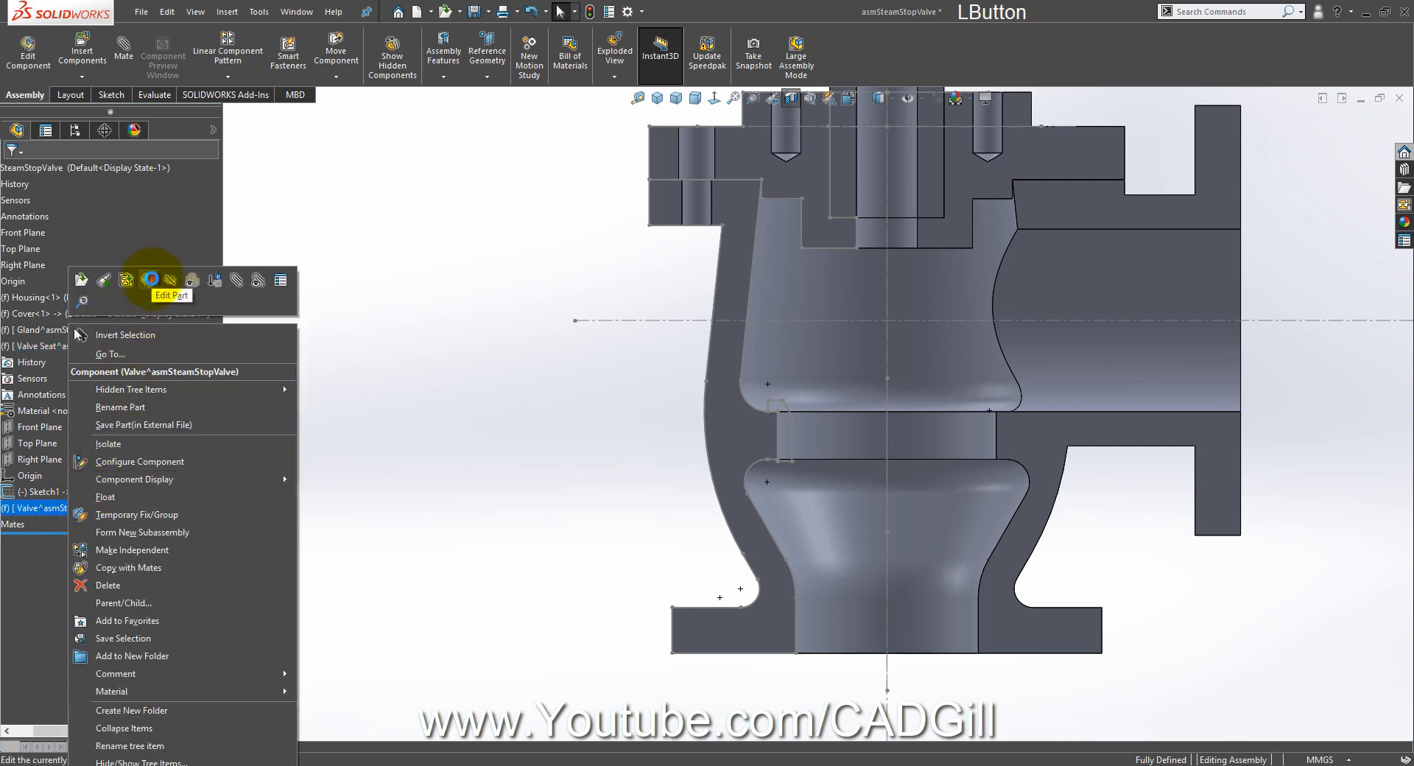
click(151, 279)
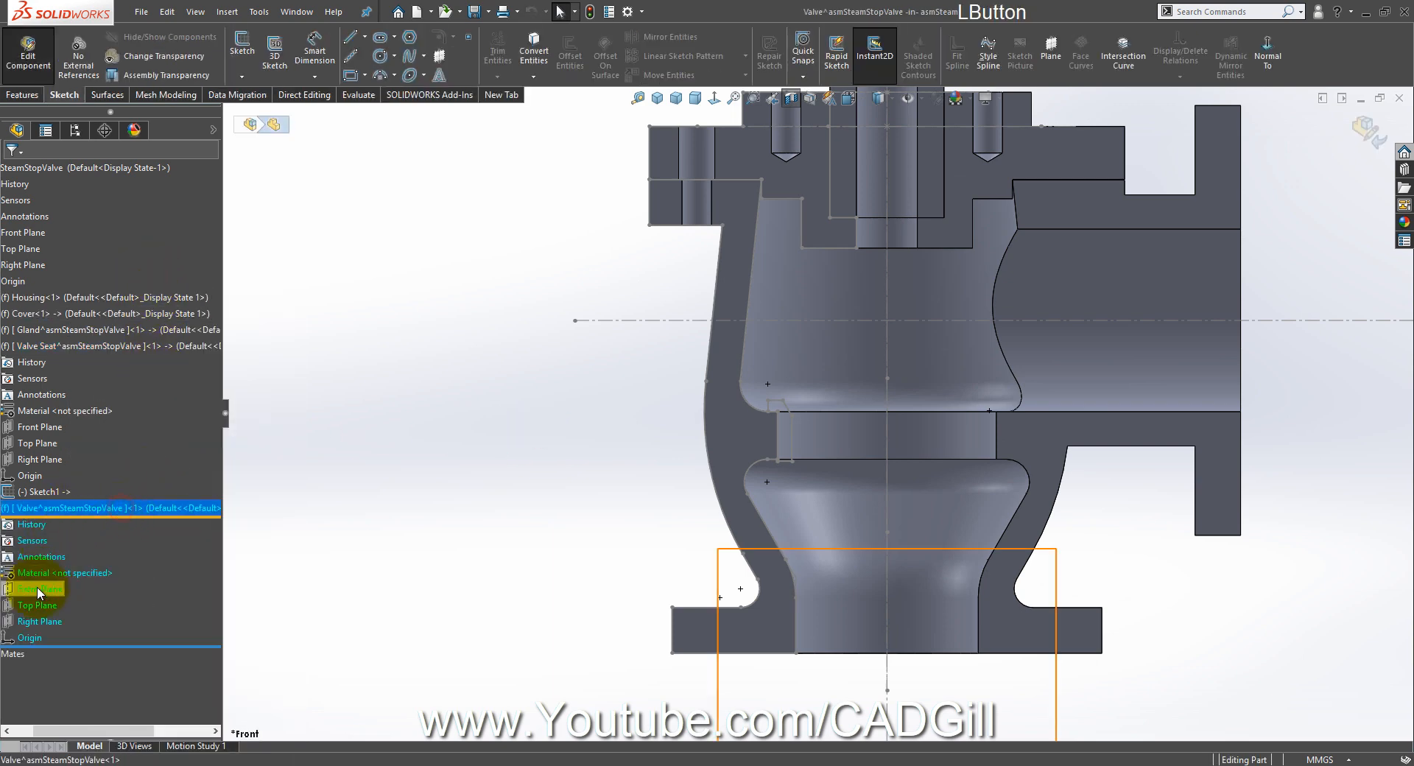
click(38, 589)
click(61, 573)
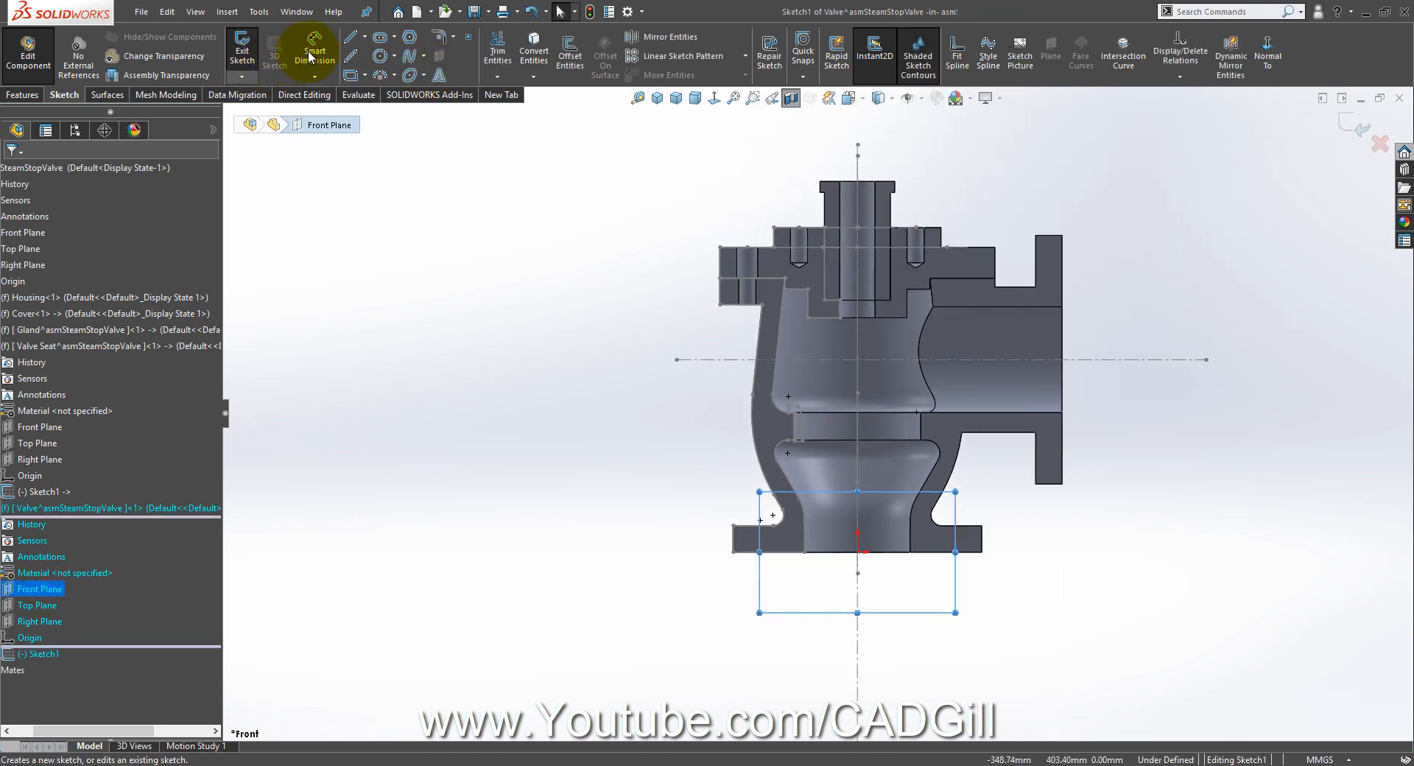
Step: Draw a vertical construction line about 18 mm long above the gland, aligned with the part origin
click(352, 53)
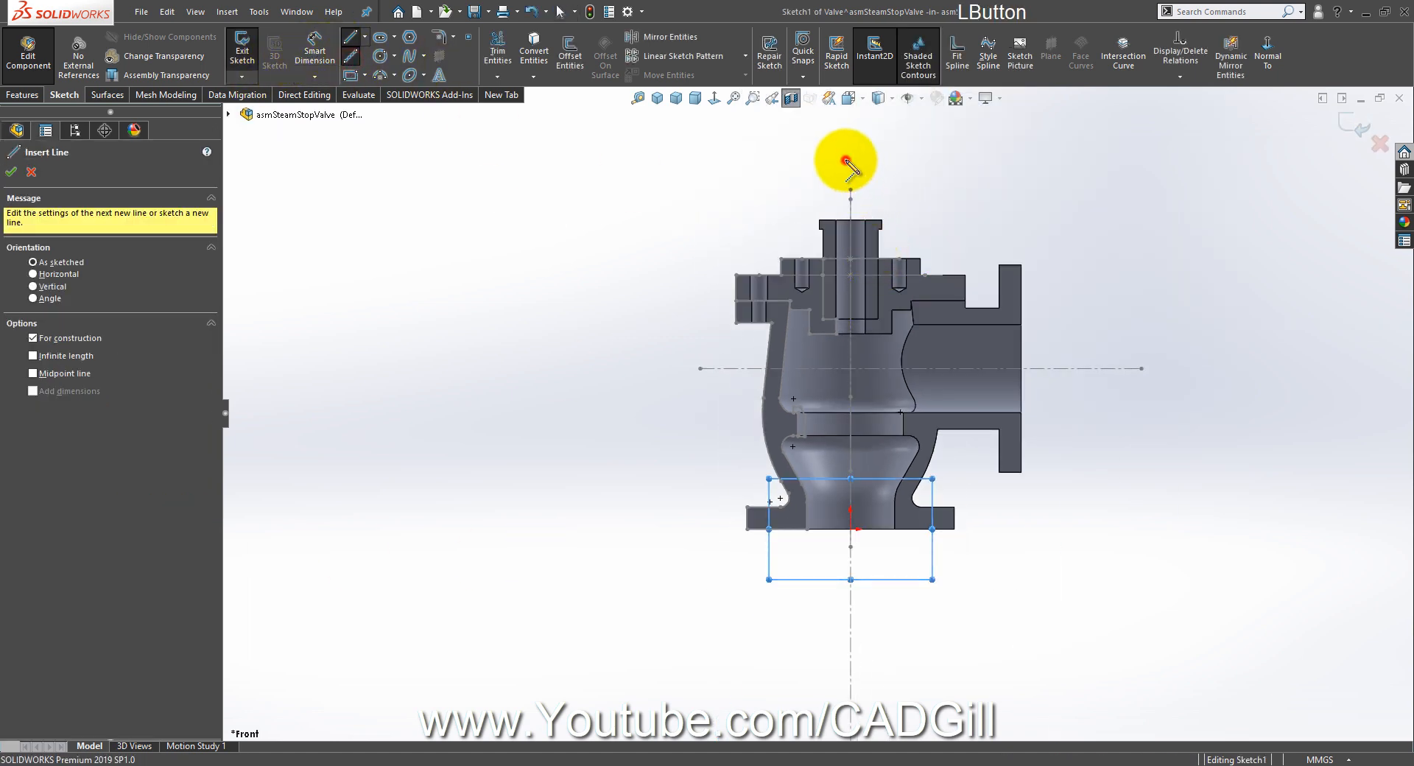
click(846, 160)
click(851, 166)
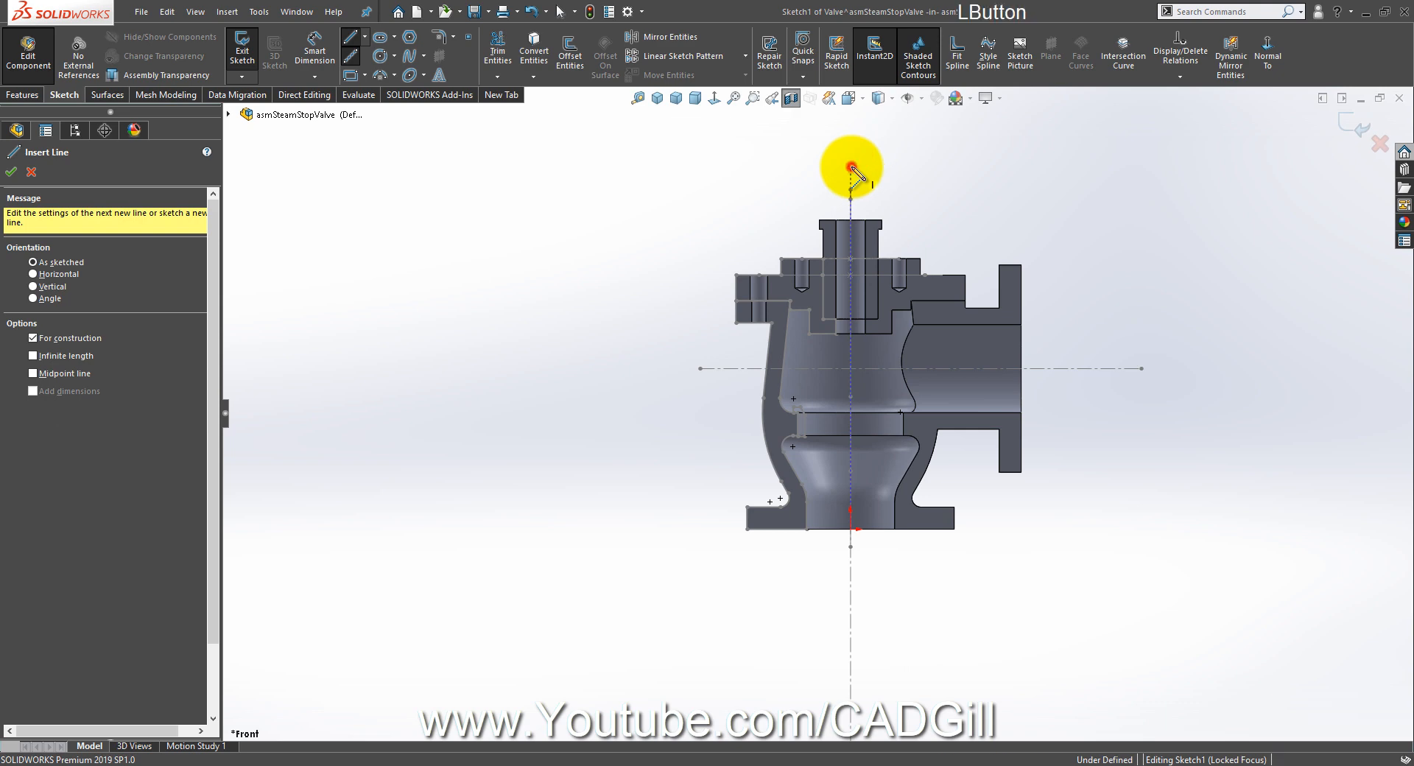
click(850, 182)
right_click(850, 182)
click(860, 190)
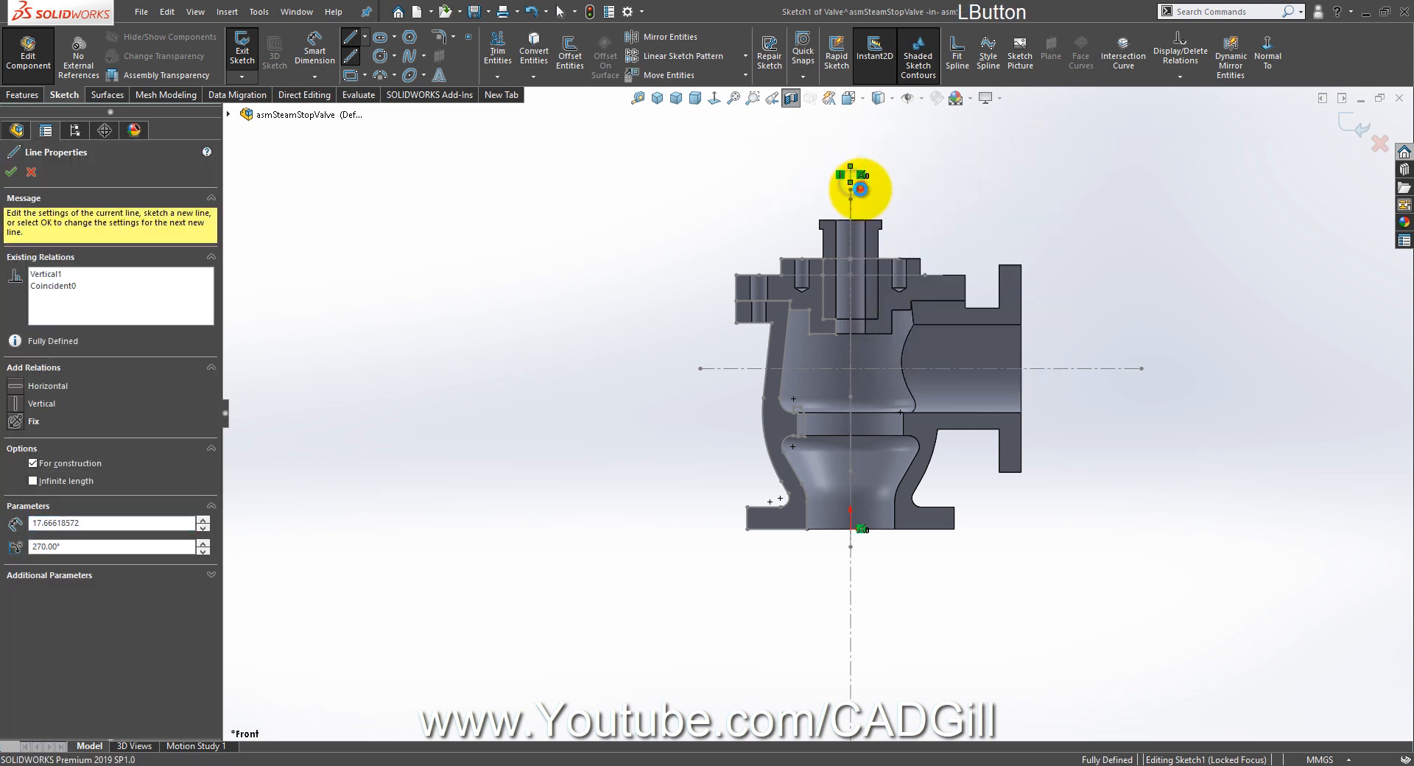
Step: Move the construction line's endpoints down along the axis so it spans the seat, with the upper endpoint at about Y 219 mm
ctrl+drag(858, 193, 868, 360)
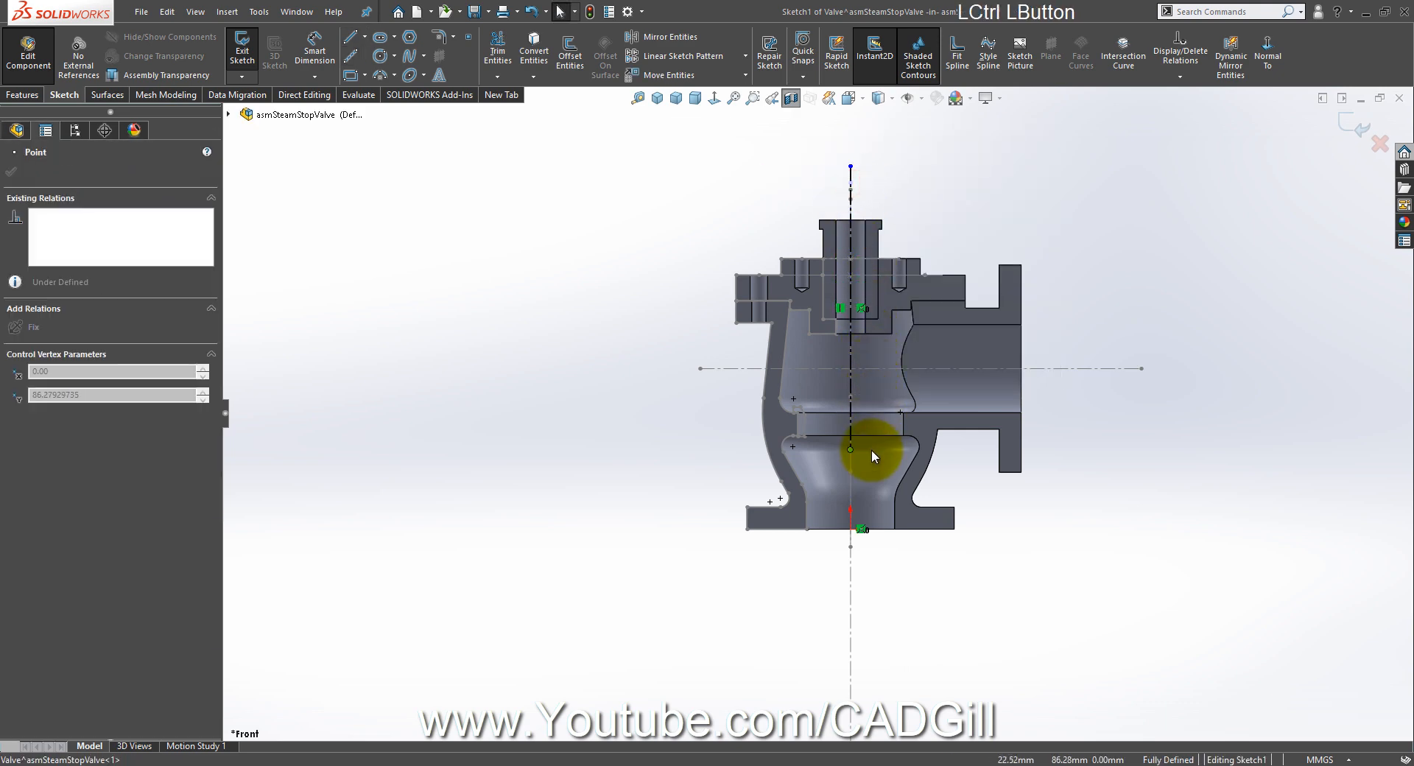
click(850, 167)
ctrl+drag(850, 168, 861, 328)
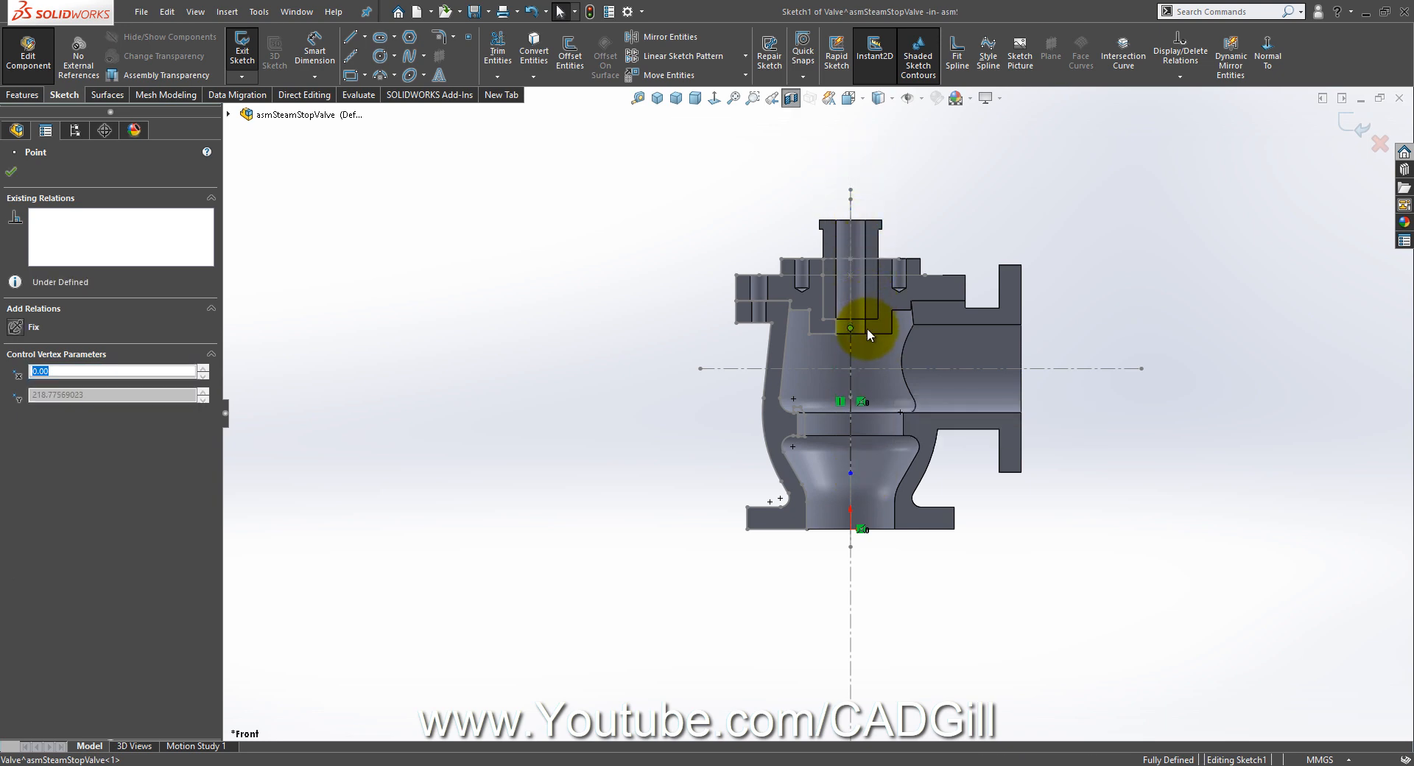
Step: Start the Line tool in the Valve sketch and check the valve's outline around the seat in the reference drawing
scroll(846, 412, down, 3)
scroll(846, 416, down, 2)
click(1274, 647)
scroll(714, 489, down, 3)
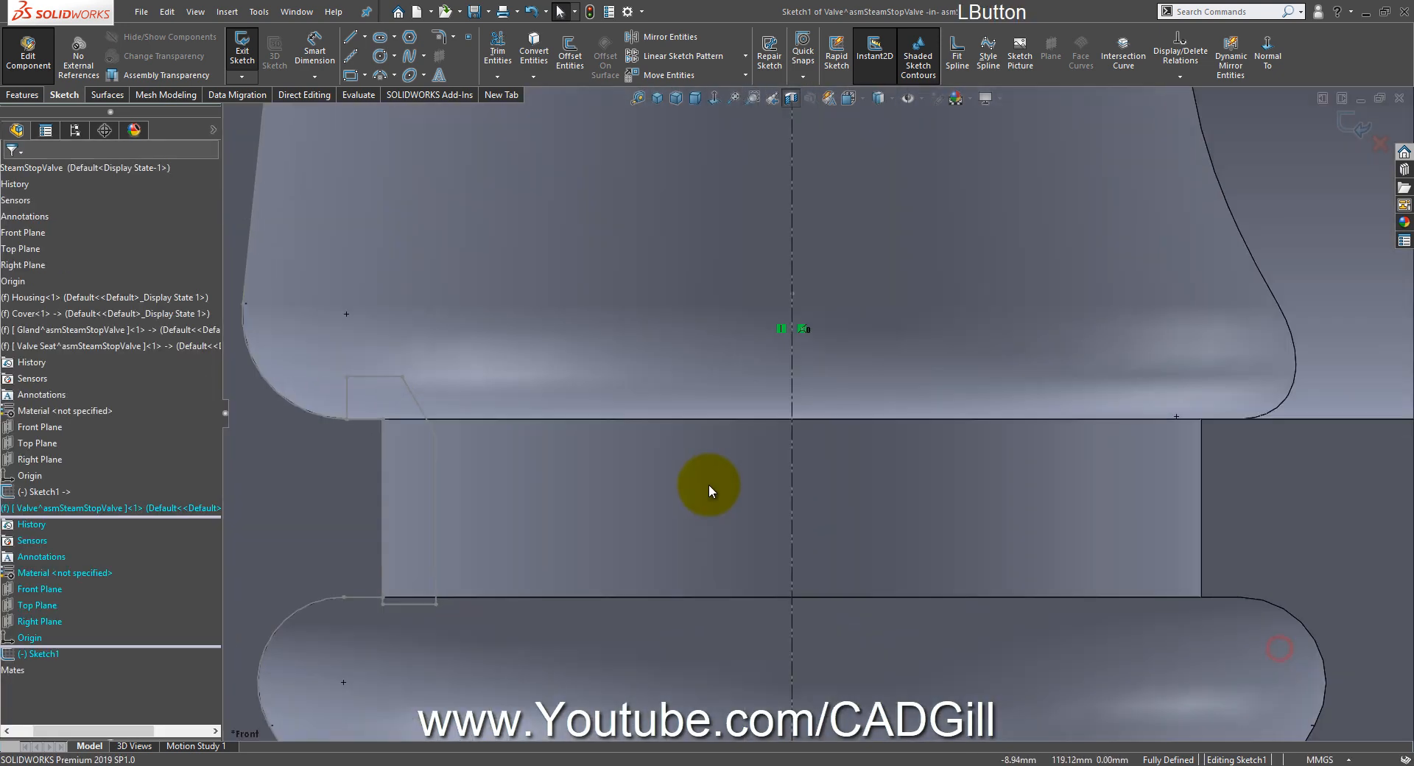
click(352, 43)
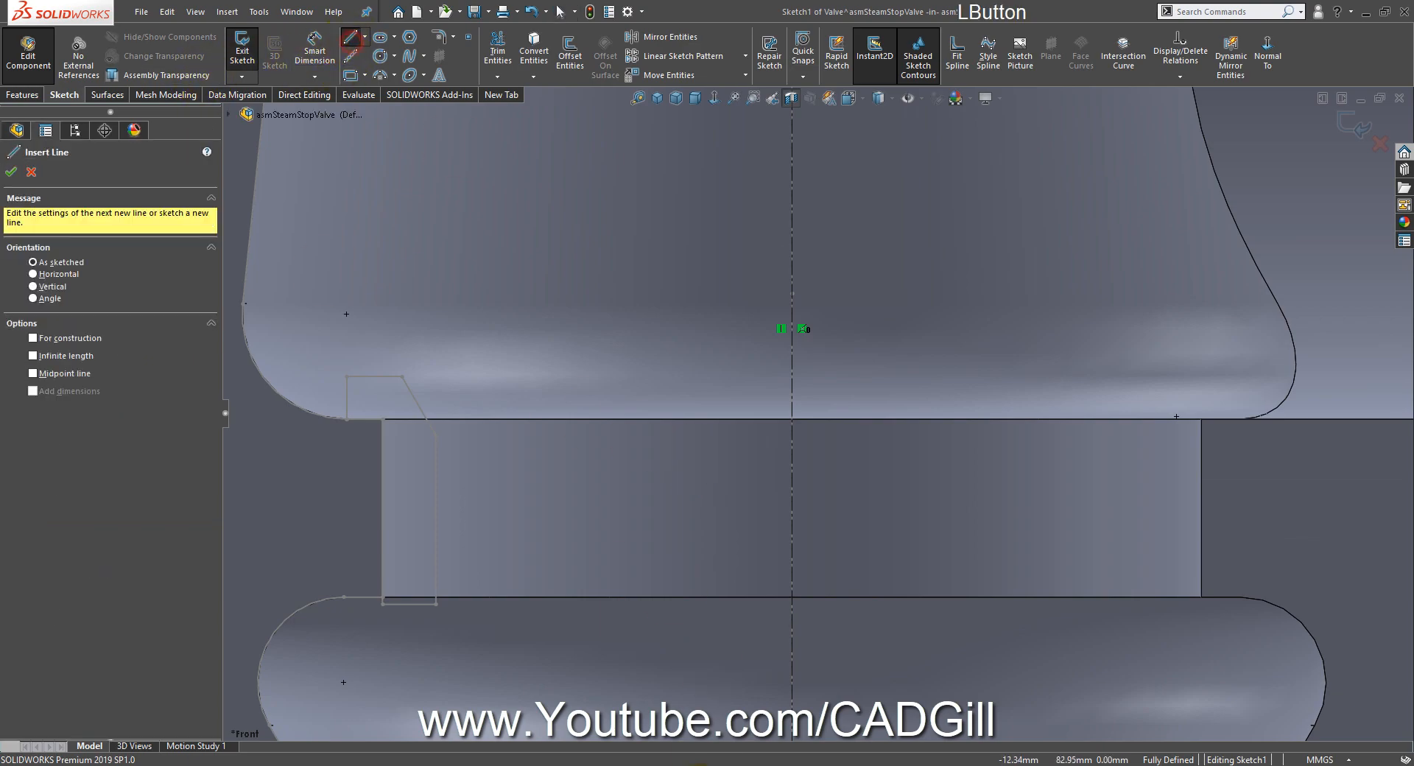
click(589, 765)
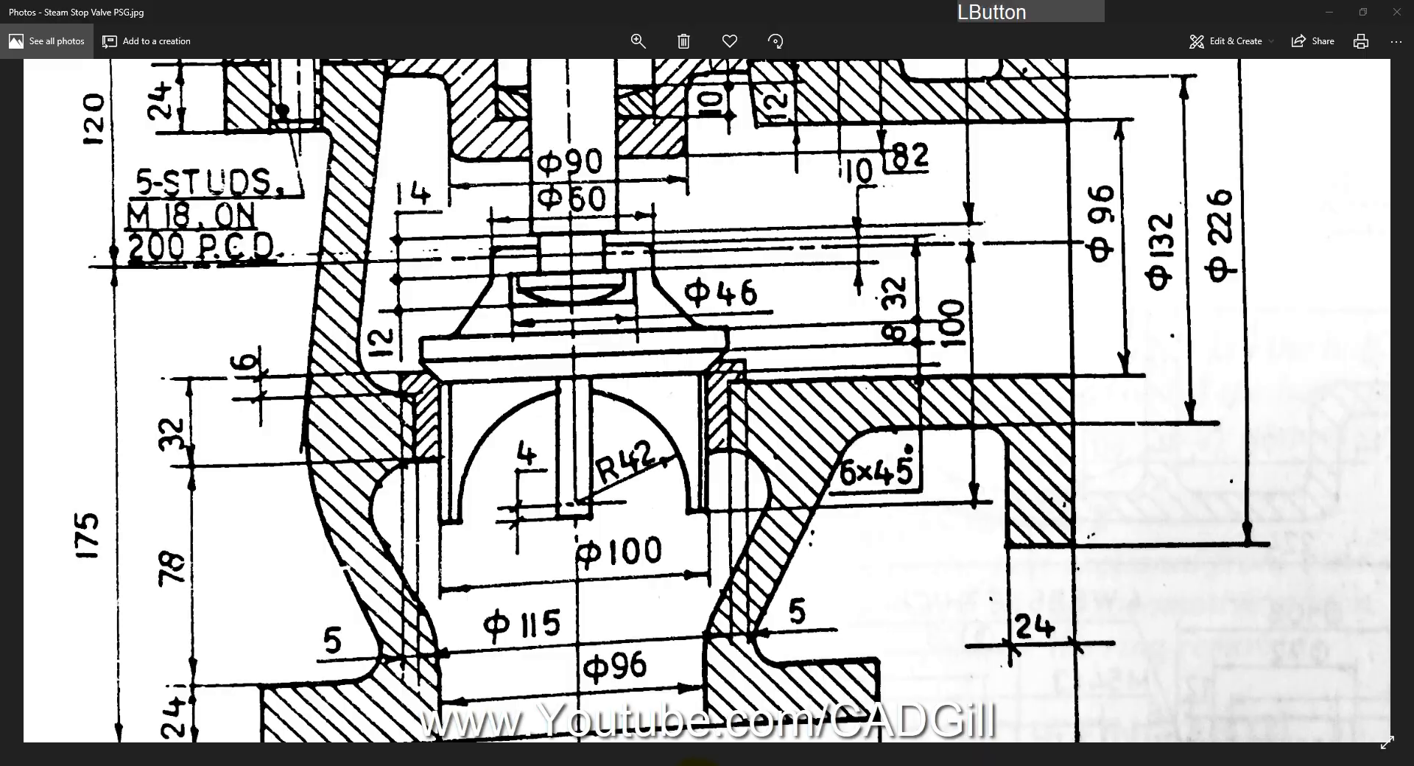
click(697, 765)
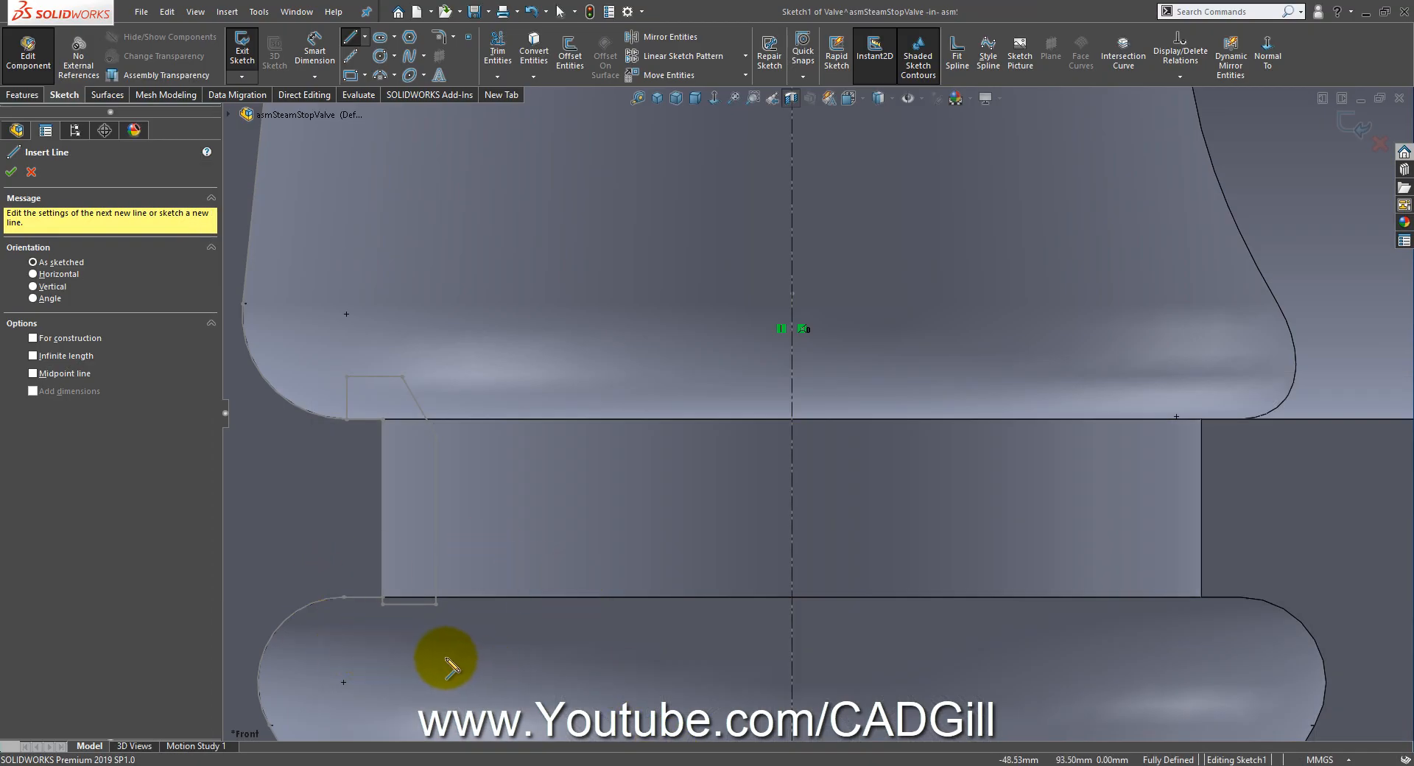
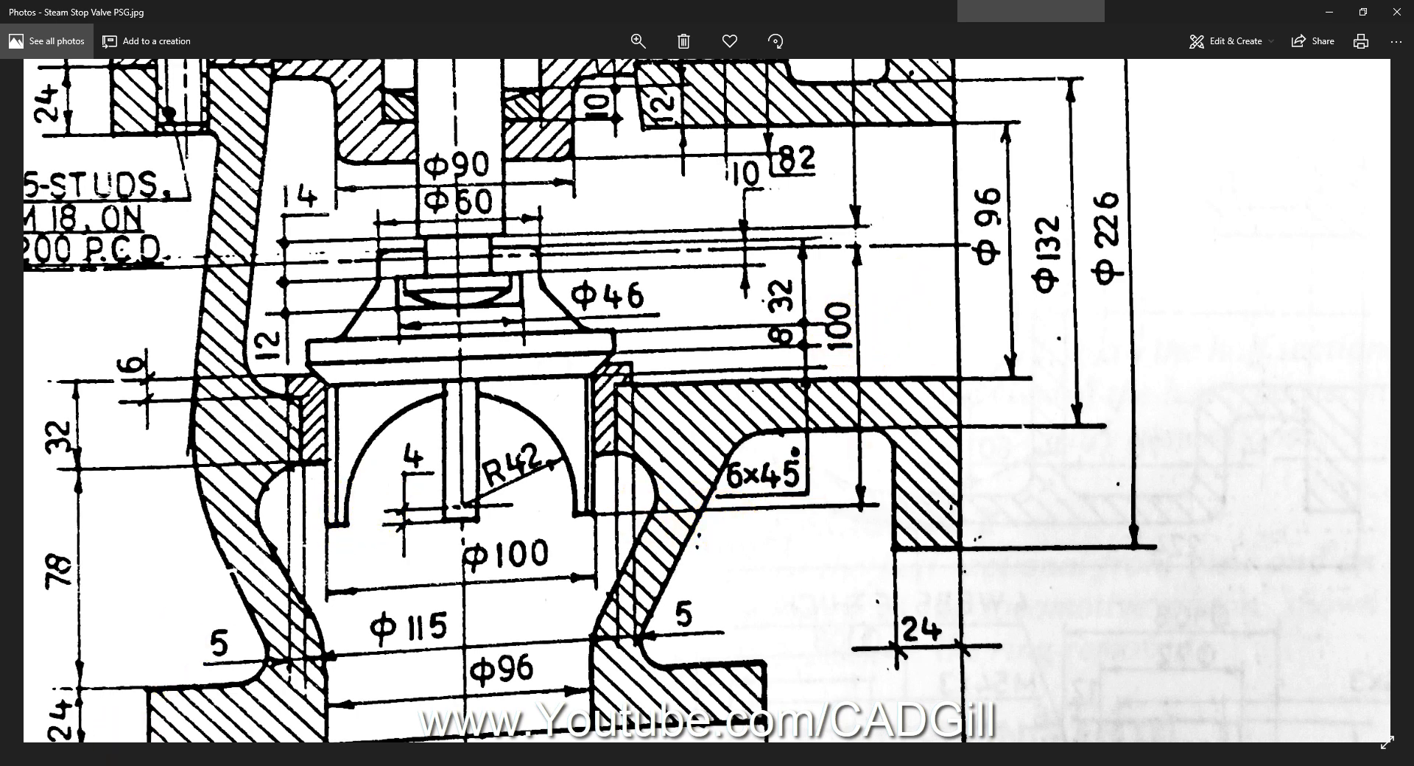
Step: Dimension the distance from the housing's horizontal centerline to the lower endpoint of the valve's vertical line as 100 mm
click(175, 764)
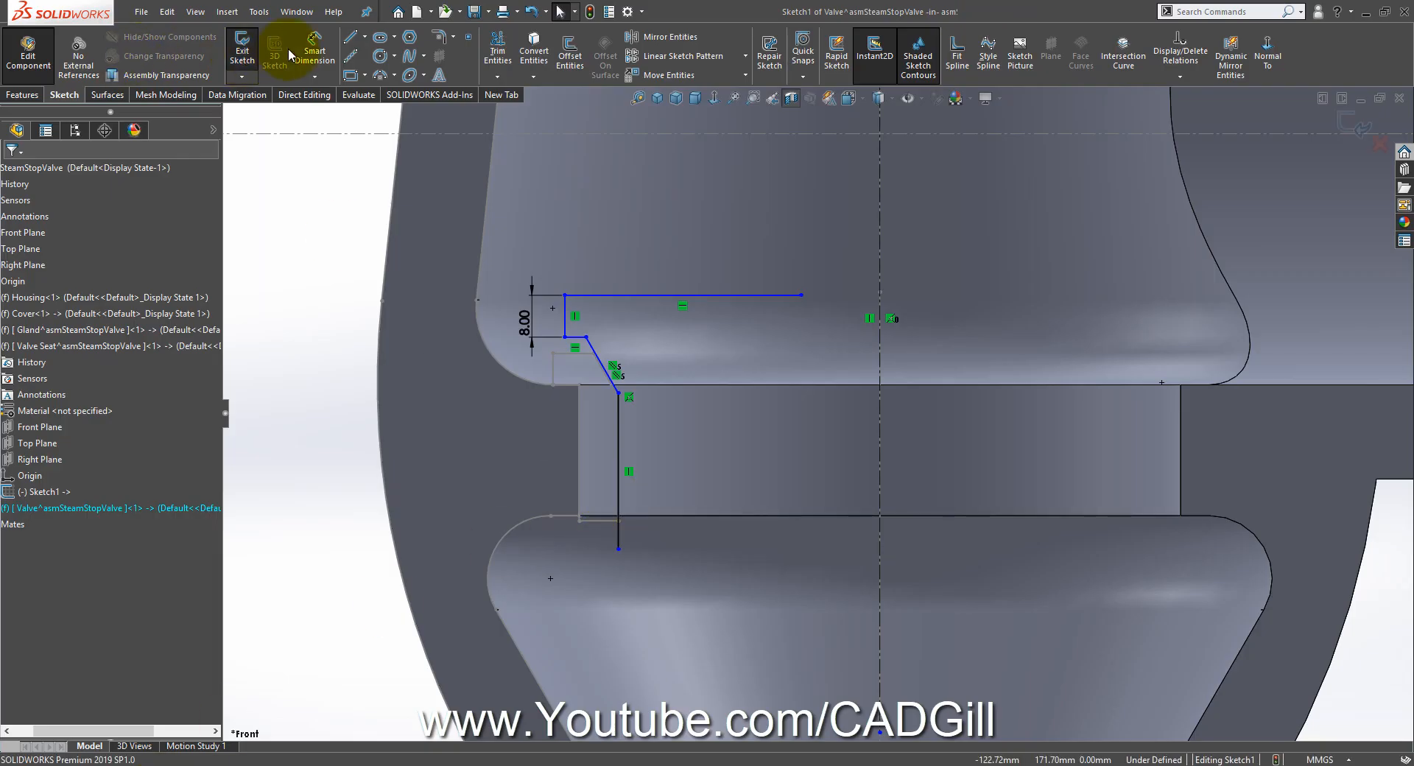
click(329, 58)
scroll(920, 254, up, 2)
click(836, 219)
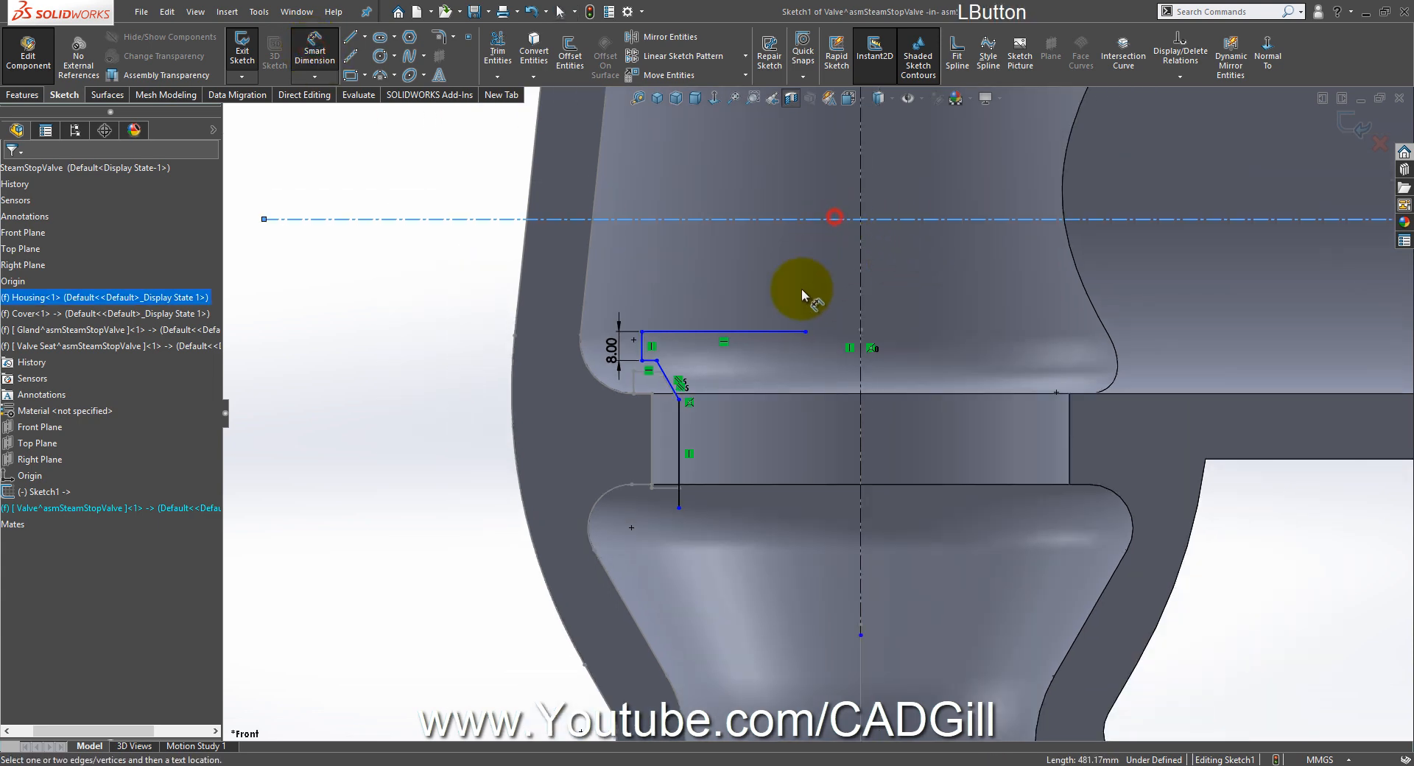
click(674, 506)
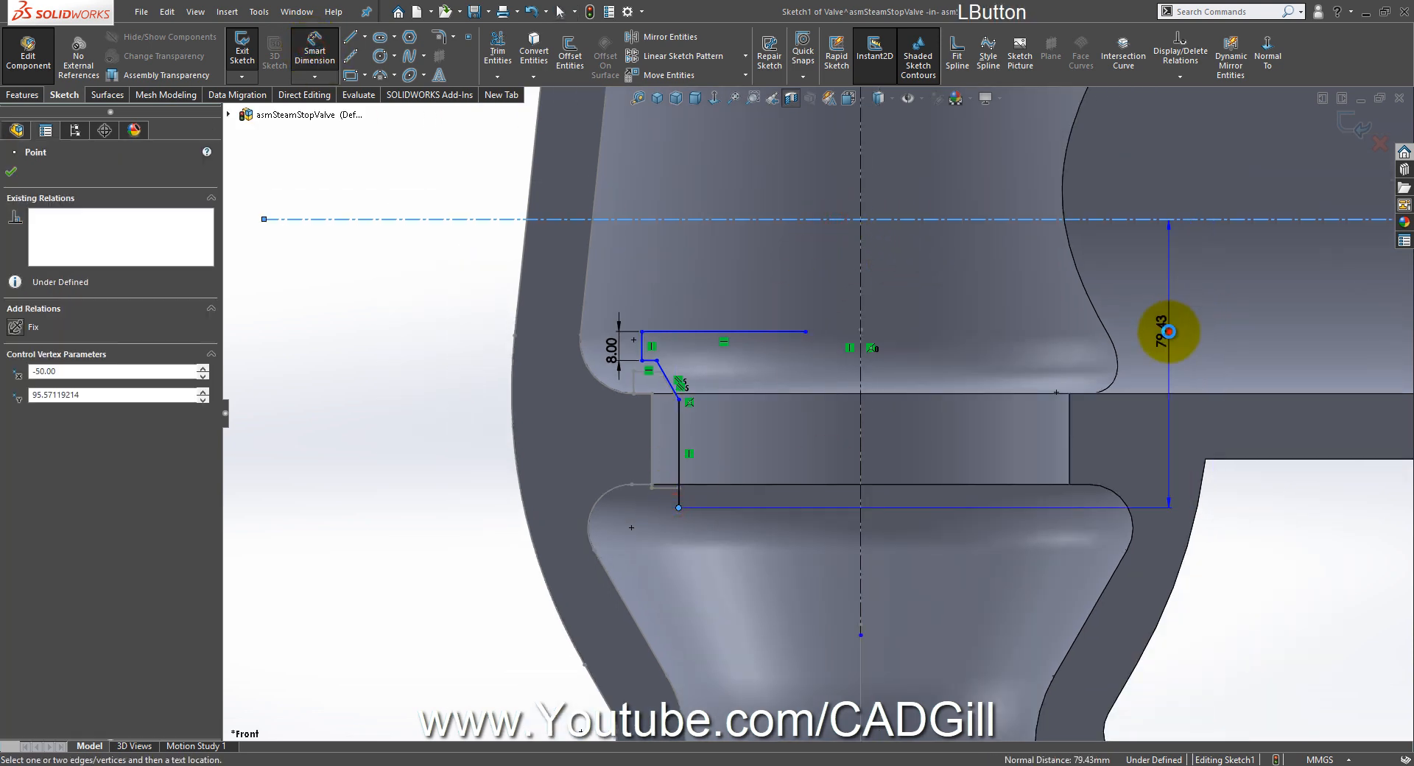
click(1168, 332)
text(100)
key(Return)
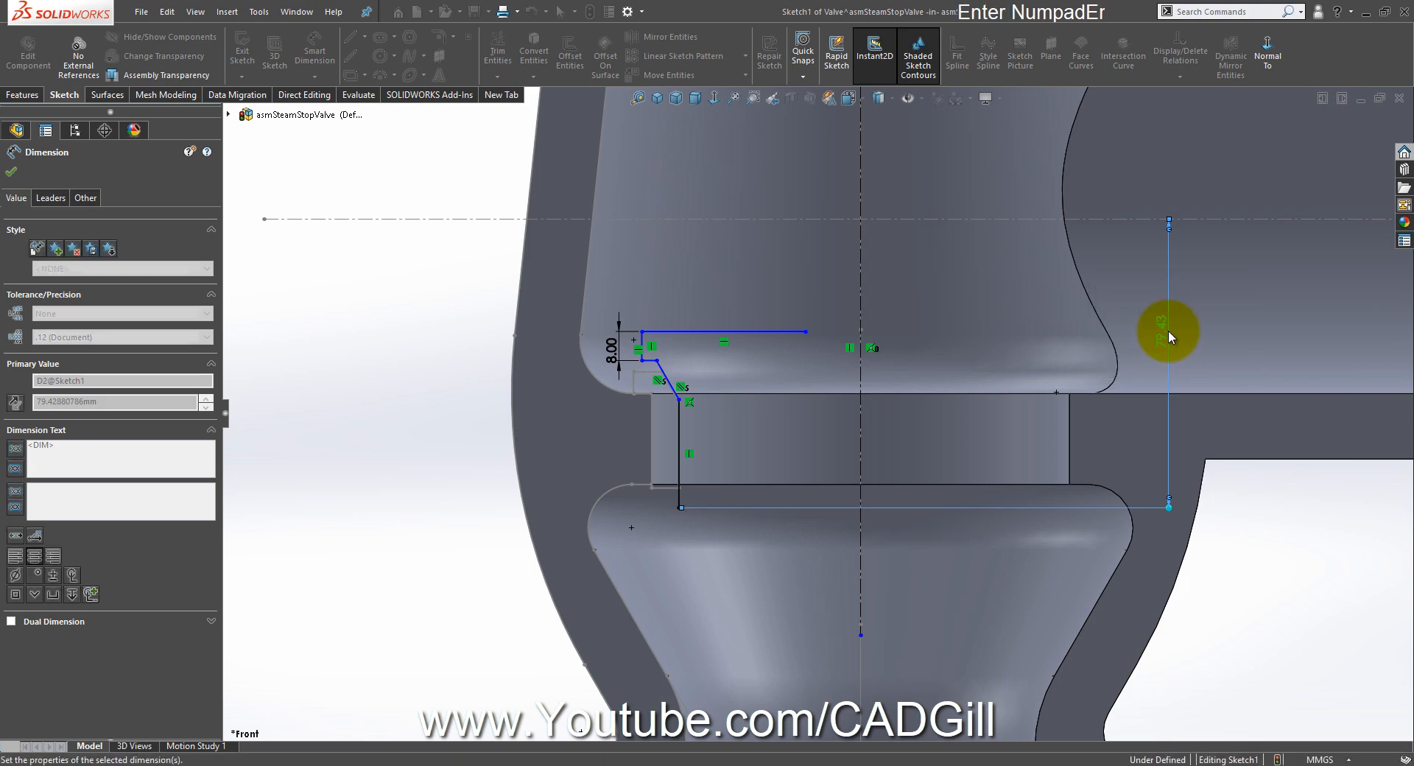
Step: Draw a vertical line about 24 mm up from the valve profile's upper horizontal line
click(652, 762)
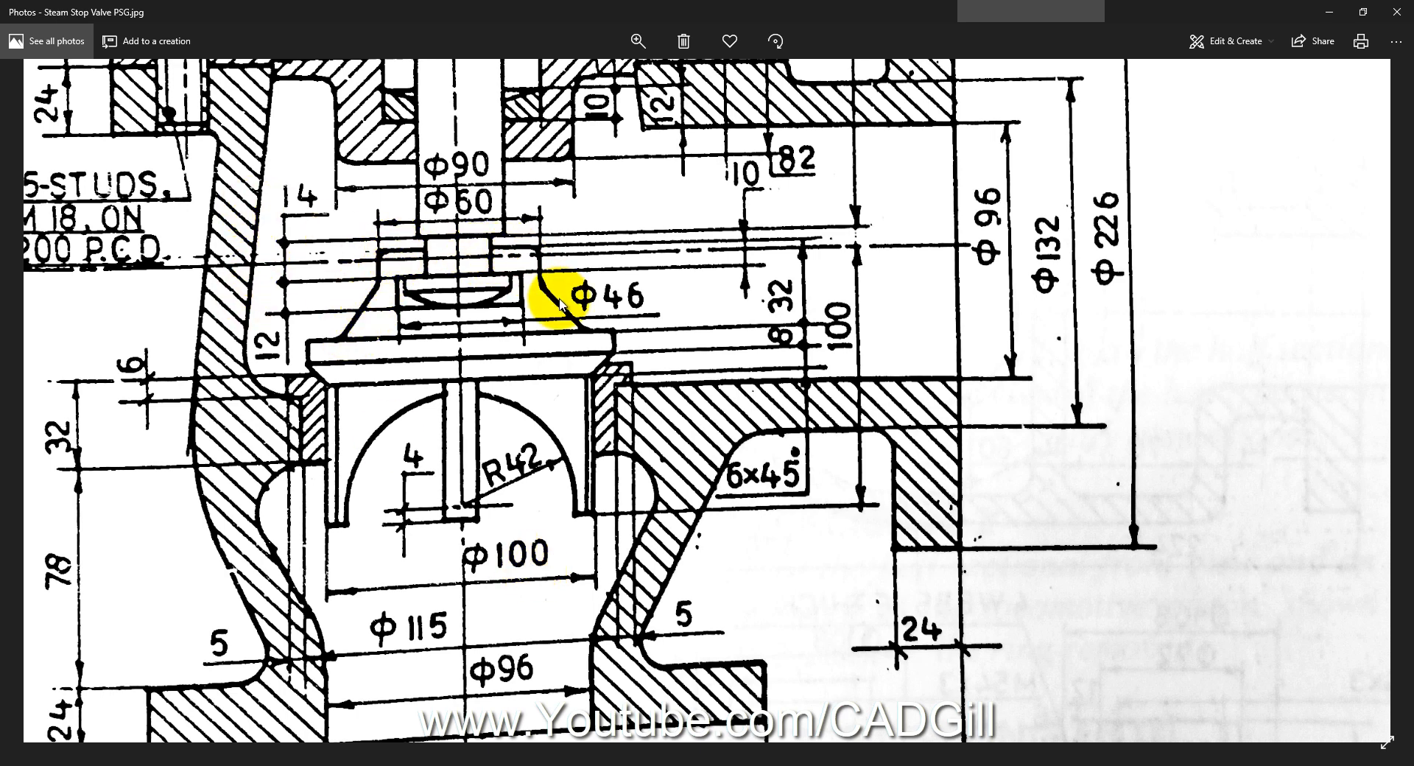
click(149, 765)
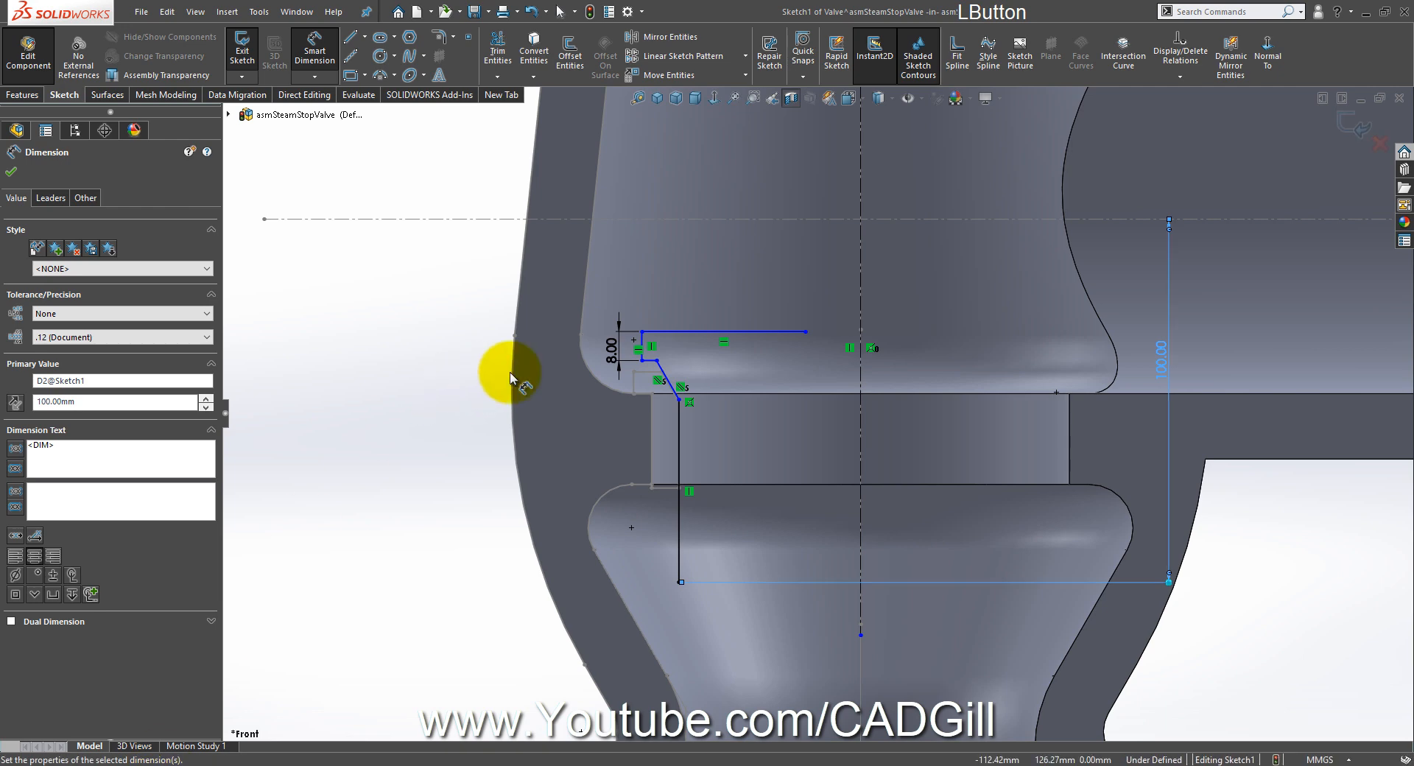
scroll(1098, 247, down, 2)
click(364, 36)
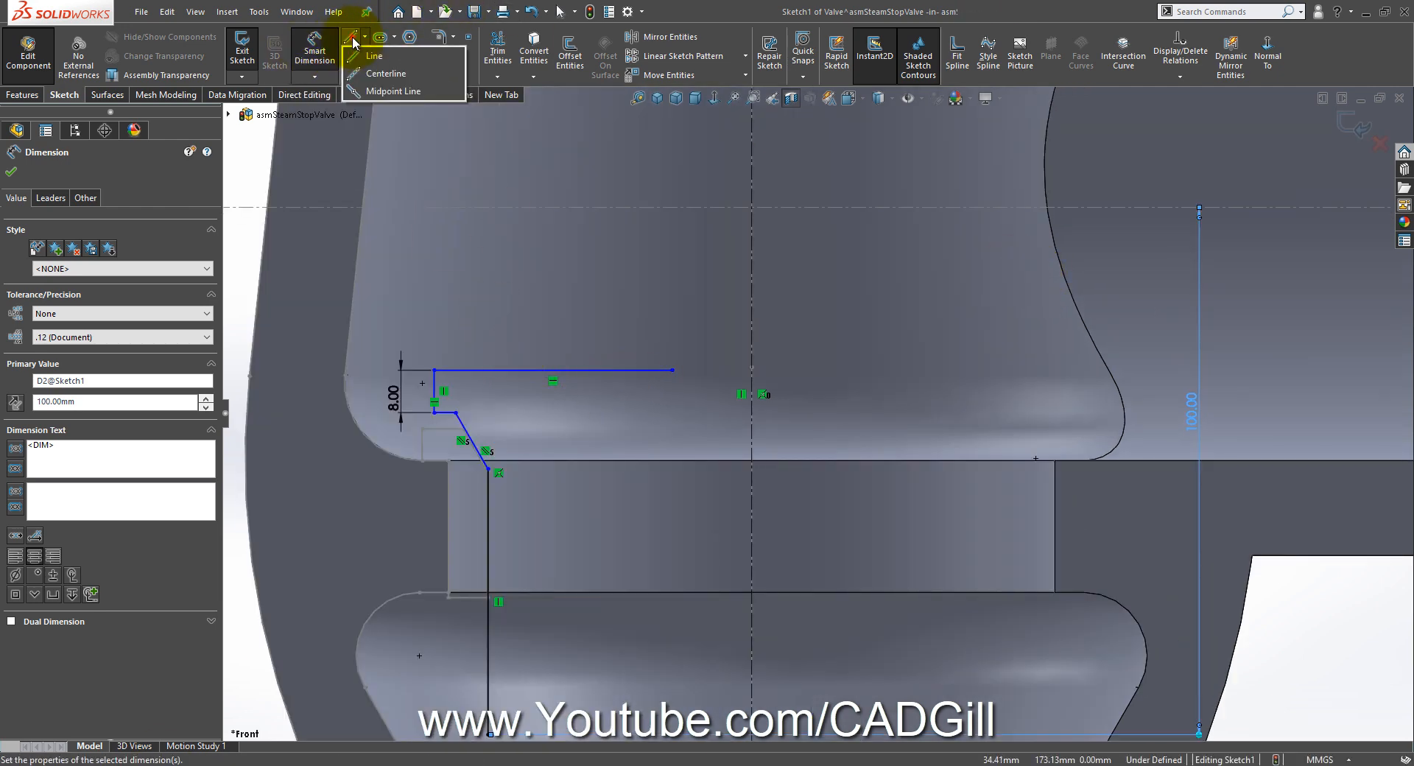
click(373, 55)
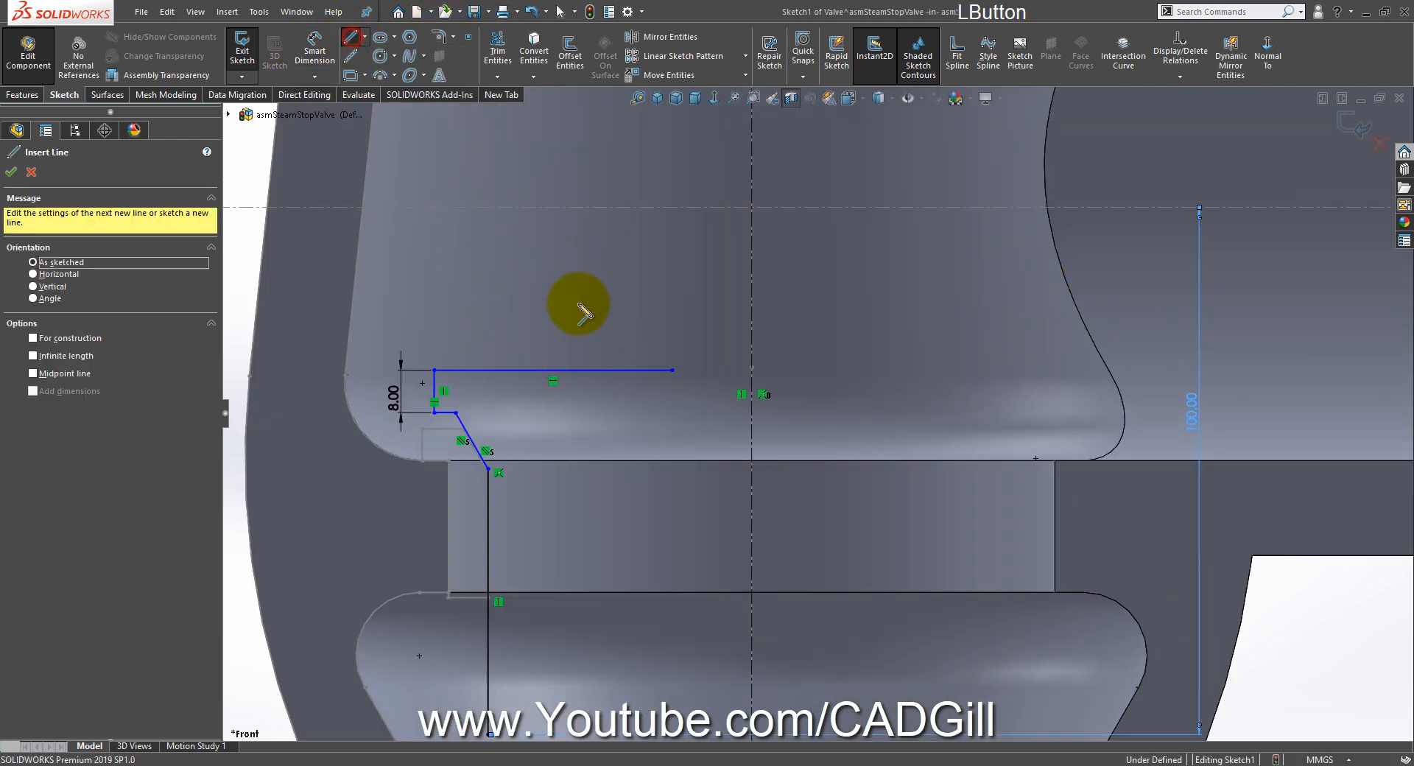
click(567, 371)
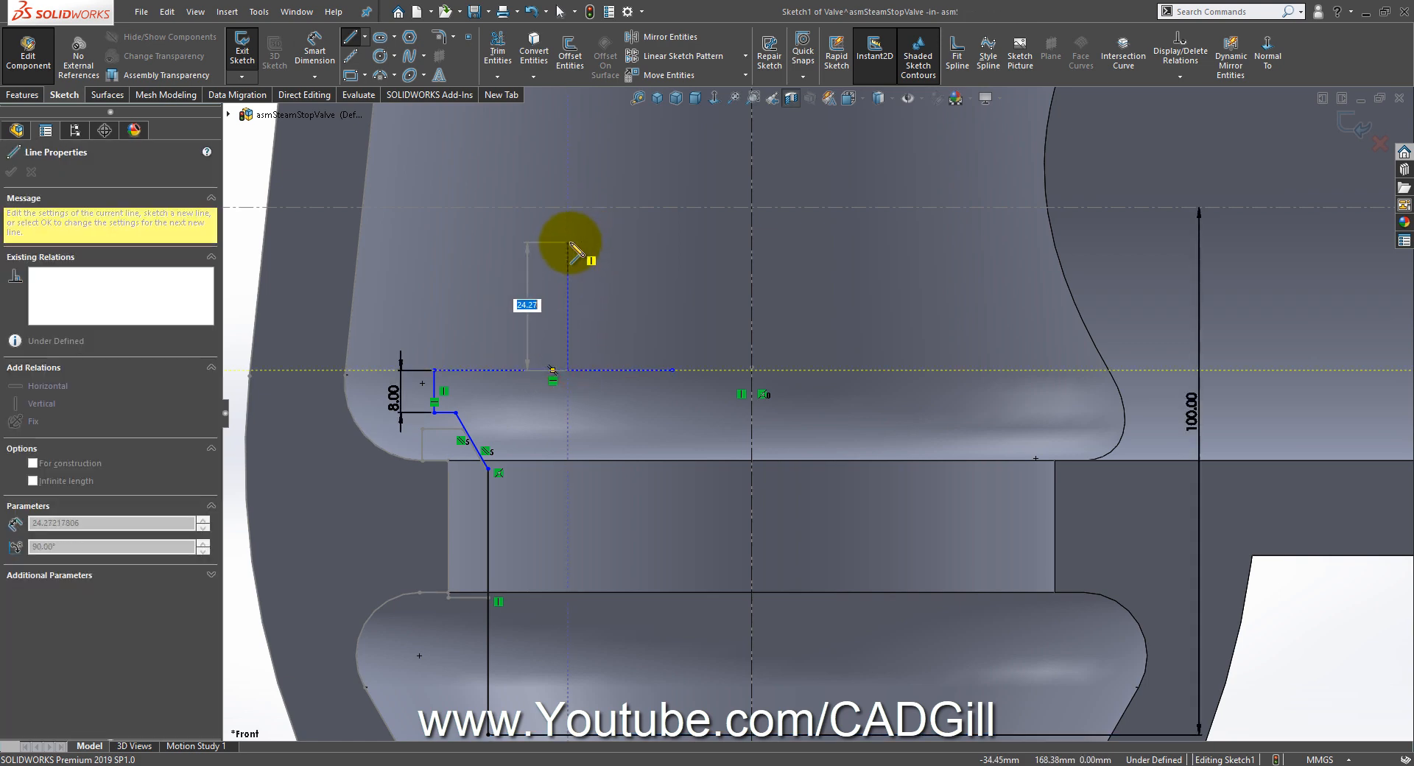
click(569, 243)
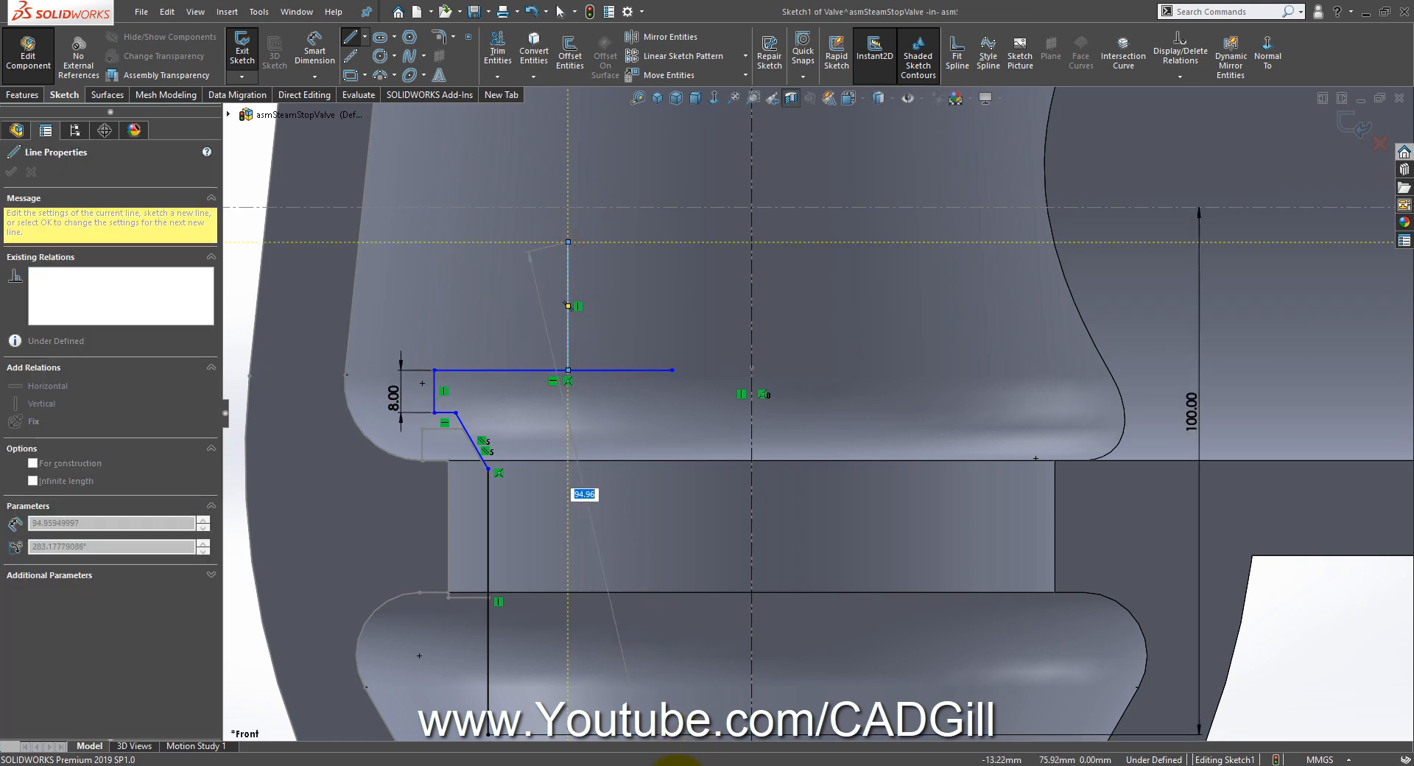
Step: Check the valve's upper portion in the reference drawing and trim away the vertical line above the profile's horizontal line
click(679, 764)
click(679, 765)
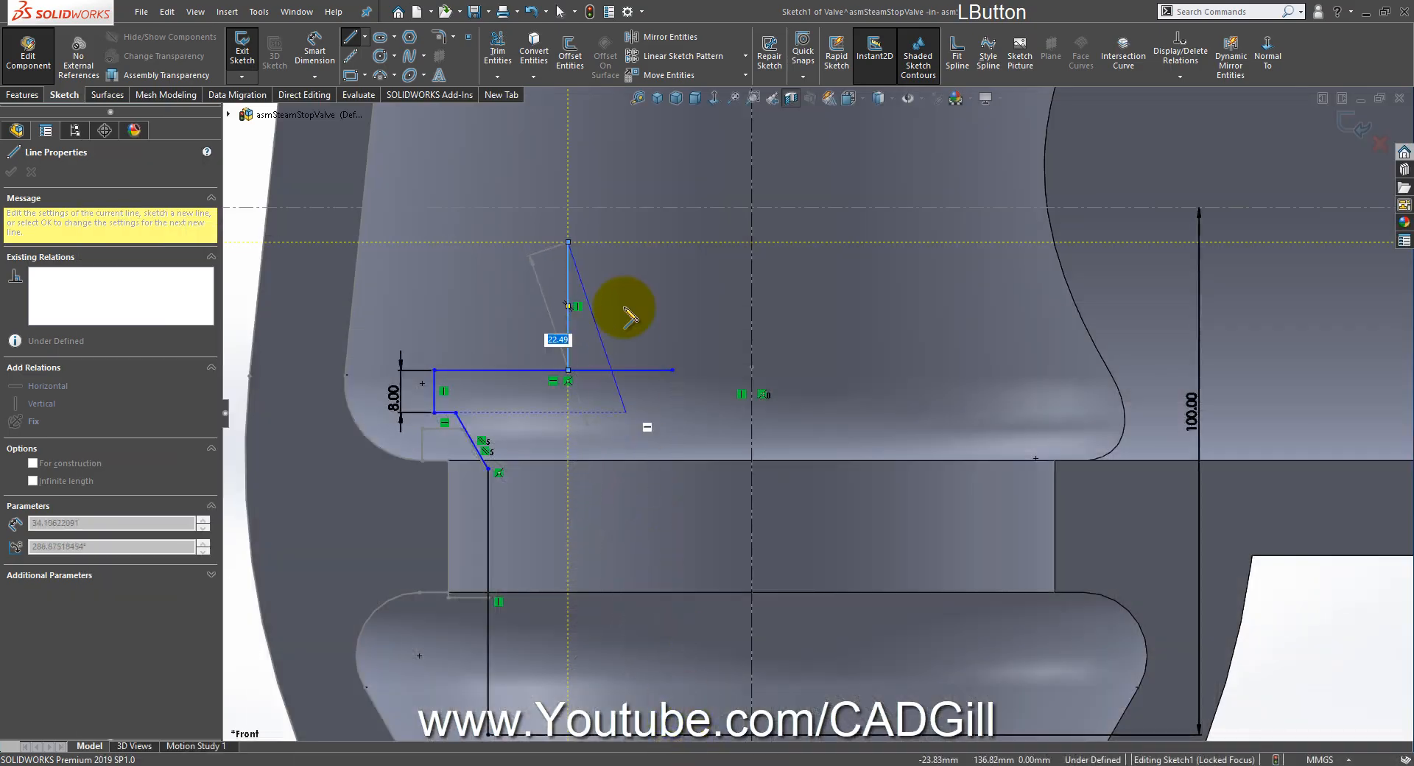
click(694, 765)
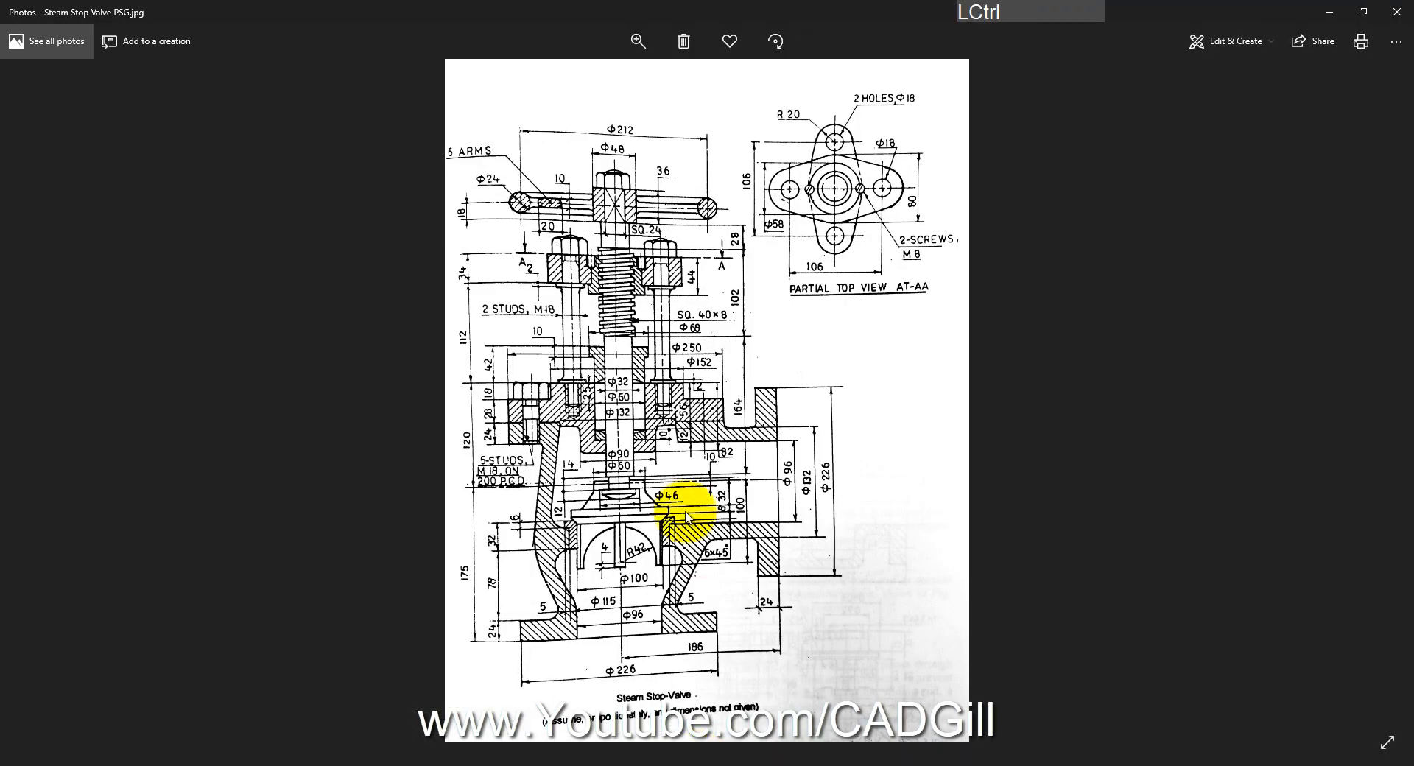
ctrl+scroll(562, 442, up, 5)
ctrl+scroll(372, 438, down, 3)
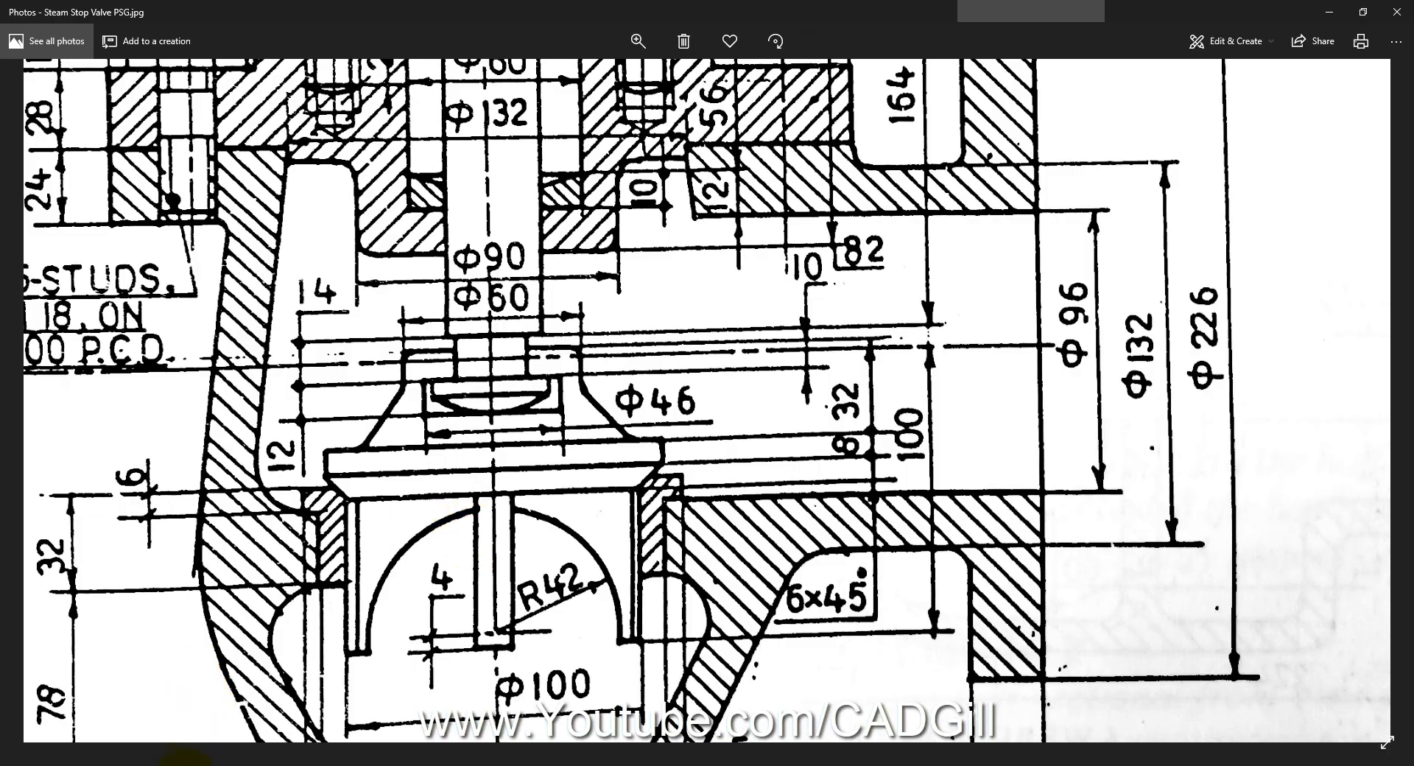
click(679, 765)
click(498, 49)
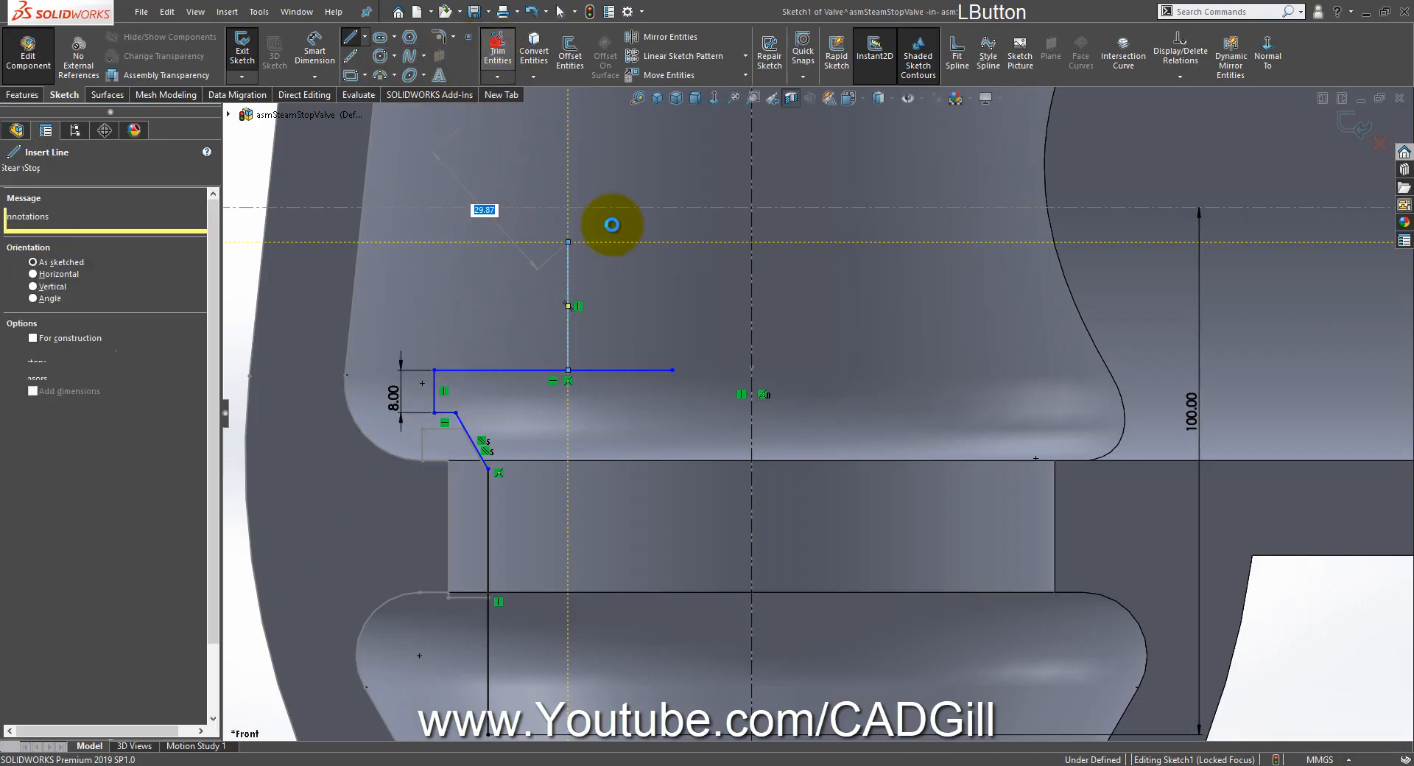
drag(619, 277, 542, 307)
Step: Draw a sloped line about 35 mm long up from the profile's upper horizontal line, then a line about 29 mm long to the vertical centerline, made horizontal
click(353, 40)
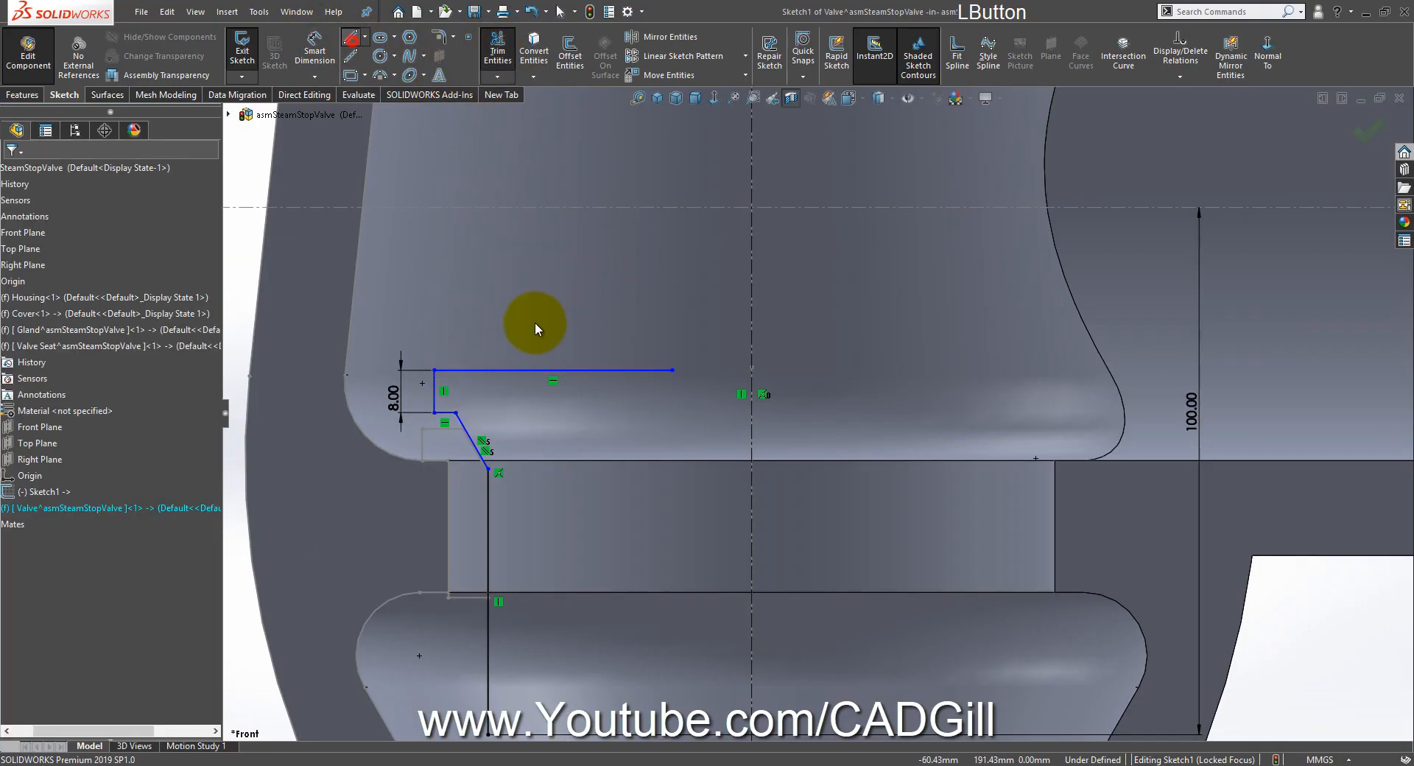
click(499, 369)
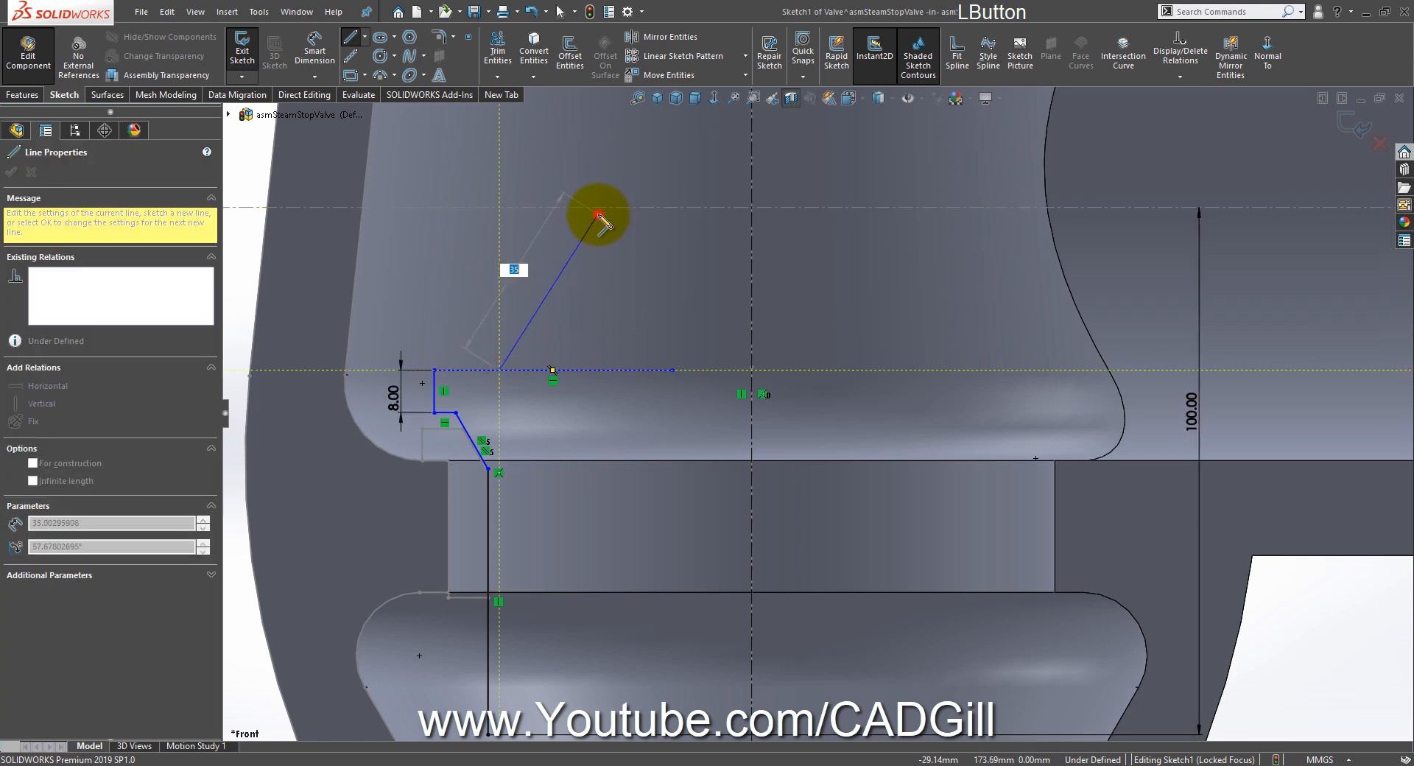
click(598, 214)
click(751, 219)
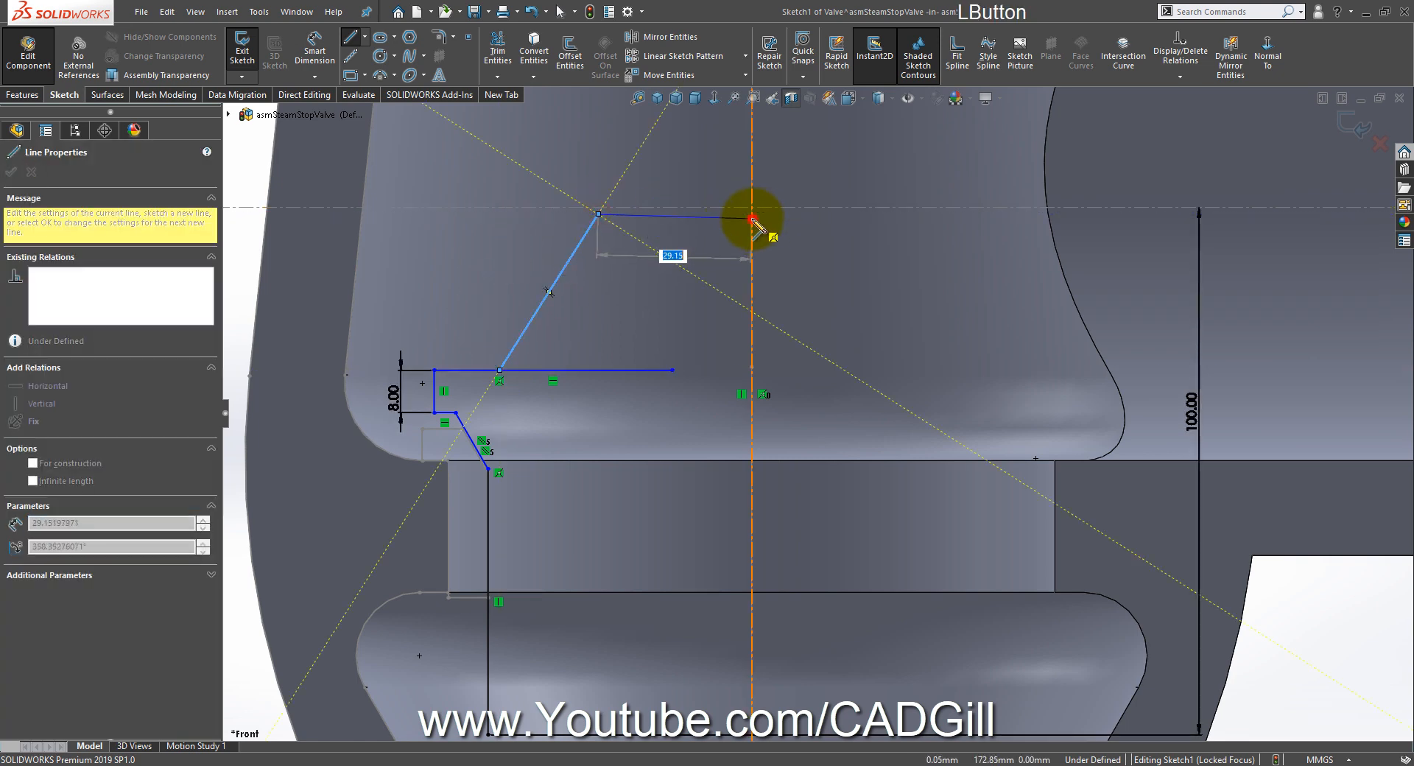
right_click(752, 220)
click(766, 230)
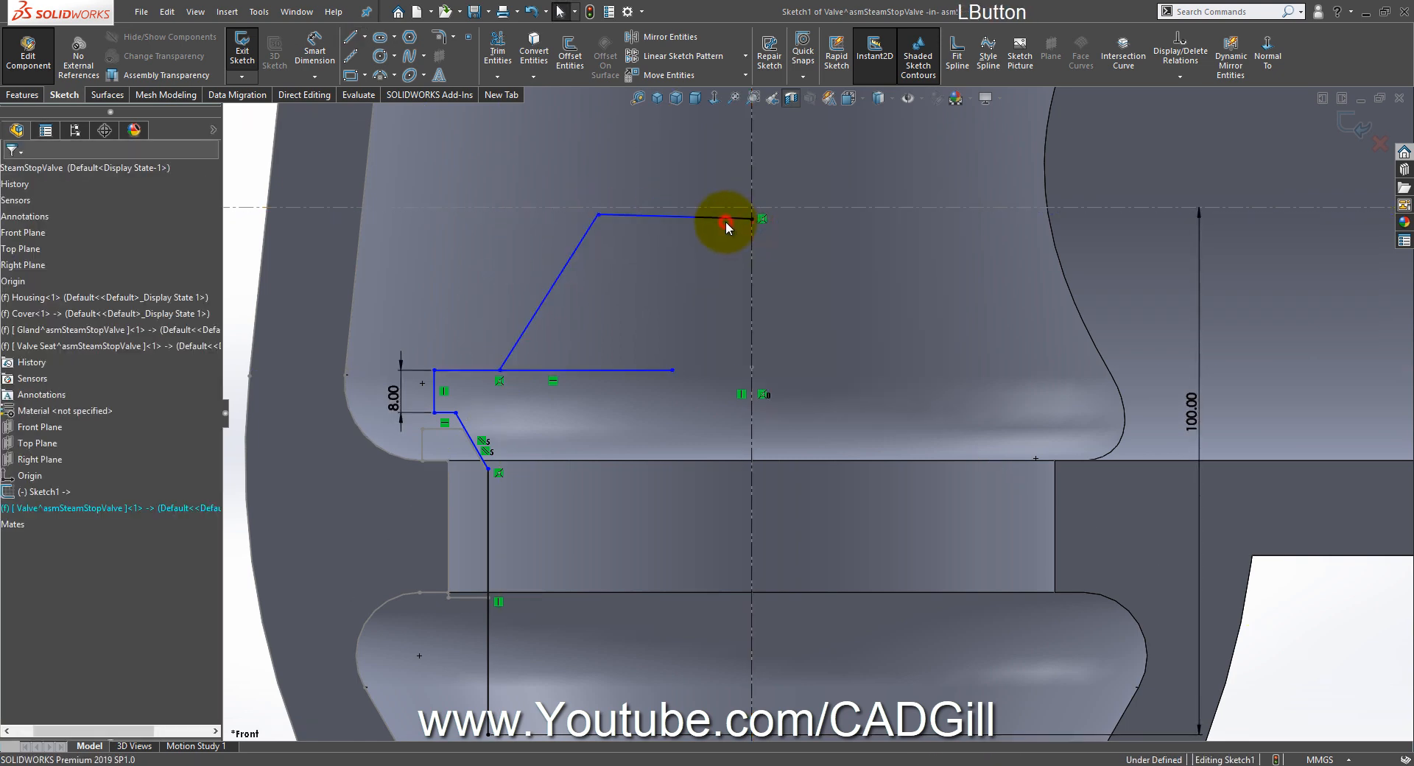
click(729, 218)
click(770, 164)
Step: Trim away the part of the lower horizontal line that extends past the sloped line toward the centerline
click(498, 51)
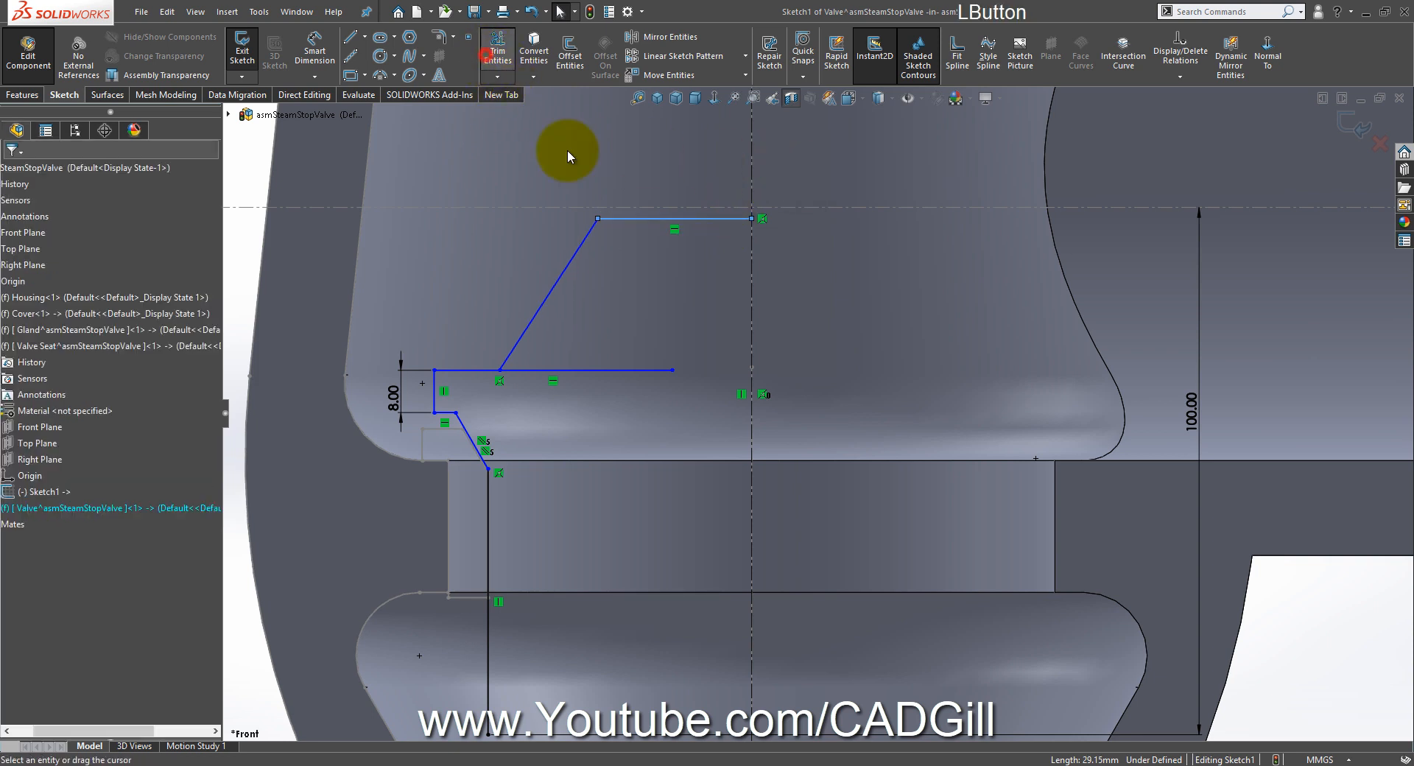
right_click(664, 297)
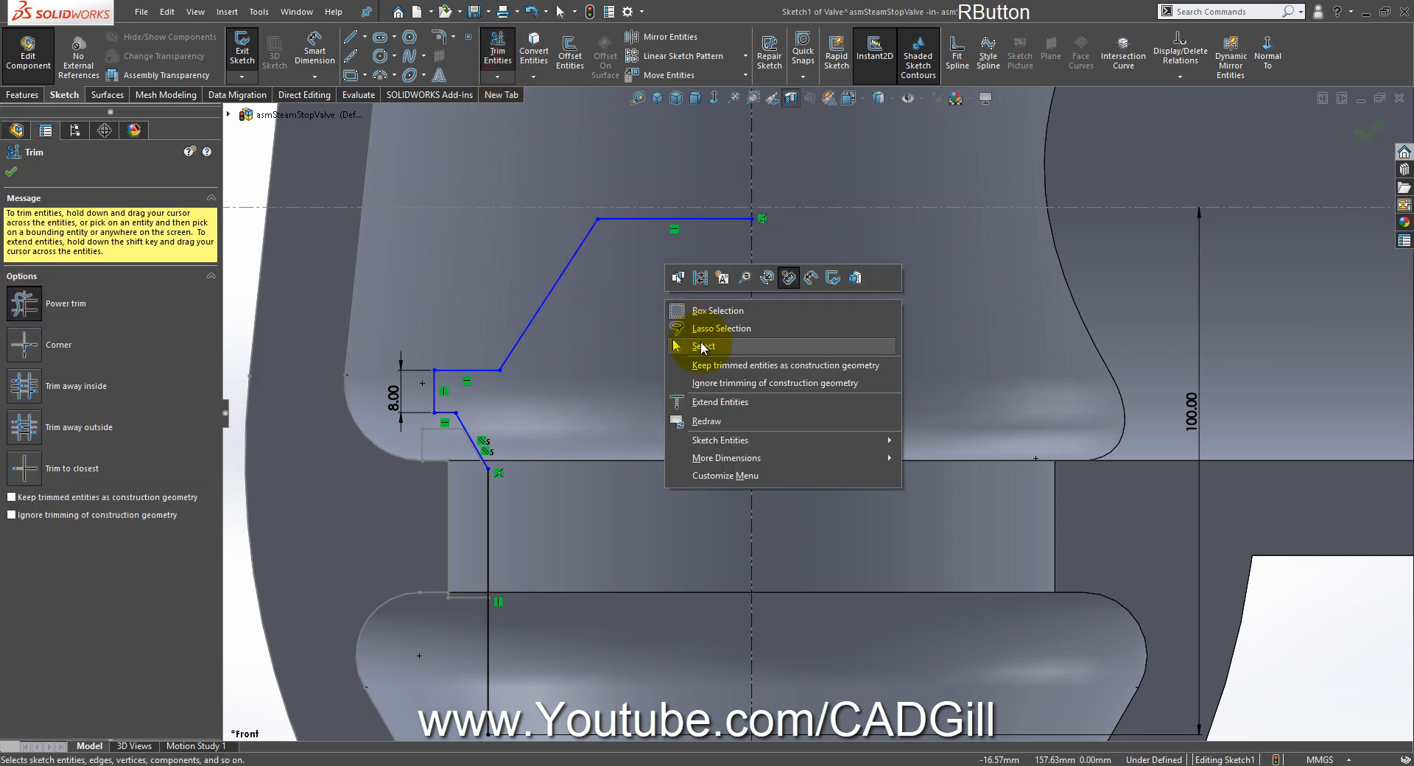
click(703, 346)
Step: Consult the reference drawing and dimension the sloped line's upper endpoint across the vertical centerline as a 60 mm diameter
click(683, 763)
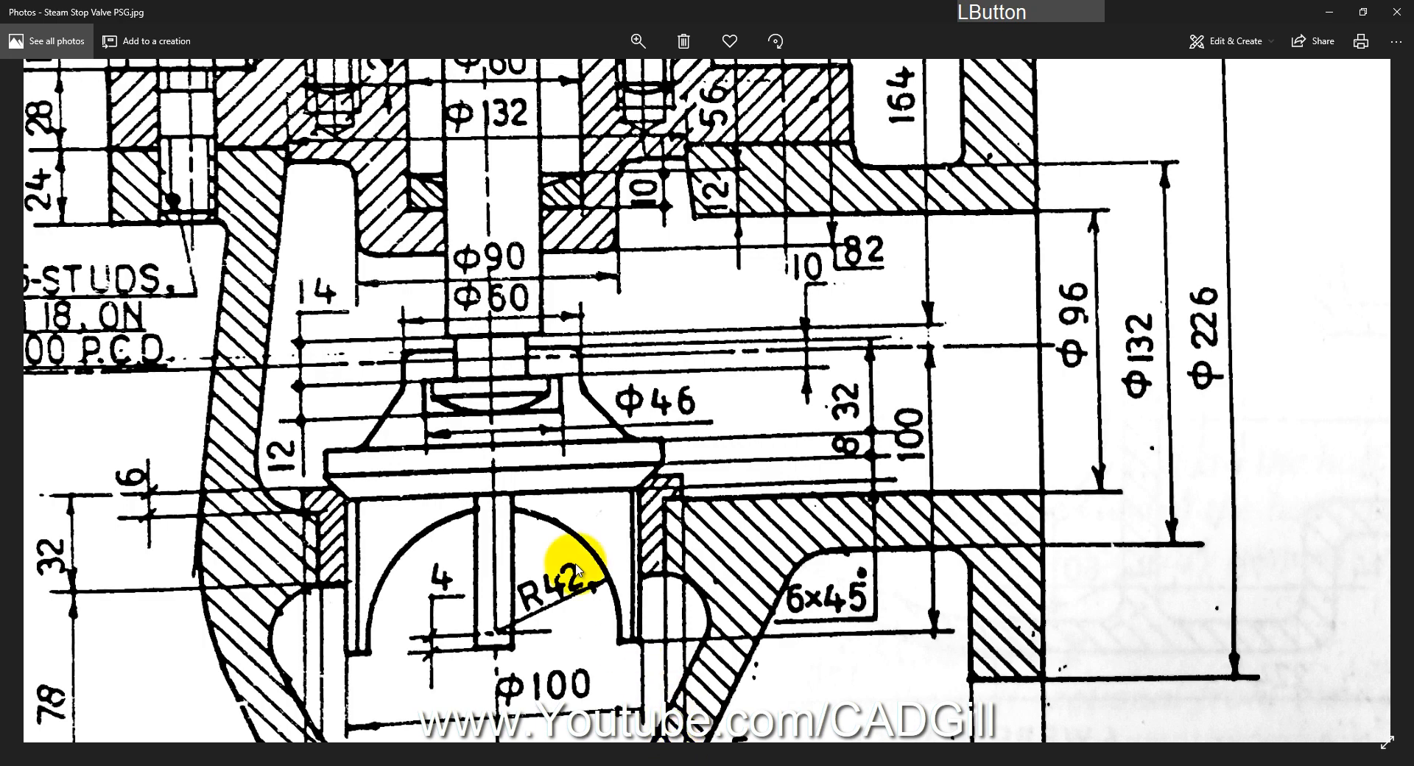
ctrl+scroll(501, 442, up, 3)
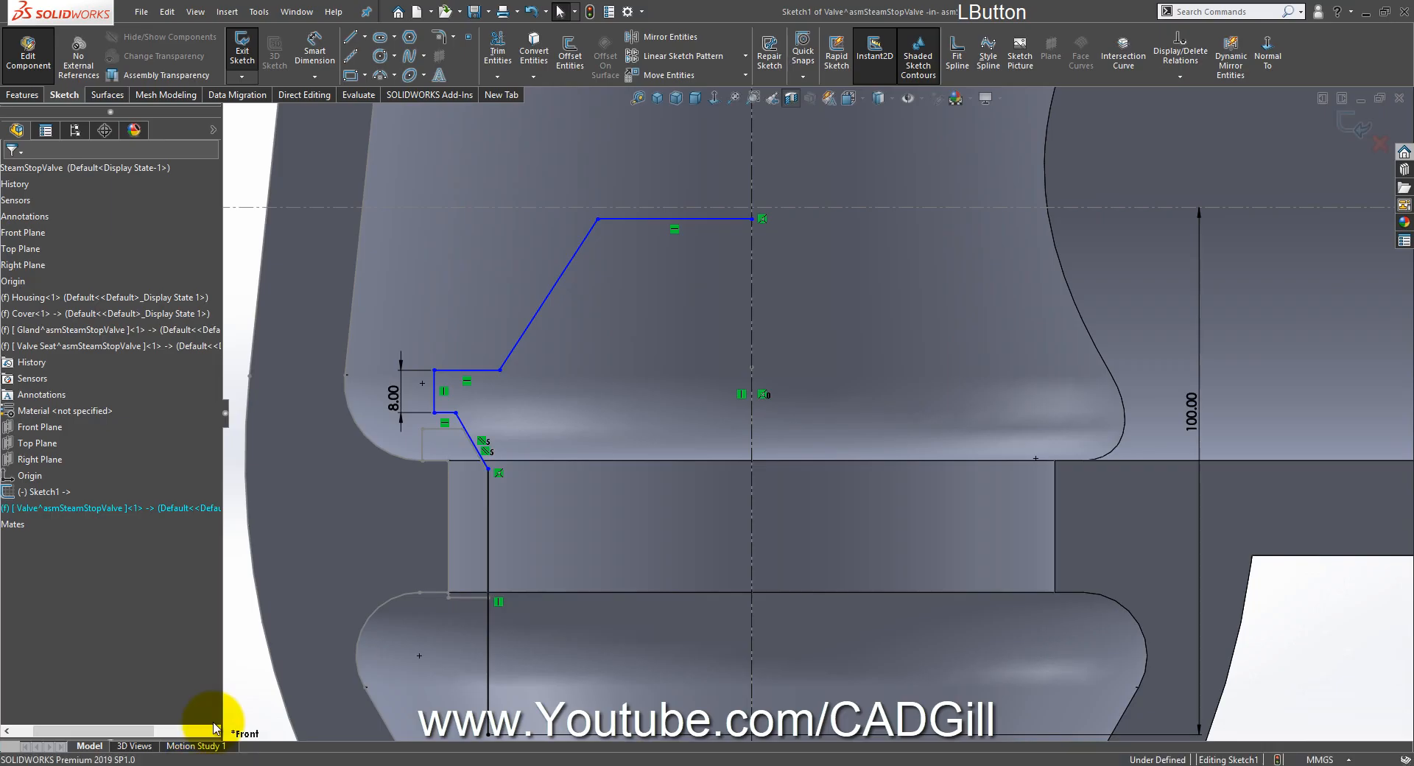
click(192, 755)
click(314, 47)
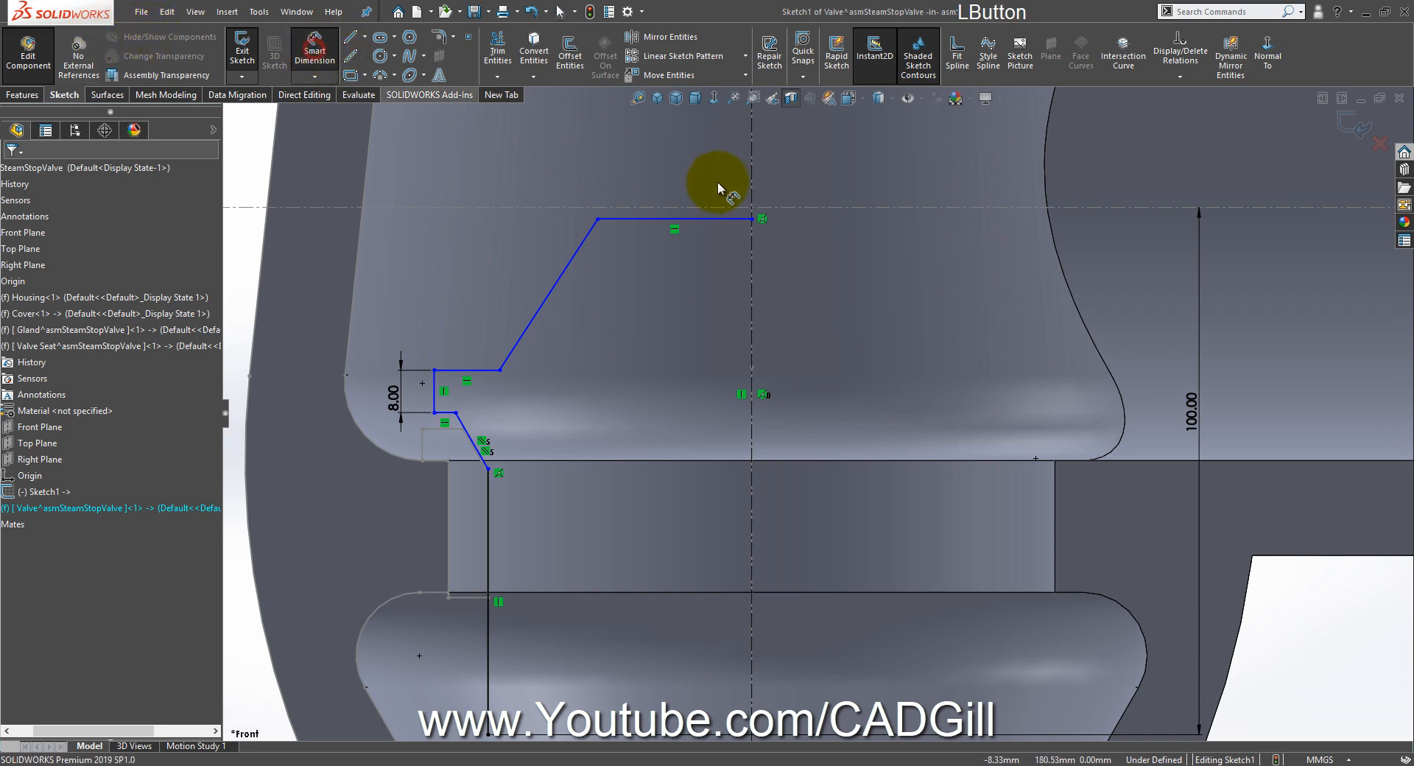
click(753, 175)
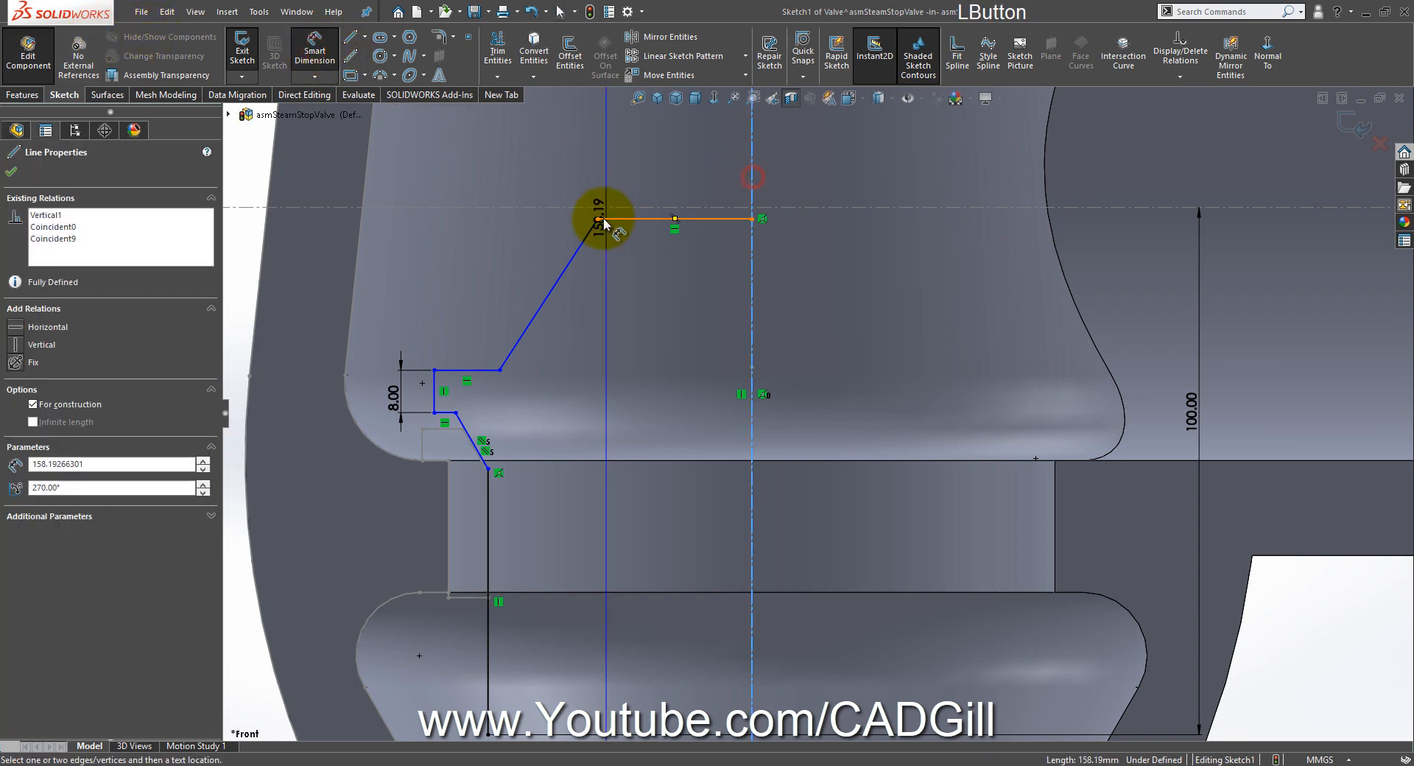
click(596, 218)
right_click(780, 184)
click(782, 183)
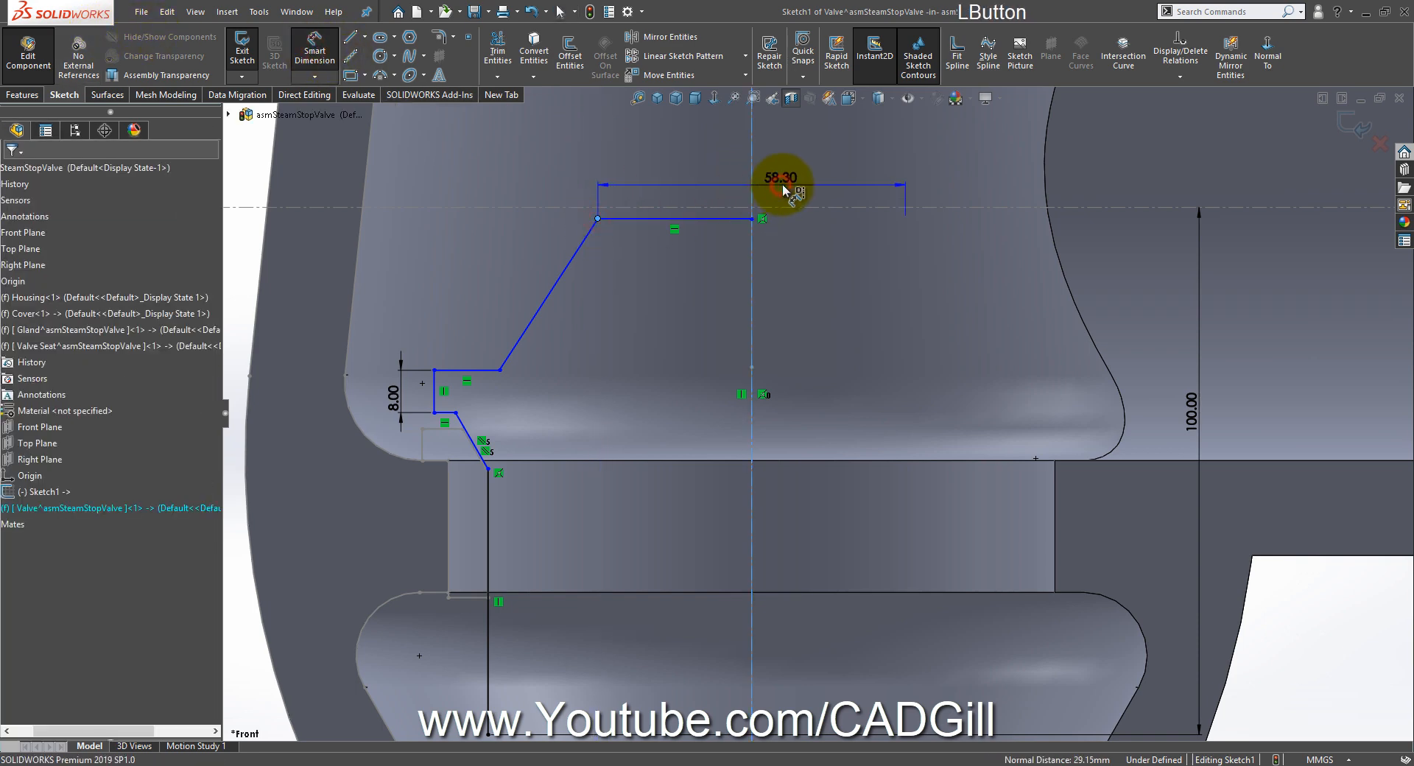
text(60)
key(Return)
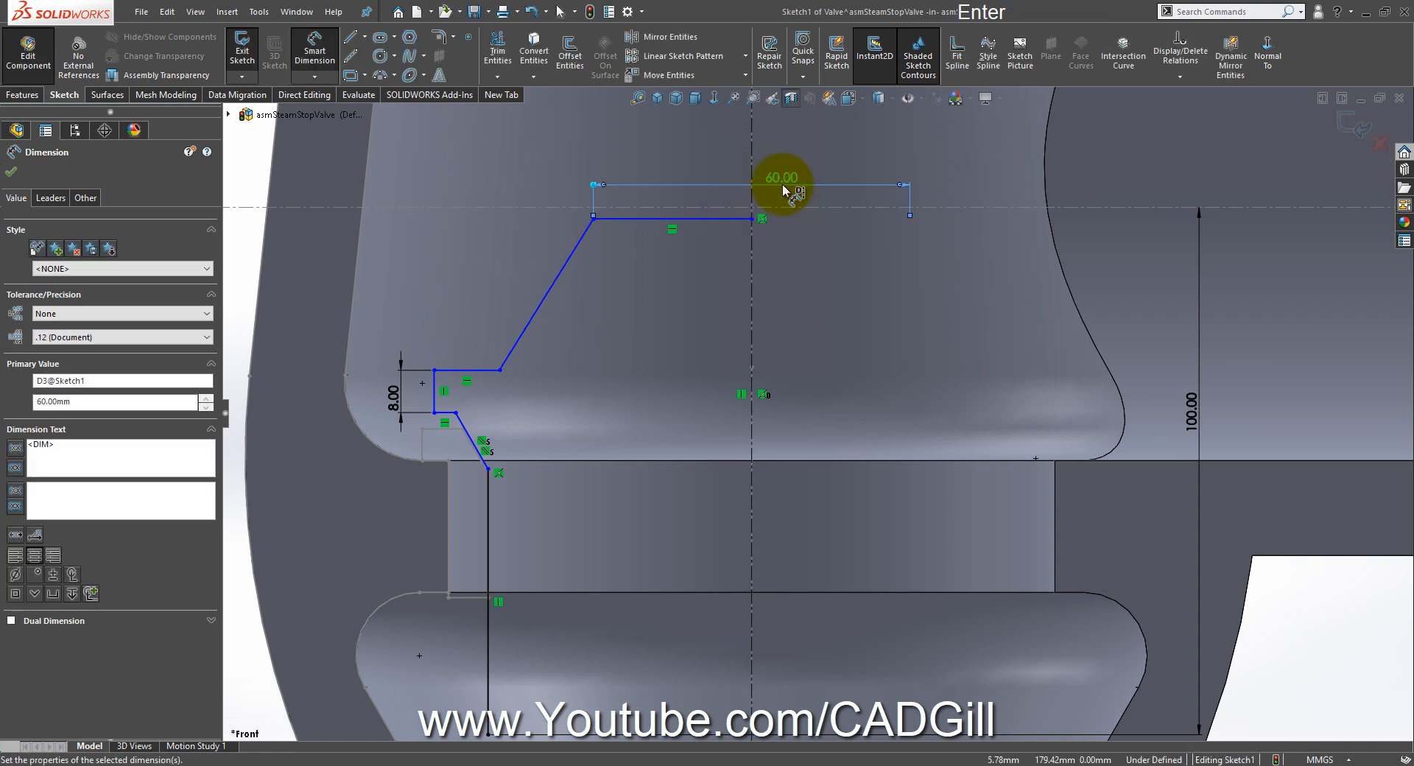
Step: Consult the reference drawing and dimension the height between the flange's upper edge and the valve's top line as 32 mm
click(679, 761)
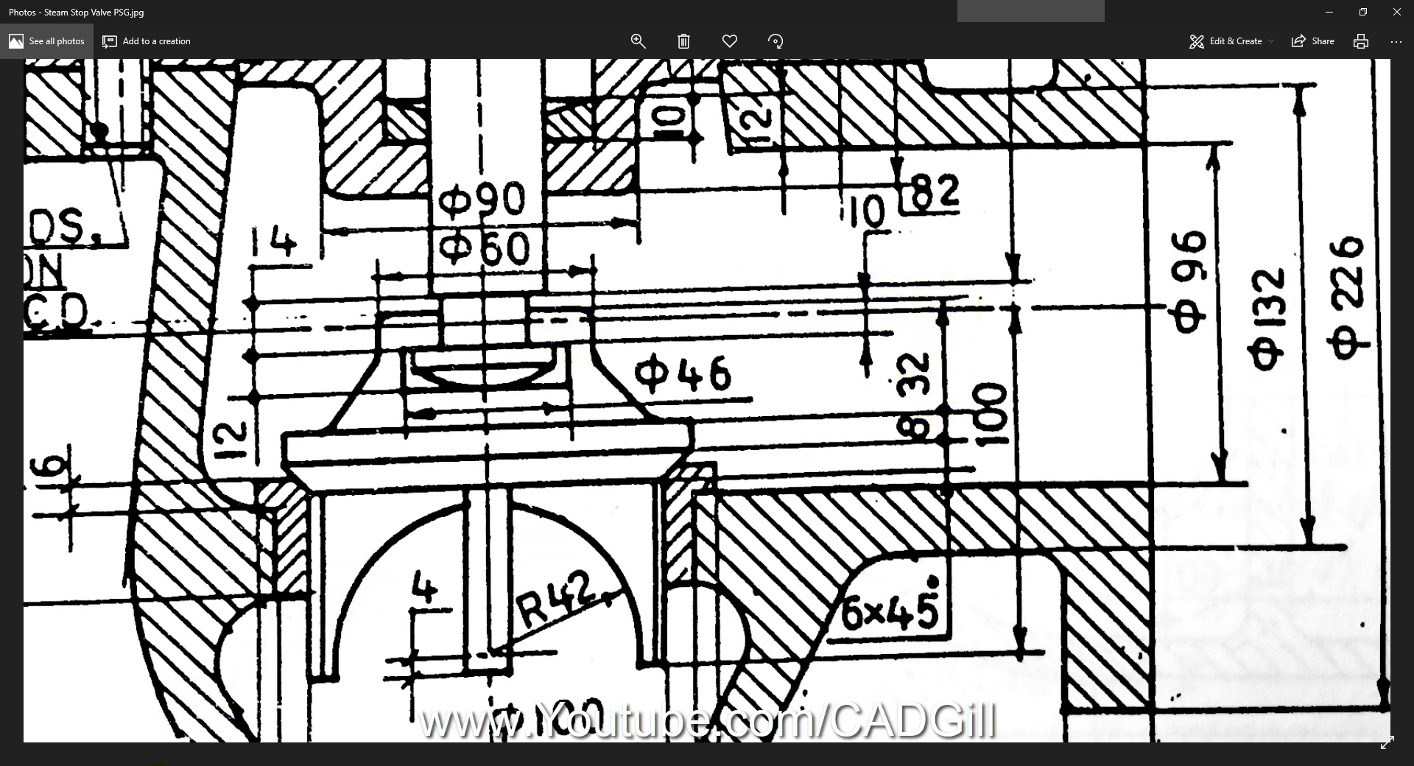
click(166, 765)
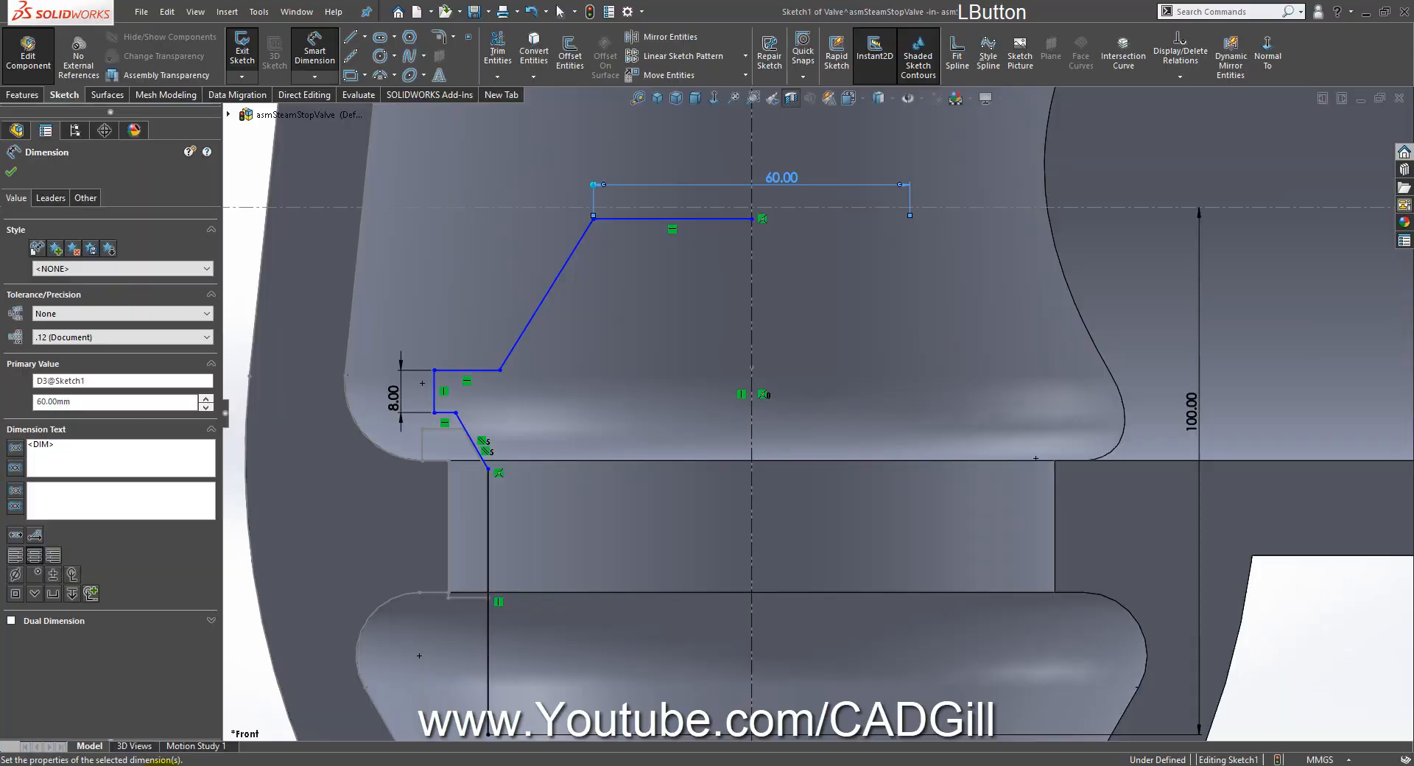
click(475, 369)
click(715, 218)
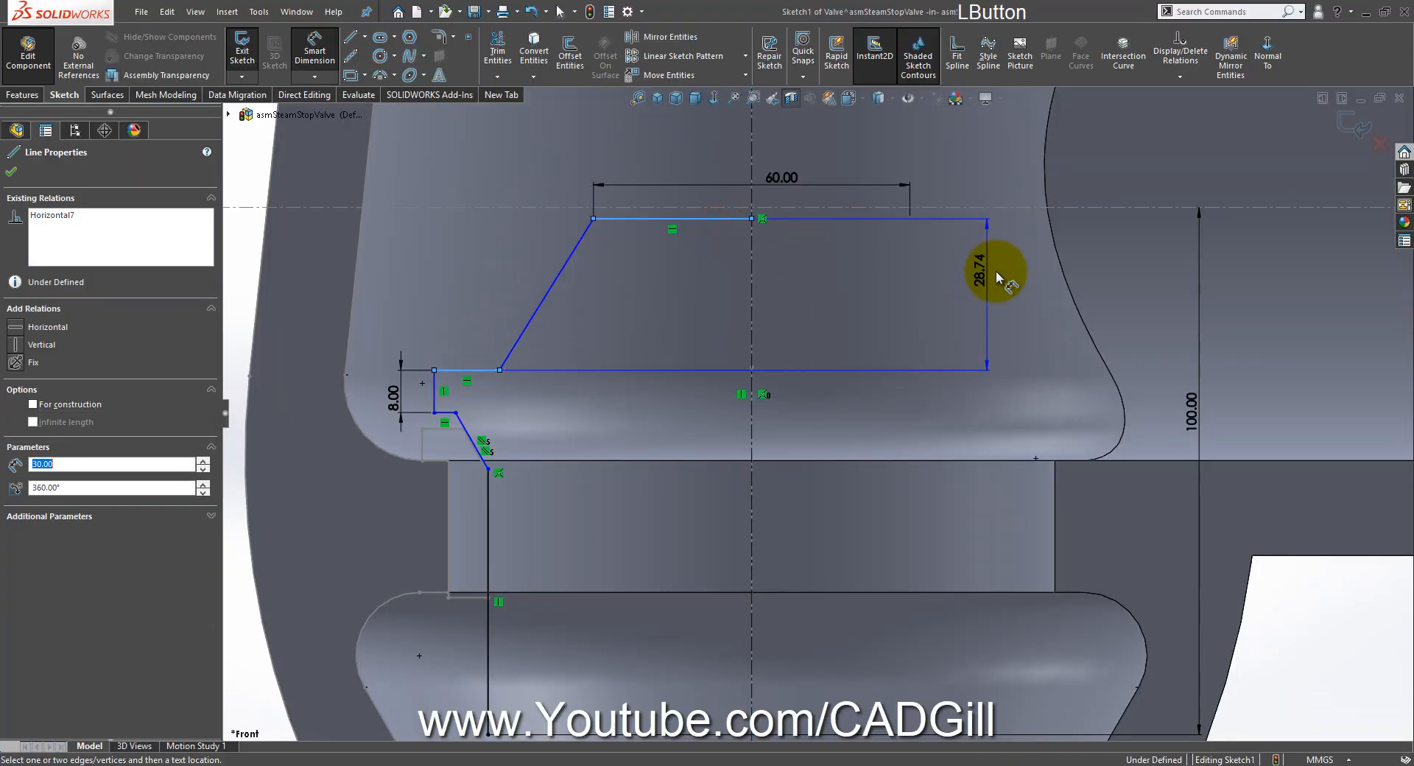
click(1103, 275)
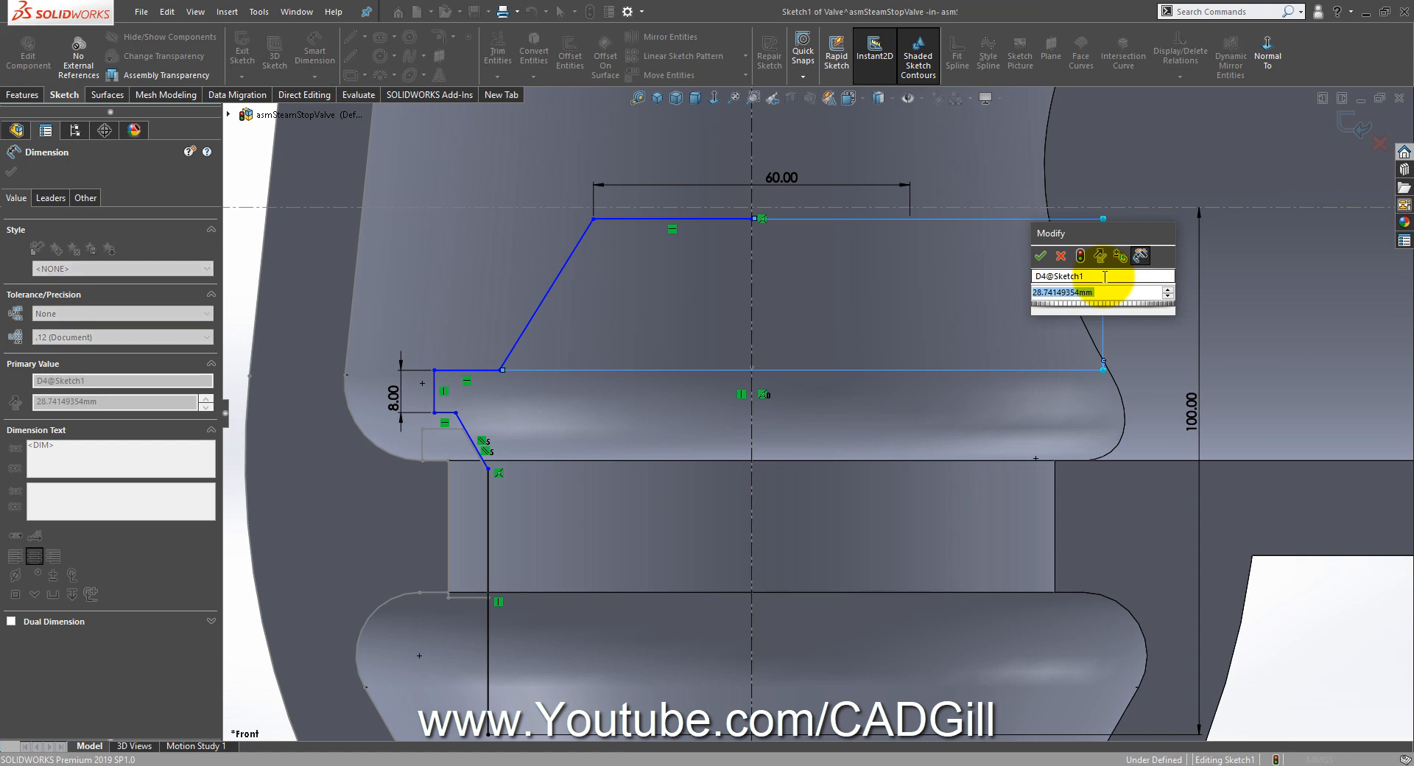
text(32)
key(Return)
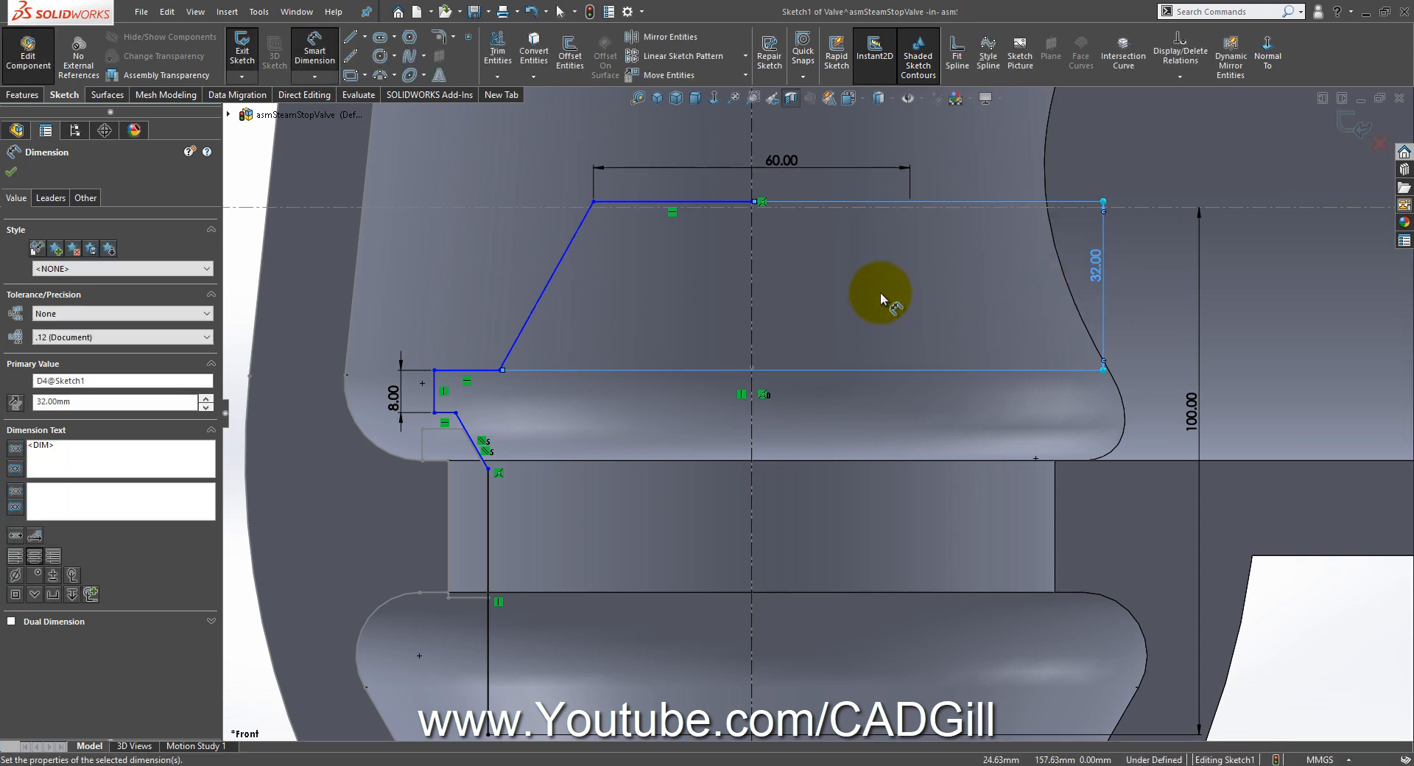
Step: Examine the shape and dimensions of the valve's neck and stem recess in the reference drawing
click(689, 758)
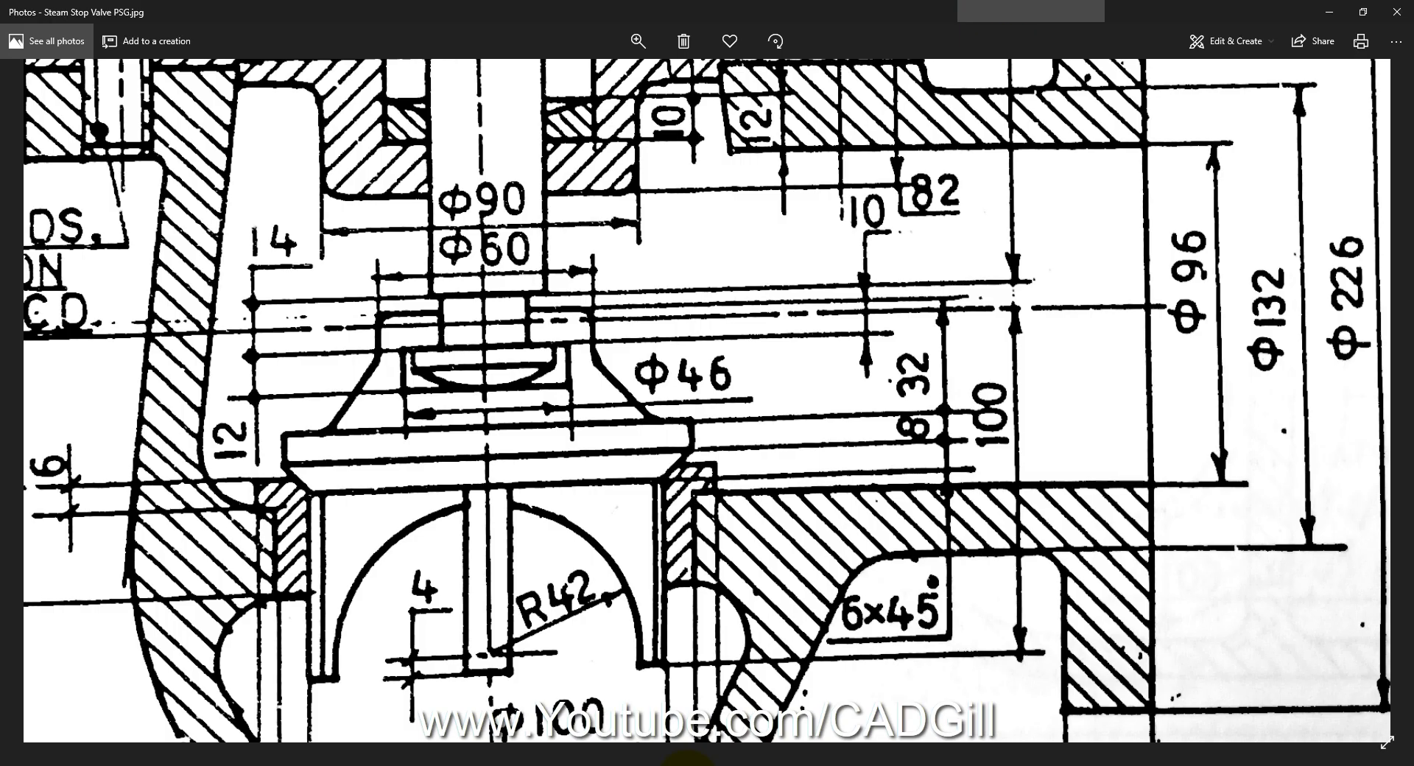
click(686, 763)
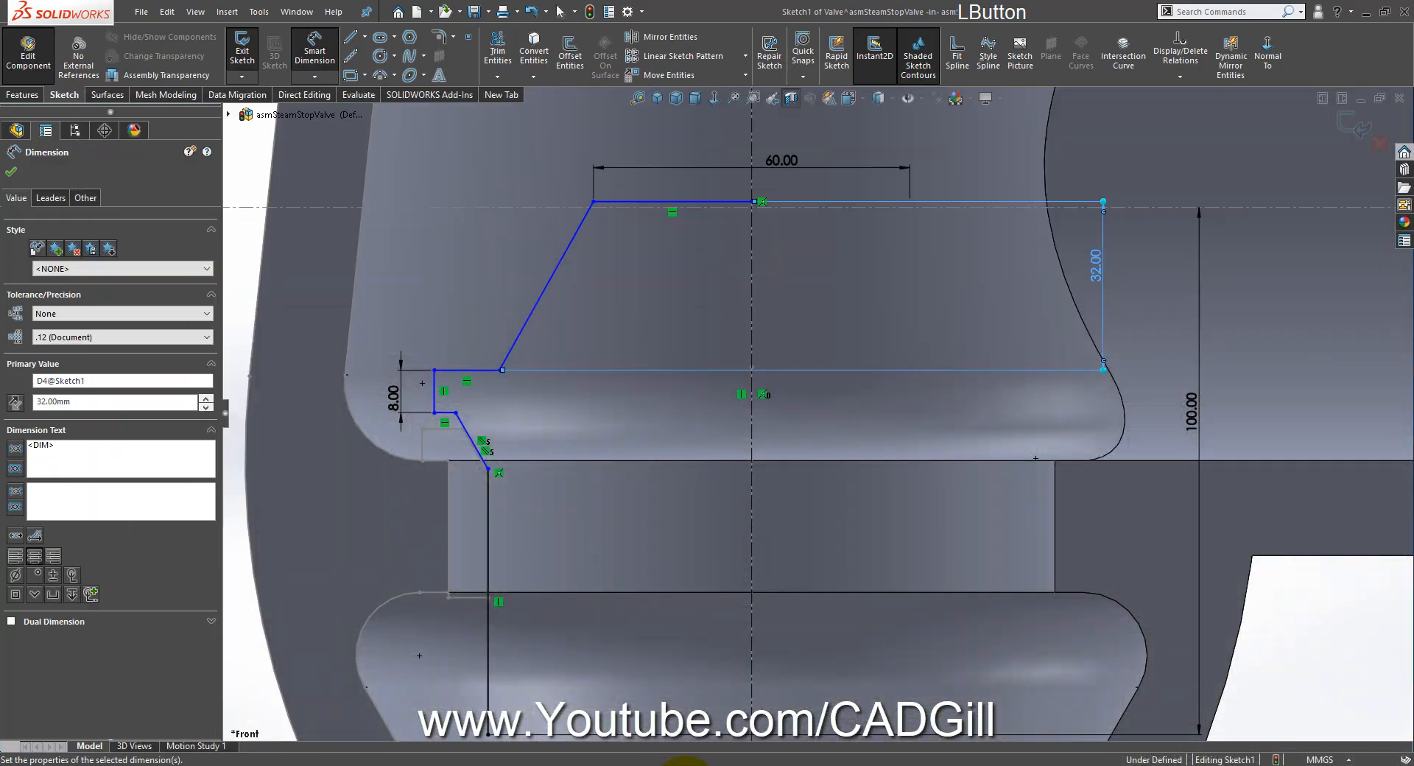
click(686, 761)
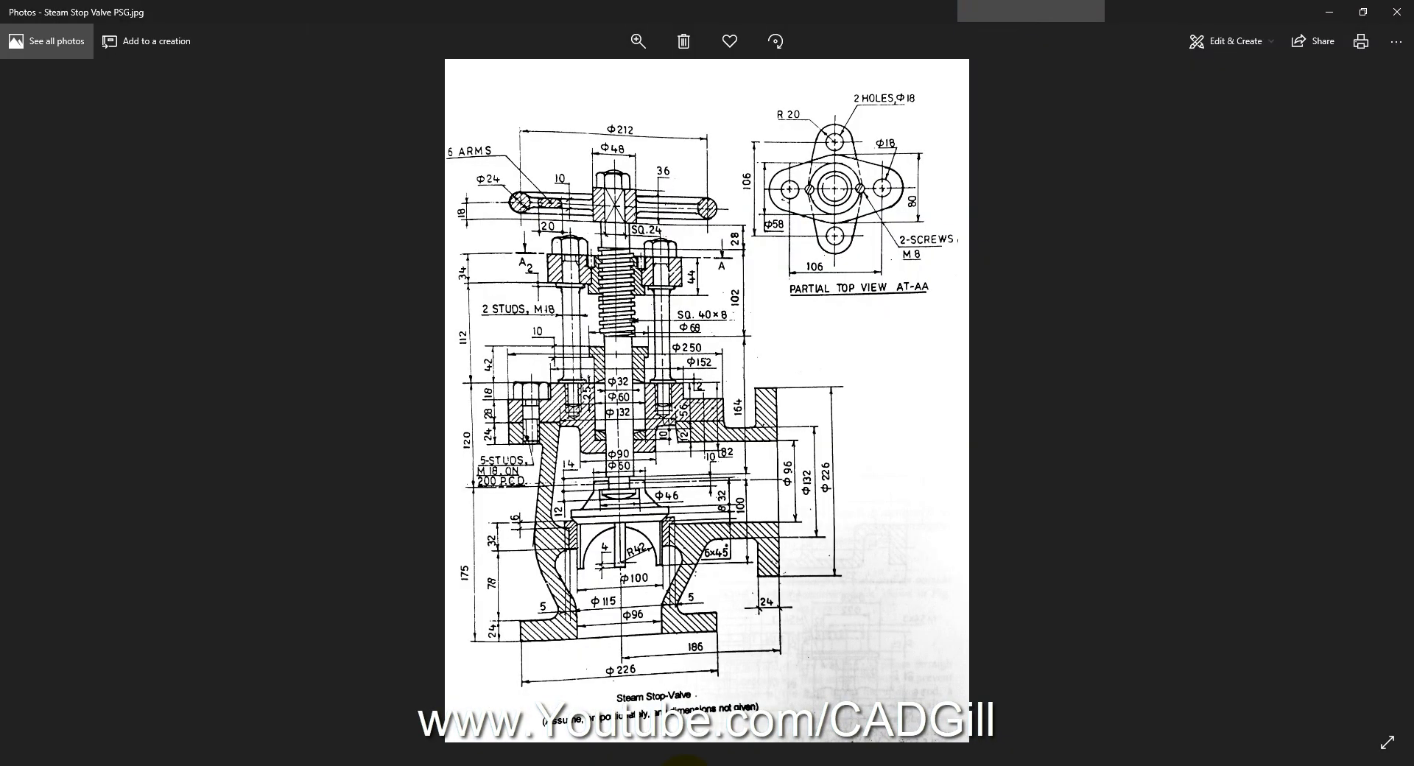
ctrl+scroll(678, 489, up, 5)
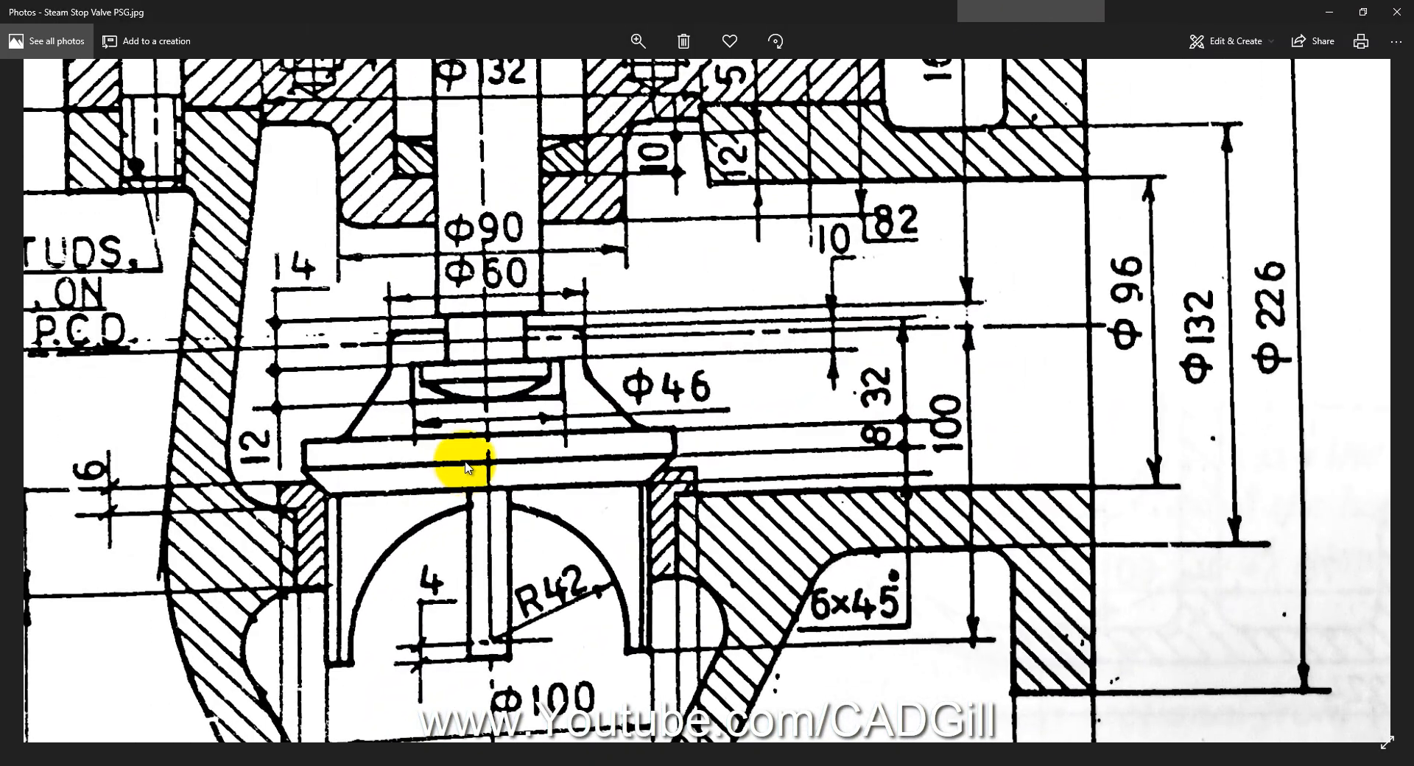
ctrl+scroll(453, 439, up, 1)
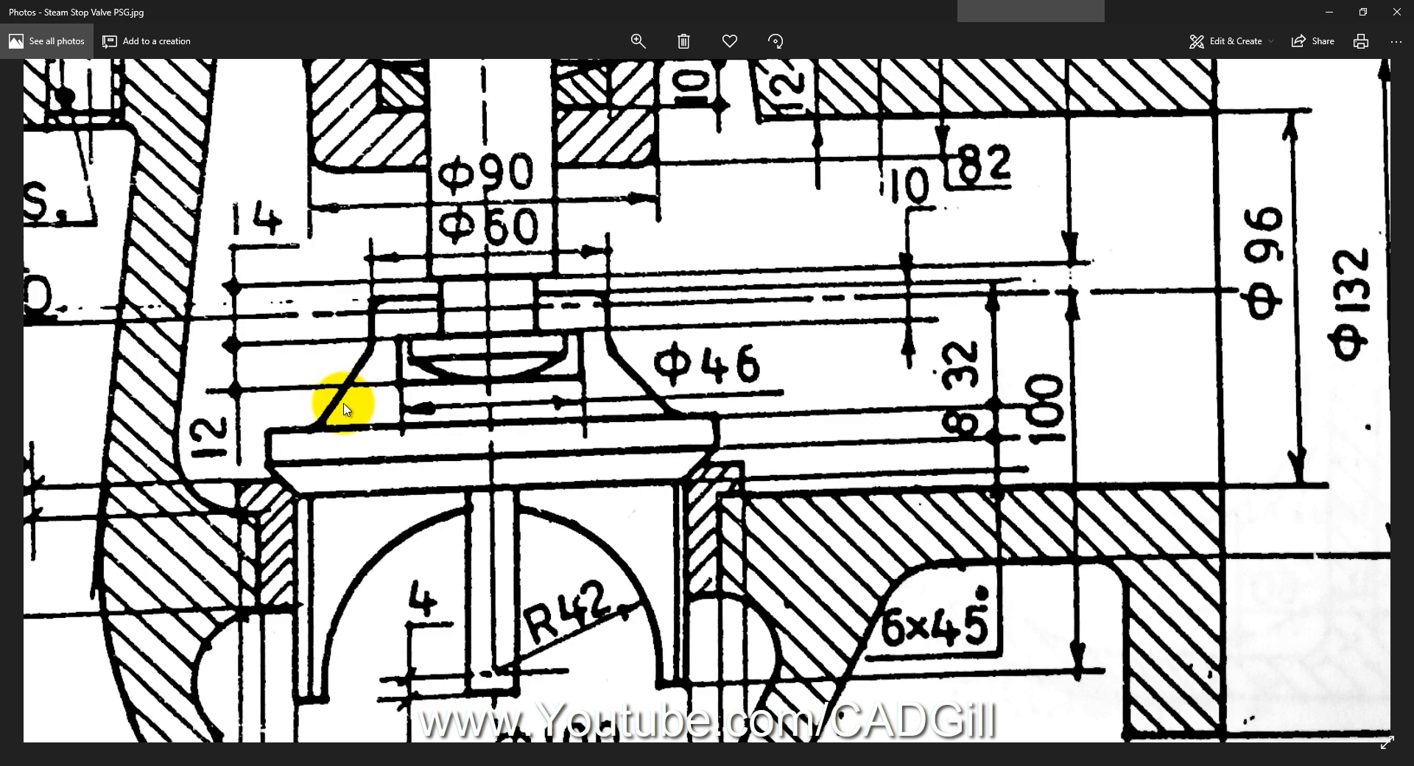
Step: Dimension the angle between the slanted profile line and the vertical centreline as 30°
click(225, 765)
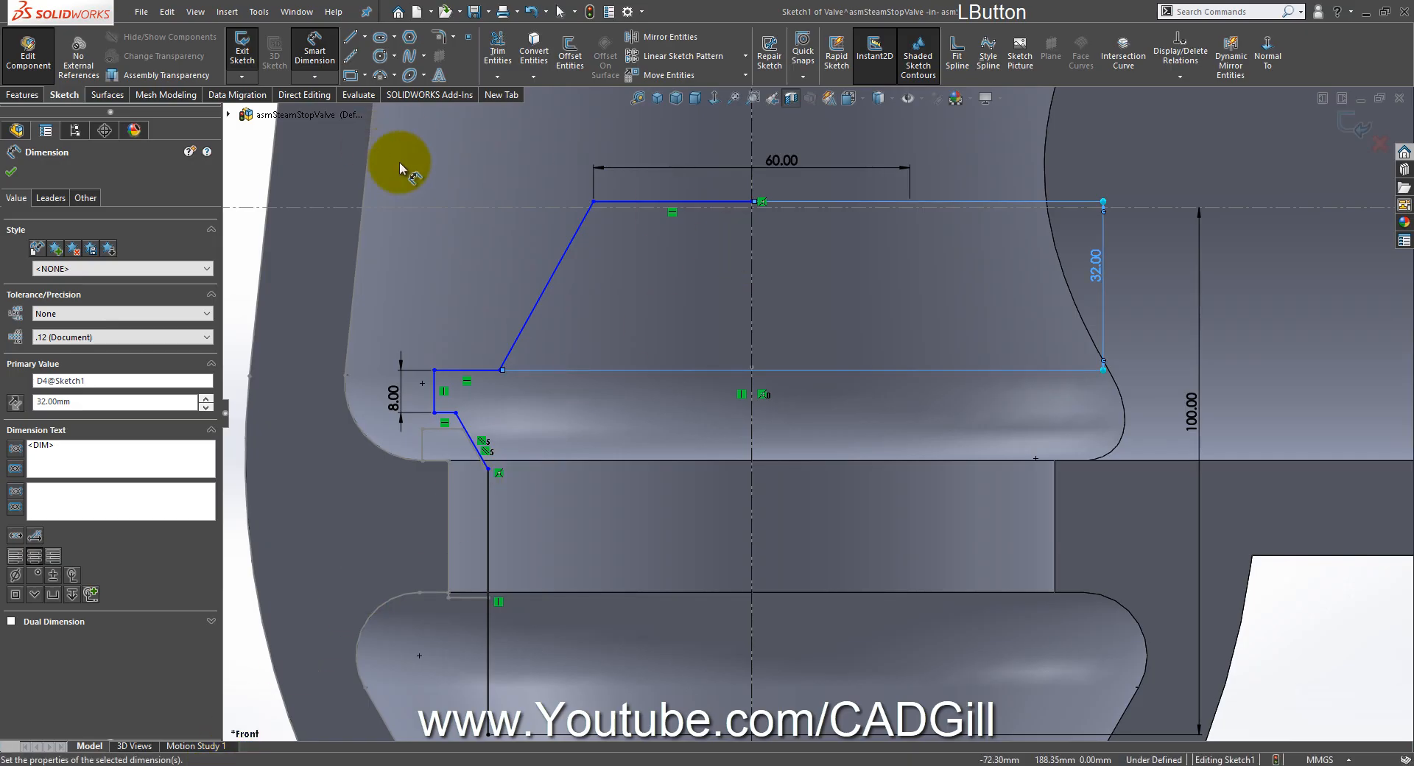
click(545, 289)
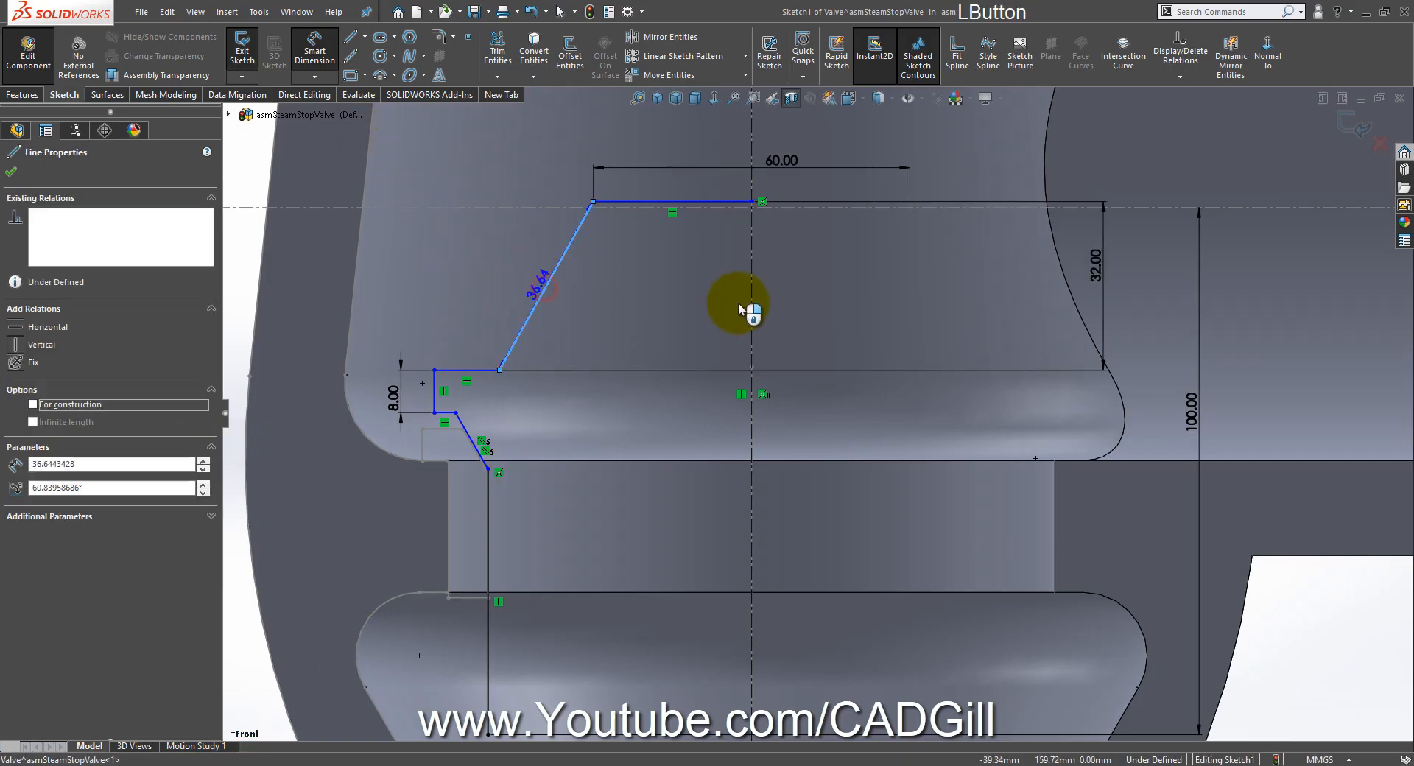
click(737, 326)
click(667, 327)
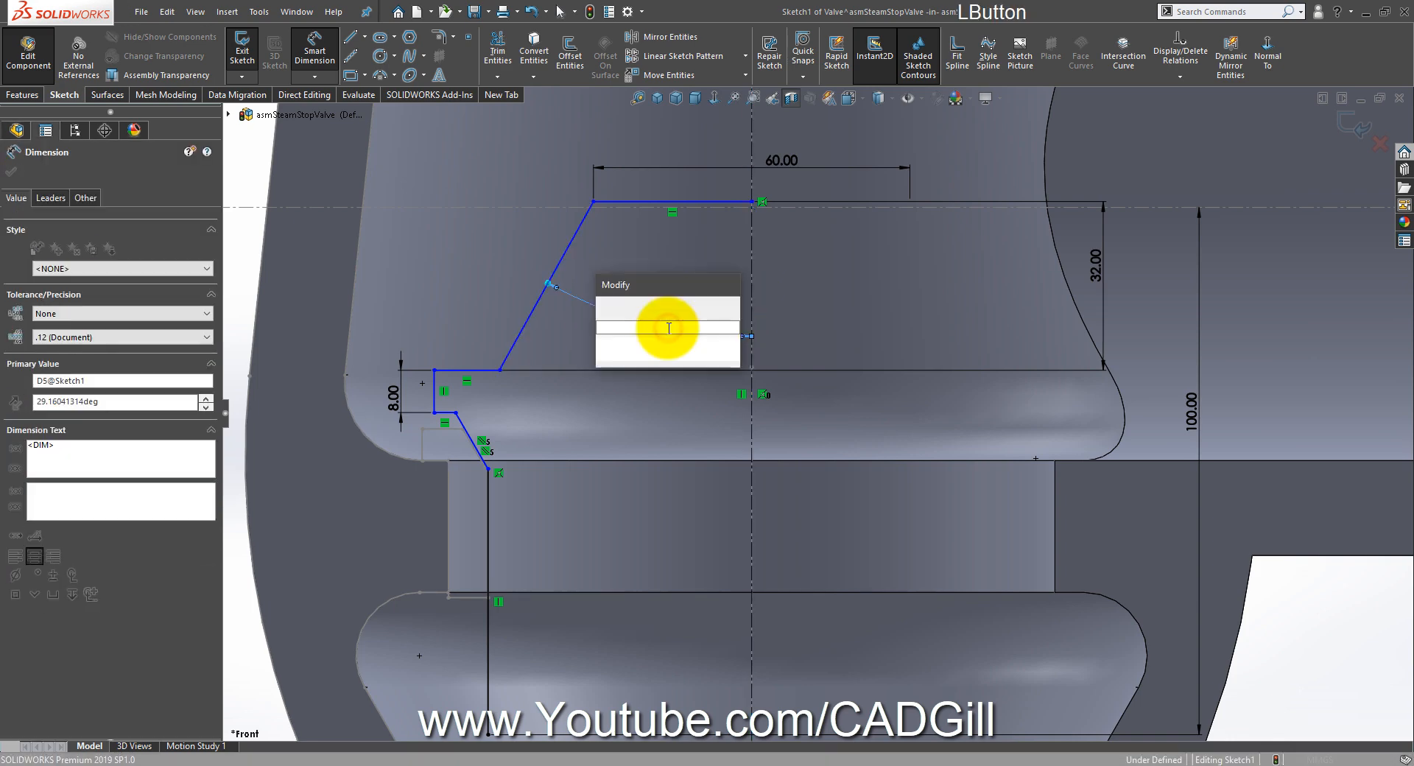
key(Return)
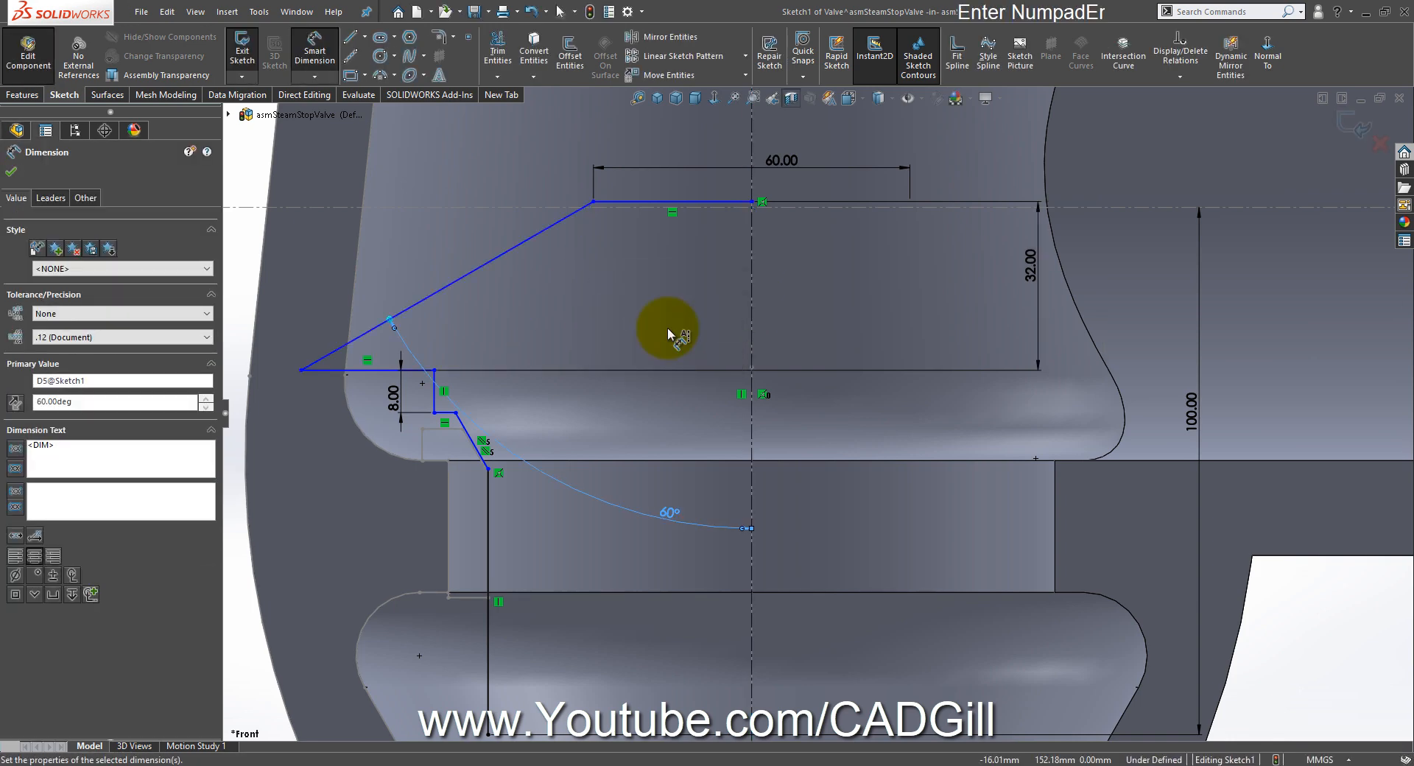
scroll(665, 329, up, 2)
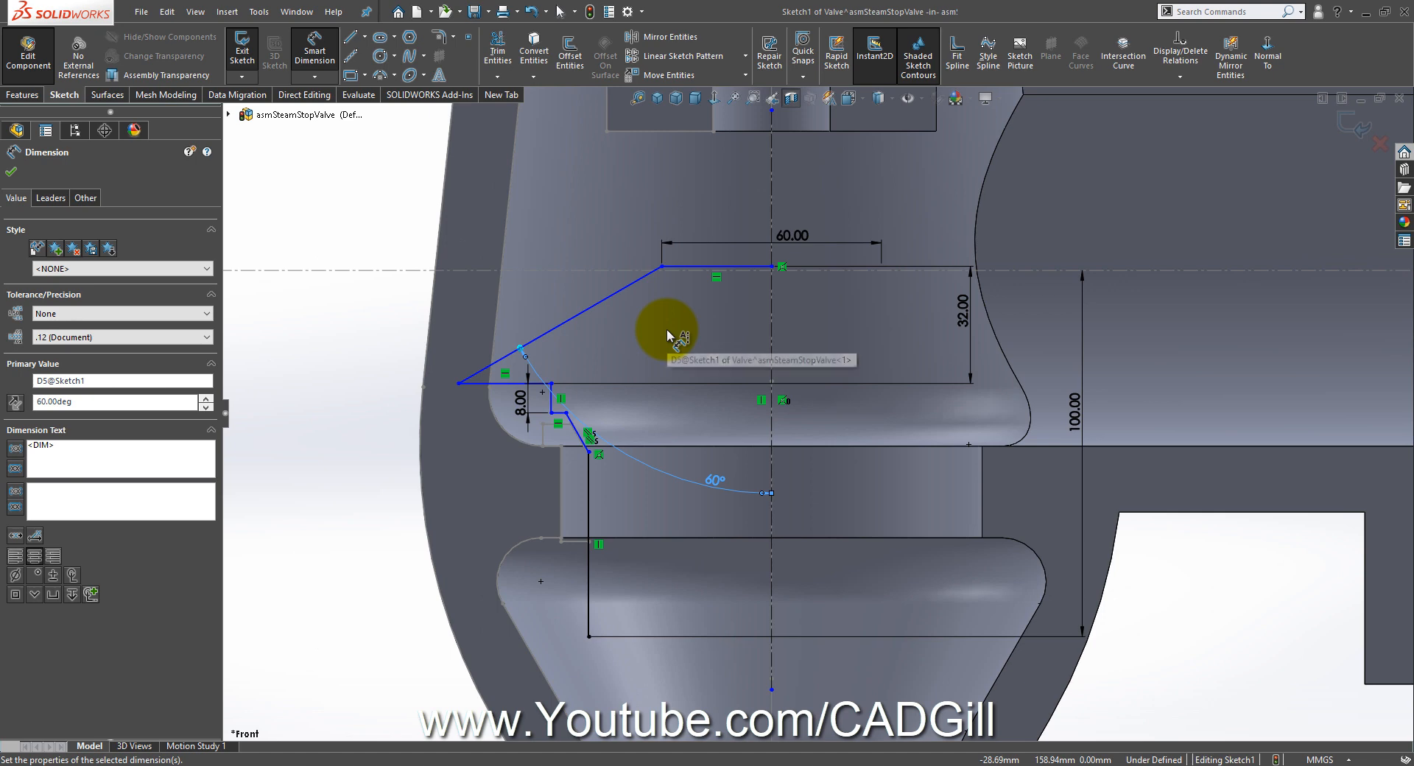
double_click(705, 483)
text(30)
key(Return)
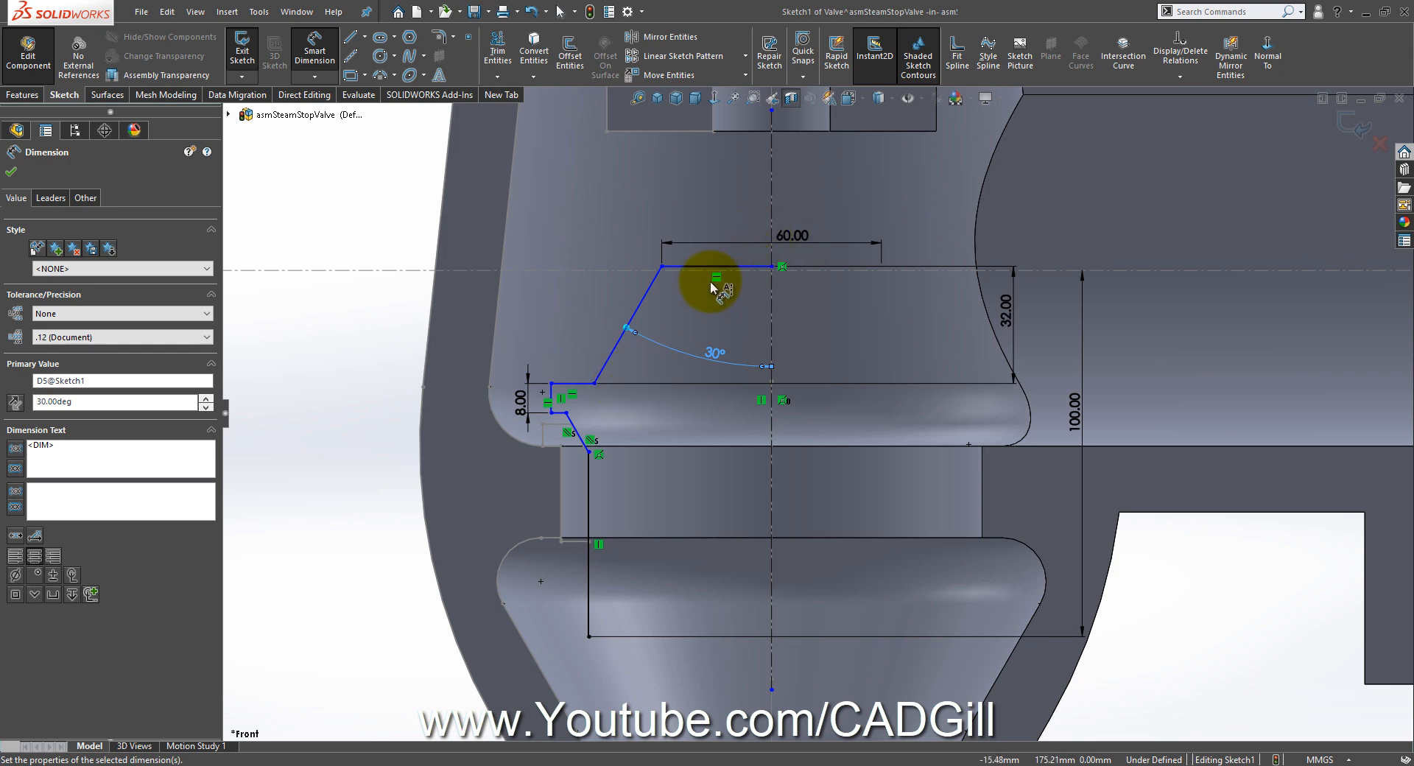
Step: Sketch a vertical line about 8 mm long downward from the outer end of the profile's top line
scroll(673, 308, down, 3)
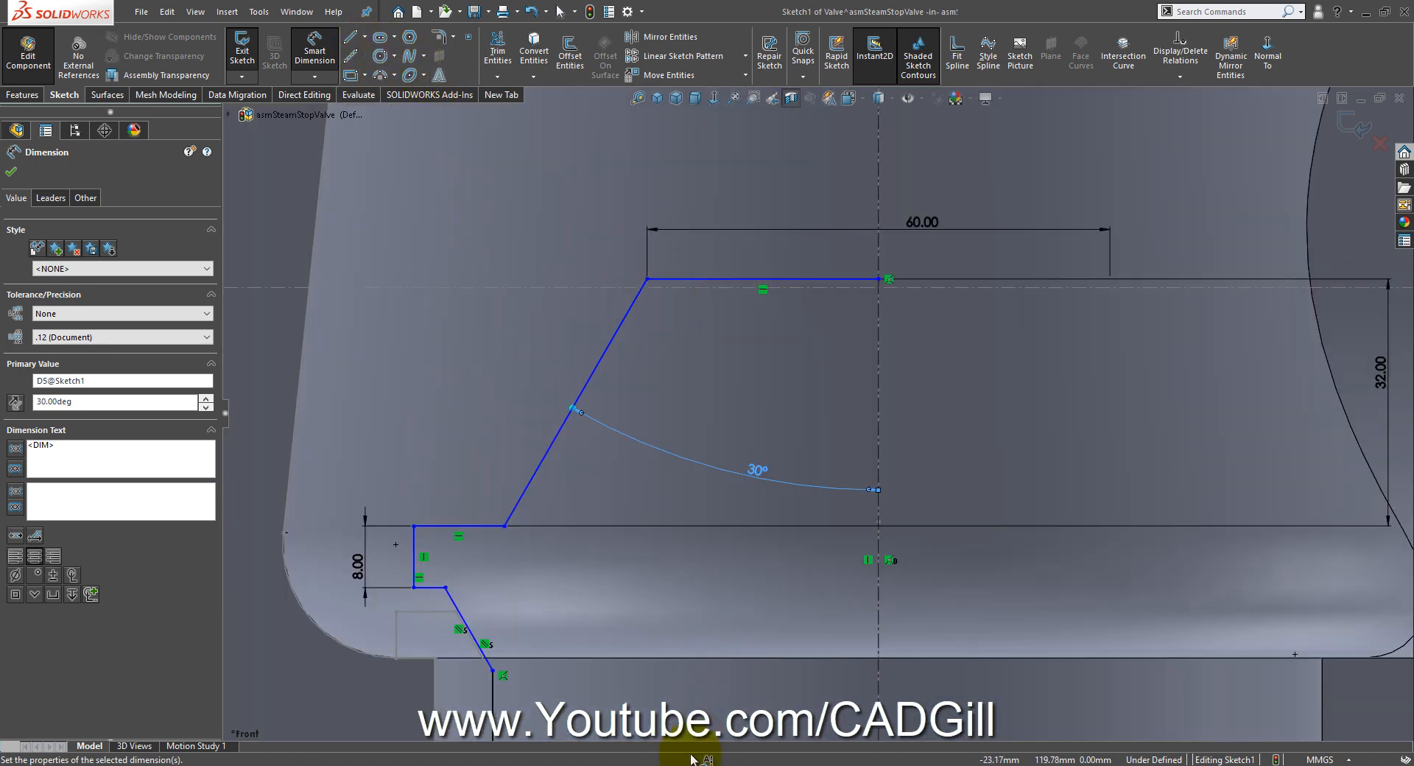
click(692, 759)
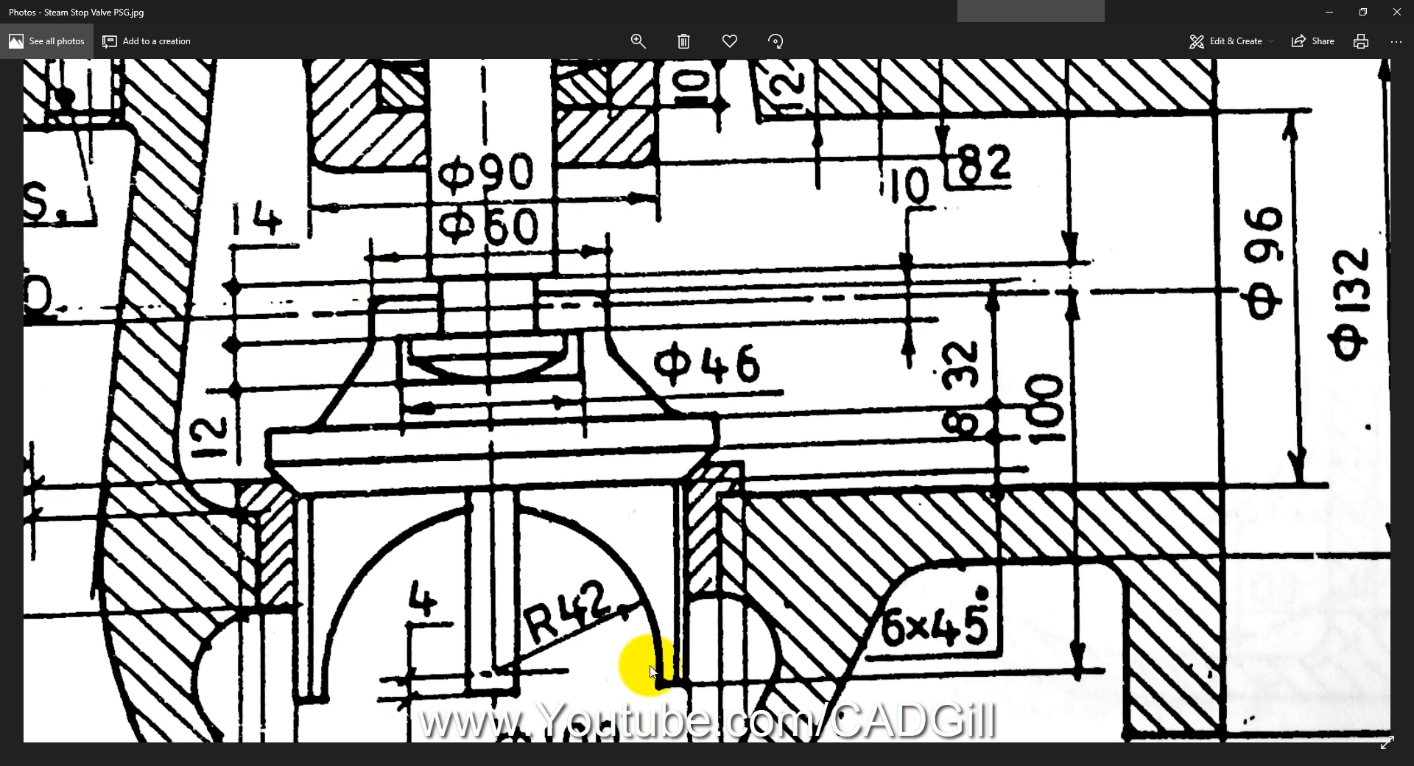
click(714, 763)
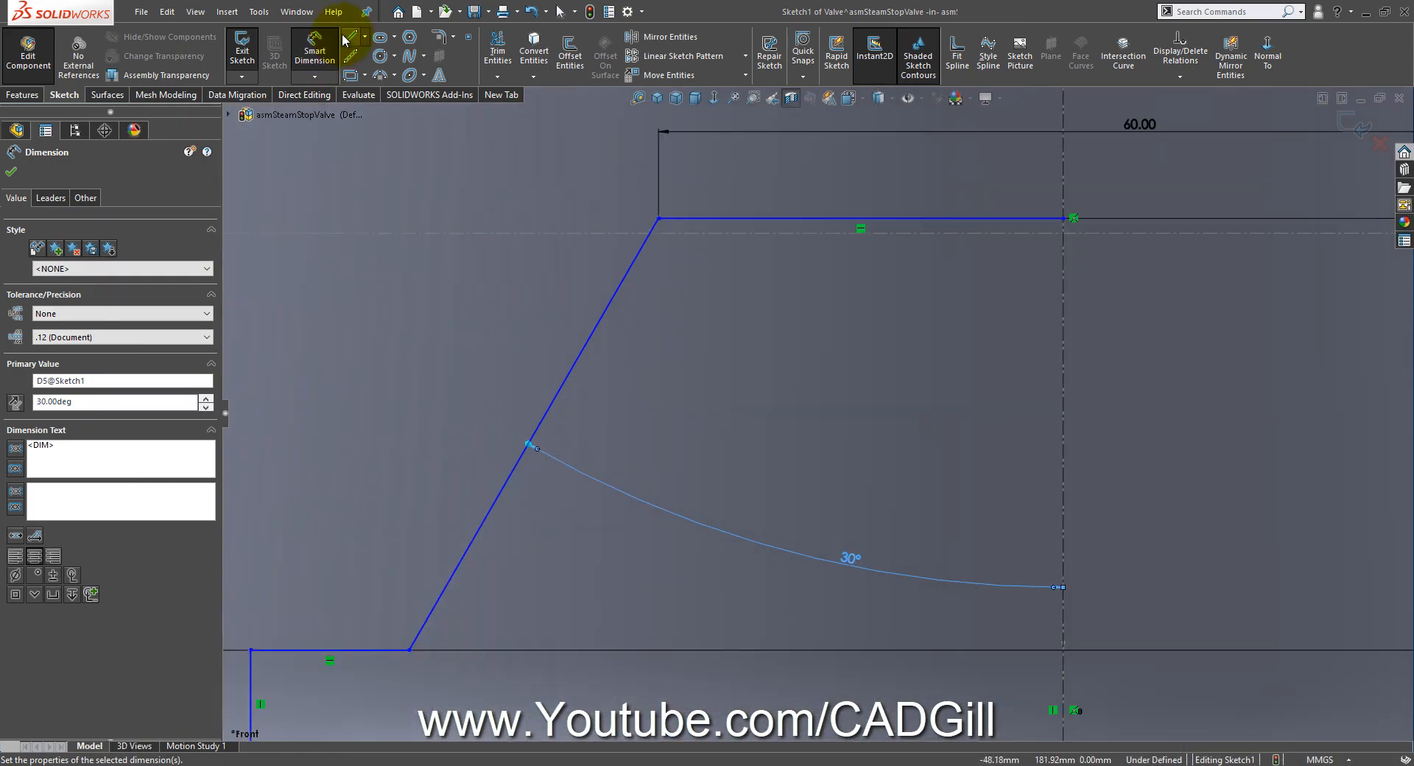
click(350, 37)
click(658, 219)
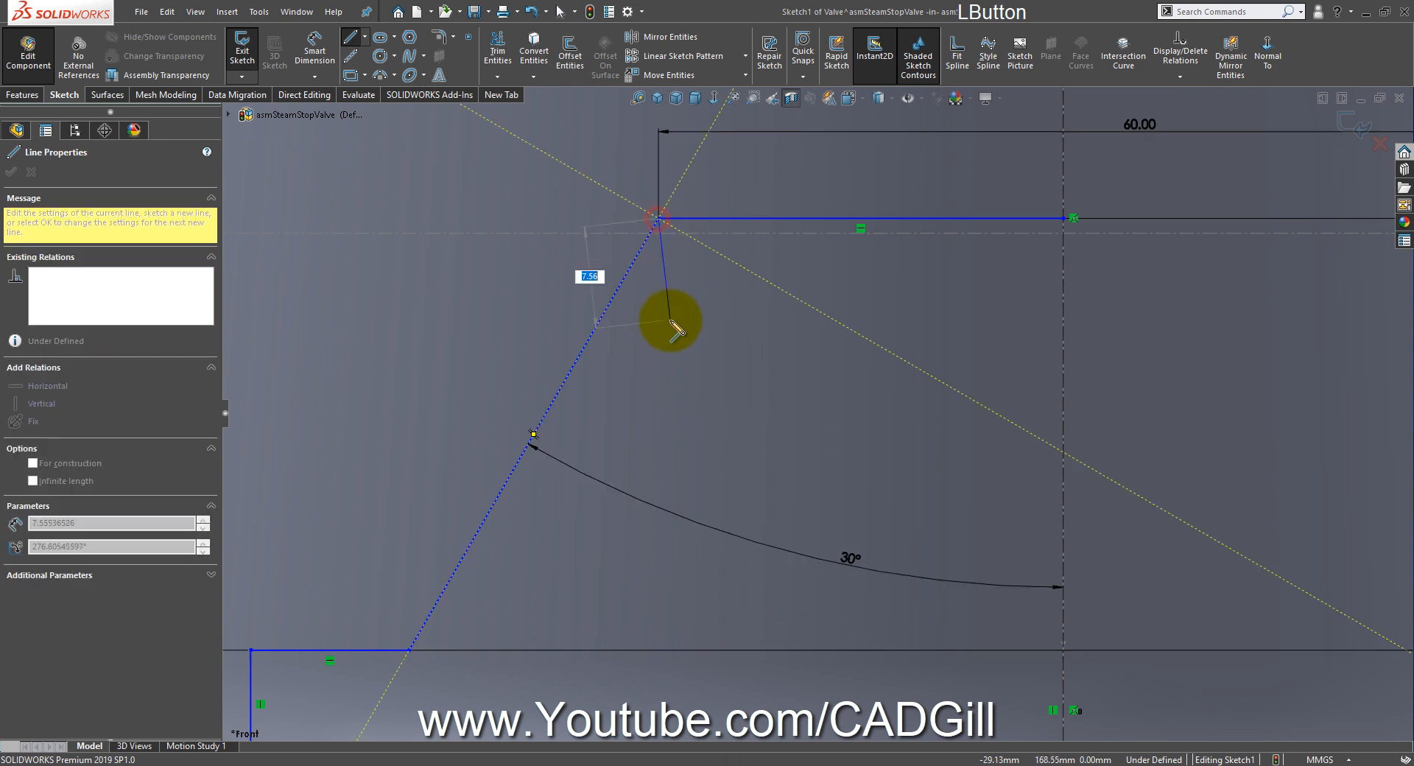
click(660, 326)
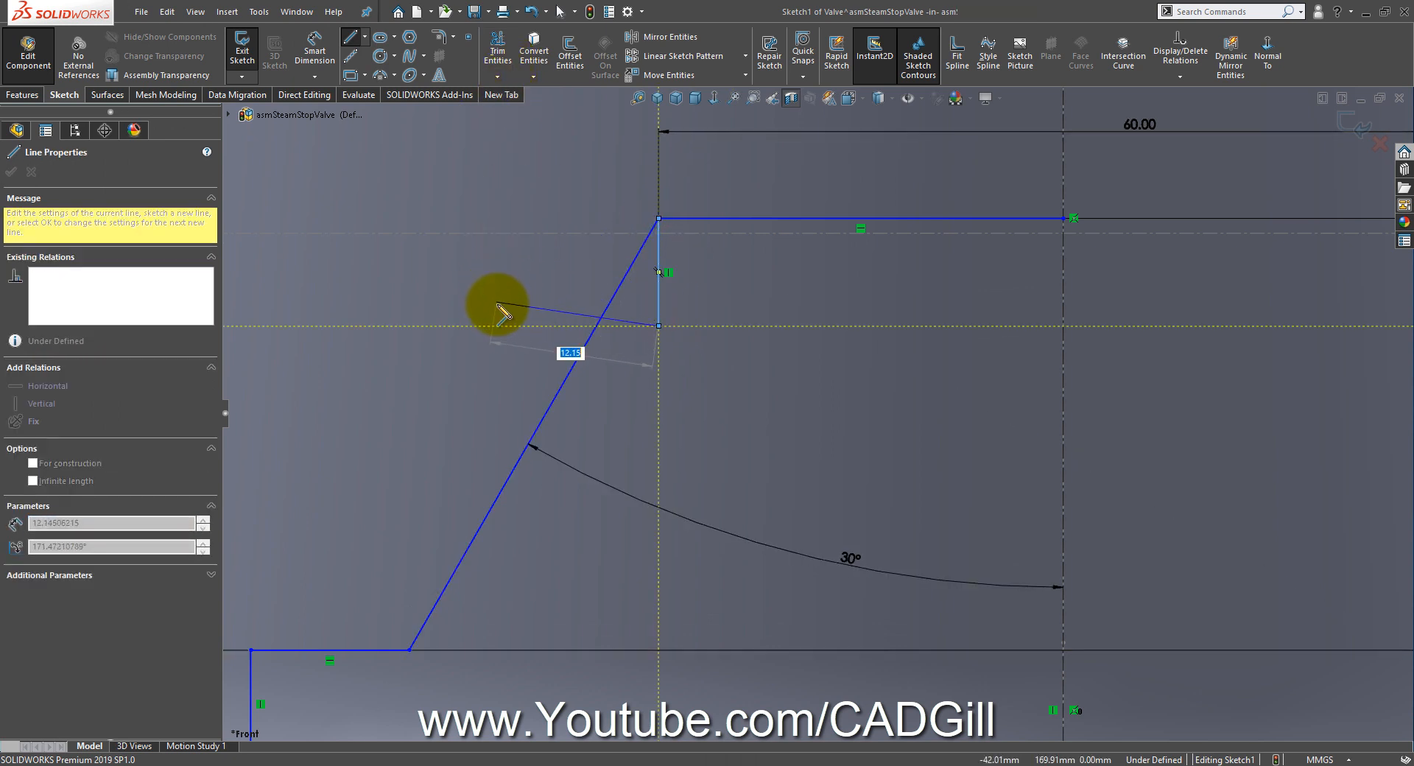
Step: Trim away the slanted line and redraw it from the vertical line's lower end to the inner end of the horizontal shoulder line
click(497, 58)
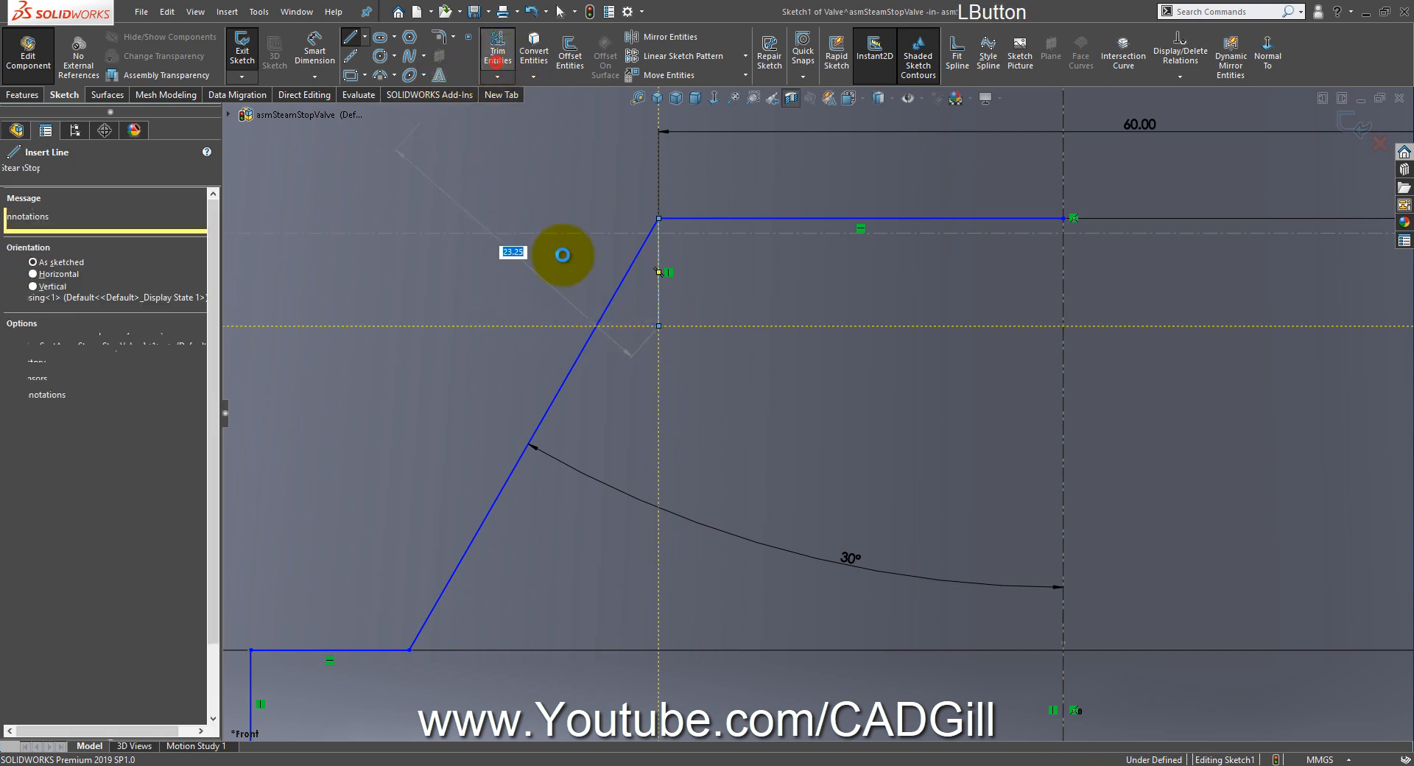
drag(538, 330, 575, 341)
click(350, 38)
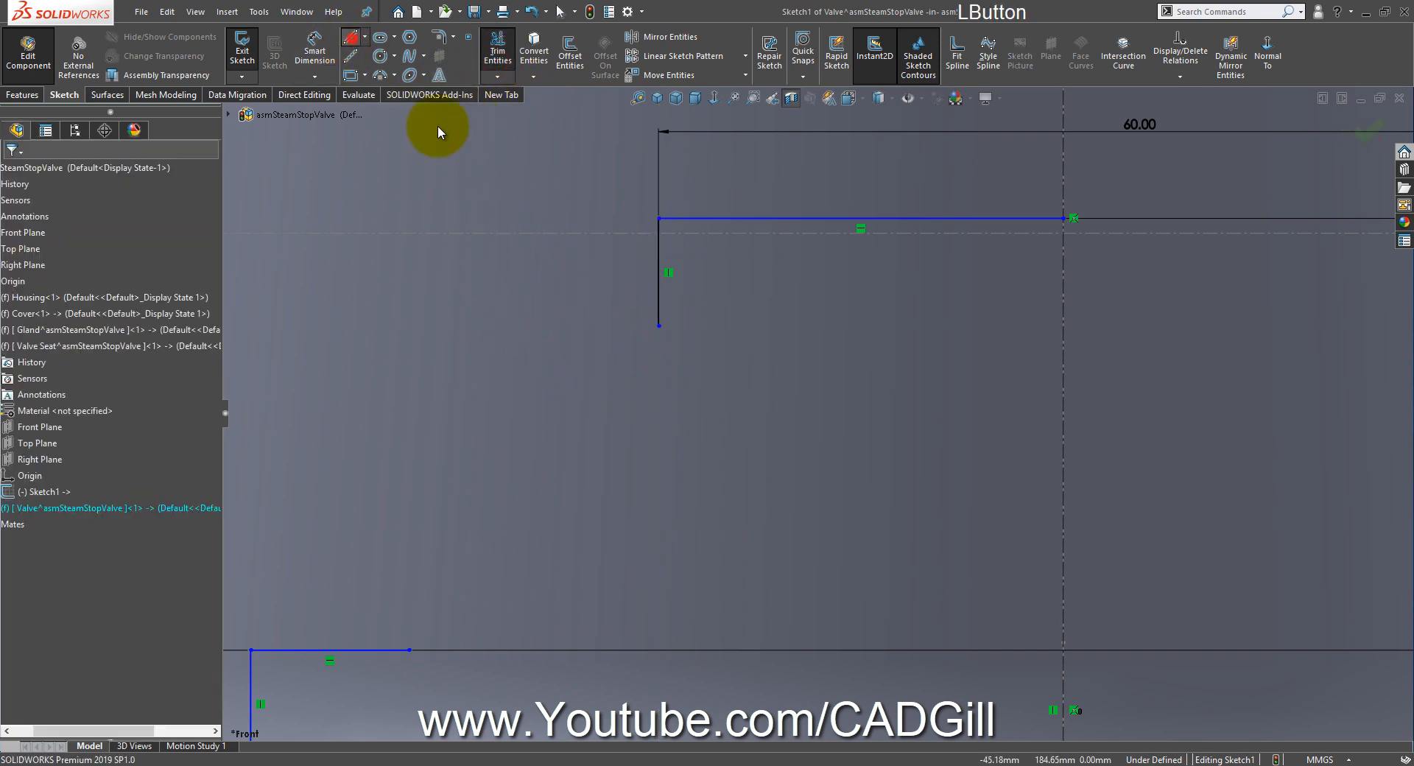
click(658, 327)
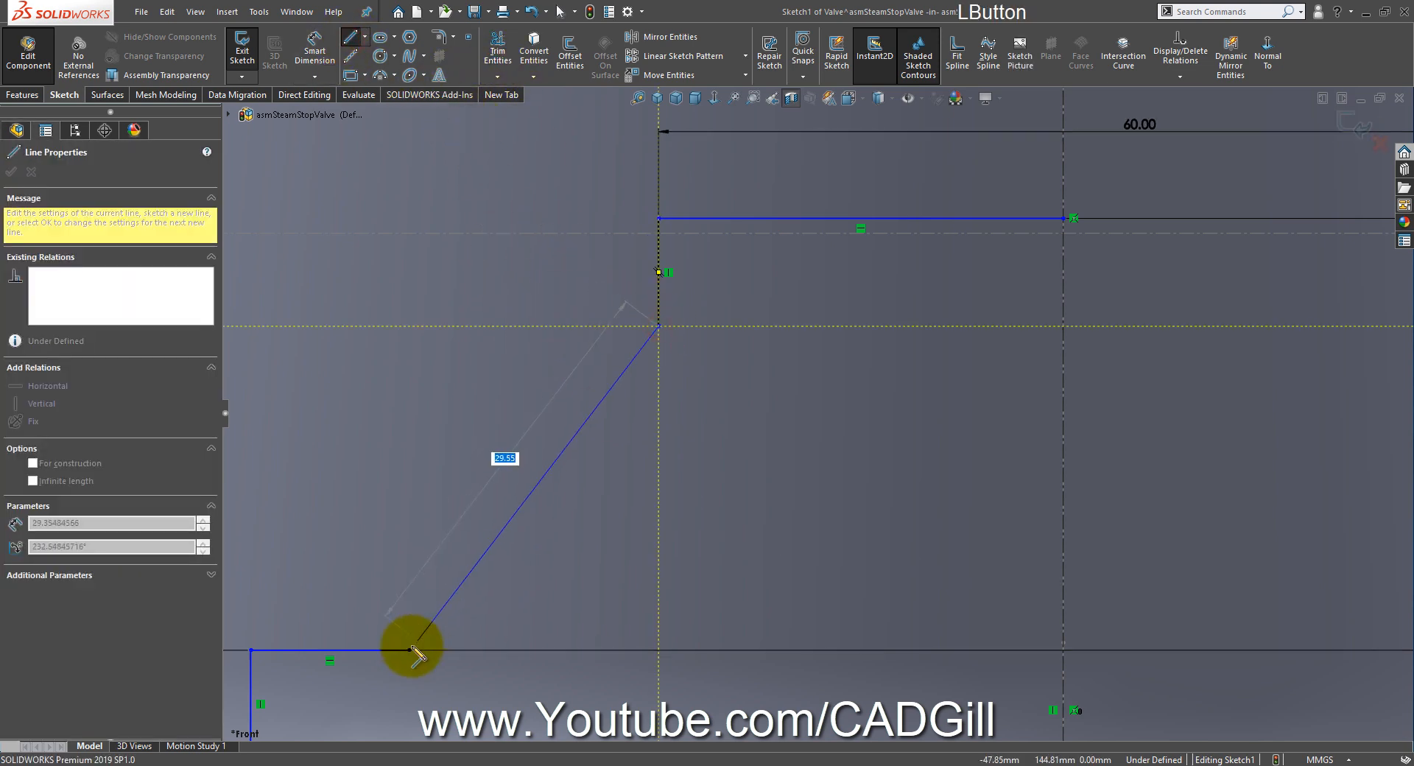
click(410, 649)
Step: Dimension the angle between the short vertical line and the new slanted line as 30°
click(315, 51)
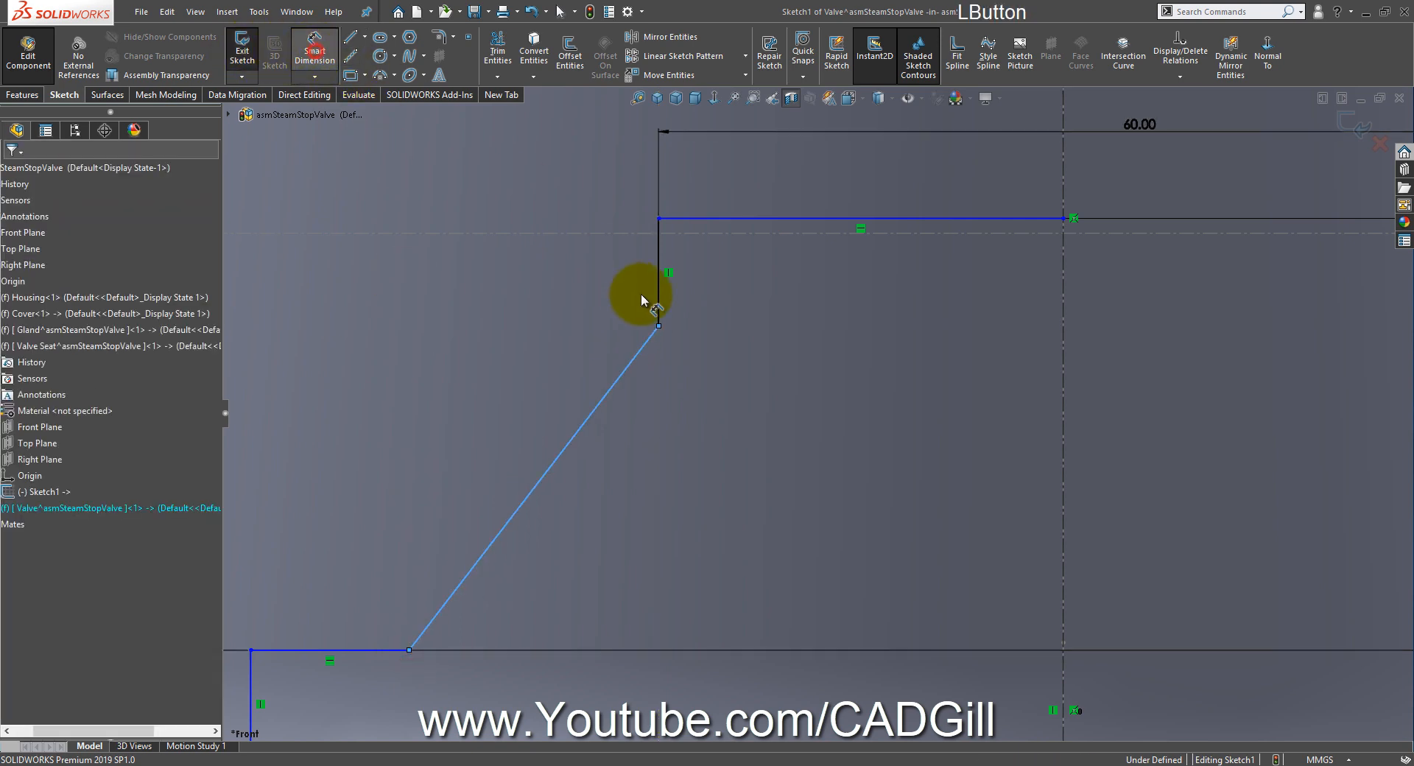
click(657, 294)
click(617, 382)
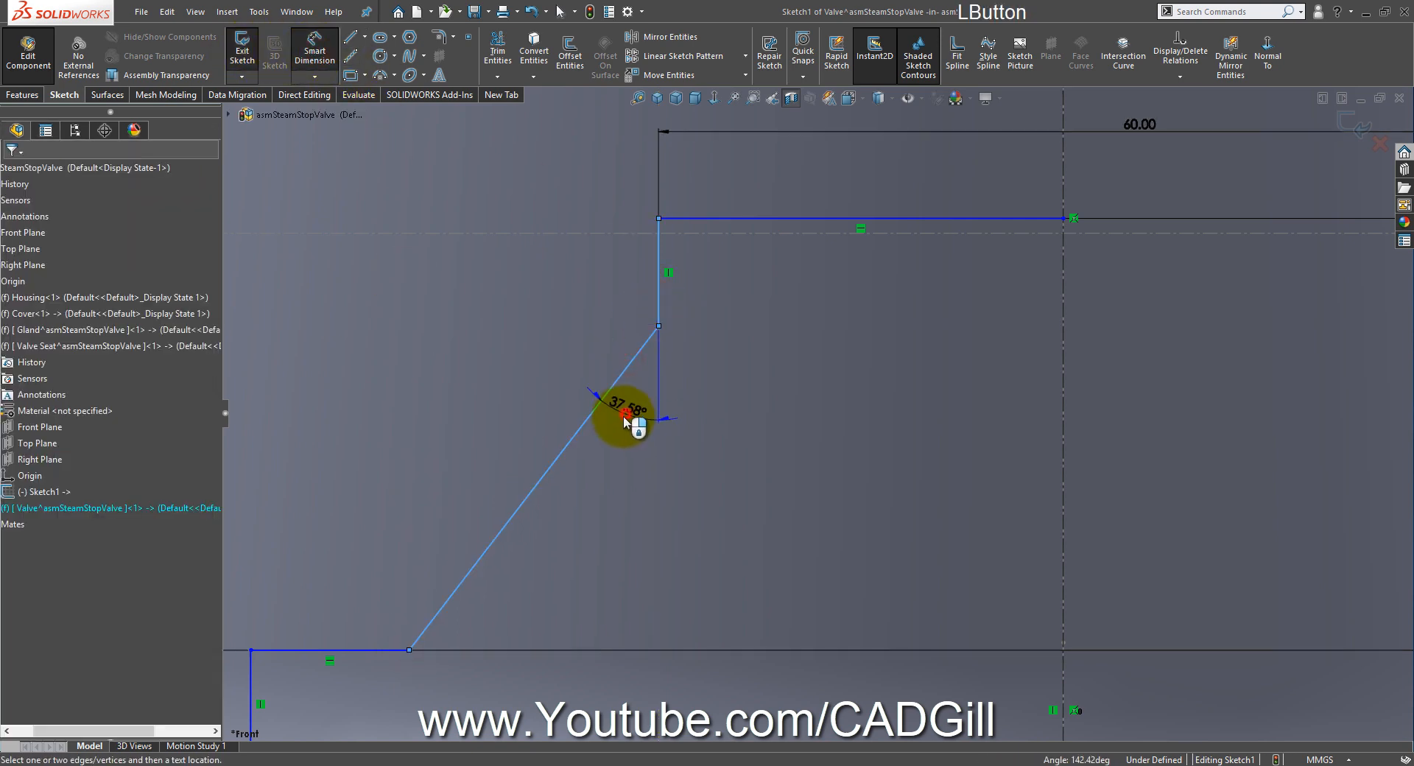
click(625, 437)
text(30)
key(Return)
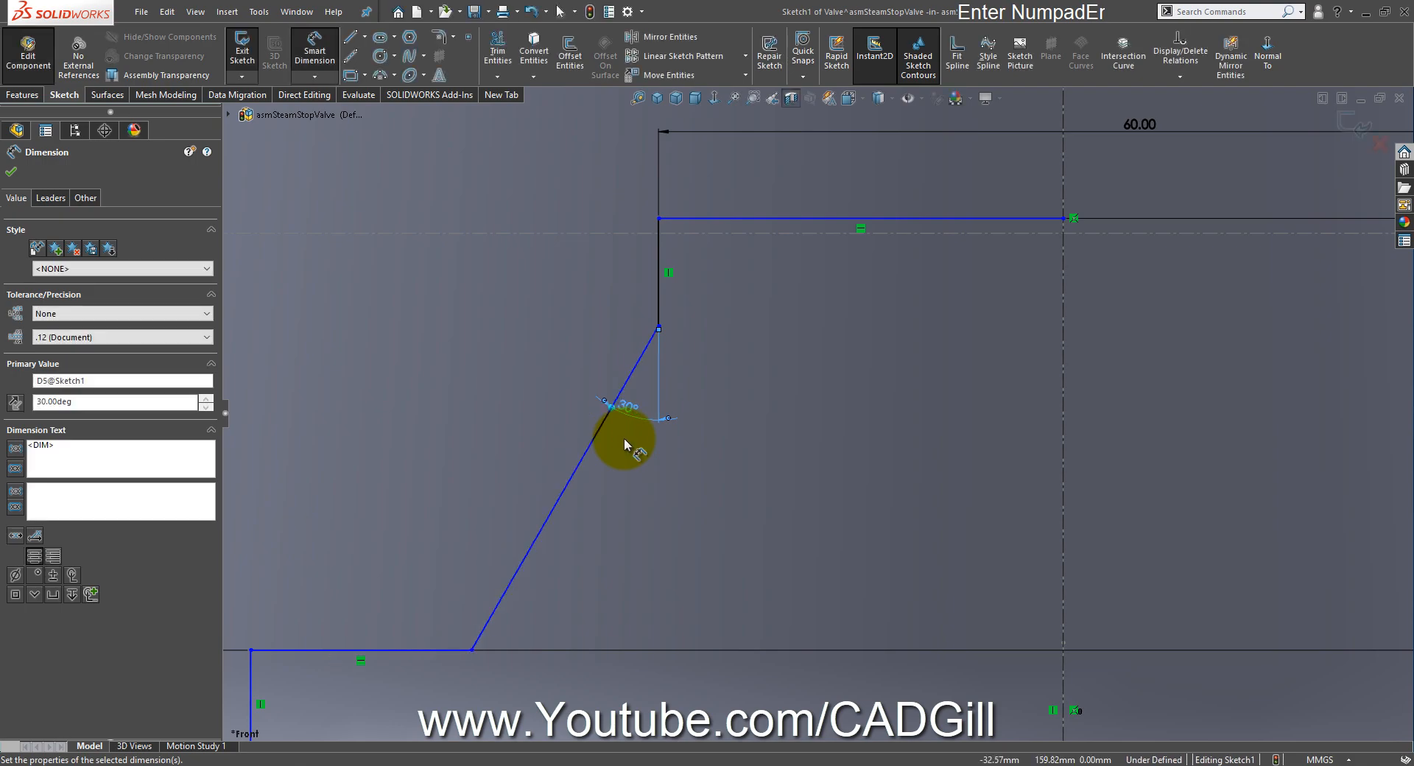
Step: Consult the valve area of the reference drawing and dimension the short upper vertical line's length as 12 mm
click(635, 762)
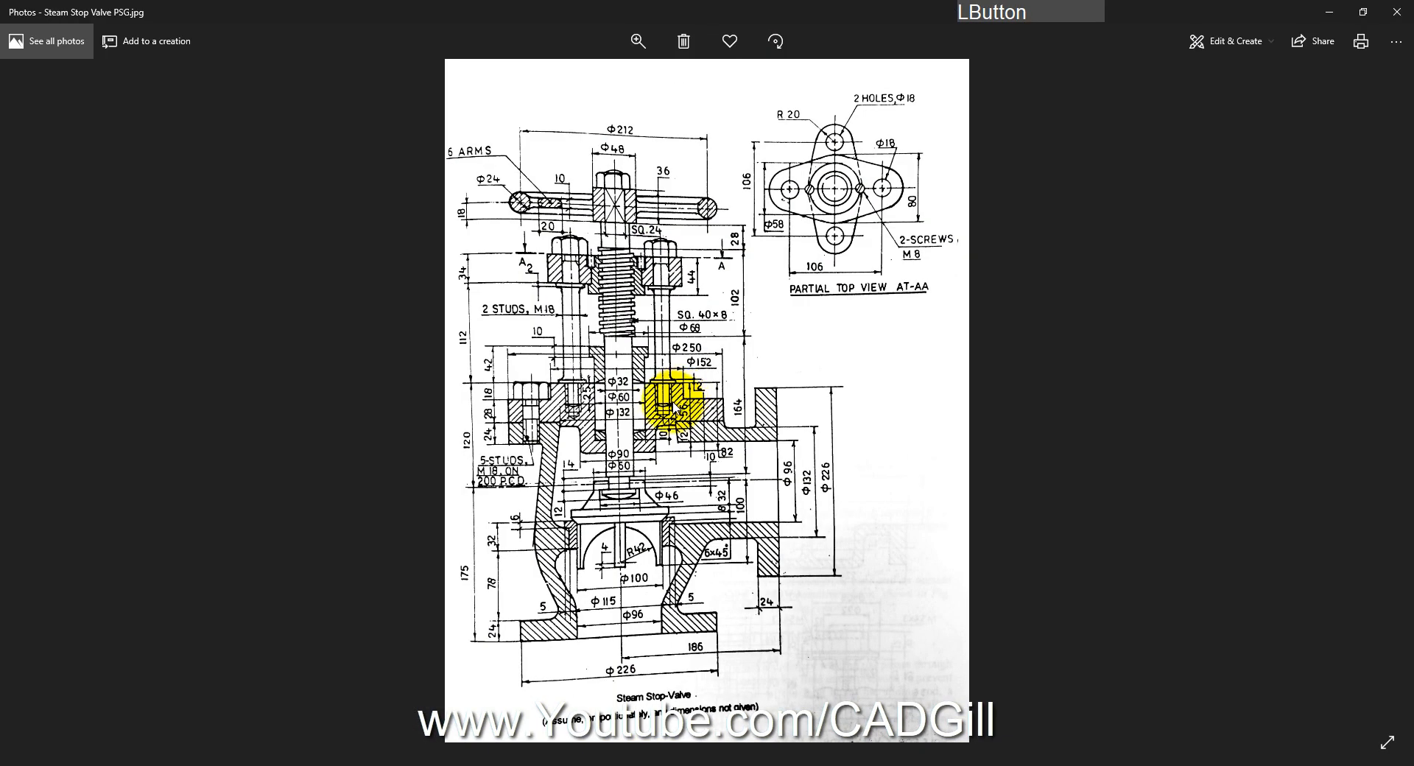
ctrl+scroll(622, 479, up, 3)
ctrl+scroll(622, 475, up, 4)
drag(379, 396, 420, 367)
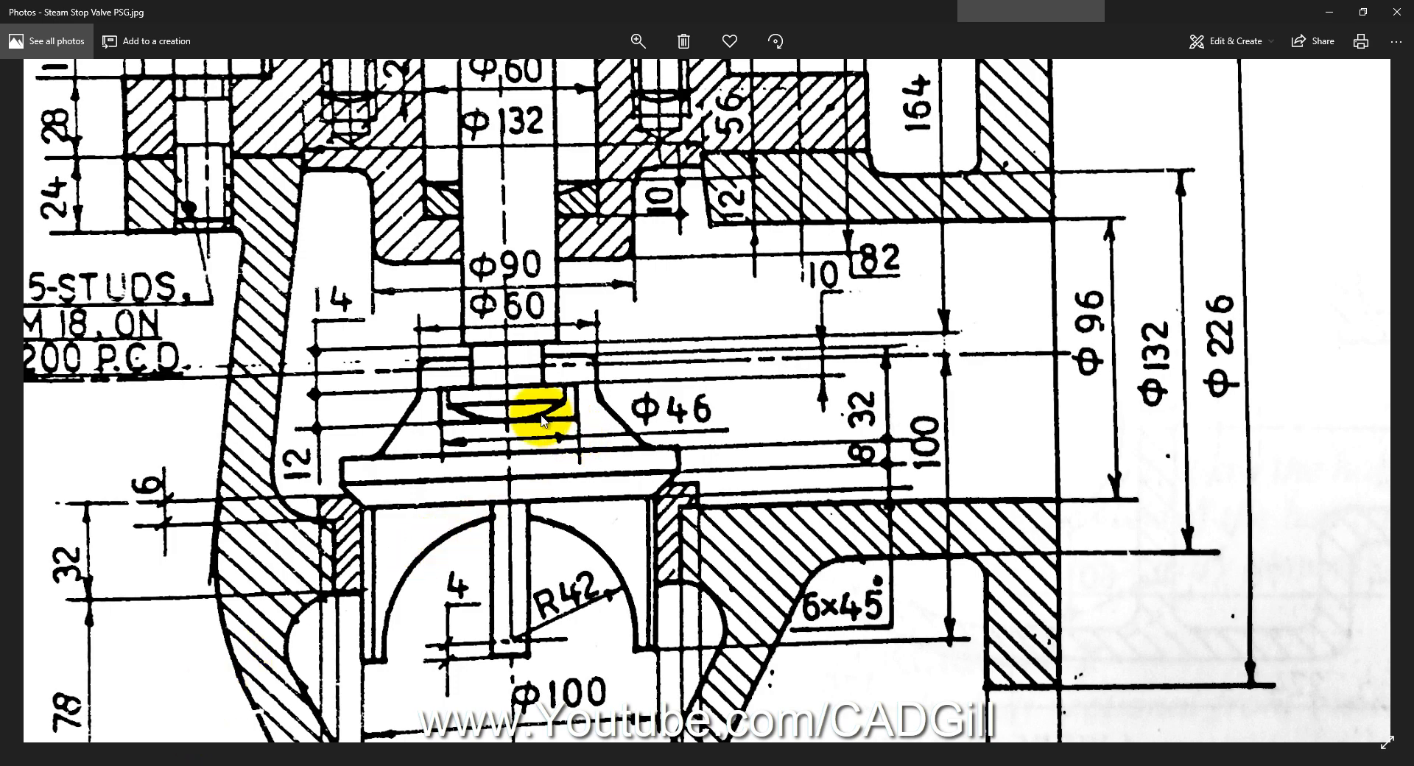
ctrl+scroll(515, 420, up, 2)
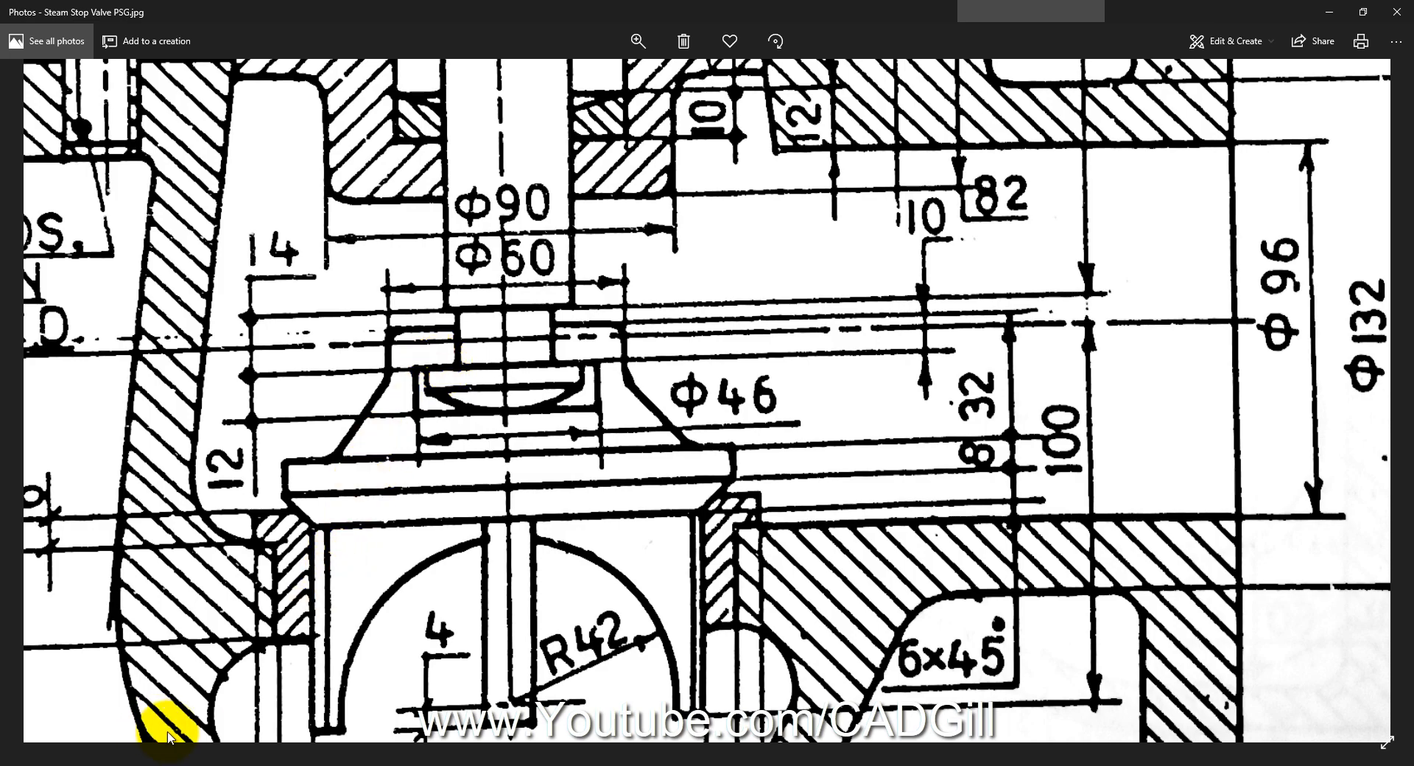
click(183, 763)
click(657, 302)
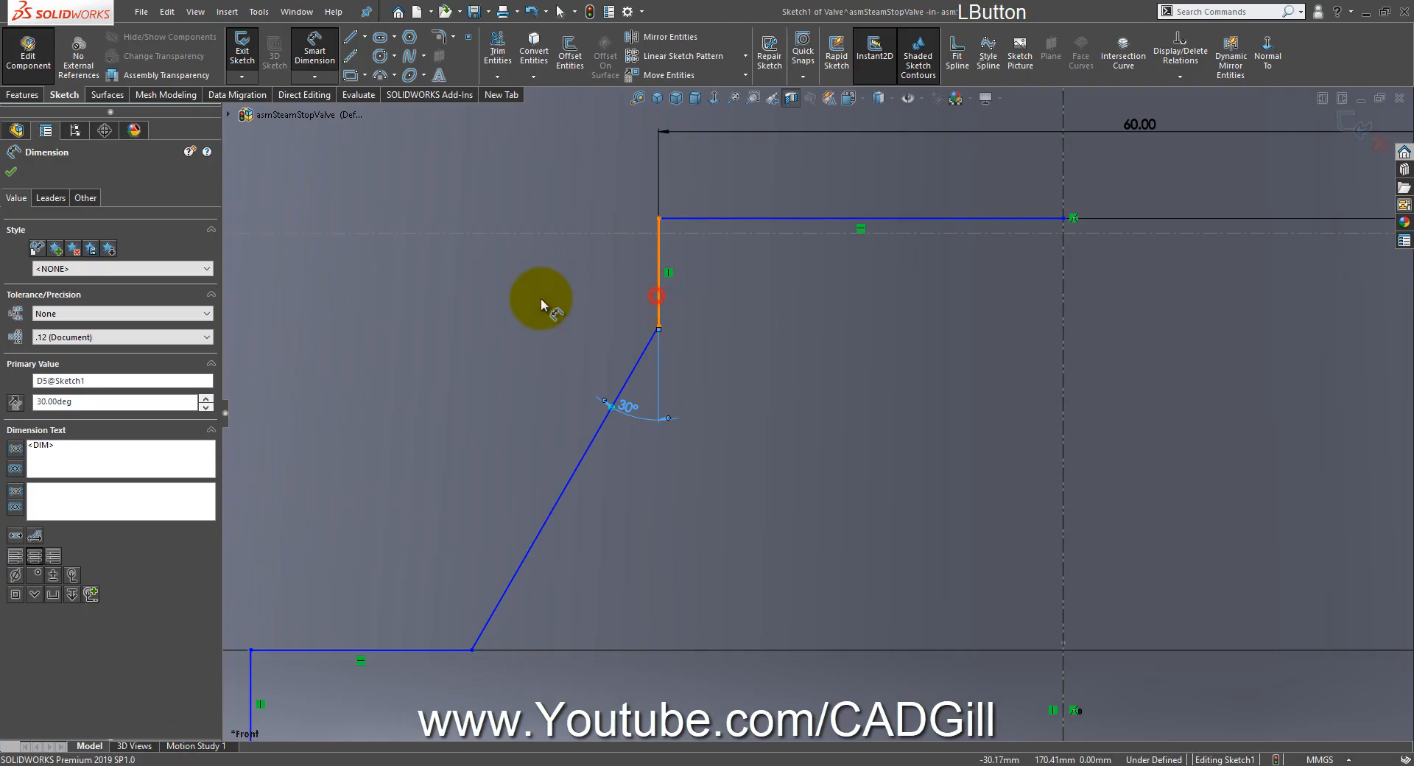
click(491, 293)
text(12)
key(Return)
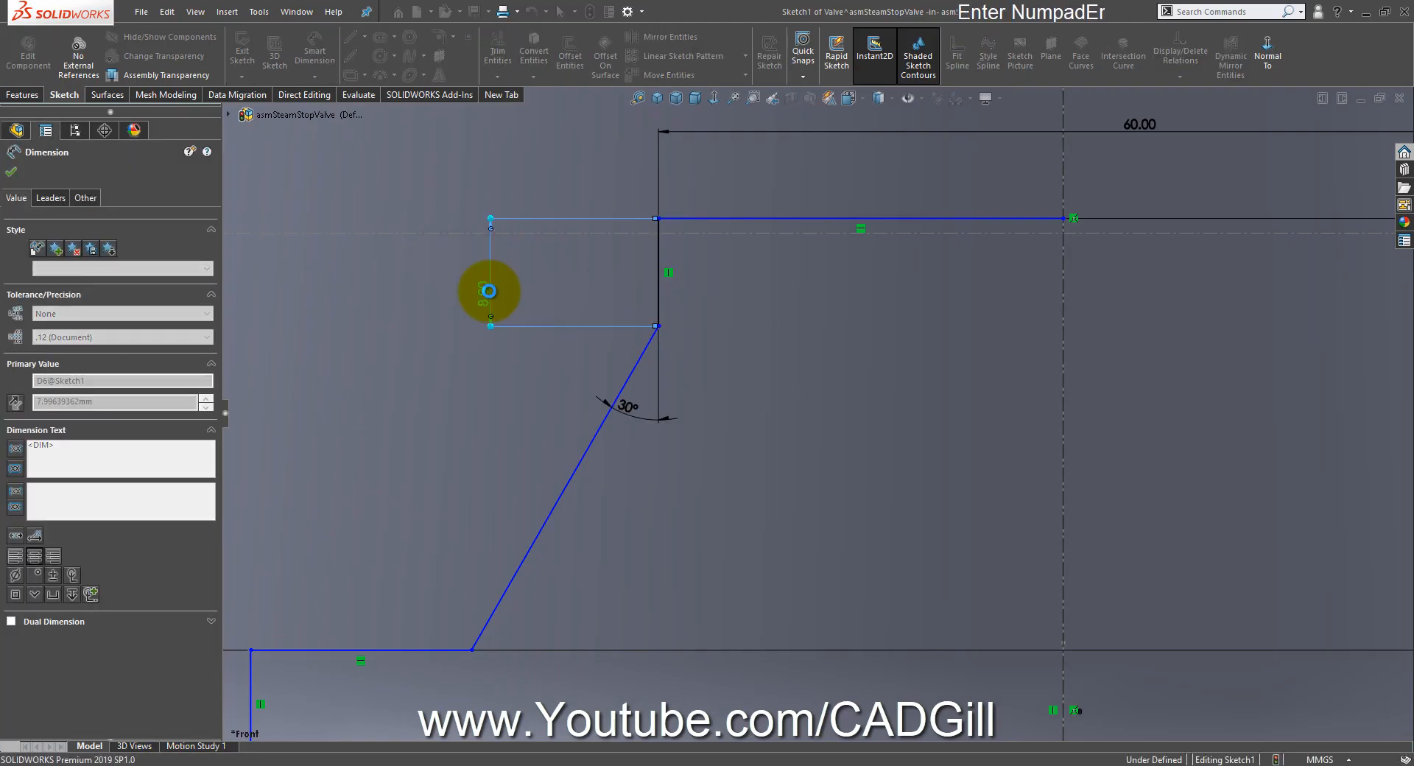
scroll(813, 424, up, 2)
scroll(855, 425, up, 4)
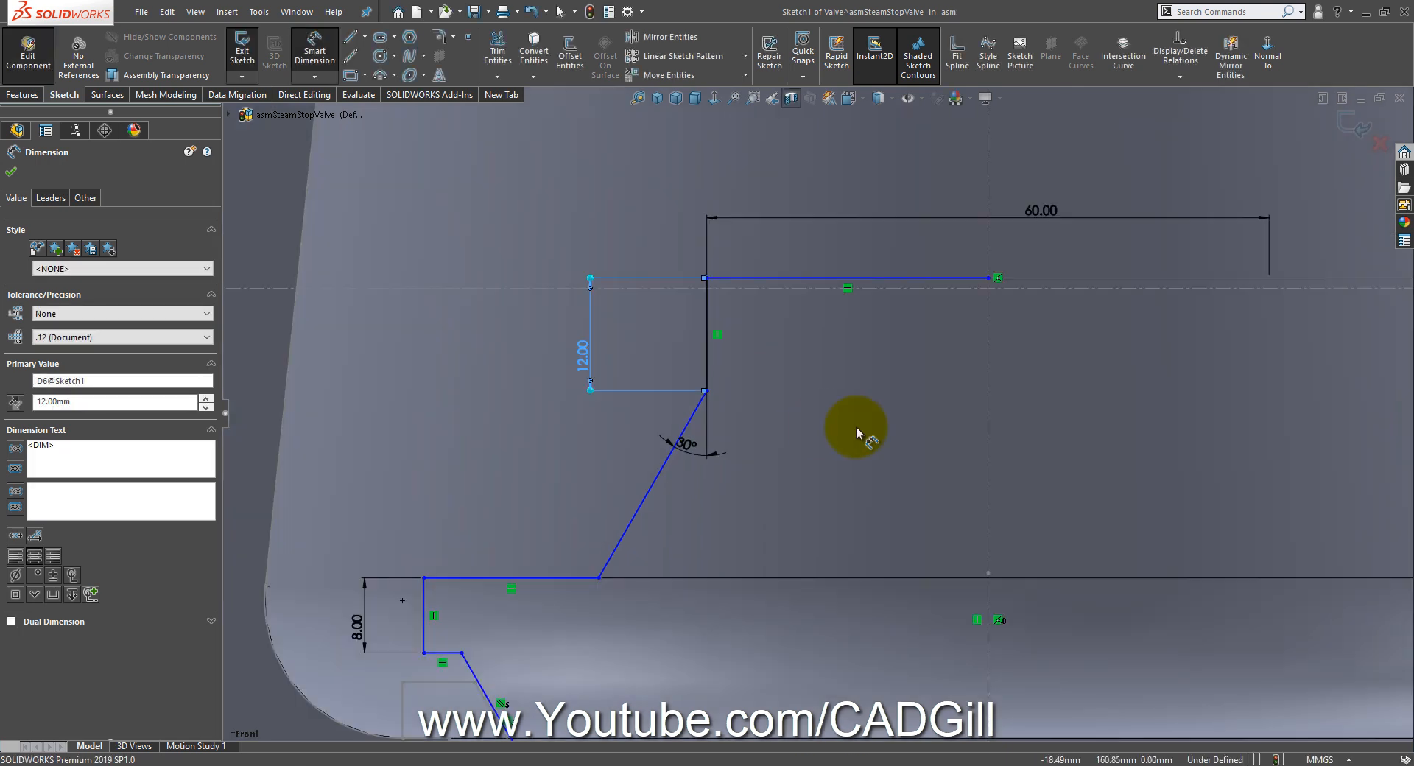
scroll(1031, 483, down, 2)
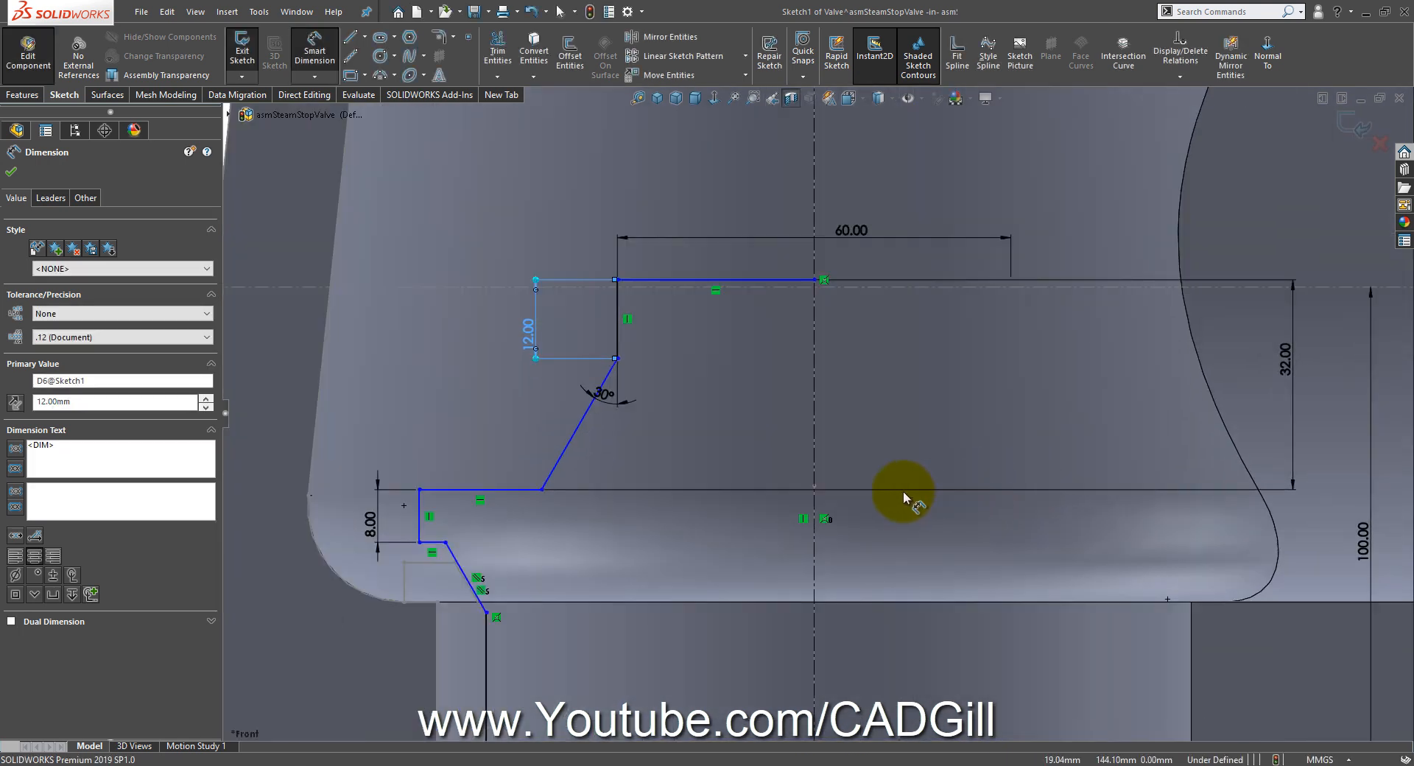
Step: Make the short horizontal line under the 8 mm rim collinear with the valve seat's top edge
click(652, 765)
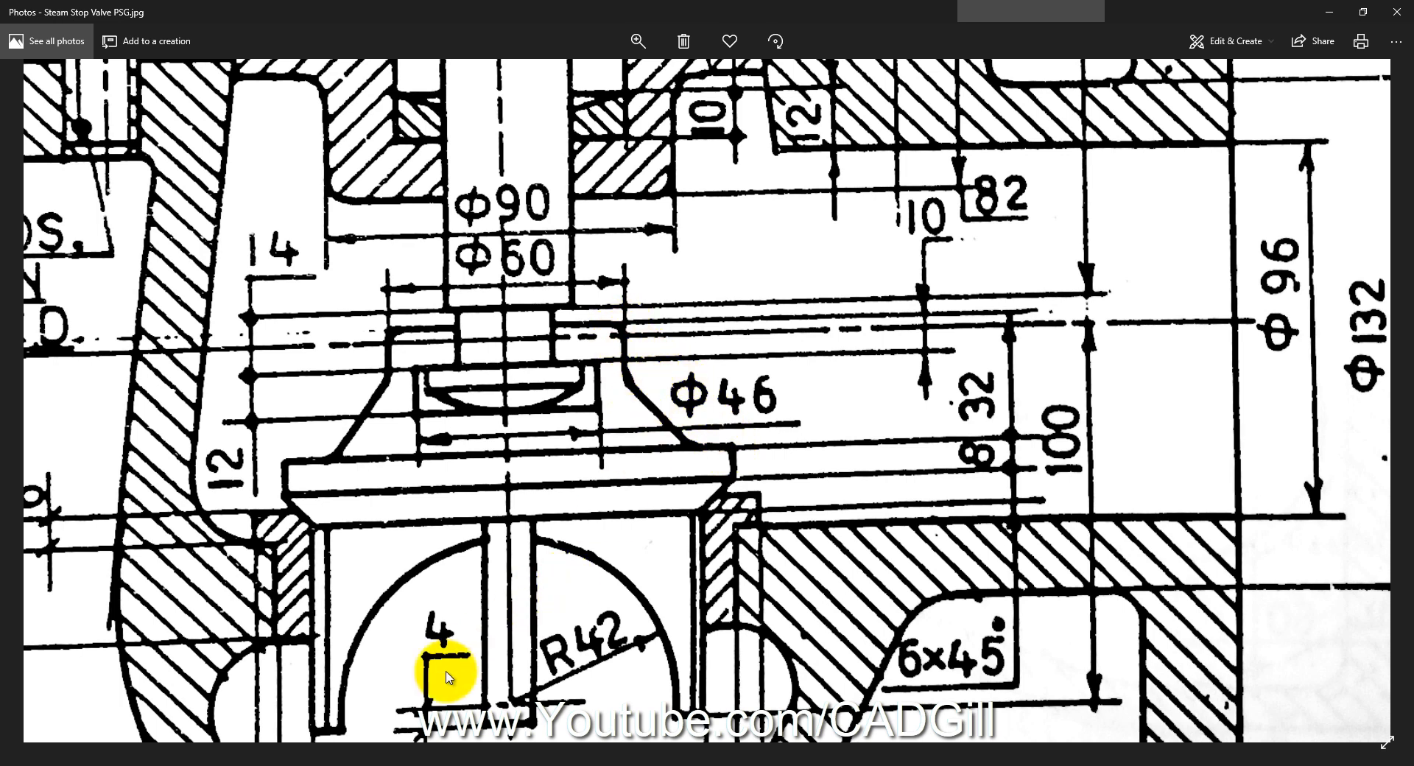
click(163, 764)
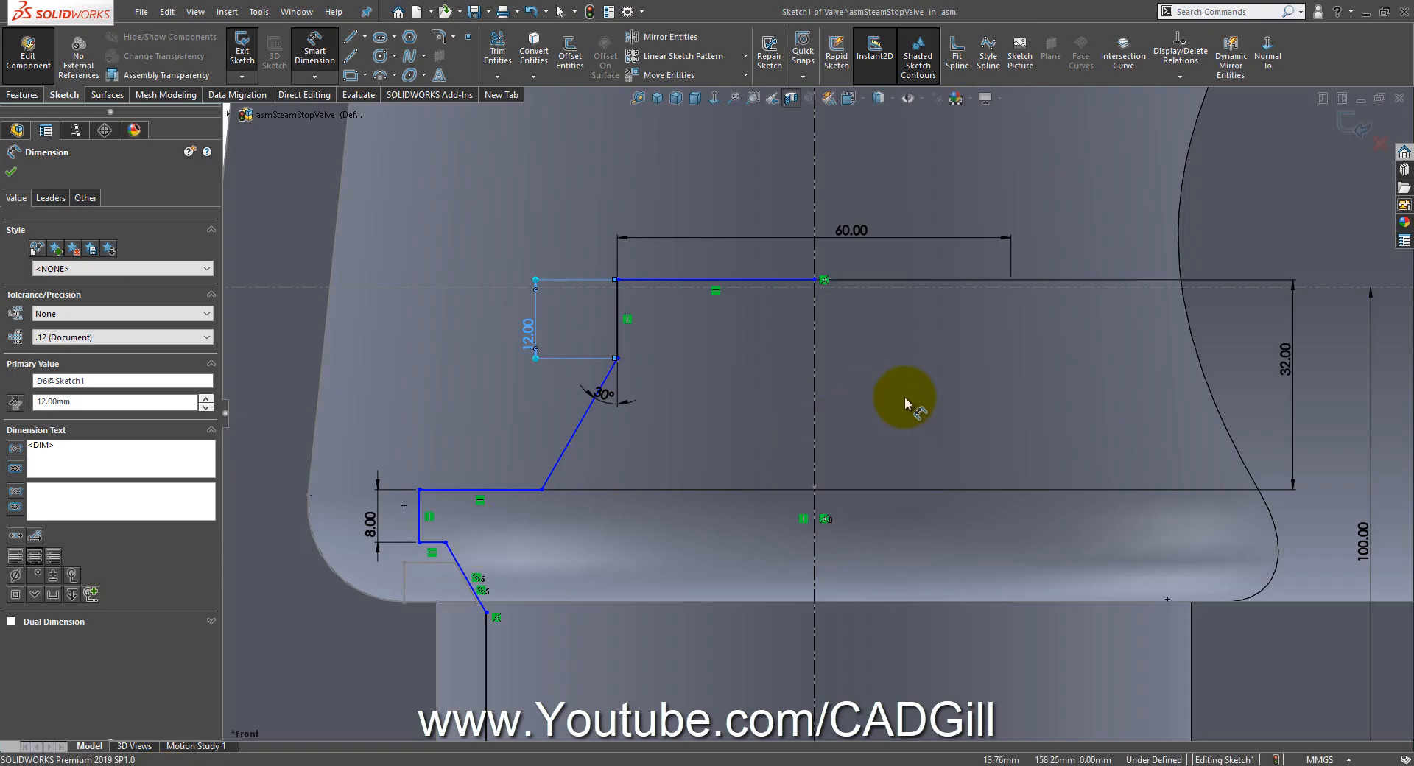
key(Escape)
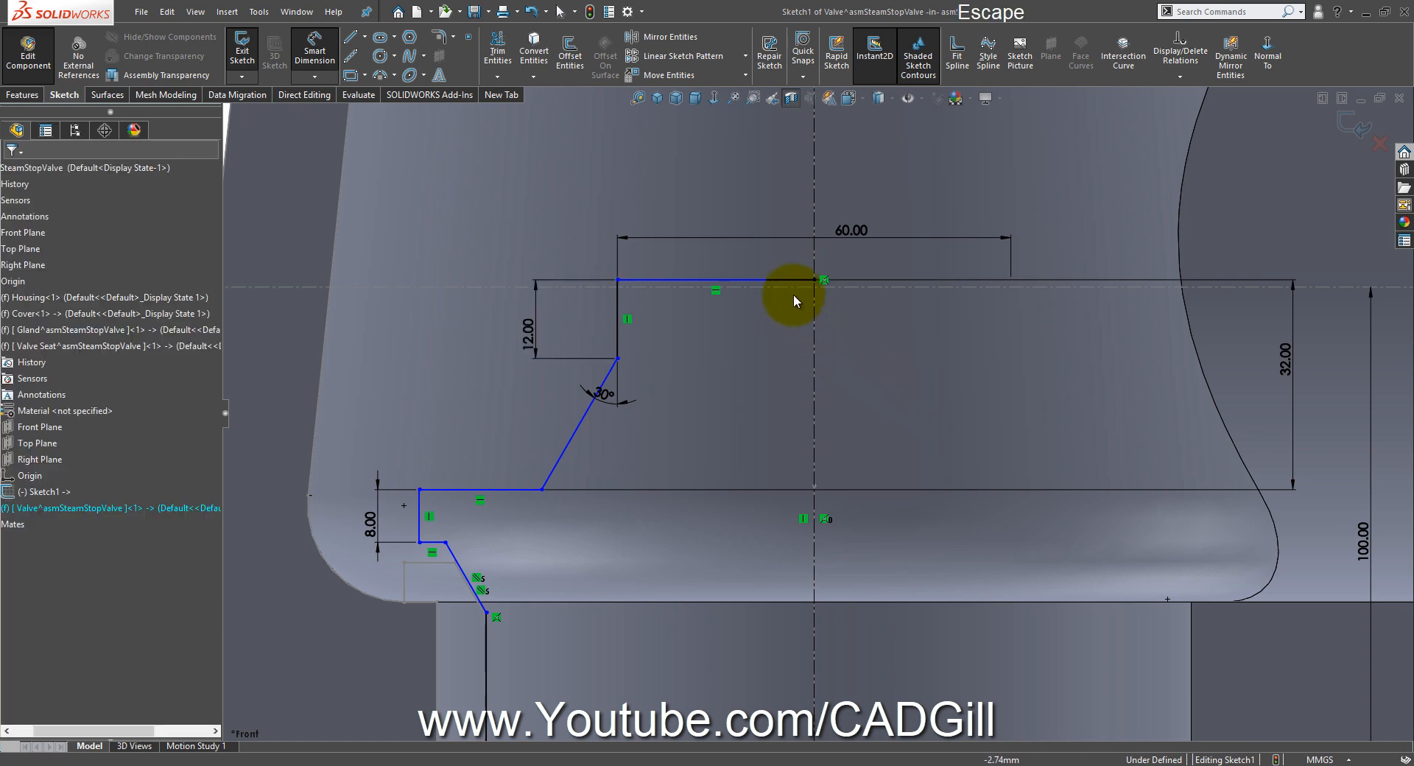
click(783, 280)
mouse_move(775, 309)
mouse_down()
mouse_move(777, 272)
mouse_move(771, 281)
mouse_up()
scroll(369, 530, down, 2)
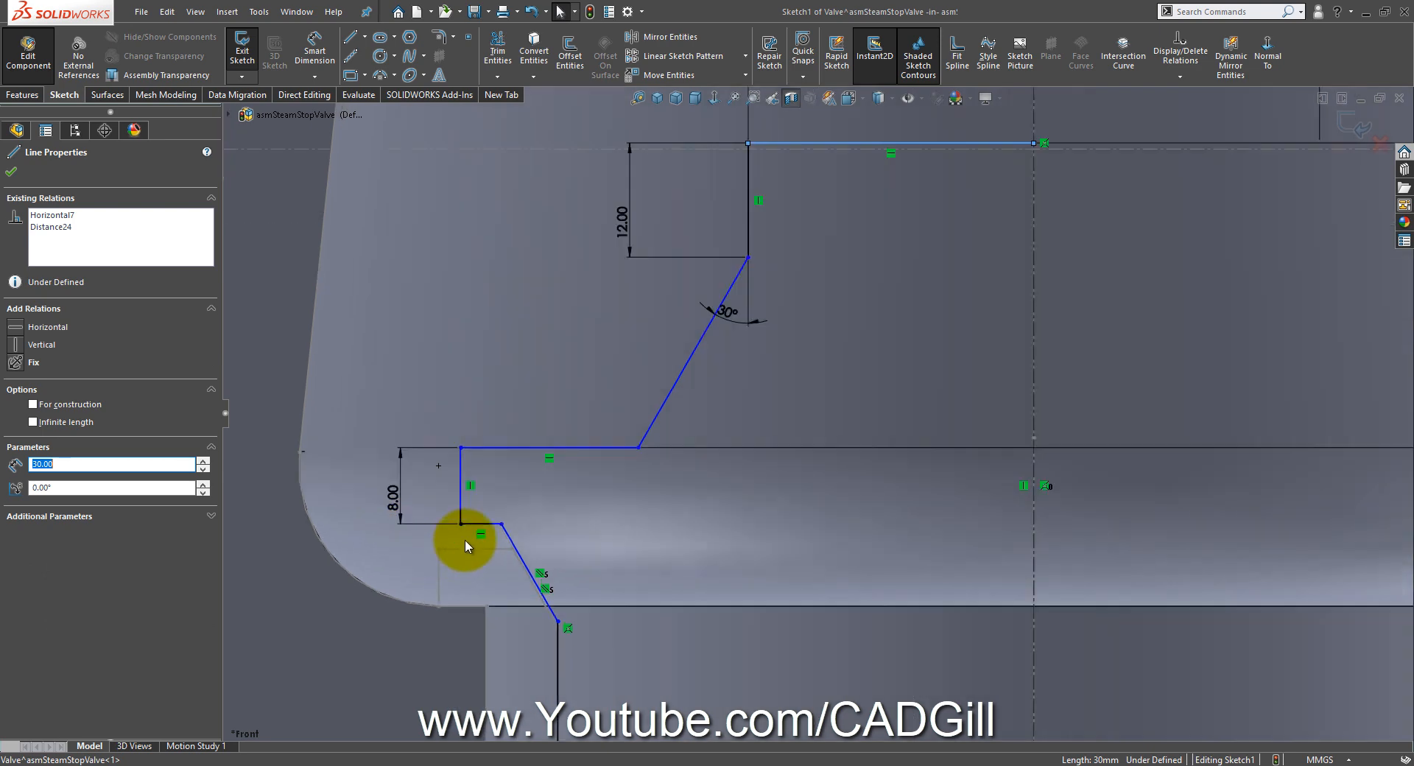
ctrl+click(477, 549)
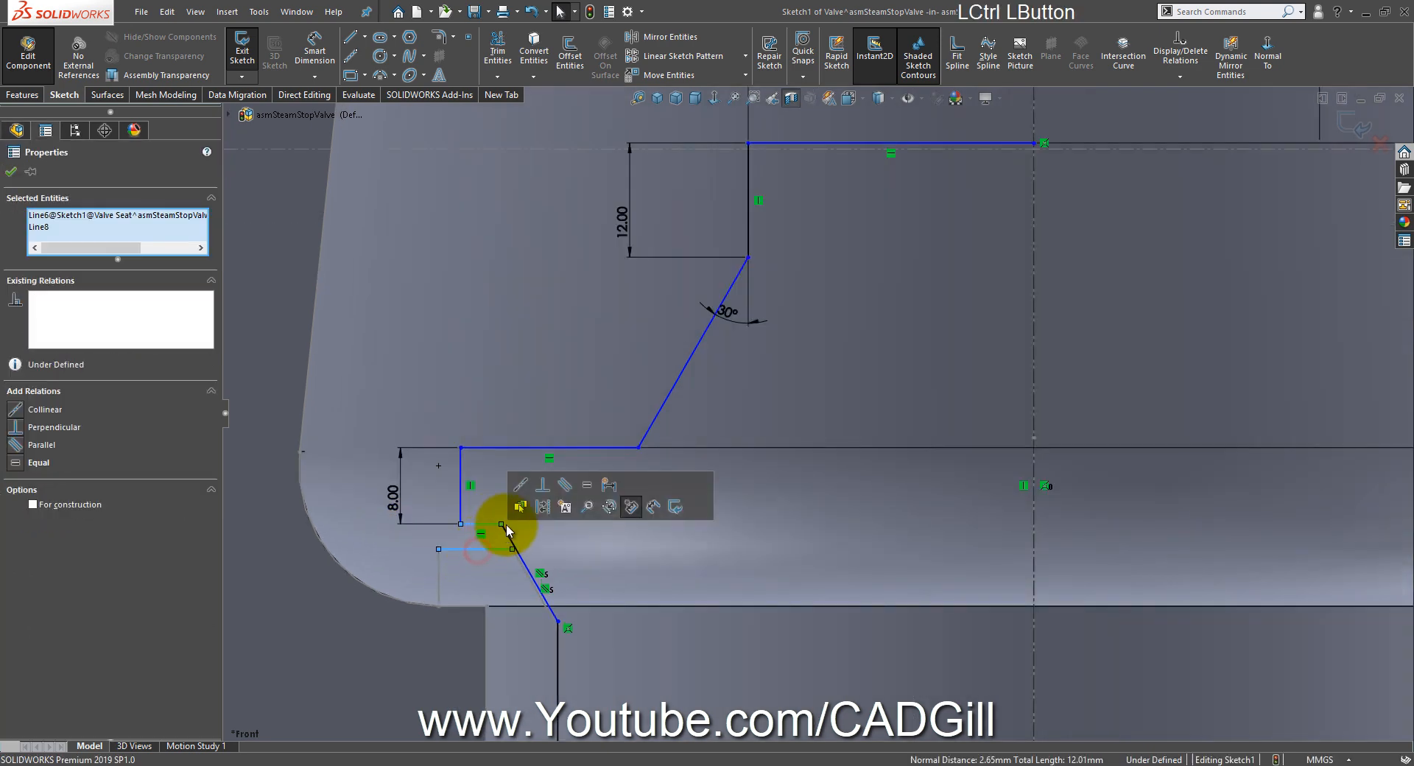
click(520, 495)
click(695, 575)
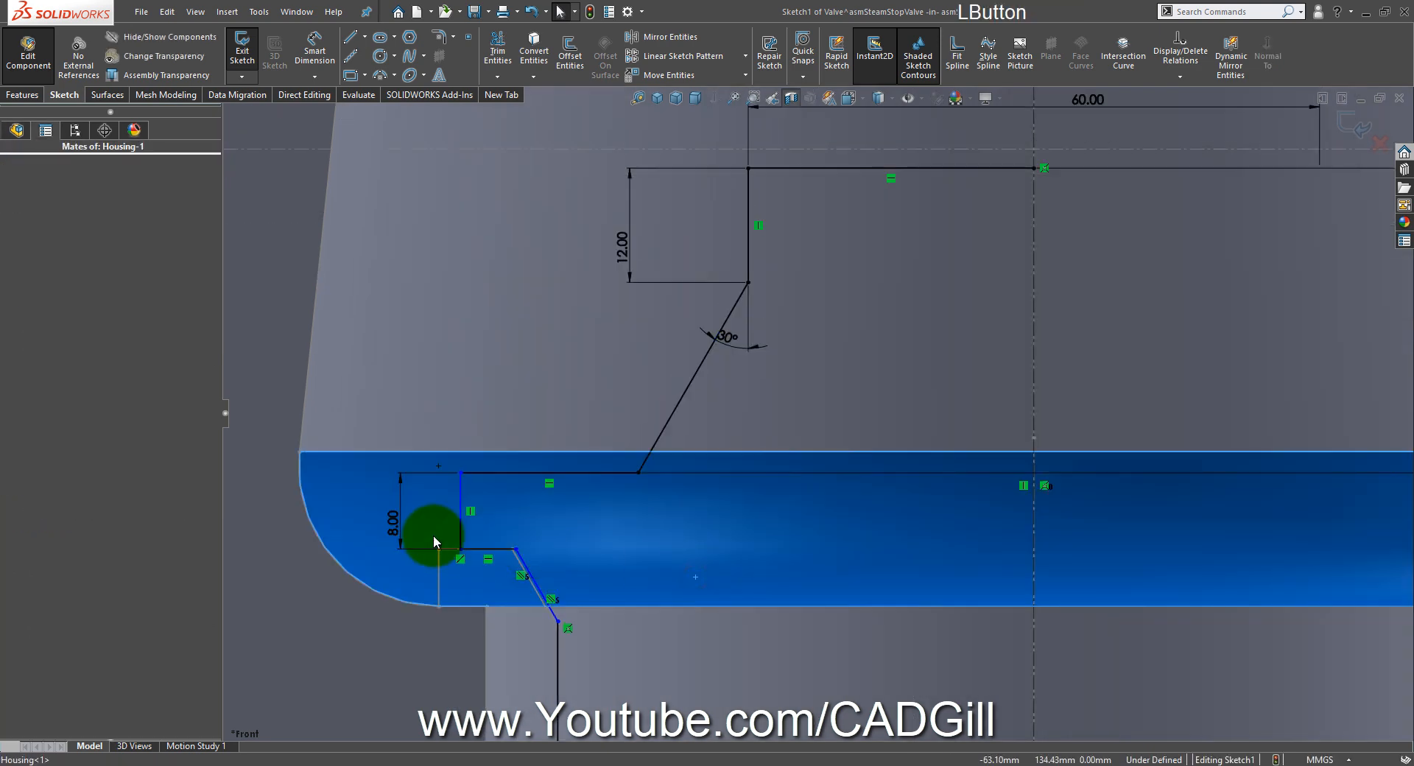
scroll(433, 535, up, 2)
click(815, 475)
scroll(770, 611, down, 2)
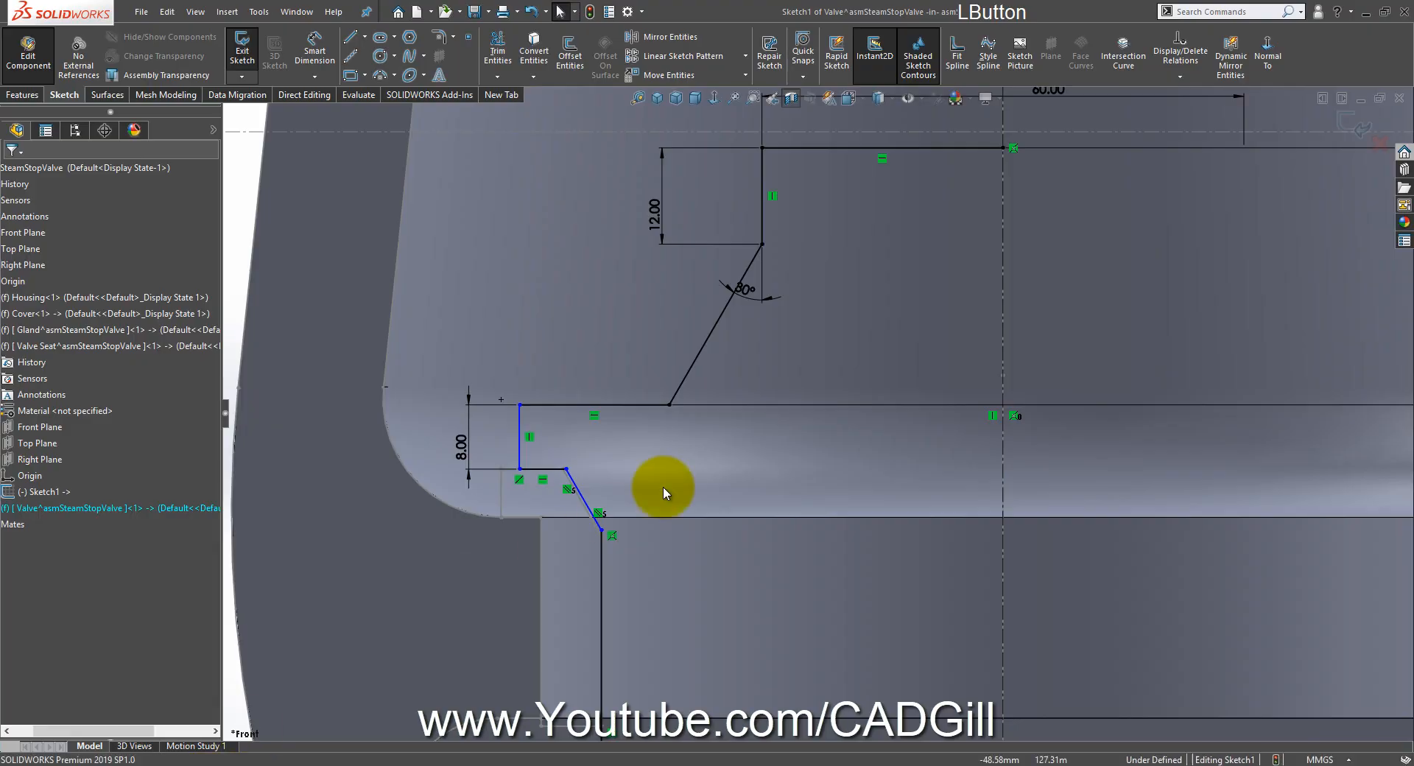
scroll(793, 482, down, 2)
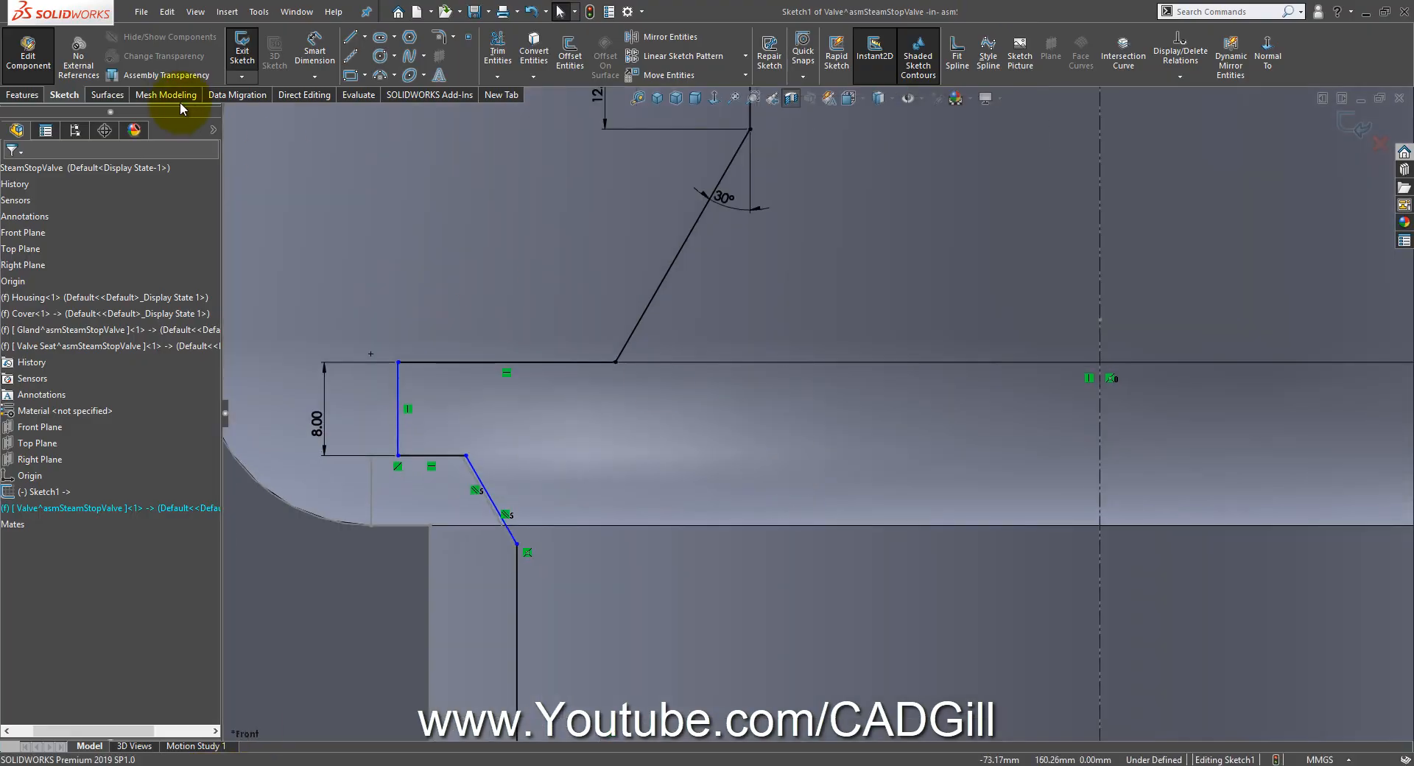
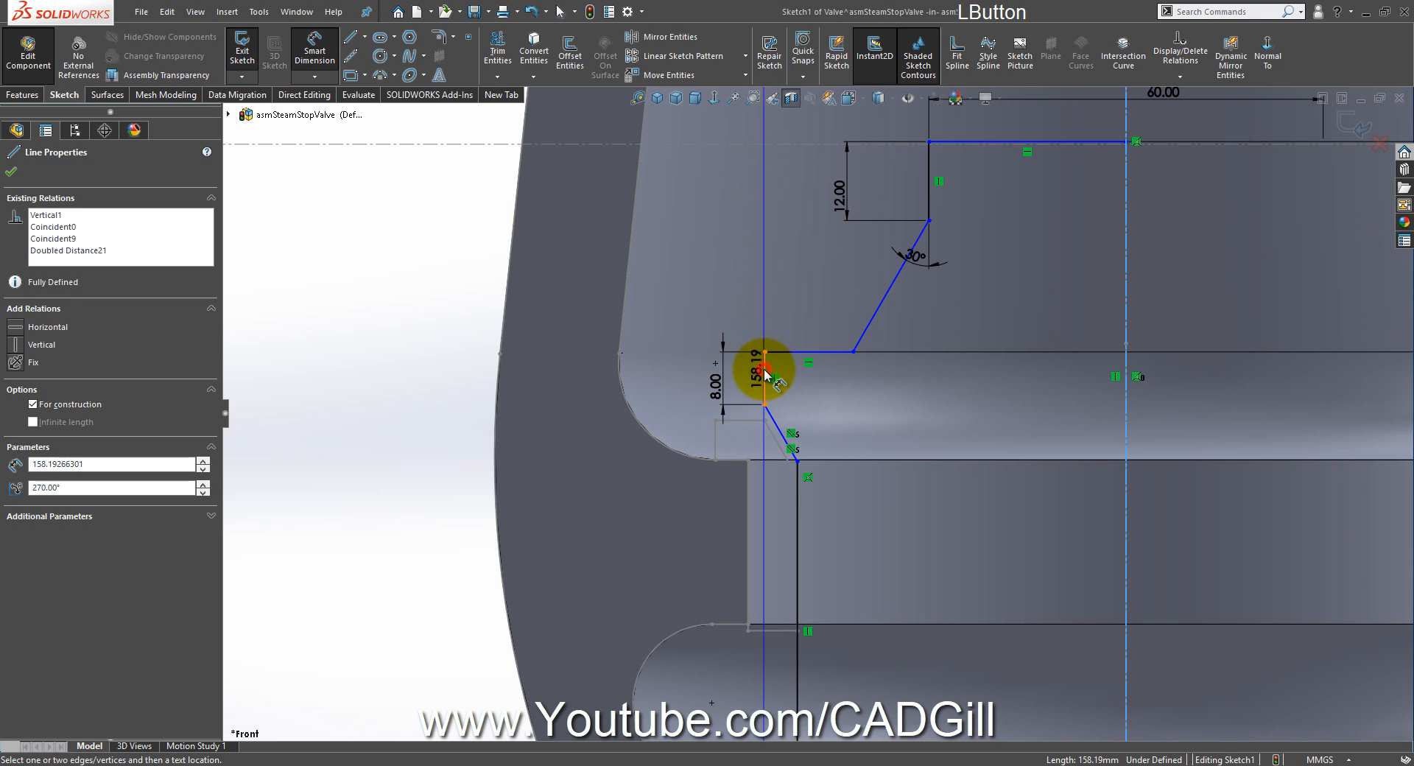
Step: Dimension the 8 mm rim's outer diameter across the centreline as 115 mm
click(766, 352)
click(1185, 312)
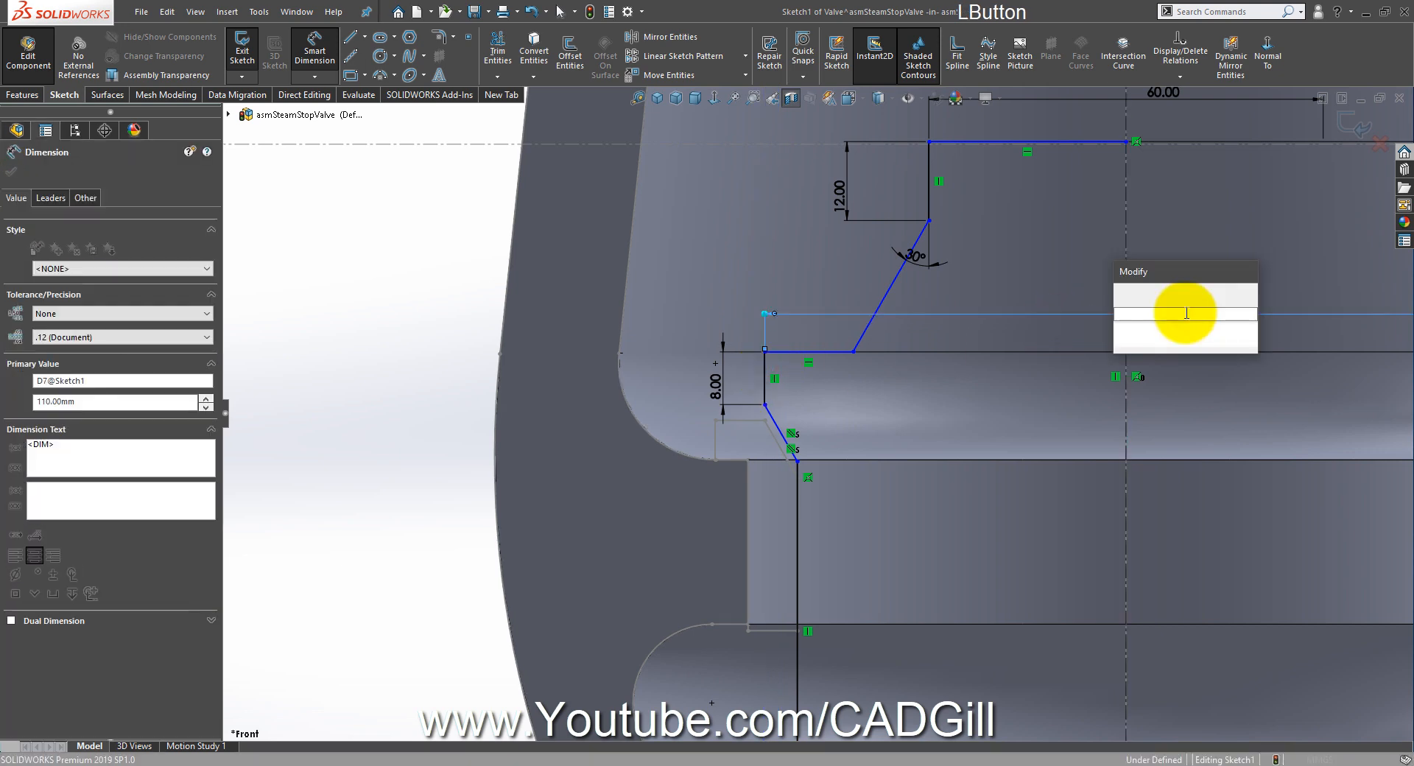
text(110)
key(Return)
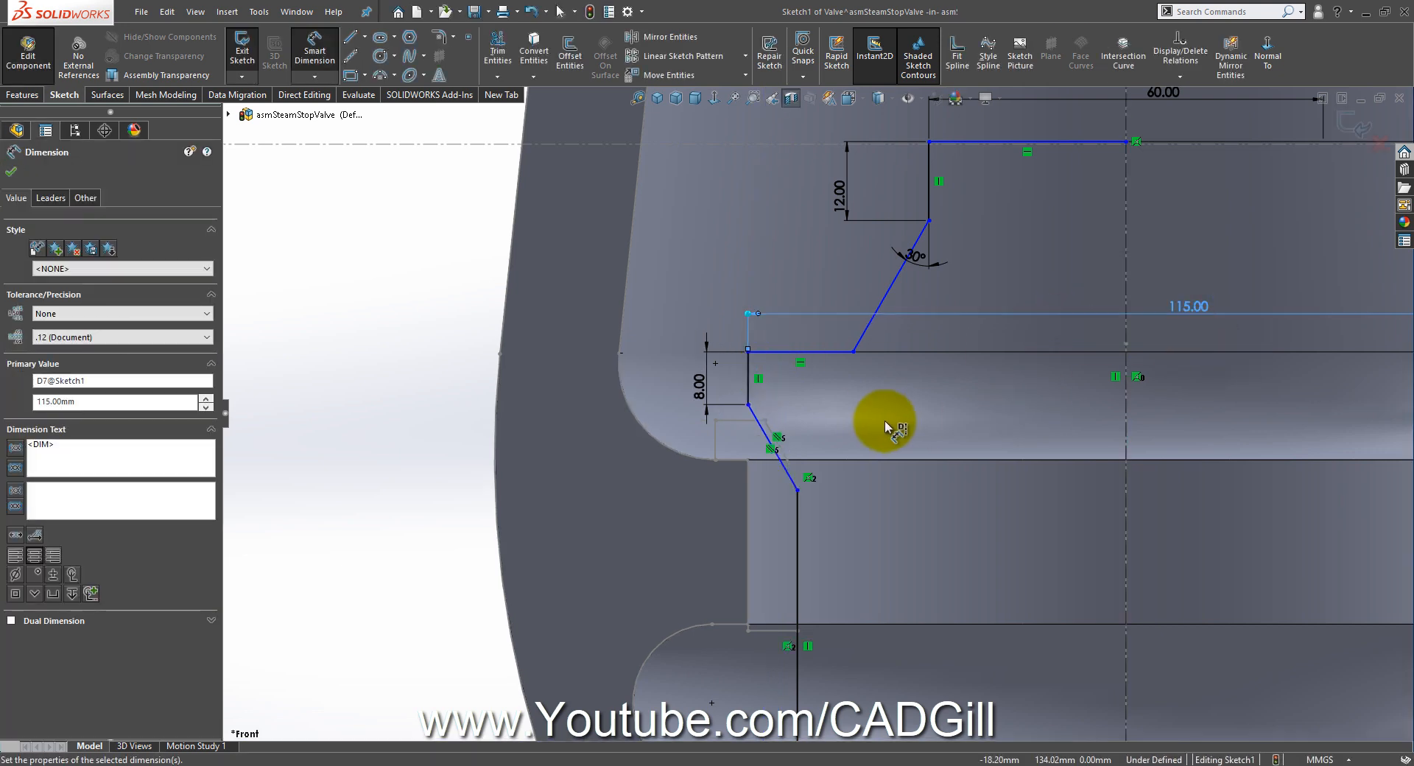
Step: Make the slanted line below the 8 mm rim collinear with the valve seat's slanted edge
scroll(745, 422, down, 4)
key(Escape)
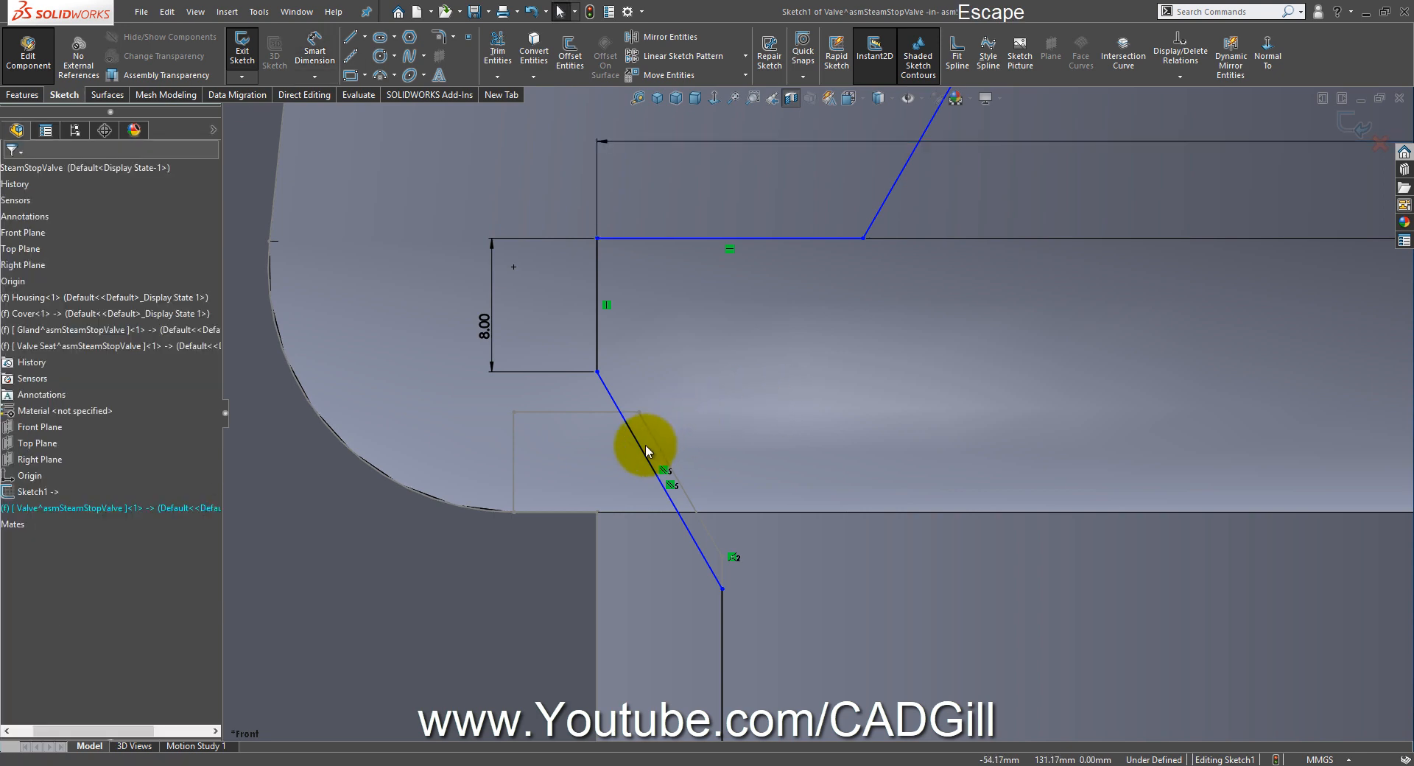
click(641, 445)
ctrl+click(650, 431)
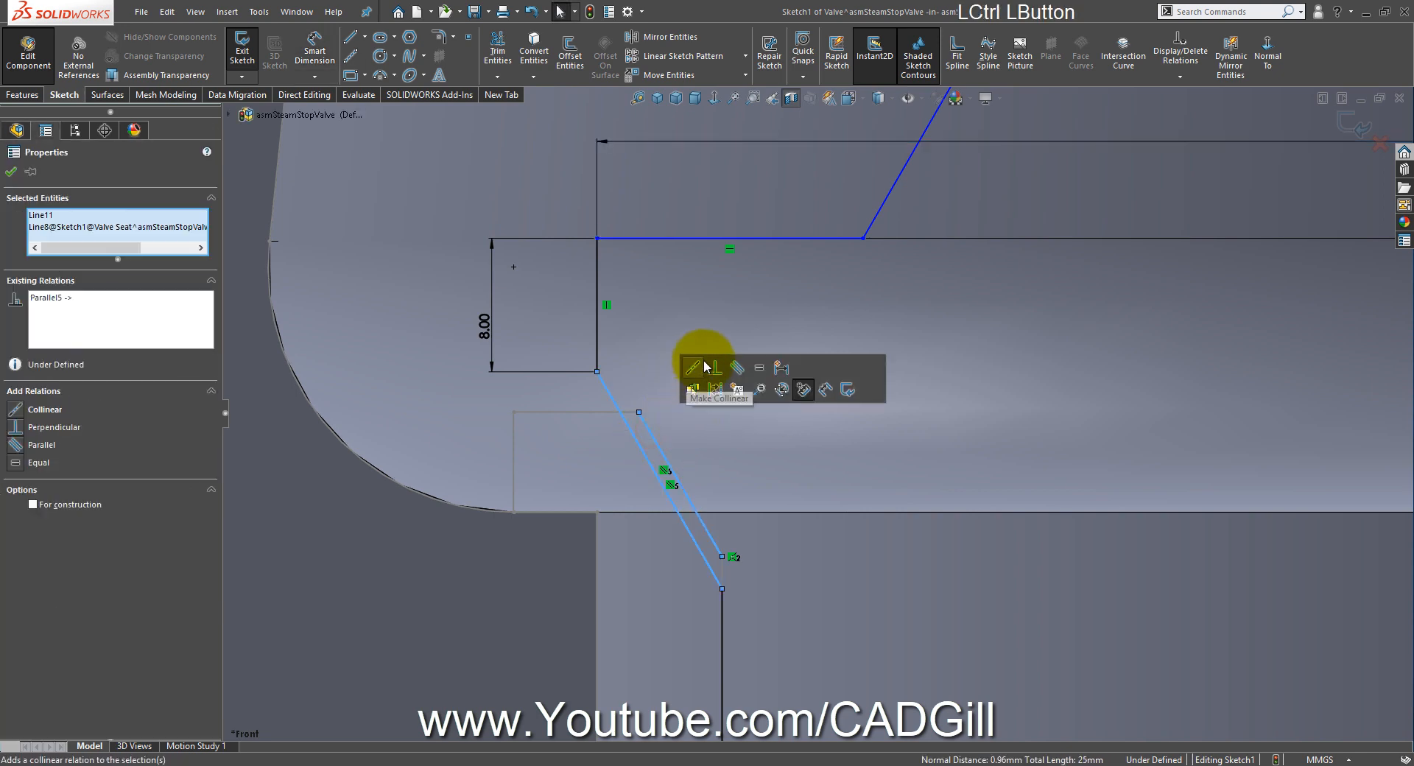
click(704, 367)
click(792, 458)
scroll(793, 457, up, 2)
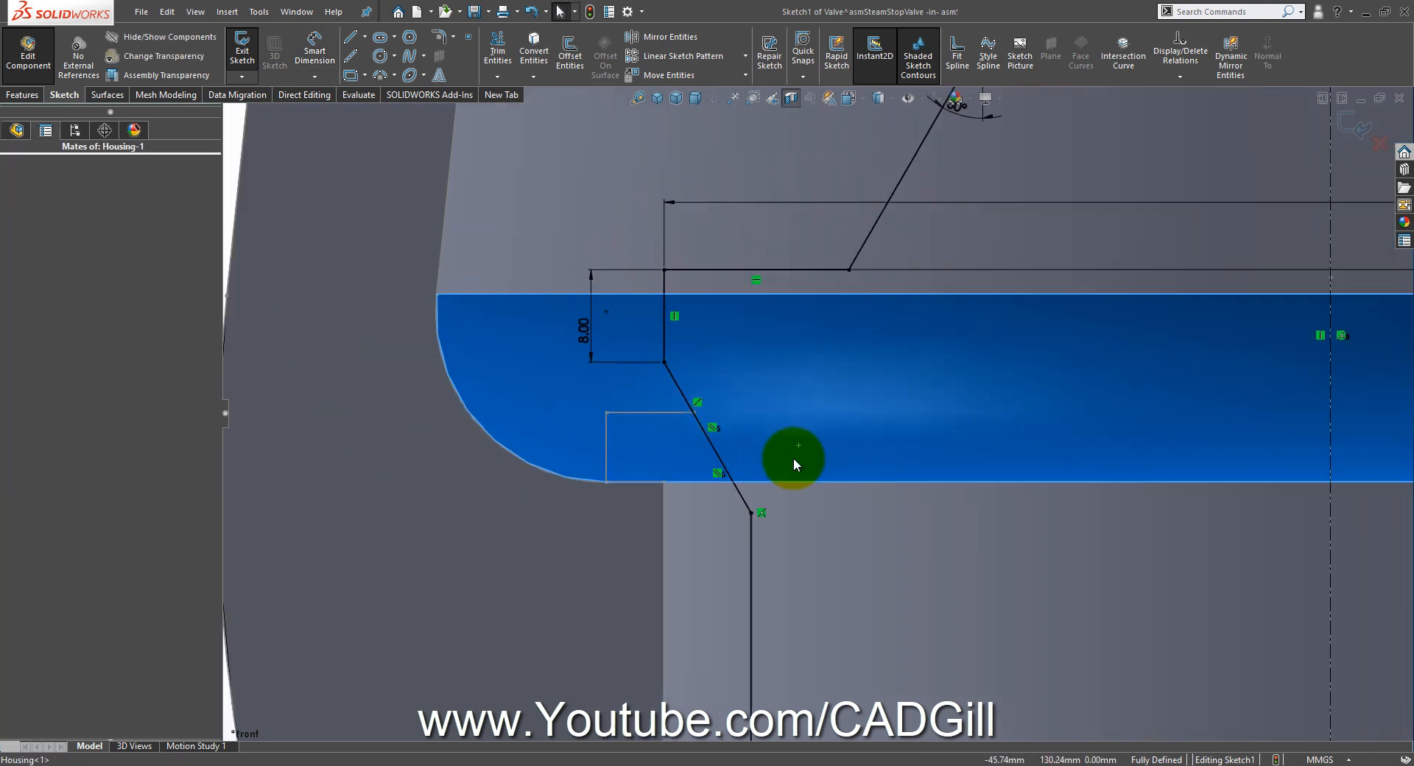
scroll(793, 458, up, 3)
click(399, 392)
scroll(1180, 408, down, 2)
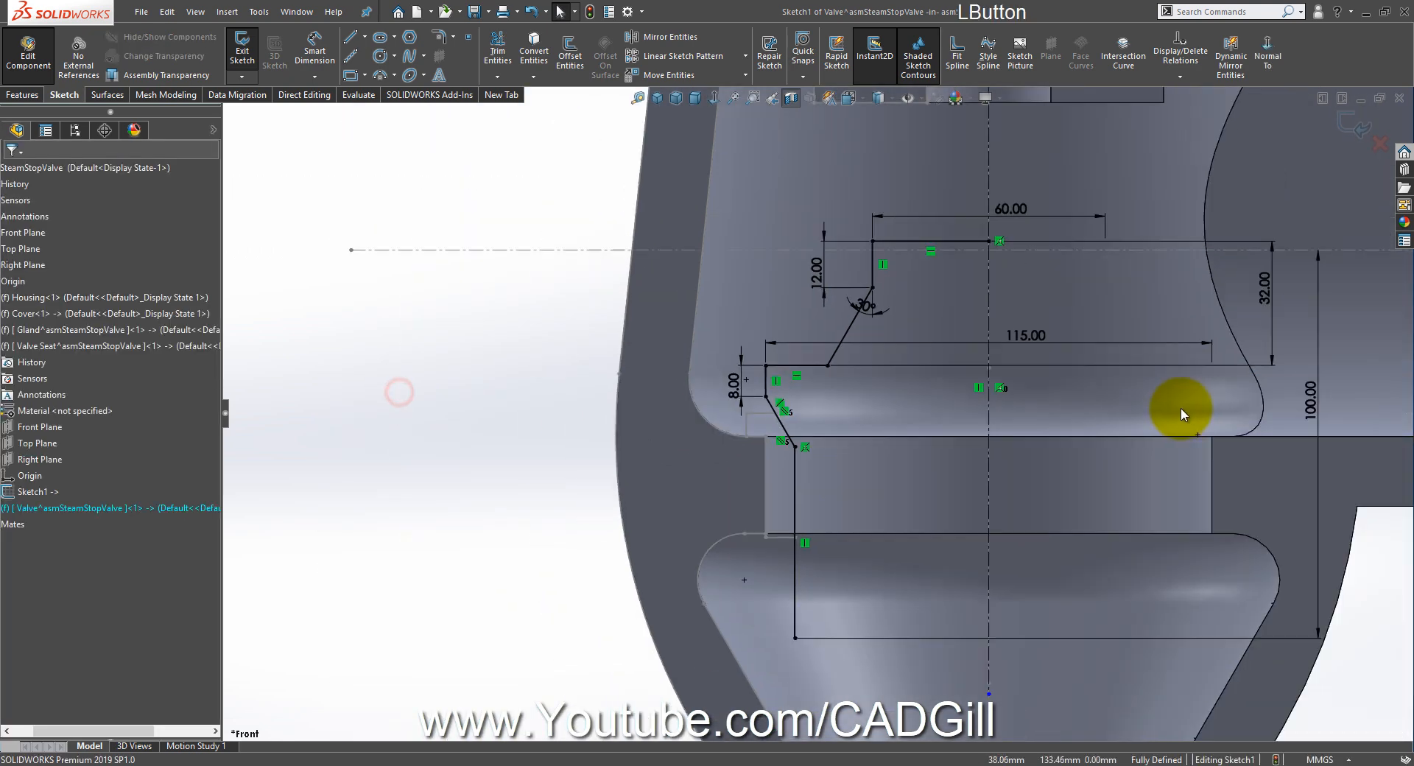
Step: Consult the reference drawing and close the valve profile with a horizontal line from the lower slant's end and a vertical line up the centreline
scroll(1171, 406, down, 2)
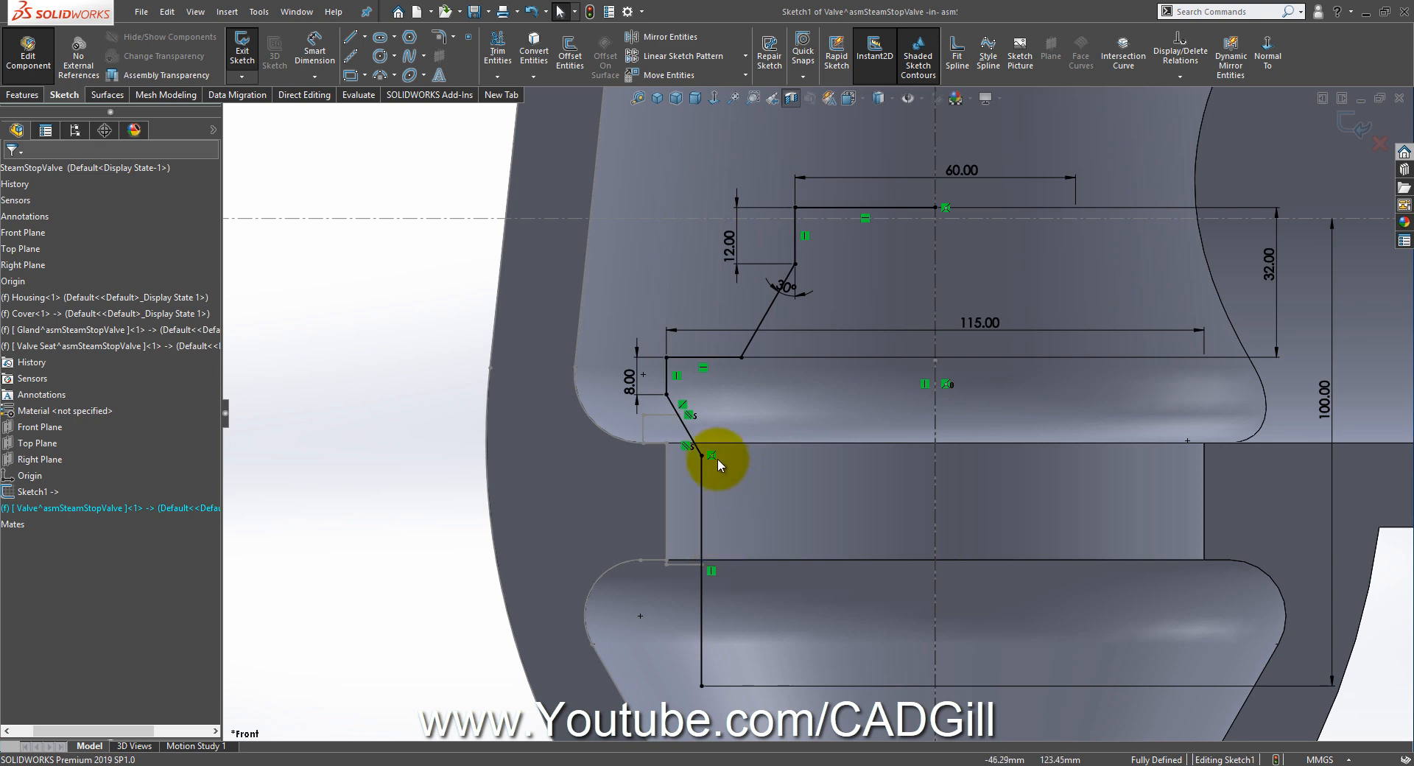
scroll(717, 458, down, 2)
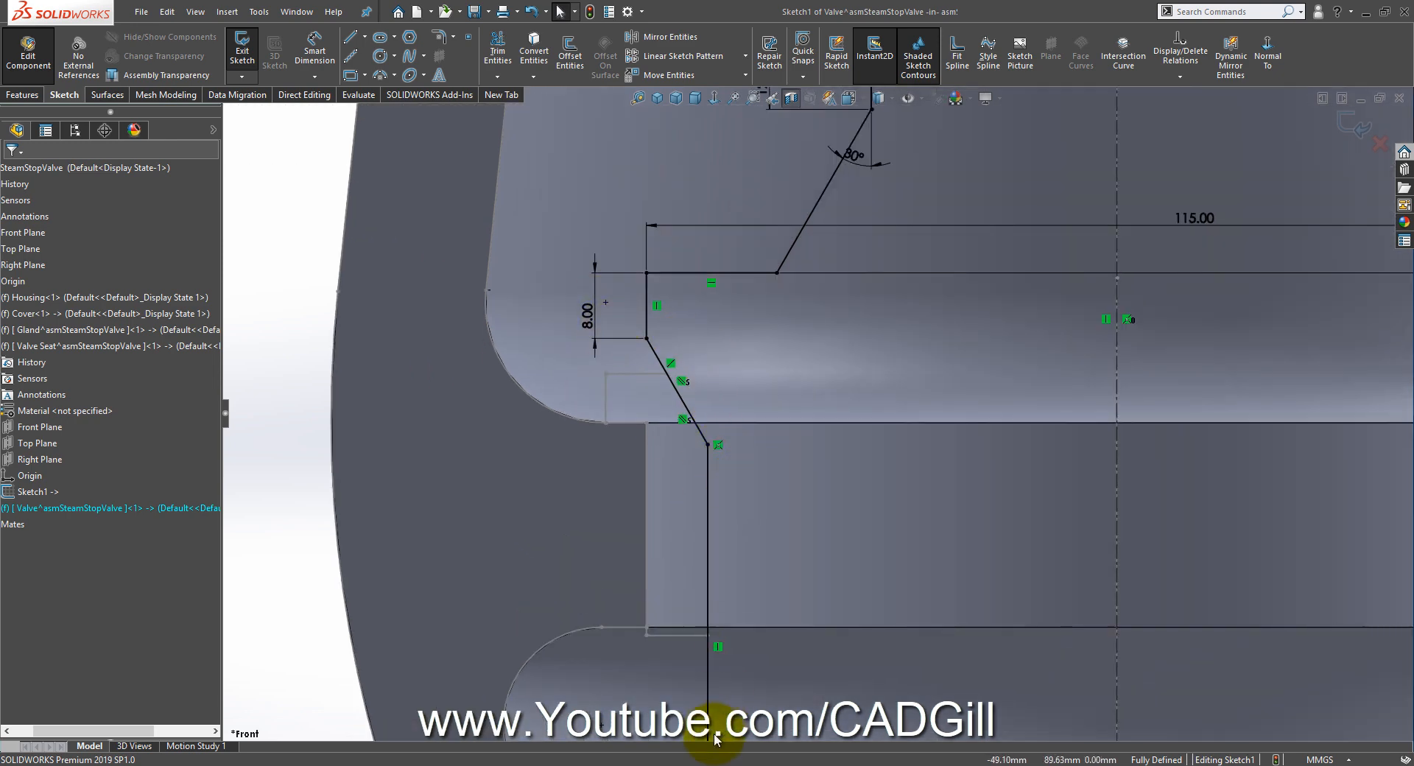
click(694, 765)
ctrl+scroll(652, 544, up, 4)
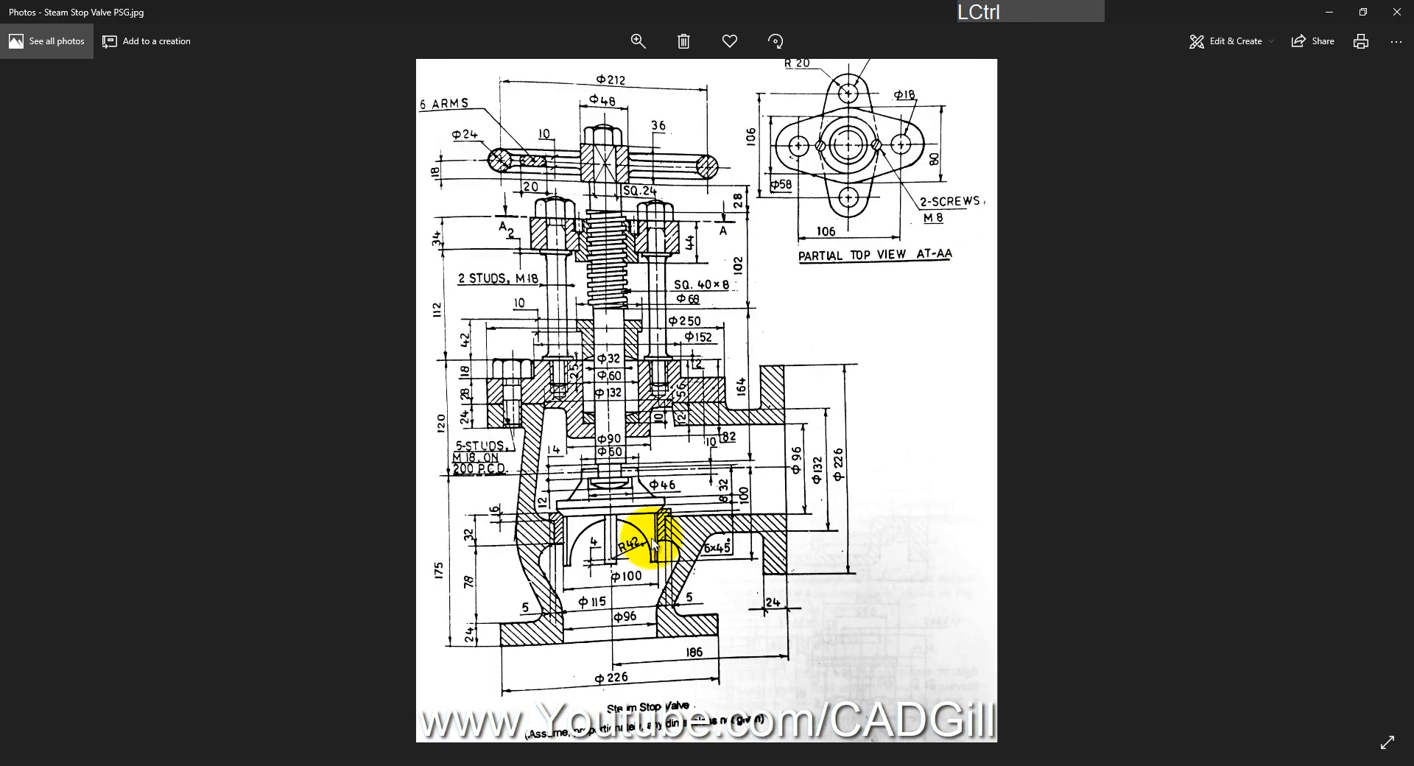
ctrl+scroll(652, 544, up, 2)
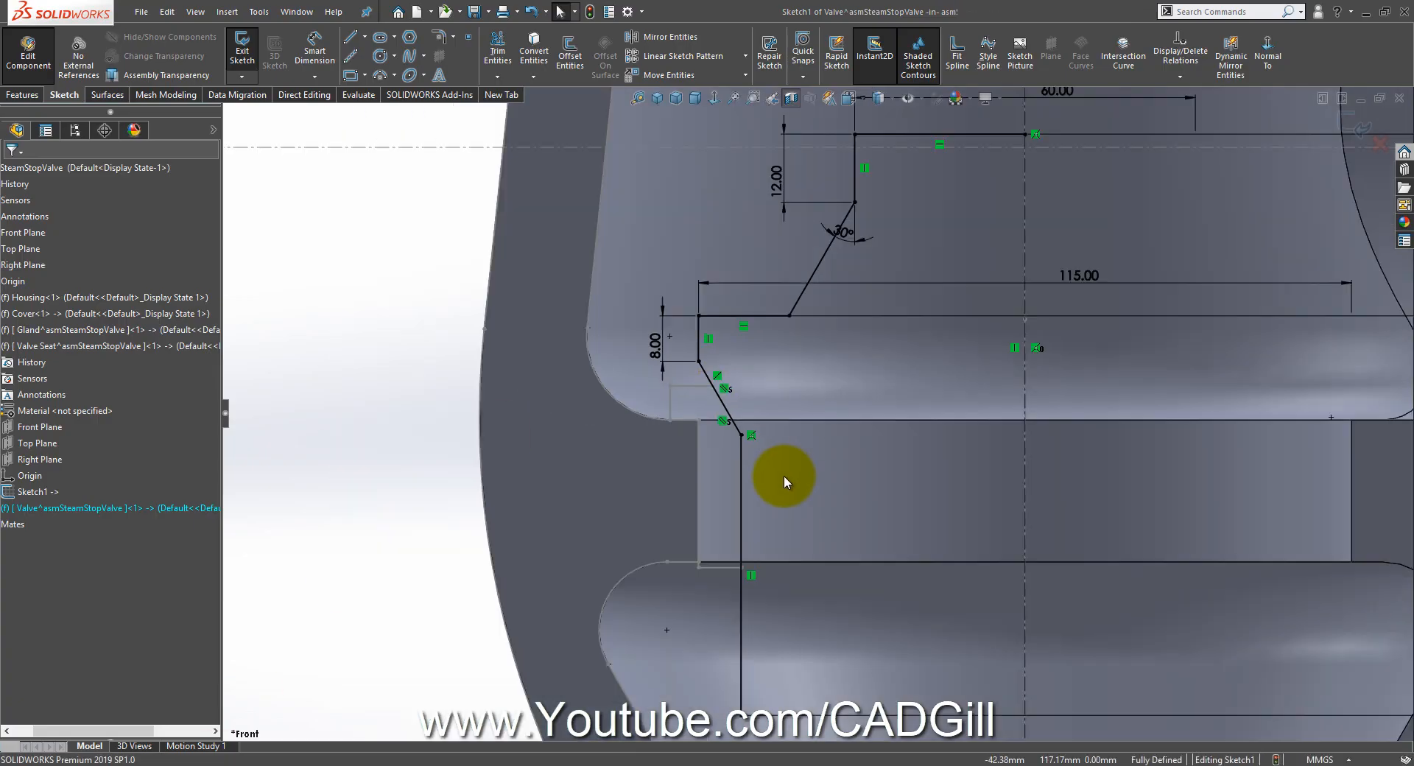
scroll(1049, 438, down, 2)
click(351, 37)
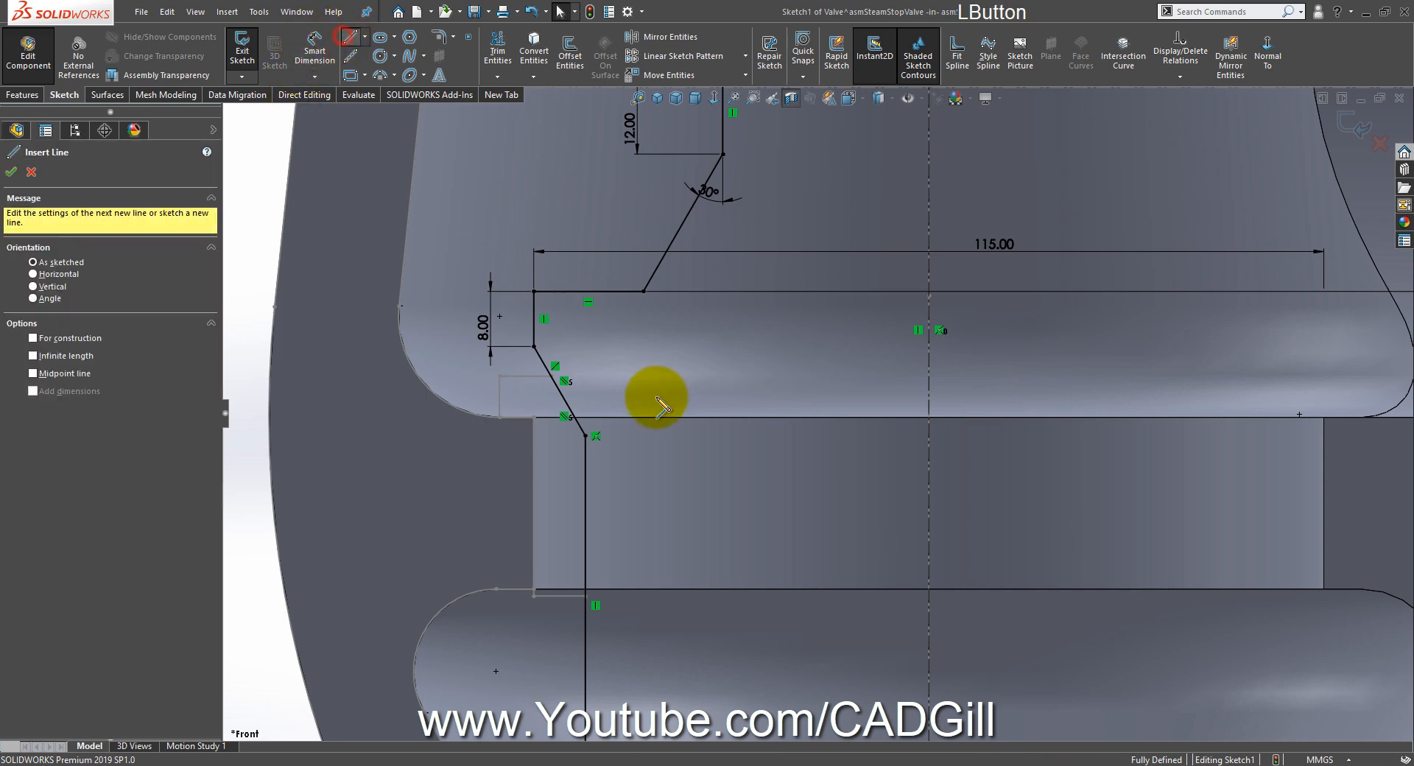
click(586, 435)
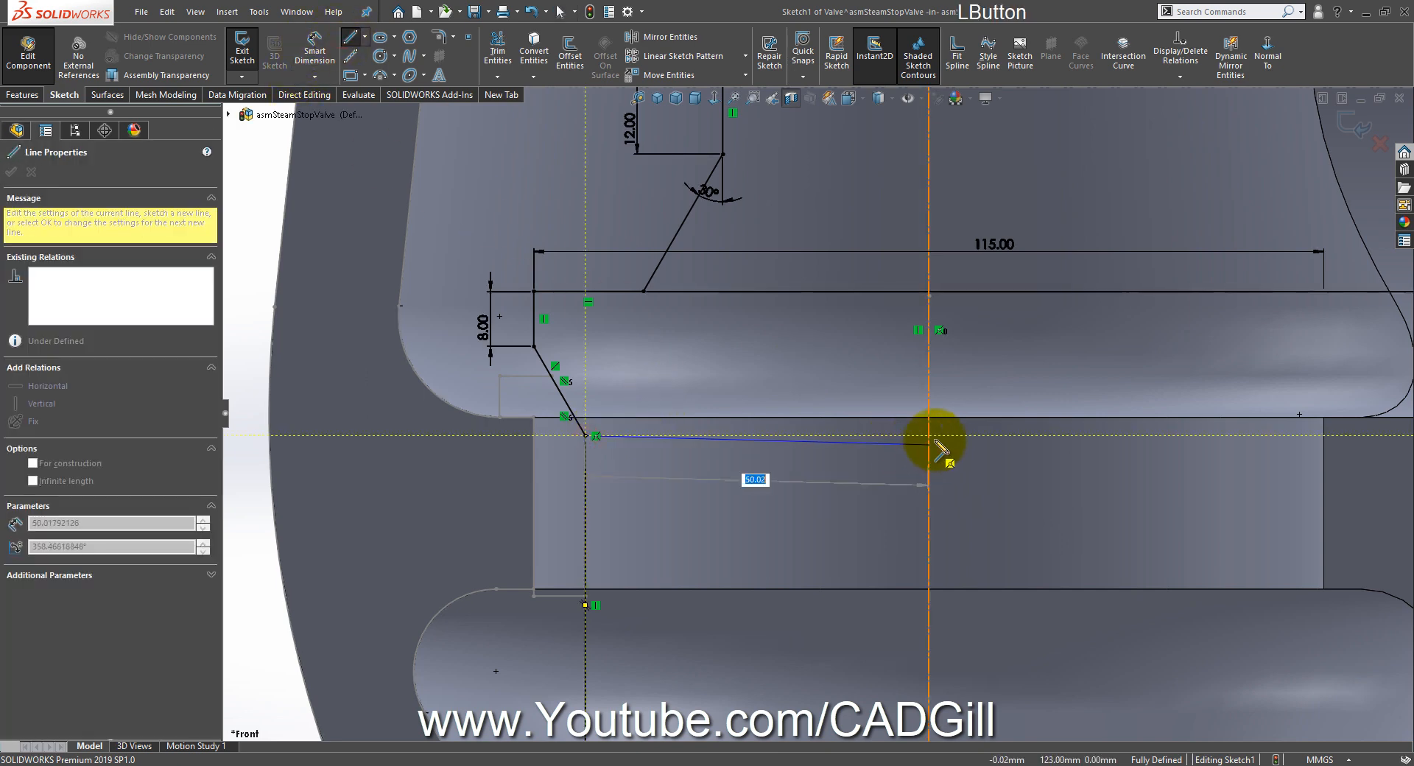
scroll(930, 437, up, 2)
click(928, 435)
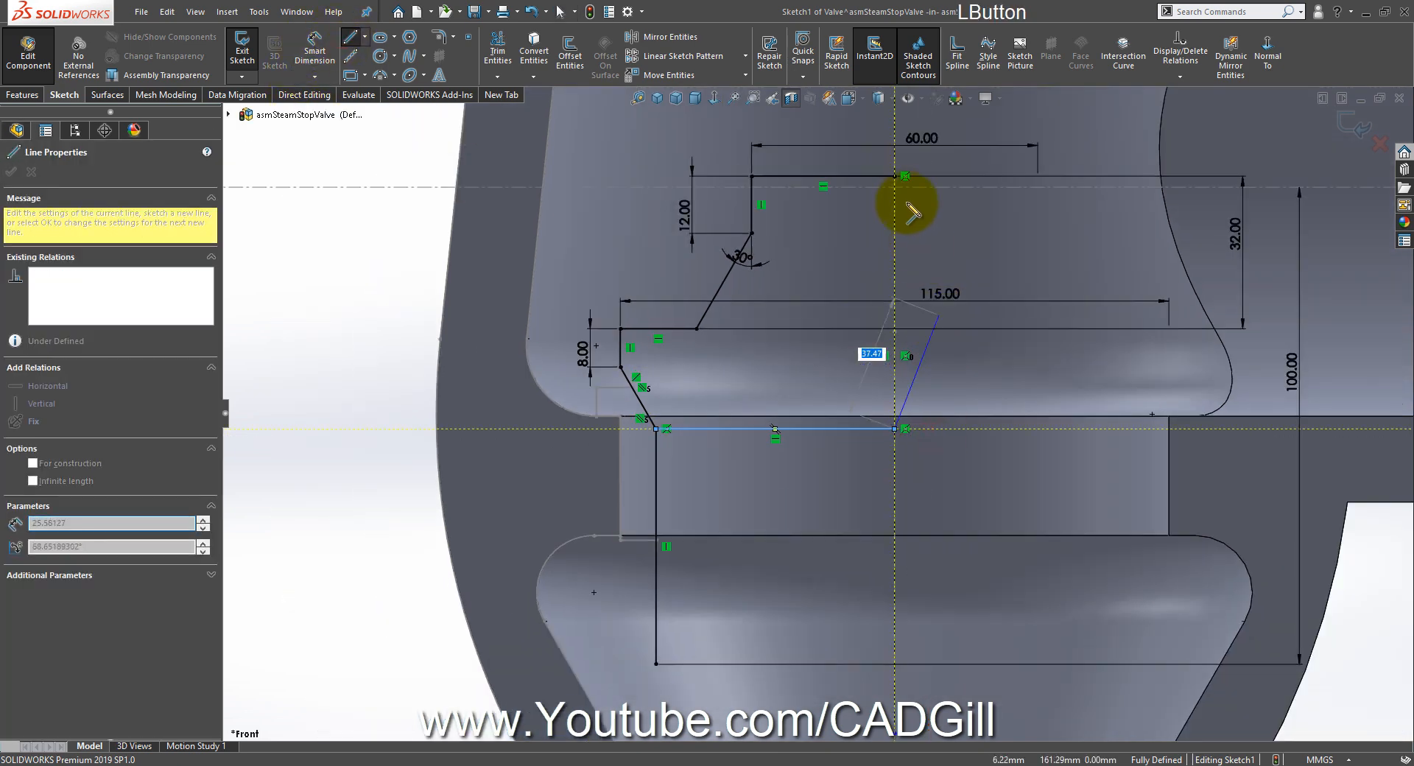
click(895, 179)
right_click(853, 325)
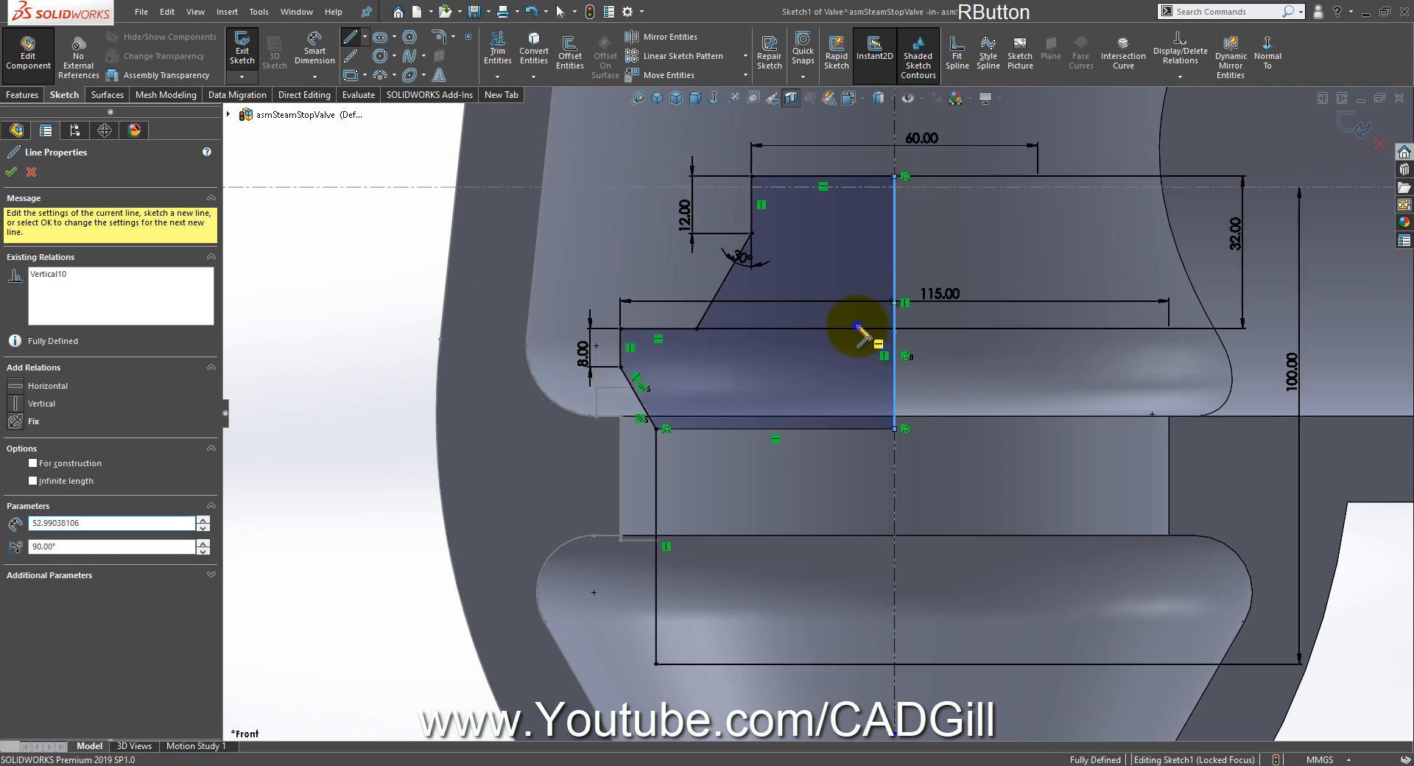
click(871, 336)
Step: Convert the vertical line extending below the closed valve profile to construction geometry
click(656, 471)
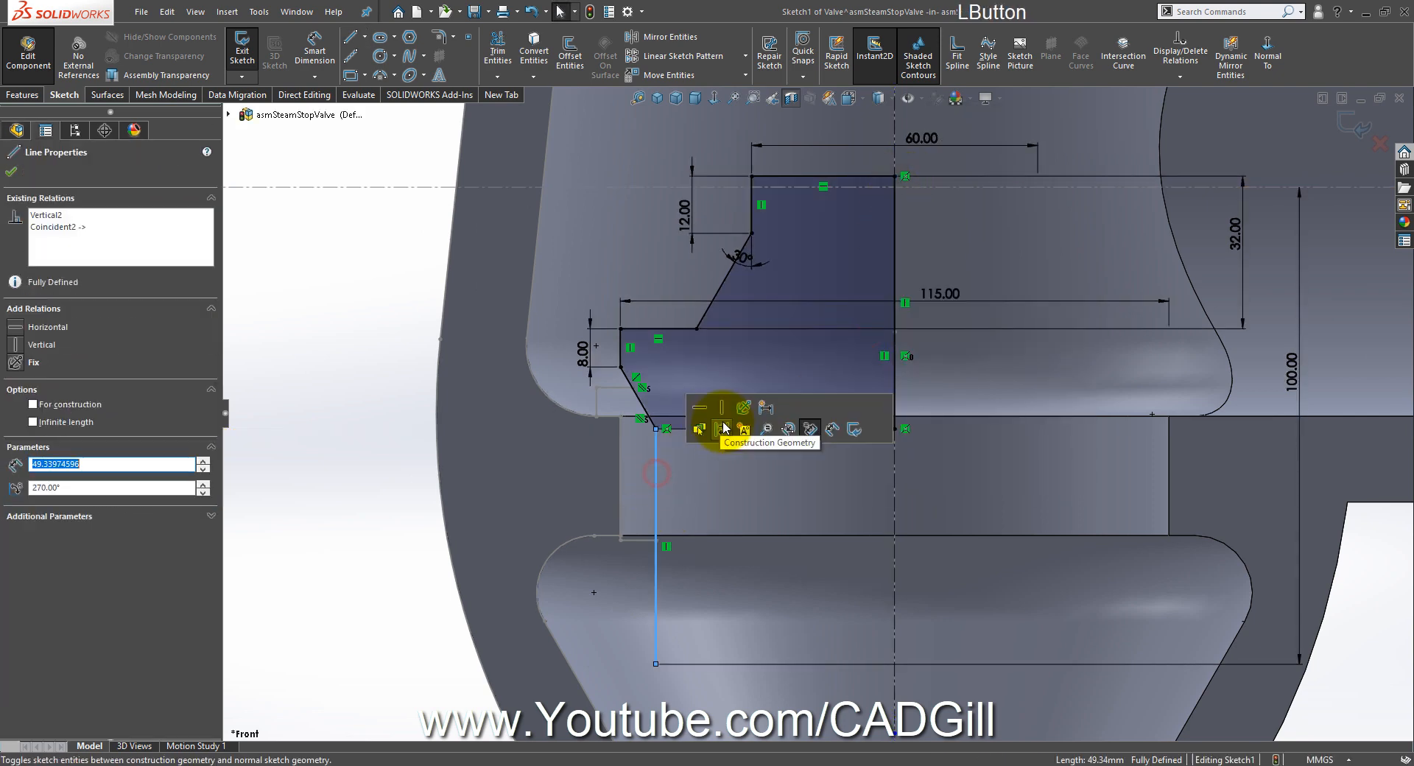
click(720, 433)
scroll(780, 487, up, 1)
scroll(303, 58, up, 1)
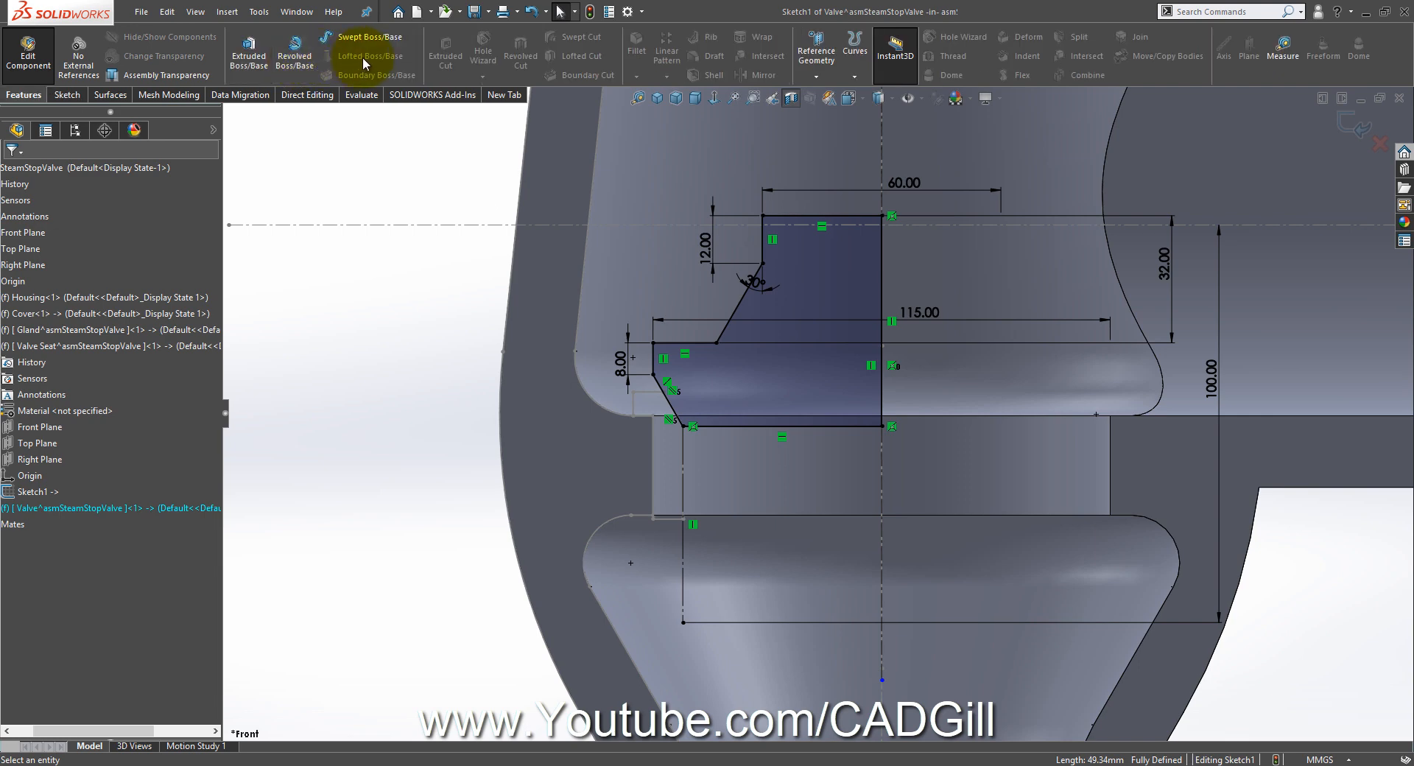
Step: Revolve the closed valve profile 360° about its vertical line on the centreline
click(309, 63)
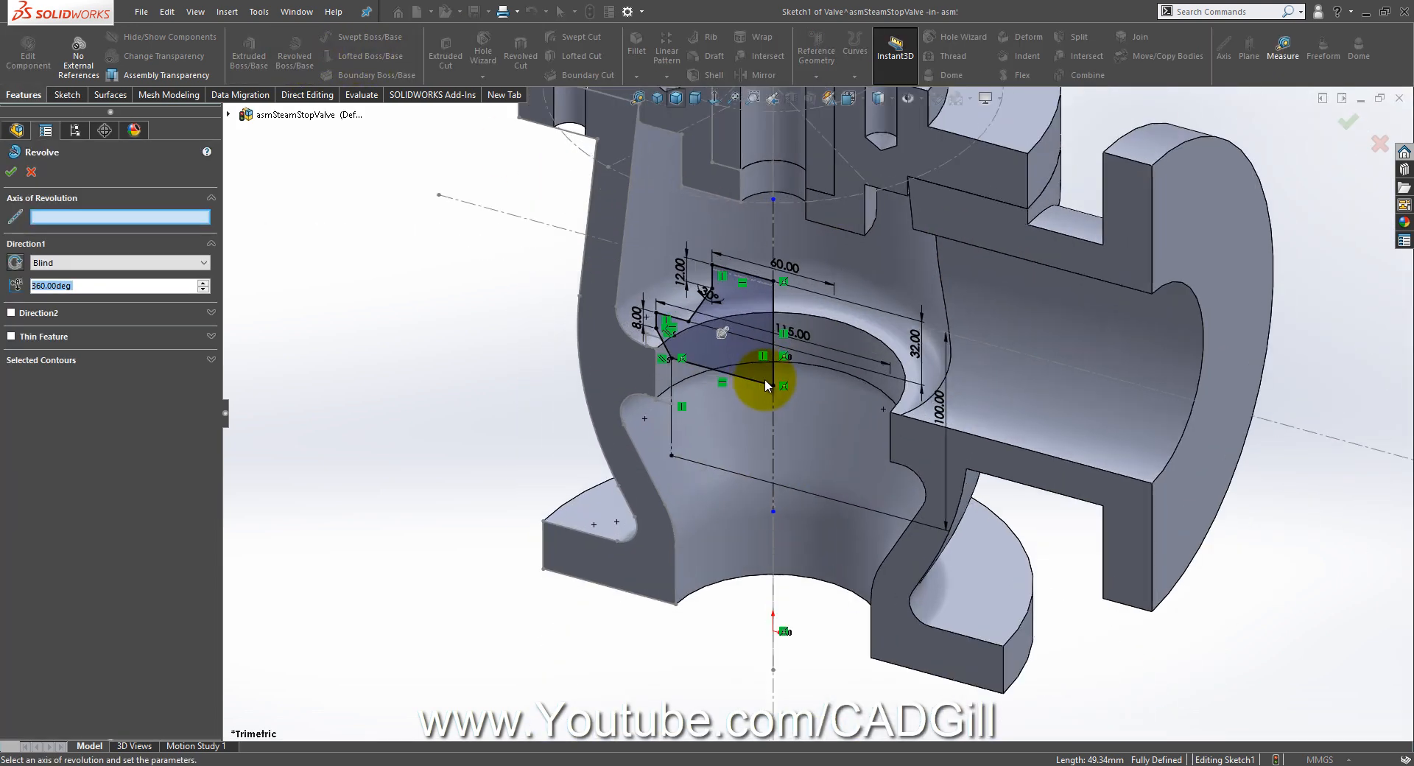
scroll(766, 383, down, 1)
click(777, 290)
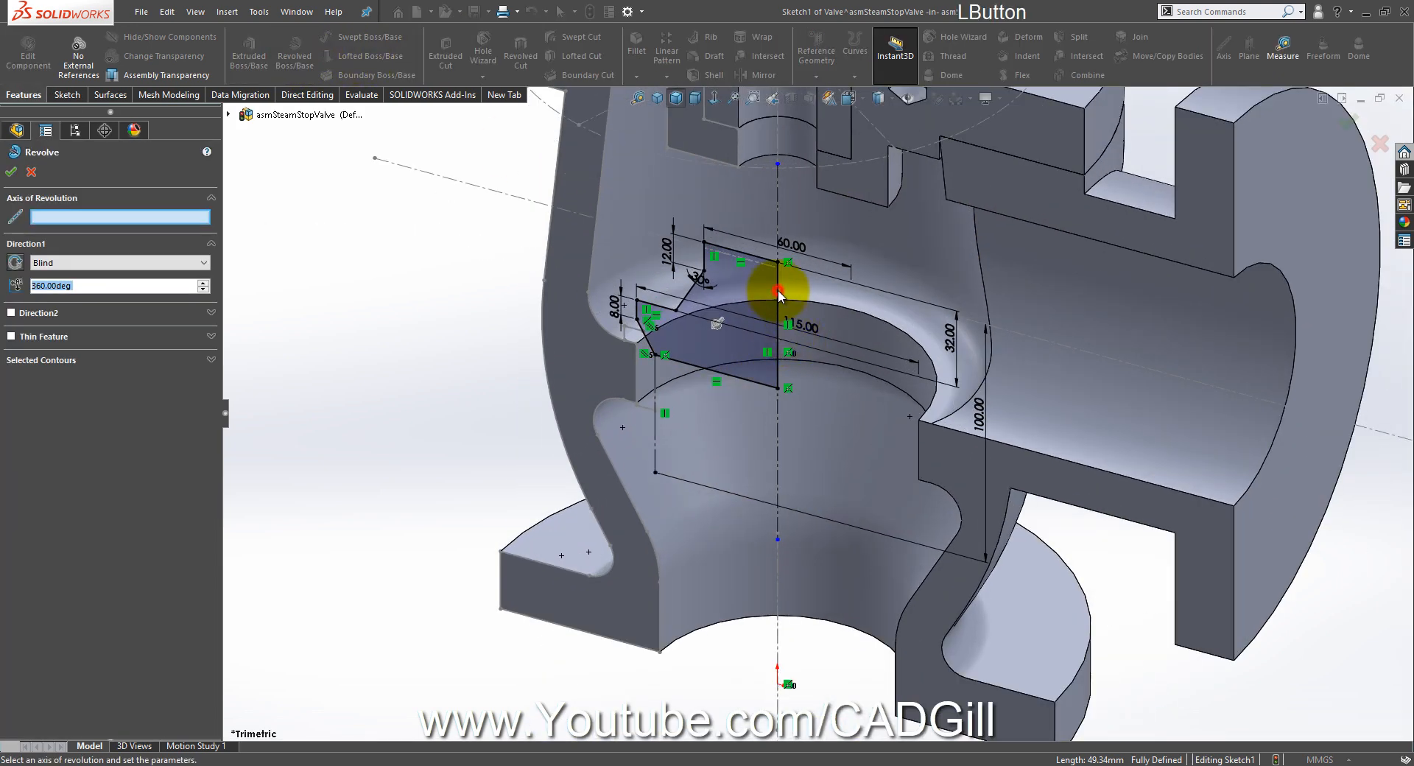
right_click(777, 290)
middle_drag(783, 328, 846, 337)
click(1375, 122)
Step: Inspect the revolved valve in the section and open the valve seat component as a separate part
scroll(987, 282, down, 4)
click(851, 406)
middle_drag(851, 405, 867, 372)
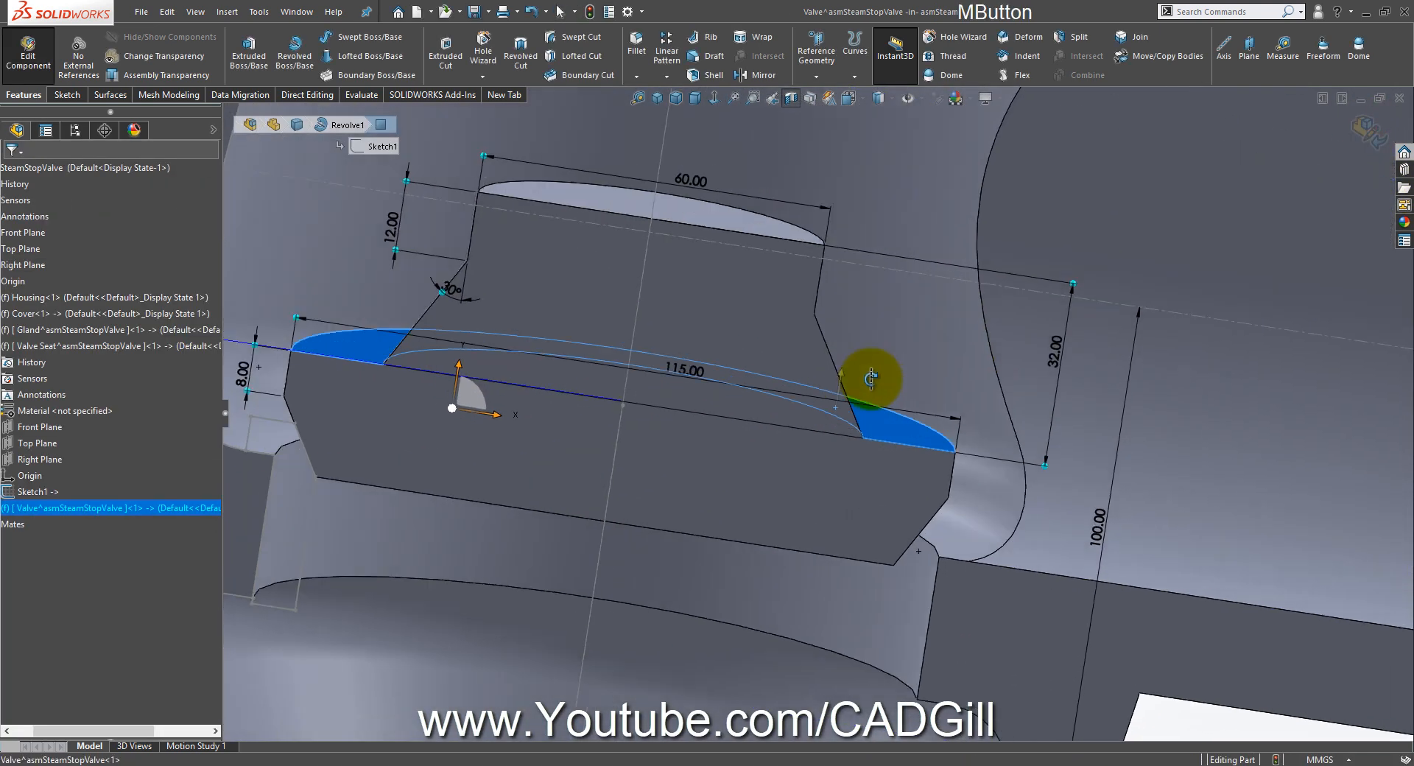
scroll(815, 424, up, 2)
click(68, 346)
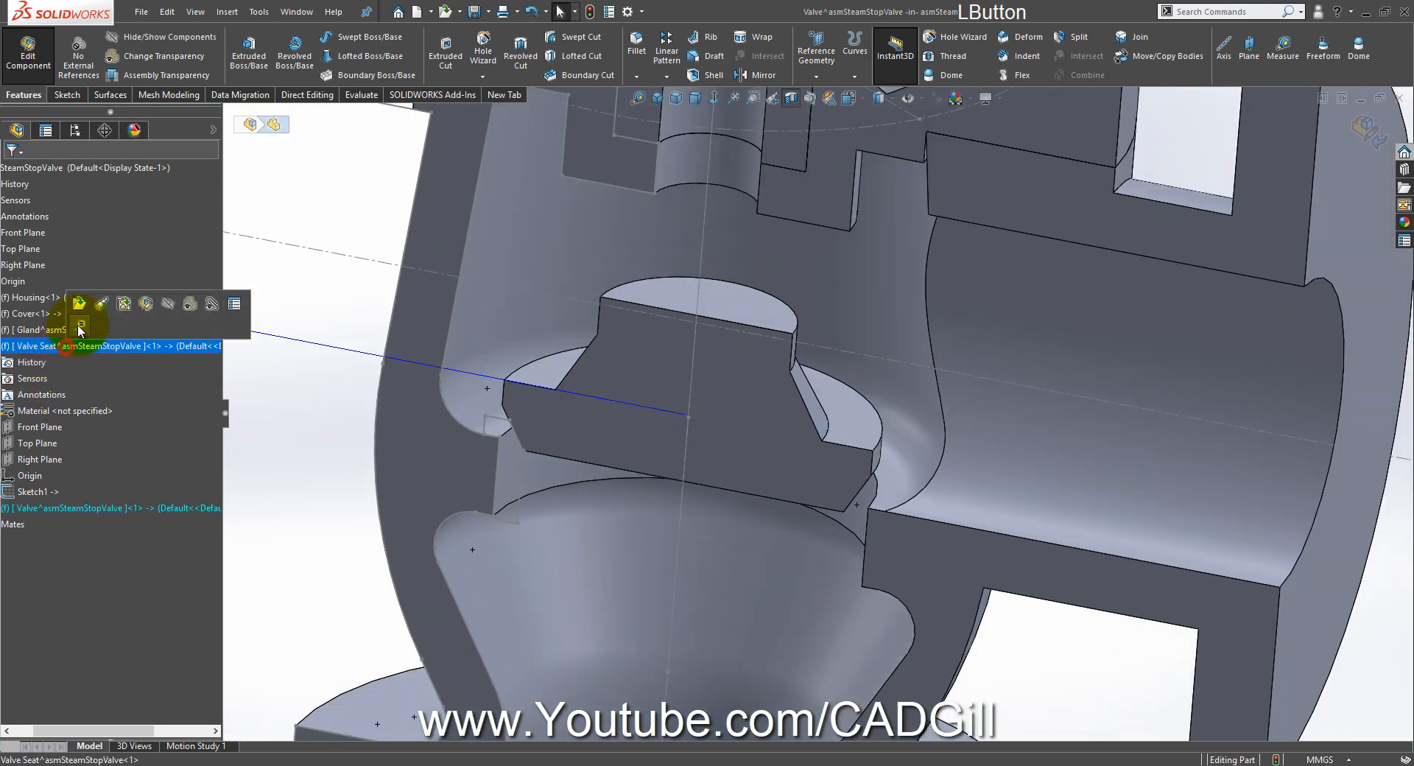
click(82, 302)
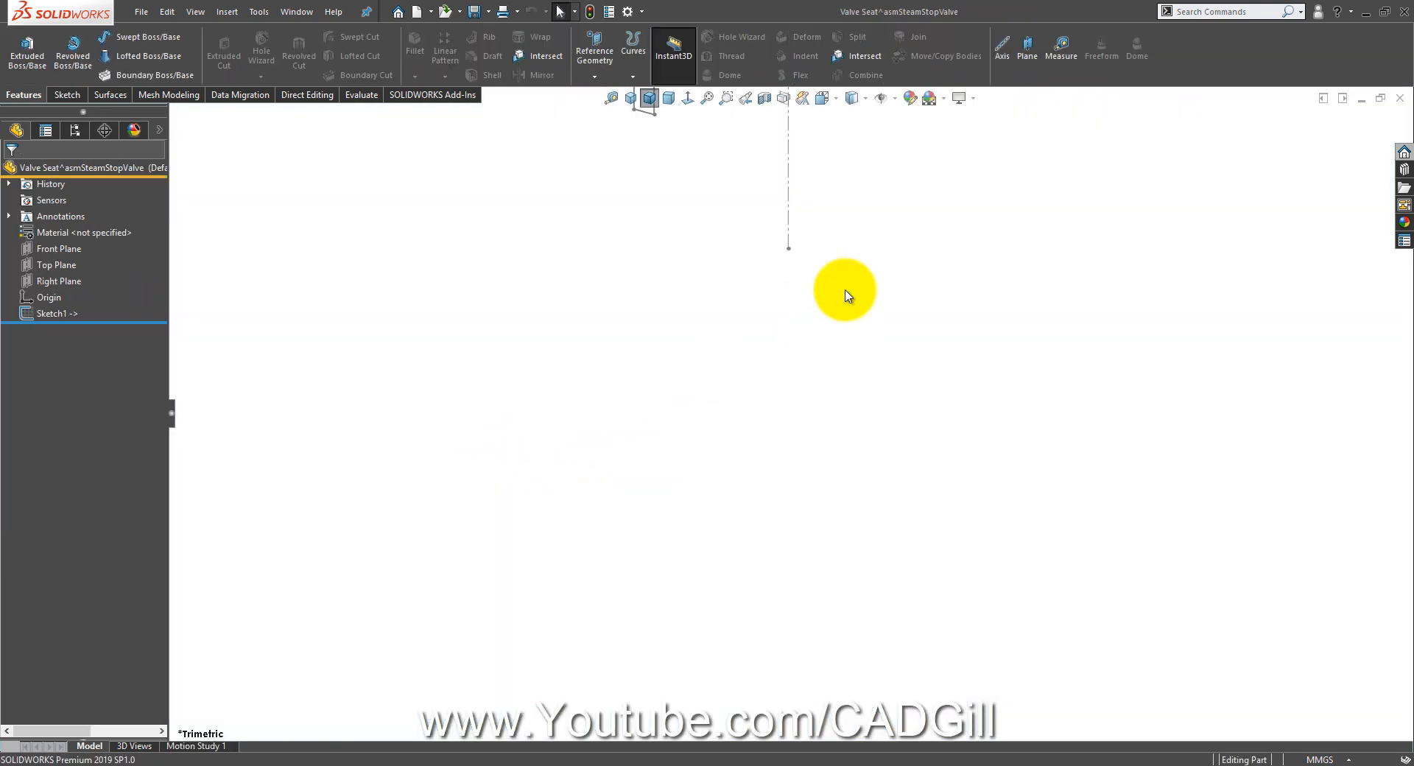
Step: Revolve the valve seat's profile sketch 360° about its vertical centreline
middle_click(844, 294)
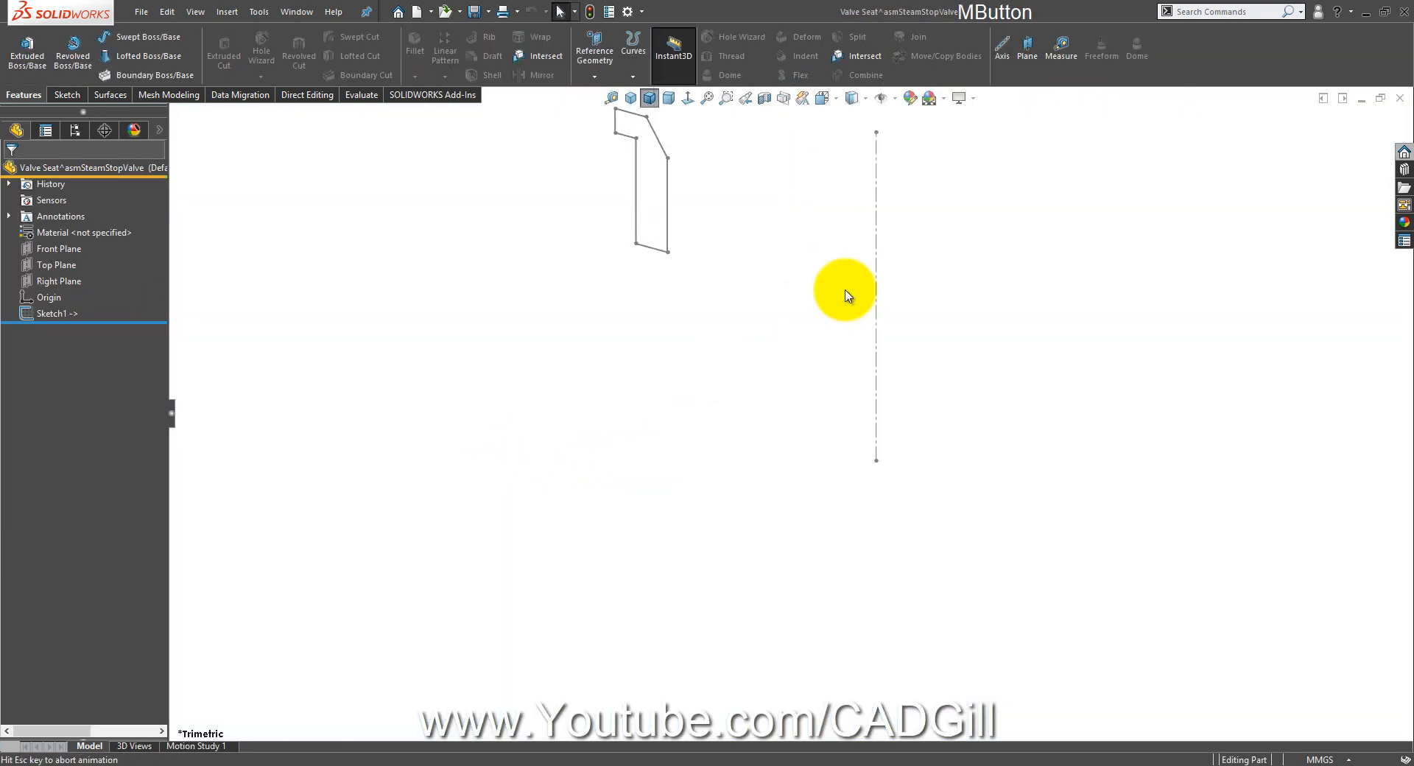
click(73, 56)
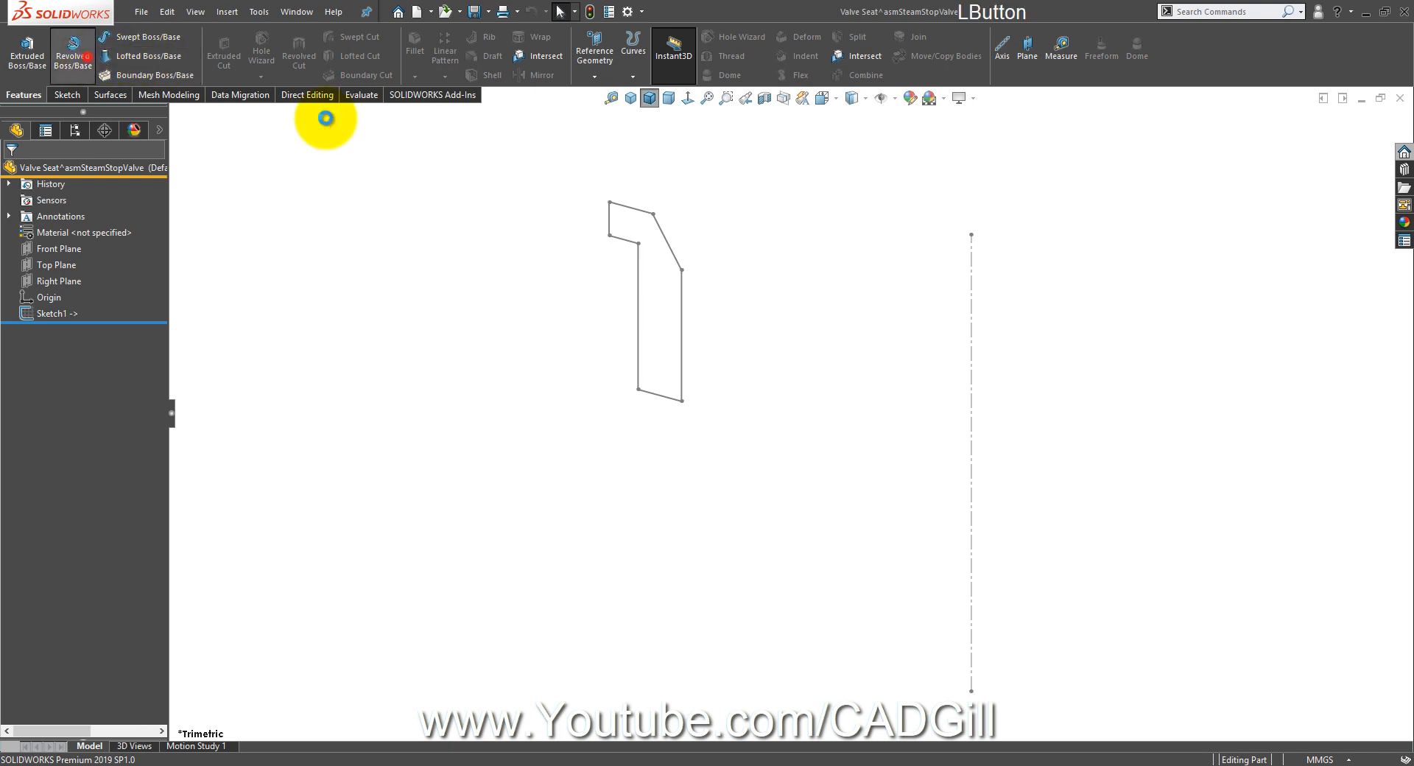
click(969, 284)
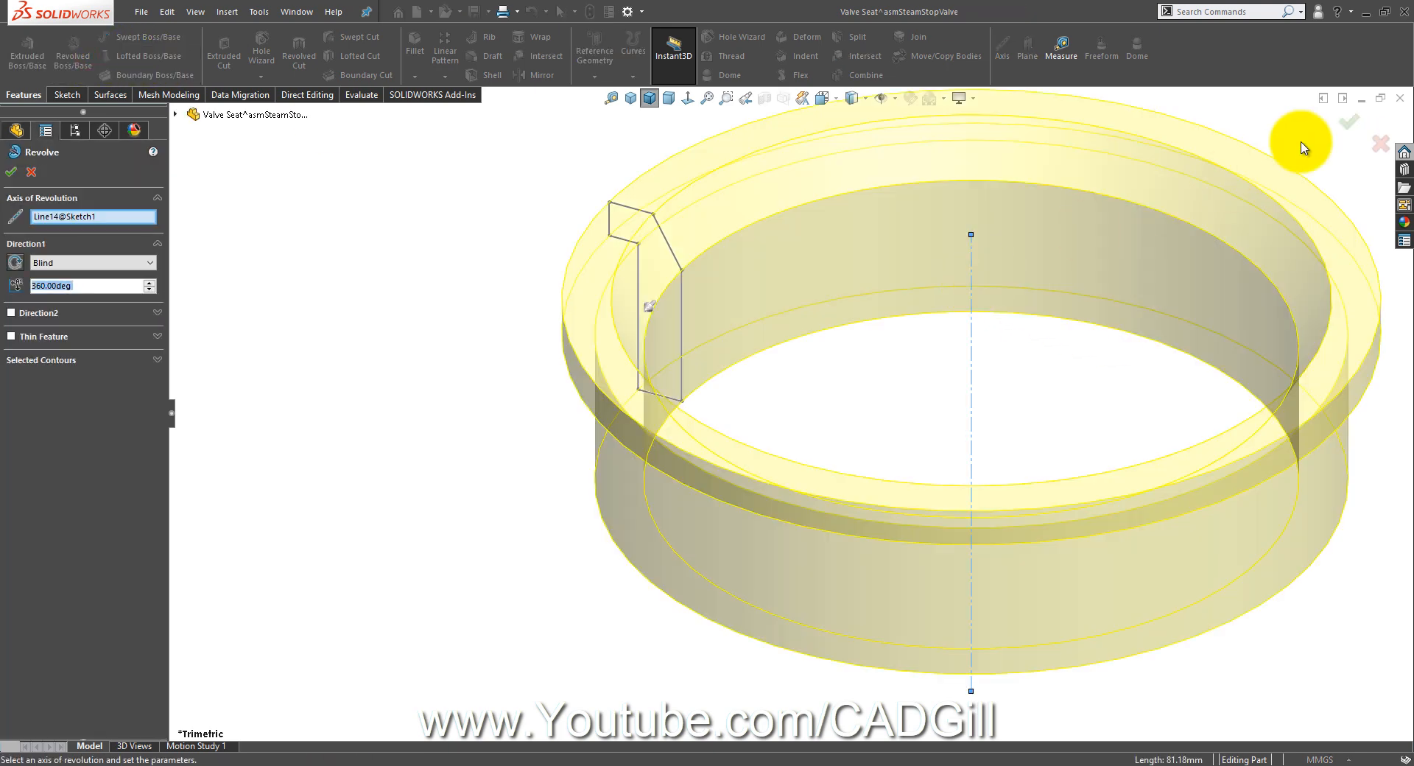
click(1353, 121)
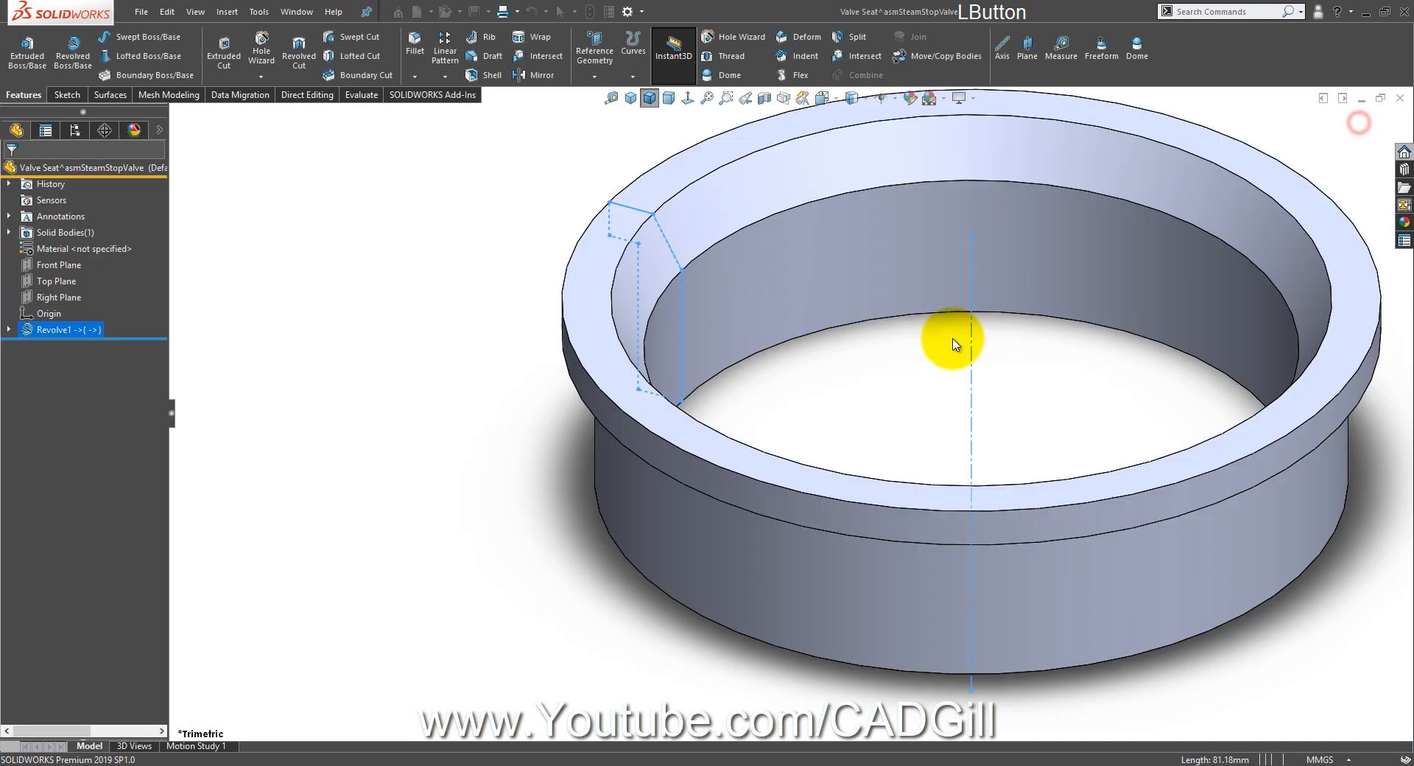
Step: Save the valve seat part and return to the steam stop valve assembly
click(315, 11)
click(335, 342)
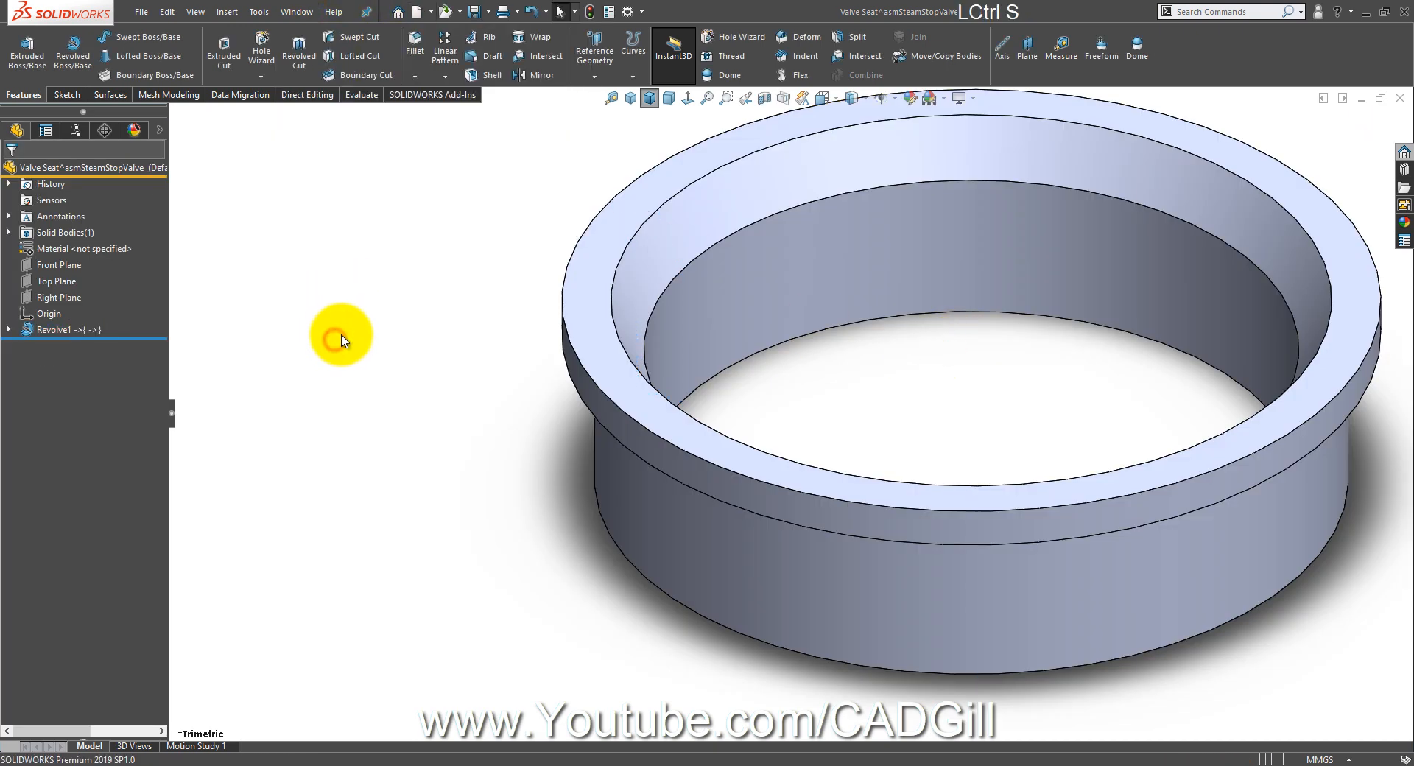
key(ctrl+w)
click(126, 79)
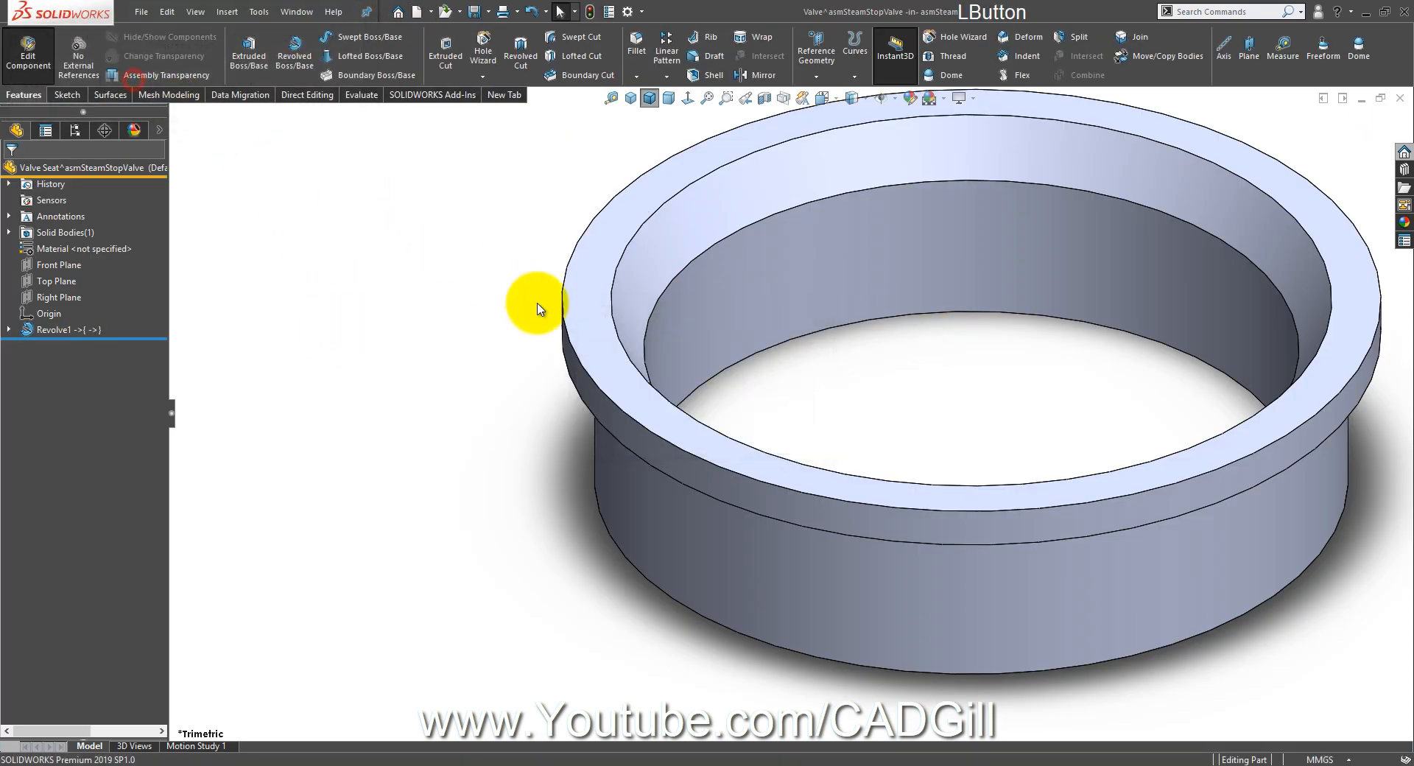
Step: Examine the contact between the valve and its seat in the section, and finish editing the valve component
scroll(719, 451, up, 4)
middle_drag(720, 452, 719, 357)
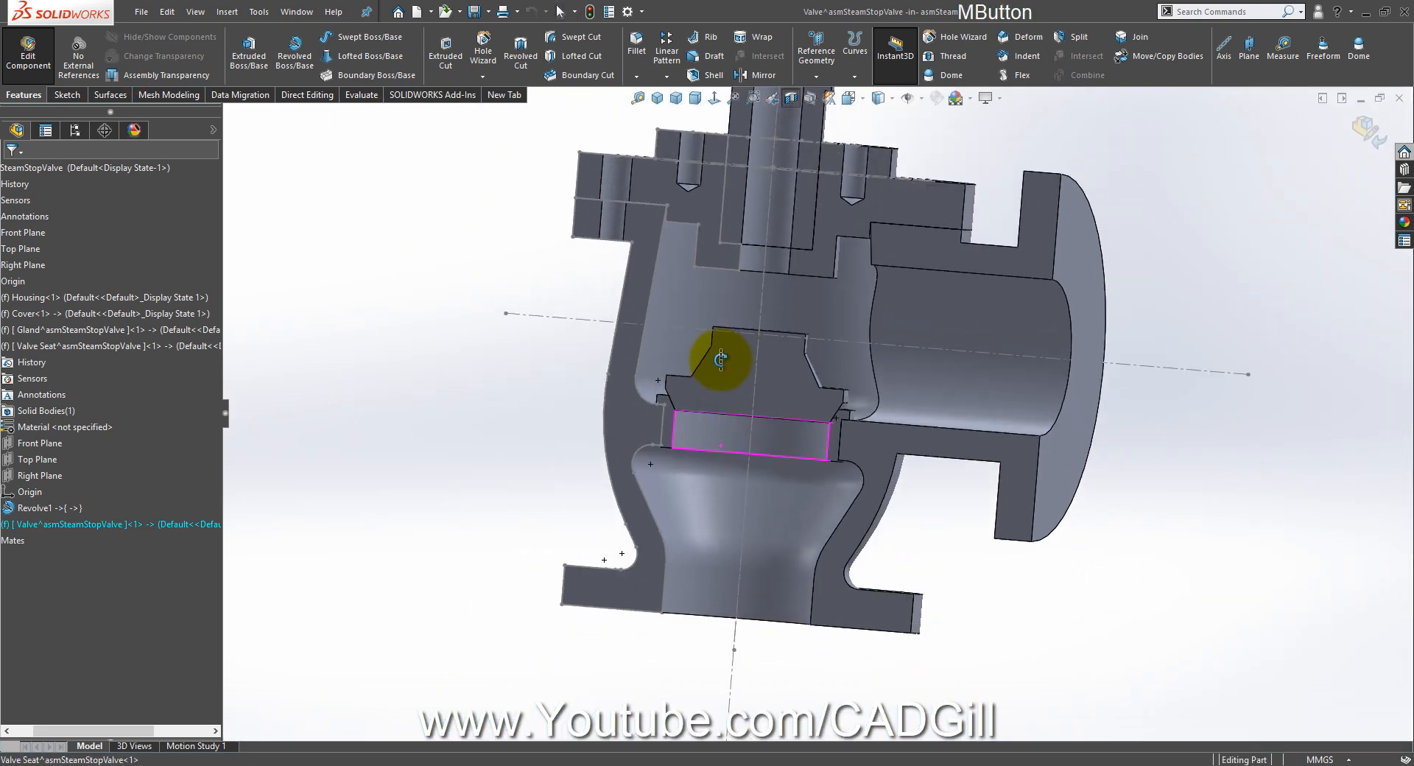
scroll(736, 407, down, 3)
scroll(737, 407, down, 6)
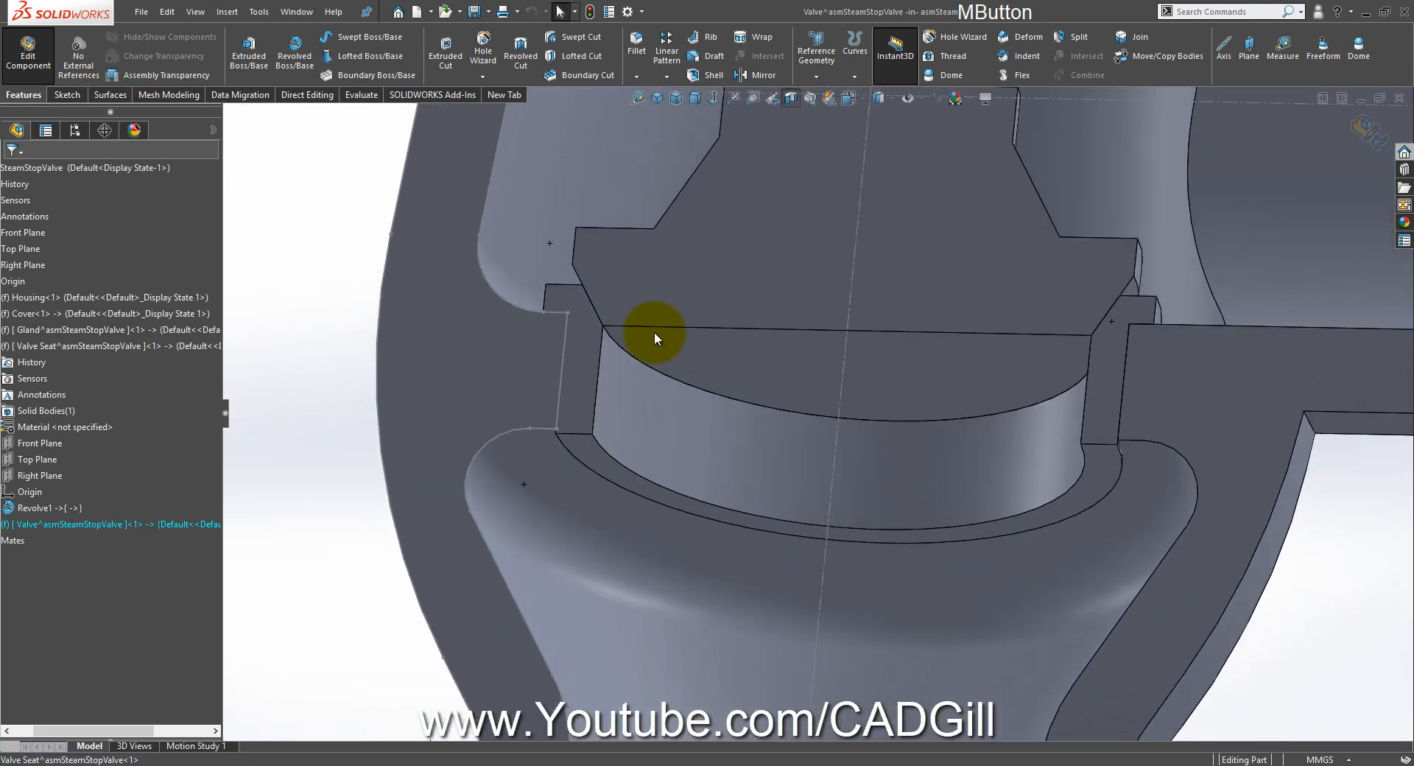
scroll(627, 332, down, 2)
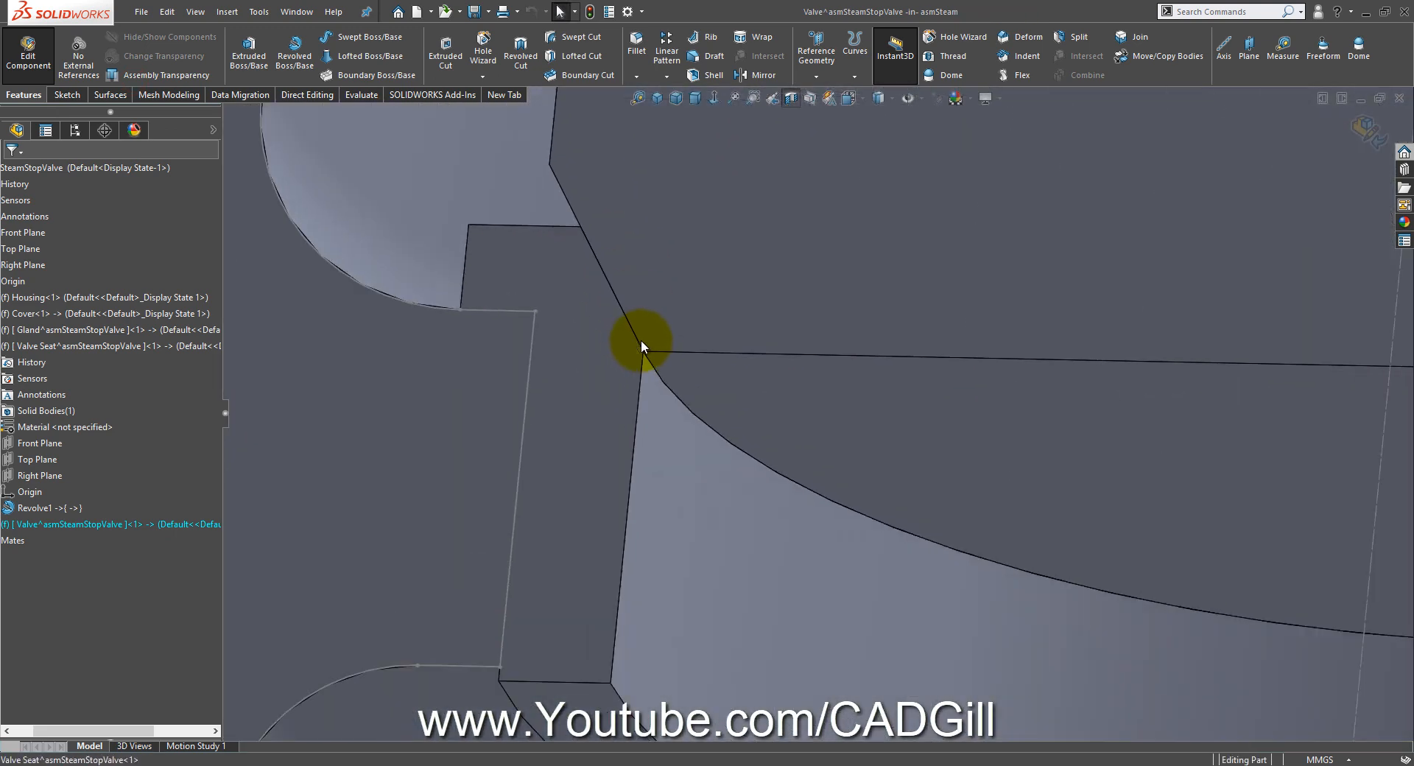
click(721, 763)
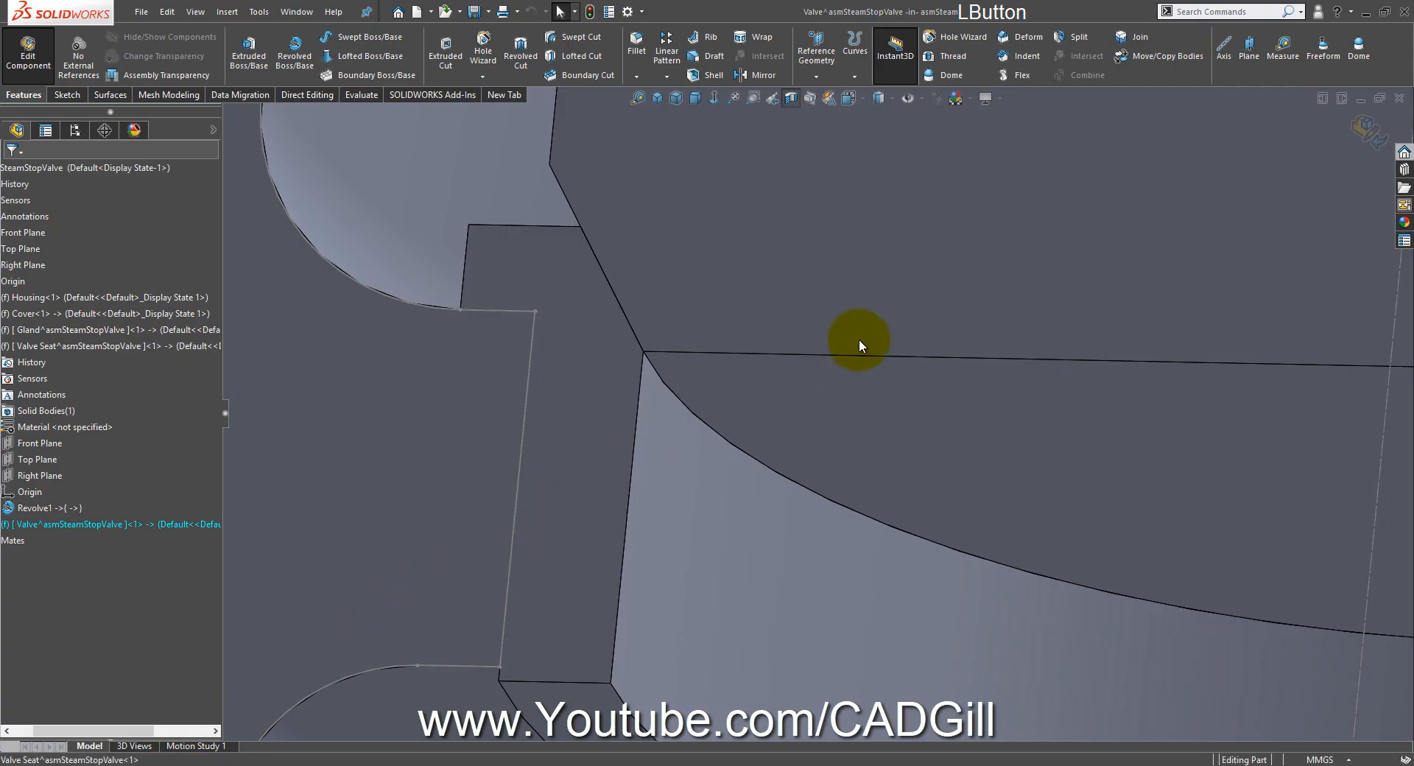
scroll(860, 343, up, 6)
click(1369, 131)
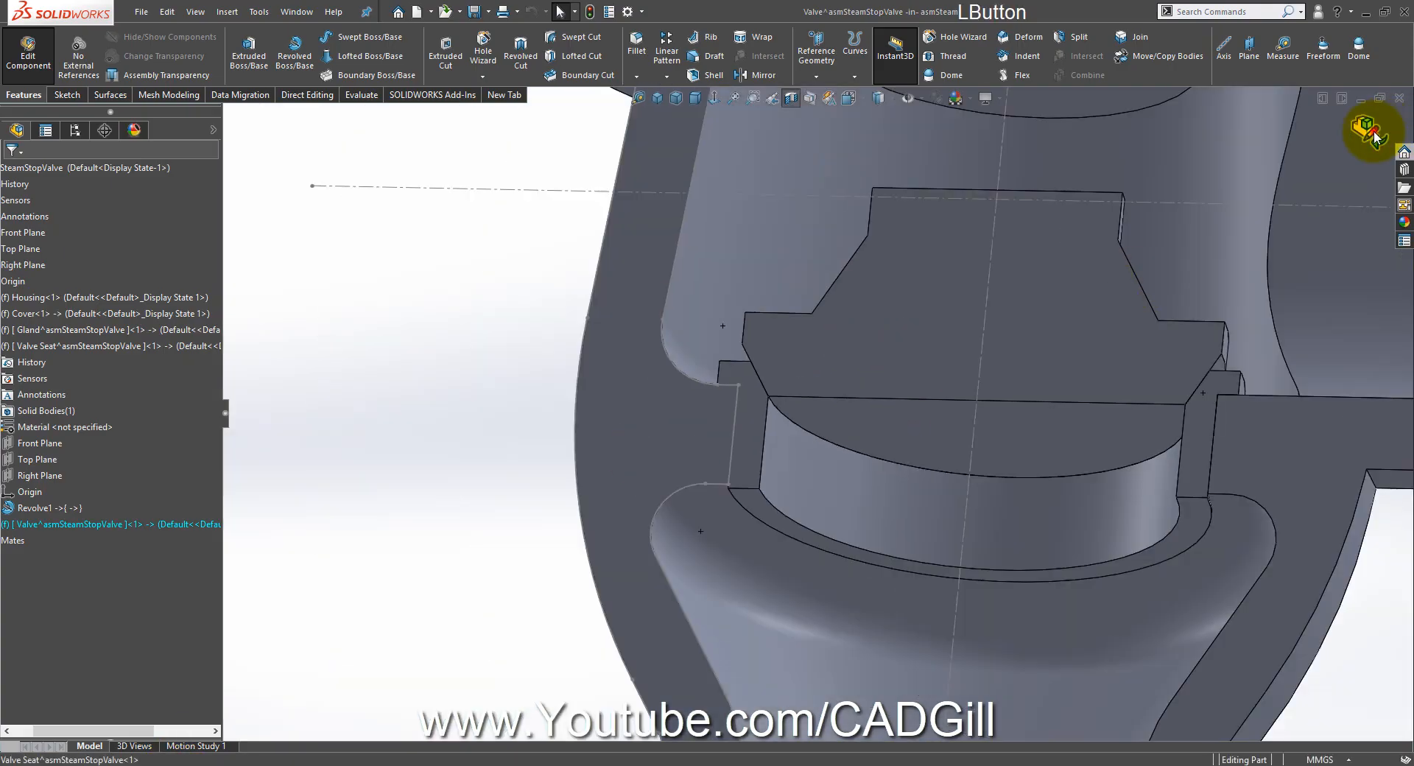
Step: Open the valve component from the assembly as a separate part
middle_drag(1004, 349, 970, 413)
scroll(970, 412, down, 3)
click(739, 359)
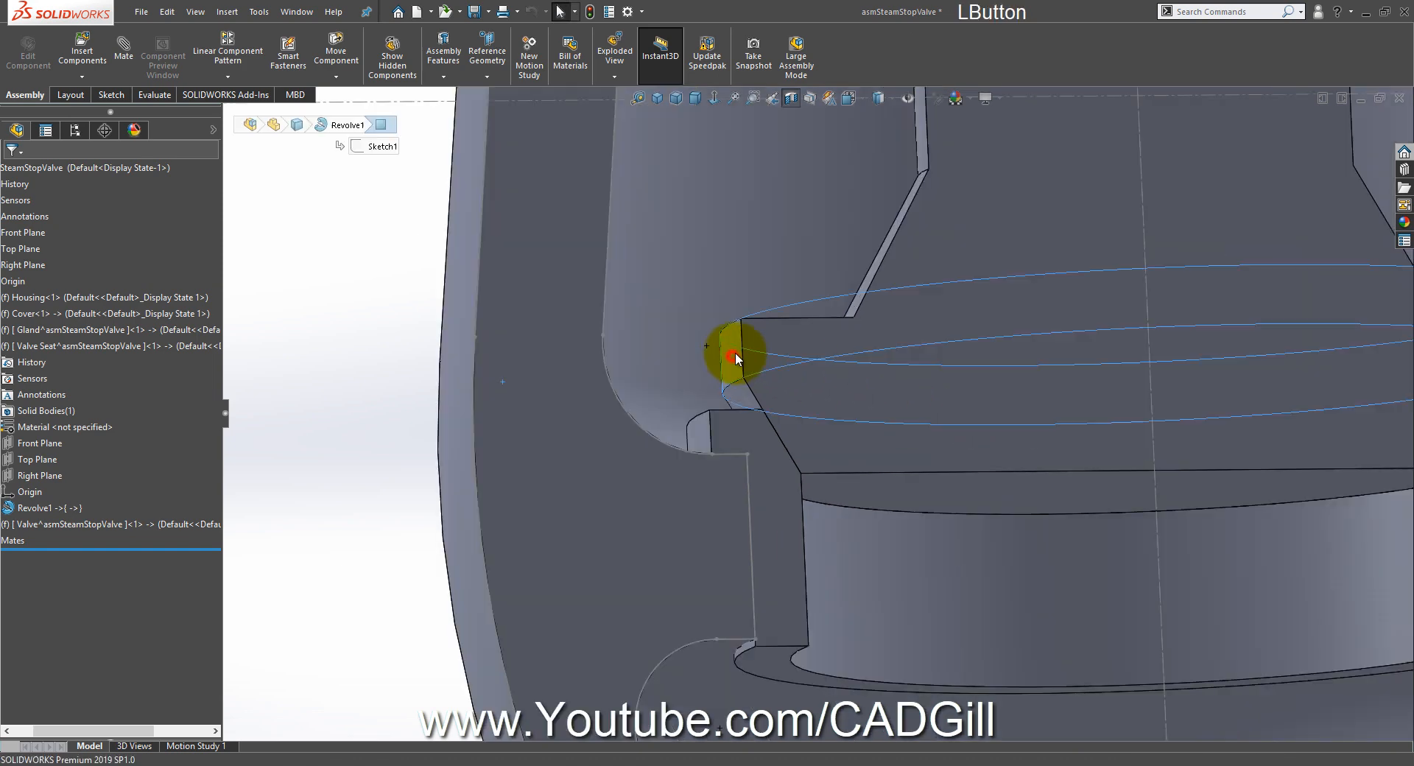
click(775, 290)
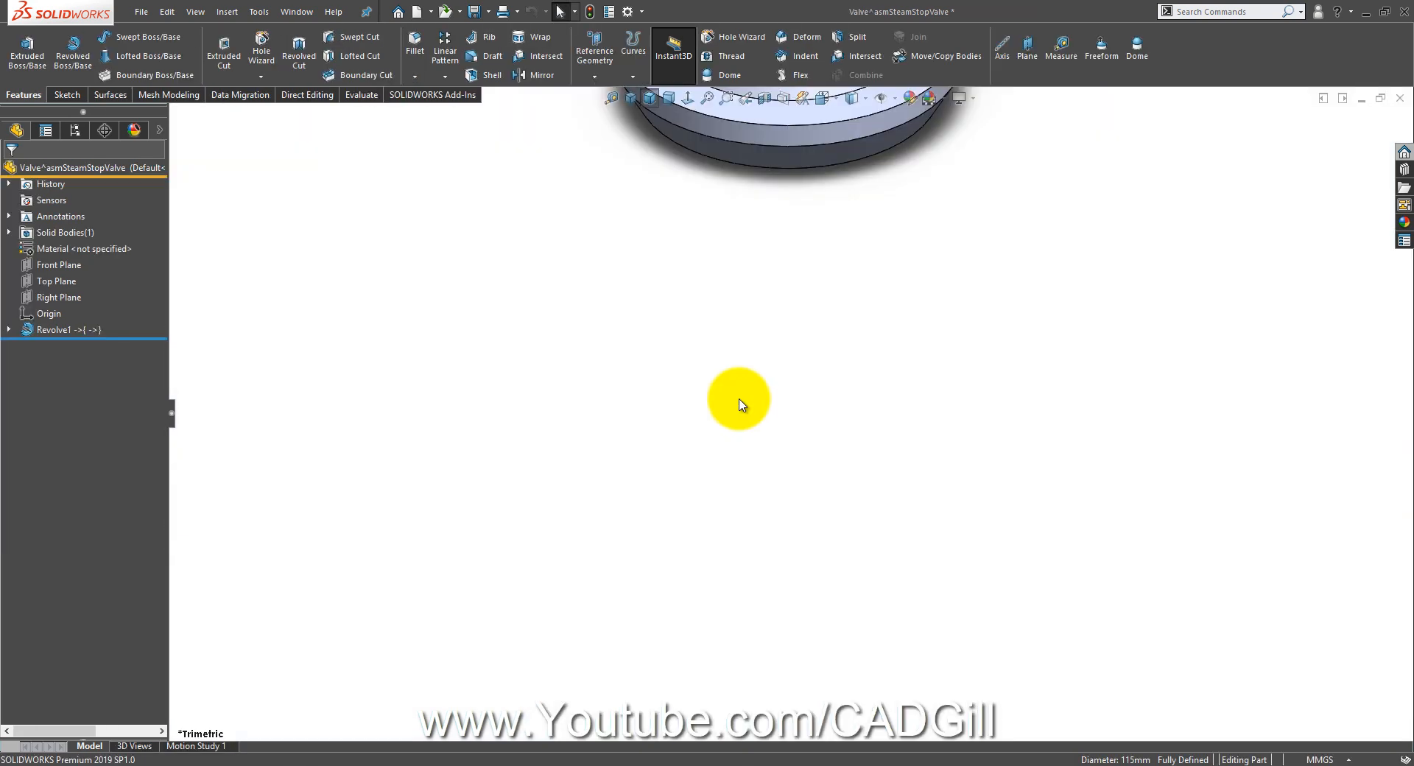
Step: Open the valve's revolve profile sketch for editing and view it normal to its plane
middle_drag(740, 403, 798, 230)
click(665, 485)
click(736, 415)
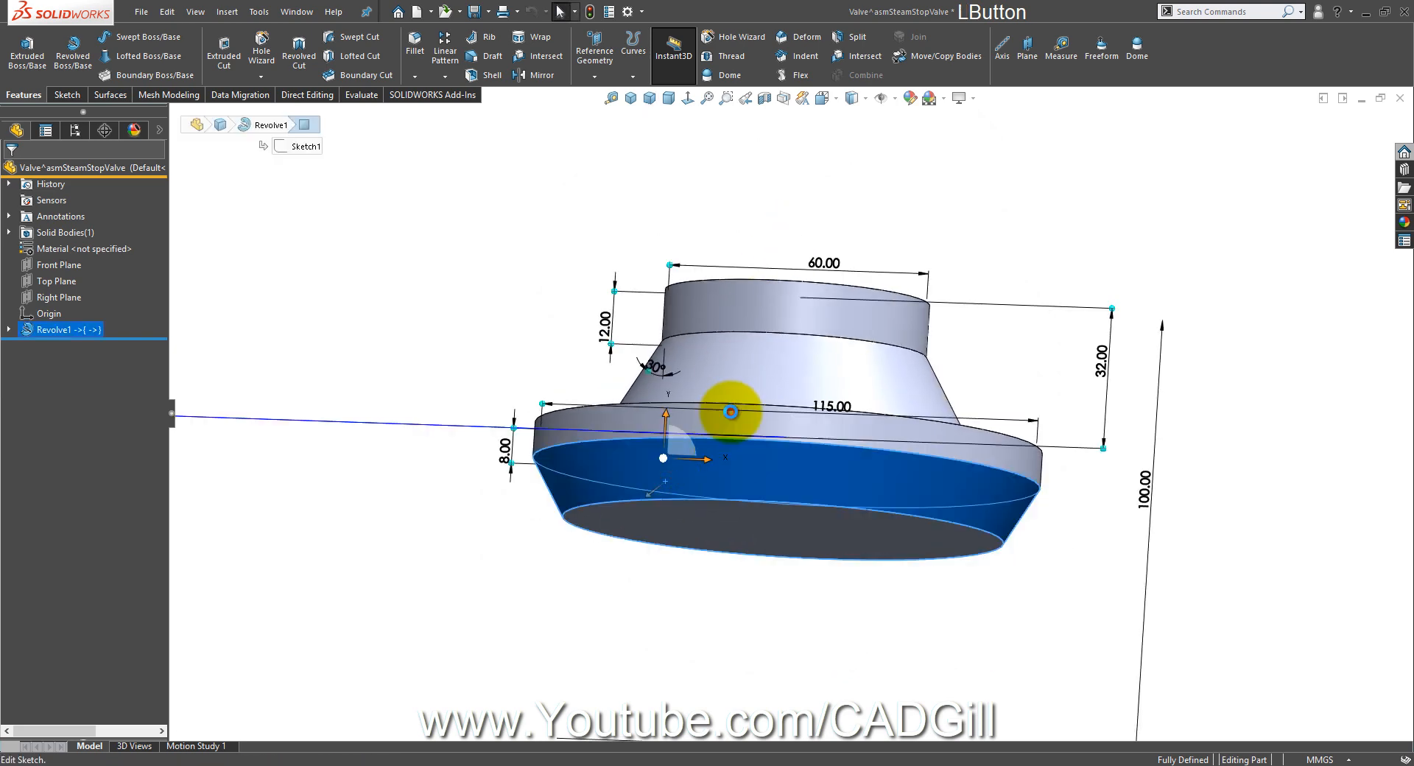
click(688, 97)
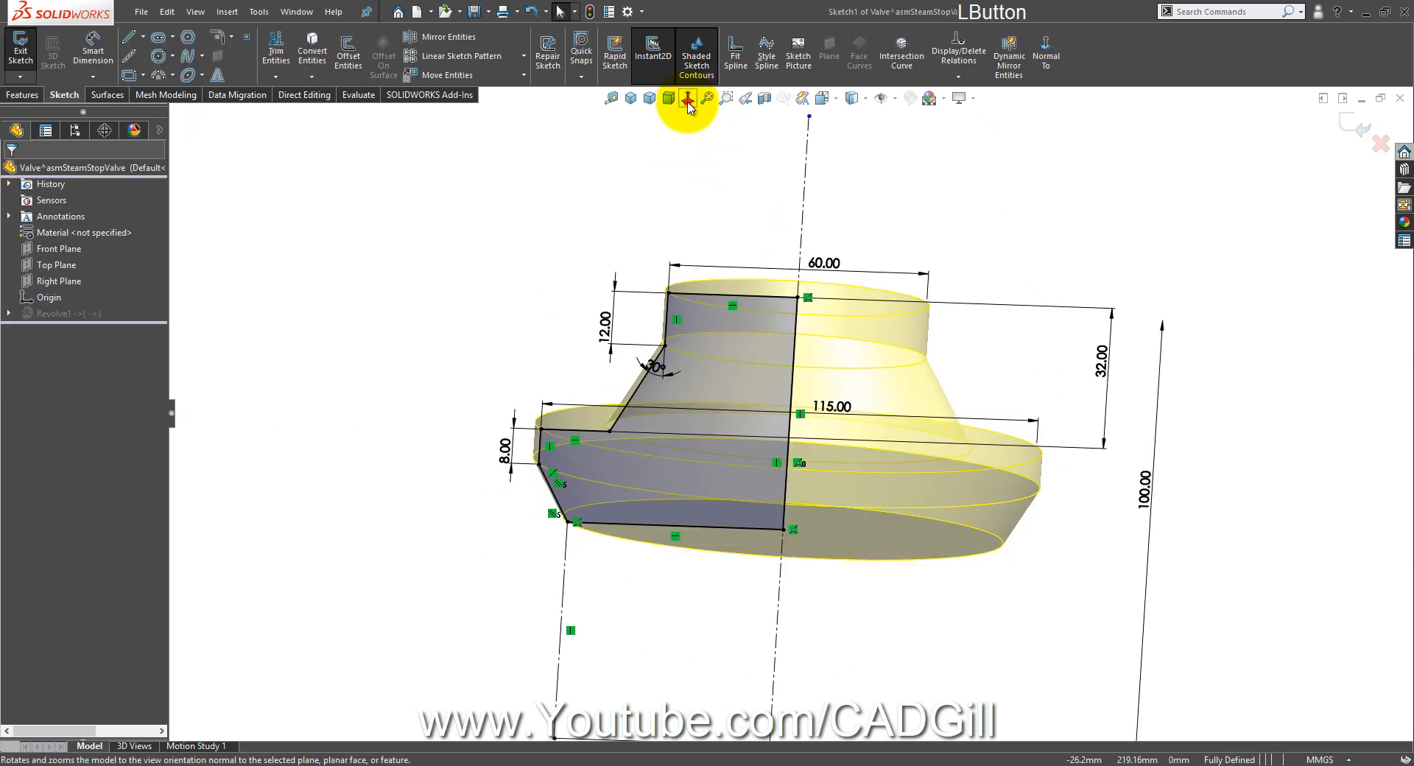
scroll(640, 383, up, 5)
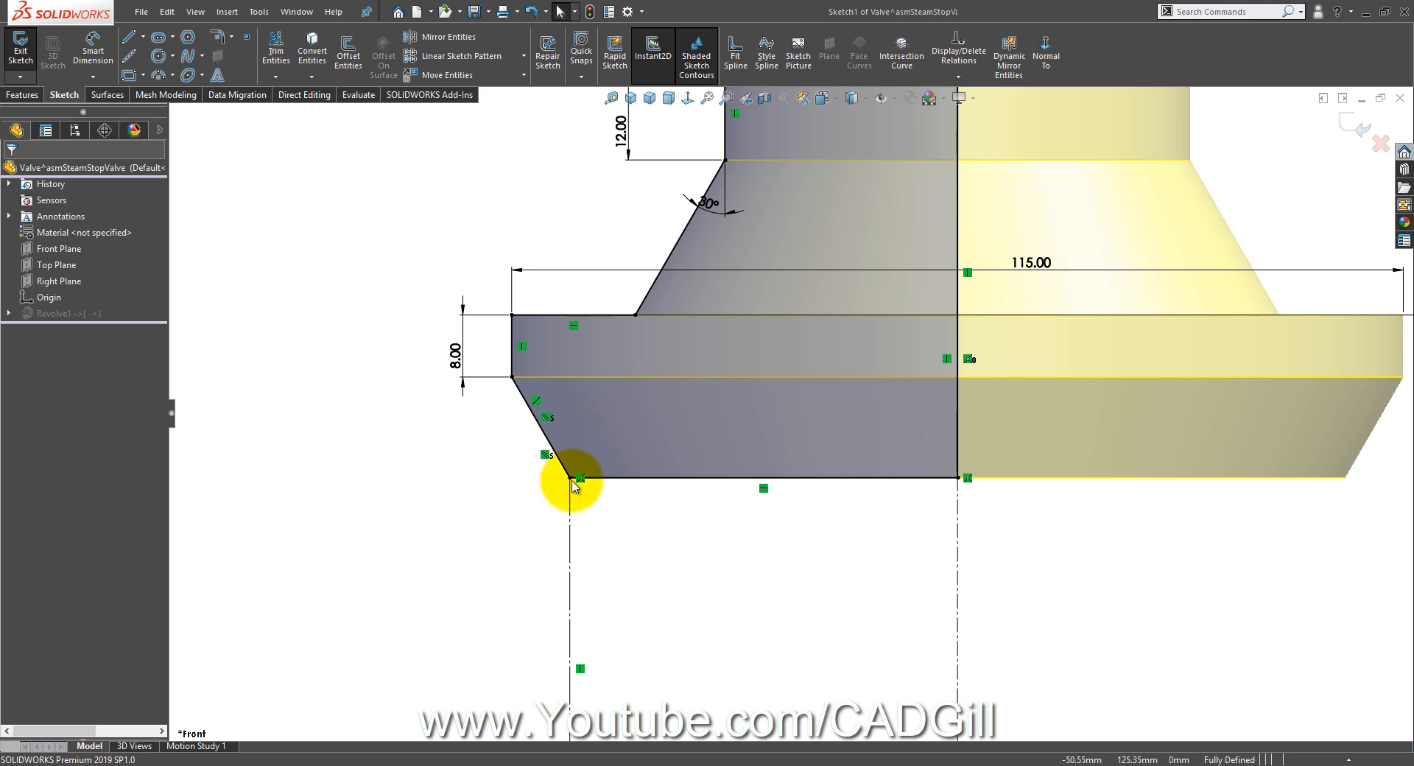
scroll(593, 578, up, 3)
scroll(736, 496, down, 6)
scroll(745, 403, up, 2)
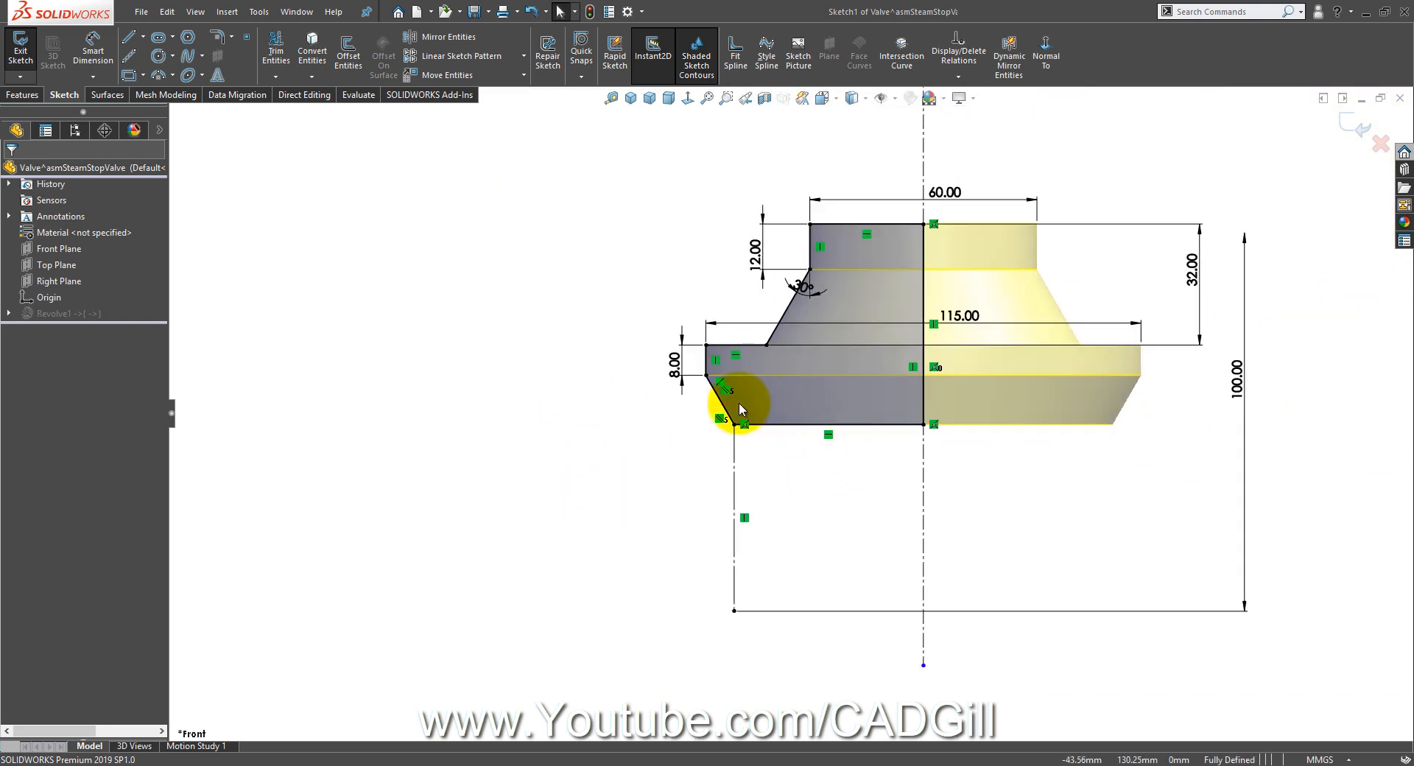
scroll(757, 391, up, 1)
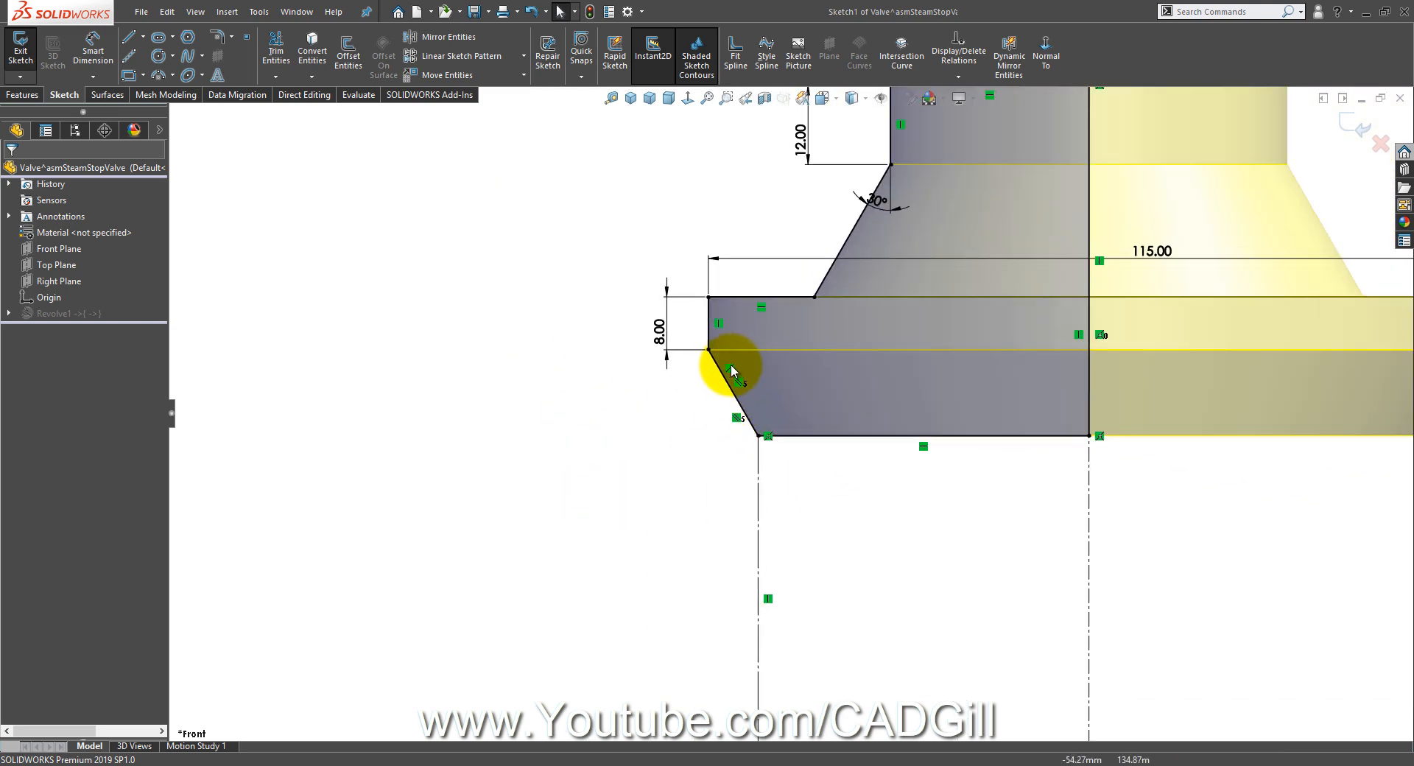
Step: Delete the uppermost relation on the profile's lower sloped edge
click(728, 368)
key(Delete)
click(628, 431)
scroll(950, 318, down, 2)
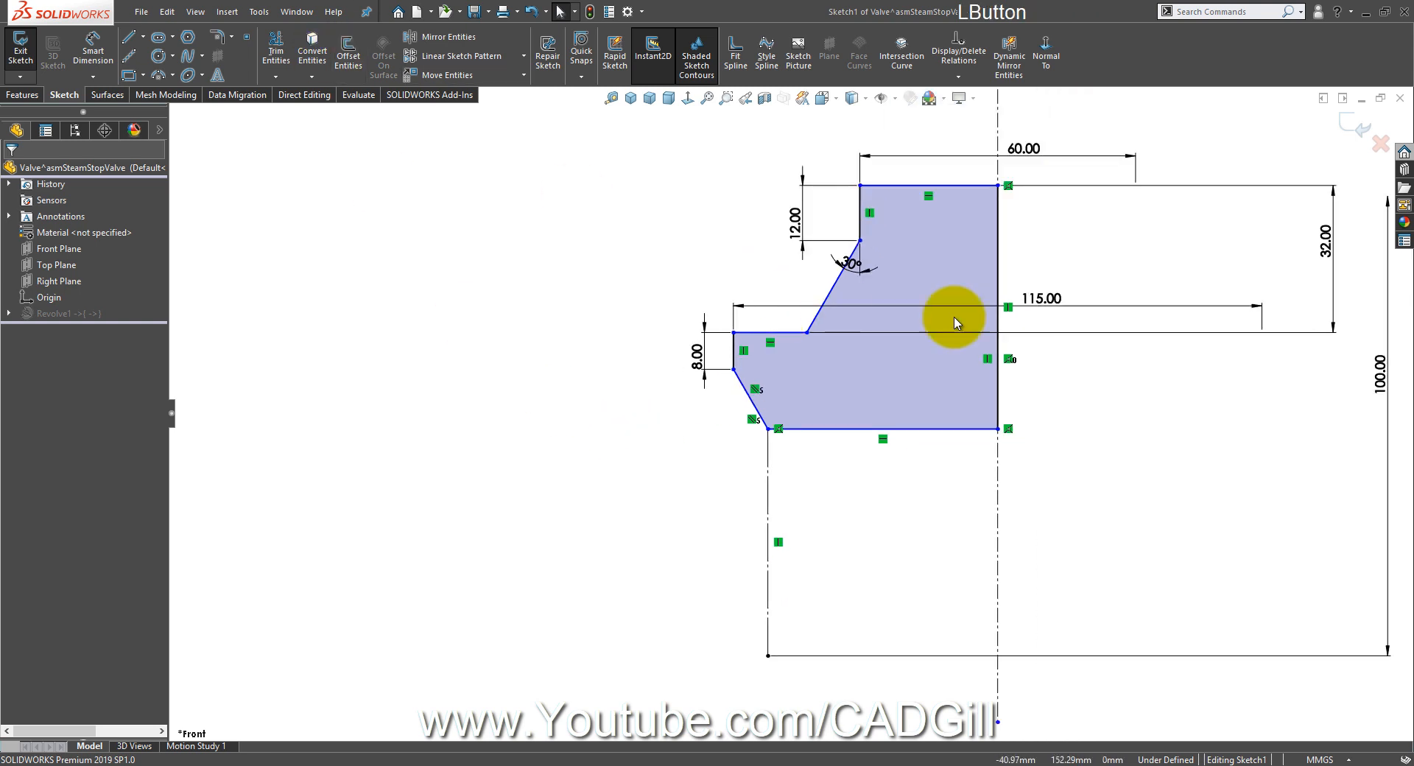
Step: Dimension the angle between the lower sloped edge and the short vertical outer edge as a driven dimension
scroll(954, 317, up, 2)
click(93, 50)
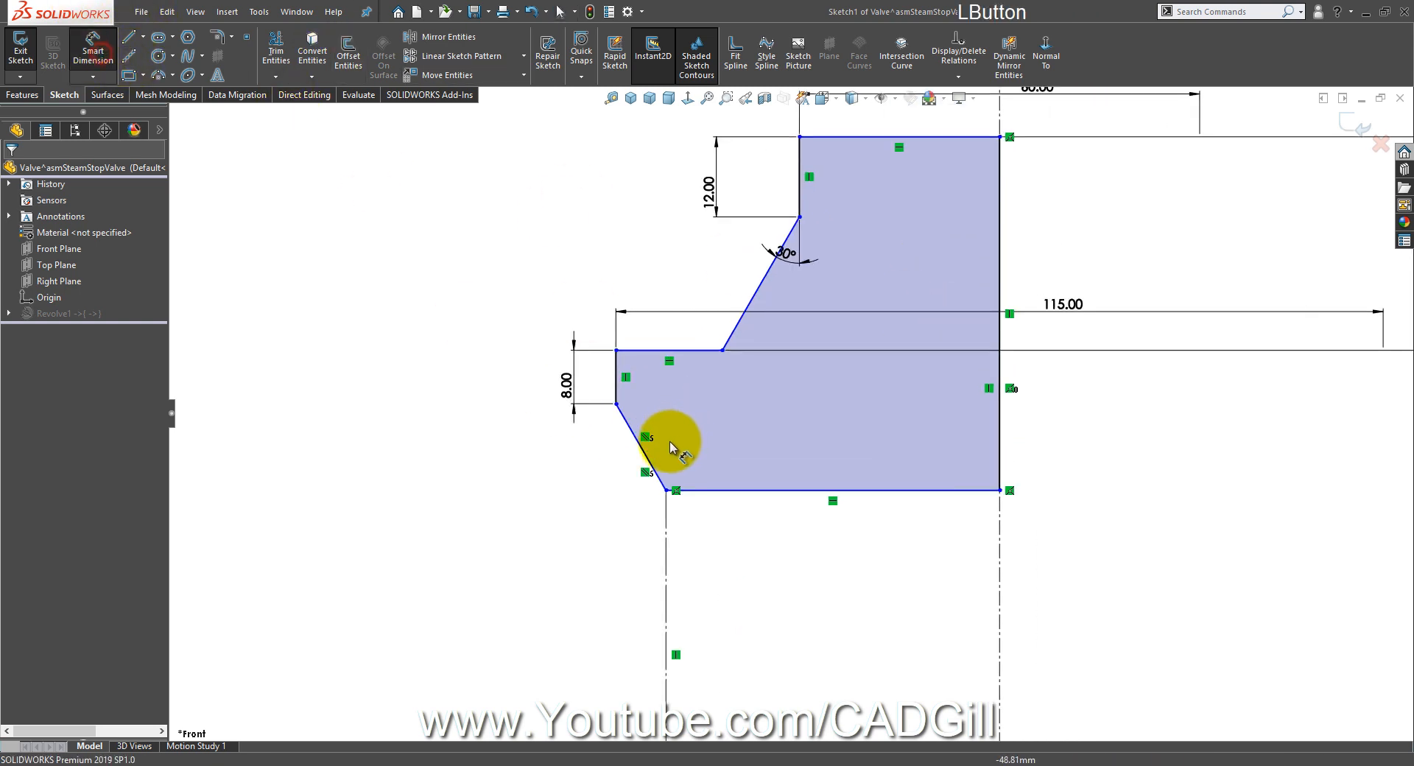
click(648, 452)
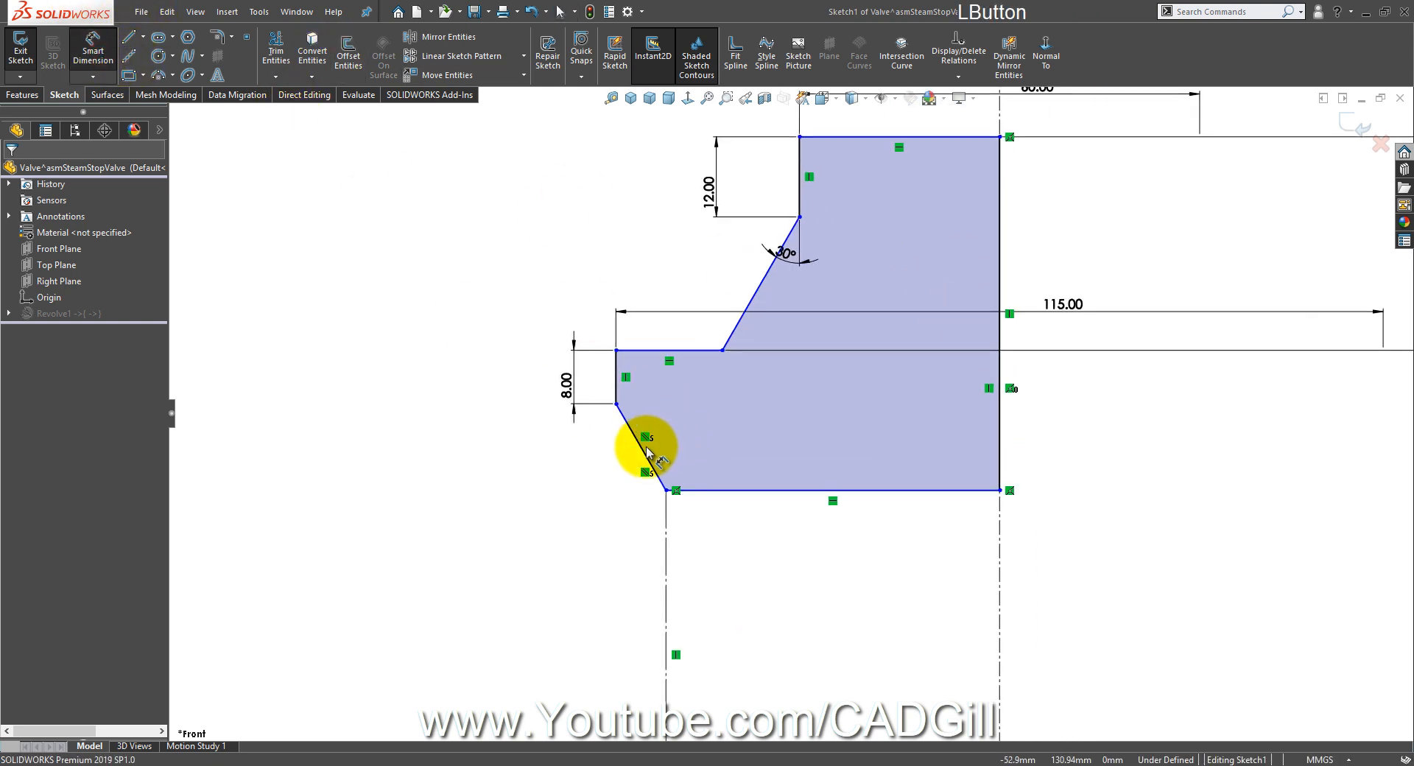
click(617, 381)
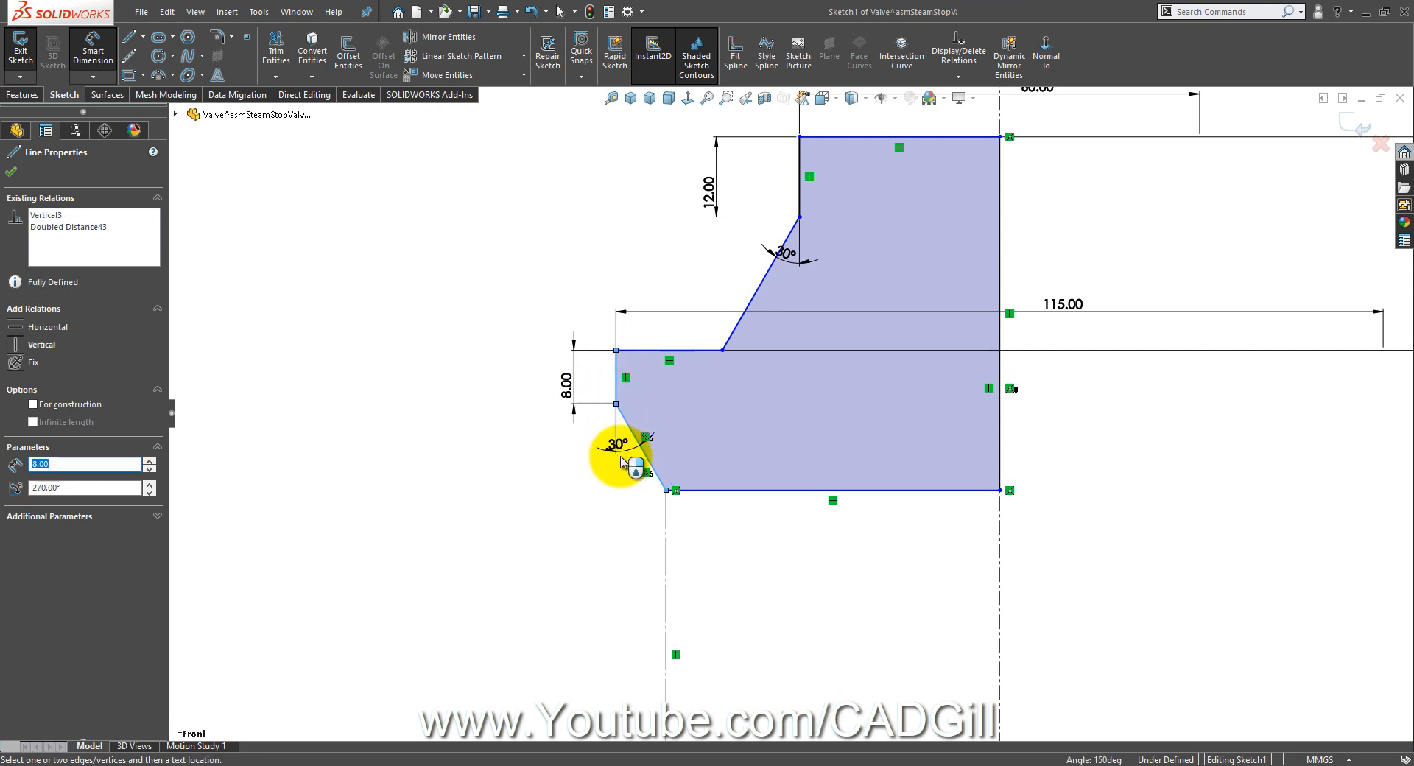
click(617, 457)
key(Return)
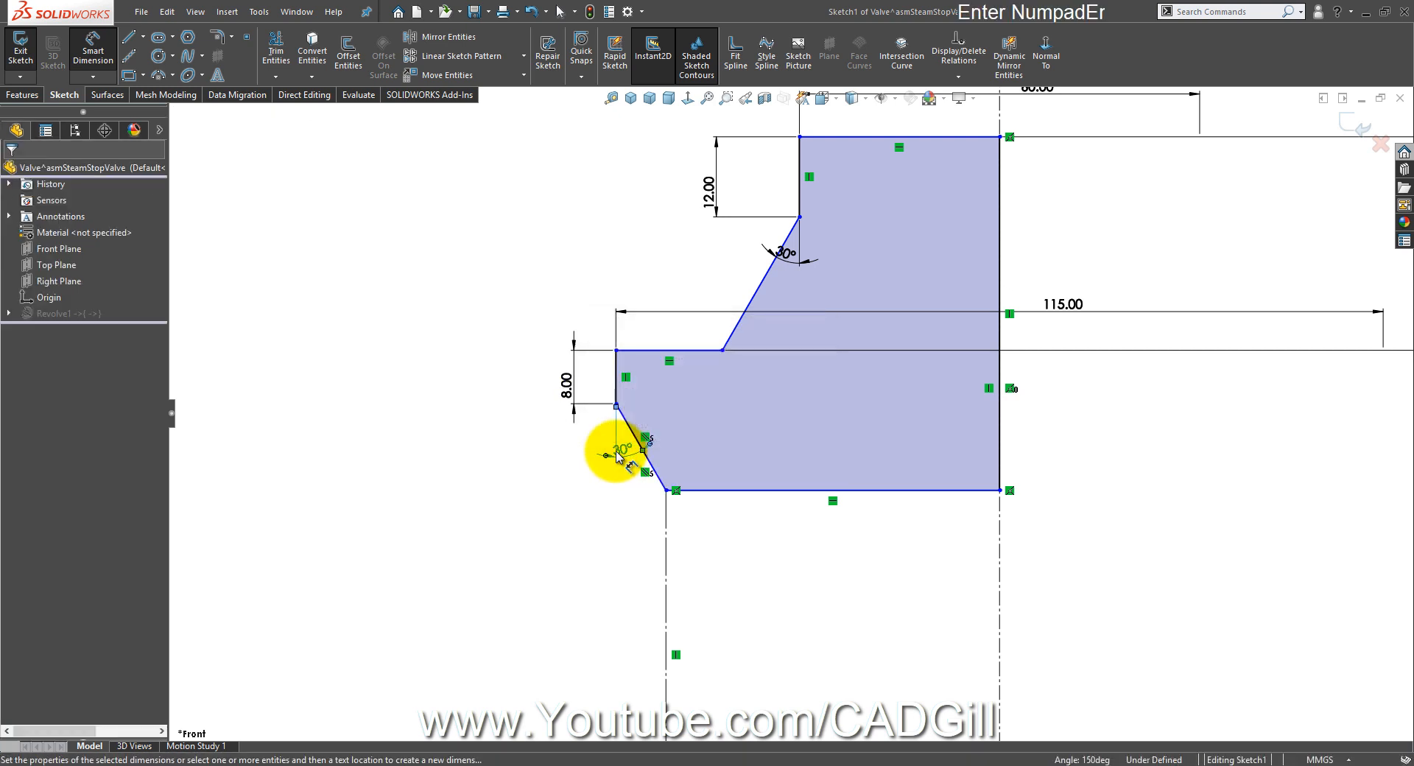
scroll(899, 567, up, 5)
scroll(1042, 506, down, 3)
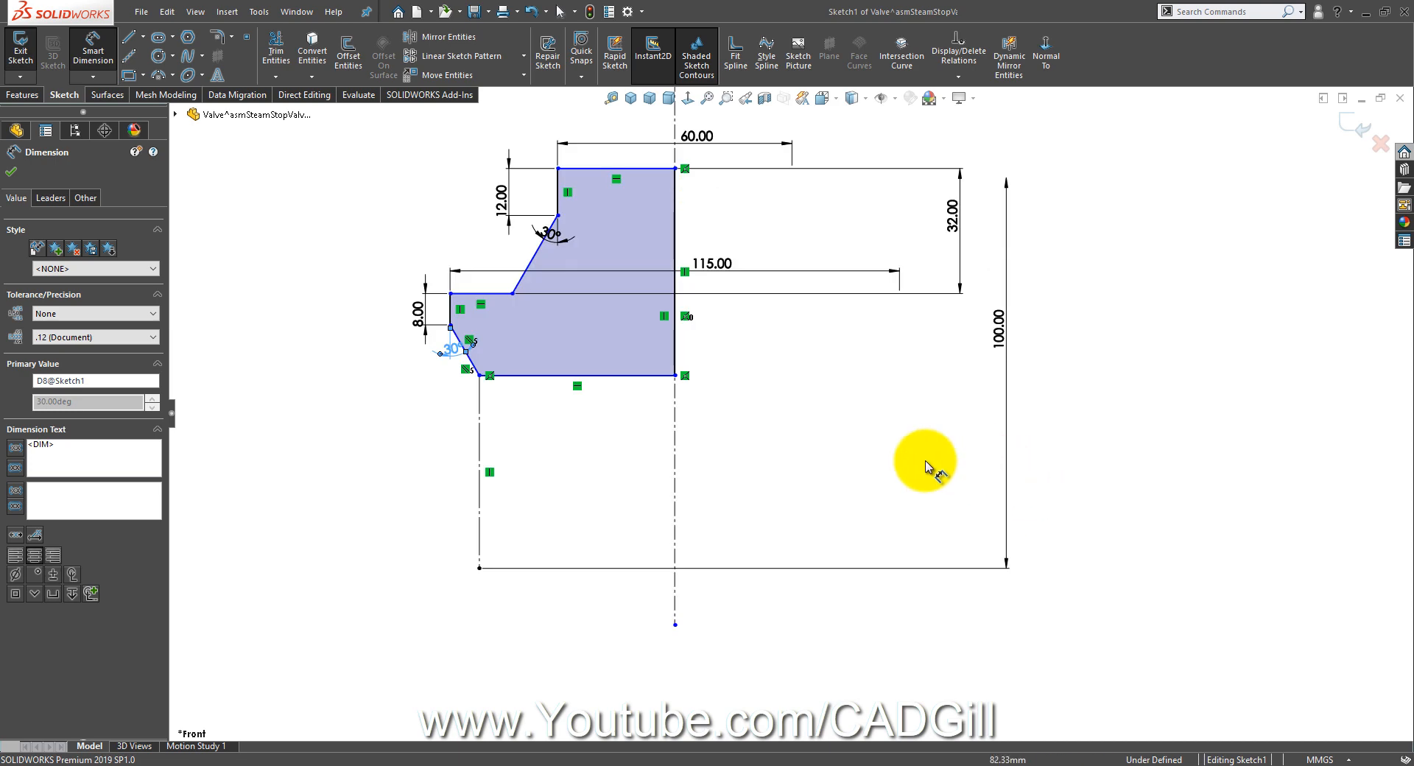
scroll(515, 397, down, 3)
scroll(552, 338, down, 3)
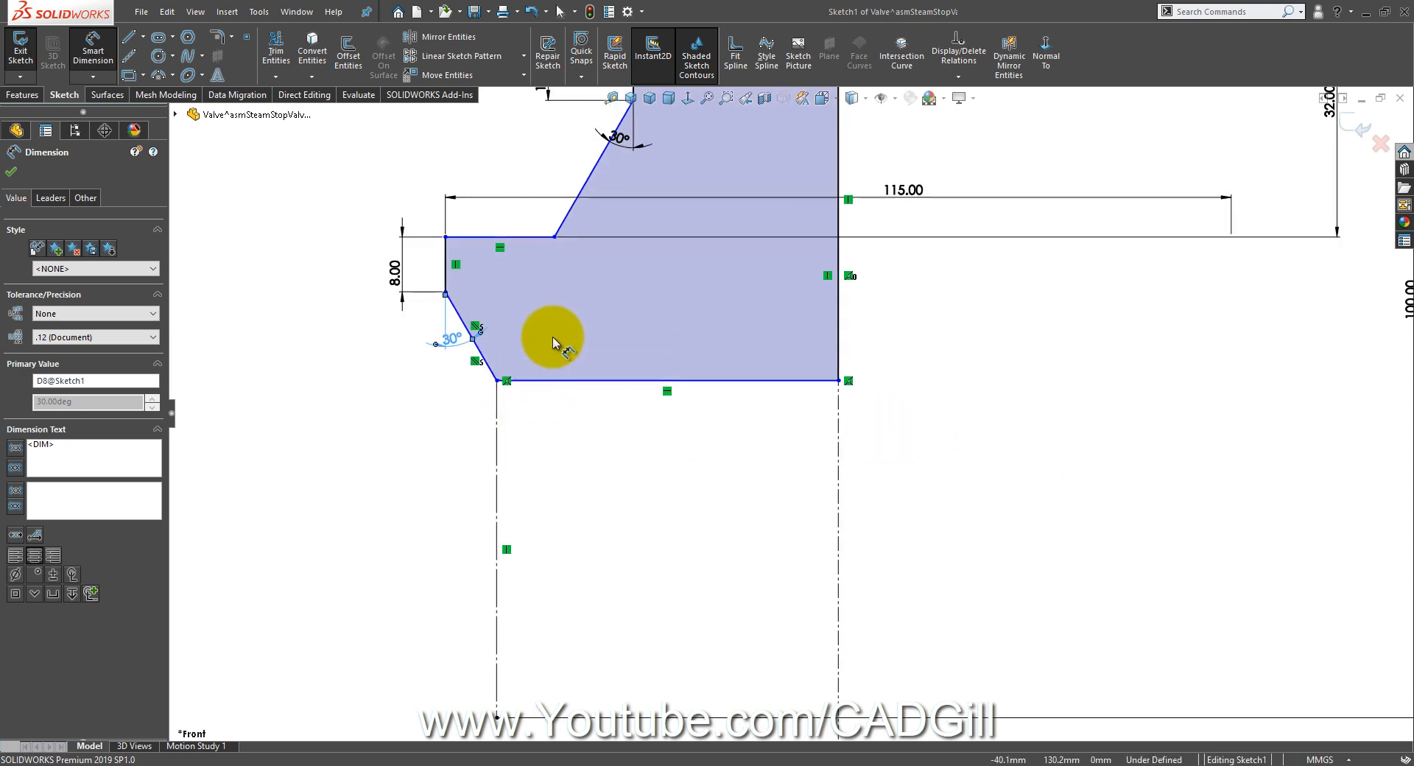
scroll(589, 353, up, 4)
scroll(669, 361, down, 2)
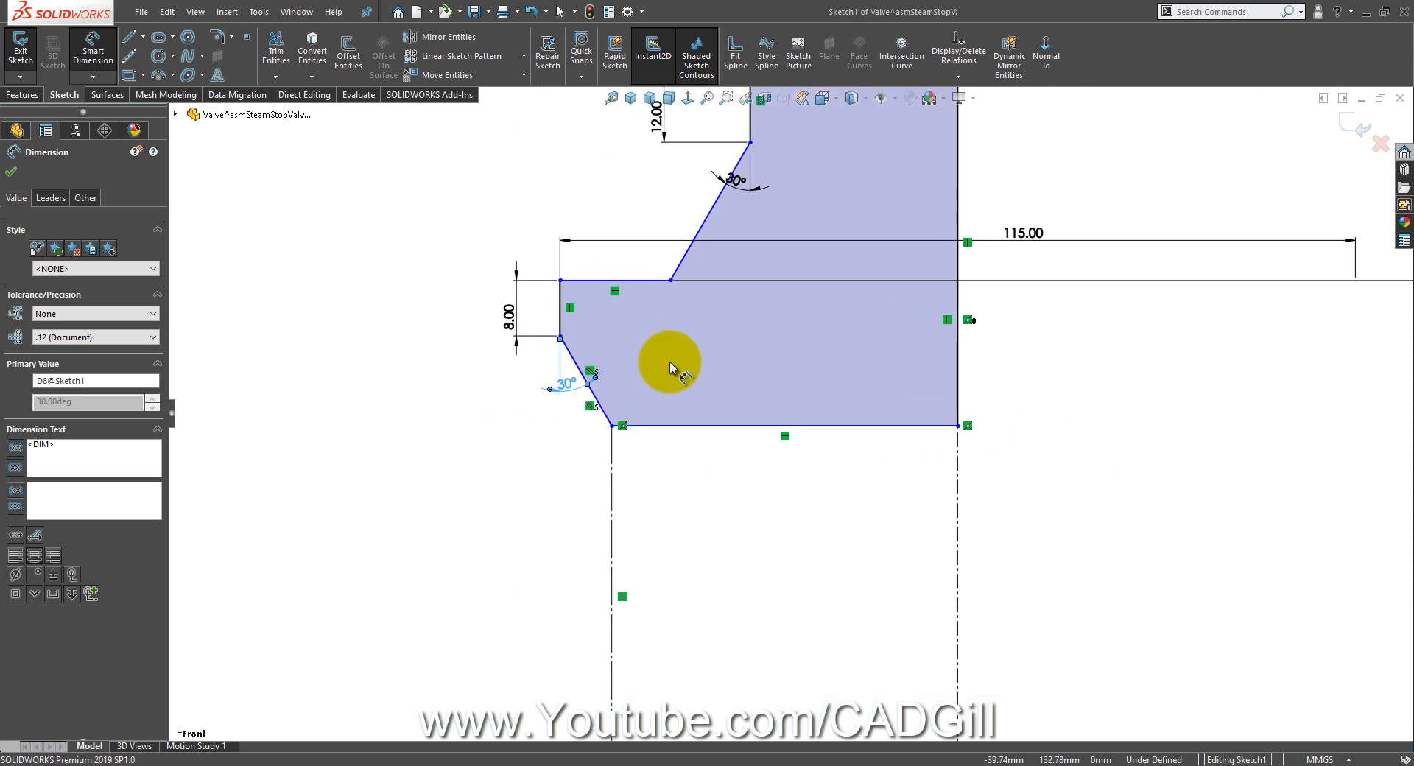
key(Escape)
Step: Delete the relation at the corner where the sloped edge meets the profile's bottom line
scroll(672, 369, up, 3)
scroll(705, 433, down, 3)
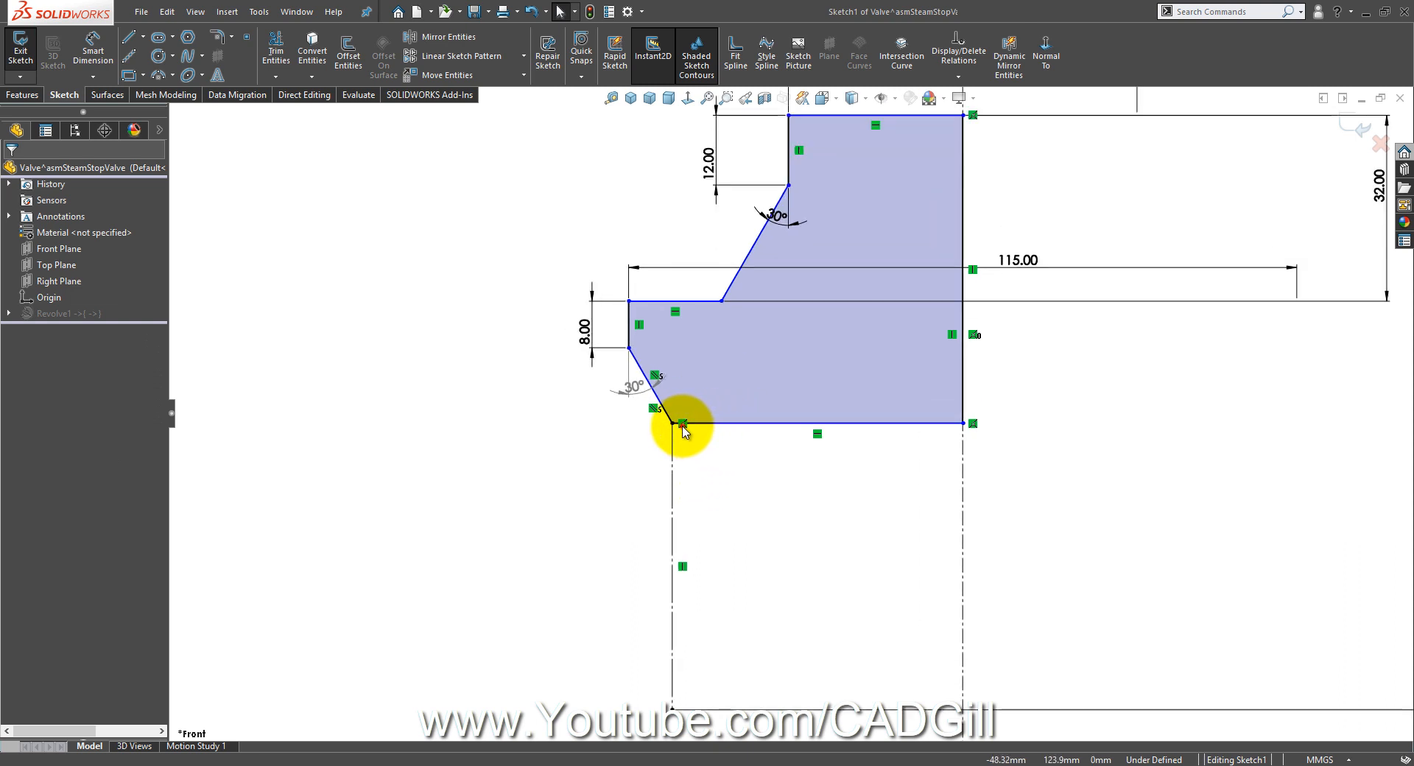
click(683, 423)
key(Delete)
click(93, 48)
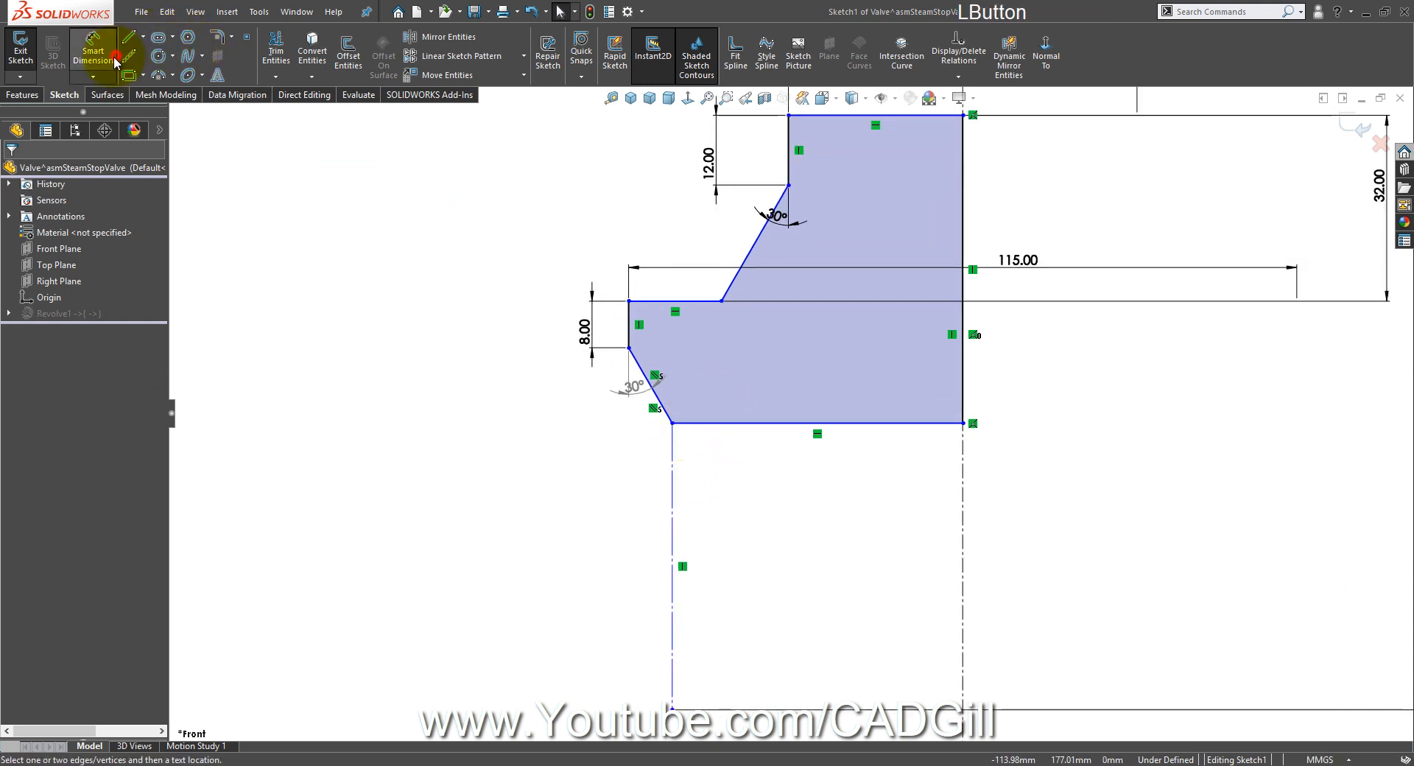
click(630, 388)
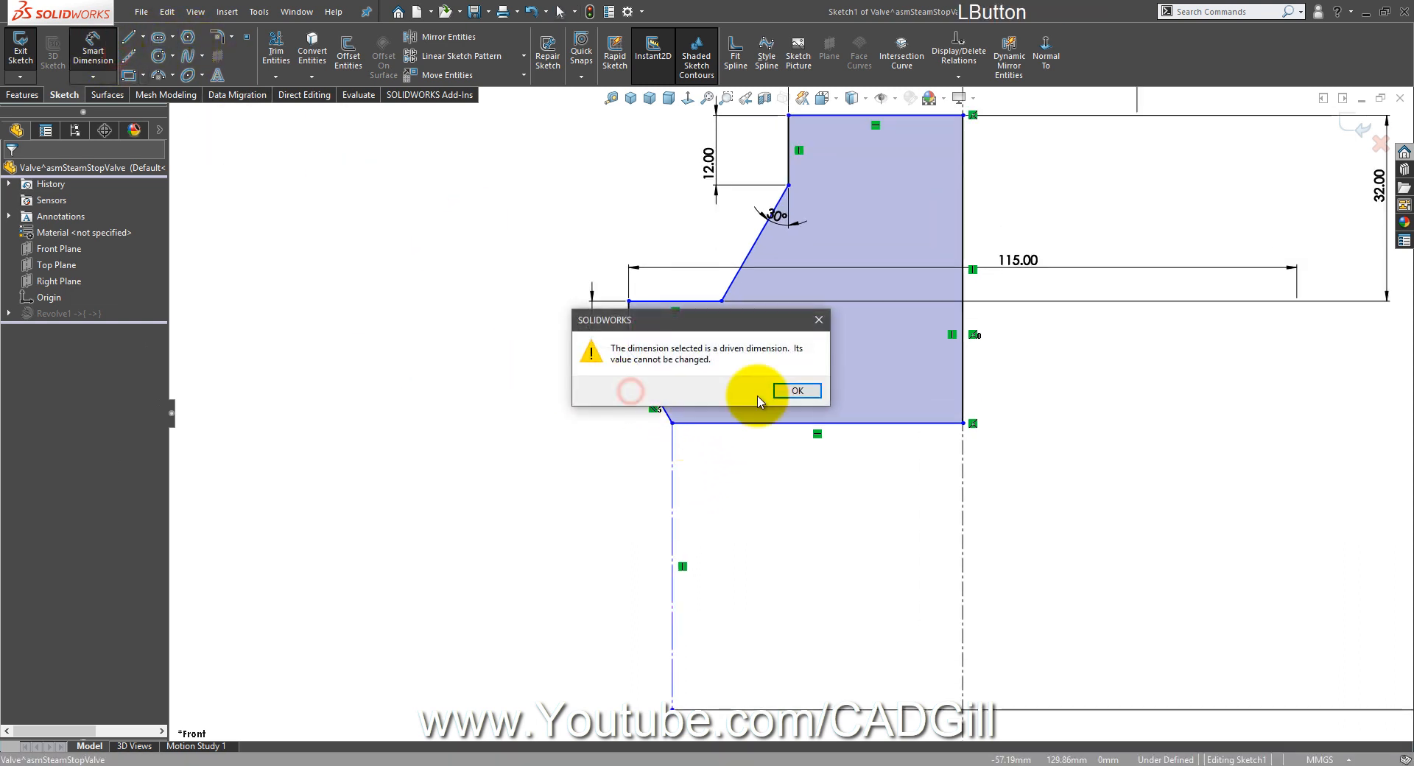
click(798, 390)
key(Escape)
Step: Change the lower sloped edge's angle from a driven to a driving dimension
click(620, 395)
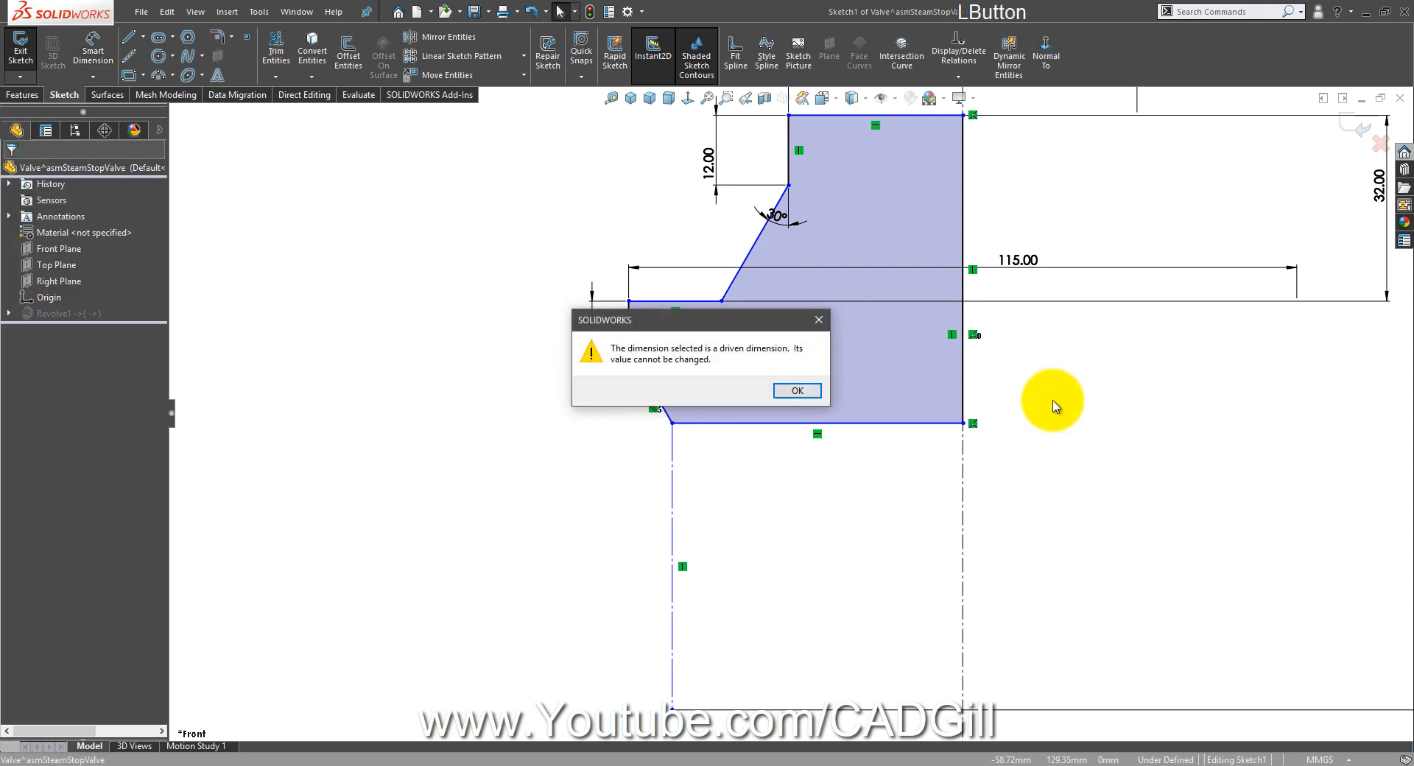
click(802, 391)
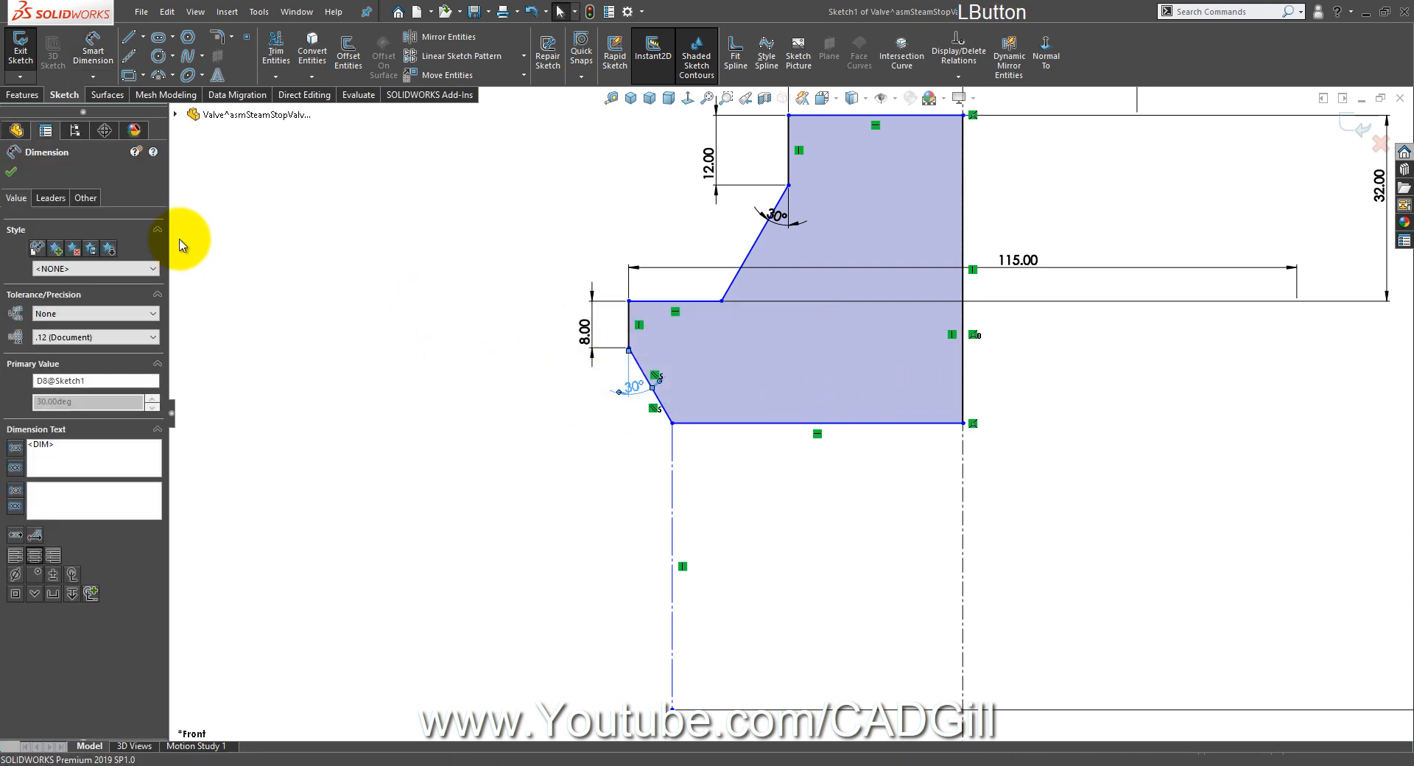
click(85, 197)
click(27, 363)
scroll(728, 392, down, 3)
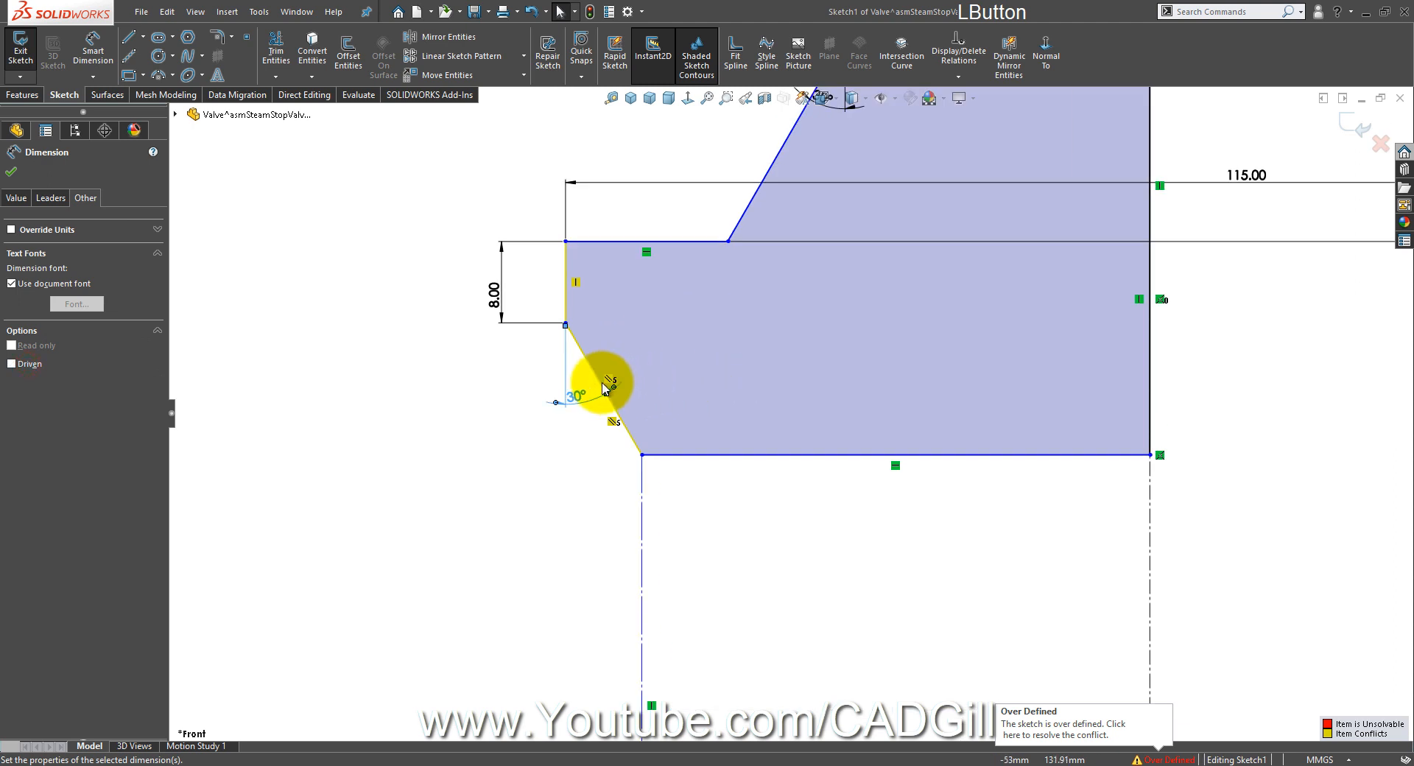
Step: Delete the conflicting parallel relation on the lower sloped edge
click(660, 395)
click(610, 381)
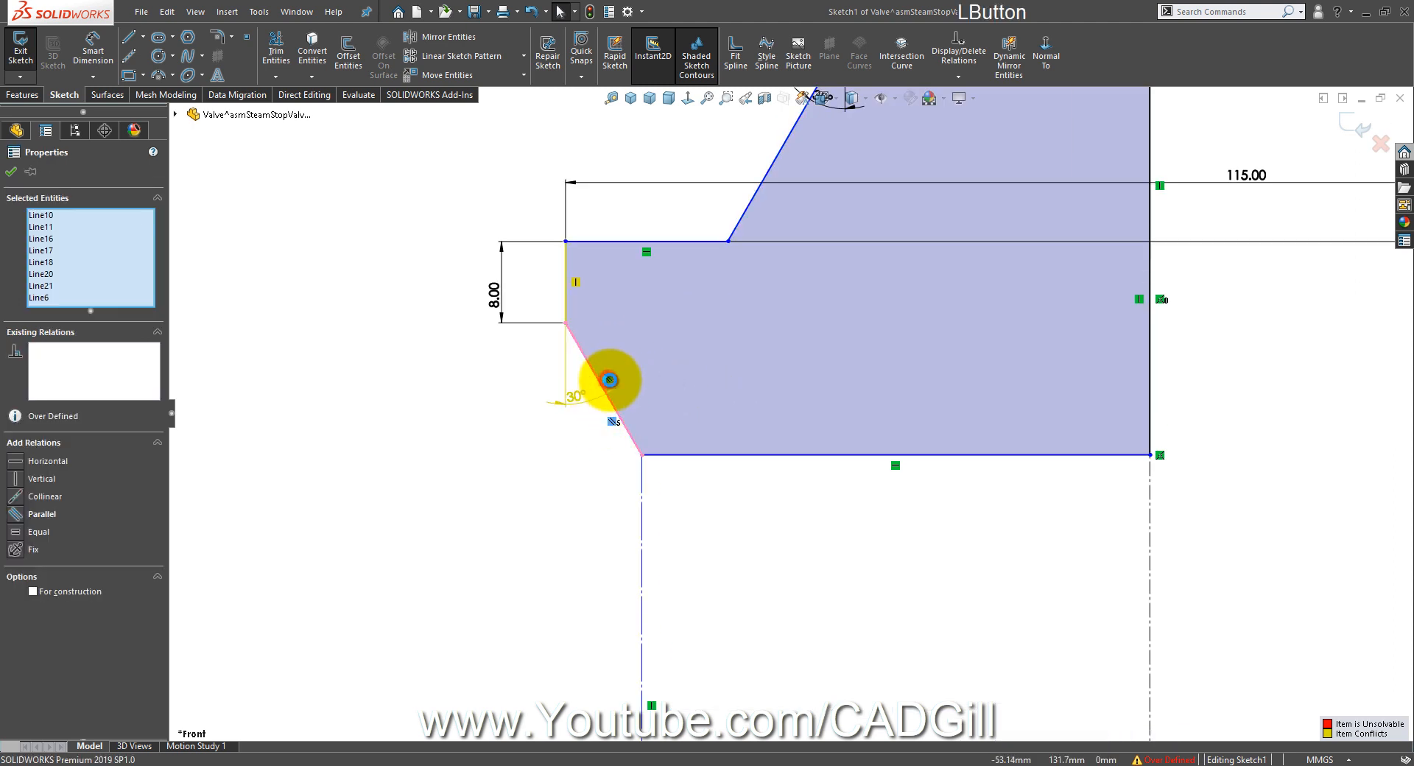
key(Delete)
Step: Set the angle of the lower sloped edge to 45°
click(578, 400)
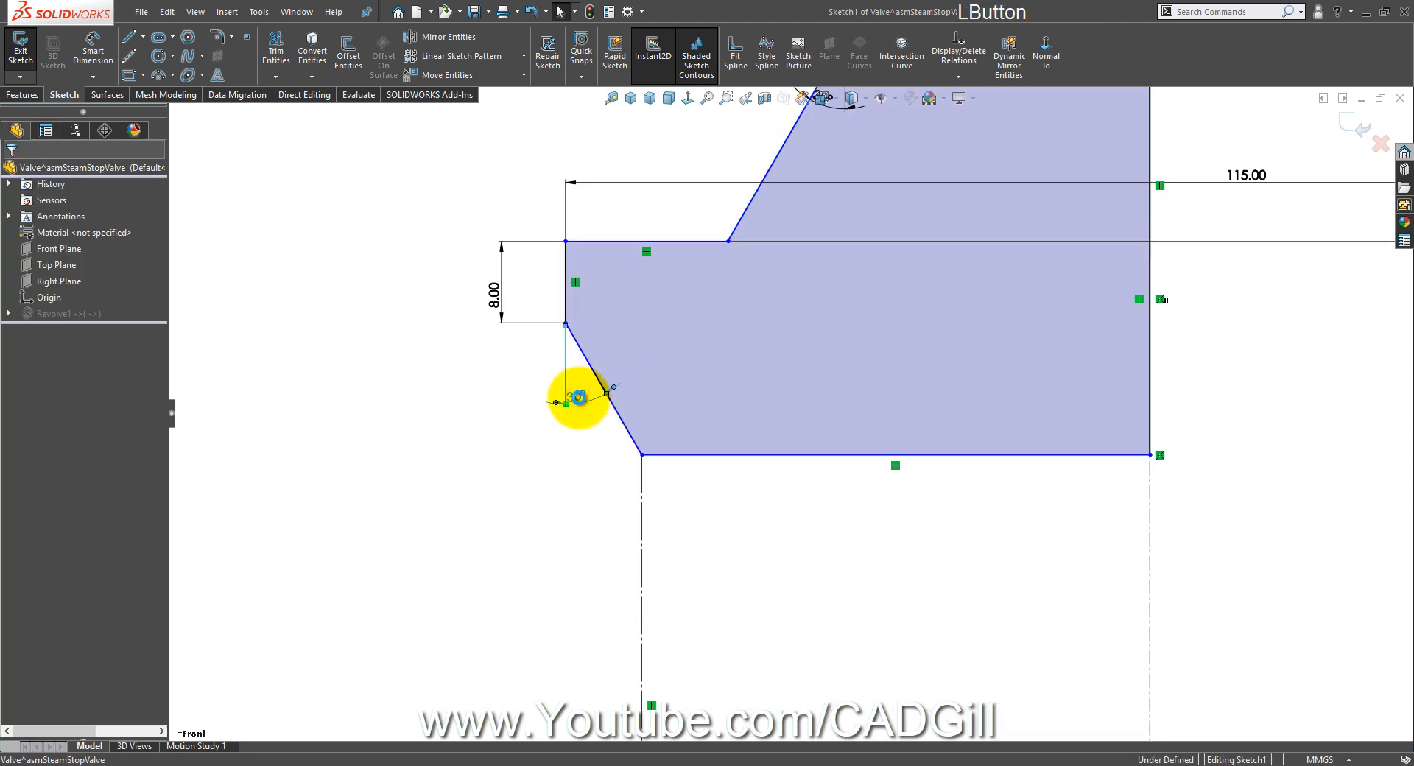
text(45)
key(KP_Enter)
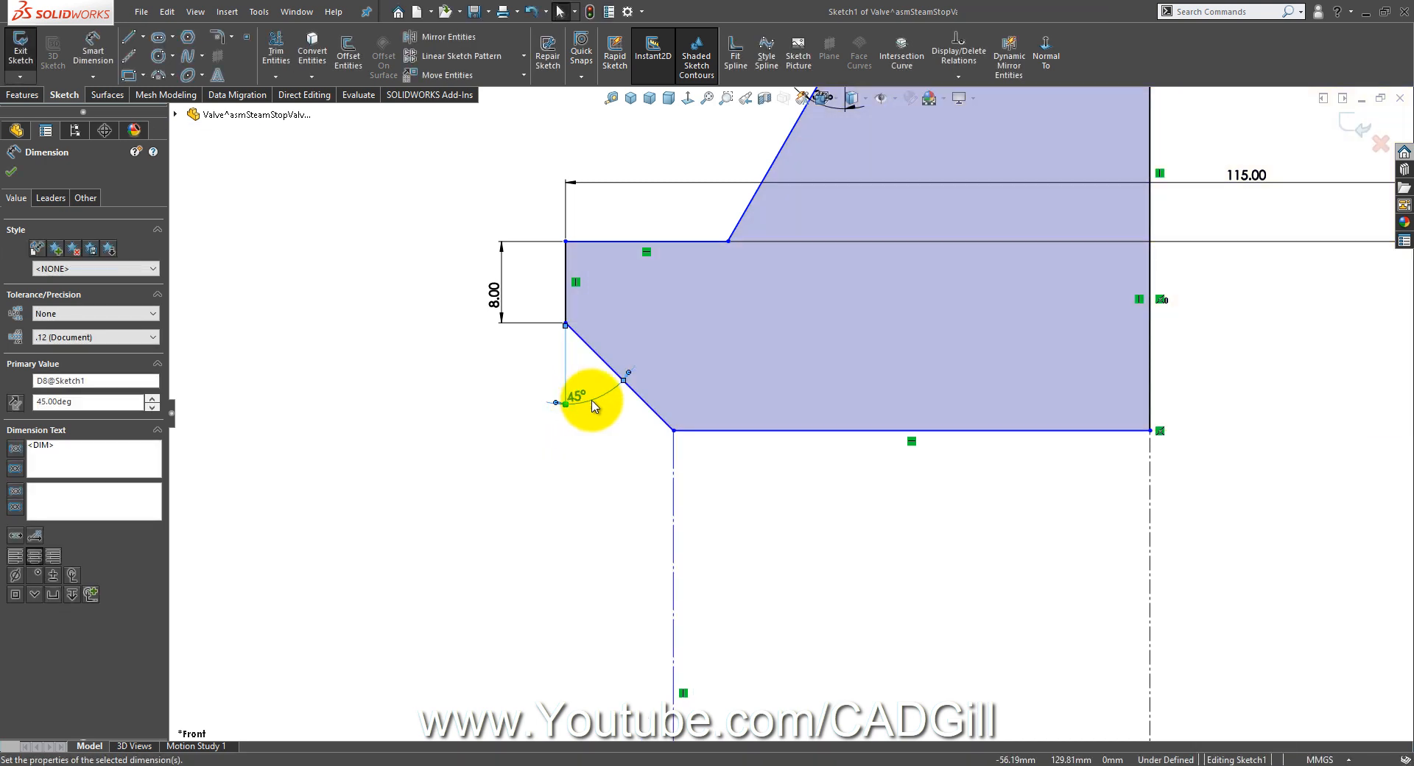
click(631, 479)
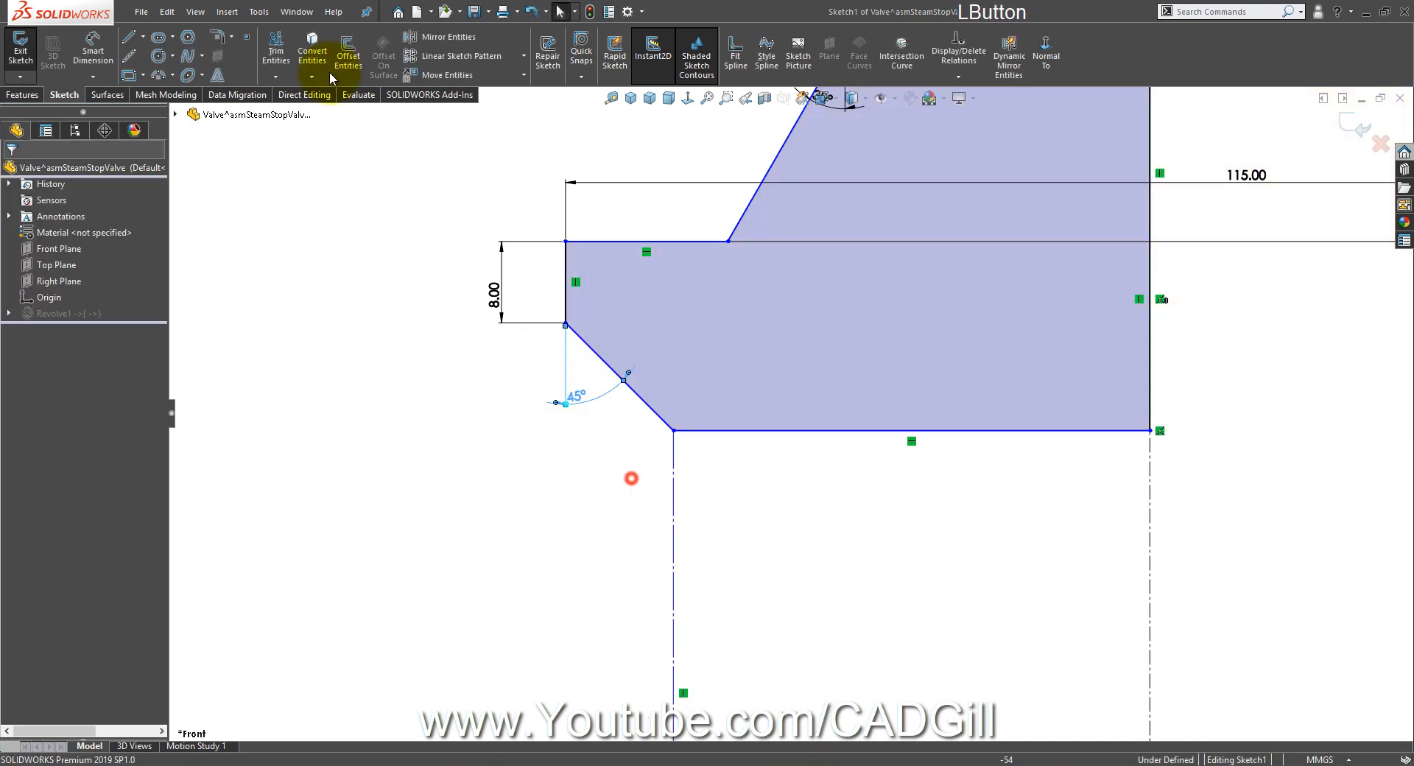
Step: Dimension the horizontal width of the lower sloped edge and set it to 6 mm
click(89, 52)
click(615, 377)
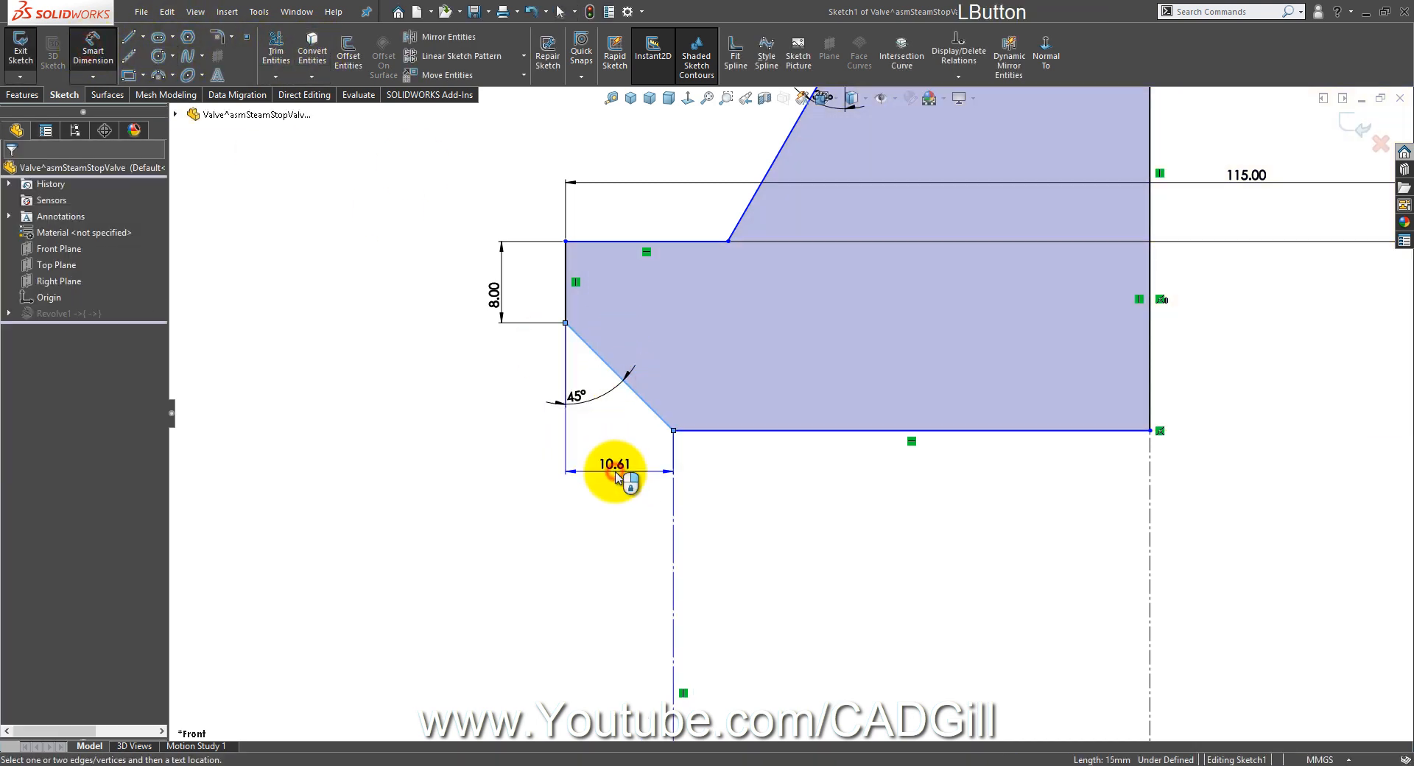
click(617, 475)
text(6.00mm)
key(Return)
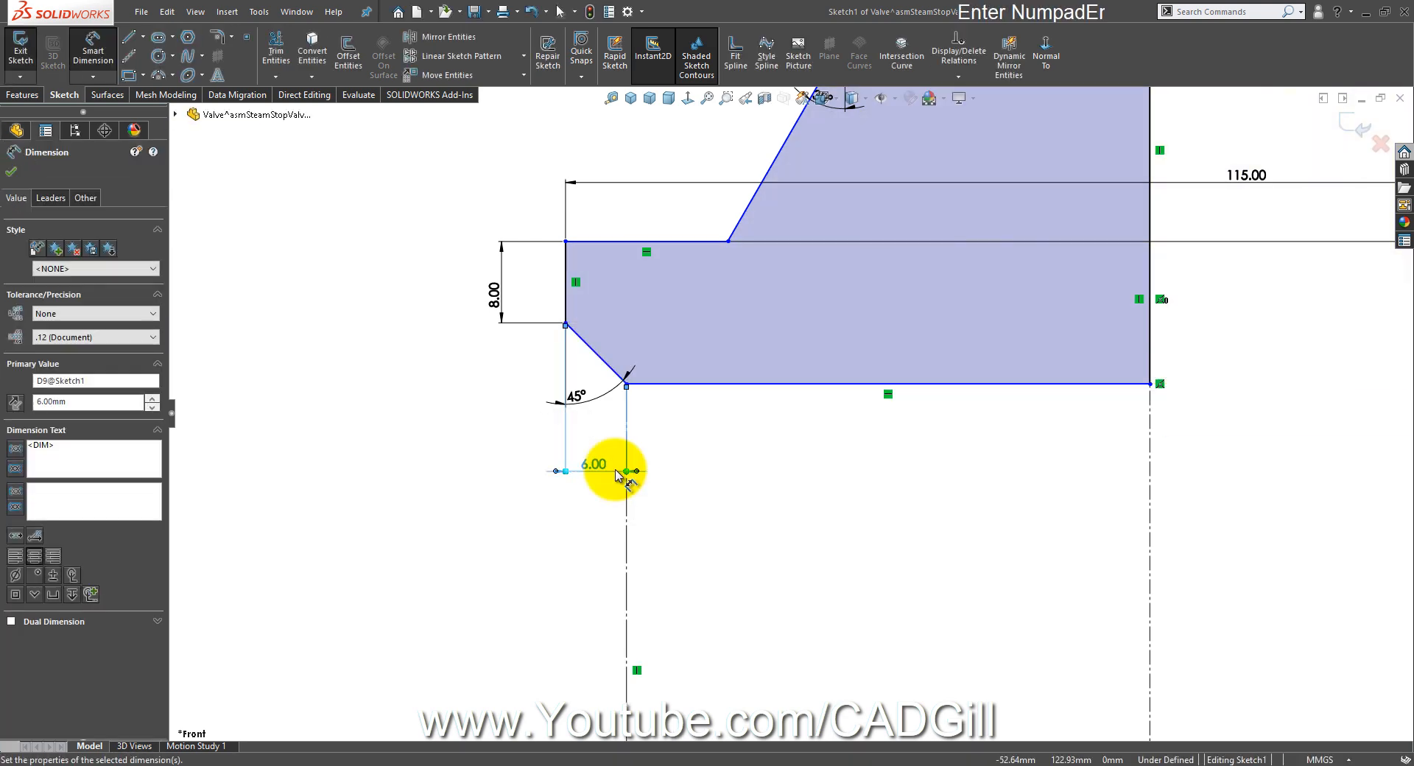
click(1041, 479)
key(f)
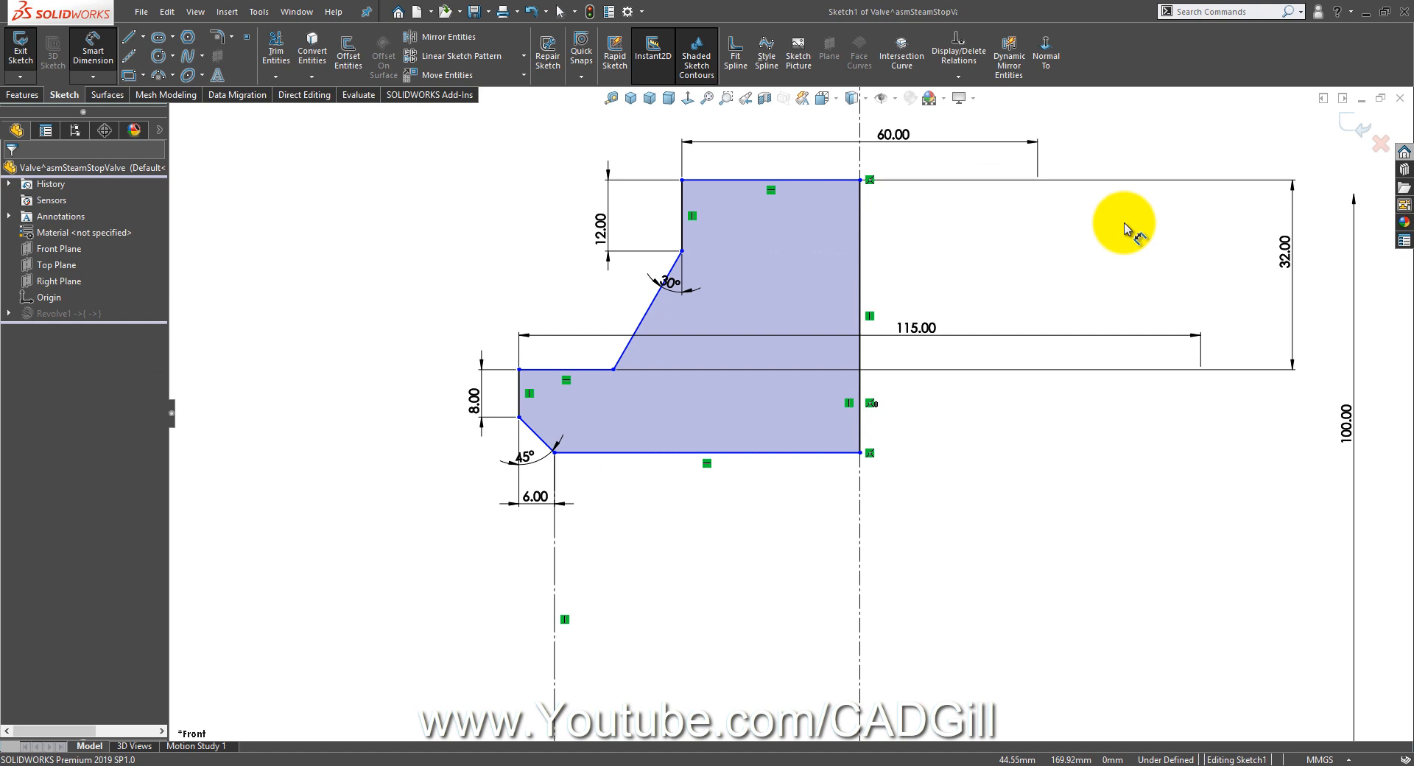
Step: Exit the valve sketch, return to the steam stop valve assembly and rebuild it
click(1346, 123)
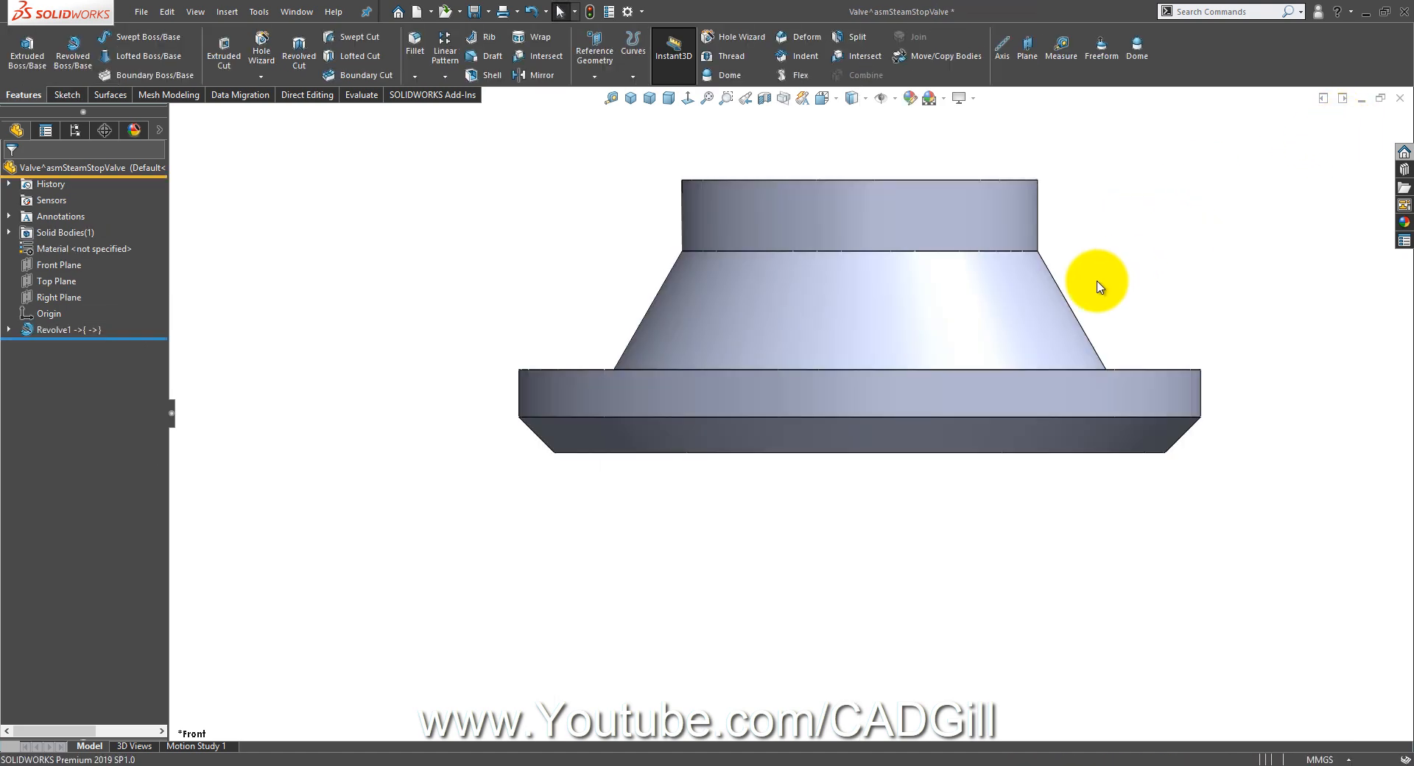
click(298, 12)
click(308, 176)
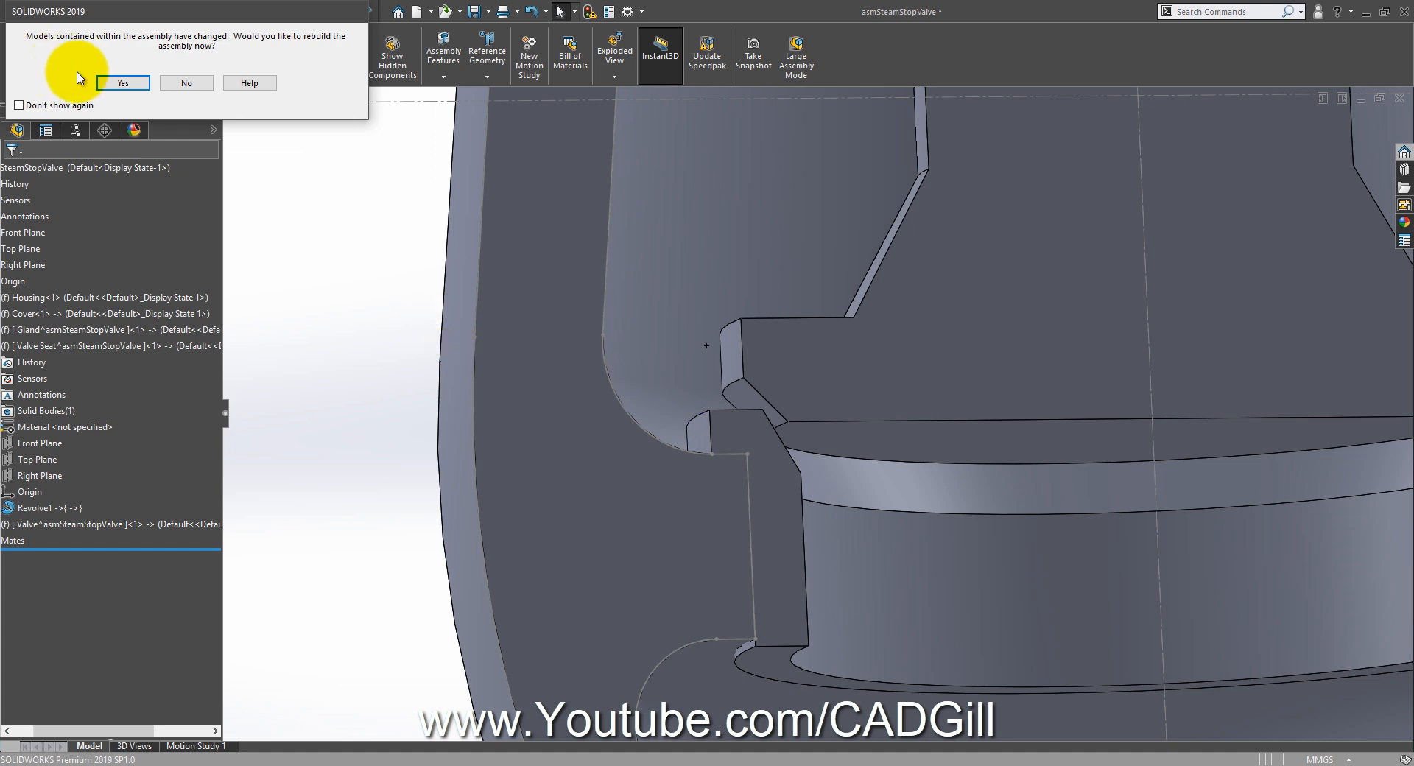
click(125, 85)
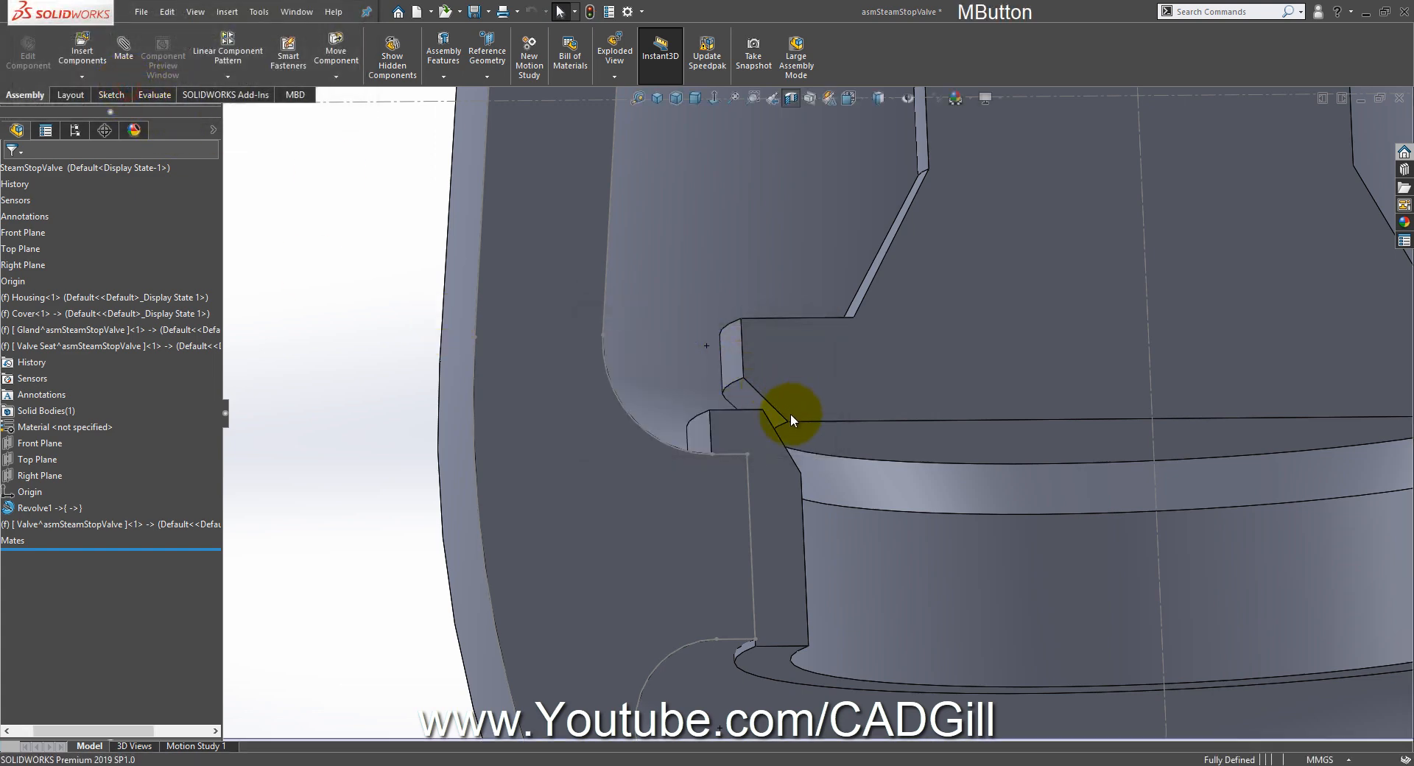
Step: Open the valve seat's revolve profile sketch for editing from its sloped contact face within the assembly
middle_drag(783, 410, 780, 492)
click(798, 474)
middle_drag(784, 438, 730, 529)
right_click(754, 496)
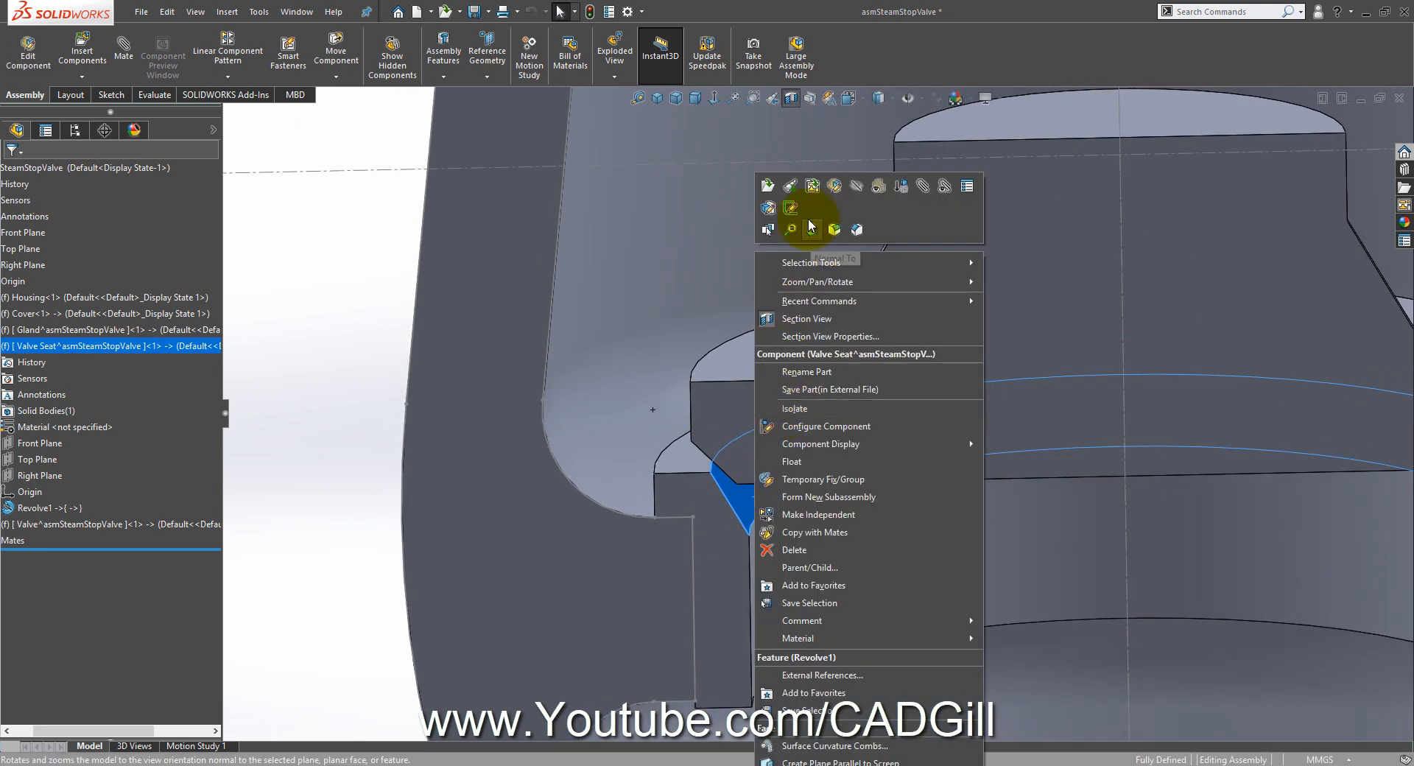
click(792, 210)
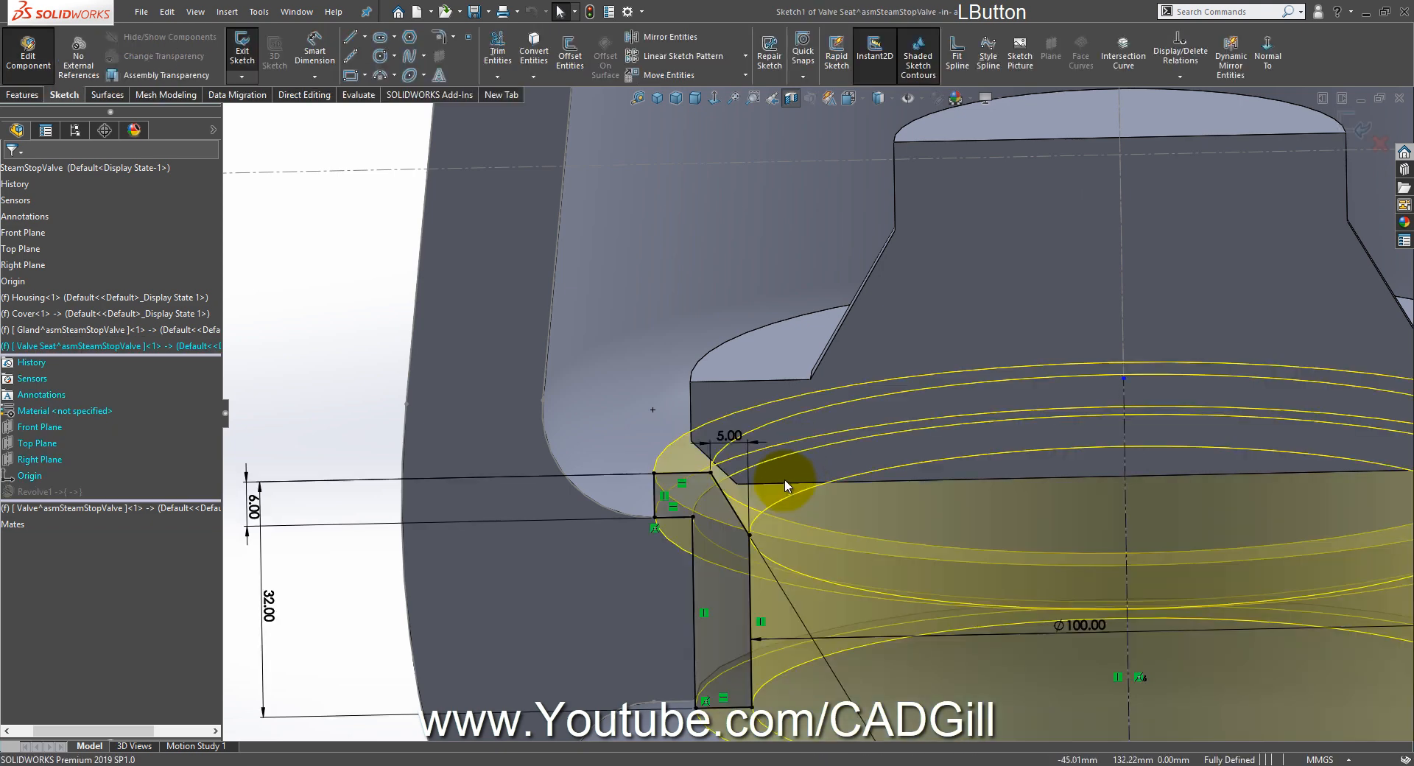
Step: Set the angle between the seat's sloped edge and the vertical centreline to 45°
scroll(776, 490, down, 2)
scroll(903, 593, up, 2)
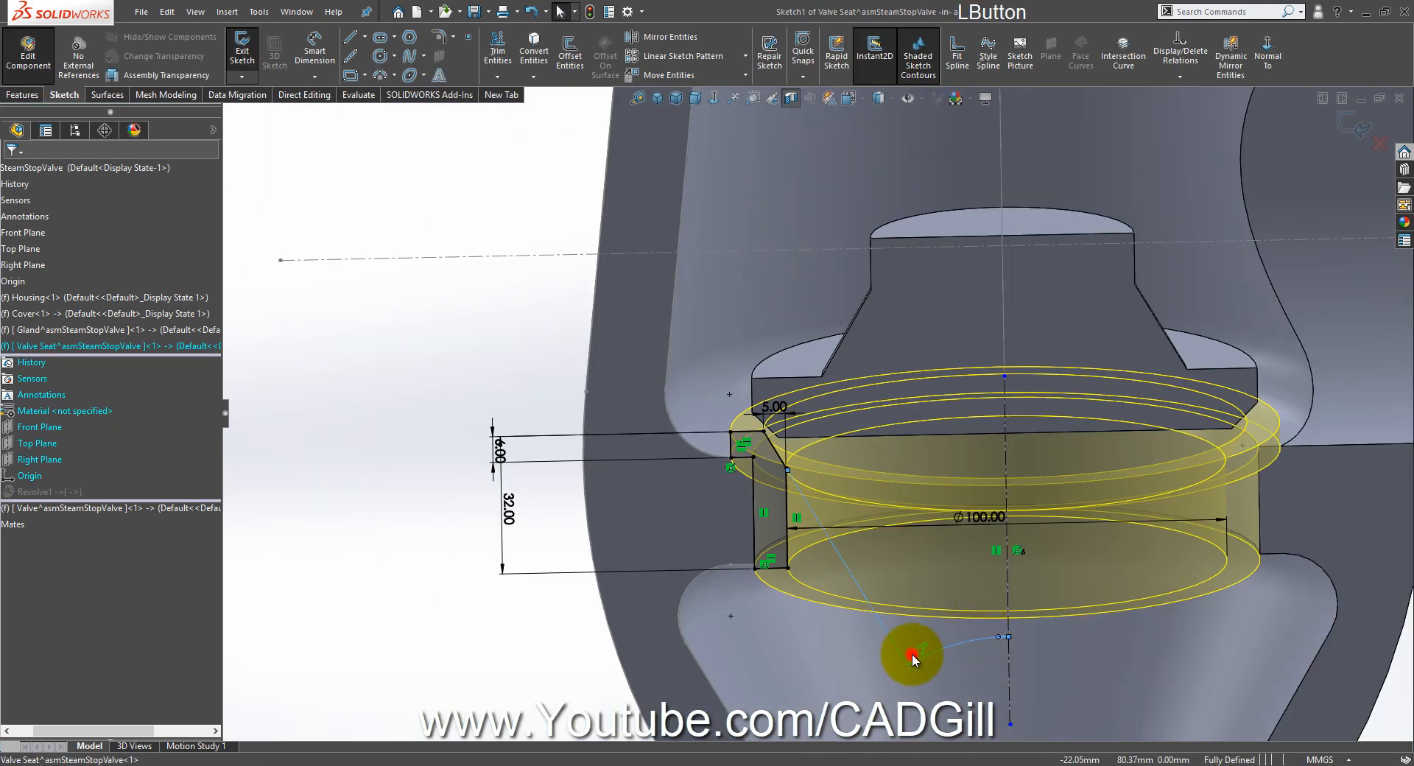
click(912, 652)
text(45)
key(Return)
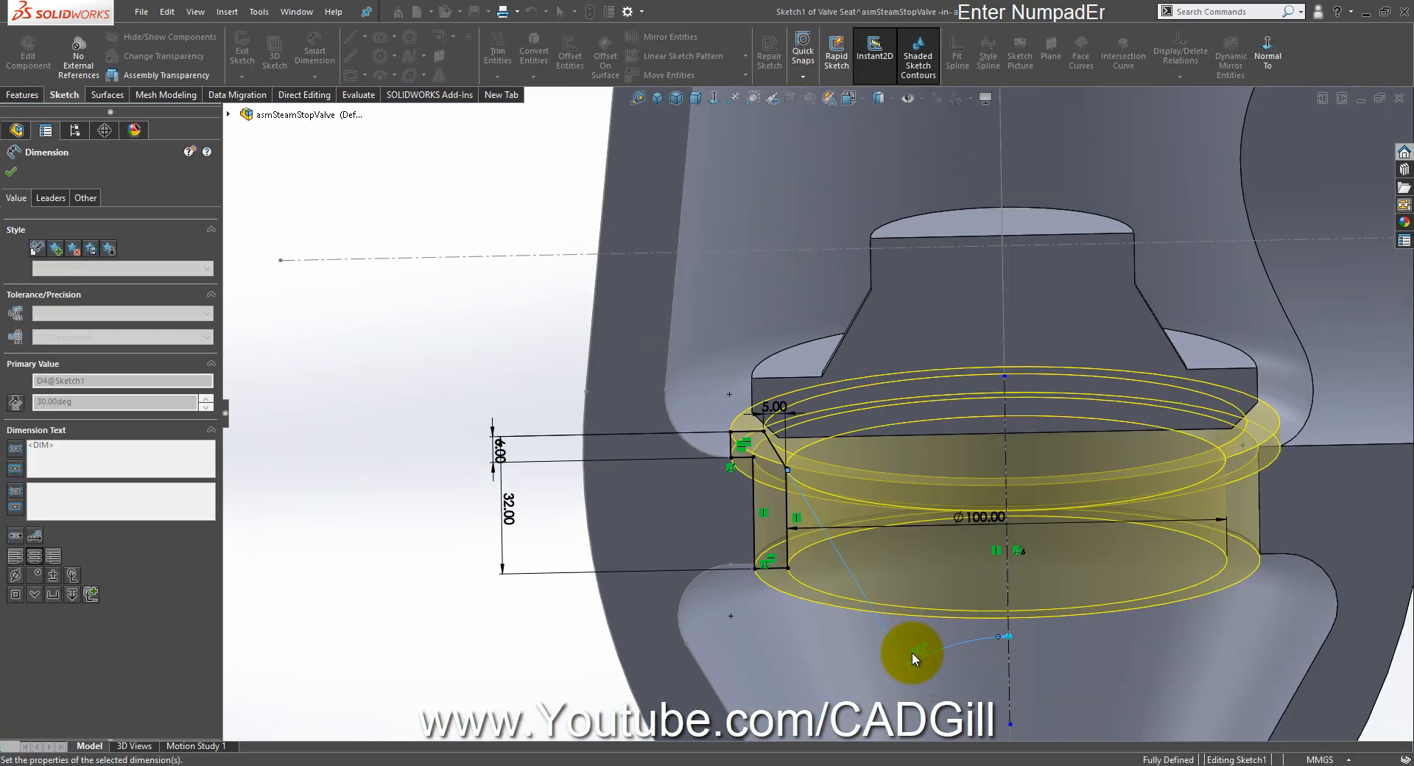
Step: Exit the valve seat sketch and finish editing the seat component in the assembly
scroll(869, 457, down, 3)
mouse_move(846, 413)
middle_down()
mouse_move(846, 375)
mouse_move(978, 347)
middle_up()
scroll(978, 348, up, 3)
click(1356, 121)
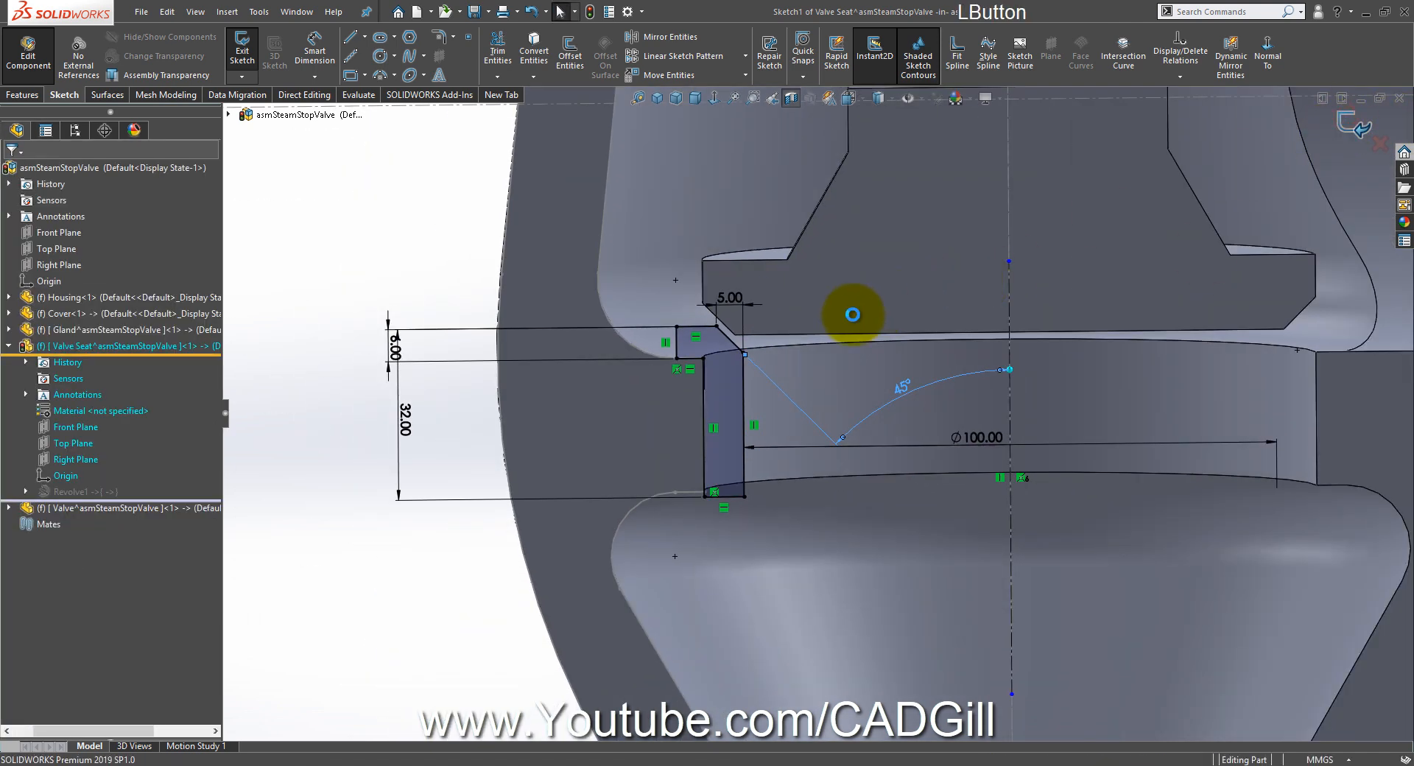
scroll(853, 321, down, 5)
middle_drag(853, 322, 763, 275)
click(1391, 151)
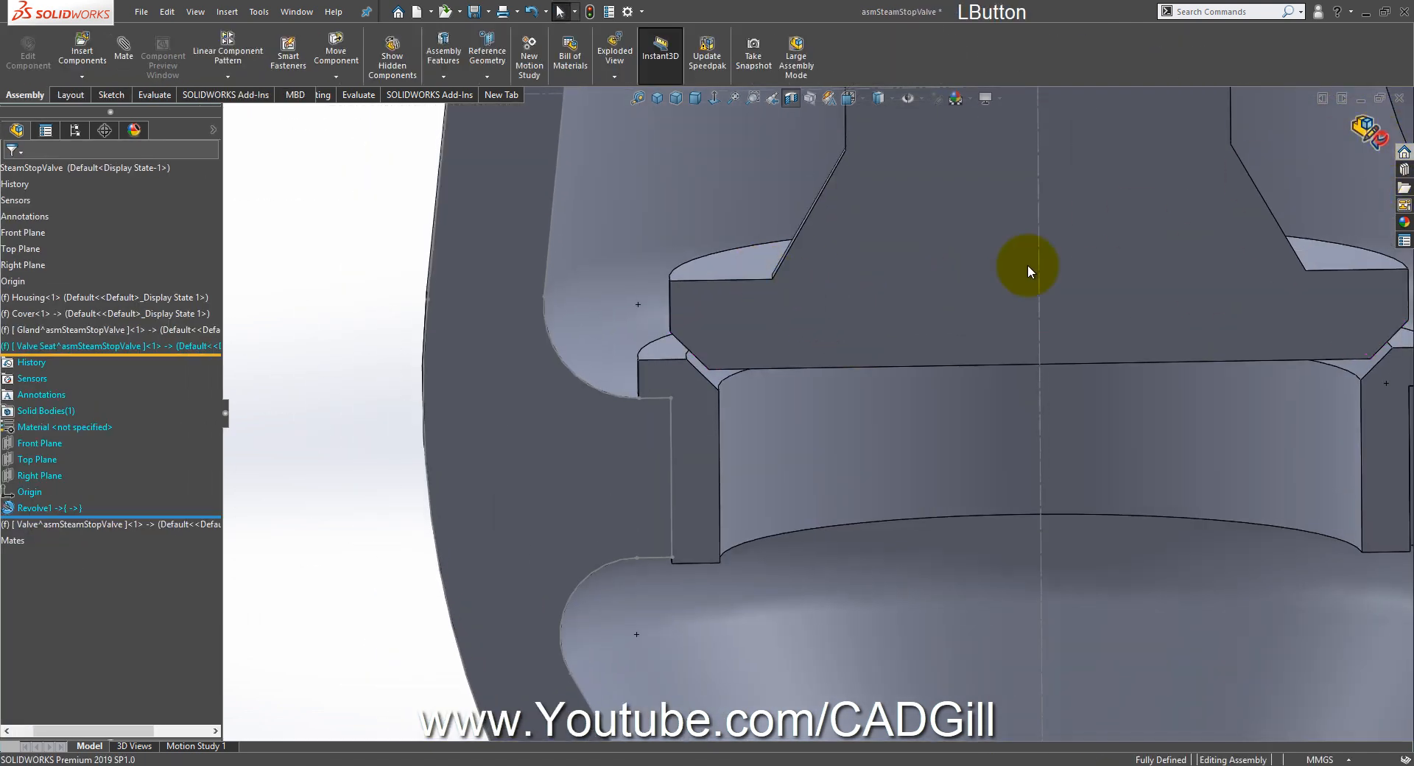
Step: Set the horizontal width of the sloped edge in the valve seat's revolve sketch to 6 mm and exit the sketch
scroll(729, 375, down, 5)
click(714, 404)
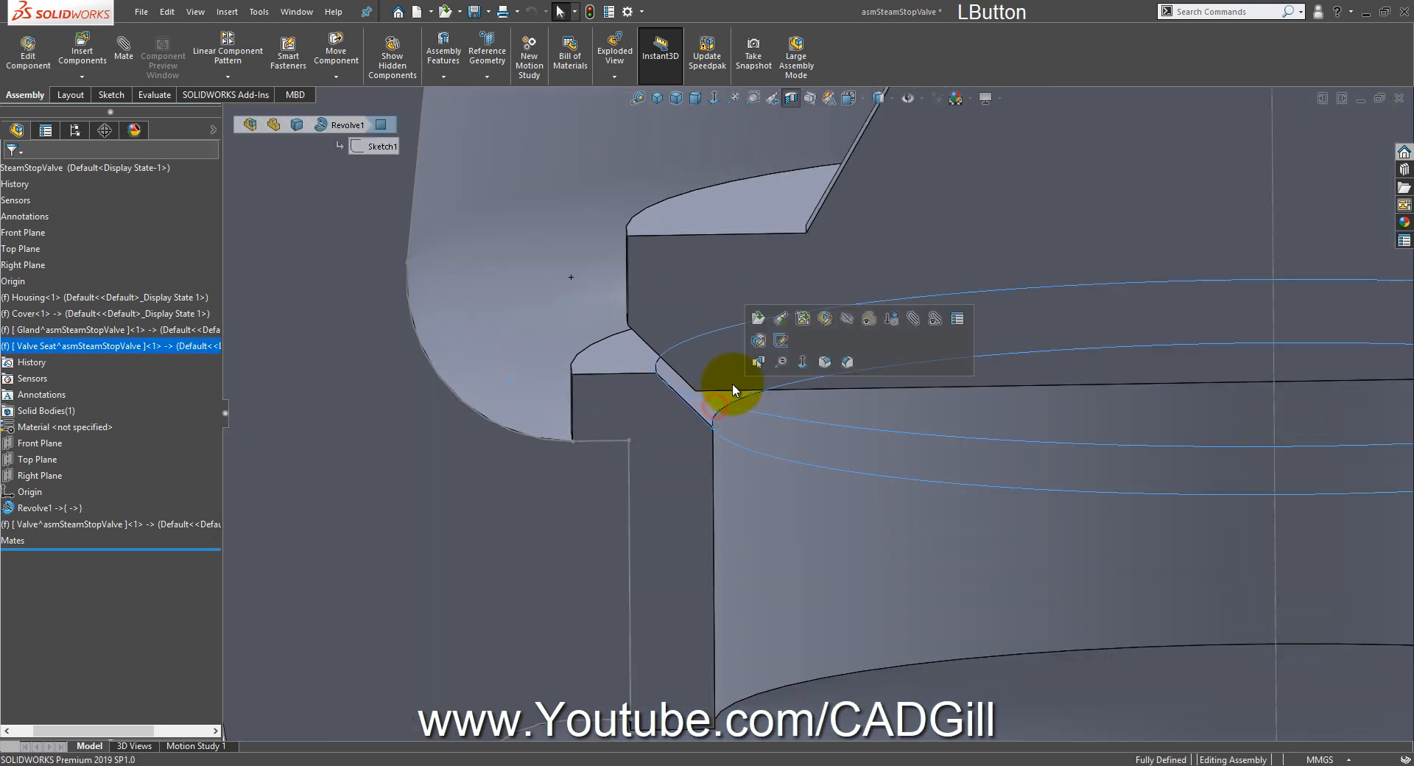
click(777, 340)
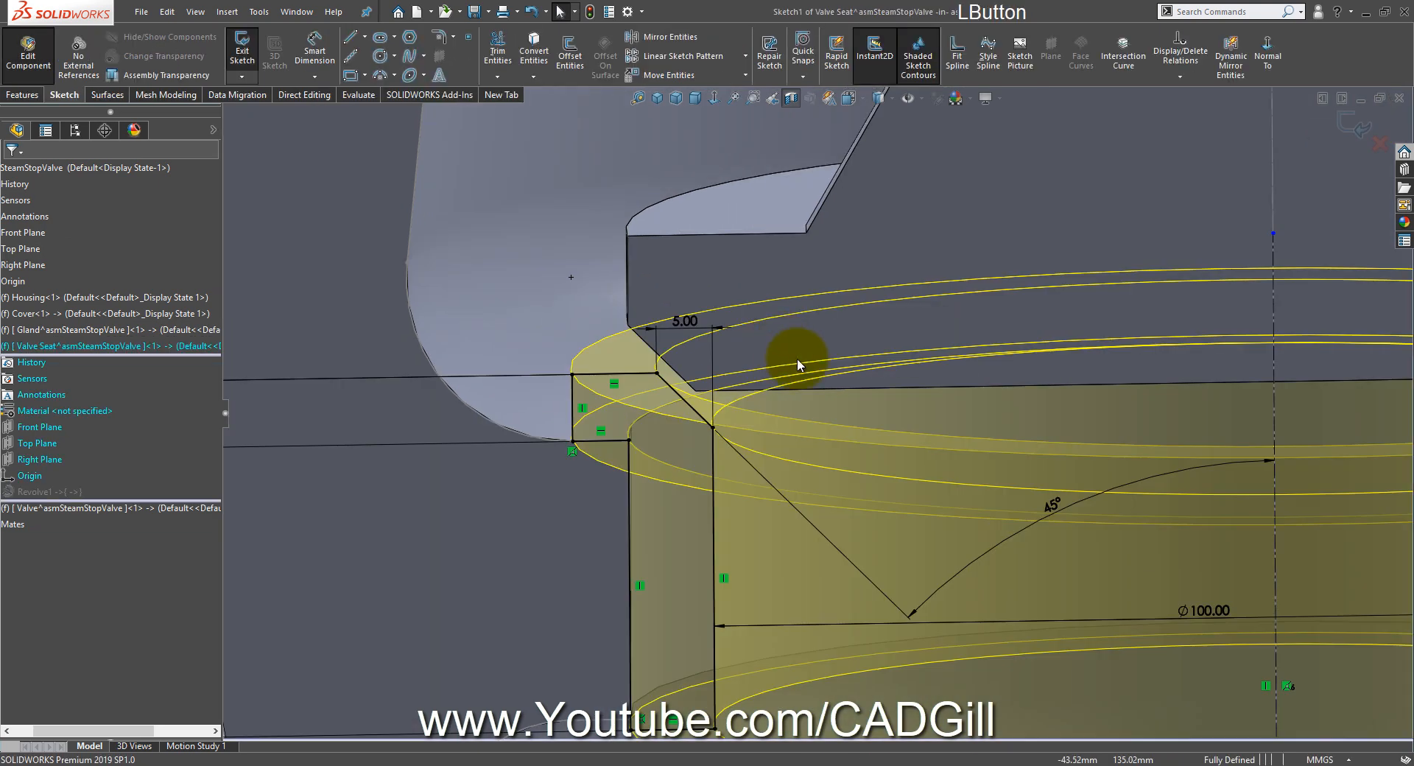
click(682, 320)
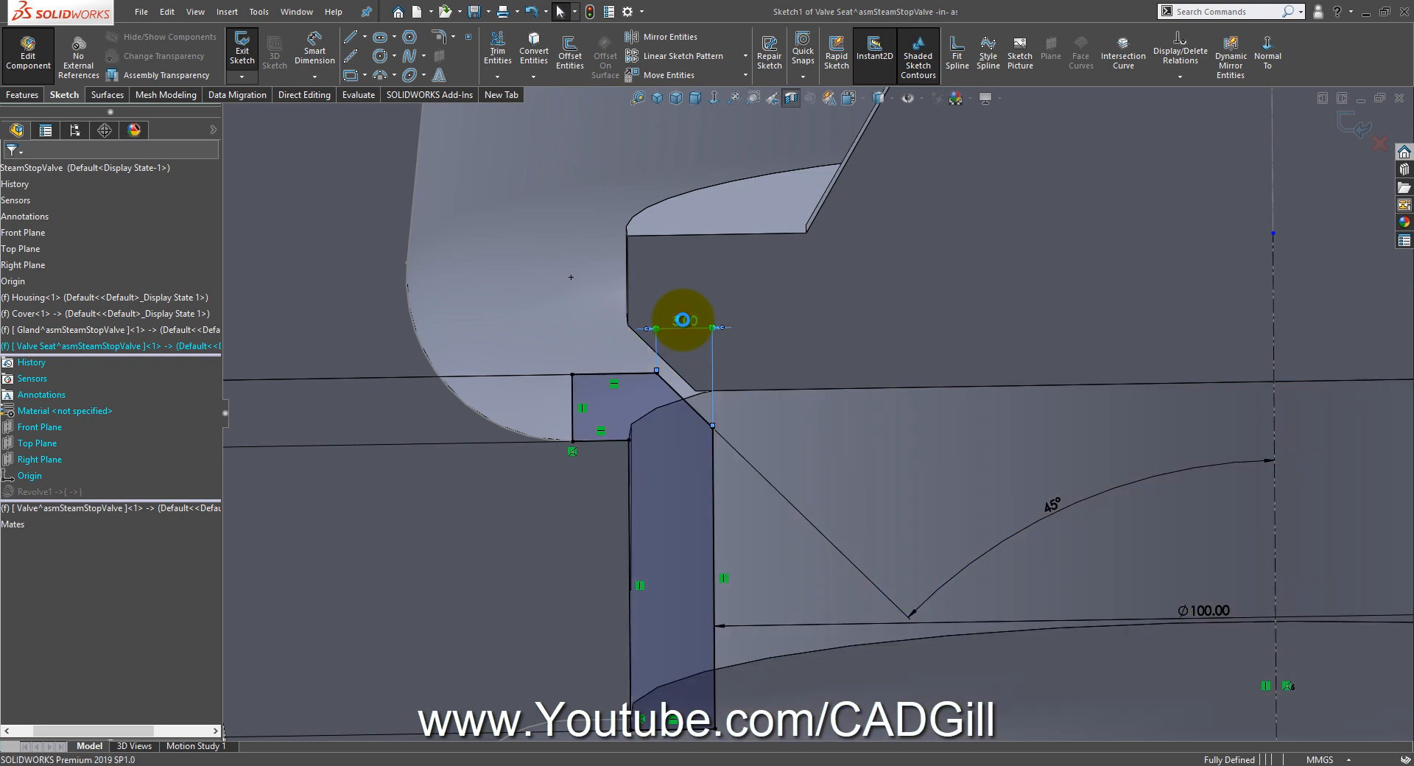
text(6)
key(Return)
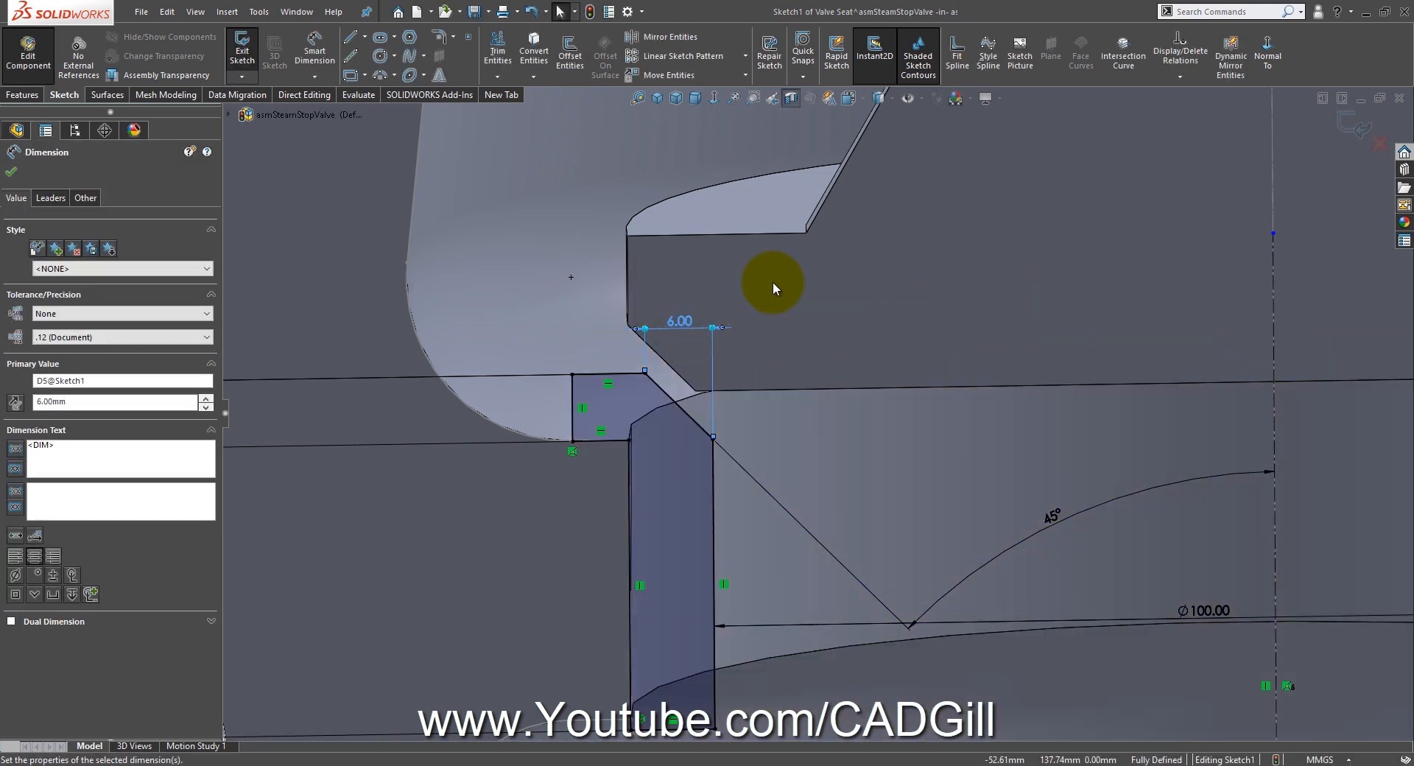
click(1360, 131)
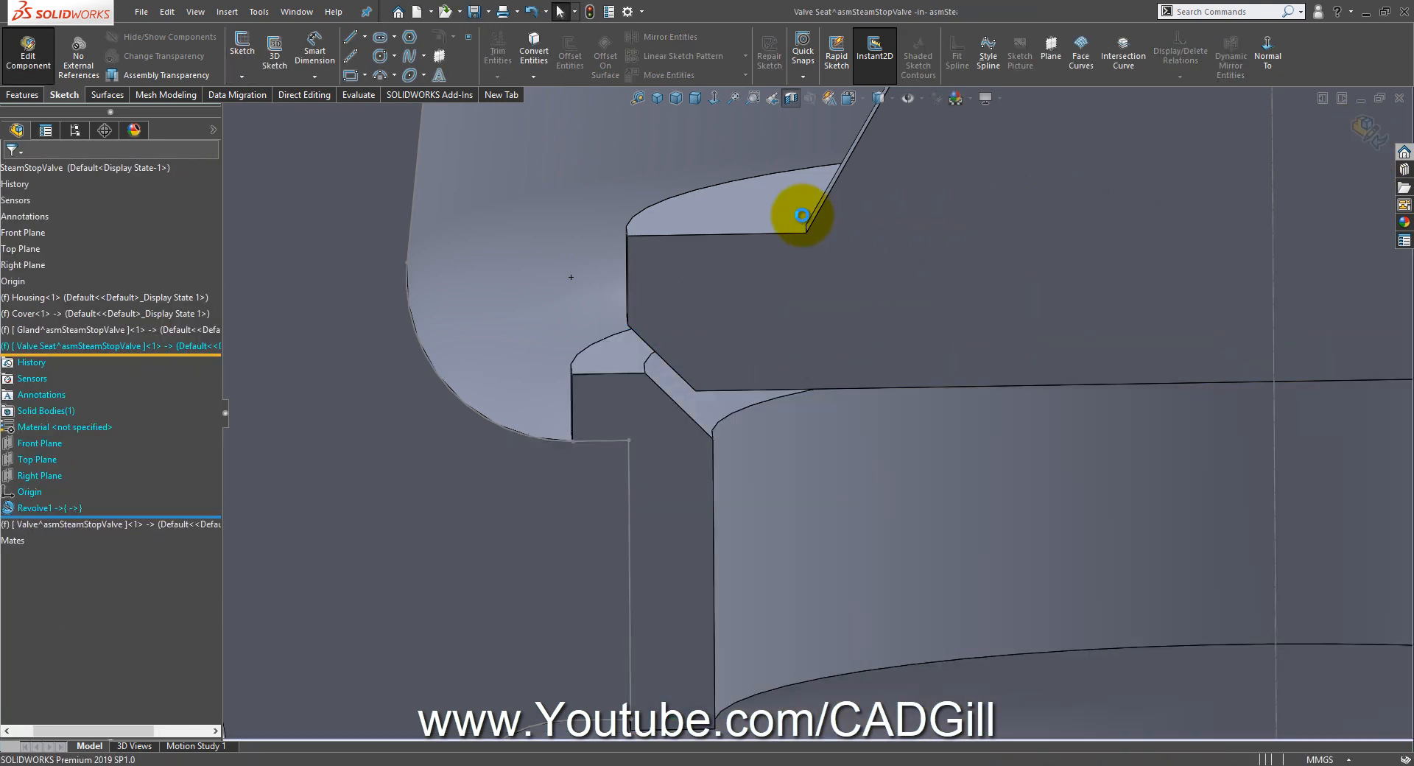
Step: Open the valve's revolve profile sketch for editing within the assembly, starting from the upper face of its rim
click(811, 150)
click(840, 105)
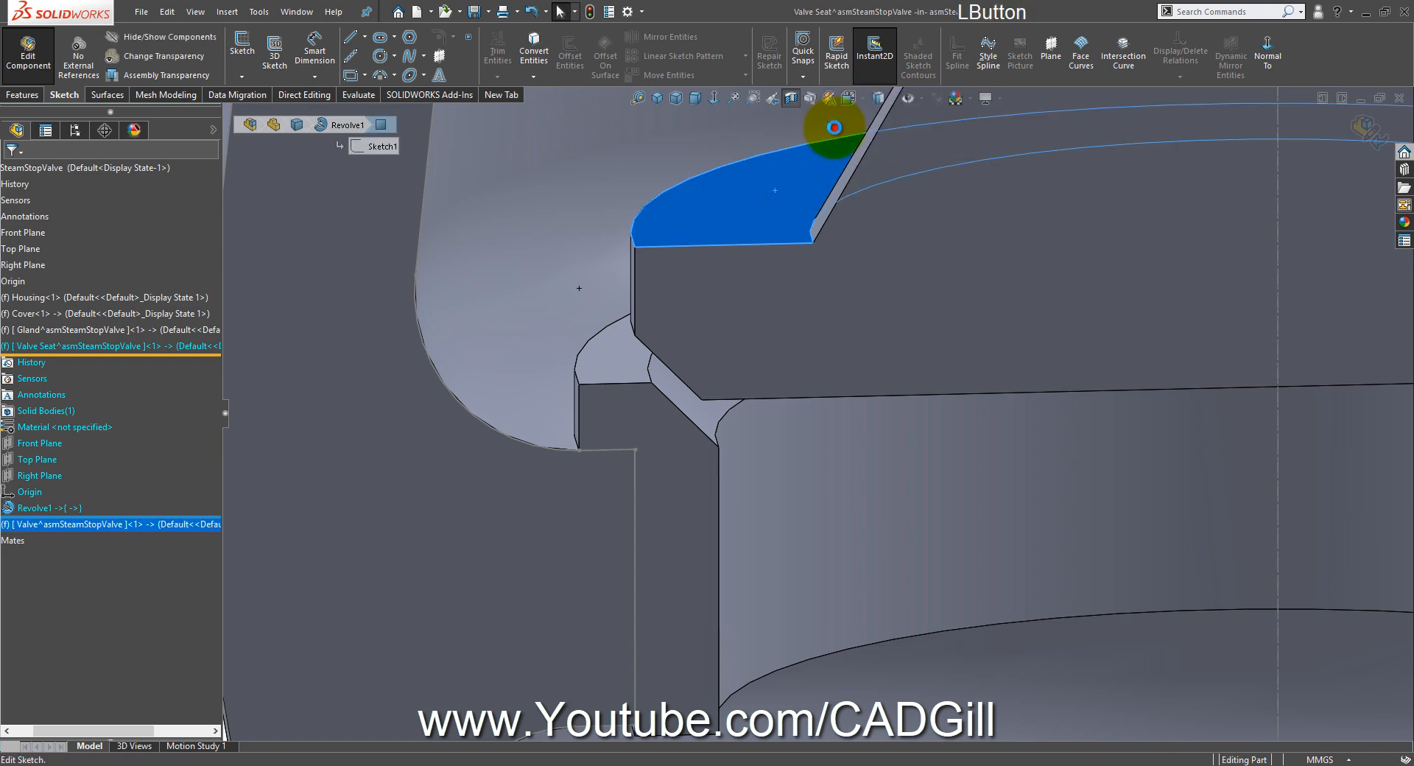
click(716, 97)
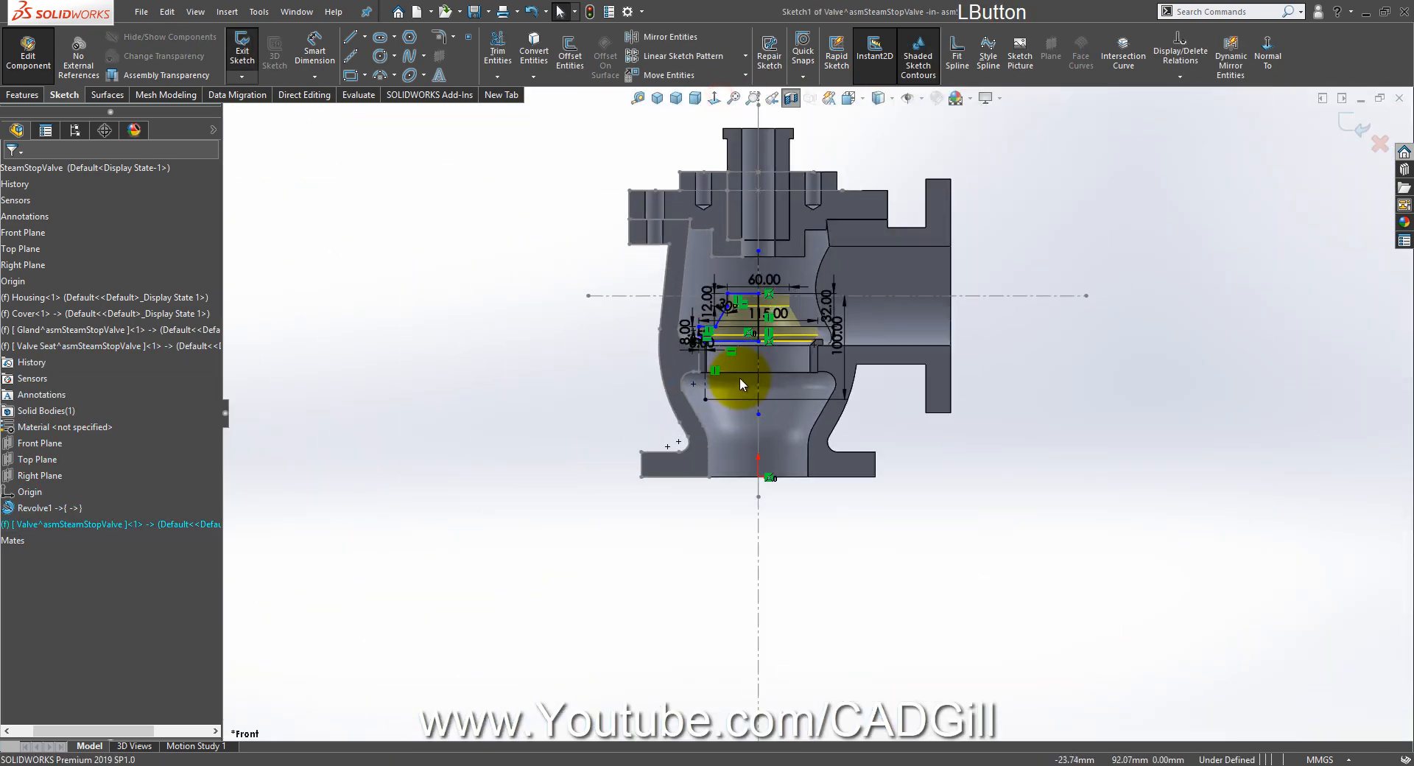
scroll(739, 377, down, 10)
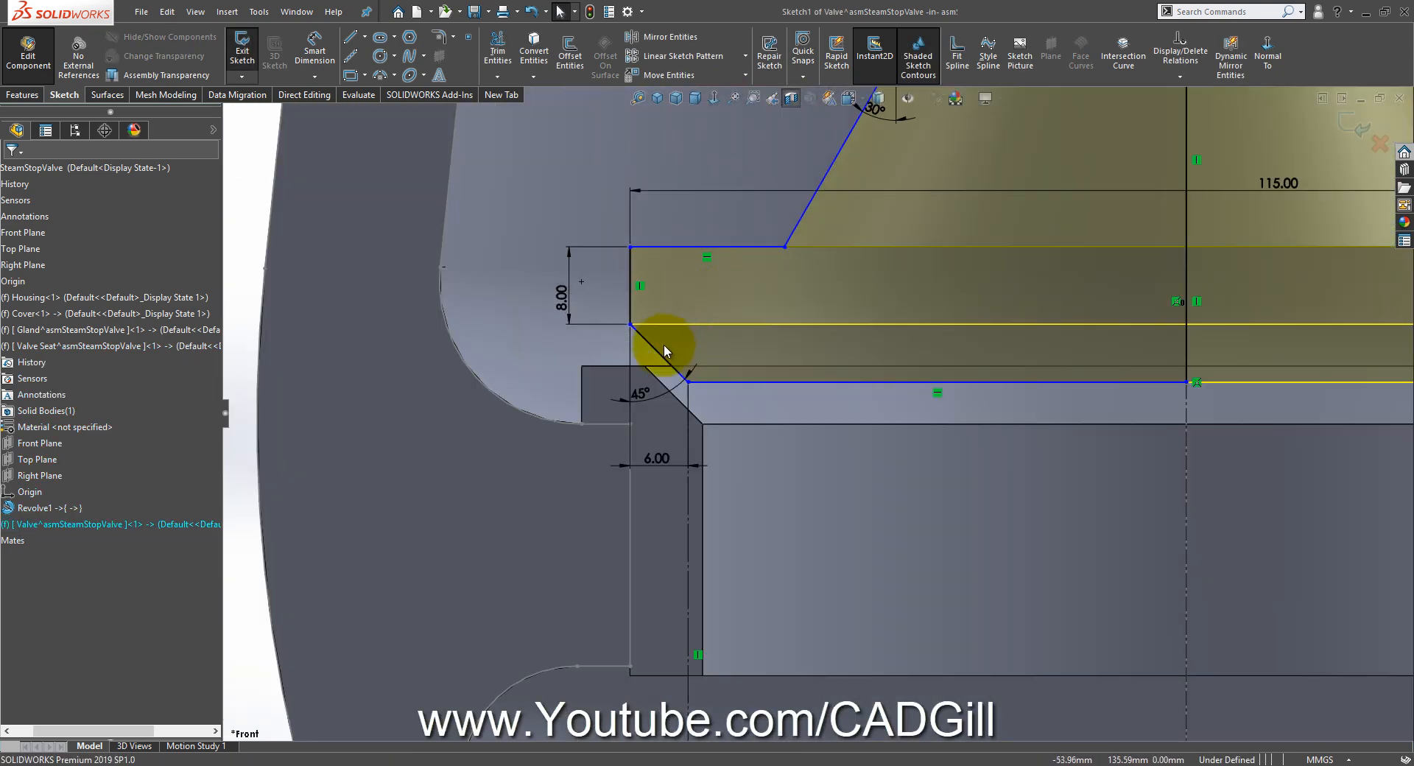
Step: Try to make the valve's sloped sketch edge collinear with the valve seat's sloped edge, and undo the relation
click(664, 346)
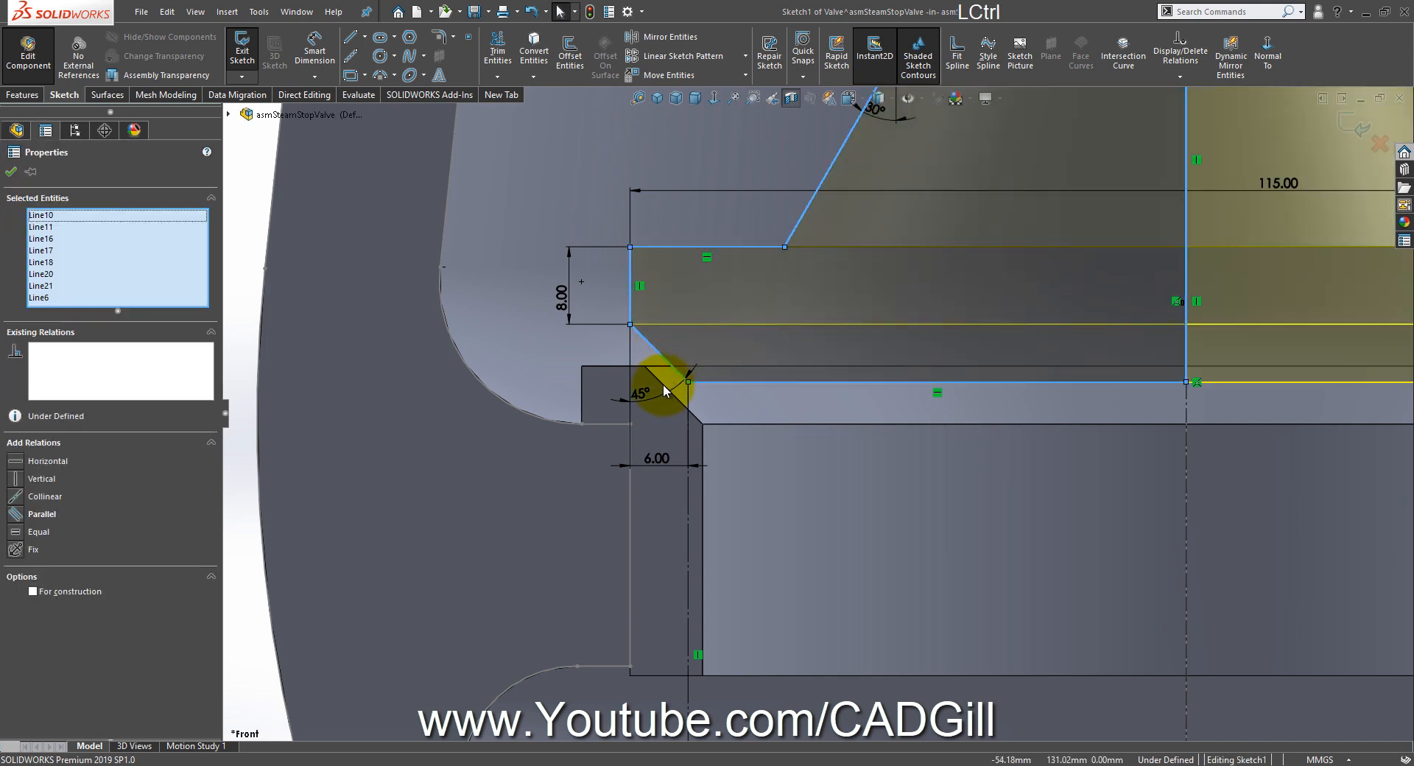
ctrl+click(666, 382)
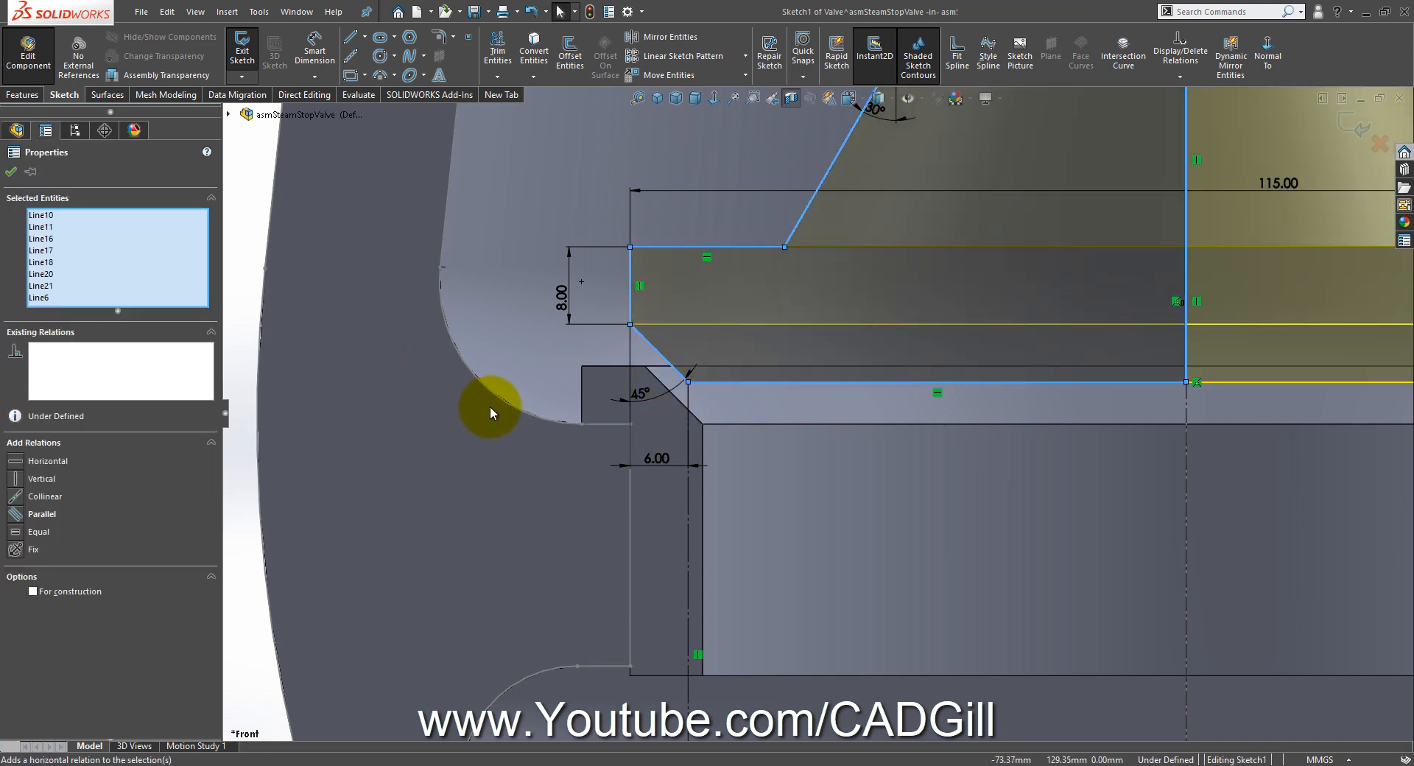
click(11, 500)
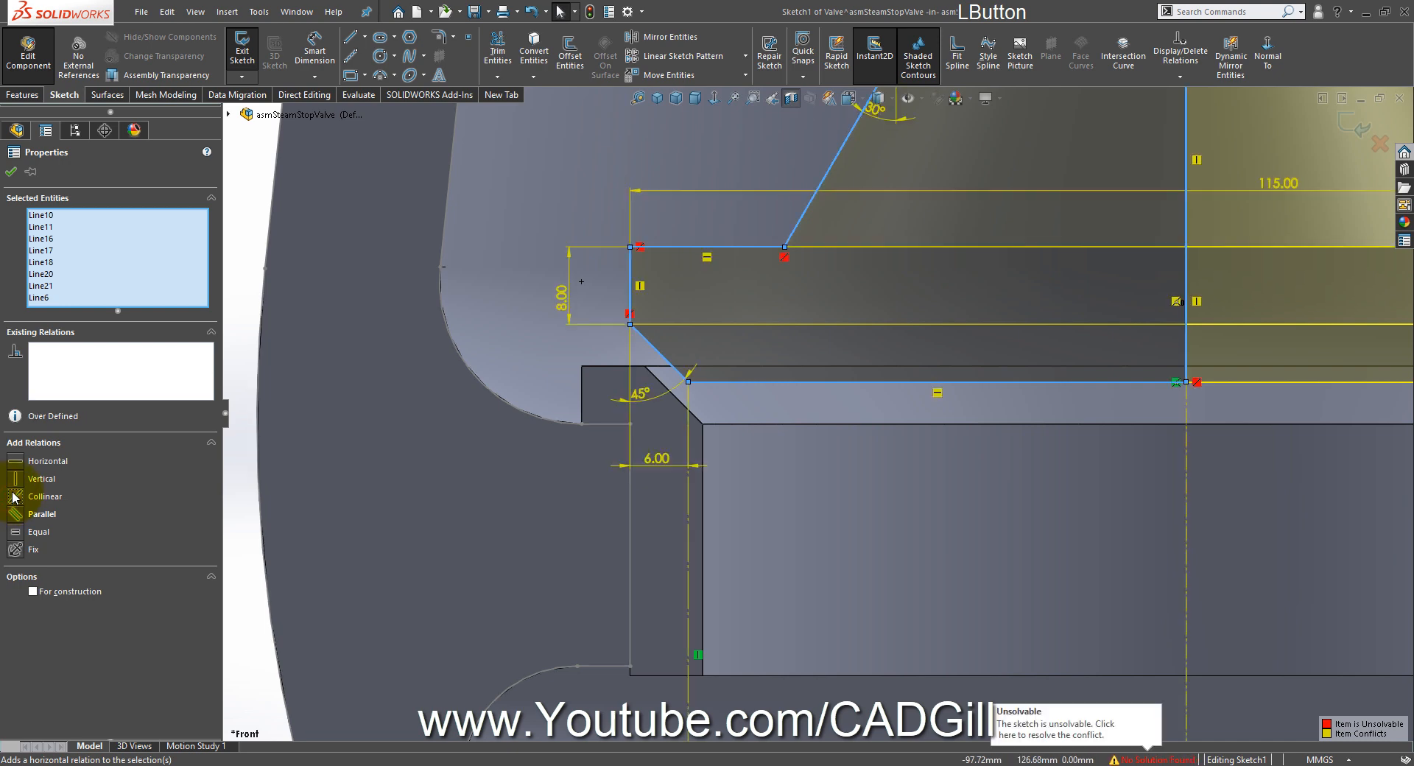
key(ctrl+z)
click(751, 458)
Step: Examine the valve seat's revolve profile and its dimensions beside the valve's sloped sketch edge
scroll(736, 424, down, 3)
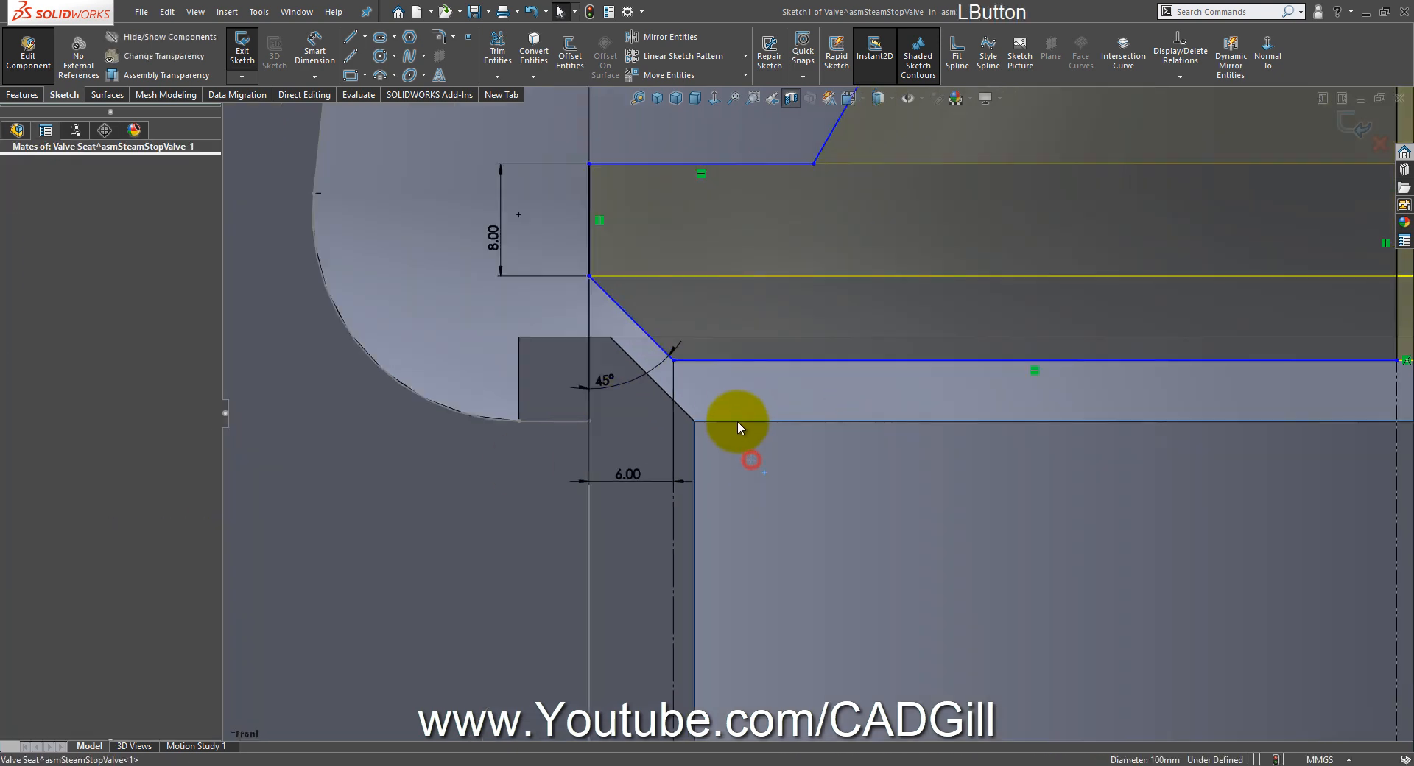
mouse_move(665, 344)
mouse_down()
mouse_move(672, 394)
mouse_move(670, 371)
mouse_up()
click(682, 404)
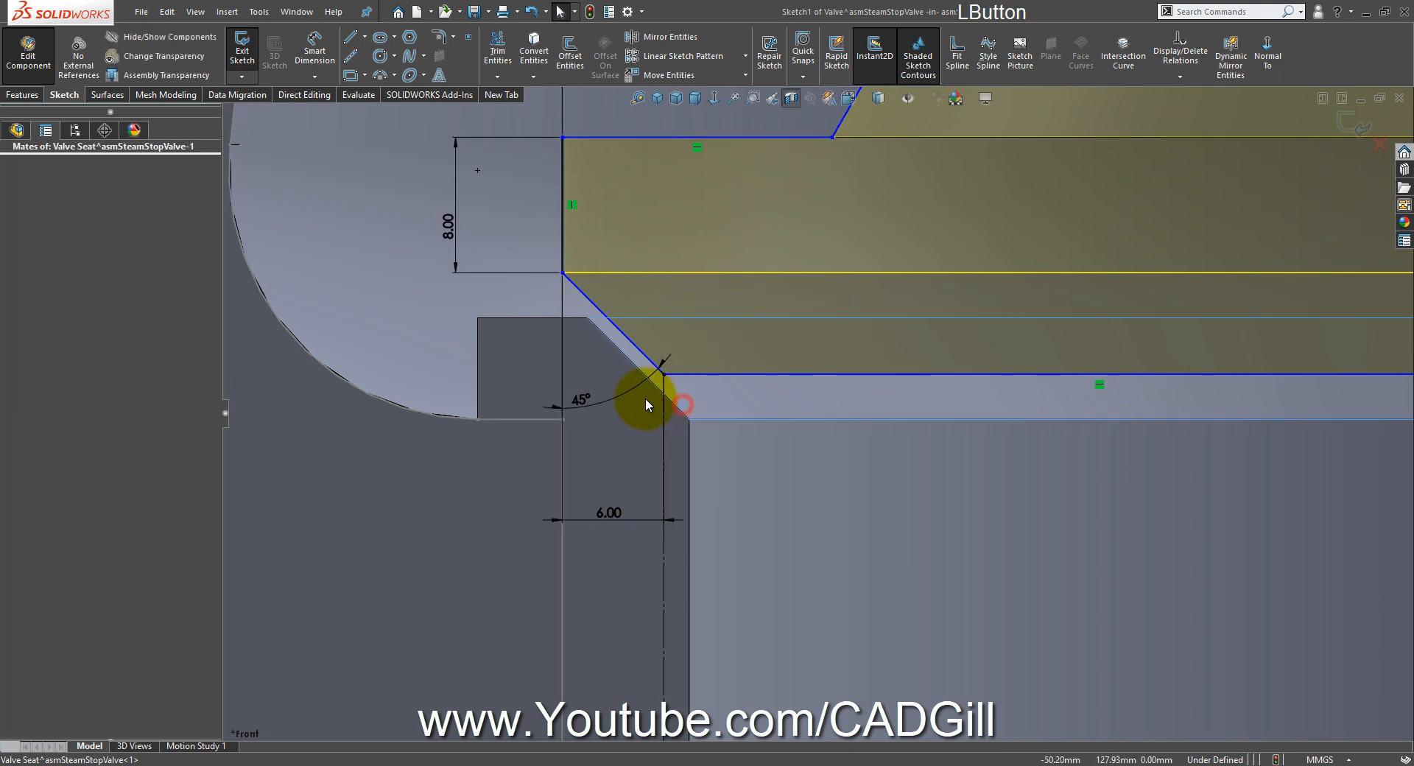
click(11, 133)
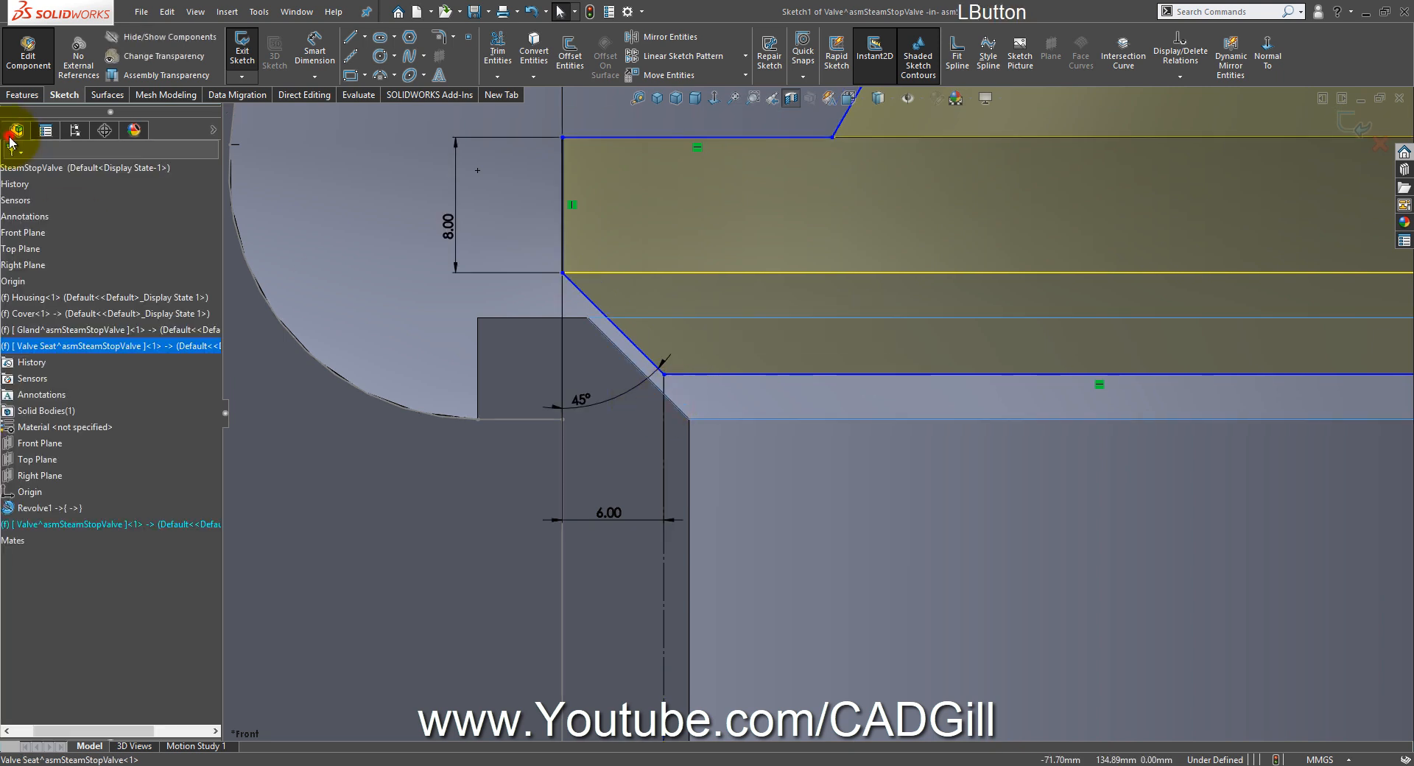
click(77, 525)
click(40, 508)
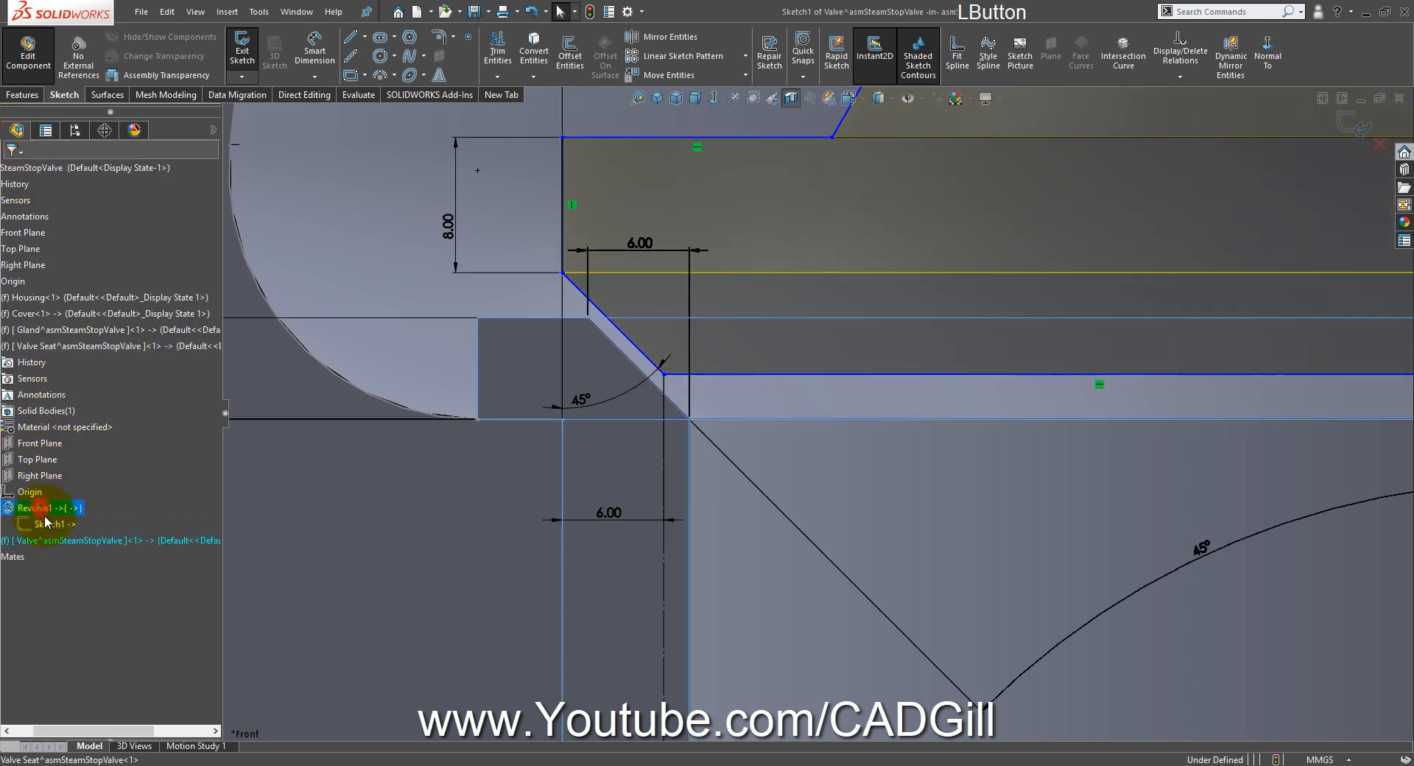
click(700, 401)
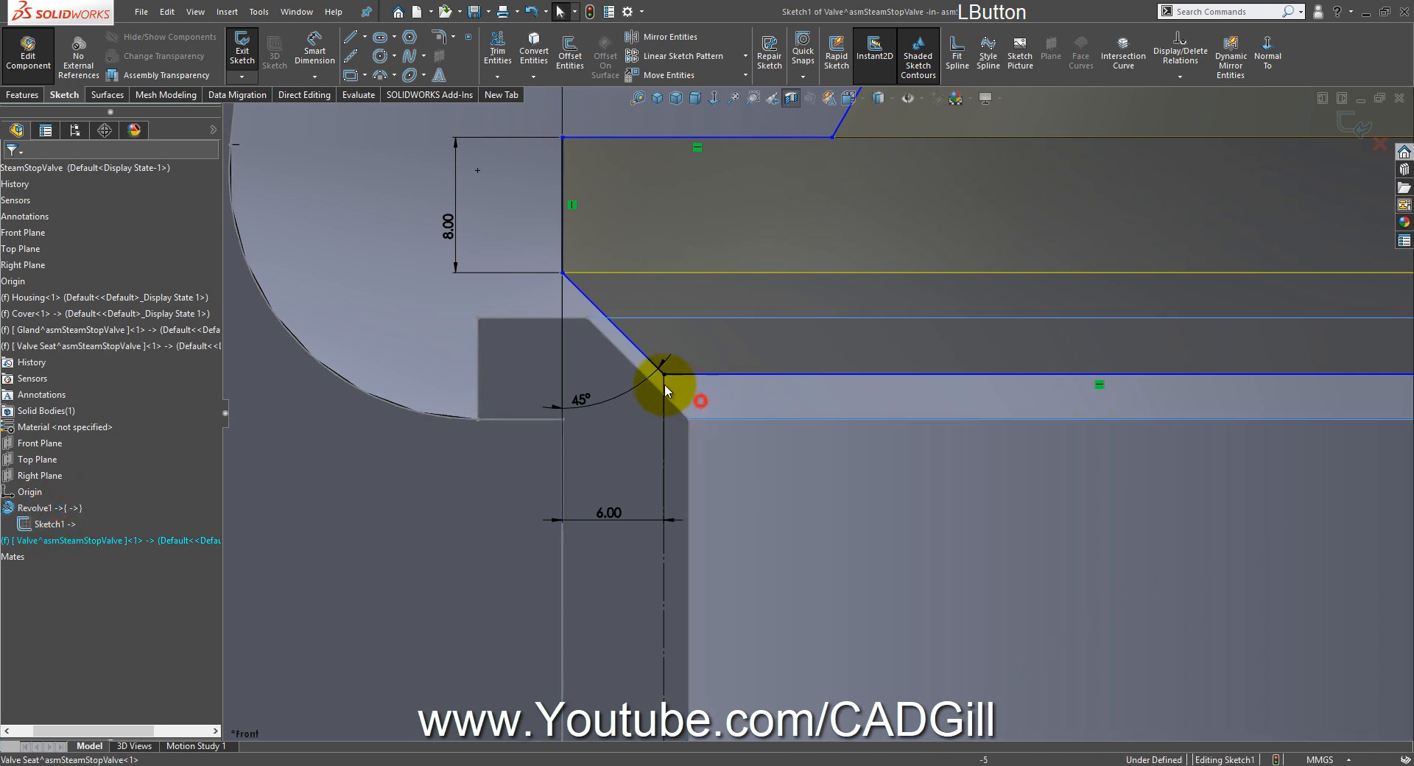
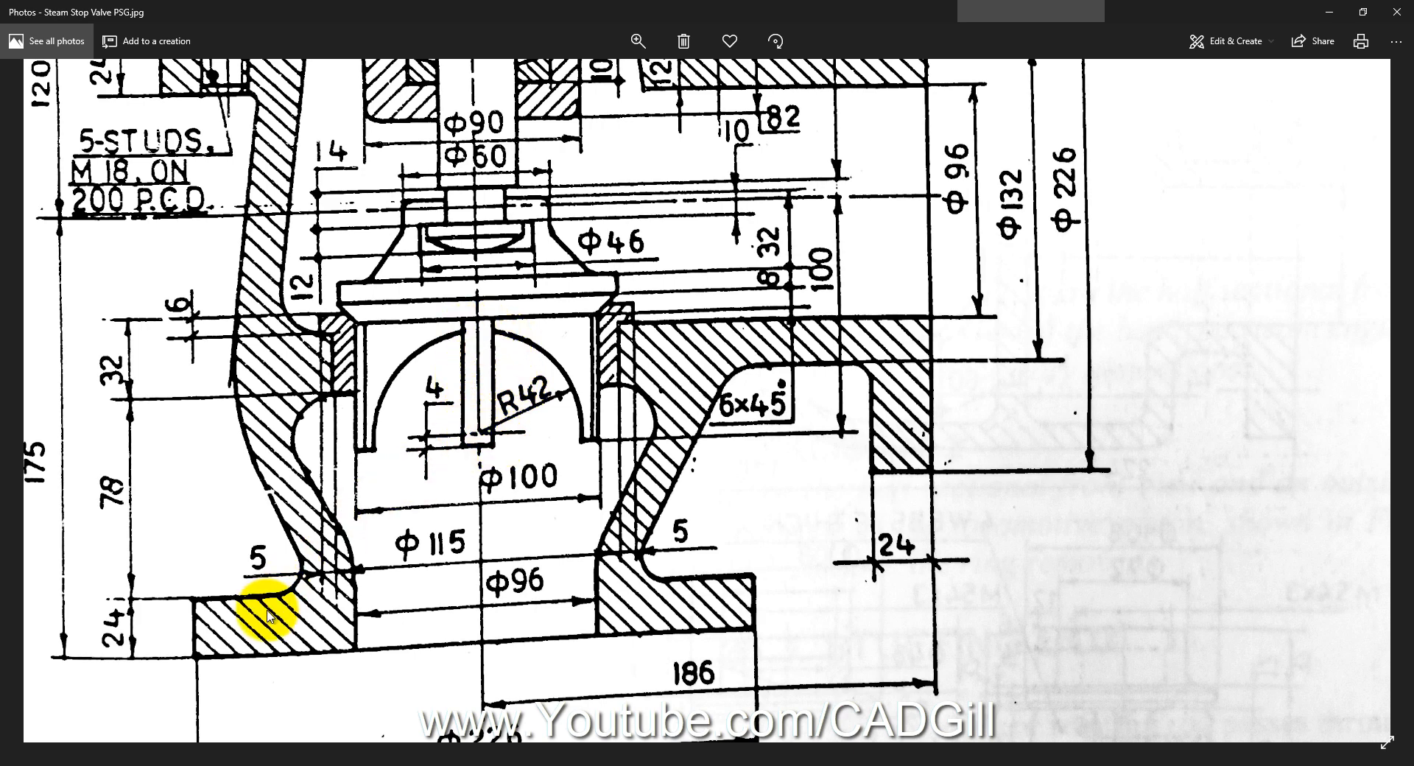
Step: Switch from the reference drawing to the valve part in SOLIDWORKS, showing its flat underside
click(223, 764)
middle_drag(779, 453, 779, 337)
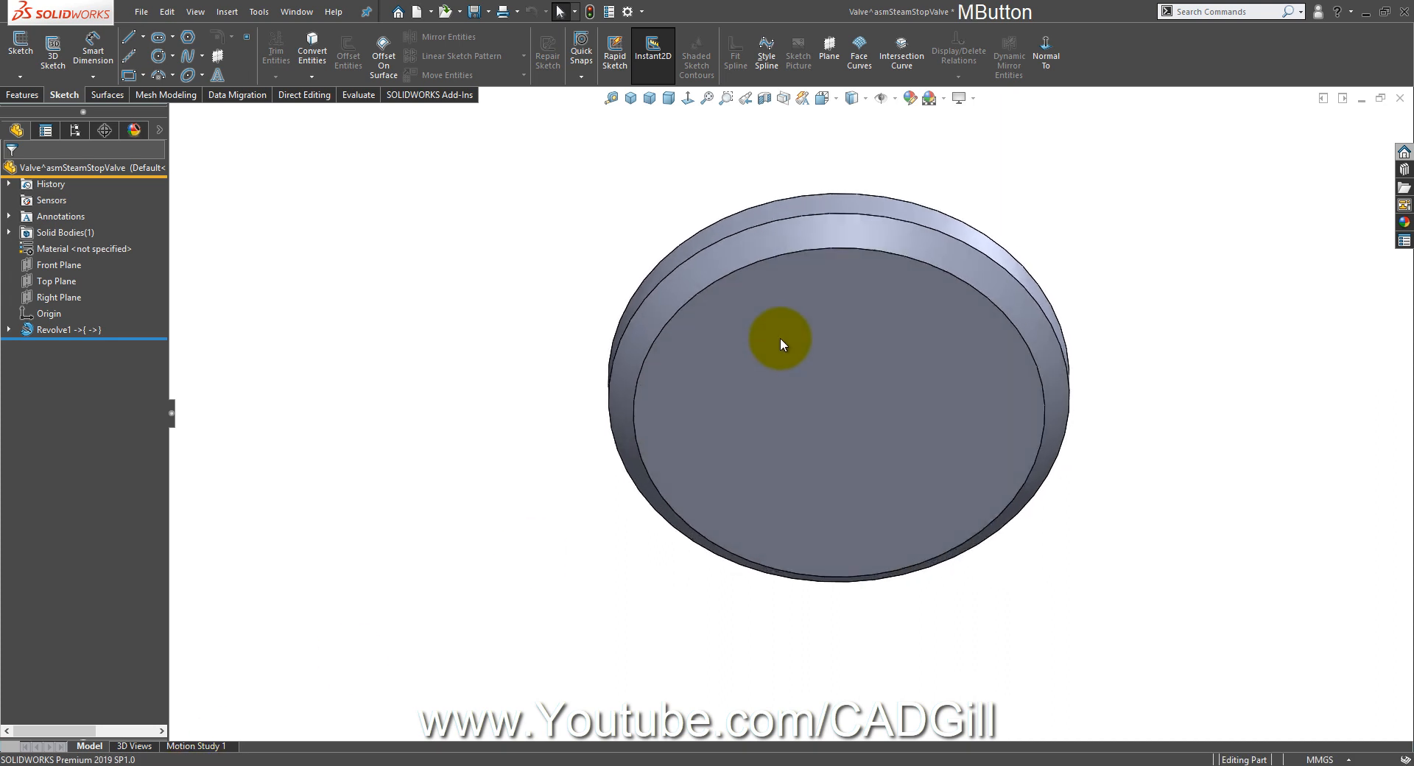
click(872, 323)
click(871, 298)
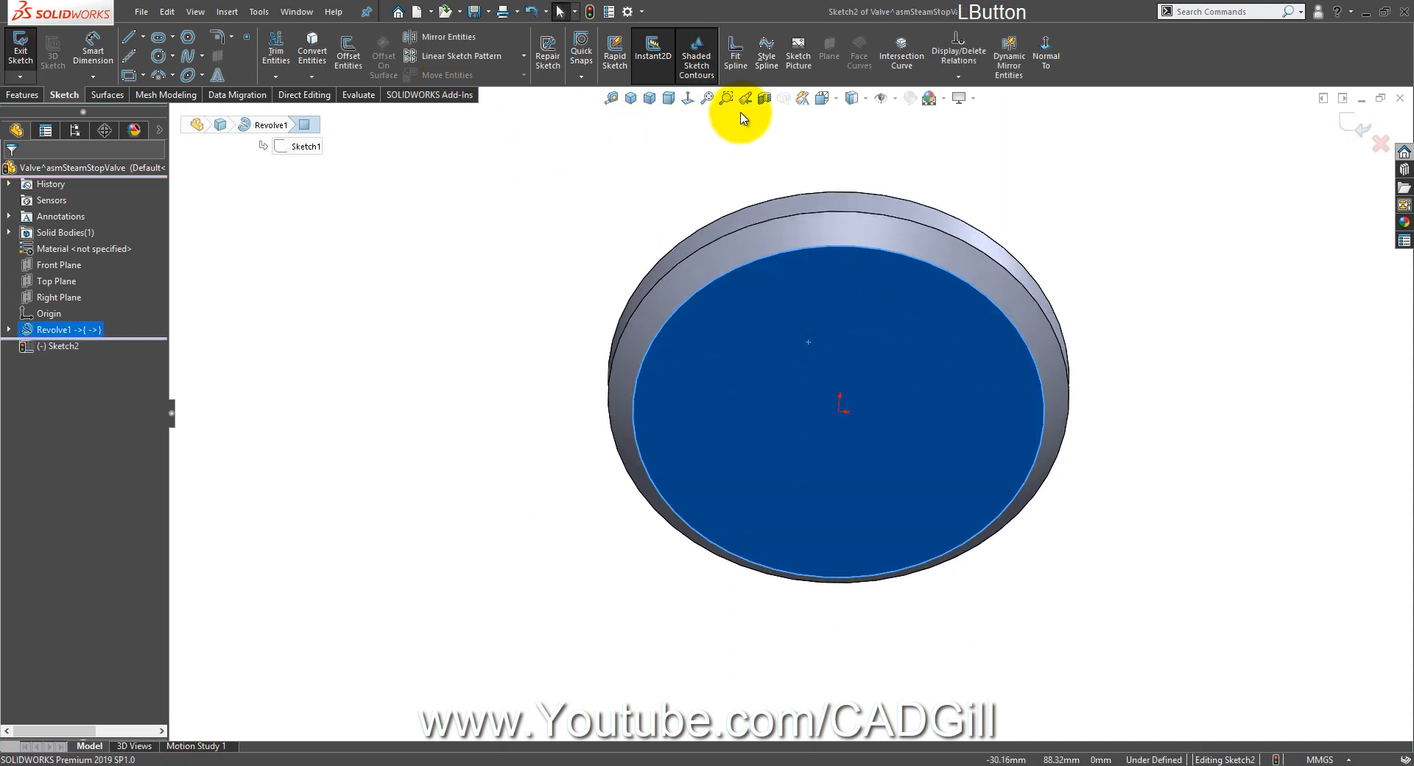
click(687, 98)
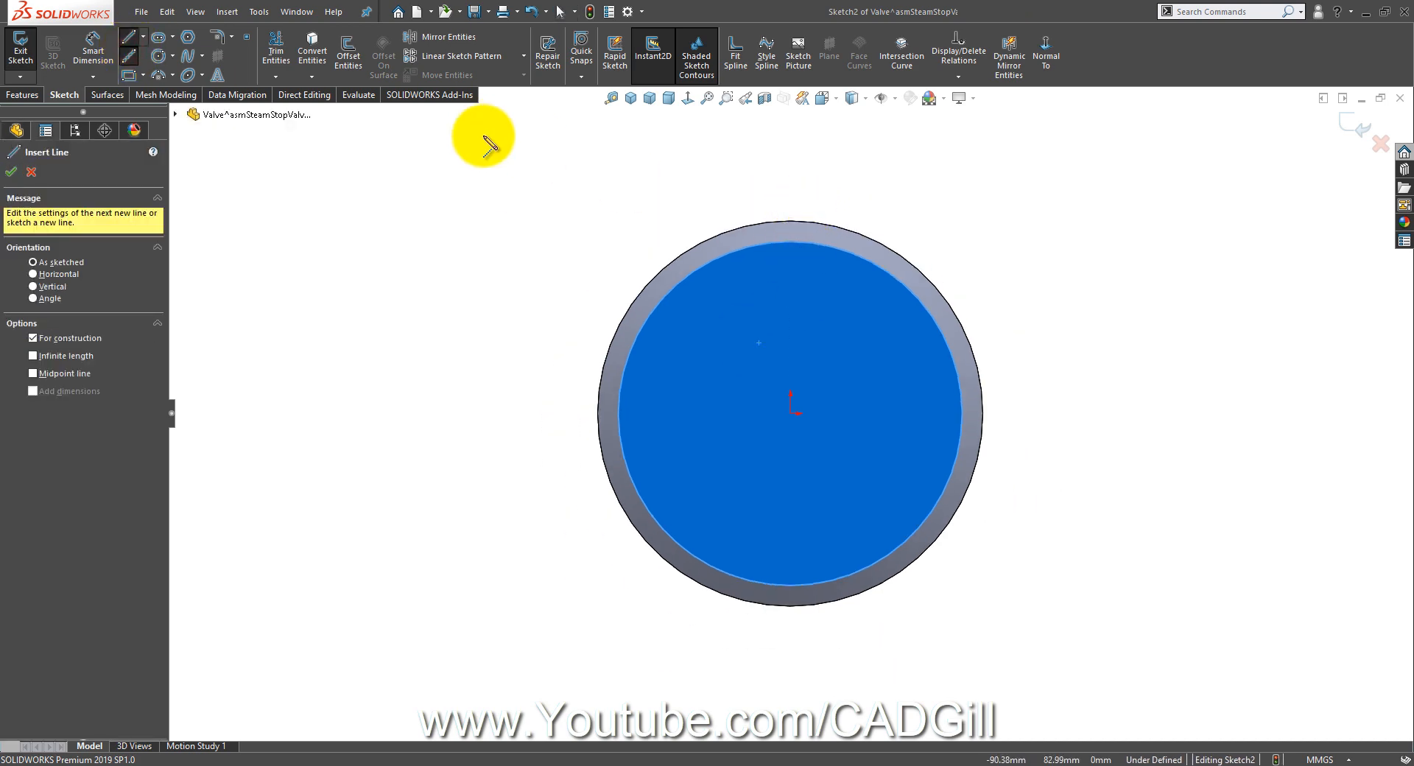
click(312, 50)
middle_drag(864, 319, 697, 417)
click(1388, 142)
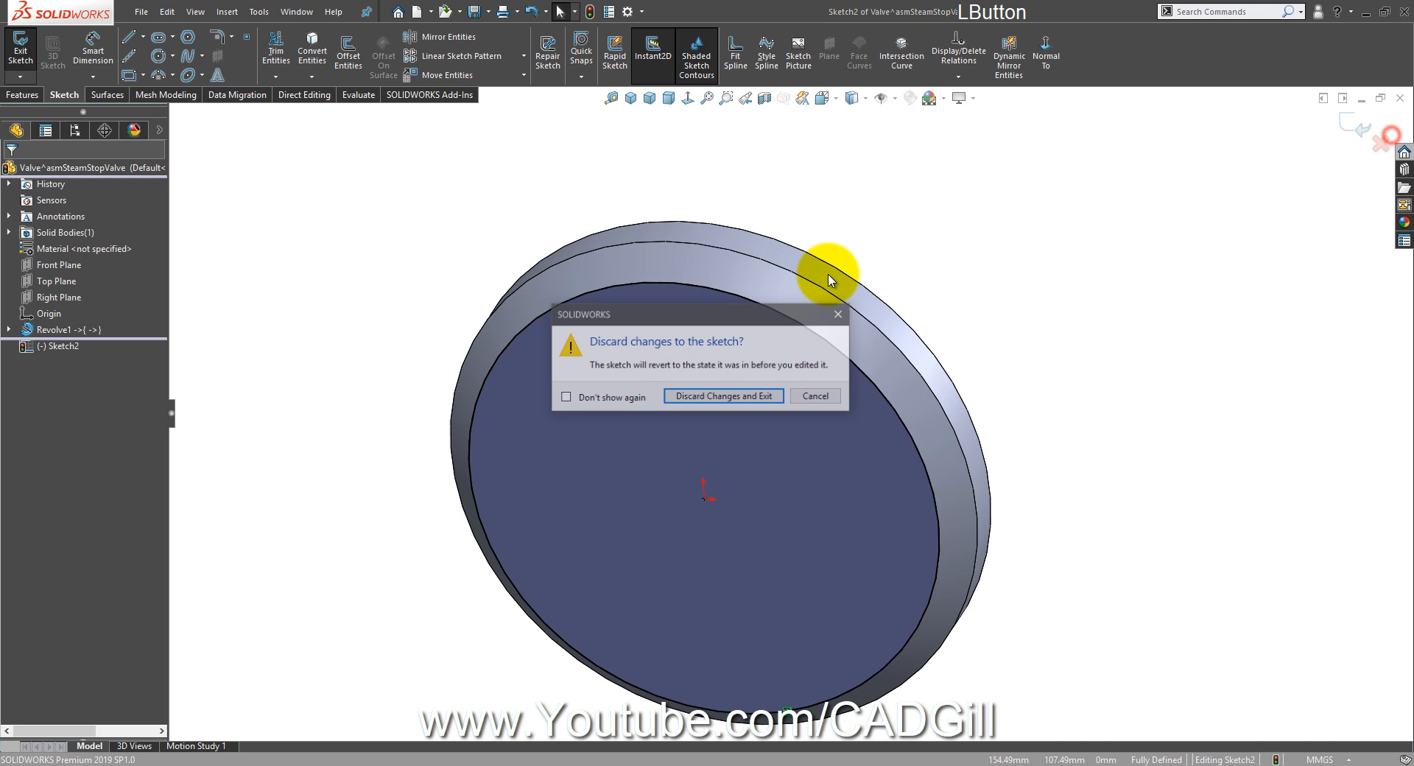
click(711, 401)
Step: Start a sketch on the valve's flat bottom face and convert the face's circular edge into sketch geometry
middle_drag(772, 452, 767, 543)
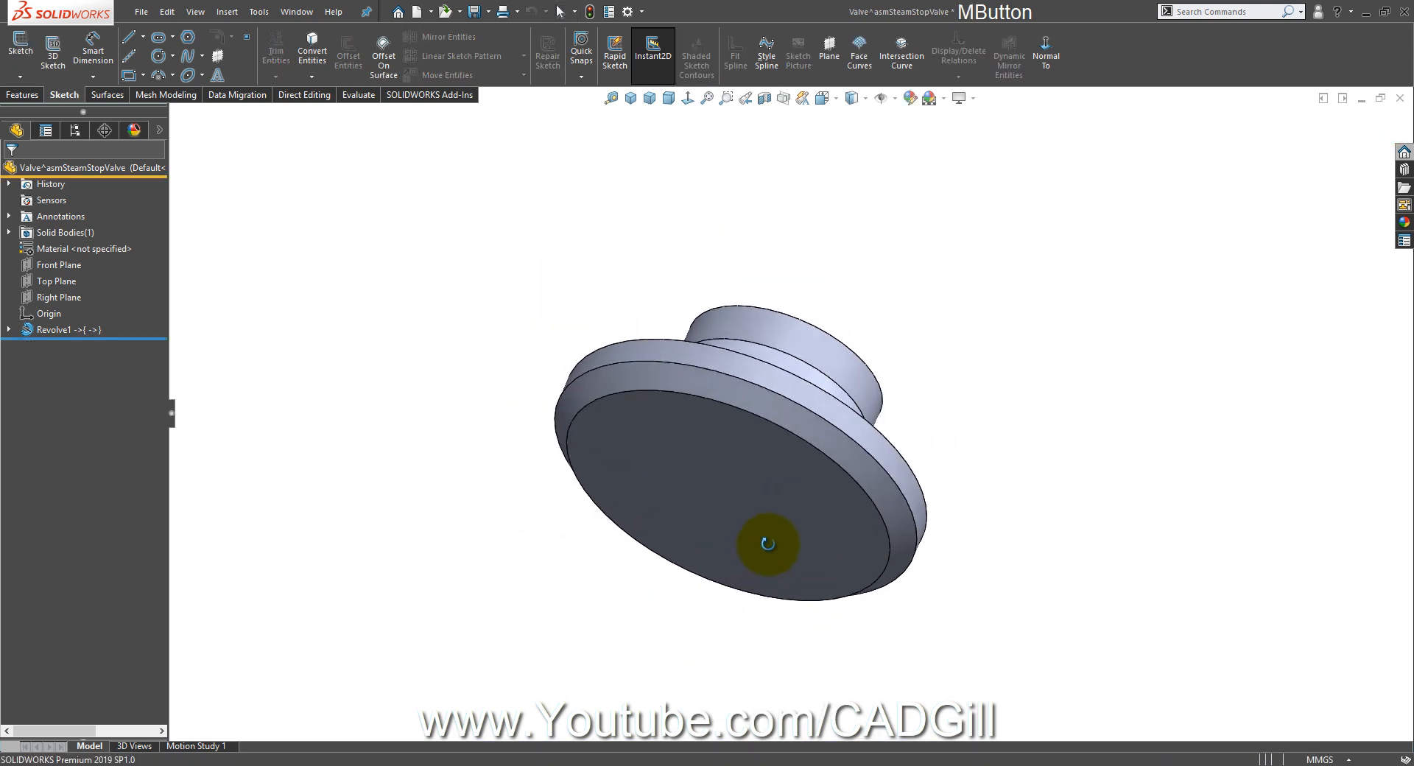
click(714, 440)
click(756, 414)
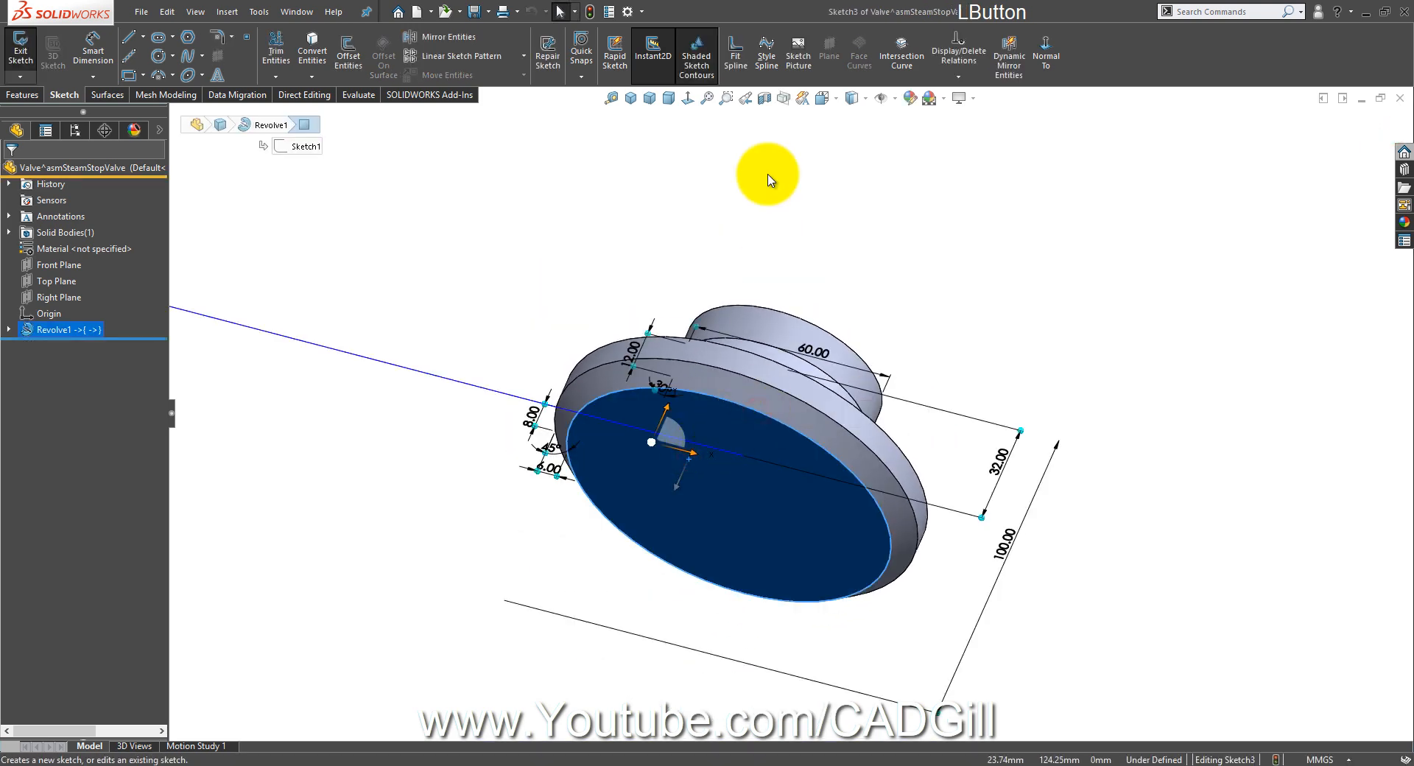
click(695, 106)
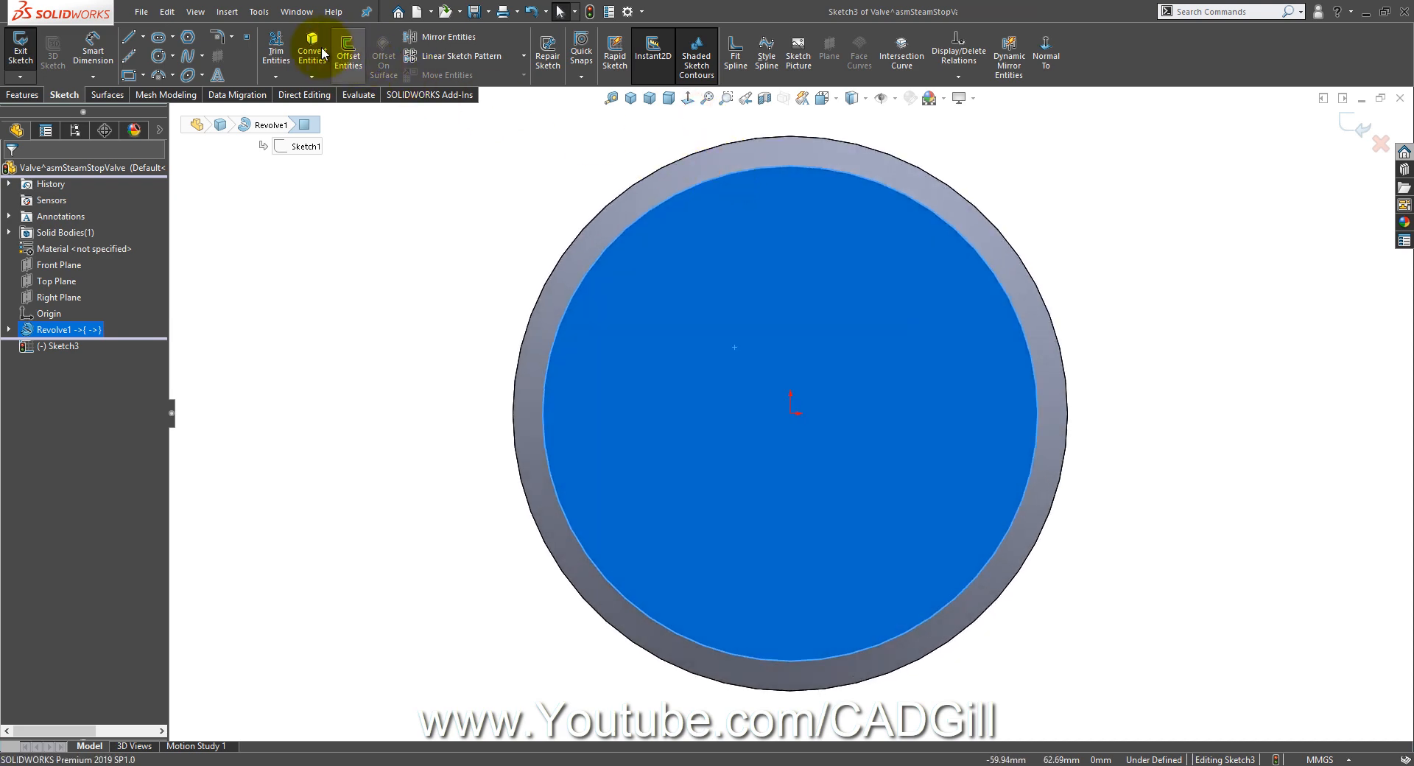
click(322, 53)
scroll(182, 60, down, 1)
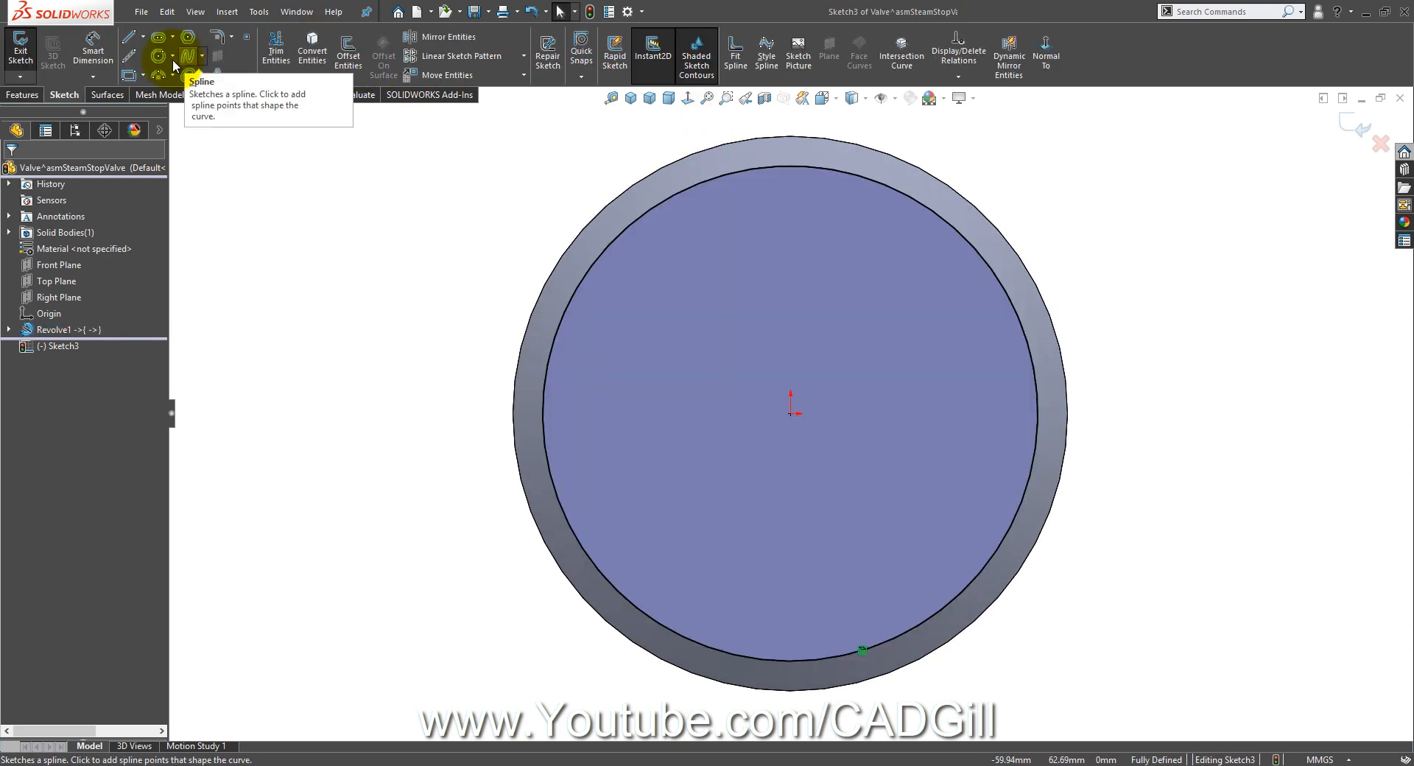
Step: Sketch a vertical line about 137.5 mm long through the valve face's centre, extending beyond the disc at both ends
click(131, 38)
scroll(820, 273, up, 3)
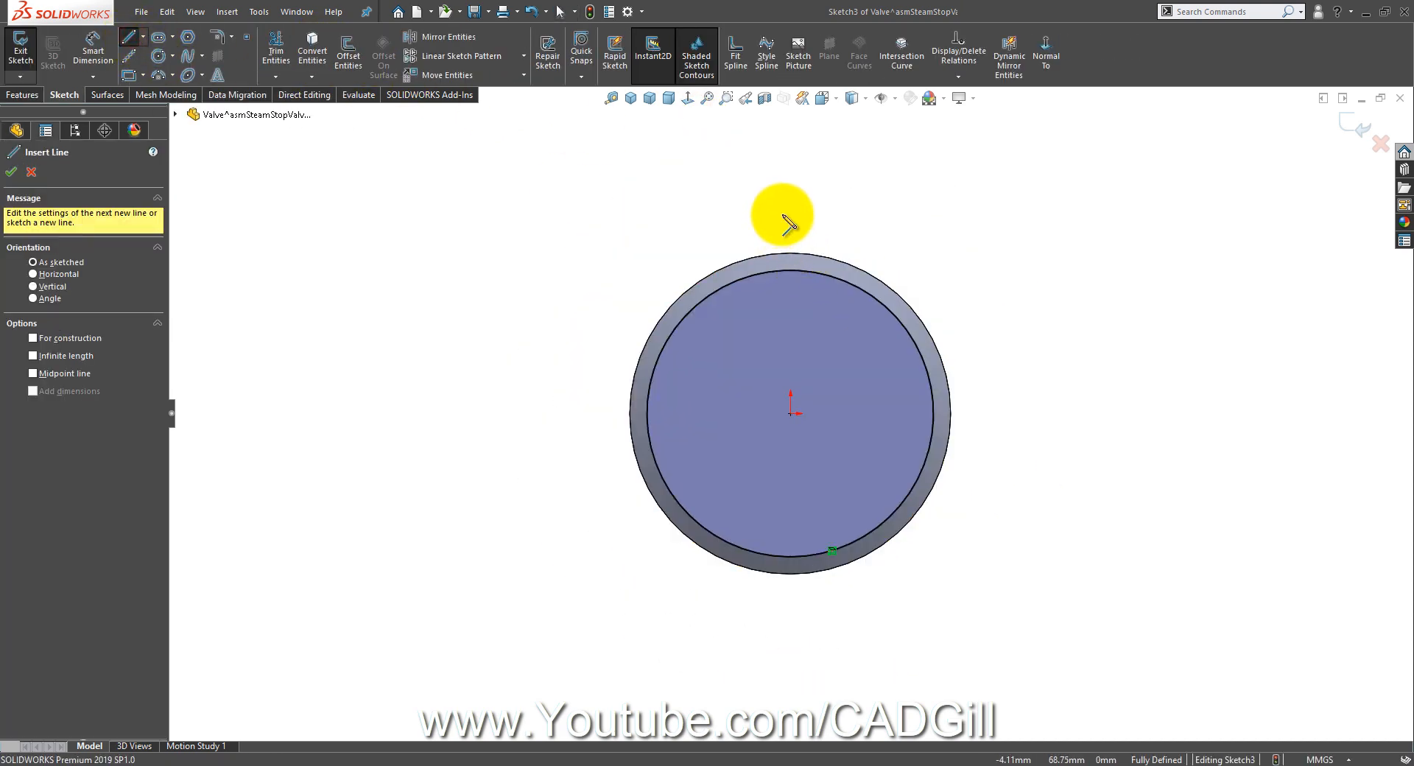
mouse_move(792, 212)
mouse_down()
mouse_move(773, 516)
mouse_move(795, 611)
mouse_up()
right_click(902, 200)
click(909, 211)
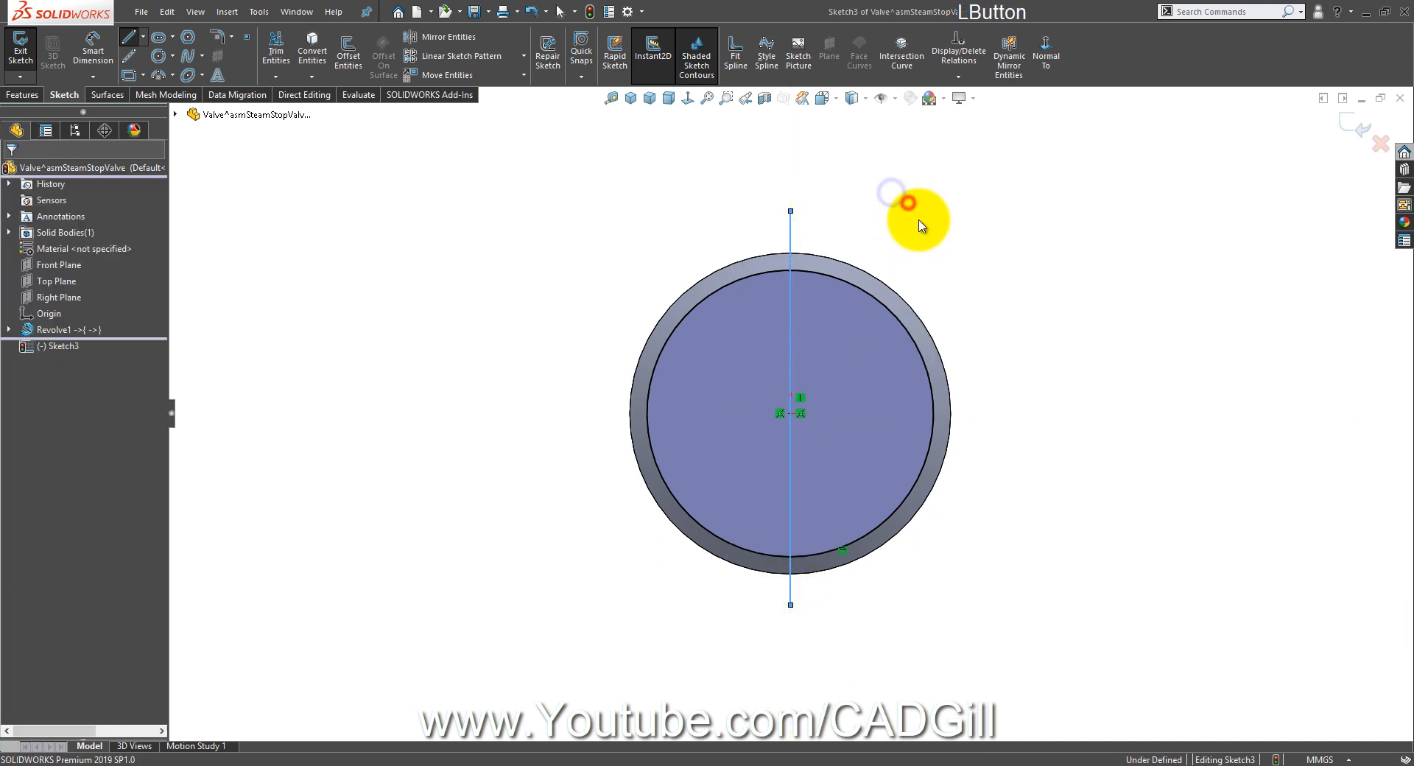
scroll(889, 269, down, 1)
Step: Offset the vertical centre line bi-directionally by 7.5 mm
click(751, 224)
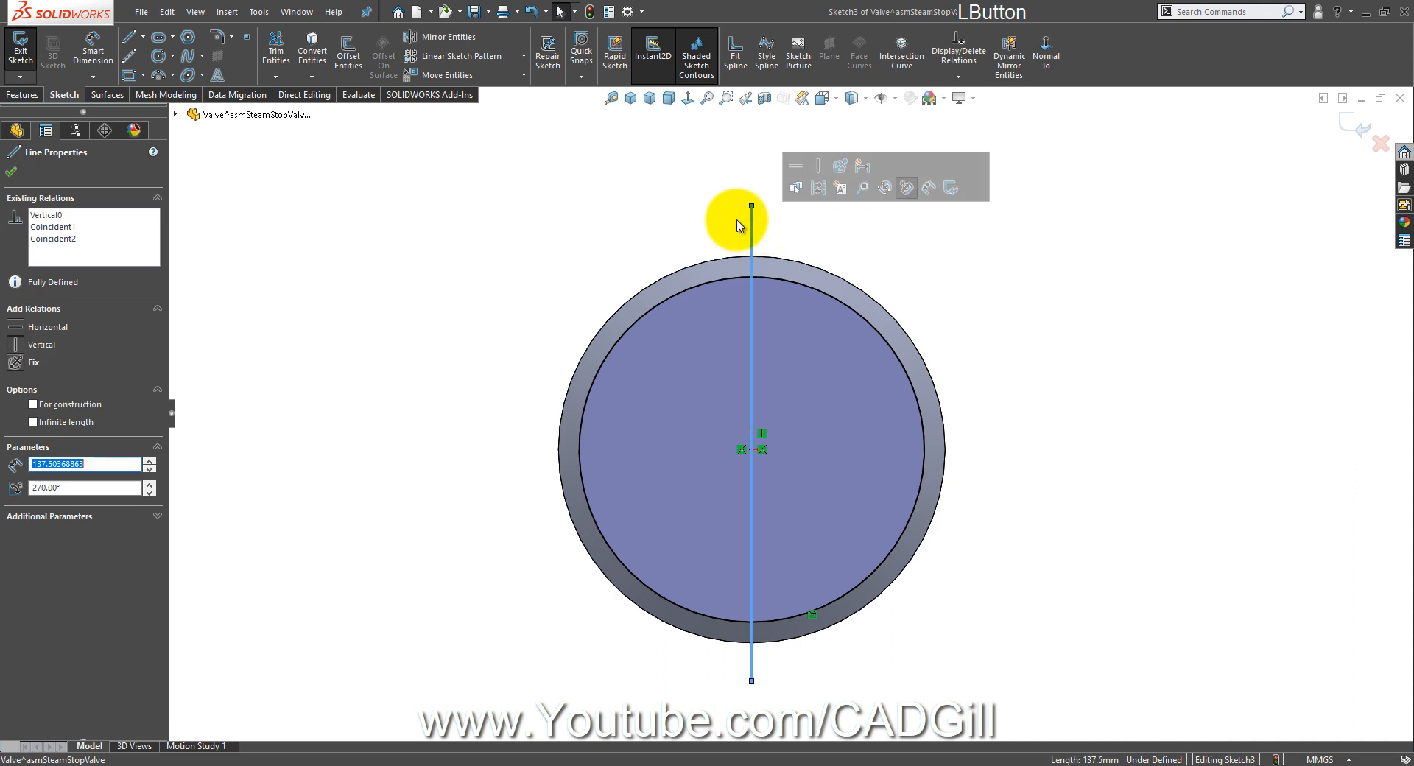
click(358, 65)
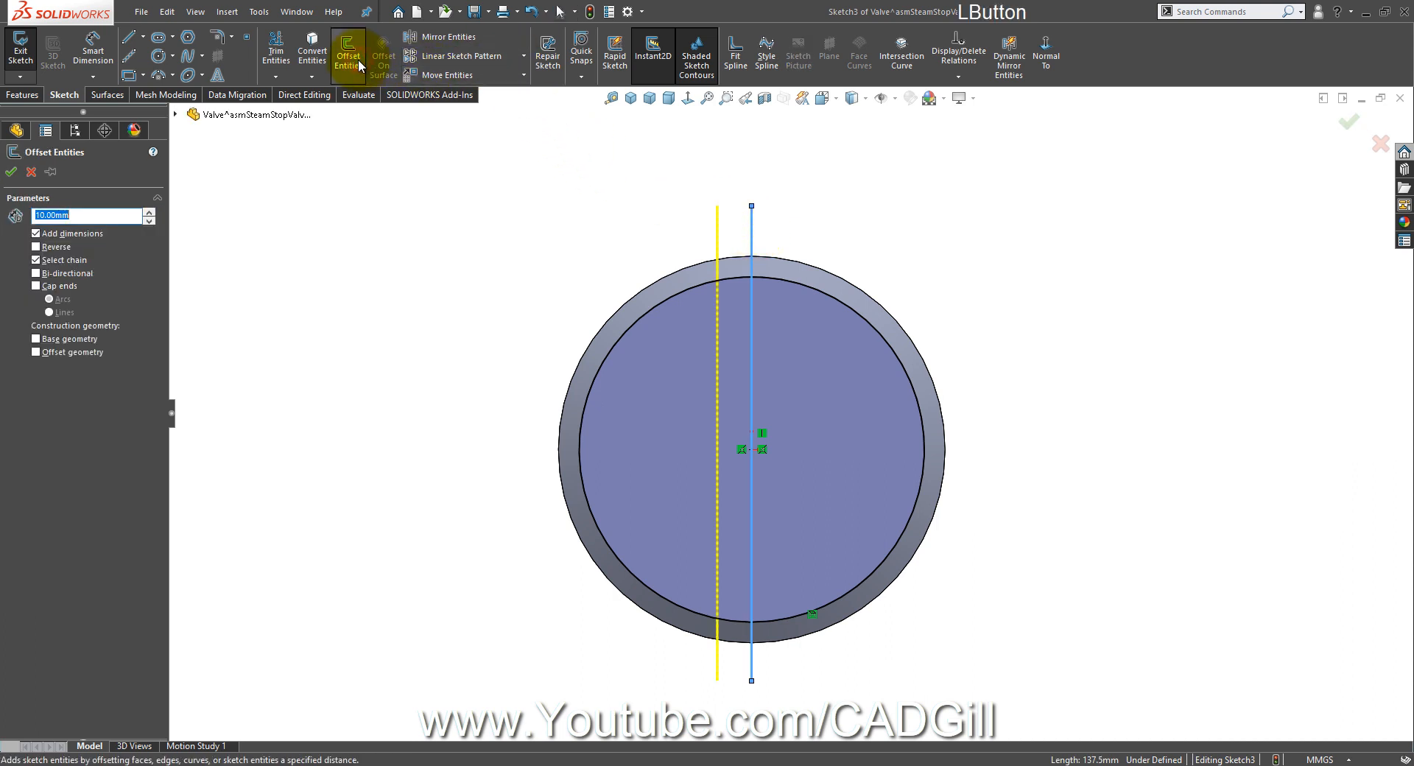
click(49, 274)
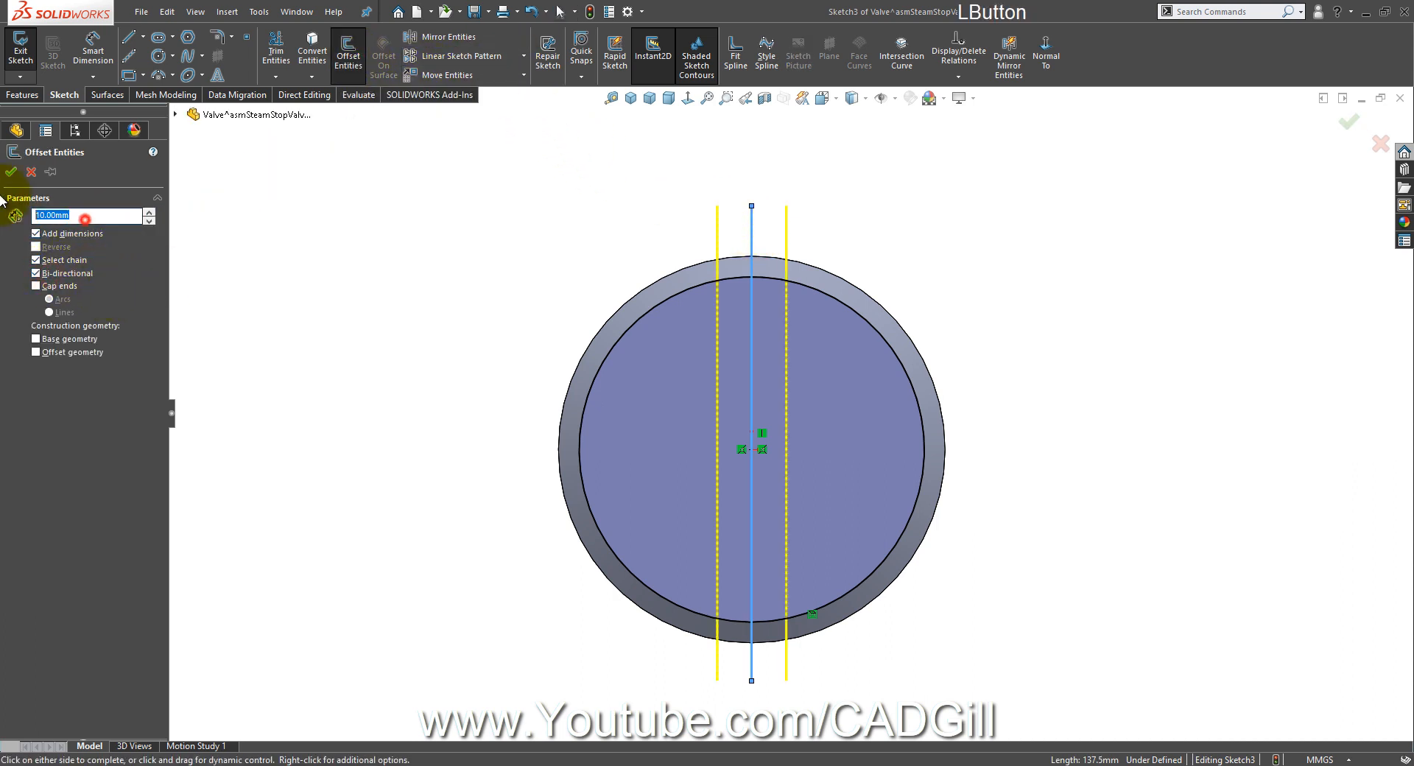
text(7.)
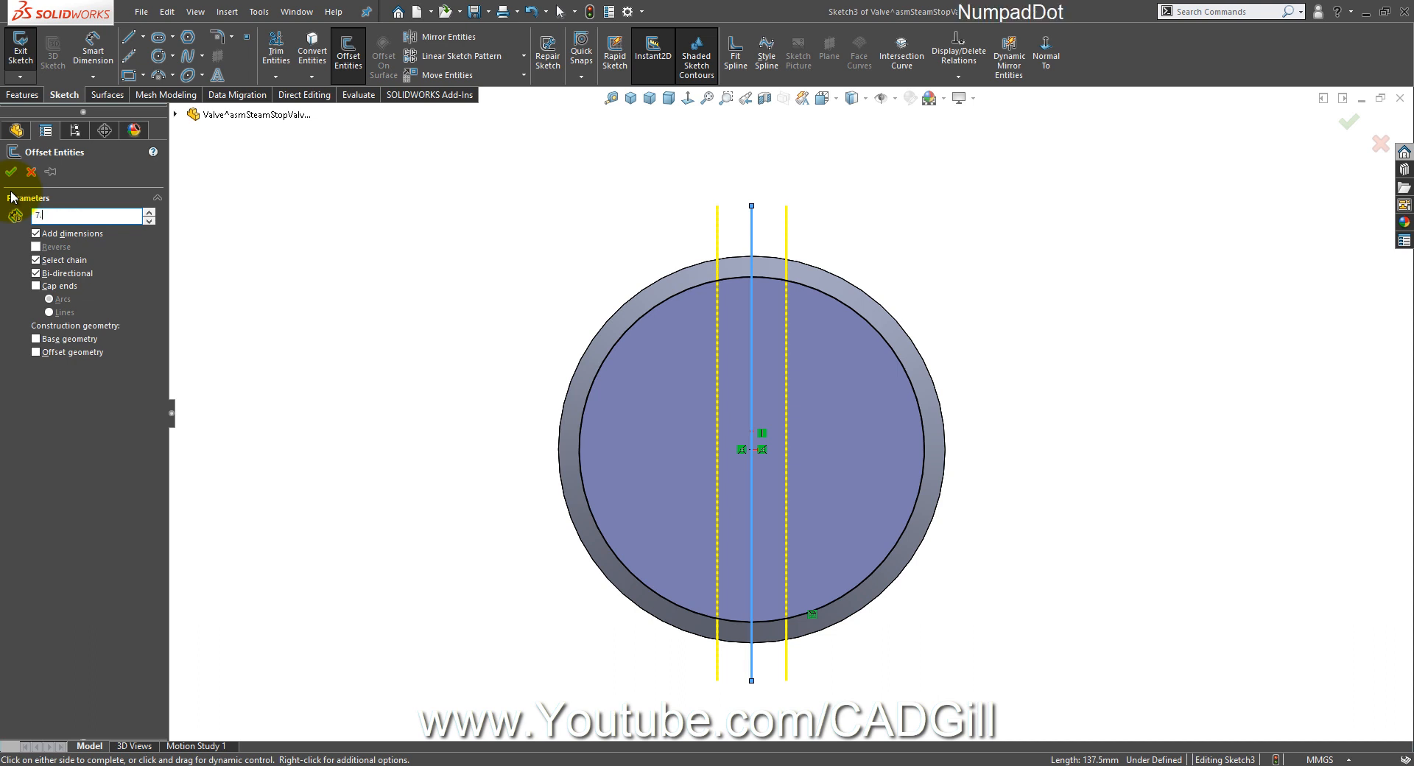
text(5)
key(Tab)
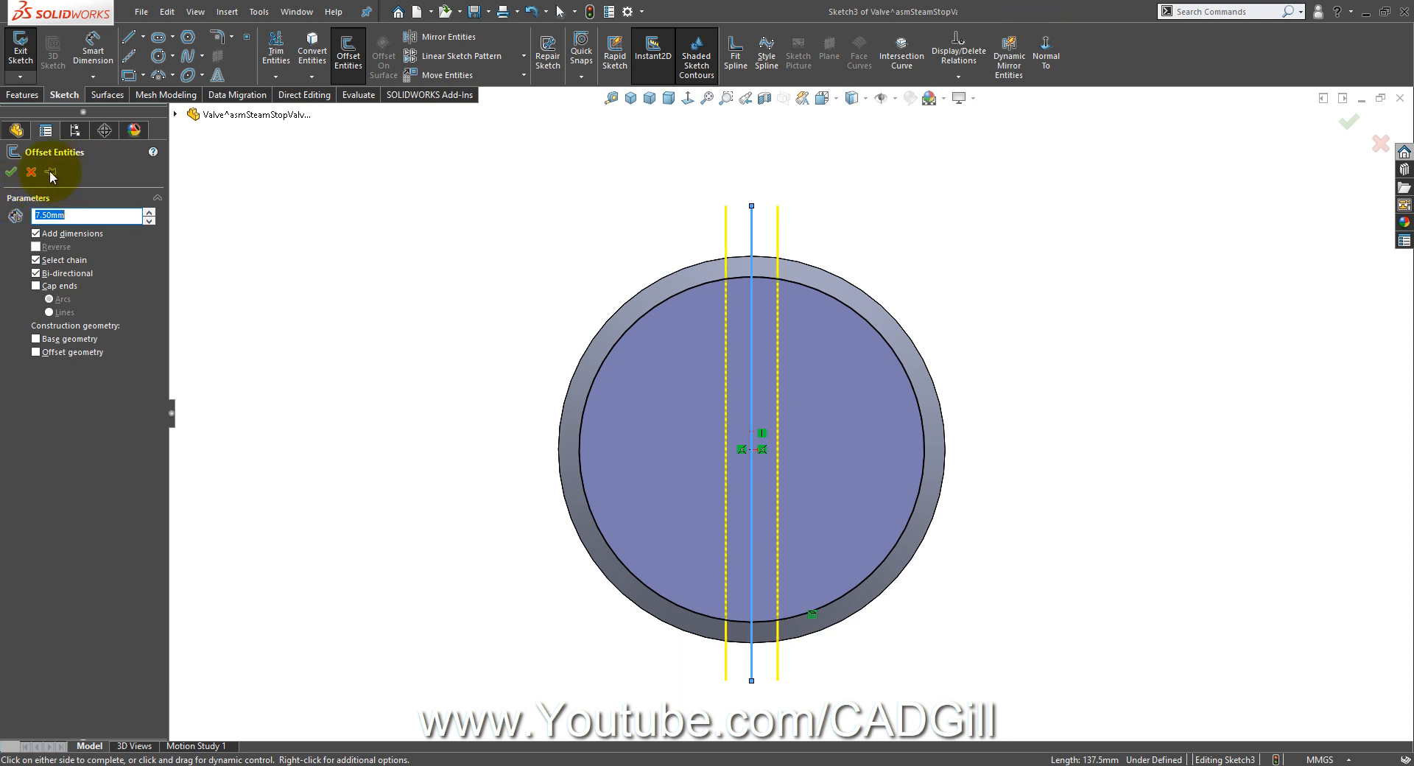
click(15, 171)
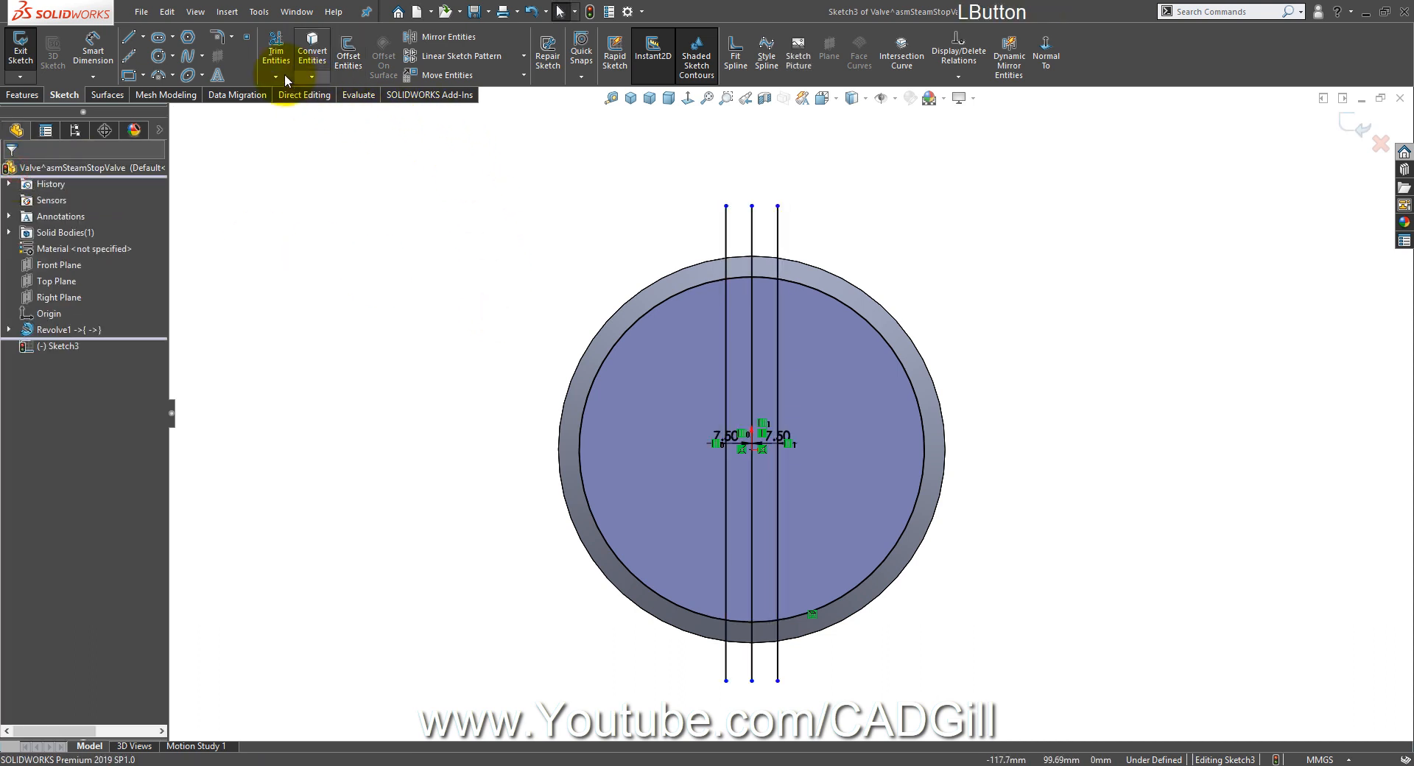
Step: Sketch a horizontal line about 143 mm long through the valve face's centre and offset it bi-directionally by 7.5 mm, making the base line construction
click(130, 40)
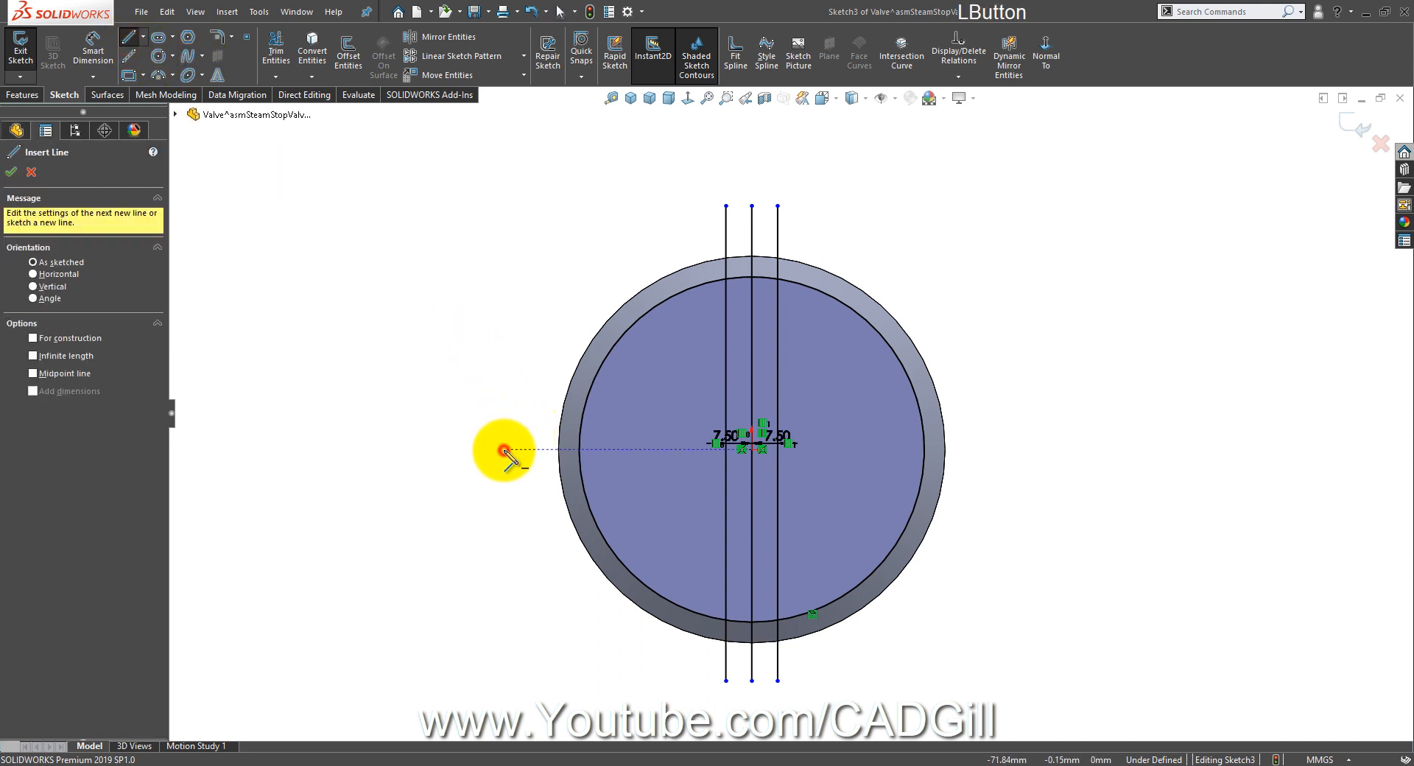
drag(505, 450, 999, 450)
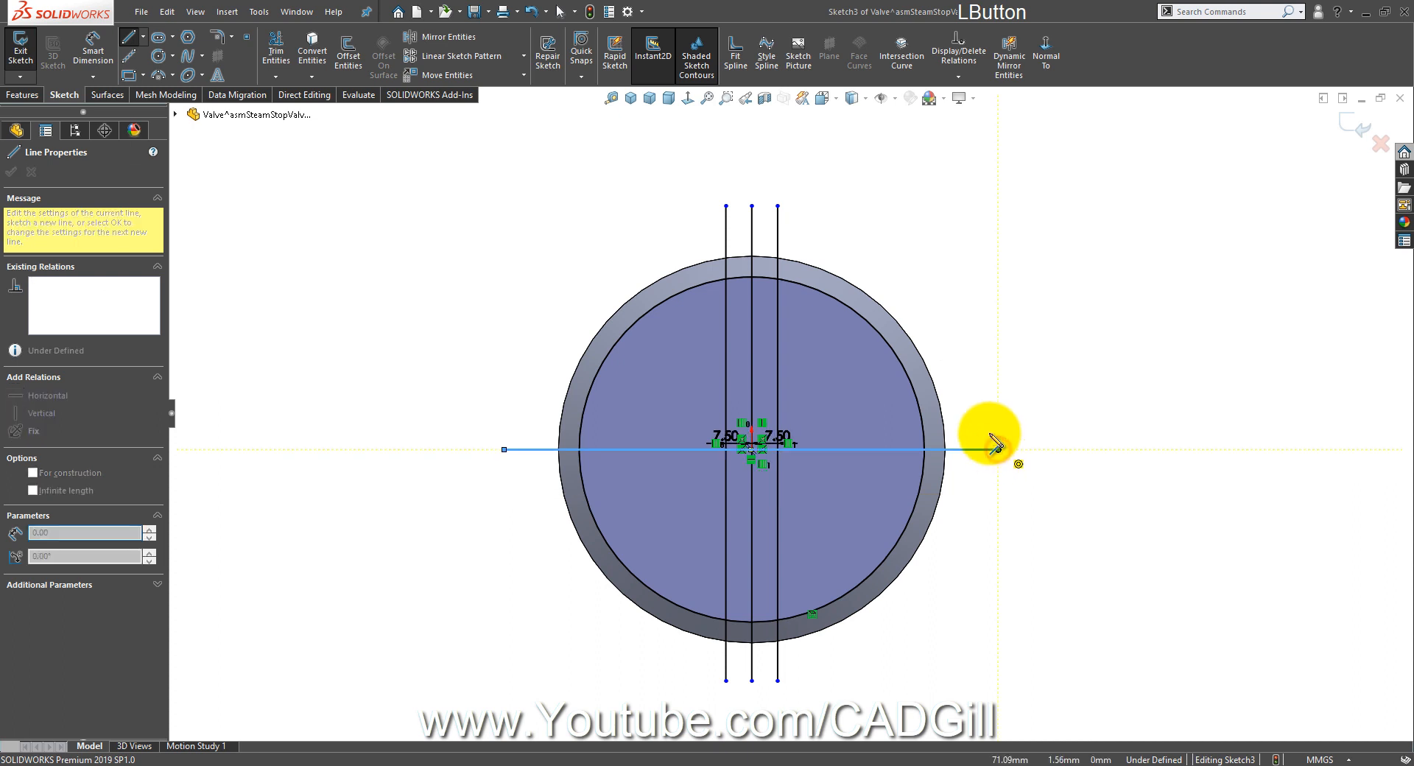
click(350, 53)
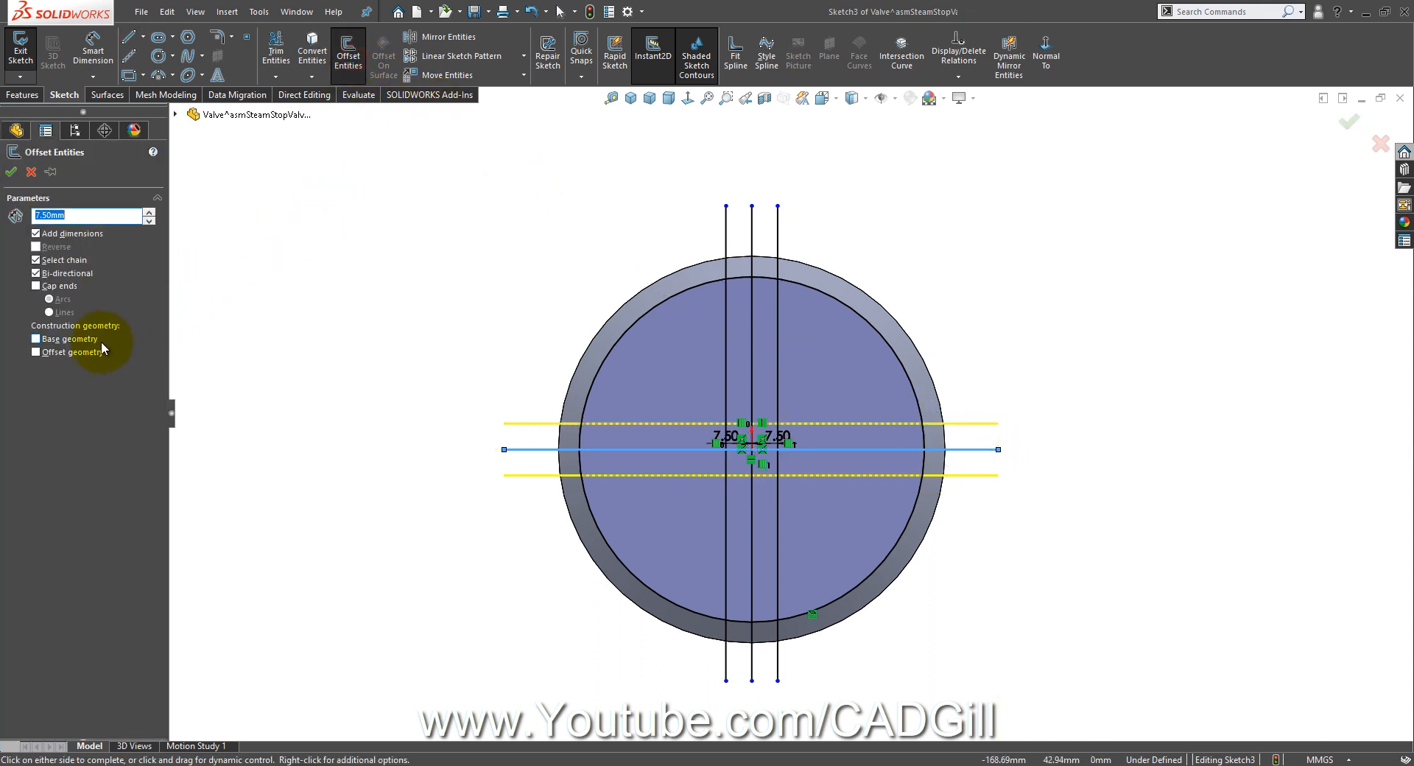
click(12, 172)
Step: Convert the vertical centre line of the valve face sketch to construction geometry
click(750, 377)
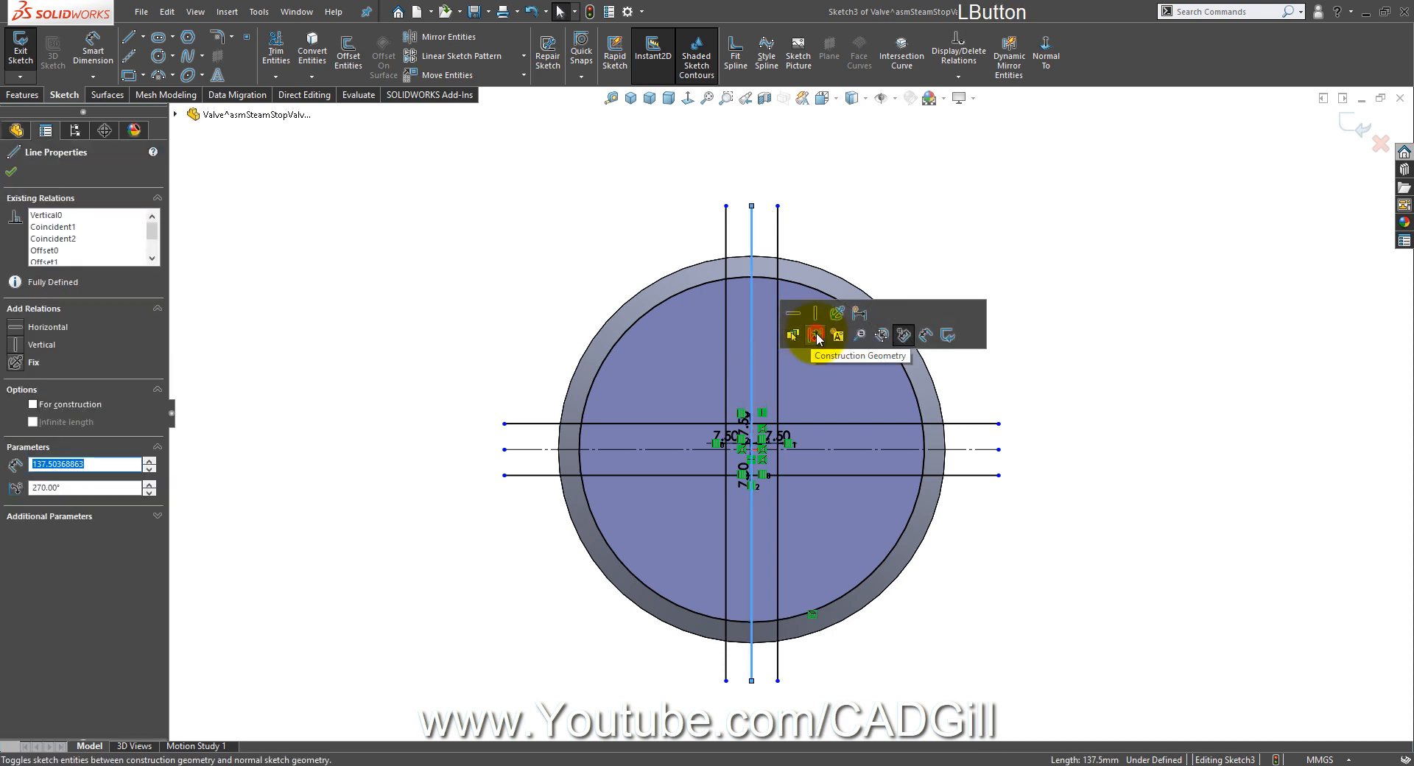
click(815, 336)
click(505, 236)
Step: Trim the line ends outside the circle and the circle's arcs between the four arms of the cross
click(277, 56)
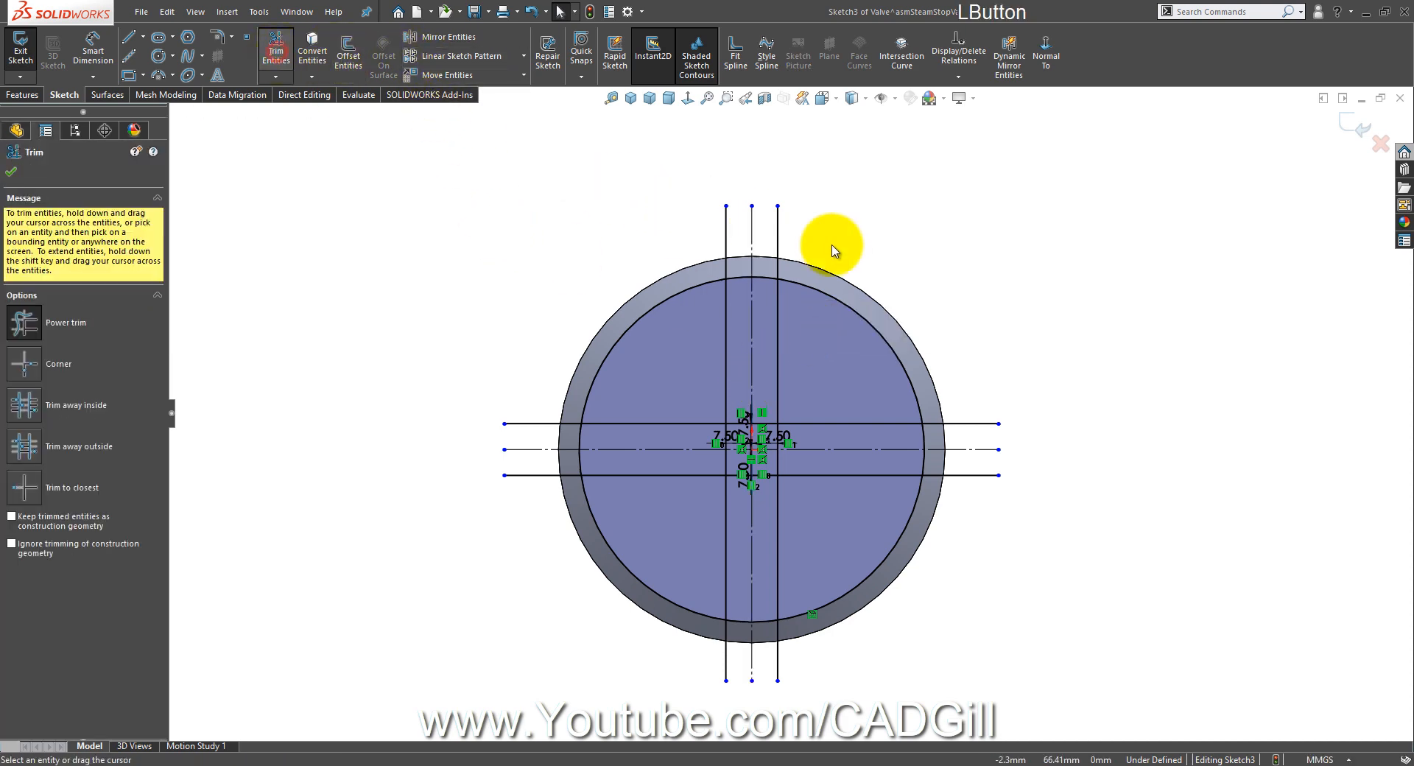
mouse_move(847, 247)
mouse_down()
mouse_move(722, 237)
mouse_move(555, 373)
mouse_move(578, 578)
mouse_move(722, 656)
mouse_move(909, 628)
mouse_move(979, 405)
mouse_move(960, 417)
mouse_up()
scroll(920, 435, down, 4)
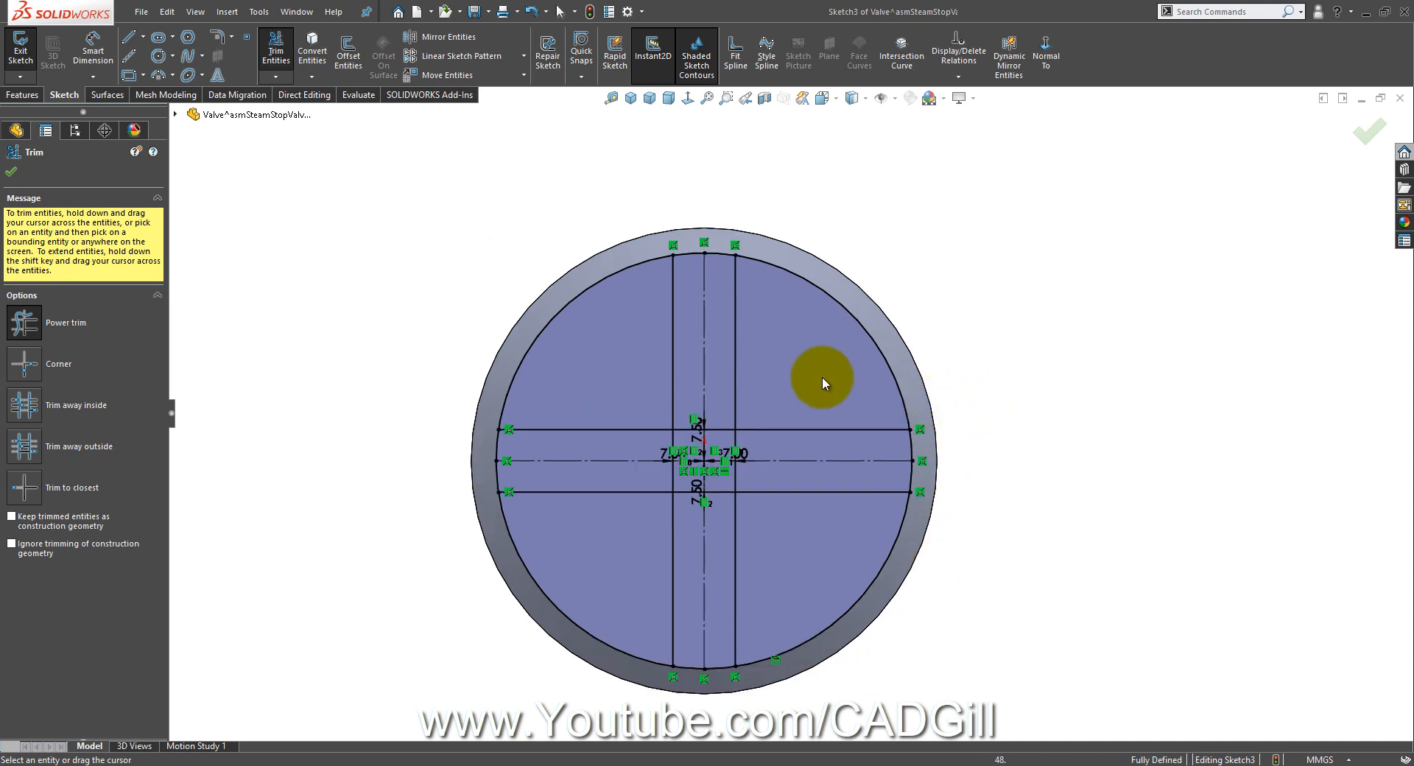
mouse_move(487, 214)
mouse_down()
mouse_move(537, 252)
mouse_move(773, 335)
mouse_move(969, 473)
mouse_move(802, 630)
mouse_up()
scroll(801, 625, up, 2)
drag(565, 641, 604, 577)
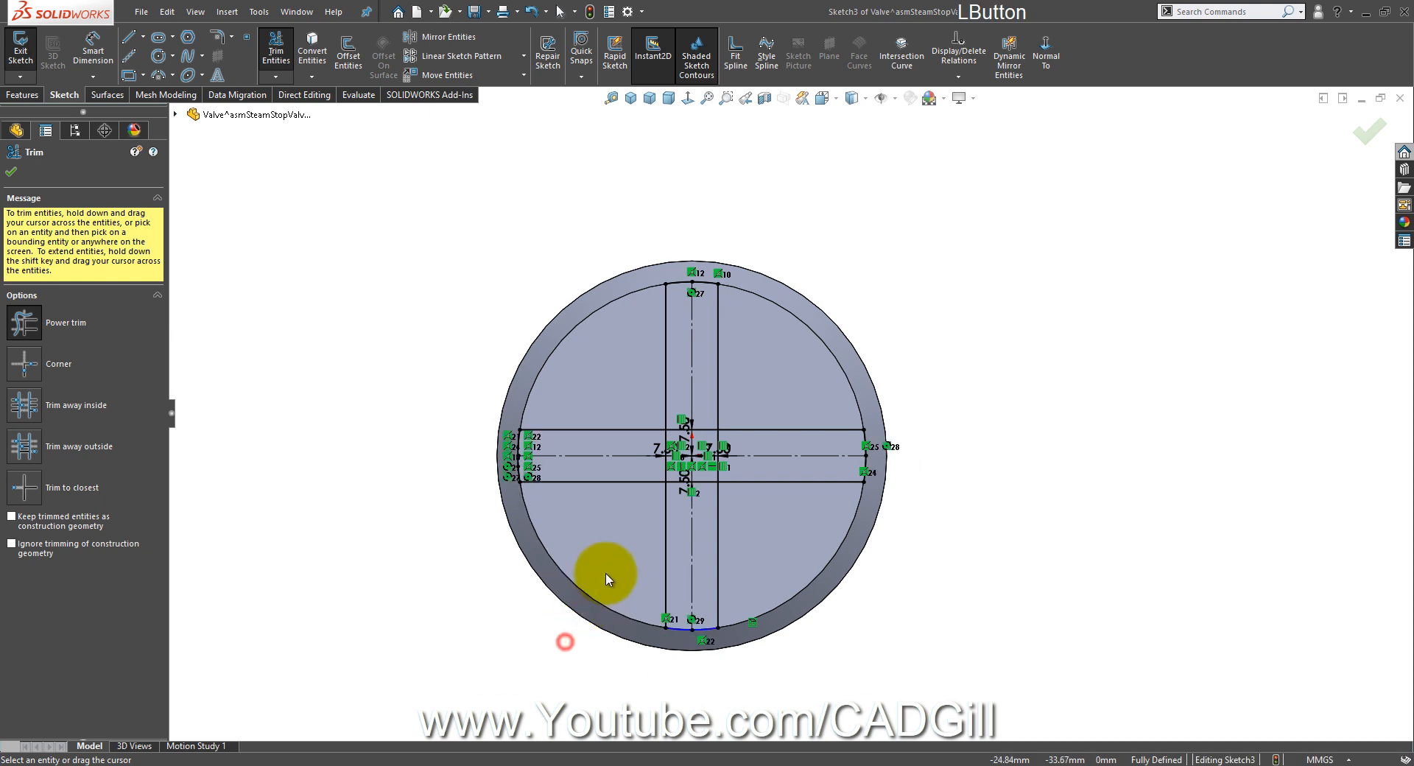
Step: Trim the crossing line segments at the centre to leave one closed cross-shaped profile
scroll(635, 583, down, 2)
scroll(710, 394, down, 3)
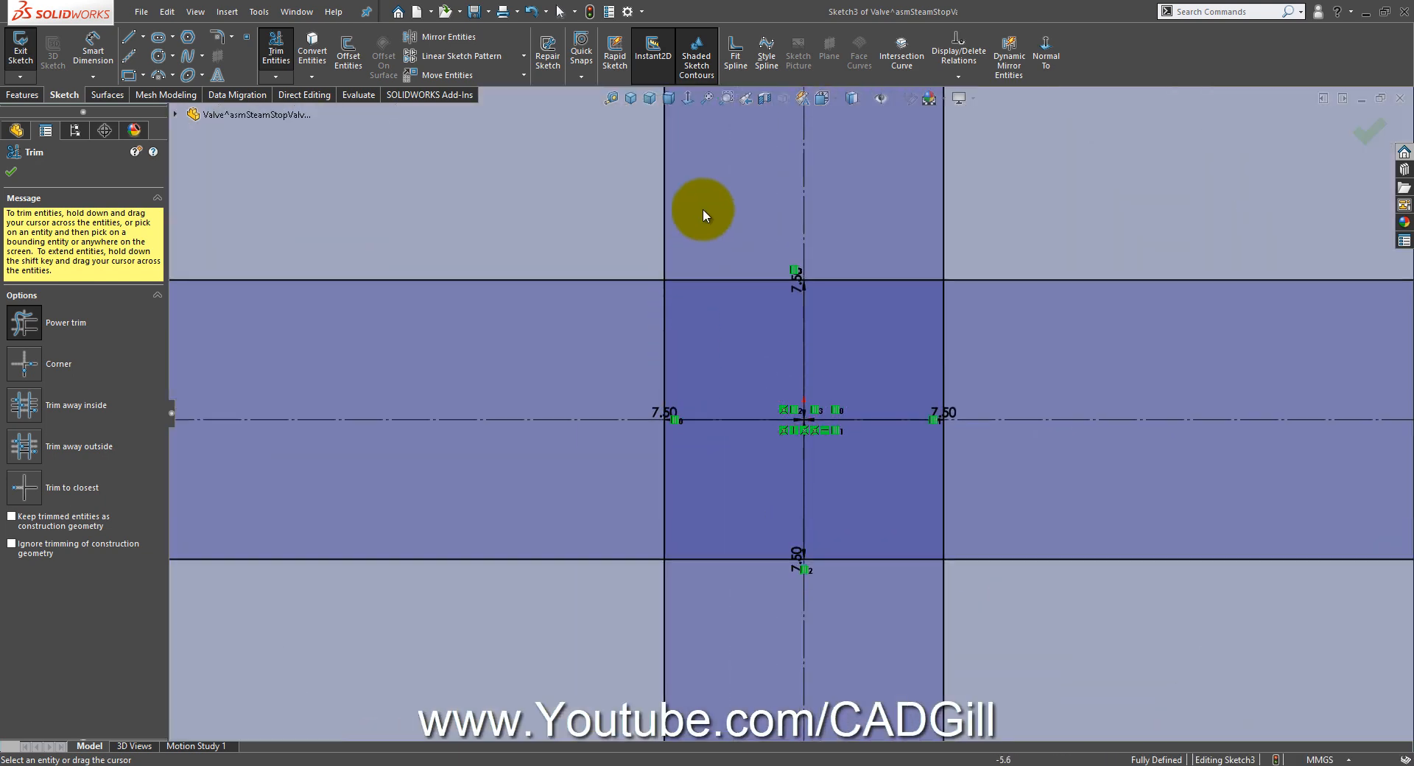
mouse_move(700, 209)
mouse_down()
mouse_move(669, 322)
mouse_move(834, 283)
mouse_move(947, 338)
mouse_move(988, 450)
mouse_move(903, 586)
mouse_move(730, 606)
mouse_up()
scroll(756, 530, up, 4)
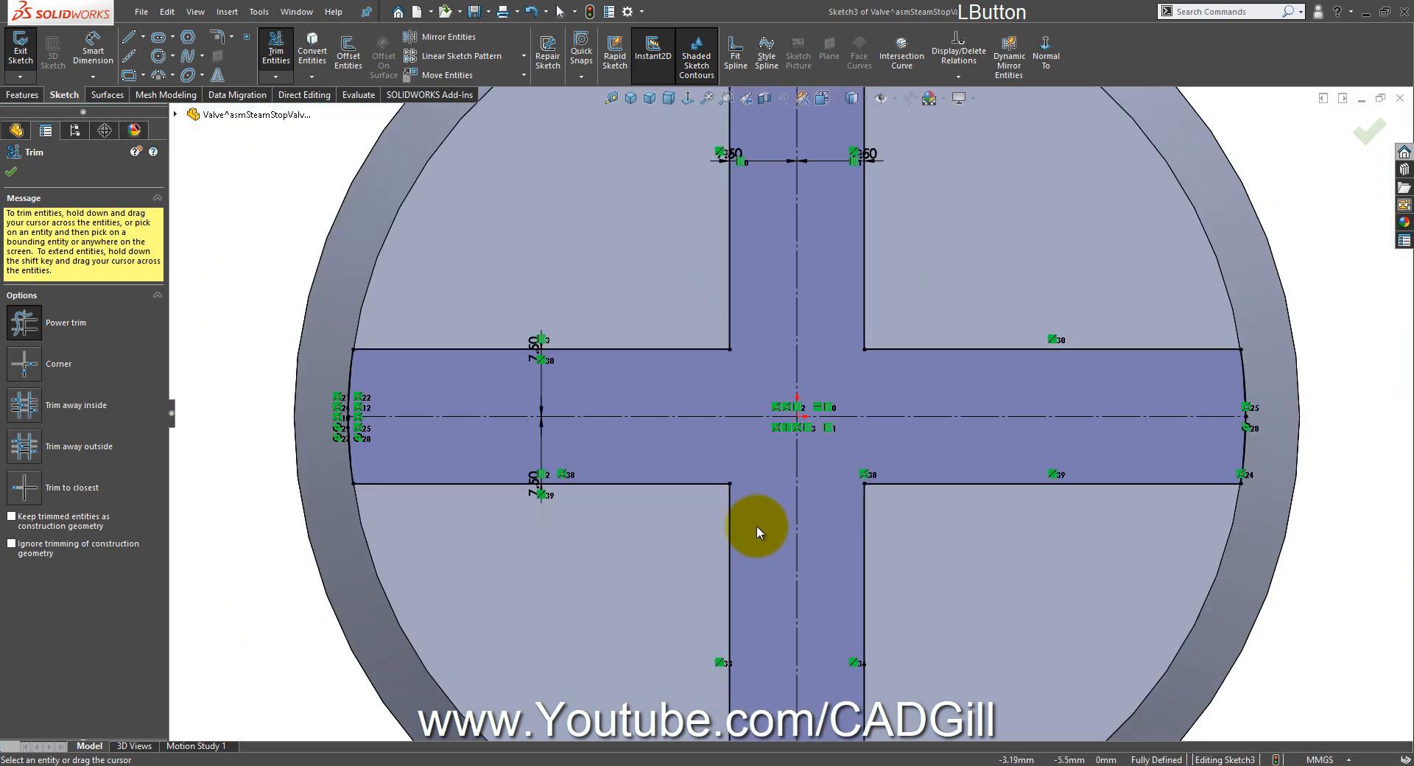
mouse_move(788, 483)
middle_down()
mouse_move(832, 565)
mouse_move(940, 564)
middle_up()
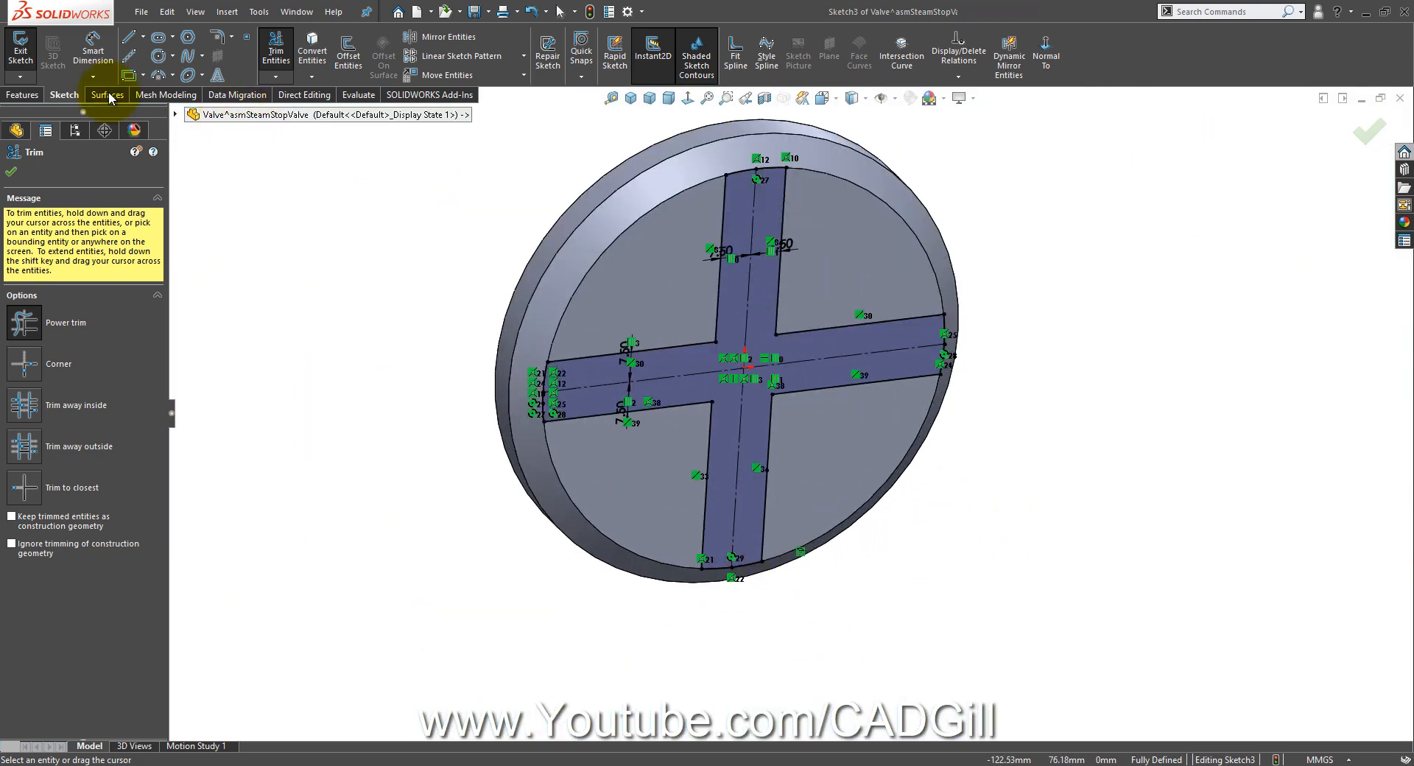
click(24, 94)
click(35, 54)
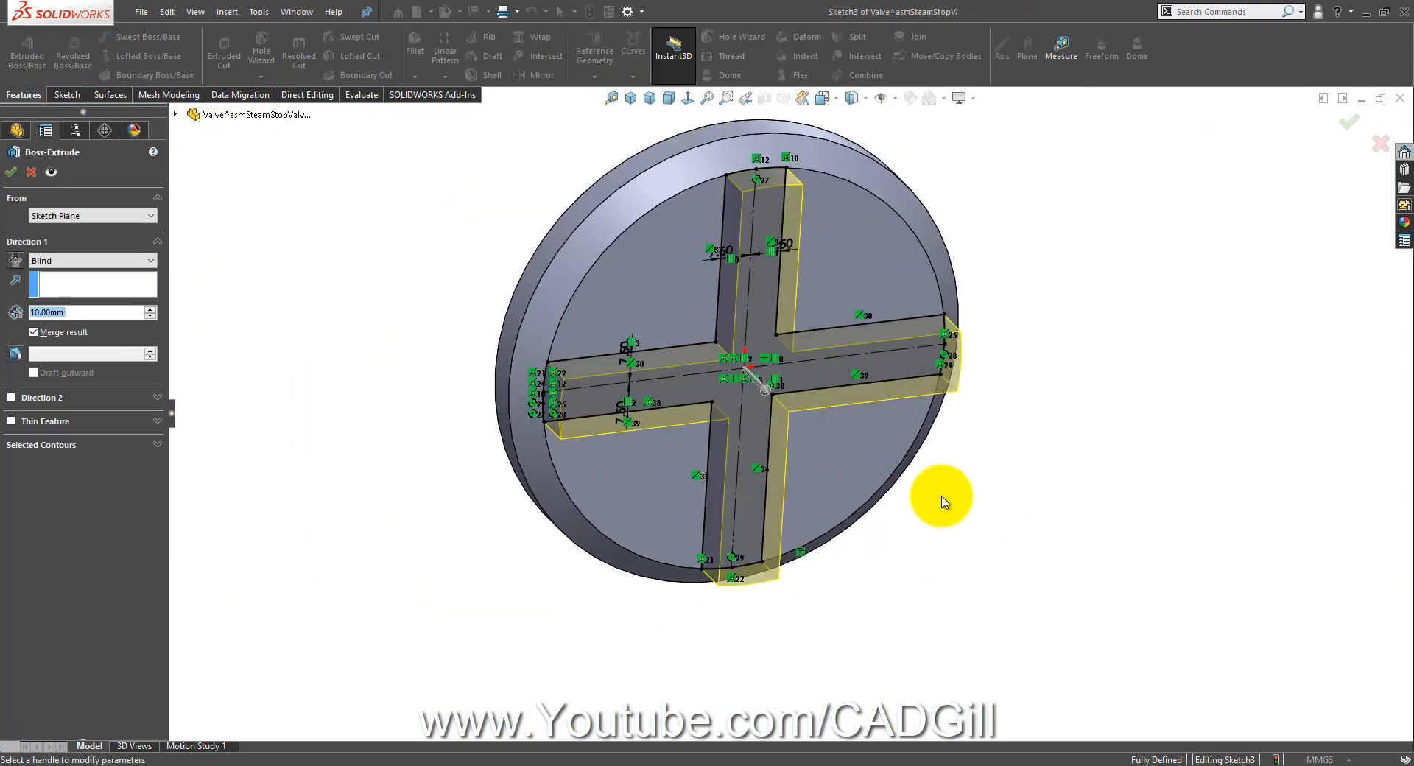
scroll(940, 498, up, 1)
click(683, 764)
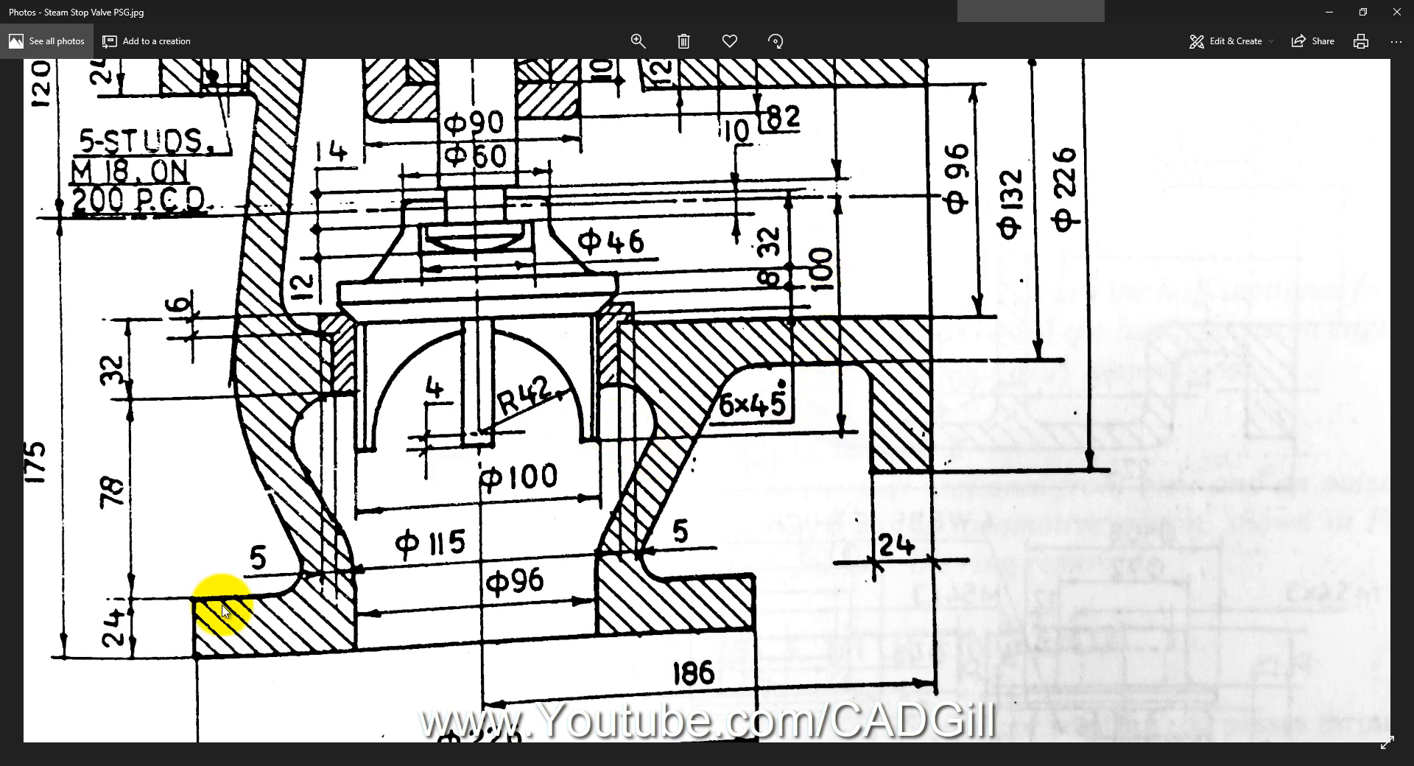
click(174, 765)
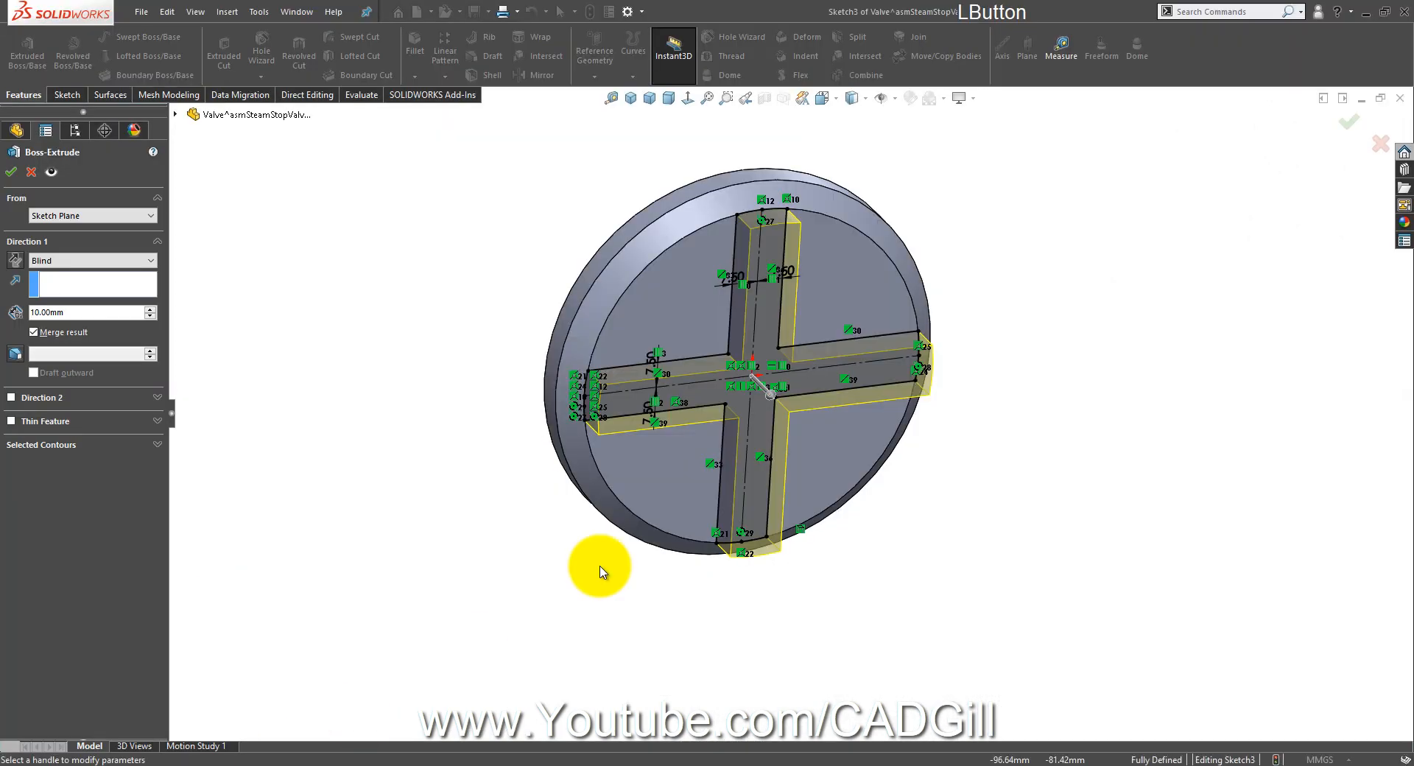
click(1374, 147)
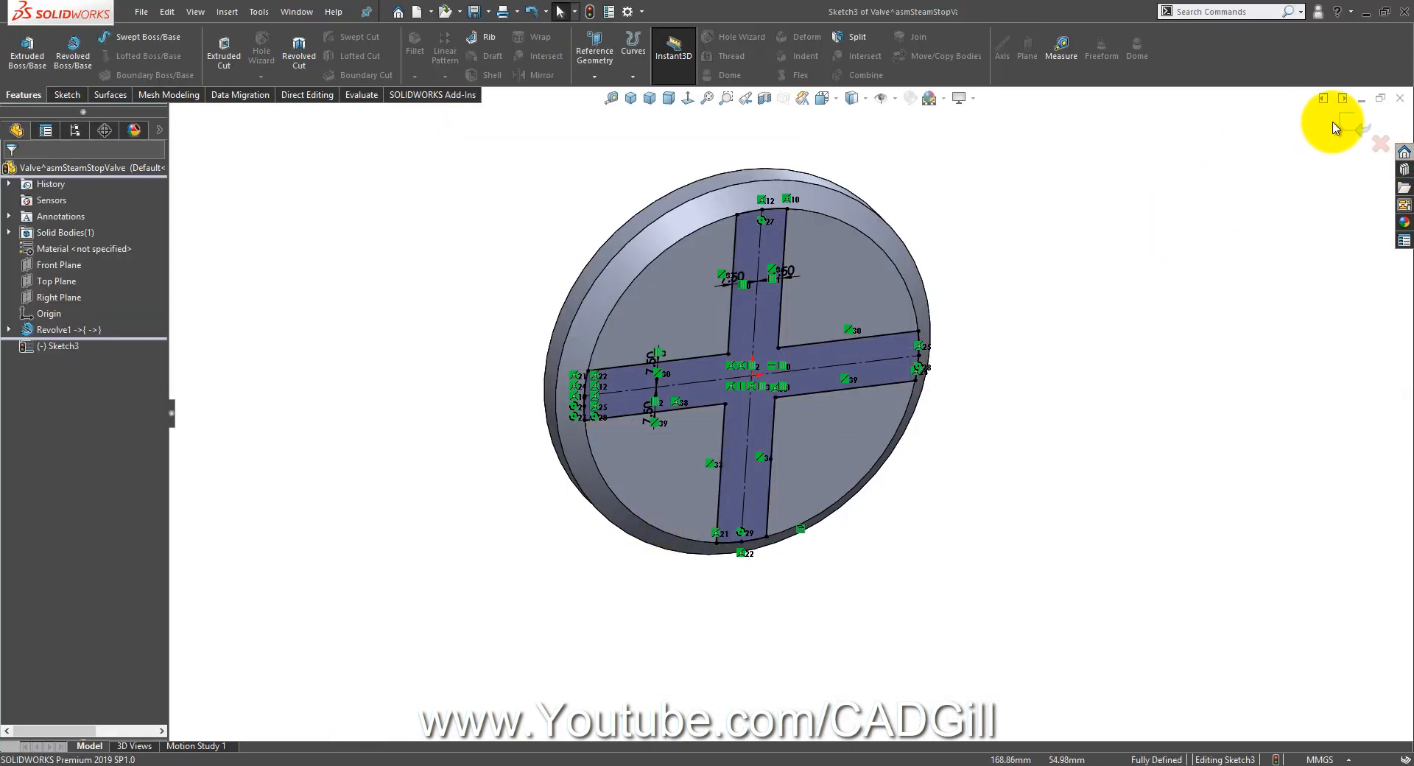
Step: Close the cross sketch, switch to the asmSteamStopValve assembly and rebuild it with the changed valve
click(297, 11)
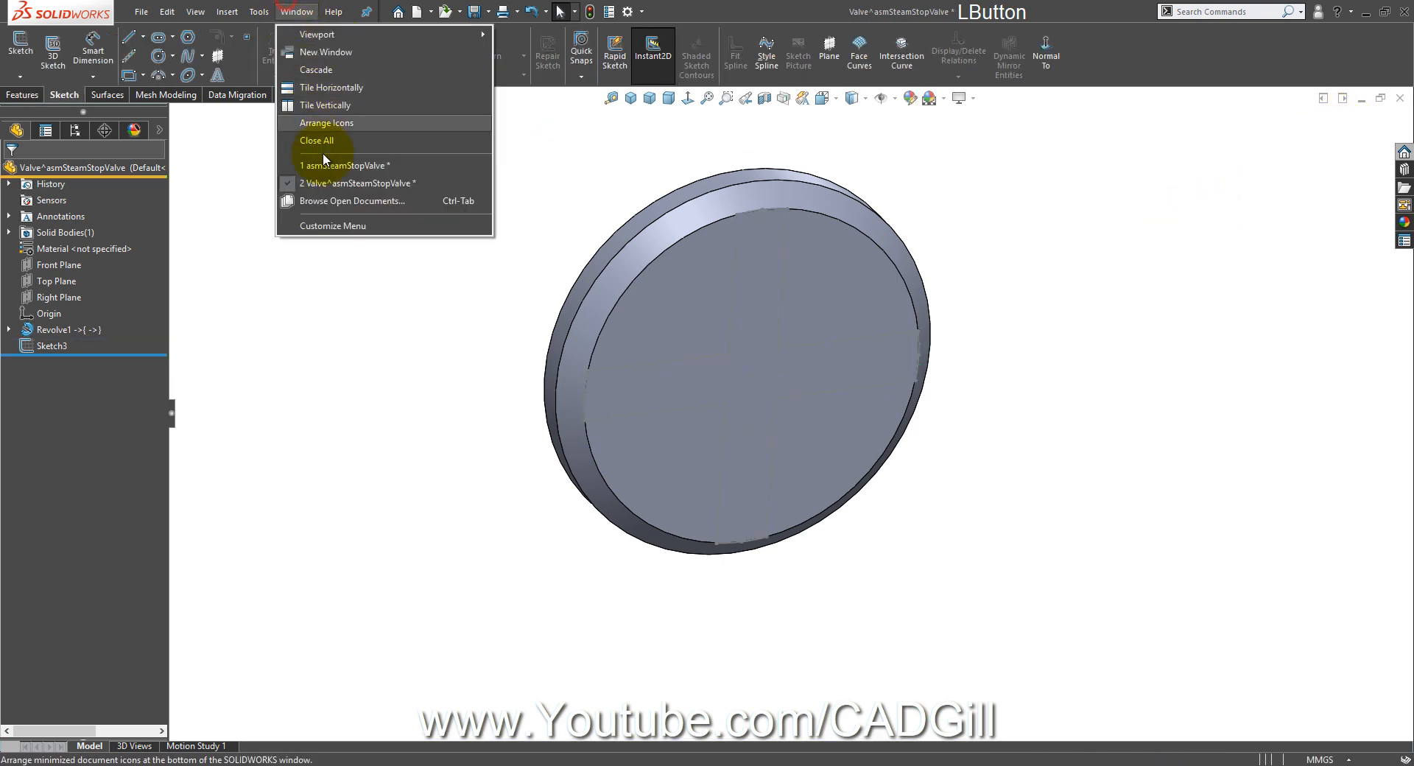
click(324, 167)
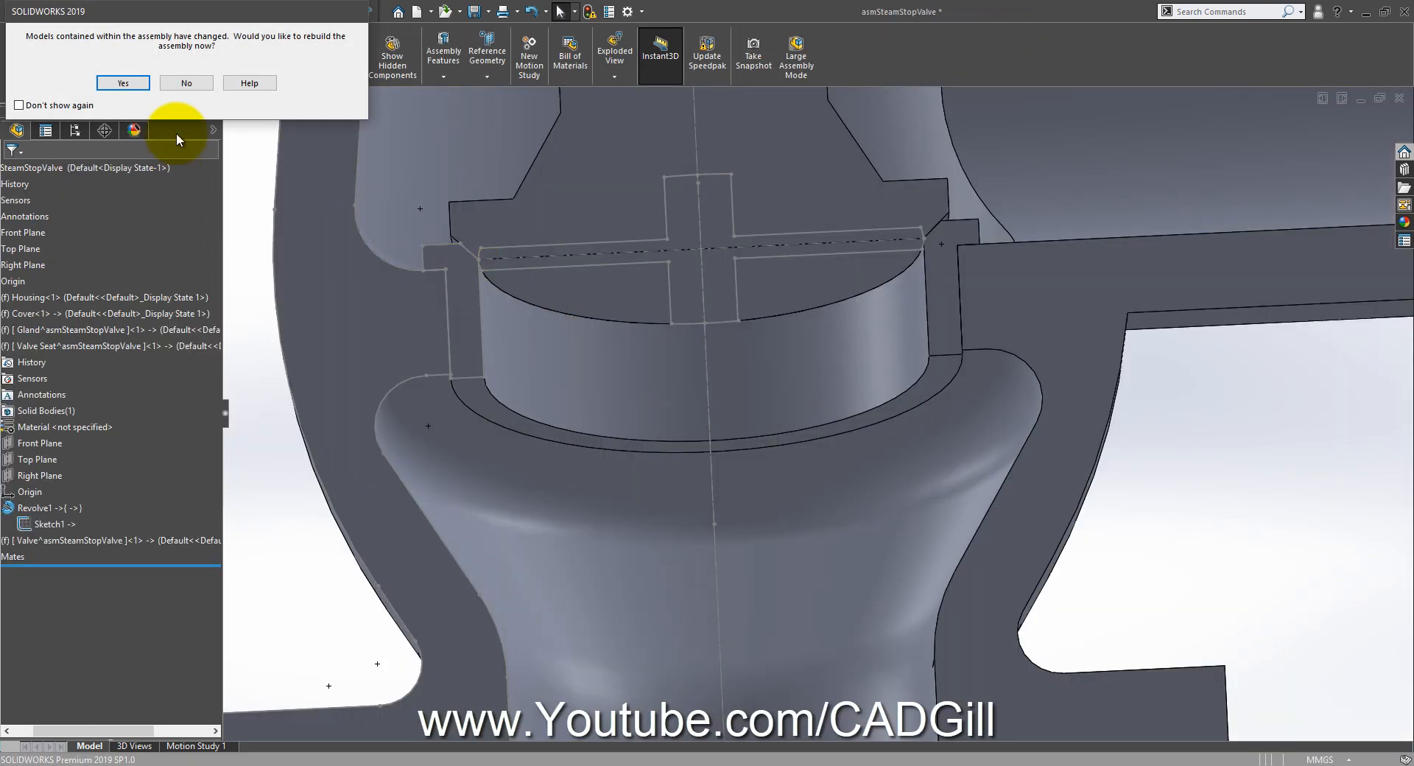
click(123, 82)
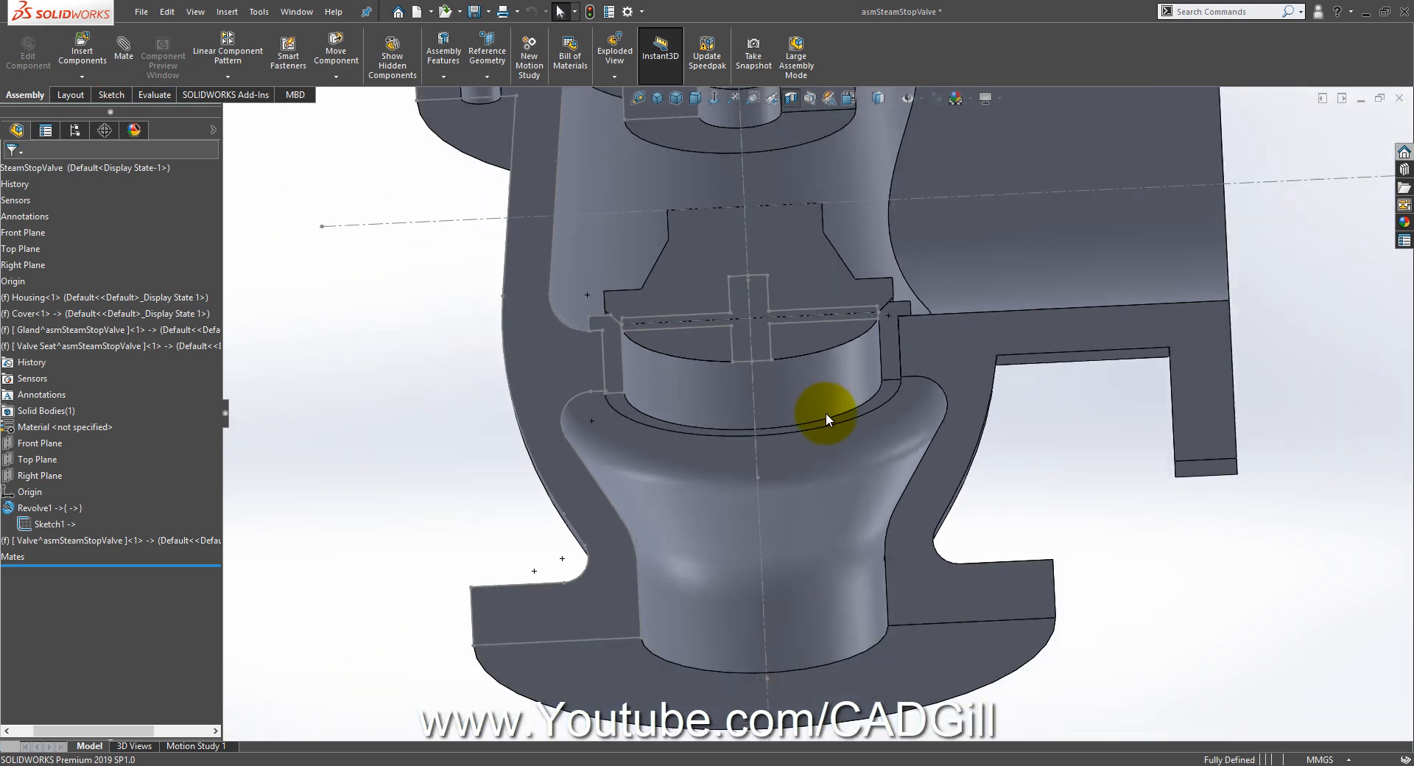
Step: Edit the Valve component in the context of the assembly and start a sketch on its Front Plane
middle_drag(825, 414, 815, 467)
scroll(762, 388, down, 3)
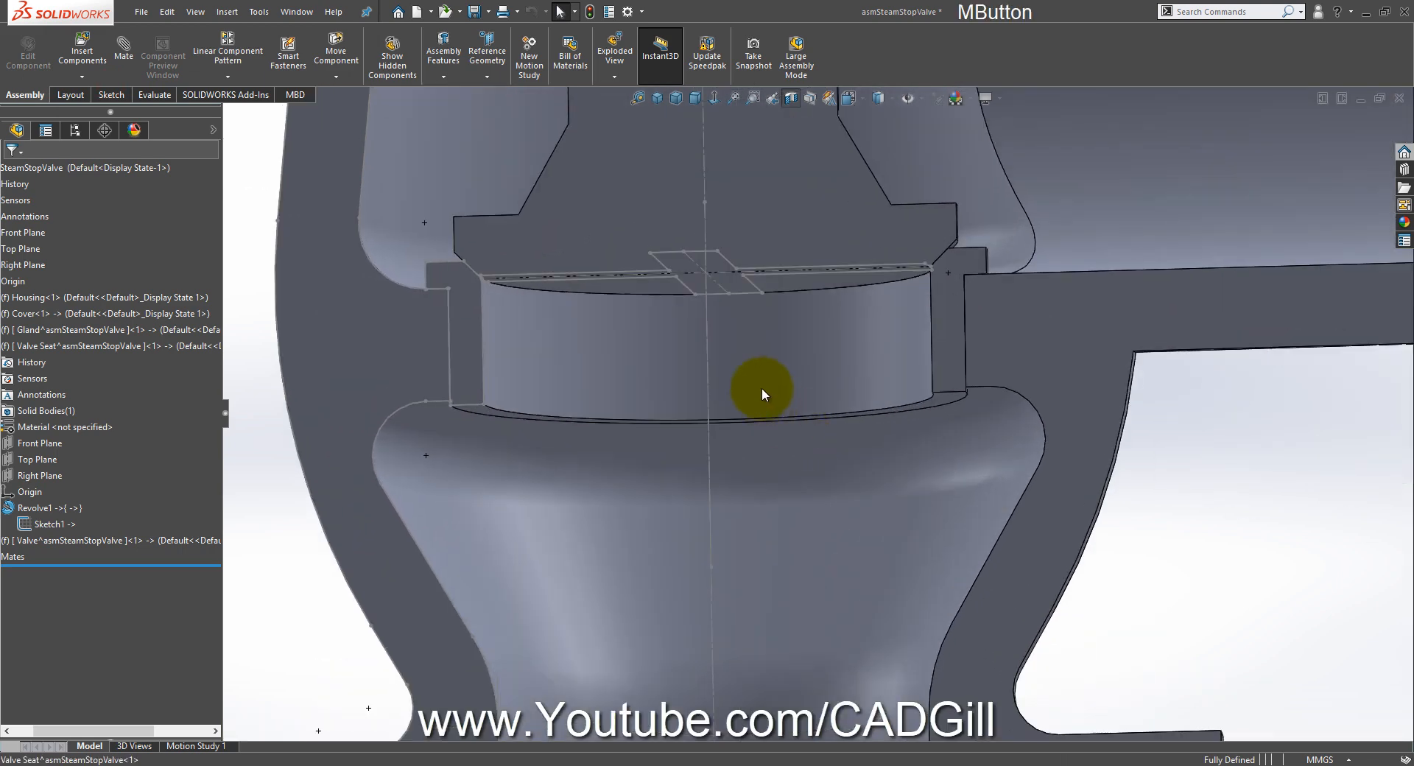
click(64, 542)
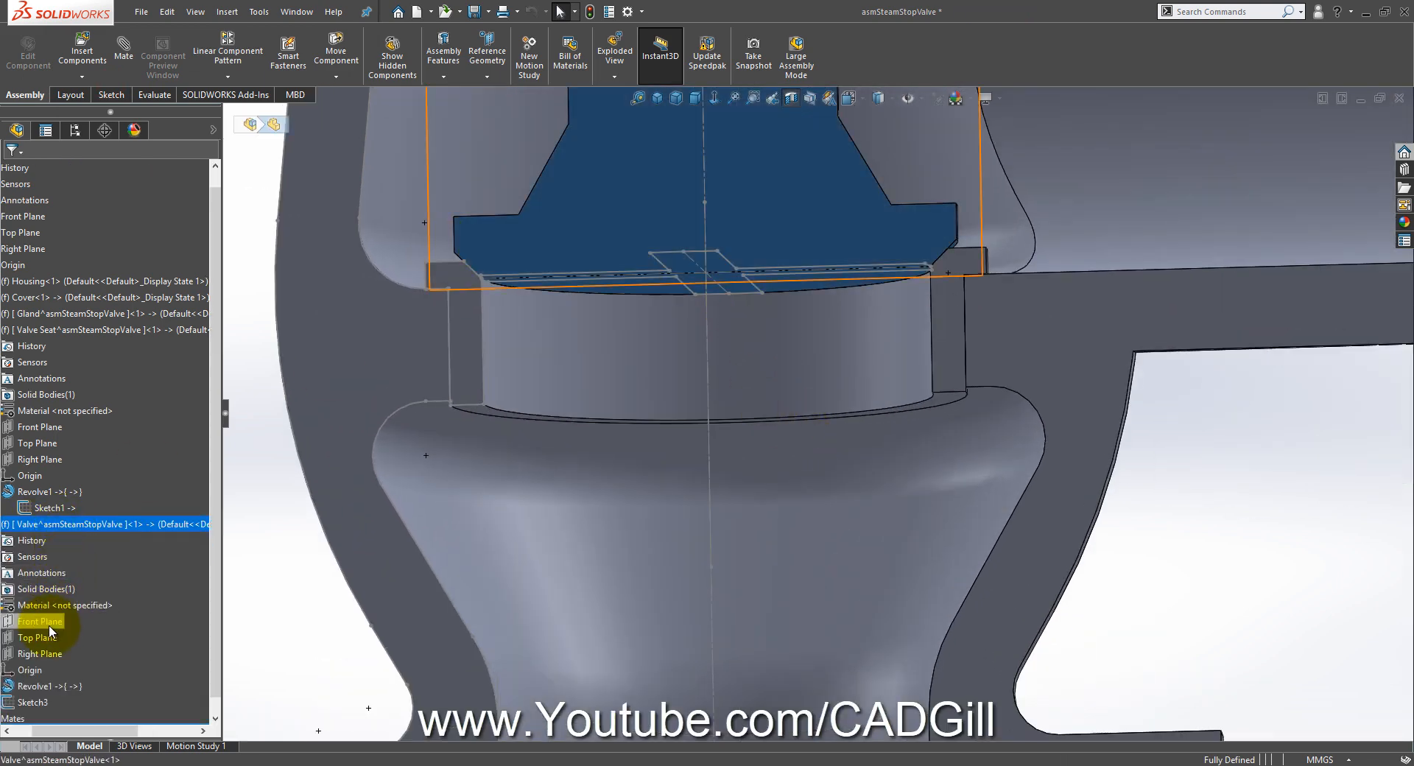
right_click(129, 521)
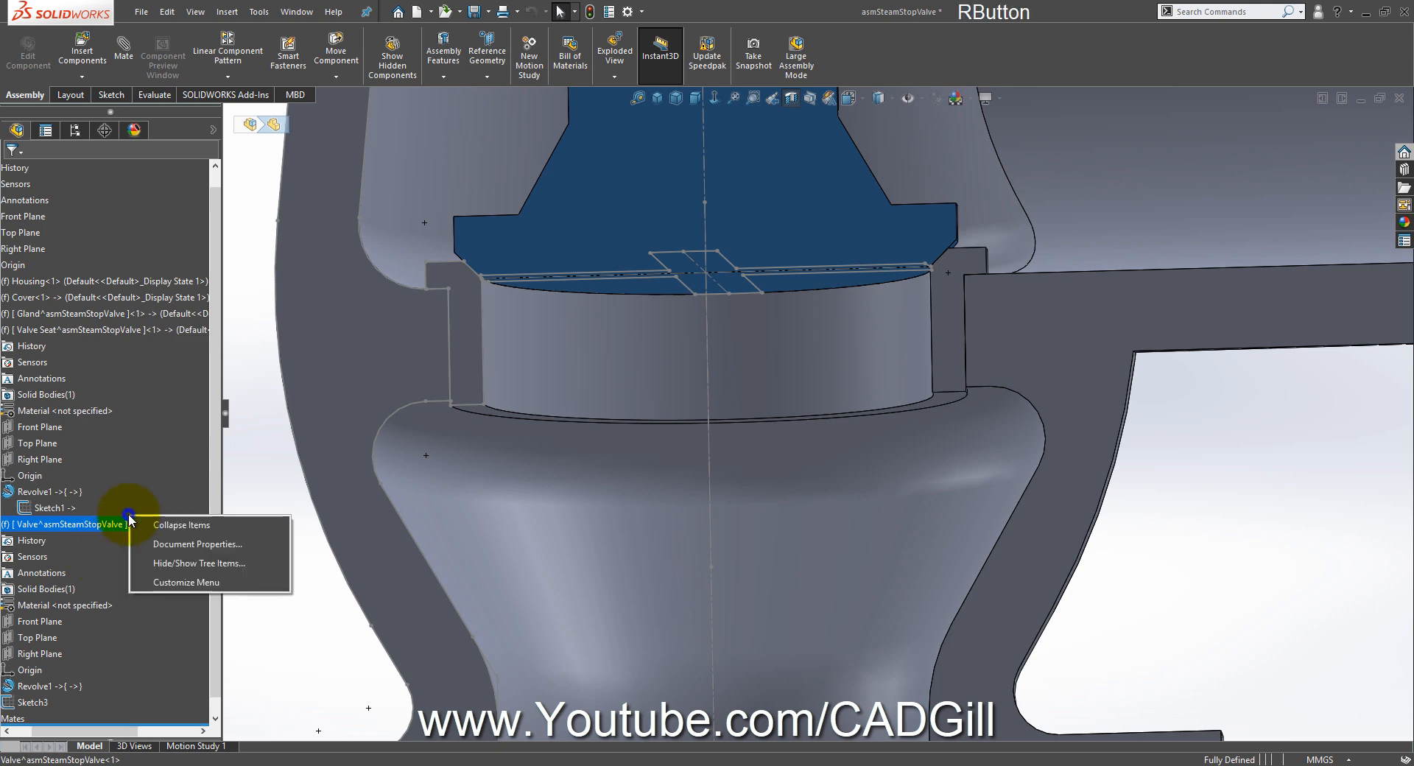
click(88, 521)
right_click(44, 523)
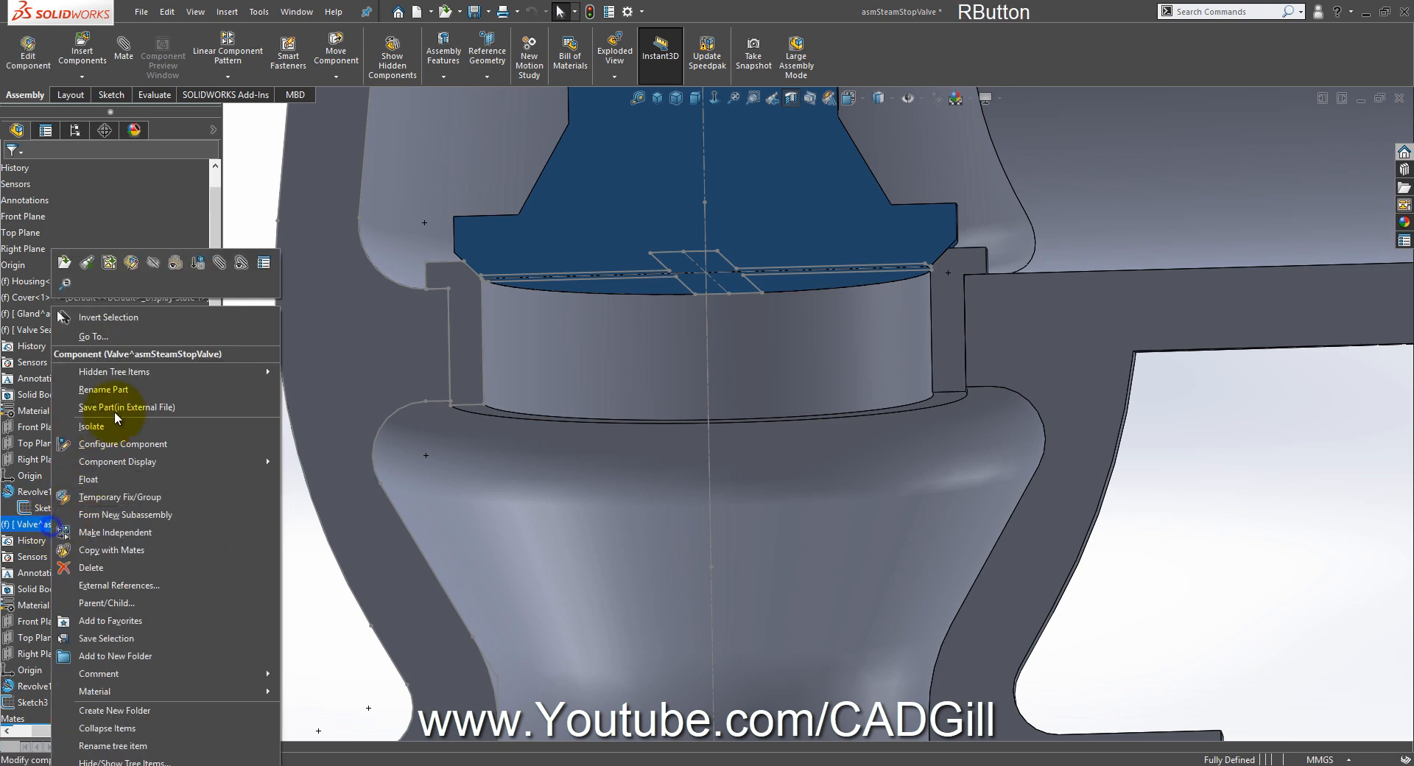
click(132, 268)
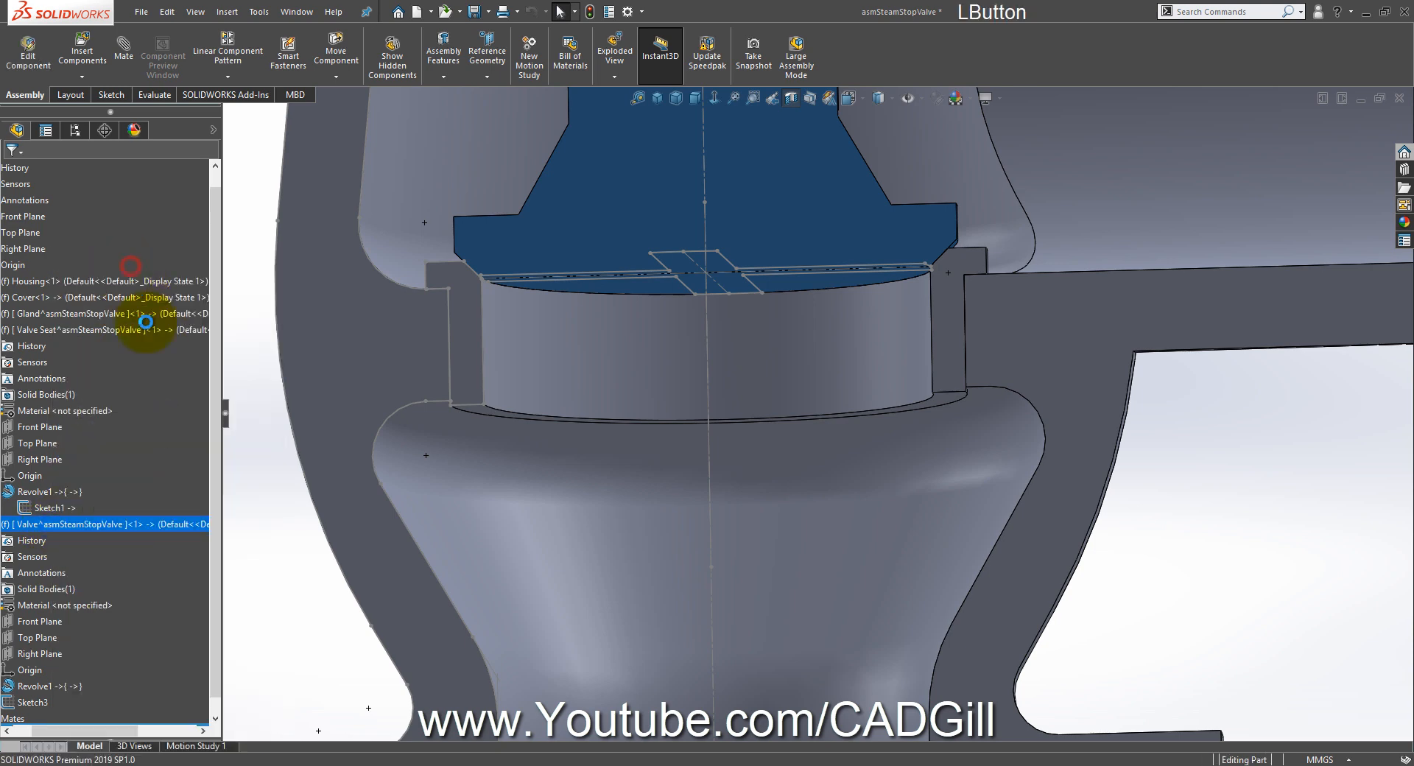
click(45, 625)
click(58, 604)
Step: Draw a horizontal centreline about 359 mm long across the housing below the valve seat, viewed from the front
scroll(307, 604, up, 4)
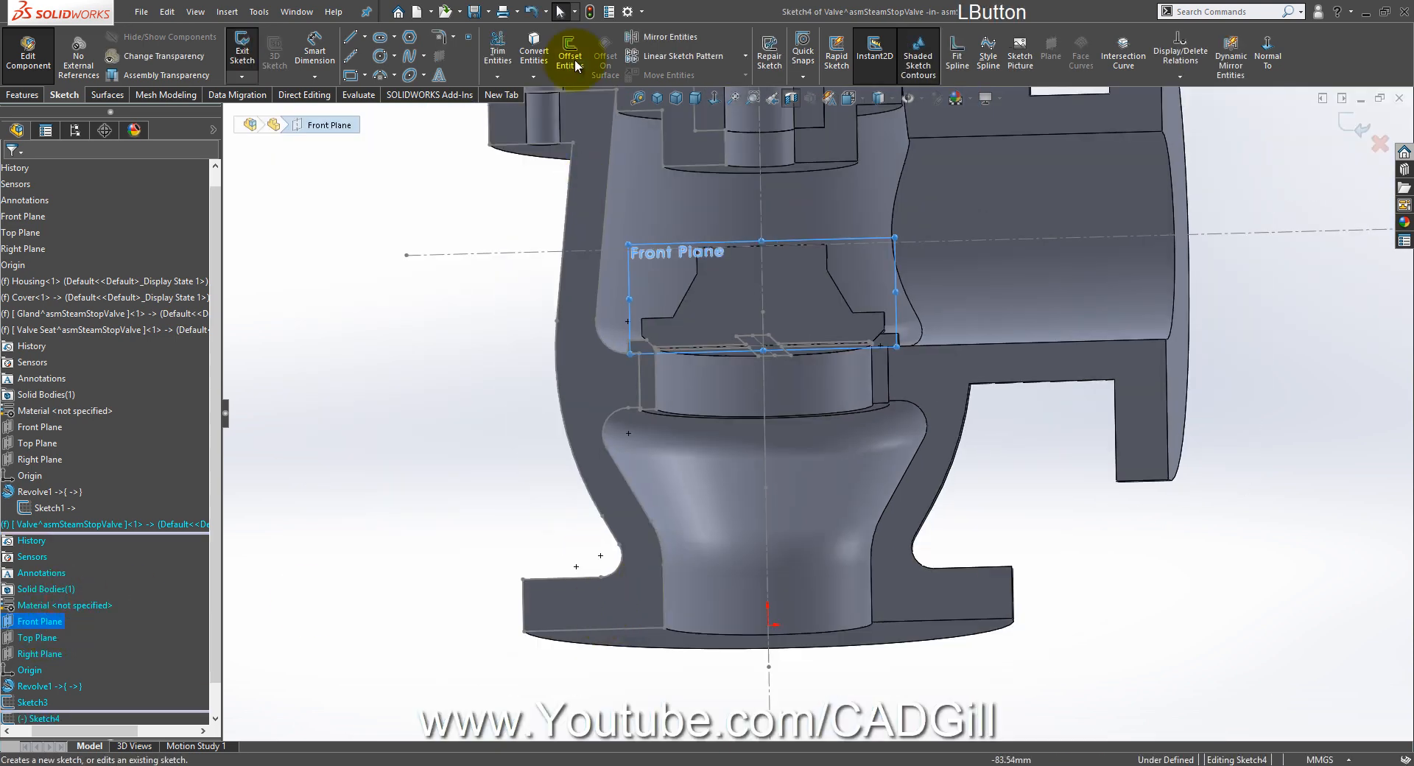
click(350, 59)
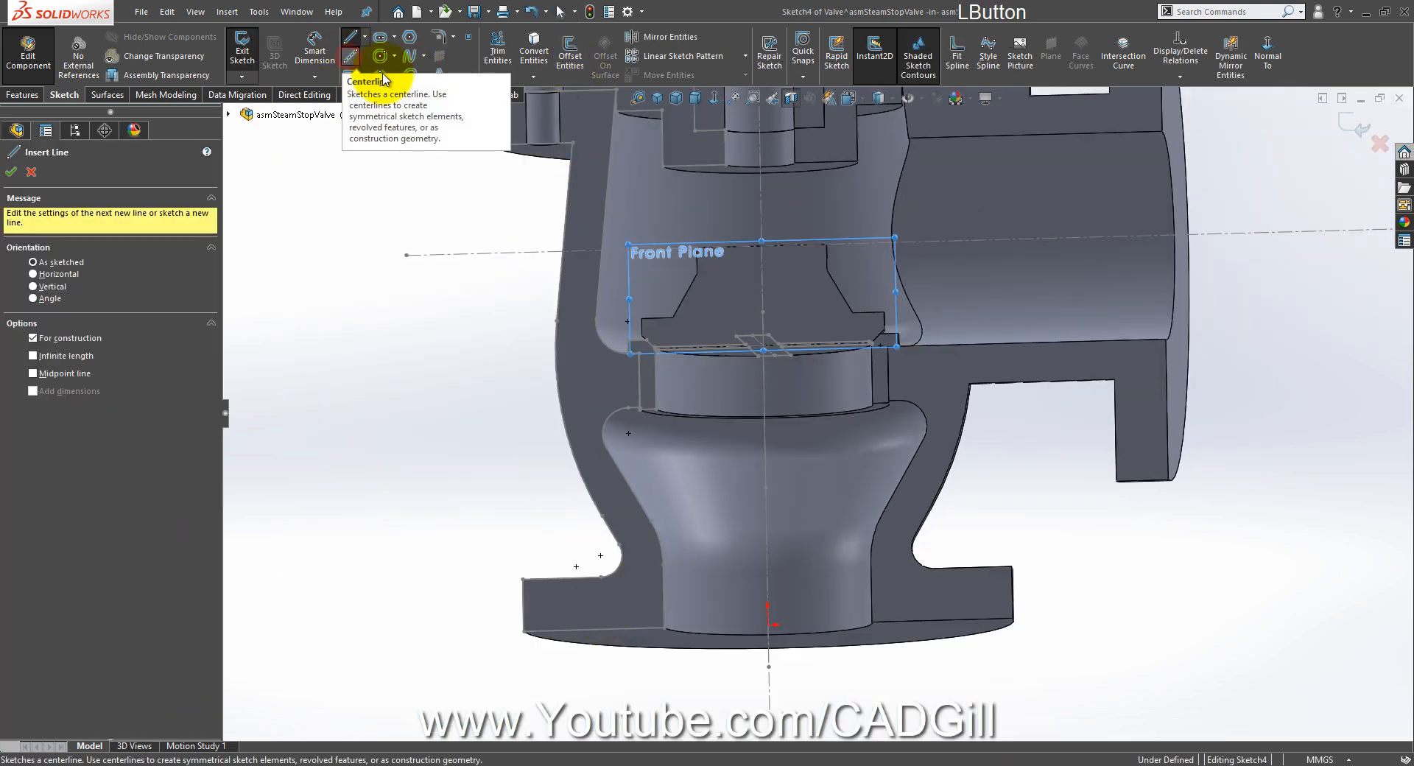
click(713, 101)
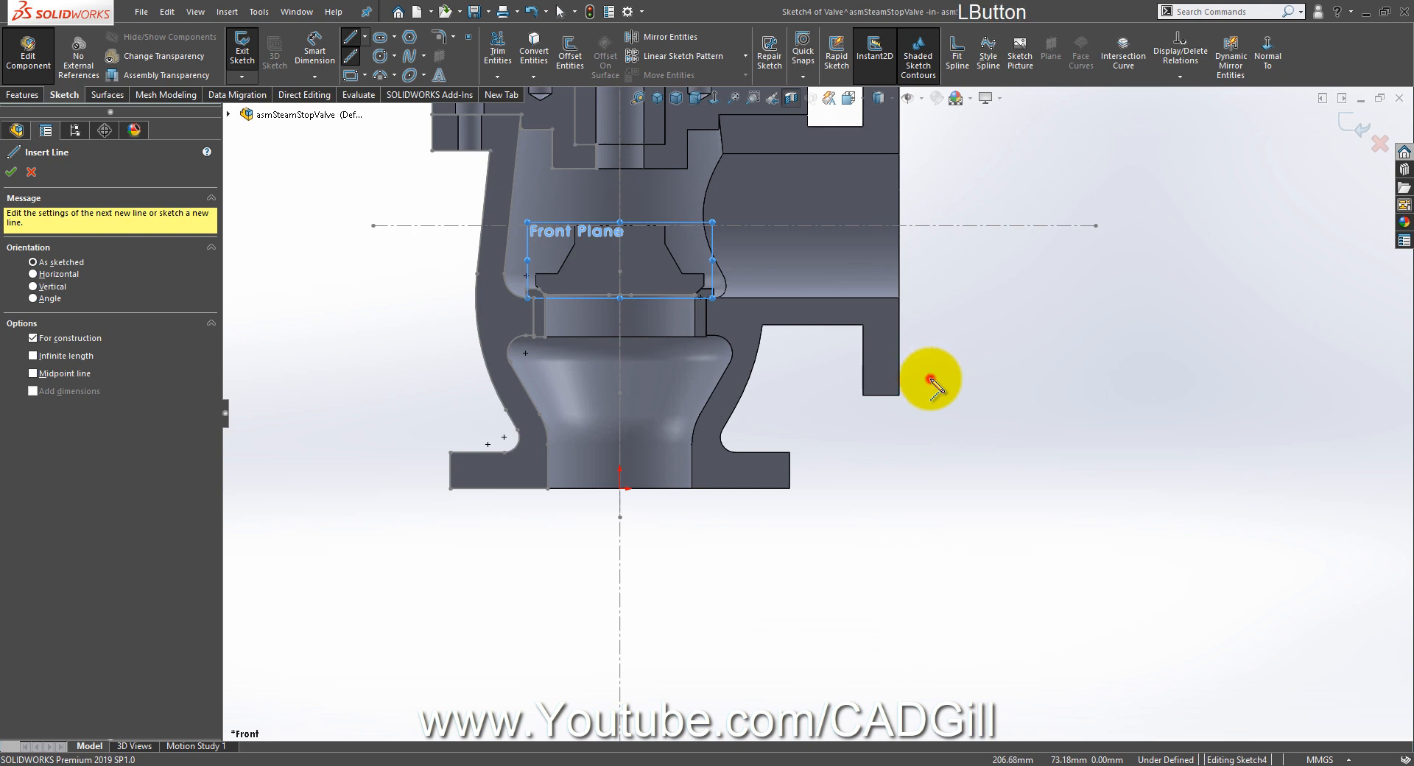
click(929, 380)
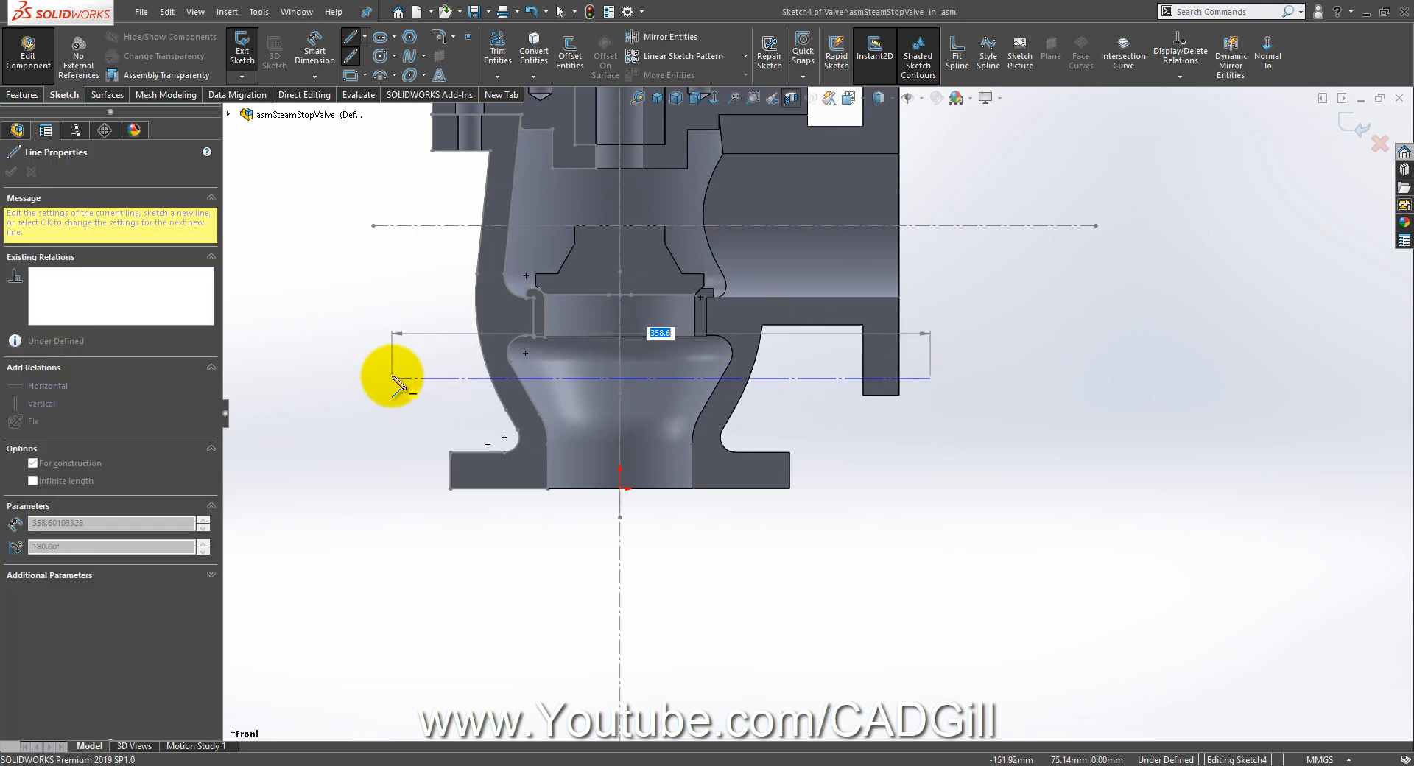
click(392, 376)
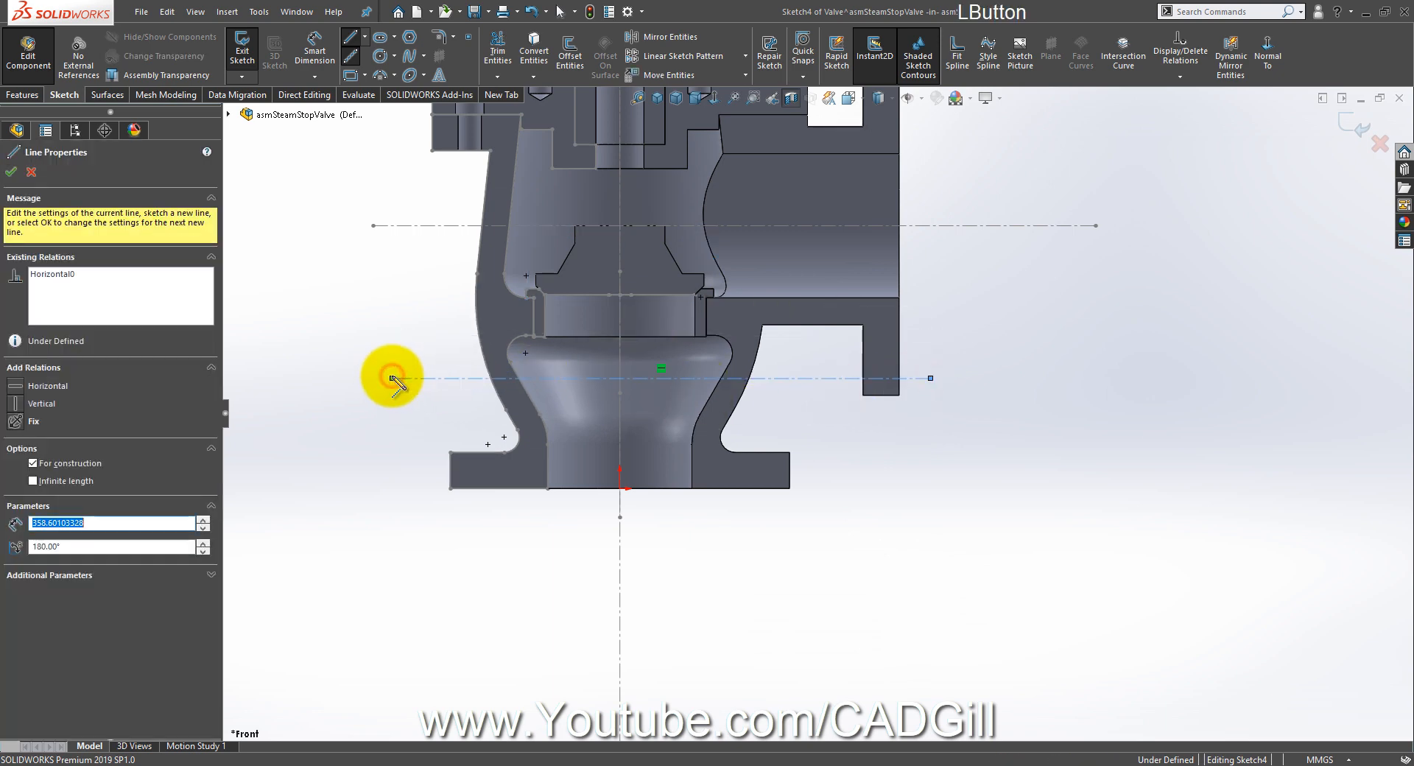
Step: Dimension the new centreline 100 mm below the housing's horizontal centreline and exit the sketch
click(315, 50)
click(957, 231)
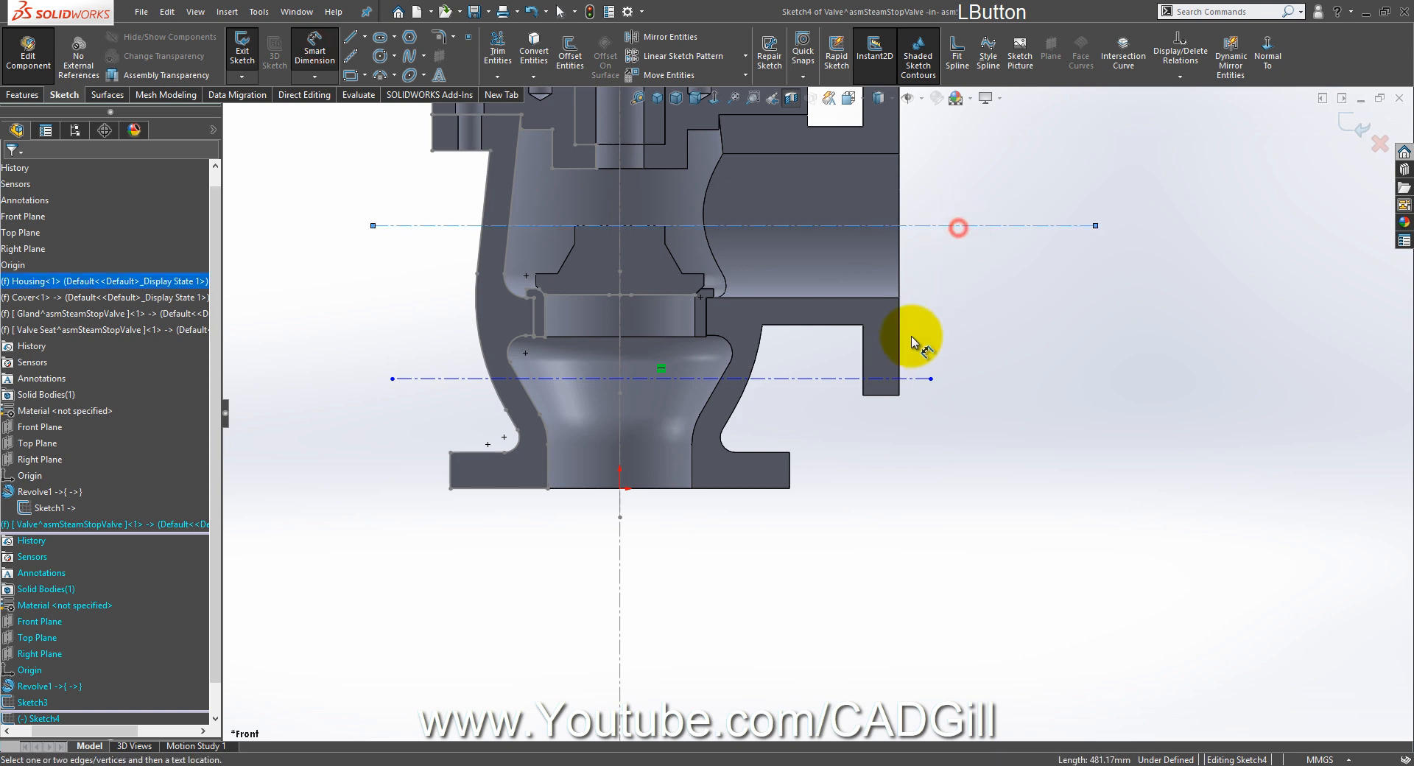
click(929, 379)
click(984, 333)
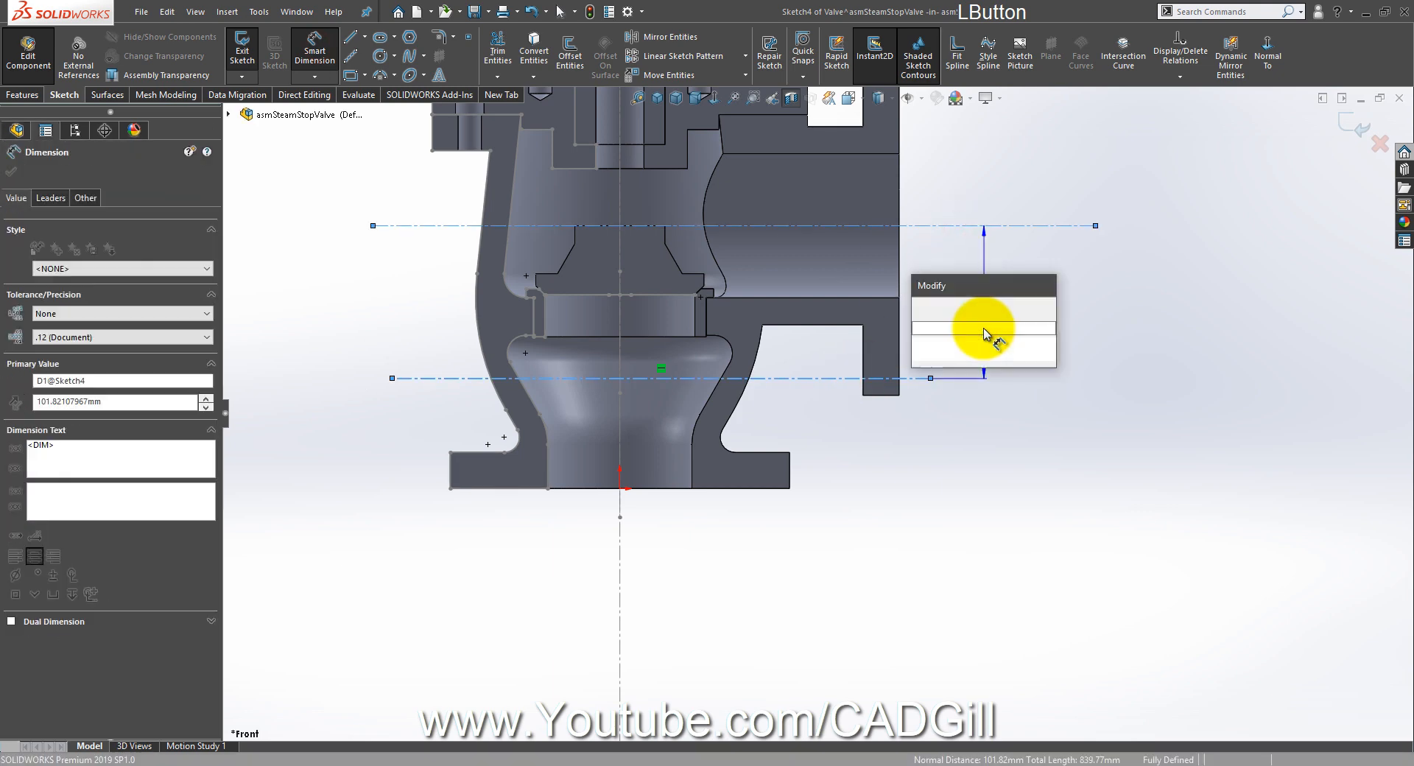
text(100)
key(Return)
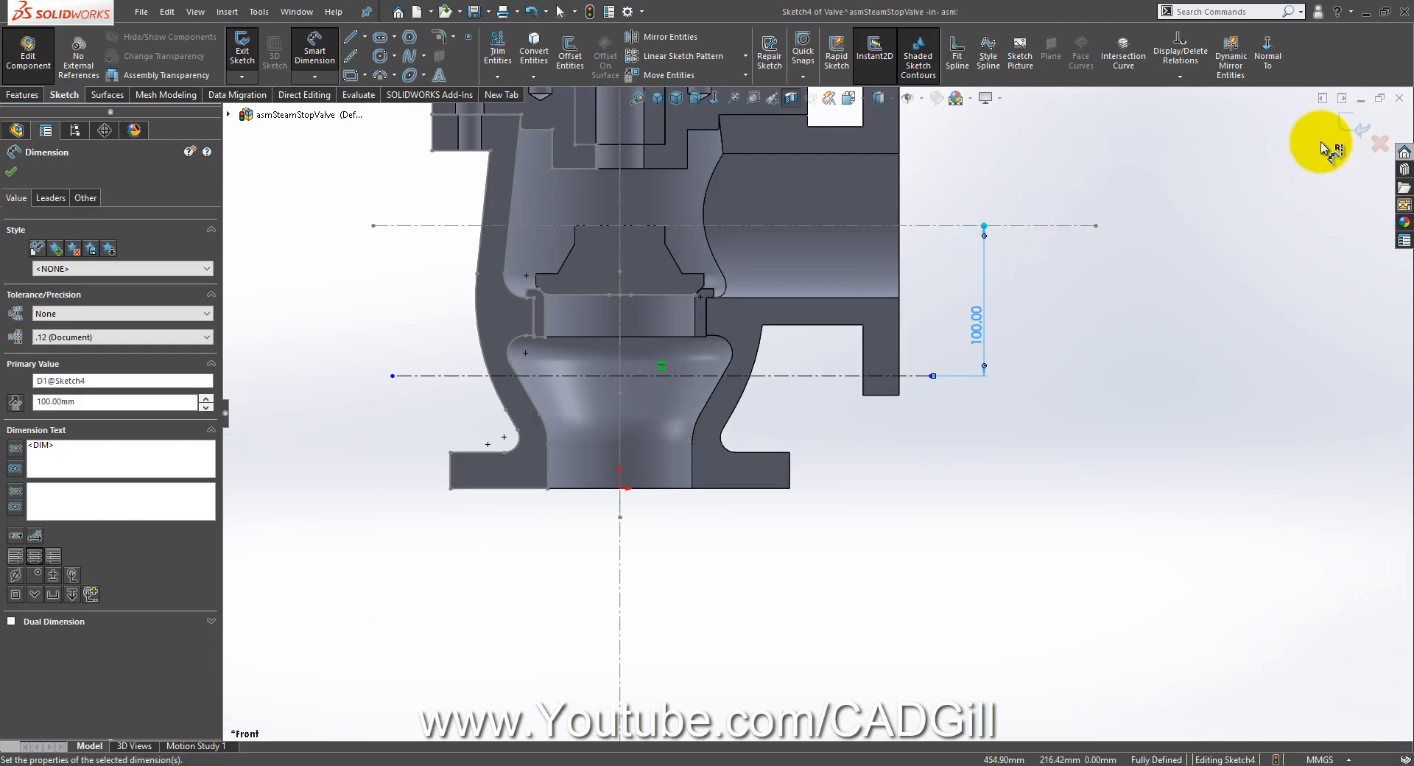
click(1365, 133)
Step: Open the valve part from the assembly in its own window
mouse_move(715, 348)
middle_down()
mouse_move(639, 346)
mouse_move(629, 244)
mouse_move(644, 287)
middle_up()
click(669, 268)
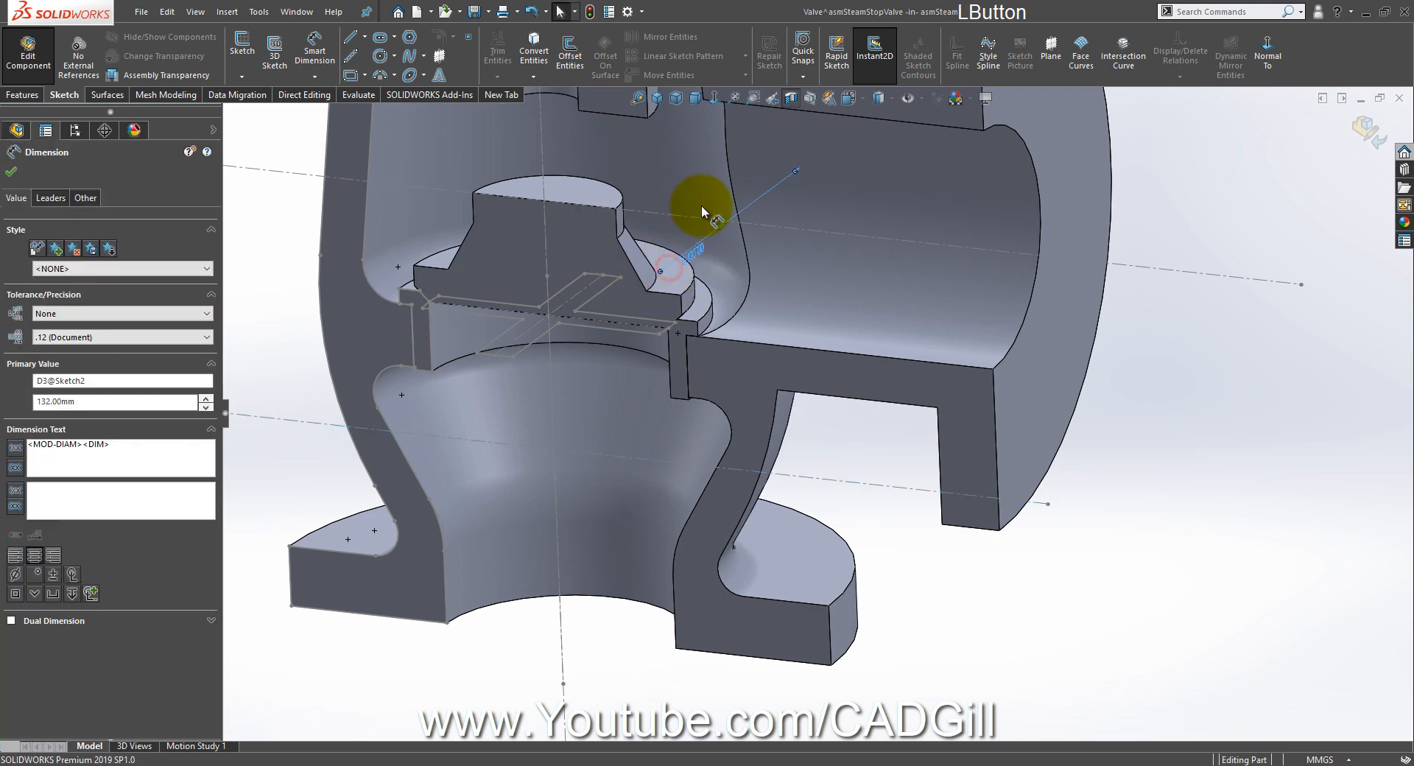
click(608, 200)
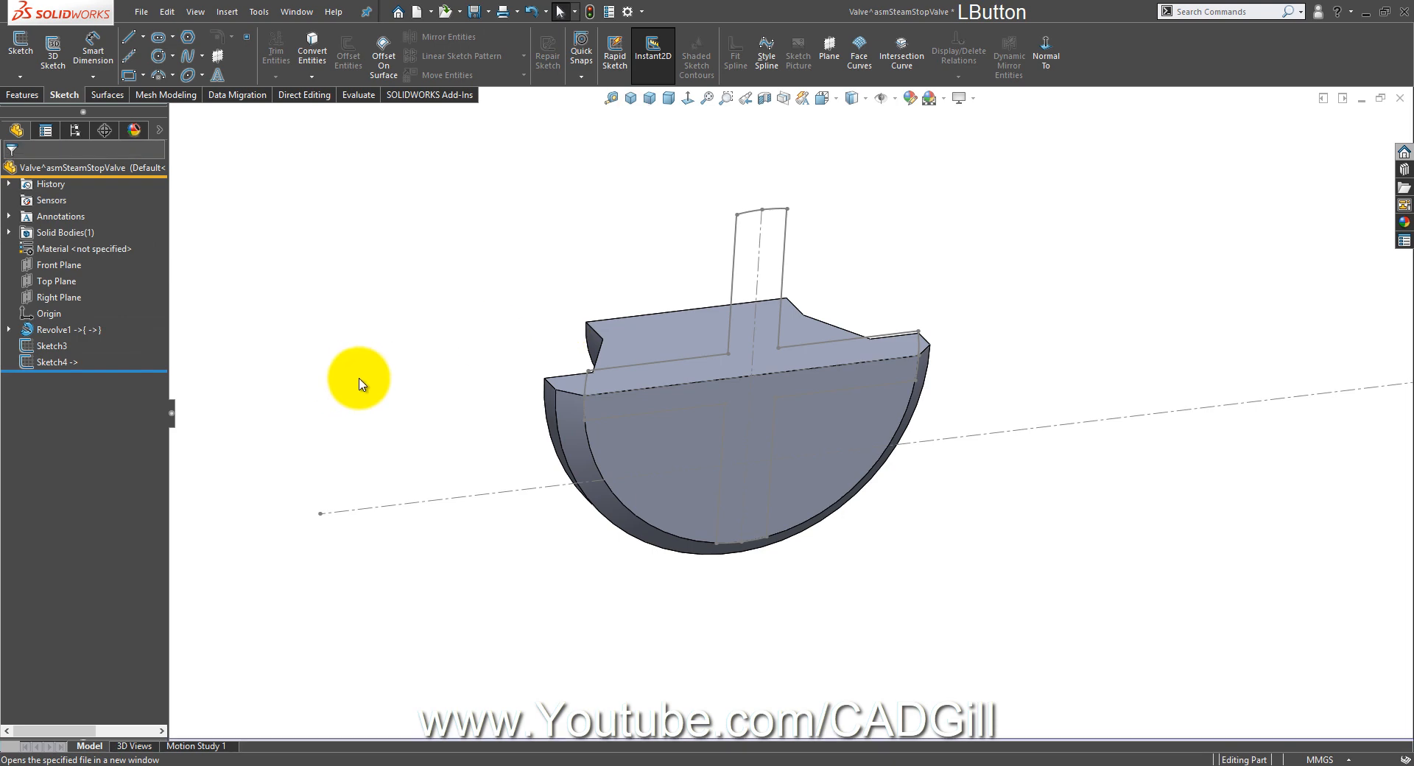
Step: Extrude the cross-shaped guide sketch up to the endpoint of the reference centreline, merging it with the valve body
middle_drag(583, 346, 607, 405)
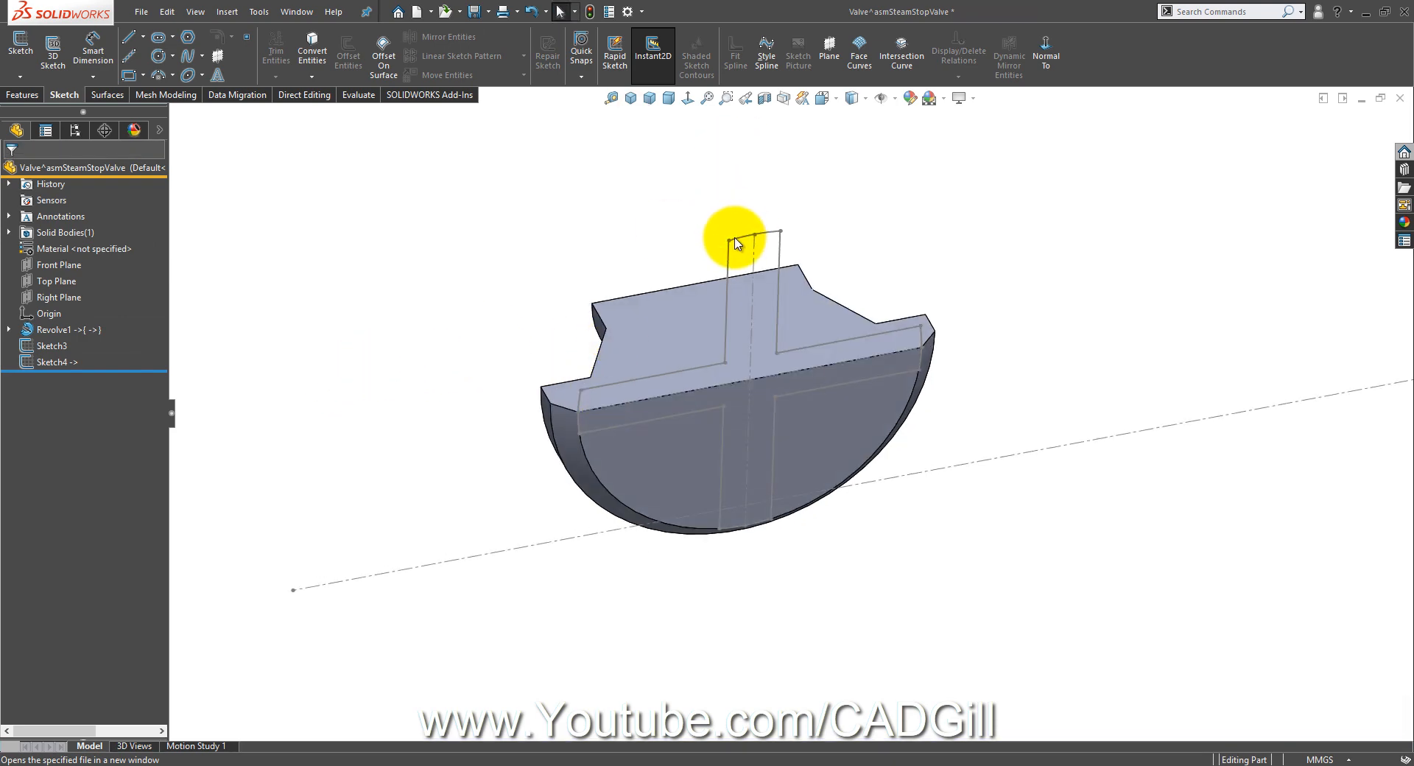
click(735, 237)
click(25, 94)
click(31, 53)
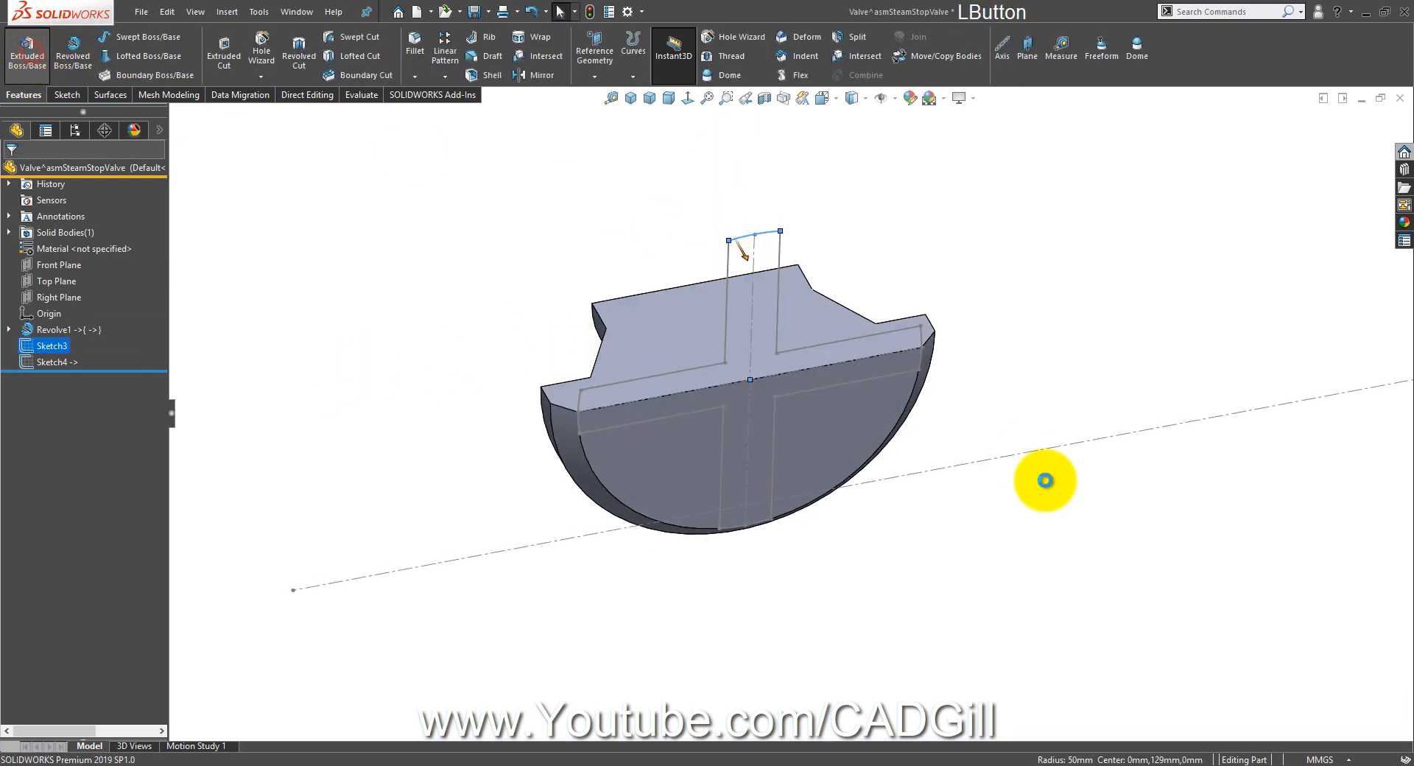
middle_drag(1041, 505, 1001, 390)
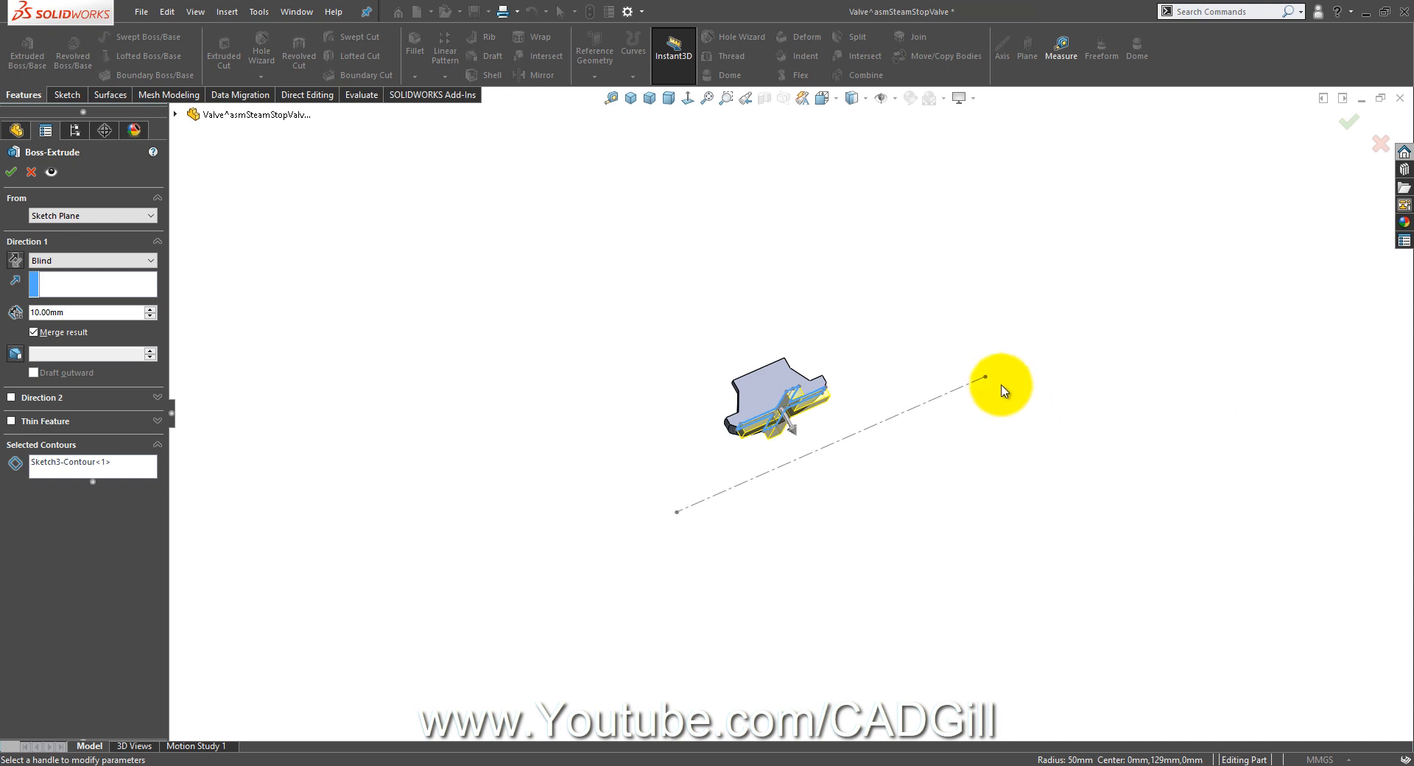
click(986, 382)
scroll(912, 452, down, 3)
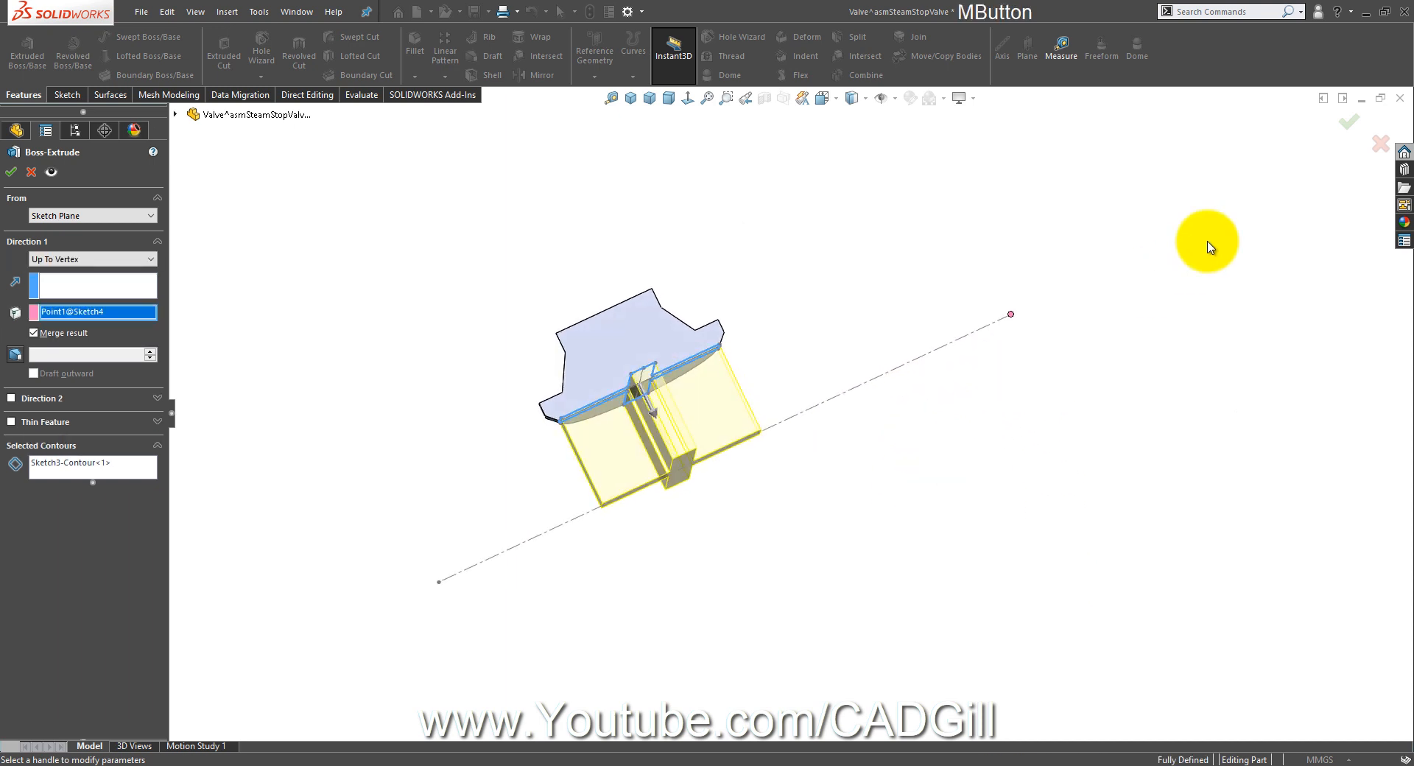
click(1340, 124)
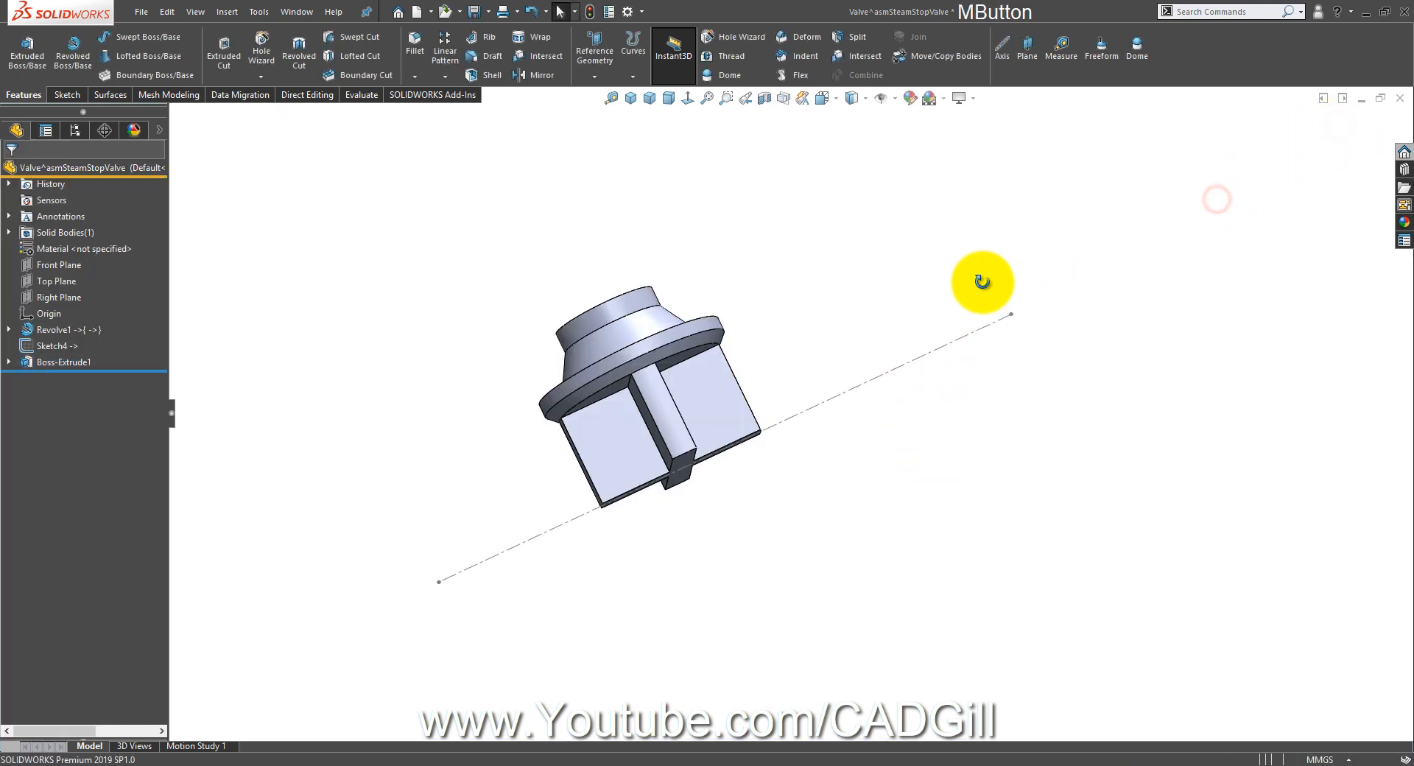
Step: Hide the sketch containing the reference centreline below the guide
middle_drag(985, 277, 859, 399)
click(859, 410)
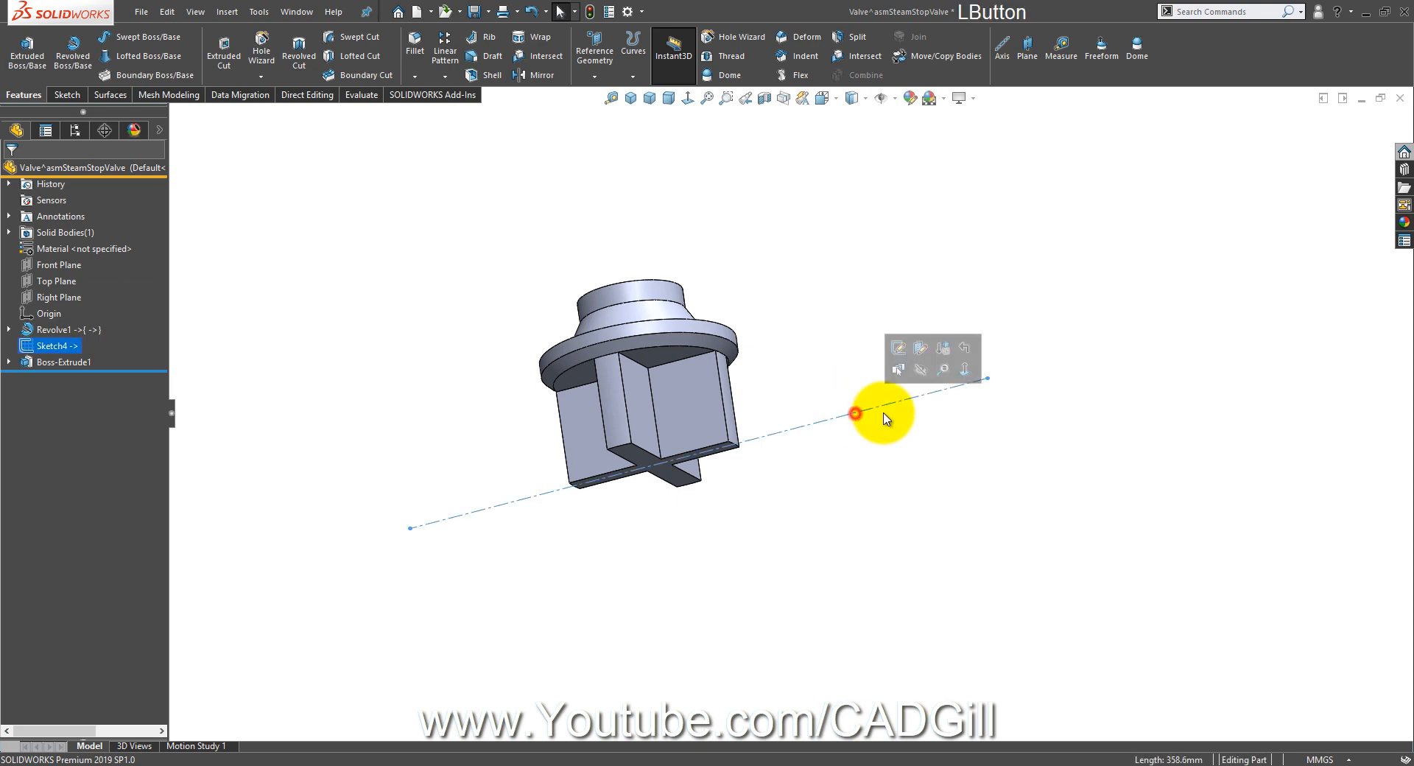
click(920, 377)
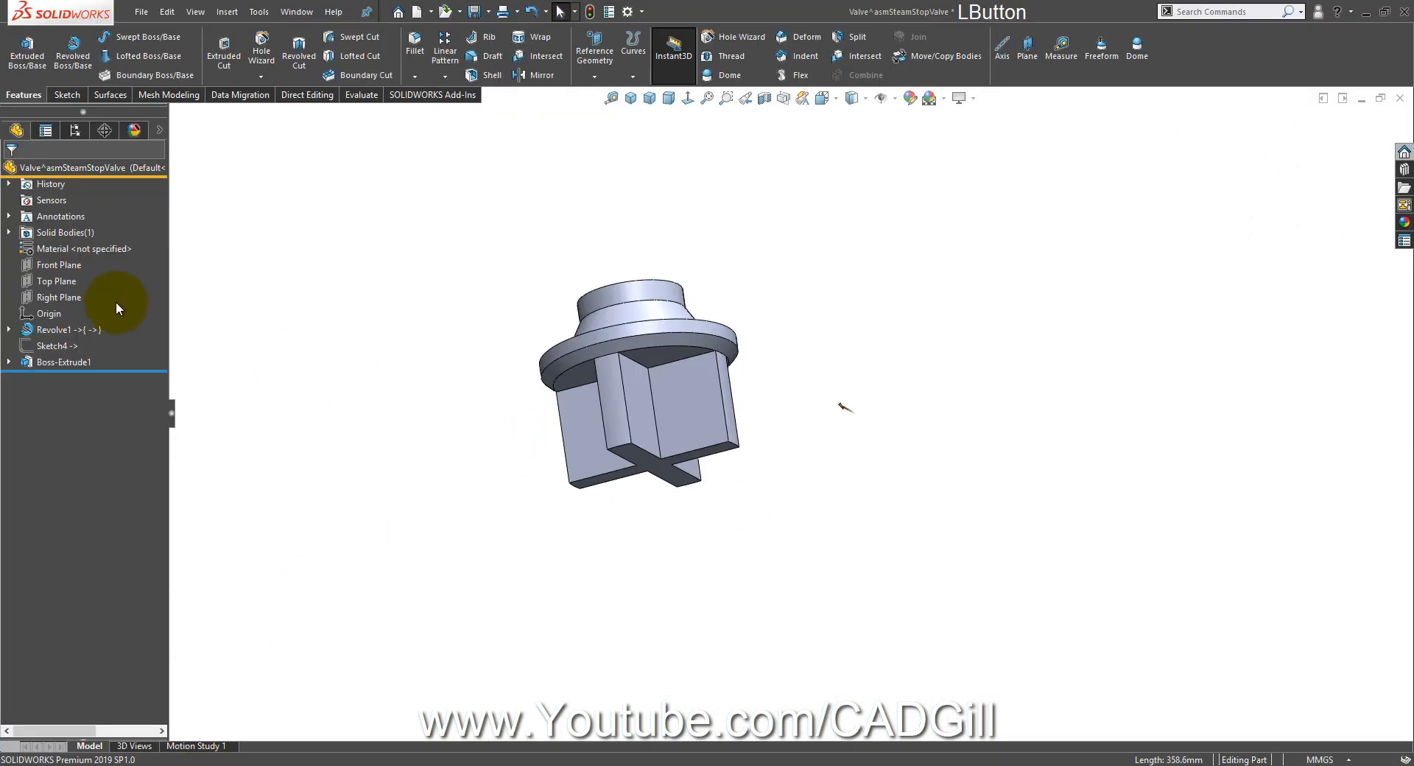
Step: Start a Front Plane sketch with a vertical centreline rising 4 mm from the midpoint of the guide's bottom edge, checking the reference drawing
click(44, 265)
click(58, 241)
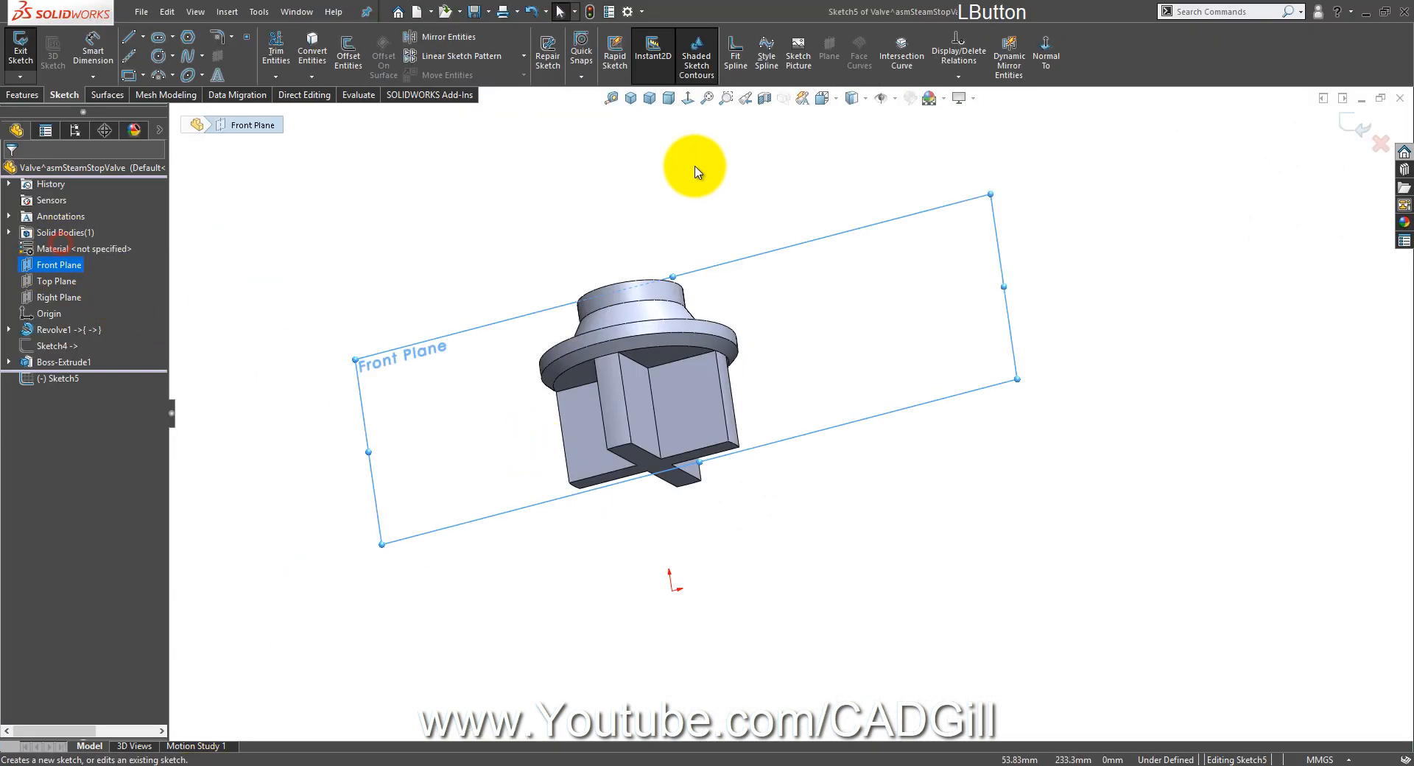
click(686, 100)
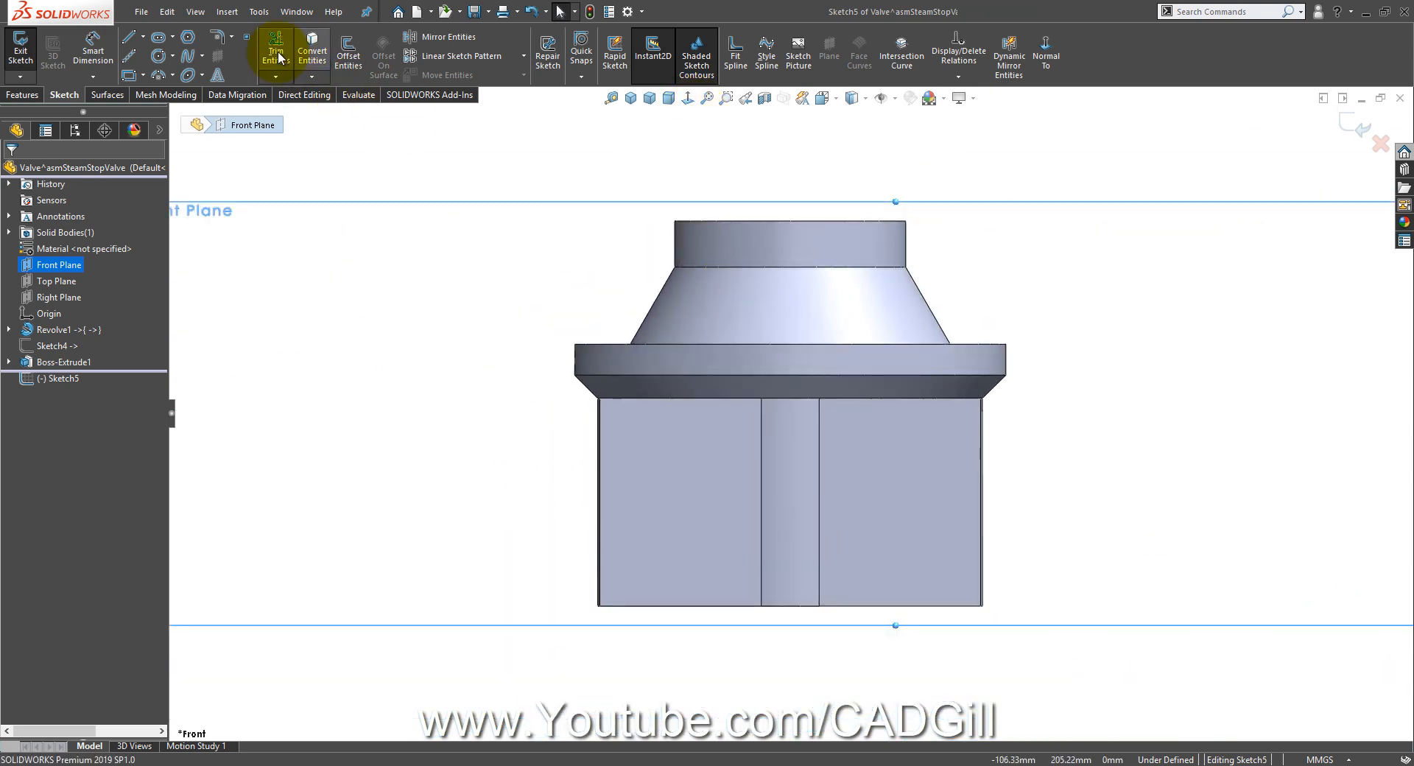
click(129, 57)
scroll(745, 569, up, 2)
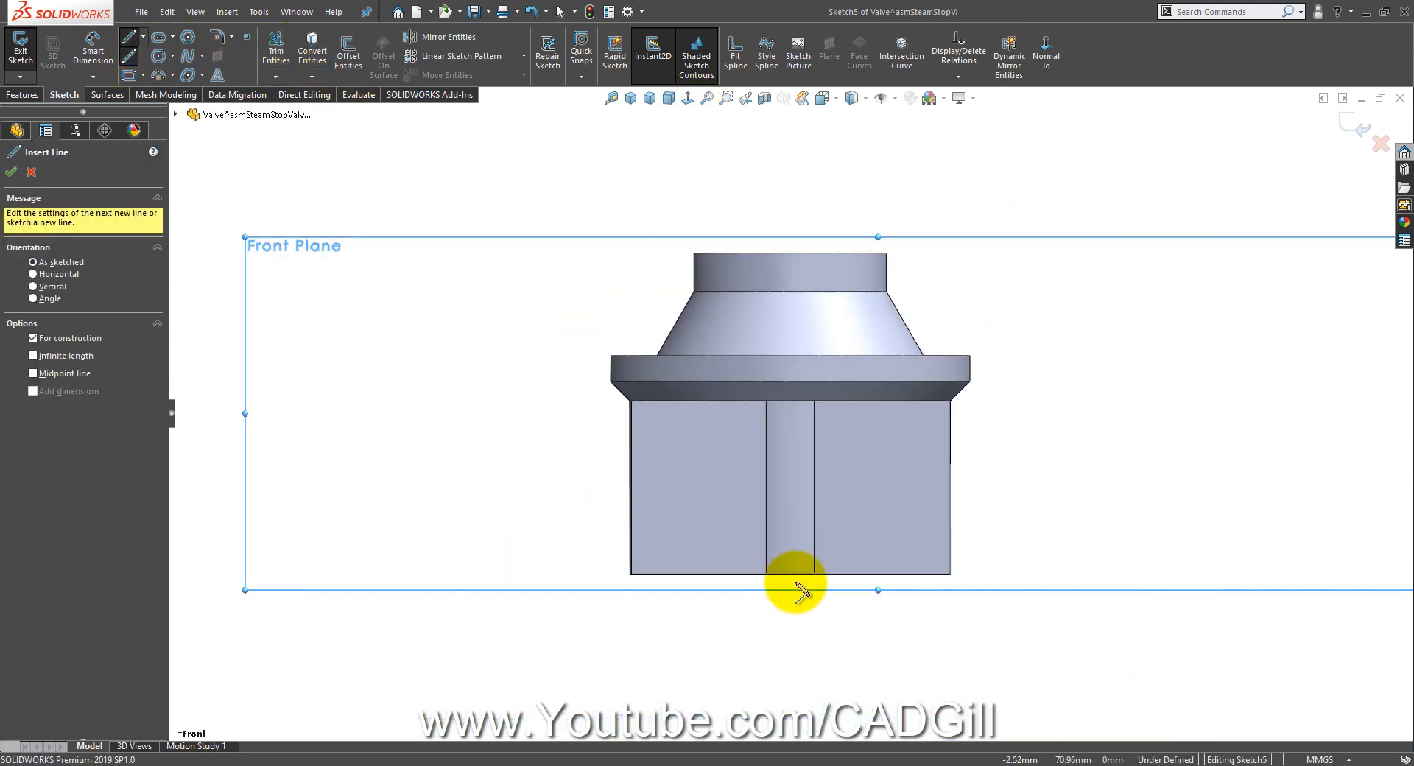
click(791, 571)
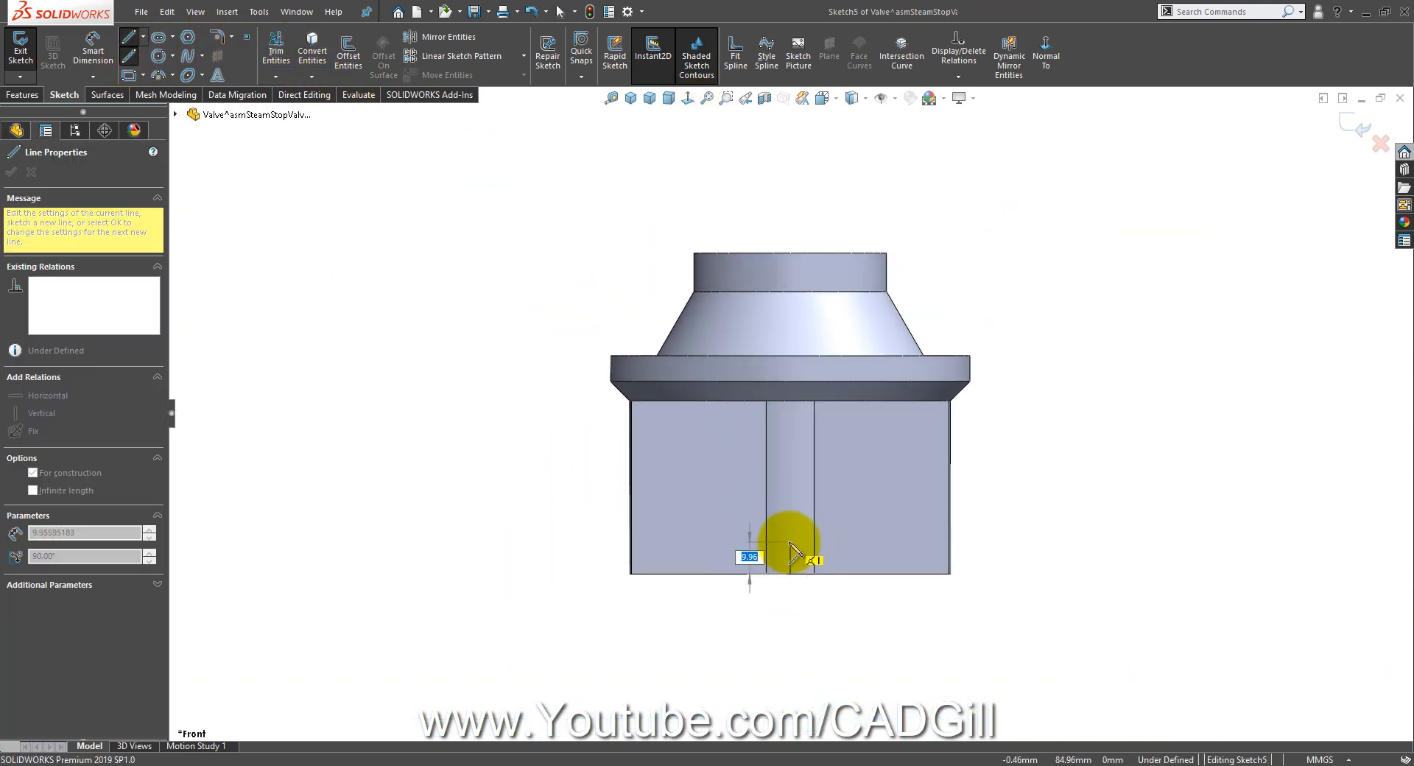
click(691, 765)
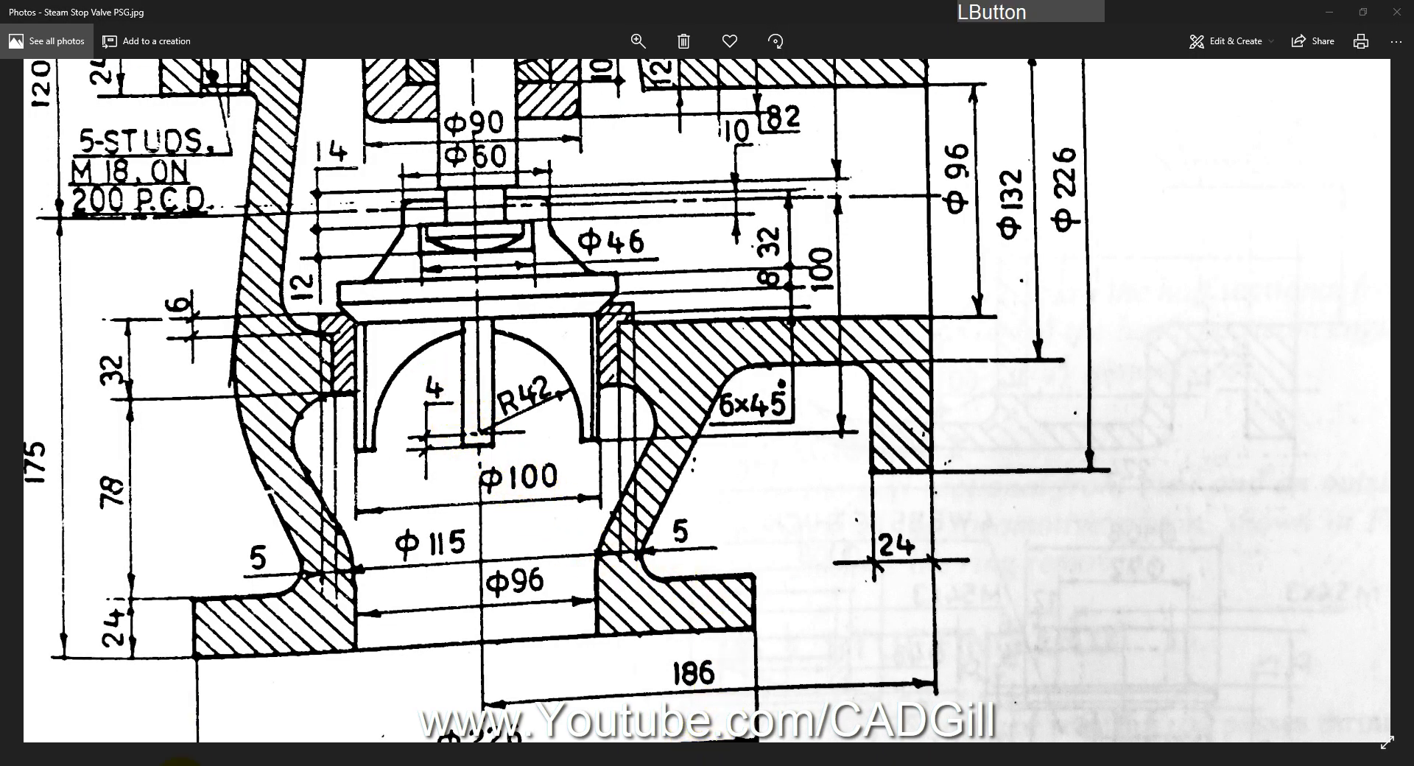
click(180, 764)
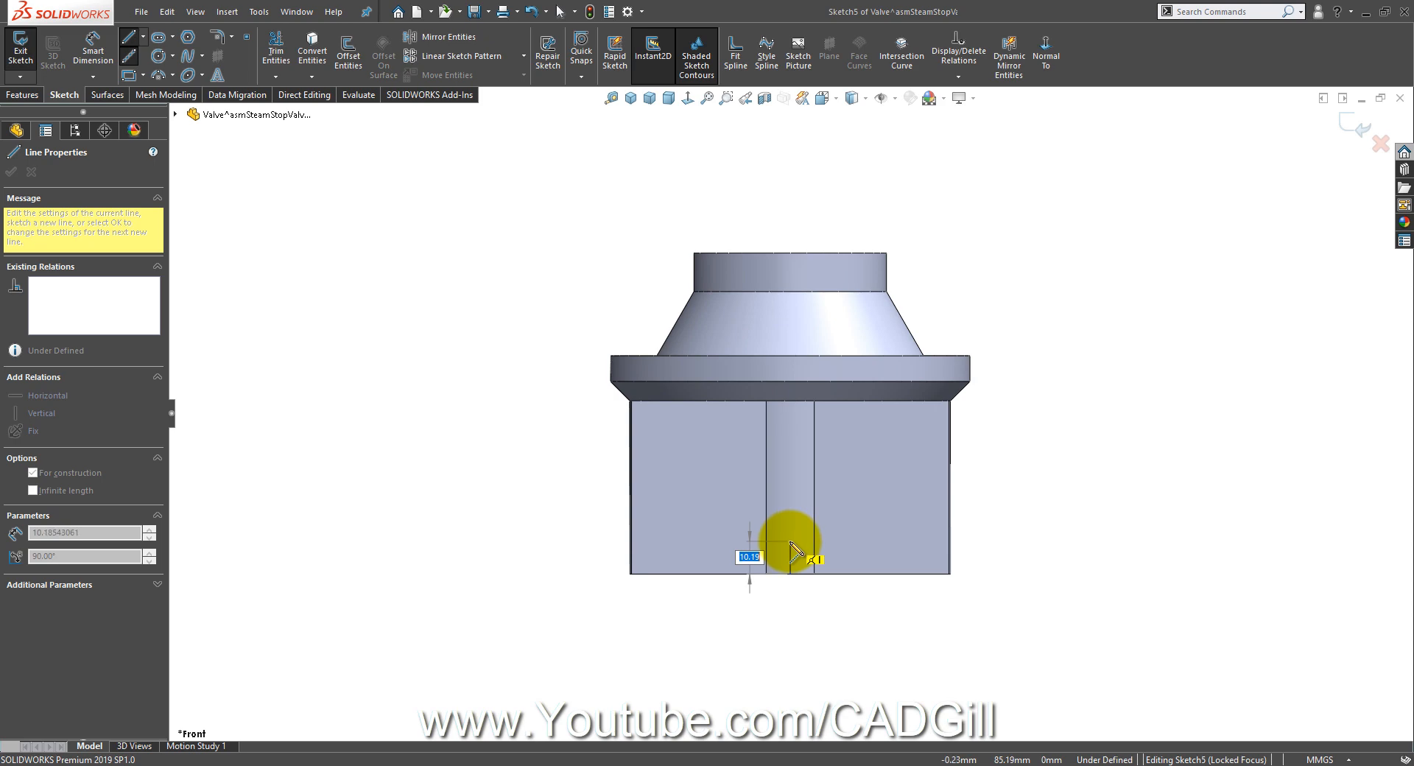
text(4)
key(Return)
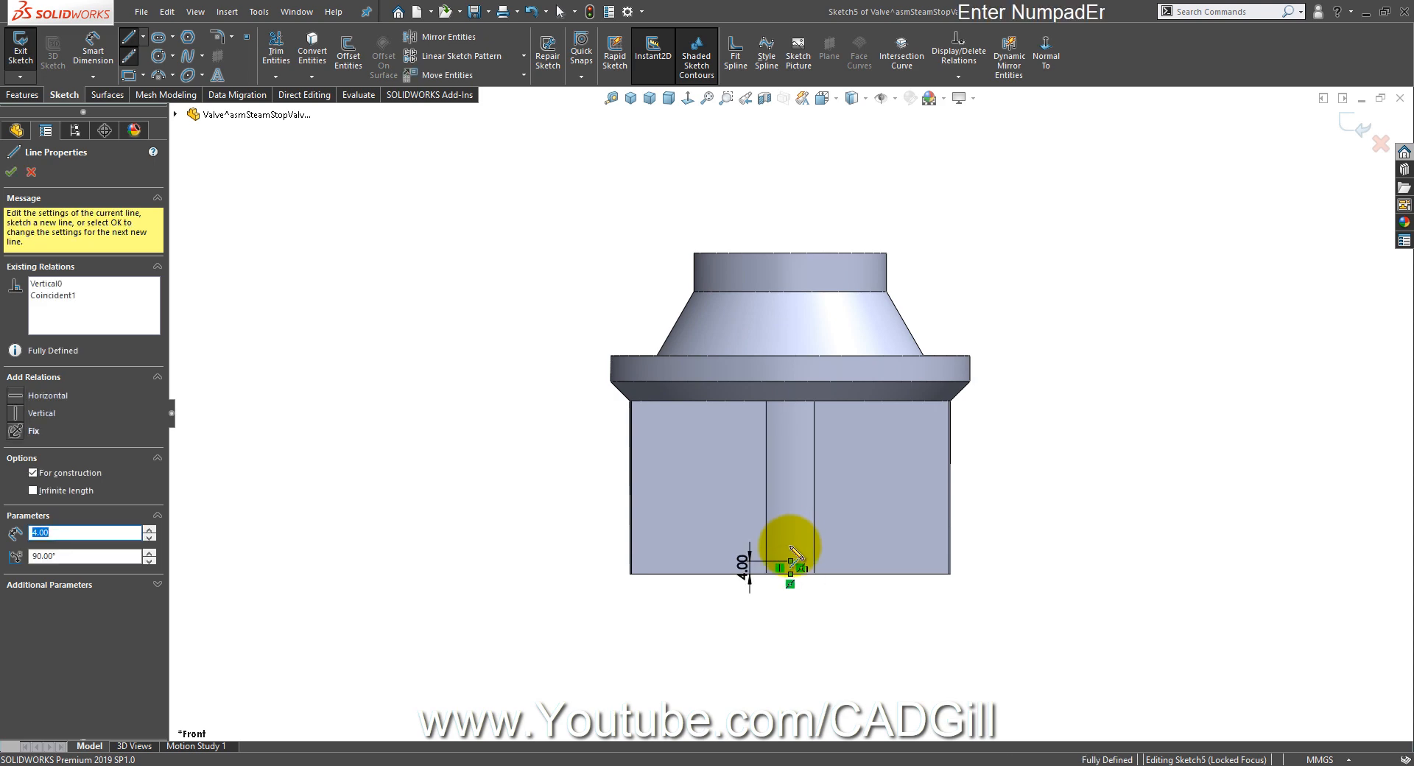
Step: Draw an 84 mm diameter circle centred on the upper end of the 4 mm centreline
scroll(795, 553, down, 5)
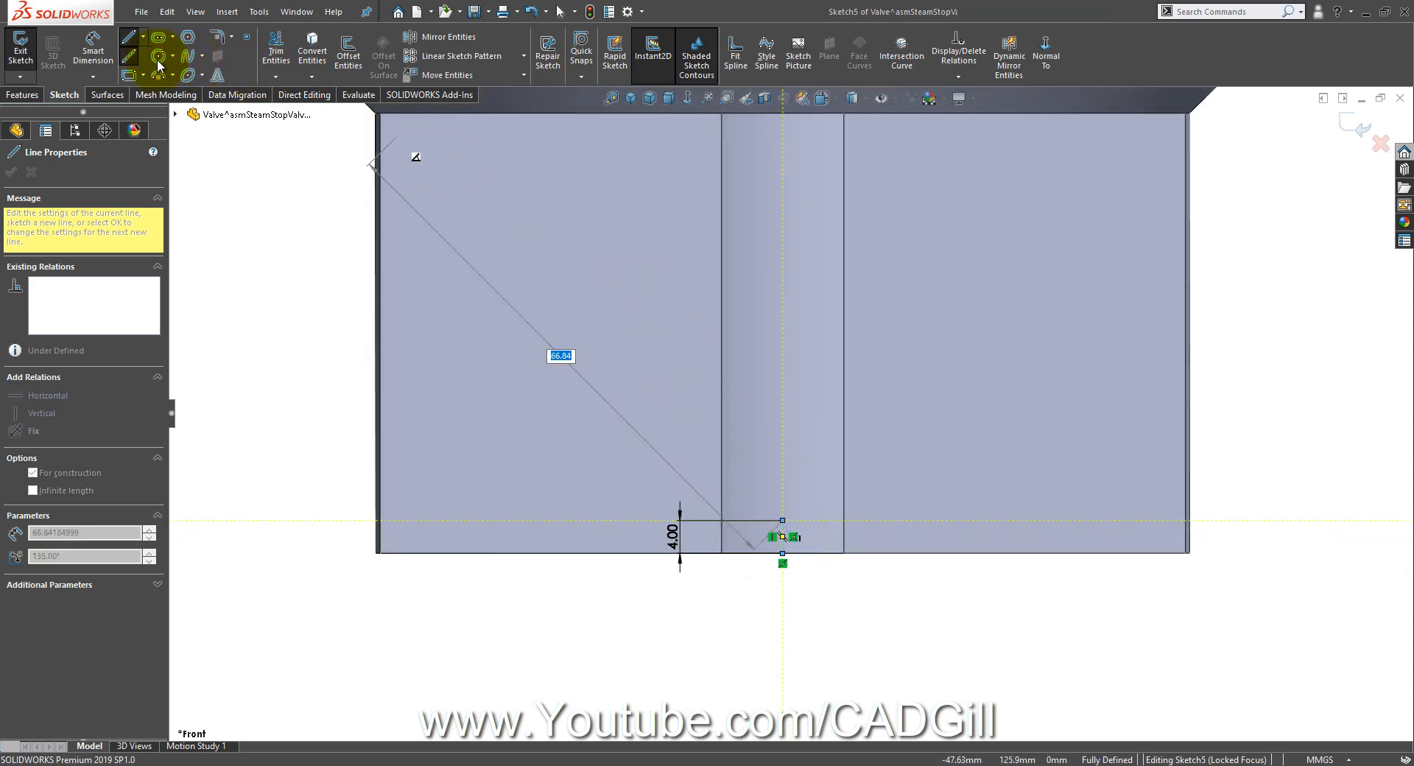
click(158, 60)
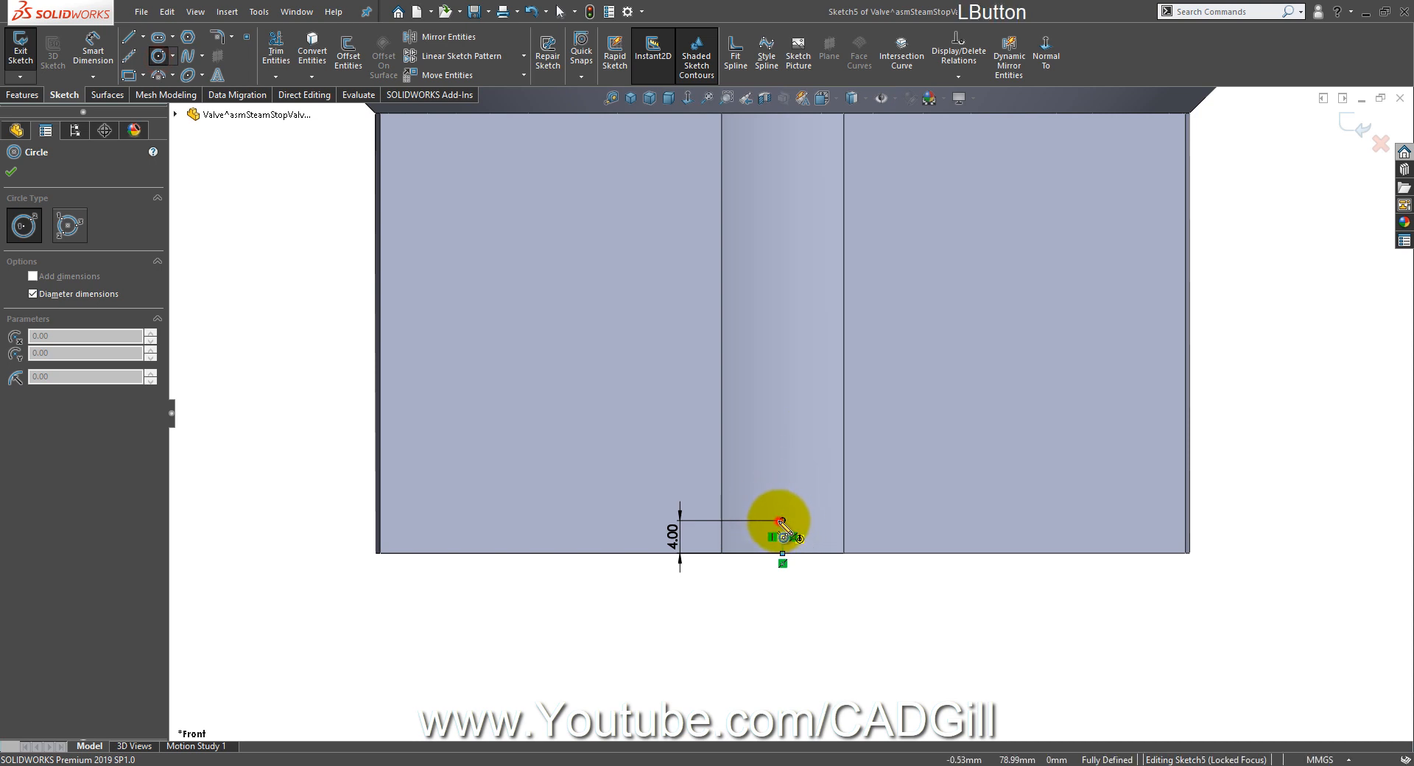
click(782, 520)
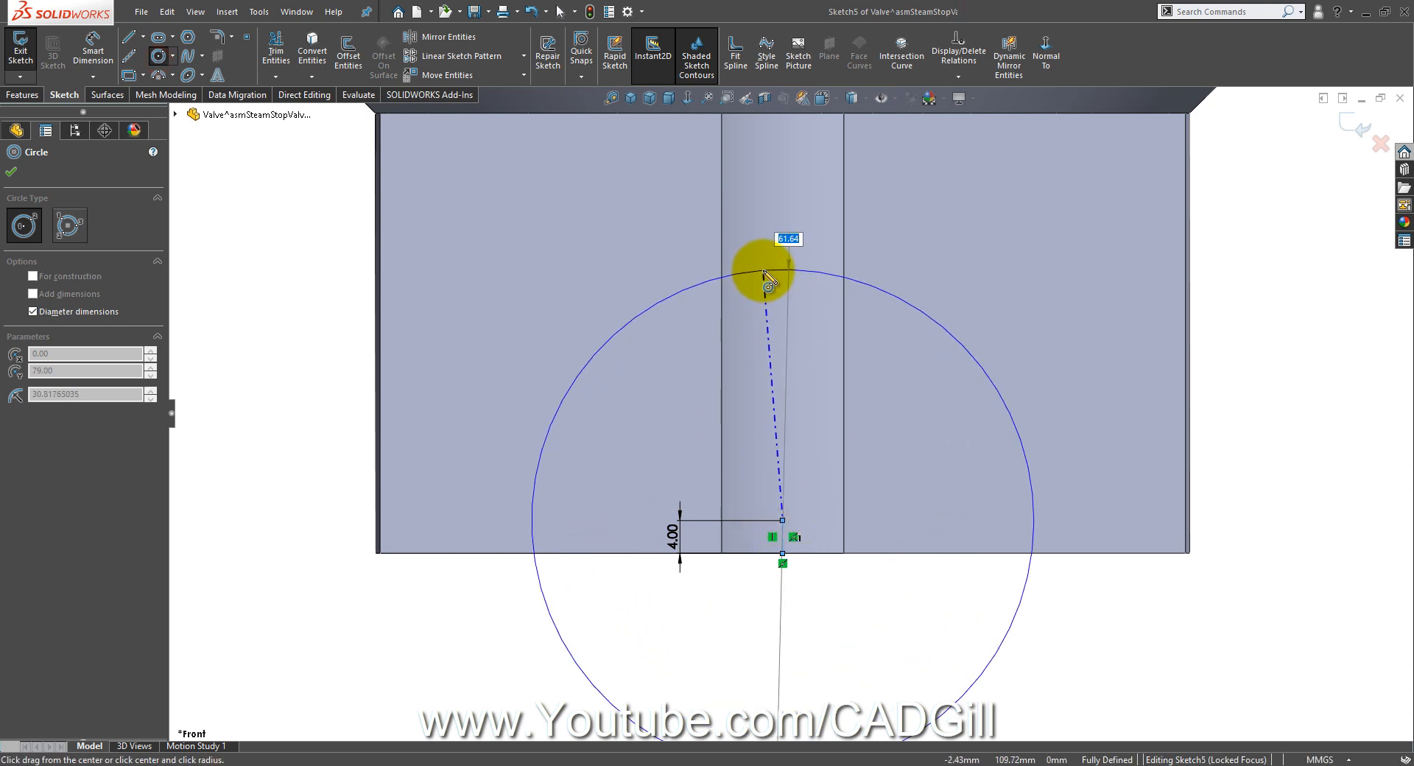
key(Return)
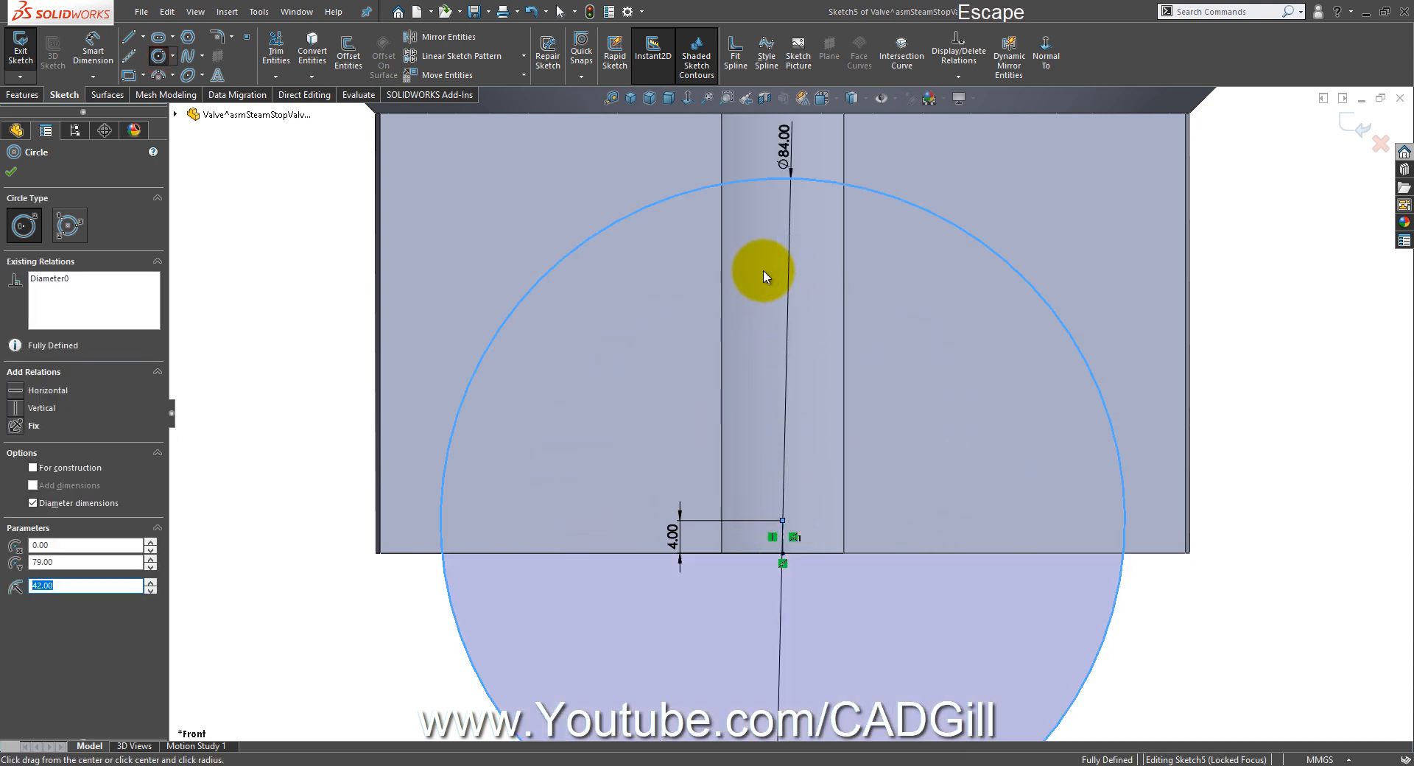
key(Escape)
Step: Reposition the circle's diameter dimension inside the circle and display it as a radius
scroll(762, 278, up, 3)
drag(782, 254, 858, 435)
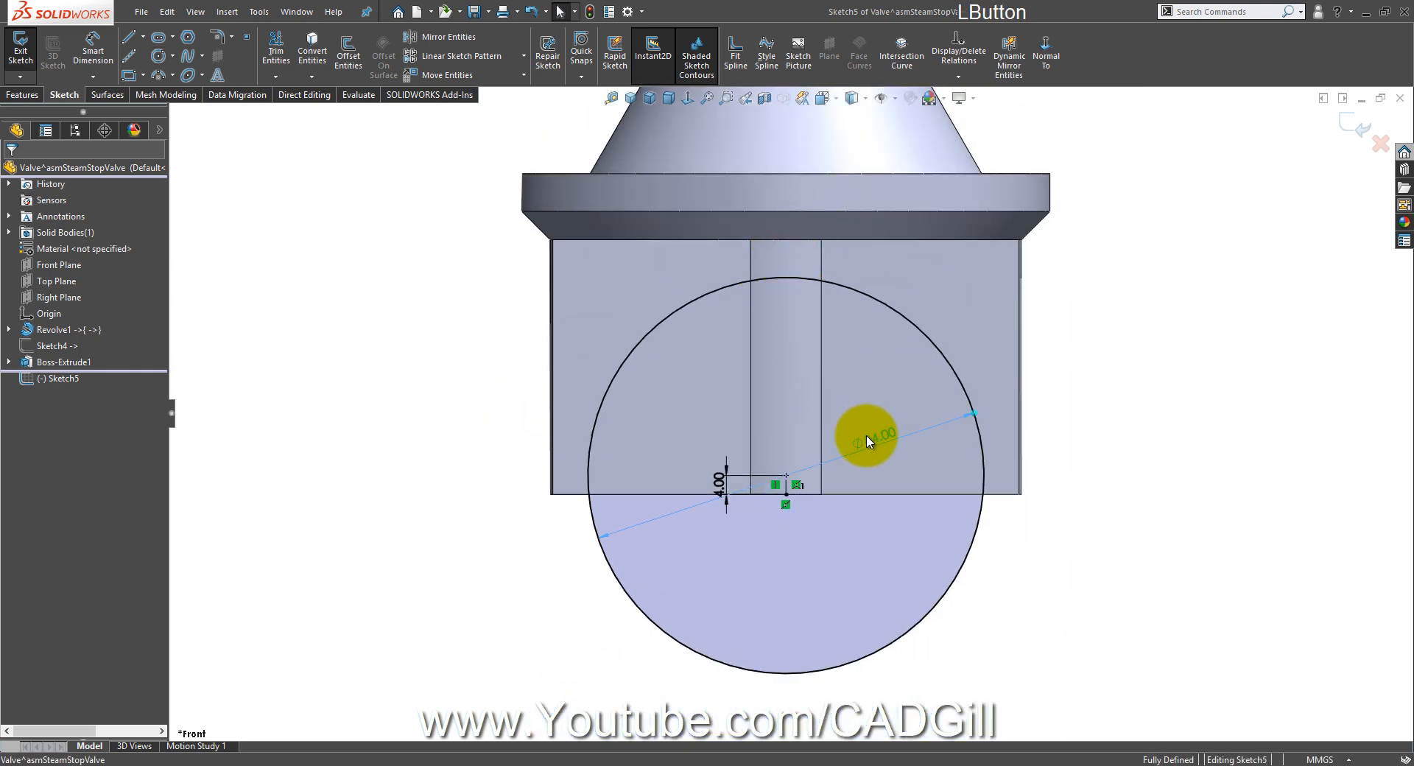
click(47, 198)
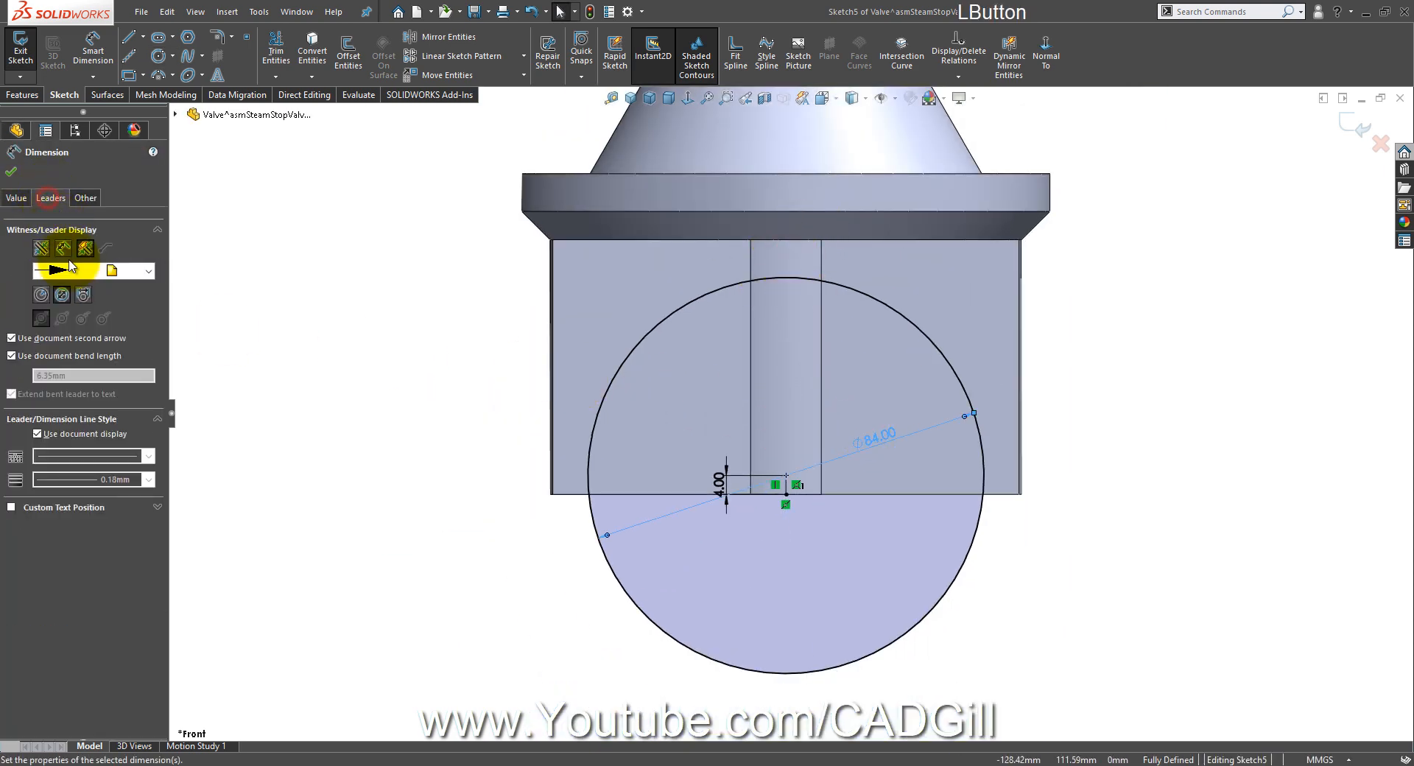
click(41, 294)
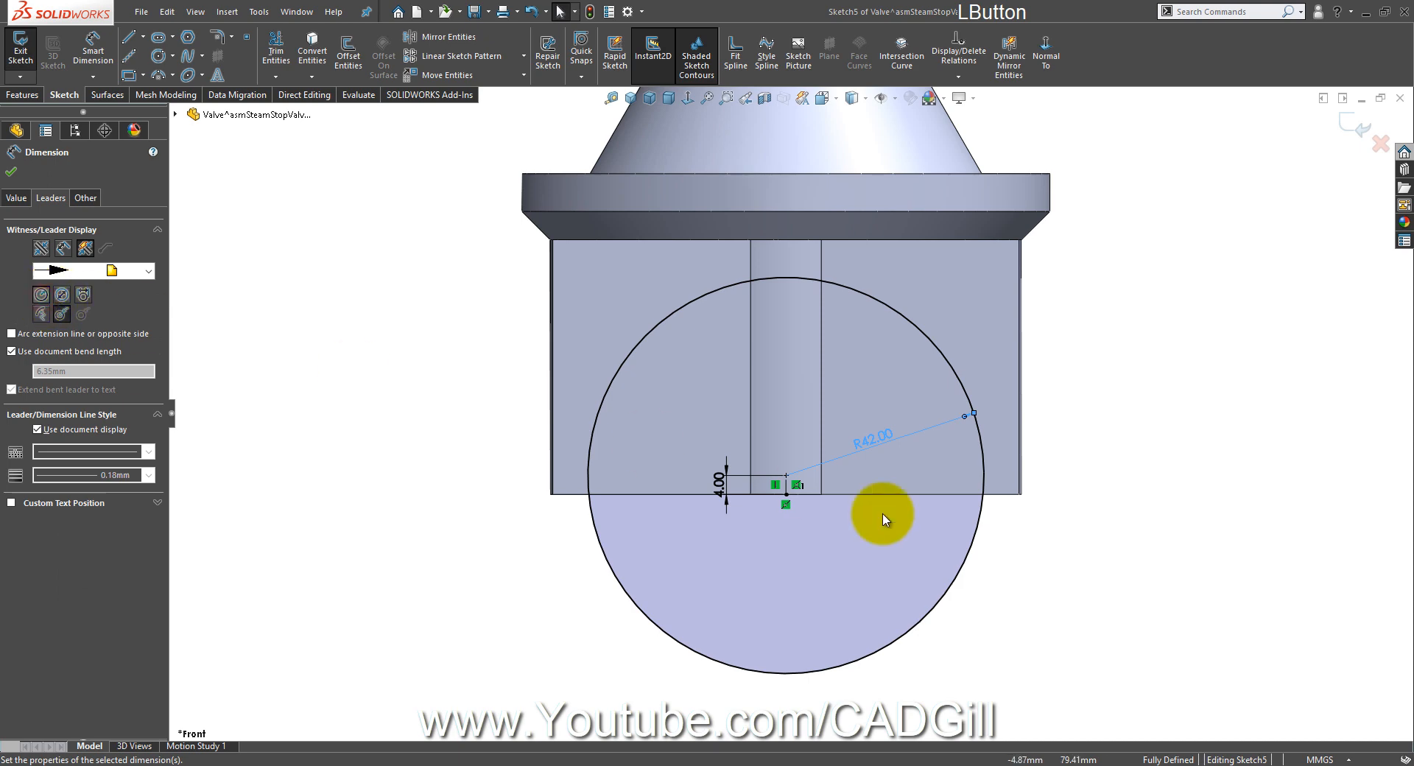
click(1088, 584)
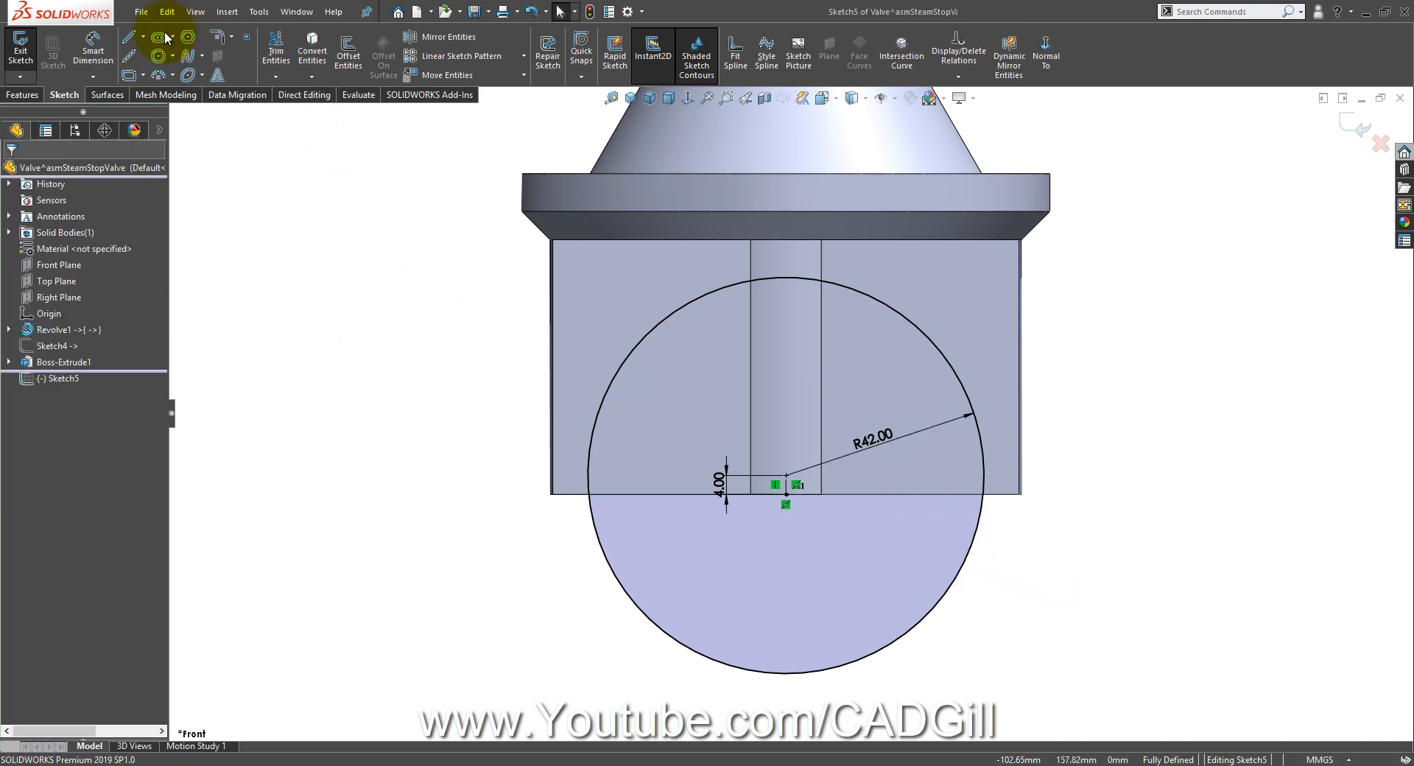
Step: Draw a horizontal line about 90 mm long through the circle's centre and trim the profile to a closed upper semicircle
click(125, 41)
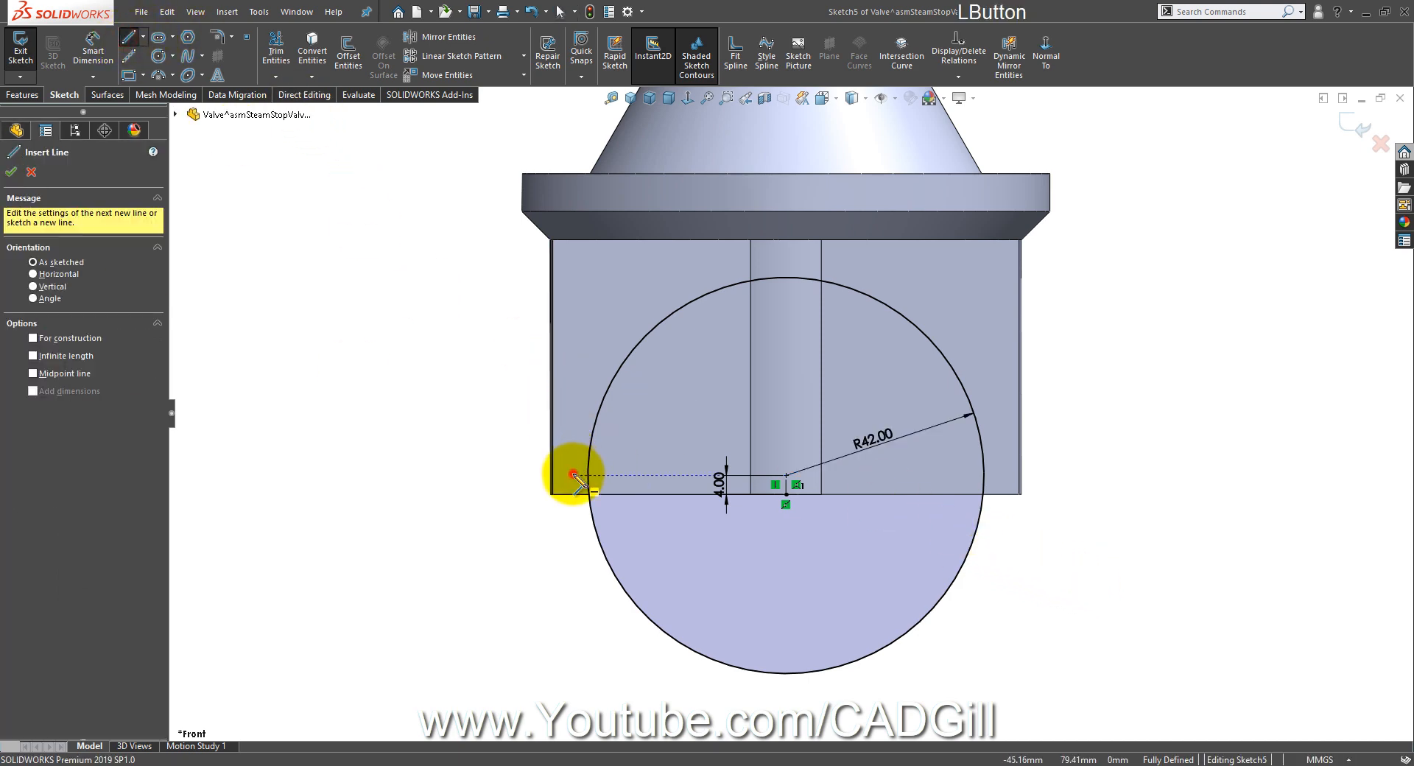
drag(574, 475, 996, 475)
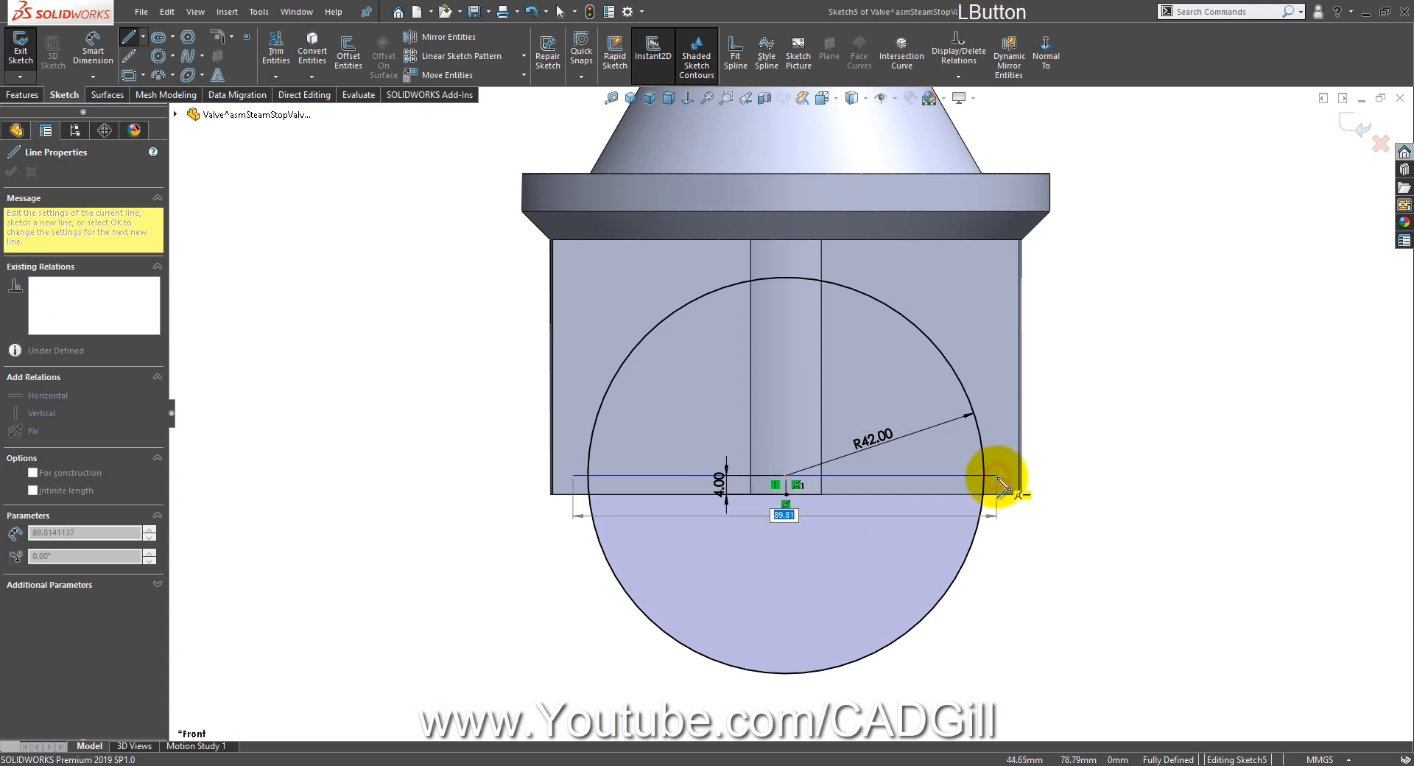
mouse_move(1007, 472)
mouse_down()
mouse_move(997, 466)
mouse_move(991, 497)
mouse_move(946, 539)
mouse_up()
mouse_move(571, 503)
mouse_down()
mouse_move(577, 464)
mouse_move(575, 480)
mouse_up()
scroll(280, 76, up, 1)
Step: Cut a spherical recess from the guide by revolving the semicircle about its horizontal line
click(281, 72)
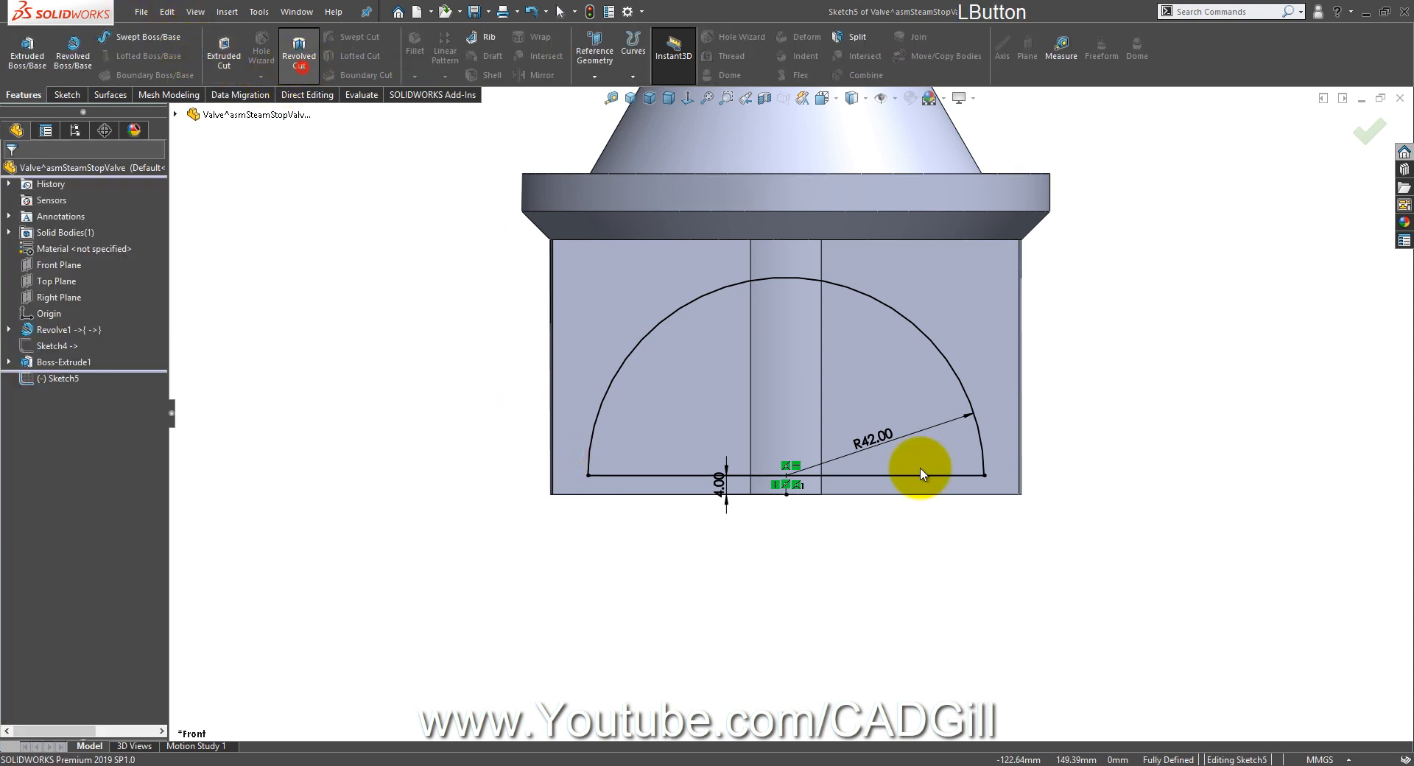
click(914, 475)
right_click(914, 479)
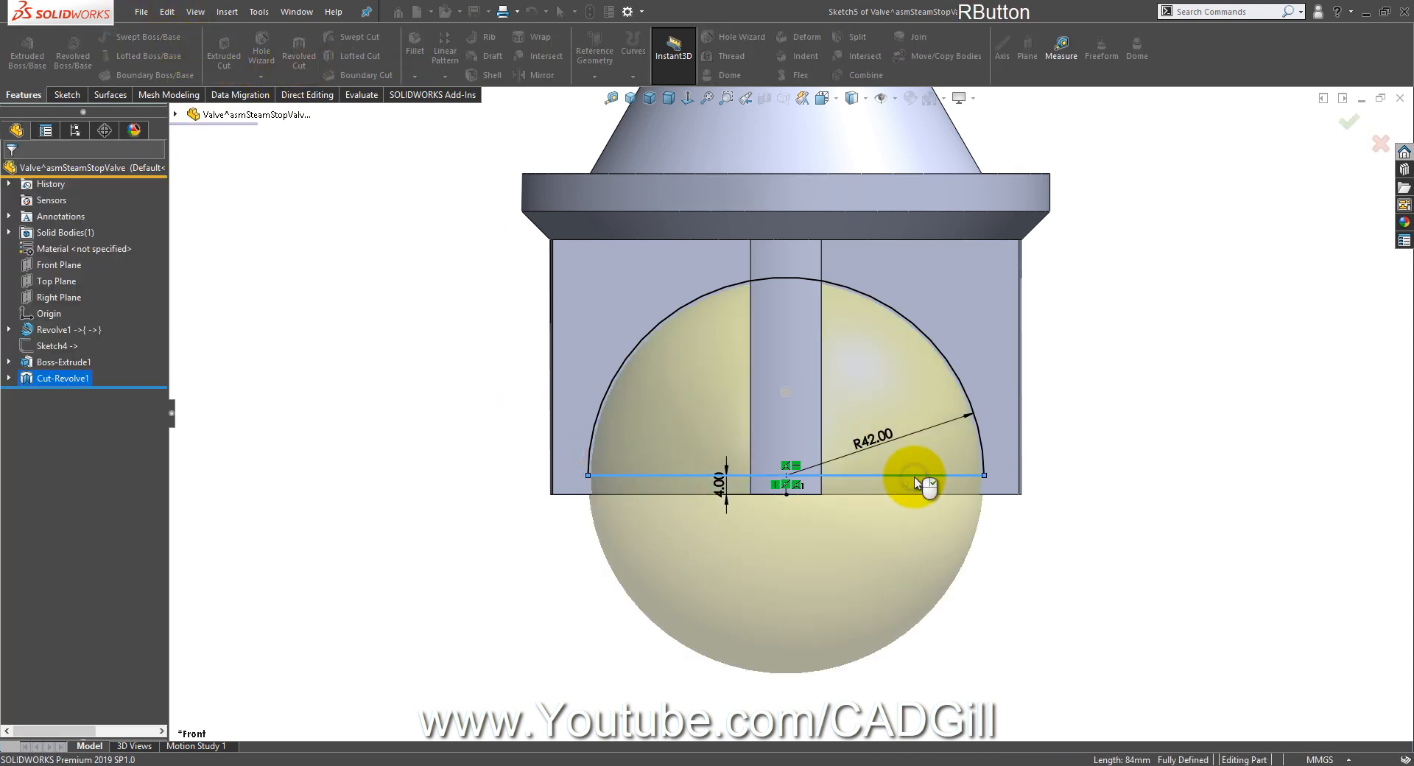
middle_drag(912, 470, 884, 294)
click(1016, 493)
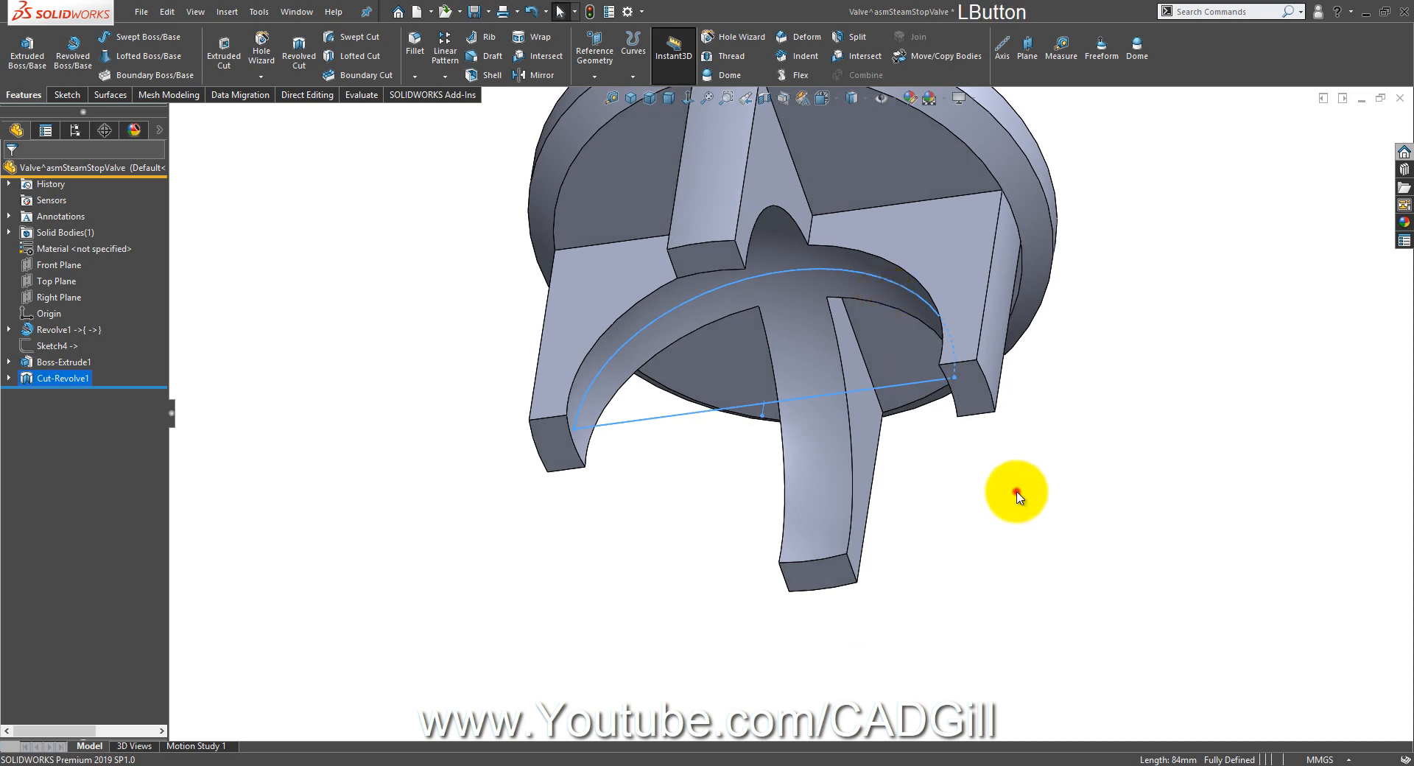
mouse_move(1016, 492)
middle_down()
mouse_move(840, 382)
mouse_move(859, 300)
mouse_move(811, 338)
mouse_move(830, 503)
mouse_move(789, 373)
mouse_move(758, 425)
mouse_move(732, 227)
mouse_move(700, 637)
middle_up()
Step: Check the valve's upper recess in the Photos reference drawing and start a sketch on the valve's circular top face, viewed normal to it
click(699, 765)
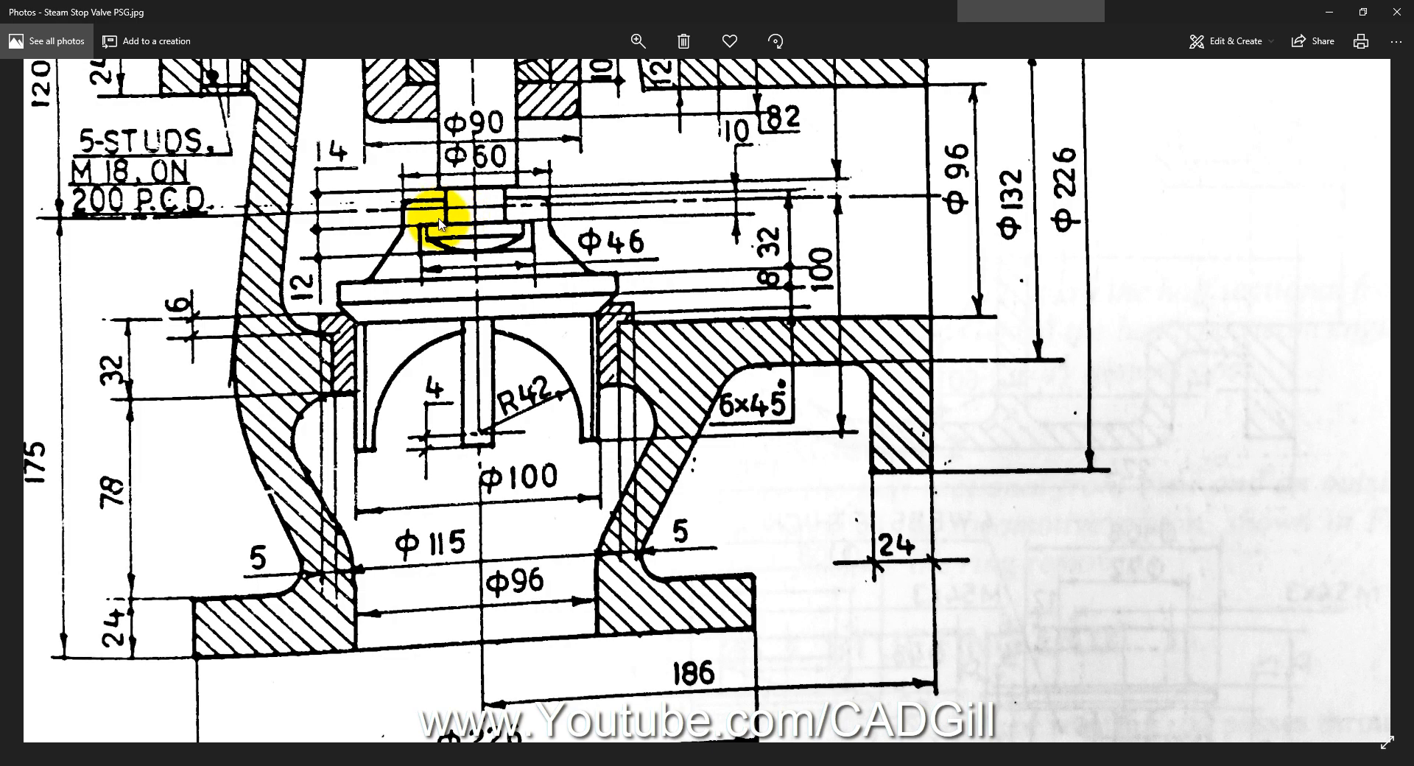
drag(475, 243, 494, 328)
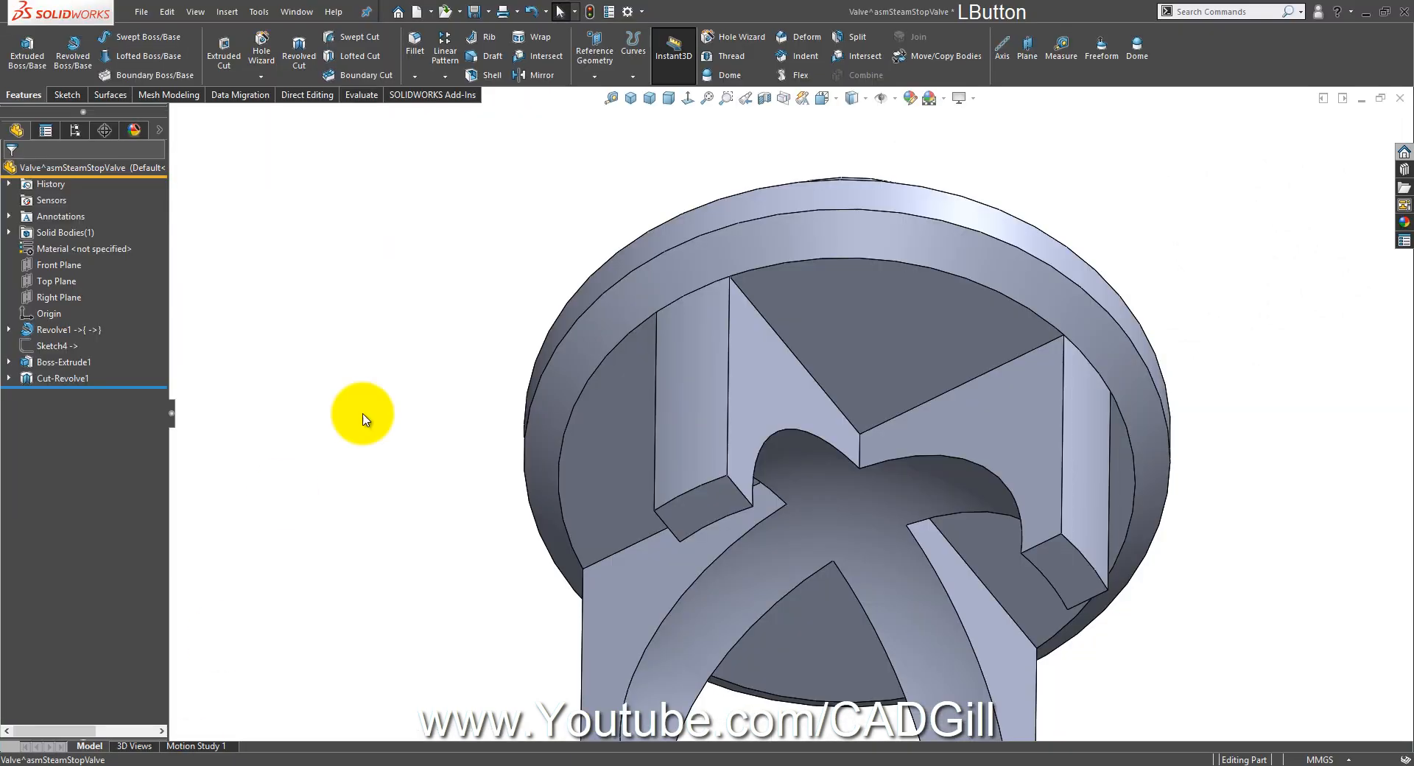
mouse_move(365, 413)
middle_down()
mouse_move(543, 591)
mouse_move(577, 562)
middle_up()
scroll(578, 562, up, 3)
scroll(826, 249, down, 2)
scroll(791, 354, up, 3)
right_drag(480, 490, 557, 412)
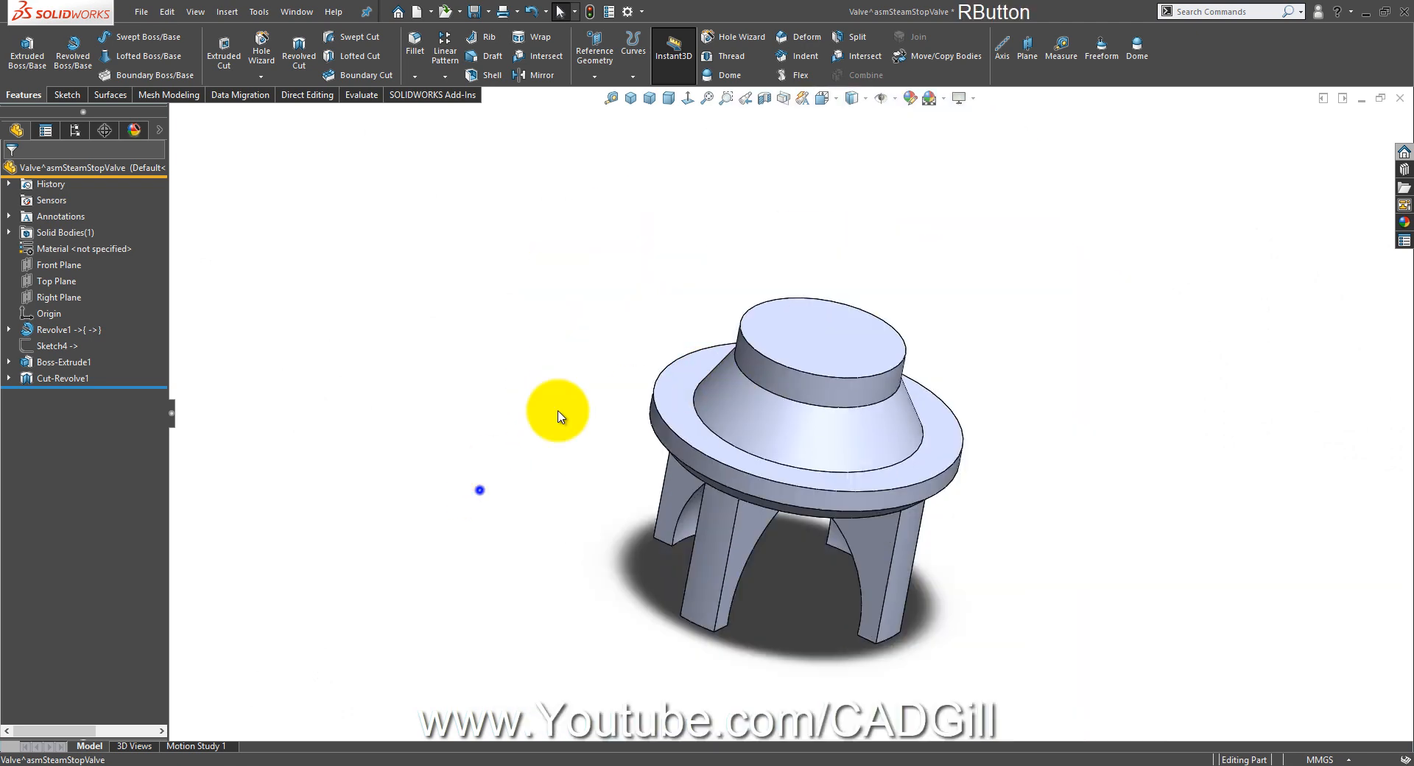
click(718, 282)
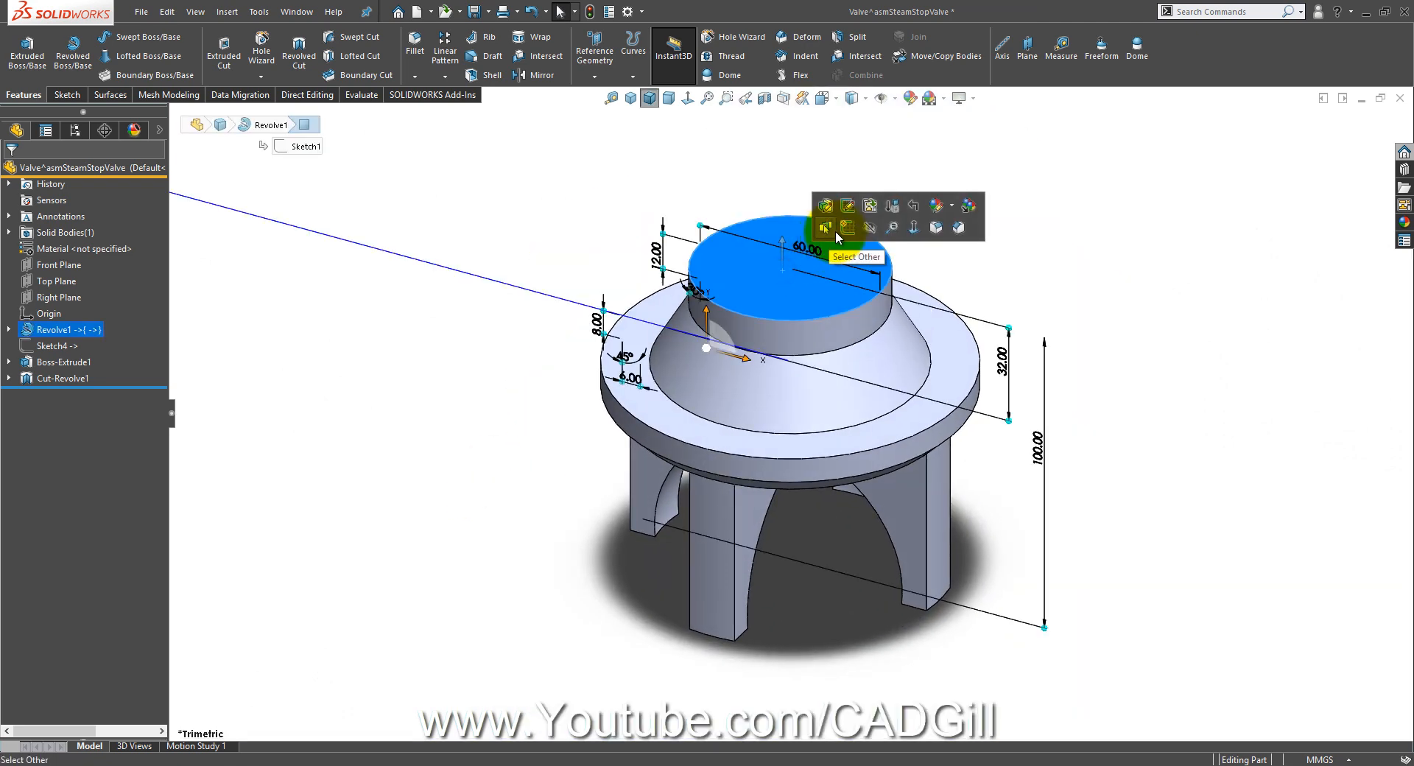
click(841, 229)
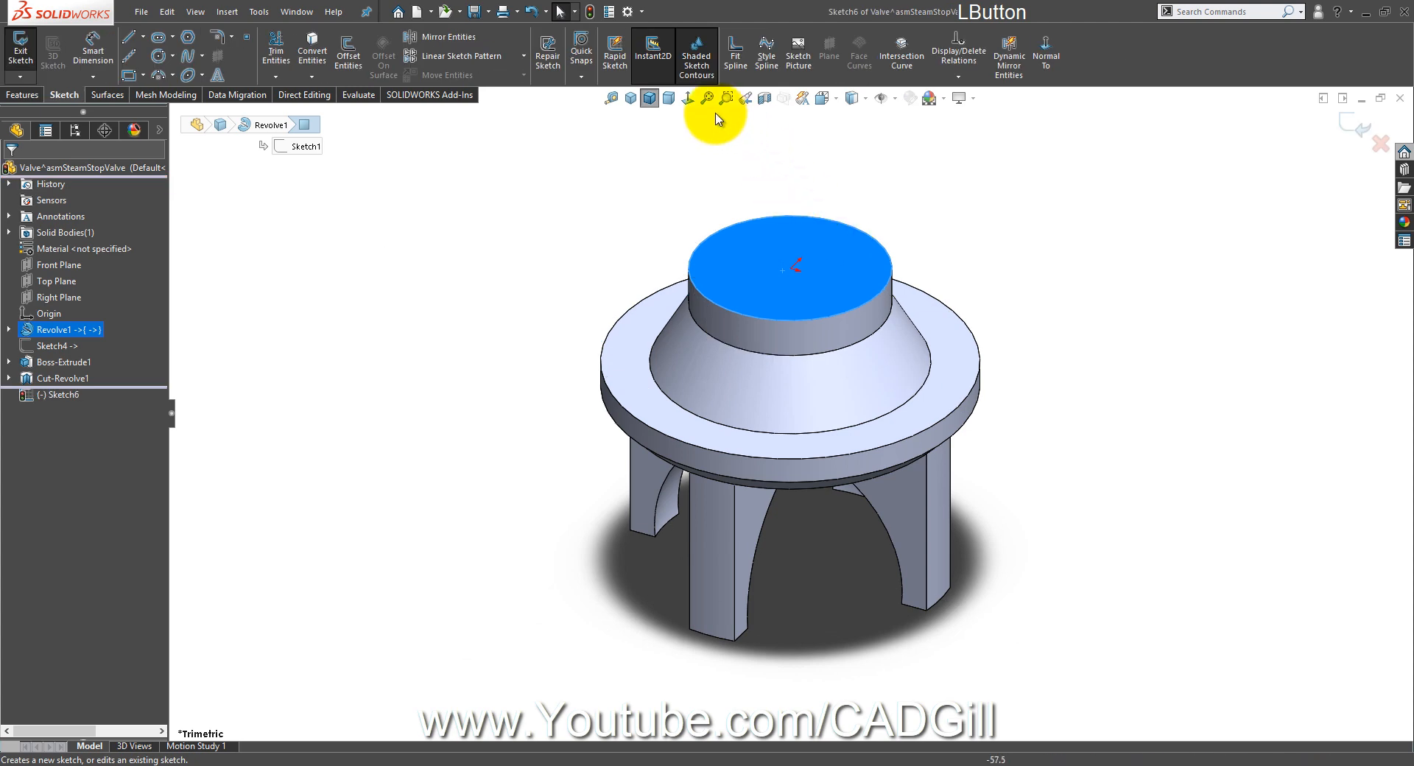
click(687, 98)
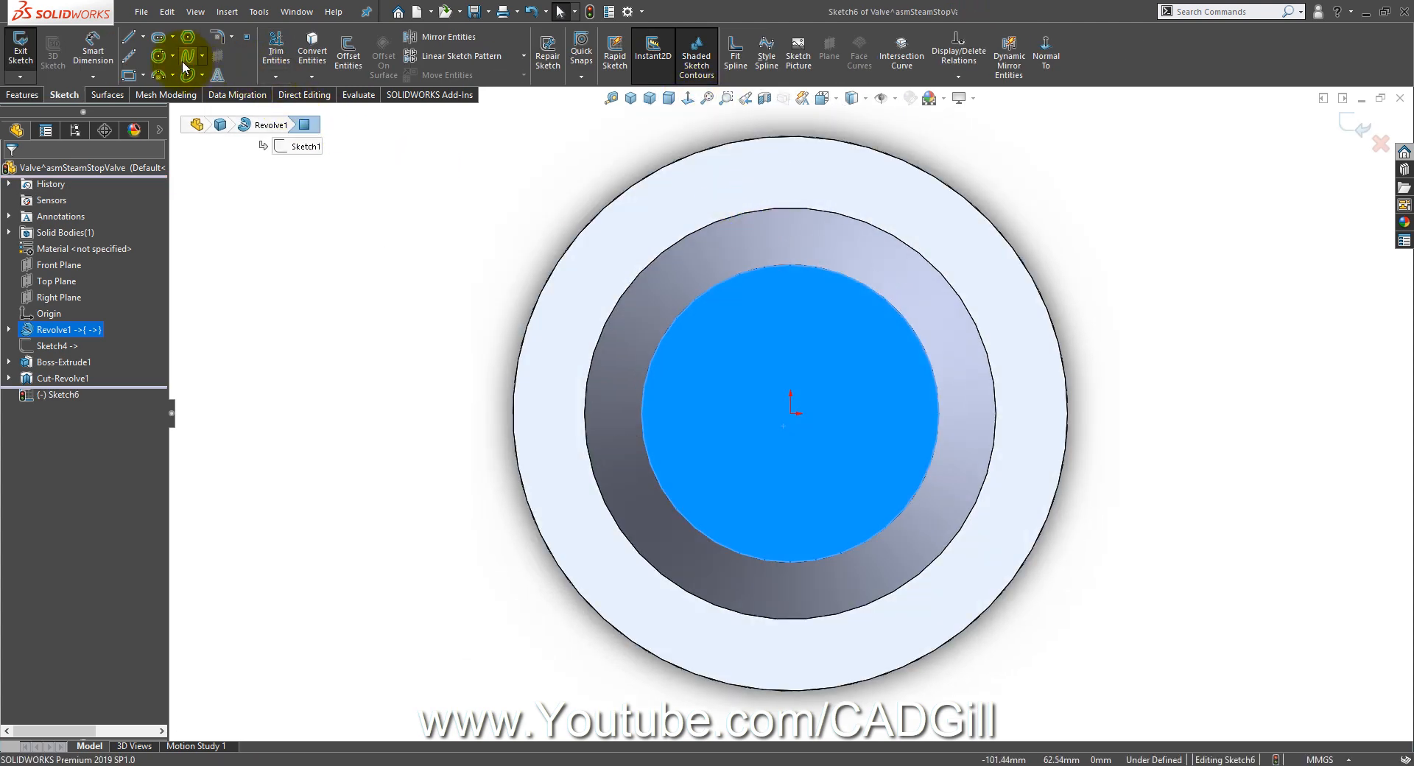
Step: Draw a circle about 21 mm in diameter centred on the origin of the top face
click(157, 57)
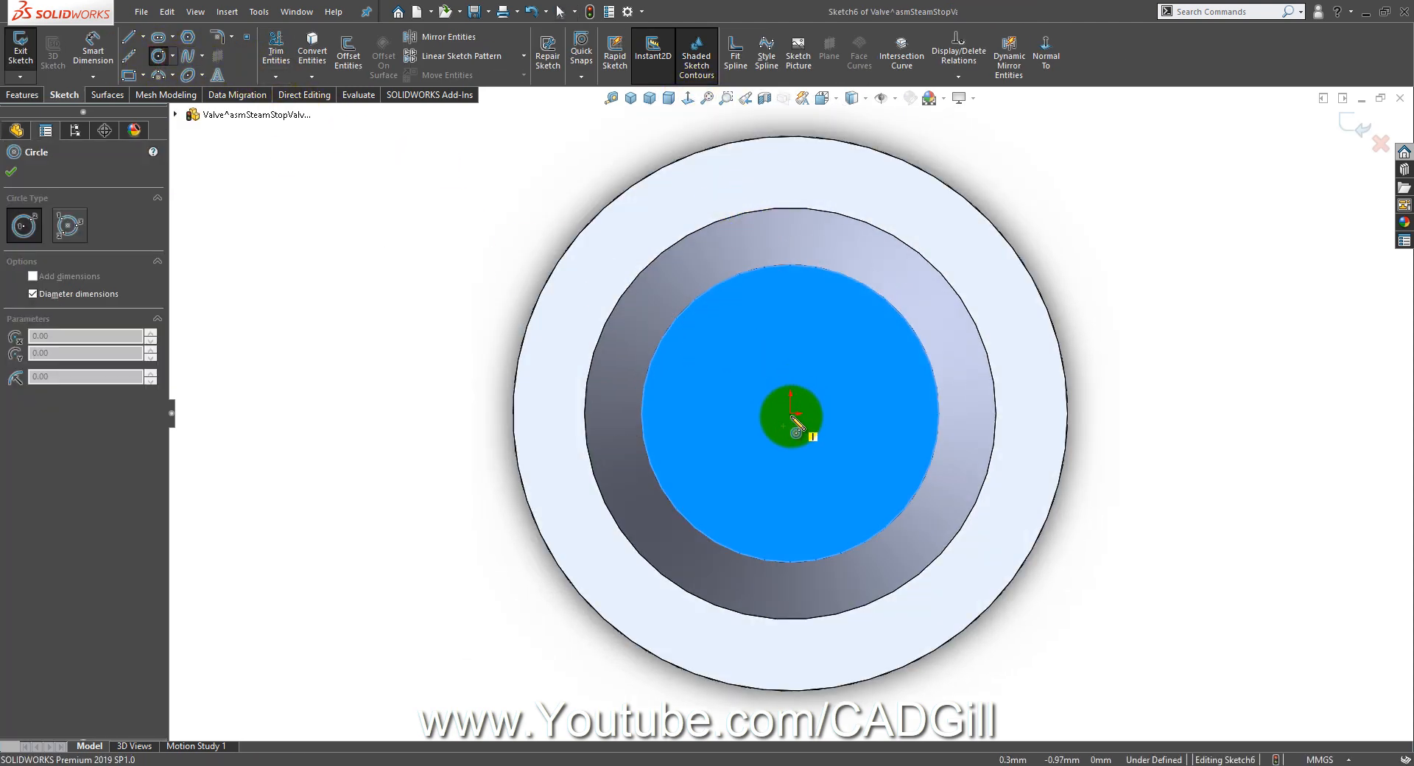
click(793, 416)
click(754, 375)
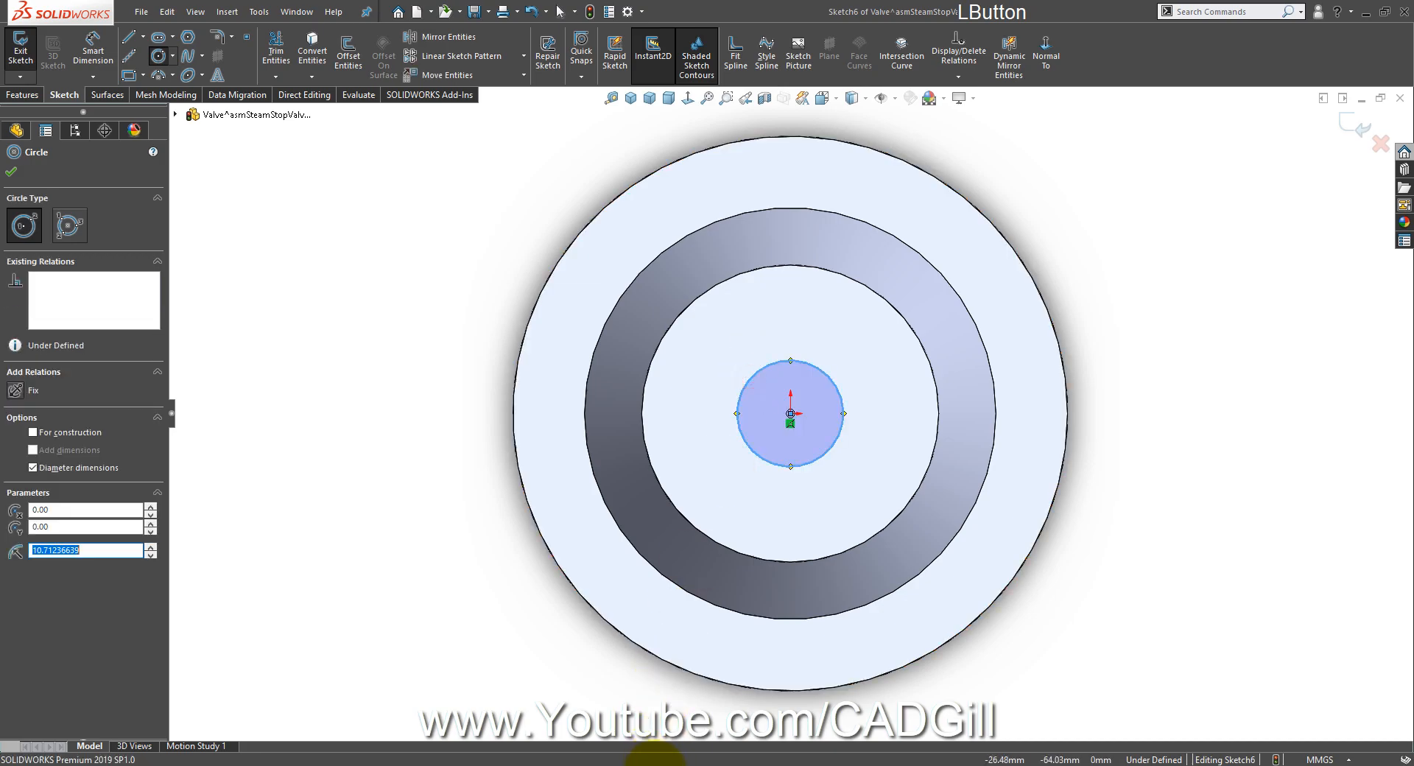
Step: Check the valve's recess in the Photos reference drawing and set the circle's diameter to 28 mm
click(653, 759)
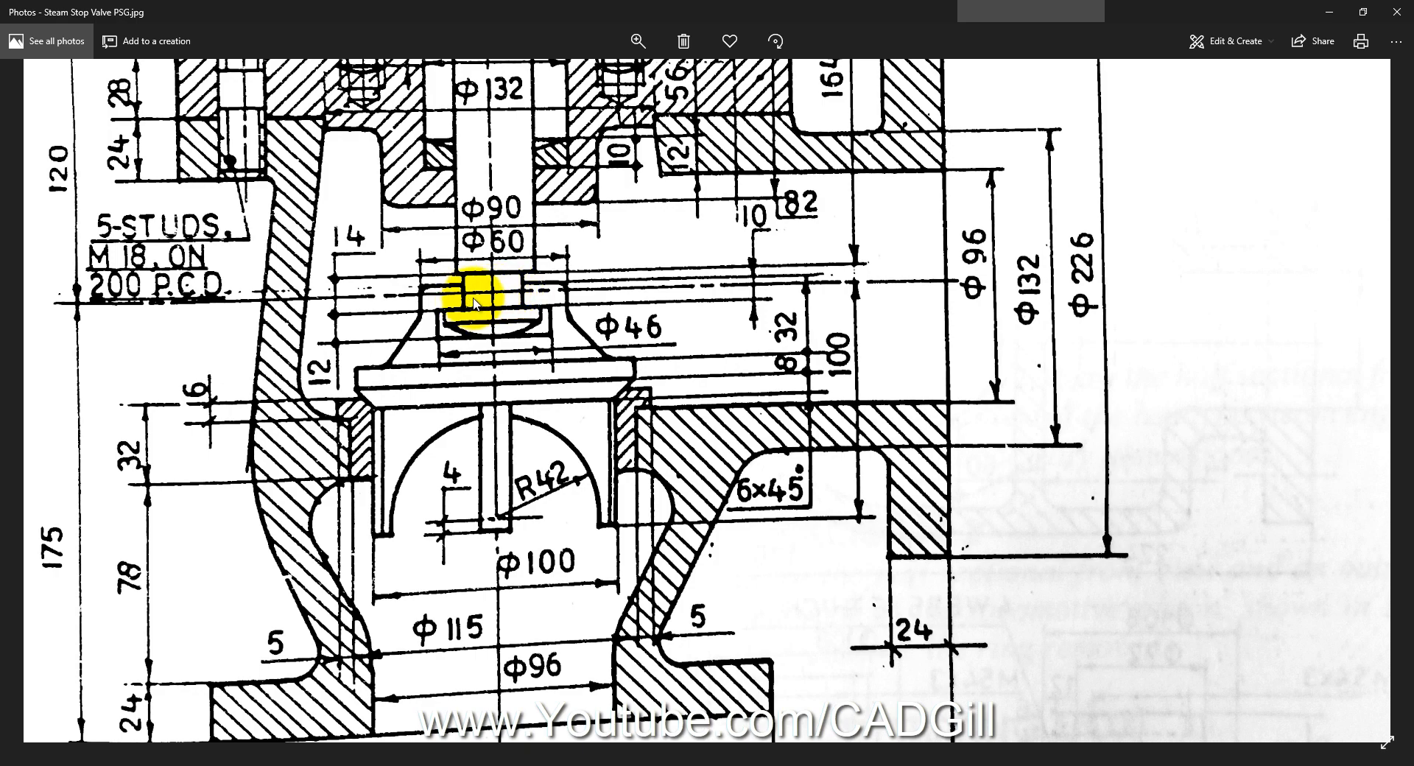
drag(518, 309, 519, 353)
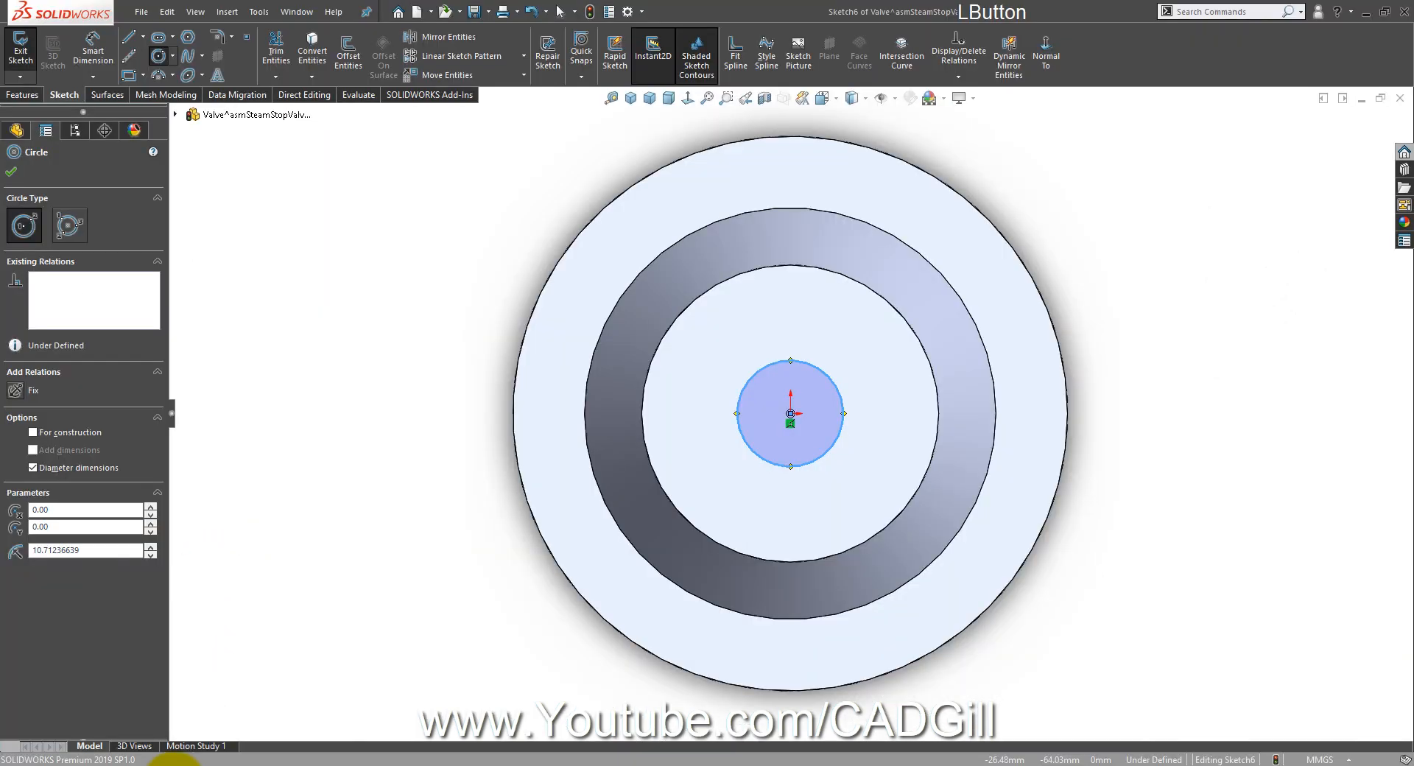
key(f)
click(97, 50)
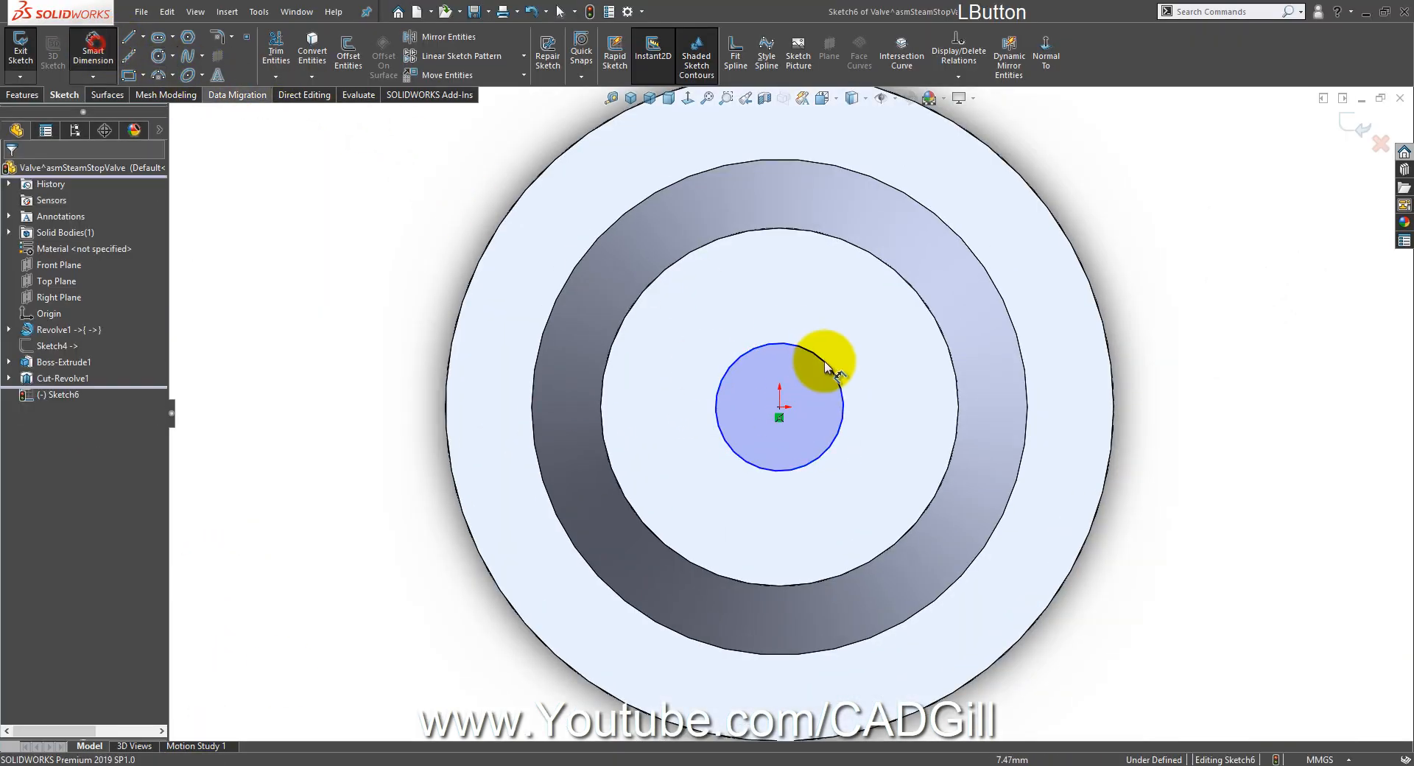
click(838, 384)
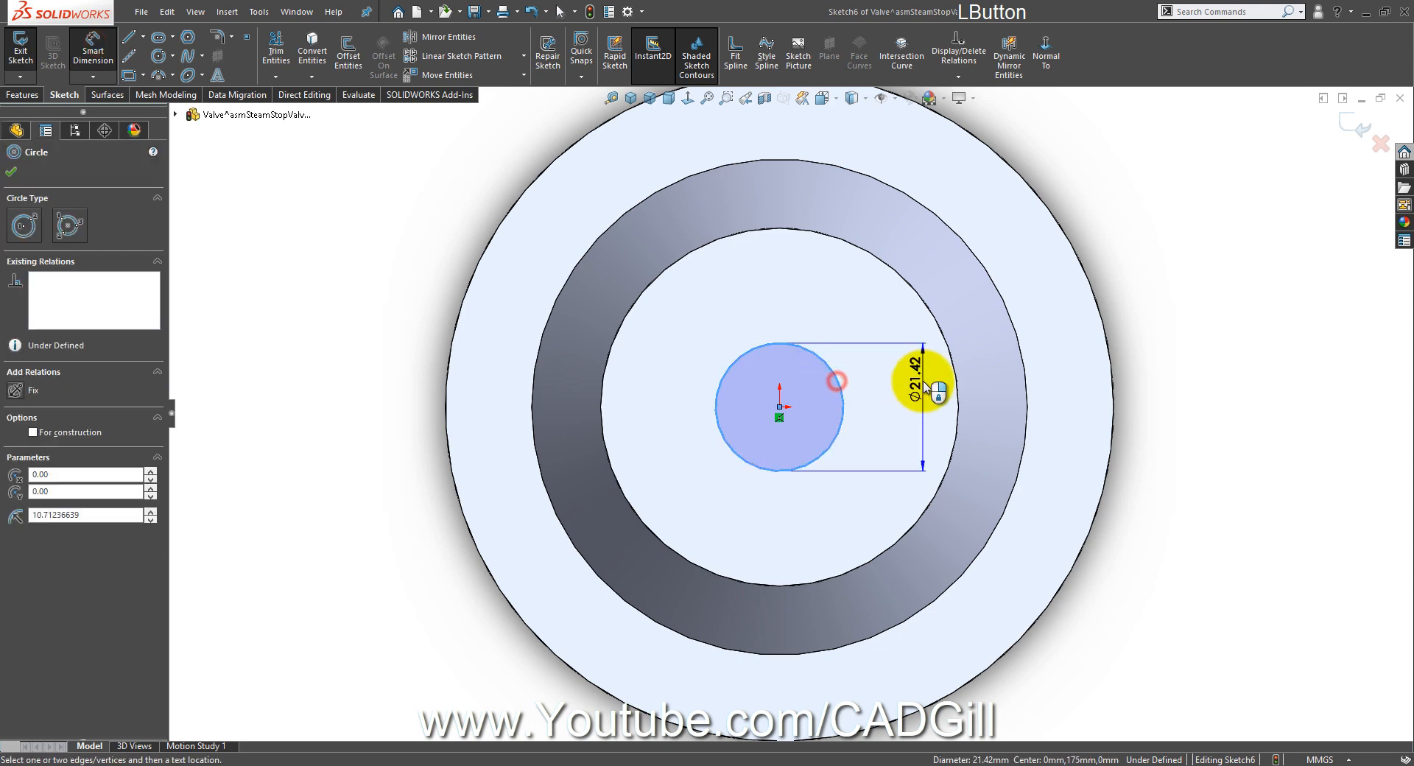
click(895, 396)
text(28)
key(Return)
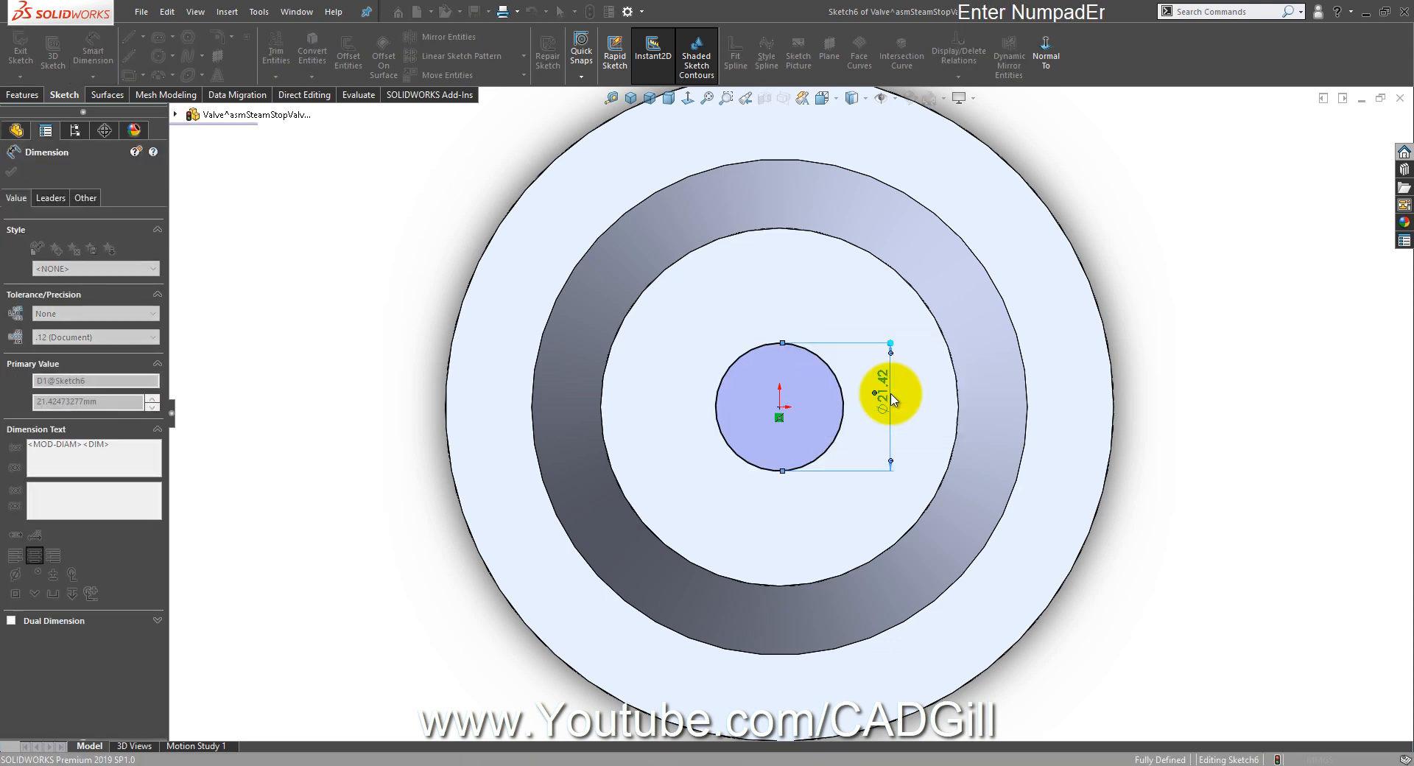
right_click(902, 360)
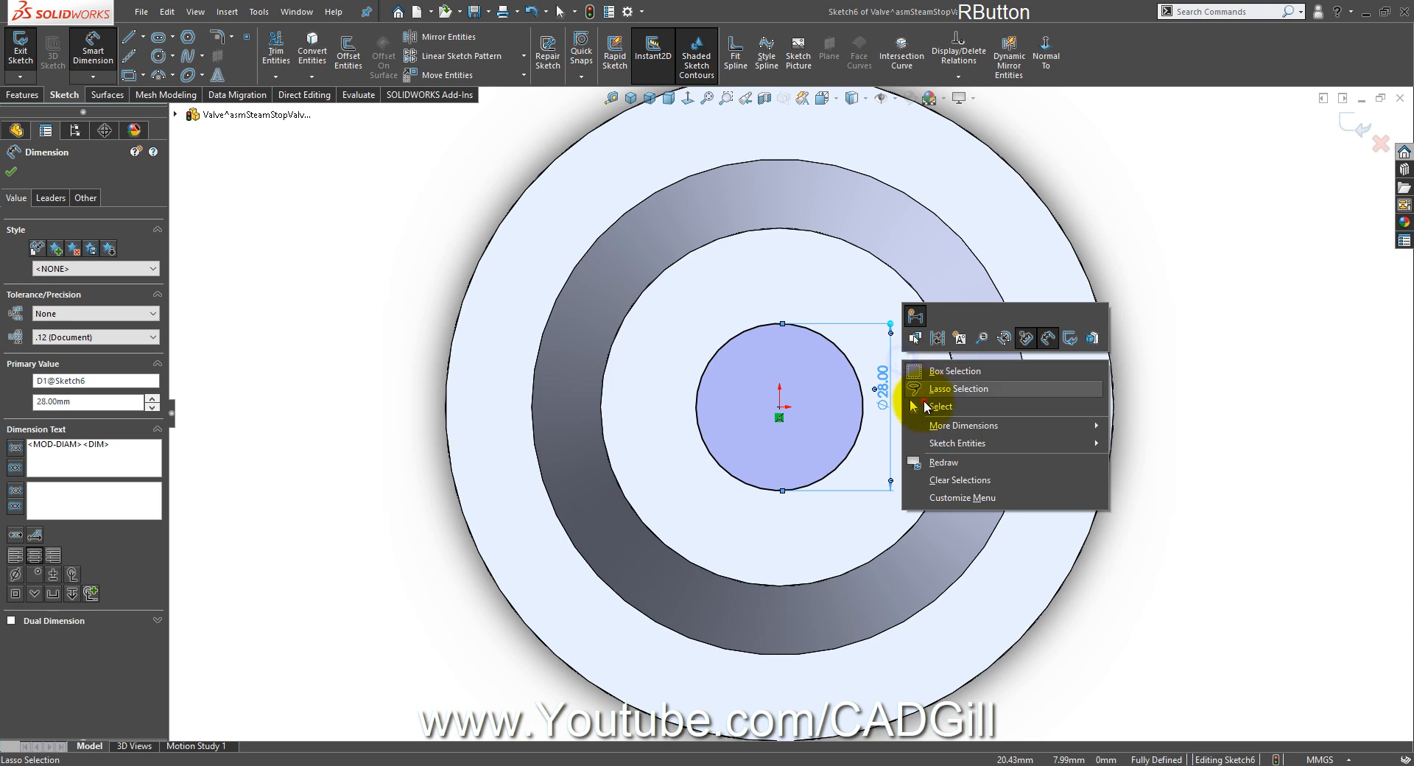
click(922, 402)
scroll(921, 475, up, 1)
scroll(905, 471, down, 2)
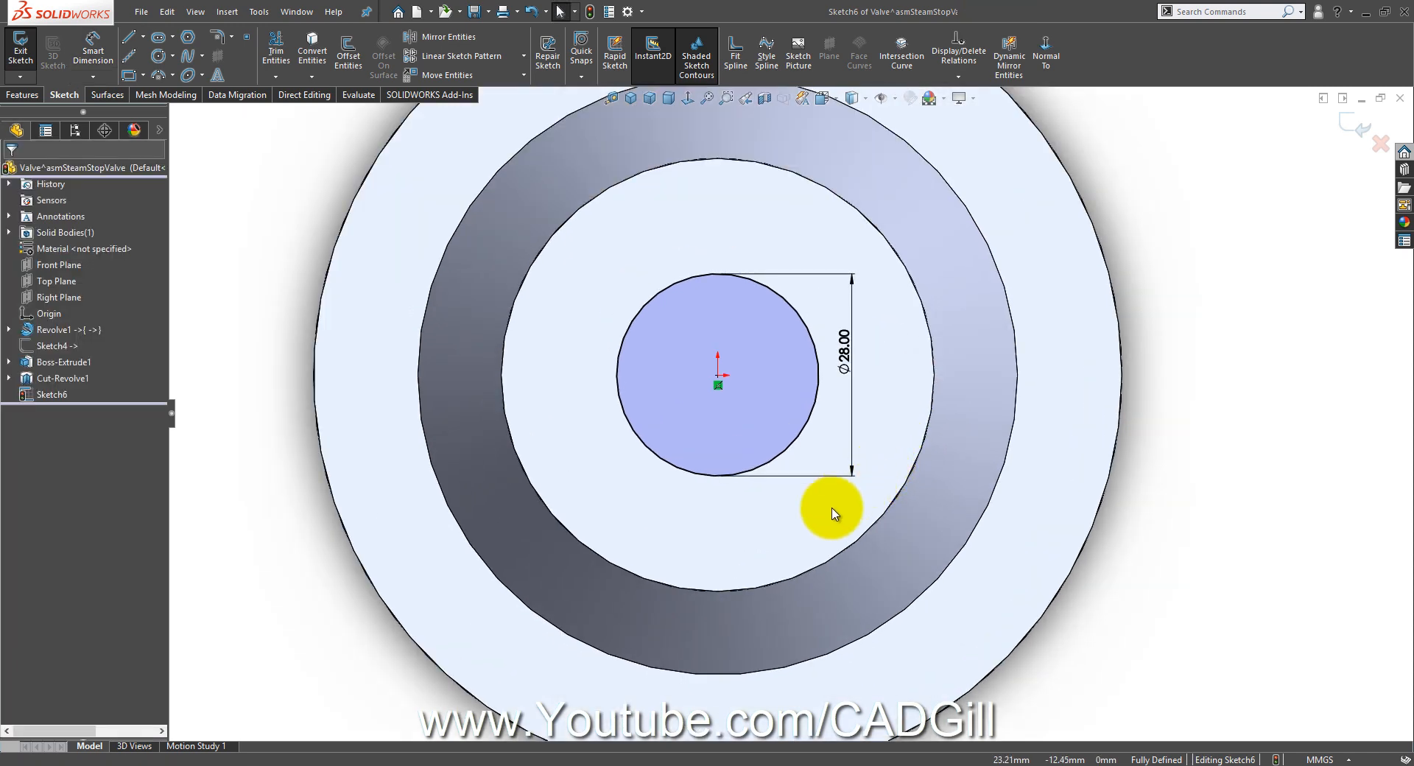
scroll(829, 517, up, 2)
Step: Consult the Photos reference drawing again and convert the top face's circular outer edge into the sketch
click(696, 765)
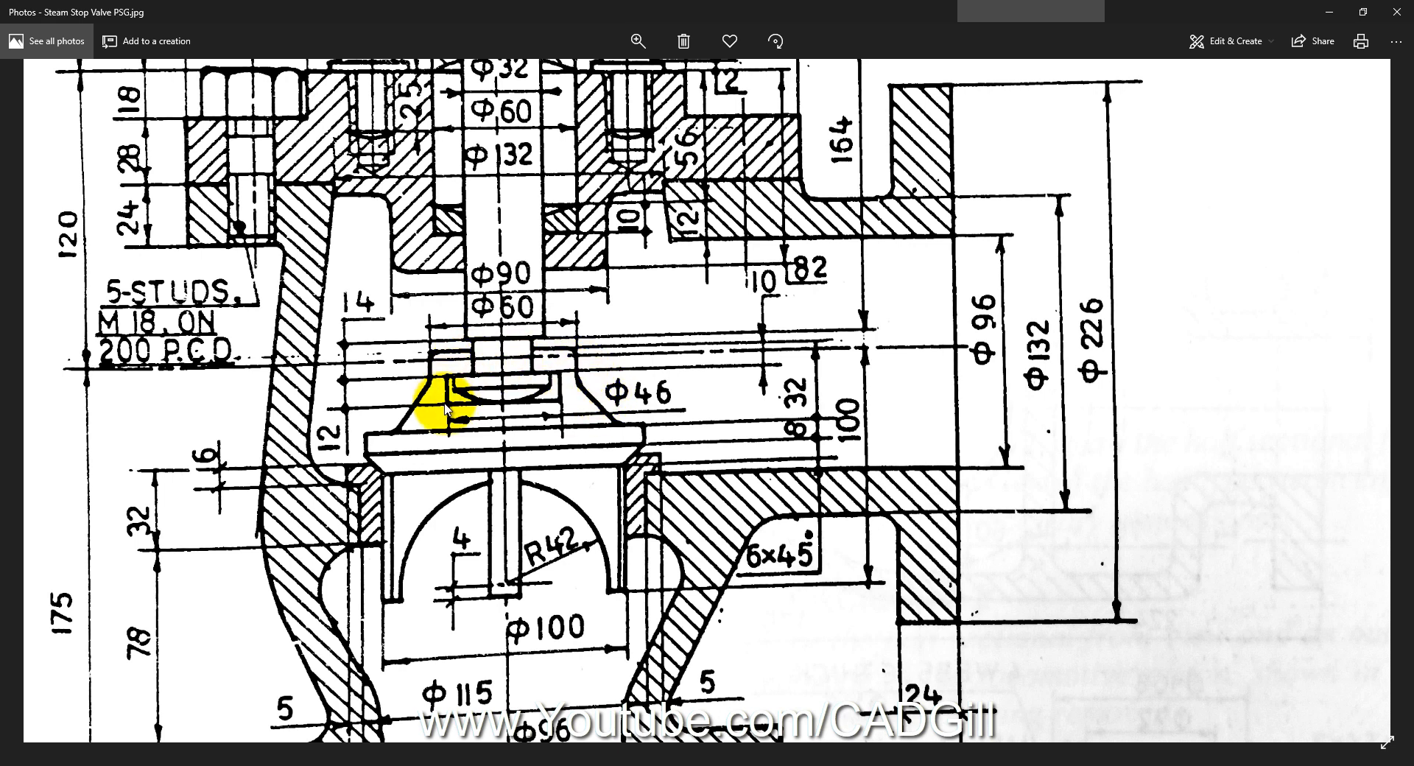
click(175, 765)
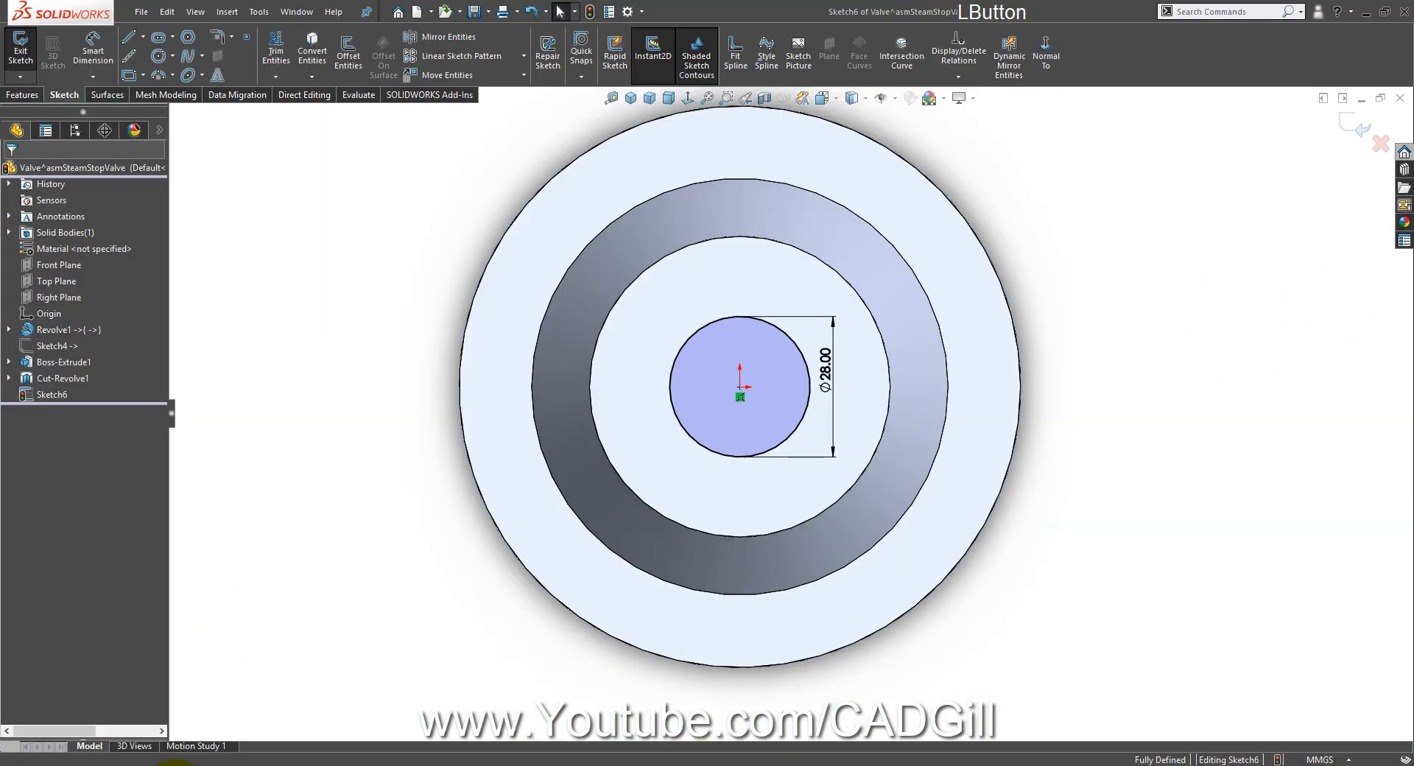
click(129, 37)
right_click(663, 355)
click(670, 360)
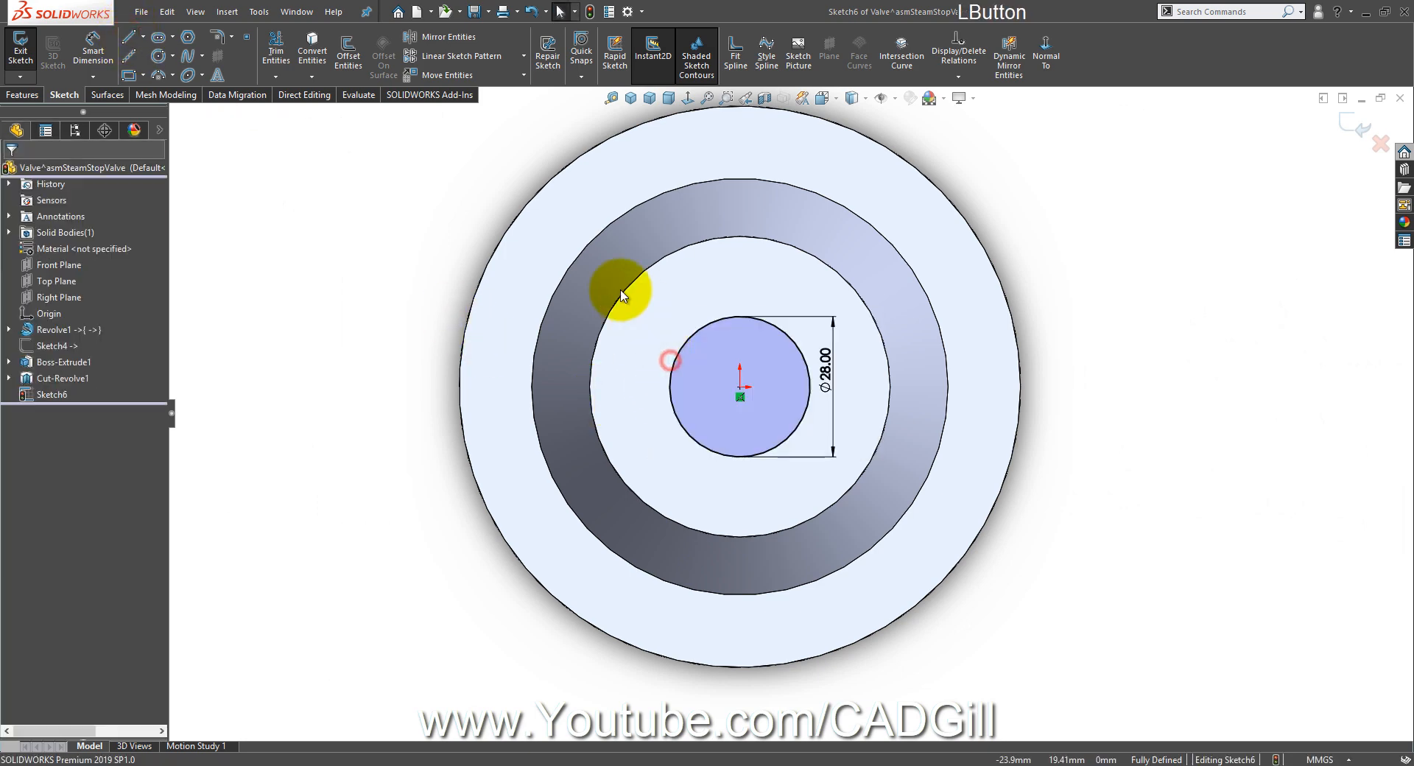
click(621, 294)
click(312, 49)
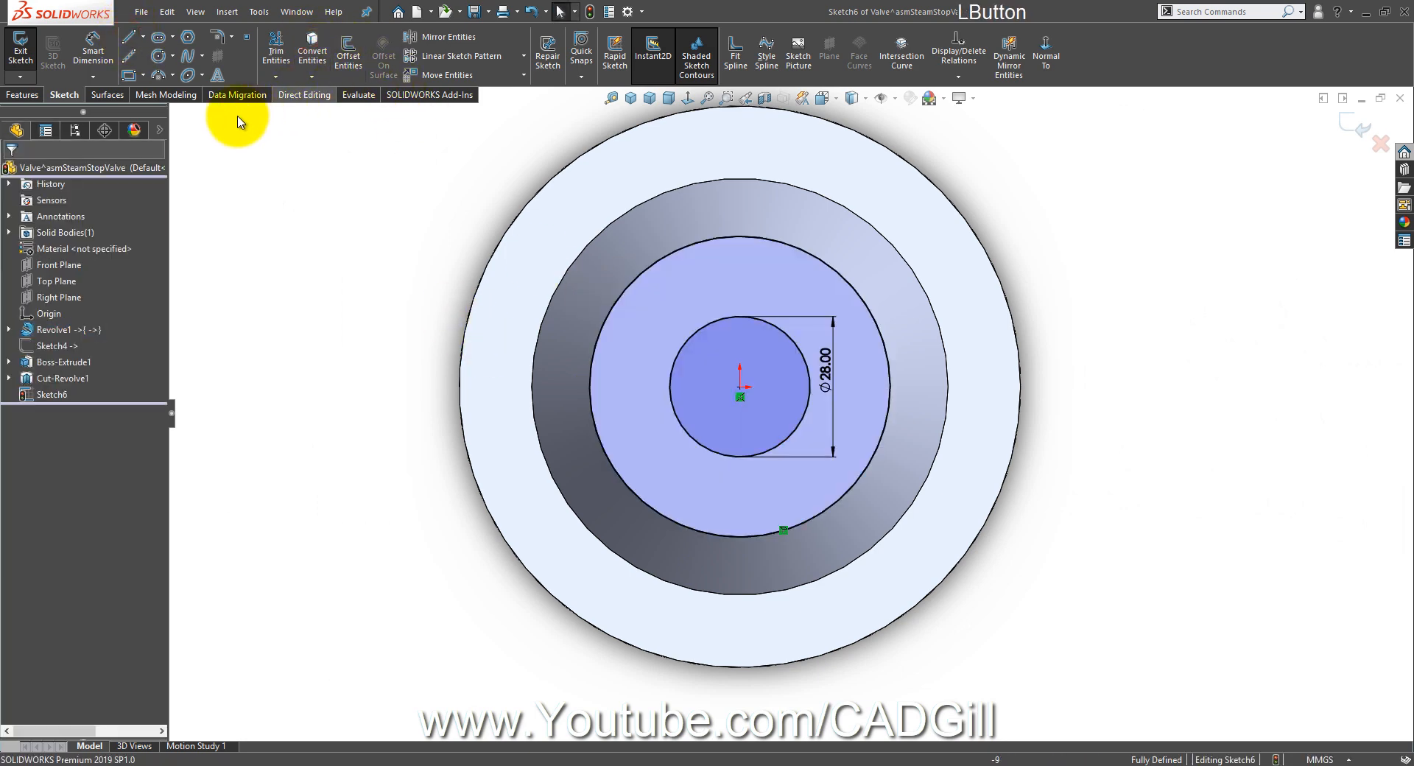
Step: Draw two vertical lines from opposite side points of the 28 mm circle downward past the converted edge
click(129, 38)
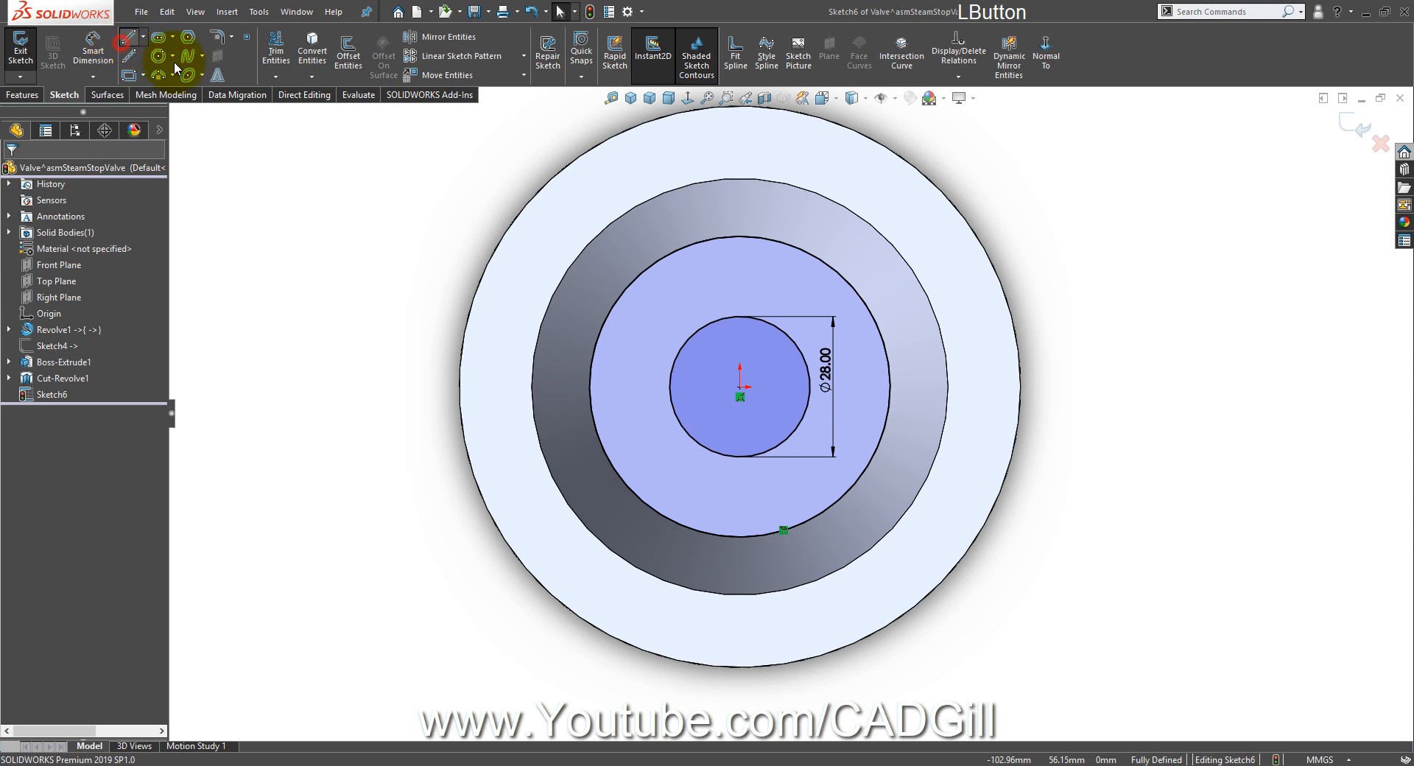
click(670, 388)
click(669, 544)
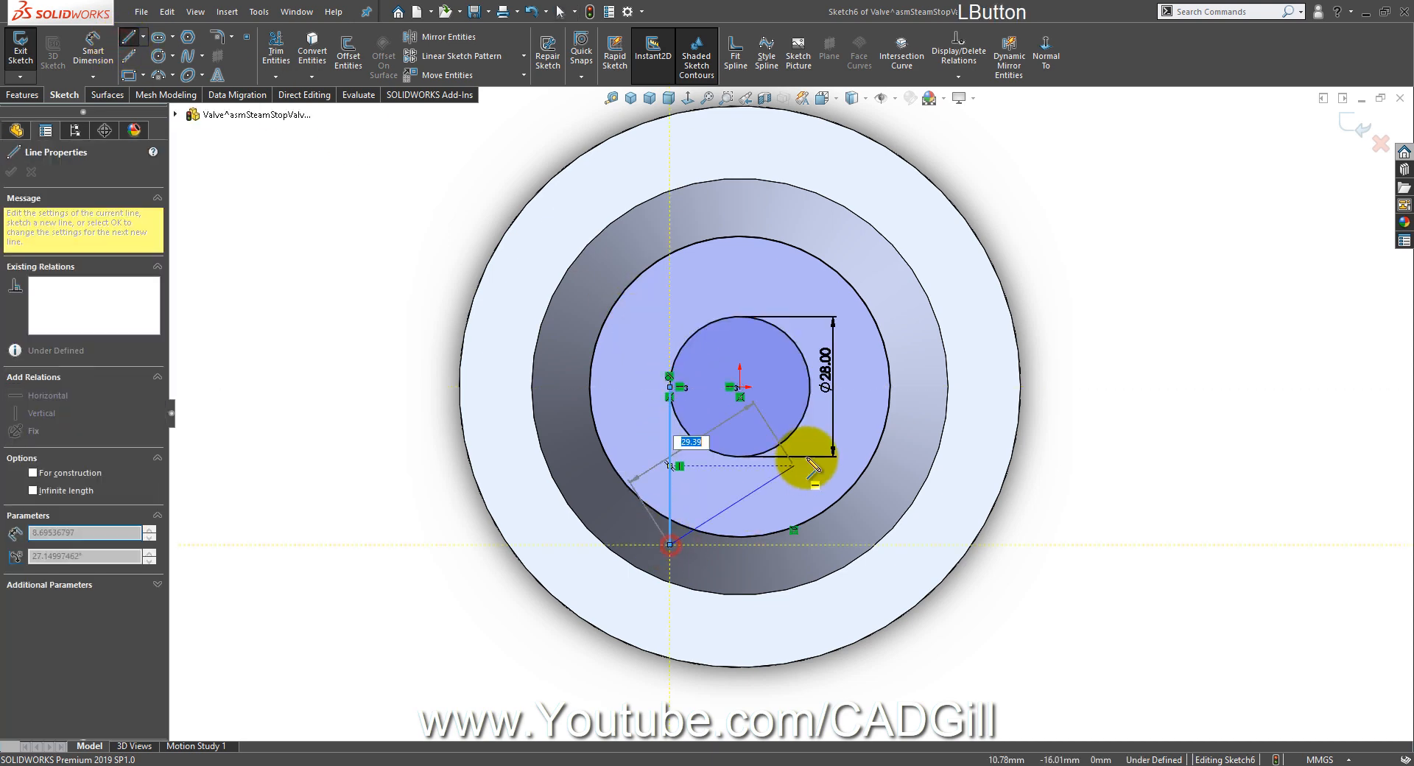
double_click(809, 451)
click(811, 388)
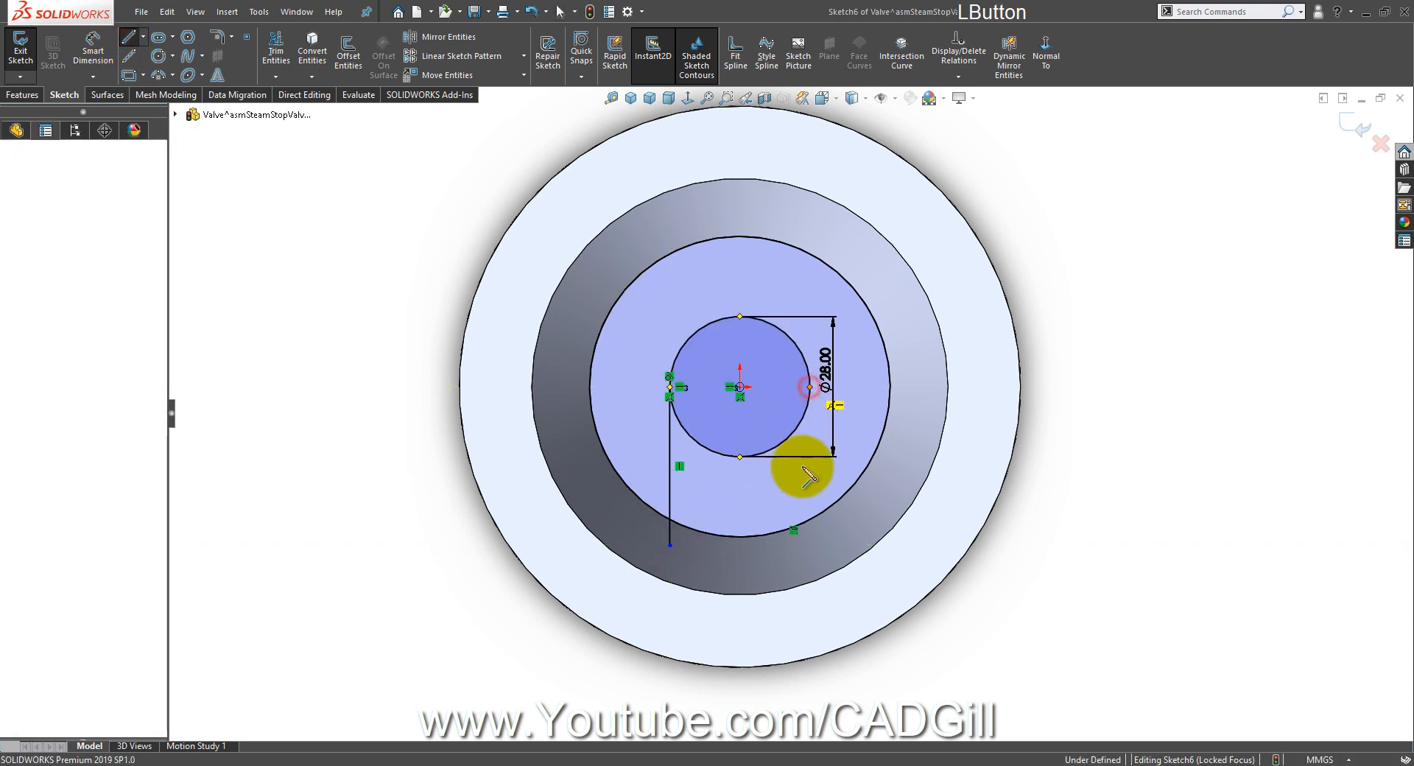
click(810, 558)
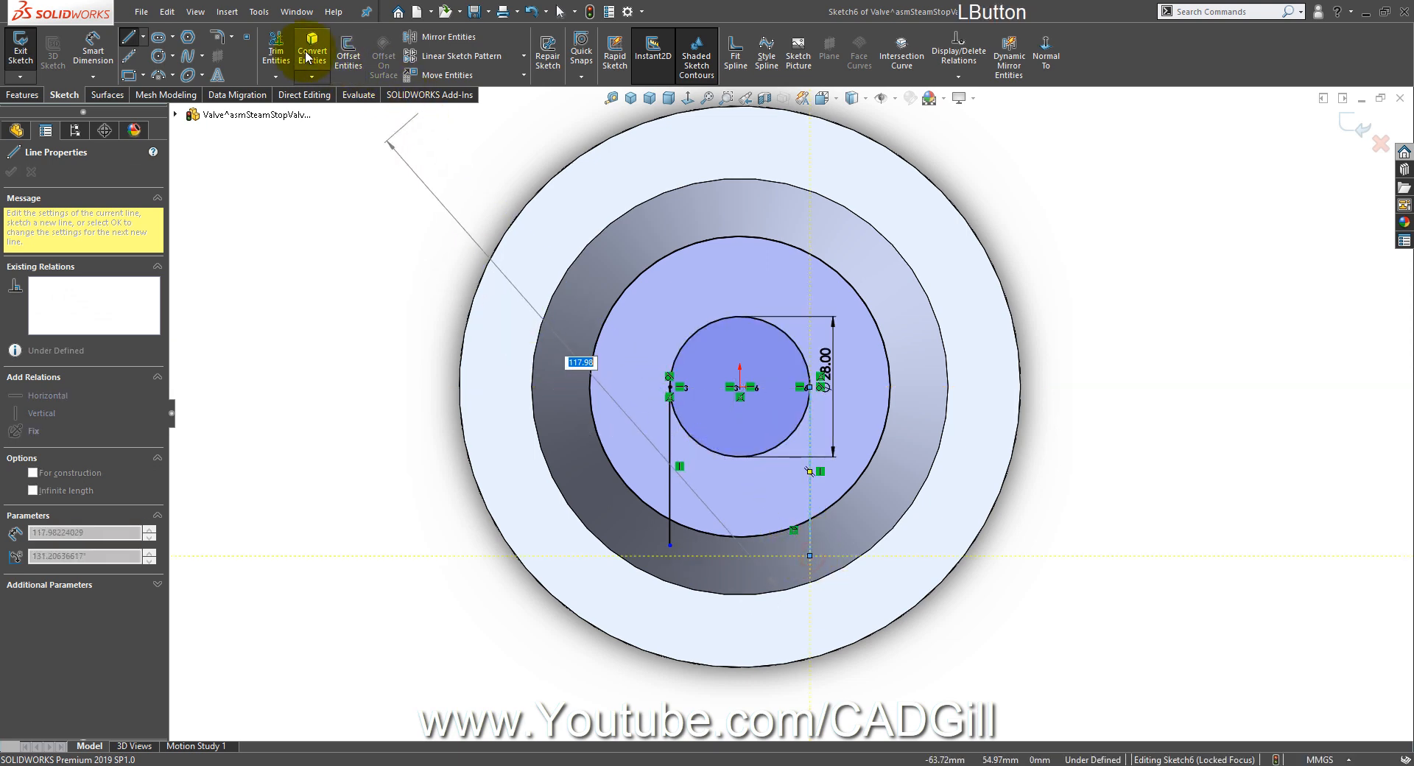
Step: Trim the sketch to a closed U-shaped slot open at the rim, with the semicircle at its inner end
click(278, 50)
drag(693, 192, 713, 264)
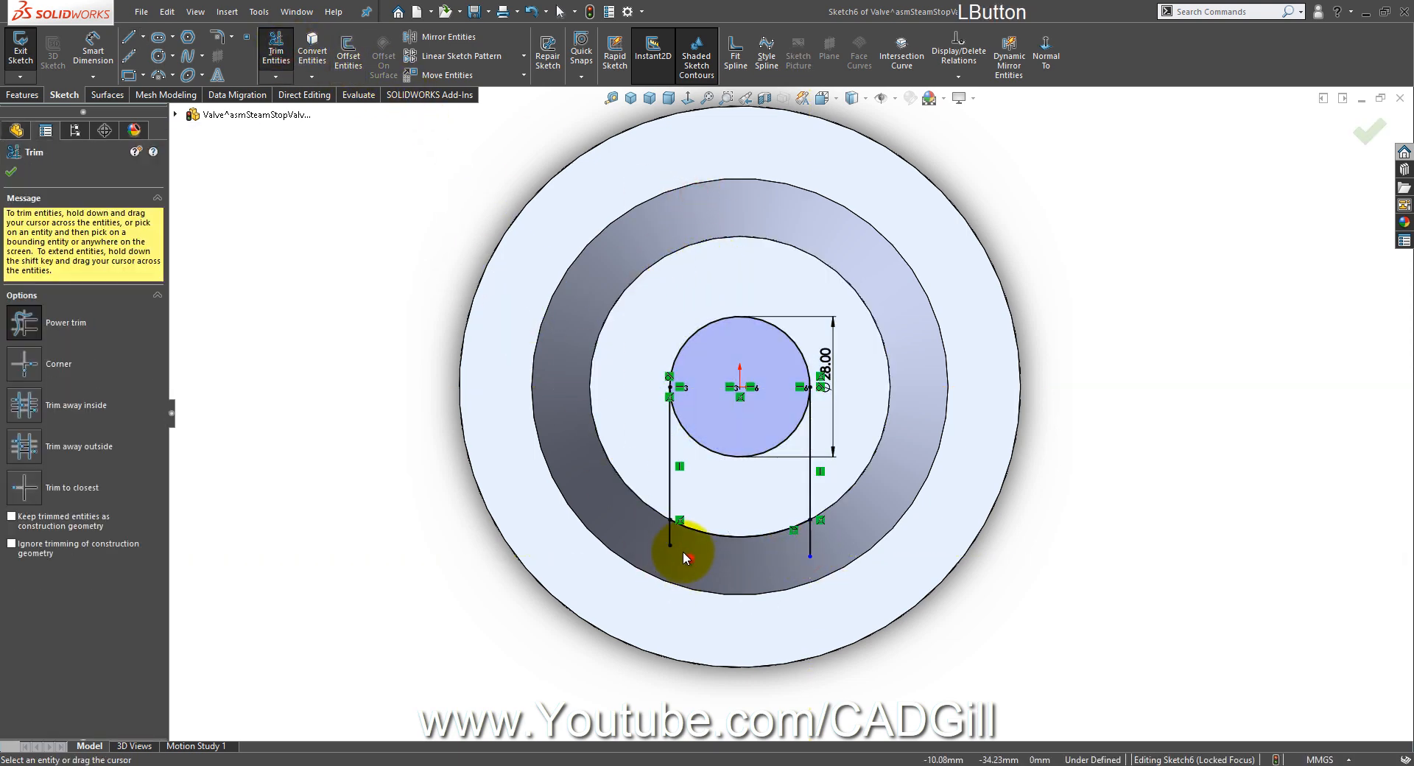
mouse_move(815, 545)
mouse_down()
mouse_move(754, 398)
mouse_move(748, 467)
mouse_up()
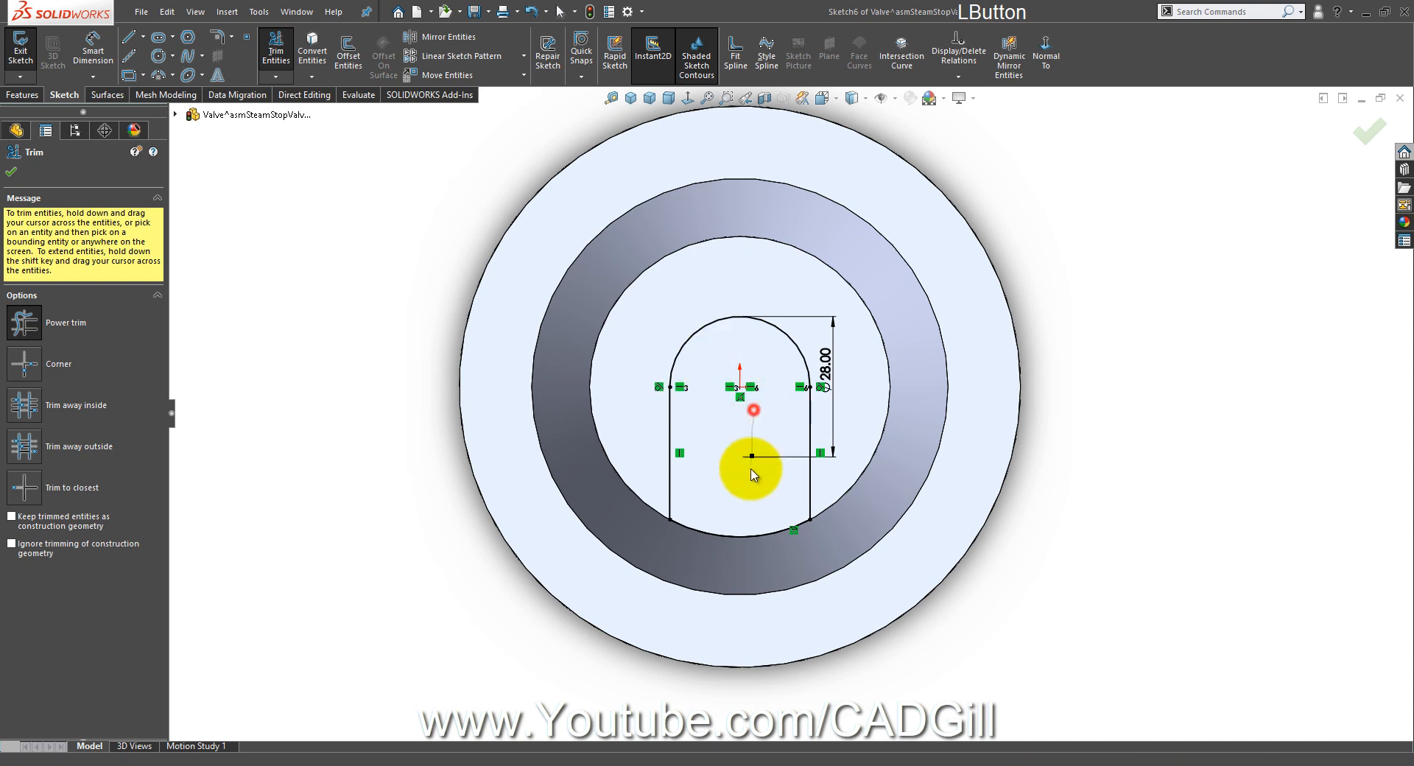
Step: Check the slot depth in the Photos reference drawing and cut the U-shaped profile 10 mm deep with a blind Extruded Cut
mouse_move(748, 466)
middle_down()
mouse_move(748, 561)
mouse_move(757, 313)
mouse_move(762, 371)
mouse_move(520, 221)
middle_up()
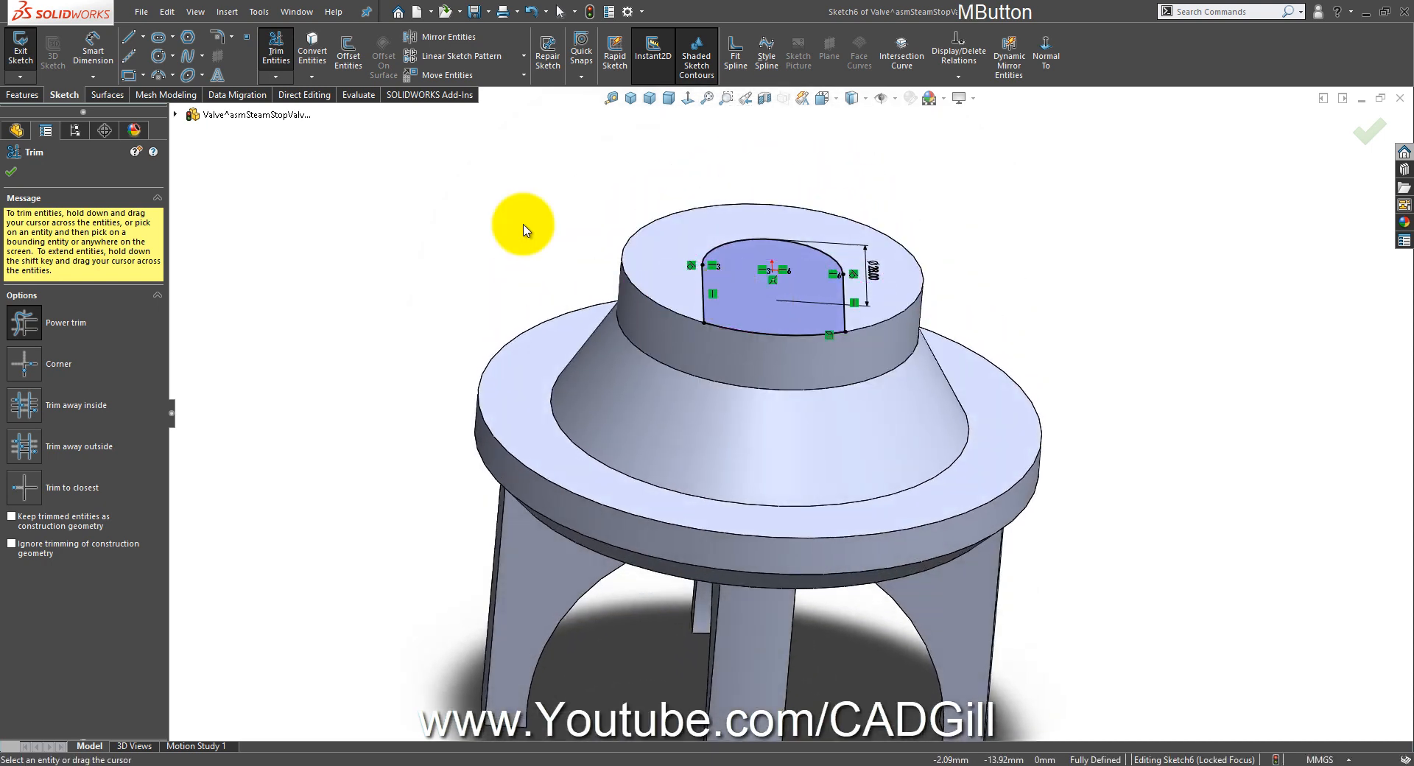
scroll(221, 67, up, 1)
click(237, 60)
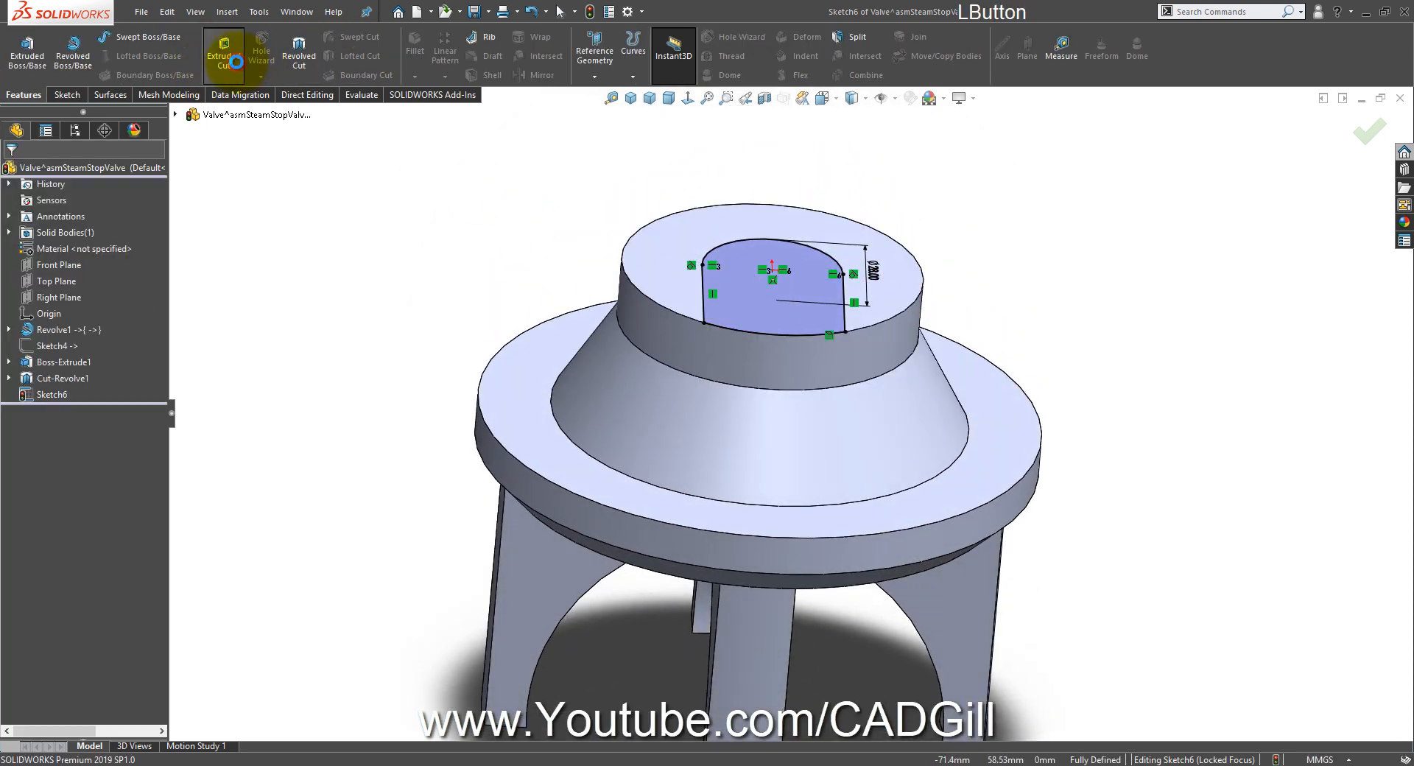
click(701, 342)
click(674, 763)
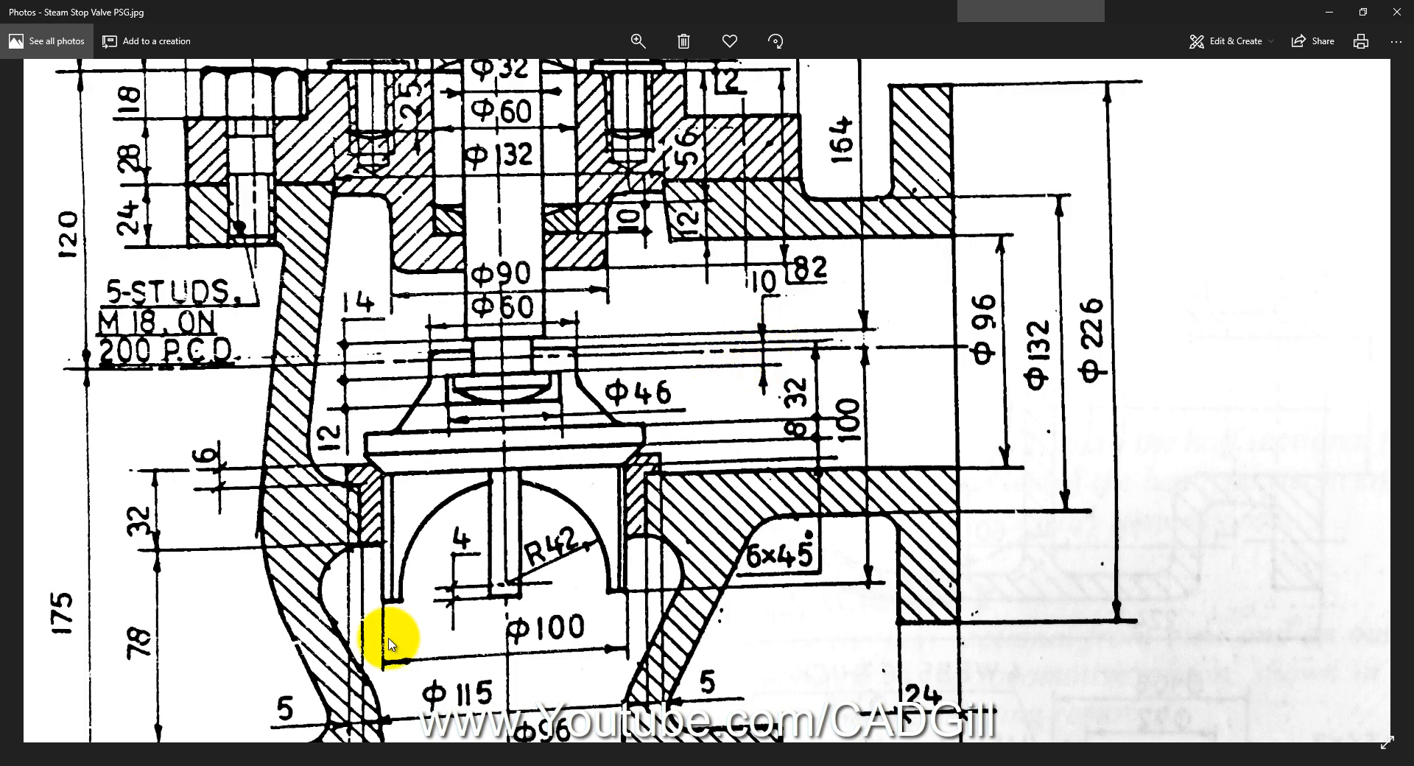
click(183, 759)
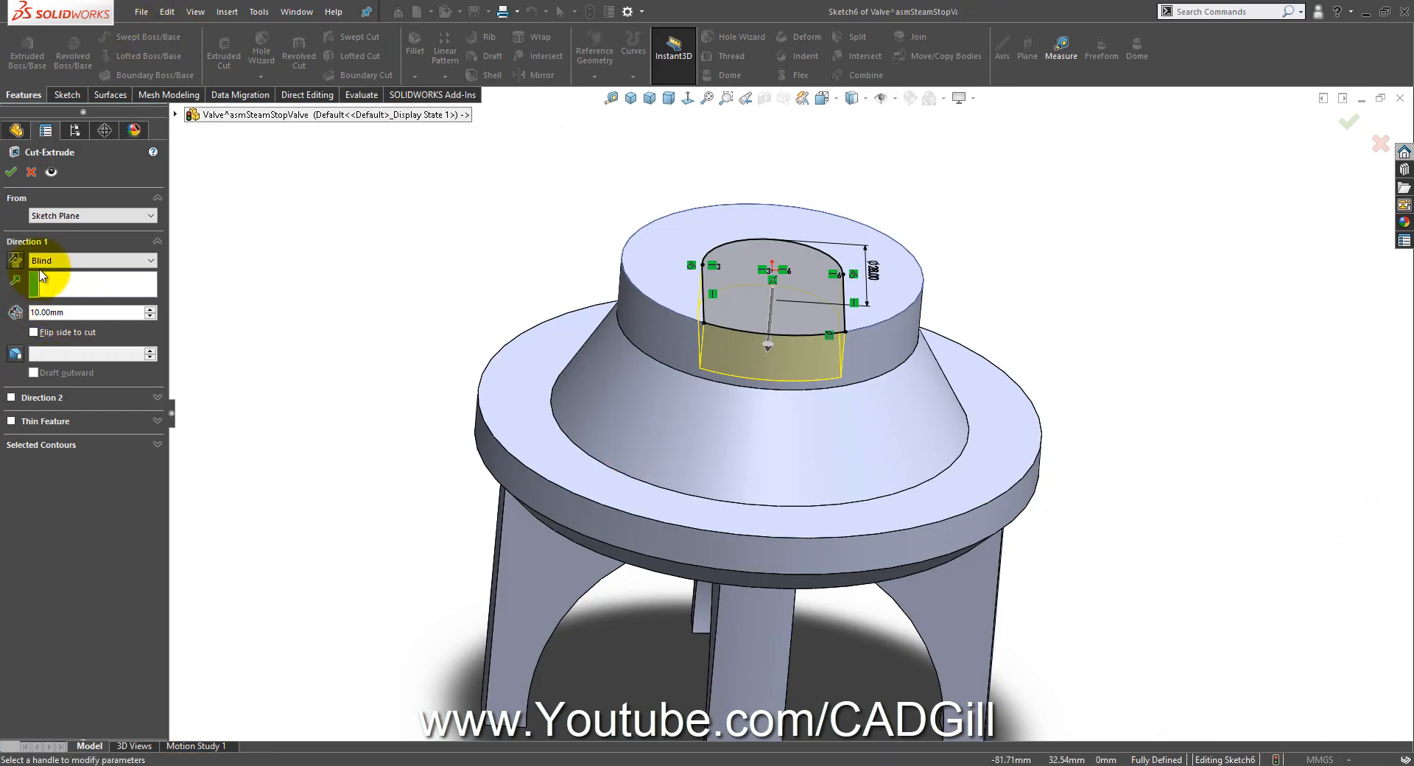
click(11, 171)
Step: Check the inner recess in the Photos reference drawing and sketch a 46 mm diameter circle on the slot's floor, centred on the origin
scroll(808, 410, down, 2)
mouse_move(808, 409)
middle_down()
mouse_move(773, 373)
mouse_move(779, 400)
middle_up()
click(704, 758)
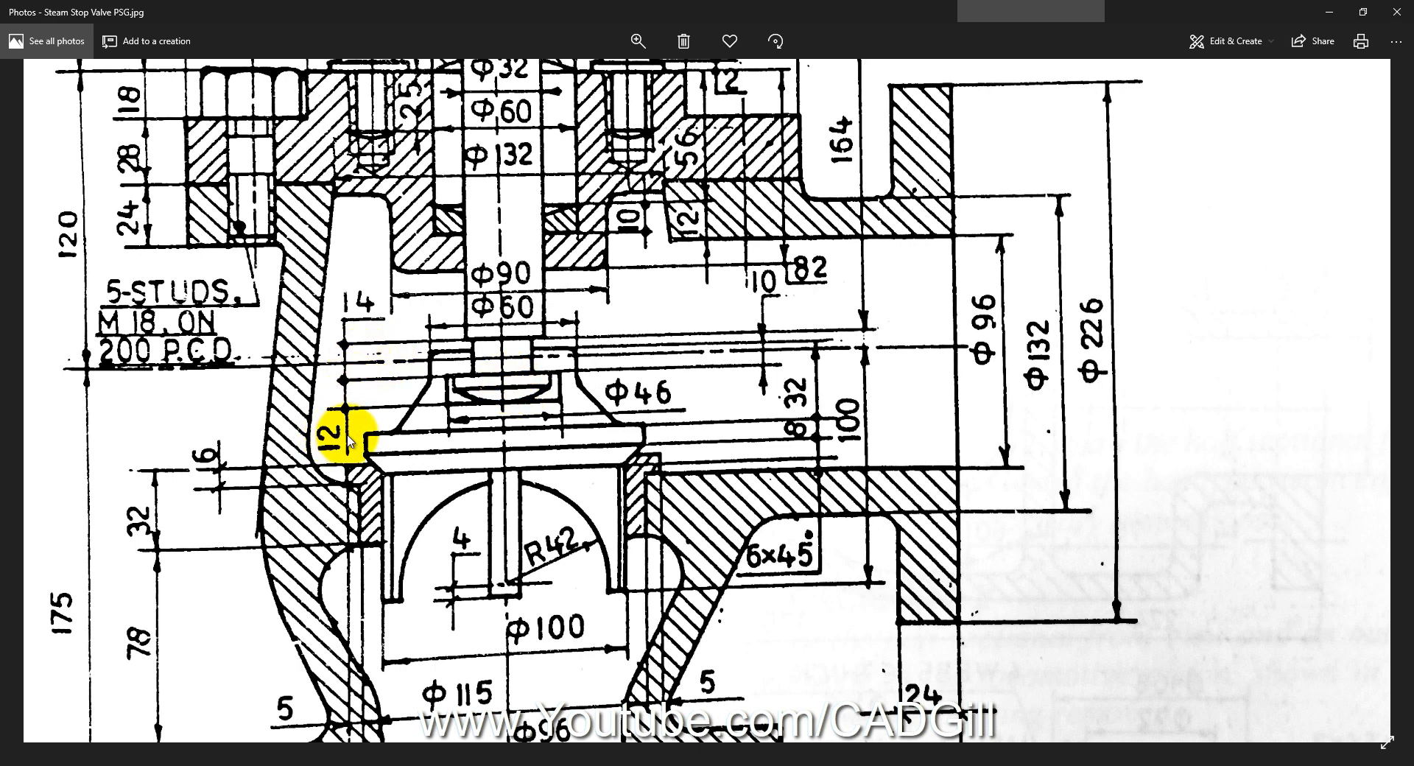
click(156, 763)
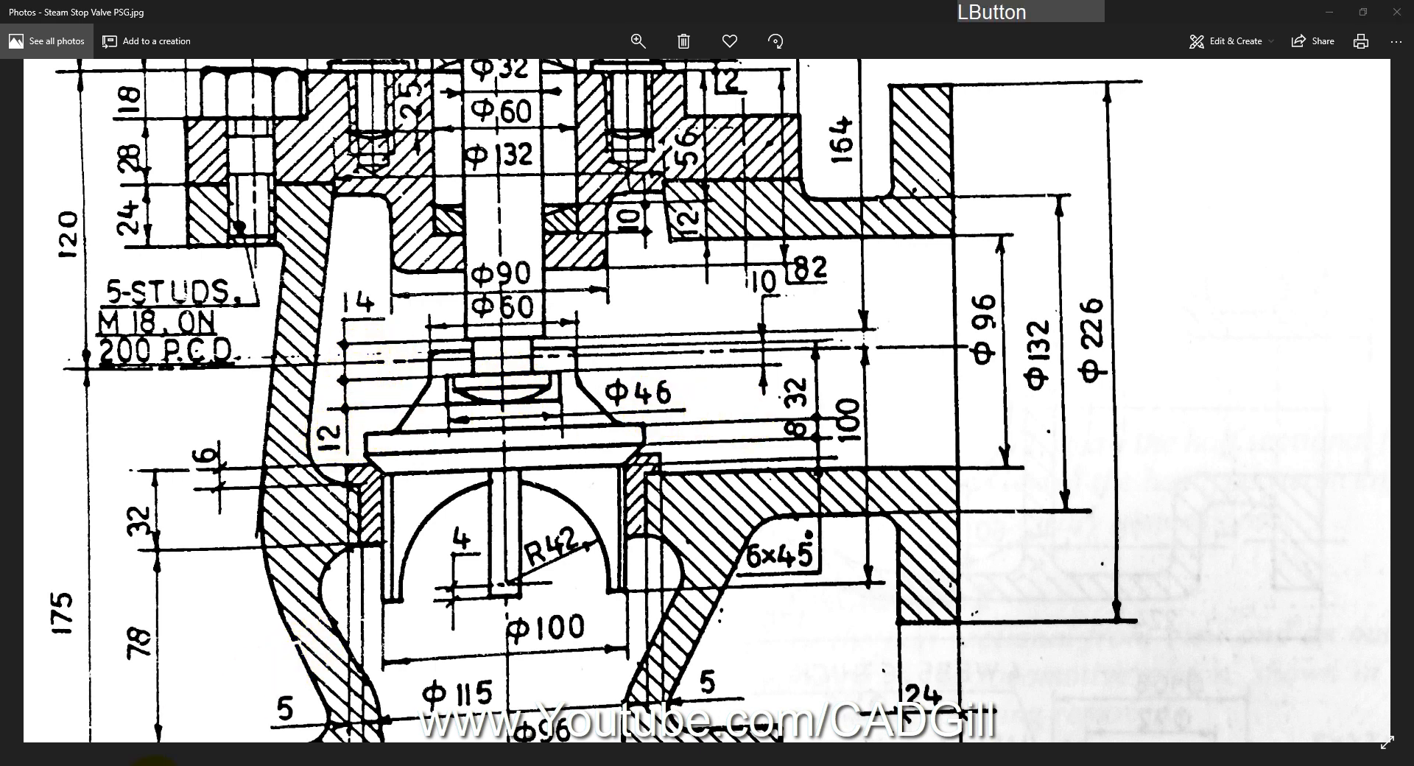
middle_drag(631, 455, 785, 296)
click(826, 256)
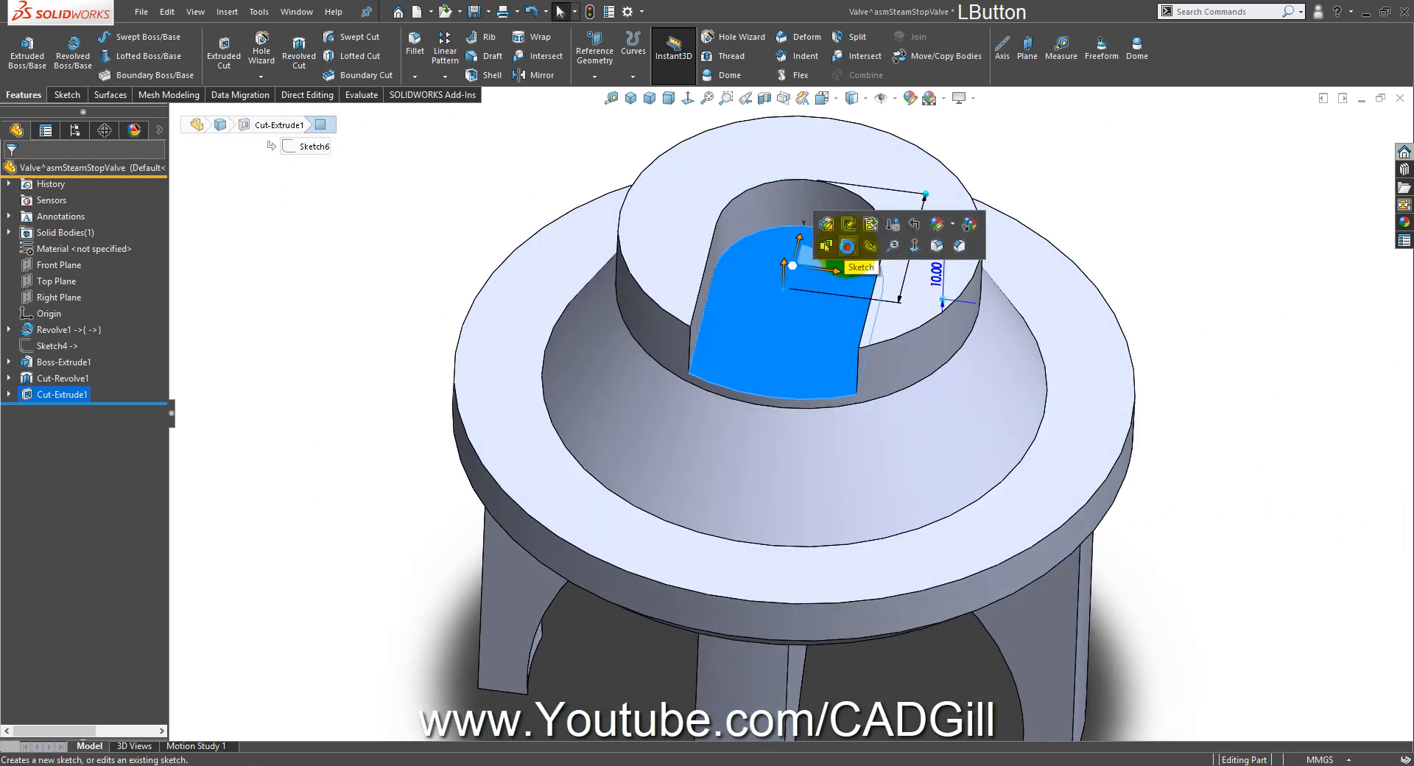
click(845, 248)
click(156, 57)
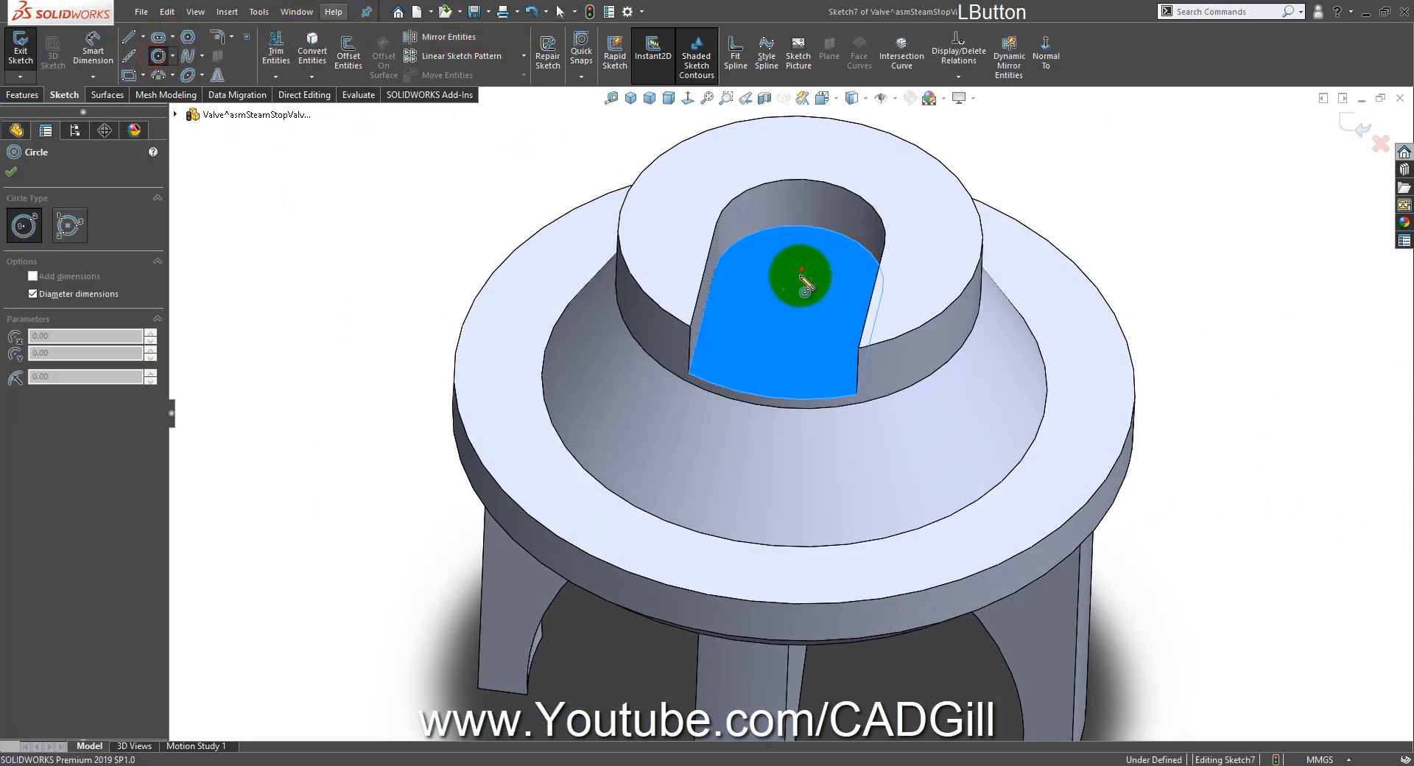
drag(801, 281, 816, 272)
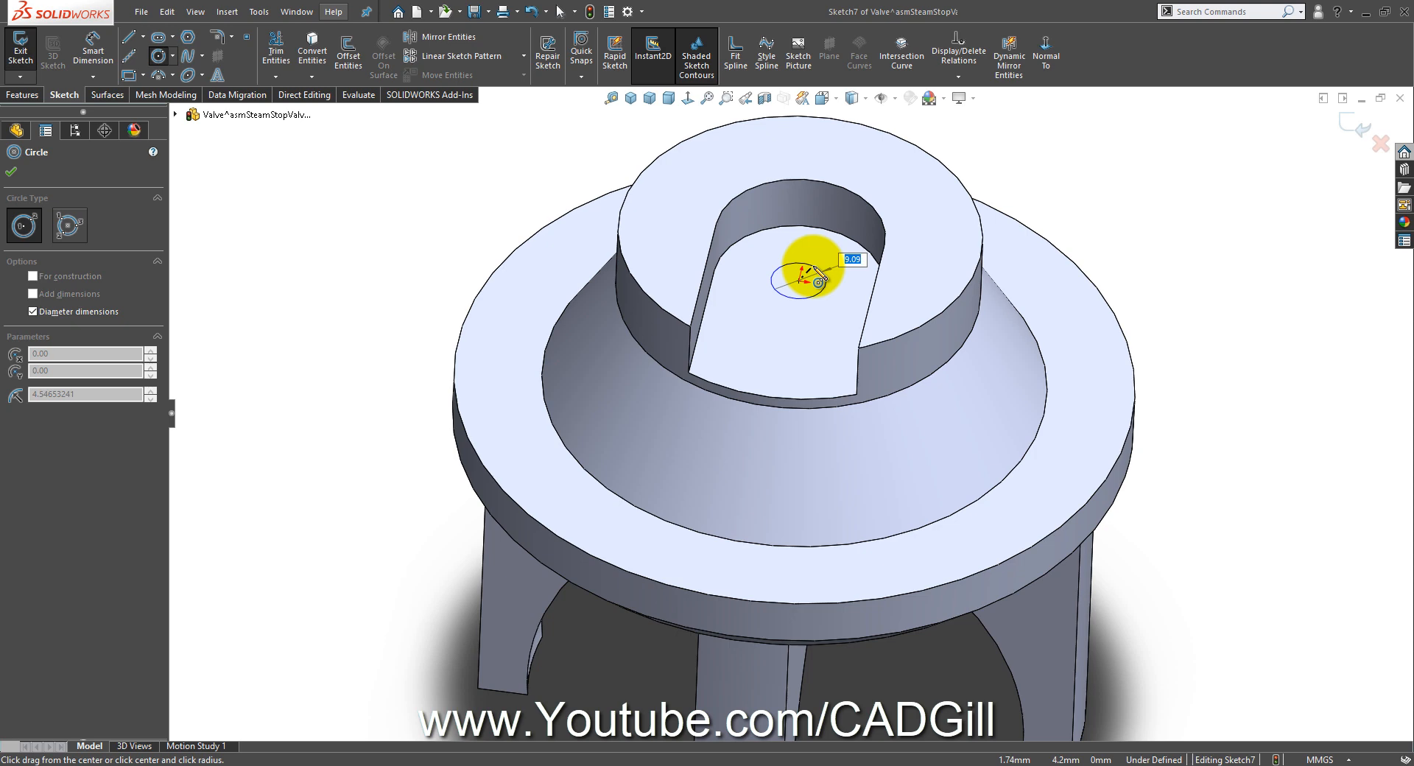
text(46)
key(Return)
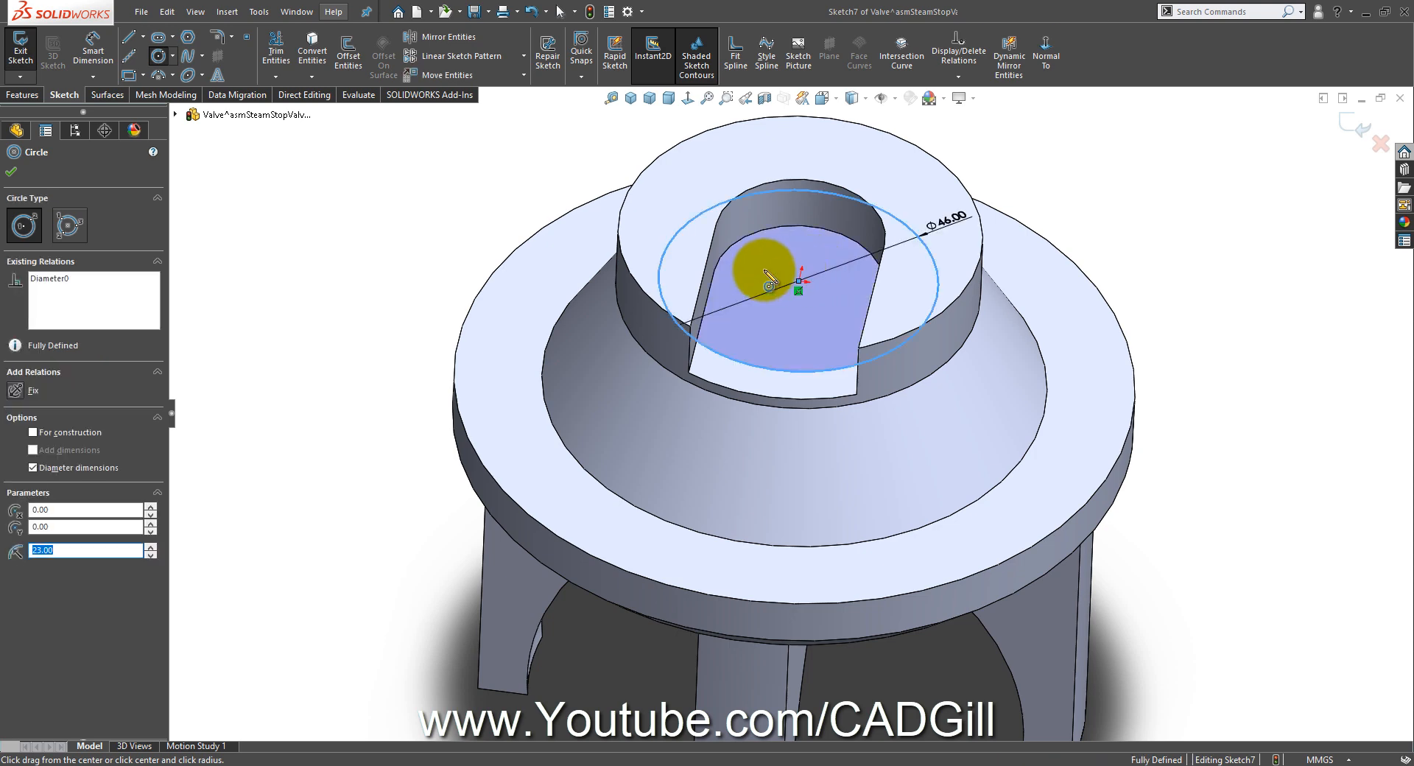
Step: Cut the 46 mm circle 12 mm deep below the slot's floor with a blind Extruded Cut
scroll(272, 78, up, 1)
click(234, 59)
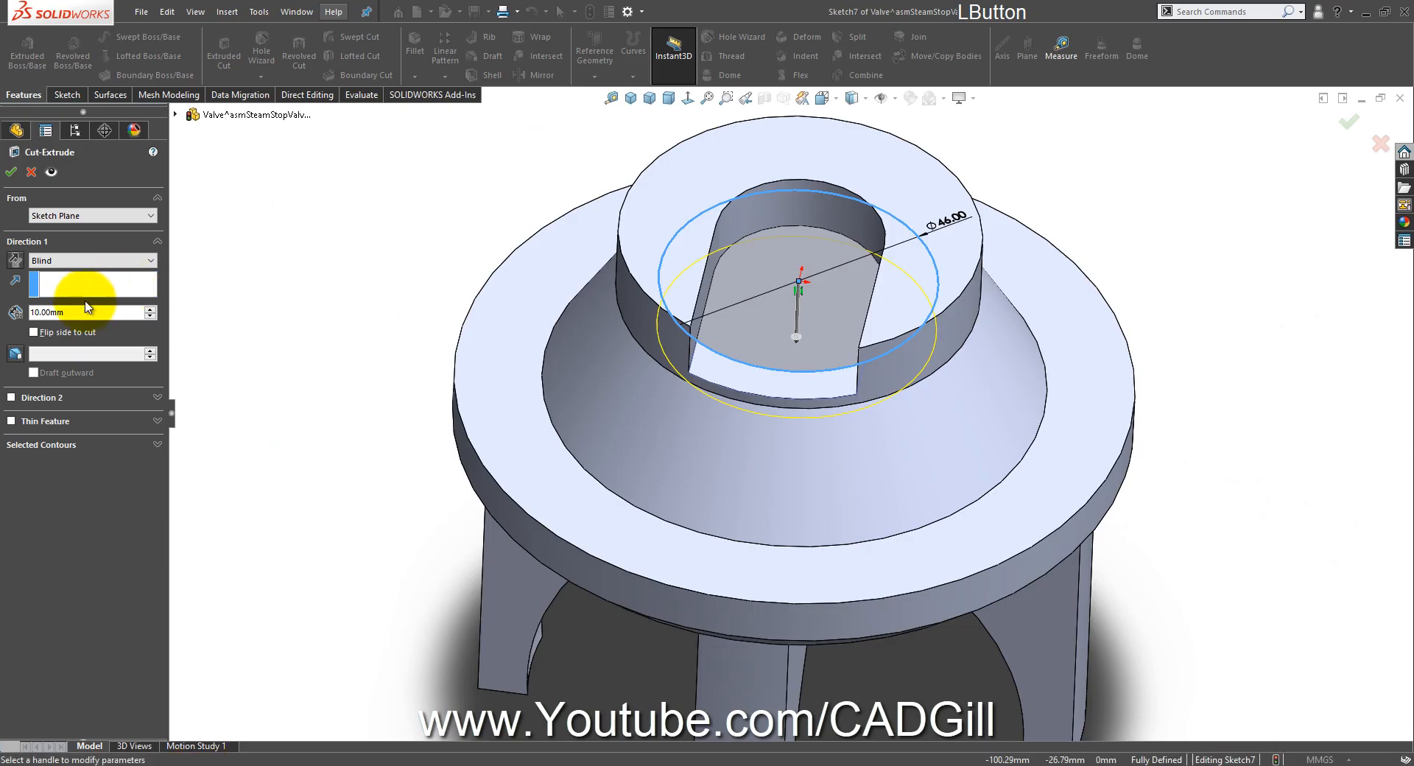
click(81, 312)
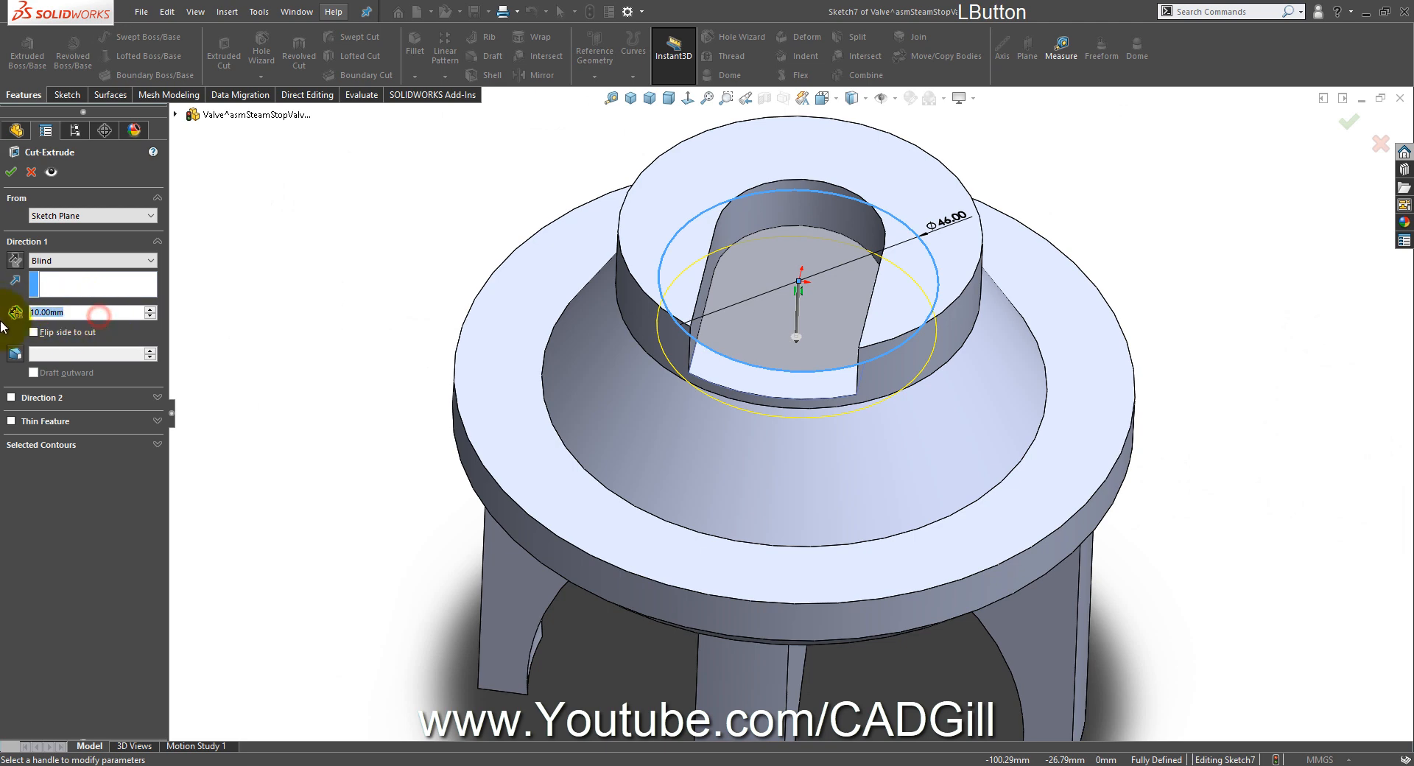
text(2)
key(Return)
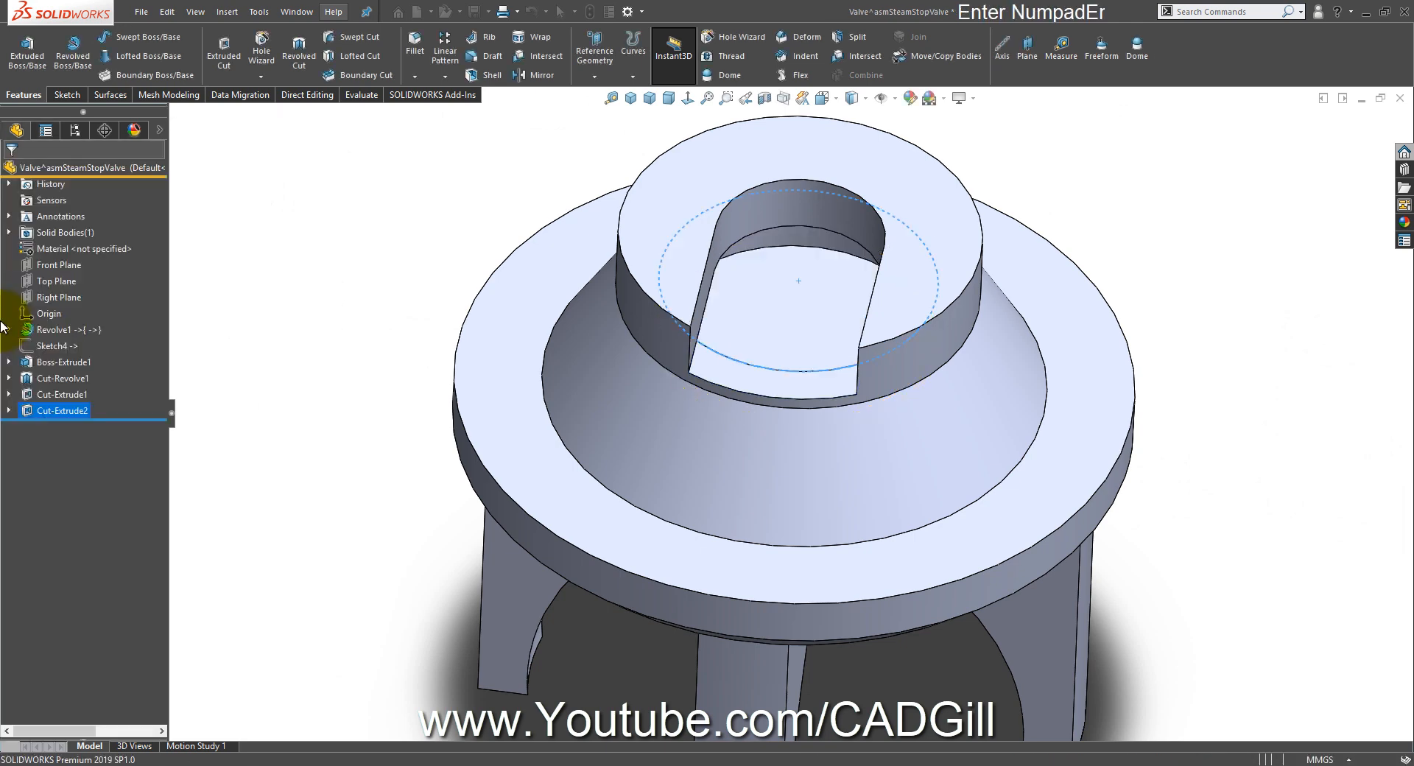
Step: Start a sketch on the Front Plane
mouse_move(493, 389)
middle_down()
mouse_move(523, 262)
mouse_move(479, 284)
mouse_move(473, 338)
mouse_move(657, 365)
mouse_move(700, 278)
mouse_move(714, 355)
mouse_move(631, 318)
mouse_move(662, 316)
mouse_move(624, 352)
middle_up()
click(657, 365)
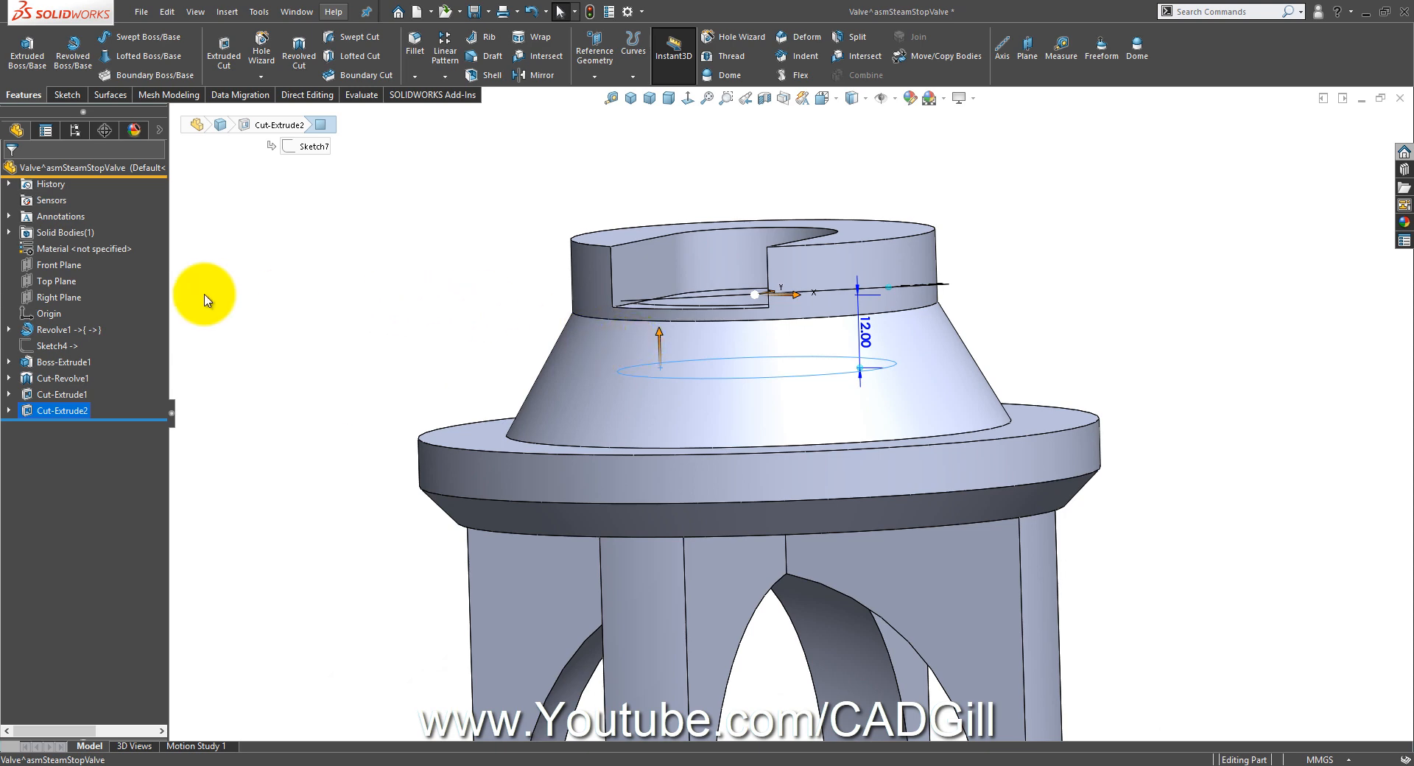
click(41, 263)
click(50, 239)
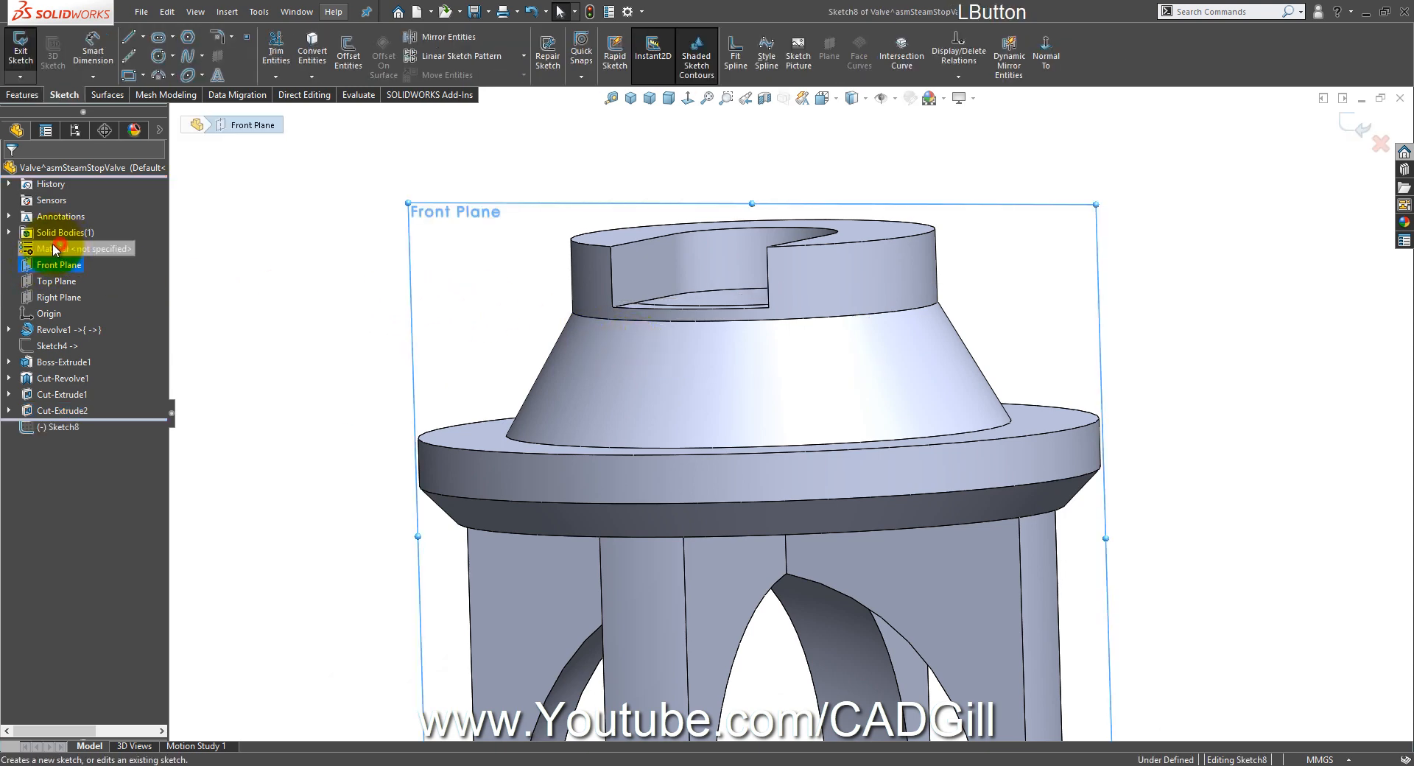
Step: Project the 46 mm recess's cylindrical wall into the Front Plane sketch with Intersection Curve
middle_drag(314, 293, 43, 280)
click(46, 263)
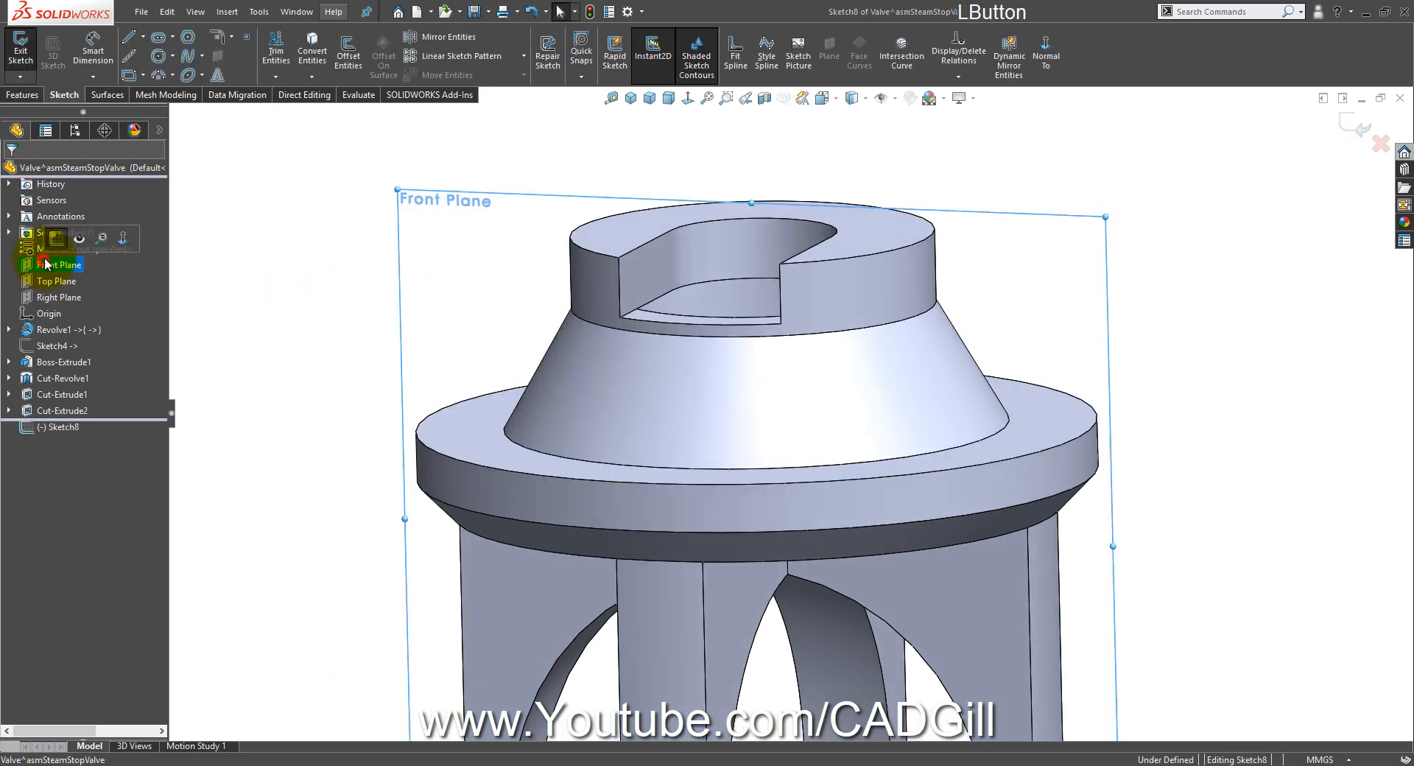
middle_drag(319, 354, 287, 103)
click(707, 293)
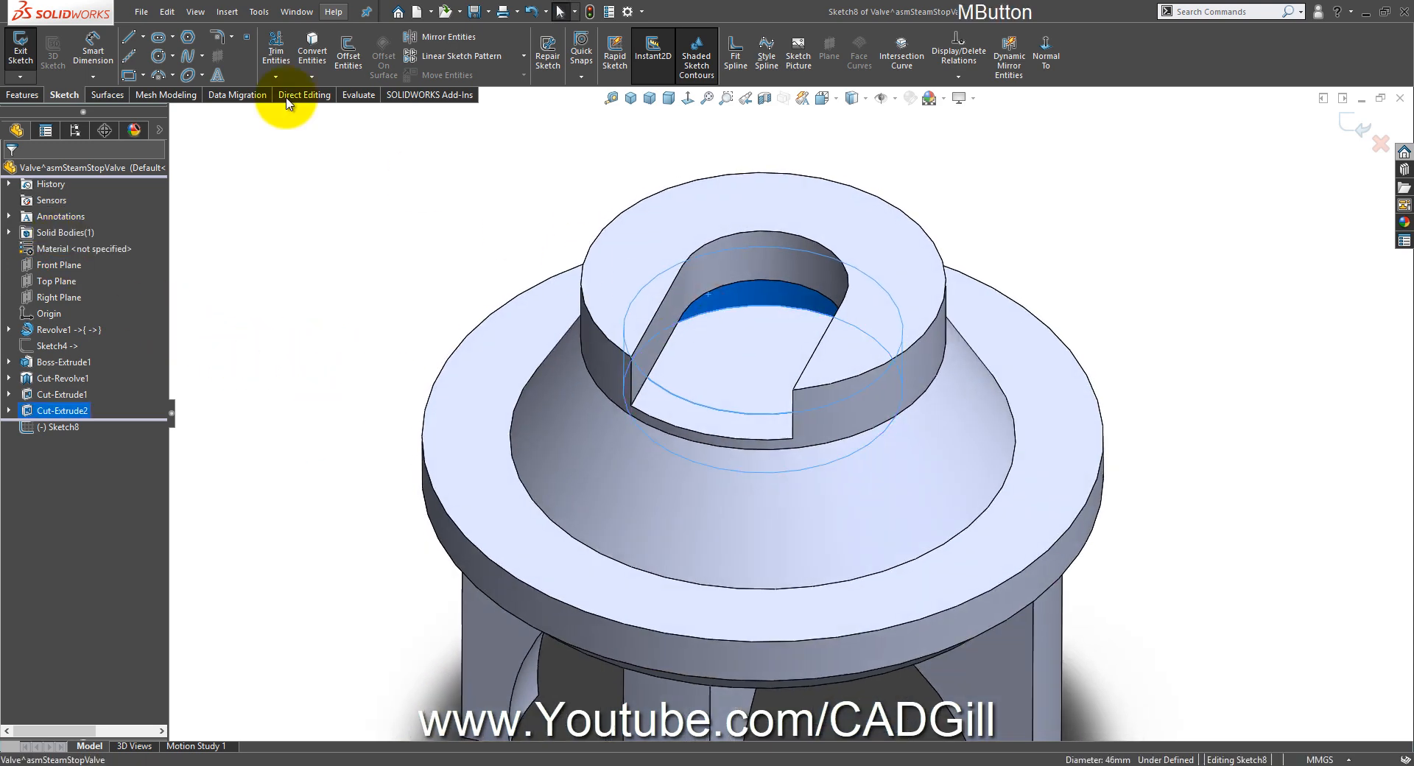
click(260, 14)
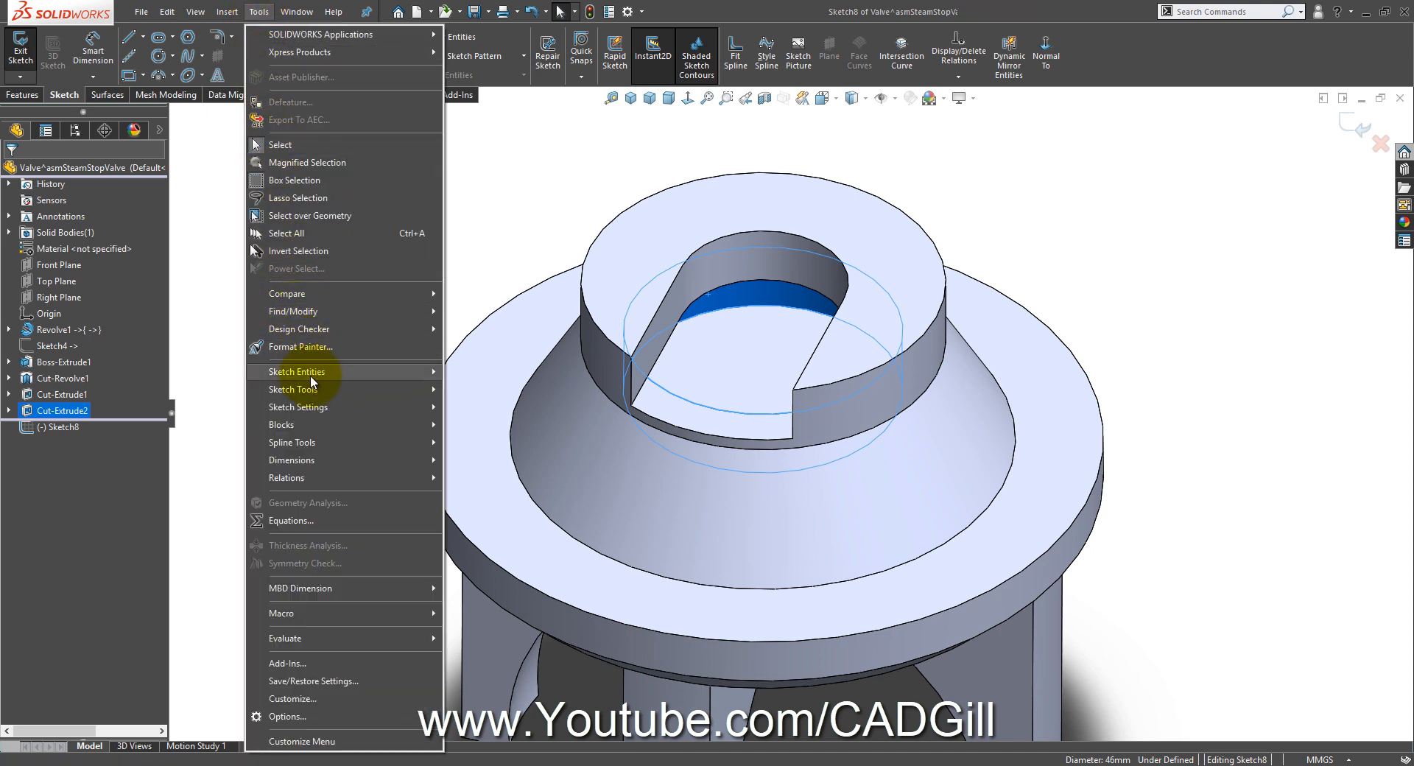
mouse_move(304, 391)
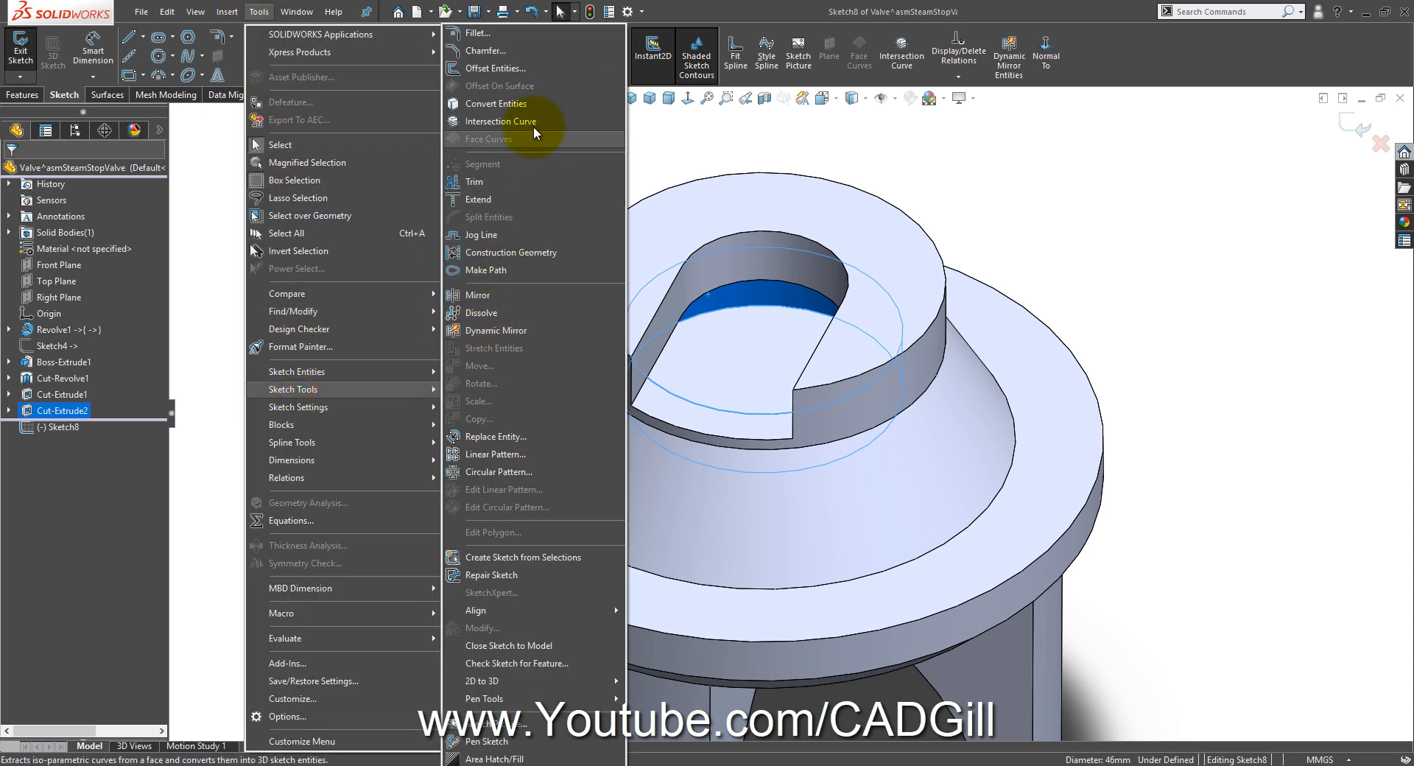
click(531, 122)
middle_drag(666, 336, 675, 268)
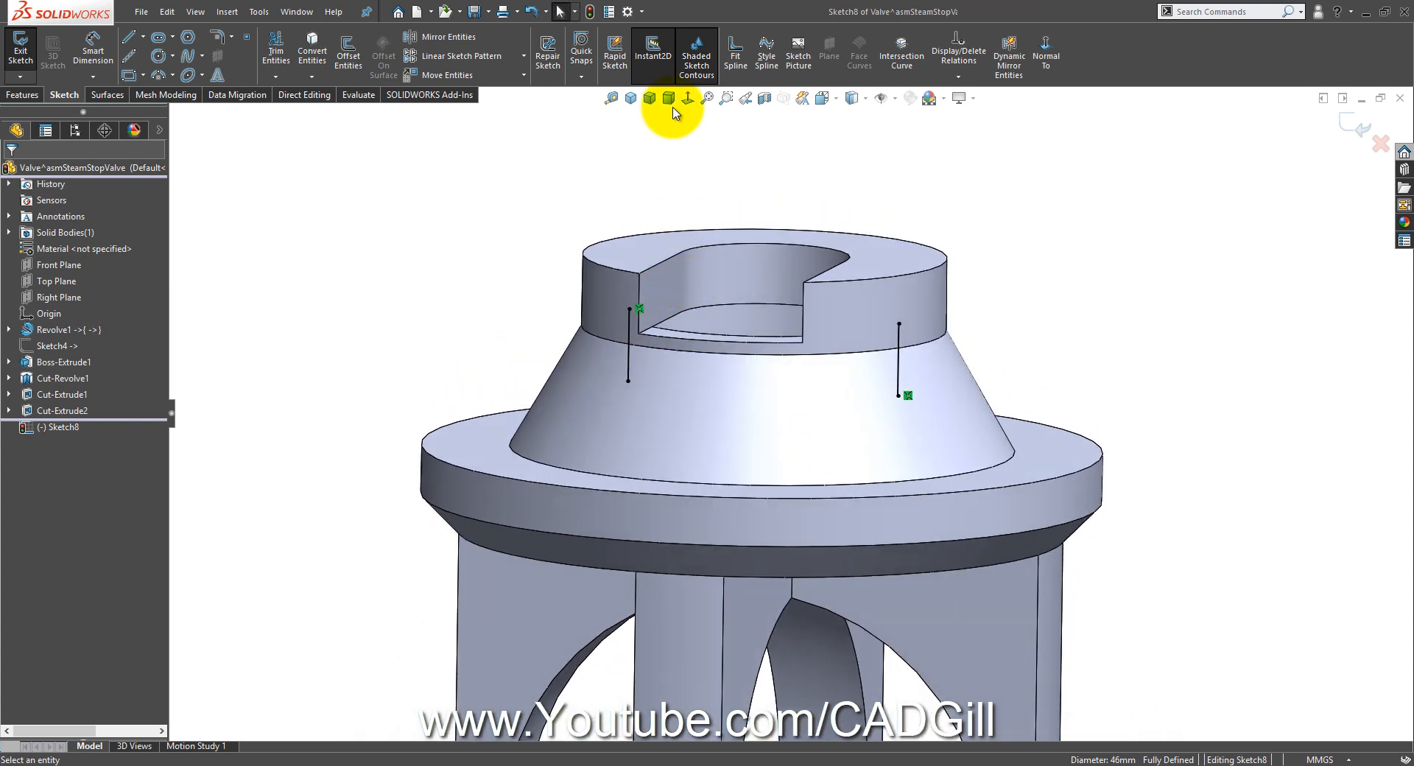
Step: Close the recess outline in the Front Plane sketch with two horizontal 46 mm lines joining the vertical lines' upper and lower ends
click(684, 98)
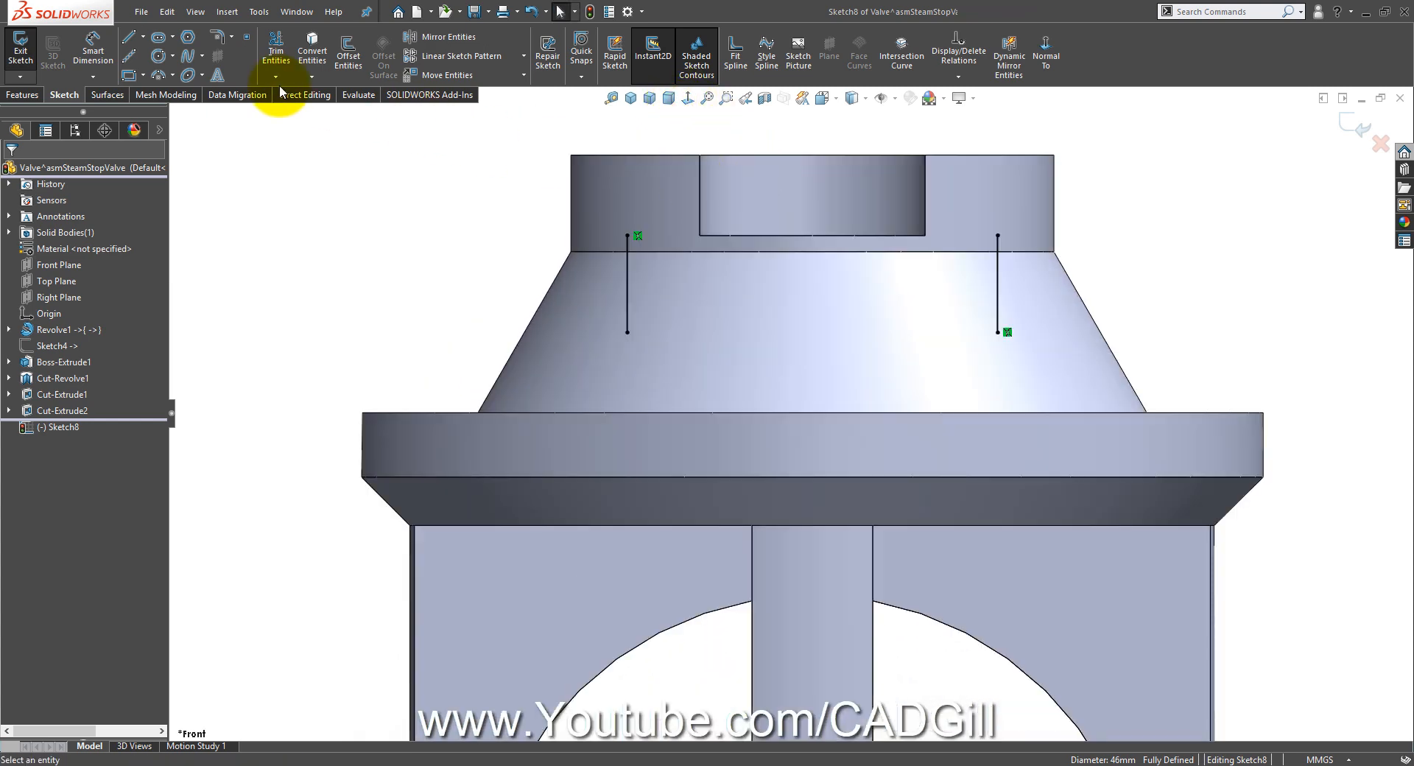
click(127, 41)
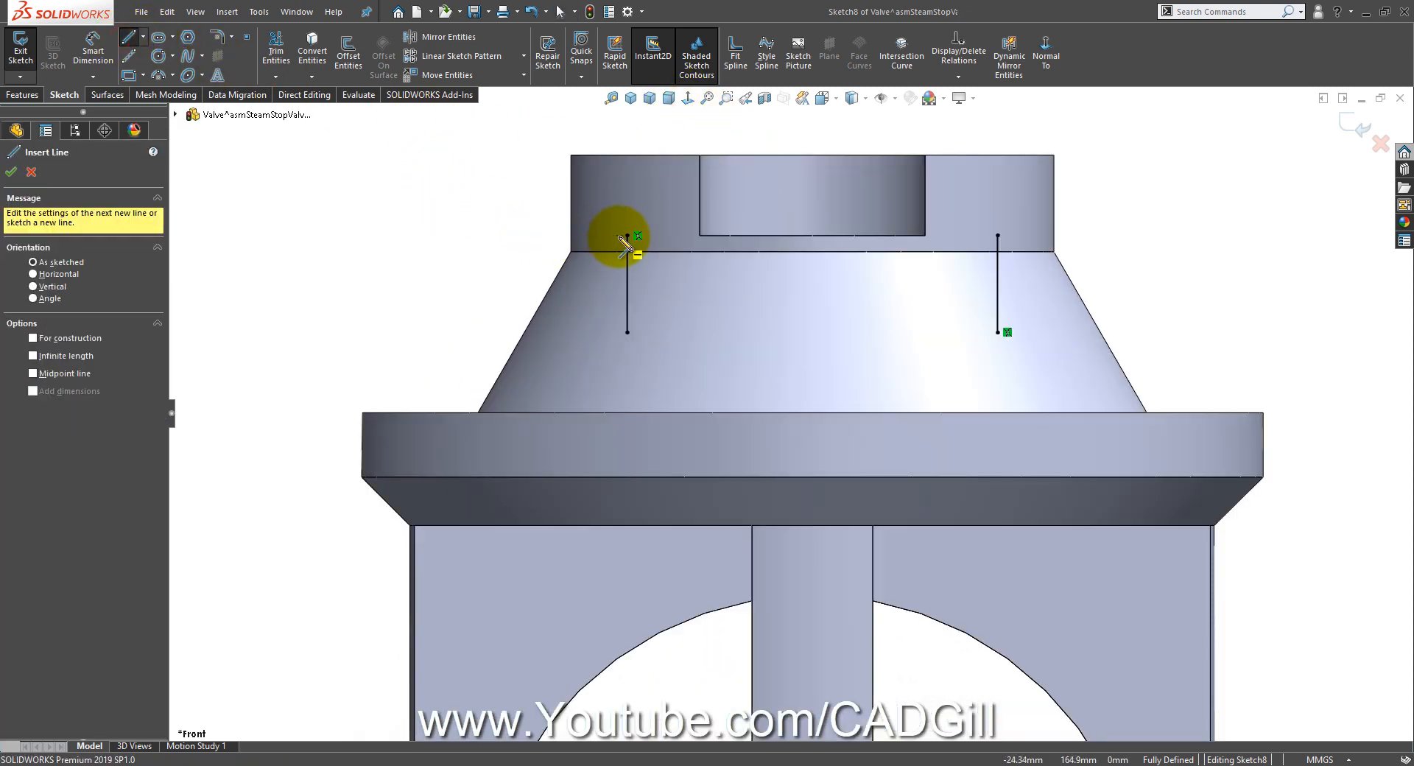
drag(628, 235, 998, 237)
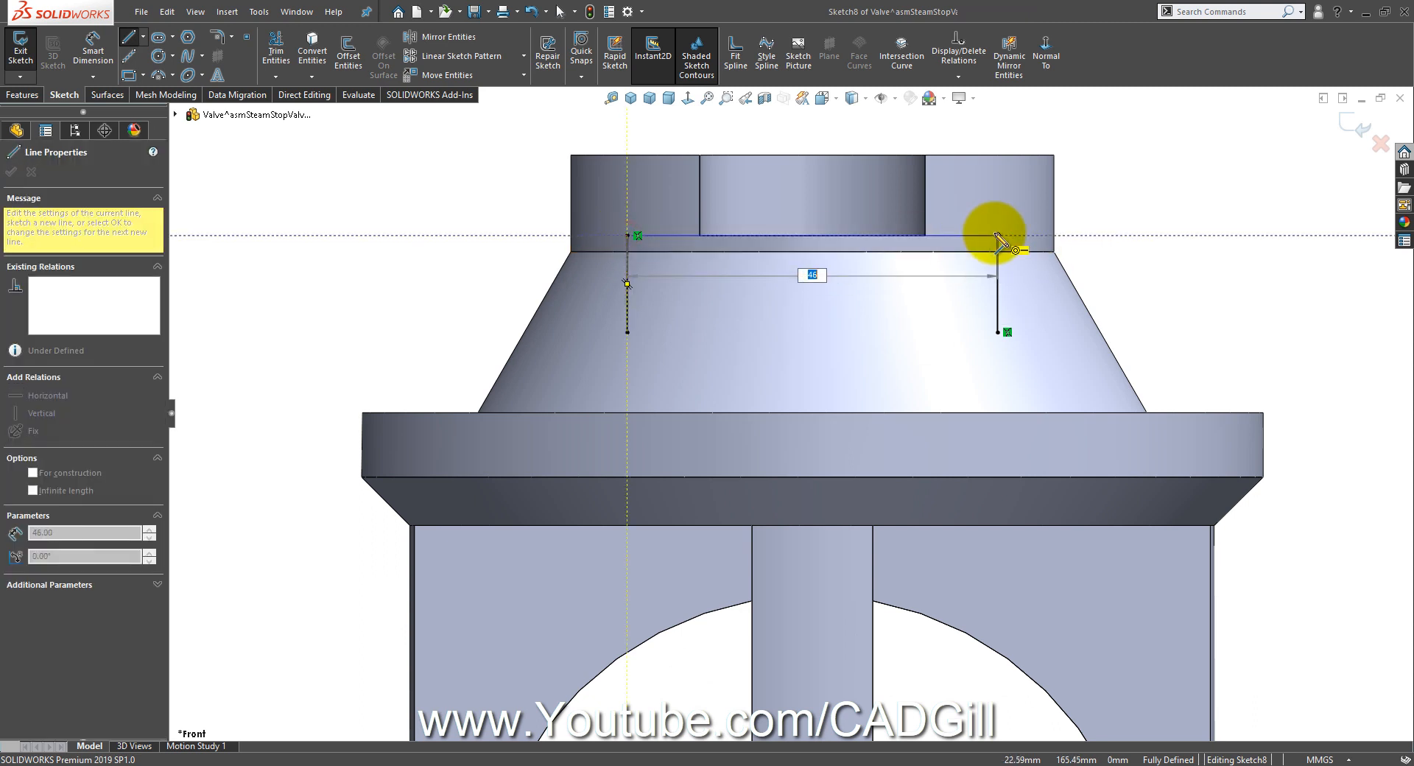
click(996, 235)
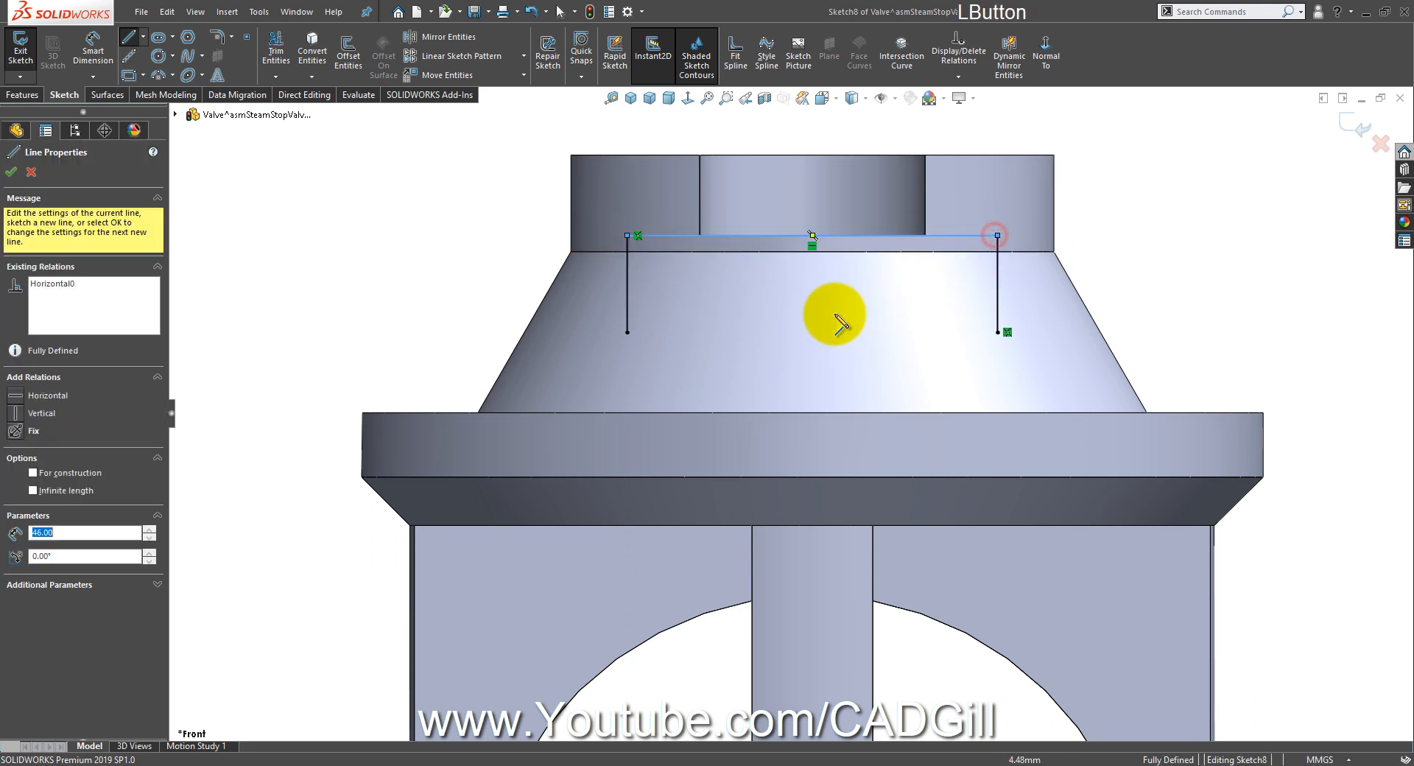
click(627, 332)
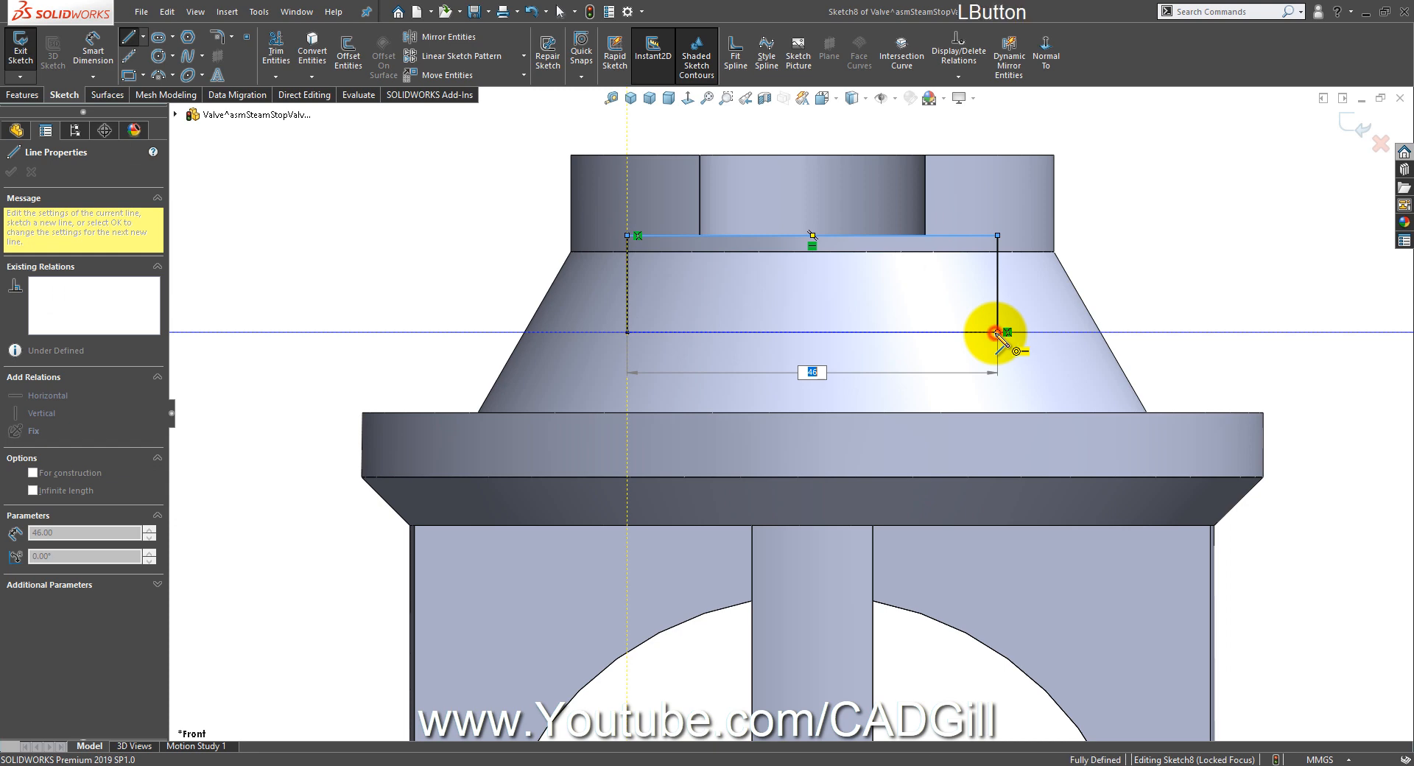
click(995, 333)
Step: Cut the closed rectangular profile Through All from the sketch plane with an Extruded Cut, opening the recess toward the slot's front
middle_drag(985, 252, 909, 301)
scroll(273, 48, up, 1)
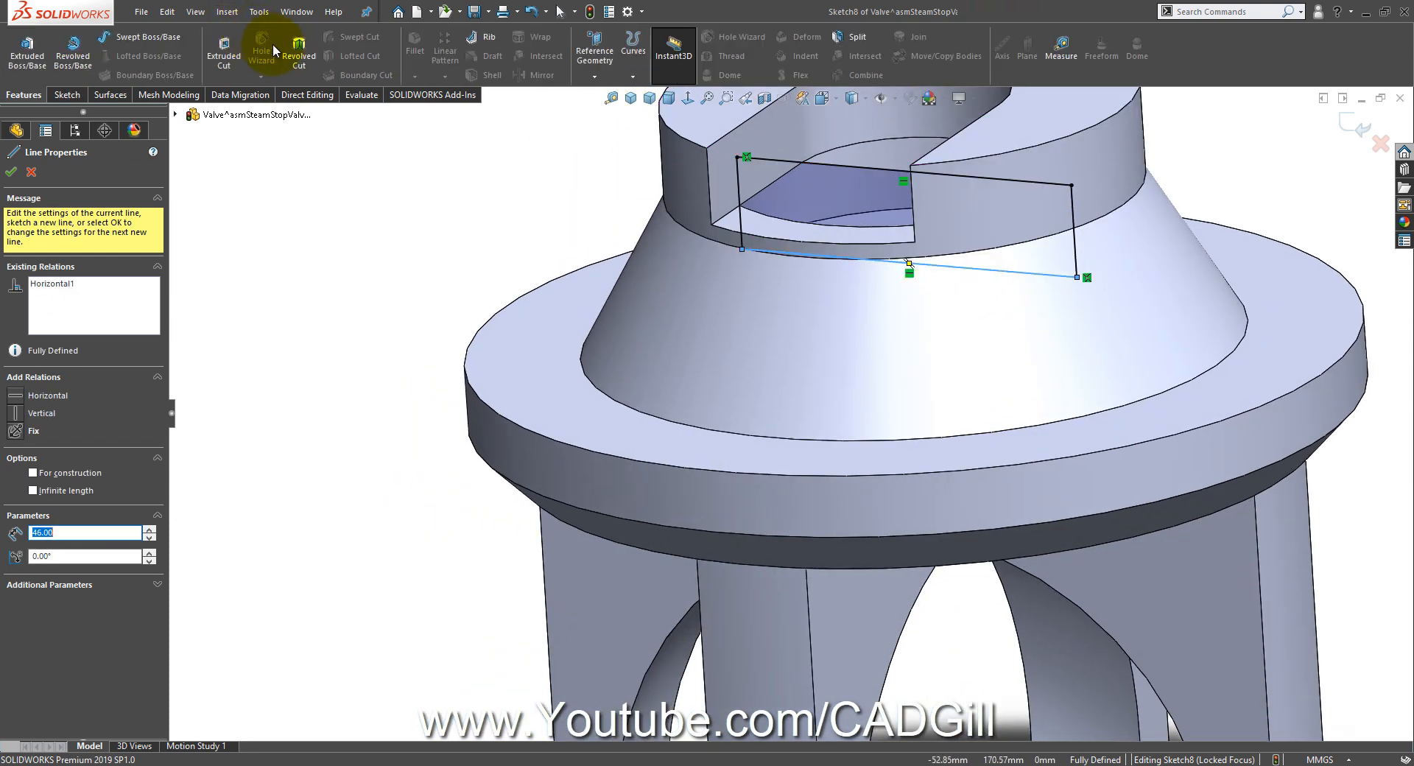
click(224, 65)
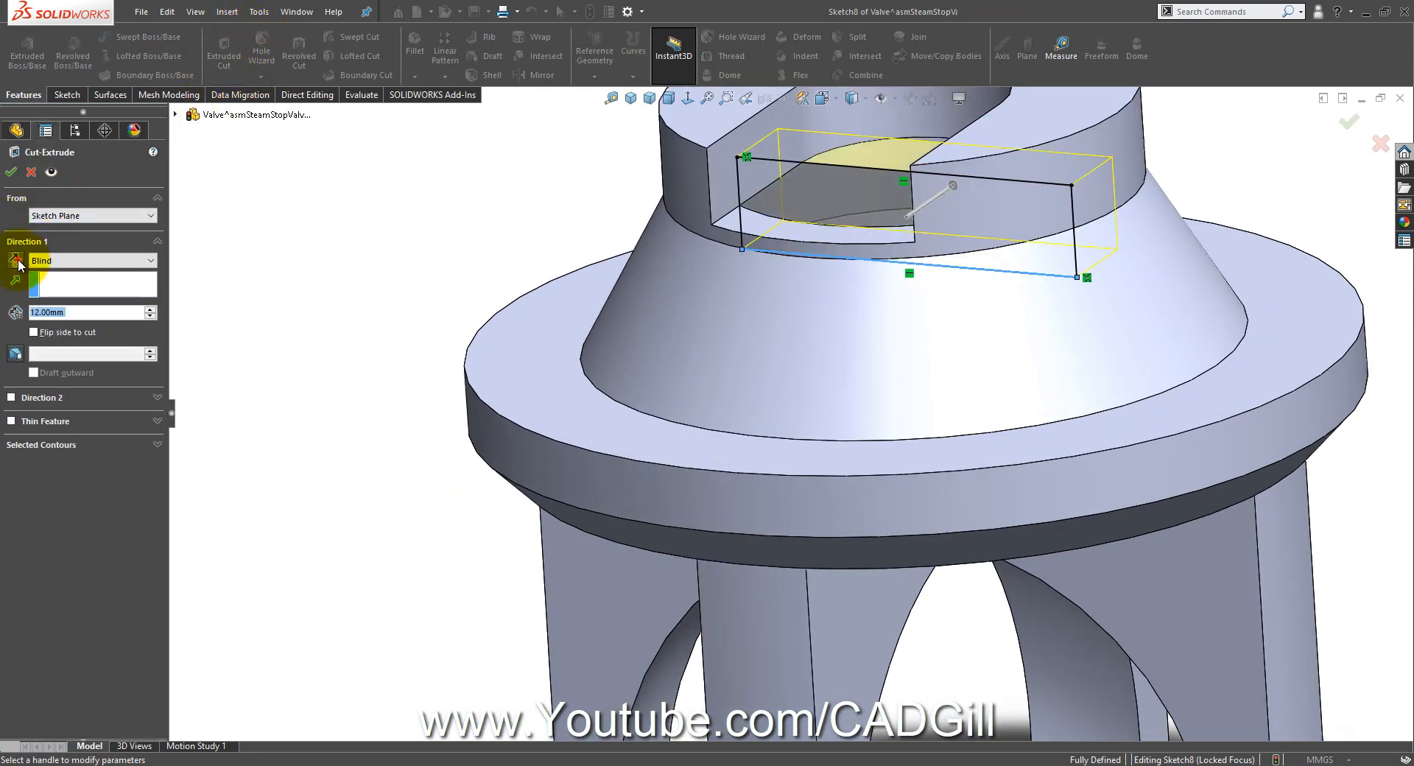
click(59, 261)
click(61, 286)
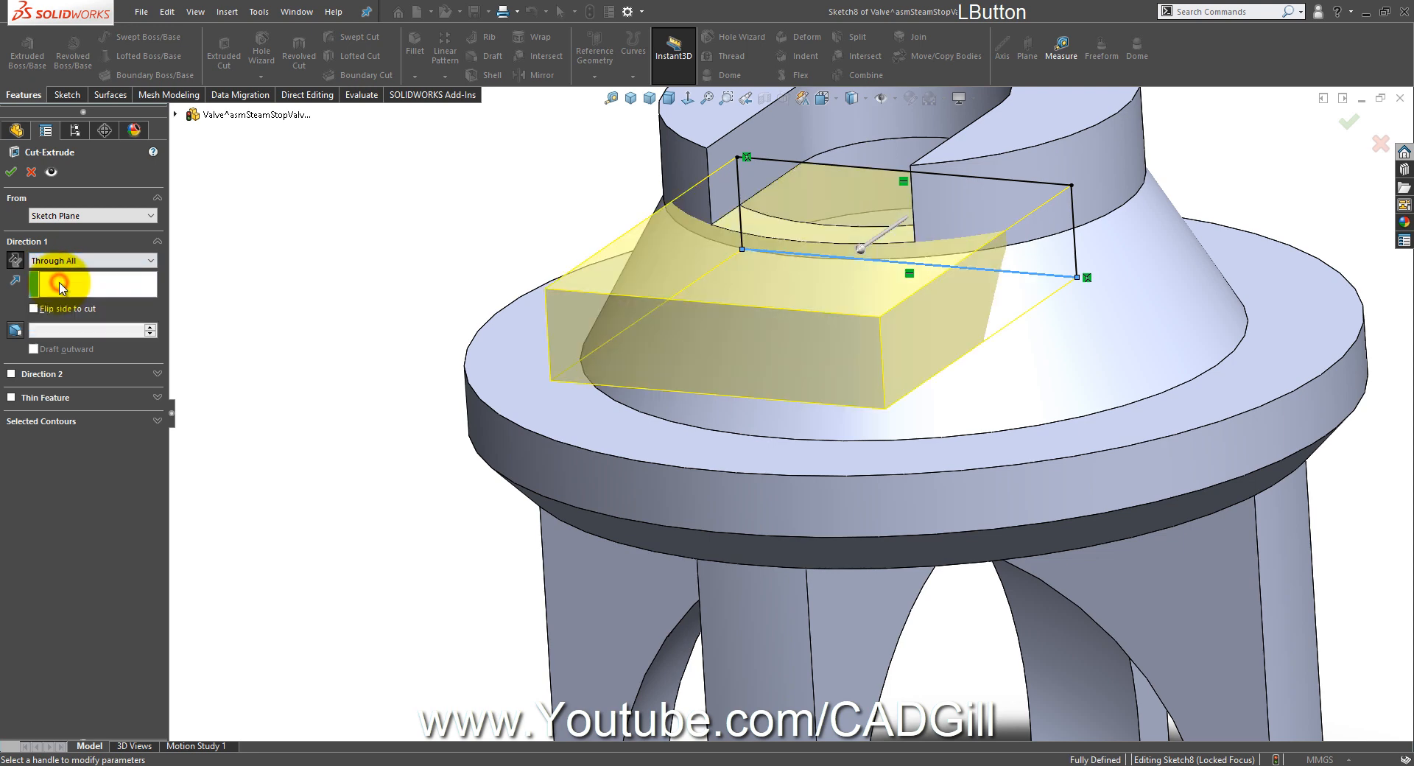
click(10, 172)
mouse_move(442, 287)
middle_down()
mouse_move(505, 221)
mouse_move(699, 318)
mouse_move(782, 328)
mouse_move(722, 319)
mouse_move(789, 284)
mouse_move(837, 338)
mouse_move(871, 354)
mouse_move(886, 338)
mouse_move(846, 321)
mouse_move(773, 347)
mouse_move(766, 426)
mouse_move(858, 420)
mouse_move(802, 251)
mouse_move(846, 385)
mouse_move(841, 455)
mouse_move(788, 353)
mouse_move(883, 441)
mouse_move(892, 344)
mouse_move(887, 368)
middle_up()
scroll(802, 274, up, 3)
scroll(808, 385, down, 3)
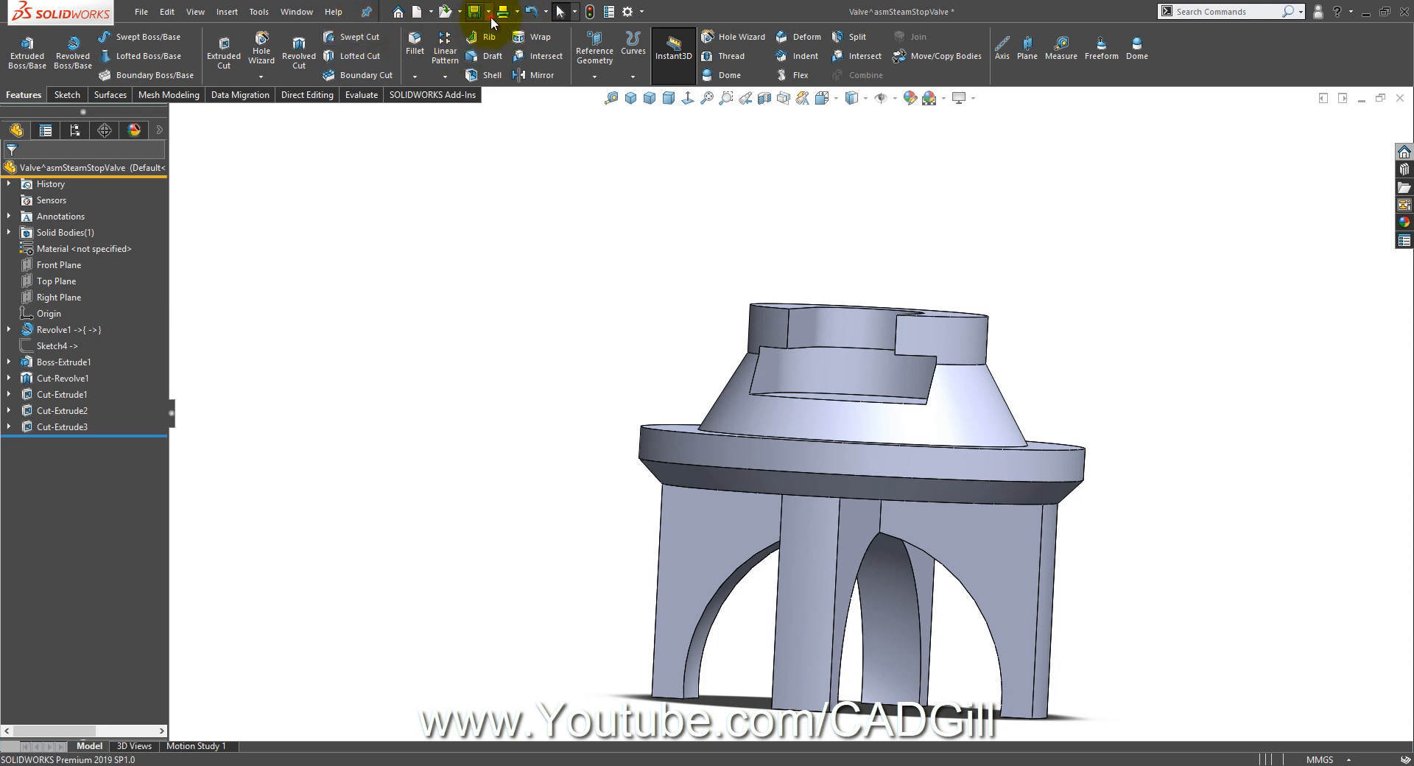
Step: Save the virtual valve component as the external part file Valve in the Steam Stop Valve folder
click(490, 16)
click(503, 48)
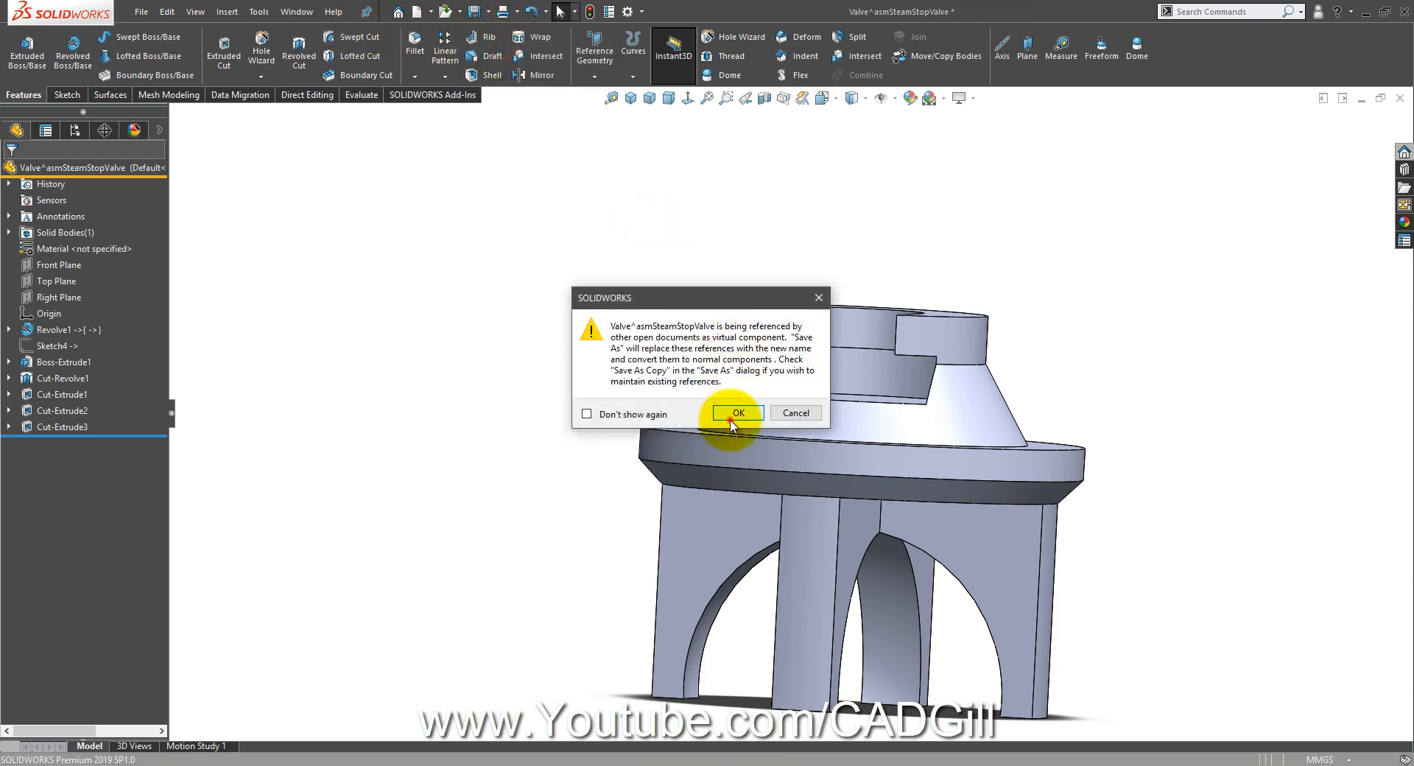
click(730, 420)
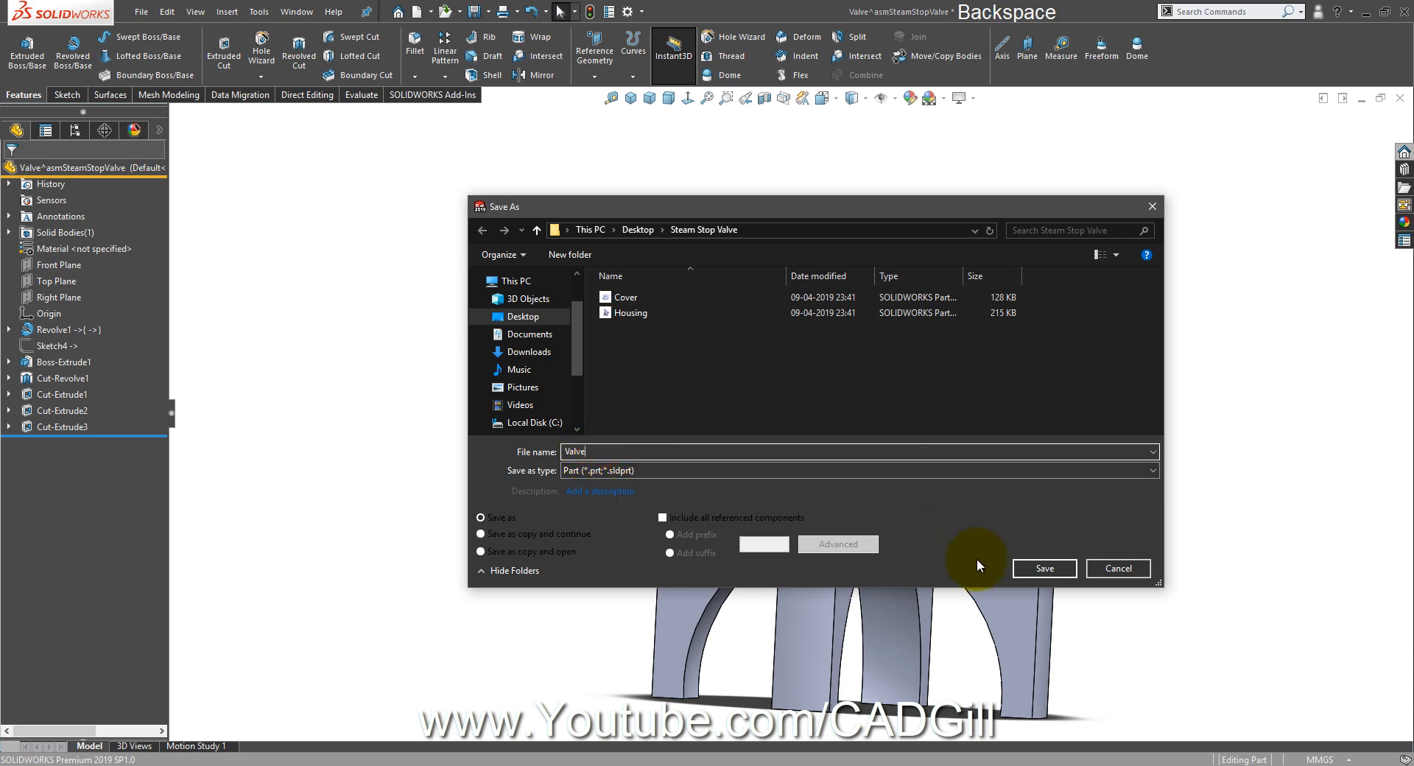
click(1039, 568)
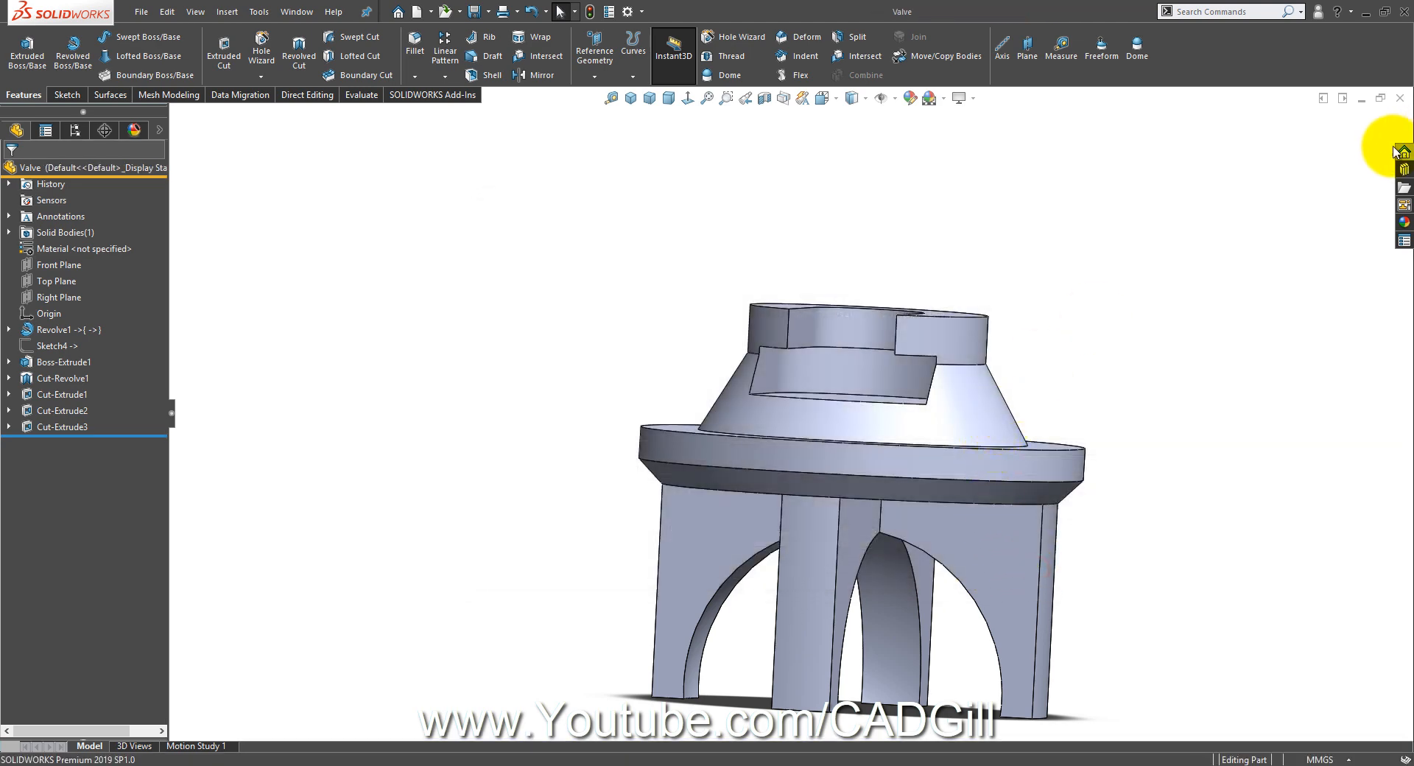
Step: Close the Valve part and rebuild the assembly with the changed model
click(1399, 99)
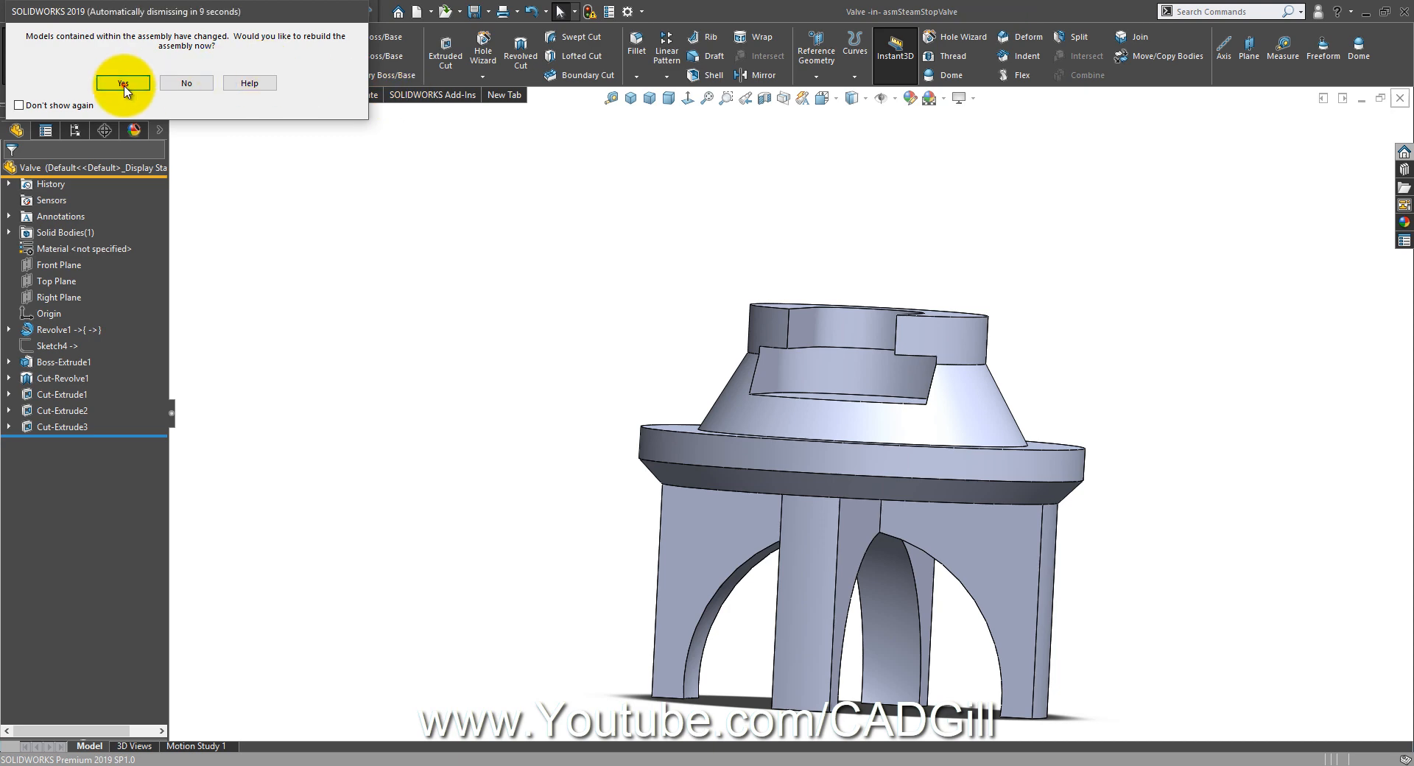
click(122, 85)
click(16, 131)
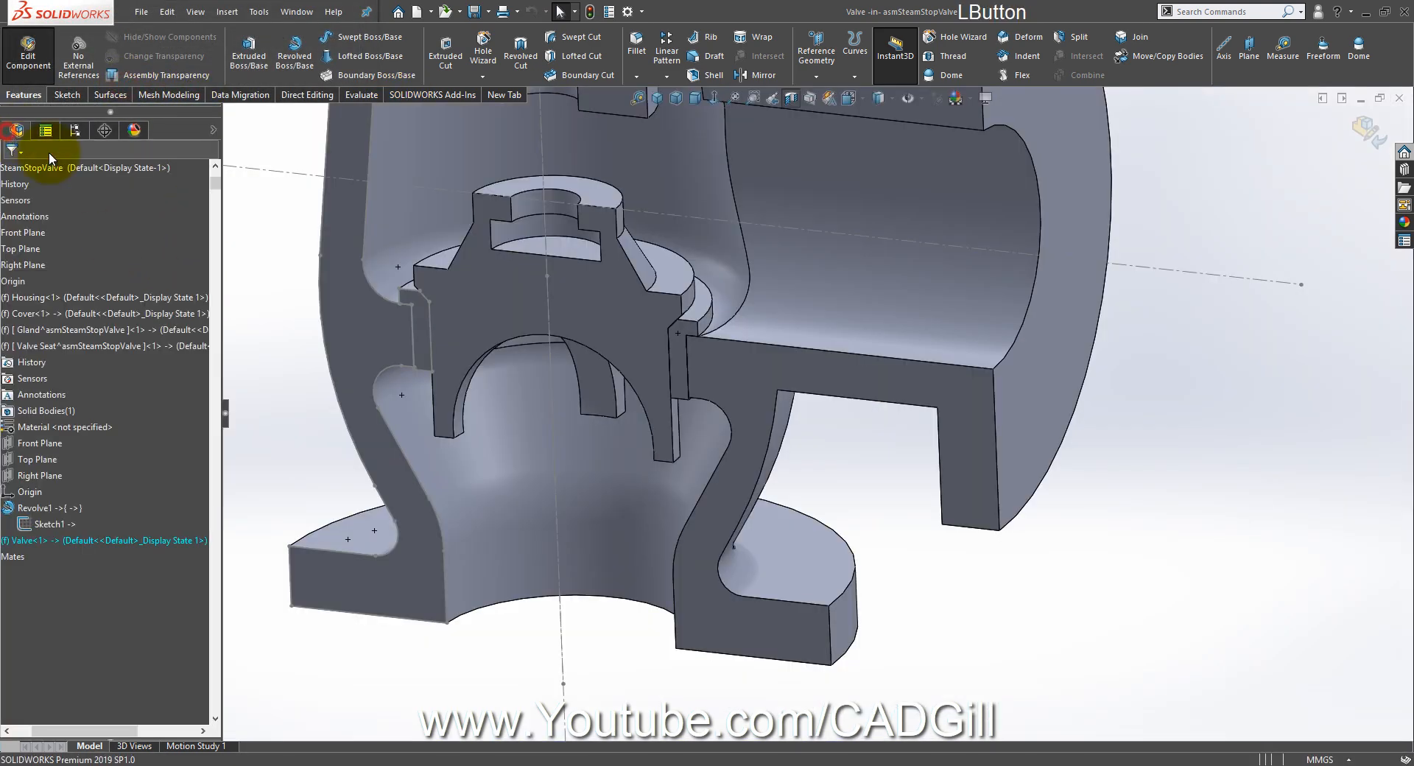
Step: Turn off the section view and leave component editing to return to the assembly level
scroll(555, 477, up, 4)
scroll(556, 477, up, 2)
click(791, 98)
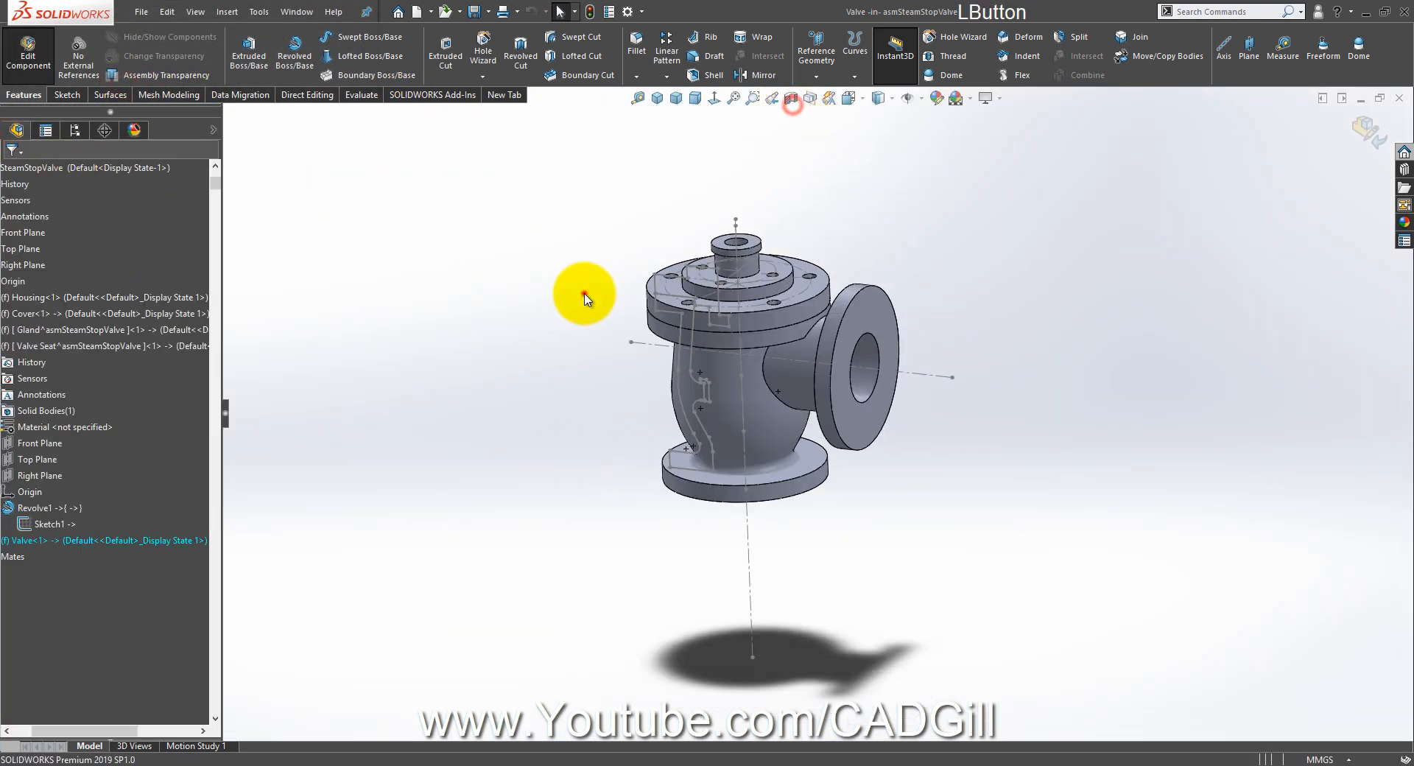
click(584, 293)
click(1368, 131)
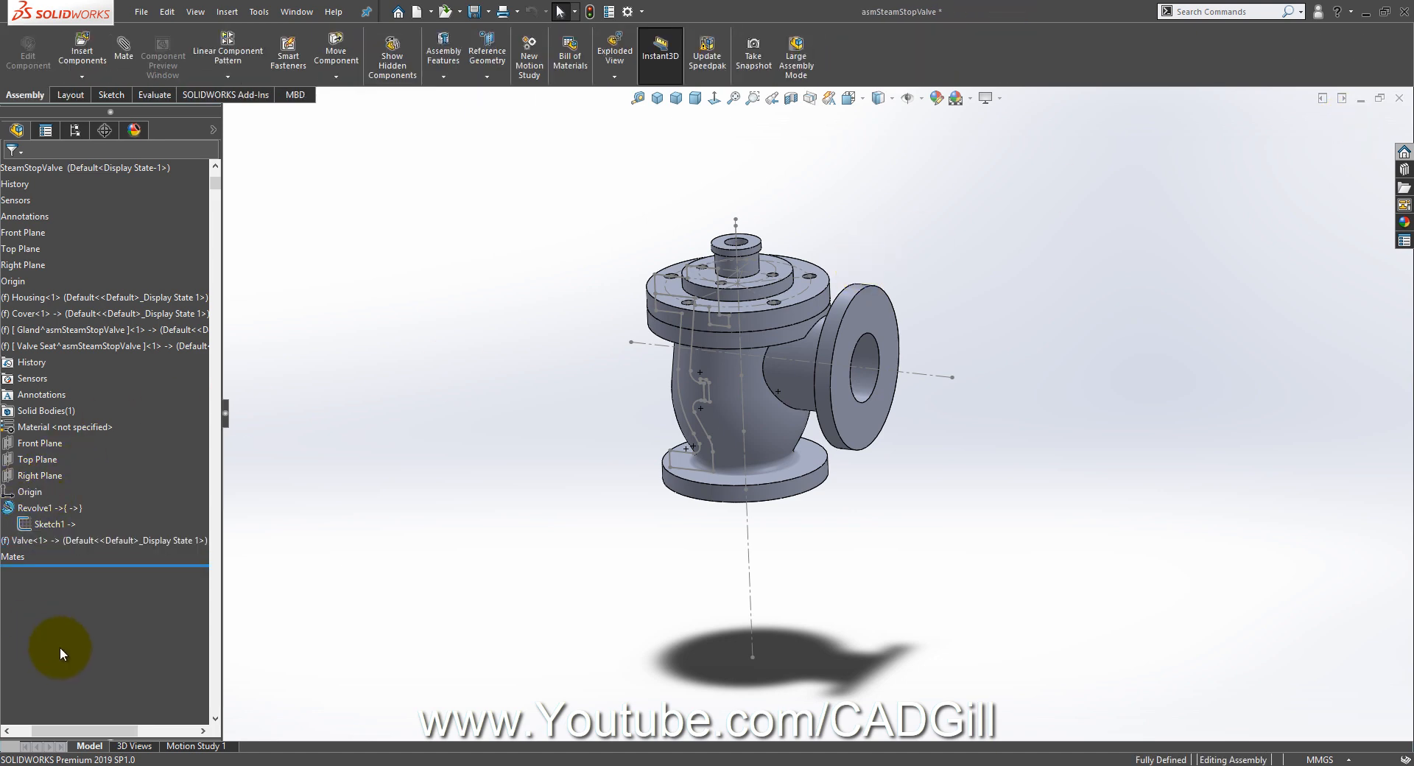
Step: Collapse the expanded items in the assembly's feature tree
right_click(185, 491)
click(199, 493)
drag(90, 729, 72, 730)
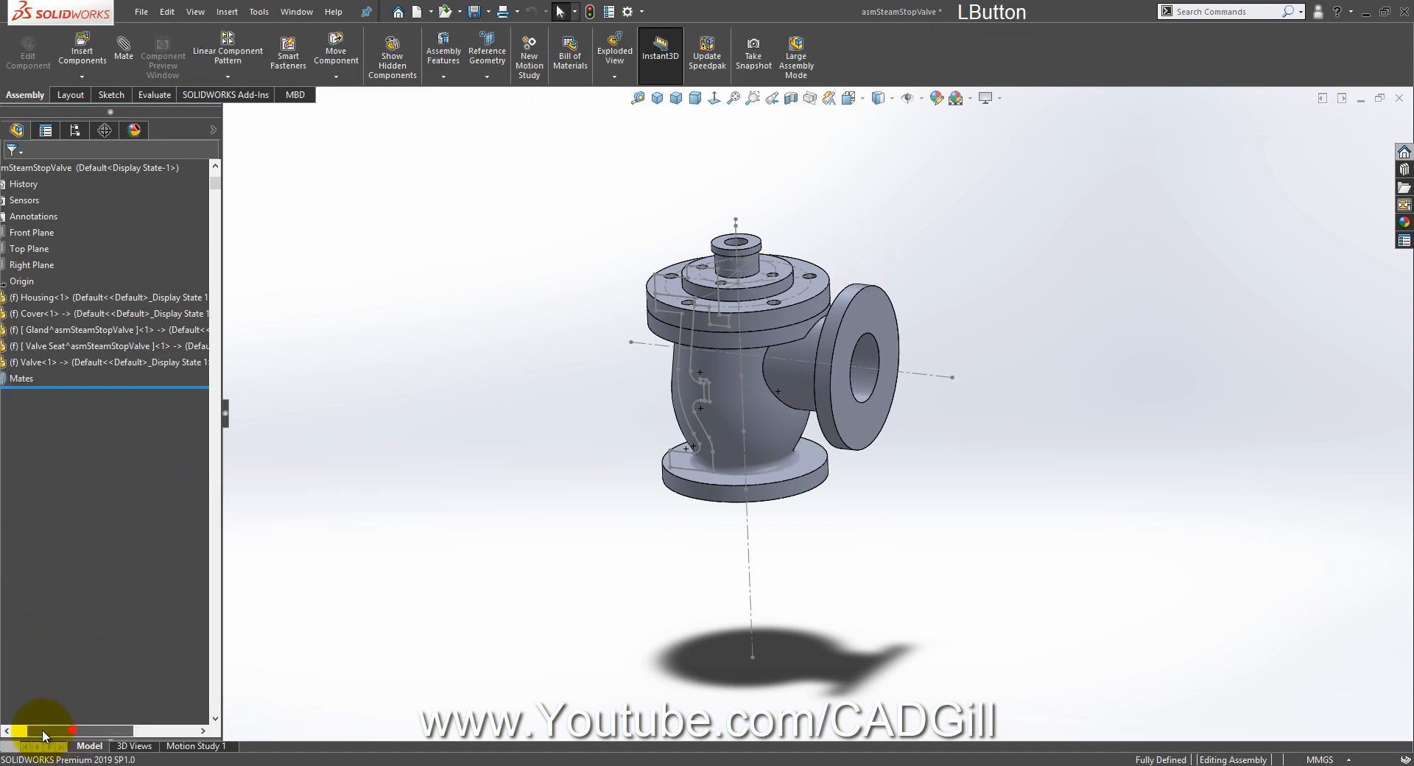
Step: Open the virtual Valve Seat component, save it as the external part Valve Seat in the Steam Stop Valve folder, and return to the assembly
right_click(131, 344)
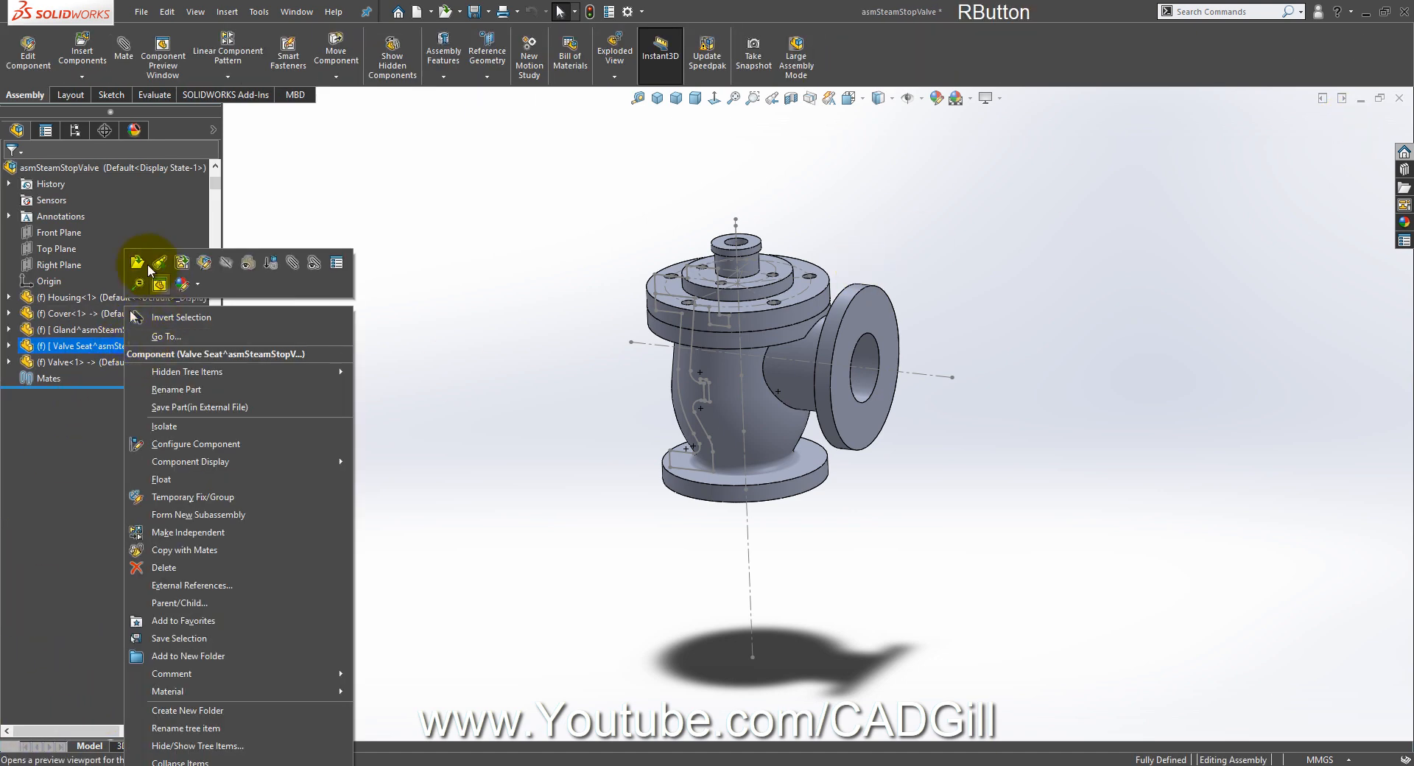
click(139, 264)
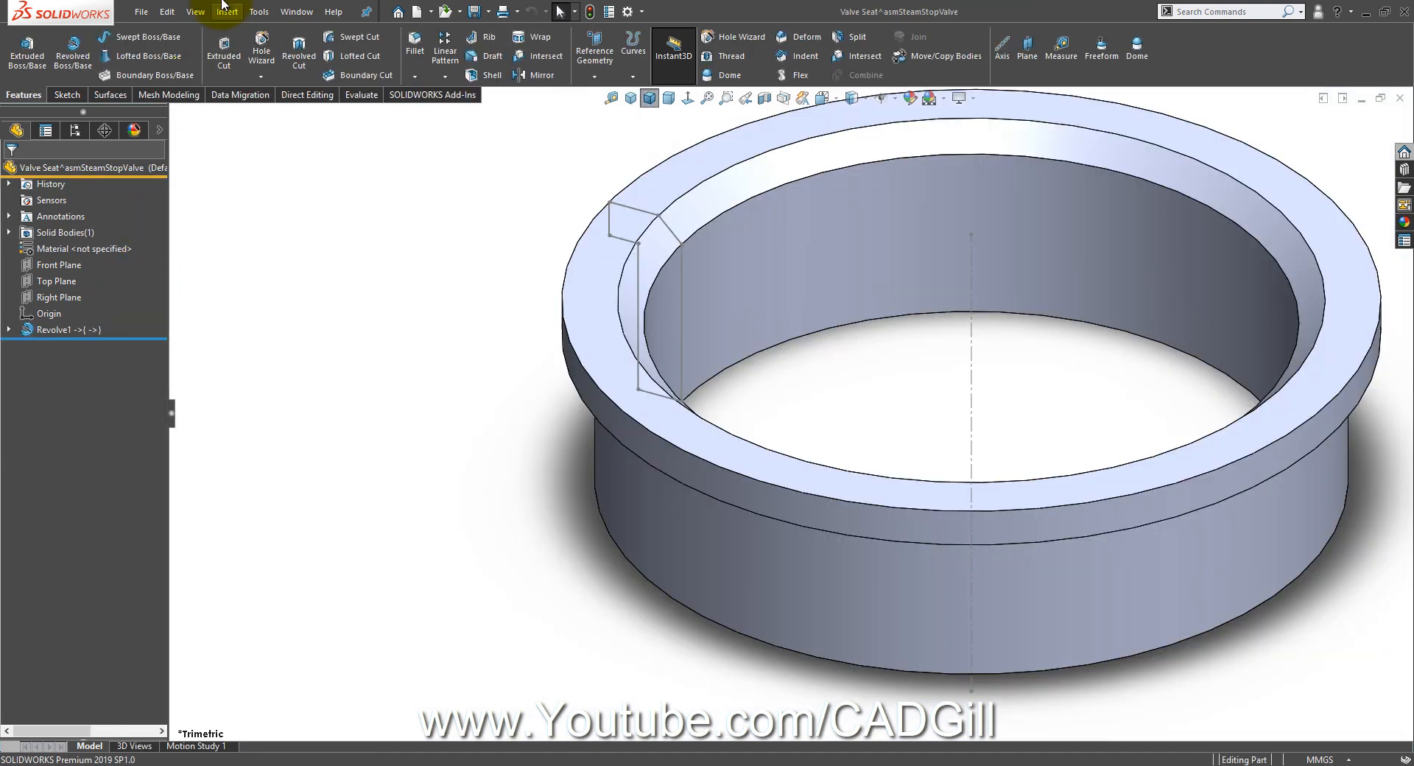
click(140, 12)
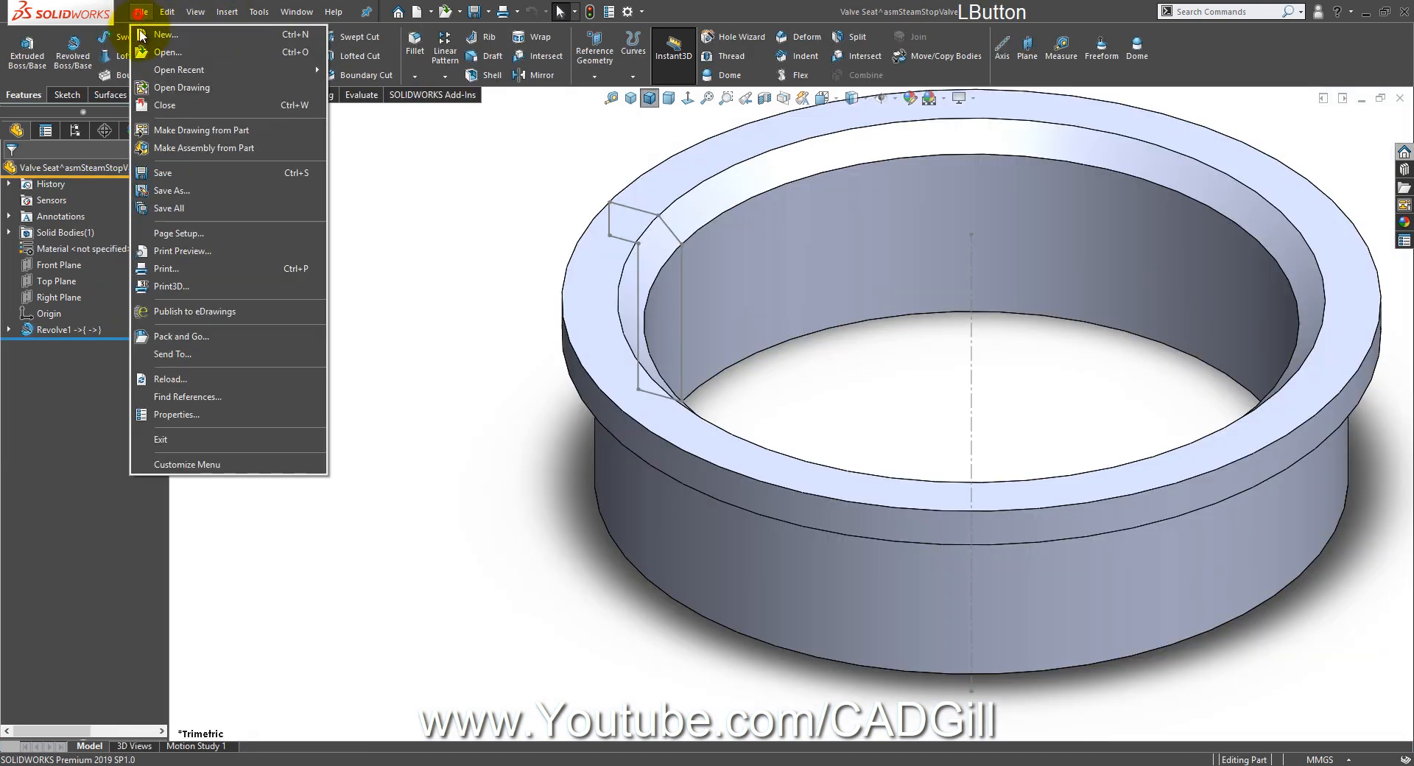
click(164, 190)
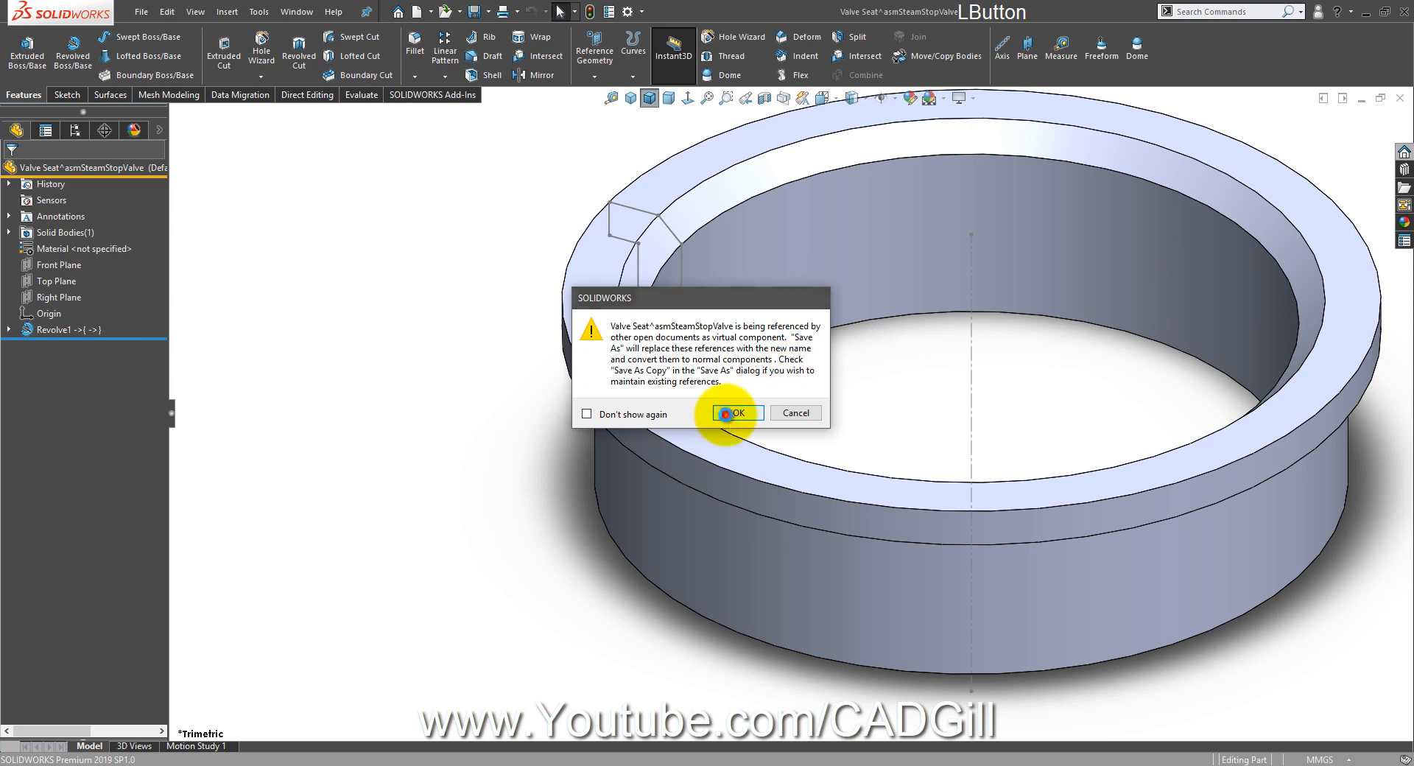
click(721, 413)
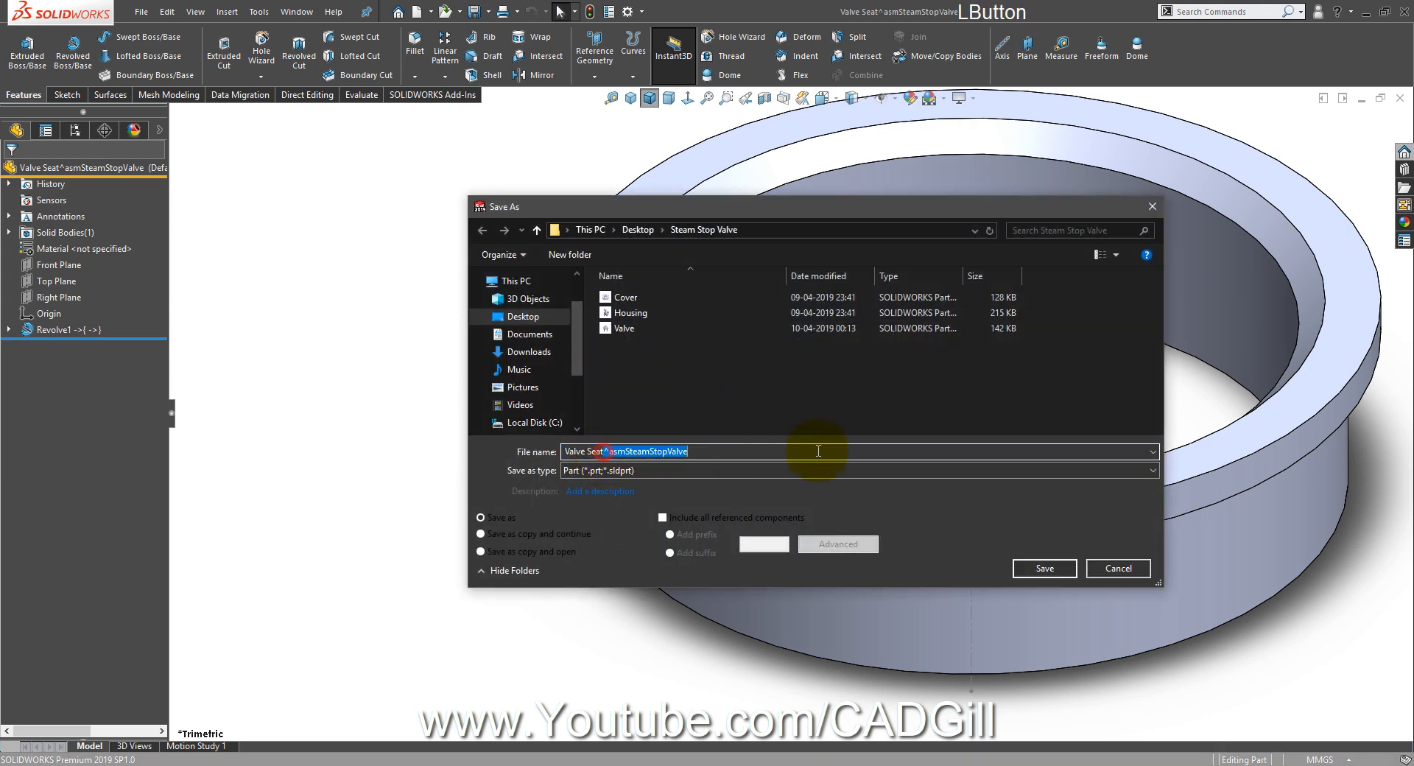
click(1043, 568)
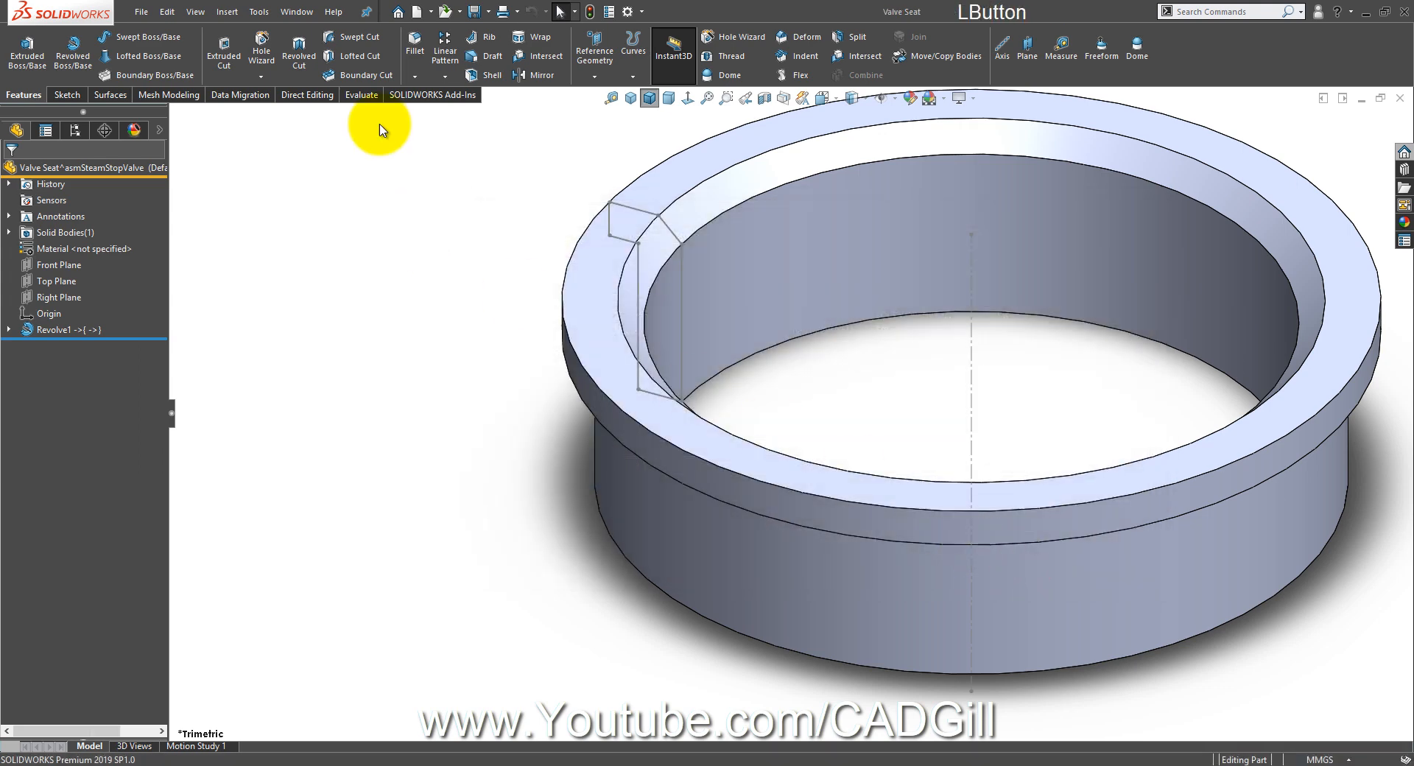
click(297, 11)
click(306, 165)
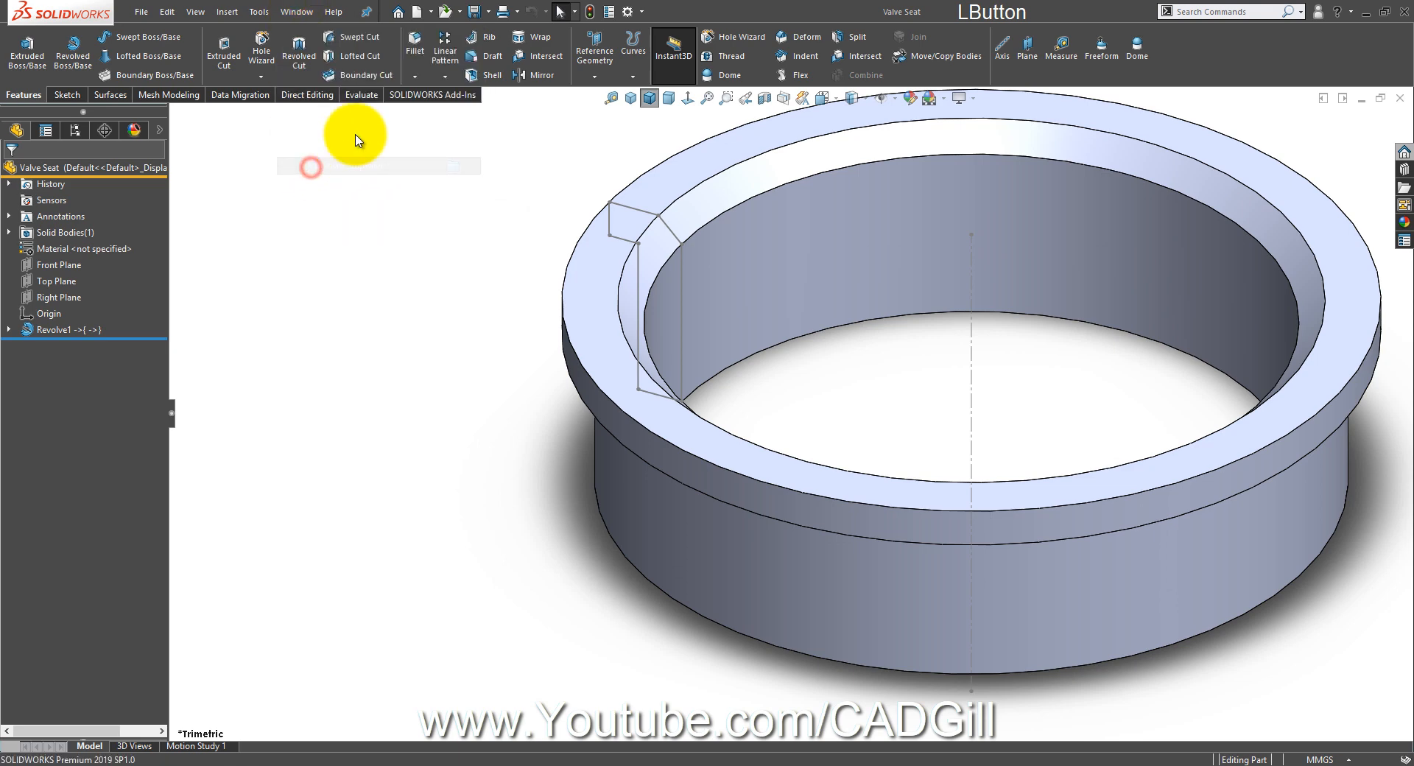
Step: Open the virtual Gland component, save it as the external part Gland in the Steam Stop Valve folder, and close it
right_click(140, 332)
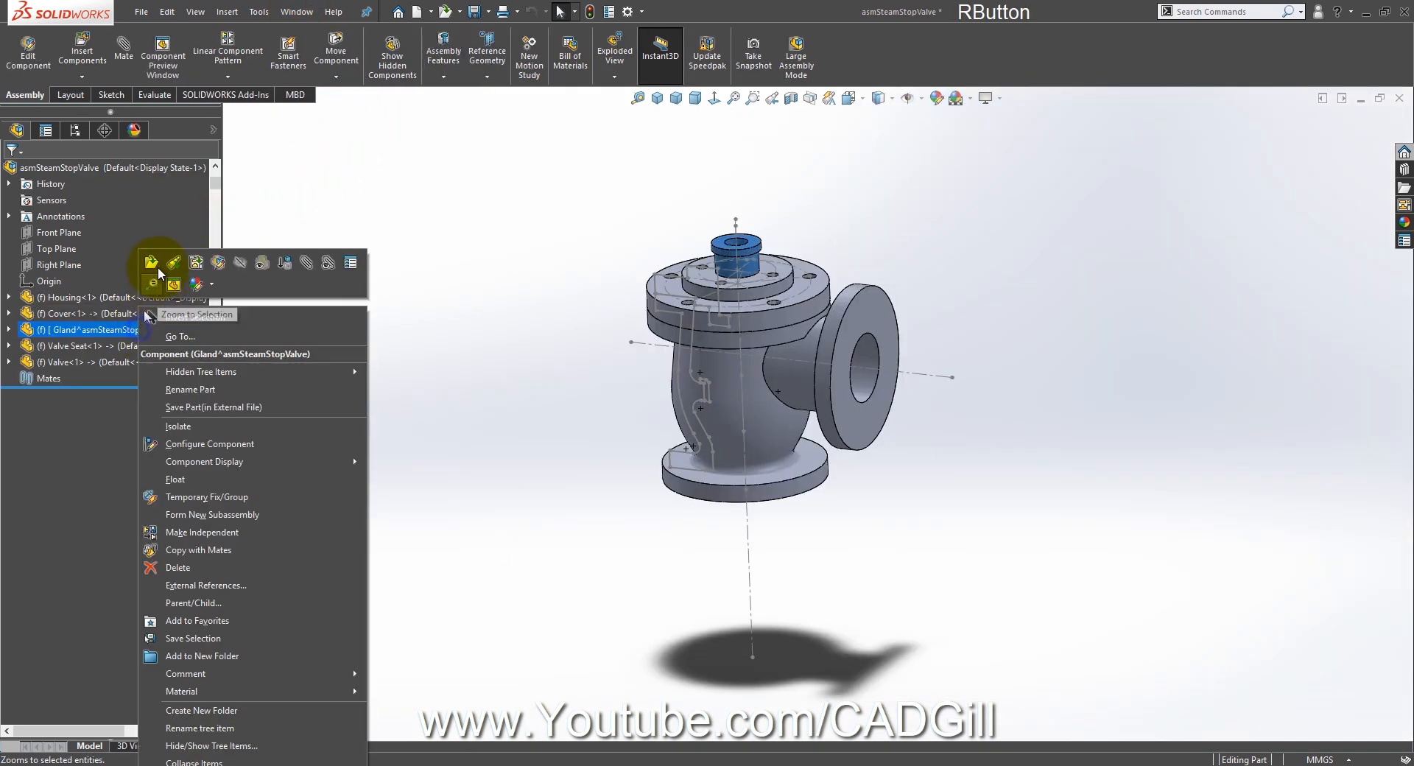
click(157, 267)
click(141, 12)
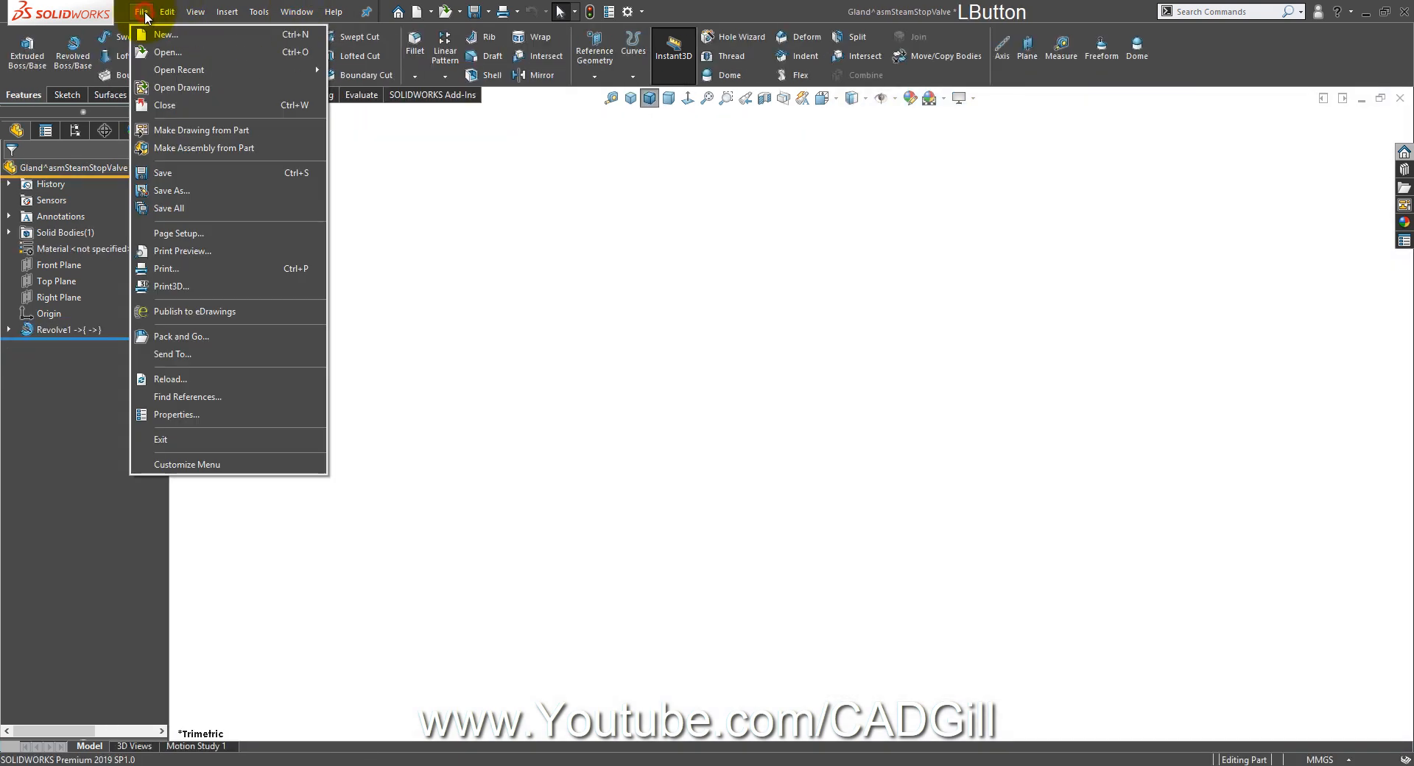
click(172, 190)
click(729, 414)
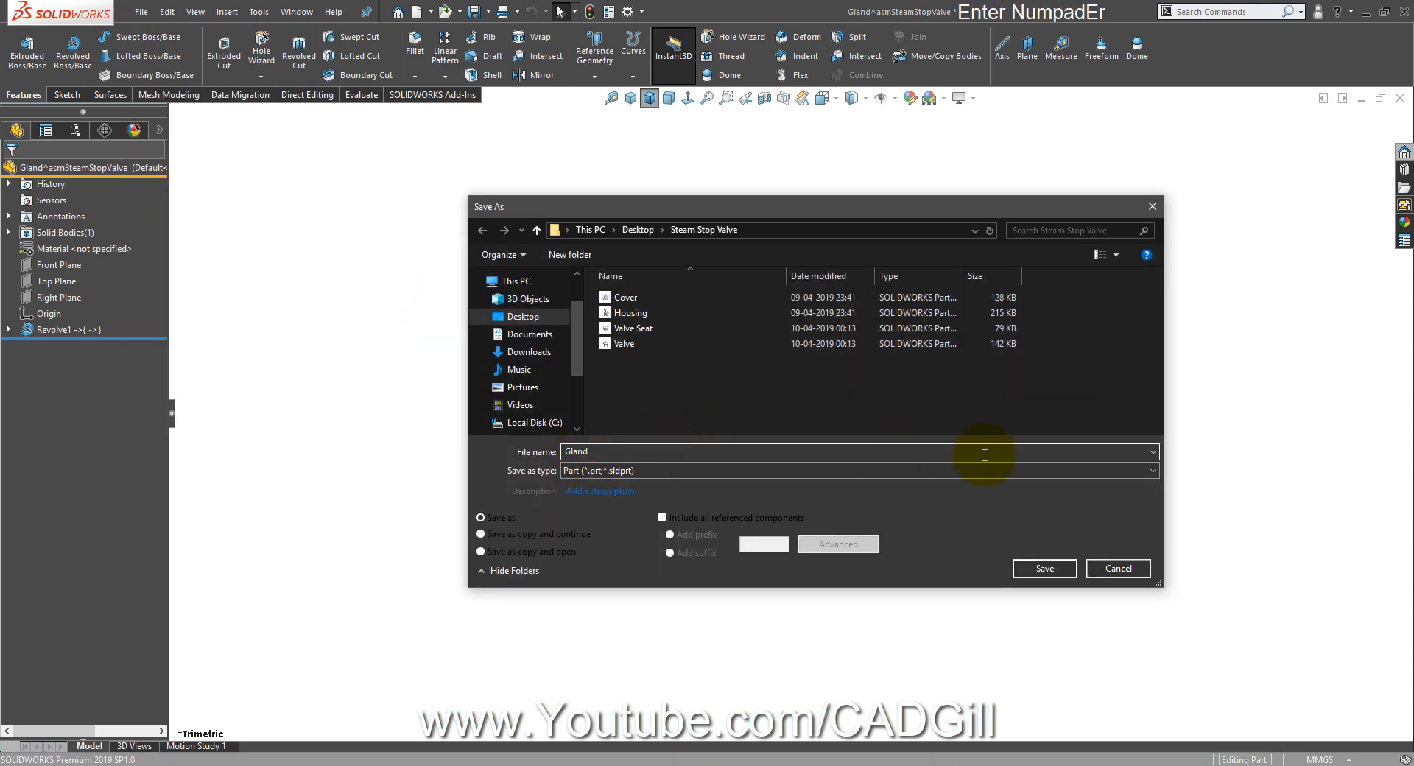
key(Return)
middle_click(820, 398)
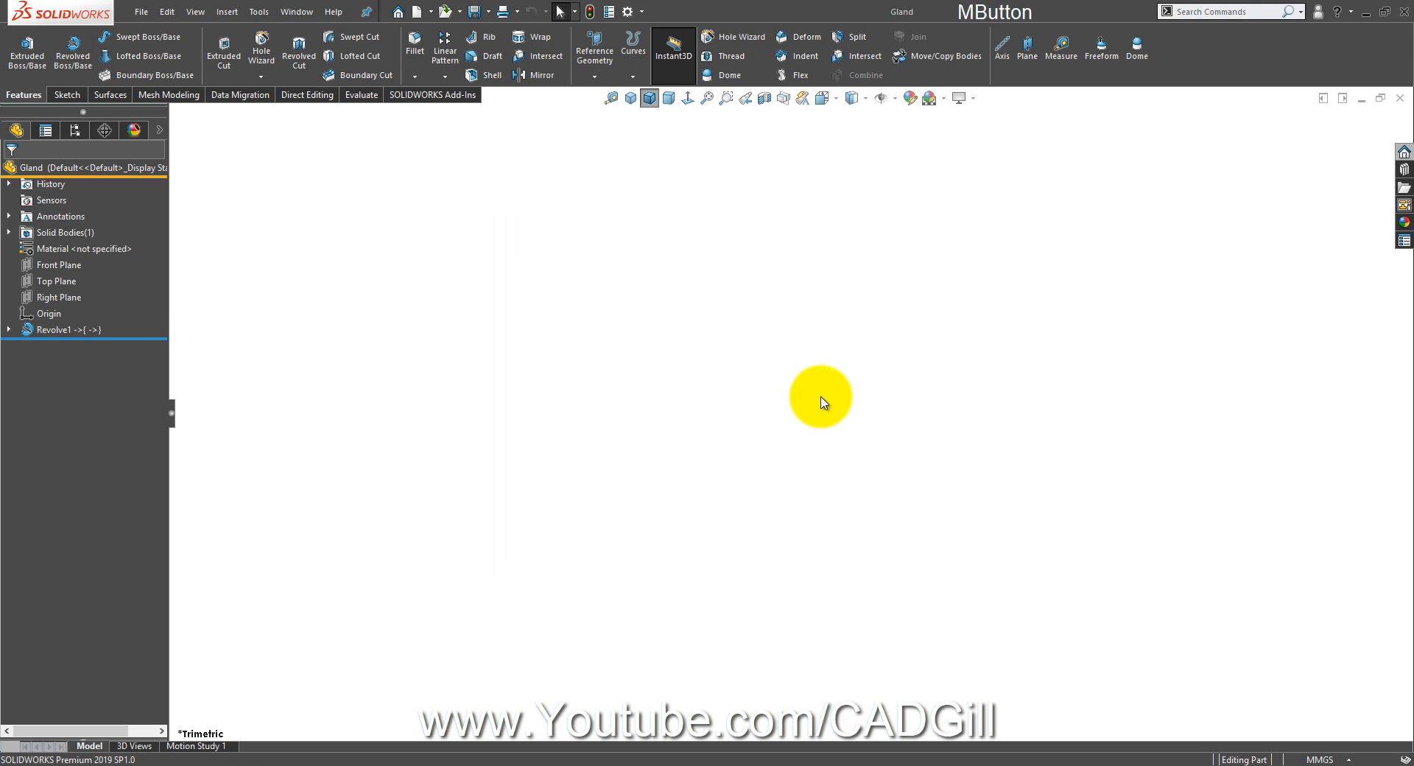
key(ctrl+w)
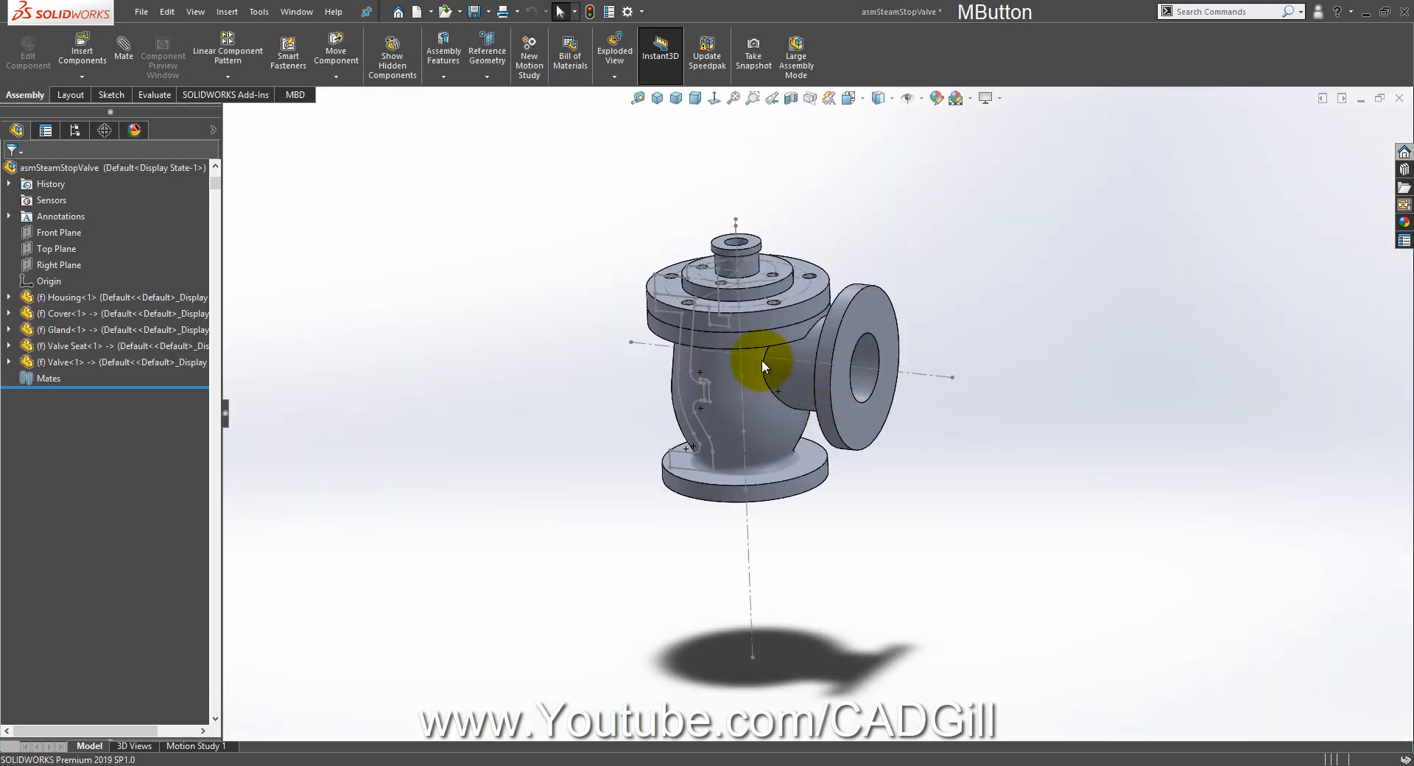
middle_drag(762, 361, 731, 379)
middle_drag(723, 296, 769, 272)
scroll(766, 285, down, 3)
scroll(754, 295, down, 2)
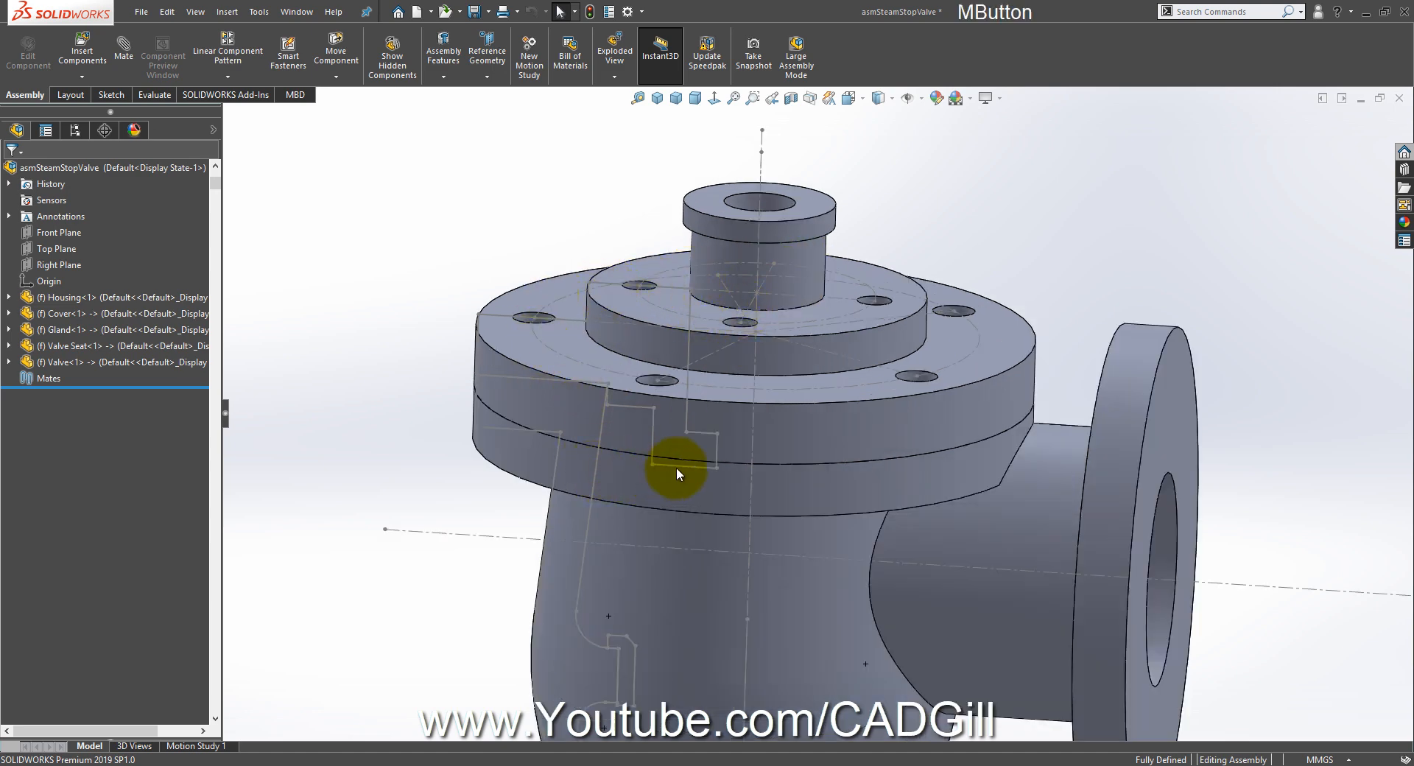
scroll(676, 467, up, 6)
scroll(813, 523, down, 1)
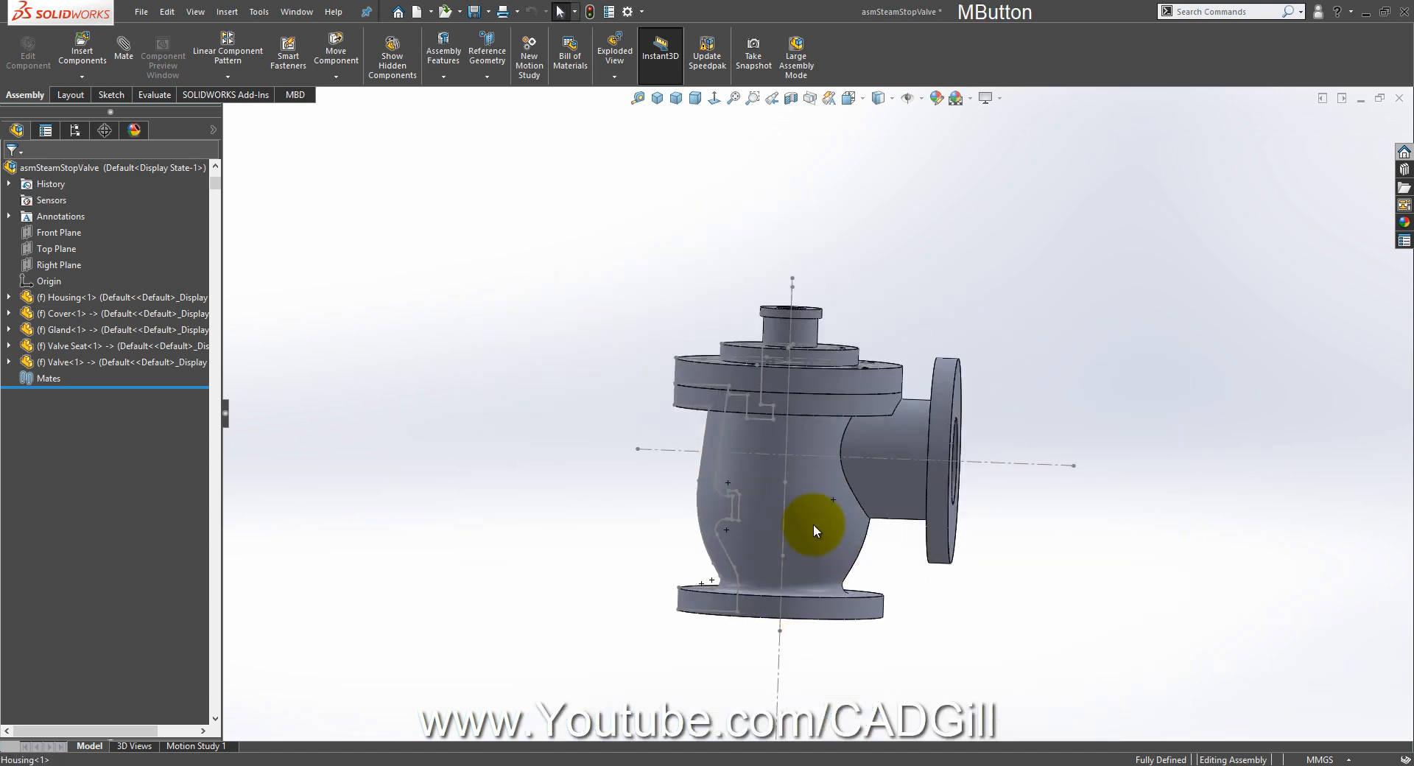
middle_drag(813, 523, 812, 550)
scroll(828, 519, down, 2)
middle_drag(842, 488, 837, 504)
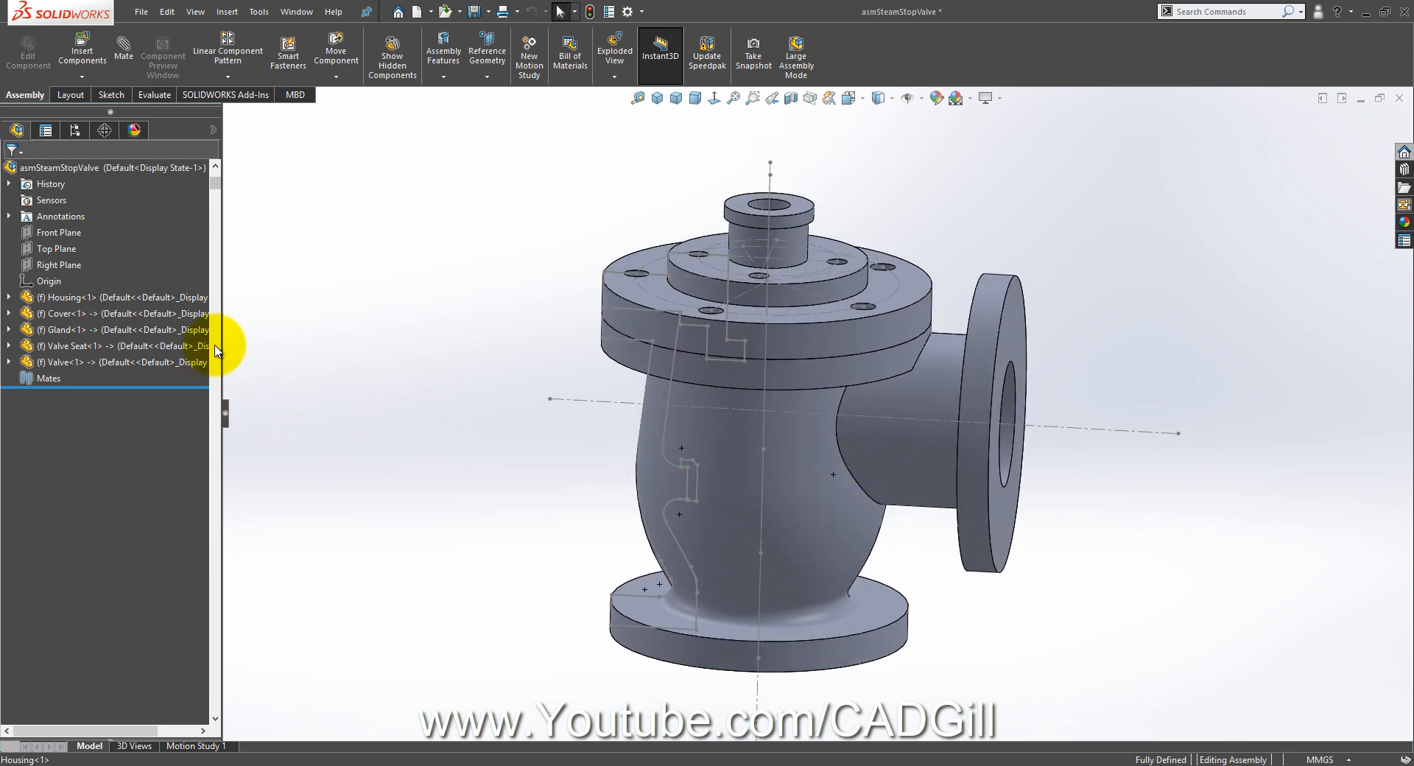
click(855, 437)
middle_drag(910, 458, 883, 519)
click(894, 468)
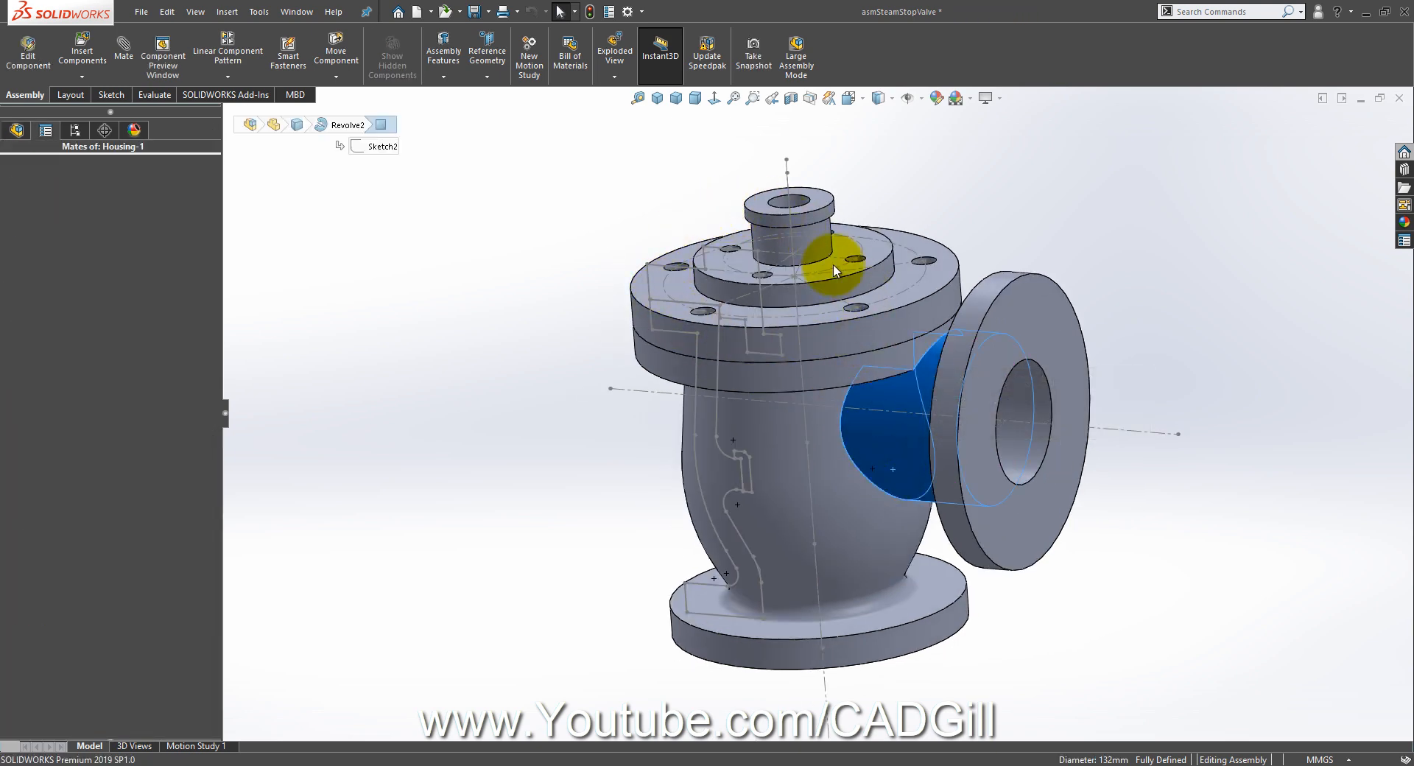
click(9, 137)
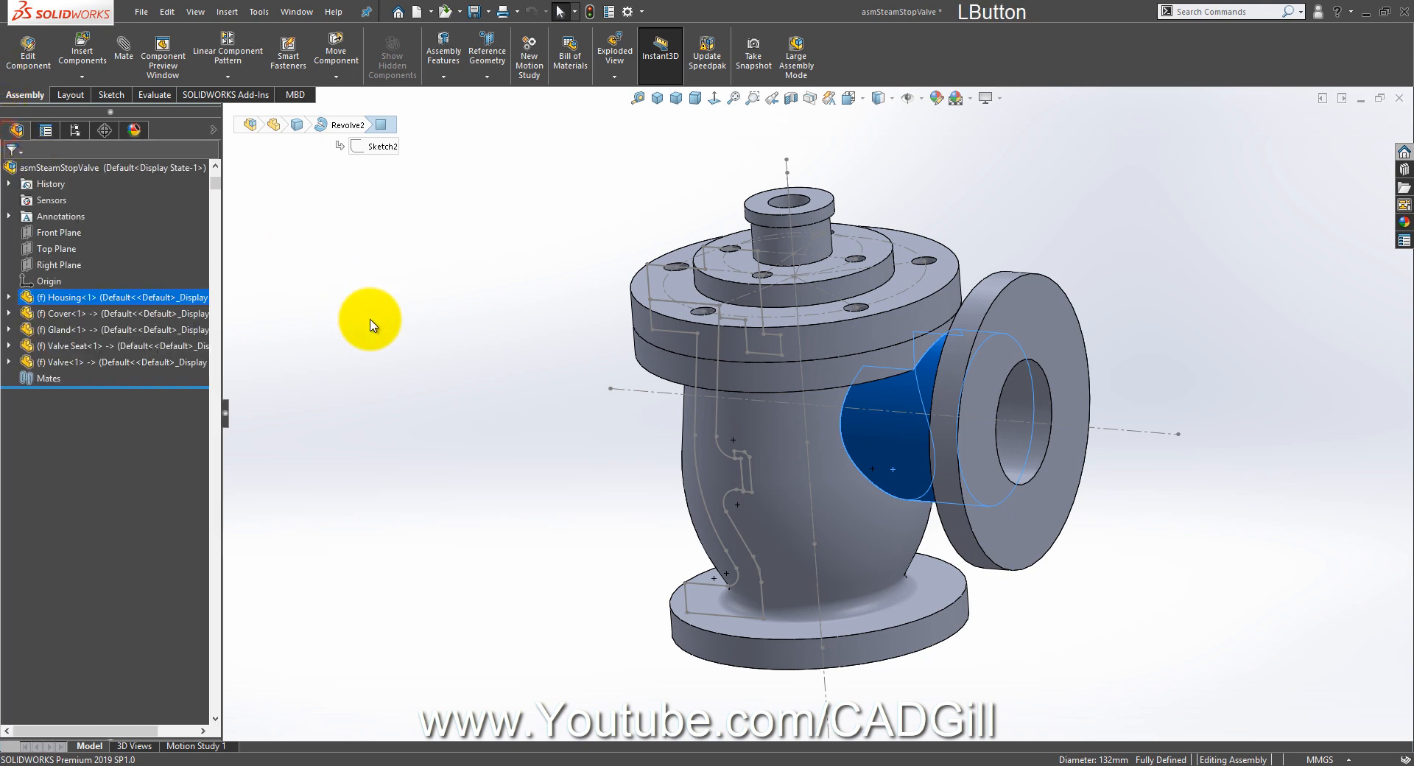
Step: Lock all external references of the Cover component
right_click(144, 311)
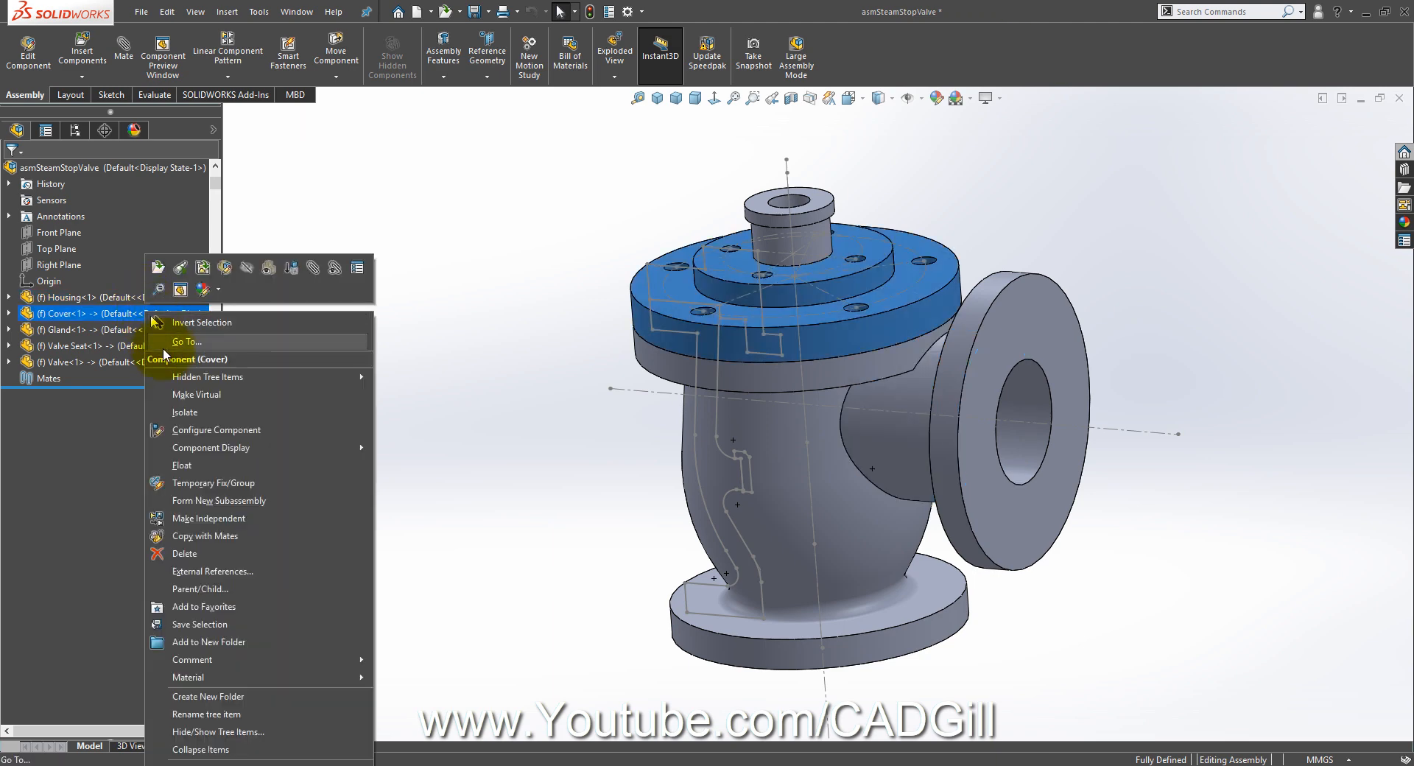
click(593, 372)
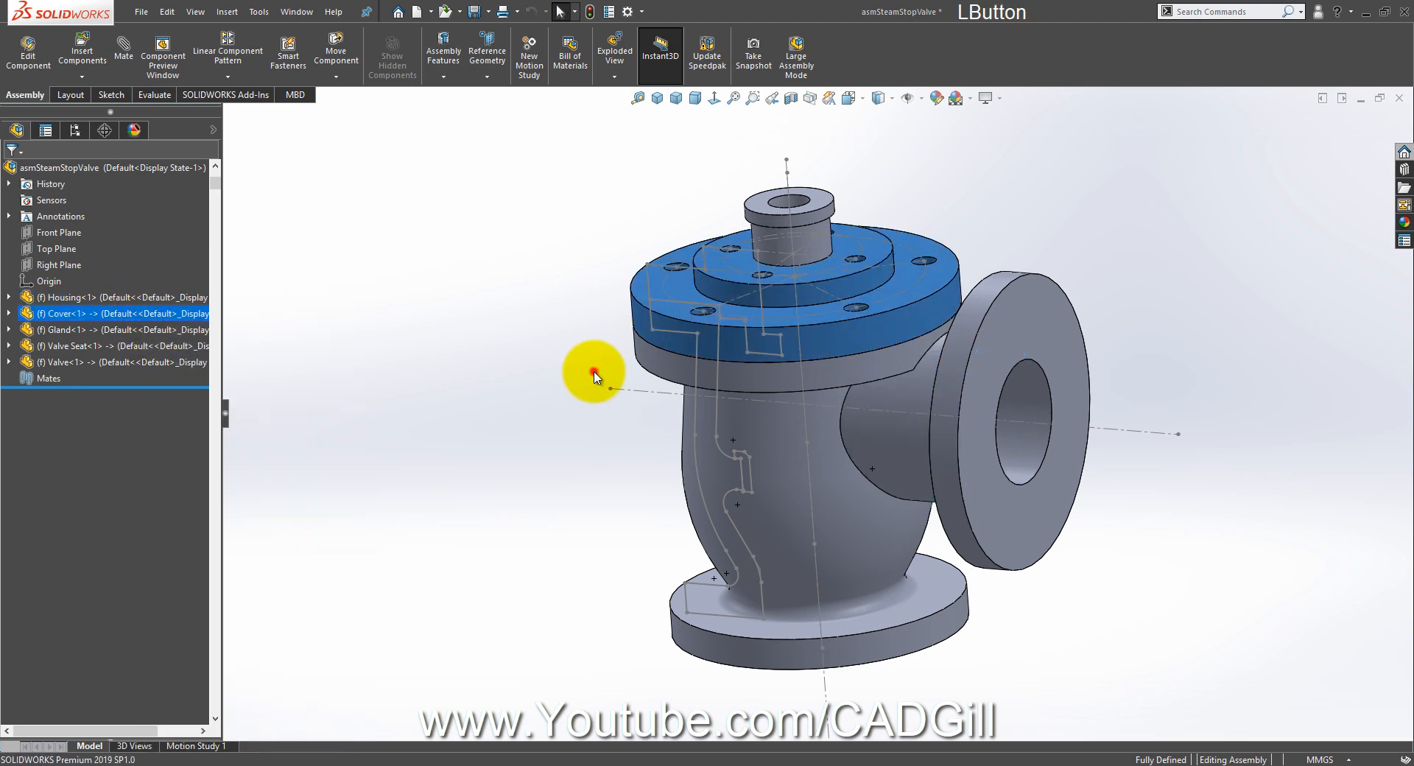
right_click(108, 321)
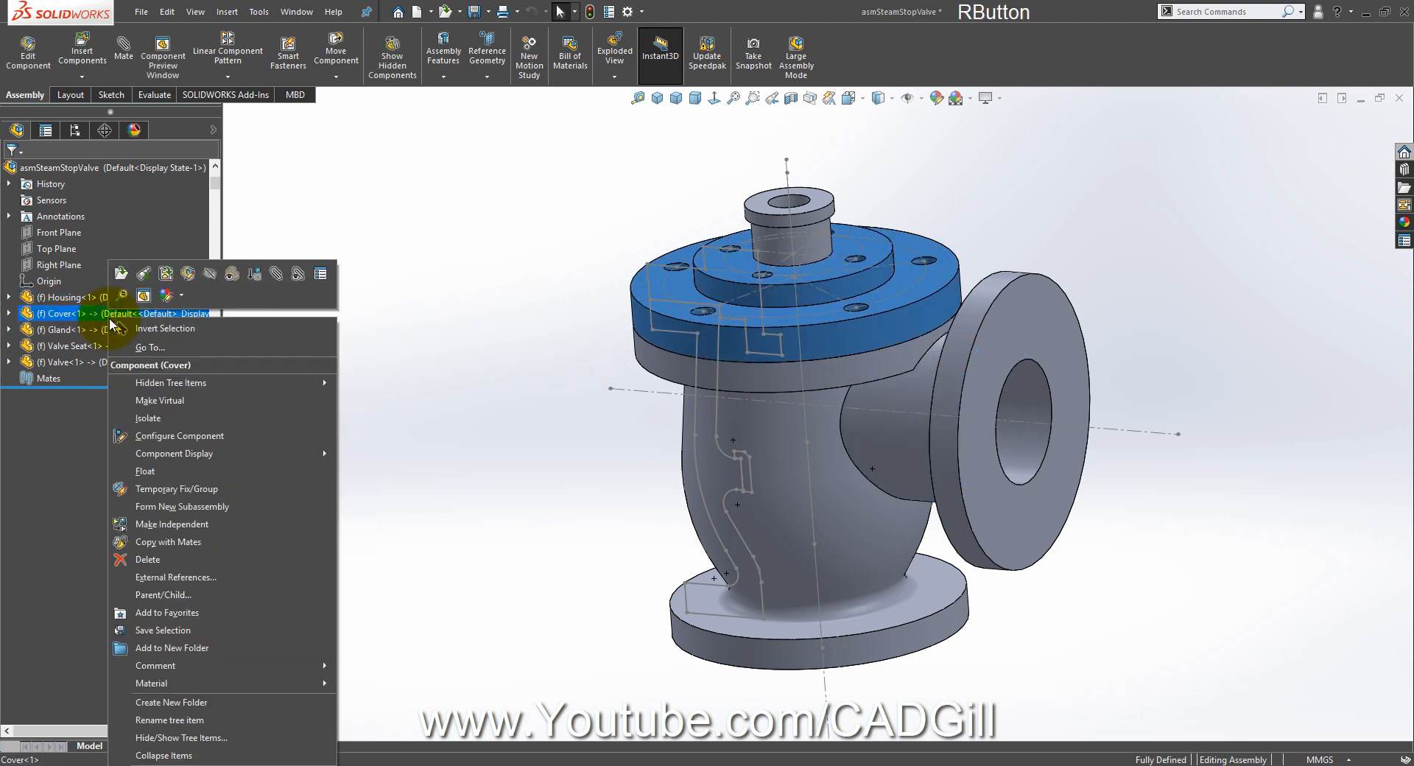
click(184, 577)
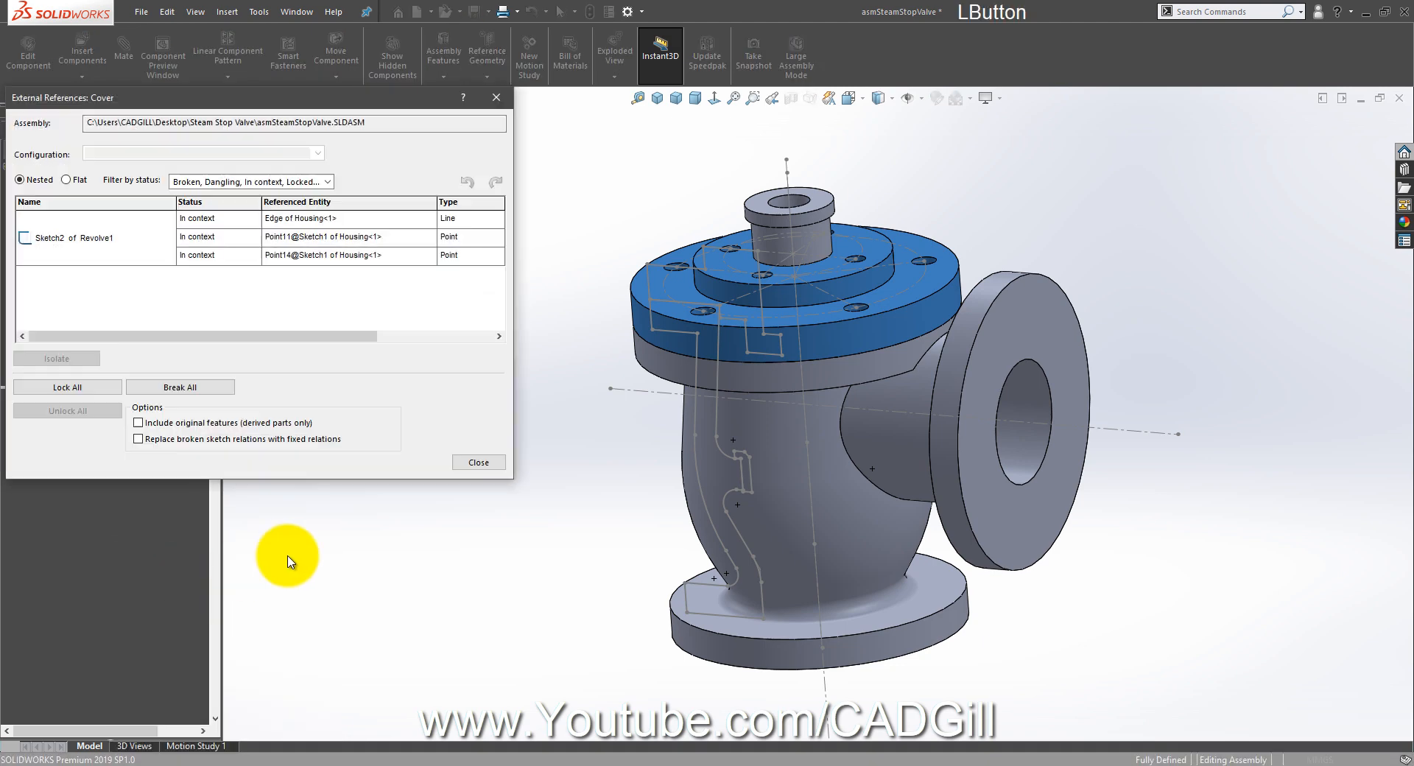
click(107, 387)
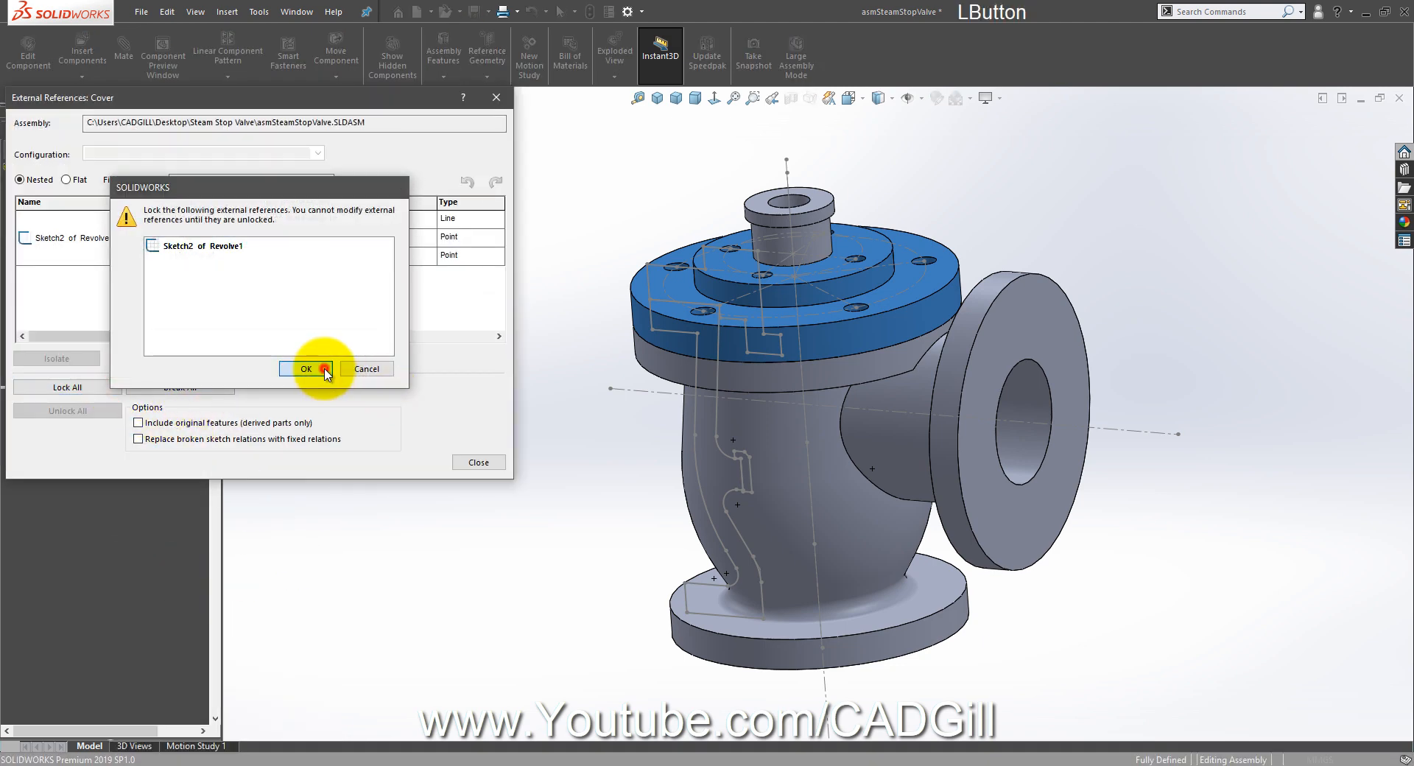
click(324, 367)
click(478, 462)
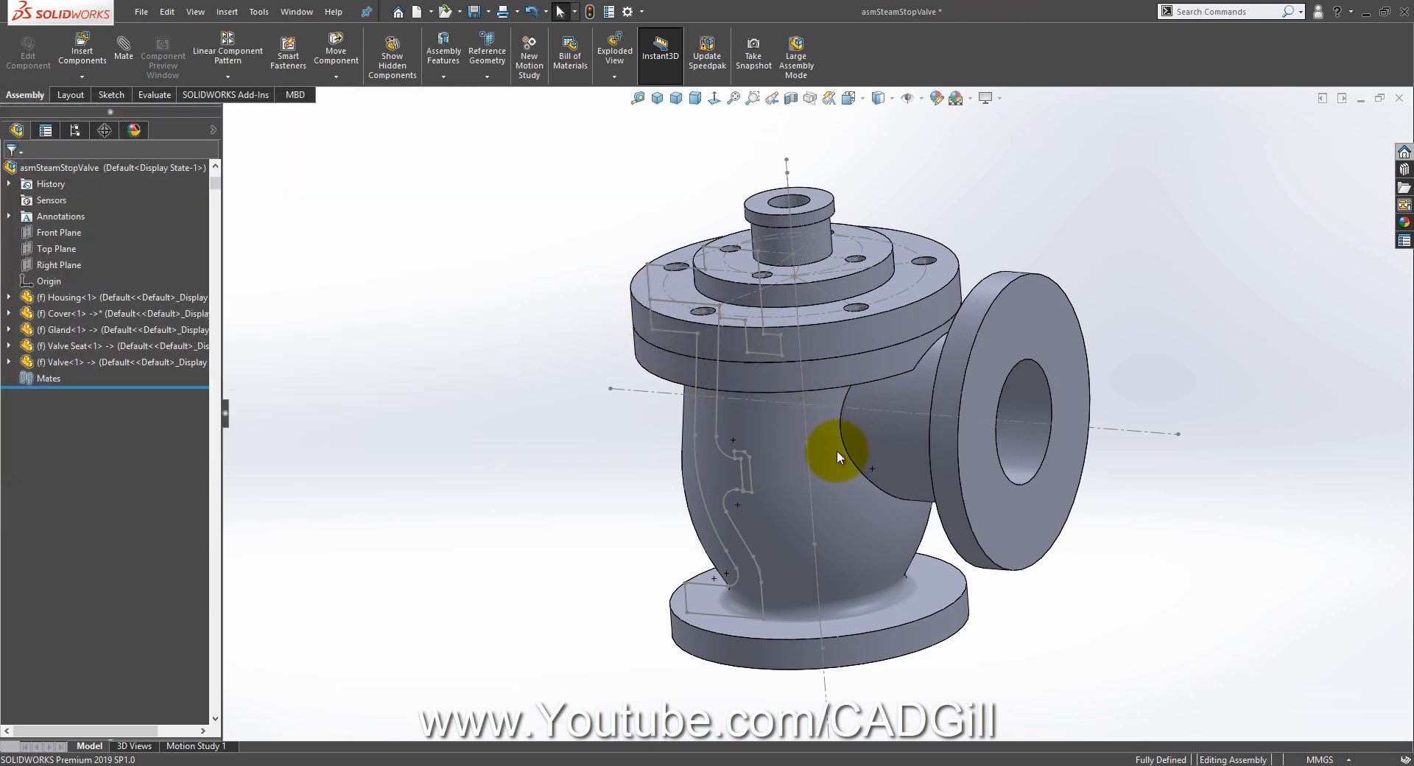
Step: Lock all external references of the Gland component
right_click(98, 328)
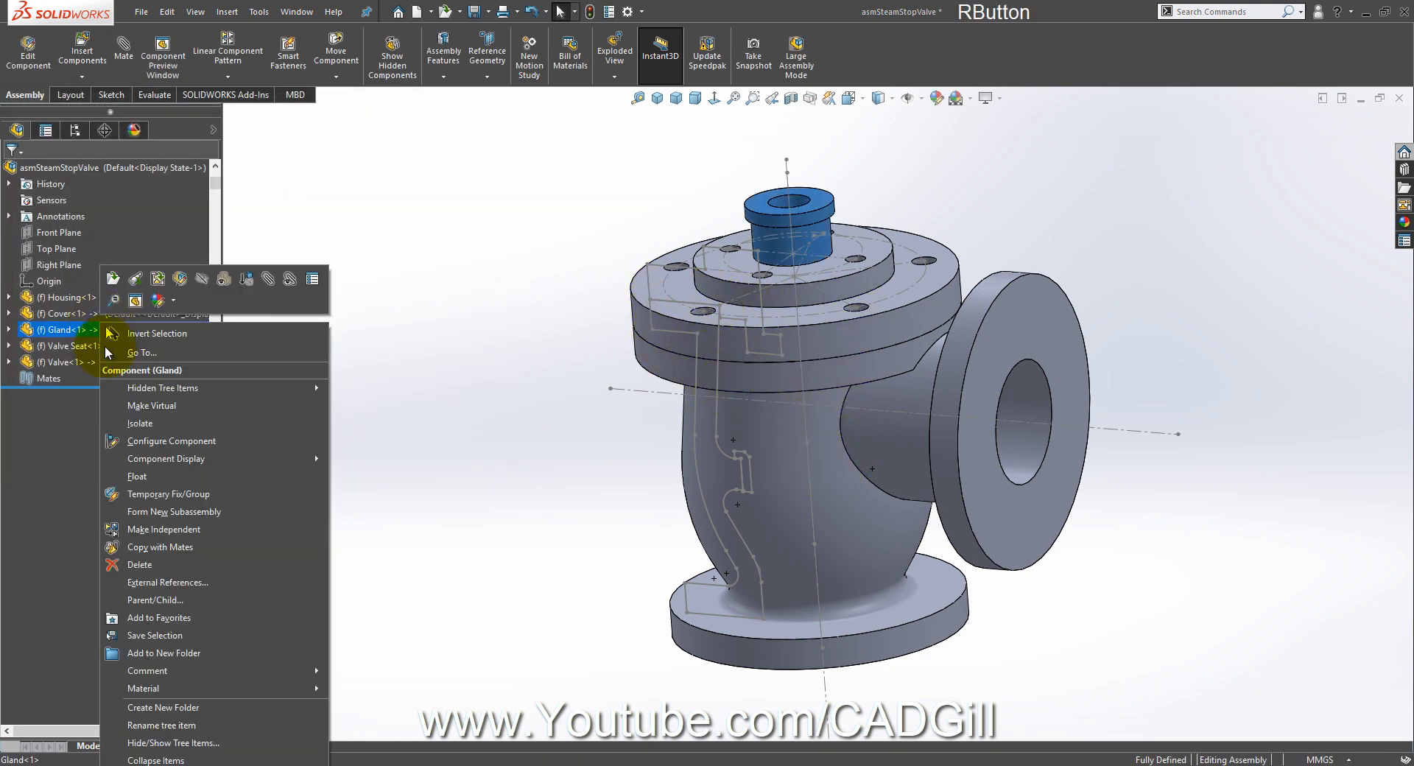
click(195, 582)
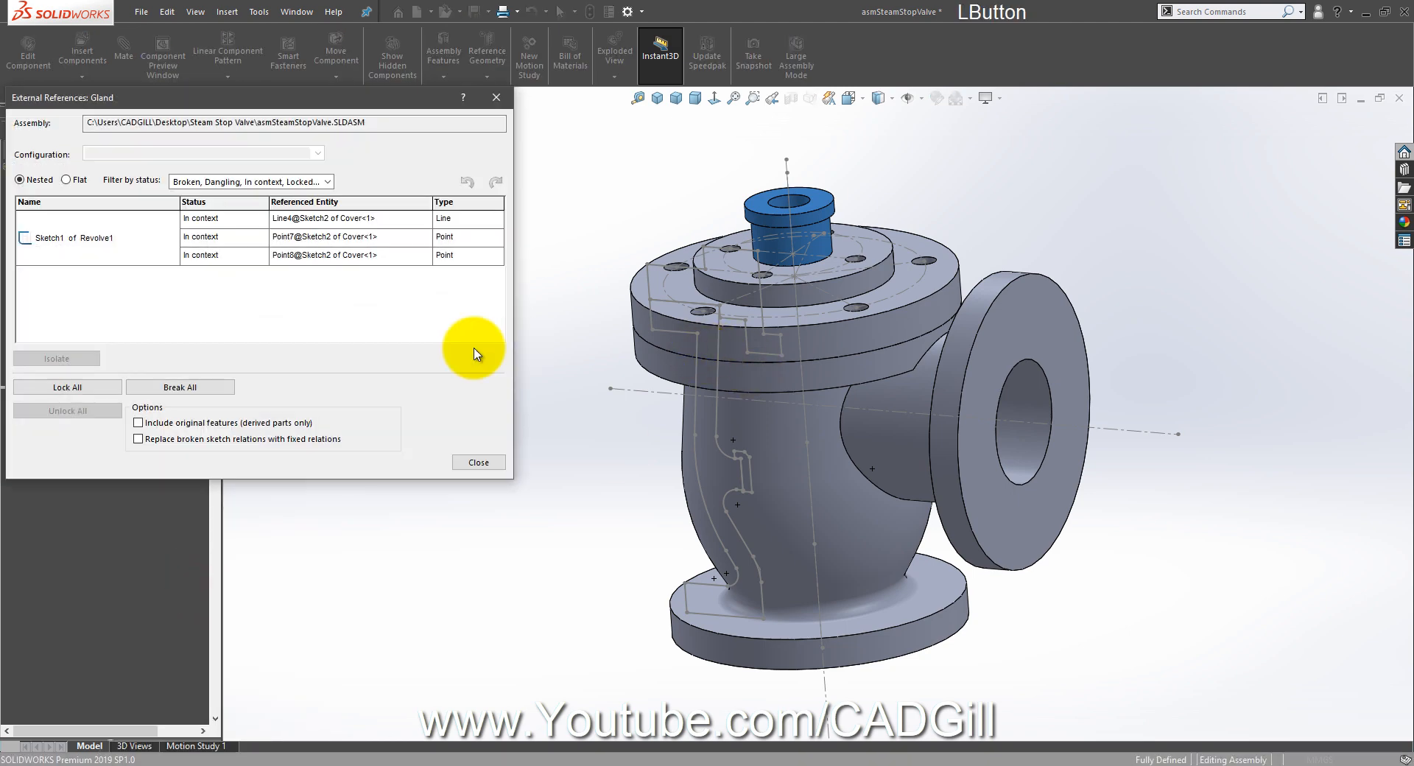
click(98, 379)
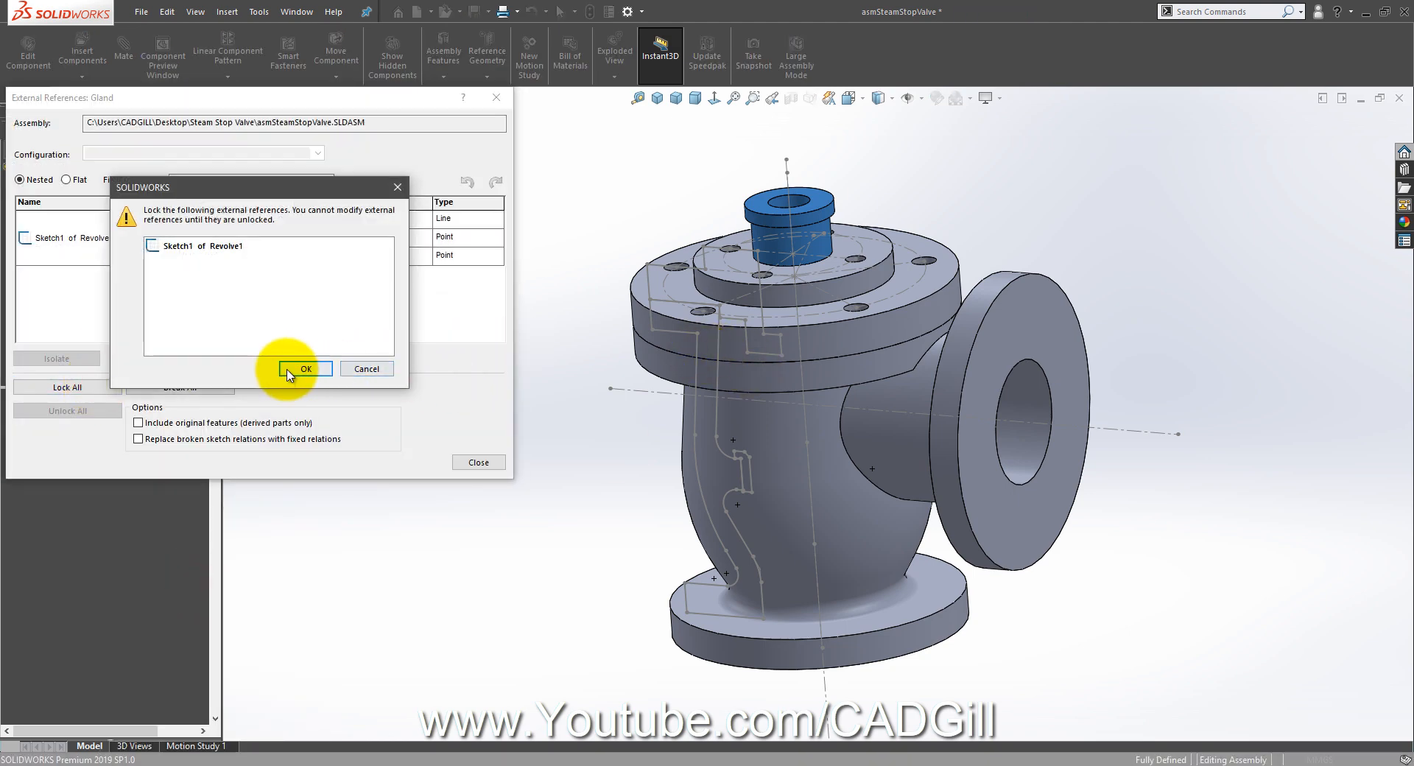
click(293, 368)
click(465, 461)
Step: Lock all external references of the Valve Seat component
right_click(131, 342)
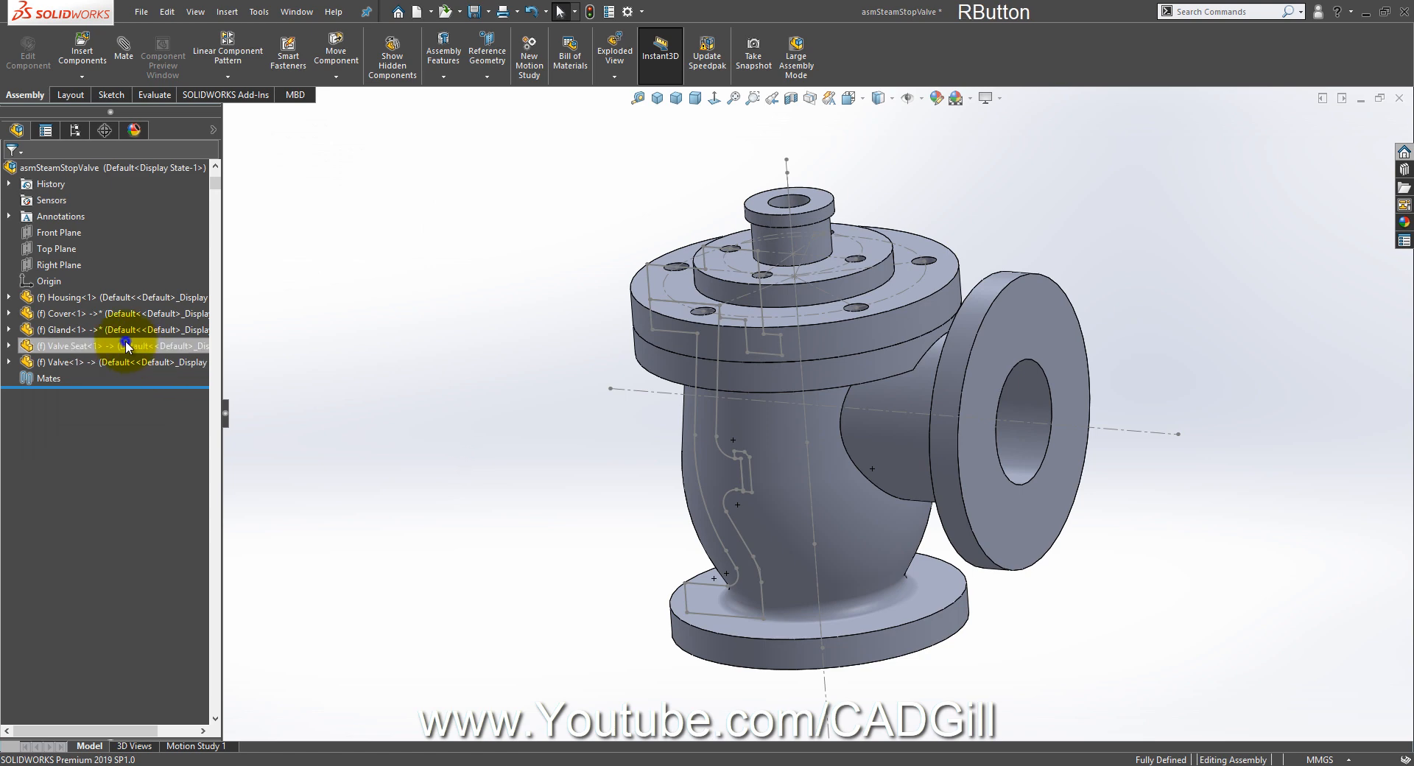
click(235, 584)
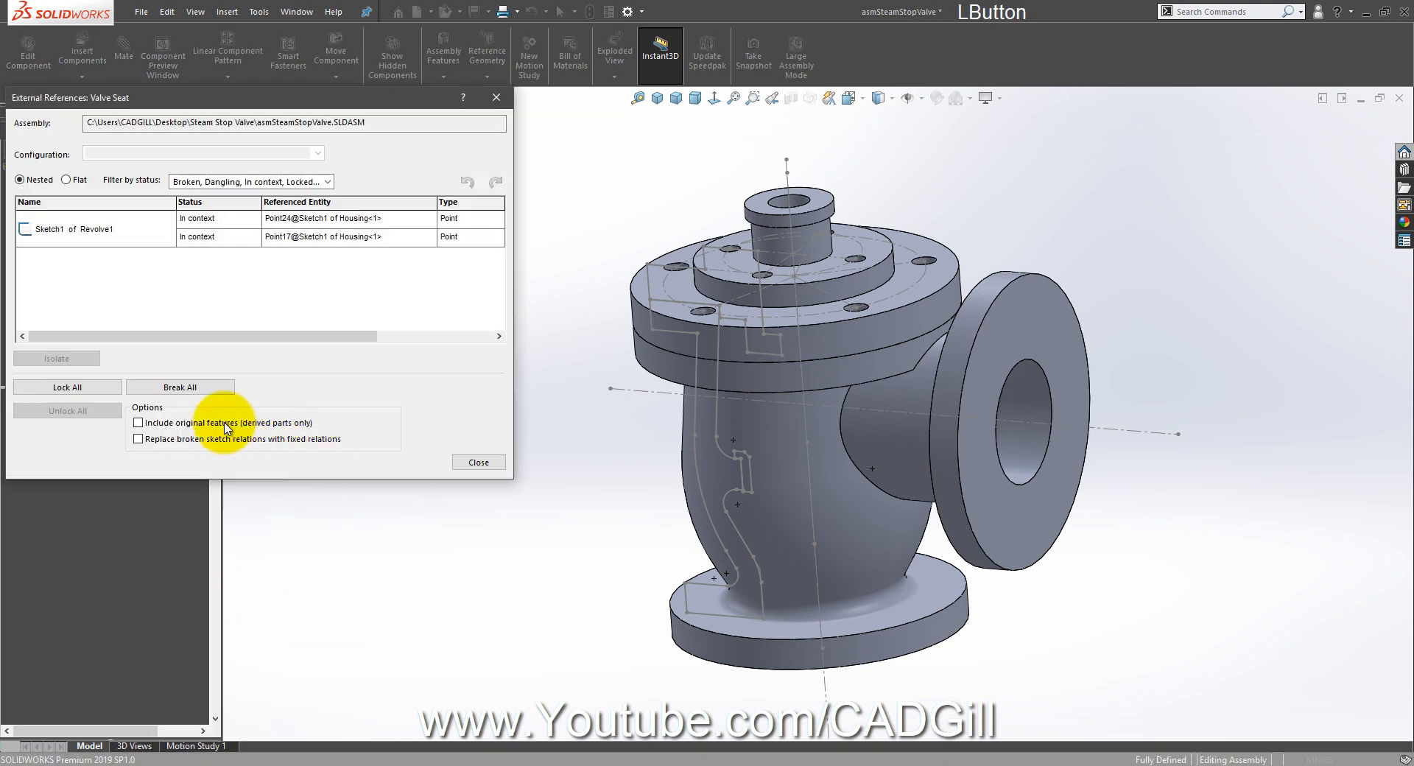
click(85, 388)
click(296, 369)
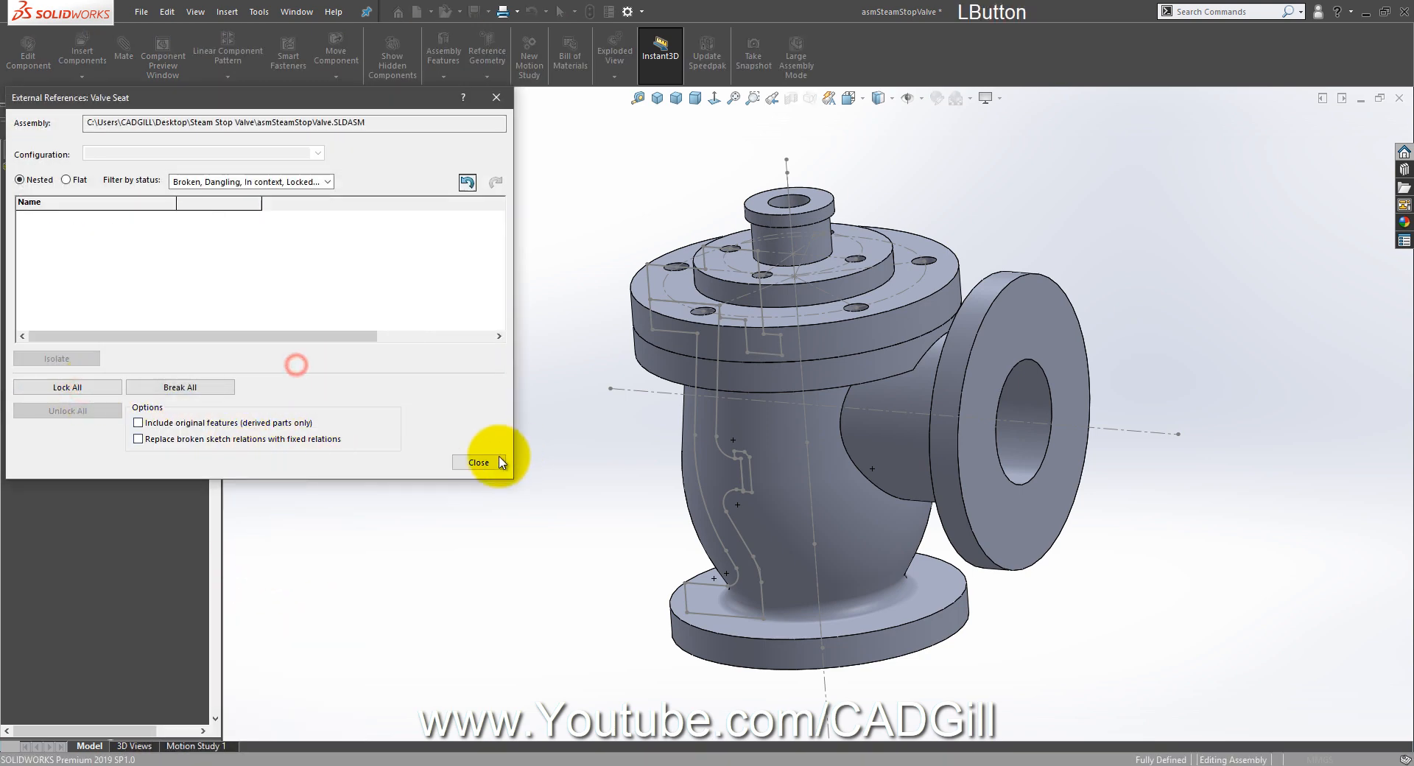
click(488, 460)
Step: Lock all external references of the Valve component, including those of its Revolve1 sketch and Sketch4
right_click(93, 365)
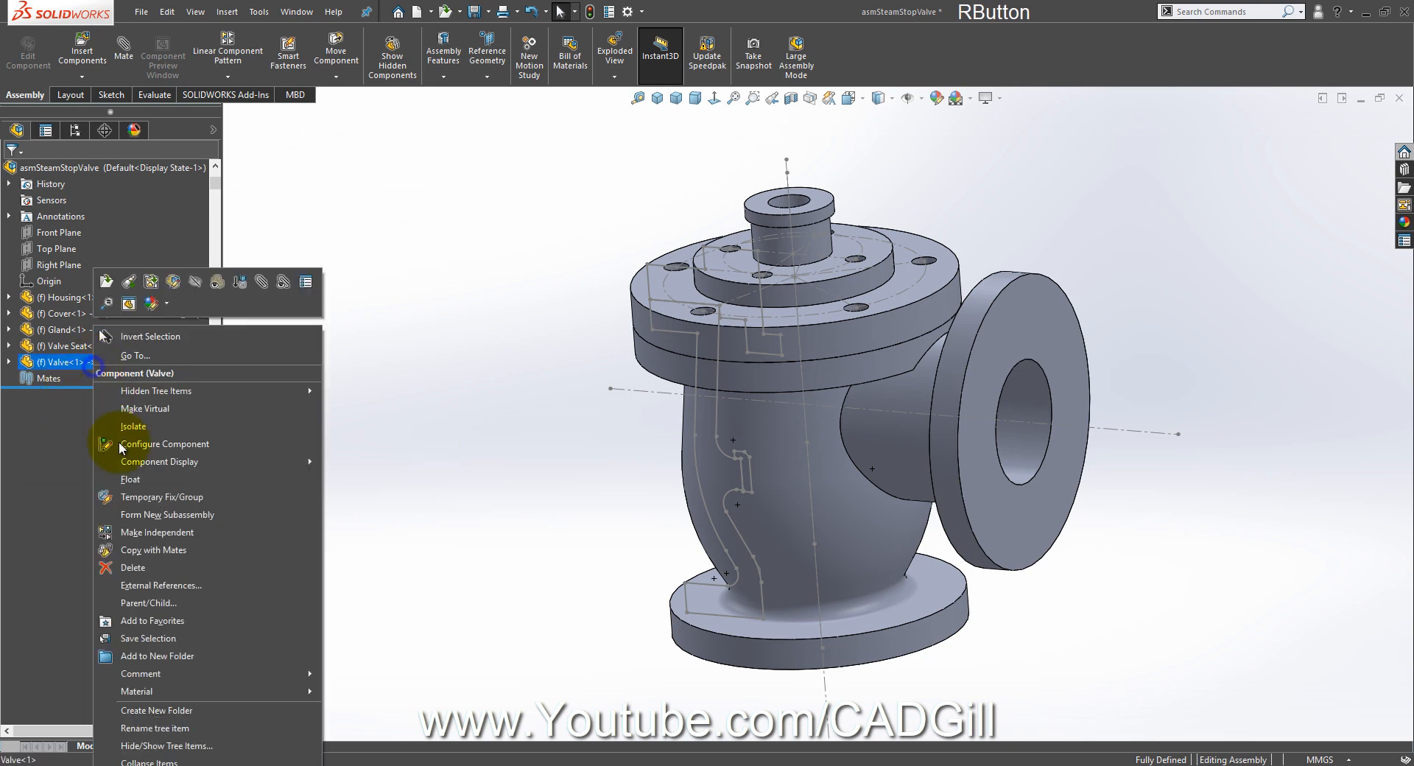
click(172, 584)
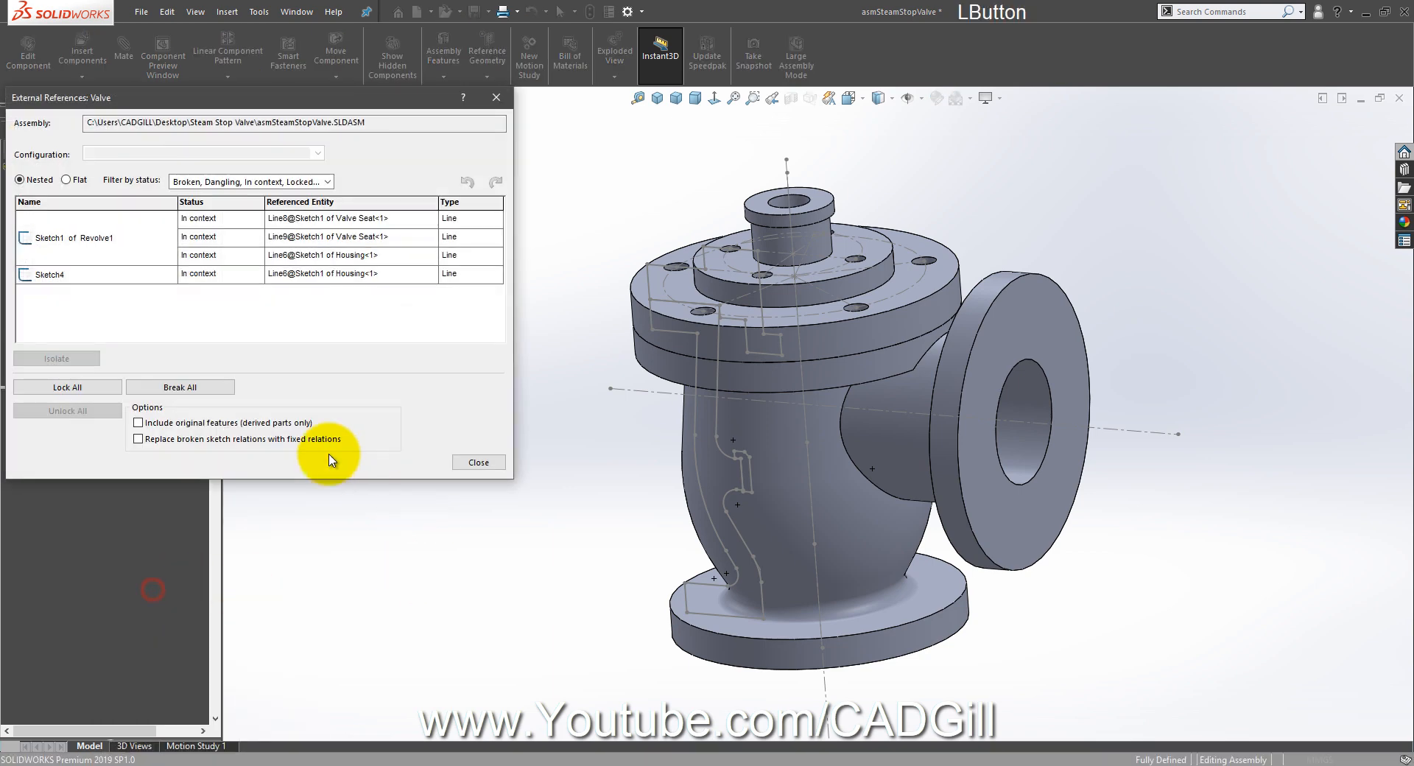
click(49, 384)
click(306, 368)
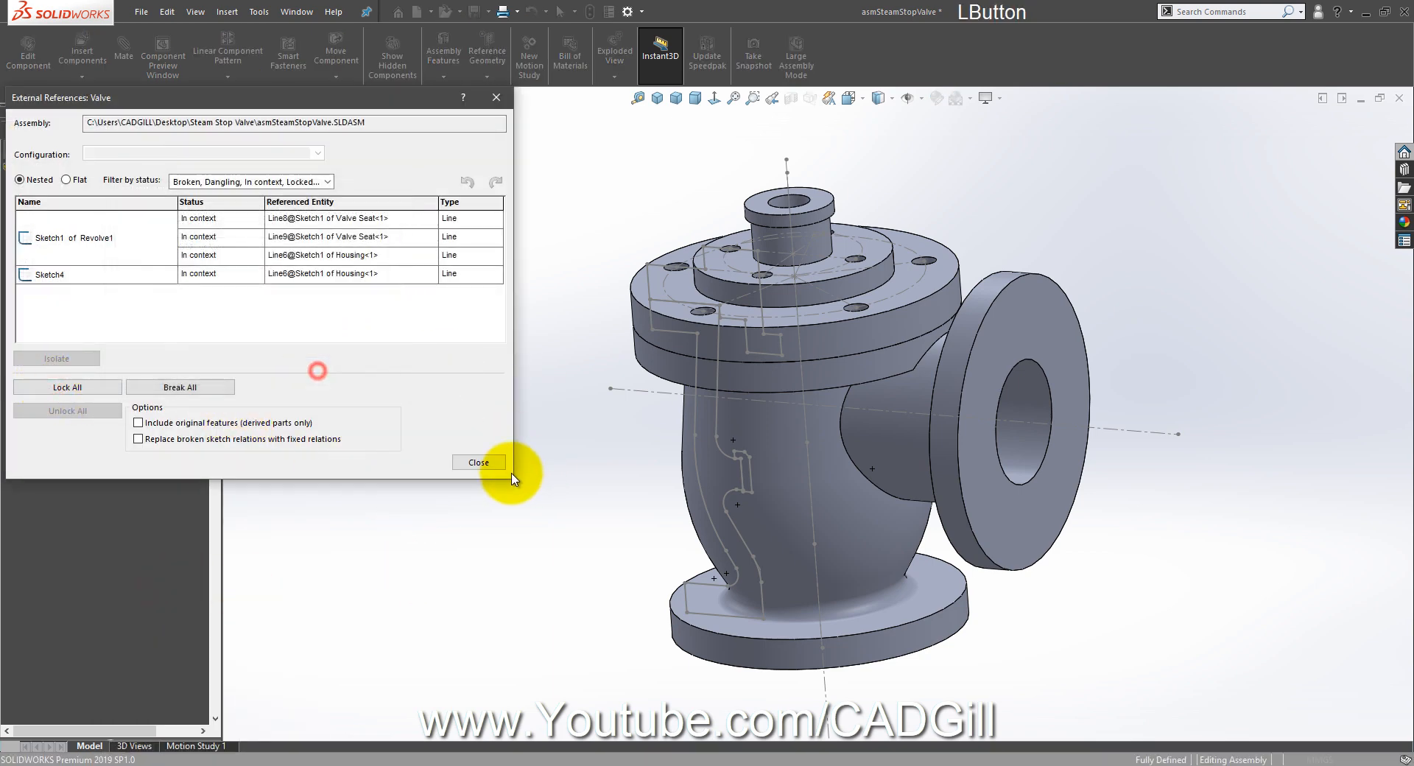
click(478, 463)
Step: Check the Housing component's context options, then save the asmSteamStopValve assembly together with all its modified parts
right_click(92, 296)
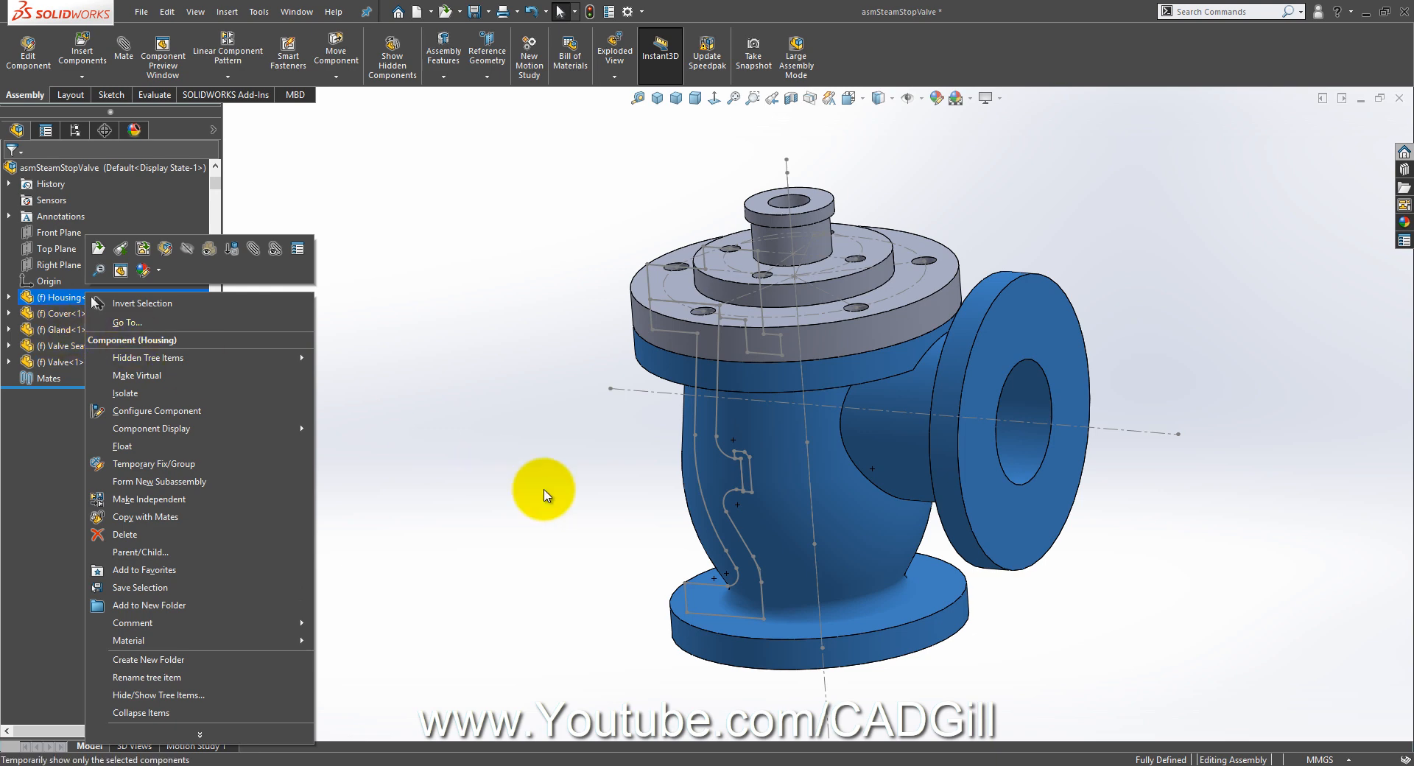
click(545, 491)
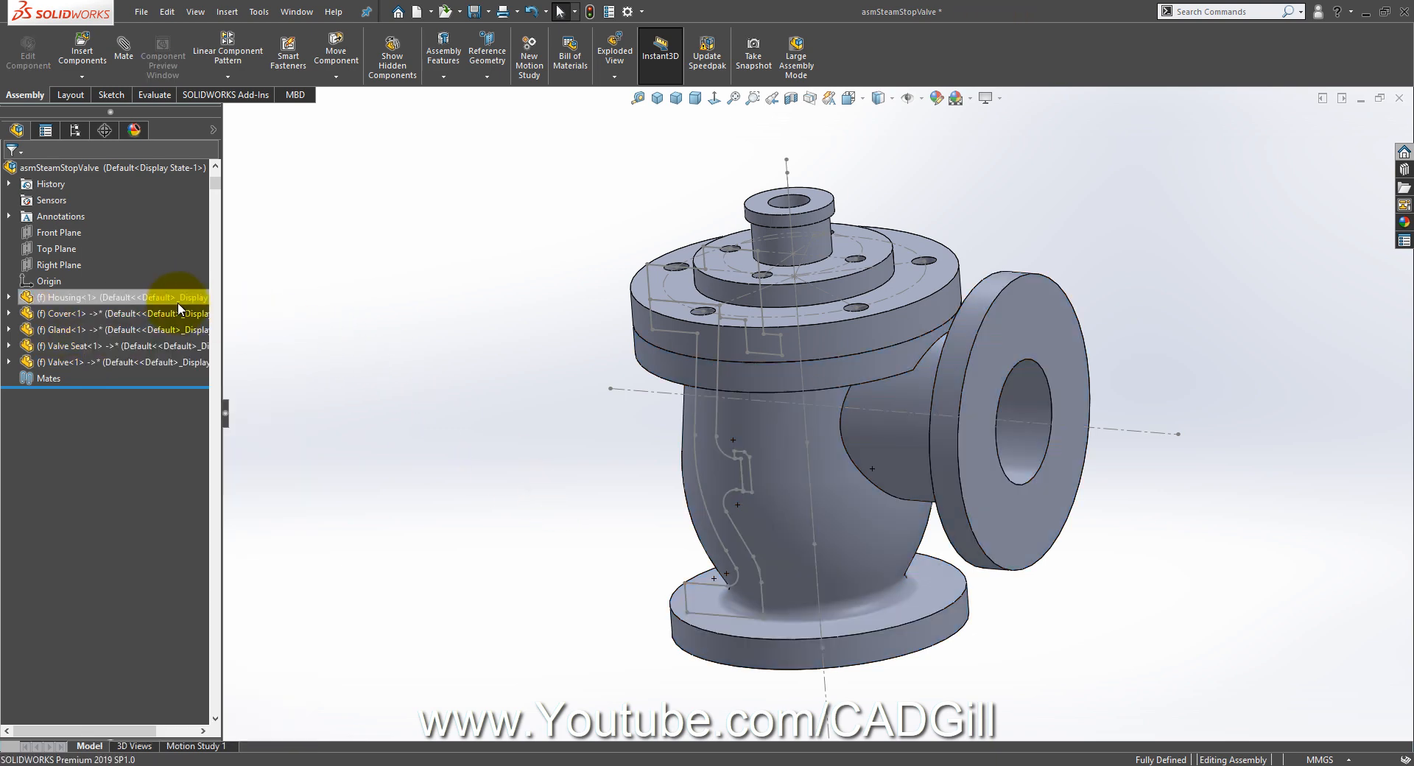
click(322, 313)
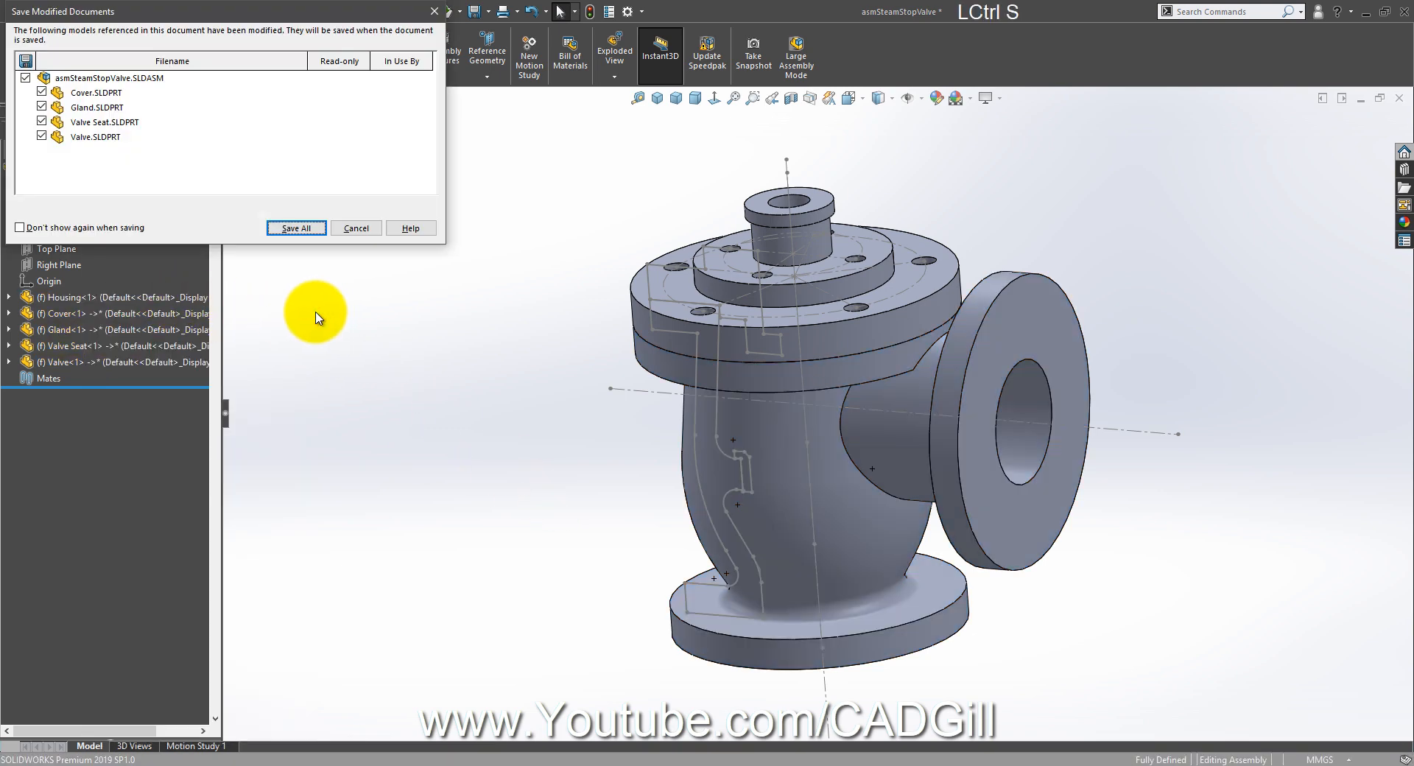
click(295, 227)
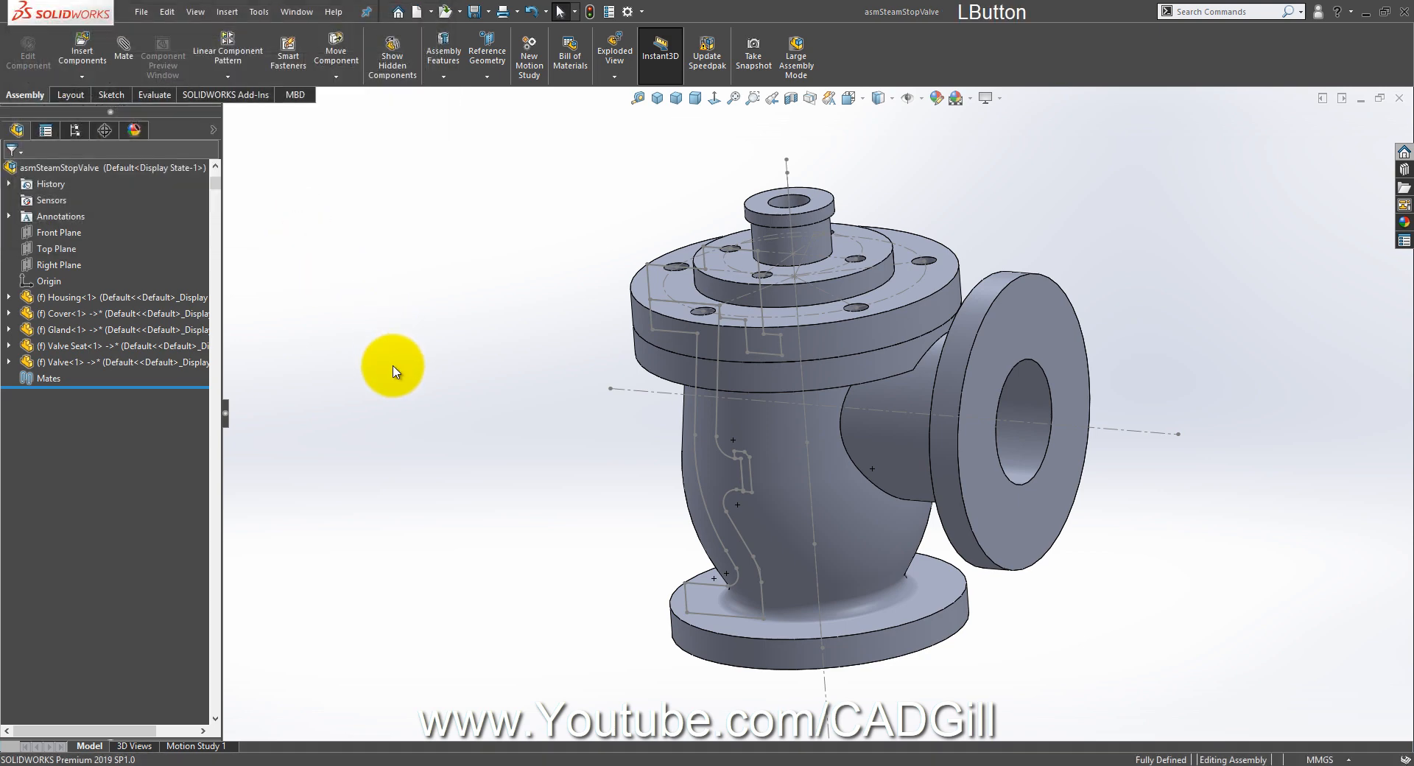
click(392, 365)
middle_drag(493, 417, 511, 432)
scroll(511, 432, up, 2)
scroll(1136, 342, up, 3)
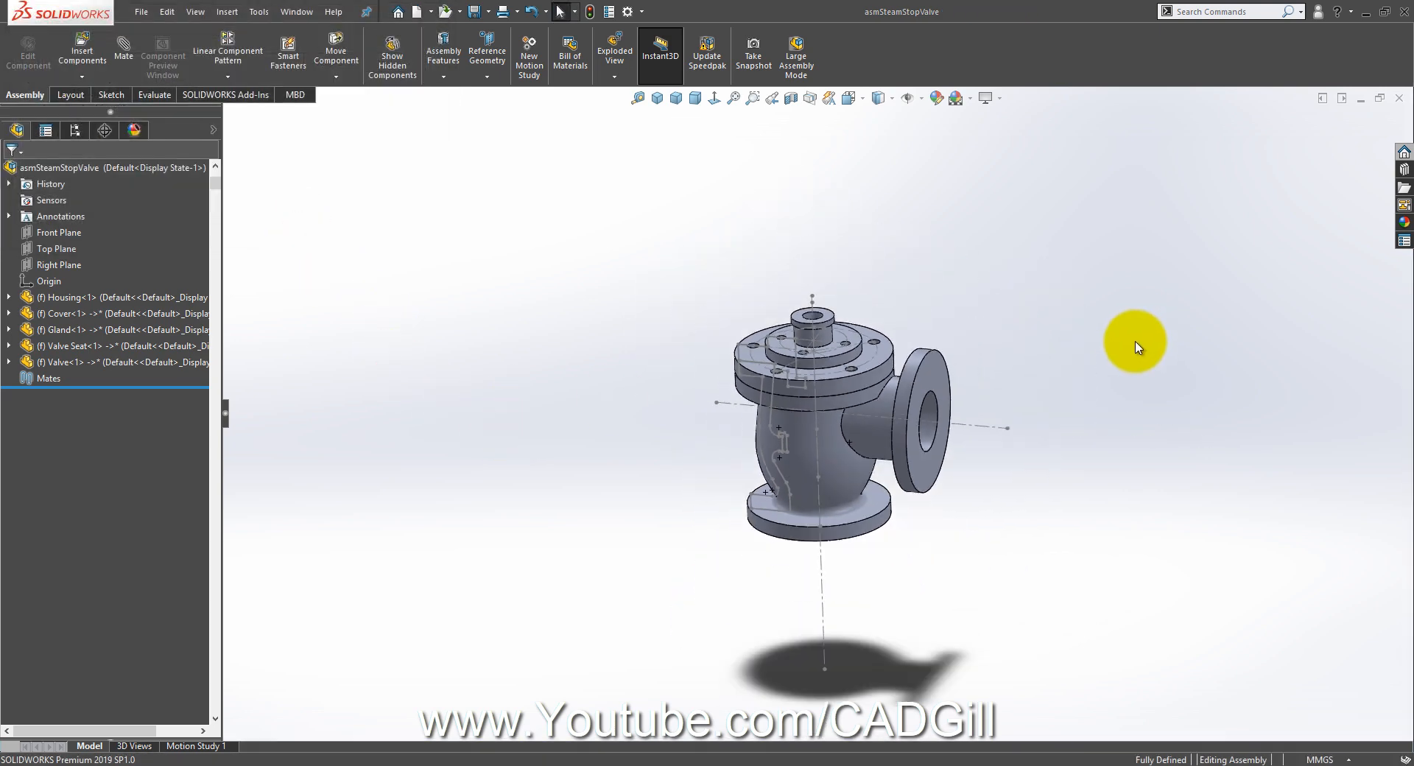
scroll(1117, 362, down, 3)
scroll(936, 386, up, 3)
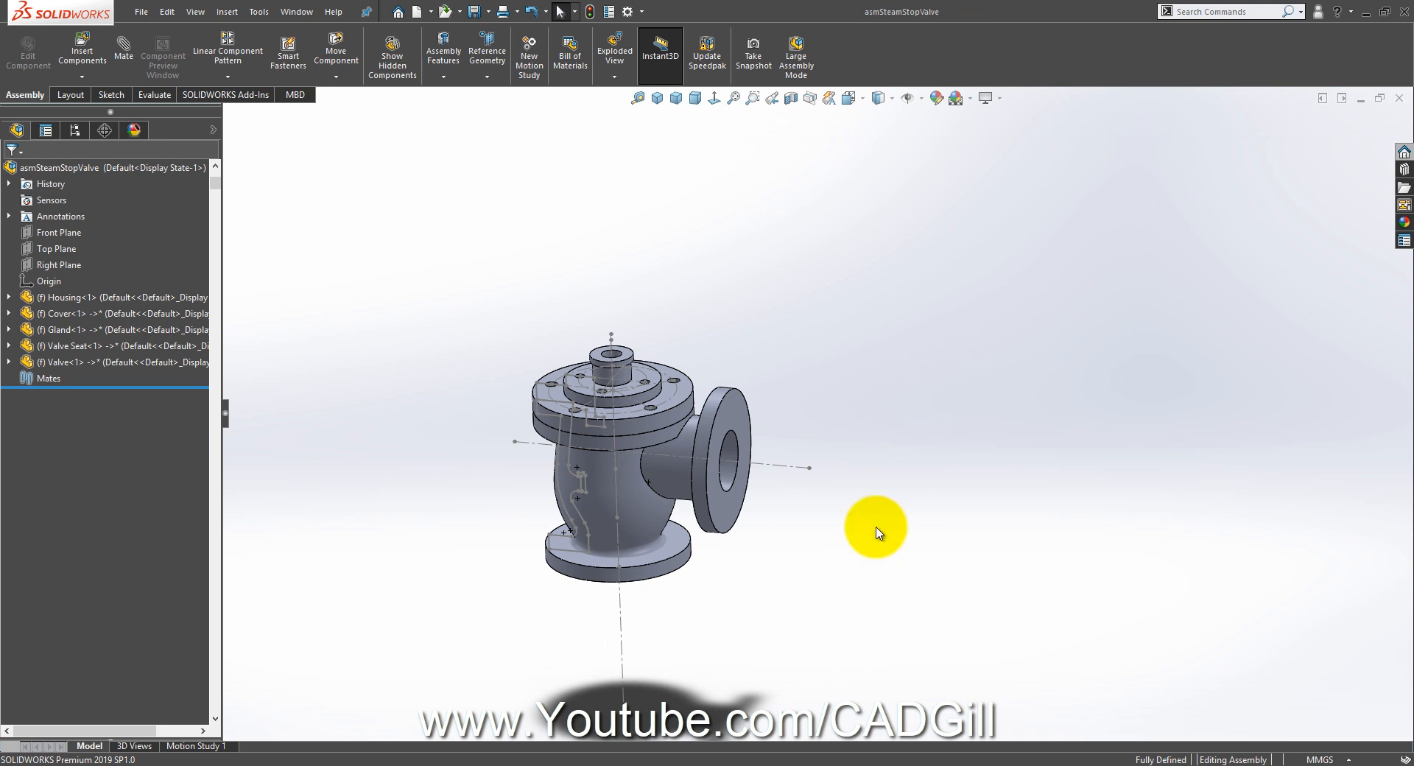
Step: Switch to the steam stop valve drawing in Photos and examine the spindle, its square thread, the bridge, studs and gland with their dimensions
click(697, 764)
drag(727, 475, 763, 644)
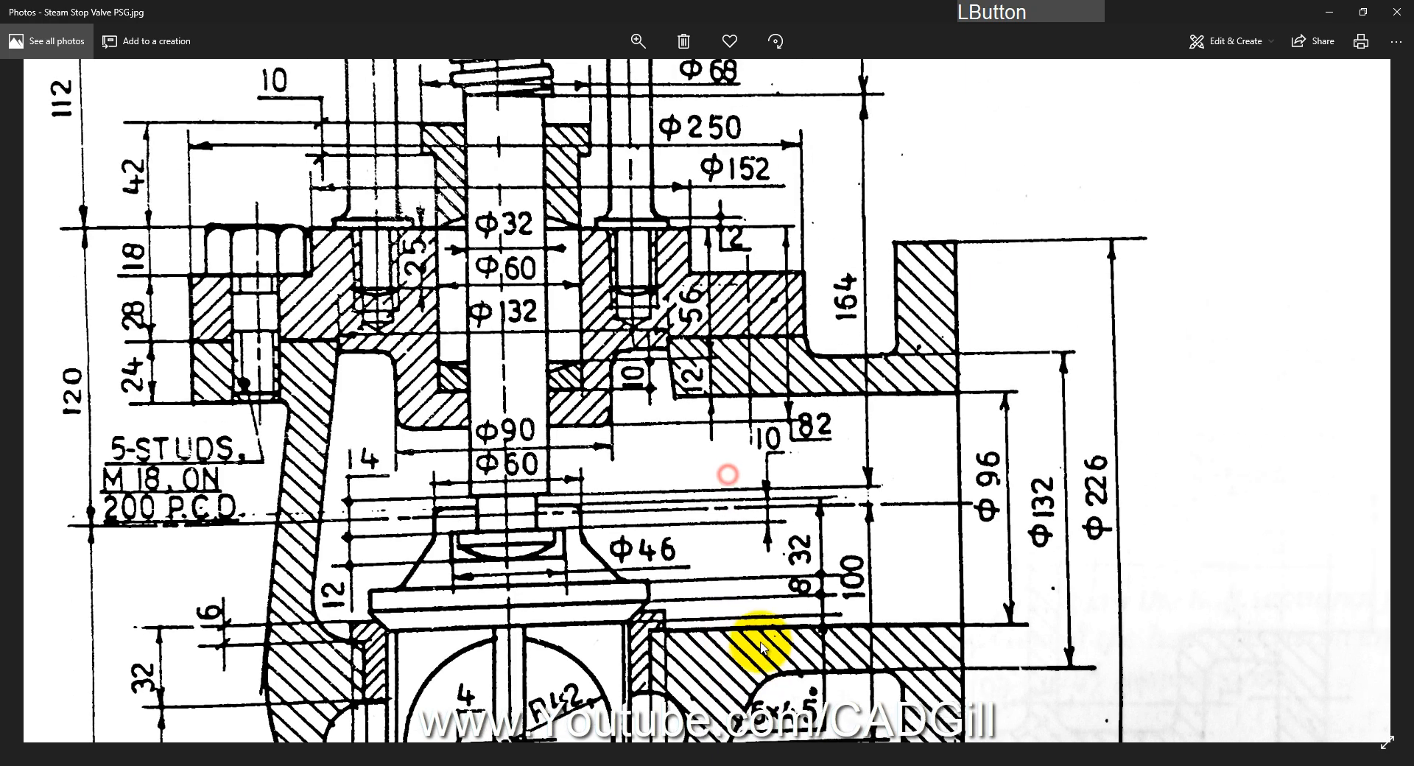
drag(795, 443, 792, 574)
mouse_move(779, 411)
mouse_down()
mouse_move(745, 431)
mouse_move(746, 487)
mouse_up()
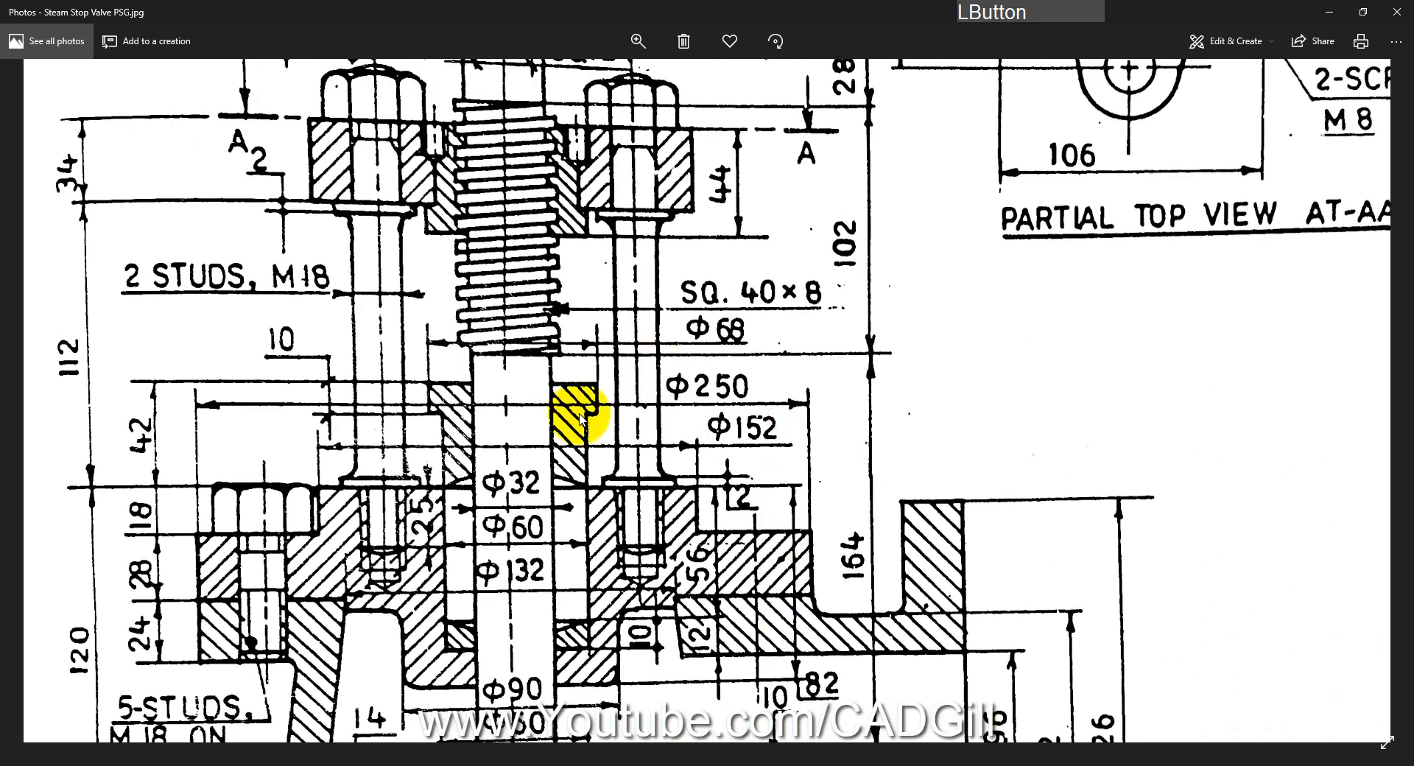
drag(561, 404, 573, 473)
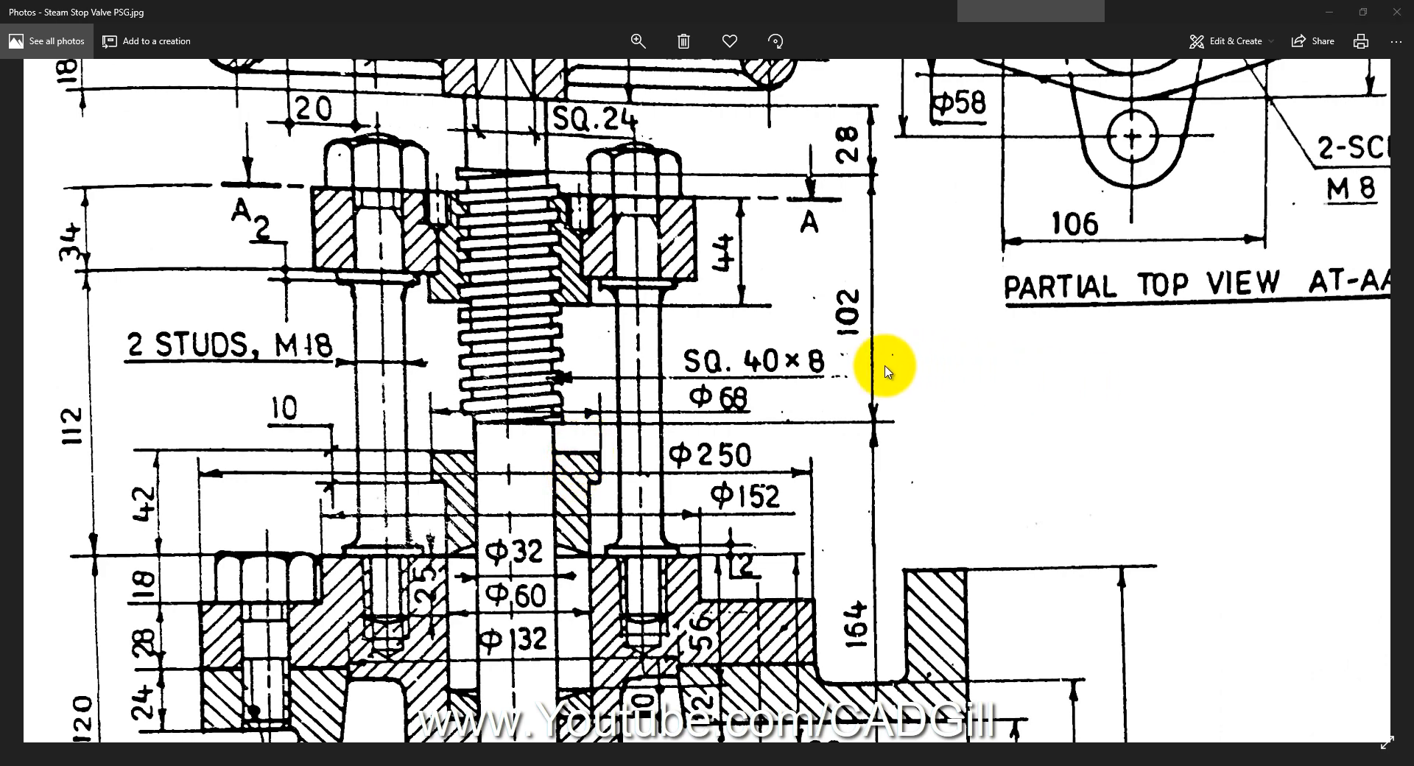
mouse_move(871, 368)
mouse_down()
mouse_move(960, 395)
mouse_move(858, 498)
mouse_move(785, 498)
mouse_up()
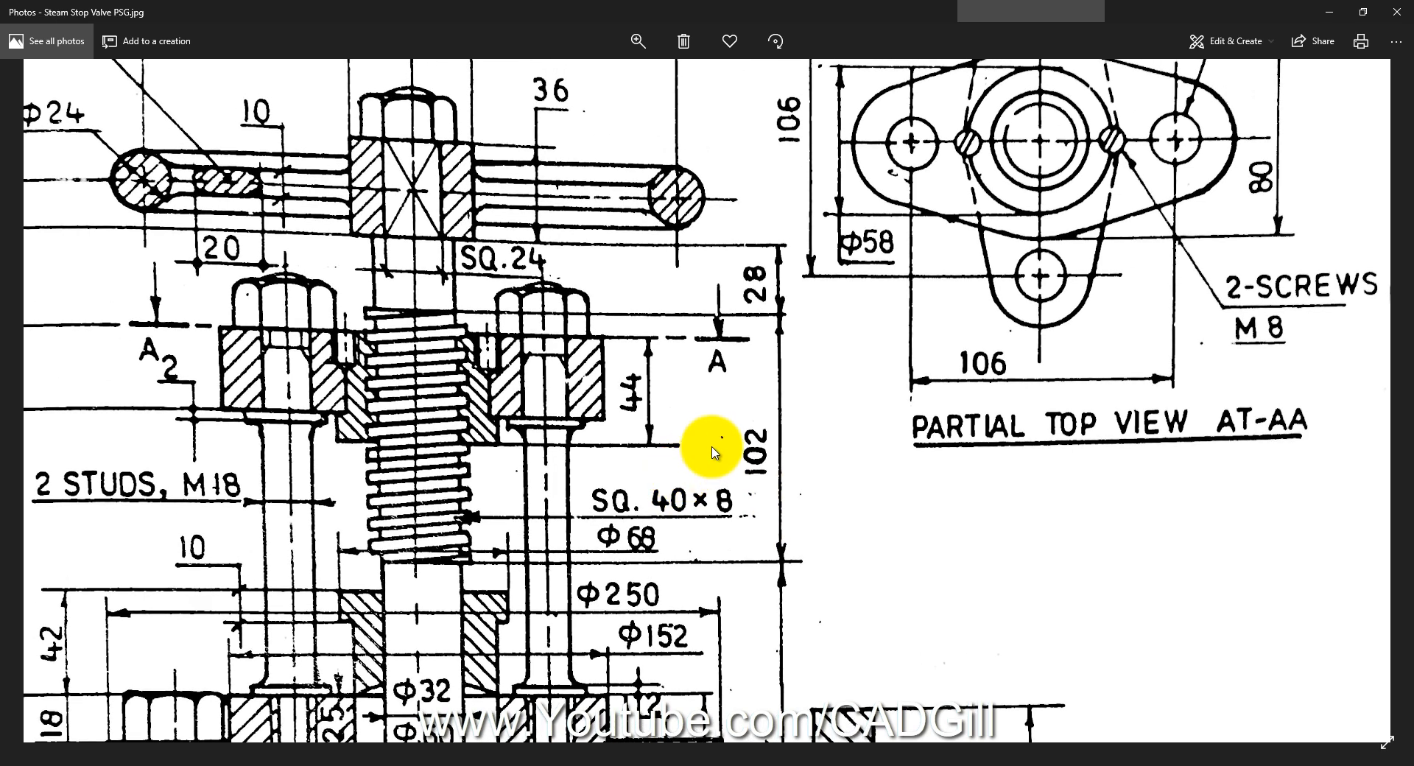
drag(707, 441, 802, 470)
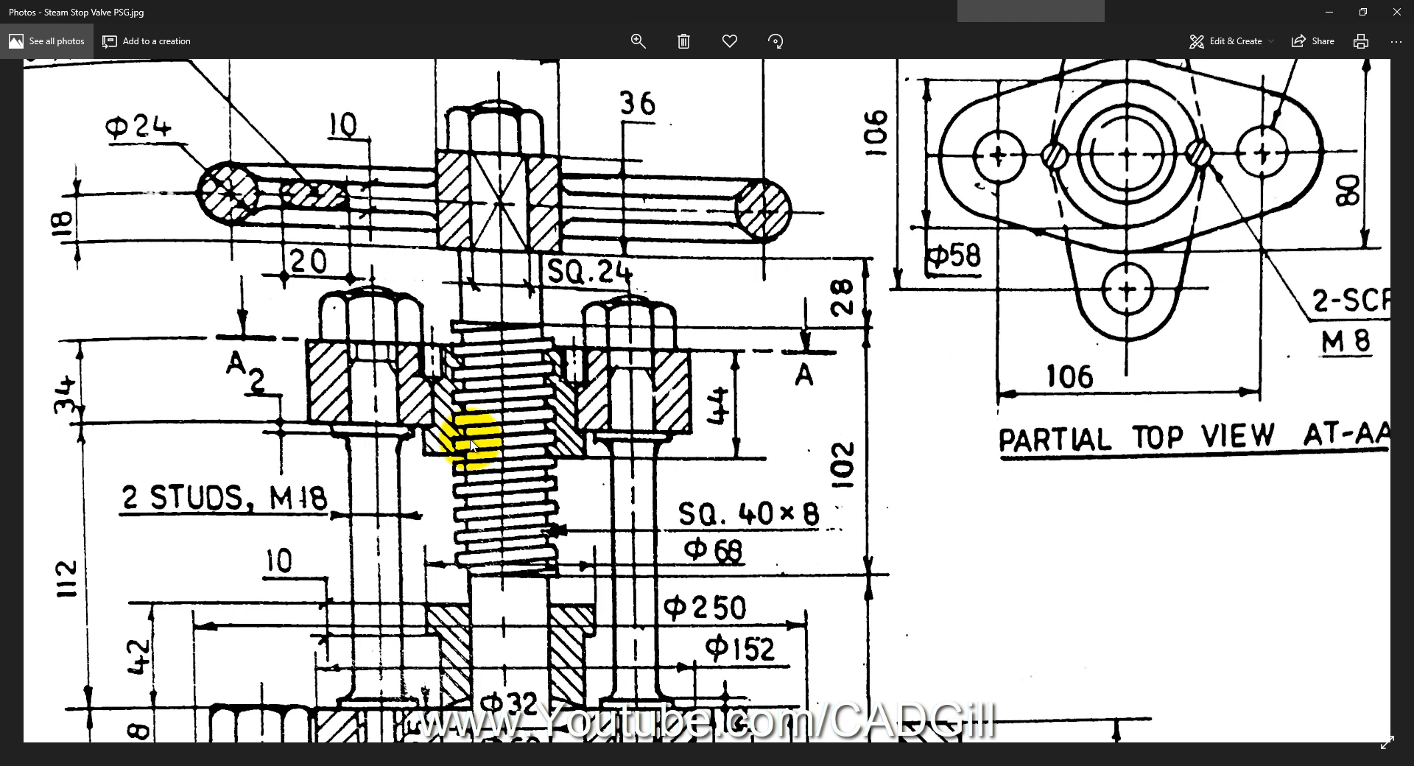
mouse_move(533, 441)
mouse_down()
mouse_move(515, 483)
mouse_move(487, 479)
mouse_up()
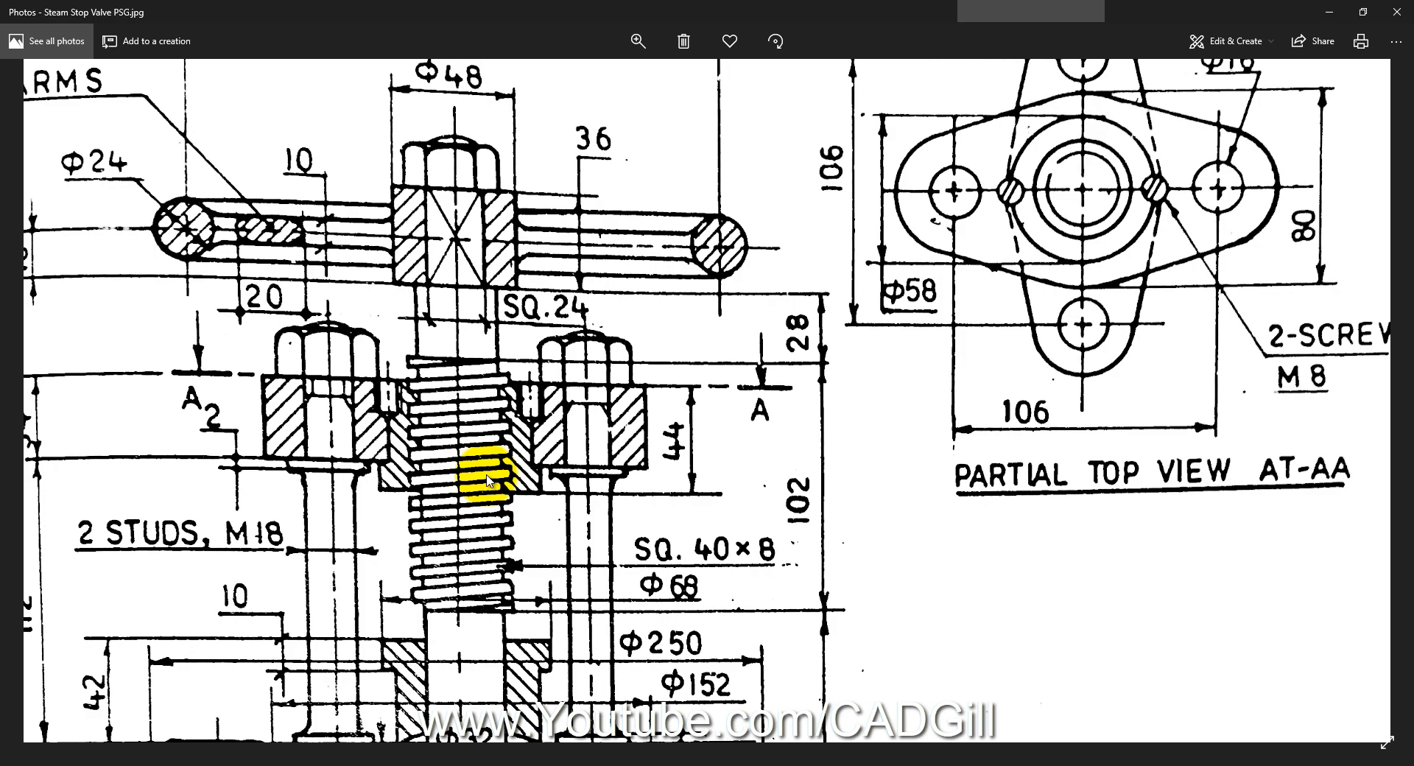
drag(486, 481, 503, 496)
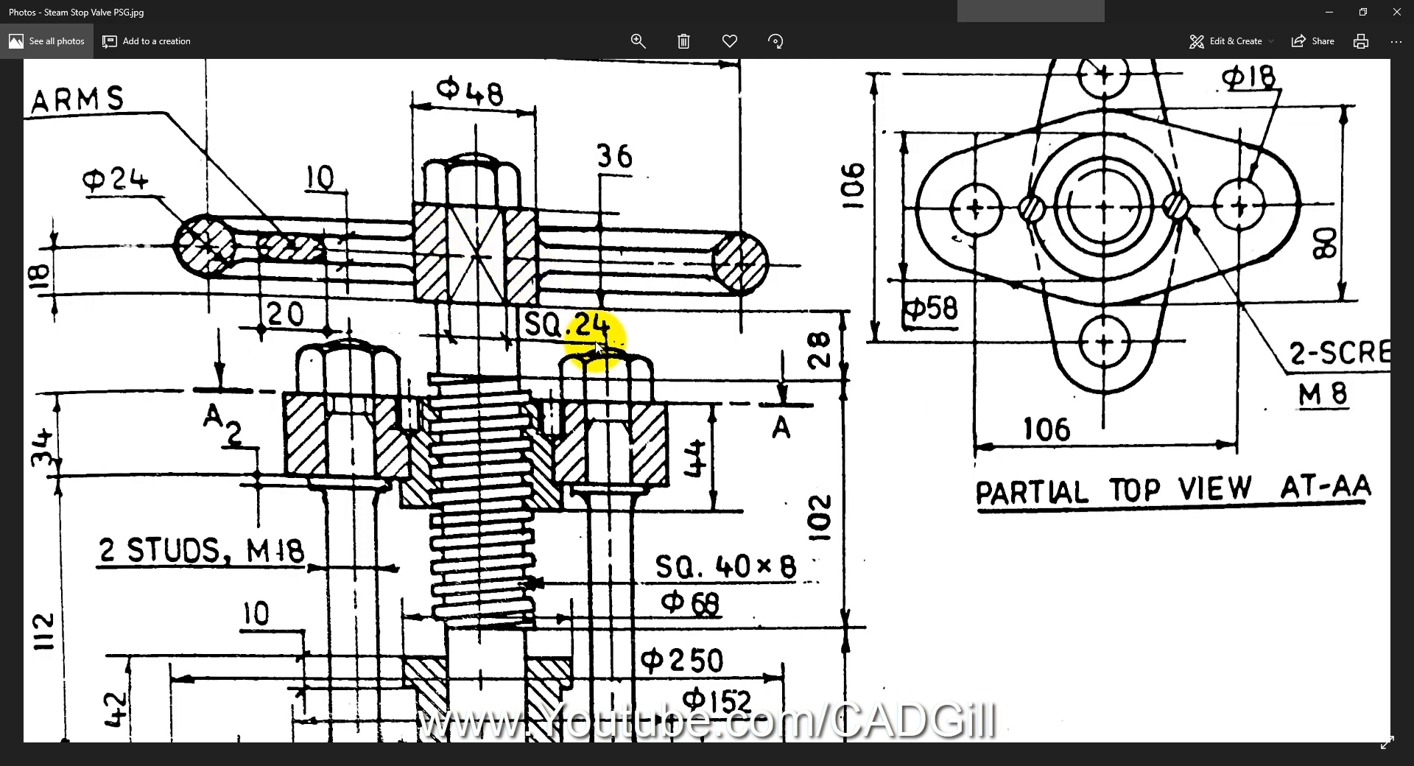
ctrl+scroll(595, 341, down, 2)
drag(588, 342, 591, 237)
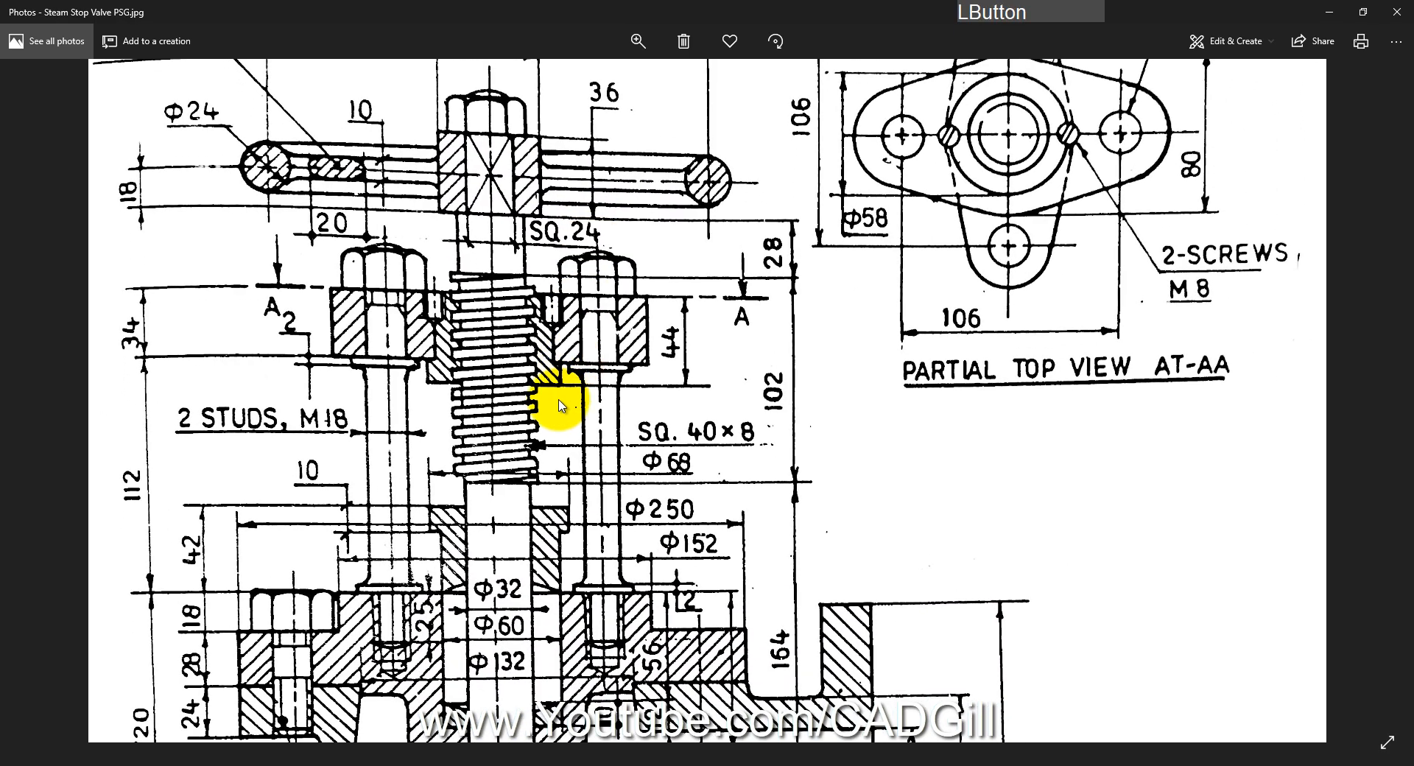
drag(505, 520, 496, 420)
ctrl+scroll(496, 430, down, 1)
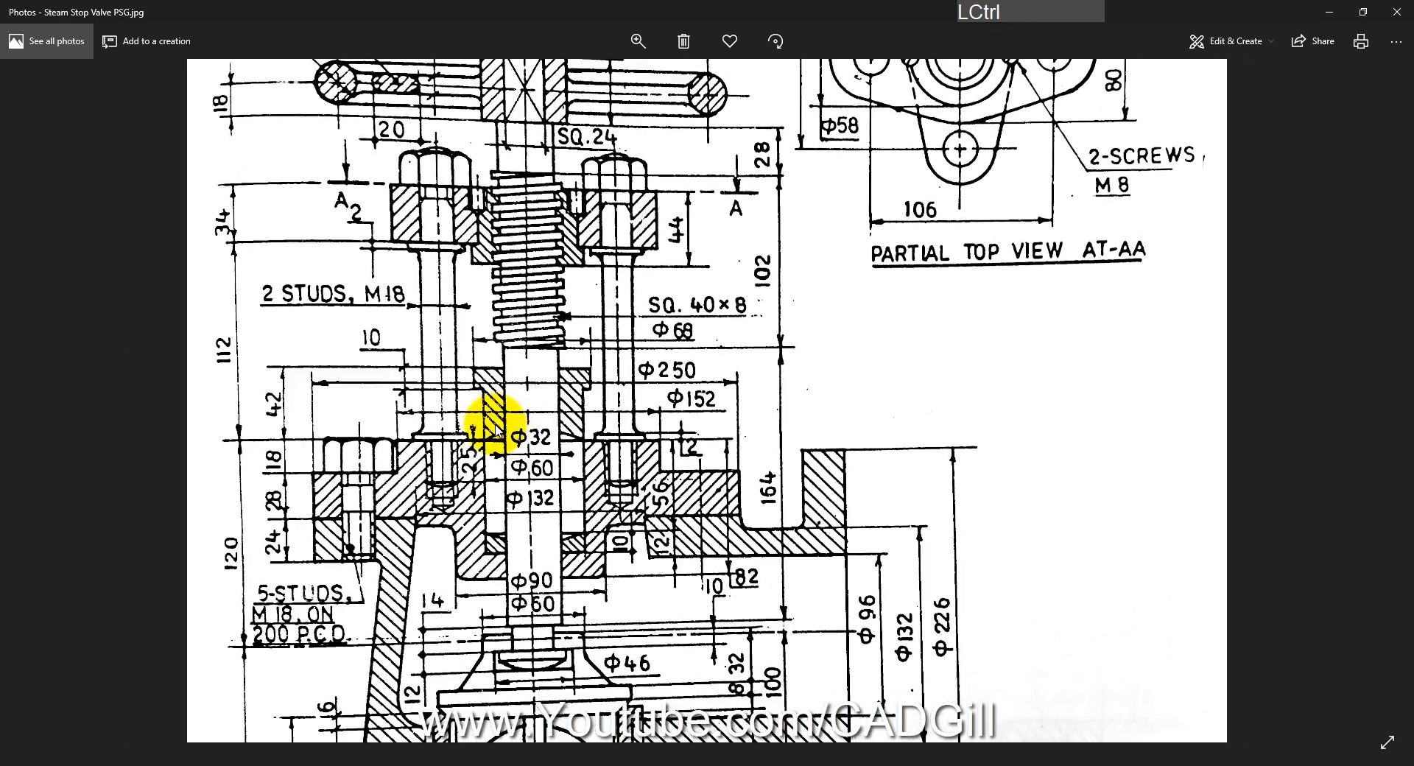
ctrl+scroll(508, 436, down, 1)
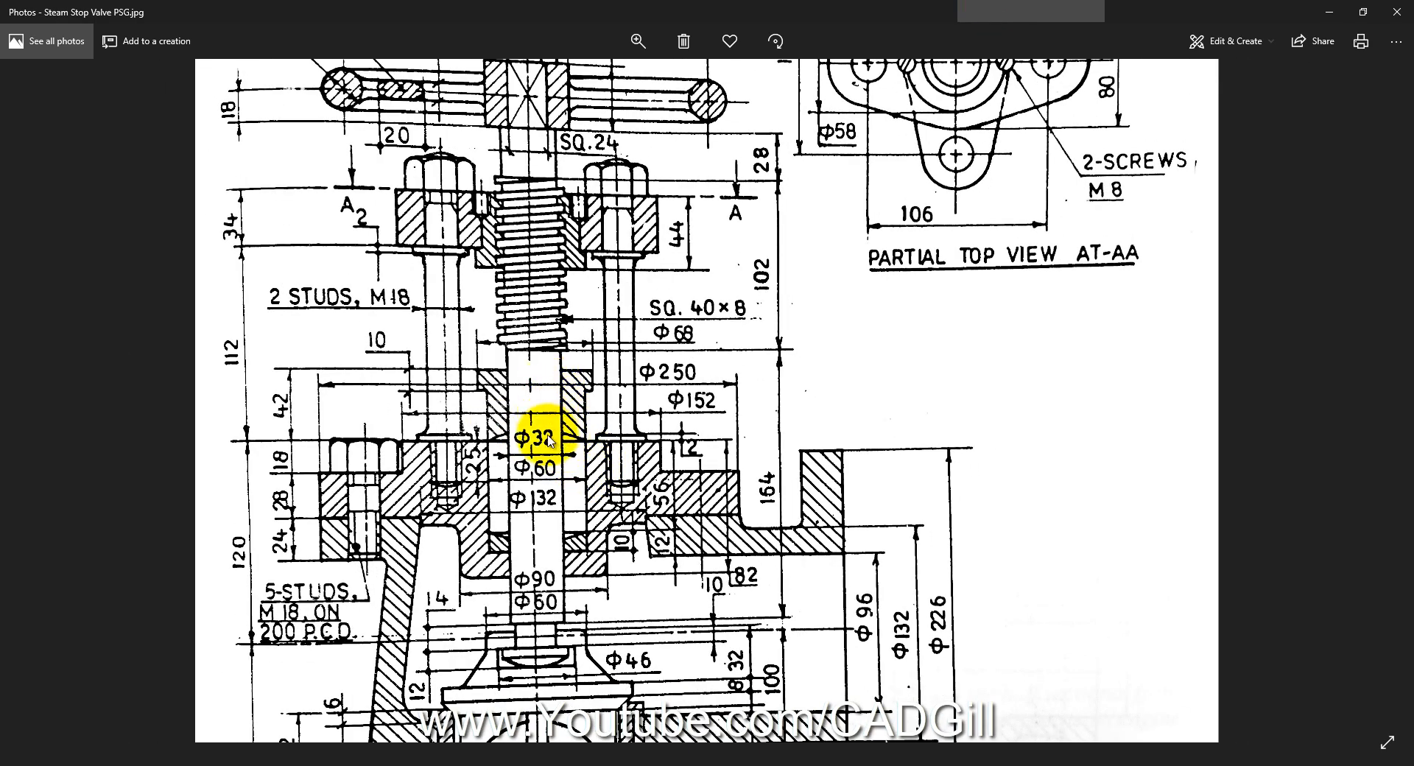
Step: Finish reviewing the spindle in the drawing, then switch back to the SOLIDWORKS assembly and insert a new part named Spindle
mouse_move(533, 409)
mouse_down()
mouse_move(537, 306)
mouse_move(410, 259)
mouse_move(449, 254)
mouse_up()
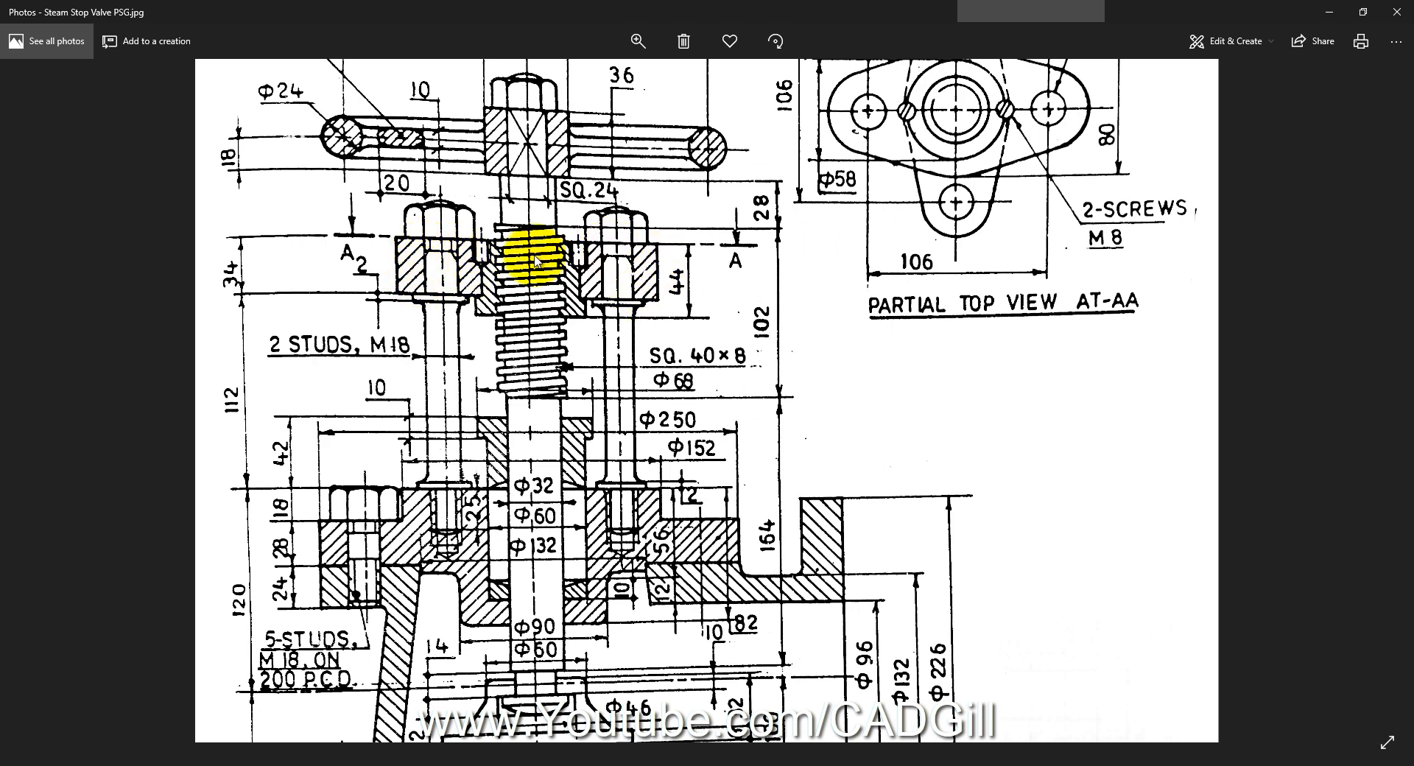
drag(581, 285, 581, 295)
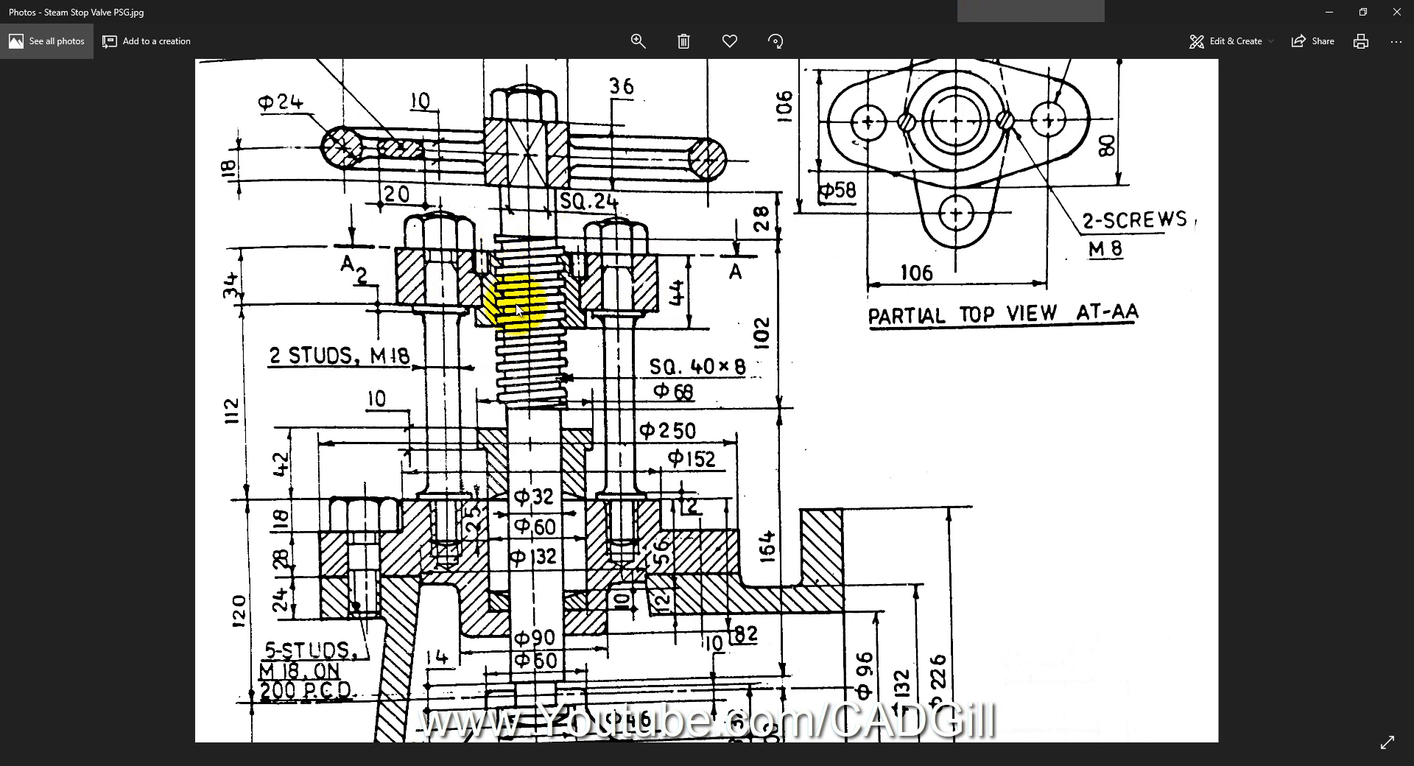
drag(532, 449, 482, 375)
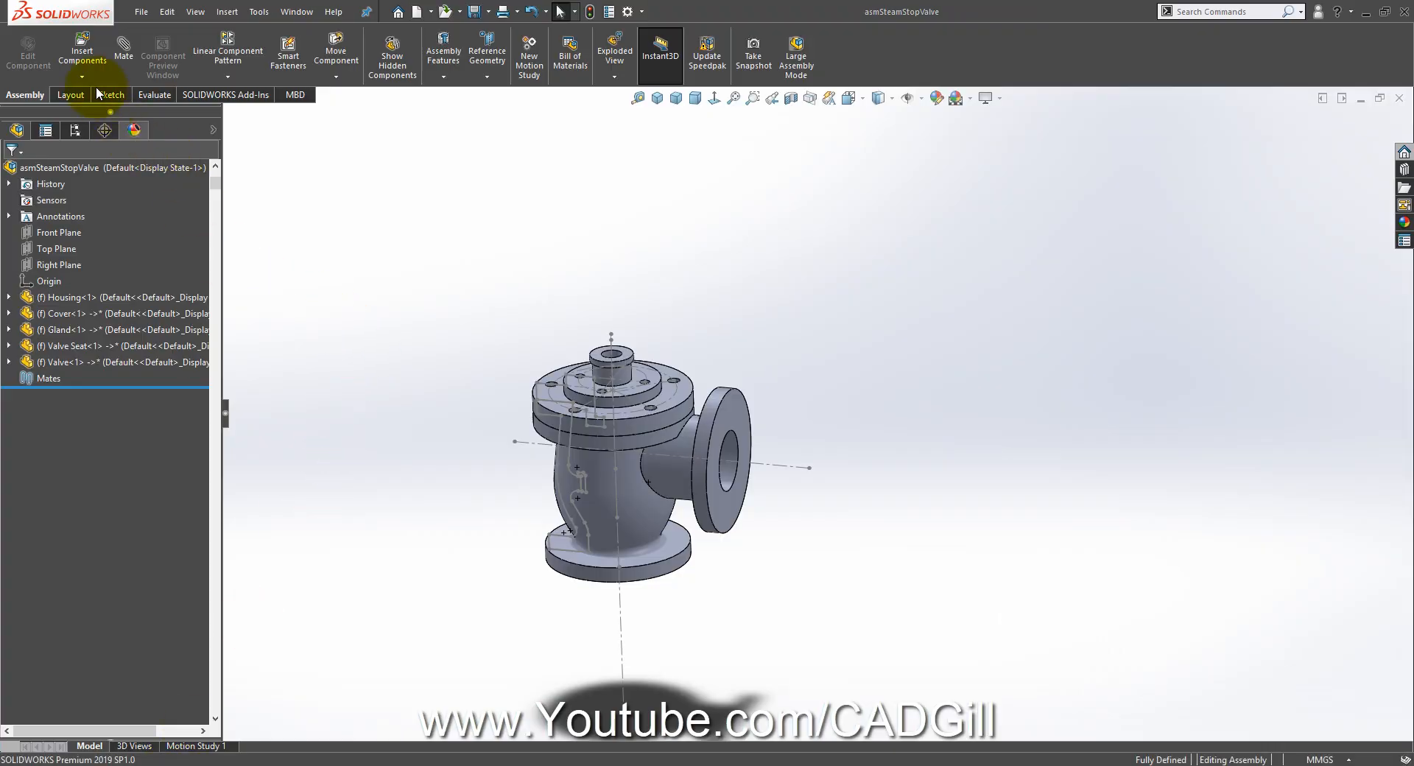
click(71, 81)
click(99, 115)
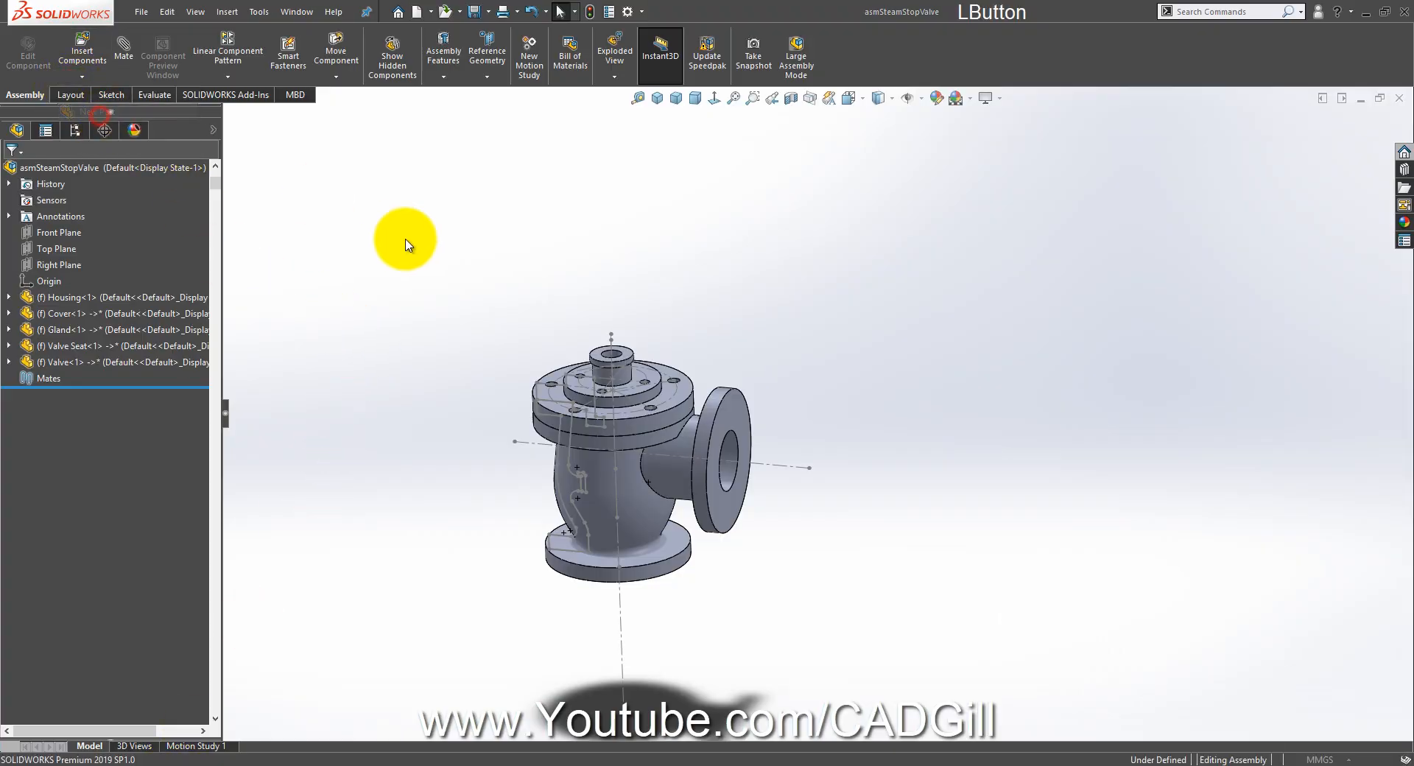
click(121, 378)
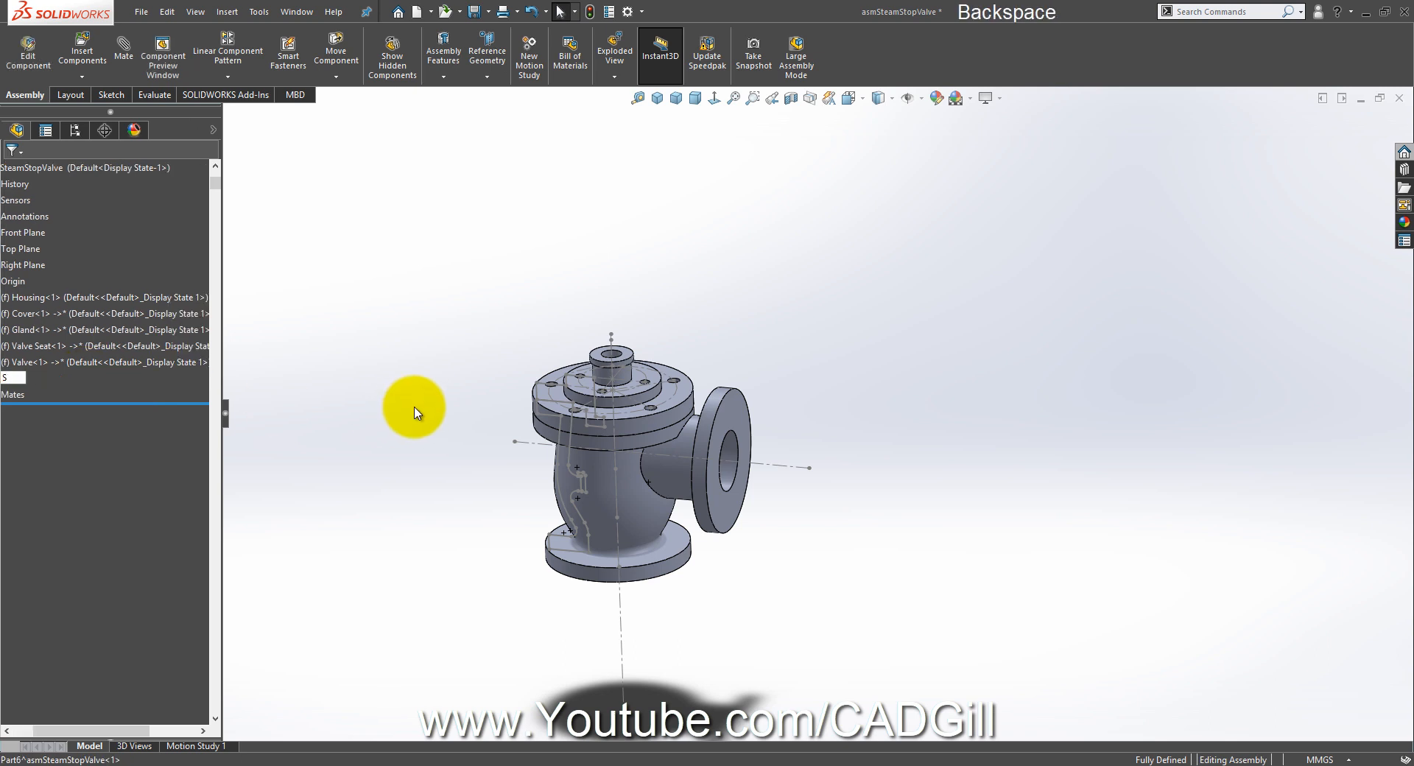
text(Spindle)
key(Return)
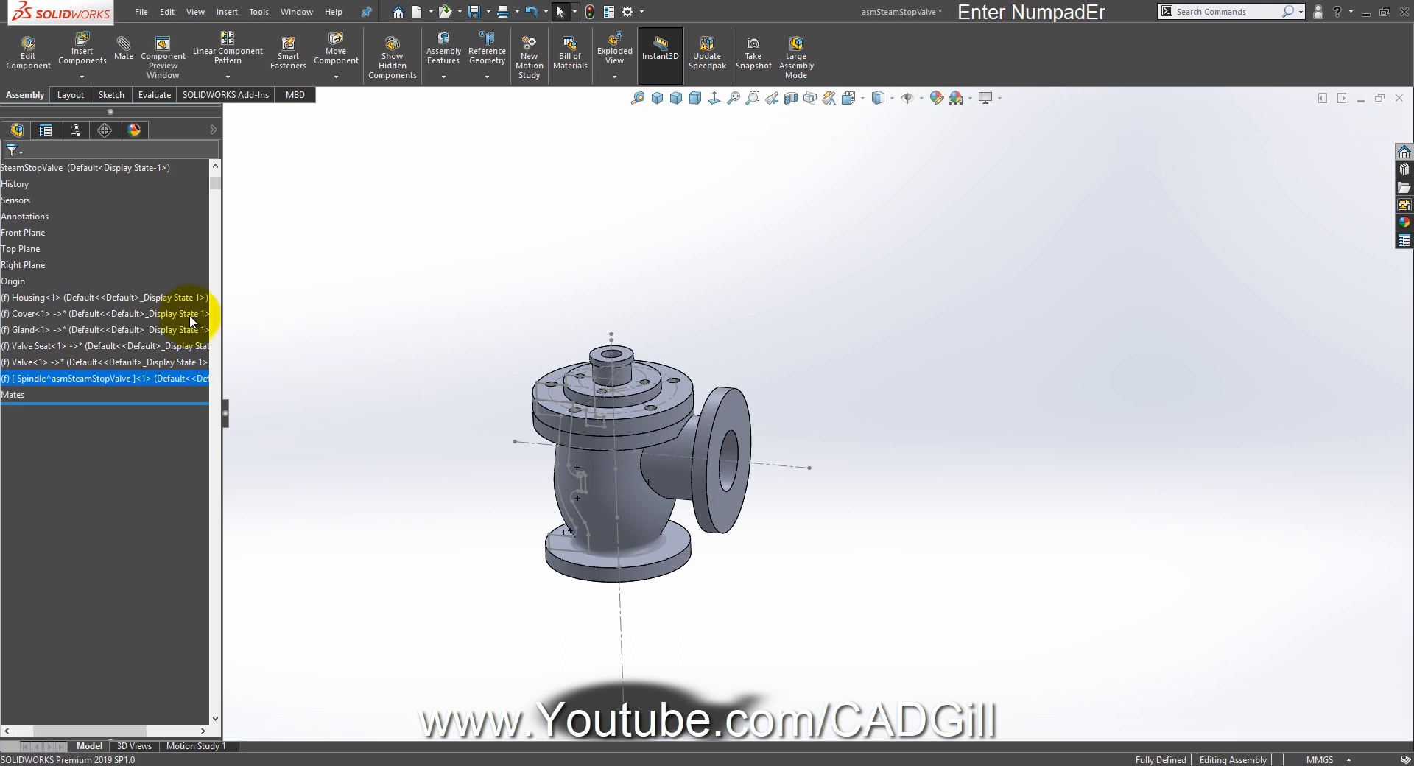
Step: Edit the Spindle component in the assembly and start a sketch on its Front Plane
right_click(103, 378)
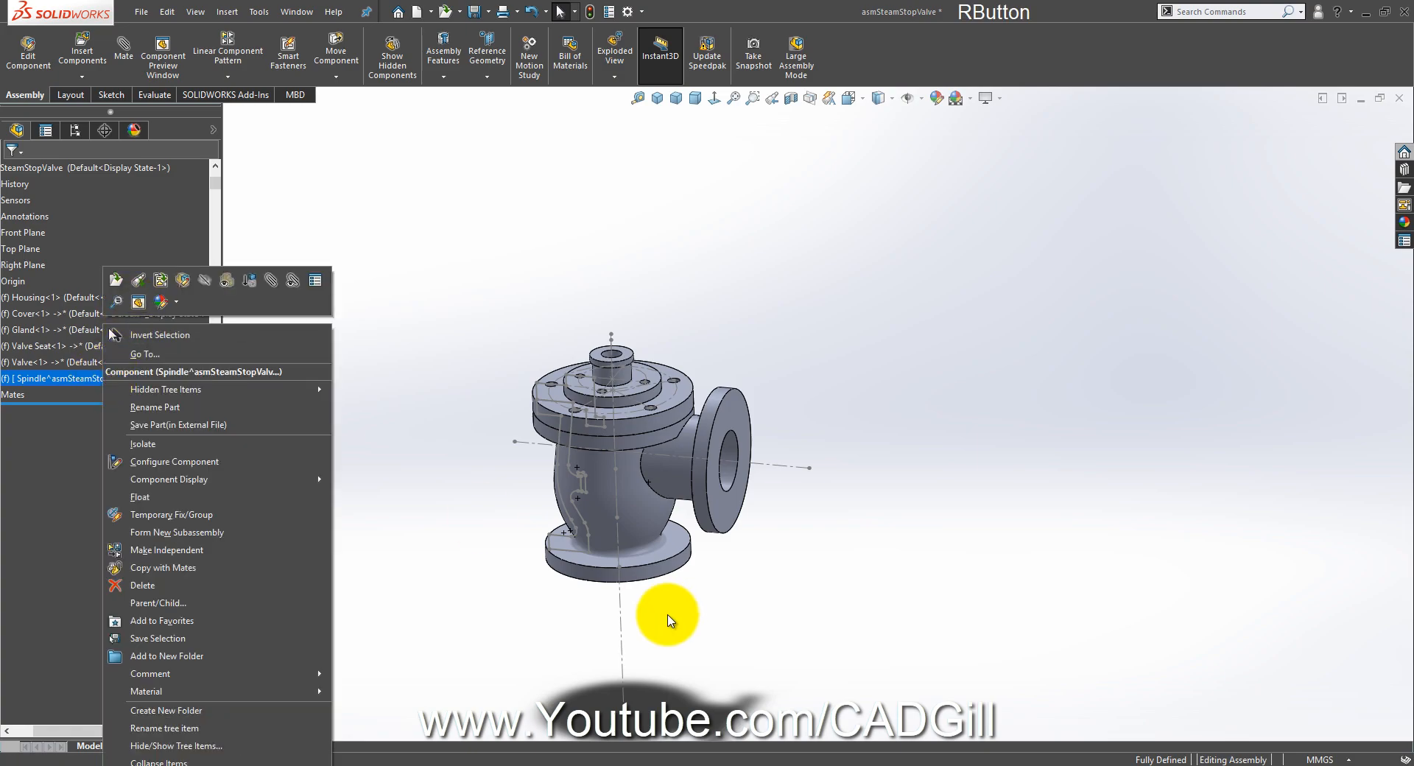
click(643, 622)
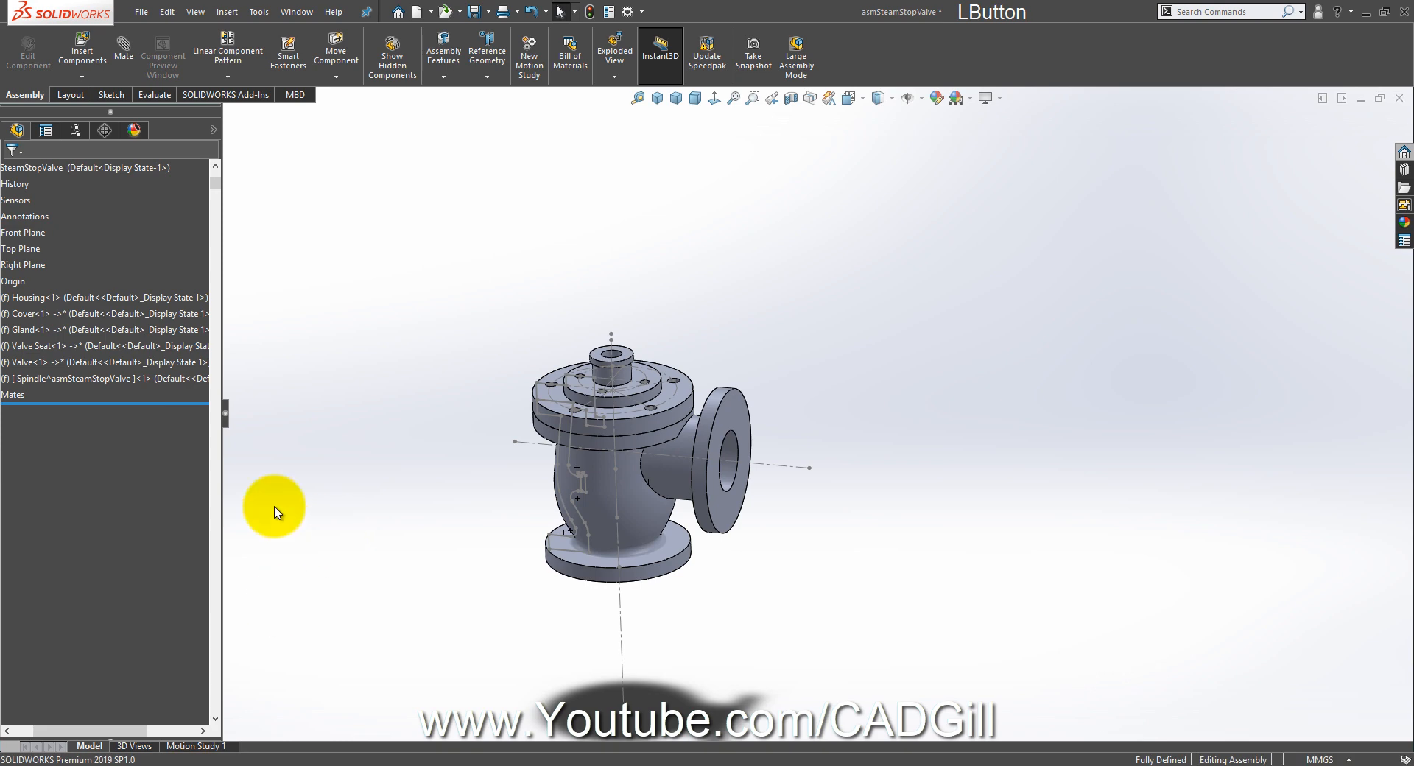
click(91, 382)
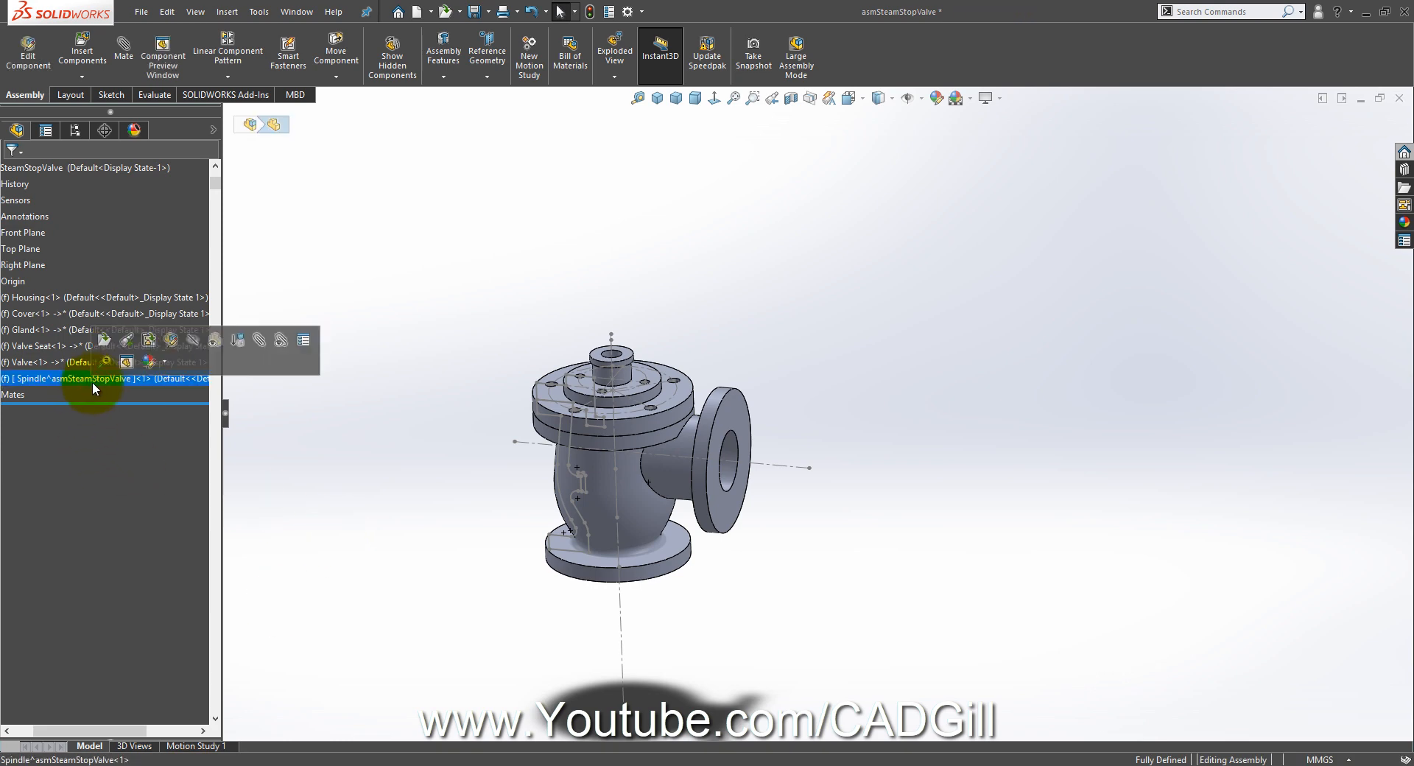
click(171, 338)
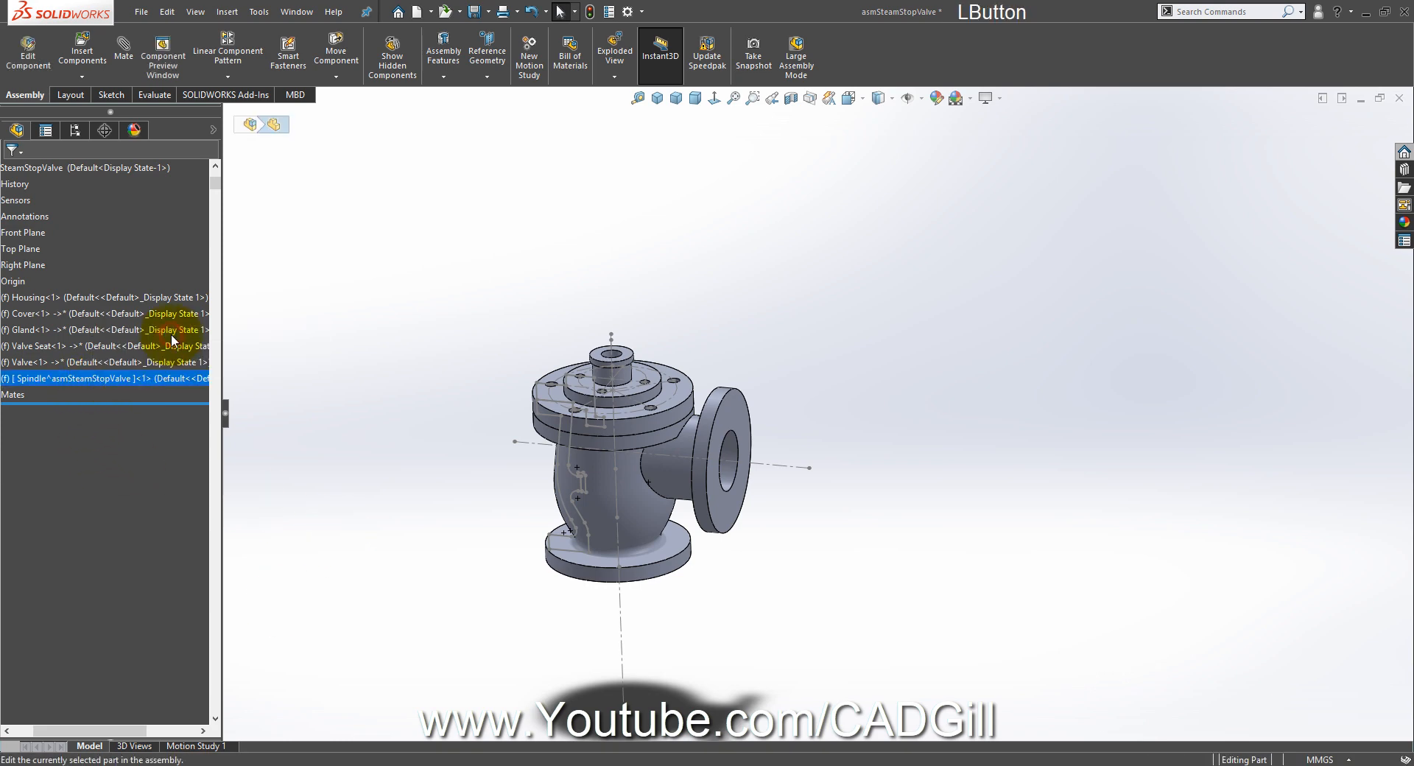
click(144, 377)
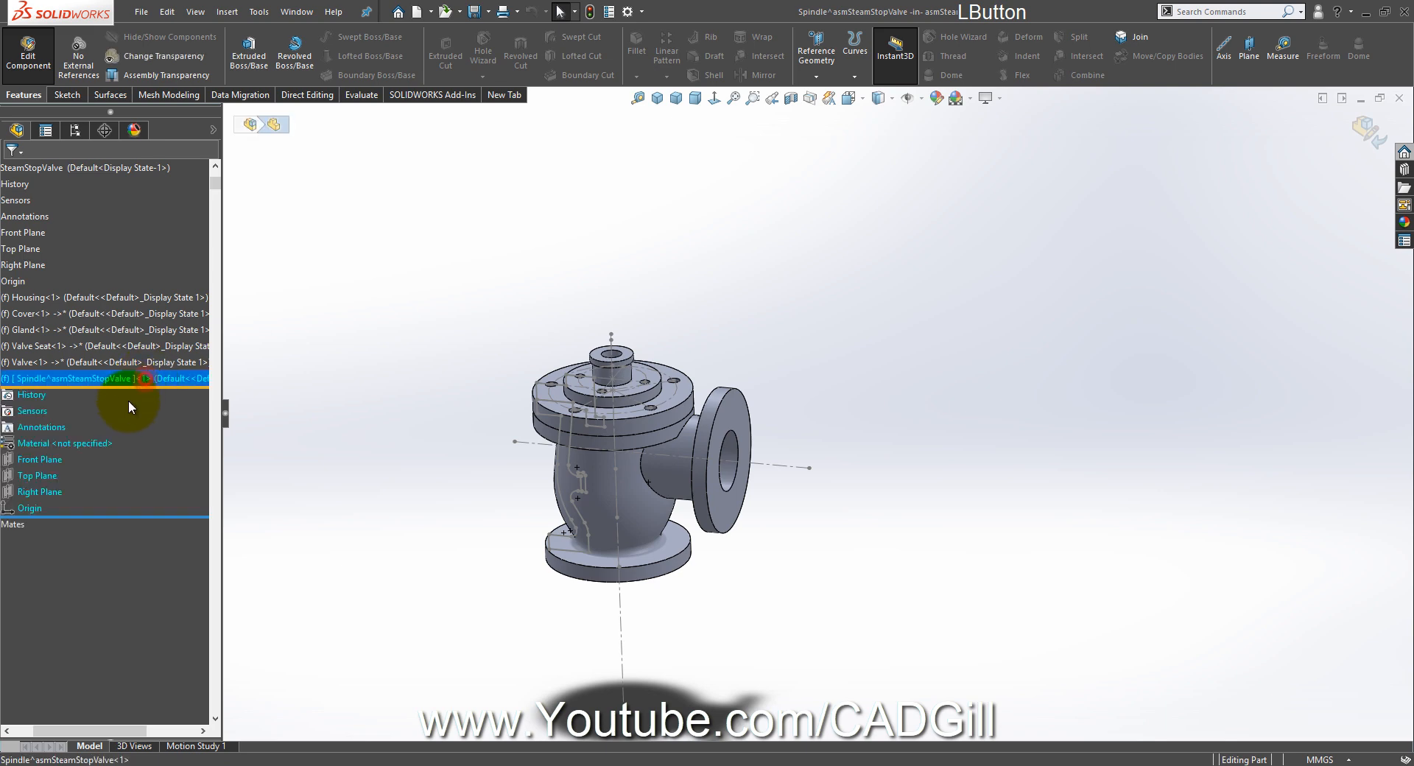
click(44, 457)
click(53, 434)
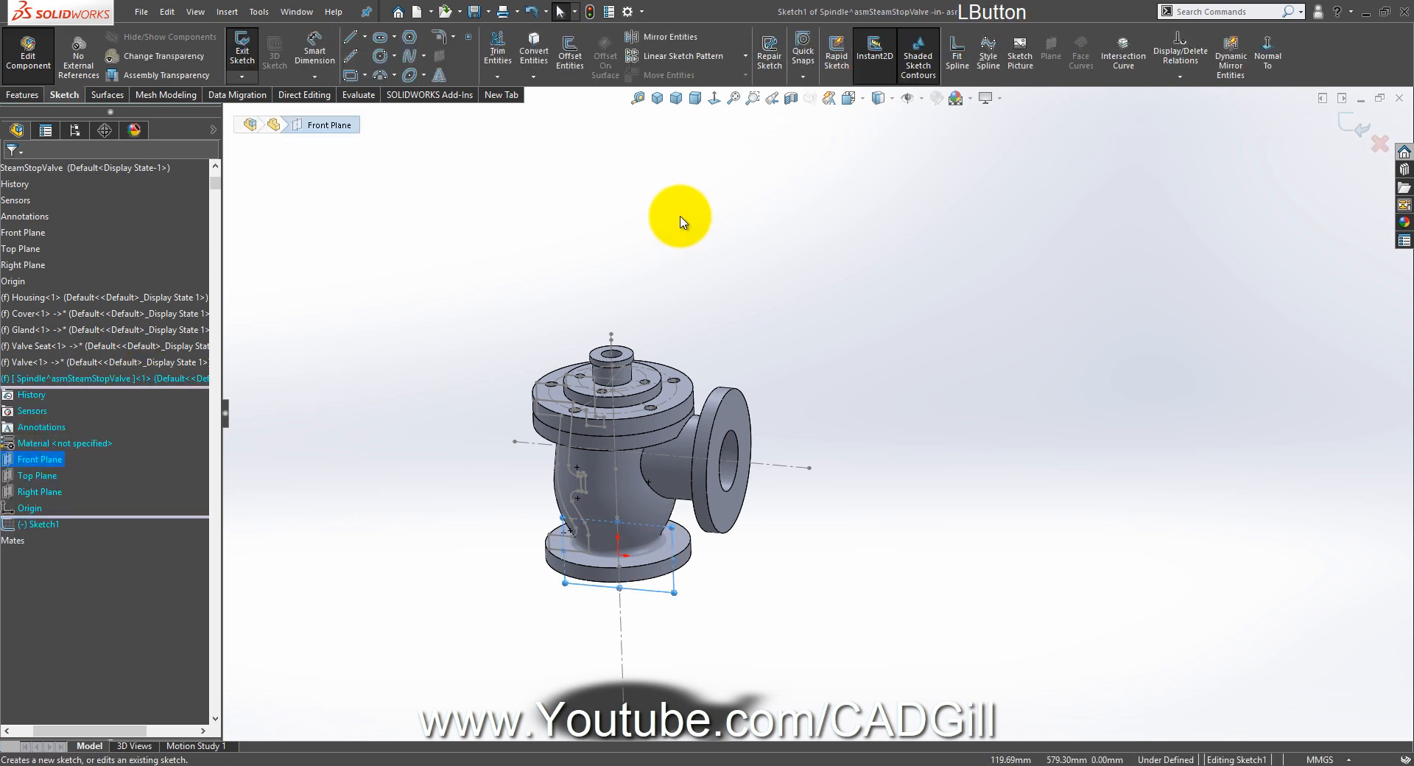
Step: Orient the view normal to the sketch plane and section the assembly to expose the valve's interior recess
click(713, 102)
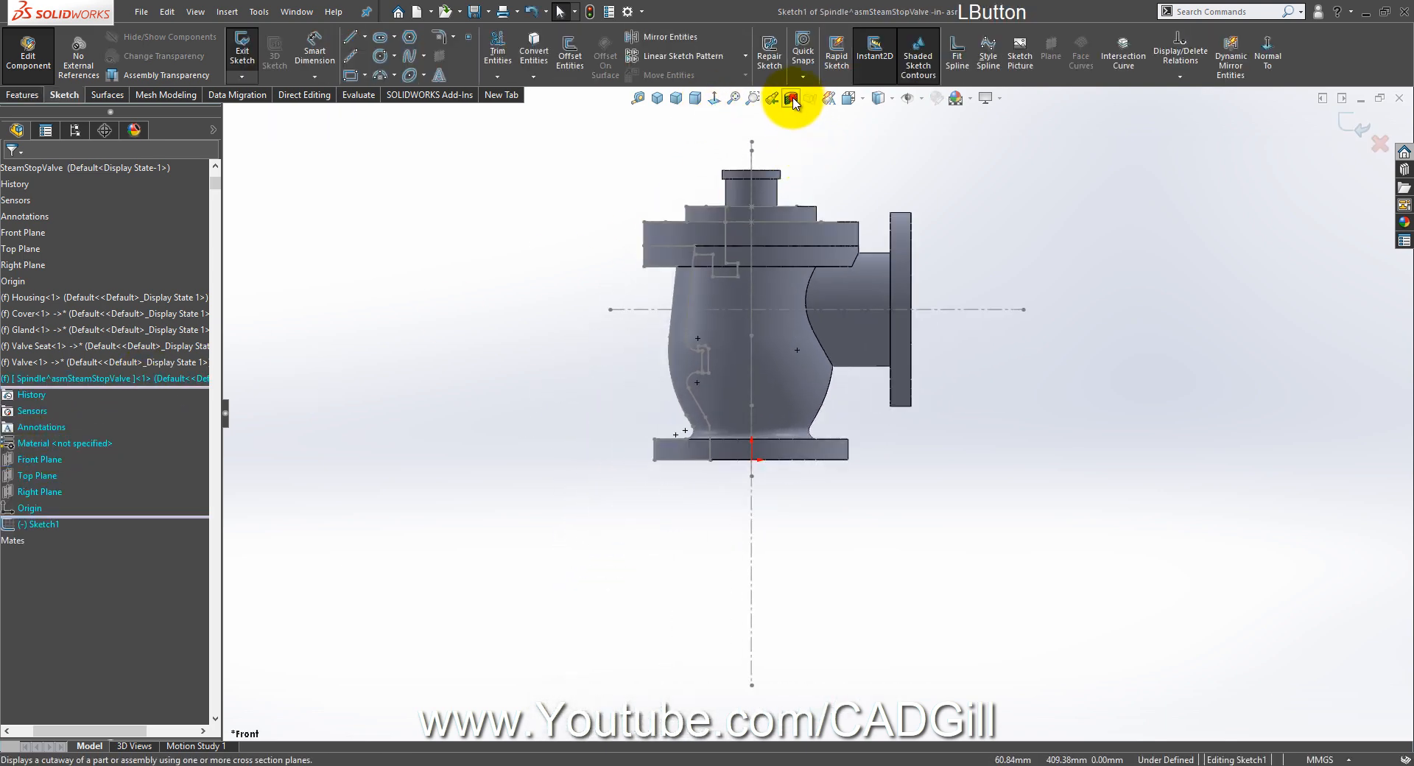
click(791, 100)
click(9, 174)
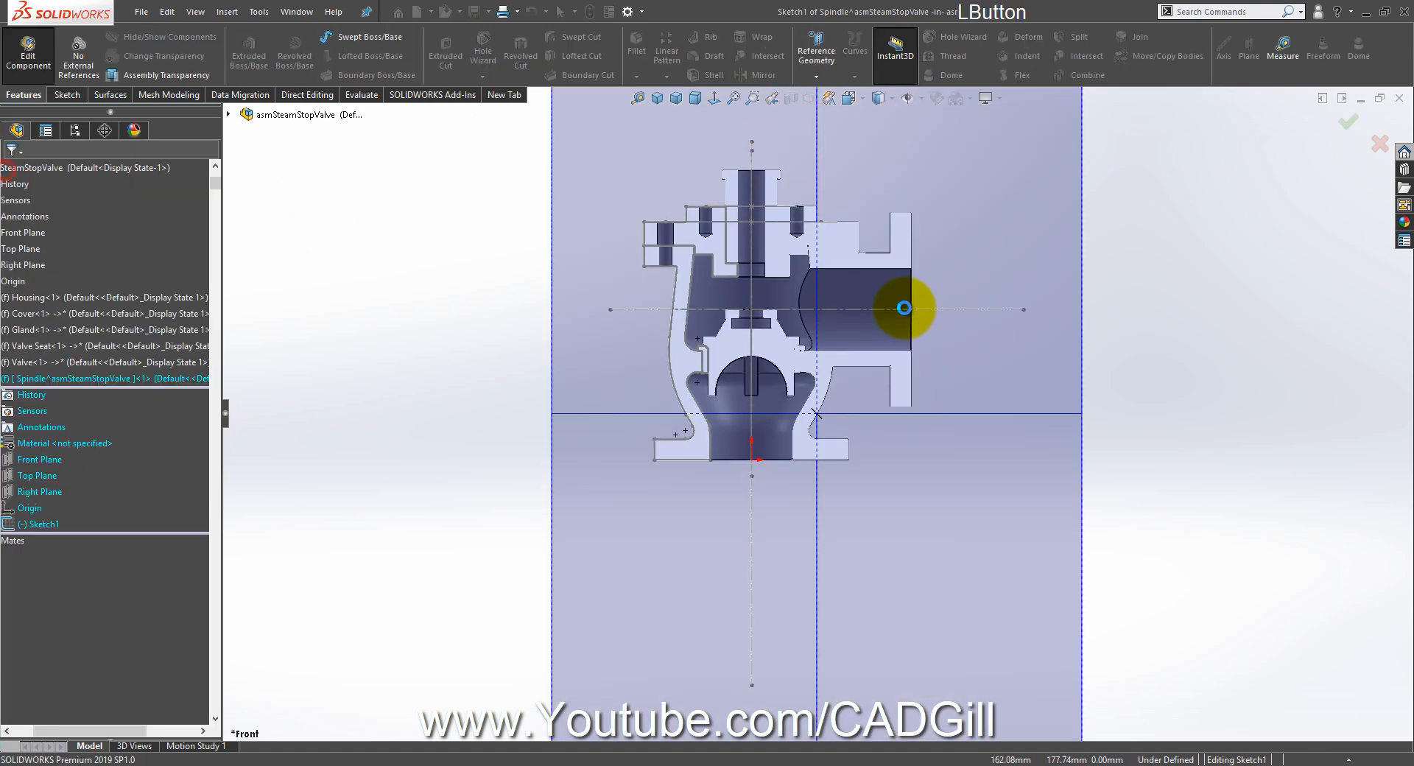
scroll(709, 214, down, 5)
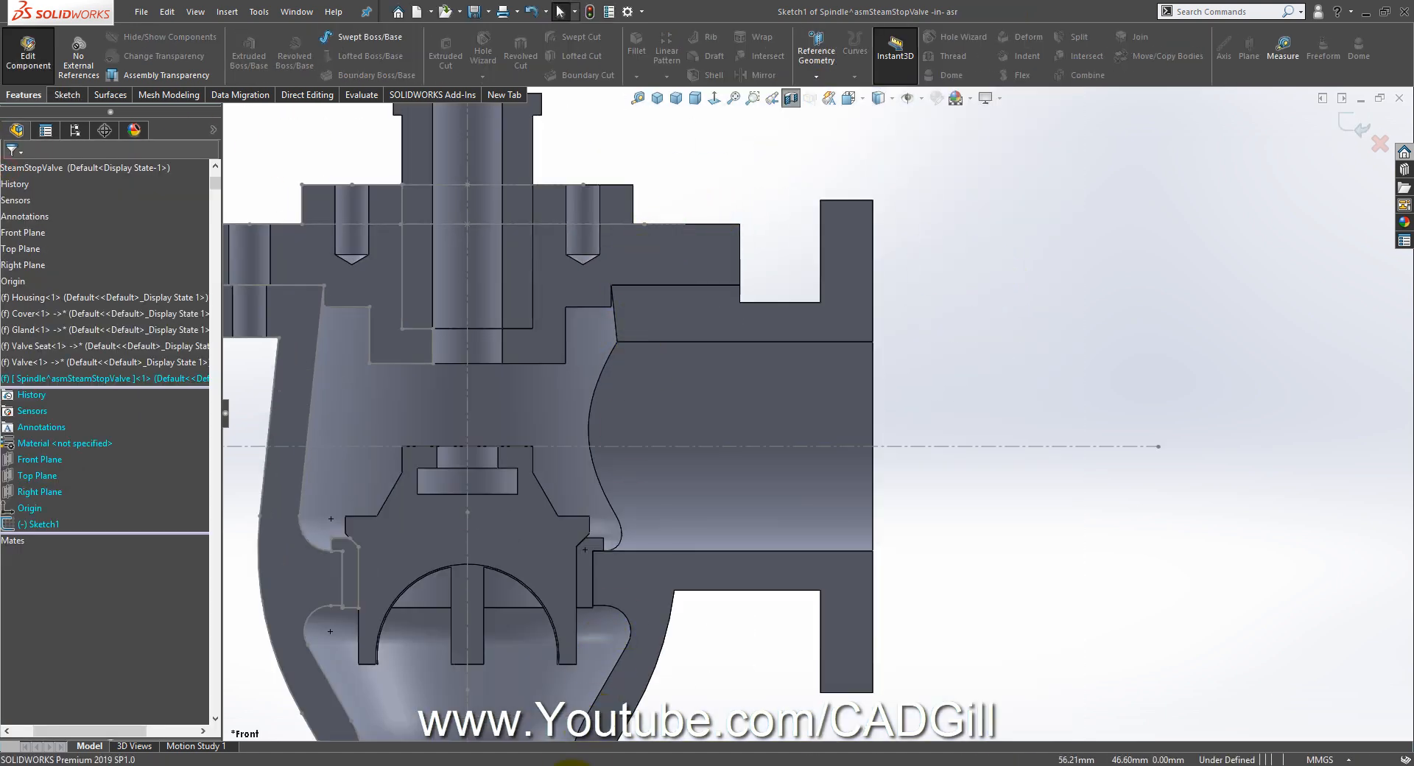
Step: Check the spindle's lower end in the Photos drawing, then sketch a horizontal centerline about 21.5 mm long from the vertical axis above the valve
click(576, 765)
ctrl+scroll(565, 615, up, 2)
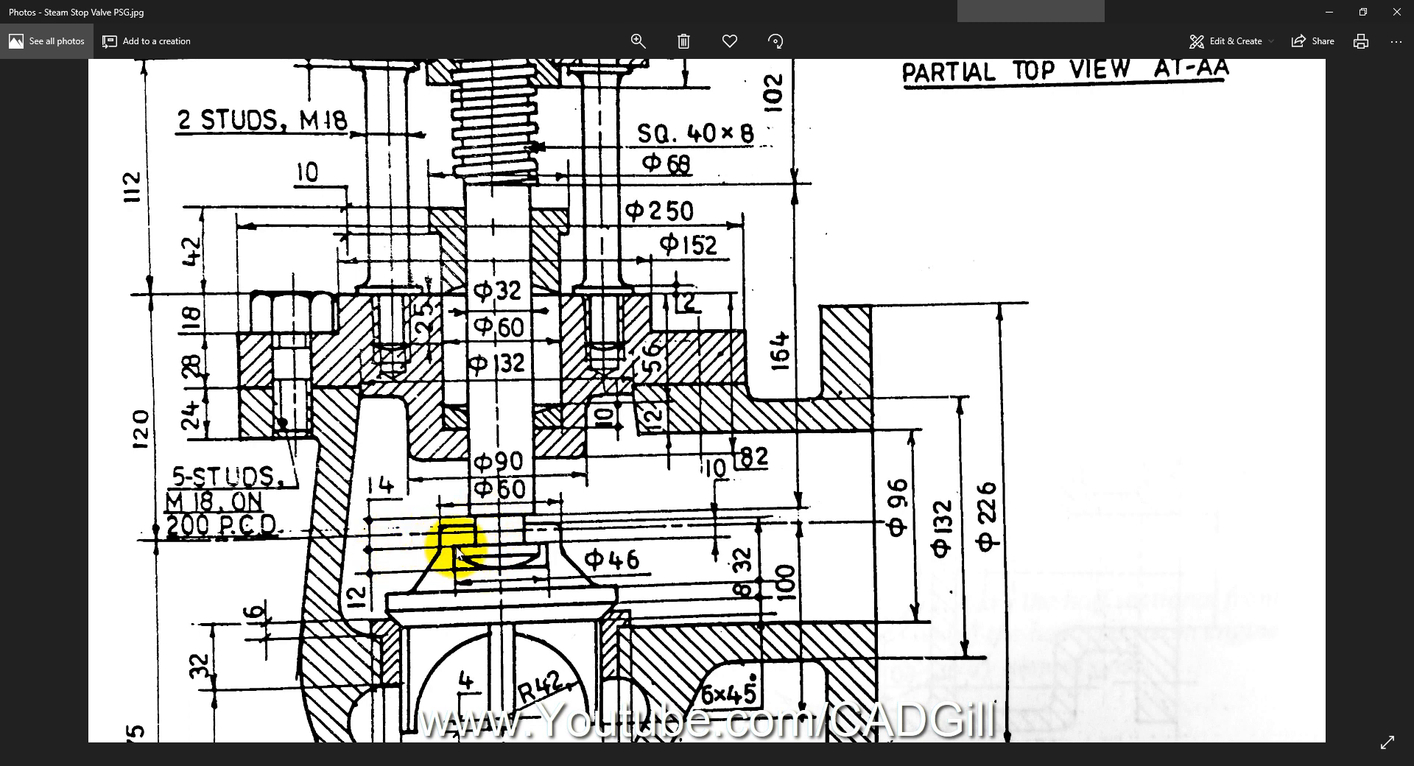
click(220, 764)
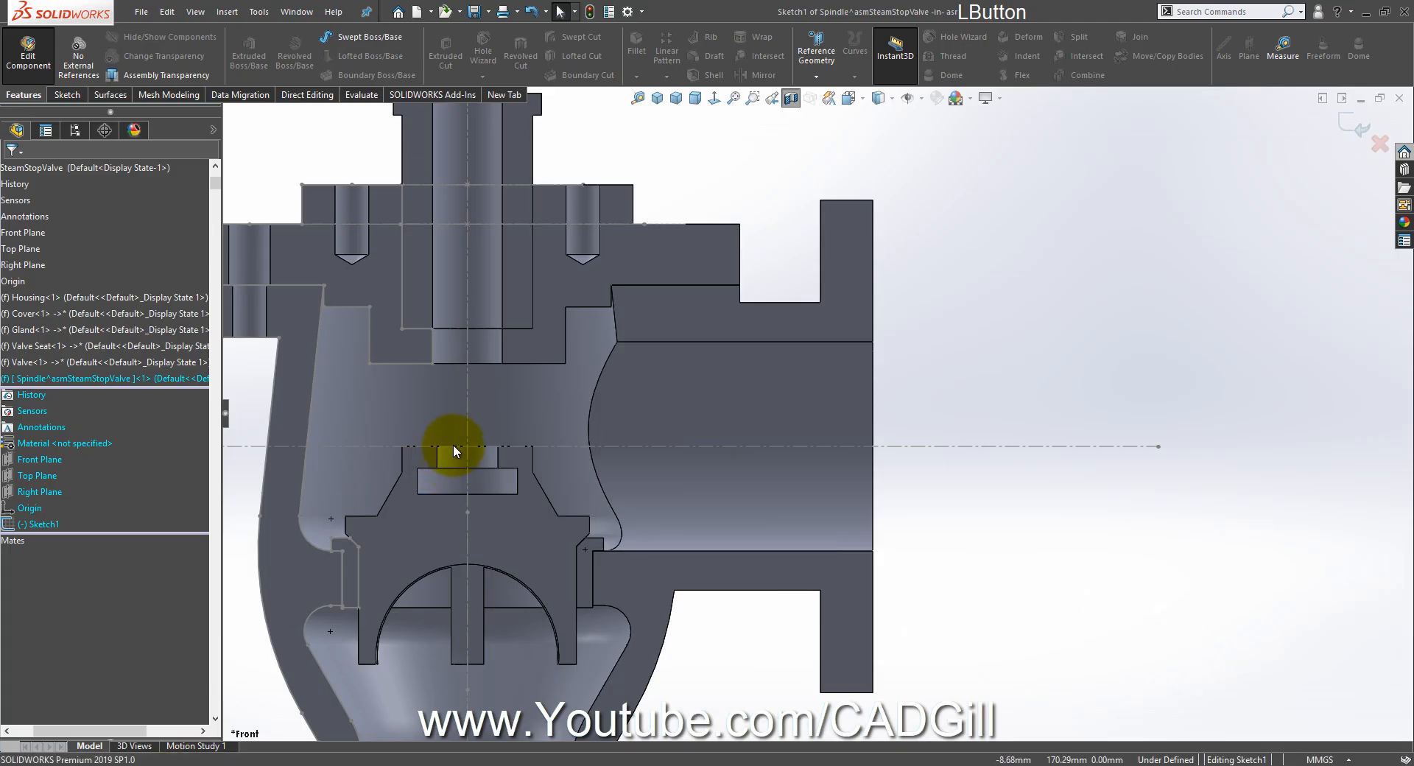
click(67, 95)
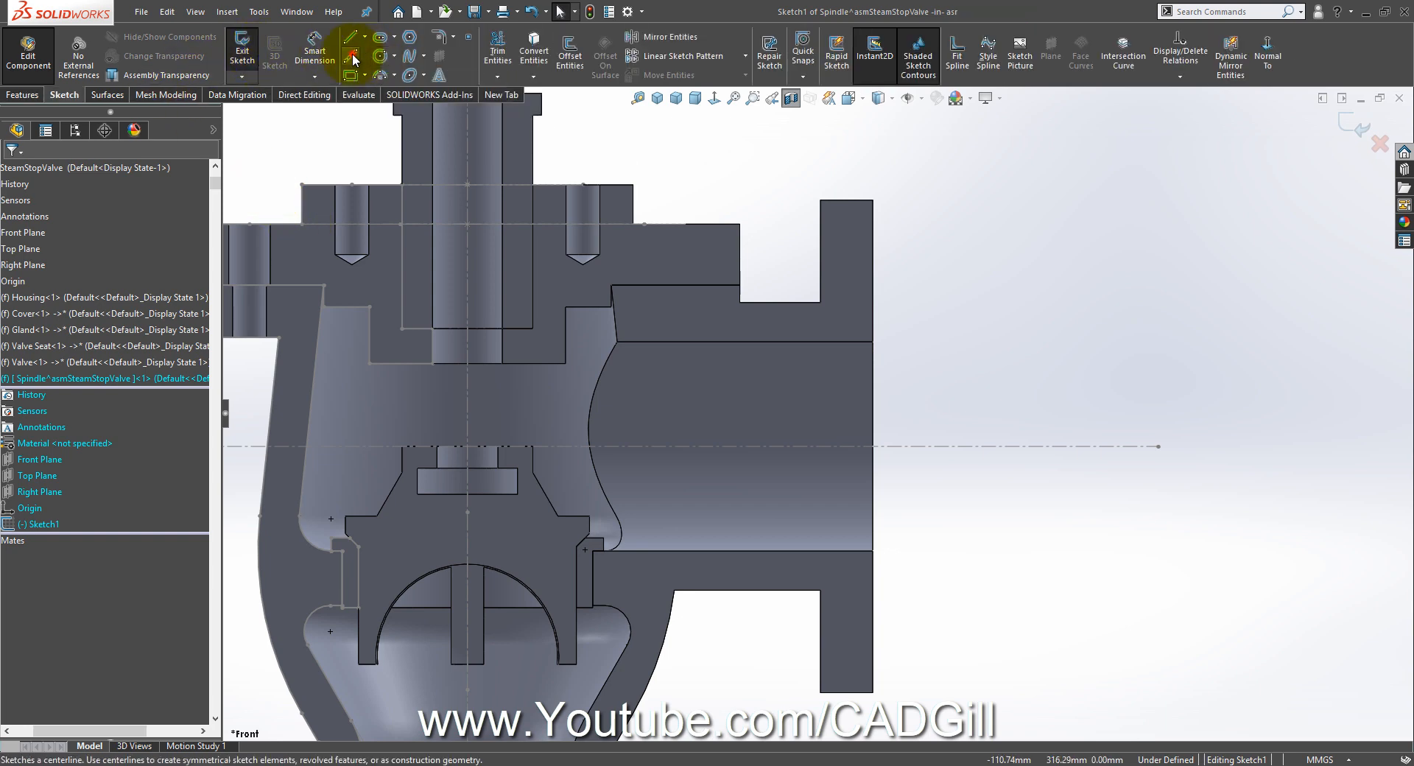
click(352, 57)
scroll(499, 438, down, 2)
click(486, 430)
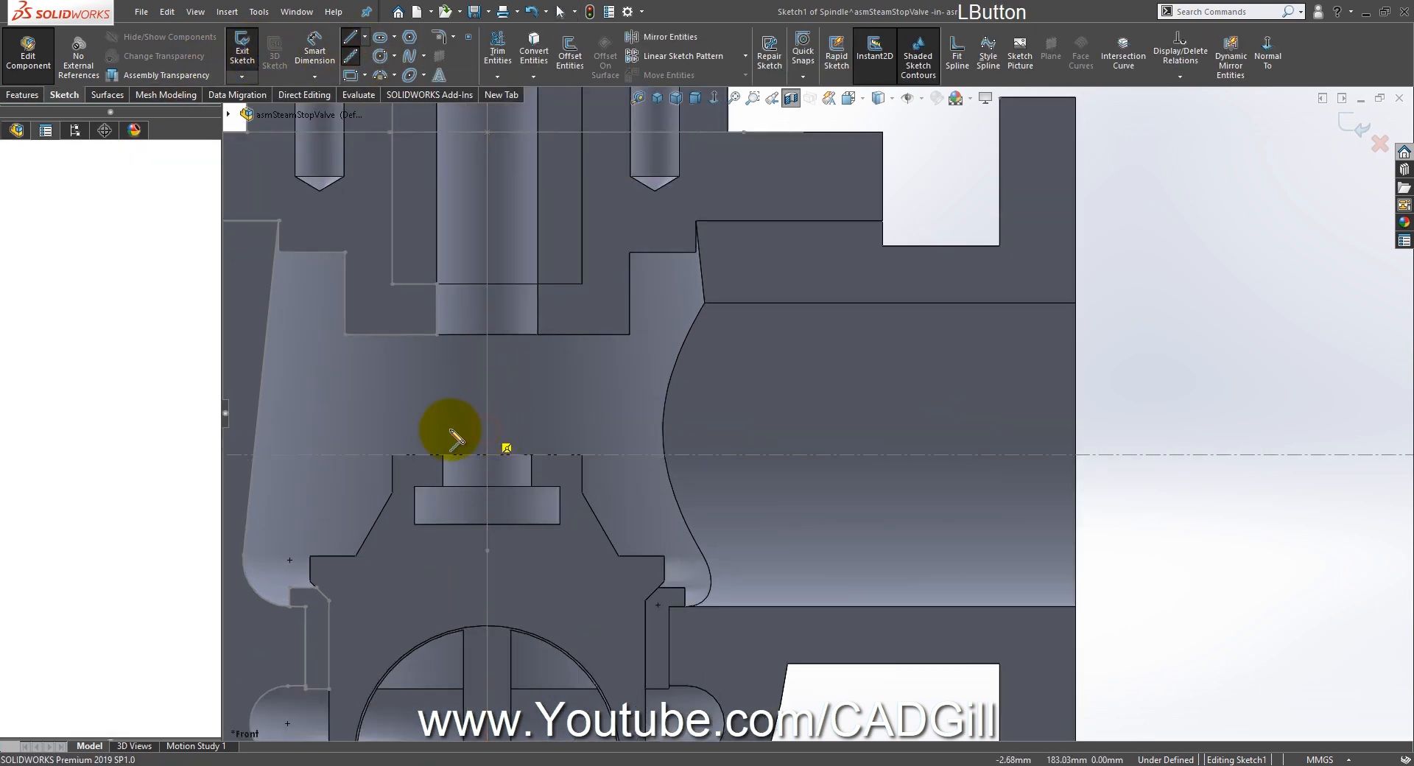
click(419, 428)
double_click(554, 429)
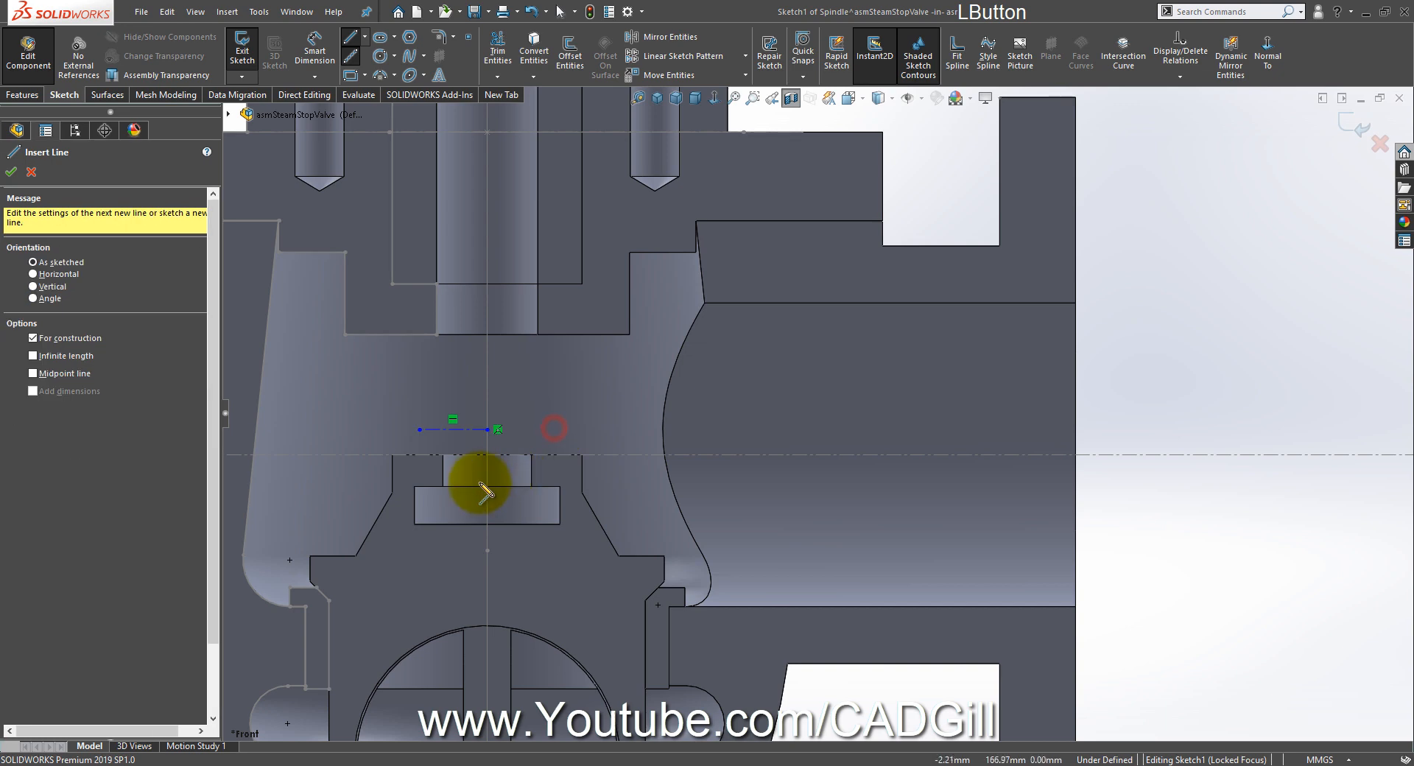
right_click(515, 435)
click(530, 453)
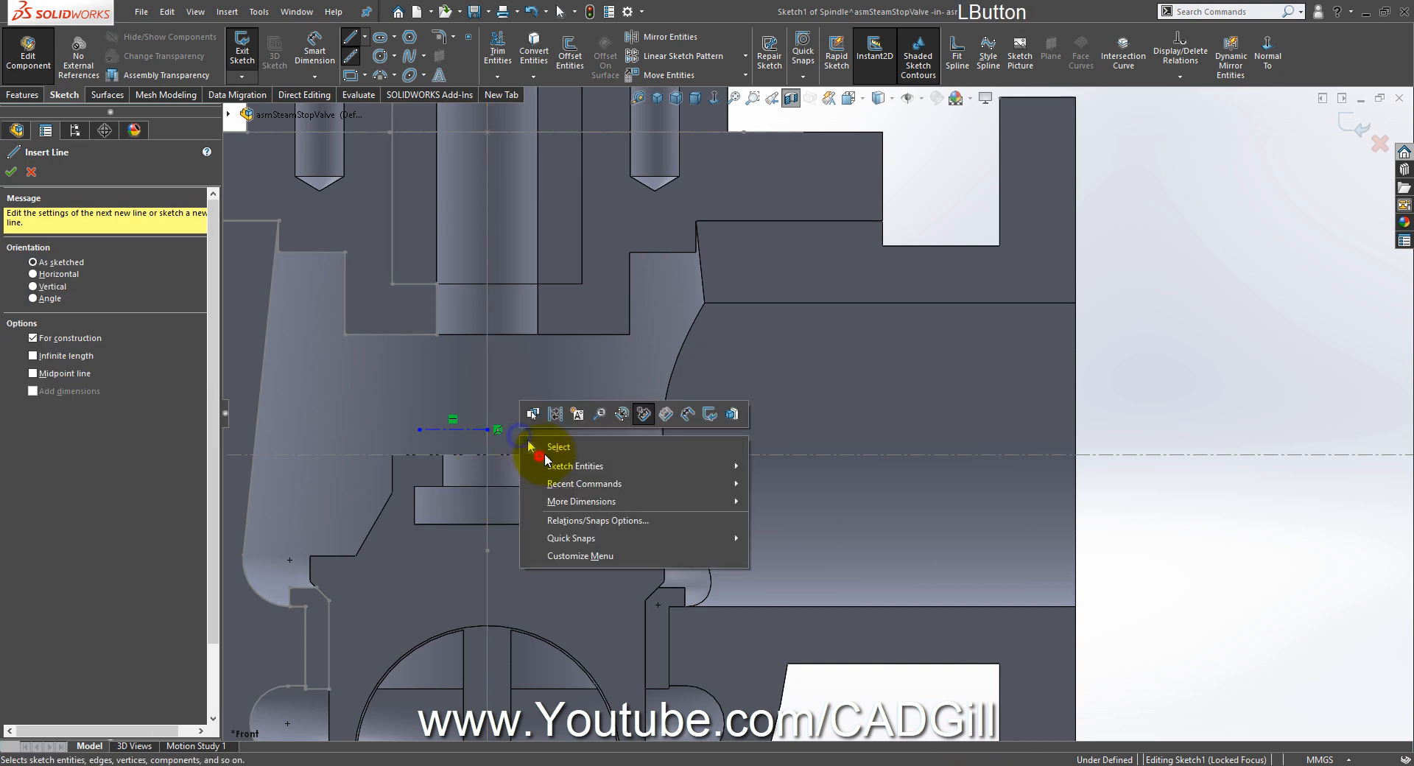
Step: Show the Valve component's Sketch1 under Revolve1
click(474, 476)
click(37, 362)
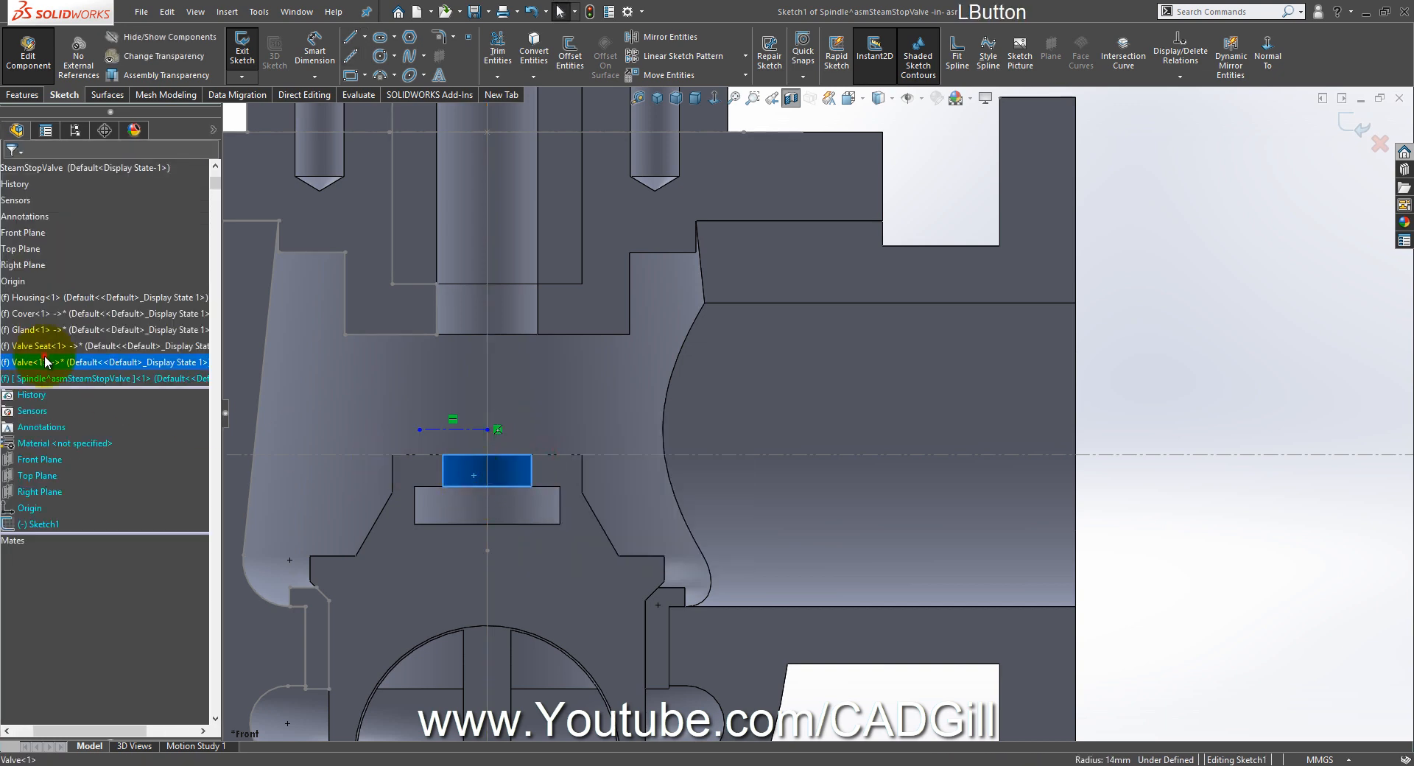
double_click(53, 508)
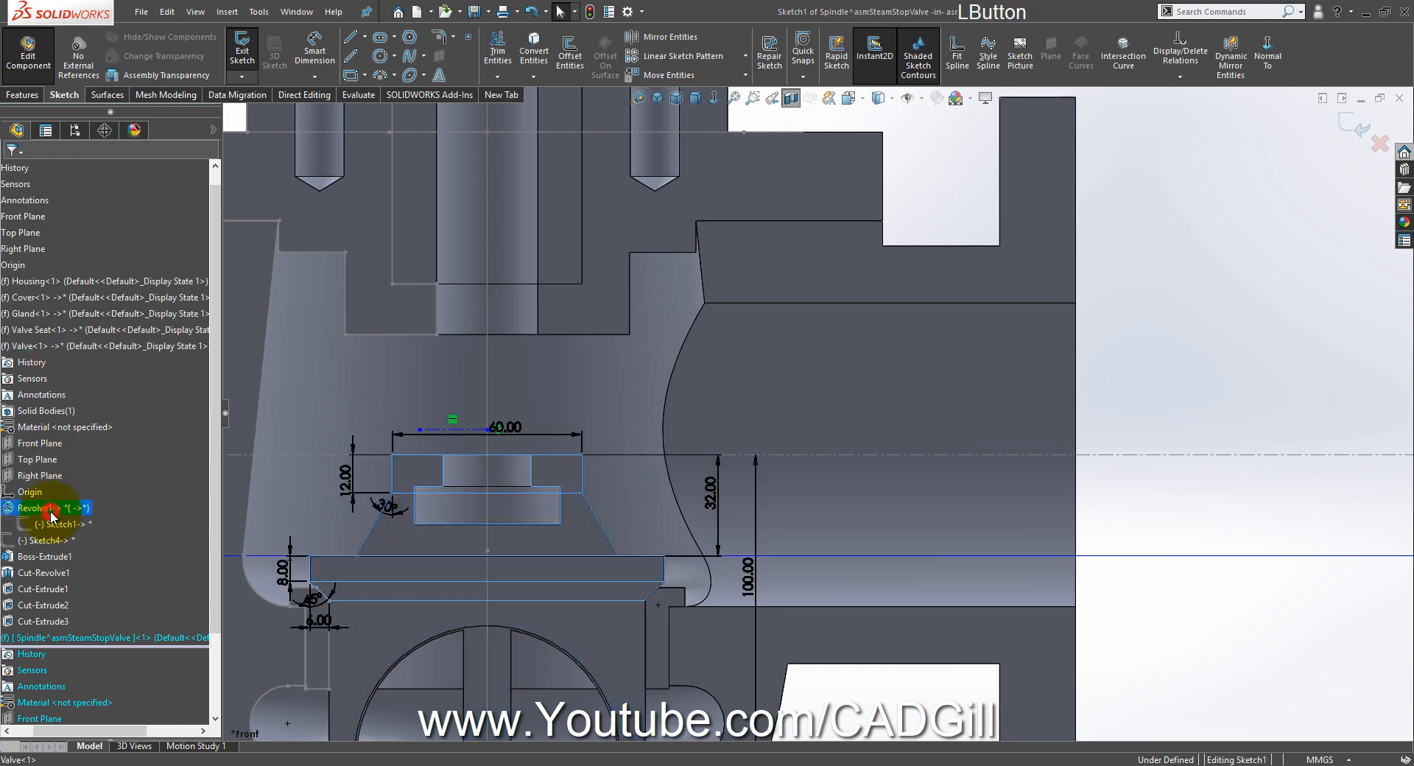
click(1018, 488)
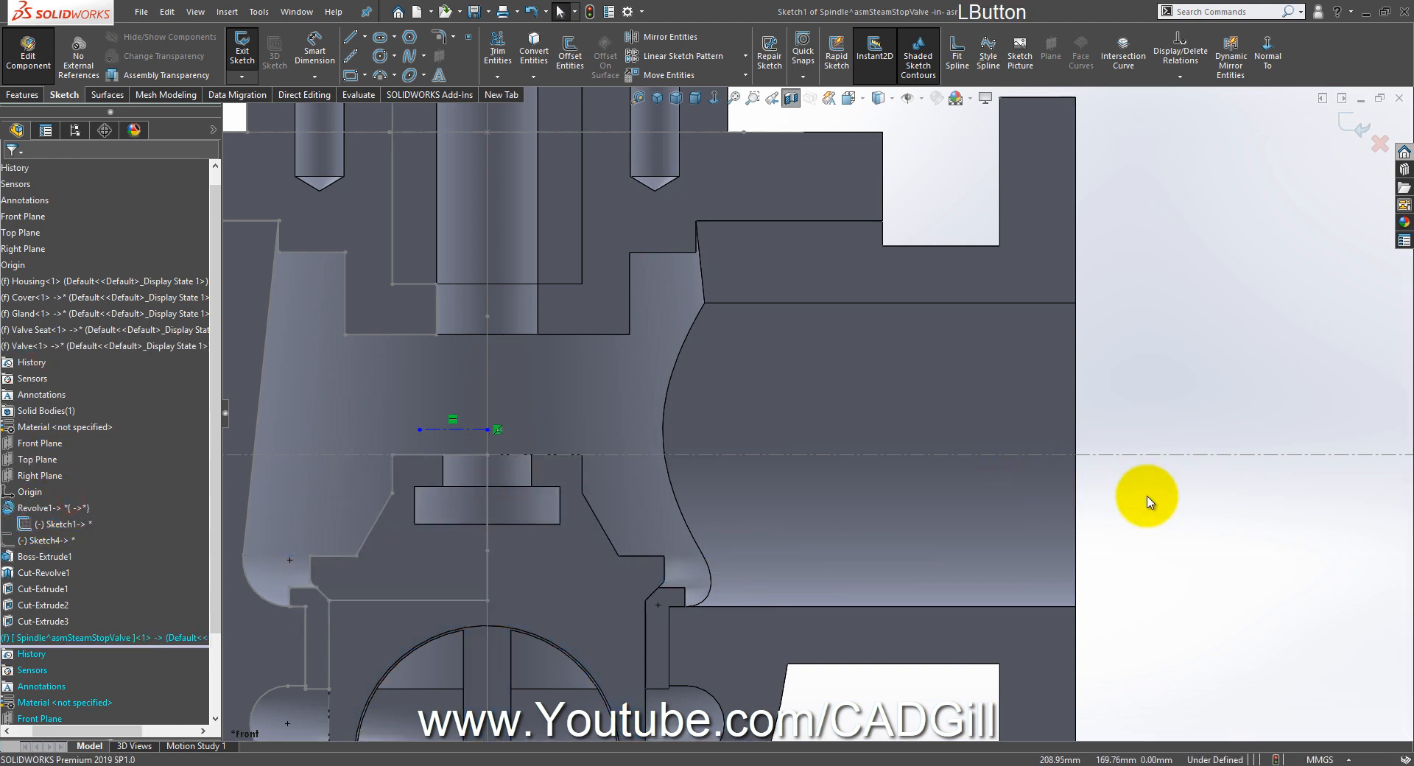
Step: Examine the Valve's cut features and show Sketch7 of Cut-Extrude2 and Sketch8 of Cut-Extrude3
click(44, 558)
double_click(44, 574)
click(41, 590)
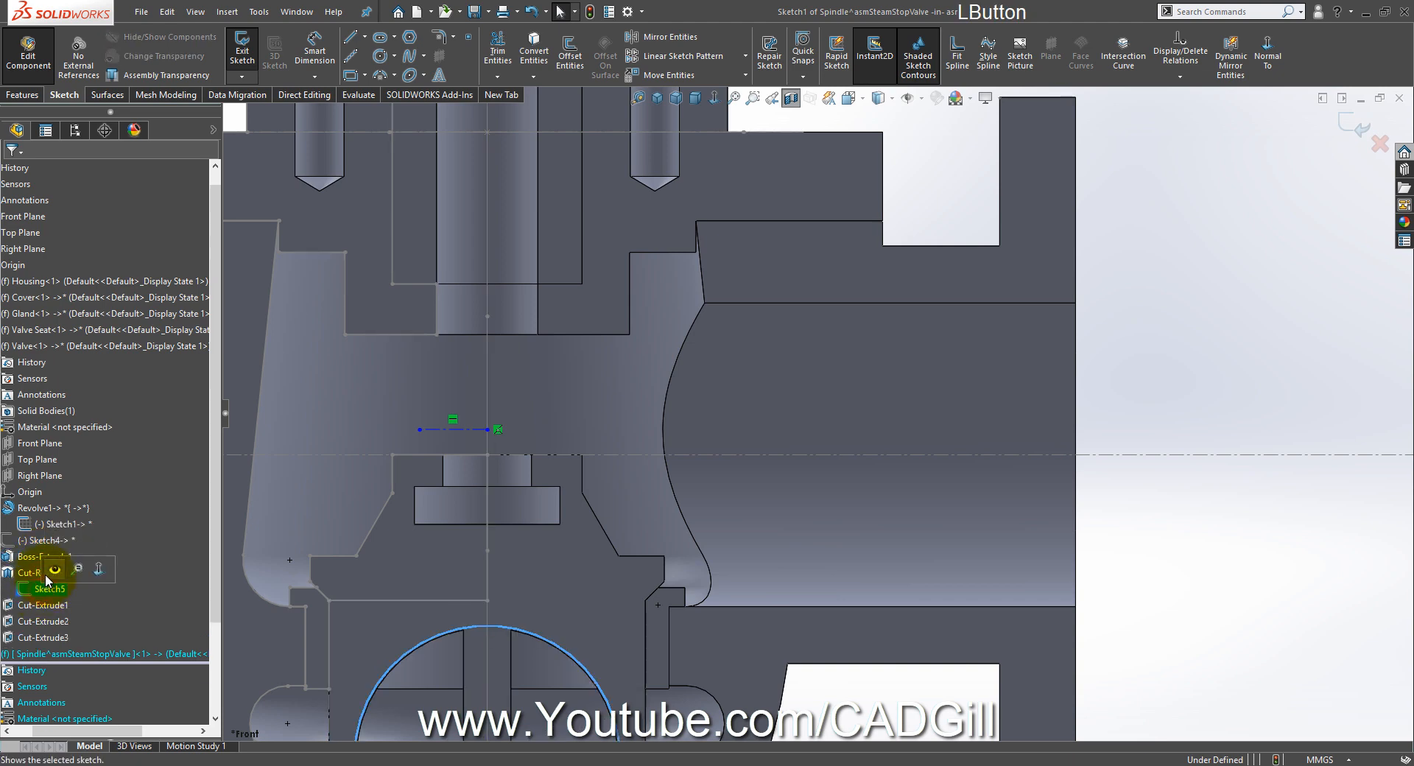
double_click(44, 605)
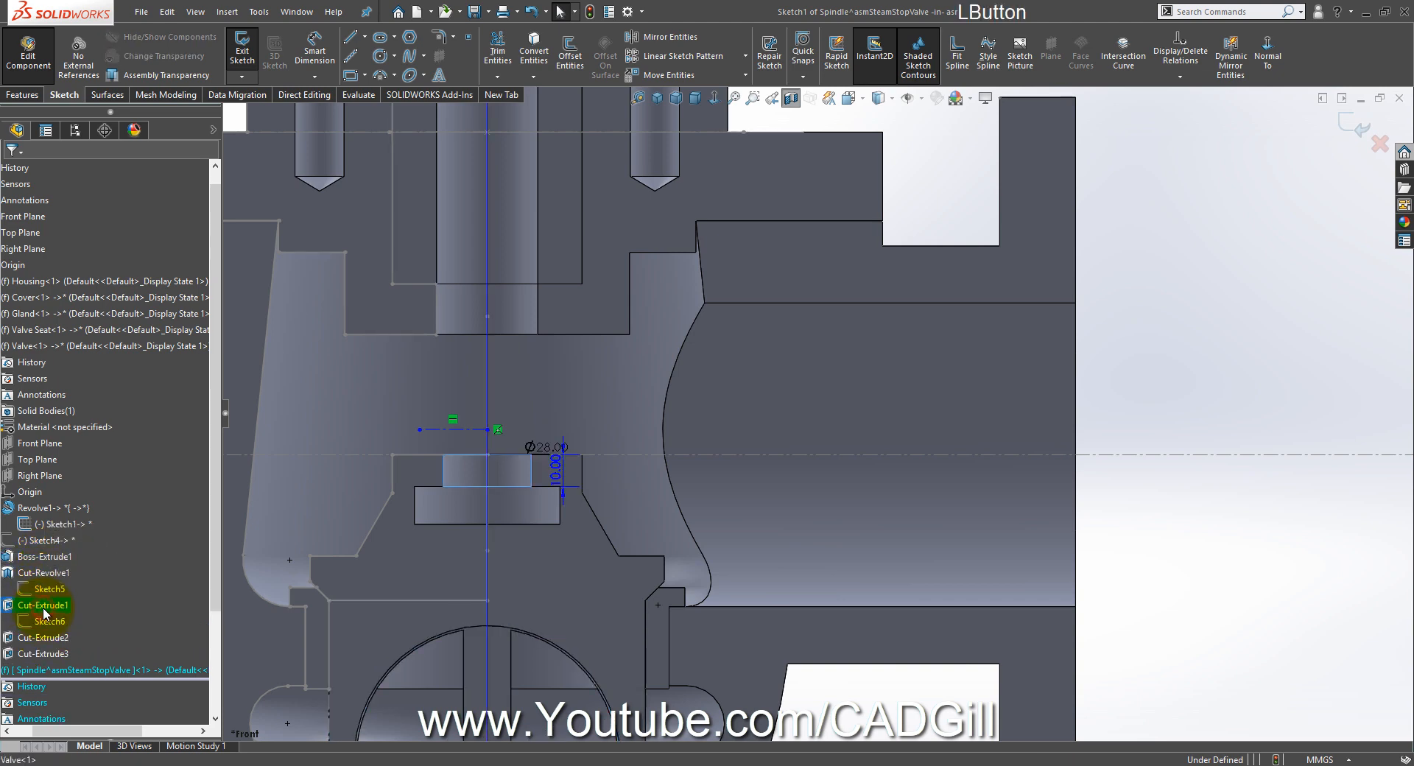
double_click(43, 638)
click(40, 653)
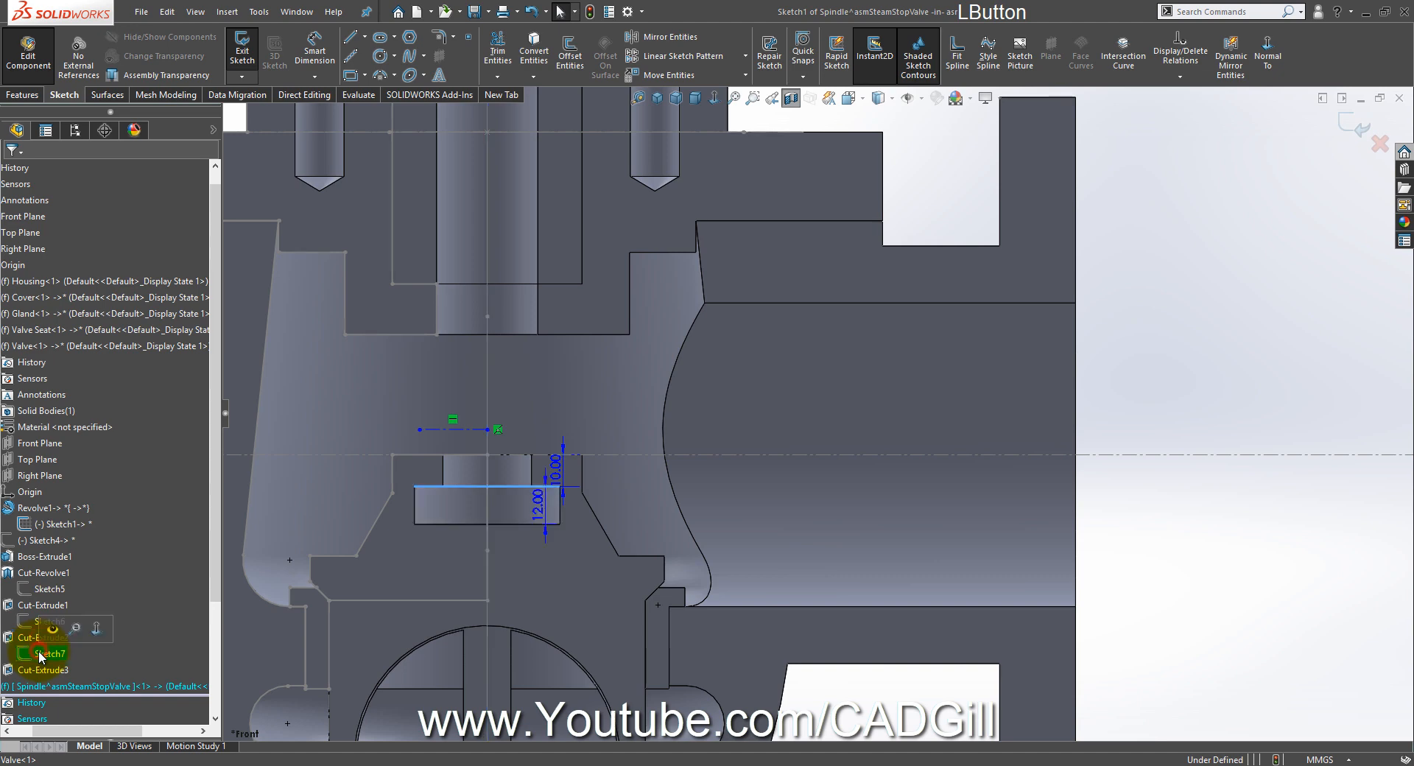
click(474, 585)
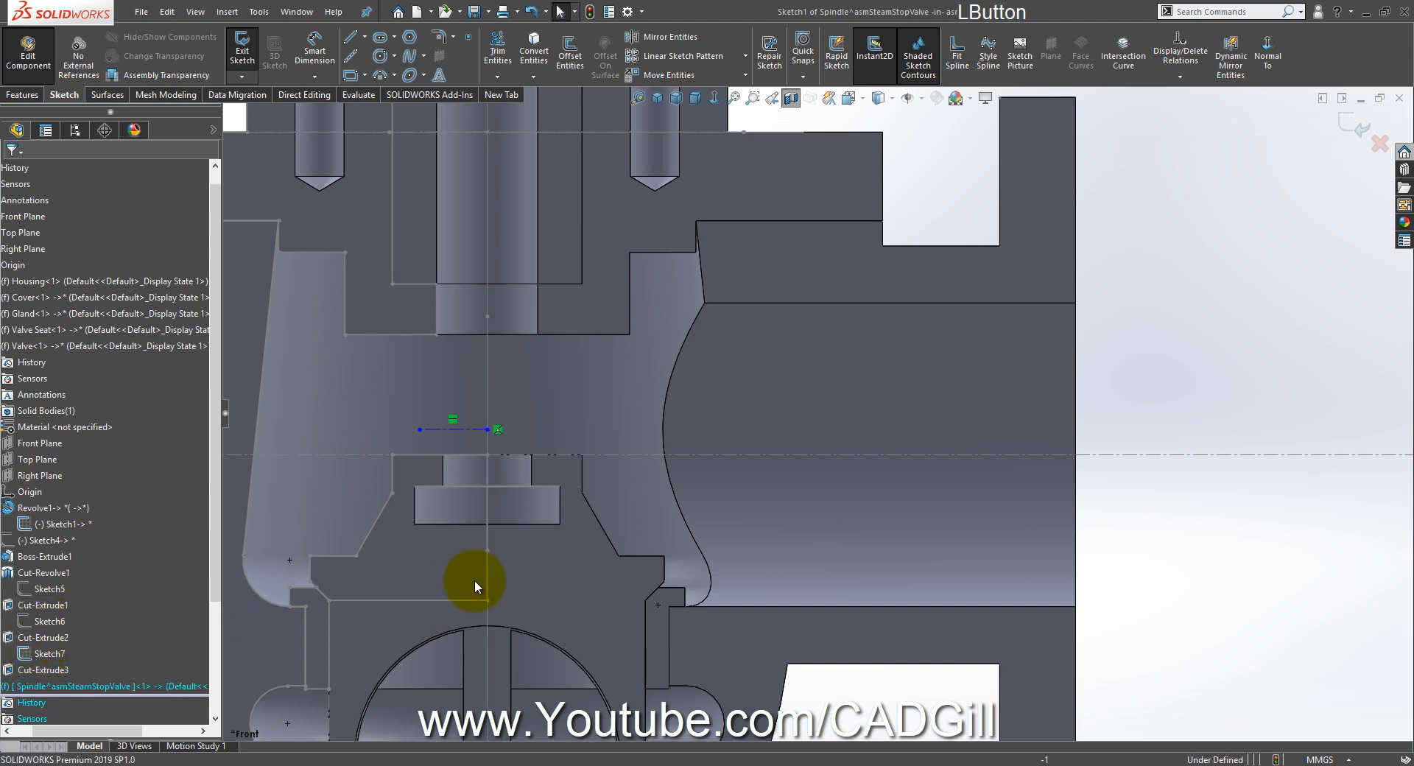
double_click(46, 669)
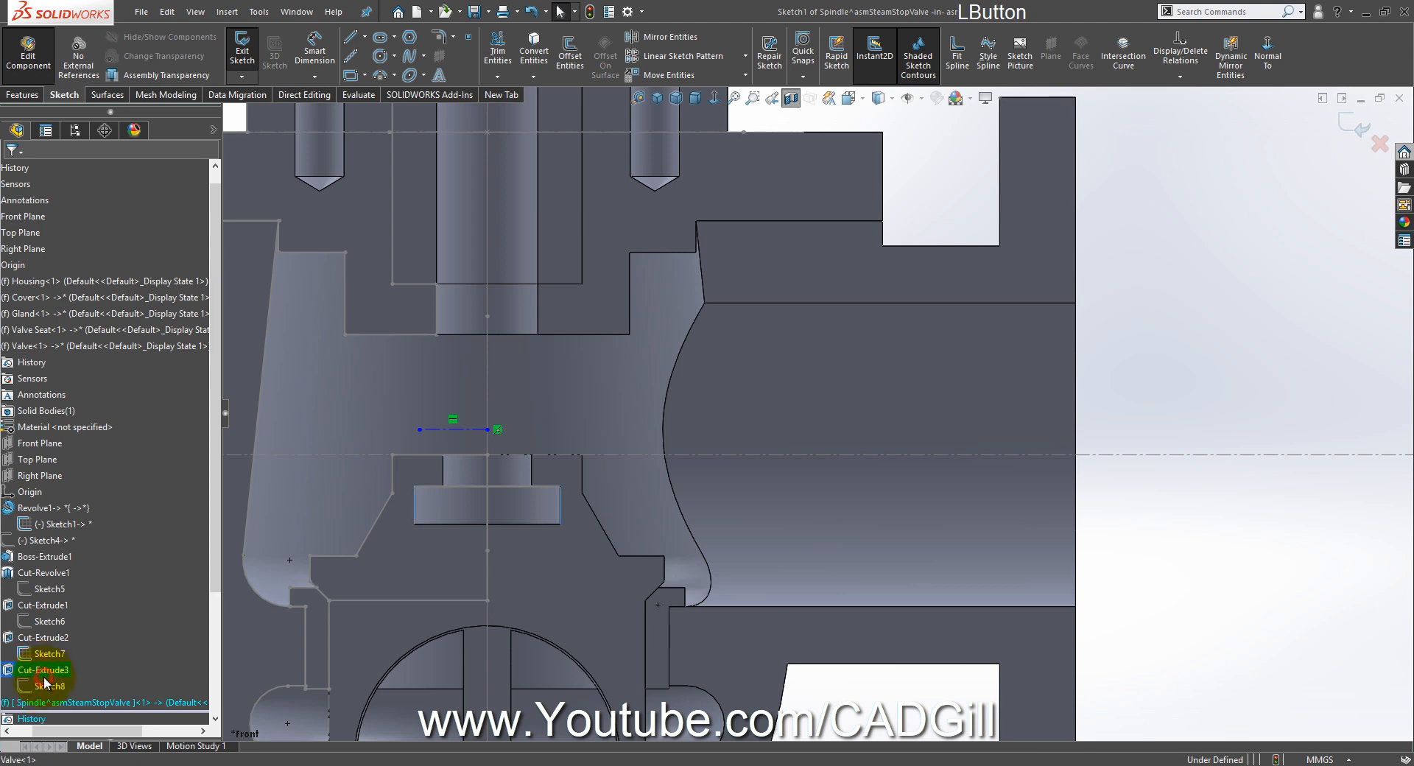
click(1371, 545)
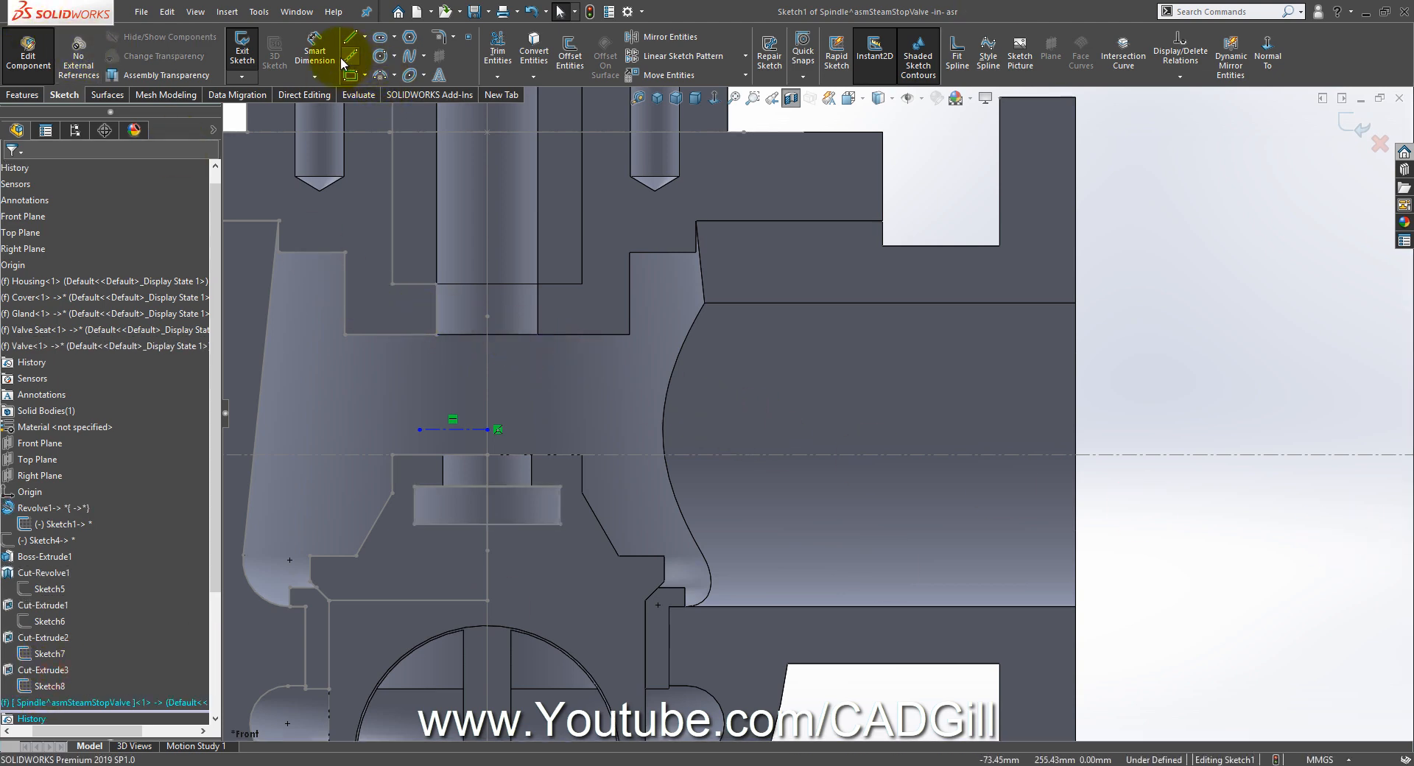
Step: Check the spindle neck height in the Photos drawing, then dimension the centerline 14 mm above the top edge of the valve's wider recess
click(536, 765)
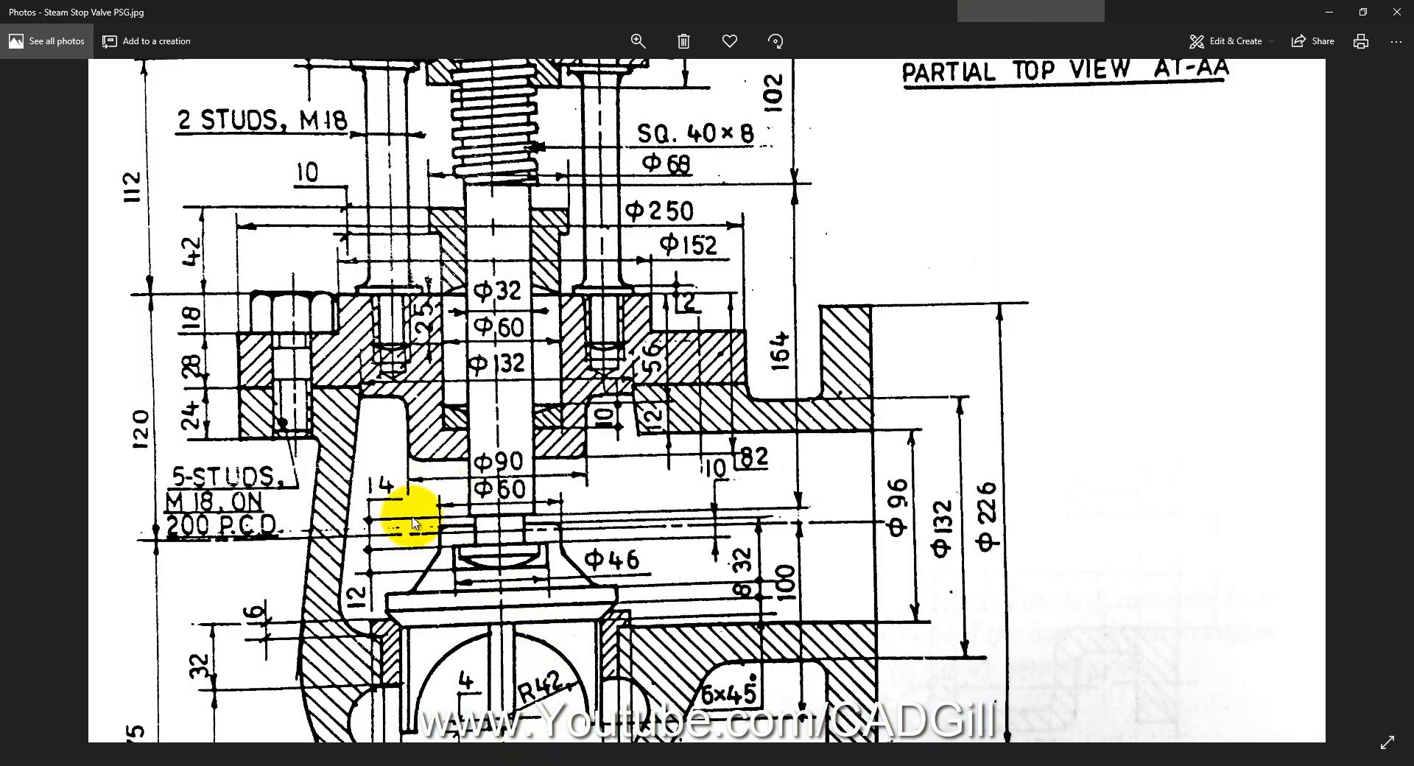
click(125, 764)
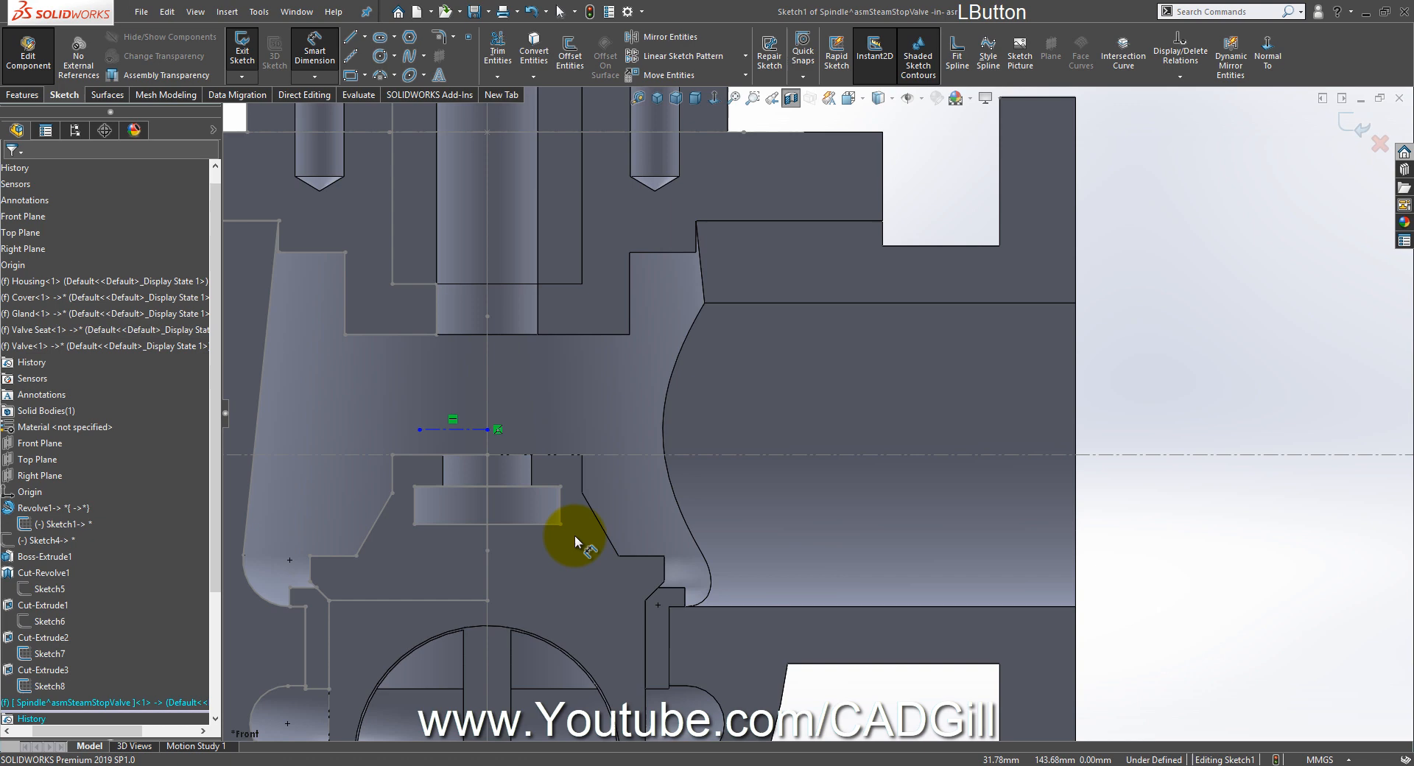
click(472, 486)
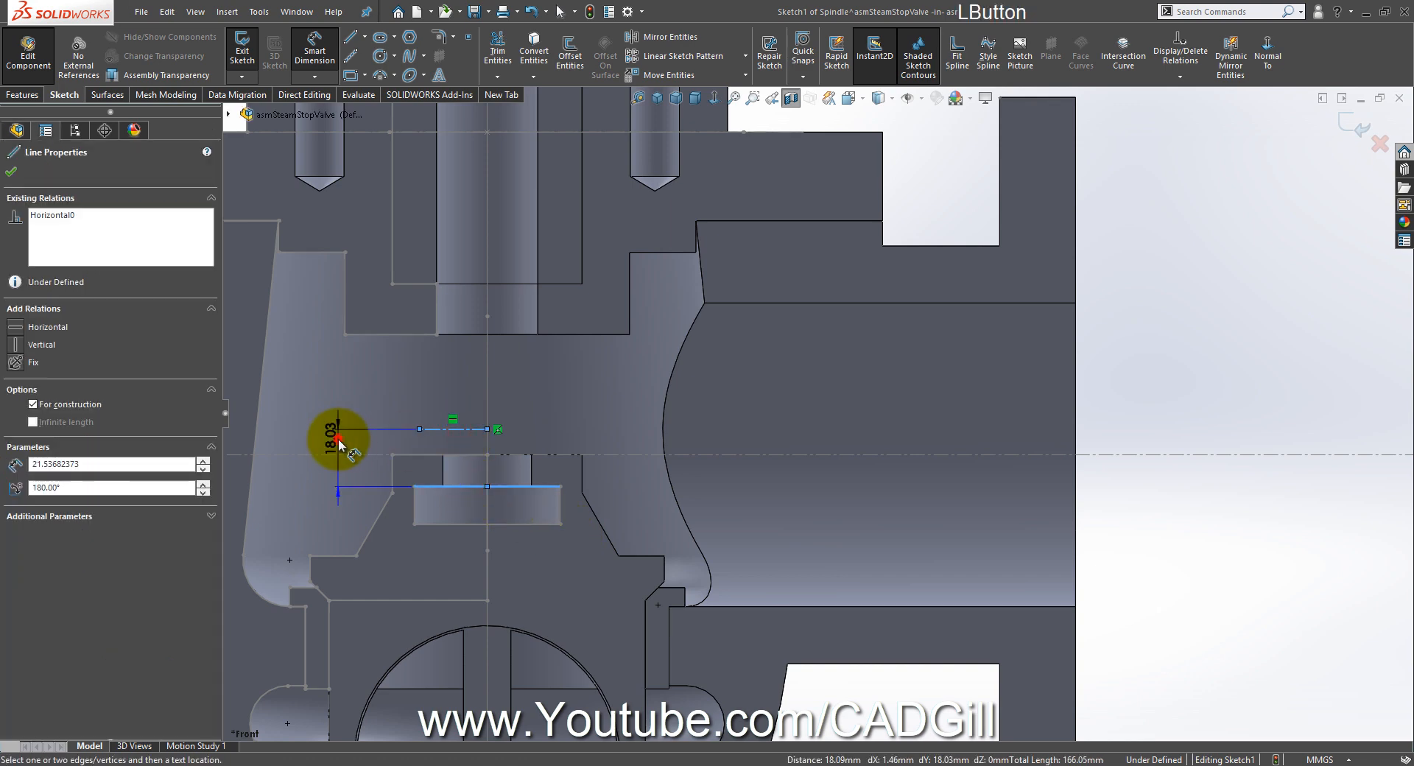
click(338, 439)
text(14)
key(Return)
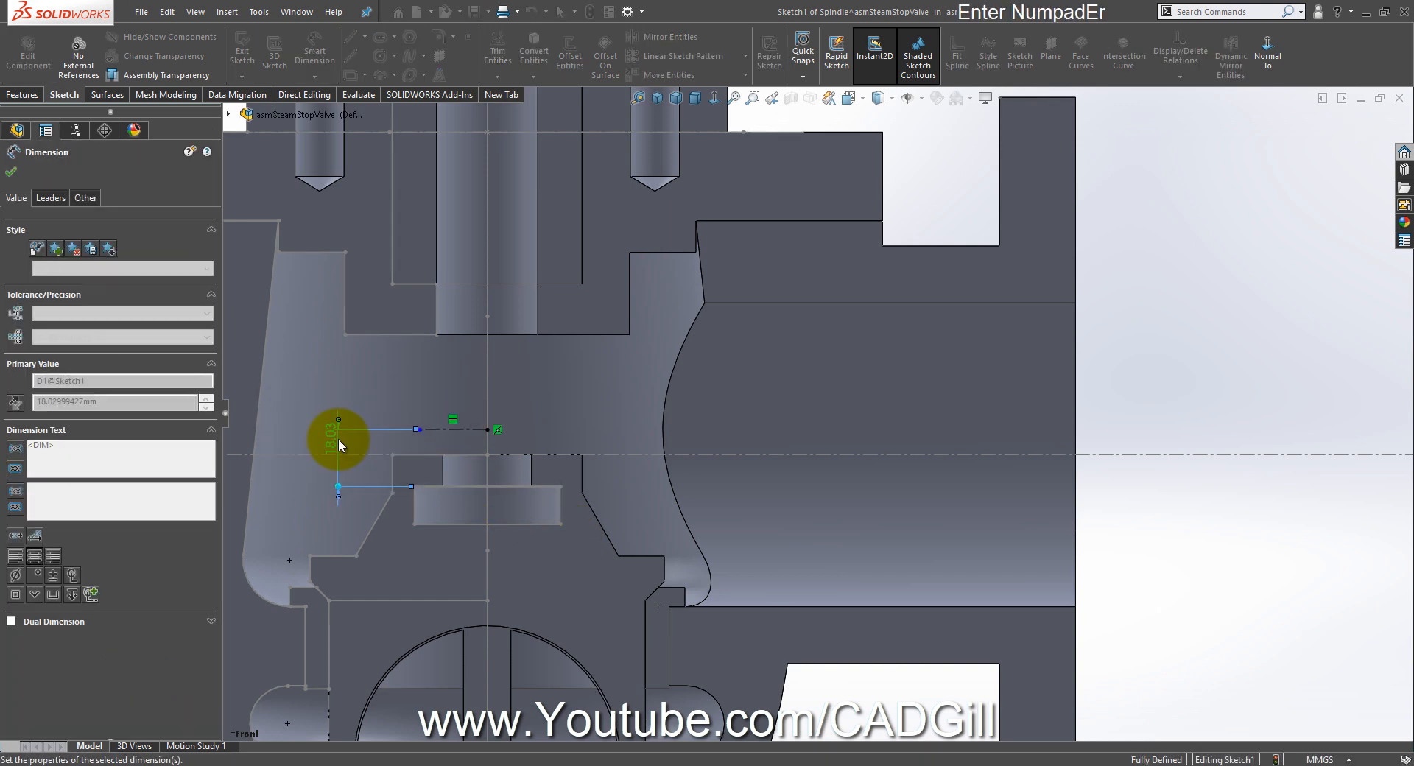
key(Escape)
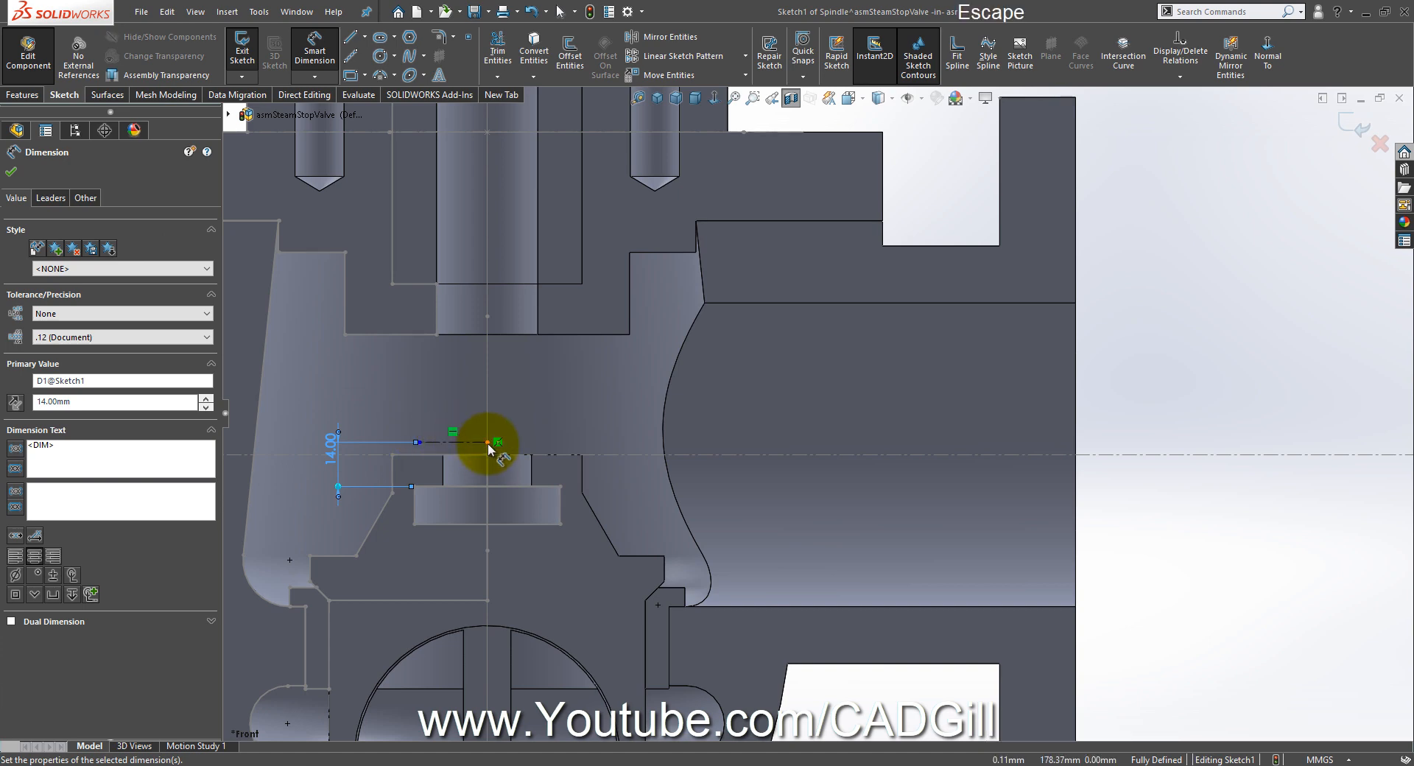
Step: Sketch a short vertical centerline on the assembly's vertical axis, above the gland
key(Escape)
click(352, 57)
scroll(635, 531, up, 1)
scroll(635, 532, up, 3)
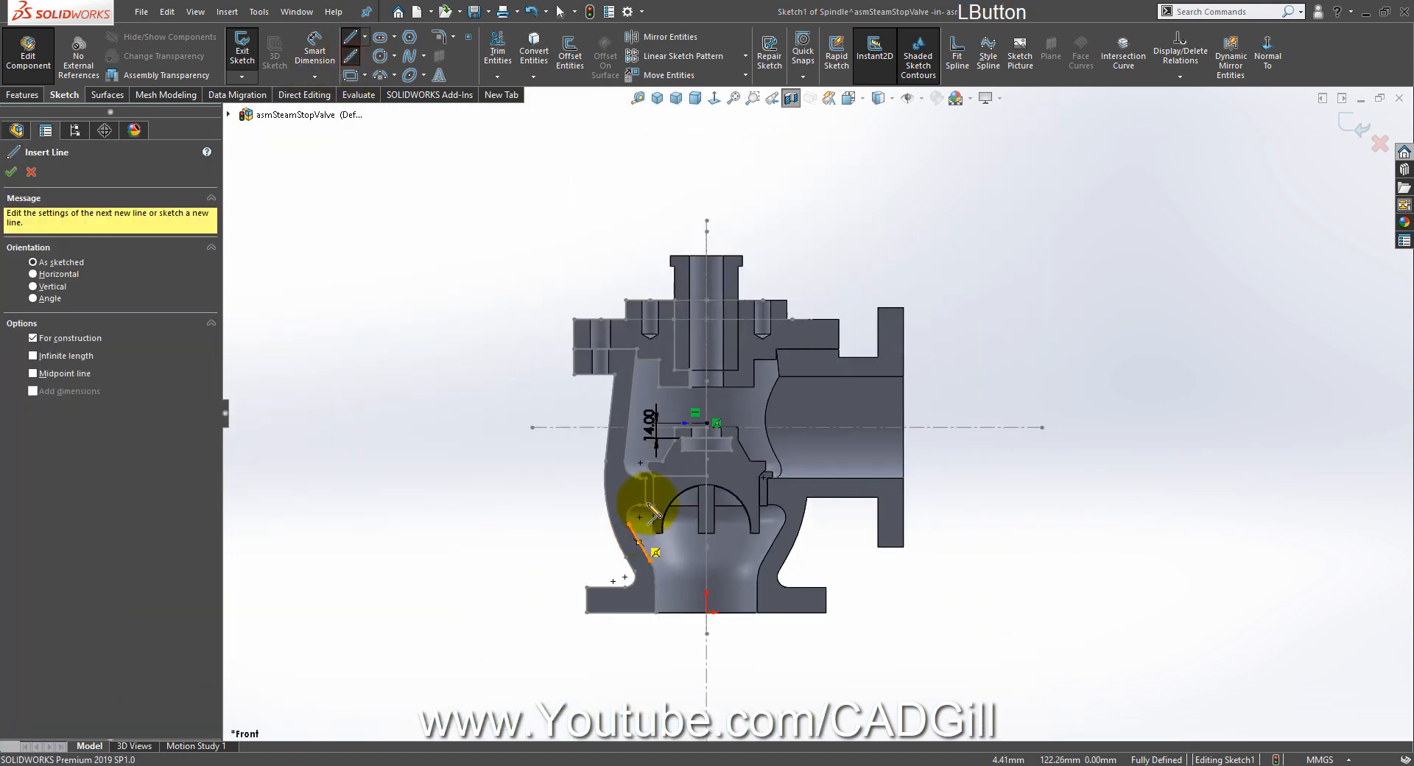
click(707, 193)
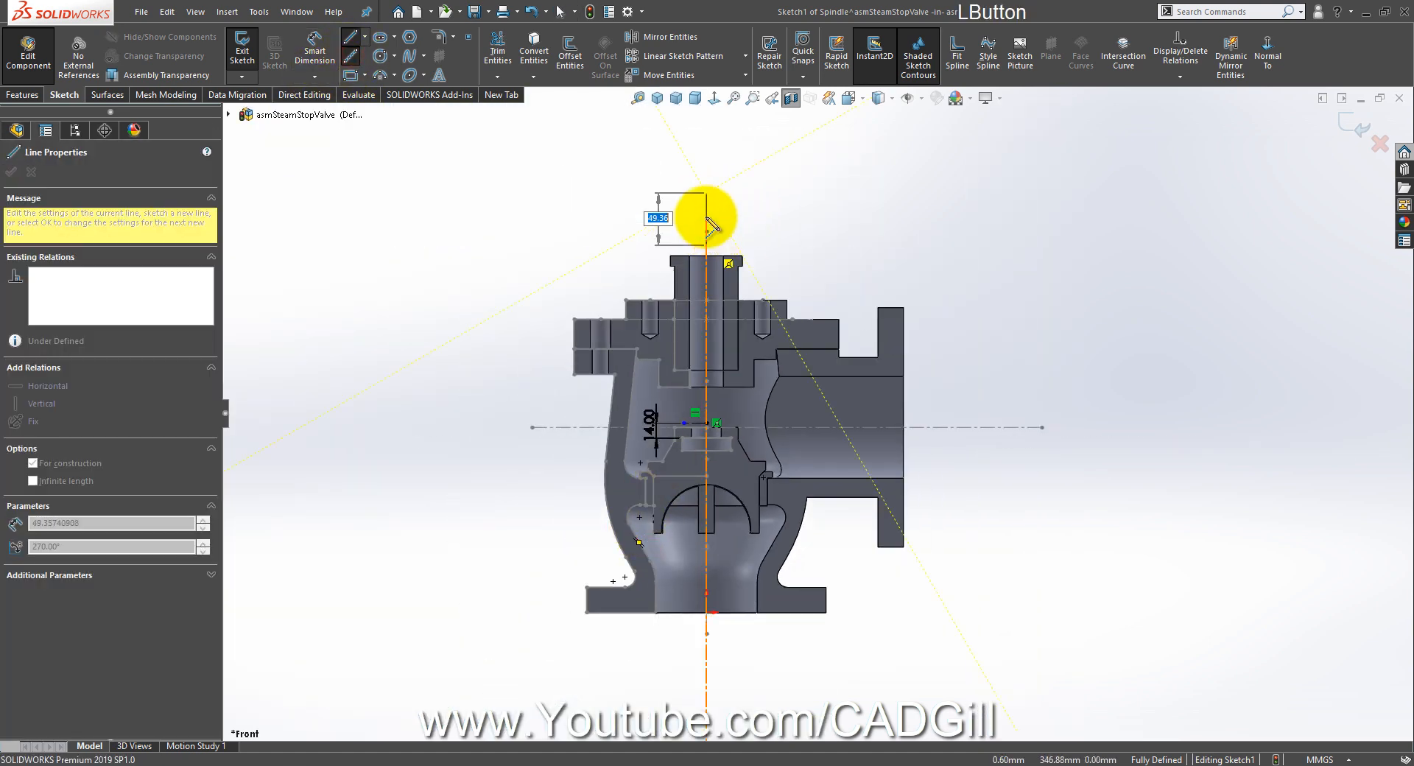
right_click(712, 172)
click(715, 178)
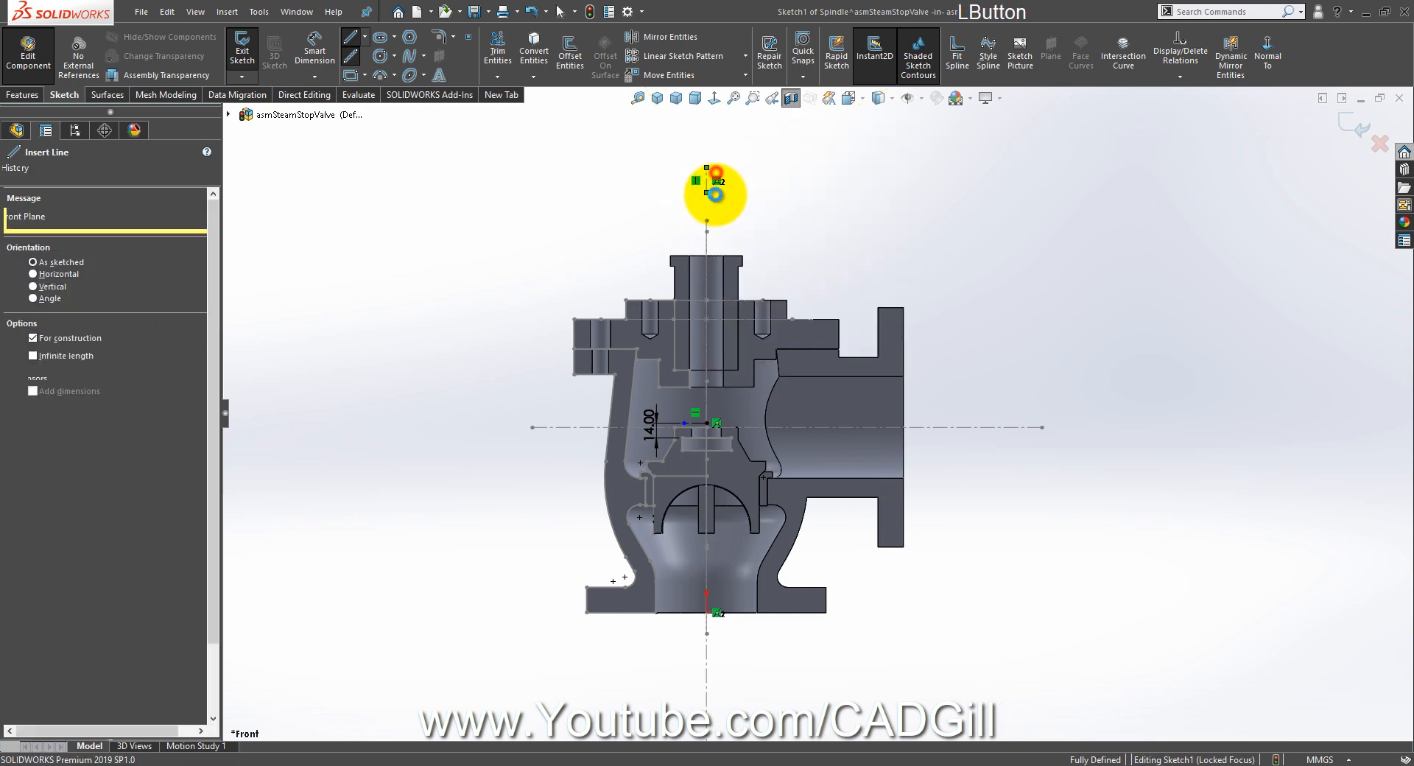
Step: Stretch the vertical centerline to about 568 mm long, from near the housing's base to well above the gland
click(706, 193)
ctrl+click(707, 613)
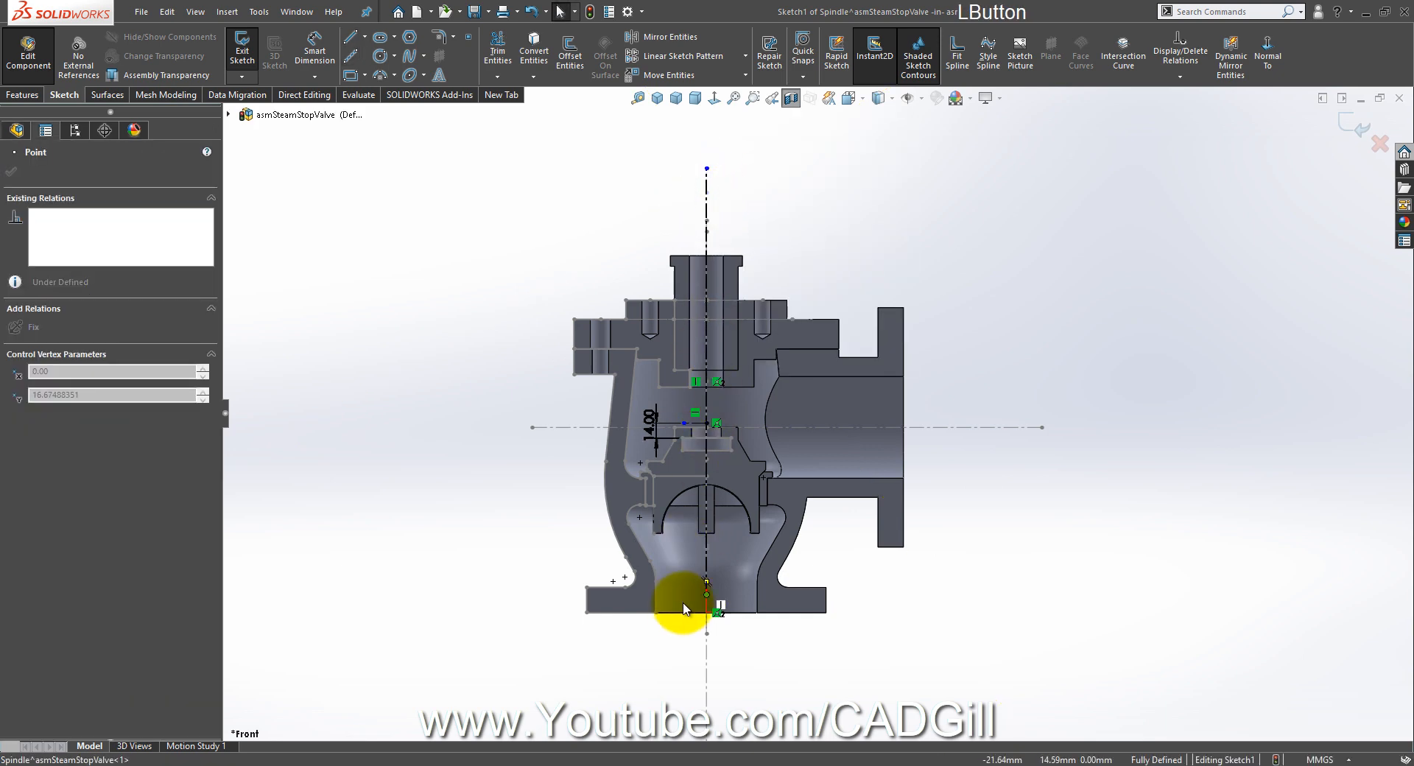
ctrl+drag(771, 603, 767, 564)
scroll(806, 424, up, 4)
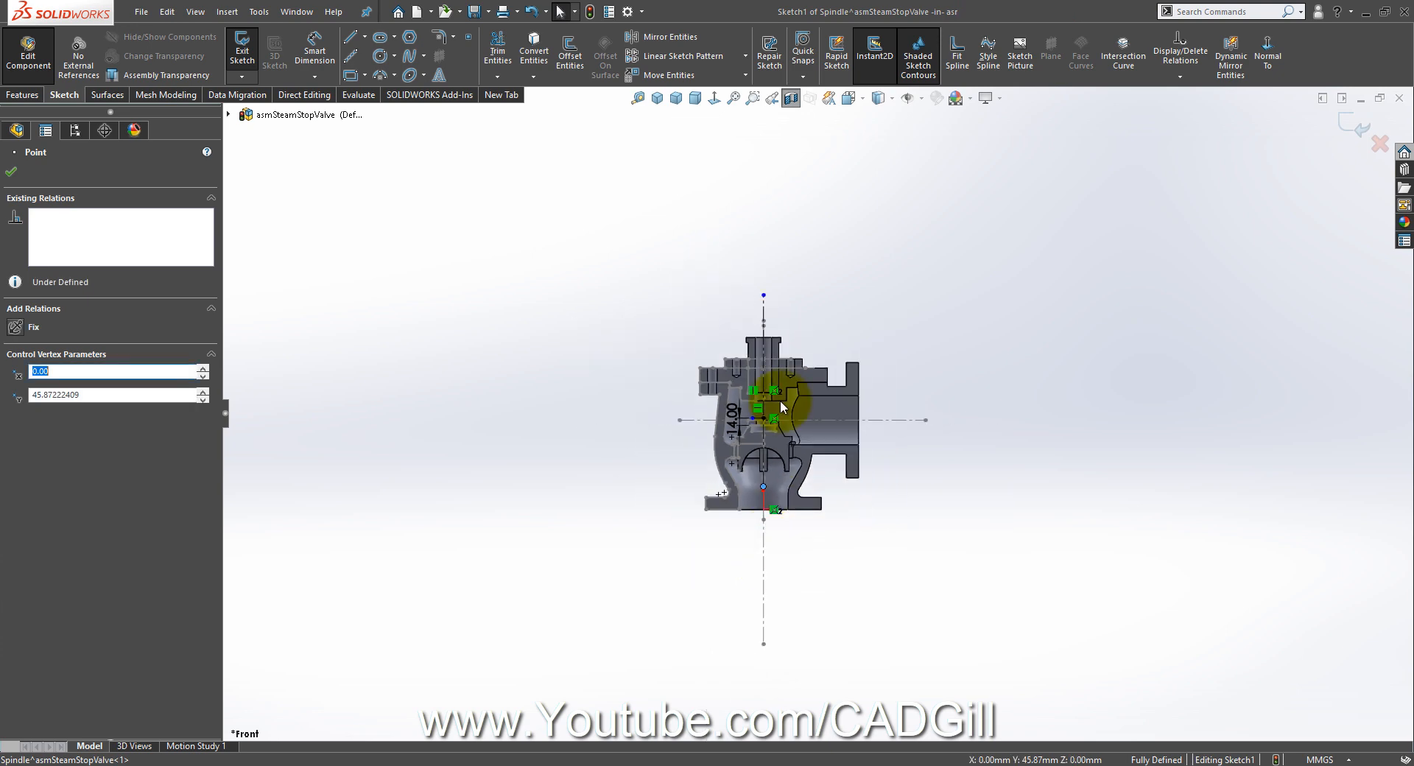
scroll(795, 276, down, 2)
drag(749, 316, 772, 178)
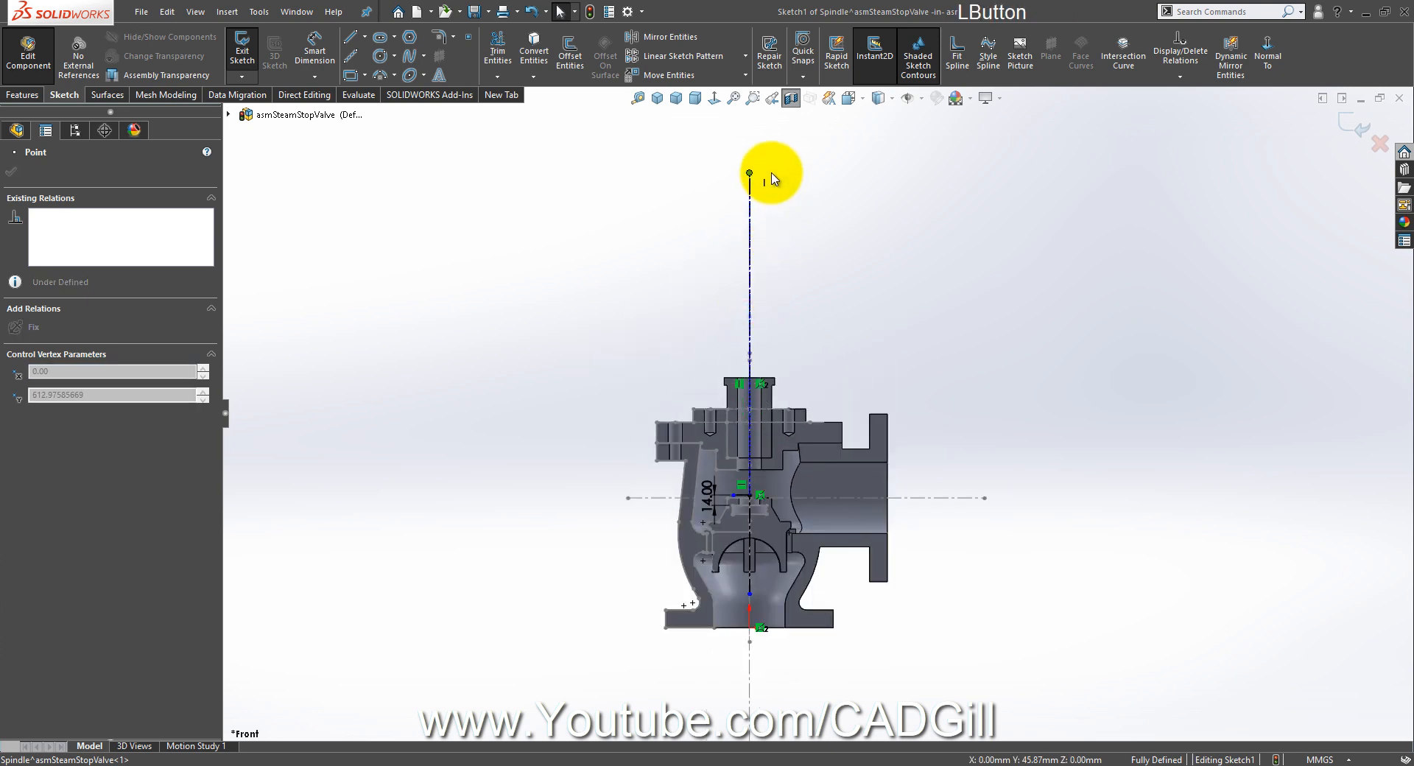
click(814, 236)
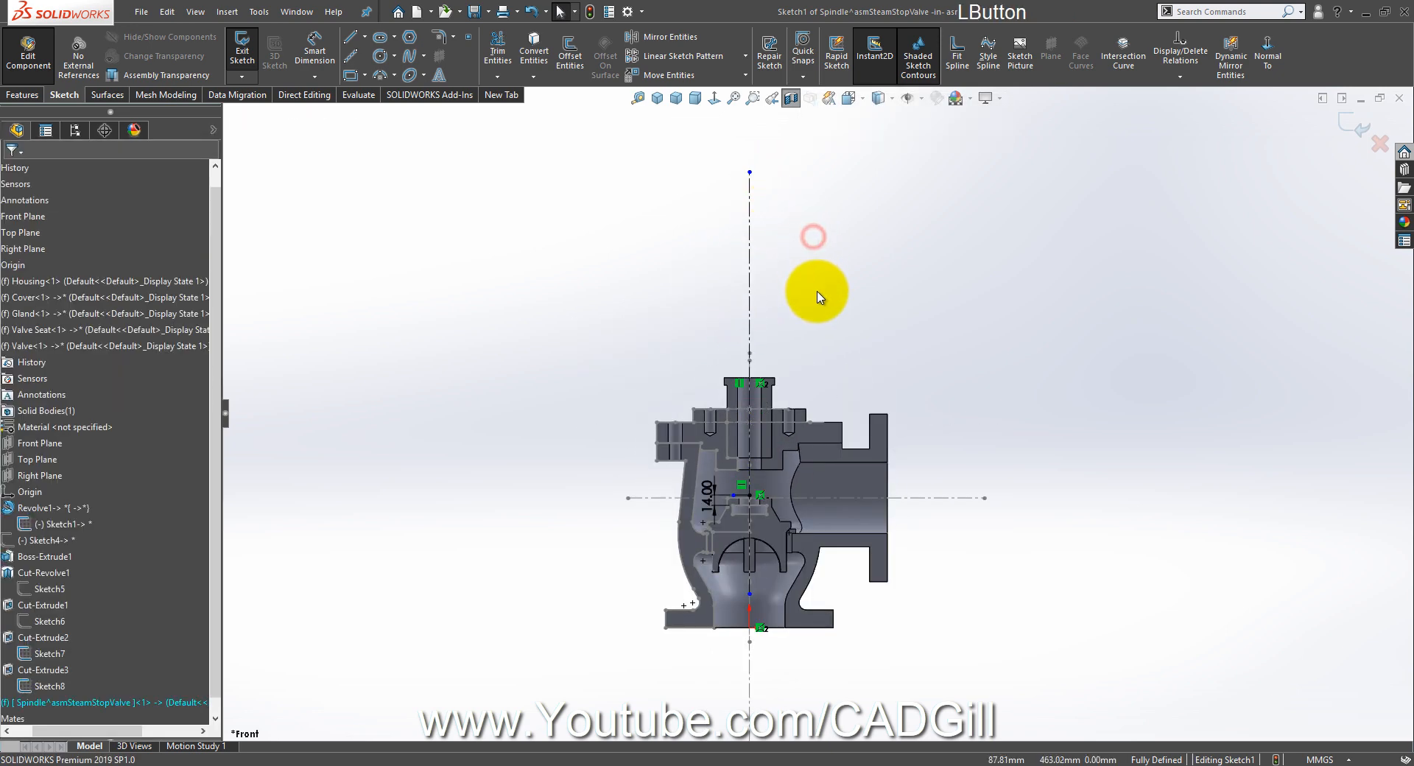
Step: Sketch a horizontal line about 15.5 mm long outward from the axis along the short centerline, then a vertical line upward from its outer end
scroll(849, 333, down, 2)
scroll(824, 517, up, 1)
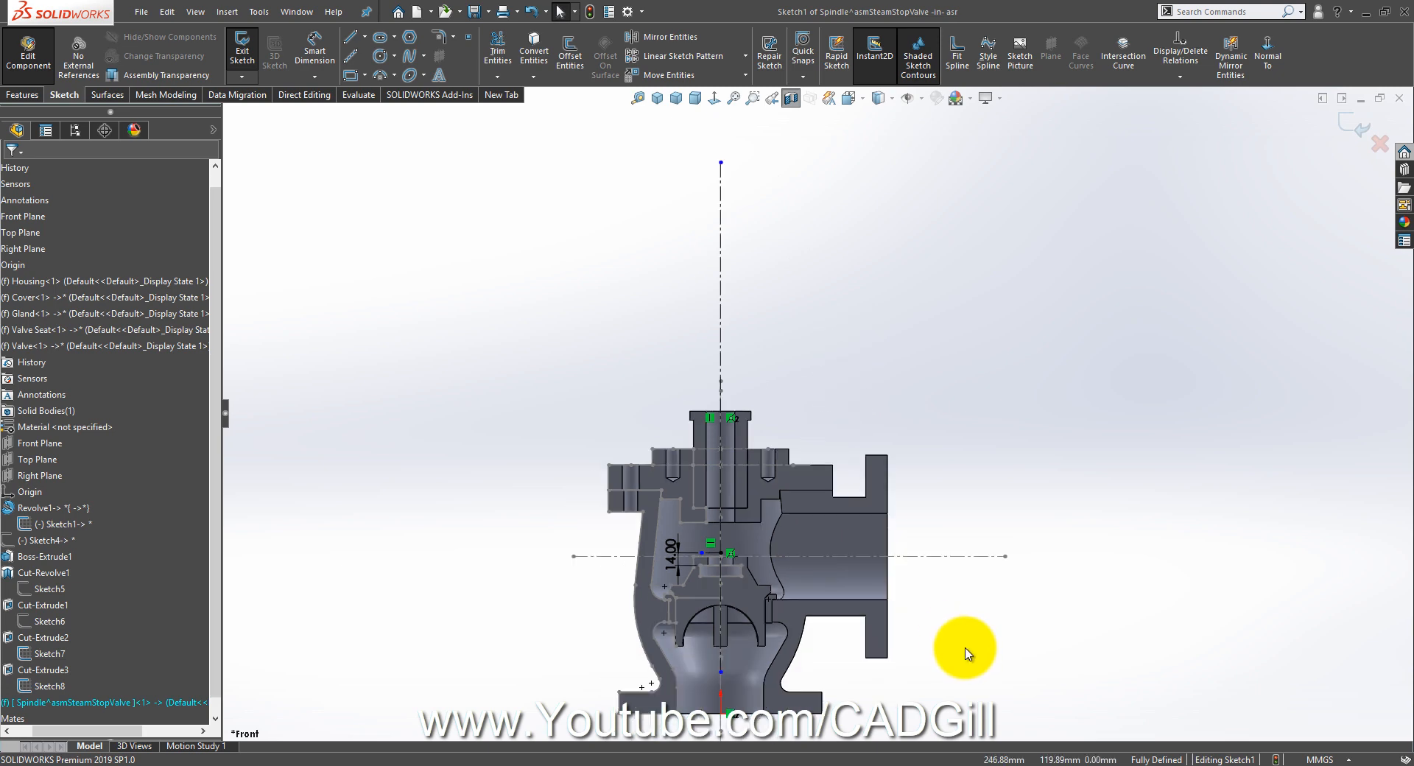
scroll(959, 668, down, 2)
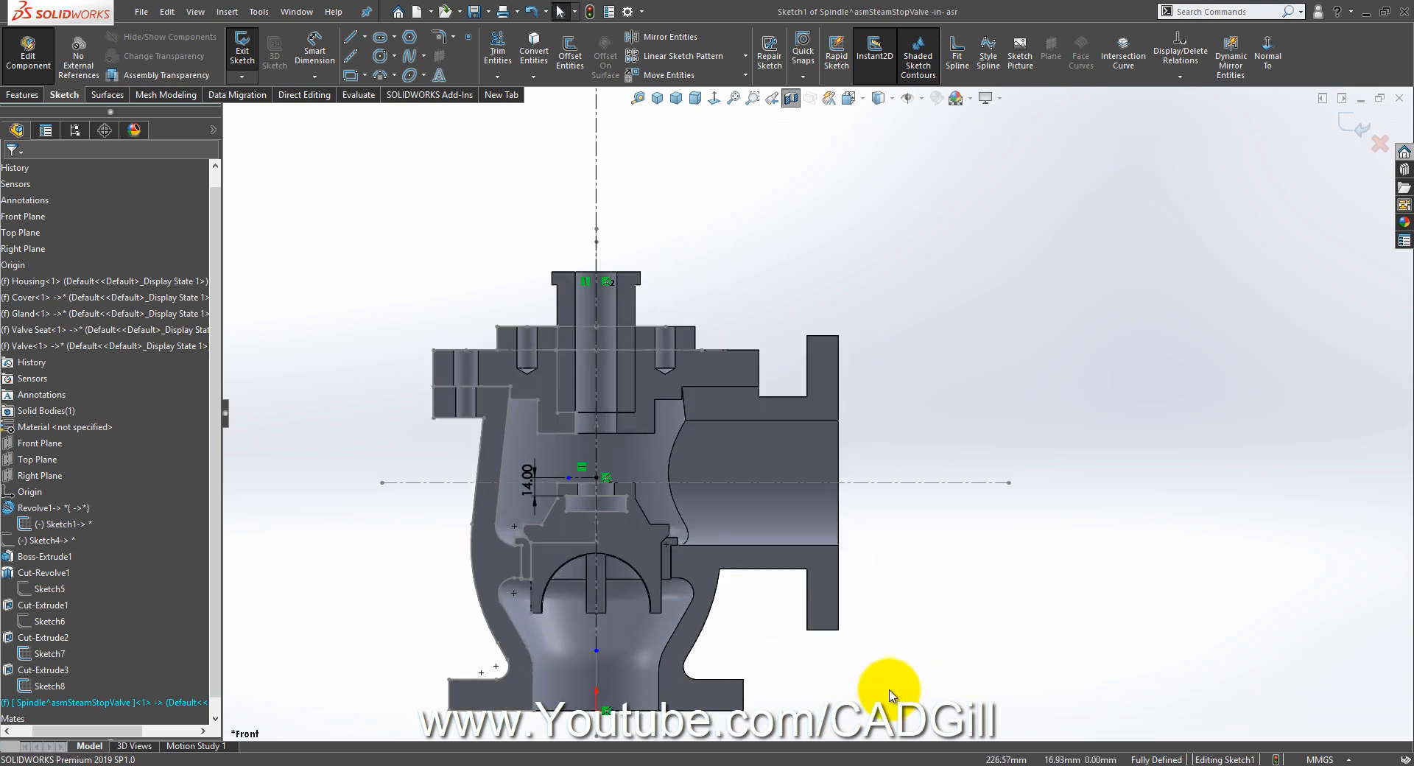
scroll(887, 692, down, 2)
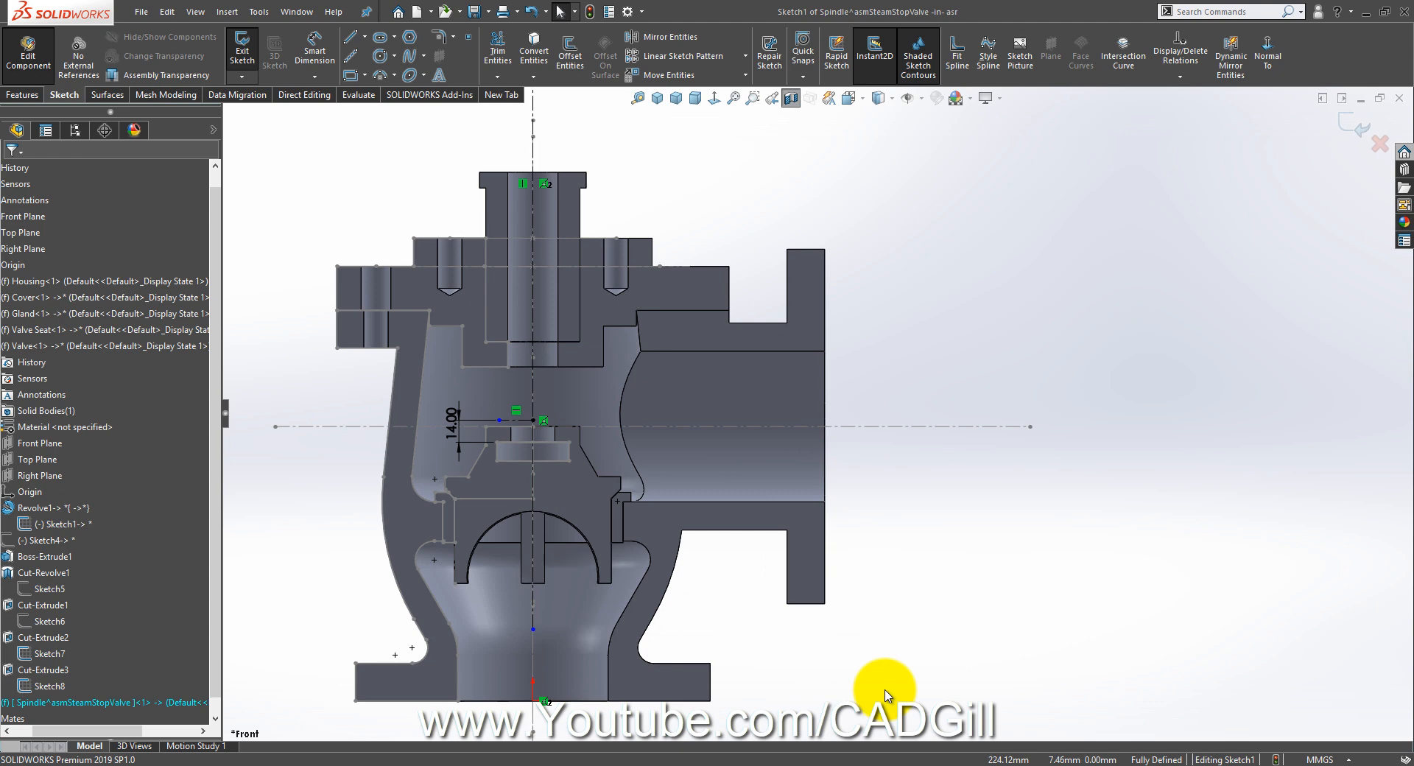
click(942, 493)
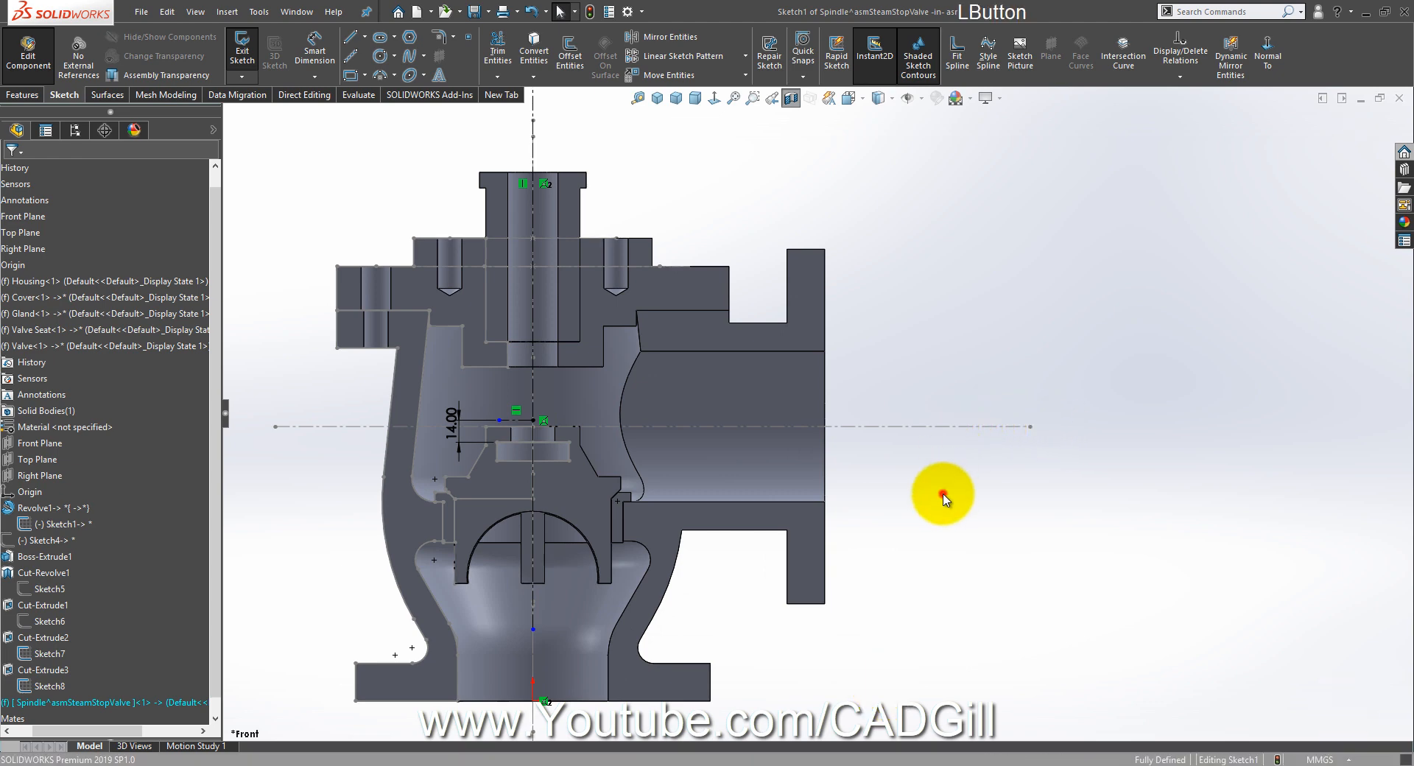
scroll(813, 413, up, 1)
scroll(740, 395, down, 2)
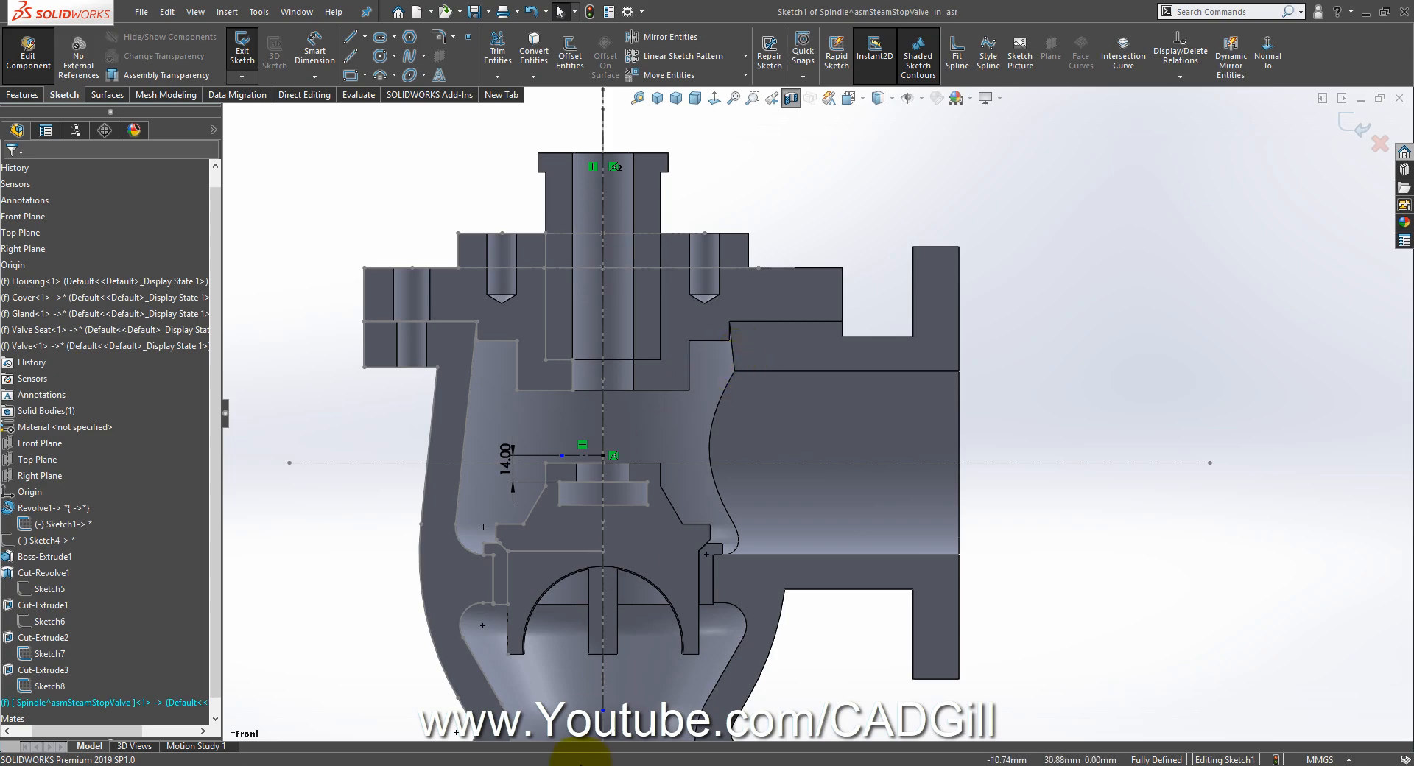
click(580, 760)
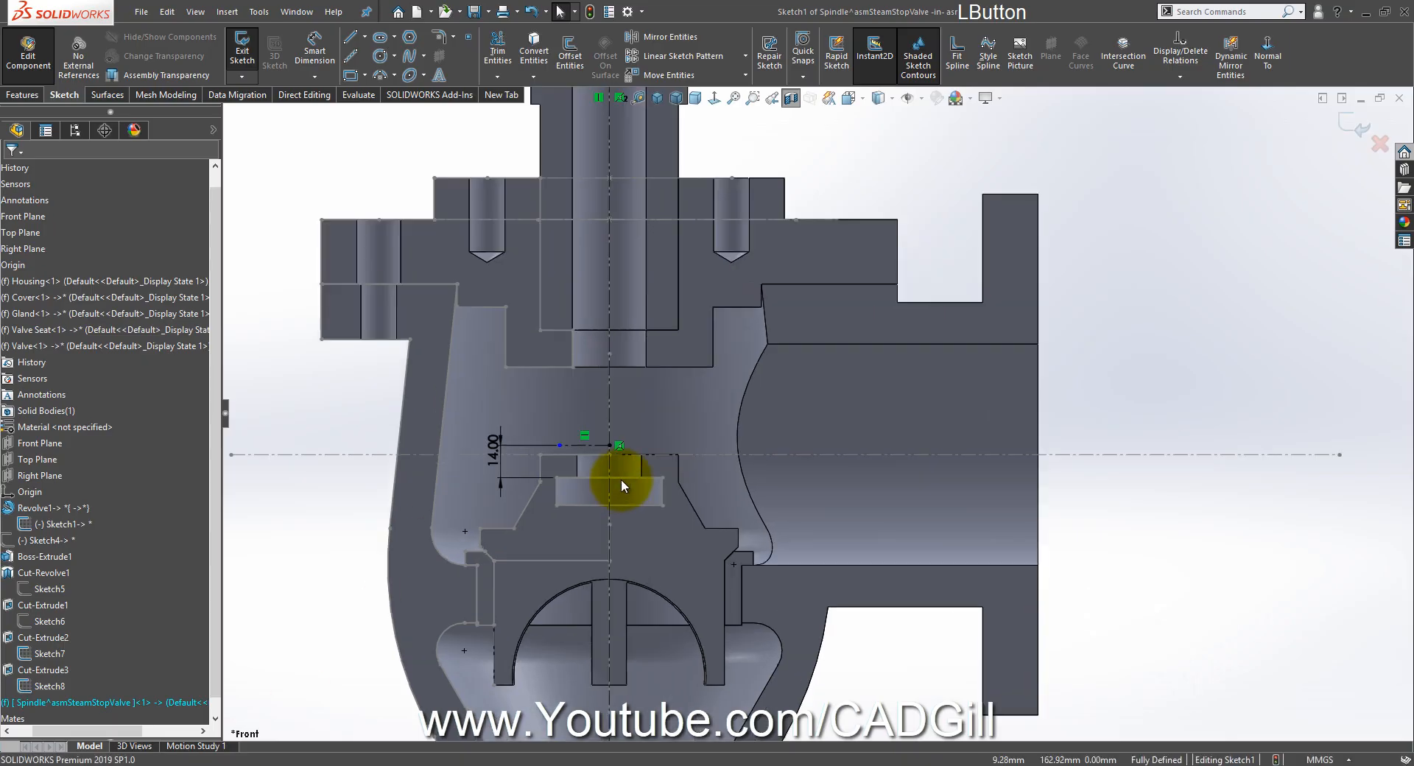
scroll(619, 418, down, 3)
click(351, 37)
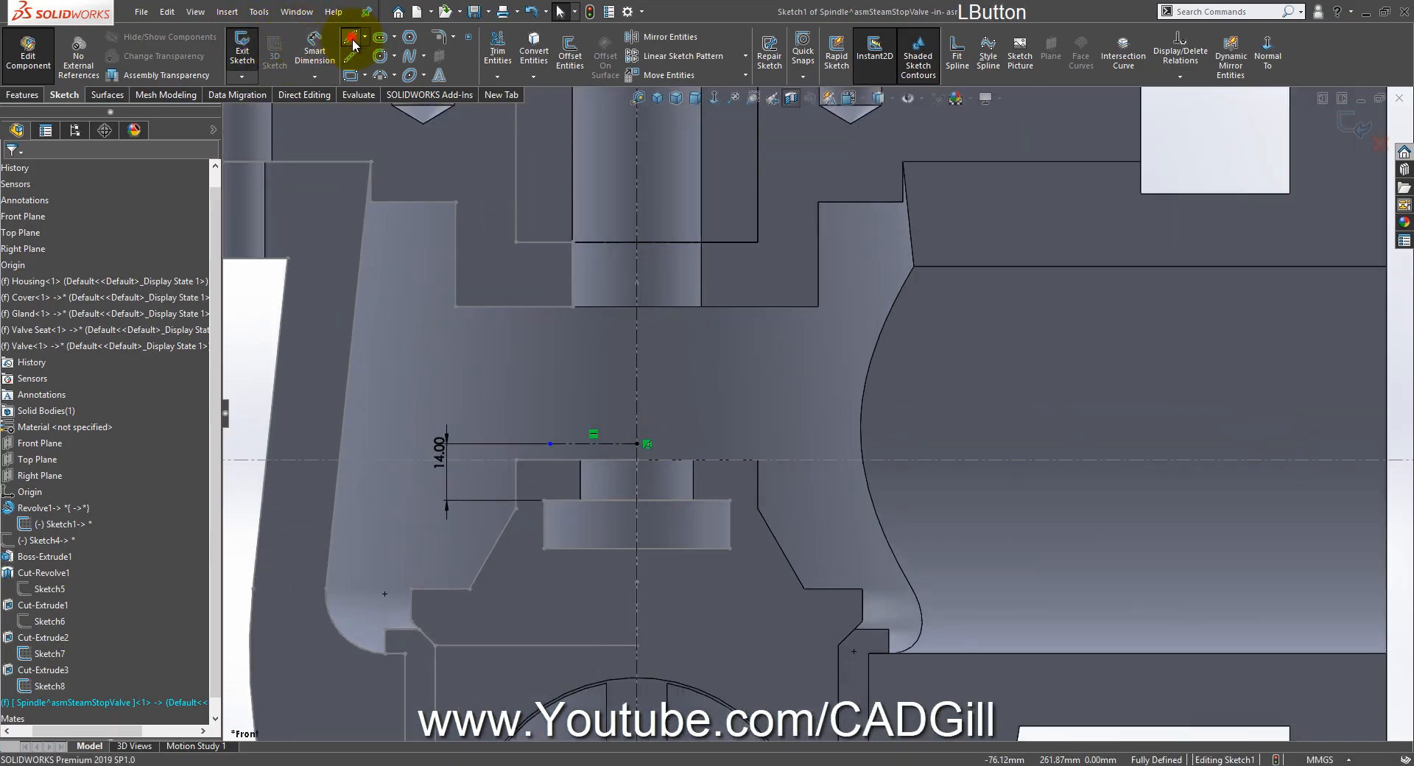
click(637, 444)
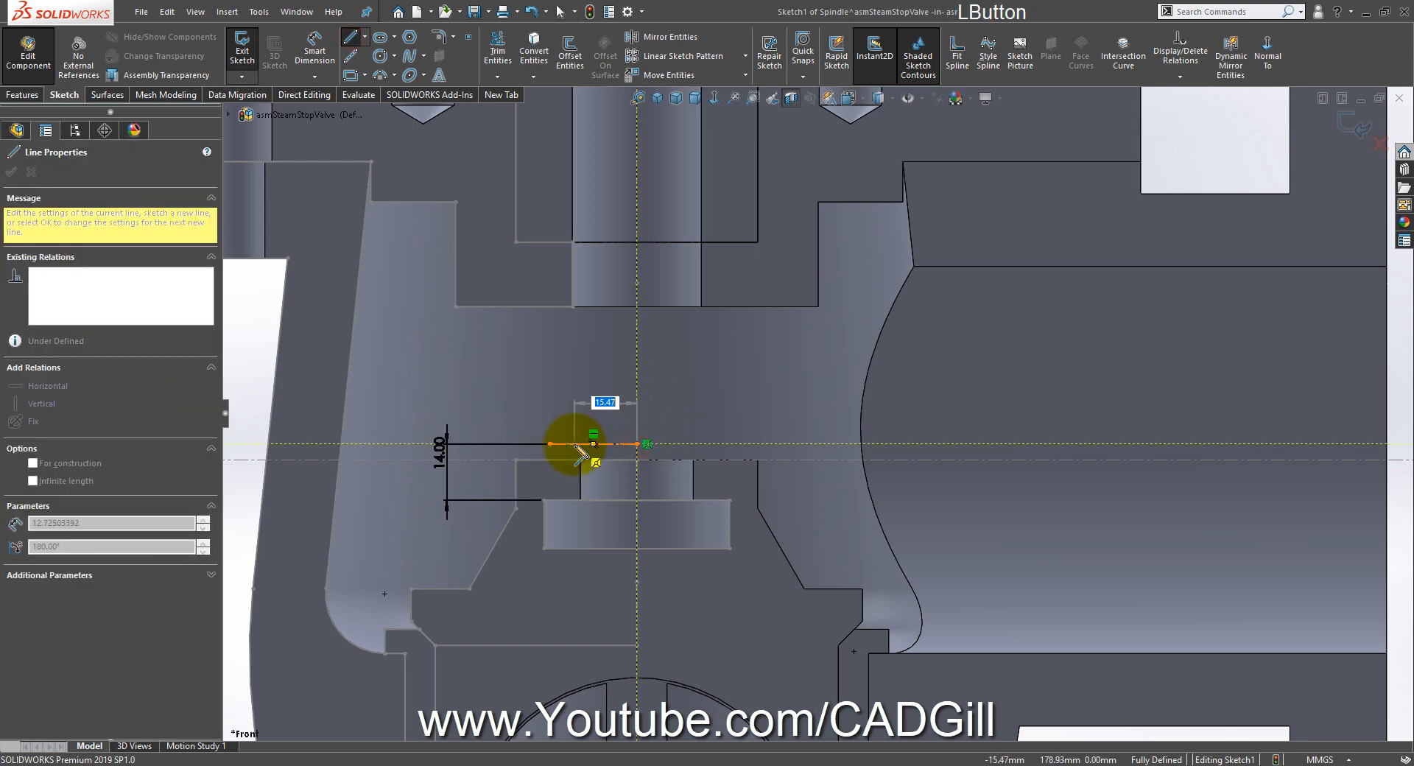
click(574, 443)
click(575, 376)
Step: Dimension the vertical line about the central axis as a 32 mm diameter
click(350, 36)
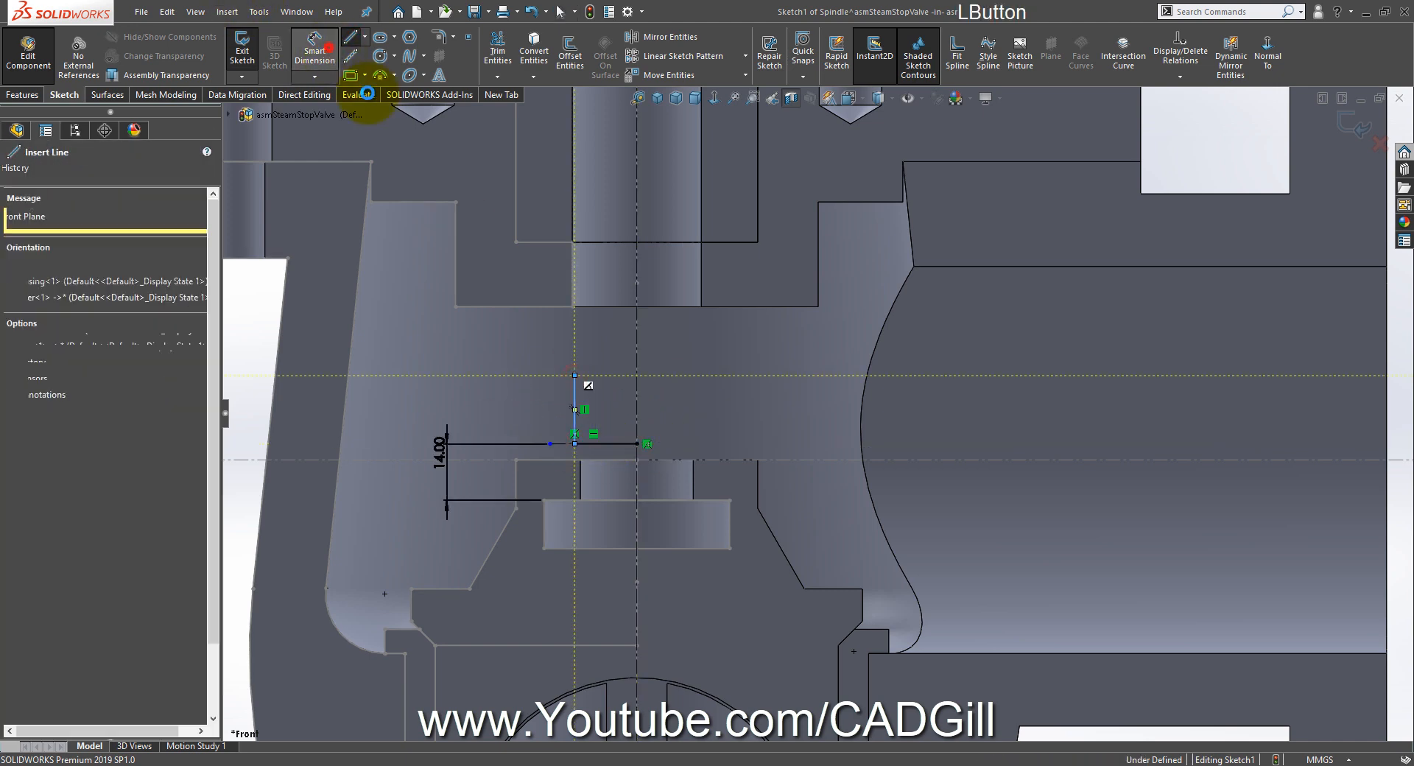
click(636, 384)
click(574, 390)
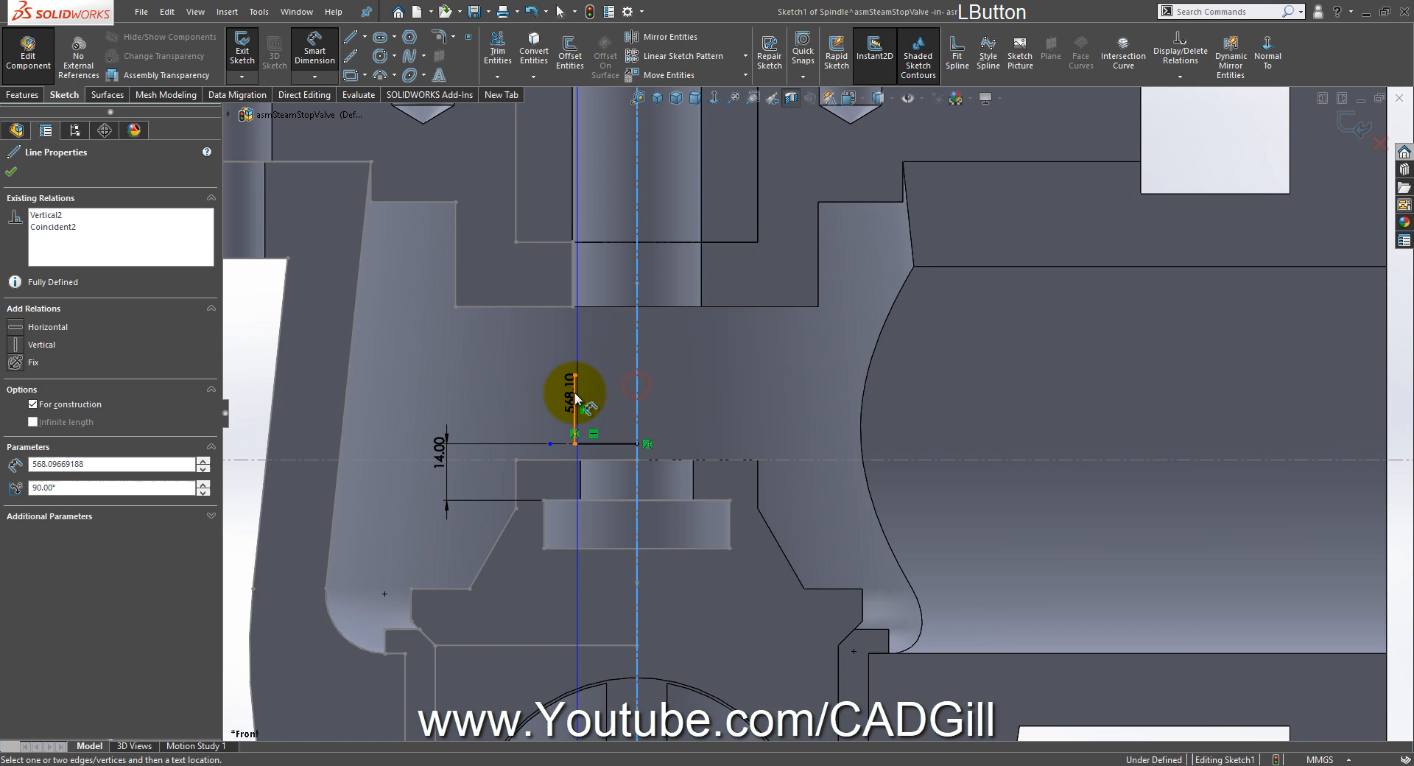
click(716, 400)
text(32)
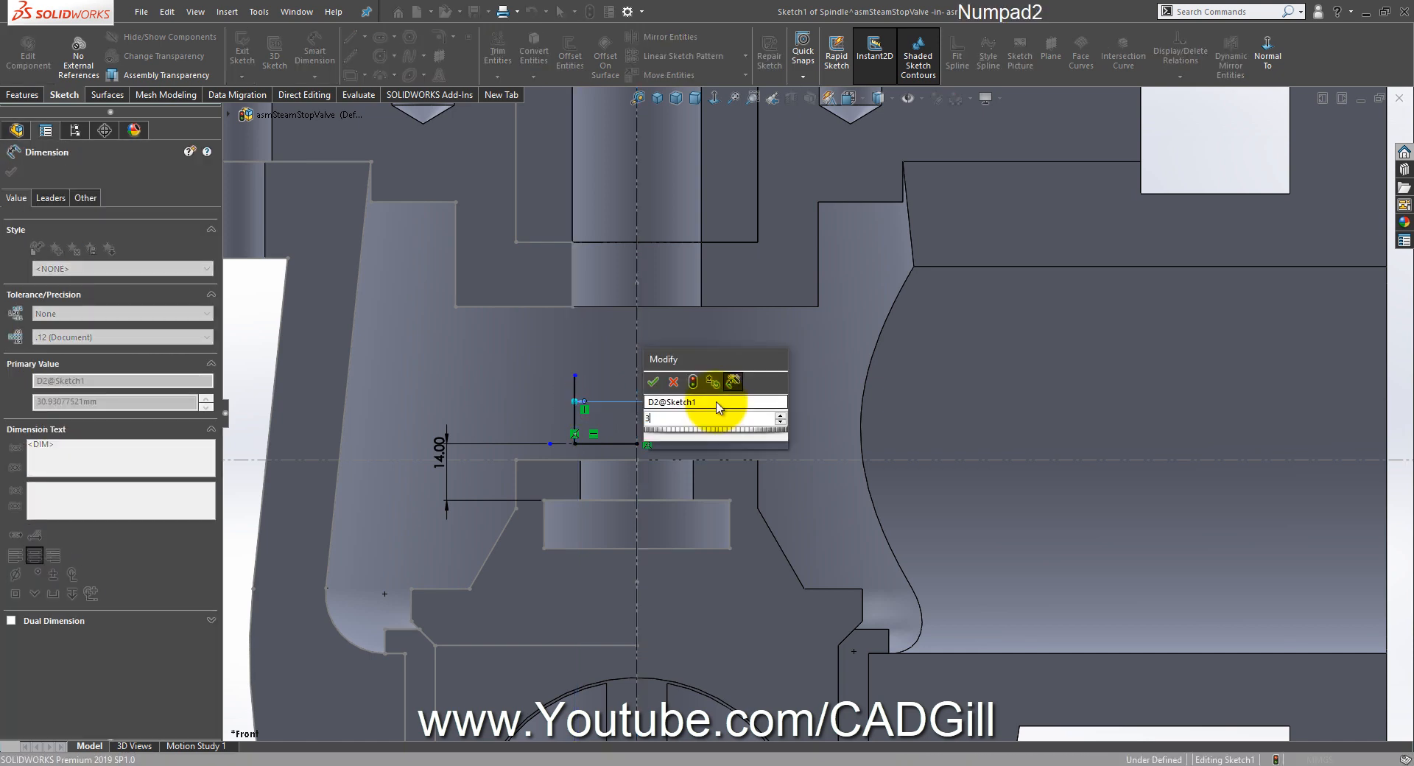
key(Return)
Step: Check the spindle shank's length in the Photos drawing, then extend the vertical line's upper end to above the gland in SolidWorks
scroll(838, 192, up, 5)
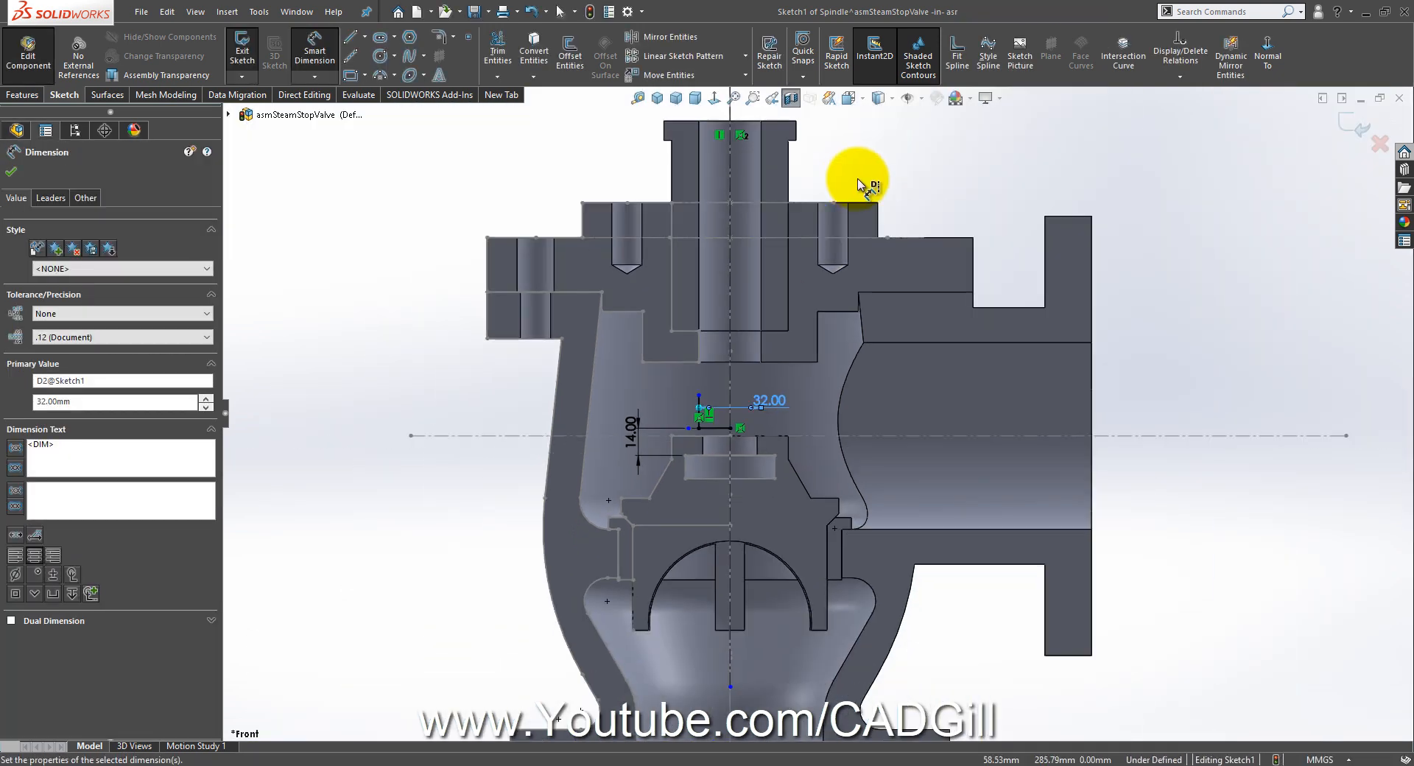
click(519, 765)
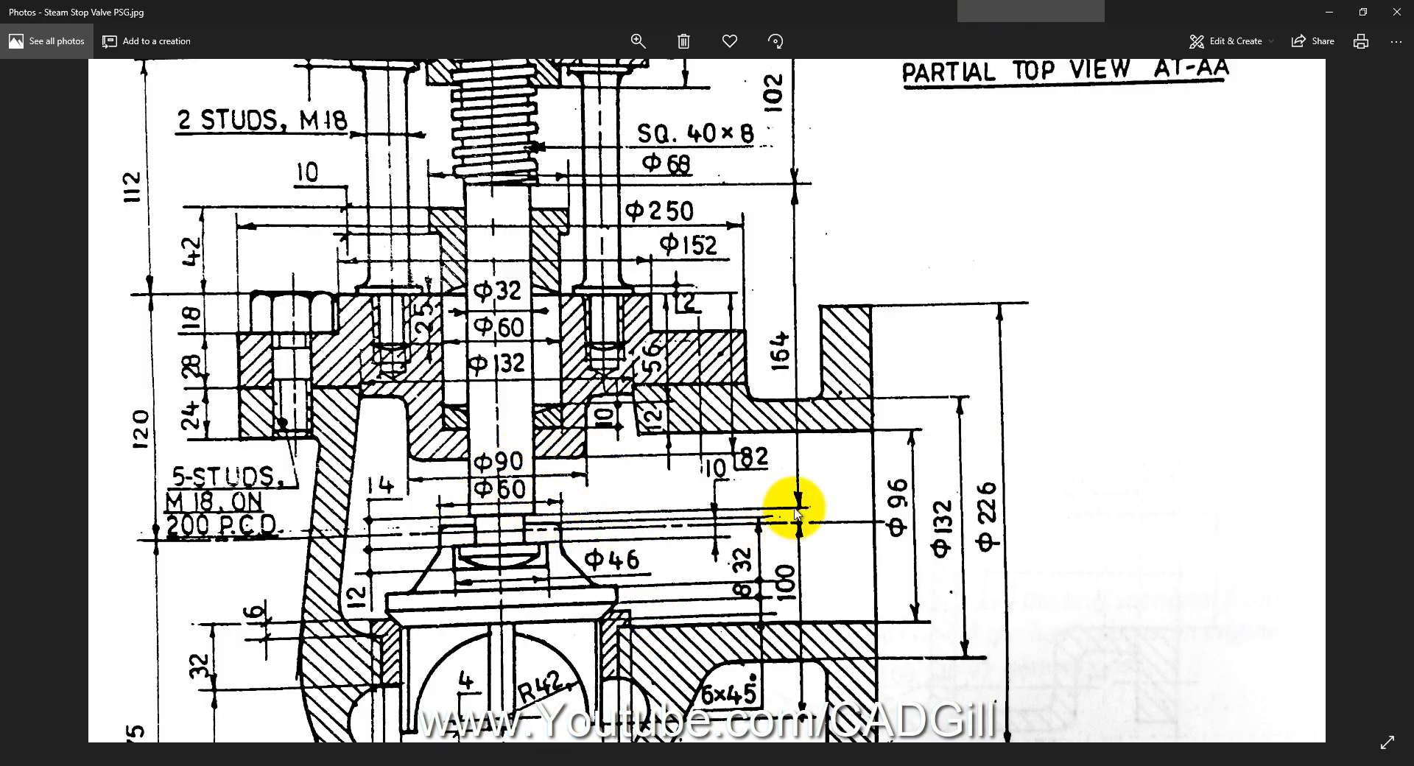
drag(795, 519, 795, 532)
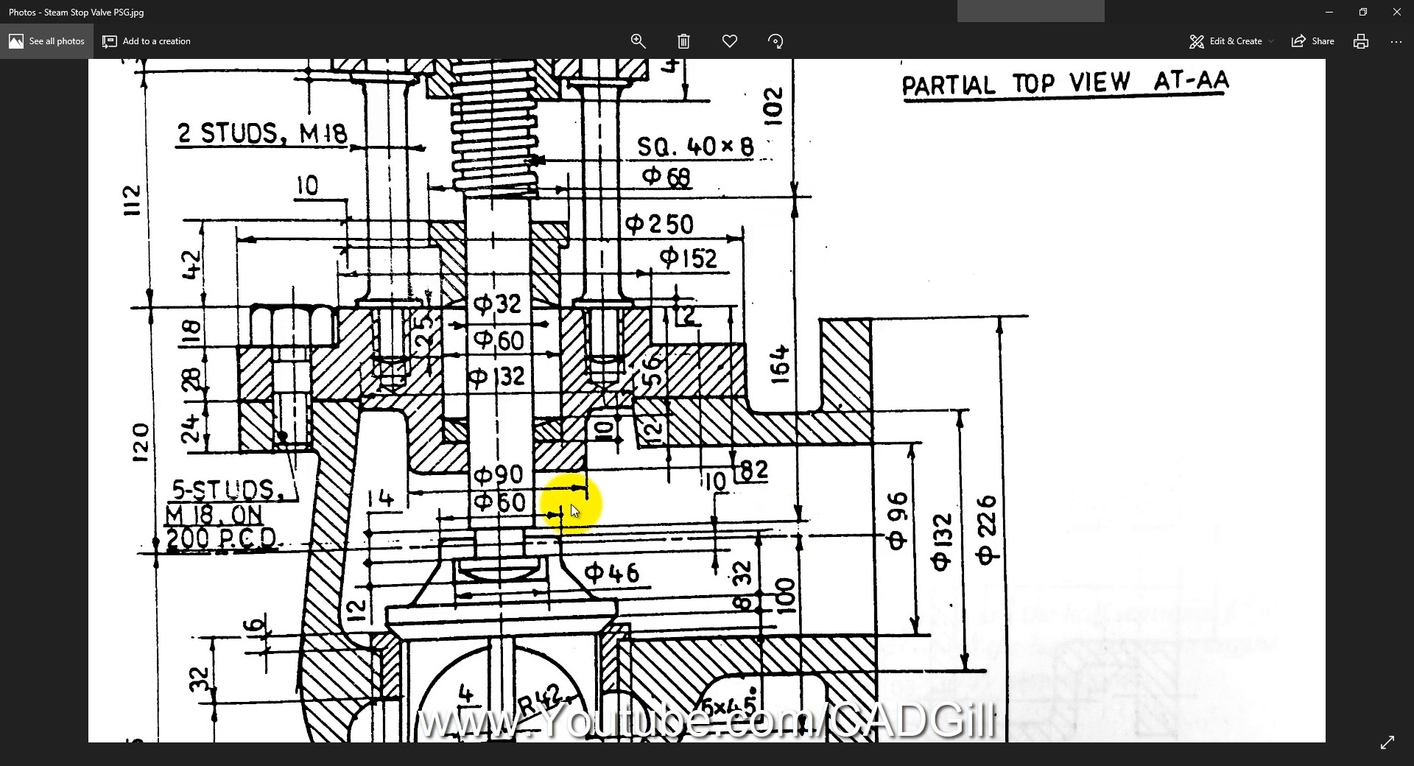
click(220, 762)
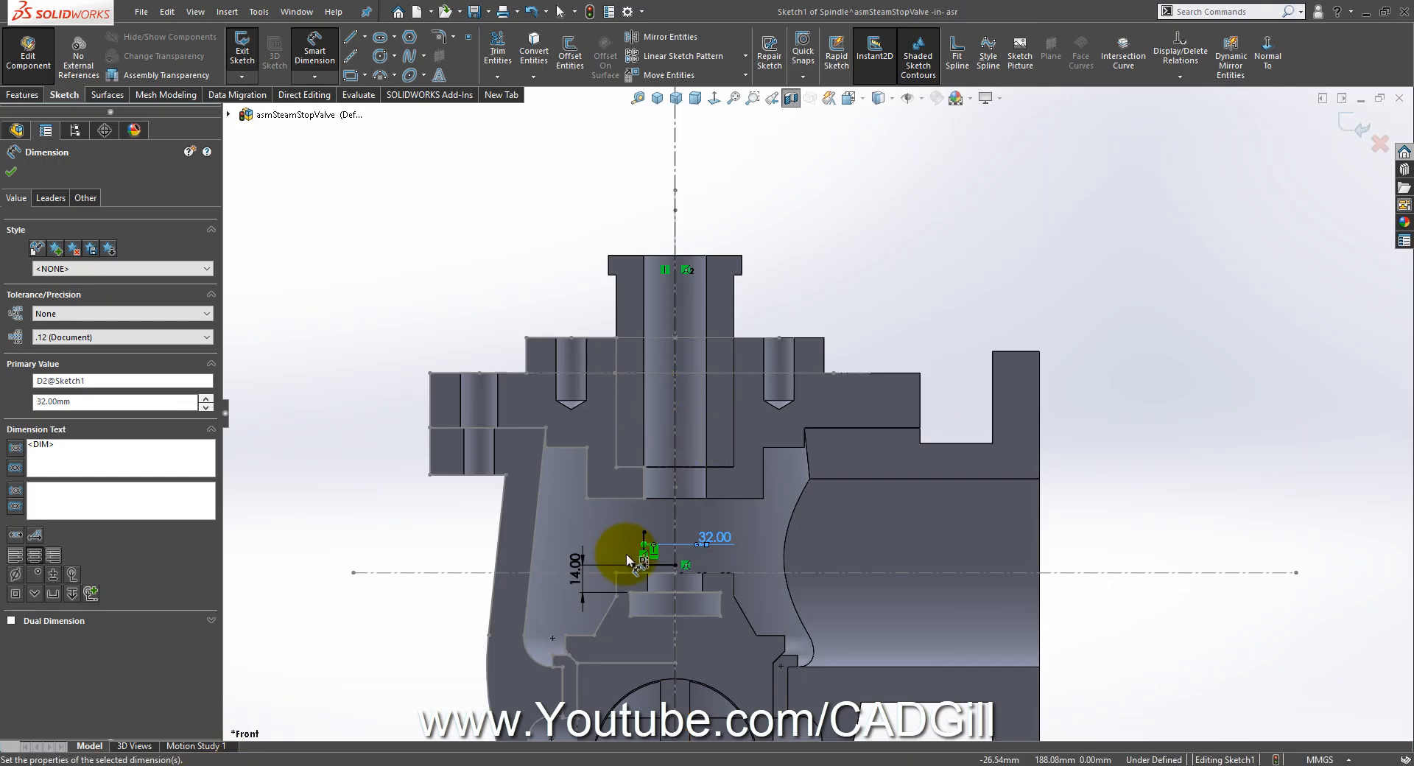
right_click(946, 294)
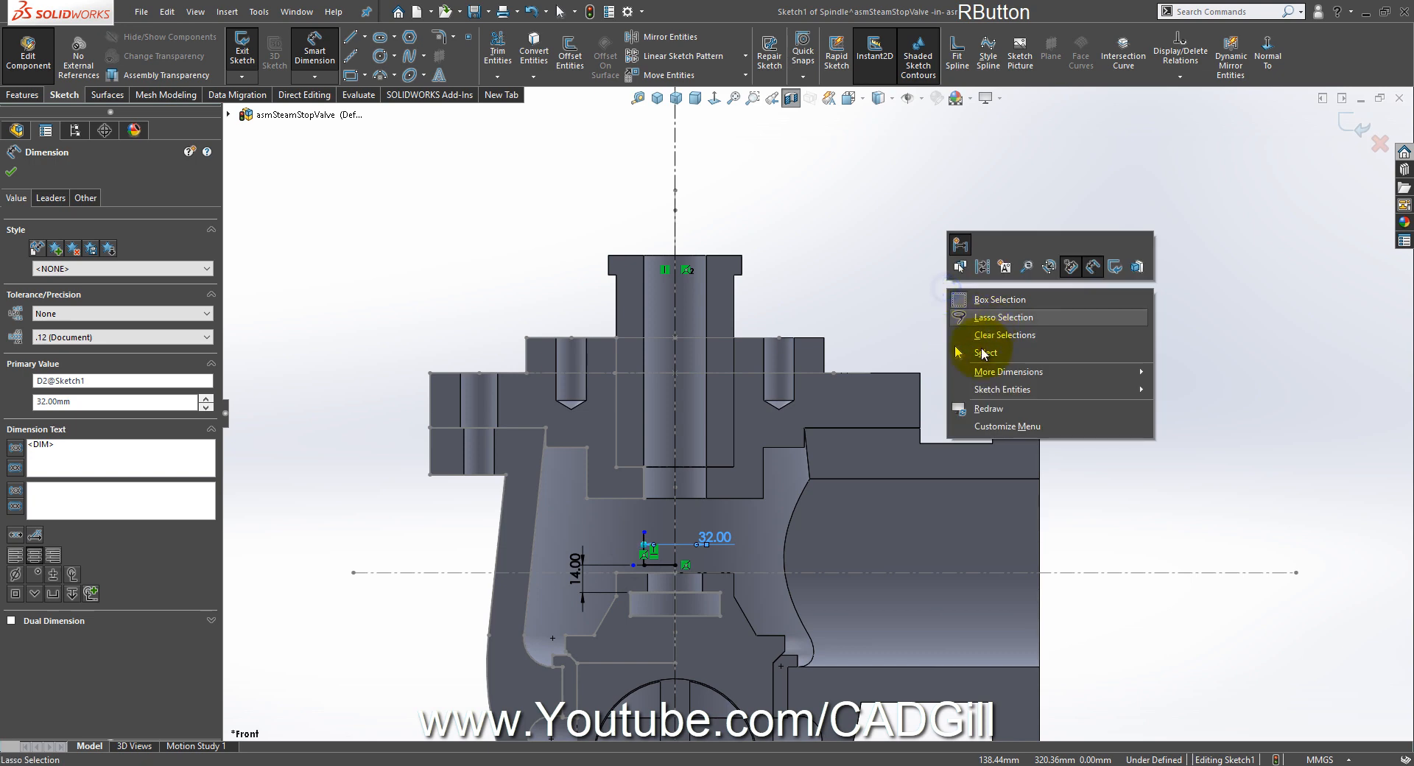
click(983, 353)
click(644, 532)
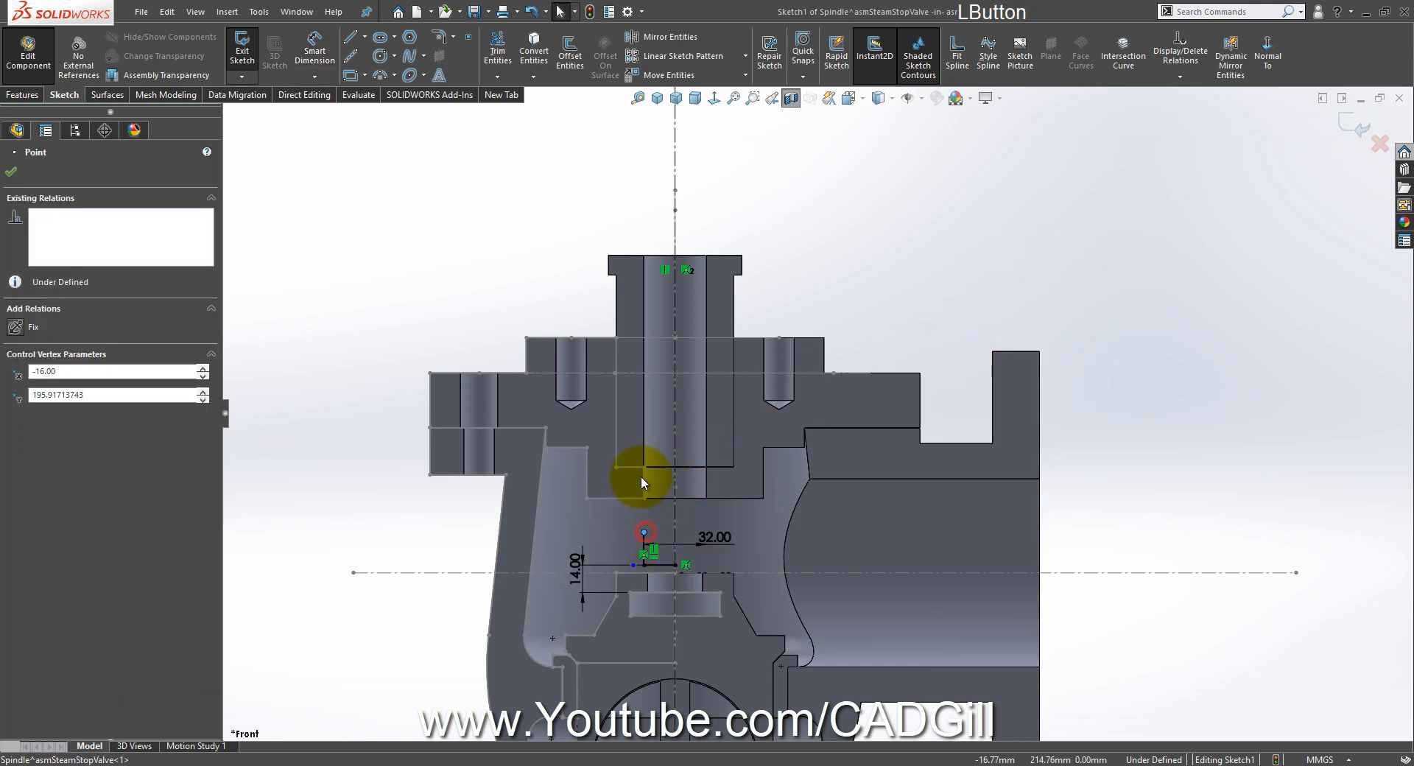
drag(641, 483, 644, 186)
click(847, 259)
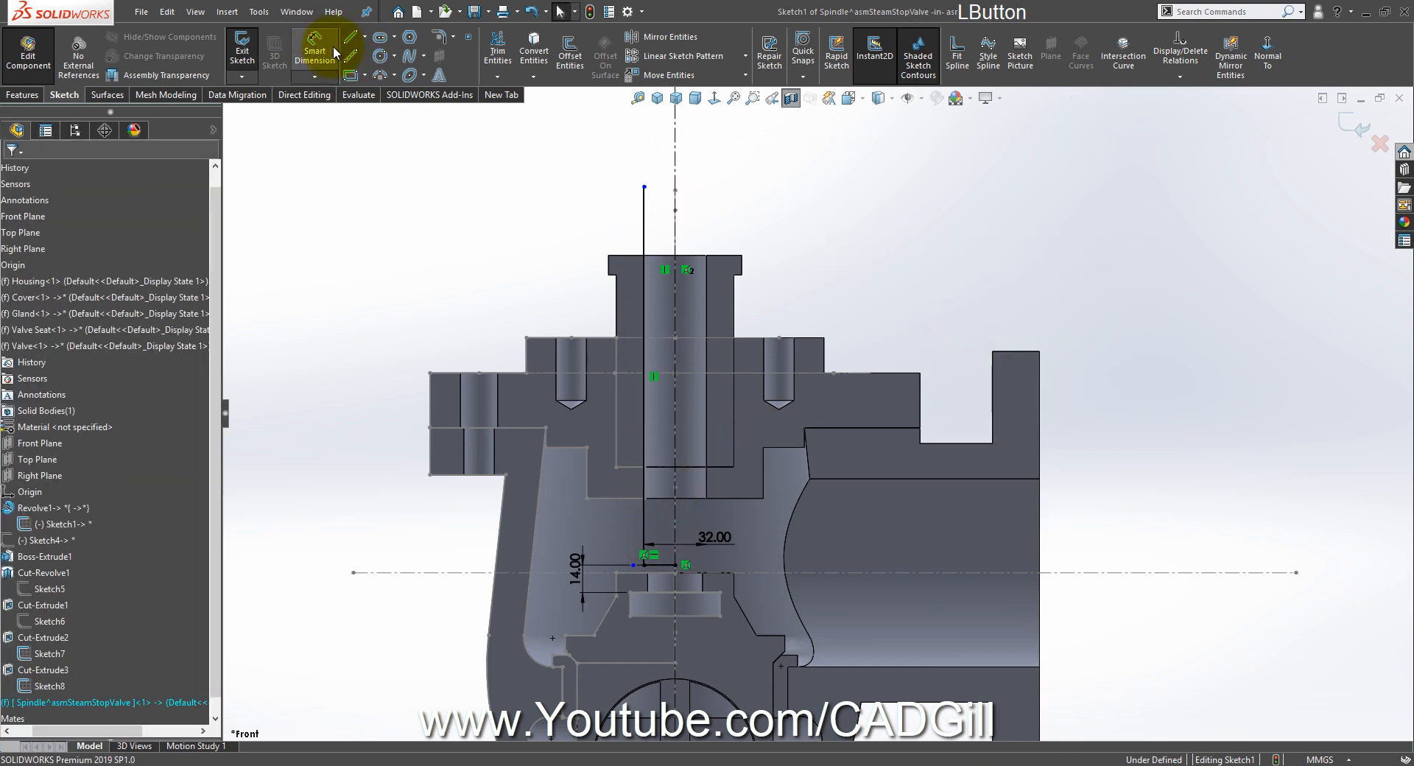
Step: Sketch a horizontal centerline about 86 mm long above the gland and dimension it 164 mm above the shank's lower line
click(352, 57)
click(610, 202)
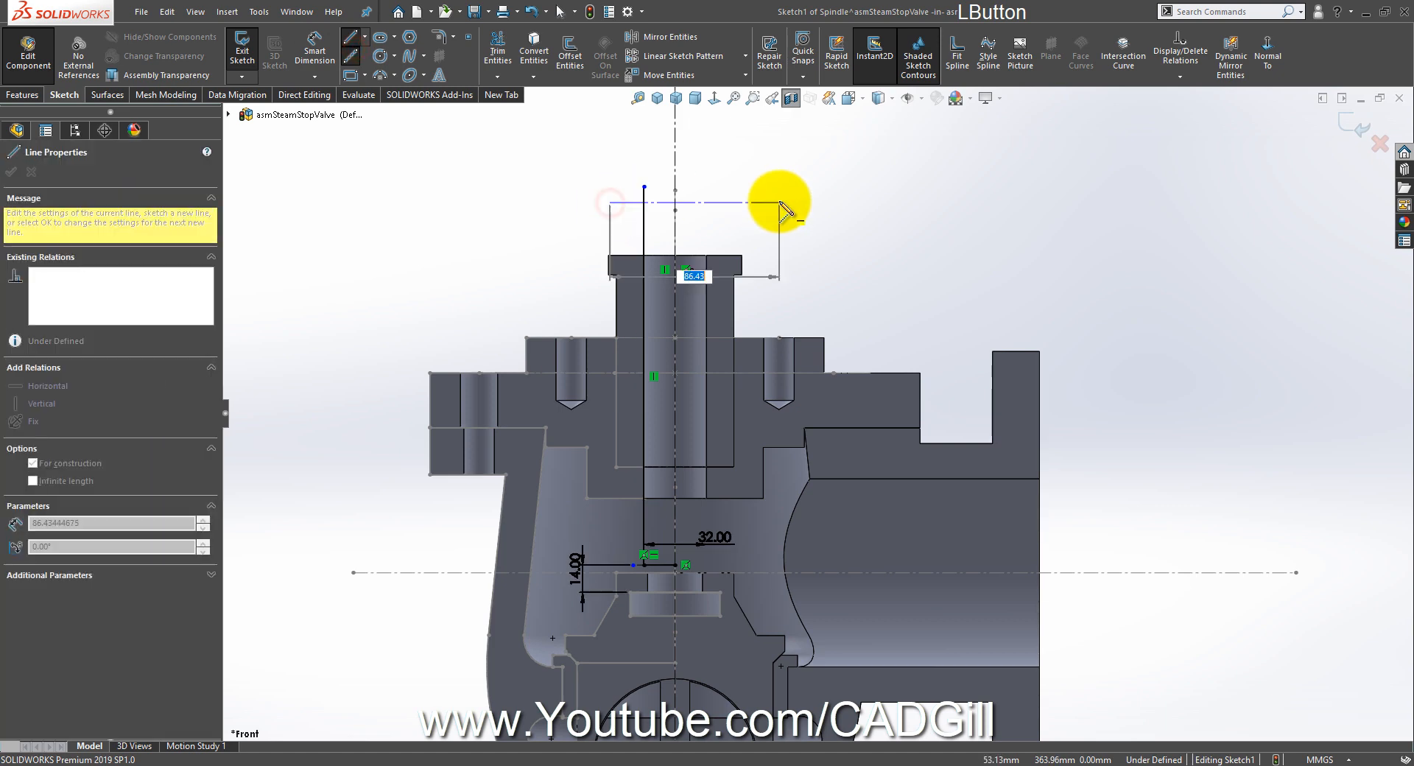
click(778, 202)
click(313, 44)
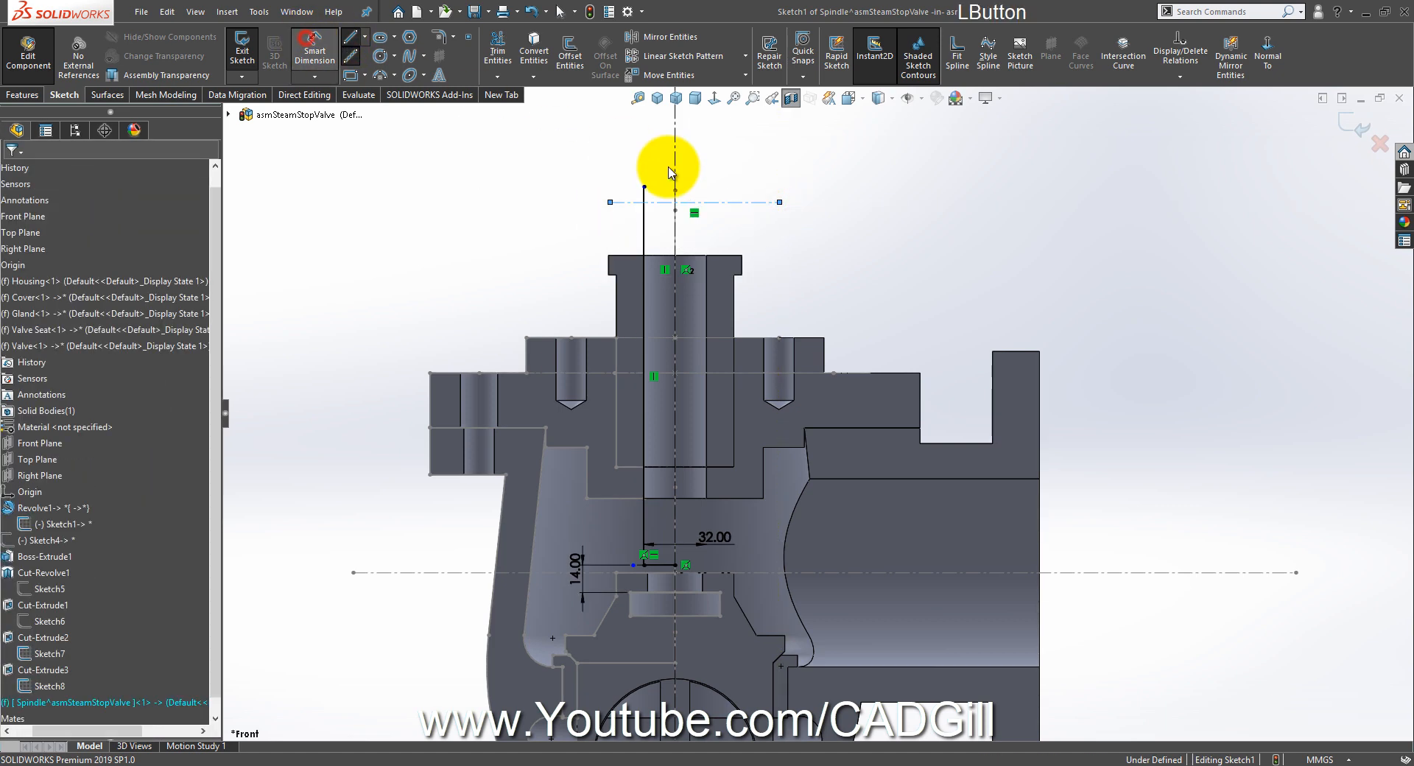
click(705, 201)
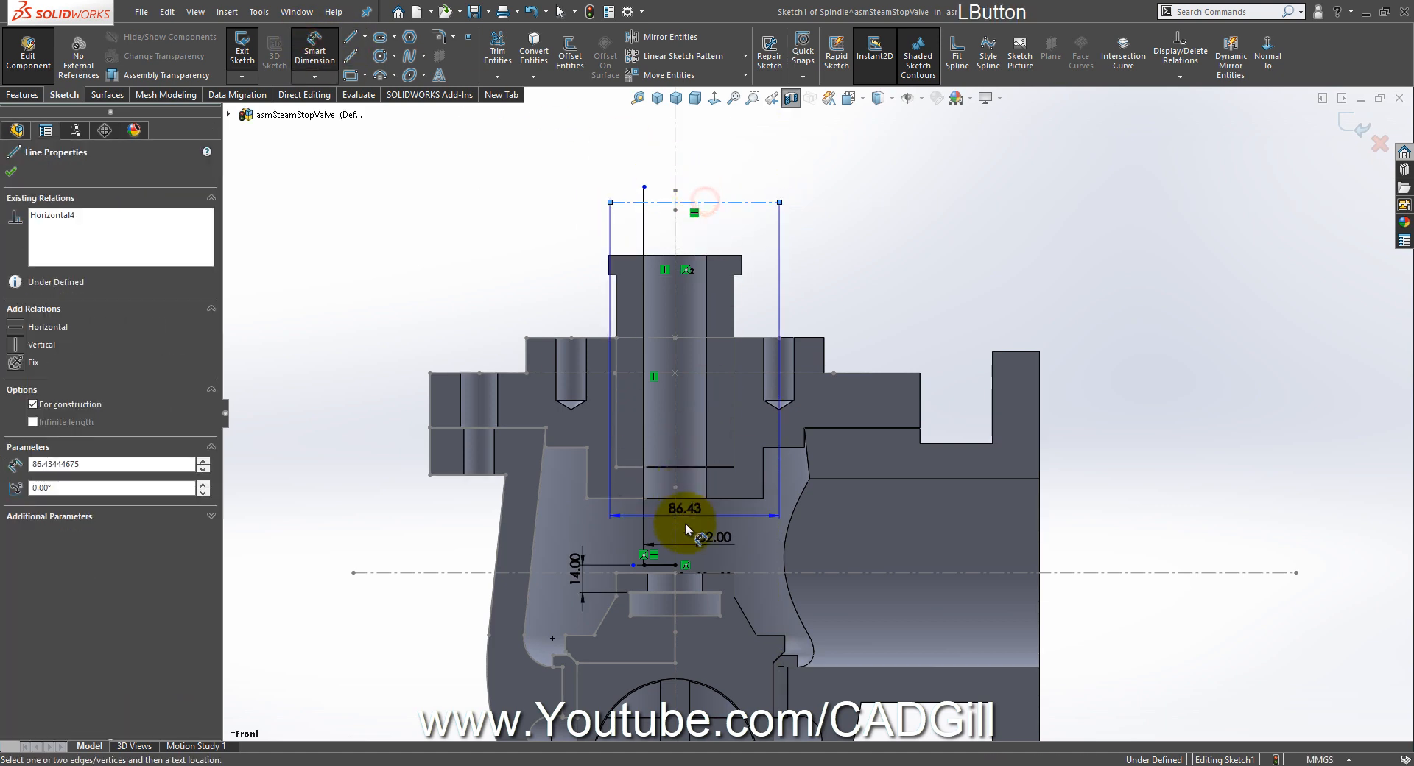
click(661, 566)
click(979, 316)
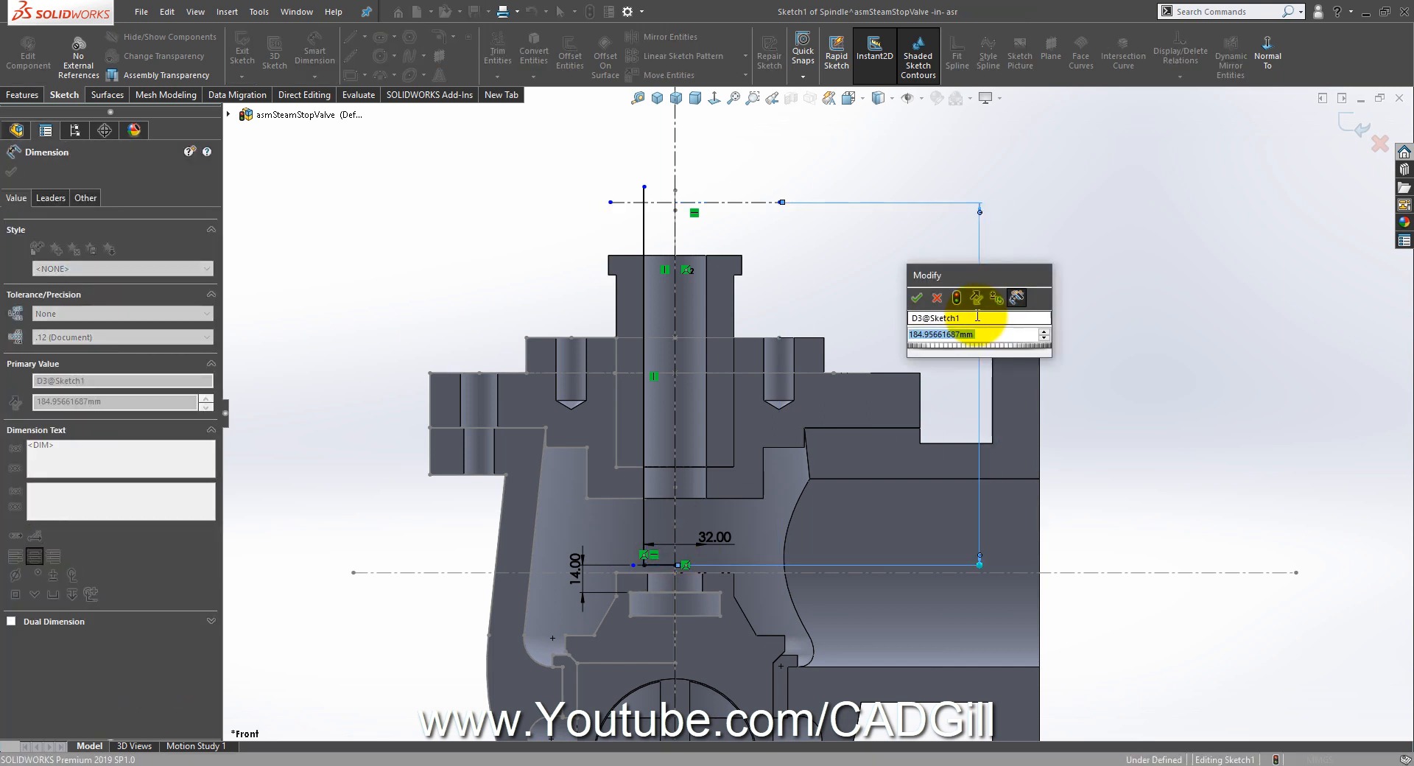
text(164)
key(Return)
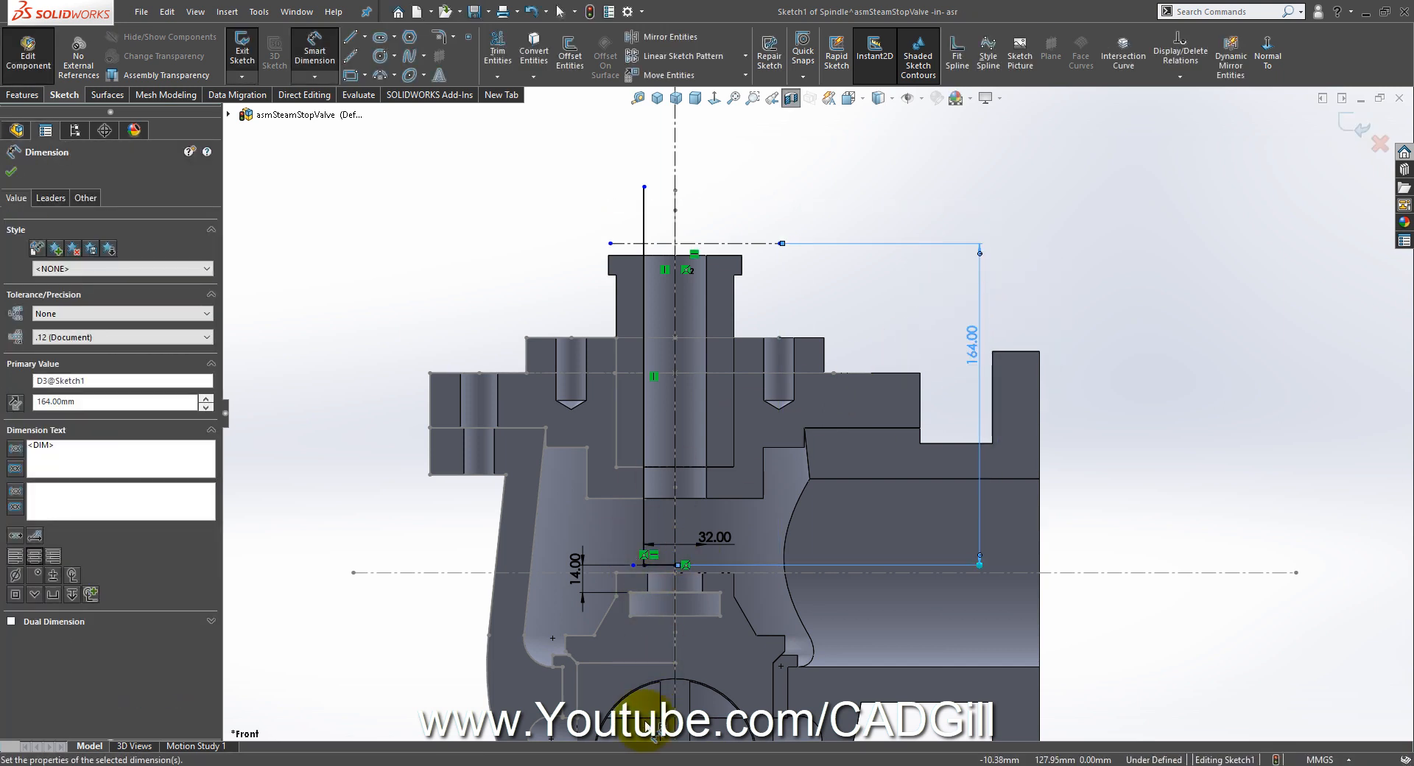
Step: Check the spindle's threaded length in the Photos drawing, then sketch another horizontal centerline across the axis above the 164 mm one
click(651, 730)
scroll(858, 405, up, 4)
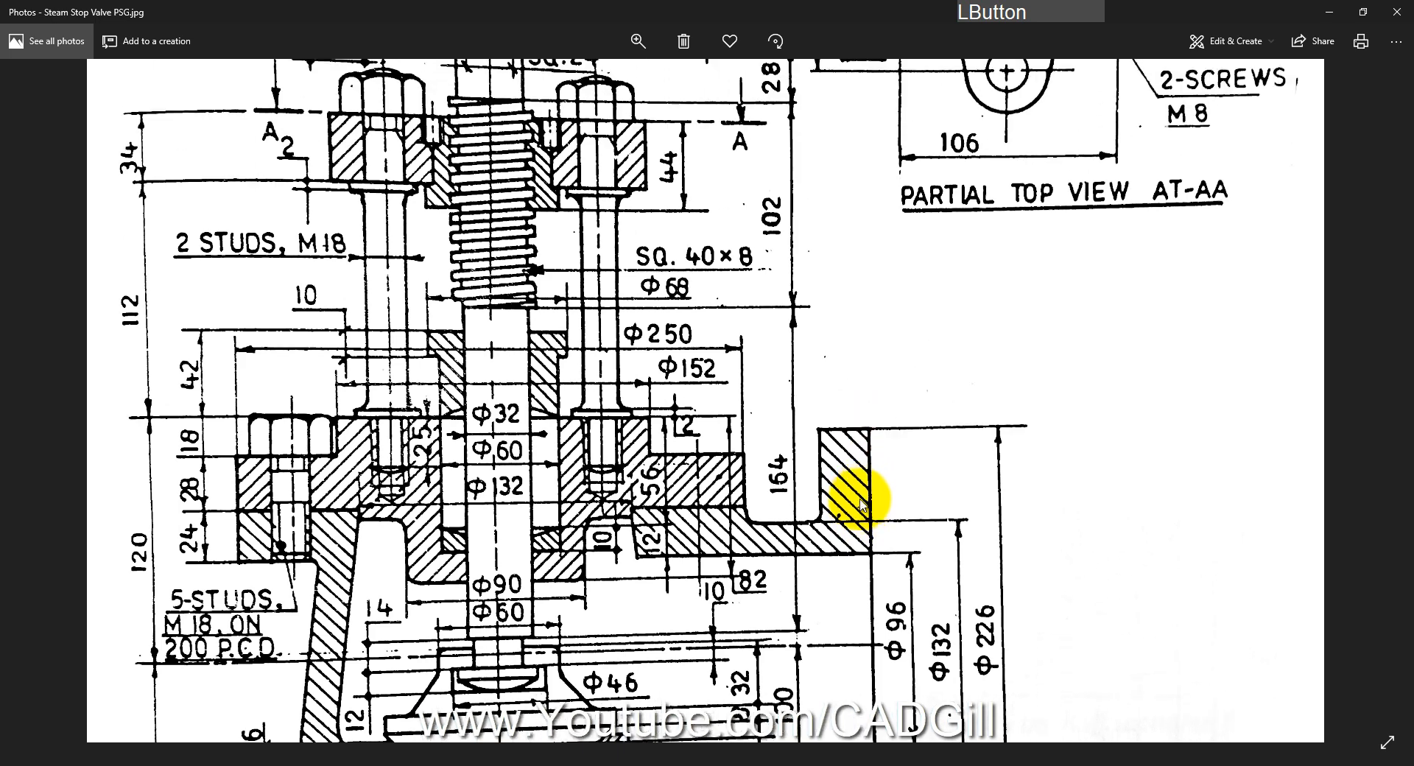
mouse_move(836, 220)
mouse_down()
mouse_move(814, 315)
mouse_move(782, 368)
mouse_up()
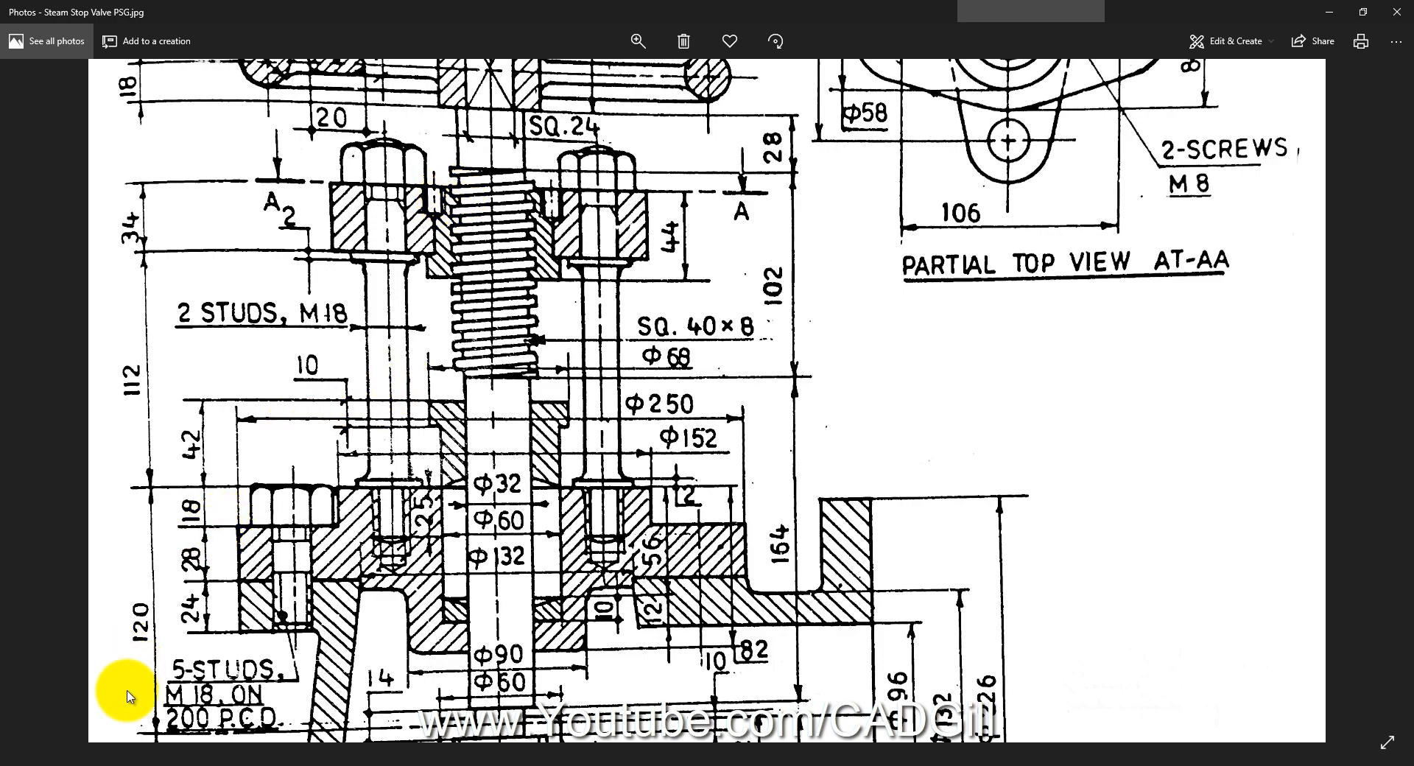
click(173, 765)
scroll(812, 249, up, 3)
scroll(862, 189, down, 4)
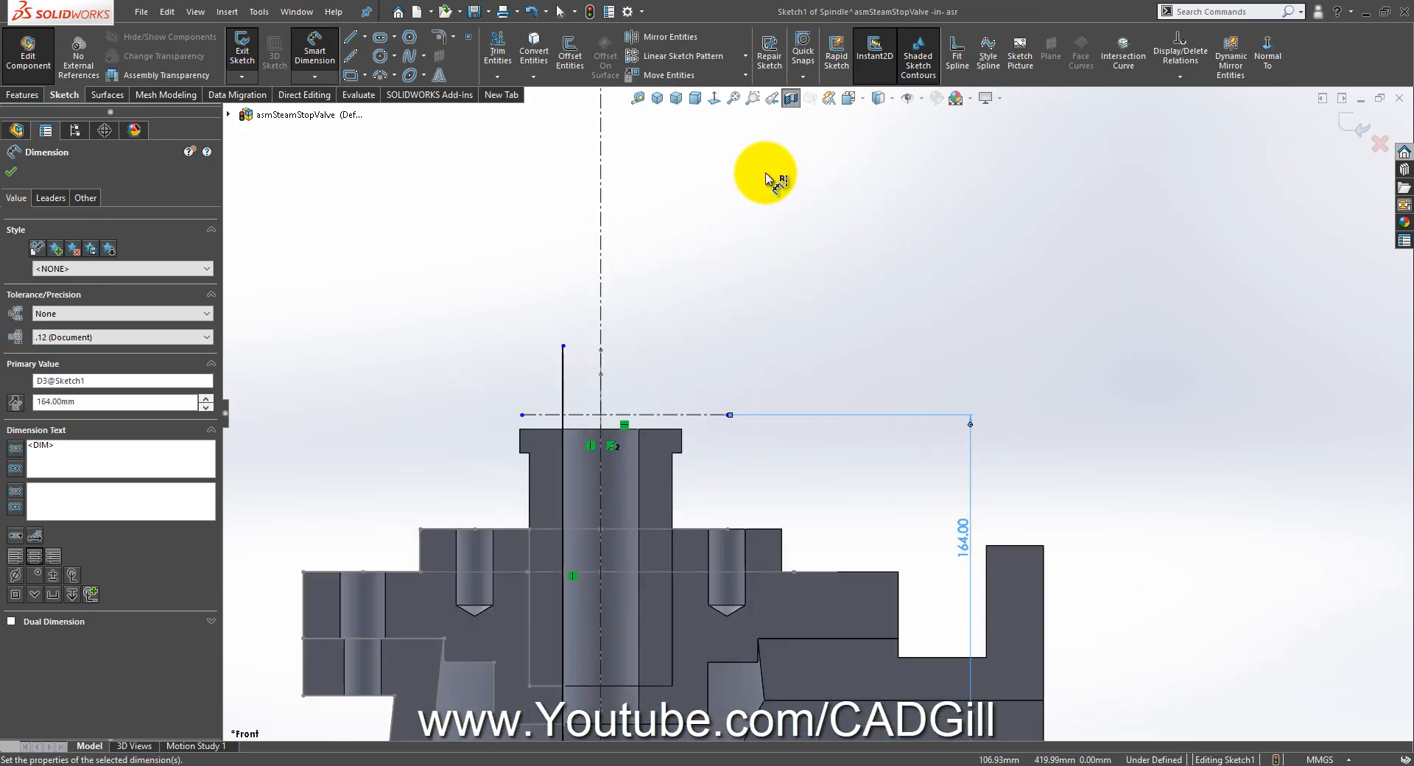
click(353, 43)
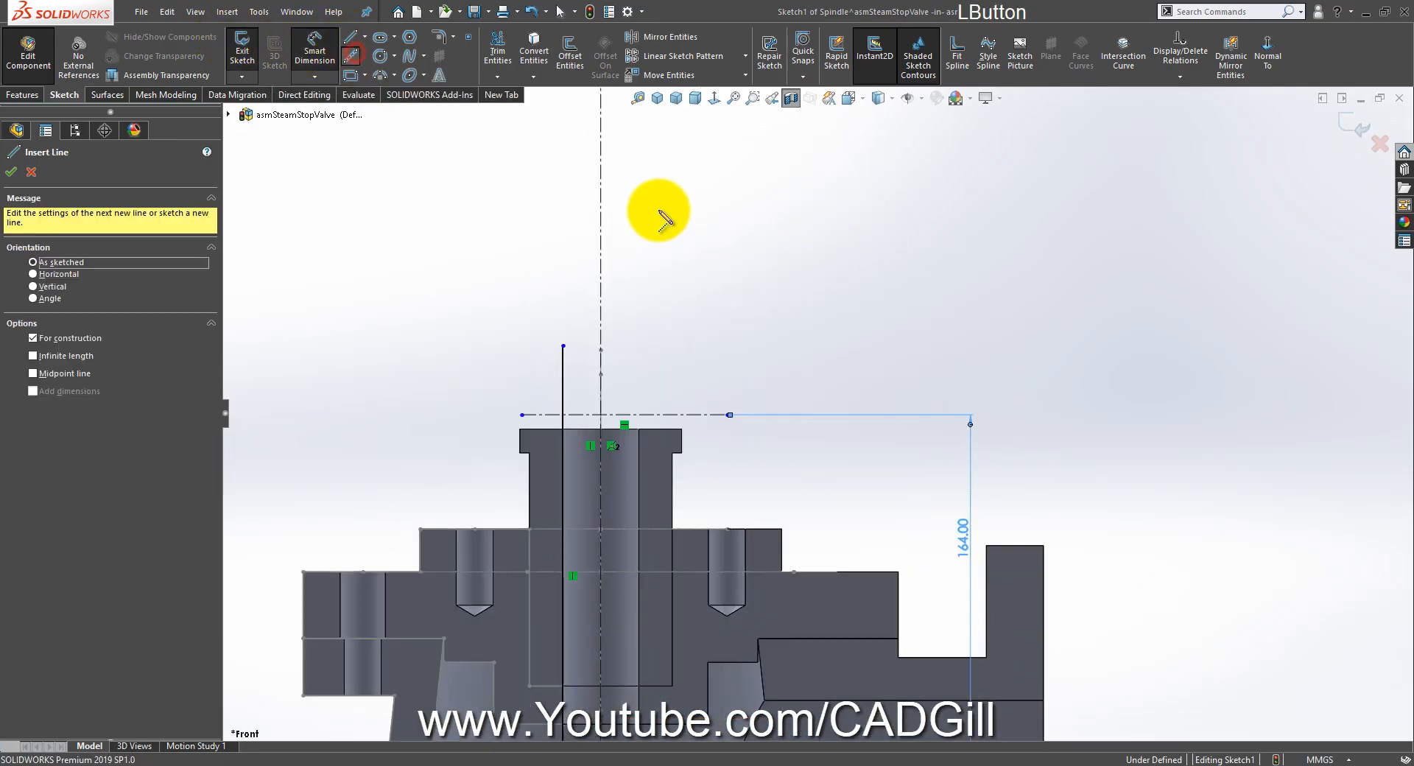
click(509, 181)
click(705, 180)
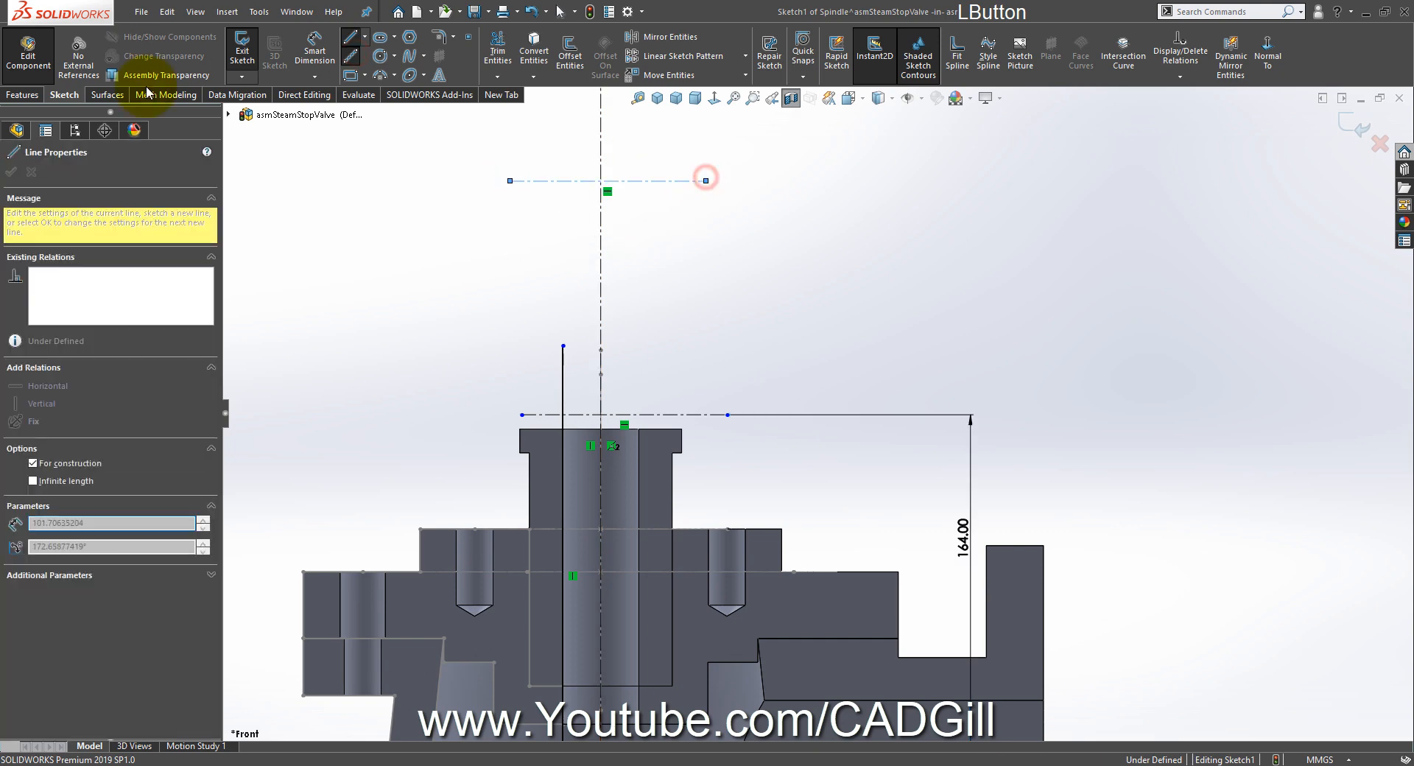
Step: Dimension the upper horizontal centerline 102 mm above the horizontal centerline just over the gland
click(315, 57)
click(692, 182)
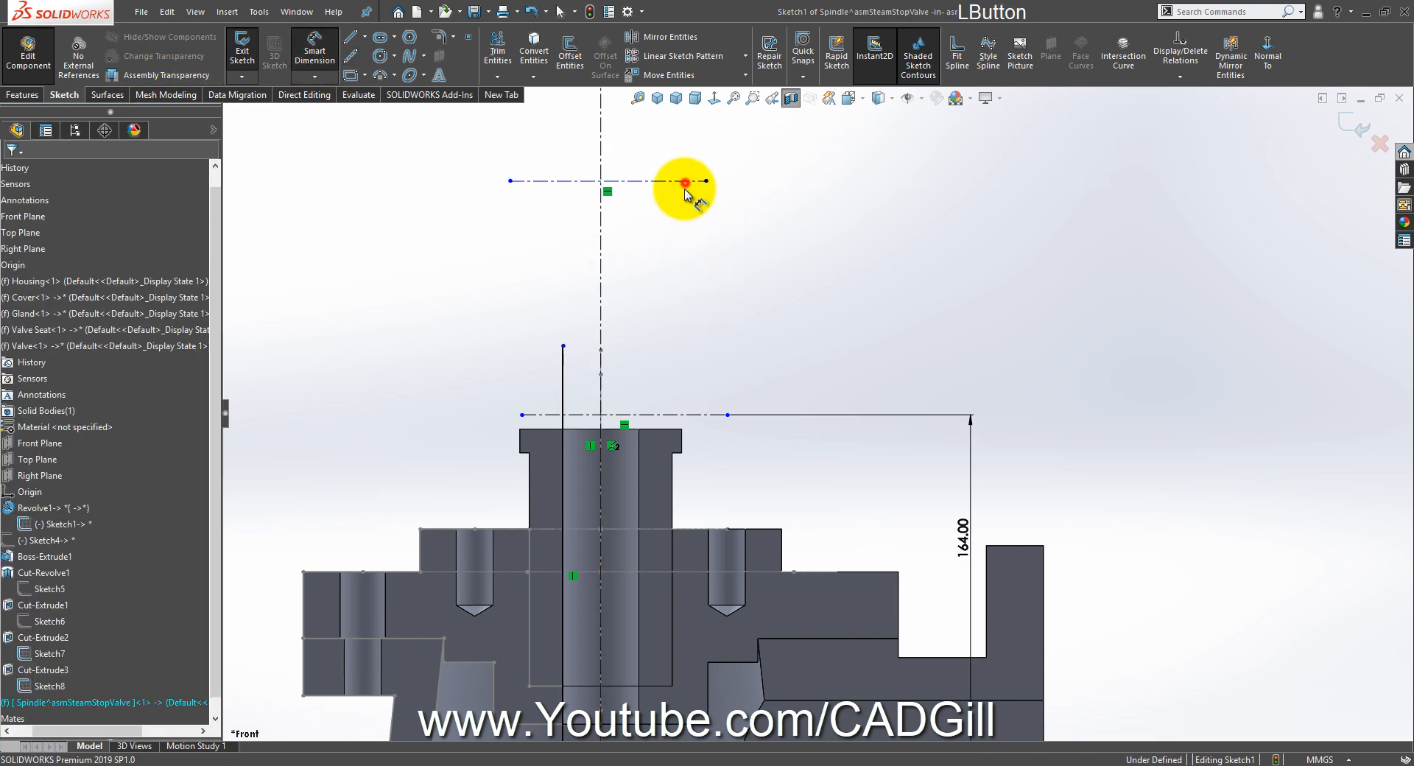
click(688, 414)
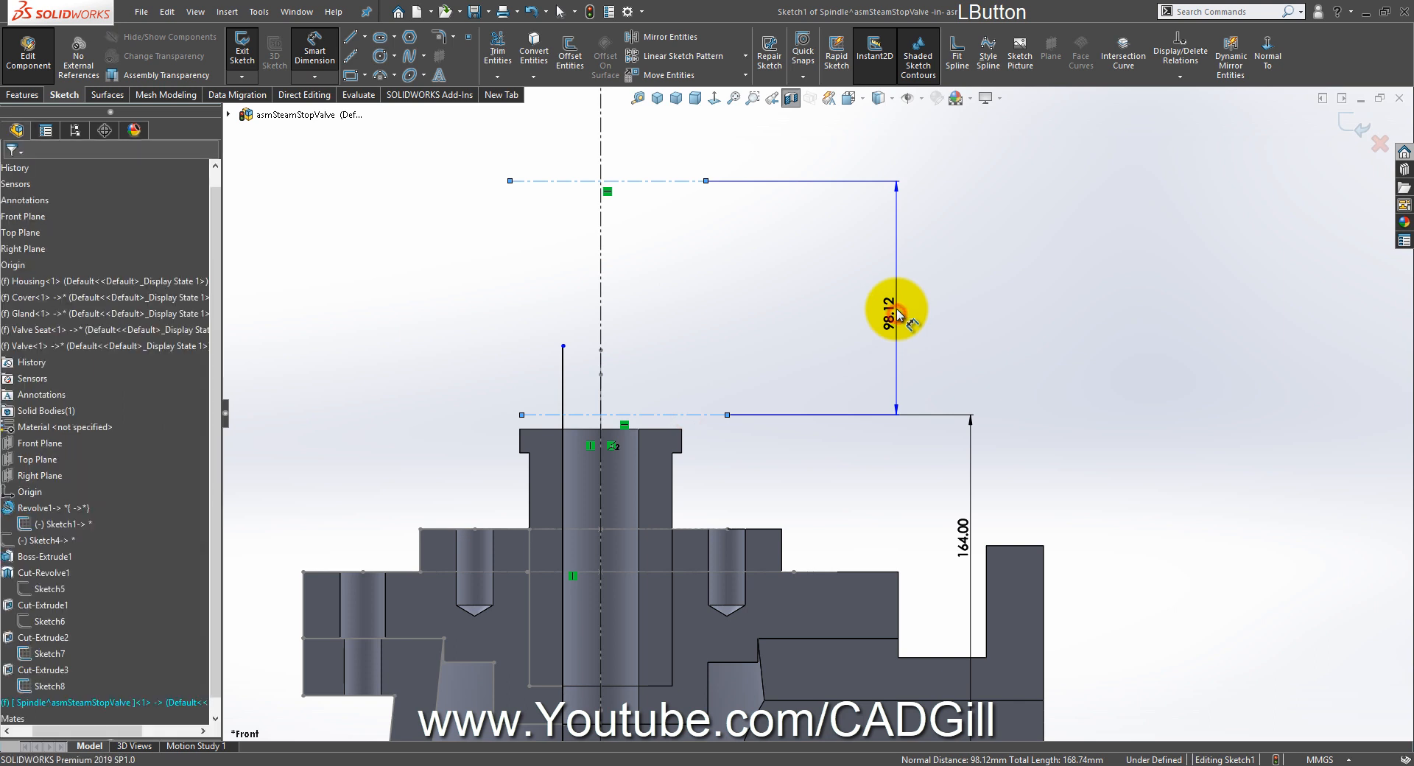
click(898, 315)
text(102)
key(Return)
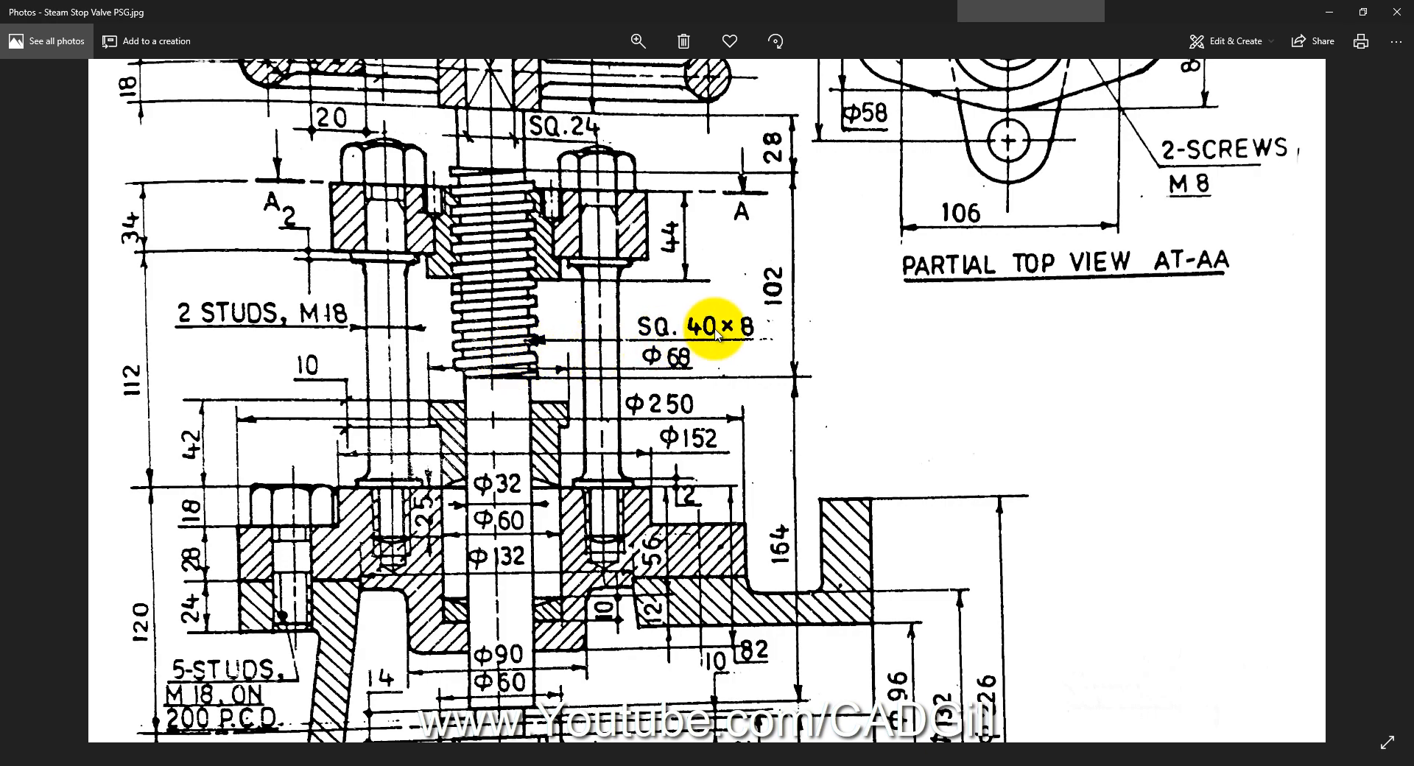
Step: Check the spindle portion above the thread in the Photos drawing, then sketch an 82 mm long horizontal centerline above the others in SolidWorks
mouse_move(701, 333)
mouse_down()
mouse_move(668, 403)
mouse_move(687, 435)
mouse_up()
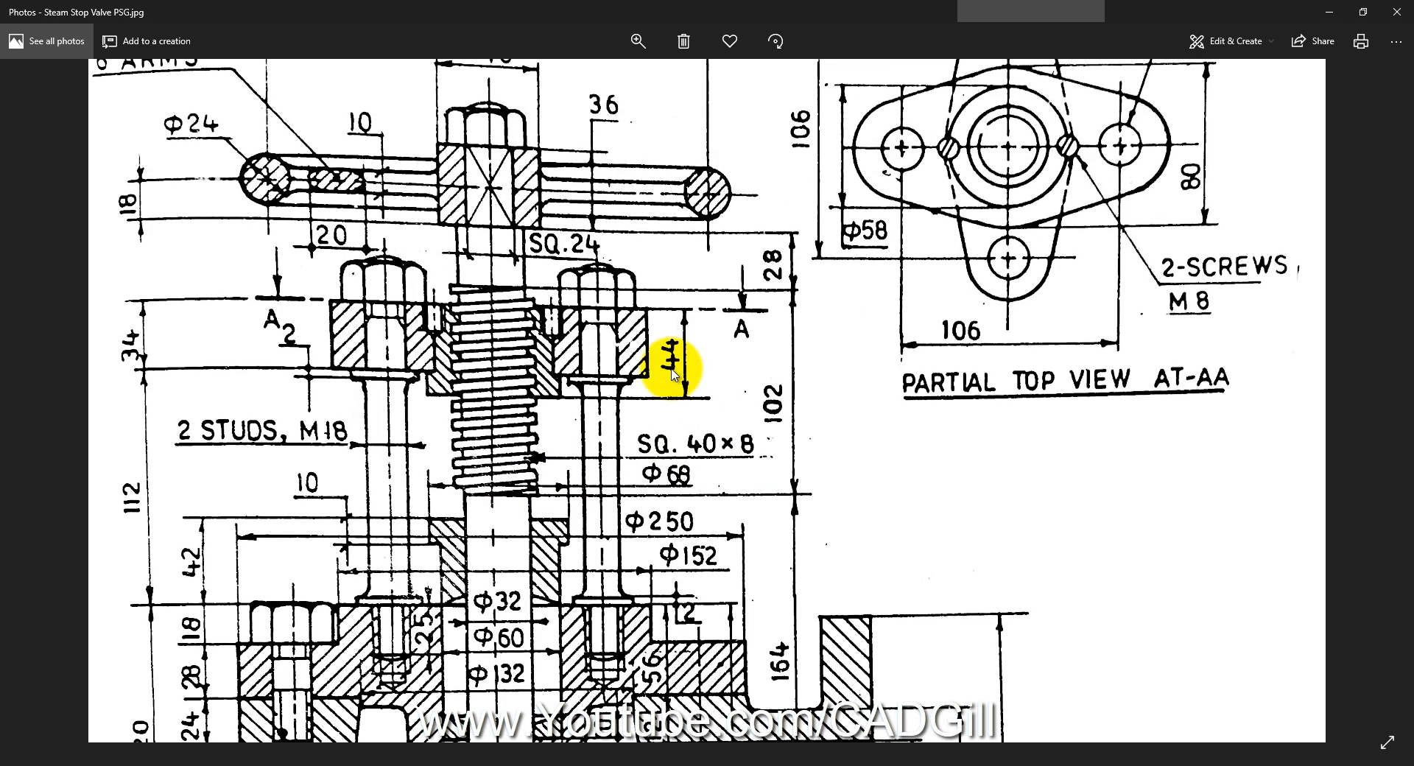
drag(668, 353, 673, 407)
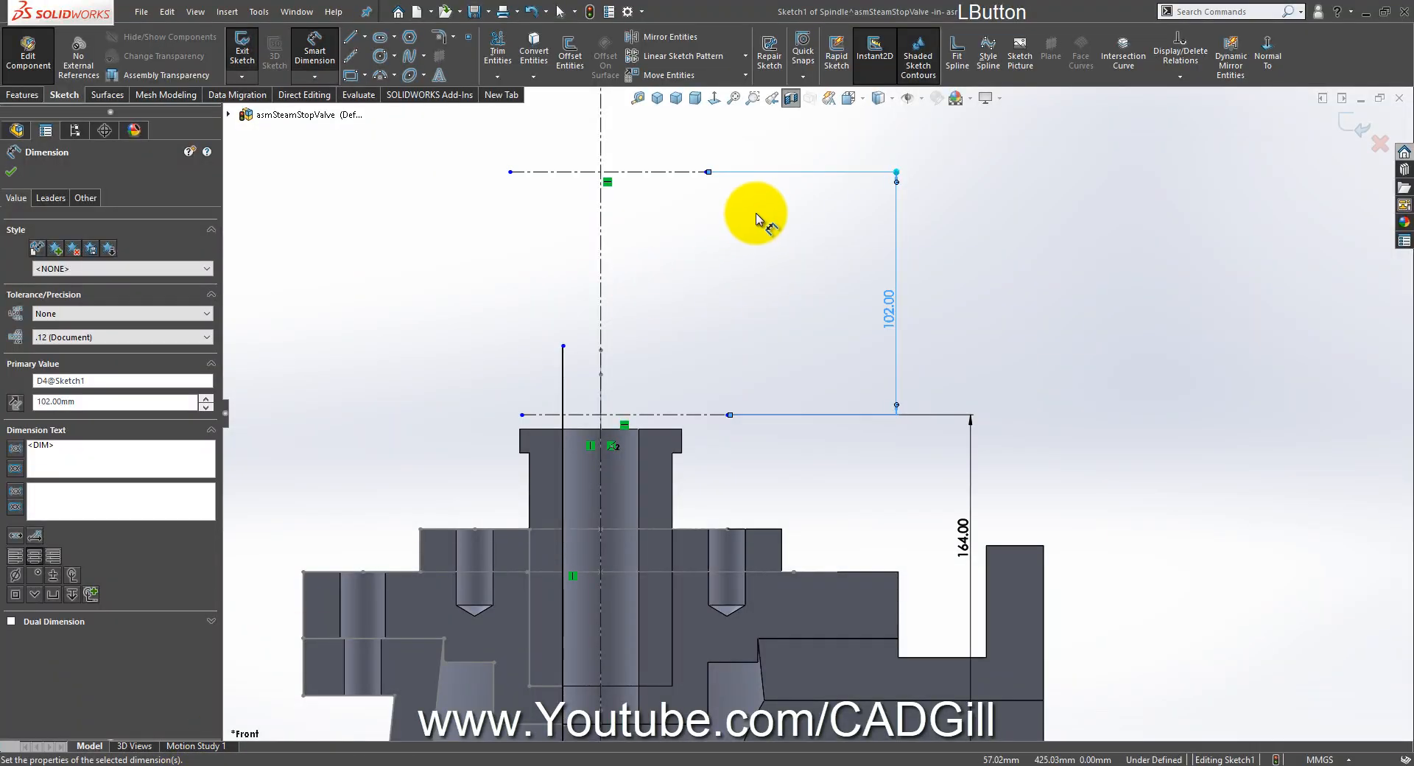
scroll(847, 143, up, 3)
scroll(817, 180, down, 1)
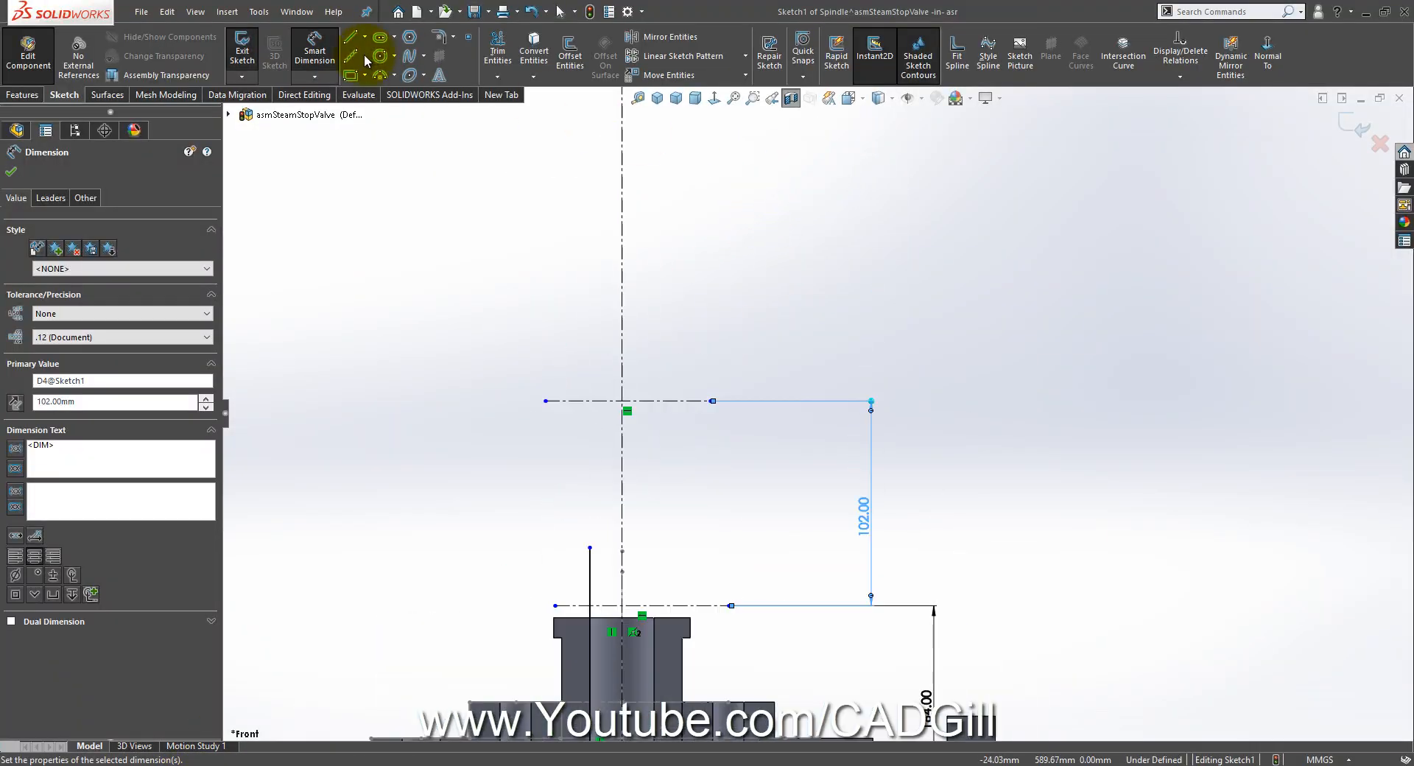
click(349, 55)
click(545, 290)
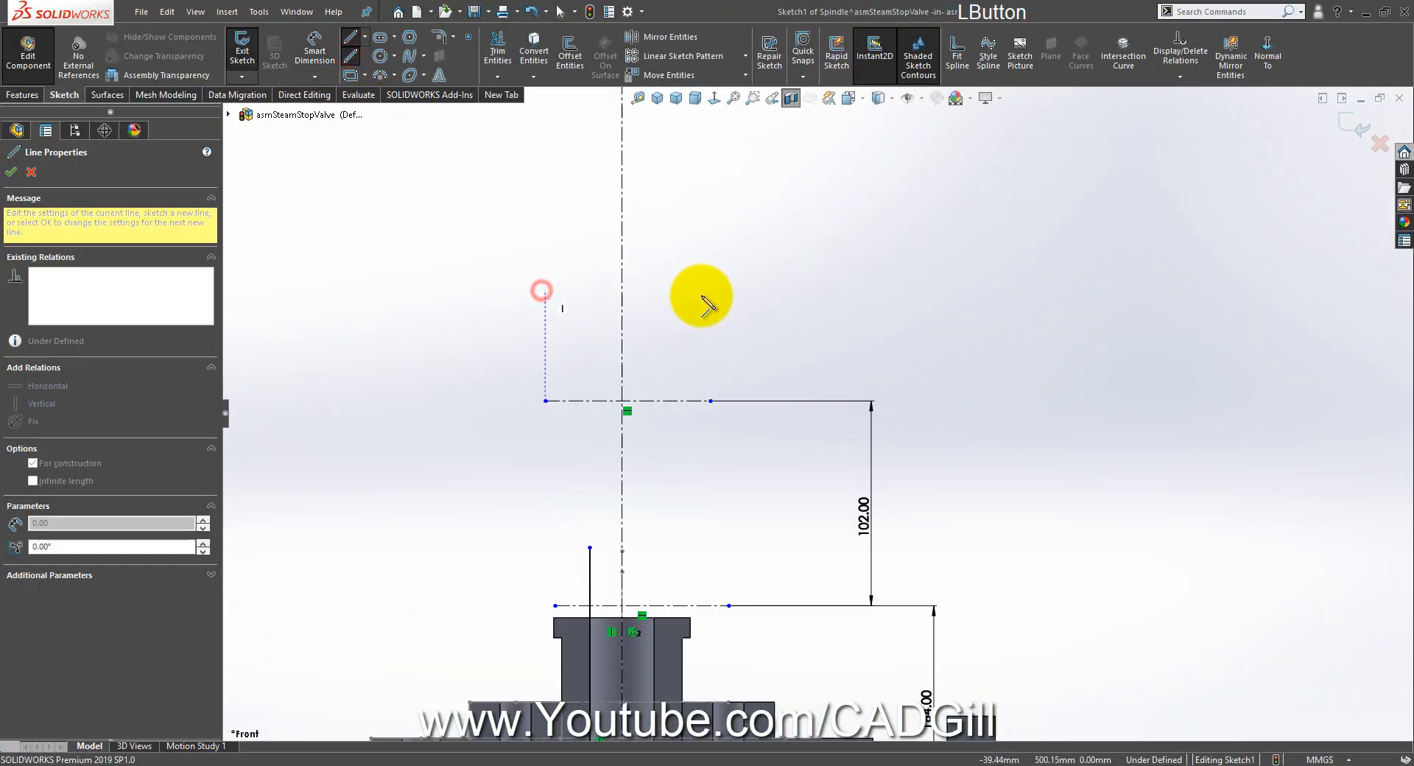
click(711, 291)
Step: Dimension the new topmost horizontal centerline 28 mm above the one marking the threaded length's upper end
click(314, 52)
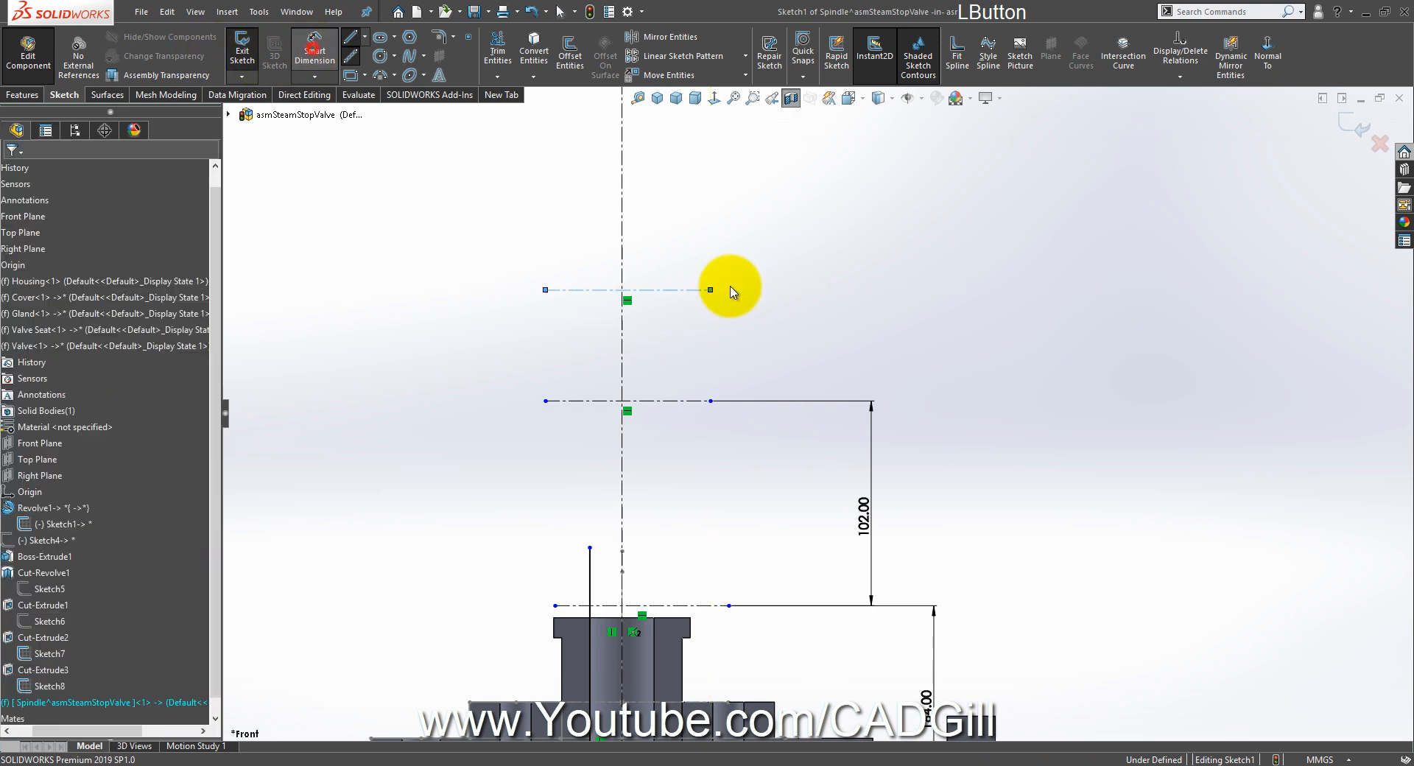
click(686, 290)
click(677, 400)
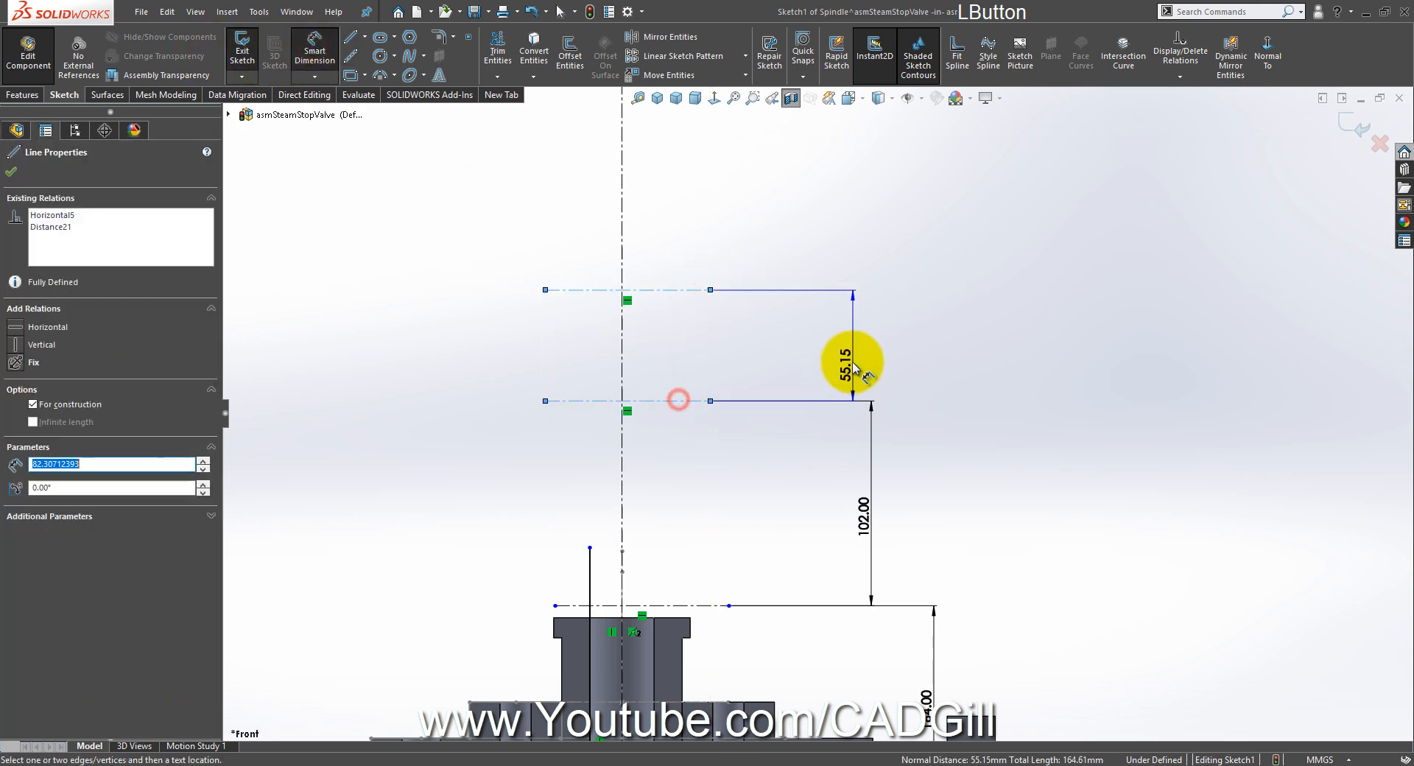
click(854, 363)
text(28)
key(Return)
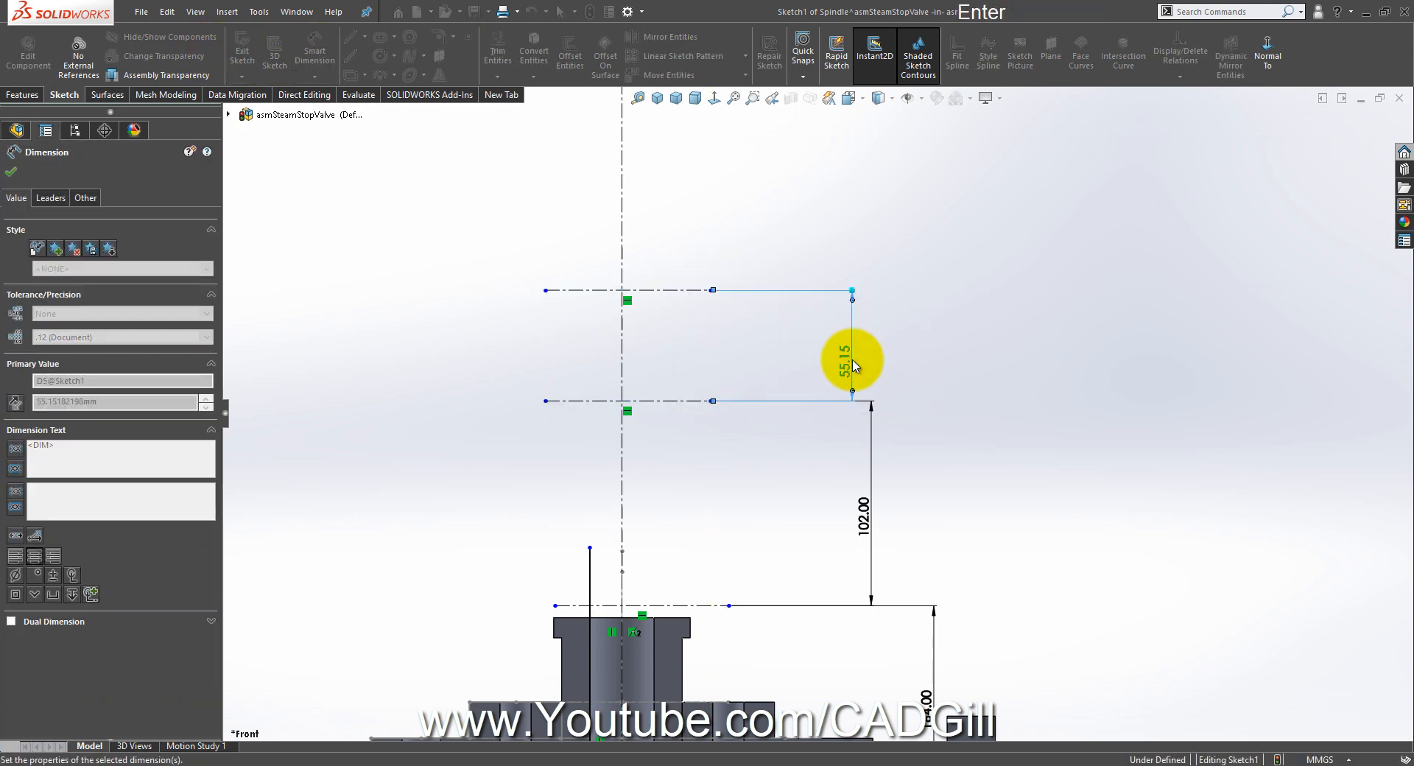
Step: Check the spindle's squared end in the Photos drawing, then sketch another horizontal centerline about 82 mm long across the axis in SolidWorks
click(556, 765)
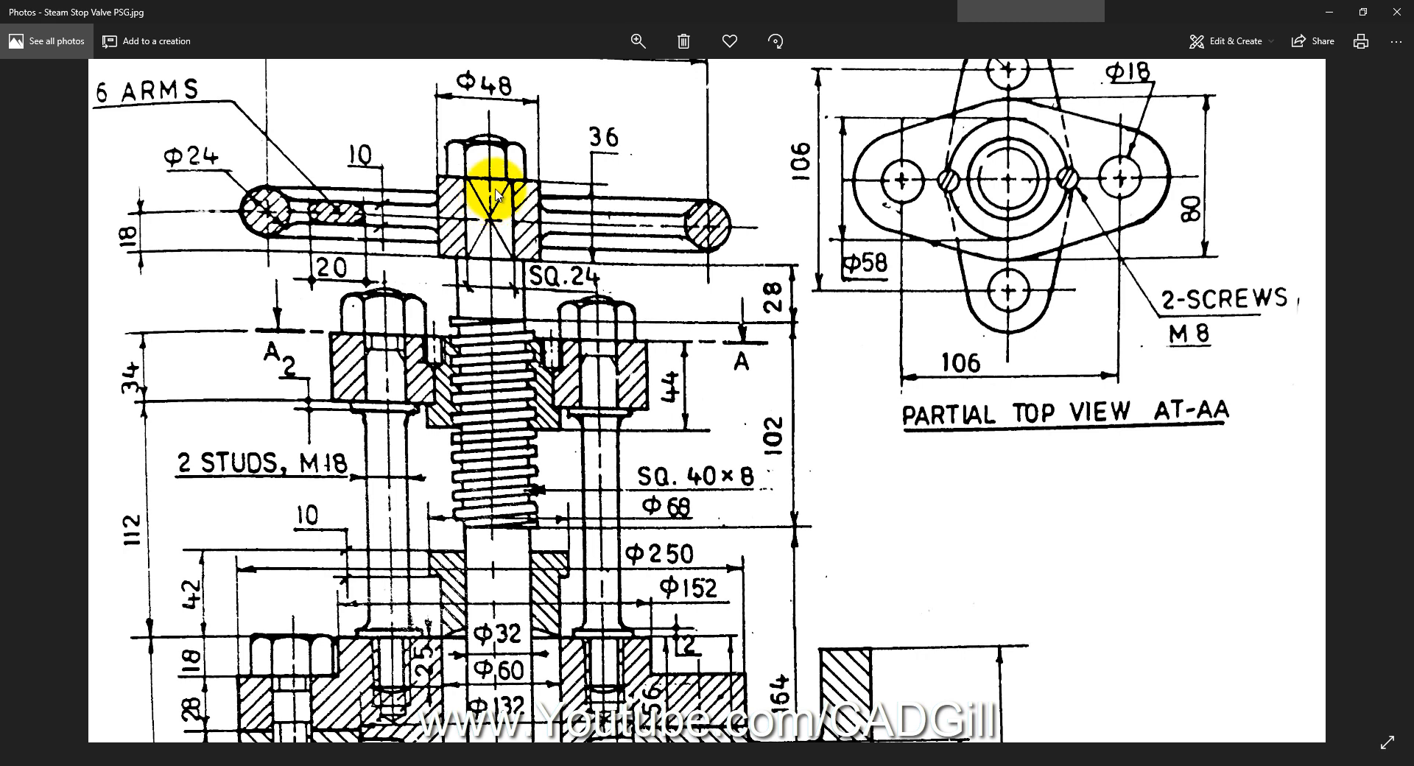
click(136, 765)
scroll(824, 254, up, 1)
scroll(827, 257, down, 1)
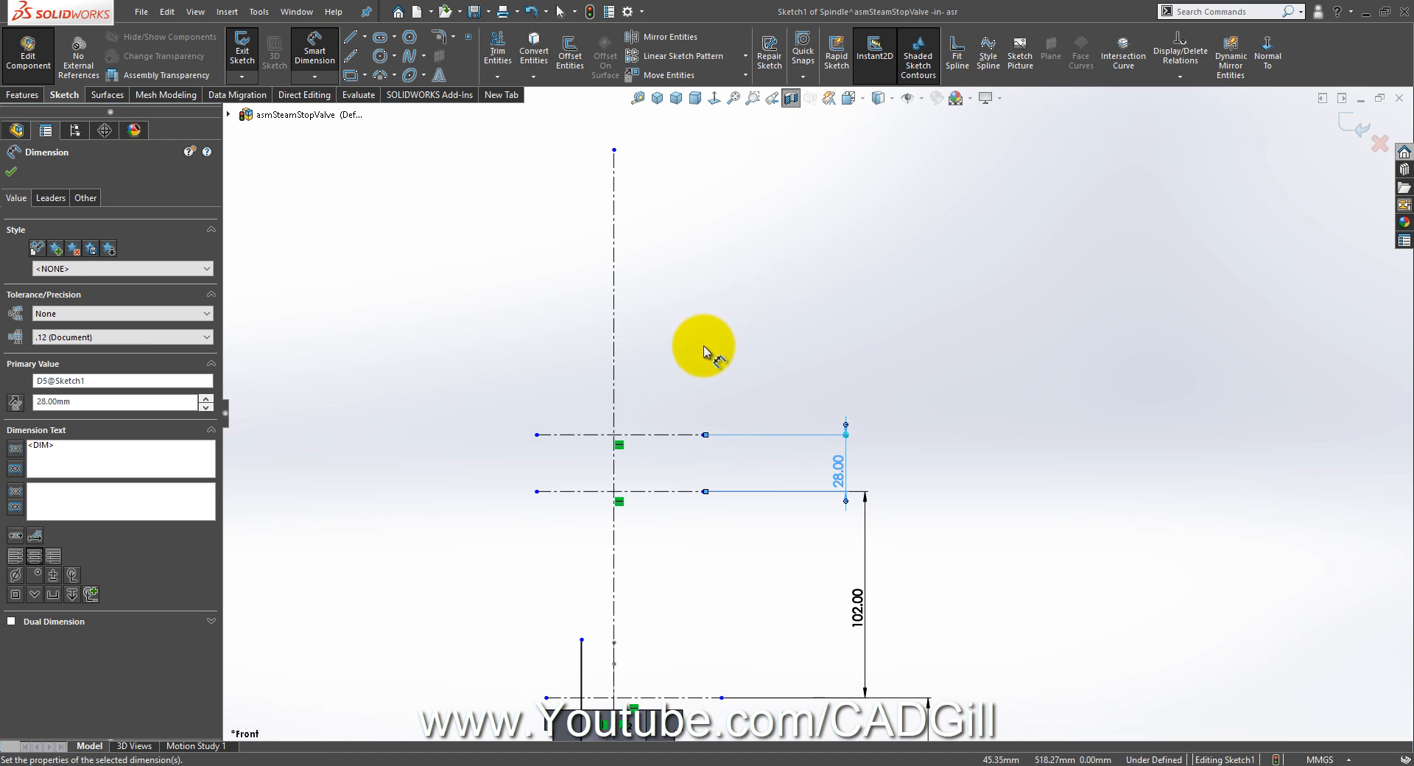
click(352, 57)
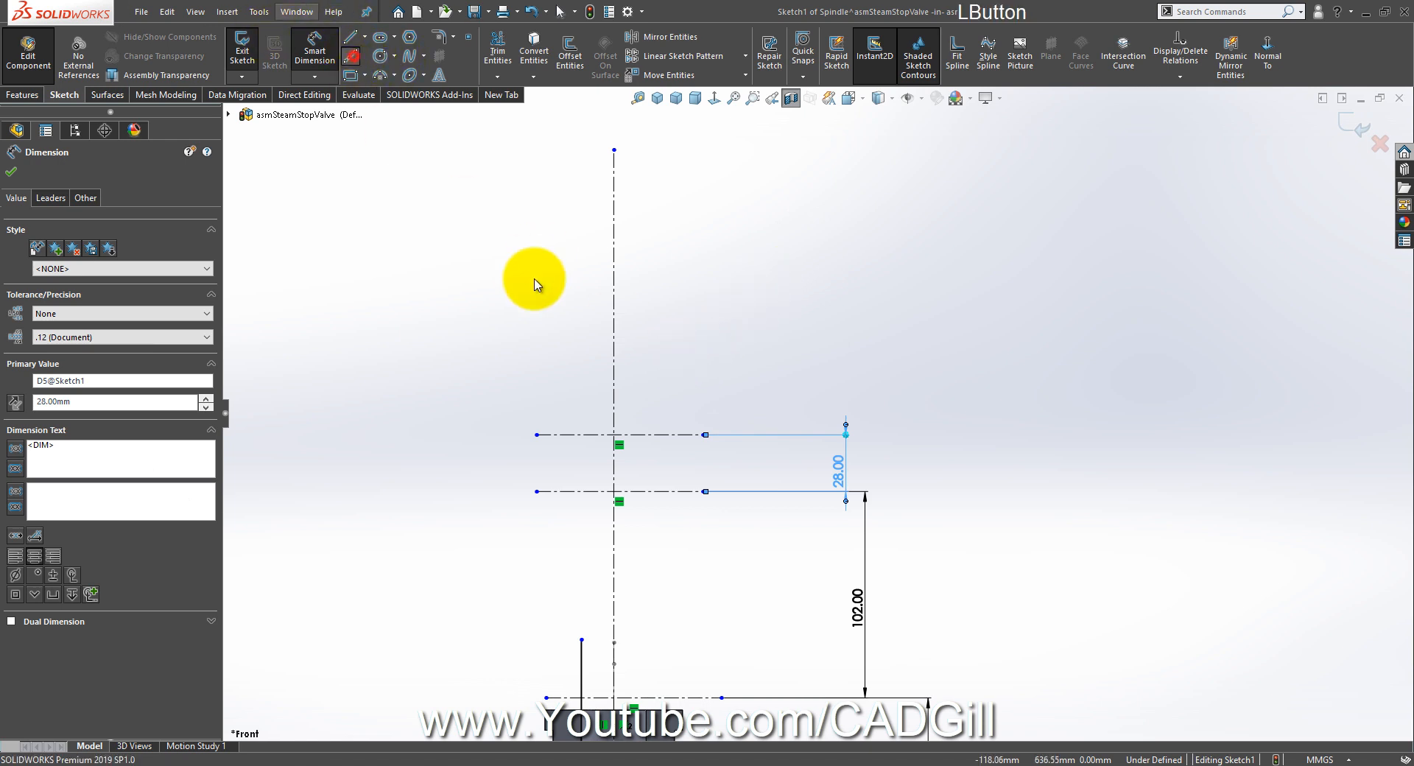
click(536, 336)
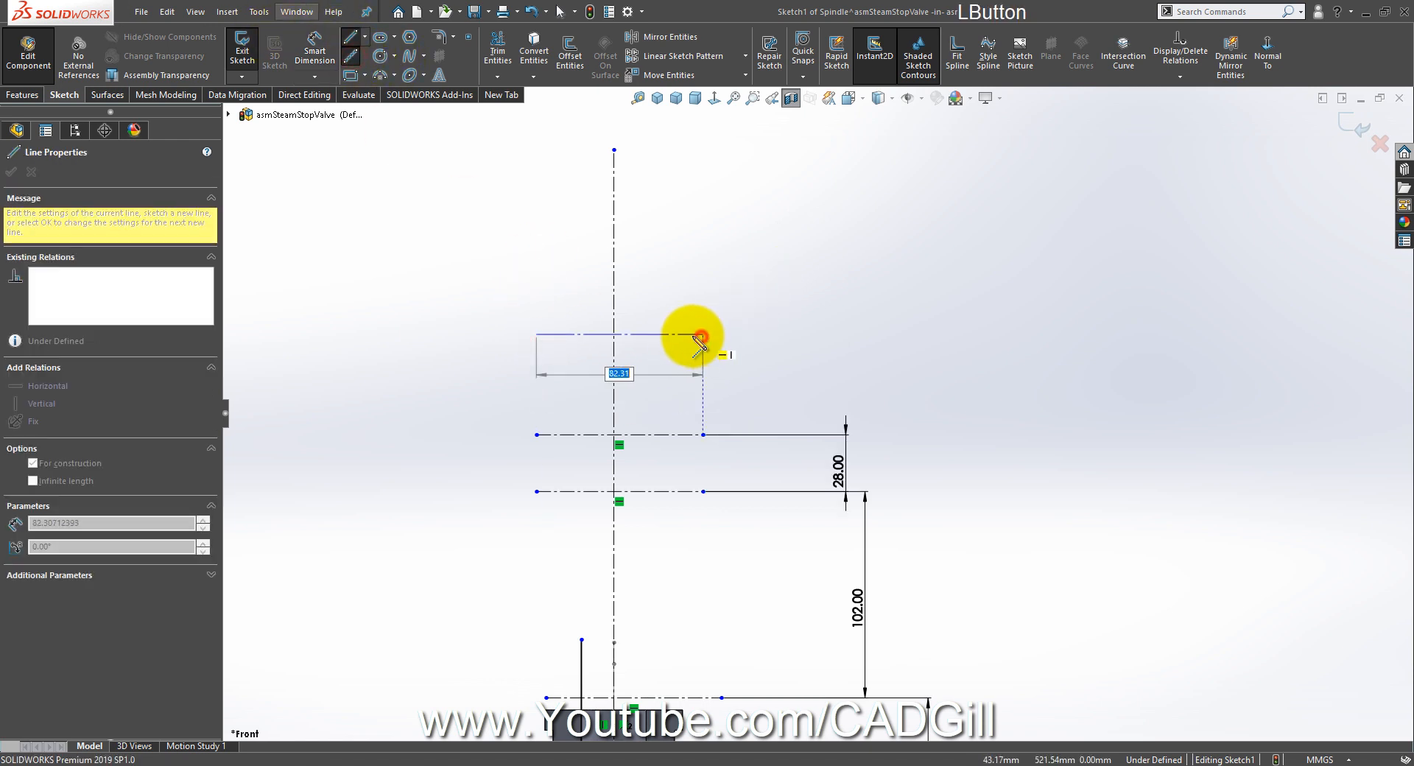
click(701, 336)
Step: Dimension the topmost horizontal centerline 66 mm above the centerline below it, and leave the dimension command
click(312, 44)
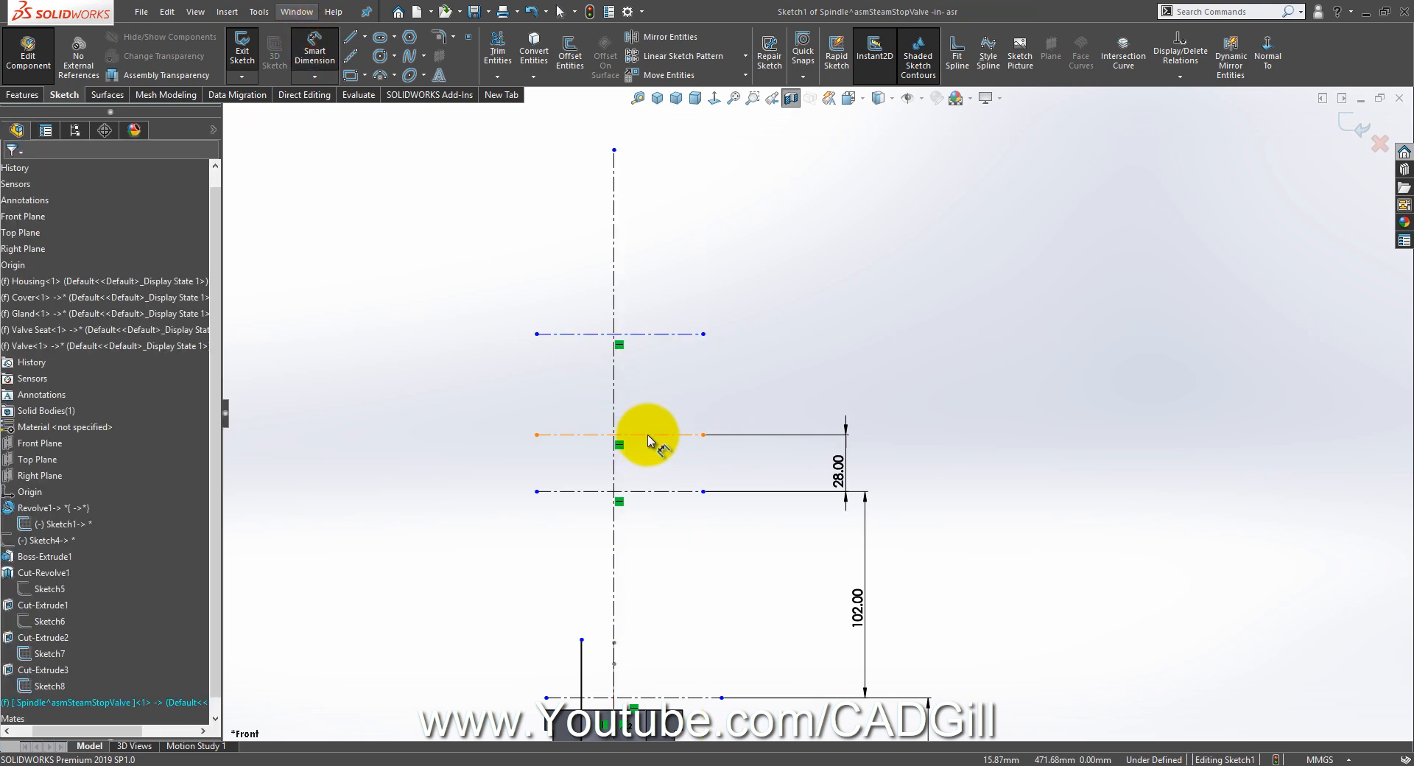
click(647, 435)
click(683, 333)
click(815, 393)
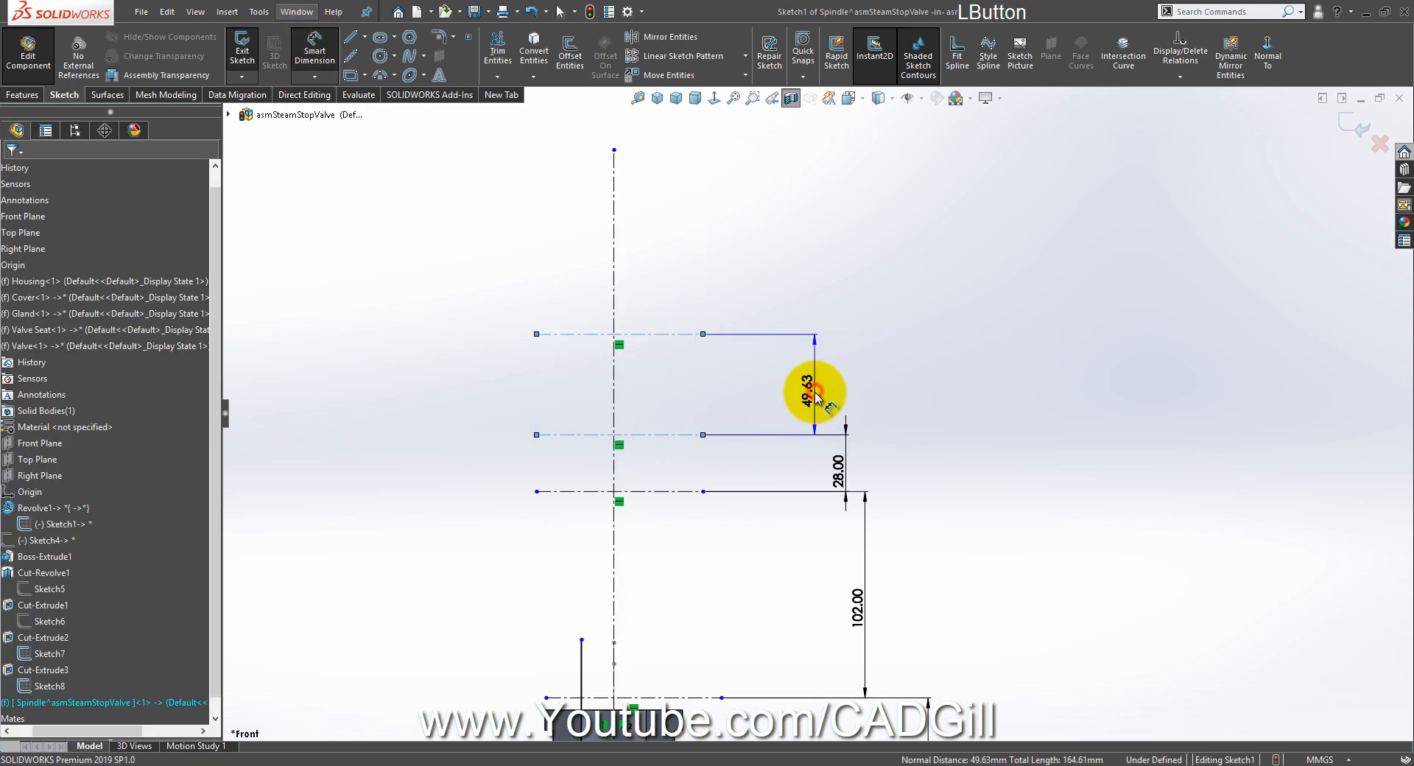
text(66)
key(KP_Enter)
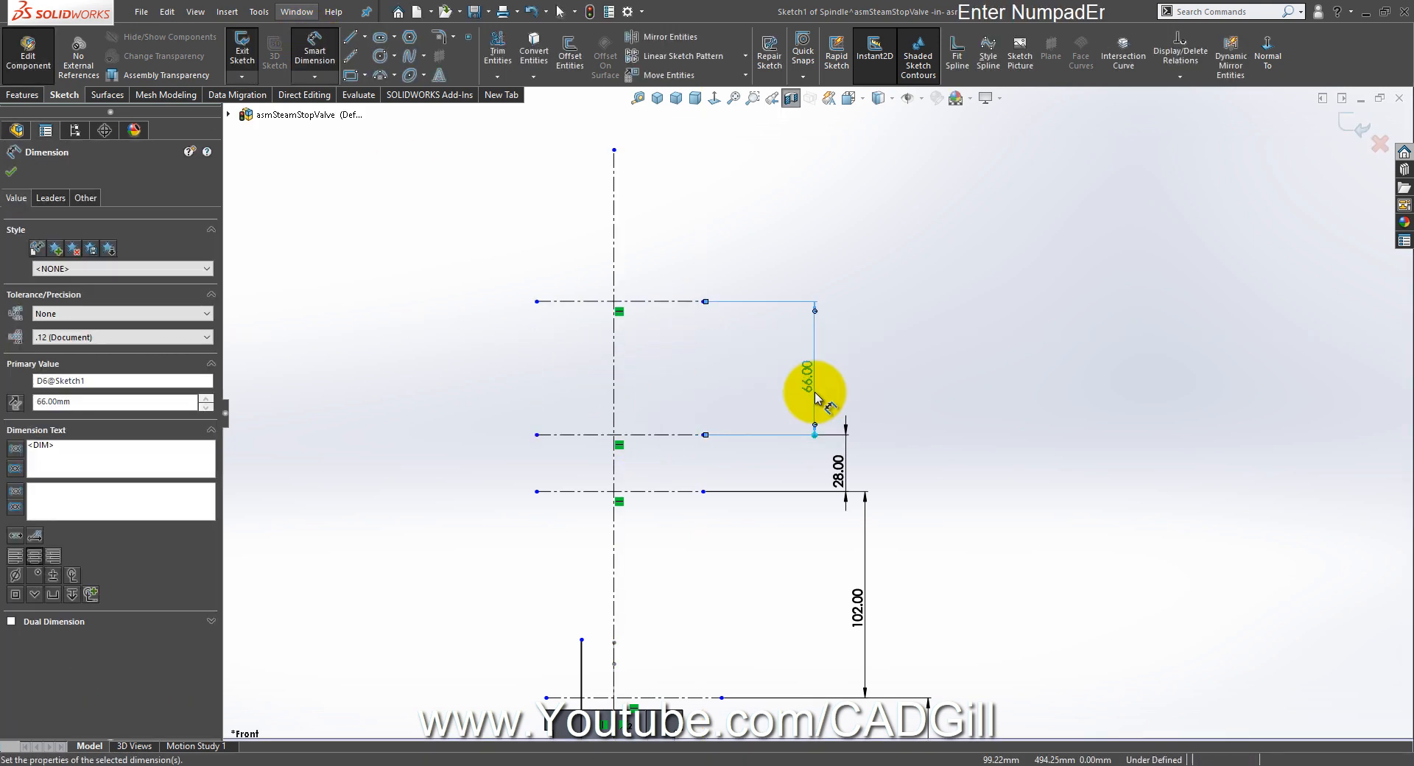
right_click(861, 318)
click(887, 374)
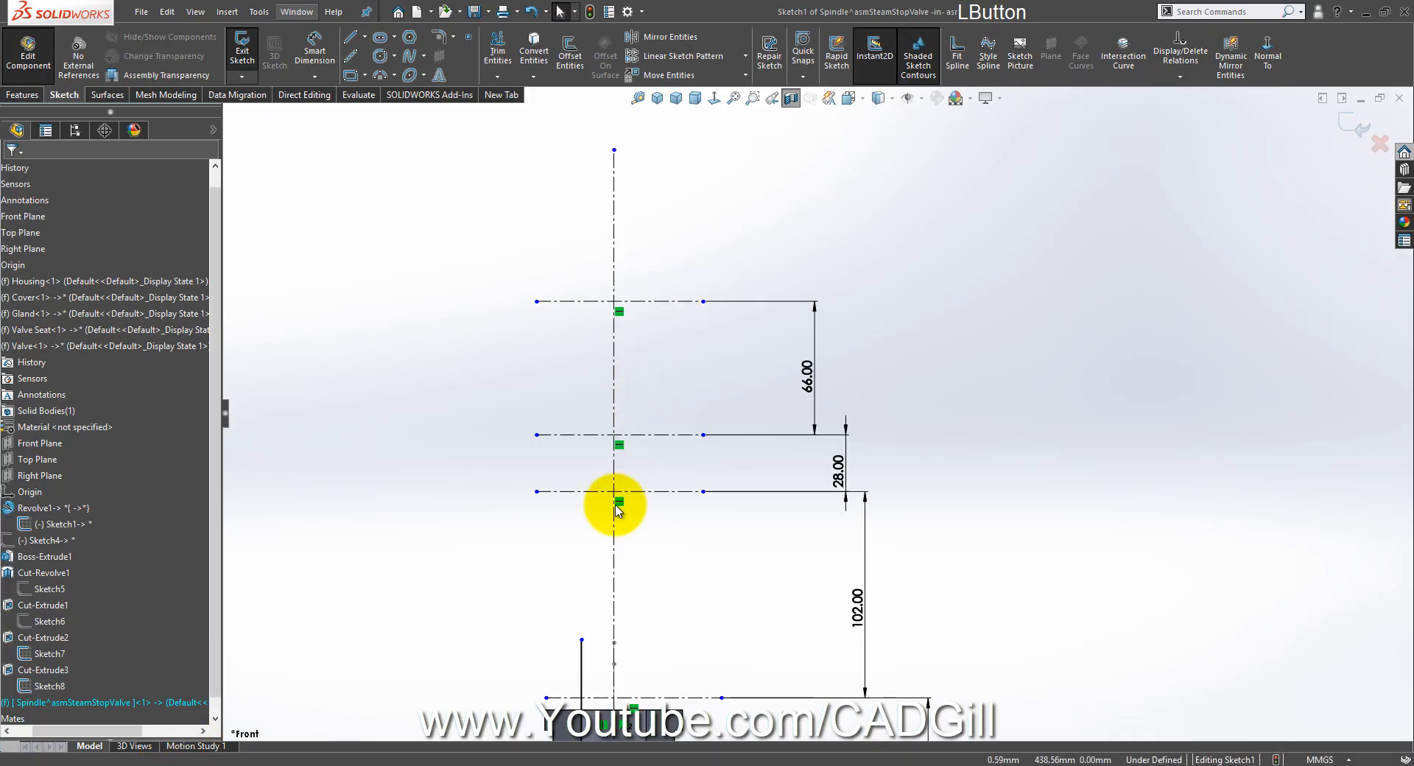
Step: Extend the shank's vertical line up to the centerline at the 28 mm section's upper end, checking the Photos drawing for the extent
drag(581, 640, 592, 500)
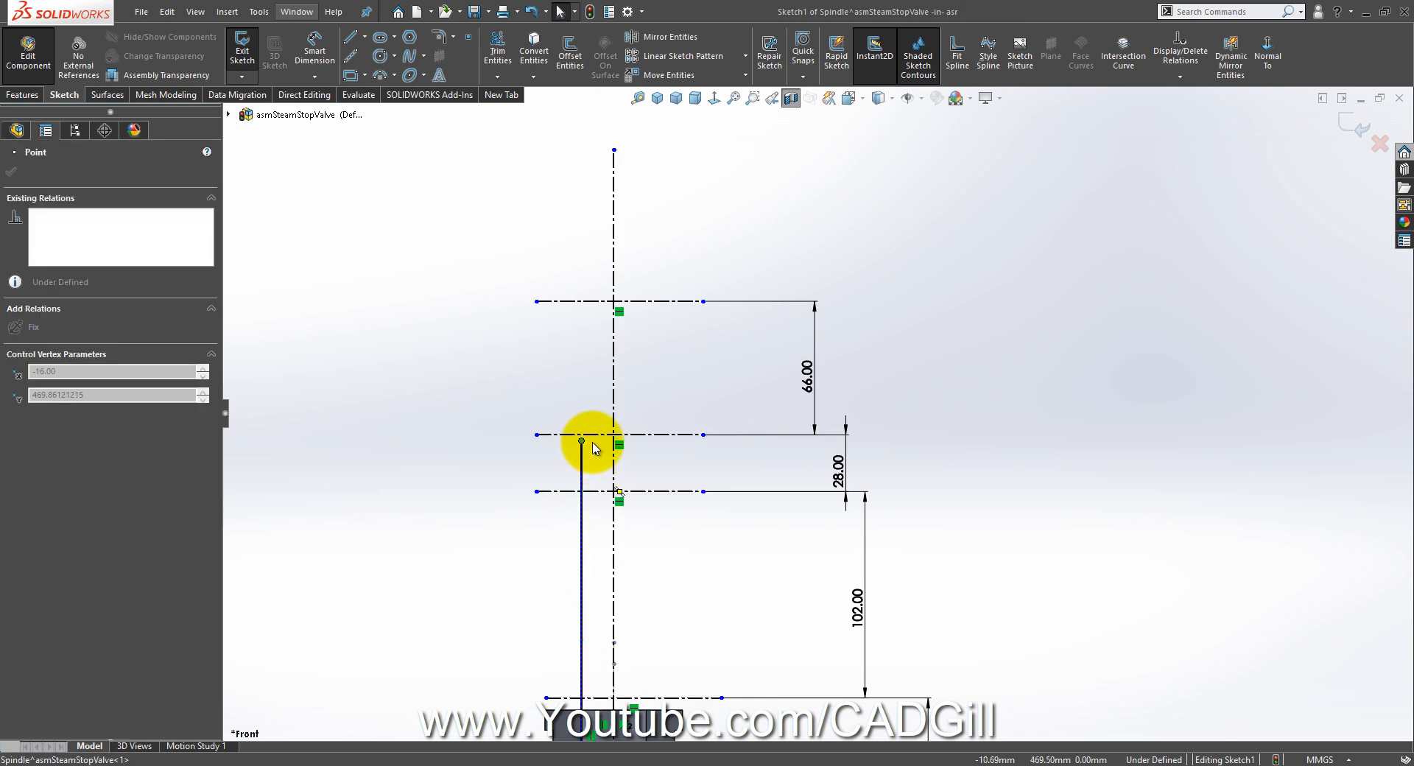
drag(591, 453, 591, 457)
click(737, 764)
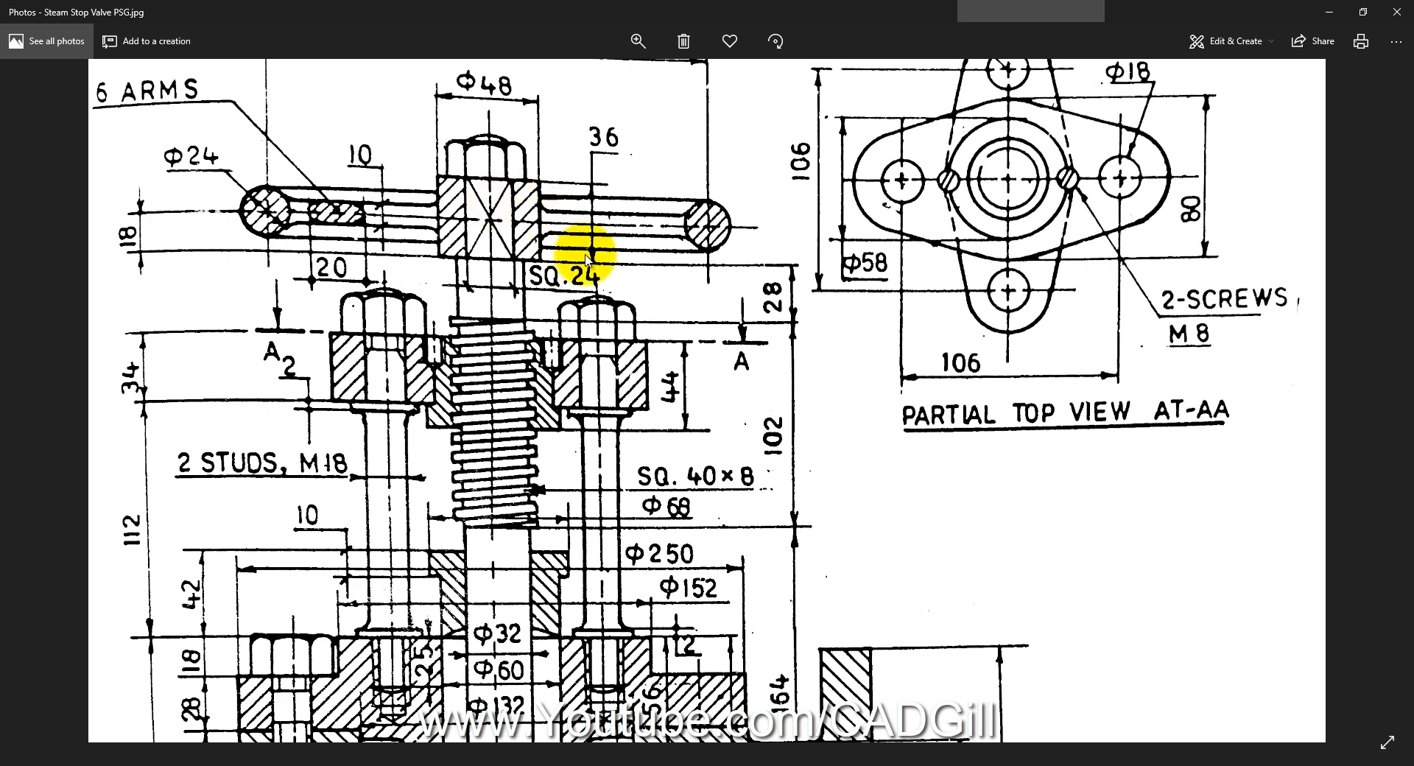
click(223, 765)
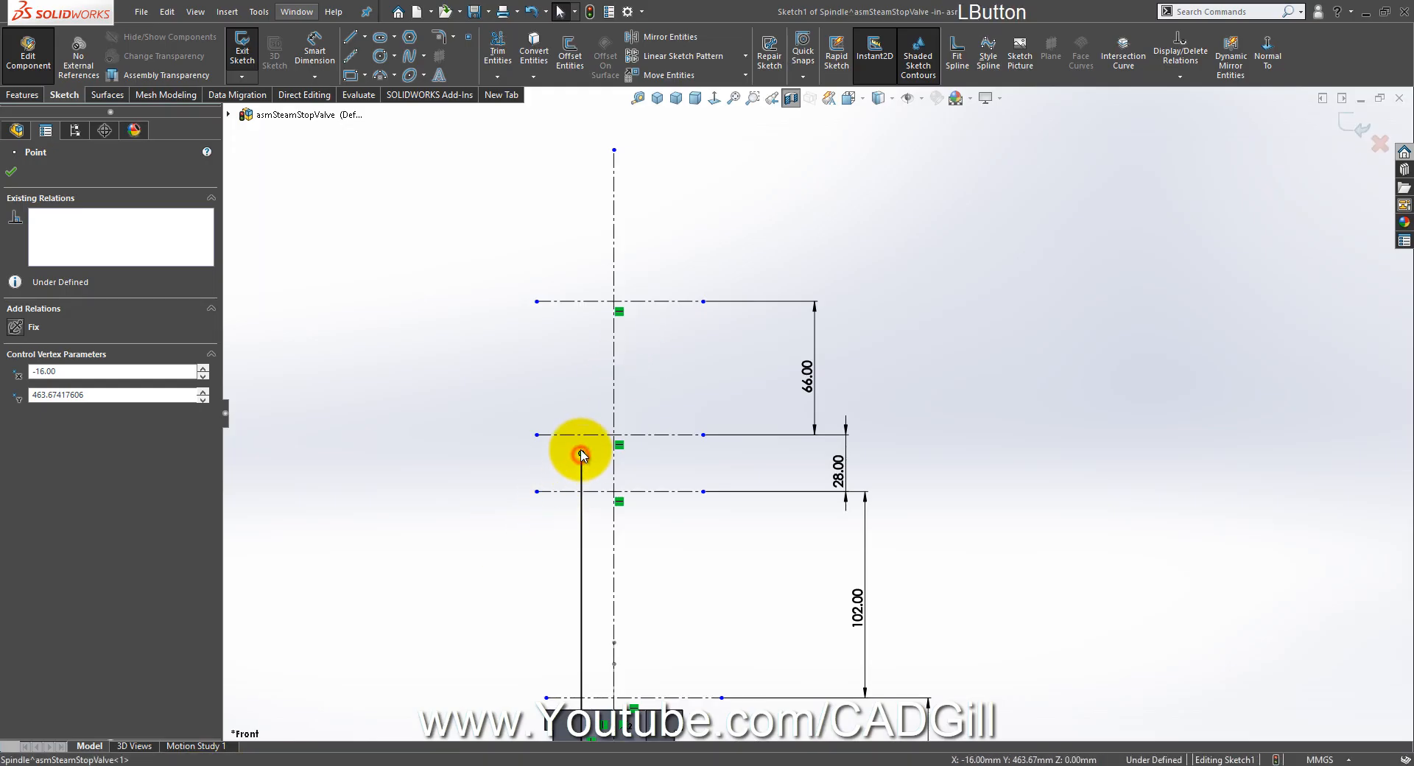
drag(581, 455, 584, 437)
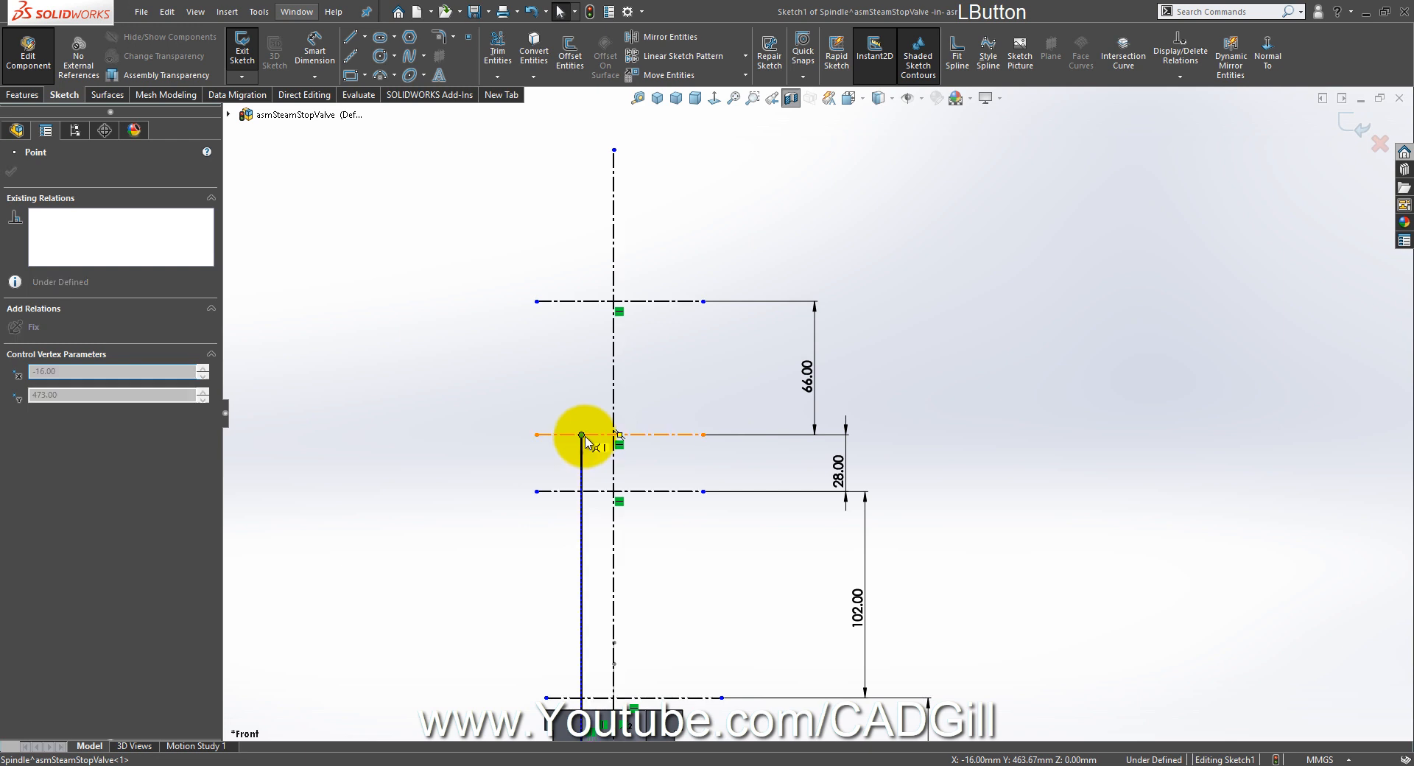
Step: Draw a horizontal construction line about 82 mm long across the spindle axis, between the two construction lines spaced 66 mm apart
click(351, 56)
click(537, 301)
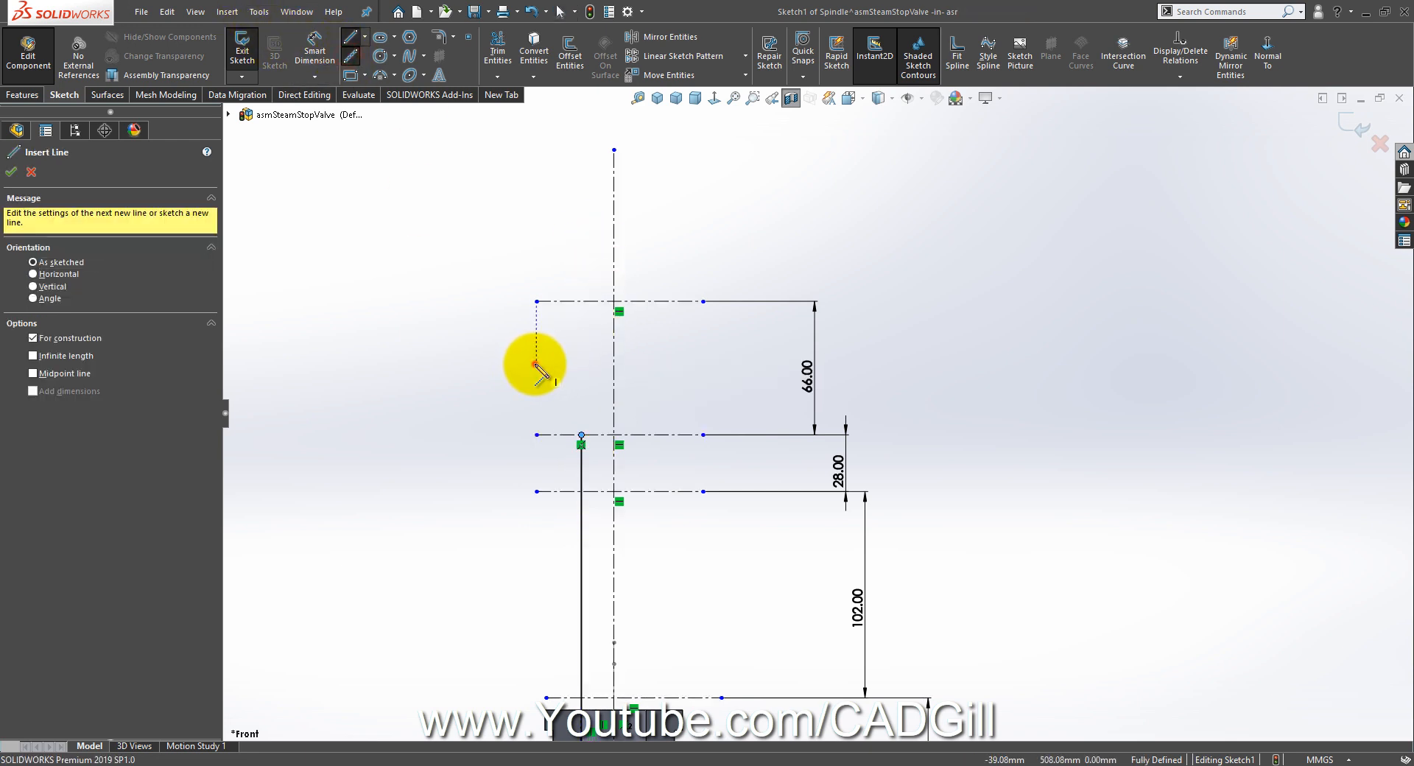
click(535, 364)
click(703, 363)
right_click(703, 363)
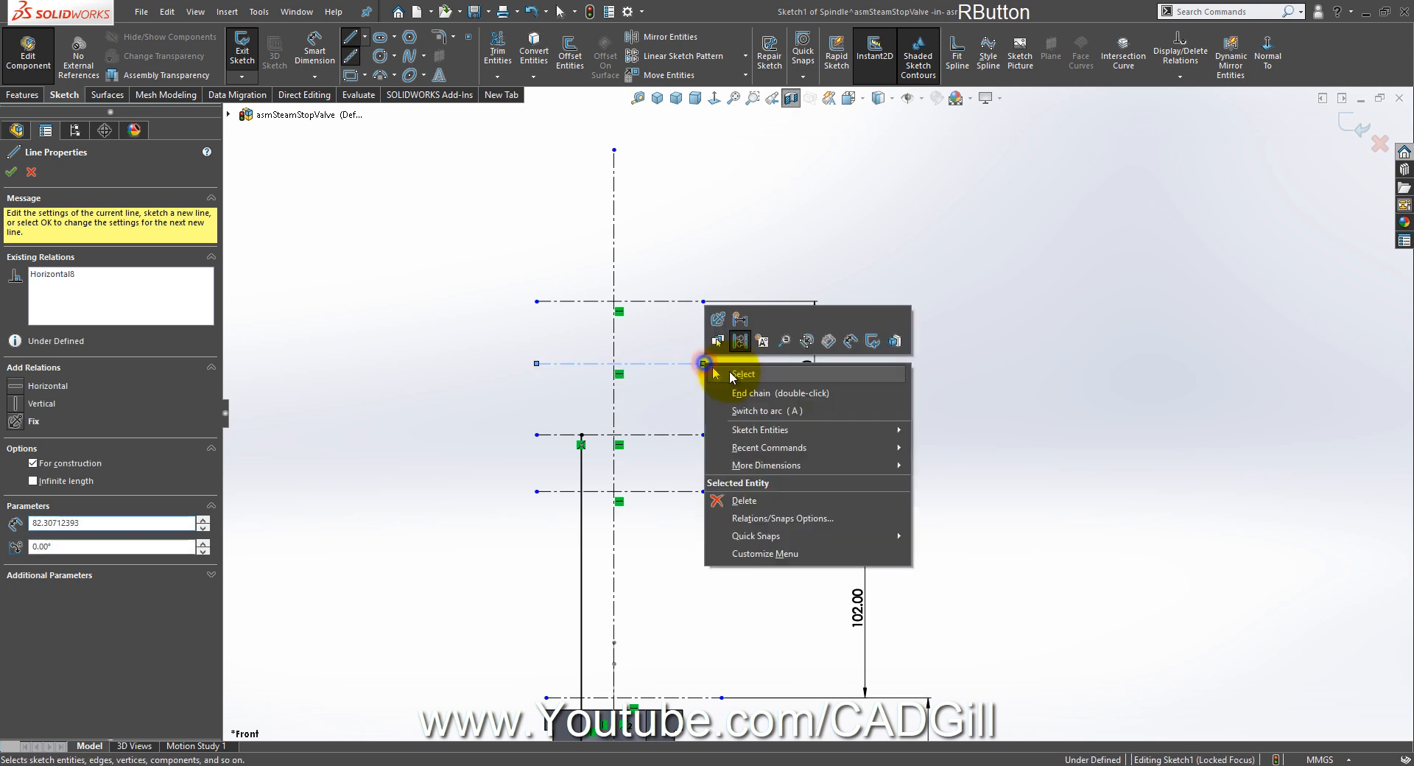
click(731, 375)
Step: Draw a vertical line about 31 mm long from the new construction line up to the topmost one, aligned with the spindle's side edge
click(350, 37)
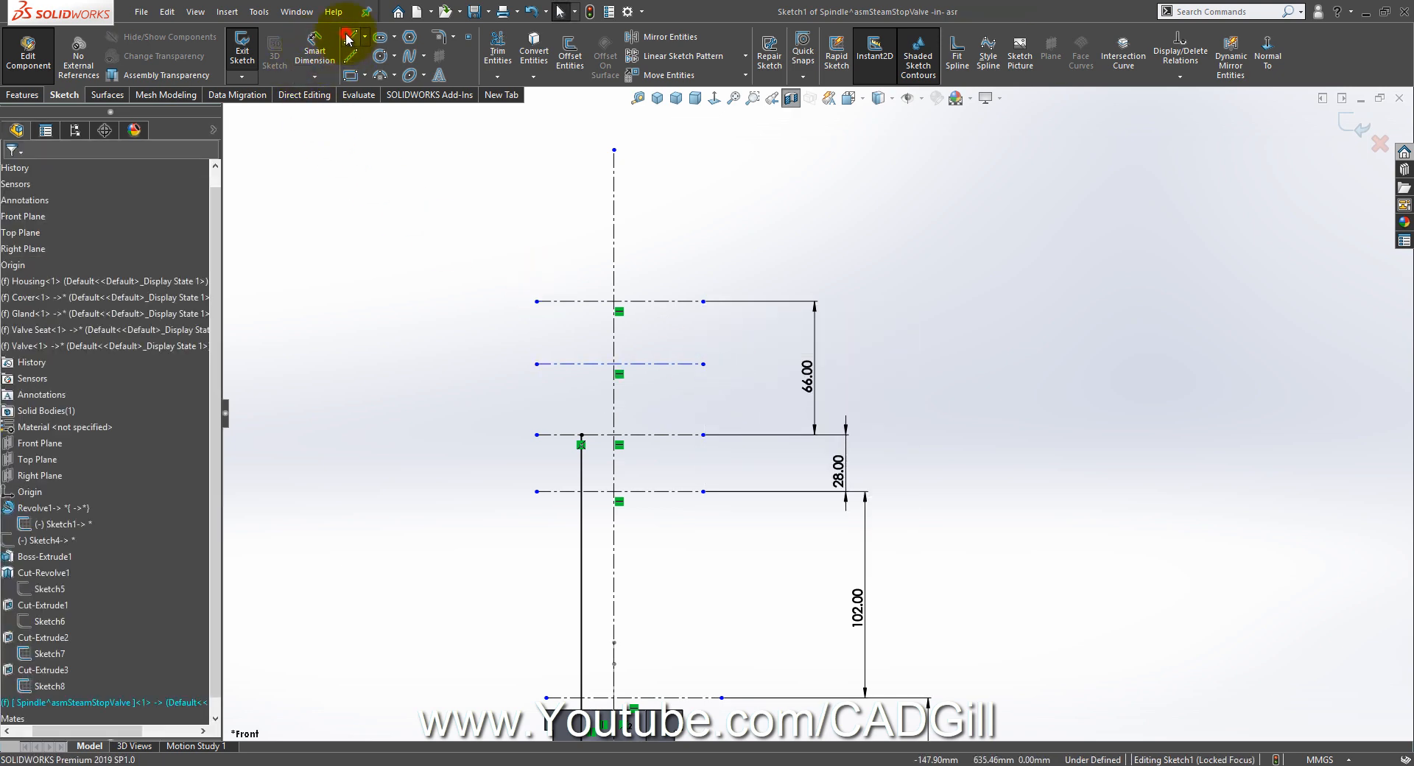
click(581, 363)
click(580, 301)
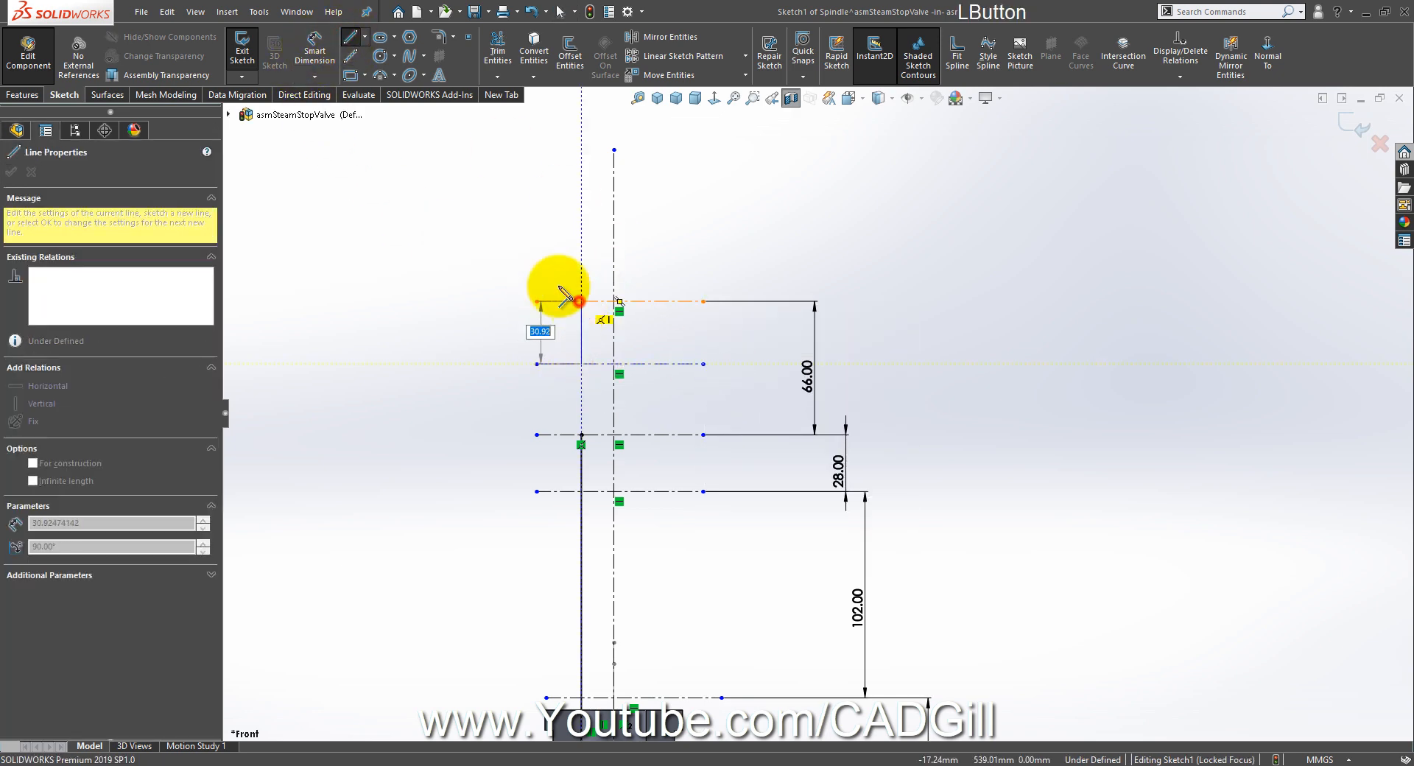
Step: Dimension the new construction line 36 mm above the construction line at the end of the long spindle edge
click(324, 43)
click(668, 433)
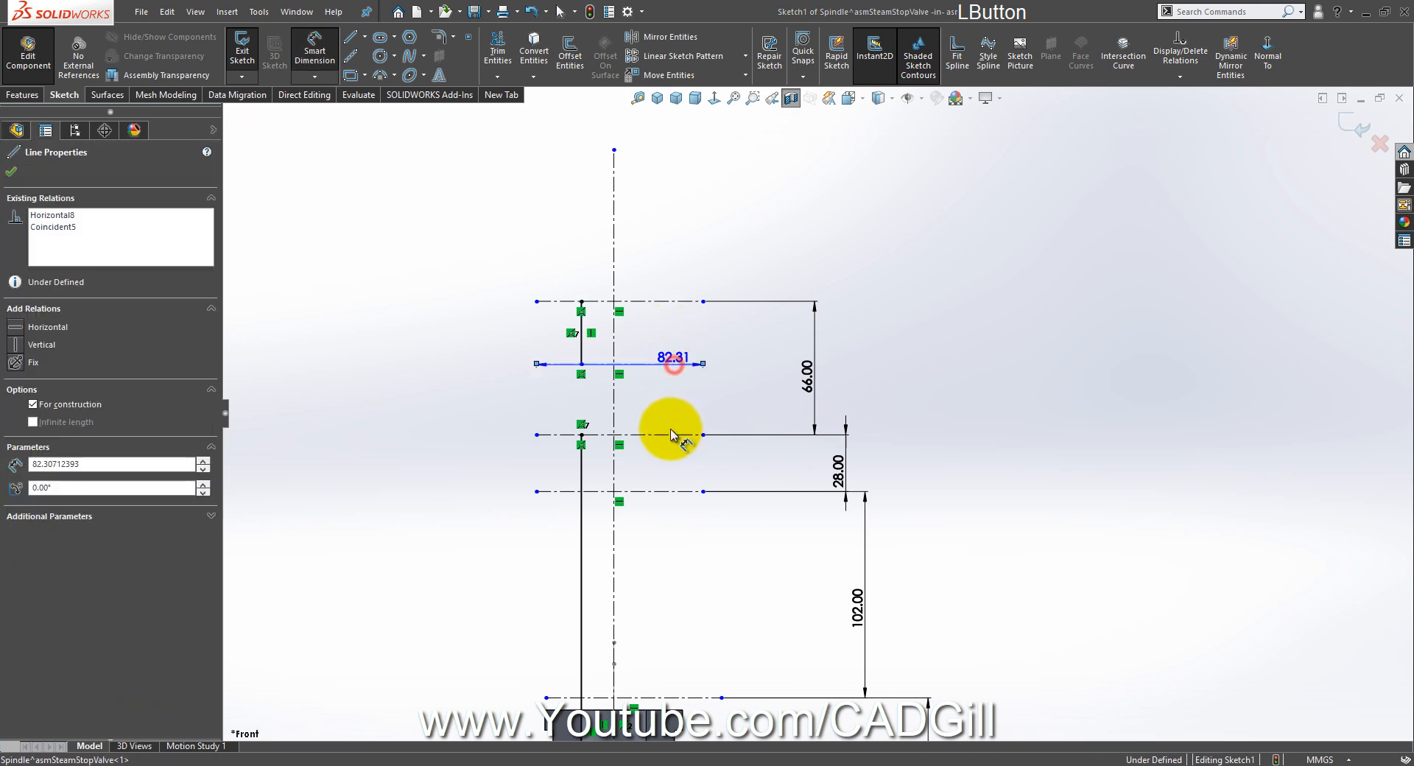
click(726, 398)
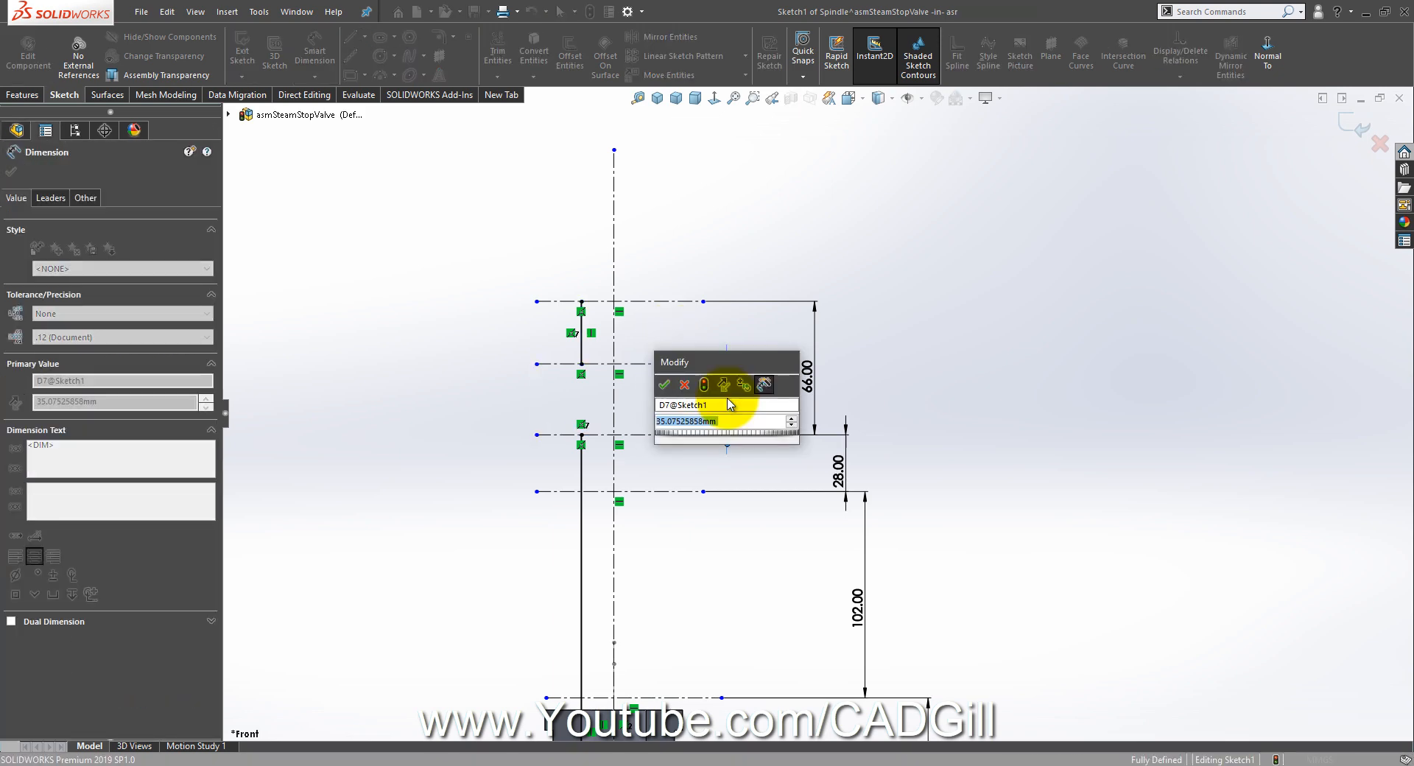
text(36)
key(Return)
key(Return)
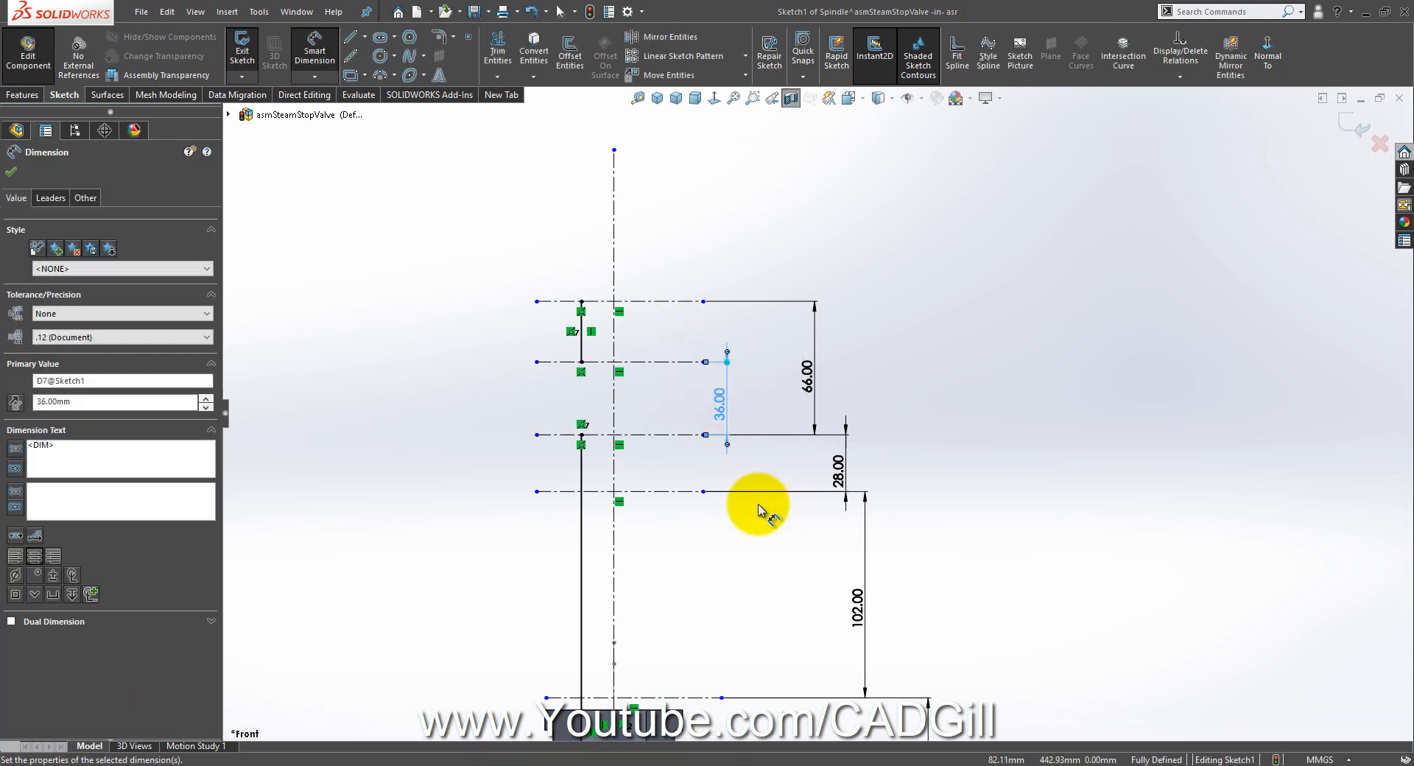
Step: Examine the handwheel hub and the spindle's lower end inside the valve on the Steam Stop Valve reference drawing, comparing with the sketch
click(583, 757)
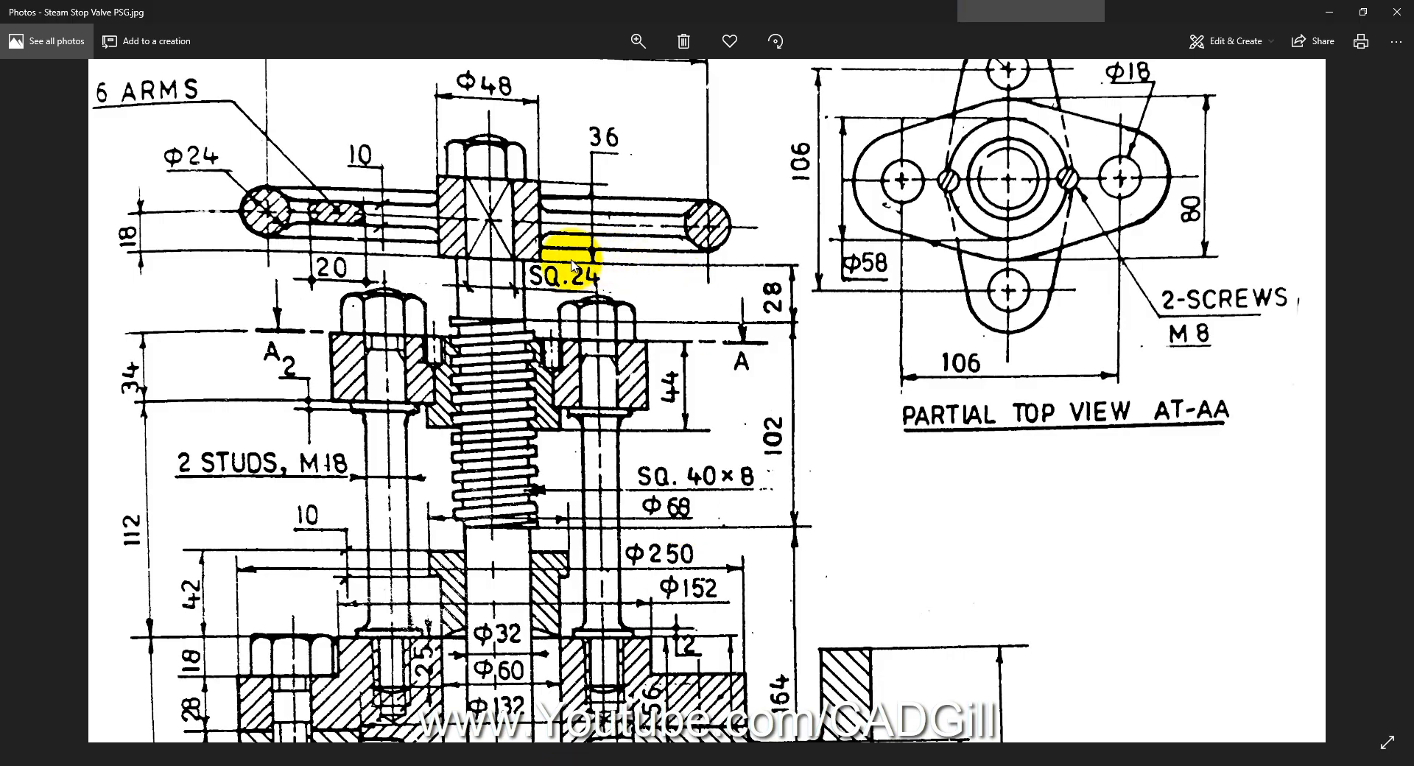
click(568, 765)
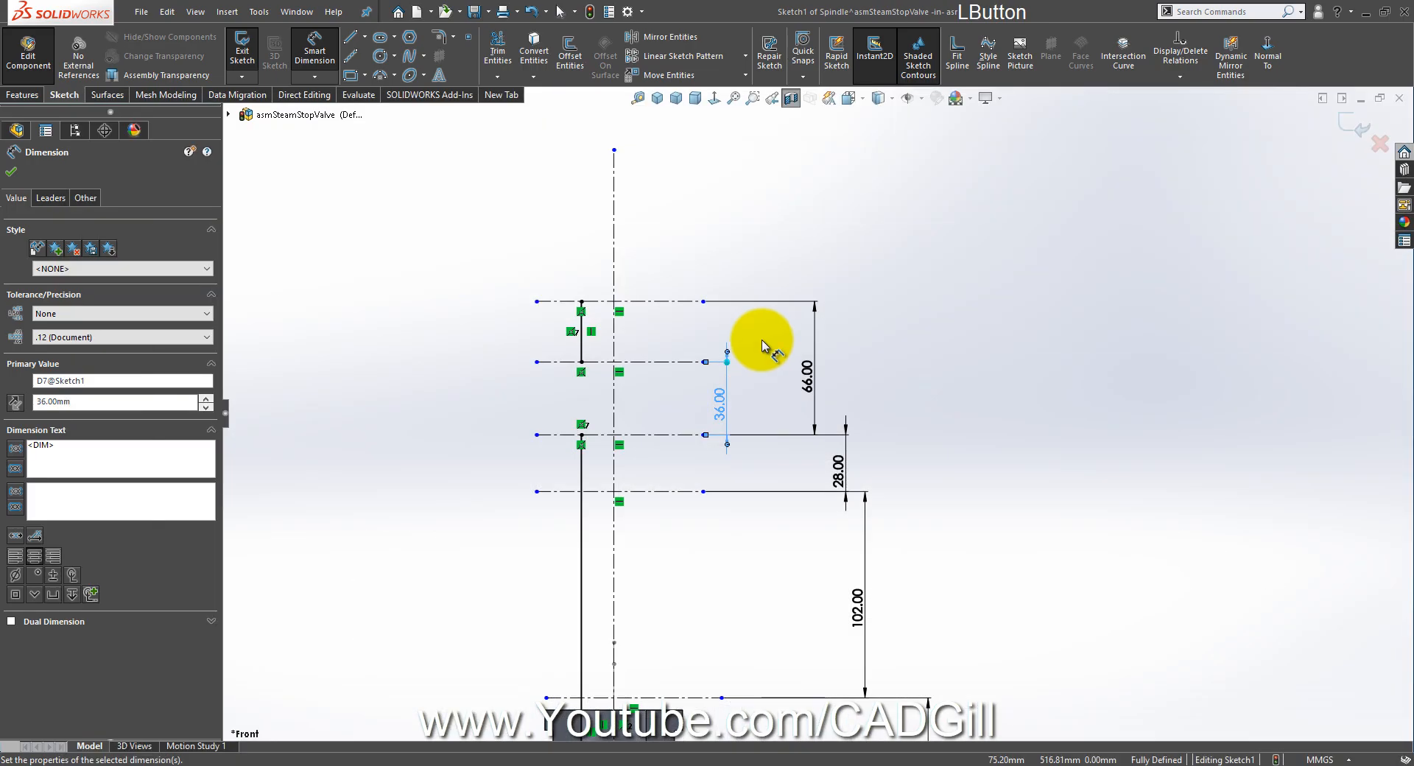
click(753, 330)
scroll(762, 639, up, 5)
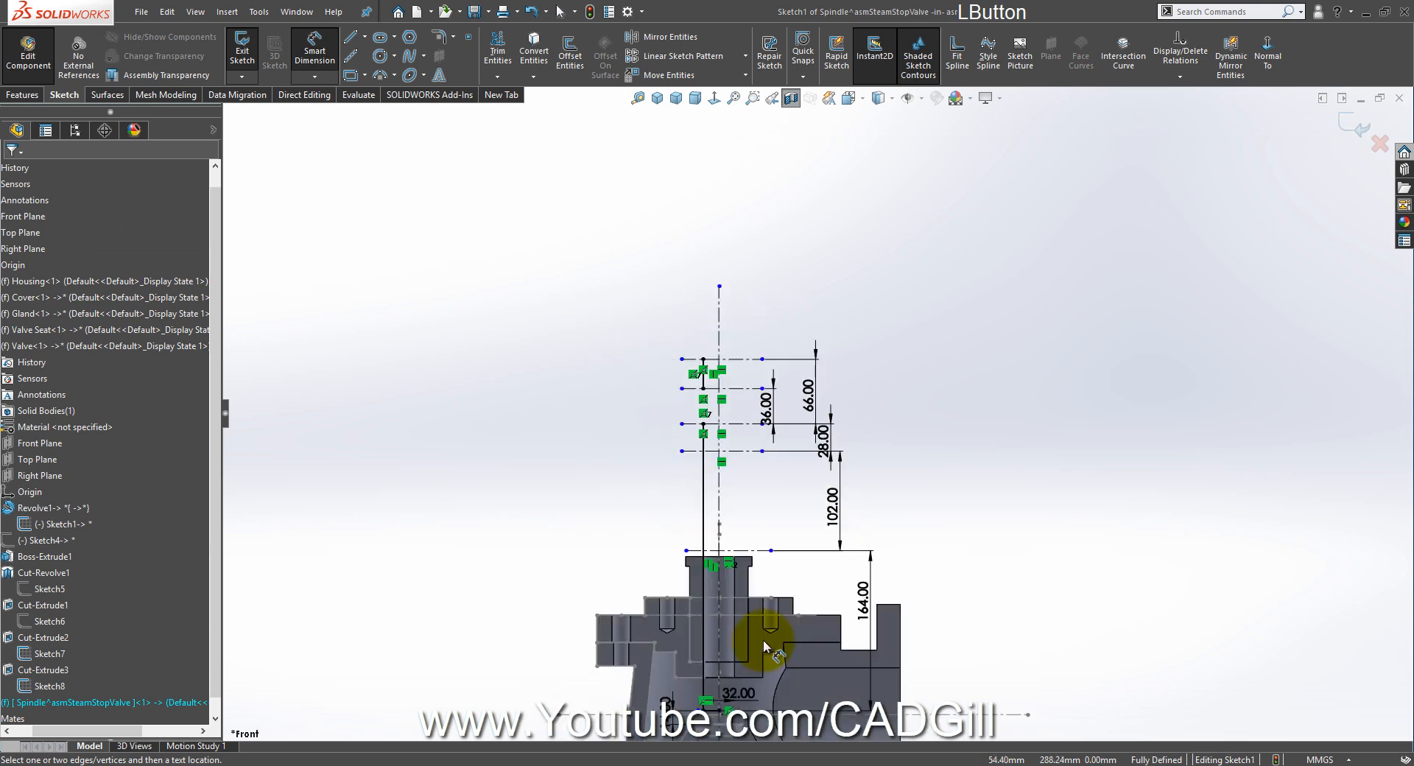
scroll(766, 639, down, 6)
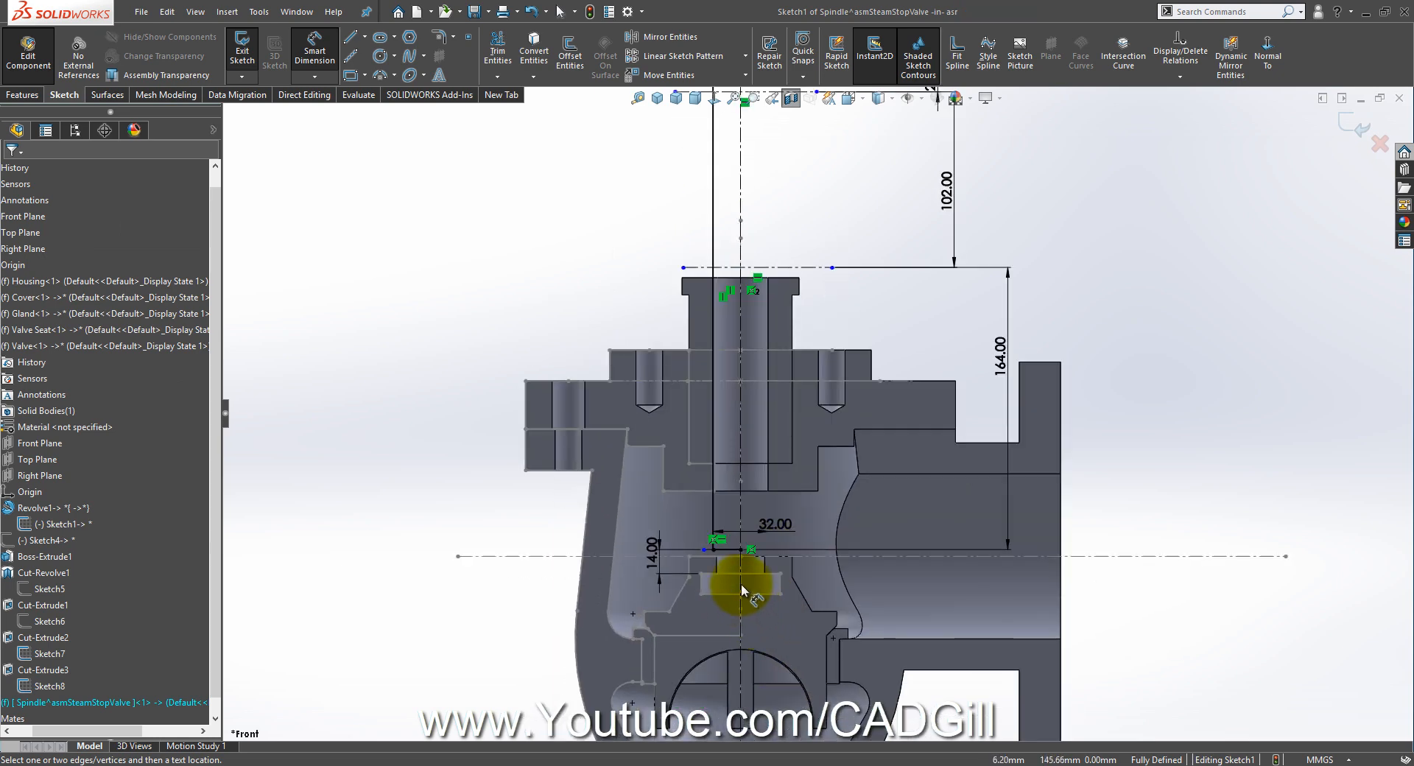
scroll(753, 520, down, 3)
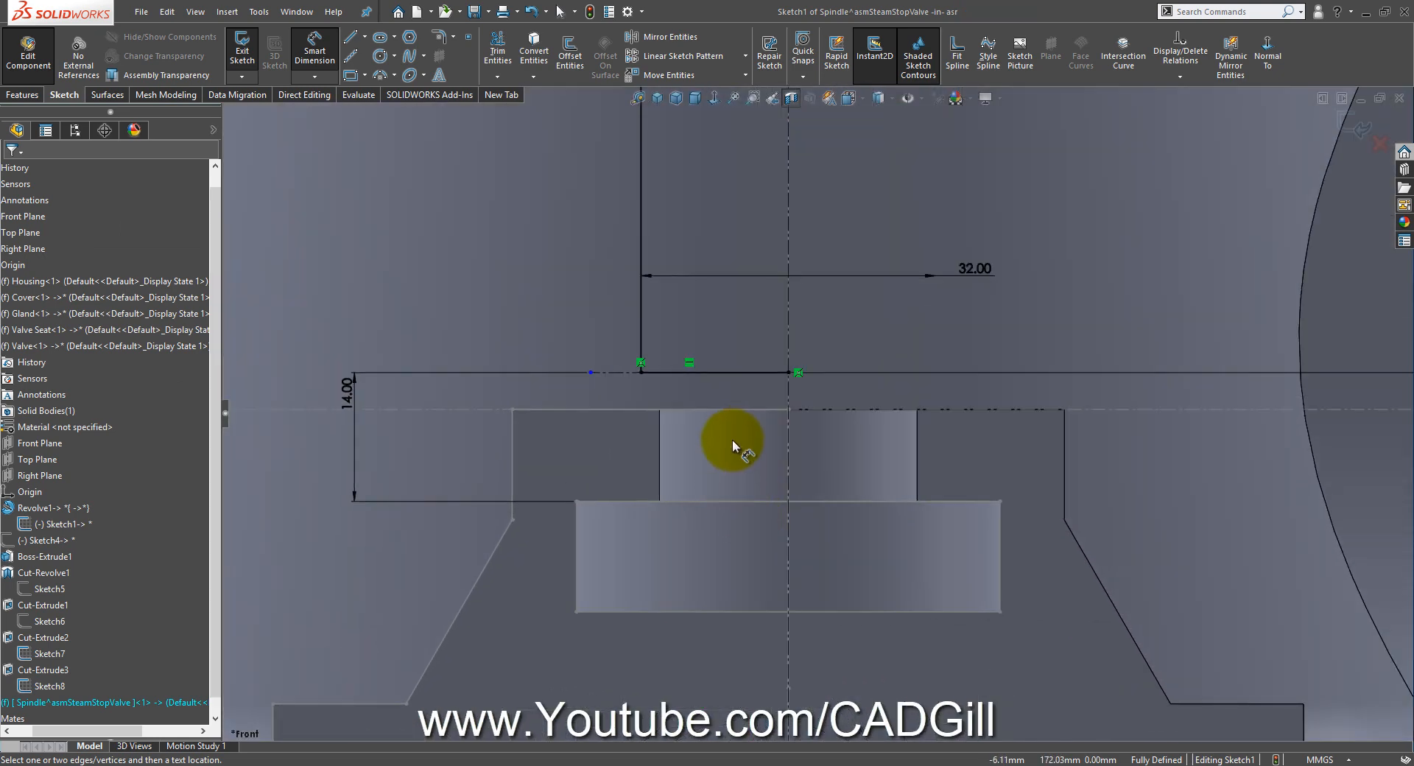
click(564, 764)
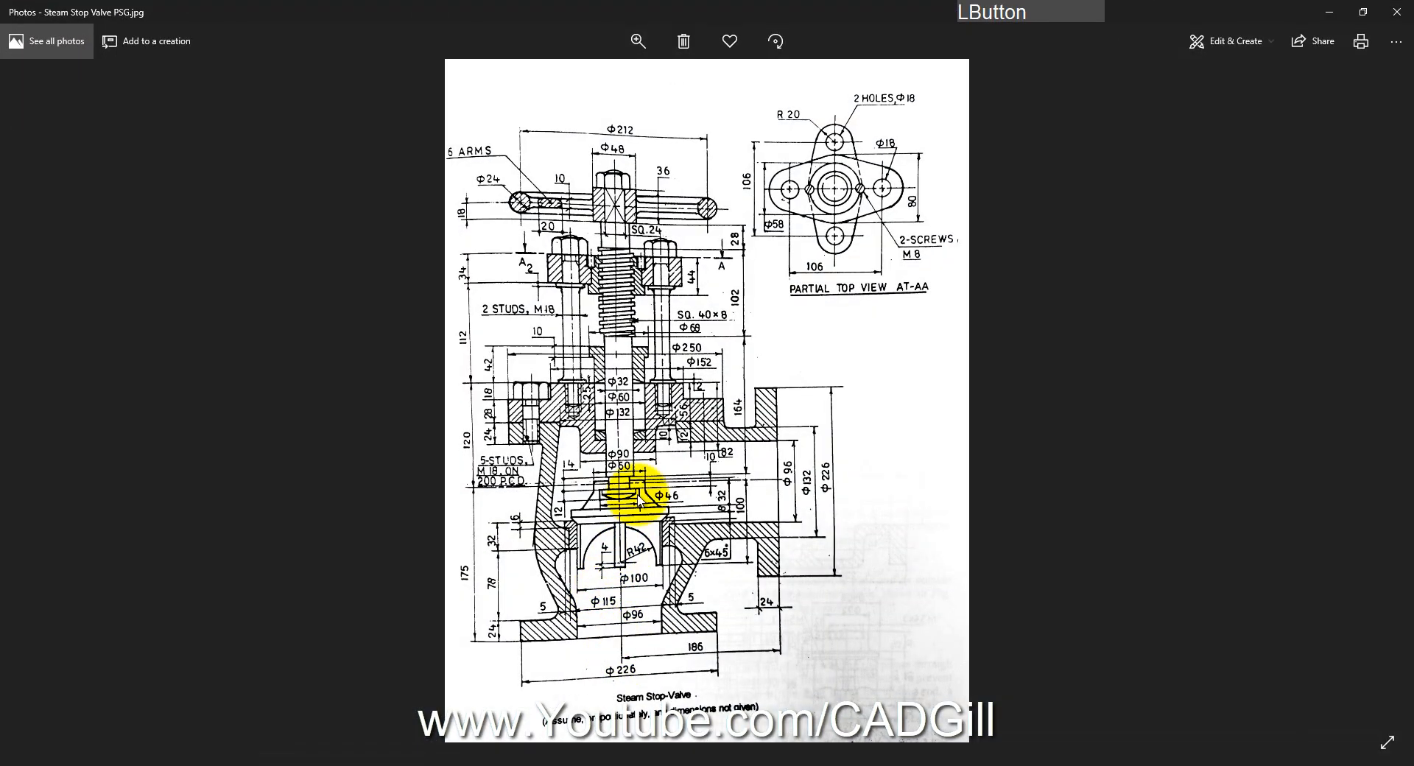
ctrl+scroll(640, 495, up, 5)
ctrl+scroll(478, 399, up, 1)
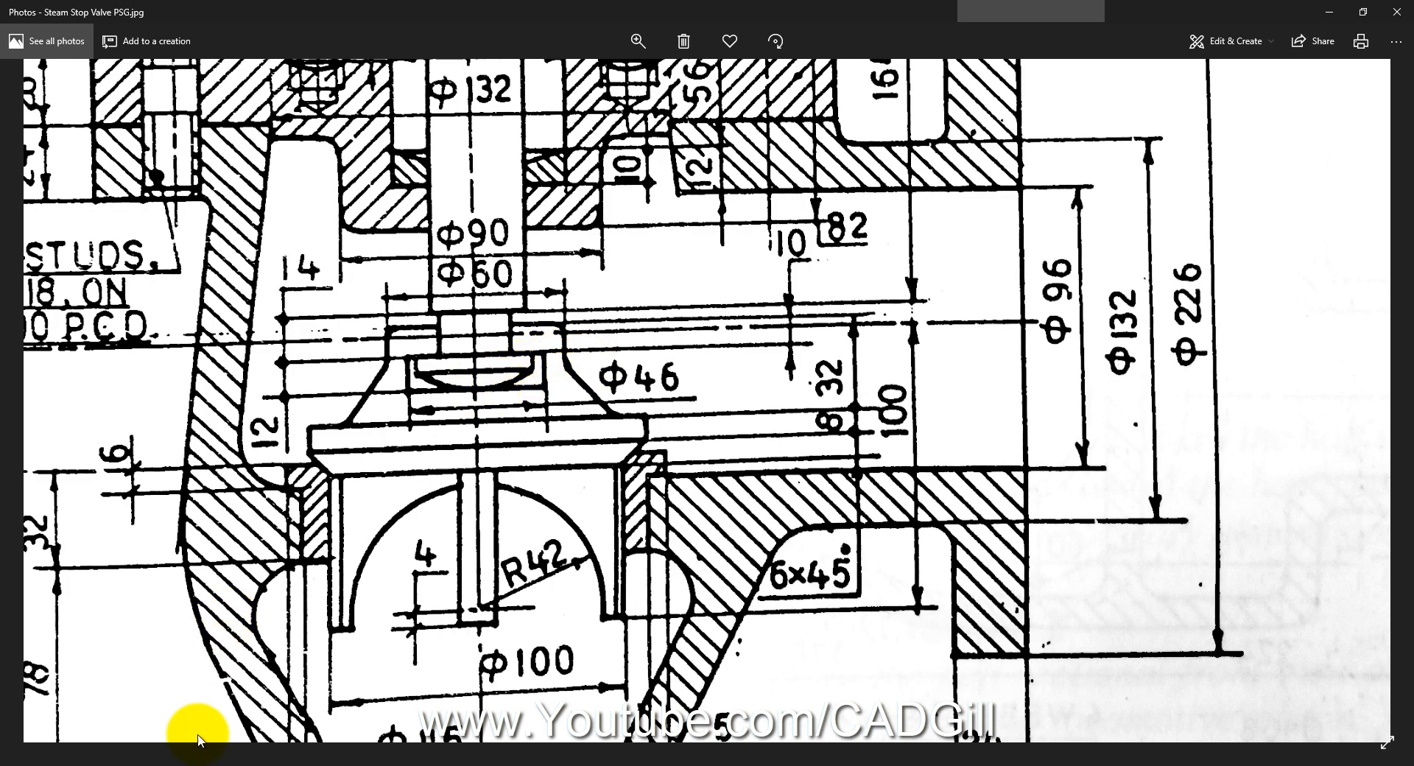
click(198, 765)
scroll(754, 464, down, 2)
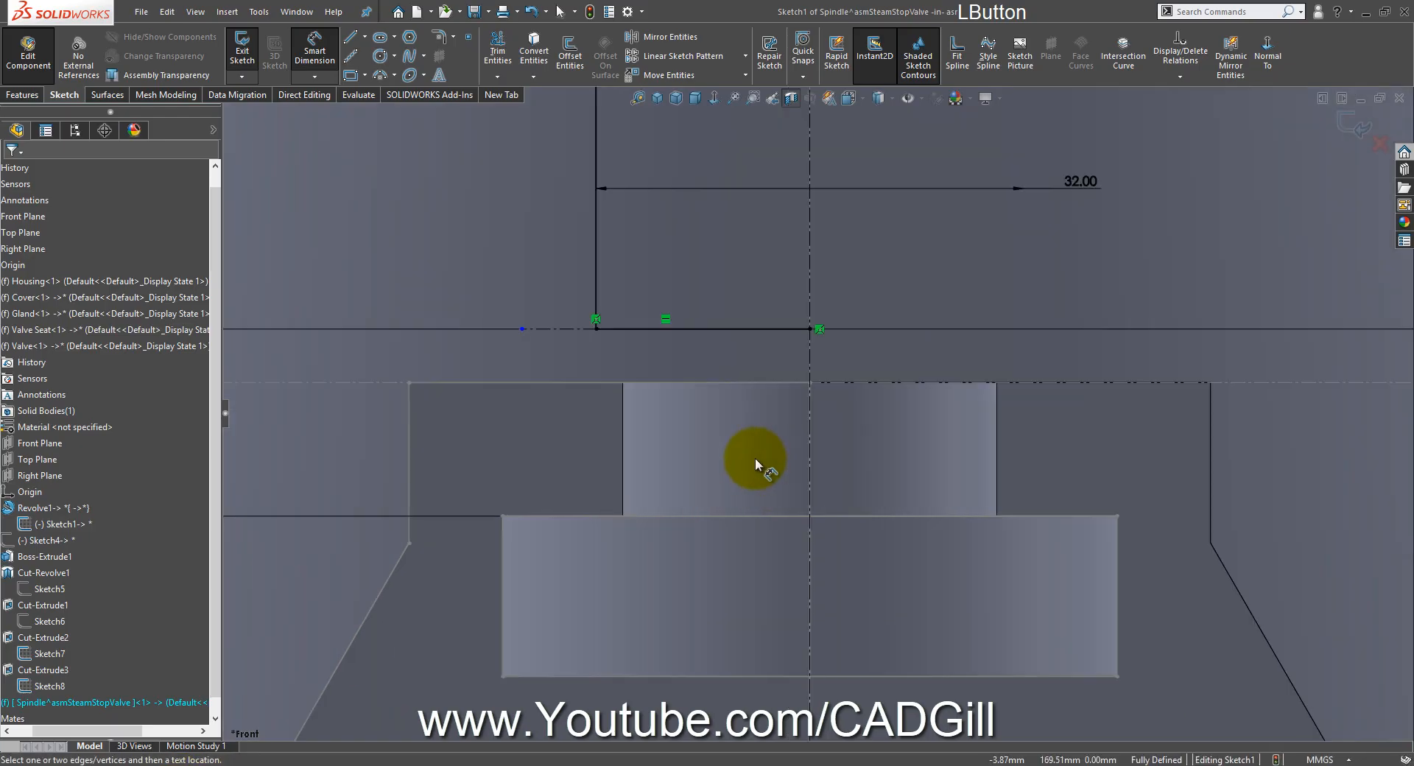
right_click(501, 217)
click(531, 274)
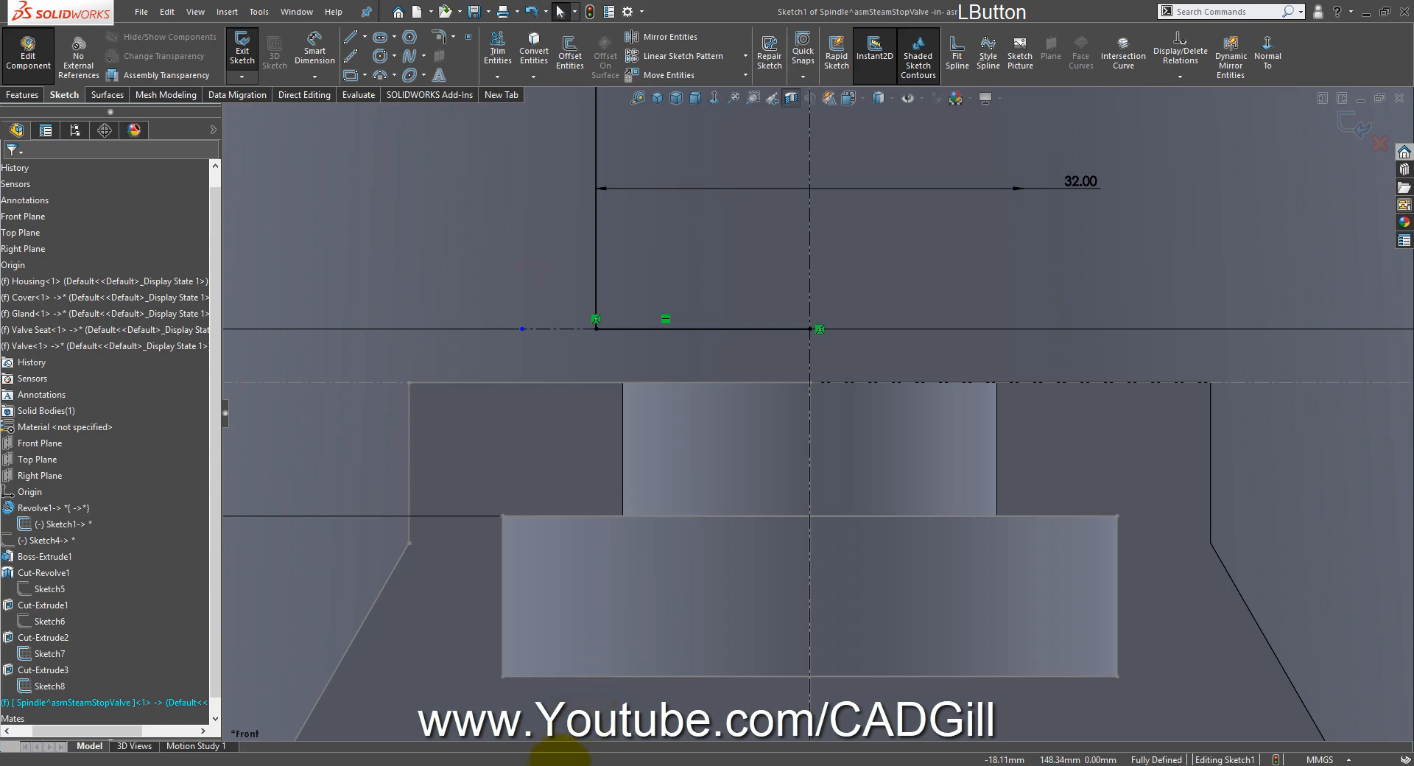
click(561, 765)
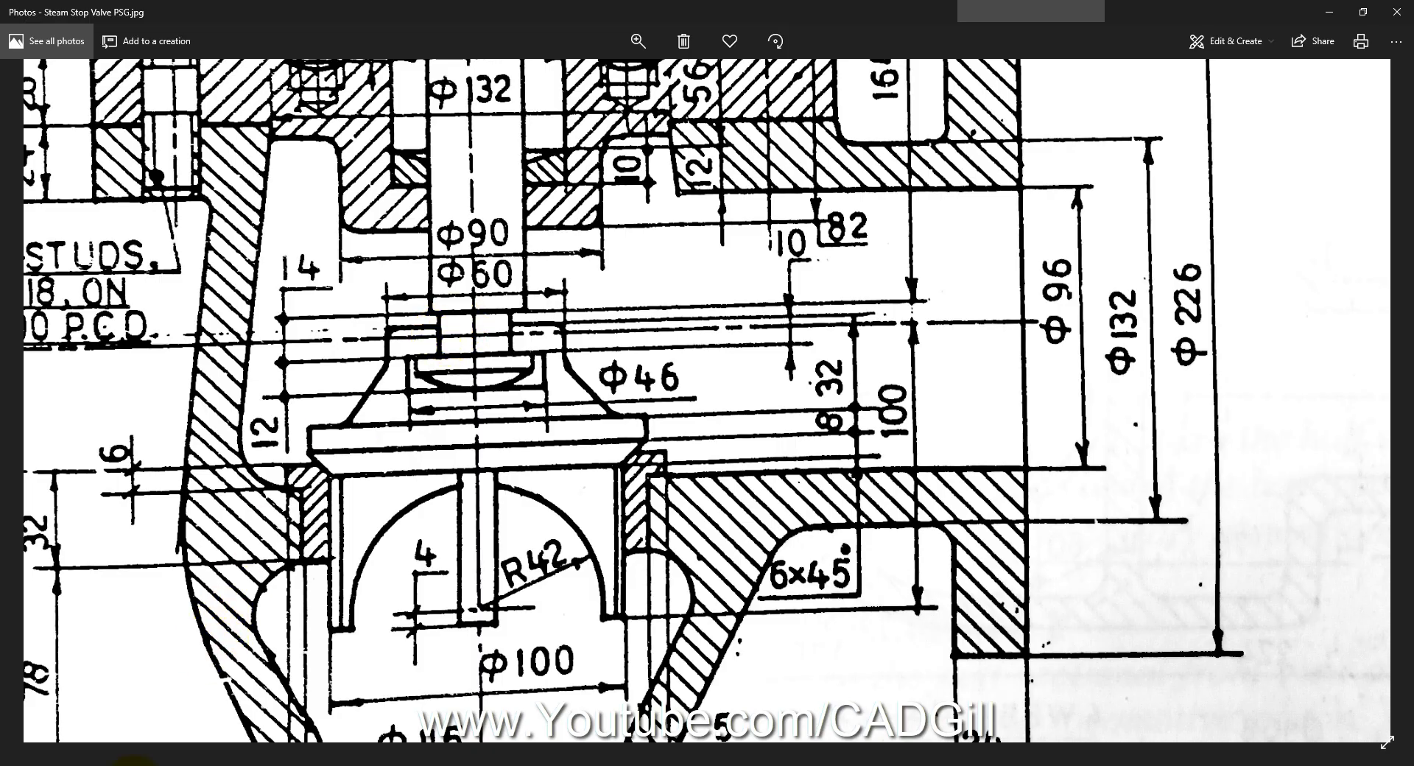
click(134, 765)
click(735, 452)
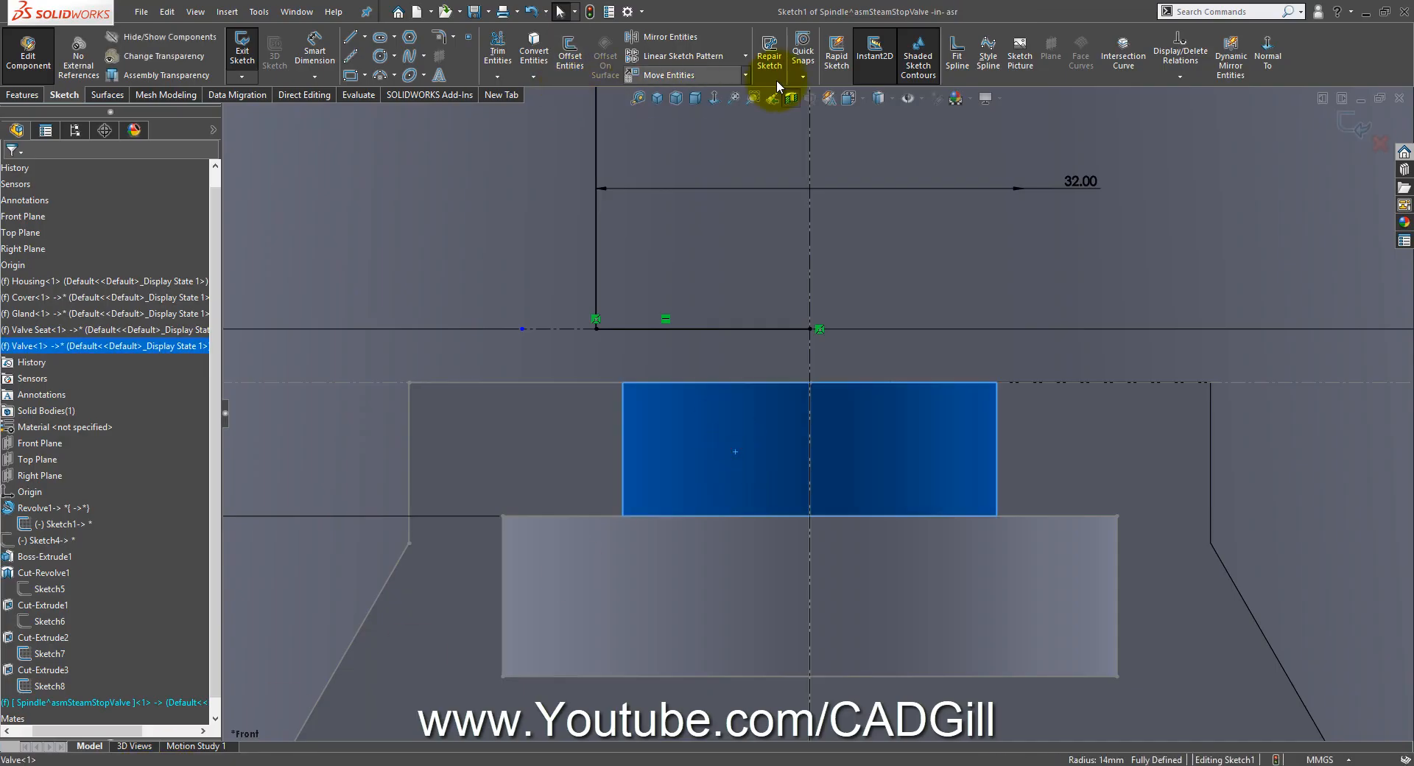
click(257, 17)
mouse_move(321, 449)
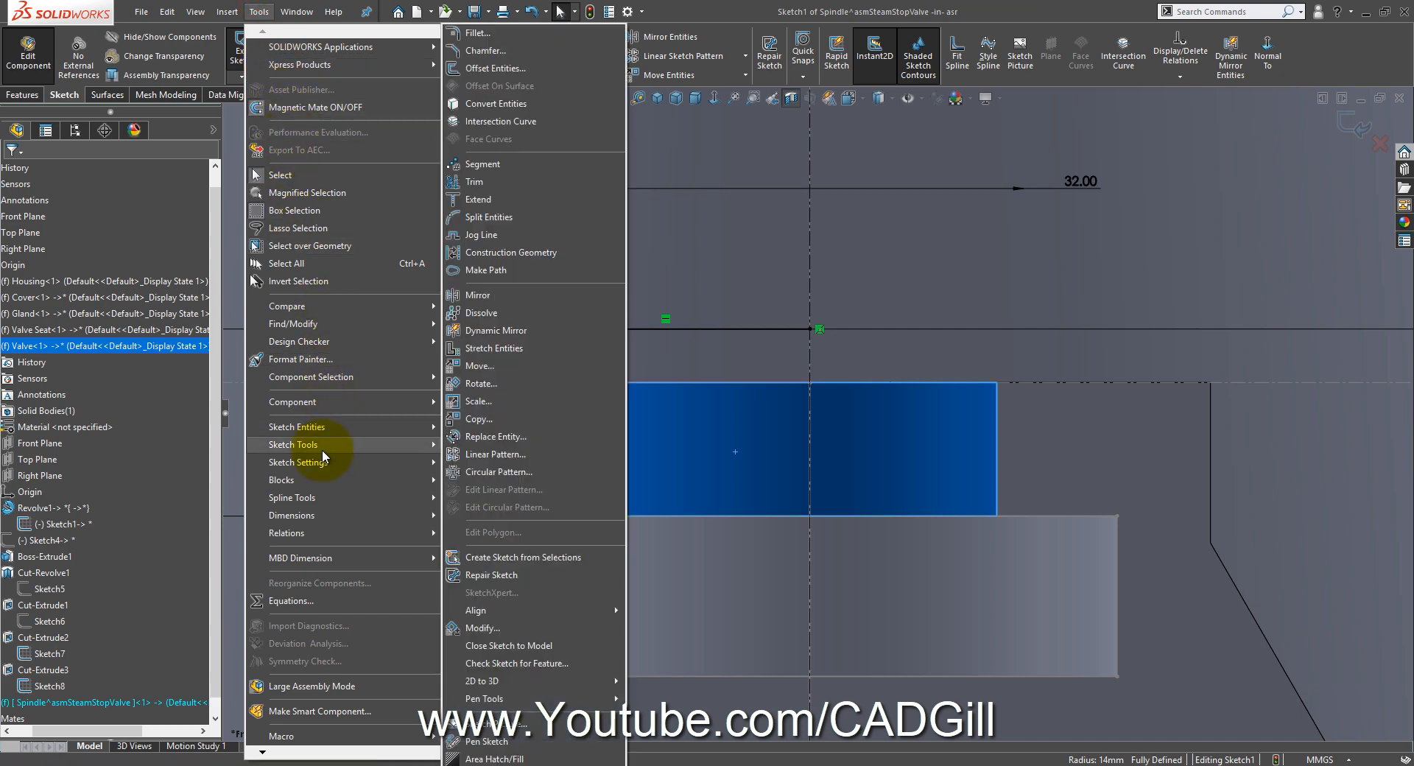
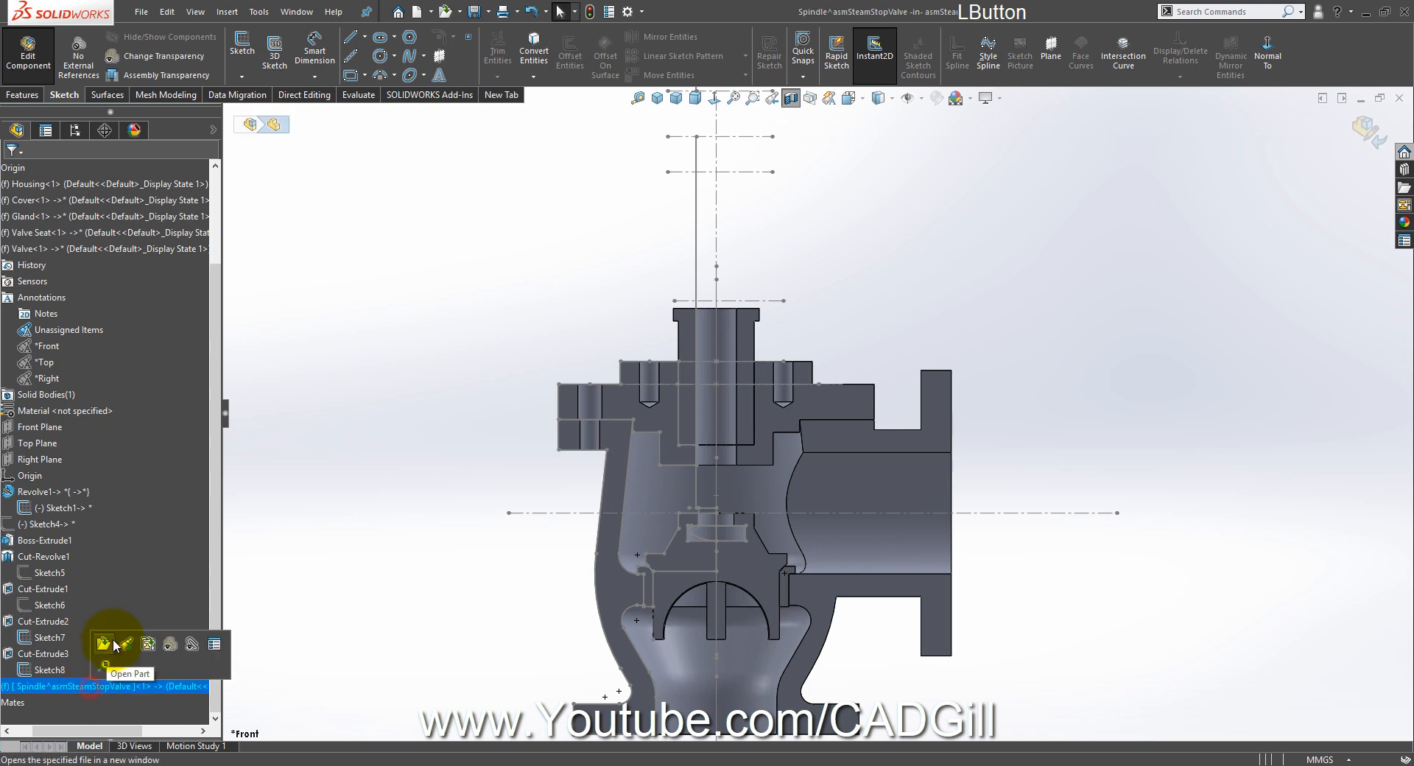
Step: Open the Spindle part in its own window and fit the whole sketch in view
click(112, 646)
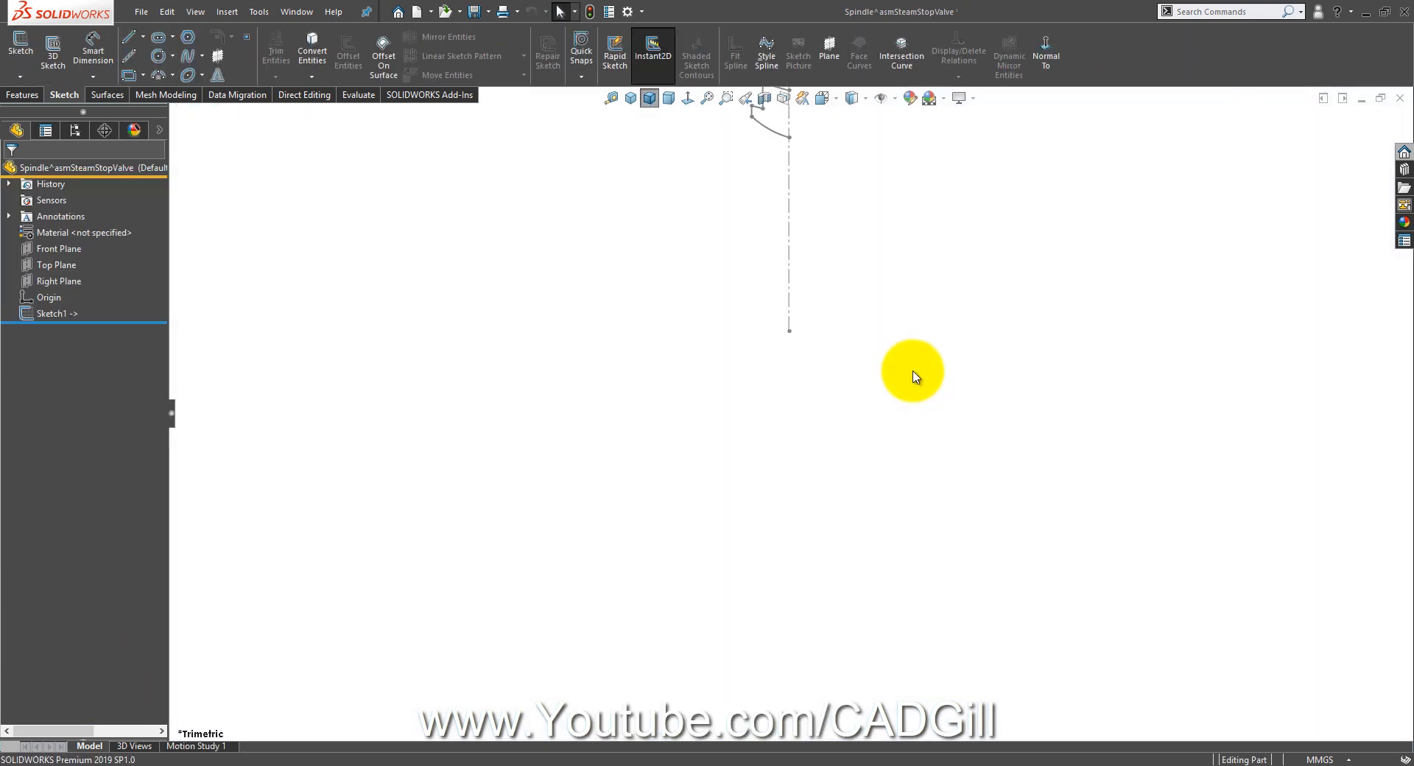
key(f)
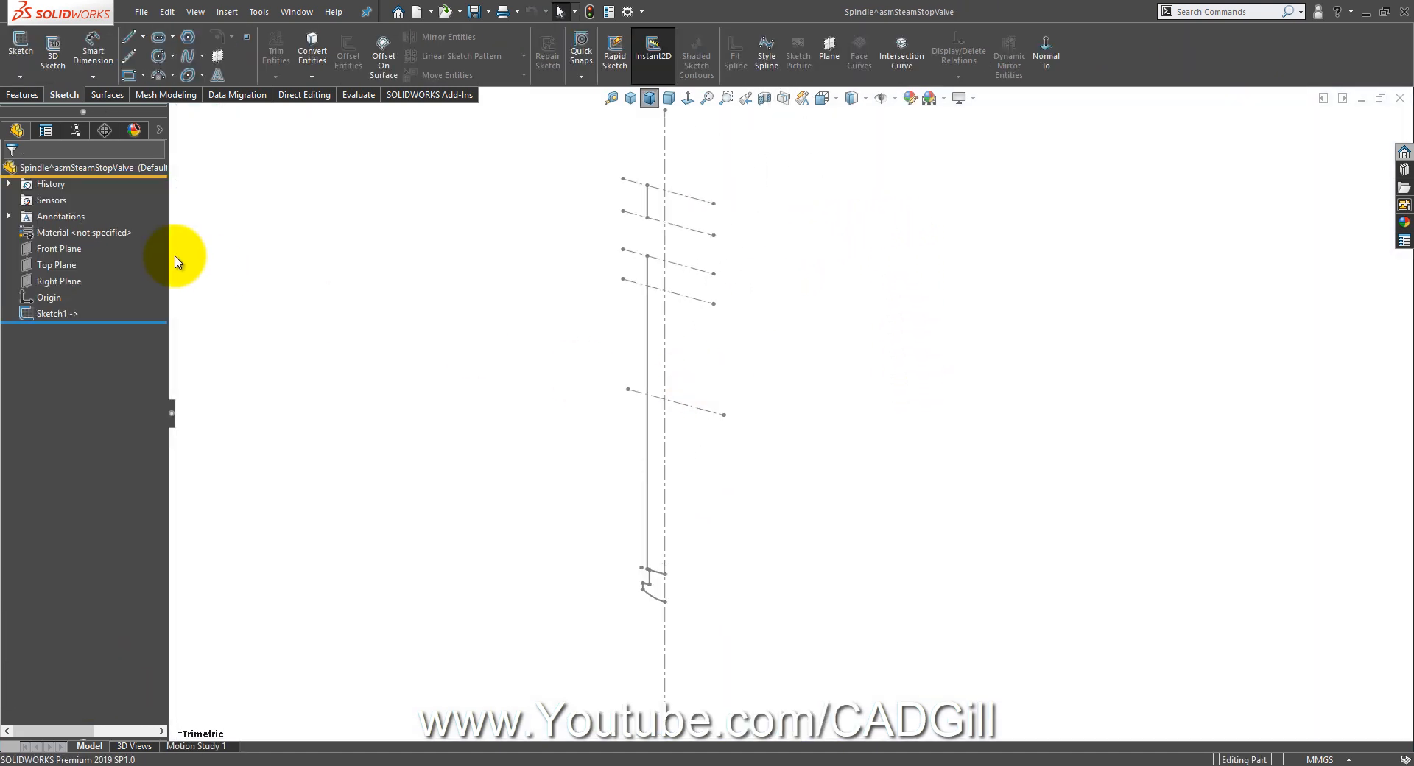
click(81, 249)
click(136, 235)
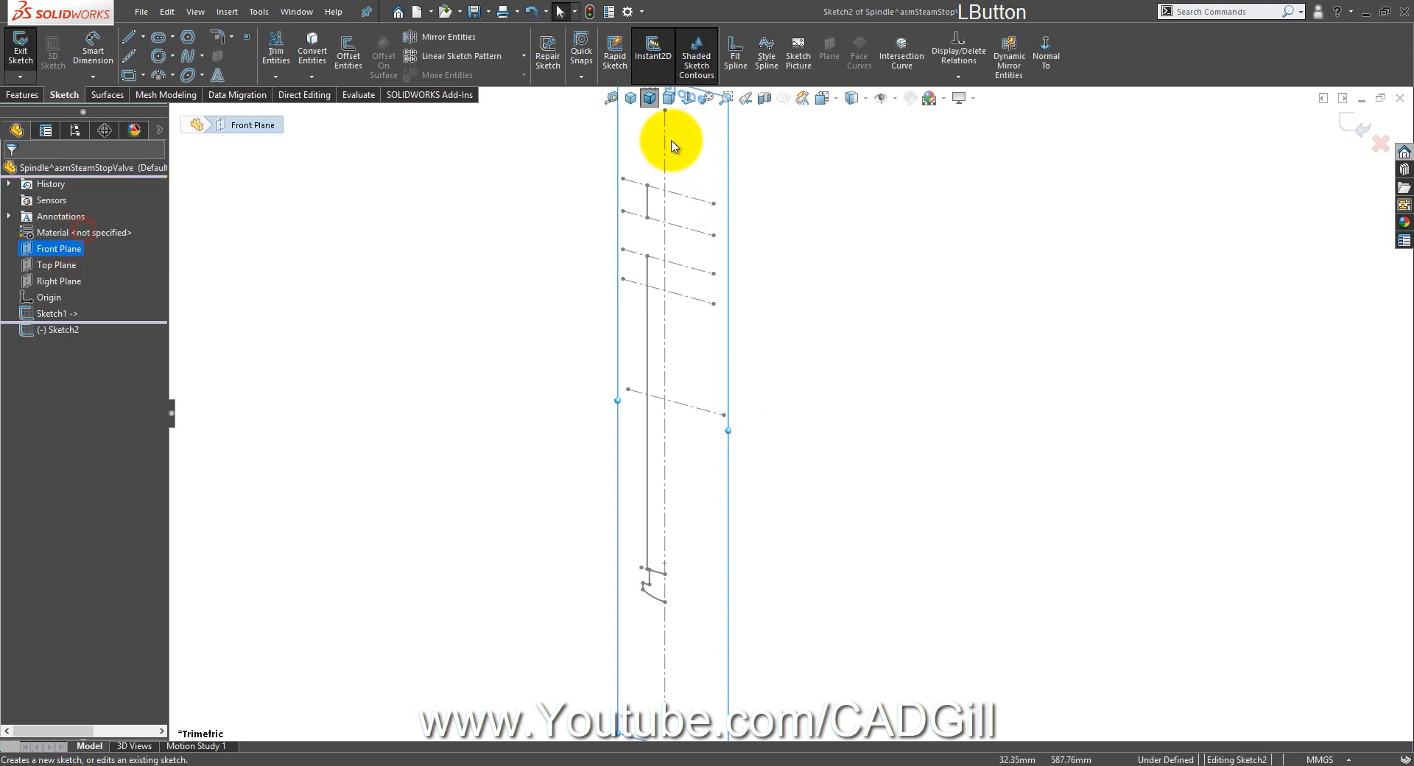
click(689, 101)
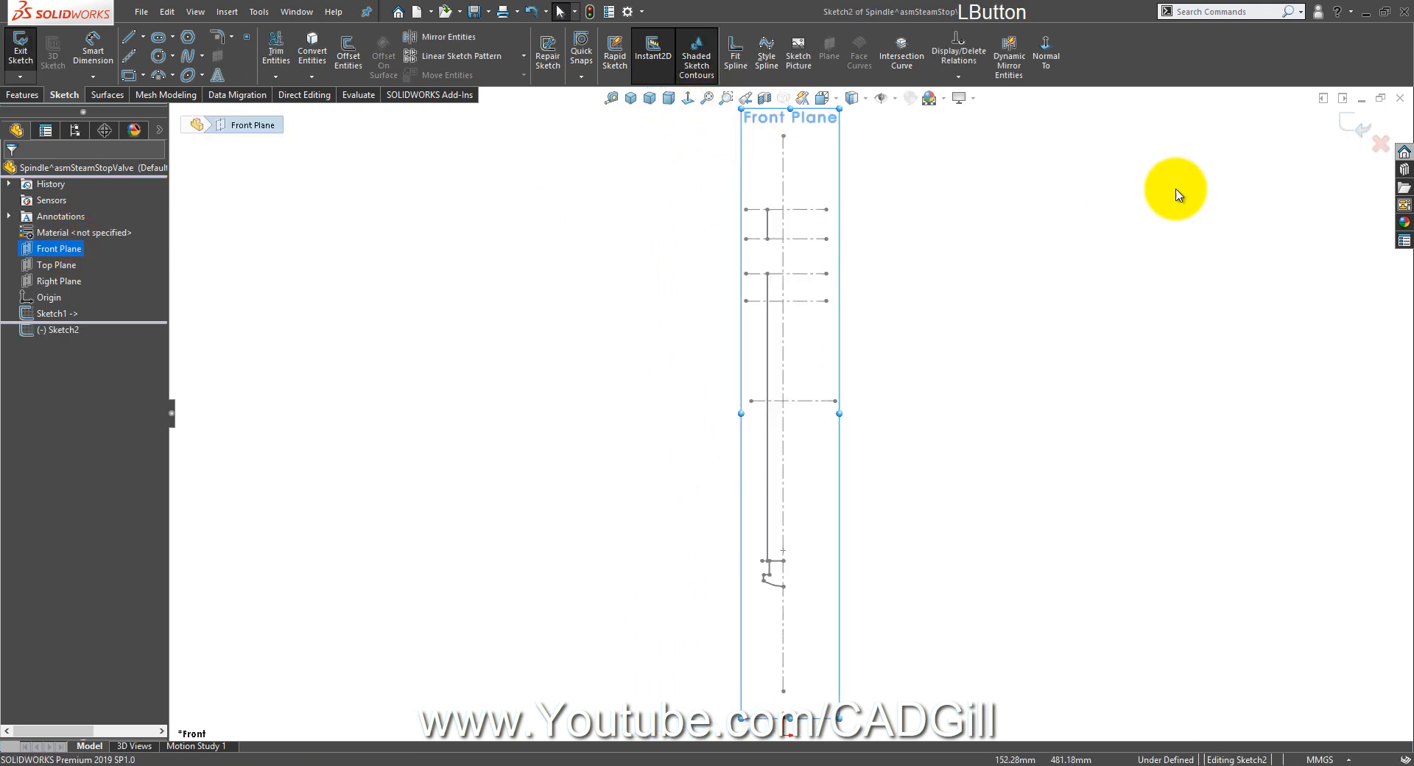
click(1353, 120)
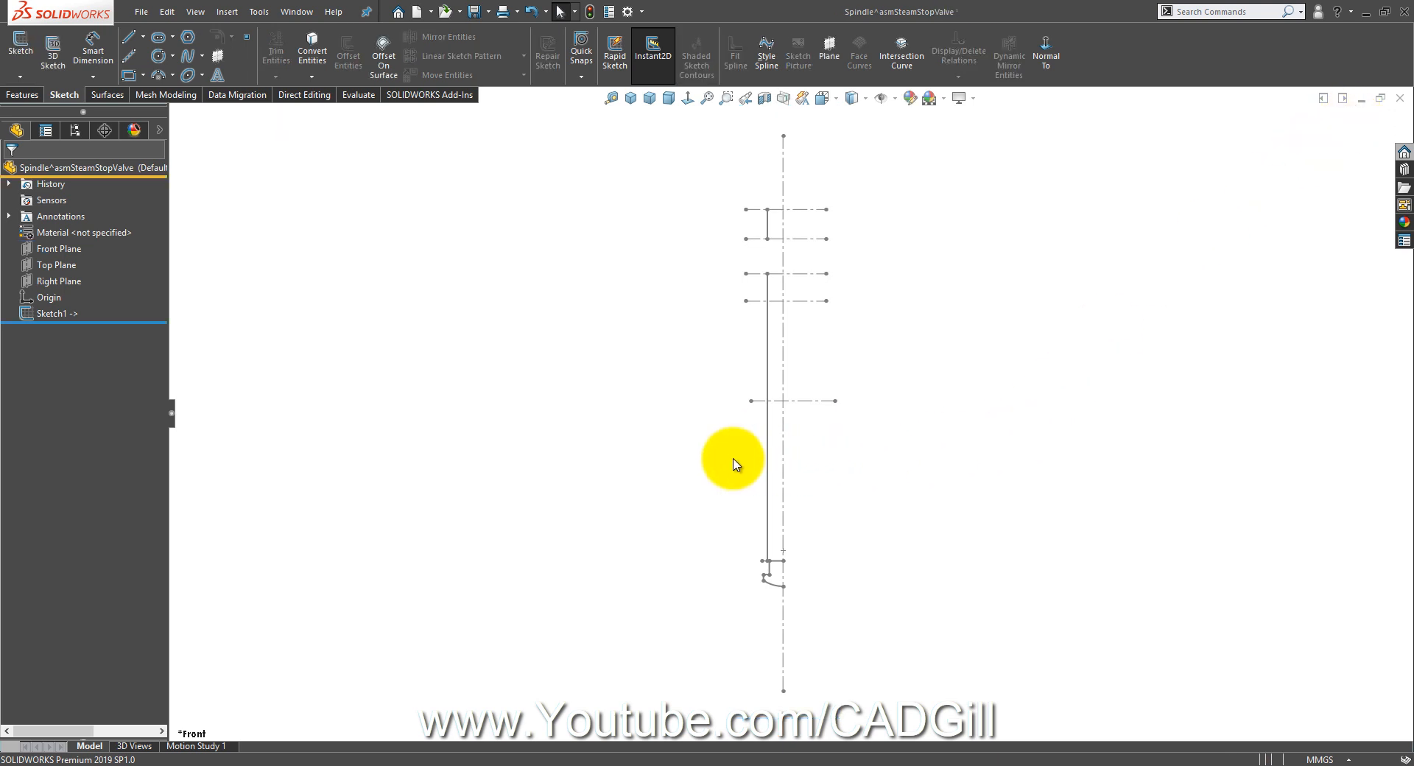
Step: Edit the spindle sketch and power-trim the horizontal line between the narrow neck and the centreline at the lower end
click(768, 459)
click(812, 415)
scroll(783, 567, down, 5)
scroll(735, 506, down, 3)
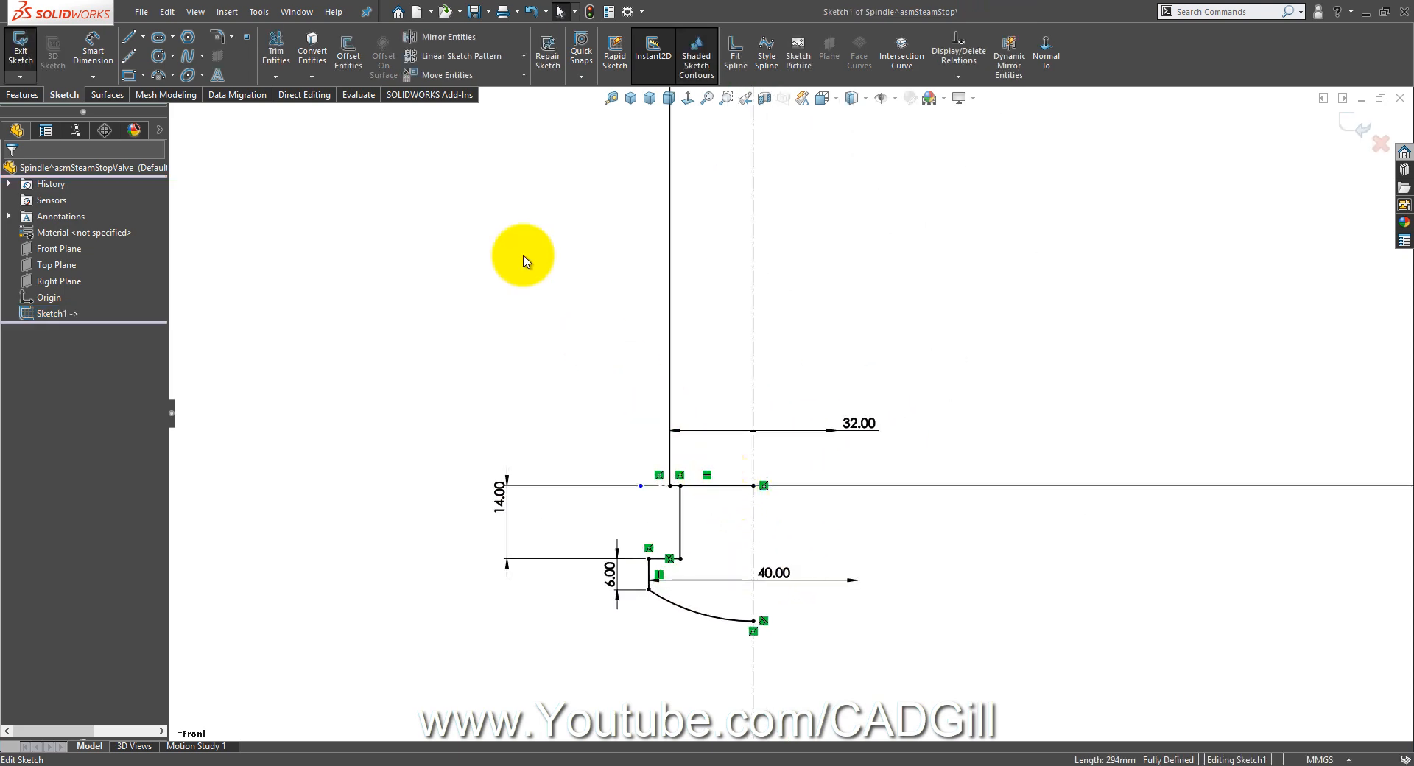
click(288, 68)
drag(727, 466, 731, 492)
scroll(780, 490, up, 1)
scroll(782, 492, up, 8)
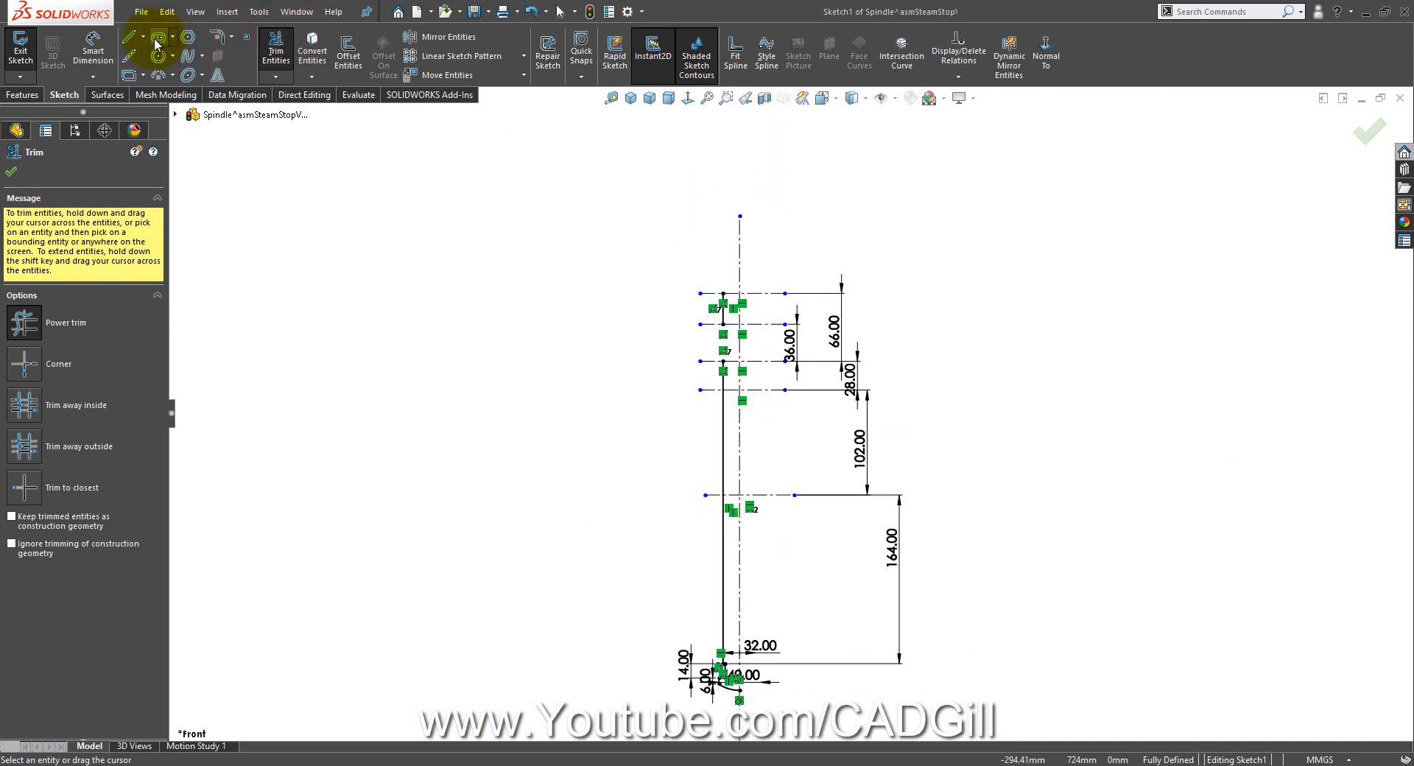
Step: Draw a horizontal line from the upper end of the long spindle edge to the centreline
click(129, 37)
scroll(678, 394, down, 4)
click(679, 394)
scroll(726, 562, up, 5)
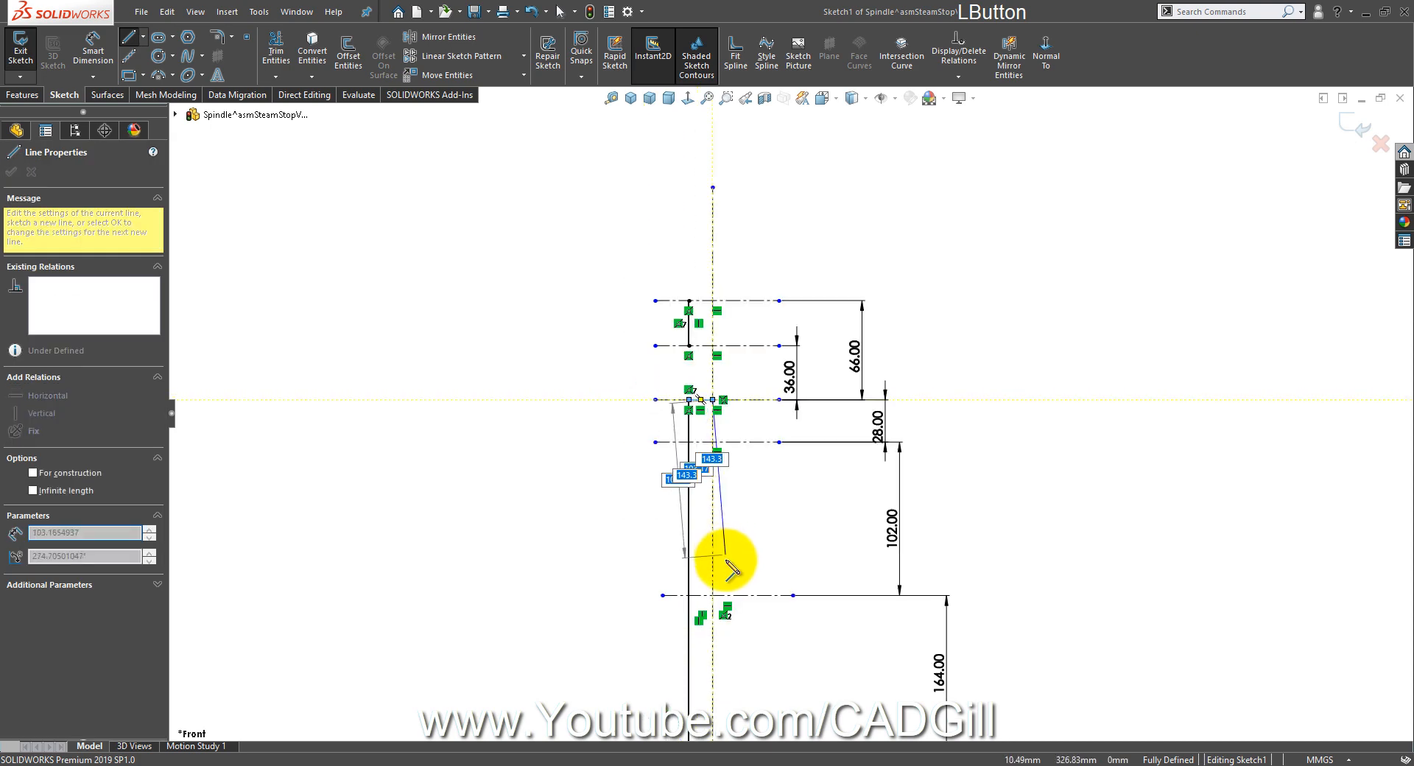
key(Escape)
Step: Close the long profile with a 320 mm vertical line on the centreline, from the bottom arc's end to the upper horizontal line
scroll(786, 587, down, 4)
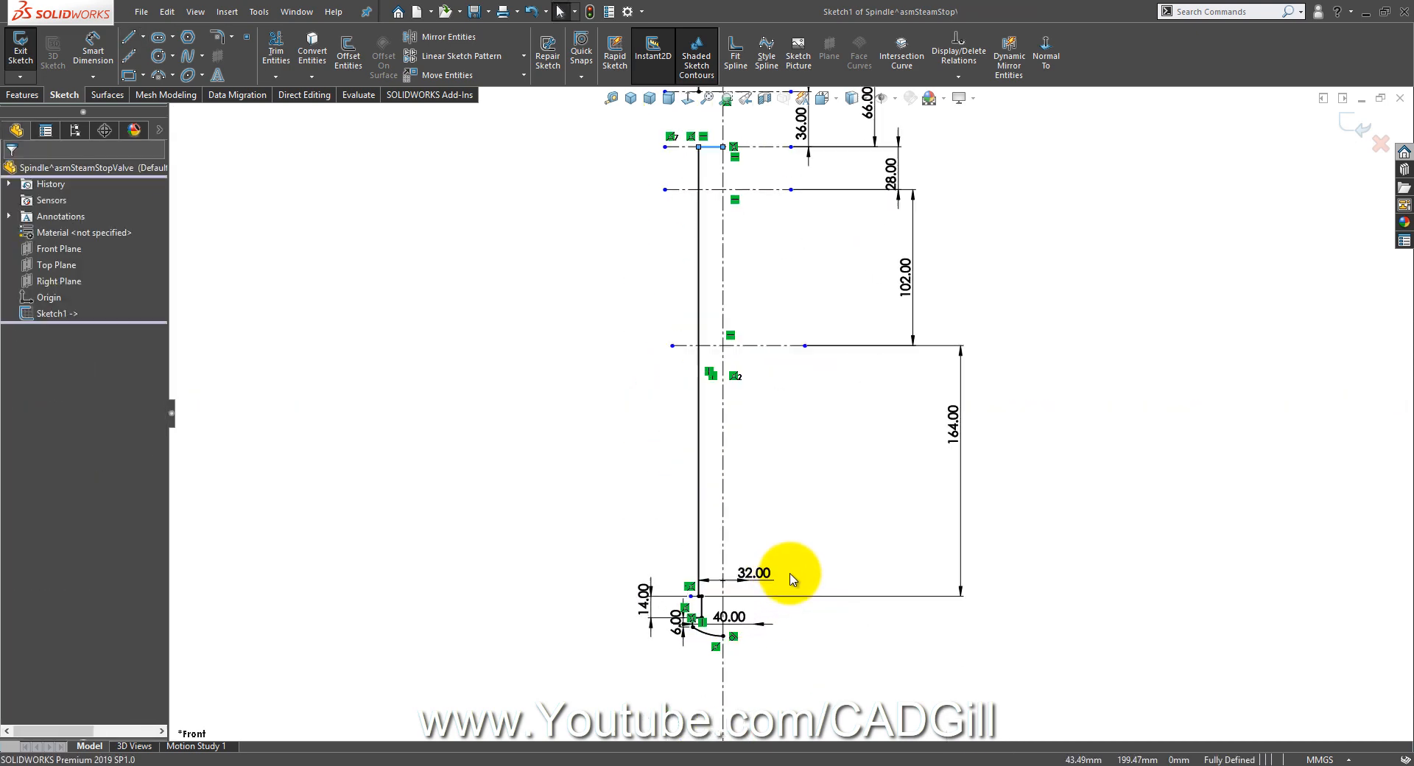
right_drag(792, 338, 726, 337)
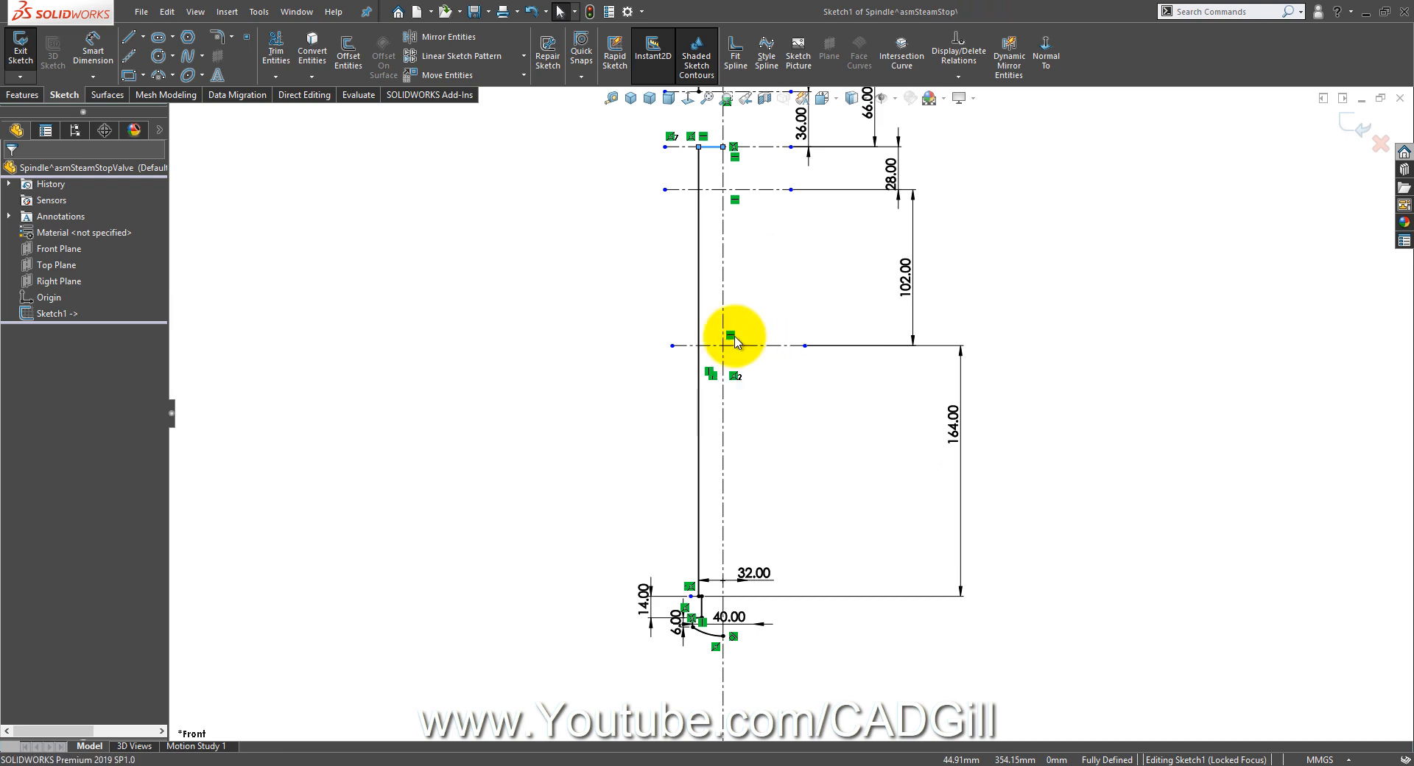
mouse_move(725, 635)
mouse_down()
mouse_move(742, 183)
mouse_move(730, 149)
mouse_up()
scroll(807, 158, up, 3)
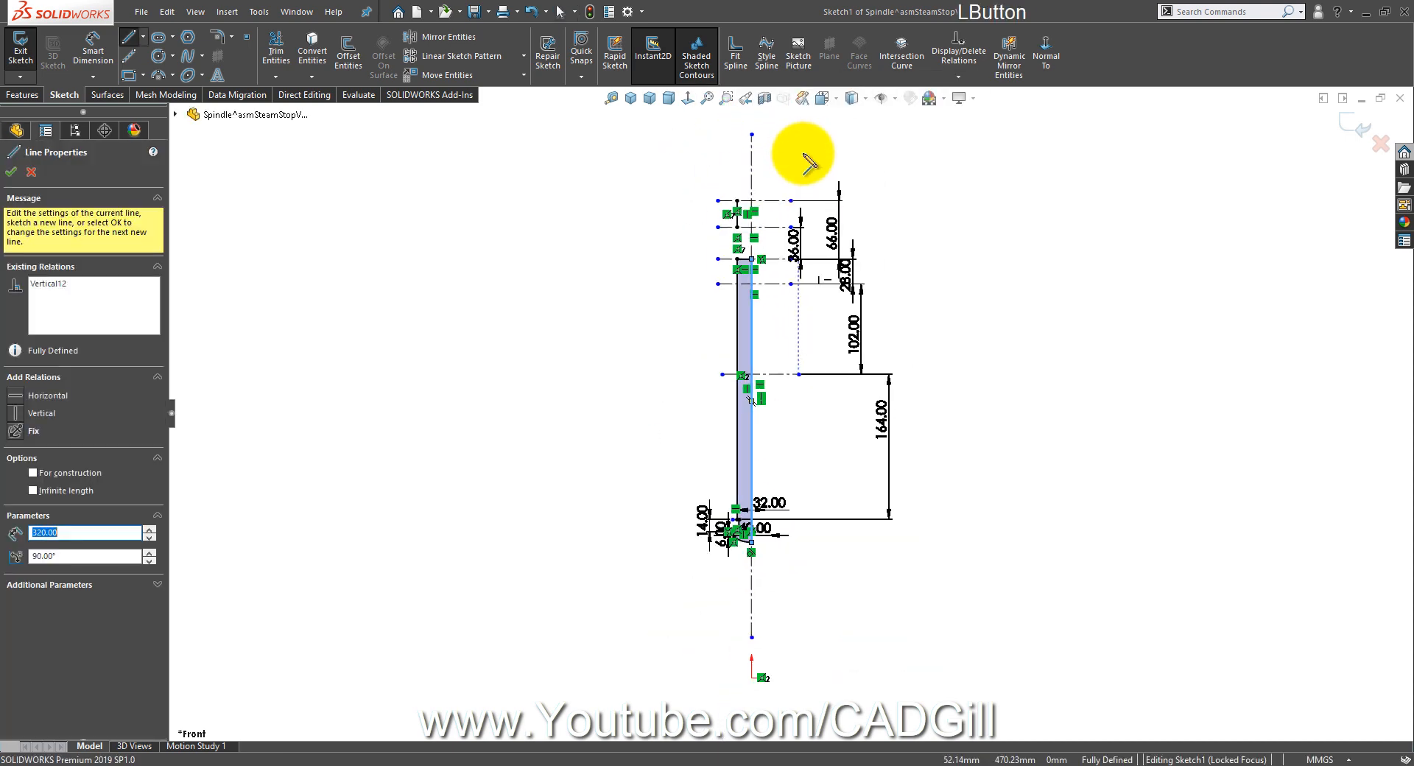
Step: Close the short upper profile into a 16 mm wide rectangle with three lines running to and along the centreline
scroll(748, 272, down, 6)
click(650, 280)
click(714, 280)
click(714, 396)
click(650, 397)
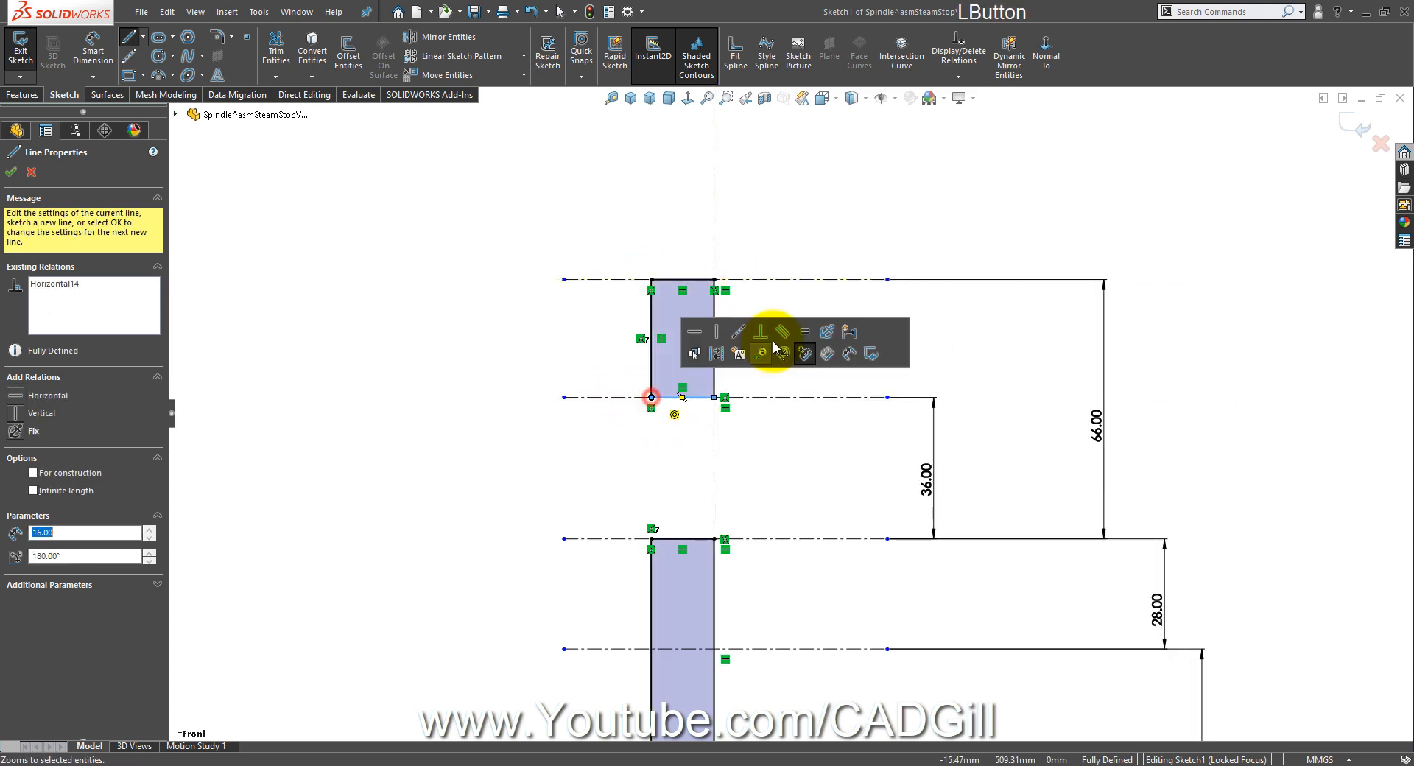
right_click(824, 304)
click(826, 310)
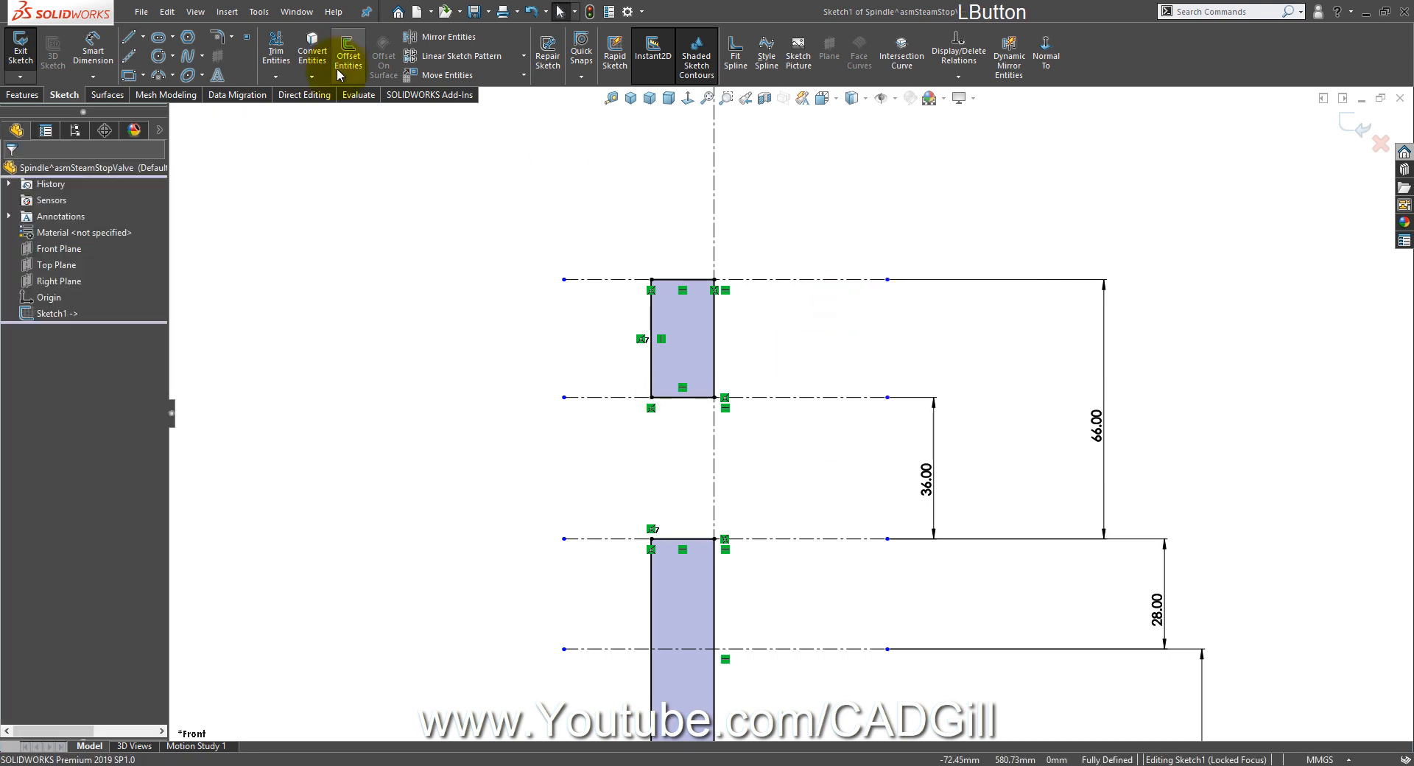
Step: Revolve the closed spindle profiles 360 degrees about the vertical centreline
click(80, 61)
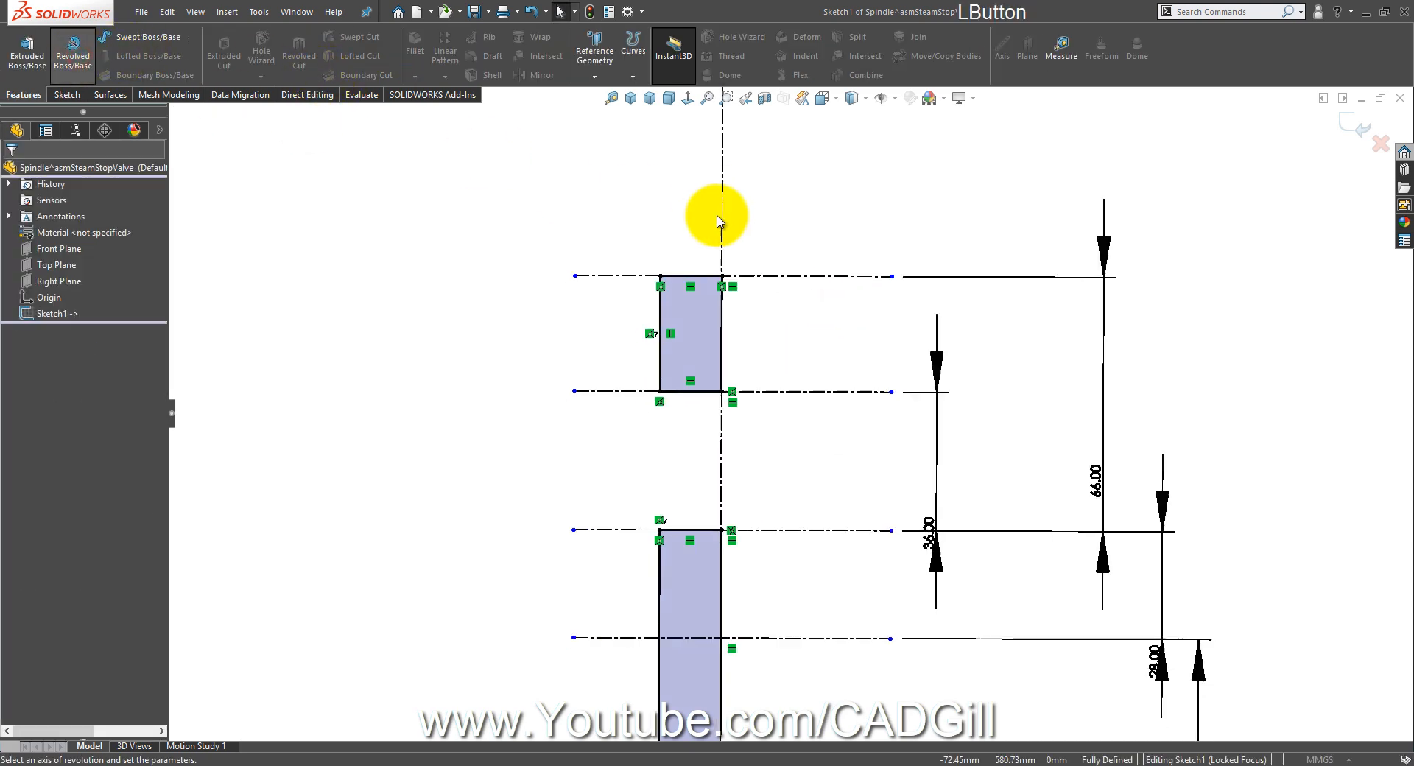
click(745, 184)
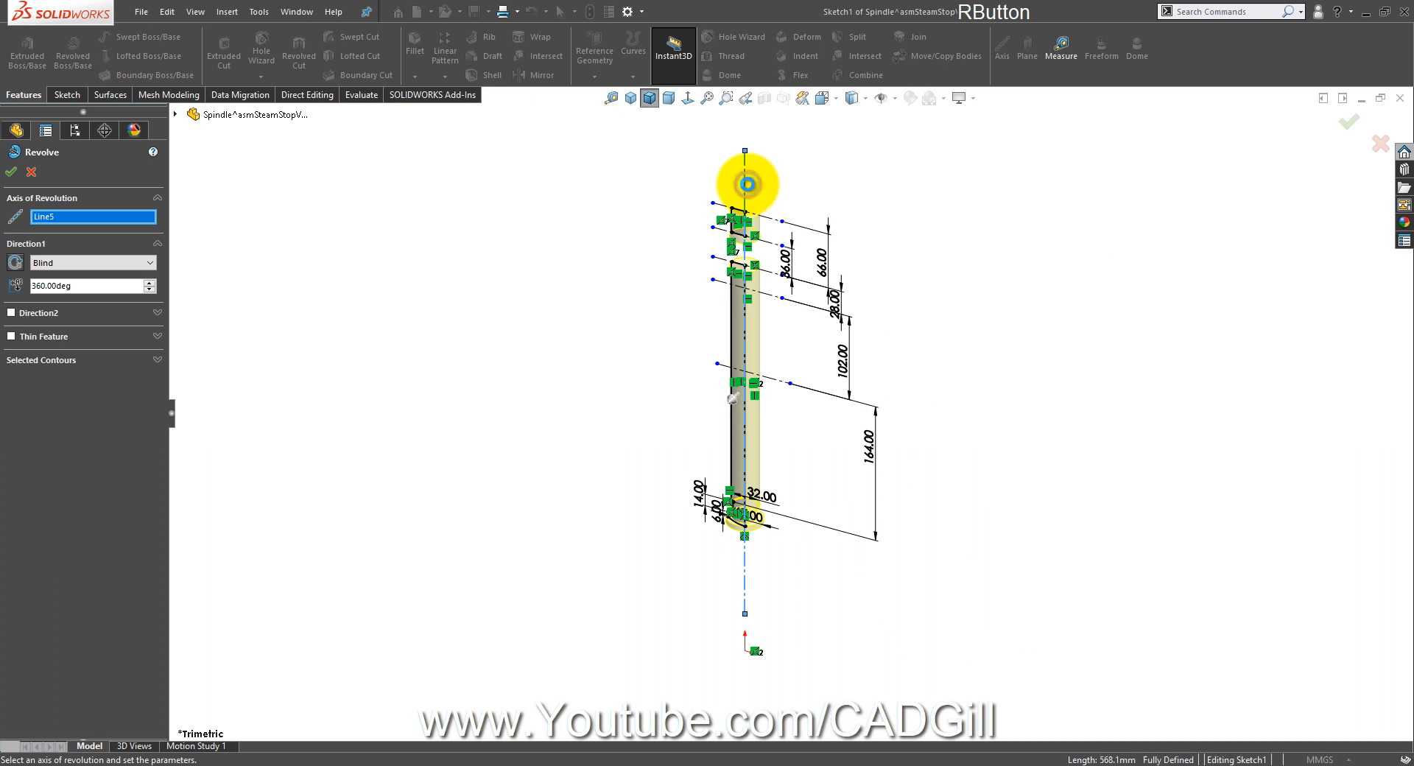
click(862, 294)
Step: Start a sketch on the top face of the long cylinder and draw a centre rectangle about 39 mm wide from its centre
scroll(732, 265, down, 6)
click(699, 365)
click(758, 324)
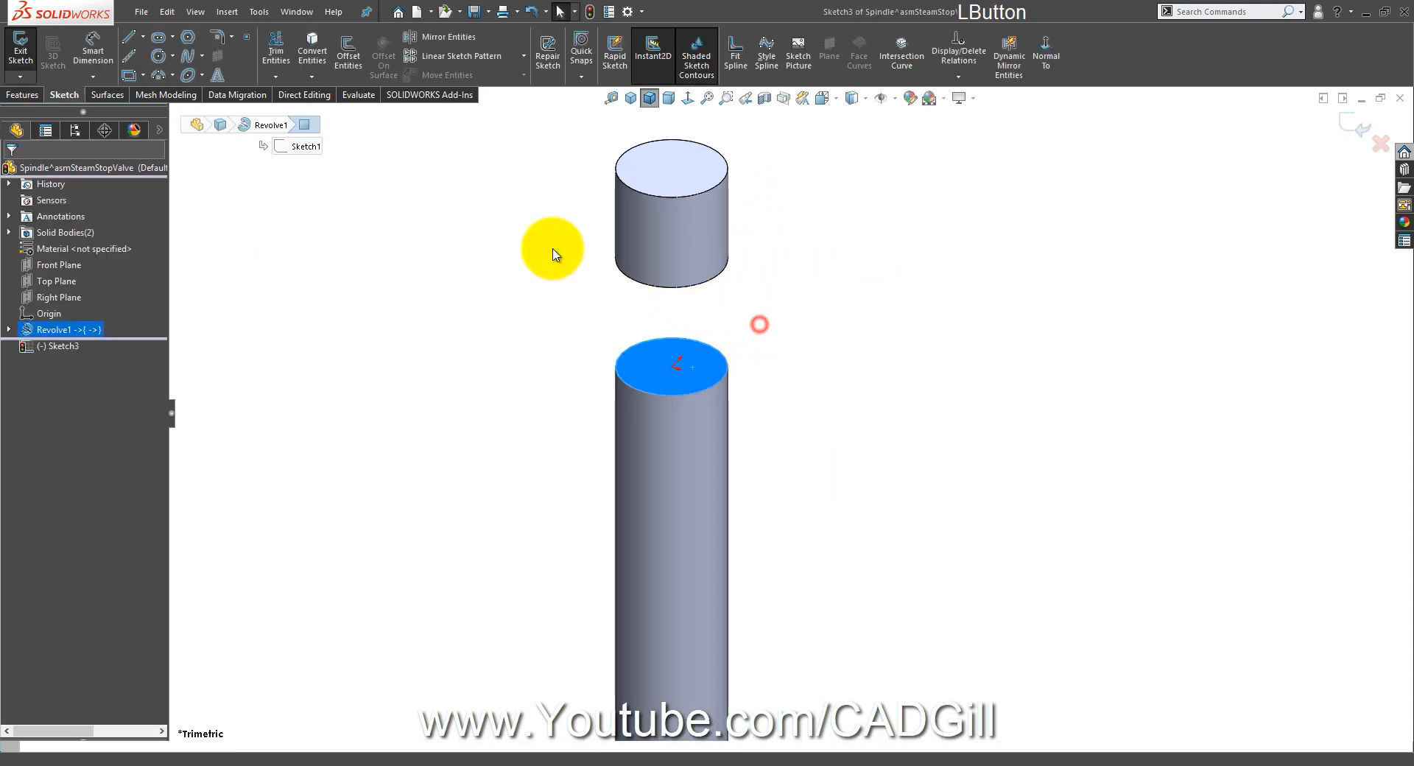
click(142, 75)
click(195, 112)
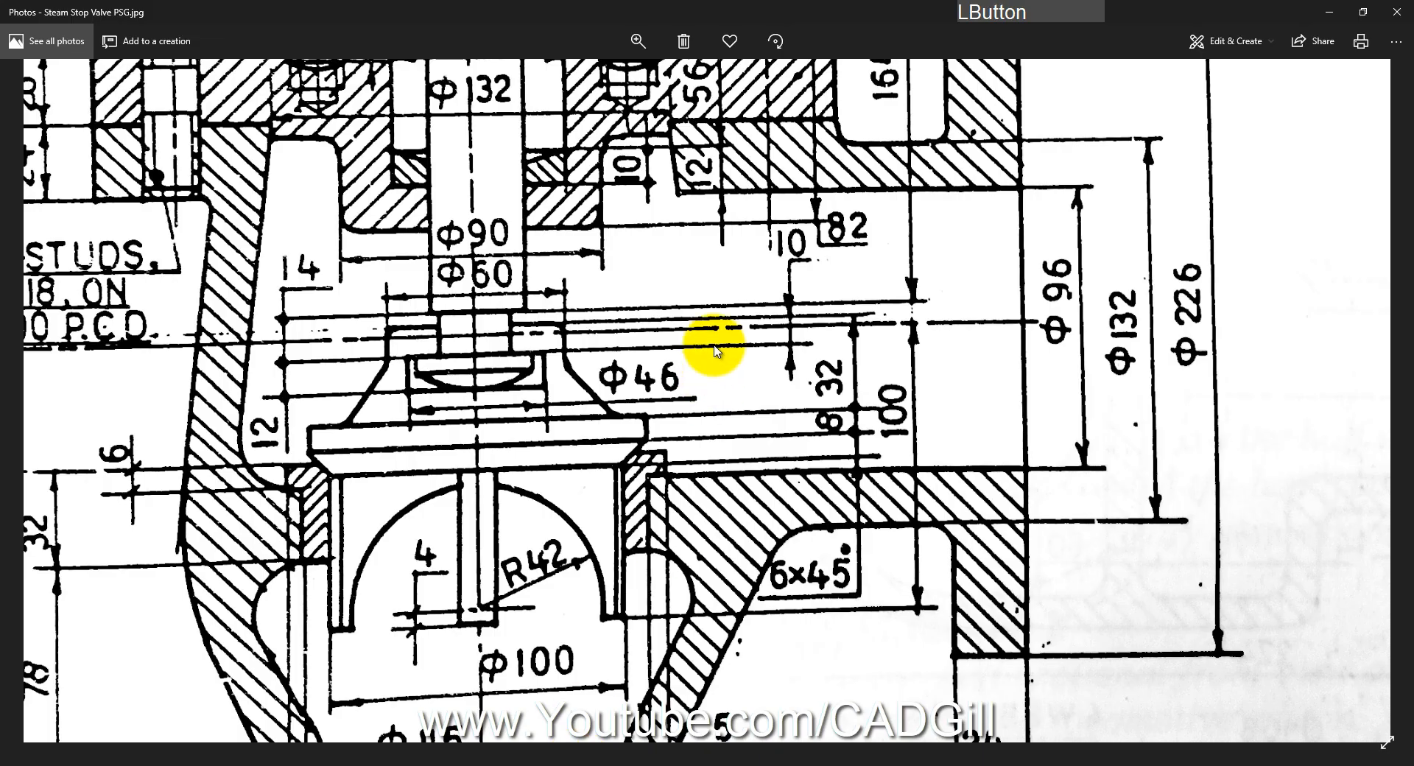
scroll(719, 341, up, 10)
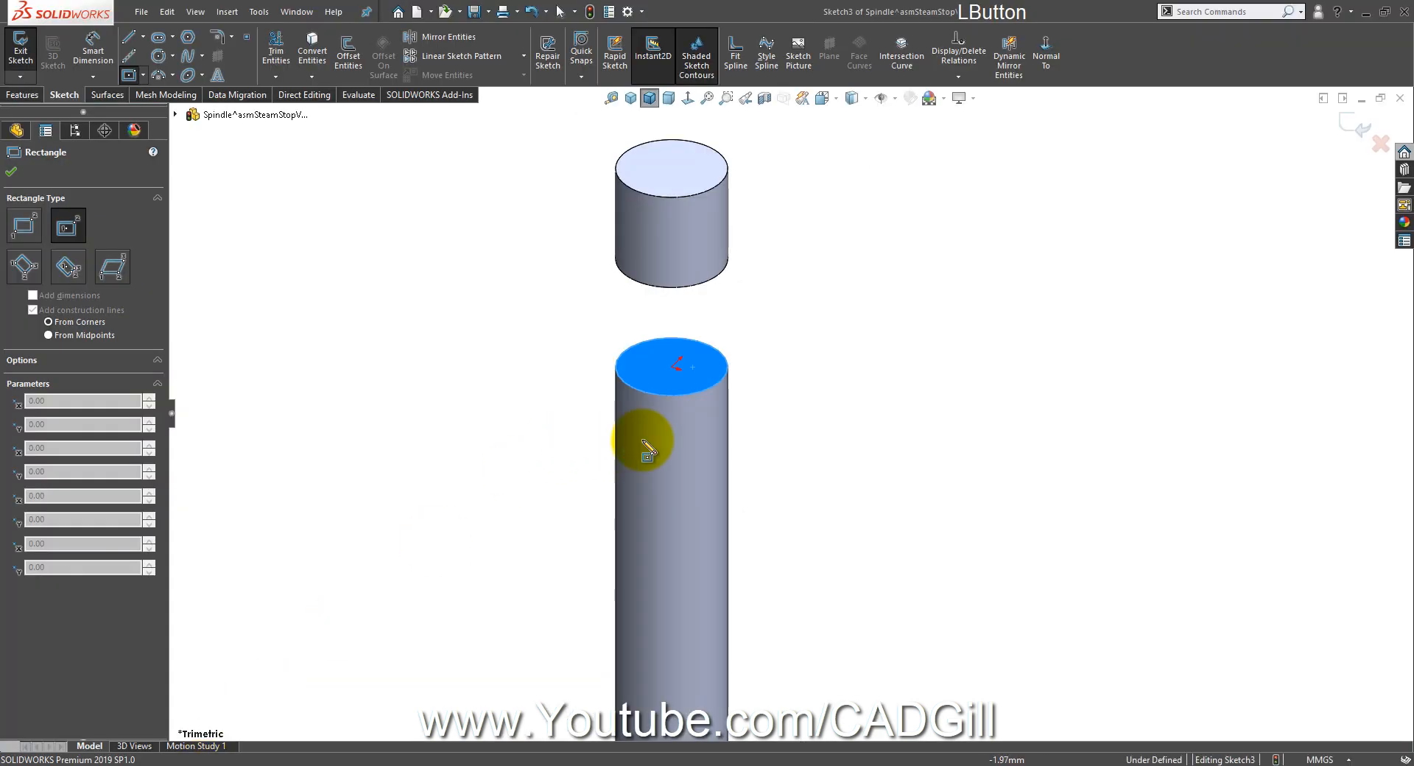
click(690, 366)
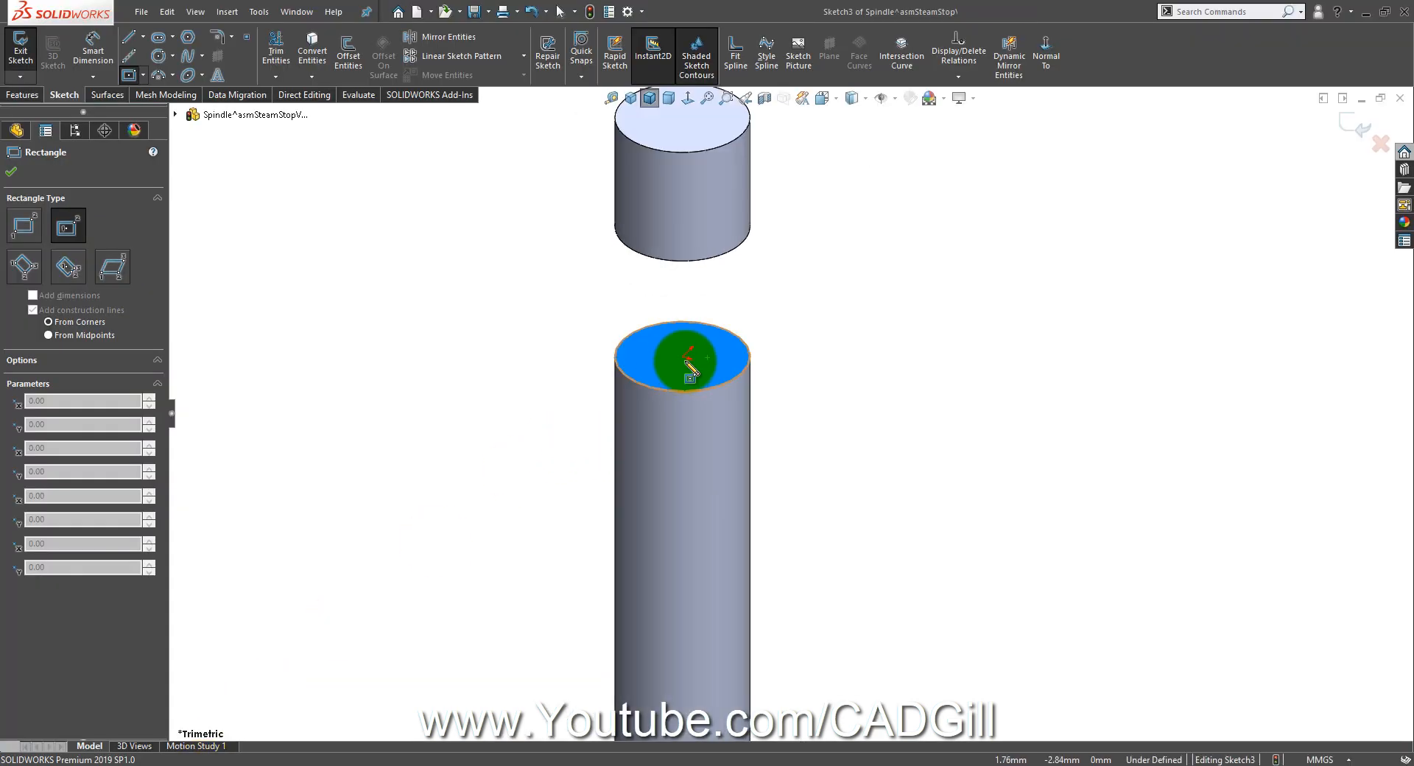
click(717, 413)
right_click(802, 304)
click(825, 315)
Step: View the sketch face-on and make two adjacent sides of the rectangle equal
middle_drag(815, 326, 793, 379)
click(697, 102)
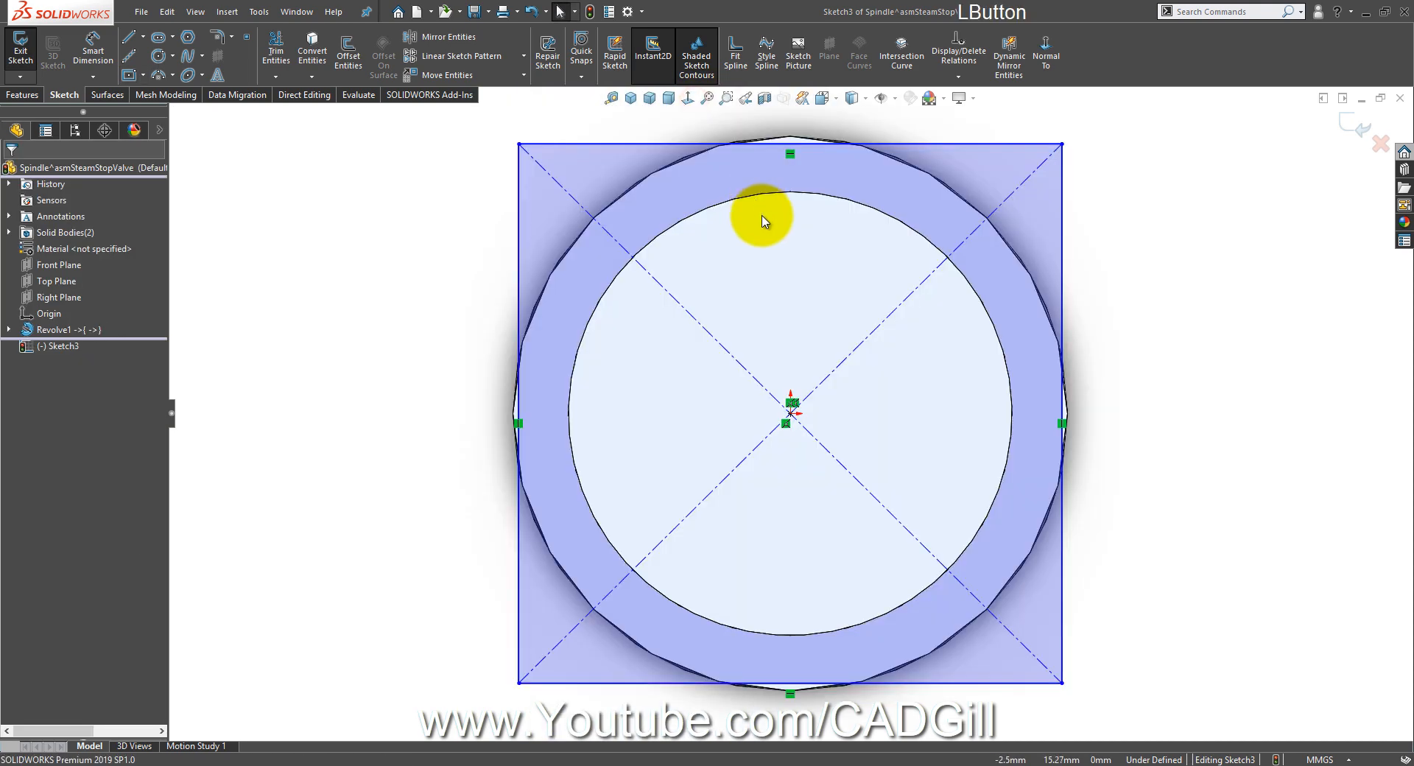
click(935, 278)
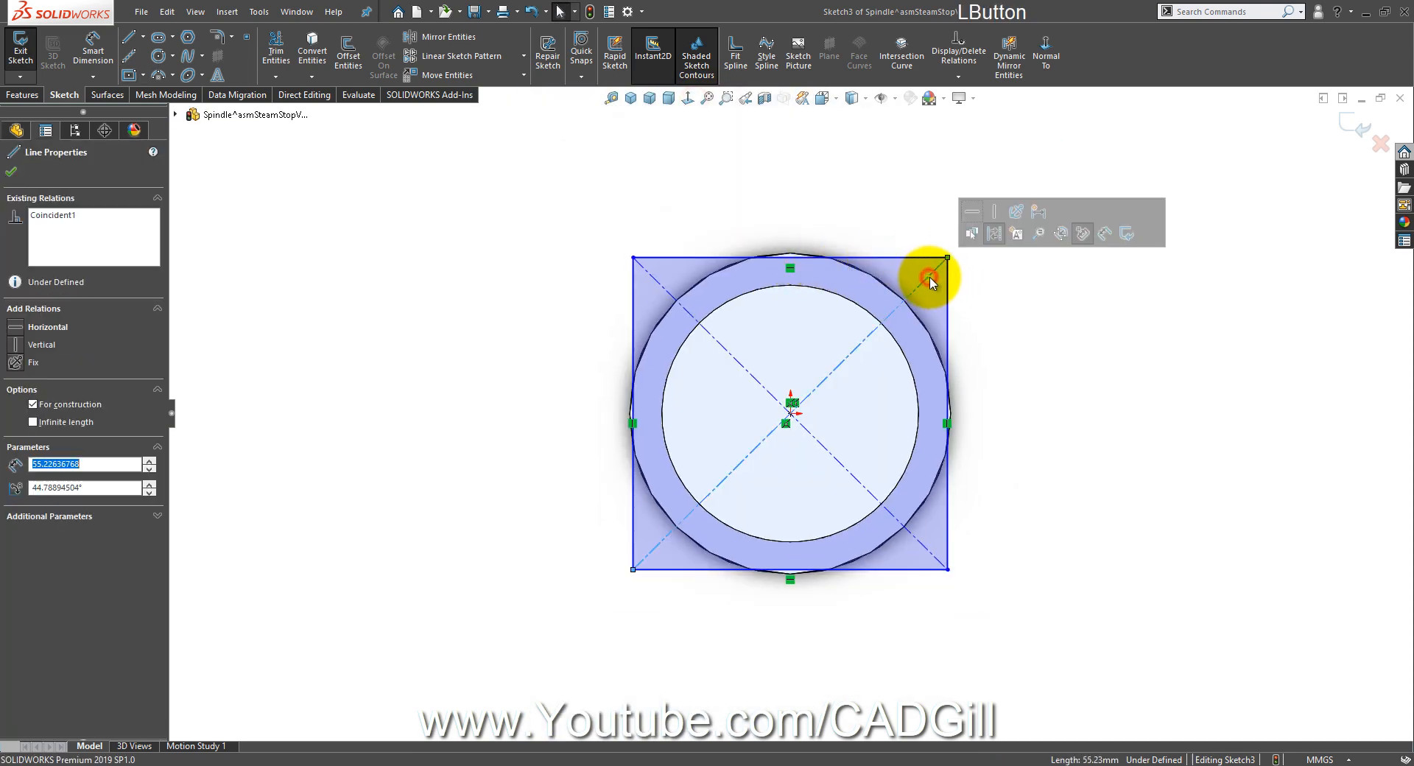
click(952, 293)
click(950, 293)
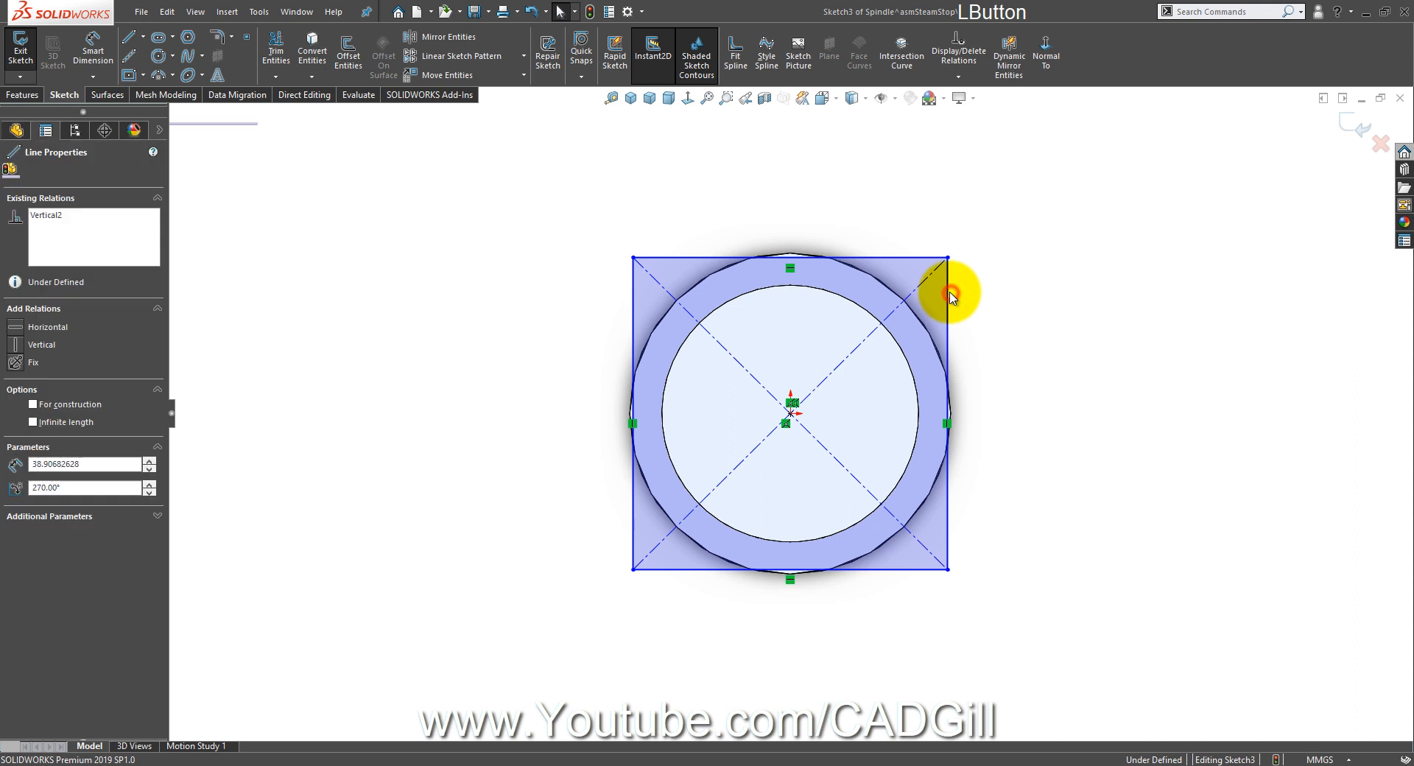
ctrl+click(912, 258)
click(1060, 194)
click(1060, 316)
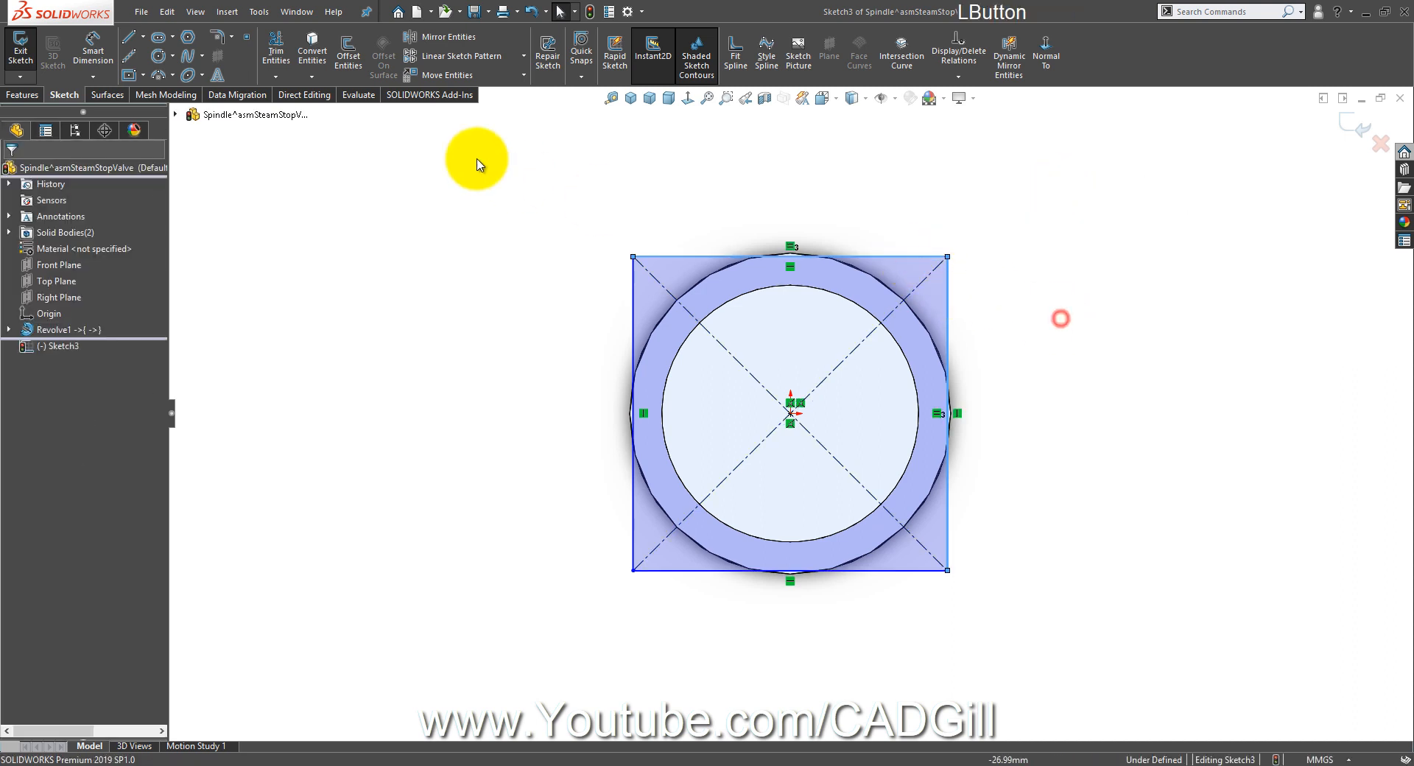
Step: Dimension the square's horizontal side as 24 mm
click(106, 59)
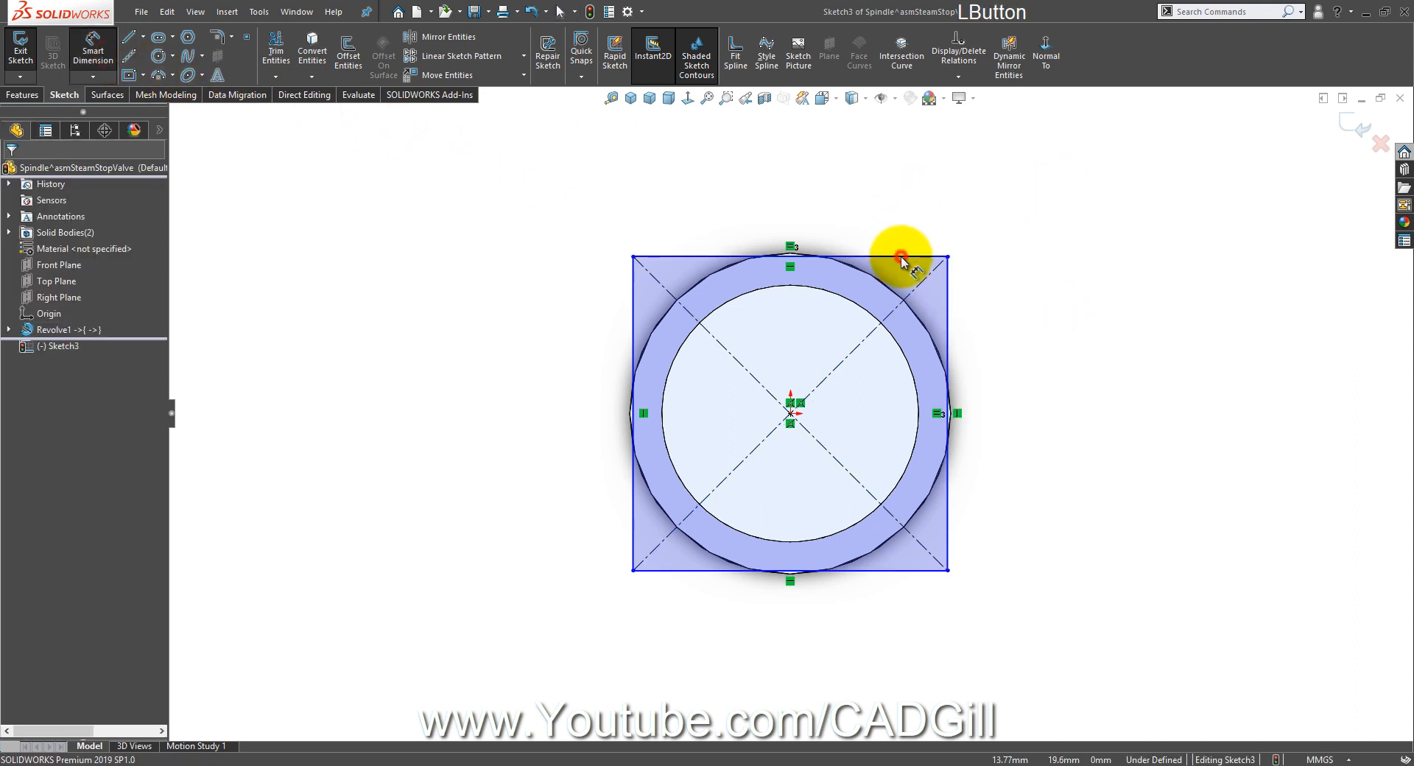
click(901, 259)
click(788, 196)
text(2)
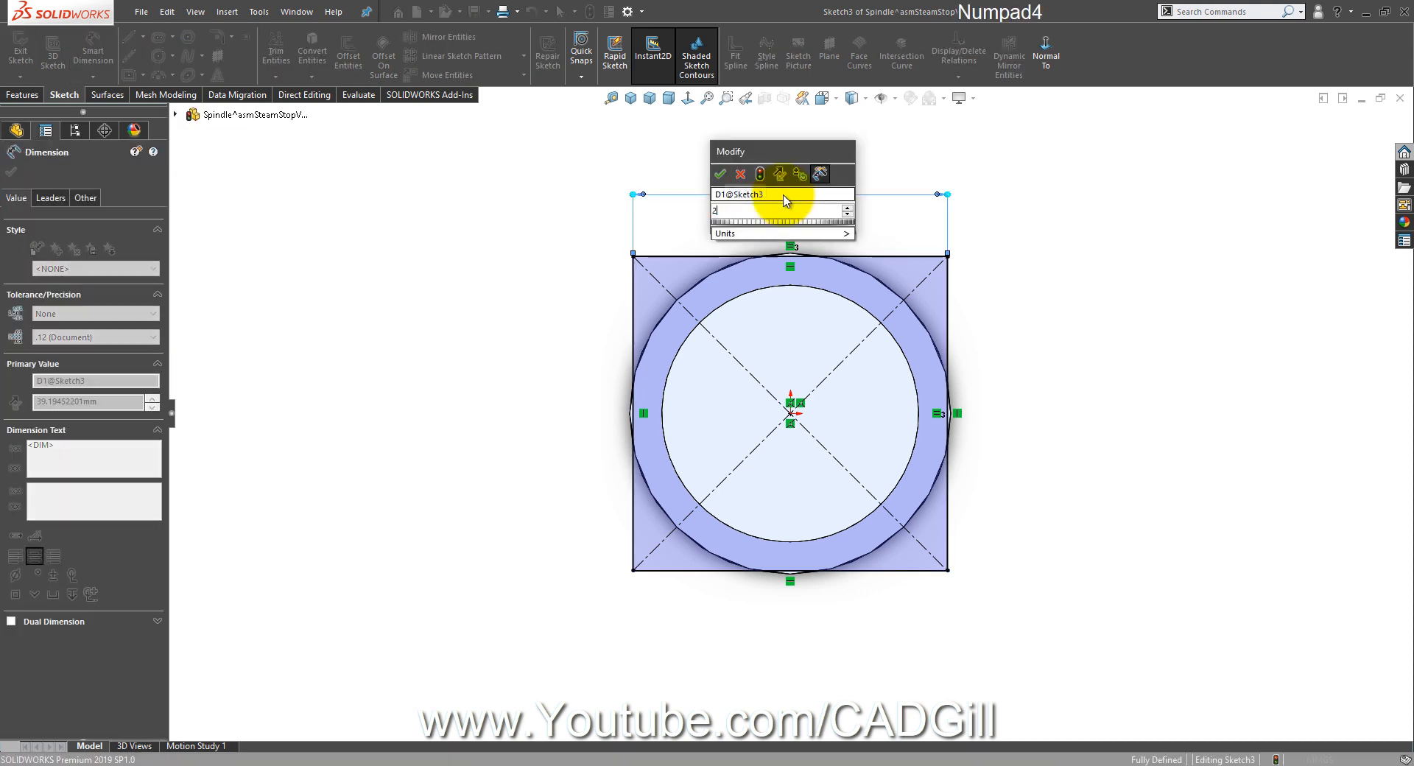
text(4)
key(Return)
Step: Extrude the square sketch with Up To Surface to the underside of the separate upper cylinder, merging the result
mouse_move(783, 567)
middle_down()
mouse_move(781, 300)
mouse_move(805, 295)
mouse_move(808, 246)
mouse_move(780, 279)
mouse_move(773, 175)
middle_up()
scroll(53, 60, up, 1)
click(32, 62)
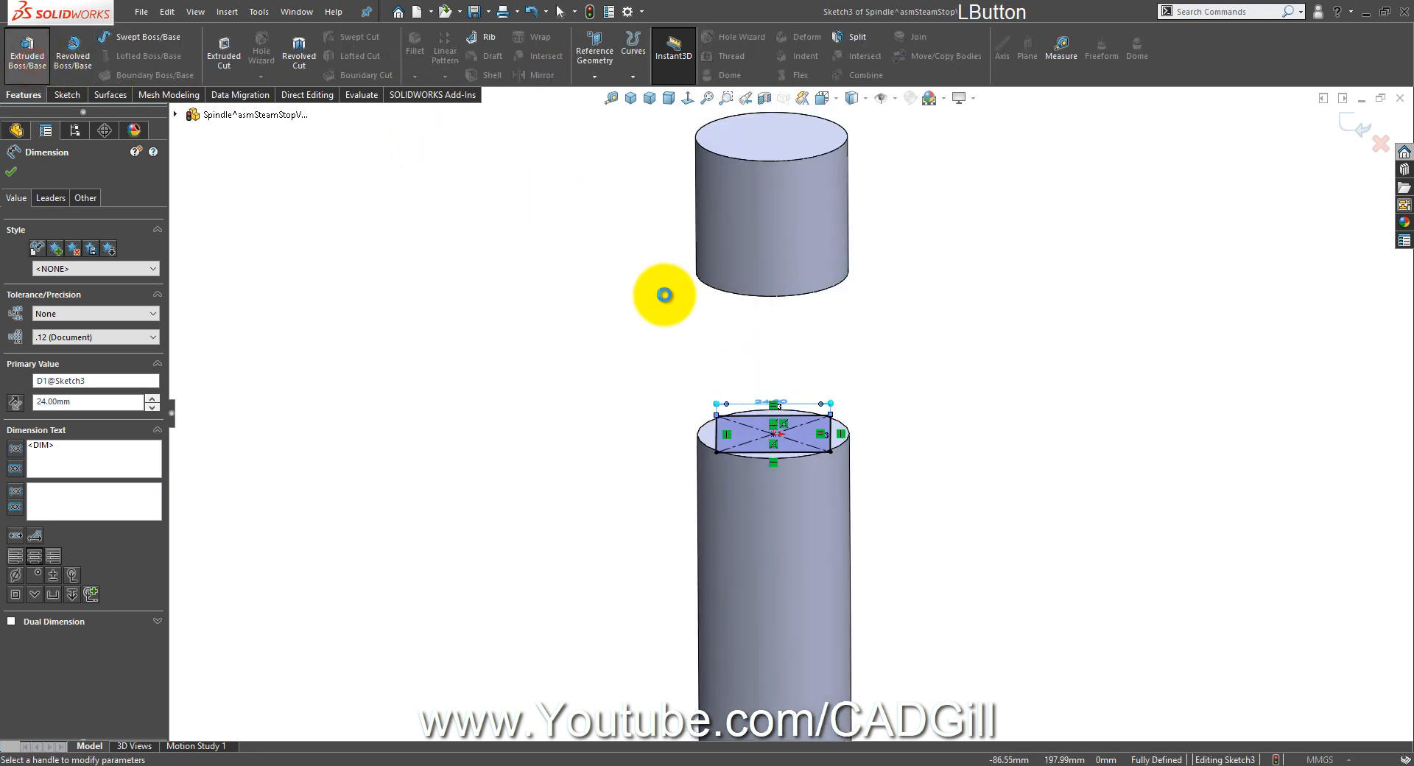
middle_drag(729, 366, 770, 213)
click(770, 214)
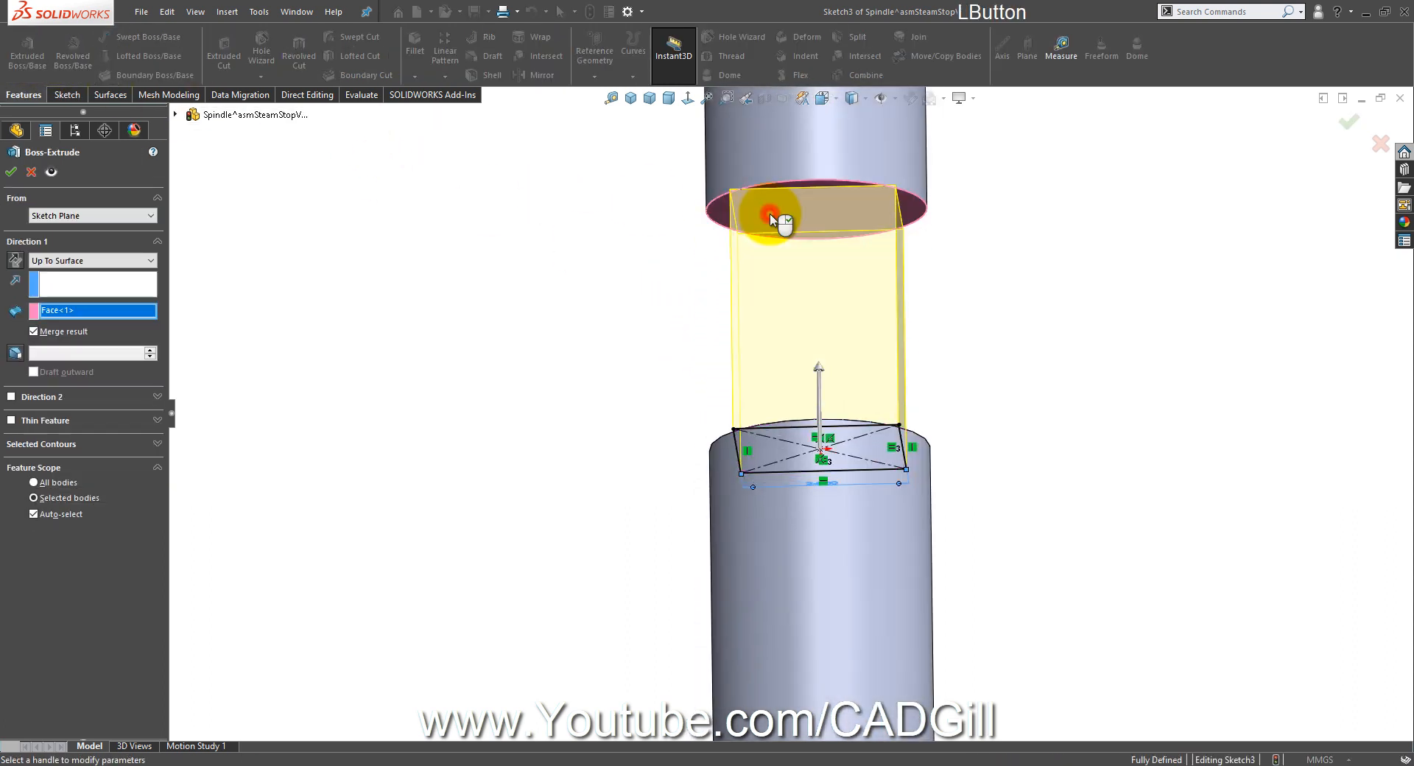
click(10, 179)
Step: Inspect the spindle's square section and compare it with the handwheel hub and spindle end in the reference drawing in Photos
click(586, 306)
middle_drag(684, 398, 713, 360)
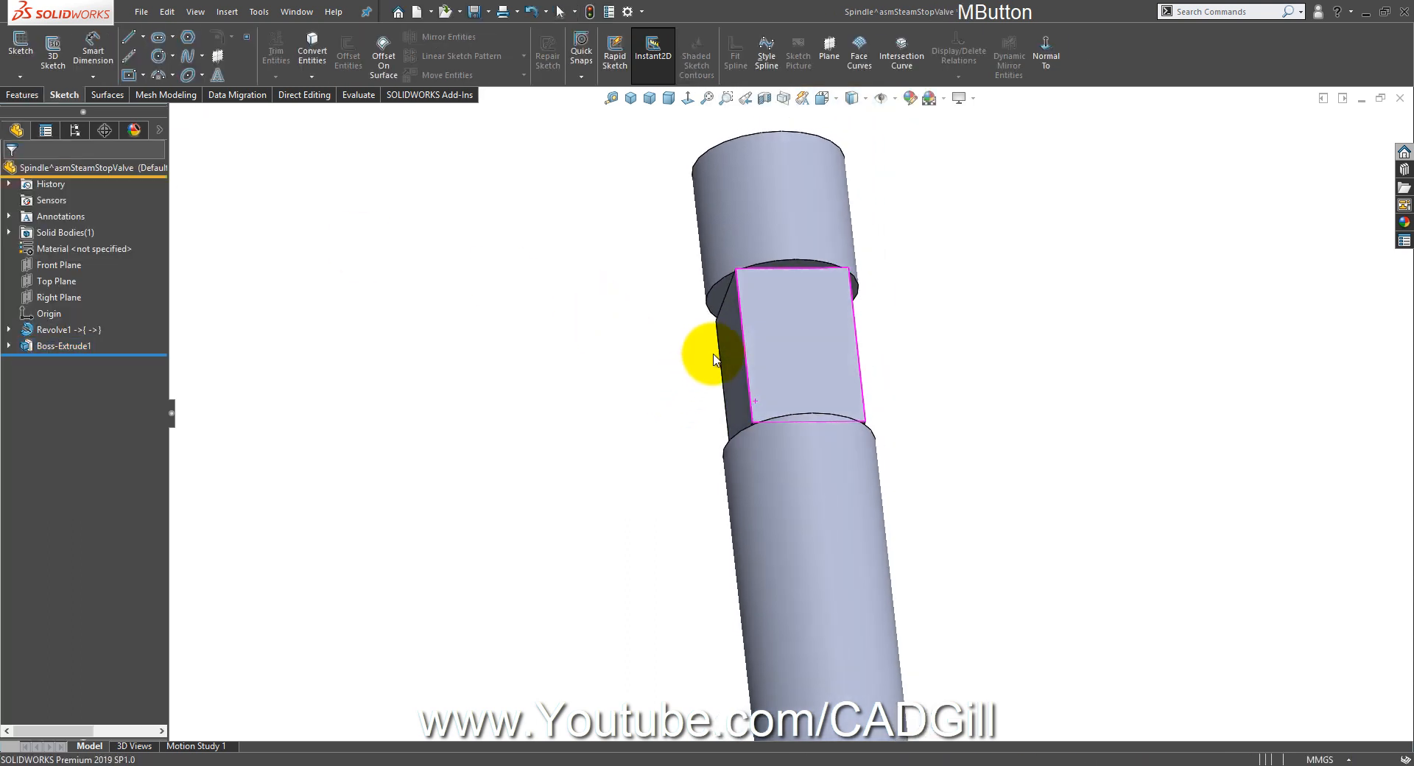
scroll(801, 425, up, 6)
middle_drag(801, 424, 842, 448)
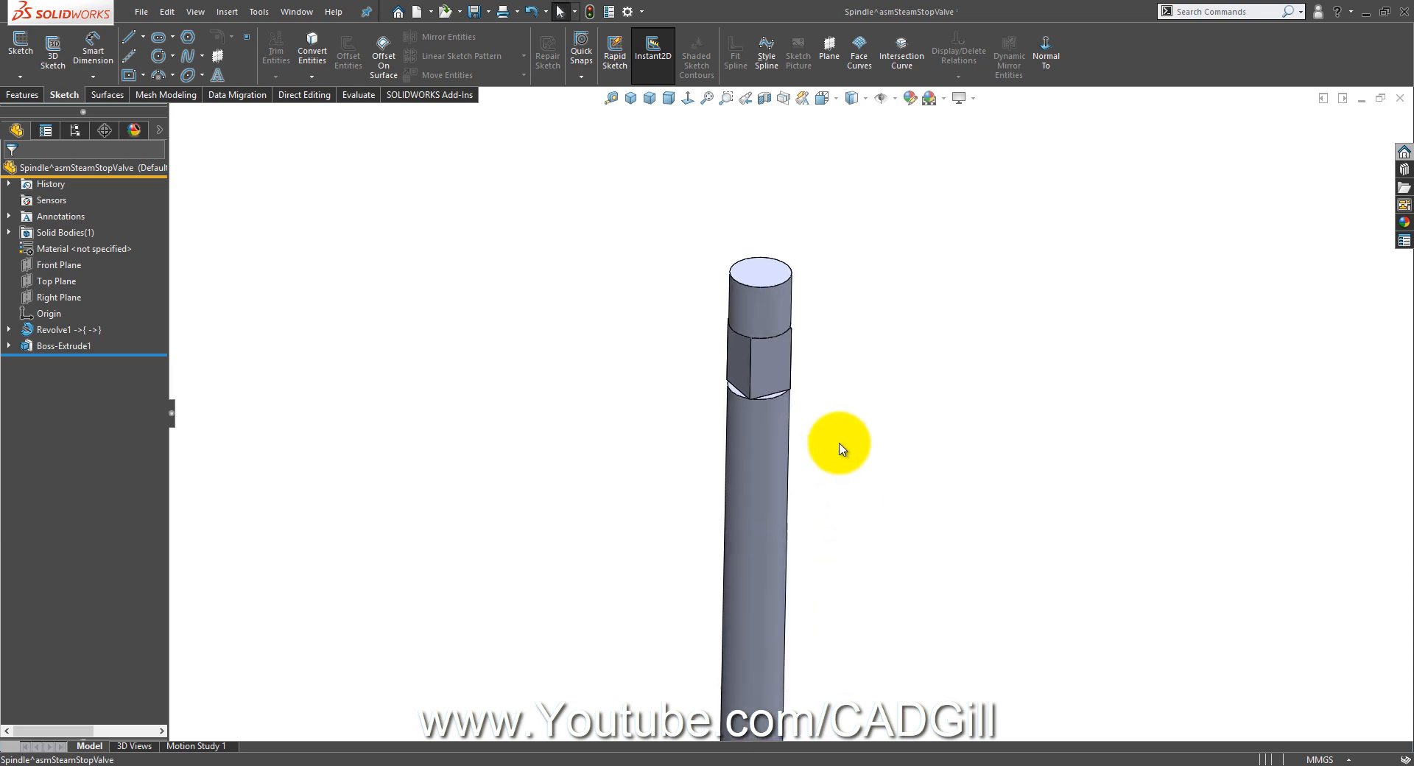
click(549, 765)
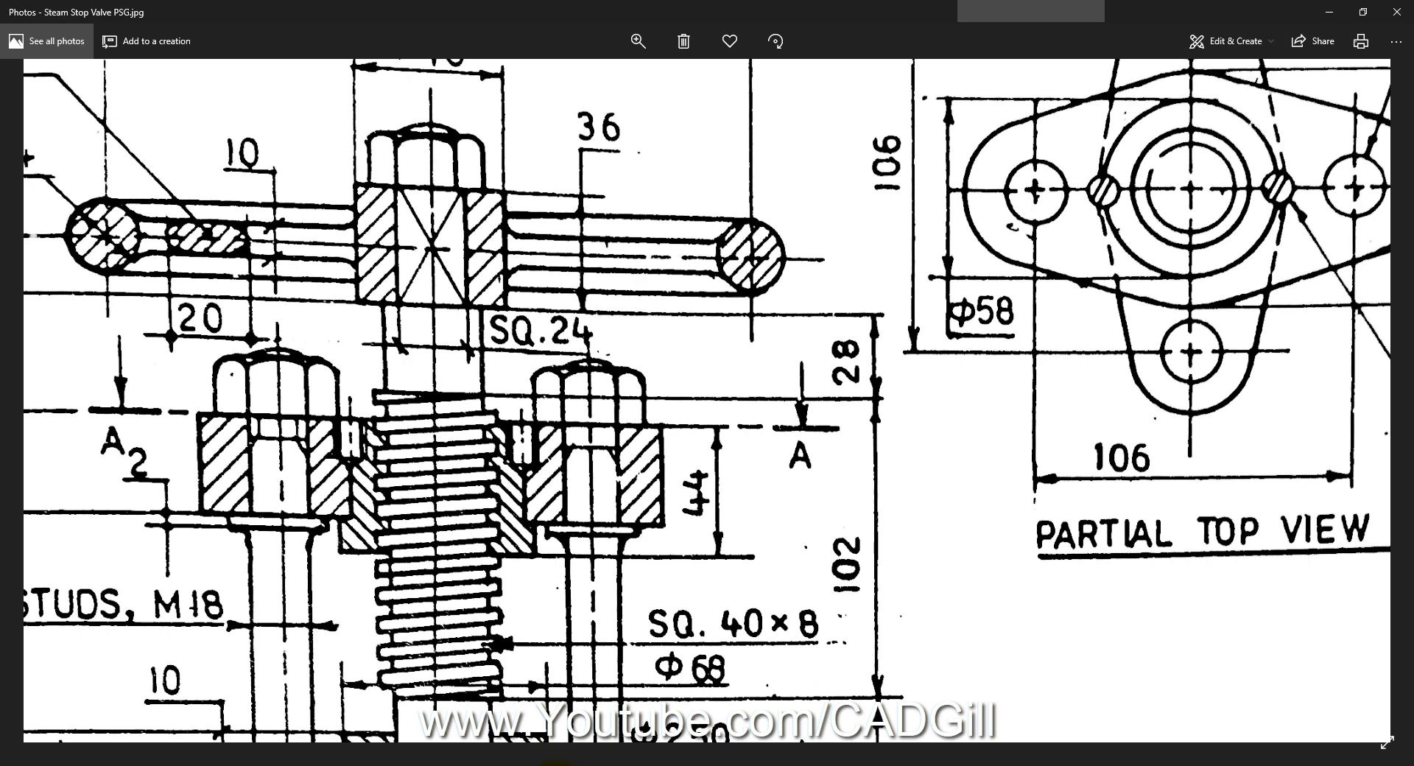
click(556, 765)
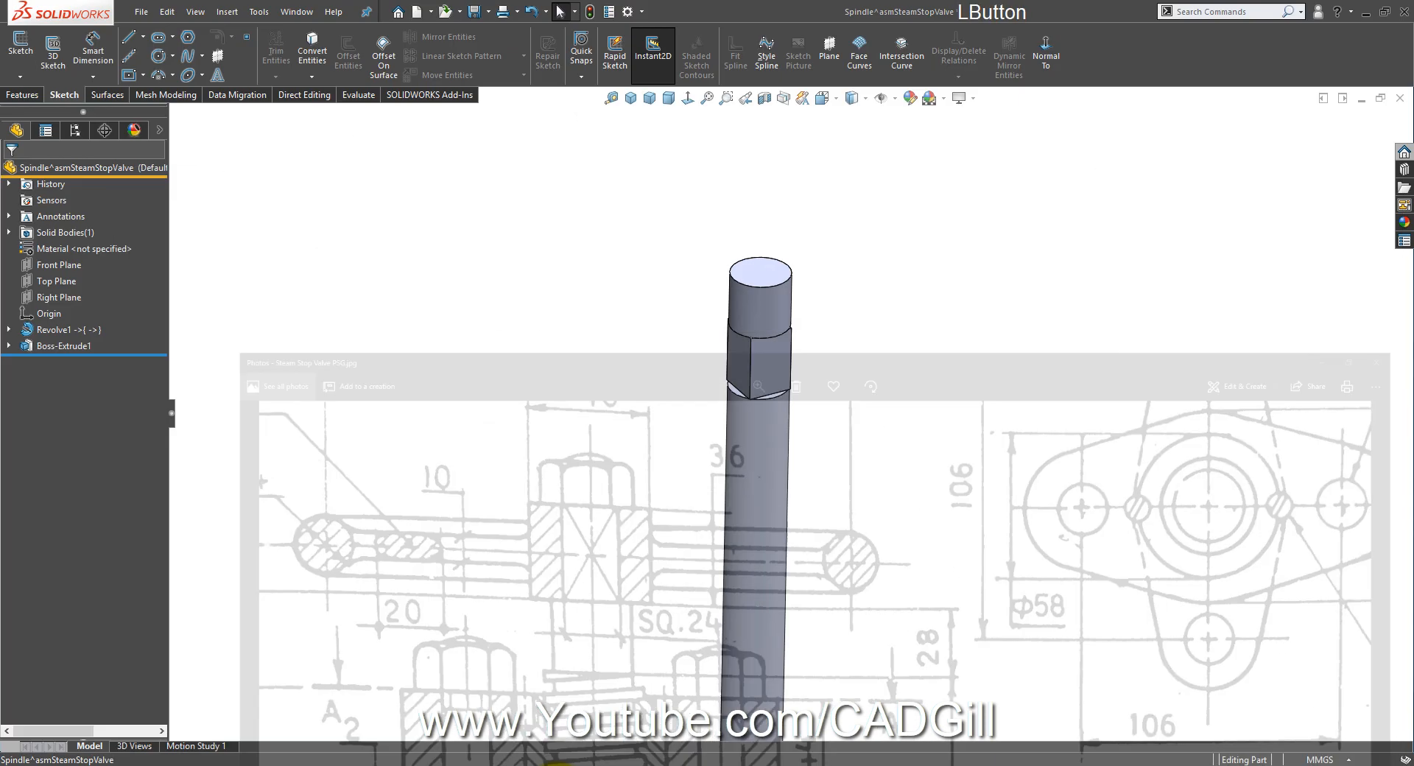
scroll(760, 304, down, 3)
middle_drag(761, 338, 788, 509)
click(570, 765)
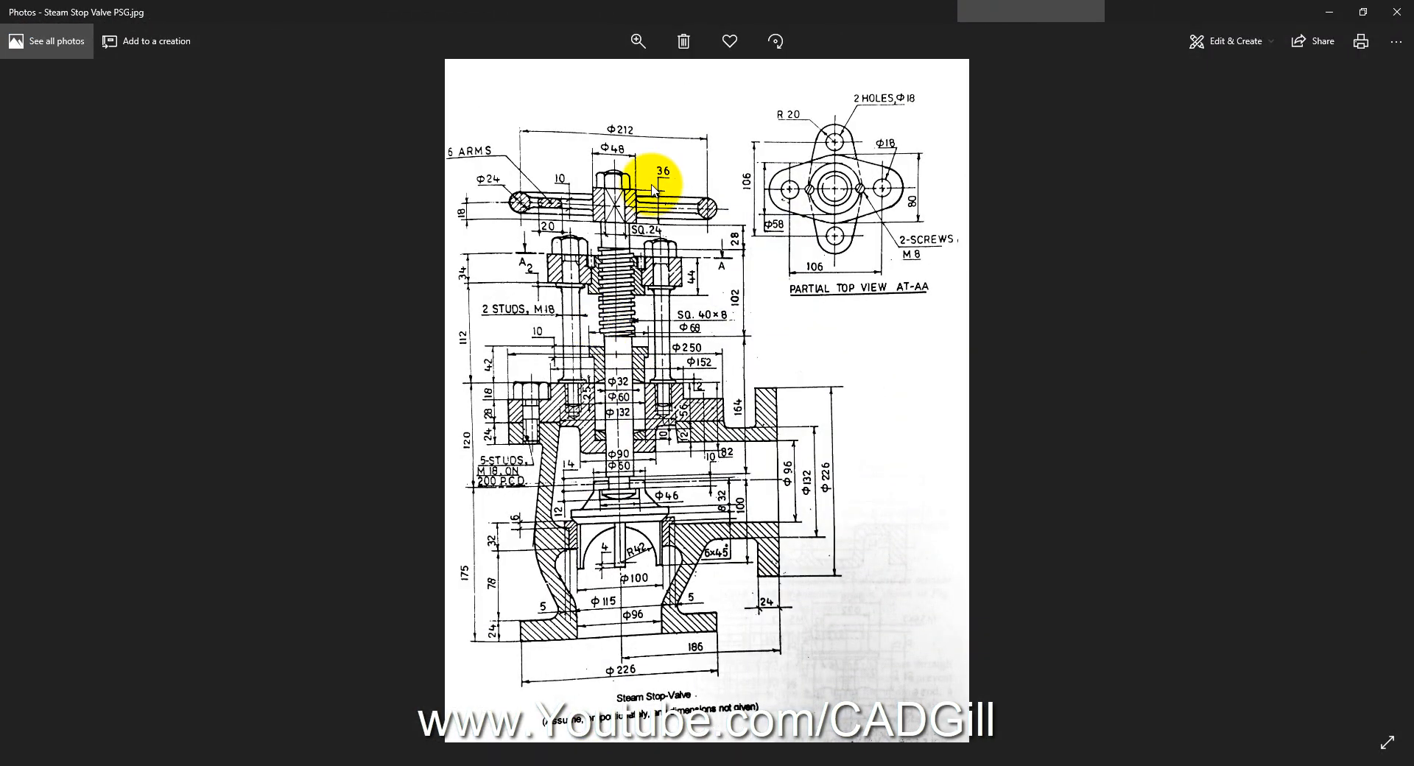
ctrl+scroll(648, 188, up, 5)
mouse_move(574, 188)
mouse_down()
mouse_move(530, 246)
mouse_move(486, 214)
mouse_up()
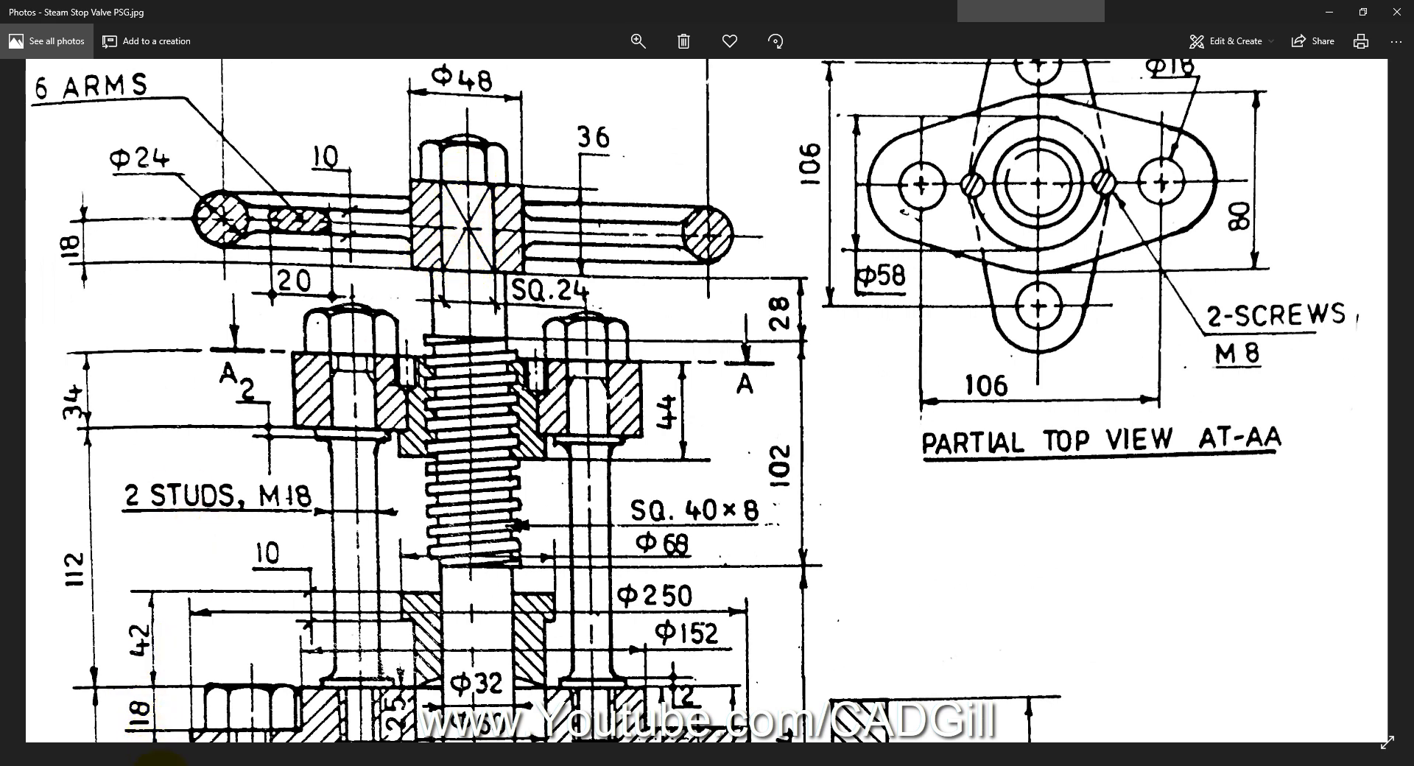
click(743, 470)
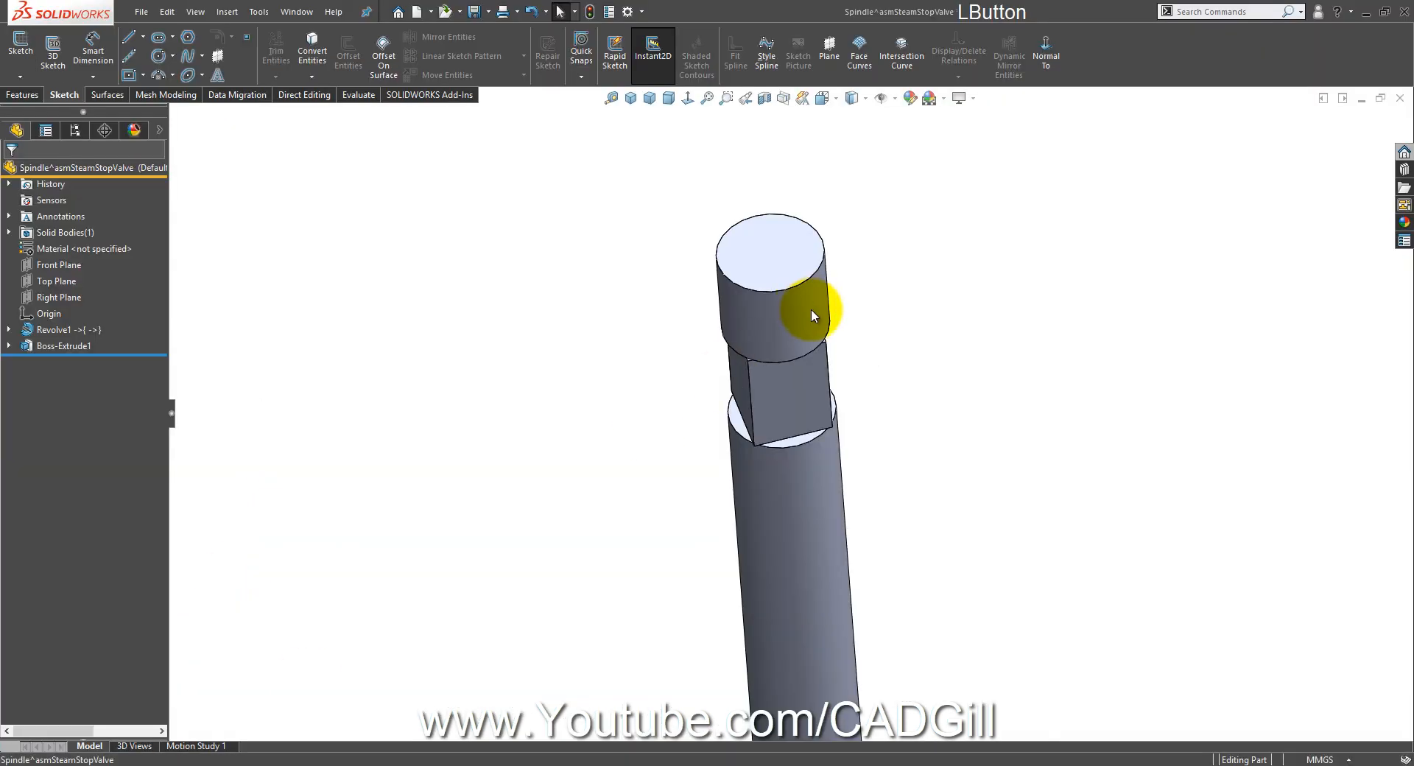
mouse_move(811, 308)
middle_down()
mouse_move(793, 359)
mouse_move(794, 336)
middle_up()
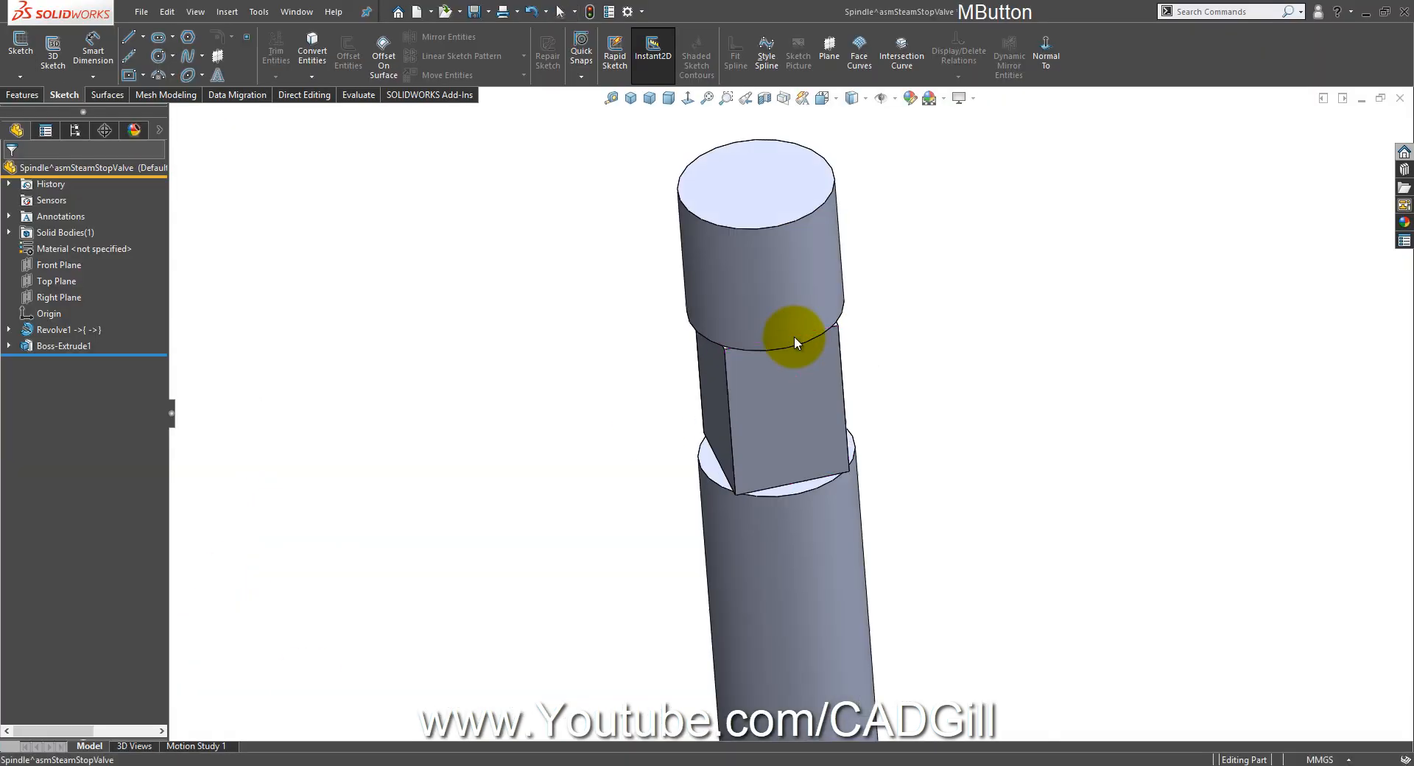
Step: Edit the revolve's sketch, convert the four lines of the short upper rectangle to construction geometry, and exit the sketch
click(788, 246)
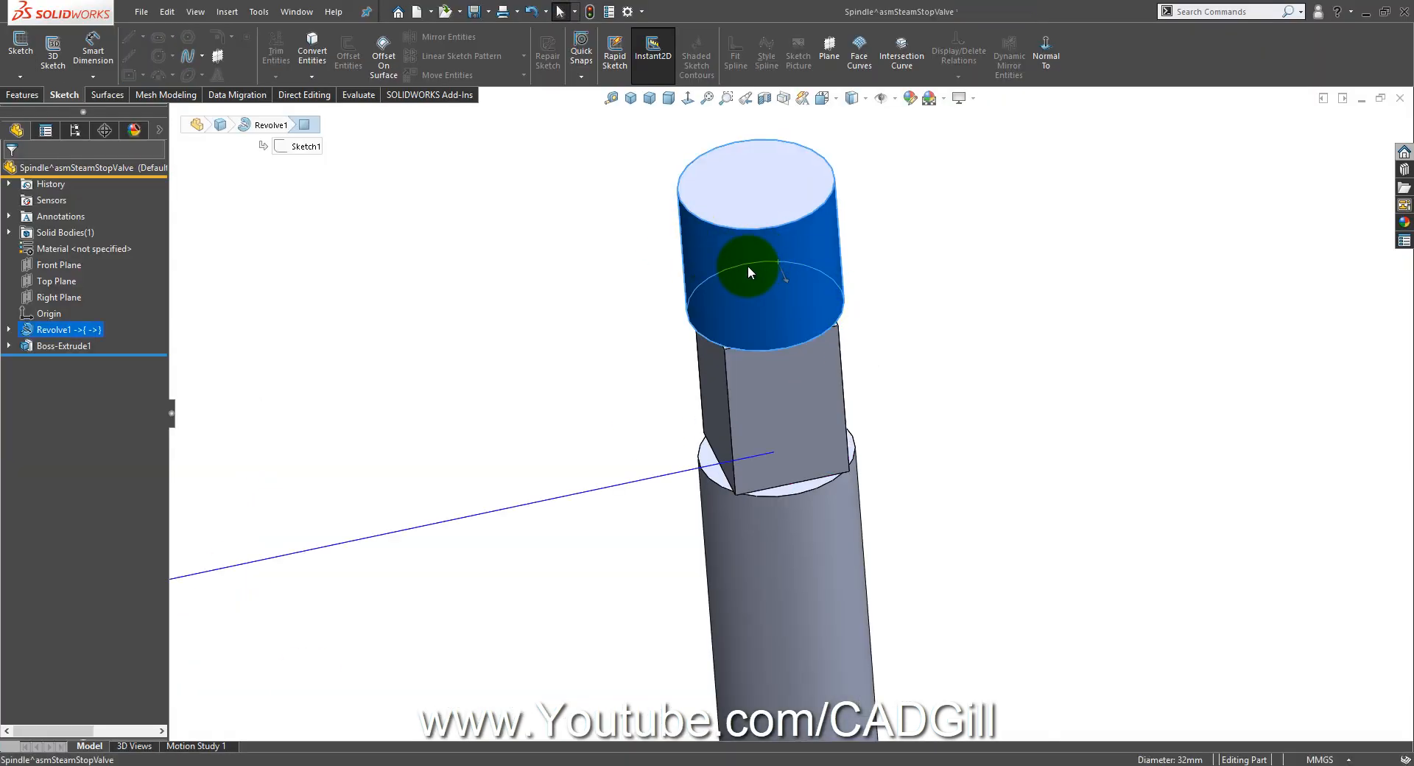
right_click(748, 267)
click(780, 225)
click(682, 229)
ctrl+click(705, 194)
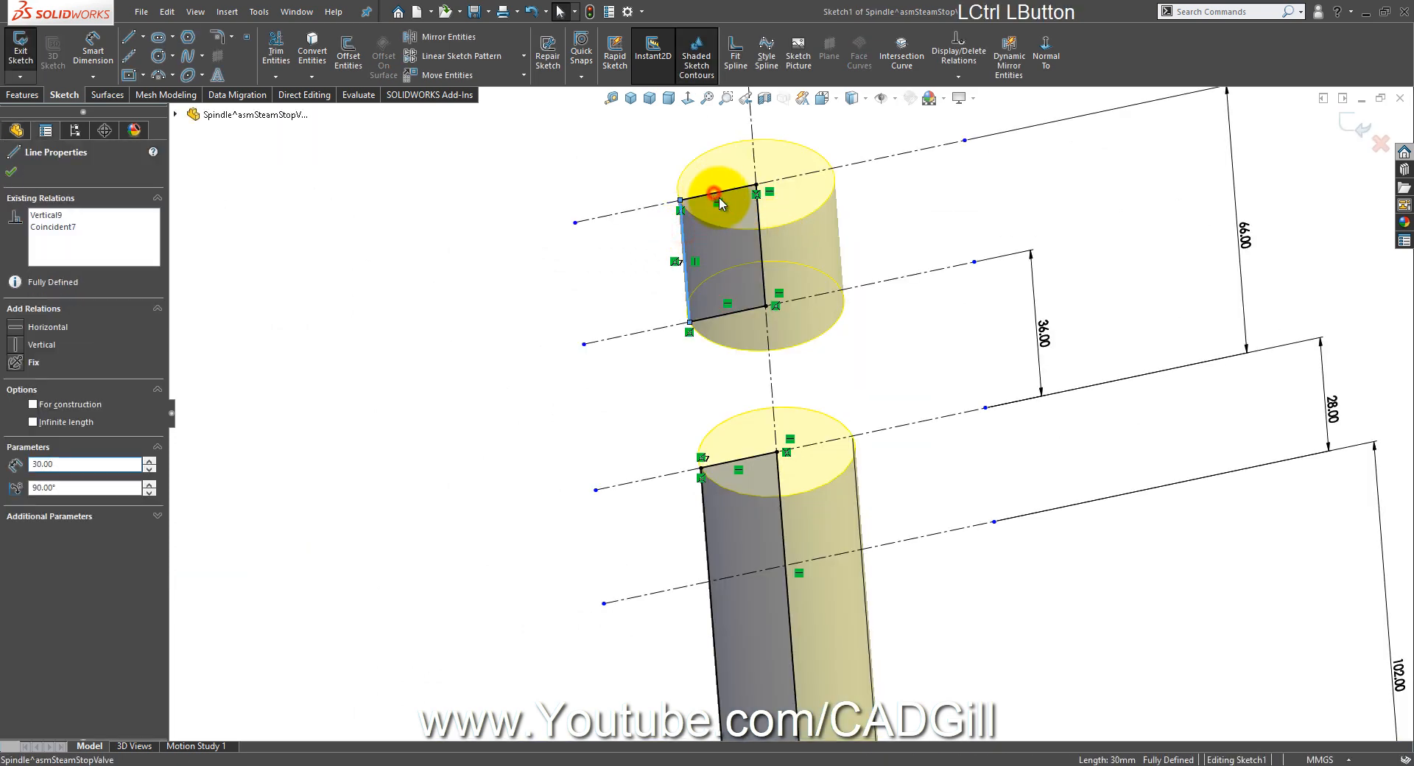
ctrl+click(737, 315)
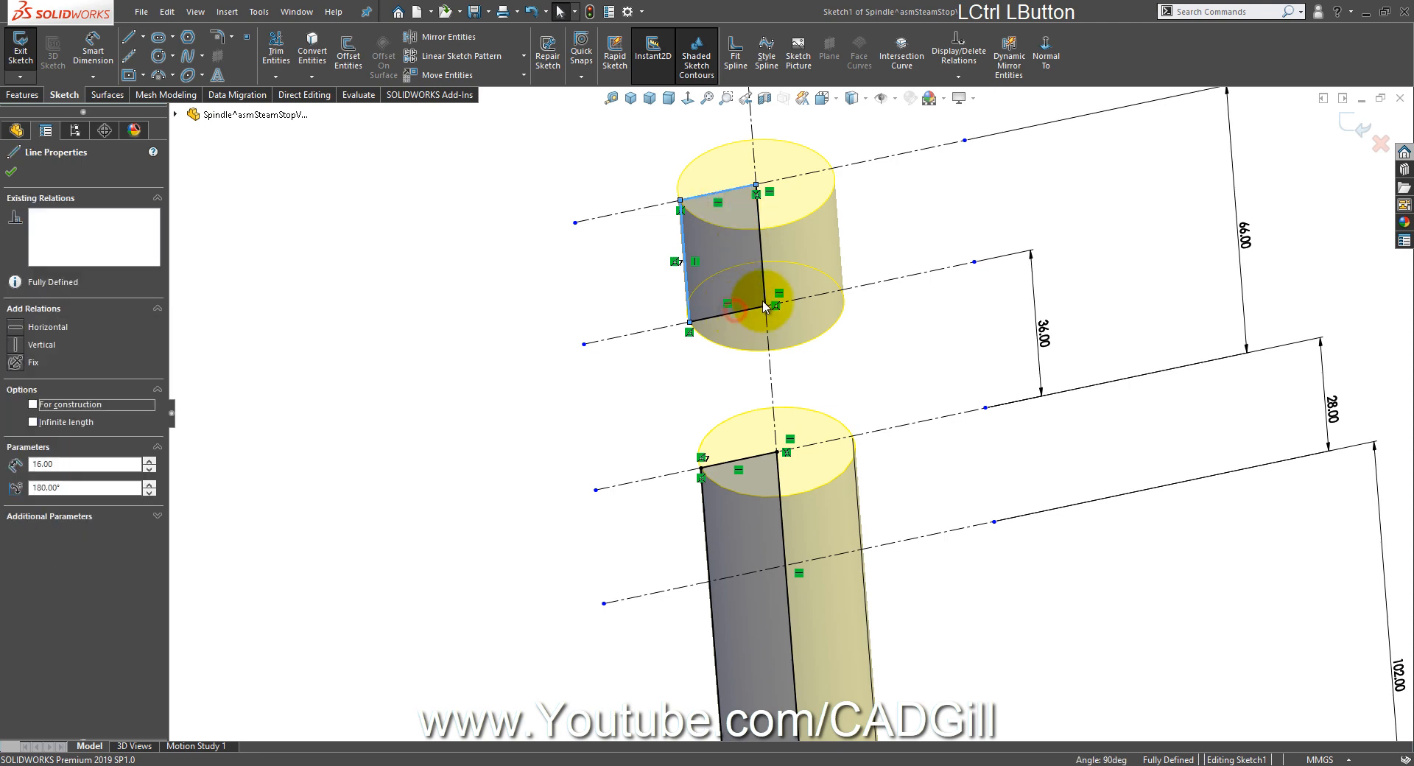
ctrl+click(764, 254)
click(897, 326)
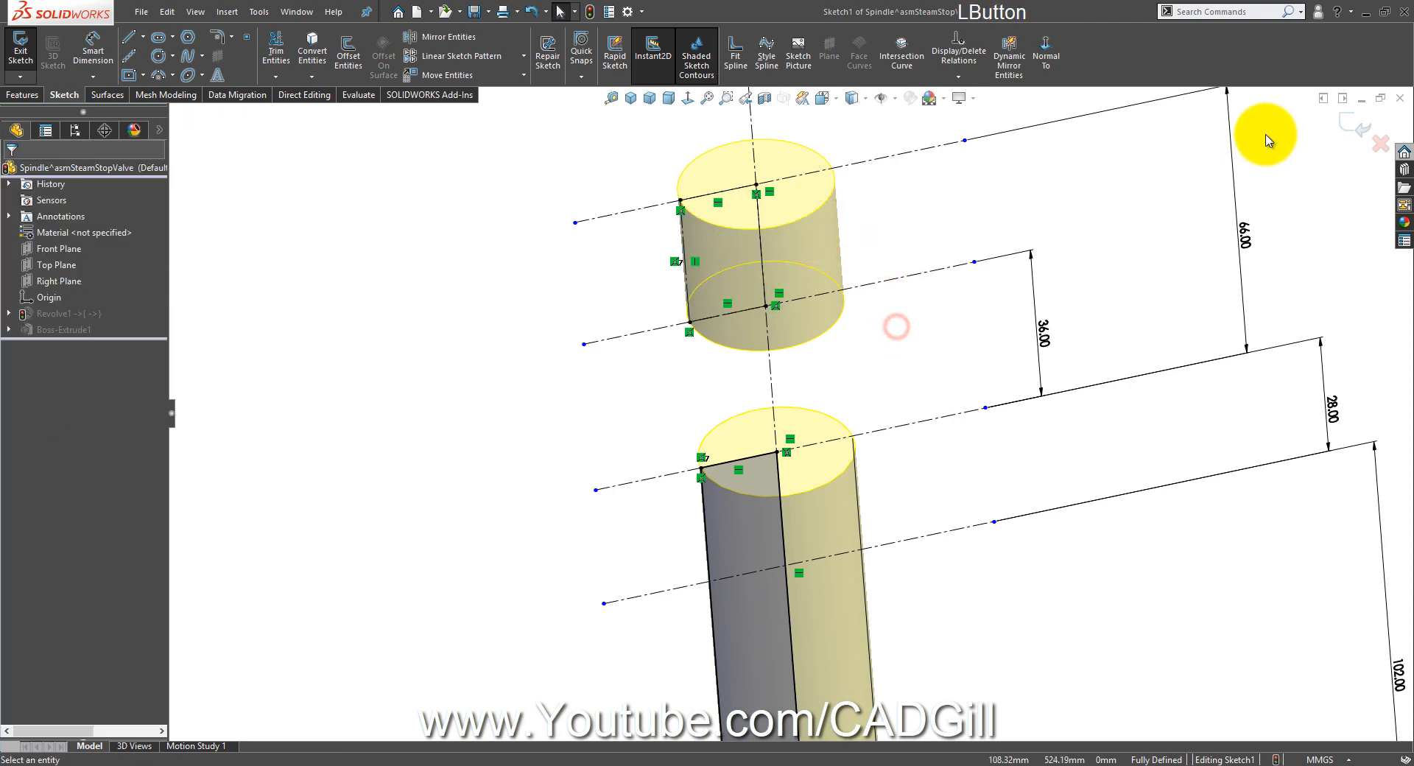
click(1361, 126)
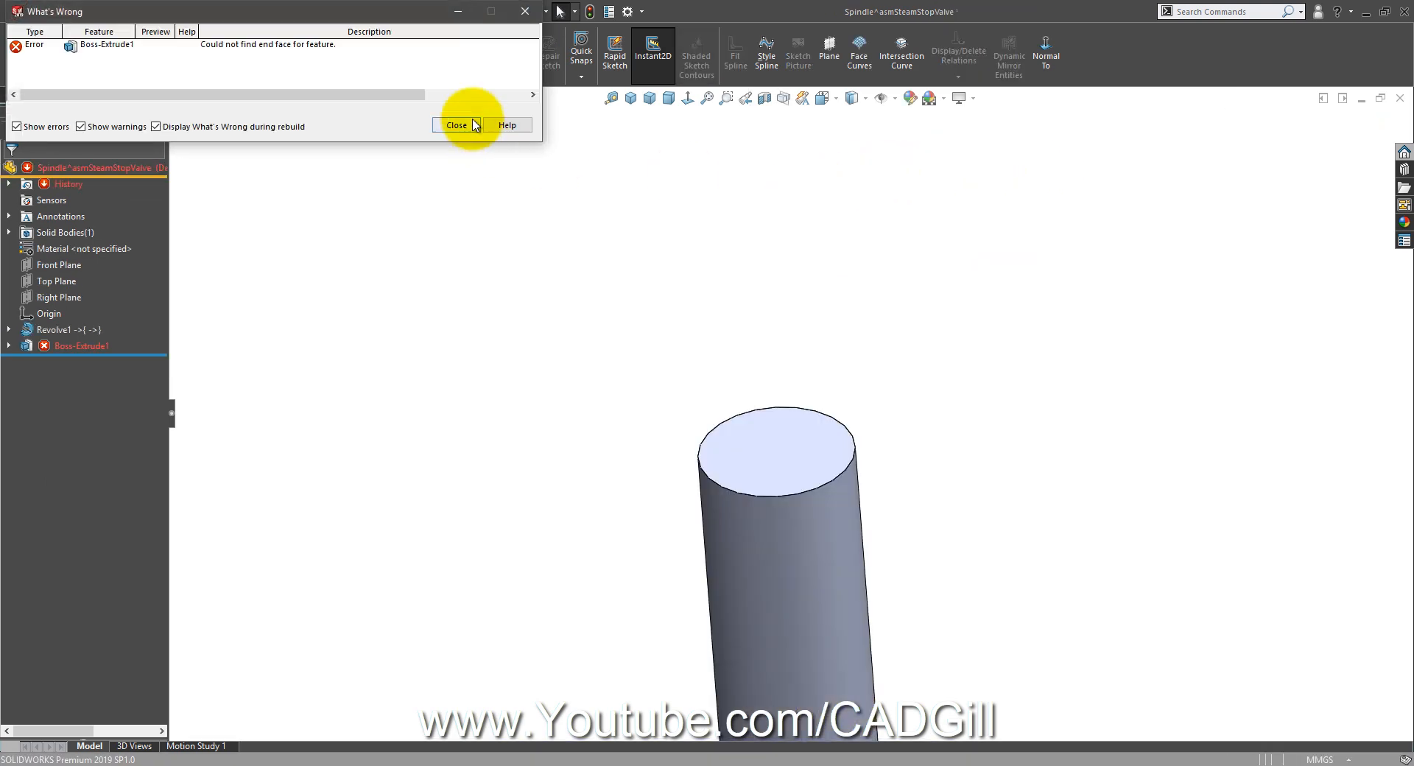
click(473, 124)
Step: Expand the revolve and extrusion features and show the revolve's profile sketch in the model
right_click(95, 346)
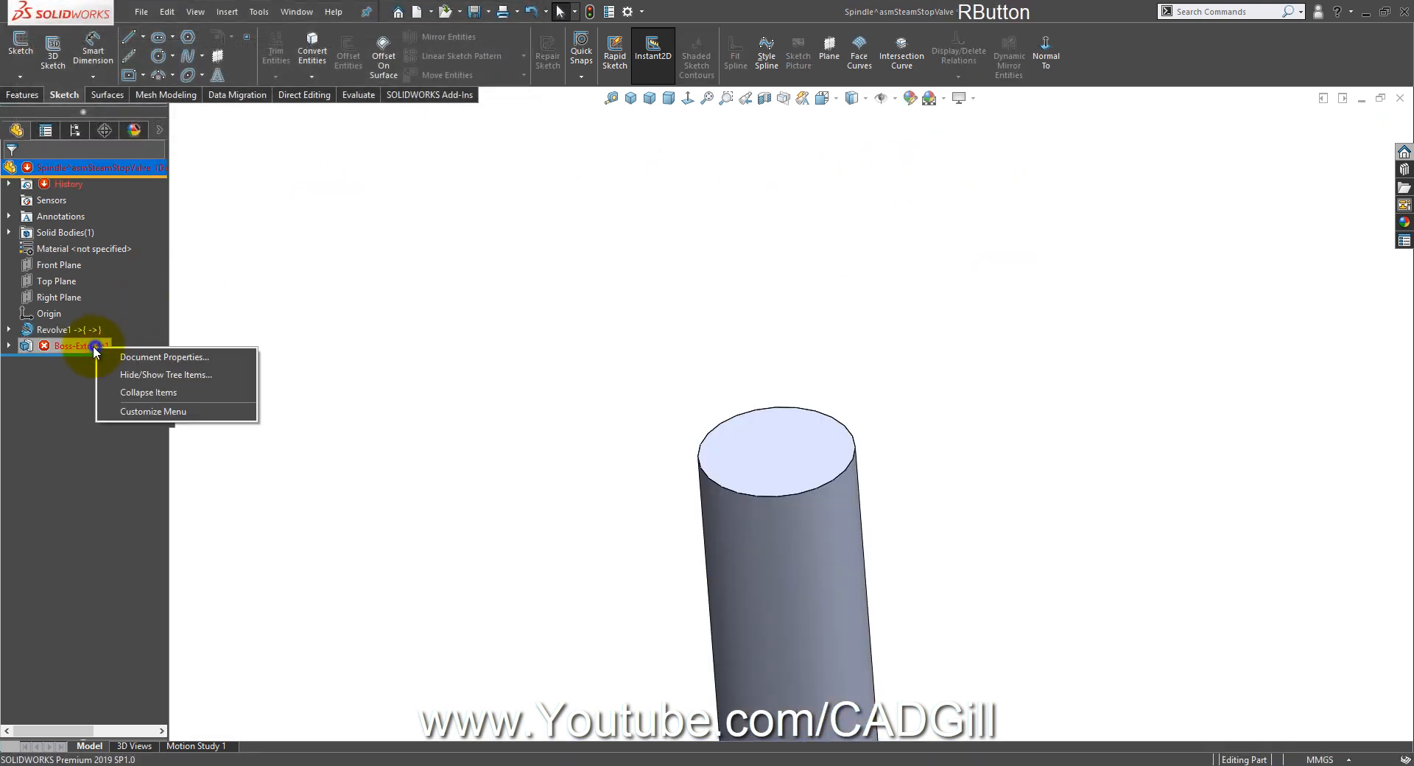
click(12, 348)
click(8, 330)
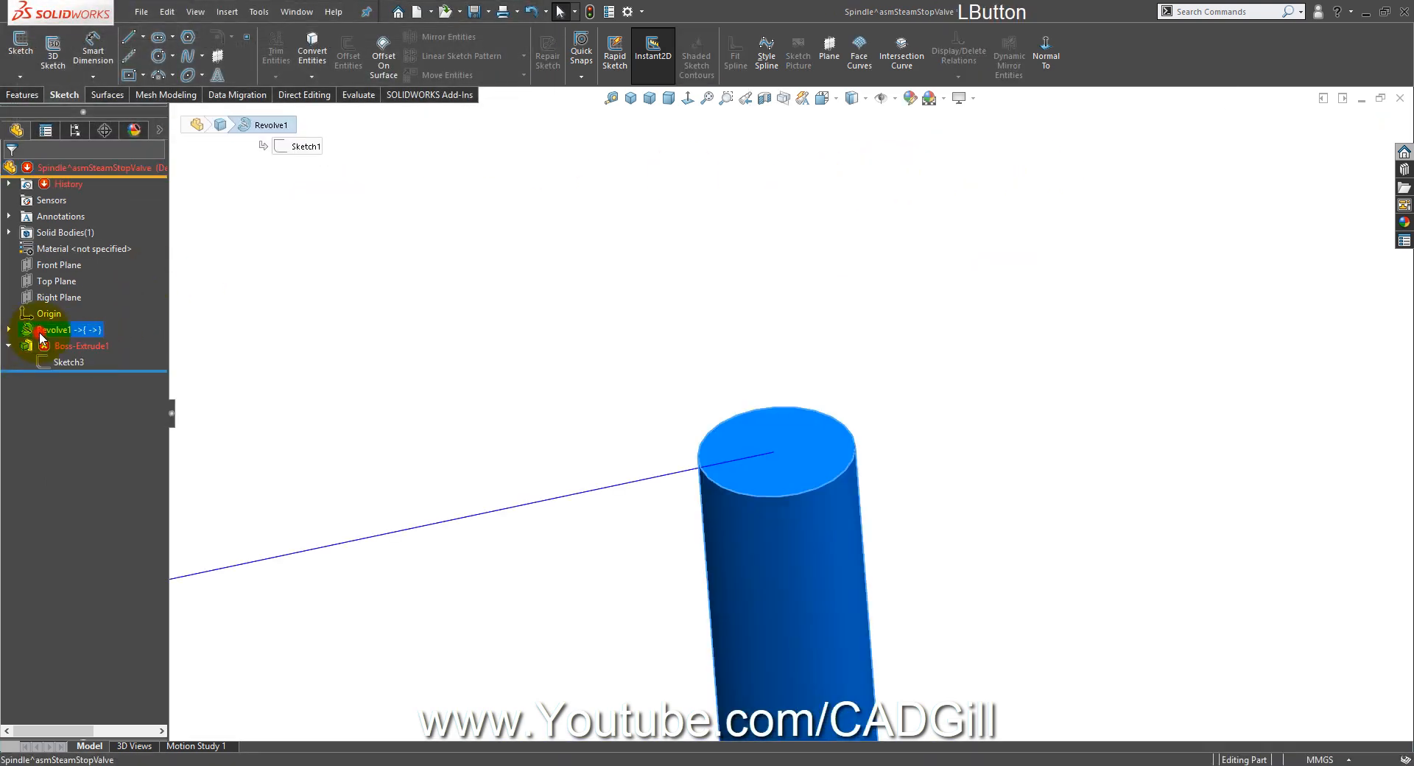
click(77, 347)
click(88, 333)
click(322, 363)
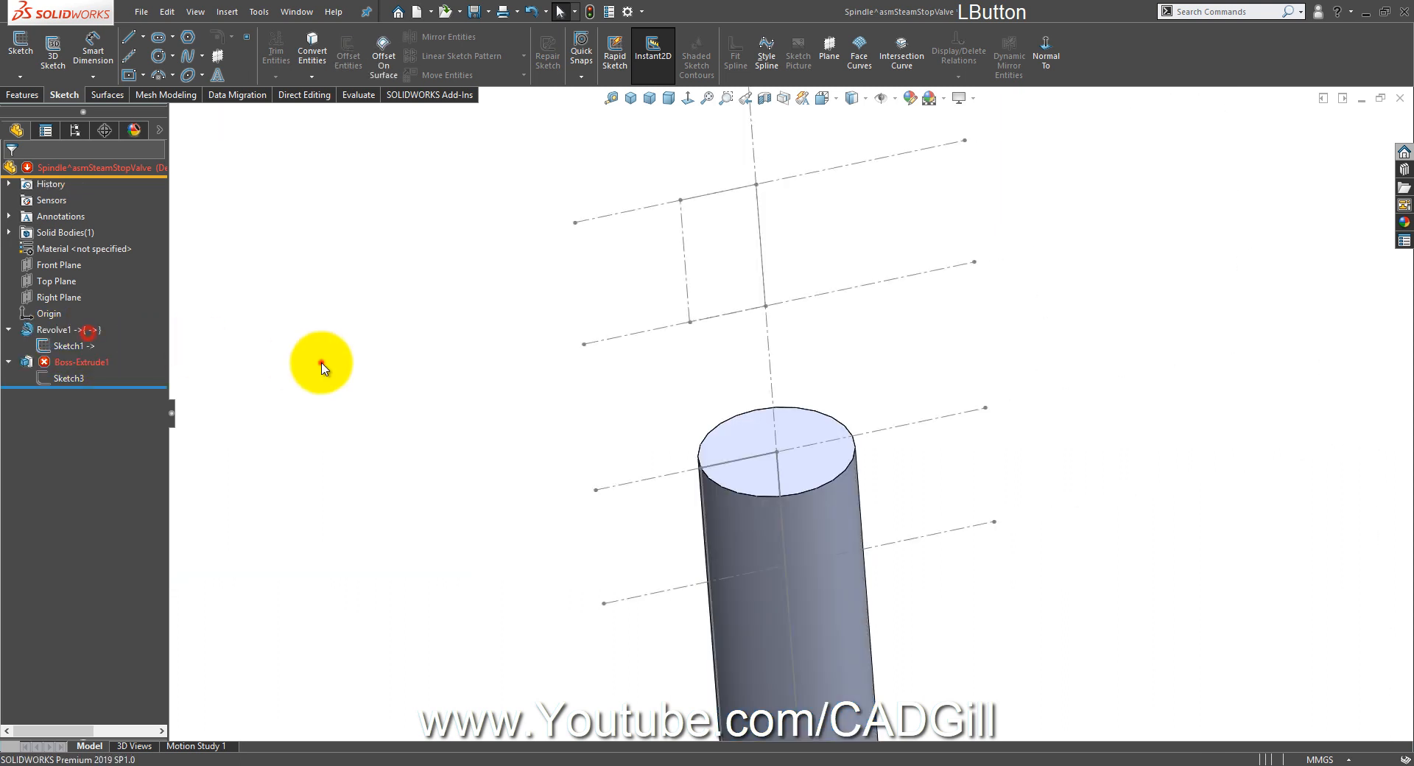
Step: Edit the square extrusion to end Up To Vertex at the point where the upper rectangle's lower edge meets the centreline
click(60, 363)
click(61, 328)
click(784, 474)
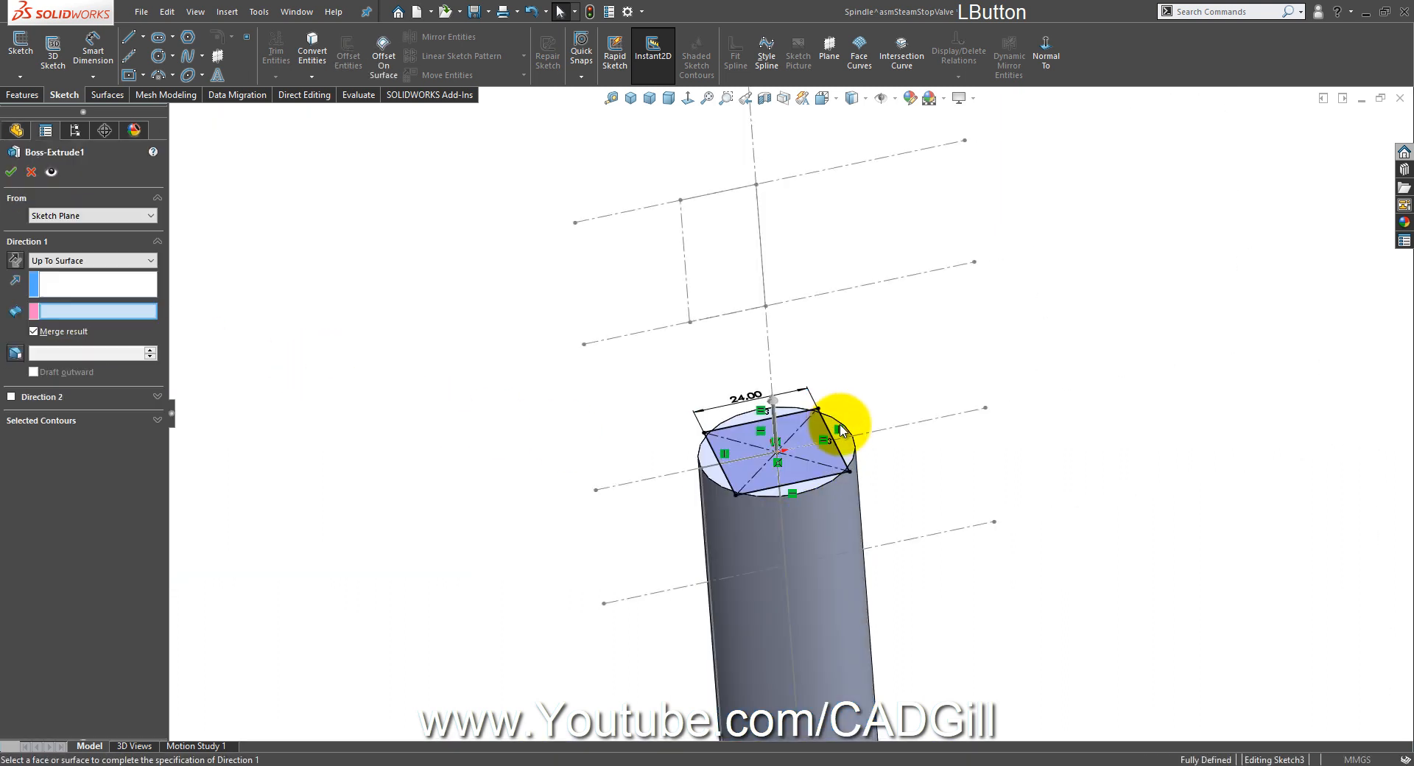
click(96, 261)
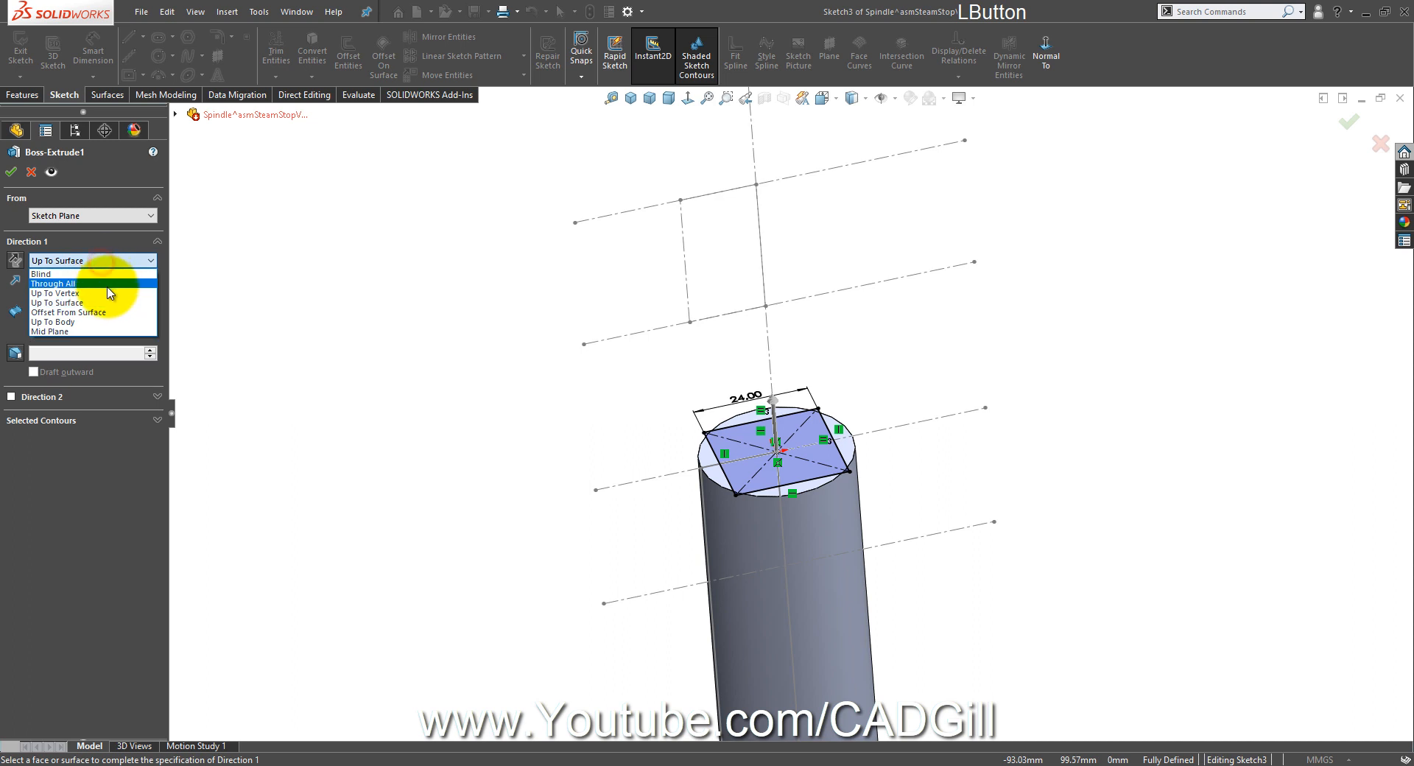
click(109, 293)
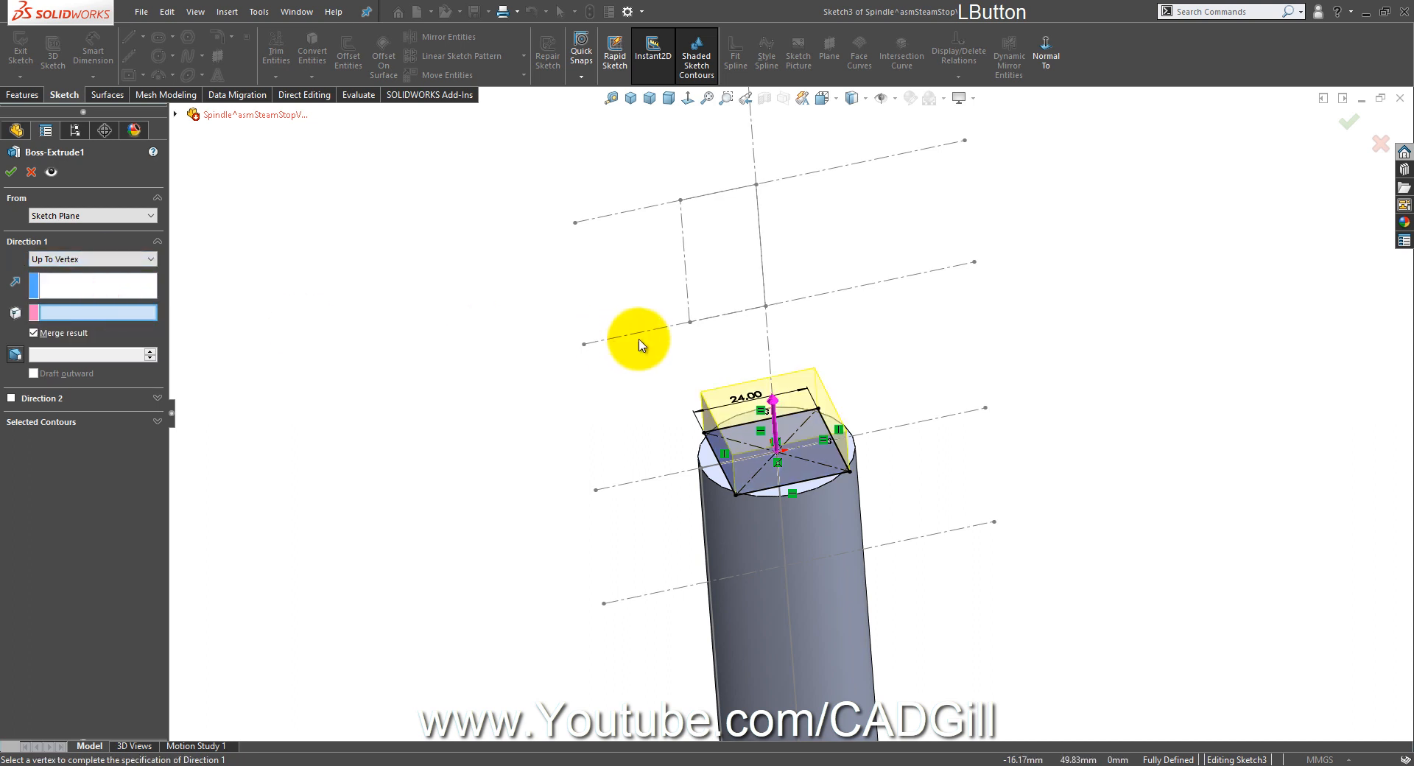
click(766, 309)
right_click(761, 307)
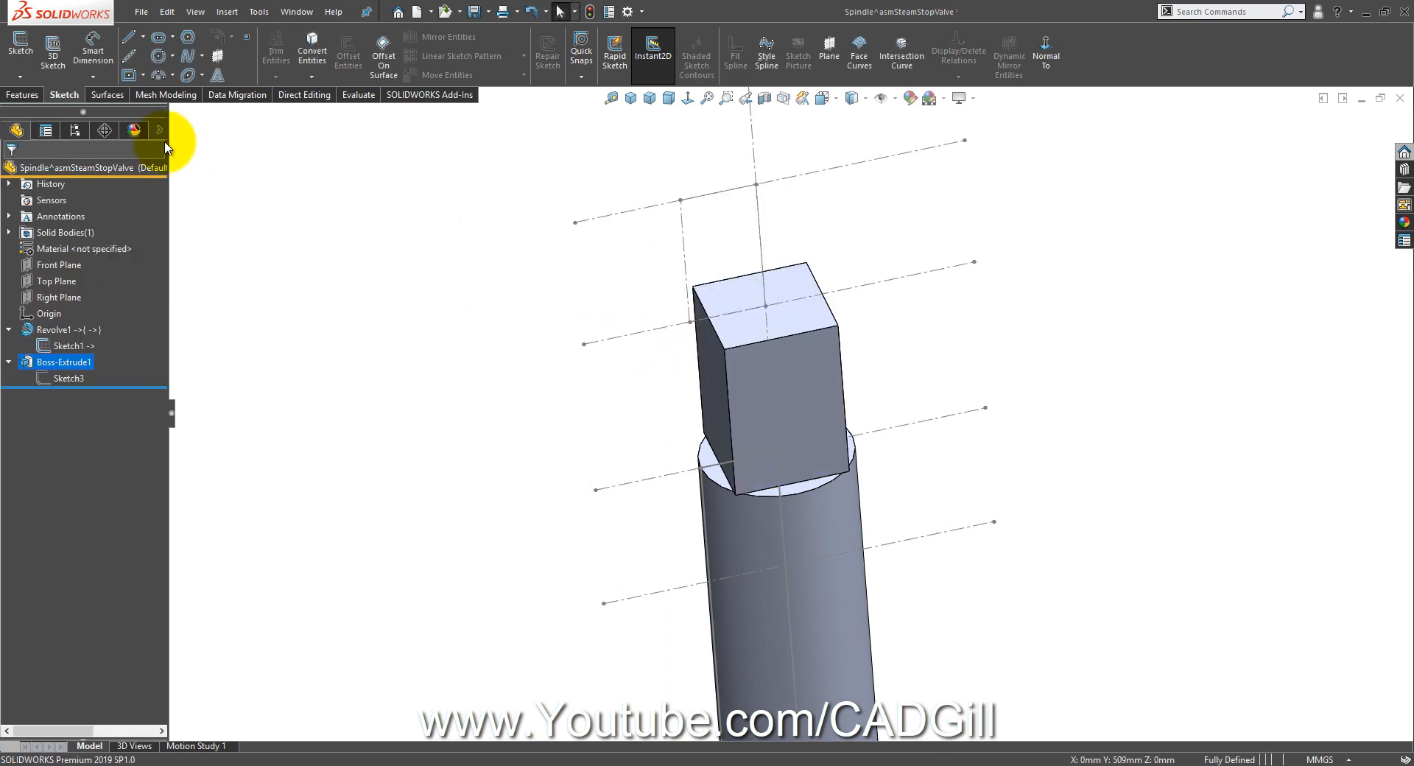
Step: Sketch a circle centred on the square section's top face and make it tangent to one edge of the face
click(762, 295)
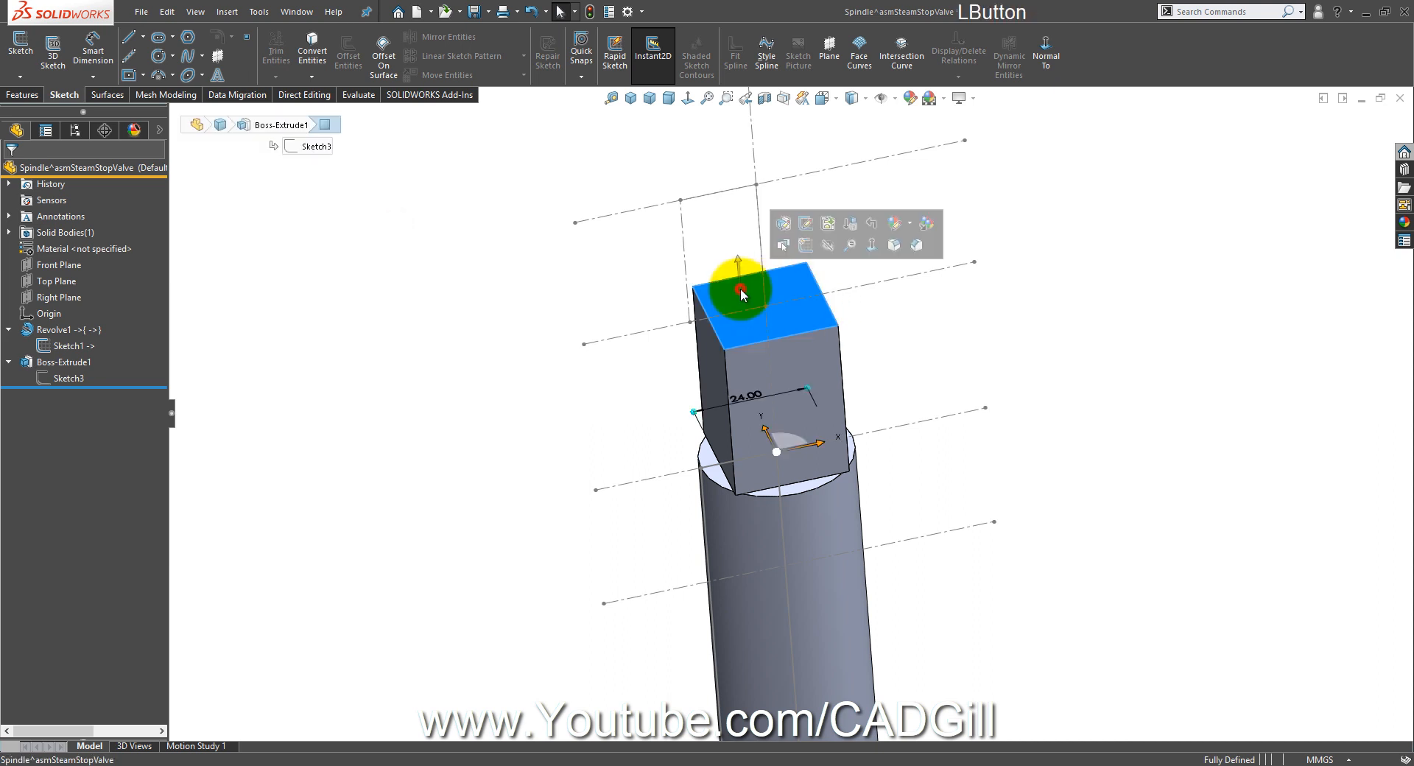
click(800, 246)
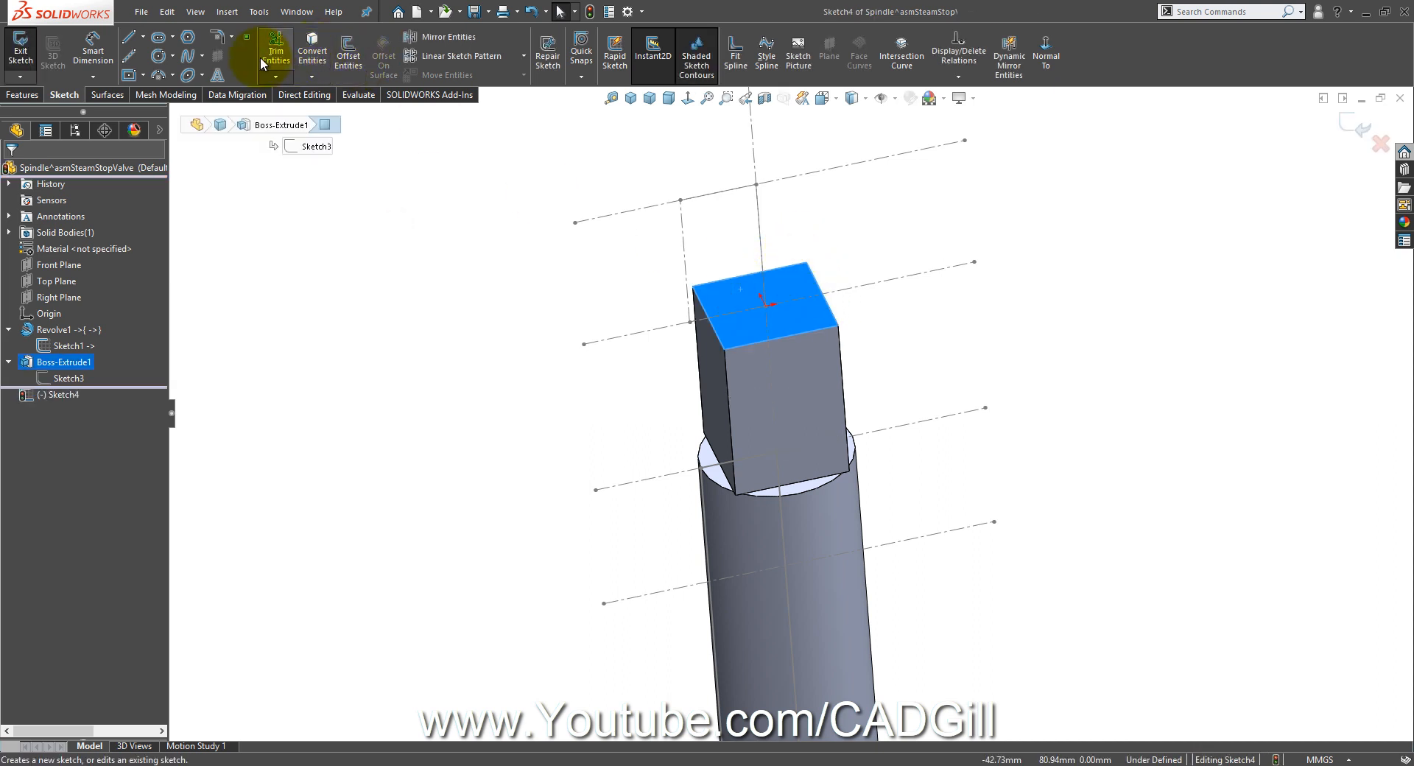
click(158, 57)
mouse_move(805, 325)
middle_down()
mouse_move(807, 363)
mouse_move(760, 303)
middle_up()
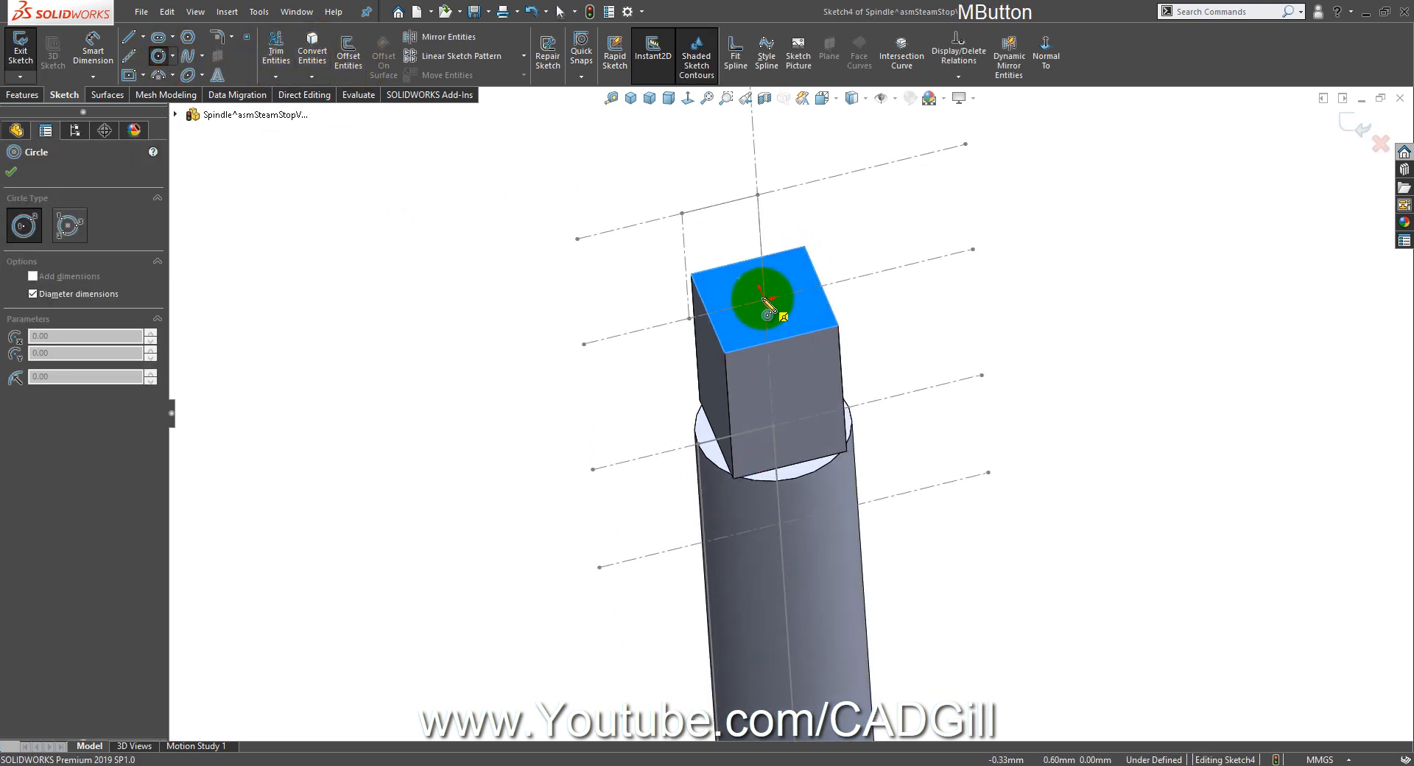
click(764, 298)
click(758, 271)
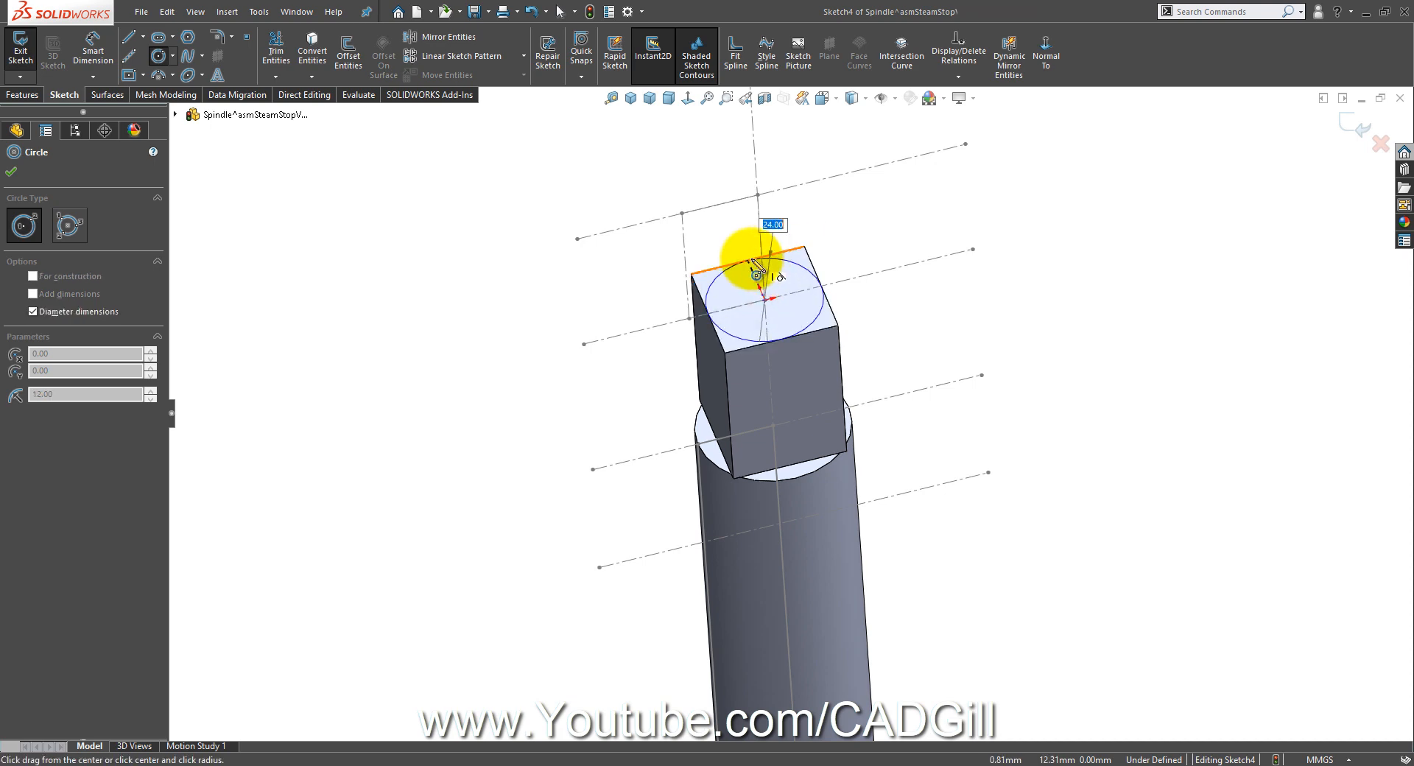
scroll(755, 271, down, 5)
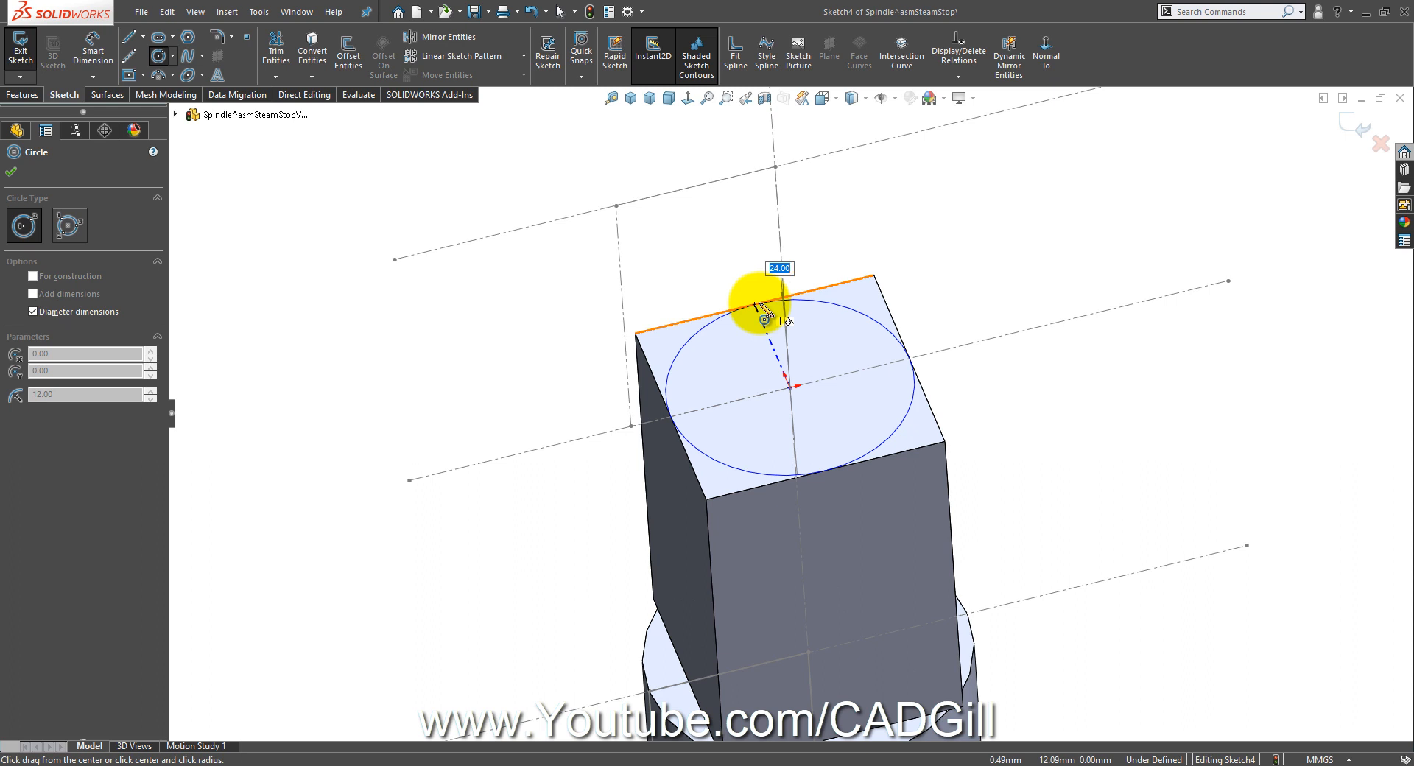
right_click(760, 303)
click(768, 309)
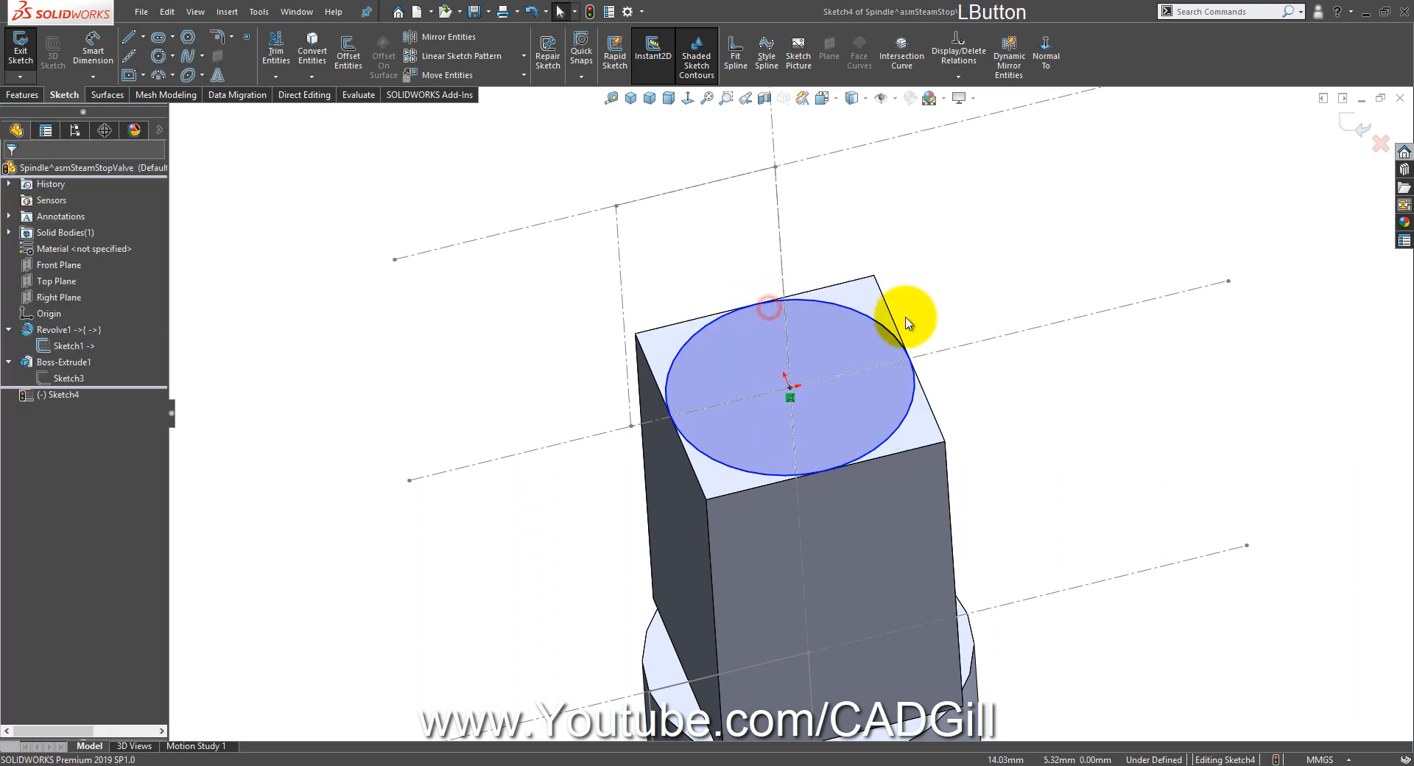
ctrl+click(869, 324)
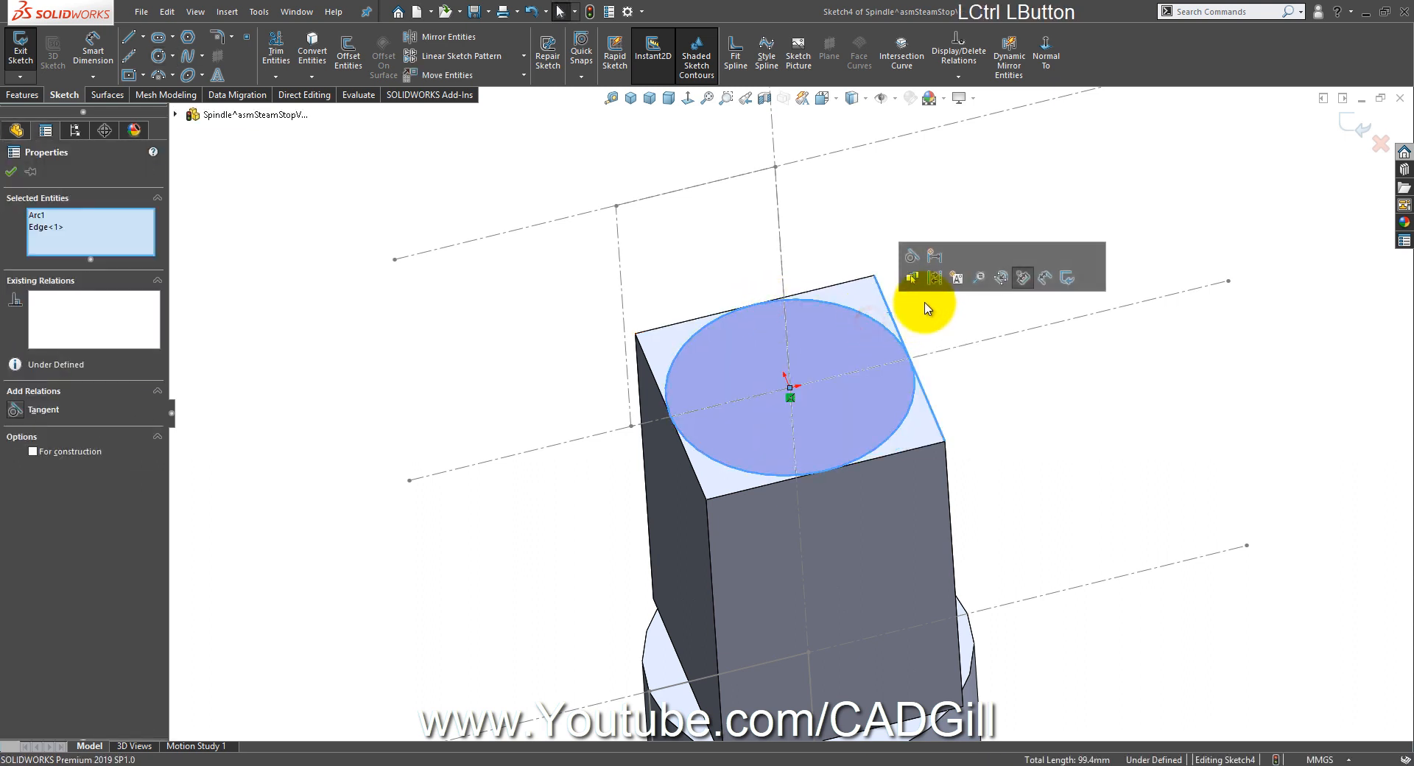
click(909, 250)
Step: Extrude the circle Up To Vertex at the point where the uppermost horizontal construction line meets the centreline, merging the result
scroll(967, 370, up, 3)
scroll(964, 366, up, 1)
middle_drag(964, 366, 963, 323)
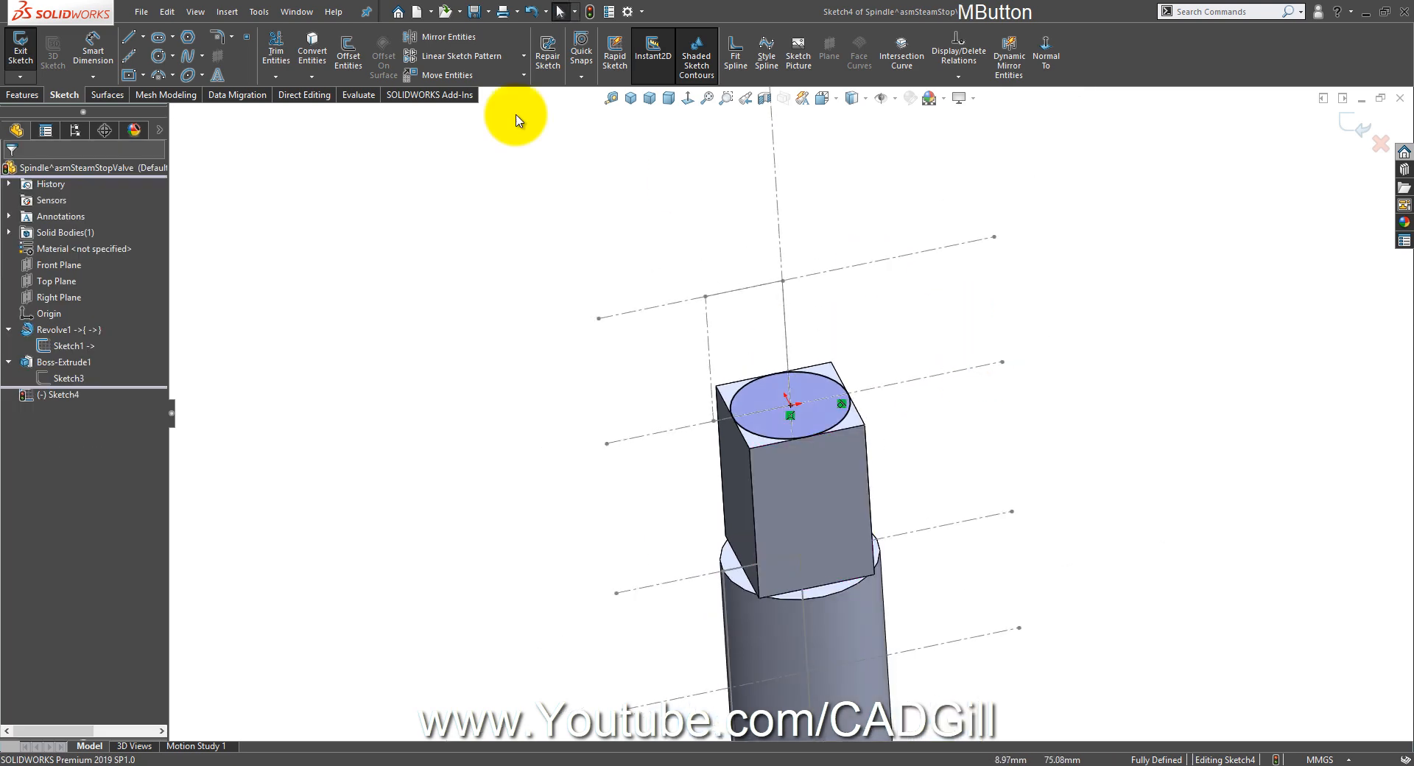
scroll(258, 49, up, 1)
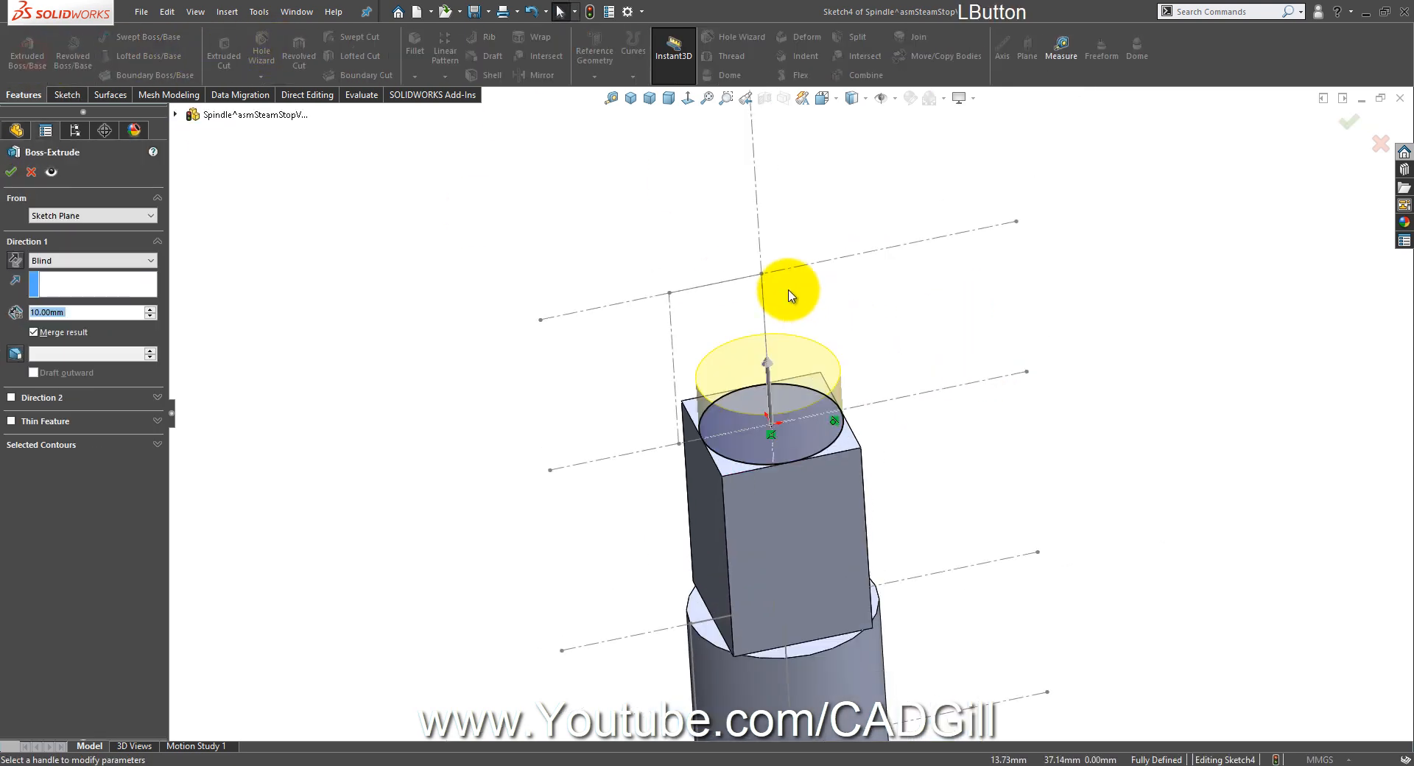
click(766, 272)
middle_drag(827, 353, 824, 285)
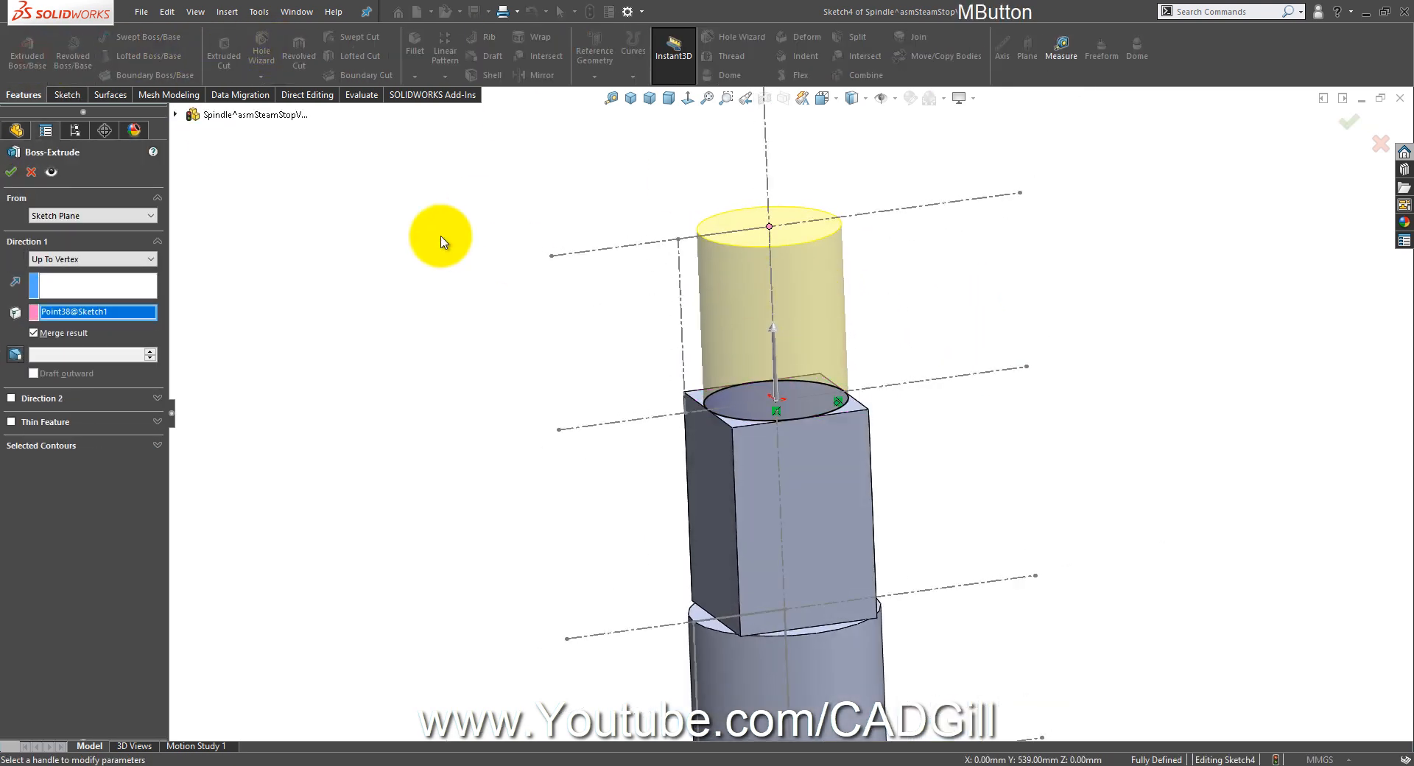
click(11, 172)
Step: Examine the spindle's cylindrical upper end and its transition to the square section from several angles
middle_drag(783, 439, 858, 506)
scroll(793, 477, up, 2)
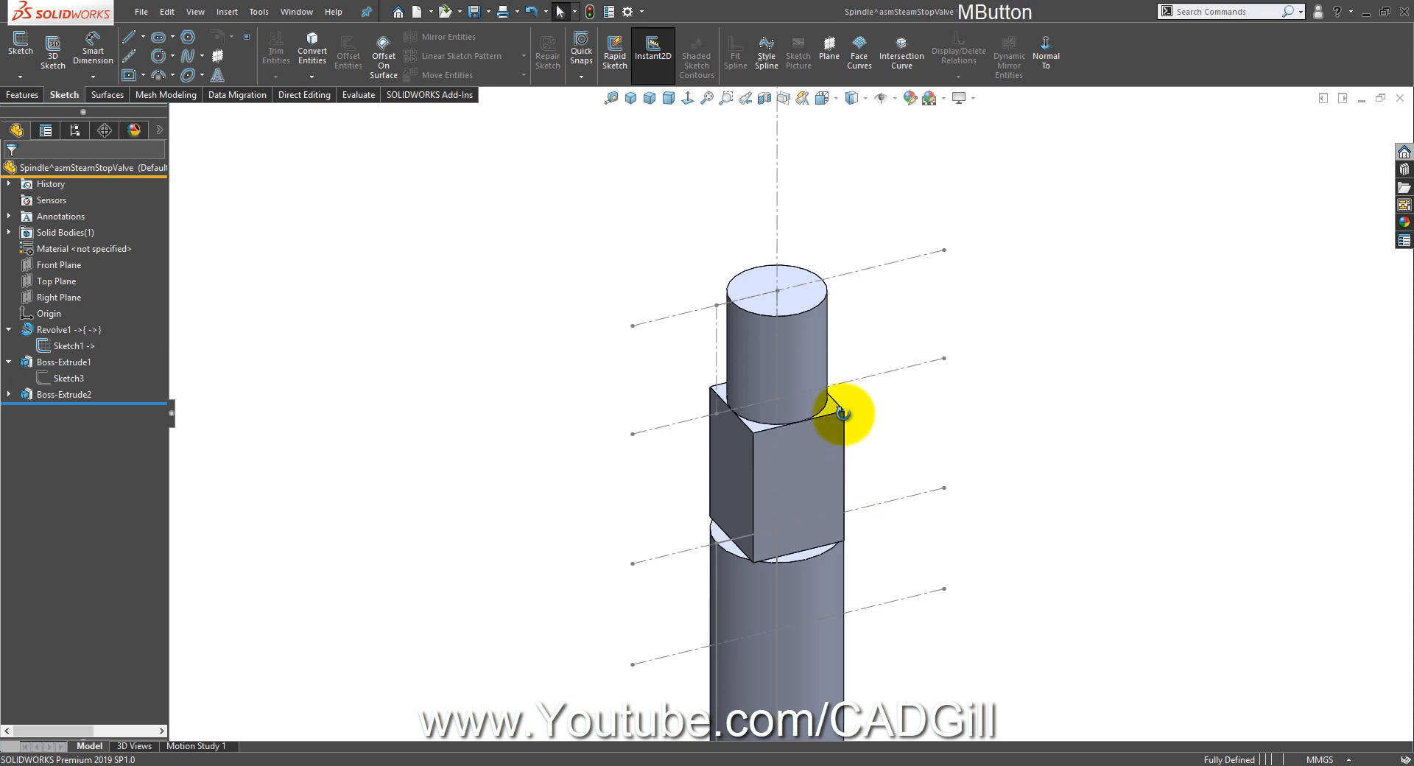
middle_drag(798, 328, 706, 500)
scroll(788, 430, down, 5)
scroll(785, 456, up, 3)
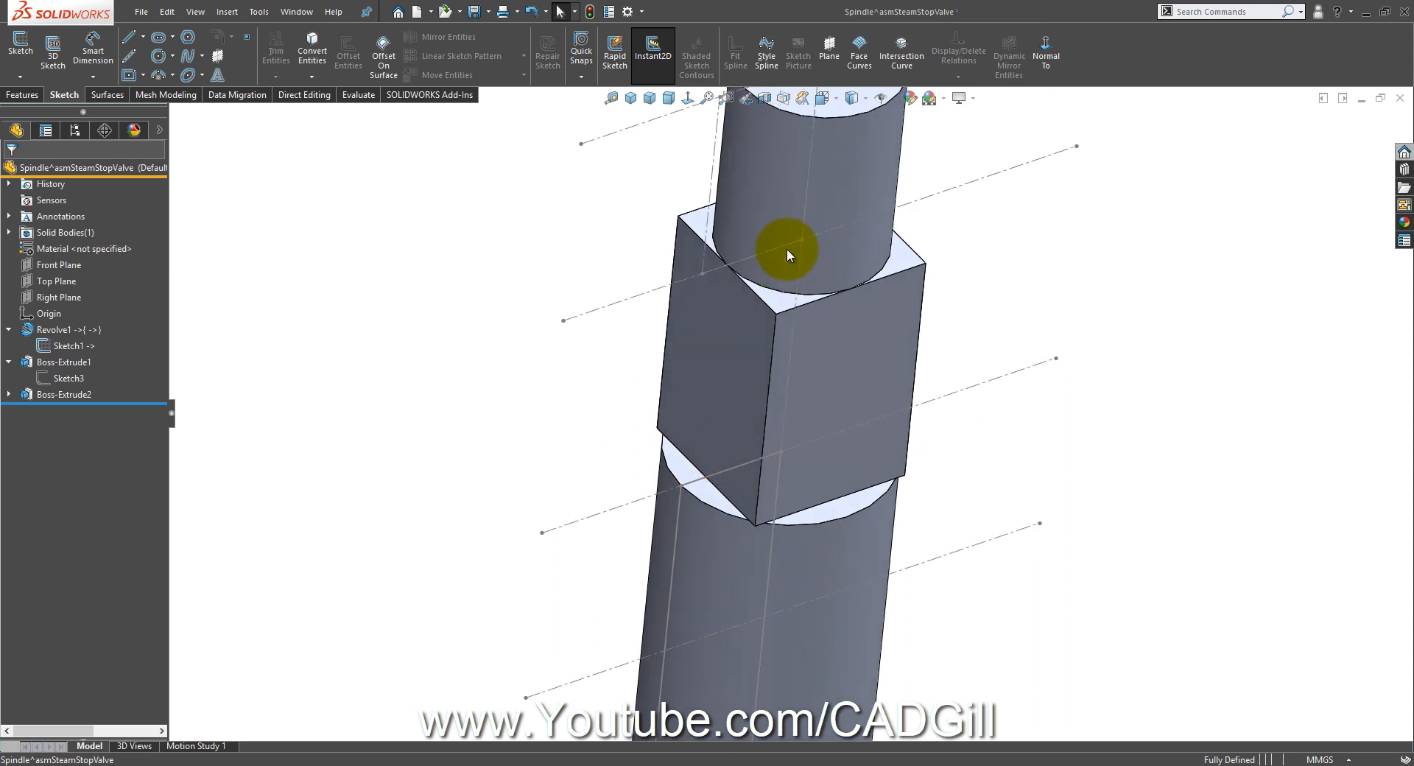
scroll(765, 320, up, 3)
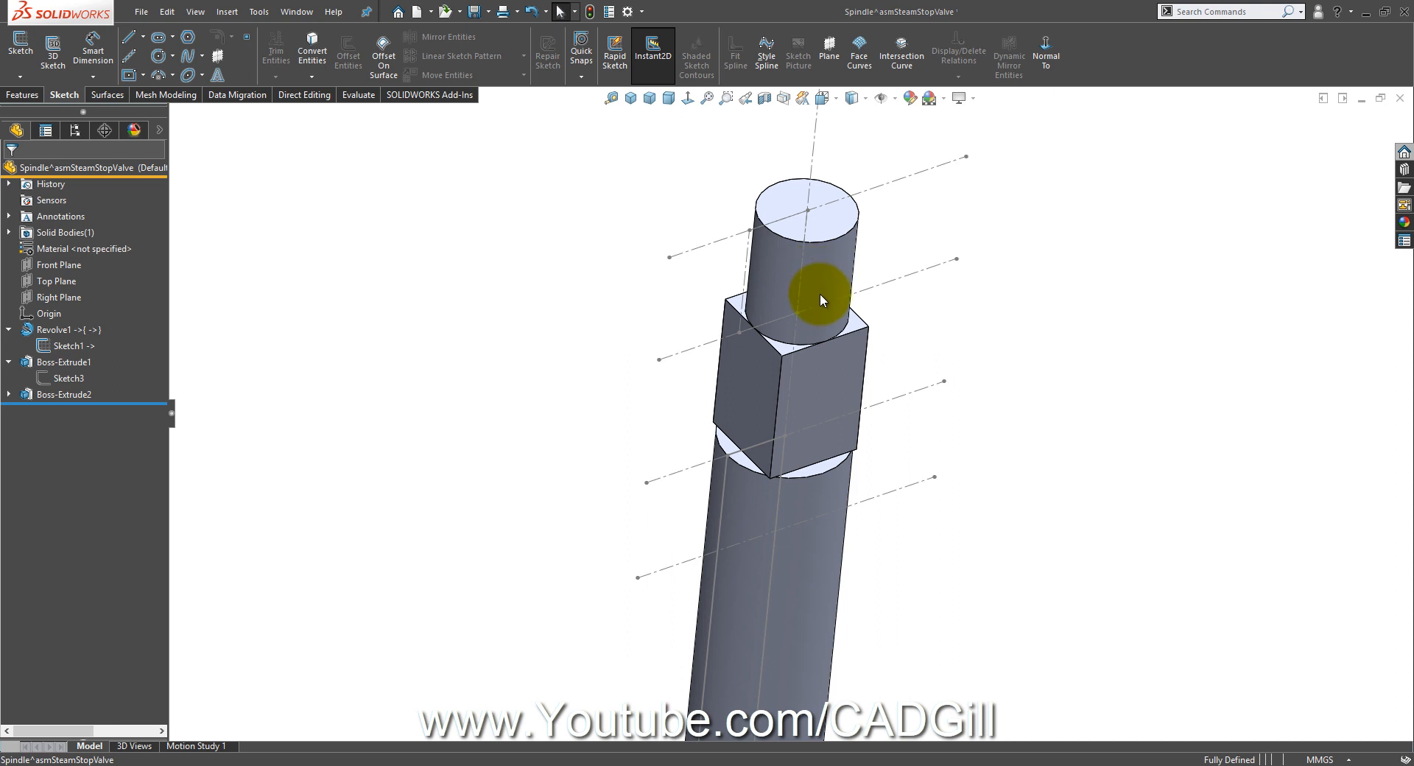
middle_drag(820, 297, 795, 231)
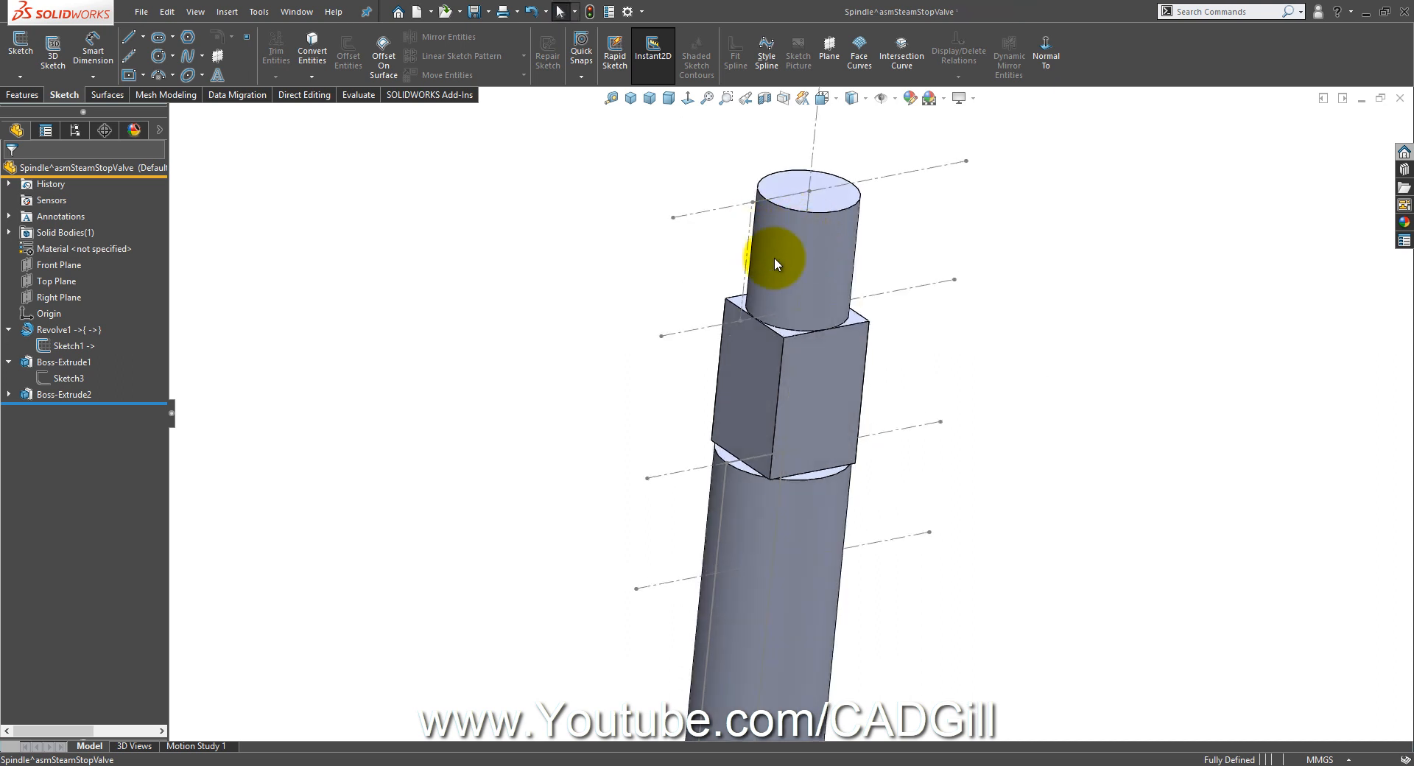
mouse_move(770, 333)
middle_down()
mouse_move(773, 347)
mouse_move(764, 290)
mouse_move(774, 317)
middle_up()
scroll(902, 191, down, 4)
middle_drag(830, 225, 832, 247)
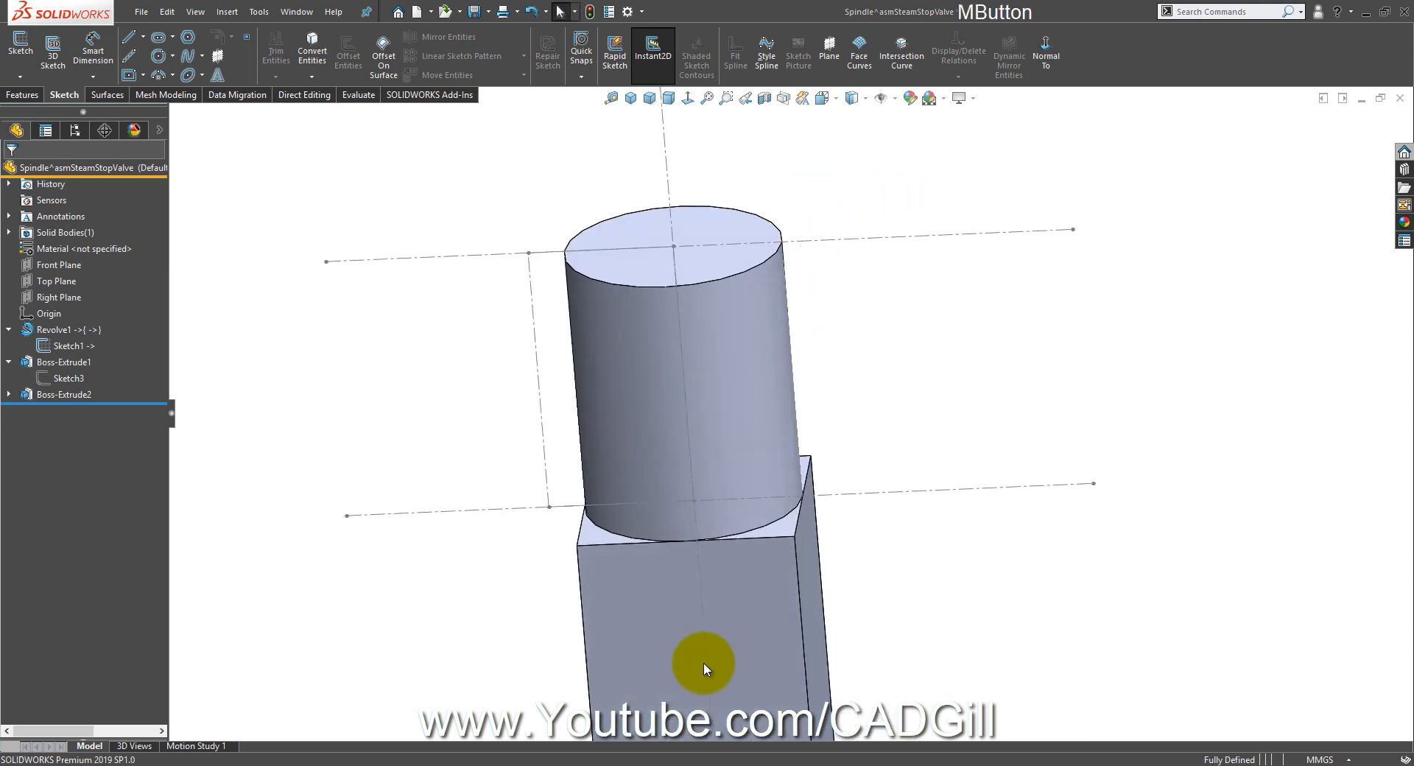
click(571, 764)
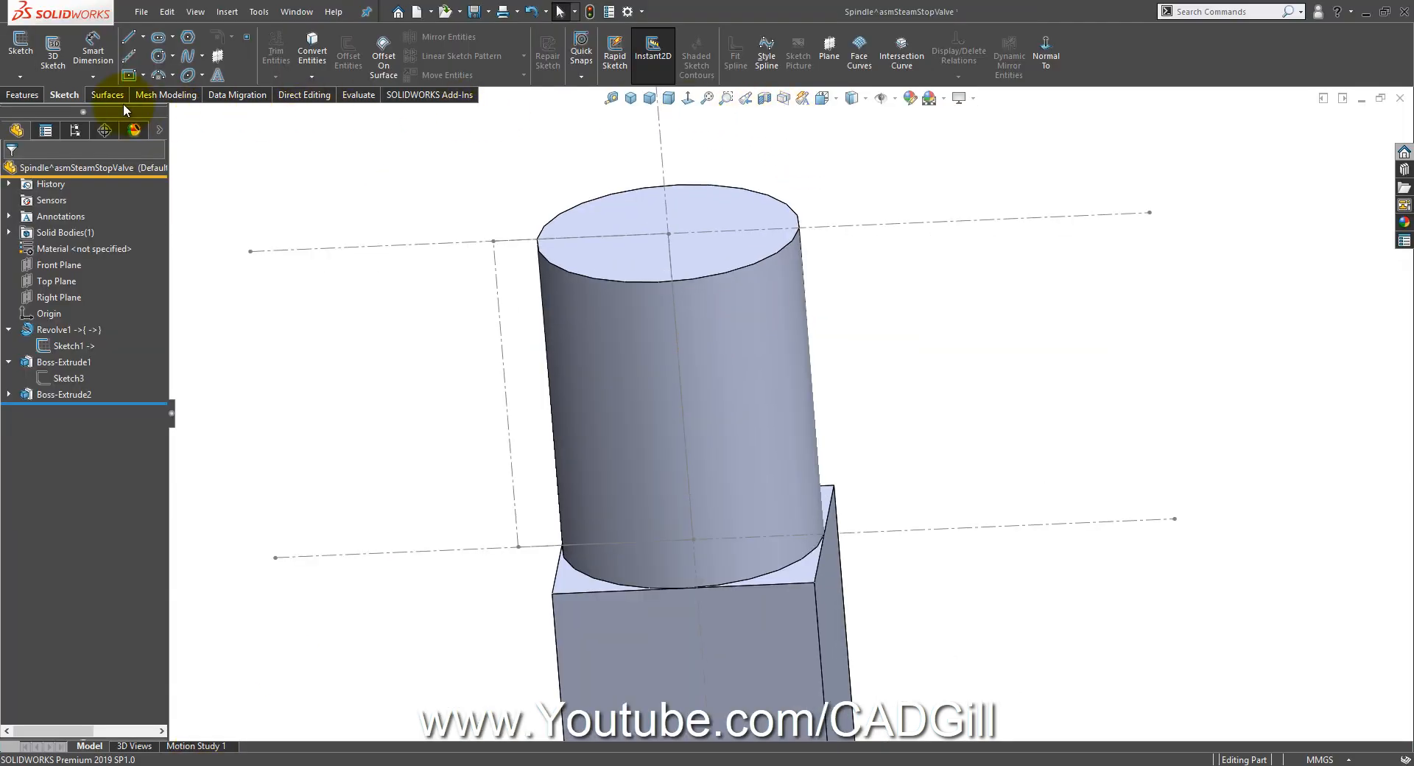
click(38, 96)
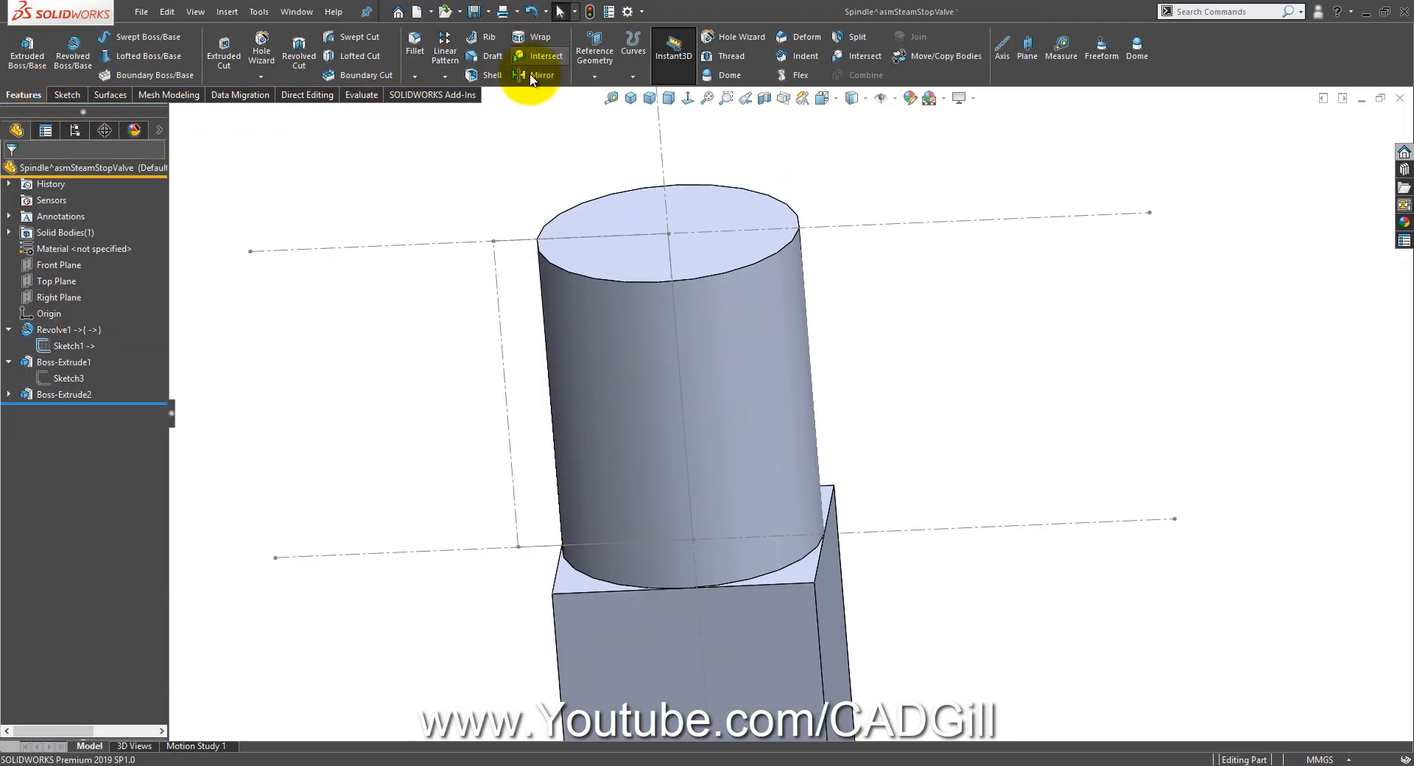
click(736, 72)
click(729, 206)
click(63, 276)
text(2)
key(Tab)
middle_drag(653, 316, 415, 247)
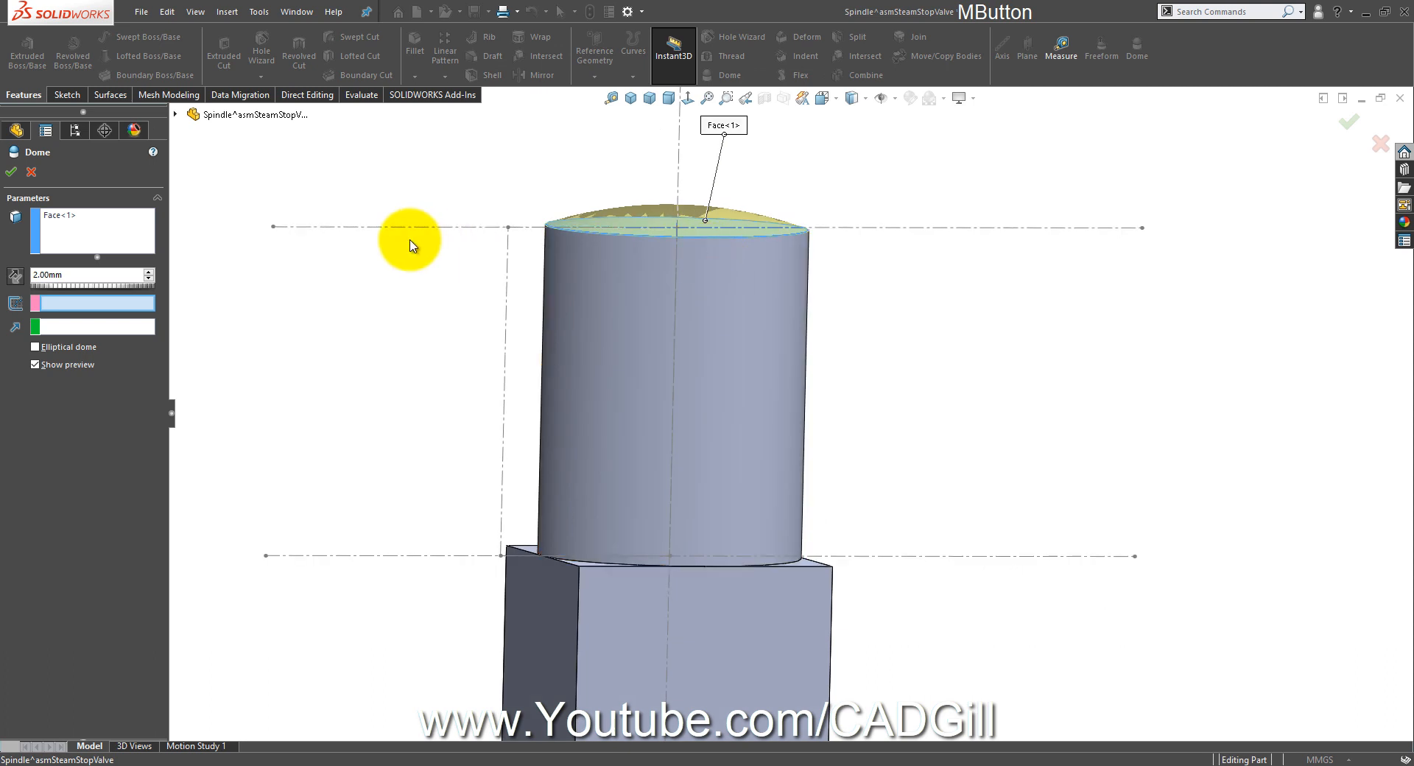
click(95, 275)
text(5)
key(Tab)
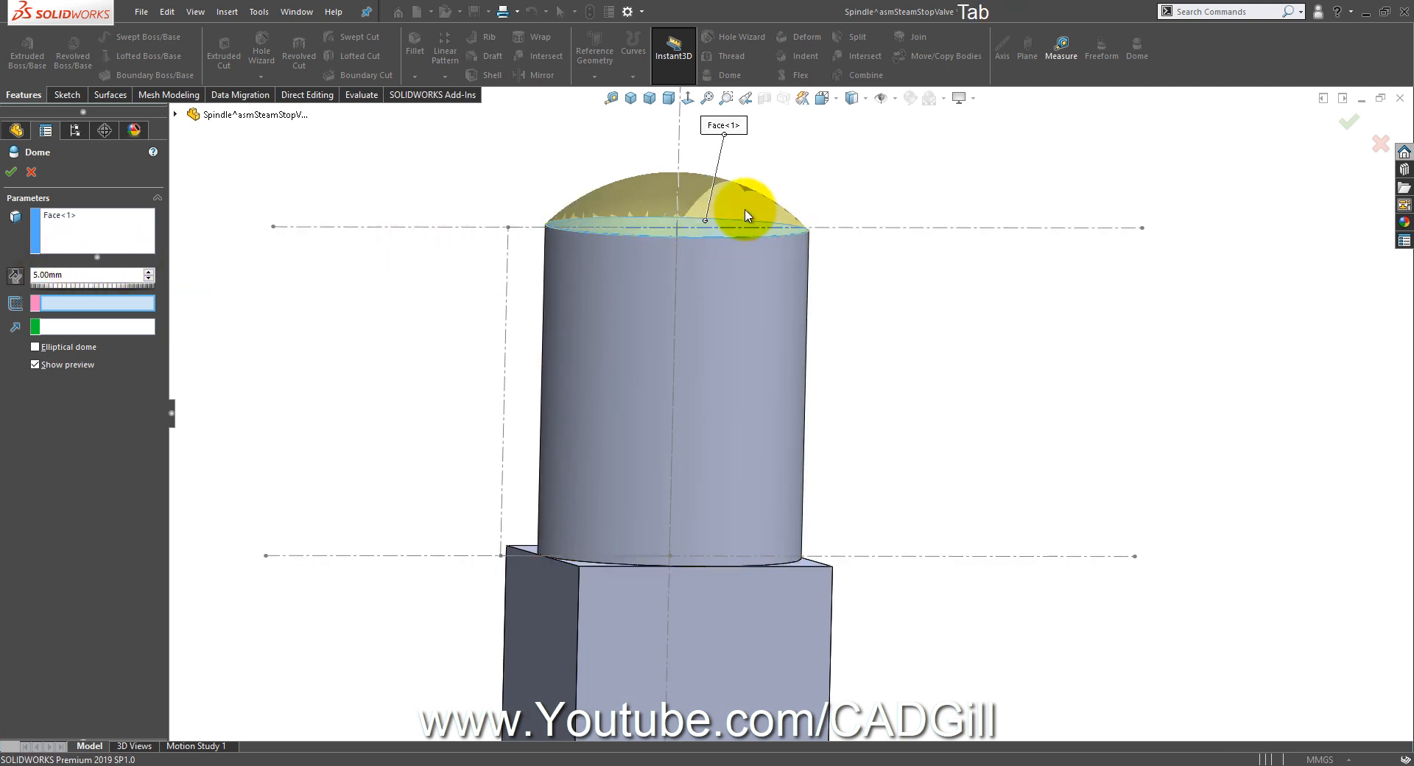
click(30, 171)
Step: Save the virtual component as a separate part file named Spindle in the Steam Stop Valve folder
scroll(641, 347, up, 6)
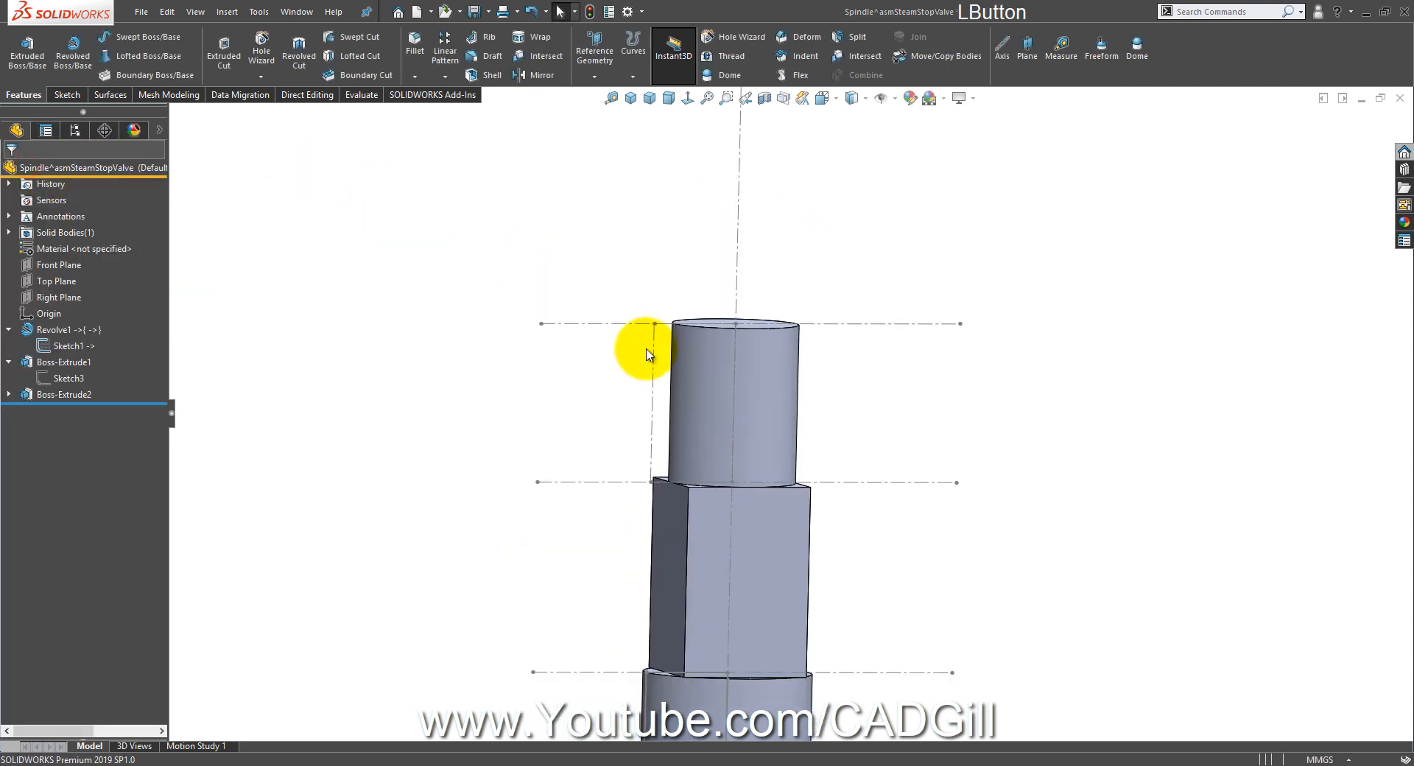
scroll(865, 431, up, 4)
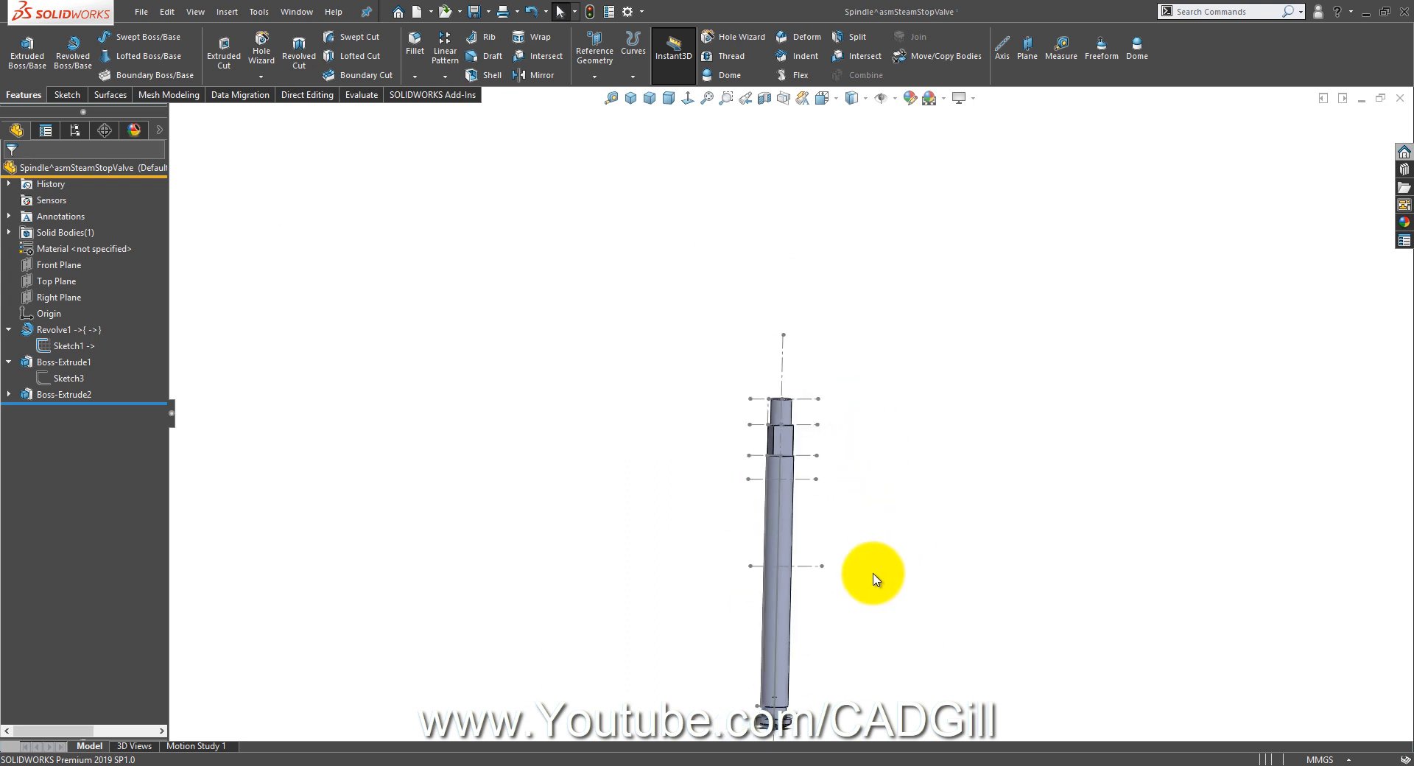
scroll(873, 585, down, 2)
scroll(839, 597, up, 2)
scroll(823, 515, down, 3)
middle_drag(783, 452, 773, 479)
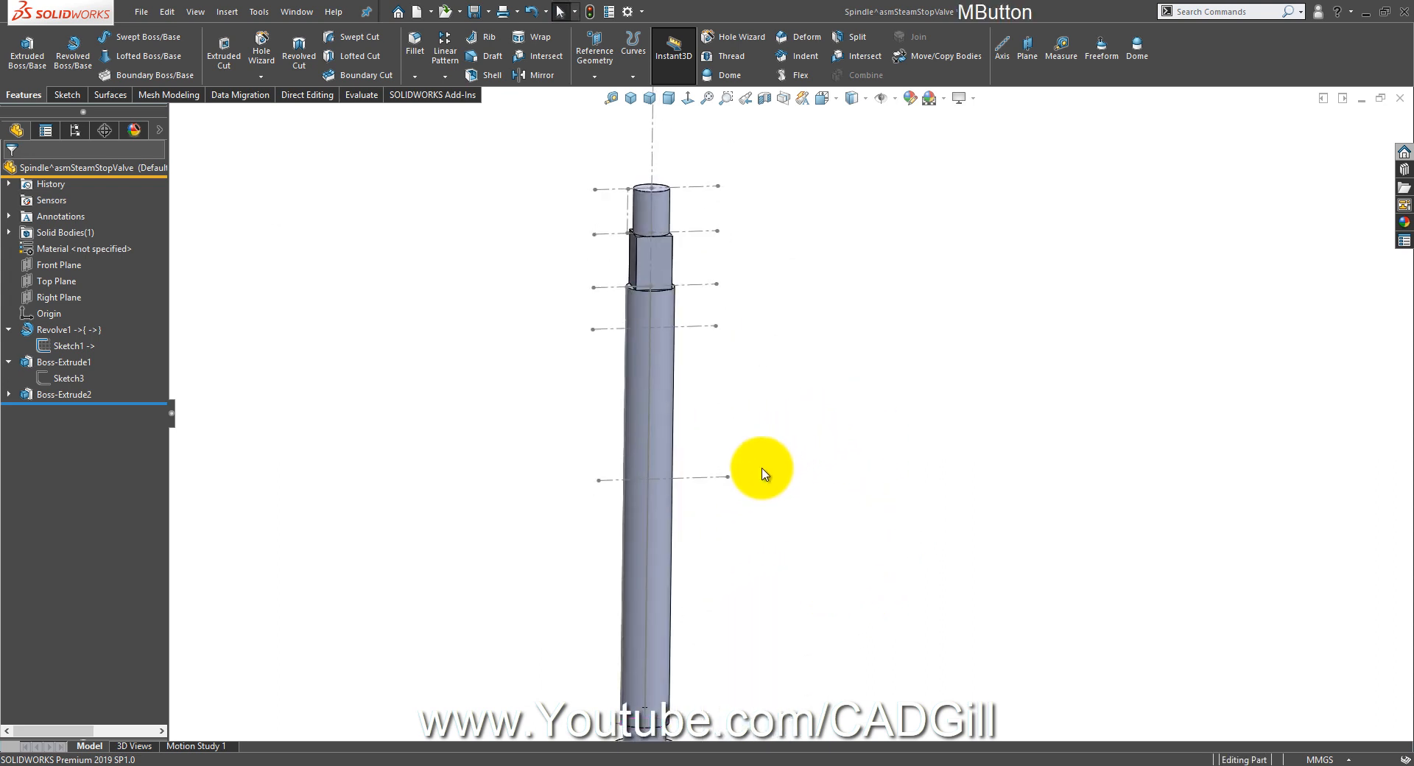
click(491, 12)
click(491, 44)
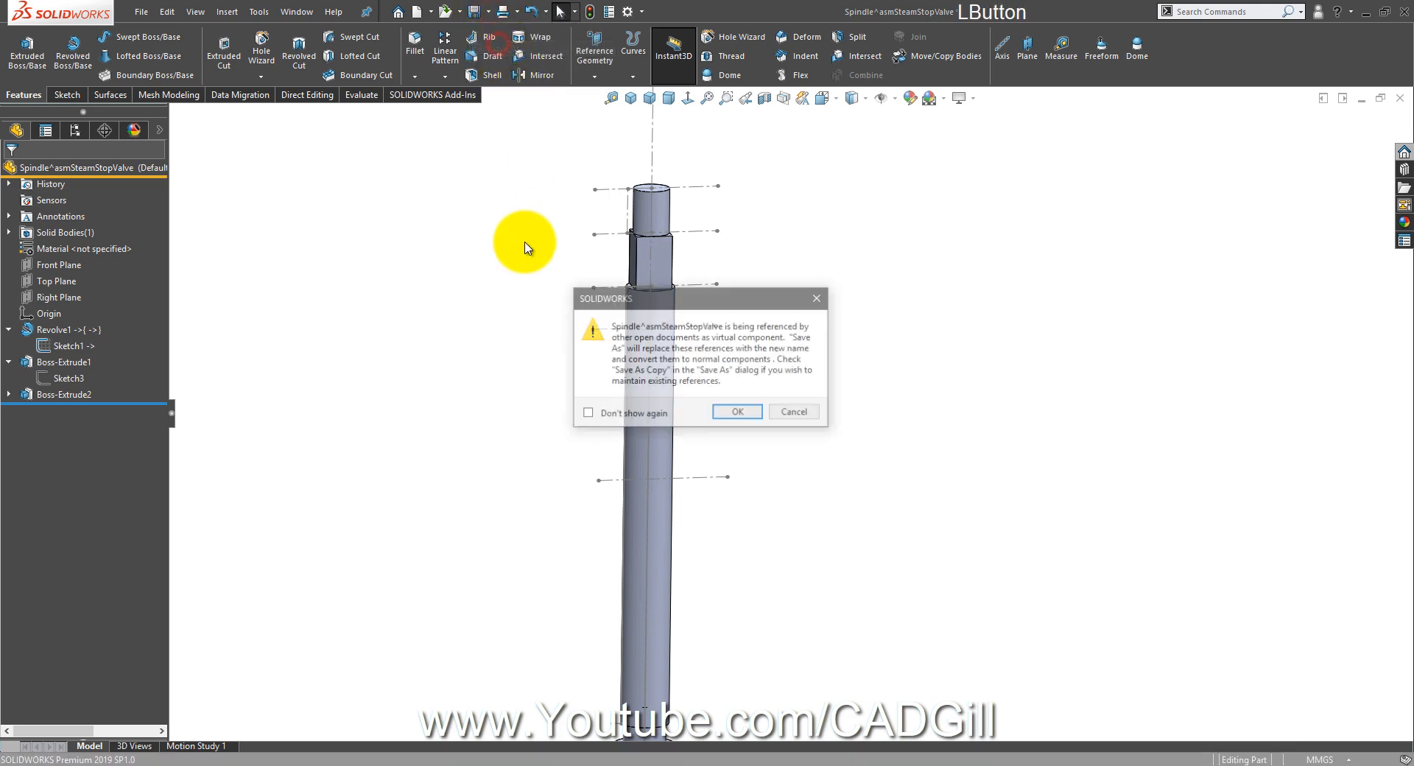
click(754, 412)
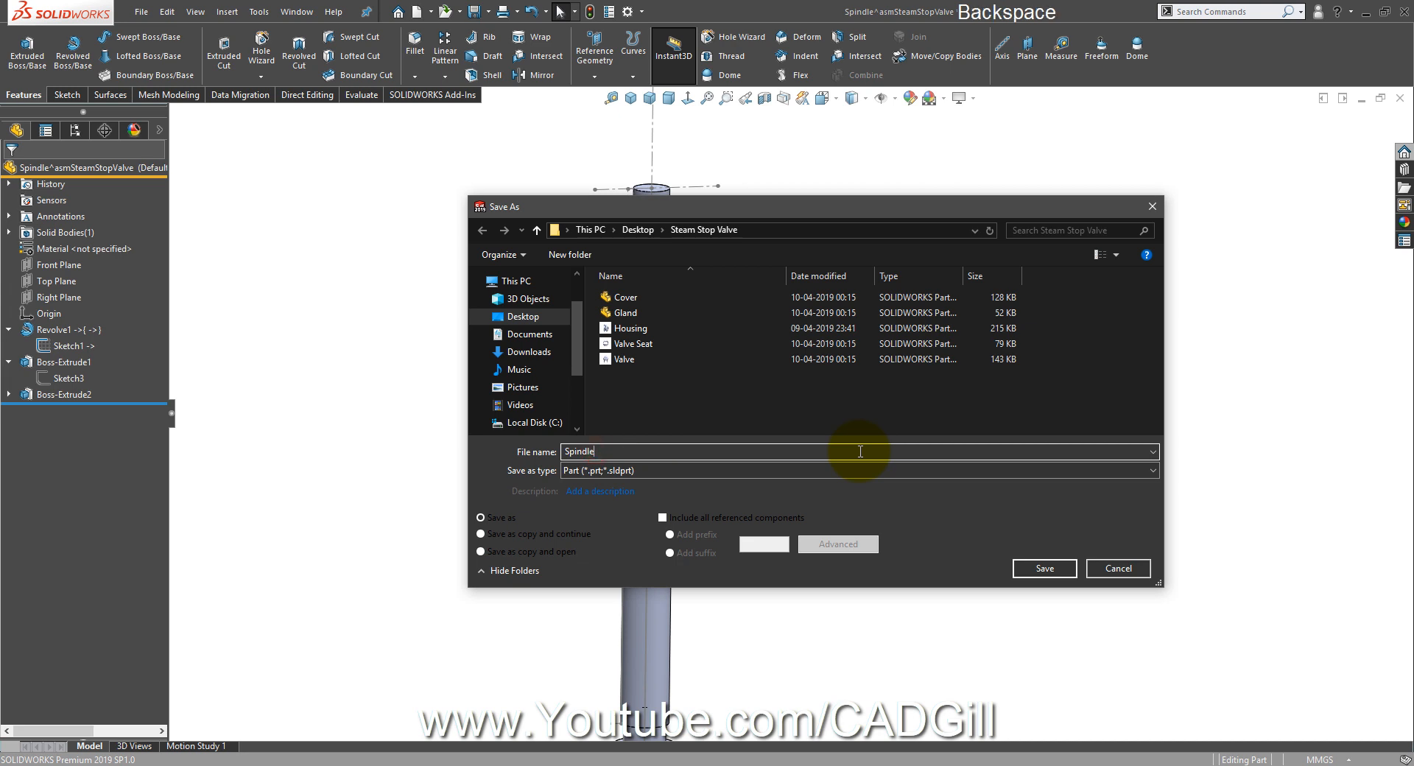
key(Return)
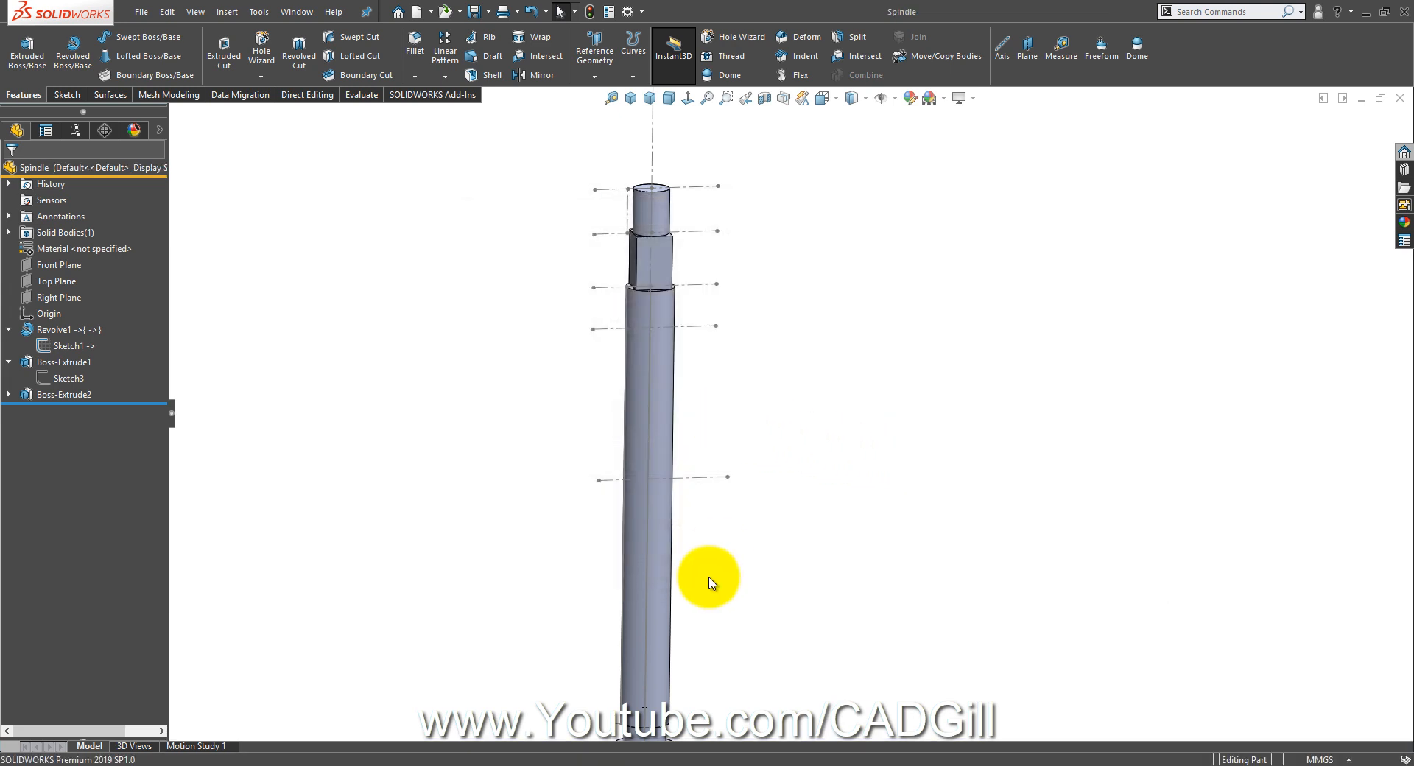
Step: On the Front Plane, sketch a corner rectangle about 91 by 102 mm between the two lowest construction lines crossing the shaft, and exit the sketch
click(615, 751)
mouse_move(515, 543)
mouse_down()
mouse_move(513, 456)
mouse_move(615, 331)
mouse_up()
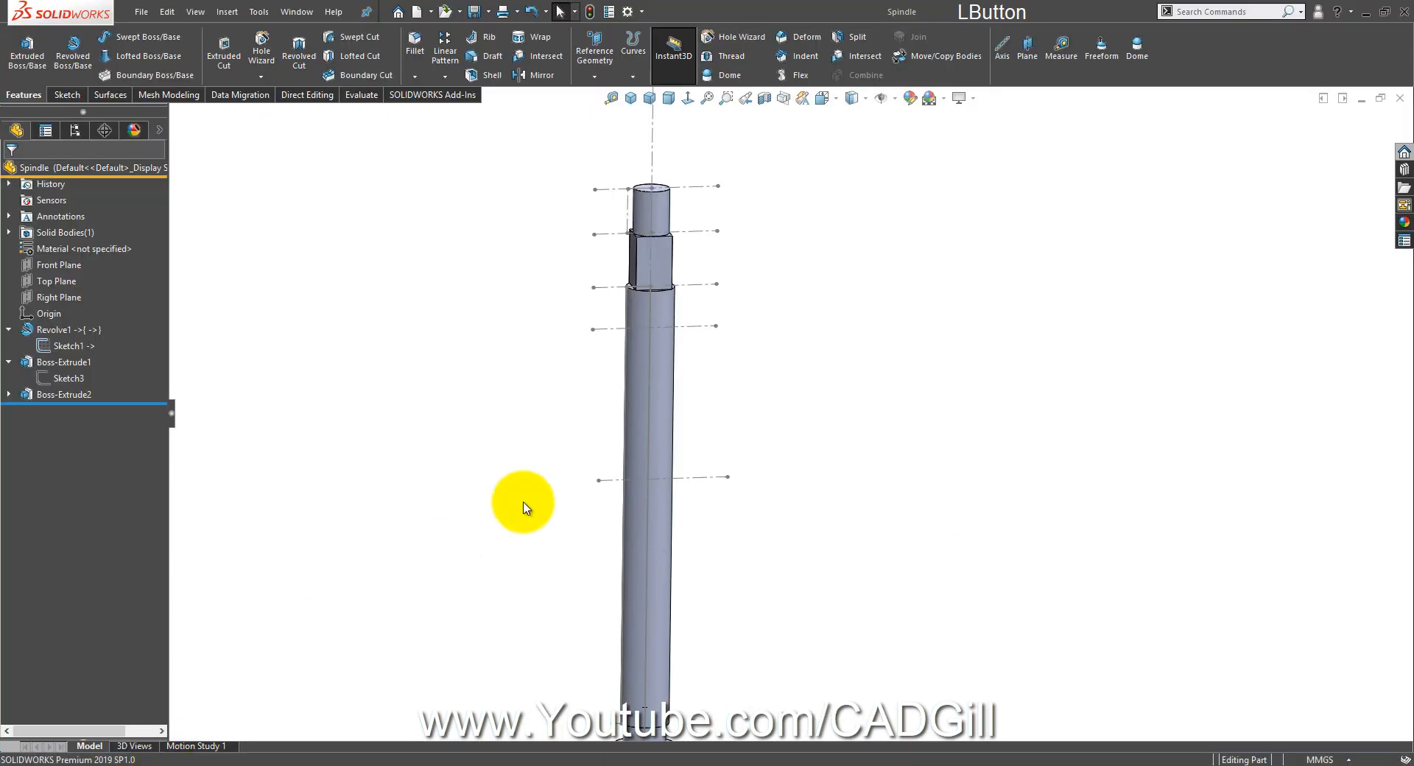
click(568, 506)
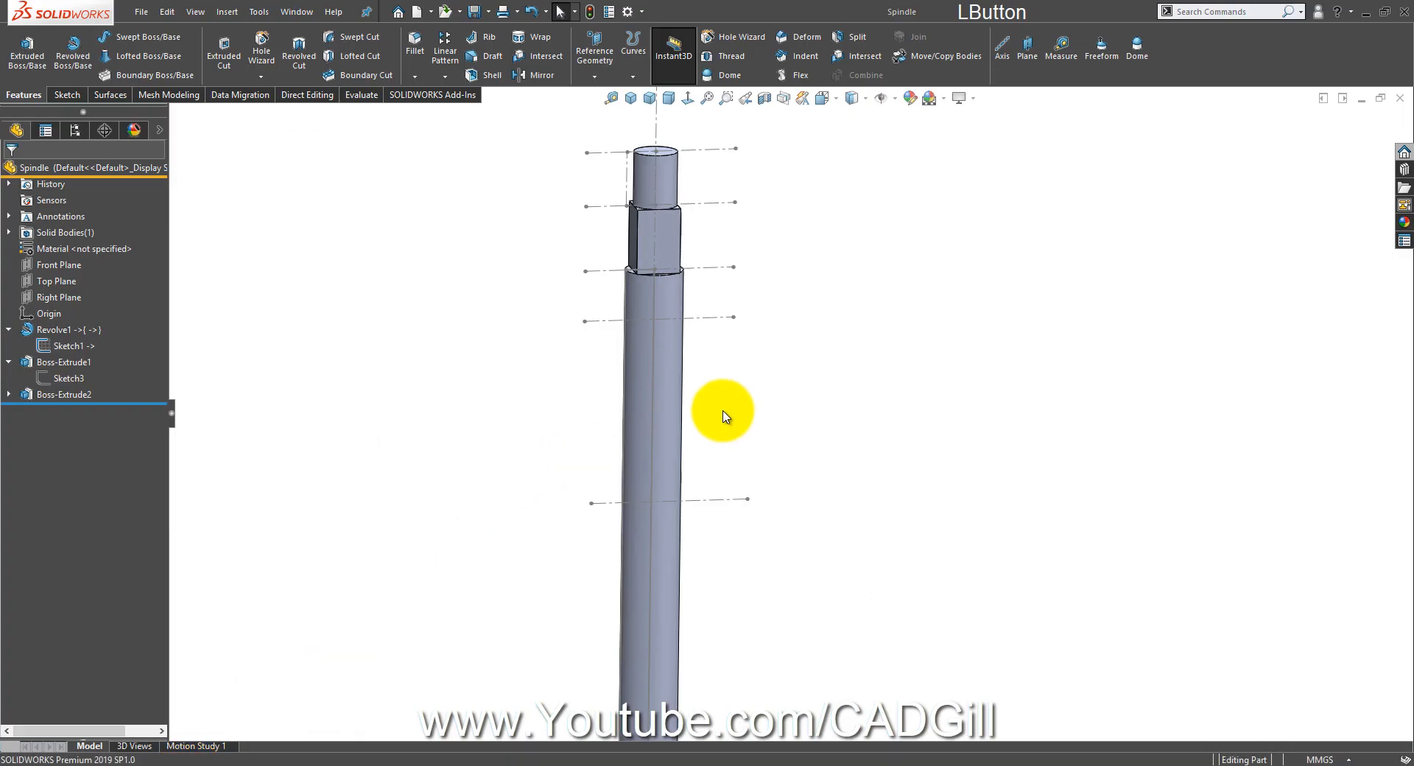
middle_drag(563, 402, 541, 360)
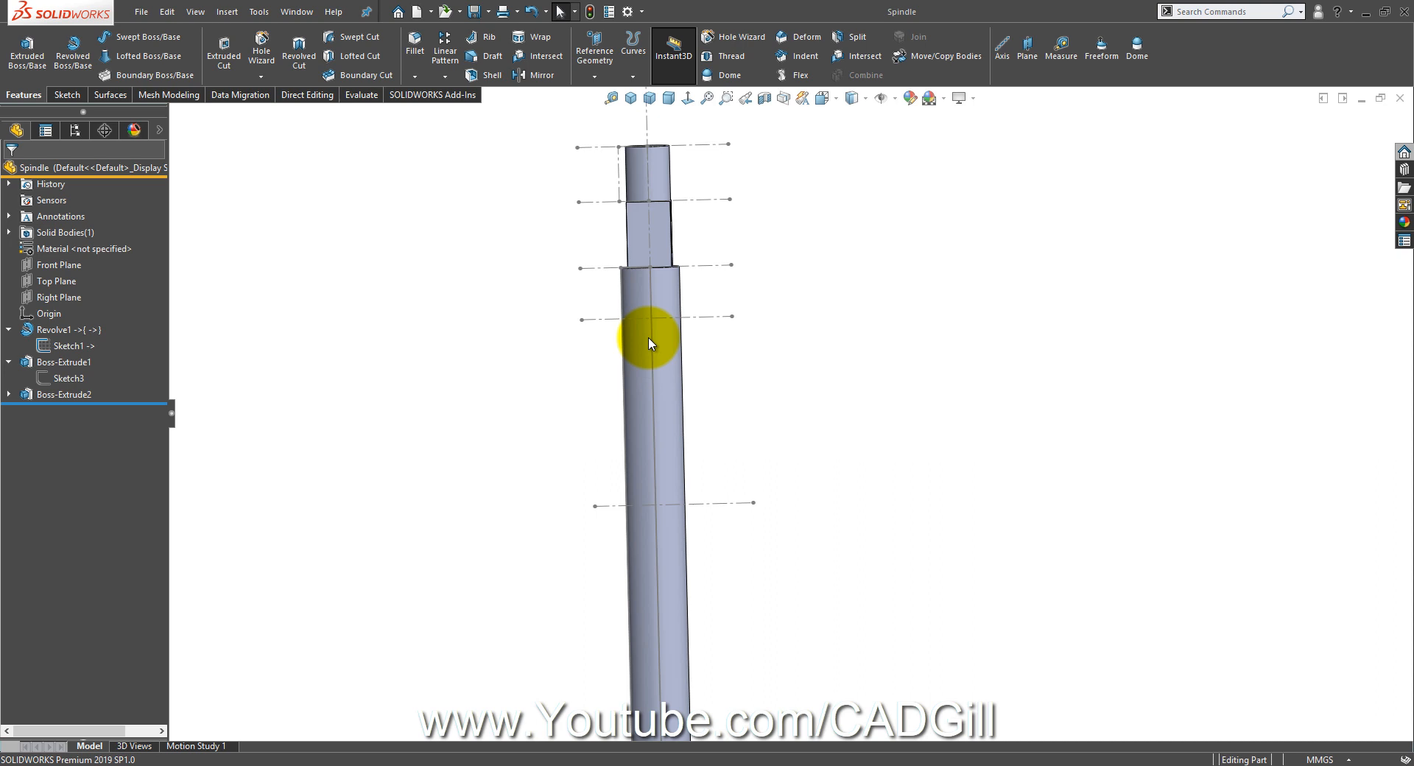
click(78, 264)
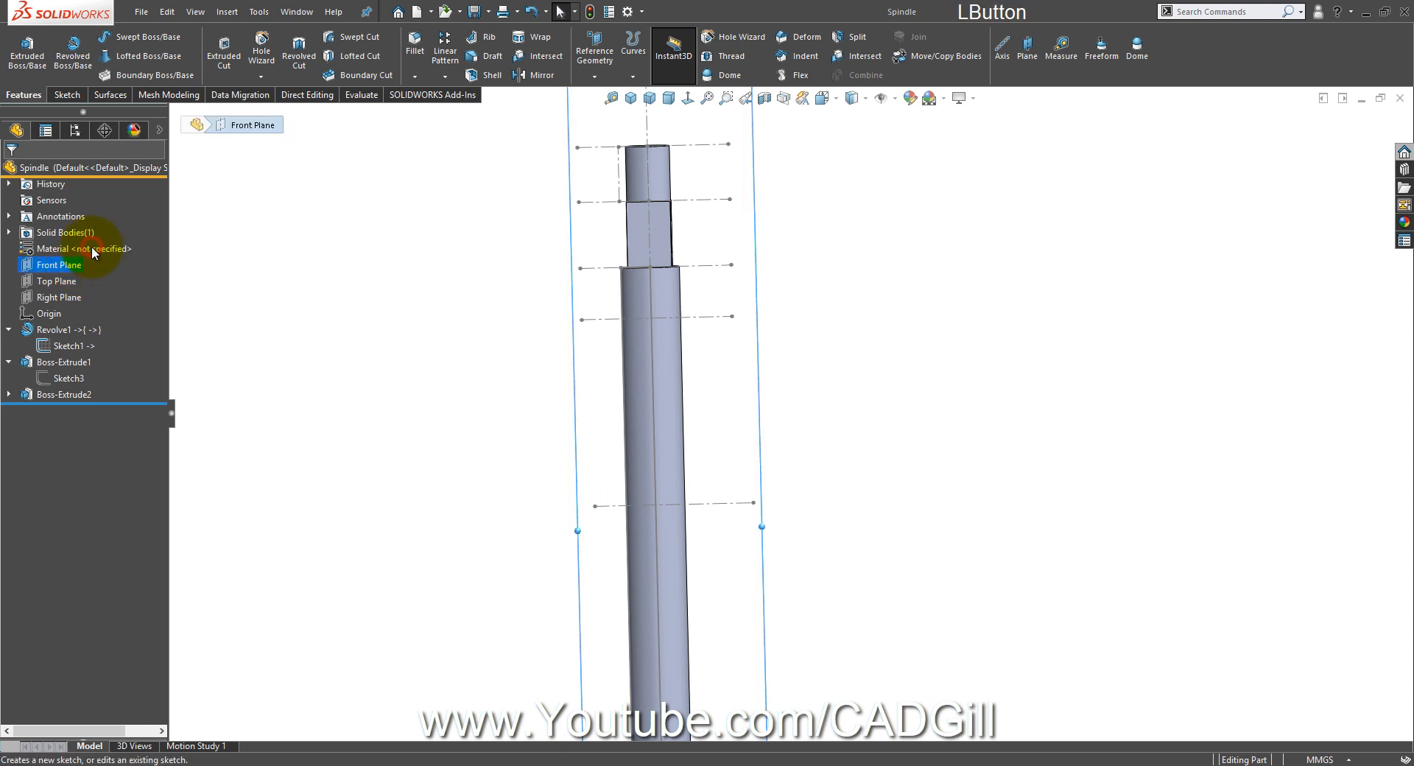
click(92, 250)
click(687, 98)
scroll(825, 309, down, 4)
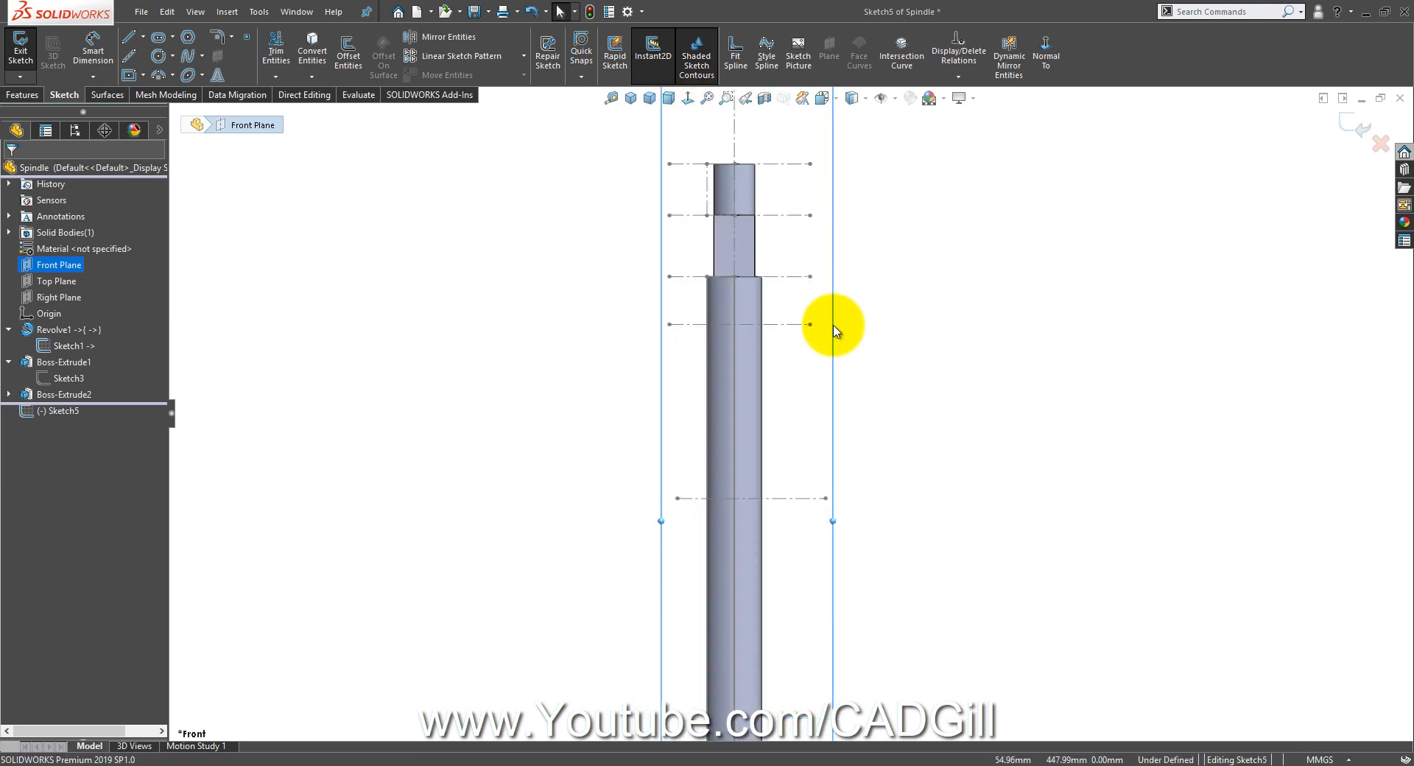
click(140, 75)
click(153, 90)
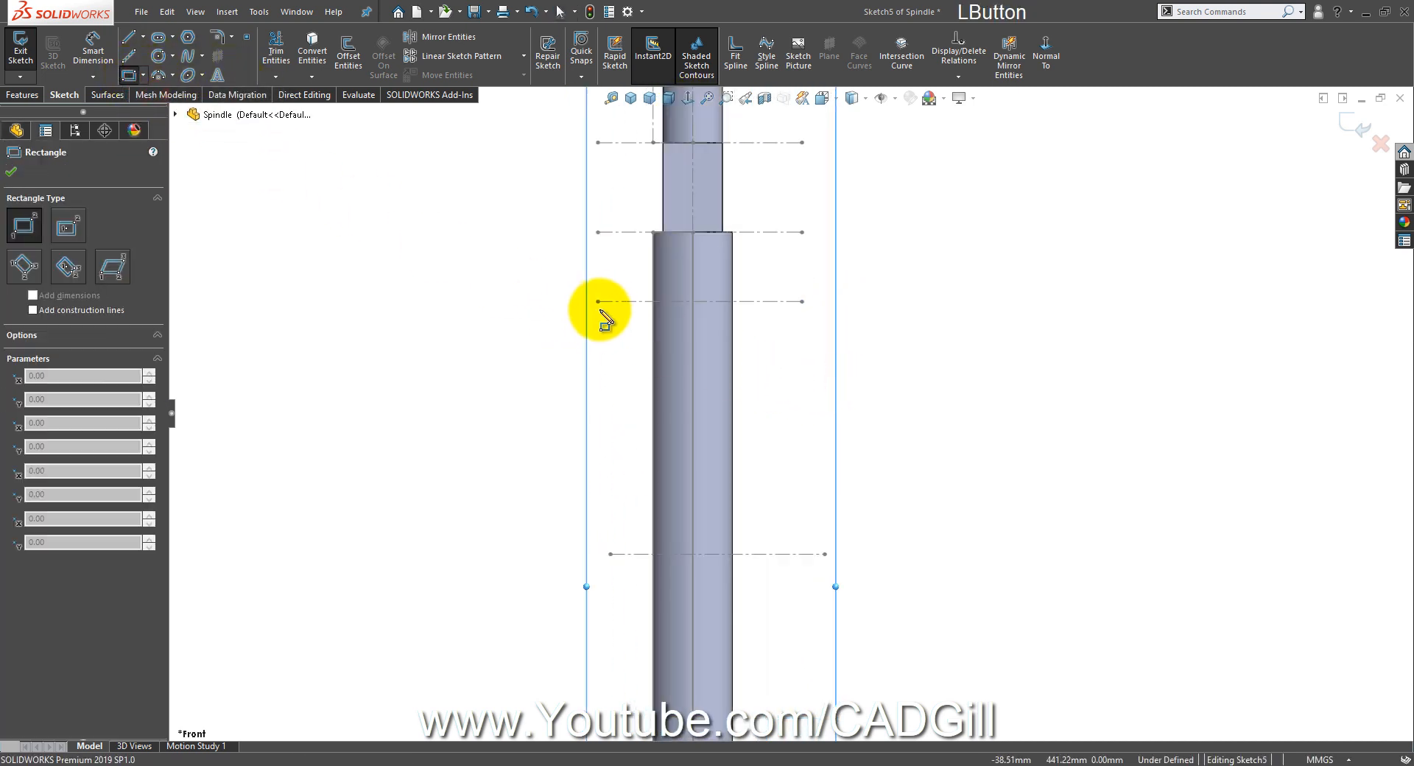
drag(597, 301, 824, 554)
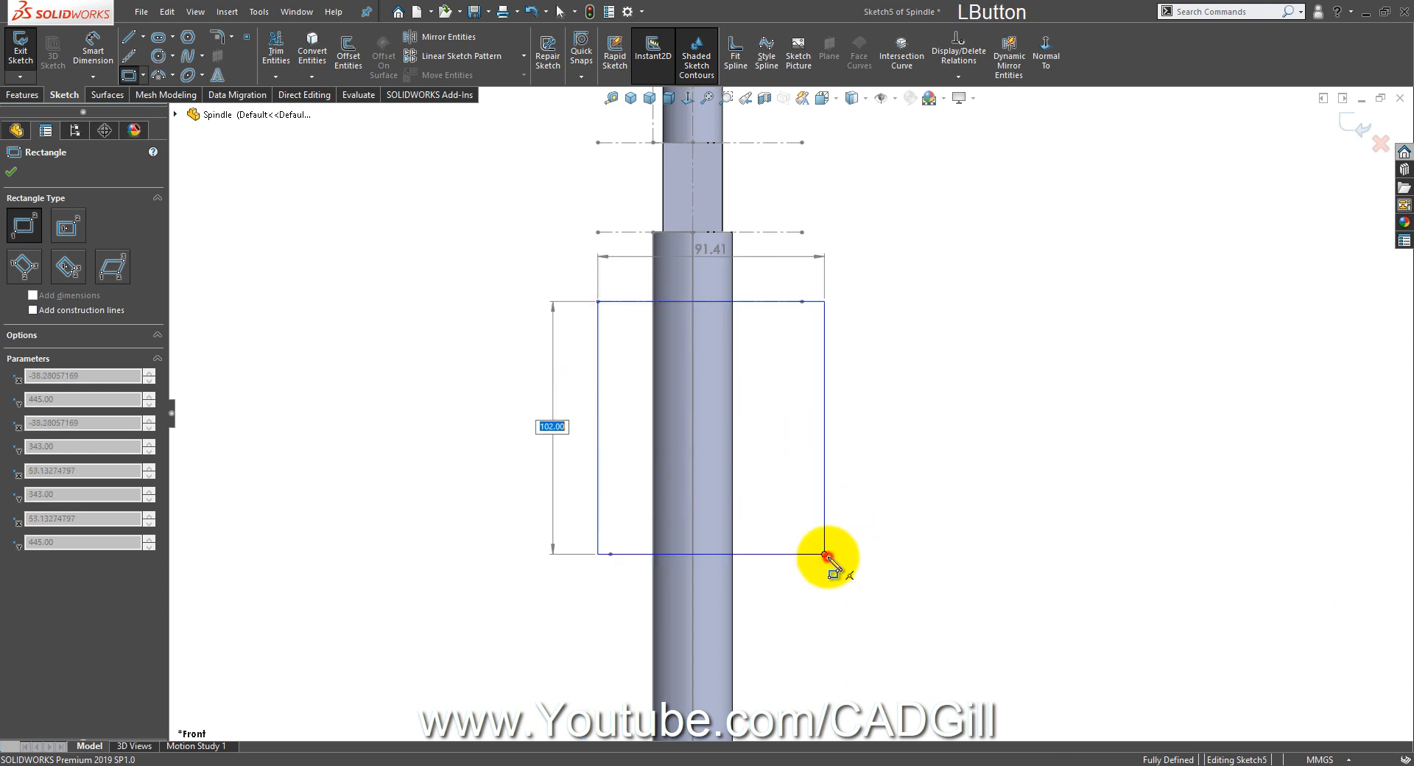
right_click(962, 300)
click(972, 306)
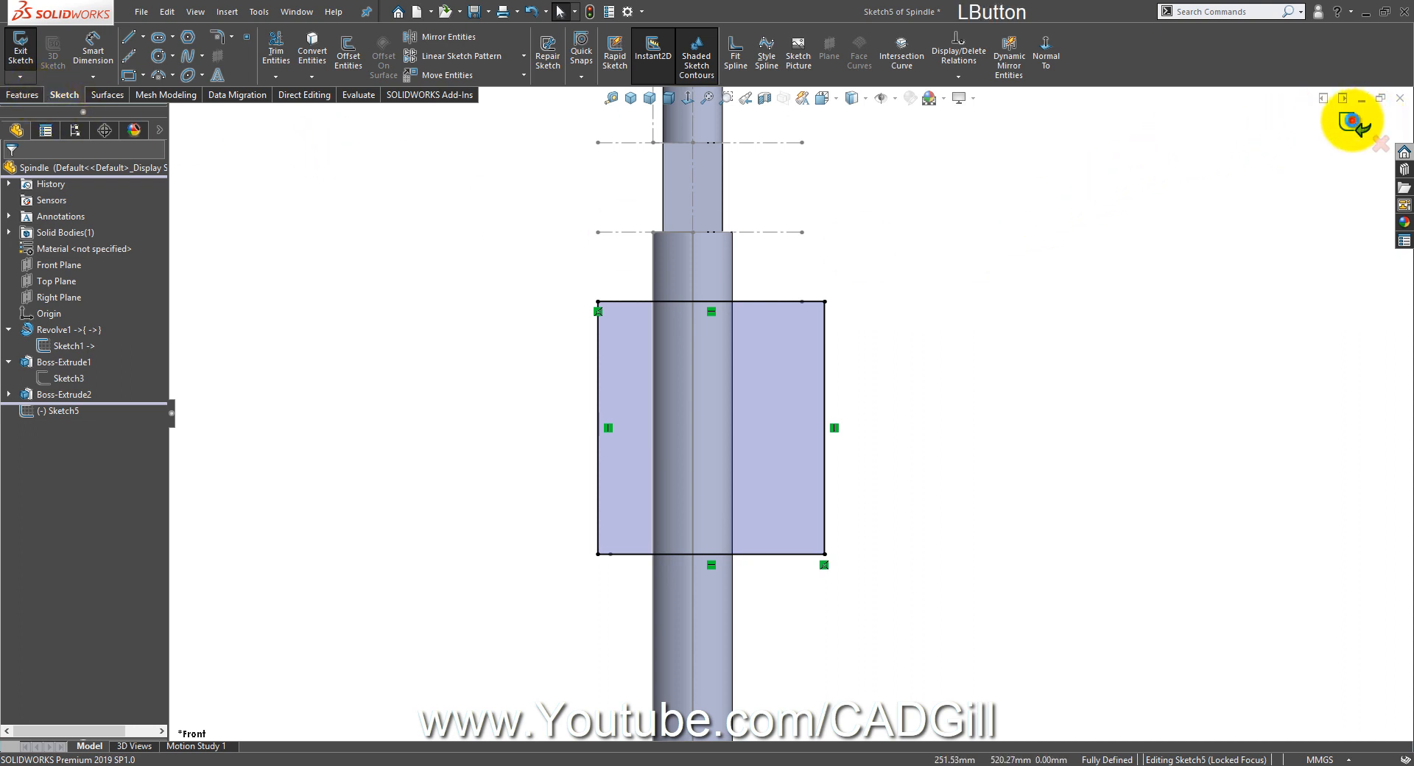
click(1353, 123)
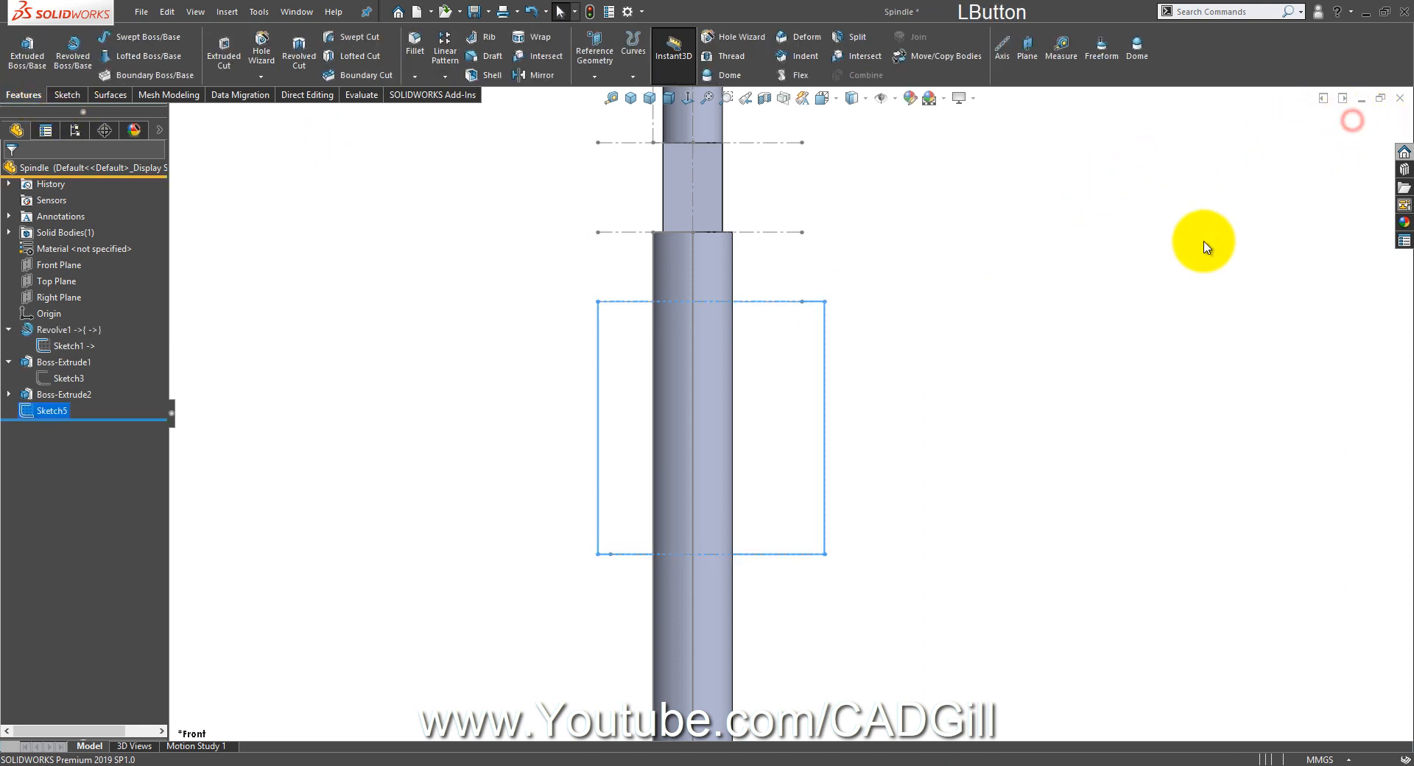
Step: On the Front Plane, sketch a vertical line about 114 mm long up the shaft's centreline from the rectangle's lower edge
click(63, 267)
click(75, 249)
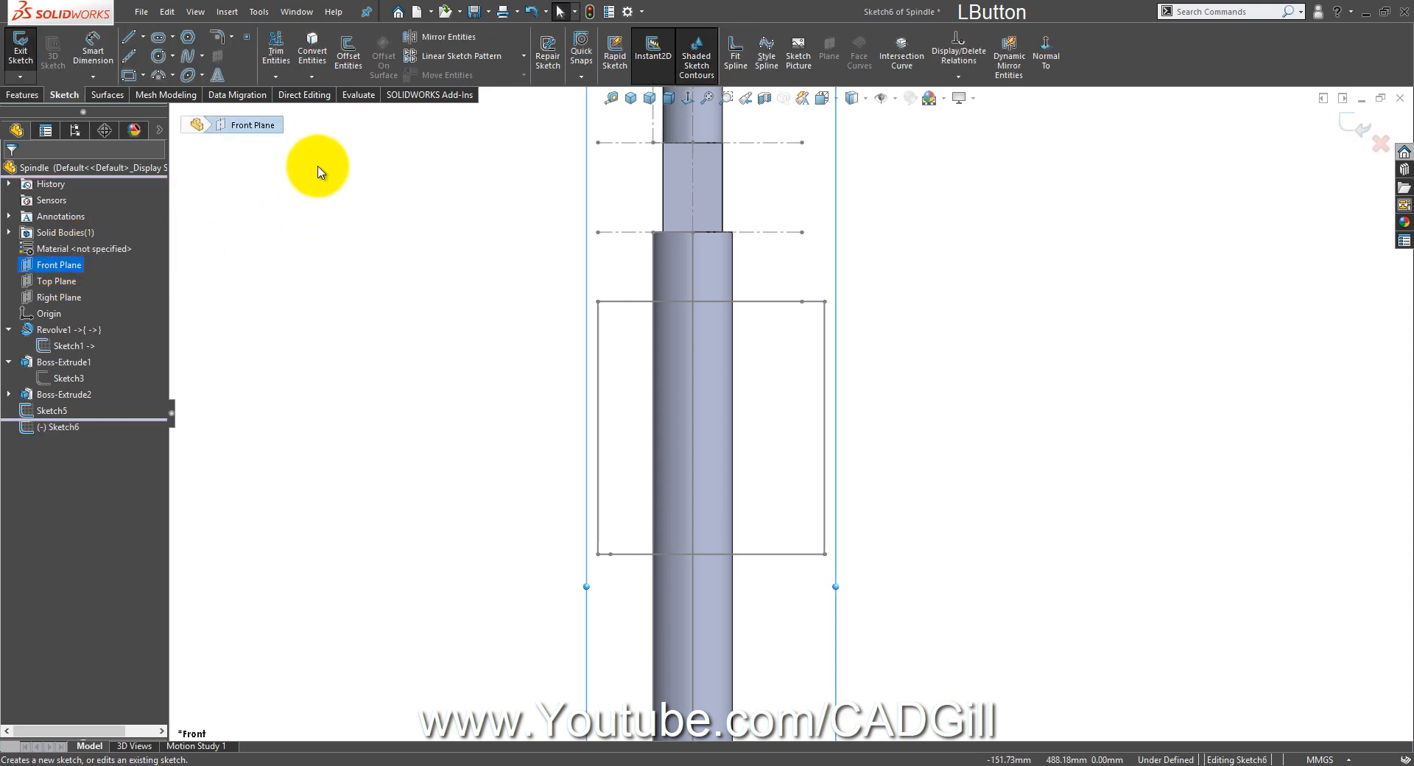
click(128, 42)
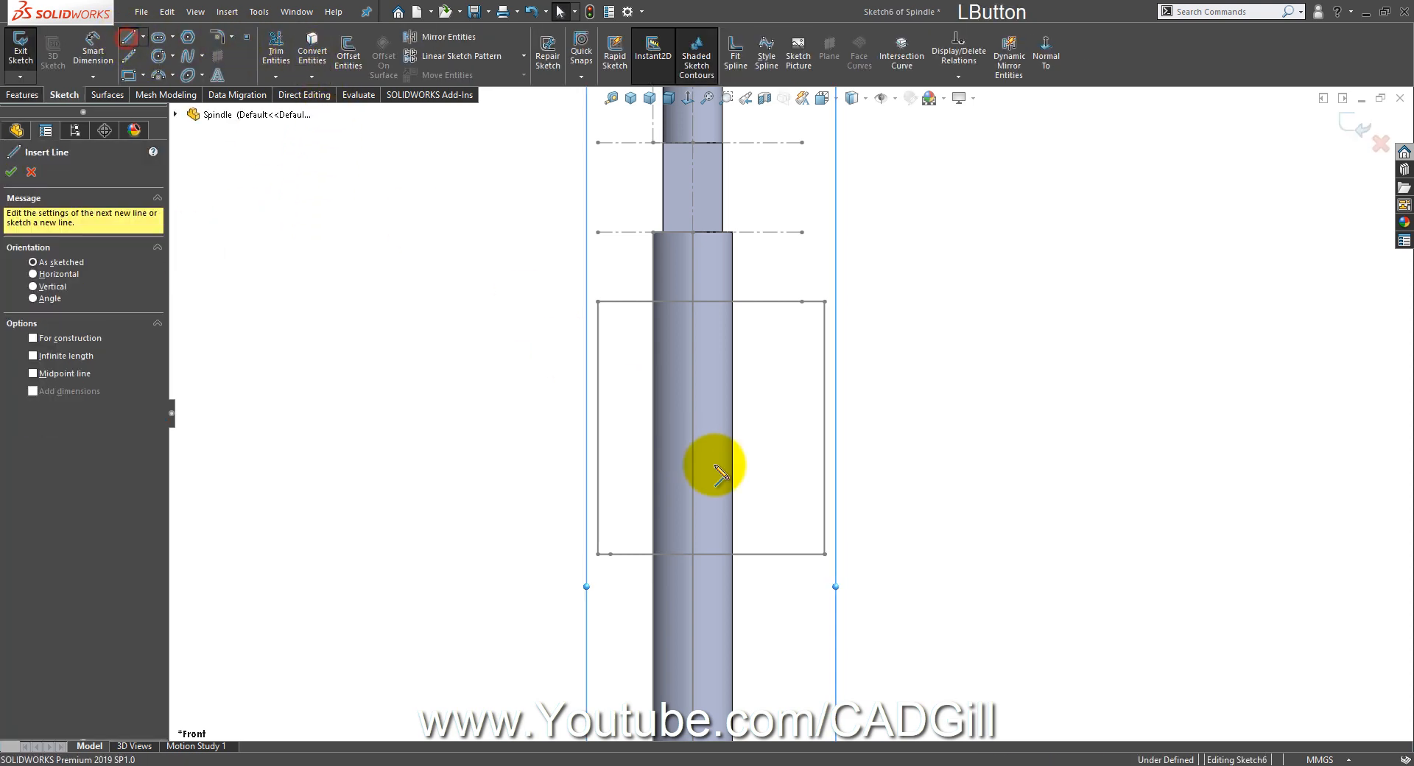
click(694, 555)
click(696, 273)
right_click(700, 277)
click(729, 307)
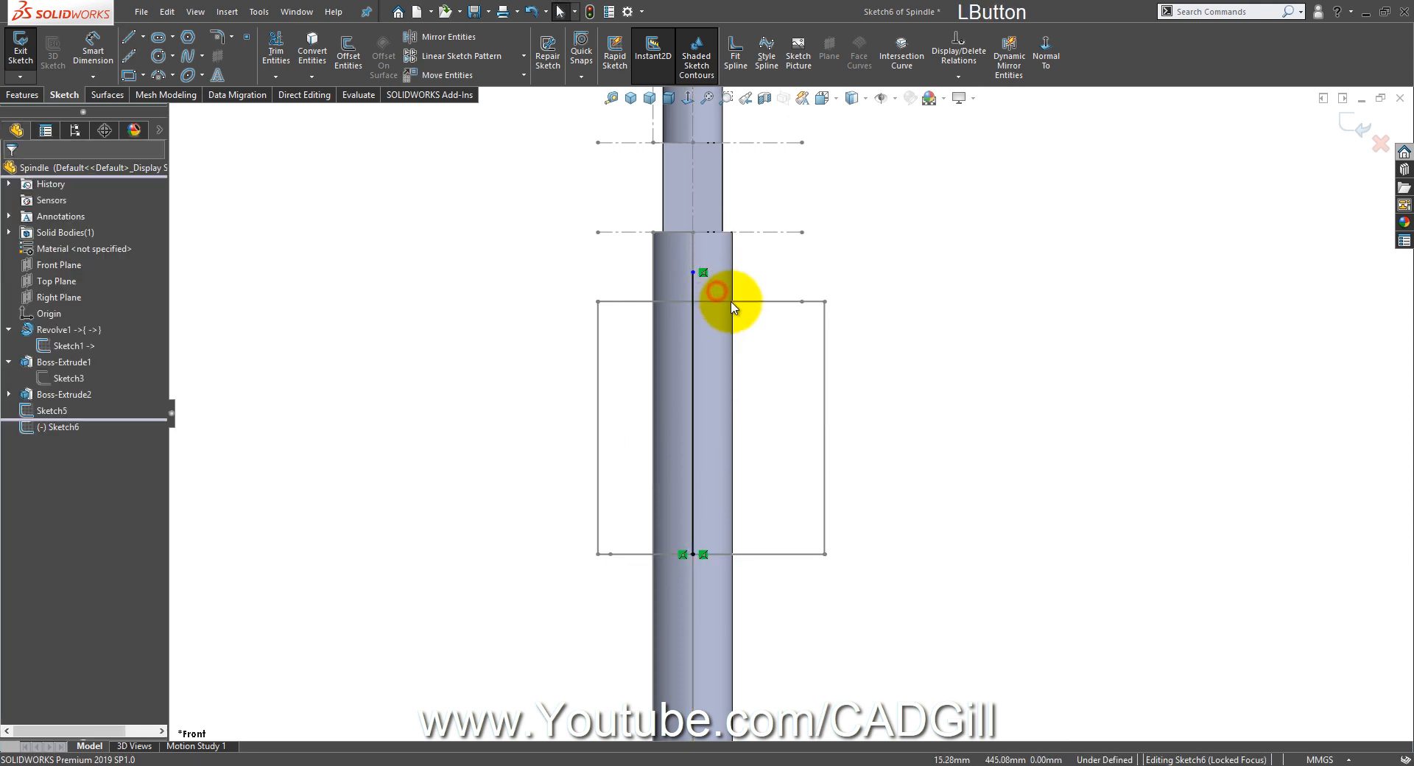
Step: Check the thread details in the reference drawing, then dimension the centreline path to 120 mm in length and exit the sketch
click(90, 46)
click(709, 301)
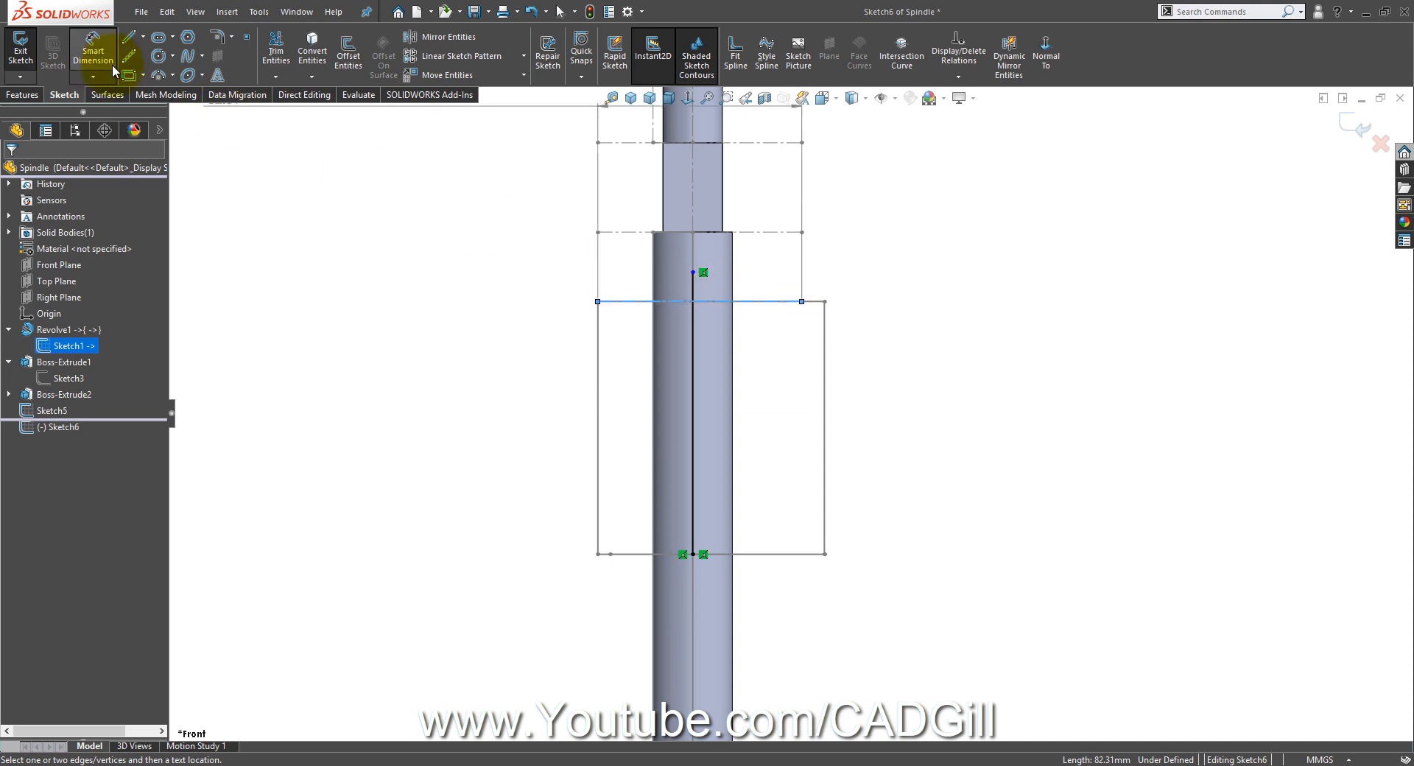
click(96, 44)
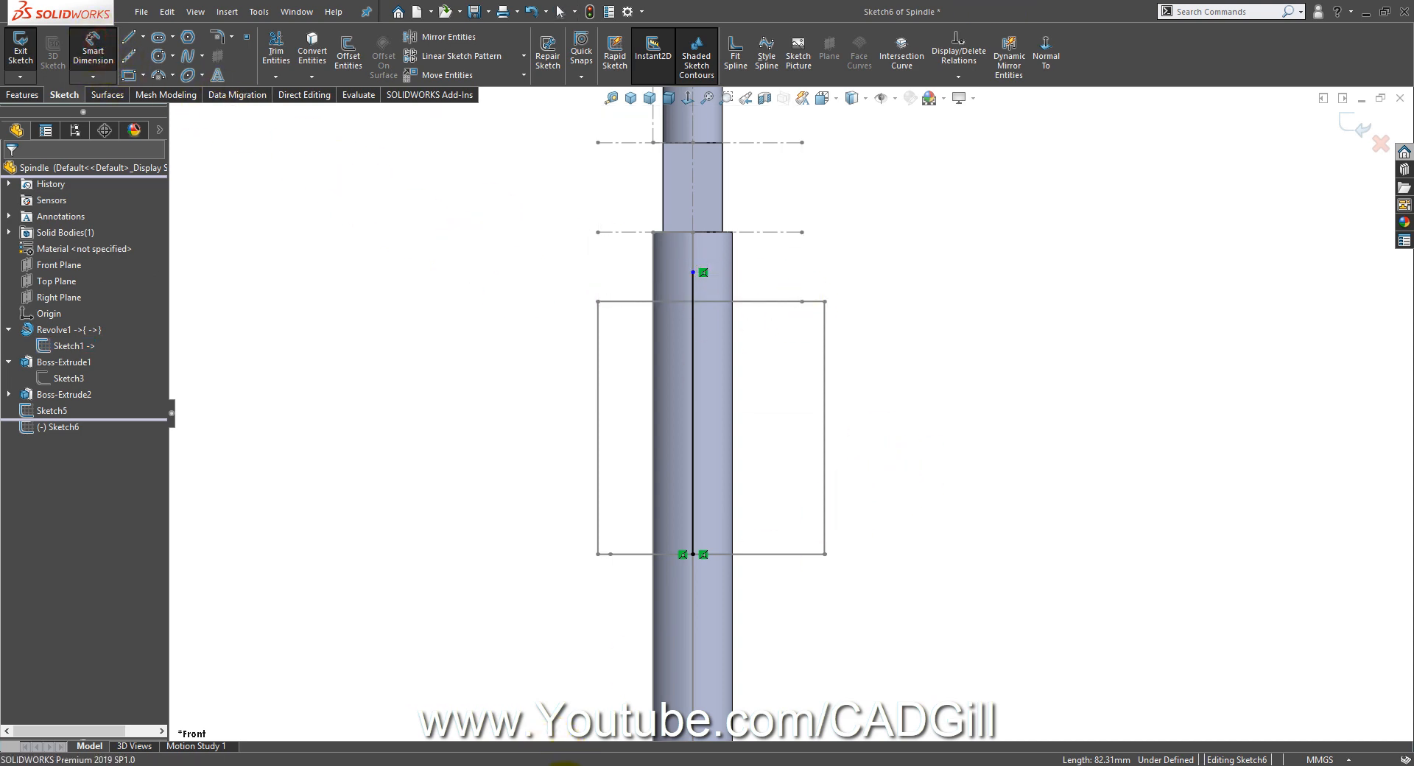
click(566, 765)
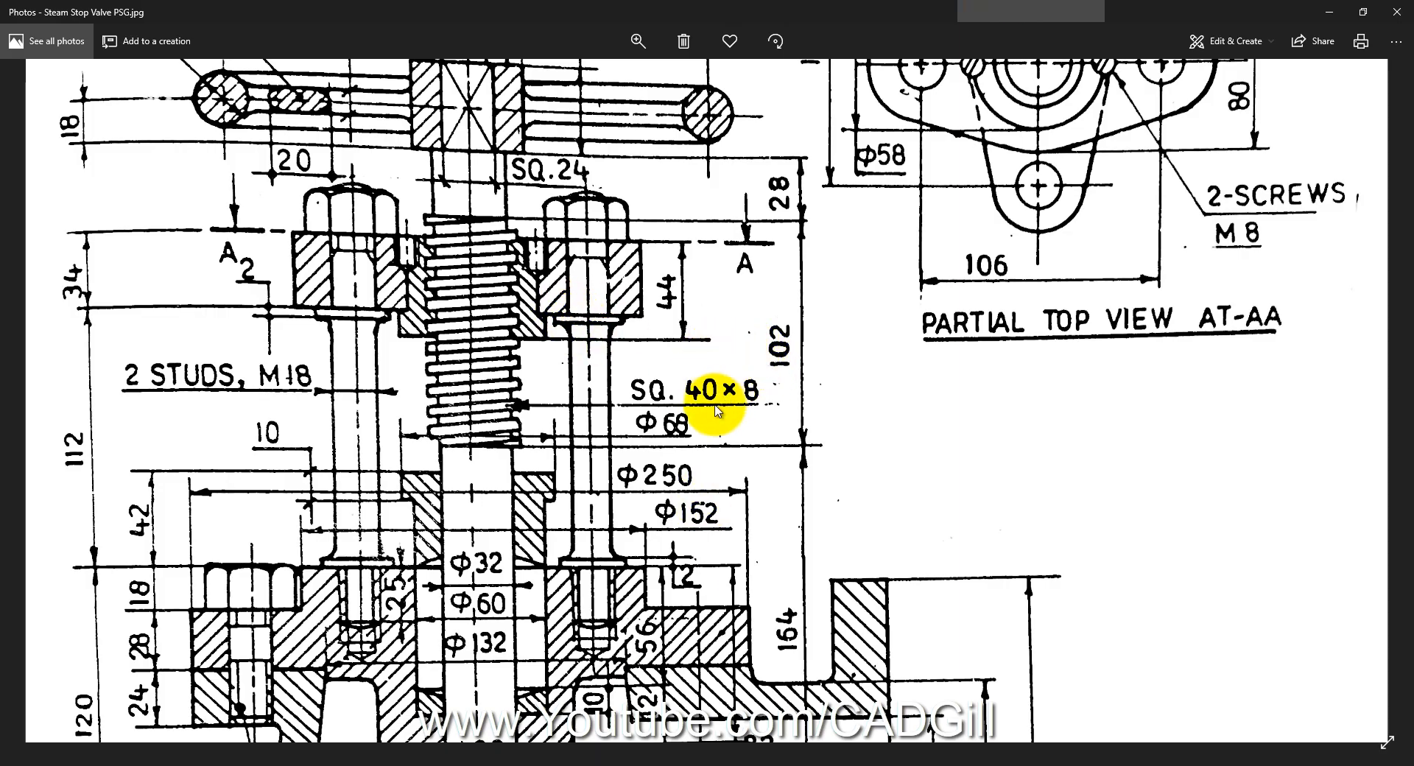
click(567, 765)
click(694, 371)
click(791, 372)
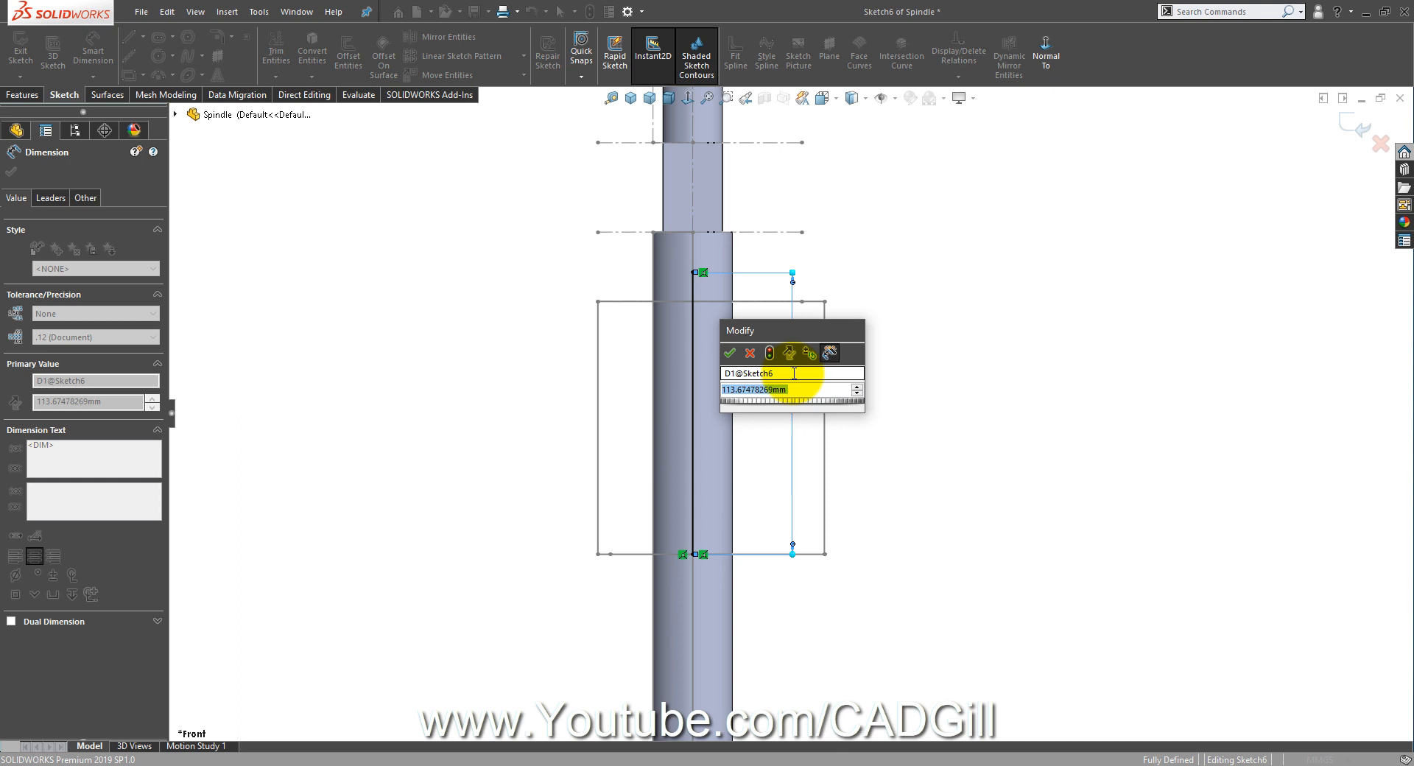
text(120)
key(Return)
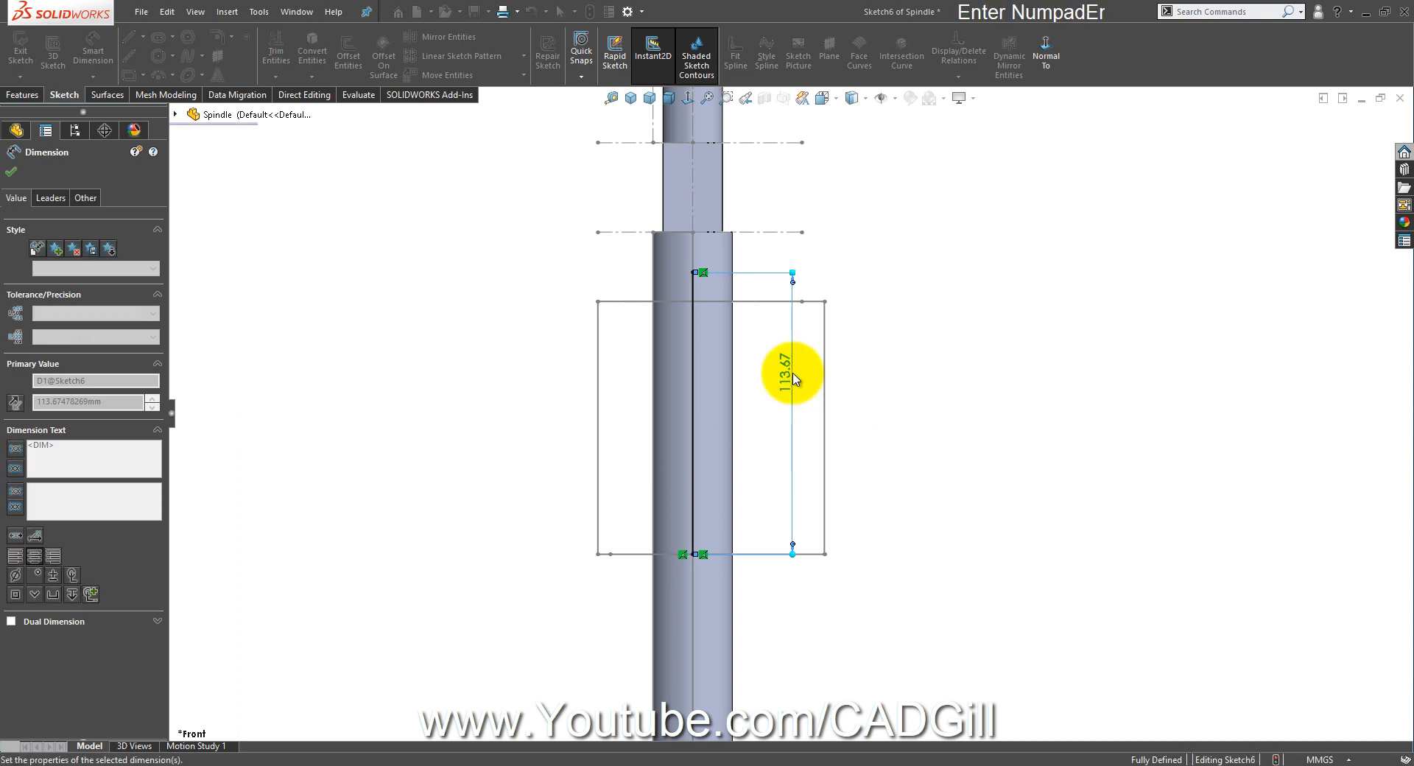
right_click(886, 351)
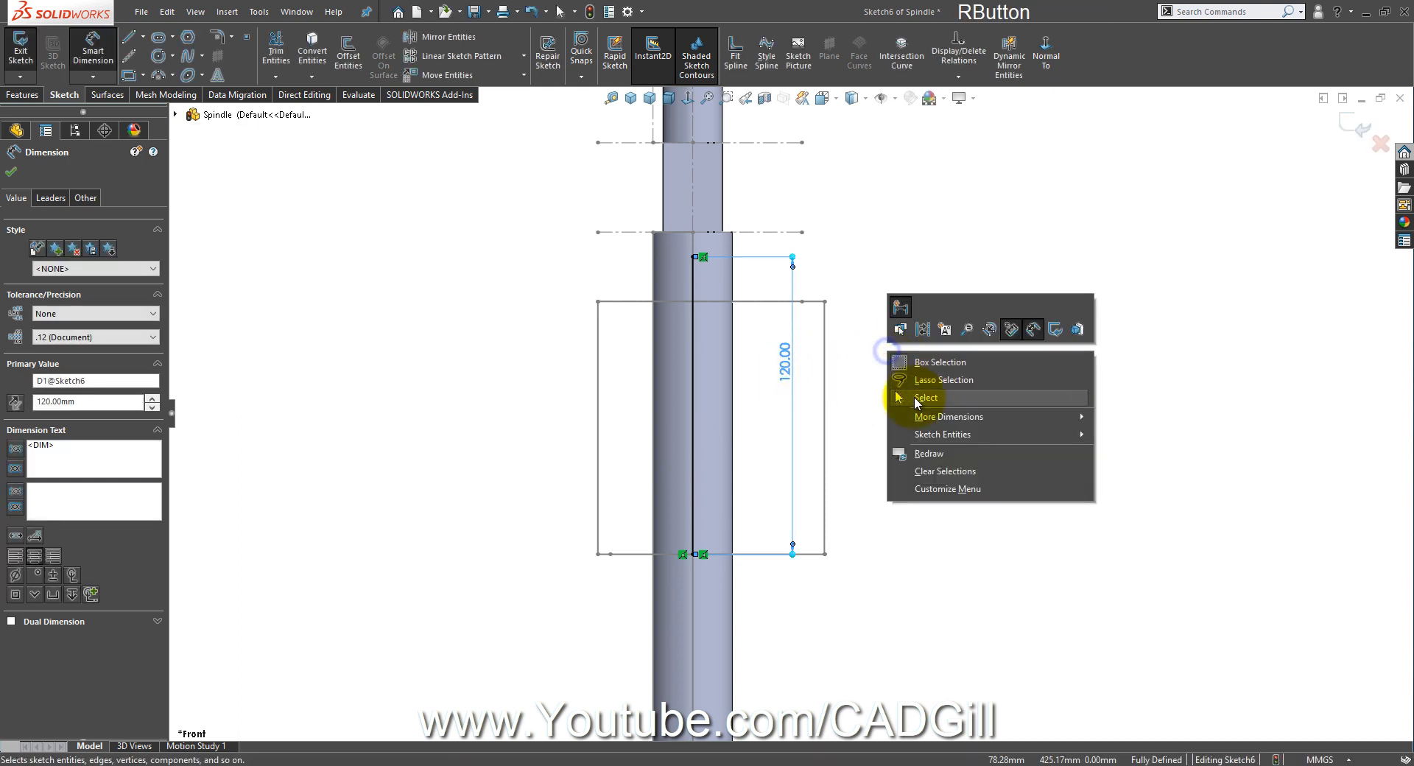
click(914, 398)
scroll(971, 586, down, 3)
scroll(781, 324, up, 5)
scroll(745, 240, down, 4)
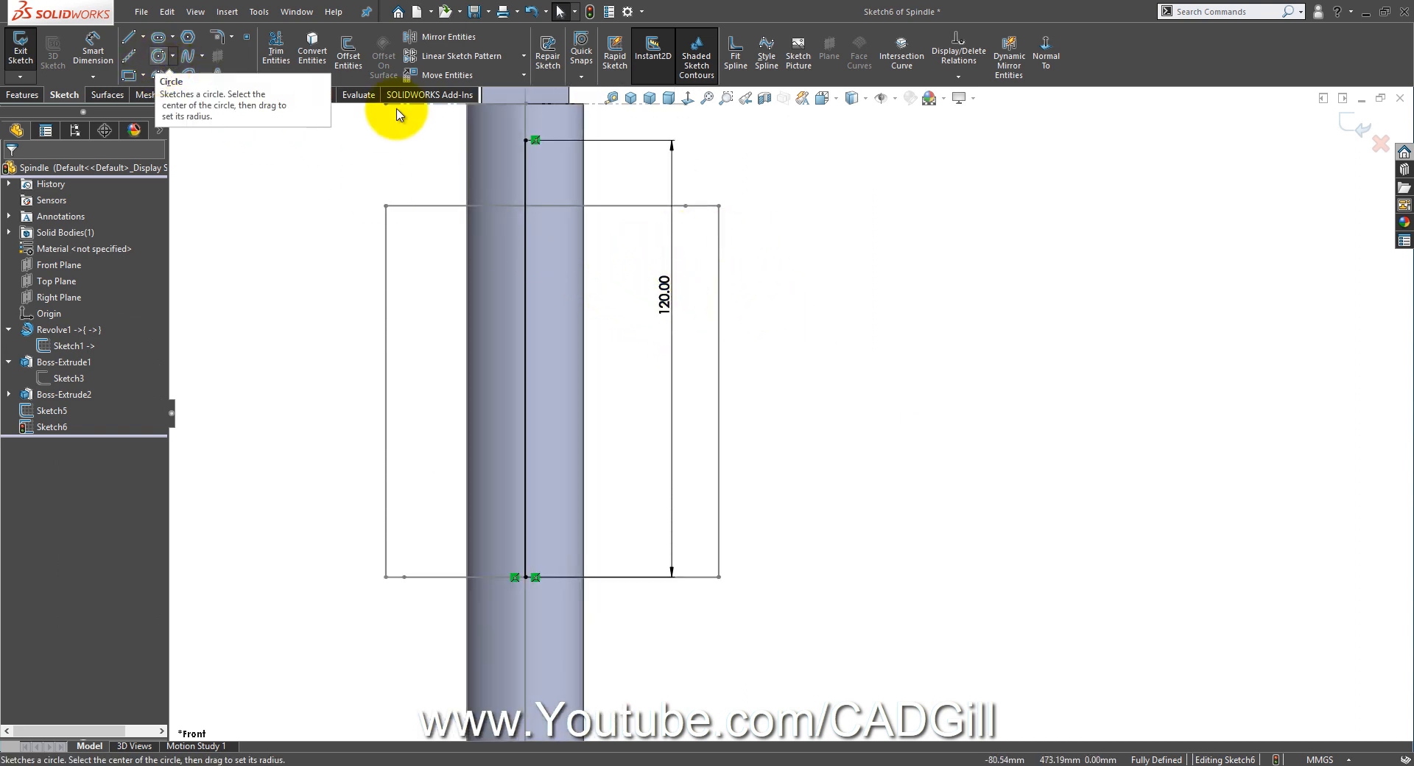
click(1355, 126)
click(1042, 316)
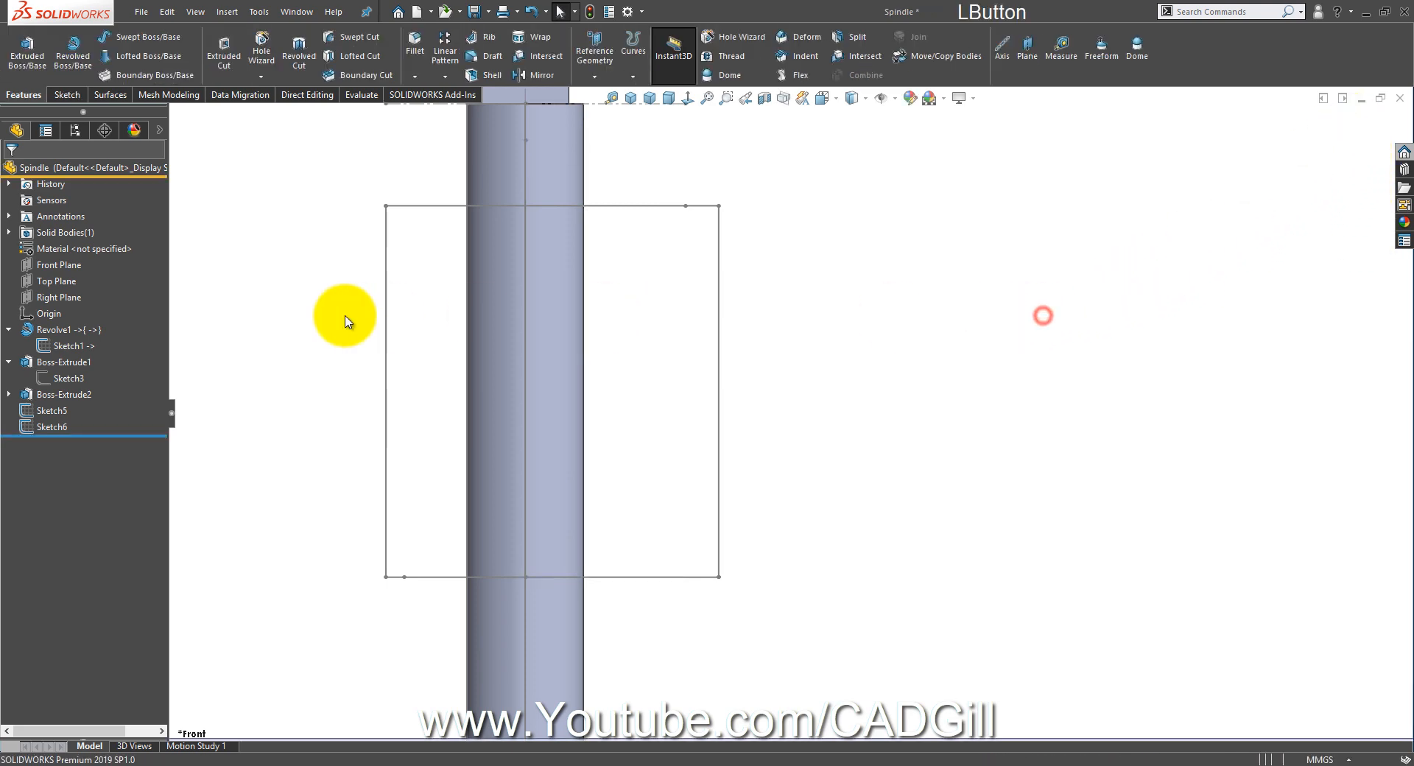
Step: On the Front Plane, sketch a corner rectangle about 6 by 6 mm just outside the shaft, below the large rectangle's lower edge
click(61, 263)
click(81, 234)
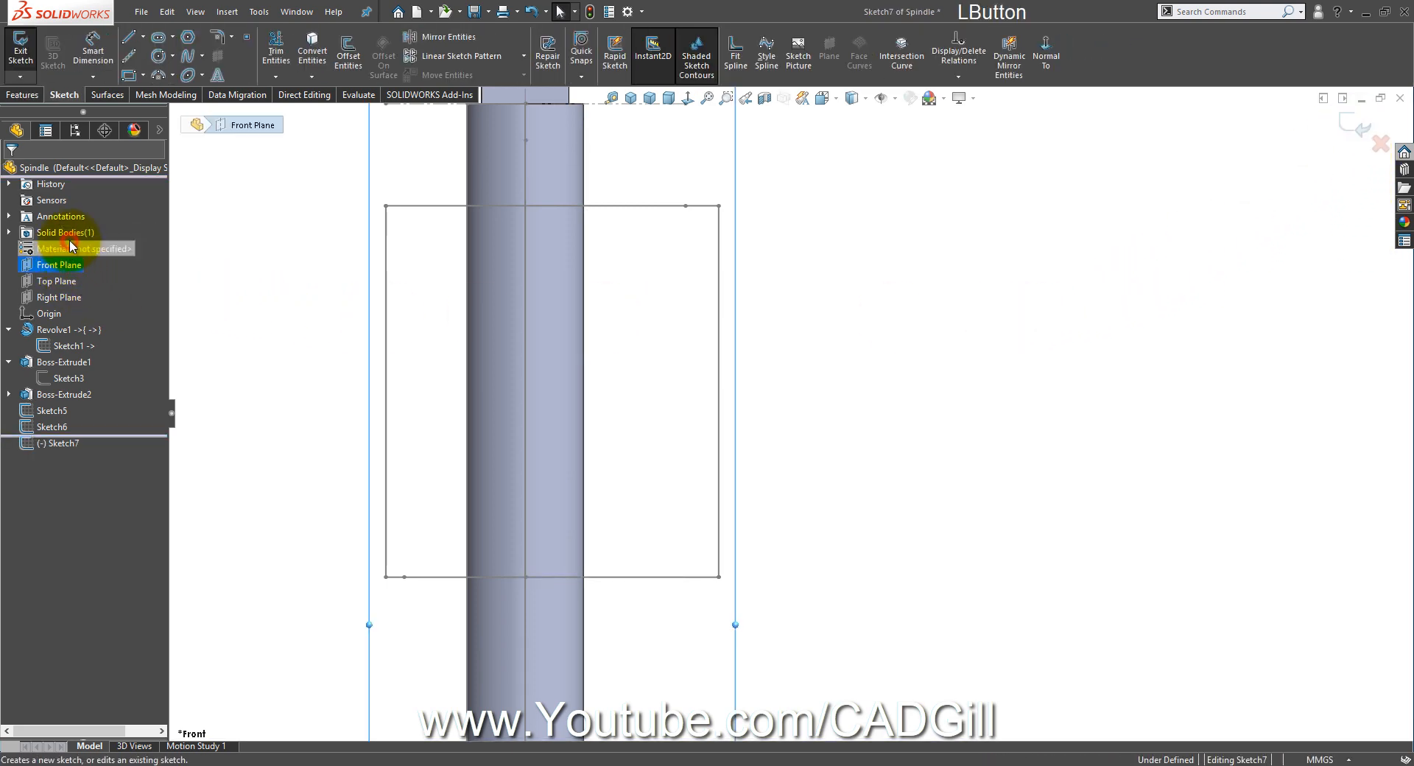
click(128, 75)
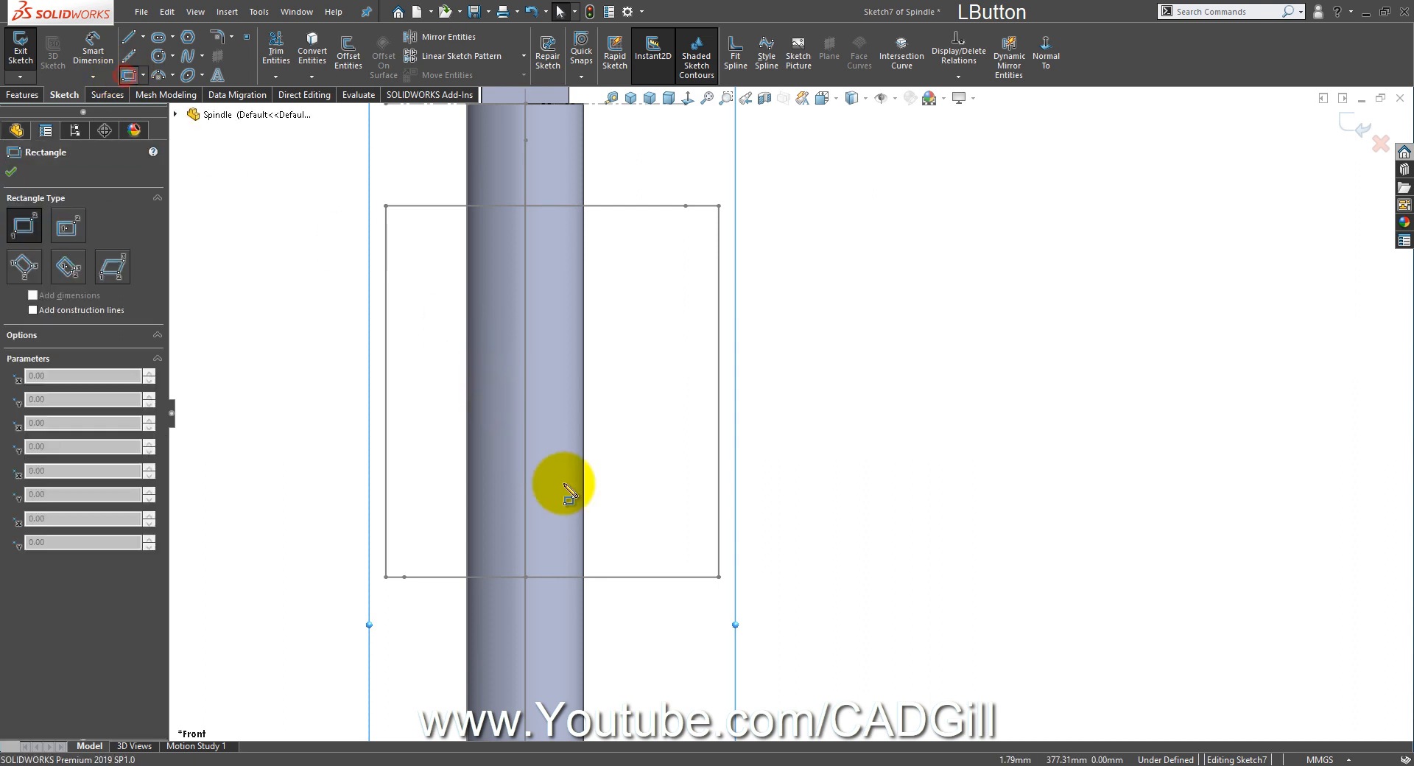
click(584, 576)
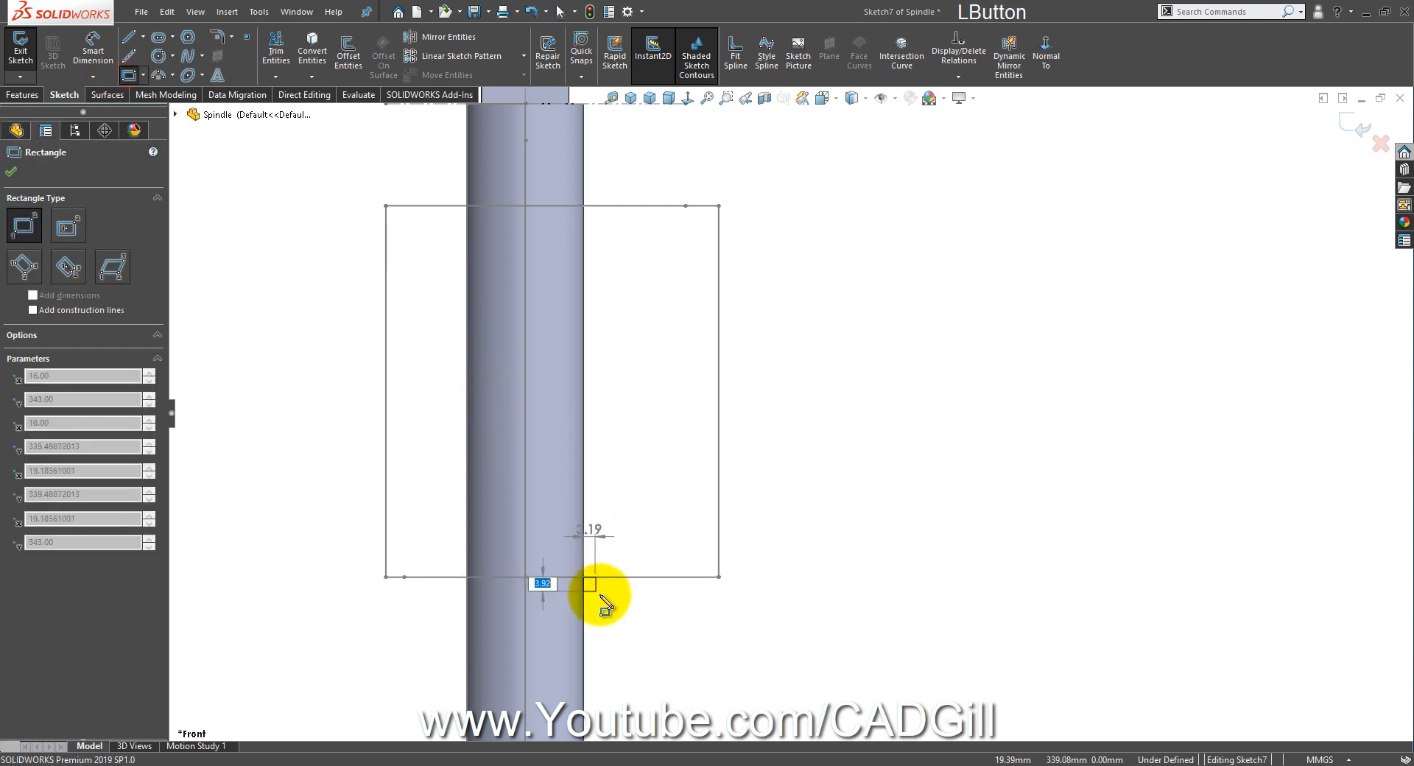
click(605, 600)
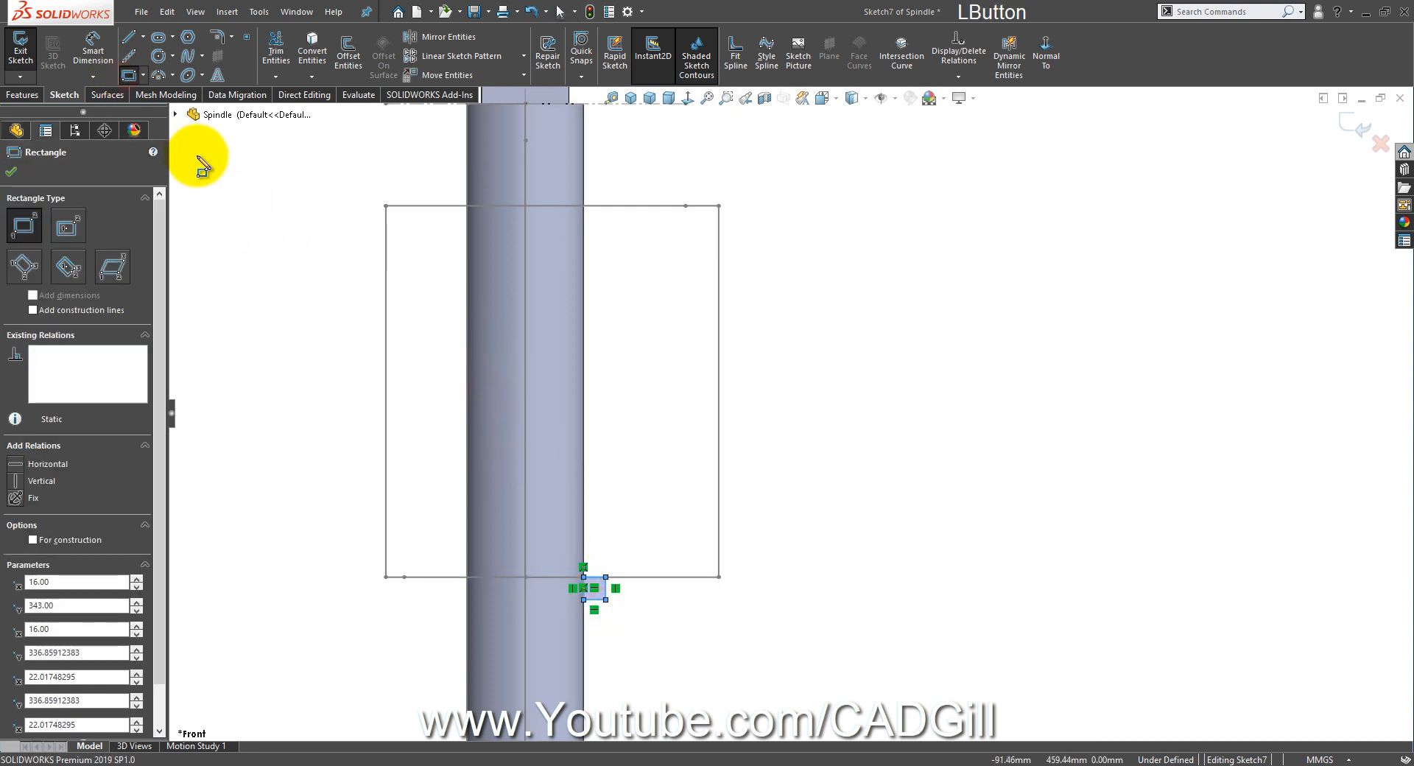
scroll(600, 593, down, 4)
right_click(631, 441)
click(639, 450)
Step: Make all four sides of the small rectangle equal and set the side length to 4 mm
drag(648, 641, 508, 513)
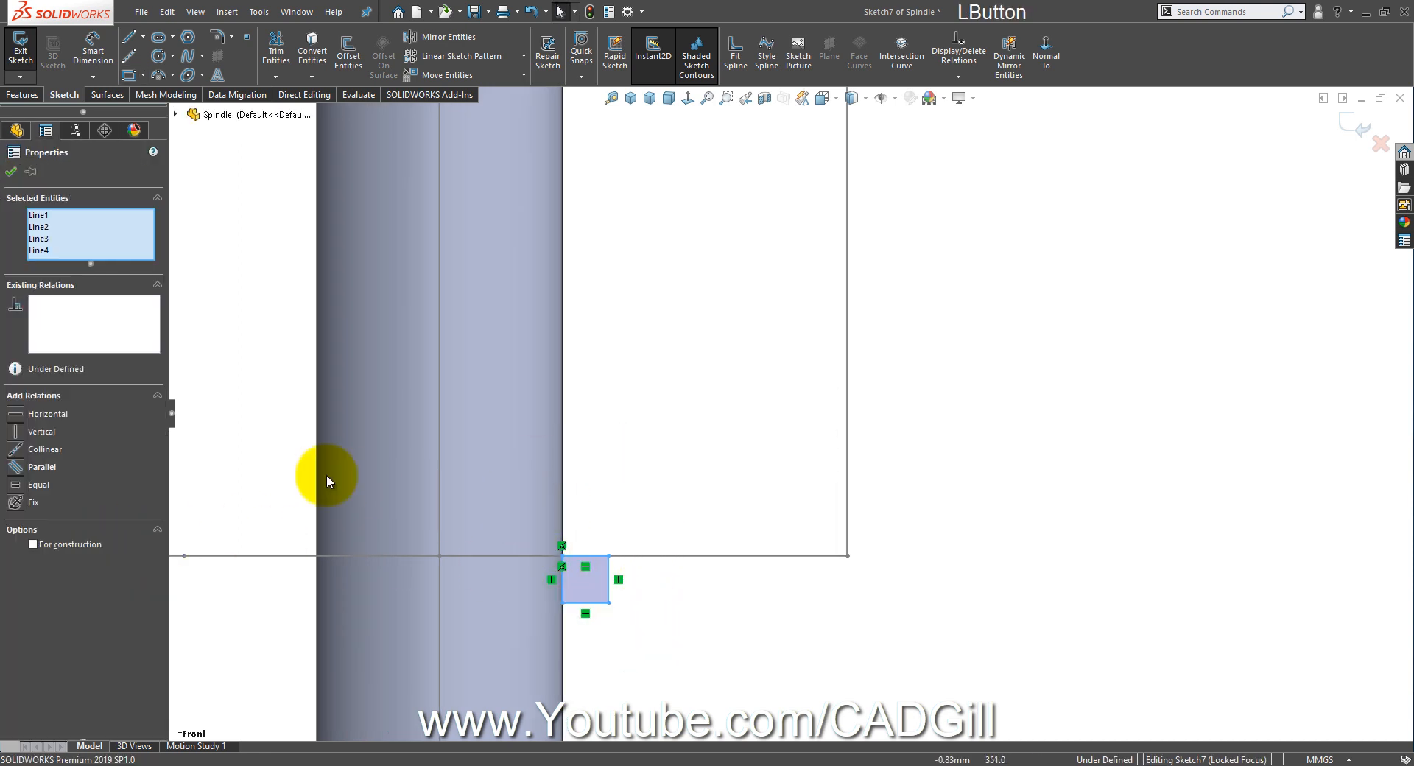
click(694, 671)
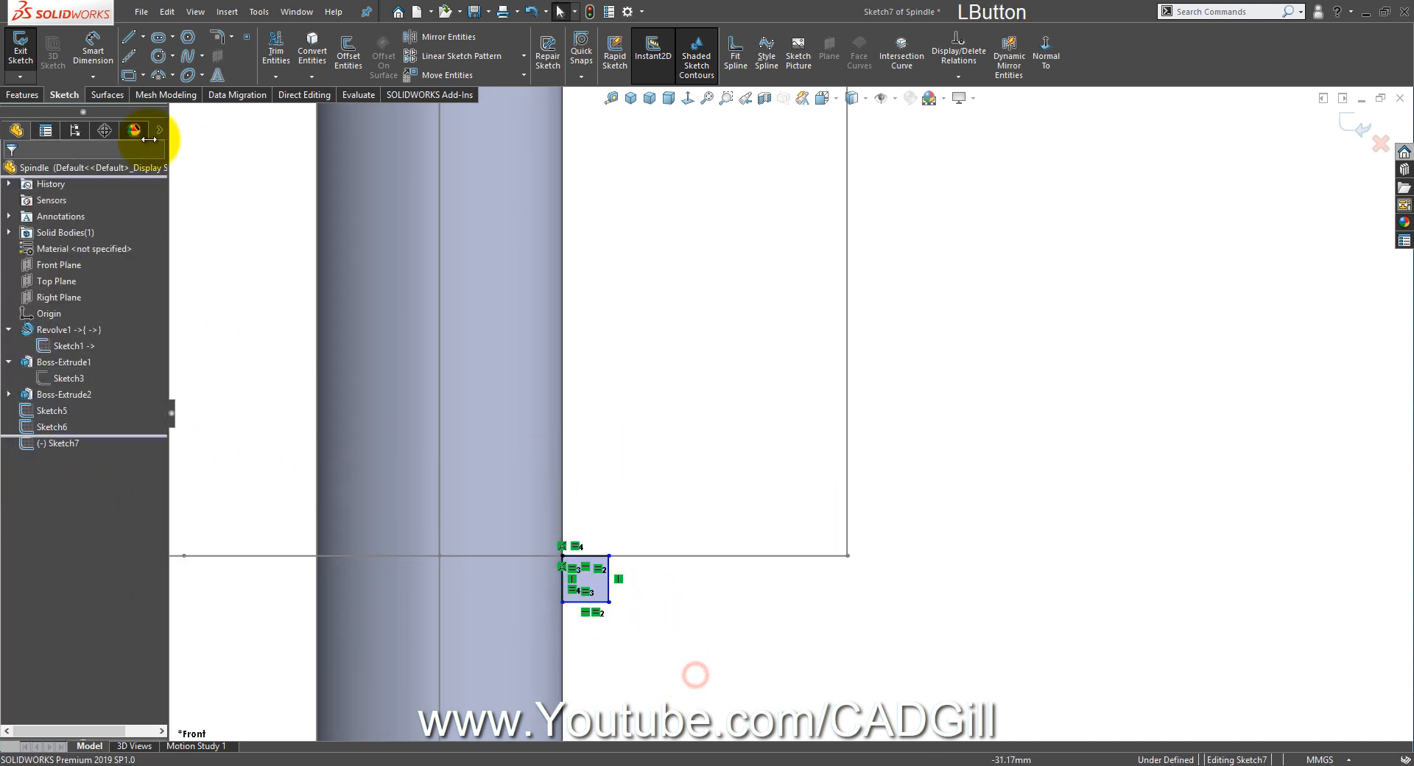
click(92, 53)
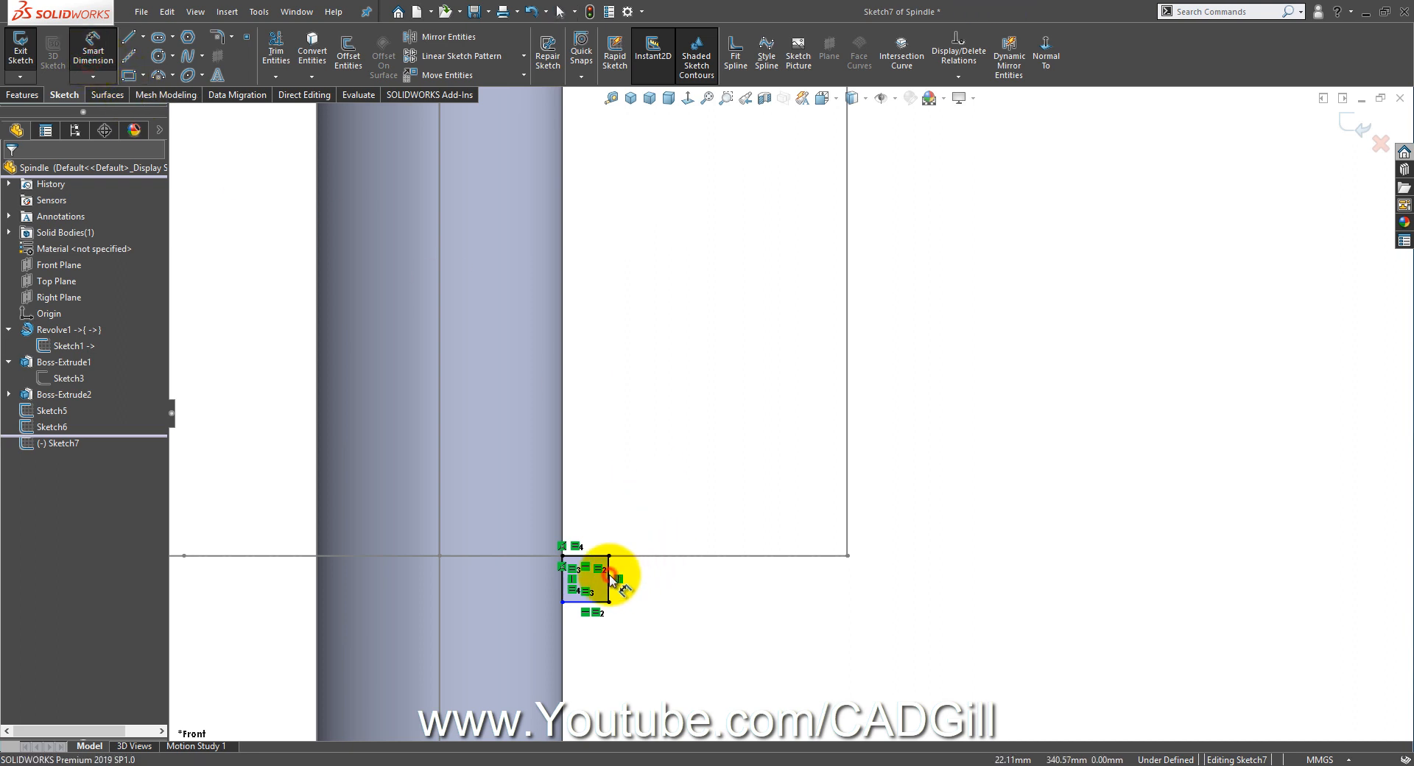
click(611, 579)
click(663, 577)
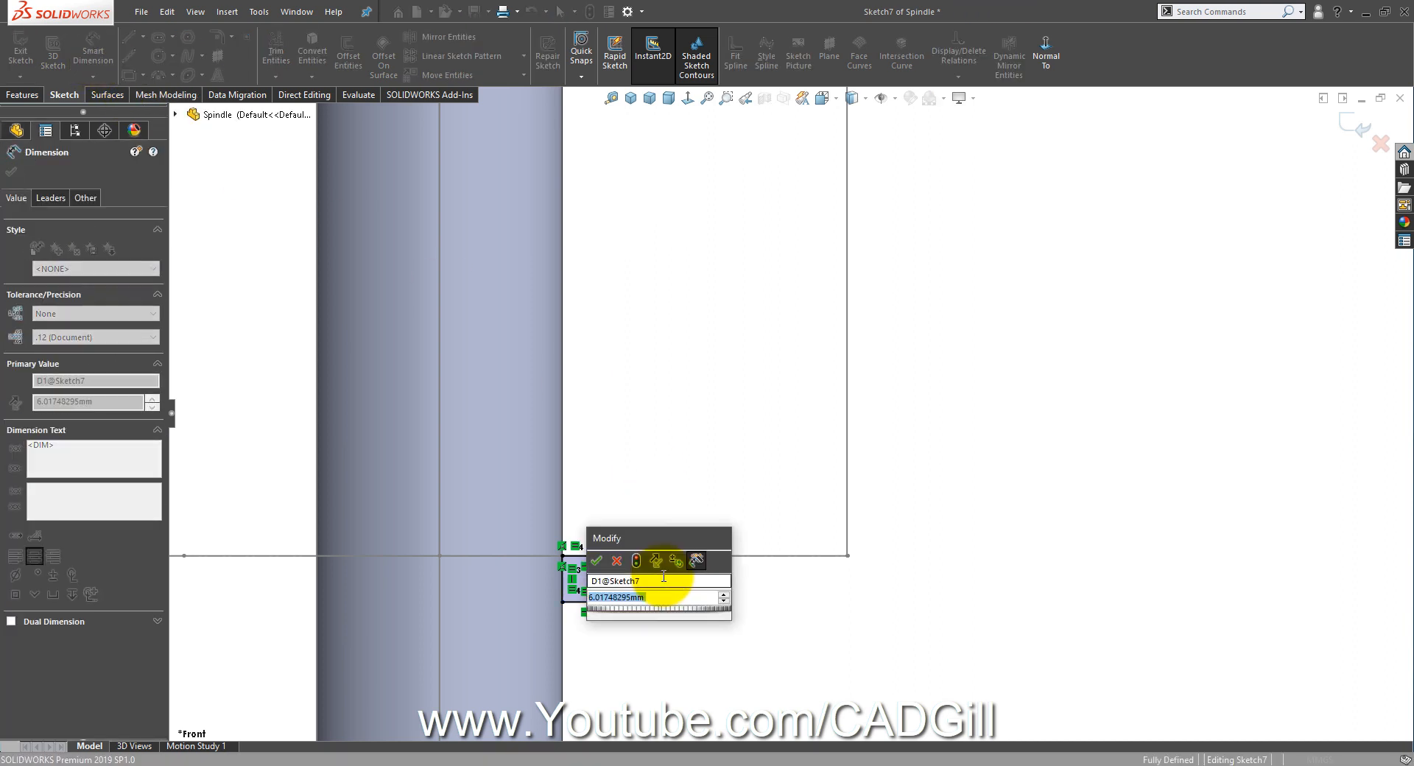
text(4)
key(KP_Enter)
key(z)
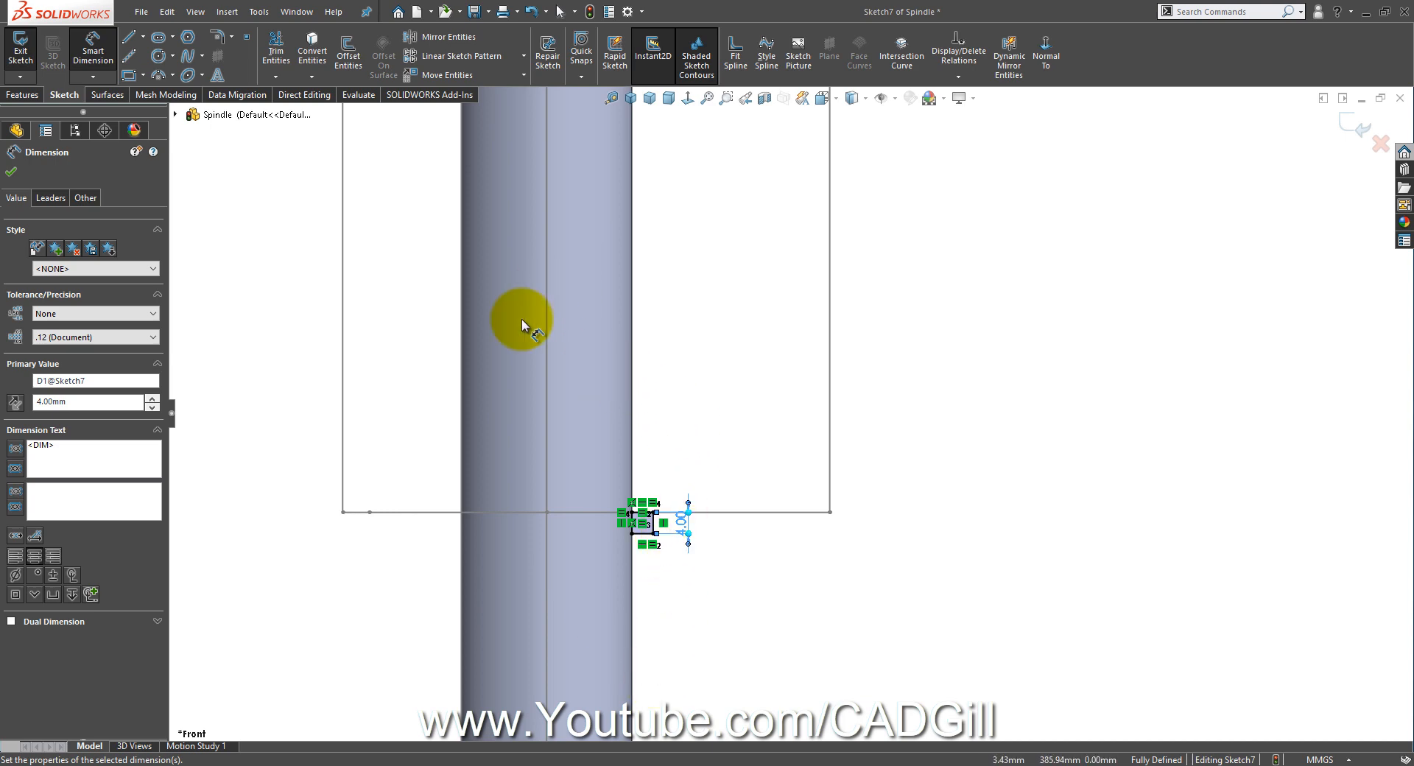
right_click(672, 317)
click(689, 361)
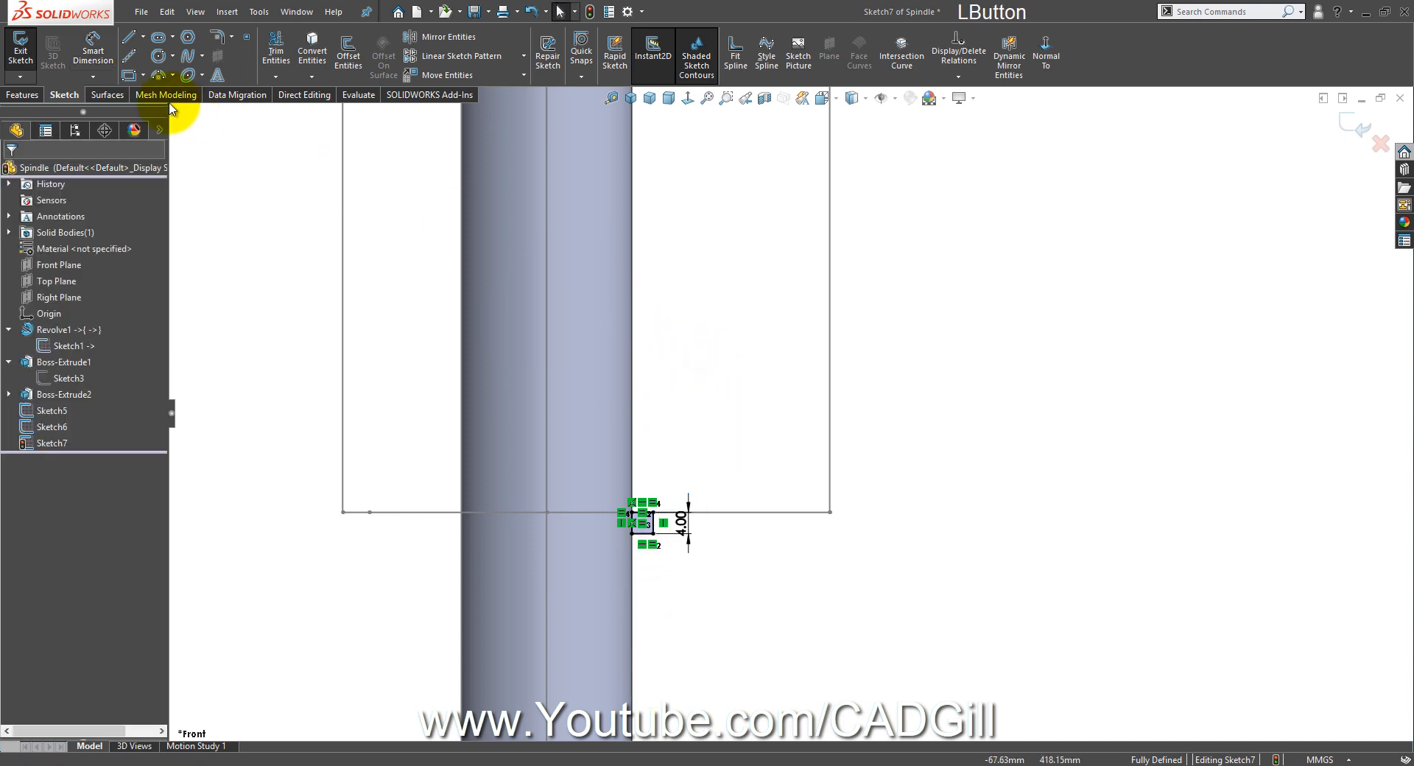
Step: Consult the steam stop valve reference drawing and exit the square profile sketch
click(565, 765)
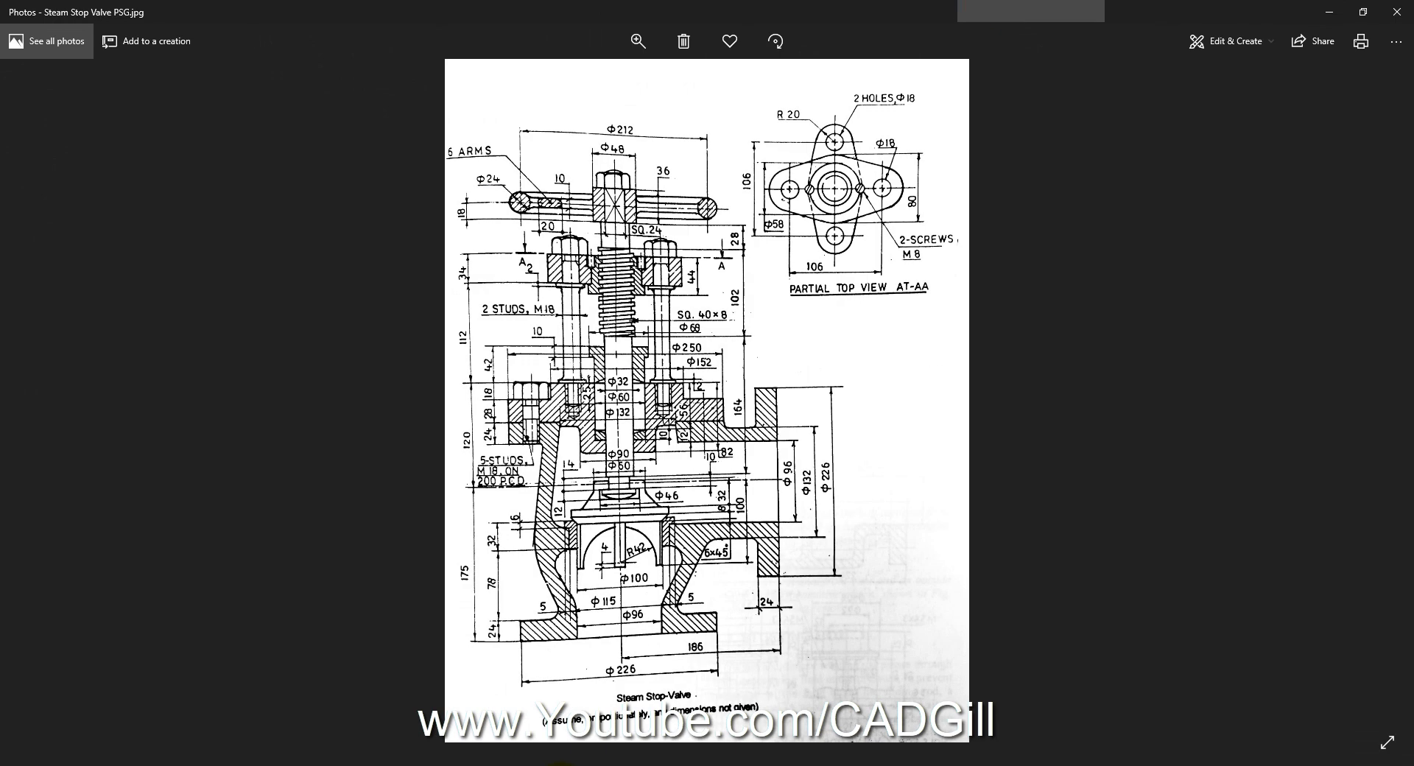
click(563, 765)
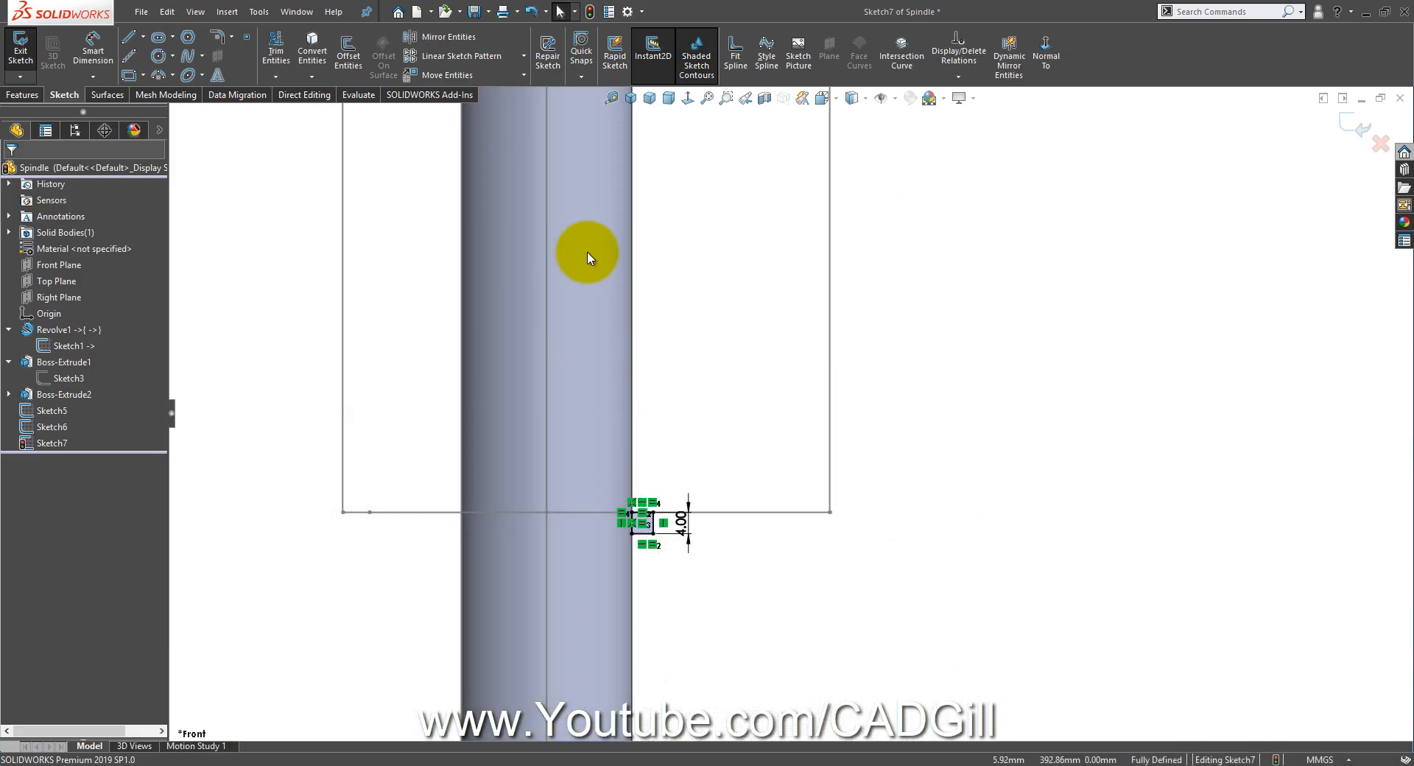
scroll(601, 295, up, 3)
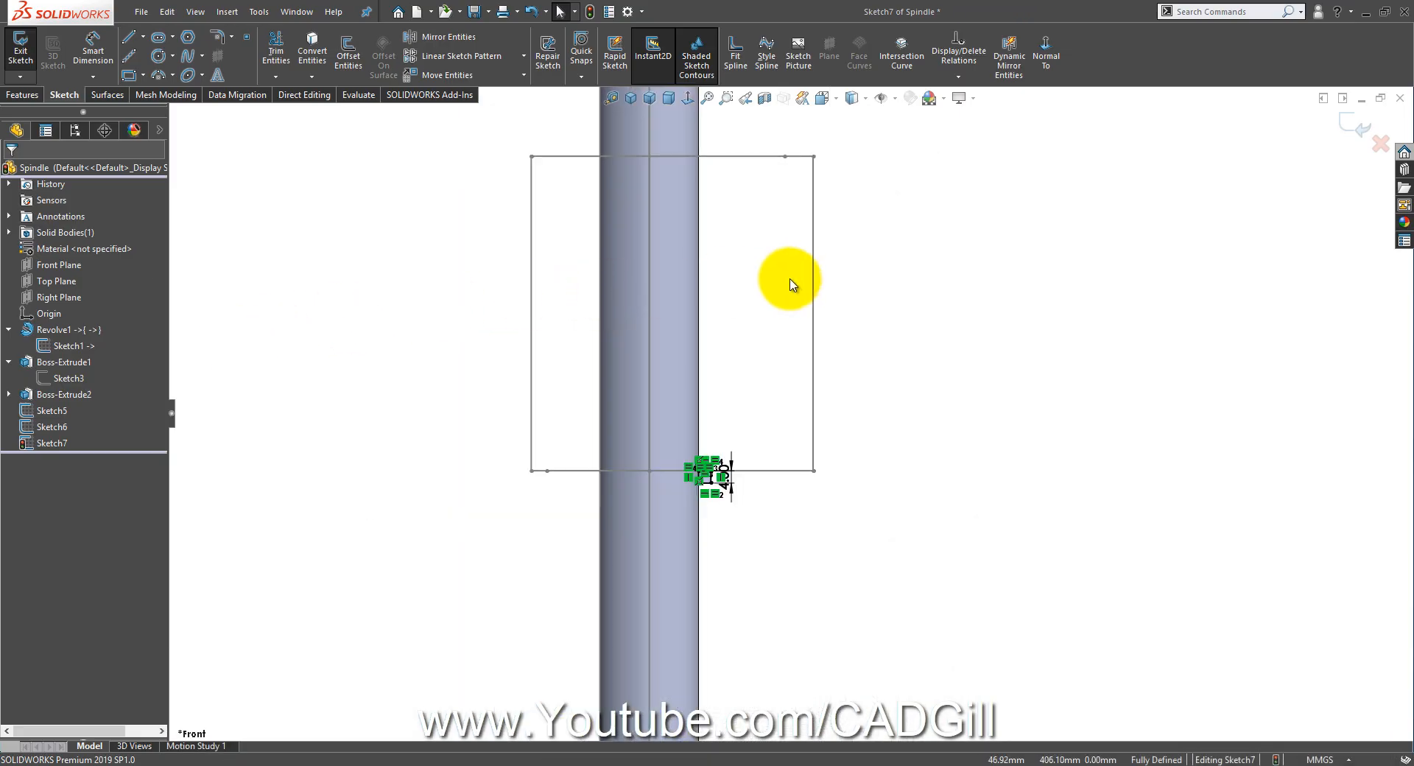
click(1354, 124)
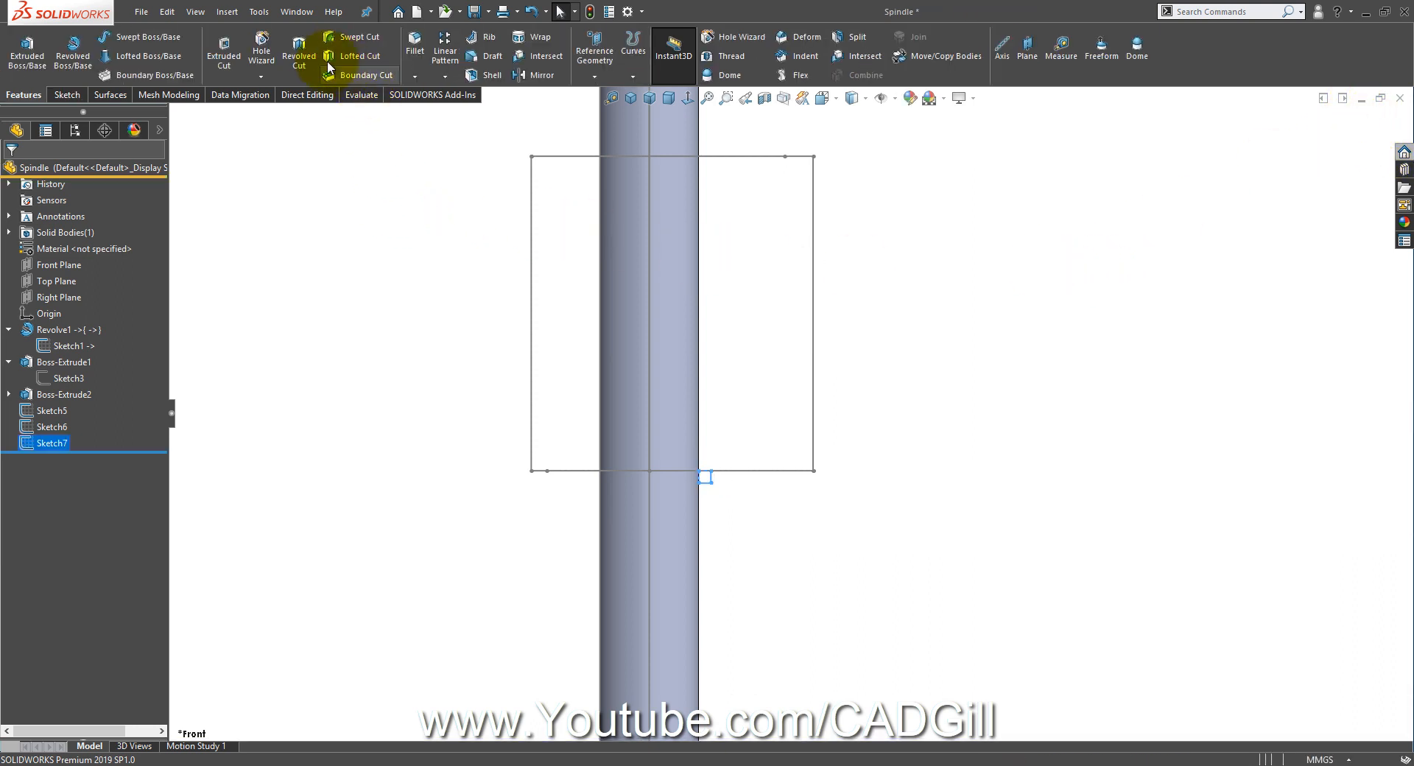
Step: Start a Swept Boss/Base with the 4 mm square as the profile and the 120 mm vertical line as the path
click(148, 38)
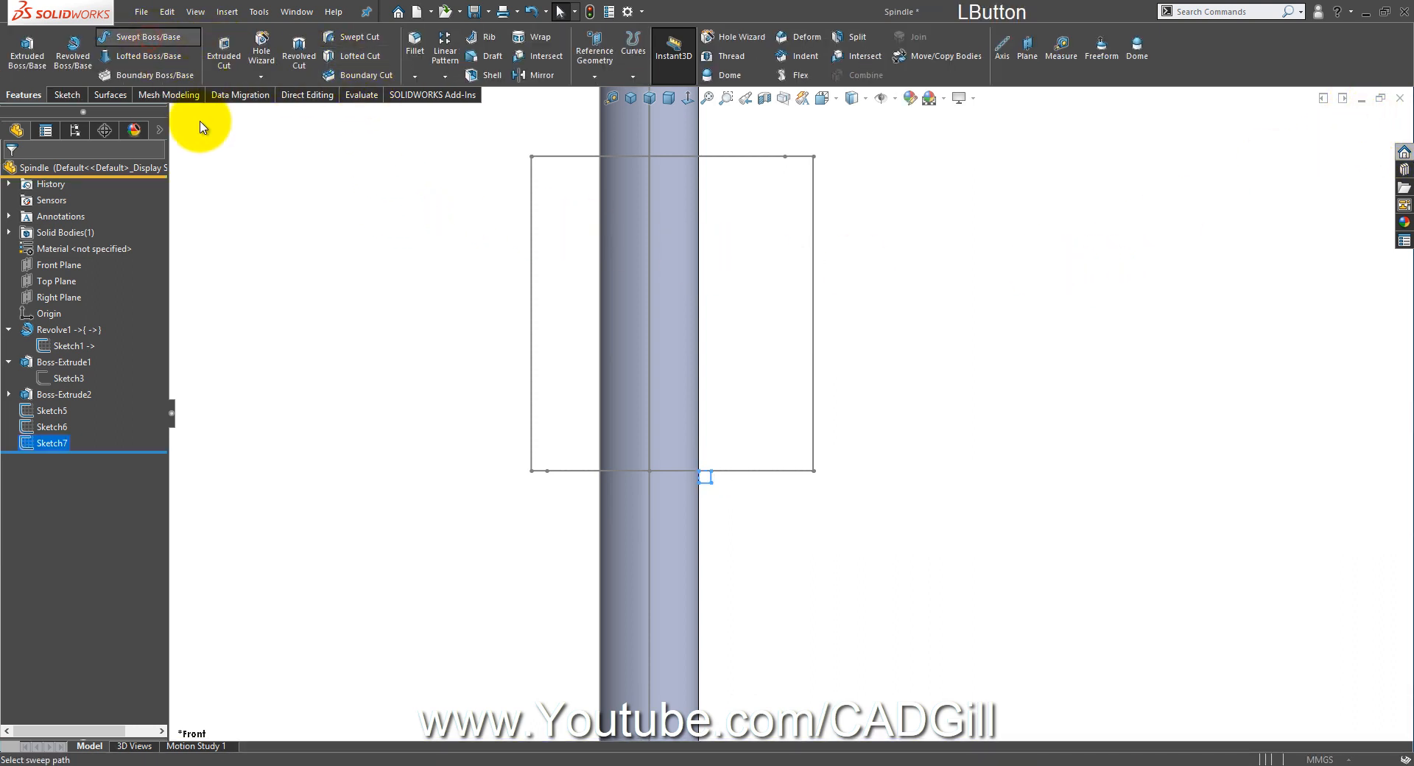
click(177, 114)
click(234, 341)
scroll(877, 260, up, 3)
scroll(876, 260, down, 2)
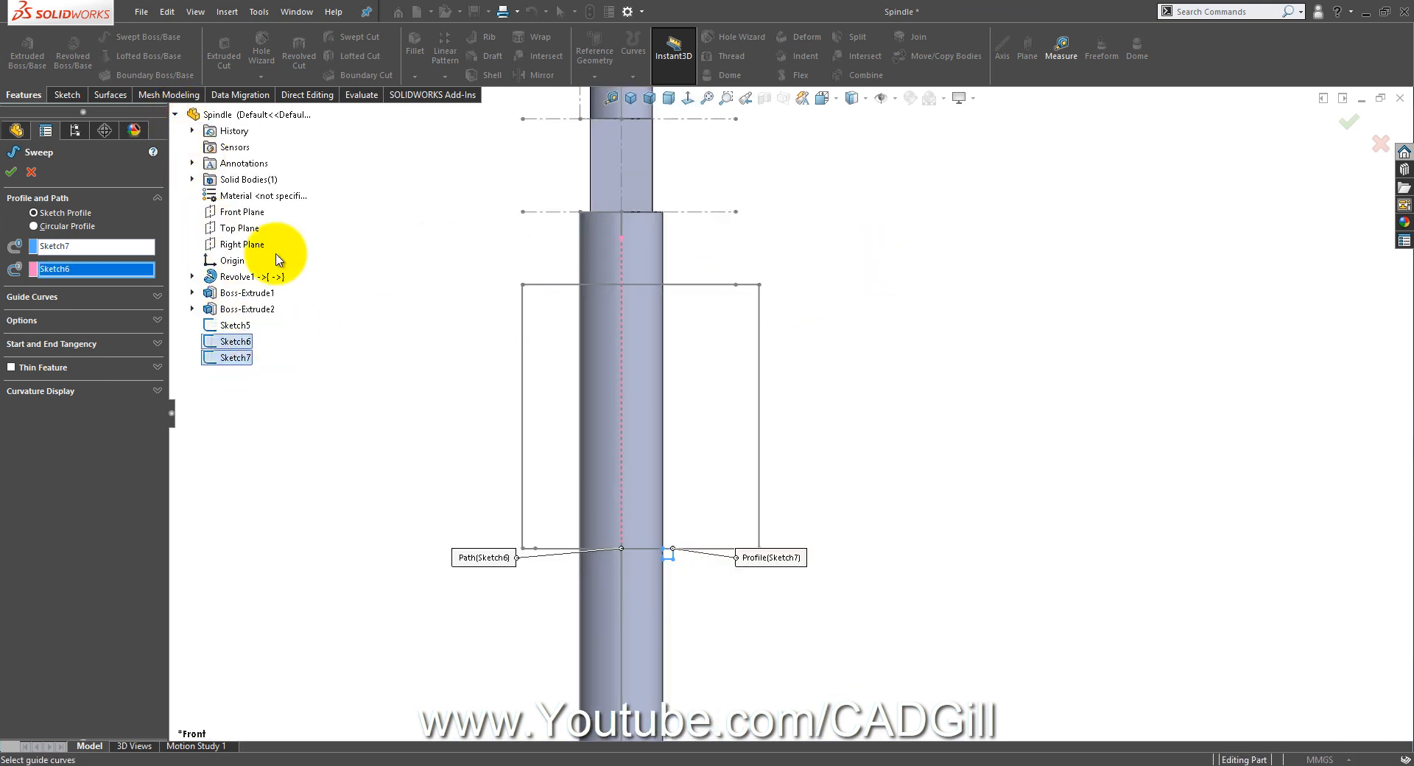
Step: Give the sweep a specified twist value of 15 revolutions along the path and accept the feature
click(51, 324)
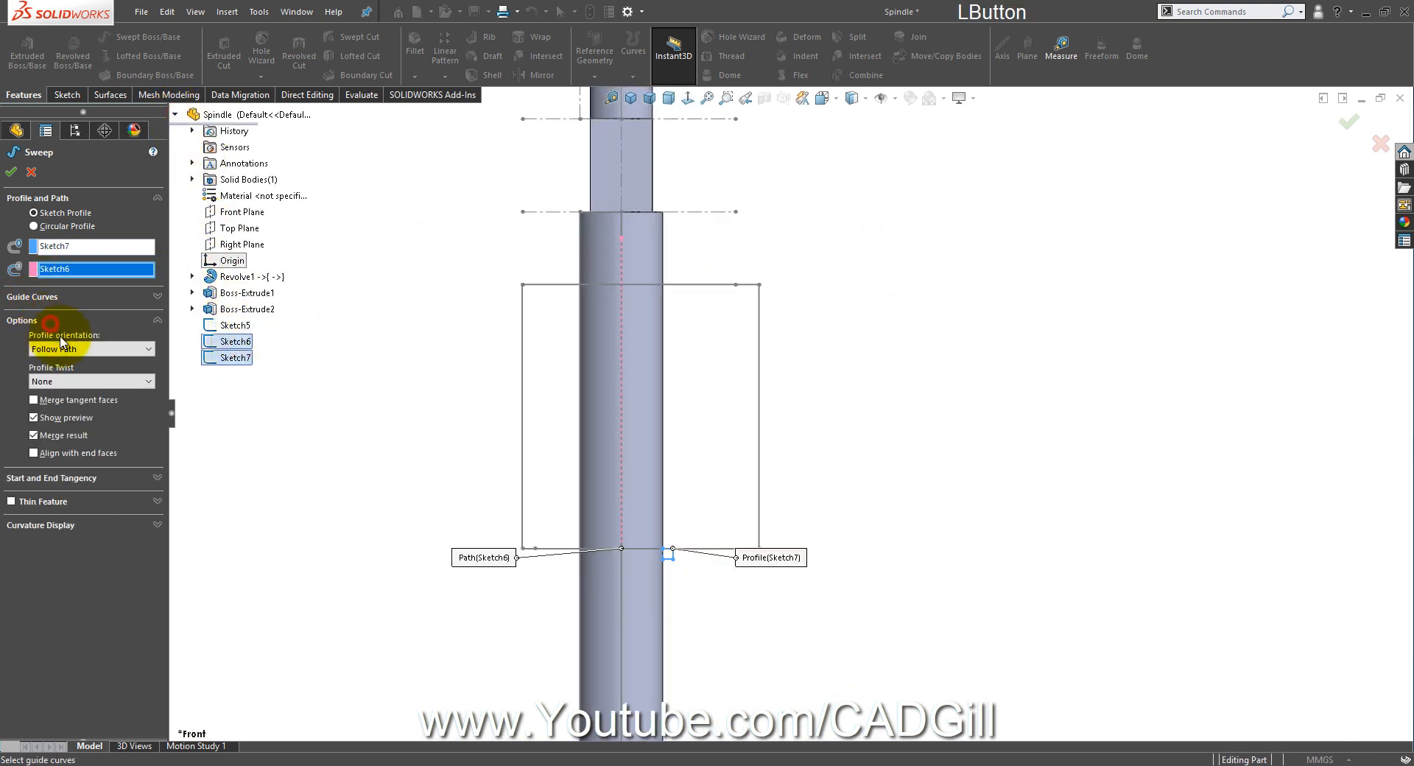
click(88, 381)
click(100, 404)
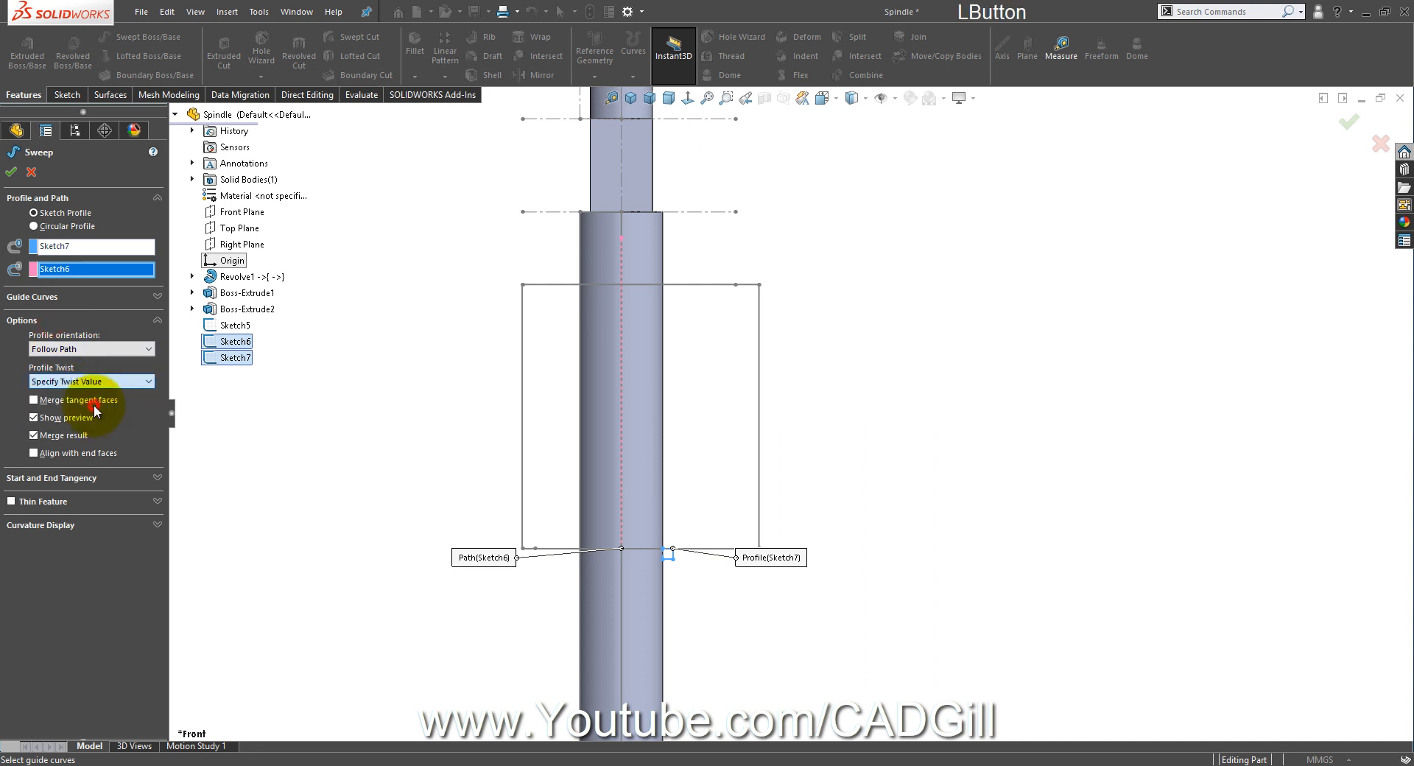
click(110, 390)
click(106, 419)
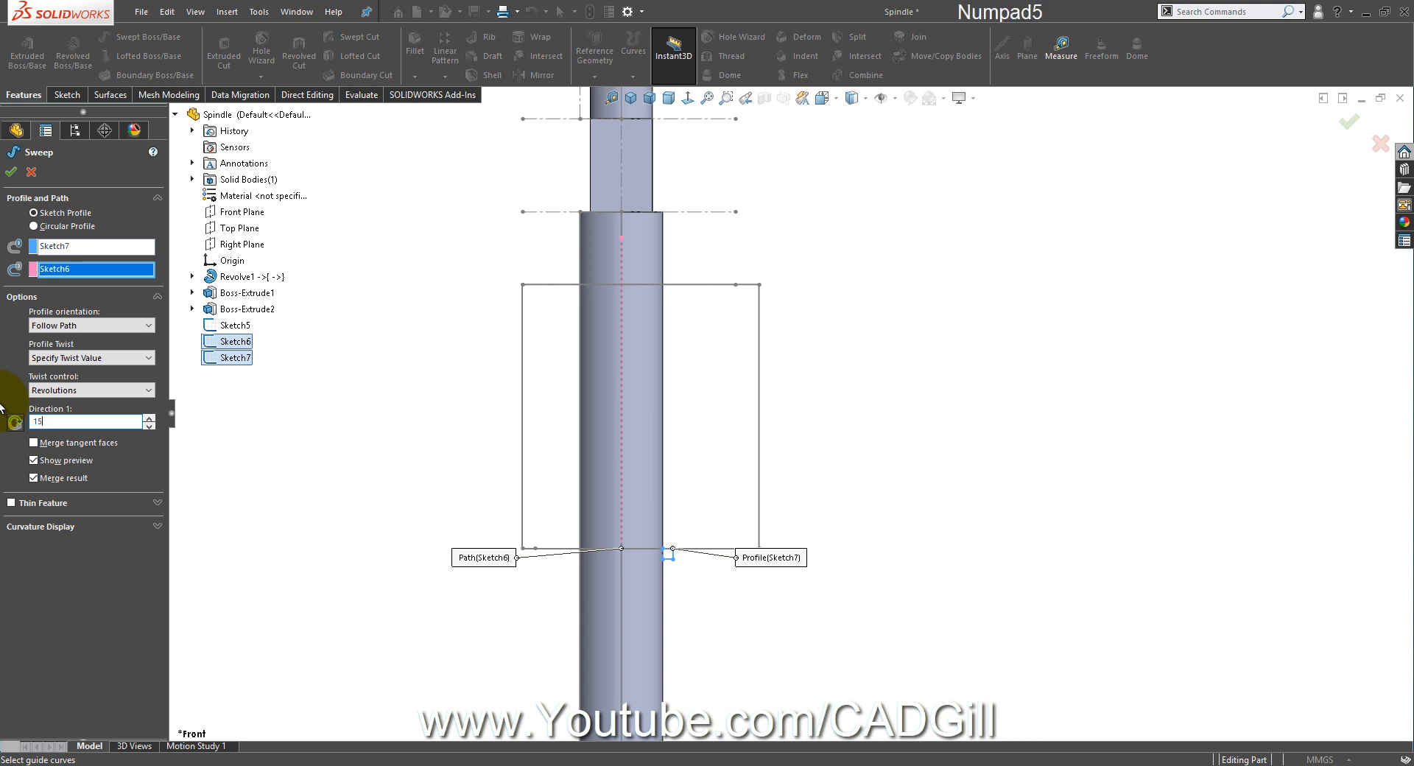
click(341, 524)
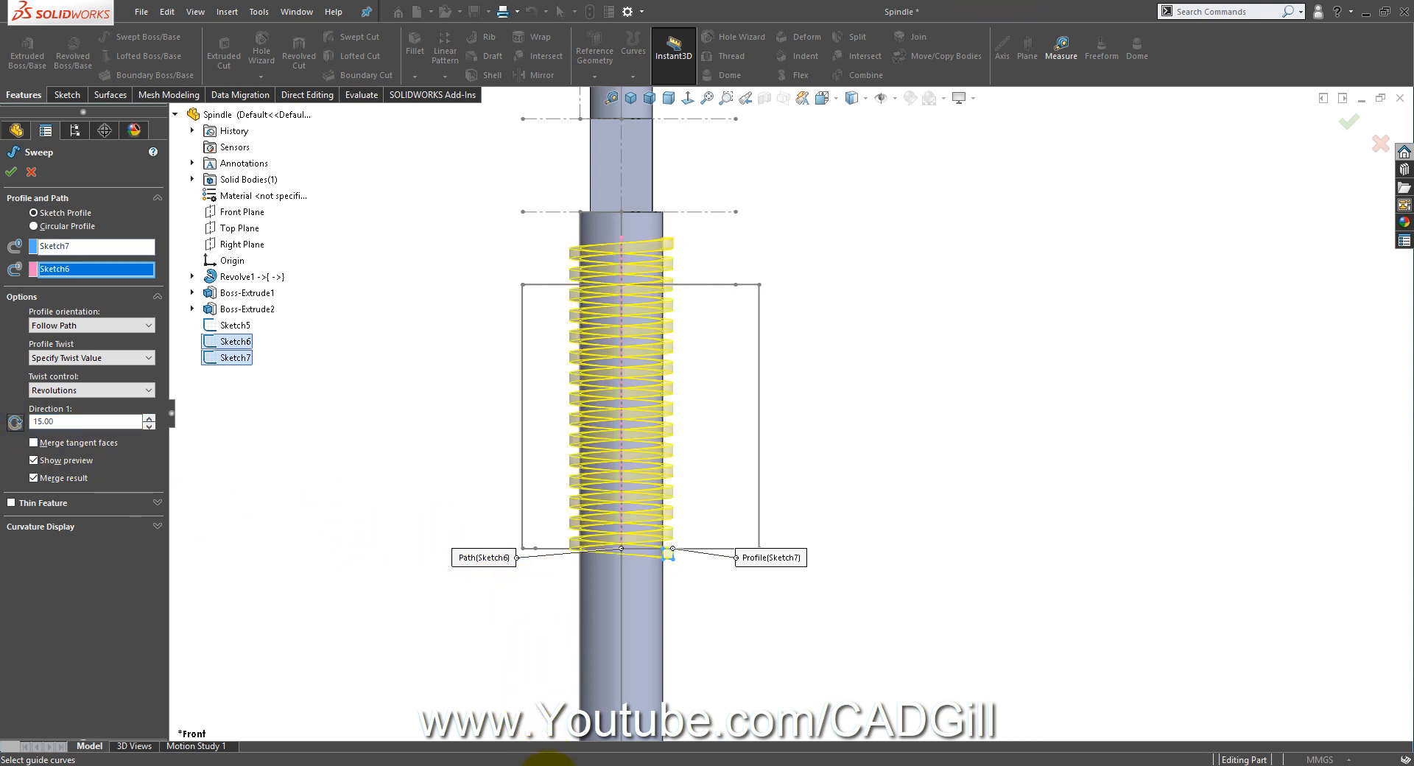
click(544, 760)
click(550, 764)
middle_drag(748, 370, 716, 433)
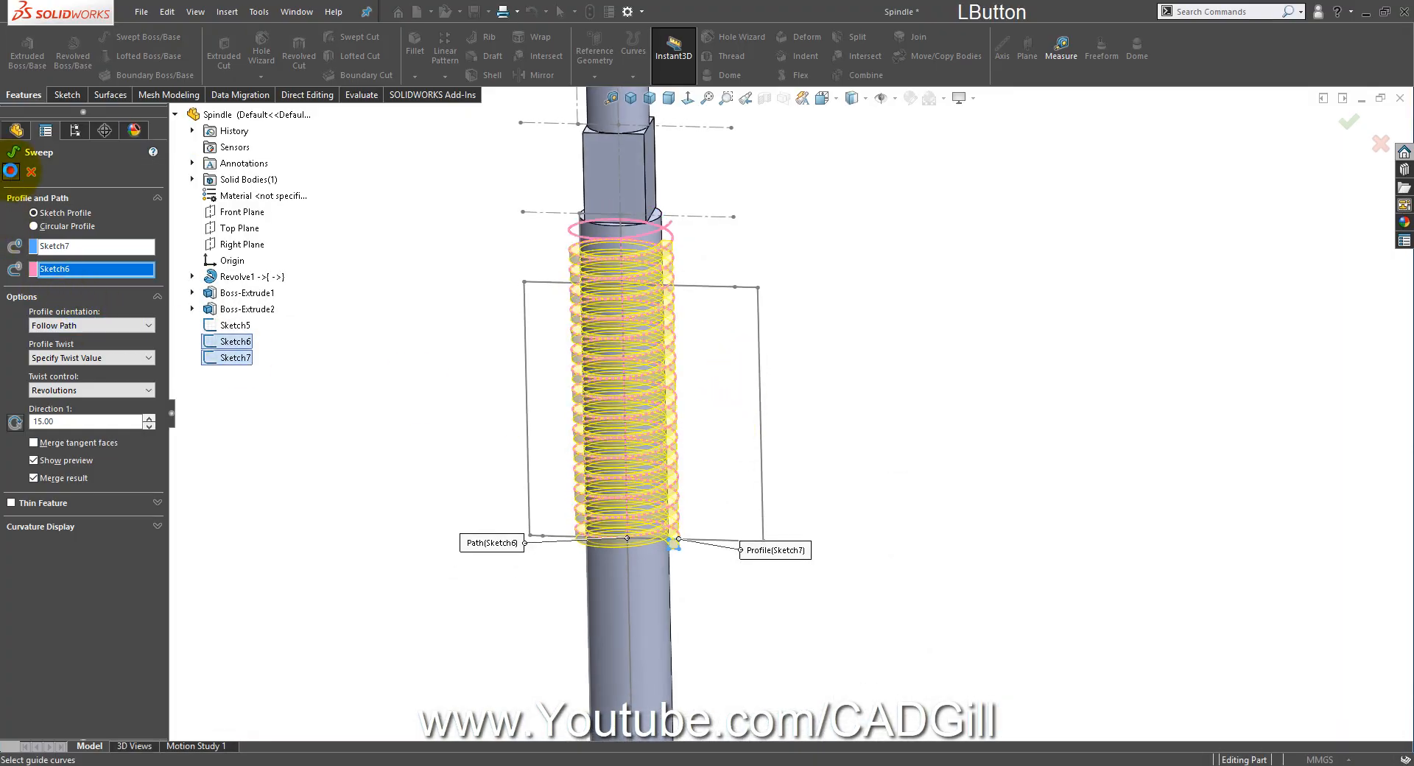
click(11, 174)
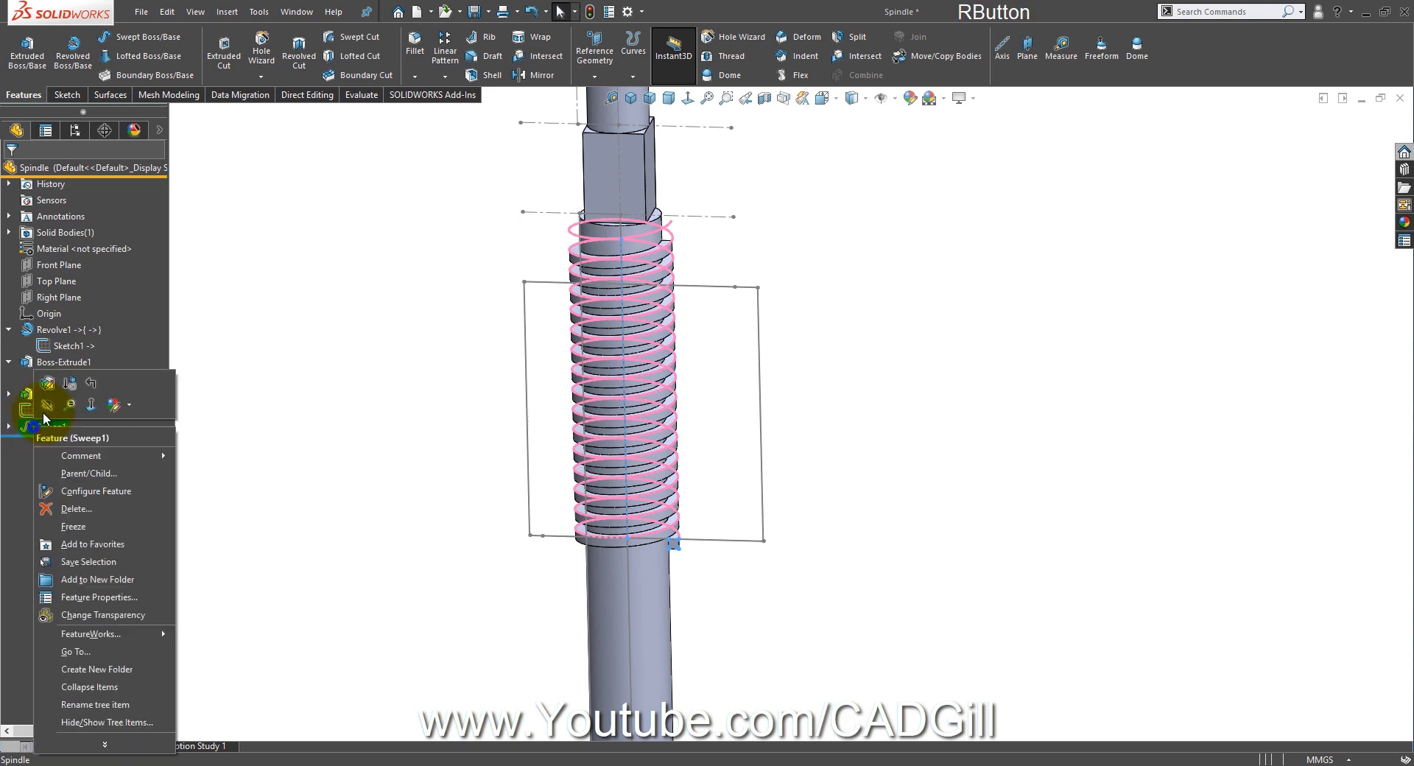
Step: Edit the thread sweep to turn off Merge result, keeping the thread as a separate body
right_click(37, 427)
click(60, 386)
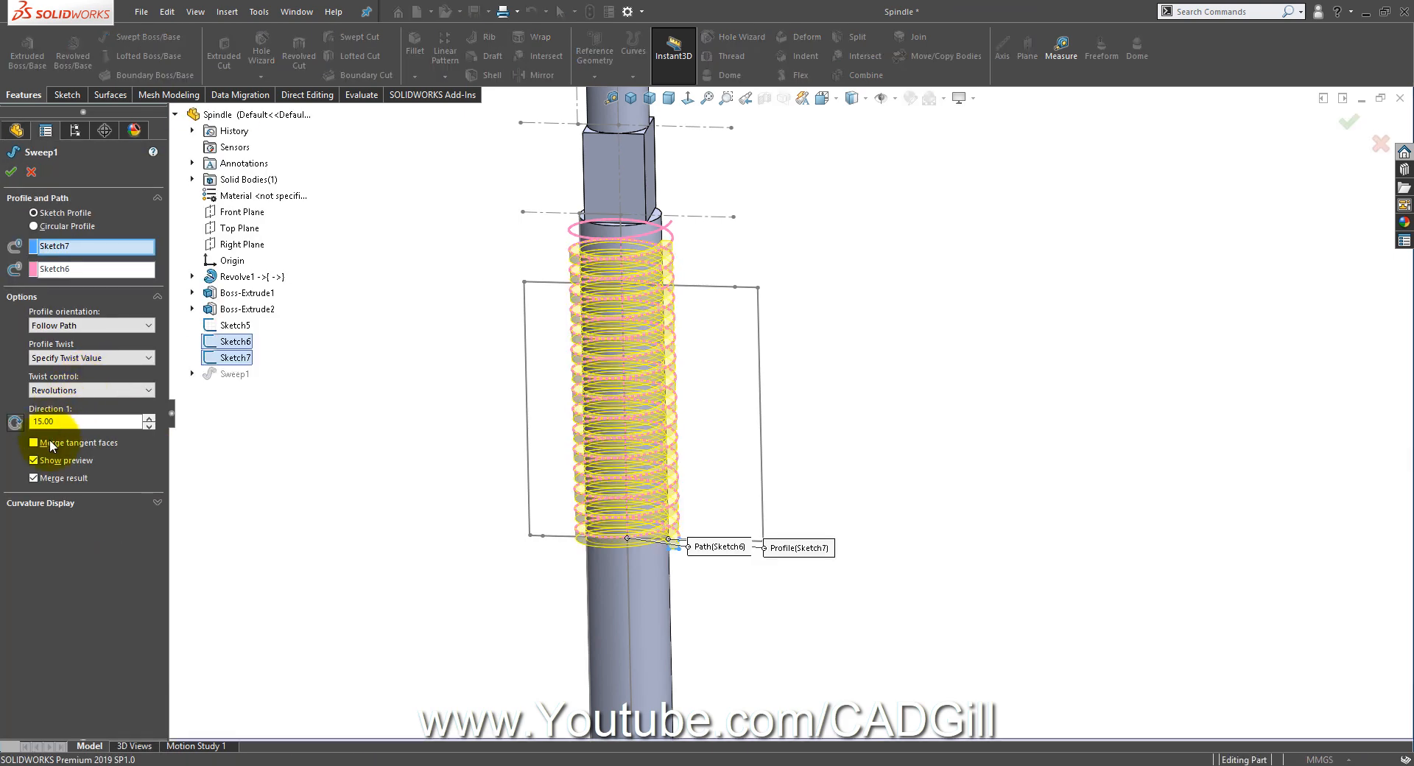
click(47, 478)
click(12, 172)
middle_click(560, 536)
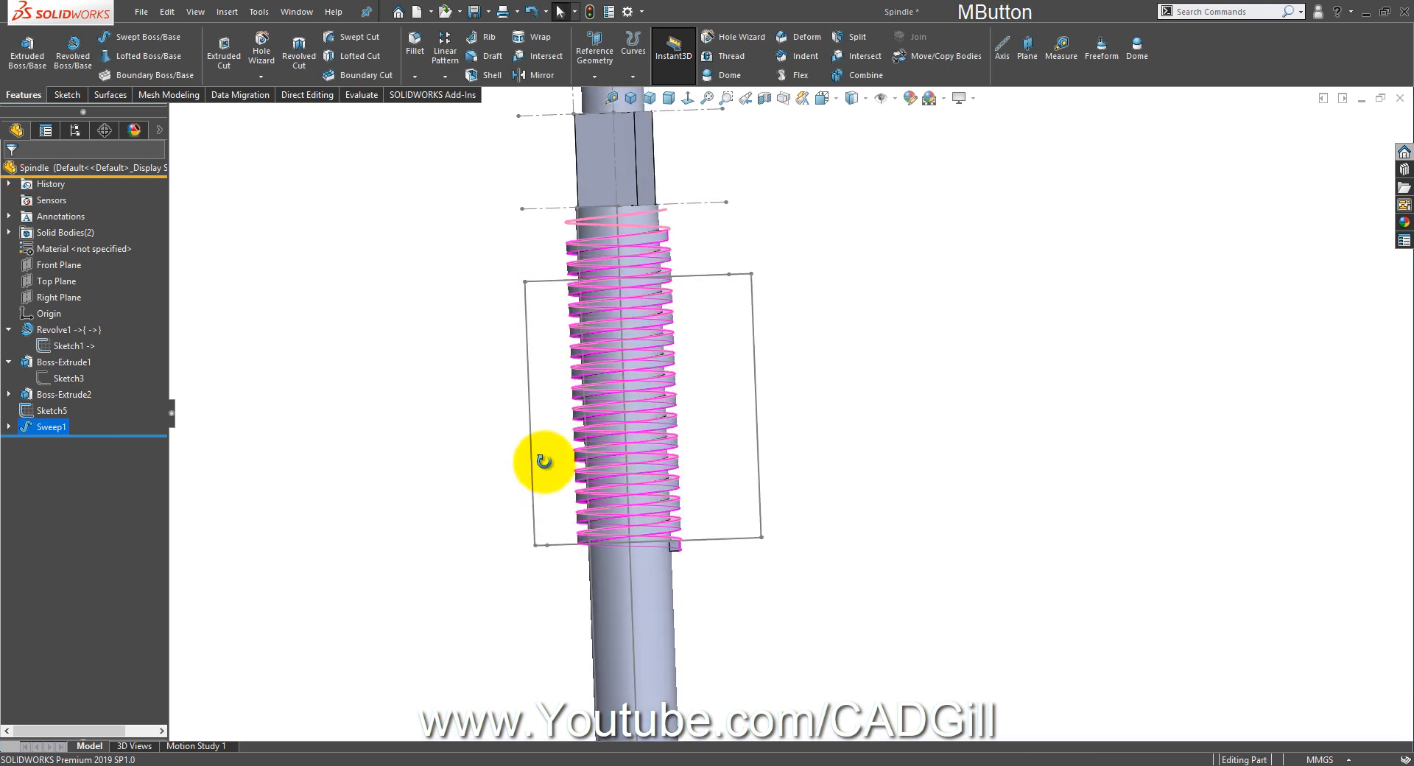
Step: Open the thread sweep's 4 mm square profile sketch for editing in front view
scroll(678, 505, down, 5)
click(703, 408)
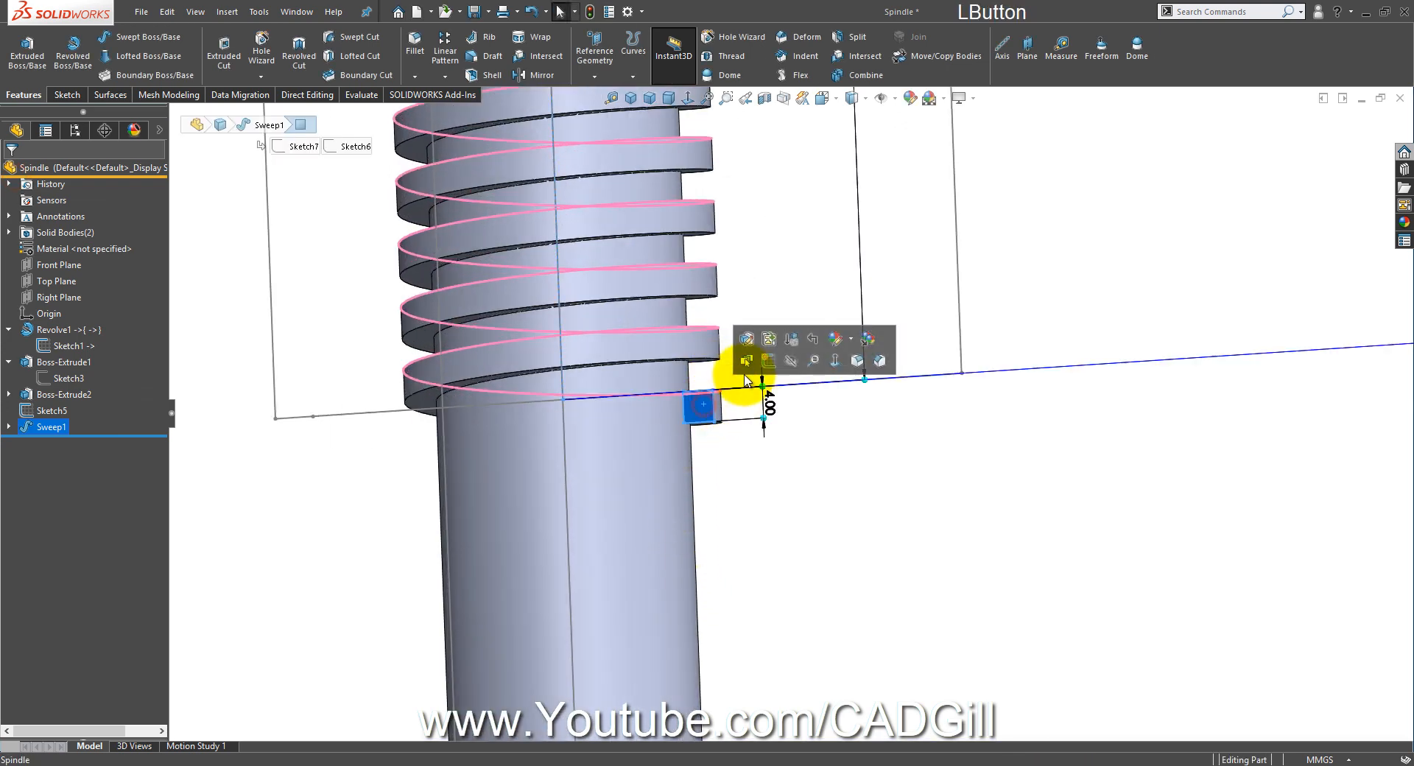
click(43, 428)
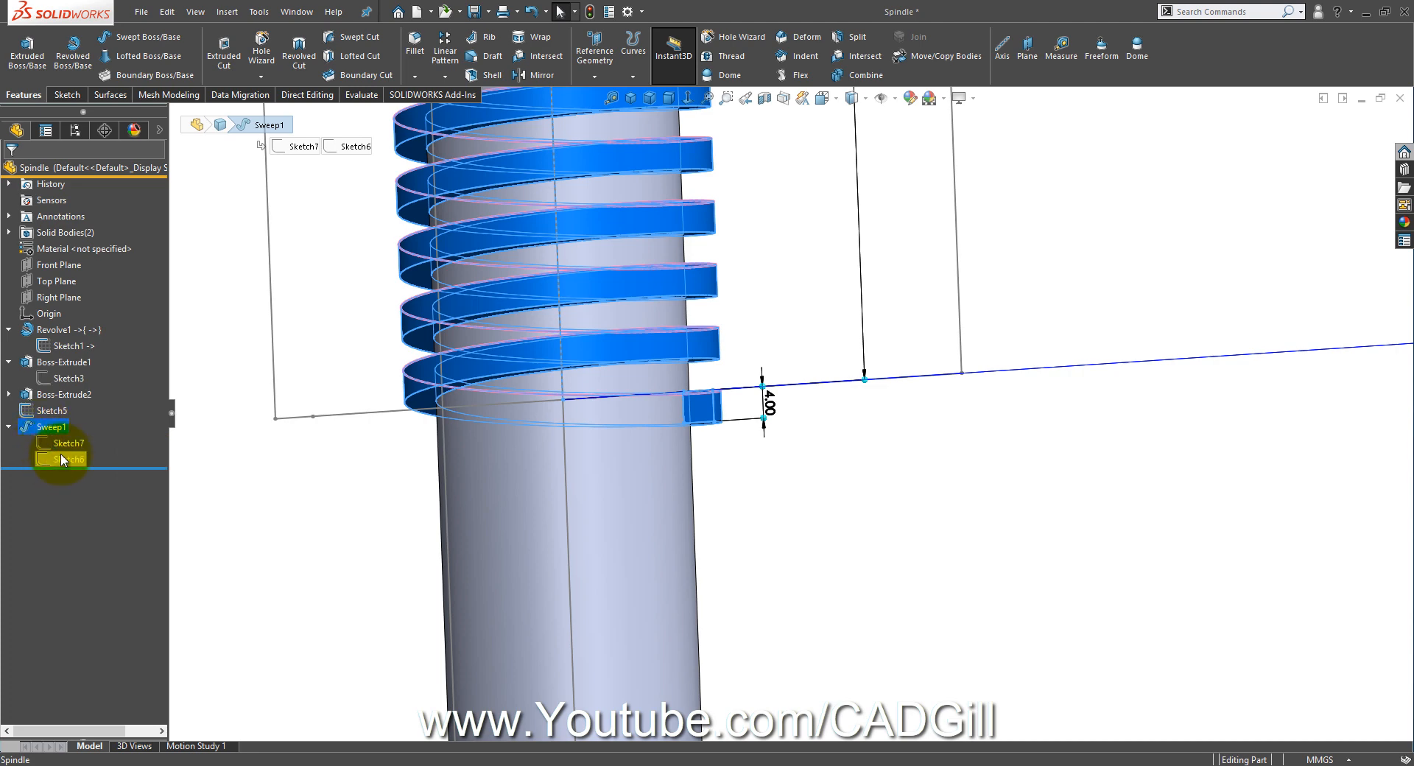
click(74, 444)
click(80, 403)
click(686, 102)
scroll(803, 388, down, 6)
scroll(788, 355, down, 5)
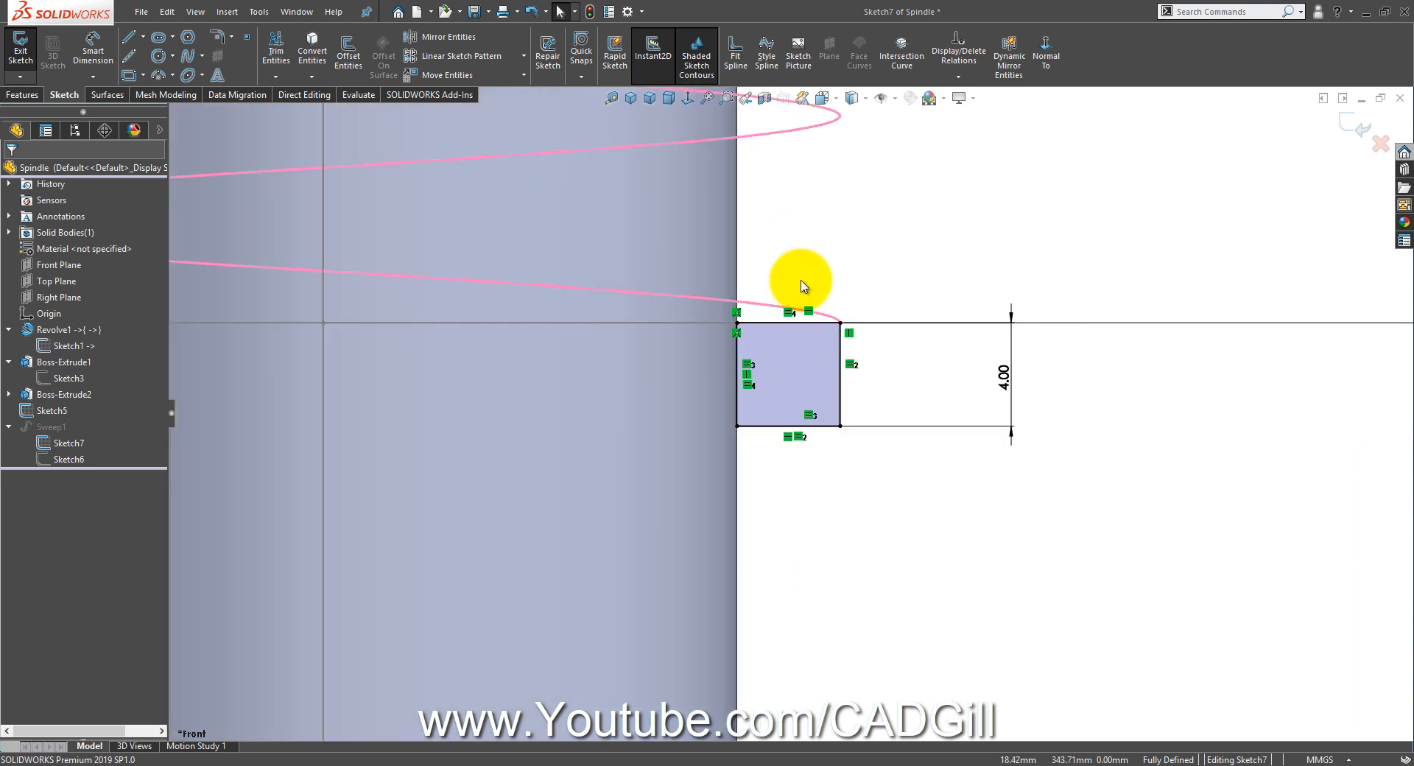
Step: Delete the relations holding the square's top edge on the horizontal line and move the square about 1.85 mm down the shaft edge
key(Delete)
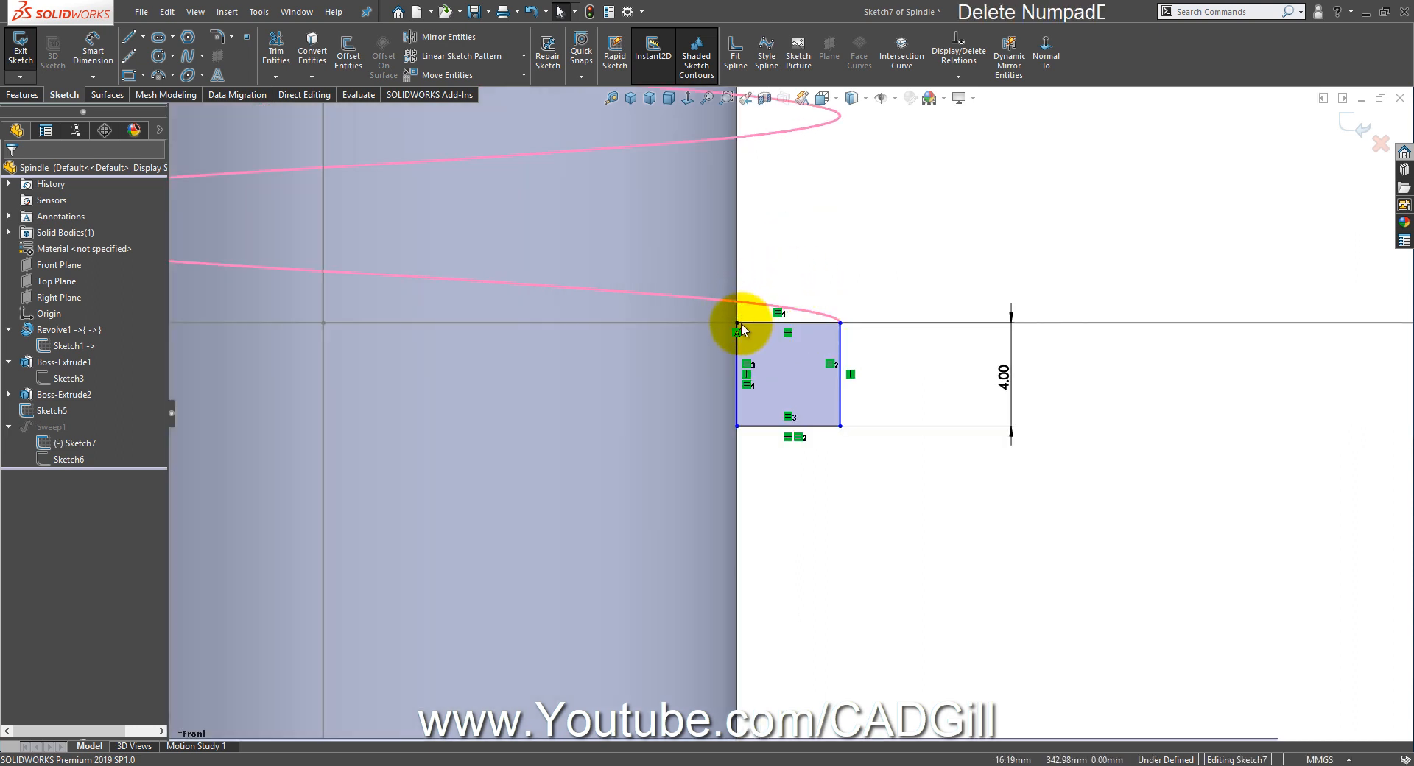
drag(737, 324, 737, 375)
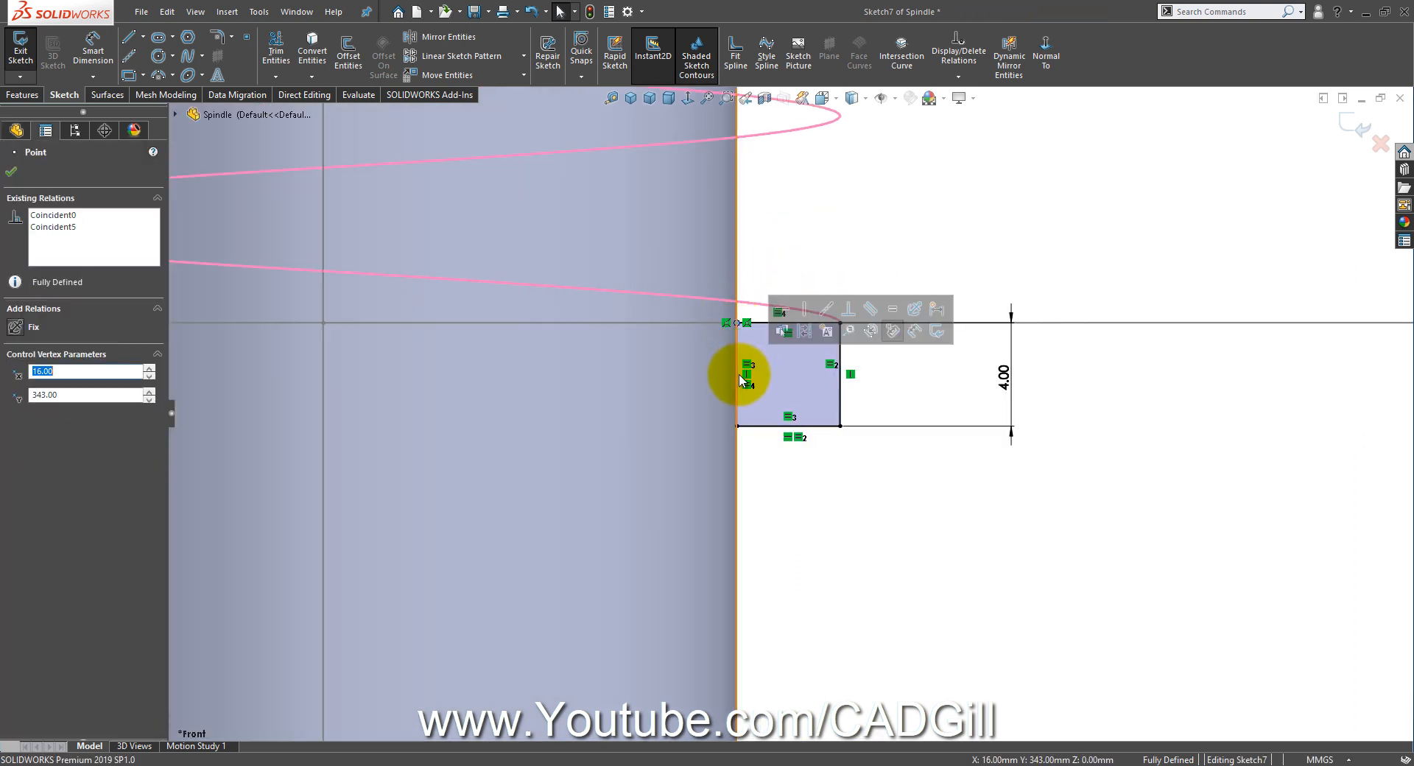
click(888, 377)
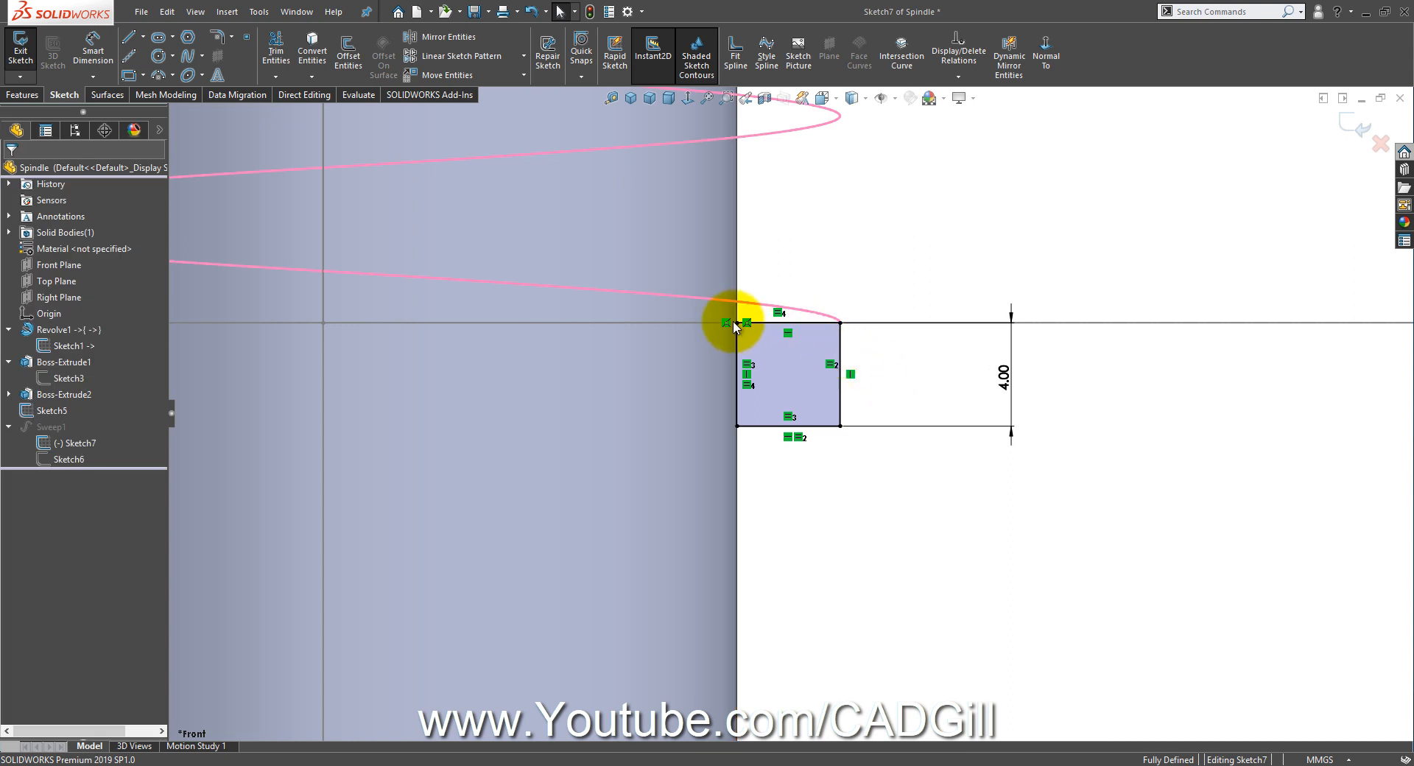
key(Delete)
drag(737, 324, 738, 376)
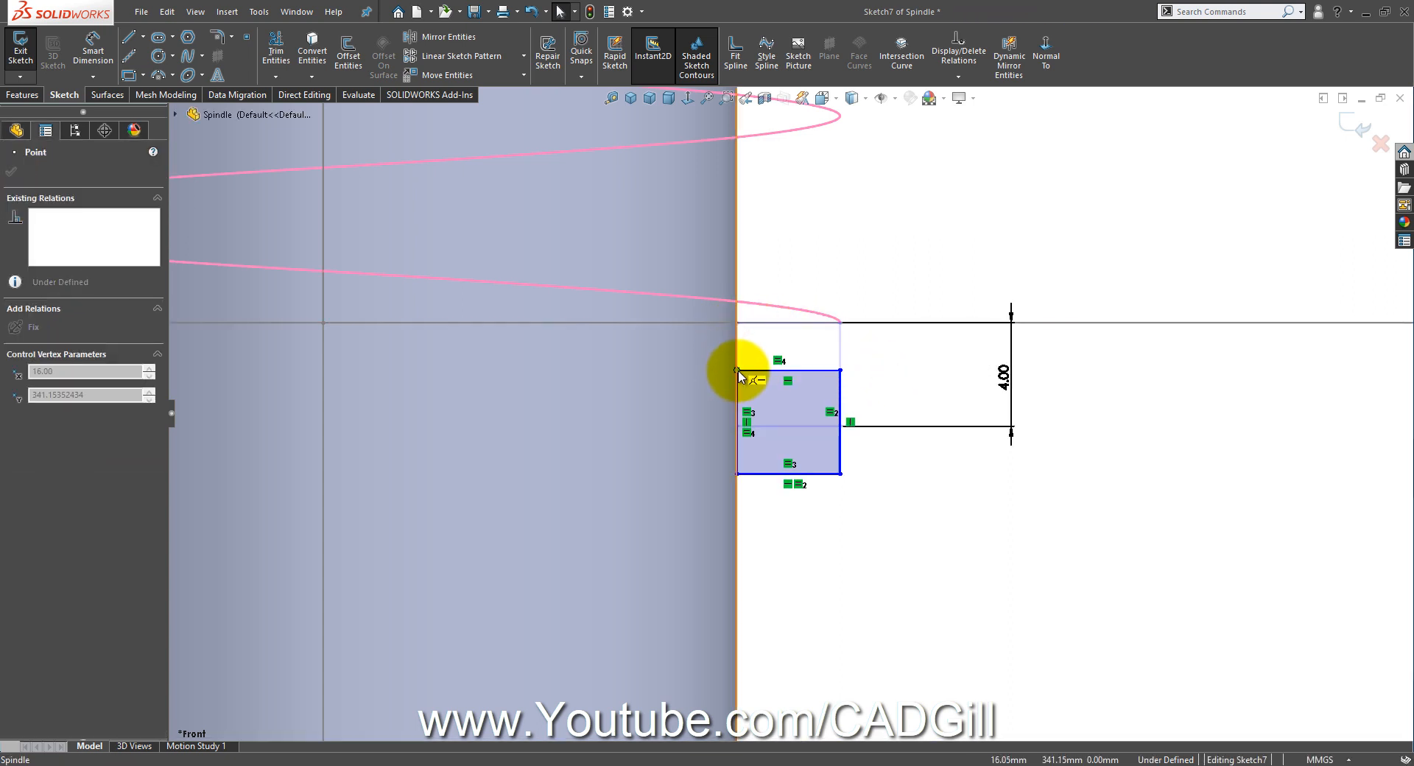
click(846, 533)
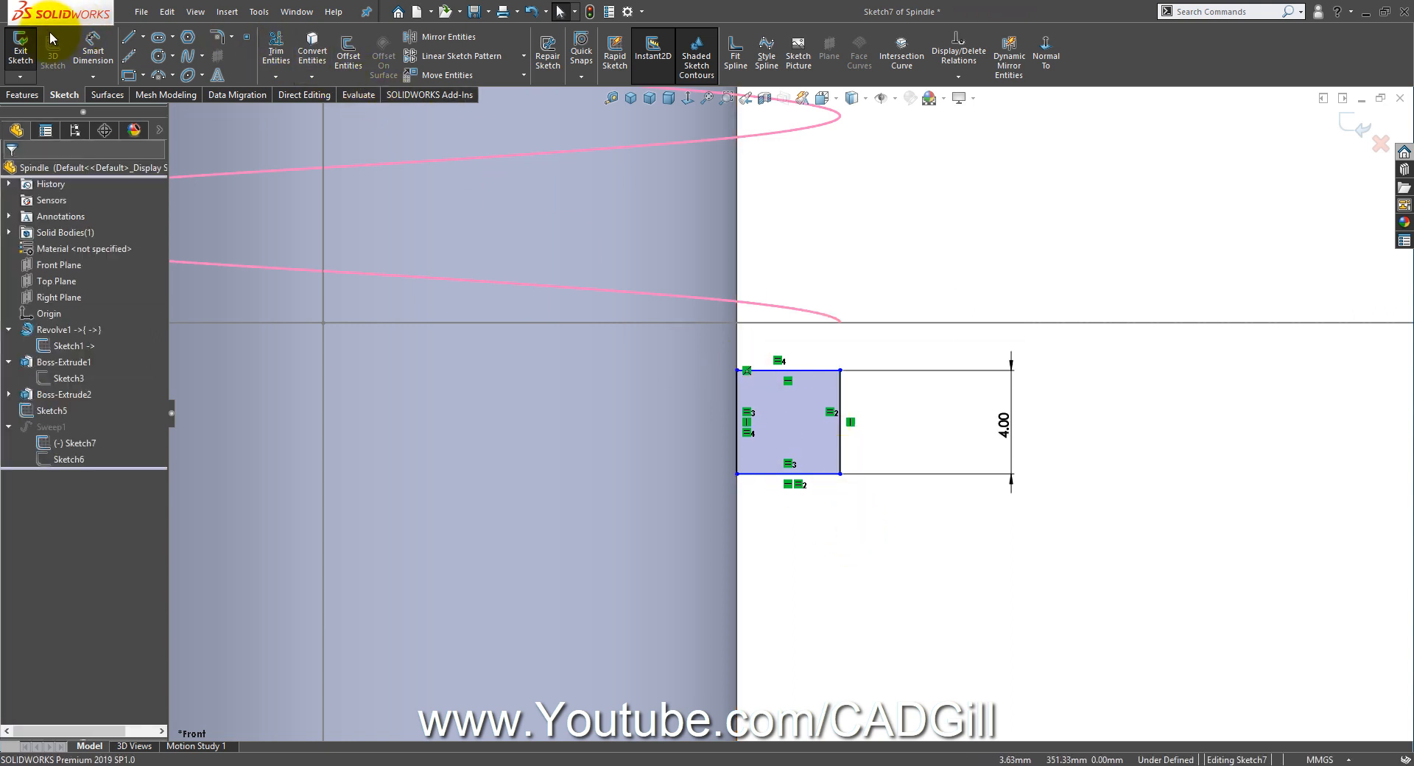
Step: Dimension the square's top edge 1 mm below the horizontal reference line and exit the profile sketch
click(81, 48)
click(812, 370)
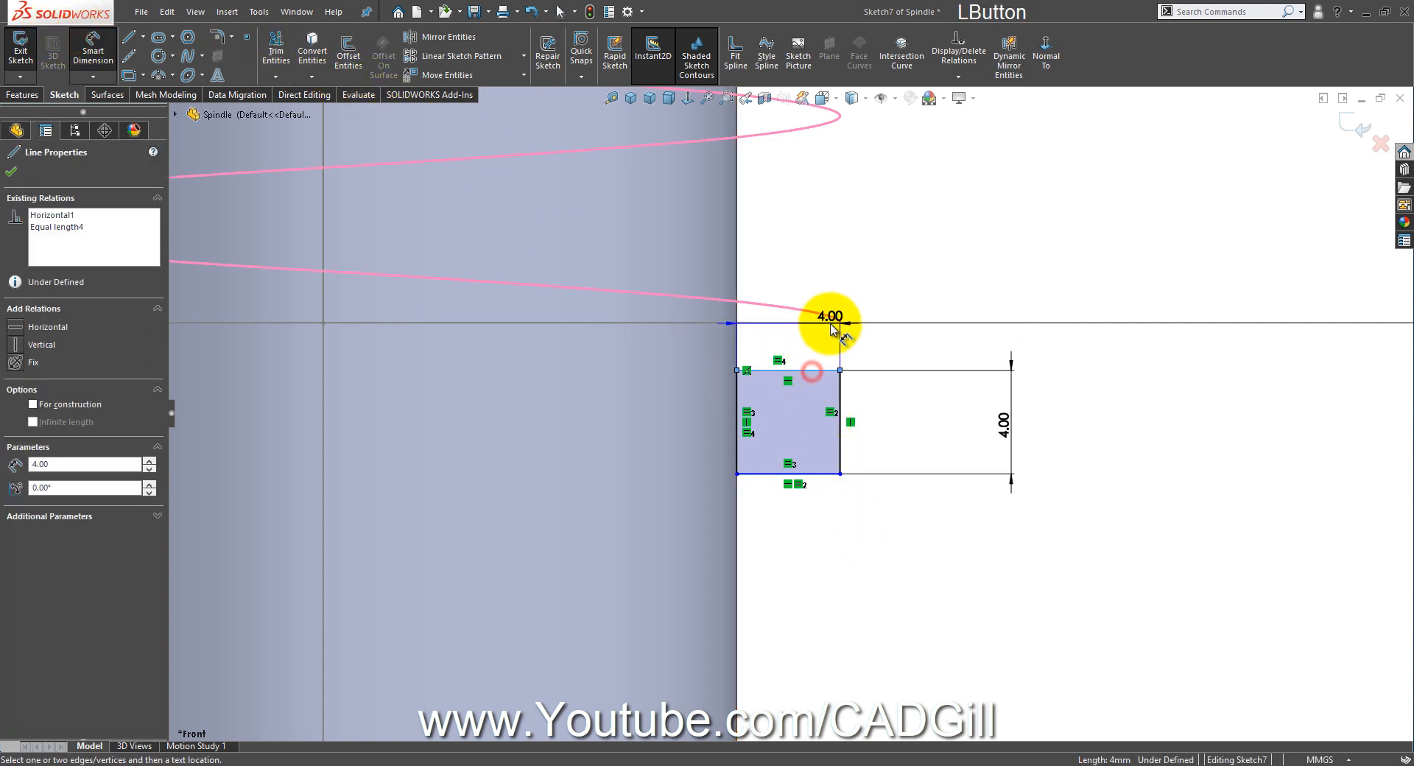
click(828, 324)
click(893, 350)
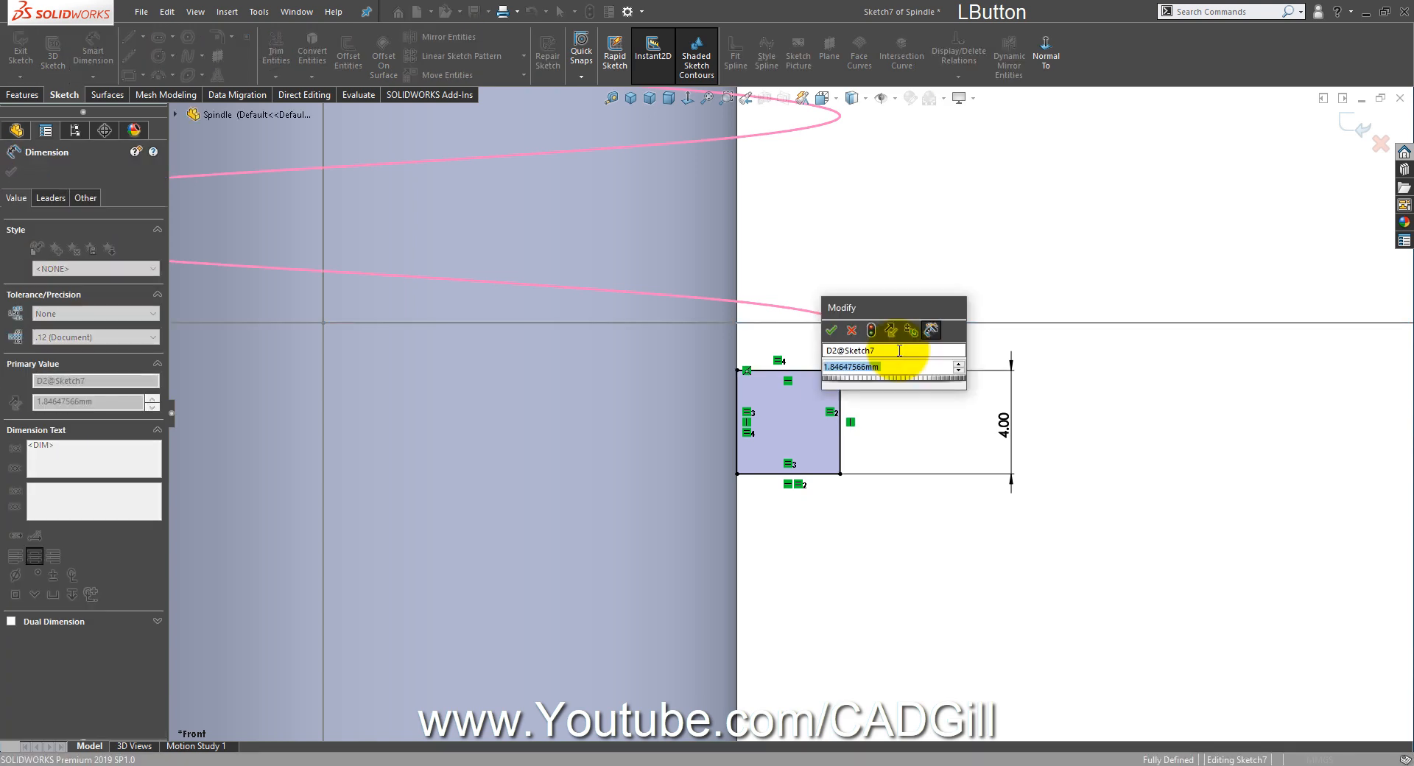
text(1)
key(Return)
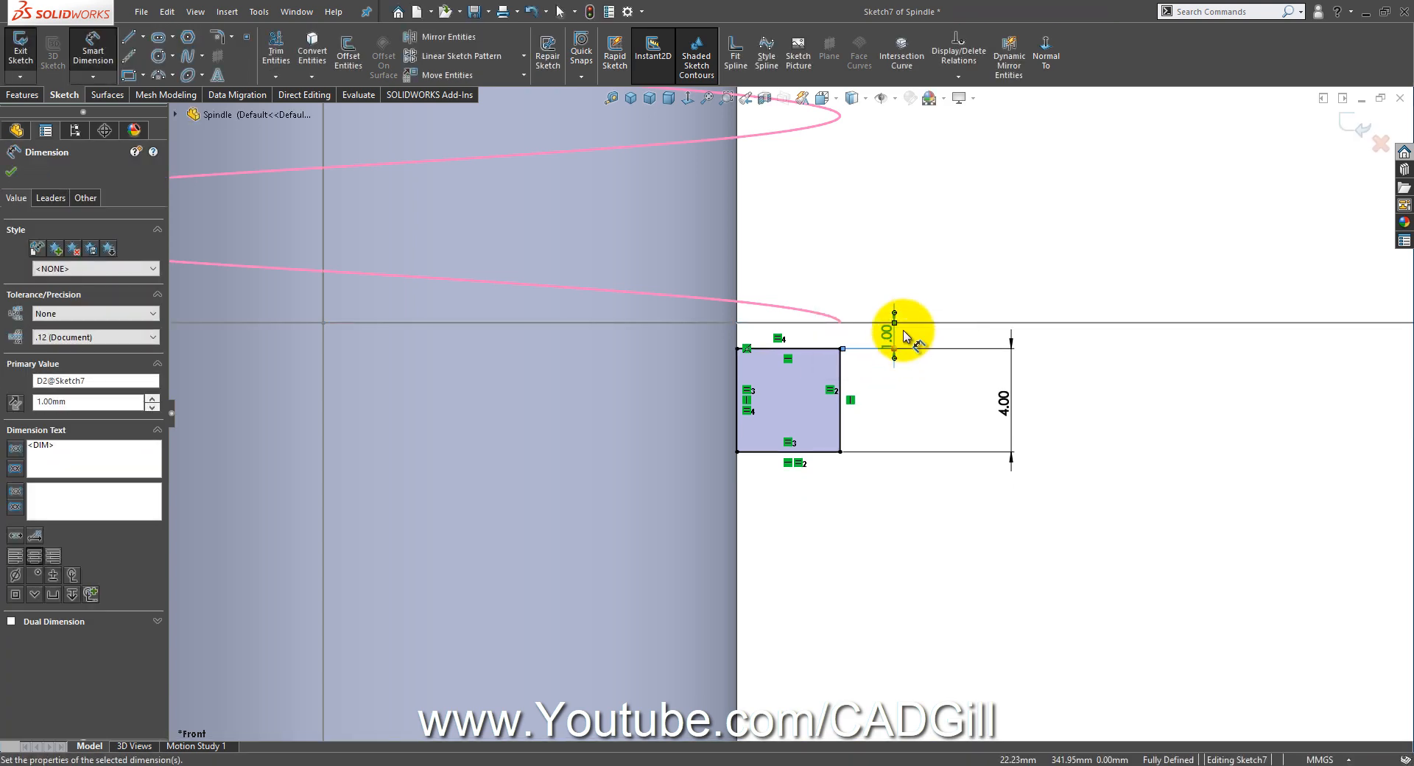
click(1362, 122)
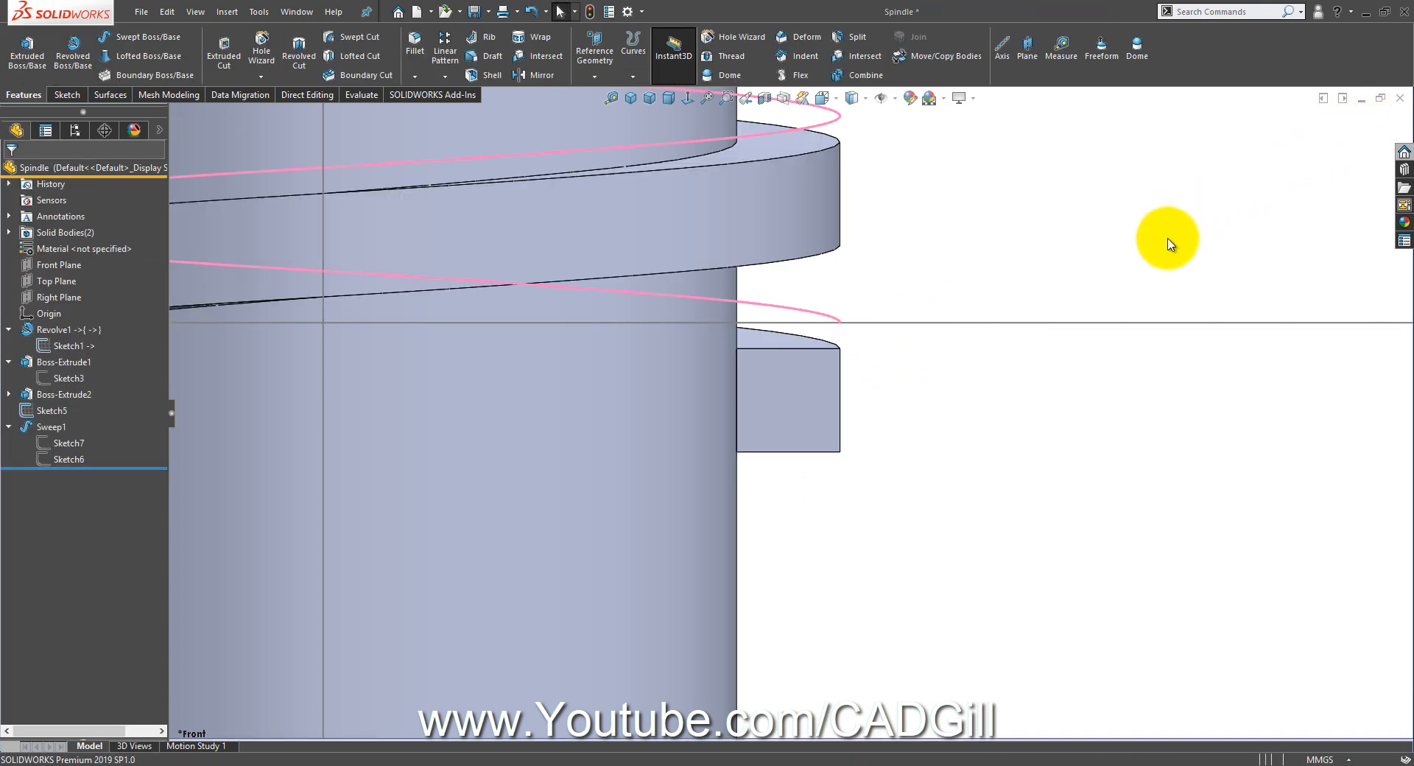
Step: Start an Extruded Cut from the rectangle sketch around the thread and limit its feature scope to the Sweep1 body
scroll(1023, 291, up, 2)
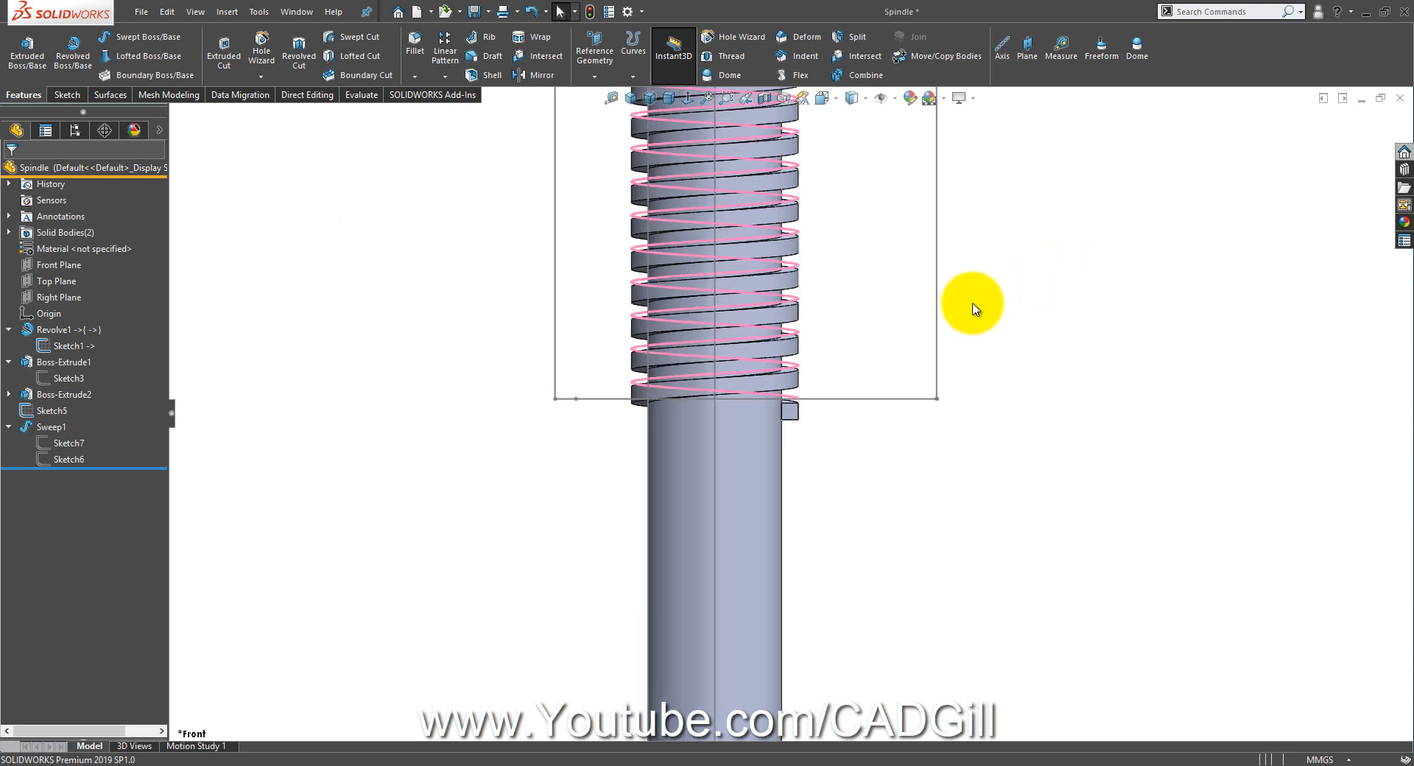
click(938, 246)
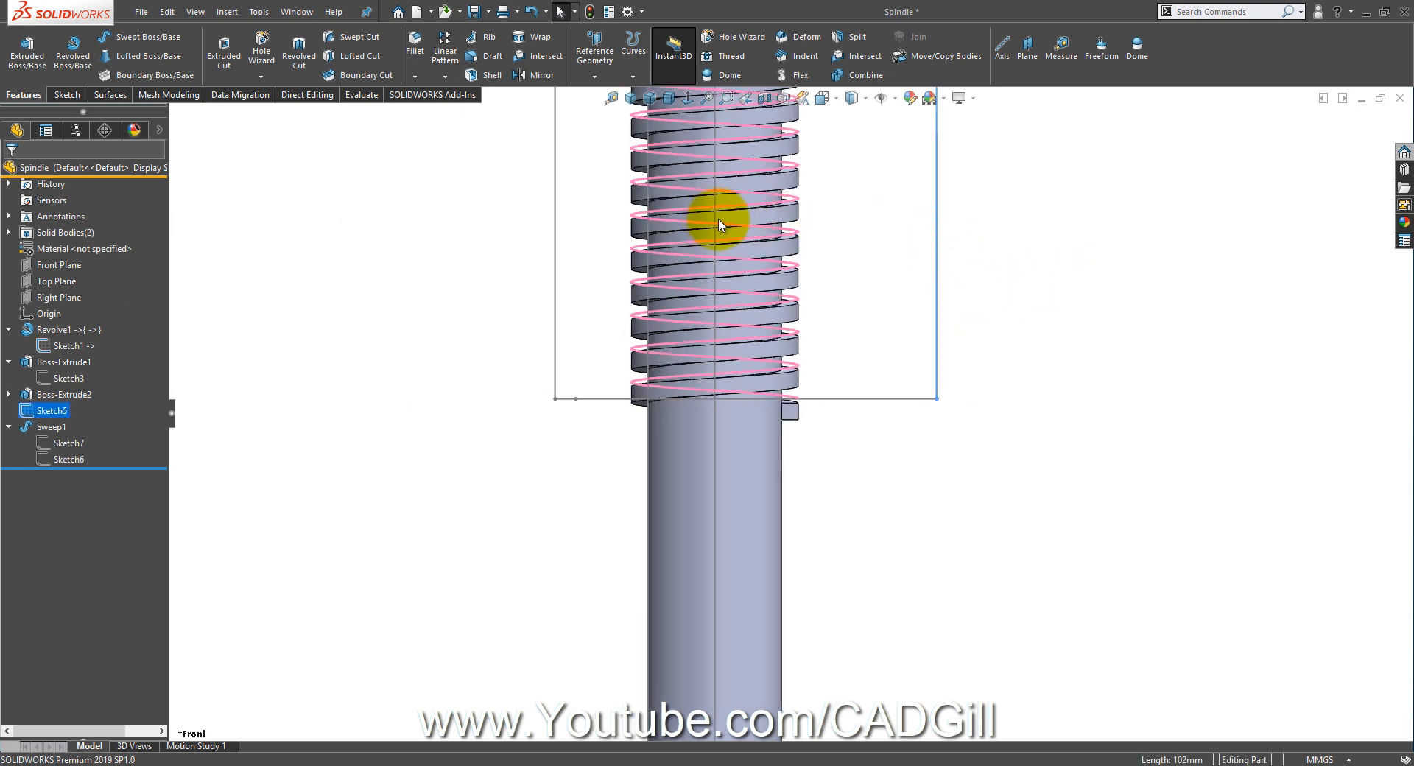
key(f)
click(223, 52)
scroll(891, 337, down, 3)
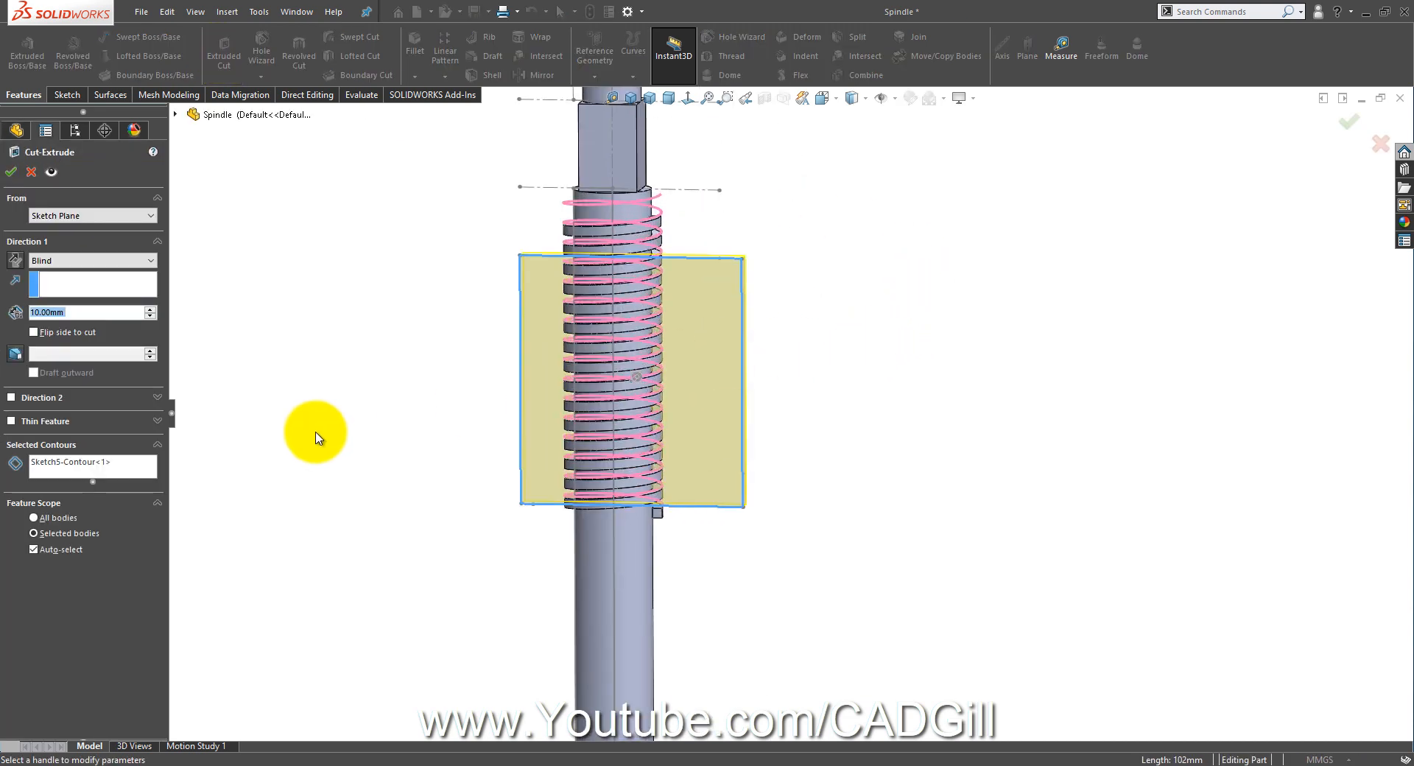
click(39, 549)
click(104, 583)
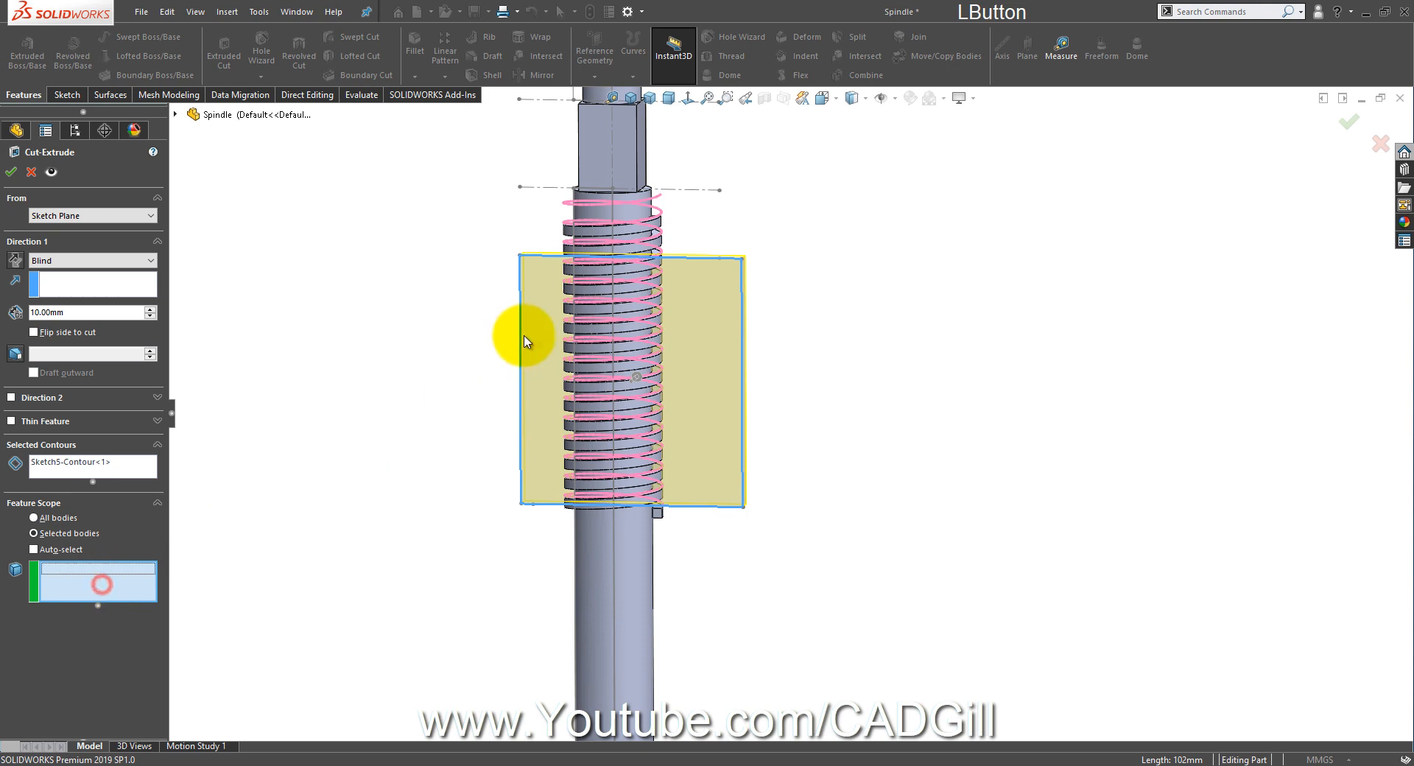
scroll(653, 230, down, 3)
click(675, 249)
middle_drag(673, 295, 611, 368)
Step: Set the cut to Through All - Both with Flip side to cut, and accept it to trim the thread ends
click(65, 261)
click(66, 289)
click(81, 310)
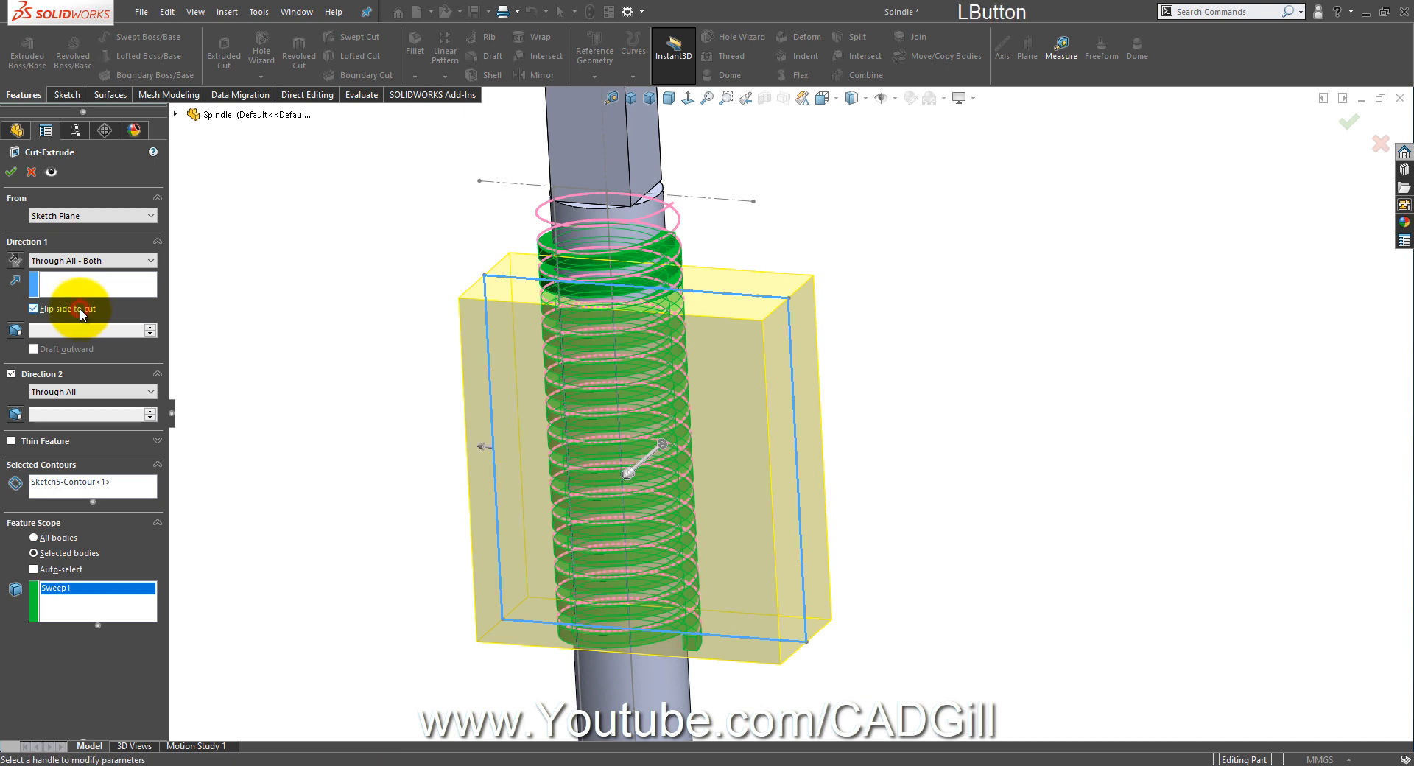
click(12, 172)
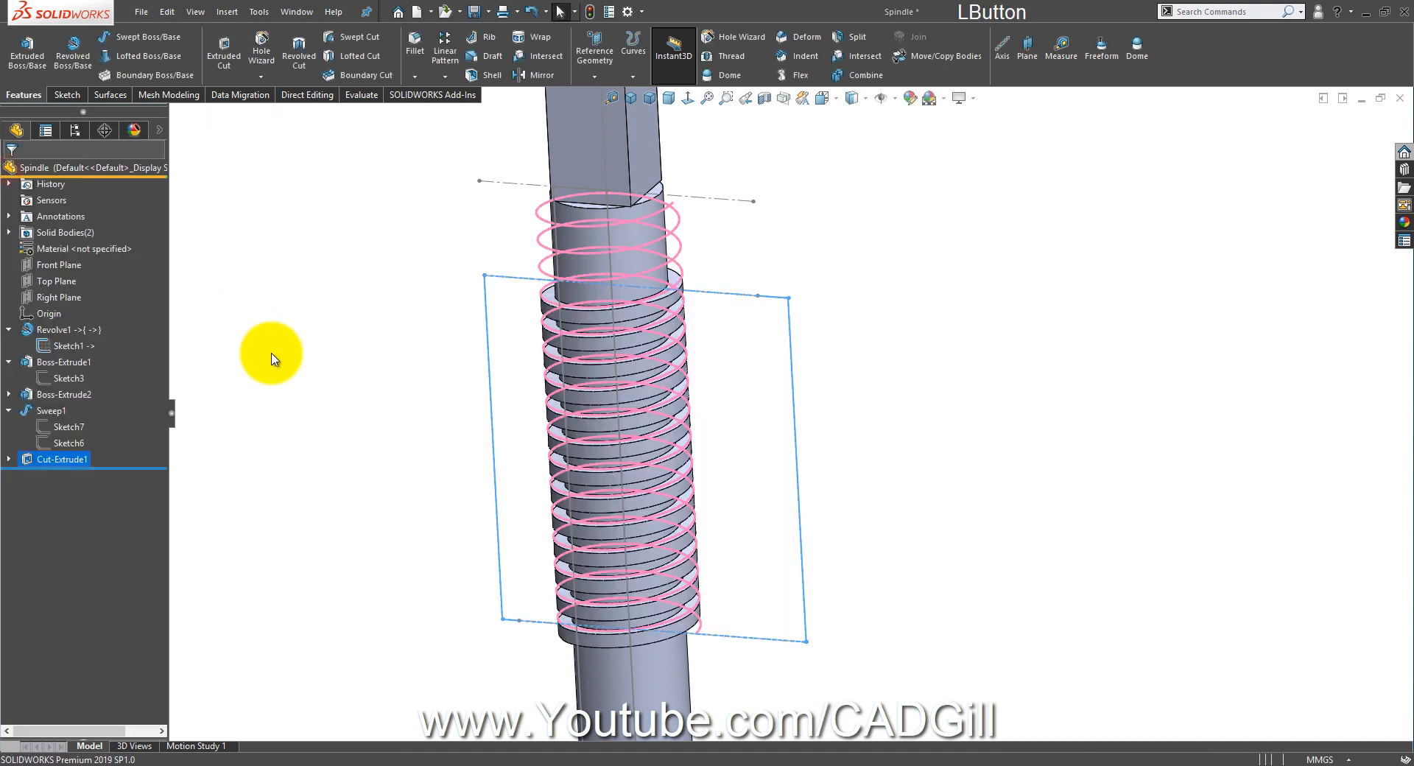
Step: Combine the trimmed thread body and the spindle body into one solid using the Add operation
middle_drag(354, 428, 400, 384)
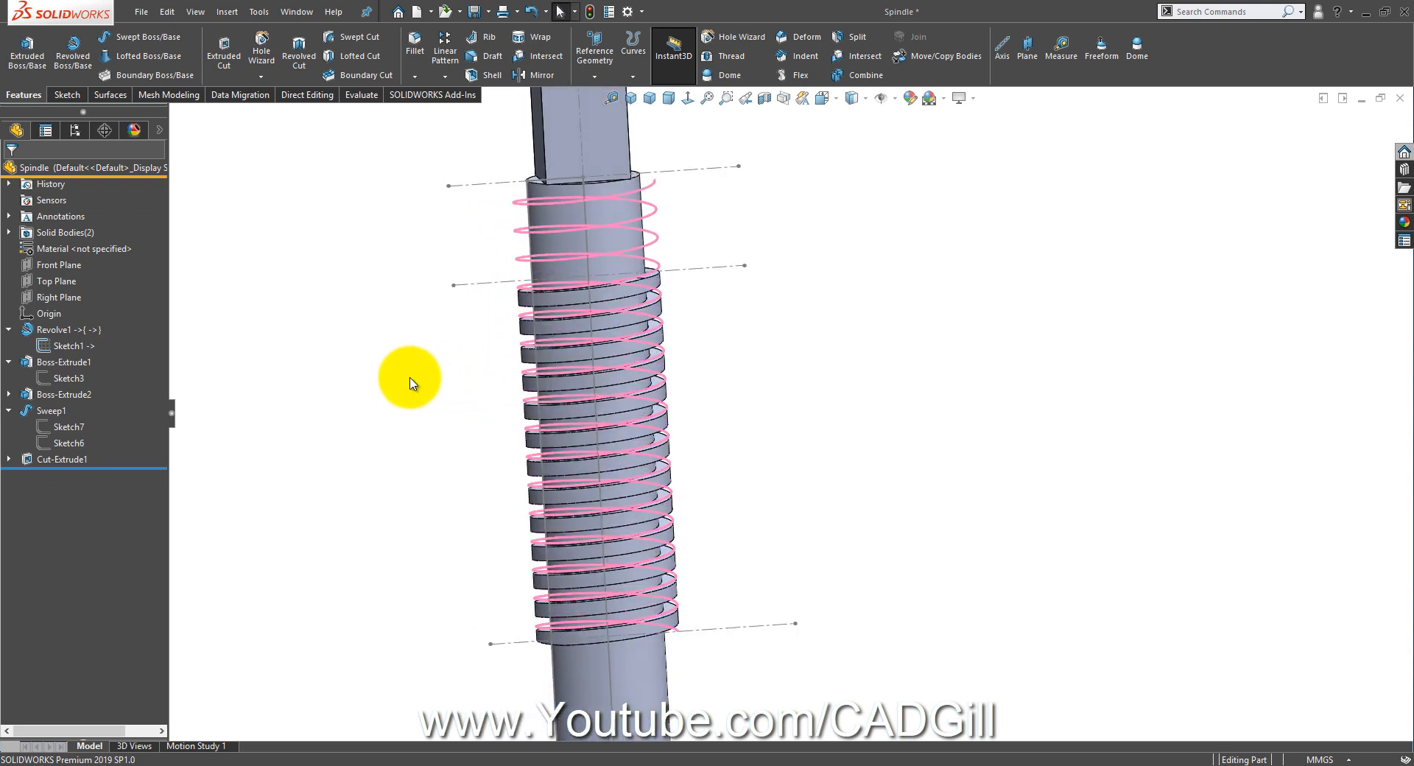
click(748, 290)
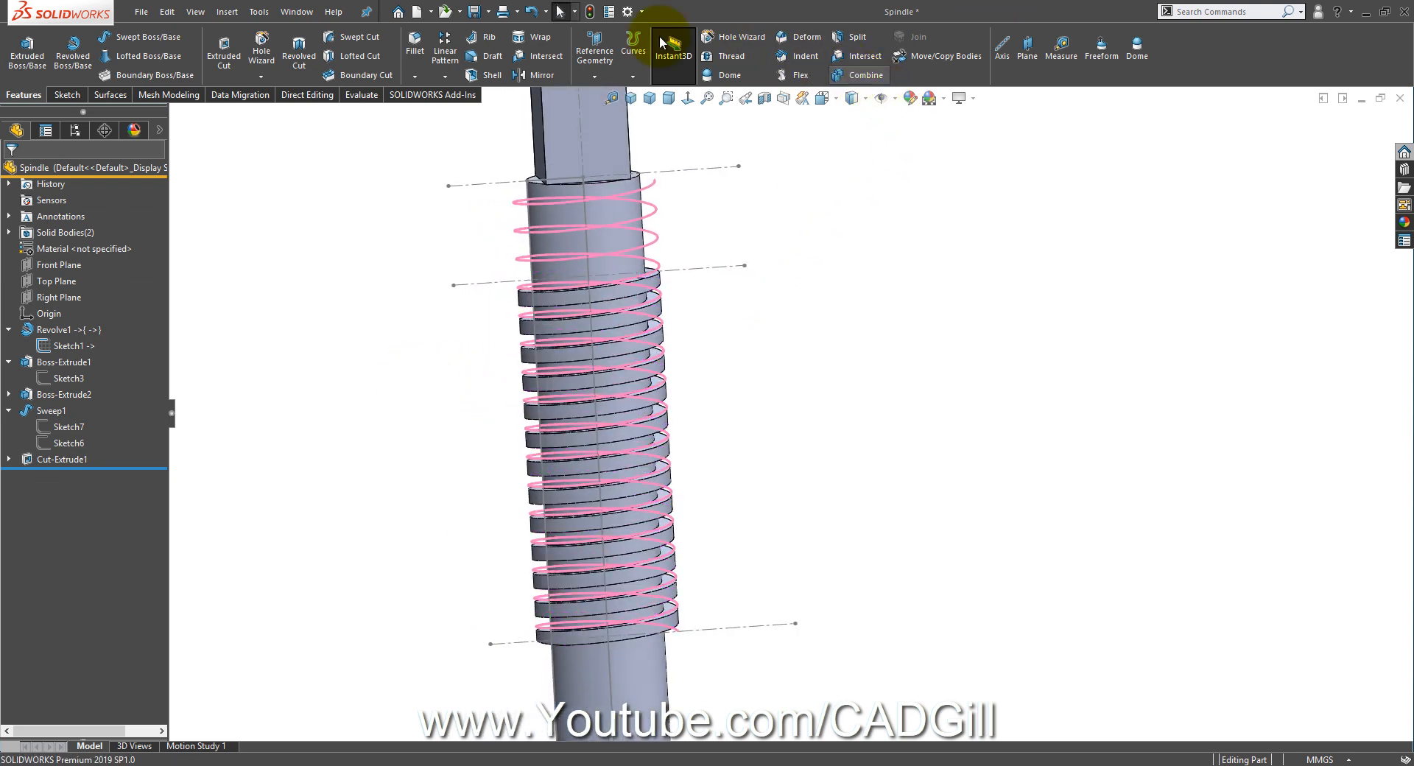
click(226, 12)
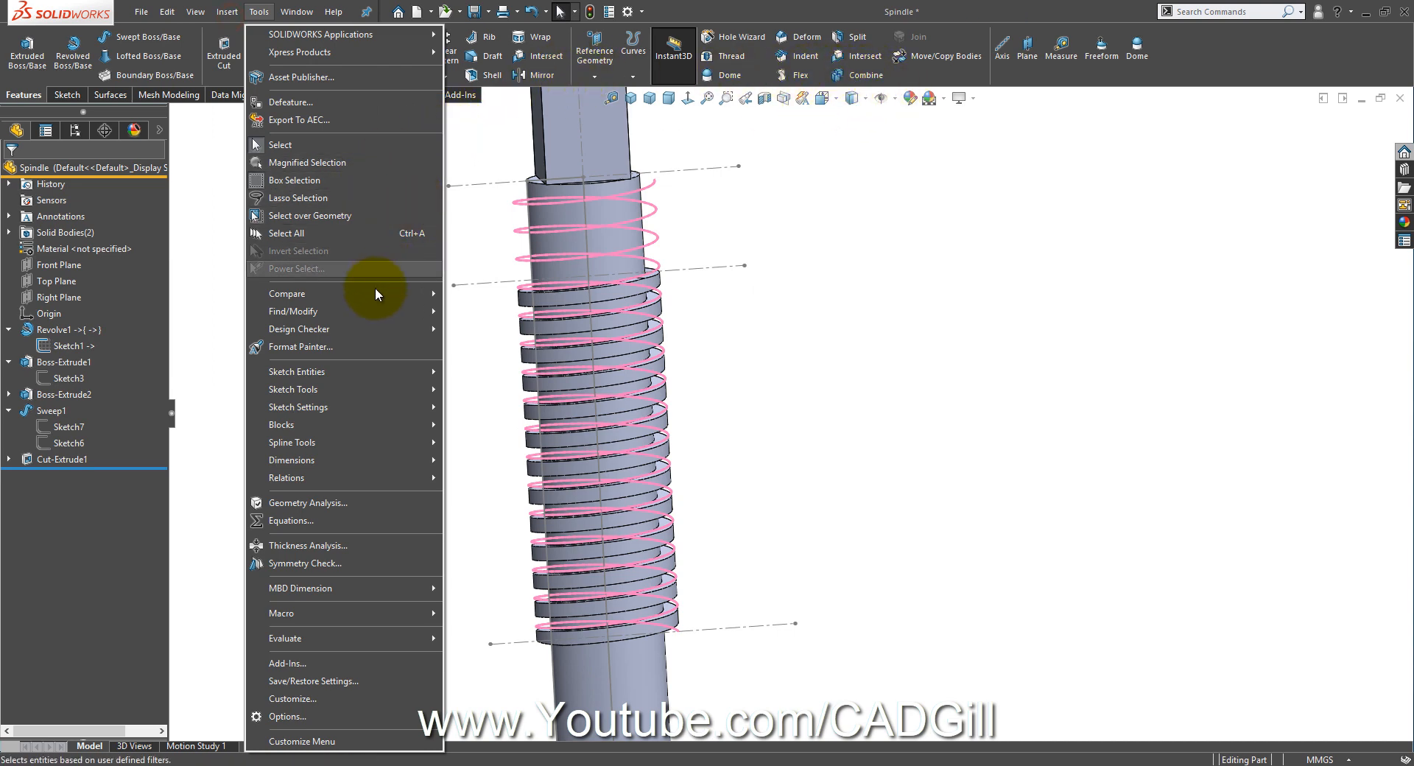
click(228, 14)
click(226, 11)
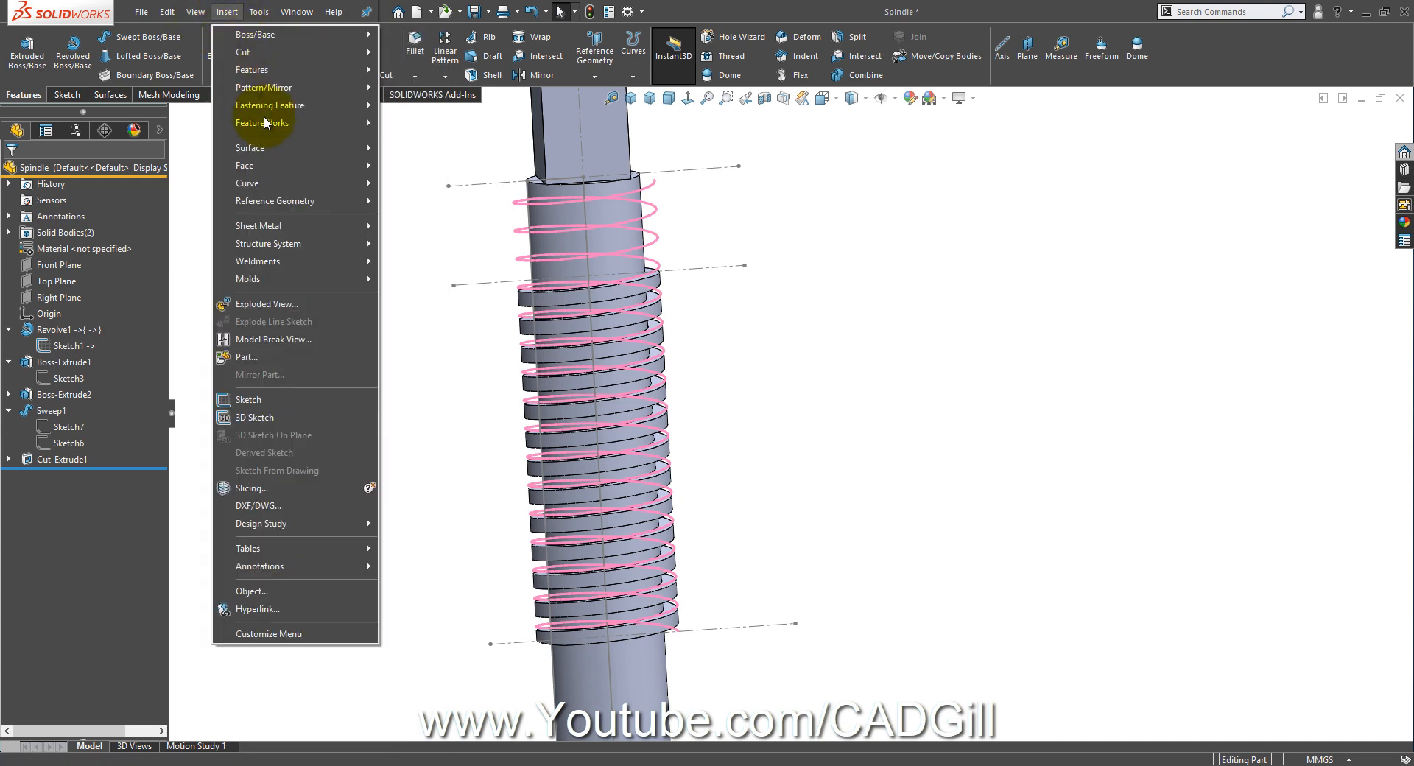
click(270, 72)
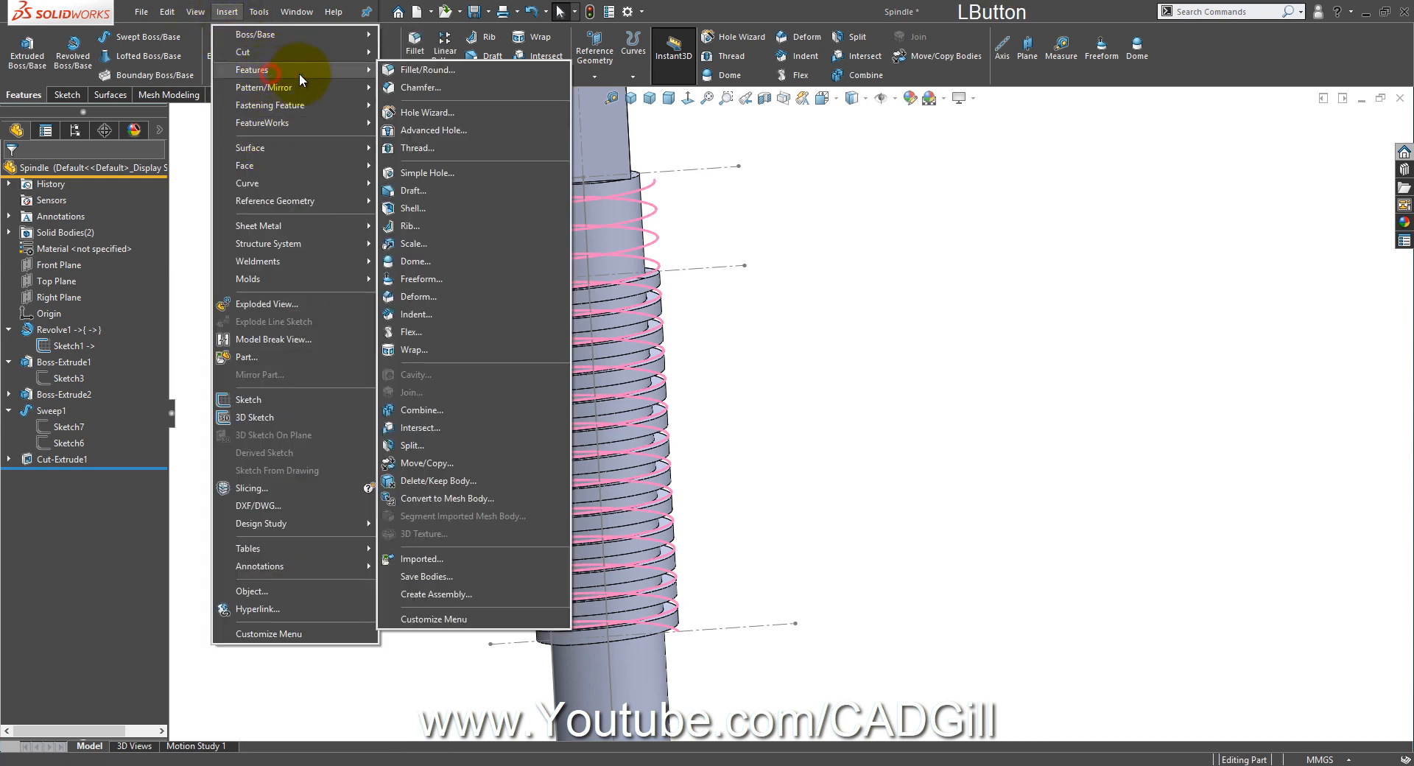
click(417, 410)
scroll(508, 348, up, 2)
click(691, 338)
click(701, 362)
click(704, 366)
click(704, 329)
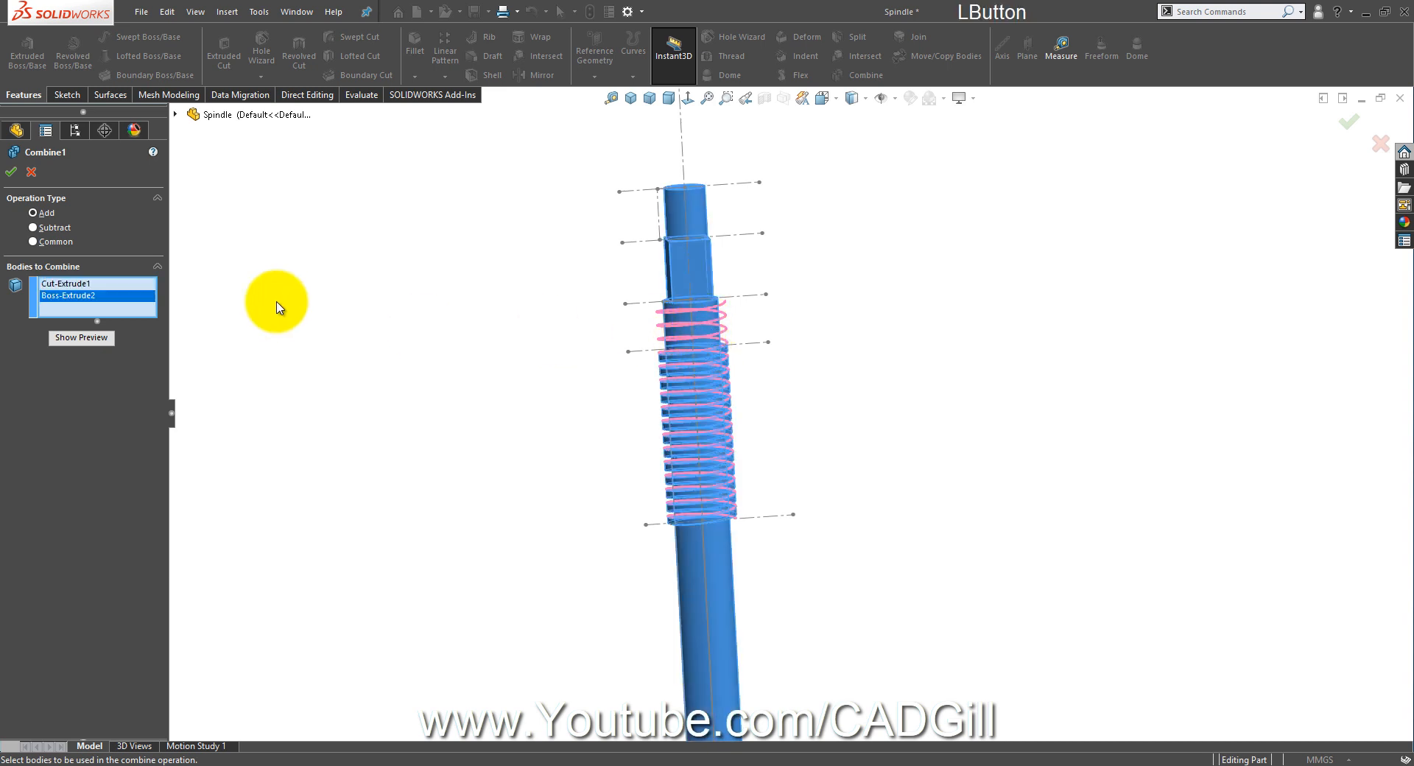
click(9, 170)
Step: Hide the spindle's revolve sketch and save the part
click(753, 295)
click(821, 255)
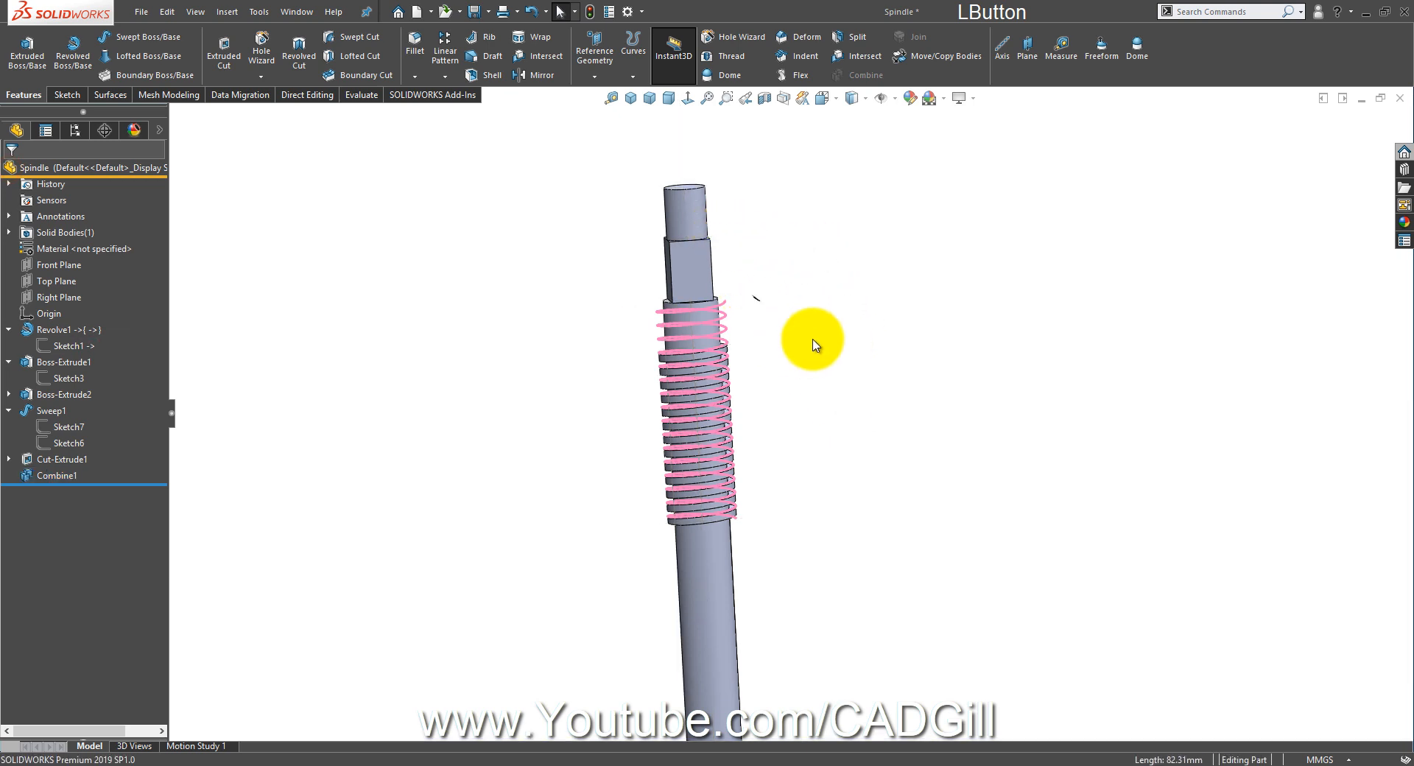
scroll(800, 419, up, 3)
click(806, 484)
scroll(826, 501, down, 1)
middle_drag(830, 506, 851, 419)
key(ctrl+q)
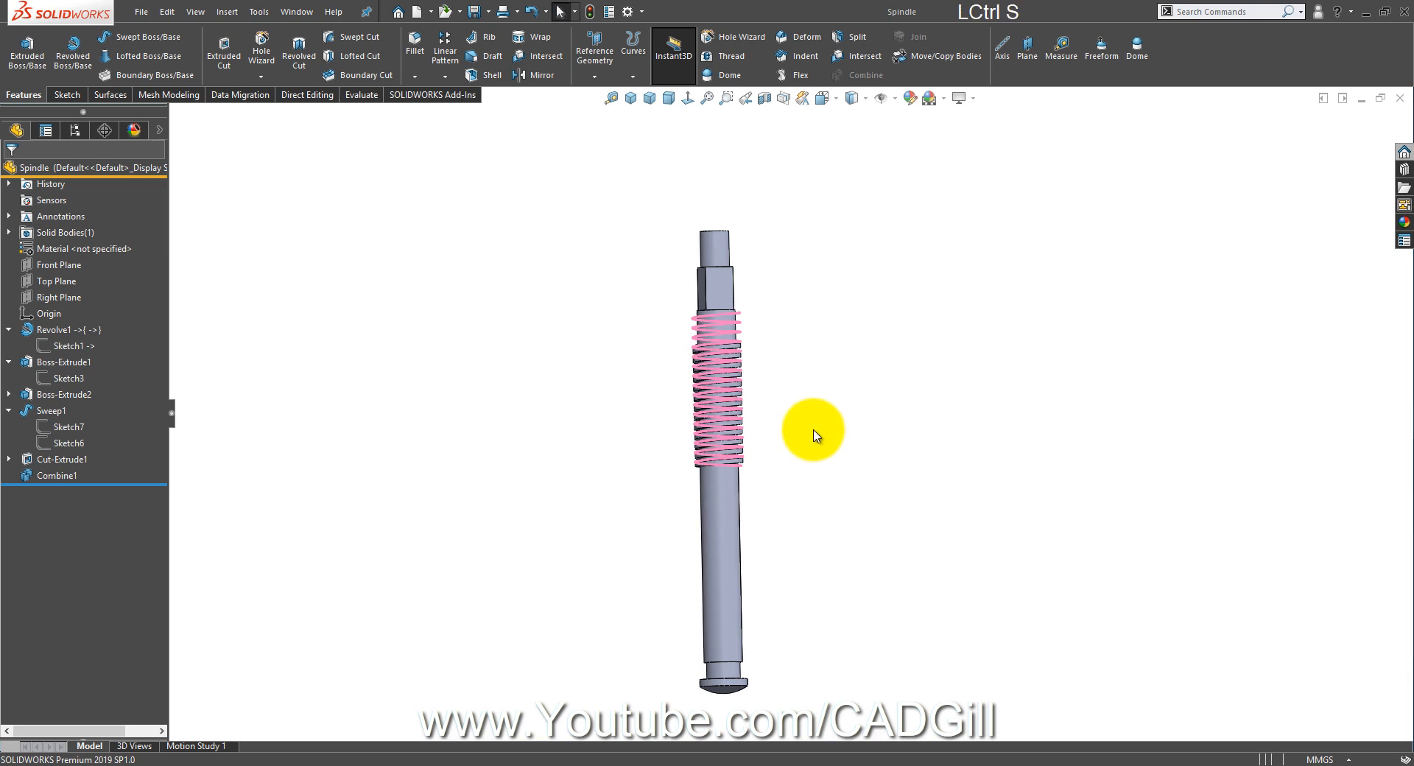
middle_drag(814, 429, 808, 463)
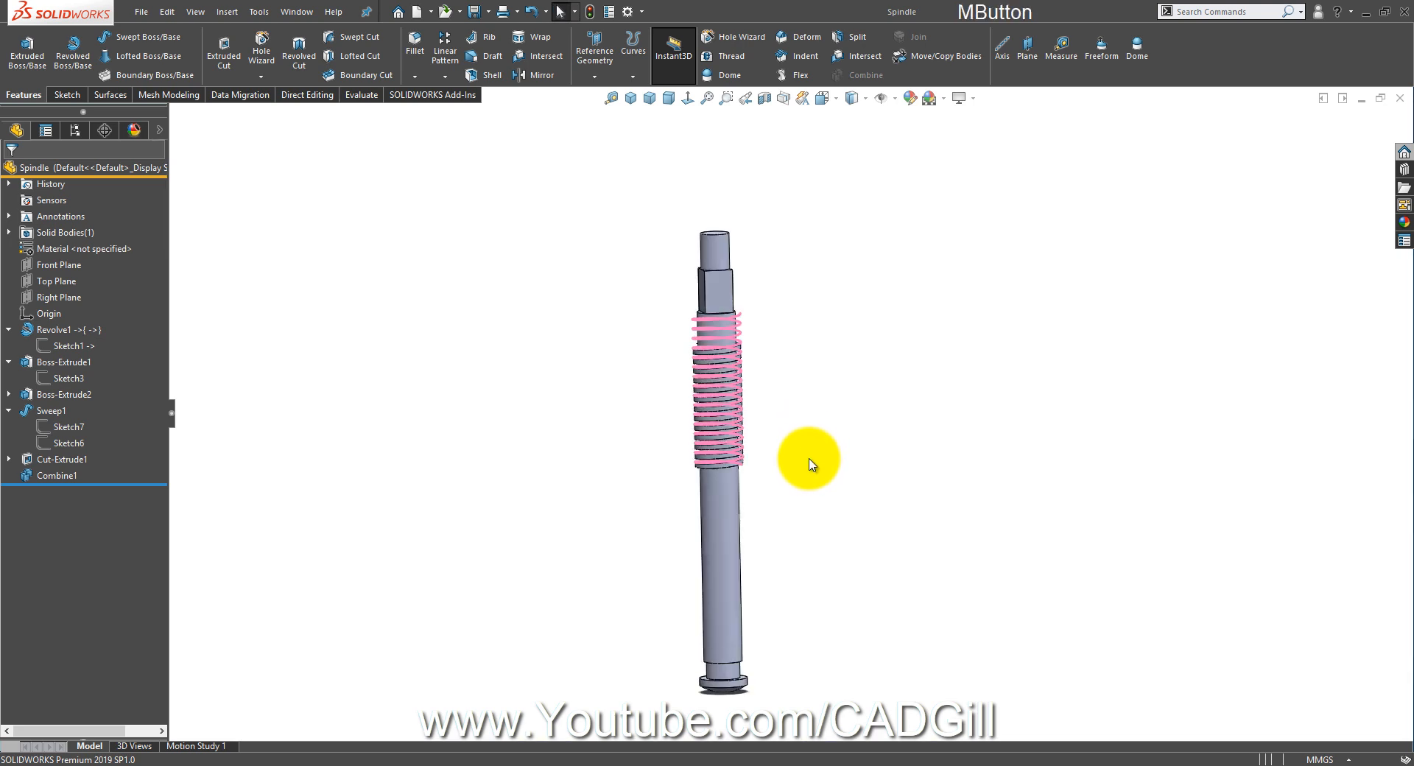
Step: Switch to the asmSteamStopValve assembly window and rebuild the assembly
click(295, 12)
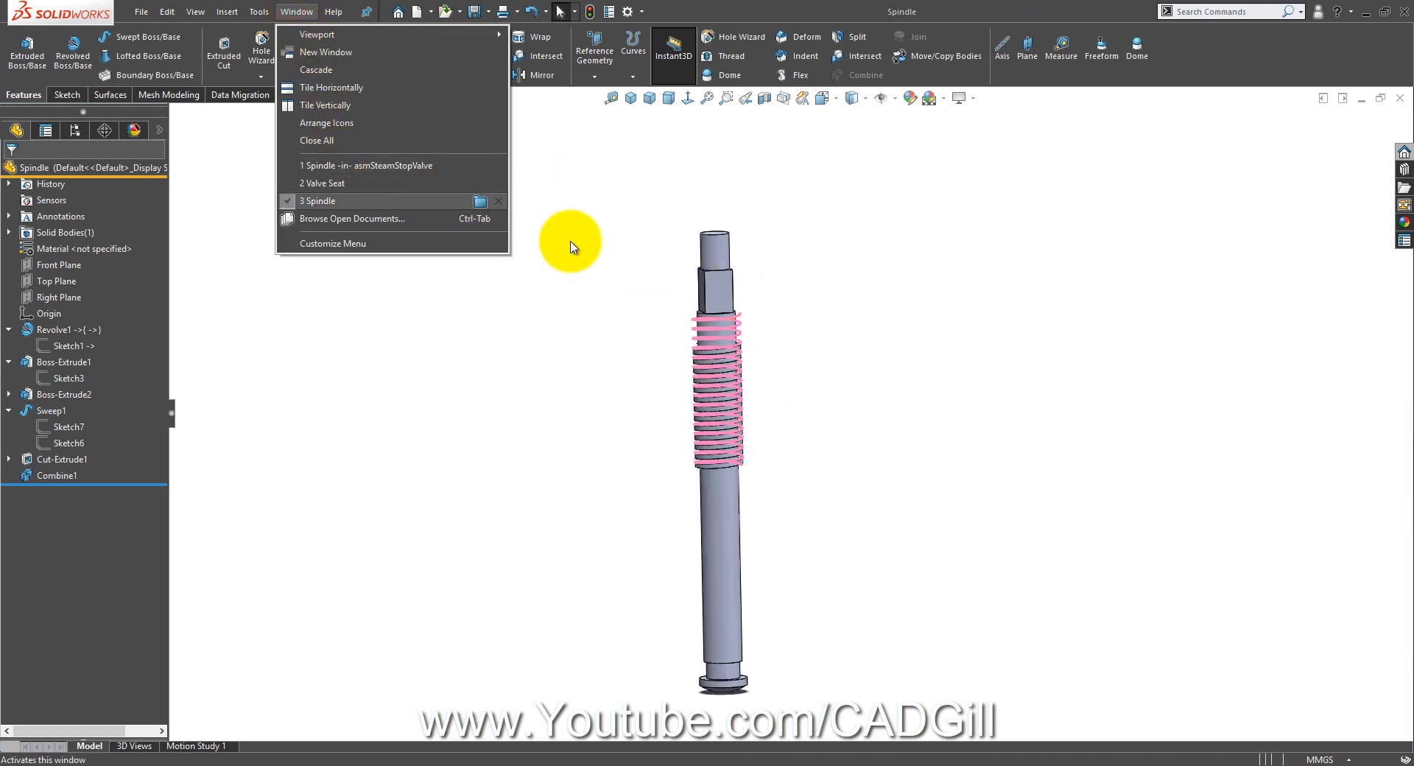
click(846, 346)
middle_drag(848, 347, 679, 228)
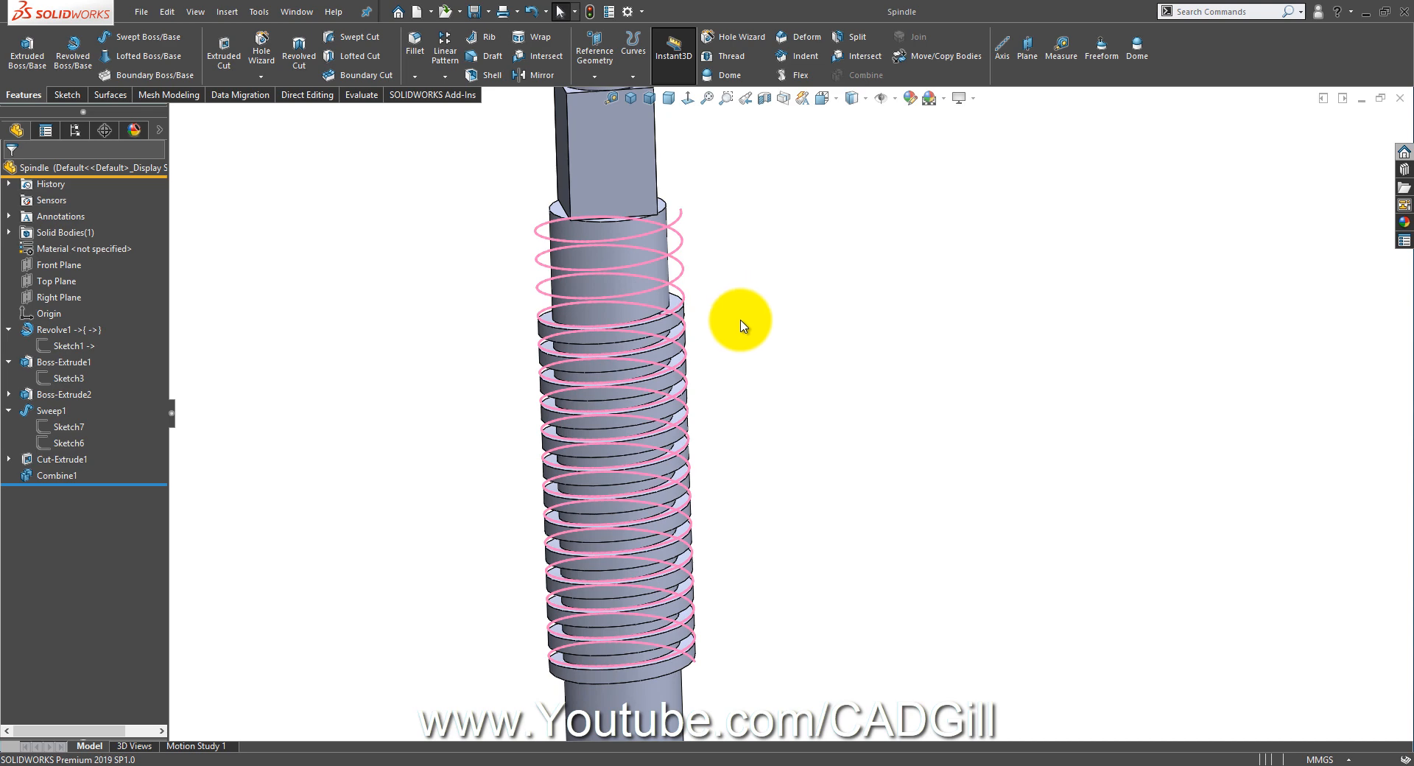
middle_drag(741, 323, 739, 326)
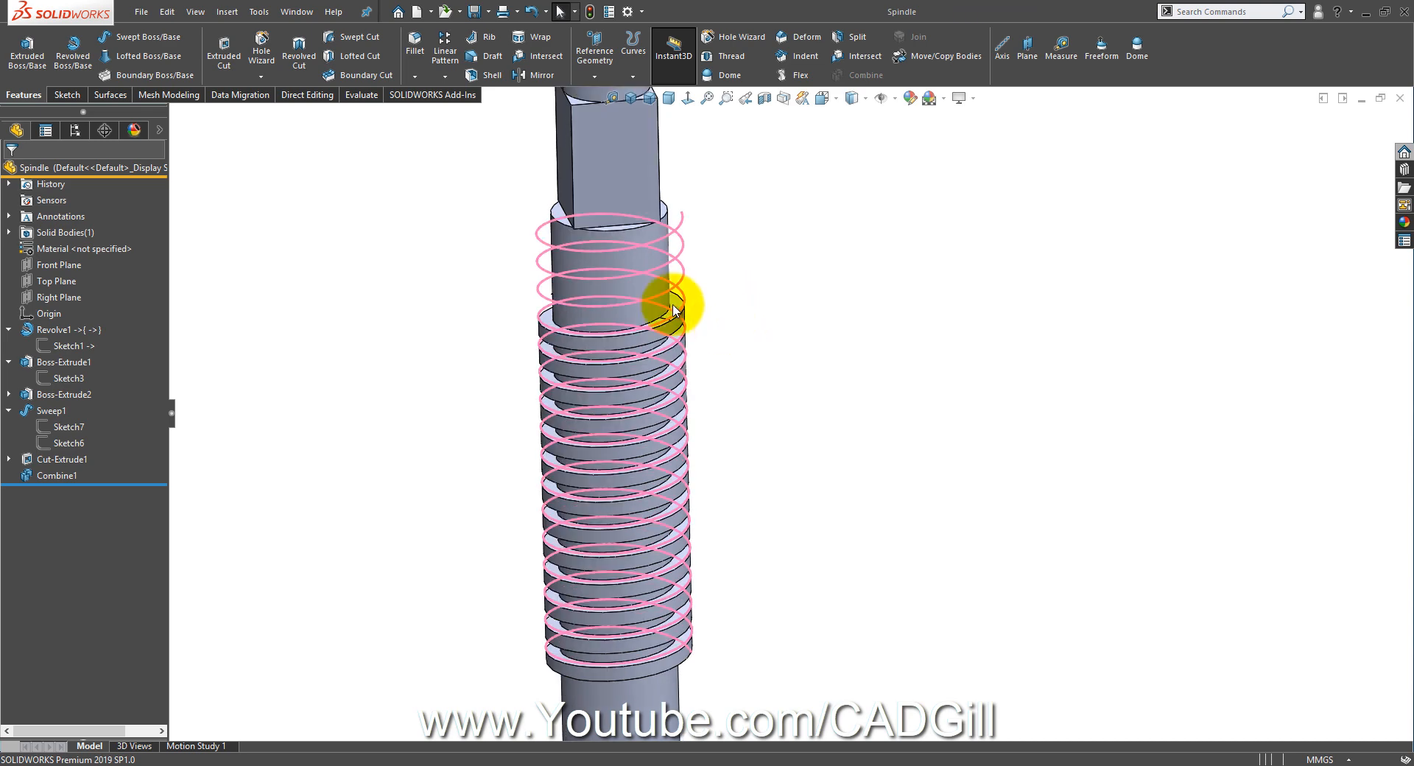
click(296, 11)
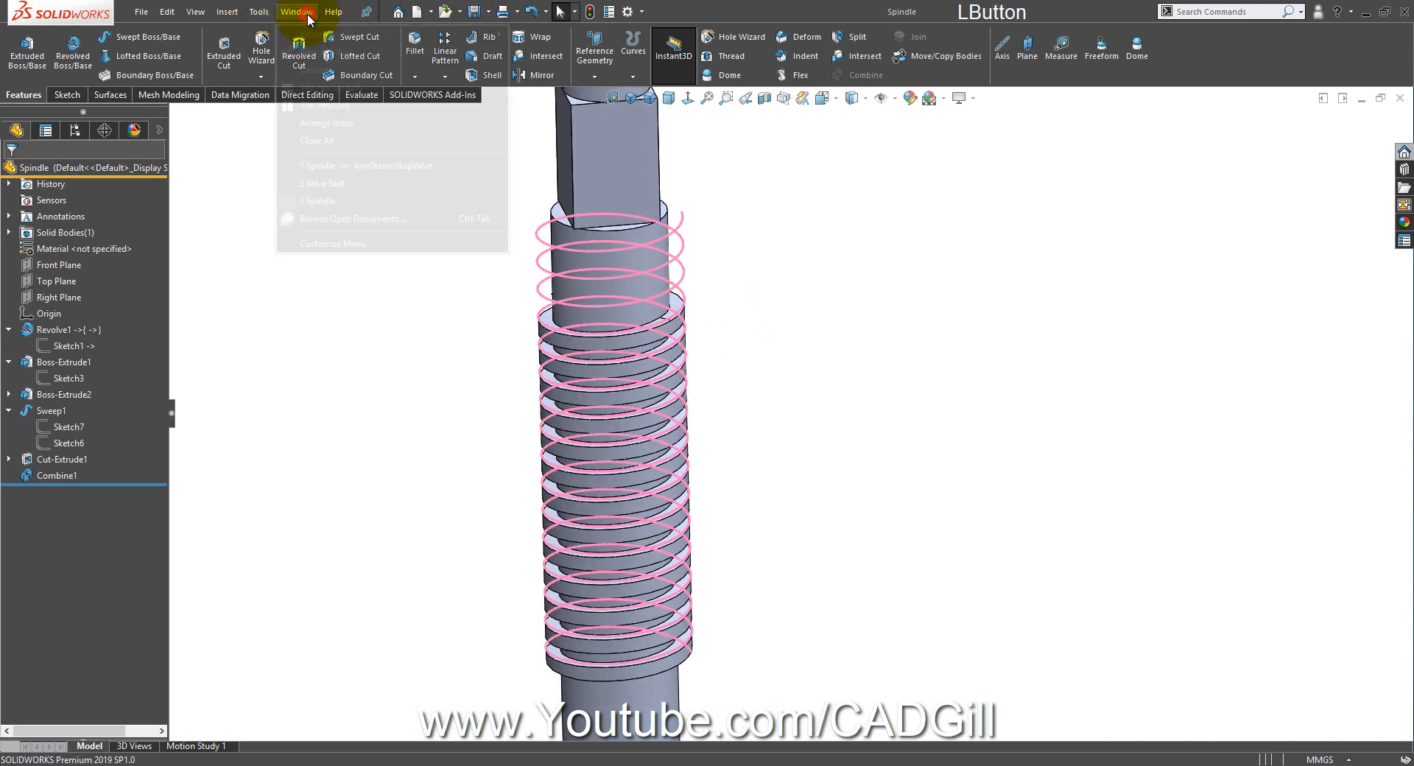
click(369, 165)
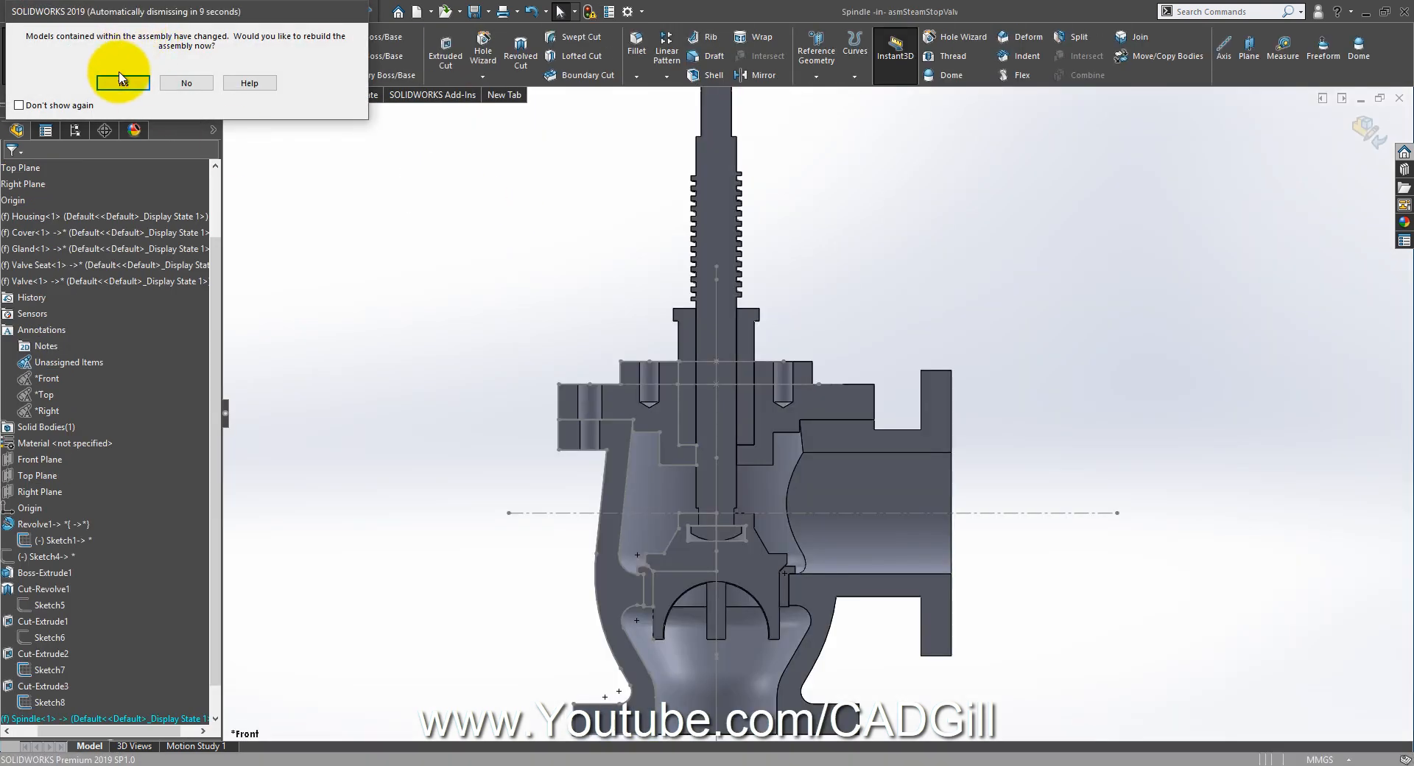
click(122, 81)
Step: Turn off the section view and examine the threaded spindle in the complete valve assembly
middle_drag(814, 268, 781, 331)
click(790, 98)
middle_drag(788, 284, 877, 284)
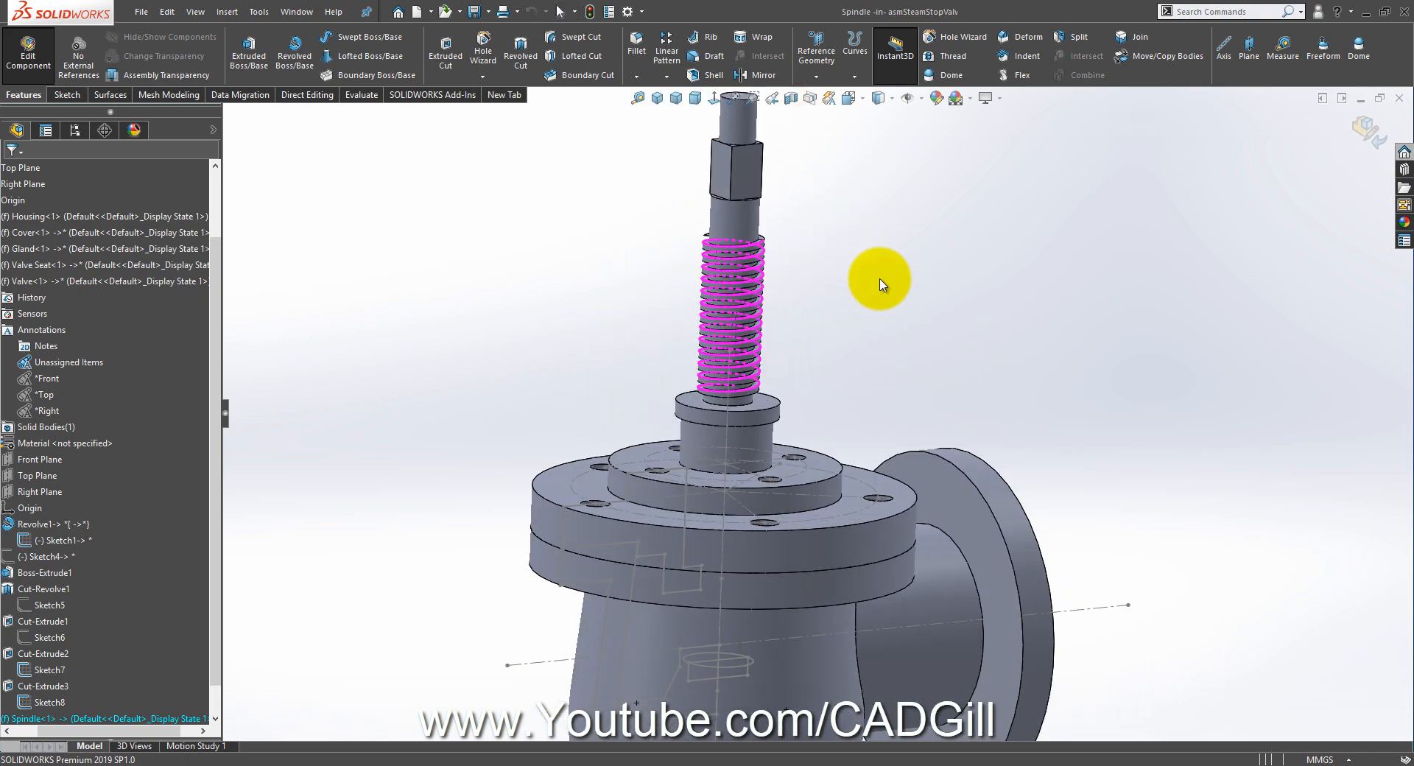
scroll(733, 279, up, 8)
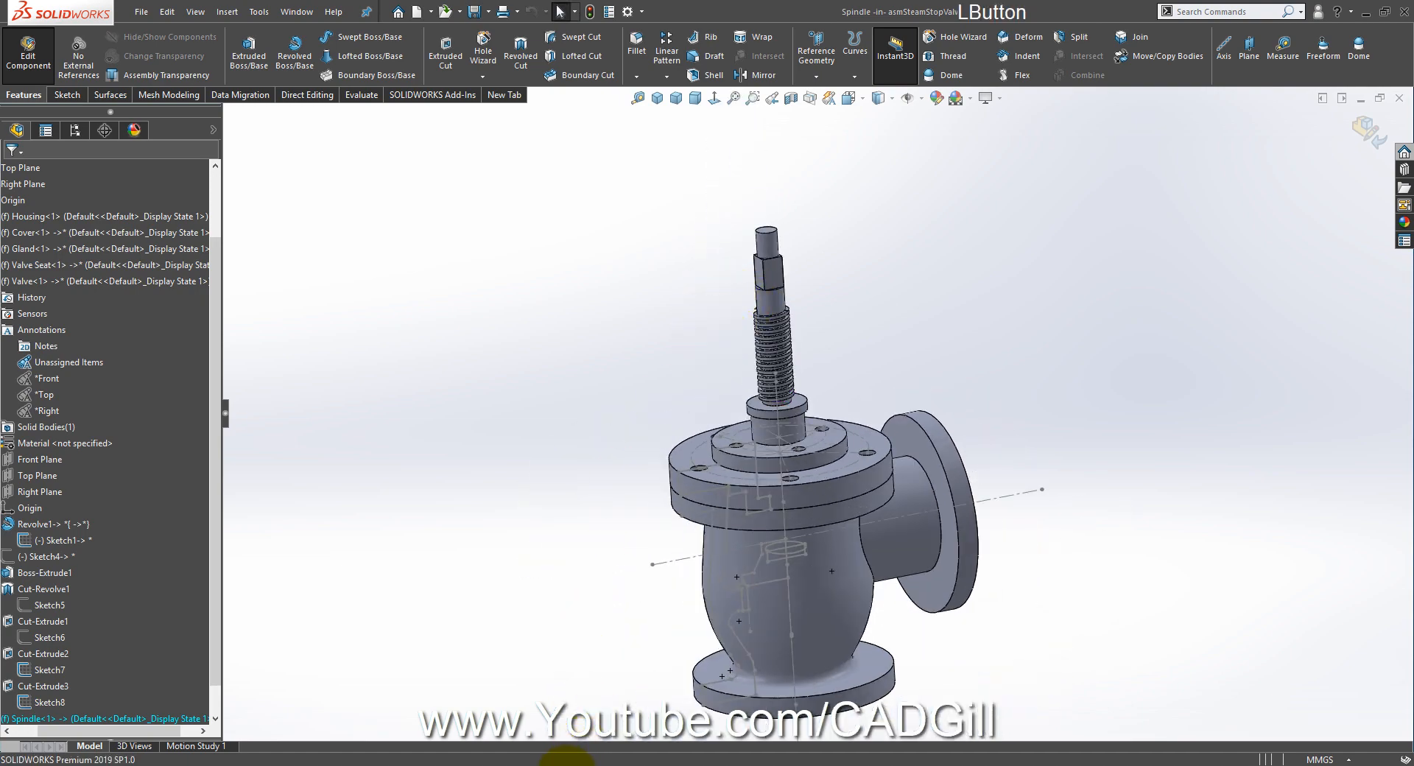
Step: Switch to Photos and consult the steam stop valve reference drawing around the bridge and its partial top view
click(600, 758)
ctrl+scroll(777, 258, up, 3)
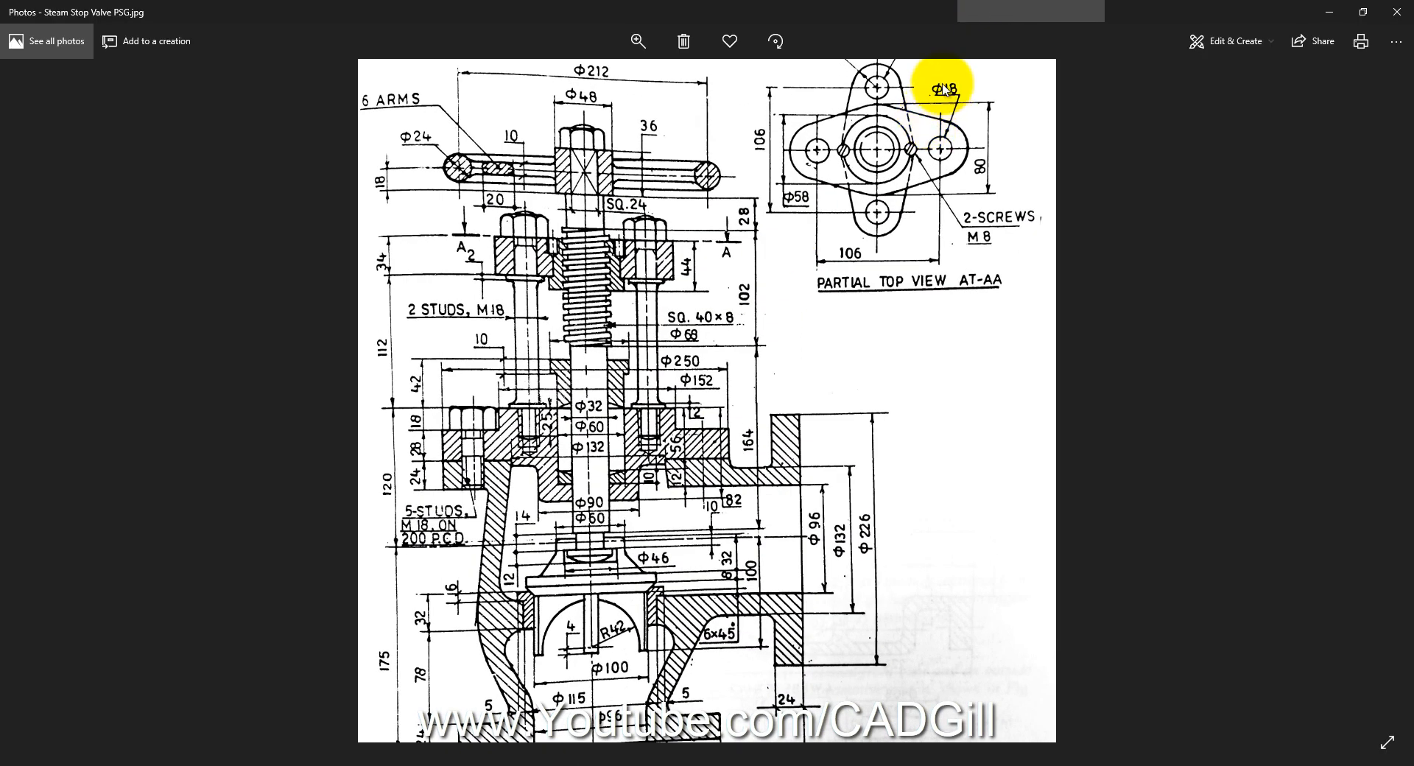
Step: Examine the handwheel, bridge and partial top view dimensions in the steam stop valve reference drawing
drag(881, 153, 878, 234)
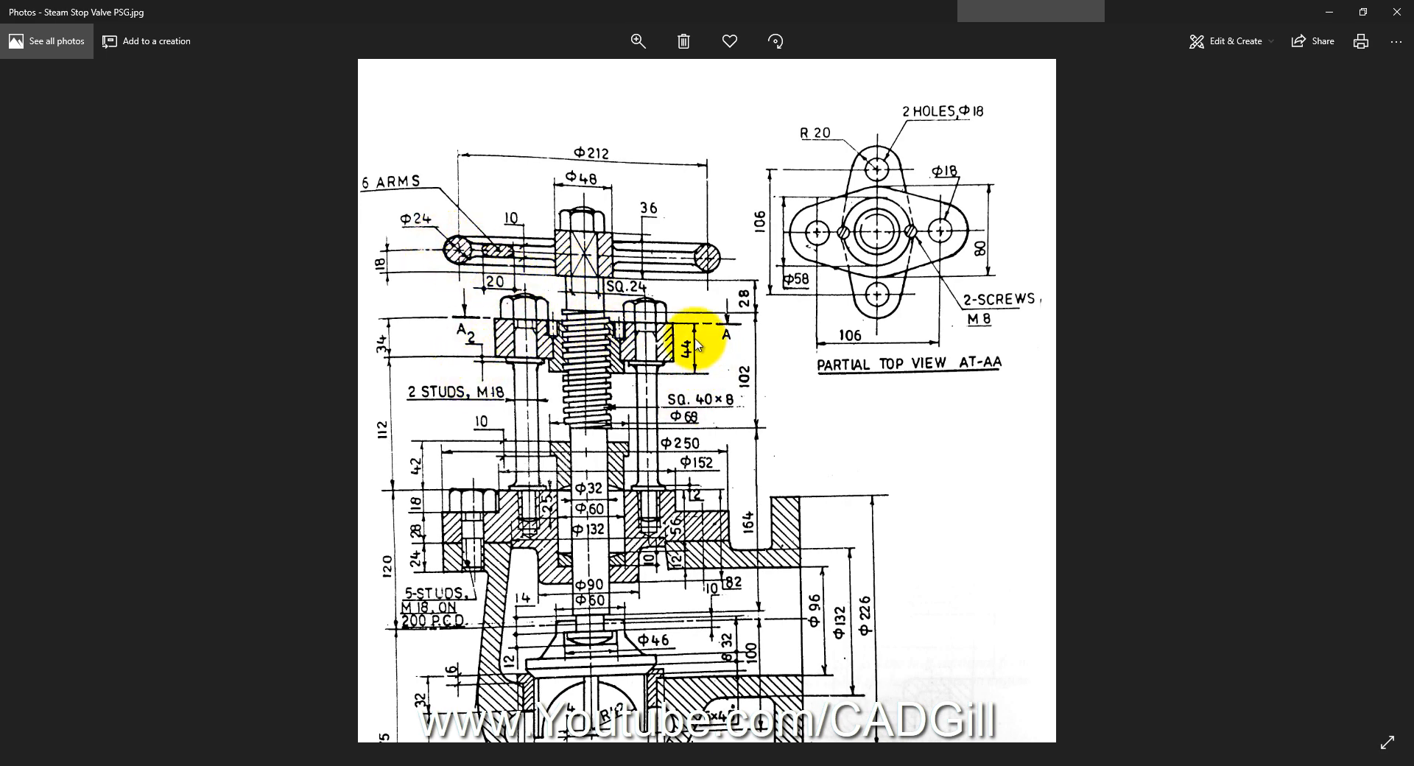
drag(688, 372, 687, 355)
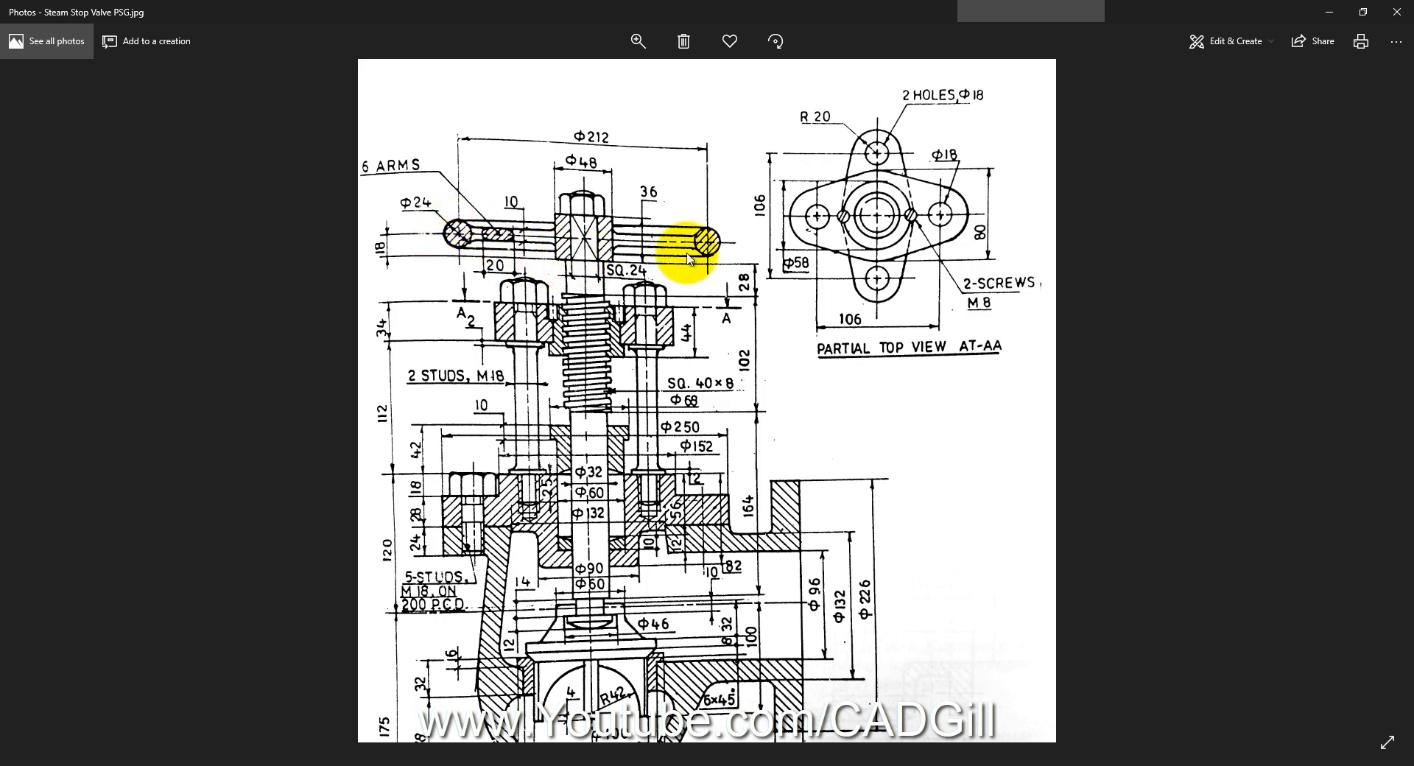
ctrl+scroll(607, 243, up, 1)
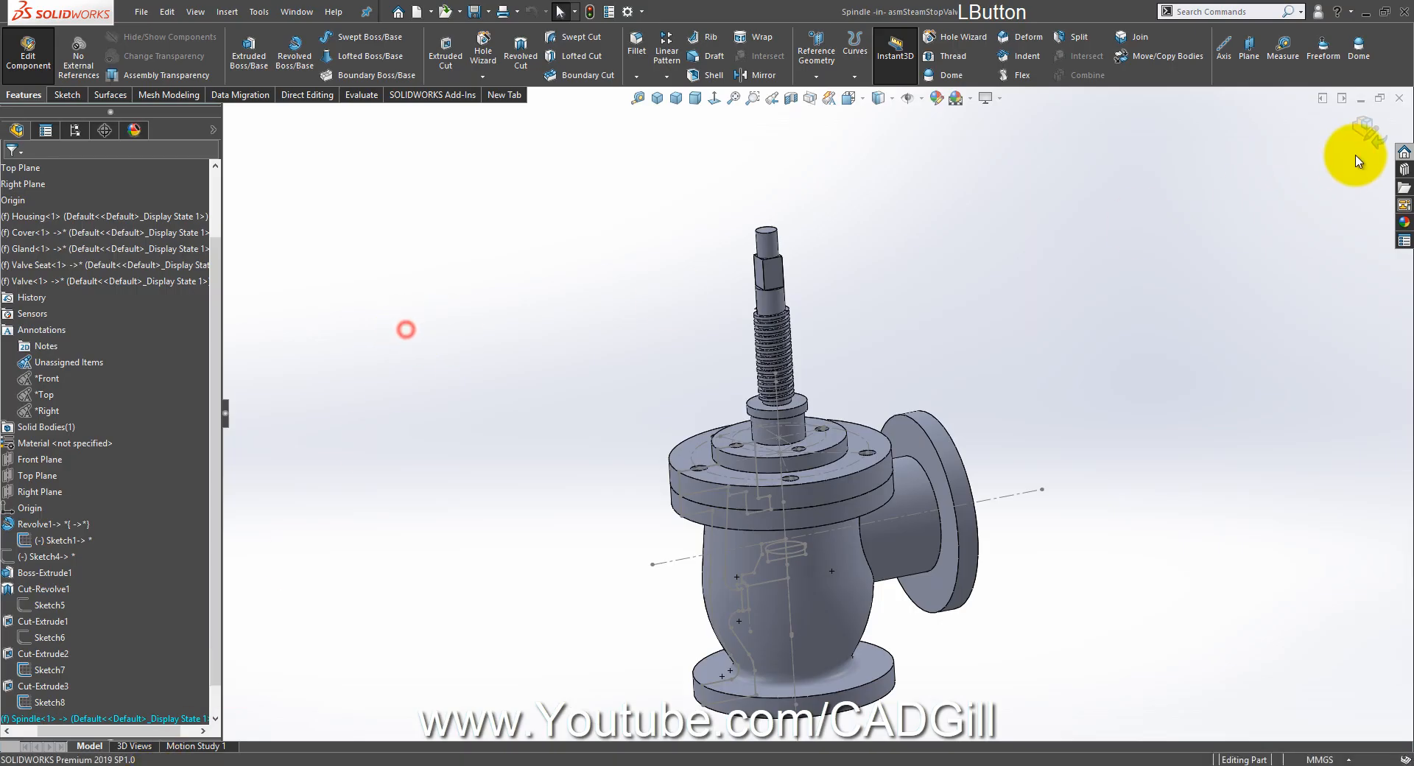
Step: Finish editing the spindle in the assembly and insert a new part into asmSteamStopValve
click(1364, 134)
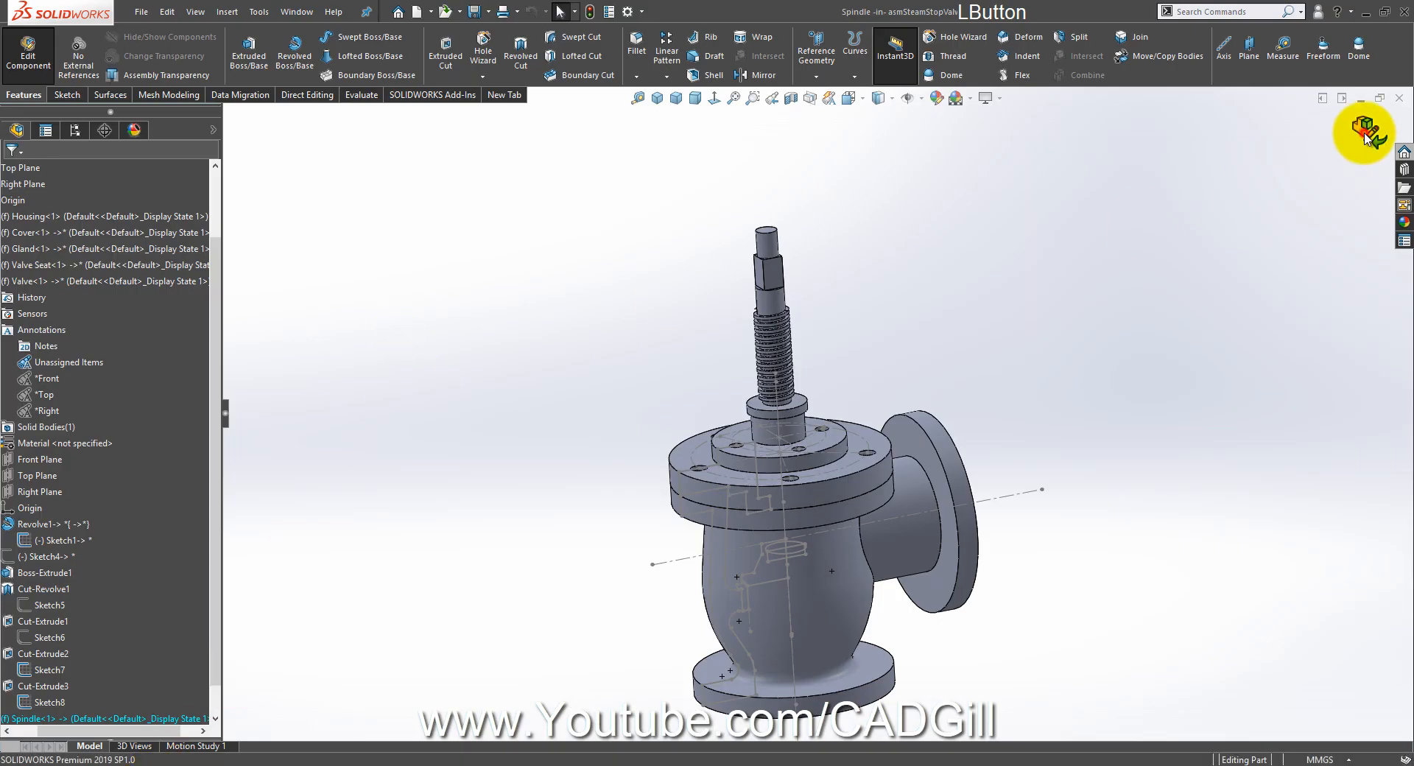
click(615, 250)
click(100, 79)
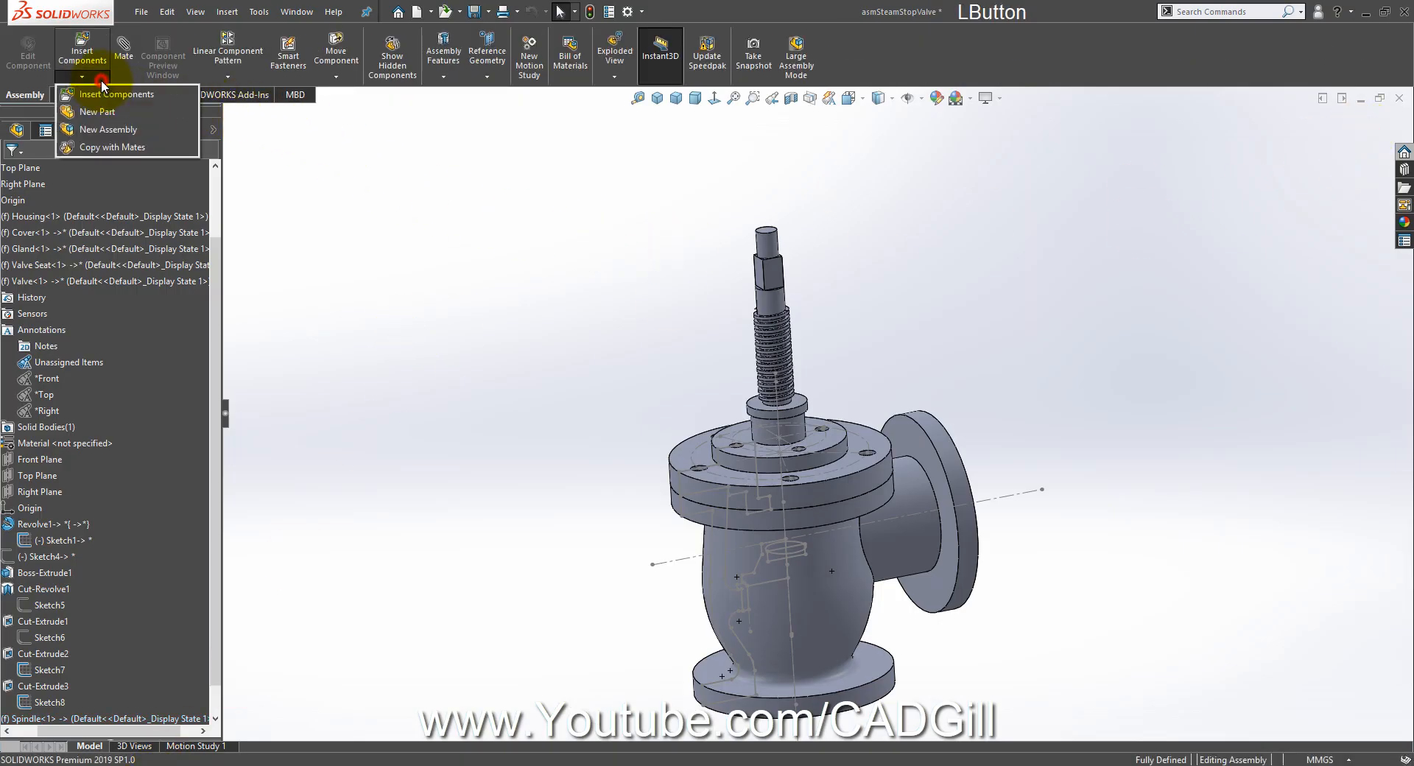
click(110, 112)
click(406, 232)
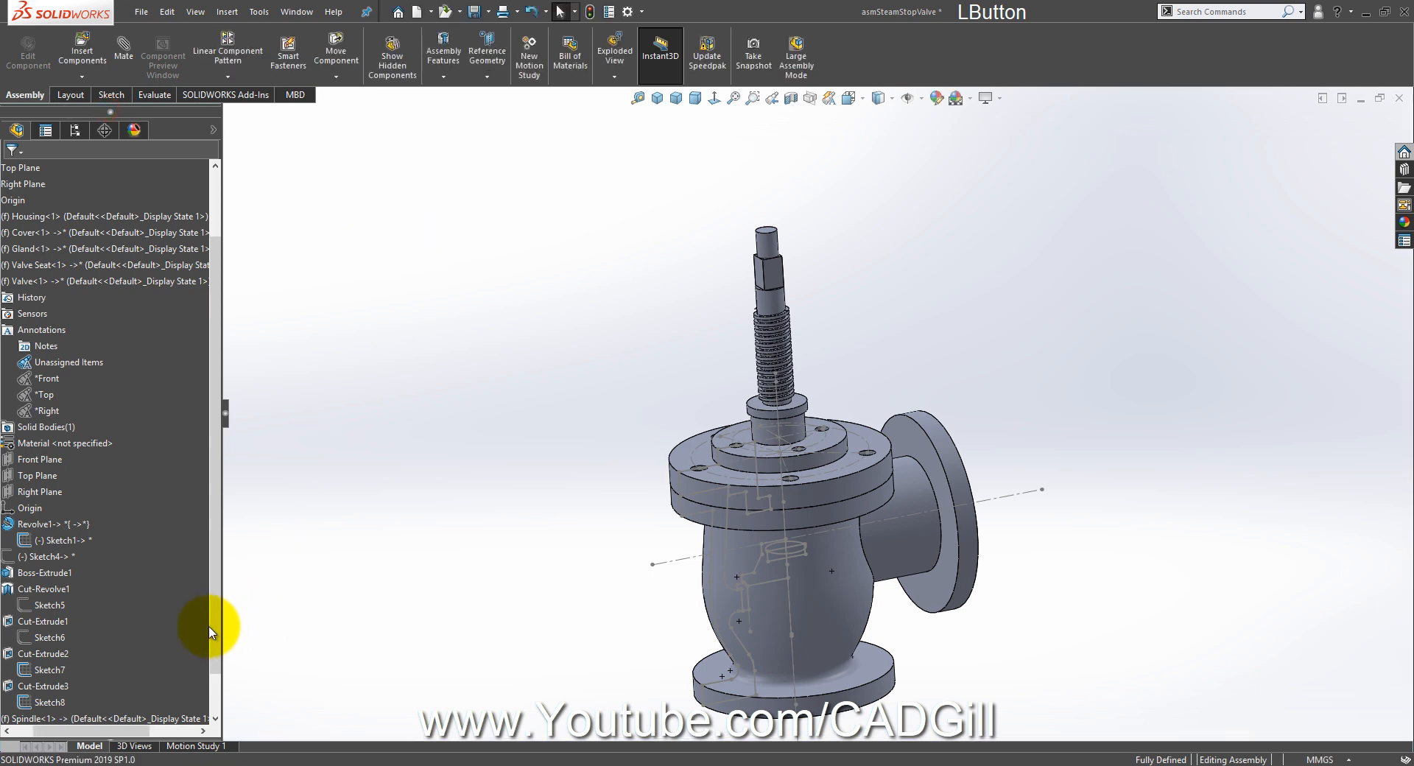
Step: Rename the new assembly component as Handwheel and open the part in its own window
drag(94, 731, 9, 733)
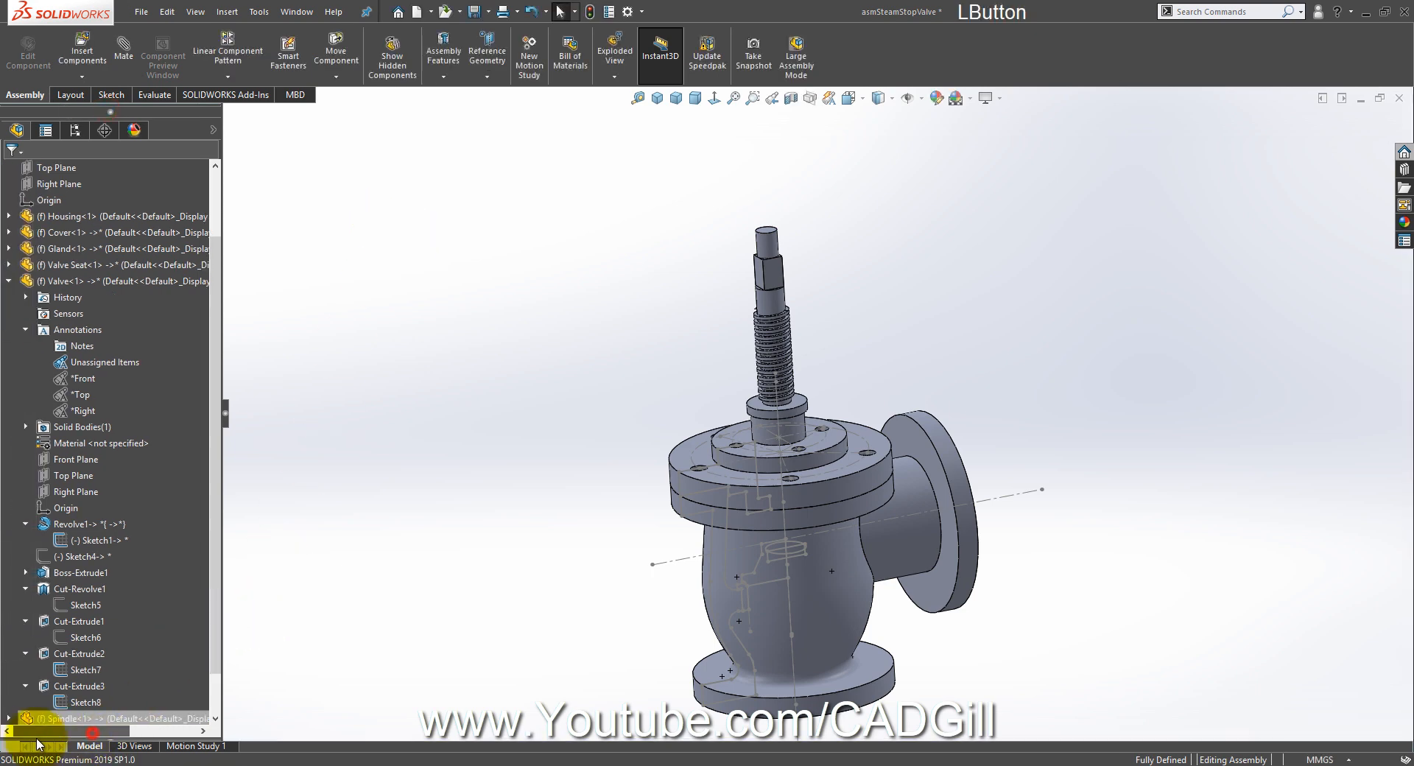
click(9, 282)
click(89, 391)
key(F2)
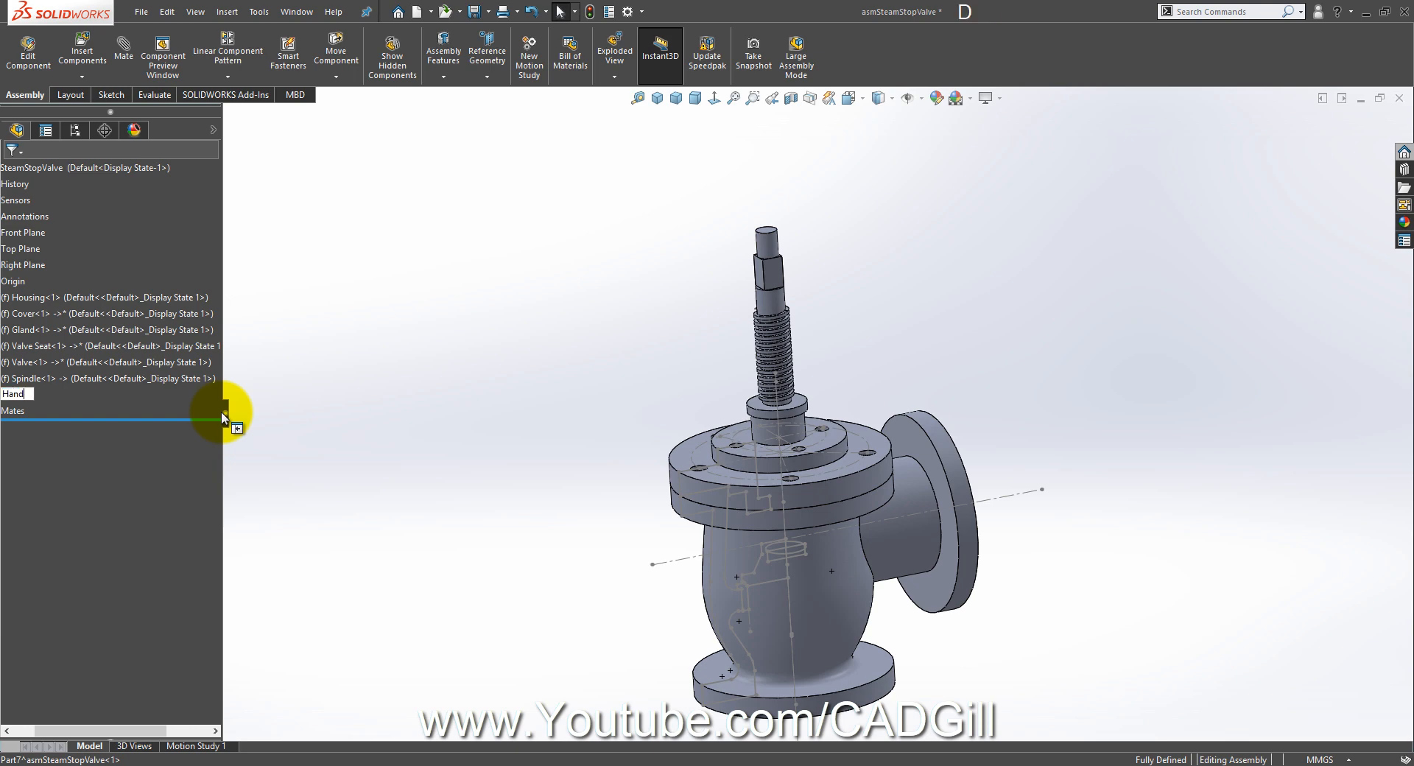
key(Return)
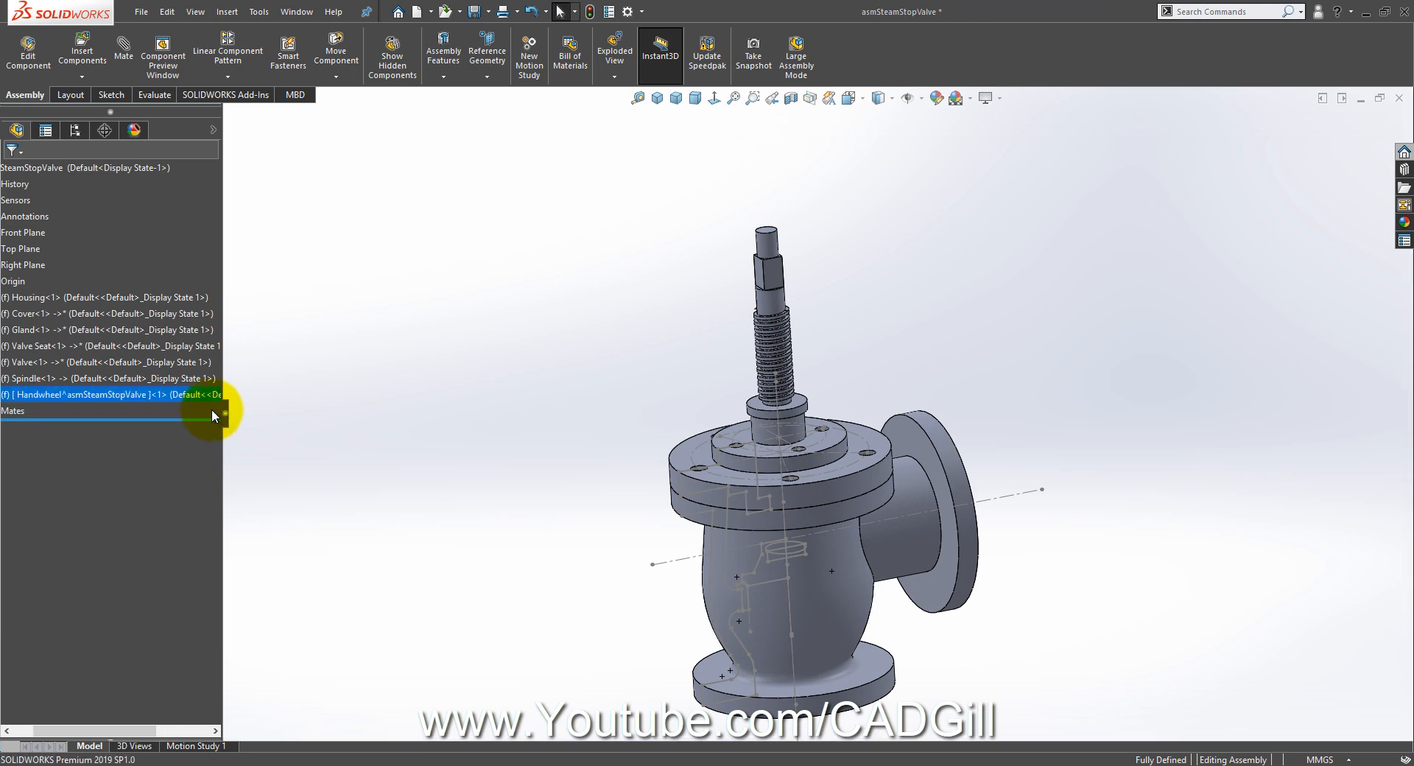
right_click(197, 398)
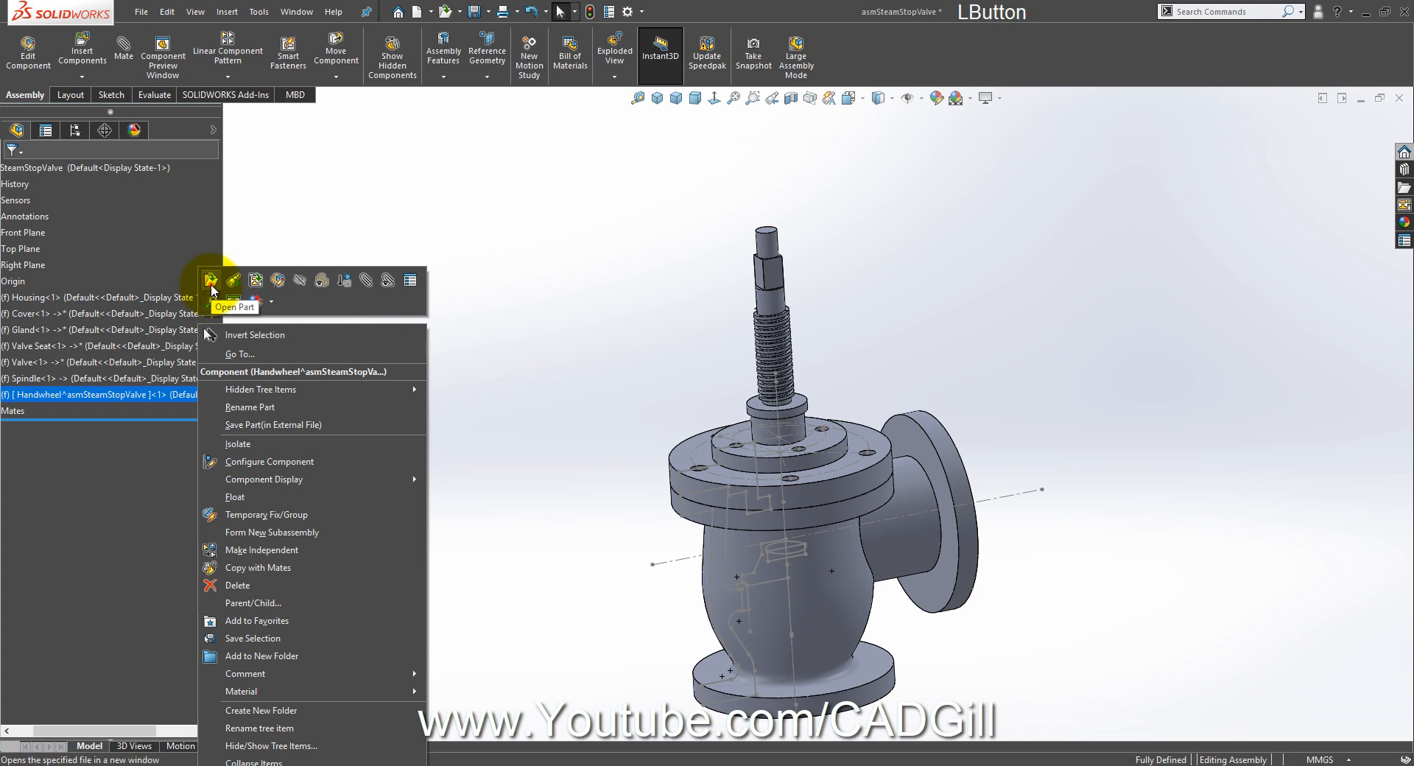
click(210, 282)
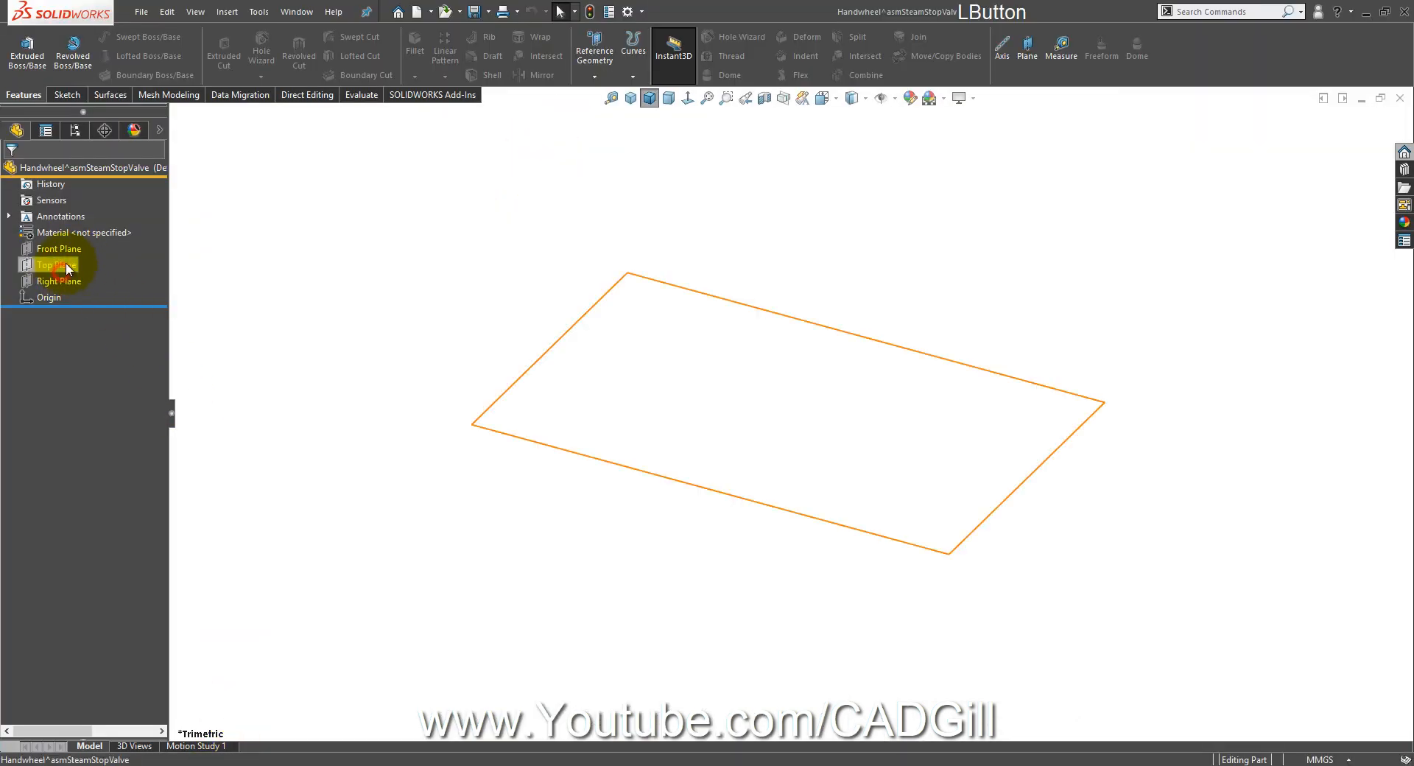
Step: Sketch a 48 mm diameter circle centred on the origin on the handwheel's Top Plane
click(57, 265)
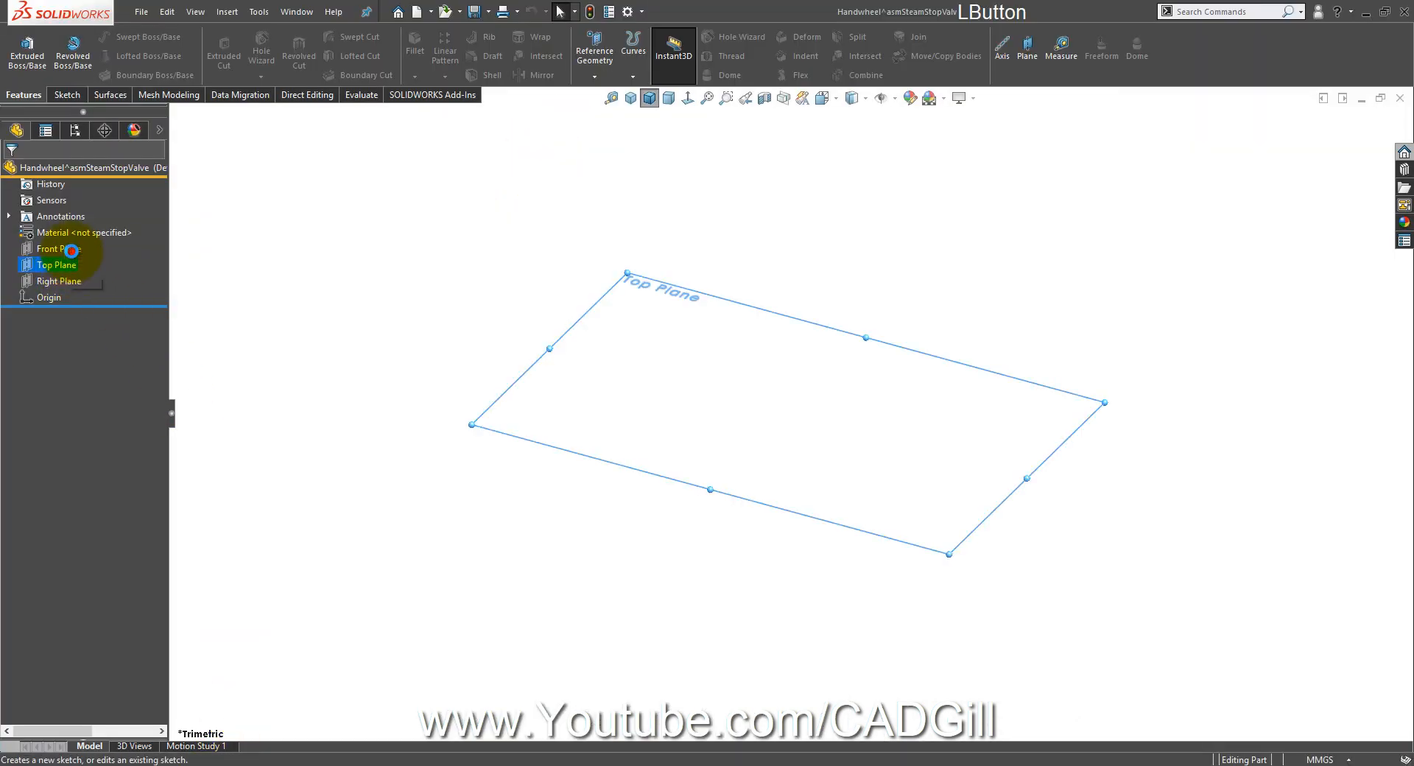
click(71, 250)
click(159, 57)
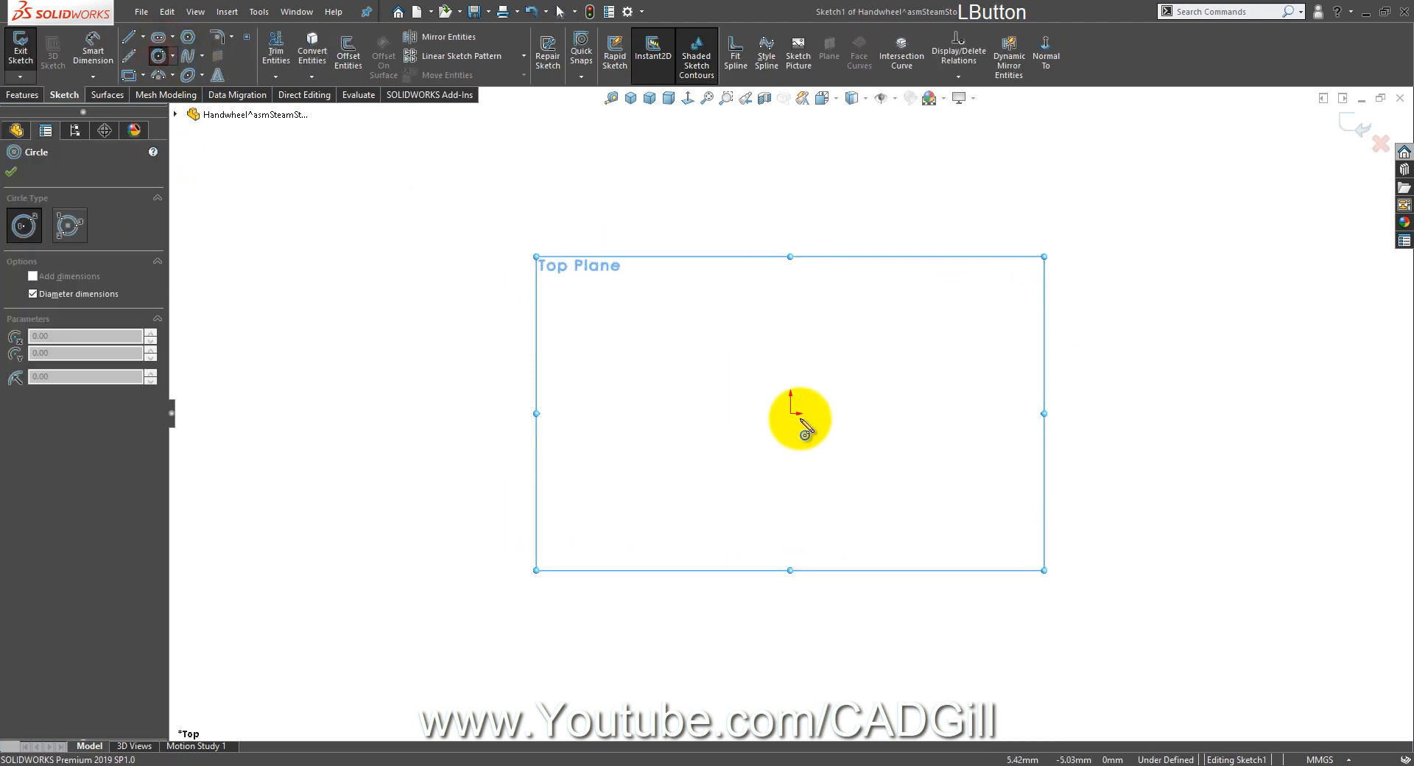
click(790, 412)
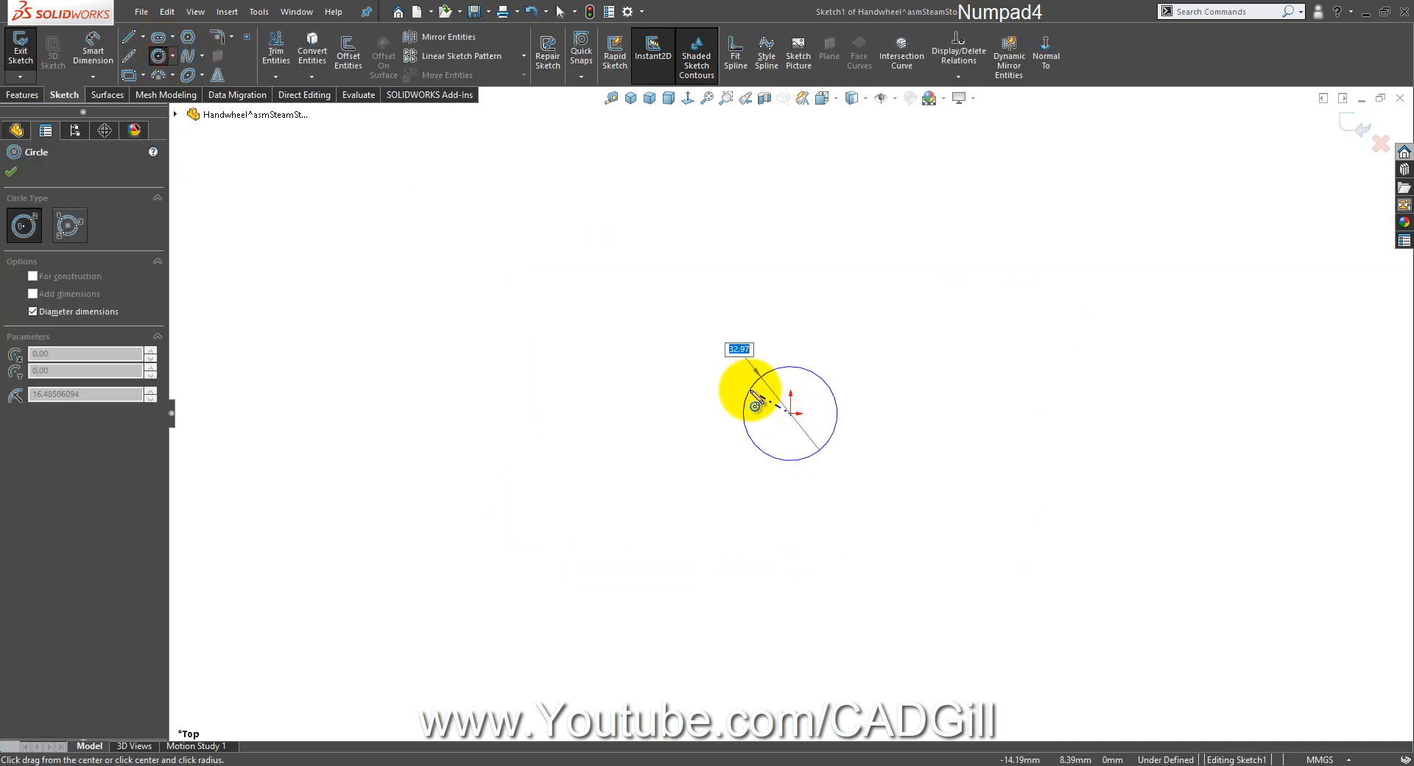
text(48)
key(Return)
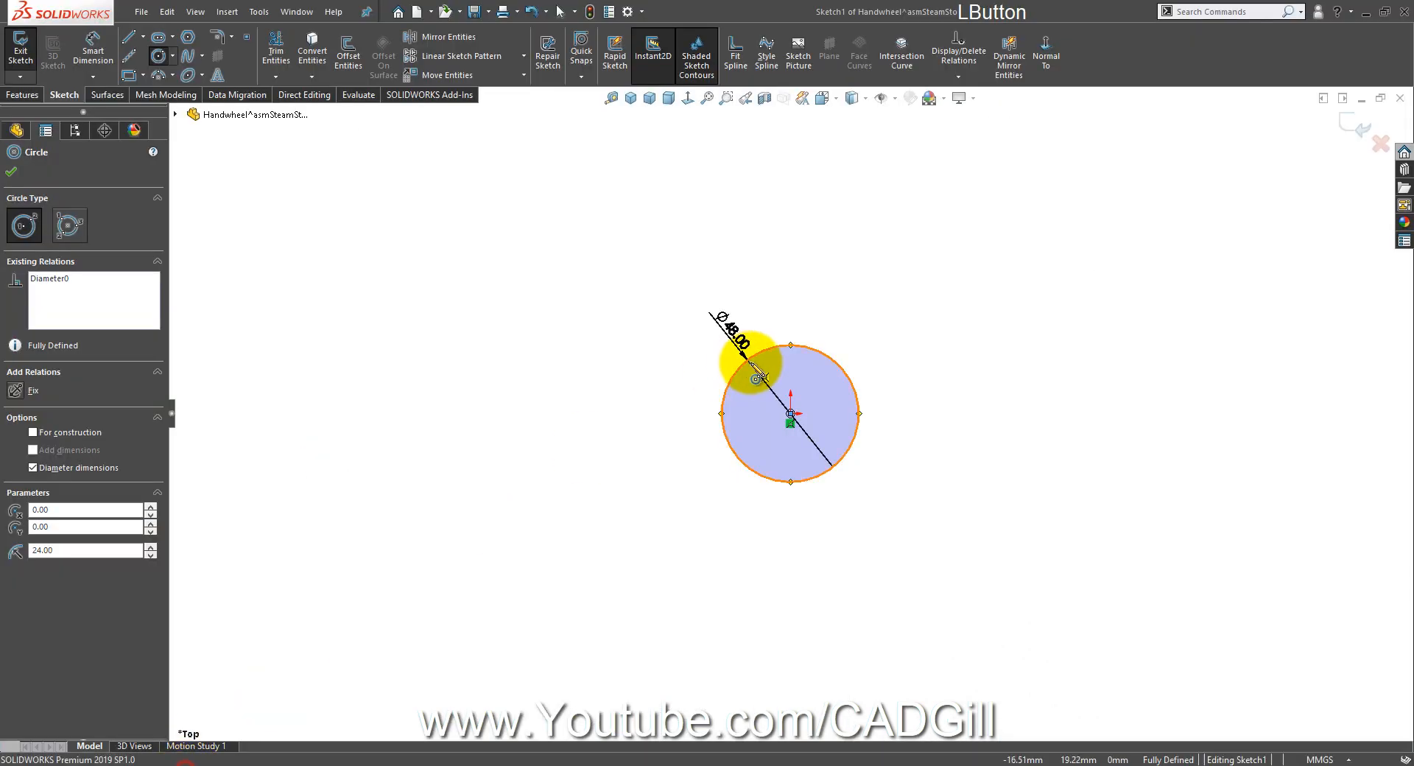
Step: Draw a centre rectangle of about 24 × 26 mm at the origin and make its adjacent sides equal
click(142, 76)
click(154, 114)
scroll(762, 404, down, 2)
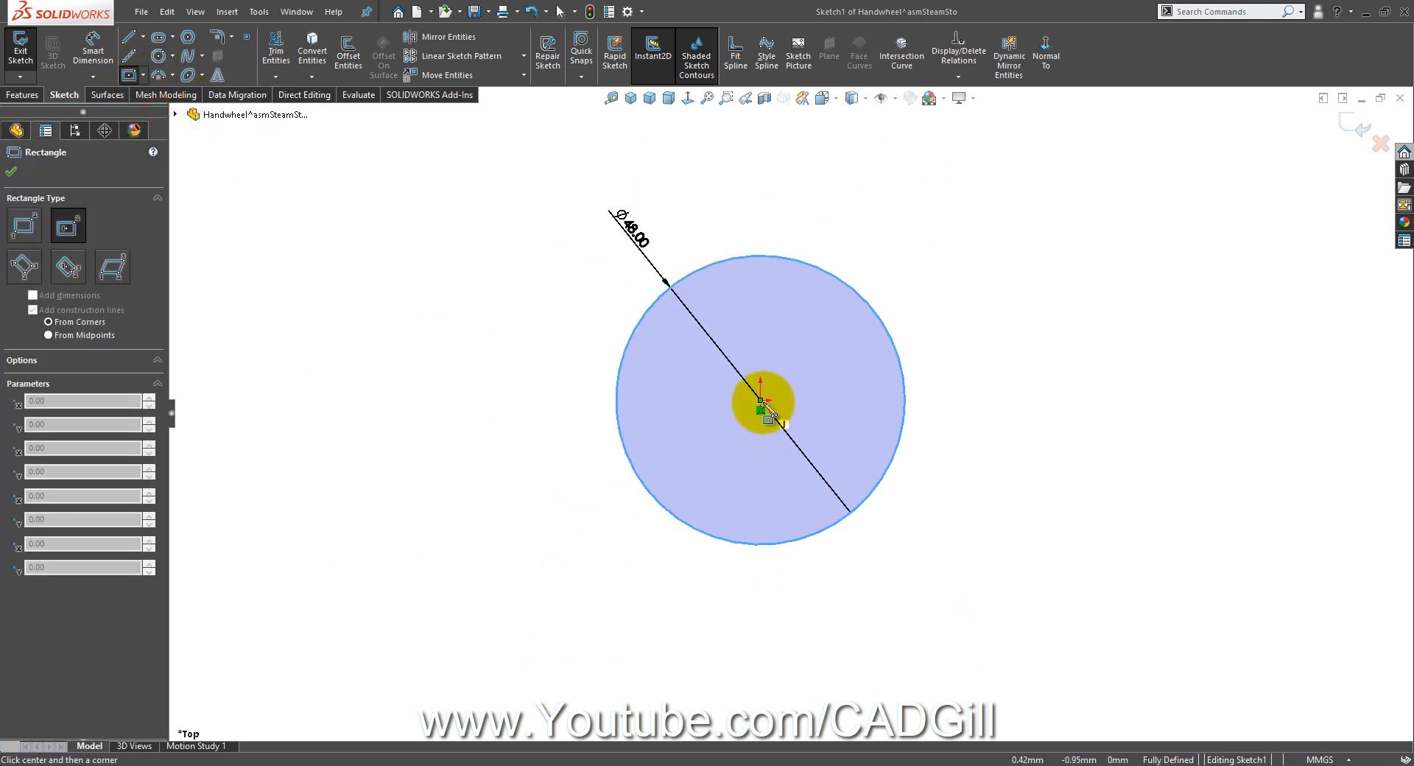
click(760, 400)
click(832, 323)
right_click(831, 324)
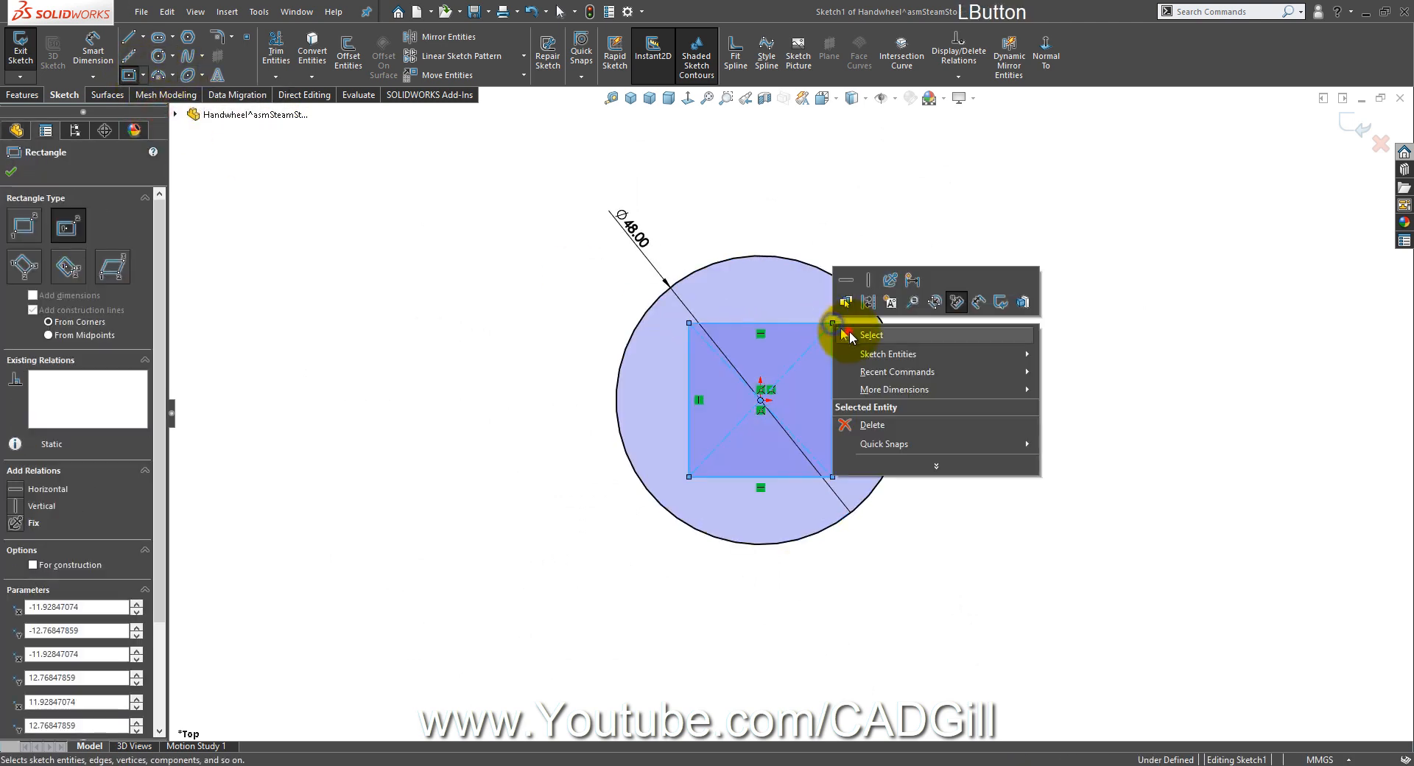
click(869, 335)
click(814, 324)
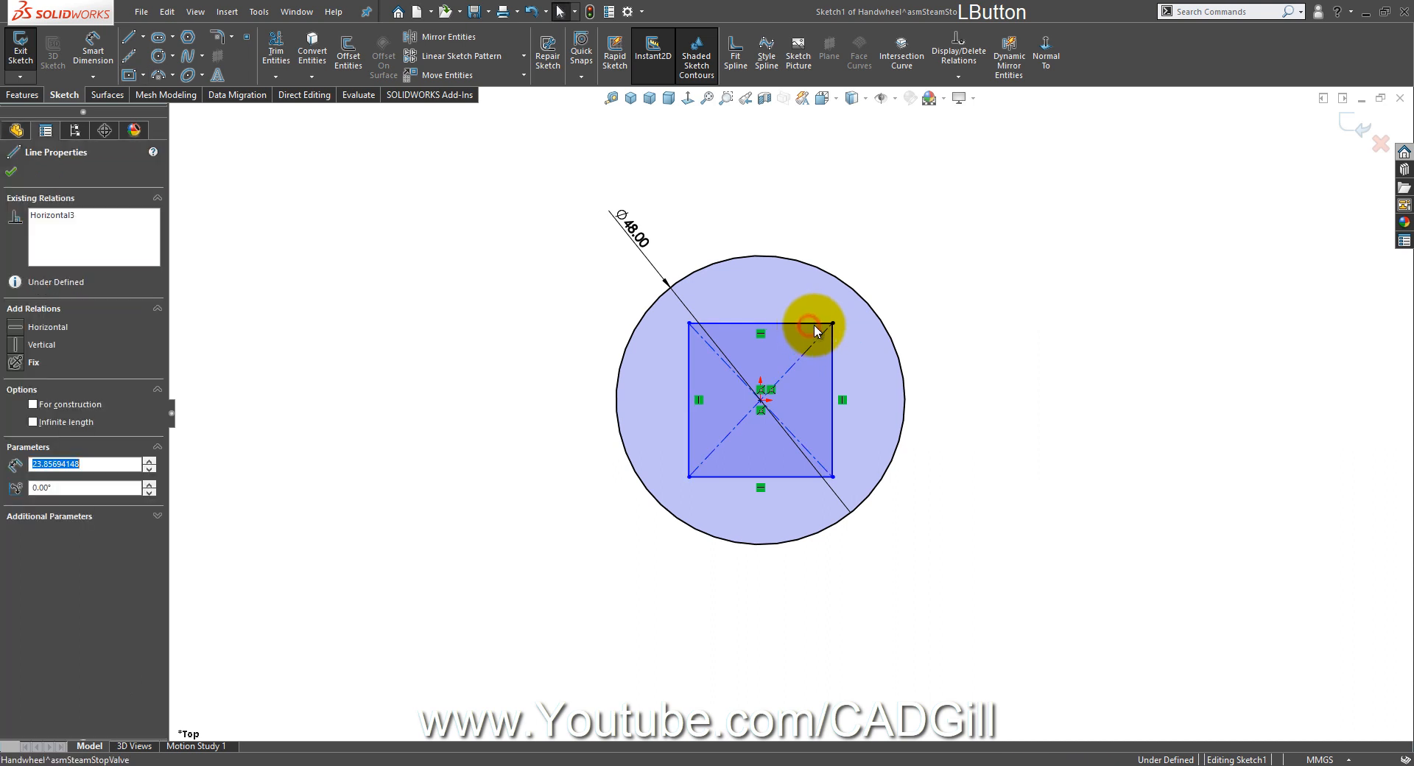
ctrl+click(833, 363)
click(985, 297)
click(1030, 415)
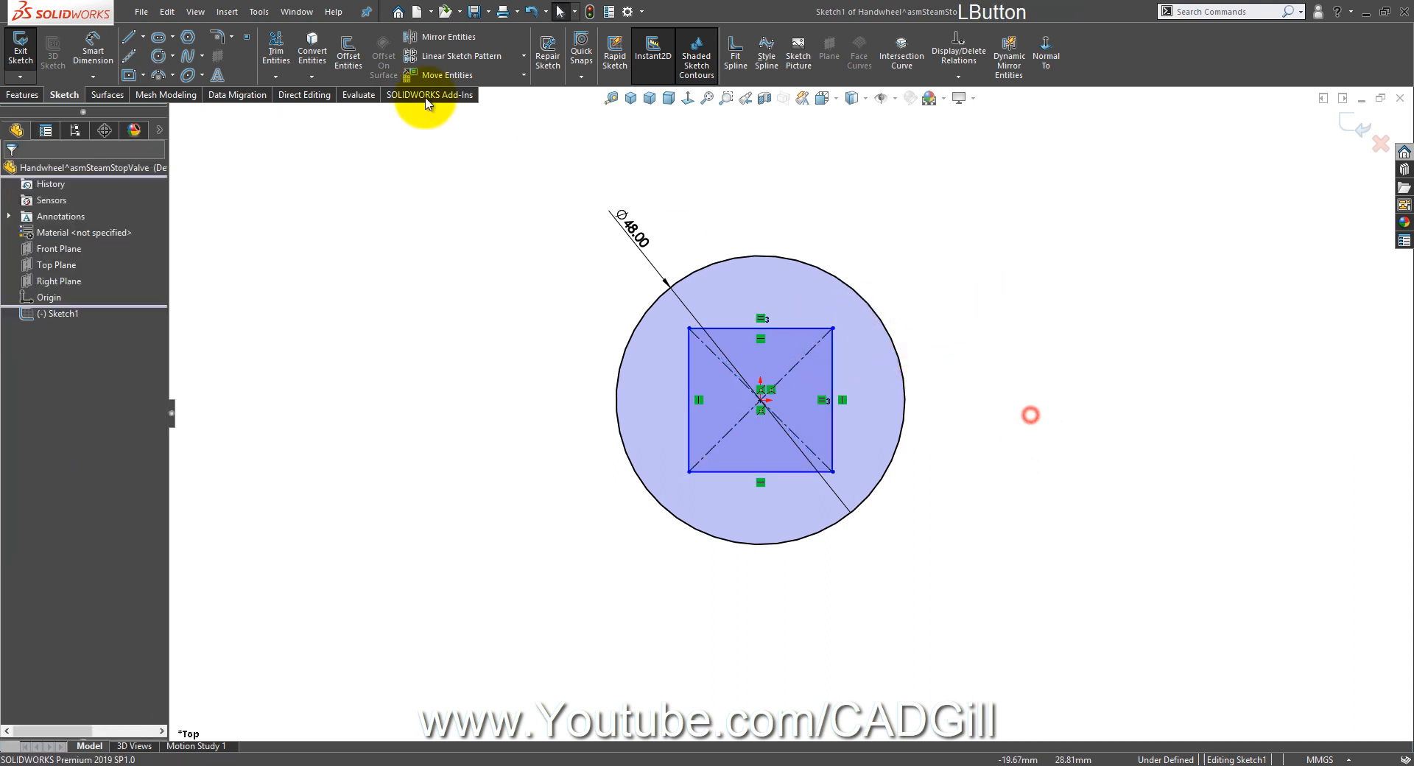
Step: Dimension the square's upper side as 24 mm
click(93, 46)
click(809, 326)
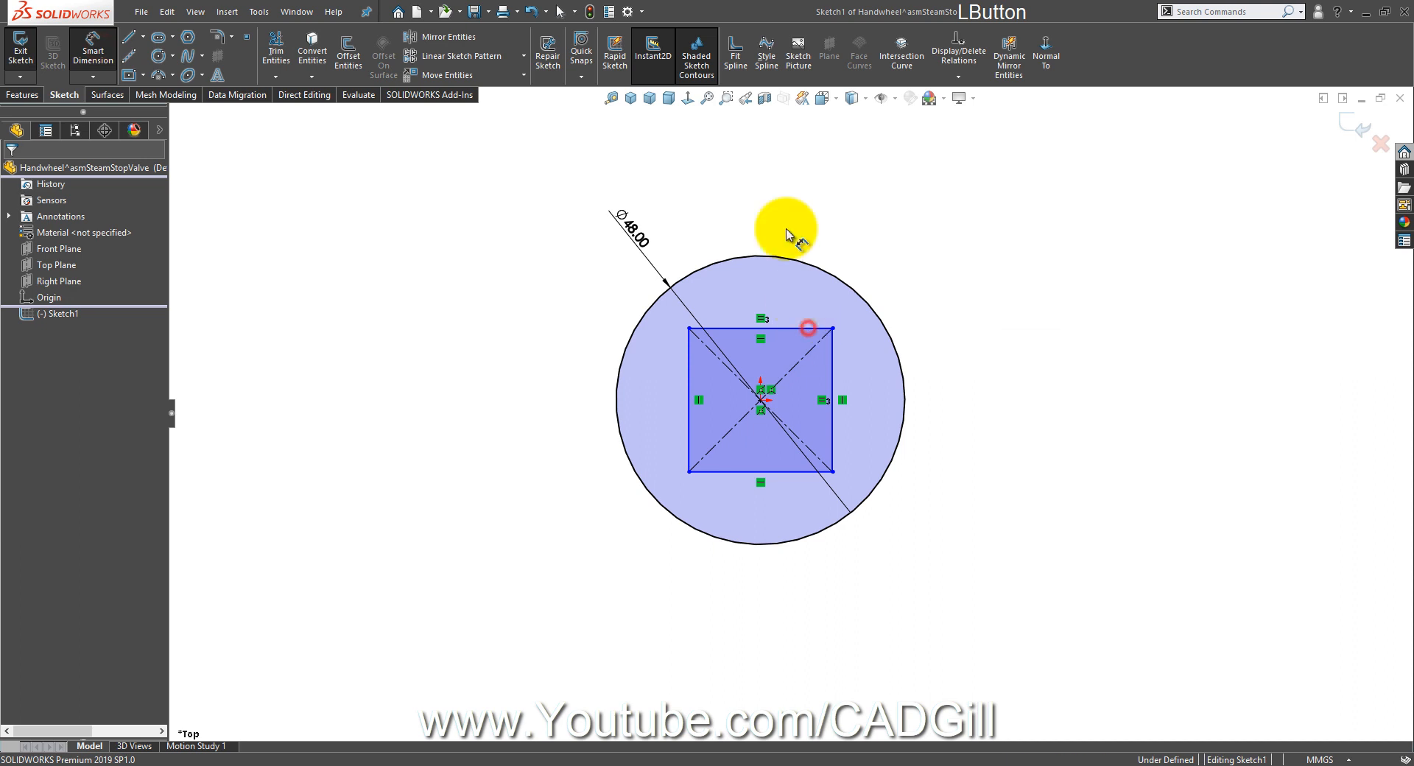
click(772, 179)
text(2)
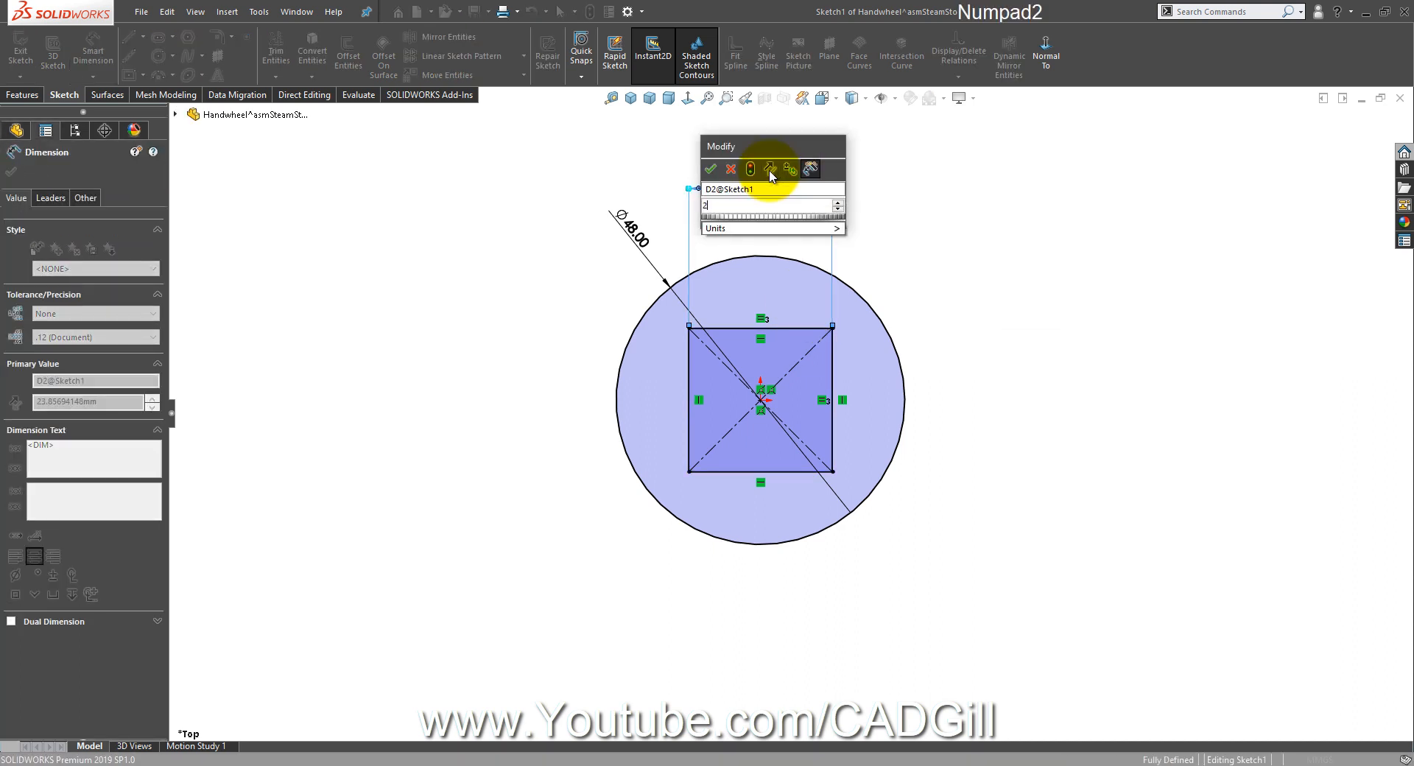
text(4)
key(Return)
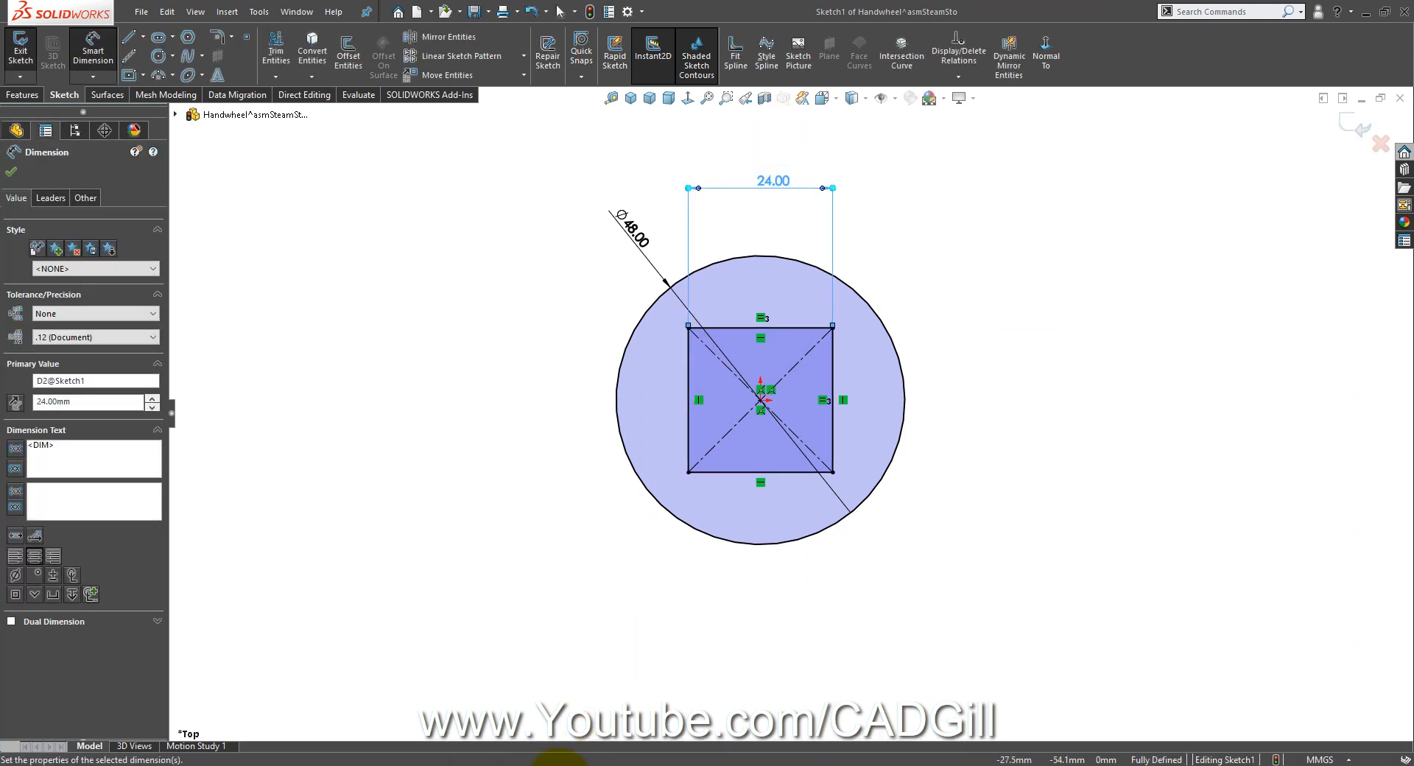
Step: Check the hub height in the reference drawing and extrude the hub profile 36 mm with the Mid Plane end condition
click(559, 762)
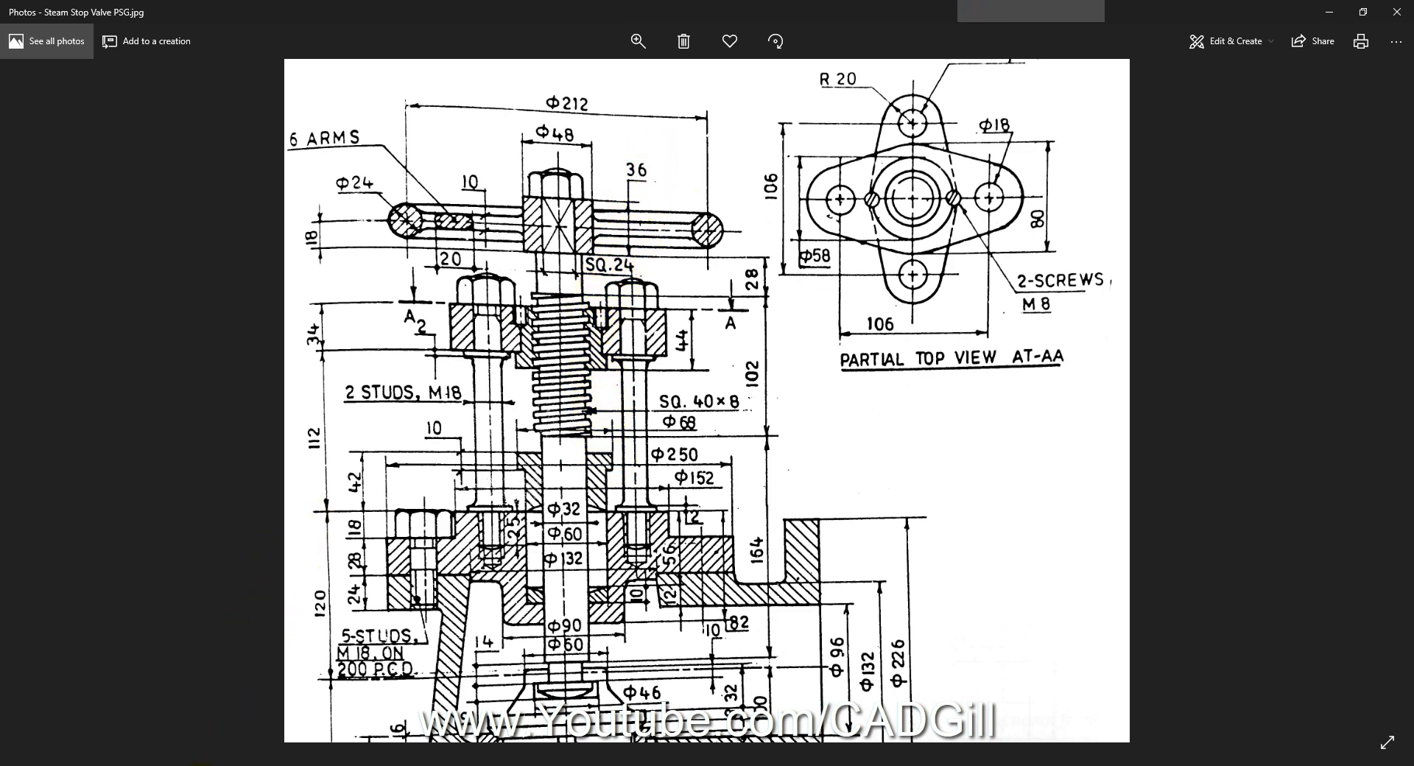
click(295, 763)
click(25, 98)
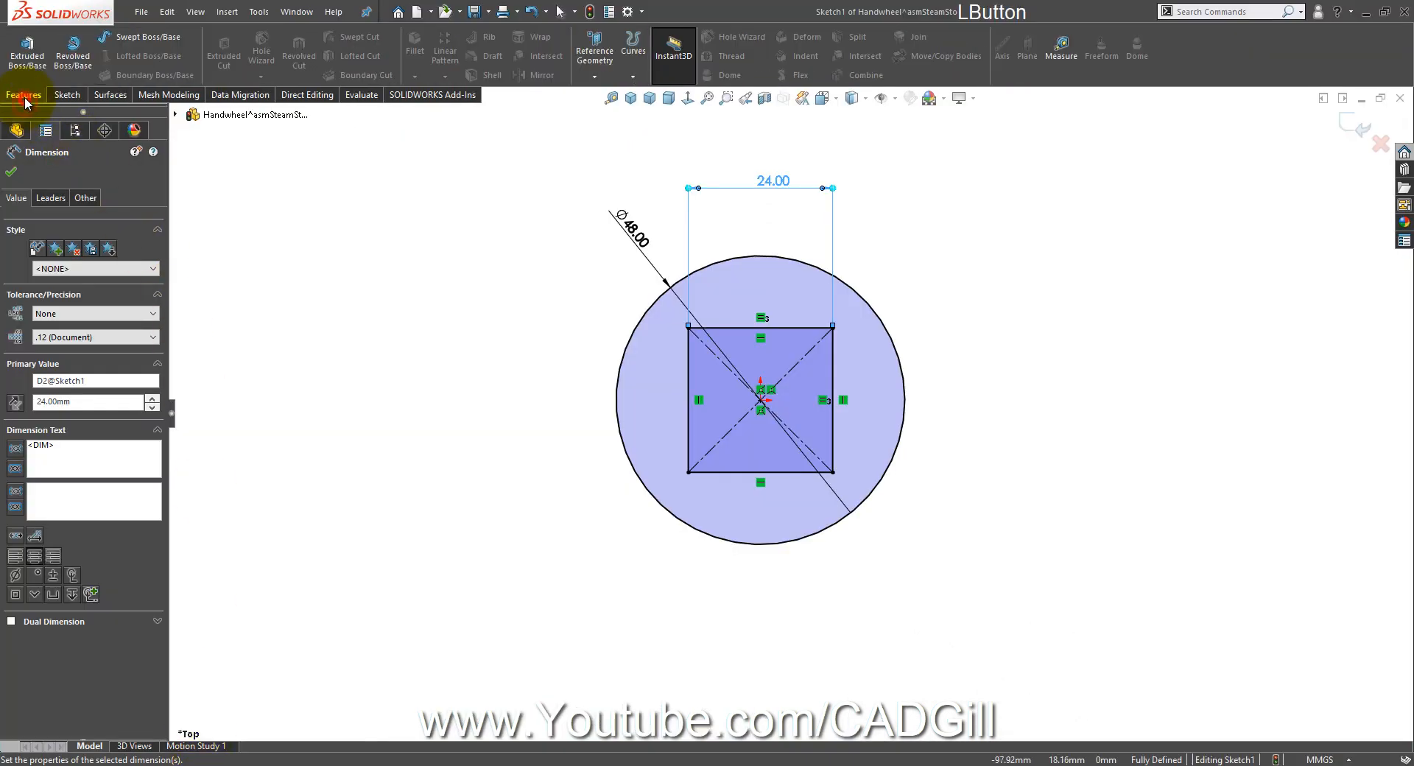
click(27, 53)
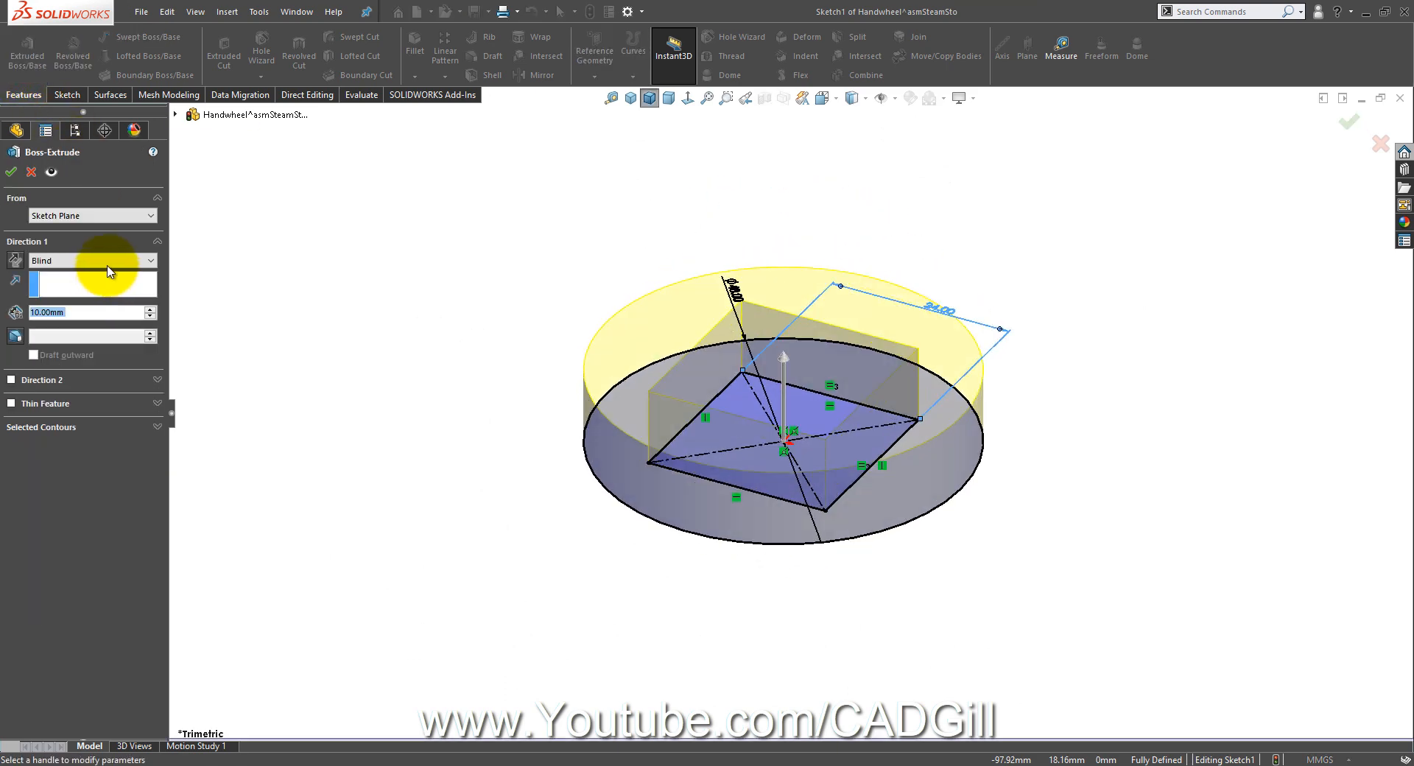
click(99, 261)
click(100, 315)
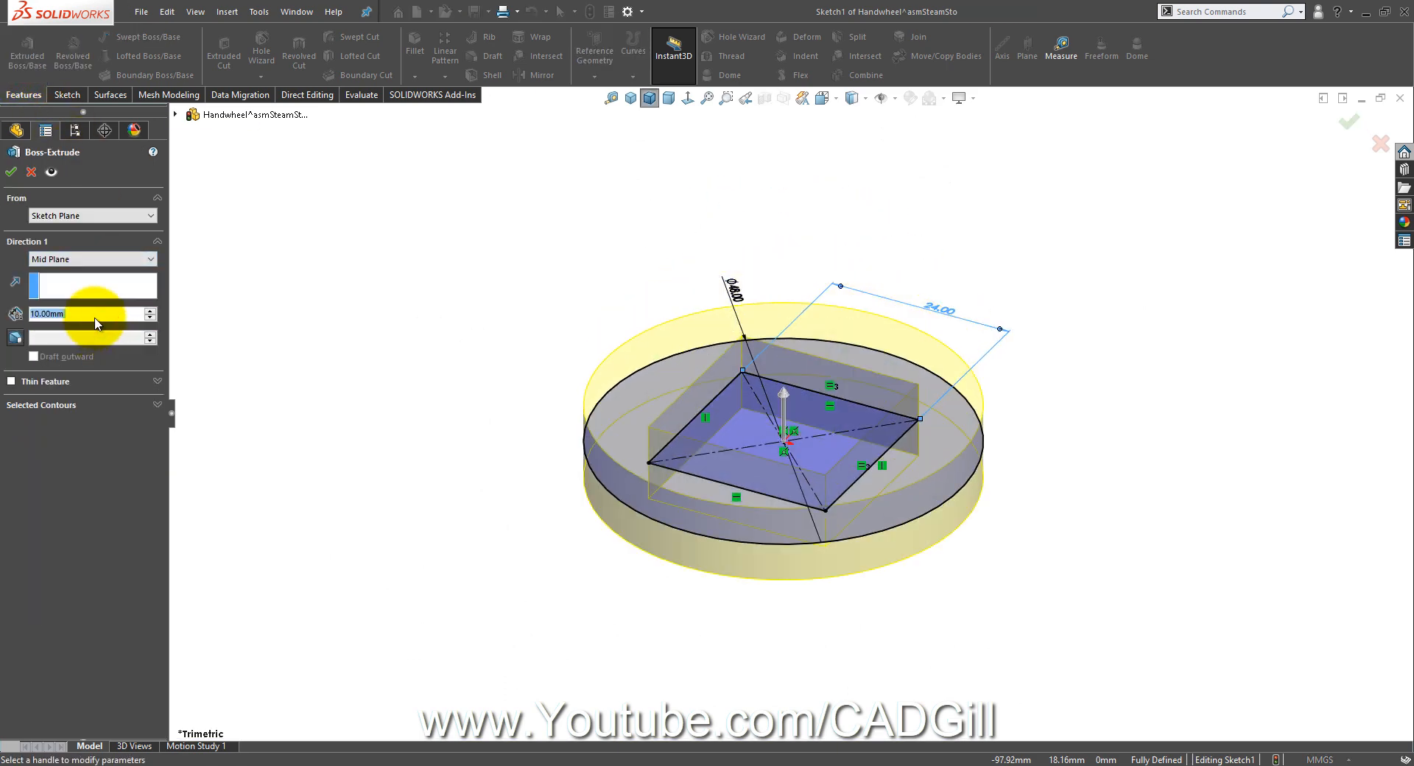
text(36)
key(Return)
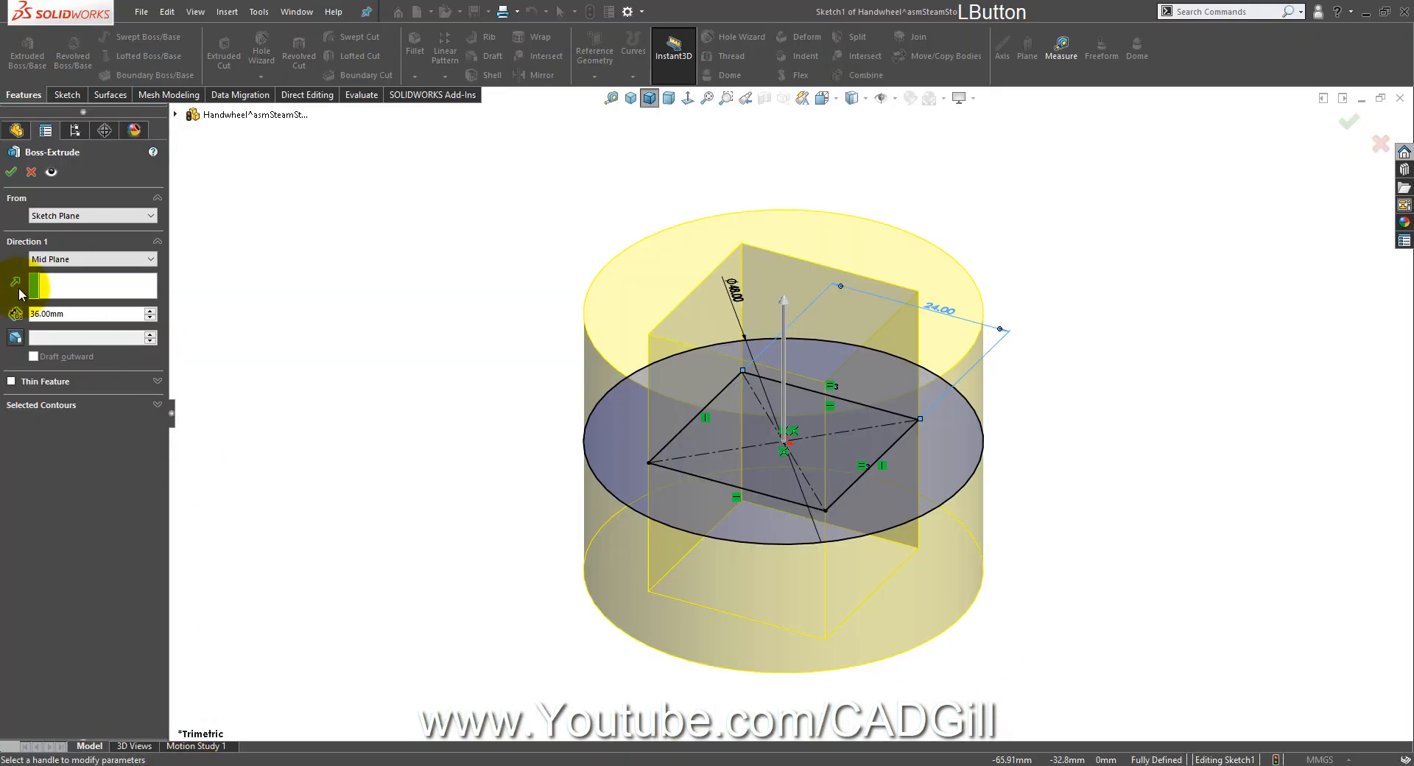
click(12, 174)
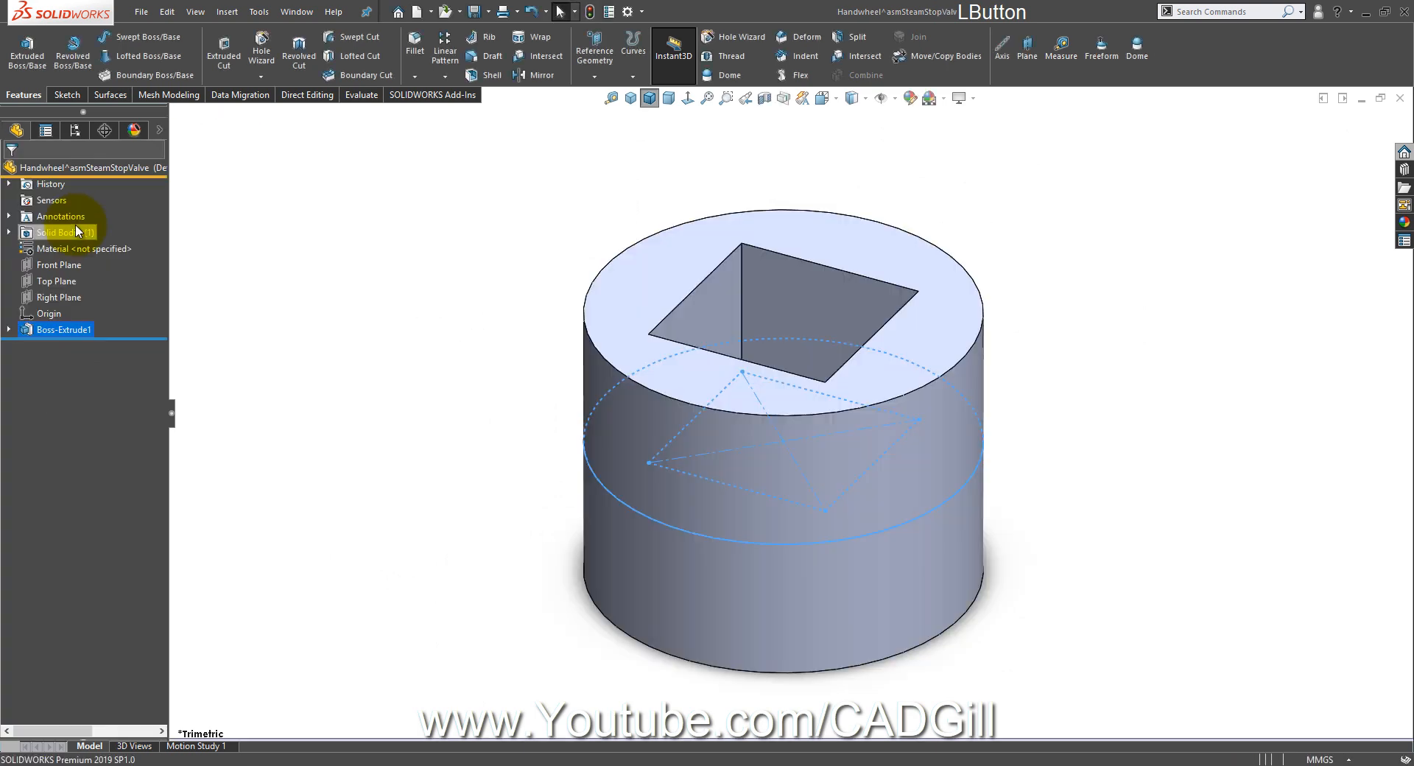
Step: Check the rim in the reference drawing and sketch a vertical centreline through the origin on the Front Plane
click(531, 515)
scroll(641, 630, up, 5)
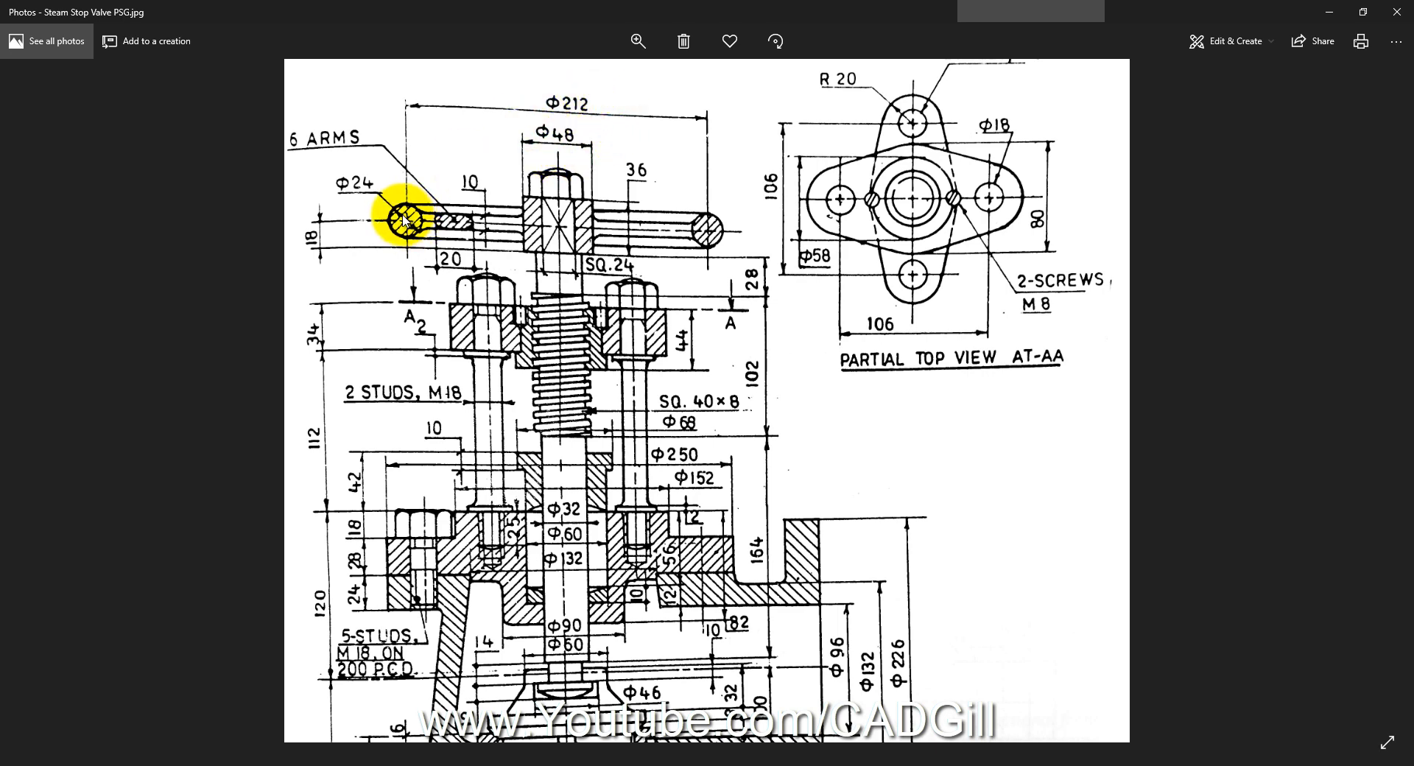
click(163, 762)
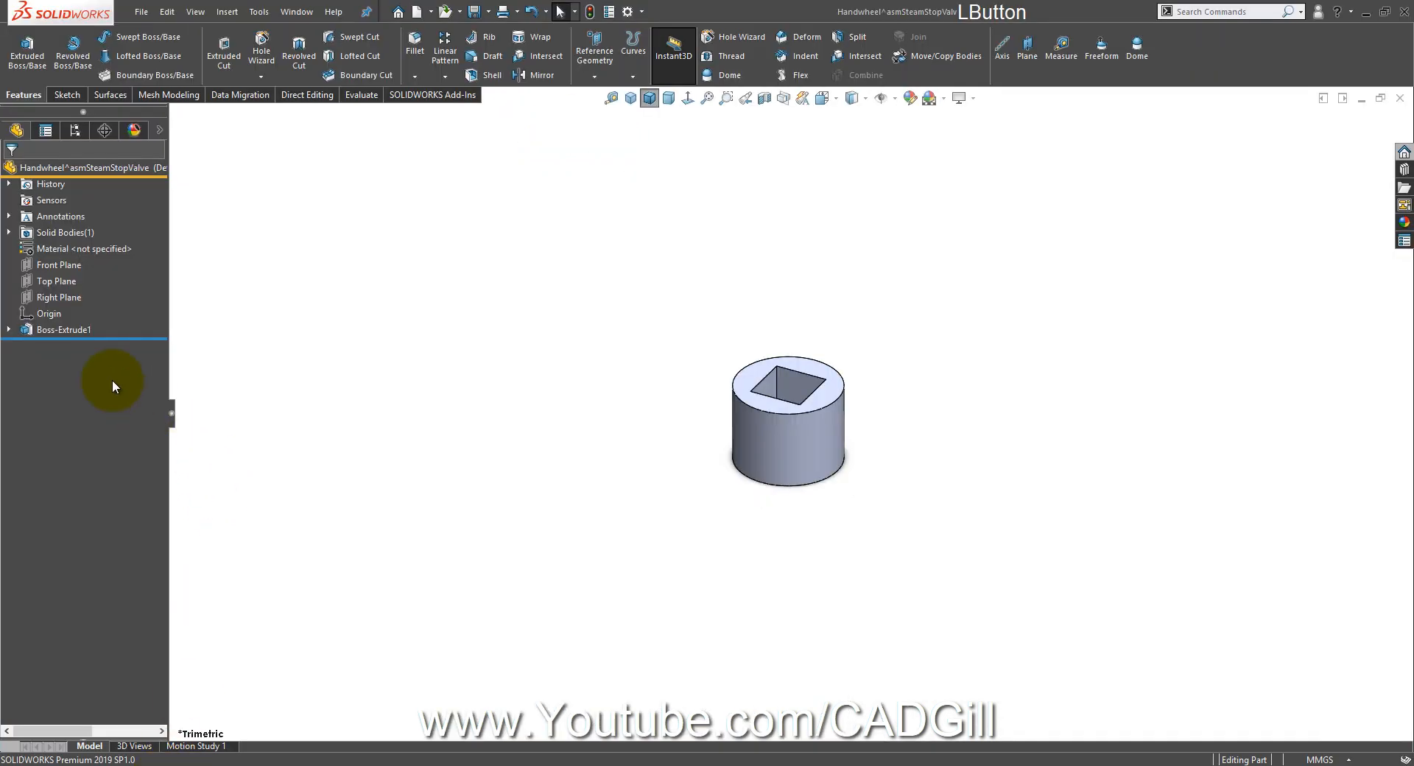
click(75, 267)
click(98, 241)
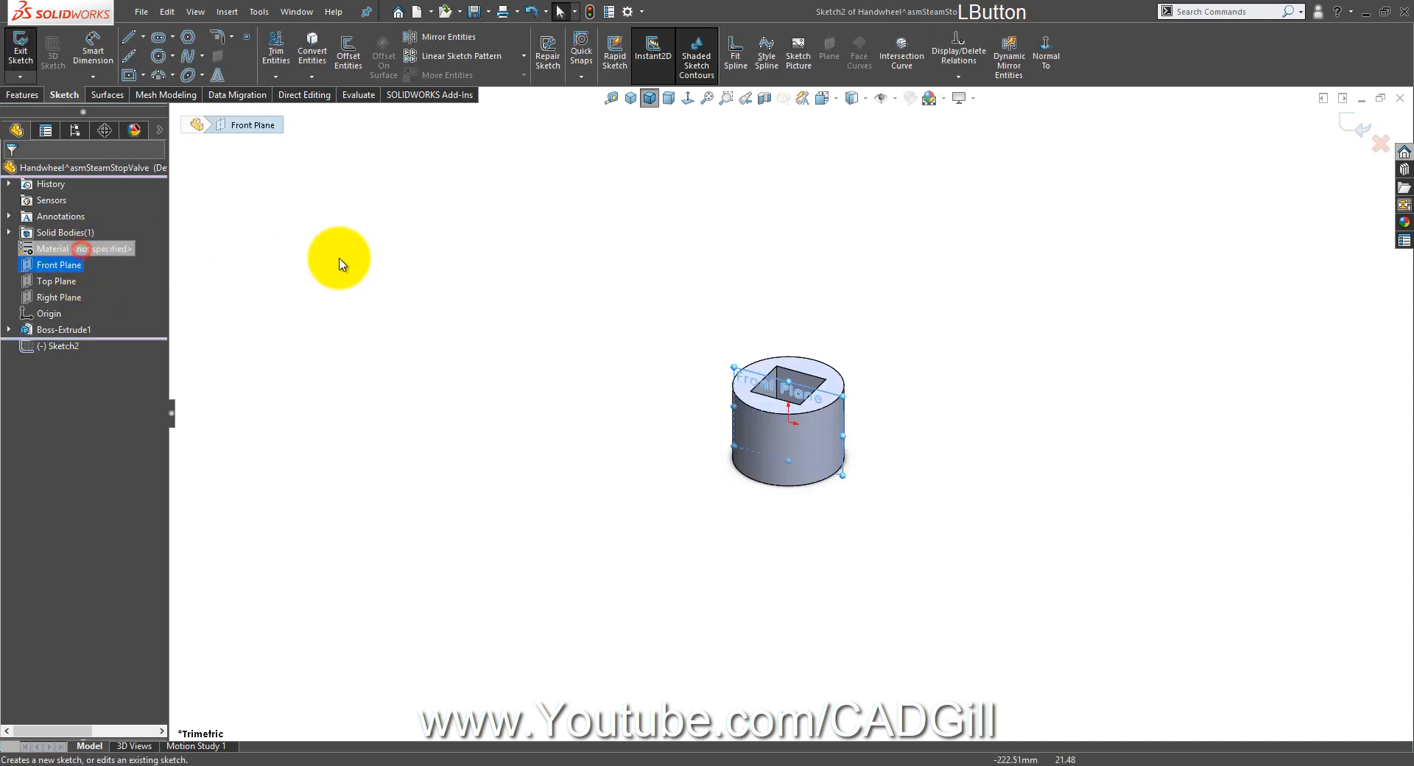
click(689, 103)
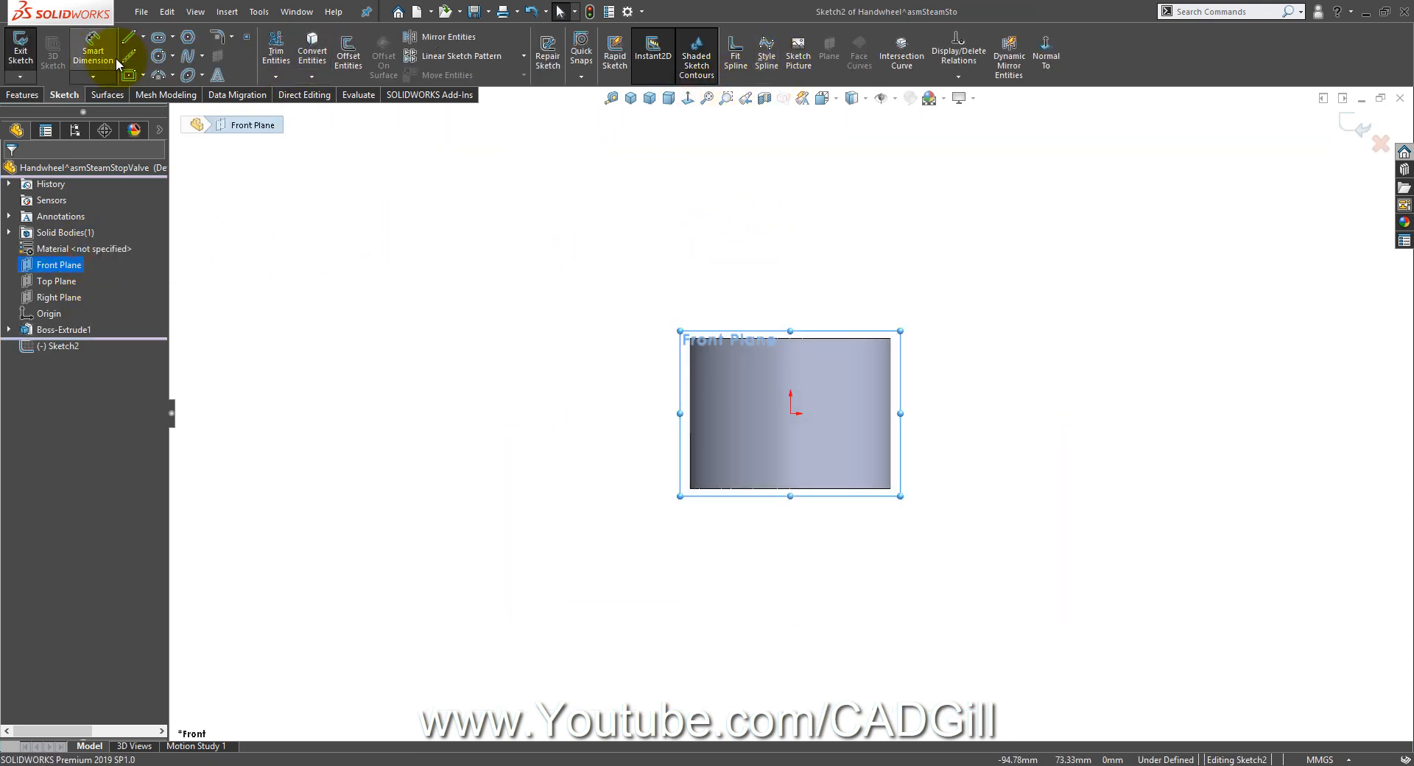
click(129, 56)
click(790, 220)
click(790, 541)
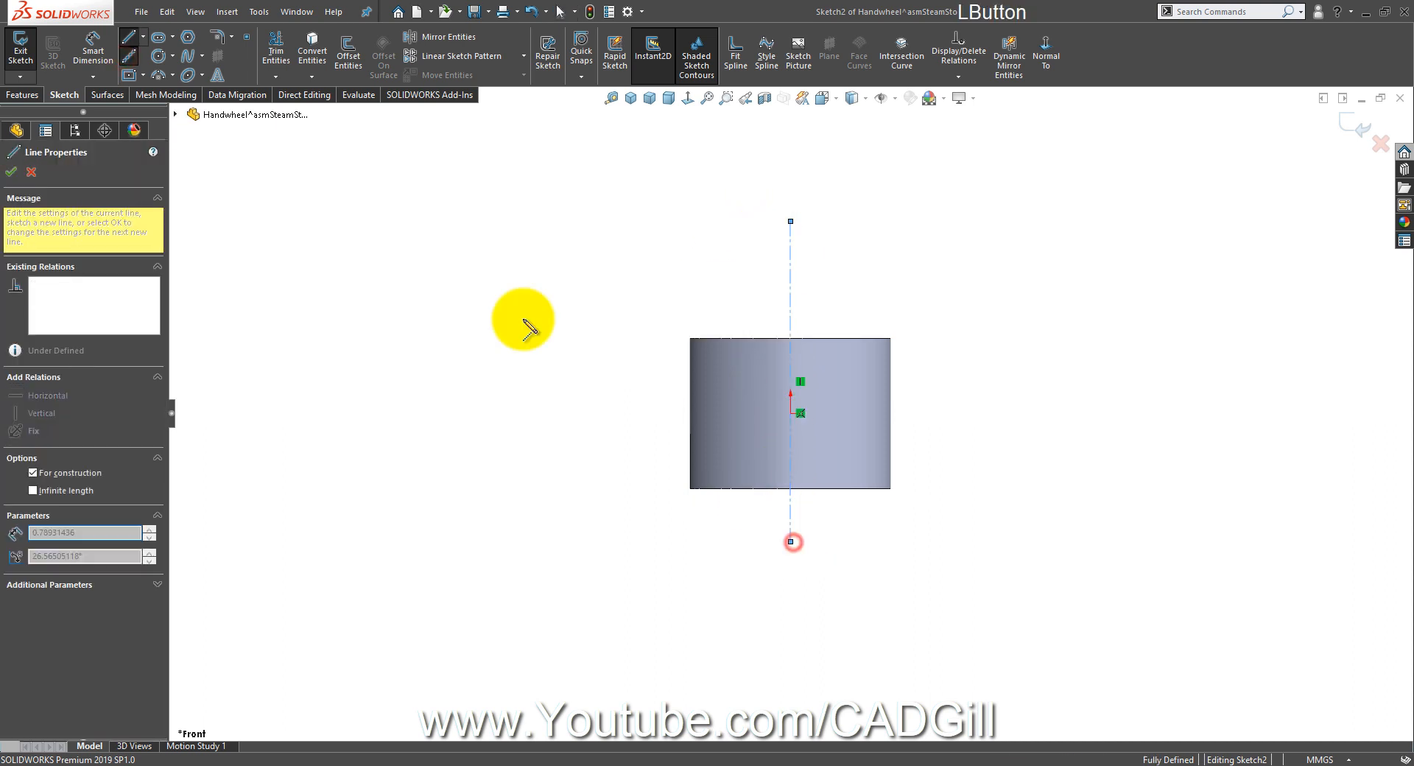
Step: Draw a 24 mm diameter circle beside the hub, level with the origin, as the rim's cross-section
click(163, 55)
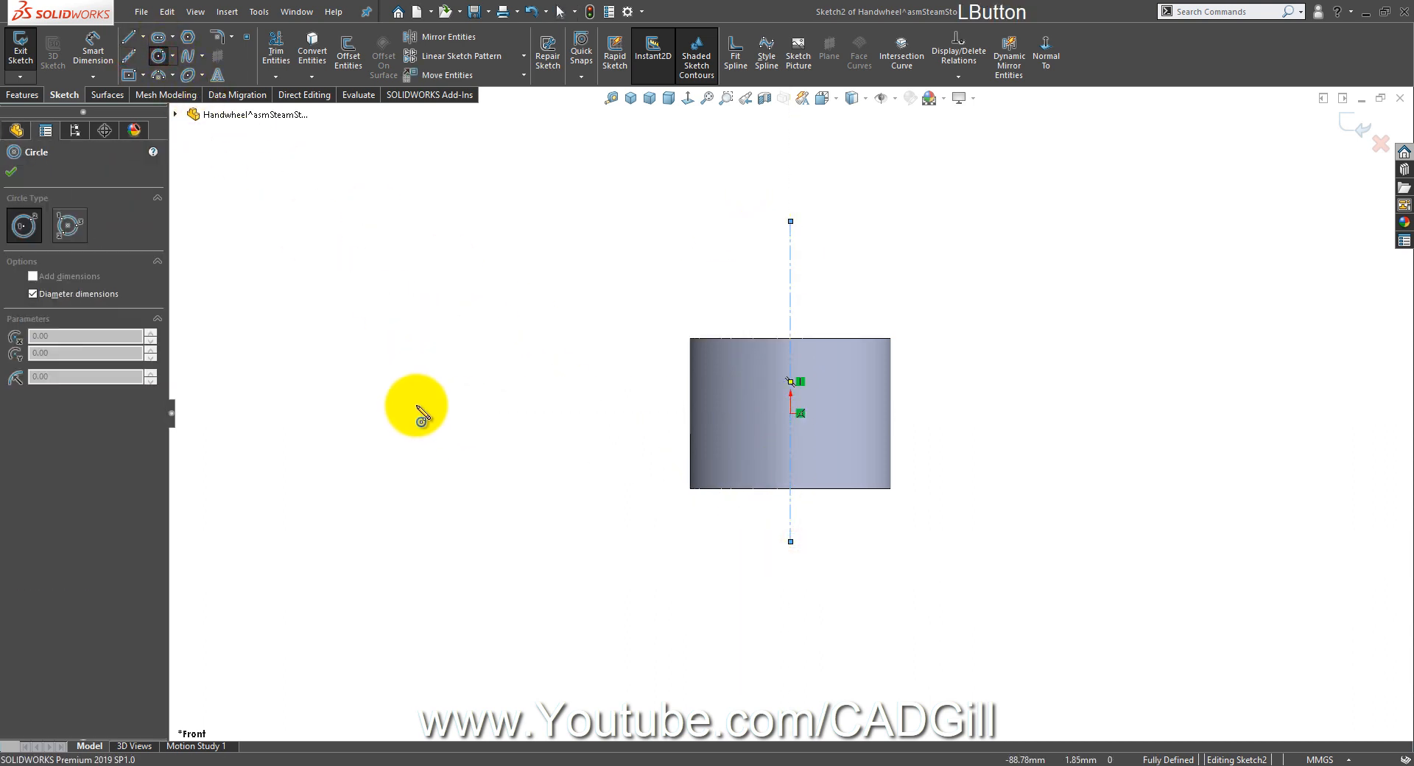
click(379, 412)
click(390, 381)
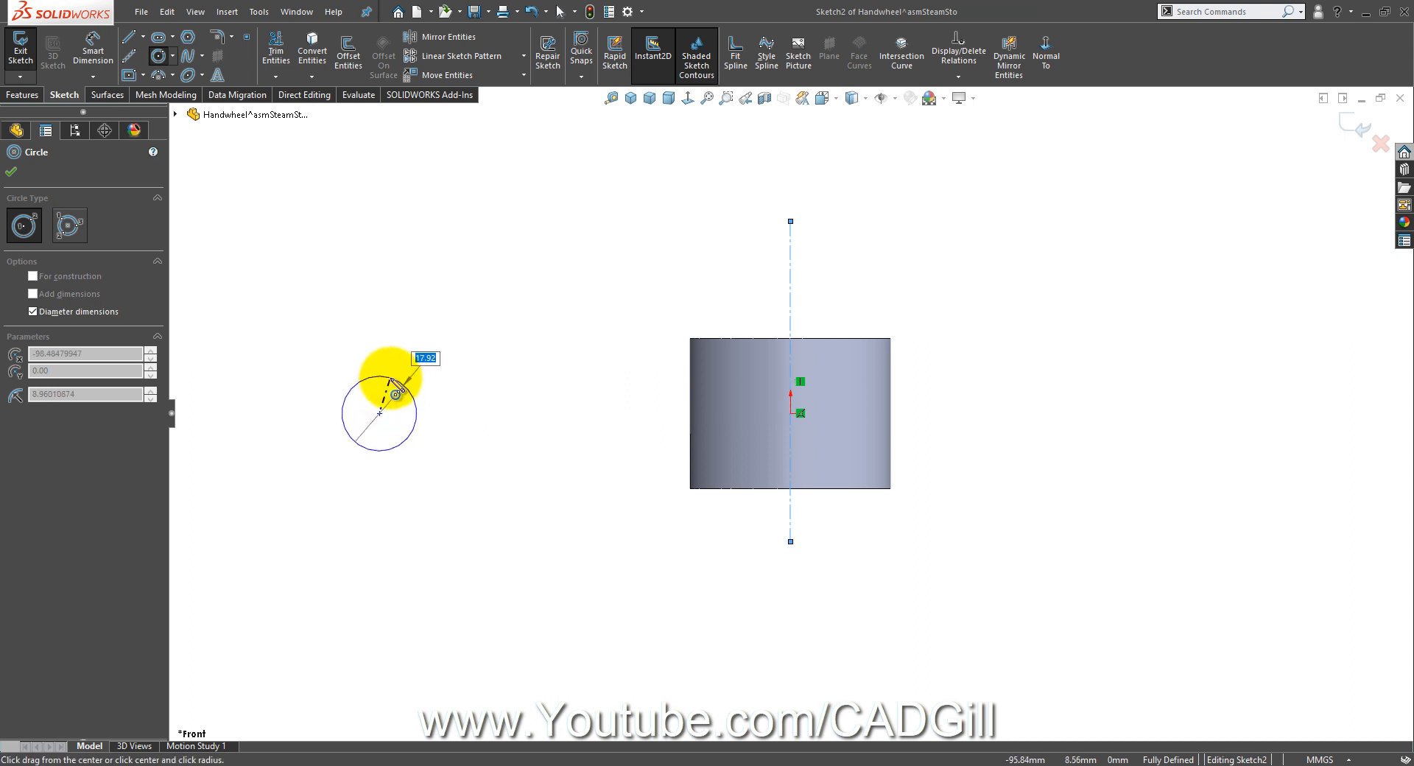
key(Return)
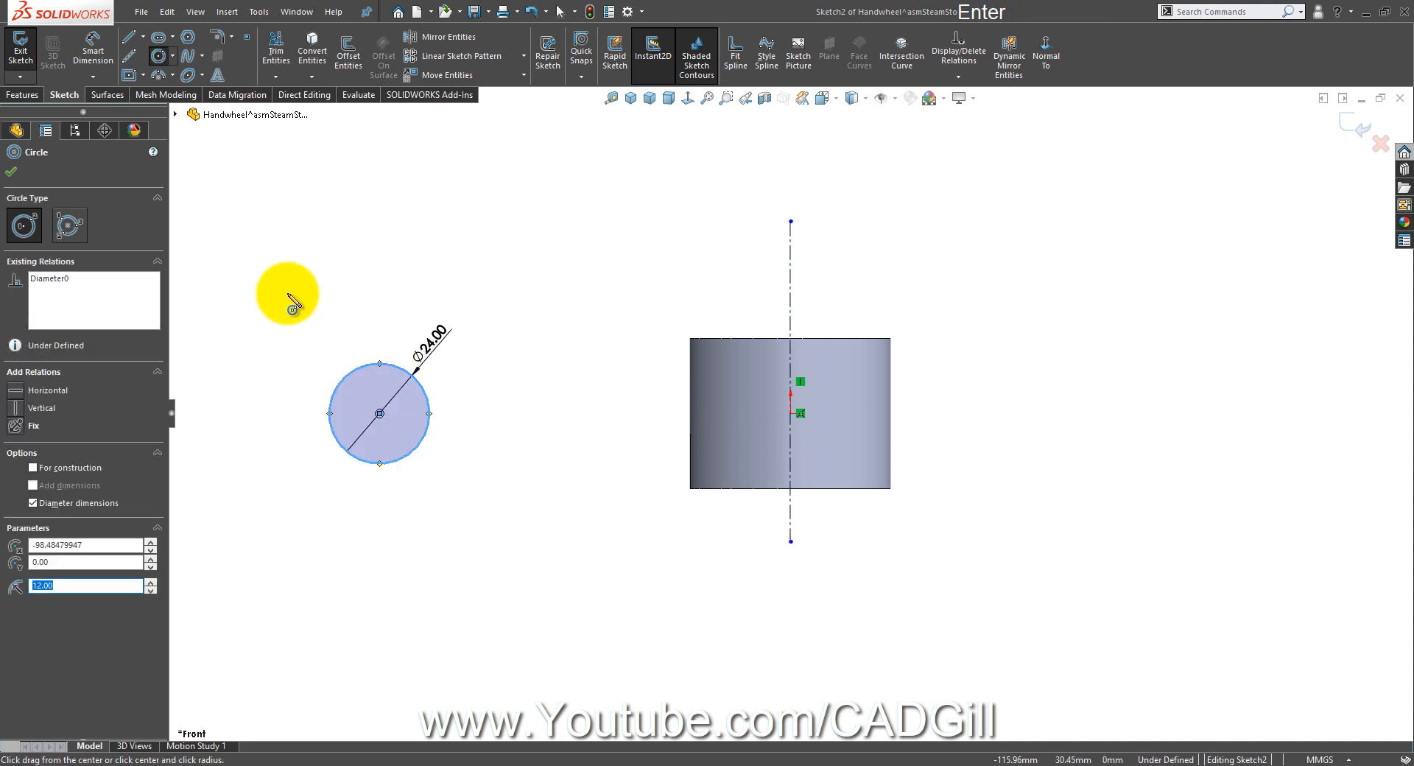
Step: Dimension the circle's centre about the vertical centreline as a doubled distance of 212 mm
click(92, 59)
click(381, 365)
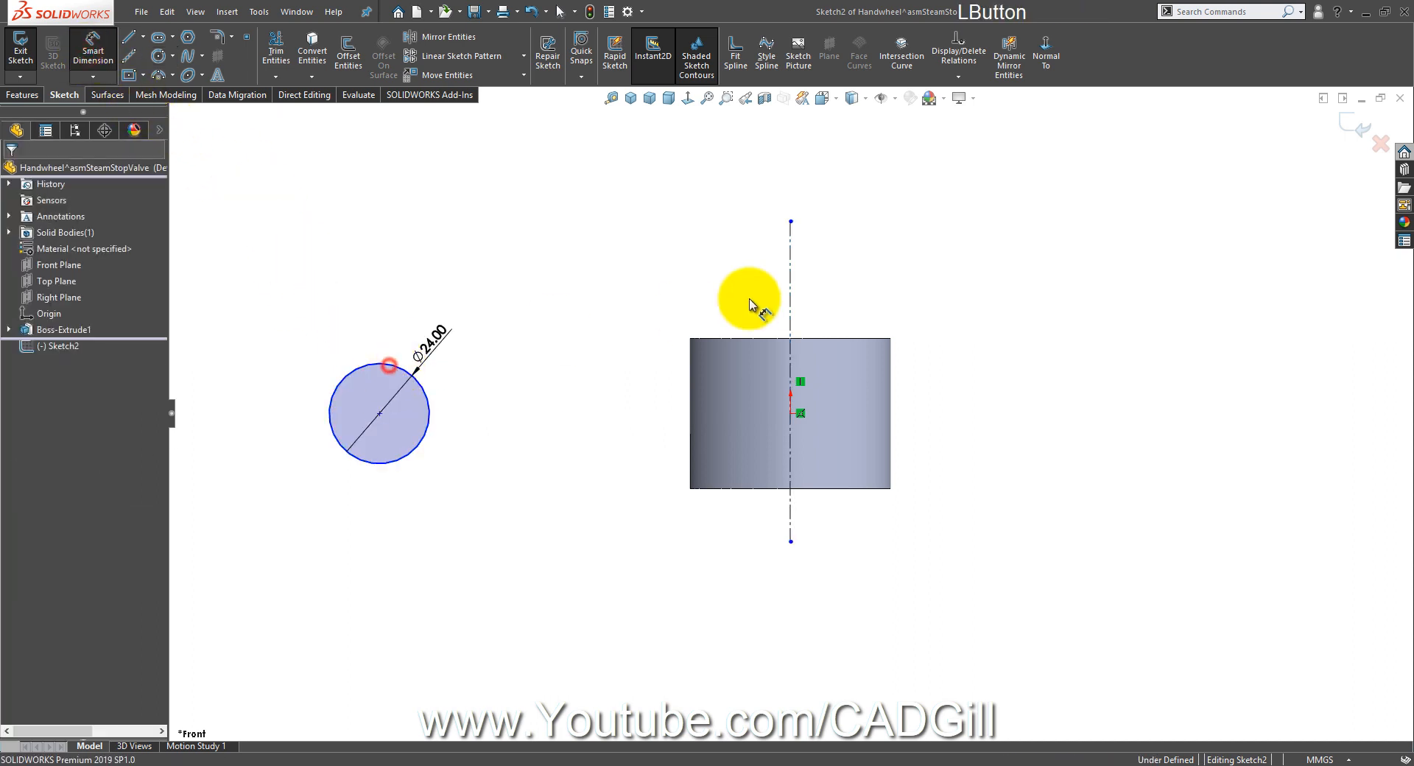
click(790, 293)
right_click(1024, 294)
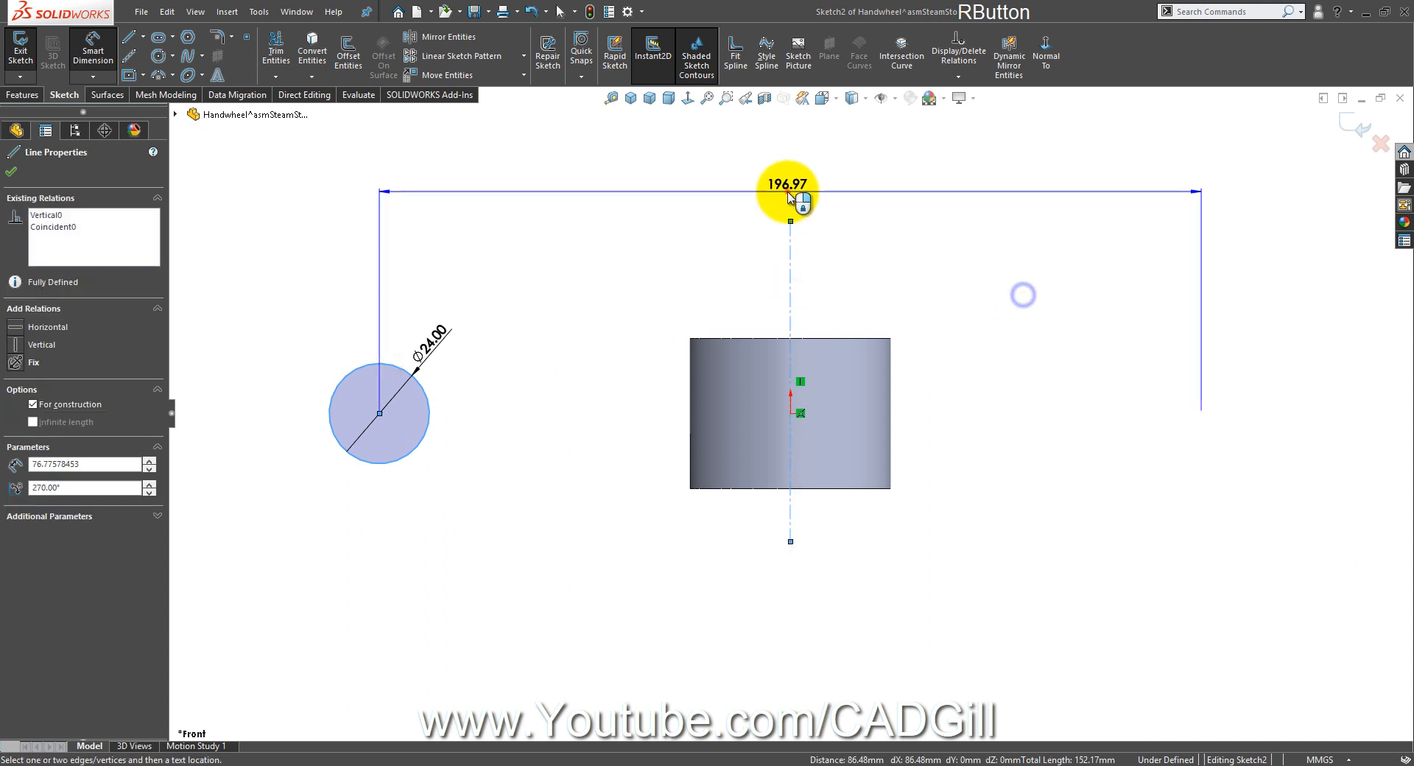
click(788, 190)
text(21)
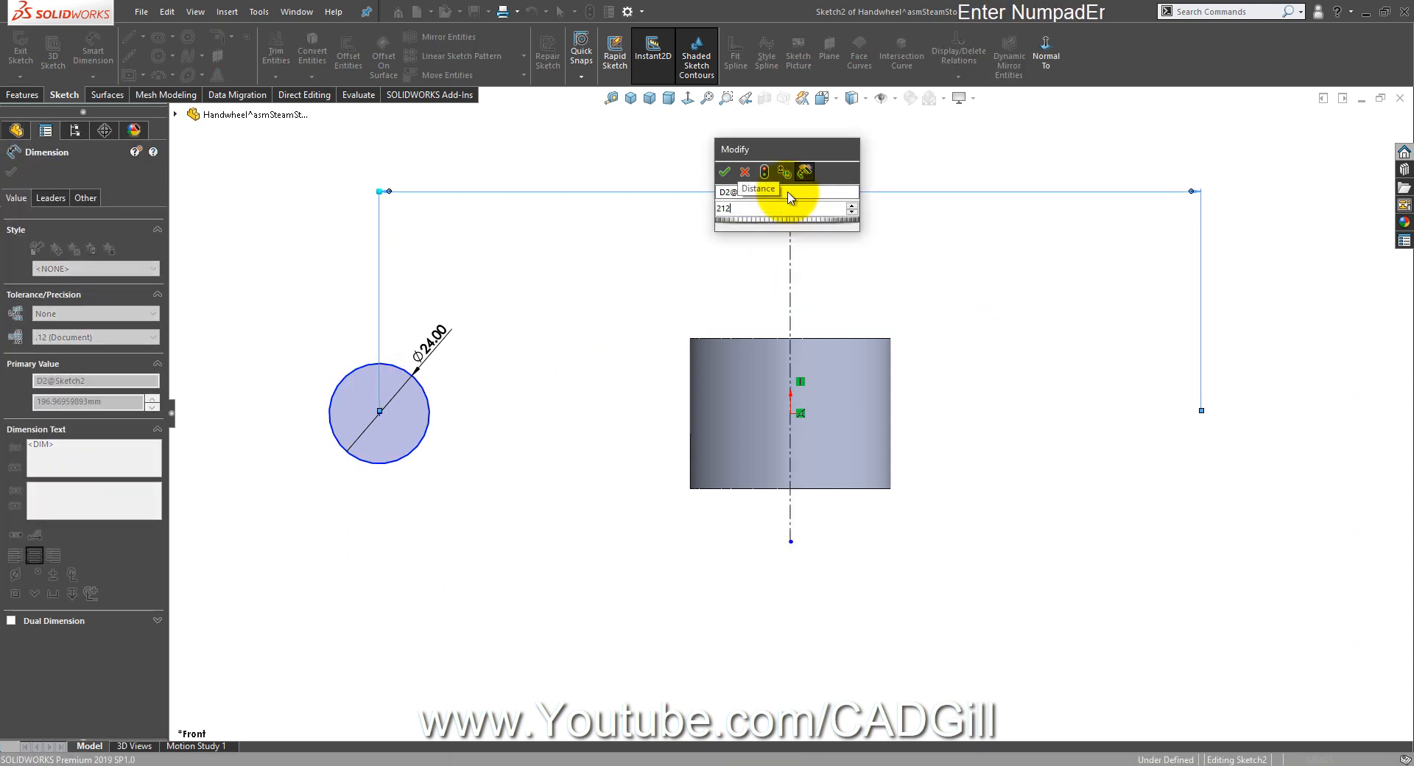
text(2)
key(Return)
key(Escape)
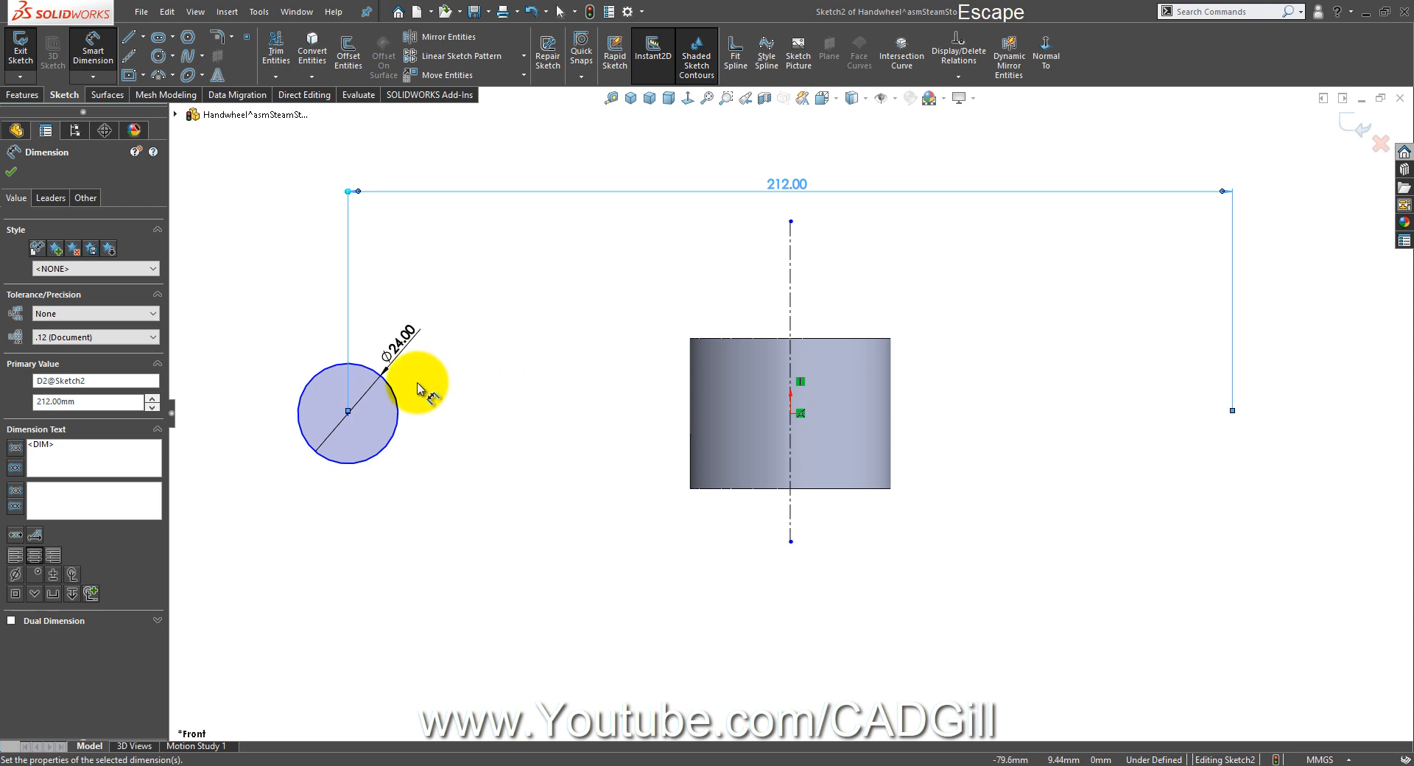
Step: Add a horizontal relation between the circle's centre and the origin
click(347, 414)
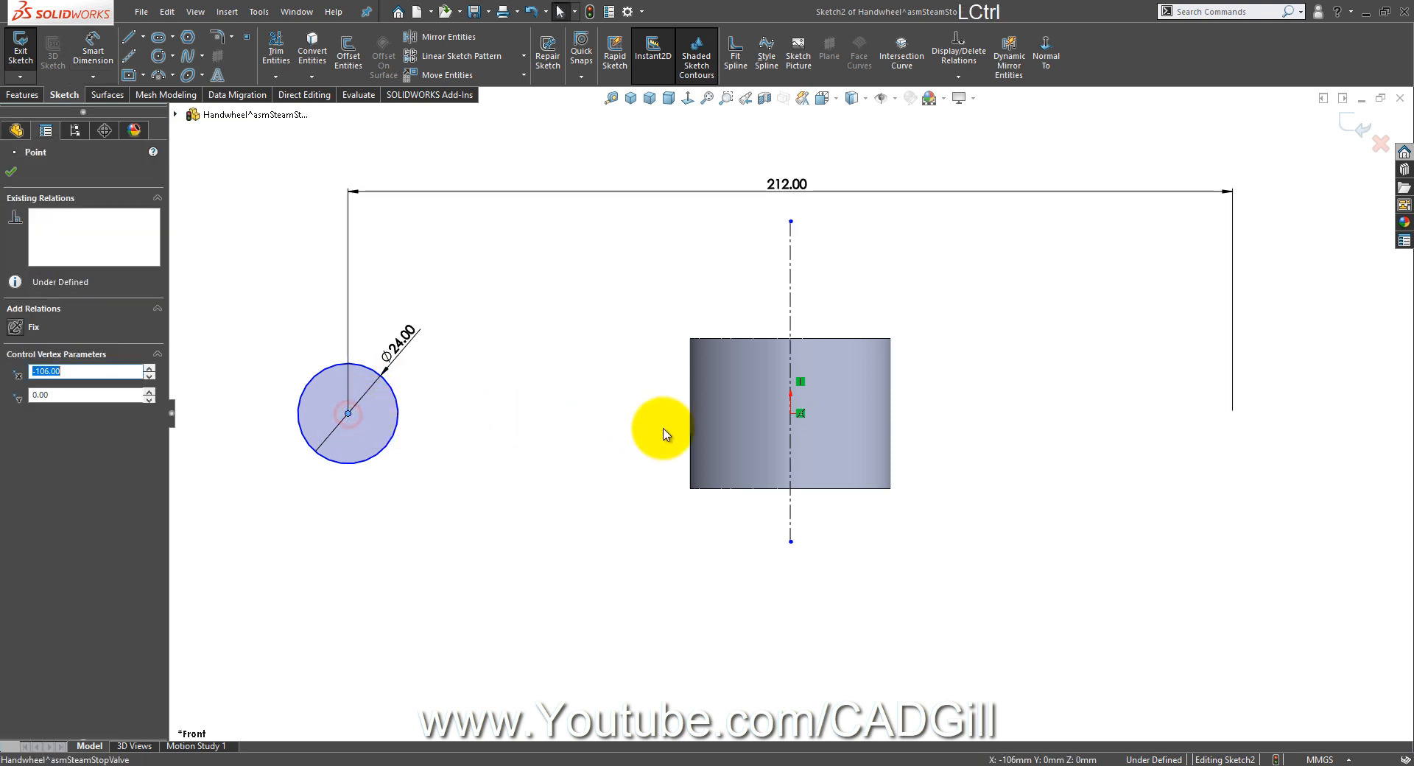
ctrl+click(794, 418)
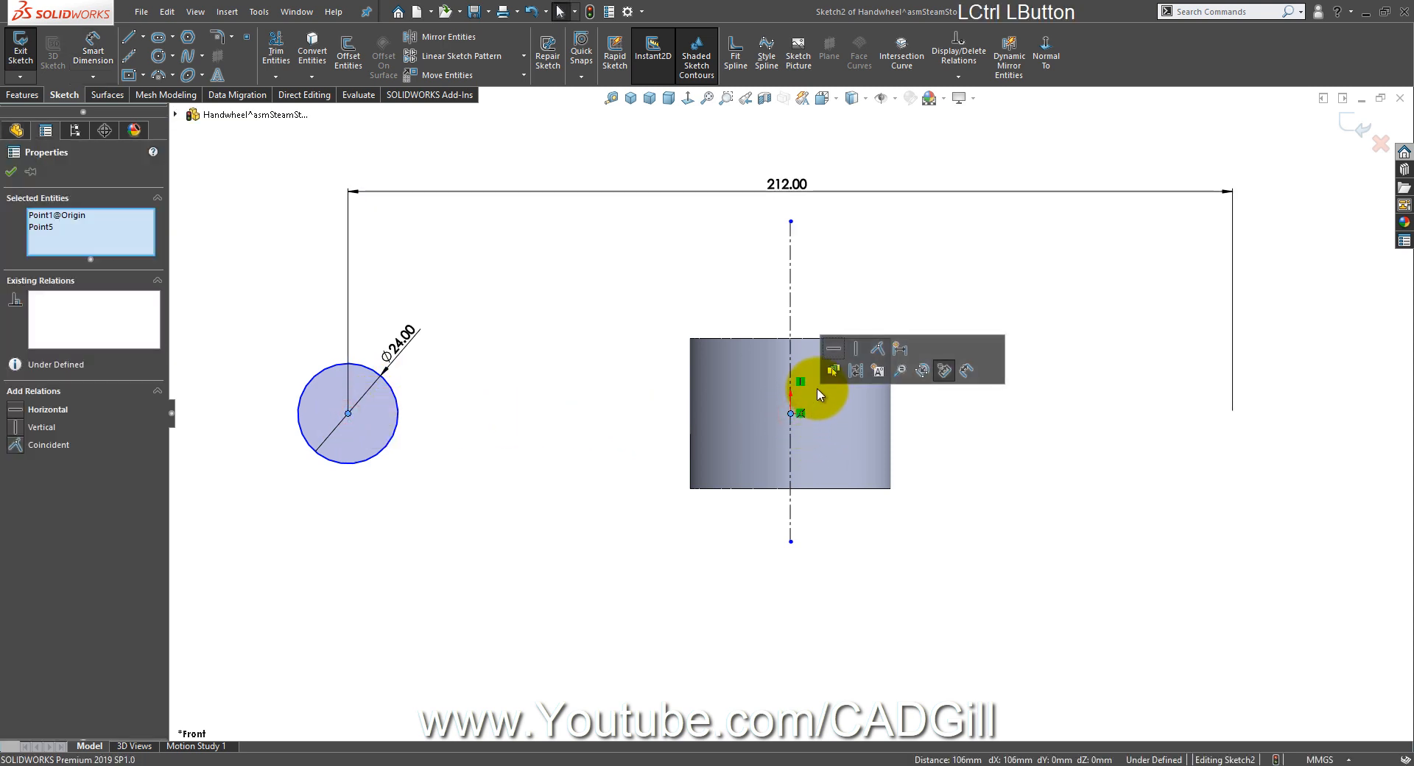
click(857, 370)
click(987, 457)
scroll(987, 458, up, 3)
middle_drag(987, 459, 962, 499)
scroll(243, 76, up, 1)
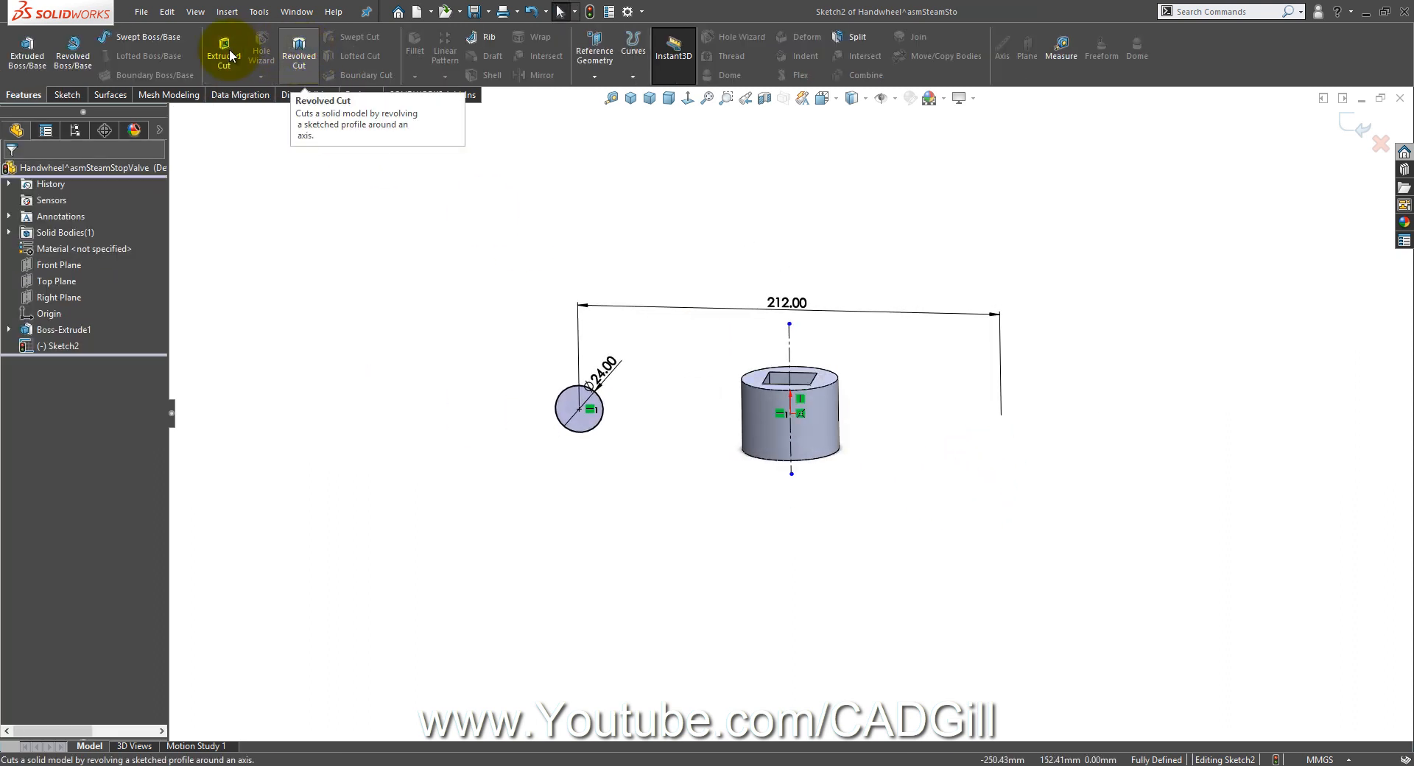
Step: Revolve the circle 360° around the vertical centreline to form the handwheel rim
click(85, 56)
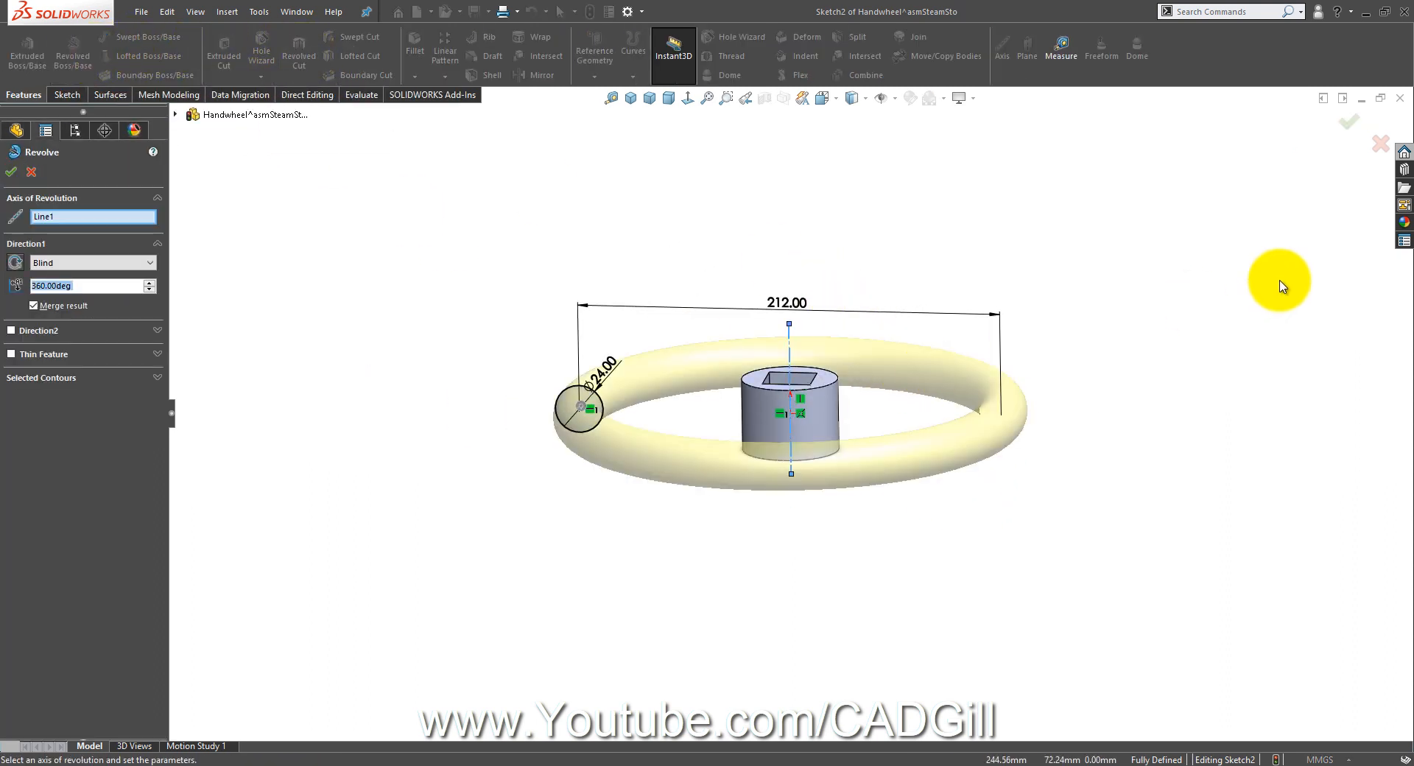
click(1341, 123)
middle_drag(1250, 284, 738, 341)
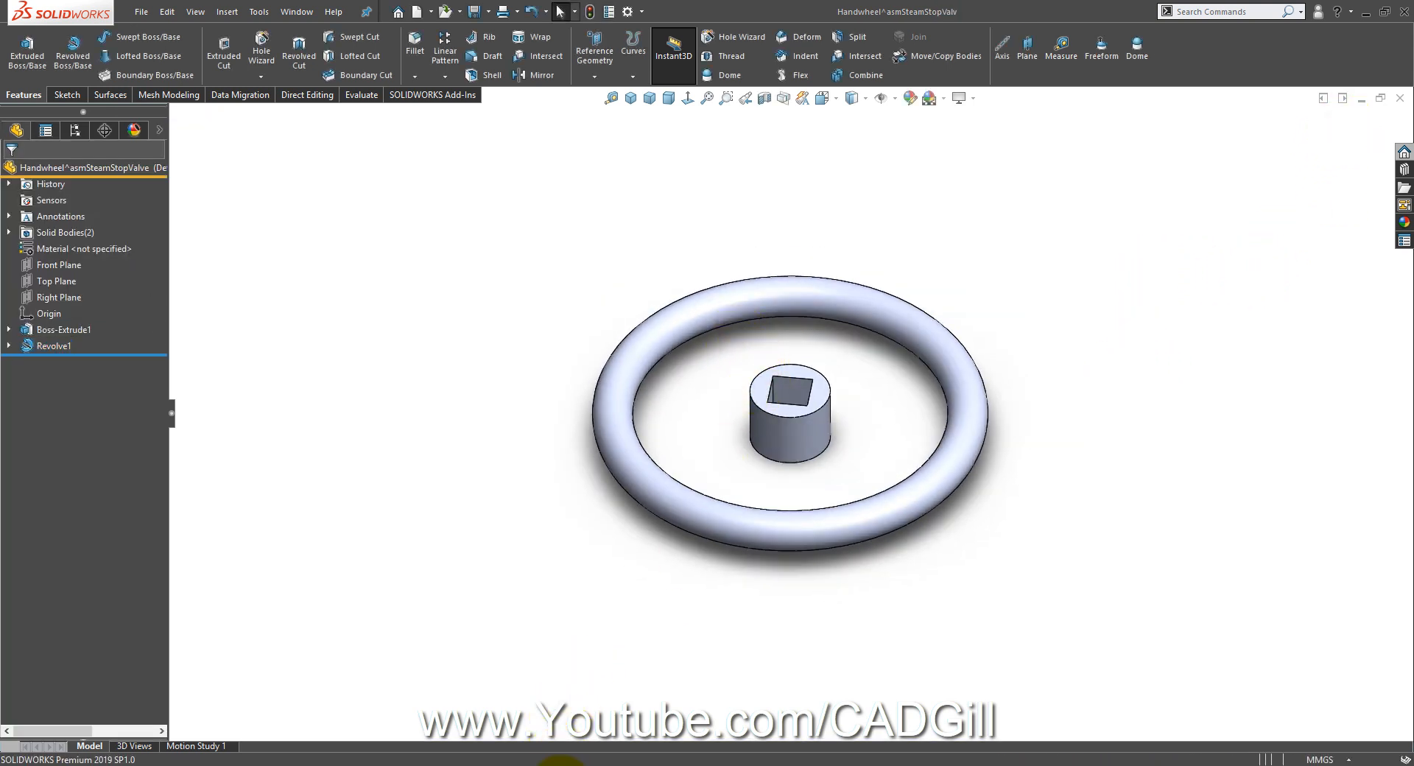
Step: Check the spoke section in the reference drawing and sketch an ellipse about 16 × 11 mm at the origin on the Right Plane
click(559, 765)
ctrl+scroll(447, 218, up, 3)
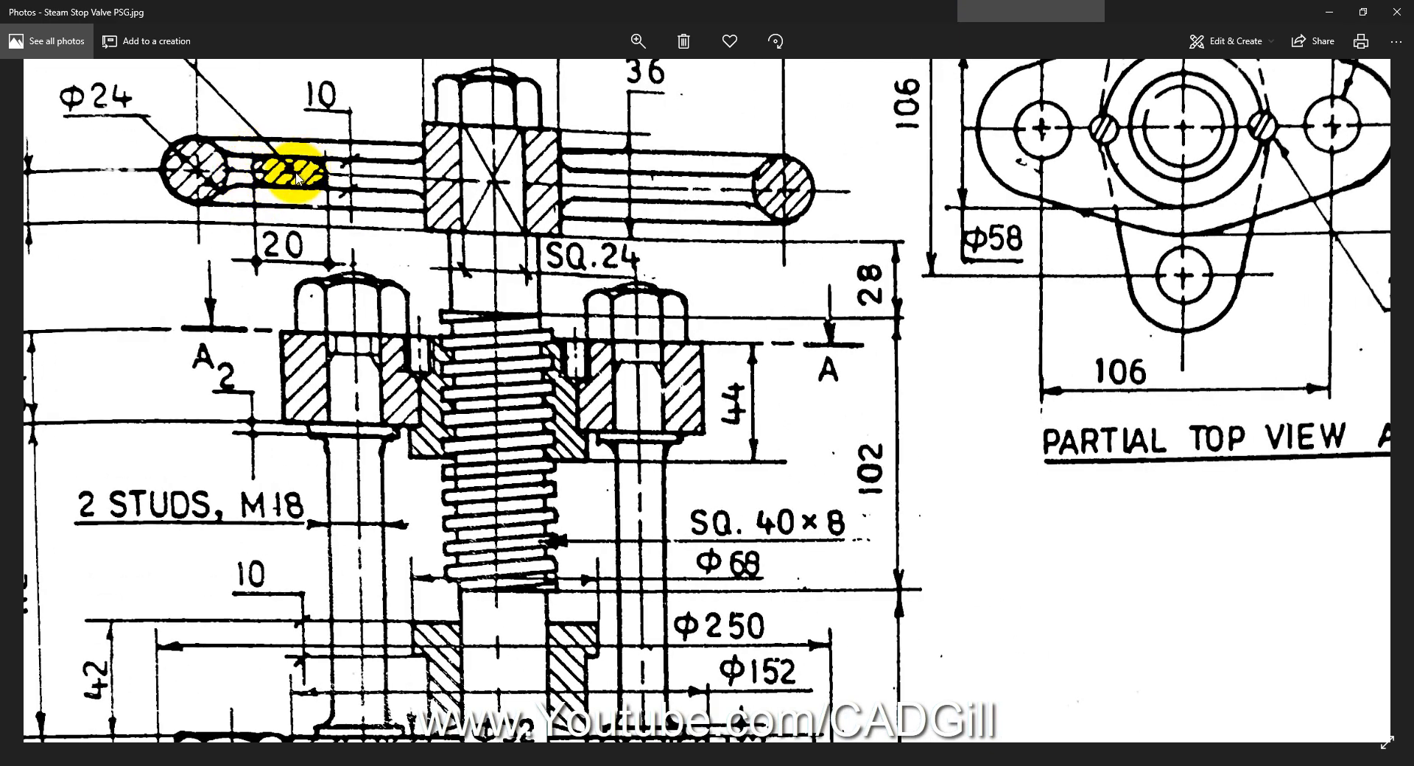
ctrl+scroll(296, 178, up, 2)
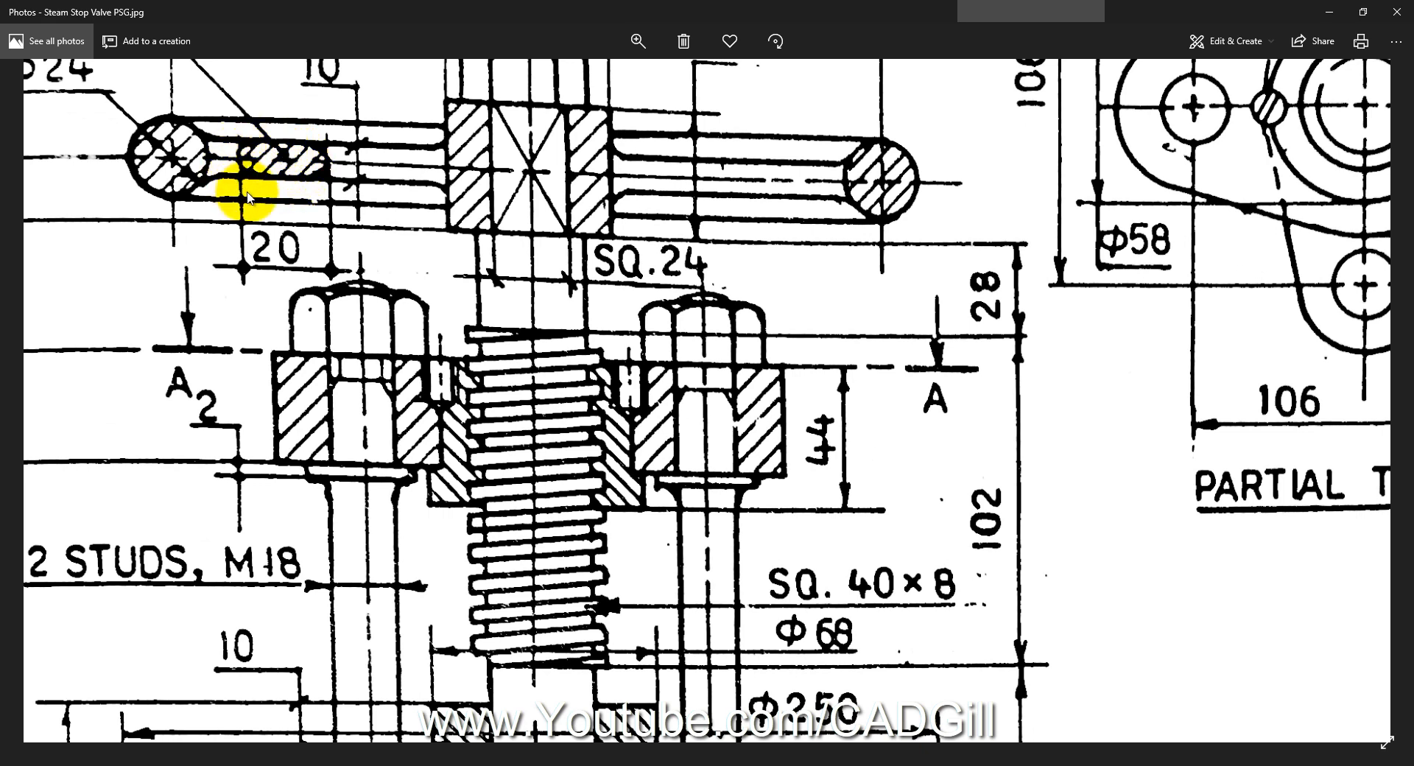
drag(258, 186, 280, 259)
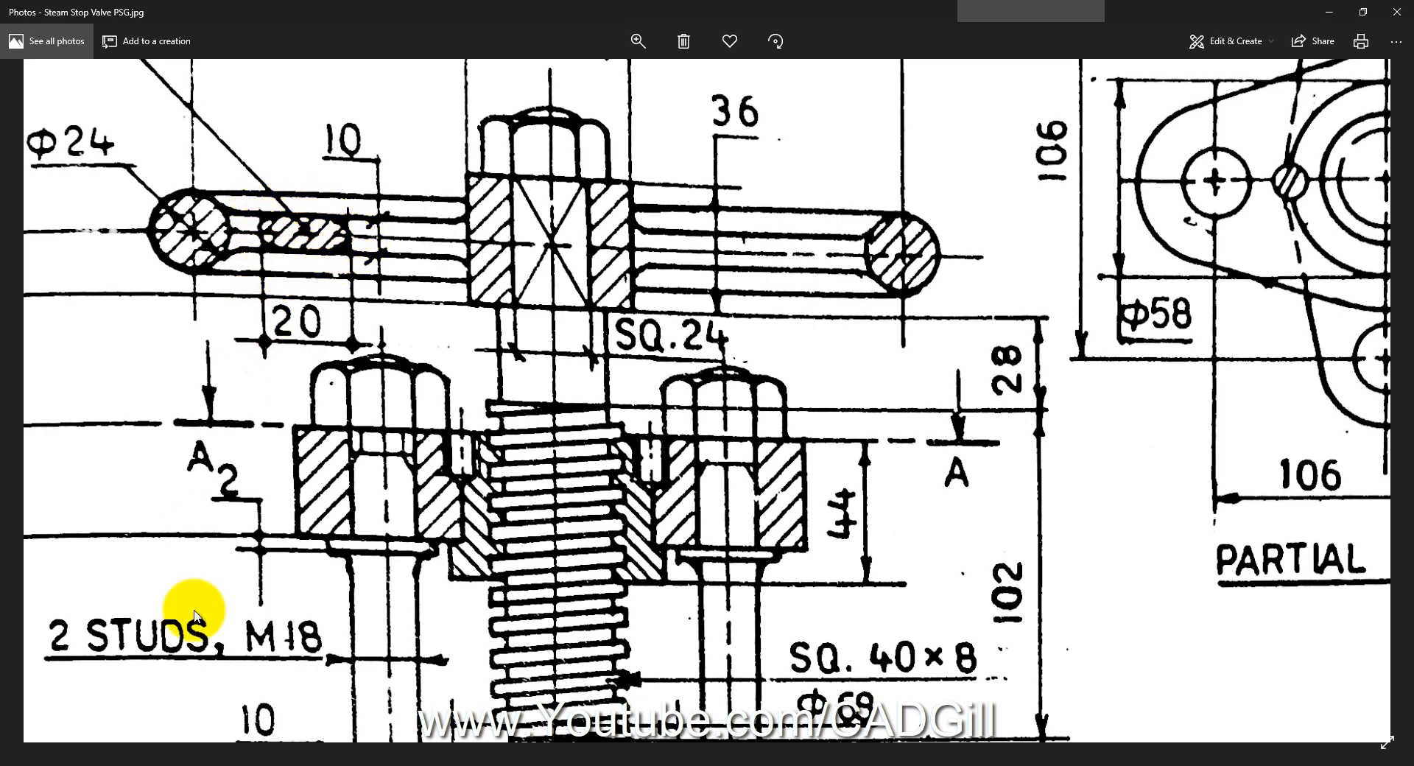
click(182, 765)
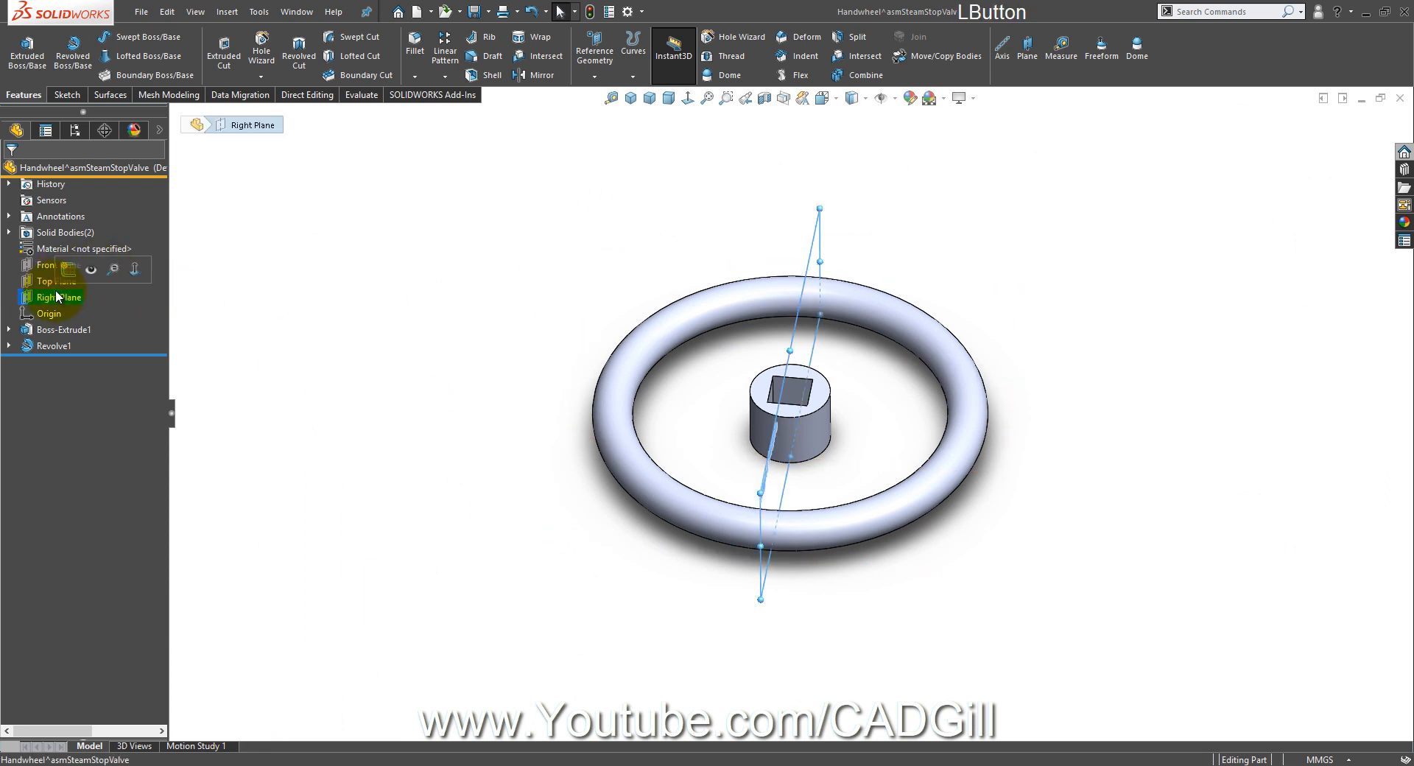
click(66, 268)
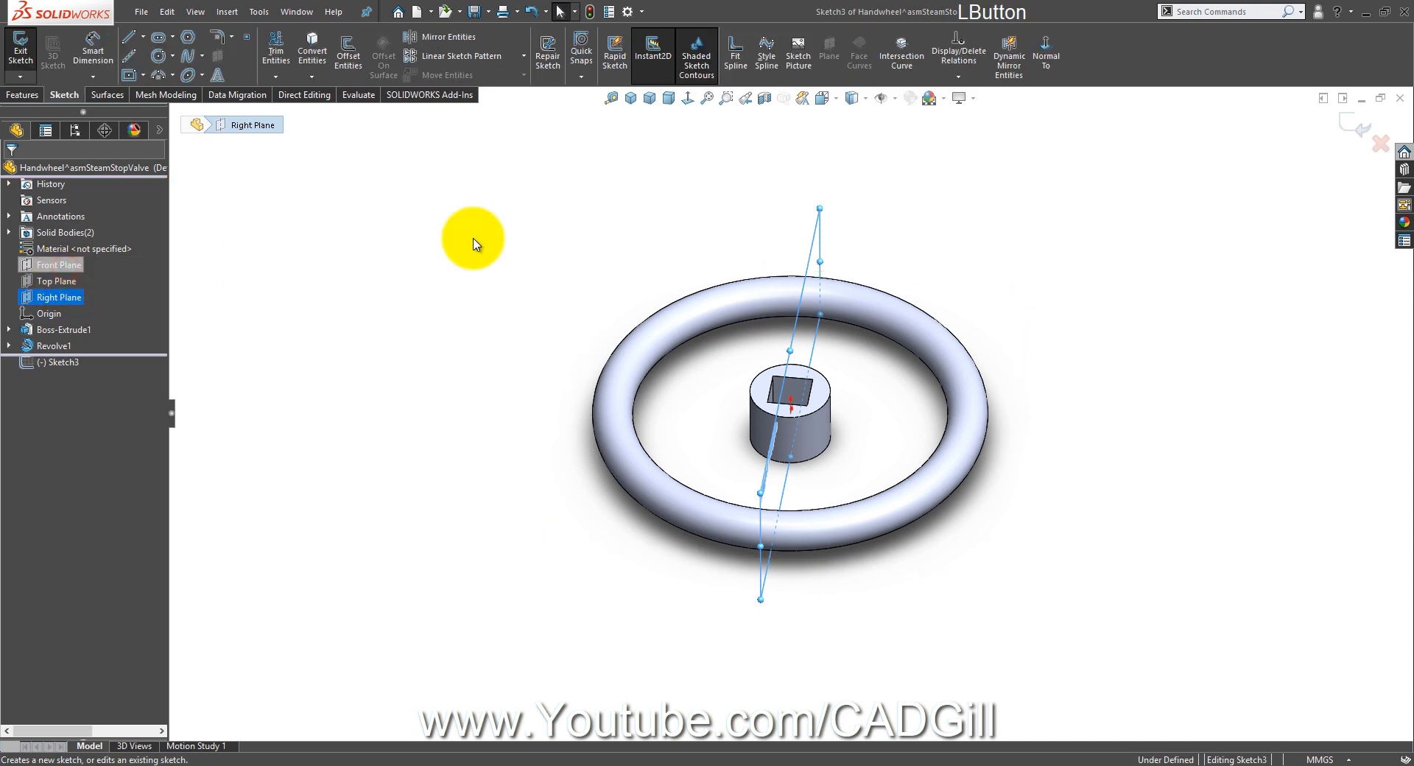
click(688, 99)
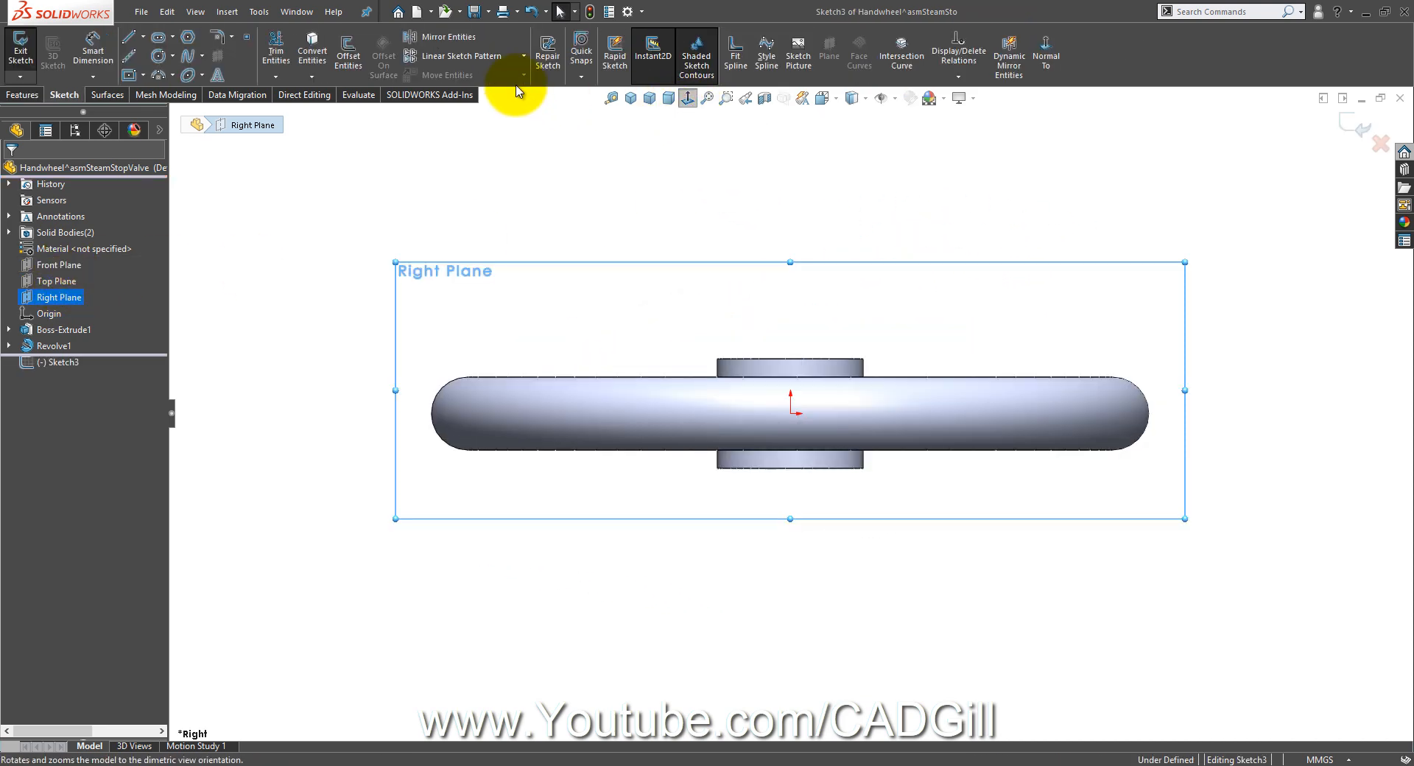
click(185, 77)
scroll(858, 385, down, 3)
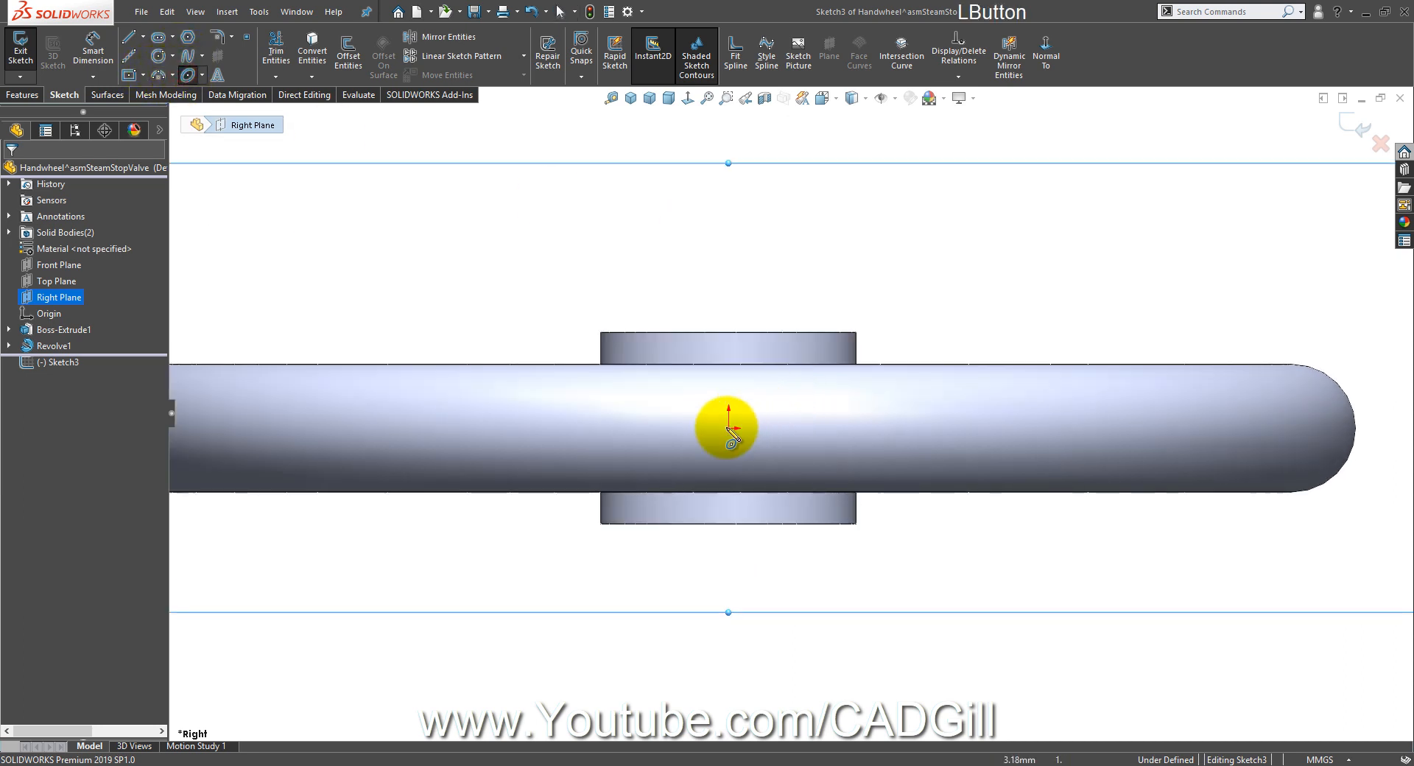
click(685, 429)
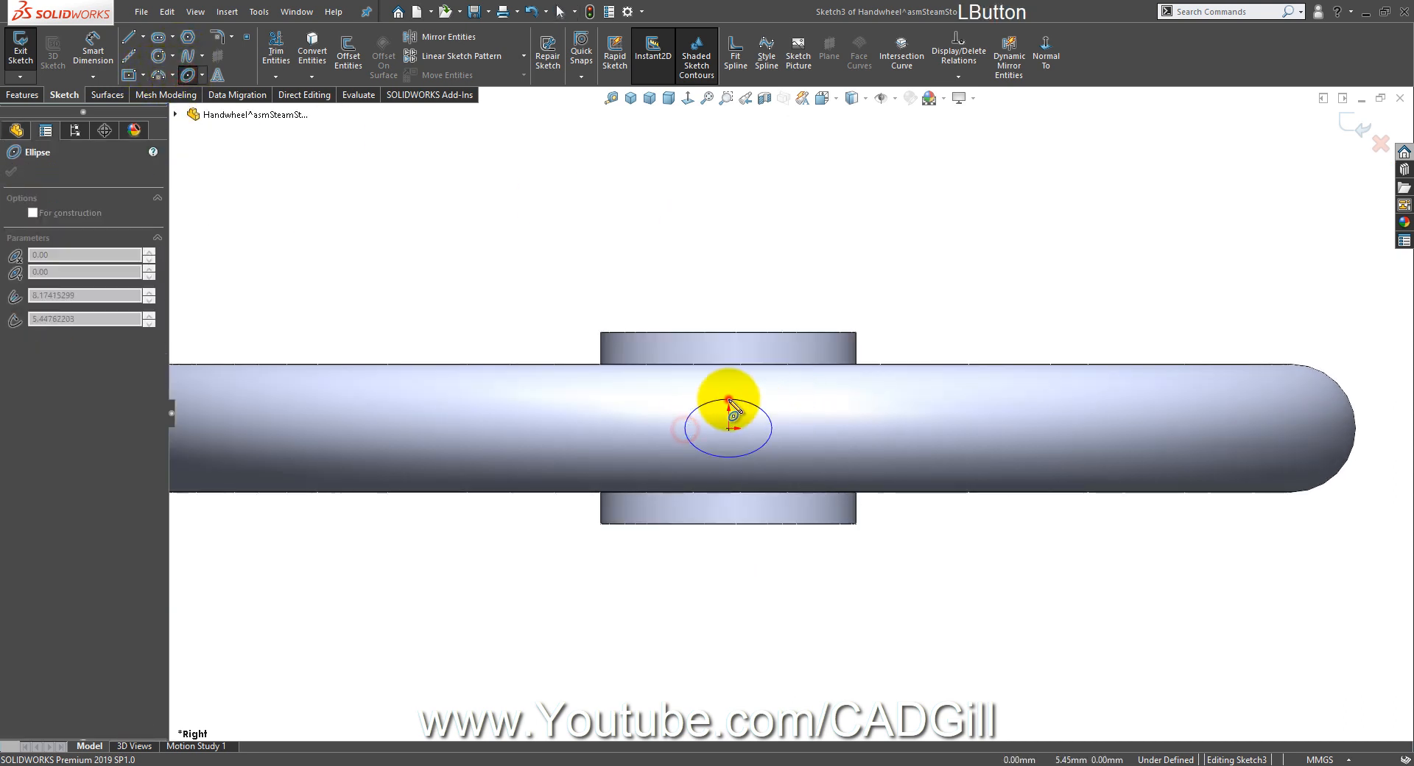
click(725, 400)
Step: Recheck the spoke width in the reference drawing and dimension the ellipse's horizontal axis as 20 mm
click(93, 46)
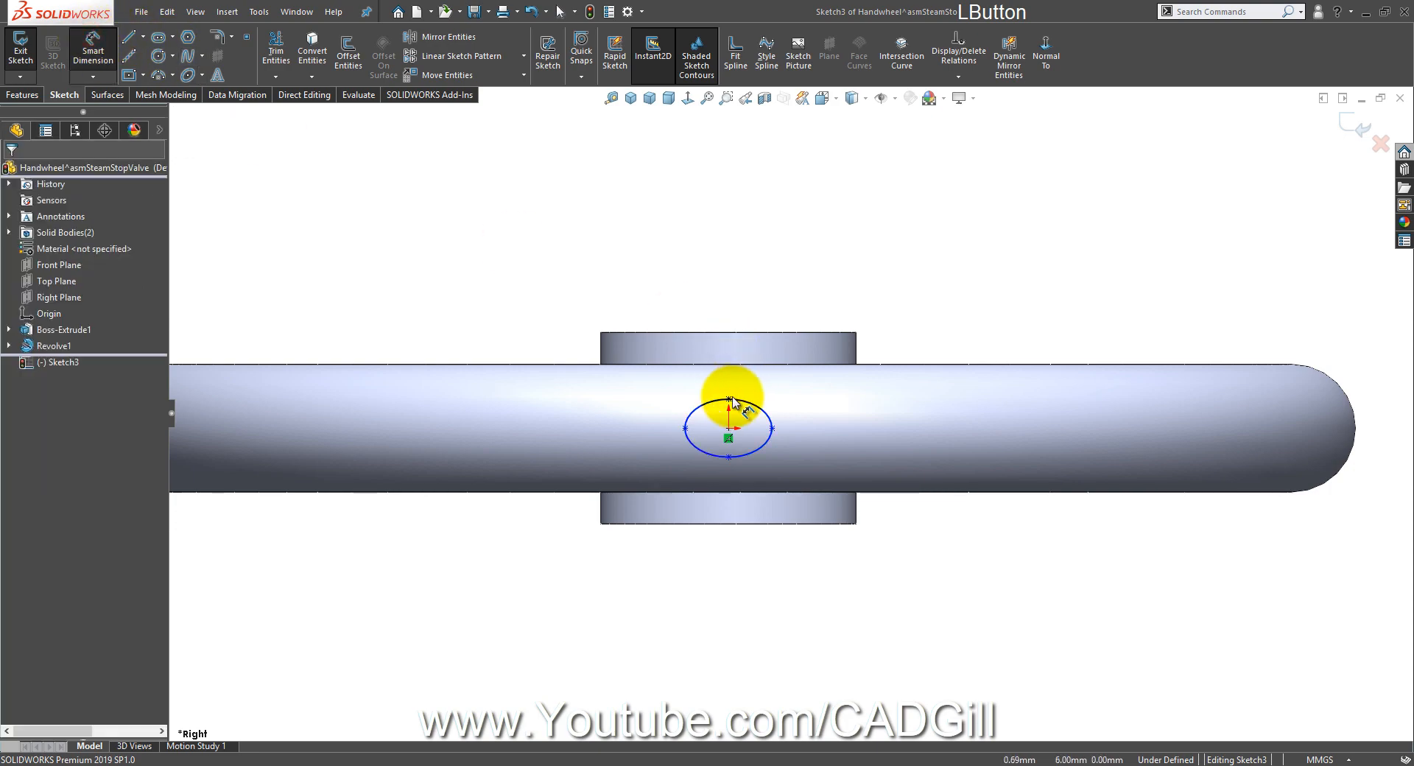
click(575, 761)
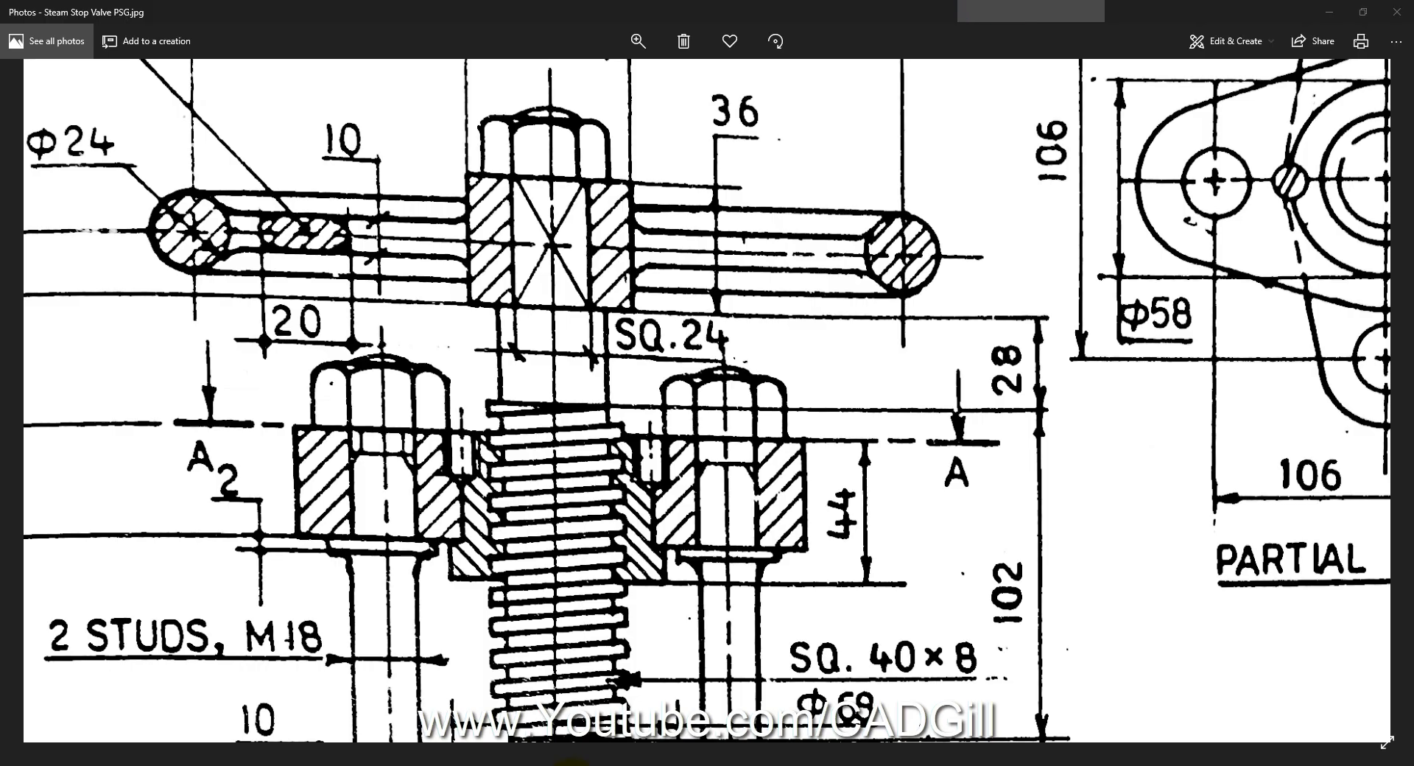
click(574, 762)
click(685, 429)
click(771, 428)
click(736, 387)
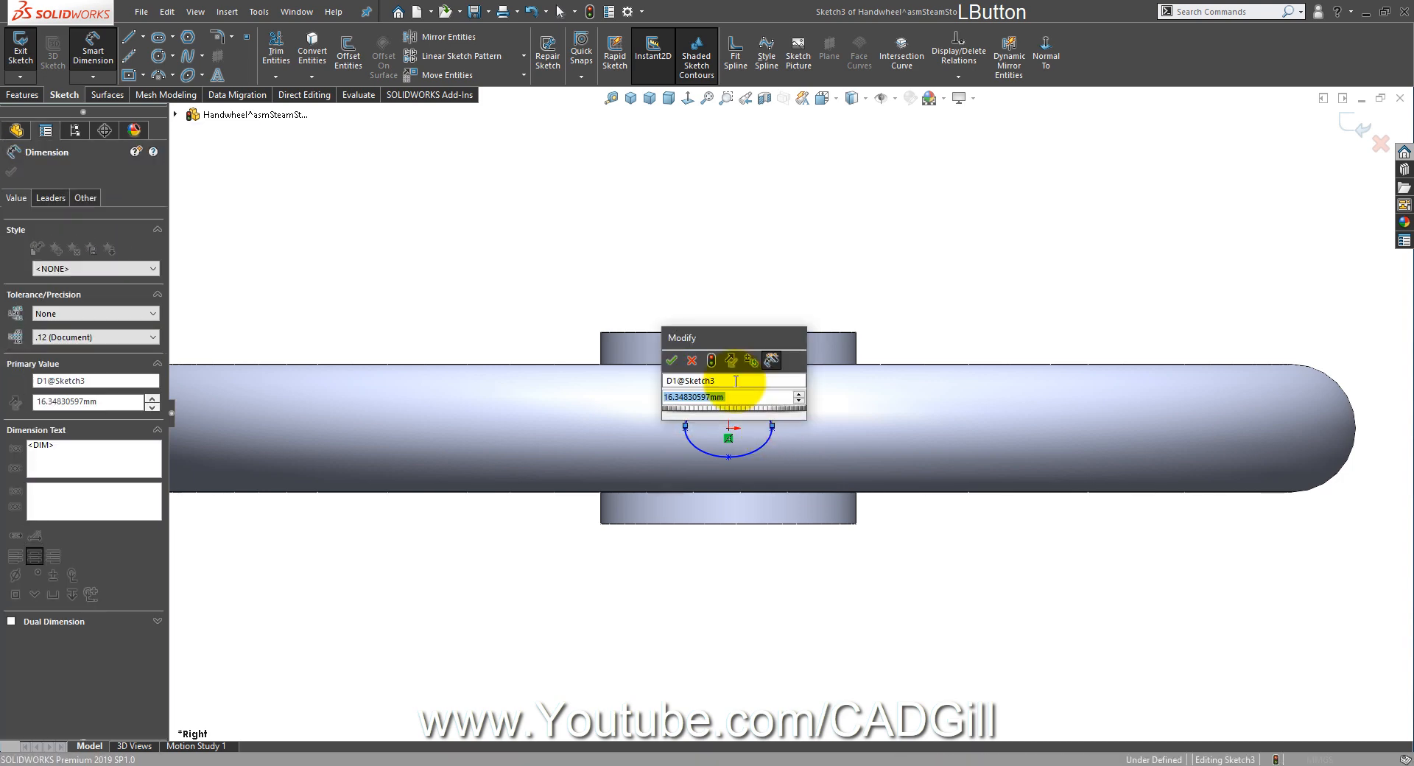
text(20)
key(Return)
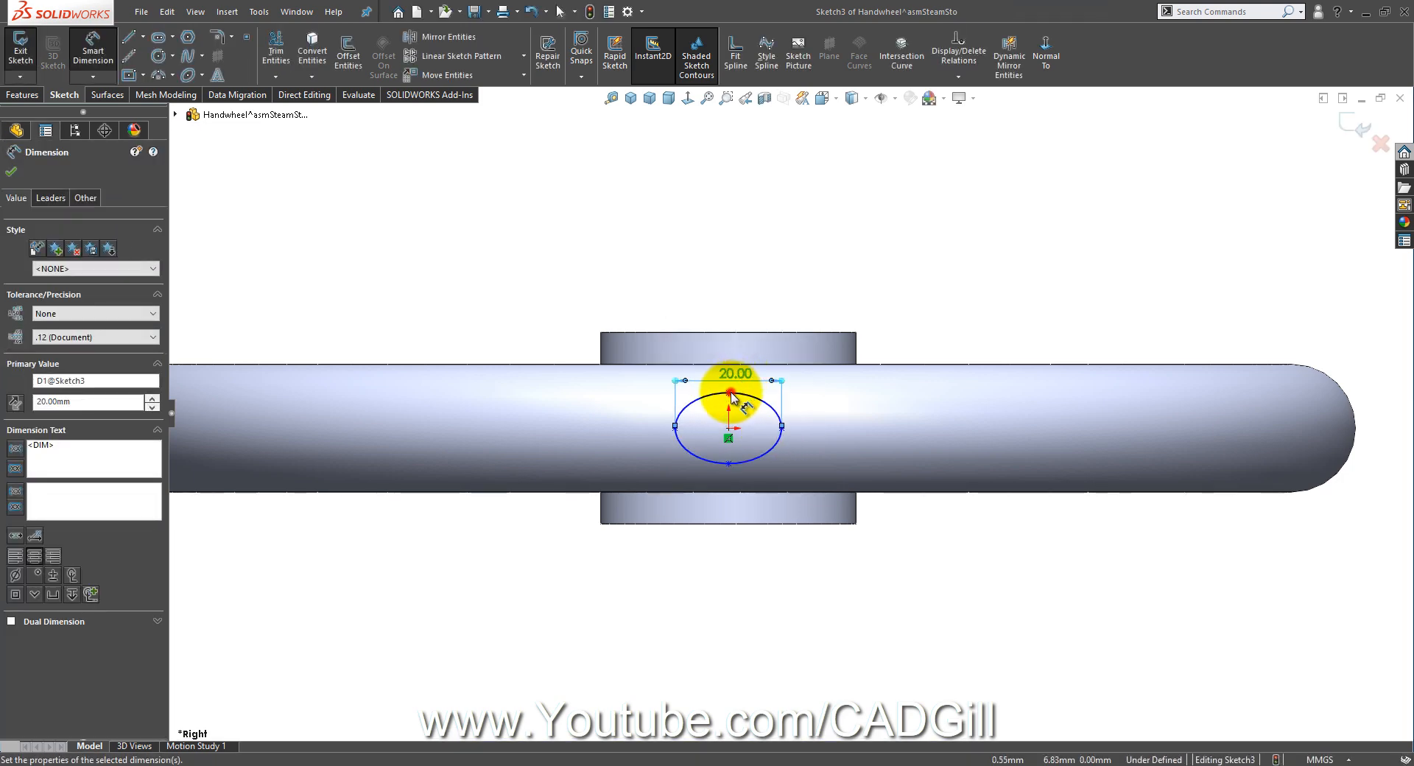
Step: Dimension the ellipse's vertical axis as 10 mm
click(729, 393)
click(728, 462)
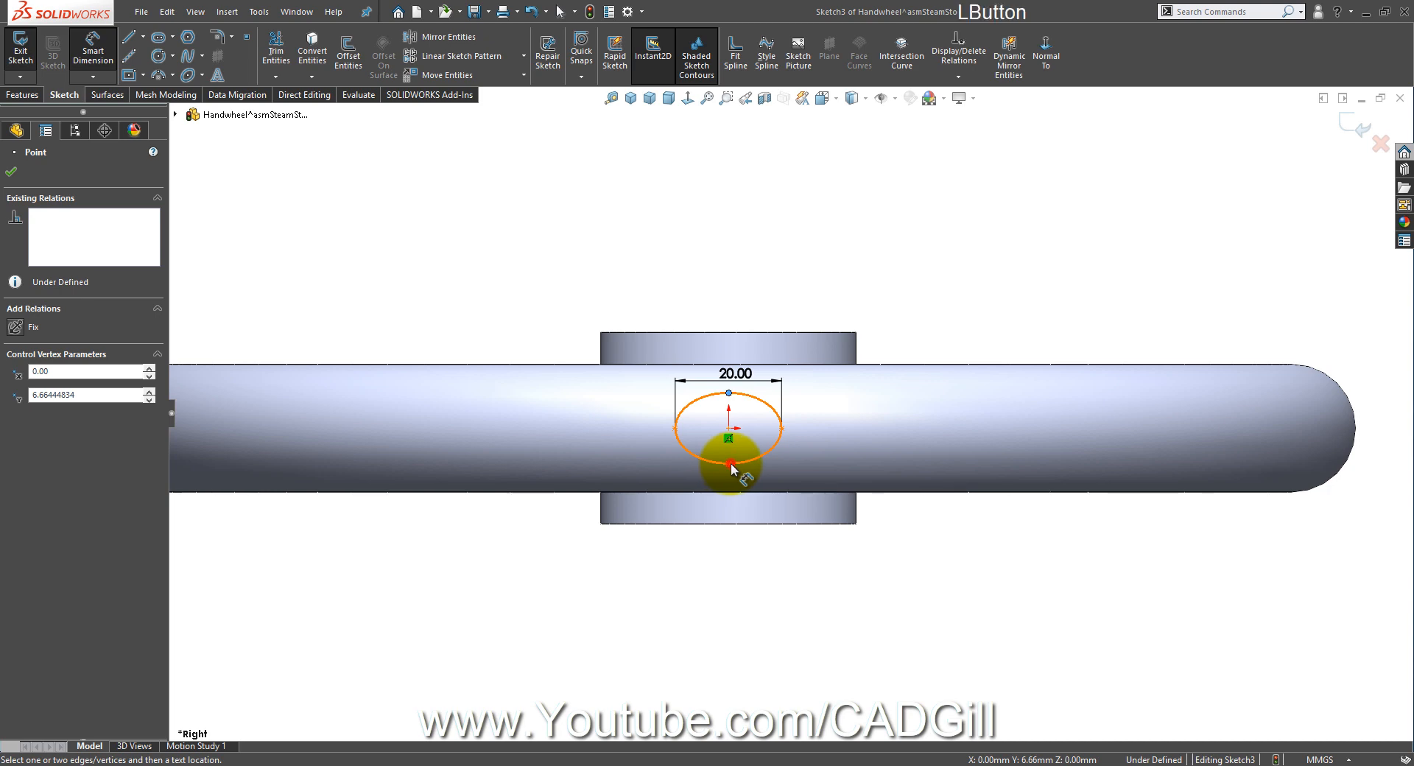
click(866, 434)
text(10)
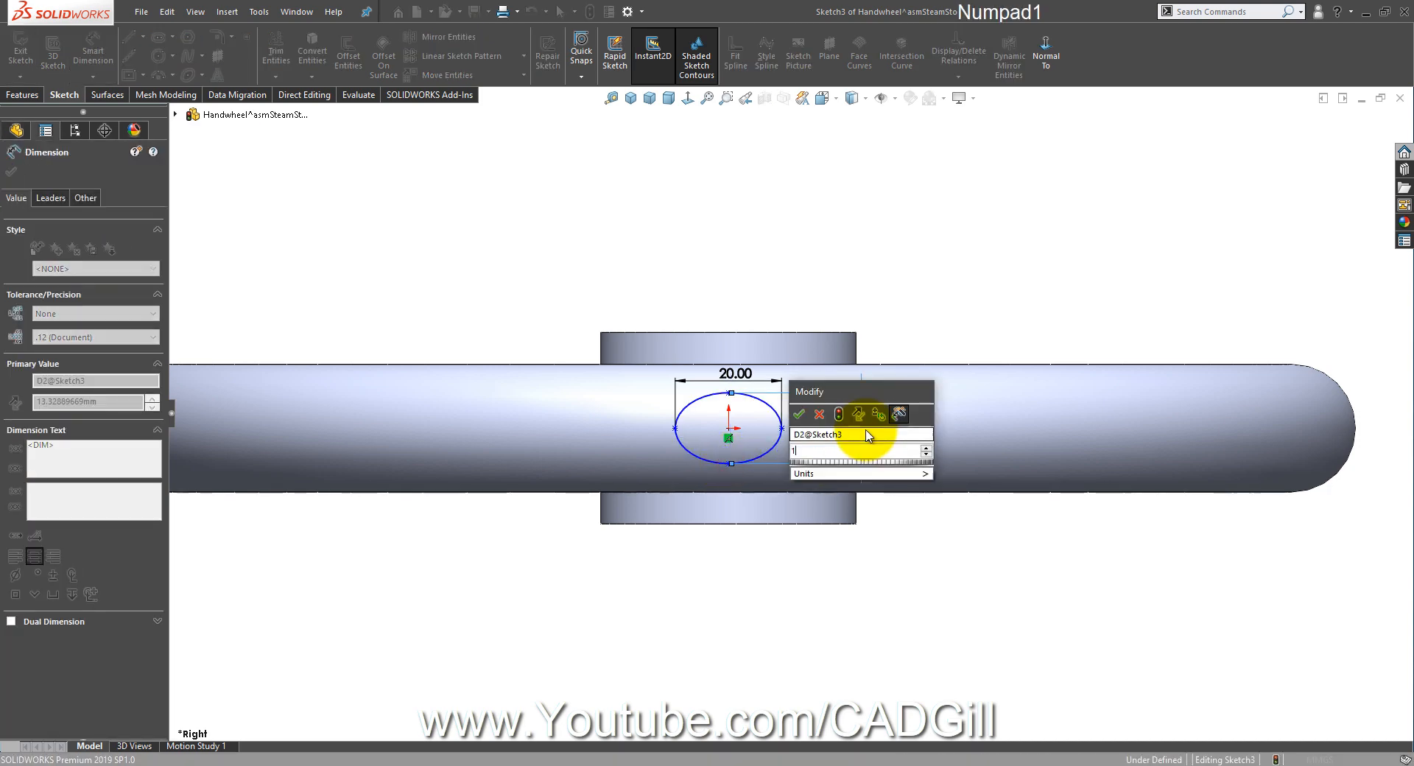
key(Return)
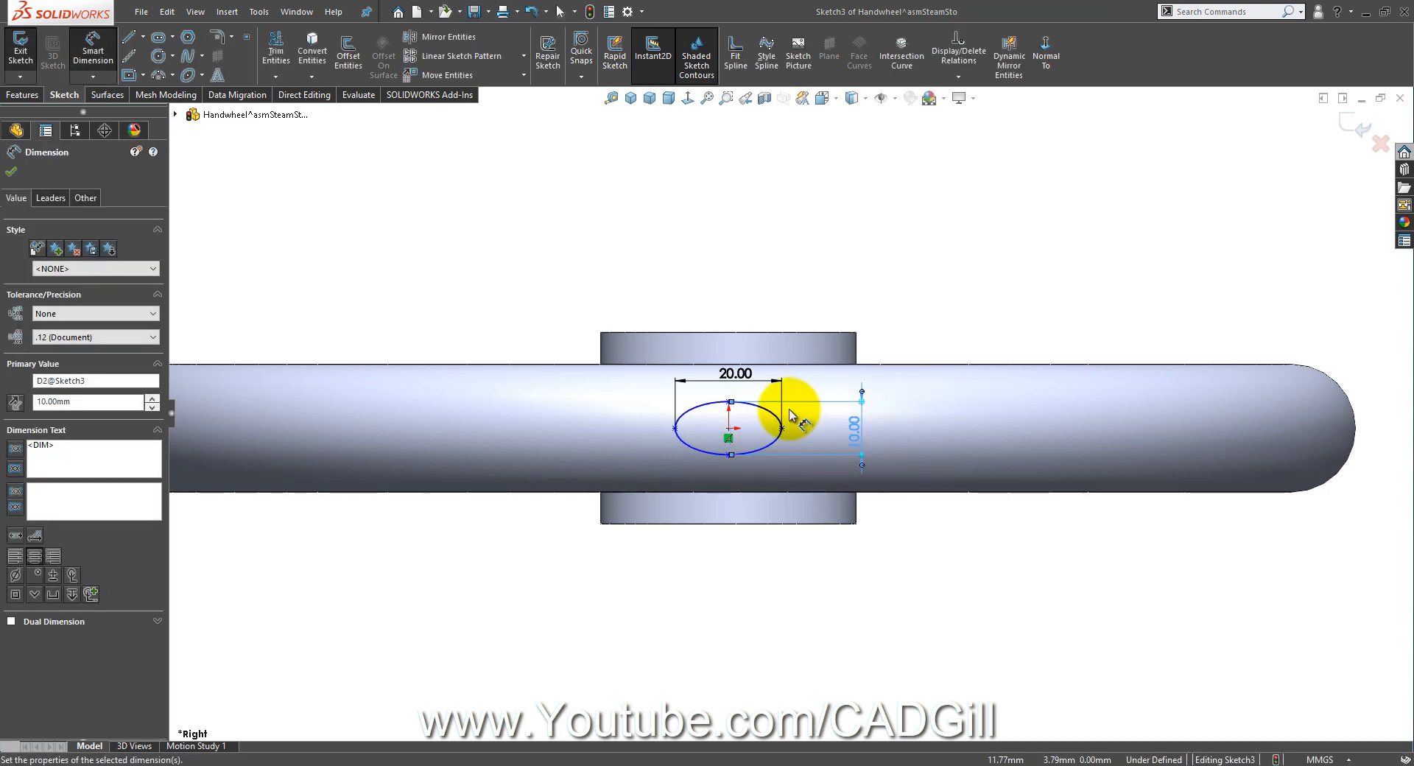
key(Escape)
Step: Add a vertical relation between the ellipse's centre and its upper and lower axis points
scroll(780, 353, up, 2)
middle_drag(776, 335, 775, 439)
scroll(766, 430, down, 3)
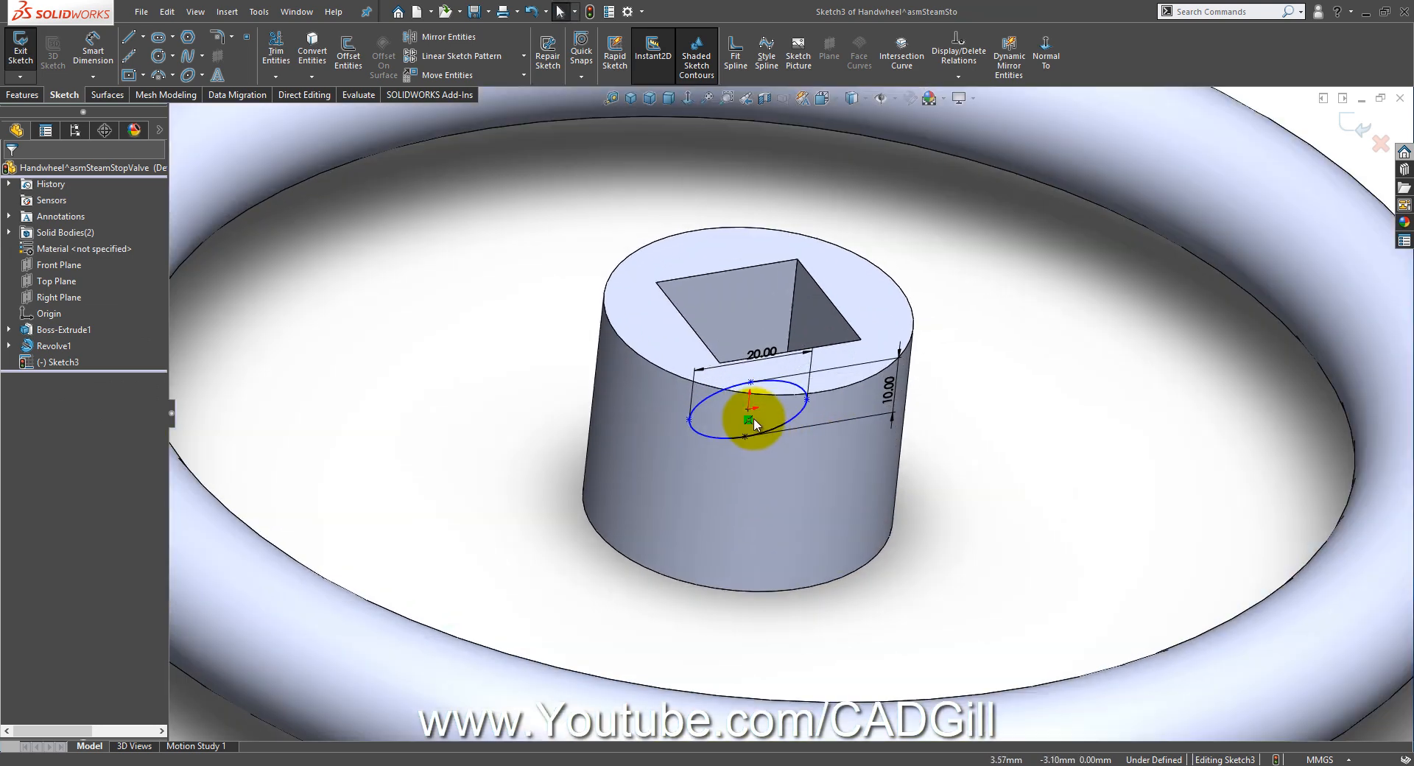
click(751, 383)
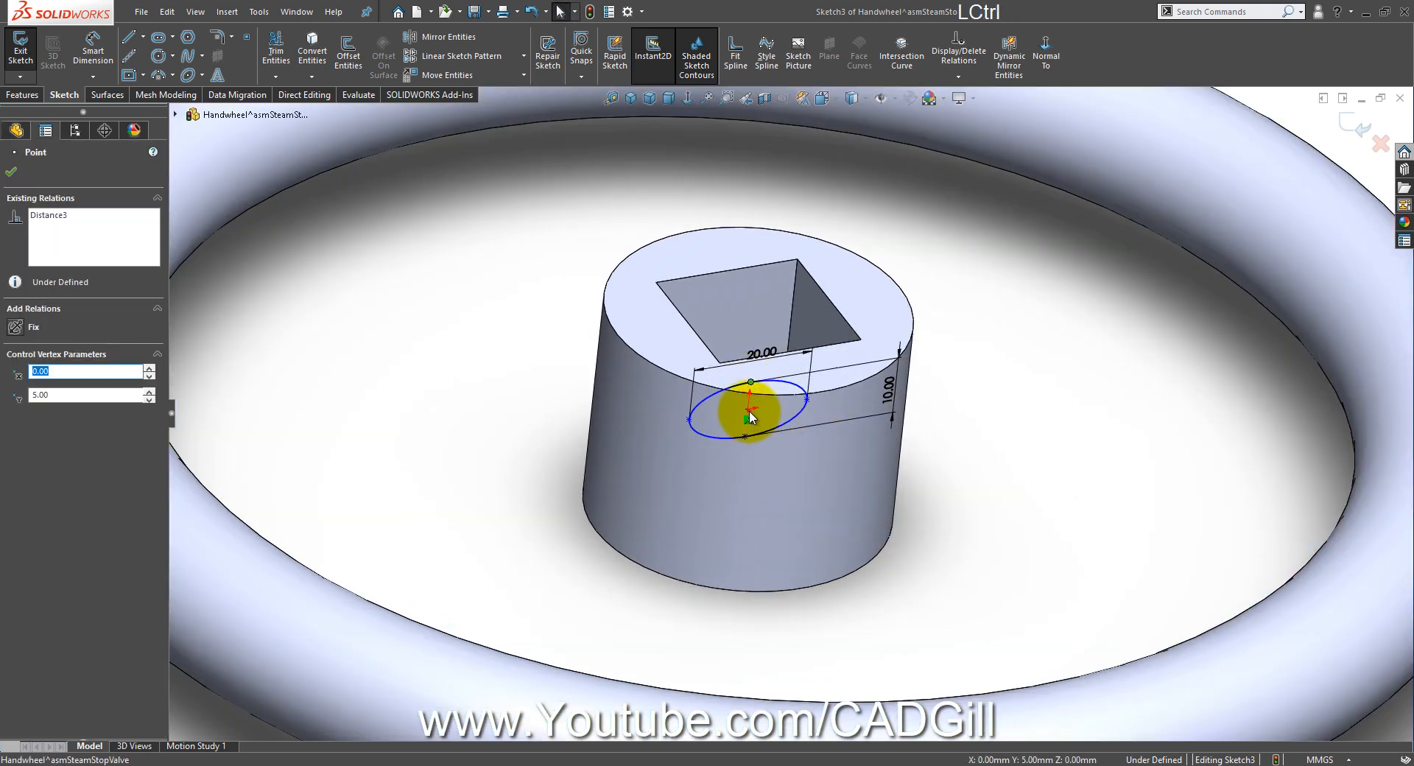
ctrl+click(746, 438)
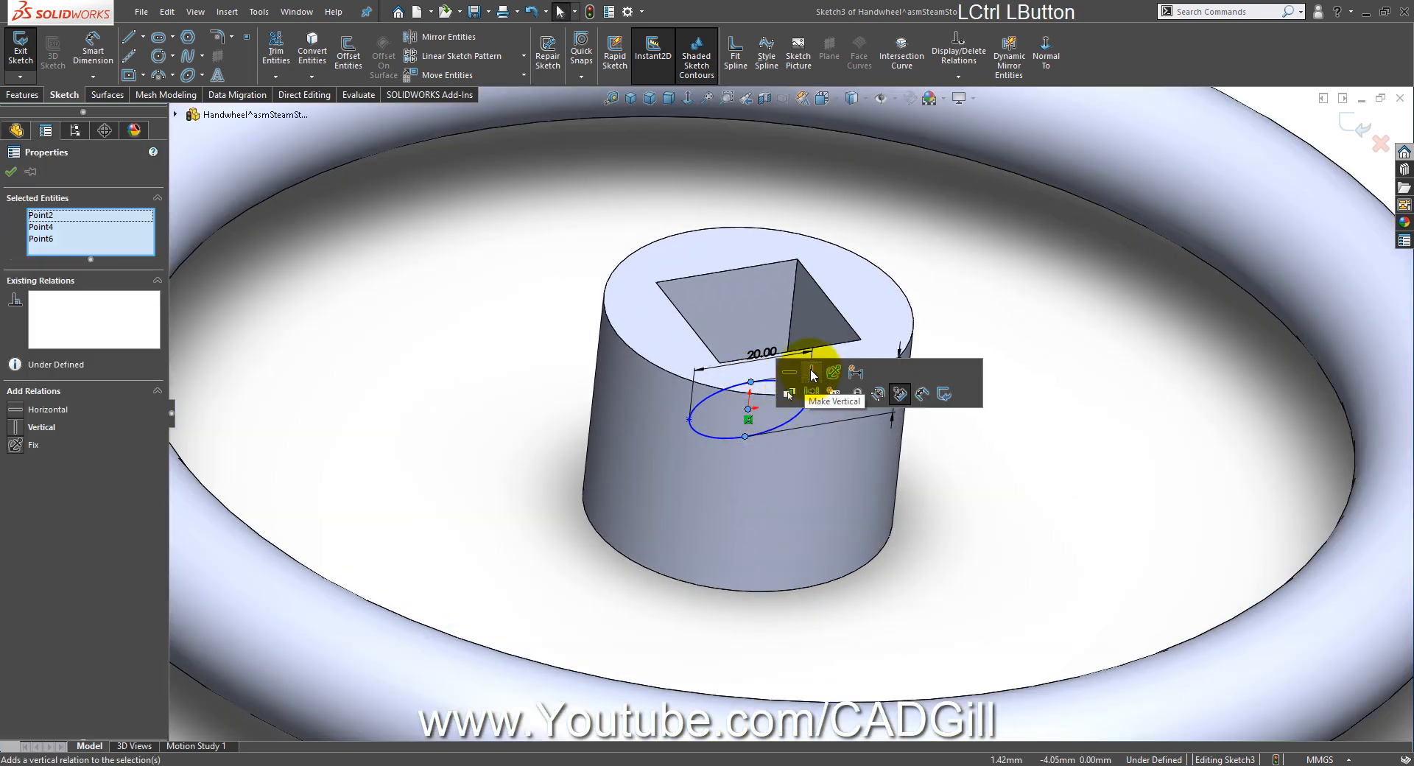
click(811, 372)
click(1065, 489)
Step: Start extruding the ellipse as a spoke with the Up To Surface end condition, ending at the rim's face
scroll(1016, 483, up, 3)
middle_drag(1016, 483, 829, 462)
scroll(774, 429, down, 5)
middle_drag(773, 428, 660, 327)
scroll(660, 327, up, 4)
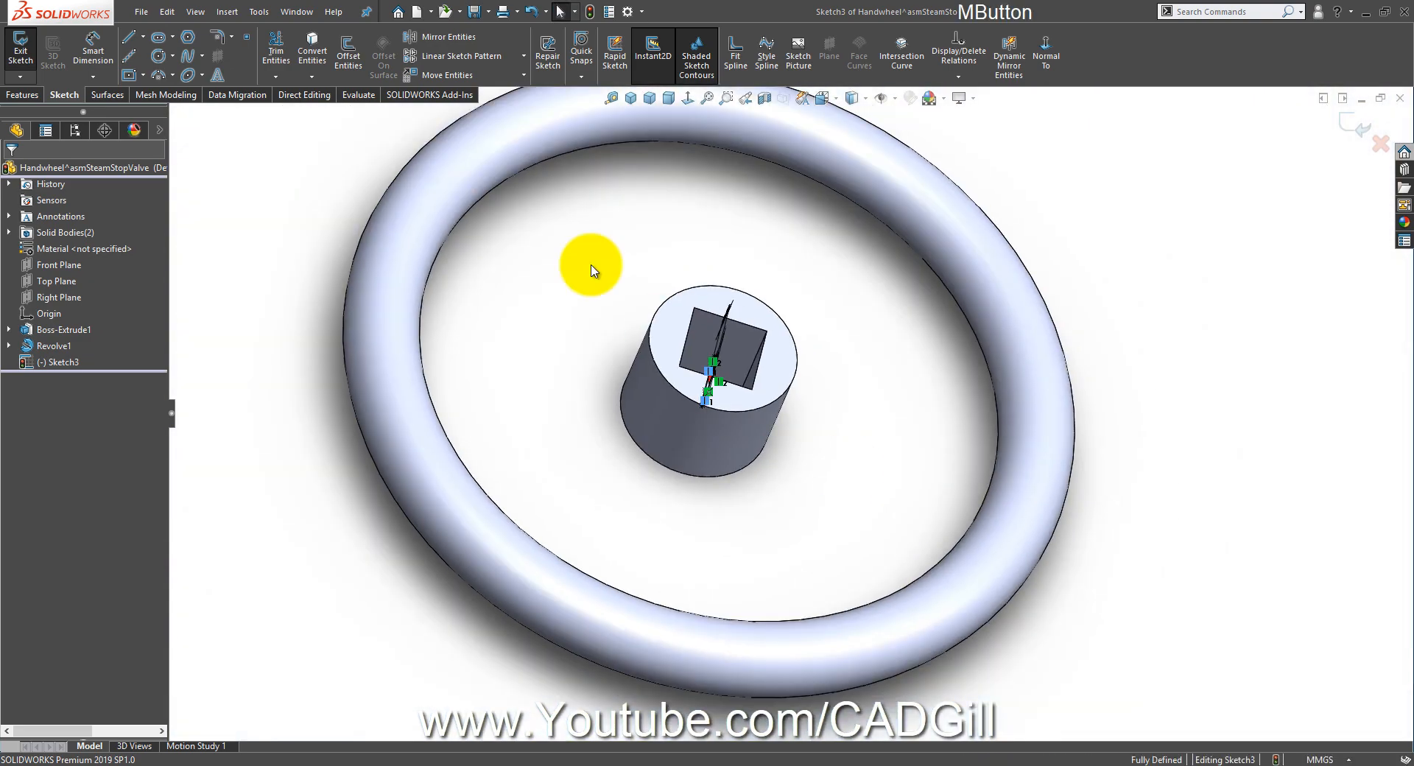
scroll(44, 59, up, 1)
click(29, 55)
middle_drag(540, 290, 480, 290)
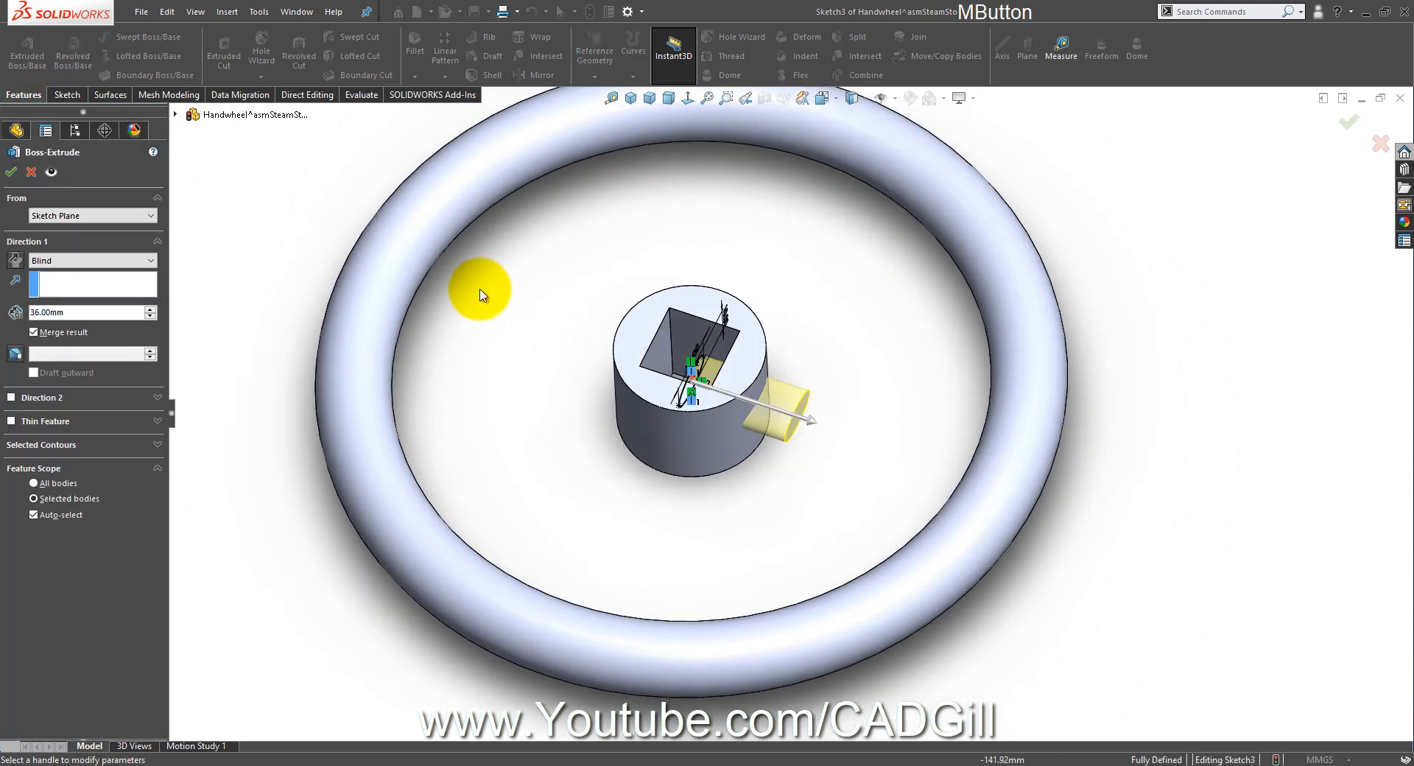
click(56, 261)
click(74, 292)
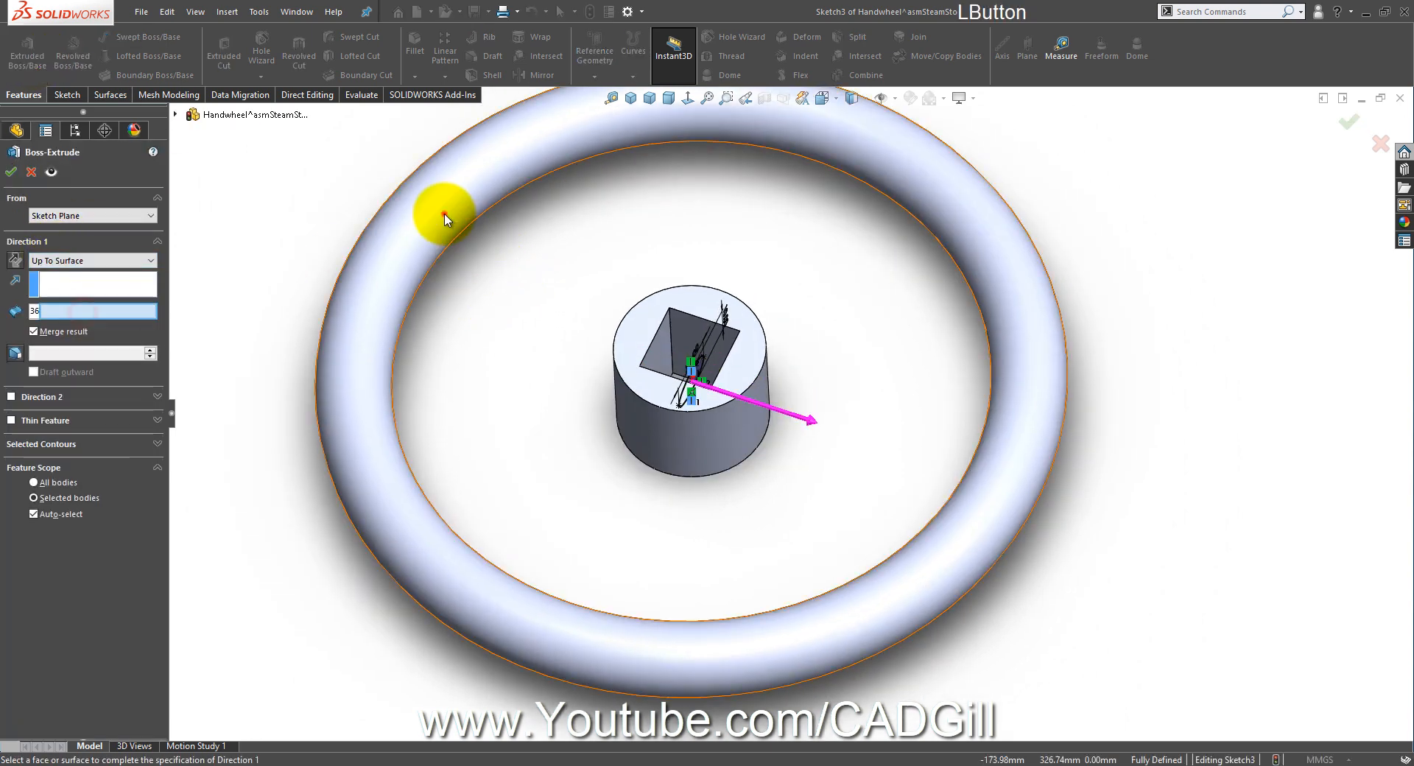
click(445, 213)
middle_drag(599, 353, 600, 467)
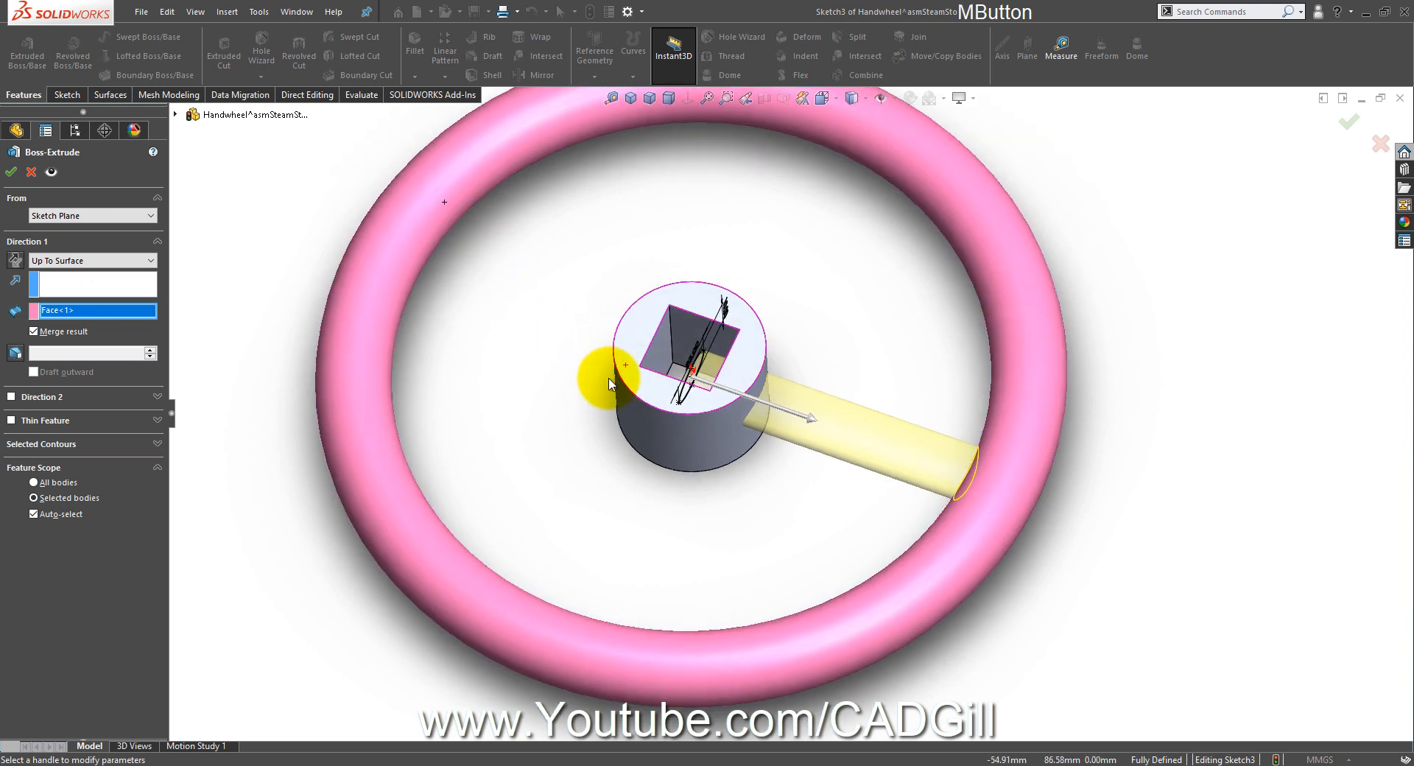
Step: Try starting the spoke's extrusion from a surface, using the hub's outer cylindrical face
click(89, 215)
click(86, 238)
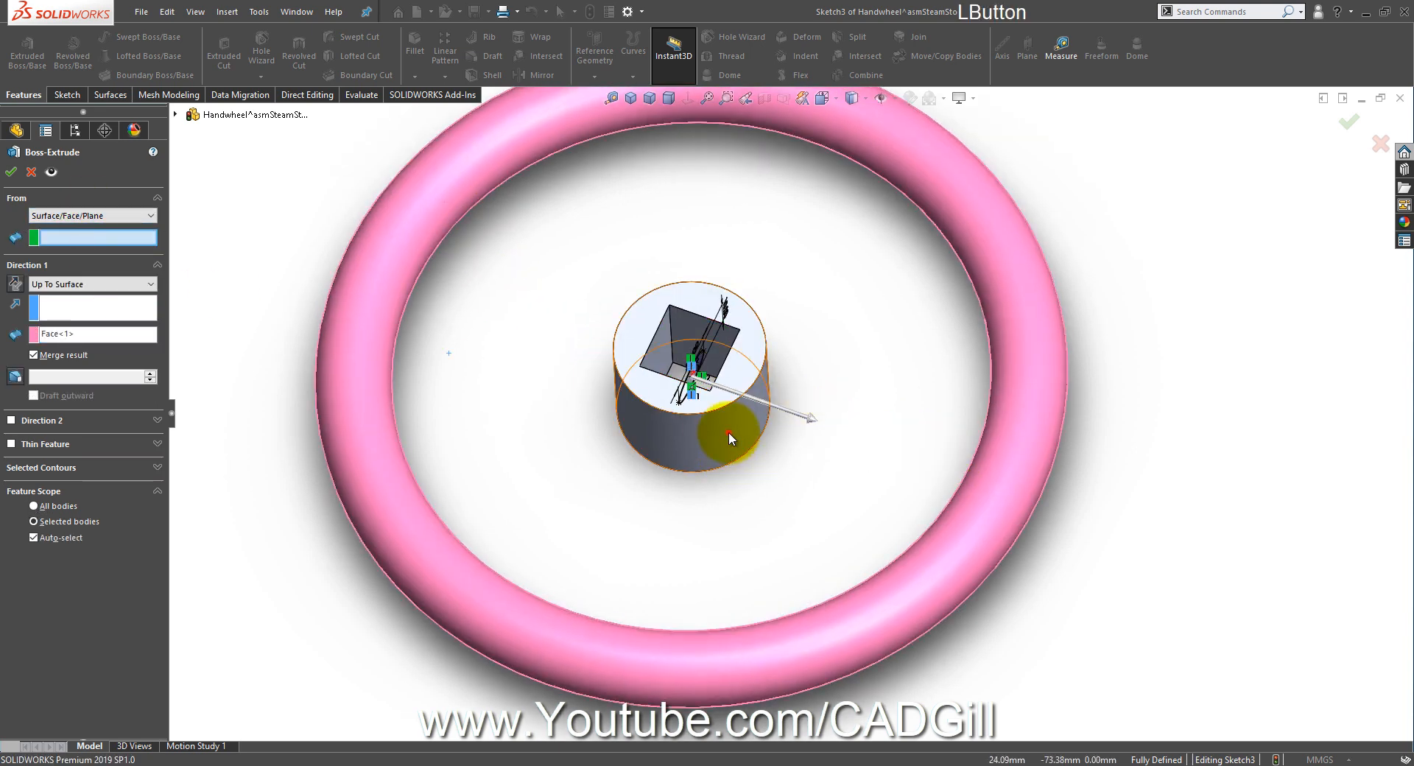
click(727, 434)
middle_drag(748, 464, 773, 442)
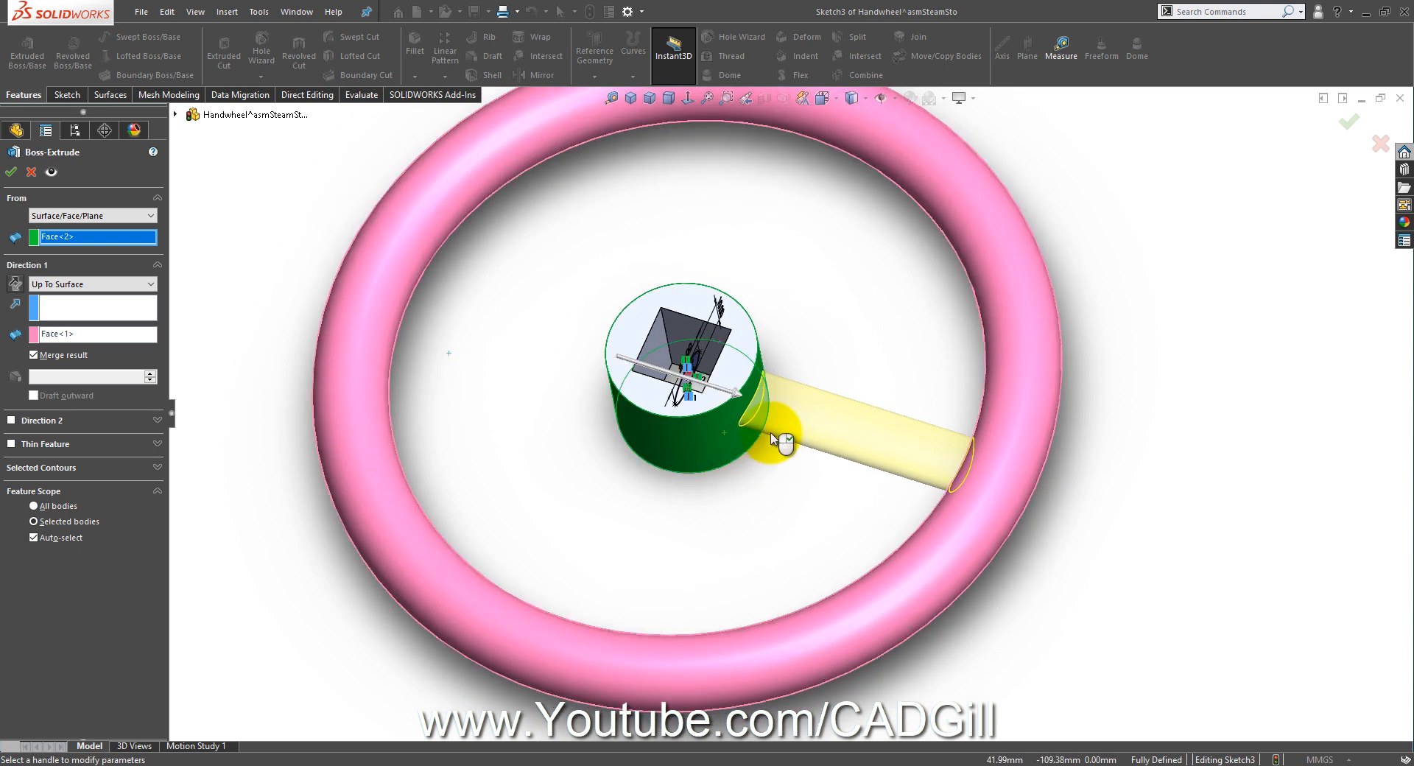
Step: Try the spoke's extrusion from the sketch plane with a Blind end condition
click(90, 215)
click(88, 225)
click(88, 260)
click(86, 275)
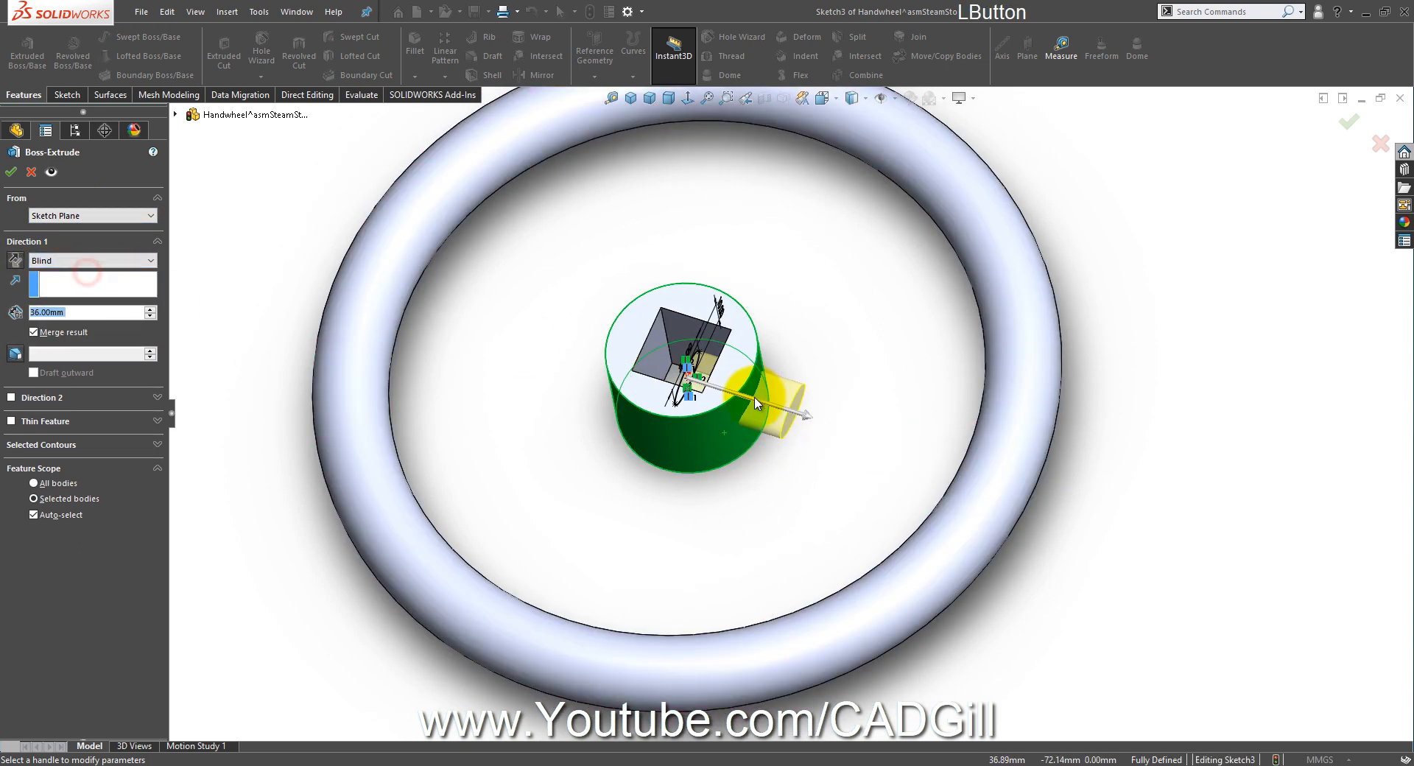
scroll(748, 382, up, 3)
middle_drag(748, 382, 798, 405)
mouse_move(844, 461)
middle_down()
mouse_move(833, 473)
mouse_move(845, 455)
middle_up()
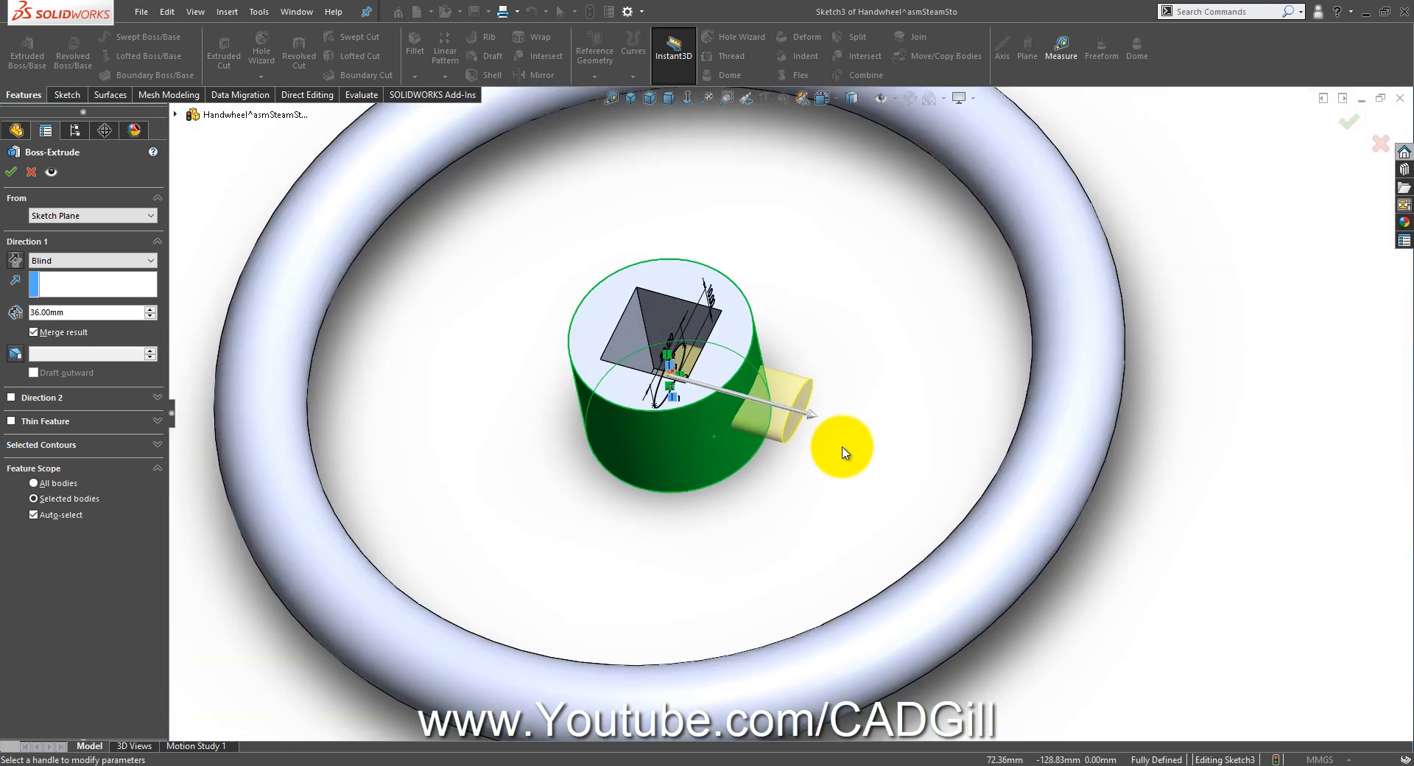
scroll(701, 369, down, 2)
middle_drag(890, 453, 894, 457)
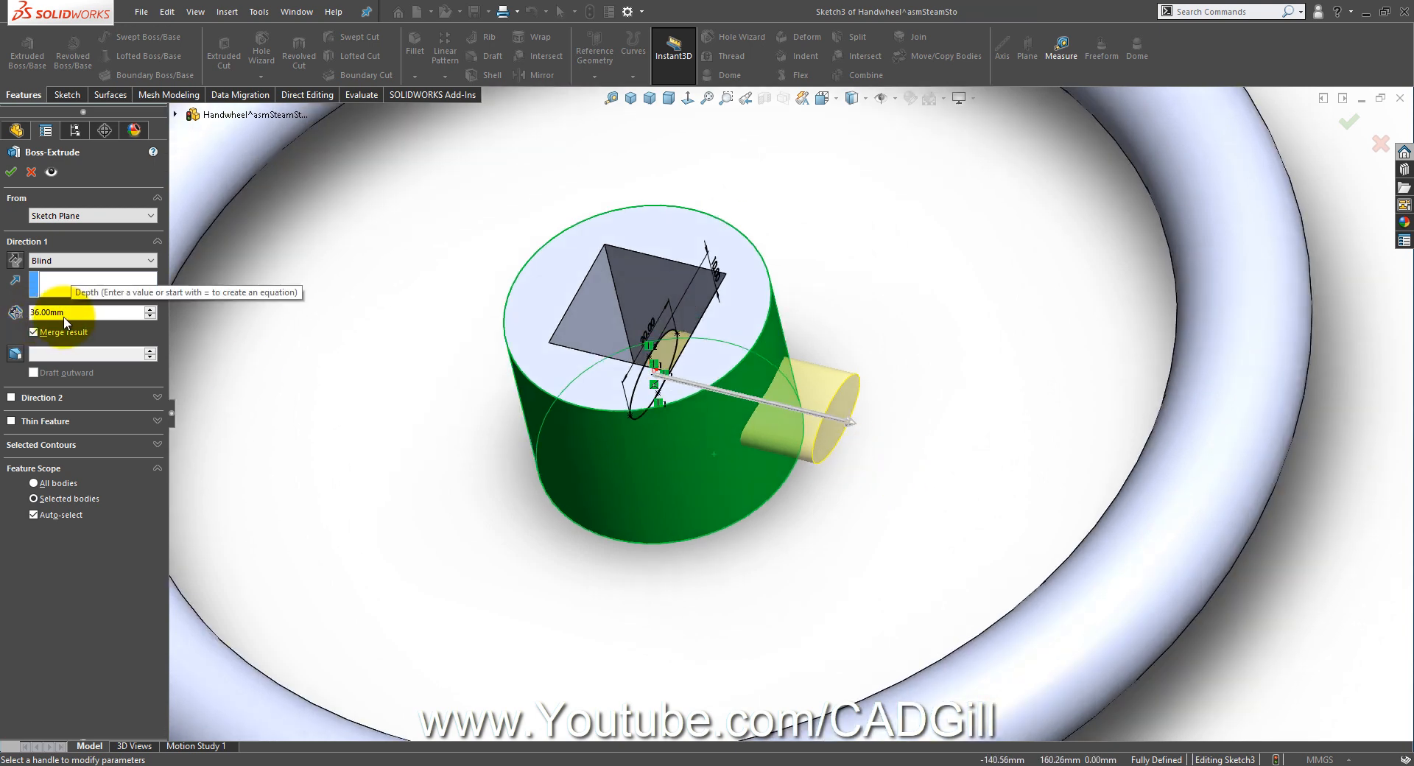
Step: Set the spoke's extrusion end condition to Up To Surface, ending at the rim's face
click(95, 261)
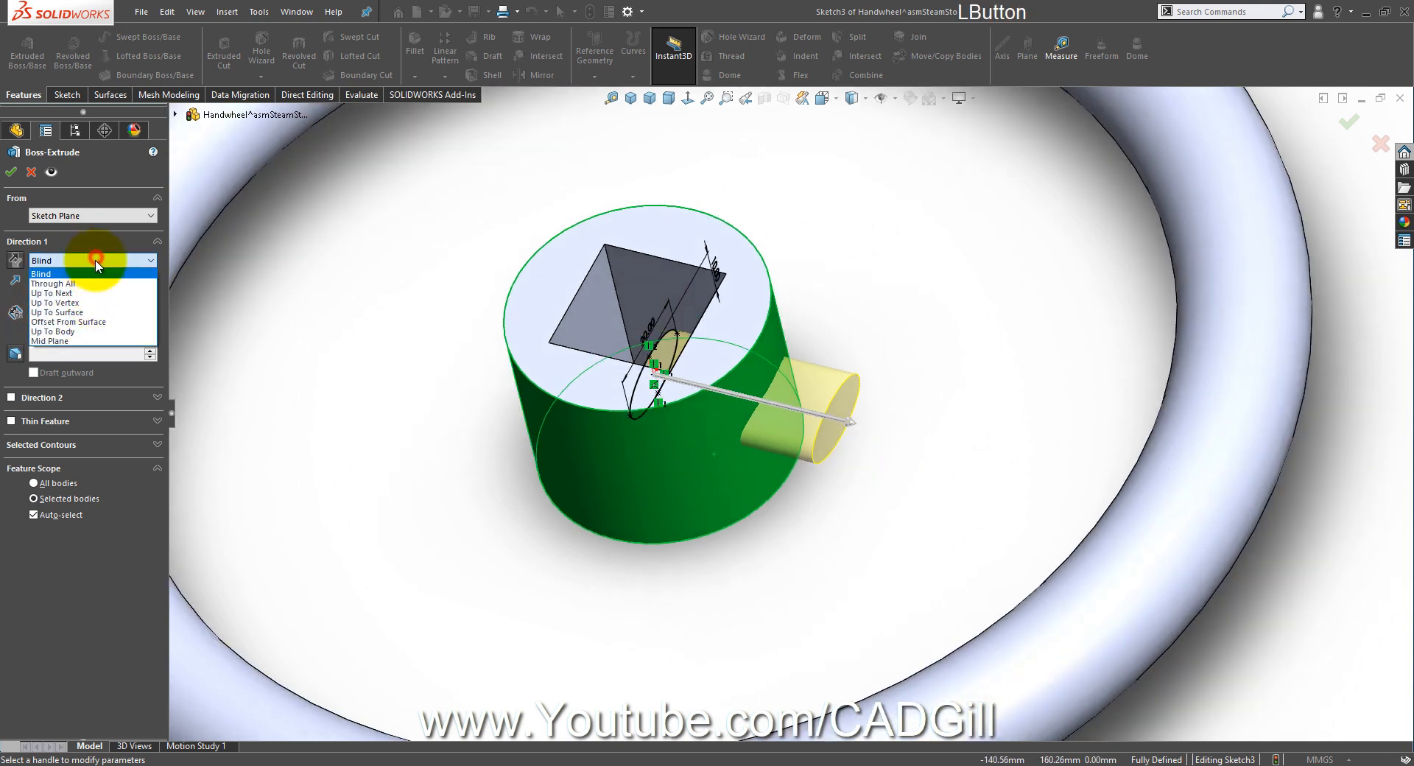
click(94, 307)
scroll(855, 474, up, 5)
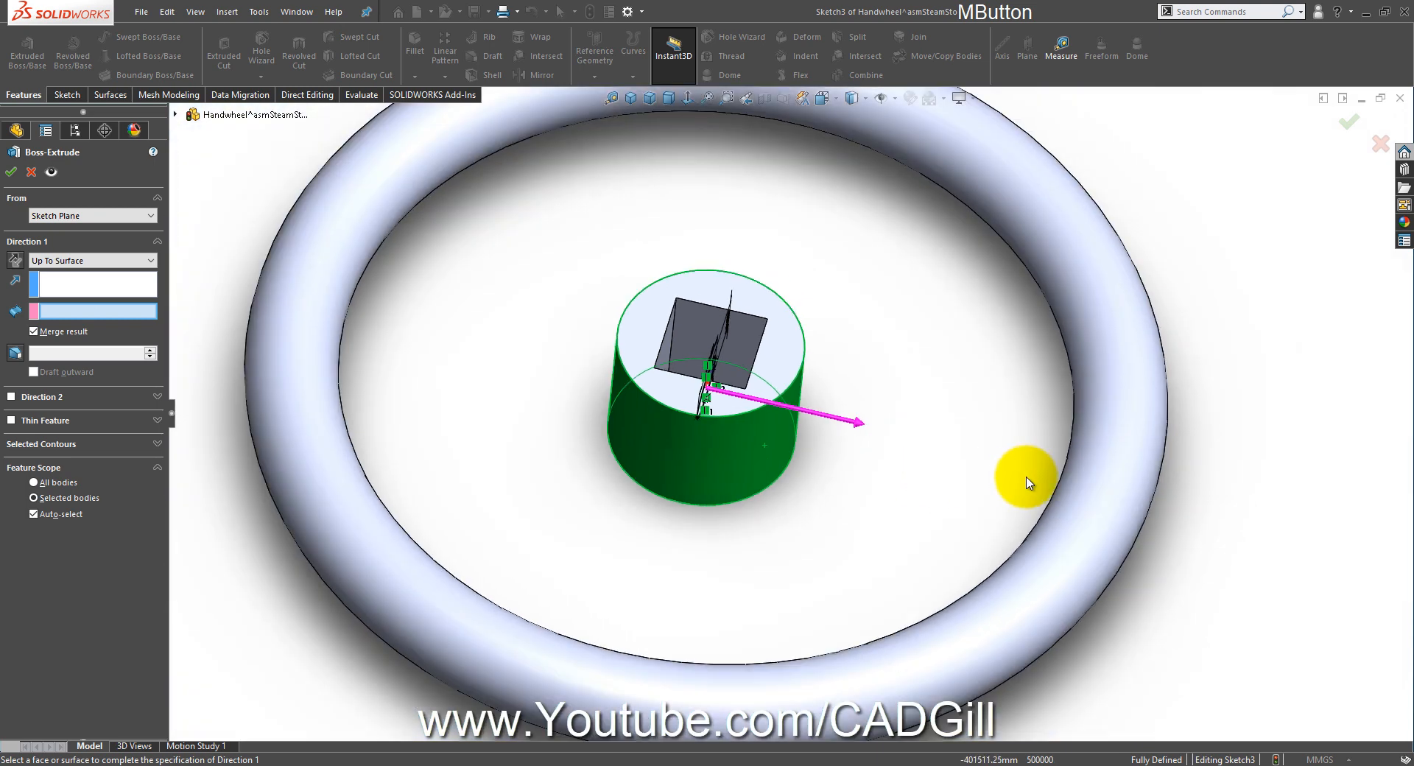
scroll(1064, 438, down, 5)
click(1081, 419)
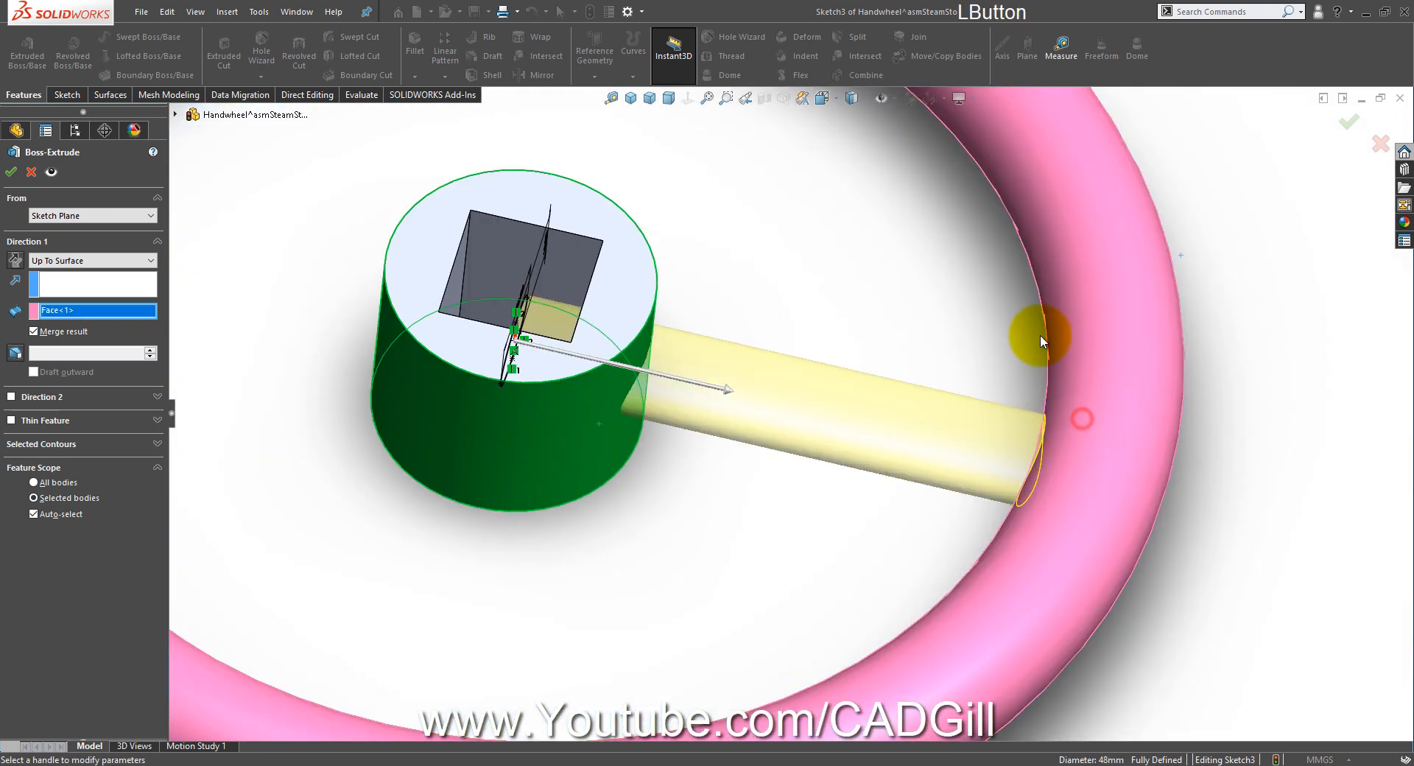
middle_drag(1049, 483, 997, 418)
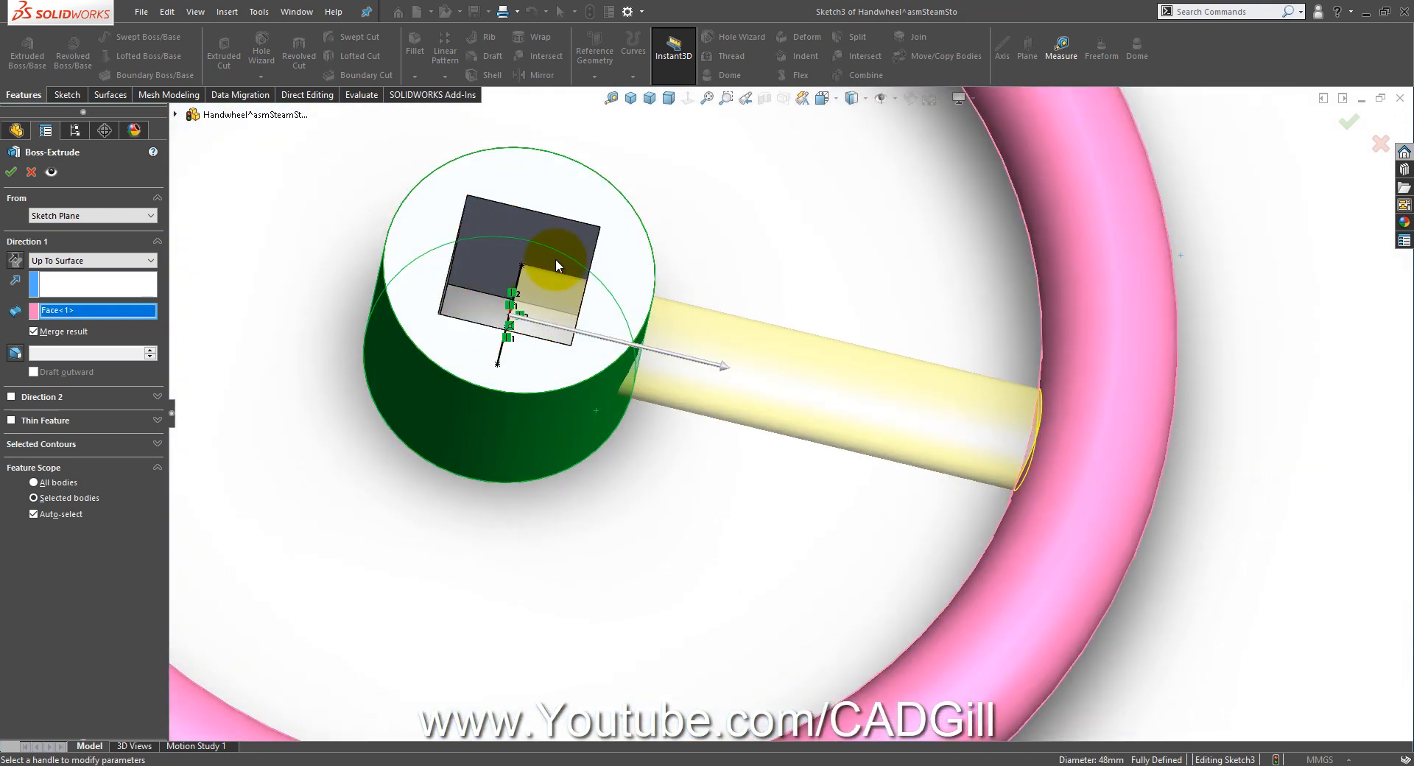
middle_drag(1009, 479, 306, 381)
Step: Start the spoke's extrusion from the hub's outer cylindrical face and finish the feature
click(80, 215)
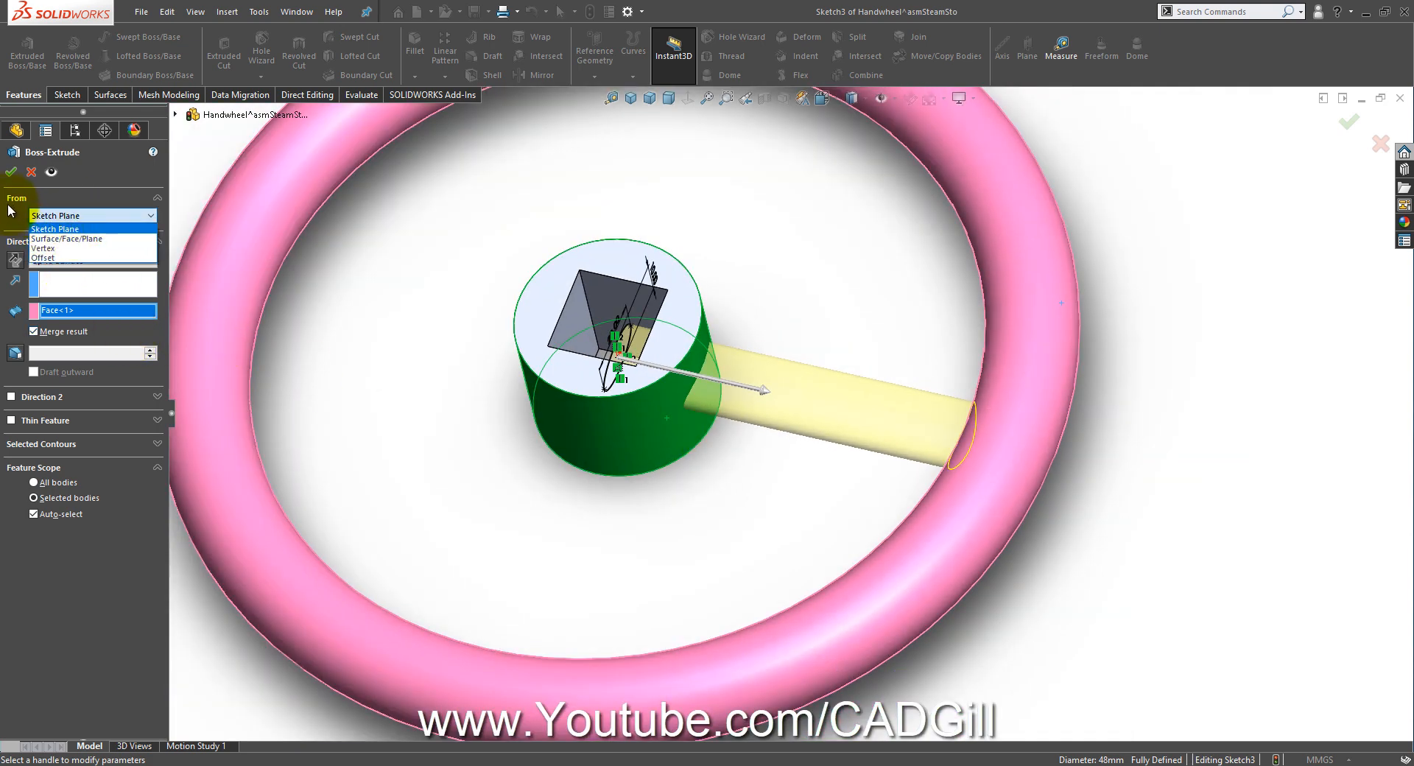
click(62, 238)
click(665, 432)
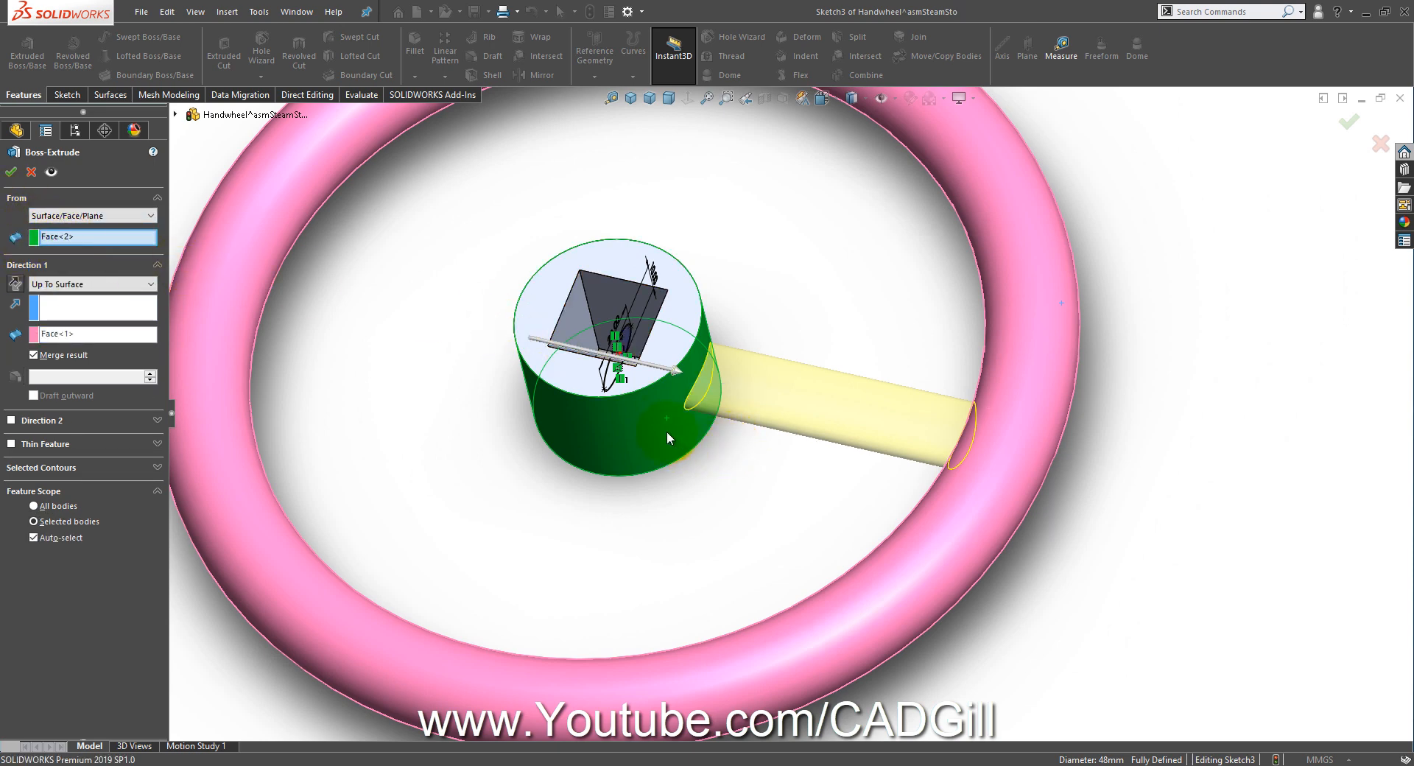
click(663, 425)
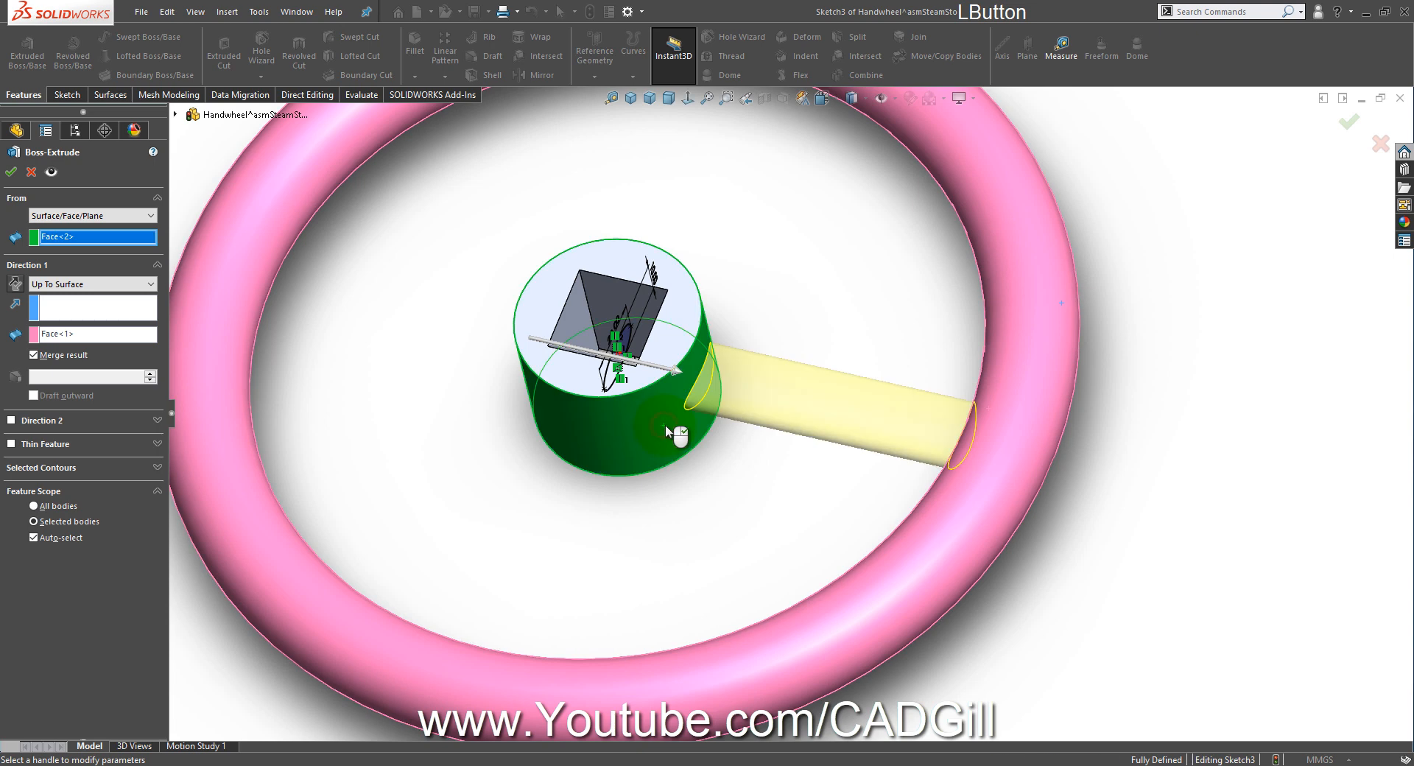
middle_drag(672, 434, 671, 440)
scroll(671, 441, up, 2)
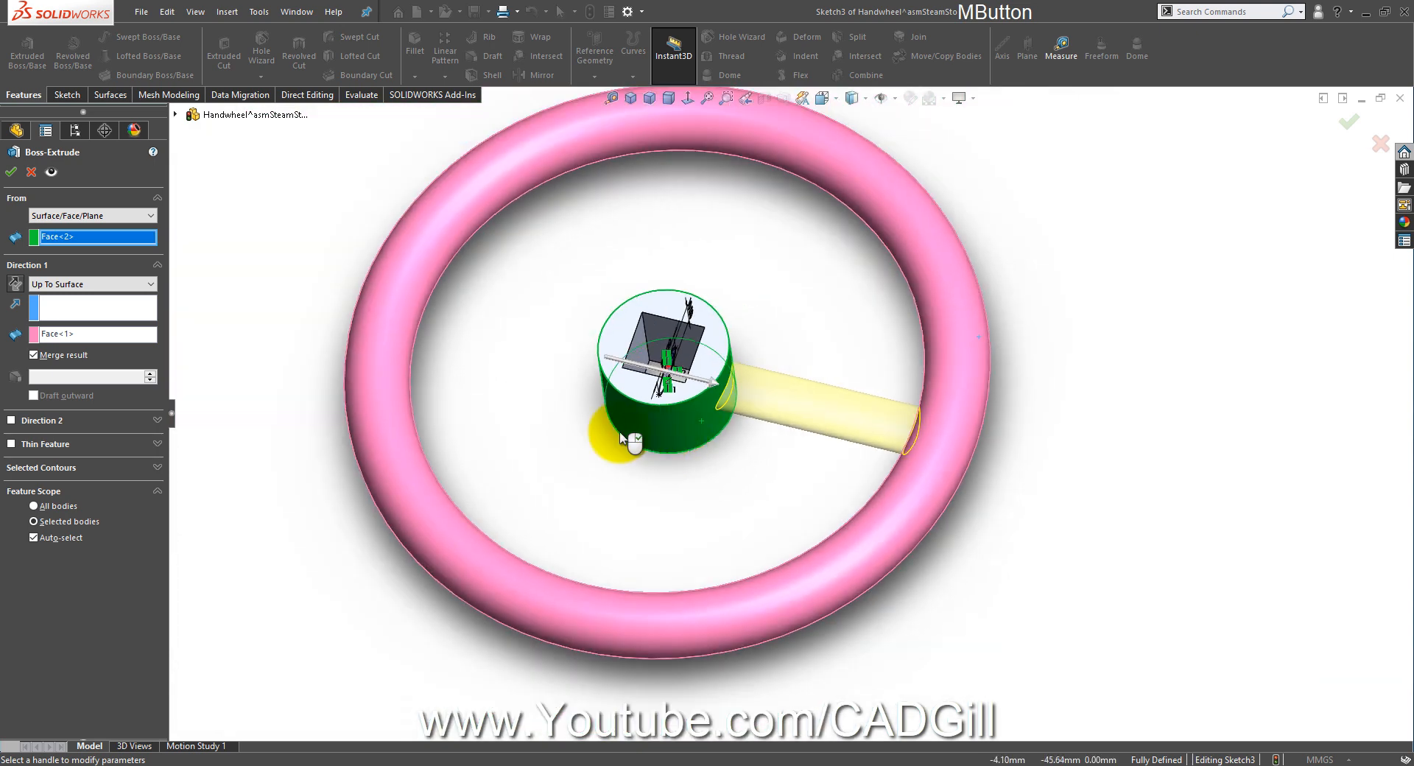
click(9, 171)
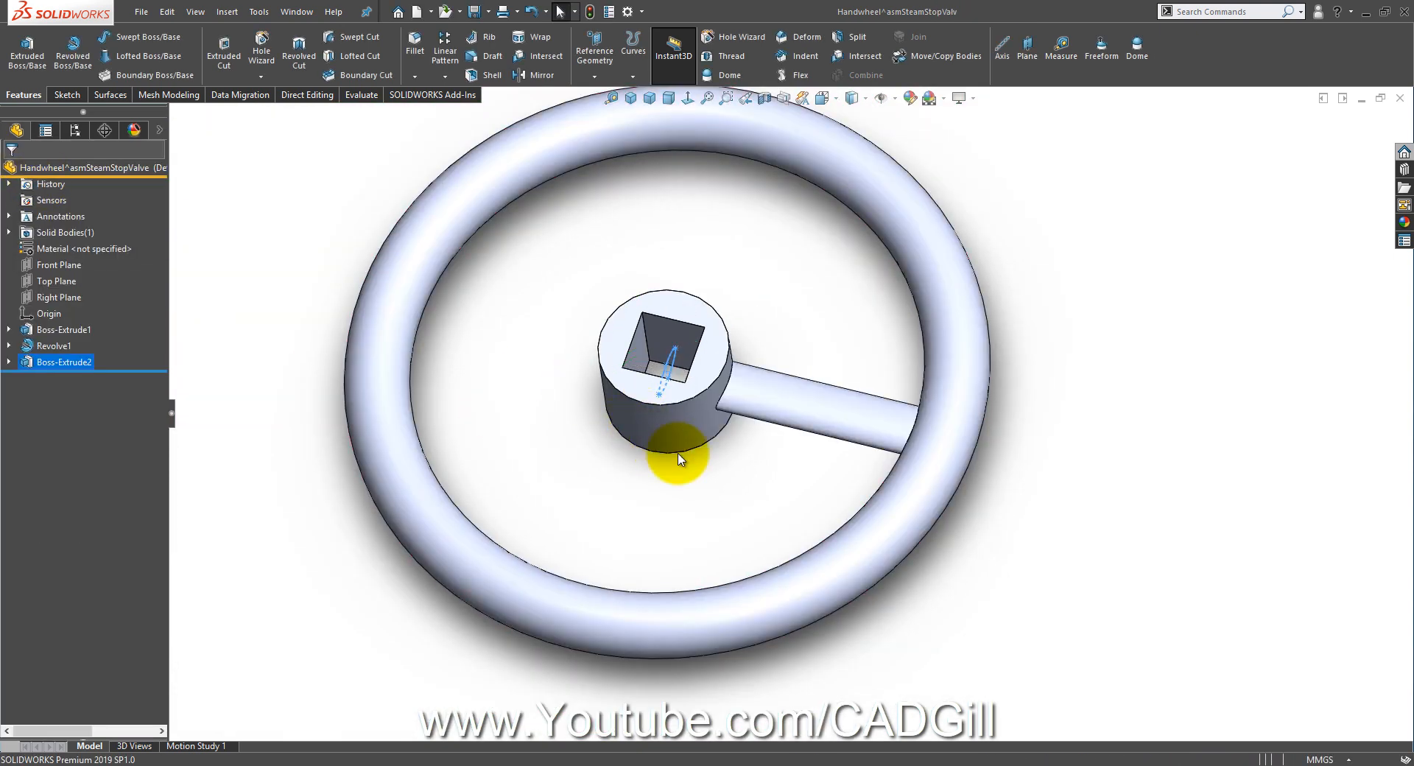
Step: Check the number of arms in the reference drawing and circular-pattern the spoke about the hub's circular edge with 6 equally spaced instances over 360°
click(595, 764)
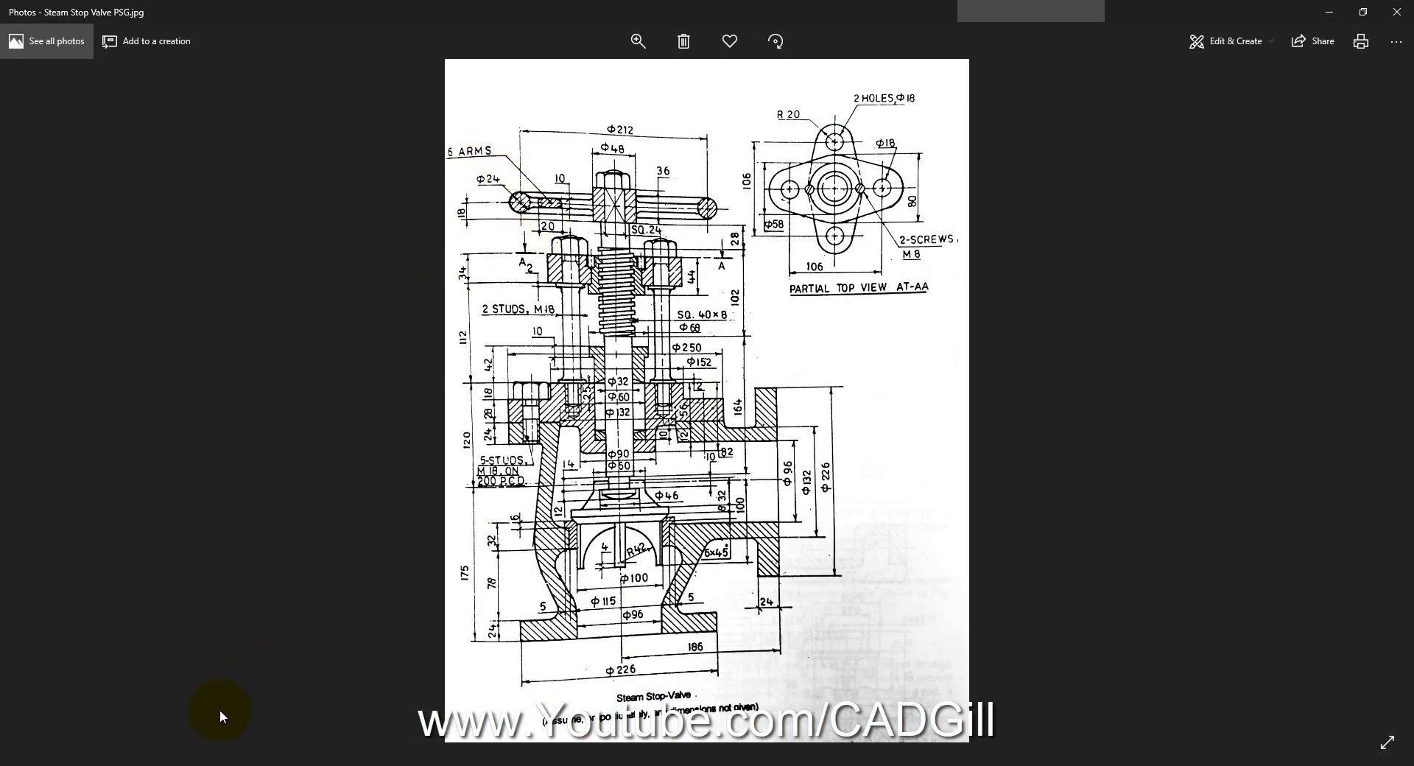
click(178, 765)
click(444, 76)
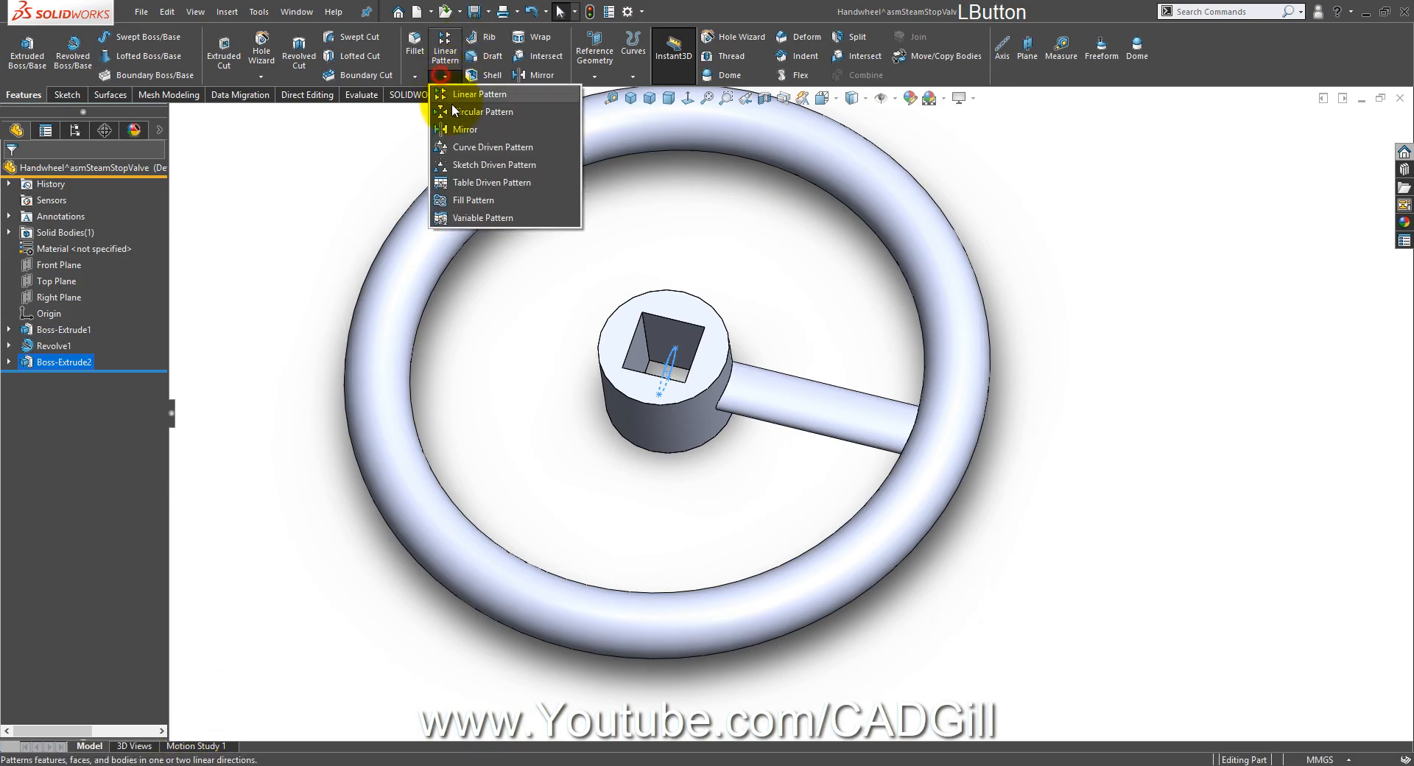
click(461, 113)
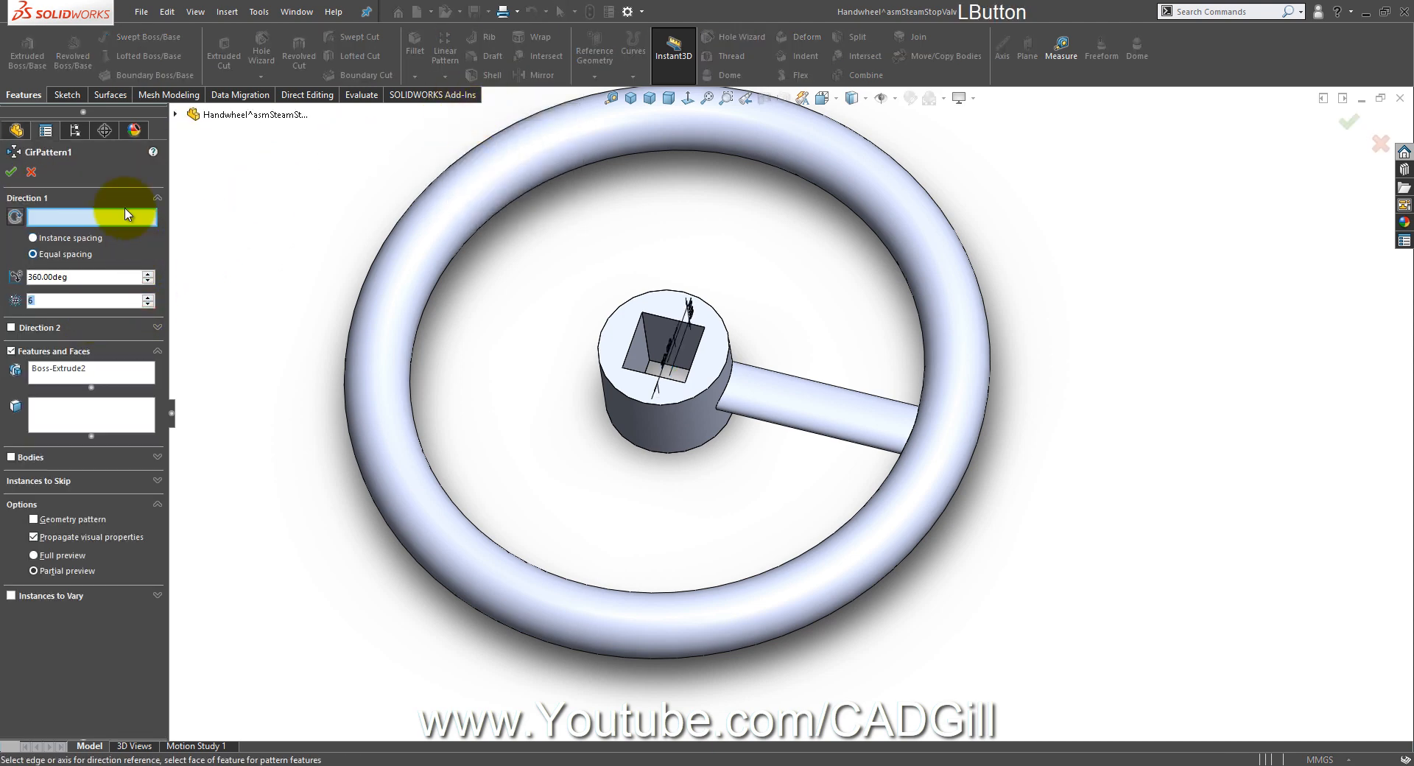
click(668, 427)
middle_drag(669, 473, 673, 495)
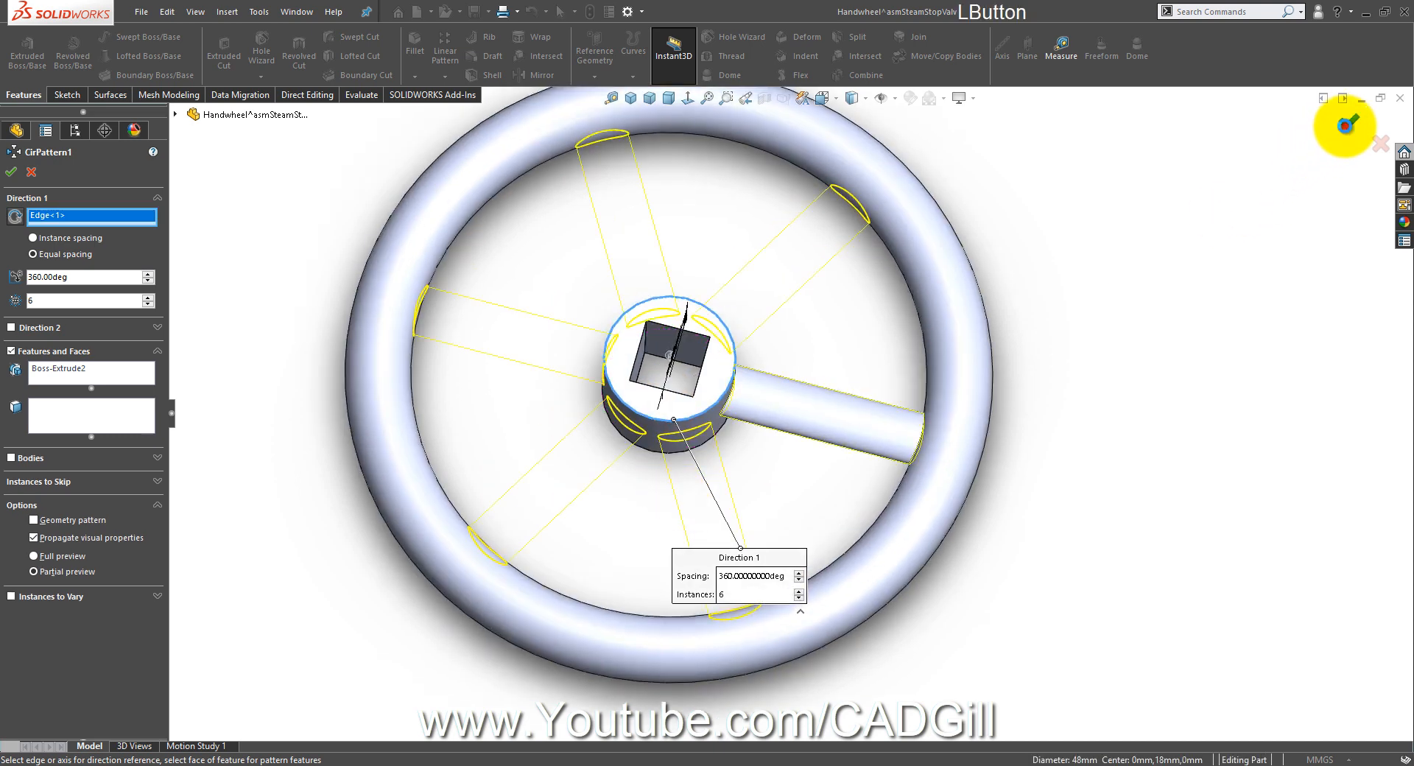
click(1344, 125)
middle_drag(987, 413, 970, 278)
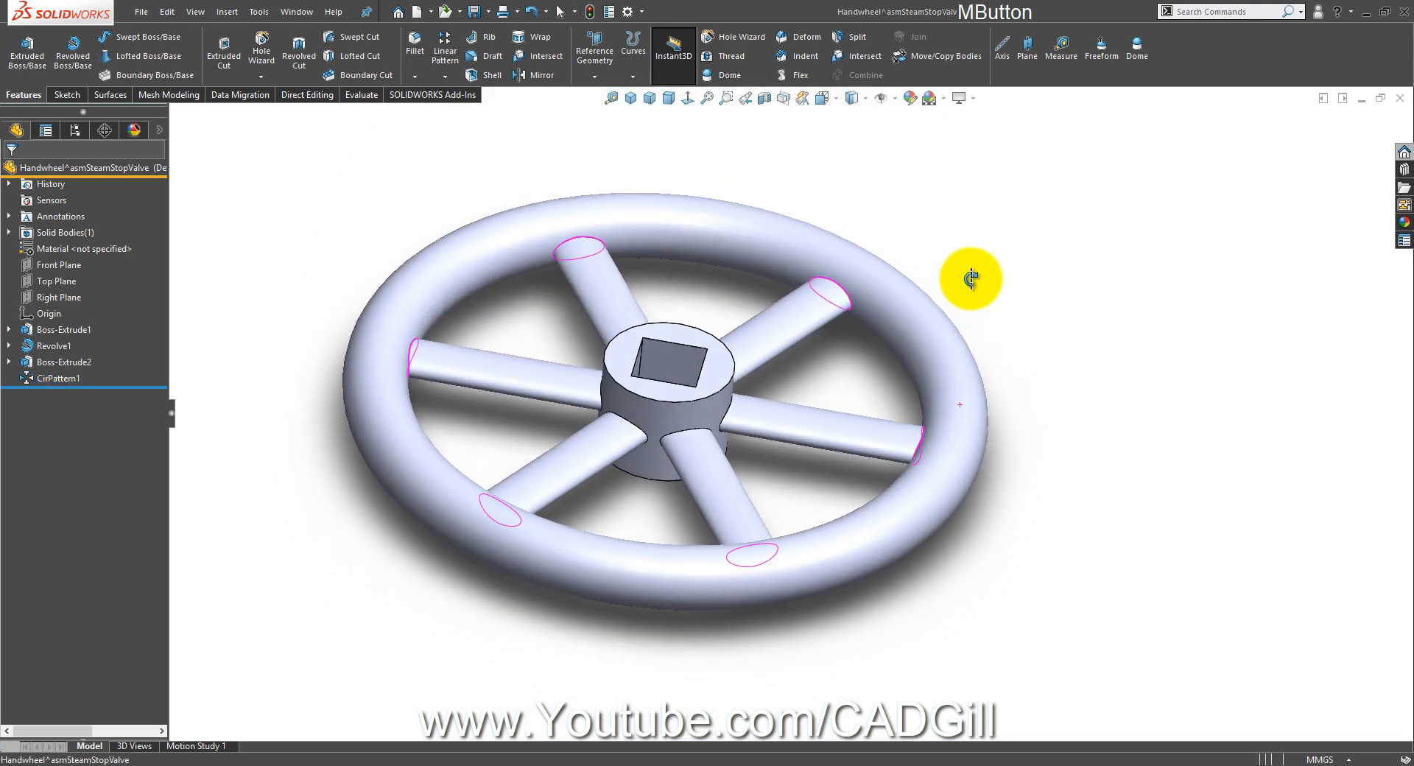
scroll(900, 423, up, 5)
middle_drag(899, 423, 894, 374)
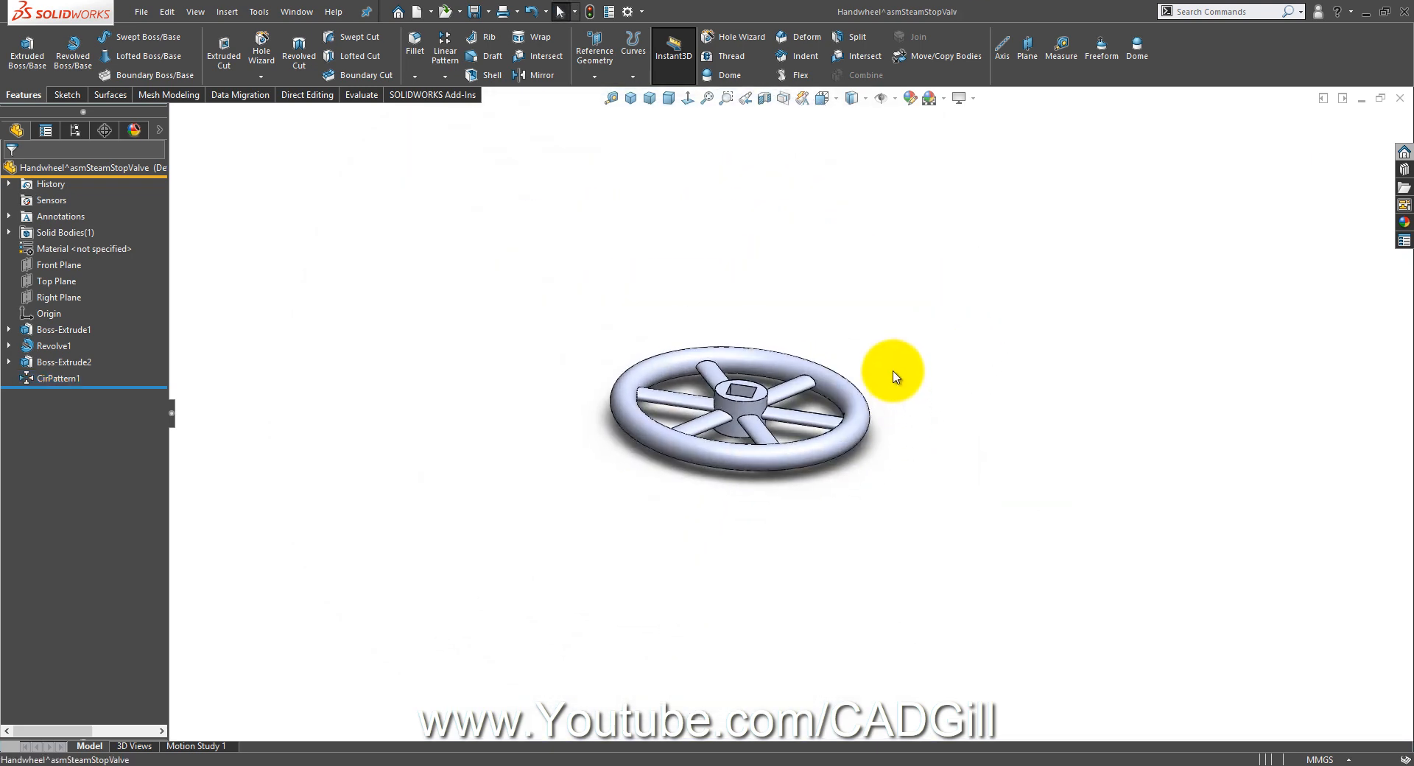
Step: Save the virtual handwheel part as an external part file named Handwheel in the Steam Stop Valve folder
click(296, 12)
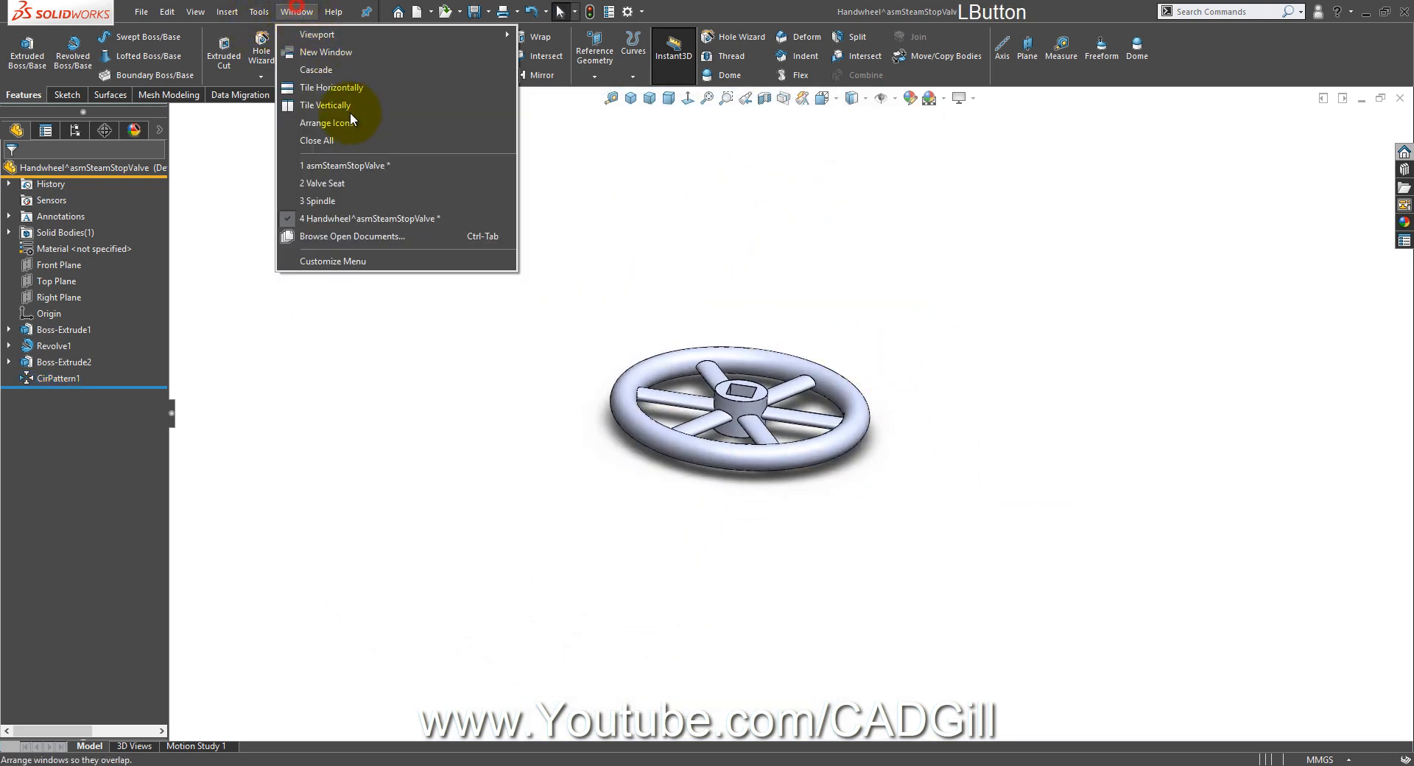
click(370, 464)
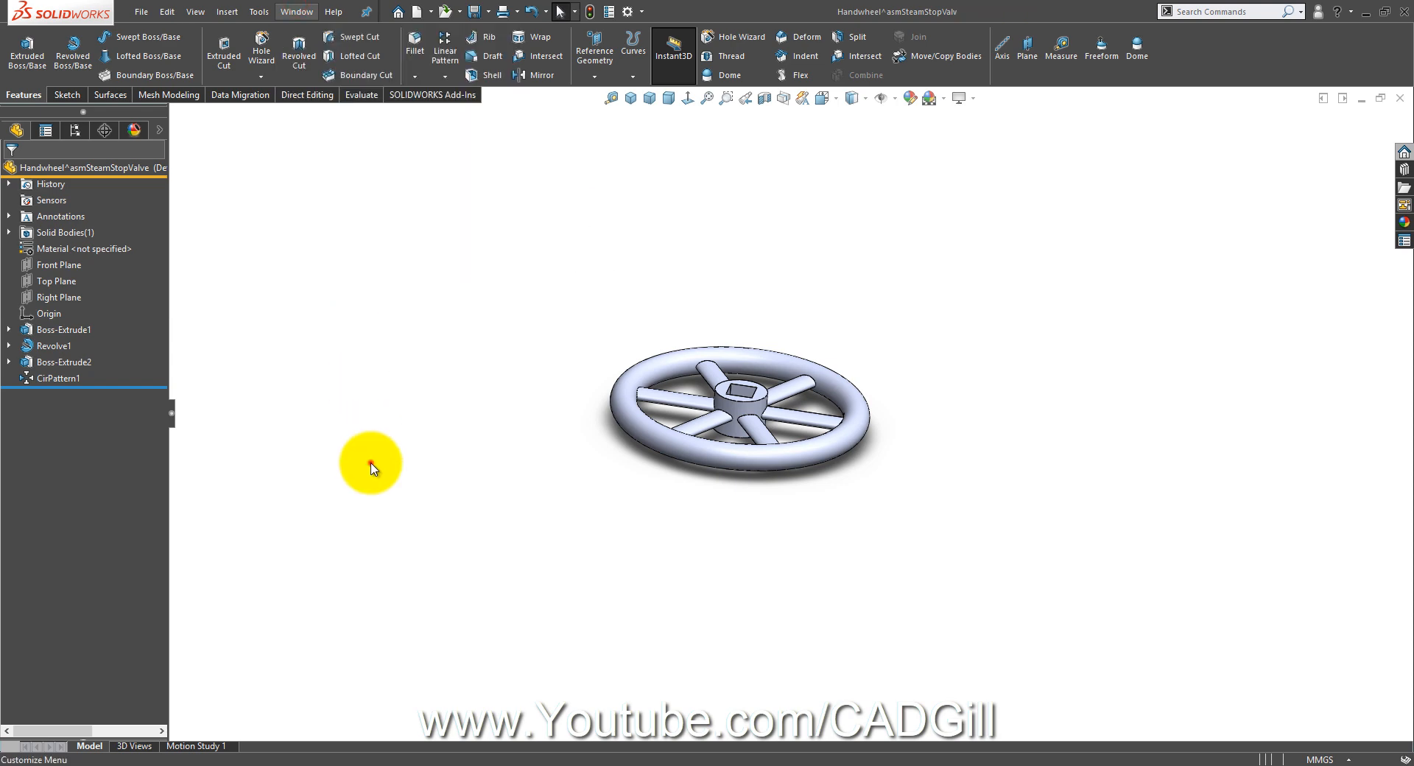
click(490, 11)
click(501, 54)
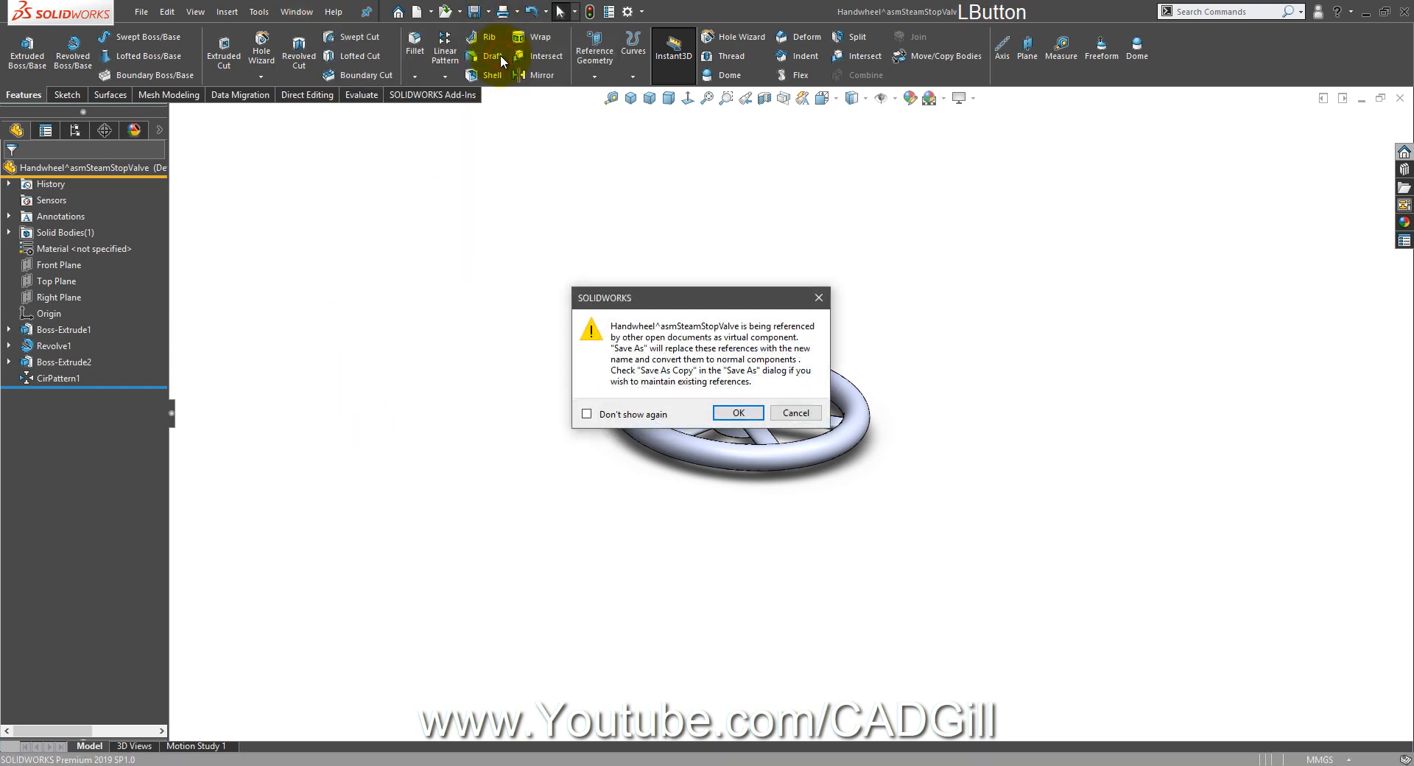
click(733, 413)
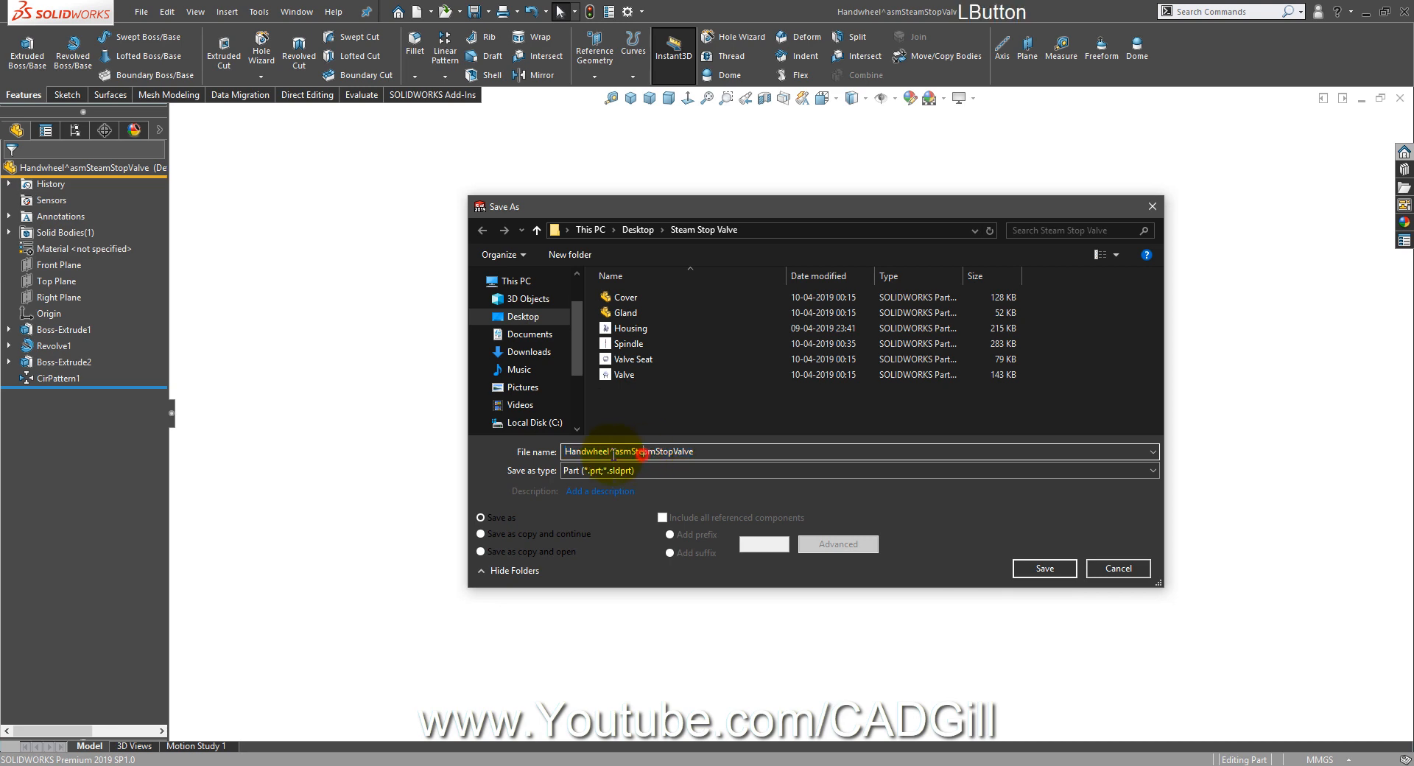
key(Return)
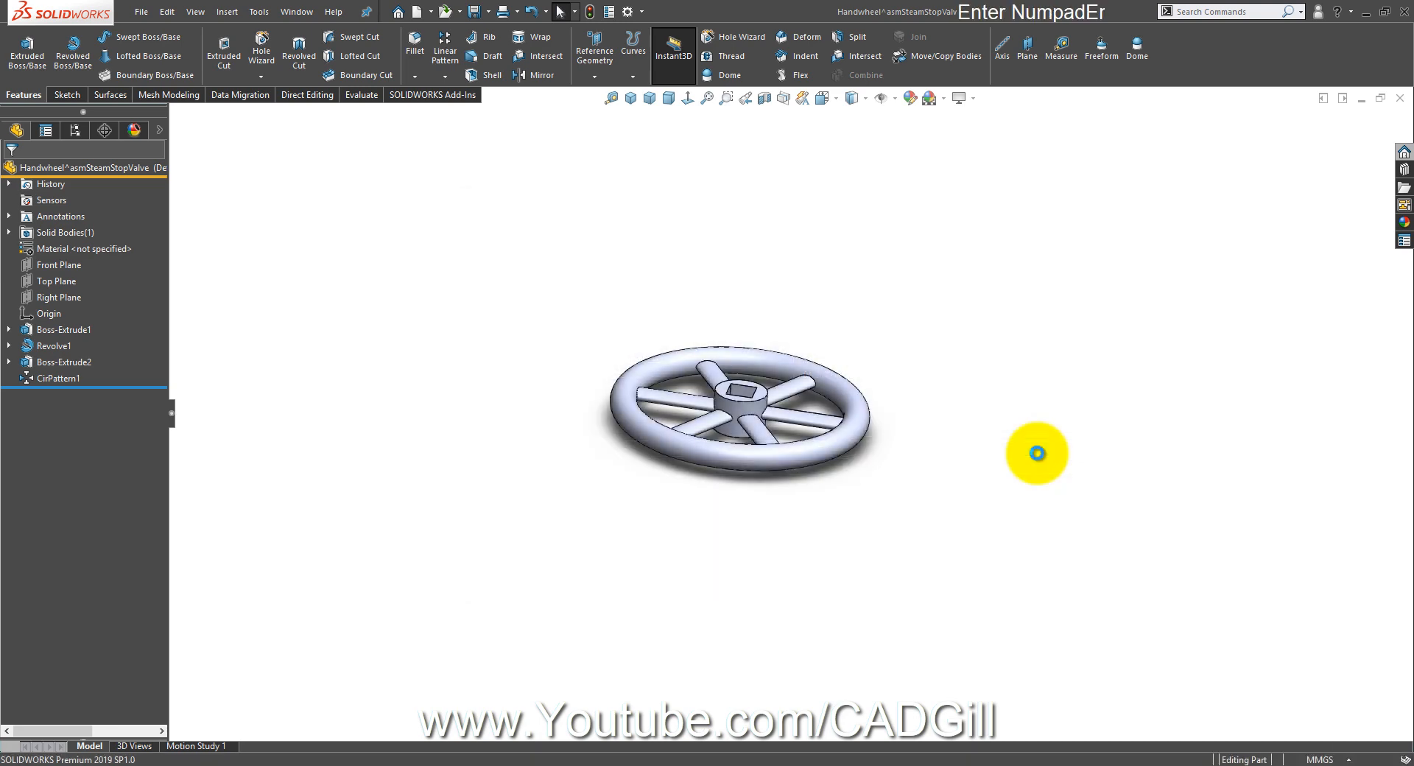
Step: Switch to the steam stop valve assembly document and float the fixed handwheel component
click(294, 11)
click(342, 168)
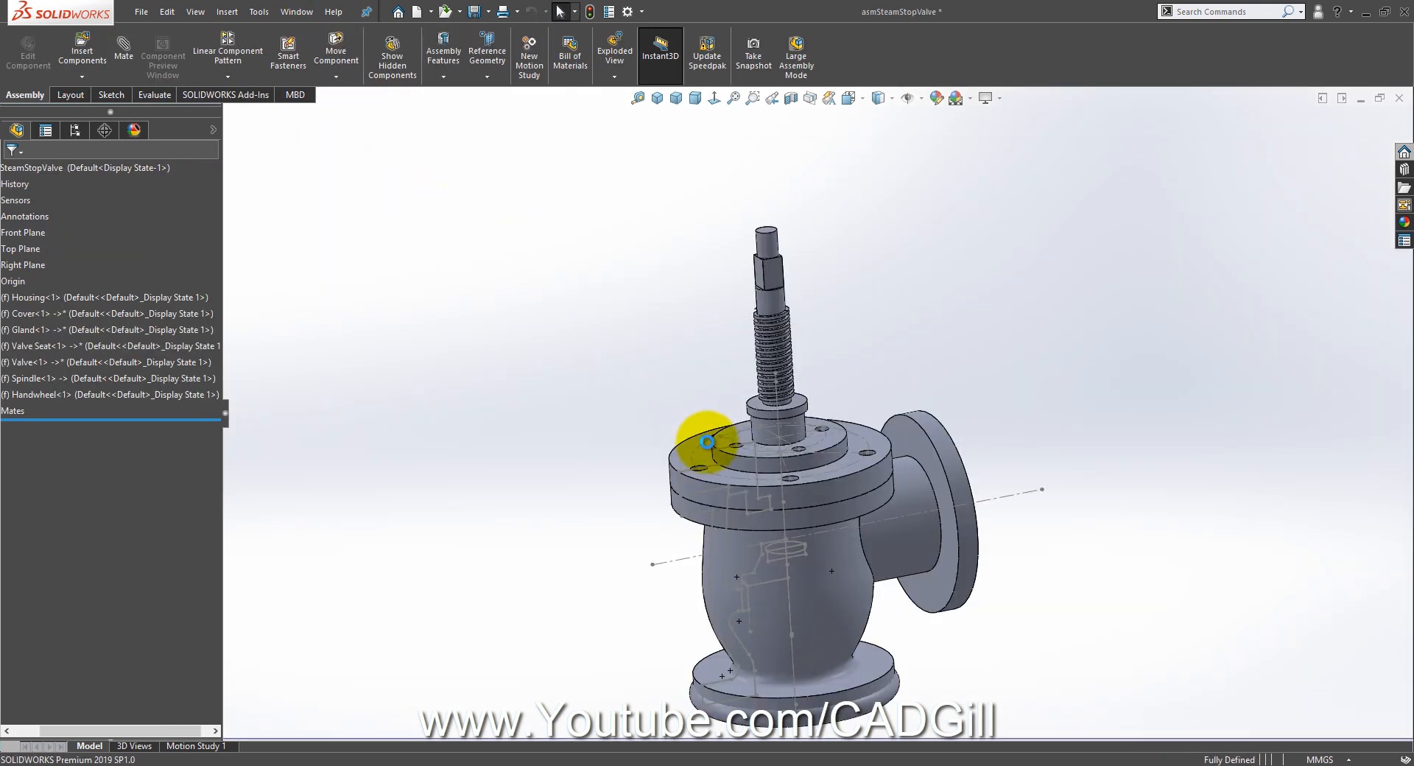
middle_drag(700, 435, 805, 578)
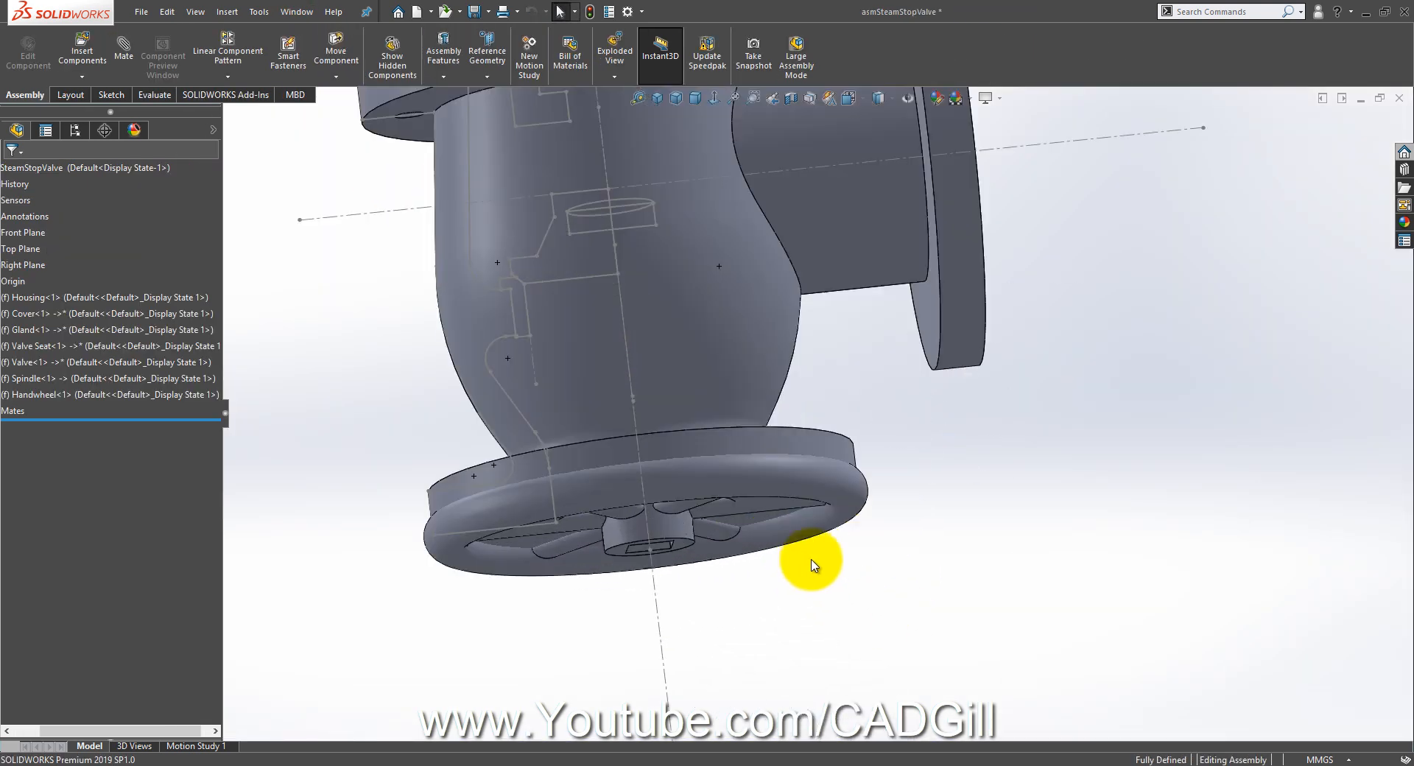
right_click(857, 486)
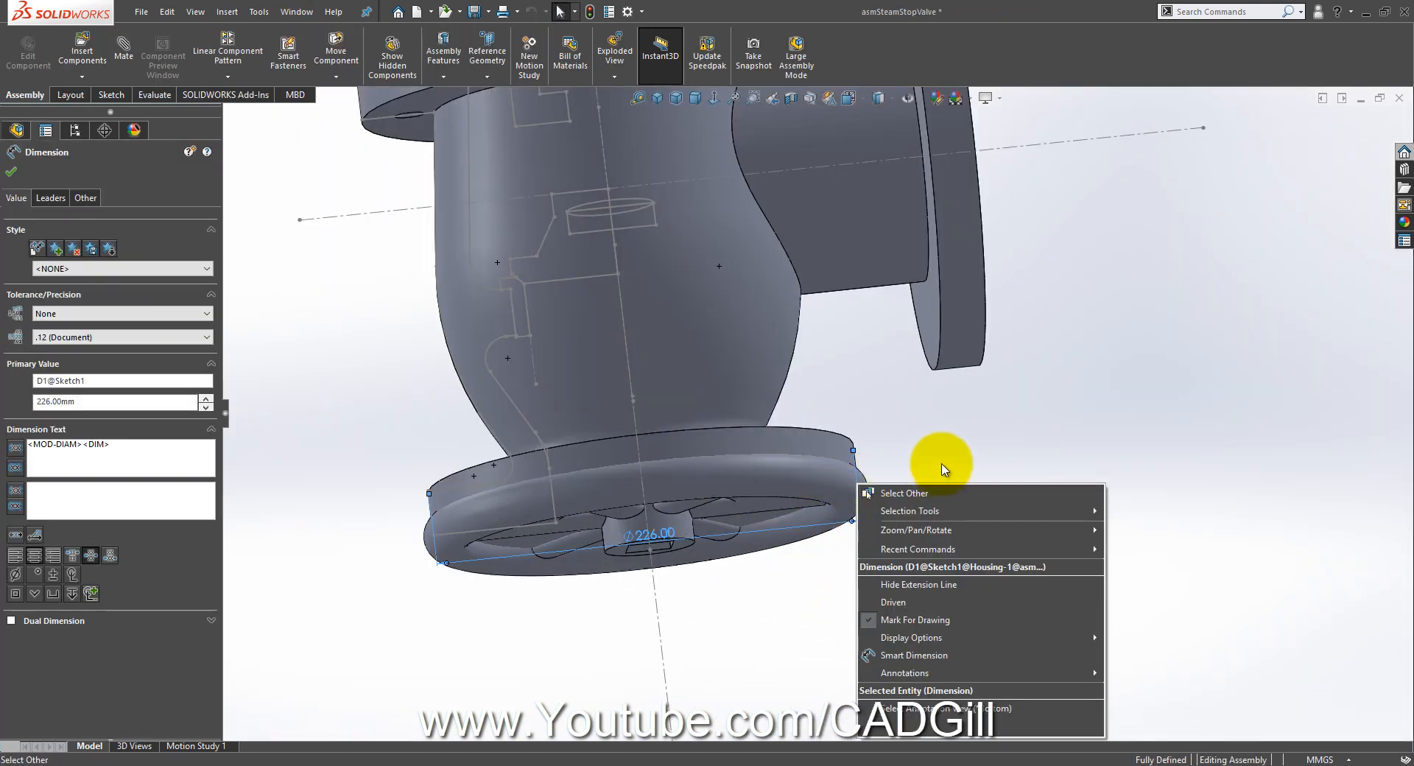
click(941, 463)
right_click(839, 486)
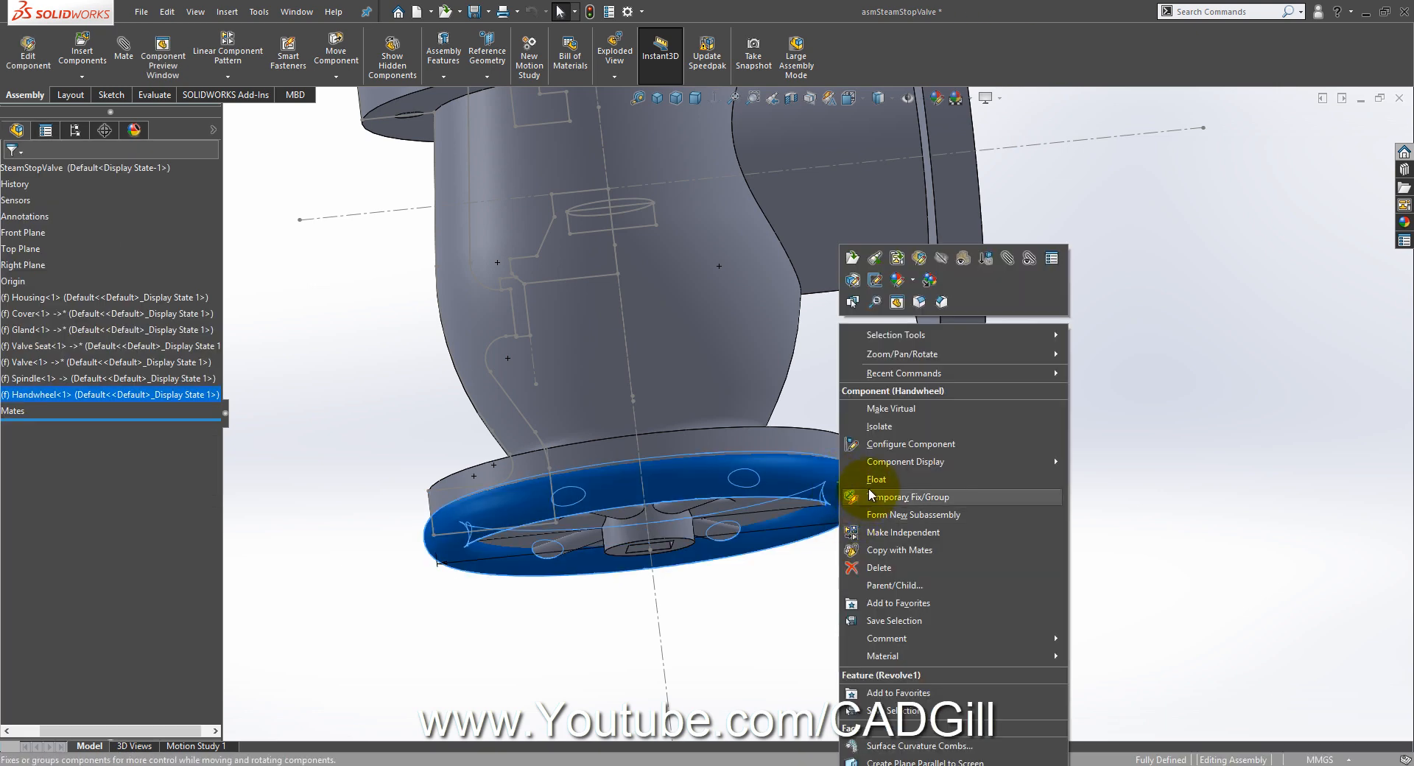
click(866, 480)
Step: Move the handwheel away from the housing's base flange to a free spot above and beside the spindle
drag(856, 490, 911, 531)
click(1010, 548)
drag(829, 480, 1149, 435)
scroll(1093, 530, up, 5)
middle_drag(979, 480, 957, 442)
drag(923, 429, 903, 240)
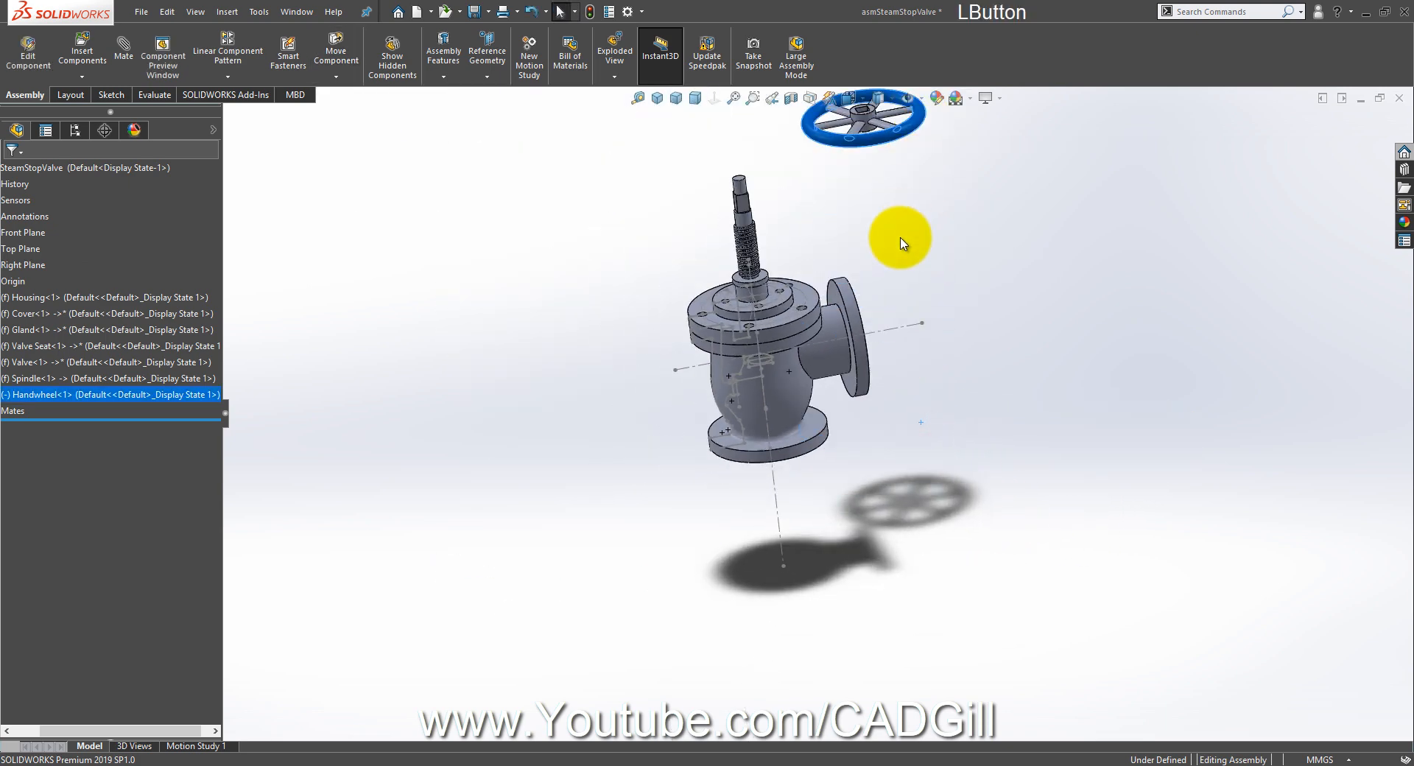
Step: Add a coincident mate between an inner face of the handwheel's square hole and a flat of the spindle's square section
scroll(846, 147, down, 5)
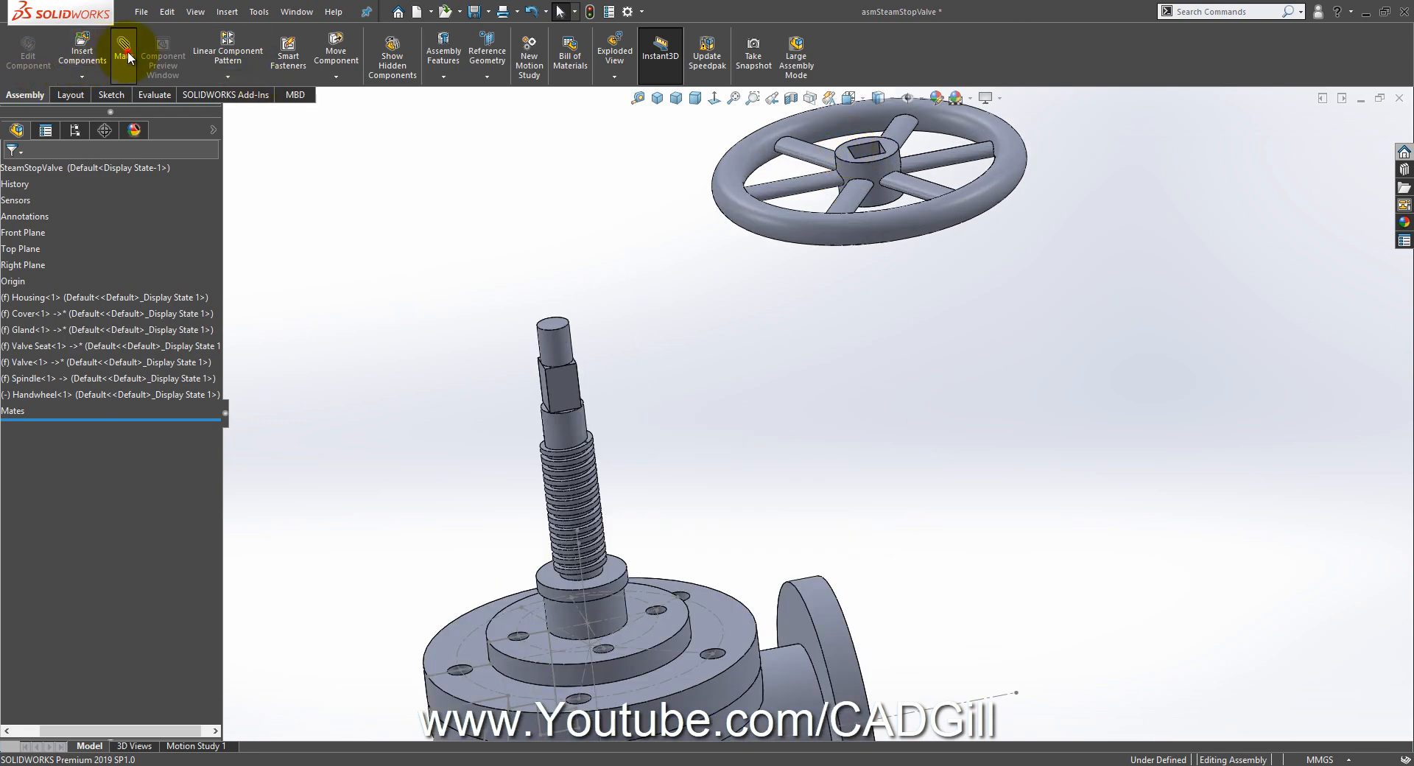
click(123, 51)
click(861, 156)
click(722, 253)
middle_drag(722, 253, 859, 382)
click(860, 382)
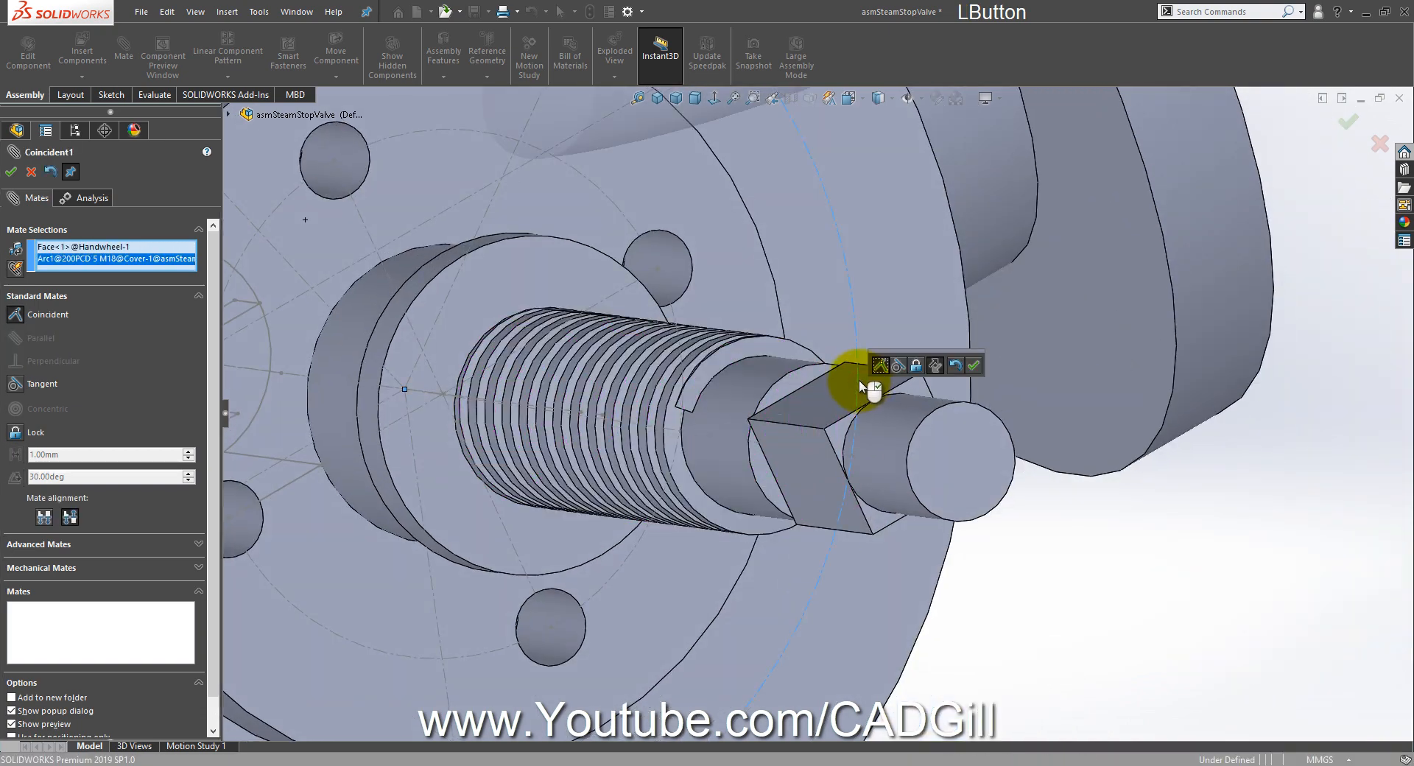
click(859, 384)
click(829, 391)
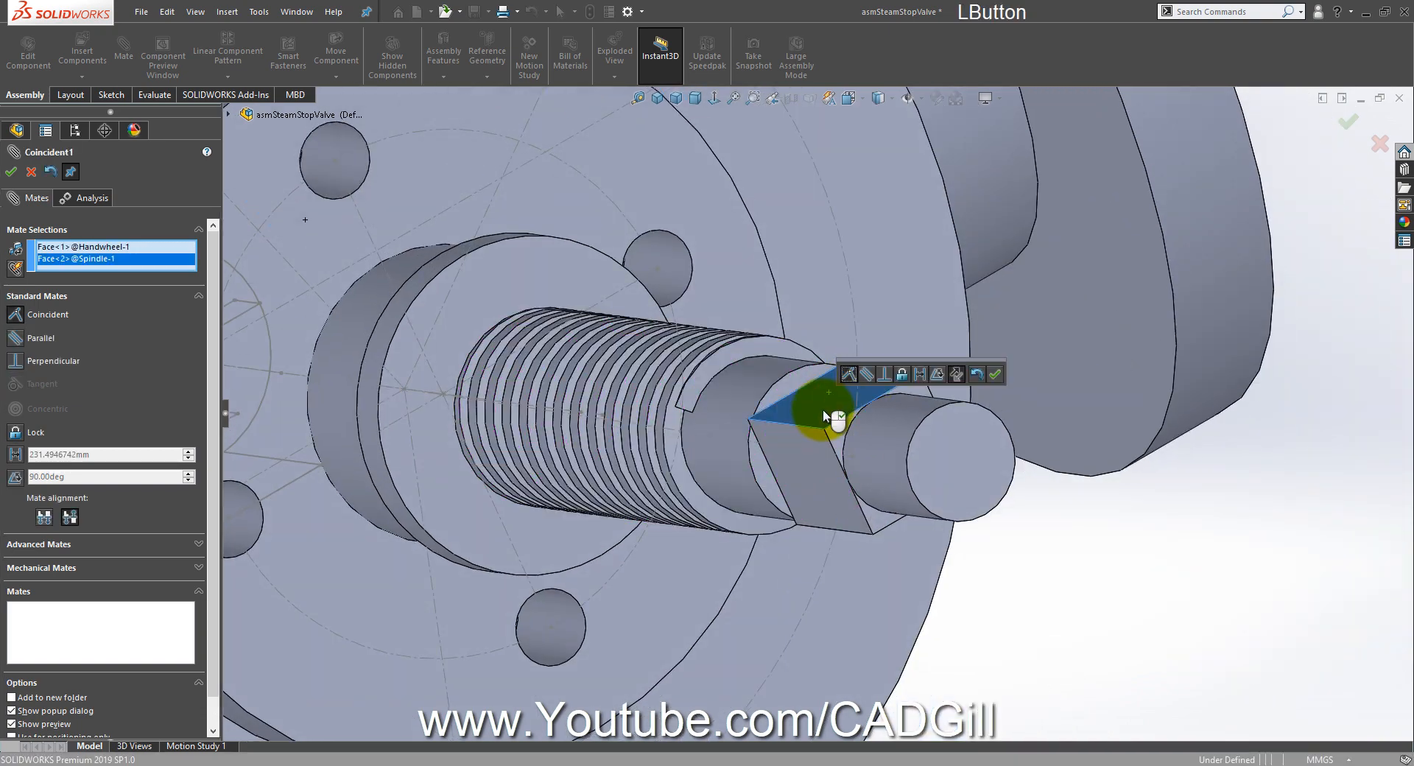
scroll(824, 413, up, 15)
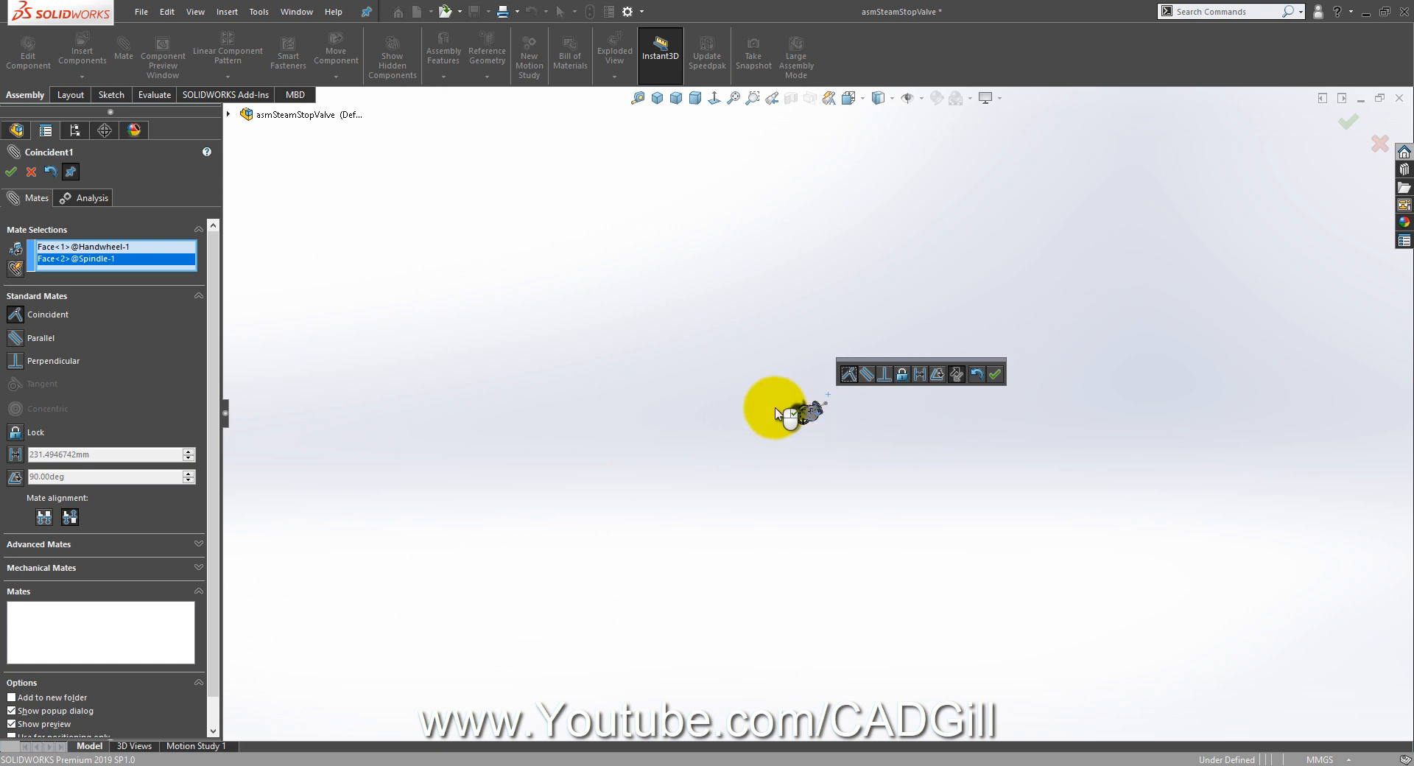
middle_click(736, 388)
middle_click(736, 388)
middle_drag(821, 526, 798, 293)
scroll(1049, 380, down, 3)
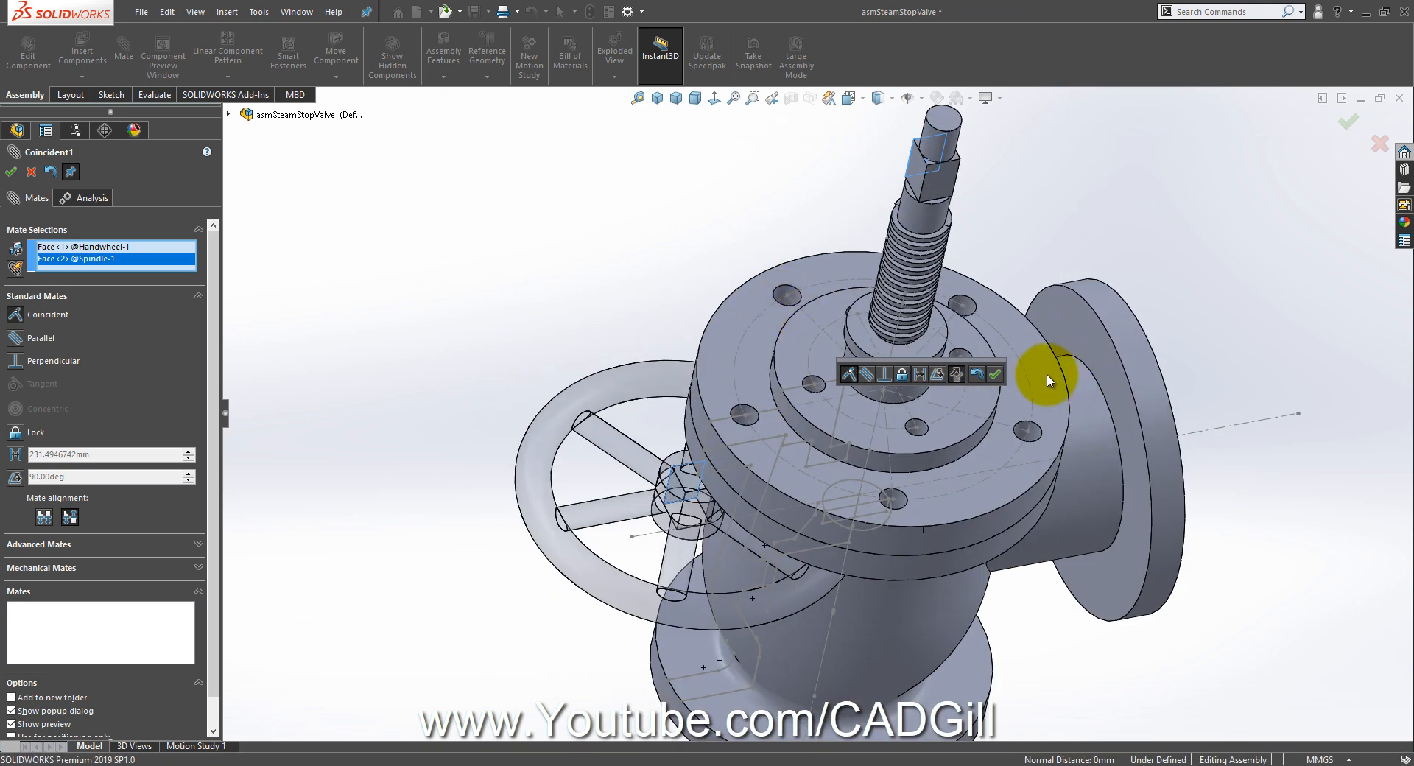
click(996, 376)
Step: Mate the underside of the handwheel hub coincident with the spindle's shoulder face just below its square section
scroll(920, 200, down, 5)
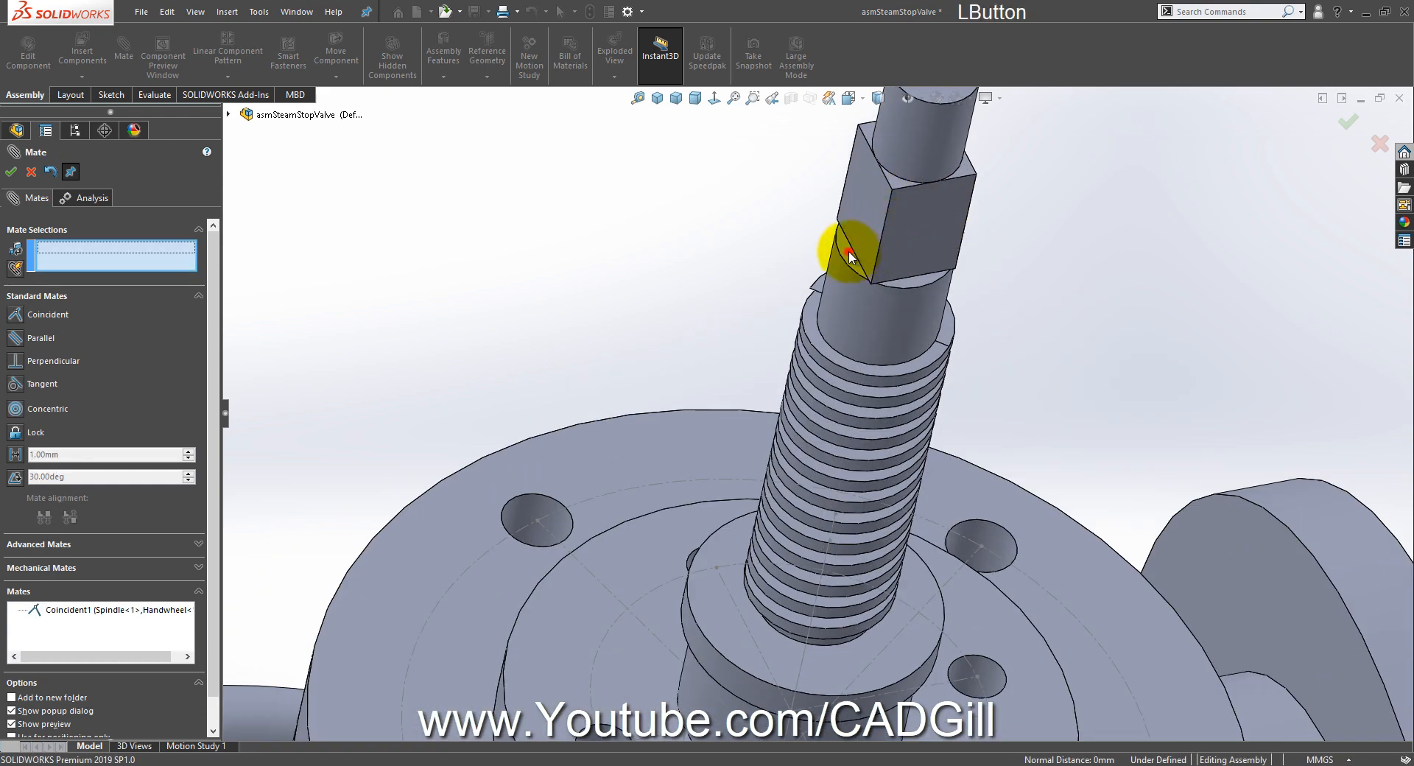
click(848, 251)
scroll(818, 412, up, 5)
middle_drag(807, 459, 706, 546)
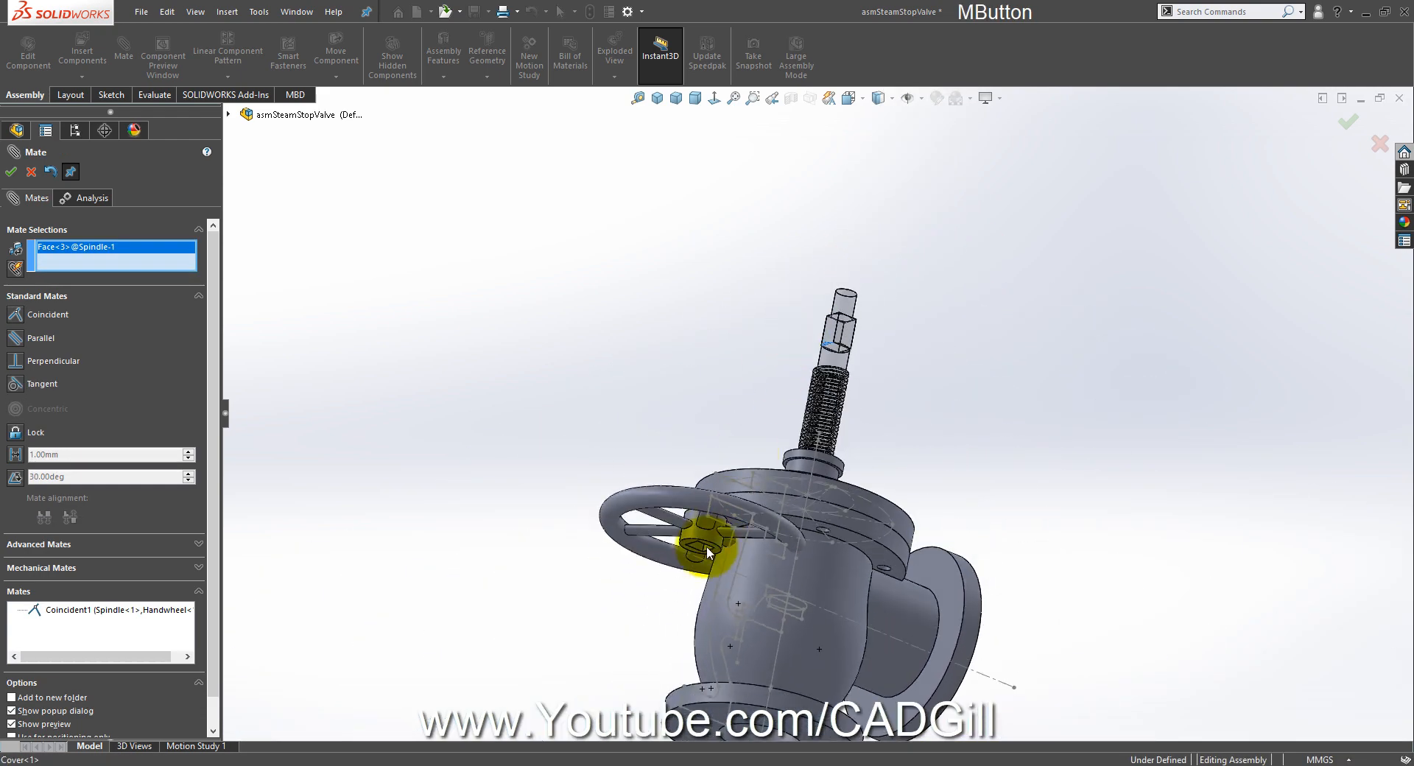
scroll(723, 497, down, 5)
click(727, 467)
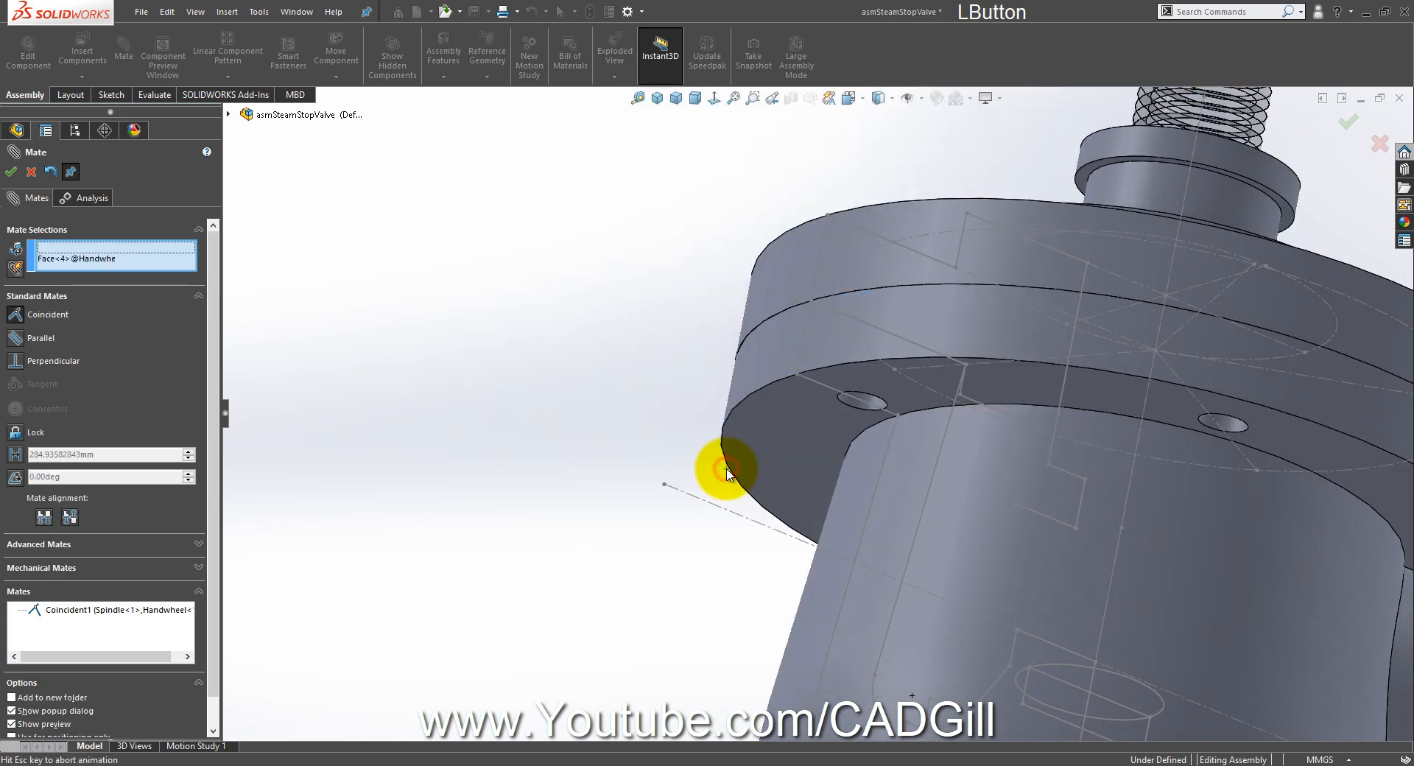
click(893, 493)
Step: Mate a second inner face of the handwheel's square hole coincident with the adjacent spindle flat and finish mating
scroll(962, 435, up, 6)
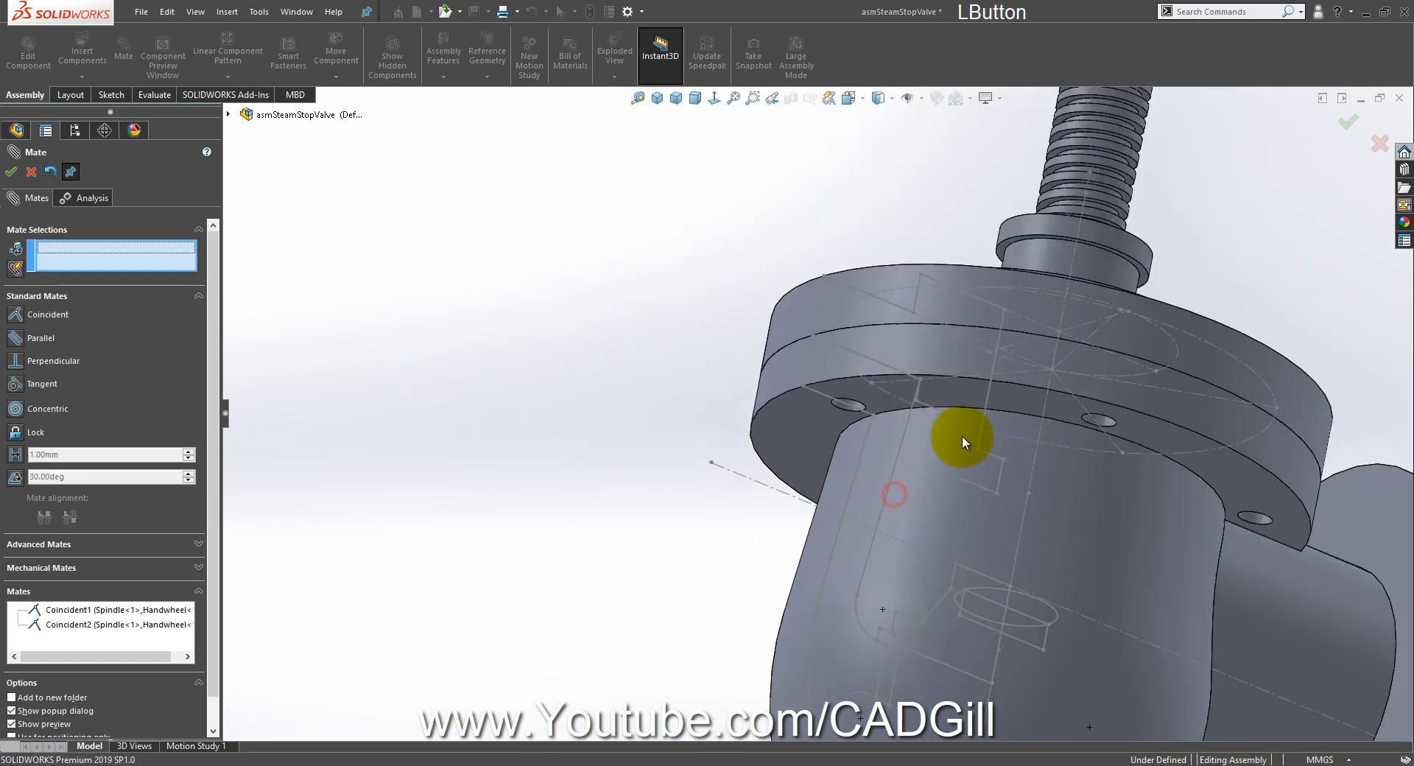
middle_drag(962, 425, 890, 513)
drag(889, 513, 864, 562)
scroll(851, 364, down, 6)
middle_drag(843, 360, 832, 482)
middle_drag(720, 266, 704, 369)
click(707, 363)
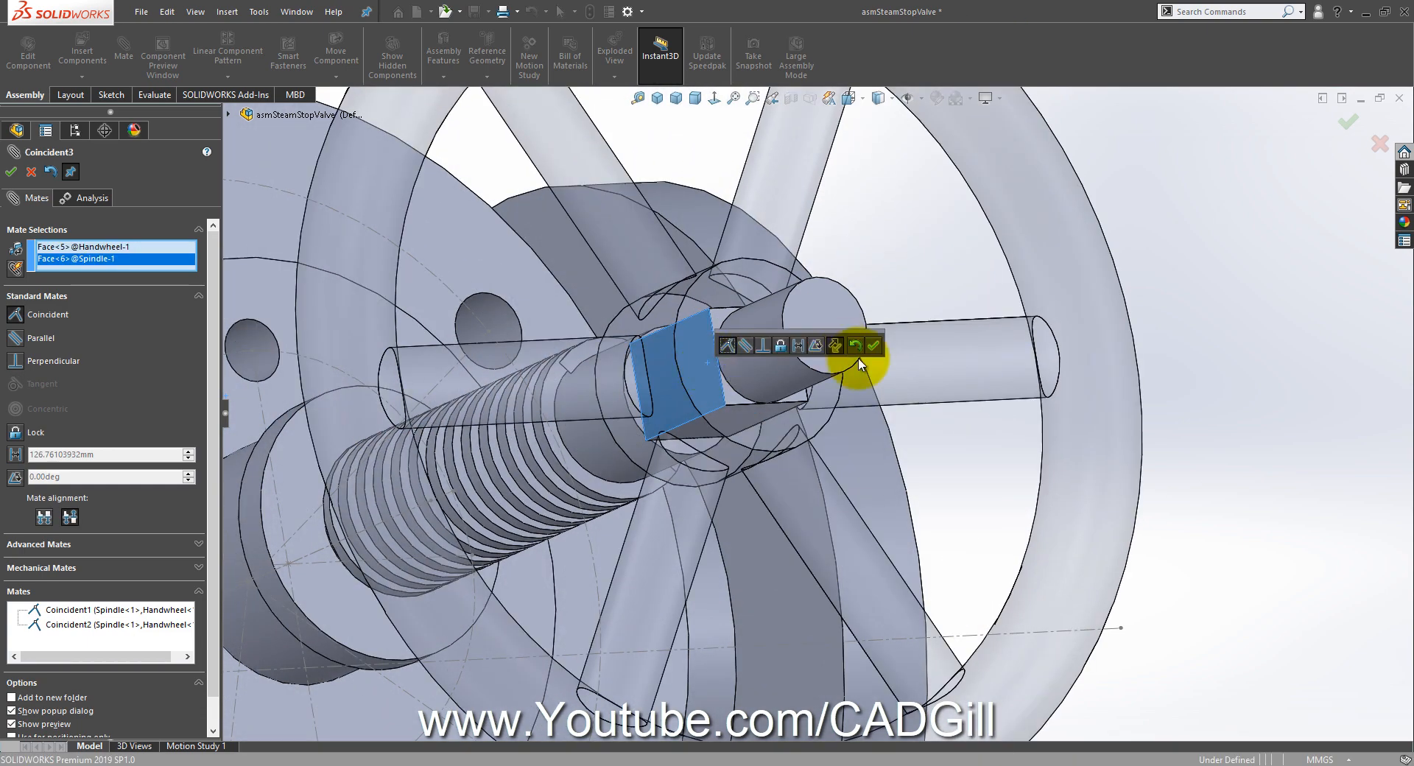
click(870, 351)
scroll(839, 444, up, 3)
middle_drag(839, 444, 758, 363)
scroll(745, 277, up, 4)
scroll(727, 300, down, 6)
scroll(723, 407, down, 2)
click(11, 173)
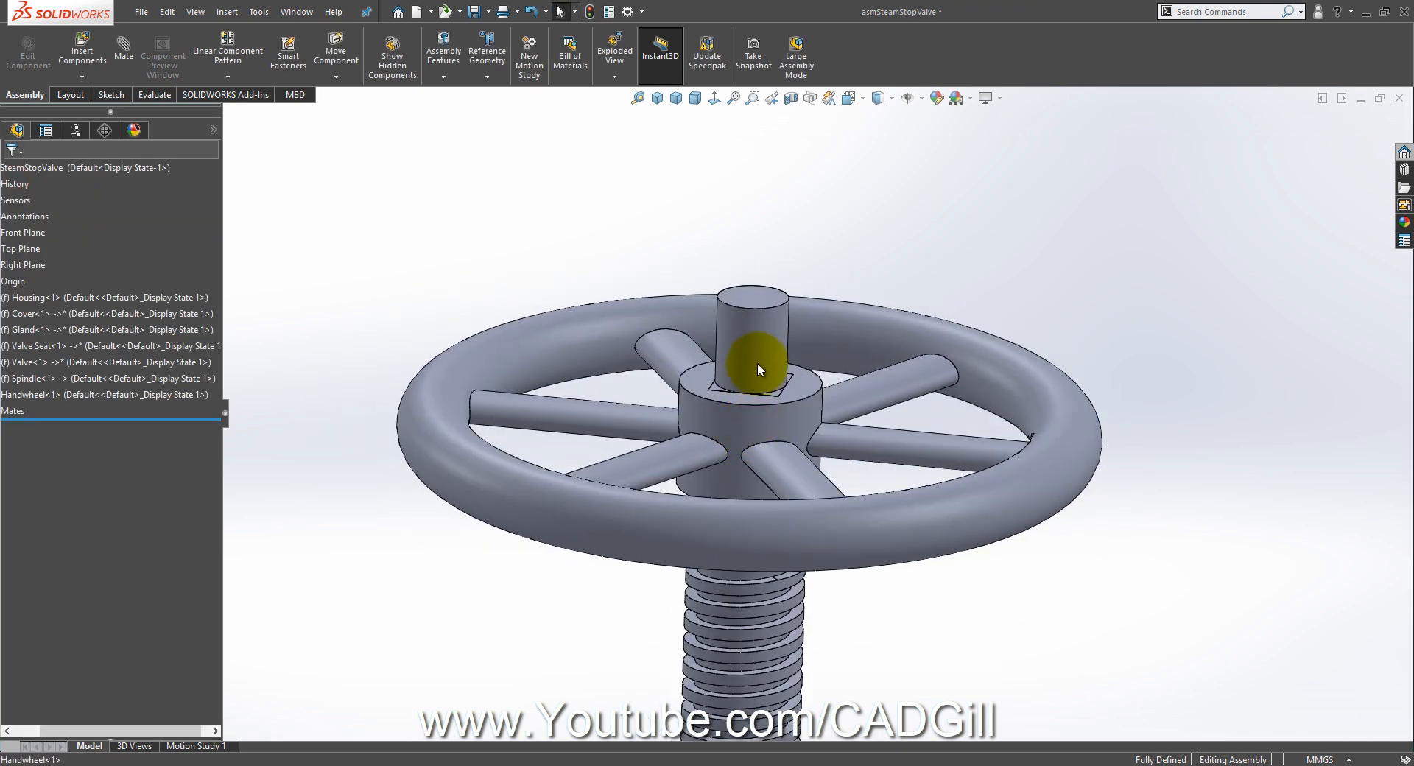
Step: Examine how the handwheel hub fits around the spindle's square section and its cylindrical end
scroll(761, 533, up, 3)
middle_drag(761, 533, 793, 445)
scroll(775, 399, down, 6)
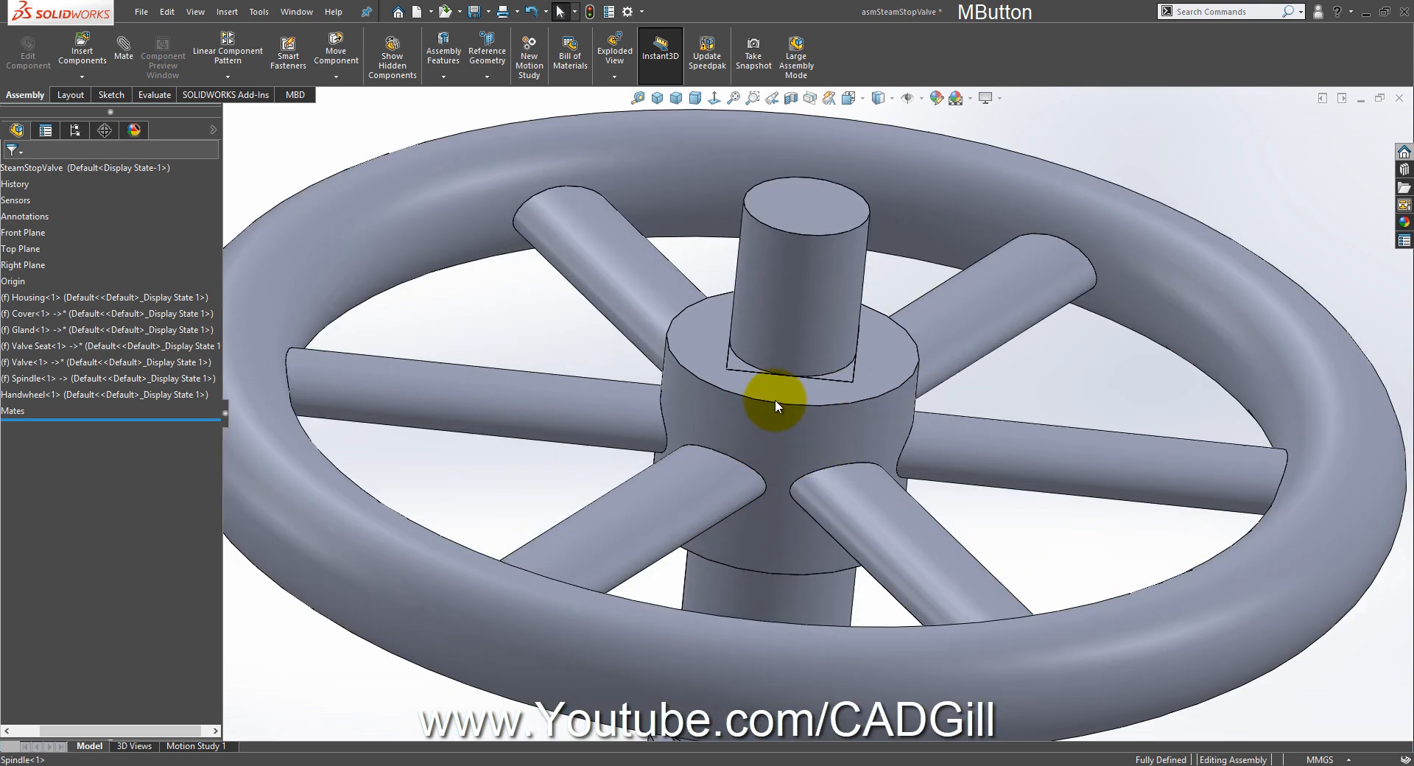
middle_drag(801, 271, 718, 206)
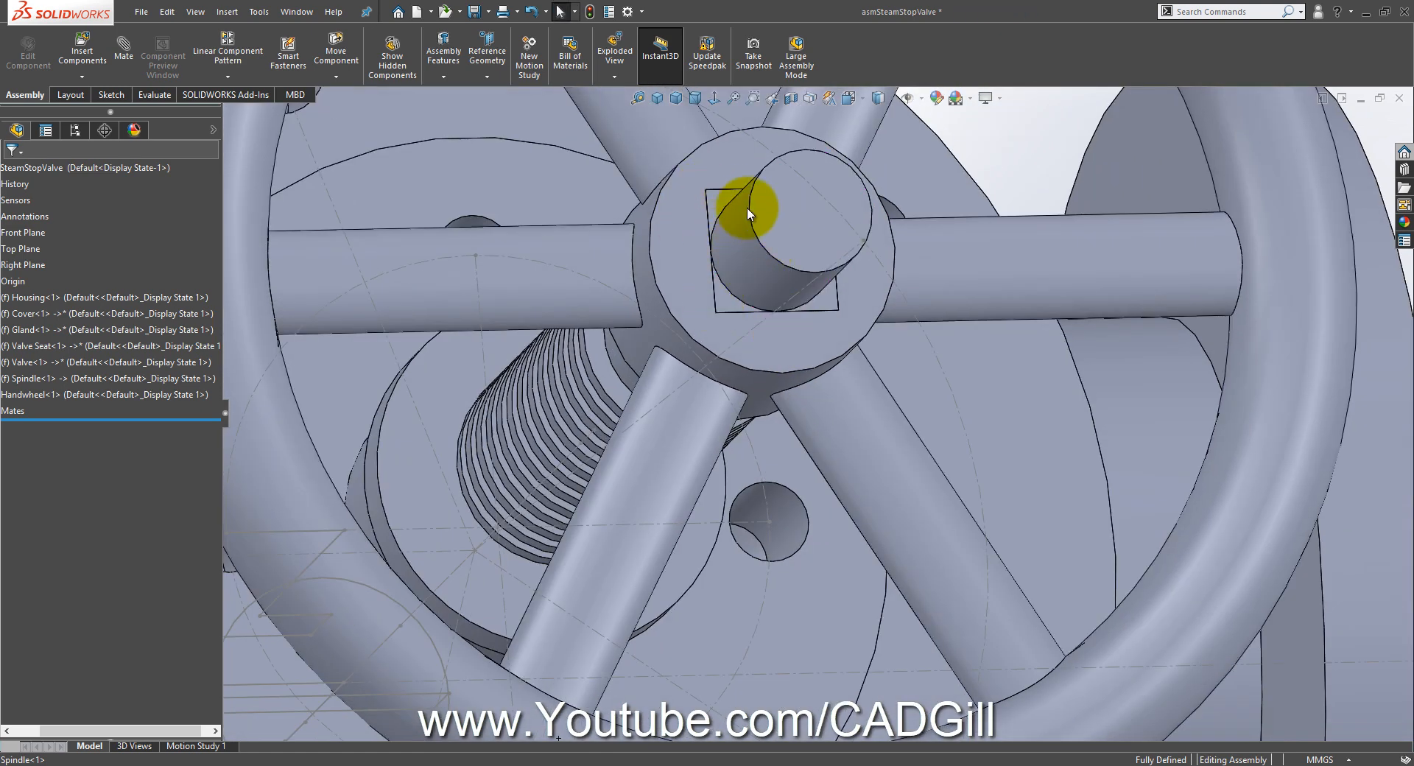
scroll(697, 236, up, 2)
middle_drag(697, 236, 780, 272)
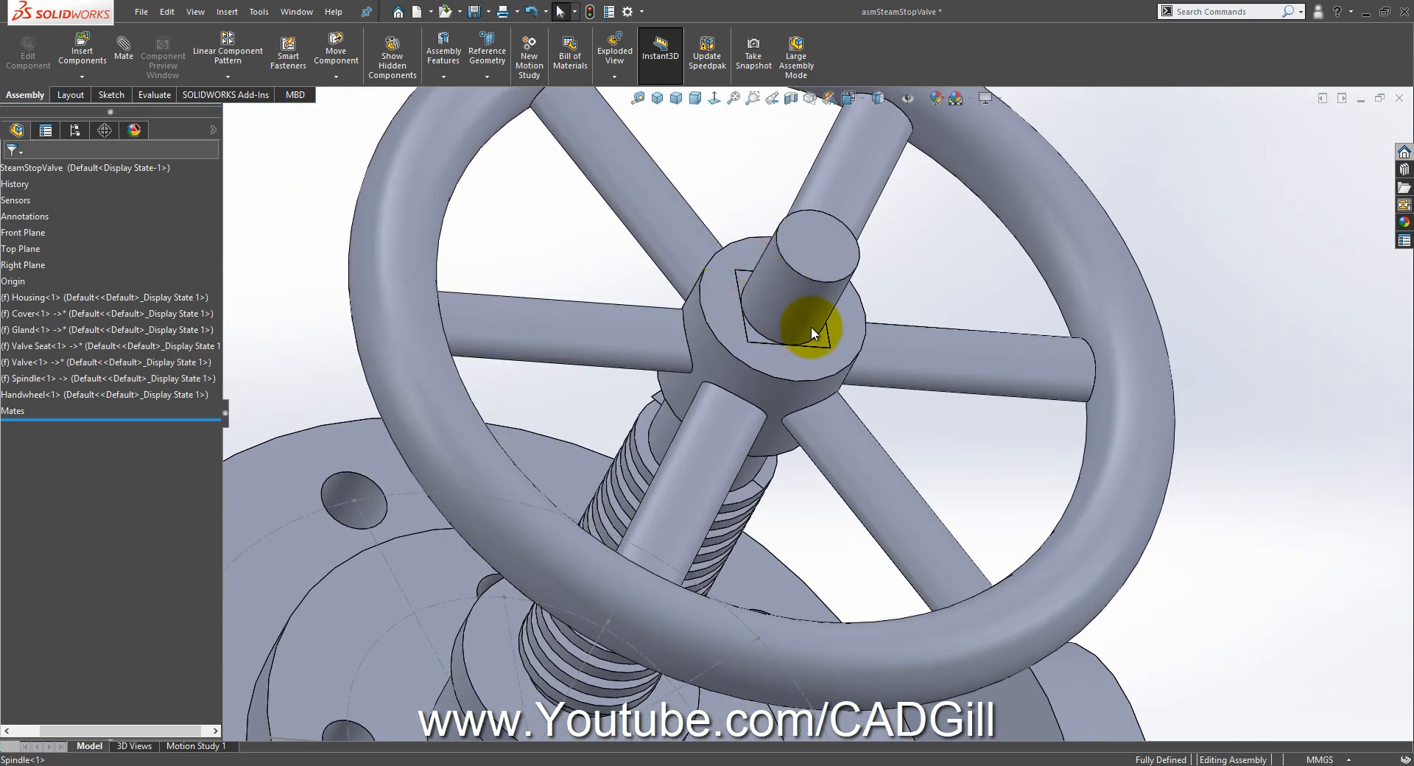
scroll(782, 310, down, 2)
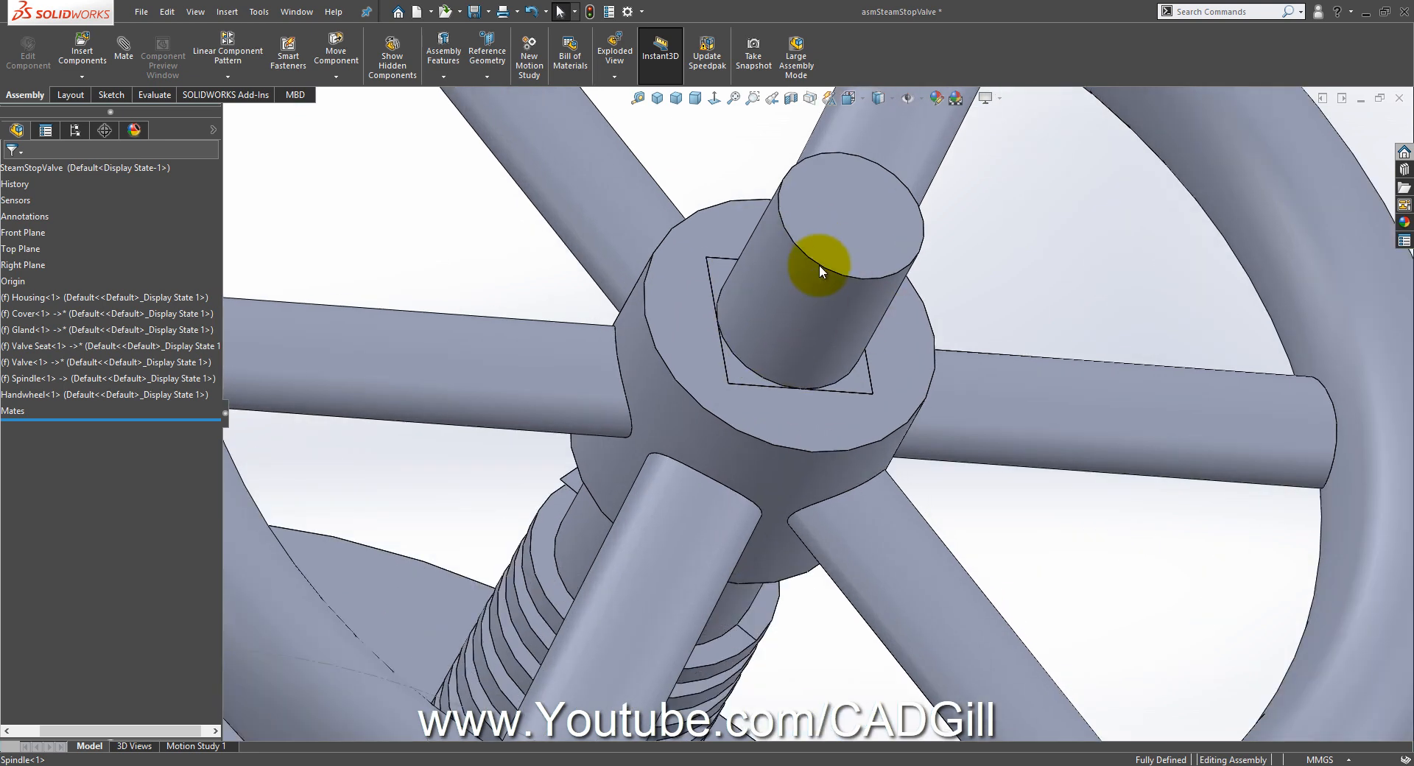
Step: Save the steam stop valve assembly together with all its modified part files
click(836, 253)
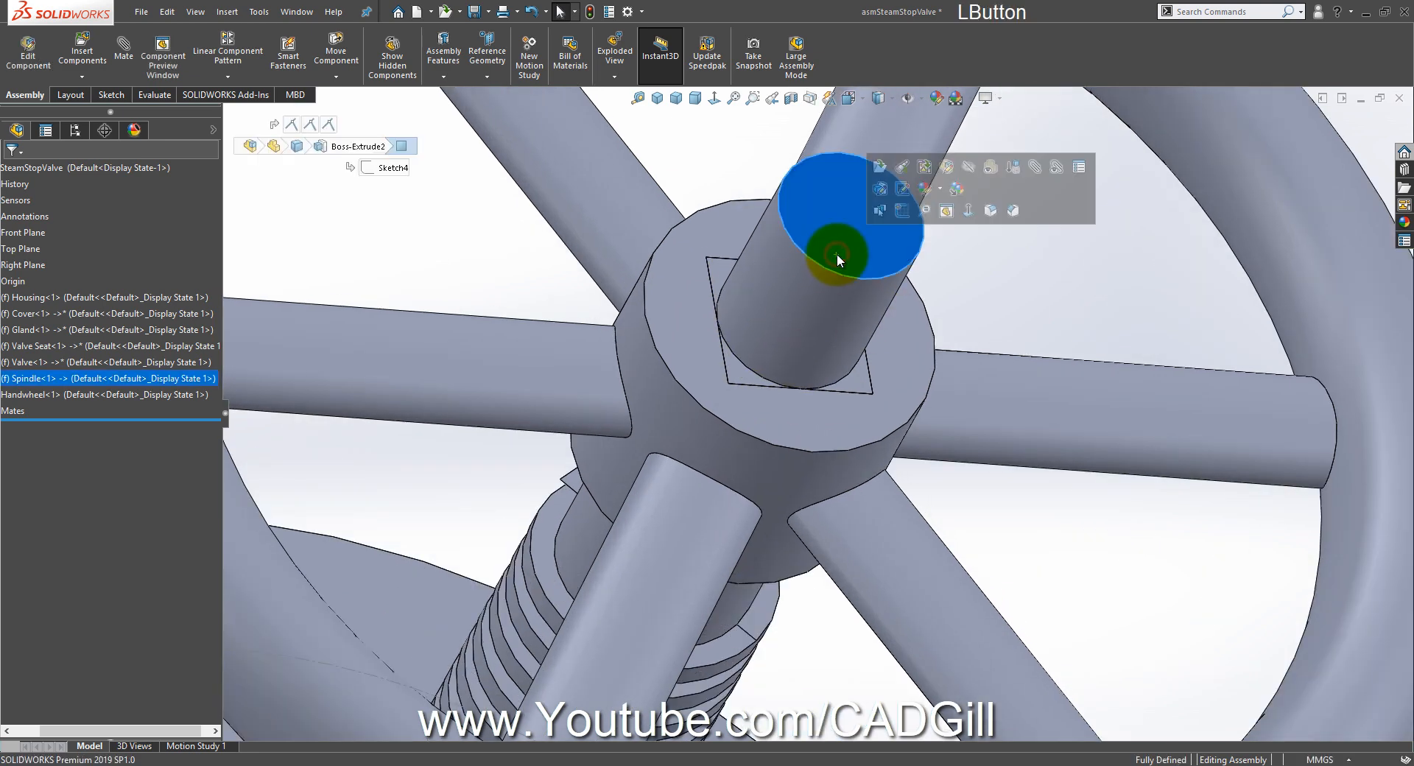
click(1047, 294)
key(ctrl+s)
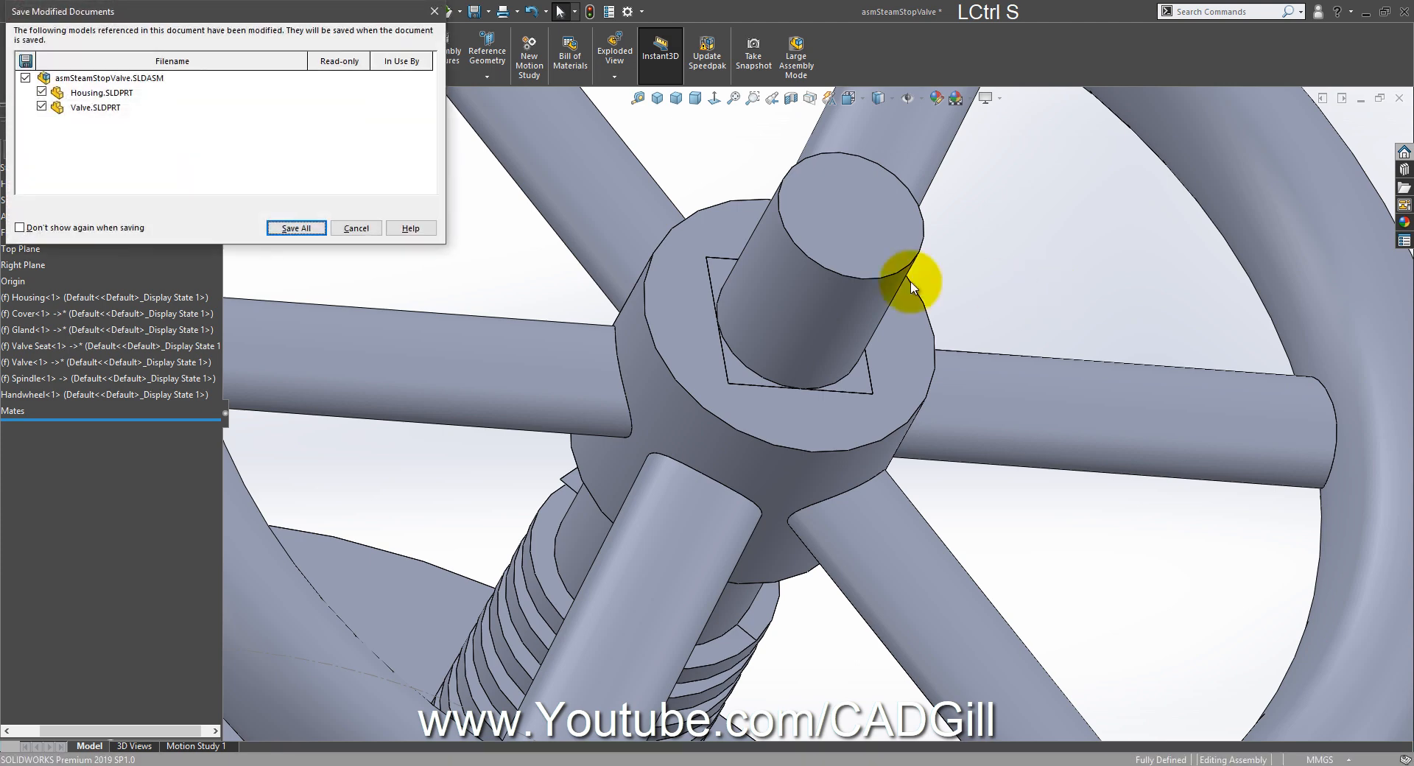
click(293, 229)
Step: Open the spindle part in its own window at its cylindrical end above the square section
click(861, 234)
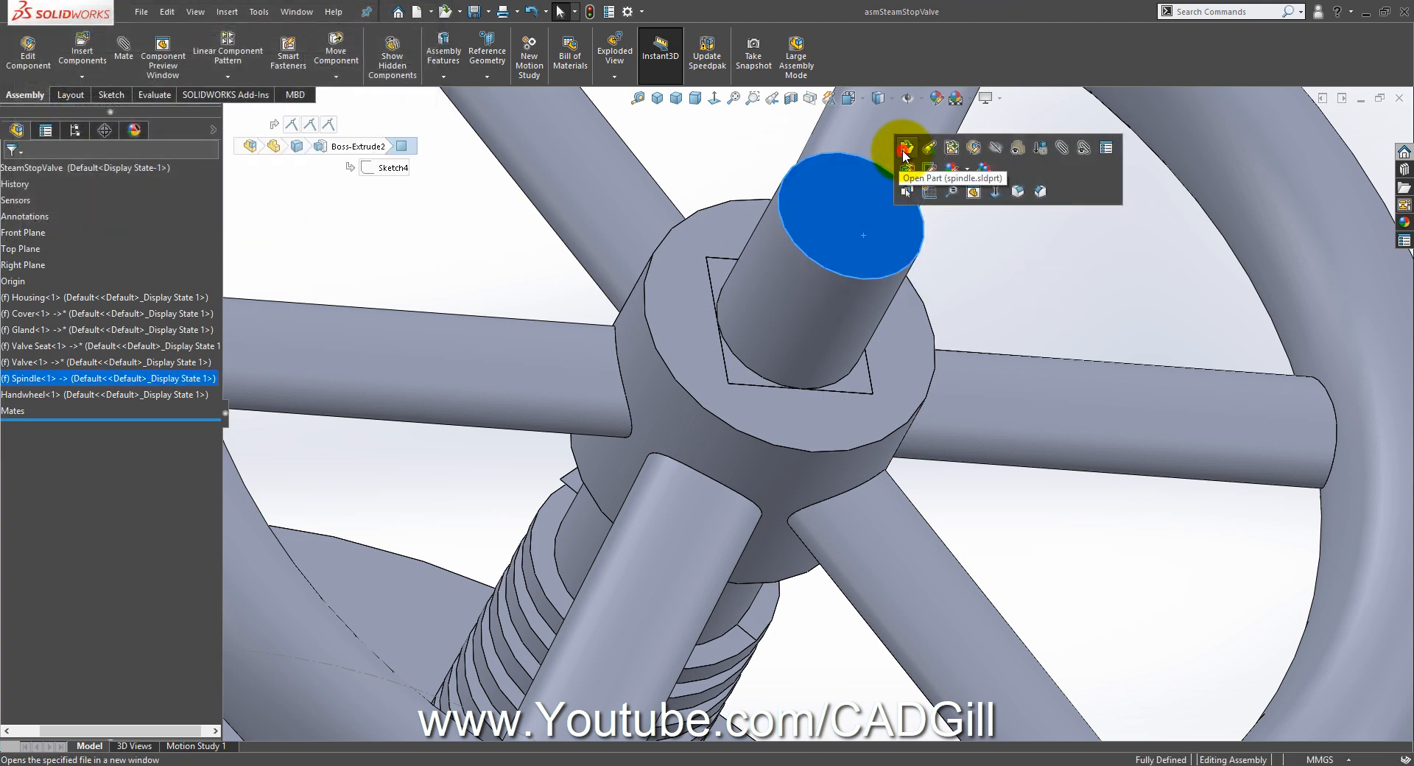
click(904, 149)
scroll(751, 253, down, 8)
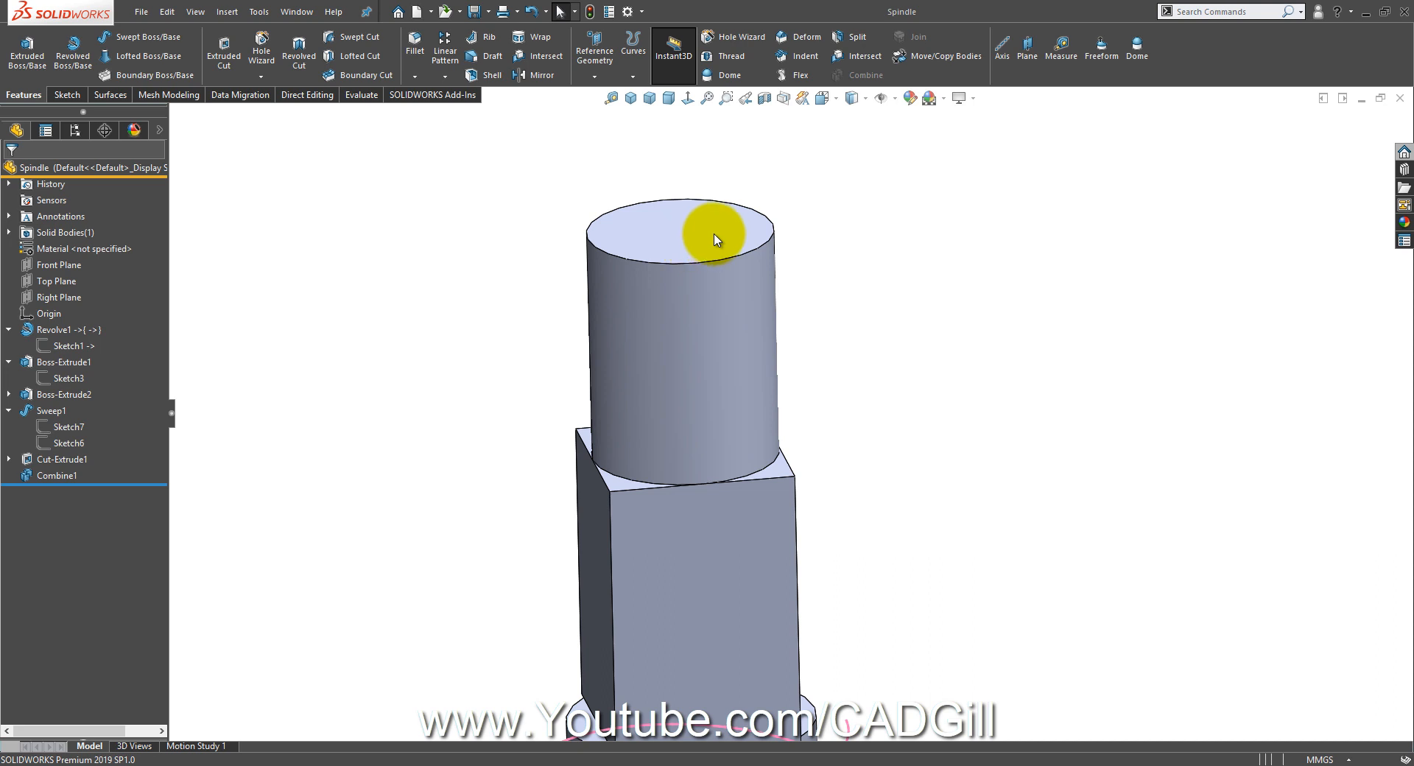
click(723, 59)
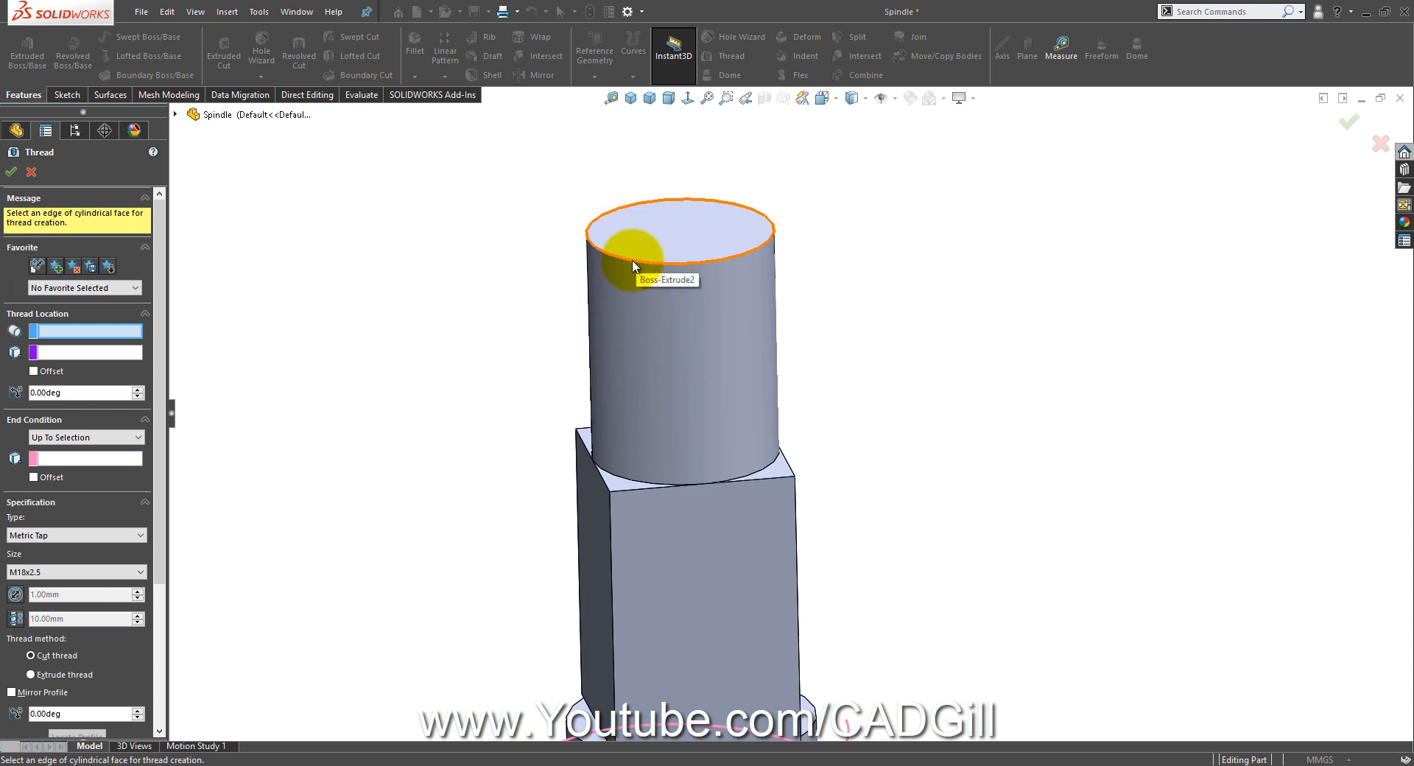
drag(157, 459, 164, 510)
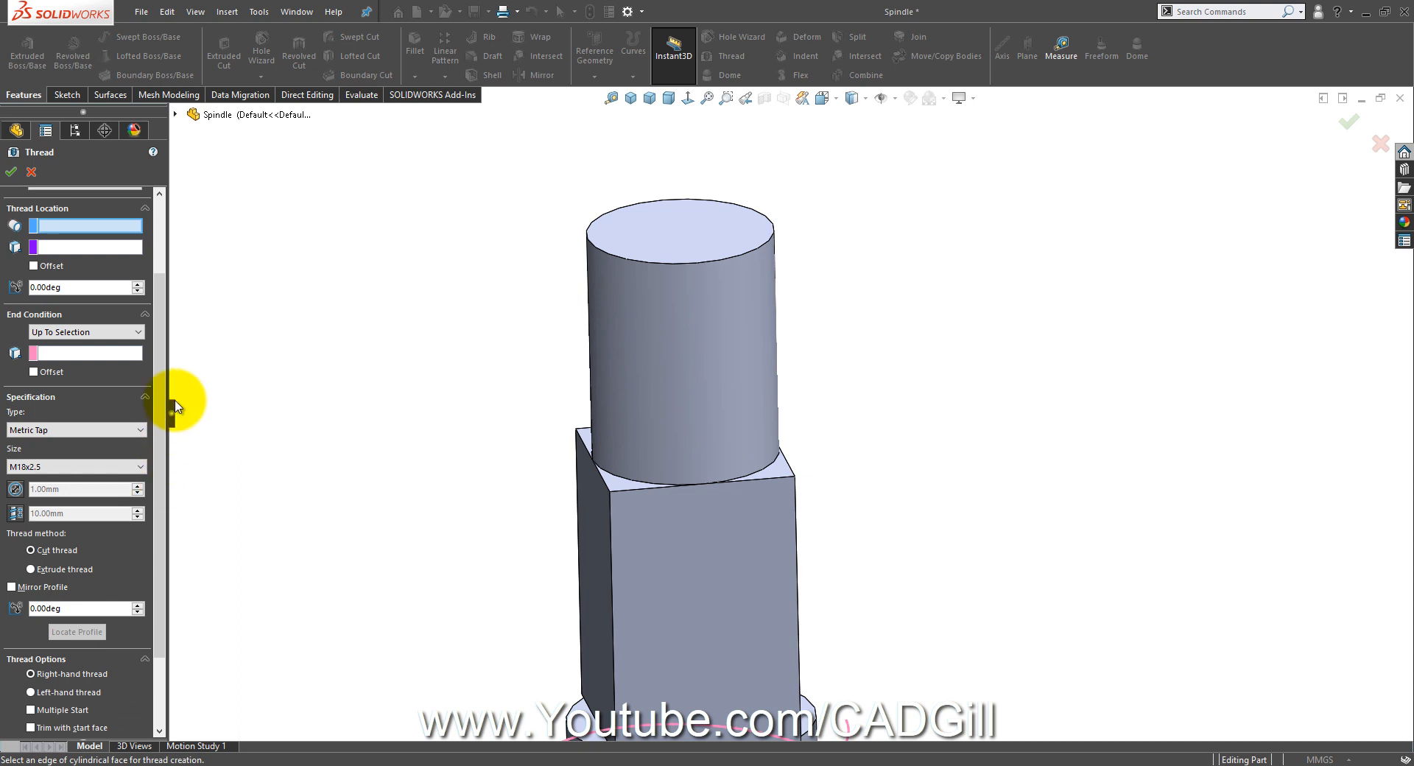
click(31, 173)
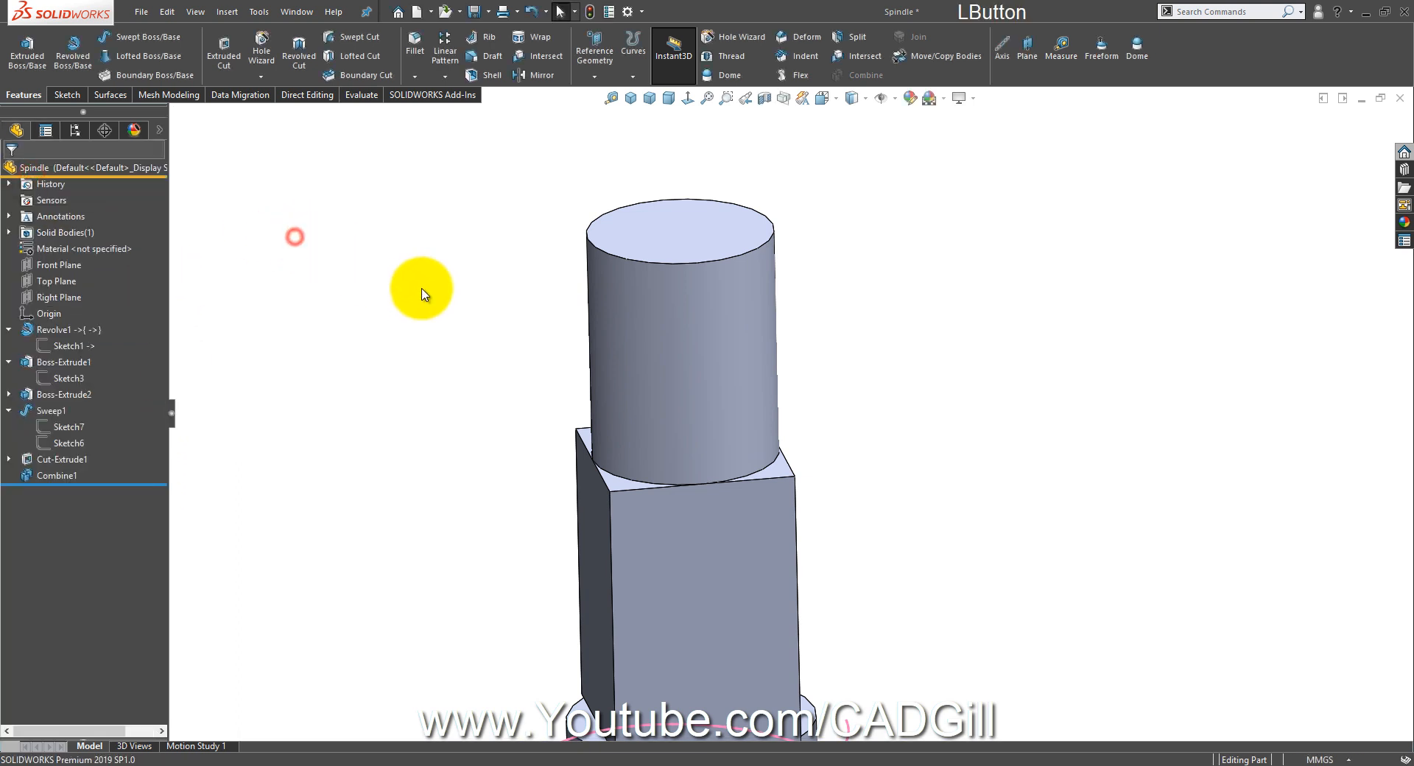
Step: Add an ISO machine-thread M24 cosmetic thread to the spindle's top circular edge, with the end condition Up to Next
click(1244, 17)
text(cosm)
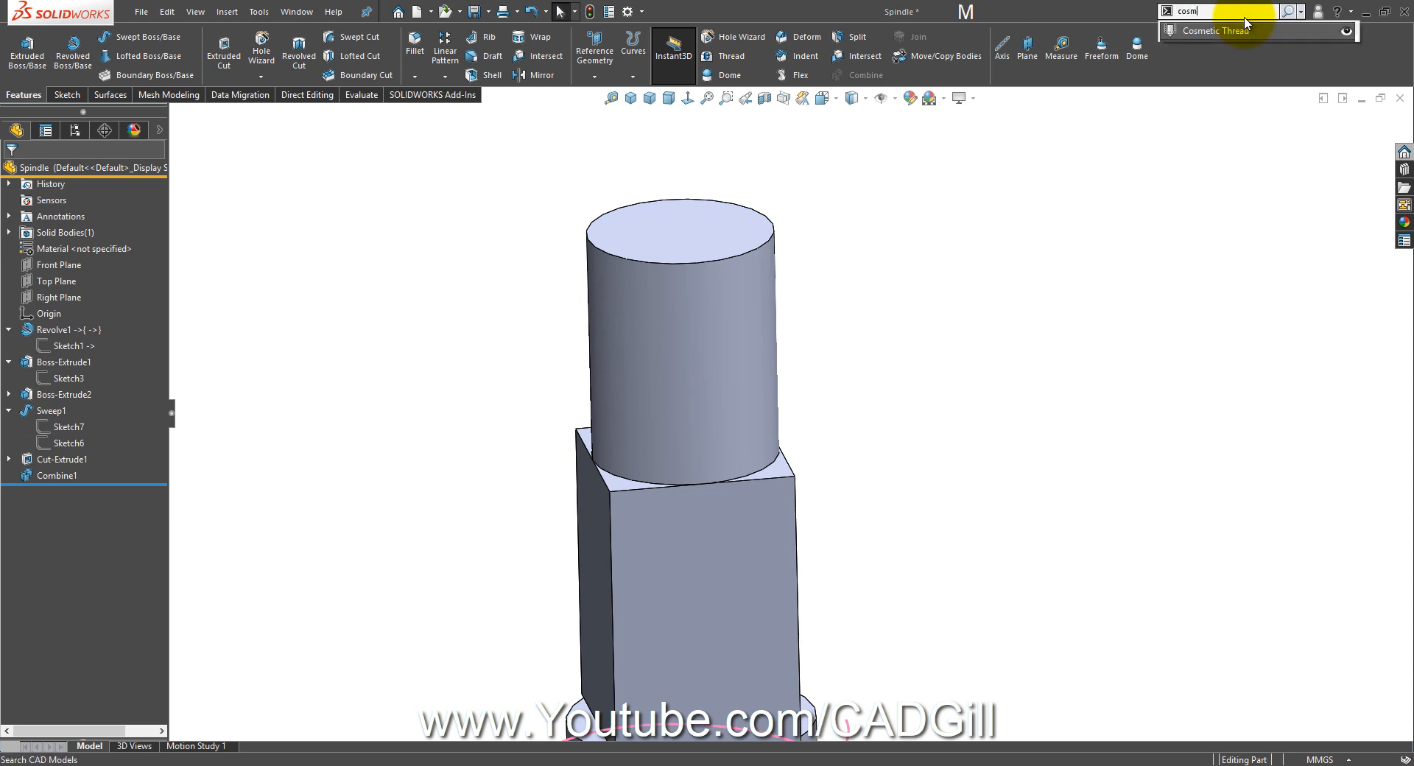
click(1242, 31)
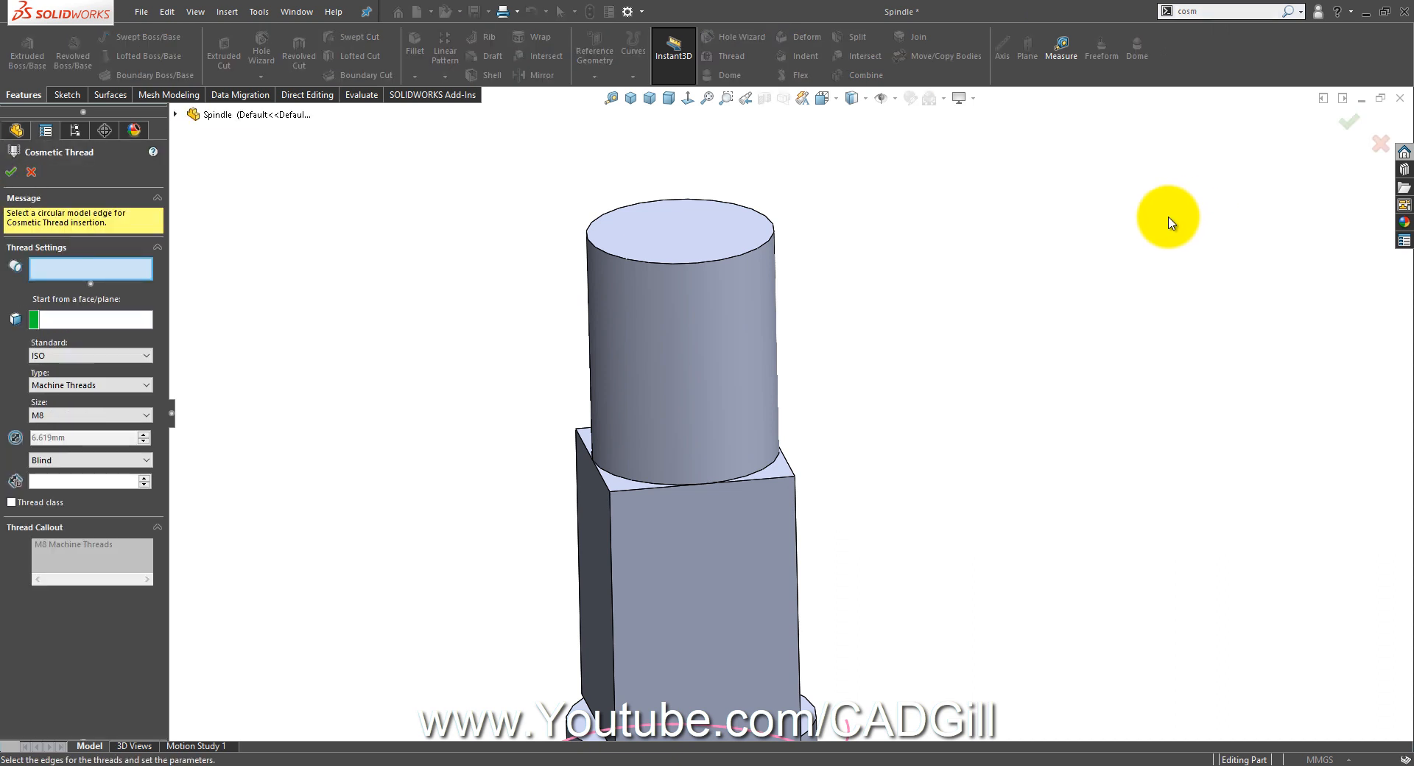
click(777, 230)
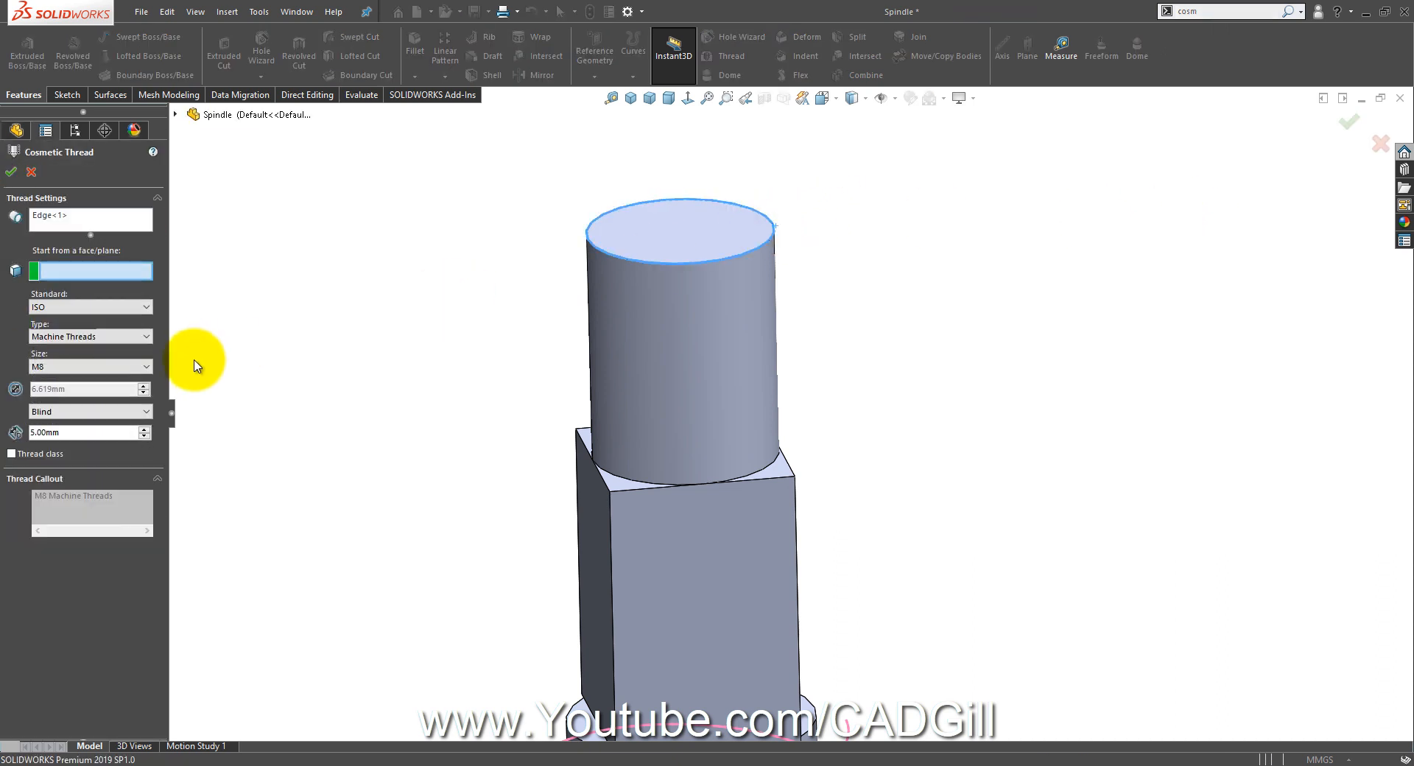
click(57, 367)
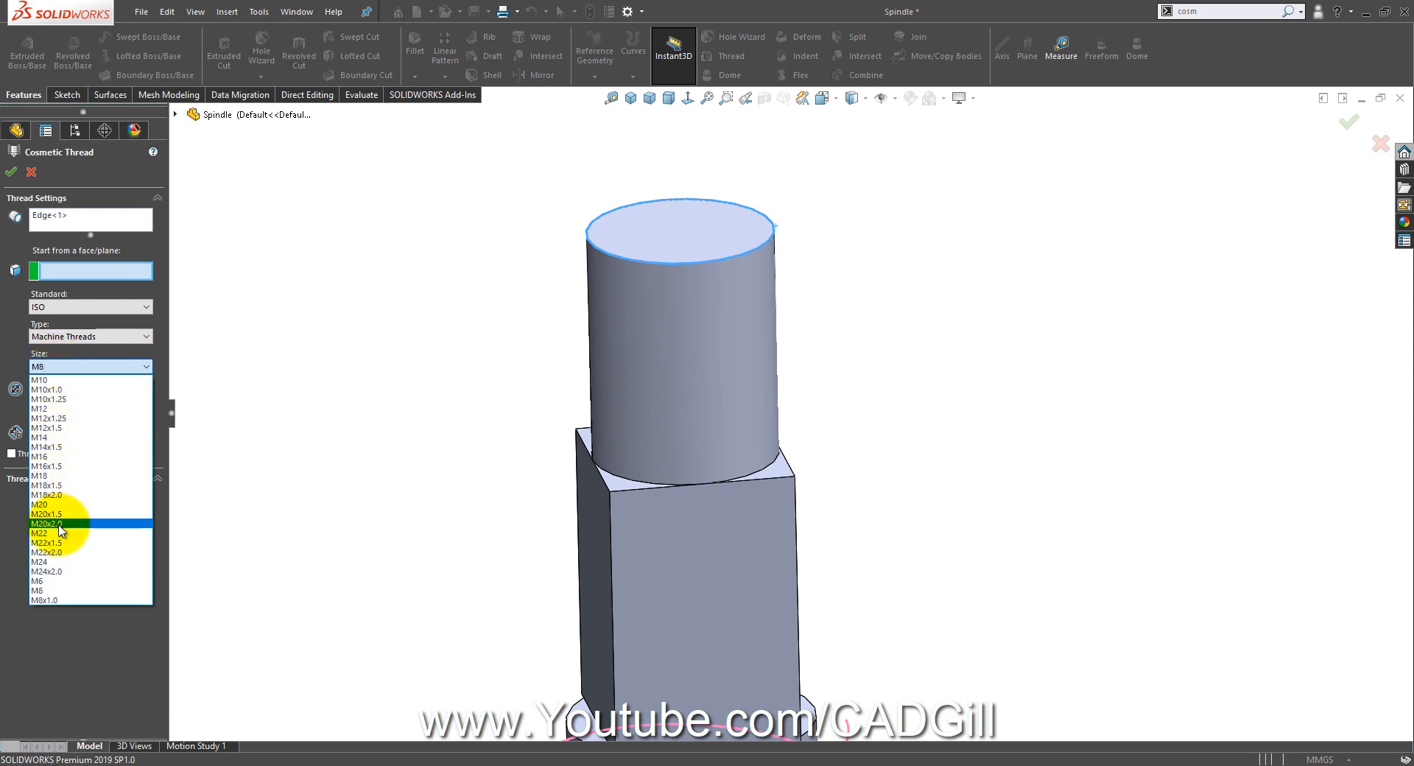
click(52, 562)
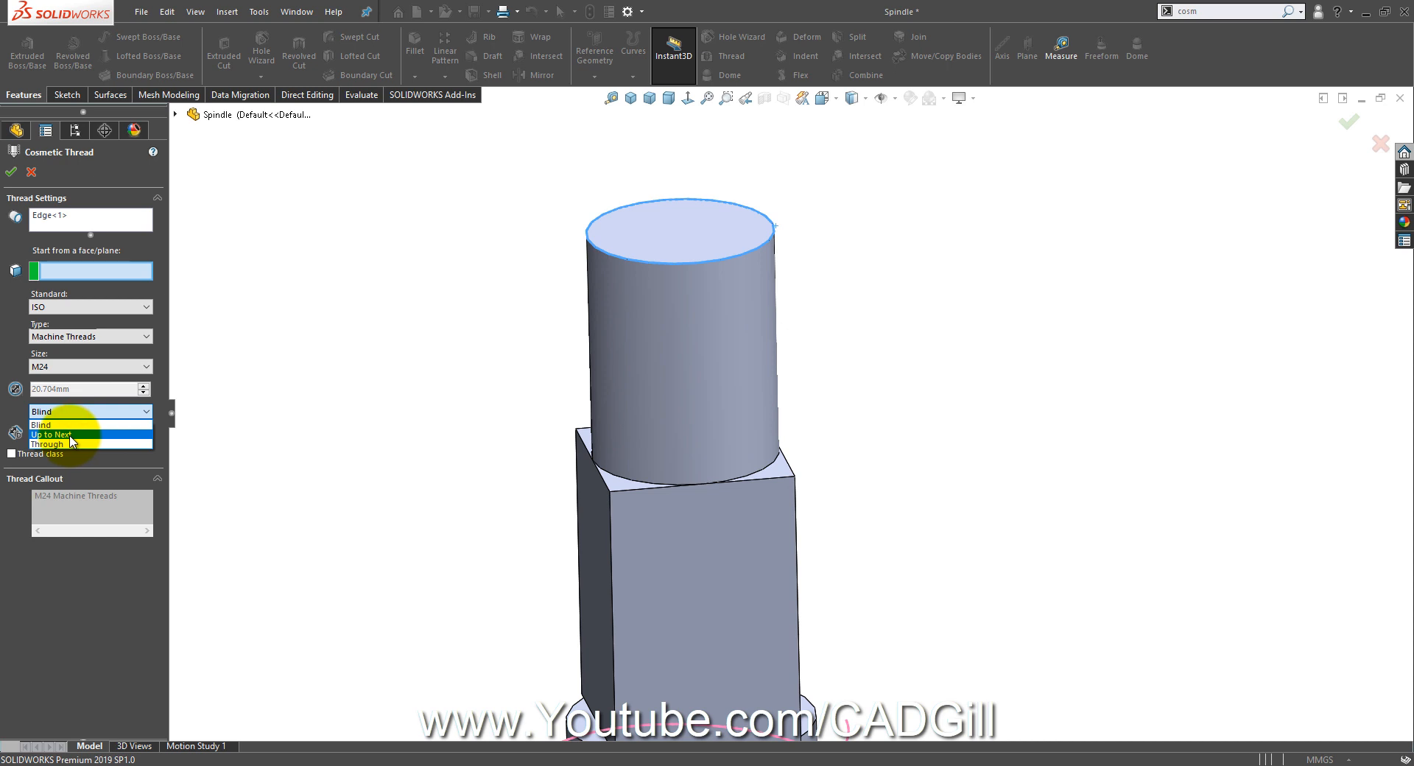
click(69, 435)
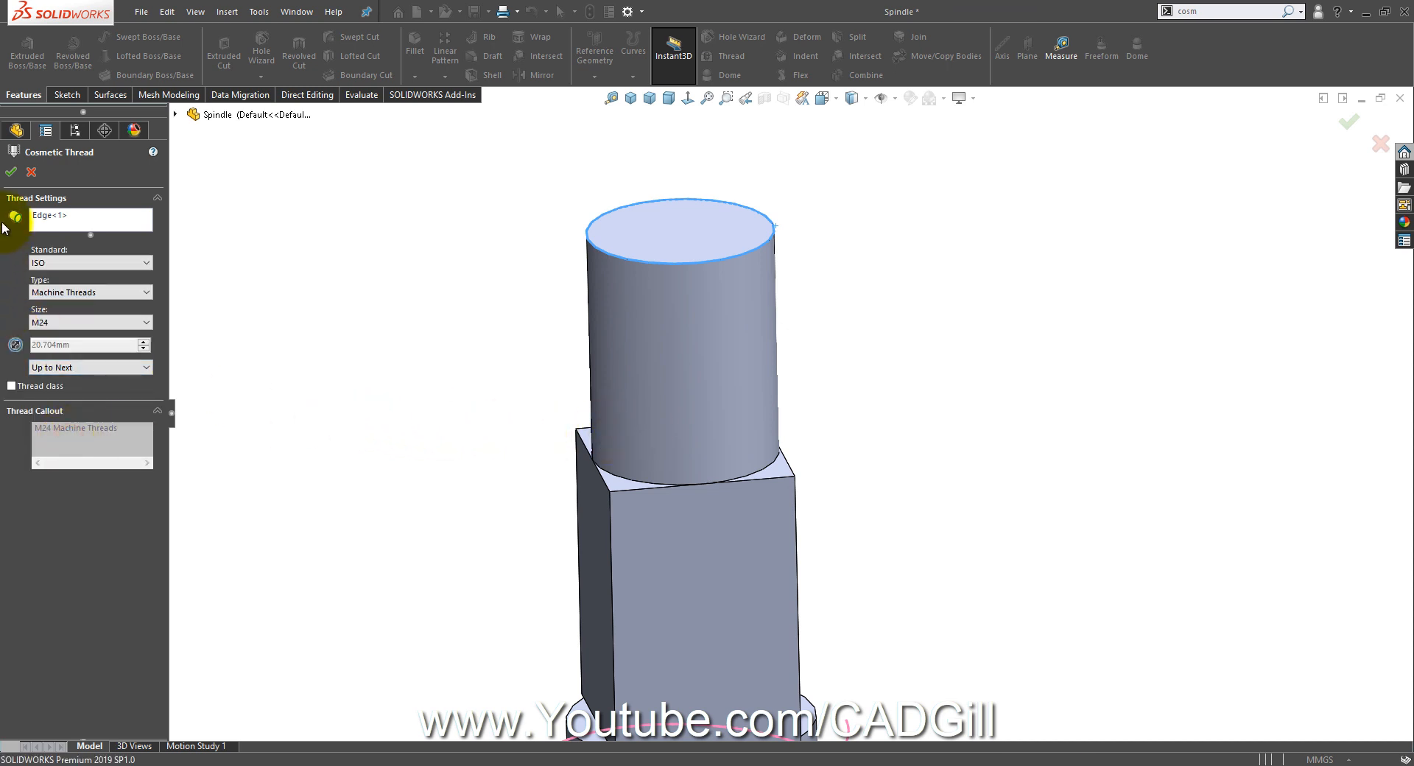
click(12, 172)
Step: Examine the cosmetic thread on the spindle's end from several viewing angles
middle_drag(473, 350, 802, 458)
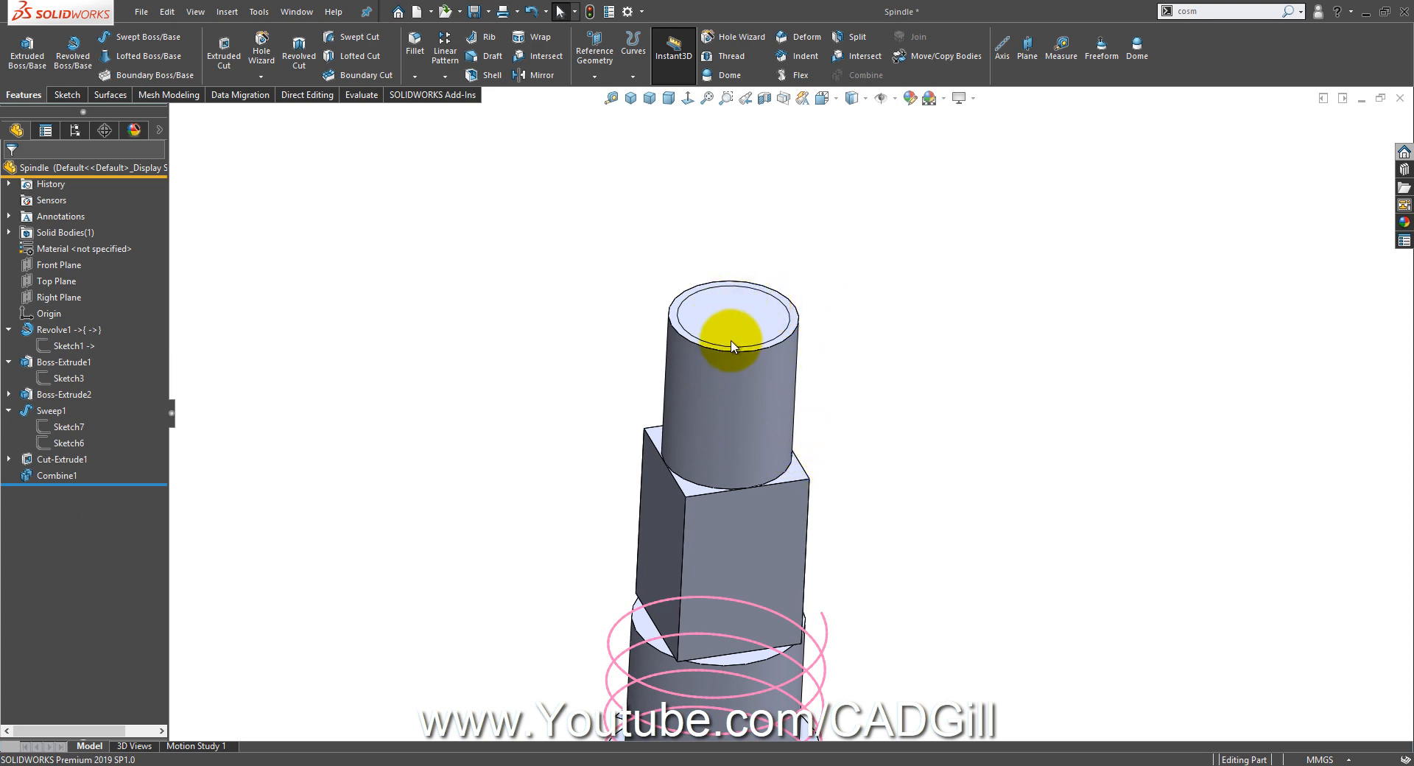
middle_drag(700, 445, 701, 471)
scroll(701, 467, up, 7)
click(889, 519)
scroll(890, 519, up, 3)
middle_drag(889, 520, 760, 437)
scroll(824, 407, down, 3)
scroll(773, 403, down, 3)
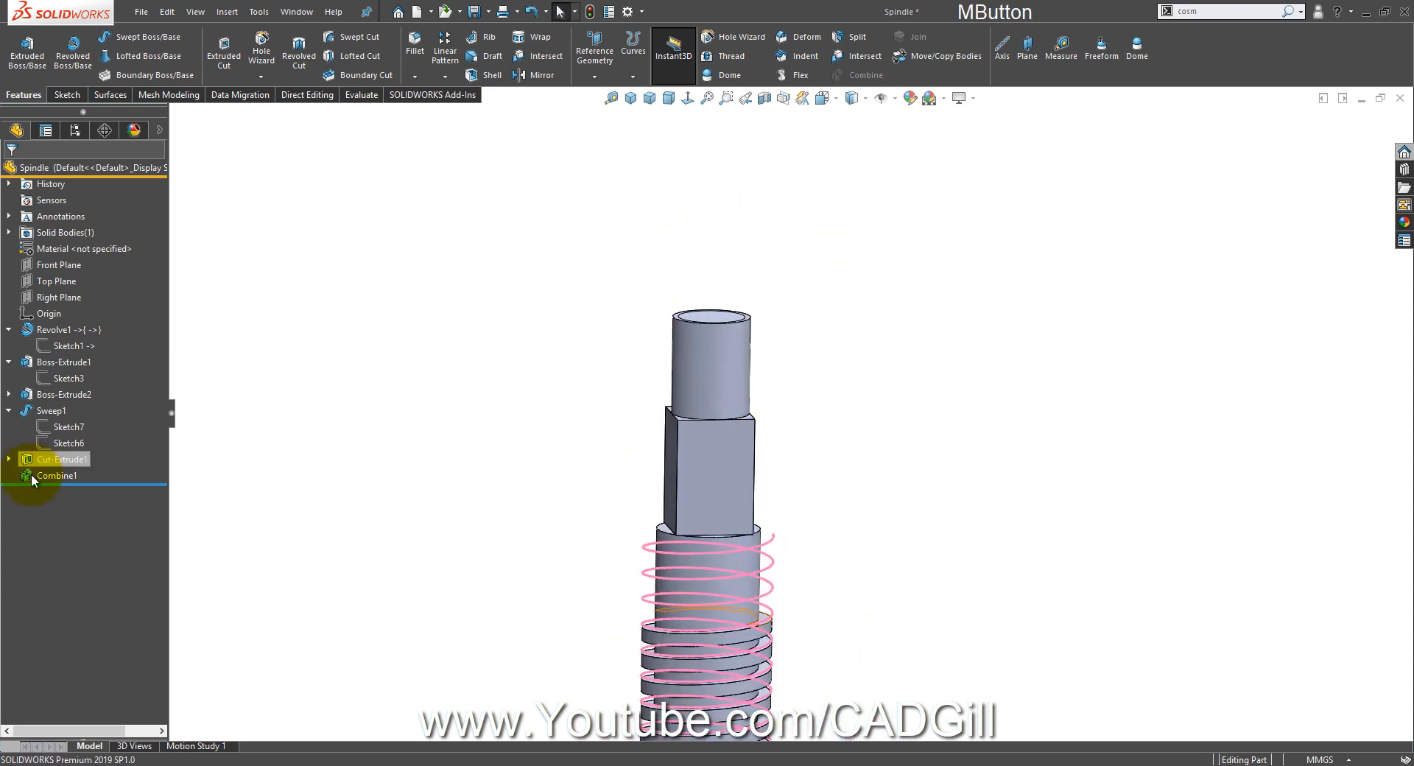
Step: Locate the cosmetic thread under Boss-Extrude2 in the spindle's feature tree
click(442, 409)
scroll(791, 354, down, 4)
click(47, 412)
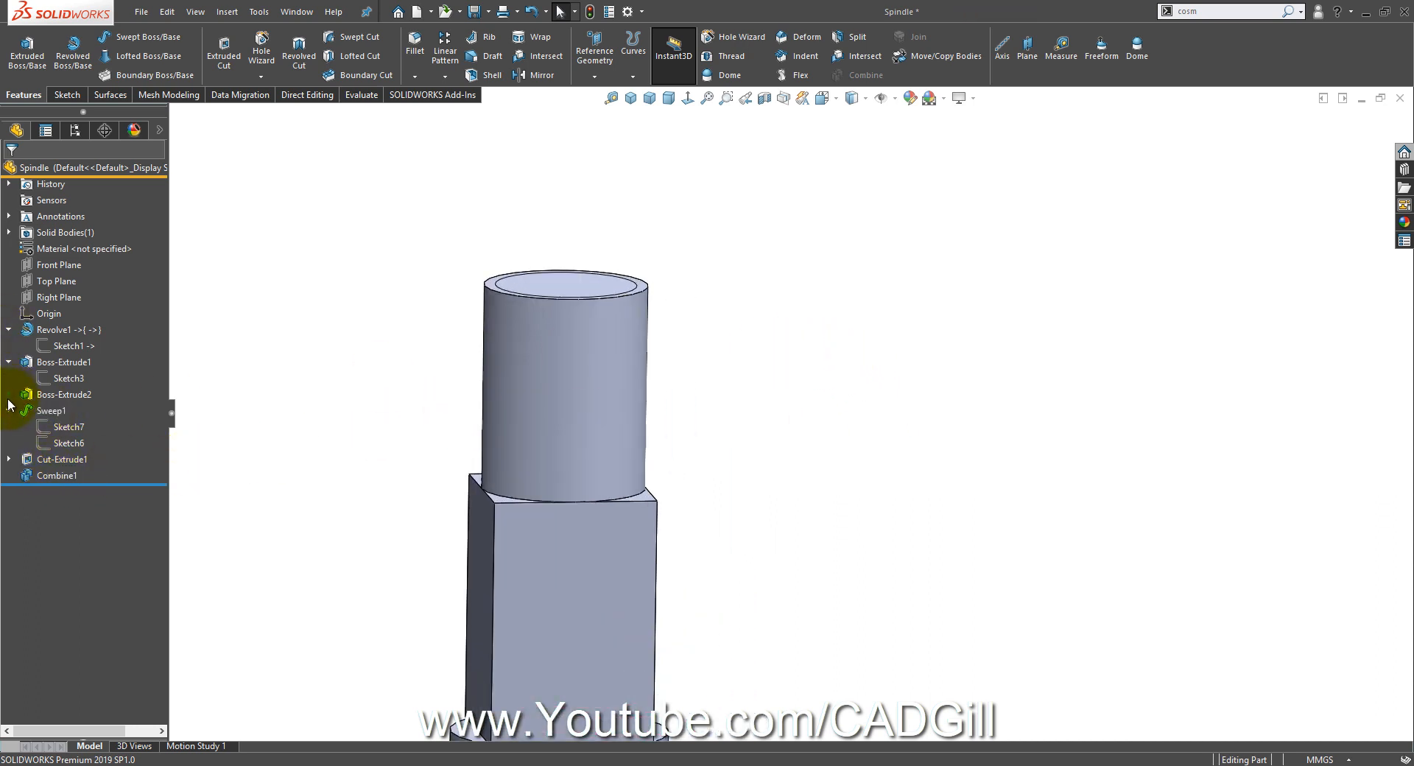
click(9, 395)
click(60, 427)
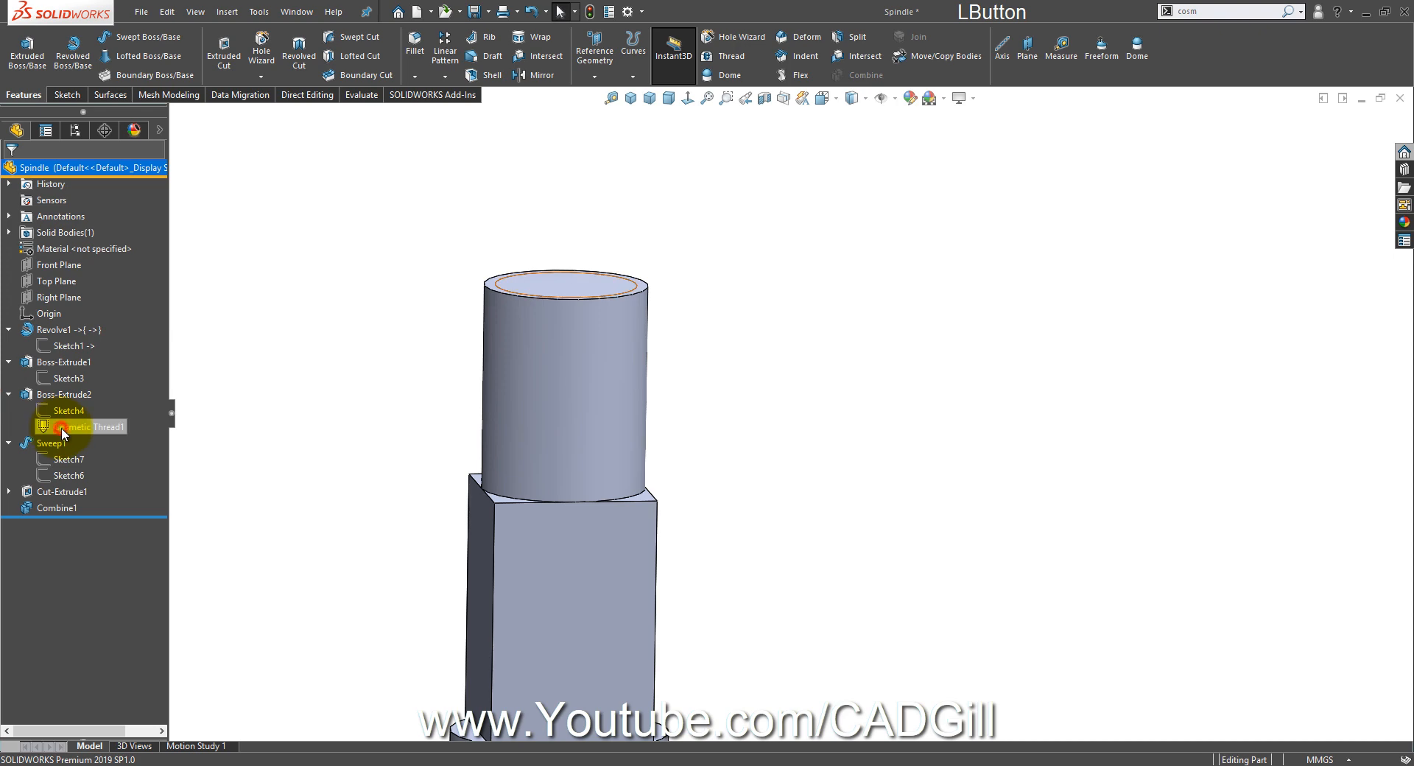
click(1171, 391)
middle_drag(1170, 392, 977, 491)
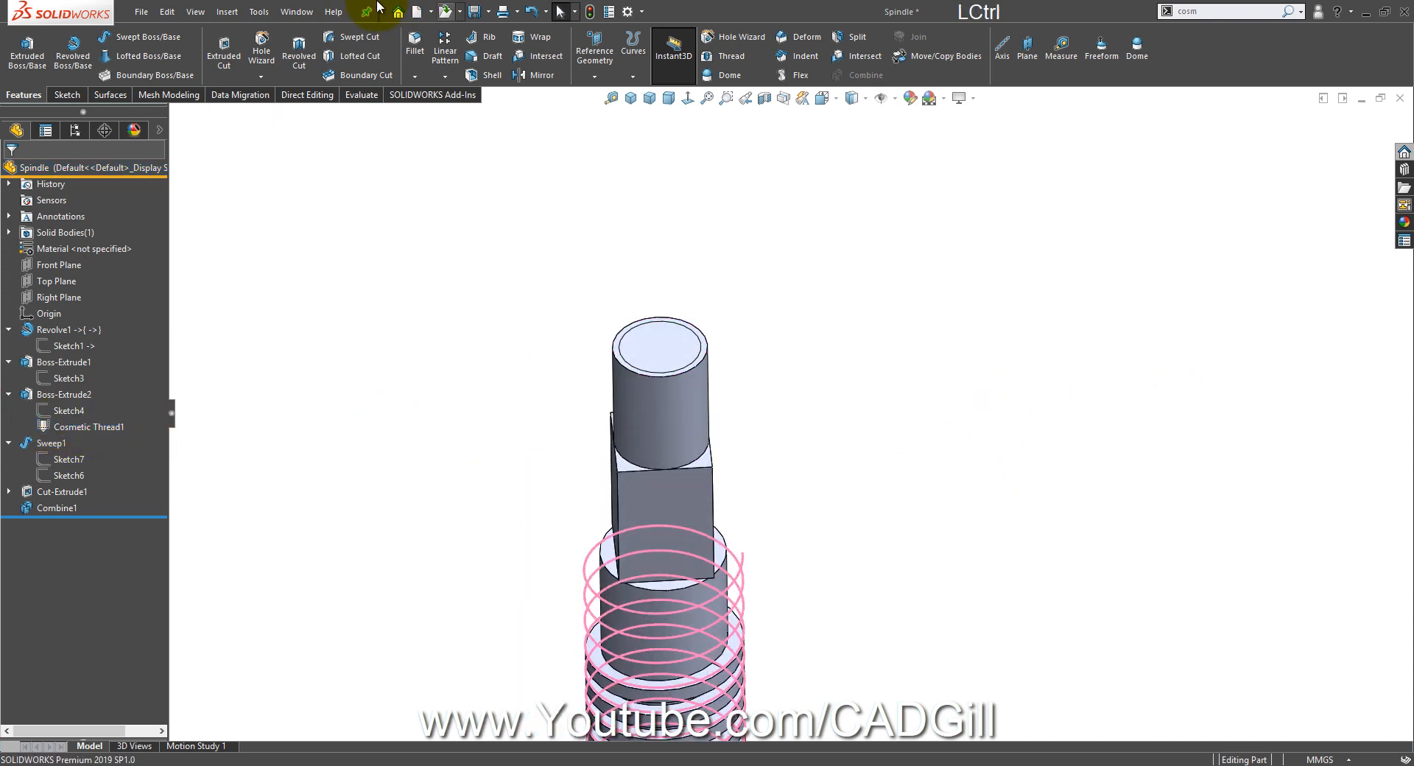
Step: Switch back to the asmSteamStopValve assembly document
click(284, 12)
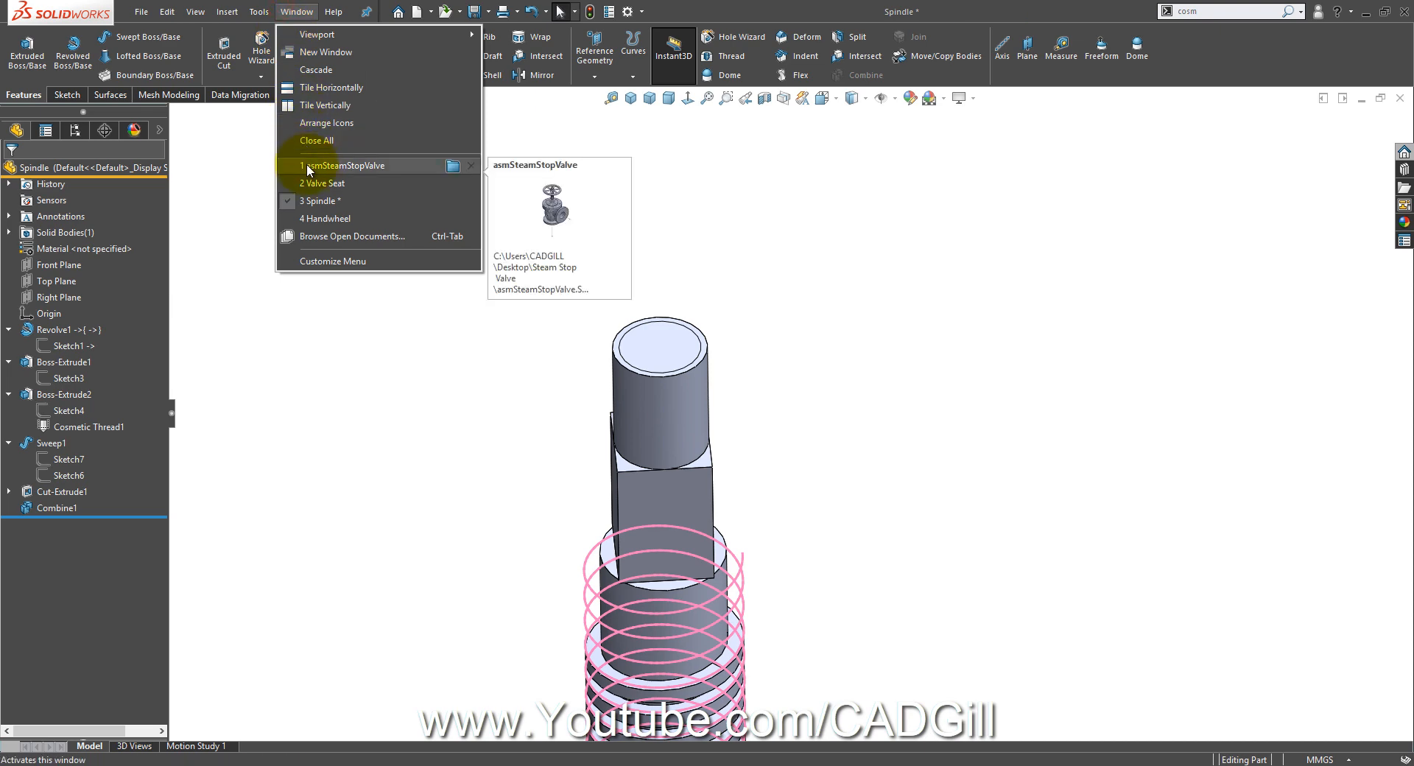
click(307, 166)
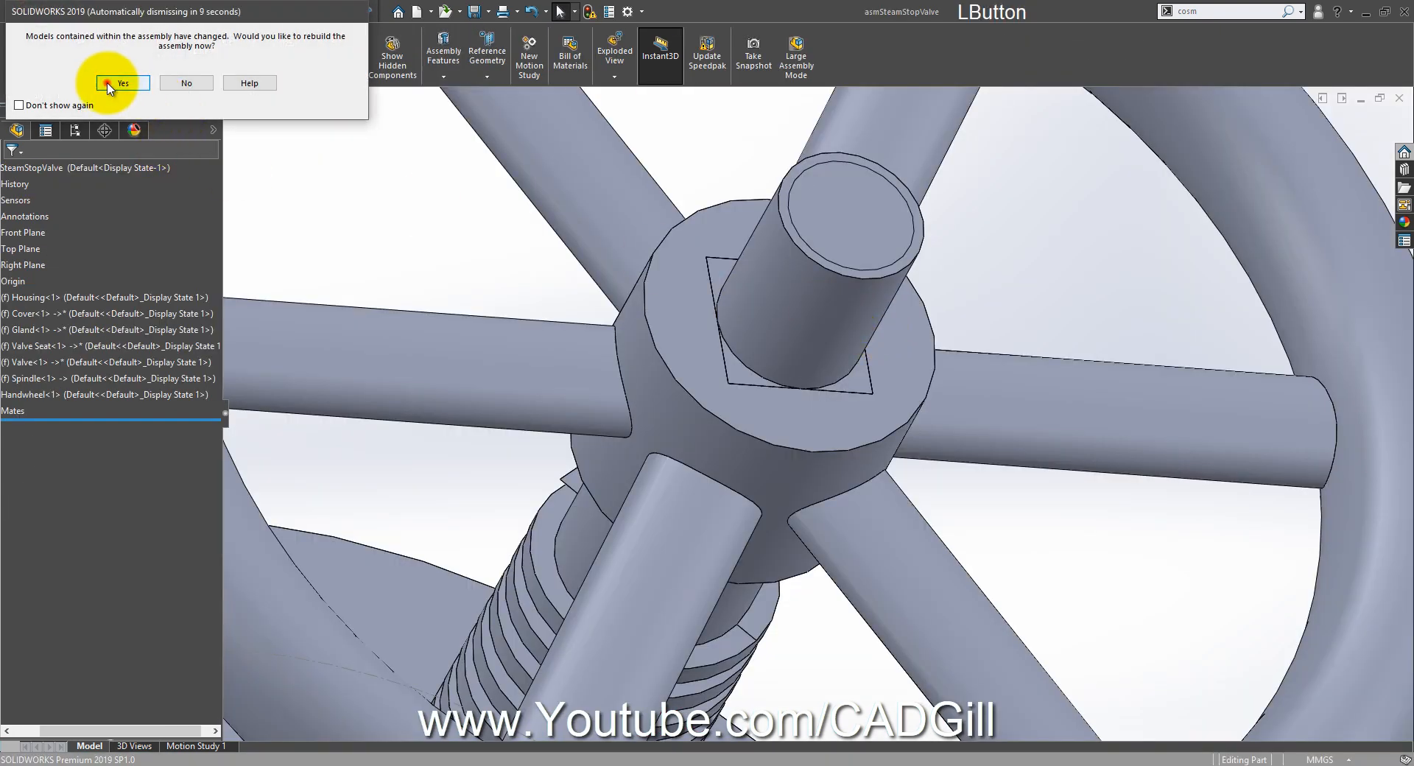
Step: Rebuild the assembly with its modified models and save it together with the Spindle part
click(107, 83)
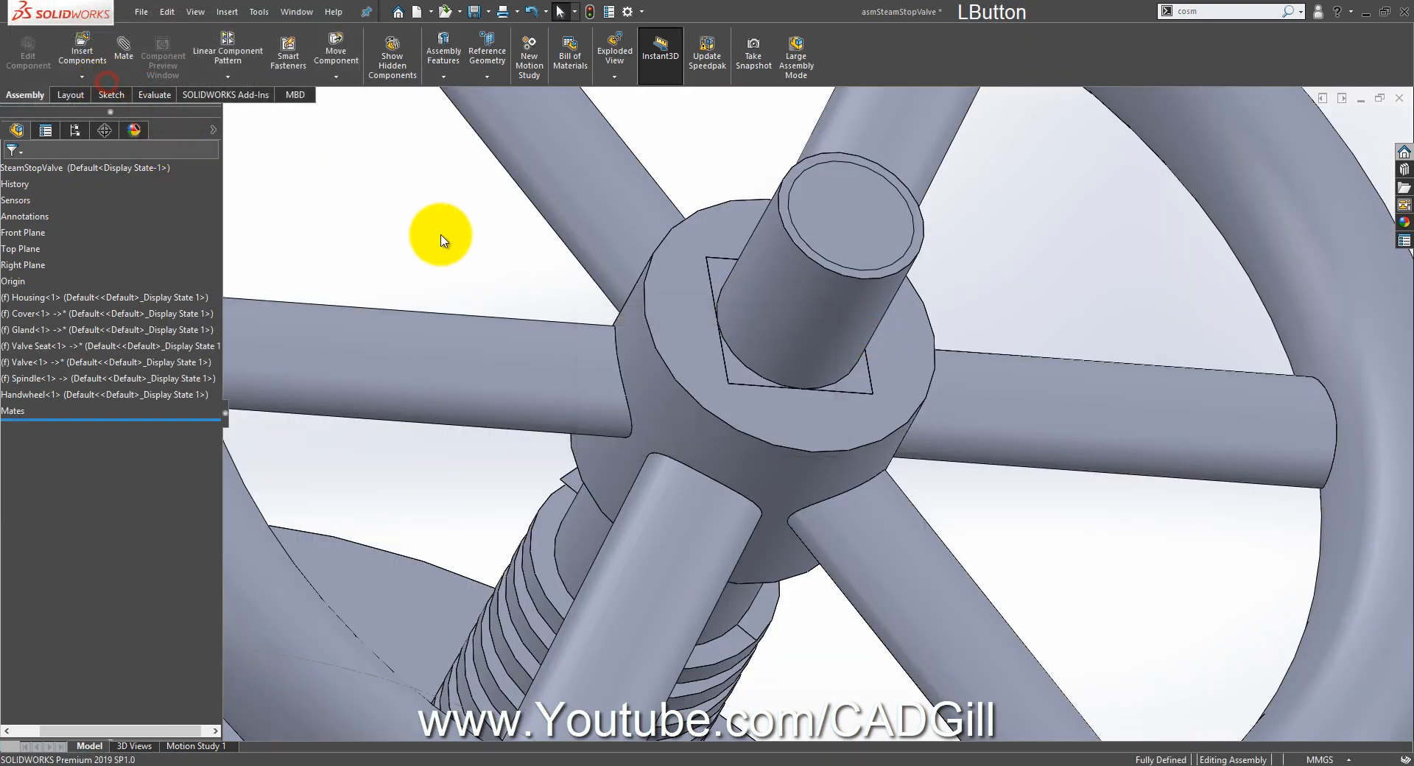
scroll(486, 255, up, 5)
scroll(641, 306, up, 5)
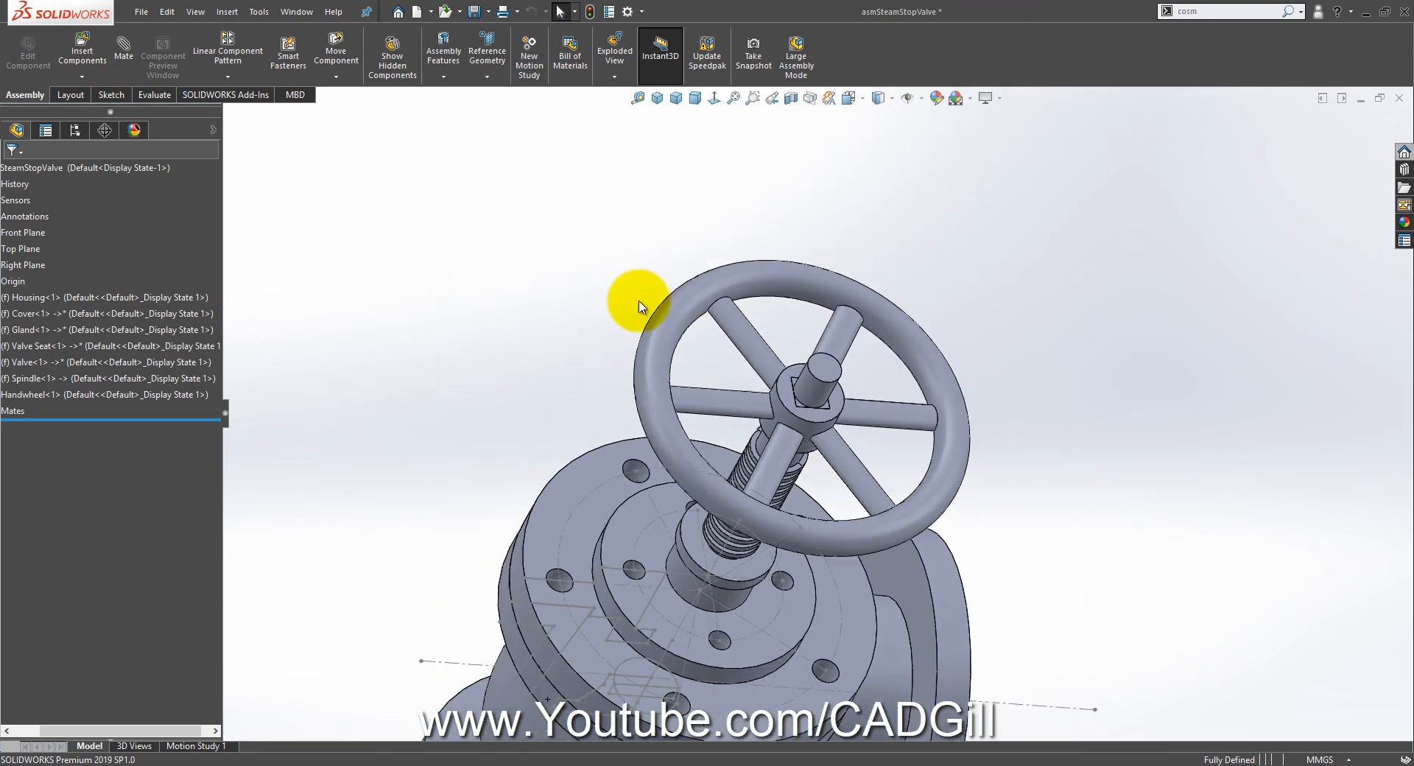
click(474, 11)
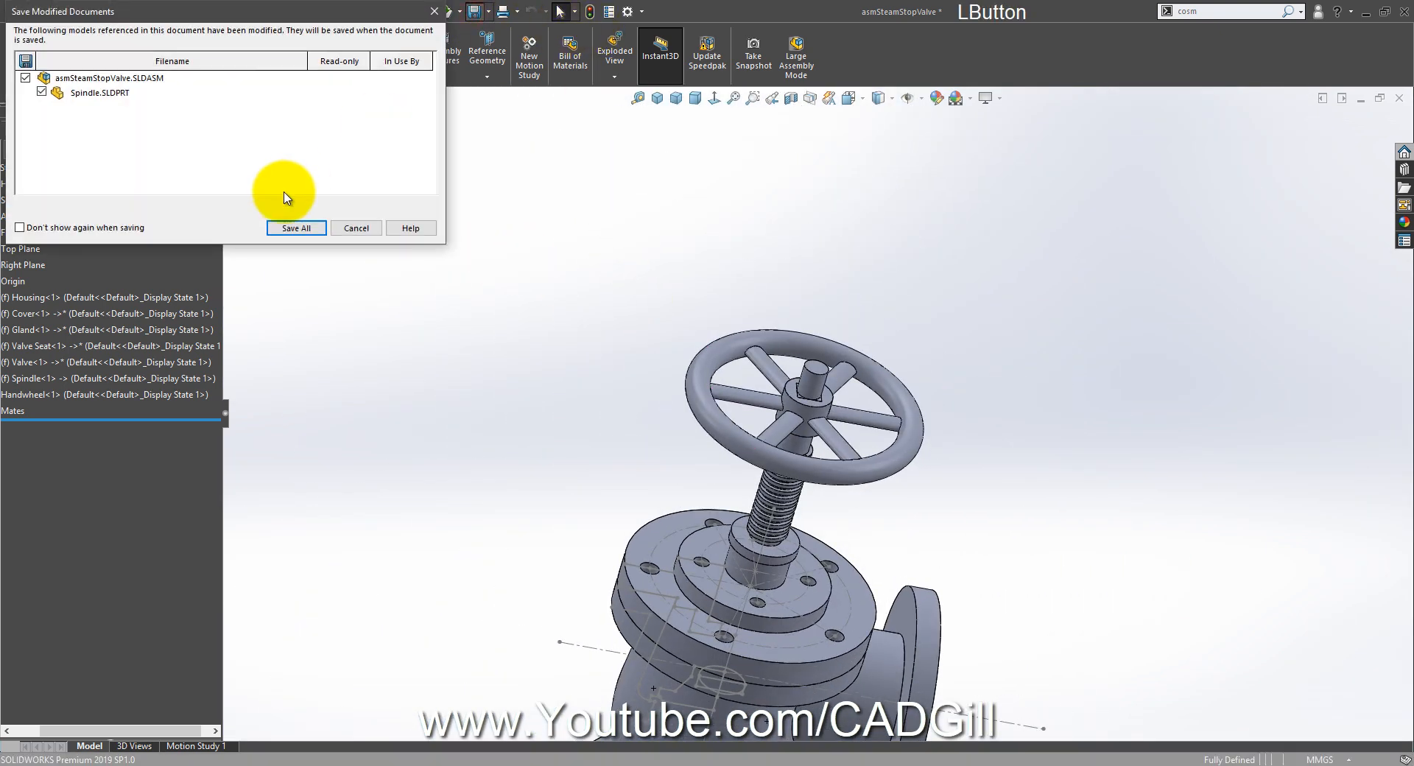
click(285, 226)
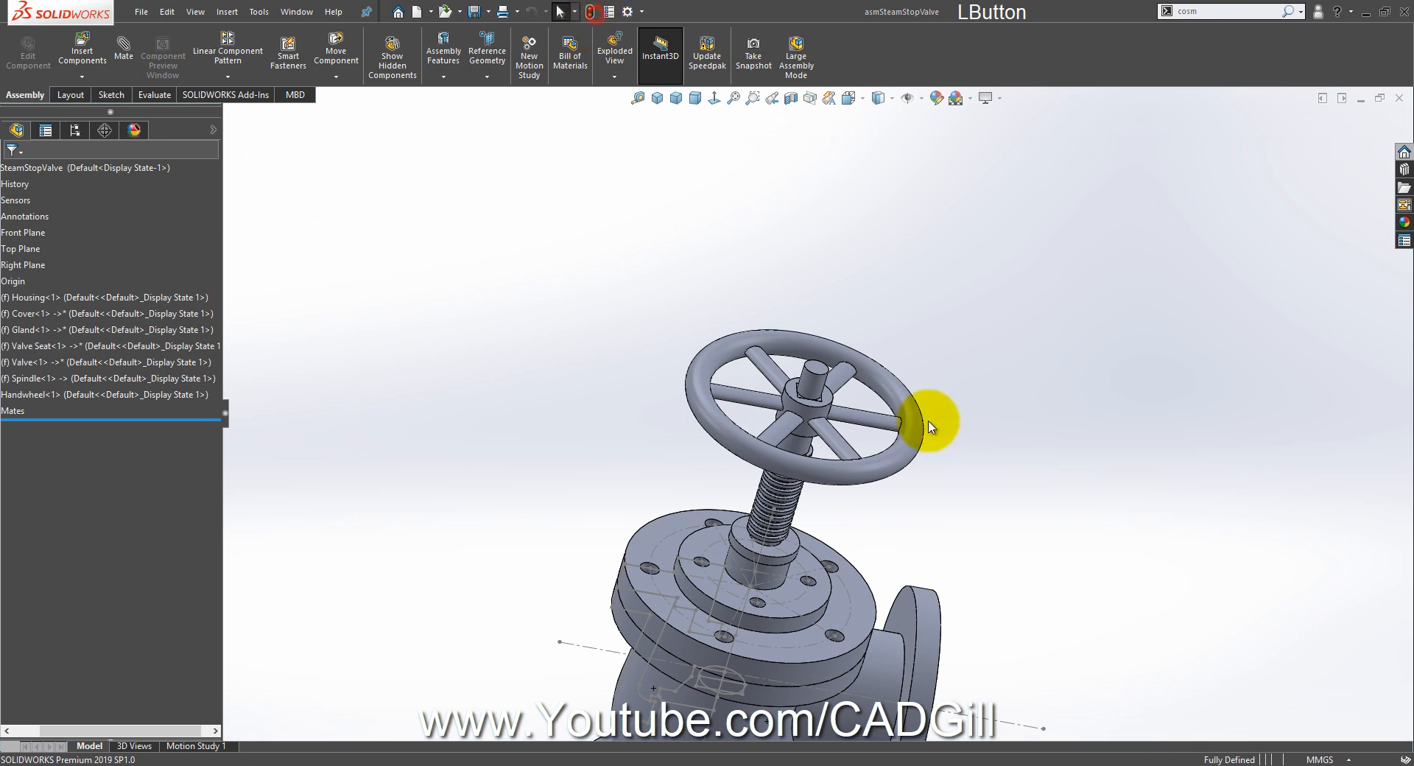
middle_drag(918, 496, 874, 404)
scroll(701, 243, down, 5)
Step: Switch to the Steam Stop Valve reference drawing in Photos and examine the studs, spindle thread and bridge in the sectional front view
click(566, 760)
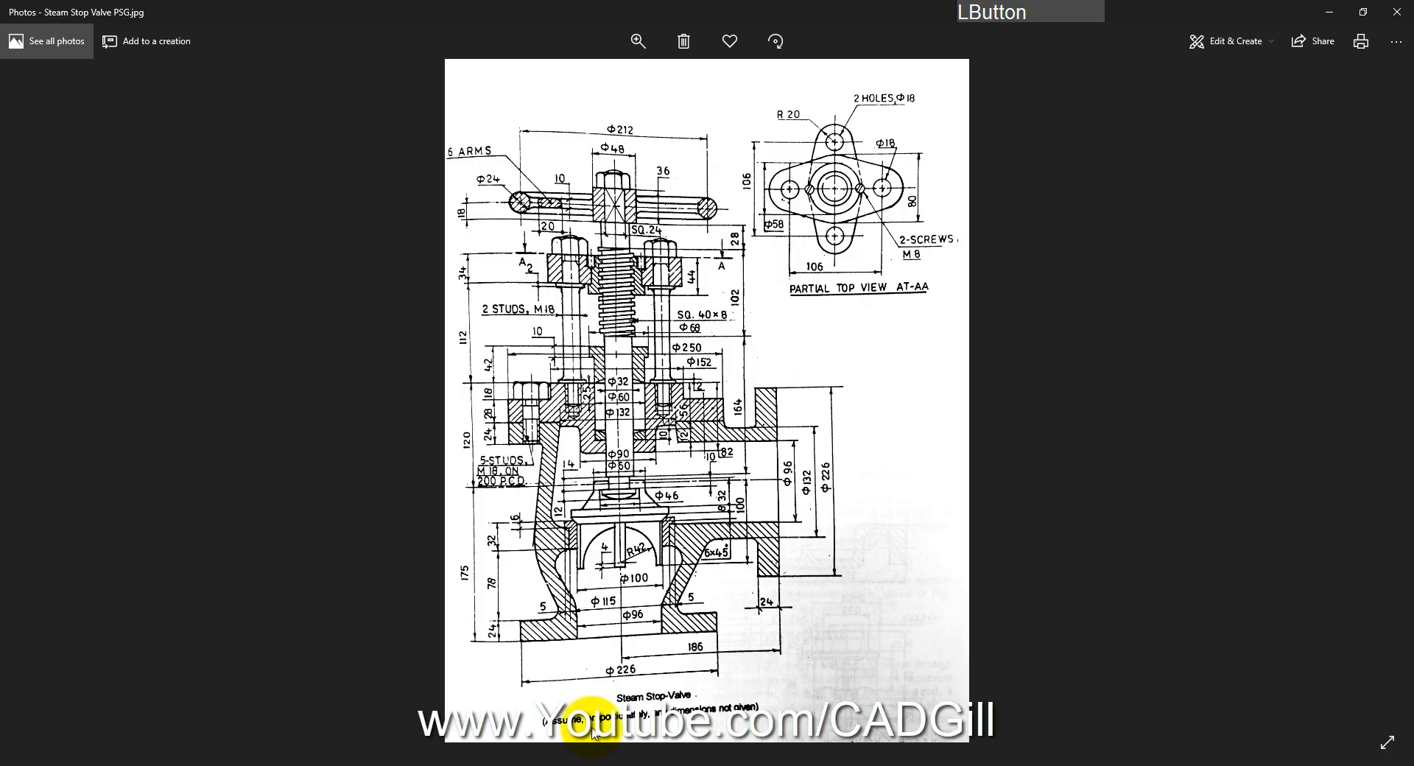
ctrl+scroll(634, 277, up, 2)
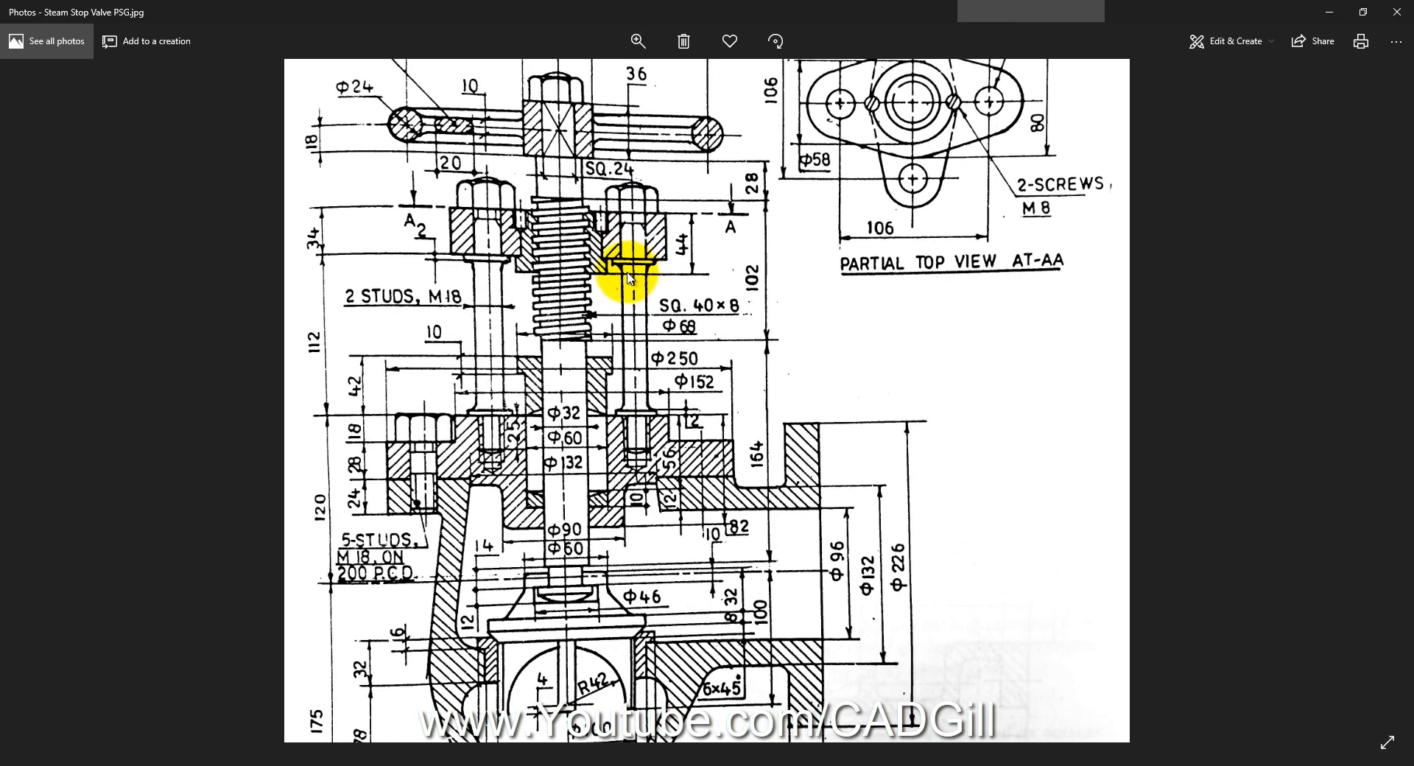
drag(610, 304, 641, 319)
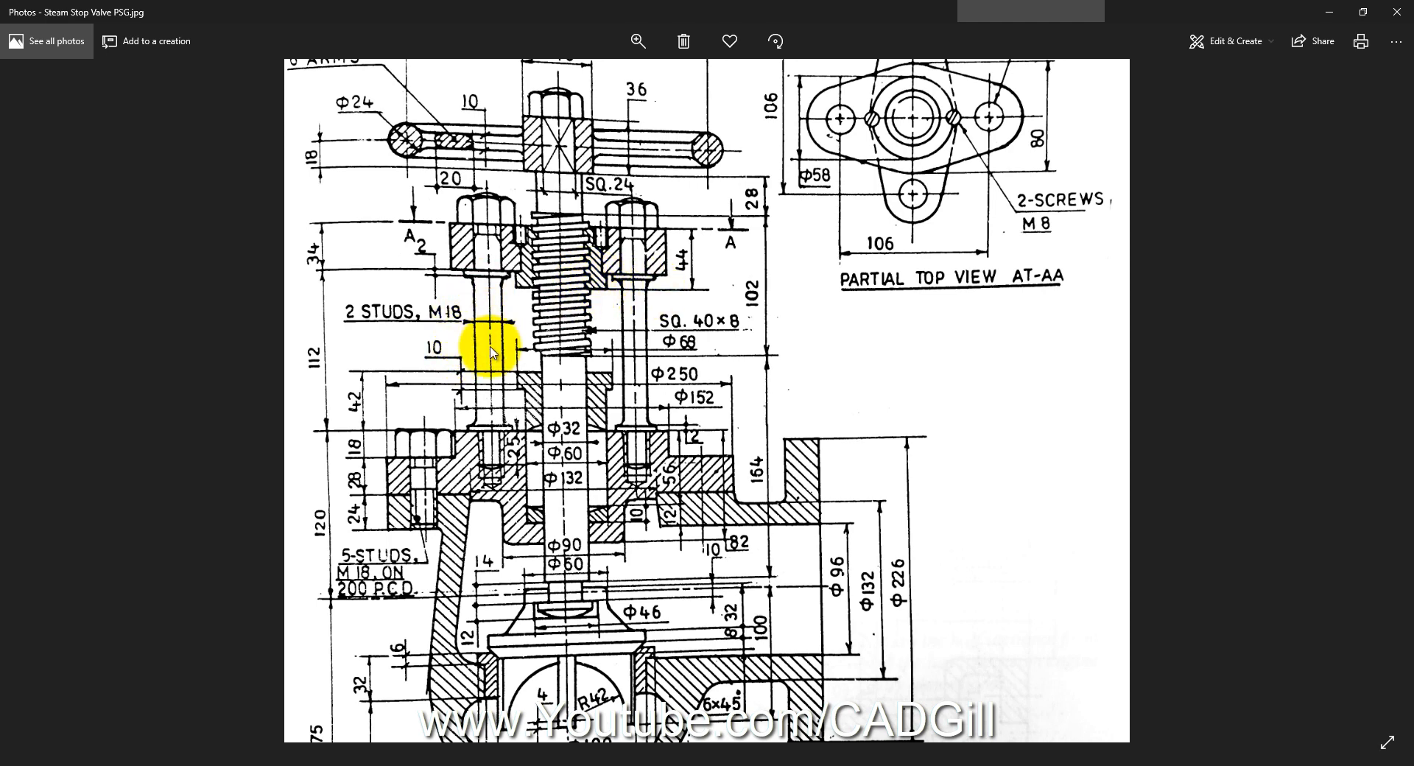
mouse_move(496, 464)
mouse_down()
mouse_move(543, 394)
mouse_move(400, 388)
mouse_move(385, 356)
mouse_up()
mouse_move(500, 329)
mouse_down()
mouse_move(584, 347)
mouse_move(619, 226)
mouse_up()
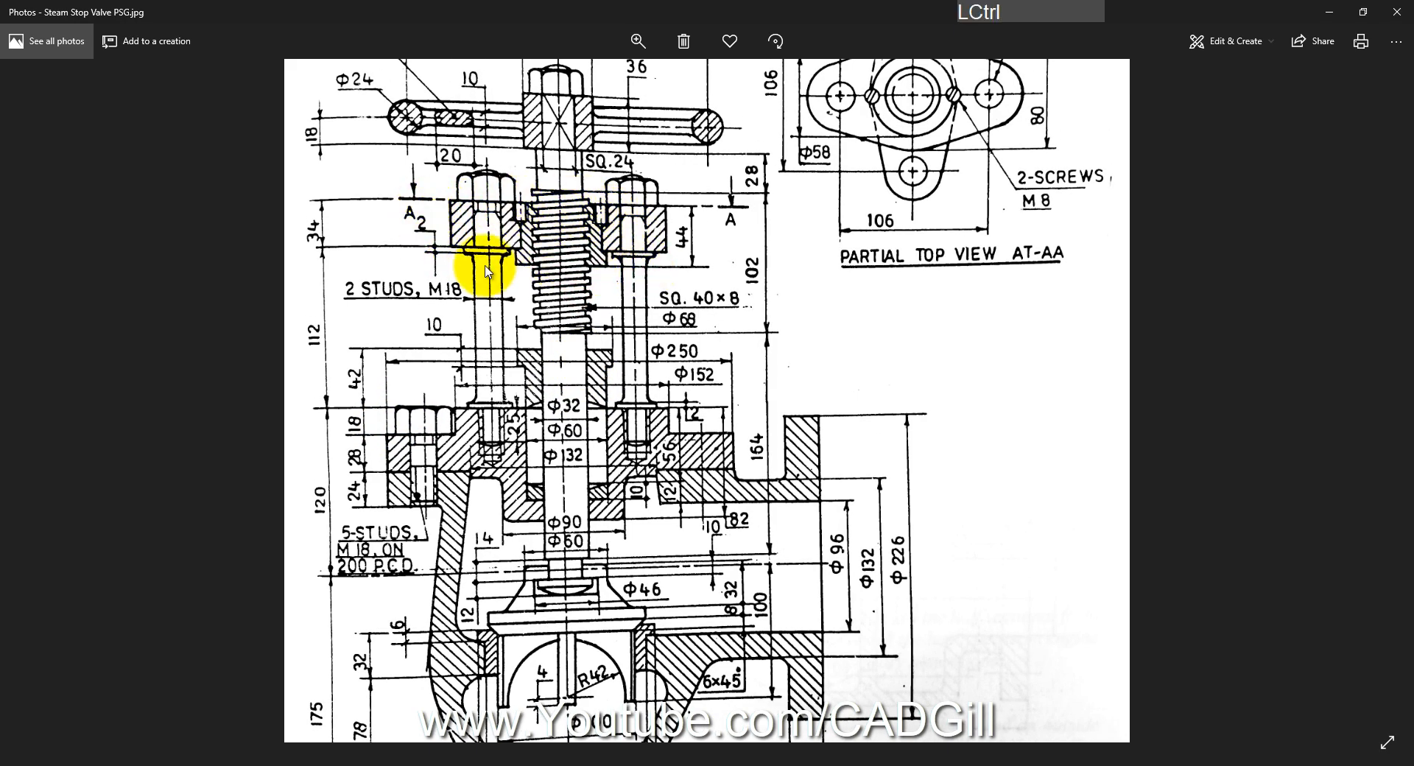
ctrl+scroll(489, 252, up, 2)
drag(489, 252, 519, 346)
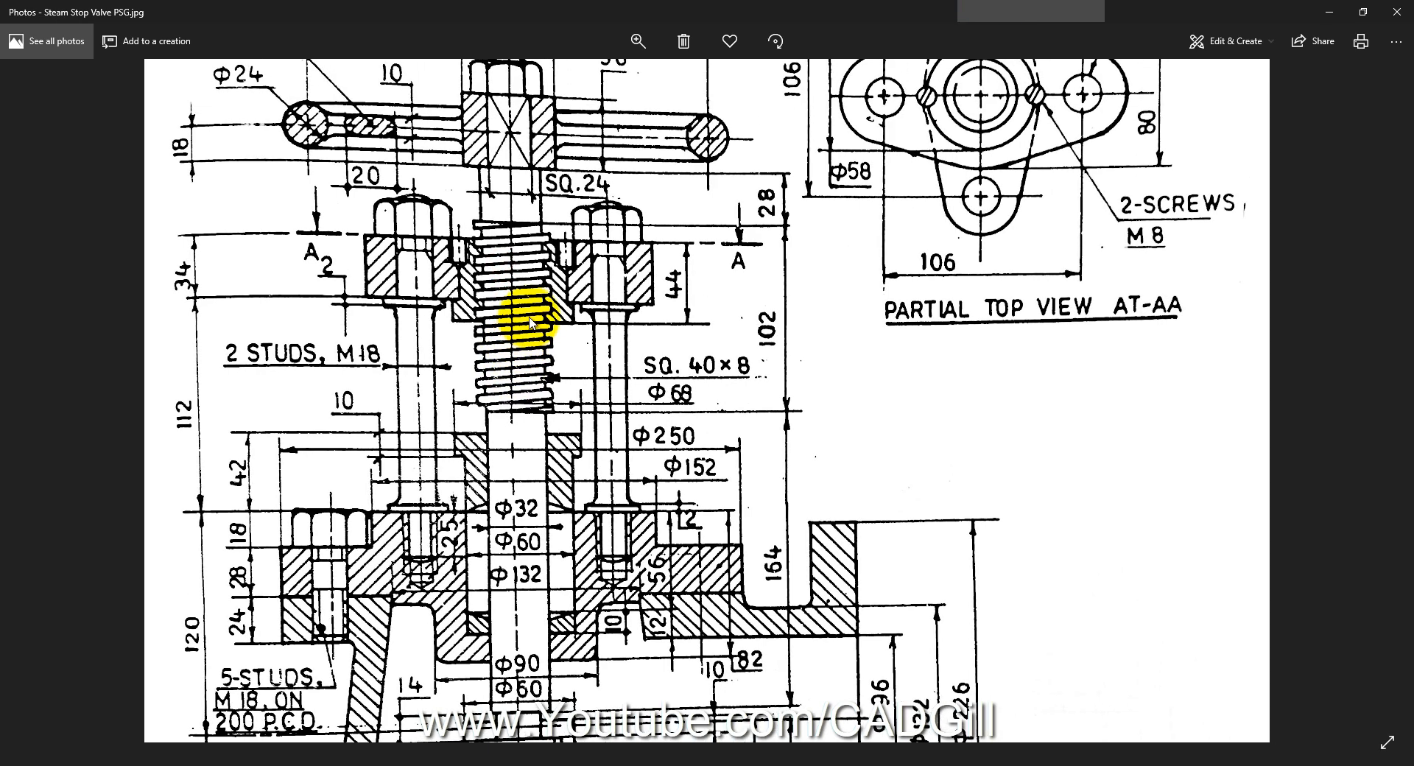
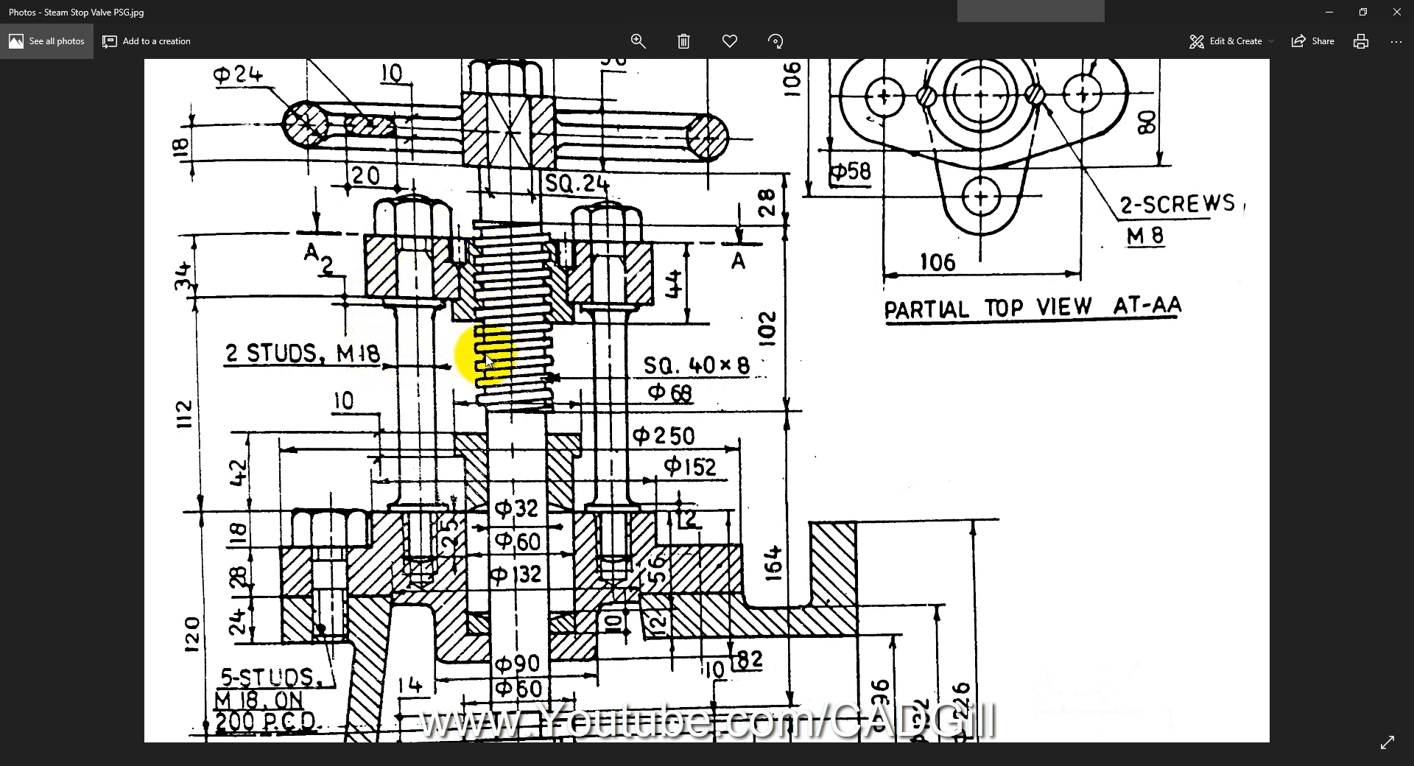
drag(688, 318, 568, 451)
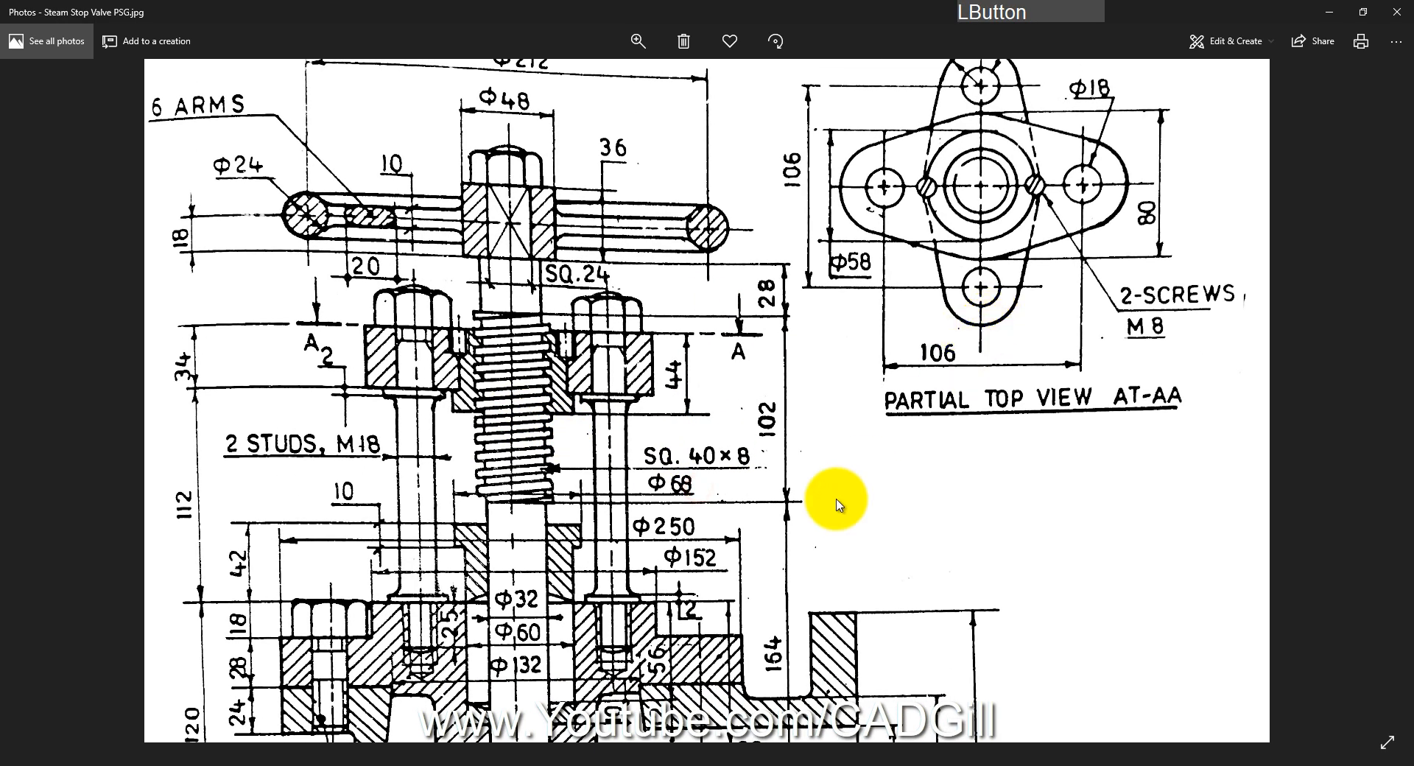
drag(616, 521, 600, 397)
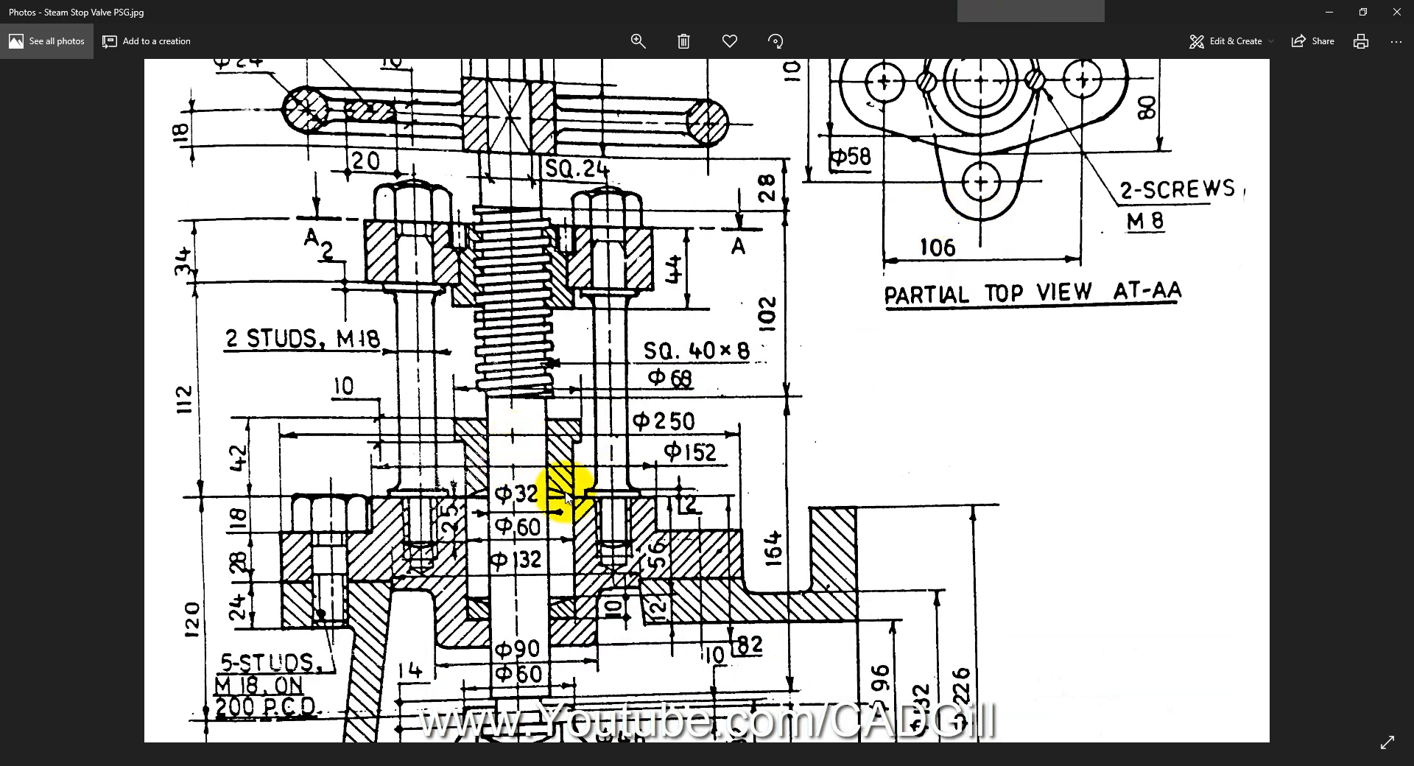
drag(528, 506, 530, 542)
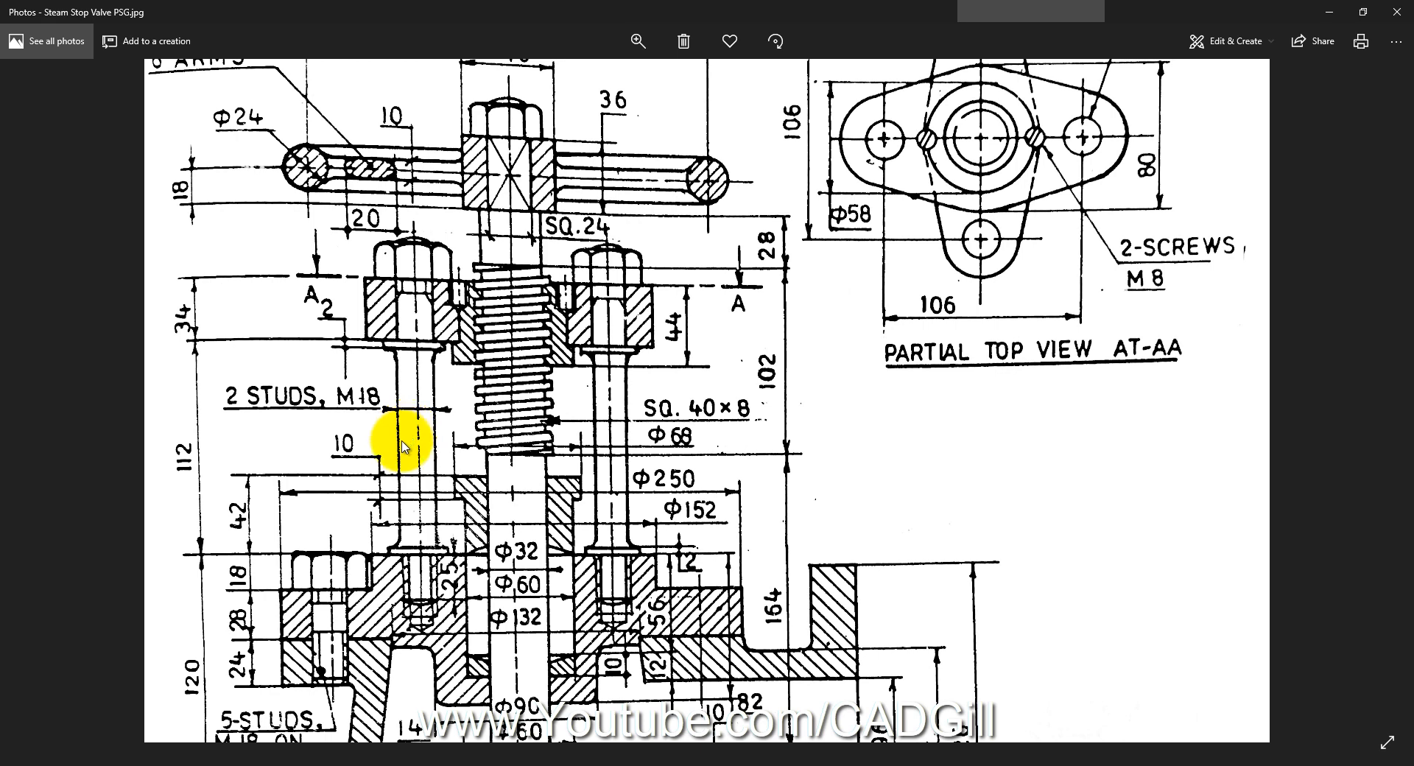
drag(457, 442, 459, 489)
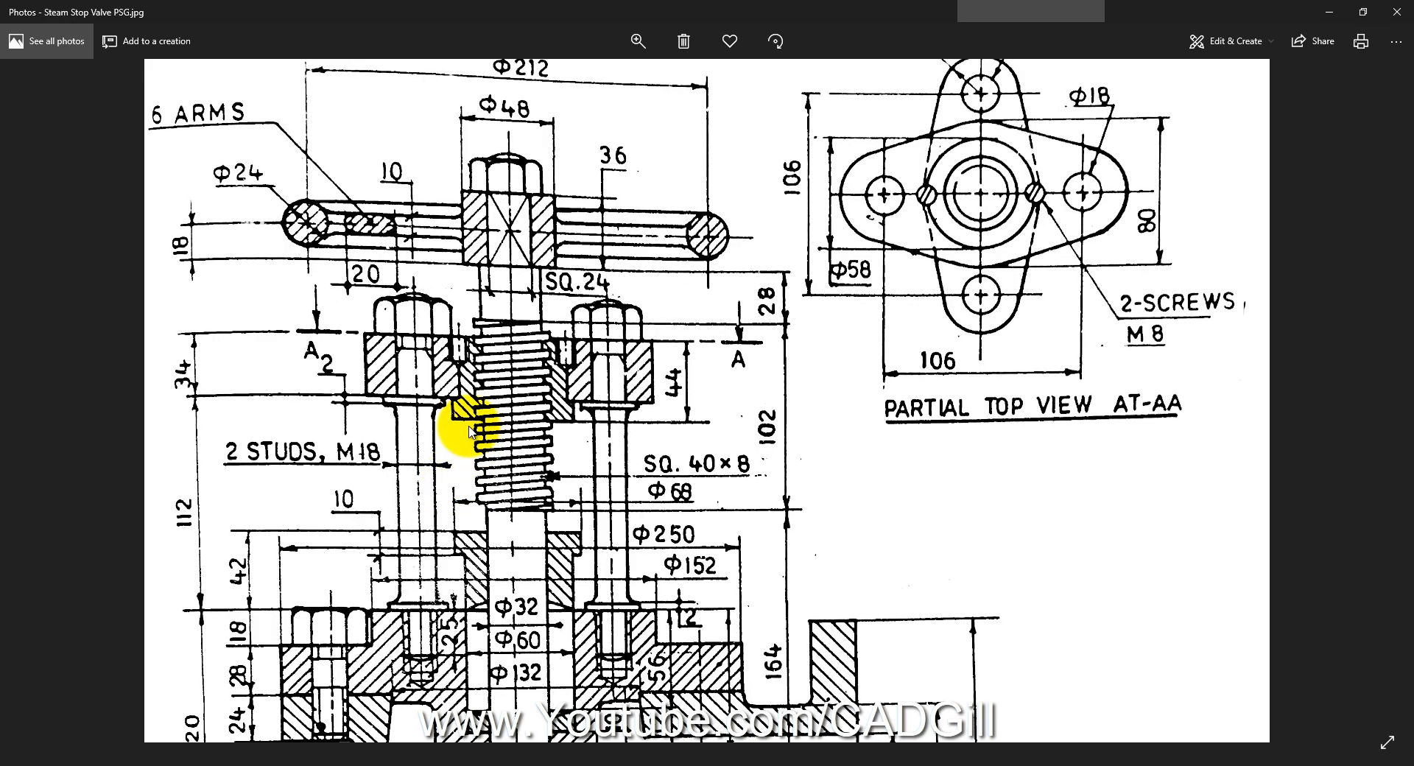
drag(466, 452, 464, 440)
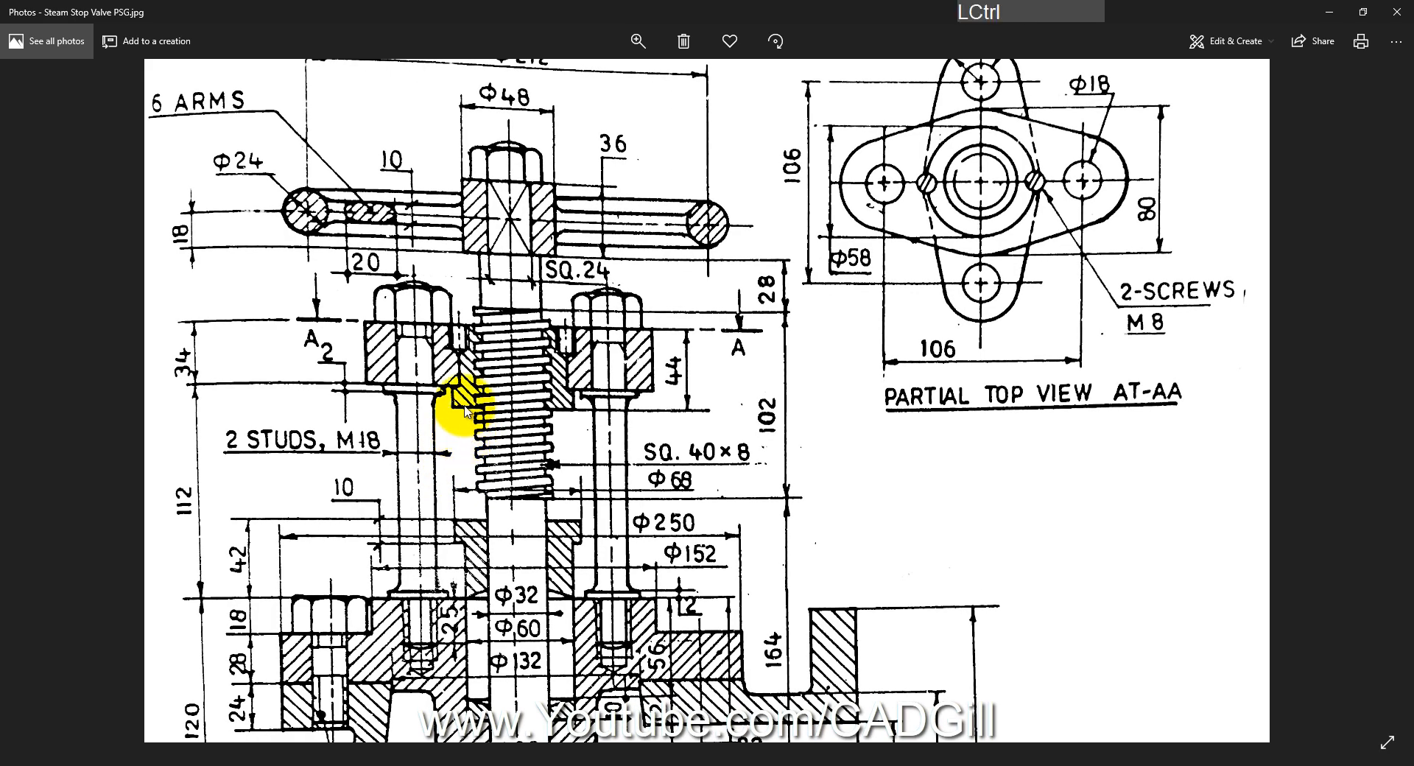
ctrl+scroll(461, 402, up, 2)
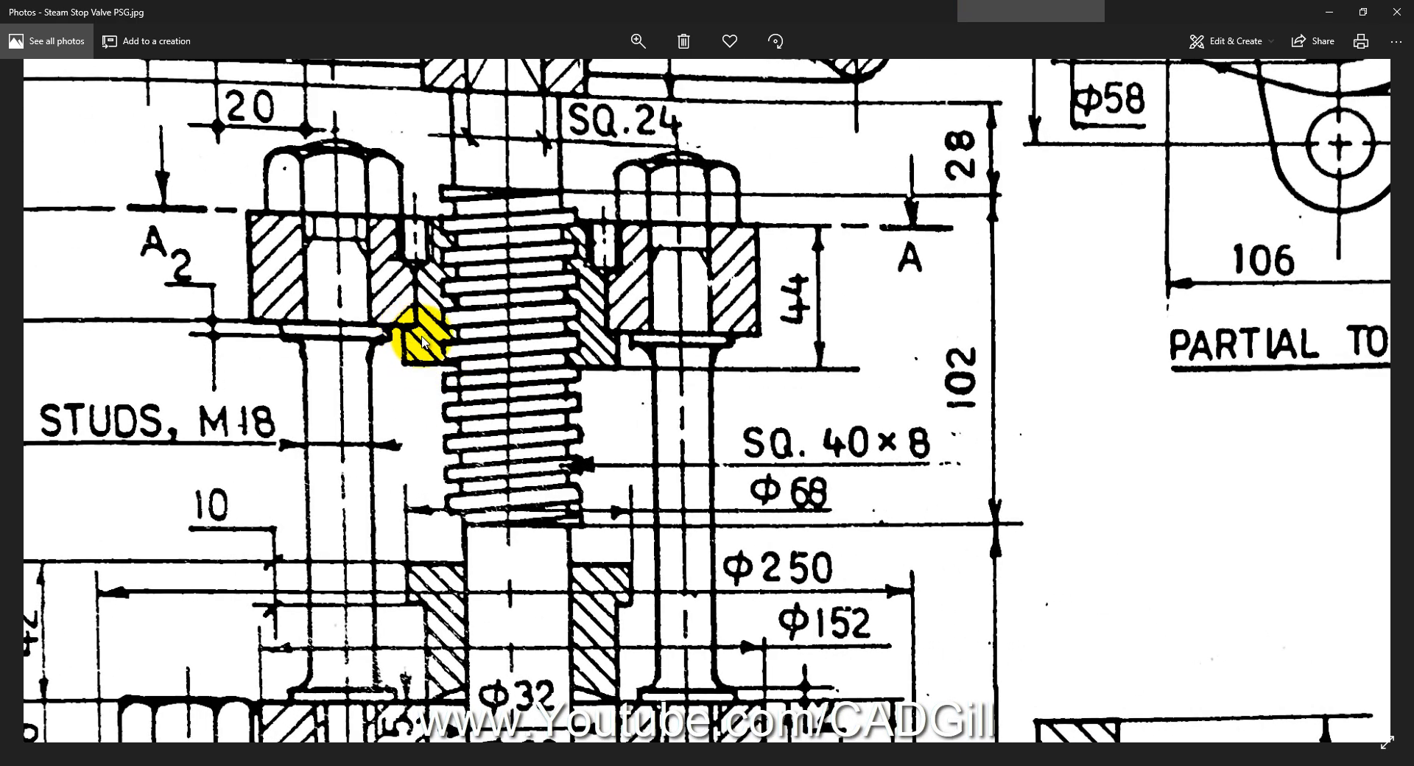
click(411, 298)
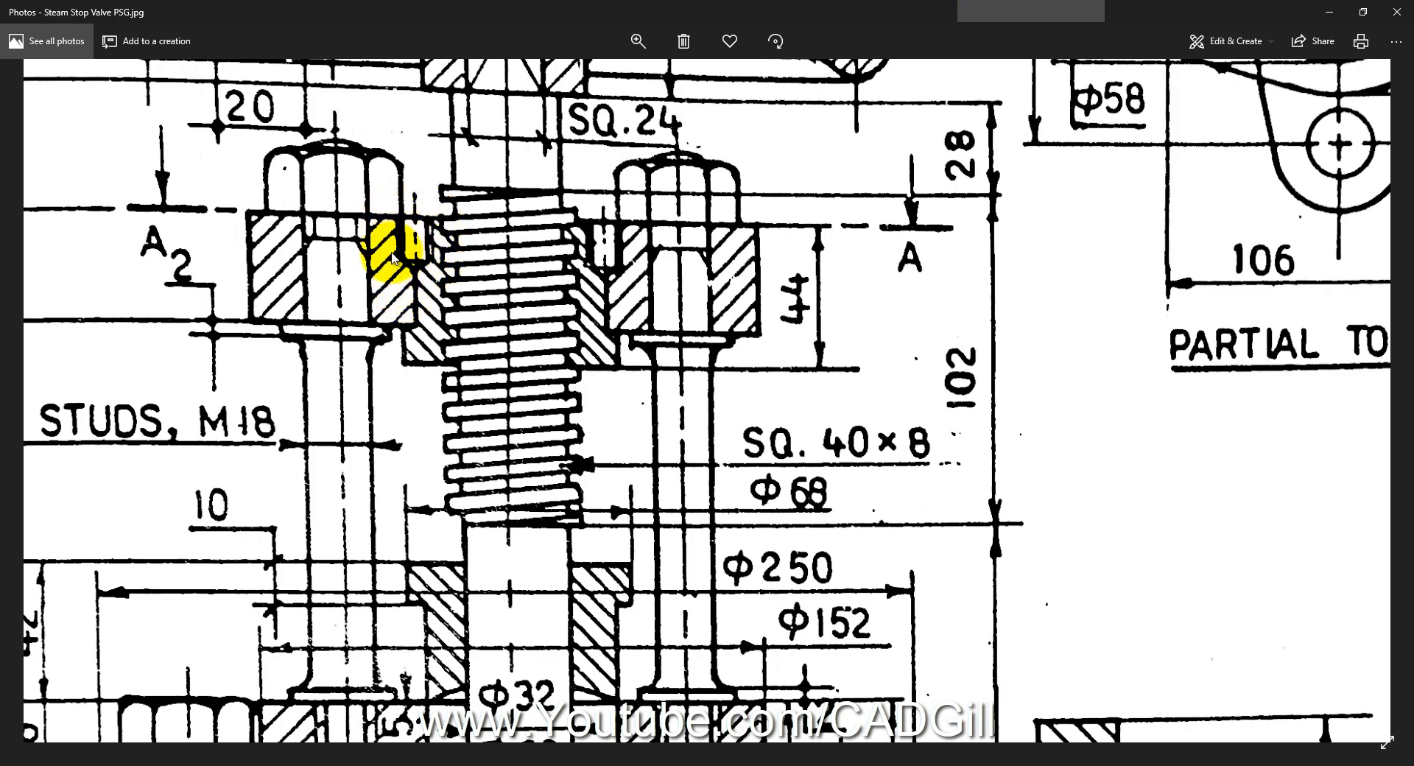
Step: Examine the bridge outline, central bore, stud holes and M8 screws in the drawing's partial top view AT-AA
ctrl+scroll(433, 274, down, 2)
mouse_move(663, 316)
mouse_down()
mouse_move(688, 325)
mouse_move(545, 545)
mouse_up()
drag(857, 456, 657, 473)
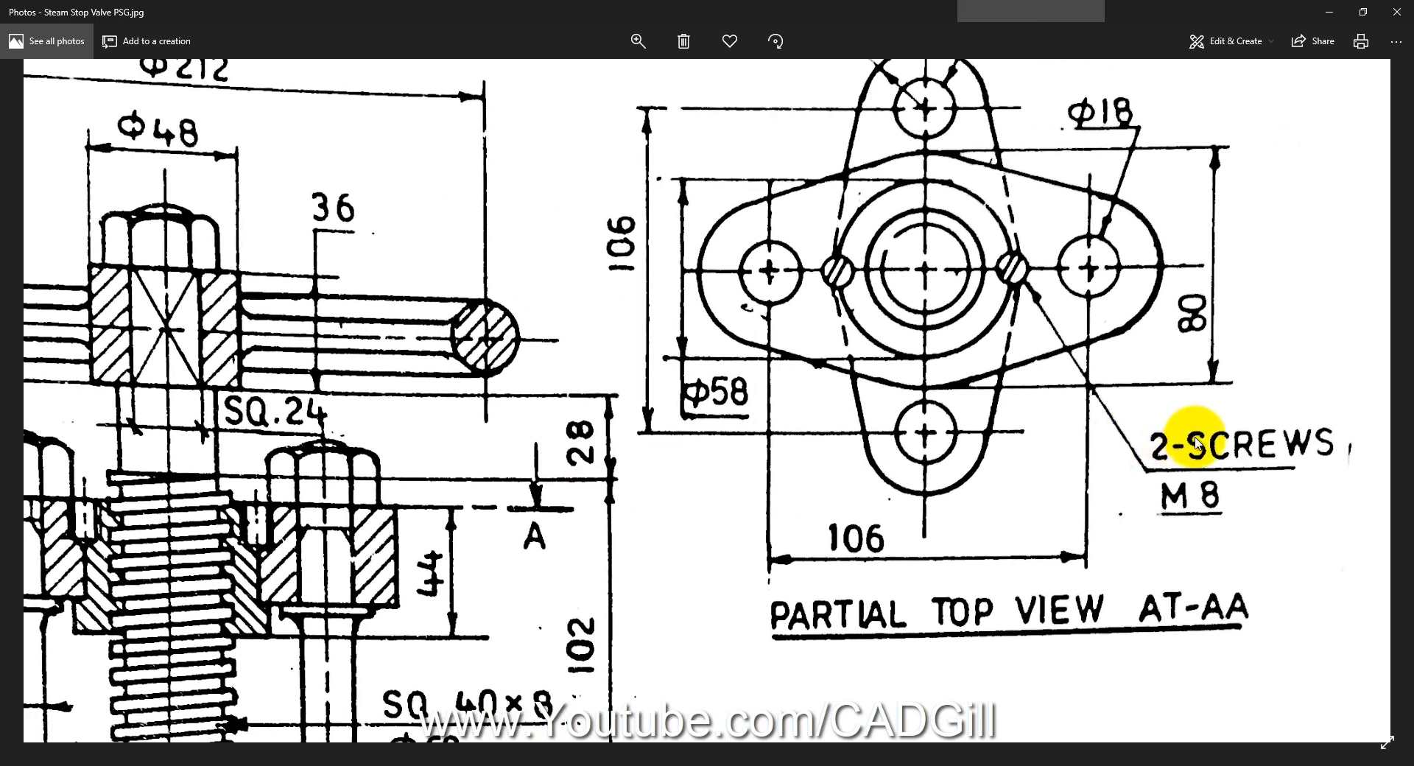
drag(867, 533, 1098, 436)
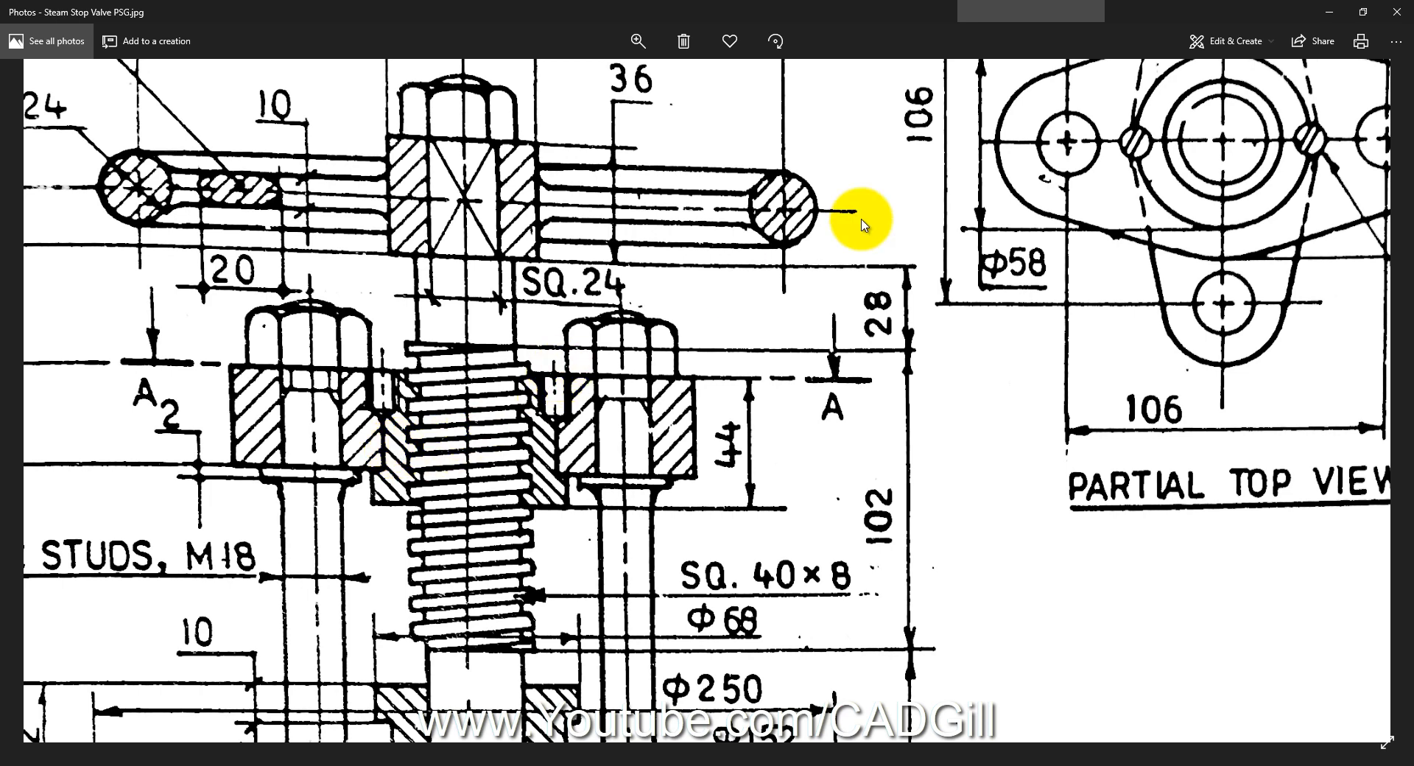
drag(1149, 175, 1025, 268)
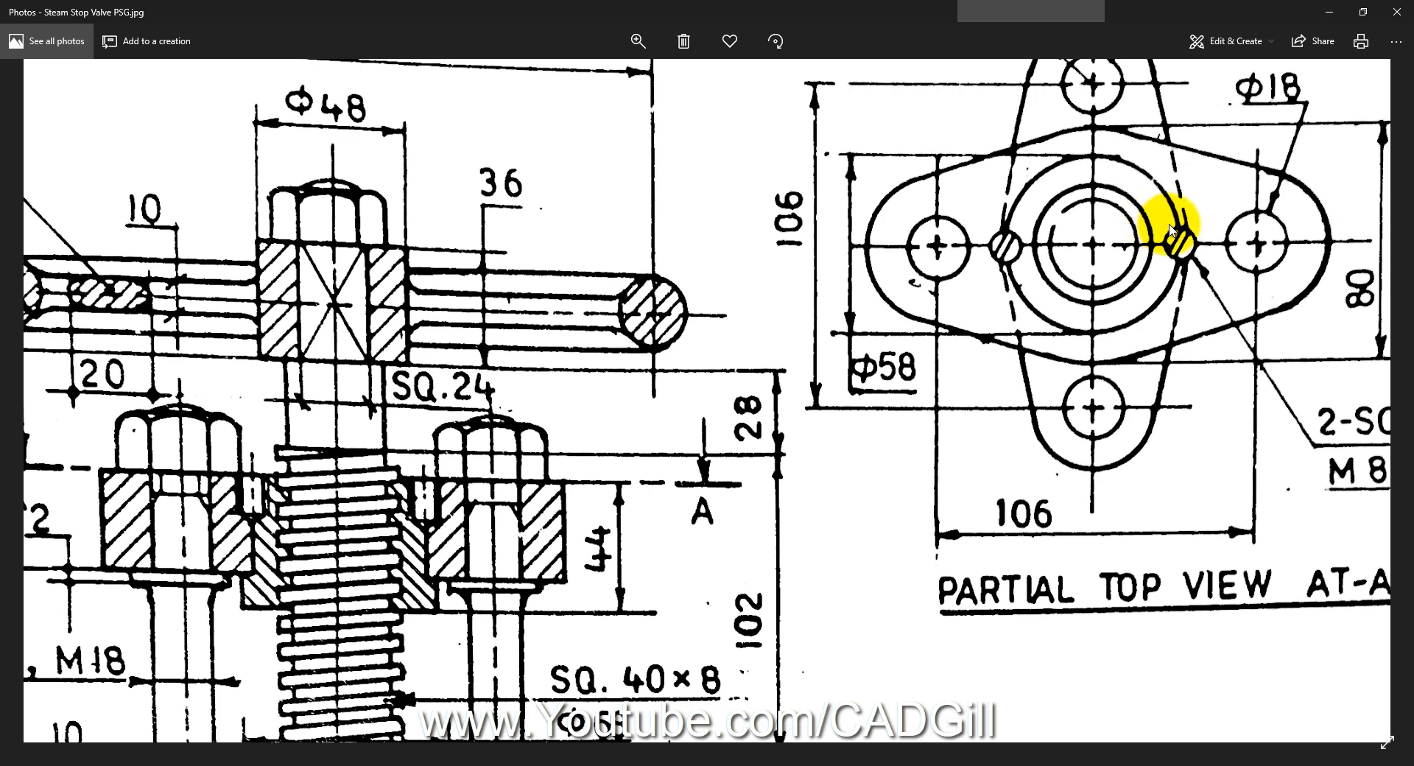
click(1119, 378)
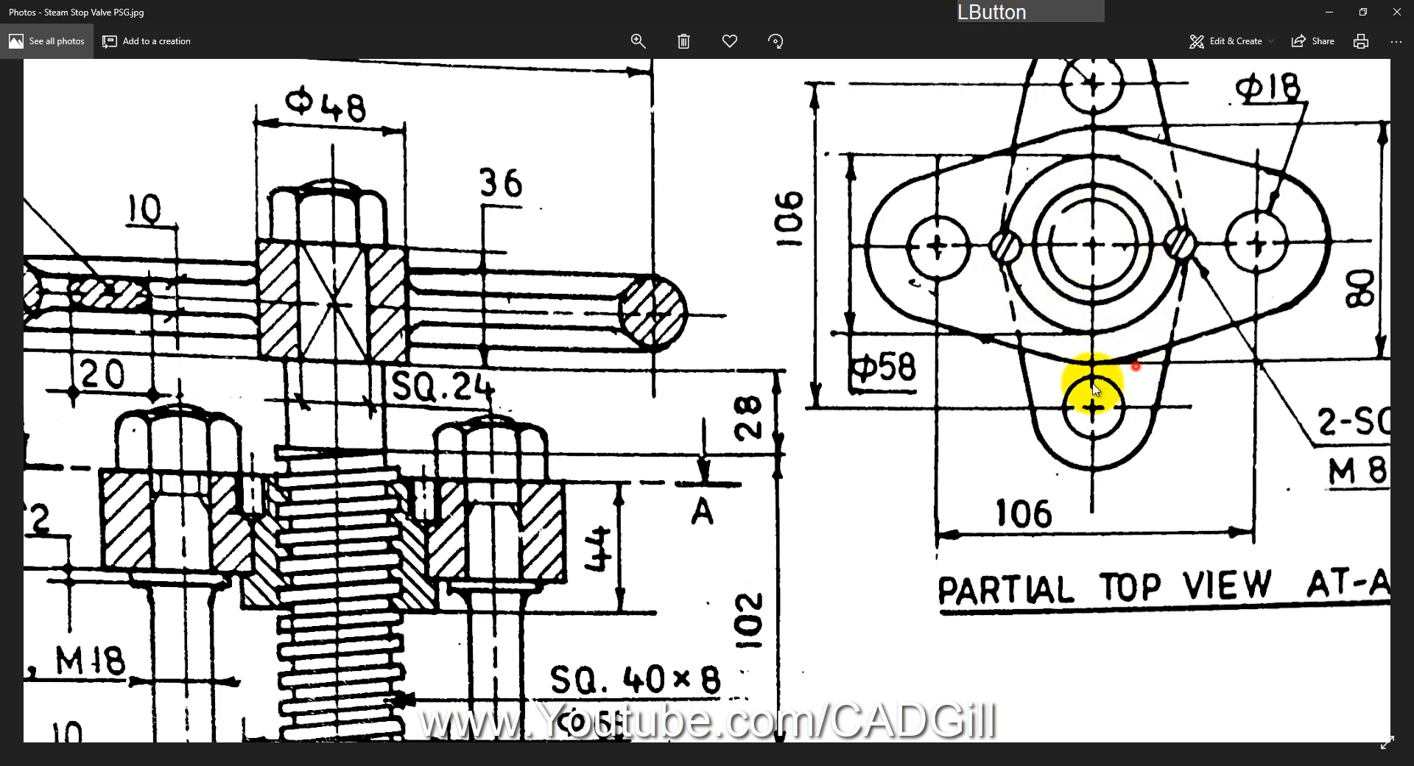
drag(1118, 376, 1084, 387)
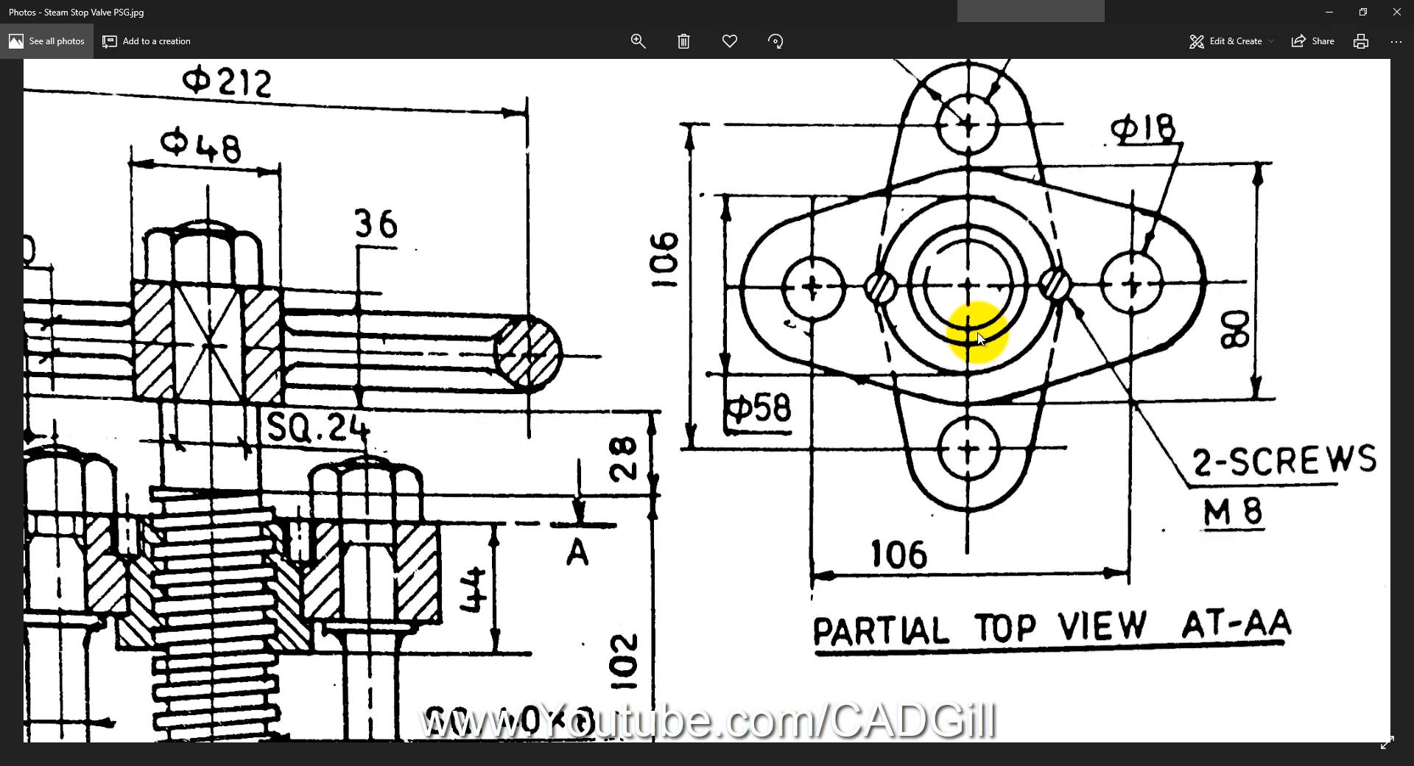
mouse_move(912, 329)
mouse_down()
mouse_move(930, 278)
mouse_move(918, 268)
mouse_move(911, 309)
mouse_move(1006, 264)
mouse_up()
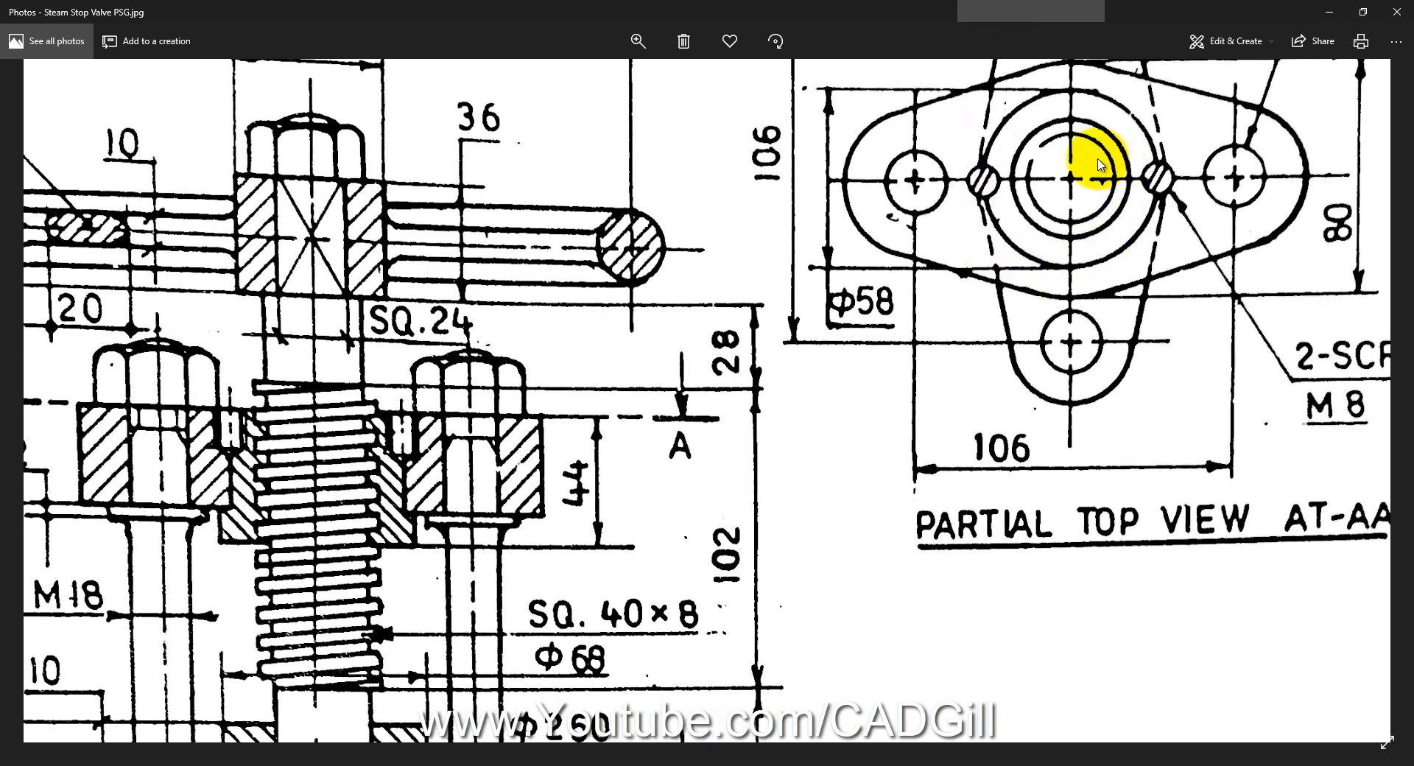
click(1003, 274)
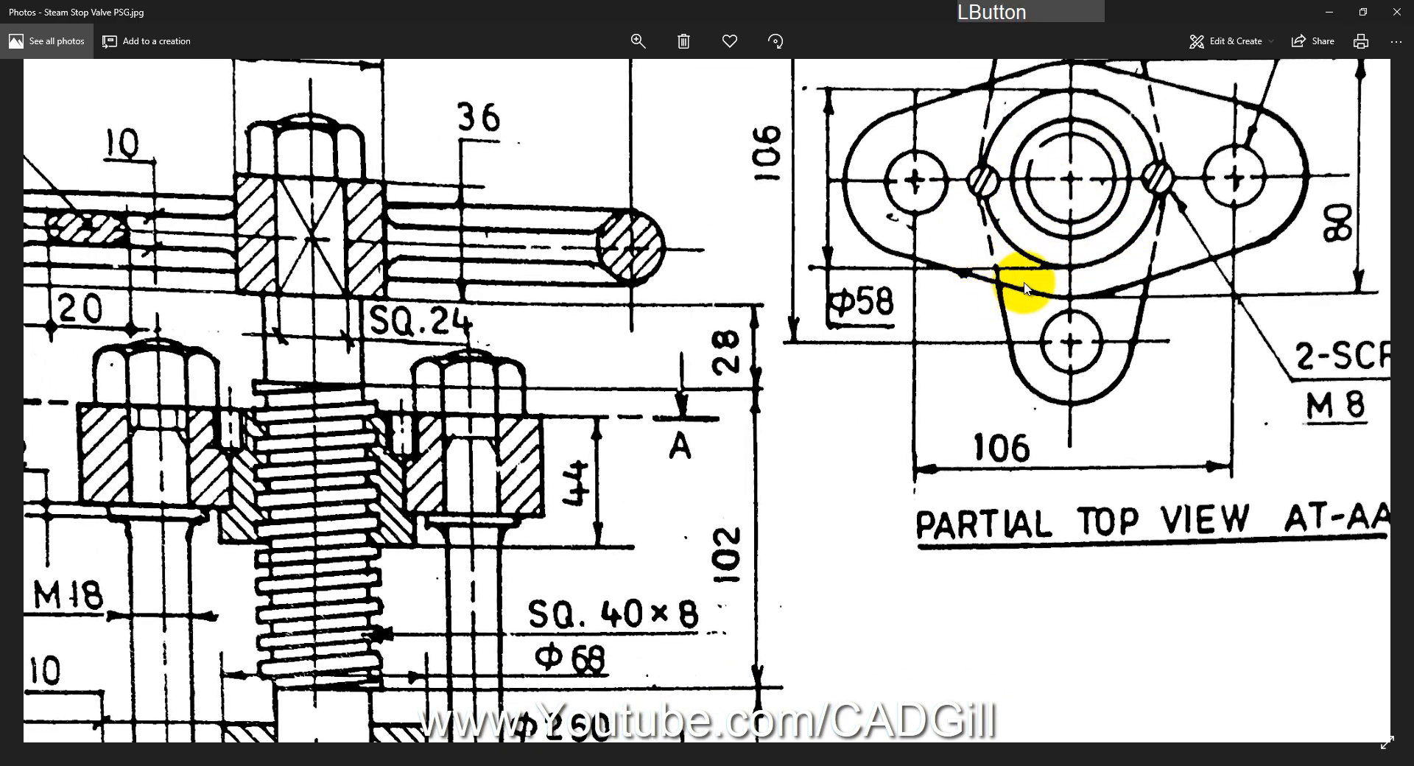
ctrl+scroll(1027, 288, down, 2)
drag(1035, 275, 975, 344)
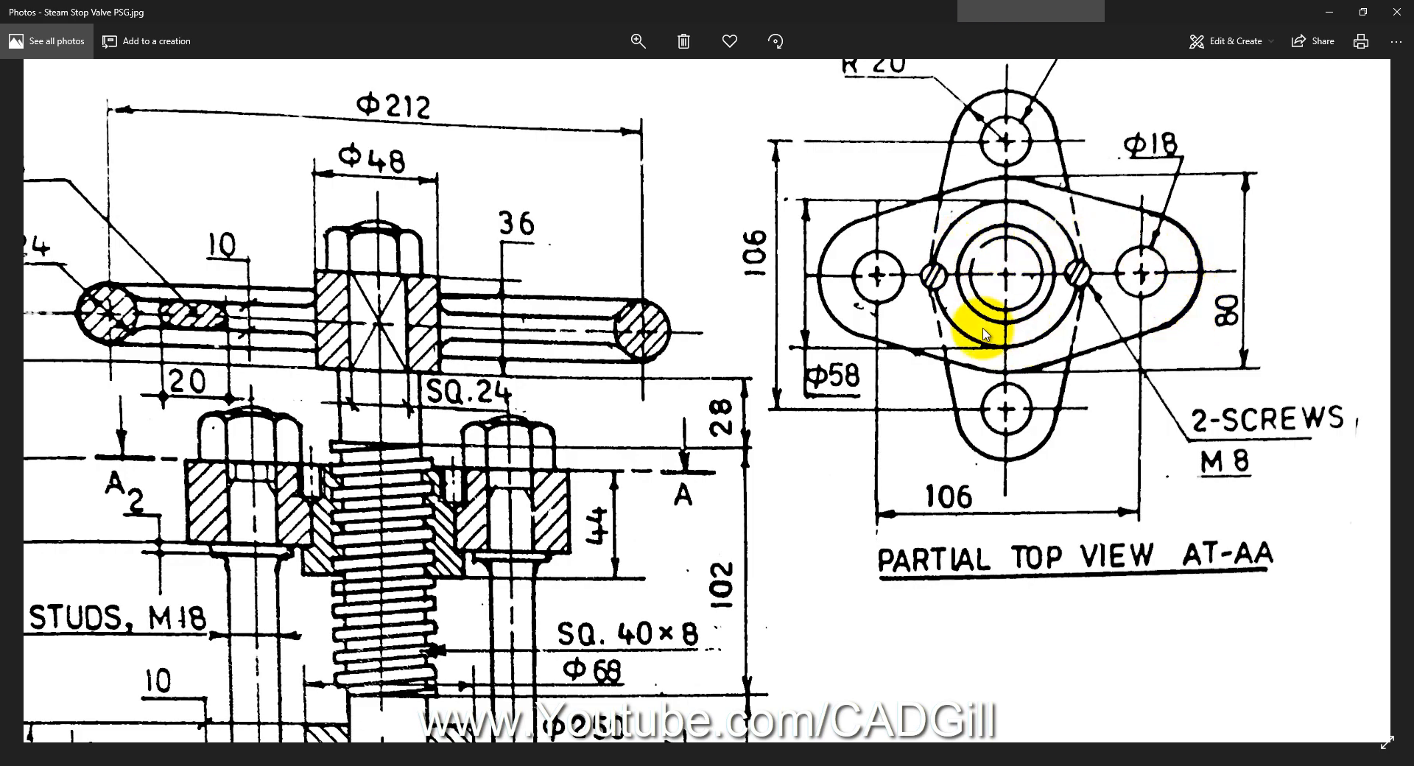
drag(984, 312, 987, 290)
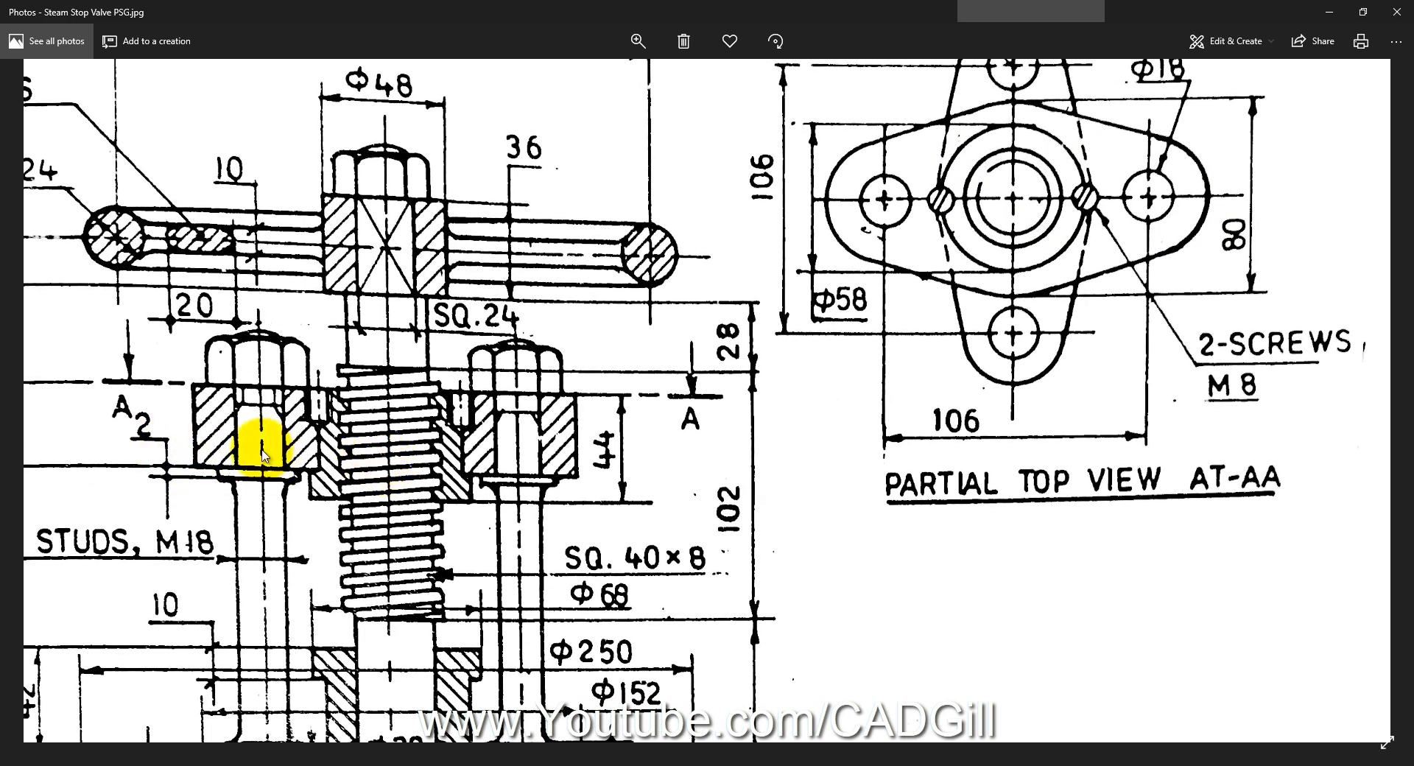
Step: Compare the bridge's thickness and stud arrangement in the sectional view with its outline dimensions in the partial top view
mouse_move(434, 500)
mouse_down()
mouse_move(441, 426)
mouse_move(542, 404)
mouse_move(741, 441)
mouse_move(1047, 332)
mouse_move(1009, 353)
mouse_move(952, 354)
mouse_move(969, 324)
mouse_up()
mouse_move(869, 279)
mouse_down()
mouse_move(880, 336)
mouse_move(1003, 312)
mouse_up()
drag(910, 390, 911, 341)
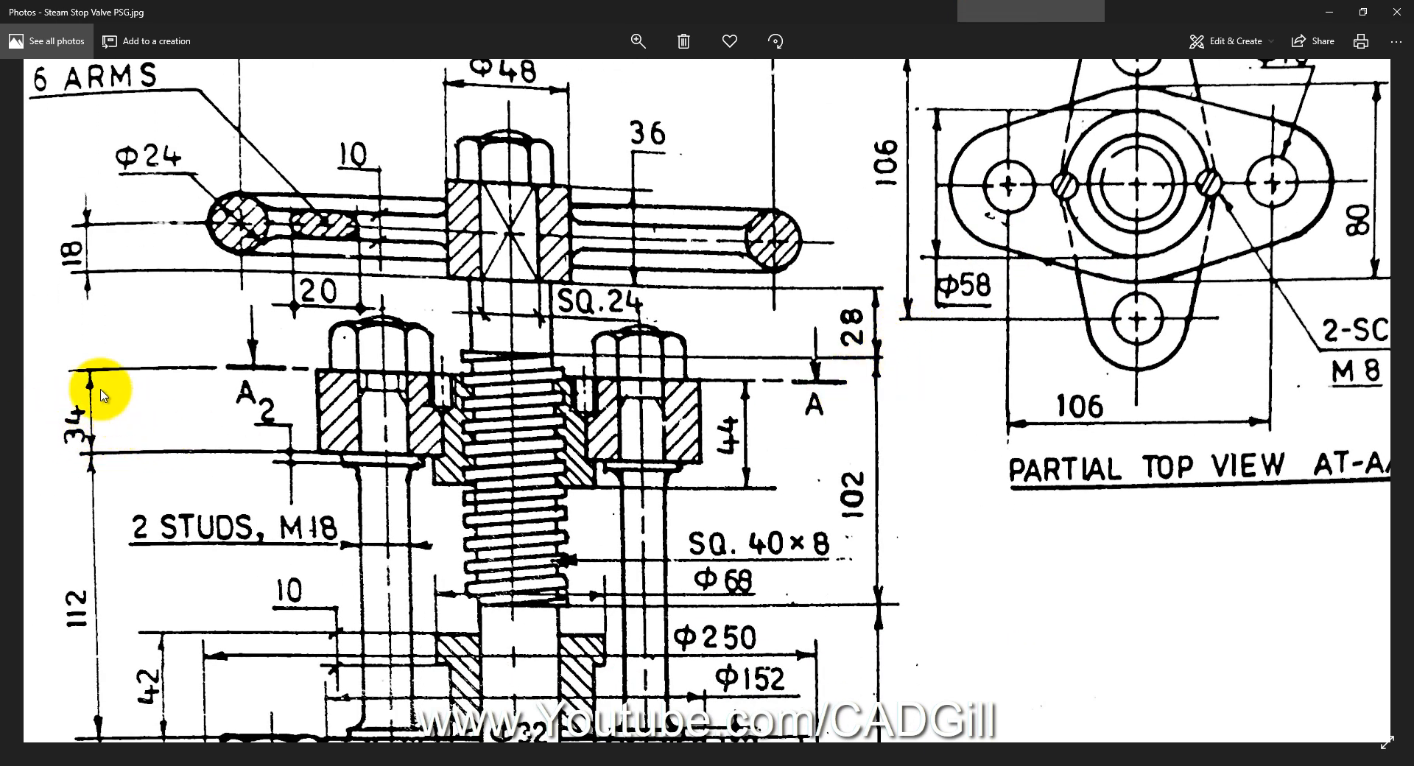
mouse_move(840, 482)
mouse_down()
mouse_move(826, 455)
mouse_move(792, 480)
mouse_up()
drag(1086, 391, 1084, 457)
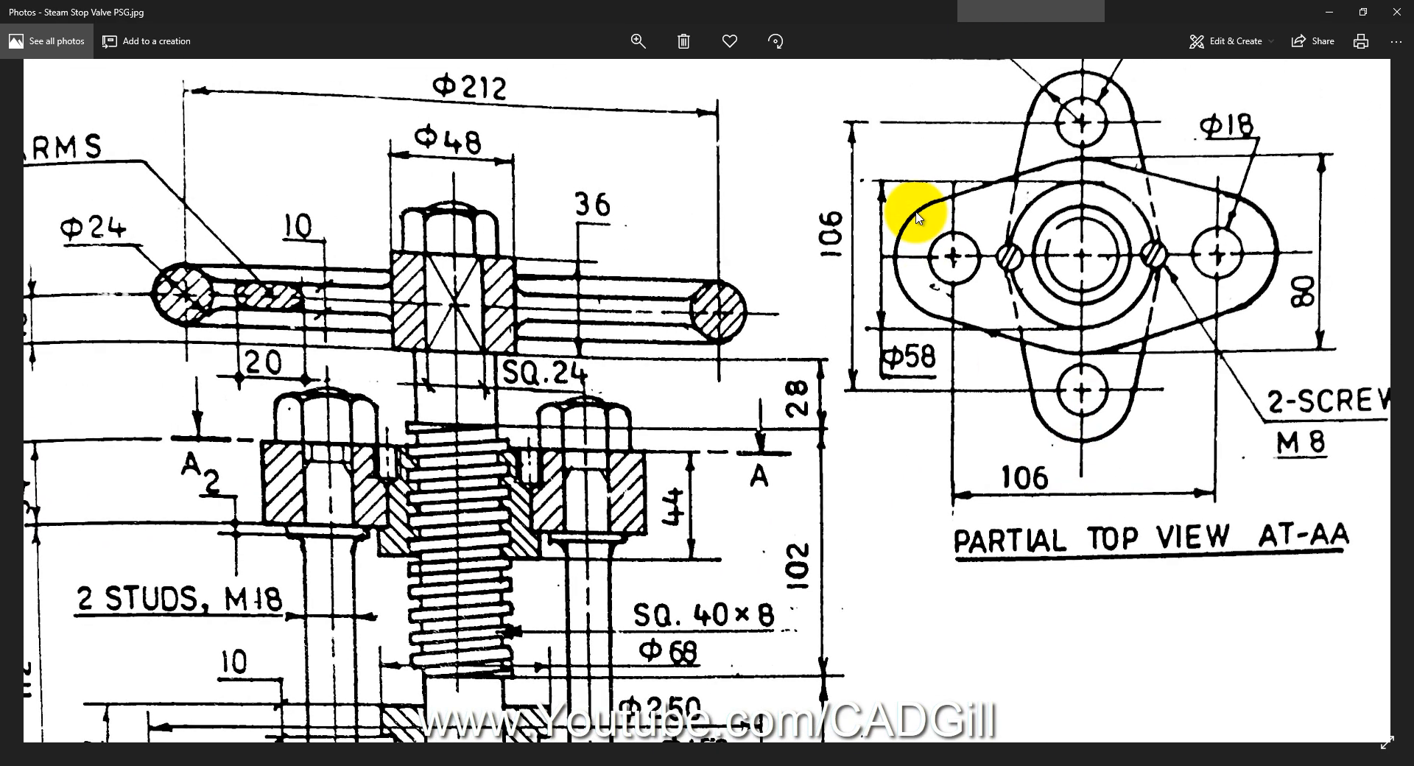
drag(913, 221, 962, 214)
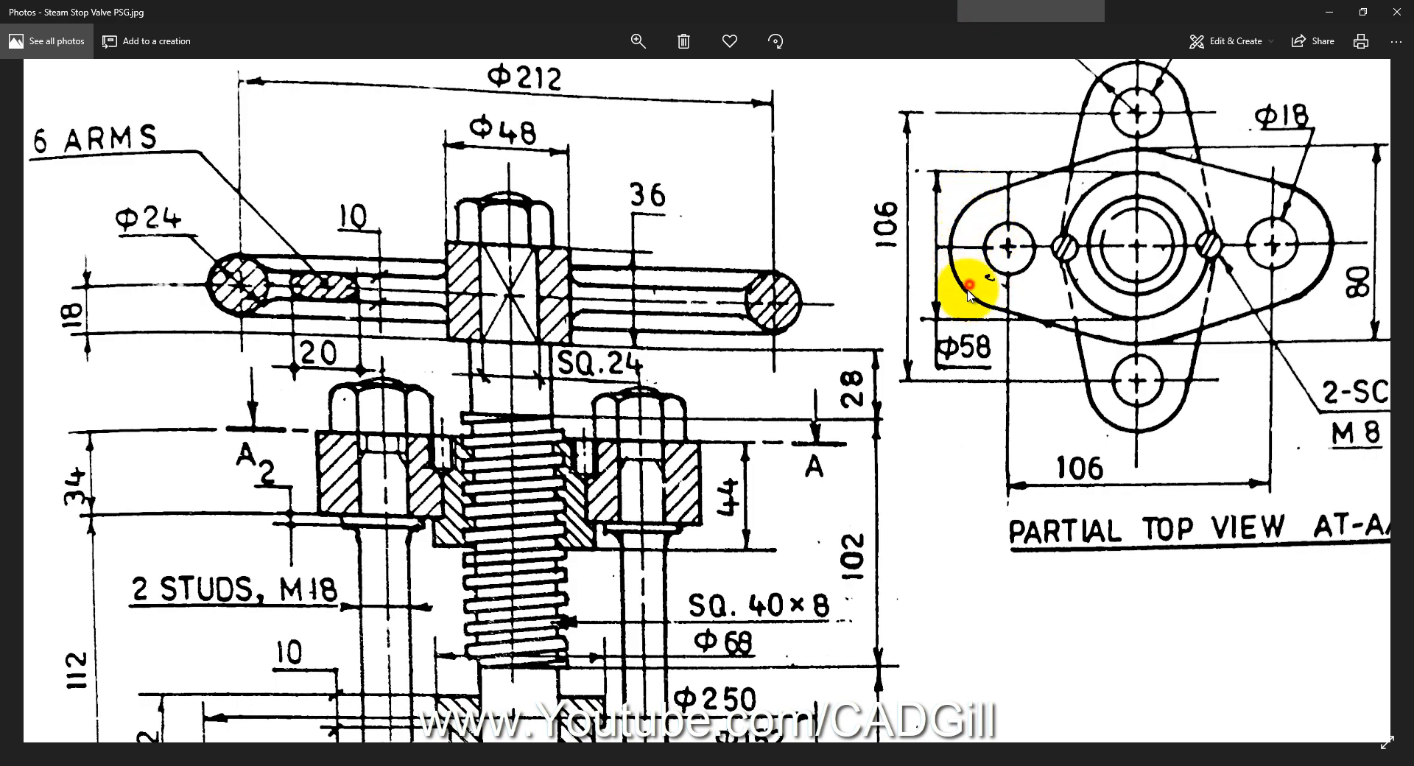
drag(970, 290, 932, 351)
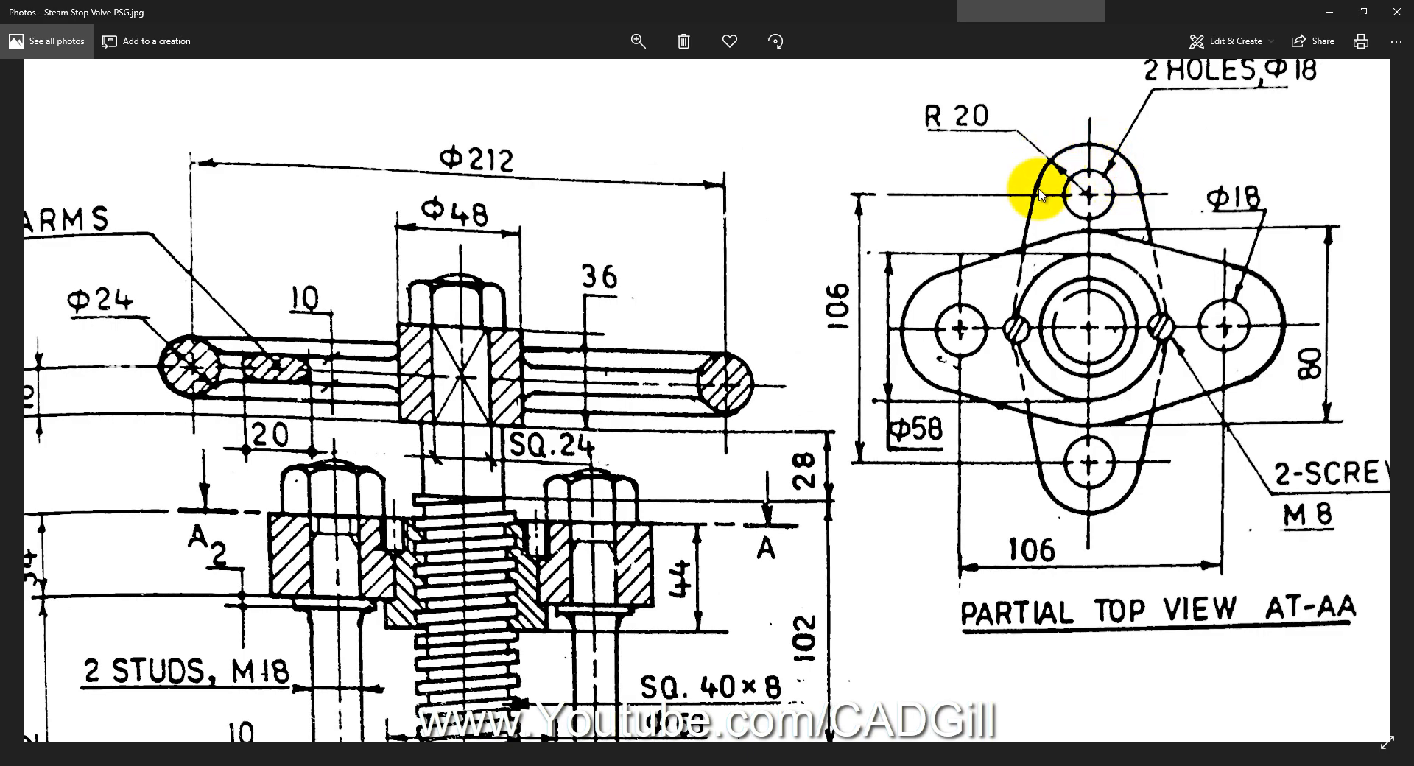
drag(1048, 301, 1063, 221)
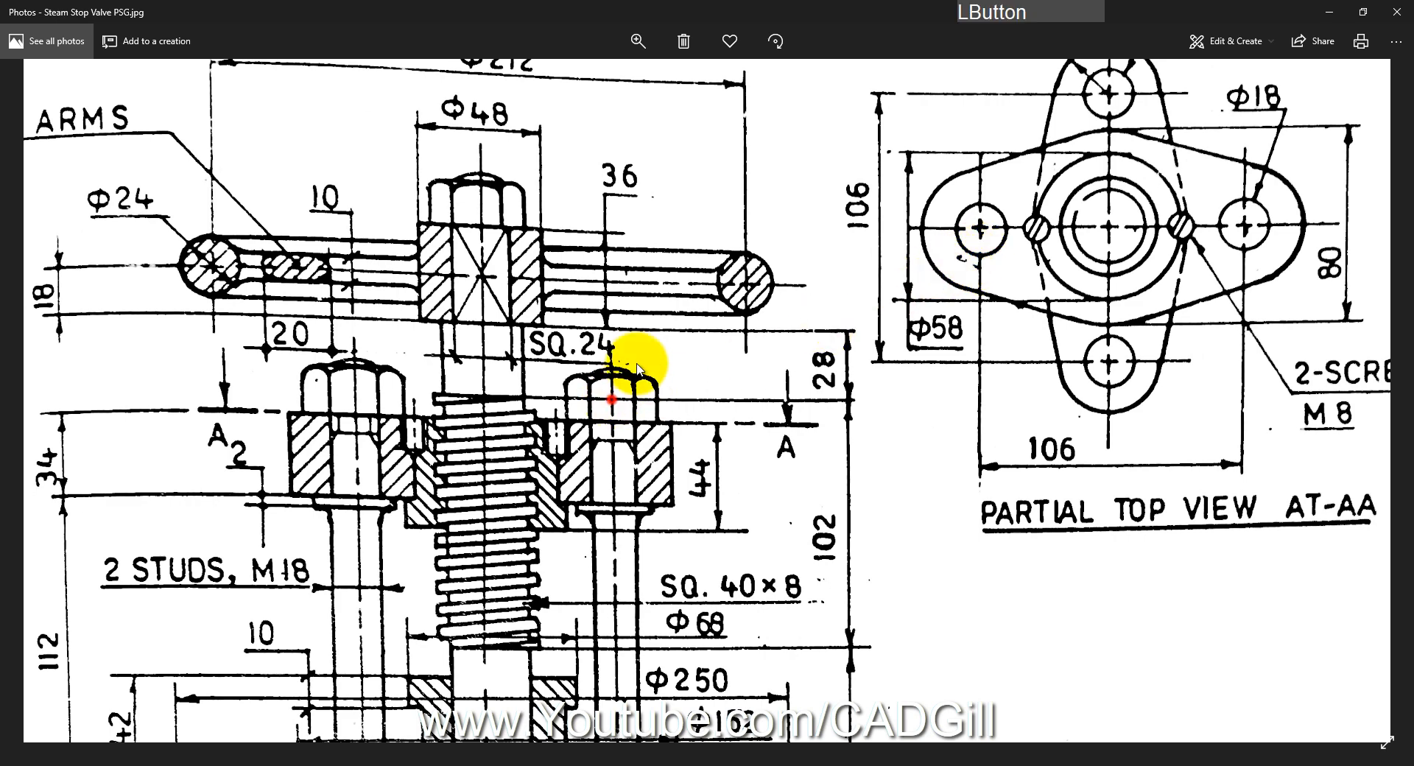
drag(616, 393, 644, 222)
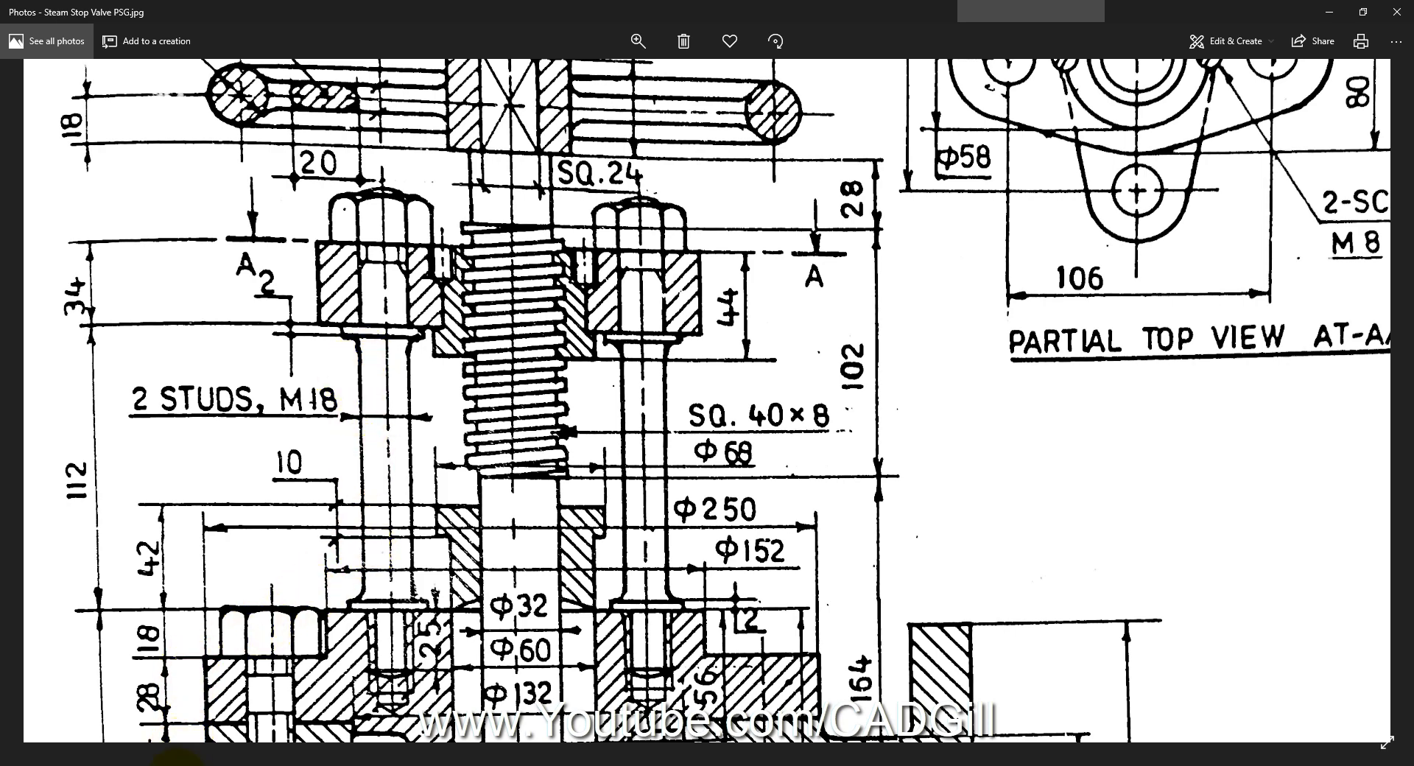
Step: Switch back to SOLIDWORKS and insert a new empty part into the steam stop valve assembly
click(171, 756)
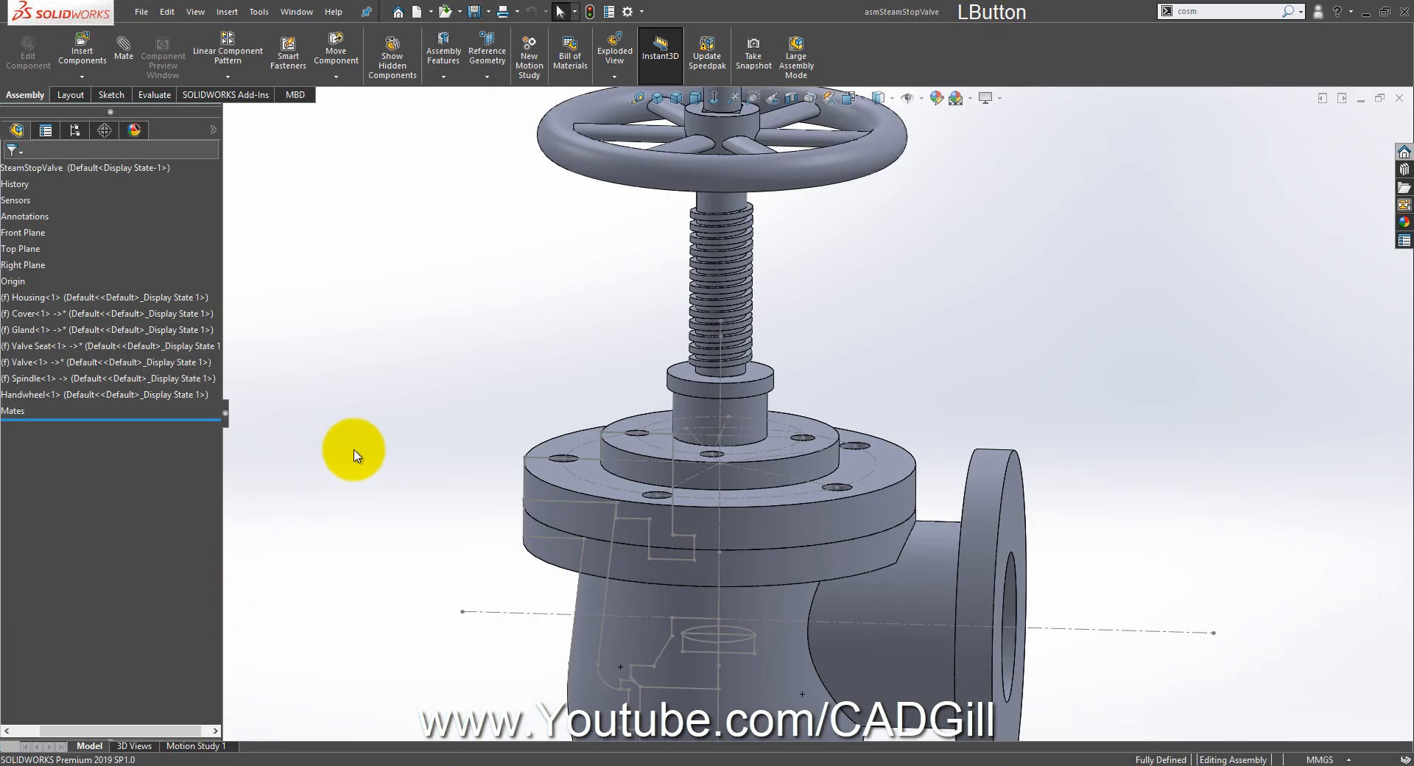
click(480, 441)
drag(95, 731, 32, 731)
click(359, 476)
click(69, 73)
click(108, 110)
click(421, 303)
Step: Rename the newly inserted part in the assembly as Bridge
click(142, 410)
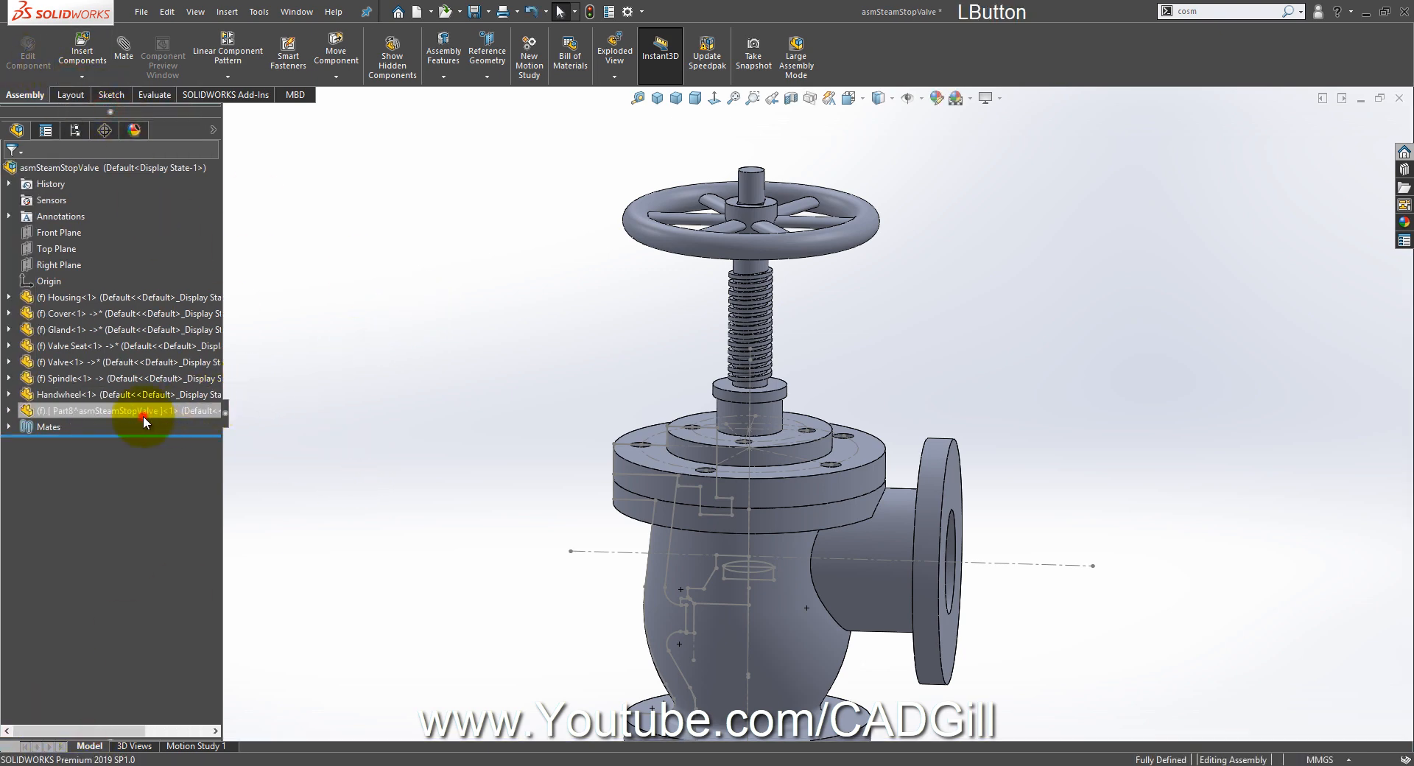
key(F2)
text(Brdige)
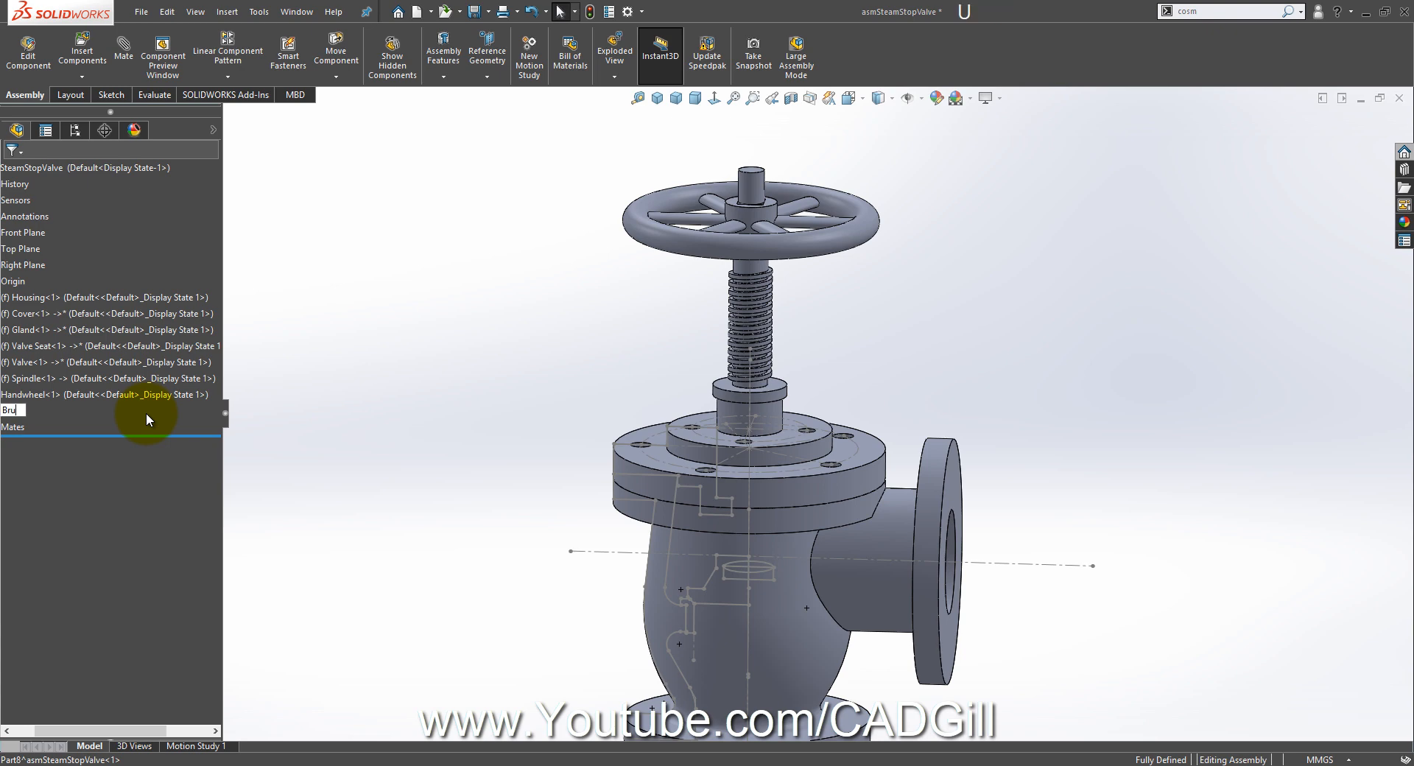
key(BackSpace)
key(BackSpace)
key(BackSpace)
key(BackSpace)
text(idge)
key(Return)
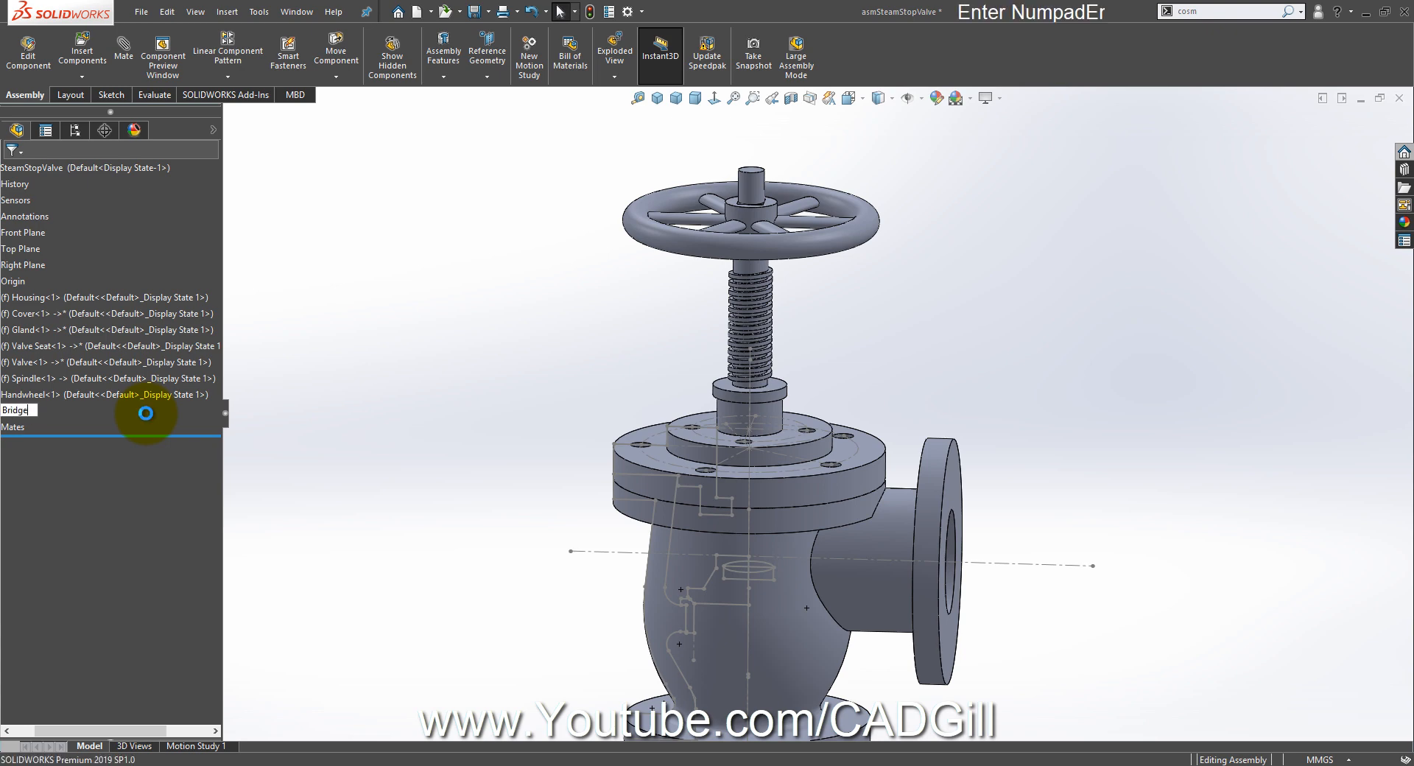
Step: Open the Bridge part in its own window and start a sketch on its Top Plane
right_click(145, 412)
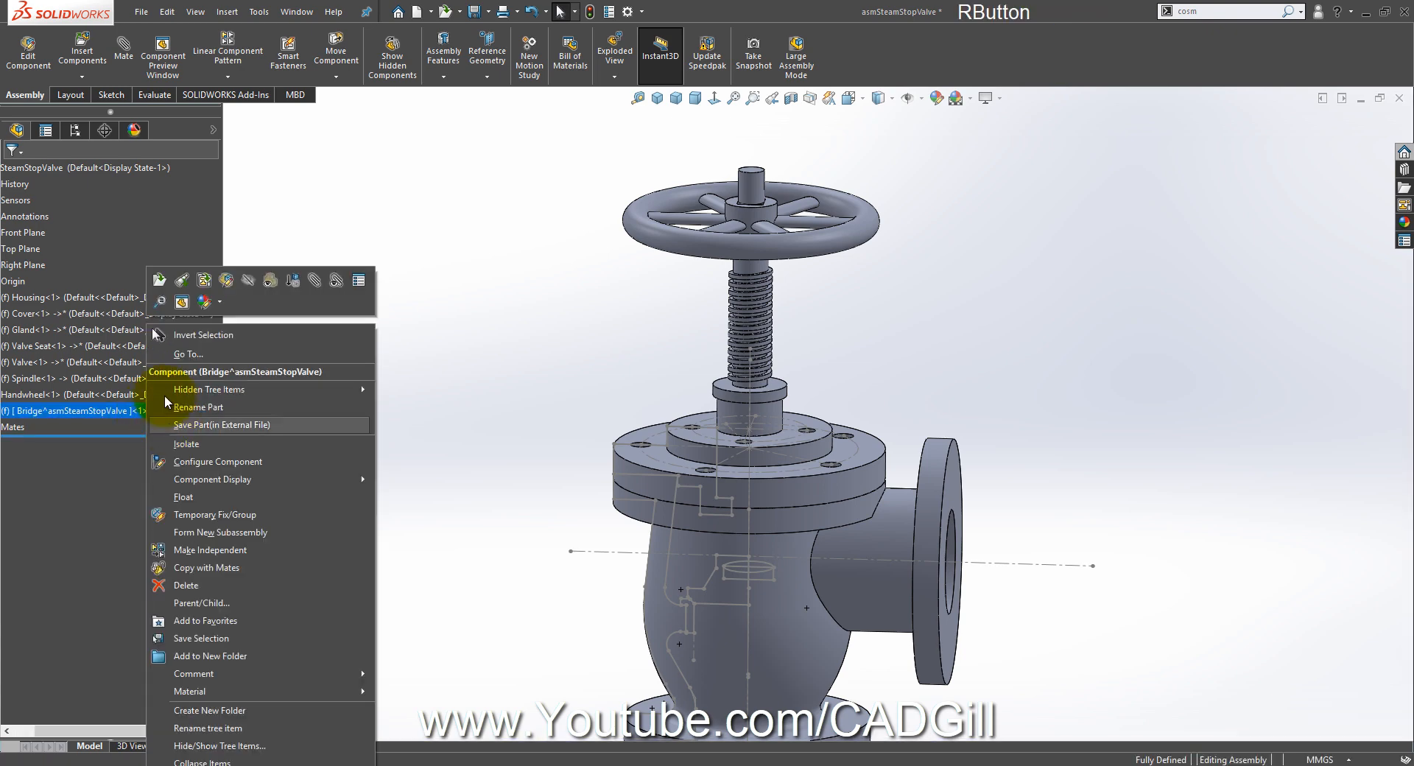
click(154, 290)
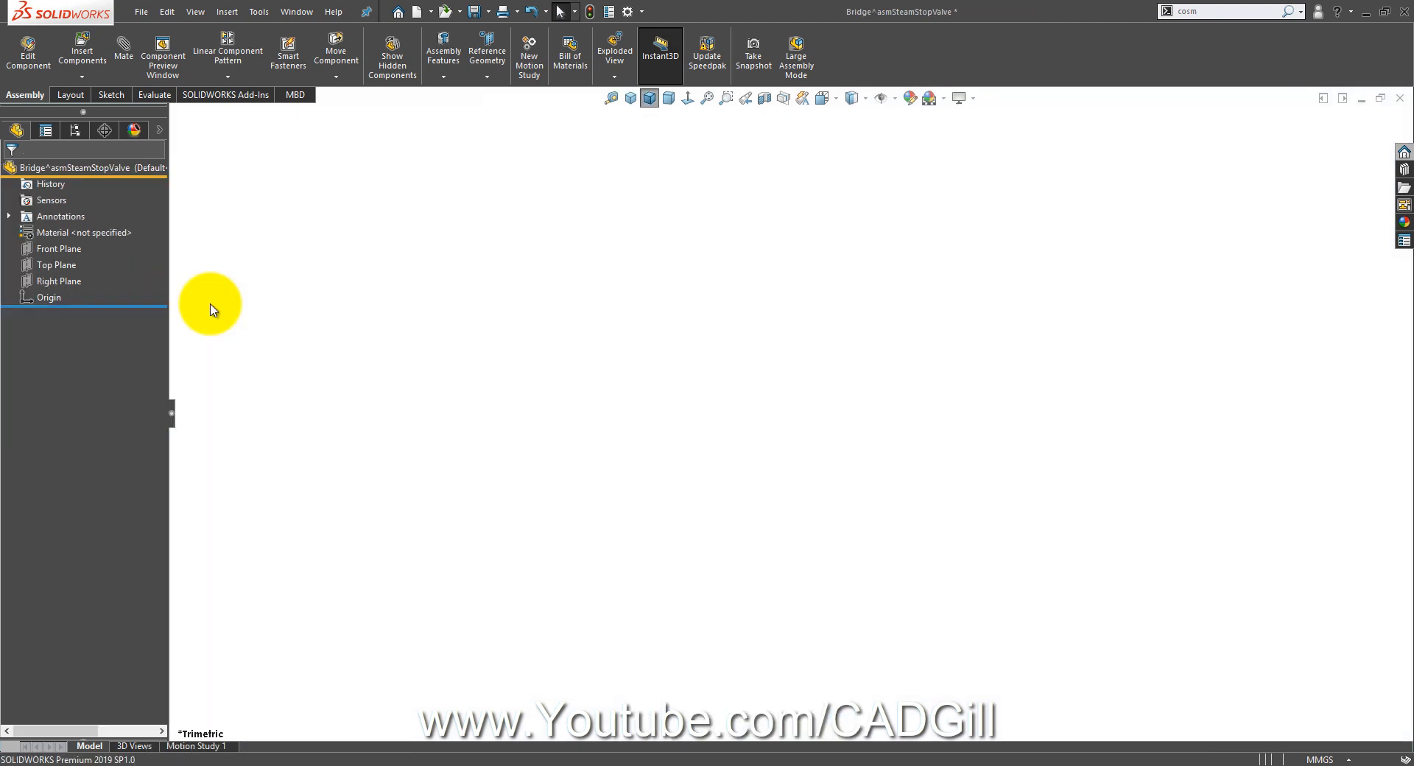
click(60, 265)
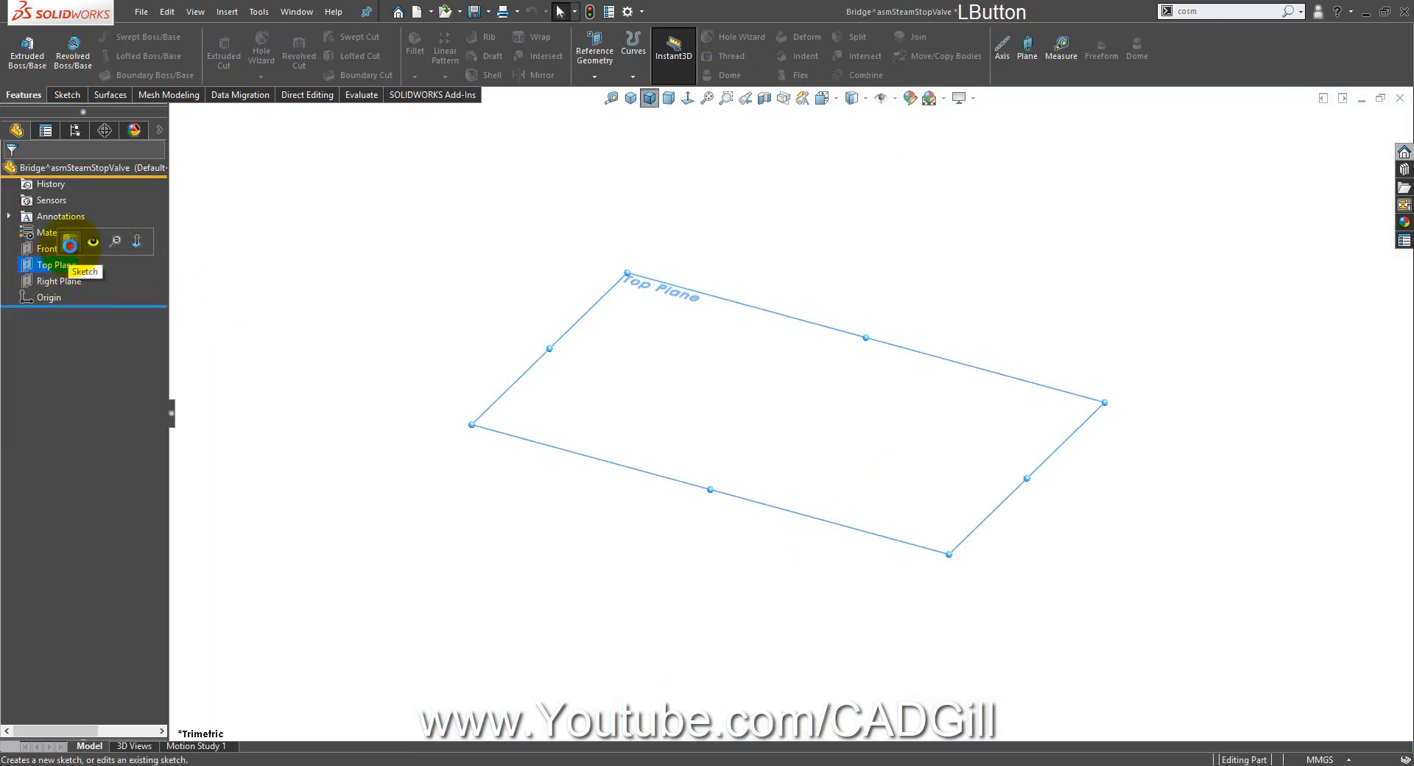
click(70, 240)
Step: After checking the partial top view in Photos, sketch two circles level with the origin, one per side, the left about 27 mm in diameter
click(564, 765)
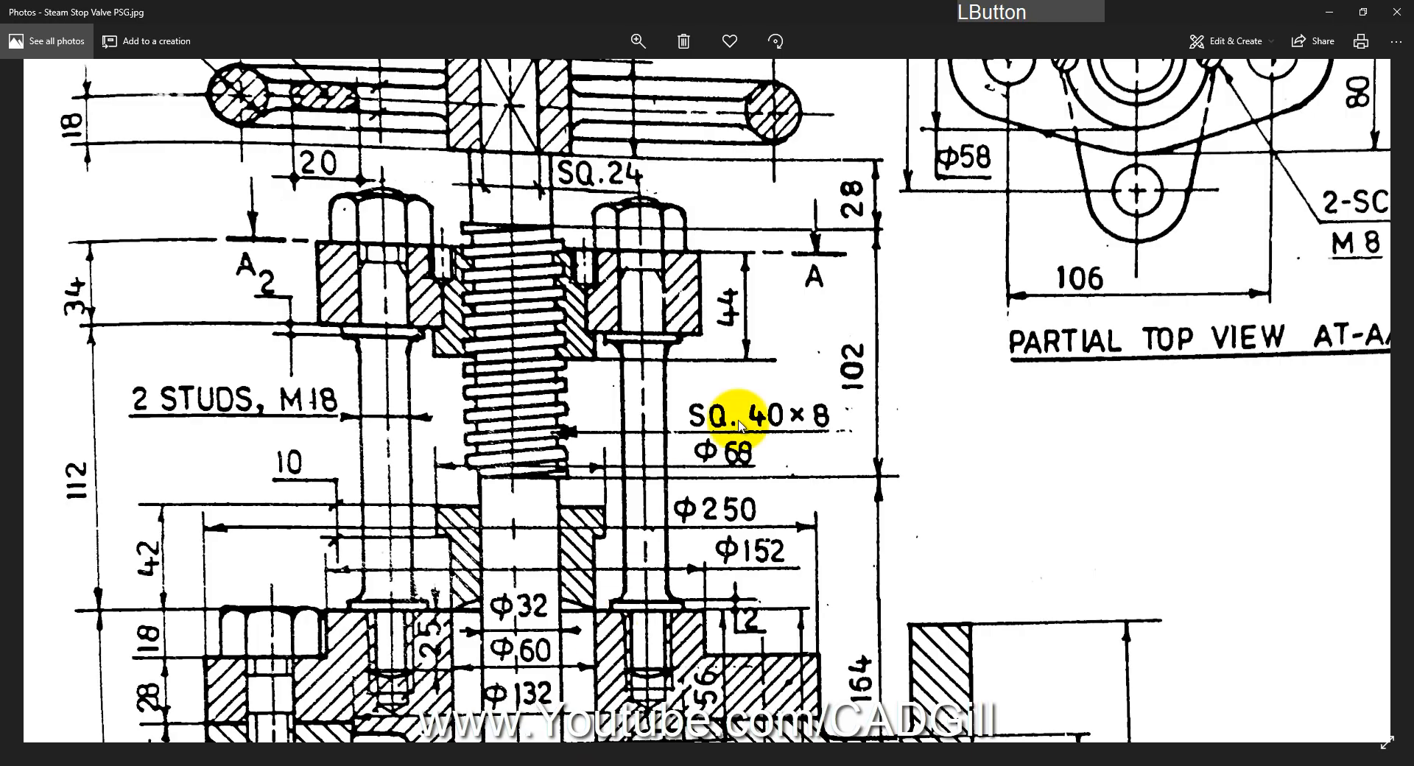
mouse_move(786, 331)
mouse_down()
mouse_move(717, 377)
mouse_move(668, 363)
mouse_move(767, 385)
mouse_move(719, 413)
mouse_move(453, 401)
mouse_up()
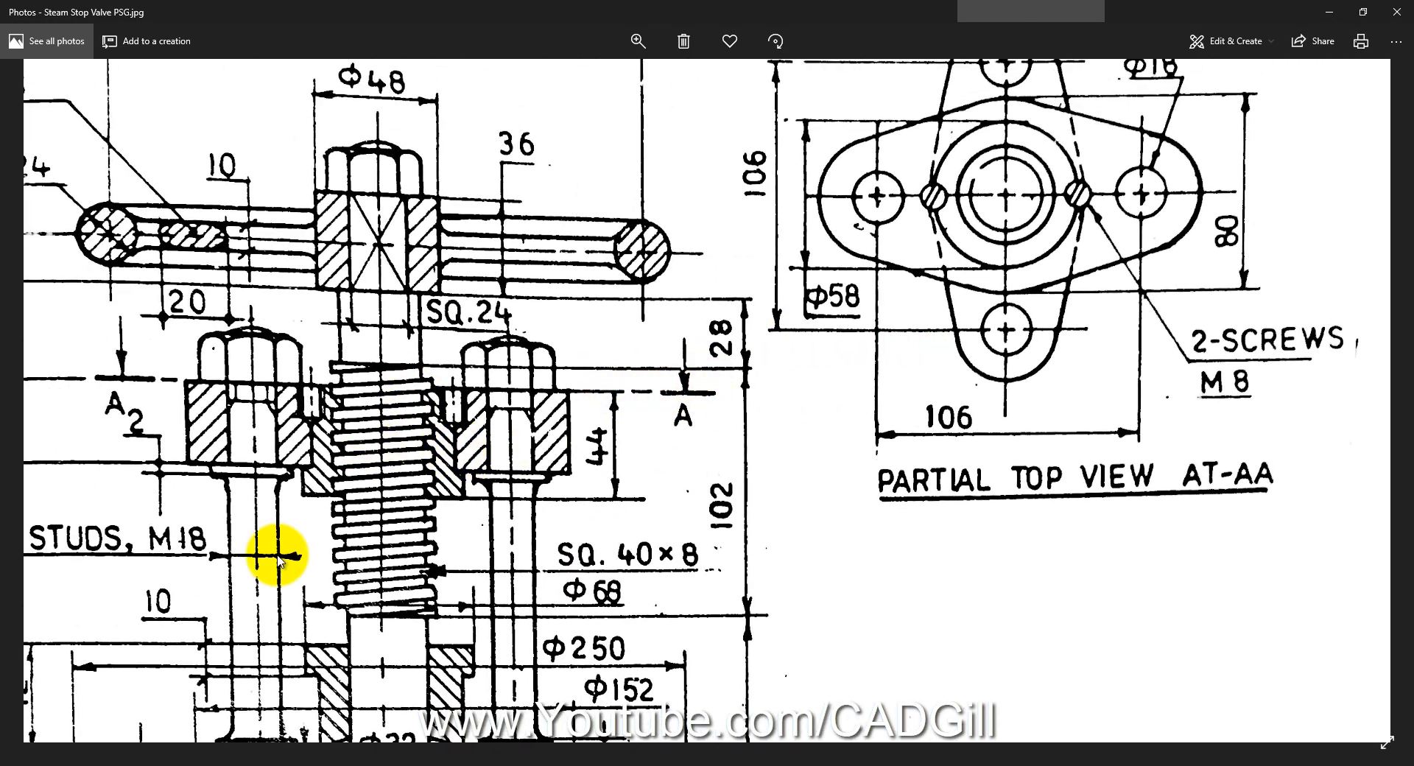
mouse_move(939, 436)
mouse_down()
mouse_move(929, 475)
mouse_move(1051, 252)
mouse_move(1016, 316)
mouse_move(1014, 230)
mouse_move(990, 319)
mouse_move(1003, 324)
mouse_up()
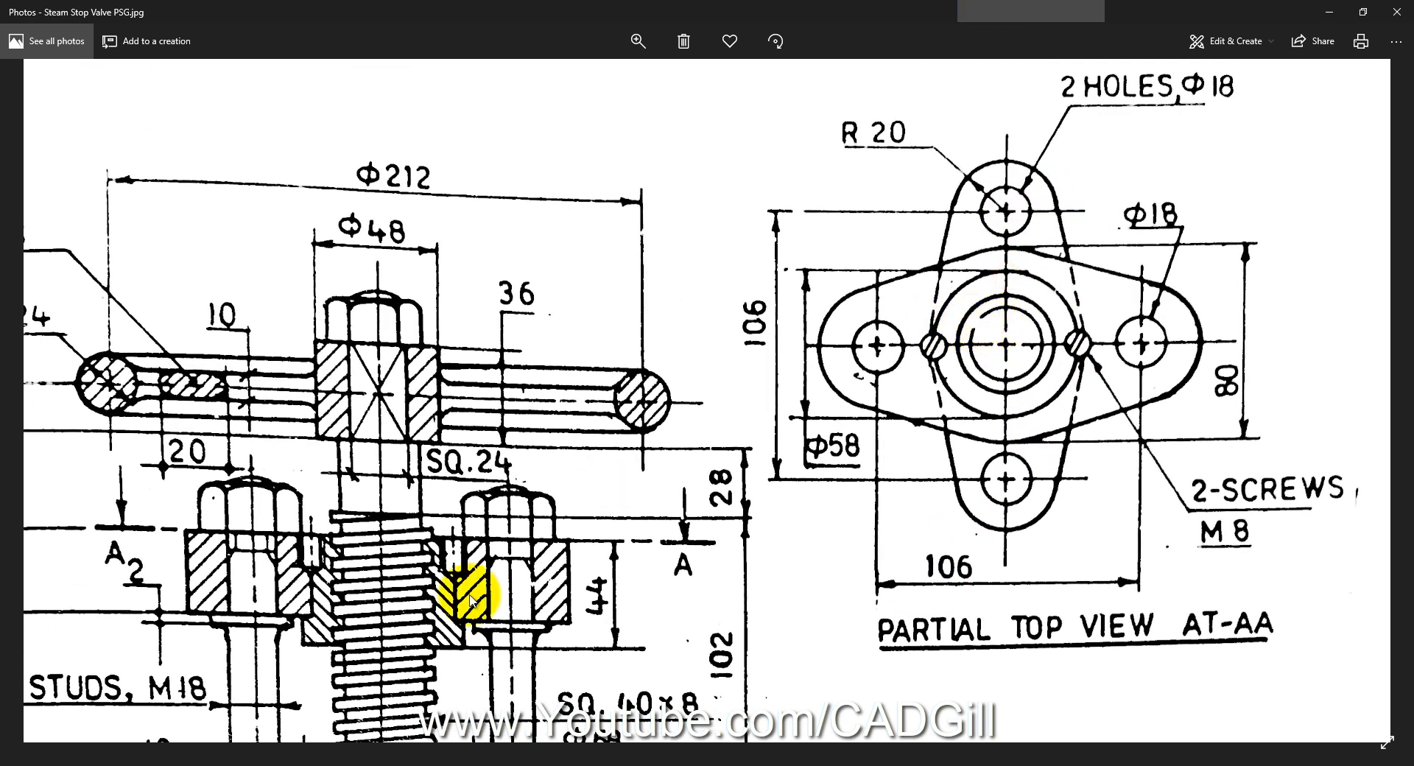
click(212, 765)
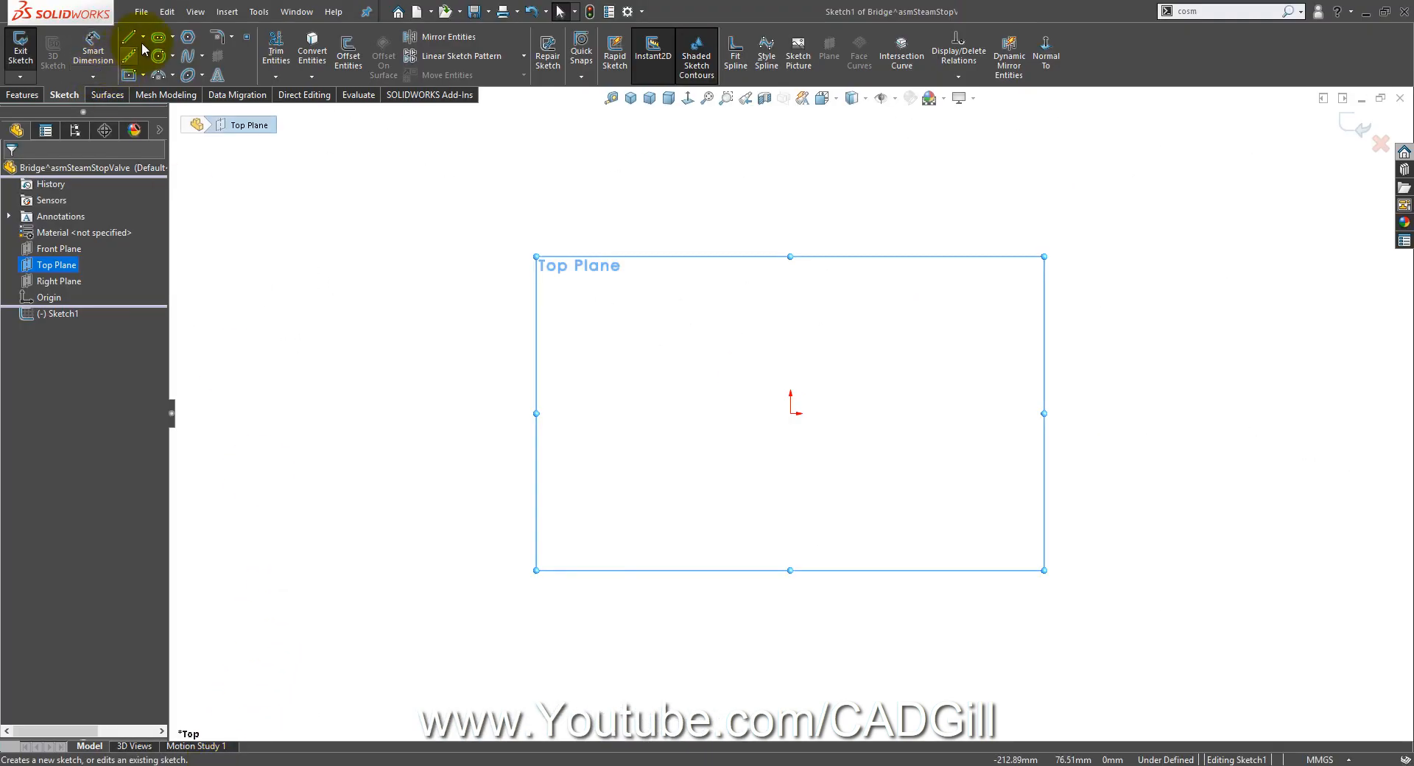
click(162, 56)
drag(707, 413, 708, 380)
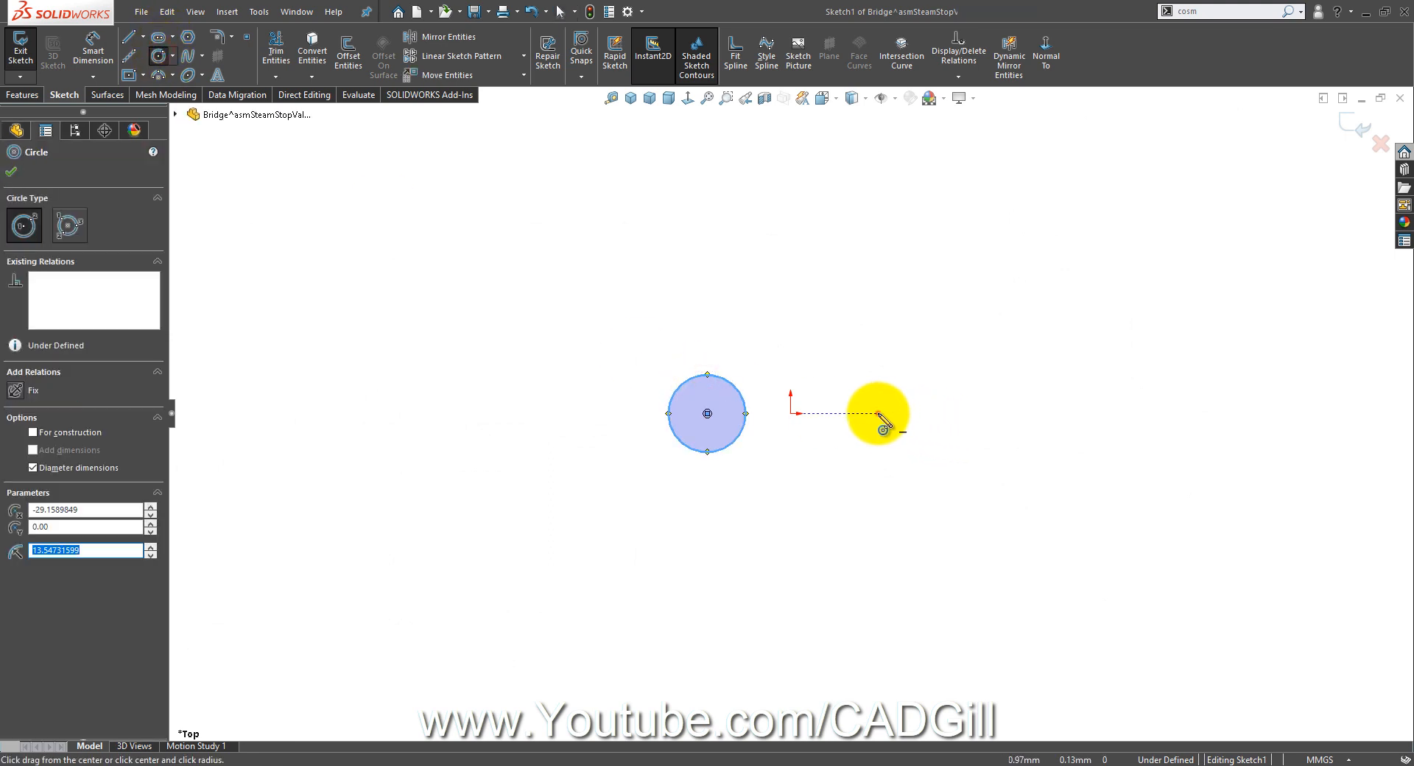
click(881, 379)
right_click(881, 379)
click(890, 385)
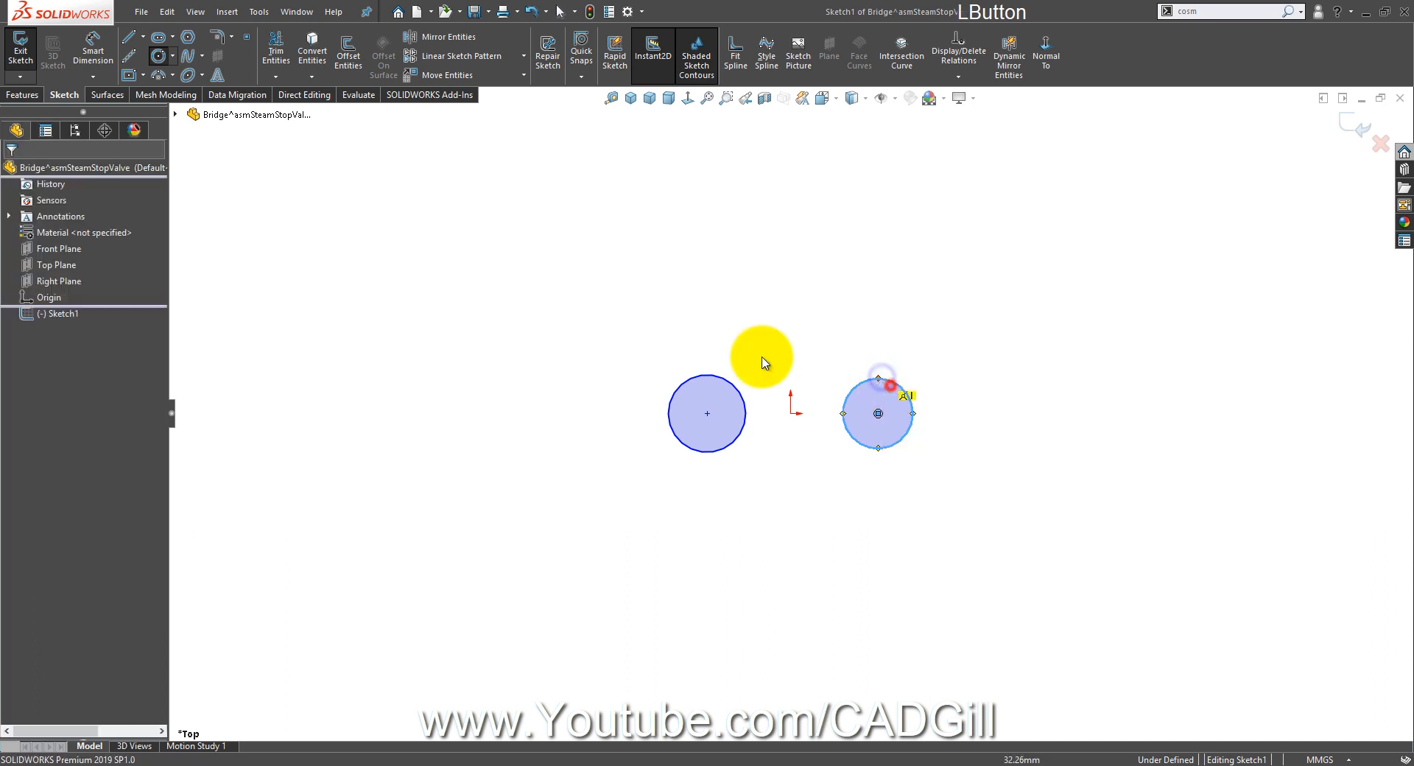
Step: Sketch a vertical construction centerline through the origin, midway between the two circles
click(130, 56)
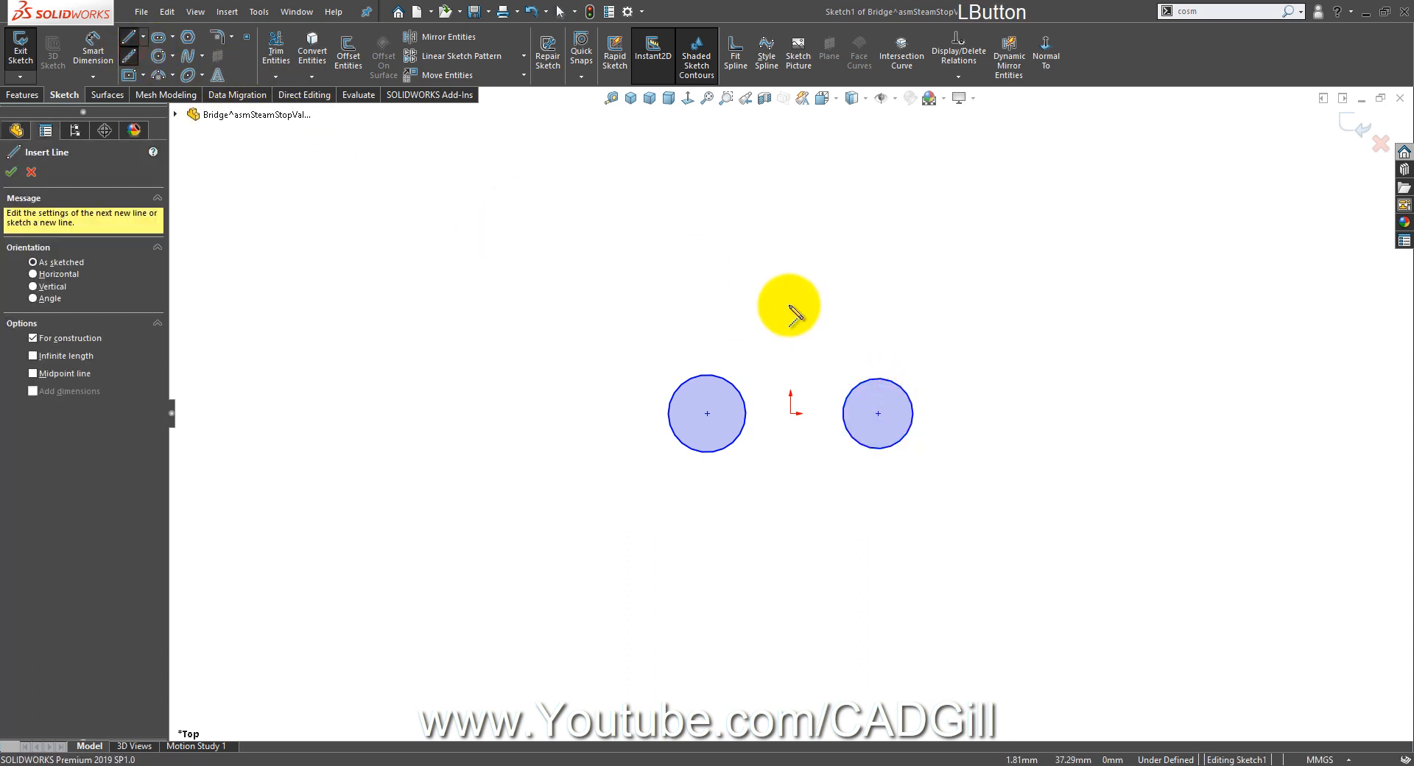
click(788, 305)
click(790, 522)
right_click(819, 419)
click(833, 432)
Step: Make the two circles symmetric about the vertical centerline
drag(1003, 458, 691, 401)
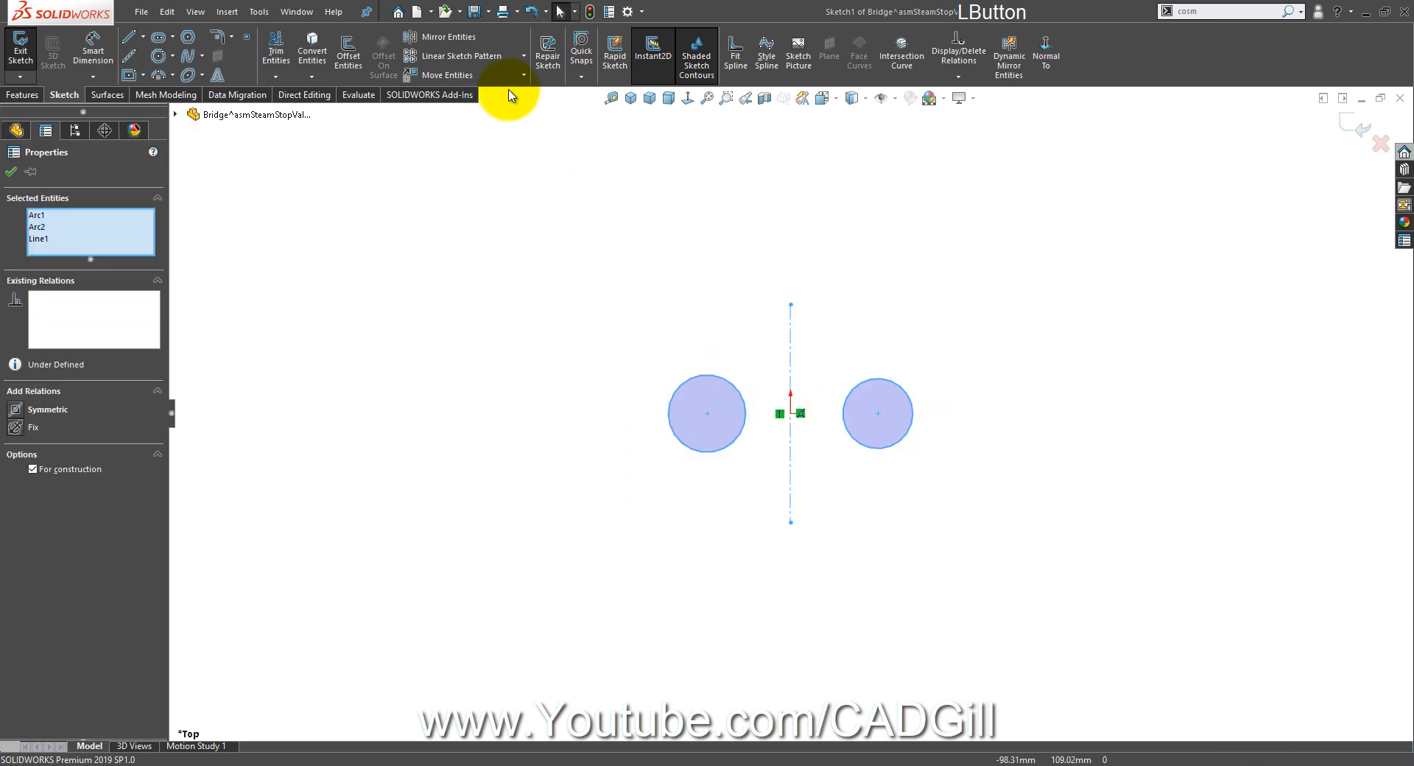
click(922, 368)
drag(982, 451, 714, 392)
click(14, 409)
click(428, 410)
Step: Add a horizontal relation between the origin and both circle centres
scroll(949, 410, down, 2)
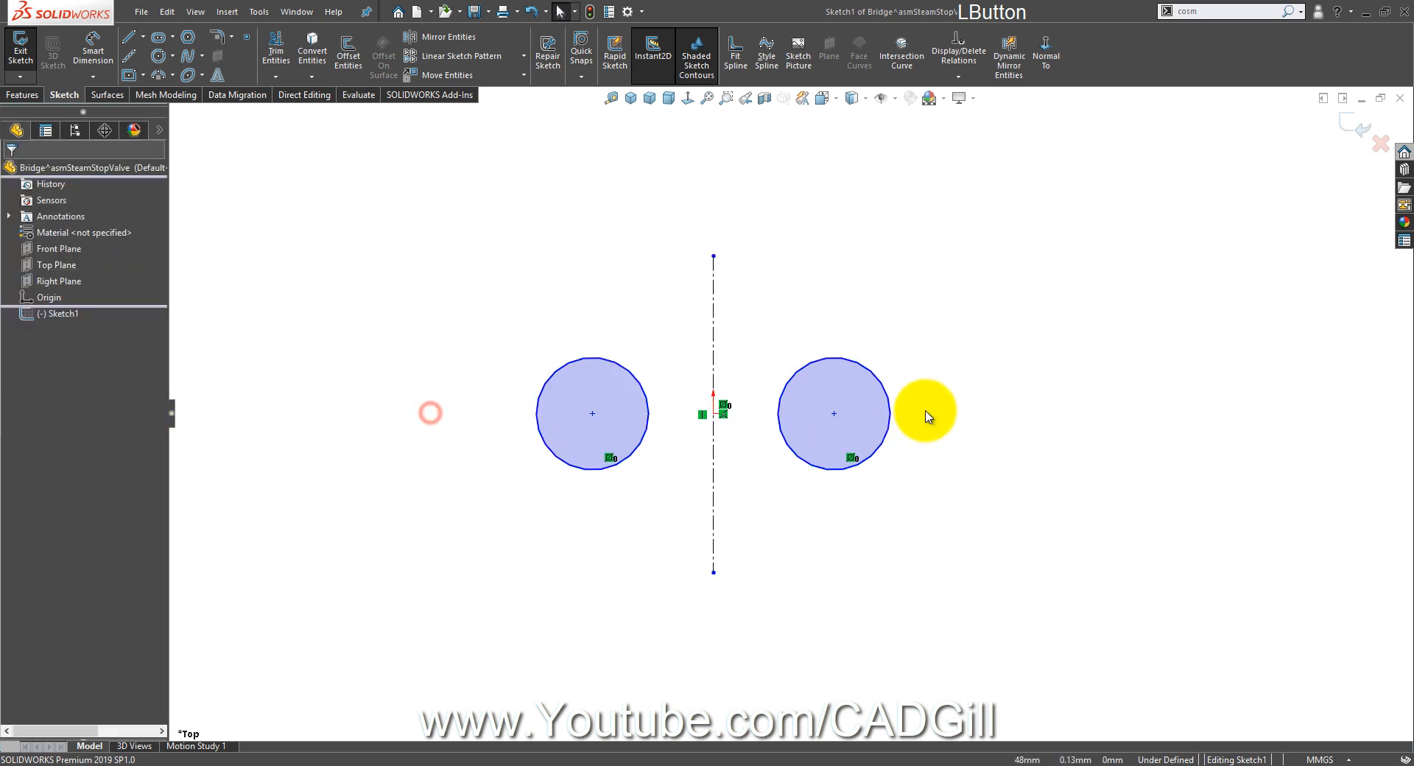
click(714, 413)
ctrl+click(592, 413)
ctrl+click(833, 413)
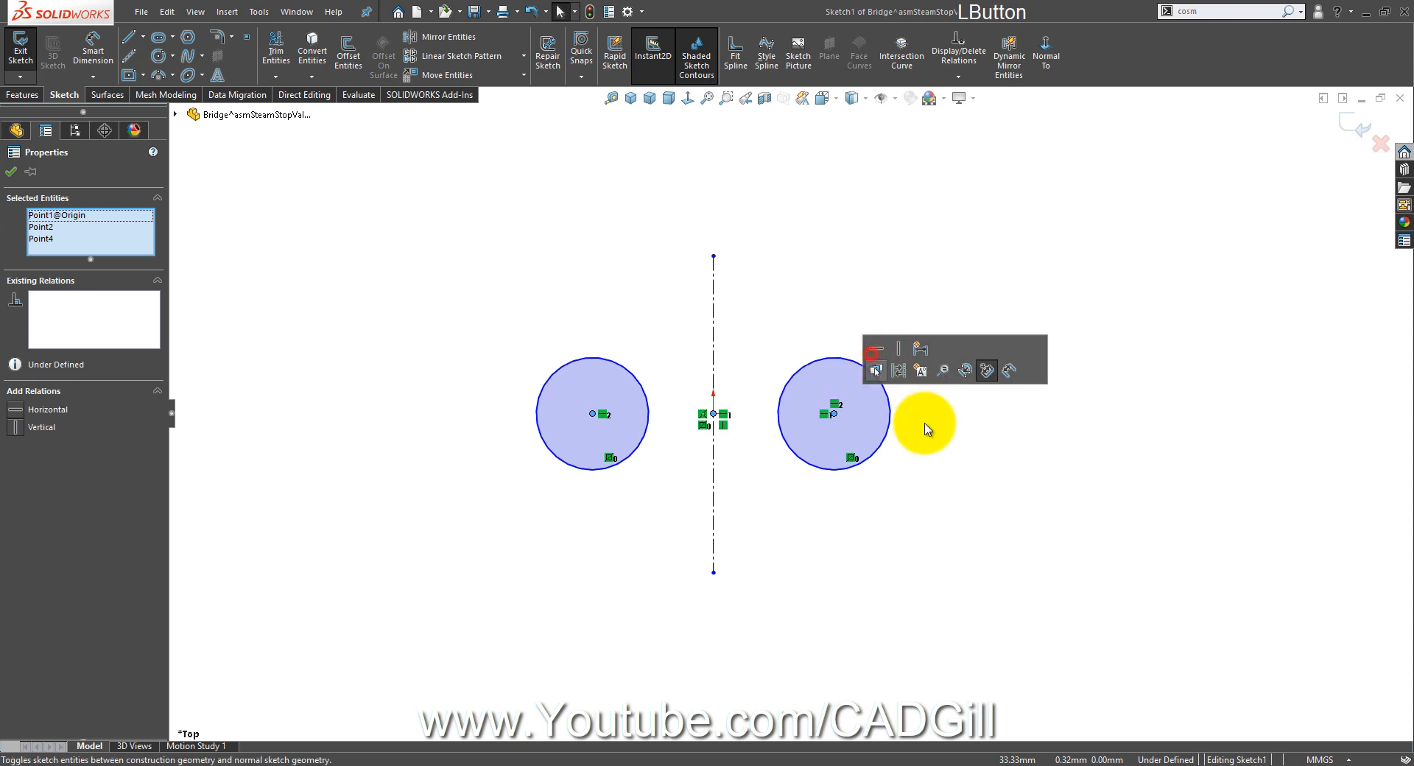
click(959, 471)
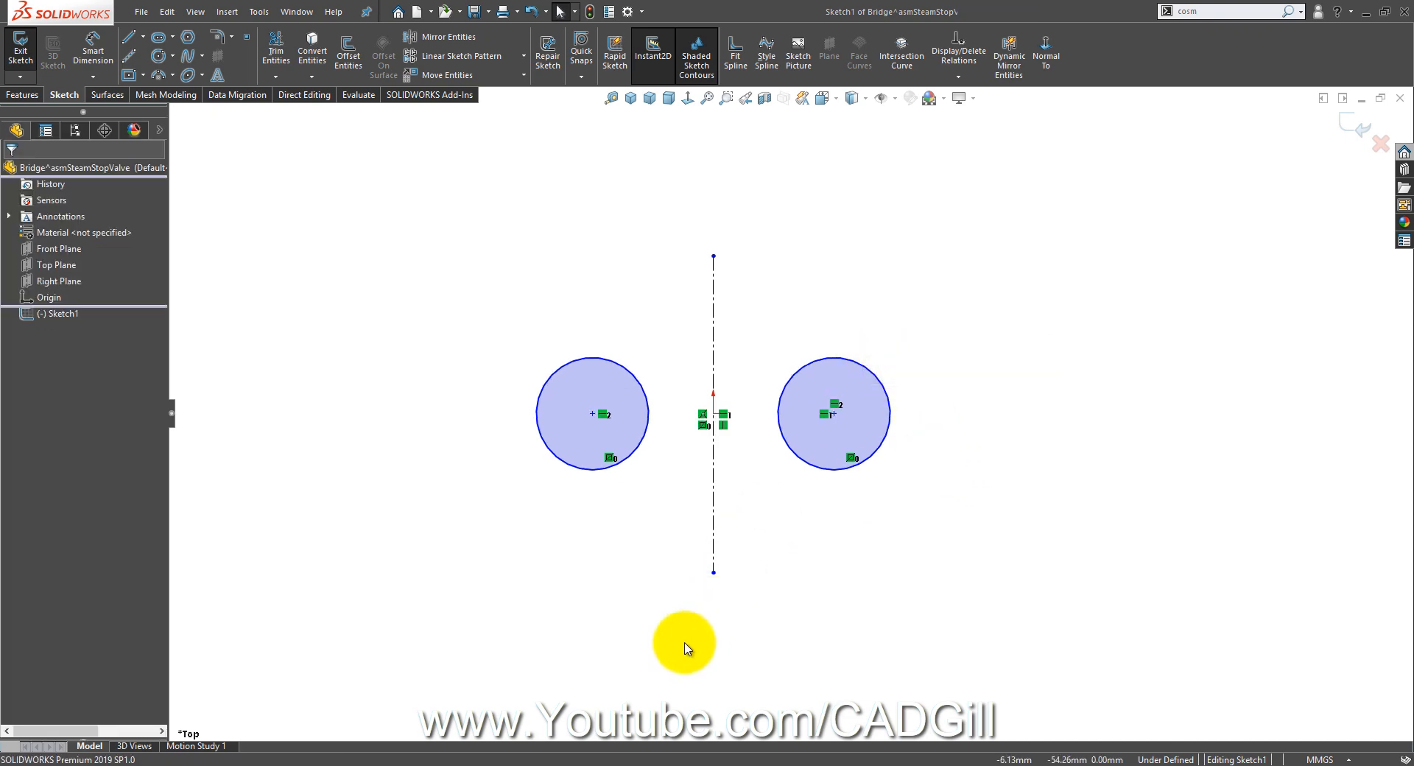
Step: Check the stud hole spacing in the Photos drawing and dimension the circles' centre distance to 106 mm
click(566, 763)
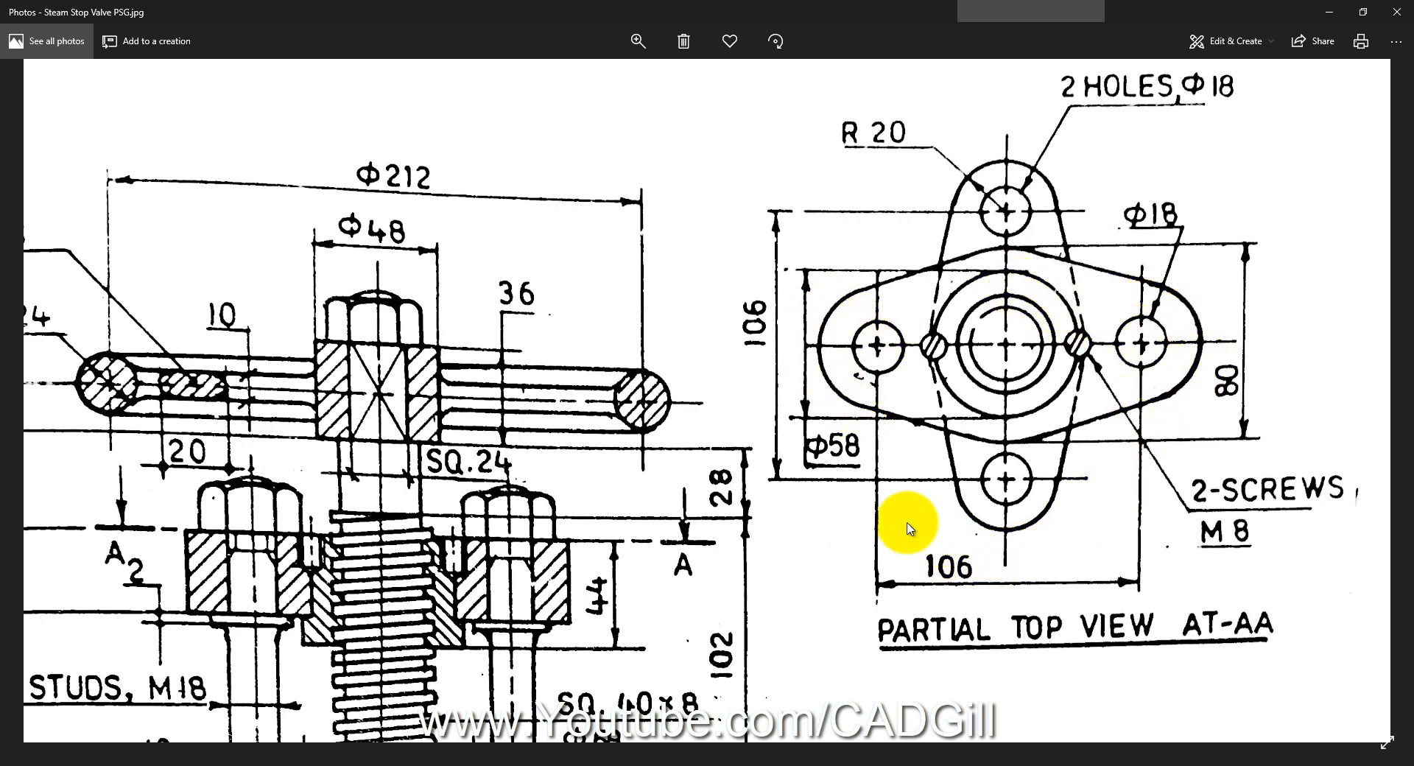
click(169, 765)
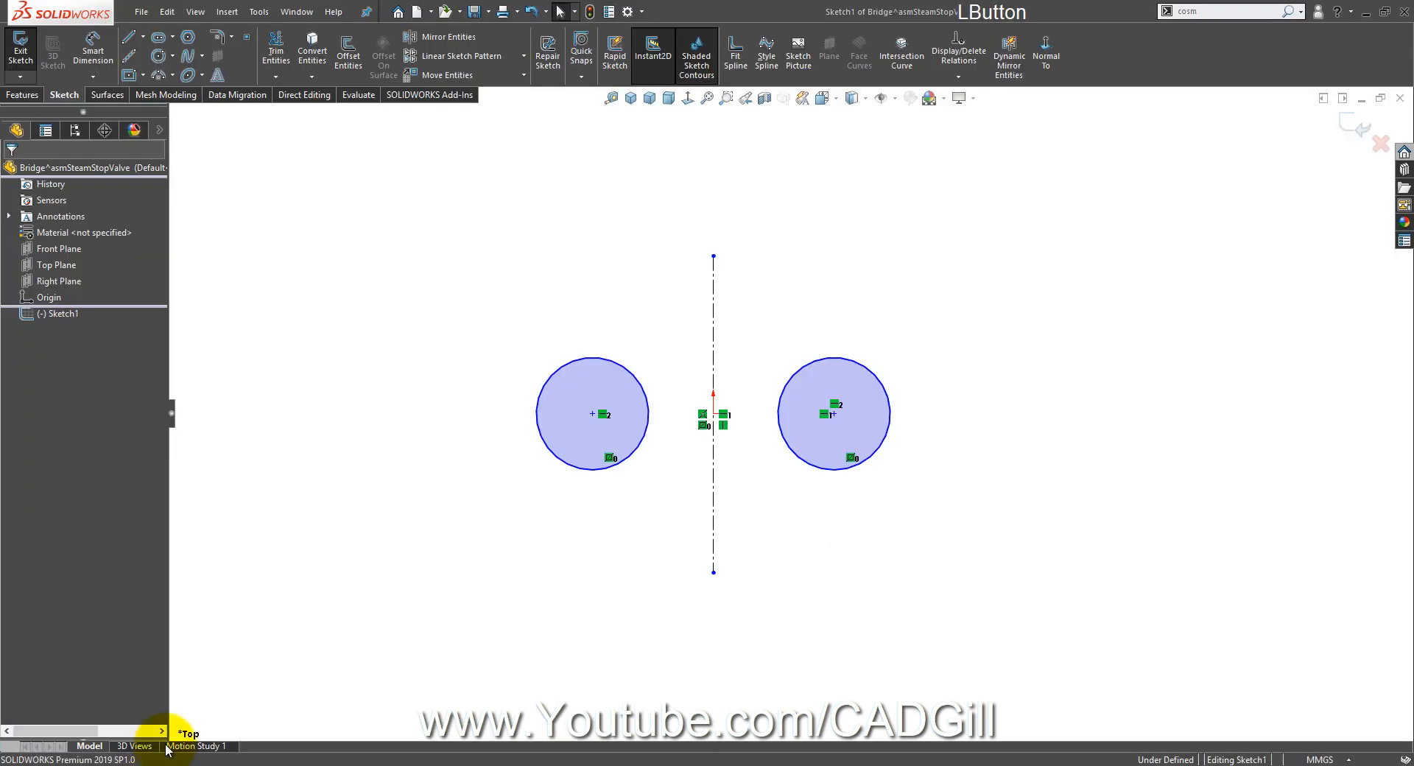
click(97, 65)
click(612, 365)
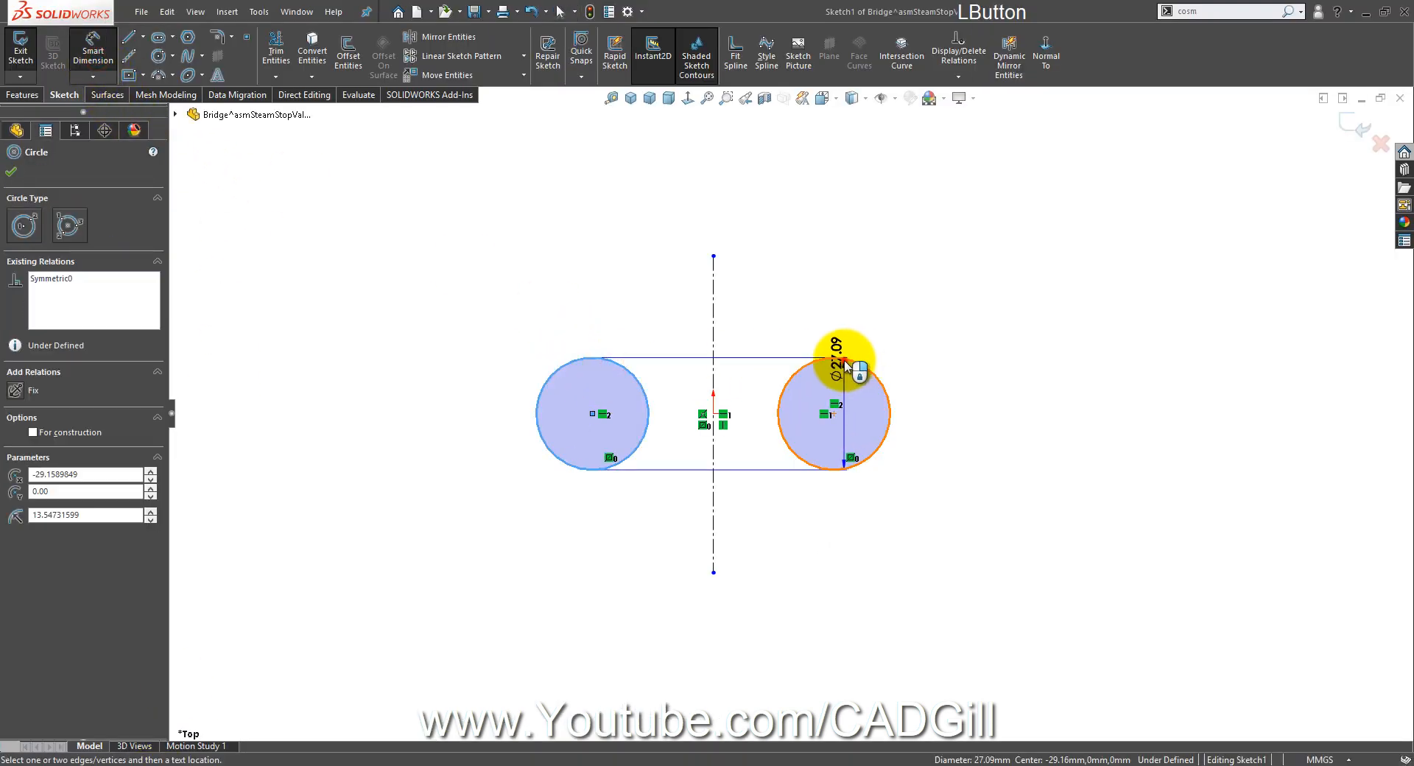
click(845, 363)
click(729, 221)
text(106)
key(Return)
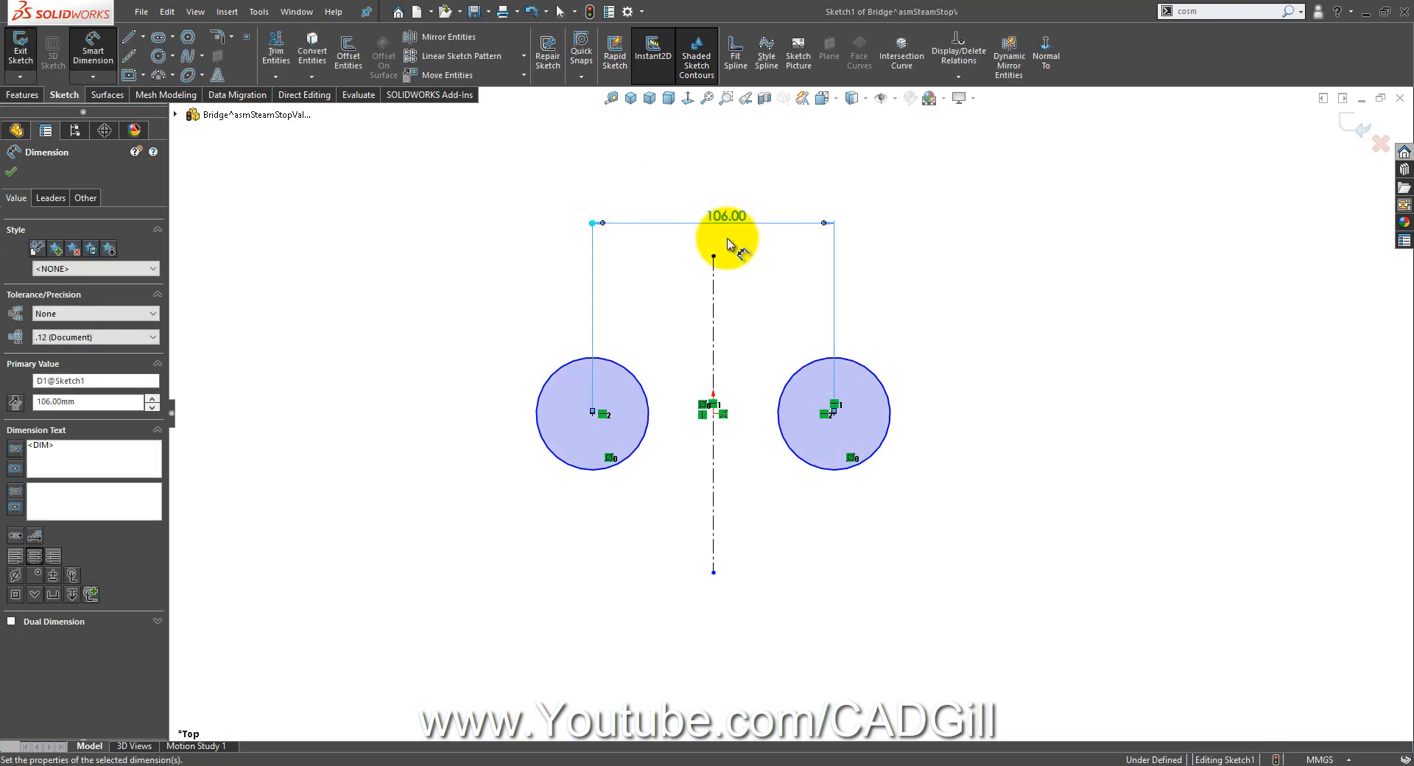
Step: Consult the bridge's end size in the Photos drawing and set the left circle's diameter to 40 mm
click(590, 765)
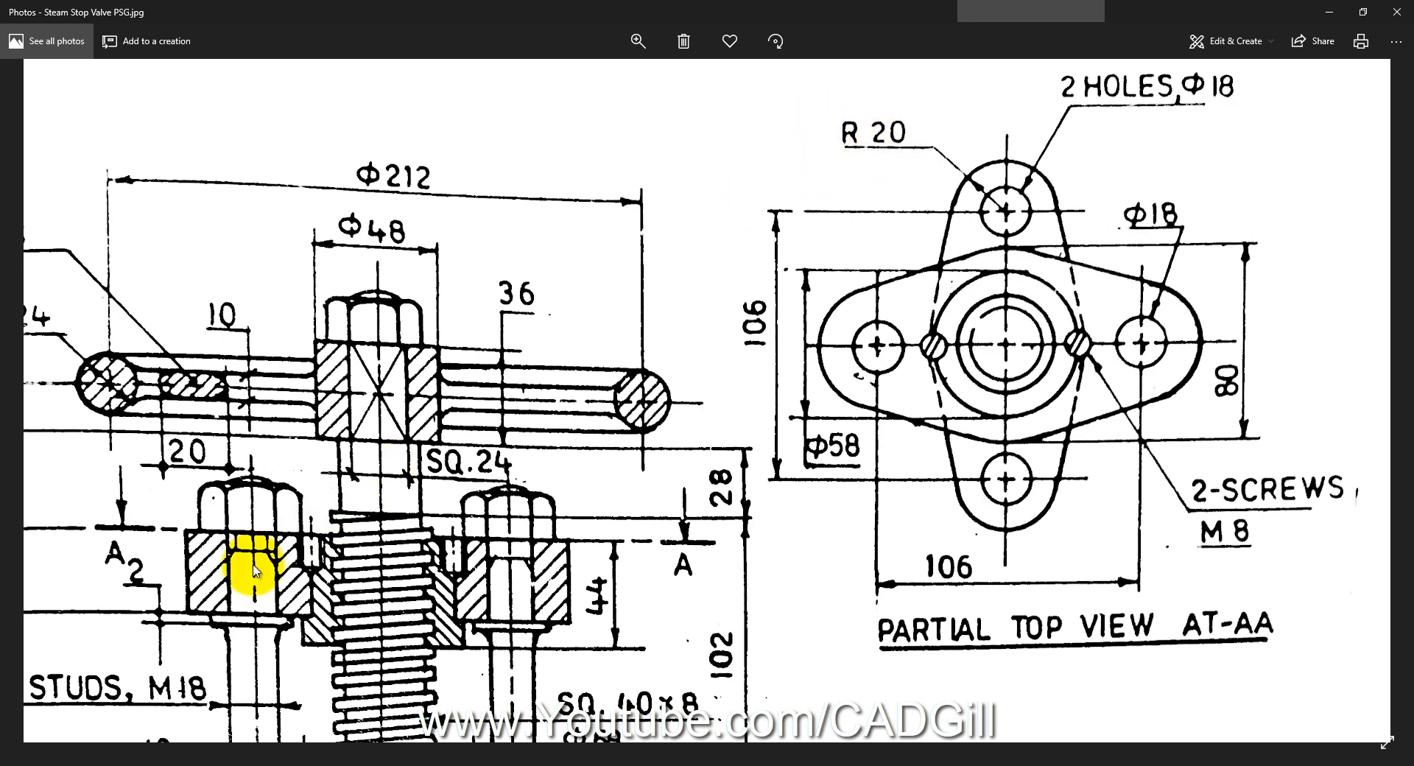
click(166, 765)
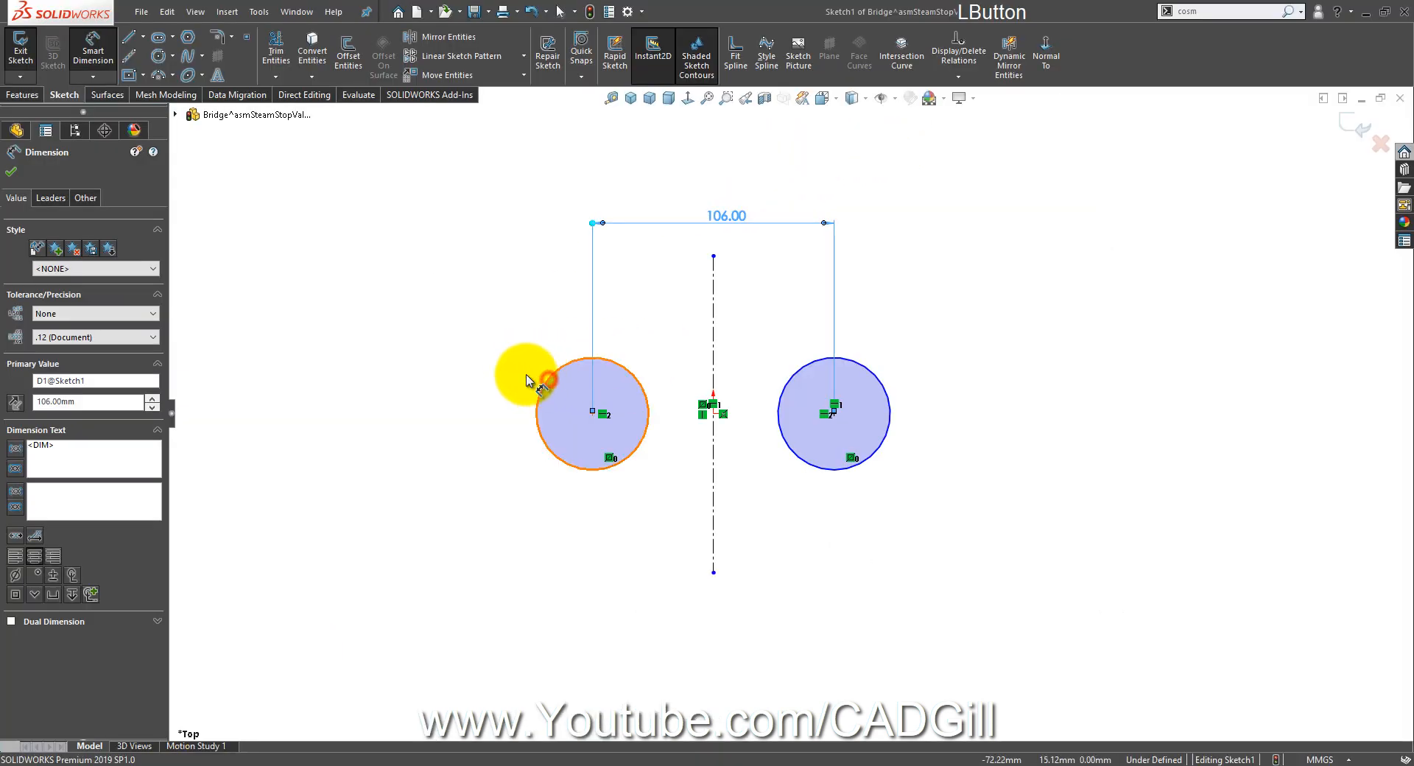
click(535, 383)
click(465, 351)
text(4)
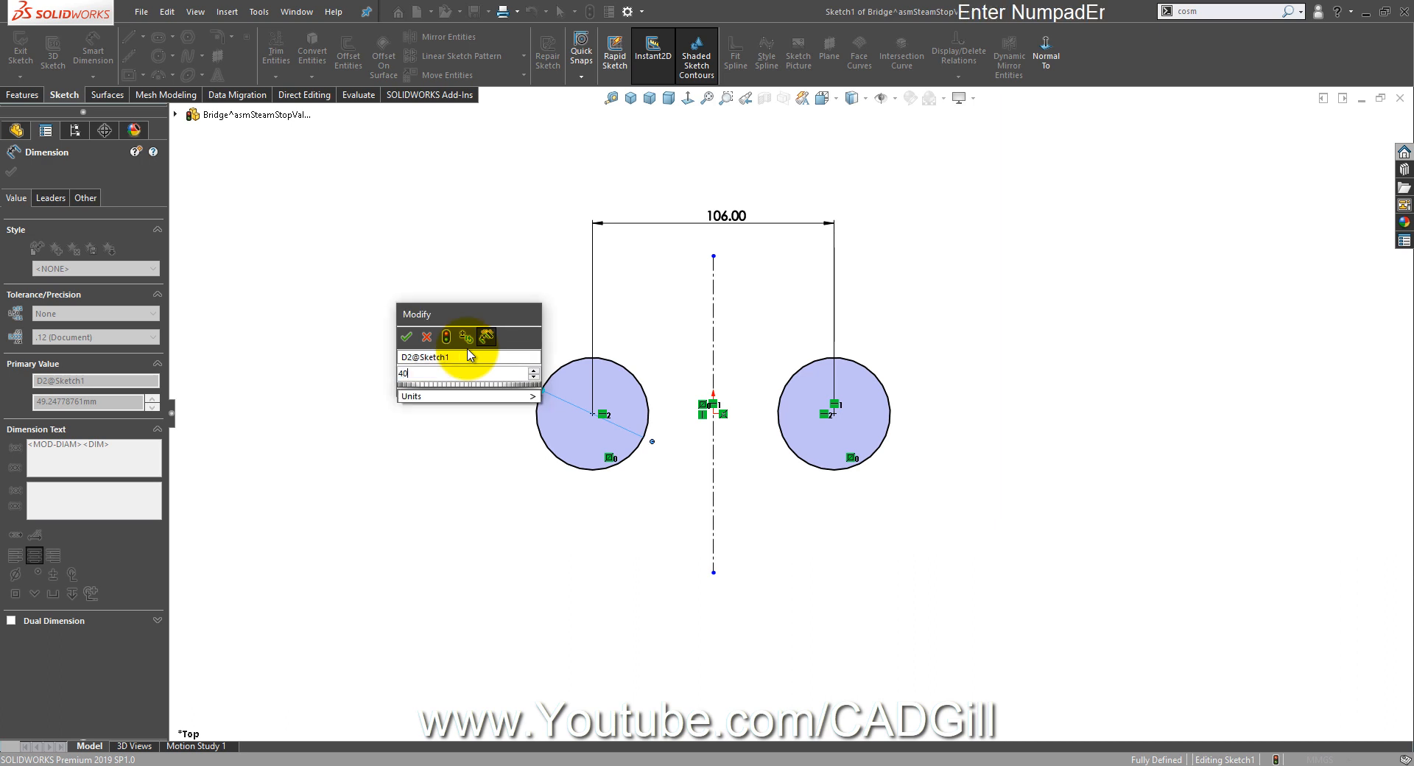
text(0)
key(Return)
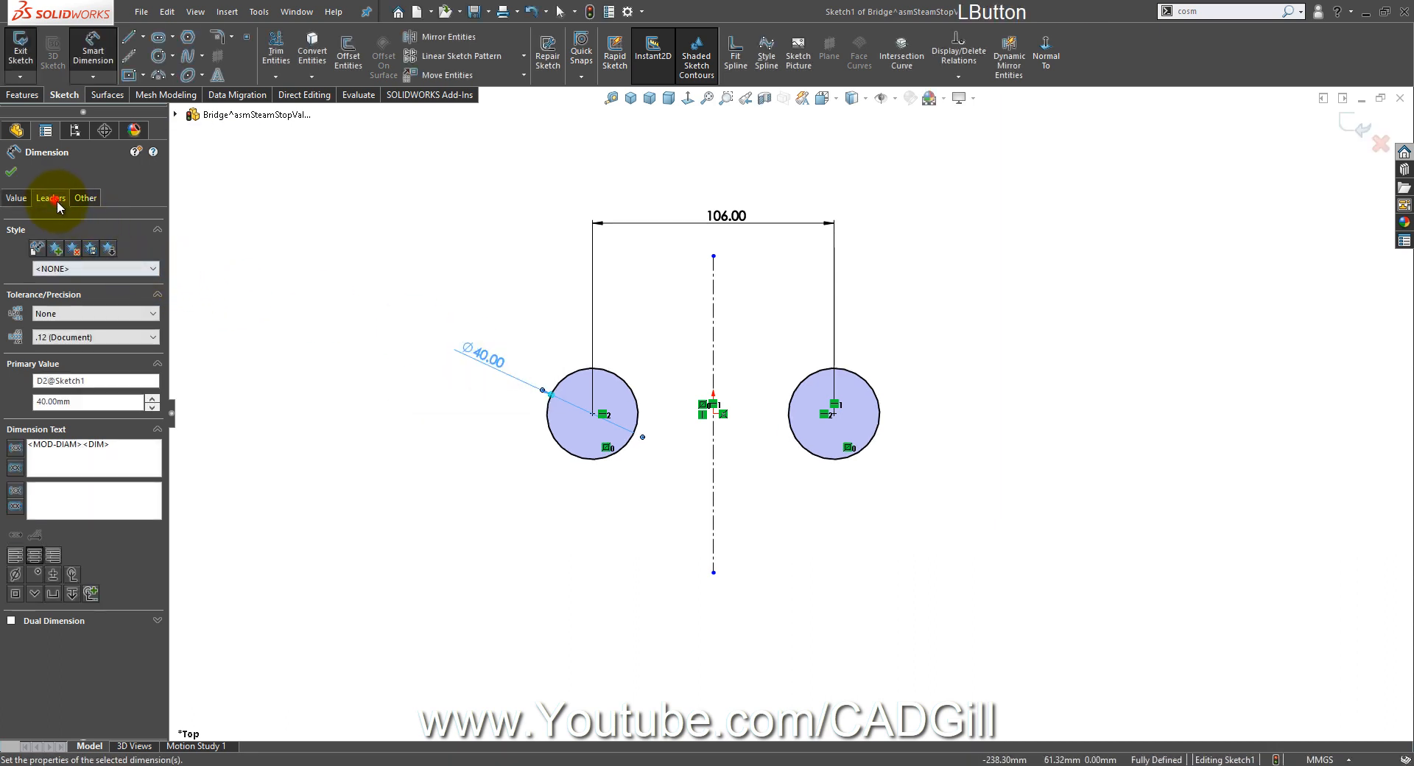
Step: Display the left circle's diameter dimension as a radius and move its text closer to the circle
click(51, 198)
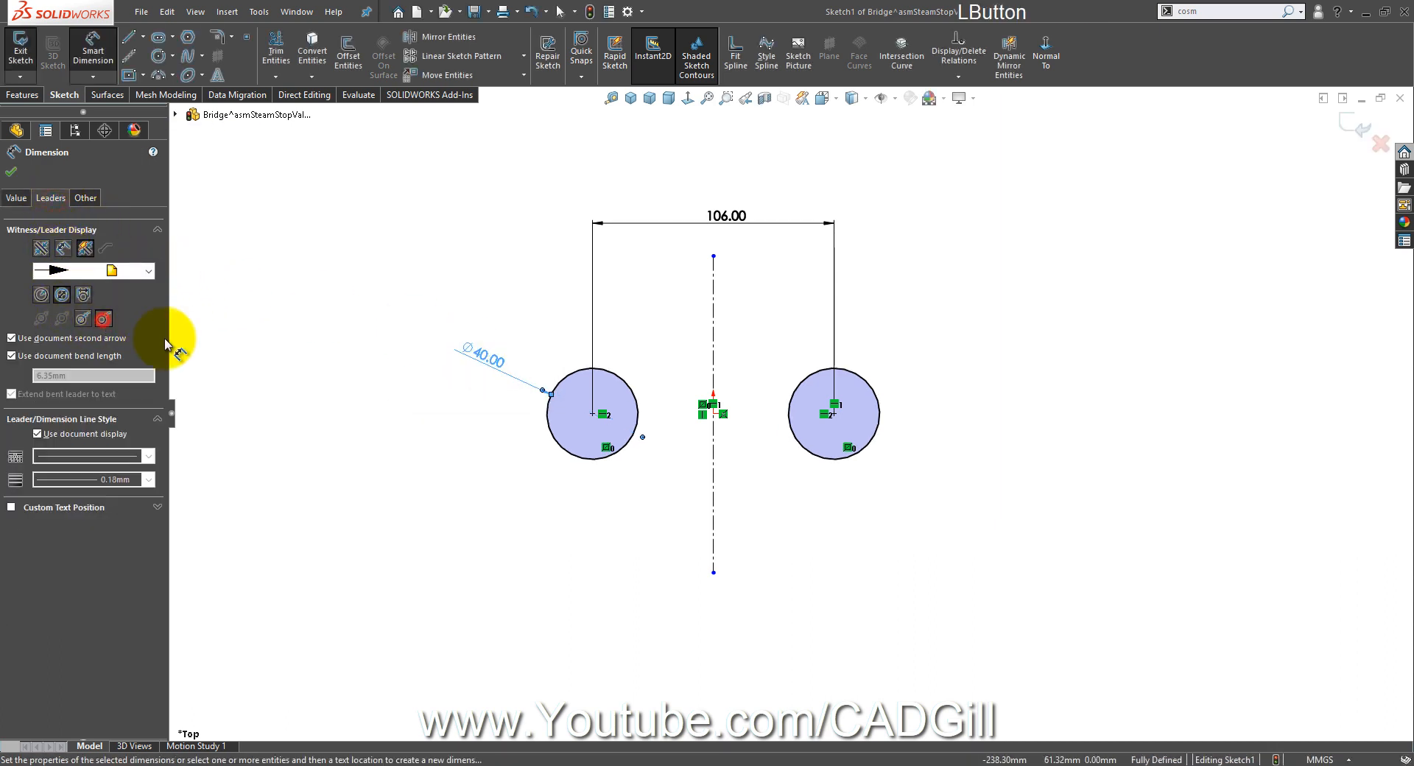
scroll(604, 402, down, 2)
click(42, 300)
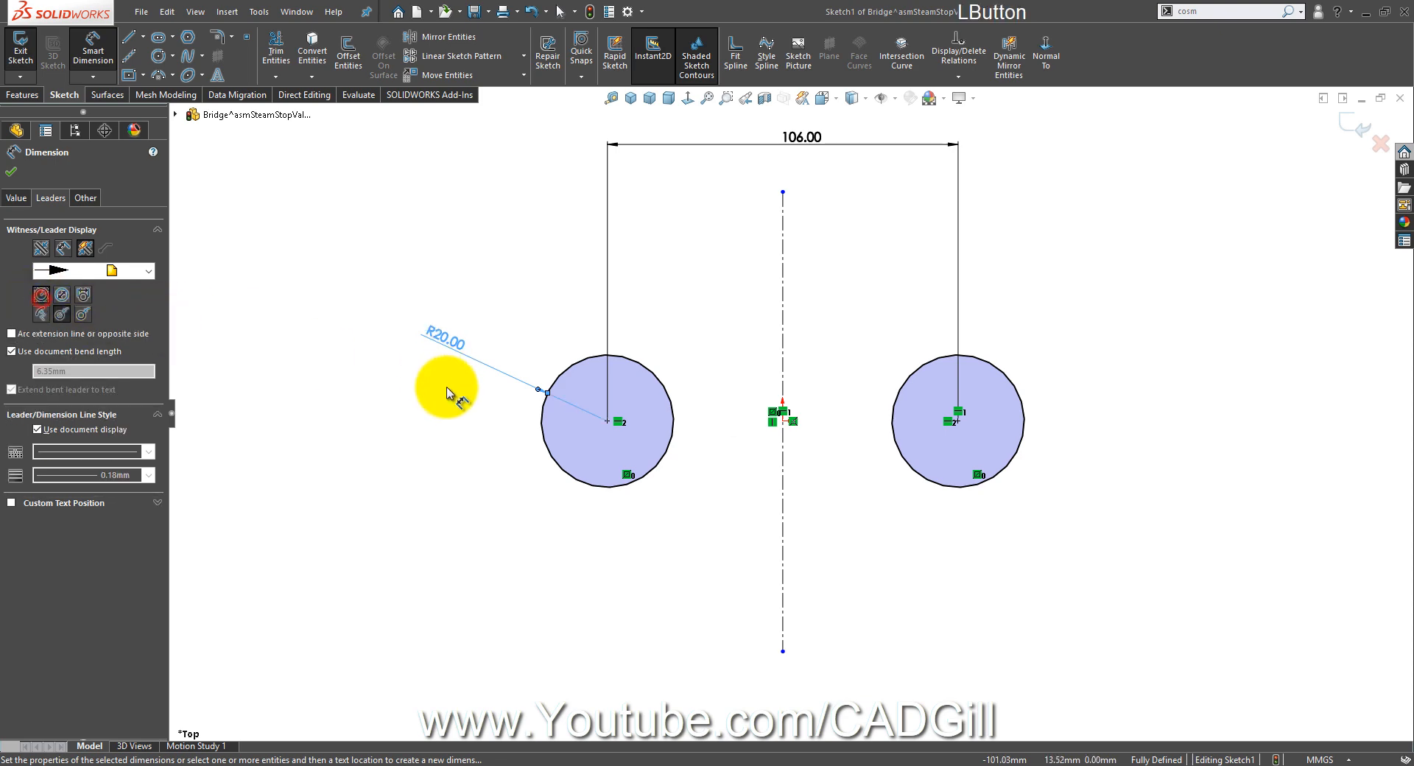
click(445, 397)
drag(432, 334, 498, 362)
click(436, 463)
Step: After checking the outline in Photos, sketch a line from the left circle's upper edge and a tangent arc ending on the centerline about 37 mm above the origin
scroll(1048, 354, down, 2)
scroll(868, 451, up, 2)
click(554, 765)
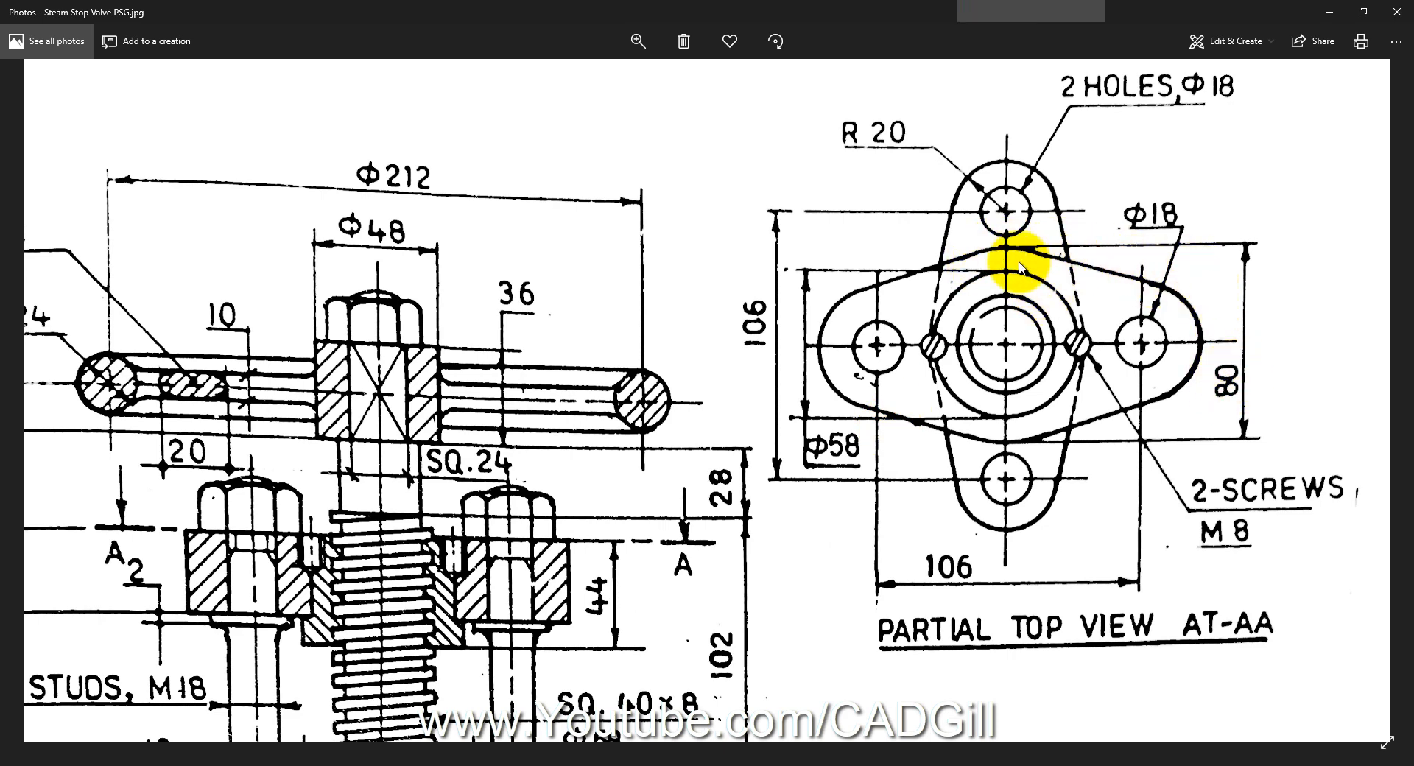
click(177, 765)
scroll(849, 450, down, 1)
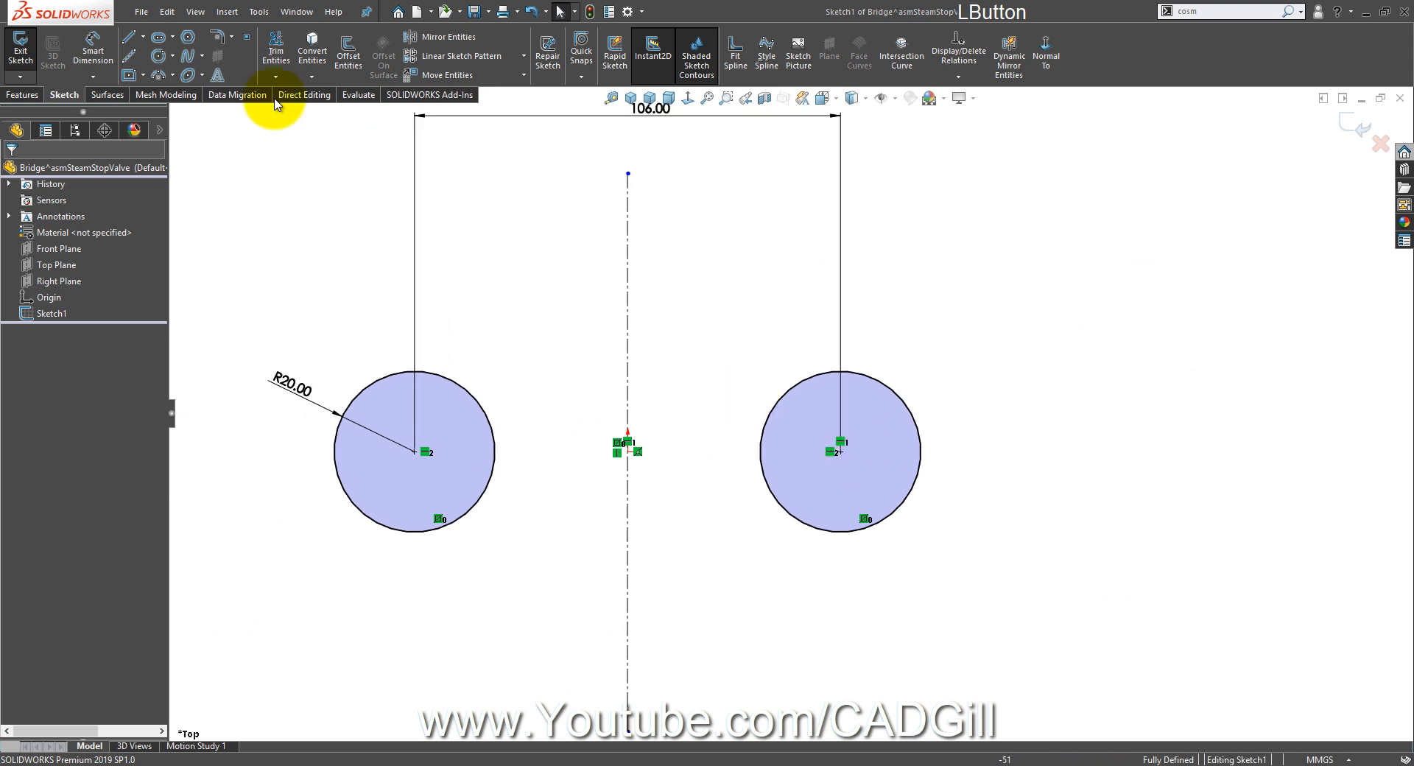
click(136, 46)
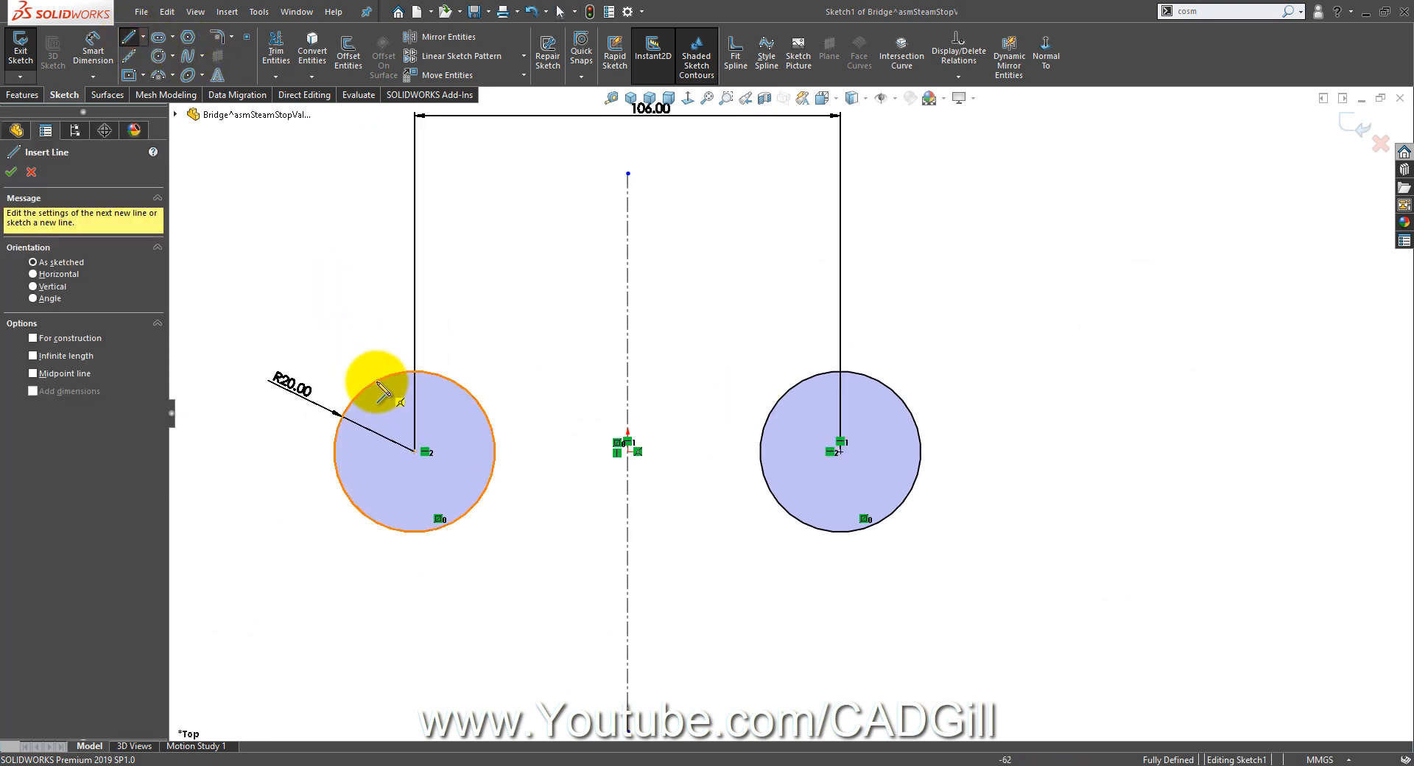
click(372, 382)
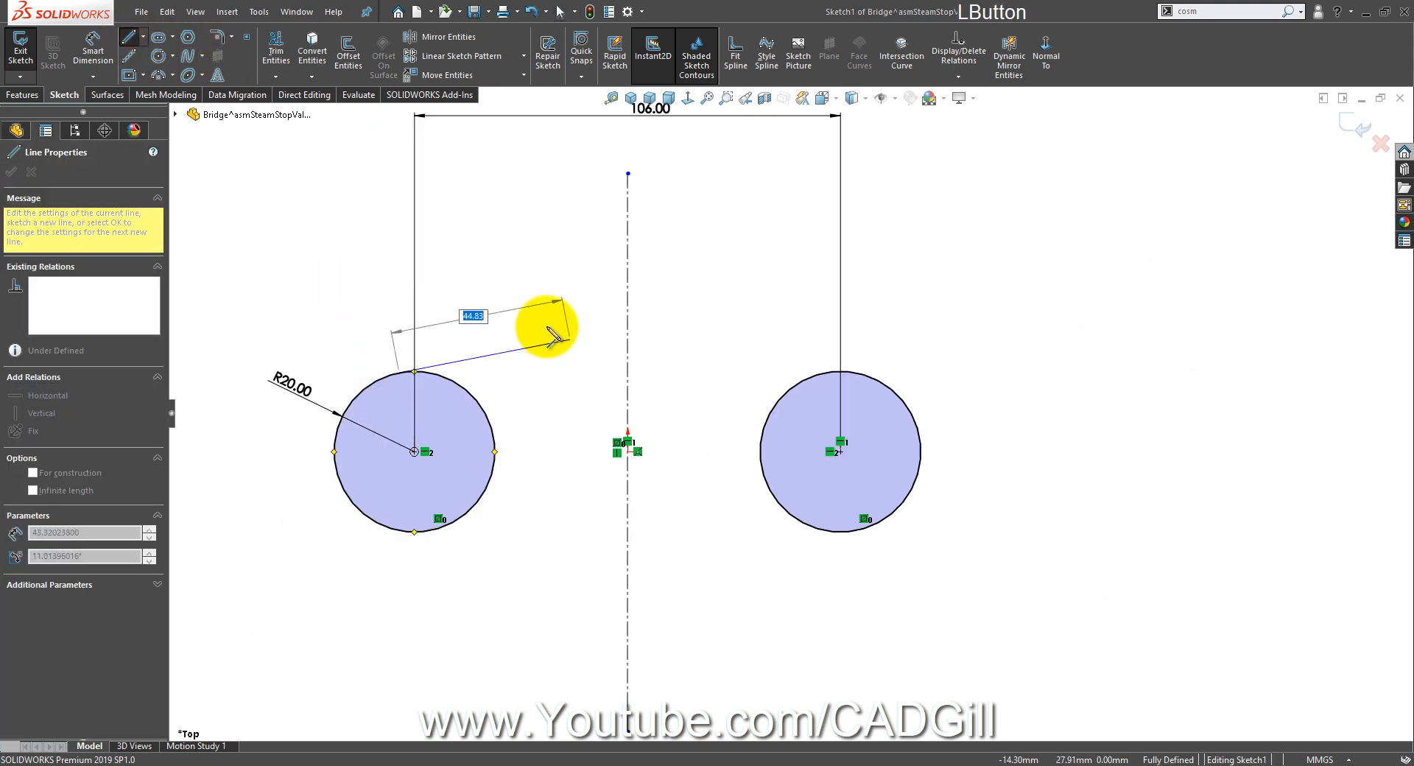
click(568, 315)
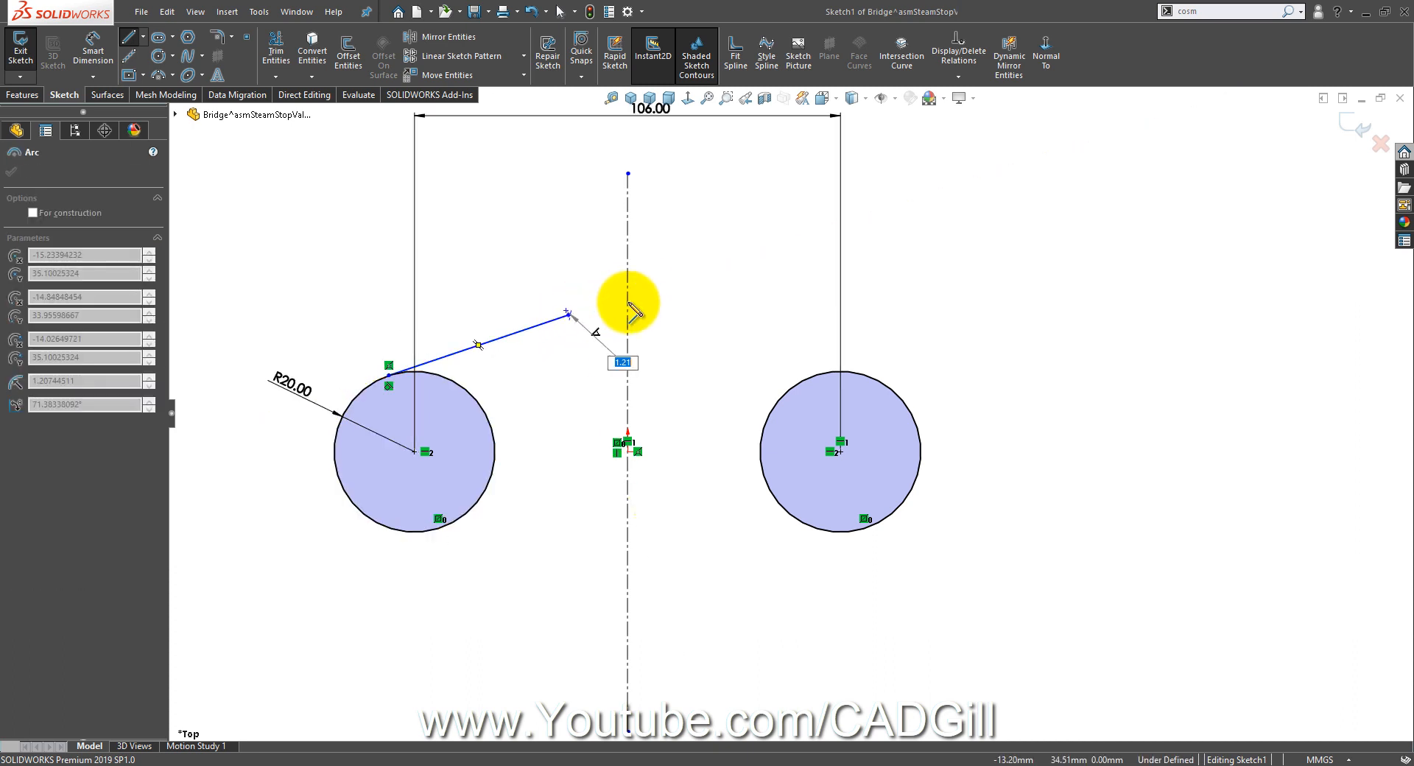
click(627, 304)
right_click(629, 308)
click(629, 318)
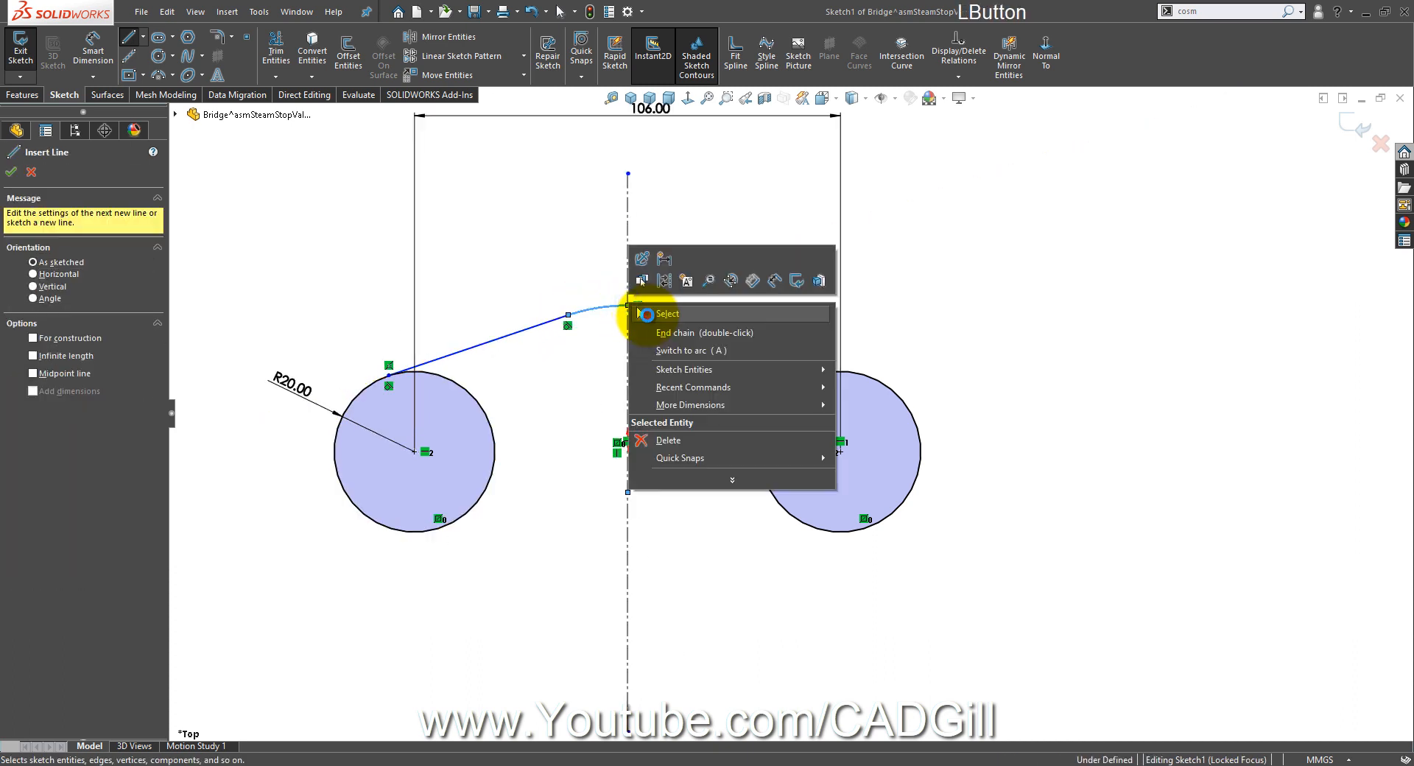
Step: Sketch a horizontal construction centerline from the left circle's centre to the right circle's centre
click(130, 62)
drag(414, 451, 840, 452)
right_click(839, 455)
click(843, 466)
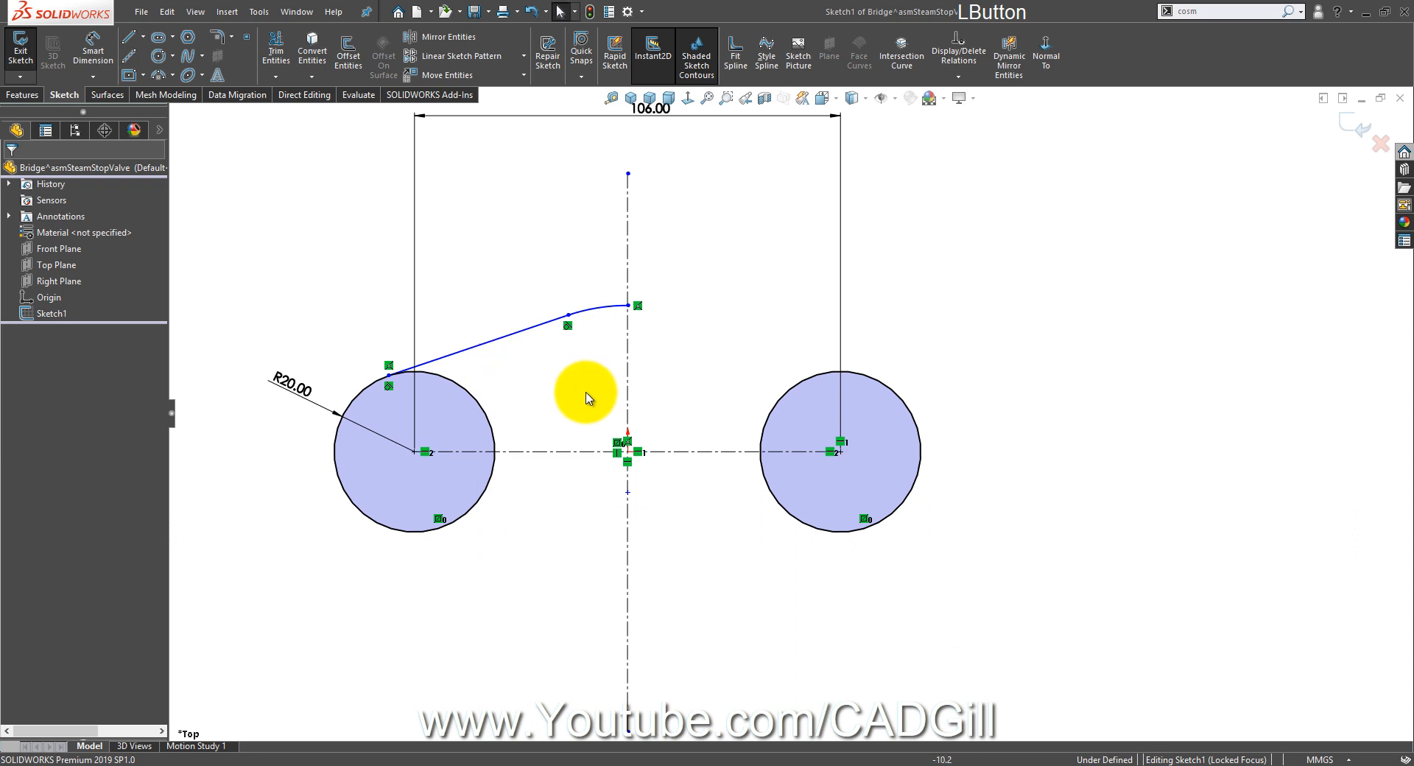
Step: Sketch a horizontal construction line about 24 mm long outward from the arc's end on the vertical centerline
click(130, 62)
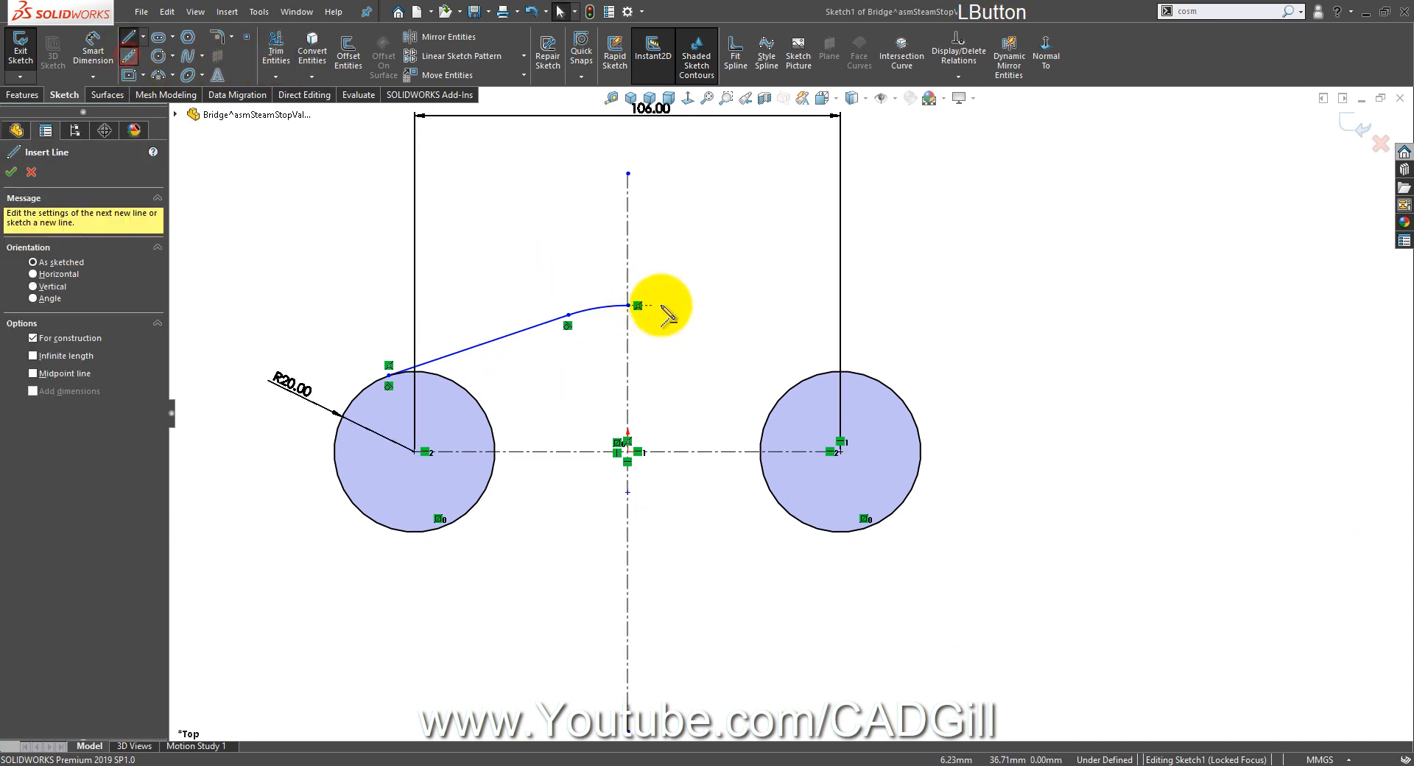
click(630, 305)
click(724, 305)
right_click(723, 306)
click(734, 308)
right_click(748, 305)
click(759, 314)
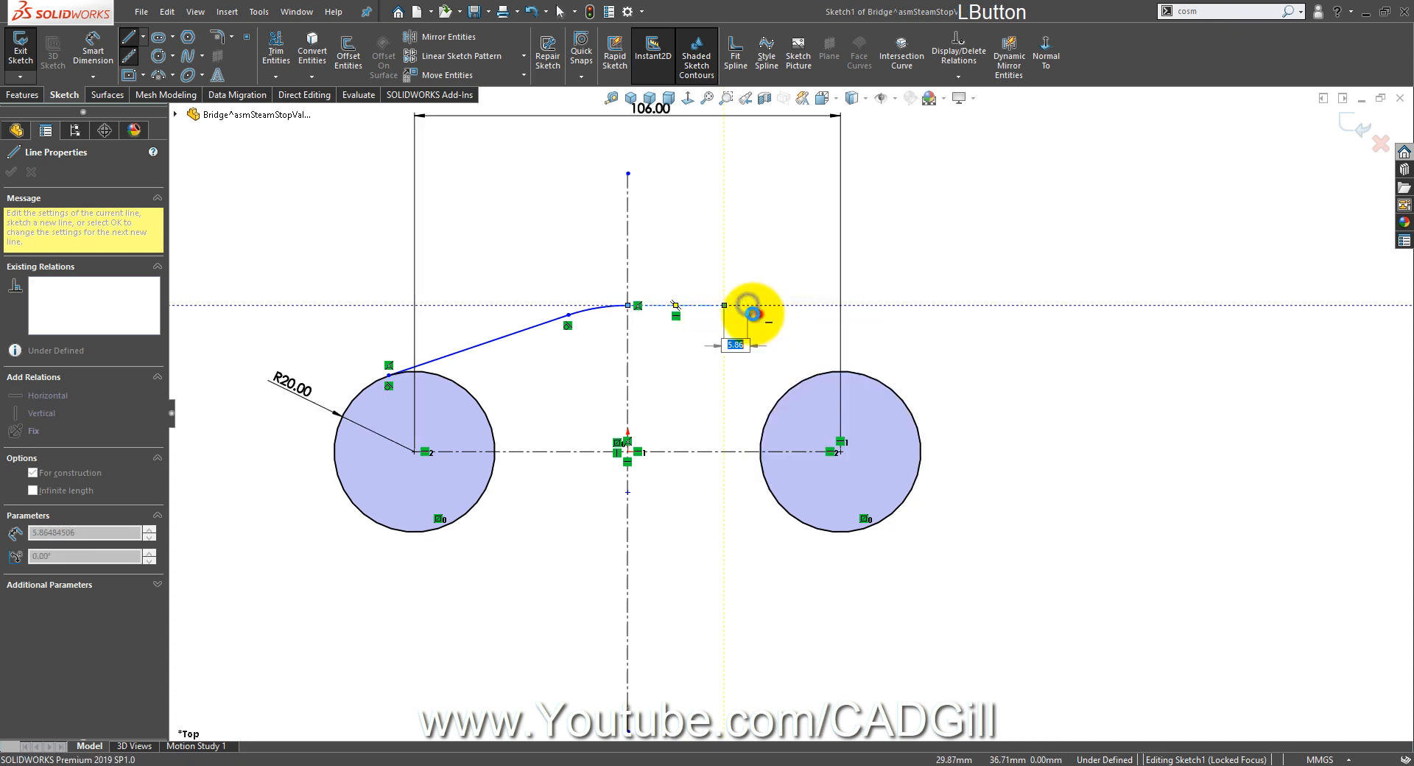
key(Escape)
Step: Make the upper arc tangent to the short horizontal construction line
click(709, 306)
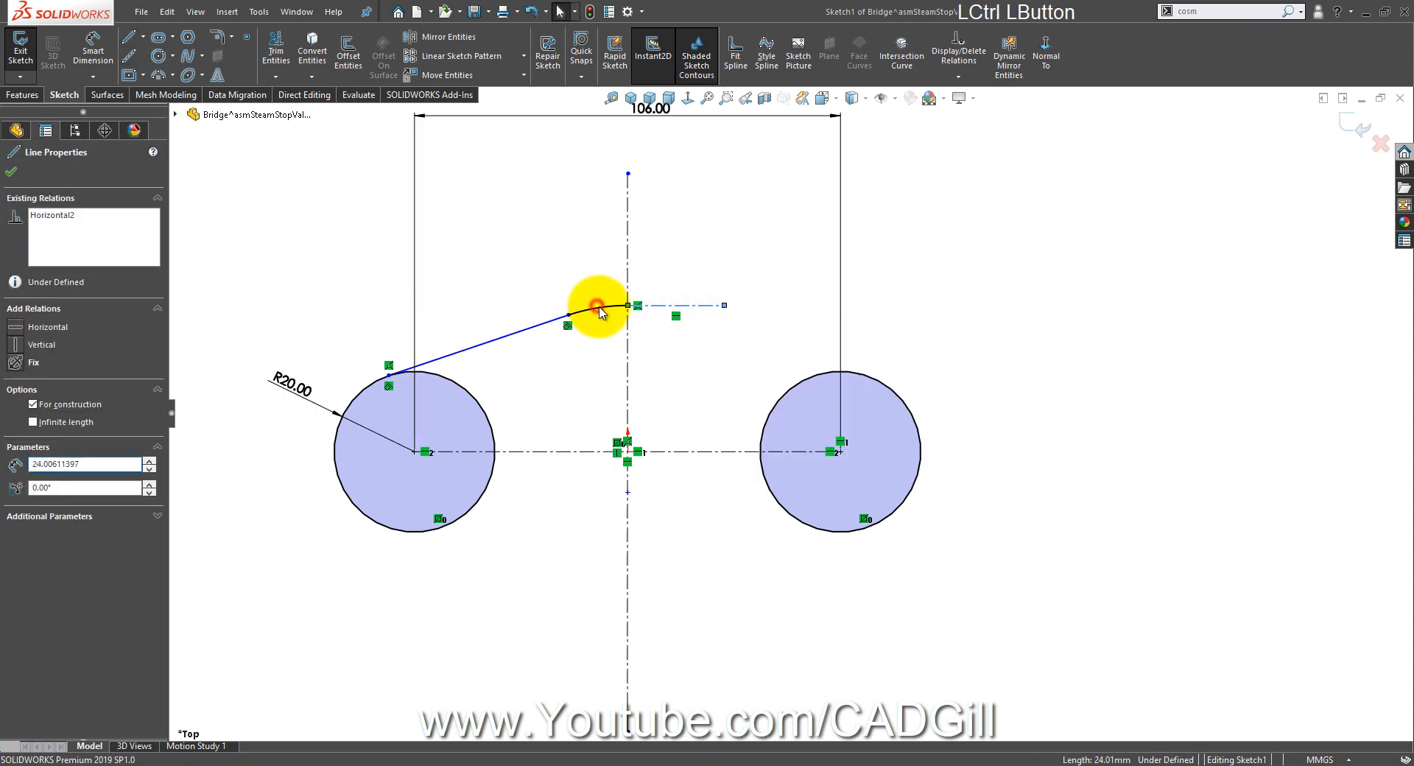
ctrl+click(598, 310)
click(694, 351)
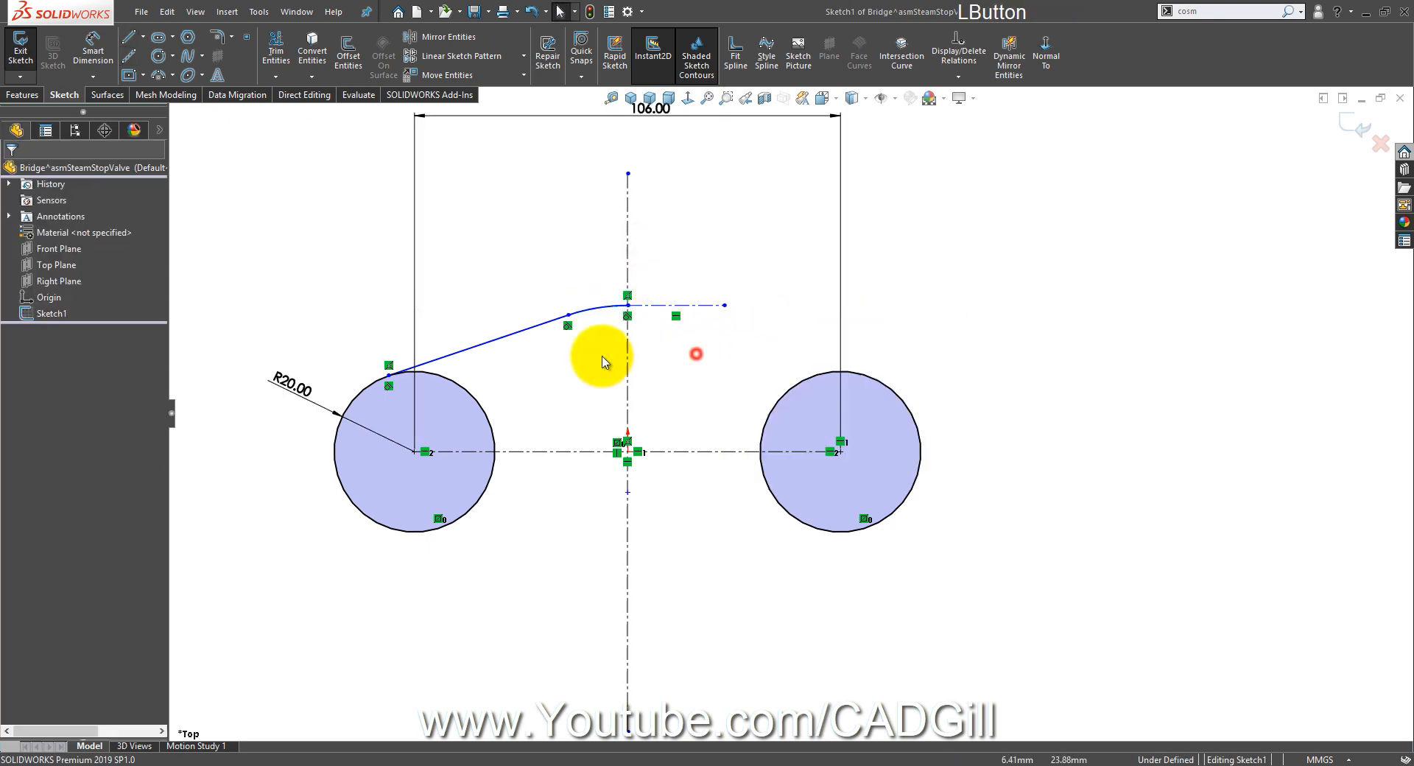
drag(586, 364, 537, 284)
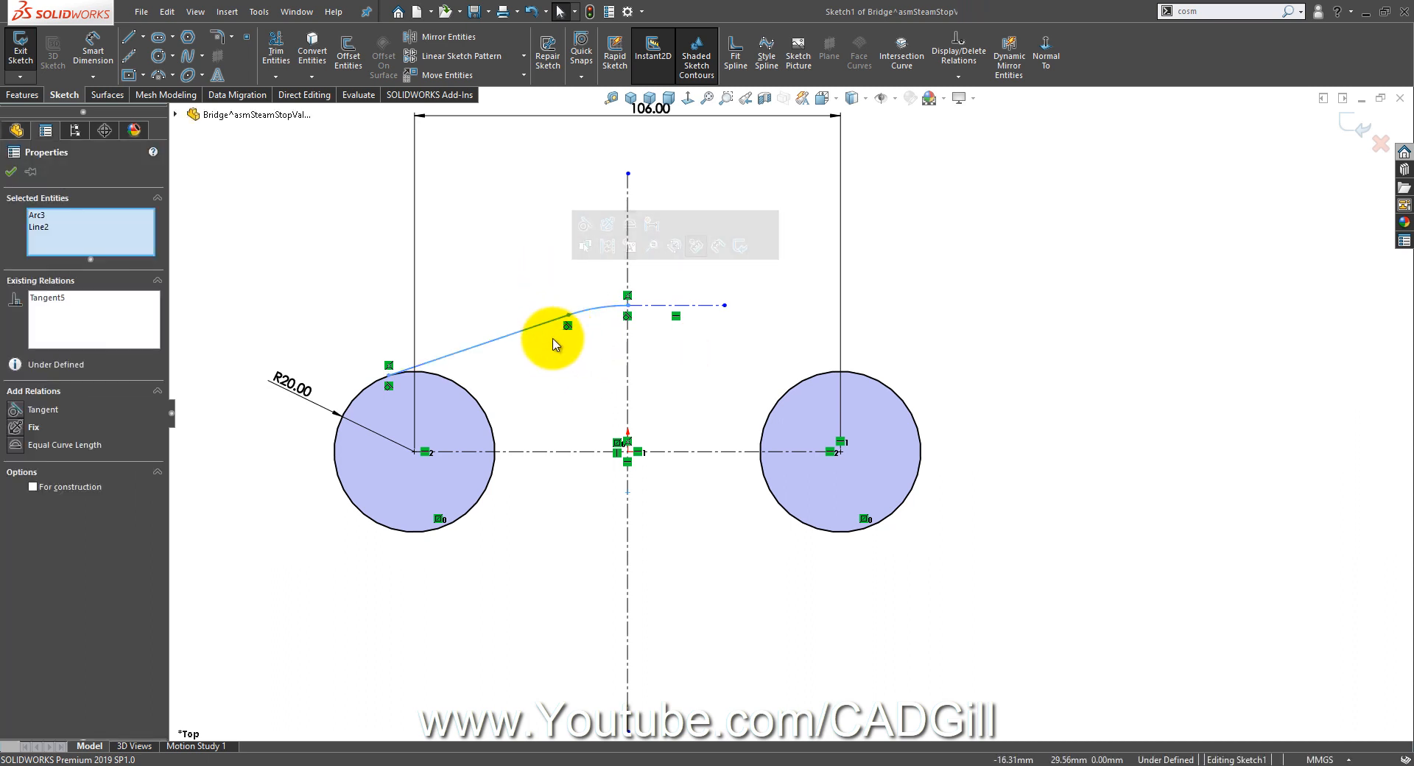
click(519, 349)
click(471, 354)
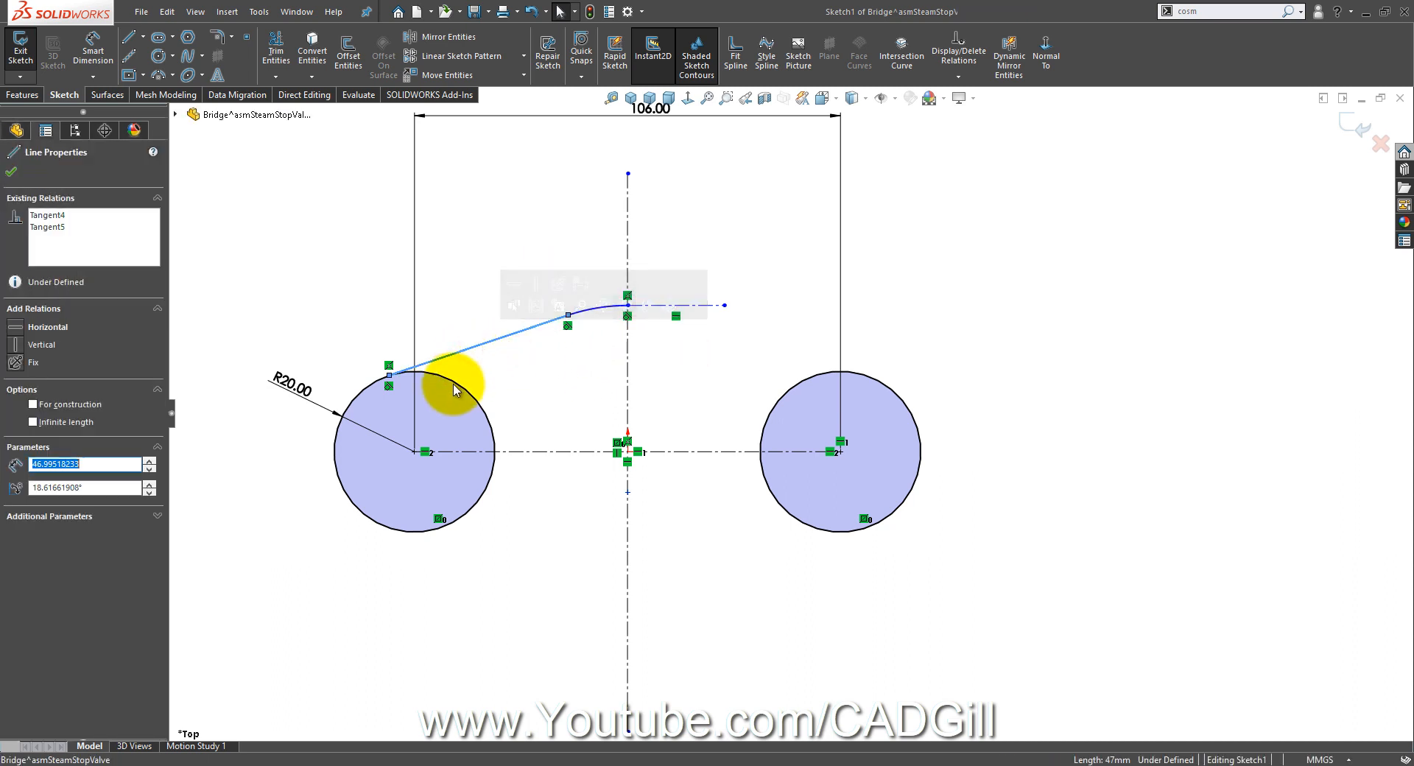
click(574, 356)
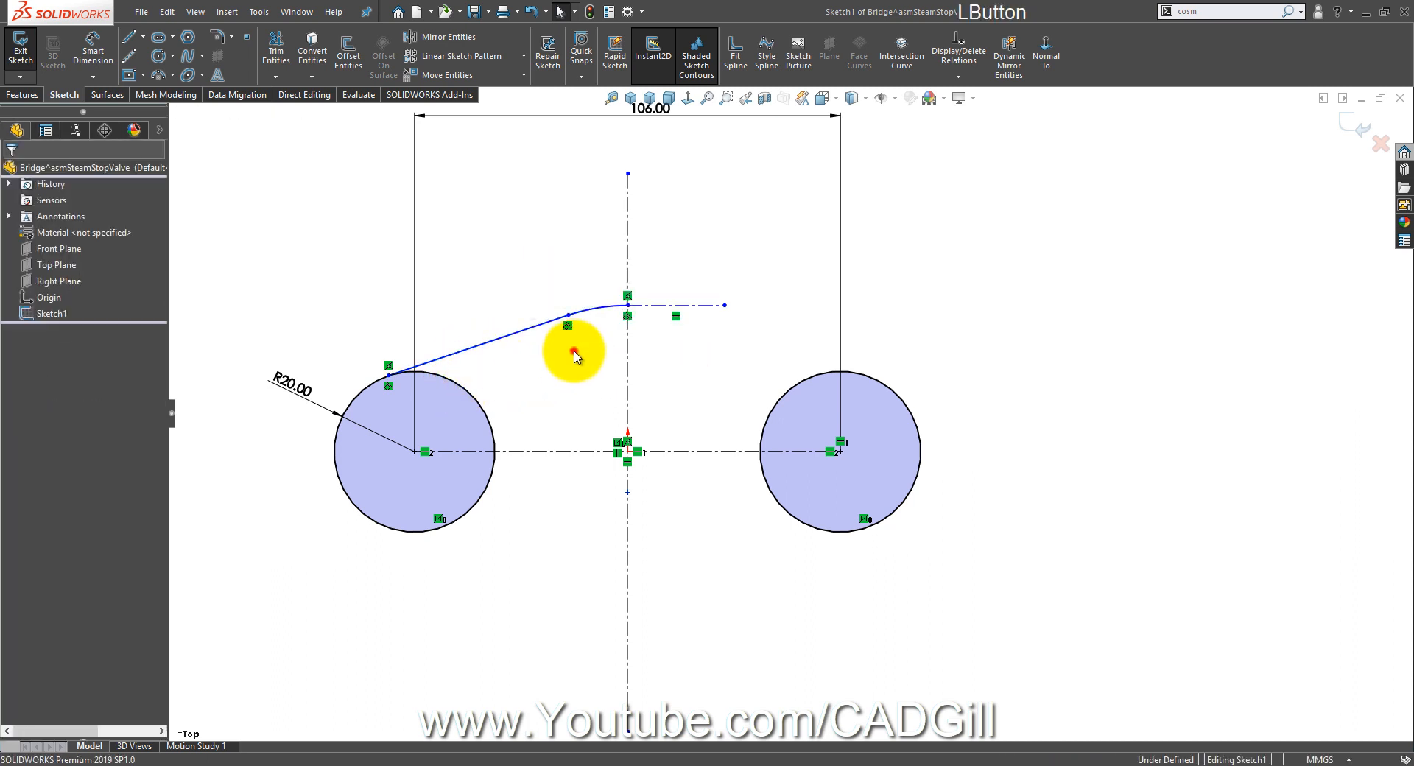
click(598, 311)
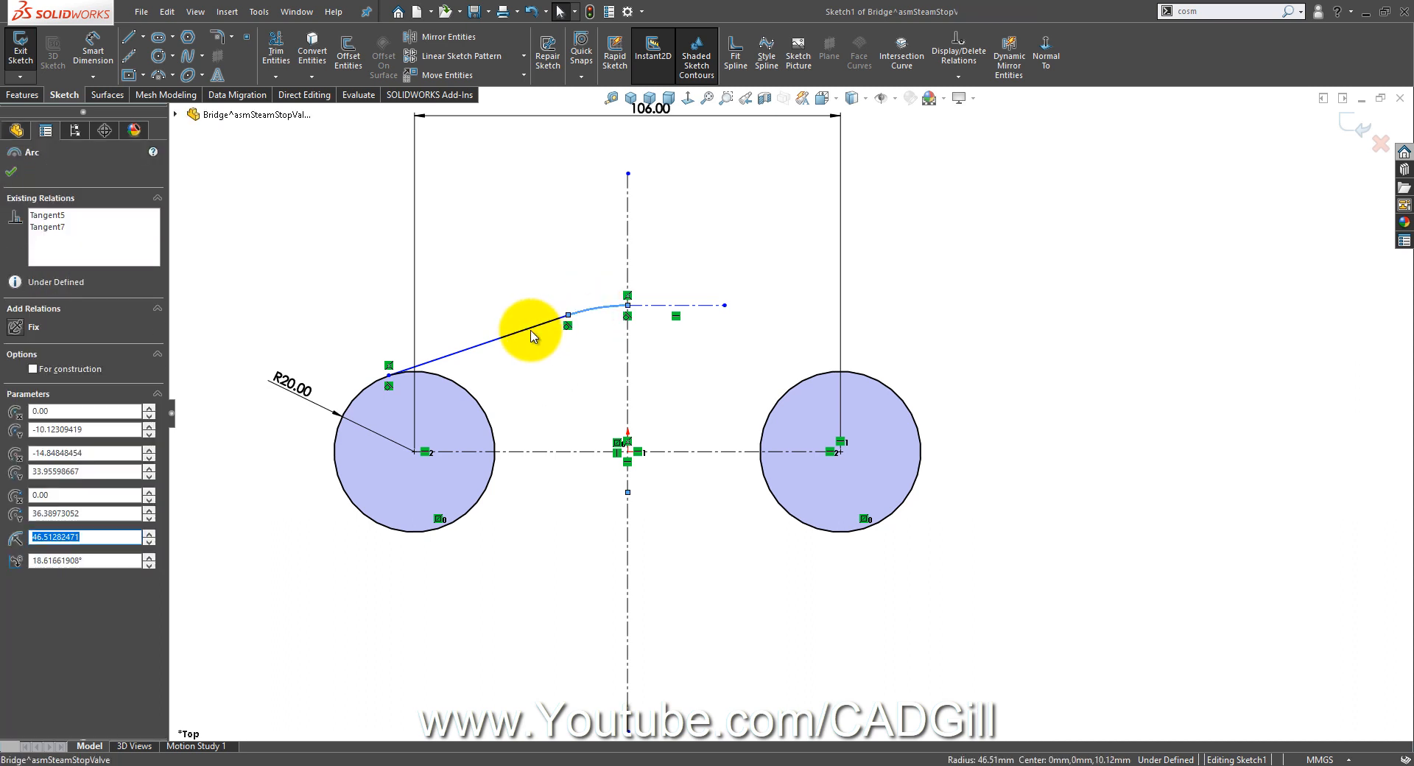
click(552, 355)
Step: Dimension the upper arc's radius and set it to 10 mm
click(92, 50)
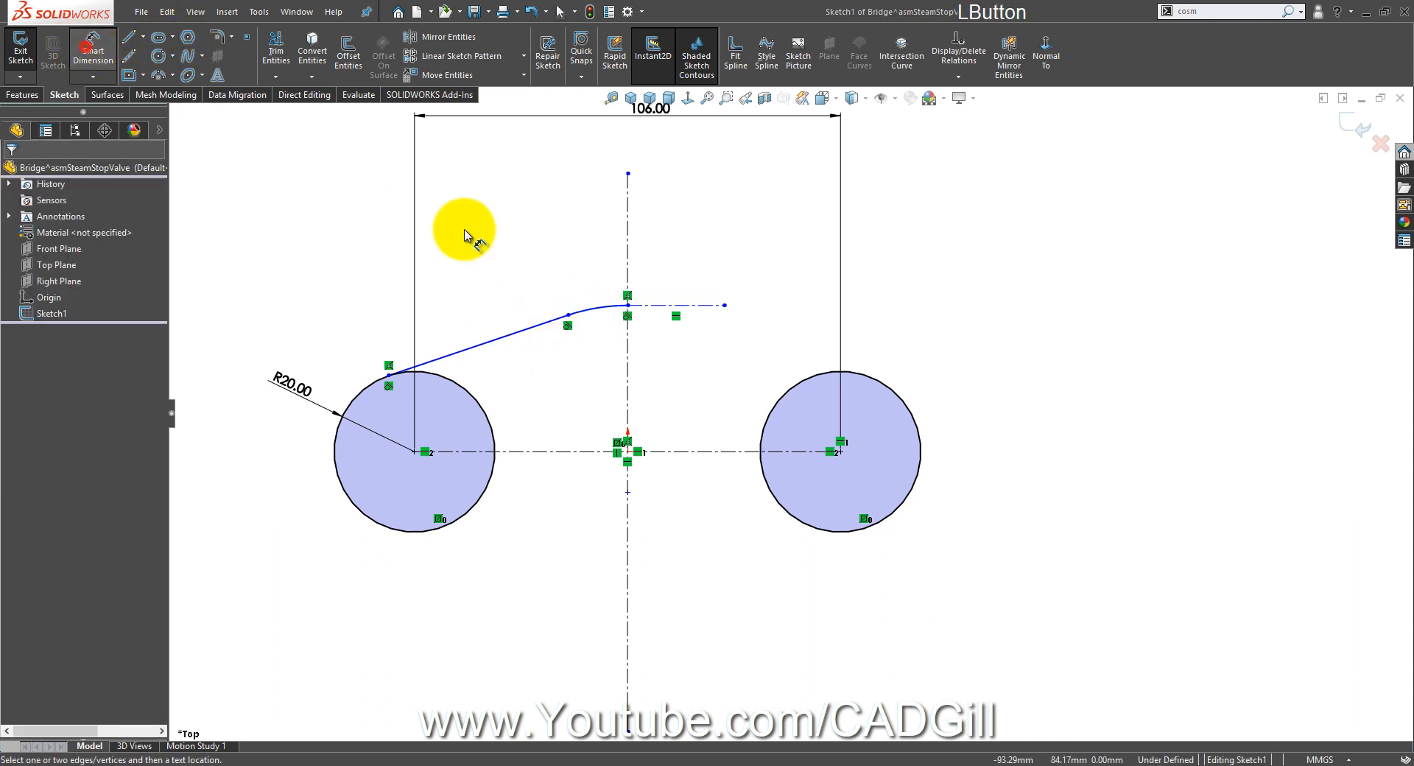
click(589, 316)
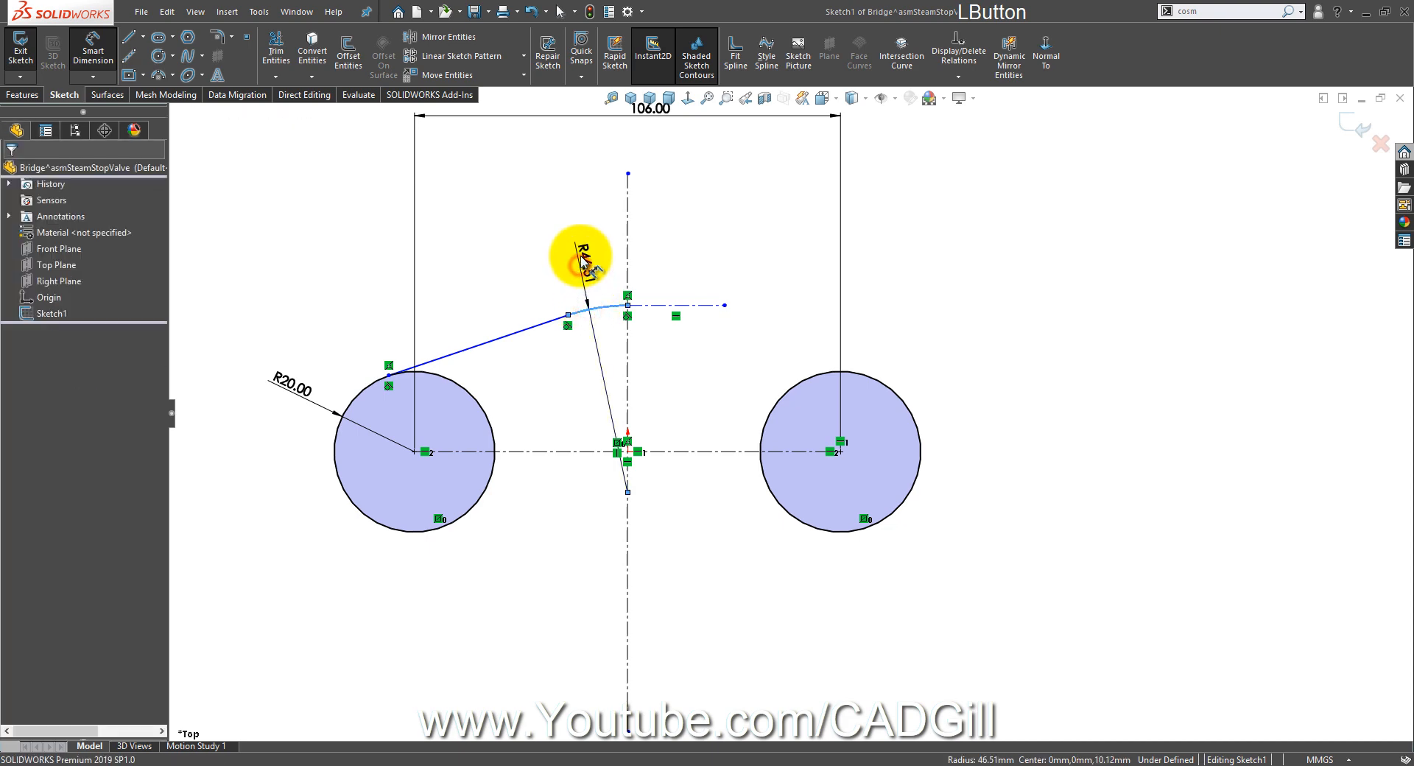
click(578, 254)
text(10)
key(Return)
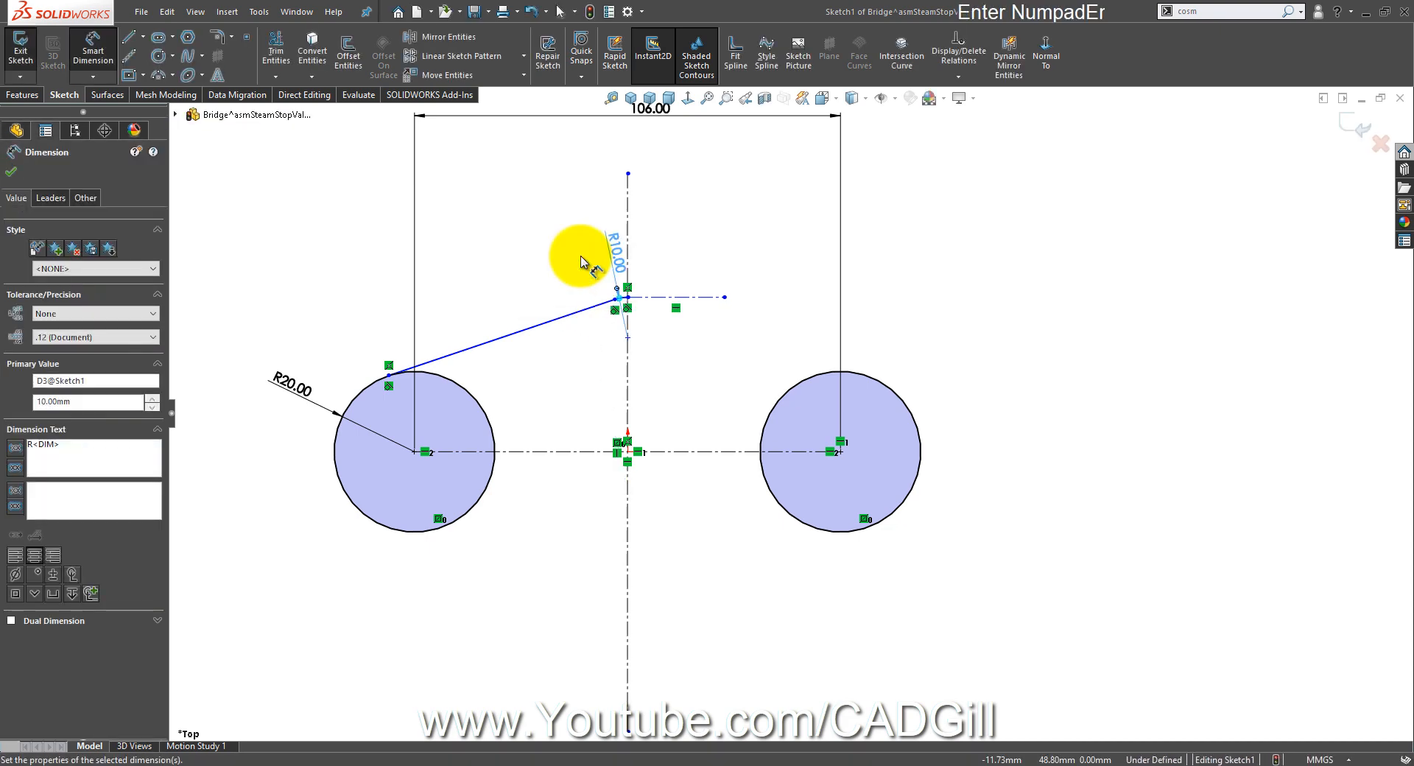
Step: Change the upper arc's radius to 25 mm and leave the dimension command
click(621, 258)
double_click(622, 258)
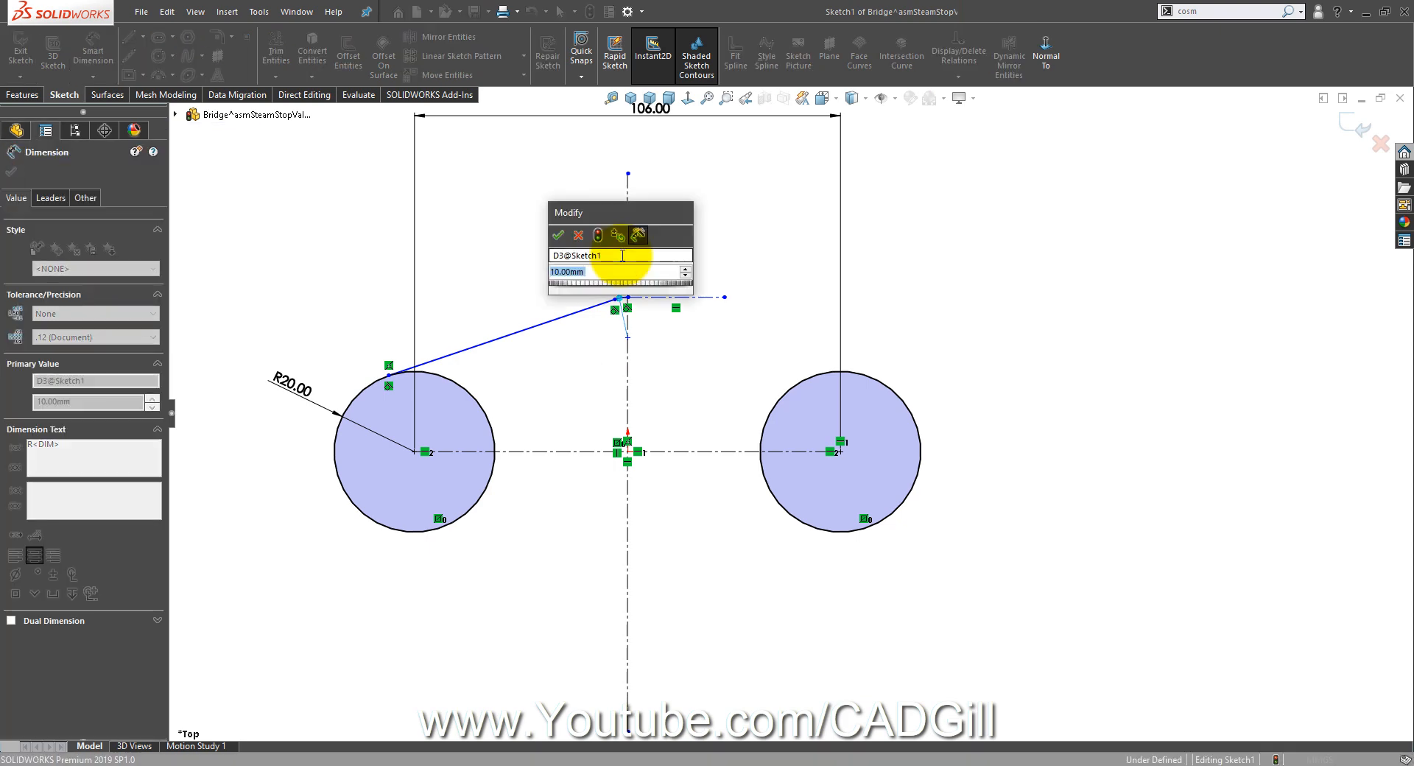
text(25)
key(Return)
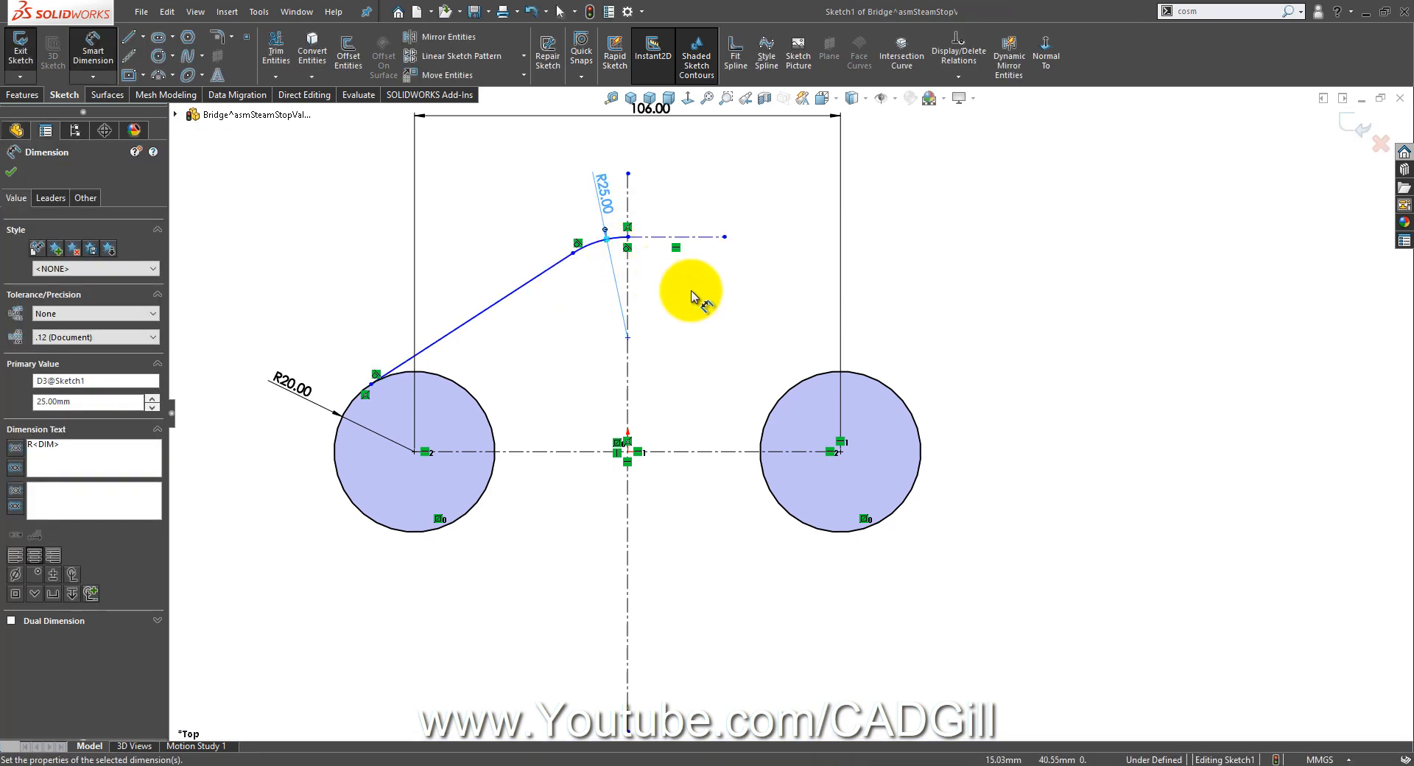
click(683, 292)
right_click(689, 302)
click(728, 345)
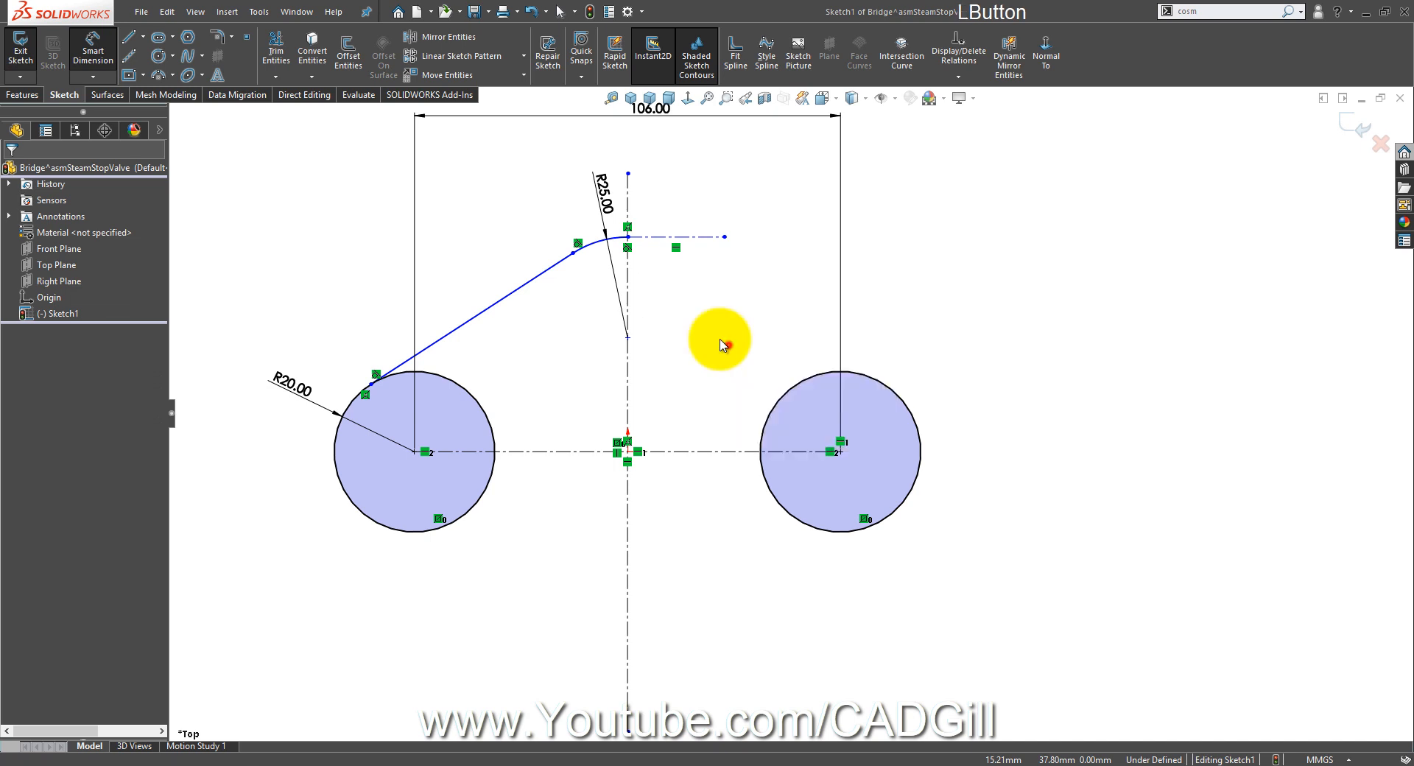
Step: Mirror the upper arc and the slanted tangent line about the vertical centerline
click(579, 251)
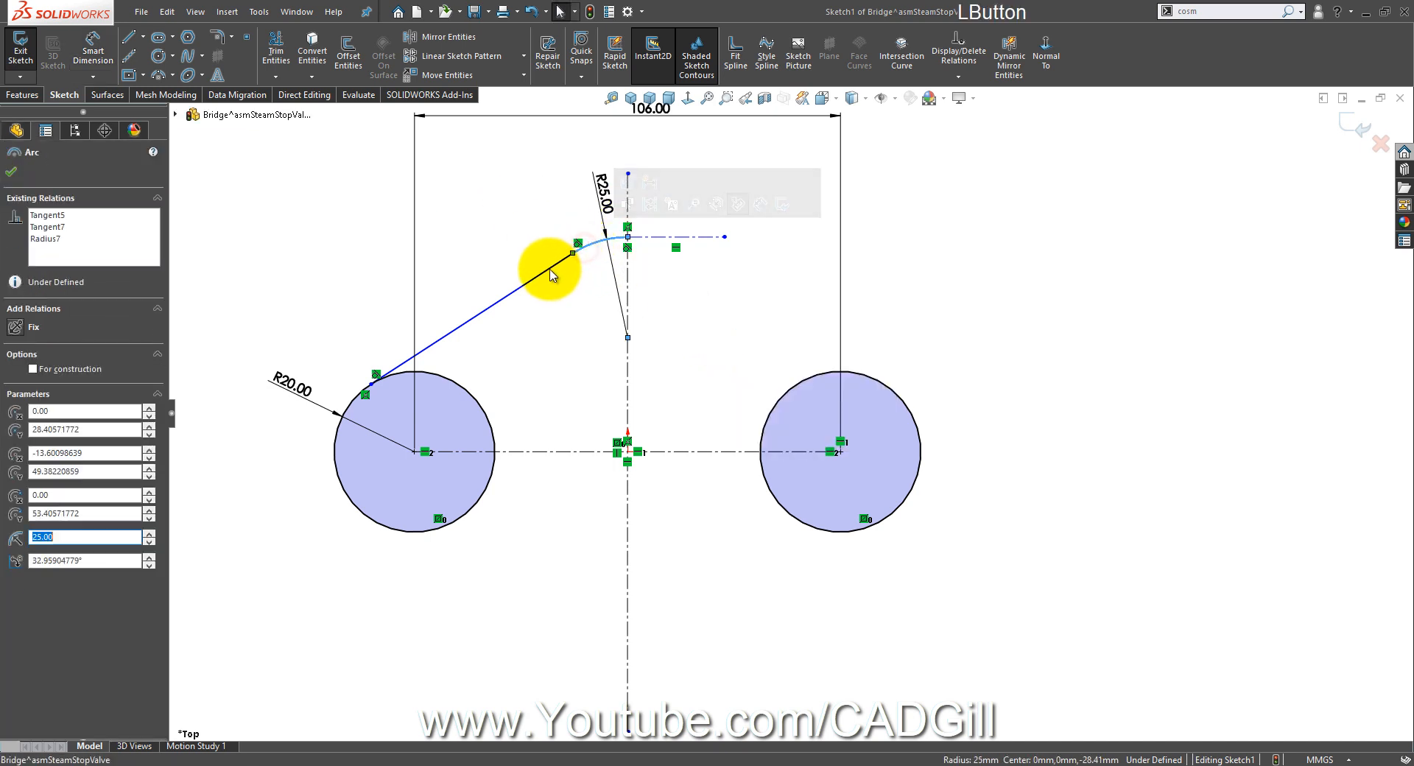
ctrl+click(552, 266)
ctrl+click(628, 359)
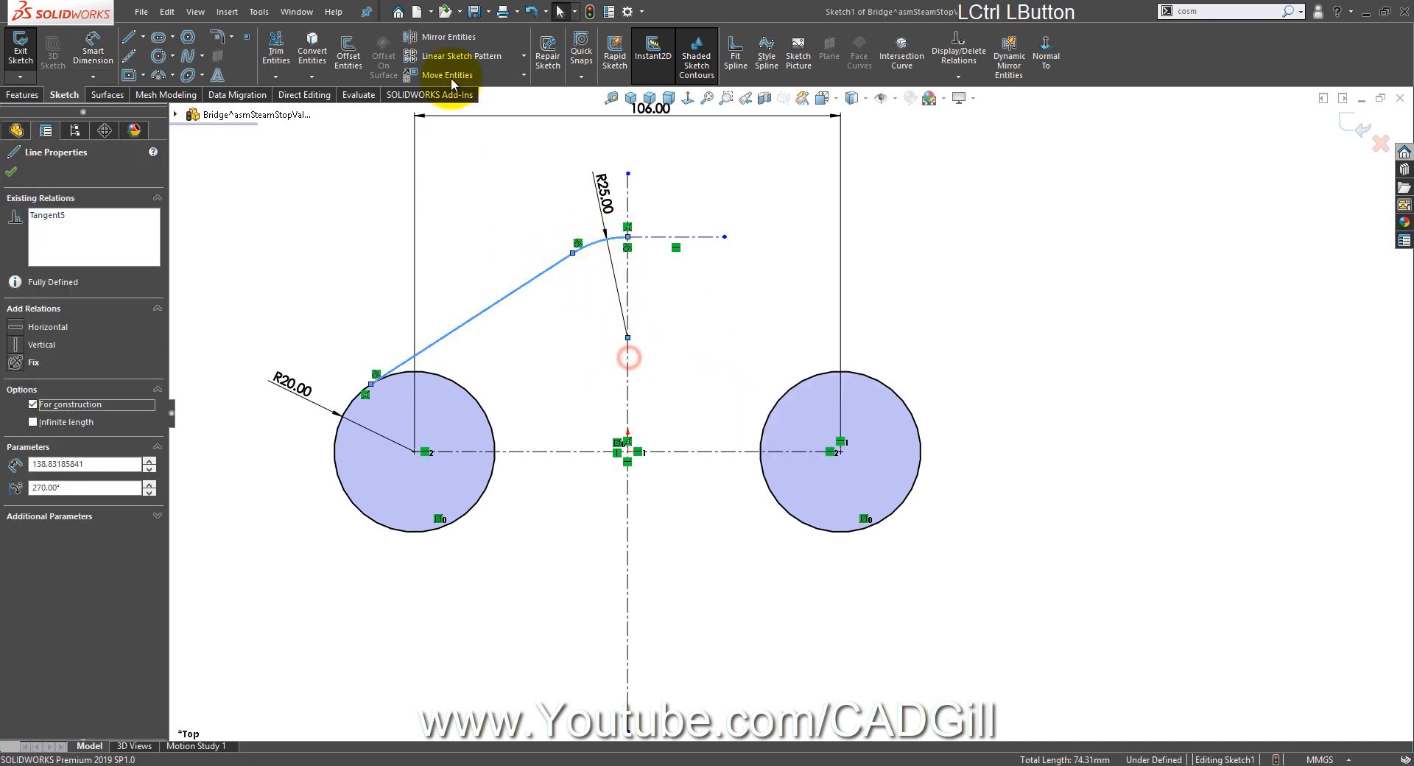
click(450, 34)
click(705, 166)
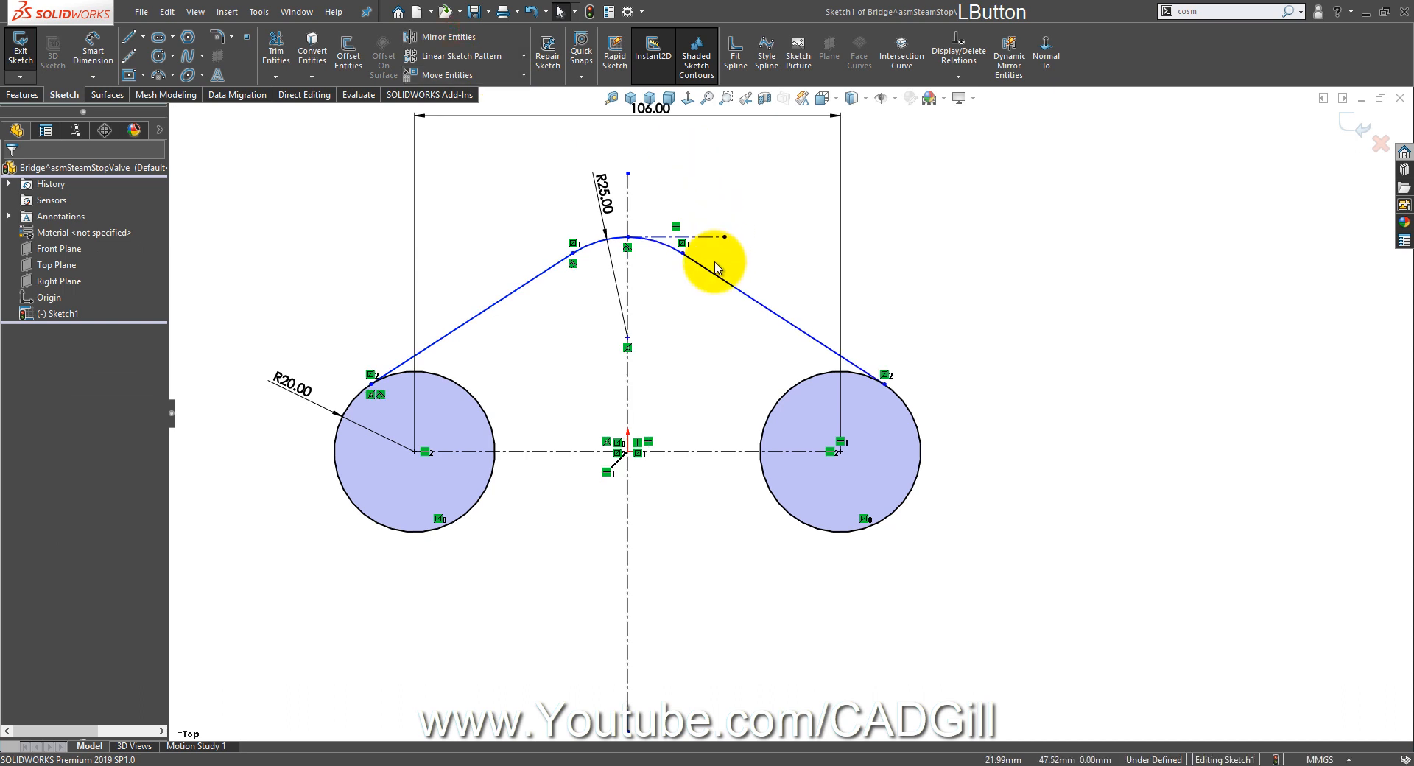
Step: Mirror both slanted lines and the upper arcs about the horizontal centerline to close the outline's lower half
click(710, 271)
ctrl+click(666, 244)
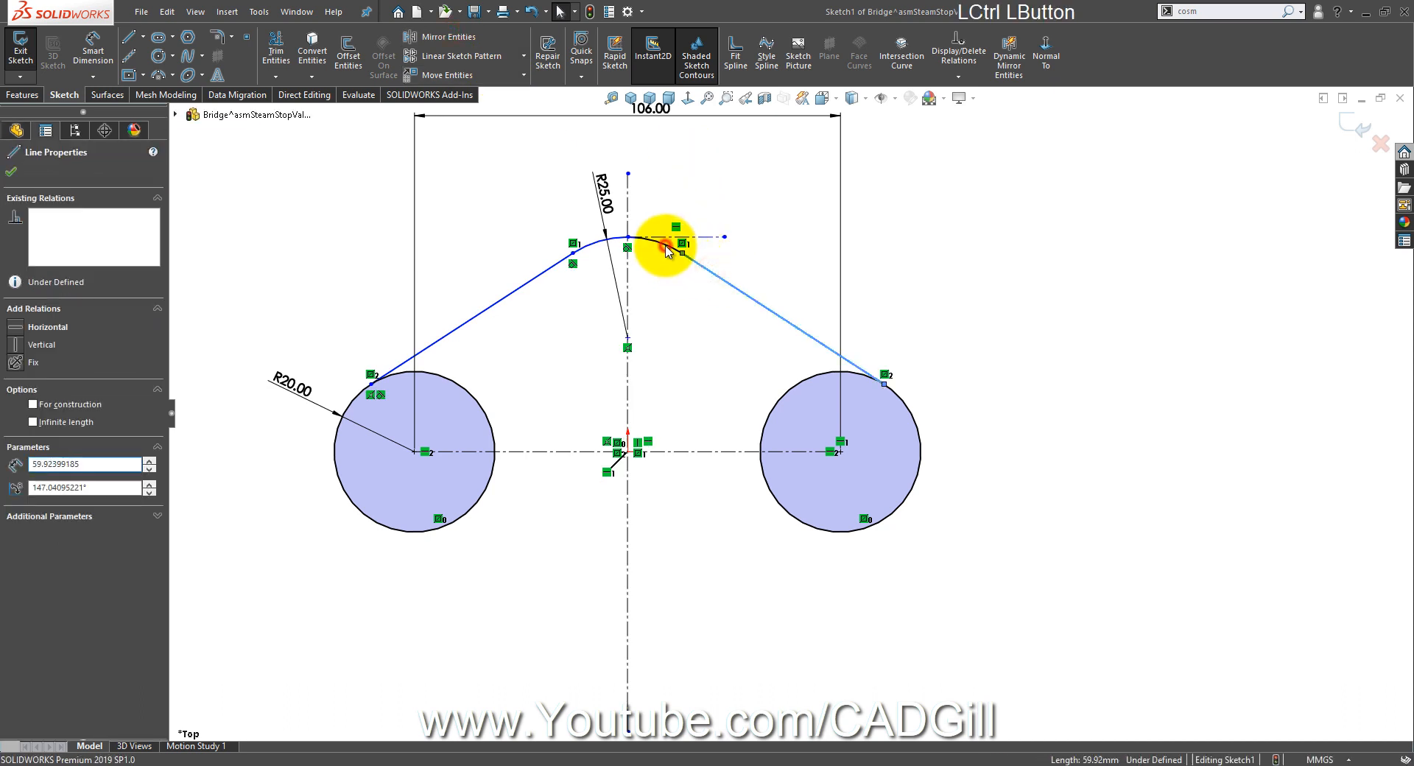
ctrl+click(537, 280)
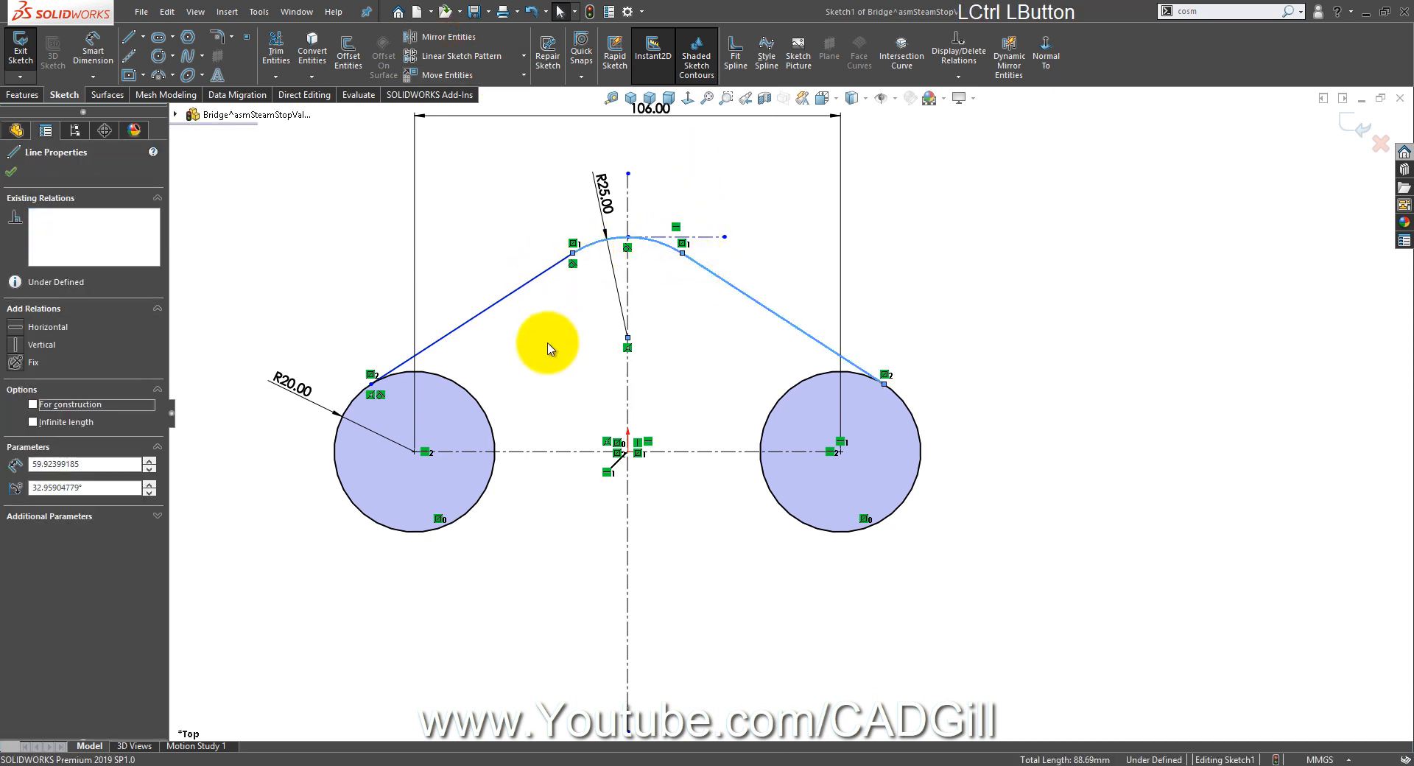
ctrl+click(535, 450)
click(484, 44)
scroll(994, 290, up, 4)
scroll(788, 548, down, 2)
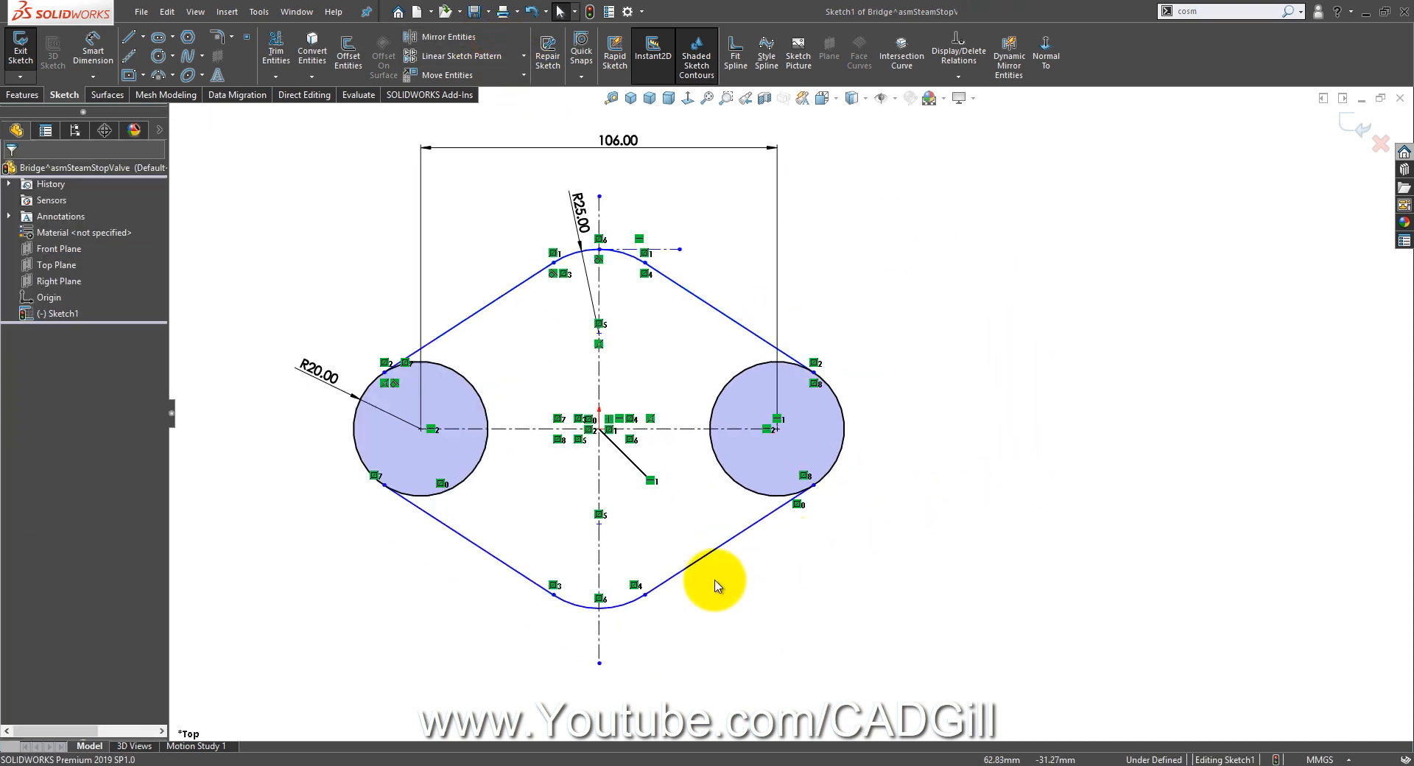
Step: Consult the reference drawing and dimension the outline's overall height, doubled from the short construction line's end about the horizontal centerline
click(585, 760)
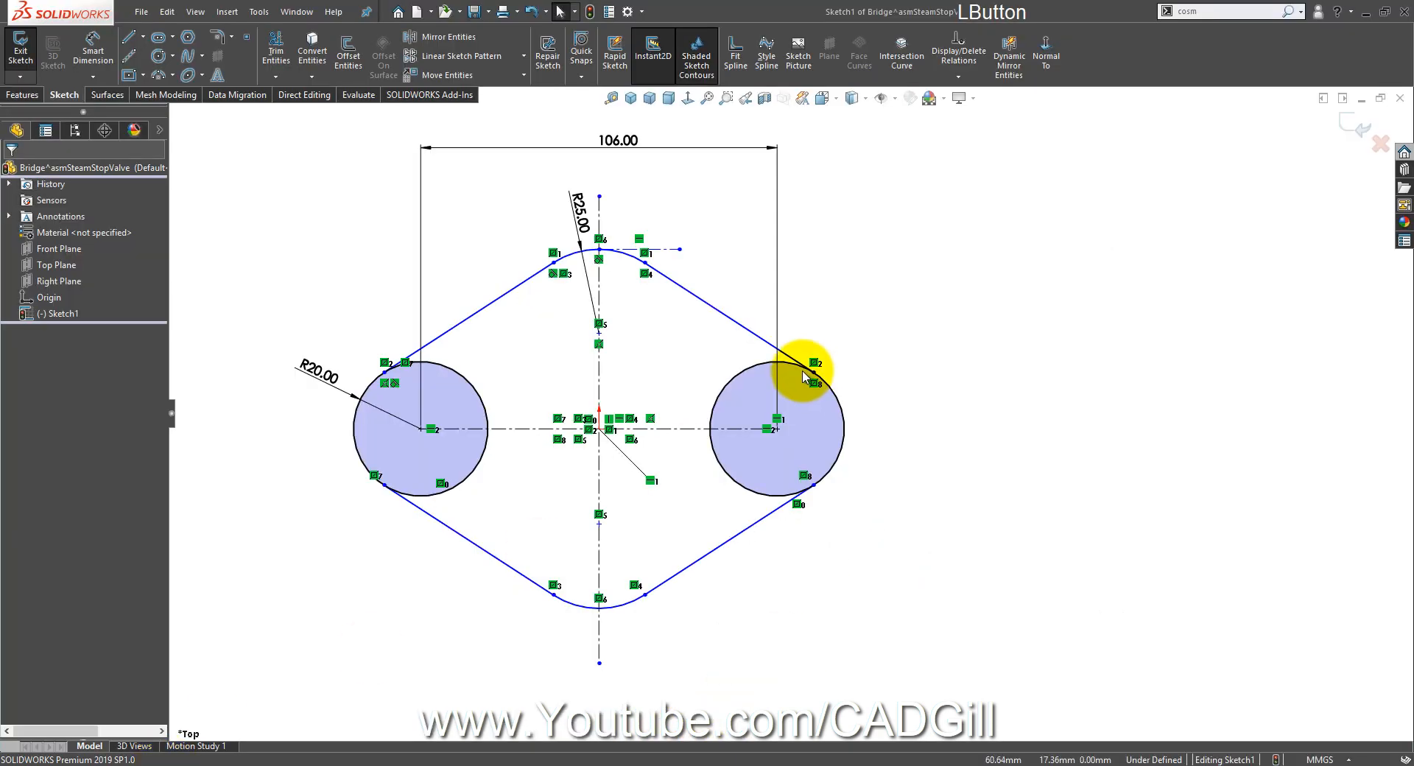
scroll(805, 369, down, 1)
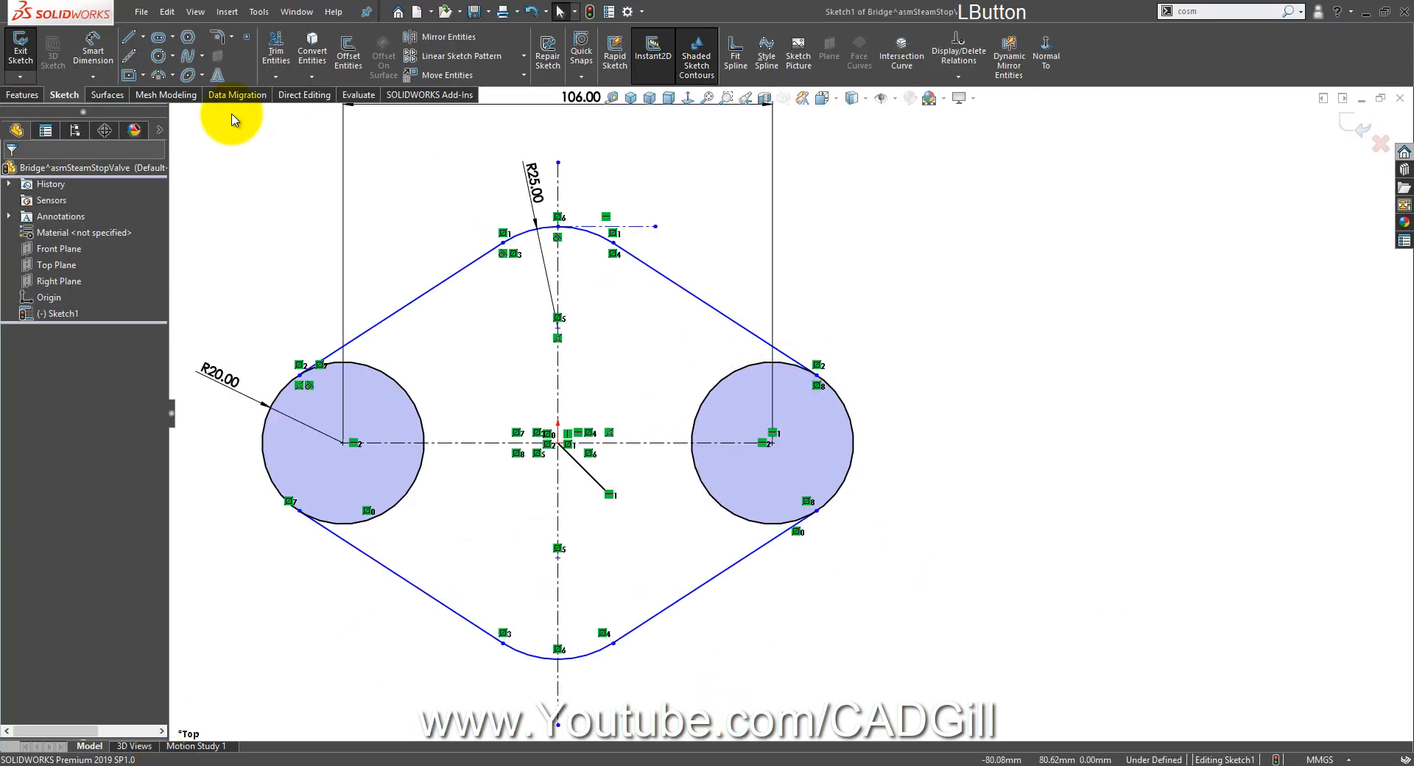
click(91, 57)
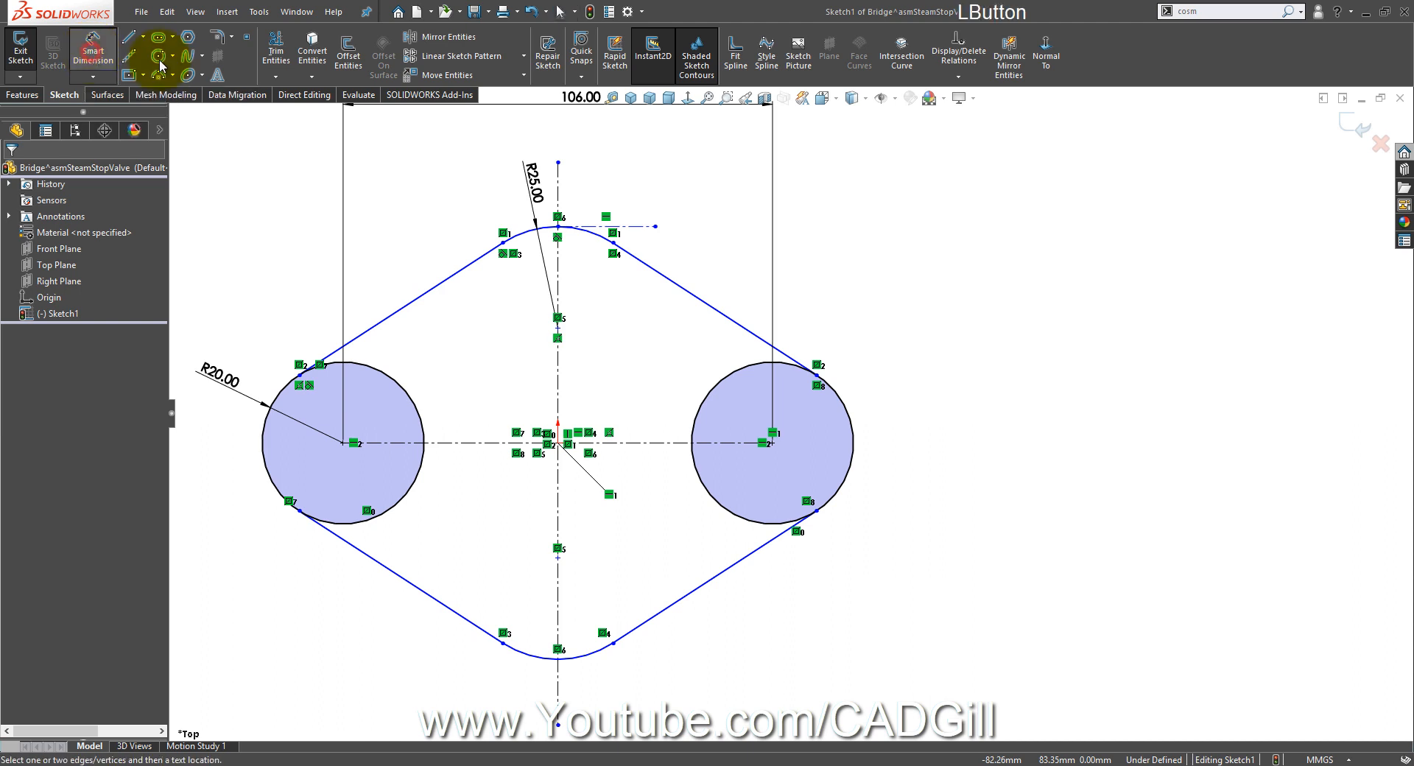
click(654, 227)
click(653, 443)
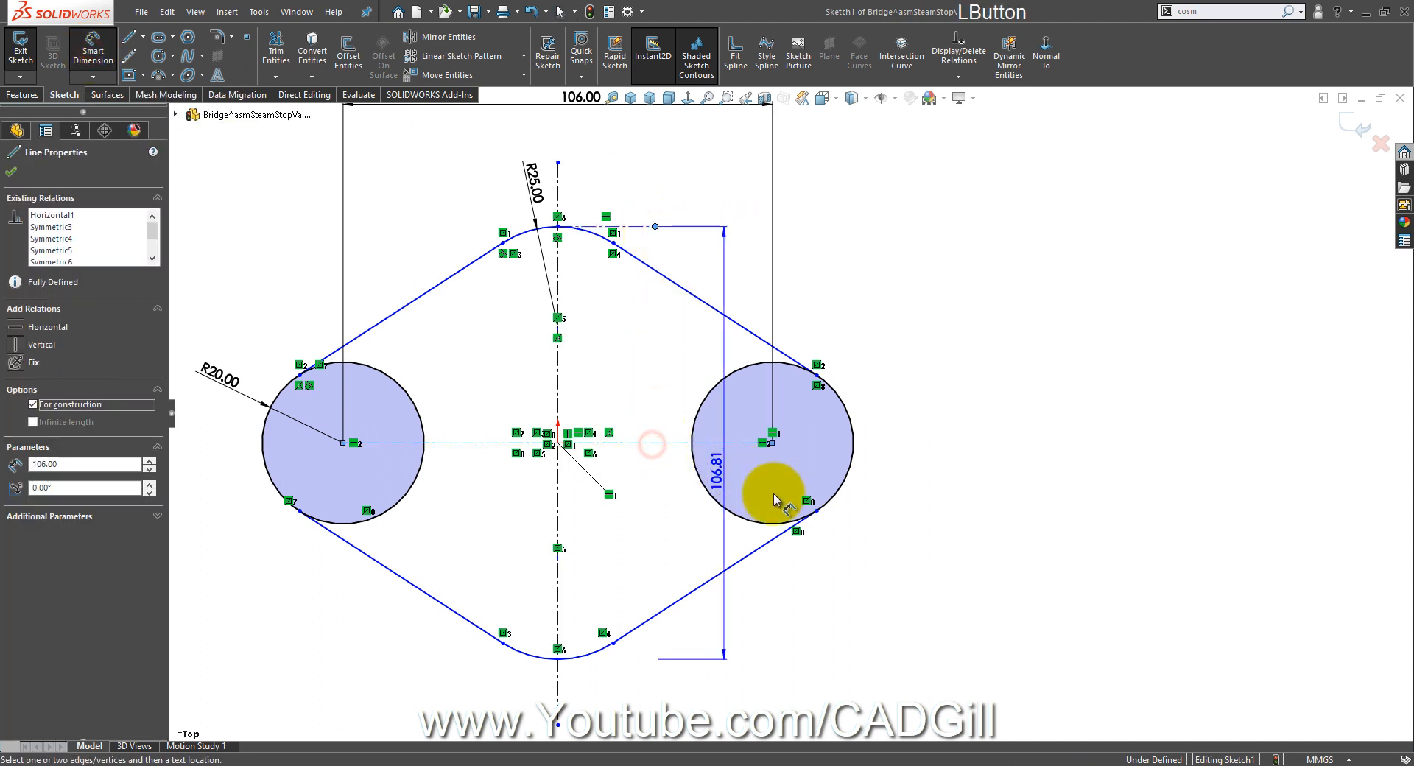
click(956, 475)
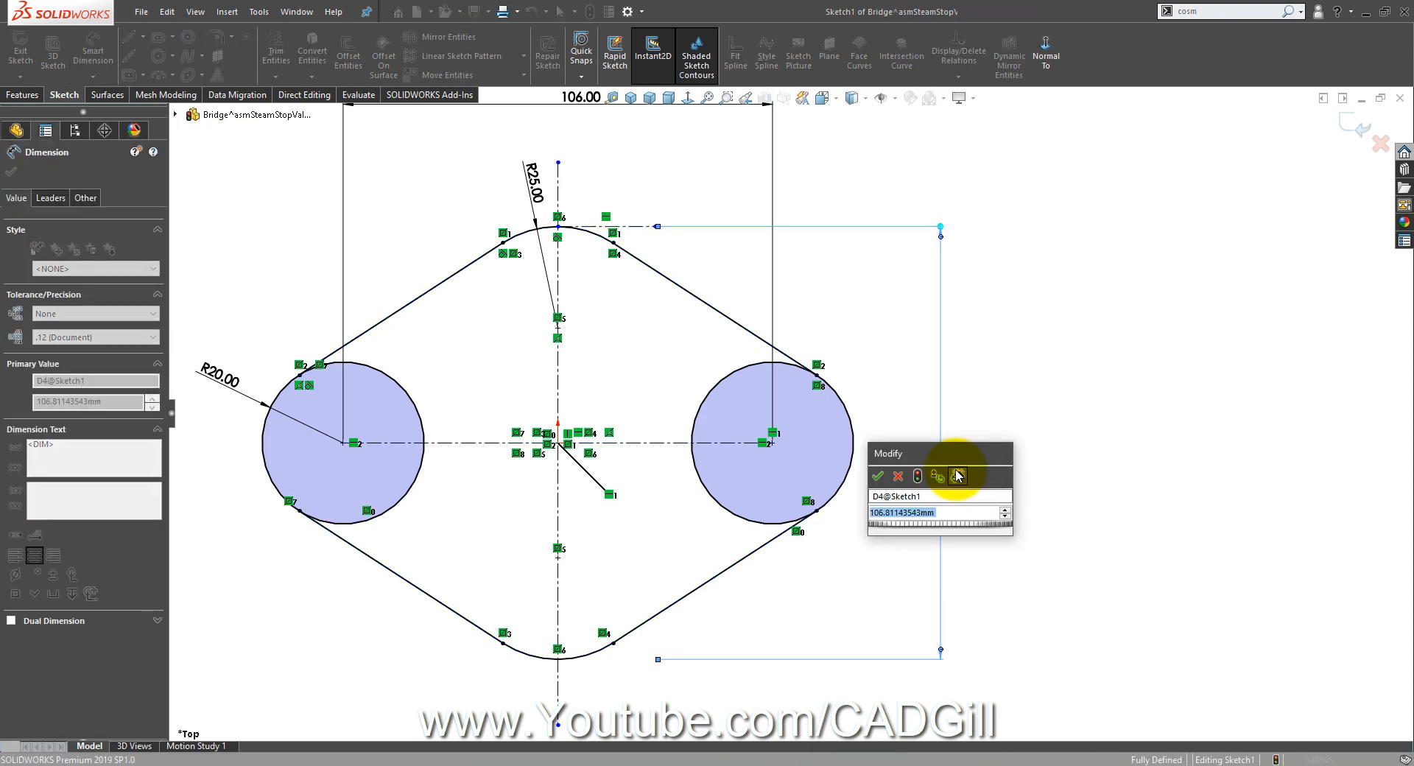
Step: Set the overall height between the profile's upper and lower arcs to 80 mm and finish dimensioning
text(80)
key(Return)
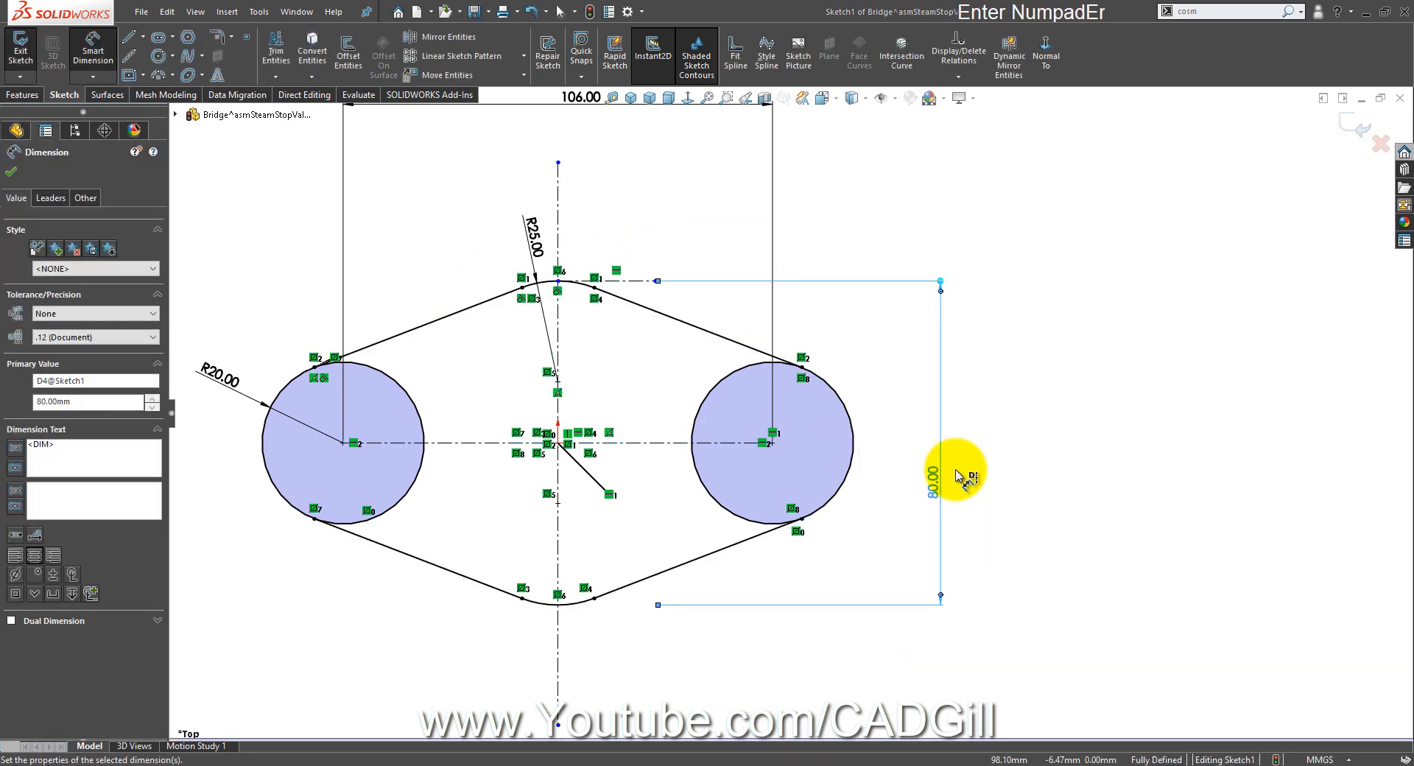
right_click(827, 315)
click(870, 366)
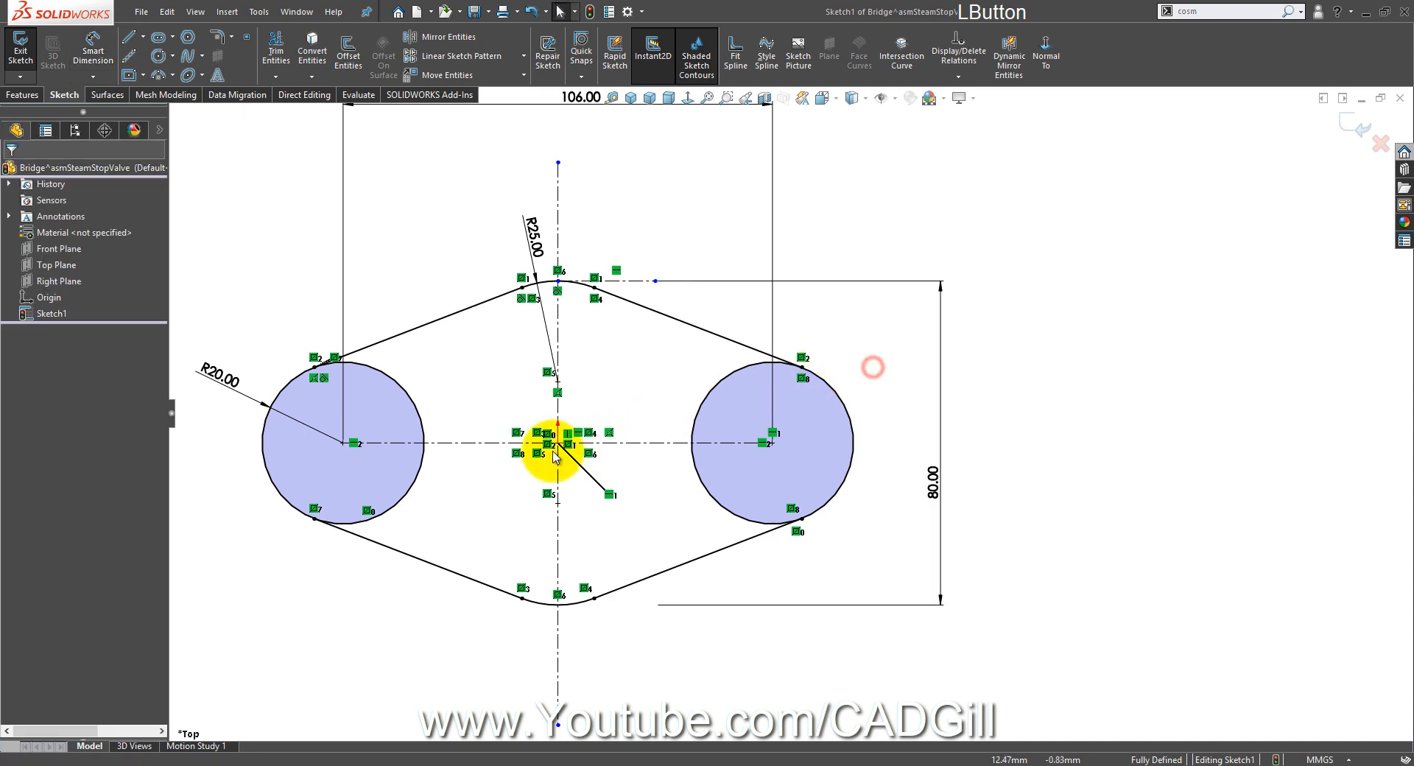
Step: Trim away the inner arcs of both R20 end circles to leave one closed rounded-diamond profile
click(276, 48)
mouse_move(449, 380)
mouse_down()
mouse_move(388, 391)
mouse_move(471, 508)
mouse_move(396, 493)
mouse_up()
drag(663, 511, 720, 487)
drag(656, 361, 726, 404)
mouse_move(725, 404)
middle_down()
mouse_move(672, 410)
mouse_move(690, 279)
mouse_move(681, 287)
middle_up()
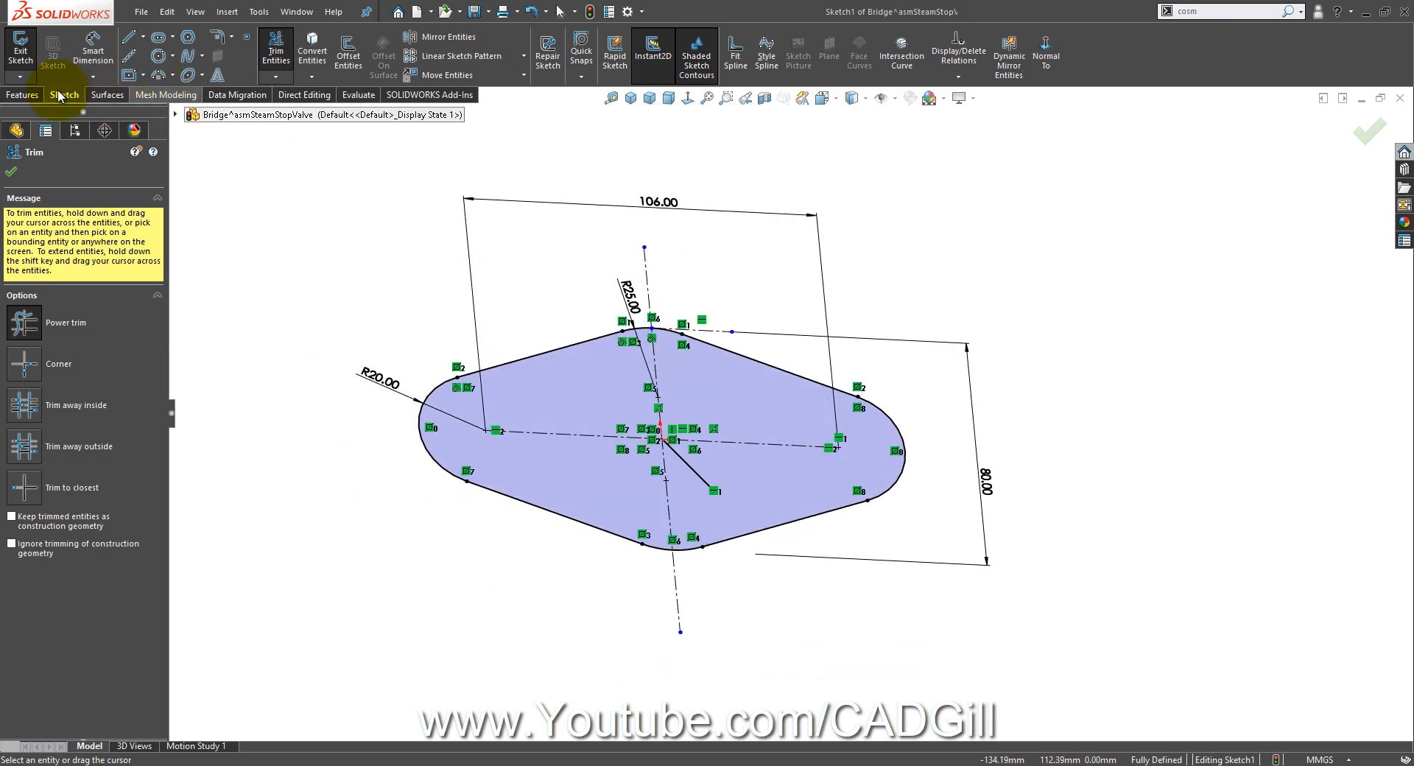
Step: Extrude the rounded-diamond profile 34 mm, checking the bridge thickness in the Steam Stop Valve PSG.jpg drawing in Photos
click(21, 95)
click(27, 55)
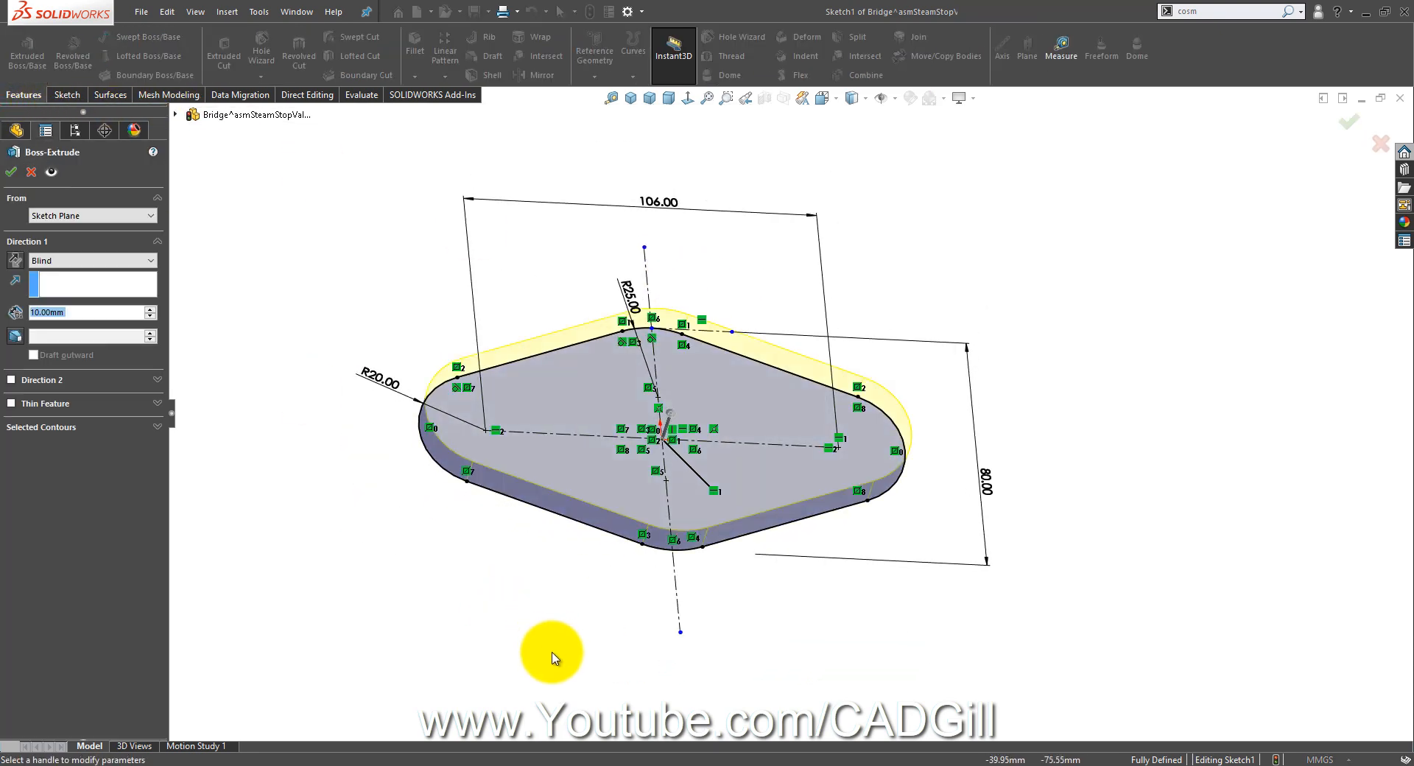
click(567, 765)
drag(425, 450, 533, 293)
drag(354, 493, 384, 492)
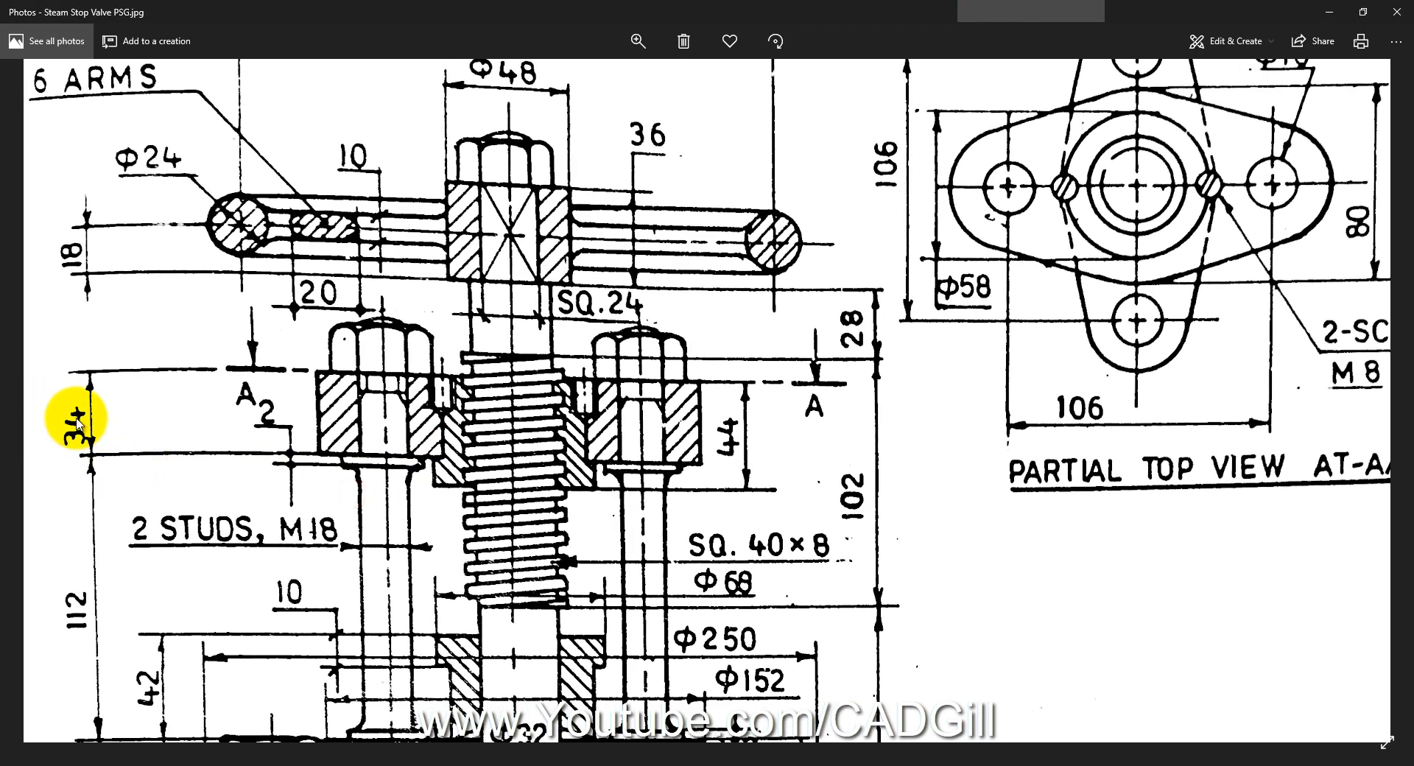
click(140, 765)
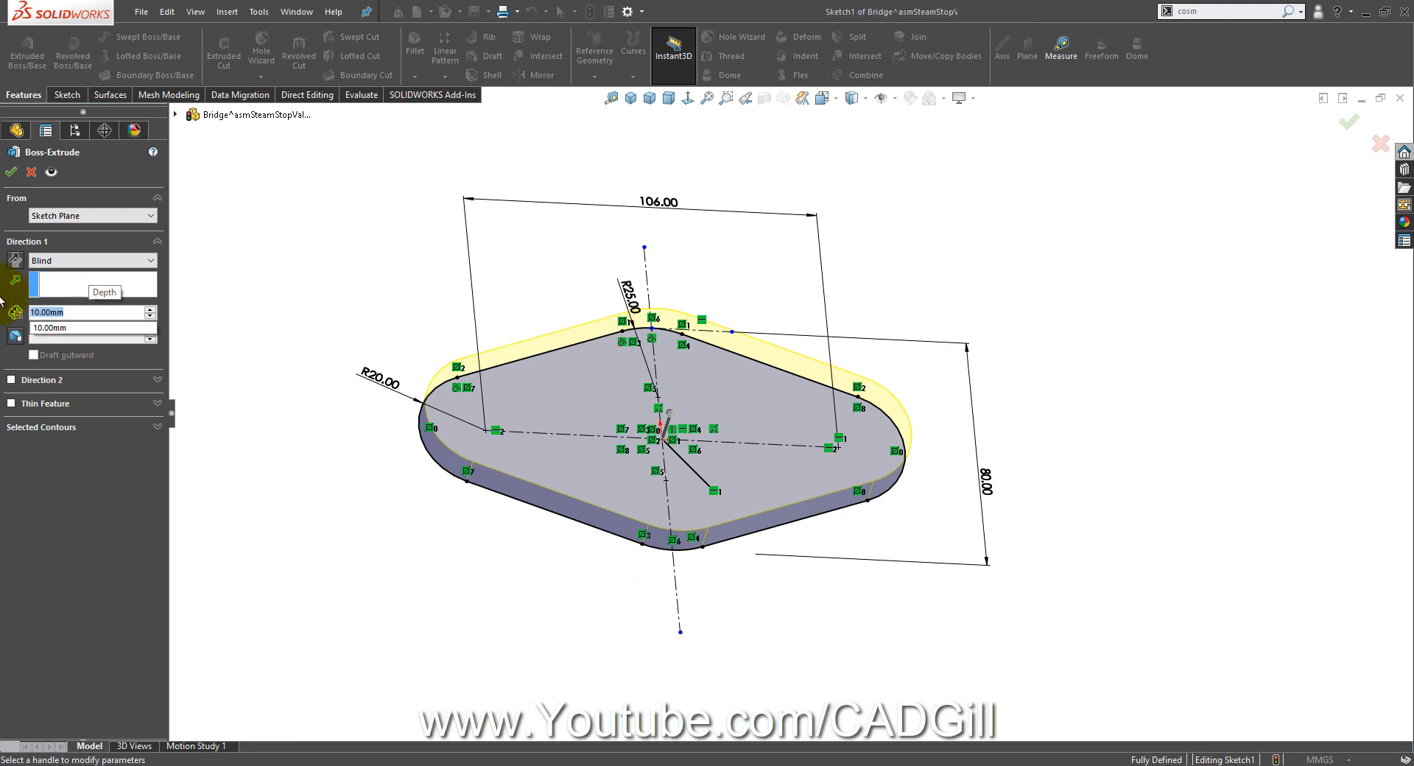
text(34)
key(Return)
middle_drag(536, 467, 530, 543)
Step: Compare the extruded plate with the section and partial top view in the Steam Stop Valve PSG.jpg drawing in Photos
click(557, 764)
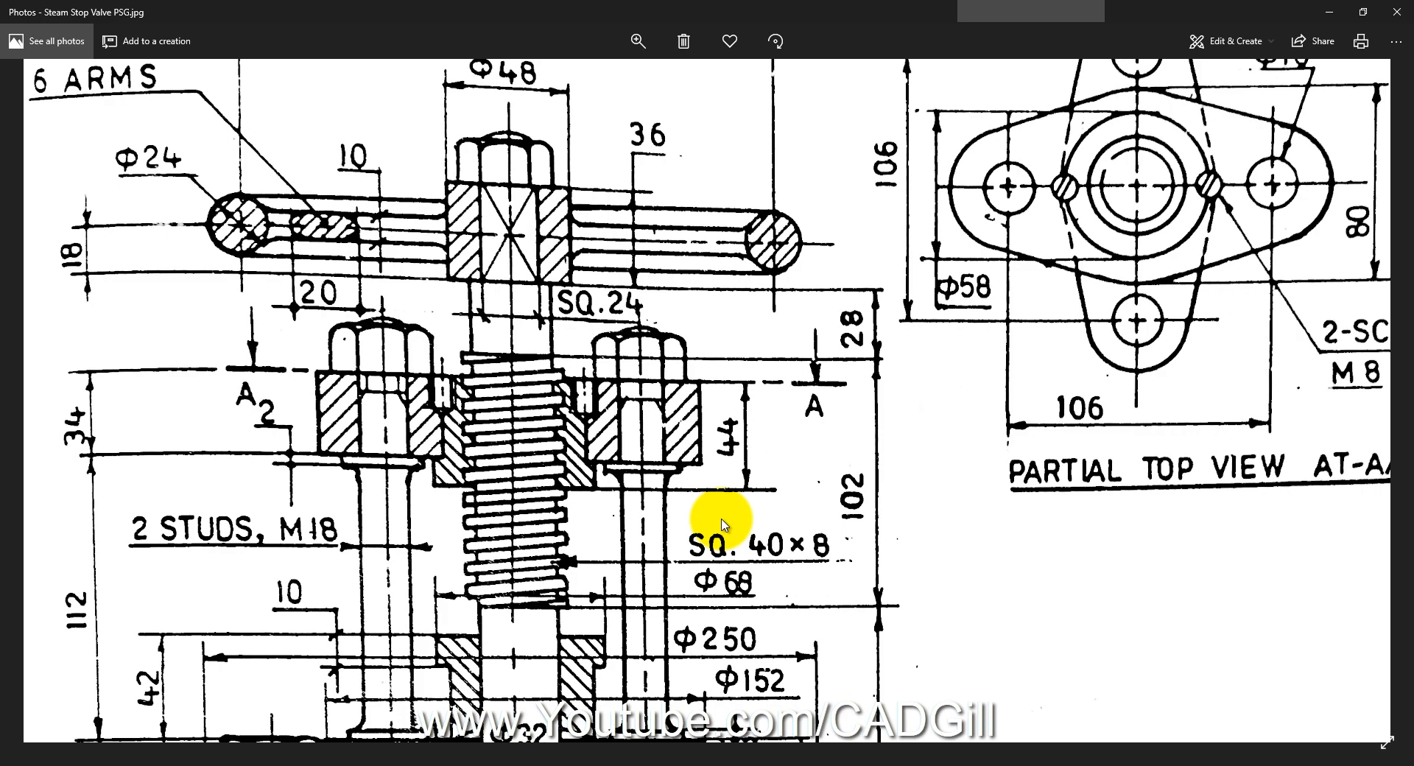
drag(653, 535, 559, 612)
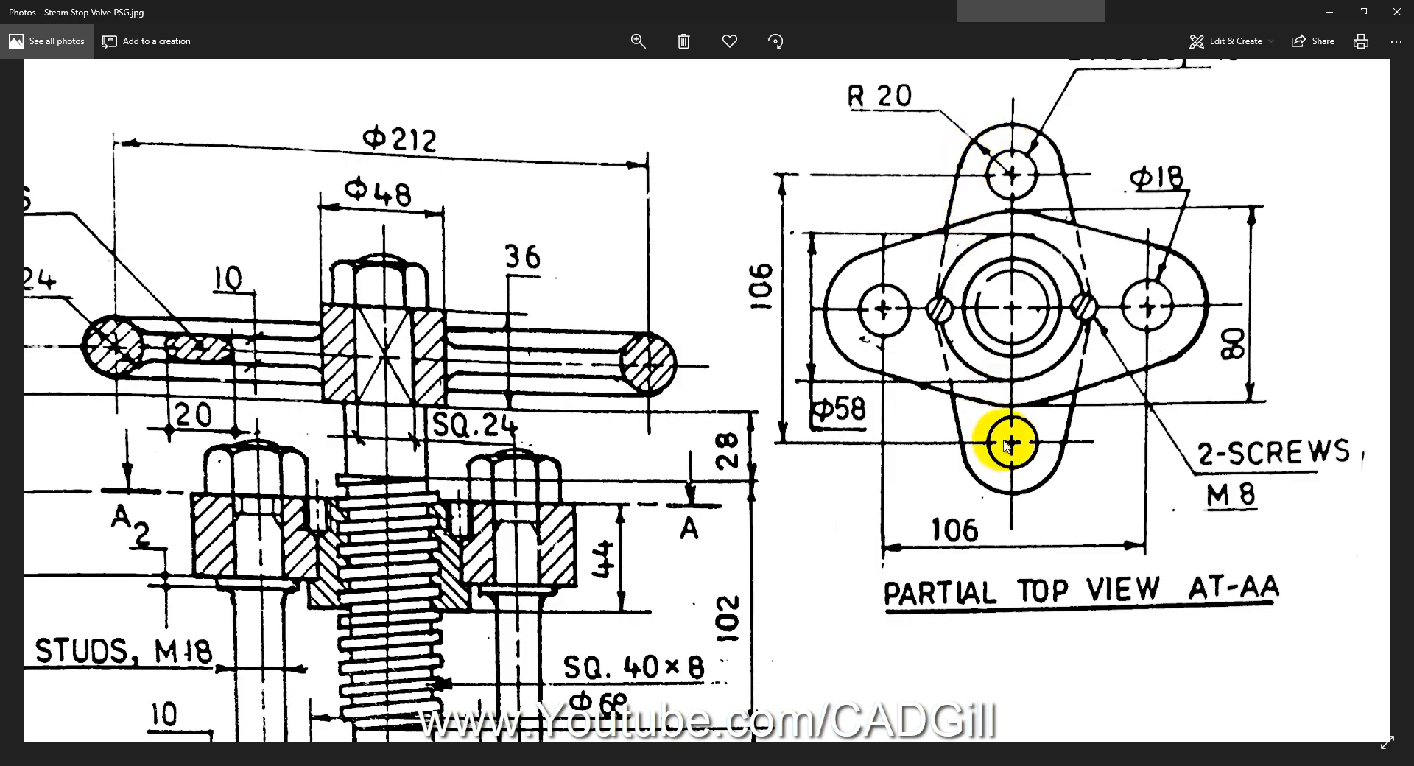
drag(886, 355, 974, 227)
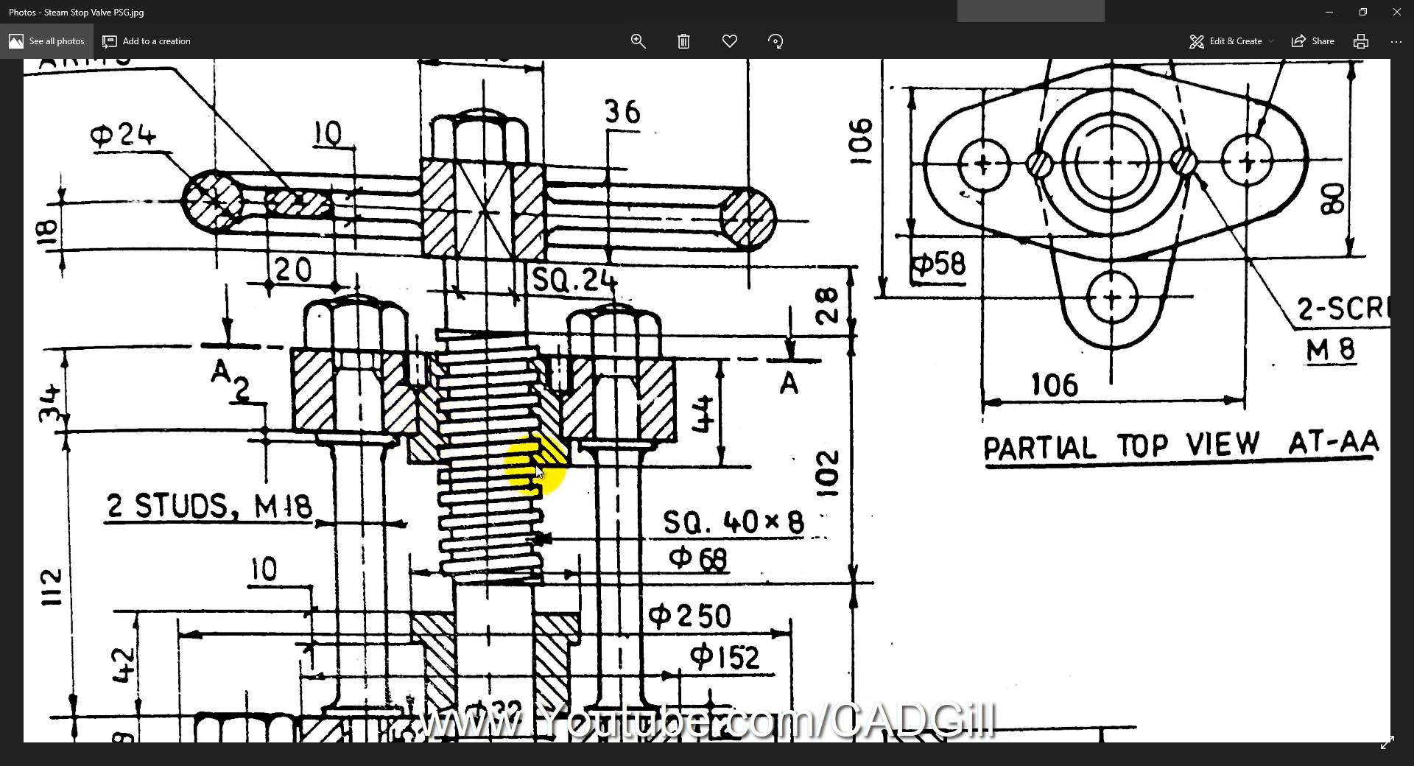
click(221, 765)
middle_drag(588, 502, 577, 412)
click(569, 763)
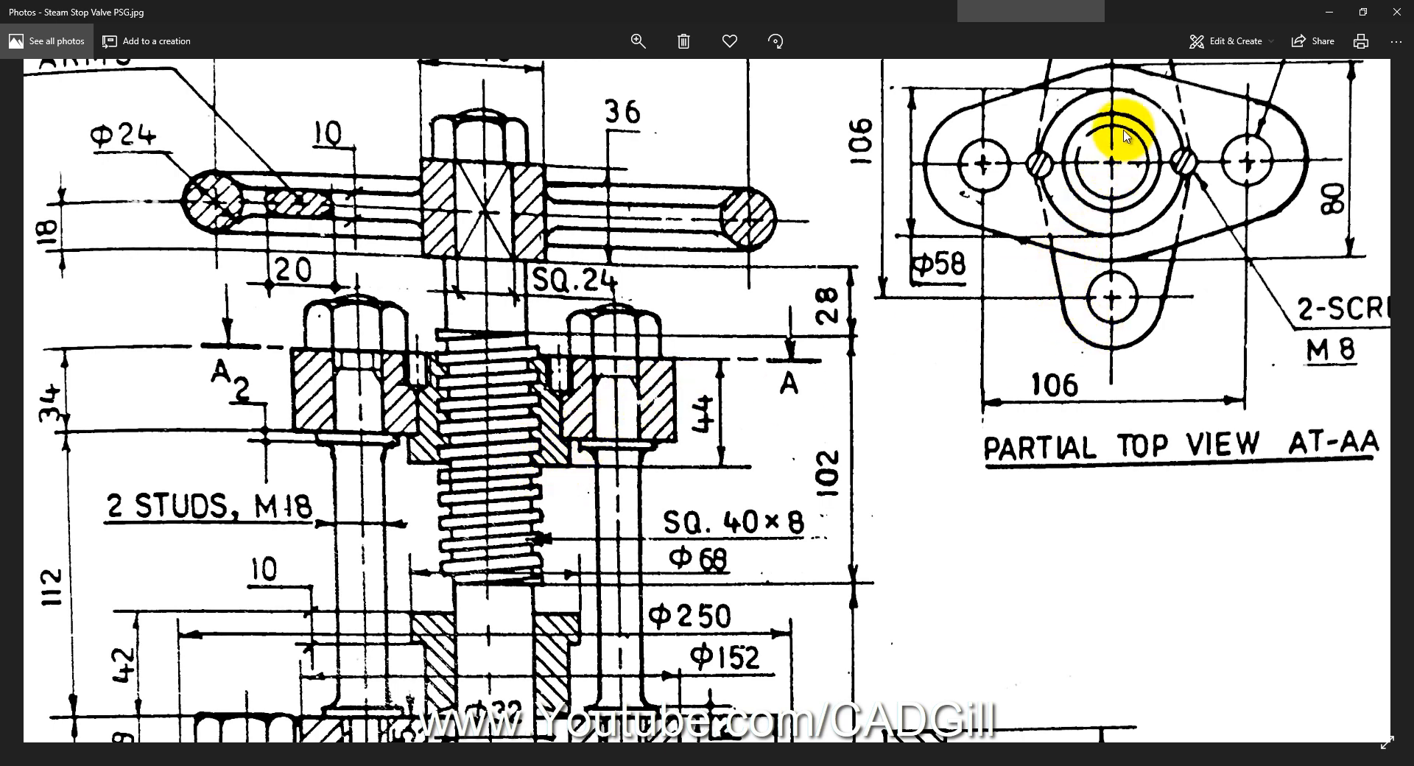
drag(1083, 229, 1074, 302)
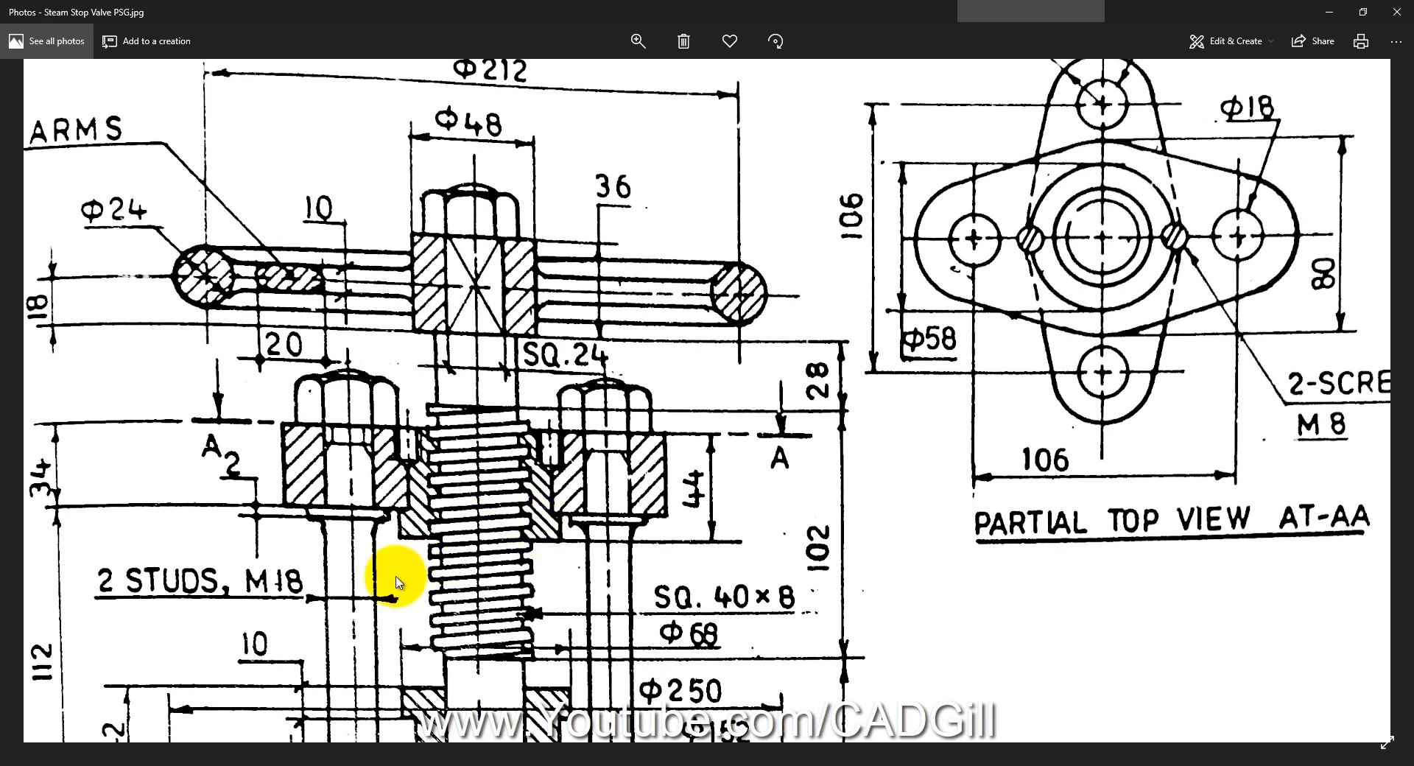
click(202, 765)
mouse_move(624, 466)
middle_down()
mouse_move(641, 438)
mouse_move(650, 493)
mouse_move(634, 552)
middle_up()
click(634, 552)
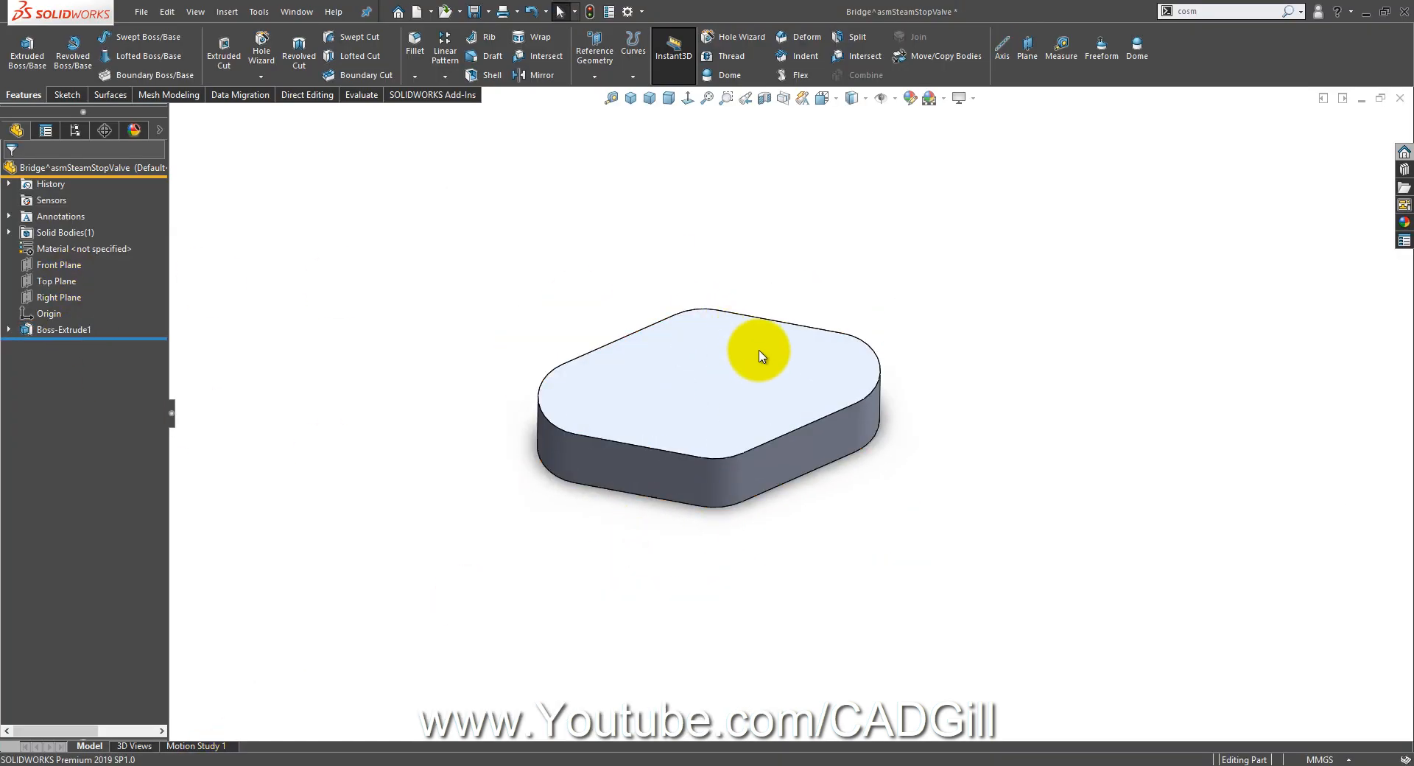
Step: Create a reference plane offset 10 mm from the plate's upper face, flipped down into the body
middle_drag(757, 363, 741, 290)
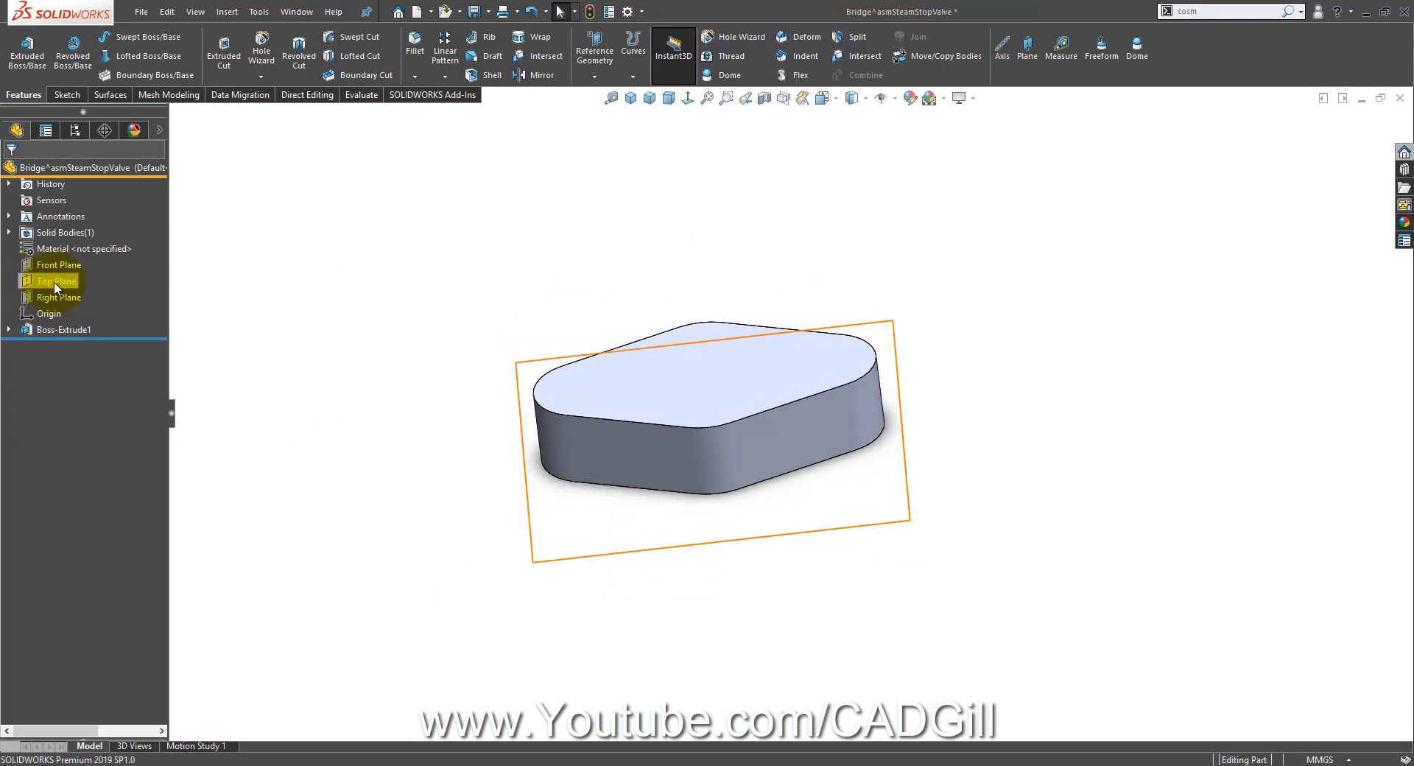
click(672, 369)
mouse_move(584, 340)
middle_down()
mouse_move(534, 302)
mouse_move(568, 290)
middle_up()
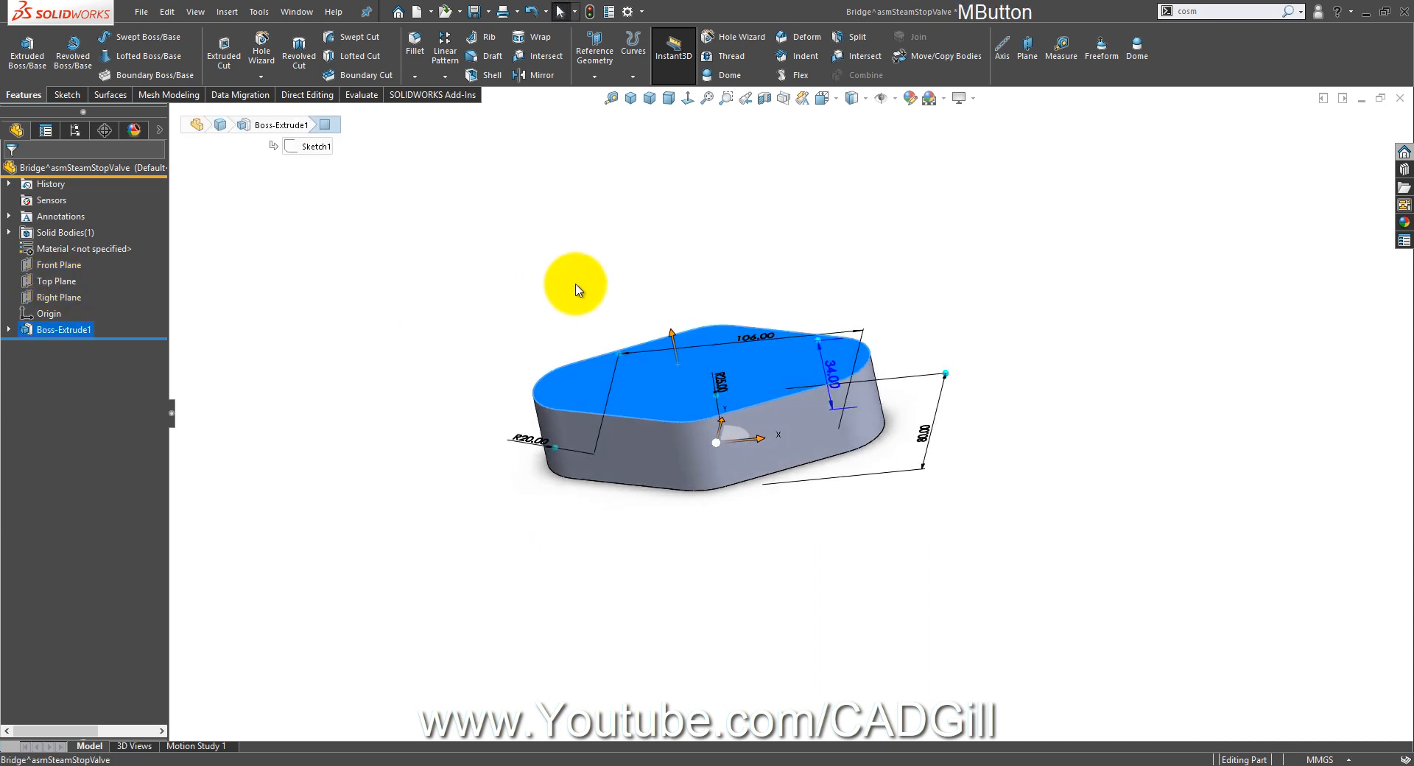
click(595, 68)
click(615, 114)
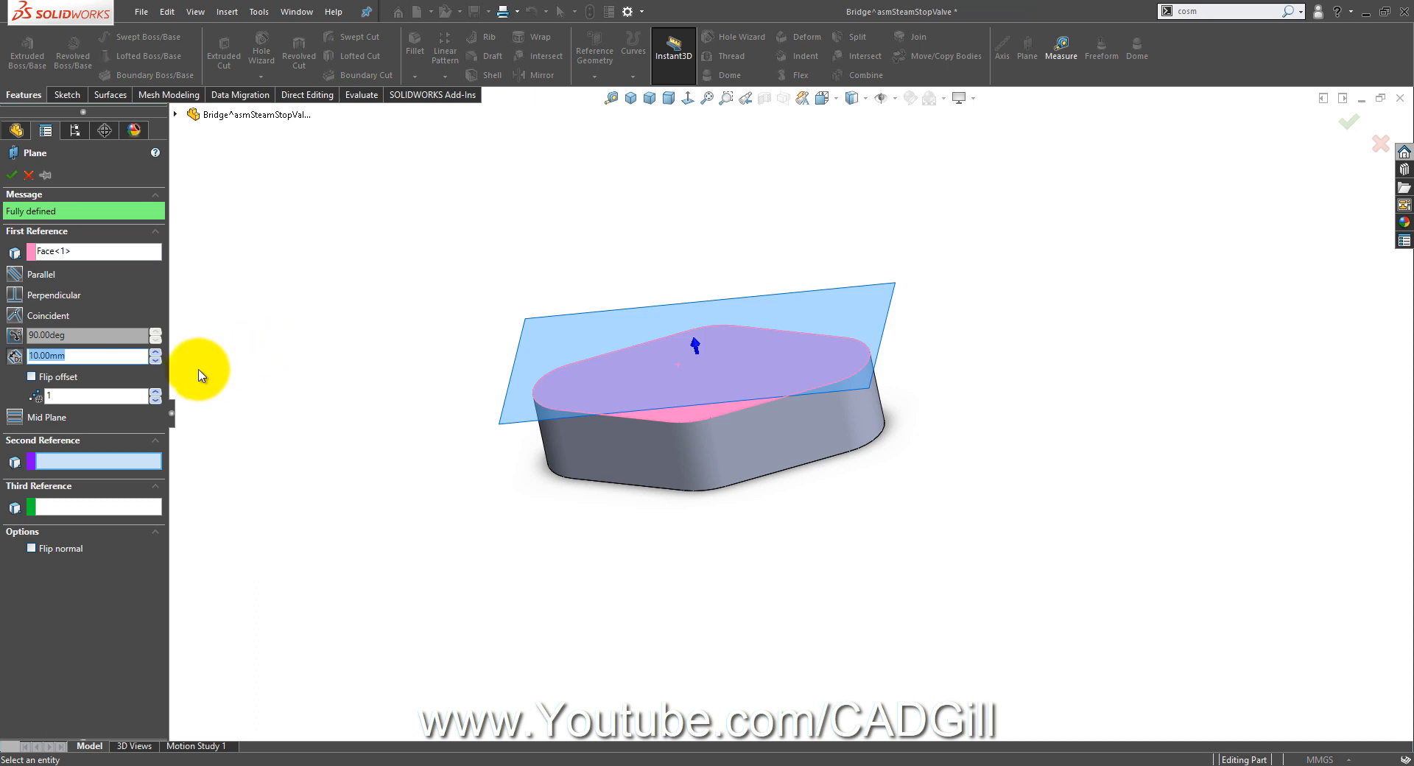
middle_drag(631, 400, 633, 354)
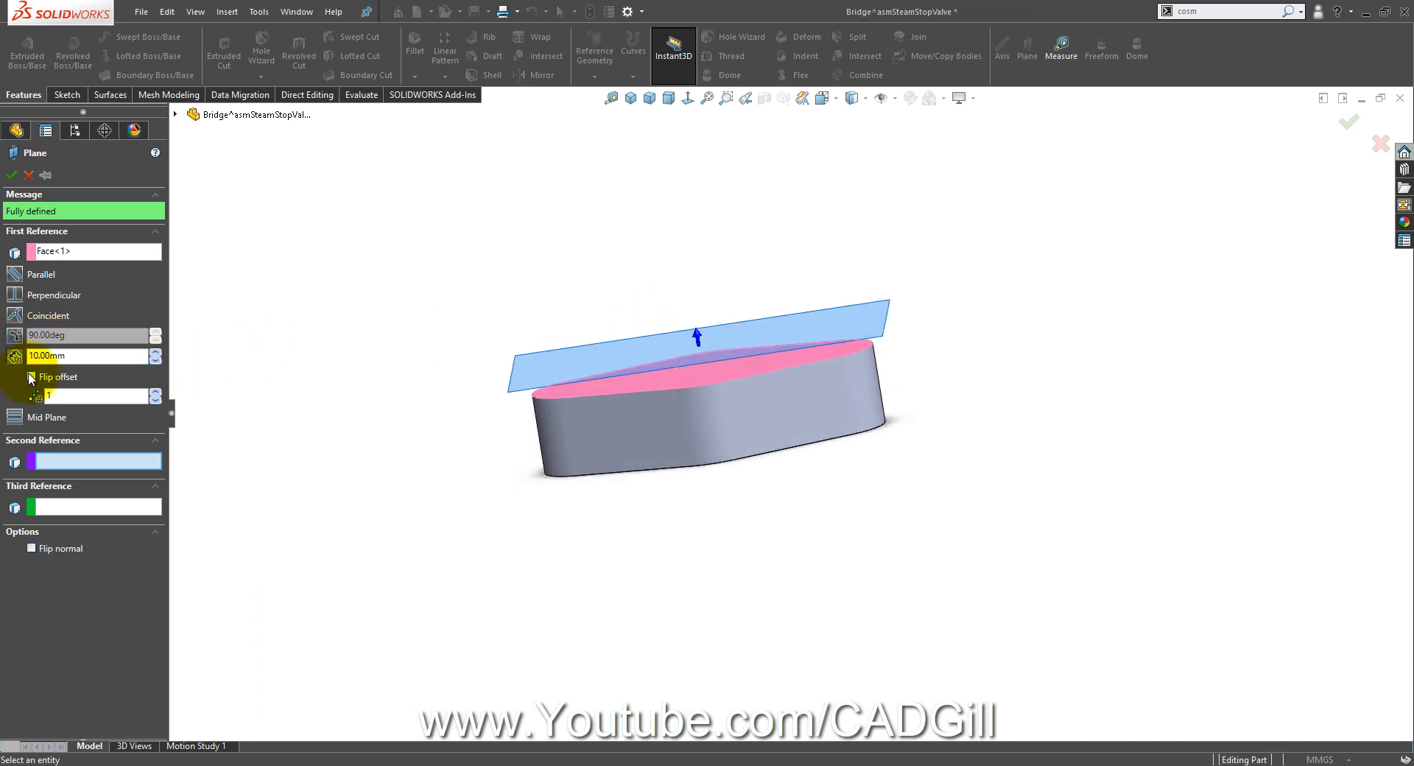
click(31, 377)
click(12, 176)
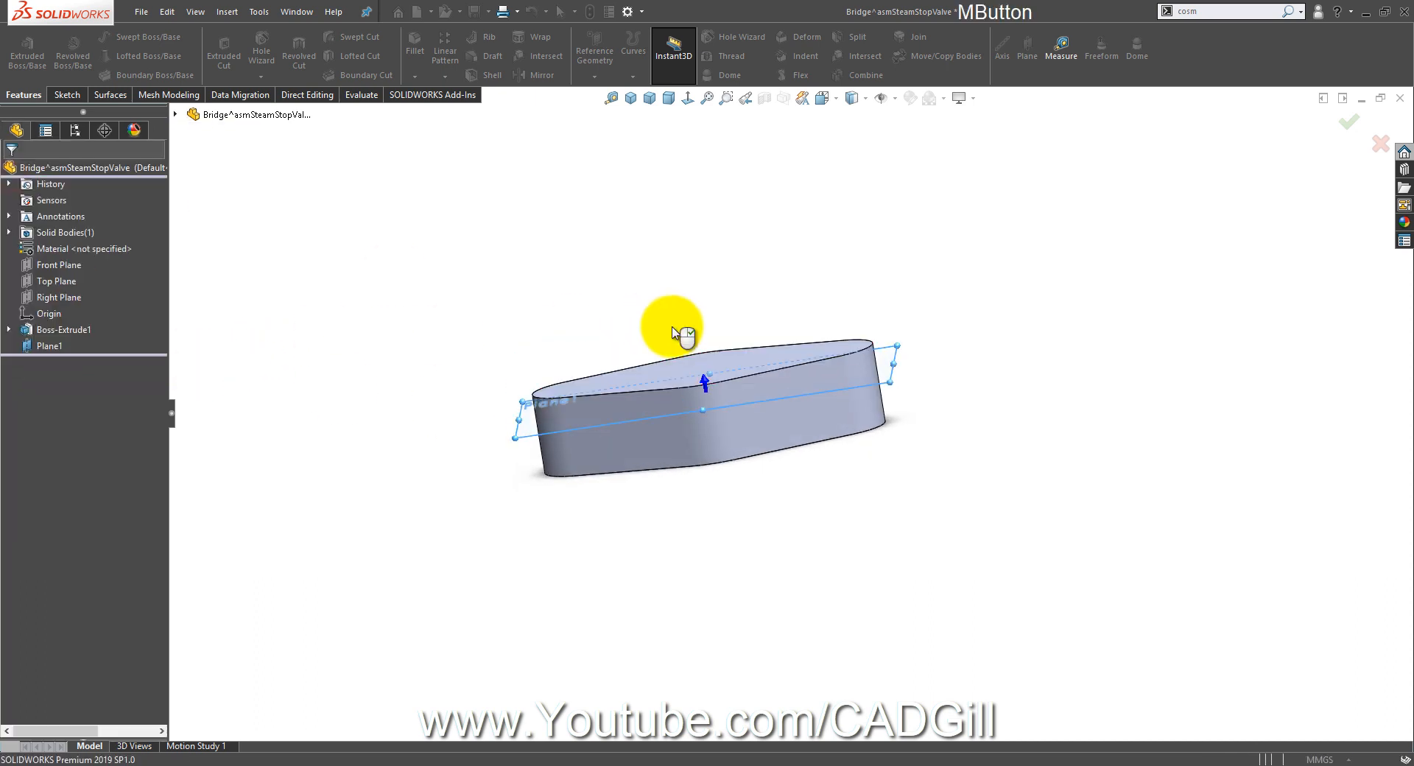
Step: Start a sketch on the new offset plane and convert the plate face's outline into sketch entities
middle_drag(672, 328, 665, 474)
click(66, 95)
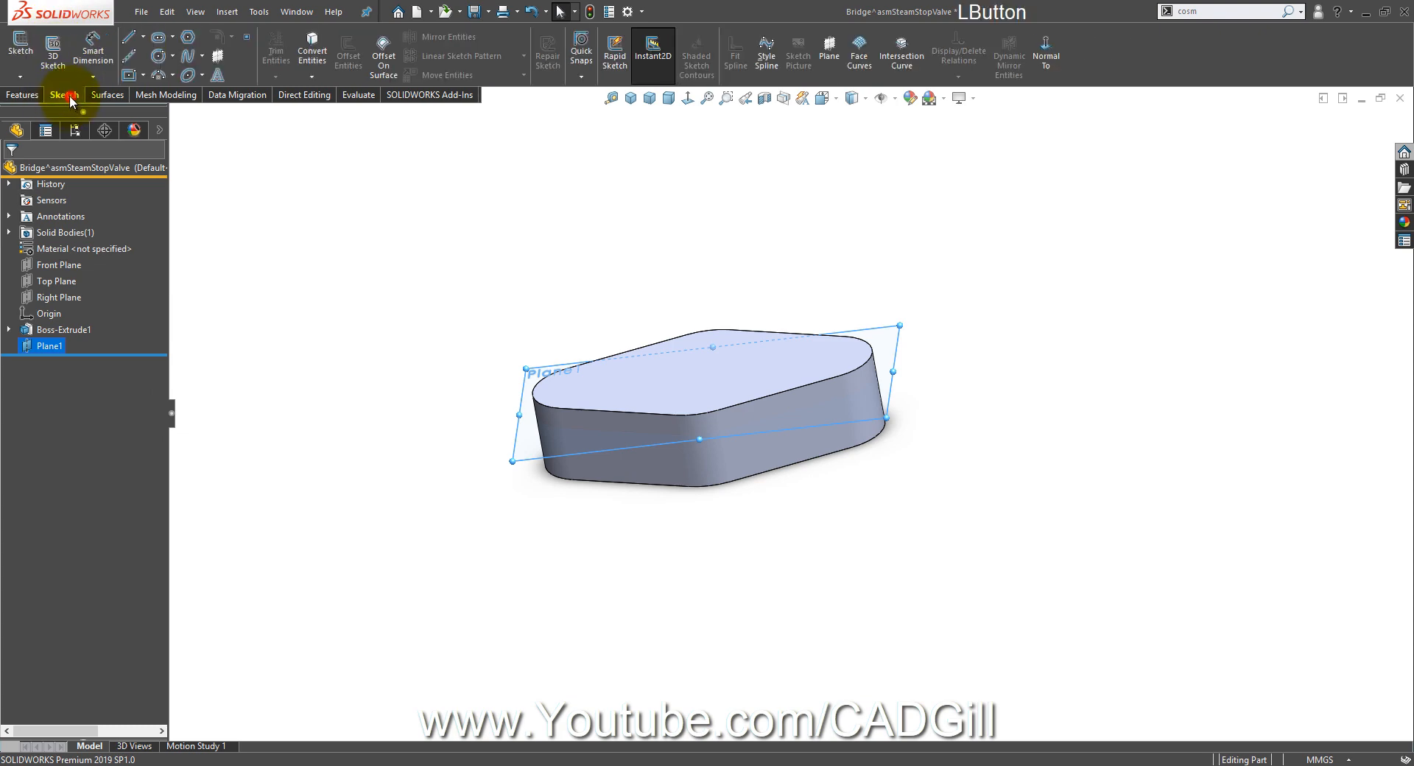
click(34, 56)
click(686, 98)
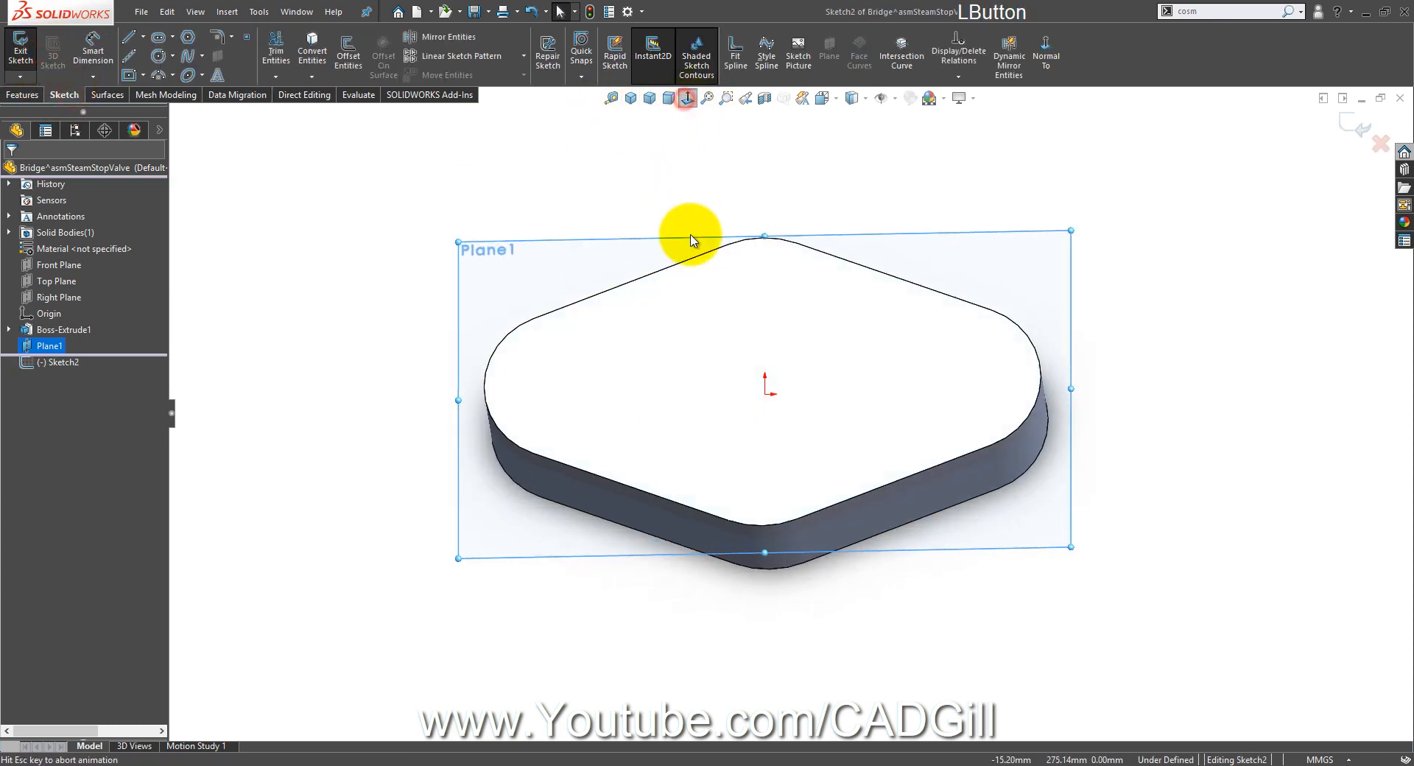
click(687, 323)
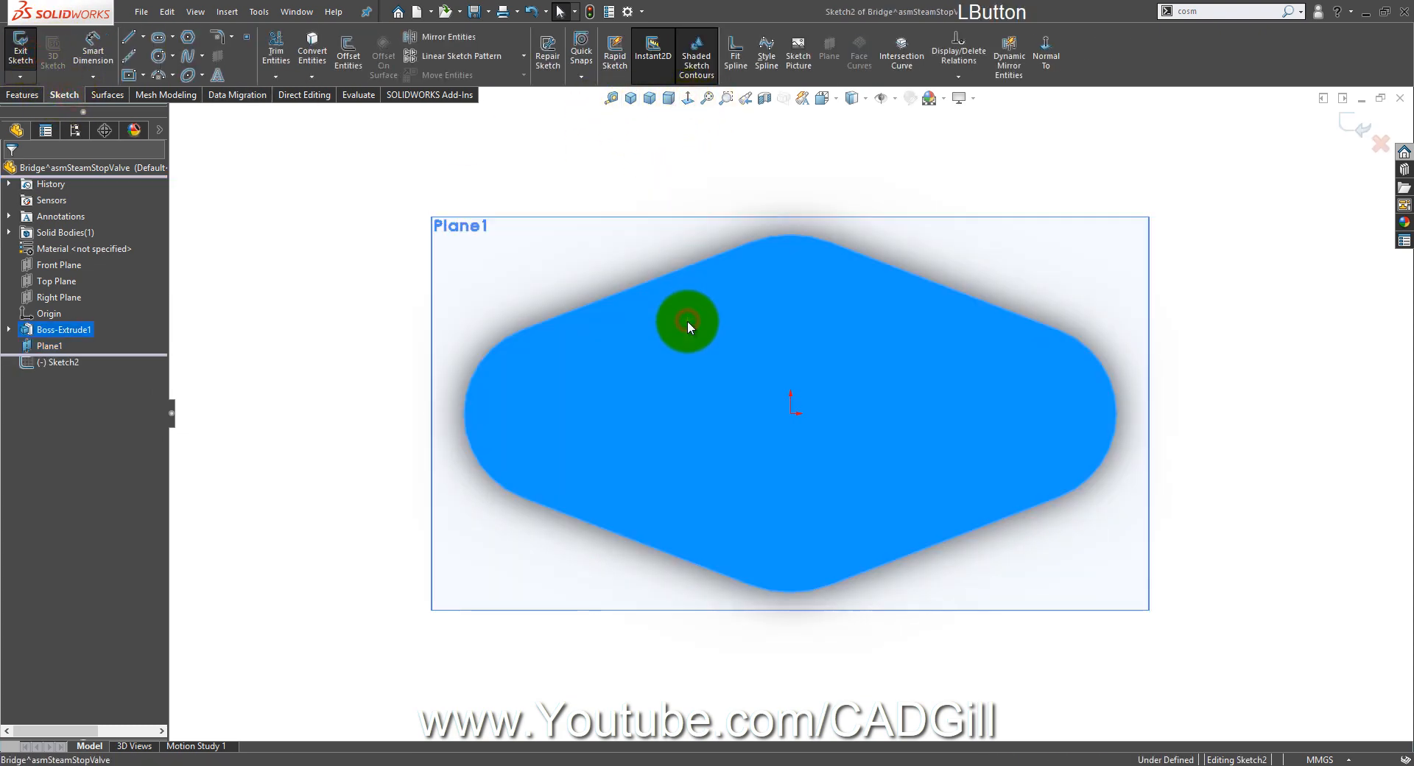
click(309, 50)
scroll(906, 356, up, 2)
Step: Rotate the whole converted outline 90 degrees about the origin with Keep relations turned off
drag(1130, 229, 416, 569)
click(523, 74)
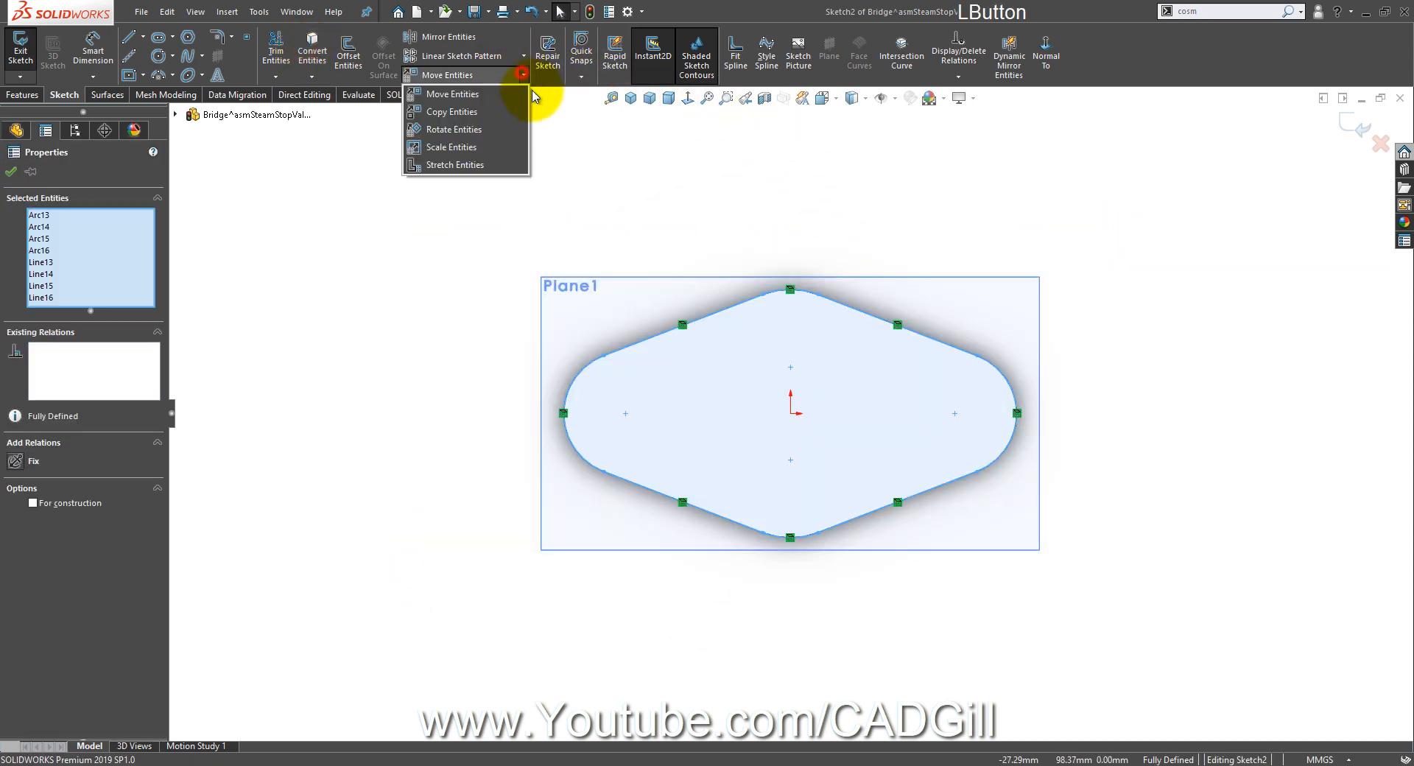
click(478, 129)
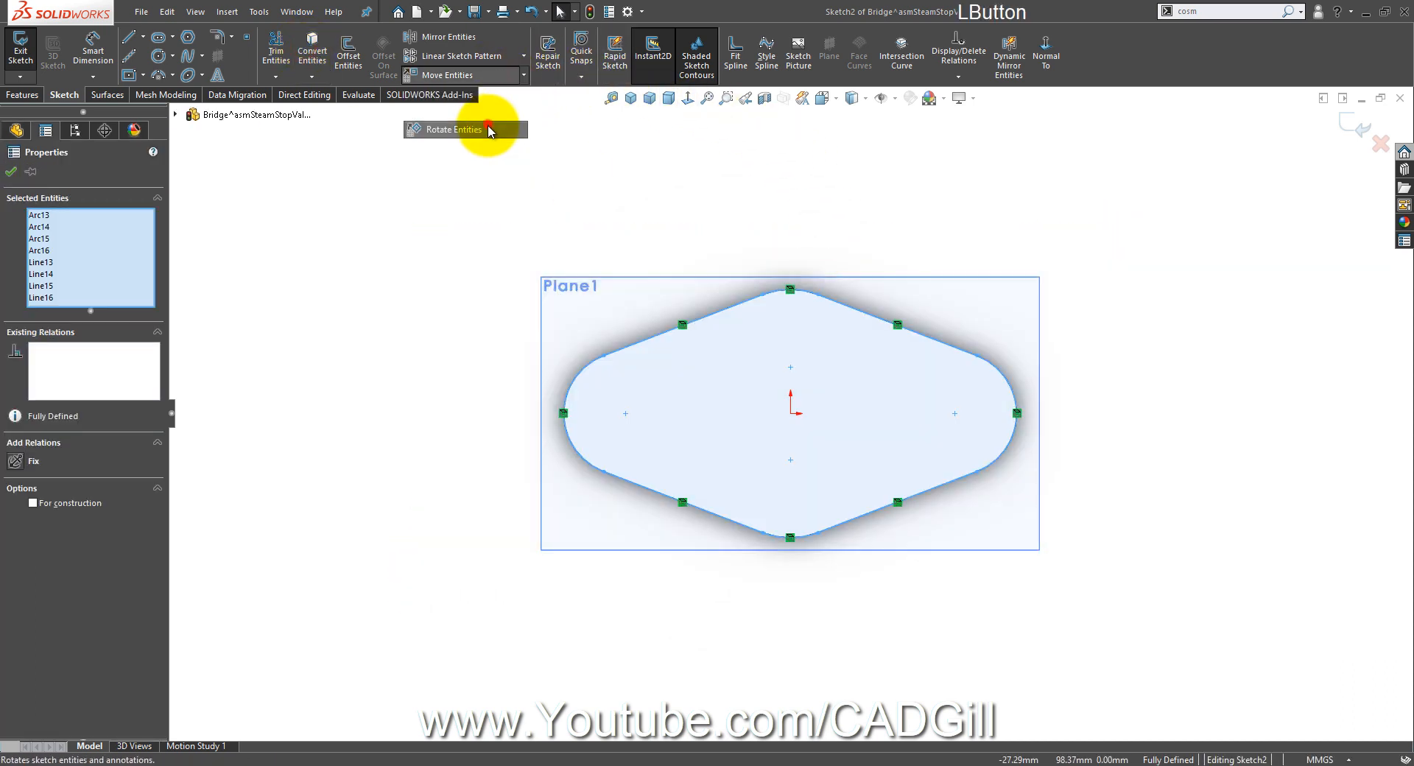
click(790, 413)
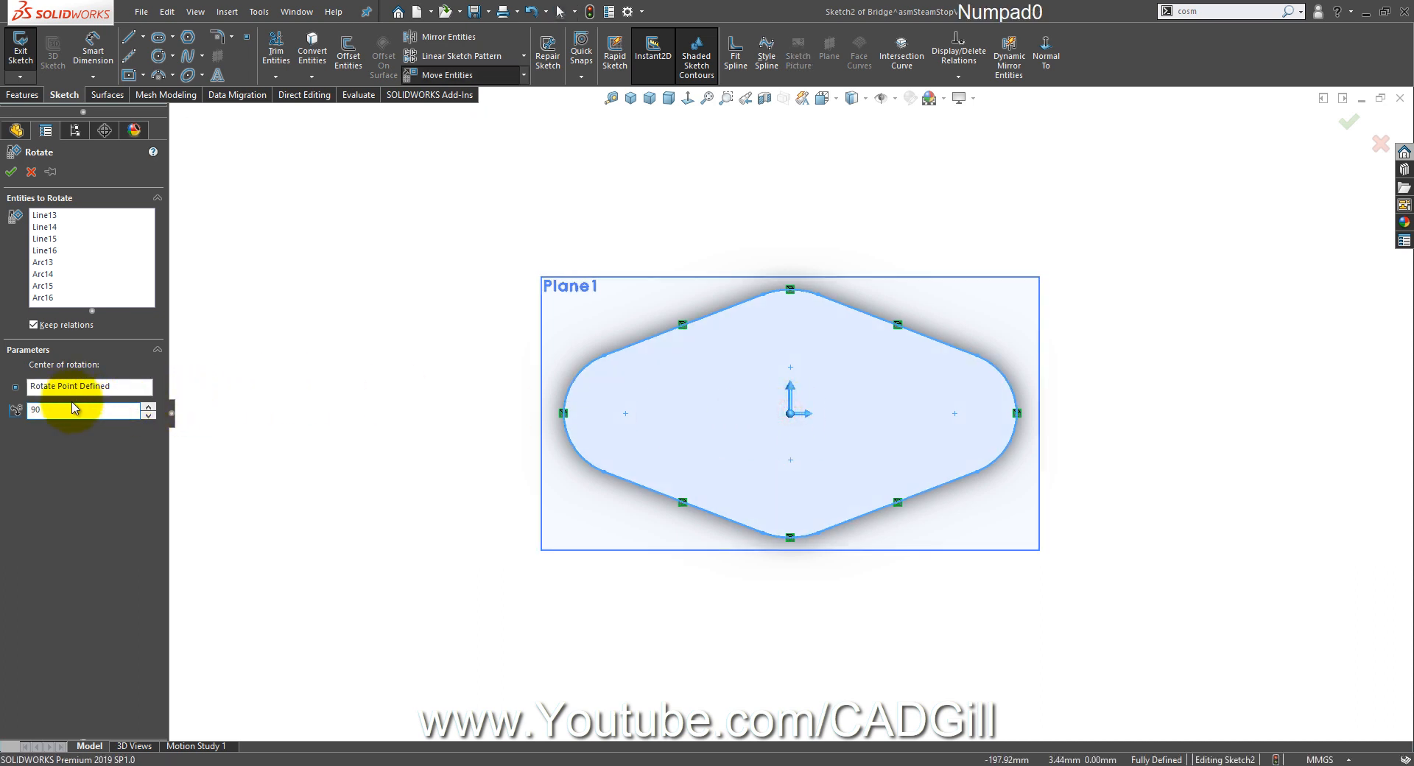
click(47, 328)
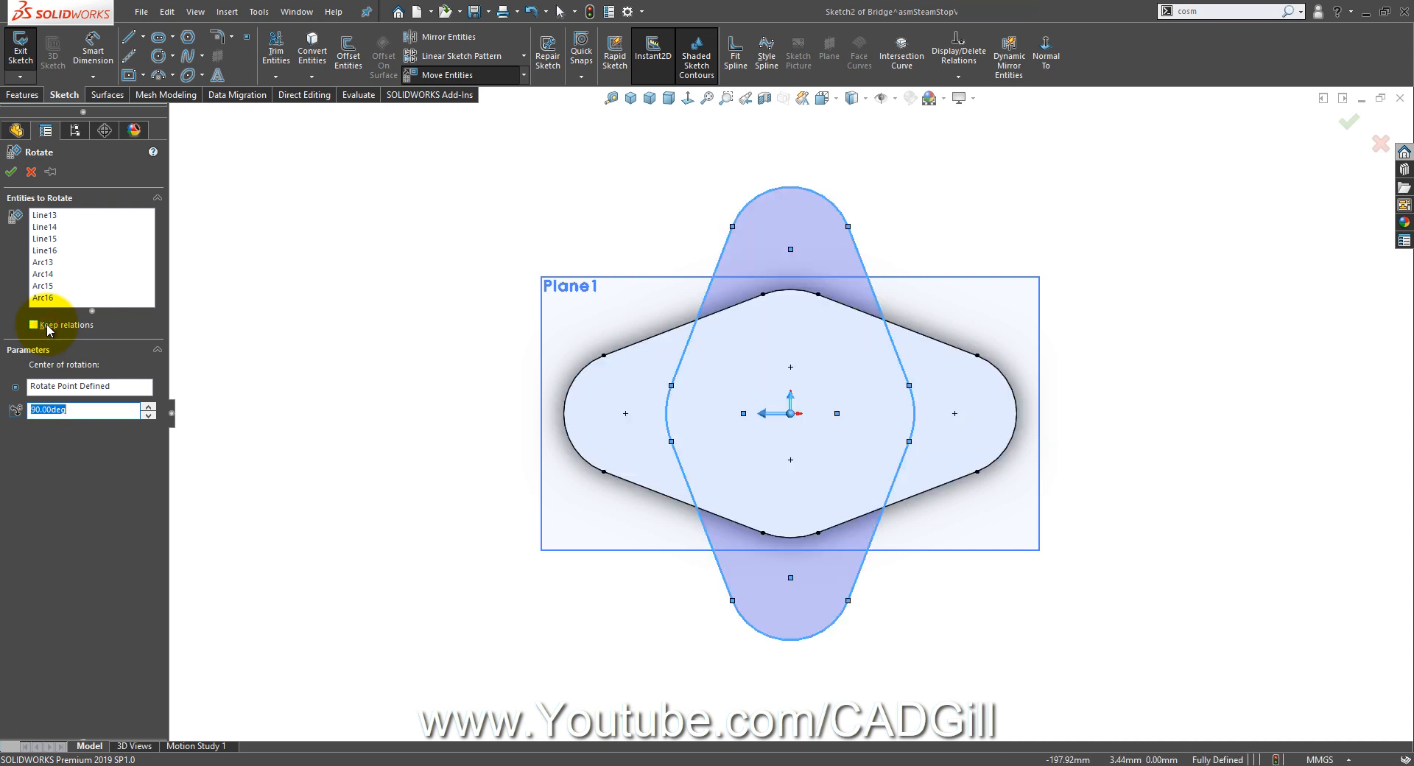
click(12, 174)
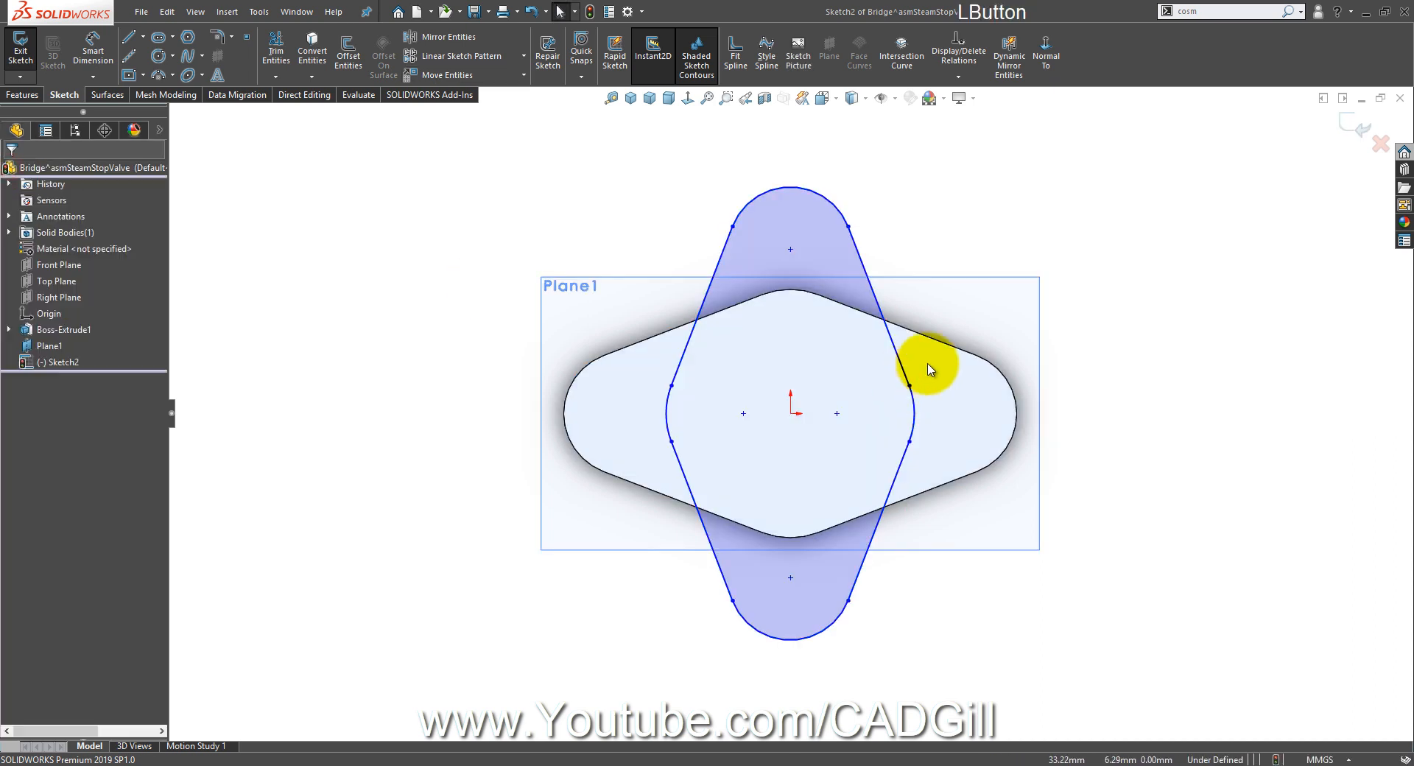
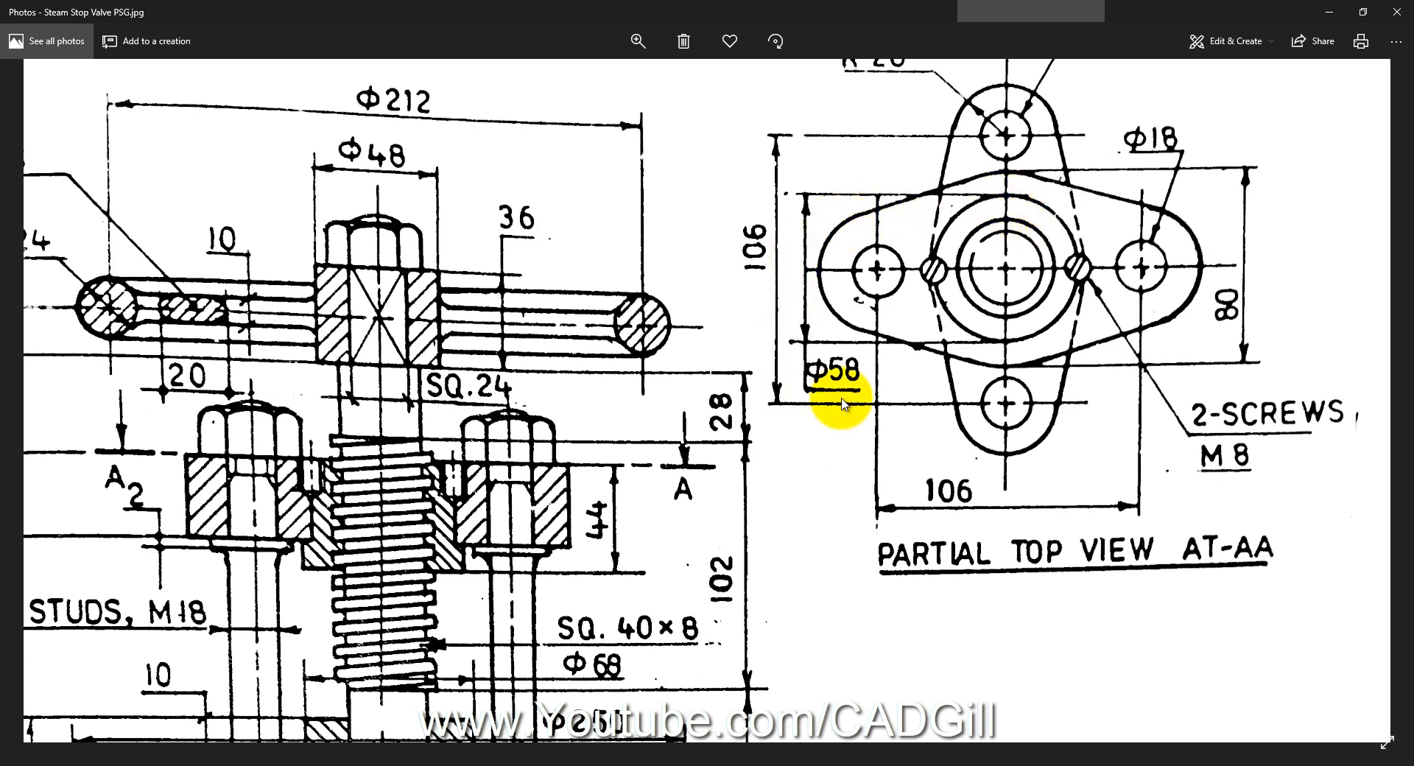
Step: Return to SOLIDWORKS and sketch a 58 mm diameter circle centred on the origin on the bridge's upper face
click(158, 764)
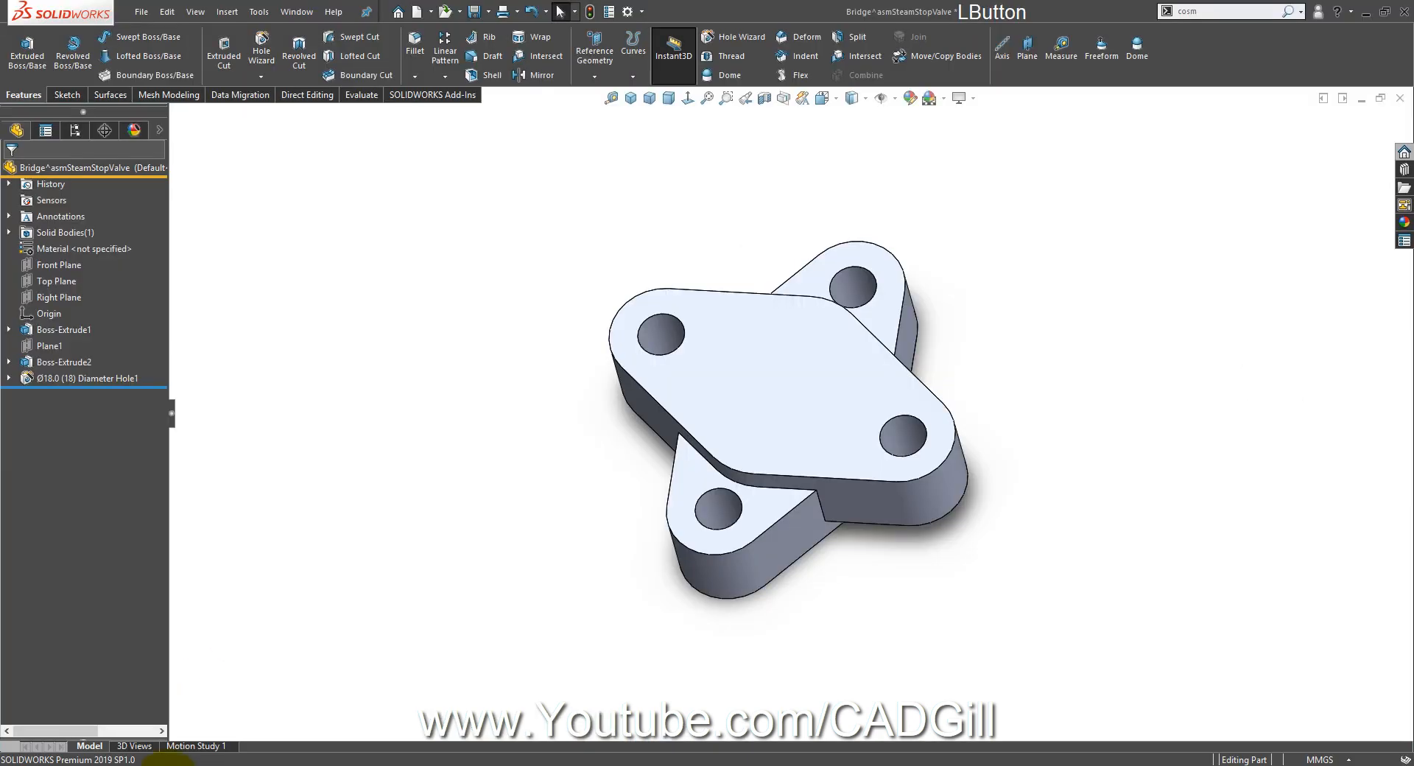
click(863, 337)
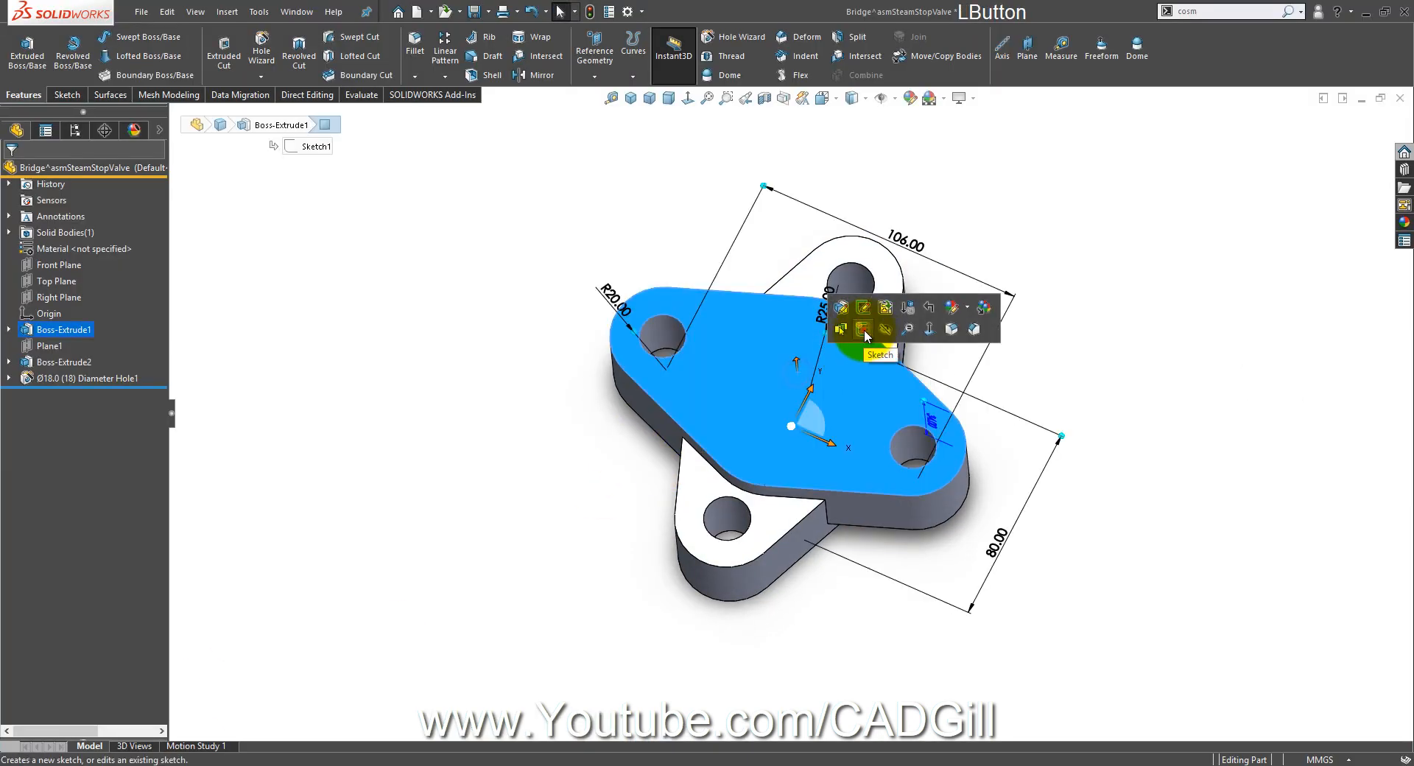
click(863, 330)
click(158, 55)
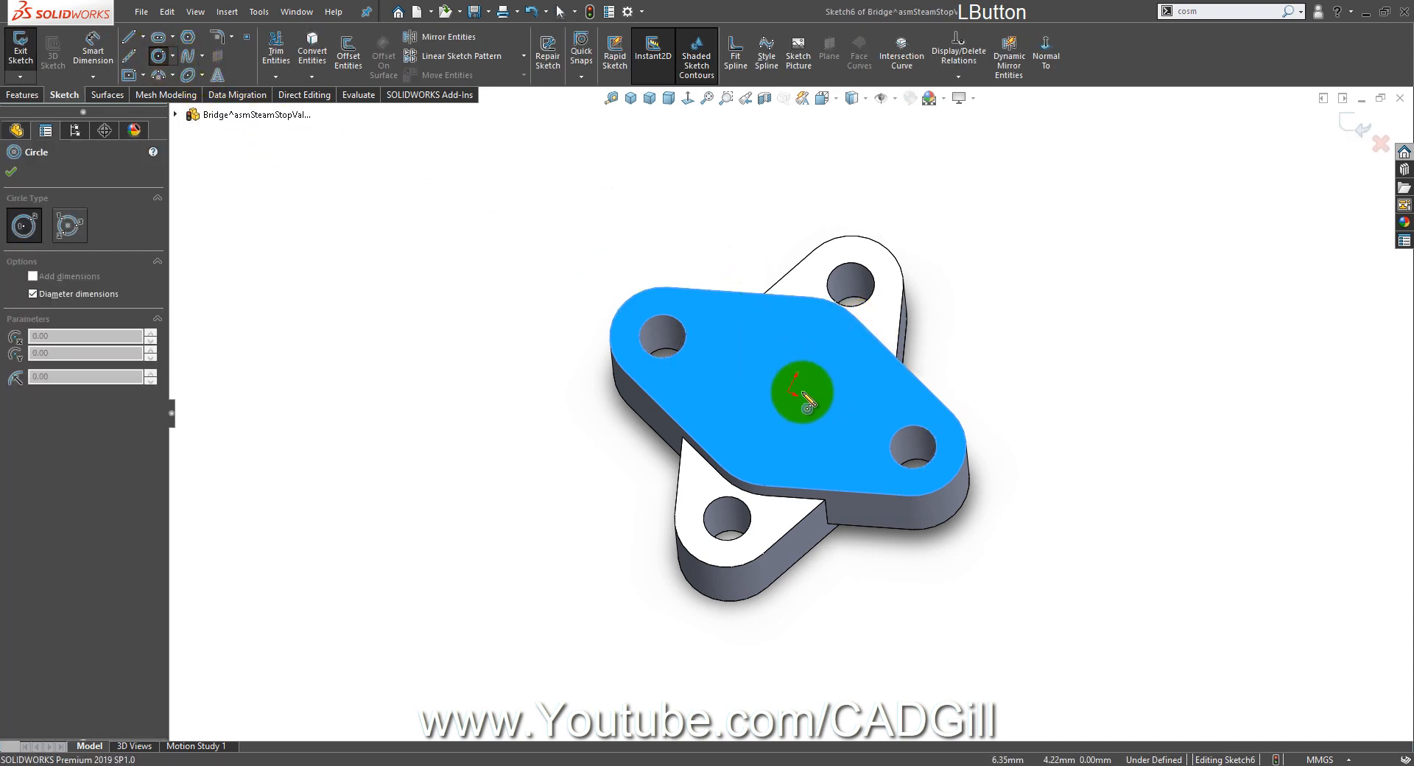
click(788, 393)
text(58)
key(Return)
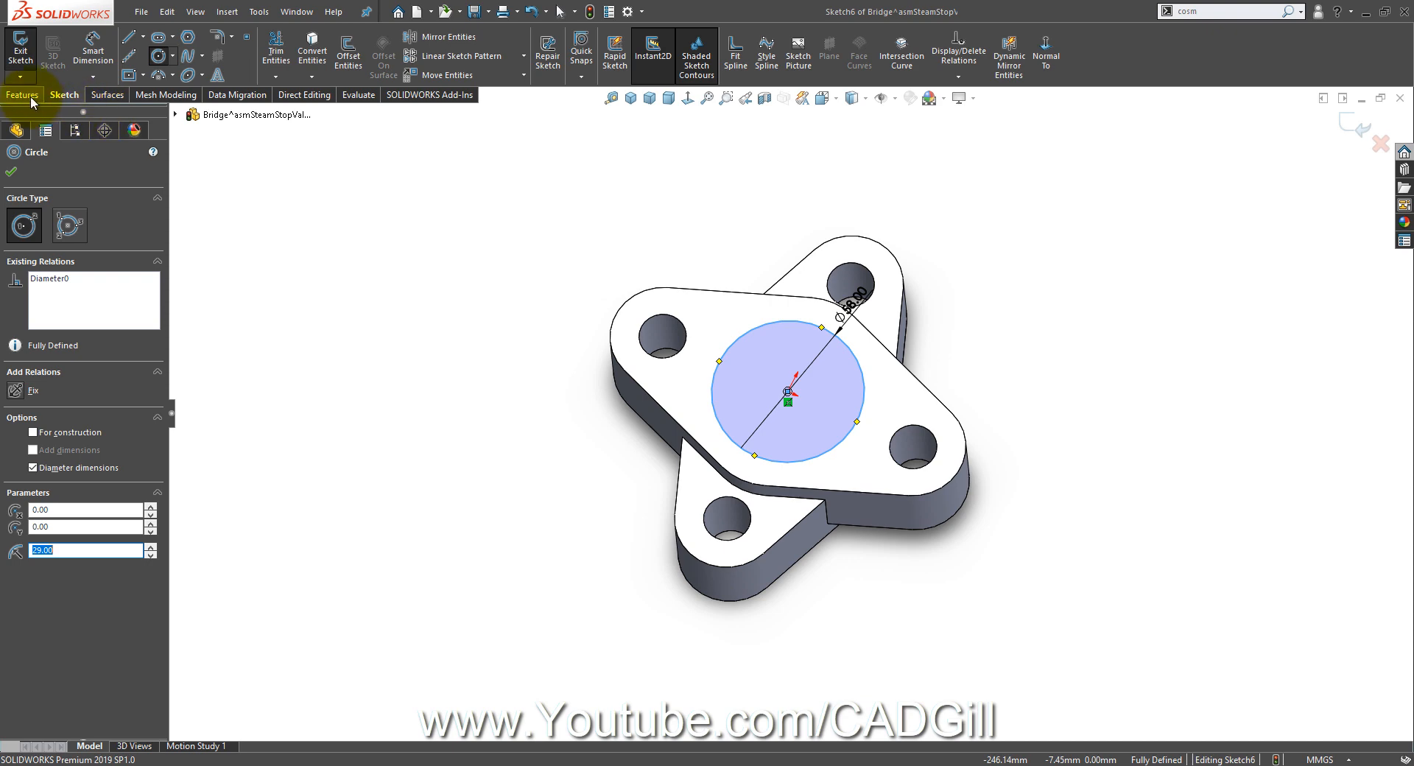
Step: Extrude-cut the 58 mm circle through the whole bridge and view the part from the top
click(22, 94)
click(225, 65)
click(87, 260)
click(81, 282)
click(11, 172)
middle_drag(444, 467, 726, 578)
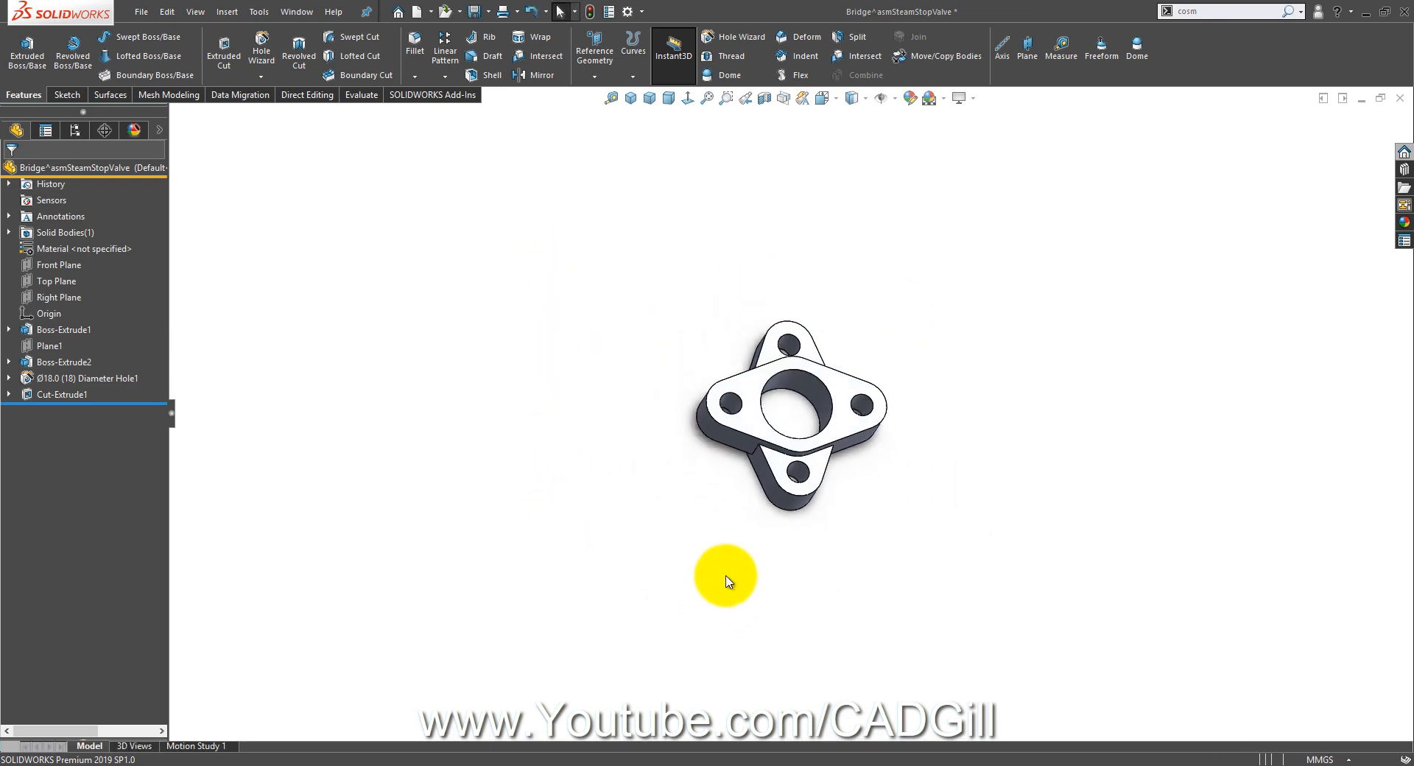
right_drag(725, 577, 700, 385)
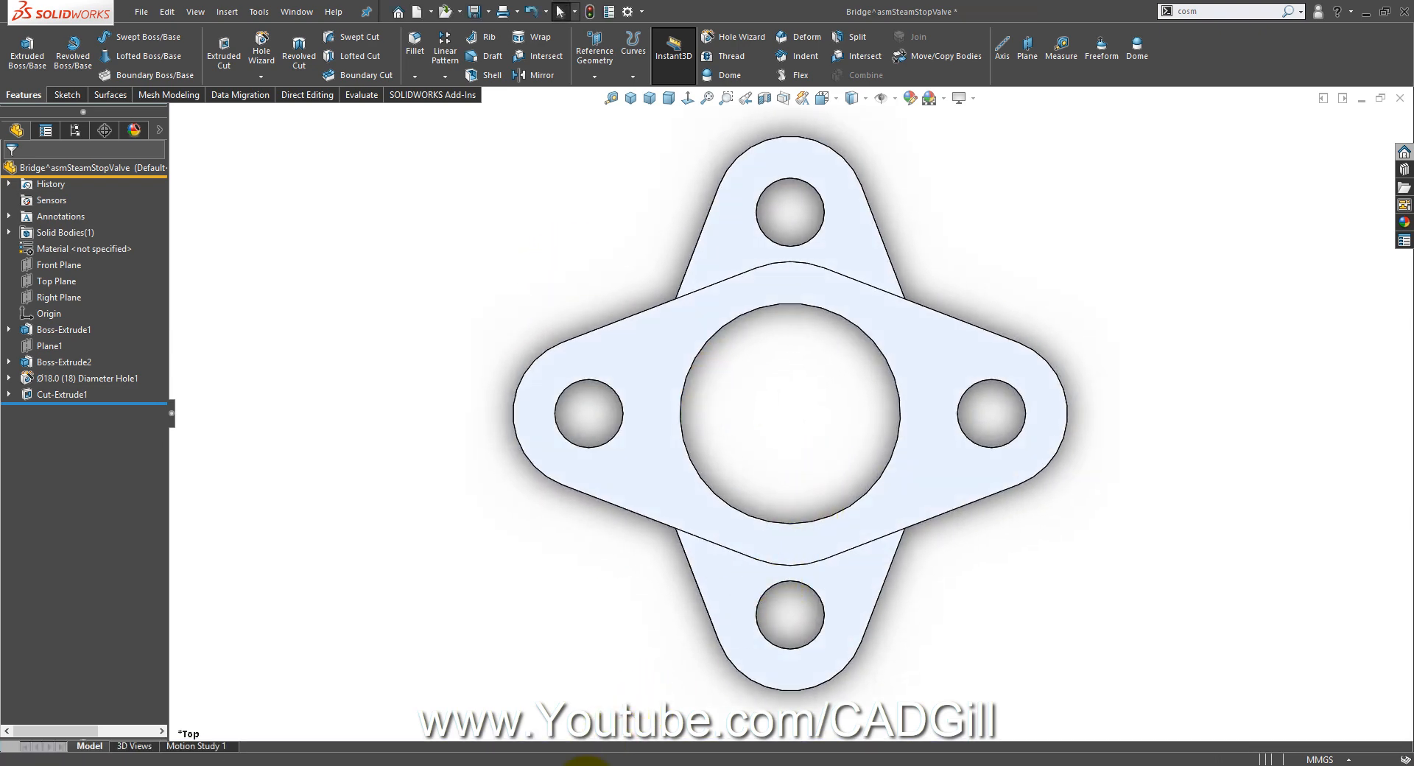
Step: Consult the partial top view in the reference drawing and roll the bridge model back to before the 58 mm central cut
click(586, 762)
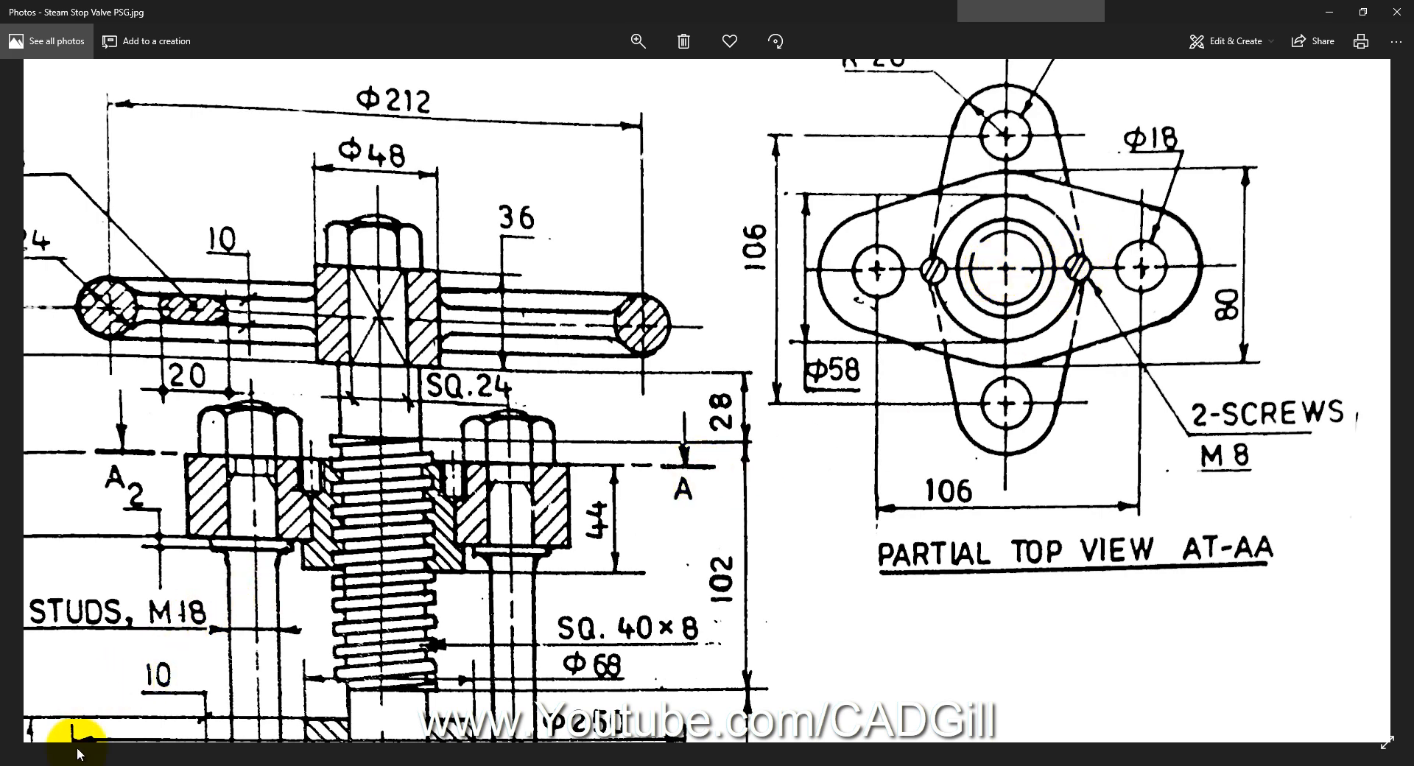
click(133, 764)
scroll(759, 408, down, 1)
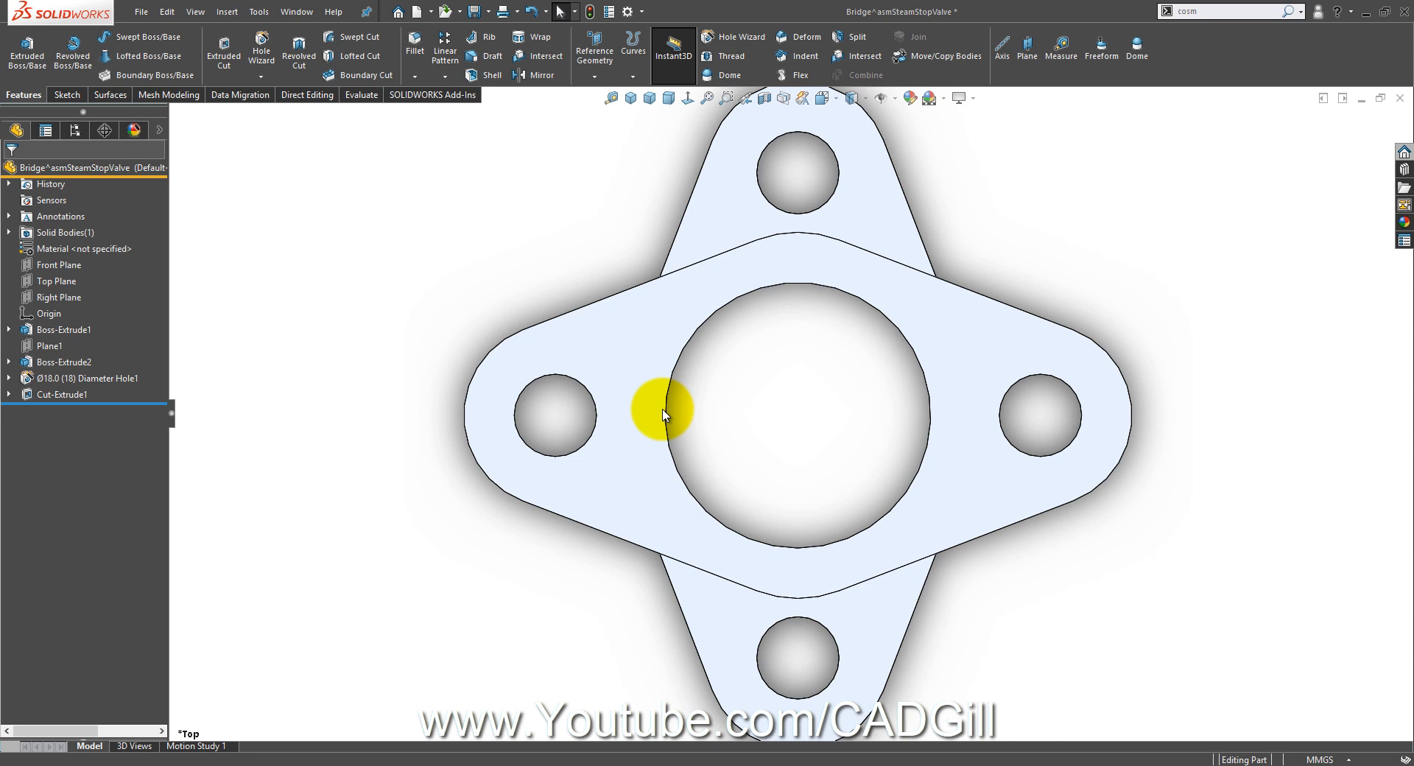
click(67, 394)
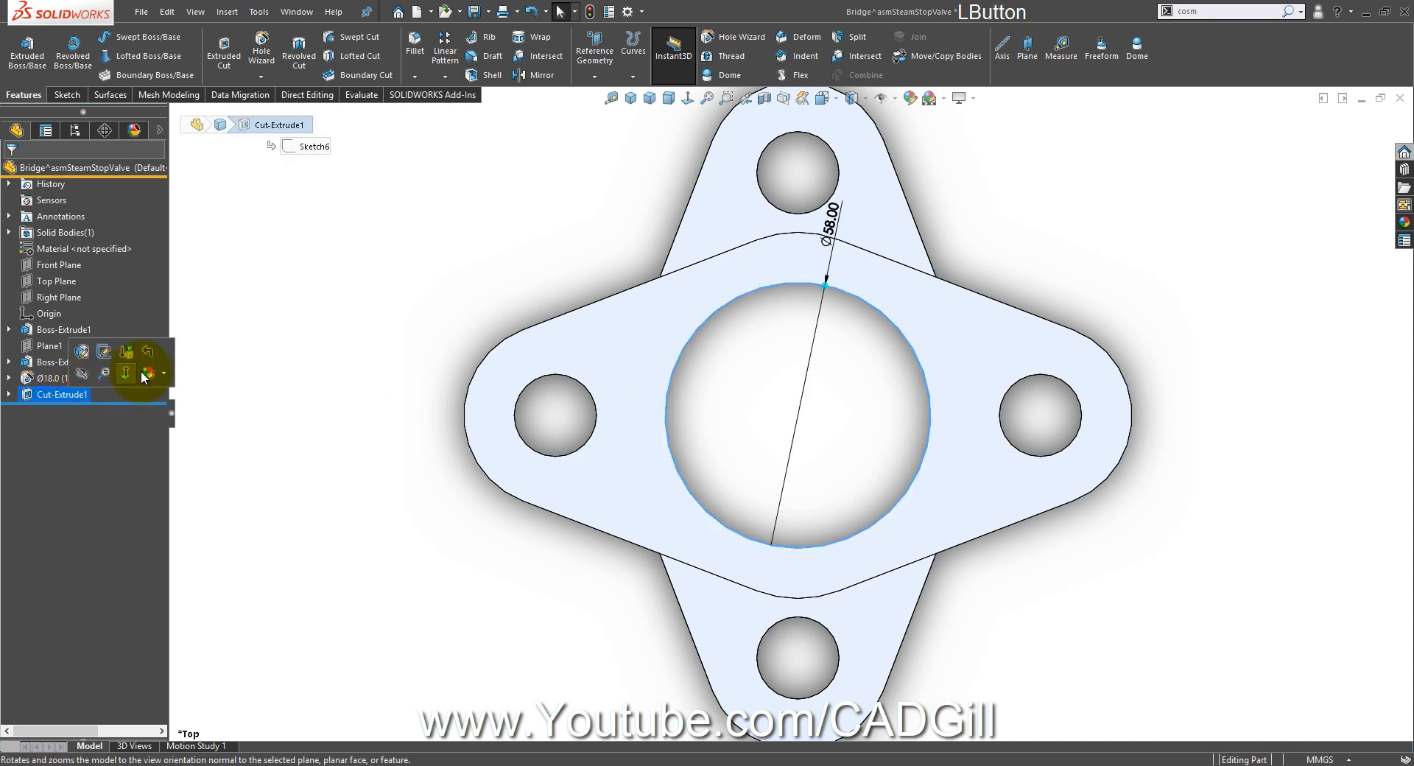
click(154, 359)
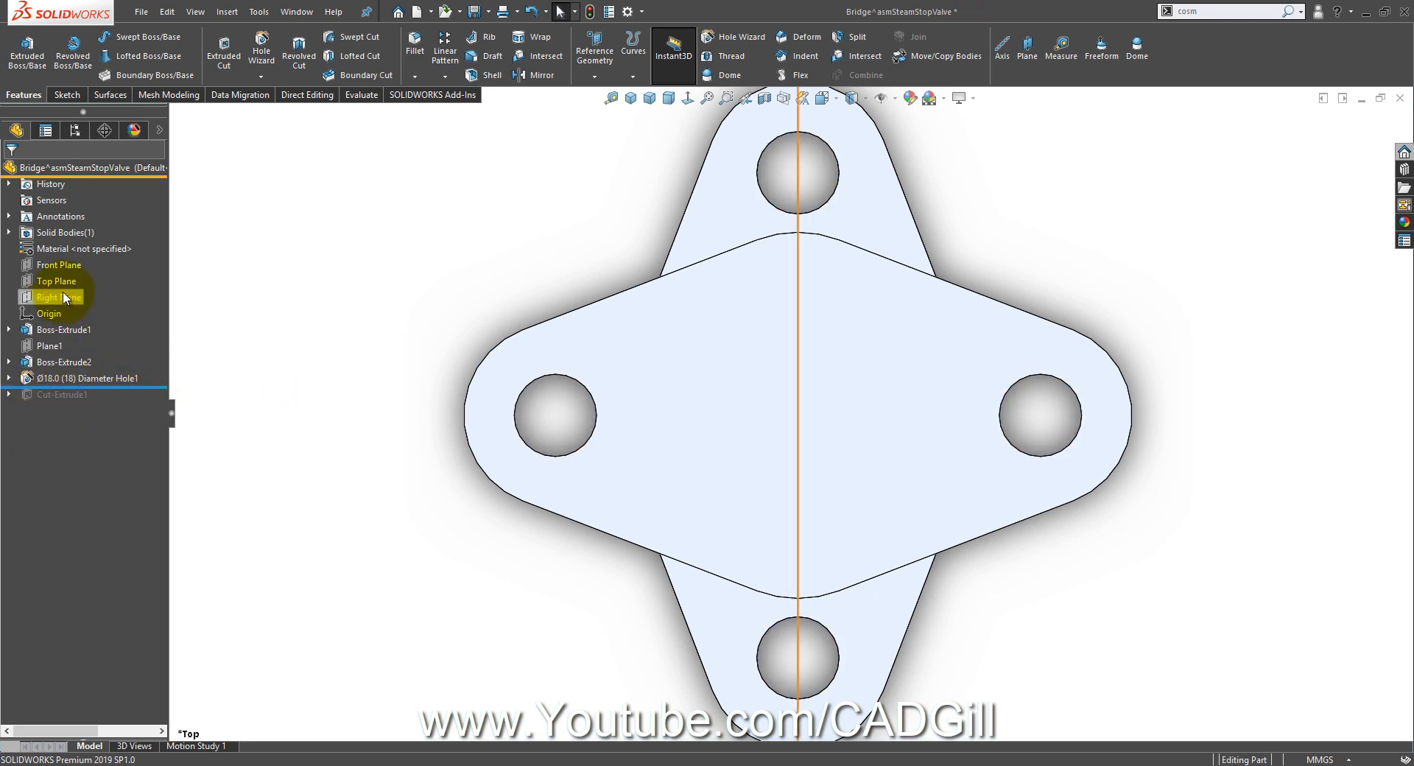
Step: Start a sketch on the bridge's upper face and draw a horizontal construction line about 24 mm long through the origin
click(767, 358)
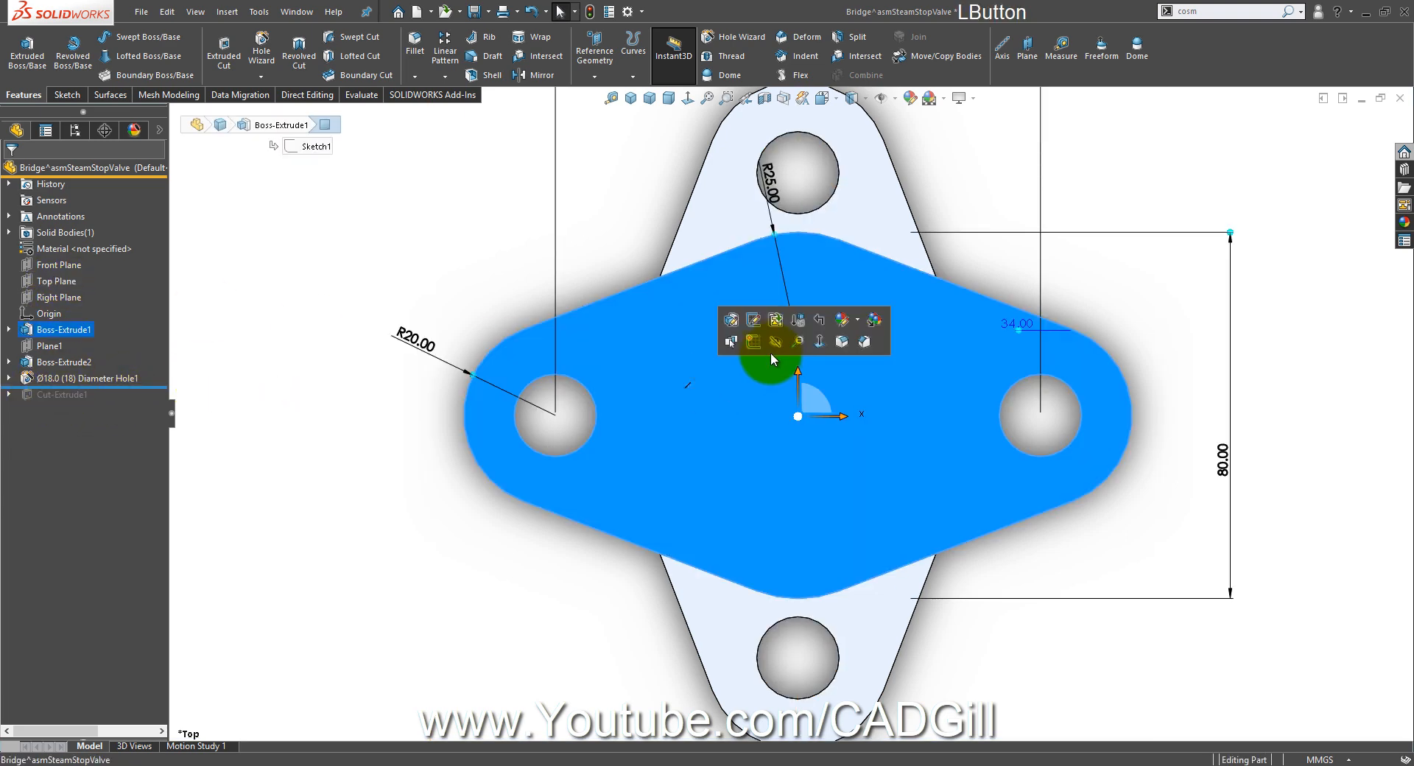
click(750, 343)
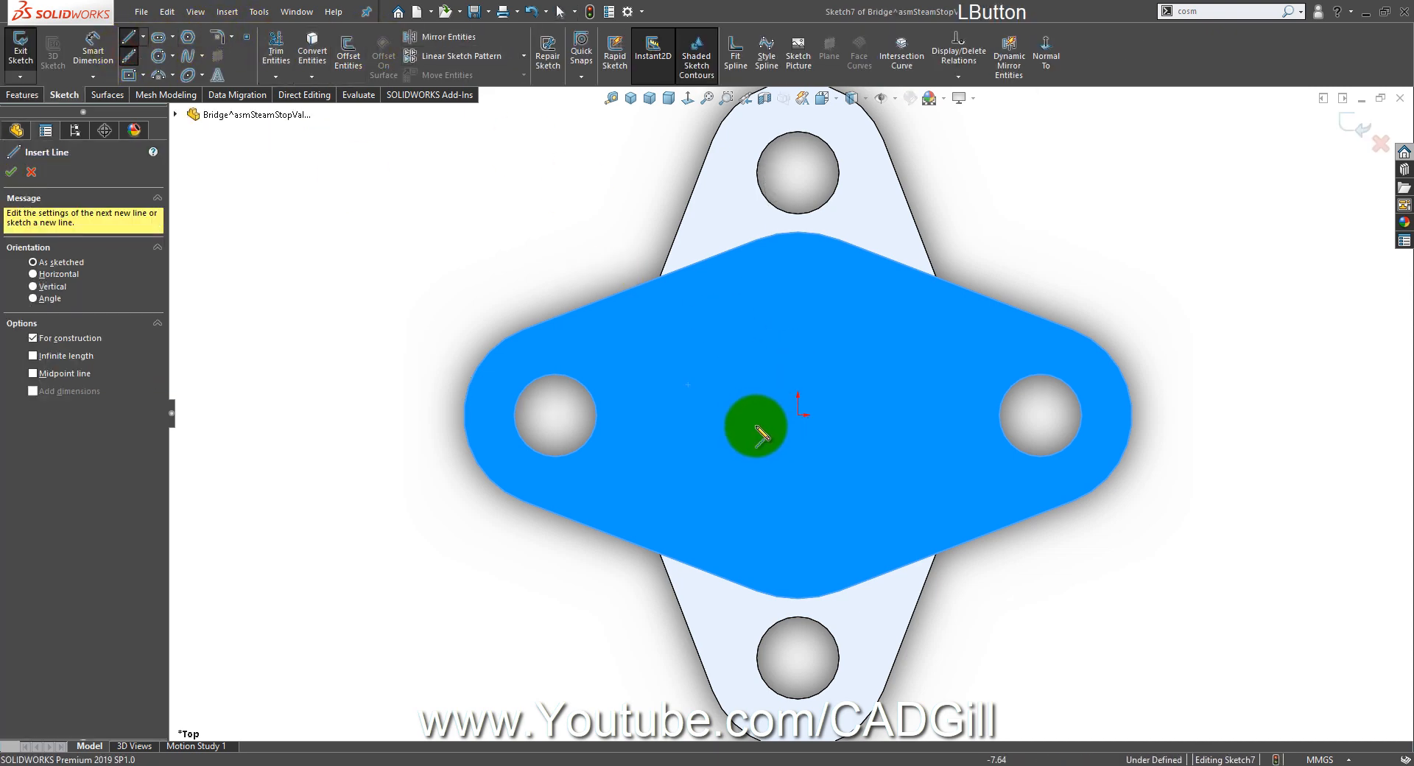
click(740, 414)
click(849, 414)
right_click(853, 425)
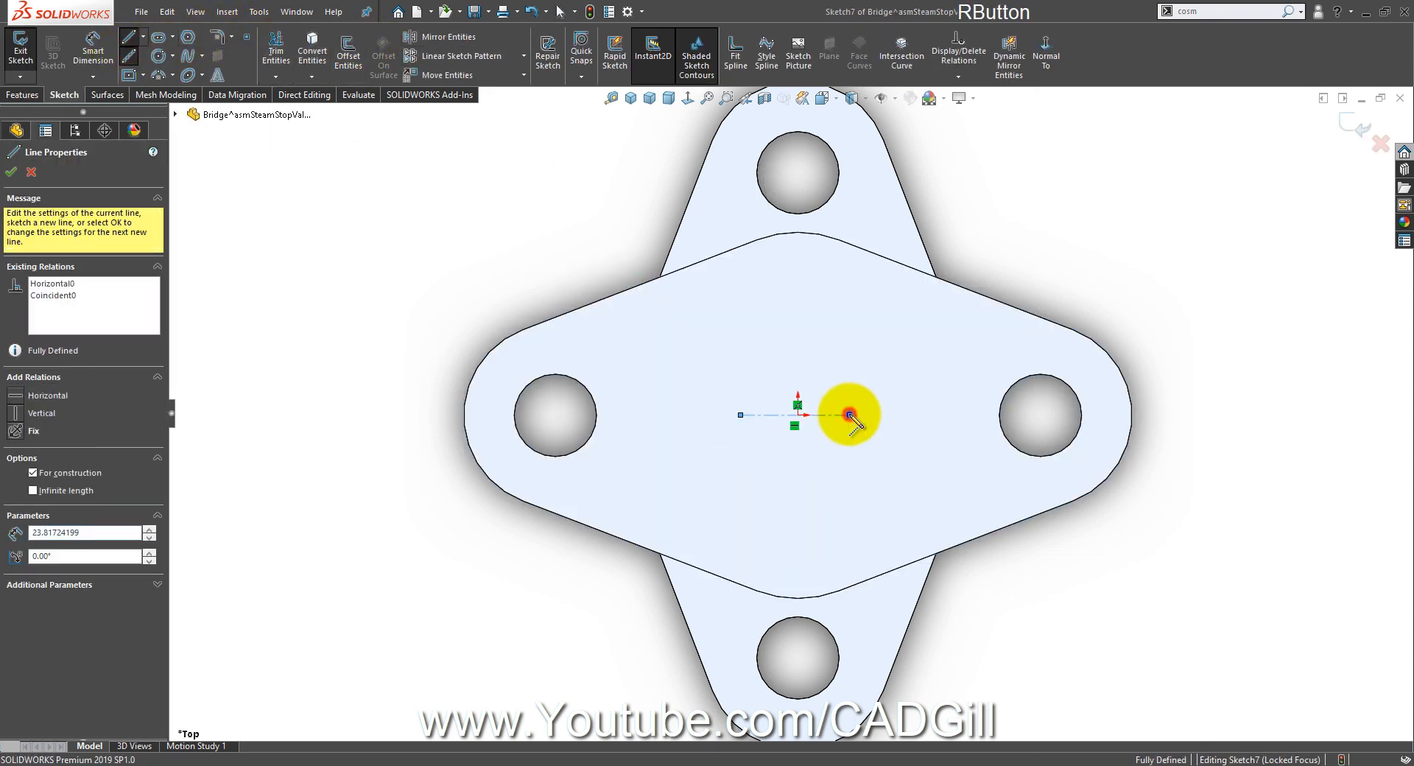
click(872, 424)
Step: Add a midpoint relation between the horizontal construction line and the origin
click(759, 415)
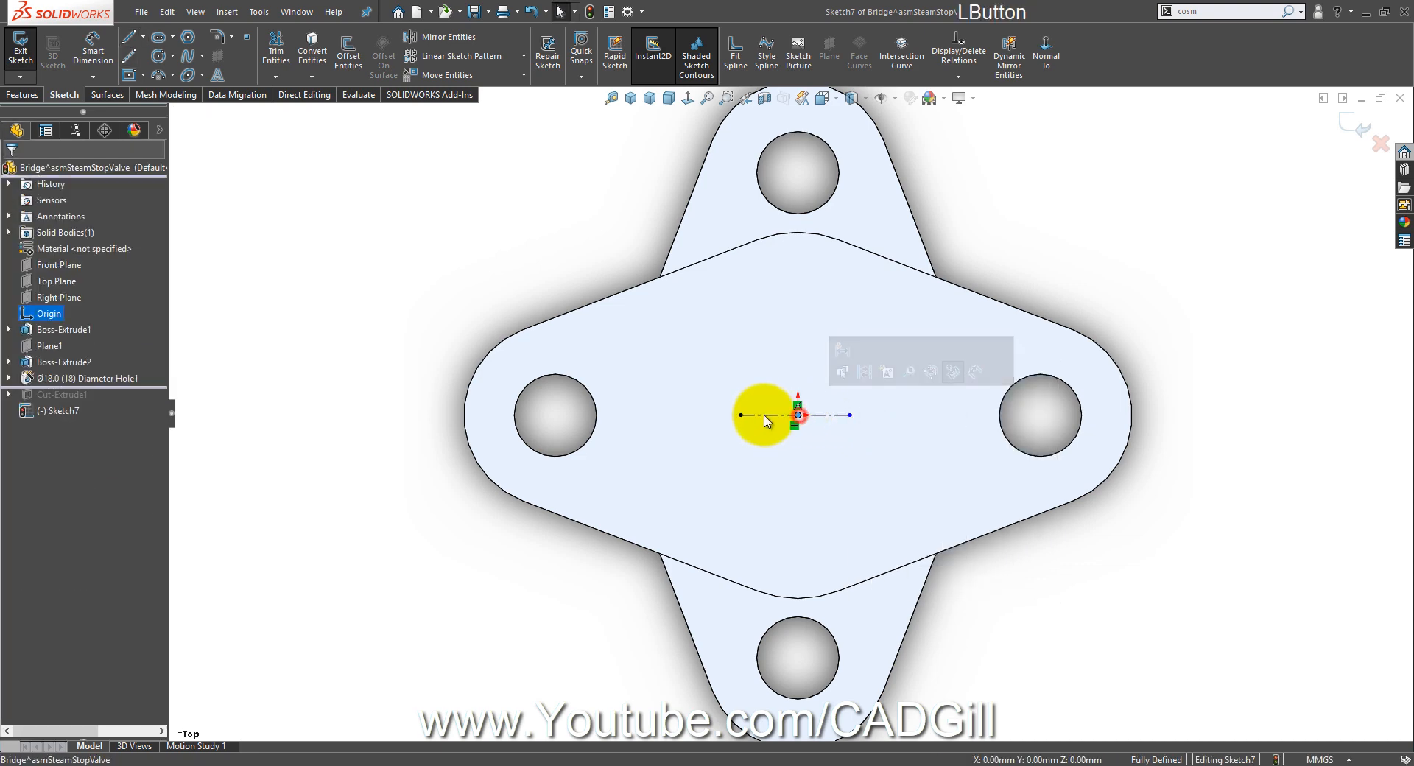
ctrl+click(798, 416)
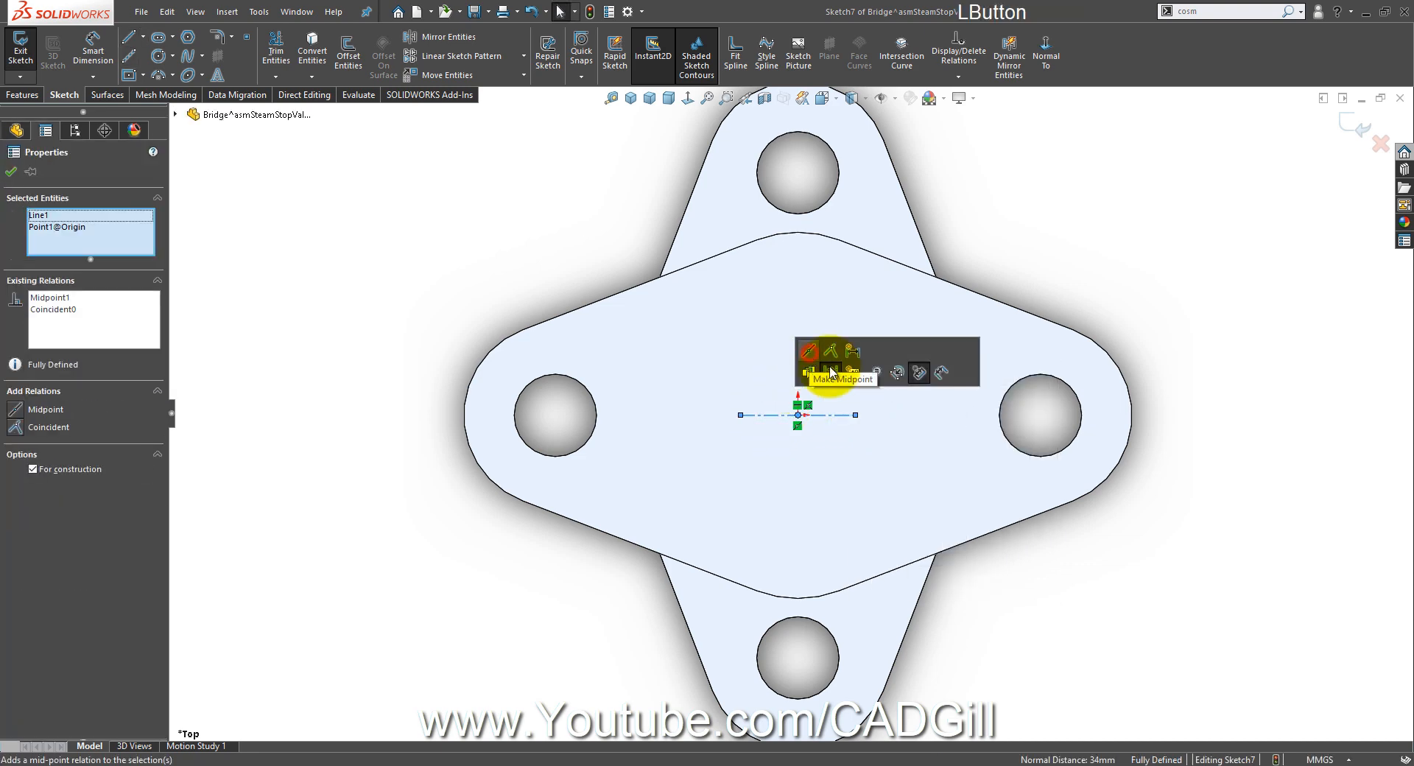
click(808, 350)
click(1003, 556)
Step: Dimension the construction line's length at 58 mm, checking the reference drawing, and close the sketch
click(107, 50)
click(581, 765)
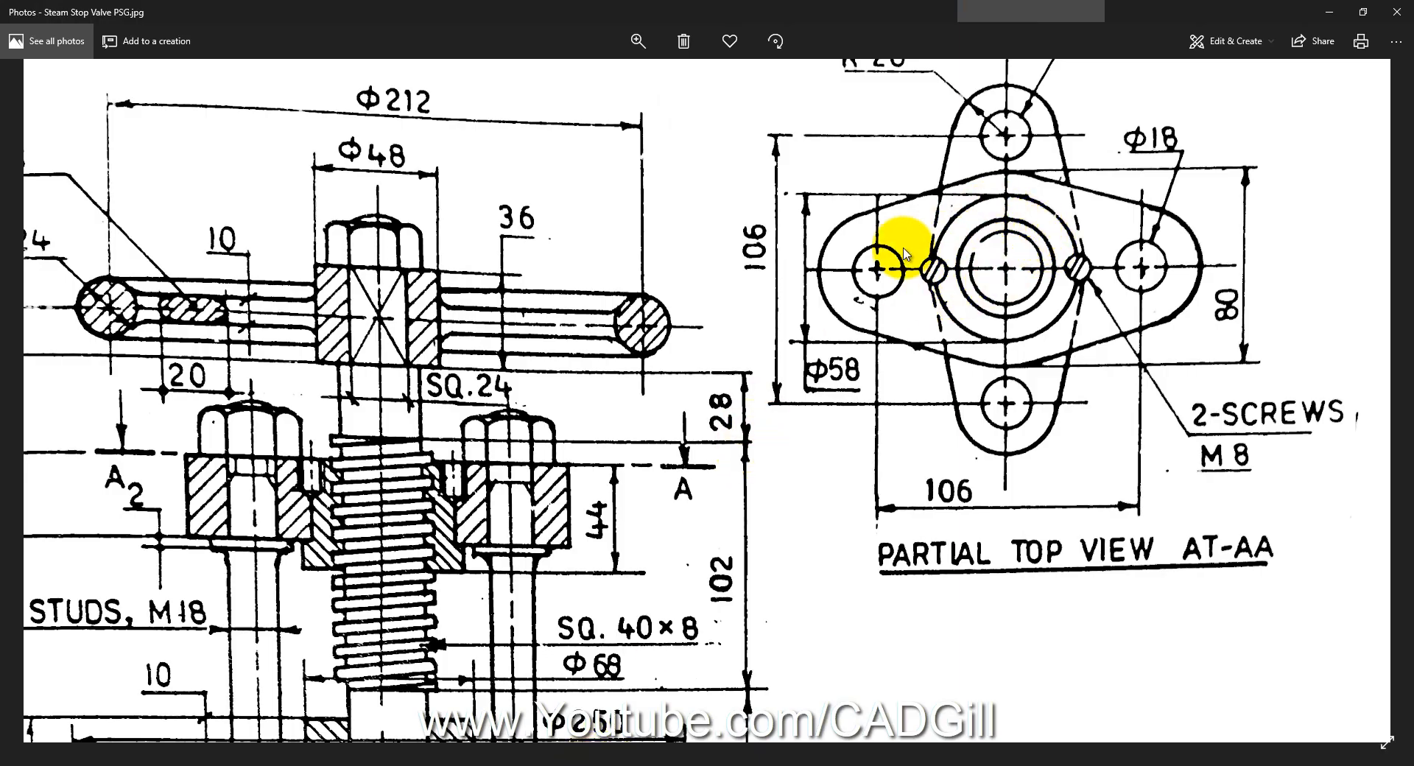
click(202, 765)
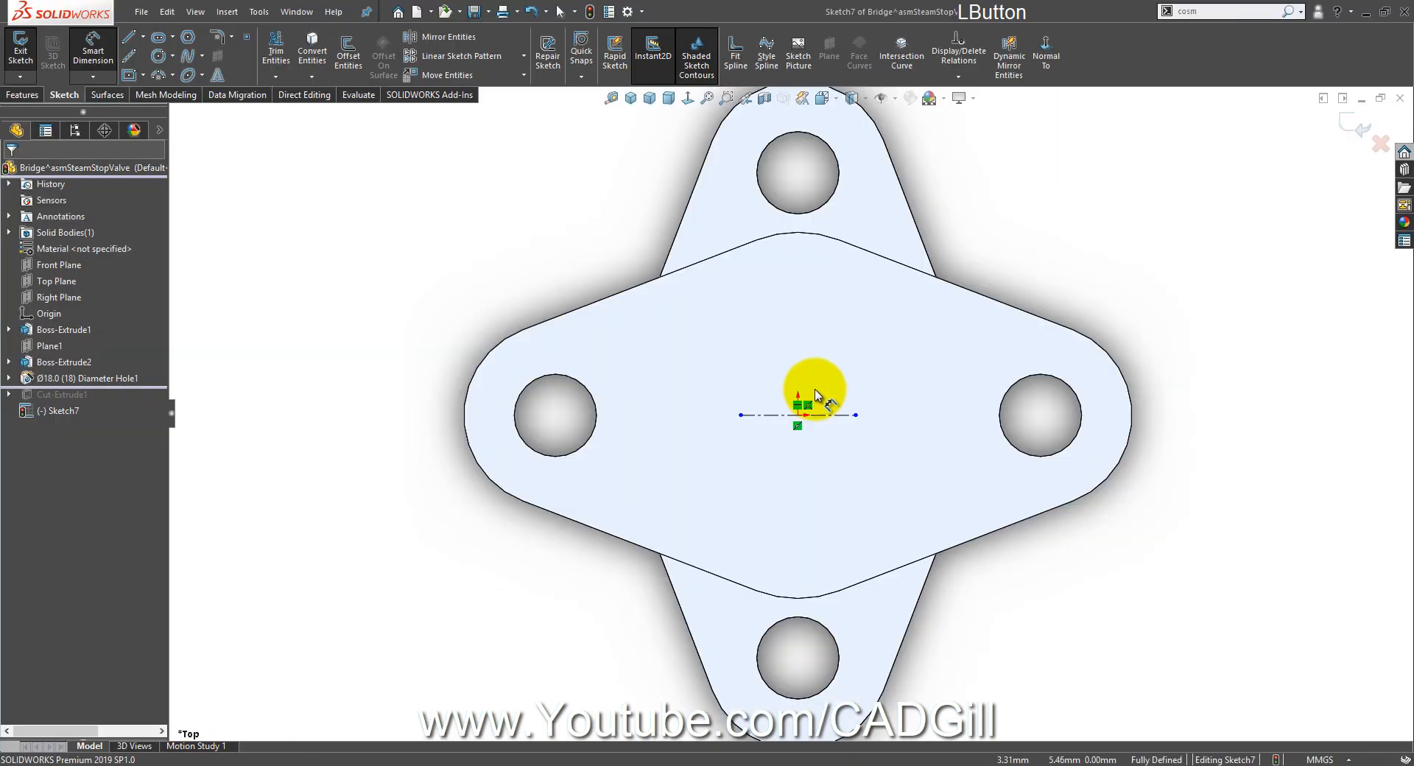
click(763, 416)
click(784, 320)
text(58)
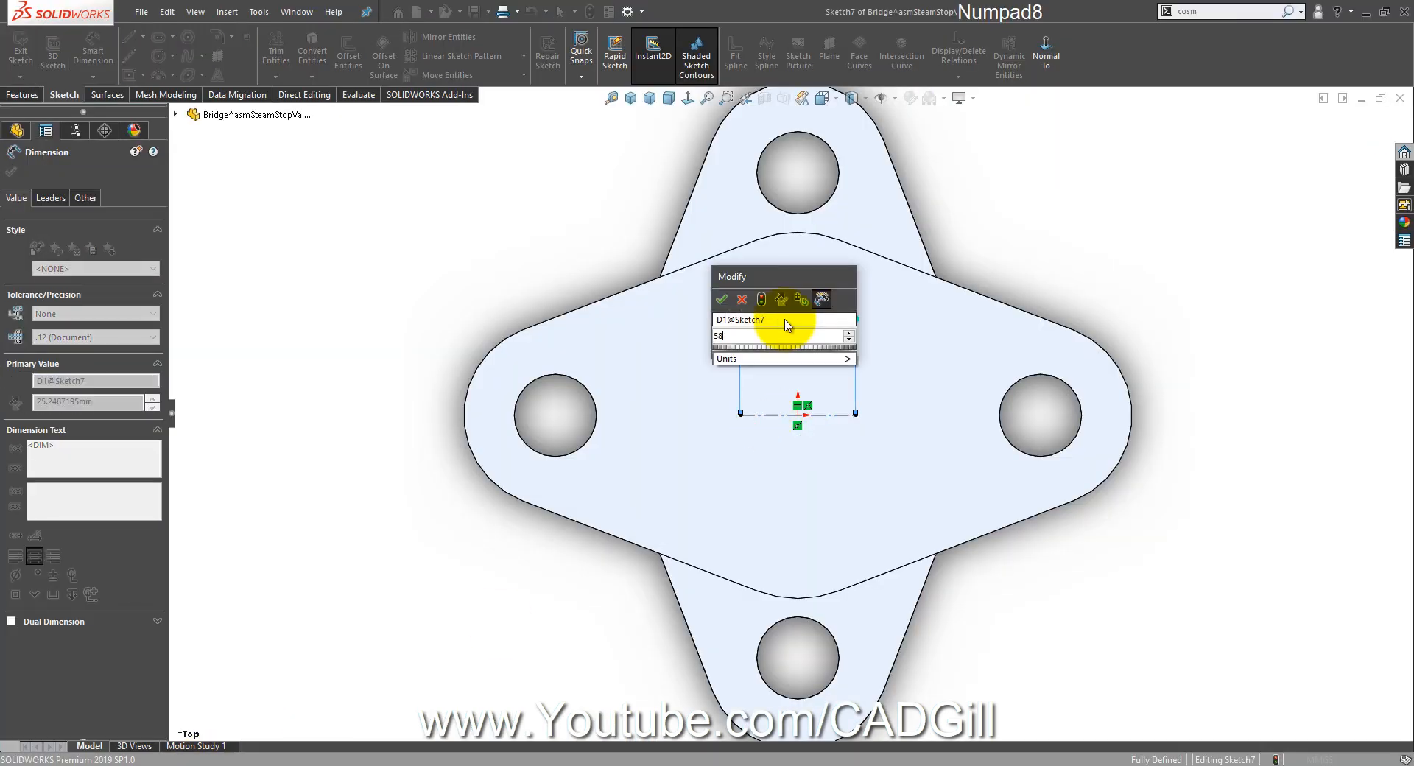
key(Return)
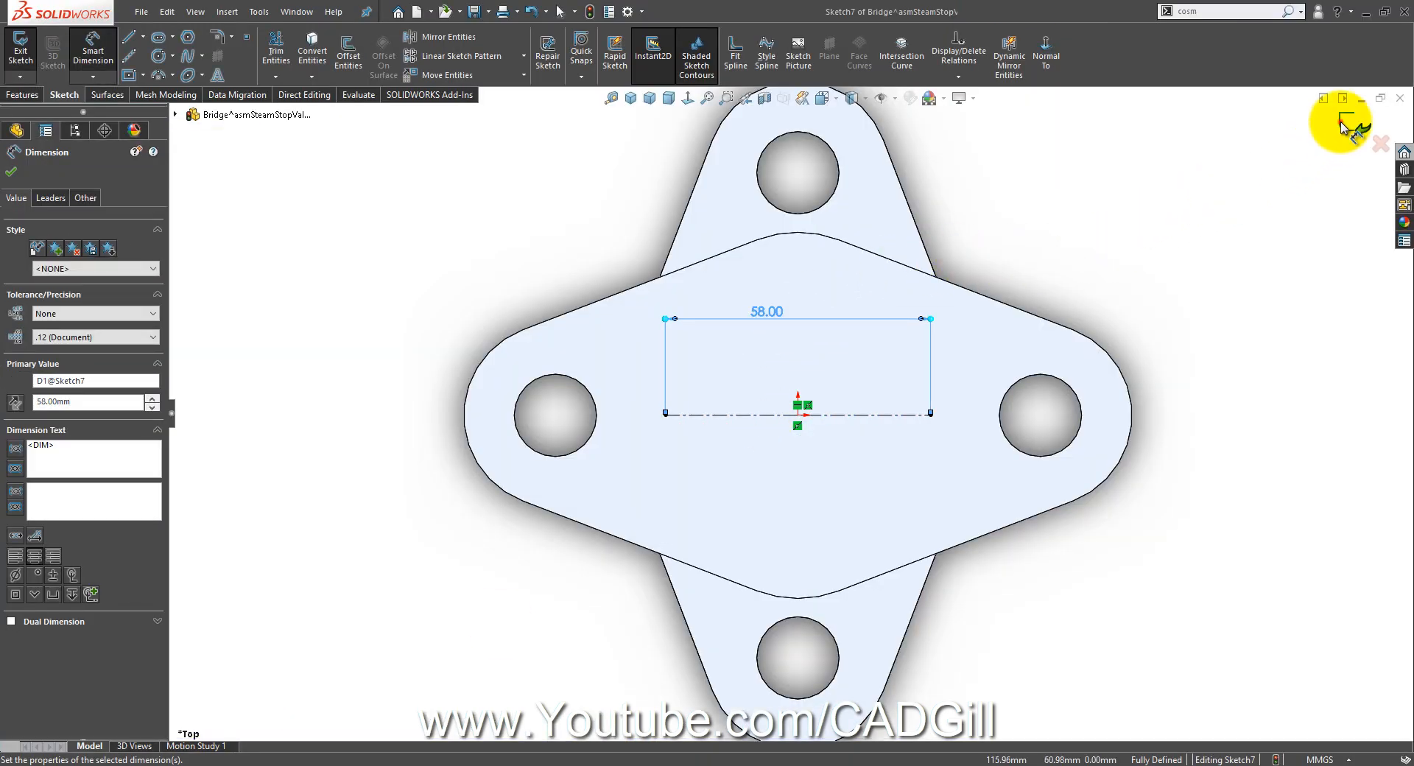
click(1206, 289)
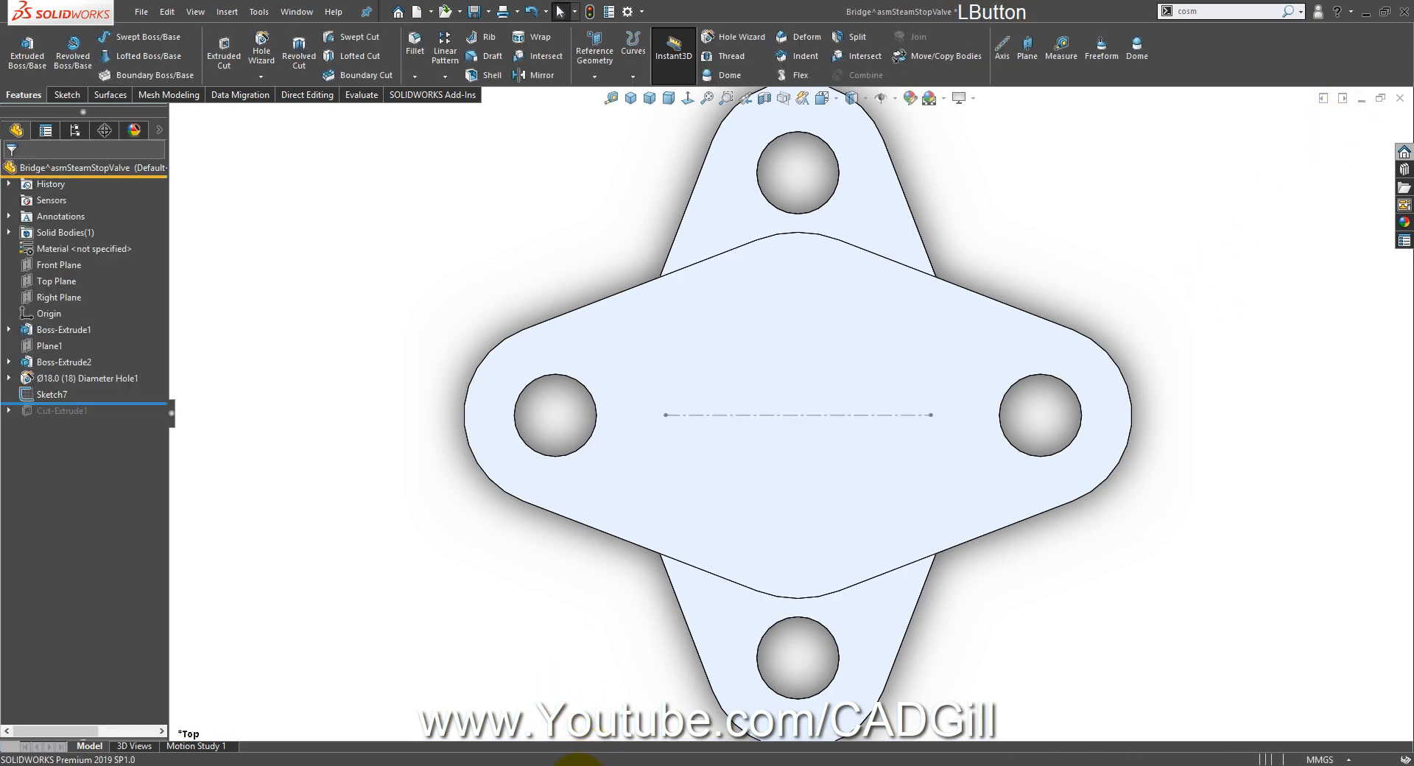
Step: Check the screw callout in the reference drawing and configure a Hole Wizard ISO tapped hole of size M8
click(595, 756)
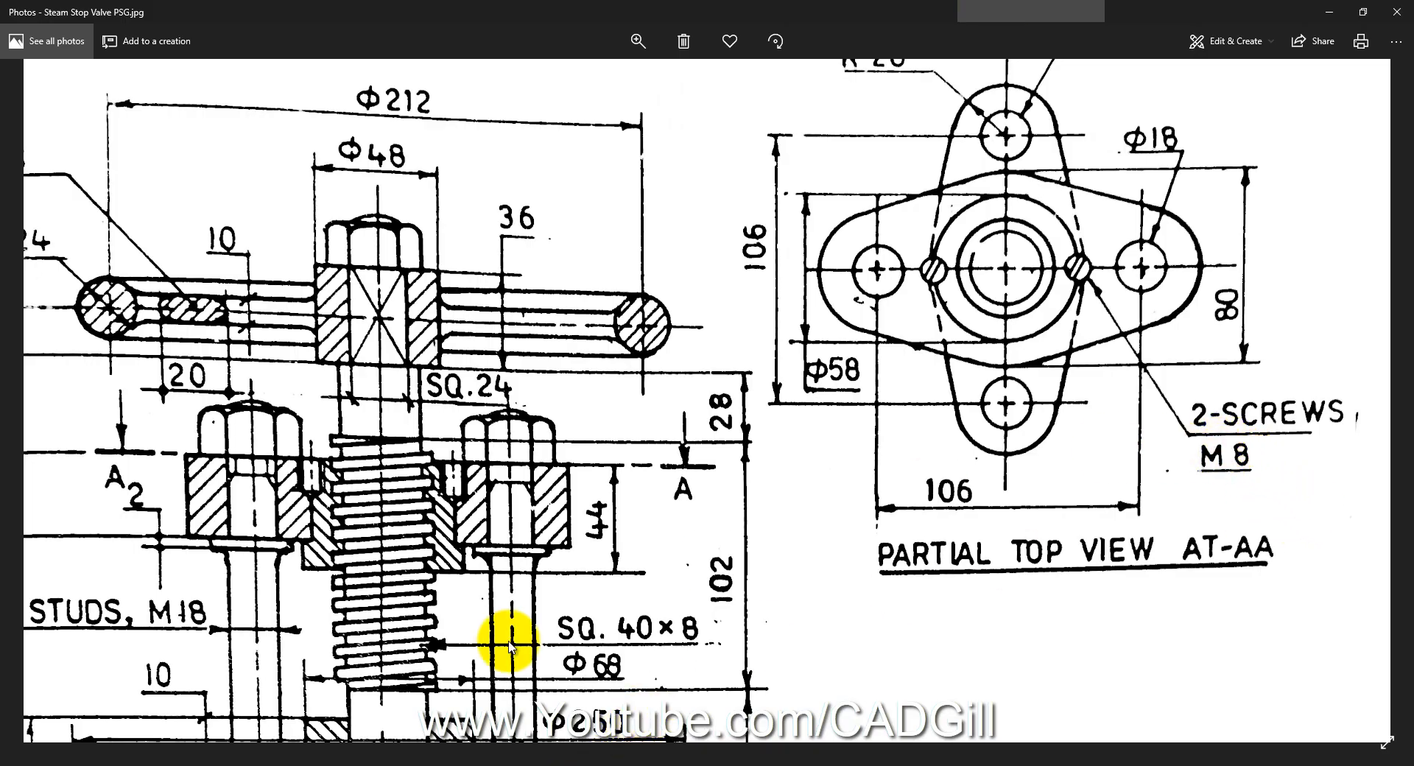
click(257, 755)
mouse_move(707, 476)
middle_down()
mouse_move(710, 324)
mouse_move(690, 297)
middle_up()
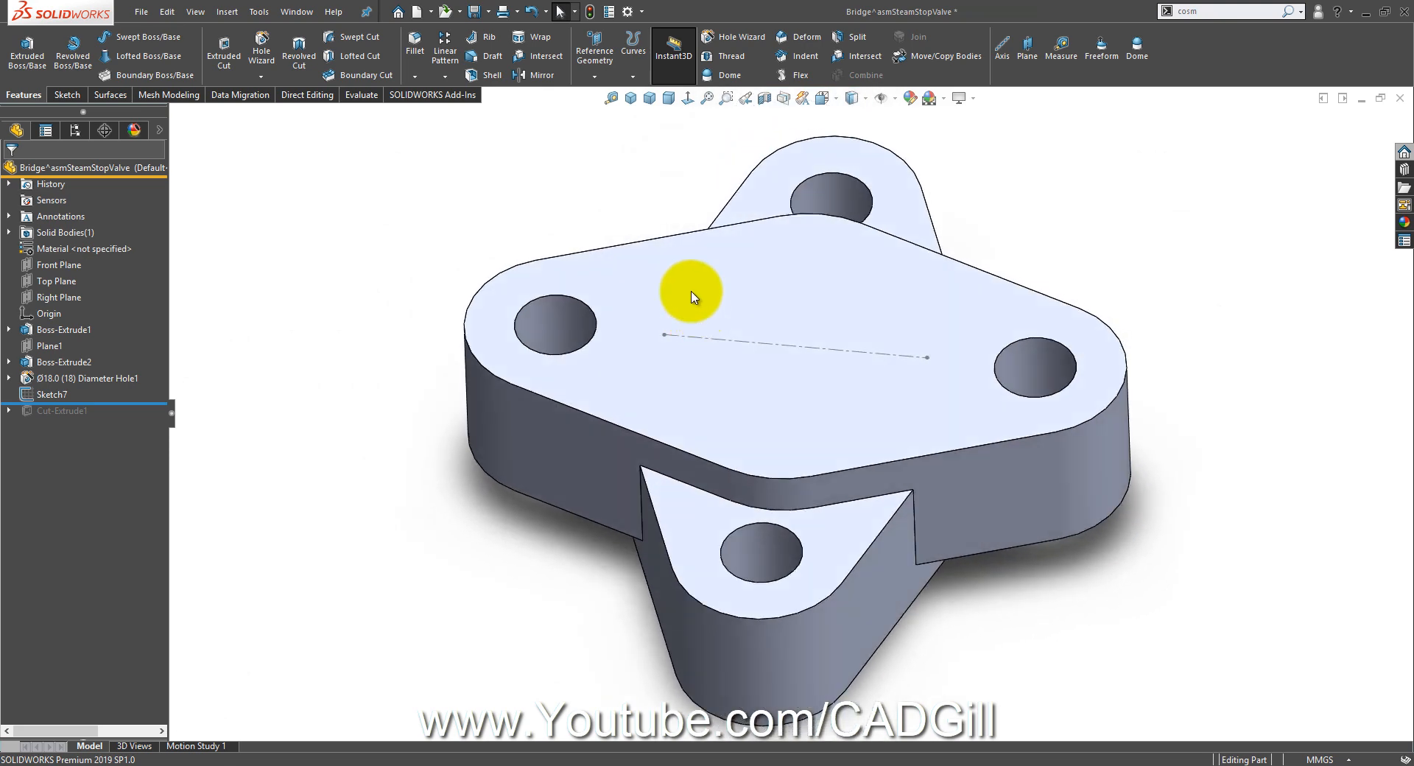
click(714, 38)
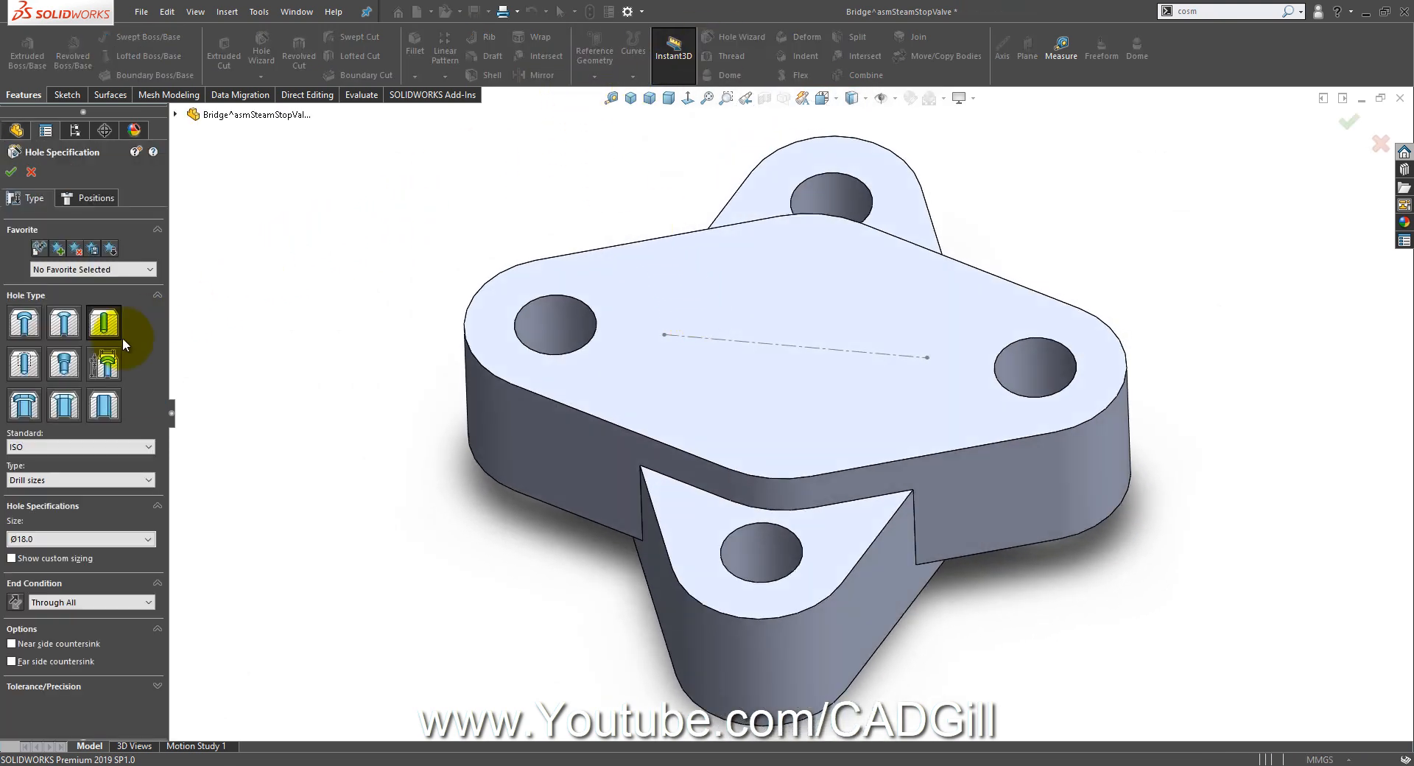
click(34, 375)
click(67, 480)
click(74, 538)
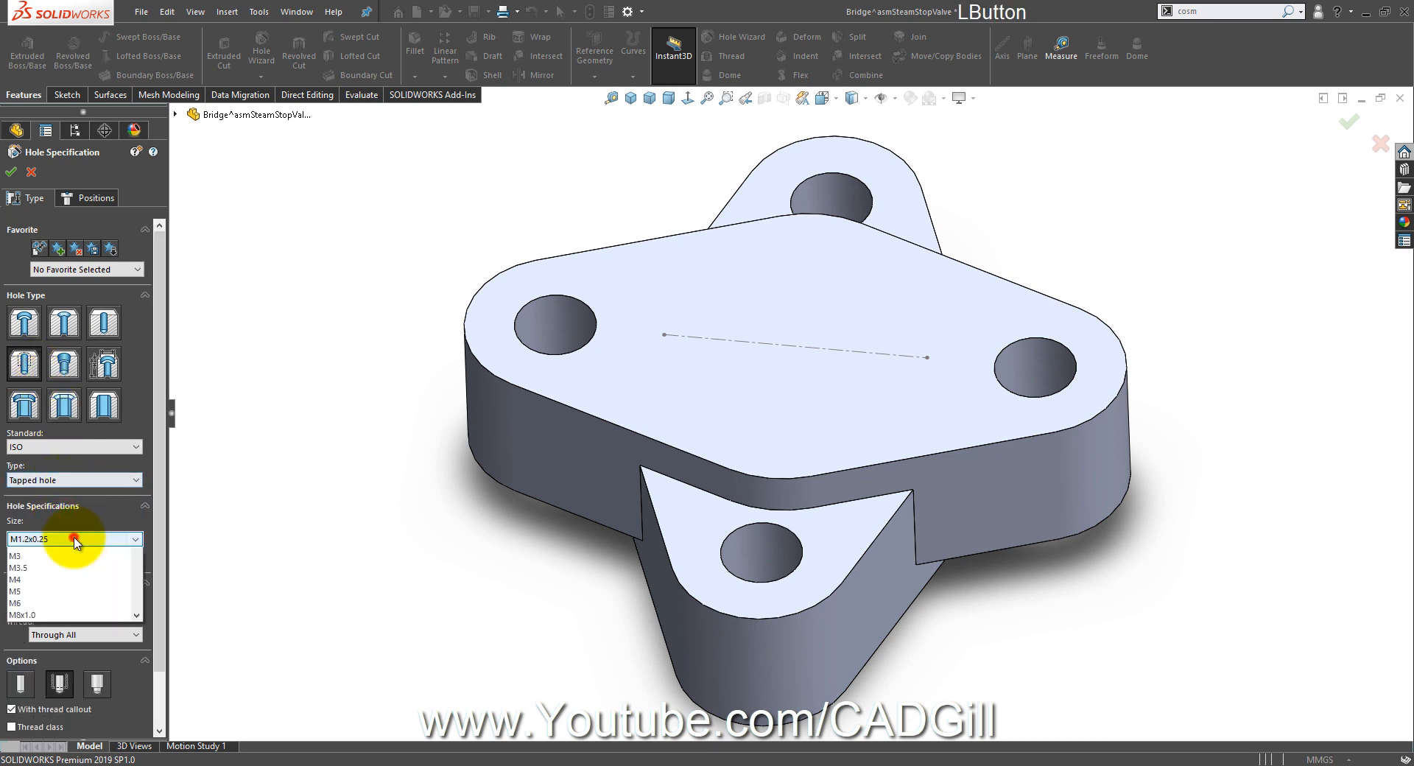
drag(139, 575, 94, 590)
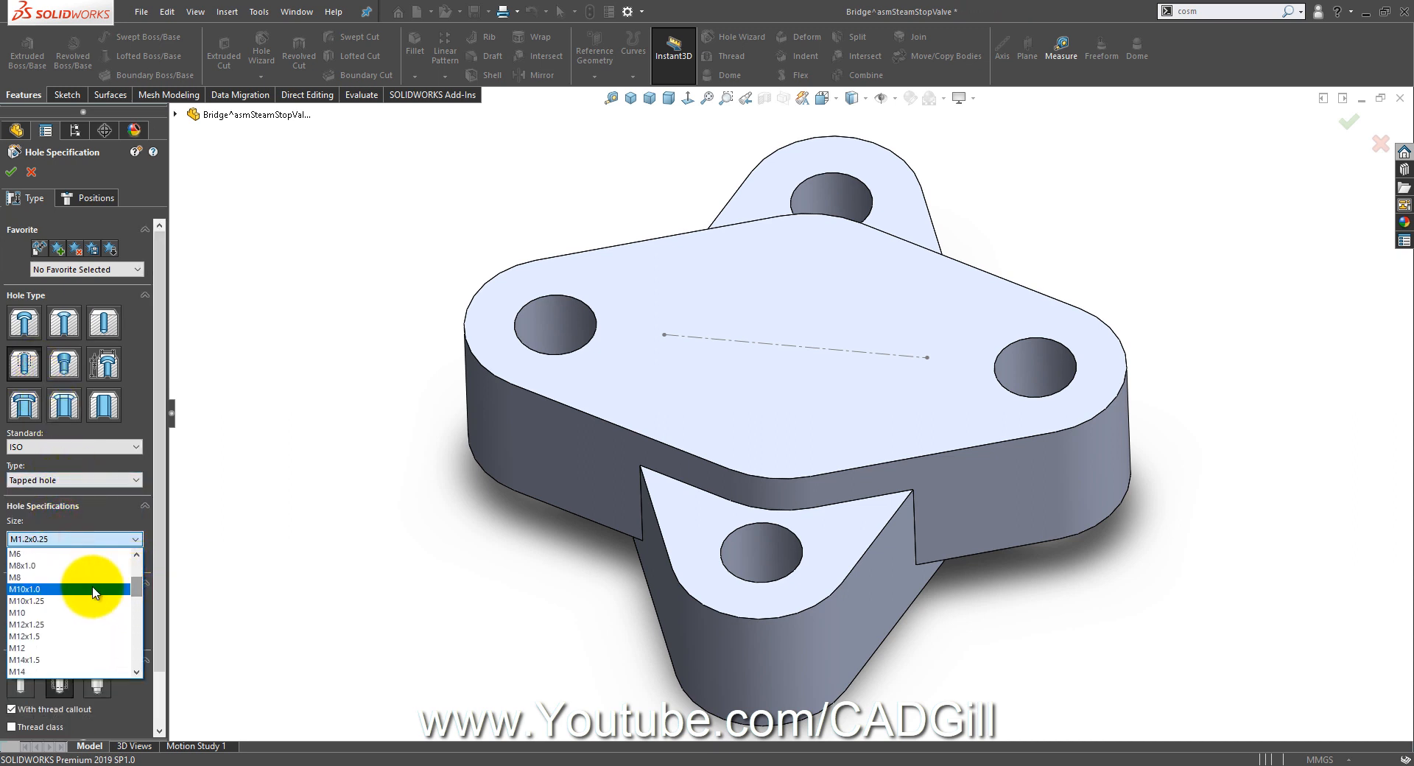
click(83, 578)
Step: Place M8 tapped holes on the bridge's upper face at both construction line endpoints and create them through all with cosmetic threads
click(73, 197)
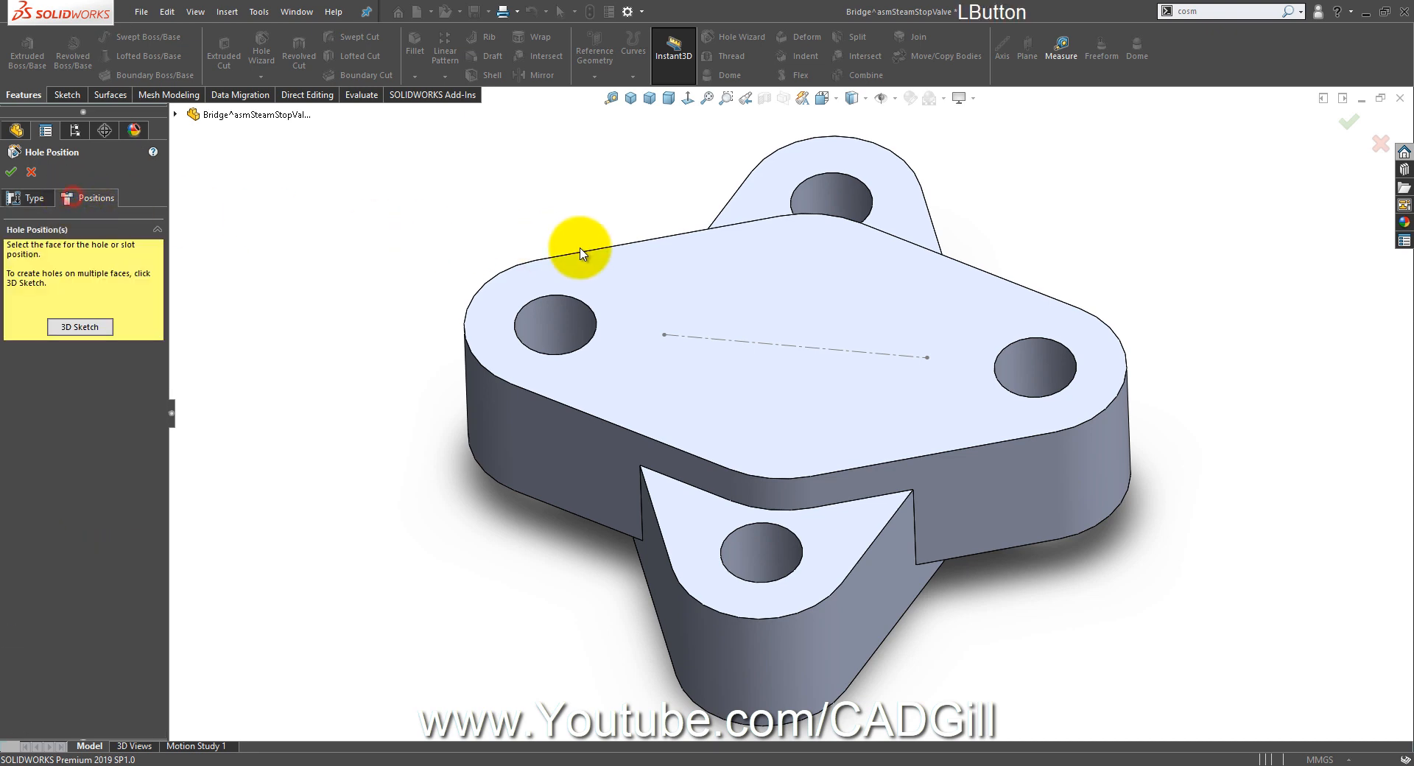
click(694, 293)
click(663, 336)
click(921, 359)
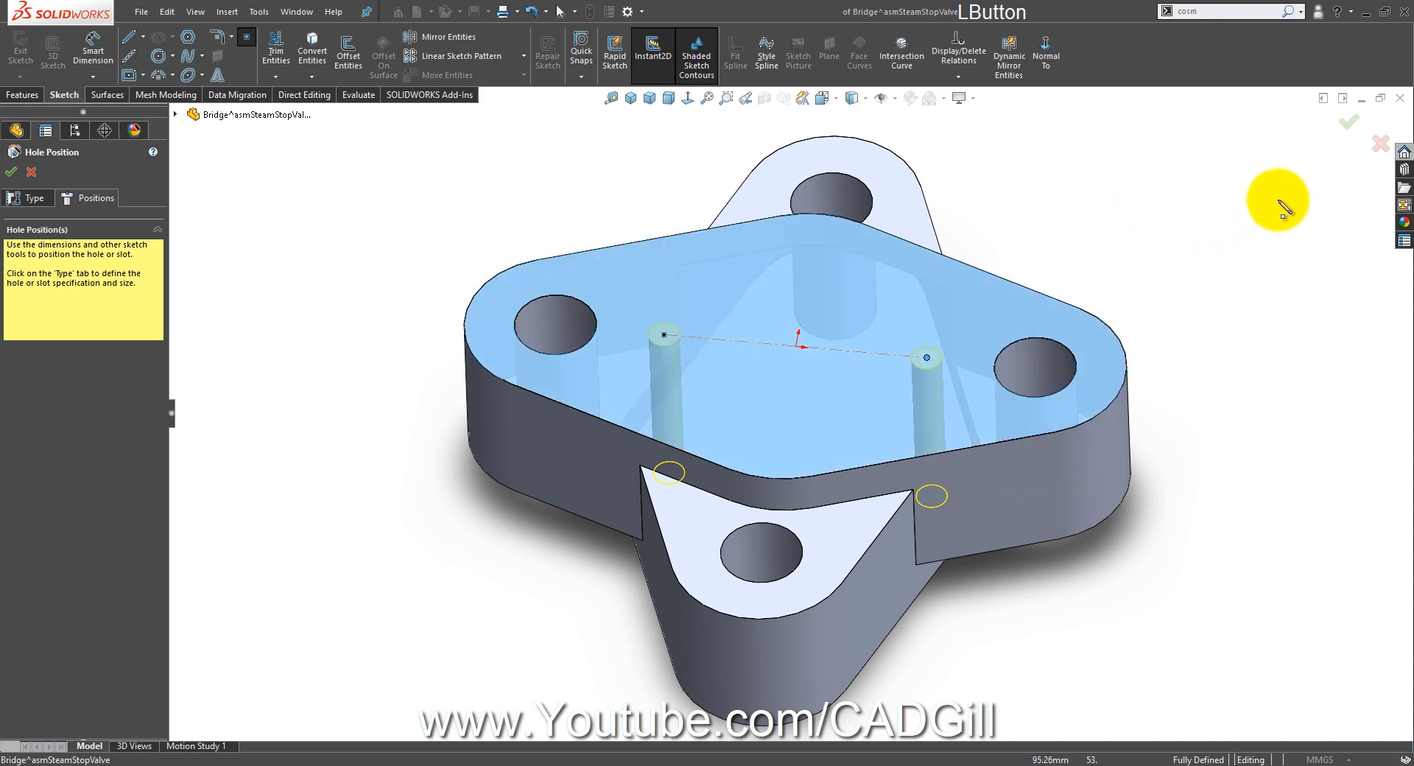
middle_drag(1066, 456, 1071, 266)
click(57, 197)
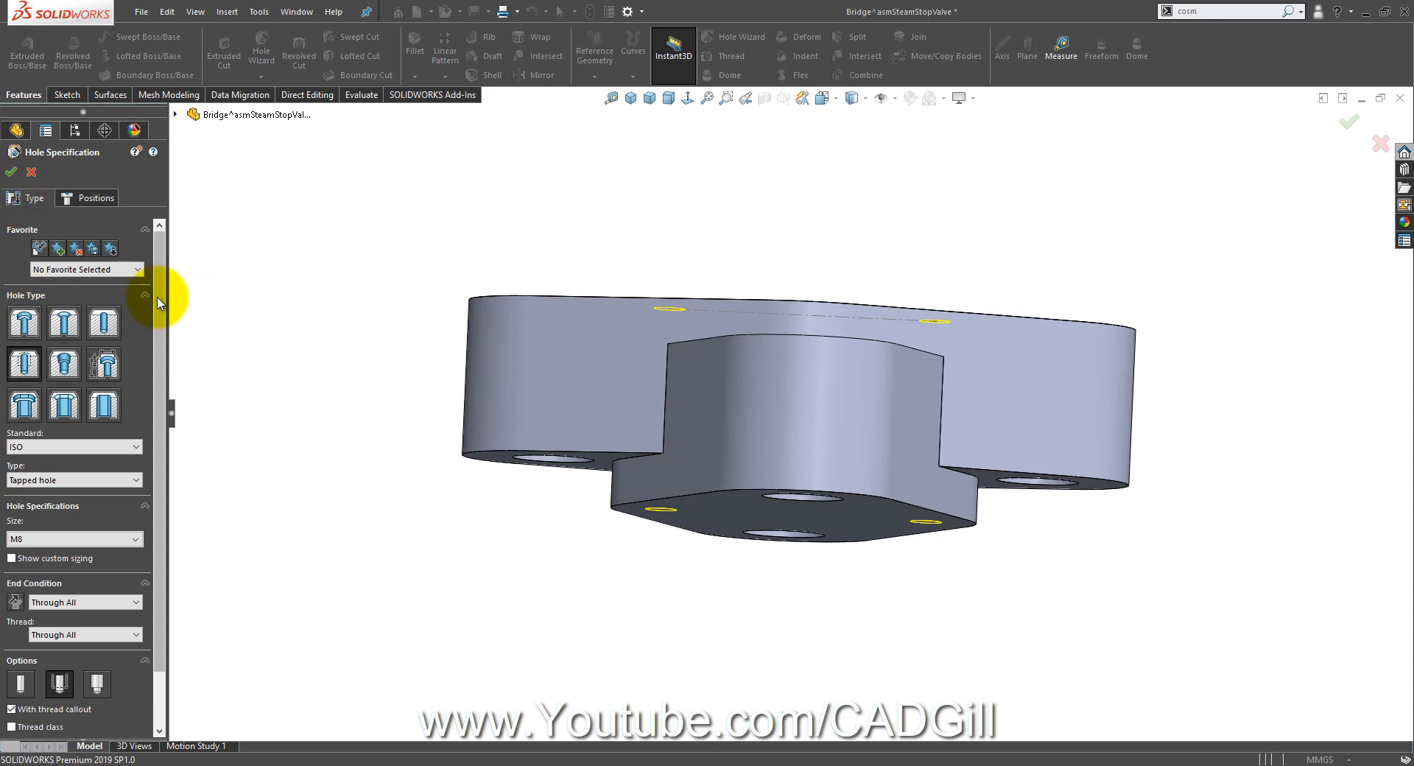
drag(157, 302, 158, 437)
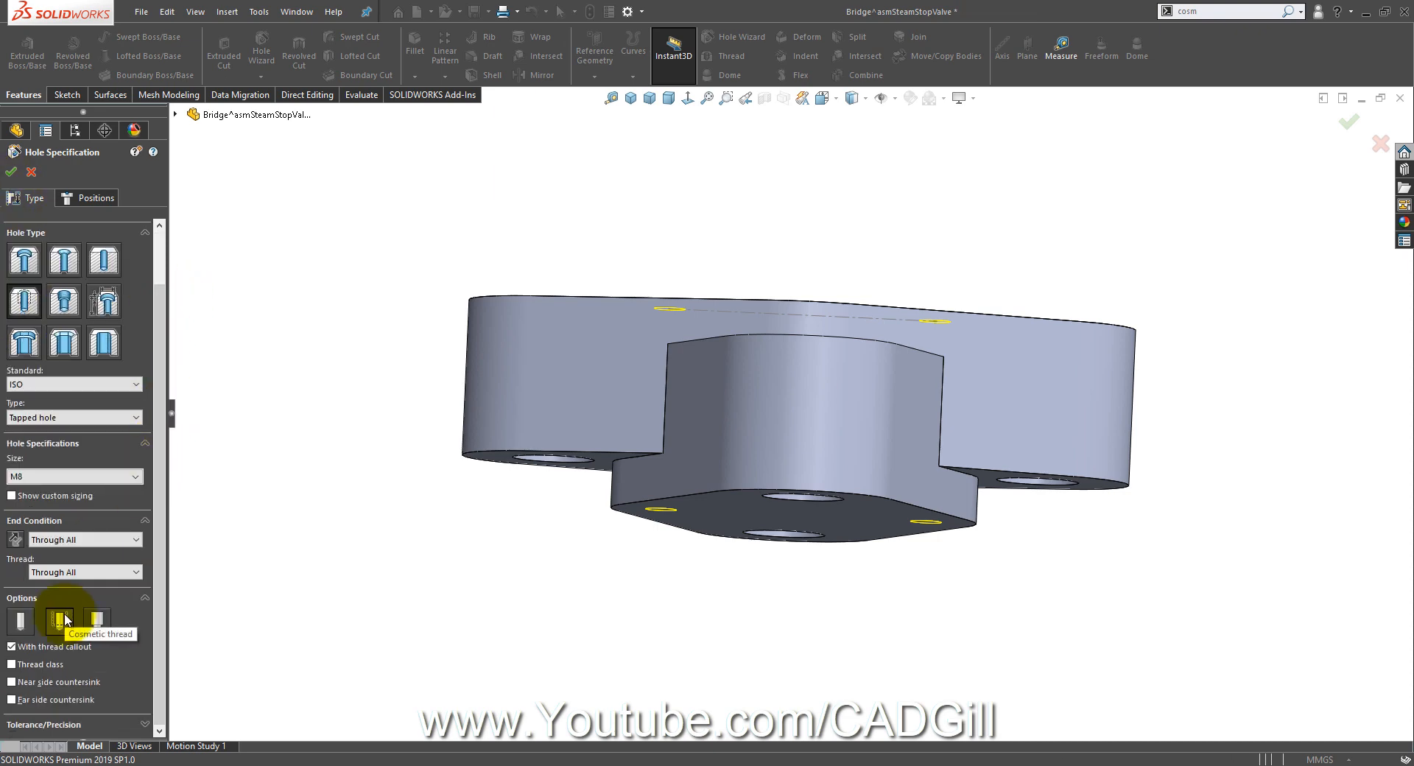
click(12, 172)
Step: Roll the feature history forward past the 58 mm central cut and inspect the threaded half-holes at the bore's edge
middle_drag(479, 246, 471, 338)
drag(137, 419, 64, 432)
middle_drag(542, 613, 819, 522)
middle_drag(641, 401, 792, 427)
click(427, 312)
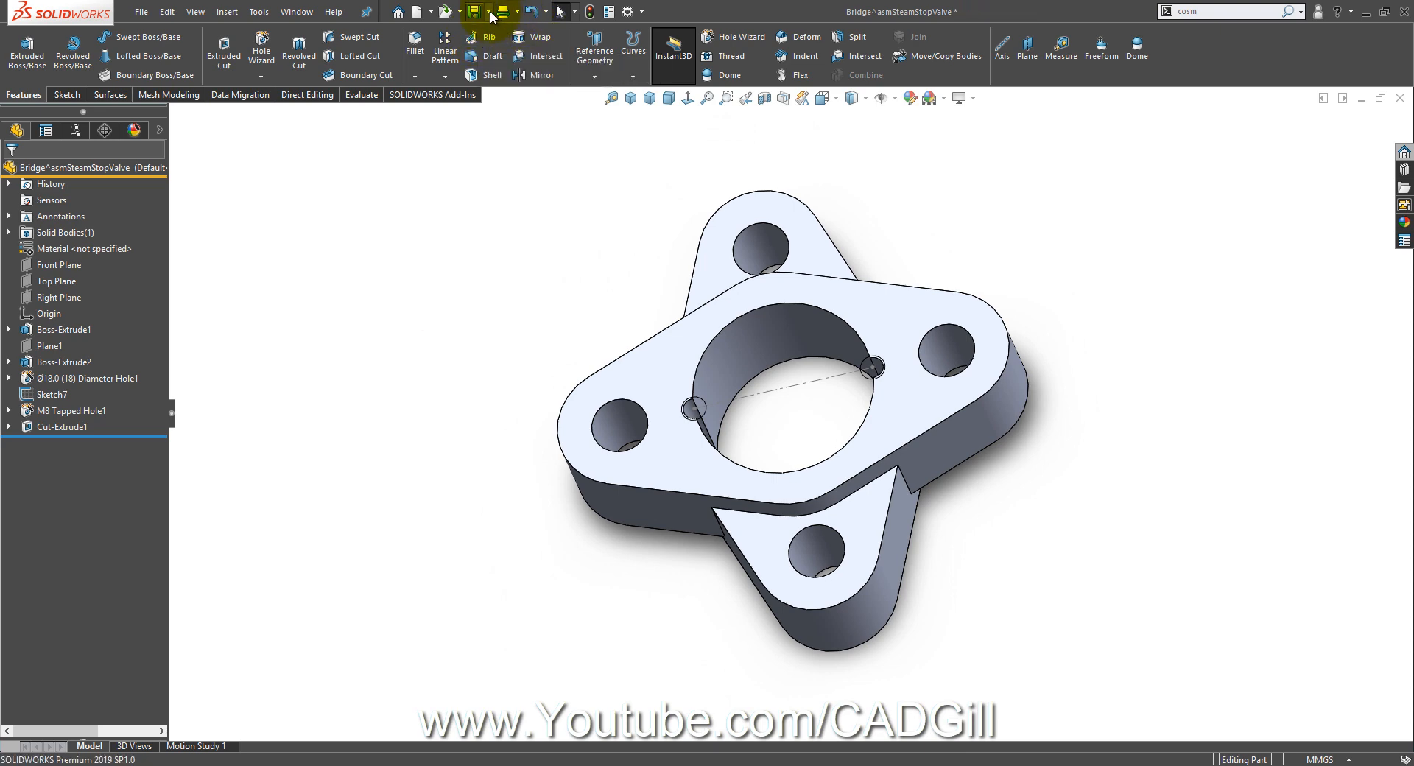
Step: Save the part as Bridge in the Steam Stop Valve folder
click(489, 12)
click(502, 46)
click(738, 413)
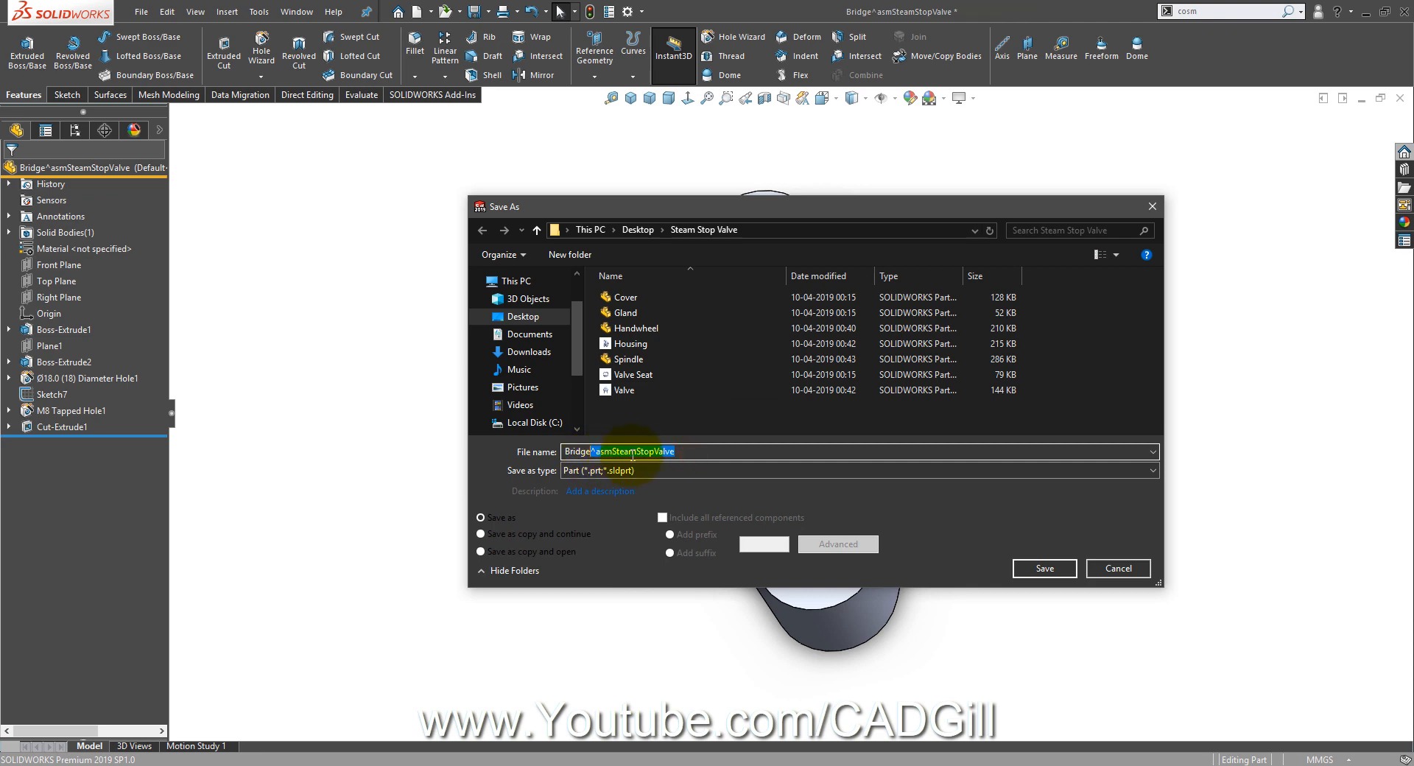
key(Return)
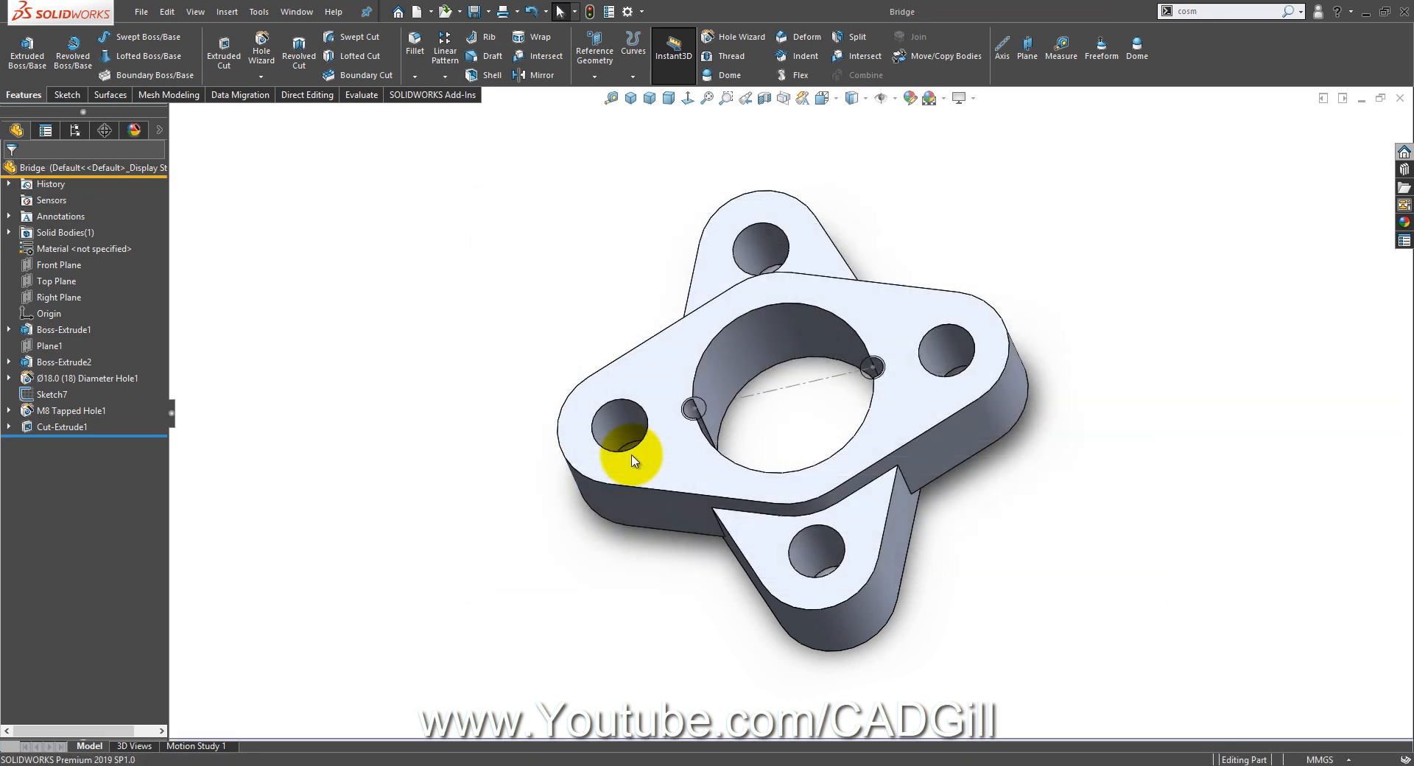
Step: Switch to the asmSteamStopValve assembly window and float the Bridge component
click(300, 12)
click(334, 159)
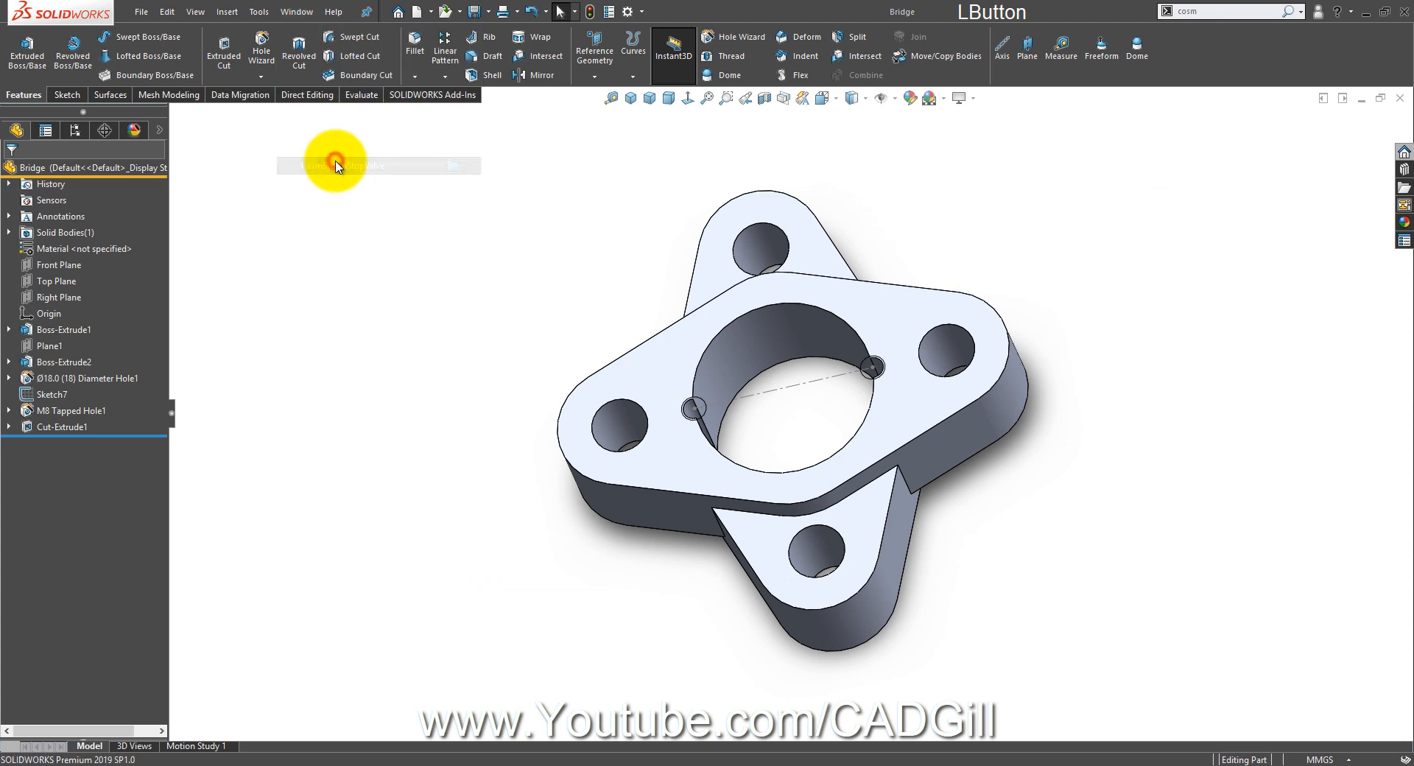
click(123, 82)
middle_drag(599, 400, 946, 696)
scroll(731, 659, down, 5)
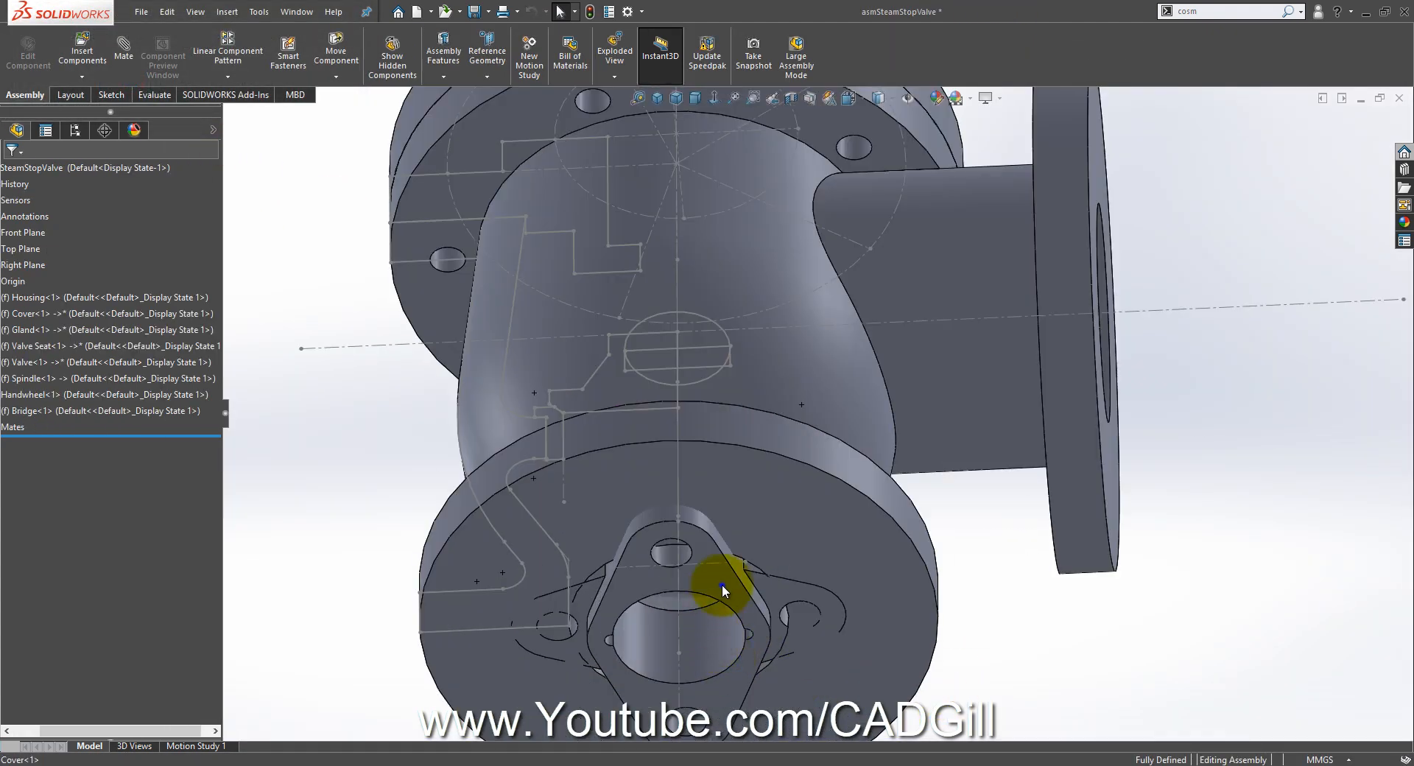
right_click(723, 583)
click(765, 480)
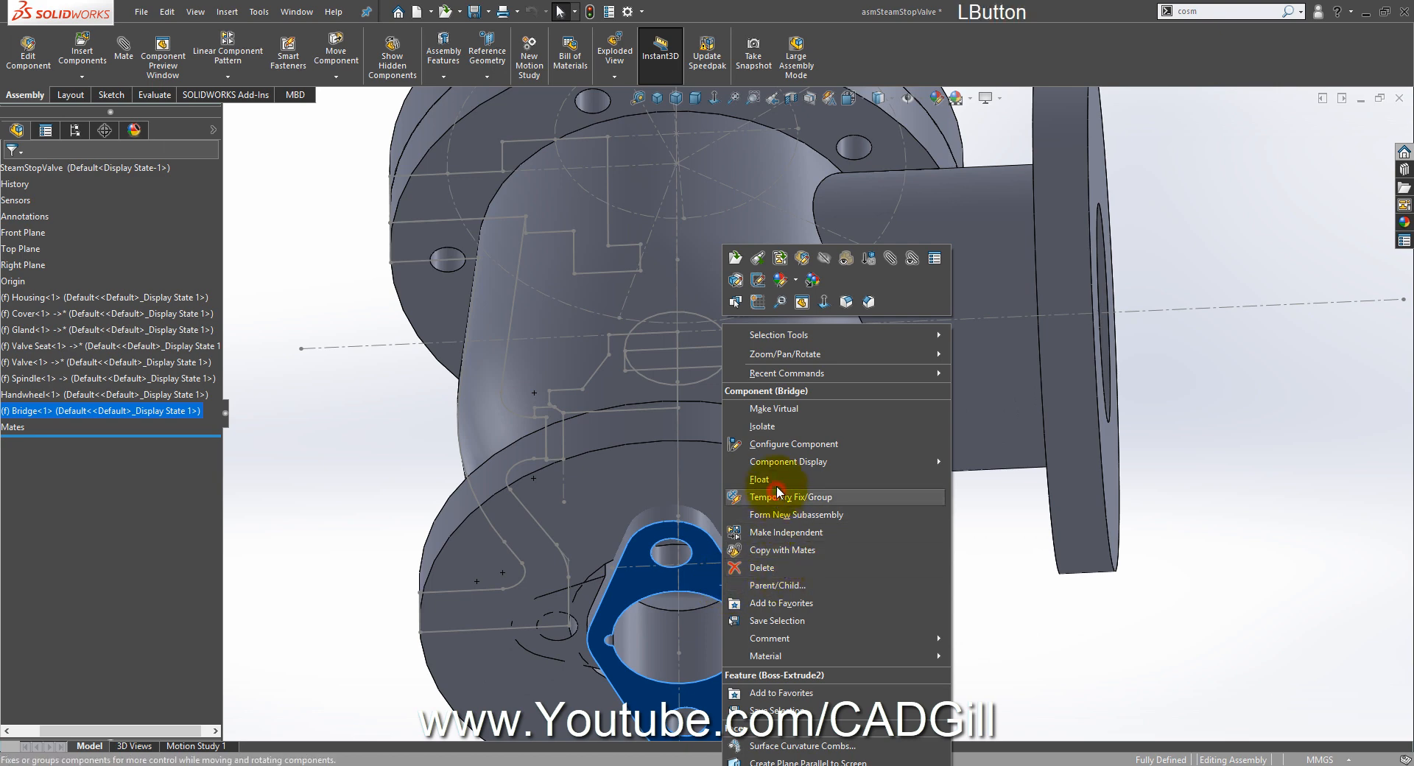
scroll(776, 498, up, 3)
scroll(774, 550, up, 2)
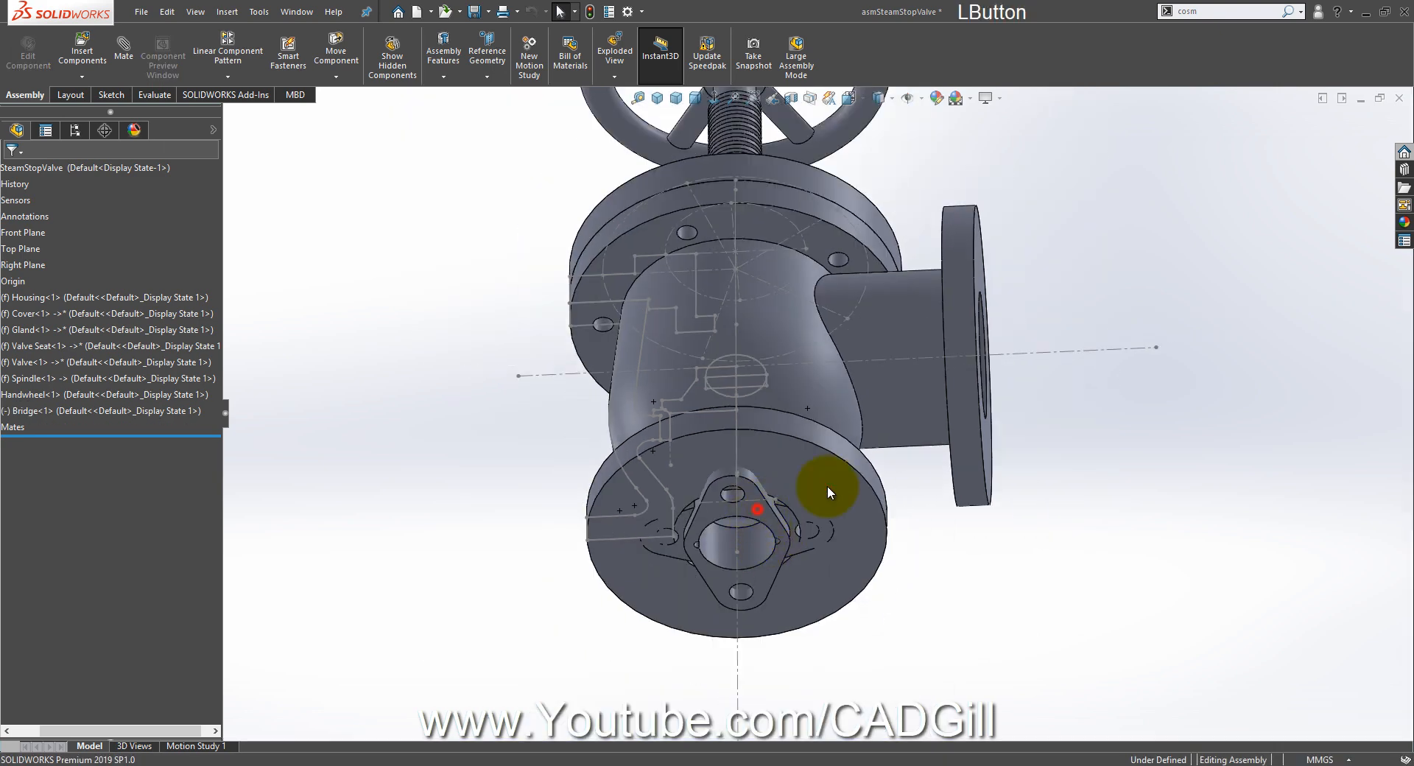
Step: Turn off Instant3D and move the Bridge component away from the housing's base flange
click(1108, 630)
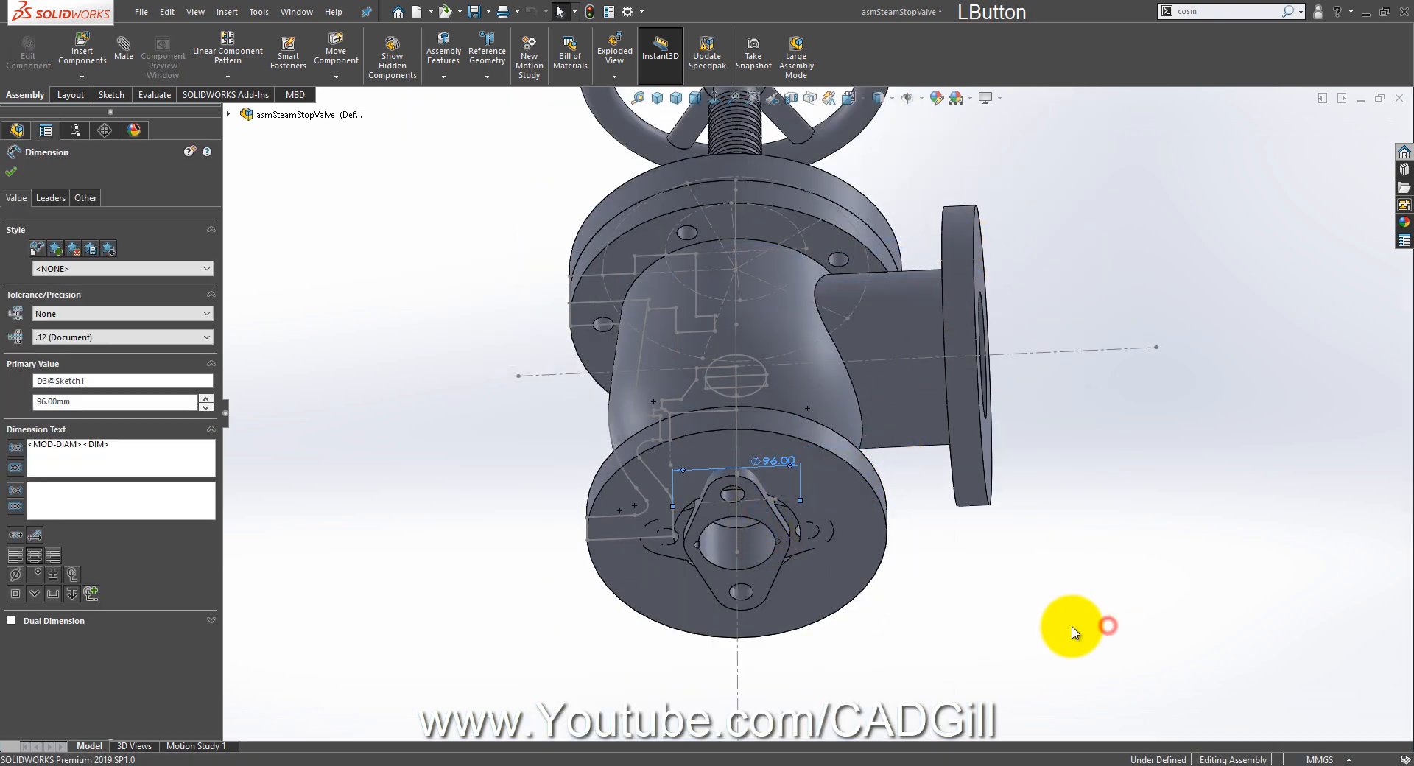
click(792, 537)
click(1175, 551)
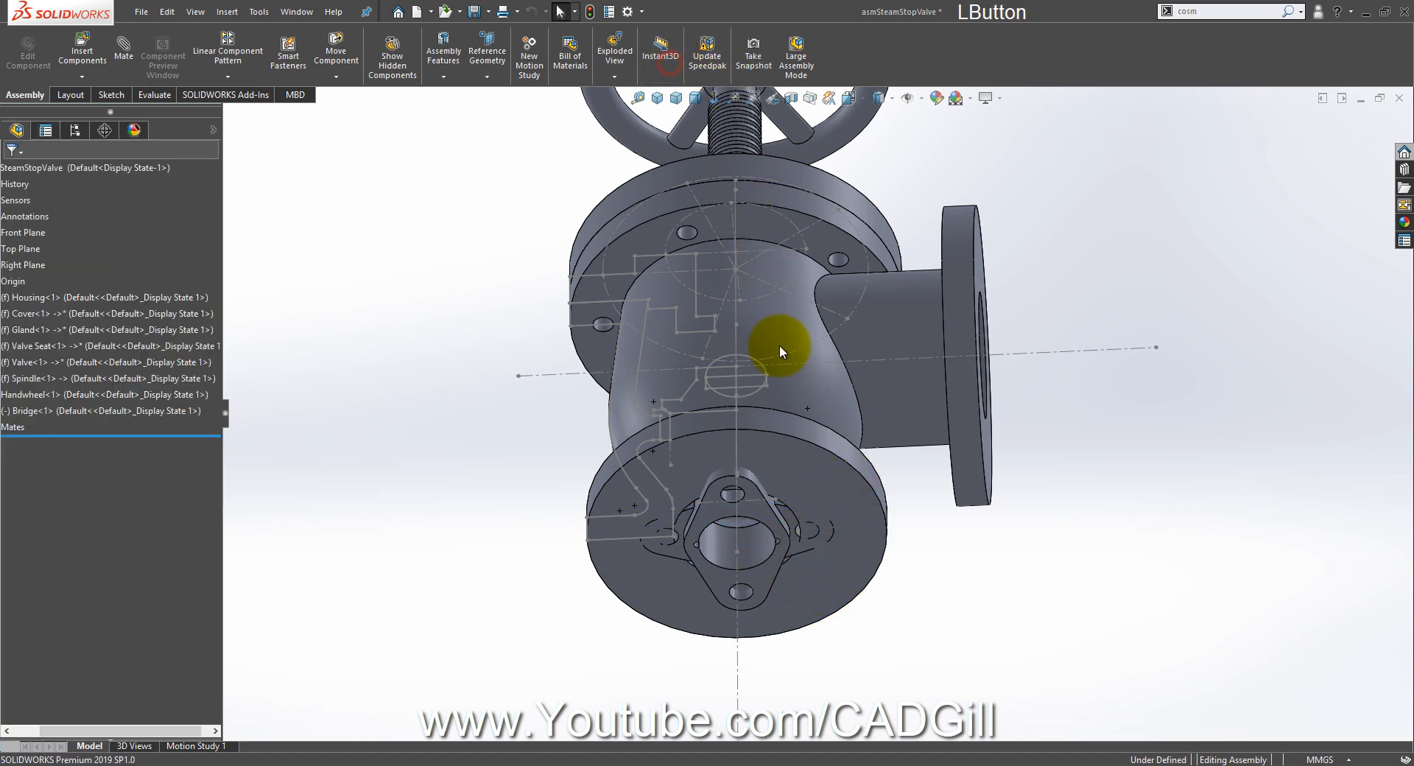
click(756, 550)
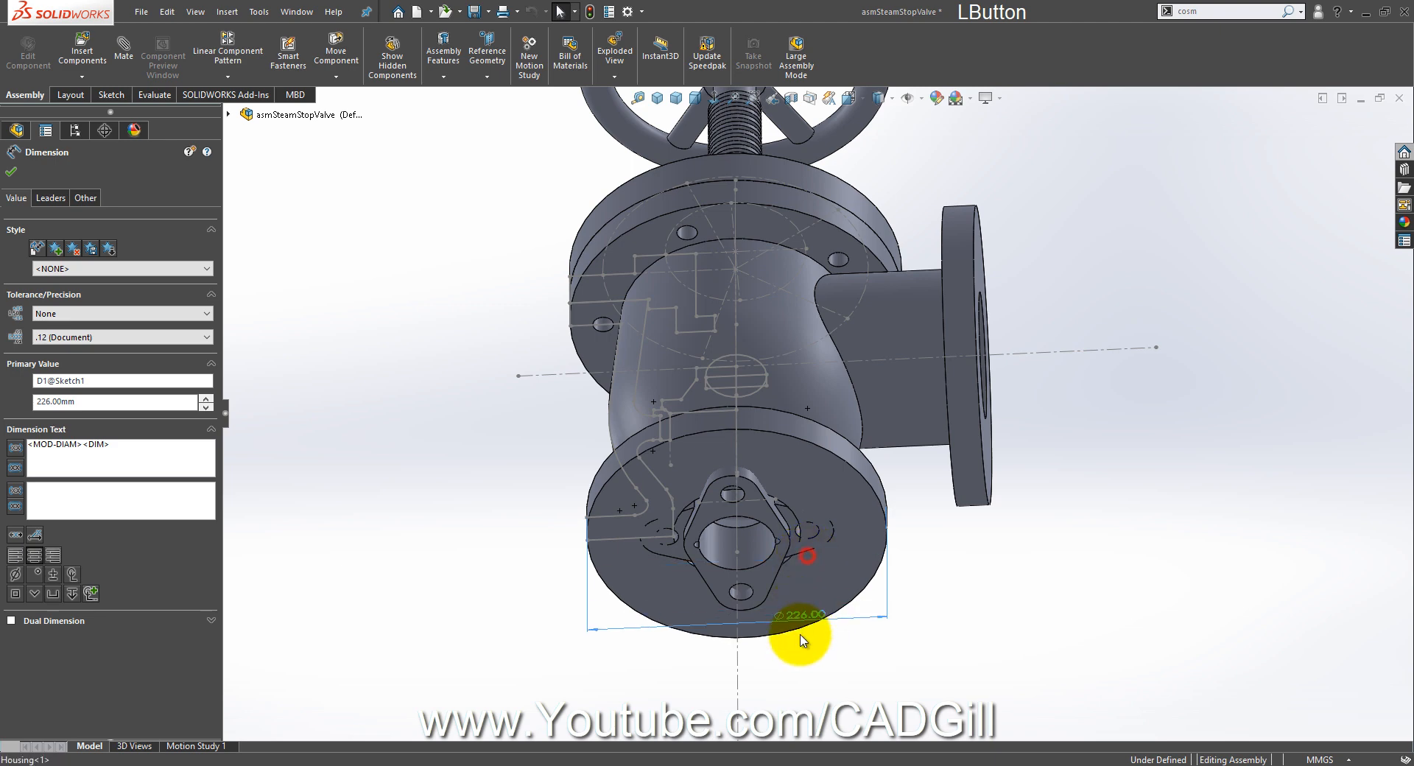
click(757, 541)
drag(804, 541, 1107, 146)
Step: Move the Bridge component up beside the spindle, just below the handwheel's height
scroll(1074, 274, up, 3)
middle_drag(1069, 294, 1041, 507)
scroll(1041, 506, up, 2)
scroll(965, 413, down, 2)
scroll(827, 300, up, 3)
scroll(836, 419, down, 2)
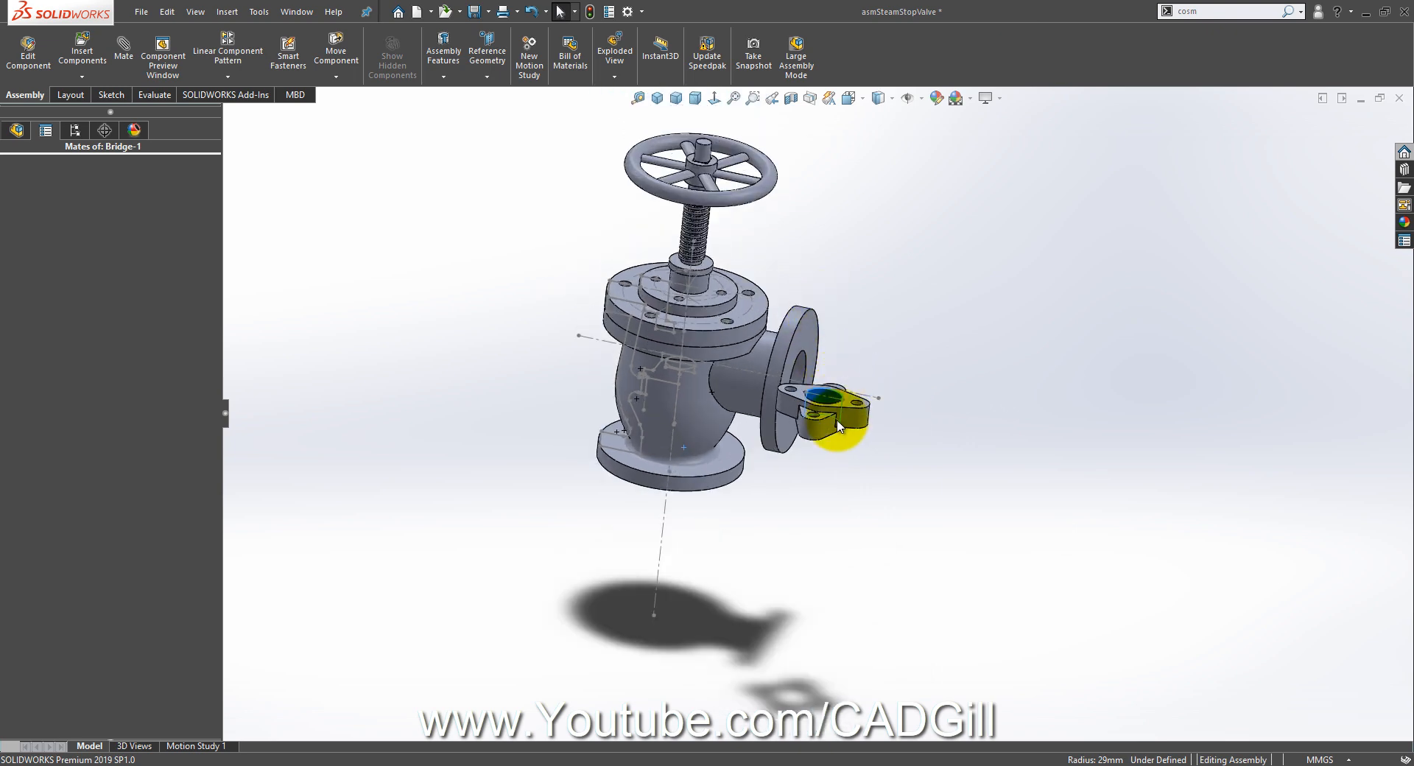
drag(848, 401, 855, 231)
scroll(752, 247, down, 4)
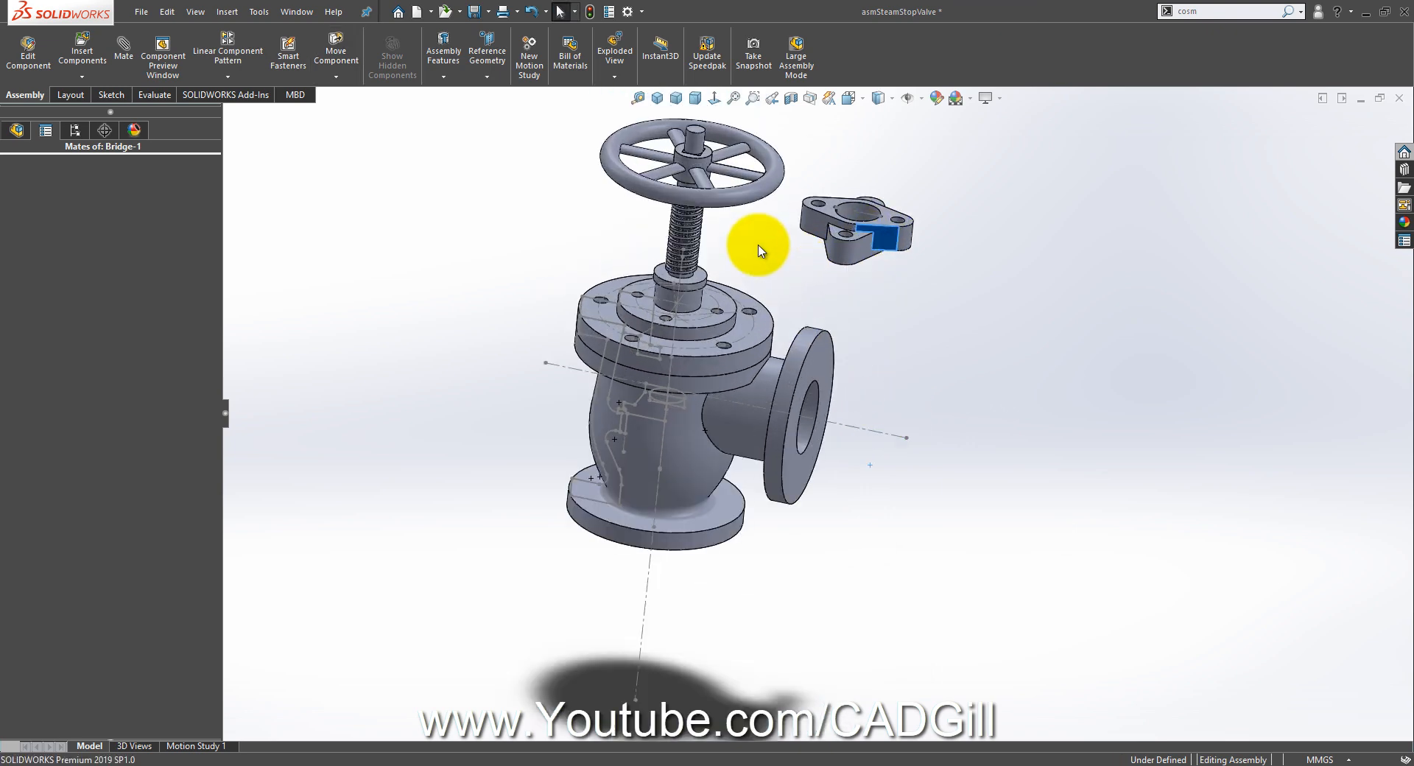
Step: Toggle Display Annotations for the Housing component and clear the selection
click(758, 258)
middle_drag(779, 252, 780, 227)
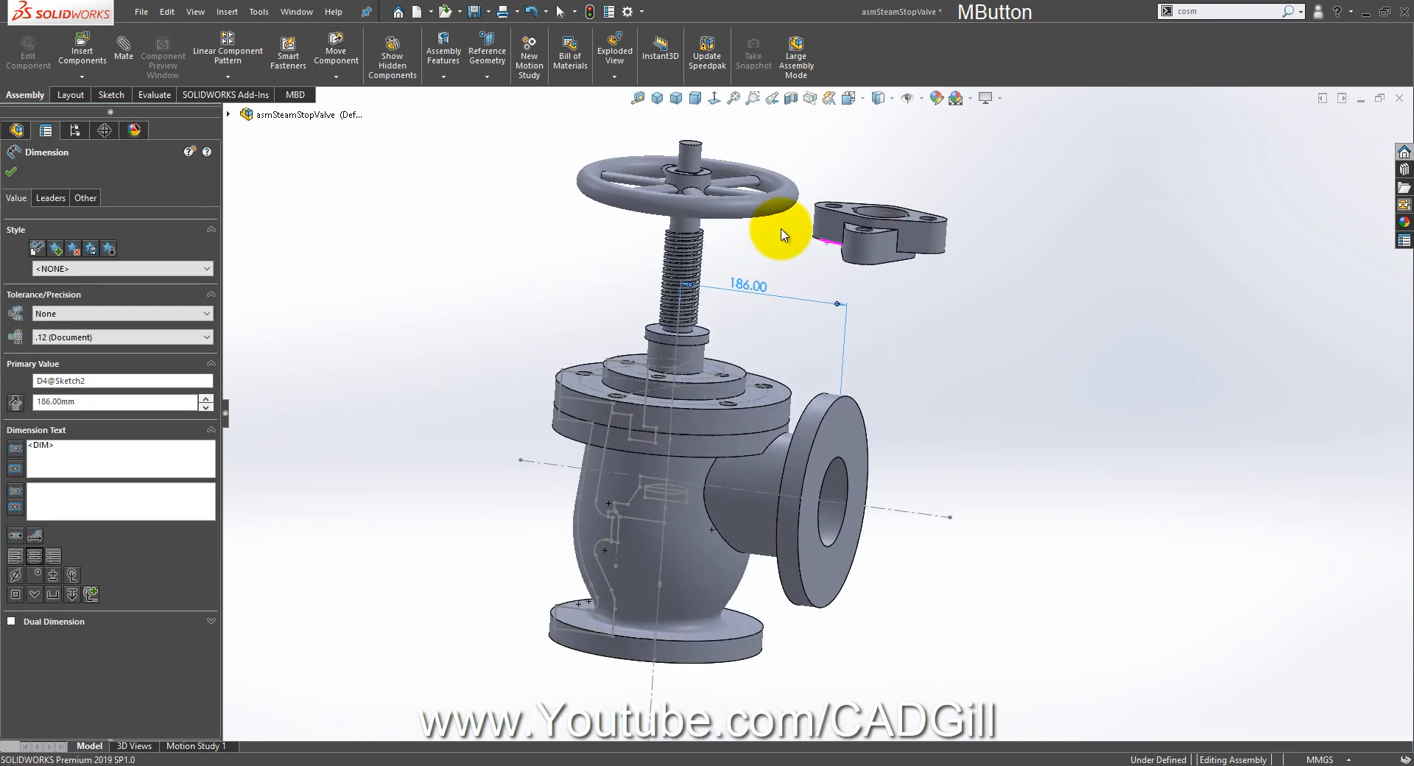
click(415, 259)
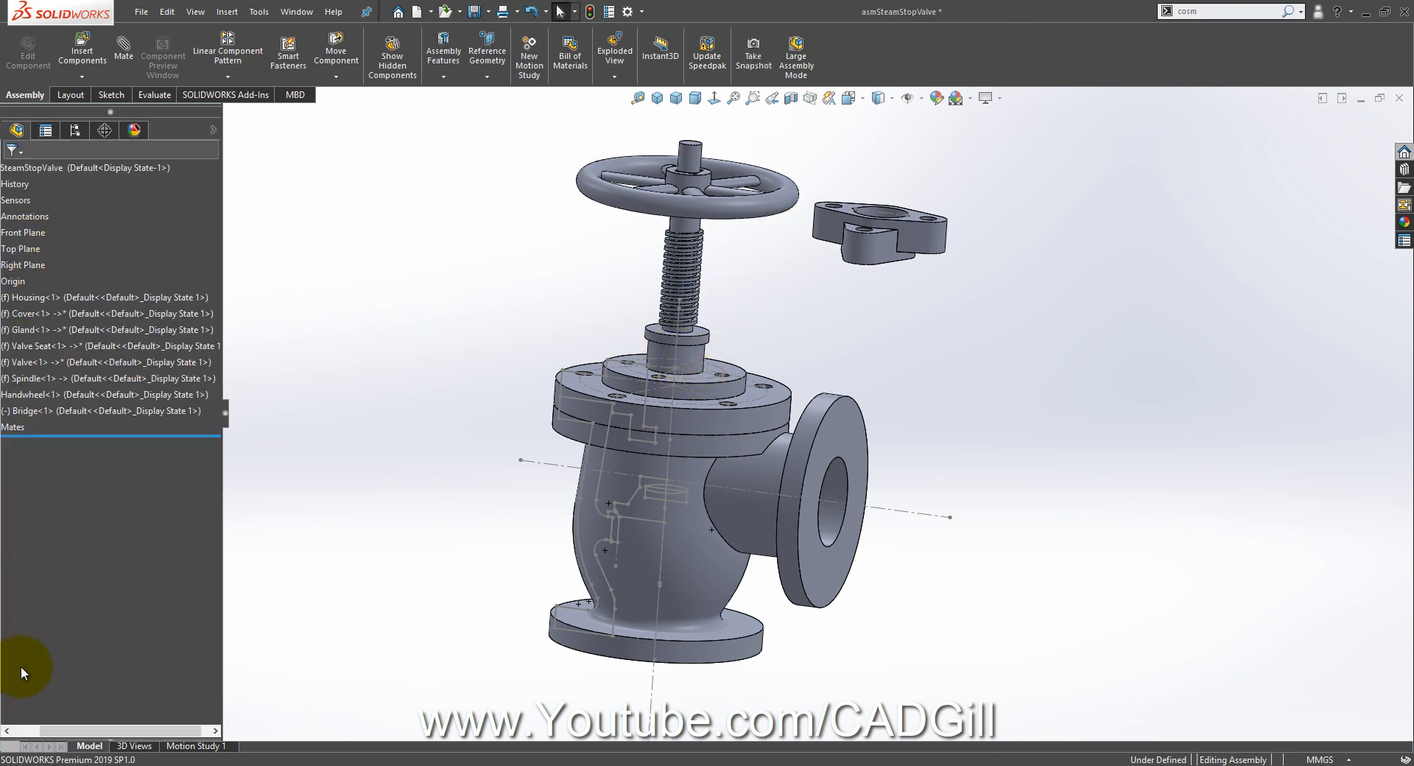
click(32, 731)
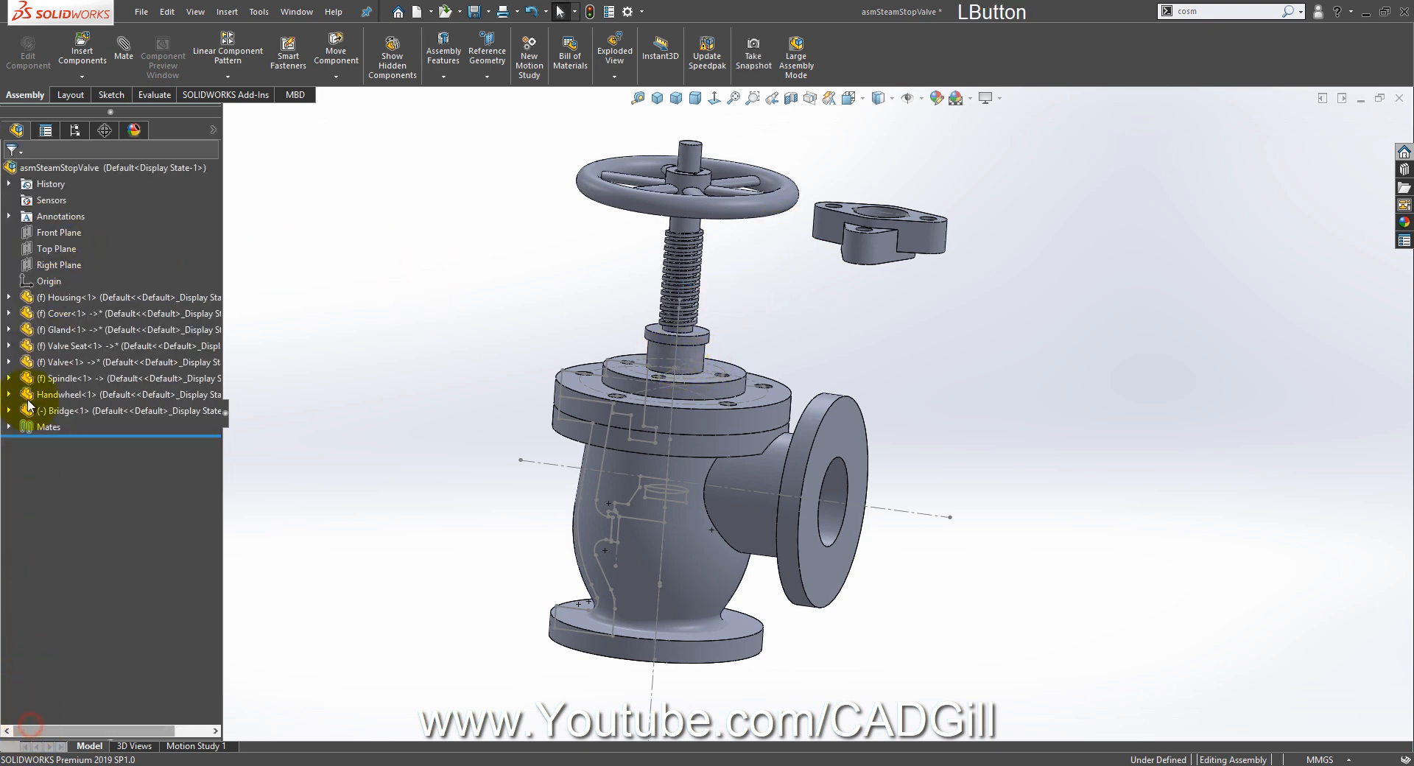
click(12, 298)
right_click(74, 347)
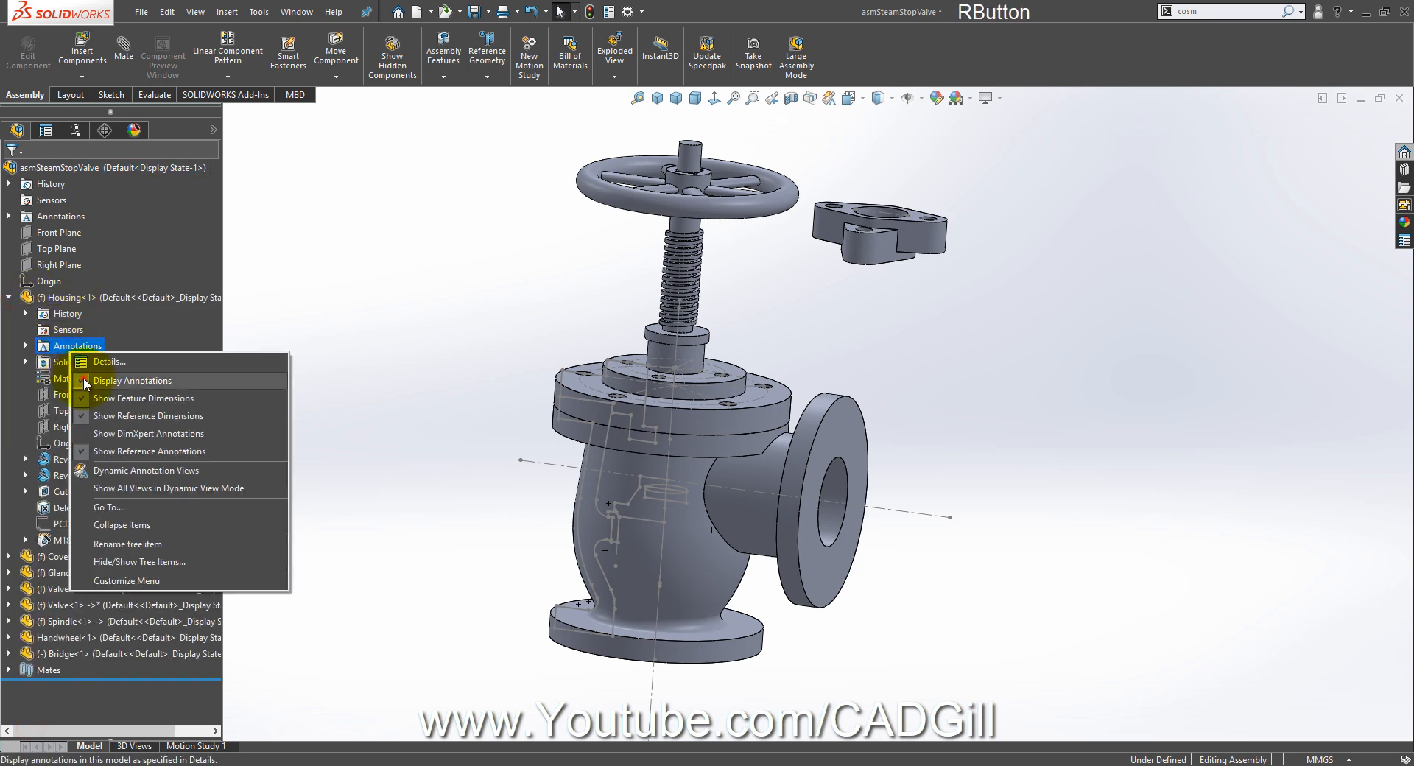
click(86, 381)
click(8, 297)
right_click(61, 218)
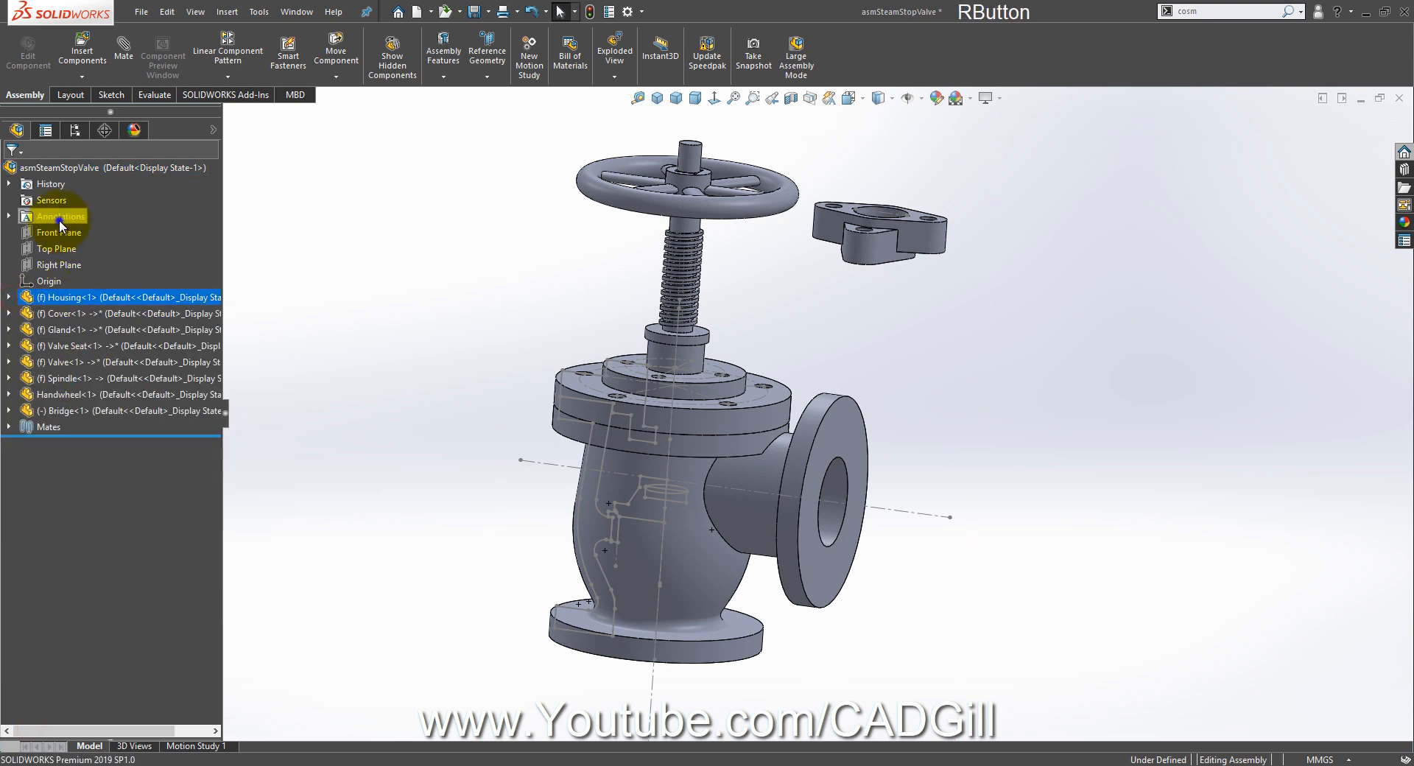
click(410, 223)
Step: Move the Bridge component closer to the threaded part of the spindle
scroll(869, 258, down, 3)
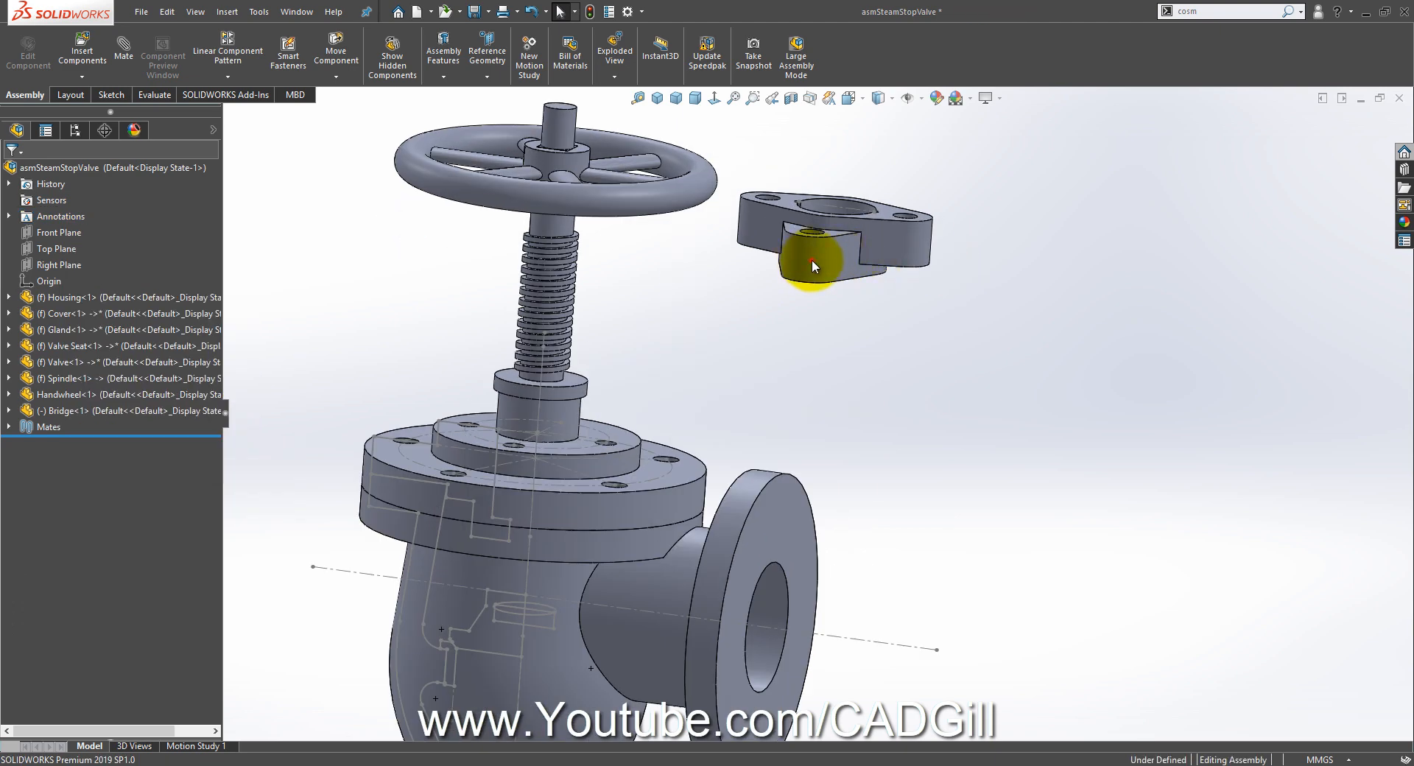
drag(813, 265, 751, 293)
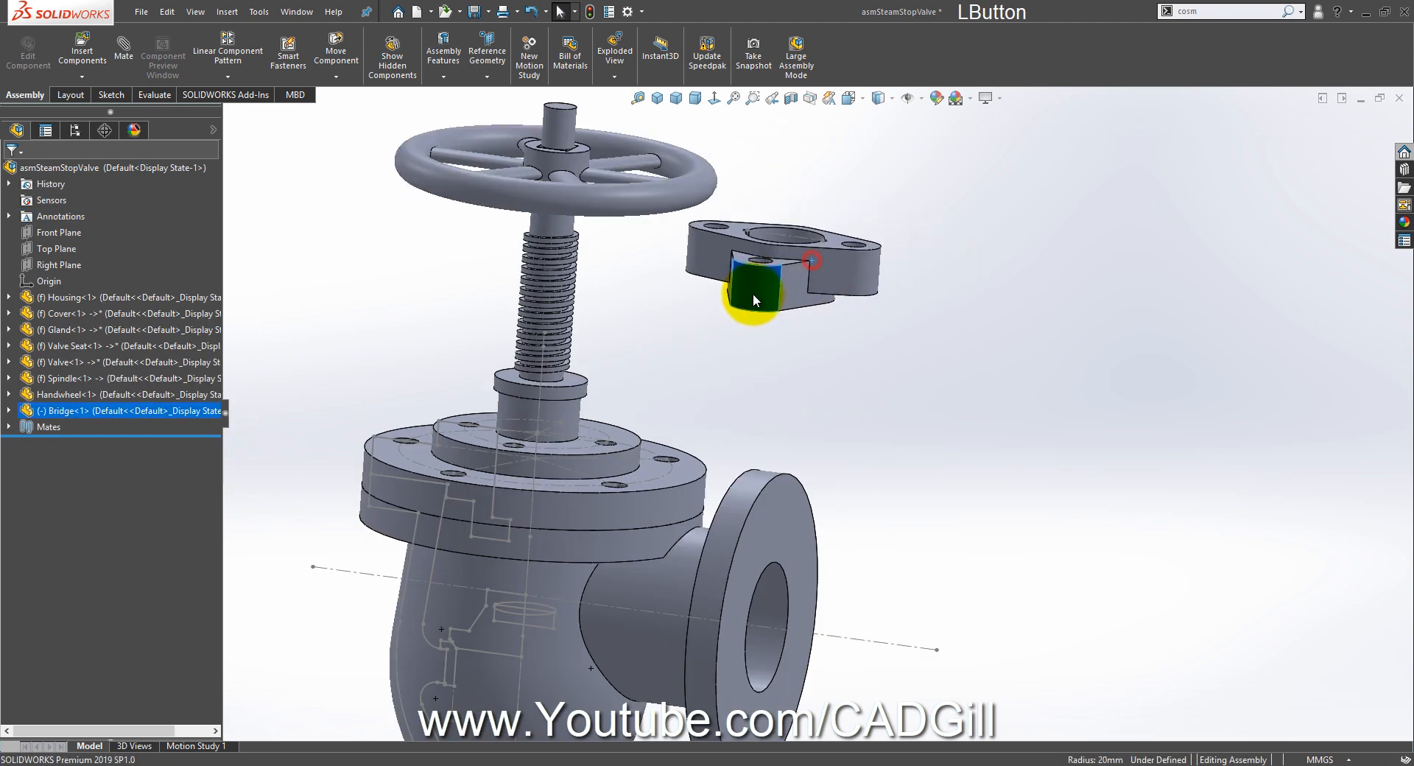
click(616, 290)
Step: Mate the Bridge's central bore concentric with the spindle's cylindrical face
click(124, 45)
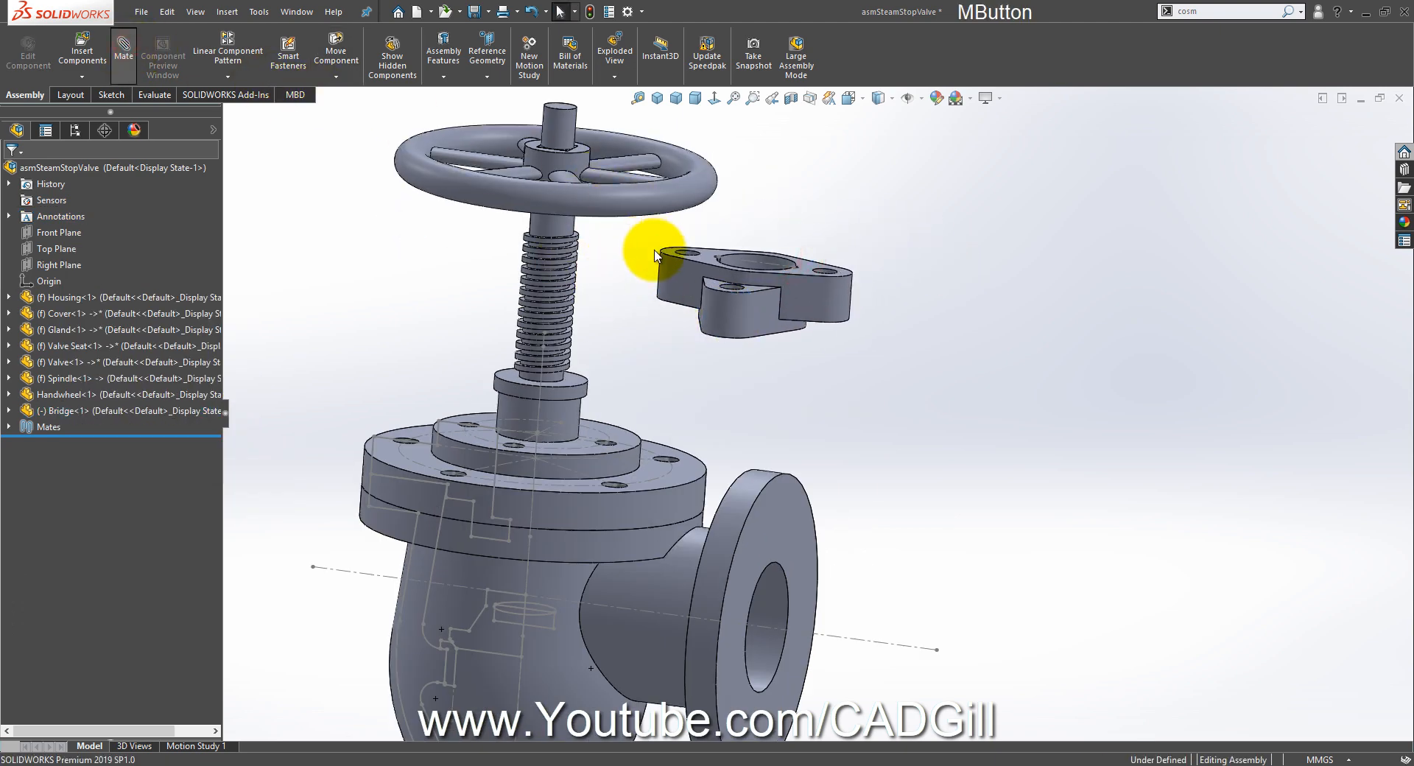
scroll(663, 290, down, 3)
click(805, 273)
middle_drag(720, 265, 607, 211)
click(590, 228)
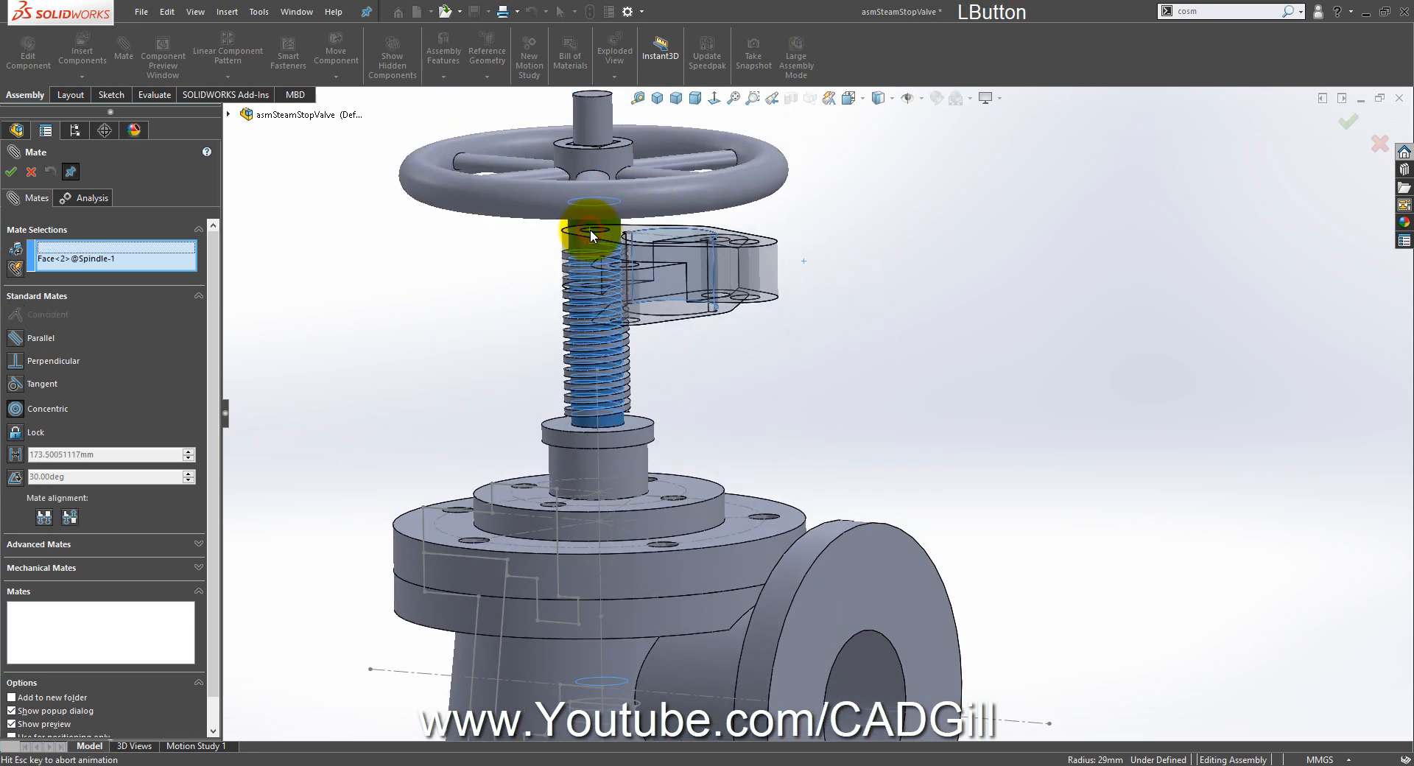
middle_drag(621, 247, 646, 244)
scroll(653, 254, up, 3)
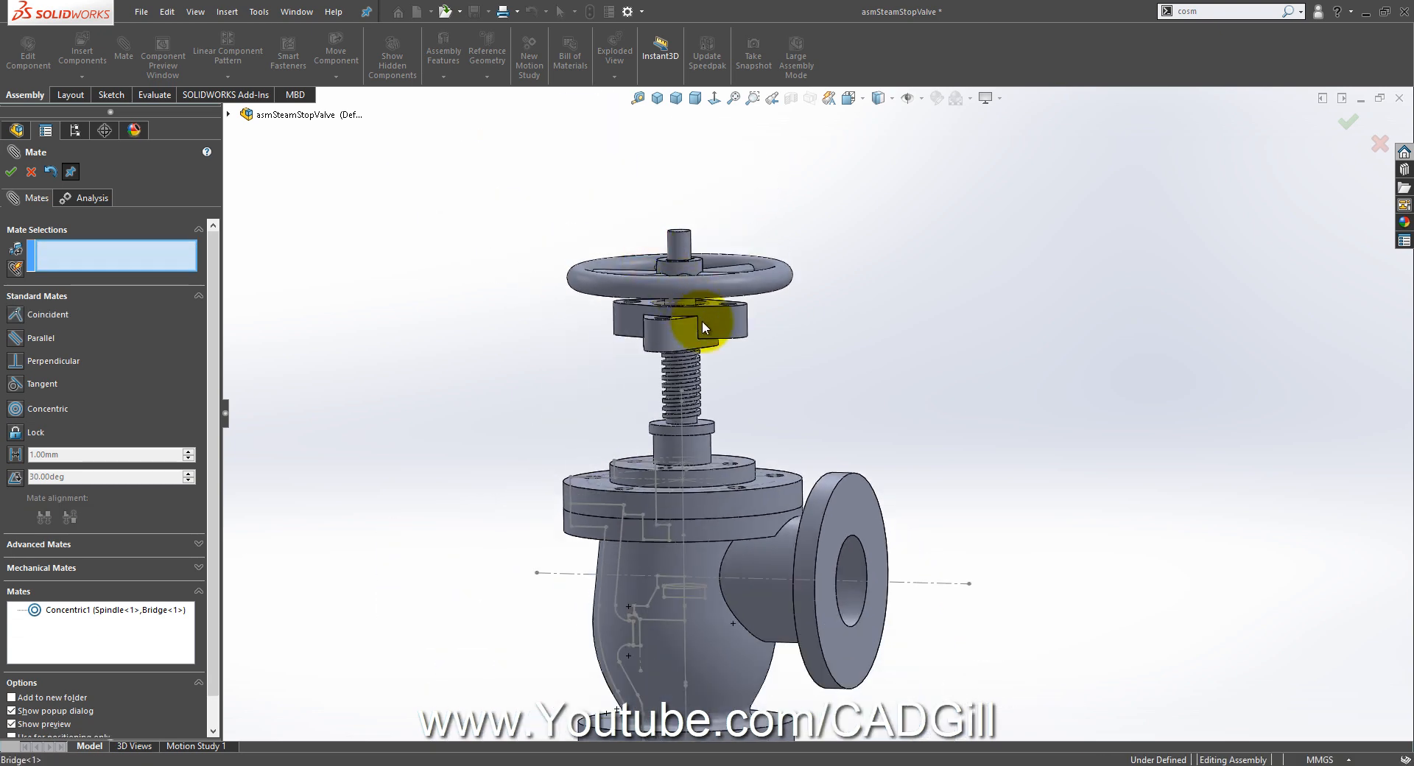
middle_drag(701, 318, 736, 356)
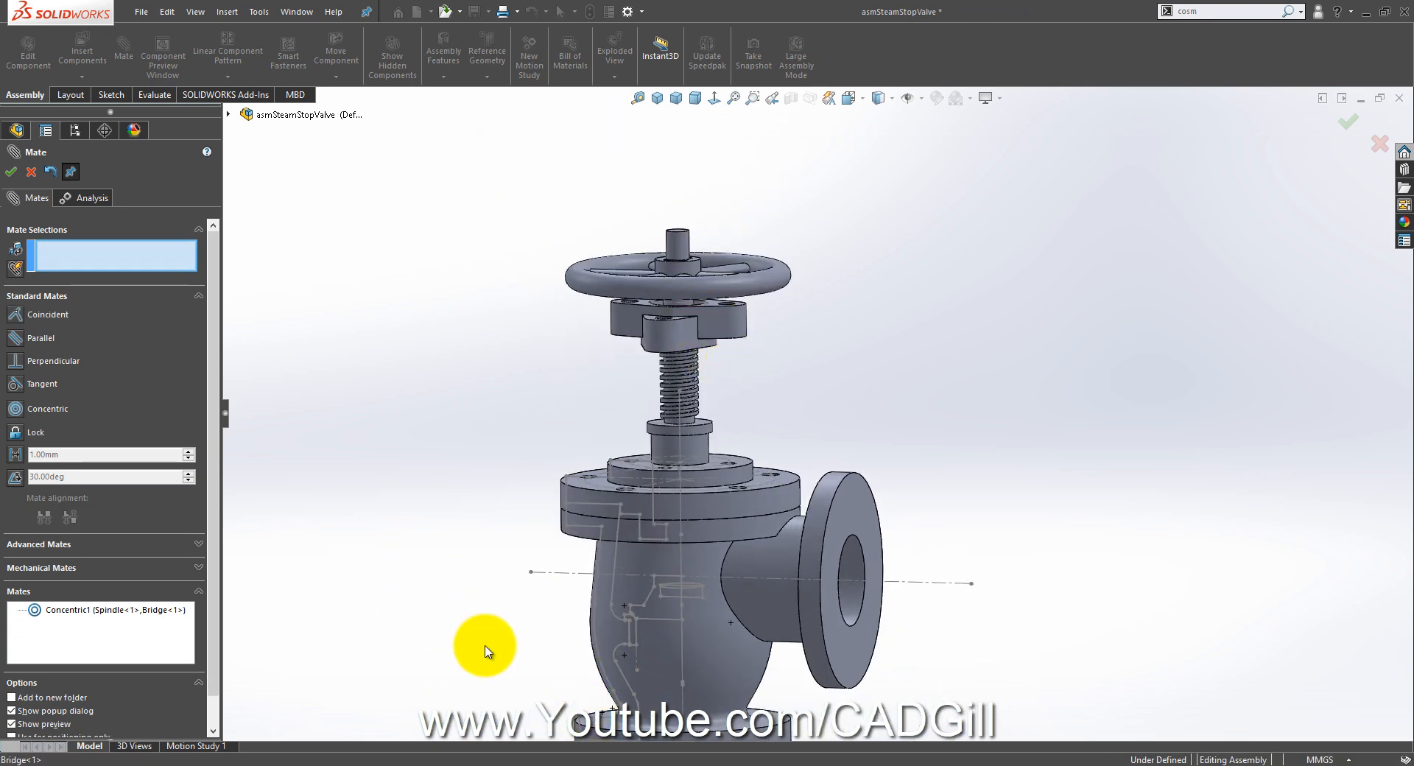
Step: Switch to the Steam Stop Valve drawing in Photos and look up the bridge's height above the cover
click(567, 764)
mouse_move(573, 510)
mouse_down()
mouse_move(869, 399)
mouse_move(817, 367)
mouse_up()
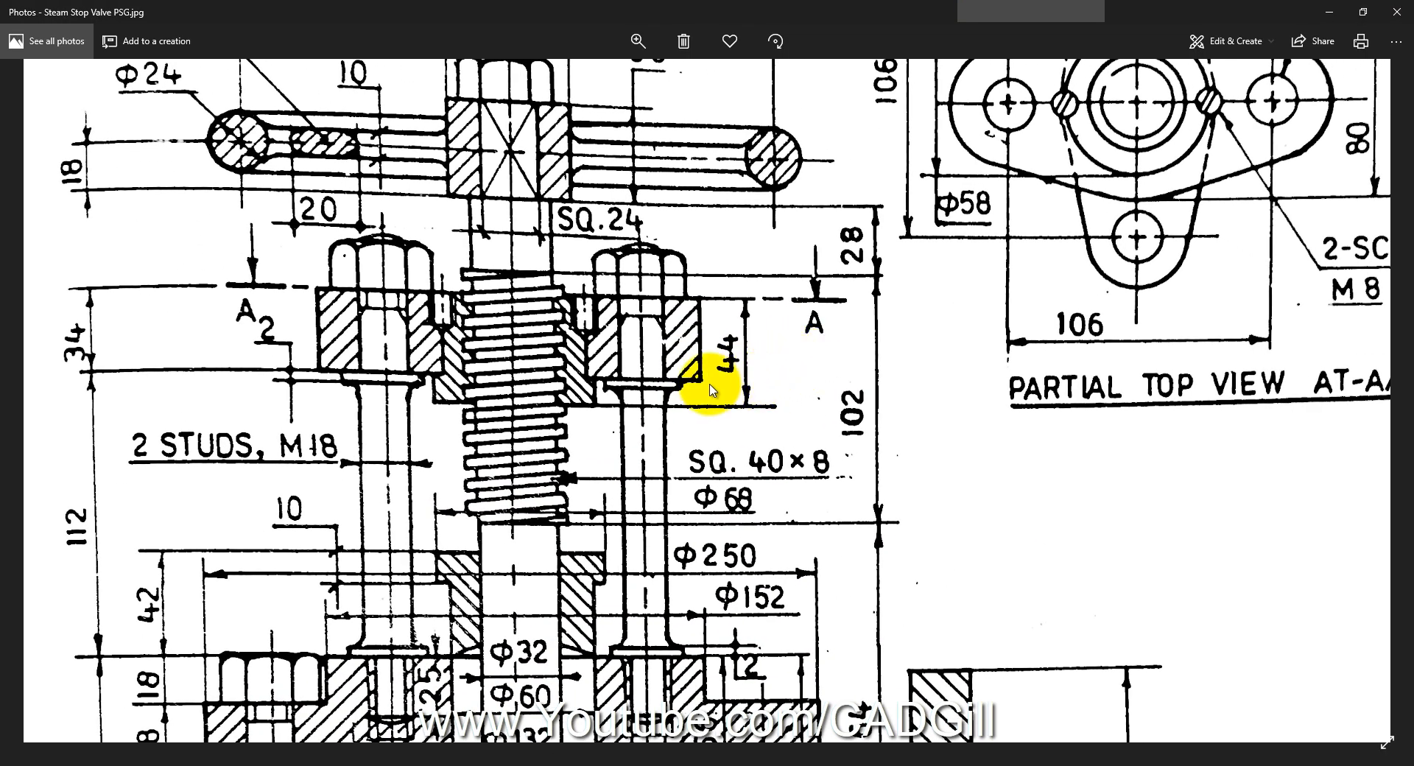
mouse_move(703, 407)
mouse_down()
mouse_move(689, 394)
mouse_move(762, 302)
mouse_move(731, 306)
mouse_up()
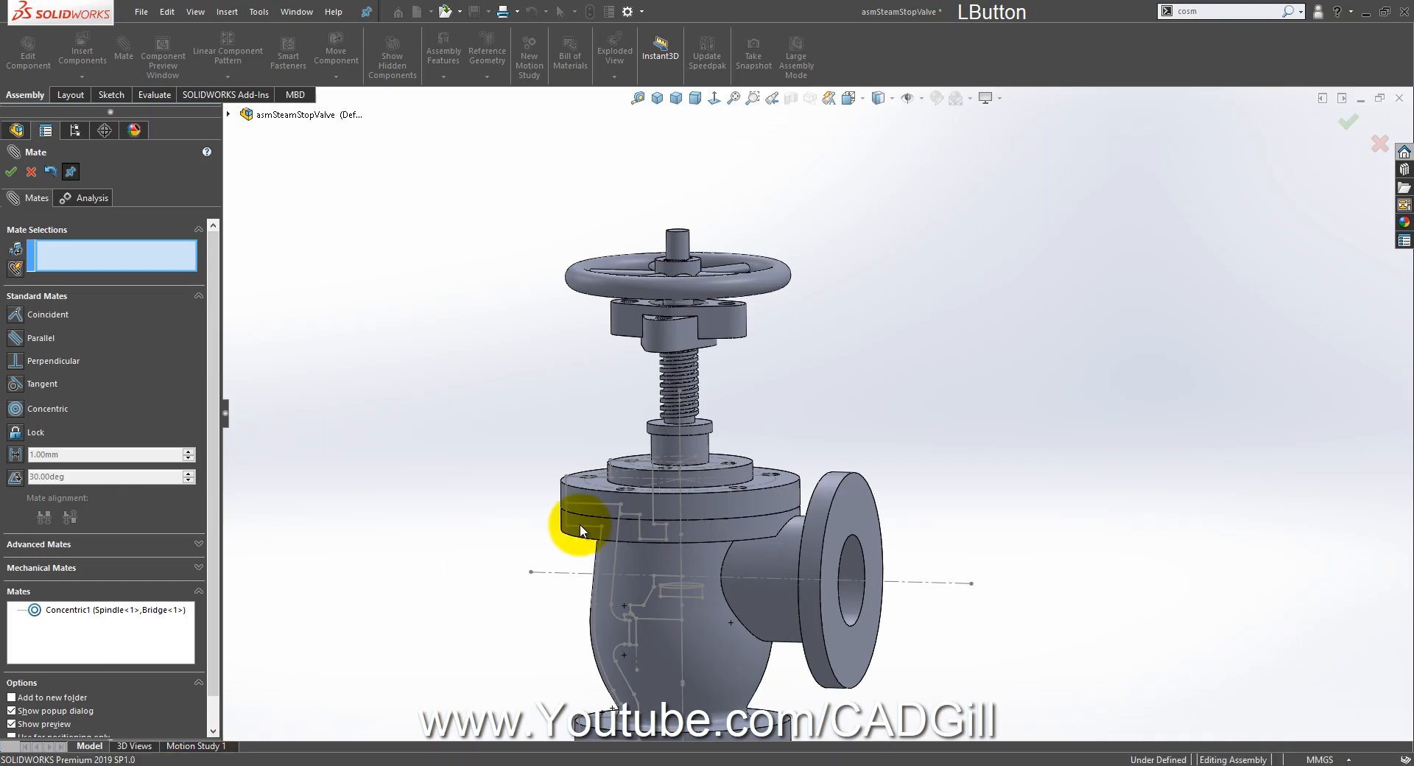
Step: In the SOLIDWORKS assembly, add a 112 mm distance mate between the cover's raised top face and the Bridge's side-lug underside
mouse_move(567, 520)
middle_down()
mouse_move(584, 495)
mouse_move(609, 545)
middle_up()
click(673, 535)
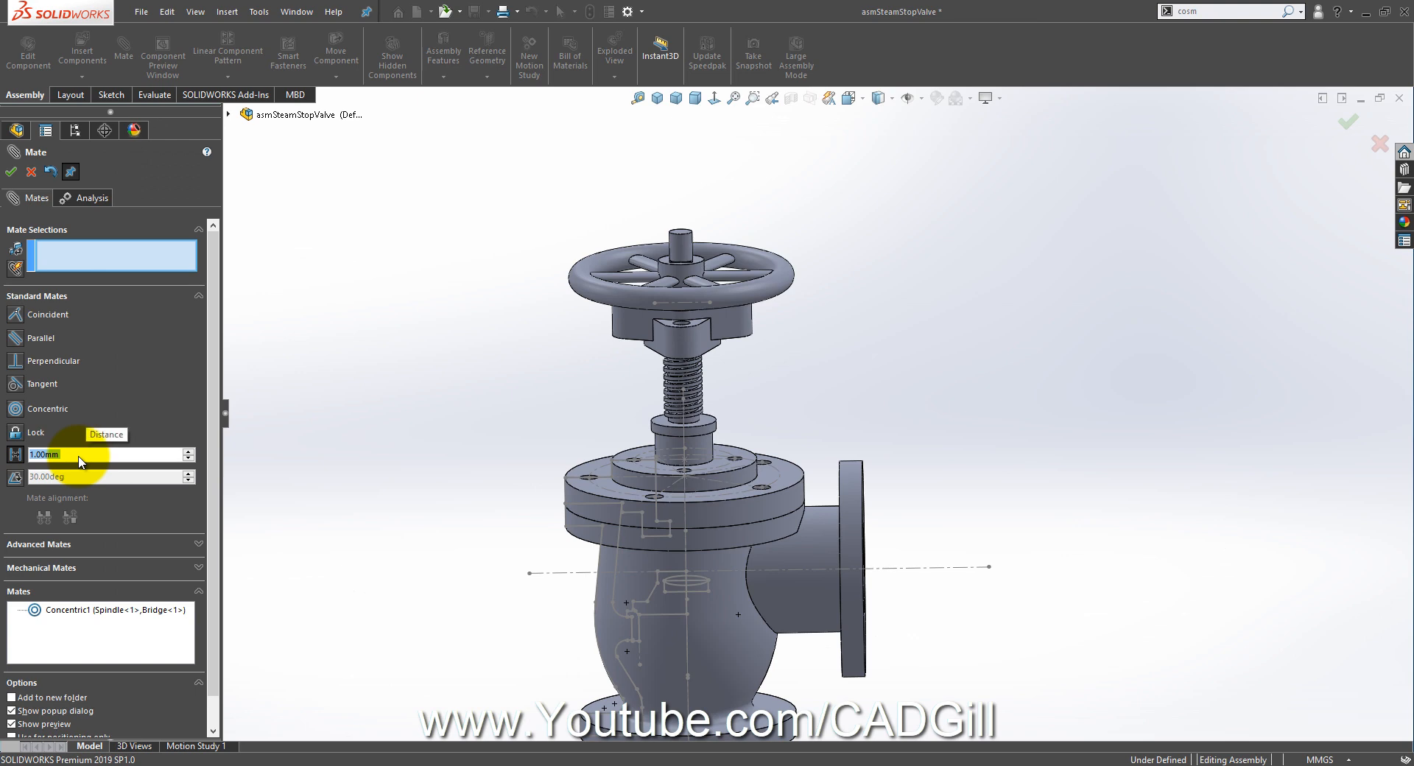
text(2)
key(Return)
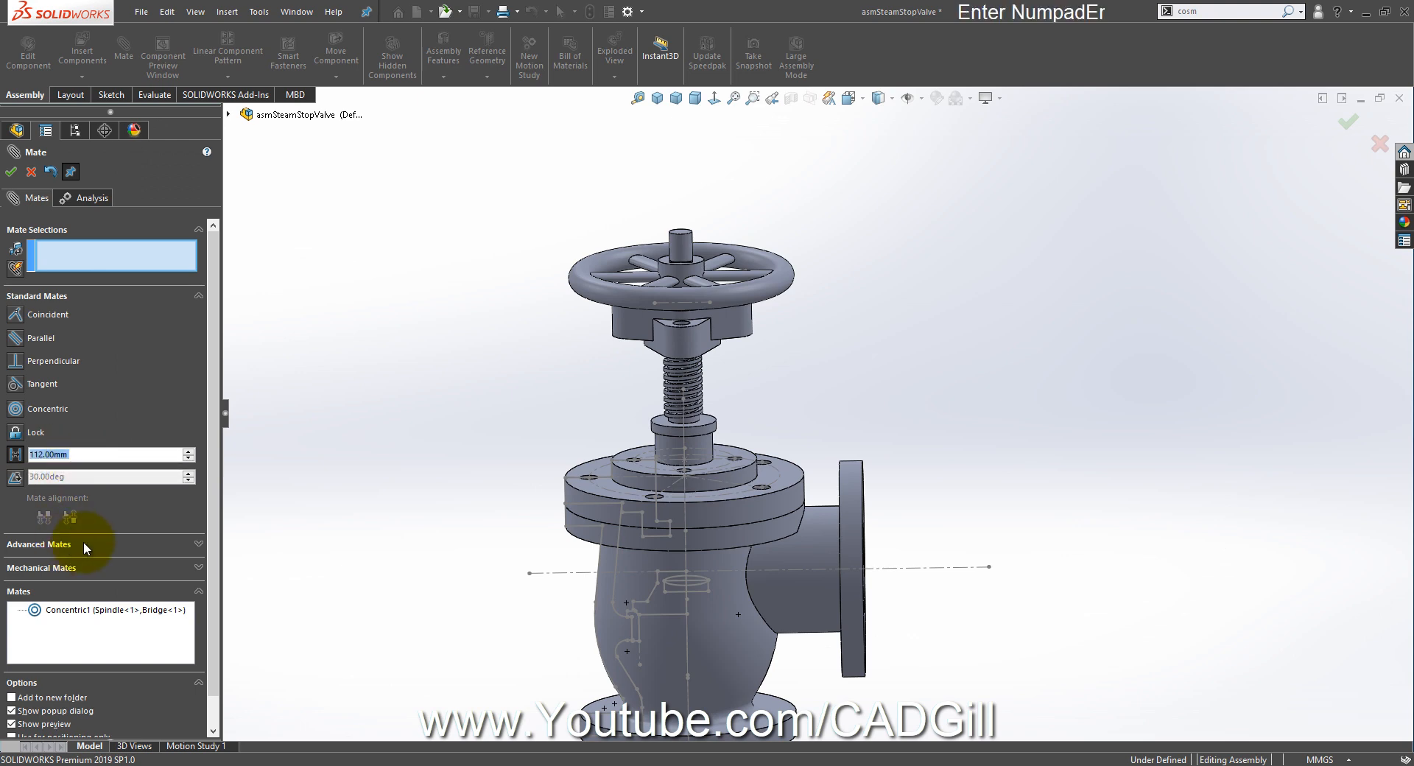
scroll(642, 453, down, 2)
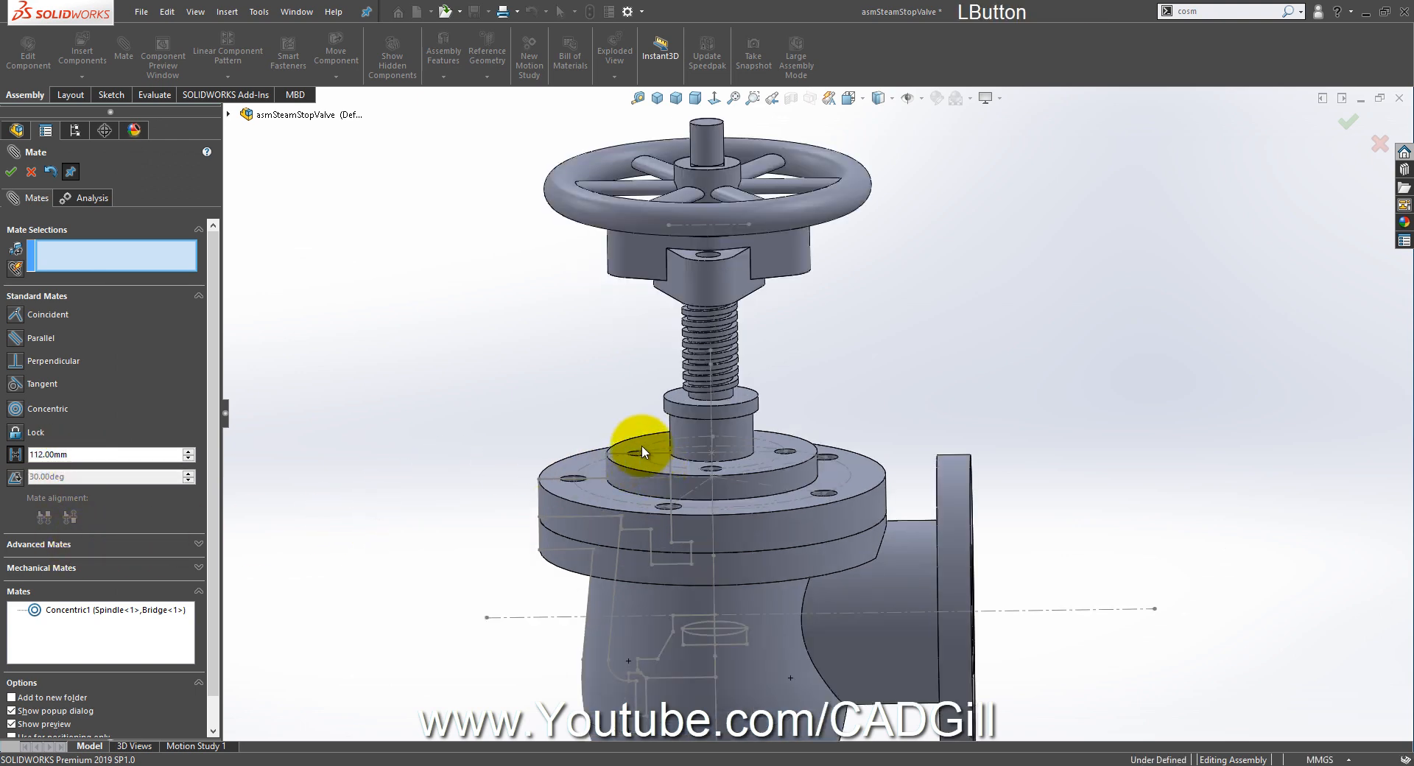
click(639, 440)
middle_drag(638, 440, 642, 156)
scroll(655, 204, down, 4)
click(717, 246)
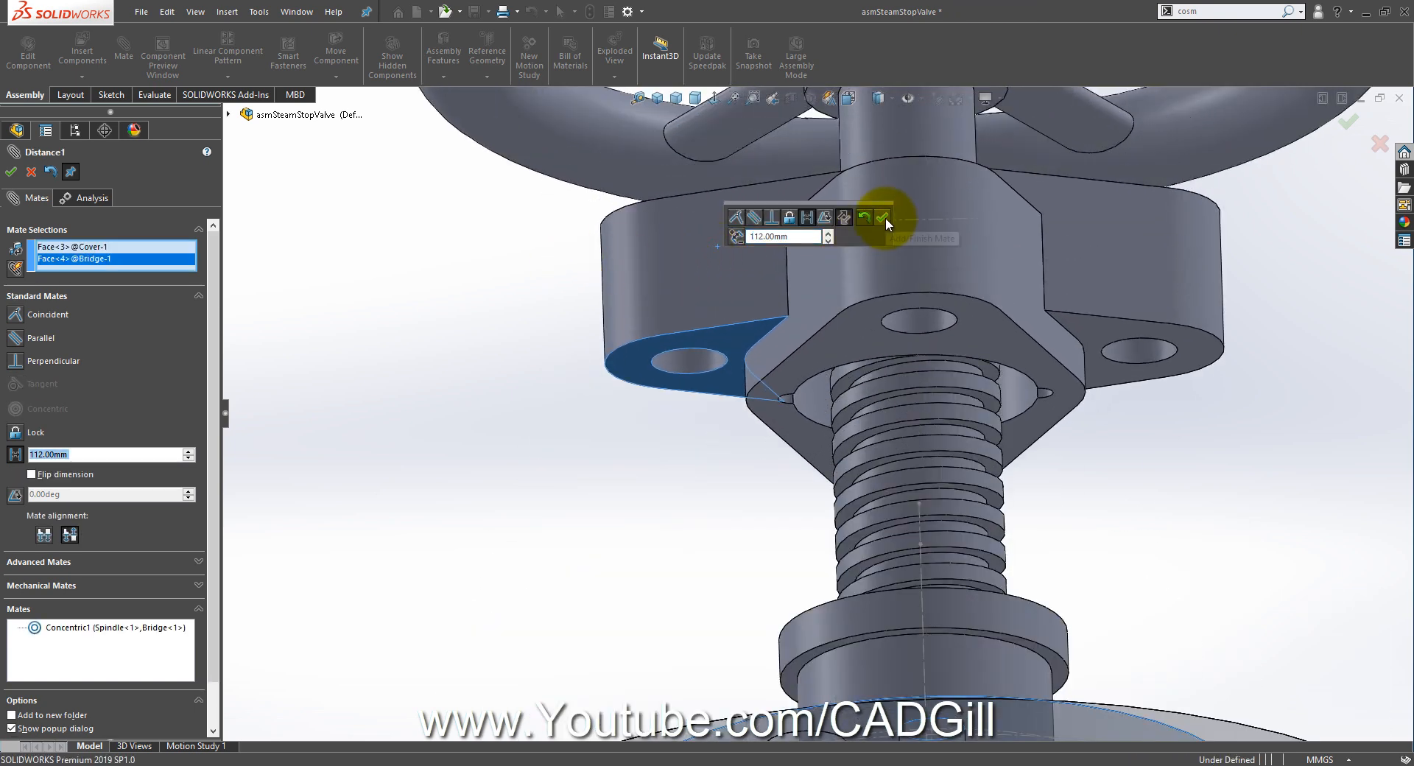
click(885, 219)
Step: Mate the Bridge's Front Plane coincident with the assembly's Front Plane and finish mating
scroll(866, 269, up, 6)
middle_drag(830, 347, 803, 515)
click(228, 114)
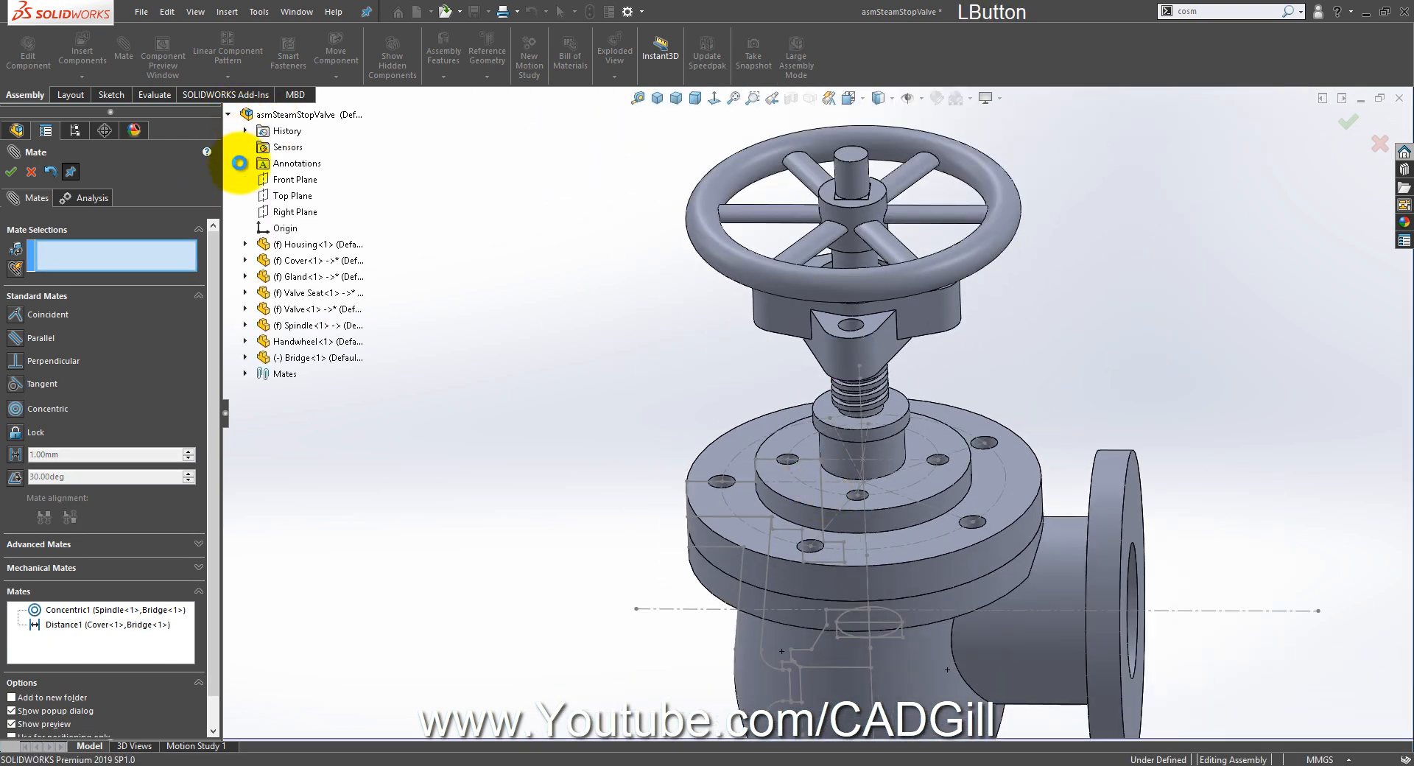
click(246, 357)
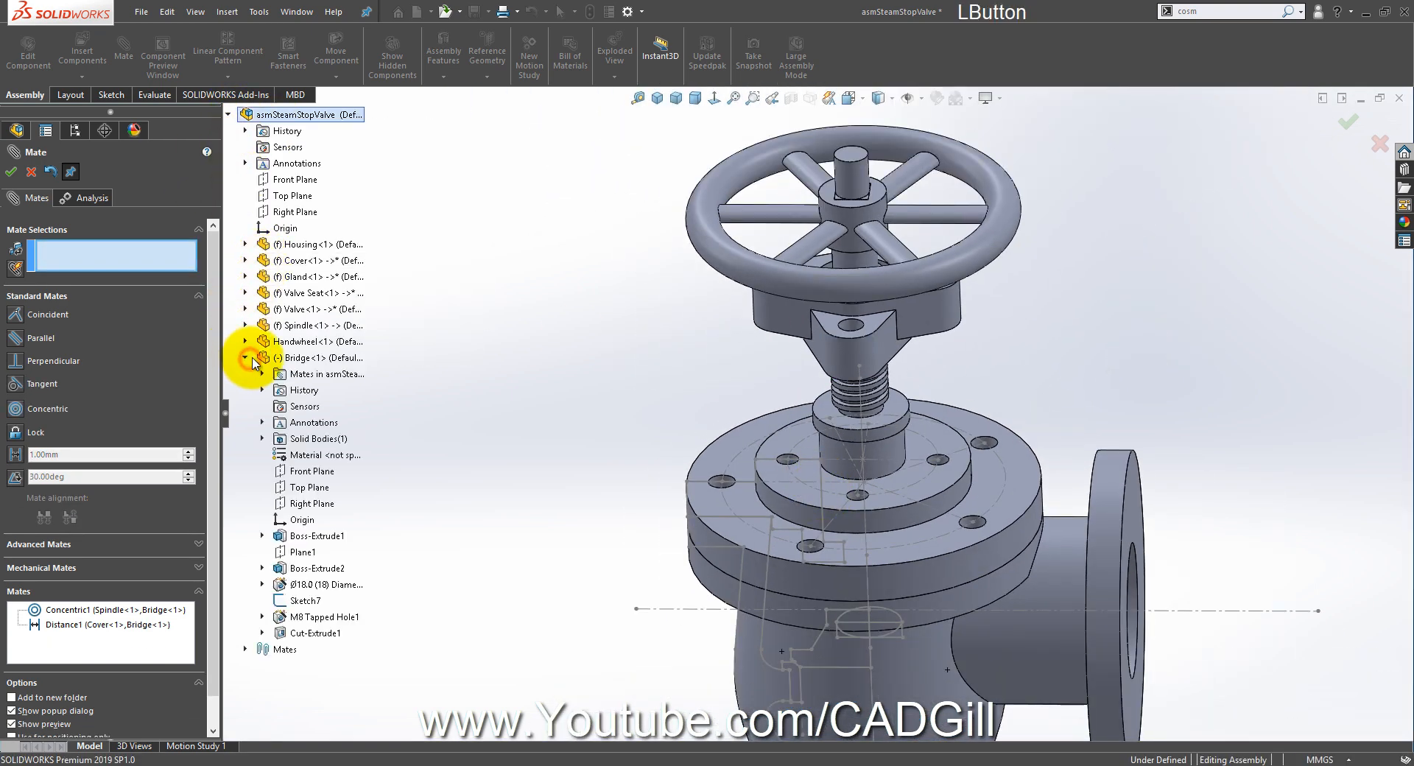
click(318, 472)
click(296, 179)
click(11, 171)
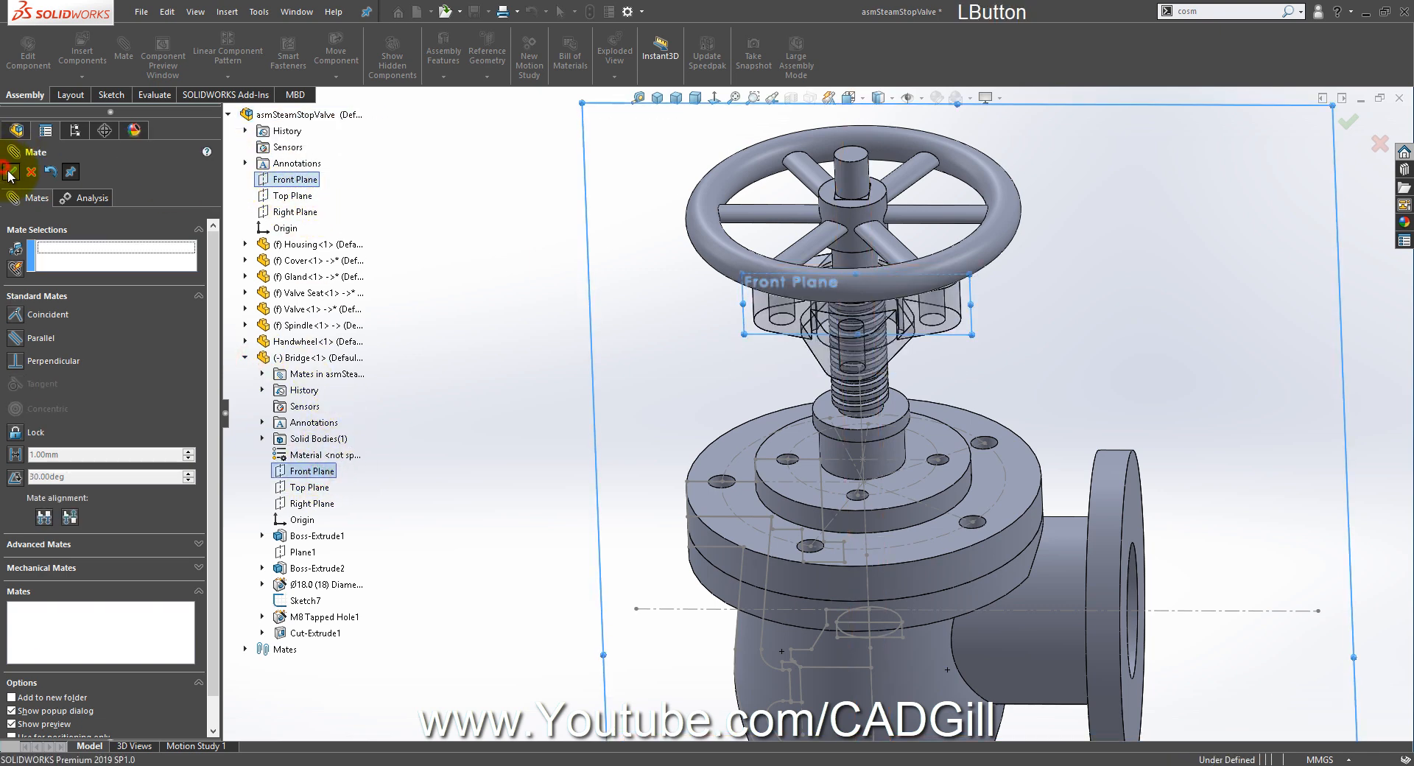
scroll(847, 328, down, 2)
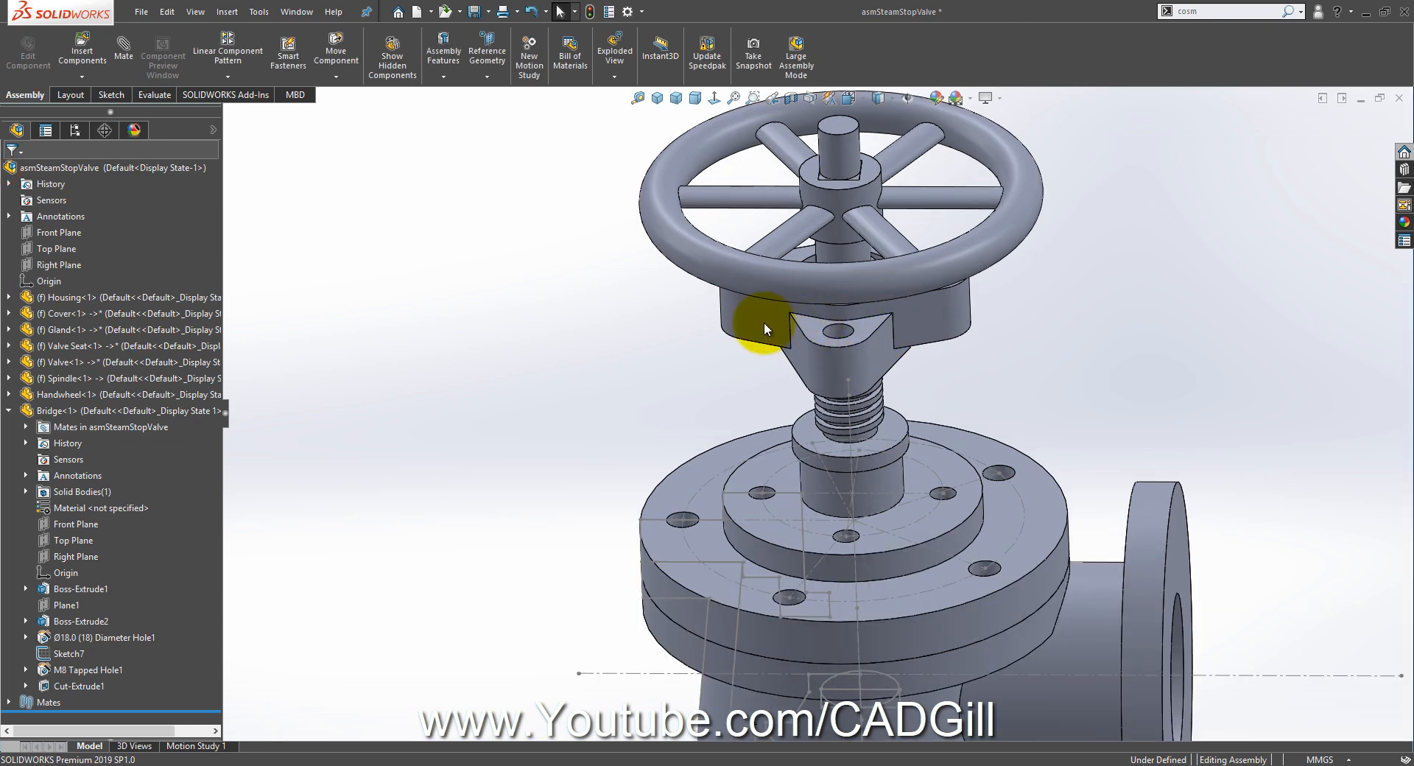
click(10, 412)
Step: Lock all external references of the Spindle component
right_click(84, 380)
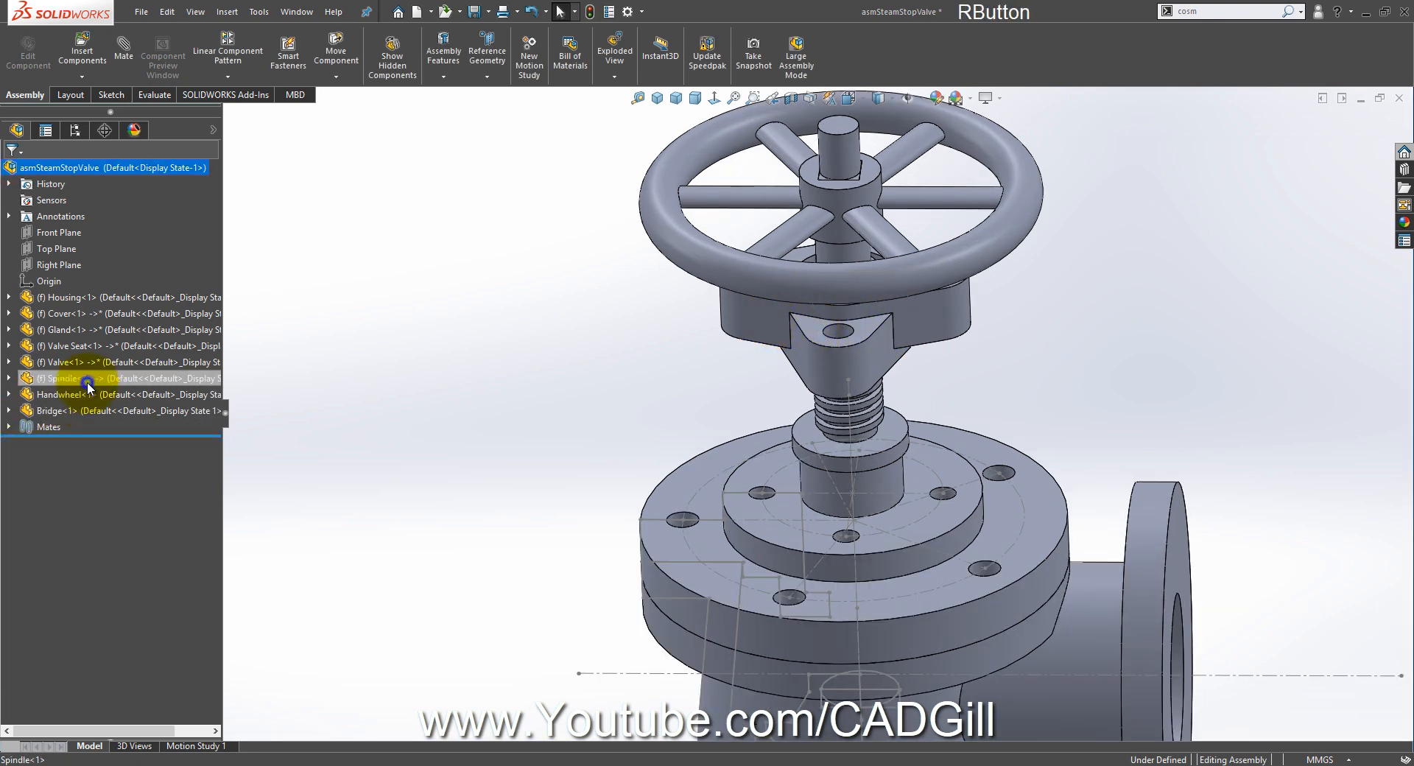
click(170, 585)
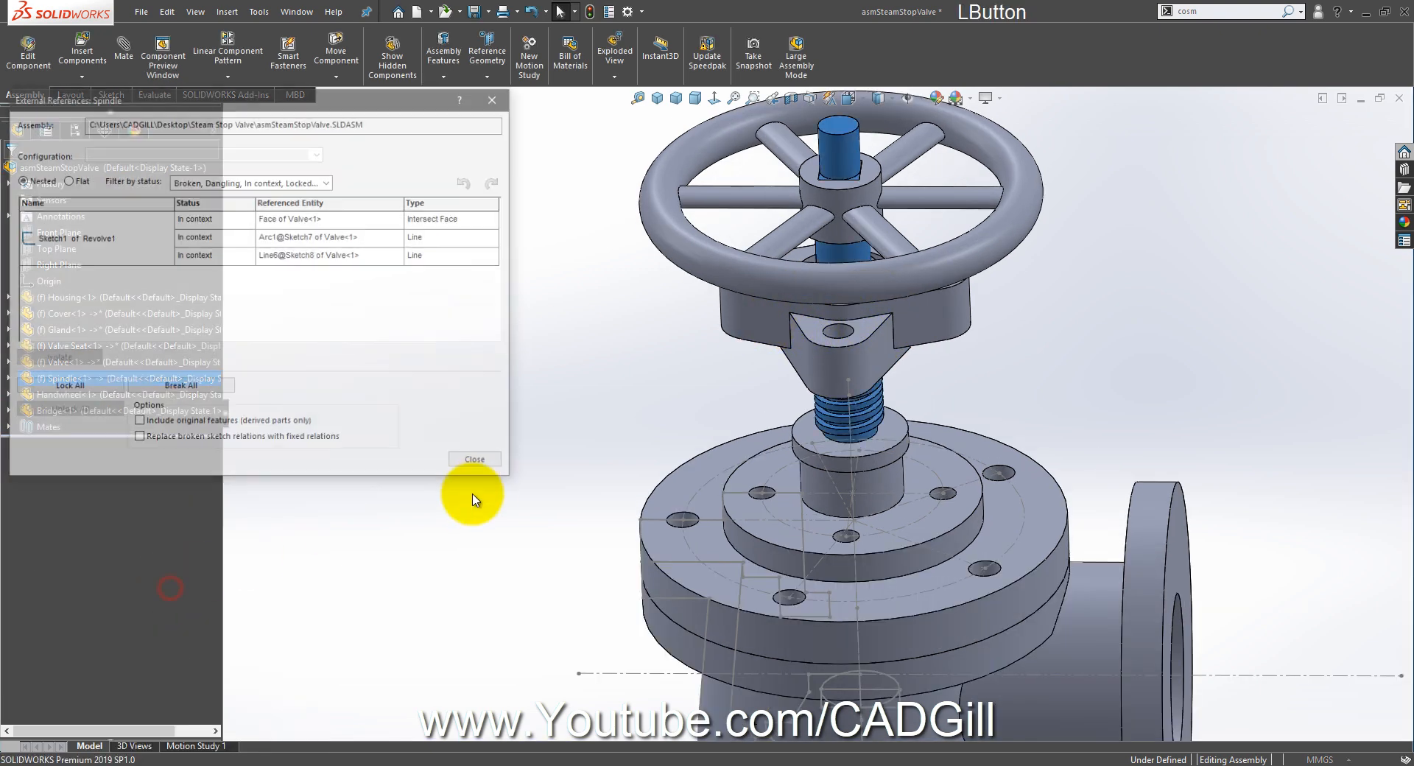
click(85, 393)
click(294, 370)
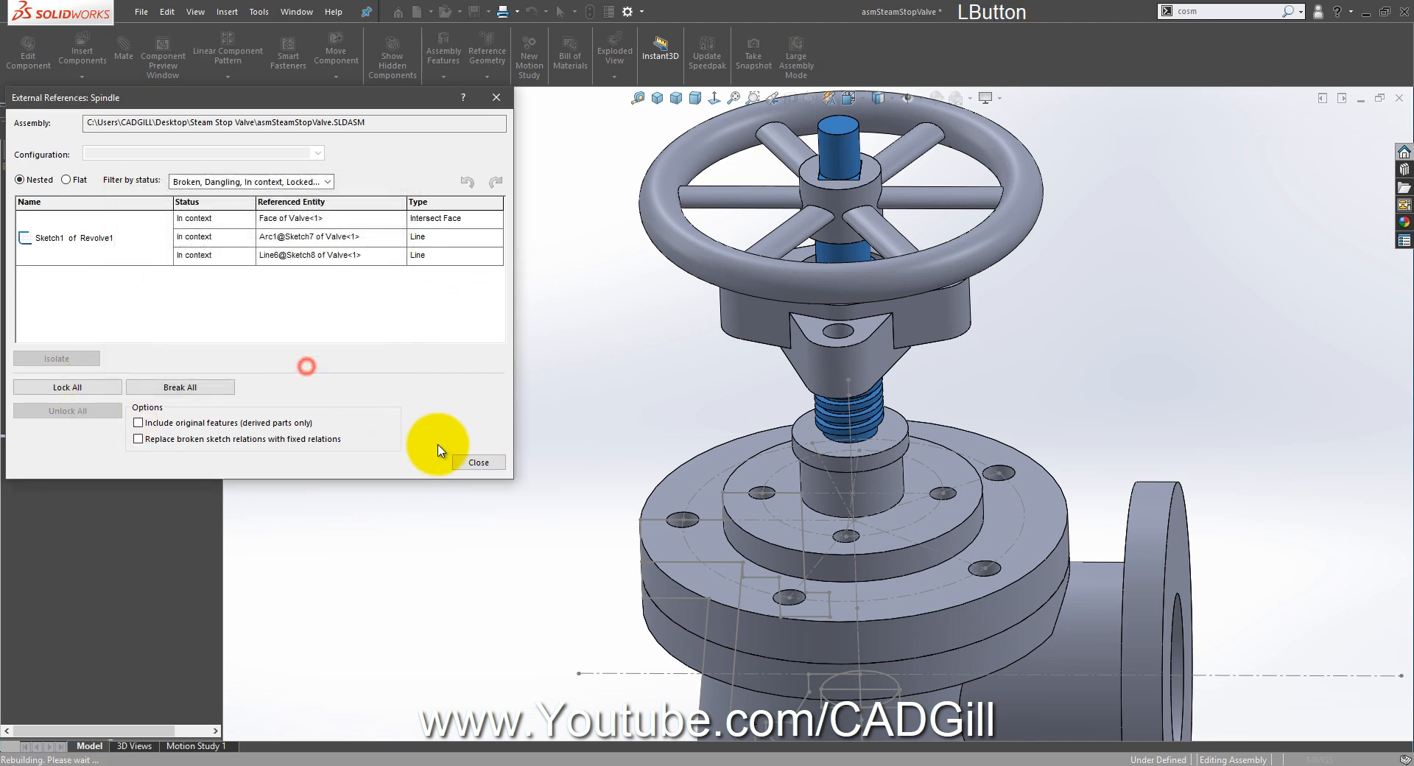
click(480, 462)
click(425, 458)
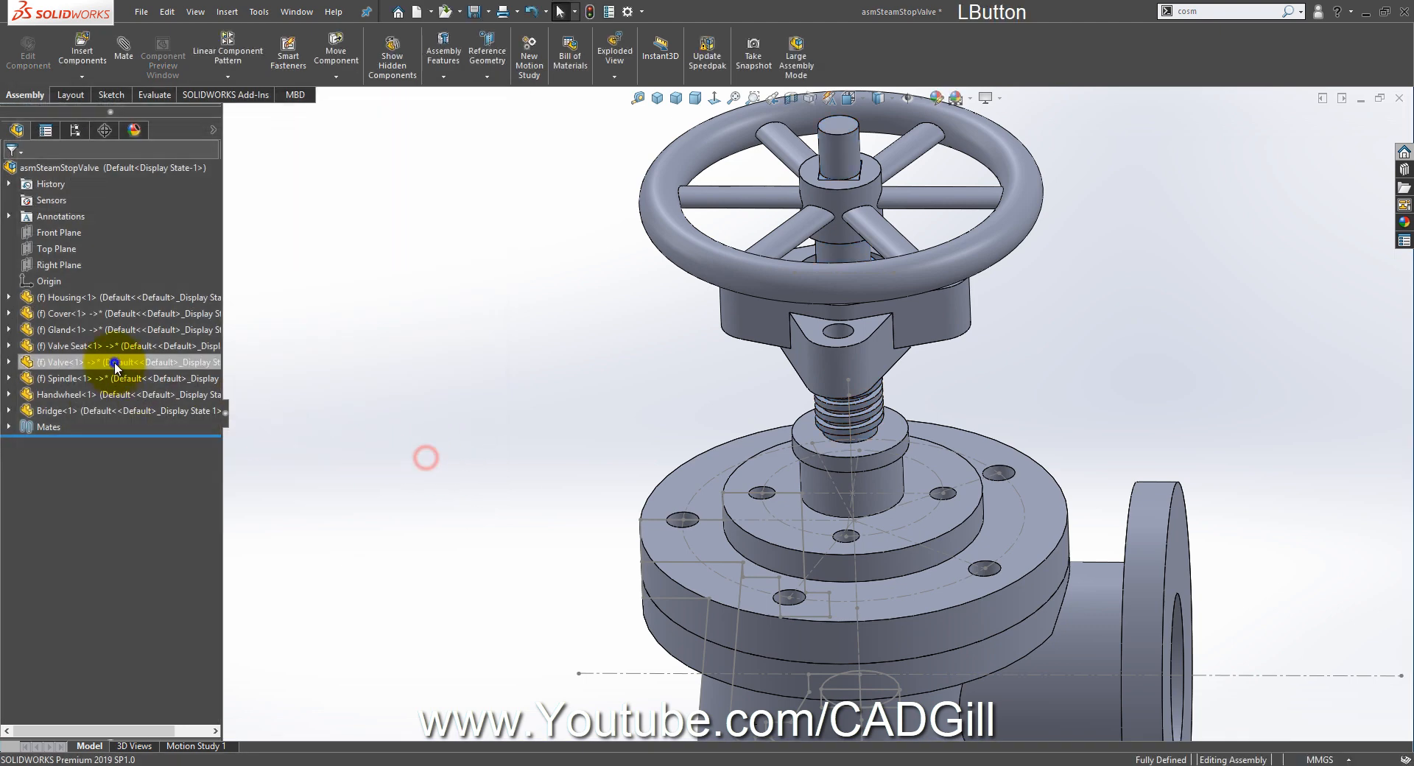
Step: Check the status of the Valve component's external references
right_click(116, 368)
click(180, 567)
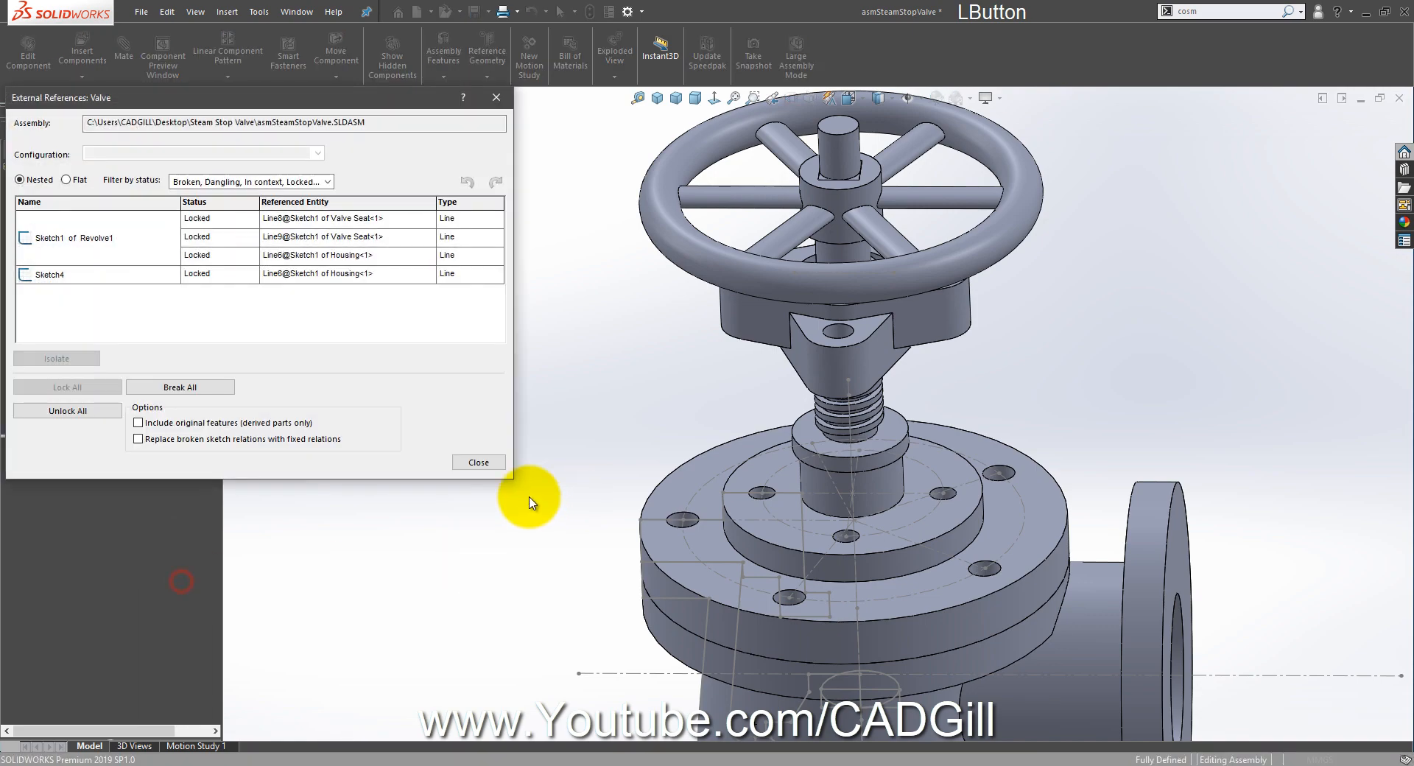
click(480, 464)
Step: Insert a new part into the assembly without picking a face or plane to position it
middle_drag(656, 457, 900, 382)
scroll(885, 237, down, 3)
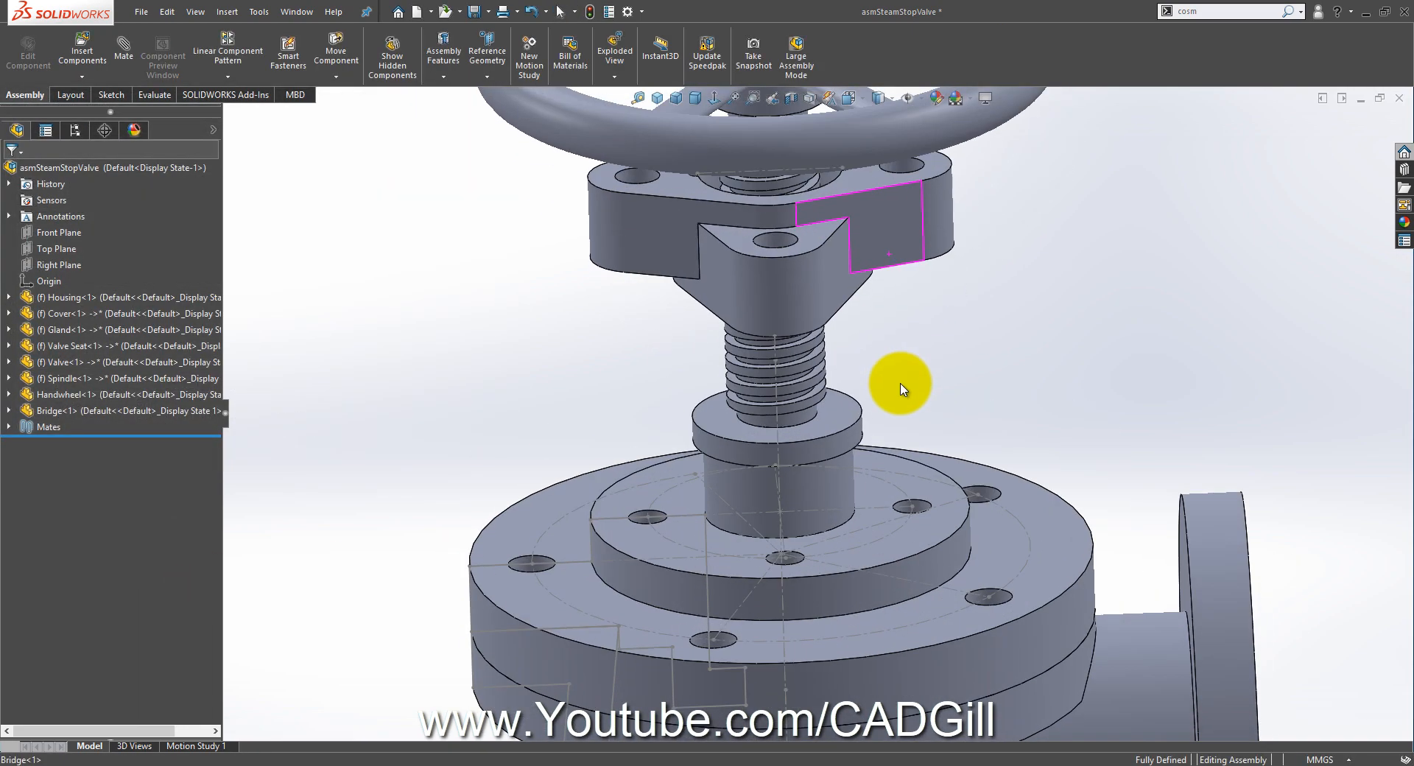
scroll(816, 240, down, 2)
middle_drag(817, 240, 808, 206)
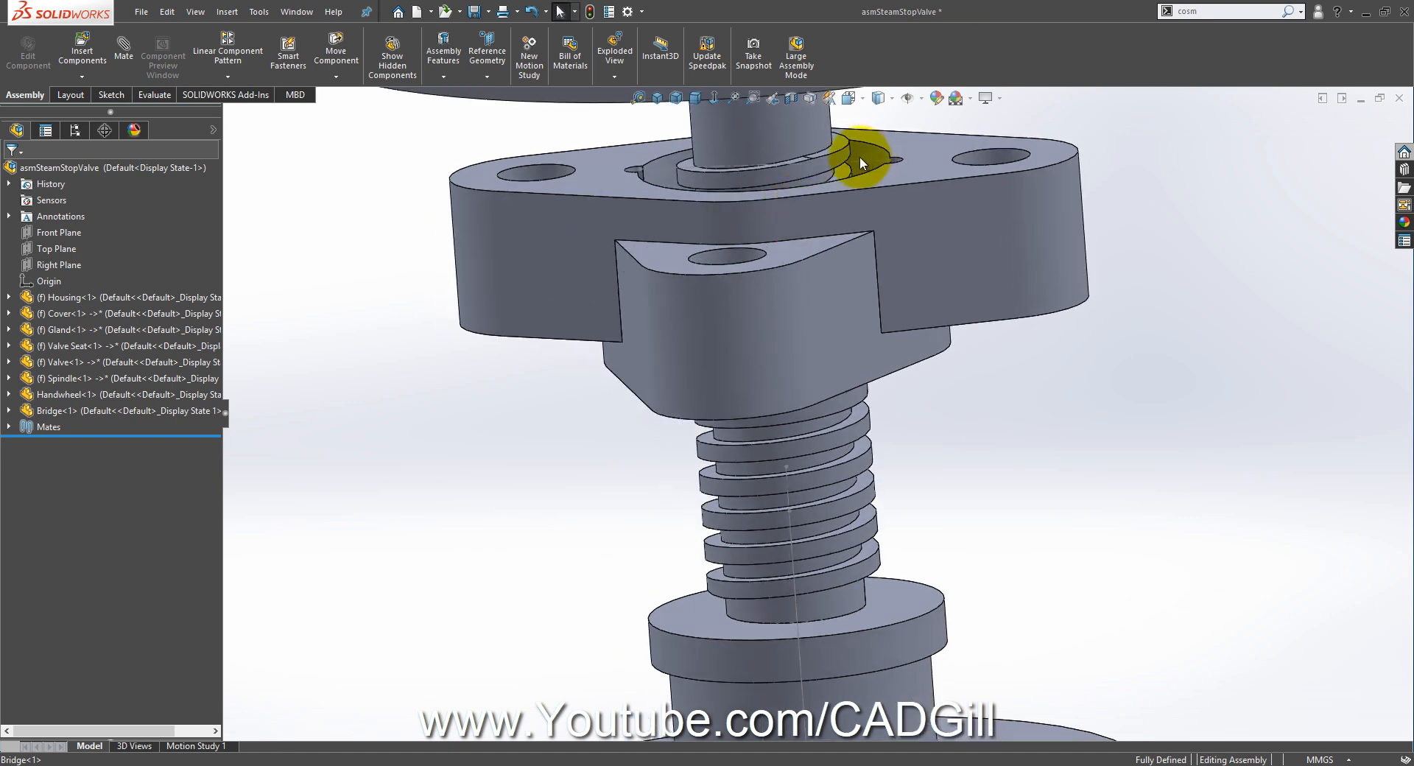
scroll(859, 156, up, 5)
click(473, 328)
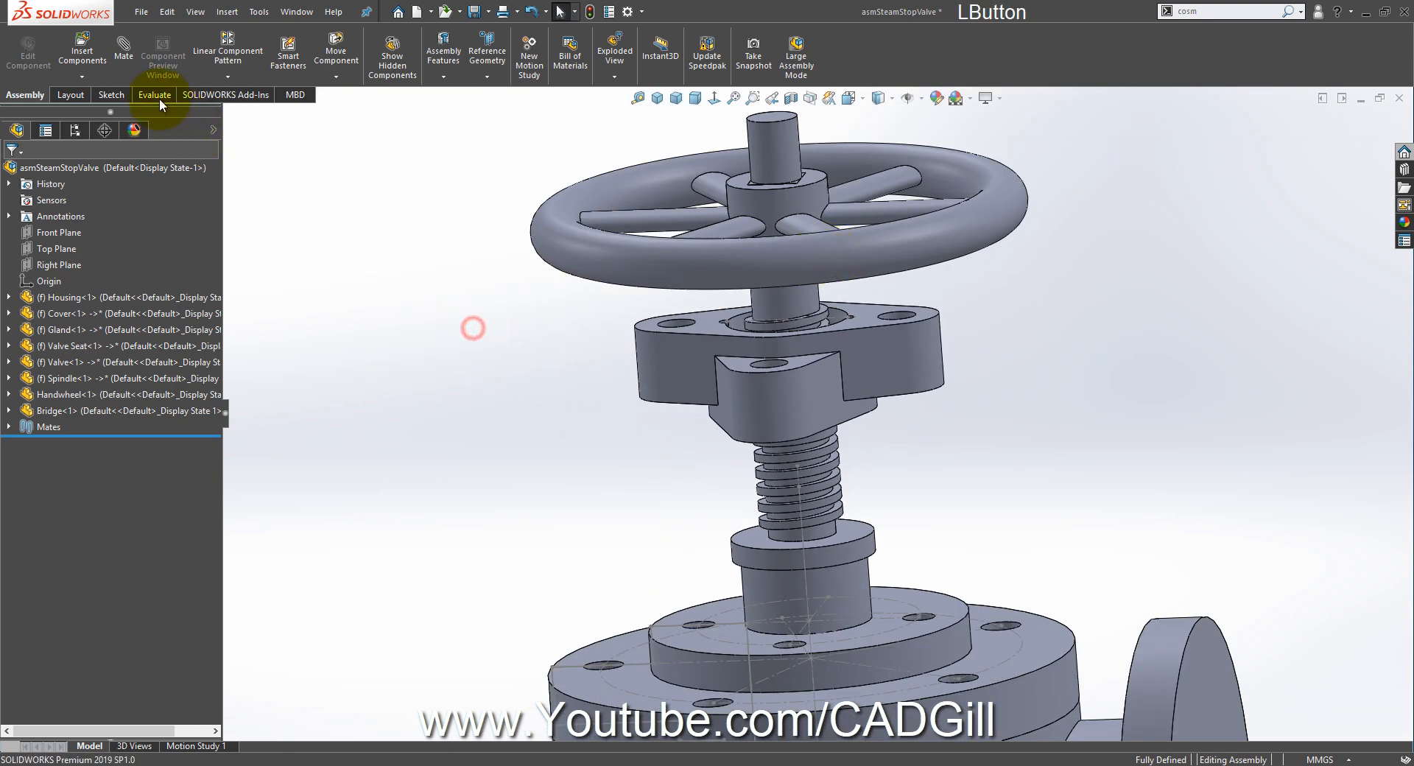
click(81, 77)
click(92, 110)
click(314, 273)
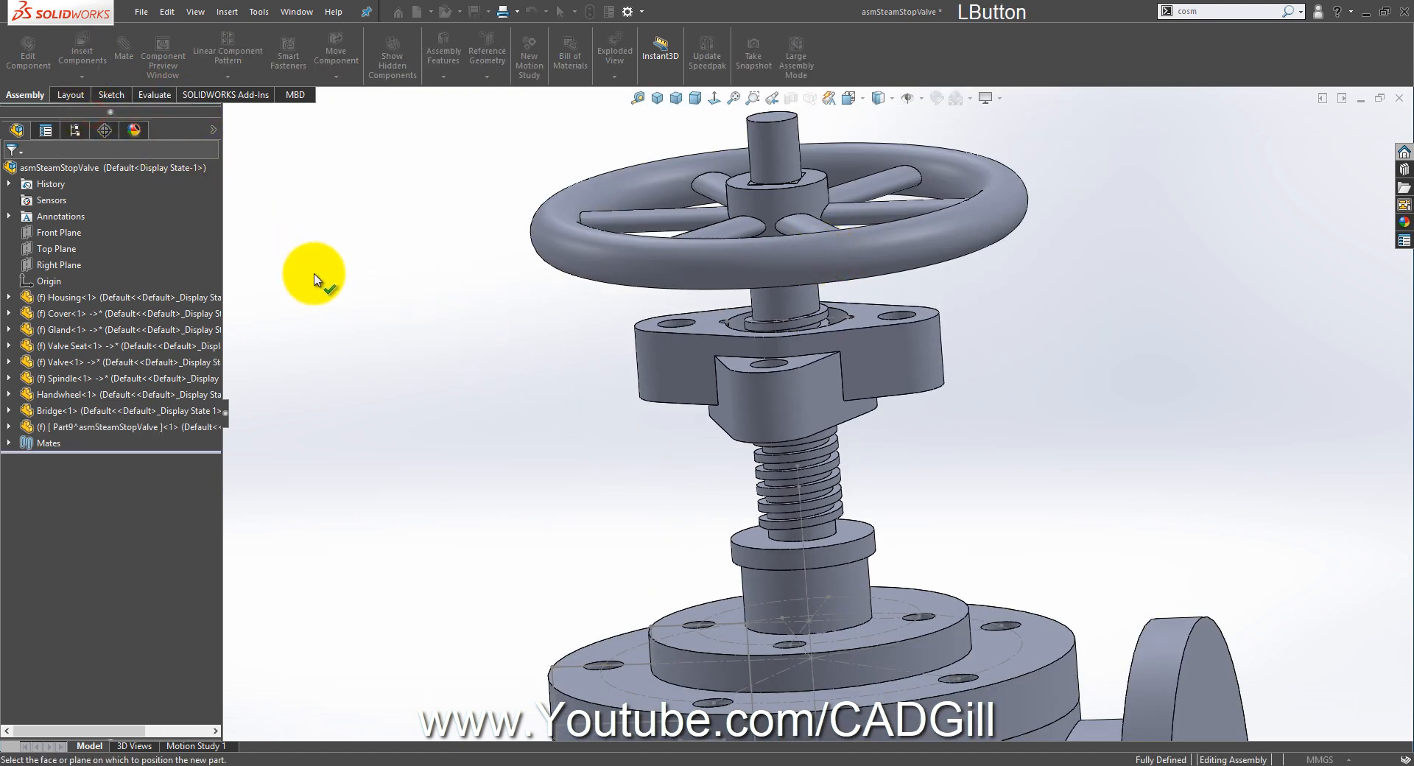
Step: Rename the newly inserted part as Bush for Bridge
click(139, 424)
key(F2)
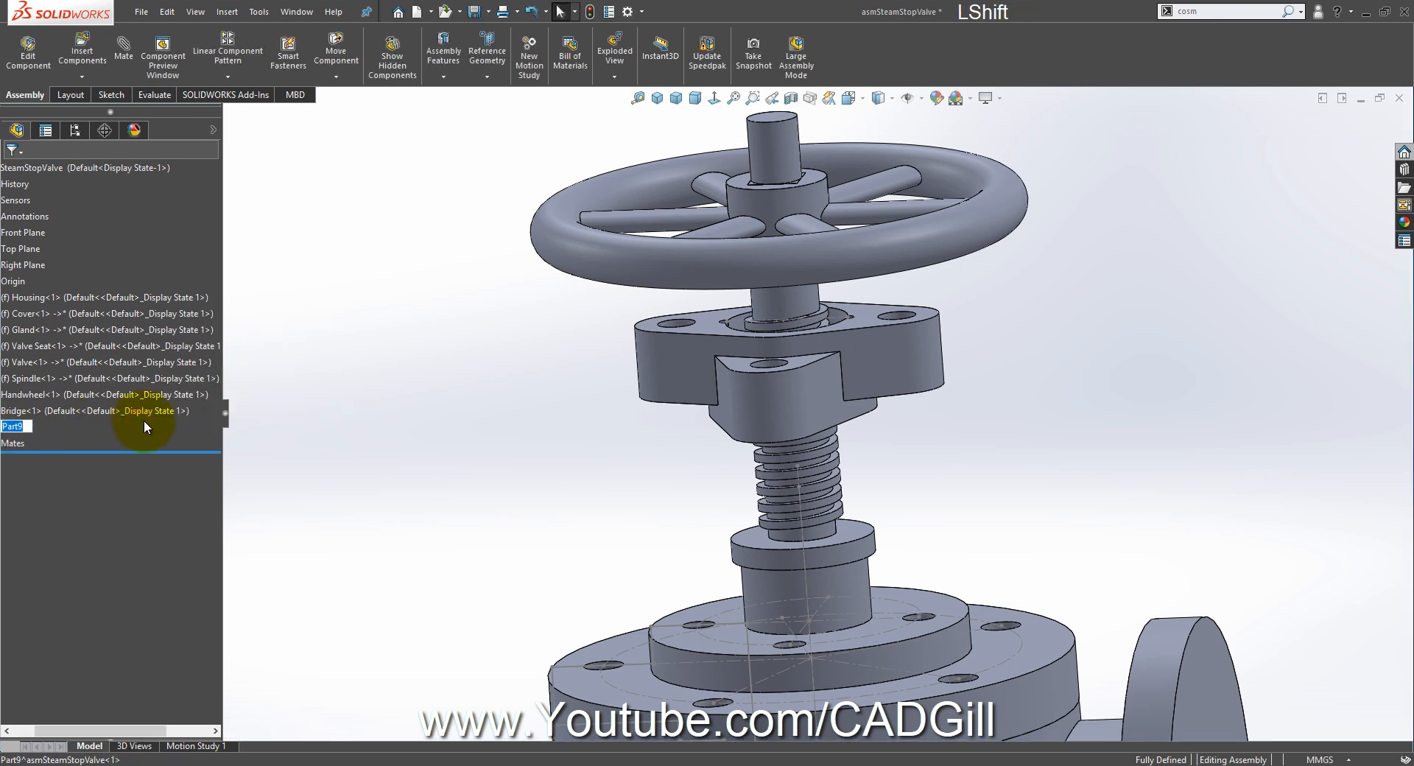
text(Bush for Bridge)
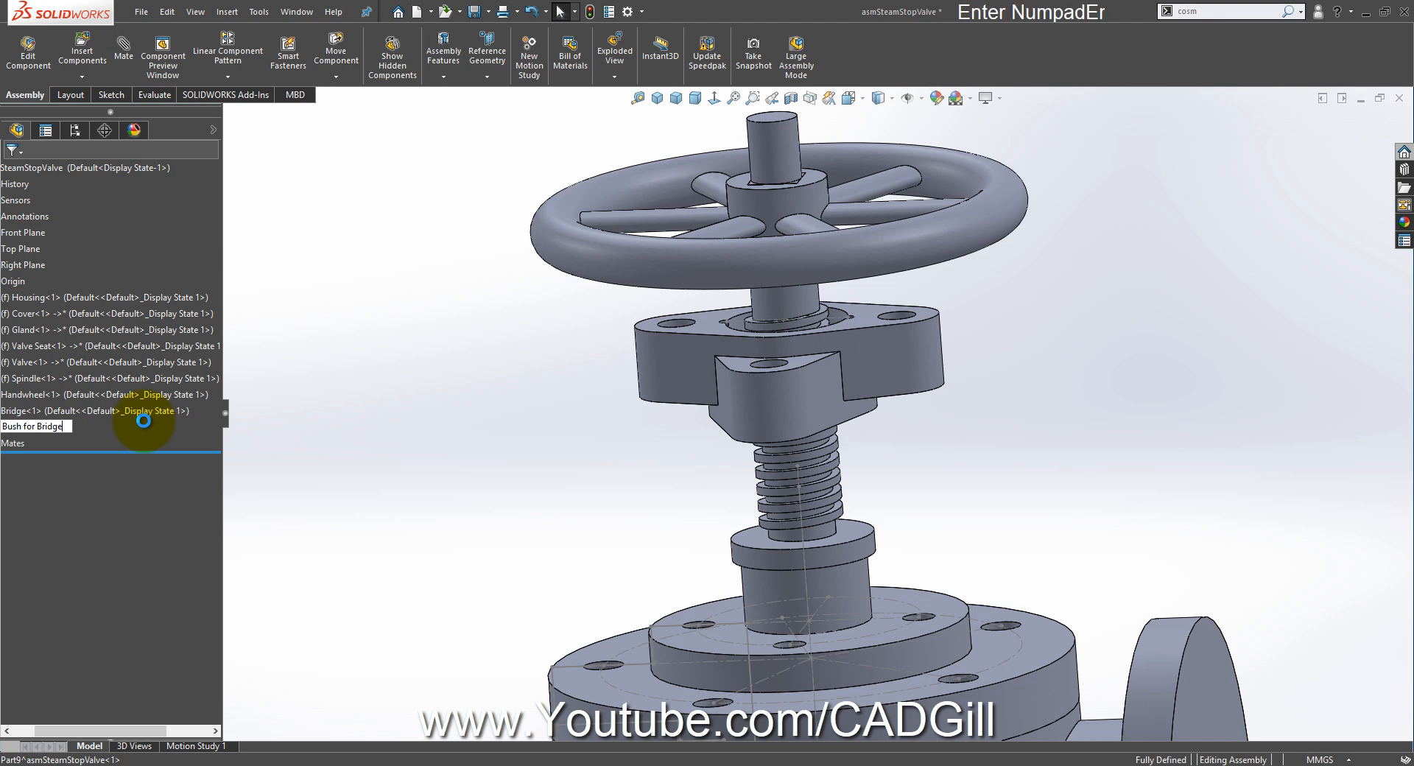
key(Return)
Step: Open the Bush for Bridge part and sketch a 58 mm diameter circle centred on the origin of the Top Plane
right_click(155, 427)
click(169, 279)
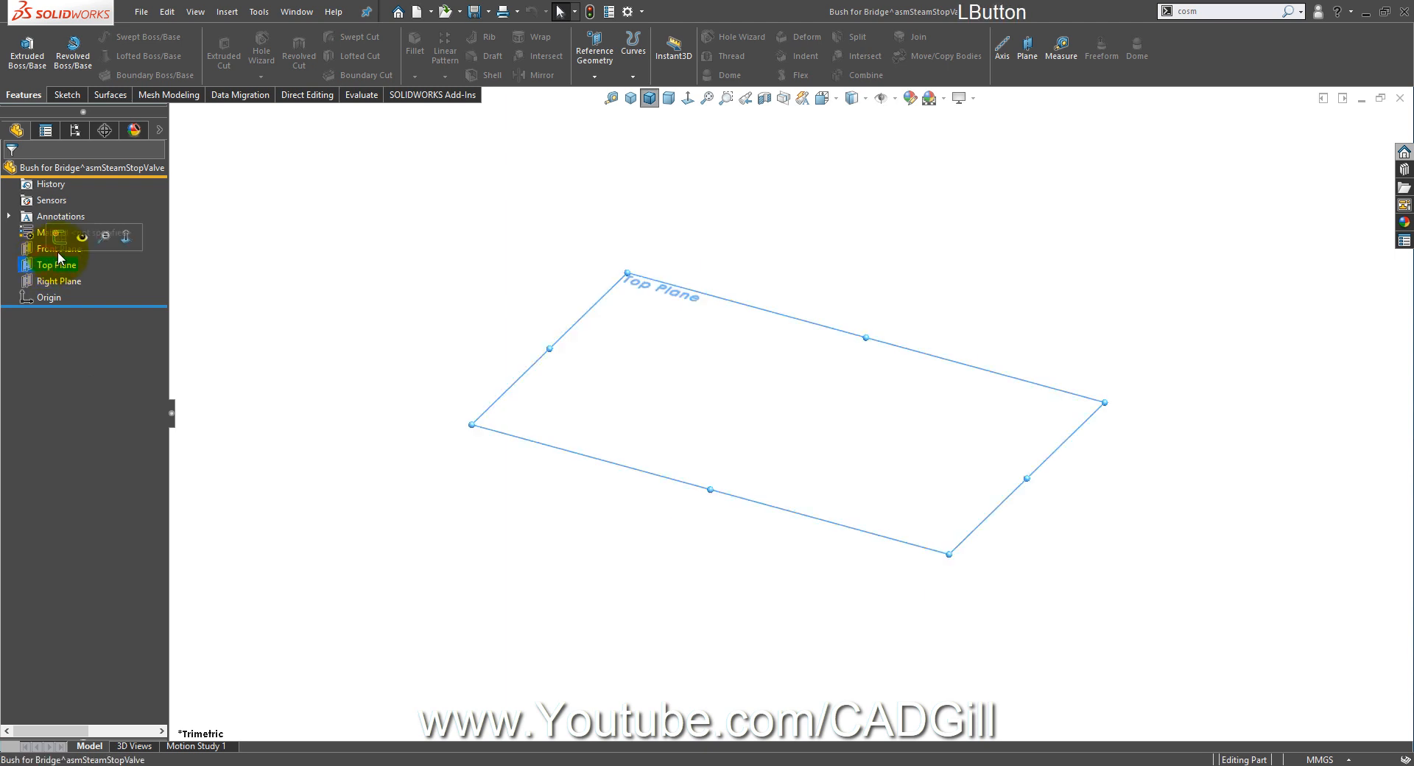
click(60, 236)
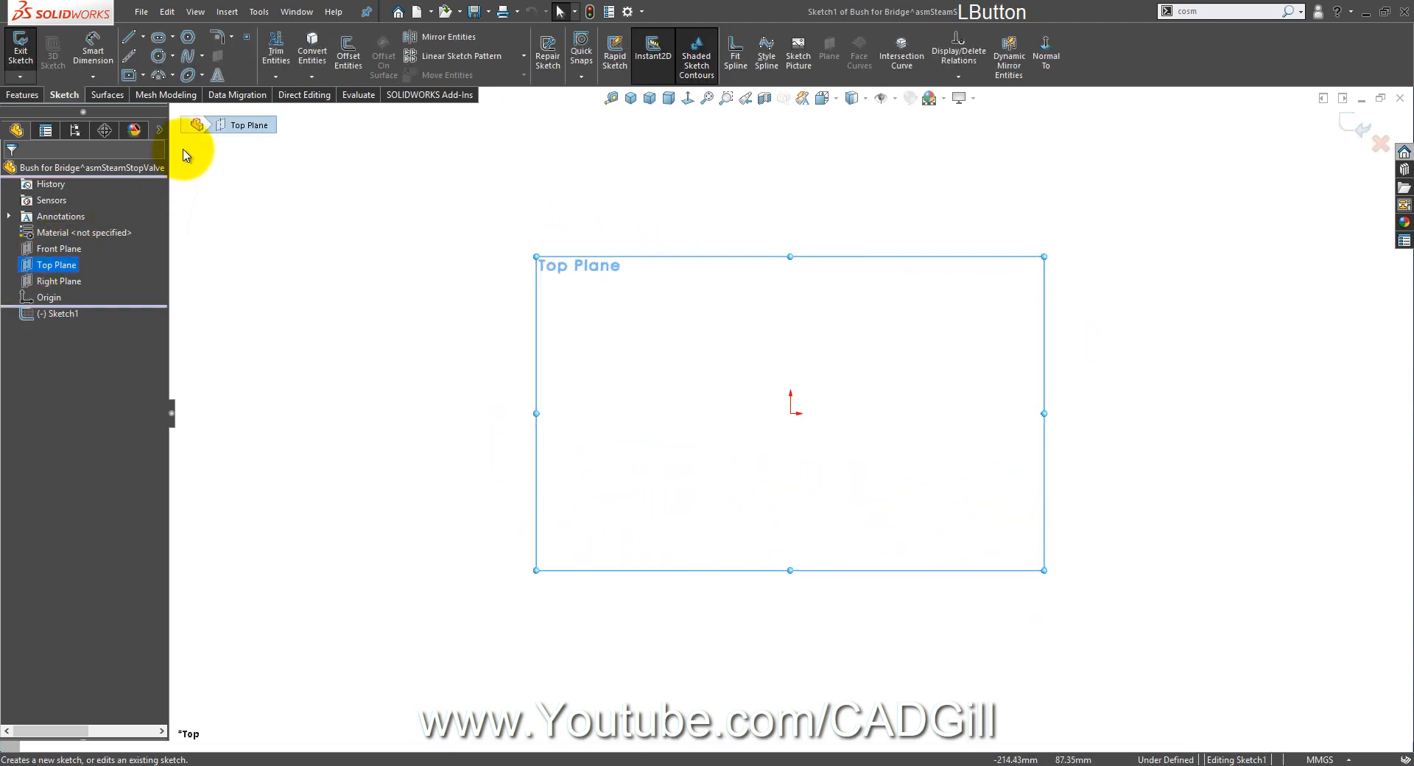
click(158, 55)
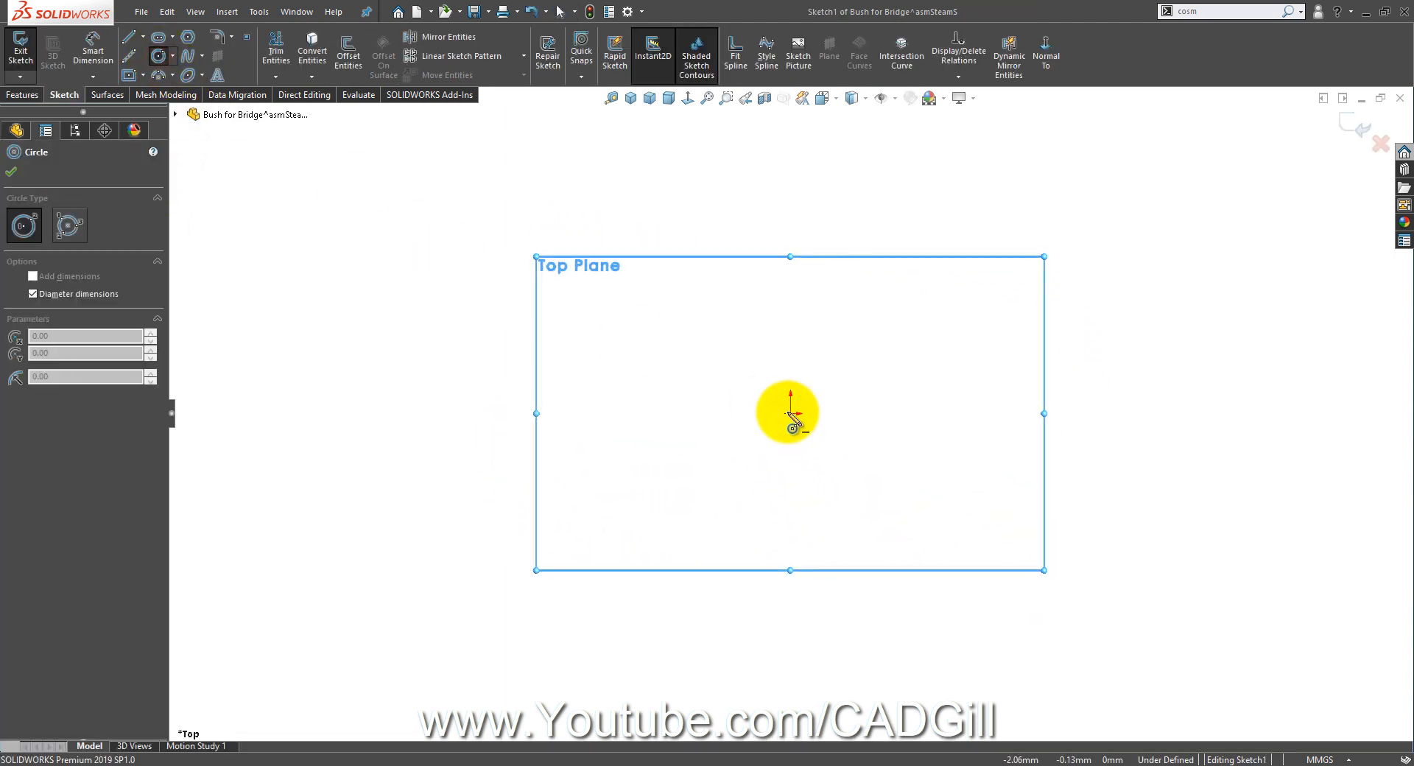
click(790, 412)
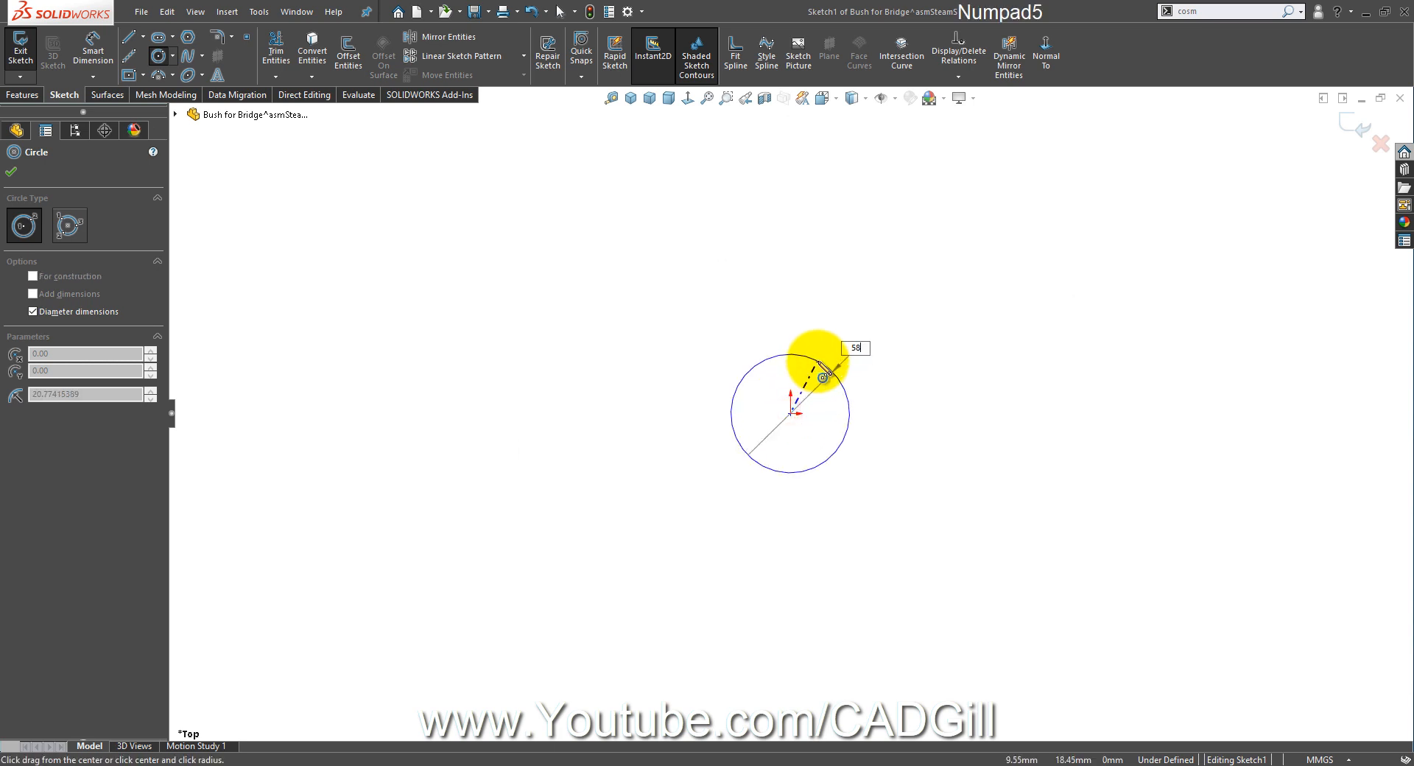
key(Return)
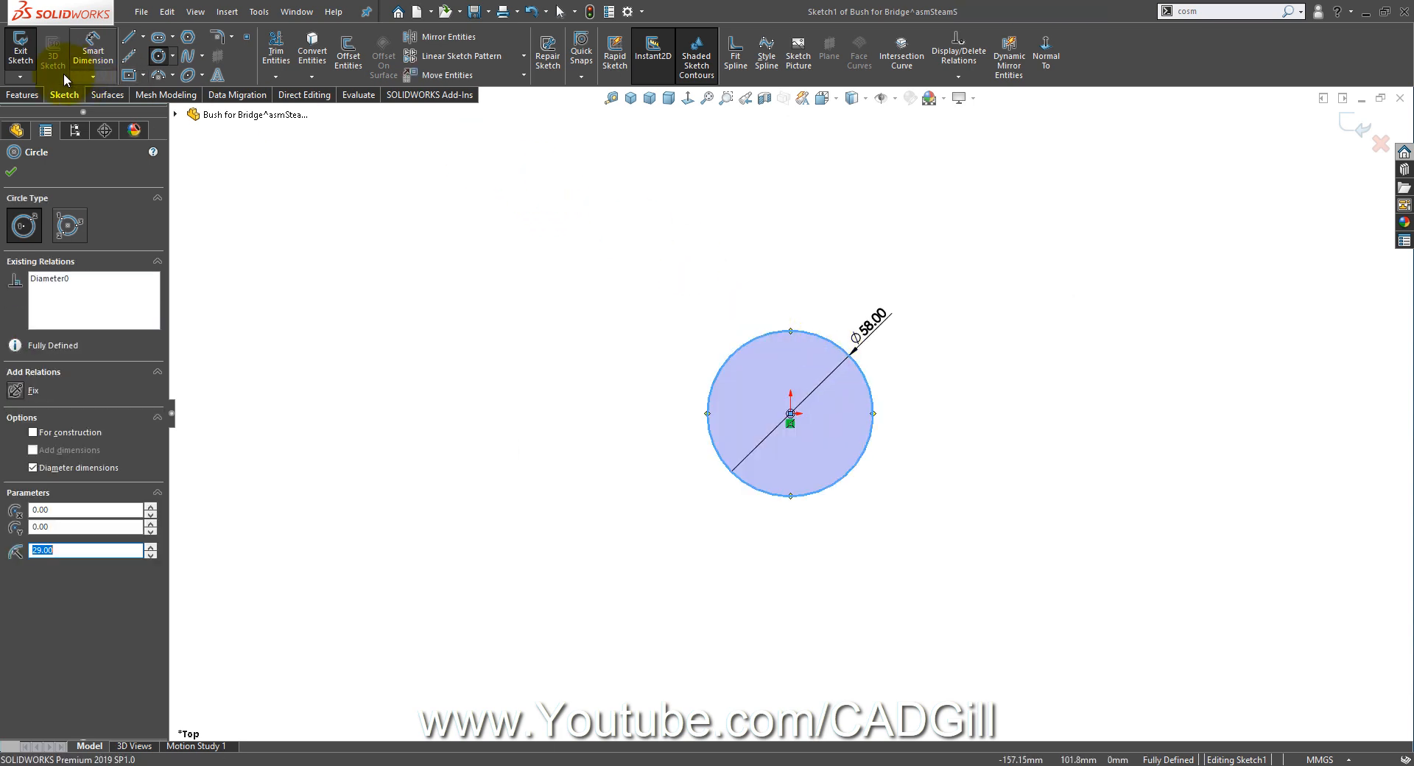
Step: Extrude the circle by the 44 mm bush height given in the Steam Stop Valve drawing
click(22, 95)
click(30, 58)
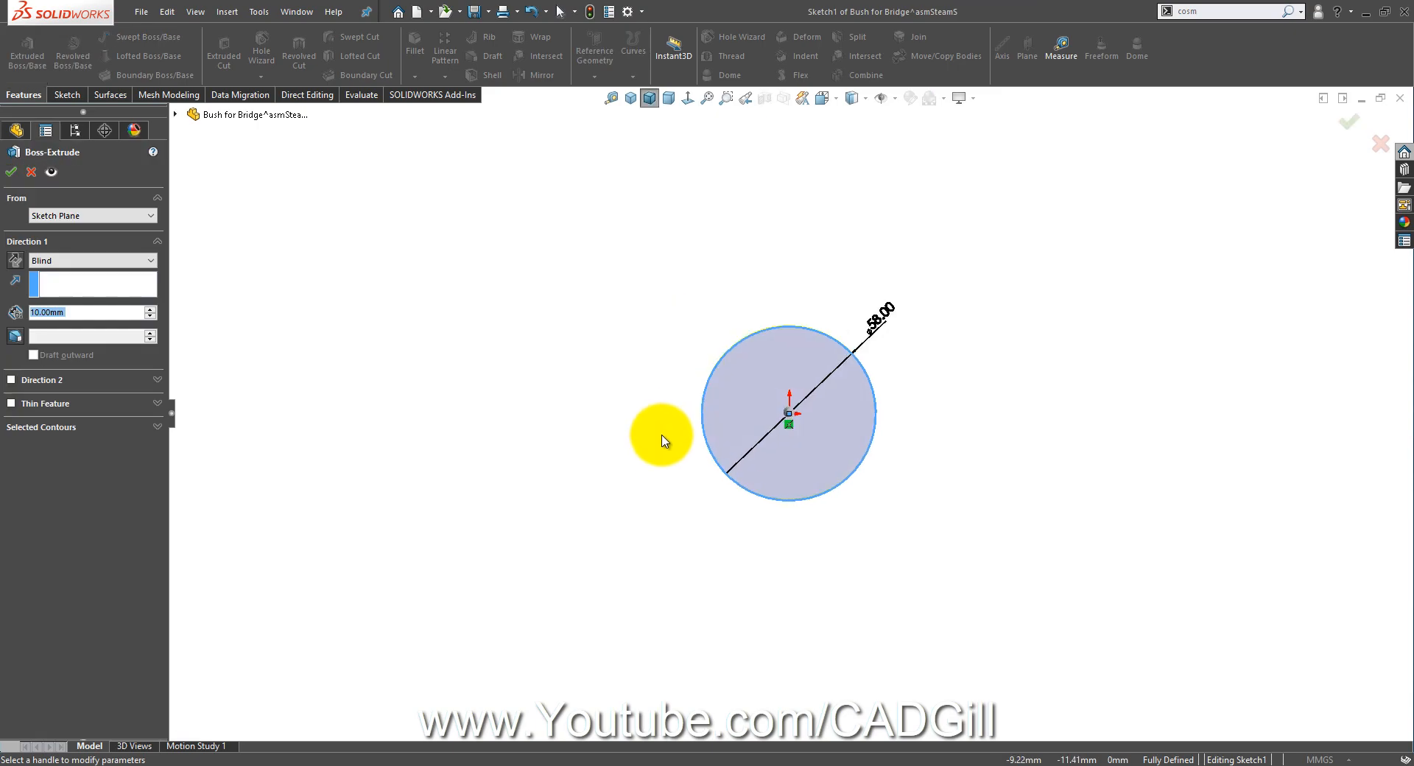
click(573, 765)
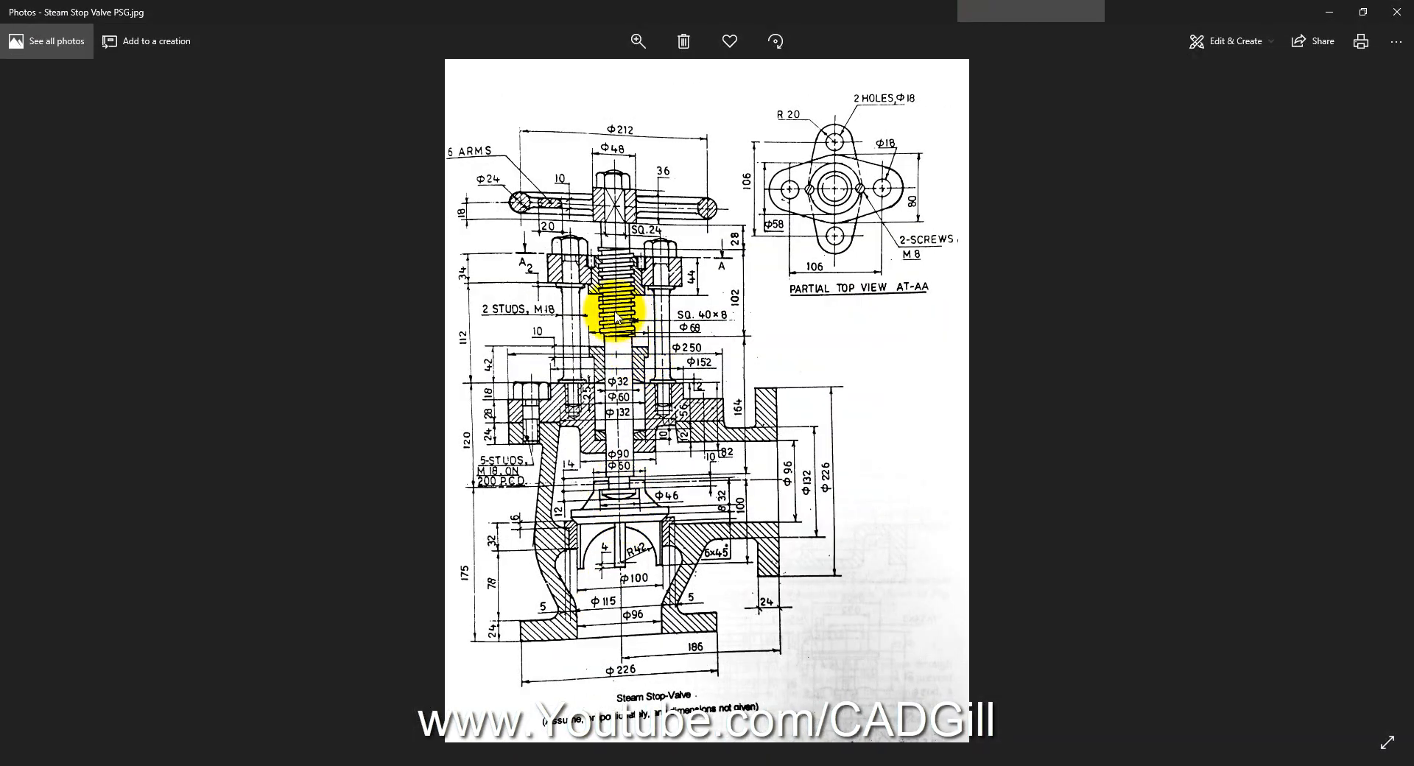
ctrl+scroll(627, 313, up, 3)
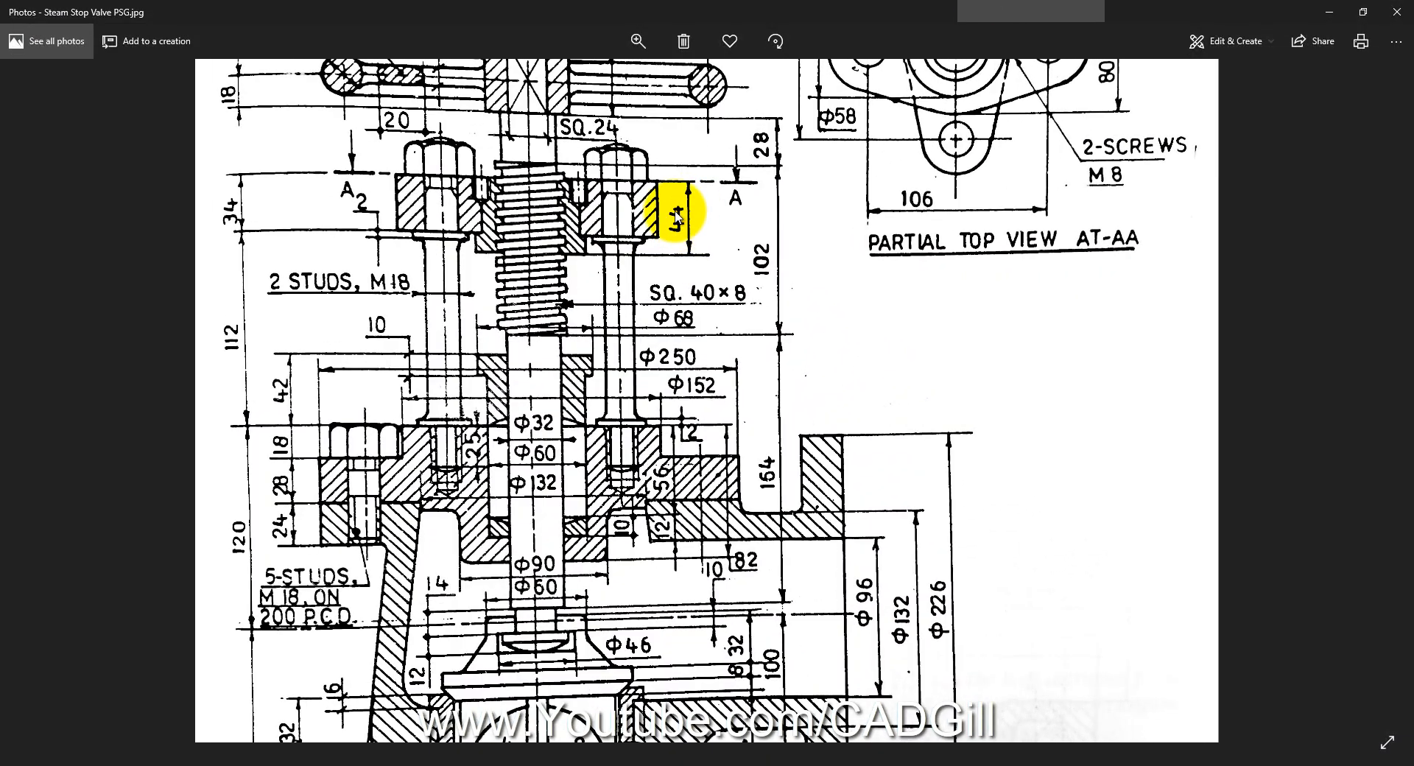
click(215, 765)
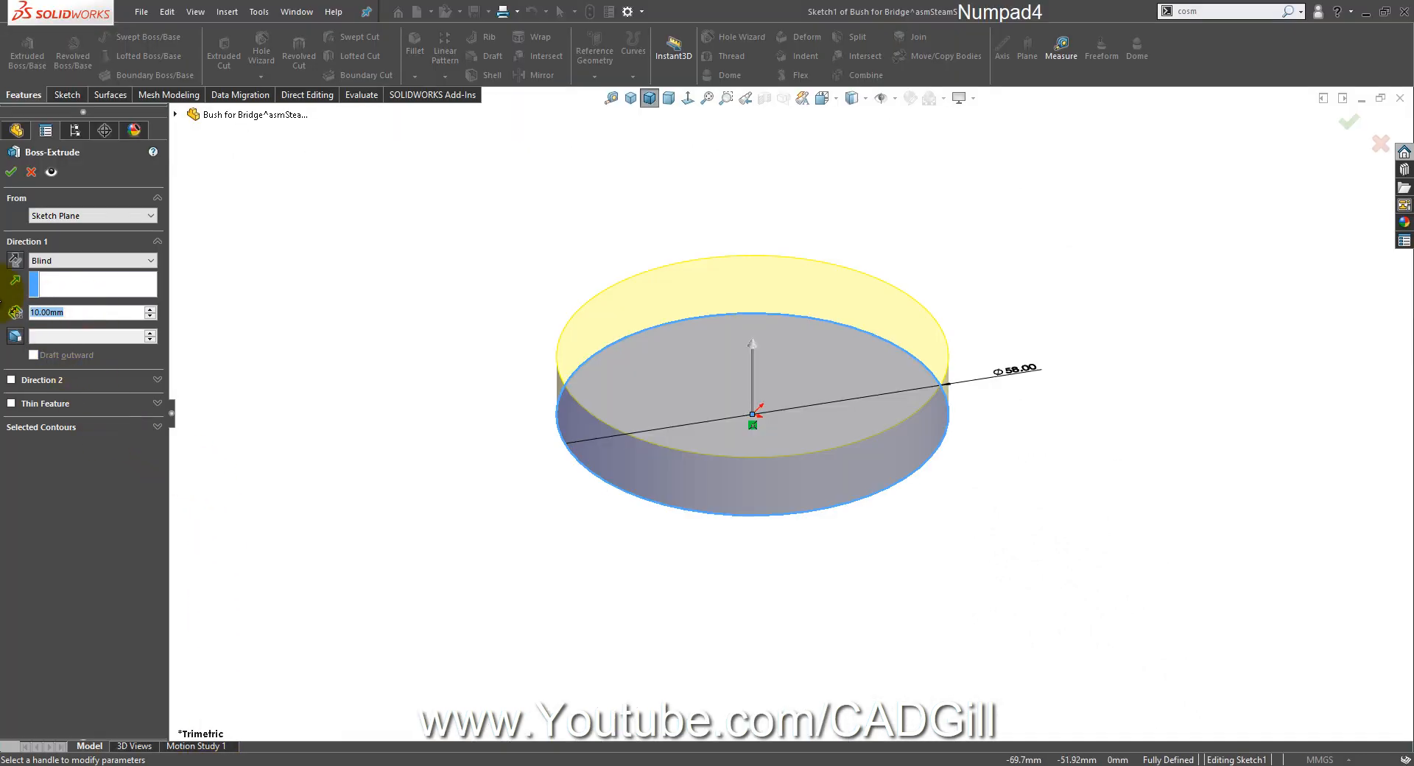
key(Return)
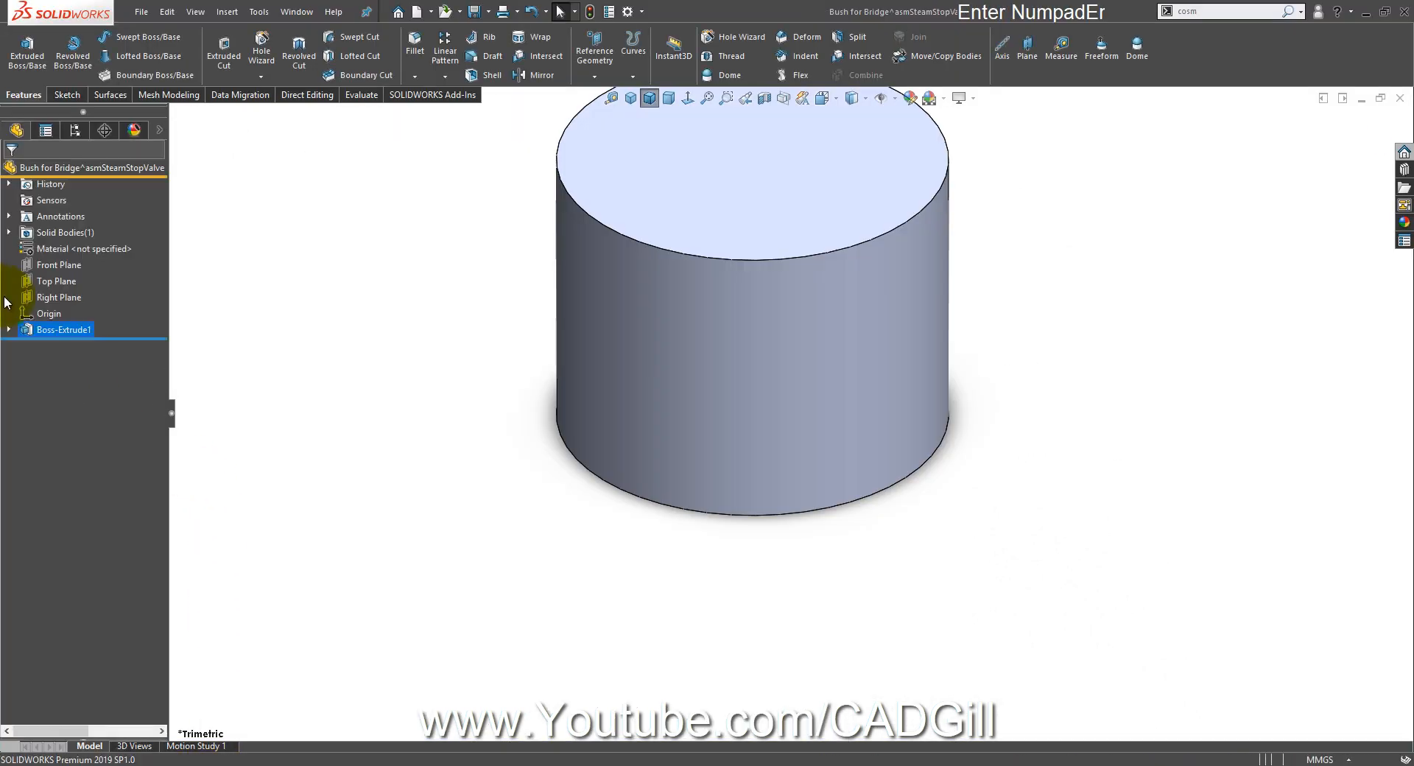
click(483, 403)
scroll(486, 398, up, 2)
click(650, 108)
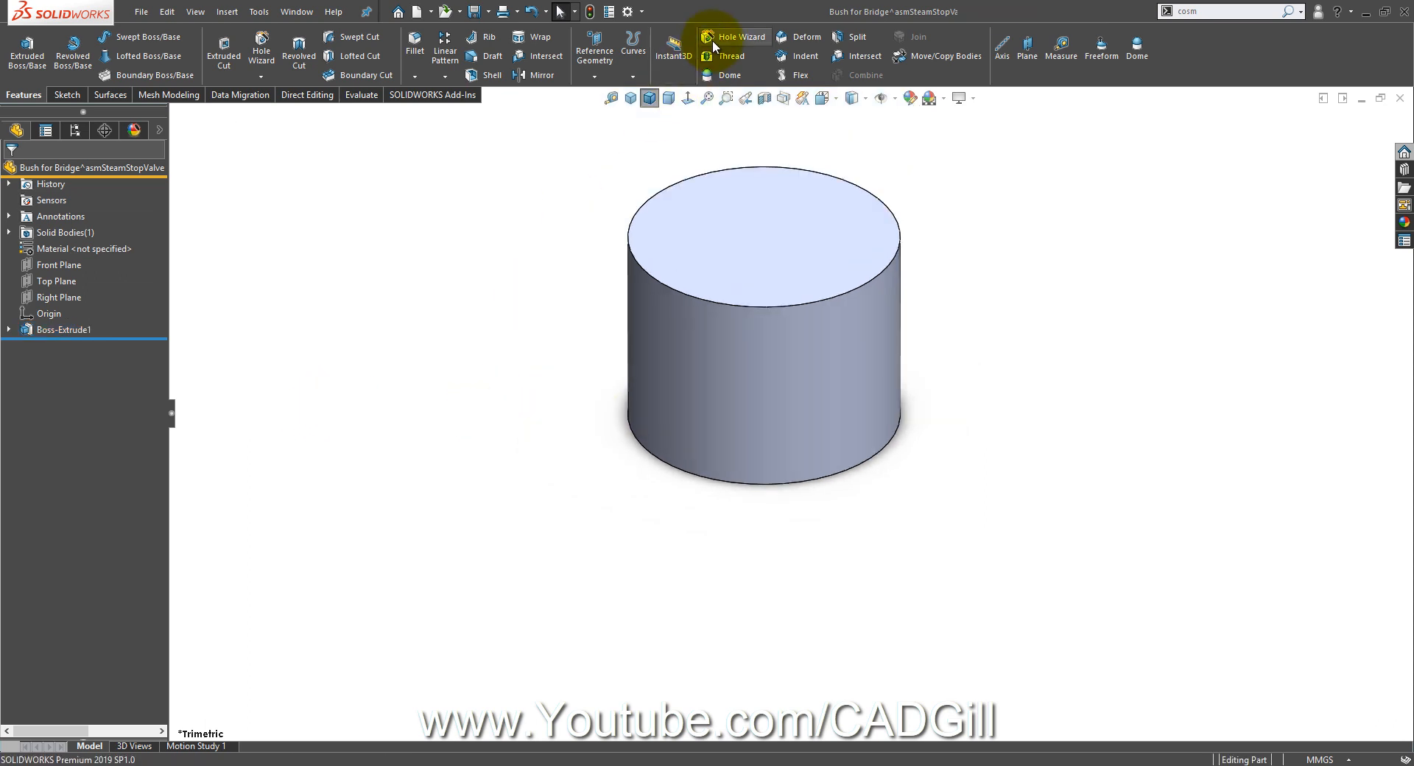
Step: Try to place two ISO M8 tapped through-all holes at opposite points on the top face's circular edge
click(711, 38)
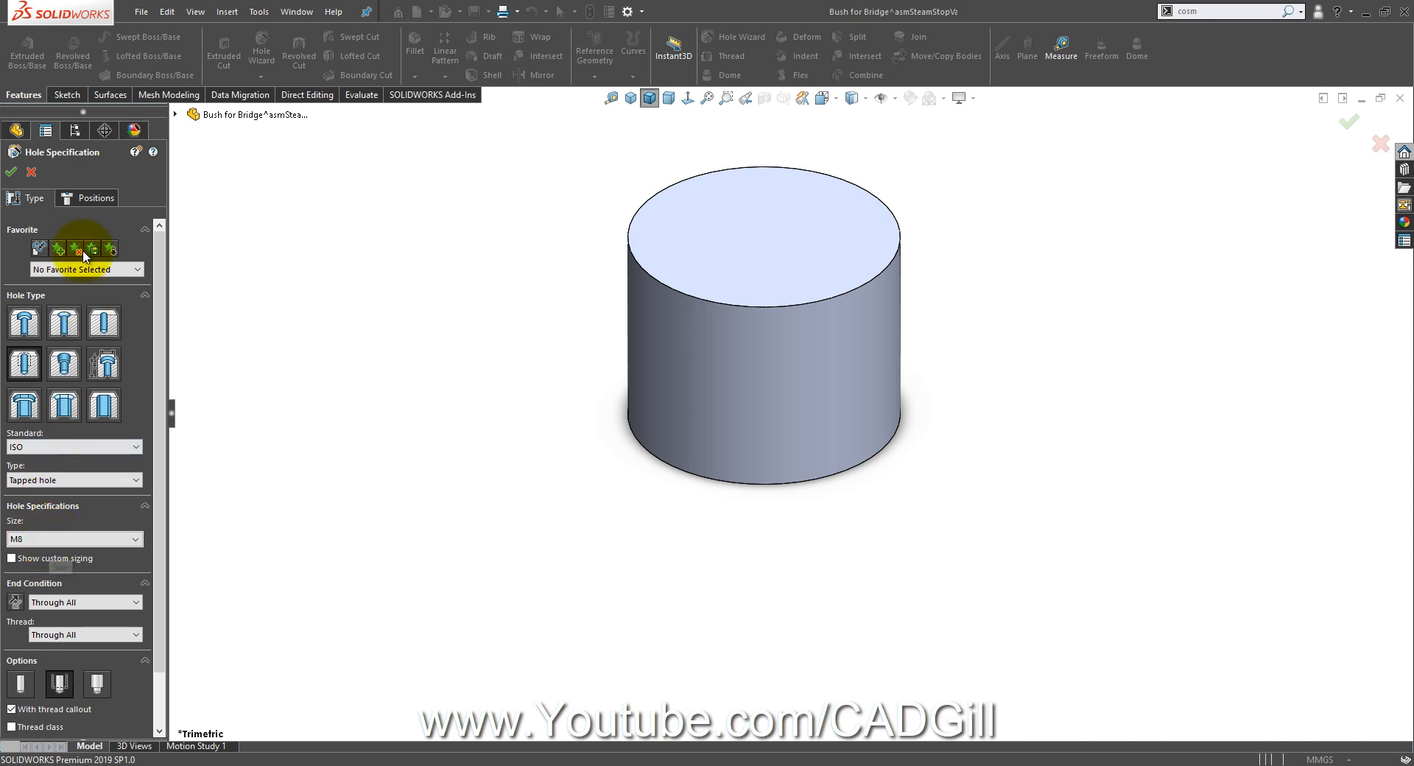
click(95, 197)
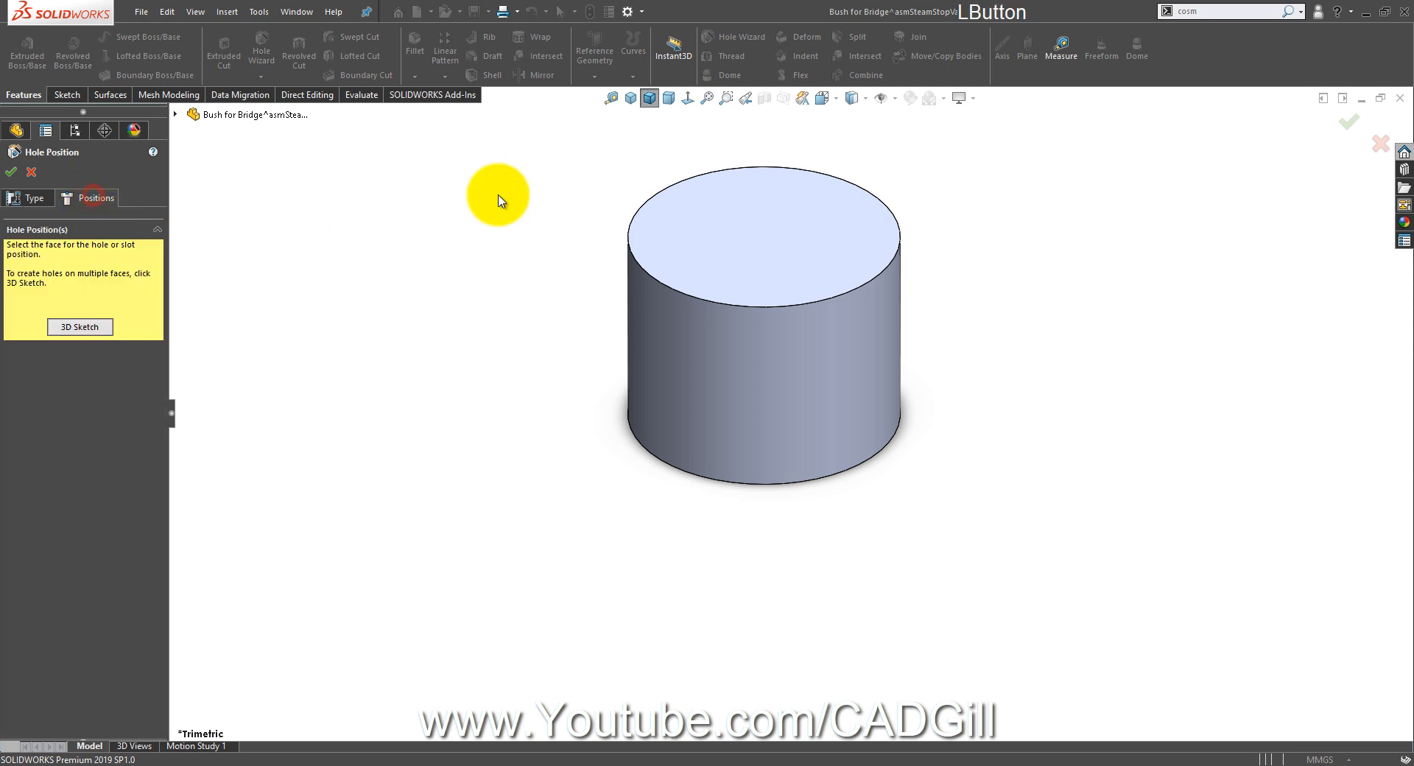
click(735, 212)
click(699, 105)
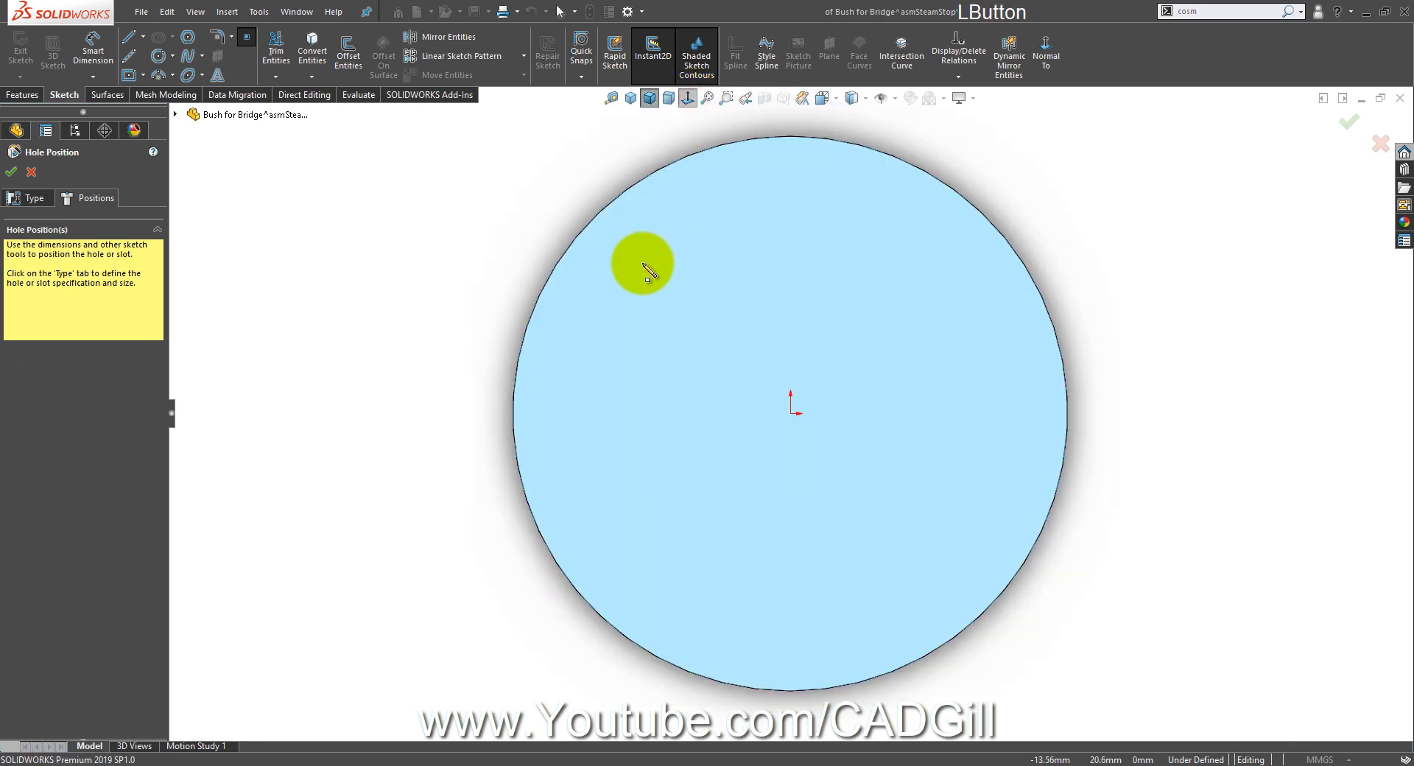
click(513, 413)
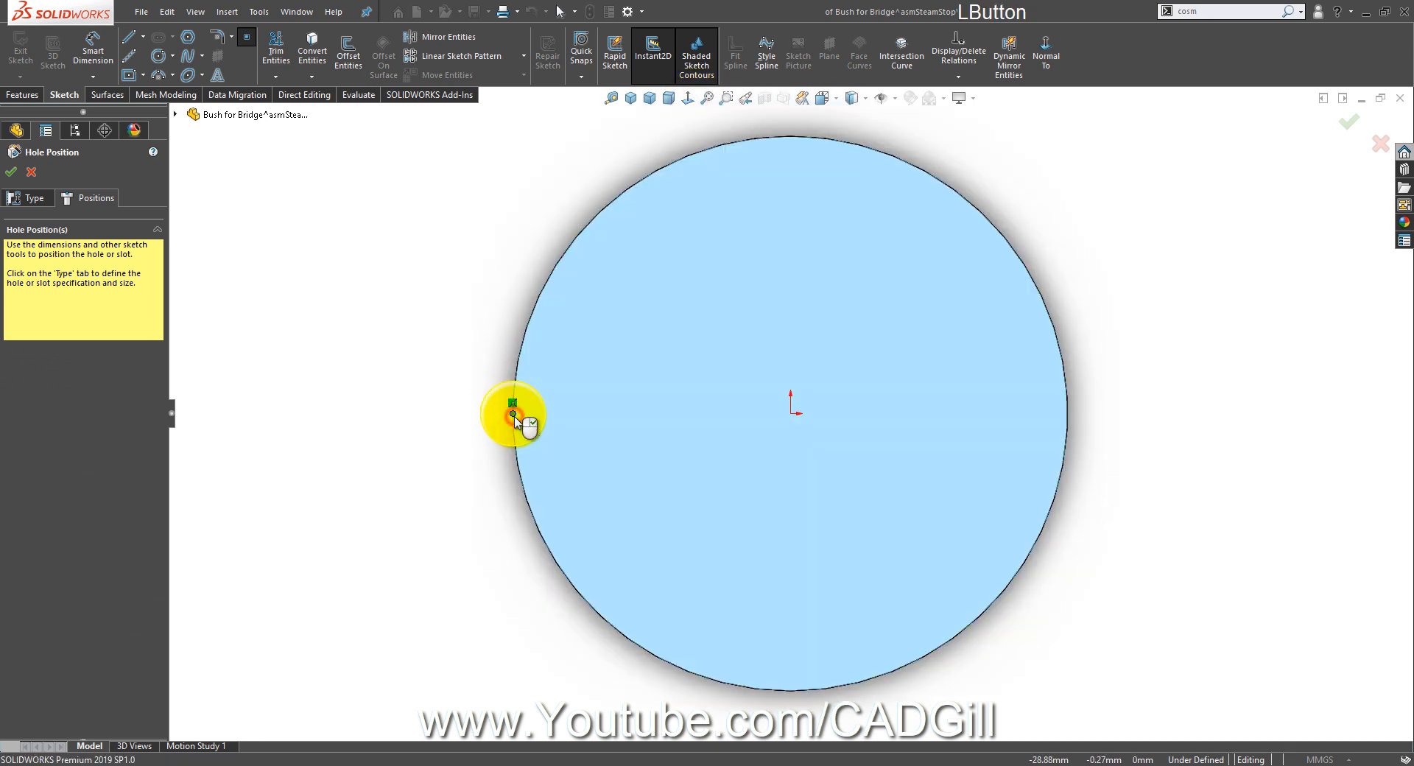
click(1067, 414)
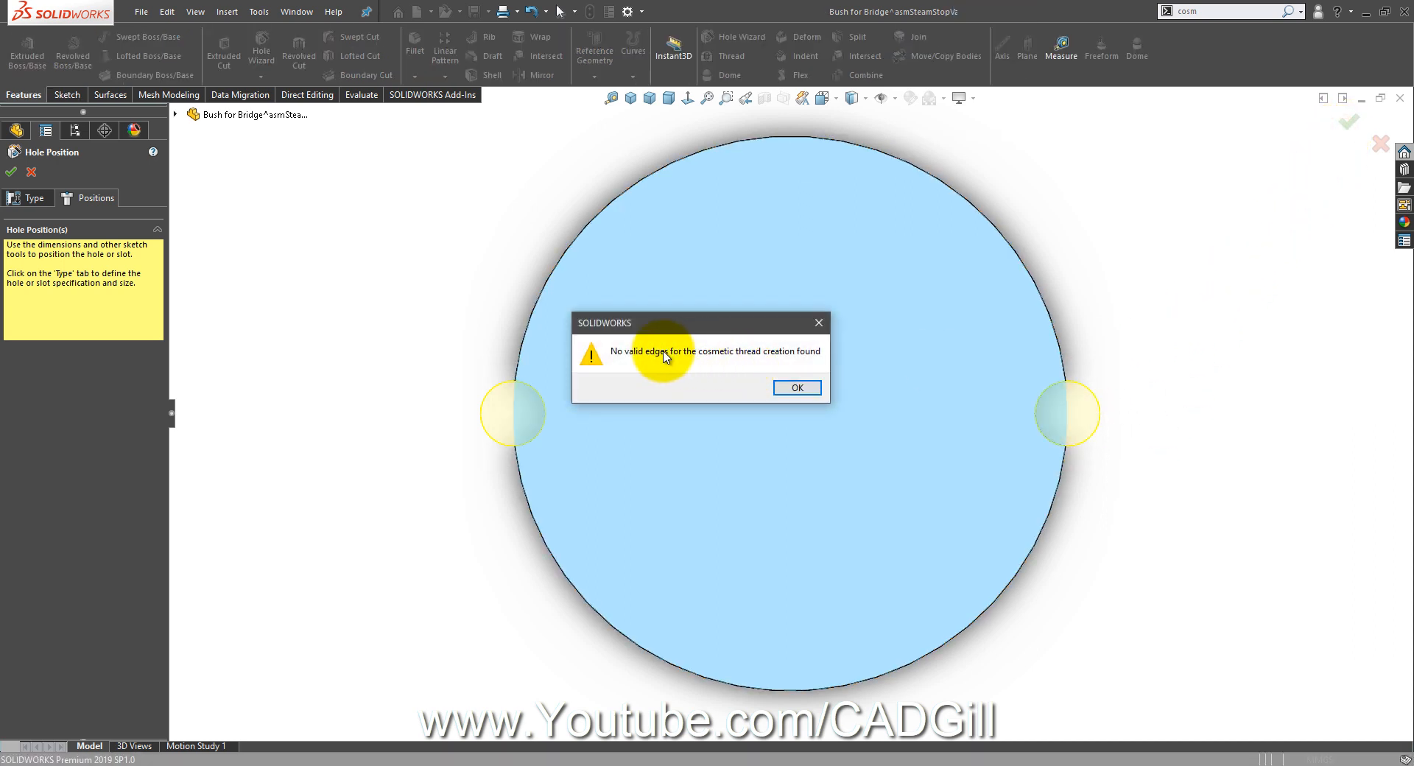
click(806, 390)
middle_drag(398, 340, 650, 304)
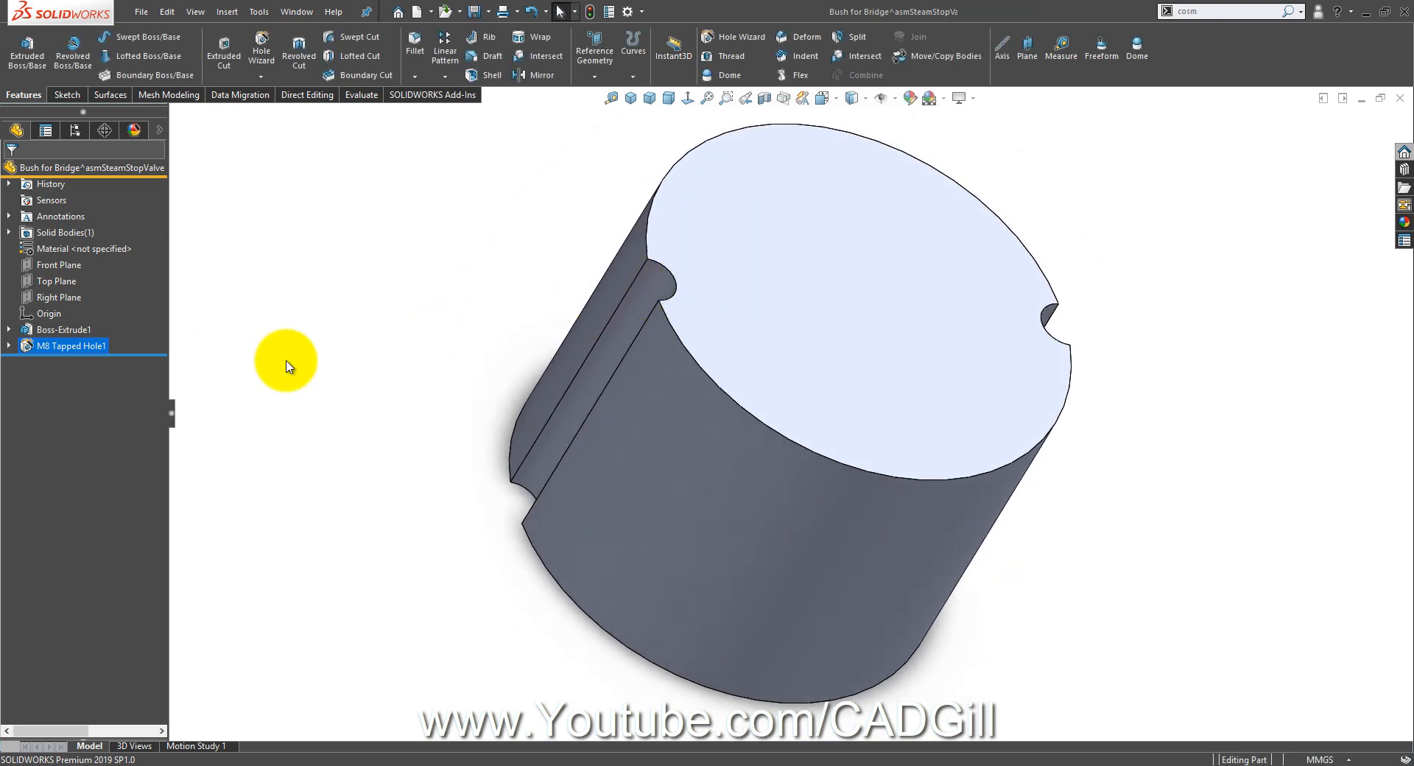
Step: Delete the M8 tapped hole feature from the bush
double_click(62, 328)
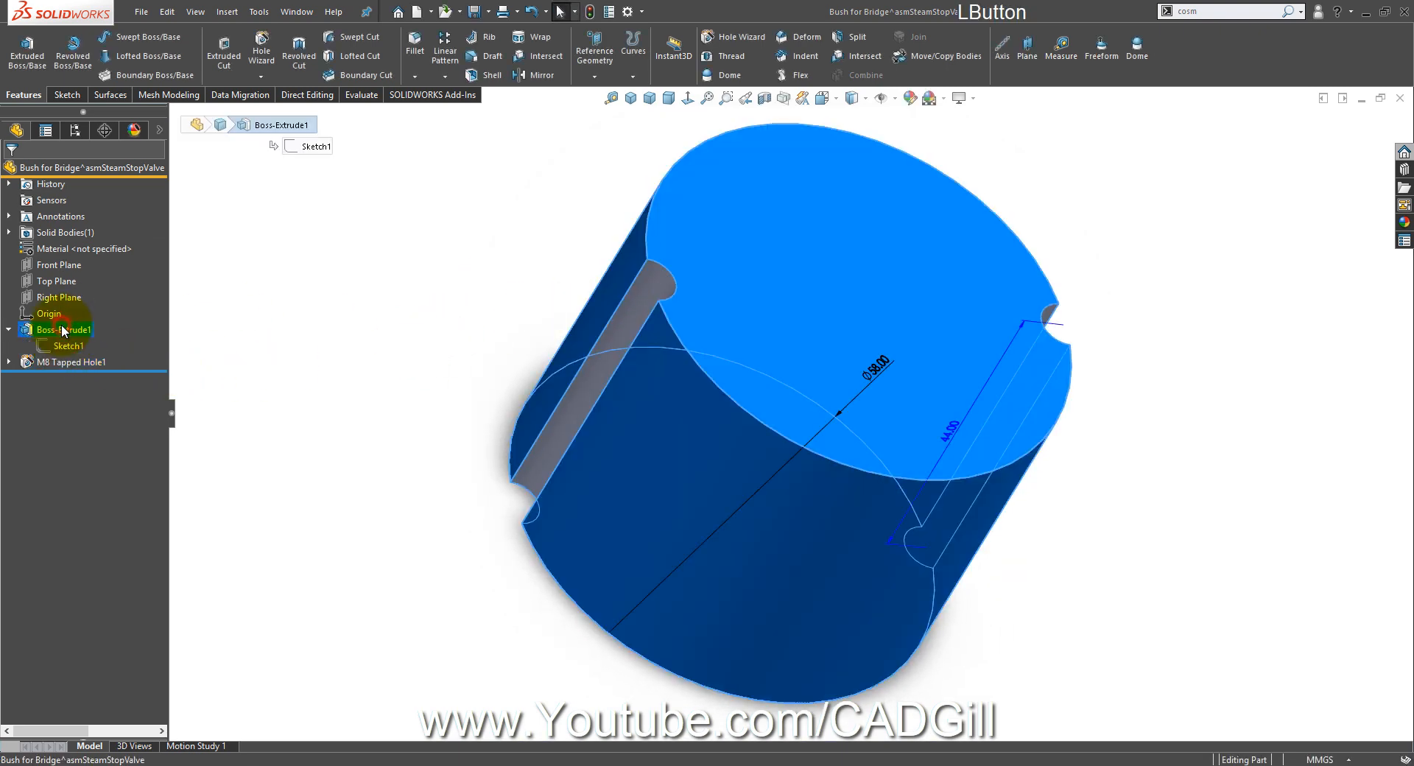
right_click(68, 361)
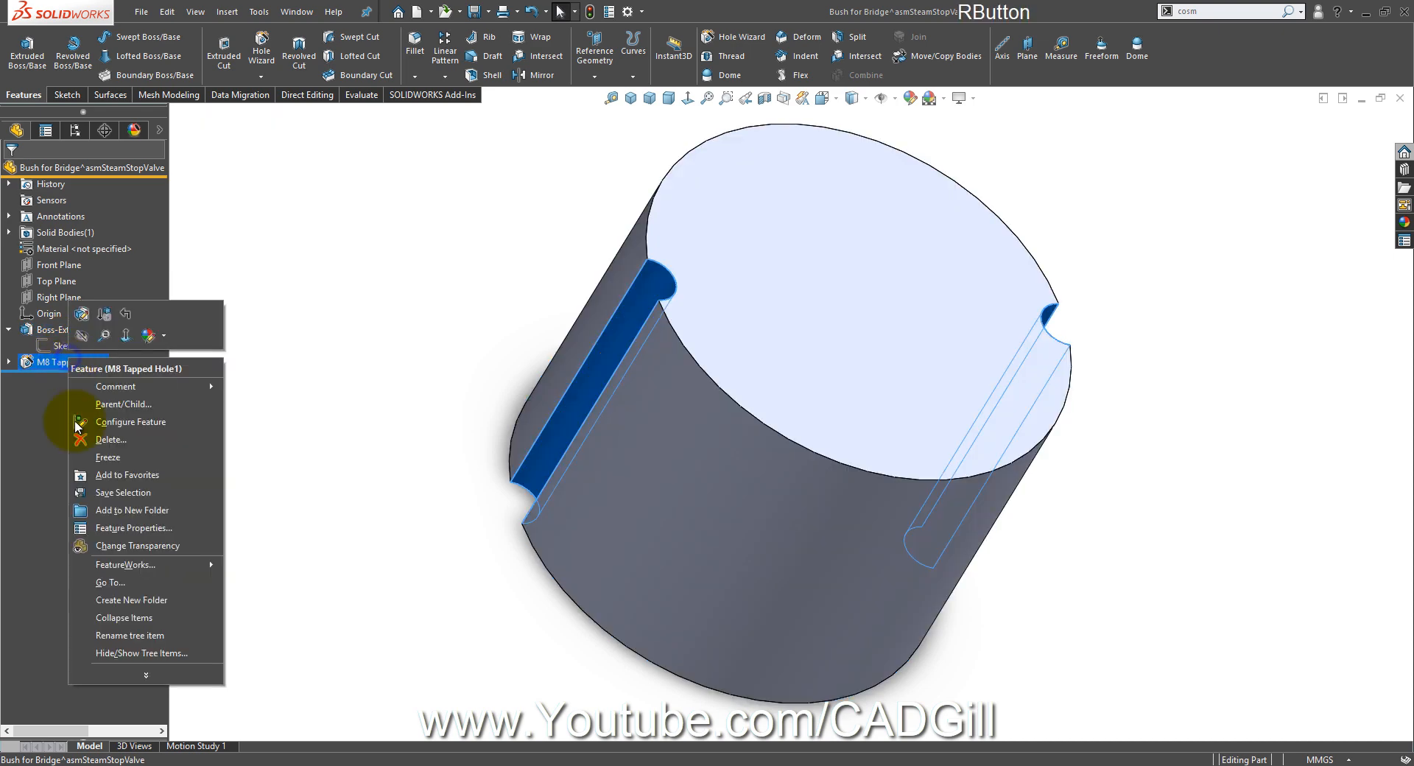
click(95, 452)
click(798, 318)
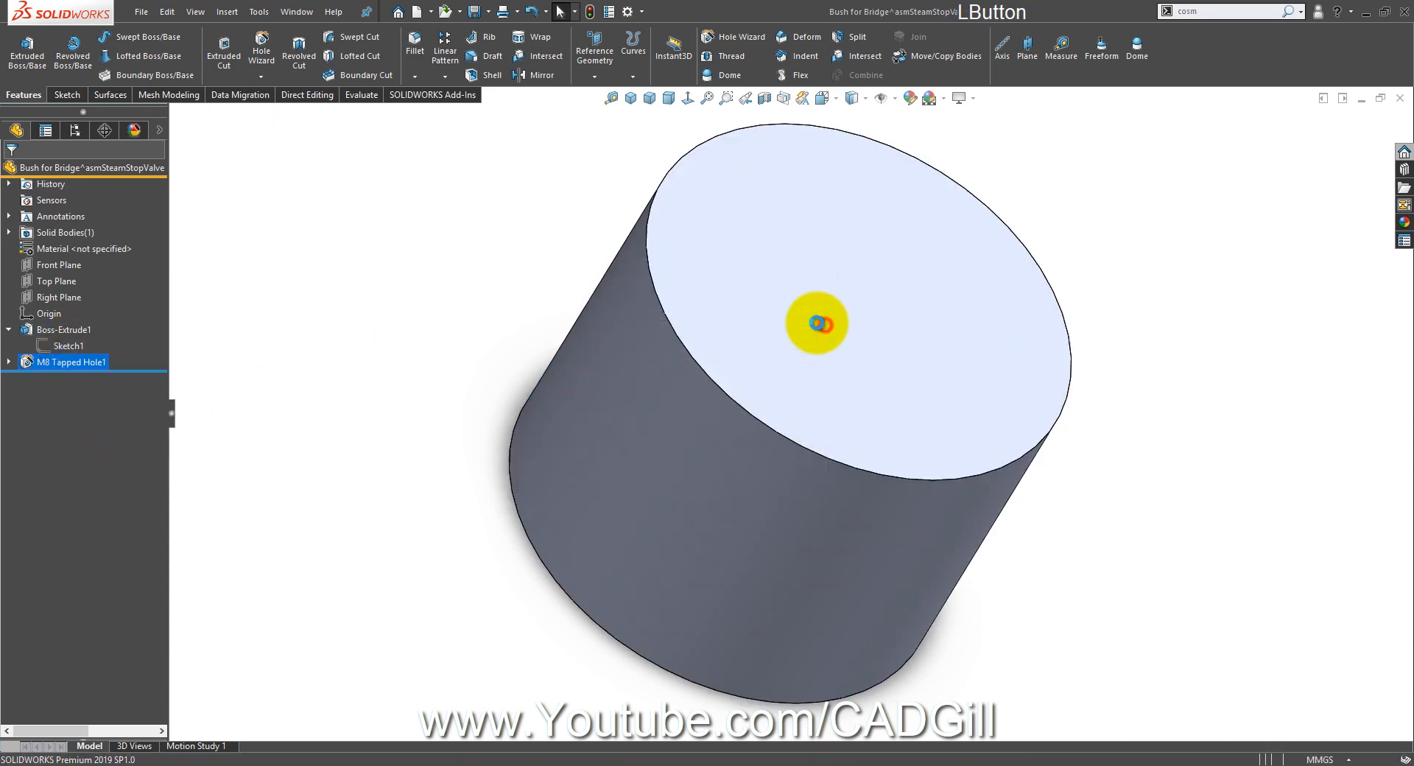
Step: Set the cylinder's diameter to 80 mm and rebuild the part
double_click(673, 449)
middle_drag(775, 463, 1019, 425)
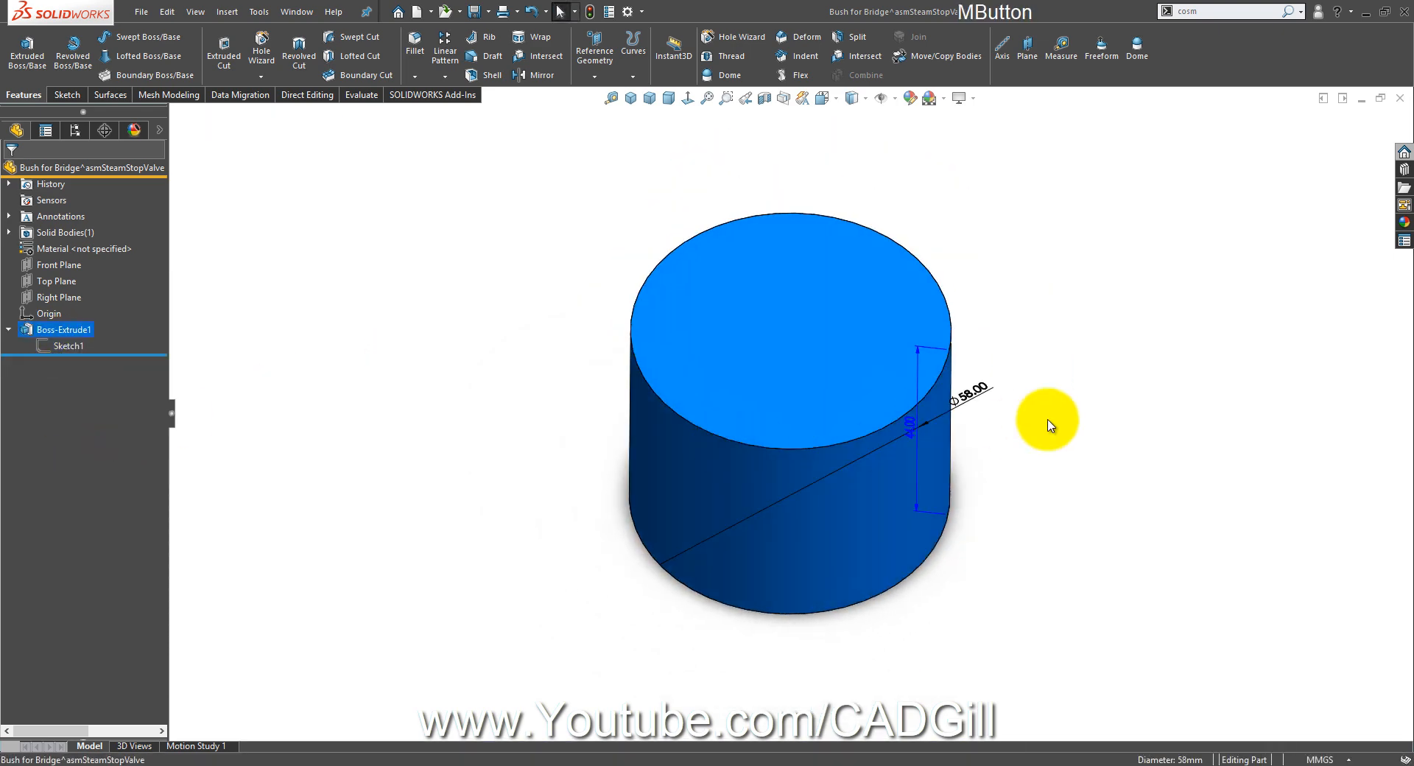
double_click(982, 390)
text(80)
key(Return)
key(ctrl+q)
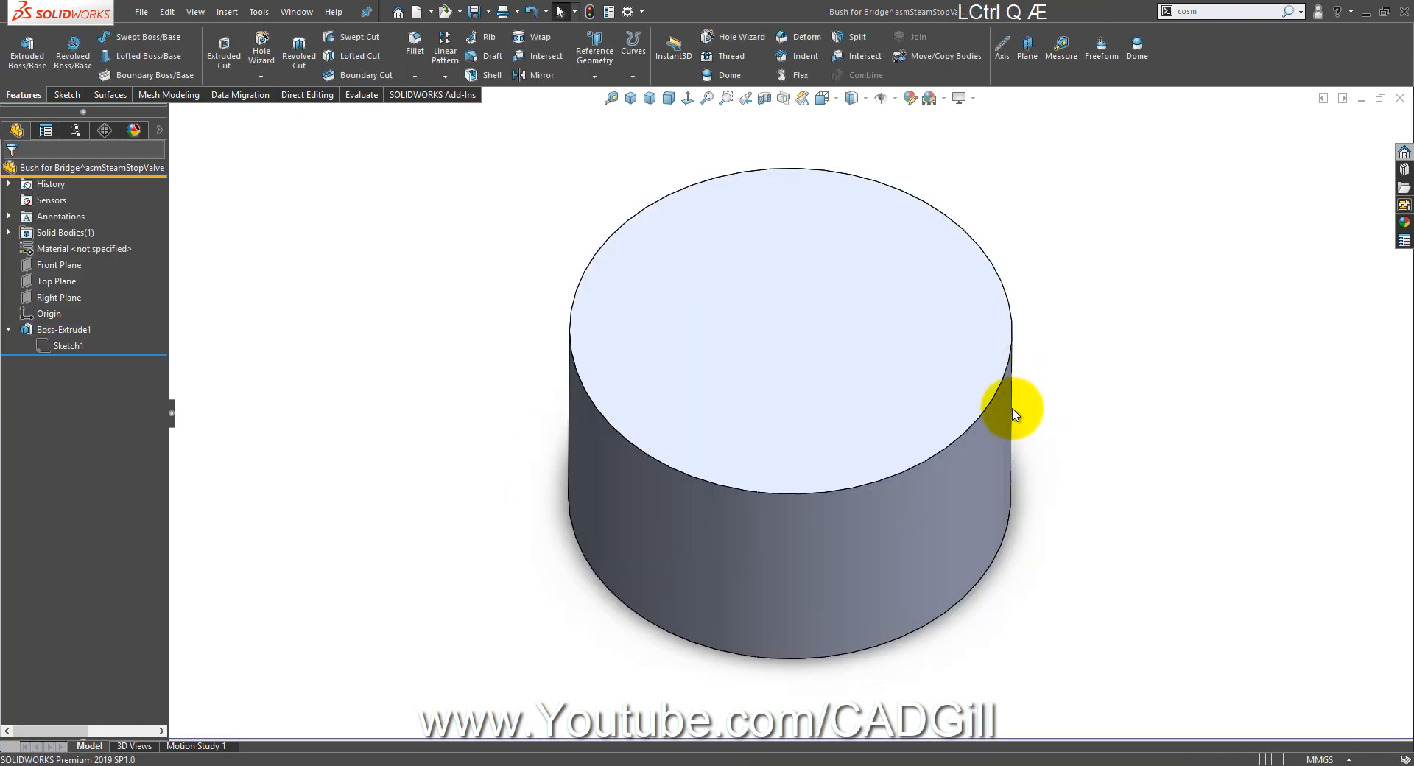
click(1209, 393)
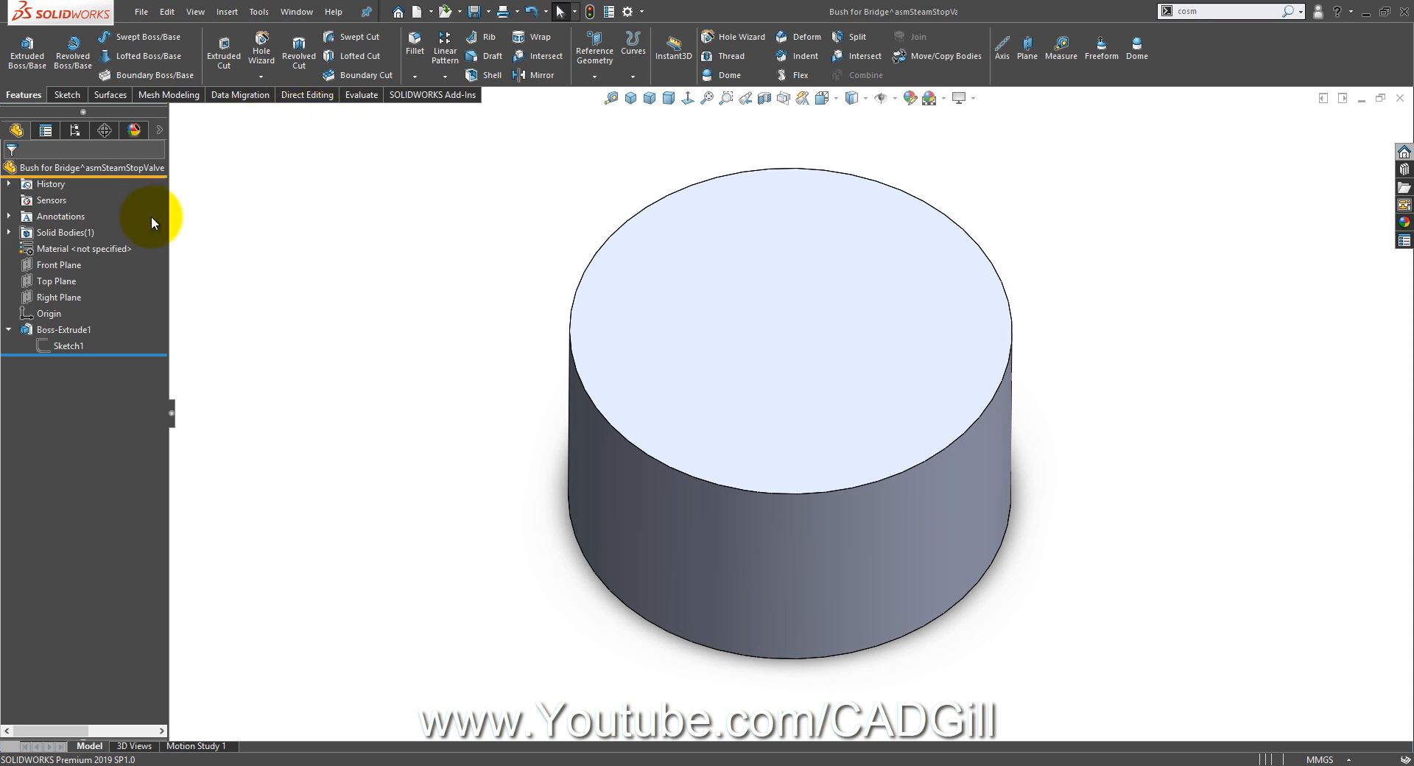
Step: Sketch a horizontal construction line about 28 mm long through the origin on the cylinder's top face
click(867, 274)
click(864, 253)
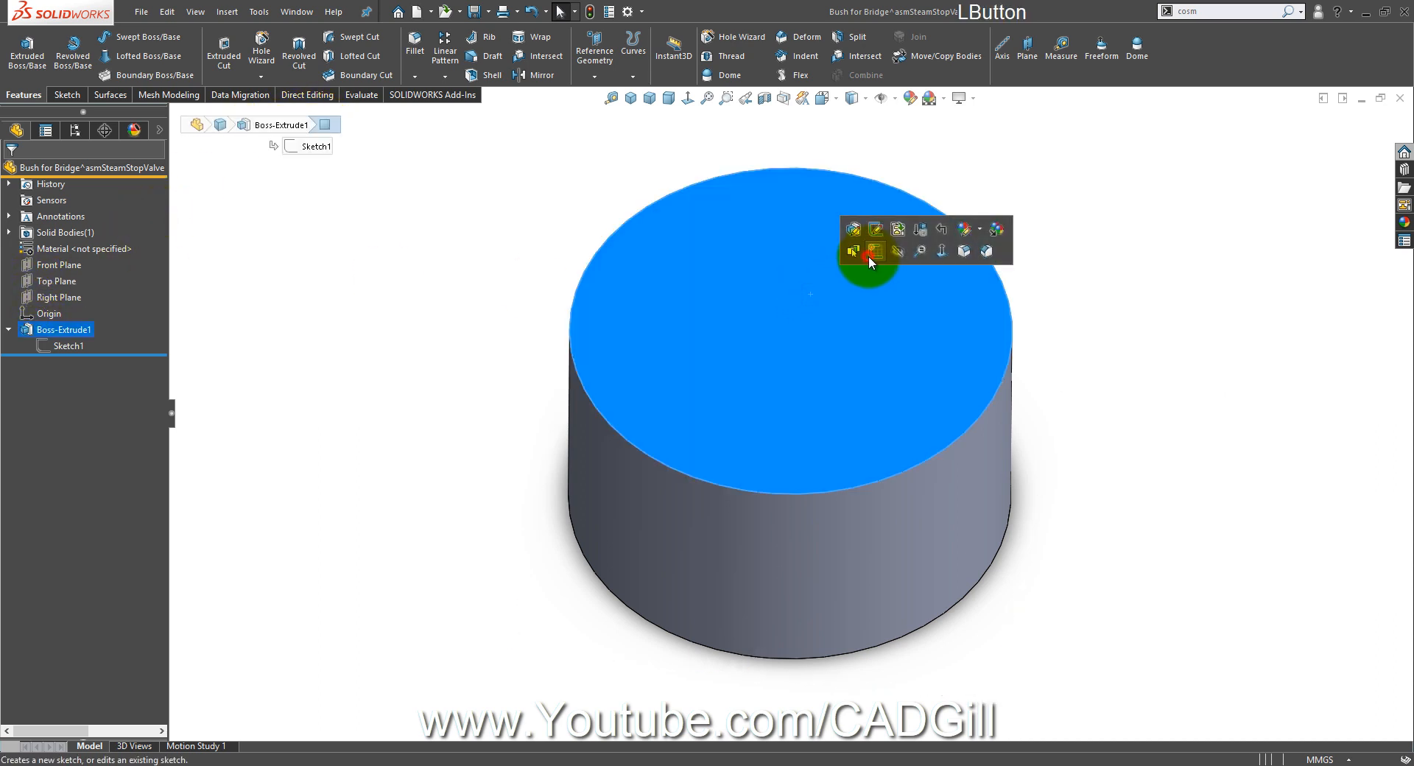
click(687, 99)
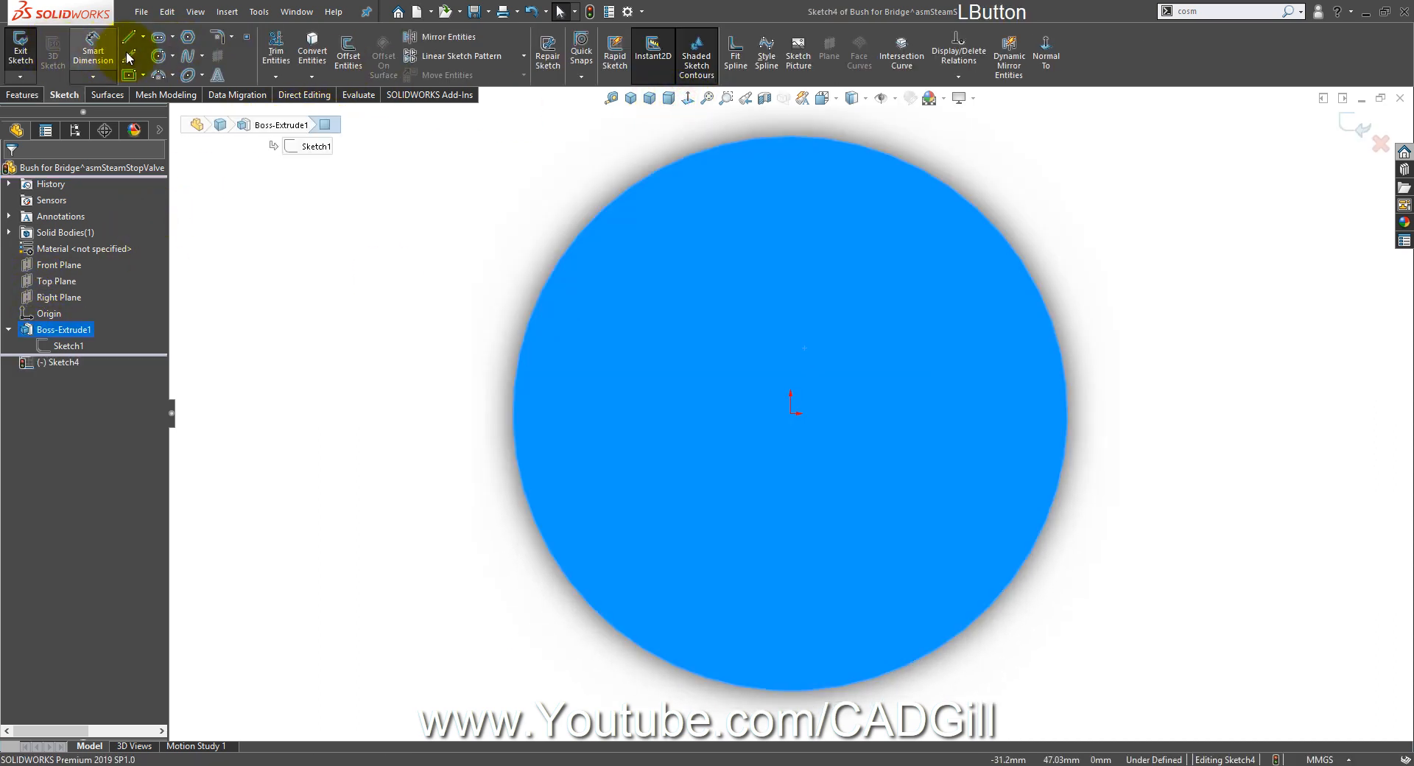
click(712, 414)
click(906, 414)
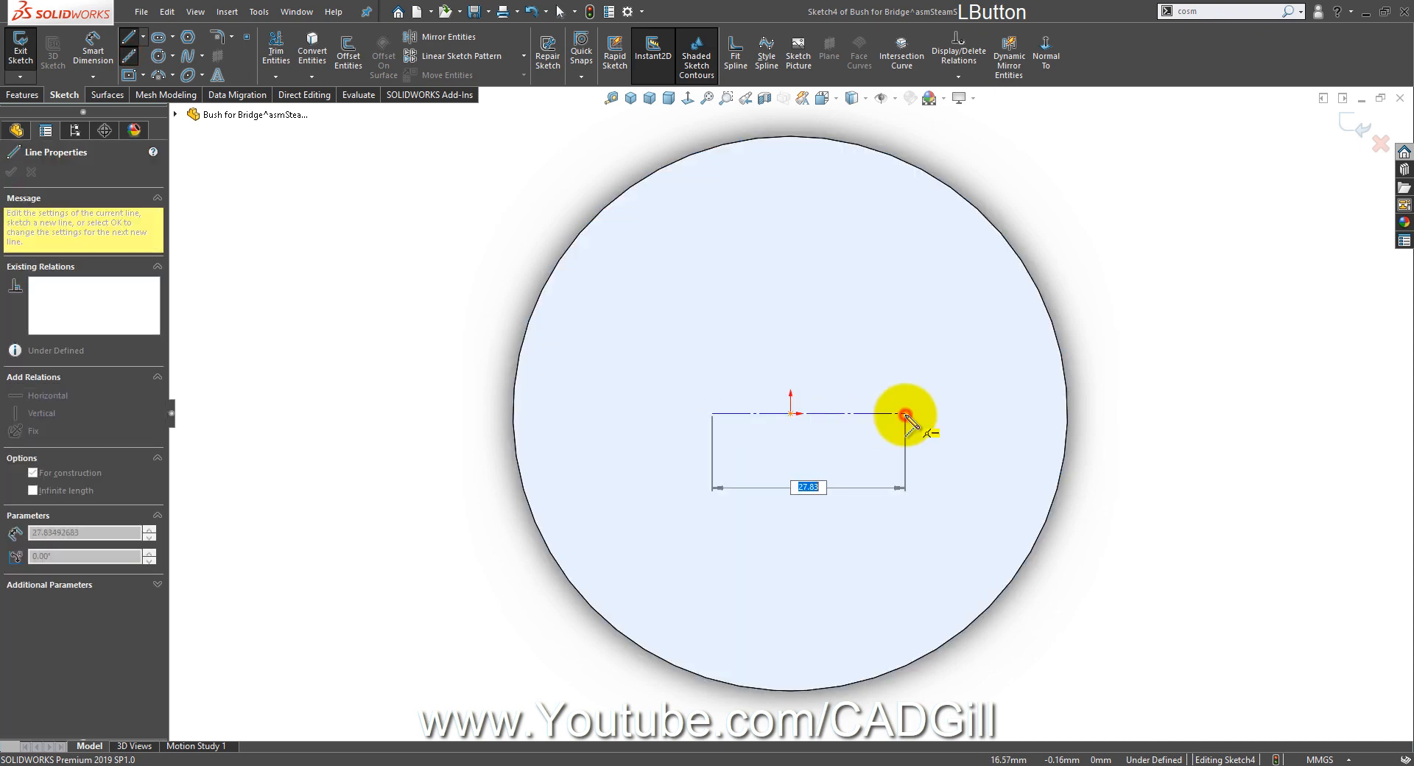
right_click(905, 414)
click(951, 426)
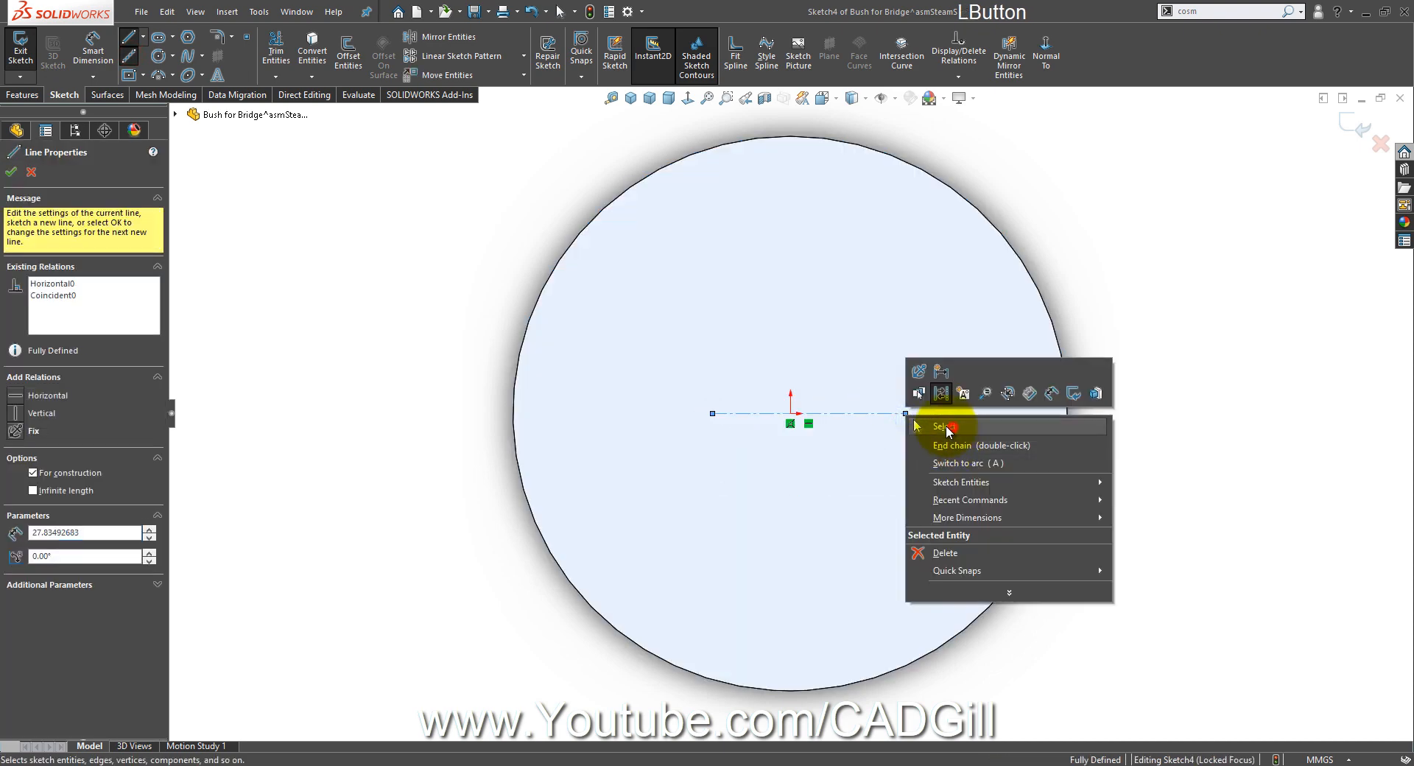
Step: Make the origin the midpoint of the construction line, dimension the line to 58 mm, and exit the sketch
click(789, 415)
ctrl+click(862, 413)
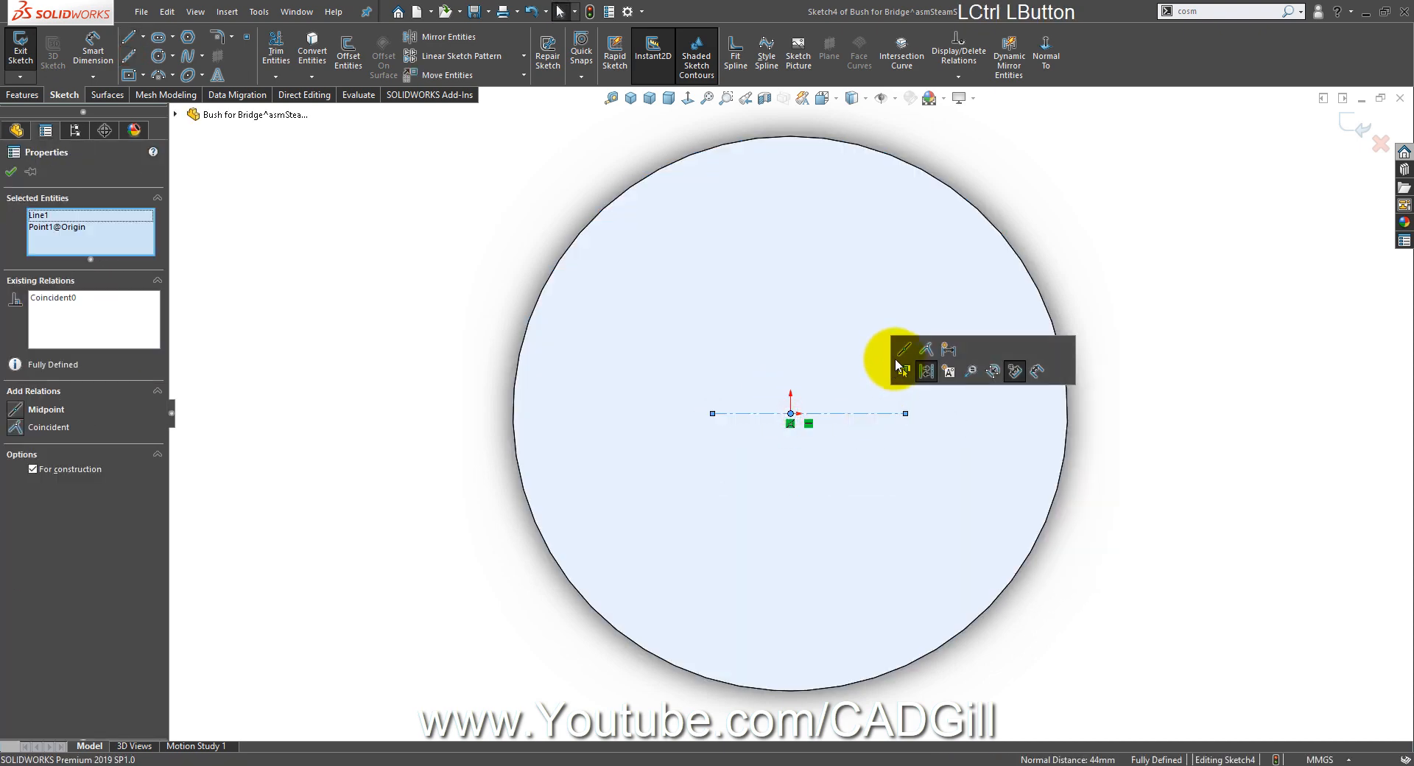
click(901, 369)
click(92, 49)
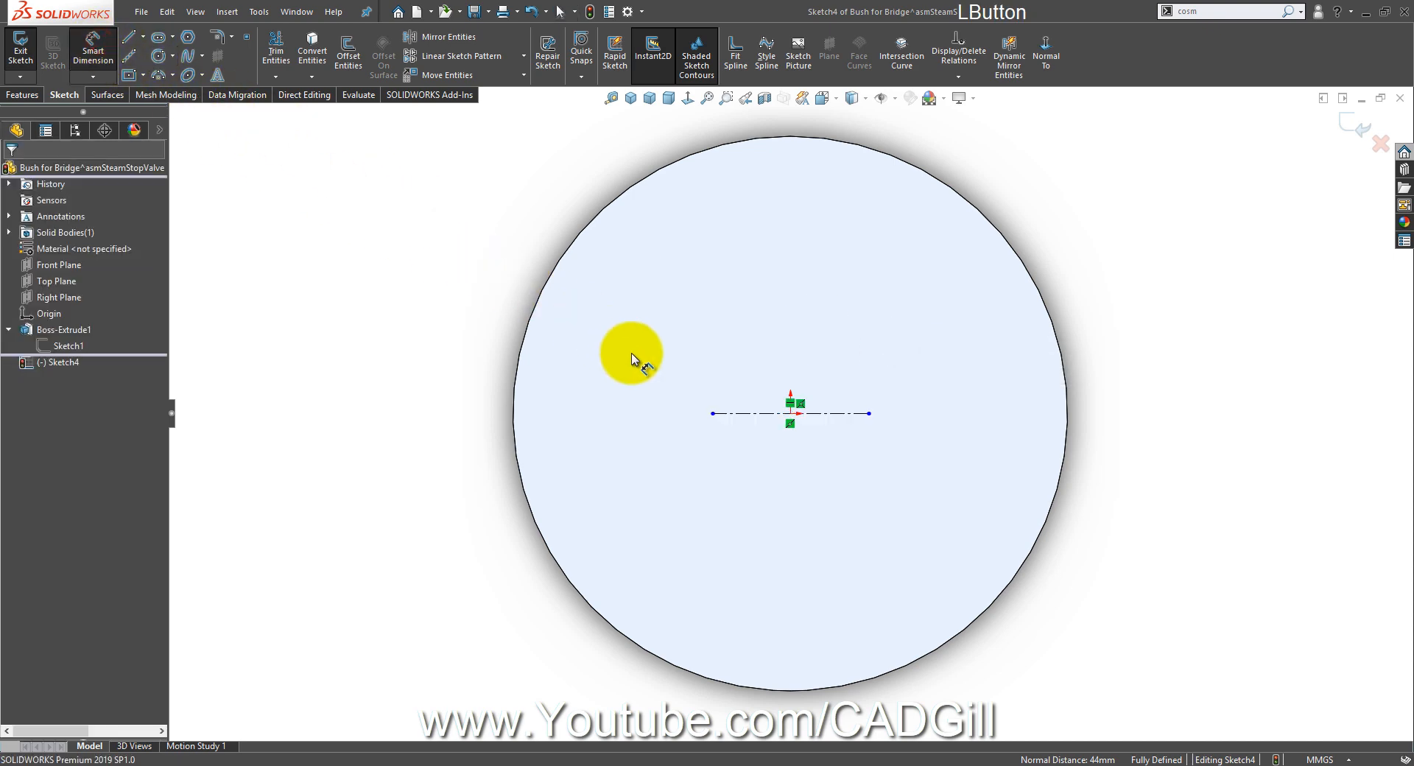
click(741, 413)
click(758, 351)
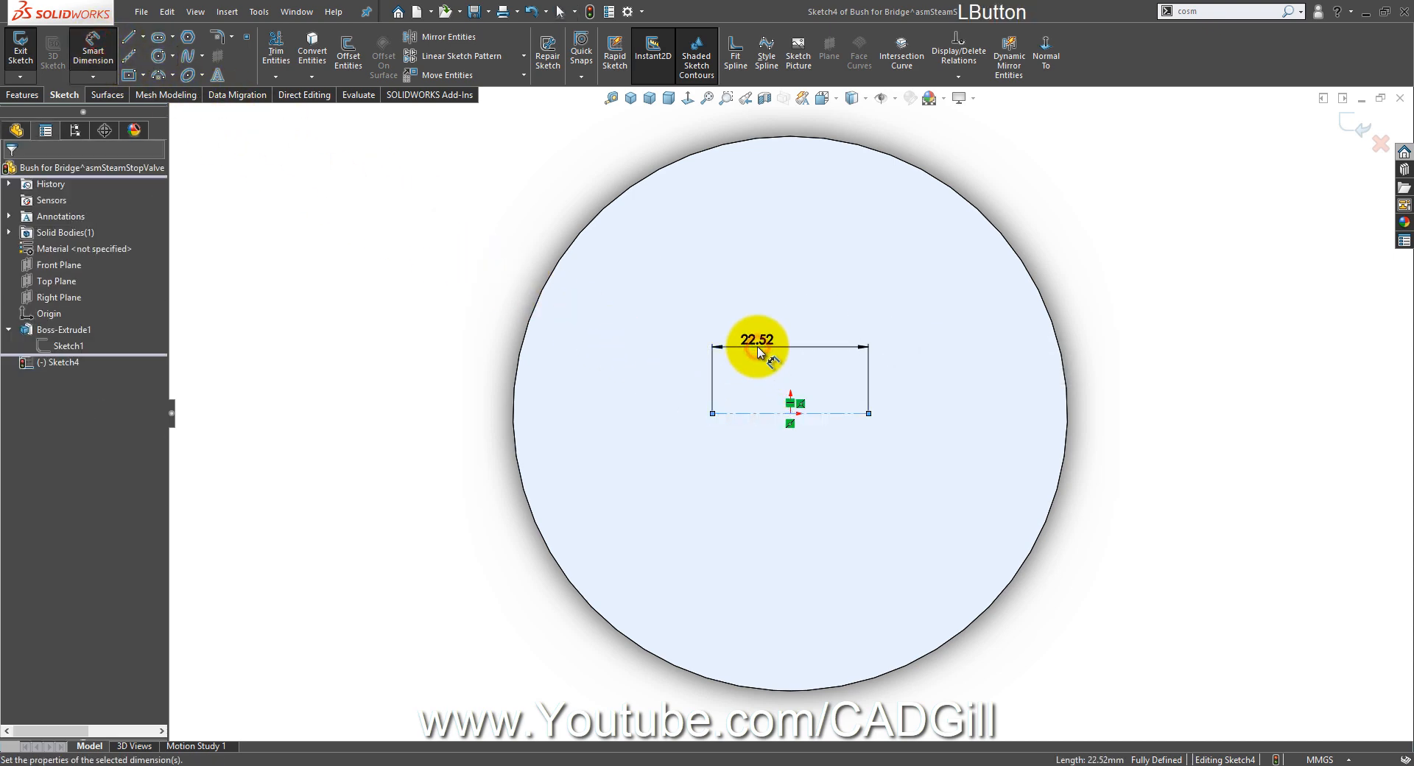
text(58)
key(Return)
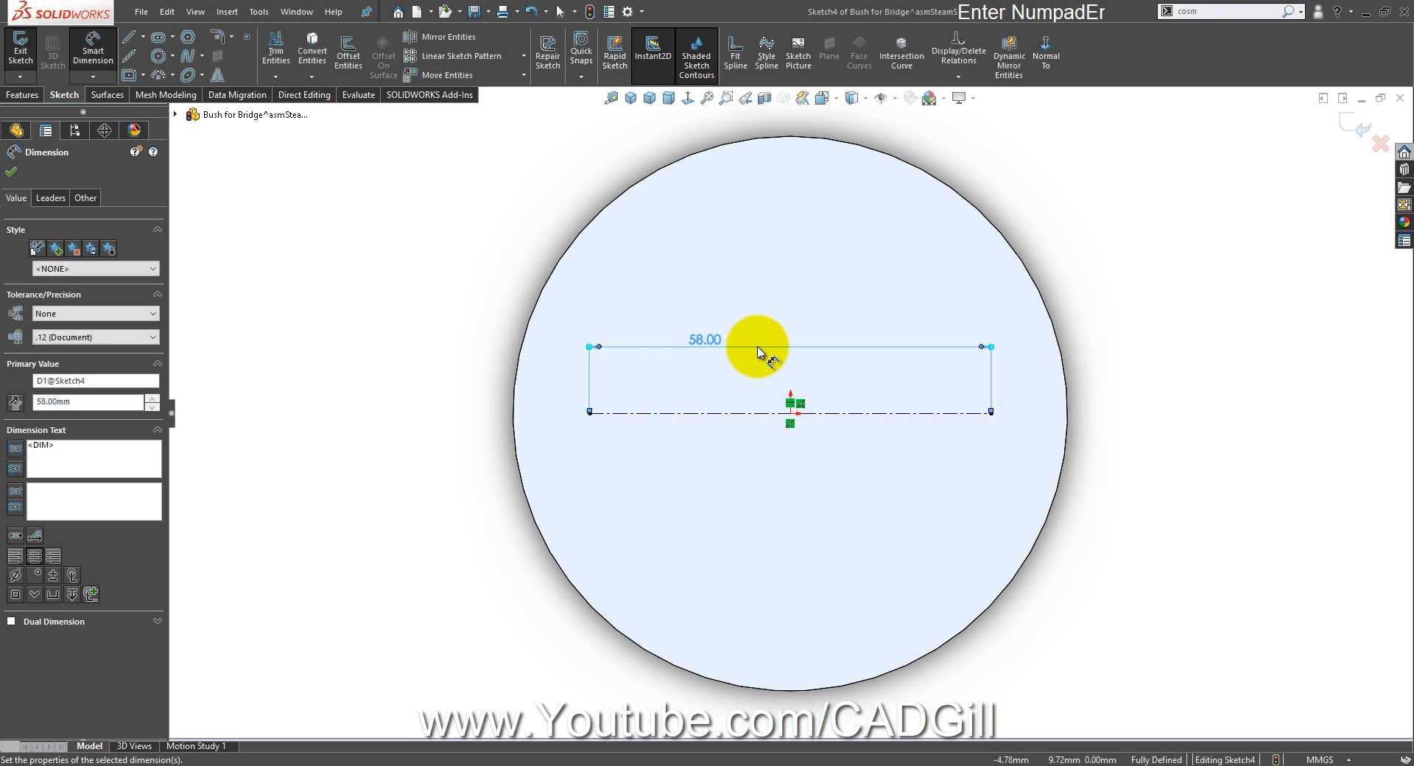
click(1354, 124)
Step: Create ISO M8 tapped through-all holes in the top face at both endpoints of the construction line
middle_click(1206, 335)
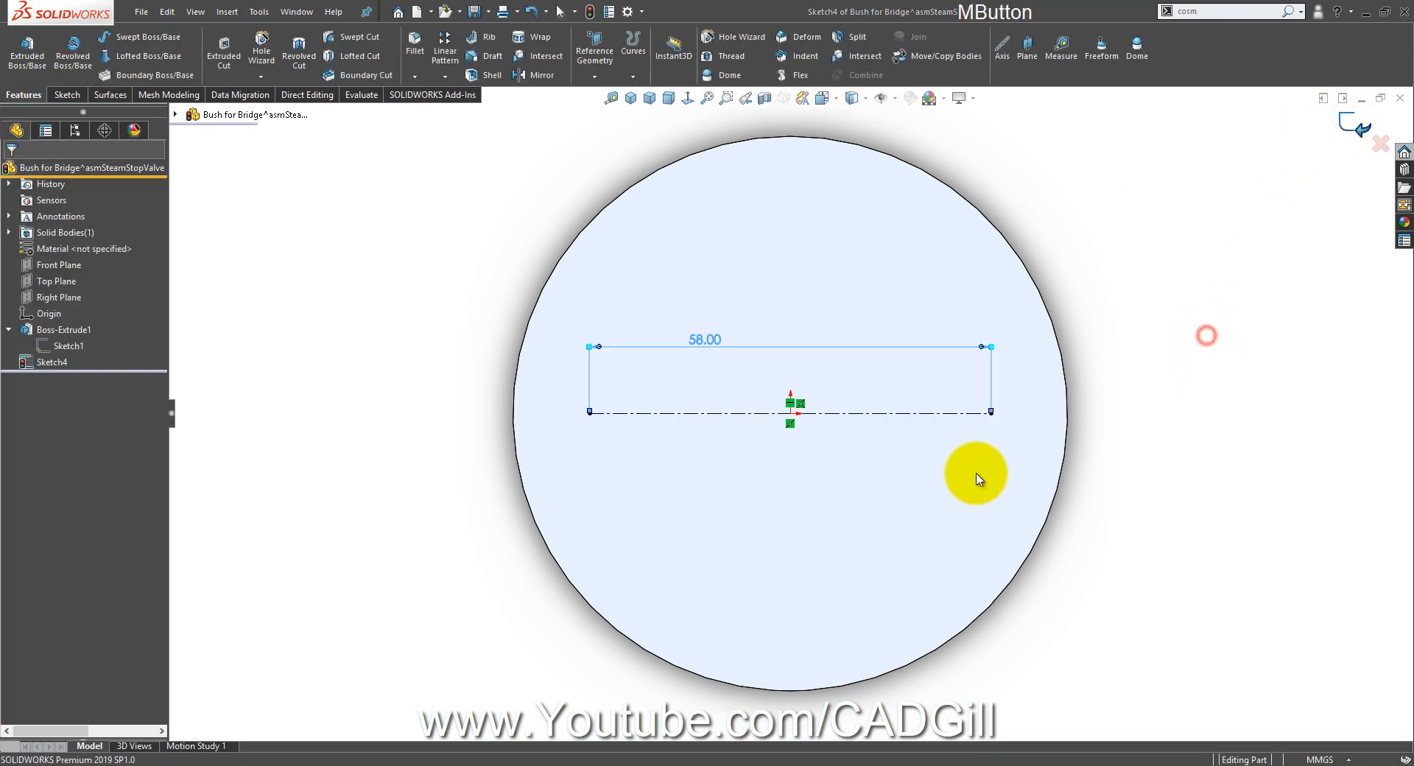
click(729, 37)
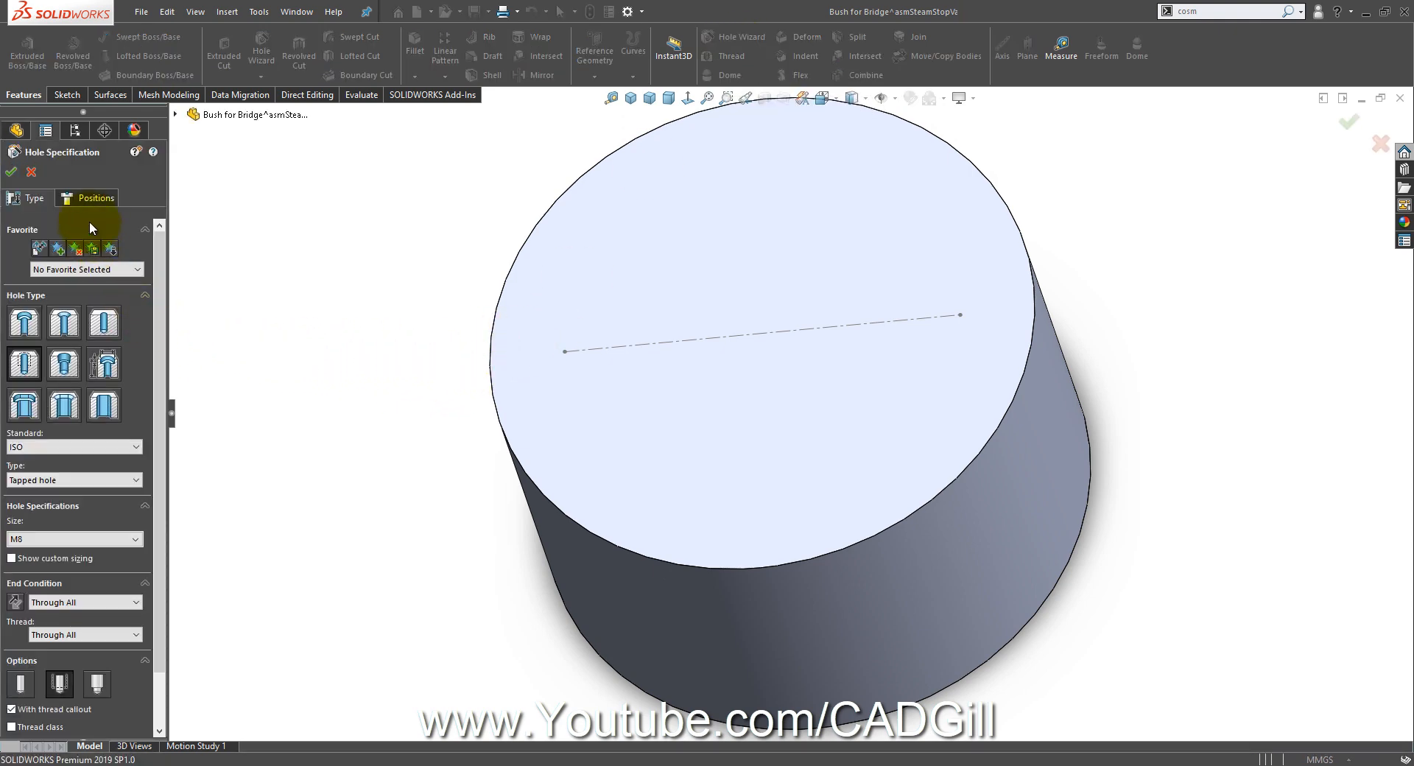
click(108, 199)
click(709, 299)
click(581, 357)
click(564, 351)
click(960, 315)
click(1349, 120)
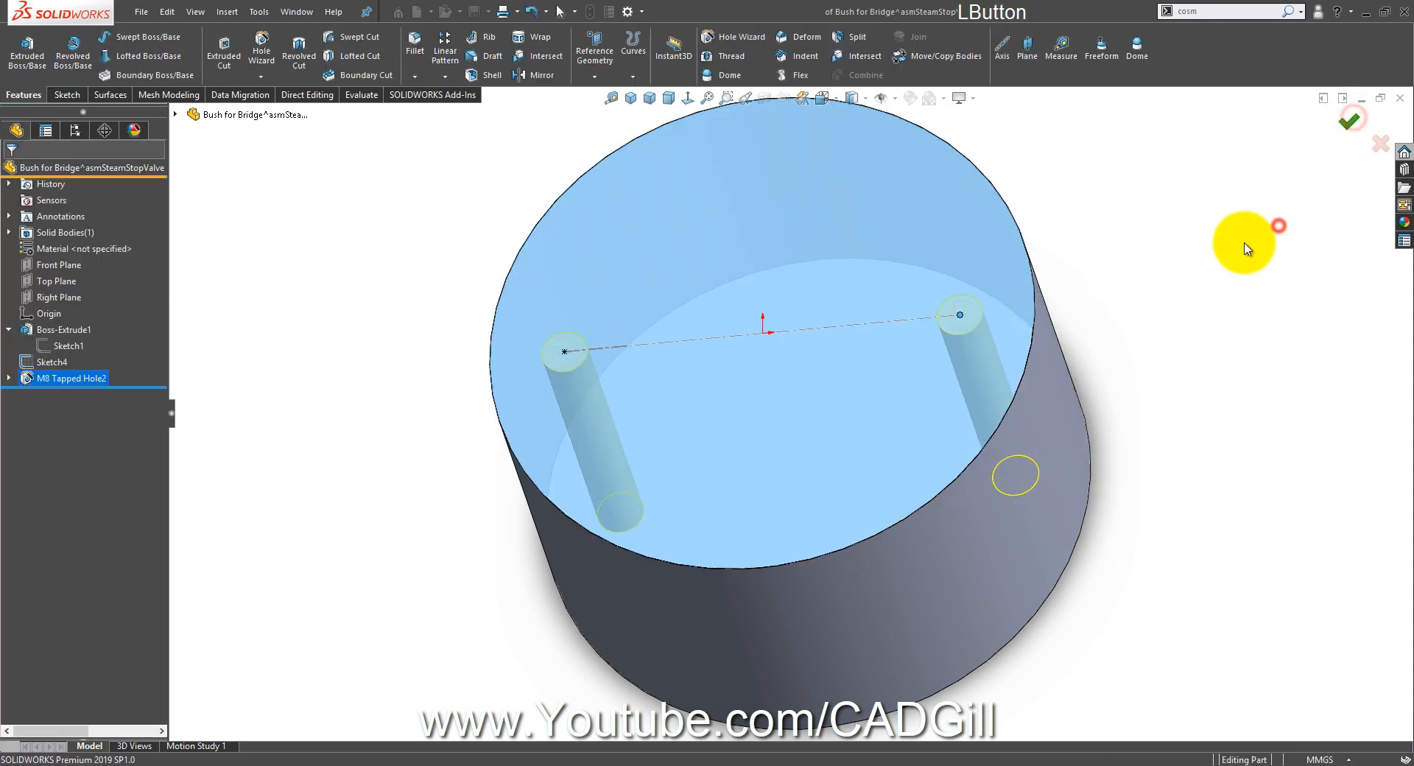
Step: Sketch a 58 mm diameter circle centred on the origin on the cylinder's top face
click(823, 245)
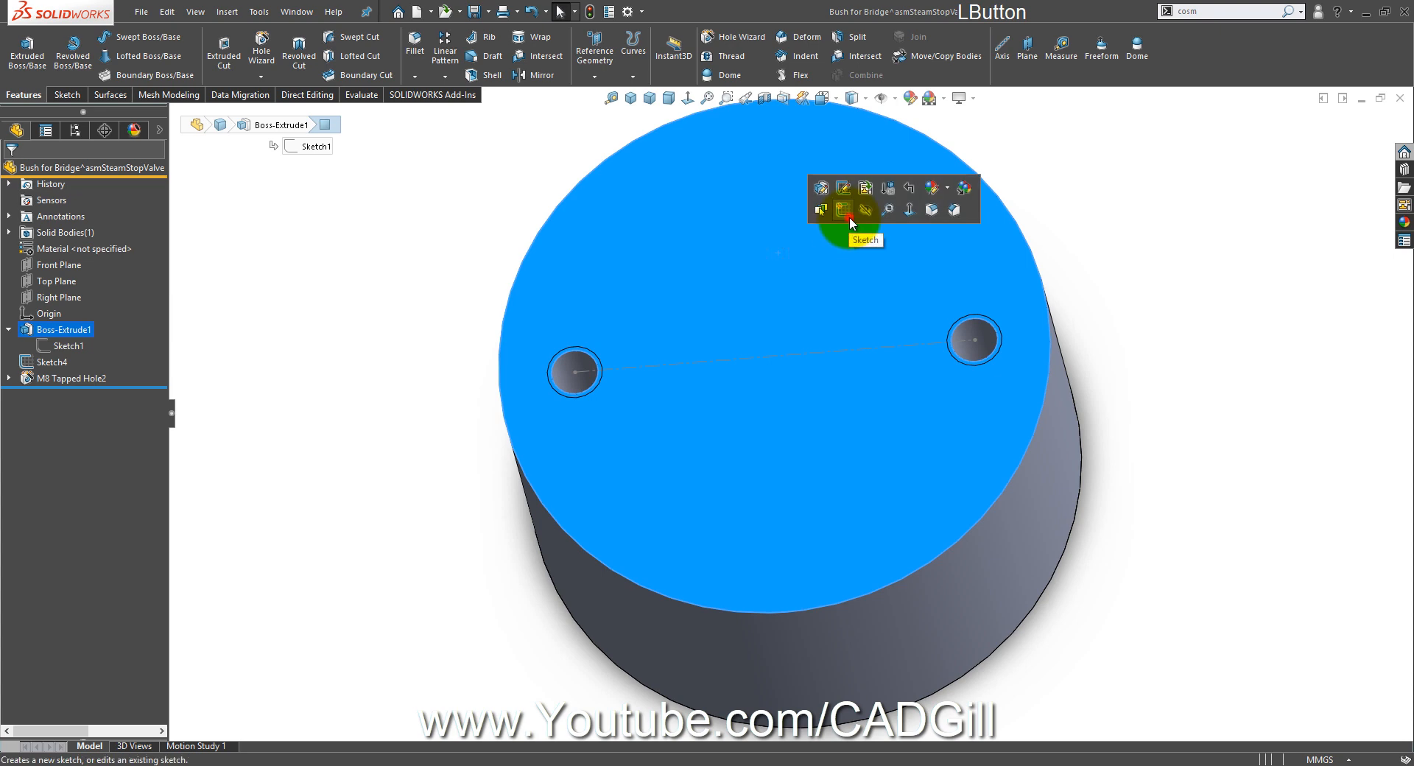
click(847, 215)
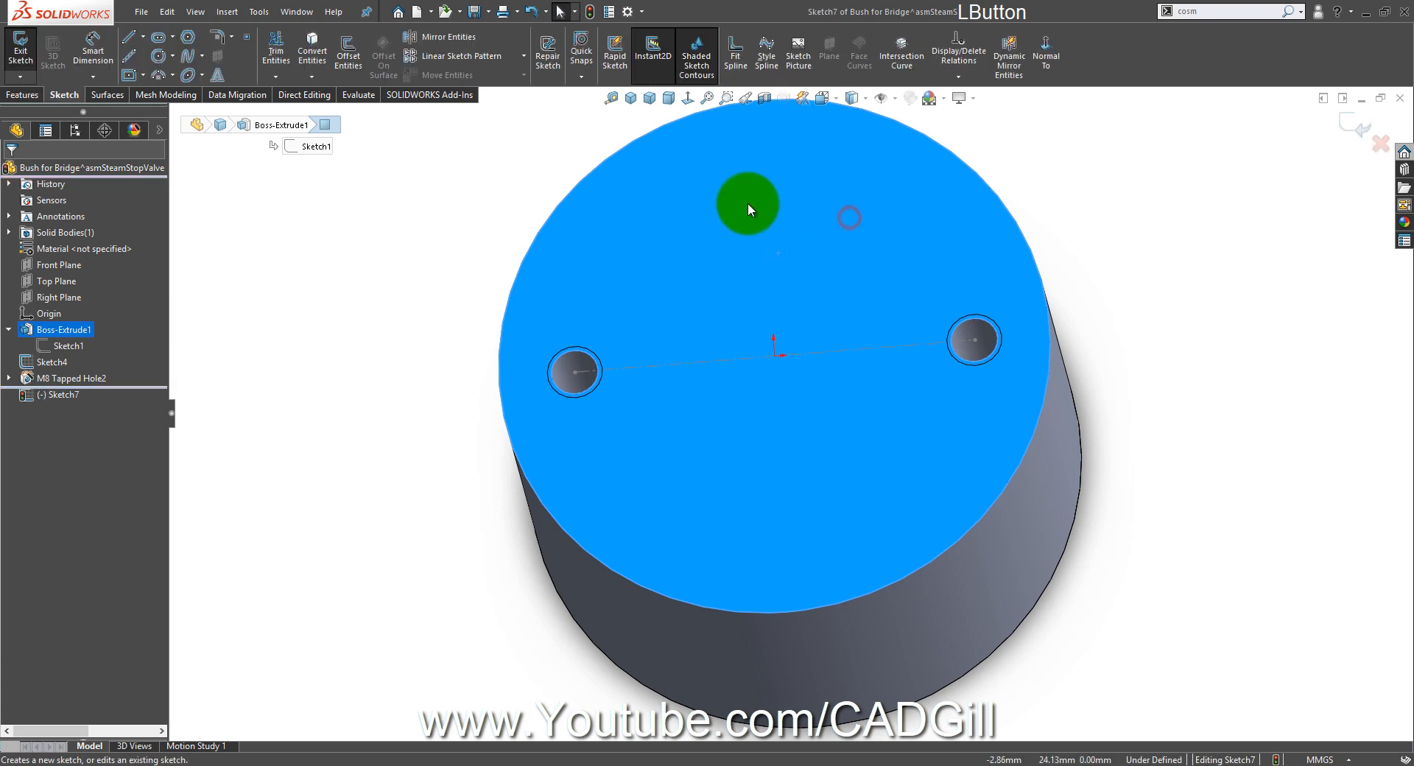
click(166, 64)
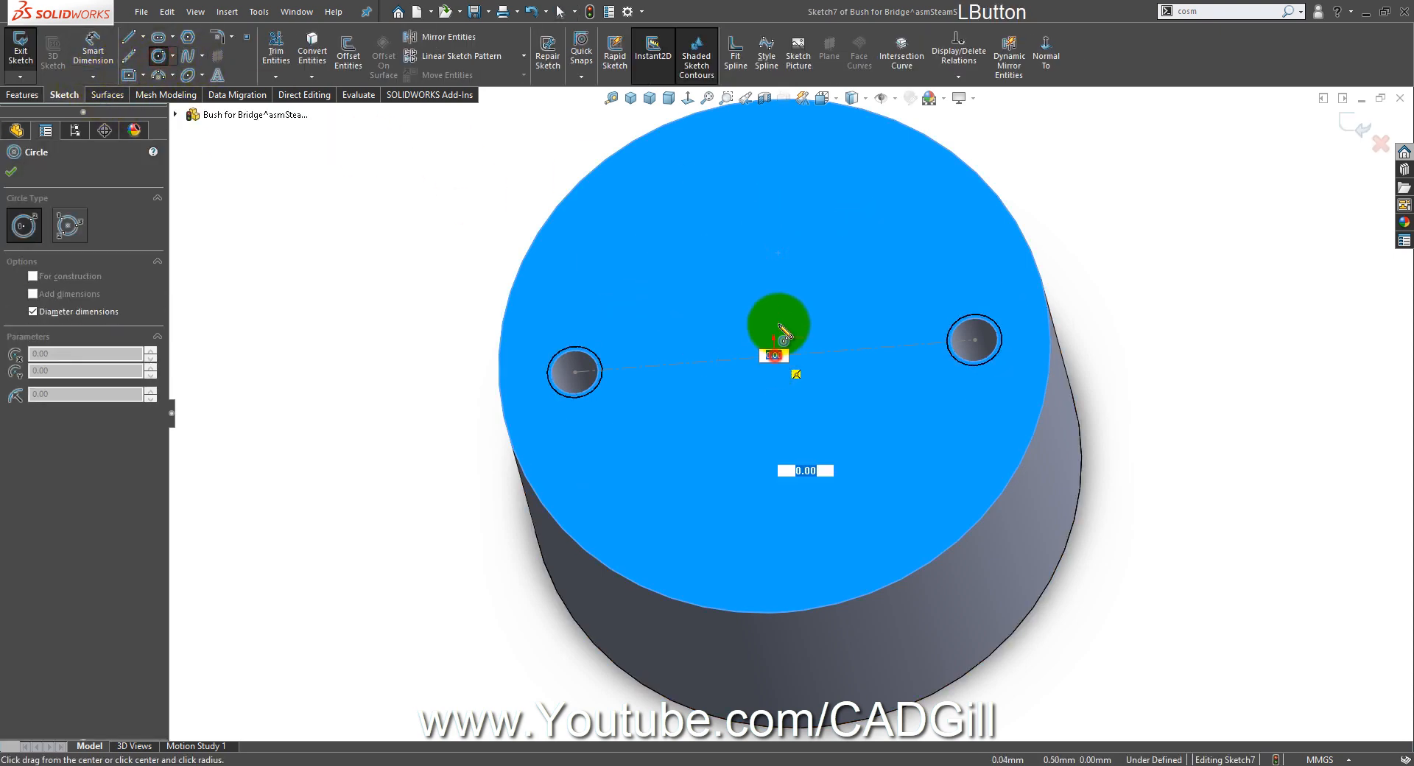
click(775, 355)
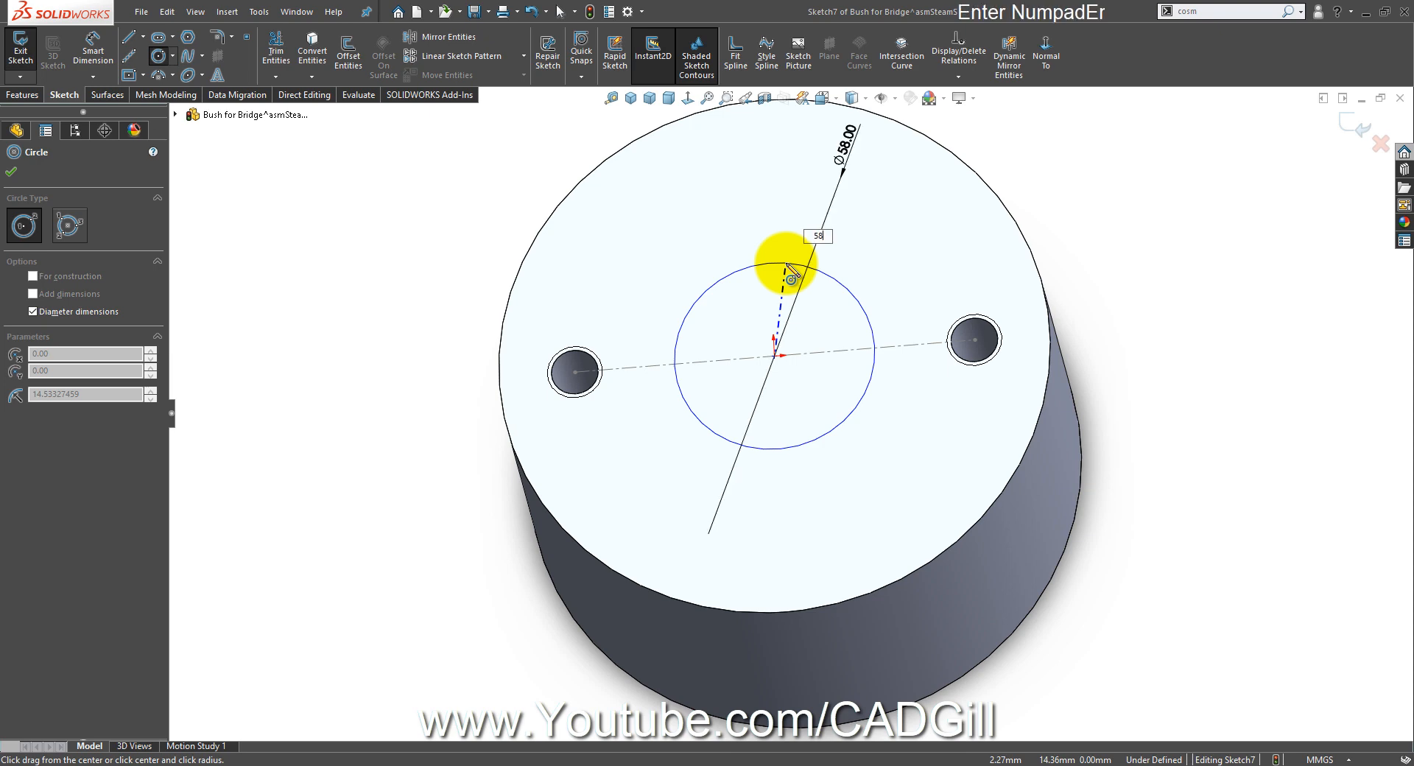
key(Return)
right_click(782, 262)
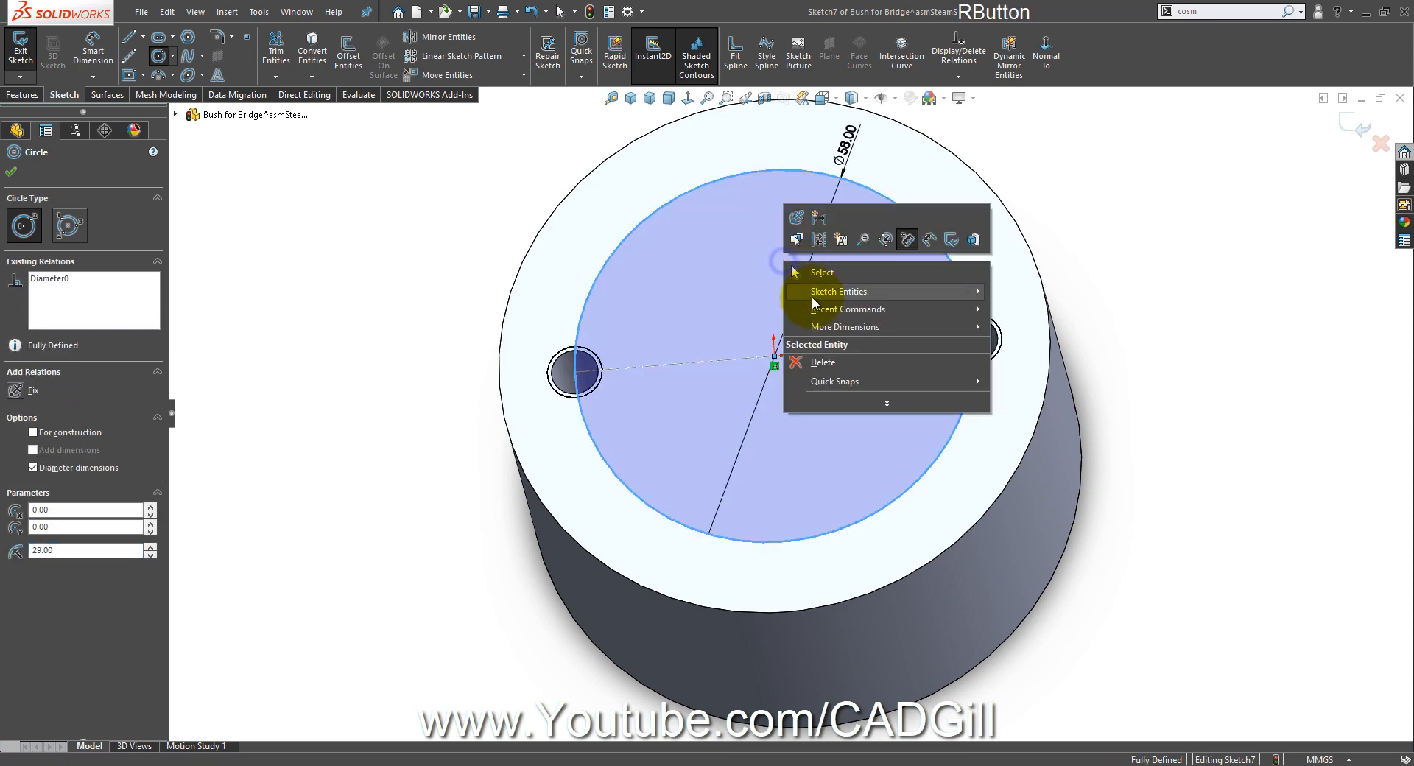
click(823, 279)
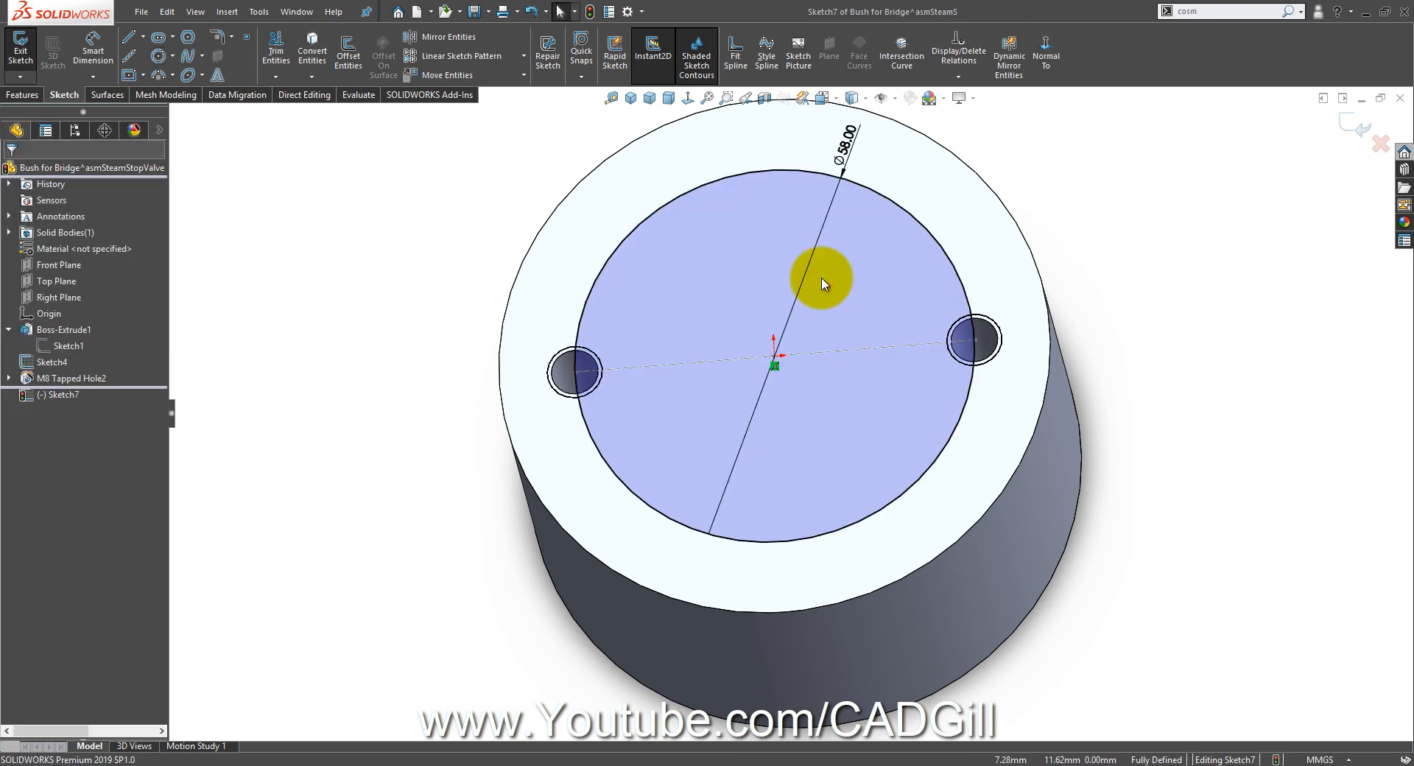
Step: Cut away all material outside the 58 mm circle through the cylinder's full height
middle_drag(682, 322, 697, 340)
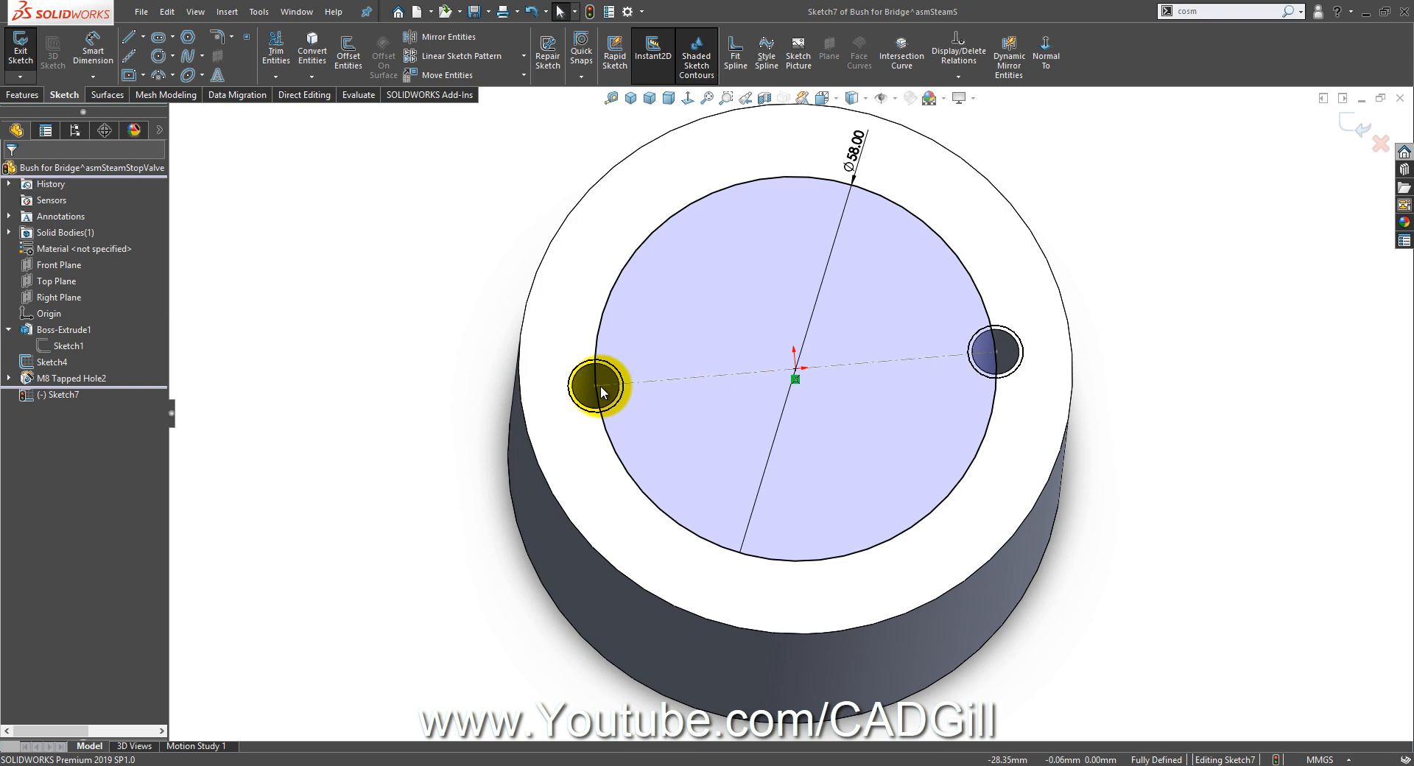
mouse_move(622, 404)
middle_down()
mouse_move(593, 338)
mouse_move(825, 492)
middle_up()
scroll(823, 492, up, 2)
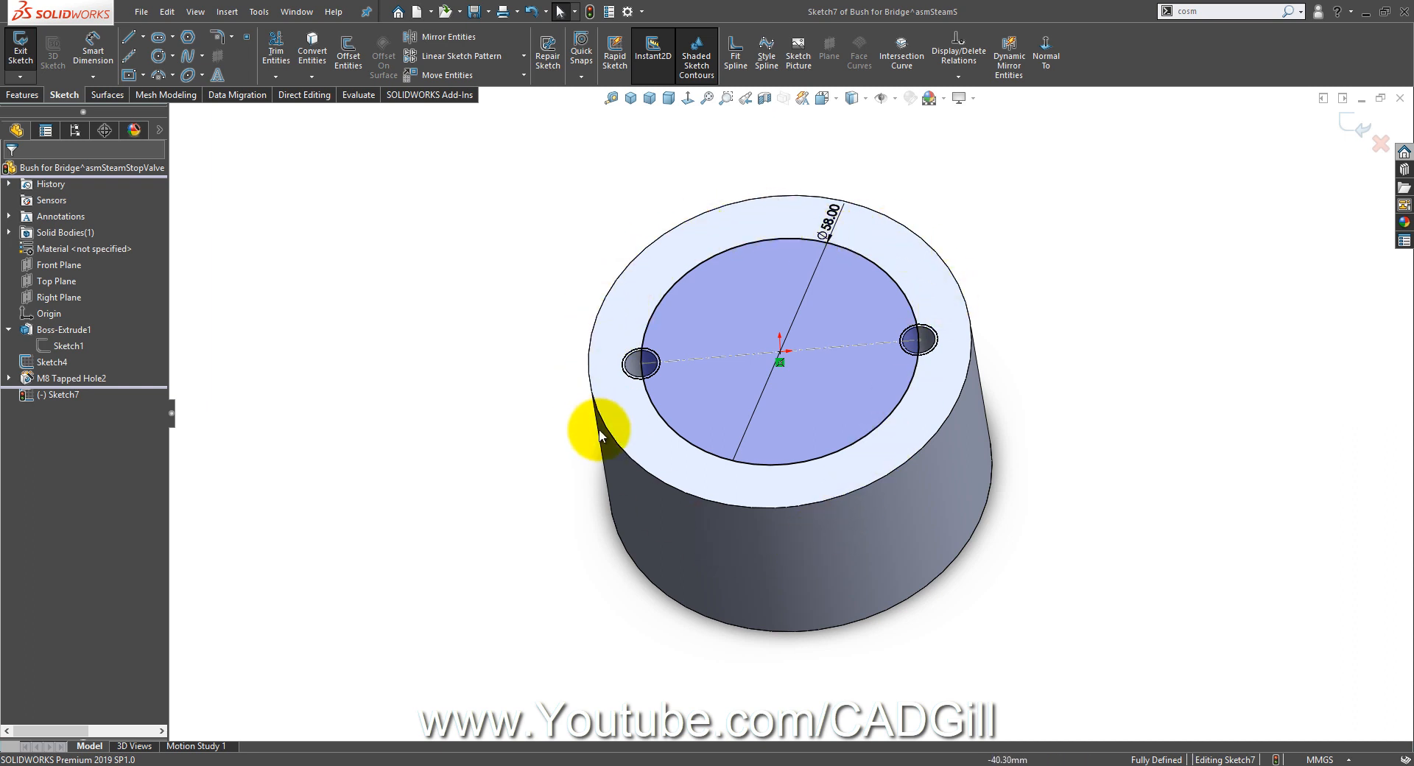
scroll(657, 360, down, 1)
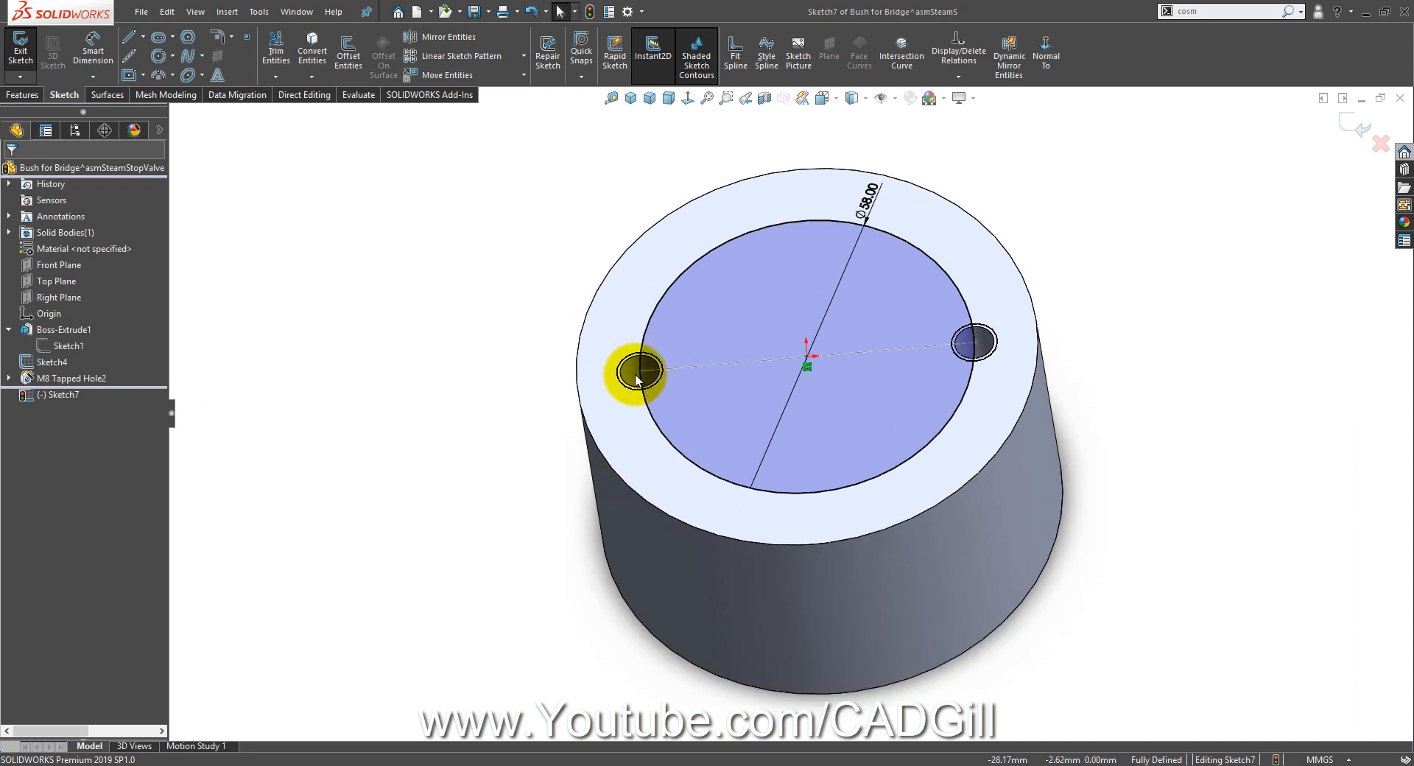
middle_drag(734, 385, 847, 398)
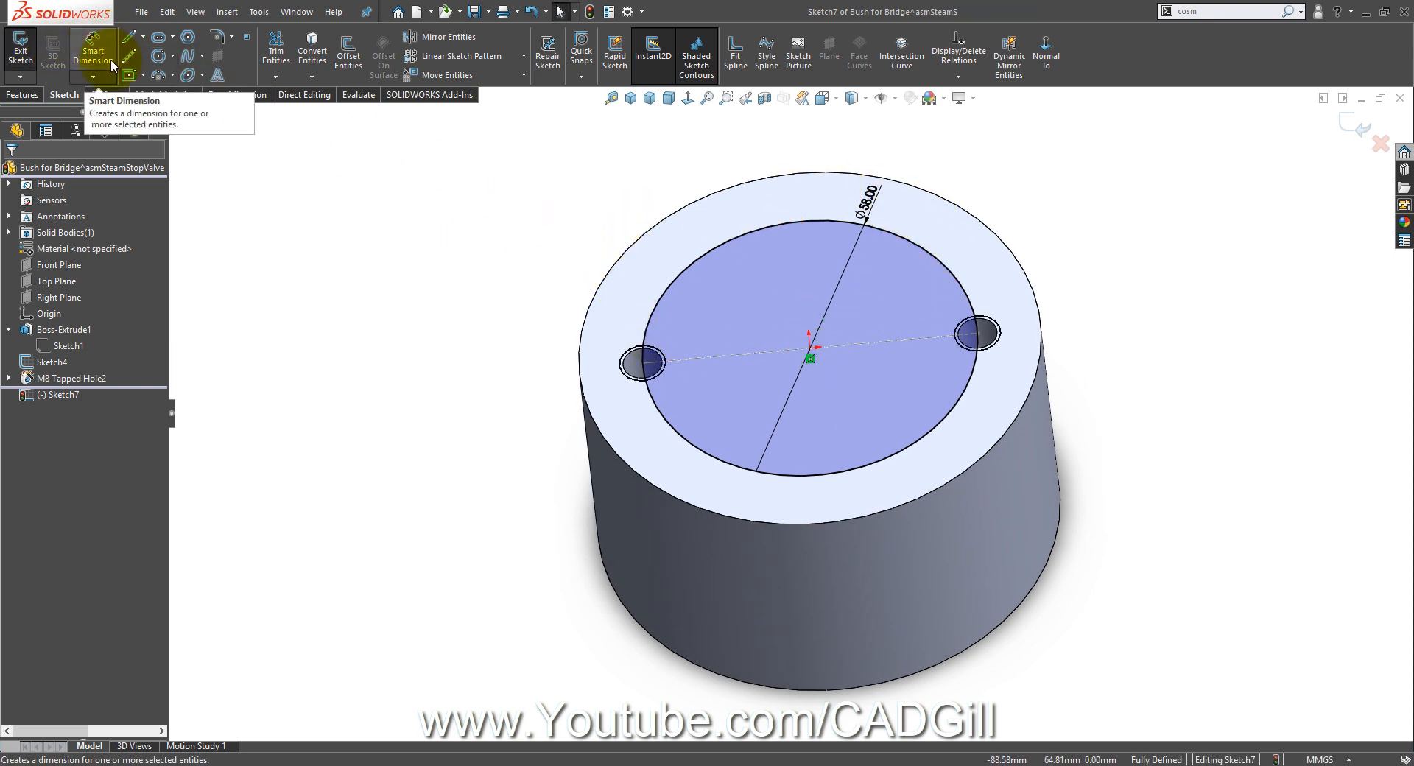
scroll(100, 47, up, 1)
click(232, 62)
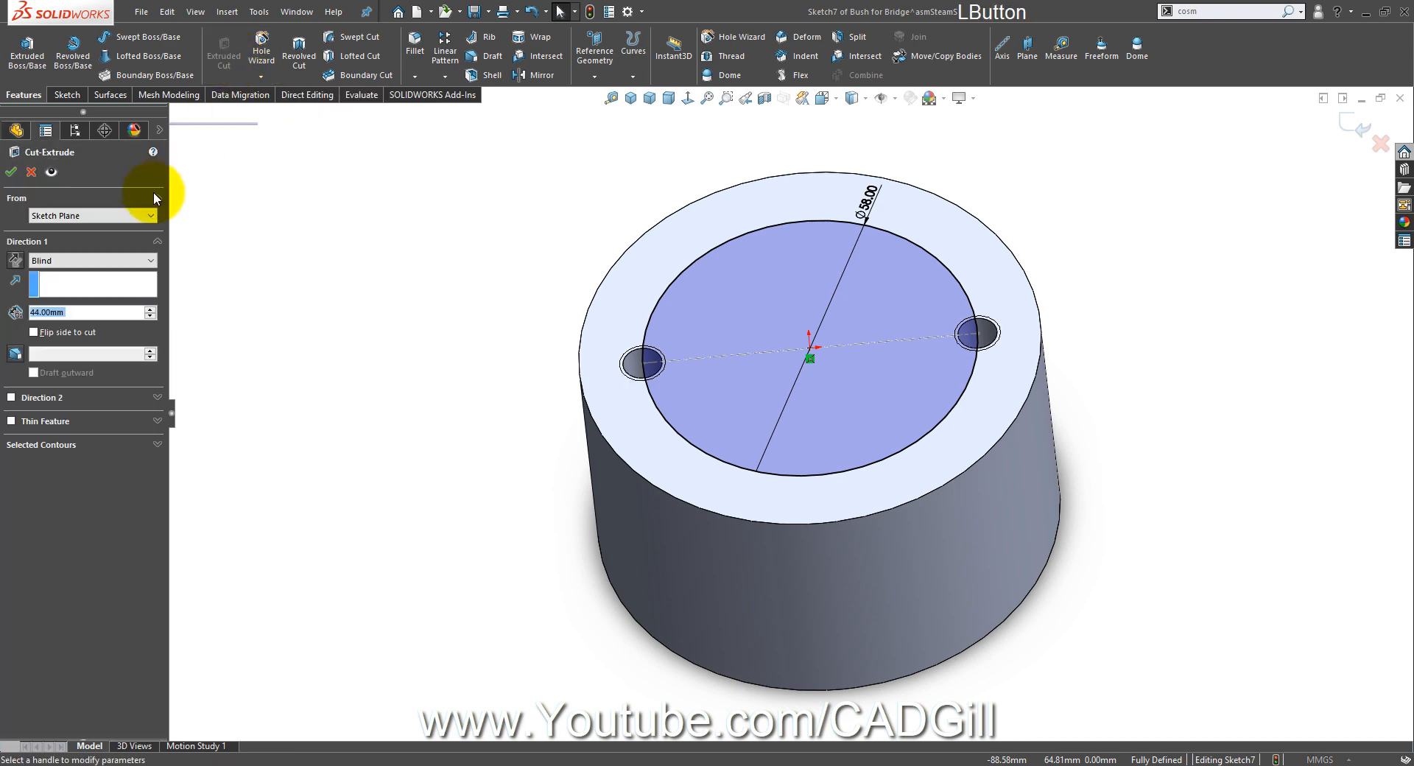
click(96, 261)
click(101, 282)
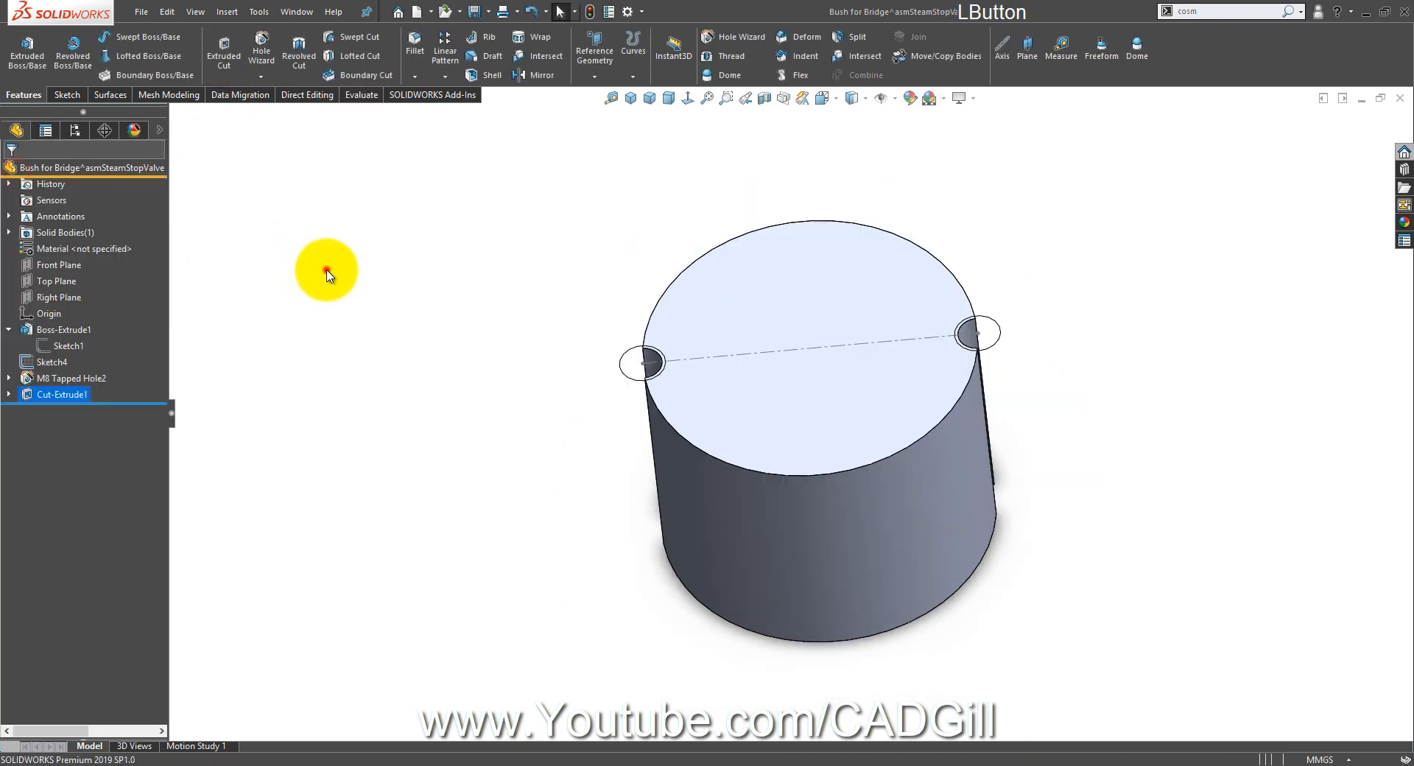
middle_drag(473, 347, 1092, 468)
middle_drag(1036, 416, 972, 410)
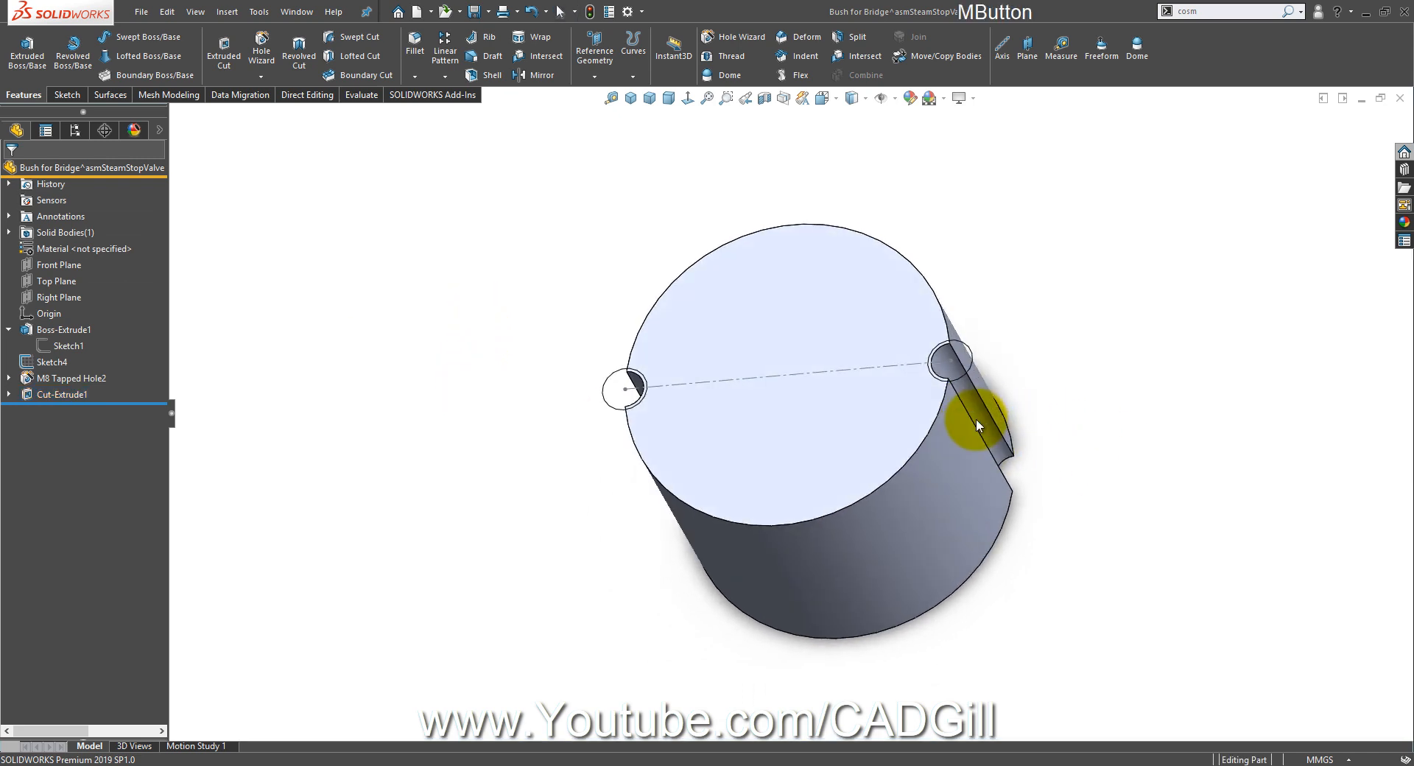
middle_drag(951, 455, 963, 377)
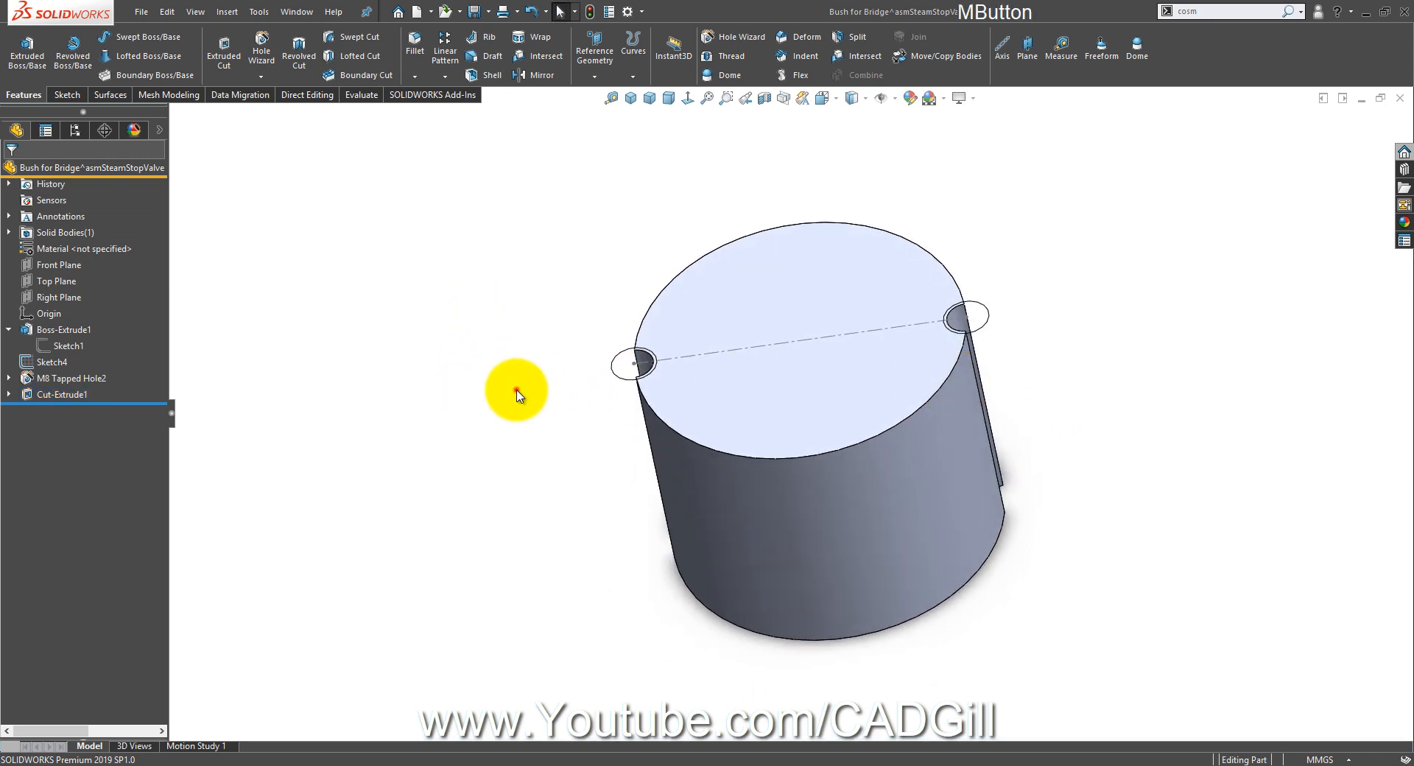
Step: Hide the sketch with the construction line between the holes and save the bush part
click(38, 357)
click(58, 333)
click(535, 313)
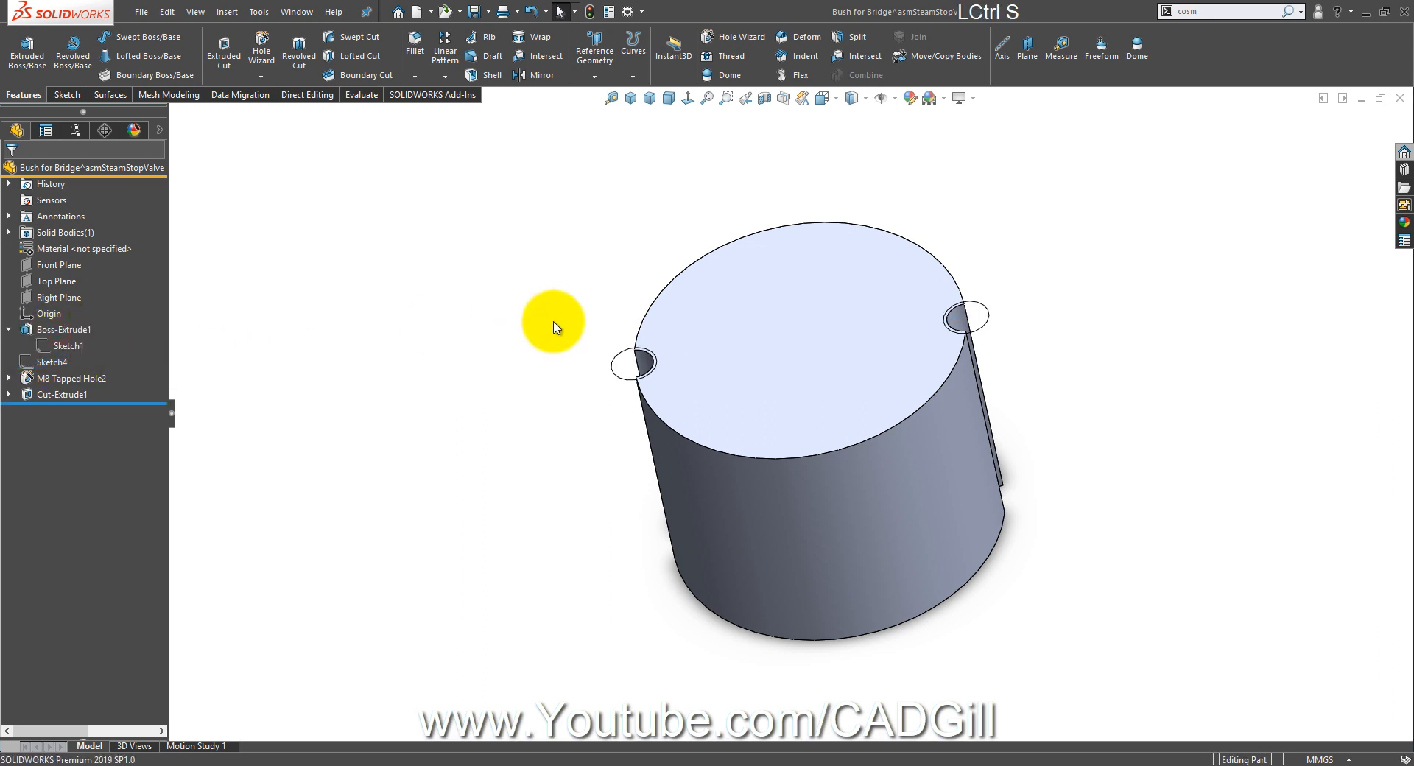
click(277, 346)
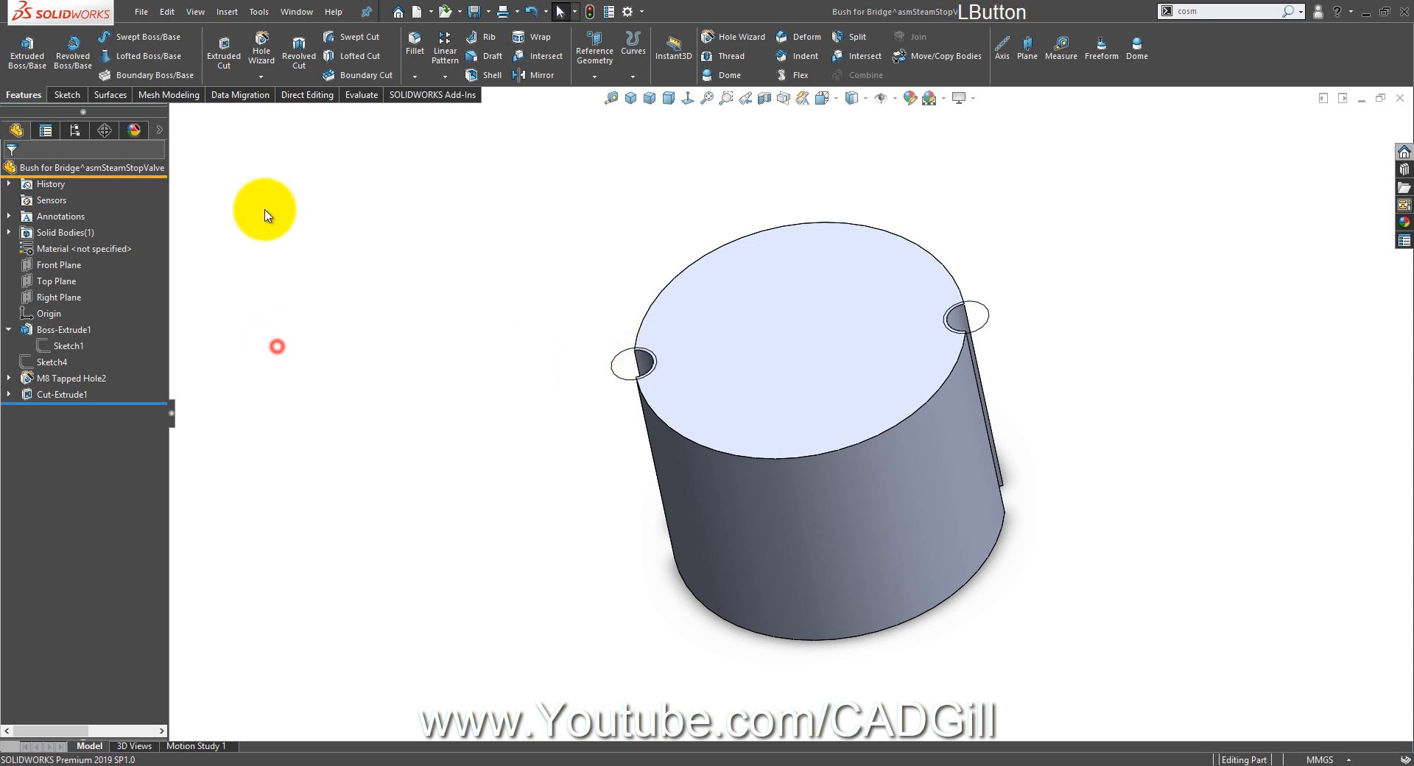
Step: Switch to the asmSteamStopValve assembly and isolate the Bridge and Bush for Bridge components
click(294, 10)
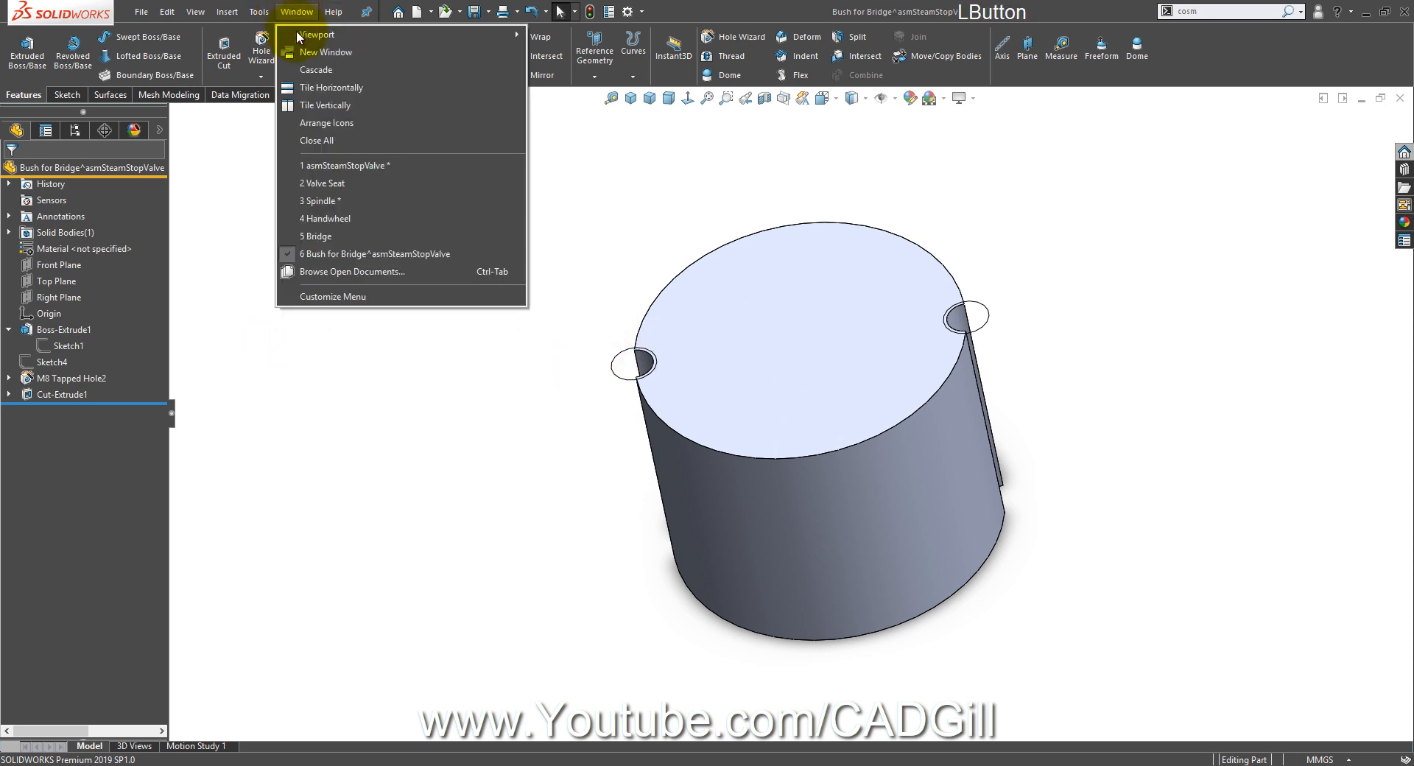
click(336, 166)
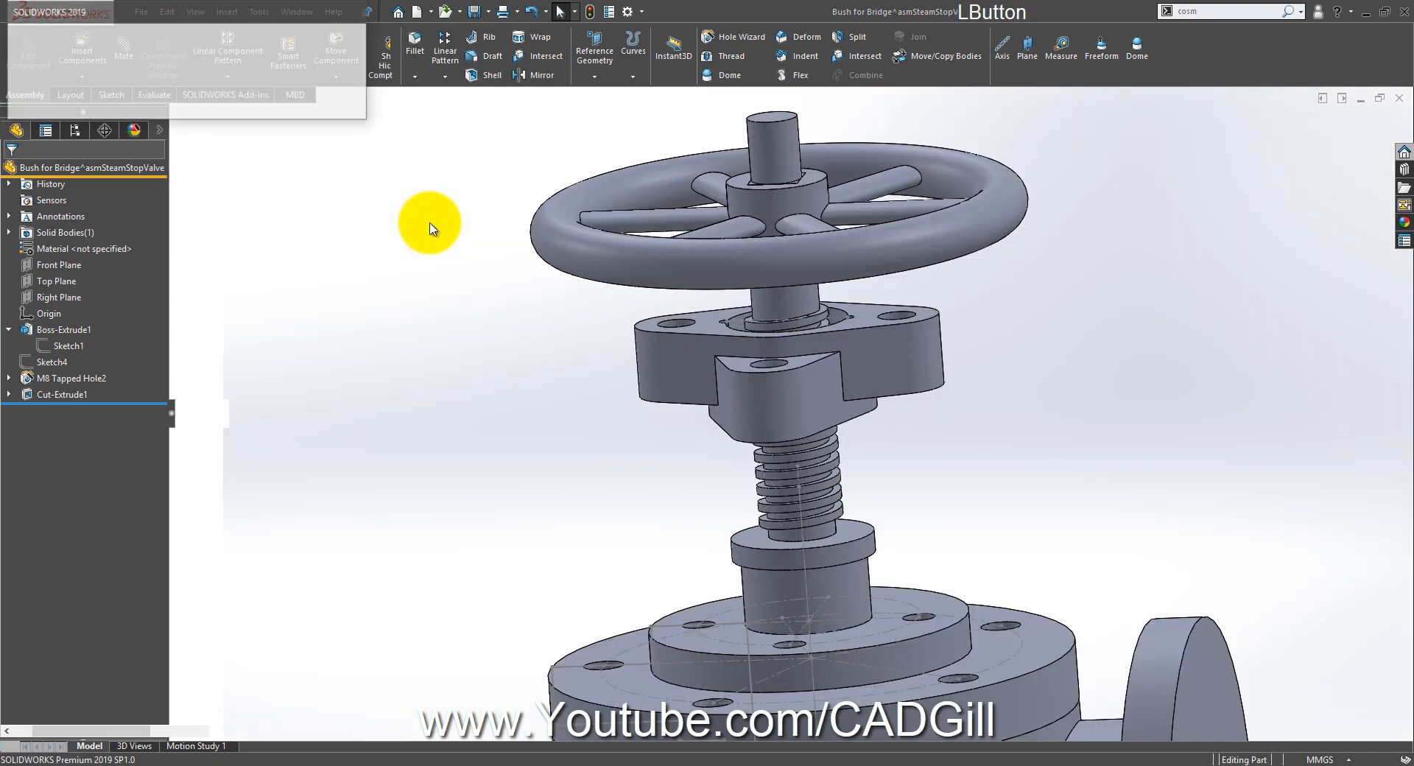
click(115, 85)
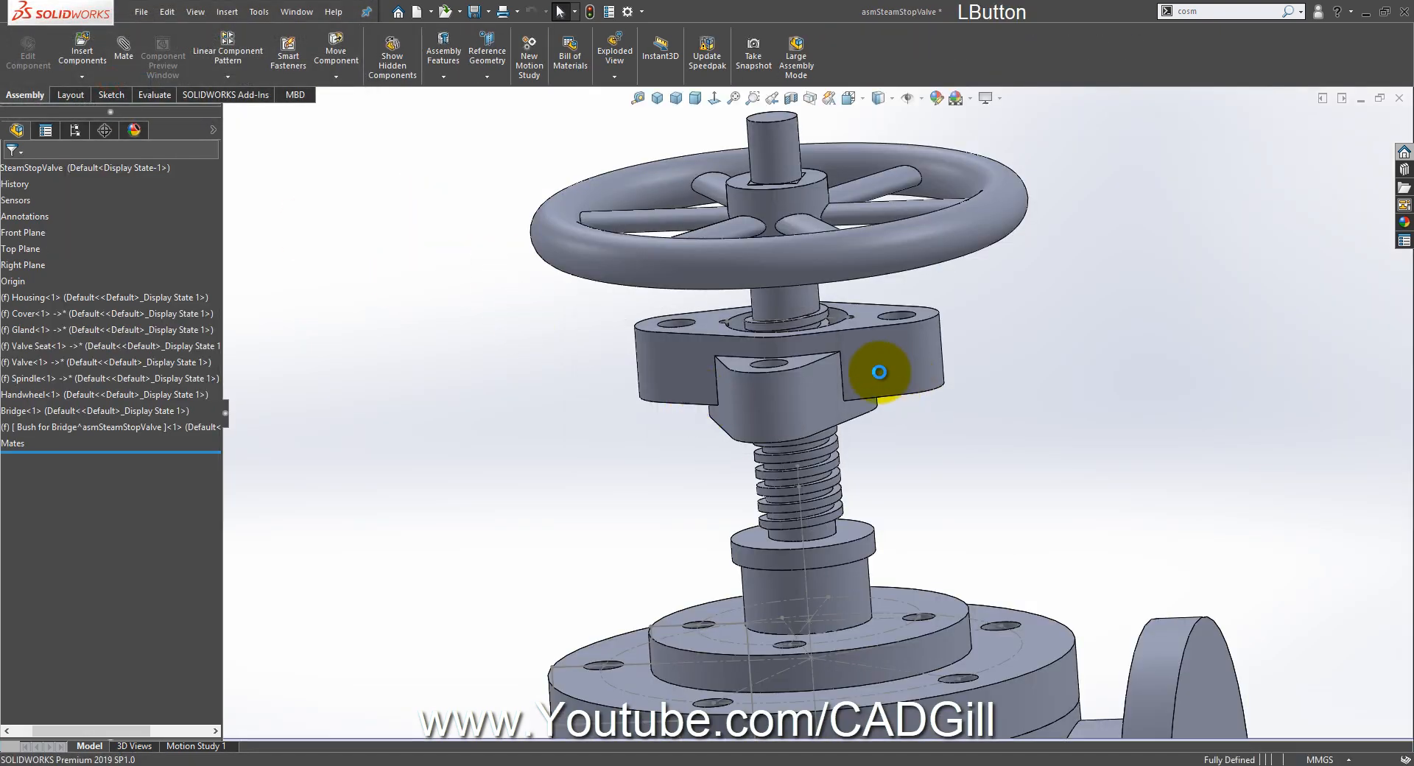
click(117, 427)
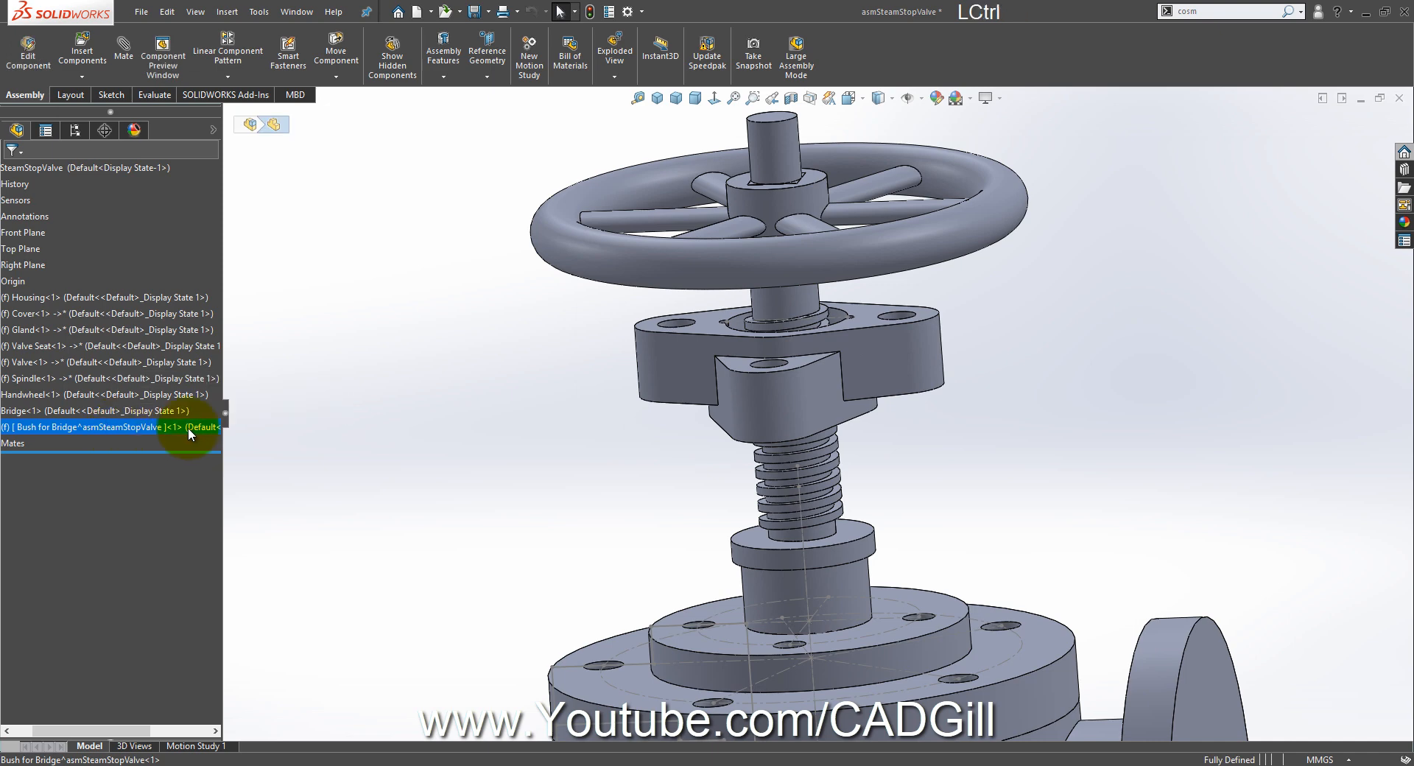
ctrl+right_click(873, 358)
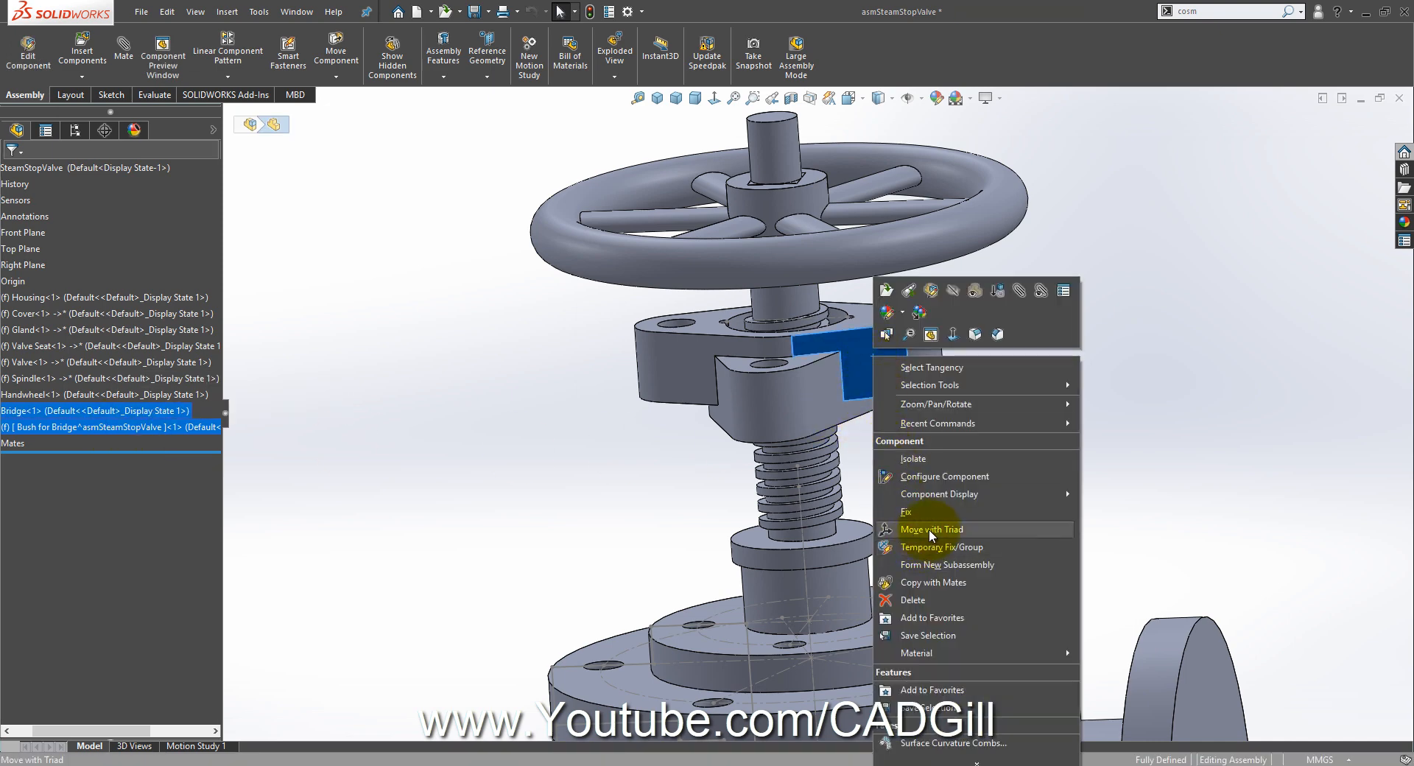
click(935, 462)
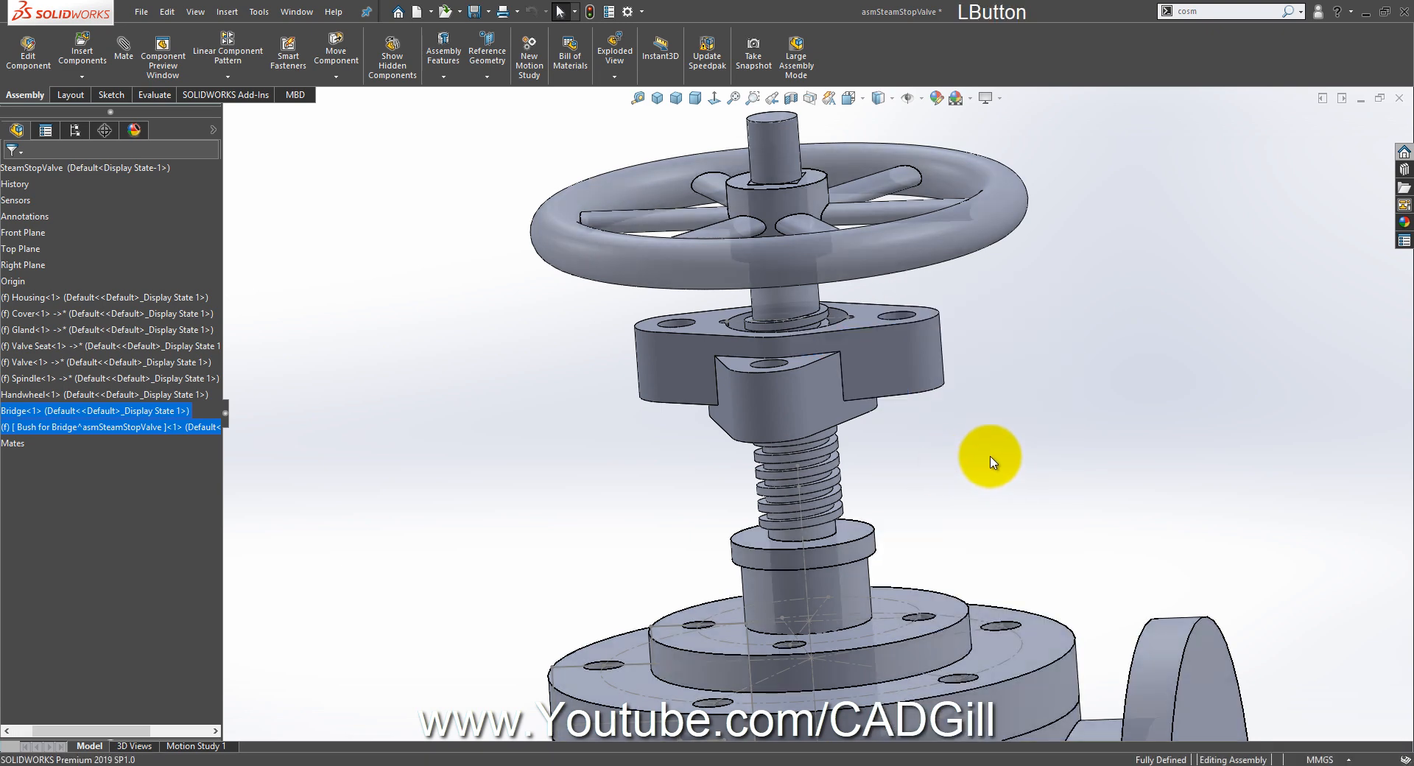
middle_drag(907, 580, 851, 622)
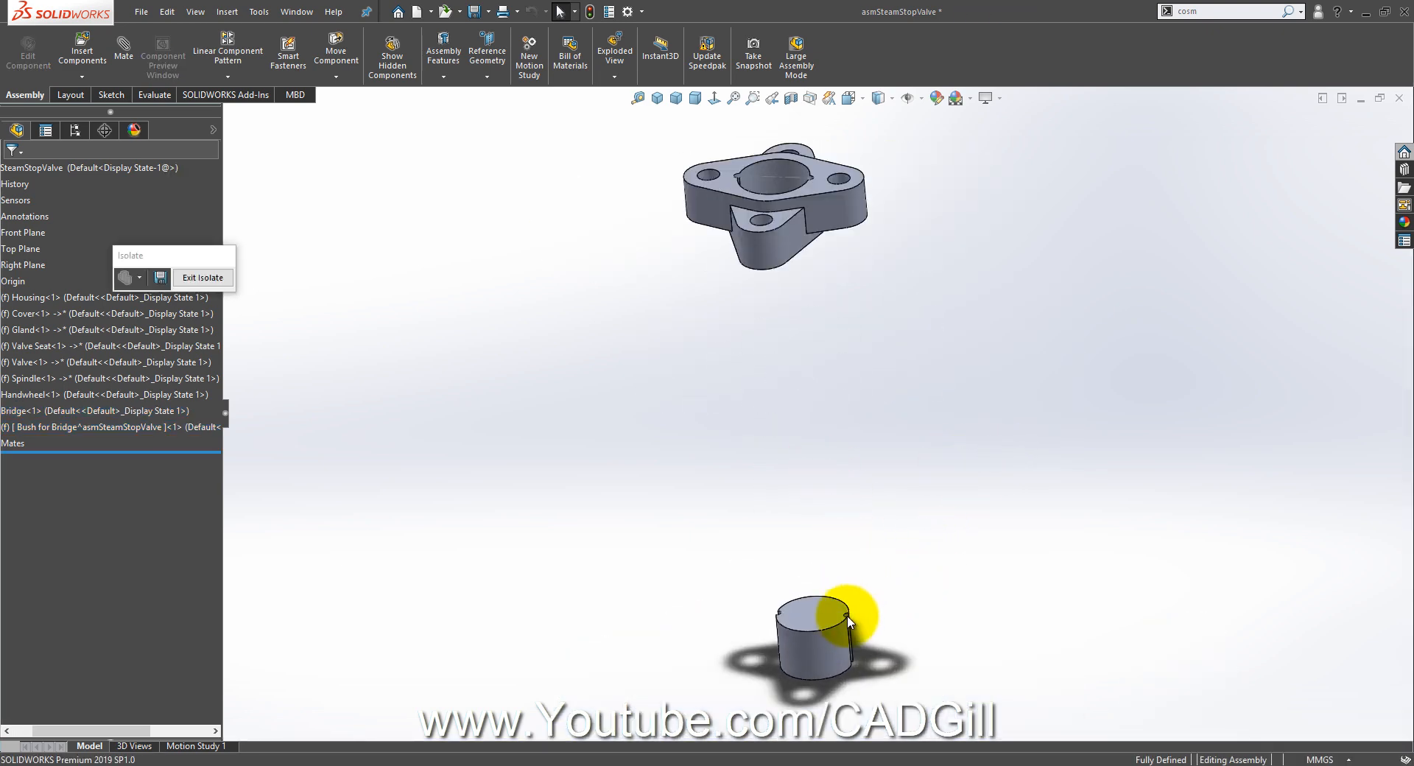
Step: Float the fixed Bush for Bridge component and move it up to just beneath the bridge
right_click(820, 642)
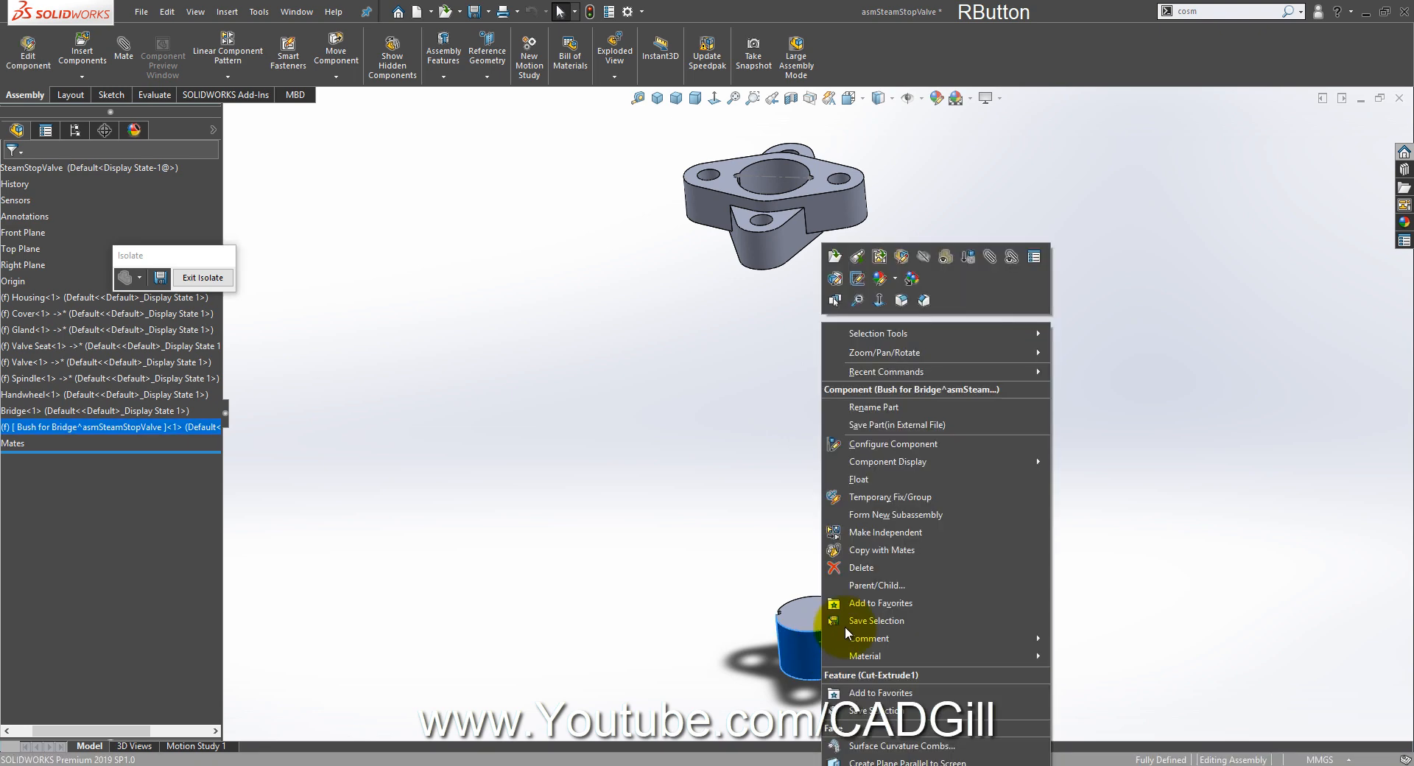
click(861, 479)
drag(824, 651, 838, 422)
click(838, 422)
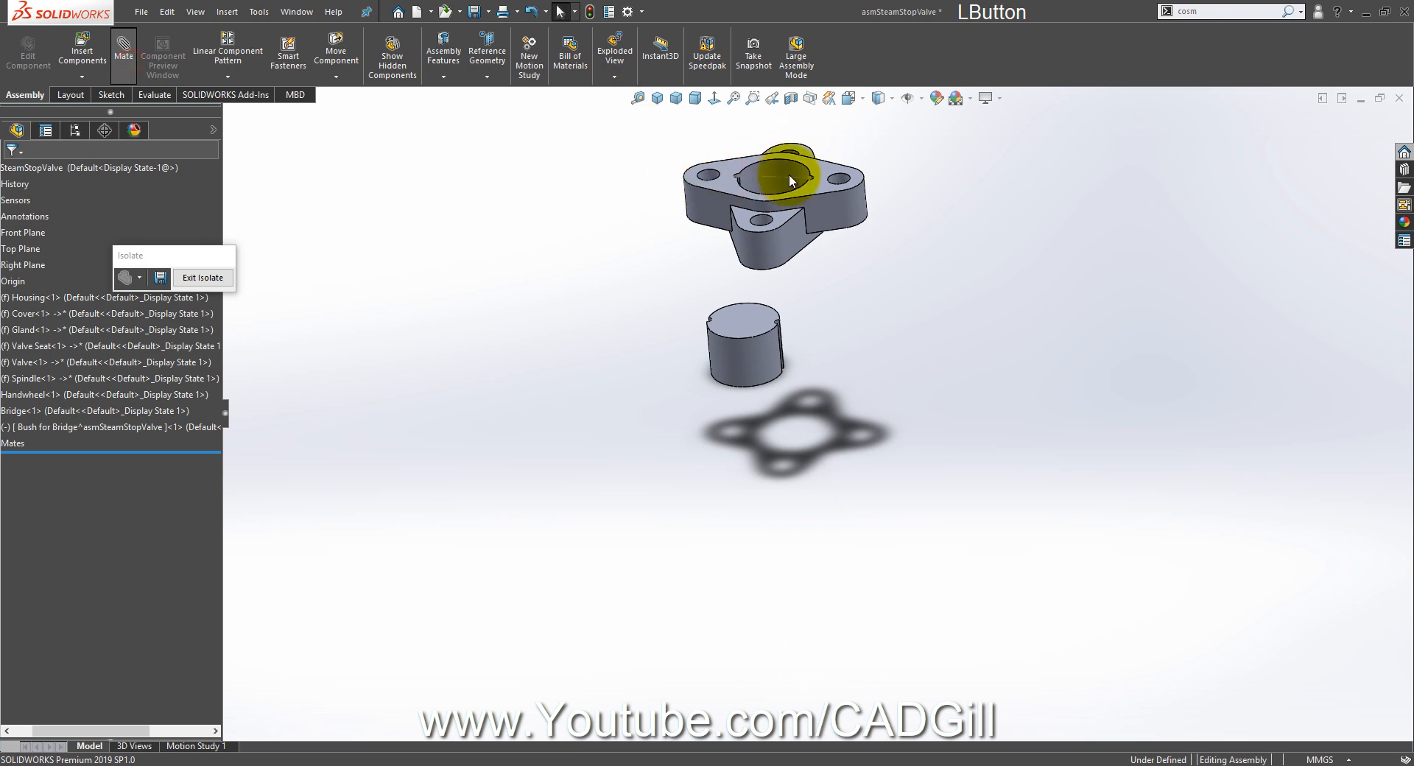
Step: Add a concentric mate between the bridge's central bore and the bush's outer cylindrical face
scroll(789, 173, down, 3)
click(739, 229)
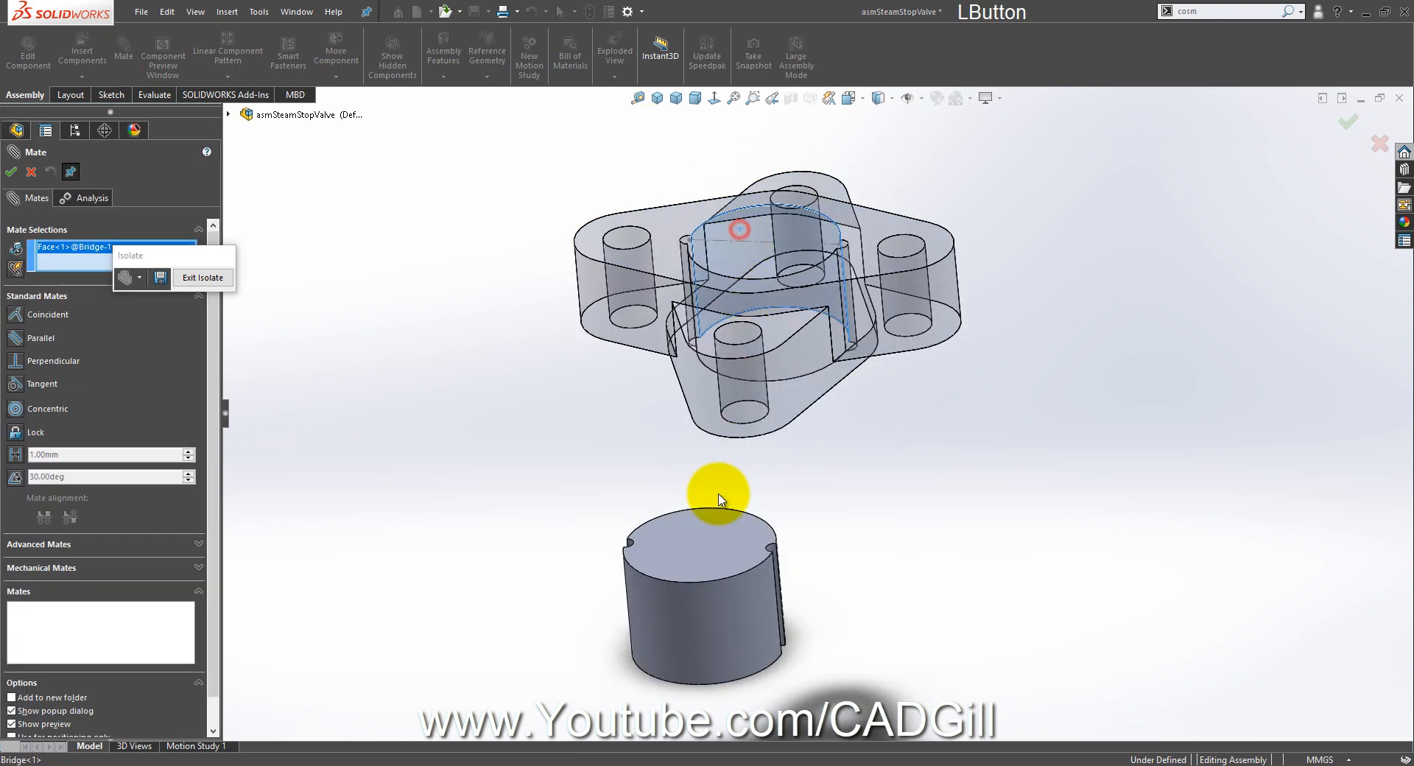
click(705, 621)
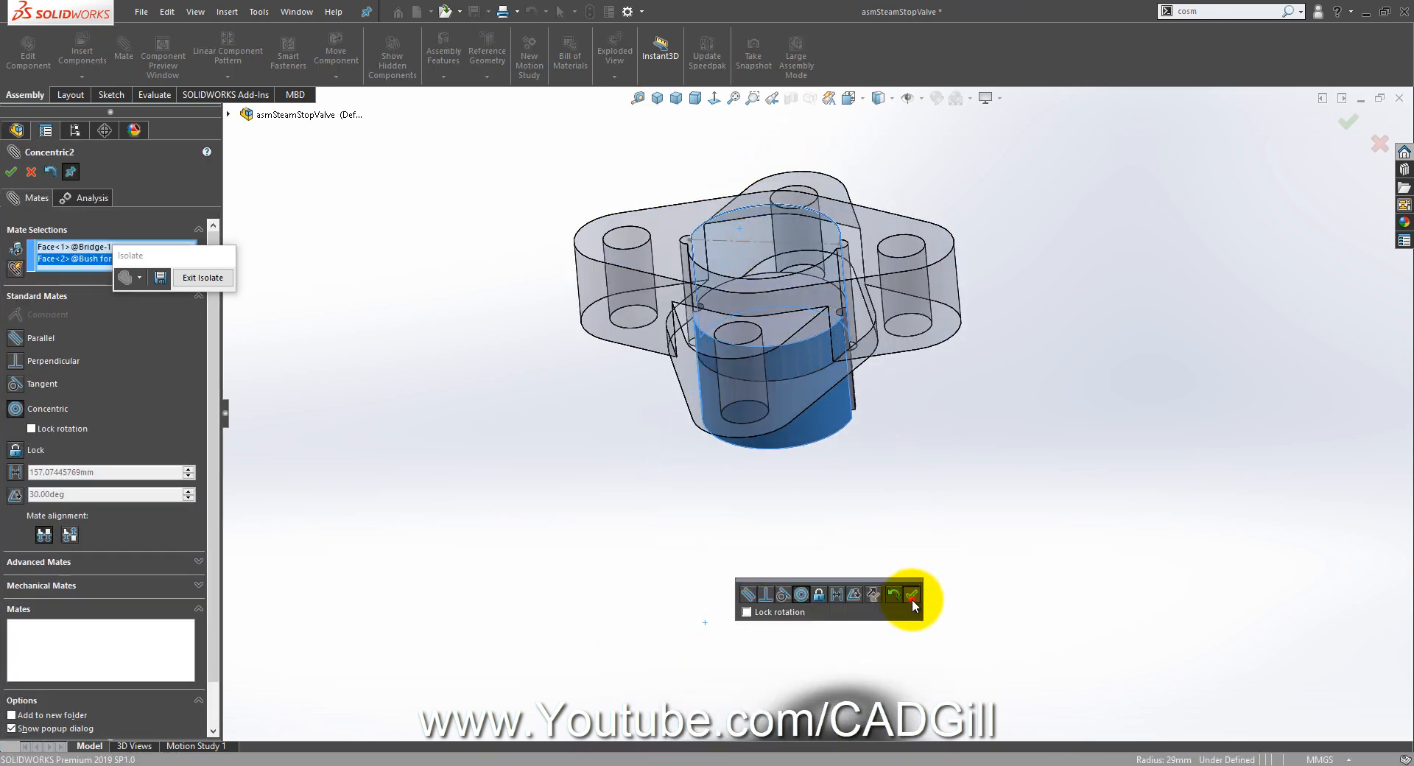
click(912, 594)
Step: Add a coincident mate between the bush's top face and the bridge's top face
middle_drag(814, 265, 770, 335)
click(766, 331)
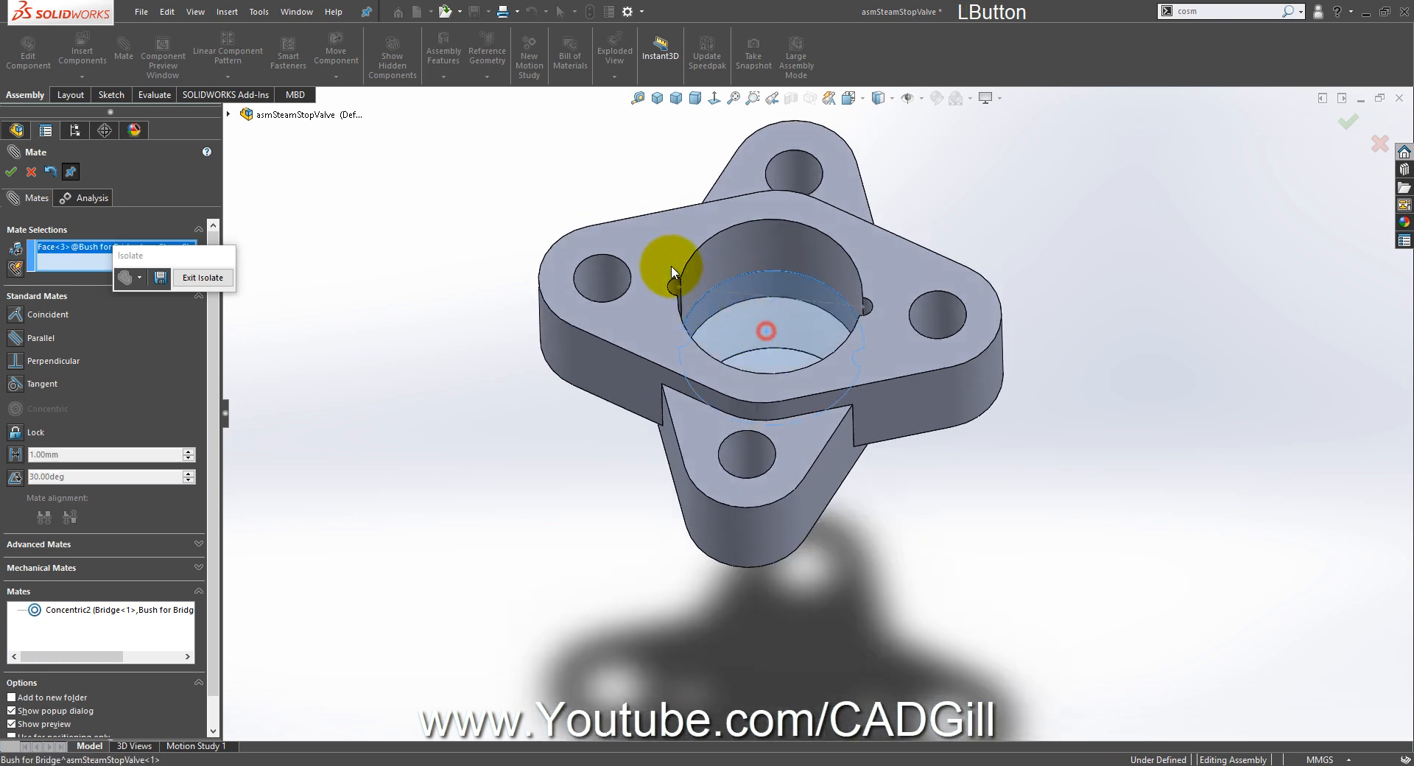
click(650, 235)
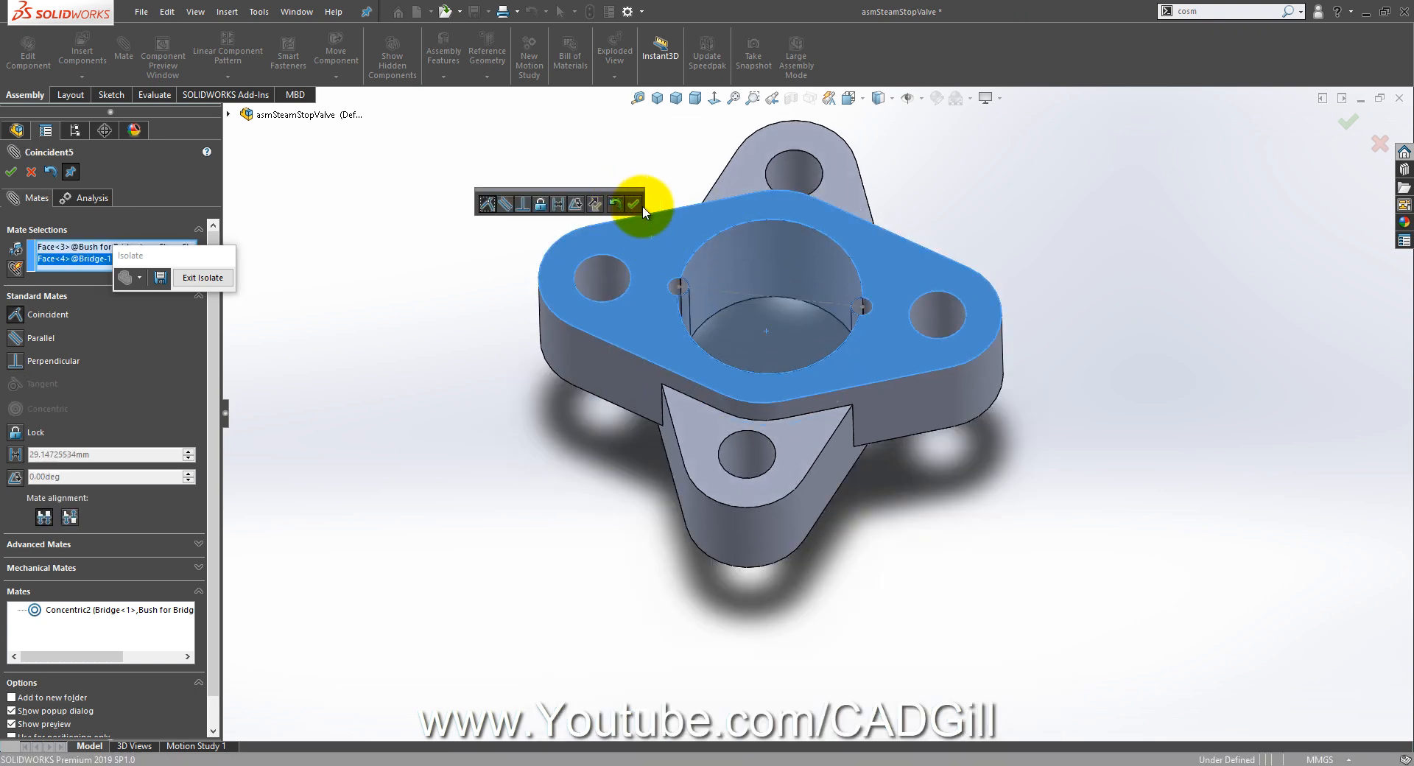
click(633, 204)
Step: Add a concentric mate between the bush's half-round screw groove and the matching screw hole in the bridge
scroll(663, 287, down, 10)
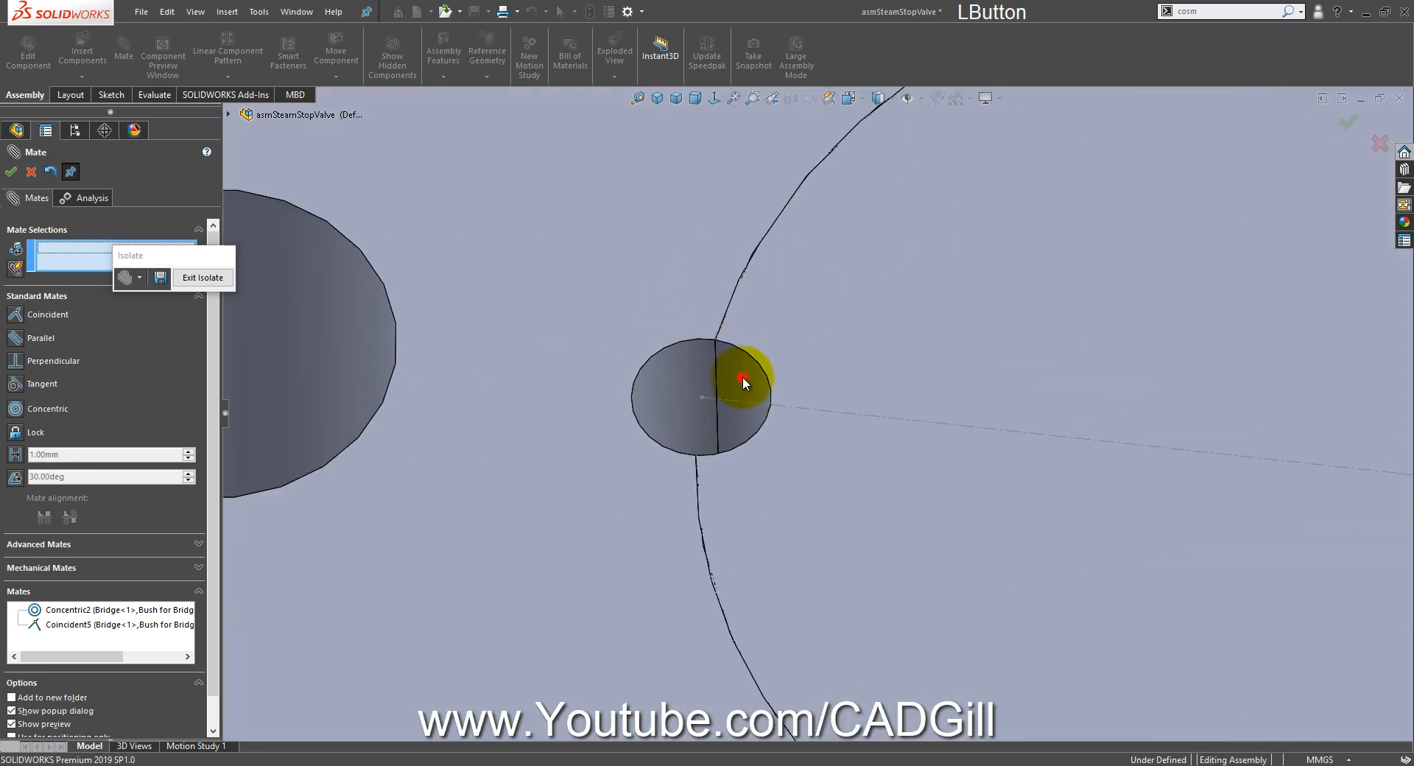
click(741, 379)
click(700, 377)
click(678, 355)
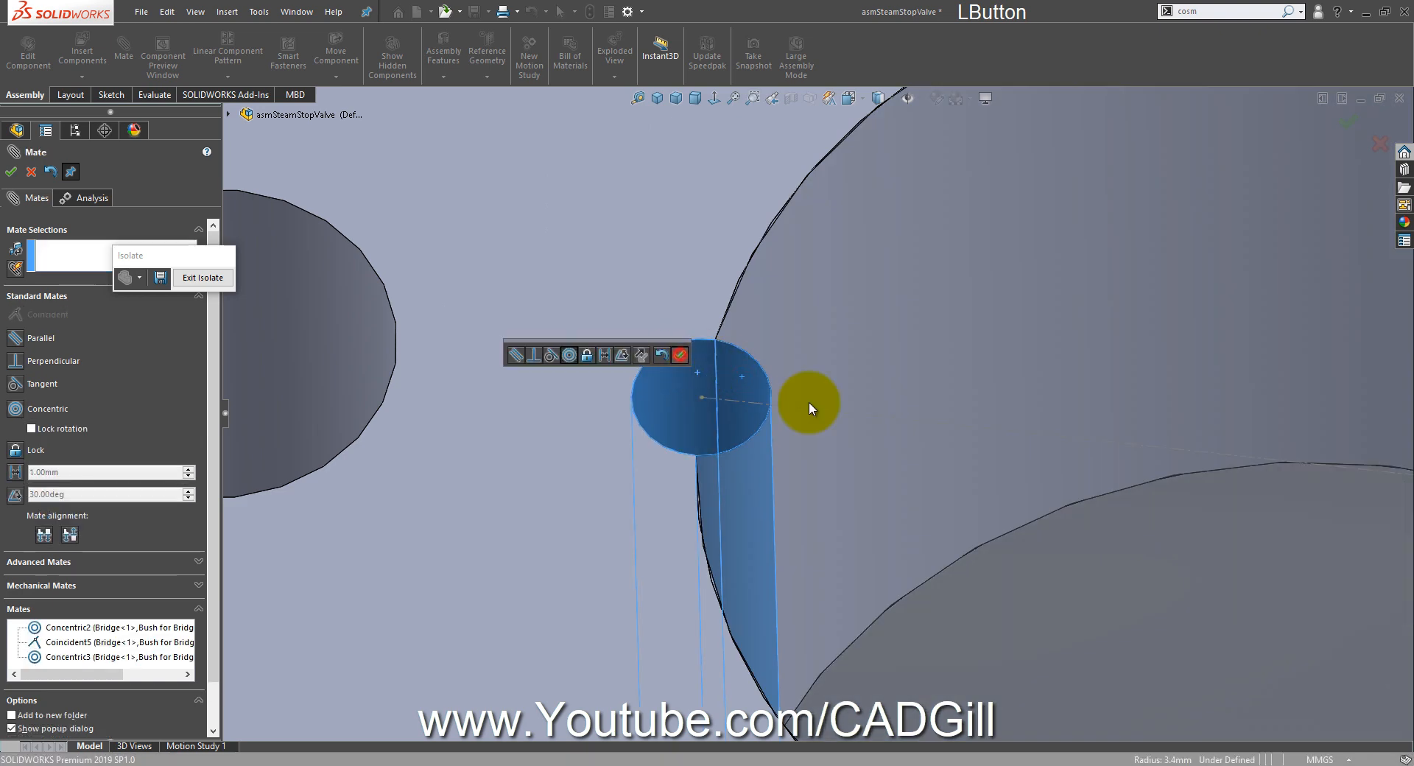
scroll(857, 430, up, 10)
scroll(856, 430, up, 5)
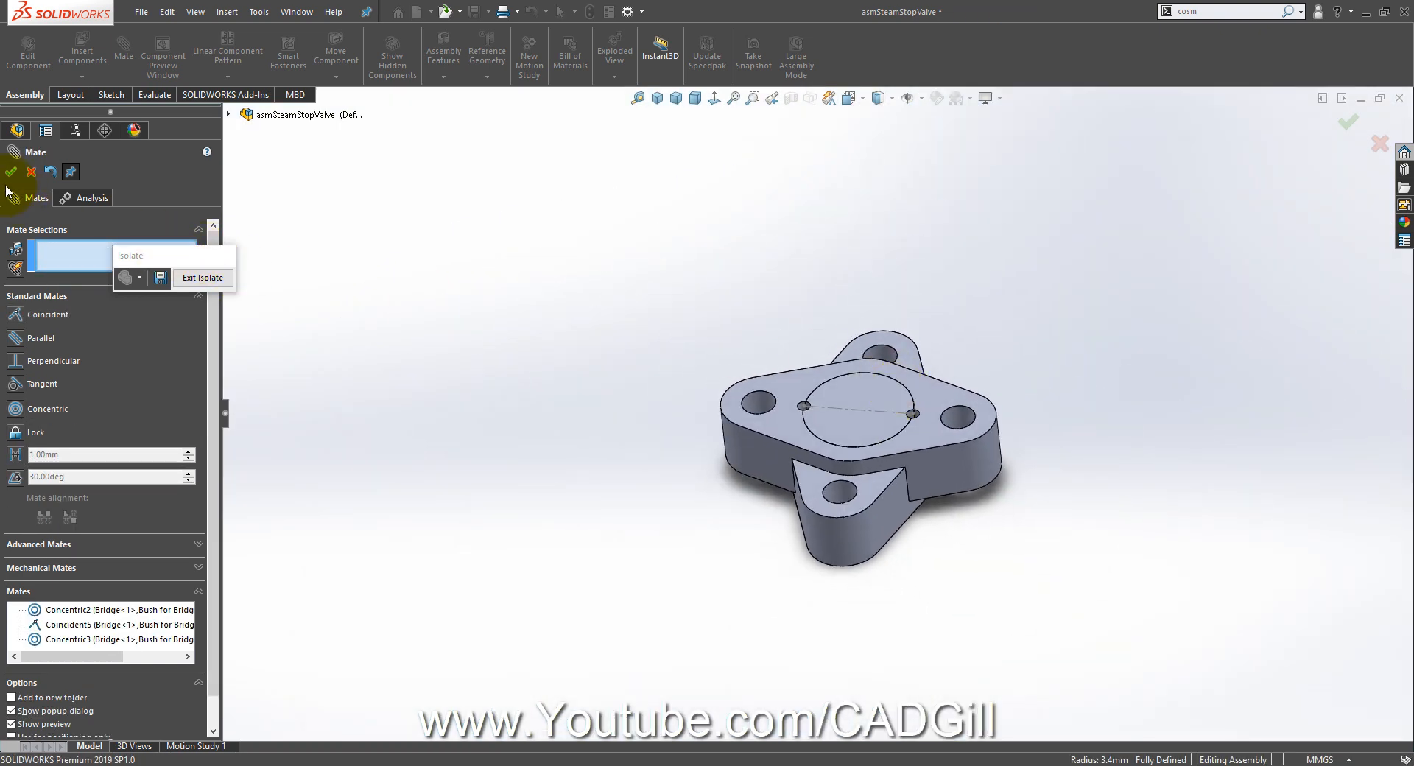
Step: Add a lock mate between the bush and the bridge
click(26, 434)
scroll(804, 442, down, 5)
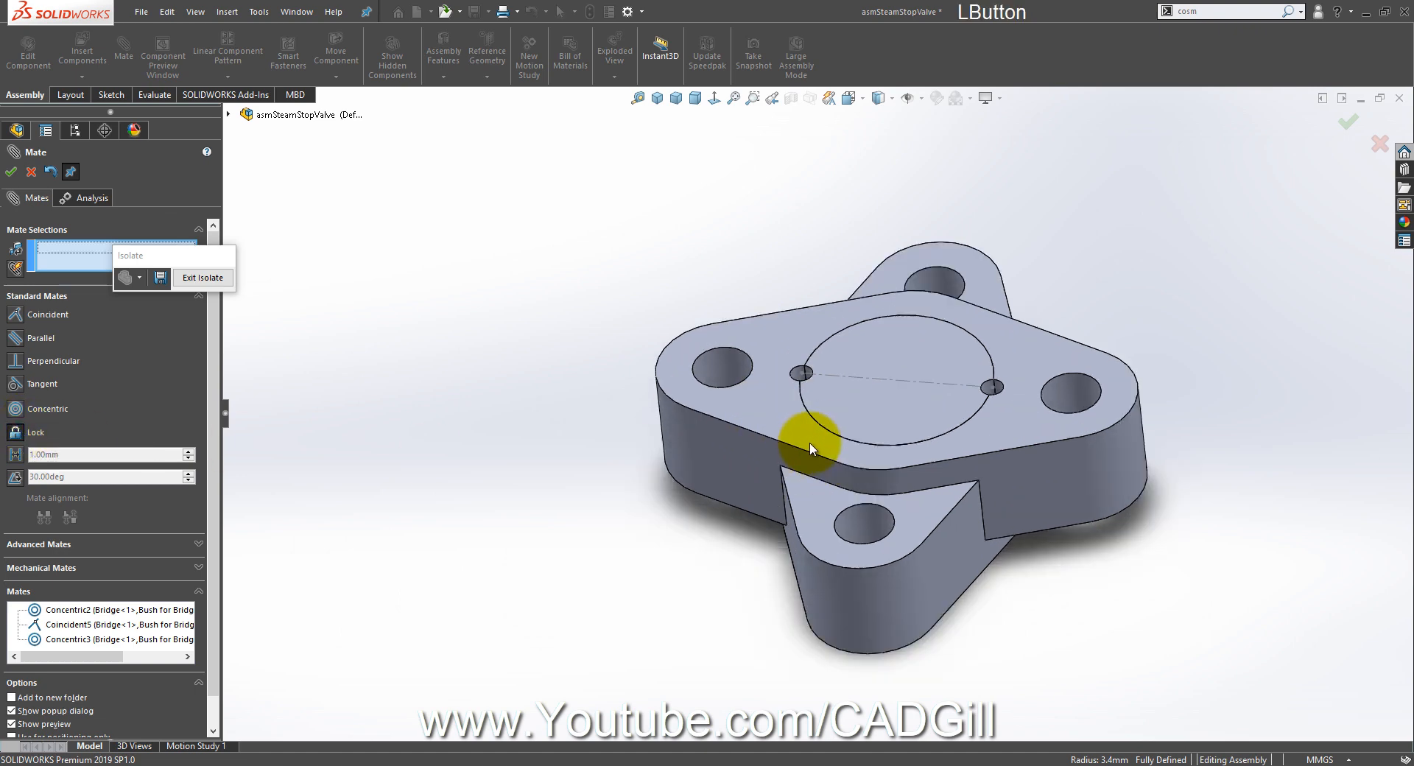
click(852, 373)
click(773, 361)
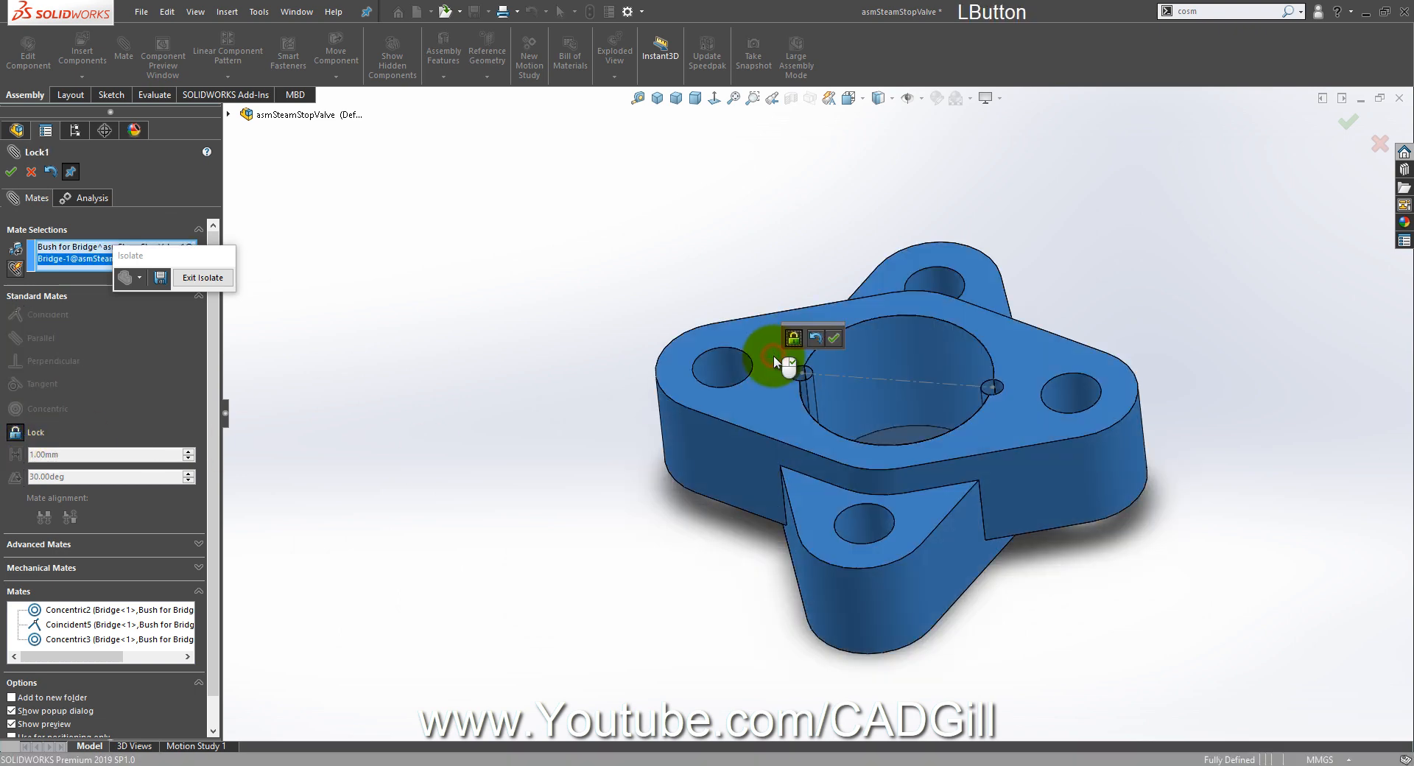
click(834, 337)
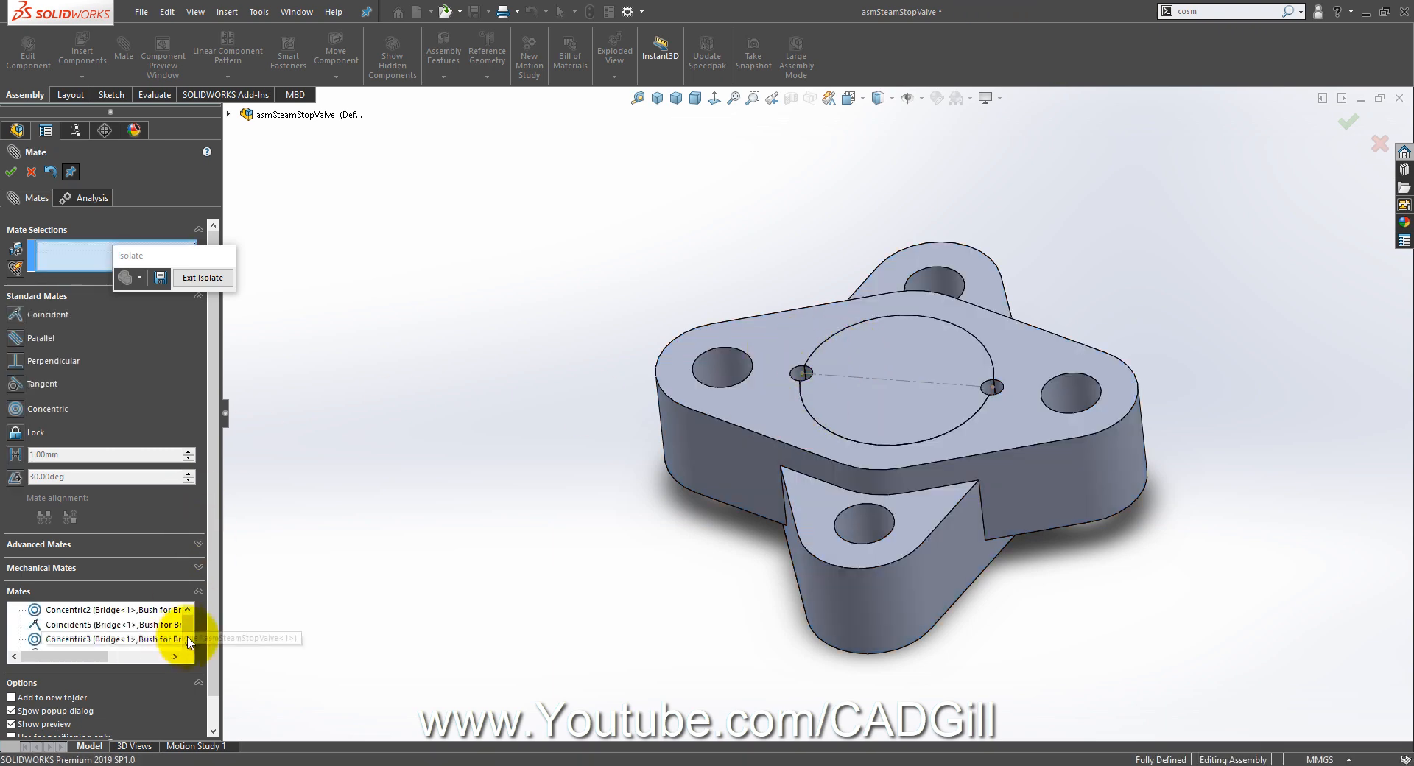
Step: Finish mating the bush and leave the isolated view so that the whole valve assembly is displayed
drag(188, 630, 190, 644)
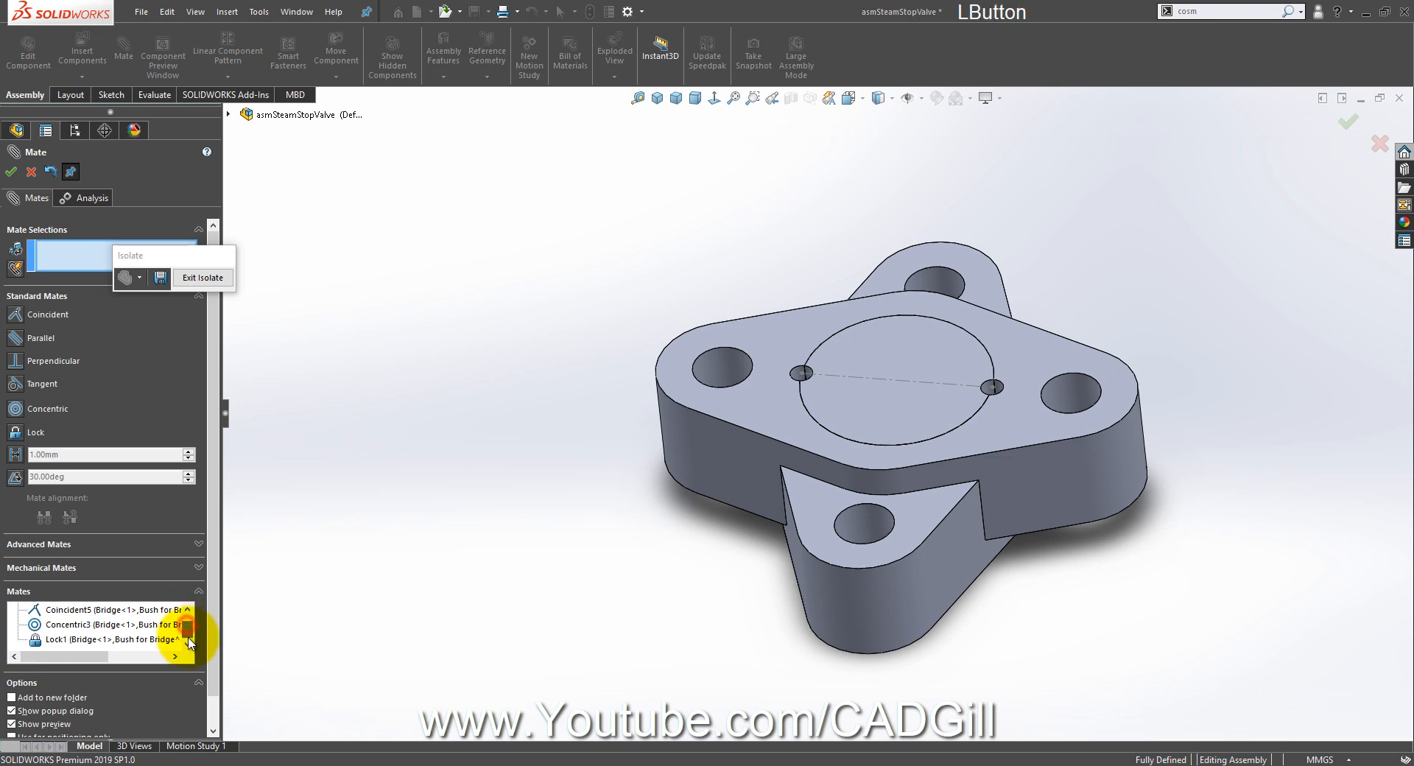
click(10, 173)
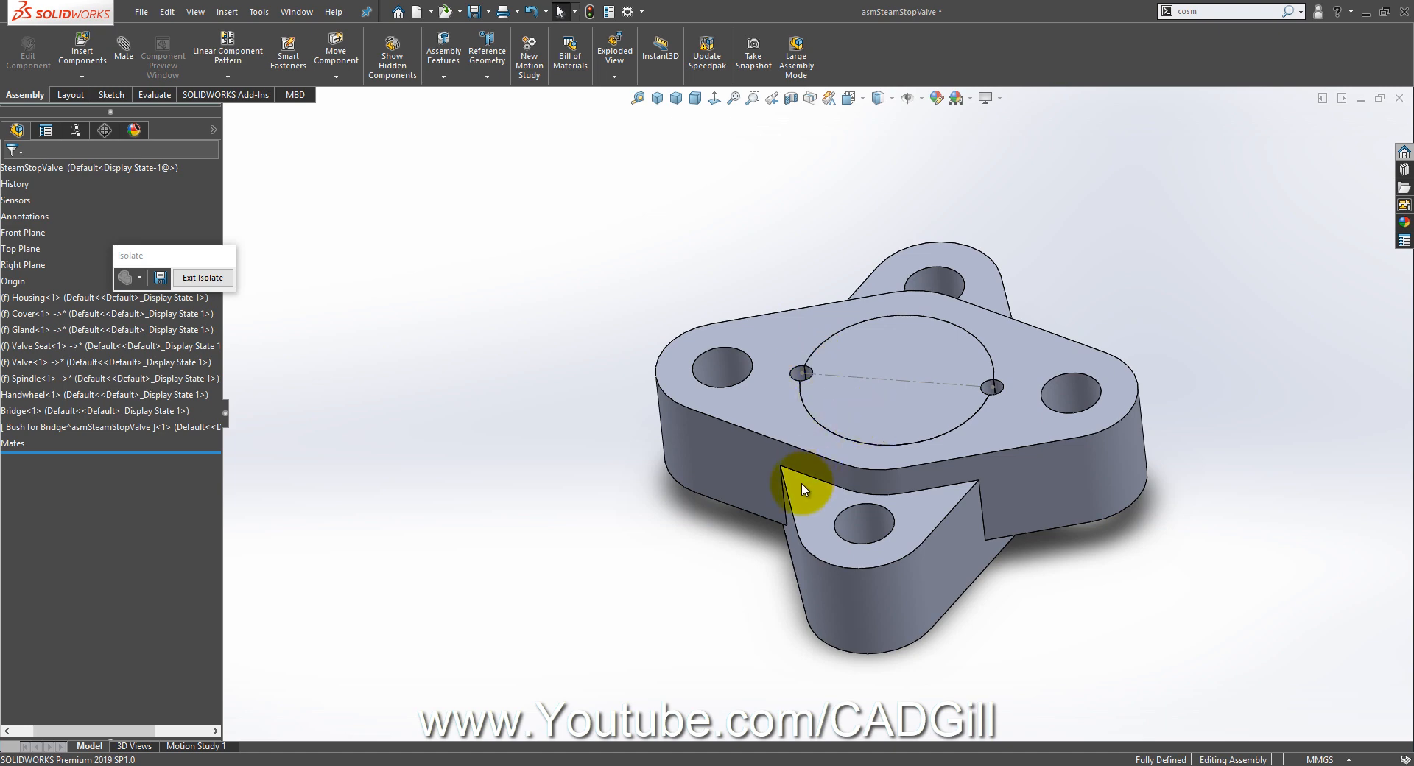
middle_drag(807, 486, 791, 475)
click(202, 278)
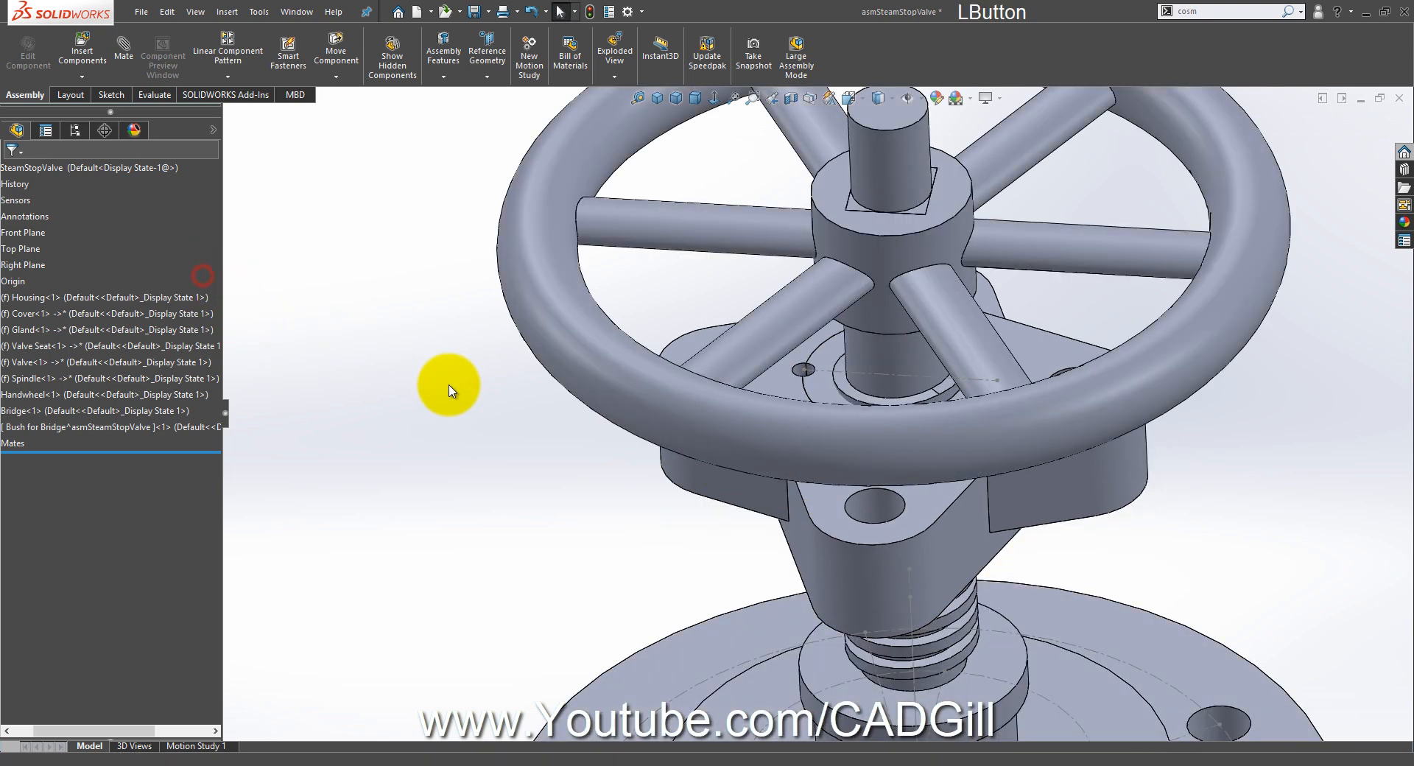
click(417, 376)
middle_drag(421, 469, 434, 410)
Step: Save the asmSteamStopValve assembly together with all its modified parts
key(ctrl)
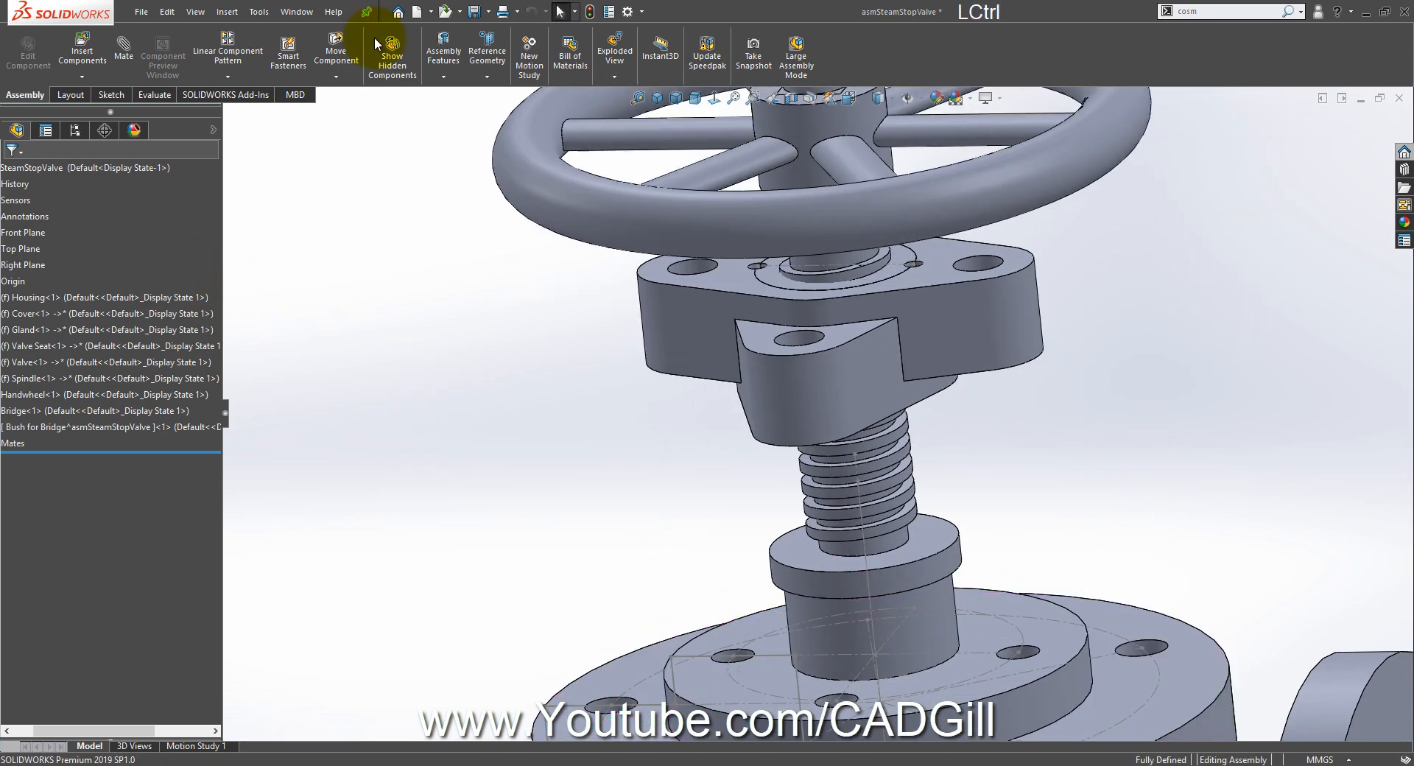
click(473, 12)
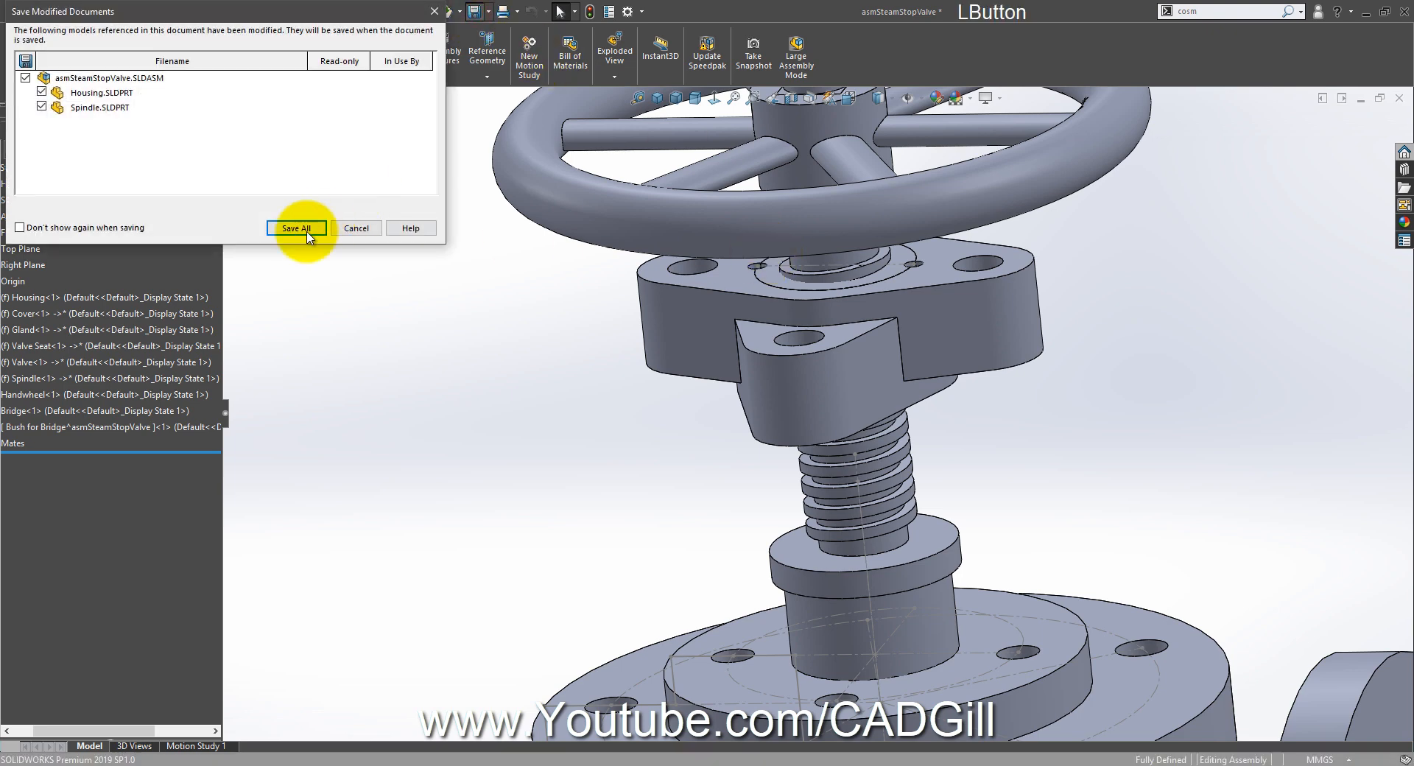
click(305, 229)
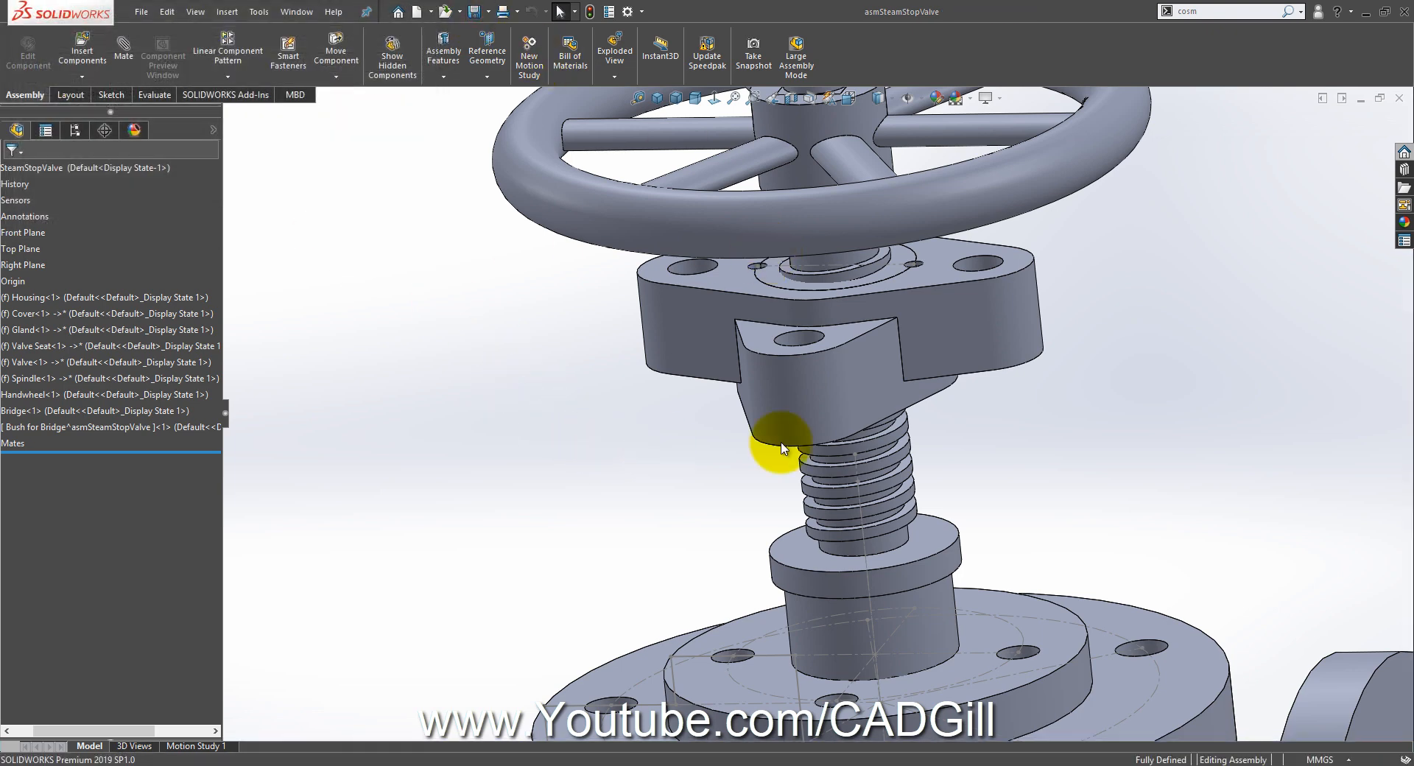
Step: Switch to the Steam Stop Valve PSG.jpg drawing in Photos and examine the SQ. 40×8 spindle thread inside the bush
scroll(817, 288, down, 3)
scroll(817, 289, down, 4)
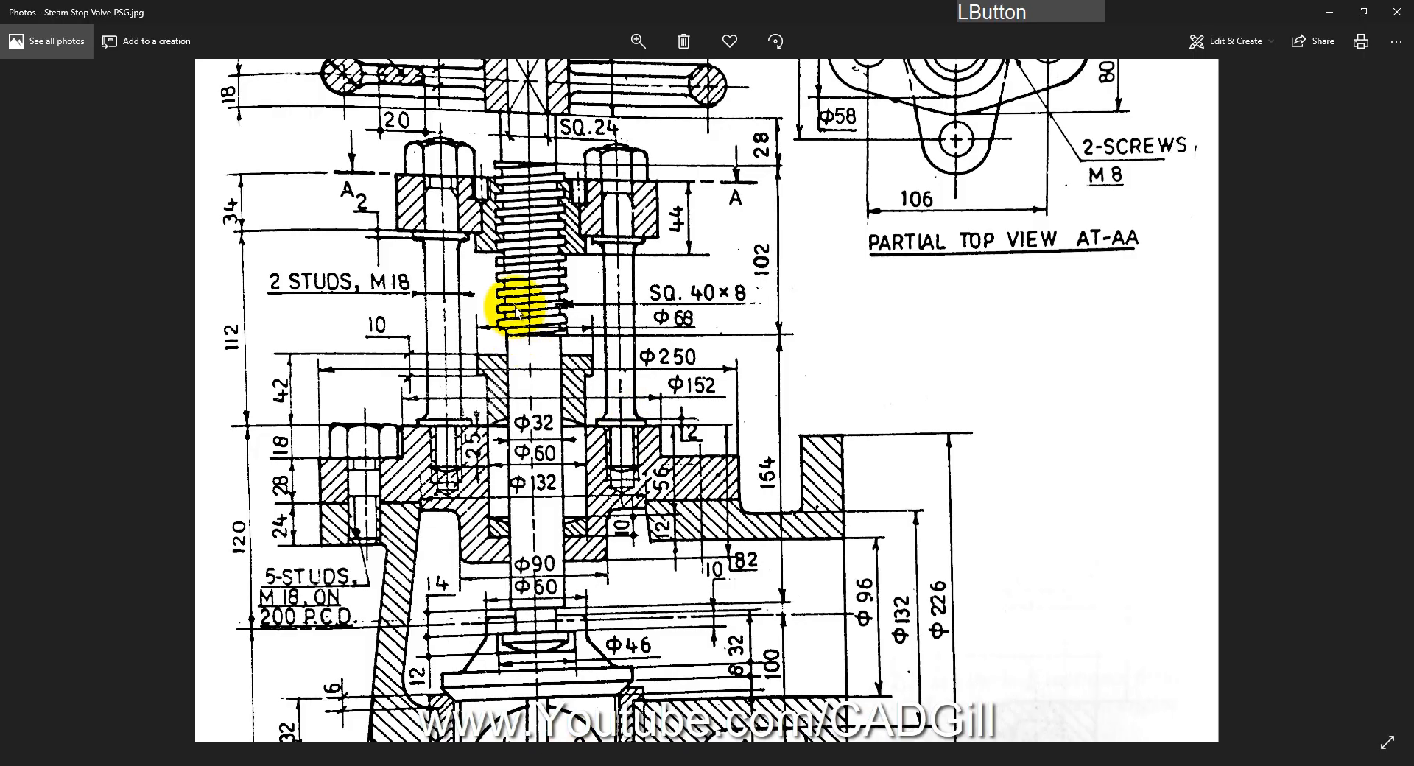
ctrl+scroll(479, 230, up, 4)
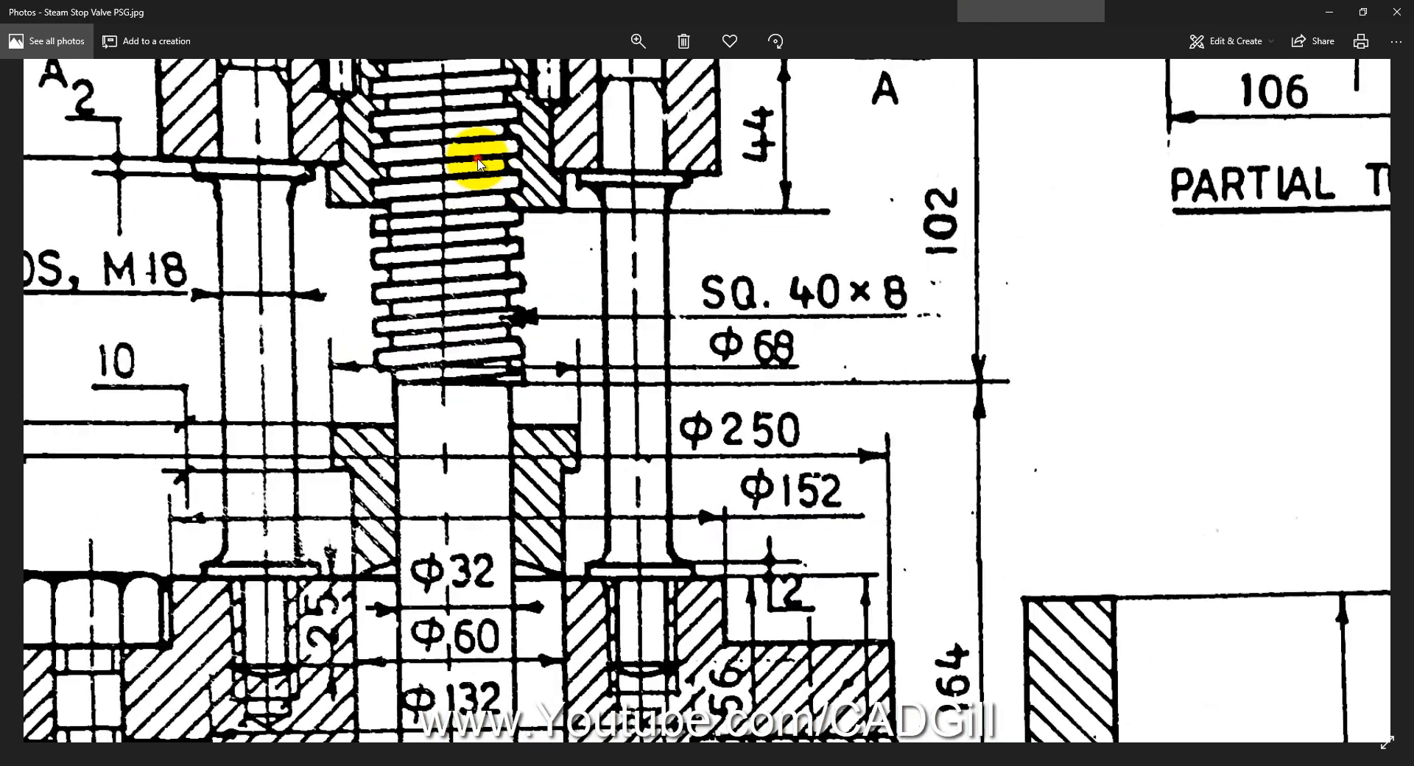
drag(477, 162, 489, 259)
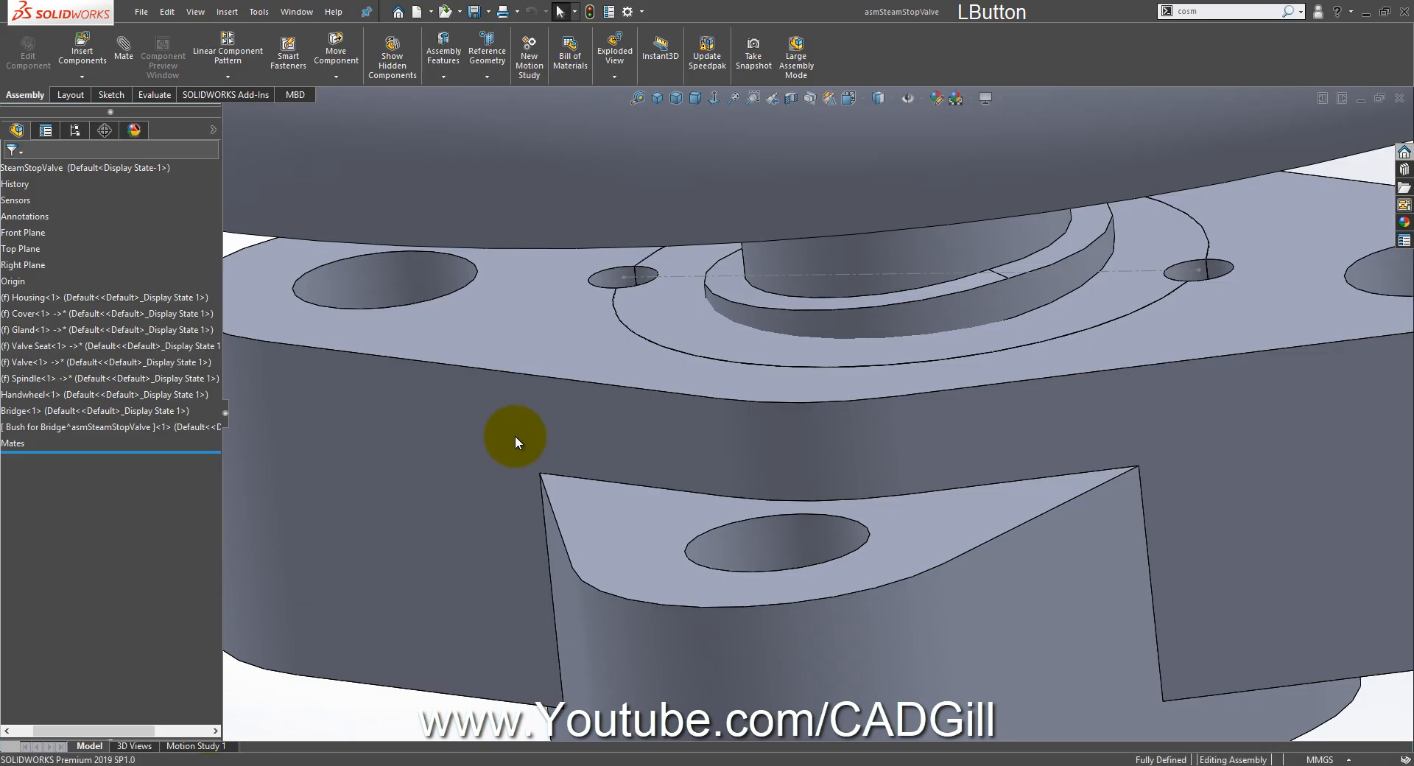
Step: Return to the SOLIDWORKS assembly and start editing the bush for the bridge in context
scroll(484, 431, up, 10)
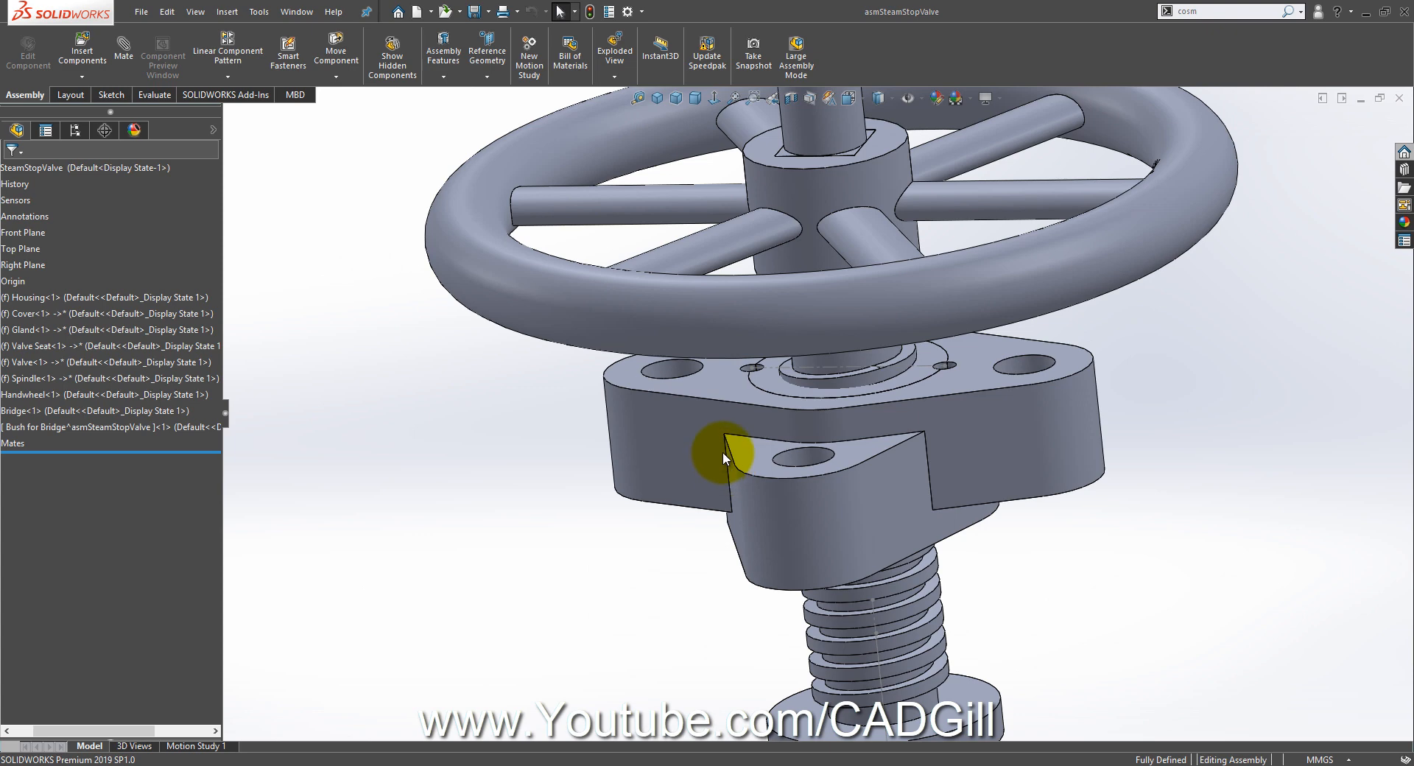
scroll(905, 368, down, 3)
right_click(918, 349)
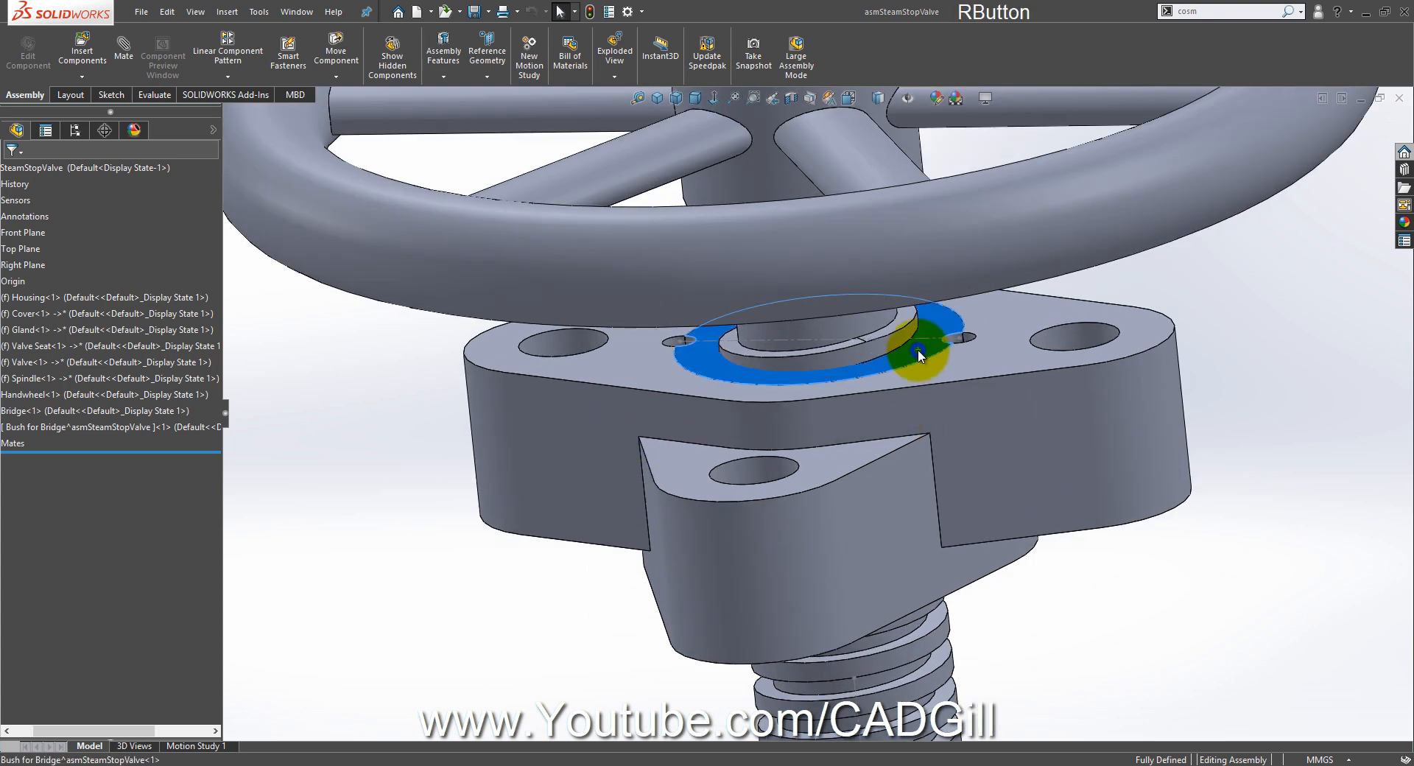
click(996, 223)
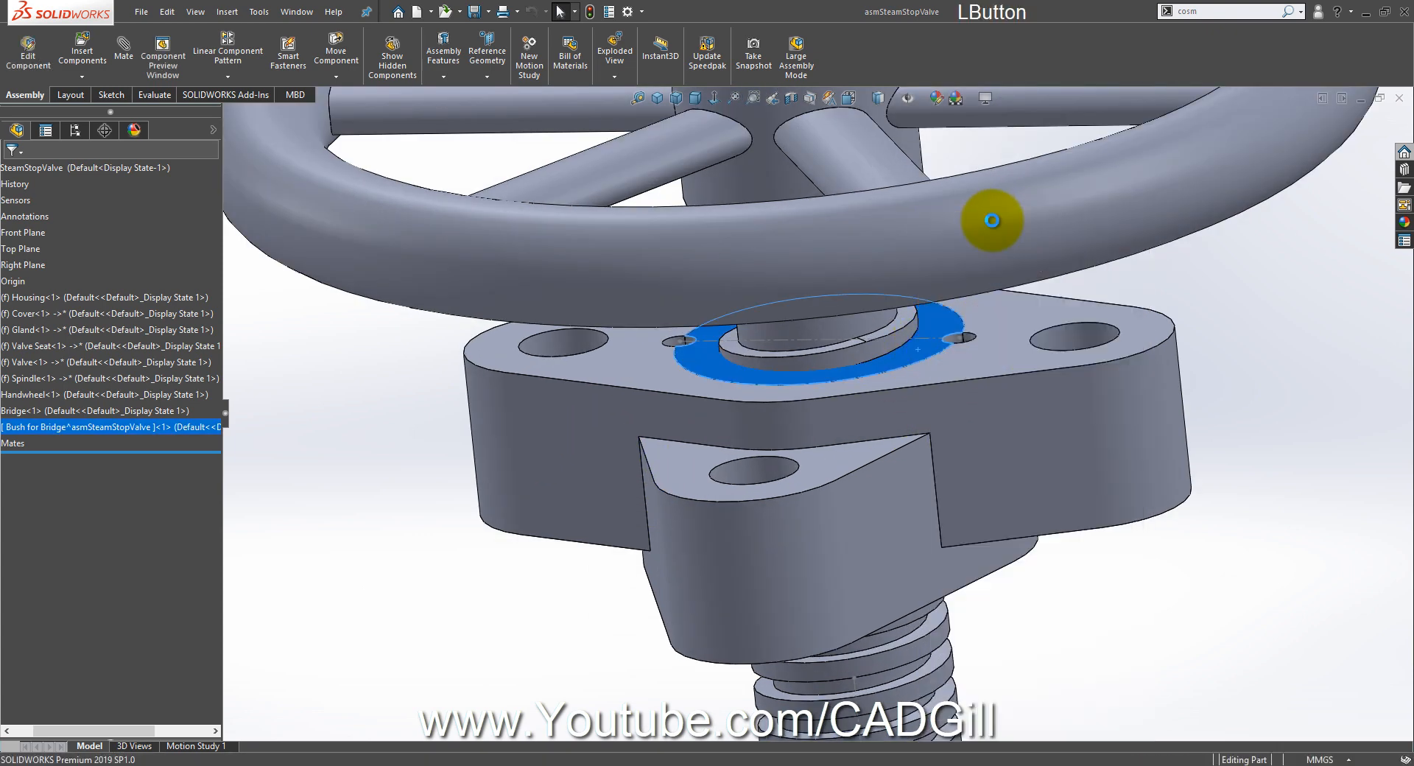
Step: Cut the spindle's thread into the bush with an Indent feature, using the bush as target, the spindle as tool and 0 mm clearance
click(235, 16)
mouse_move(251, 70)
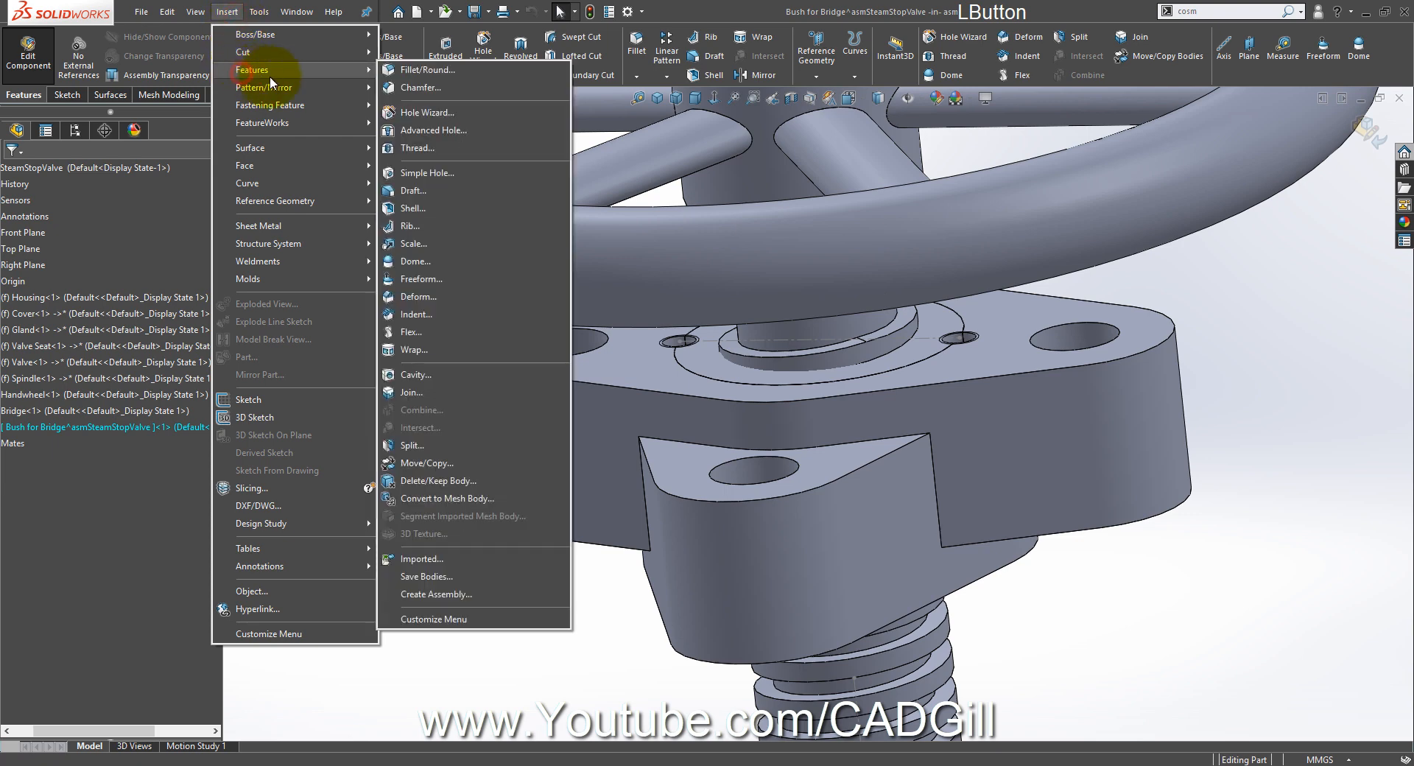
click(438, 316)
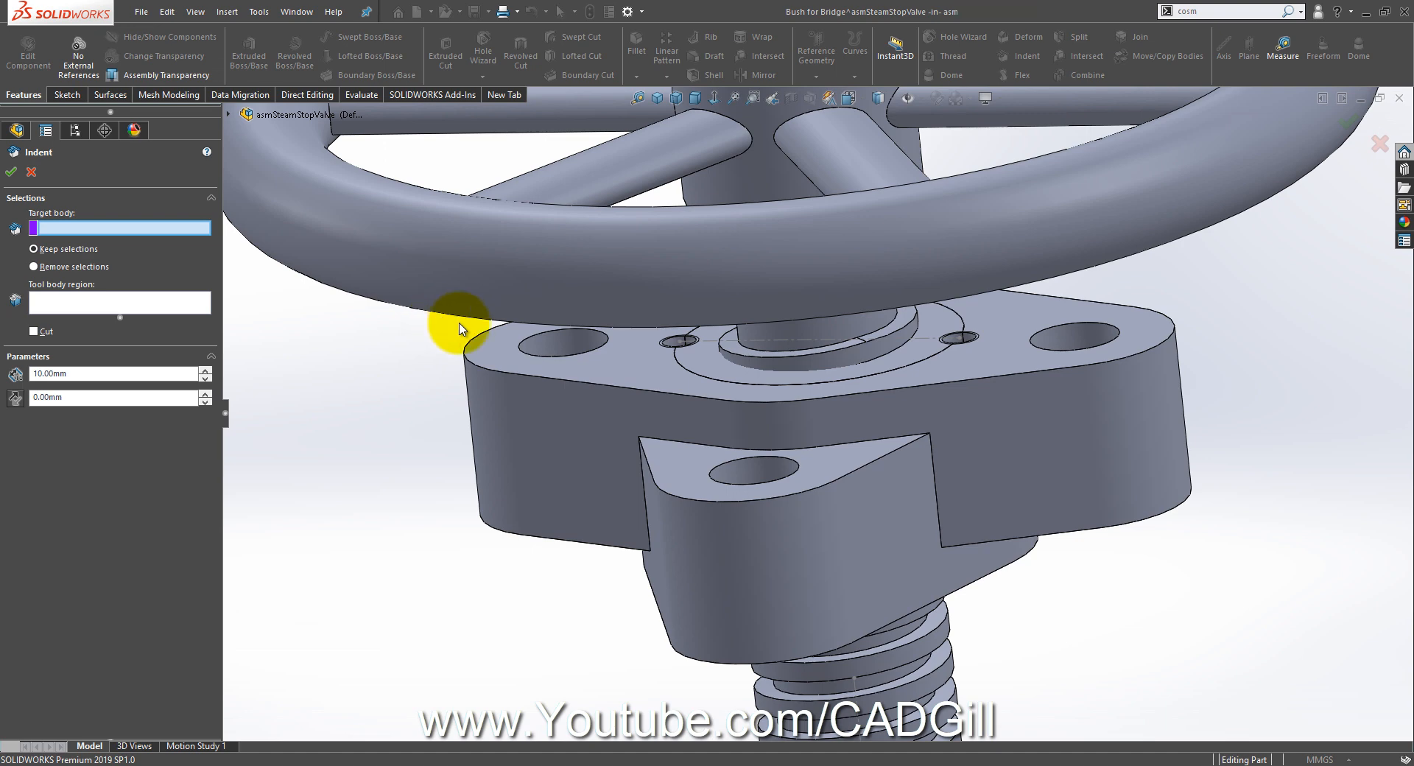
scroll(755, 403, down, 3)
click(696, 335)
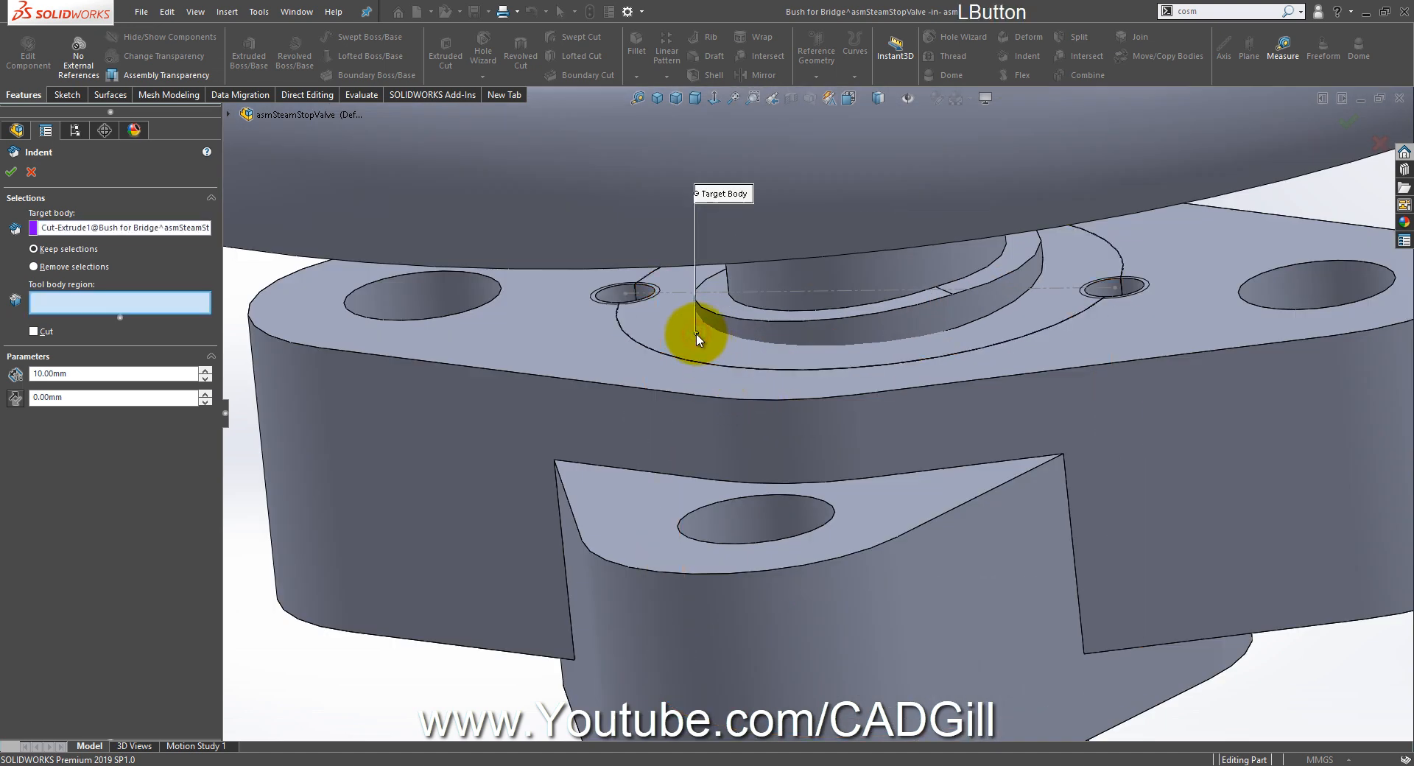
click(909, 315)
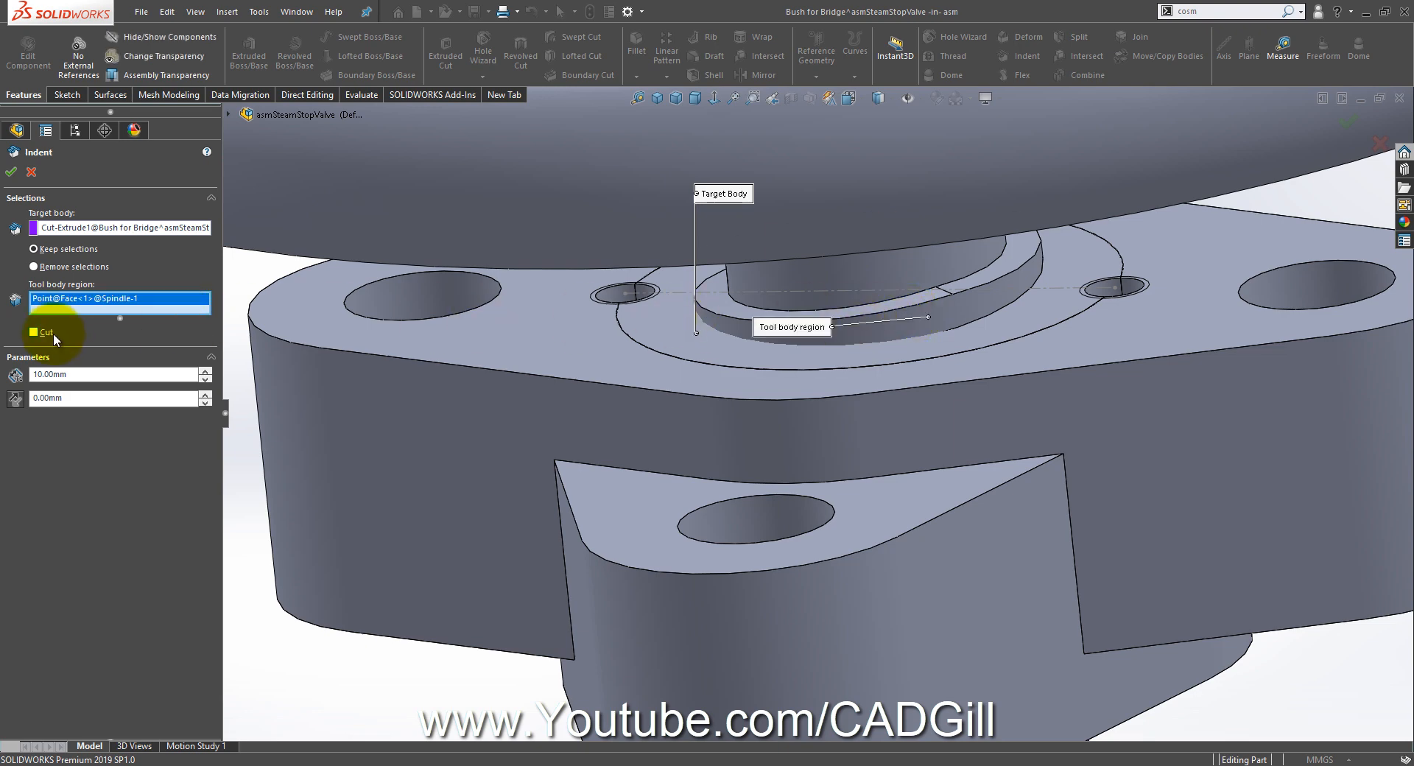
click(33, 332)
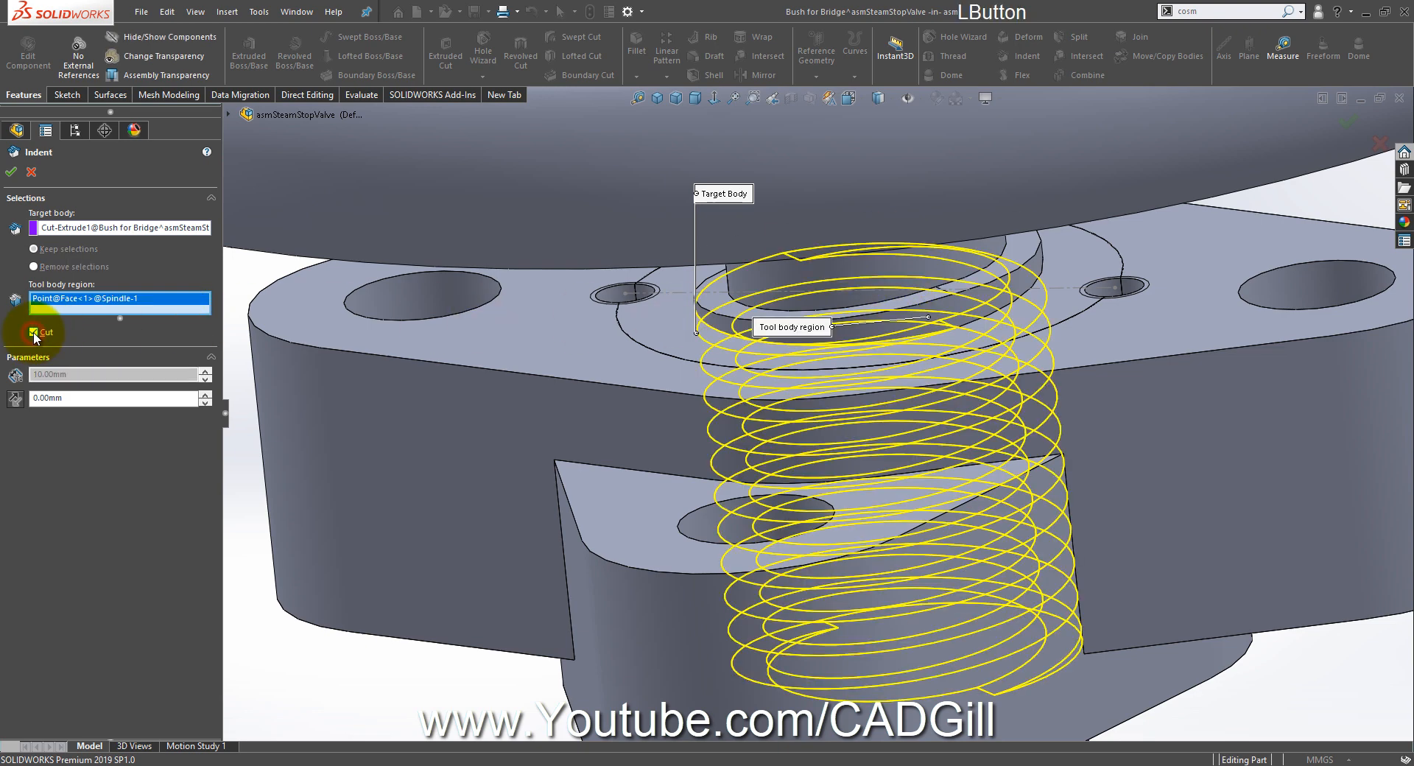
click(7, 172)
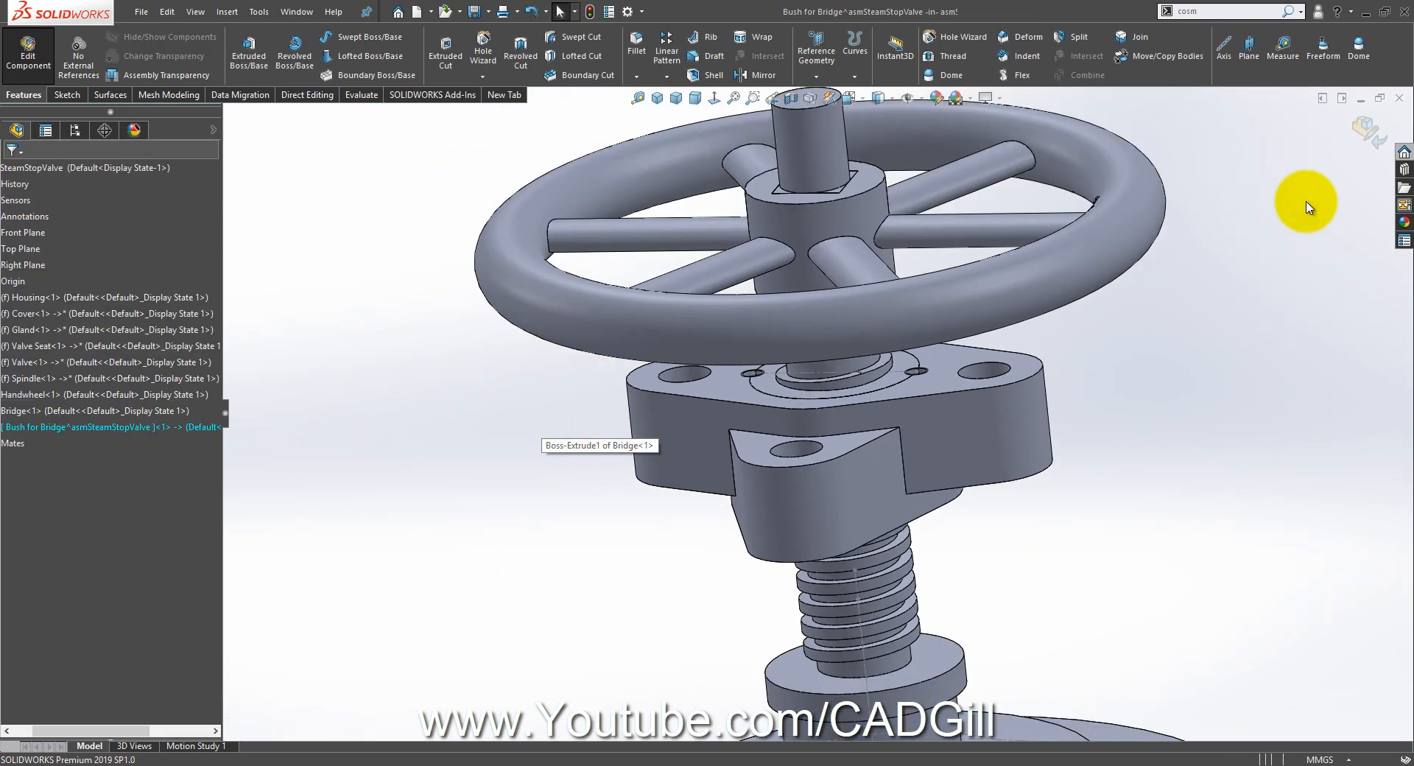
Step: Lock all external references of the bush and return to editing the assembly
right_click(156, 427)
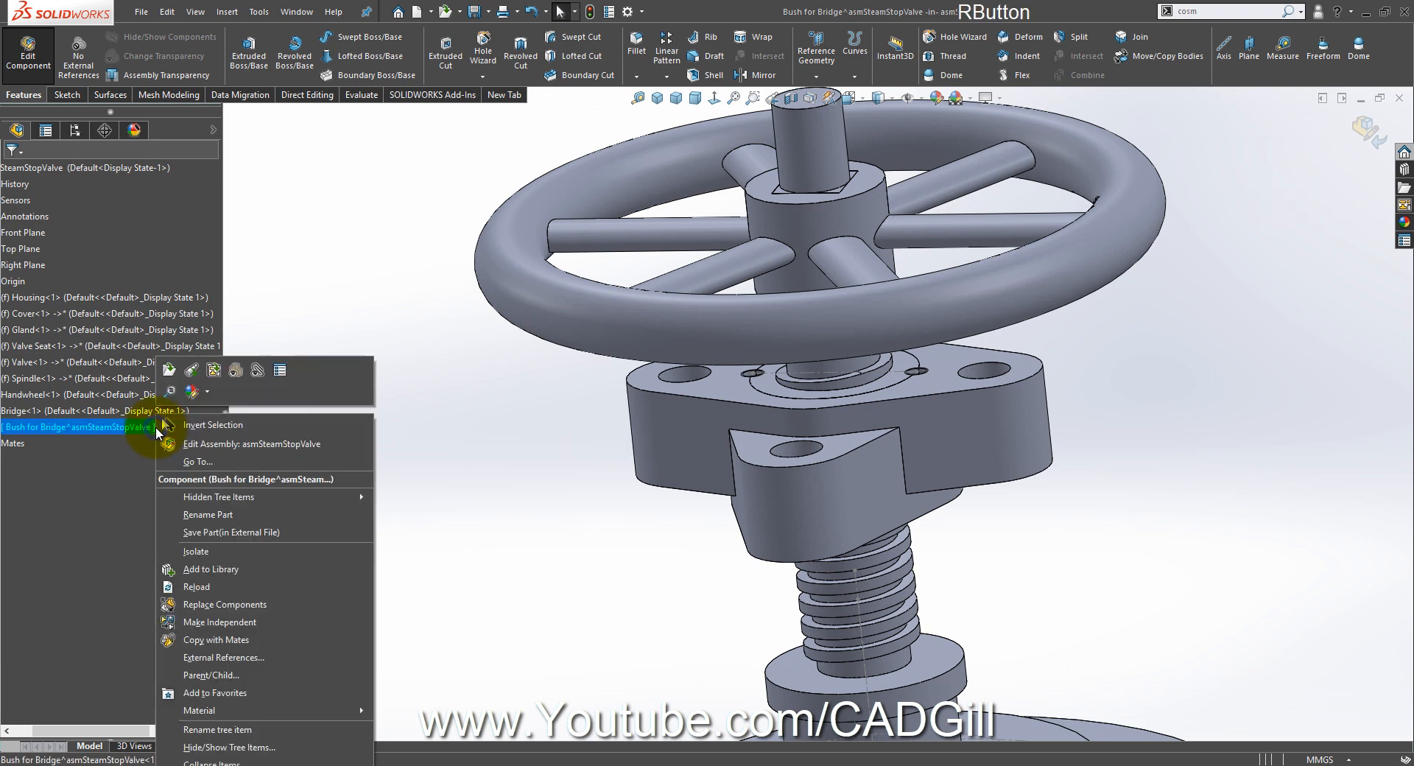
click(225, 657)
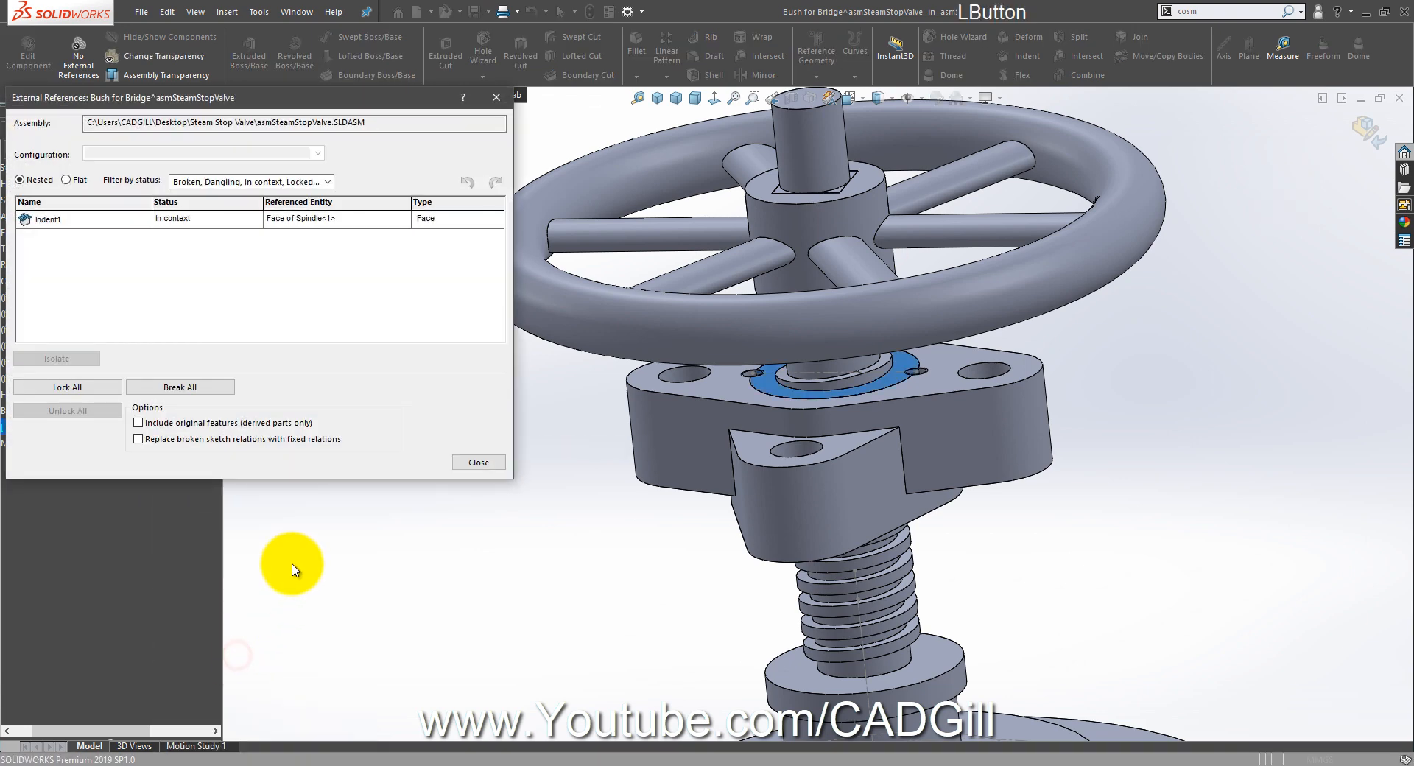
click(66, 388)
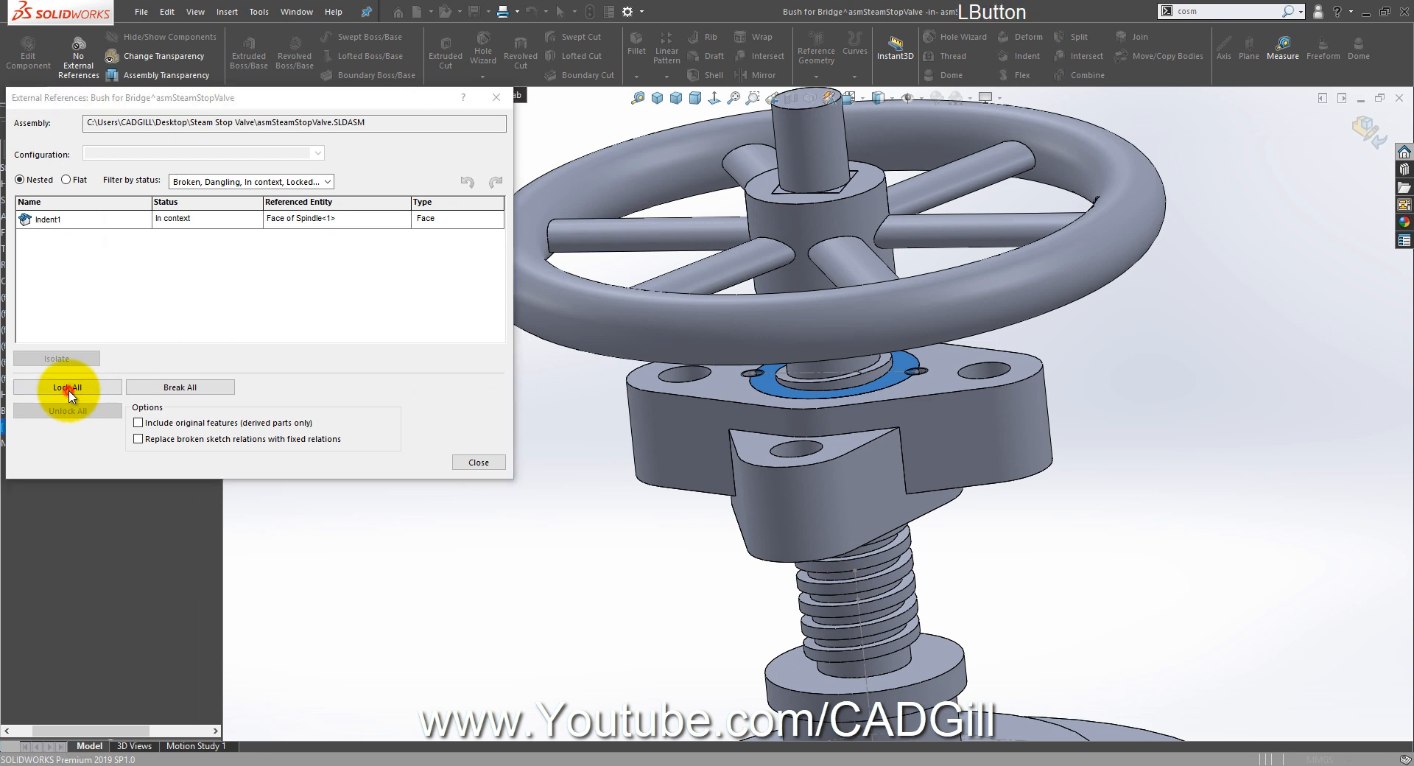
click(312, 375)
click(477, 462)
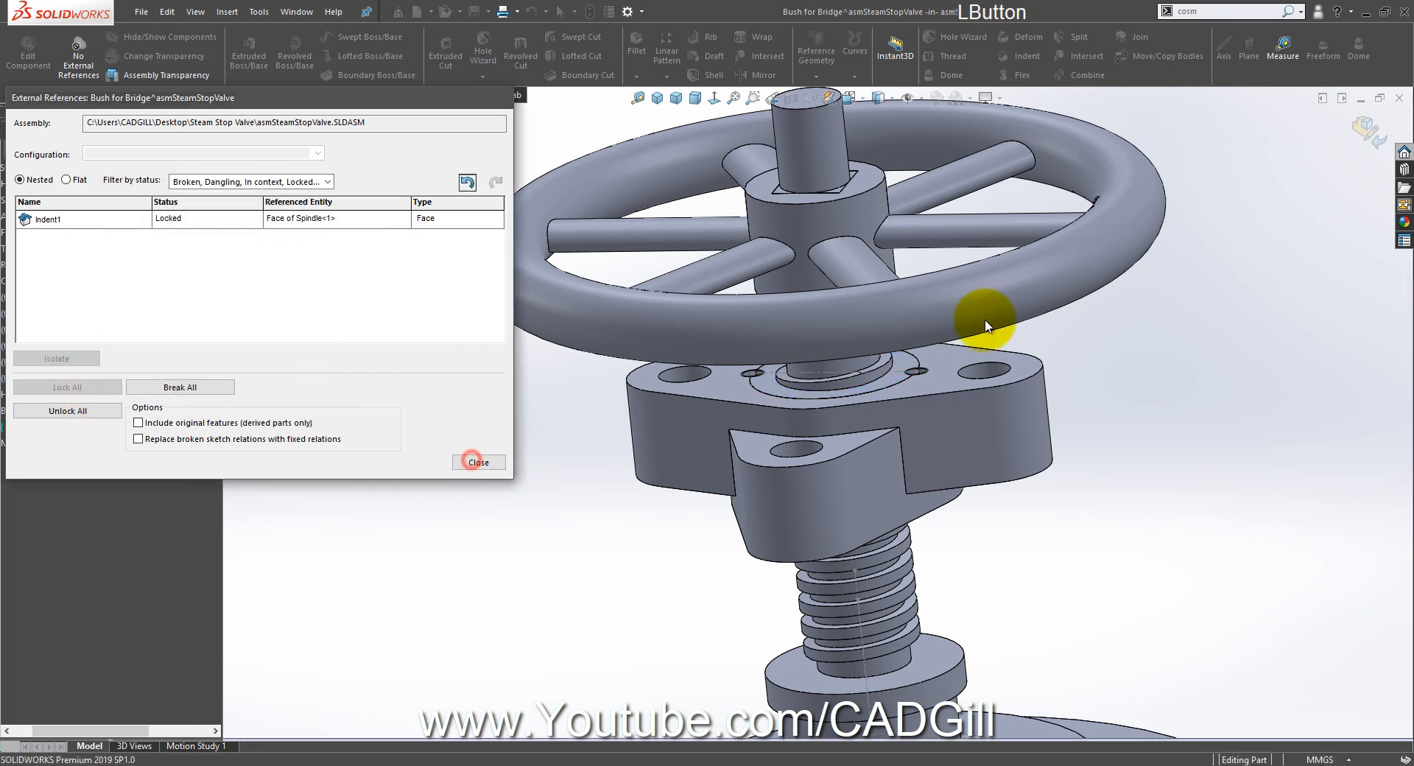
click(1347, 133)
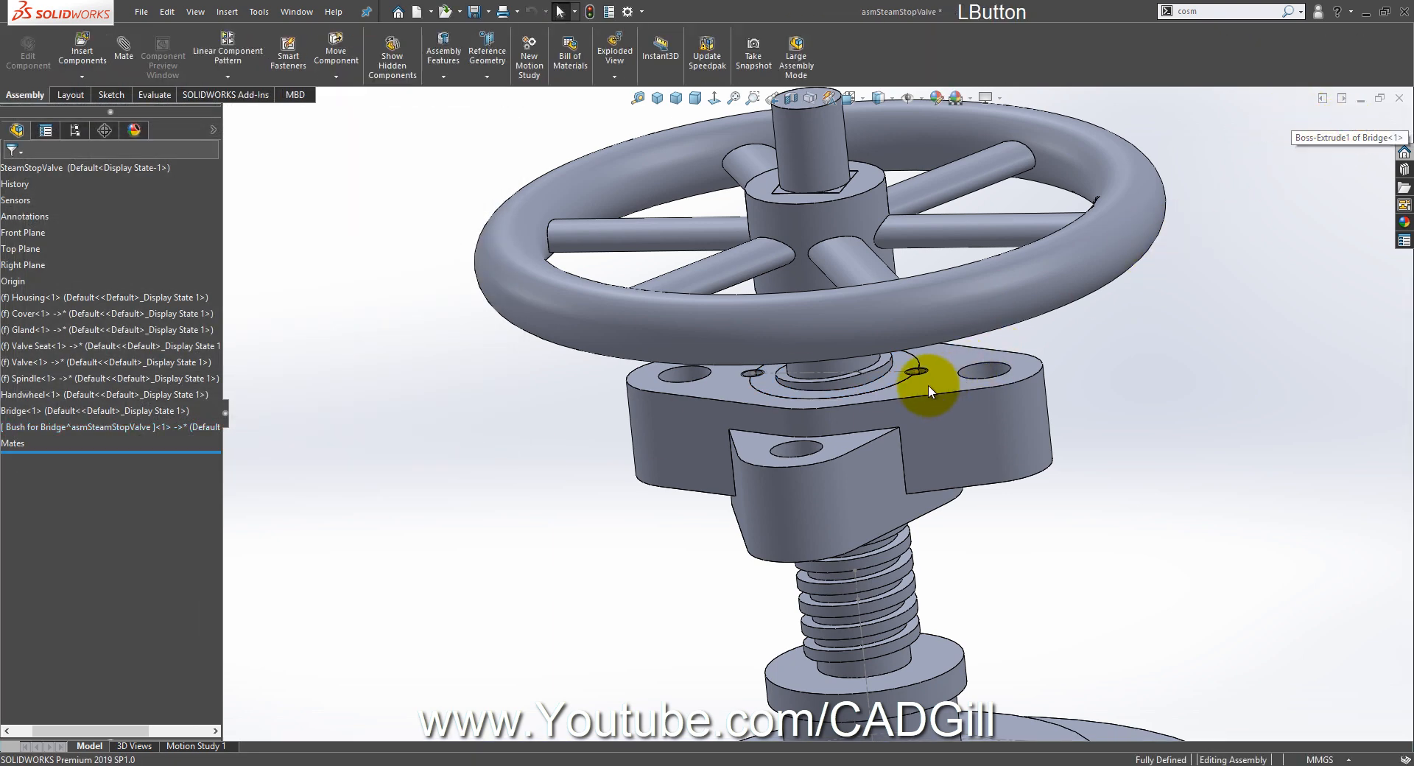
Step: Open the bush in its own window and inspect the thread cut inside its bore
scroll(928, 382, down, 5)
click(860, 385)
click(905, 318)
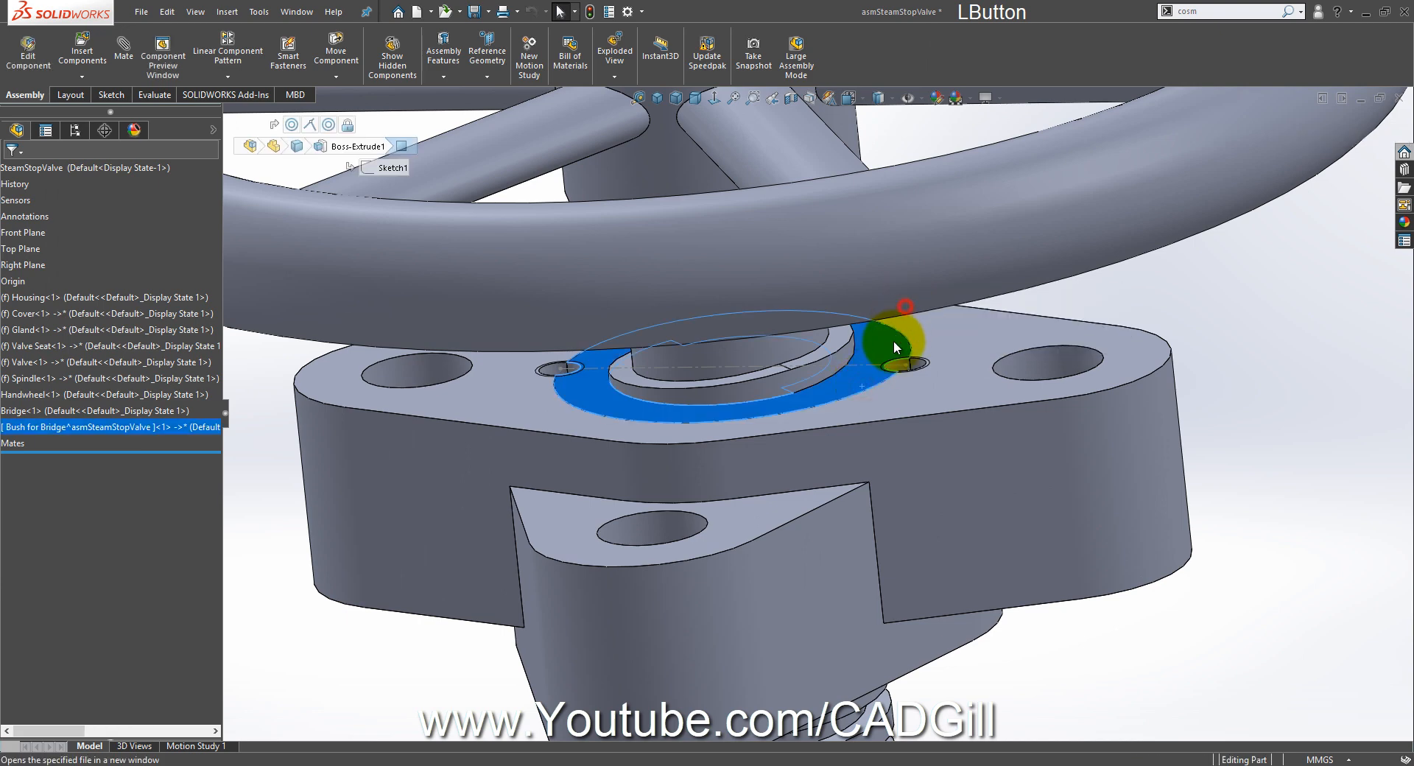
middle_drag(859, 382, 796, 277)
scroll(782, 278, down, 10)
scroll(679, 313, up, 15)
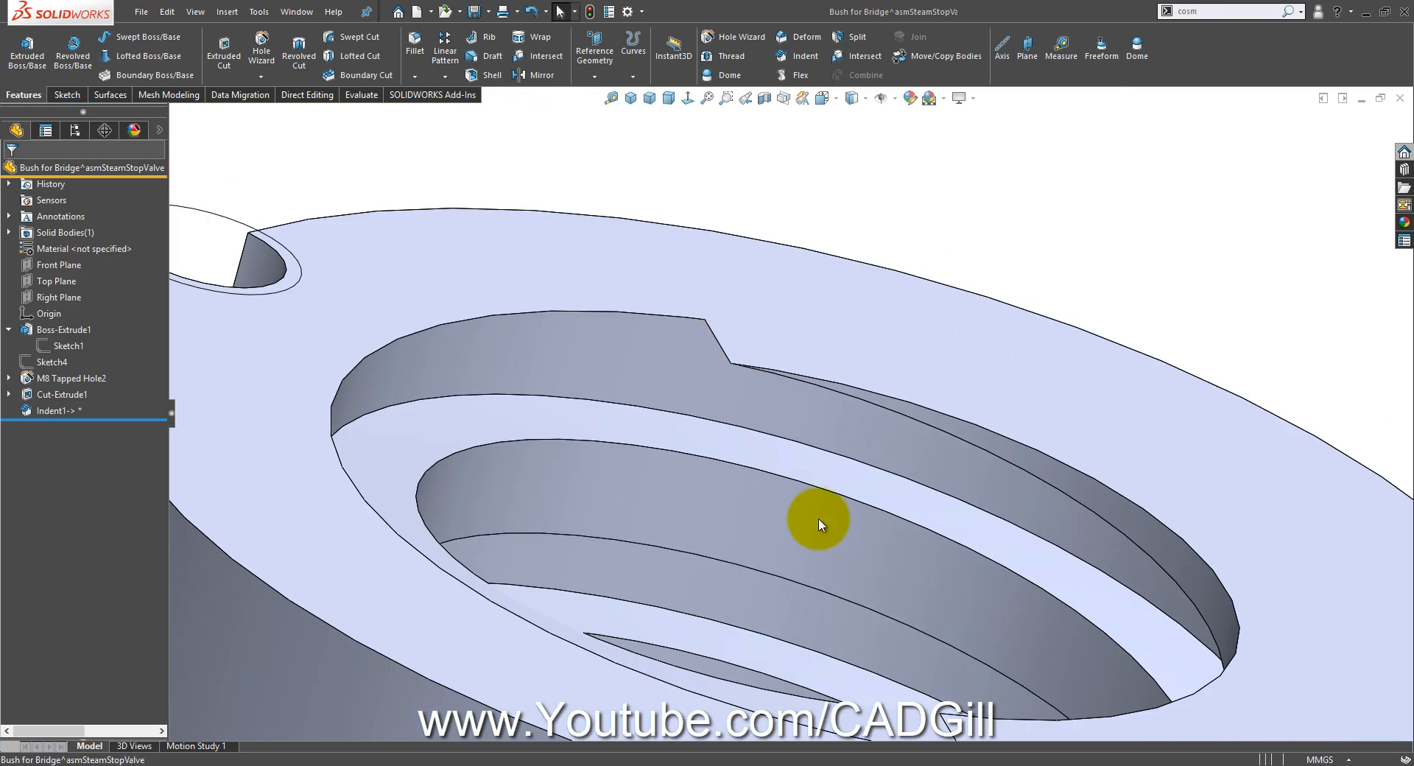
middle_drag(830, 561, 587, 413)
Step: Go back to the assembly and examine the thread engagement between spindle and bush in a temporary front-plane section view
click(283, 11)
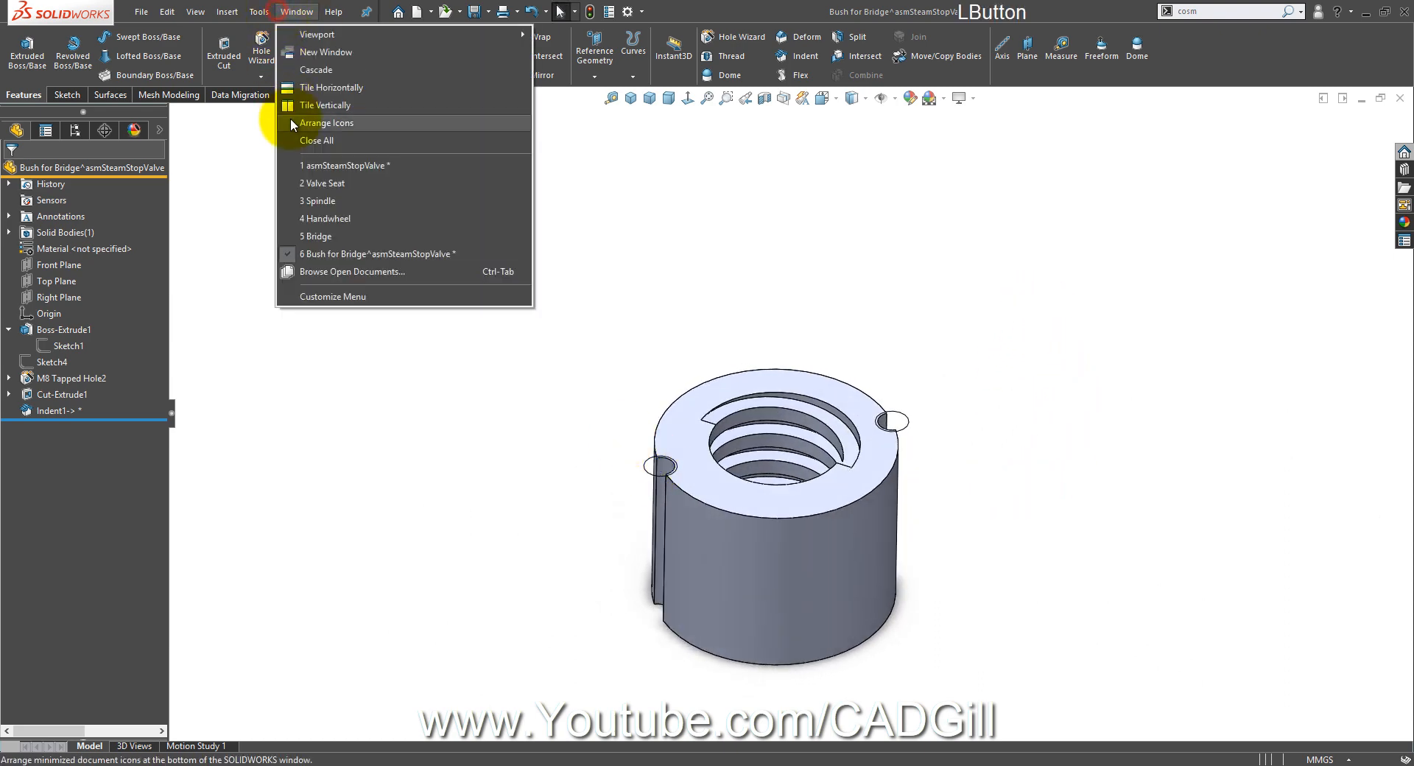
click(305, 164)
scroll(889, 440, up, 5)
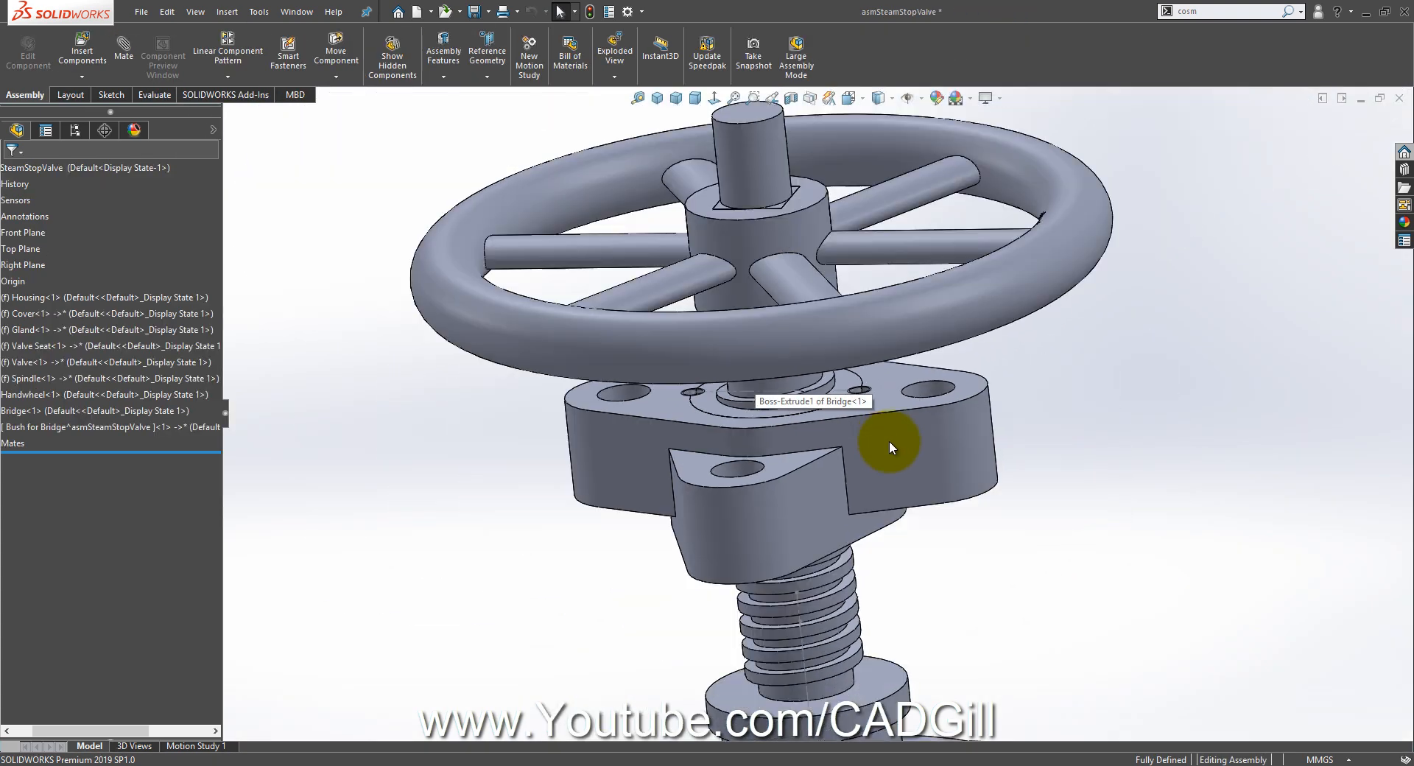
click(792, 100)
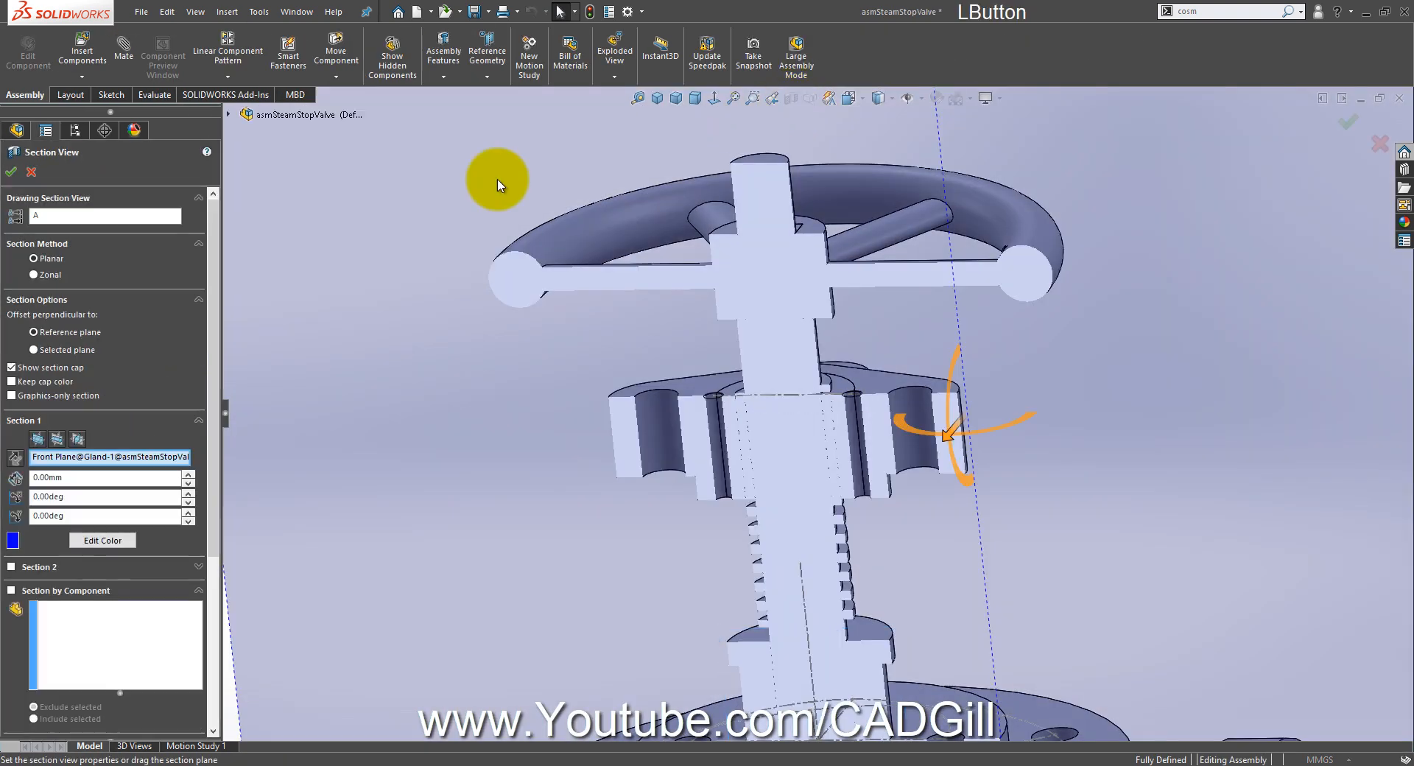
click(11, 172)
scroll(854, 440, down, 10)
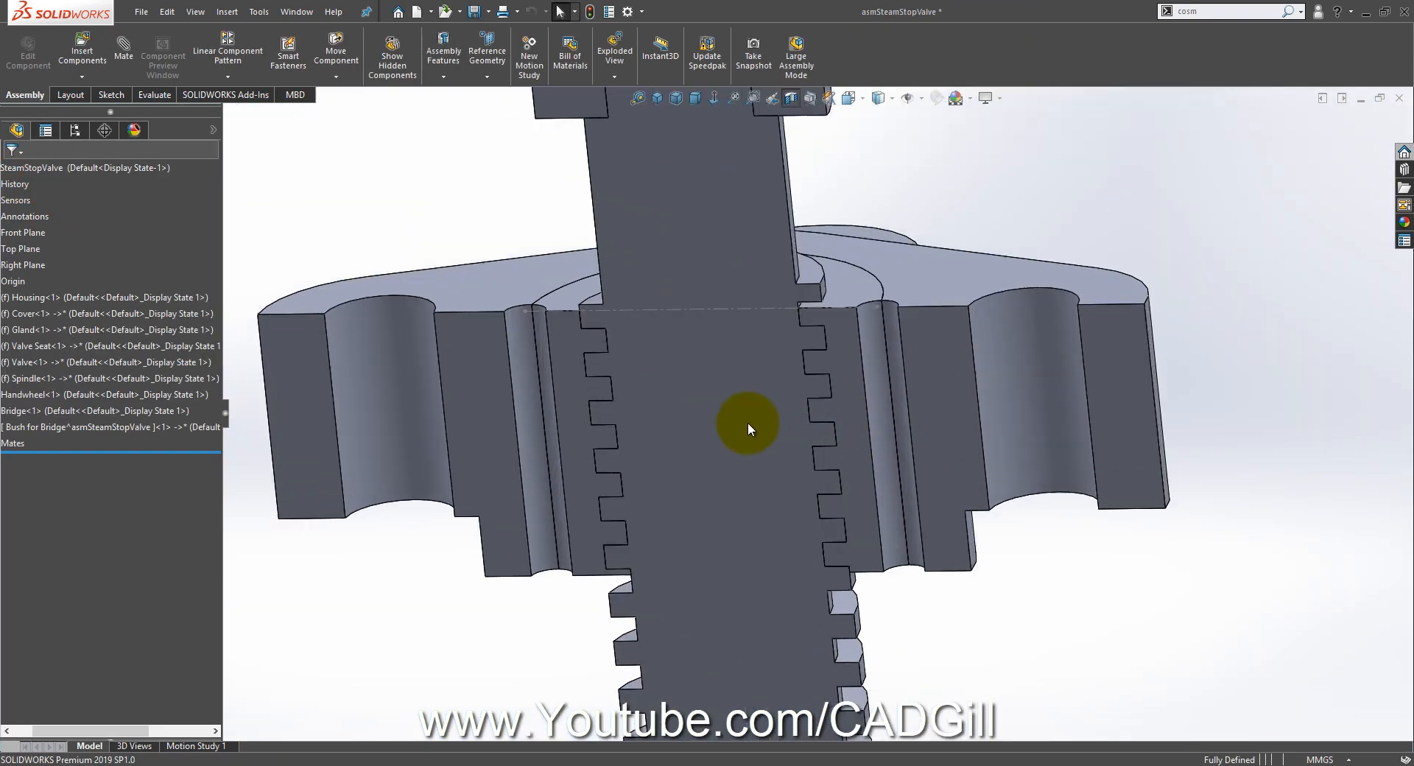
scroll(692, 318, up, 5)
middle_drag(692, 318, 725, 373)
scroll(696, 289, down, 3)
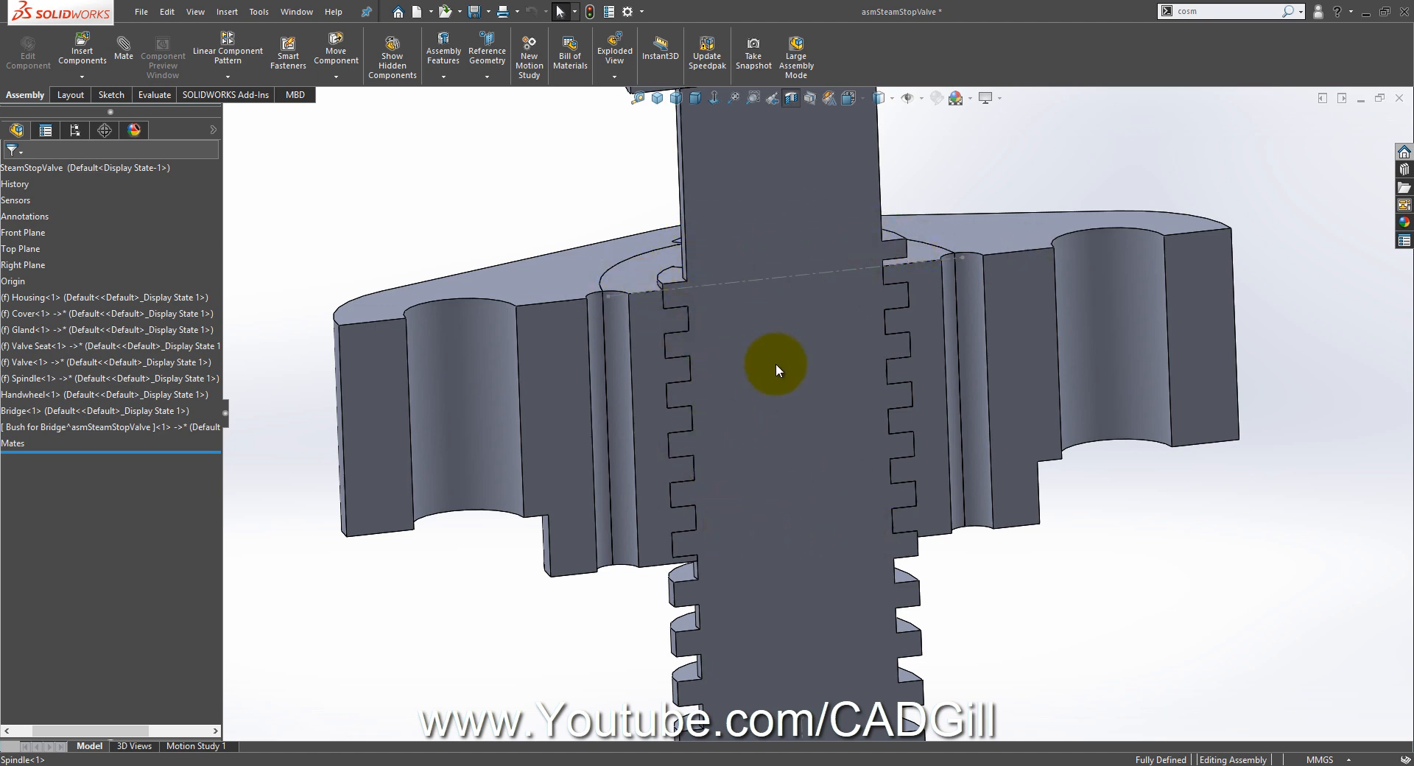
scroll(775, 362, up, 3)
click(793, 96)
Step: Open the bush in its own window, save it as the external part Bush for Bridge and close it
click(692, 316)
right_click(691, 316)
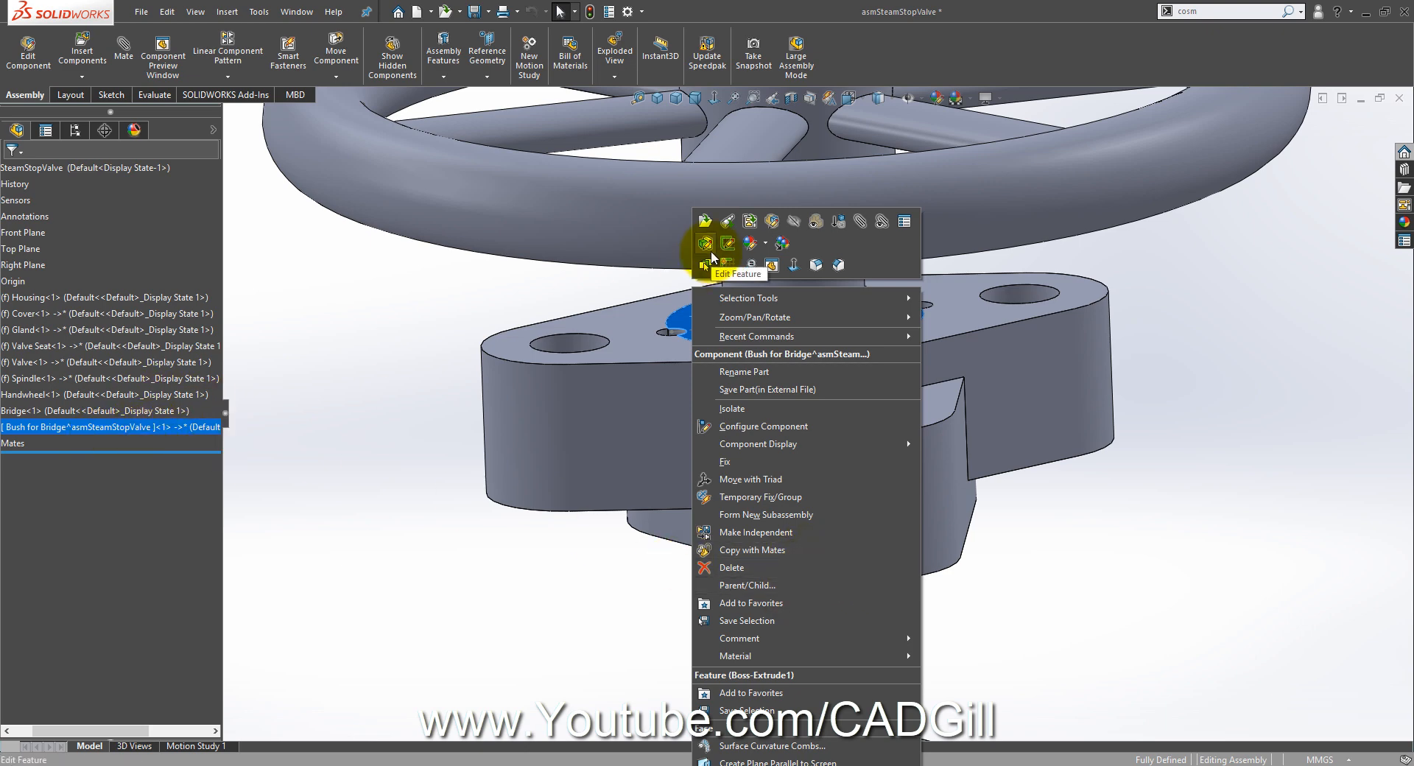
click(705, 223)
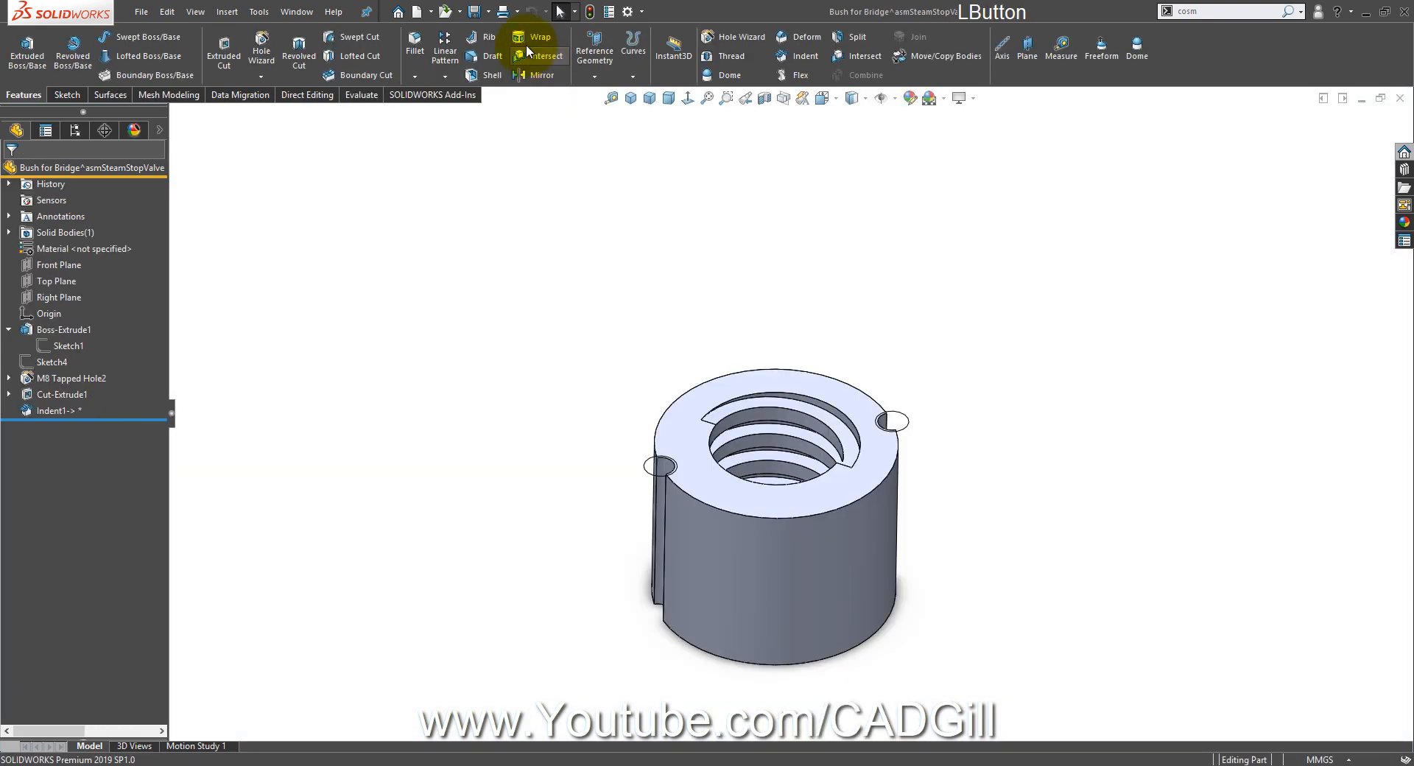
click(488, 11)
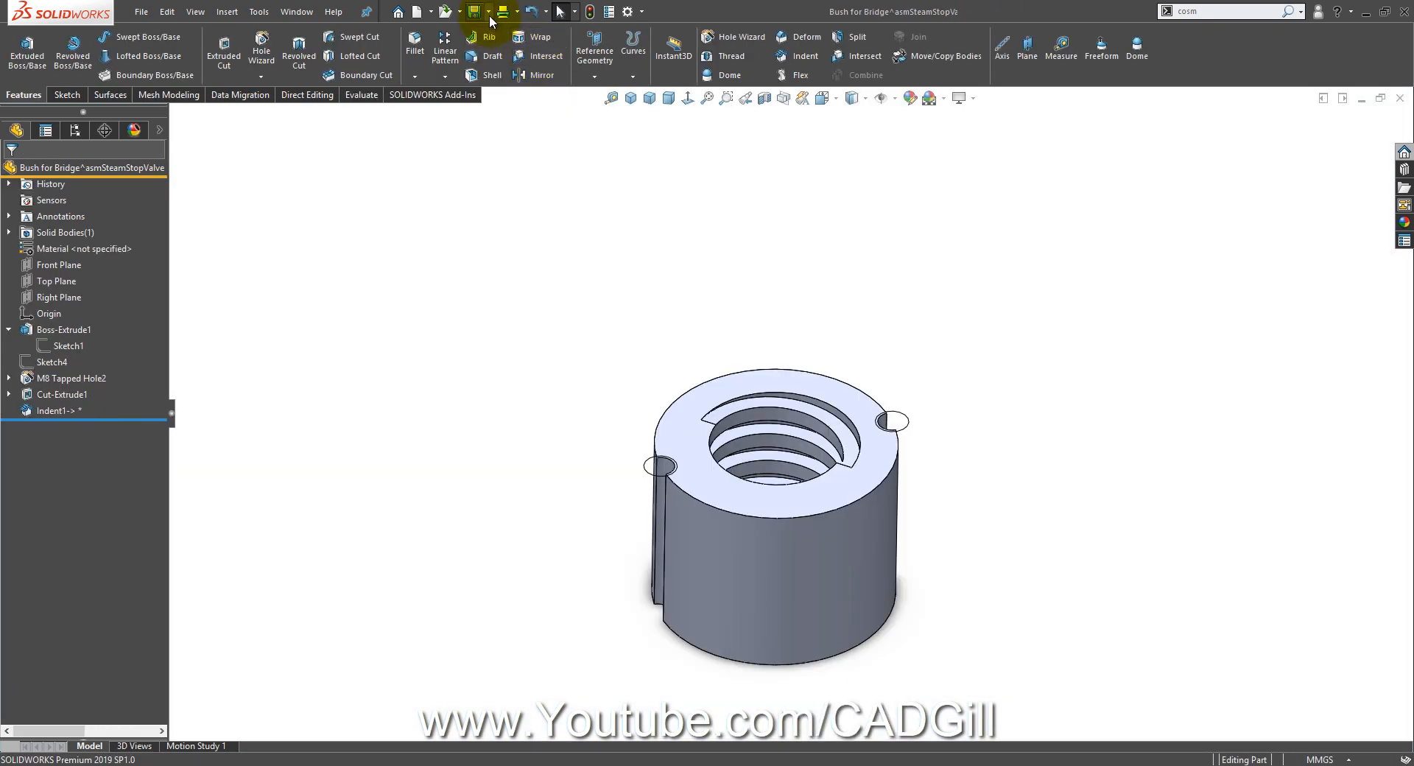
click(514, 51)
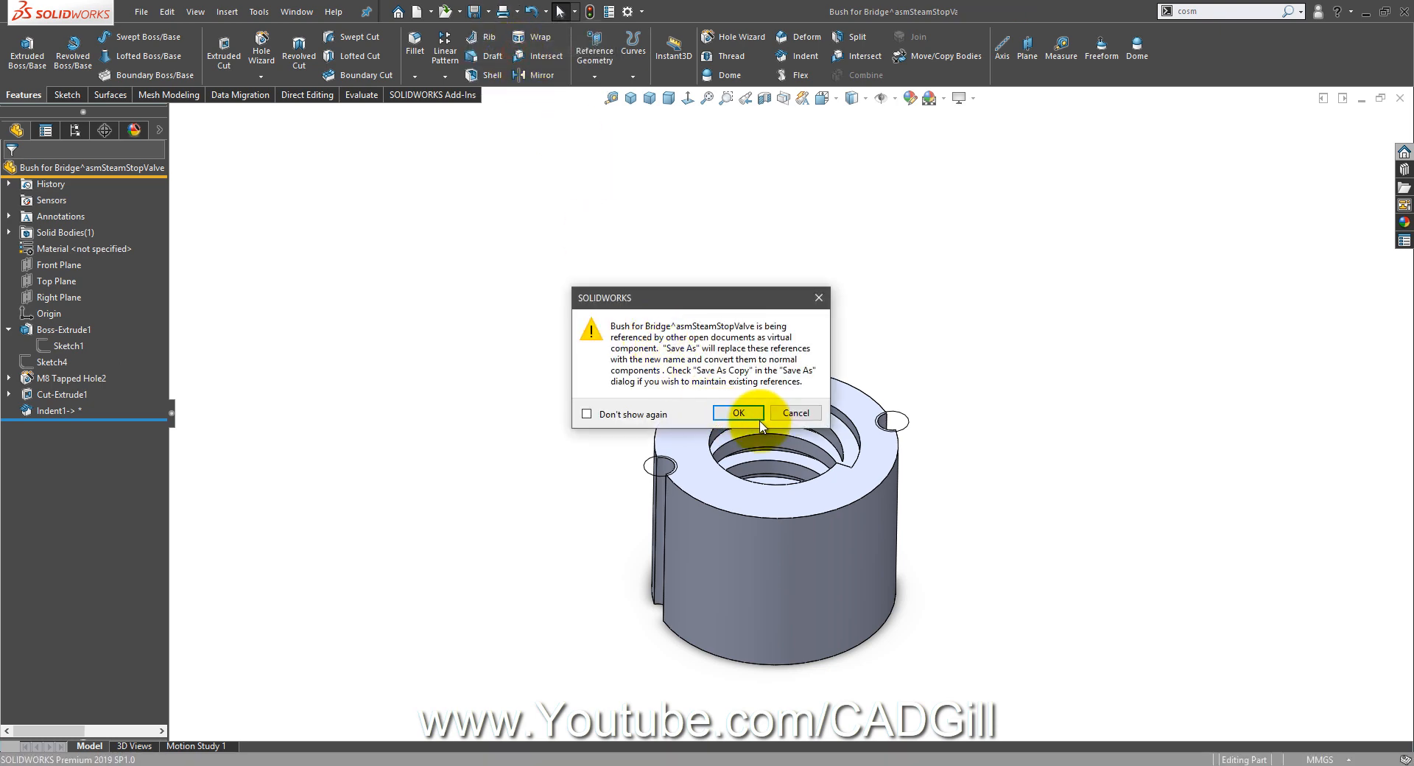
click(821, 586)
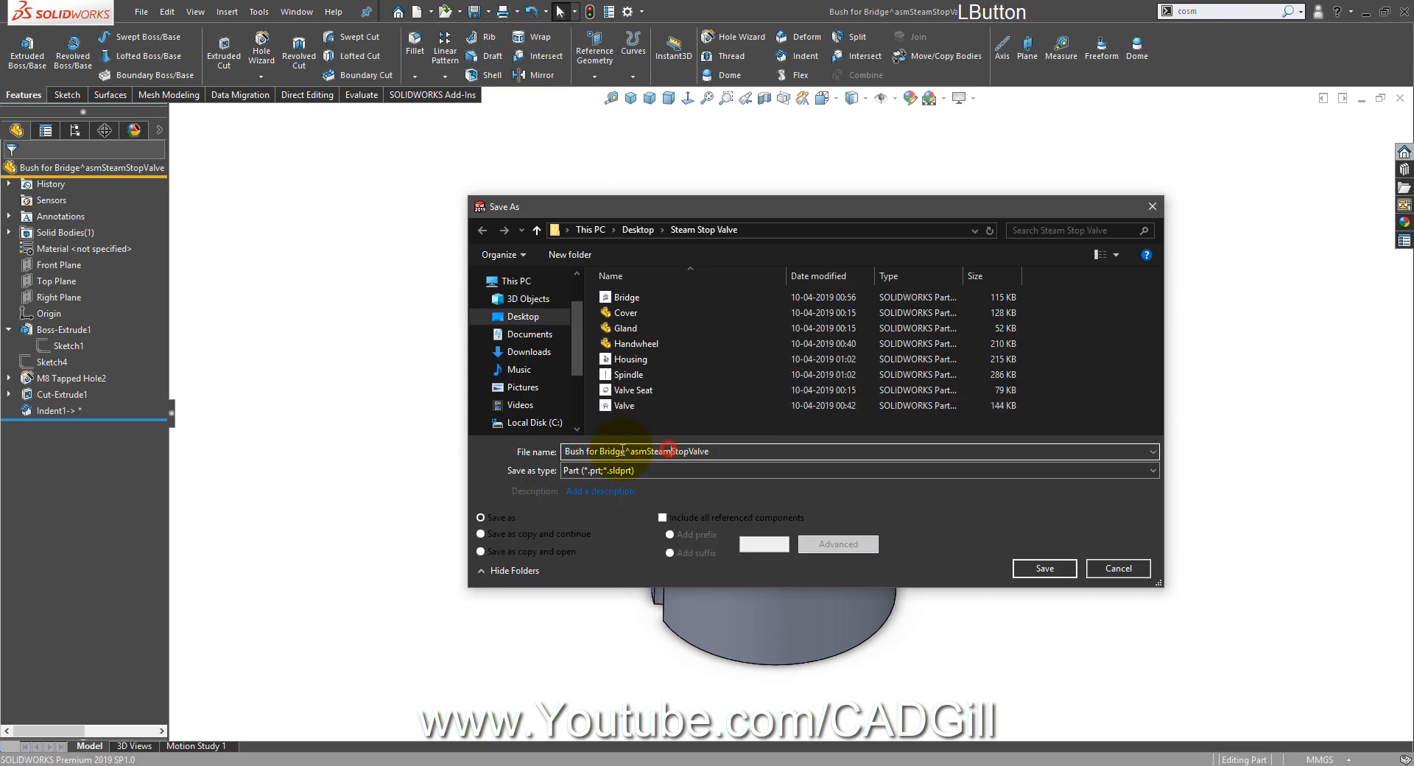
drag(625, 450, 925, 465)
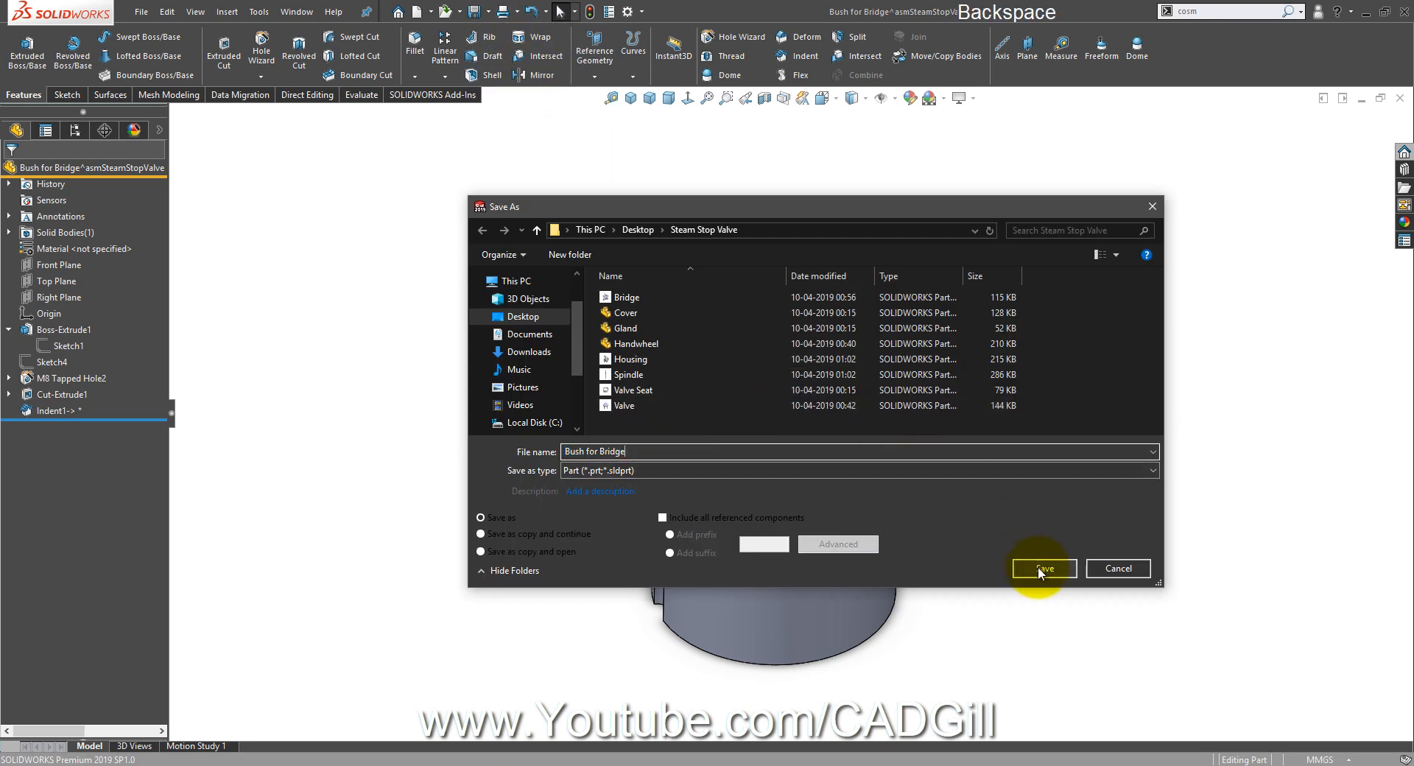
click(1039, 568)
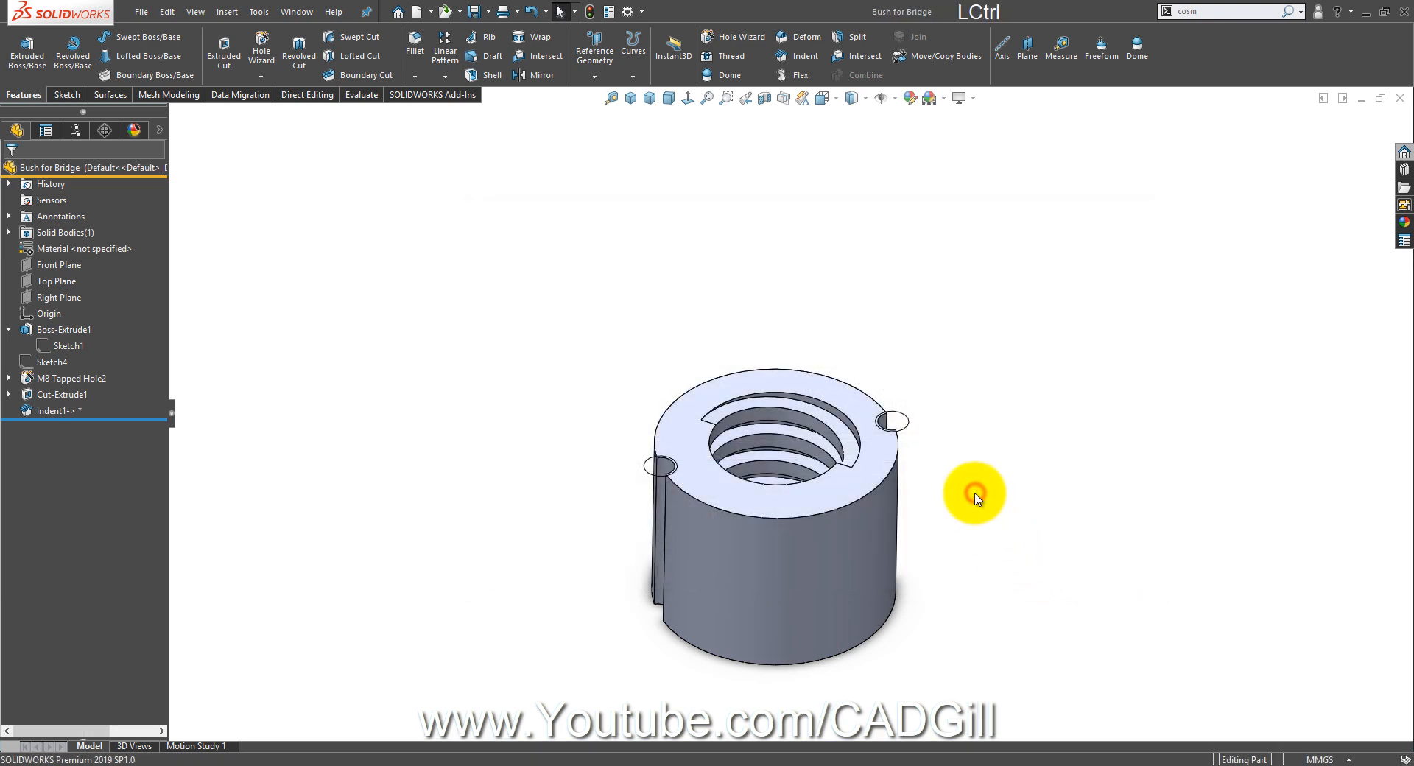
key(ctrl+w)
Step: Switch to the Photos app and examine the pillars, studs and nuts in the steam stop valve drawing
scroll(971, 494, up, 9)
middle_drag(913, 488, 877, 552)
scroll(877, 561, down, 5)
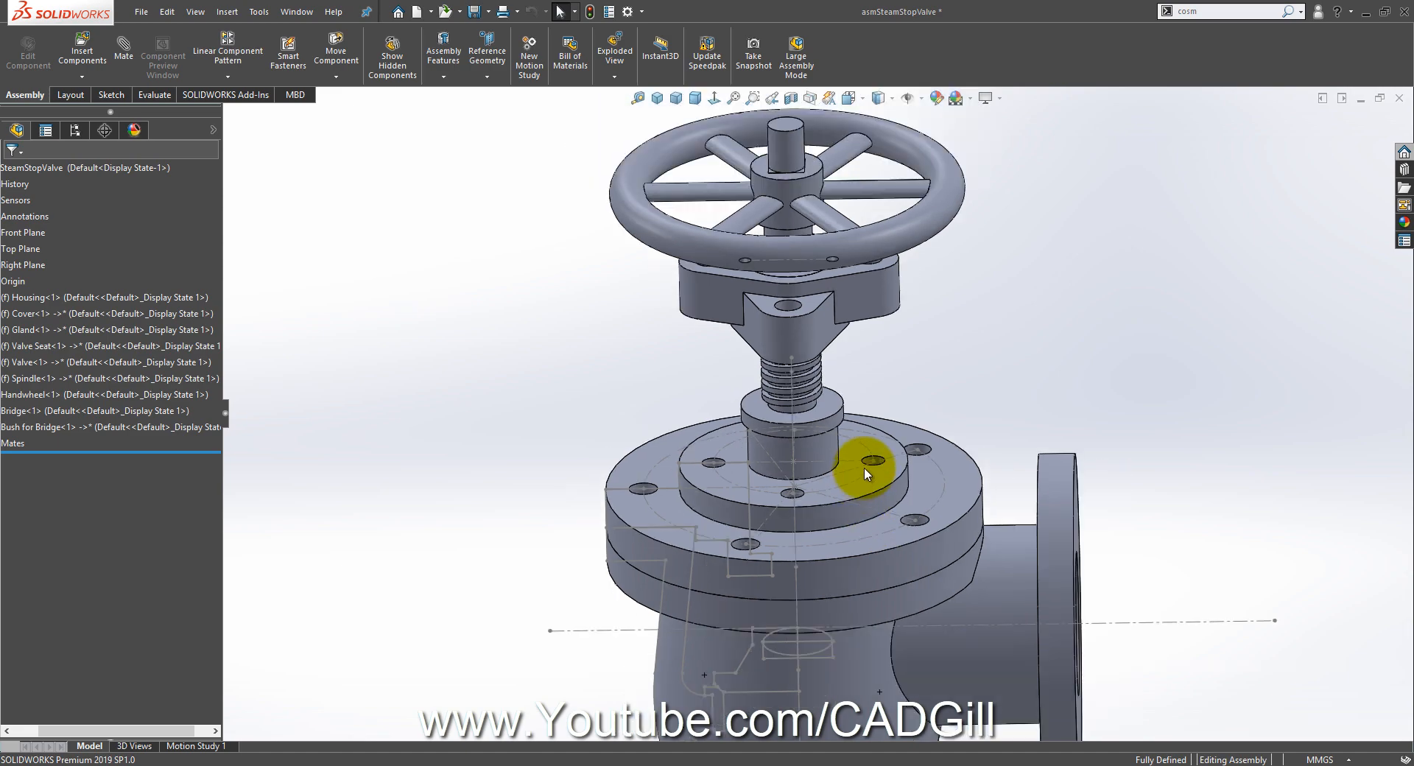
middle_drag(859, 384, 854, 349)
click(548, 765)
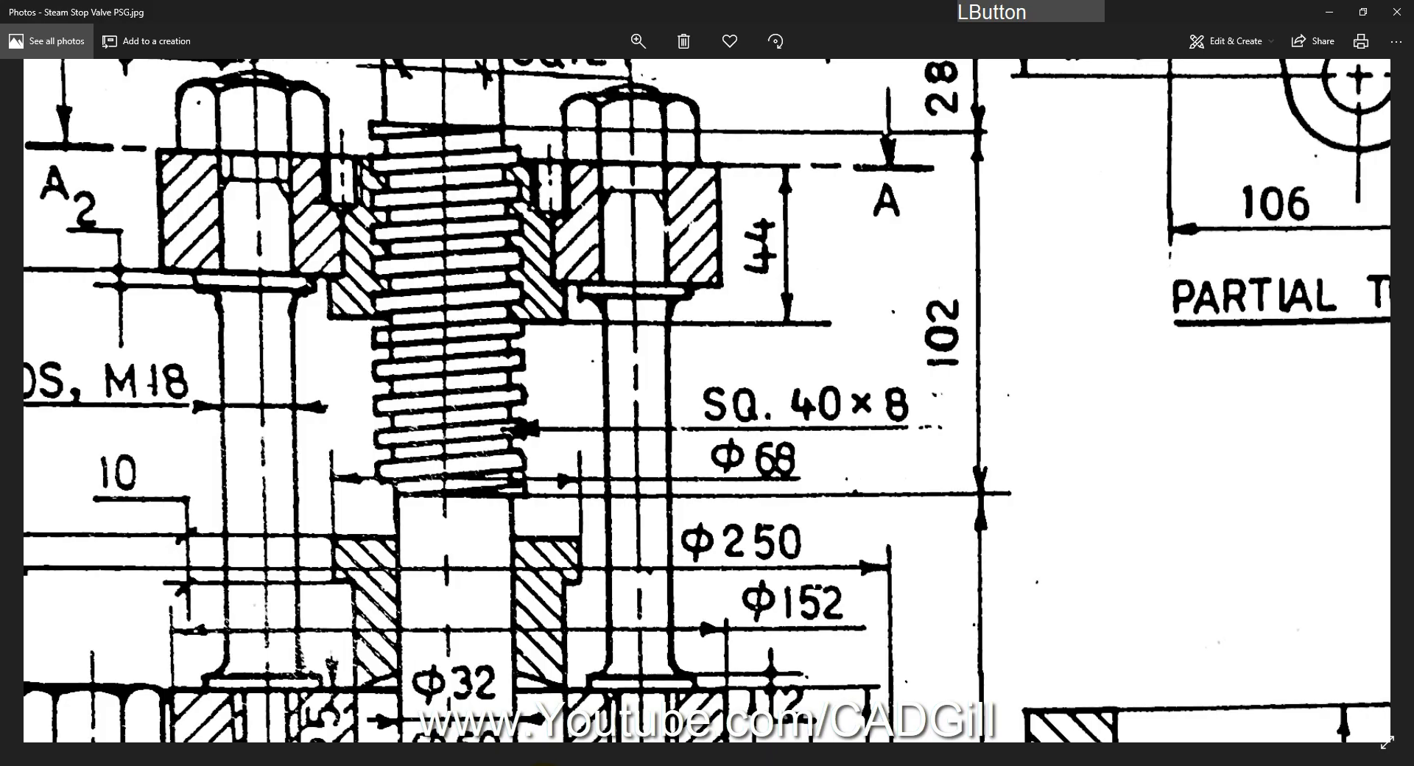
scroll(865, 365, down, 1)
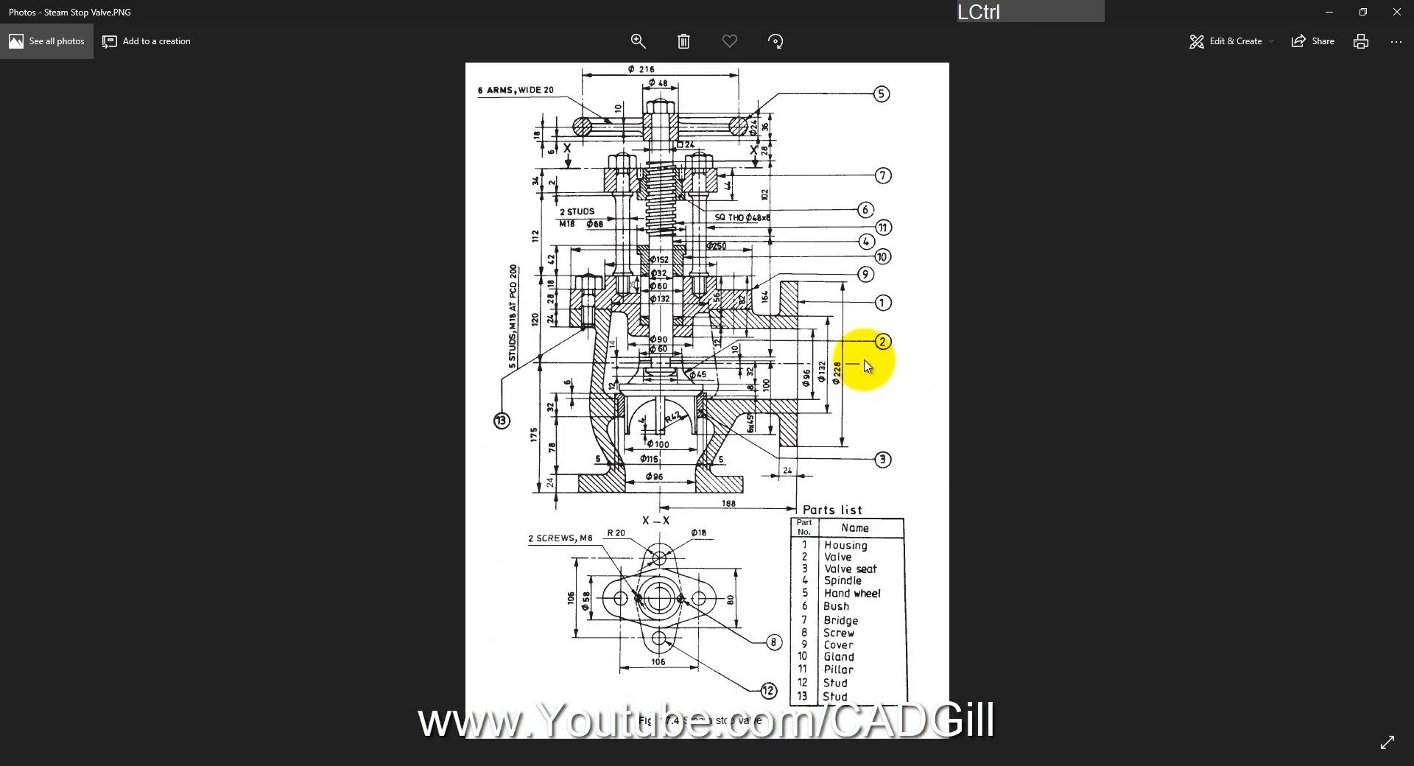
scroll(865, 366, up, 1)
ctrl+scroll(865, 363, up, 3)
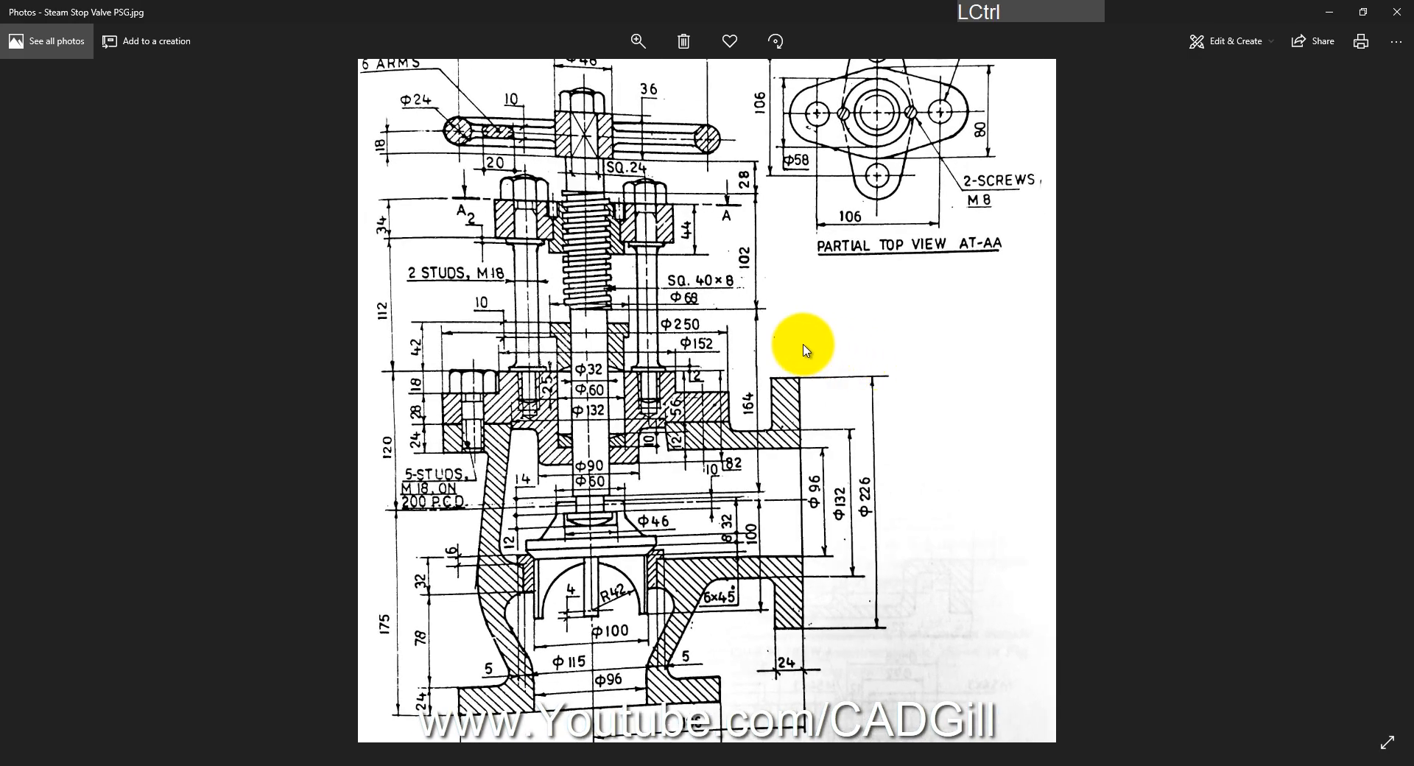
drag(747, 306, 748, 322)
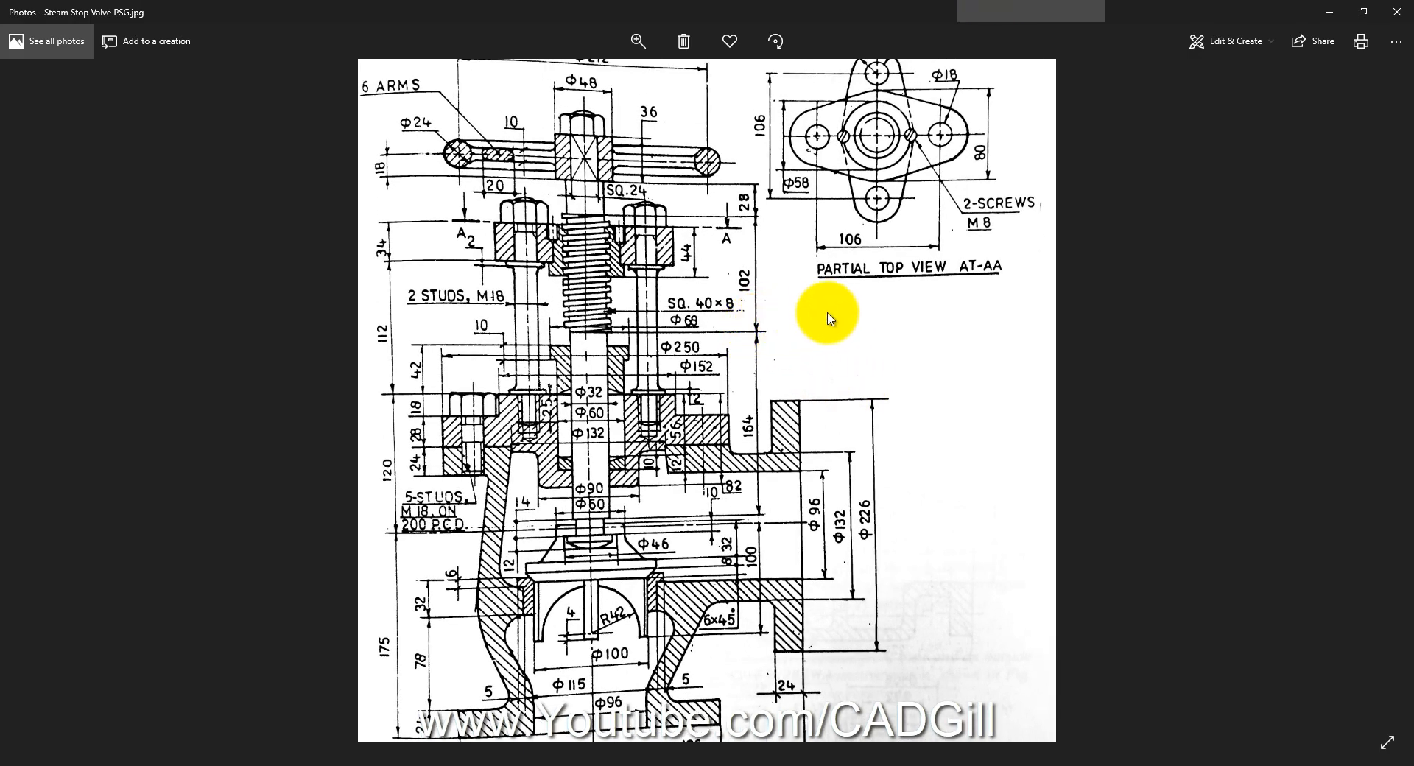
ctrl+scroll(830, 301, up, 2)
mouse_move(807, 299)
mouse_down()
mouse_move(823, 322)
mouse_move(810, 323)
mouse_up()
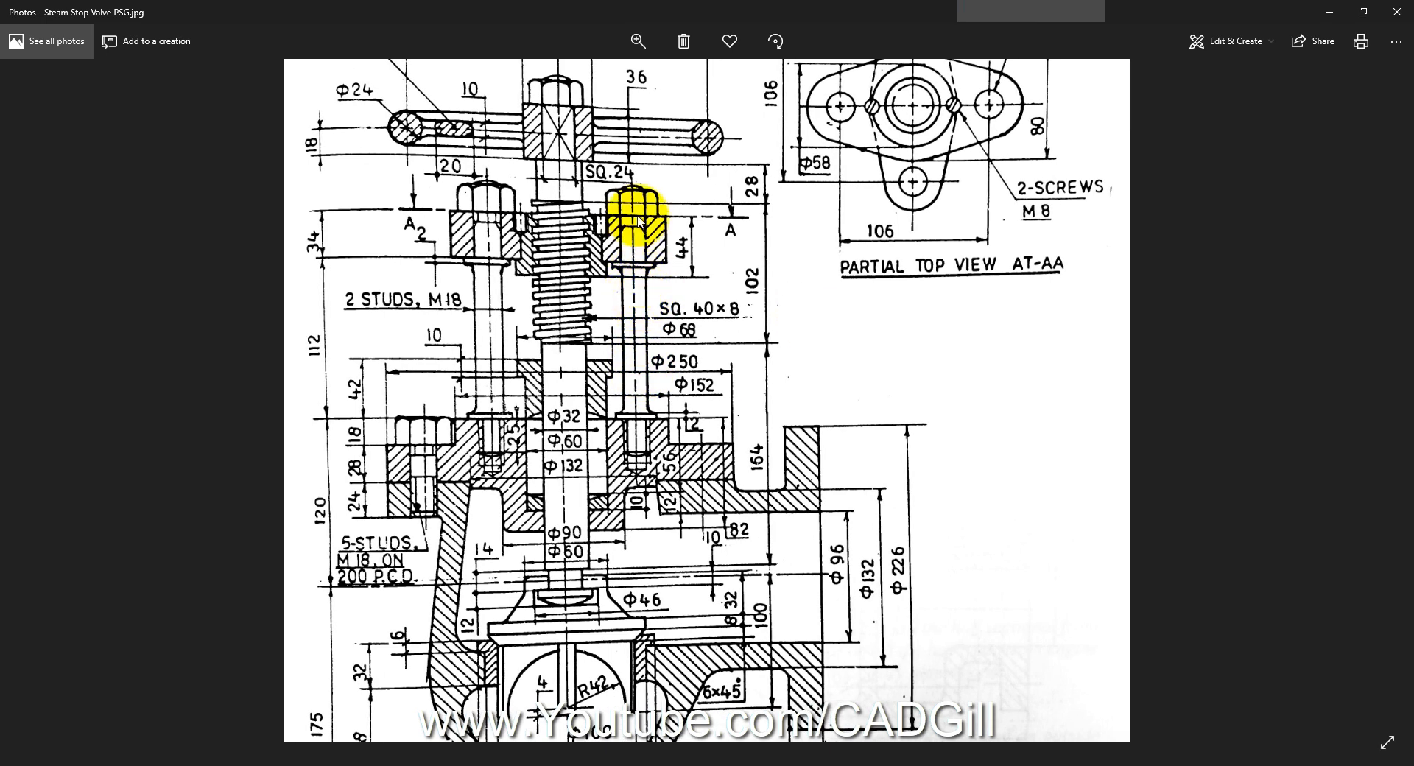
drag(608, 315, 629, 218)
mouse_move(627, 359)
mouse_down()
mouse_move(631, 315)
mouse_move(573, 315)
mouse_up()
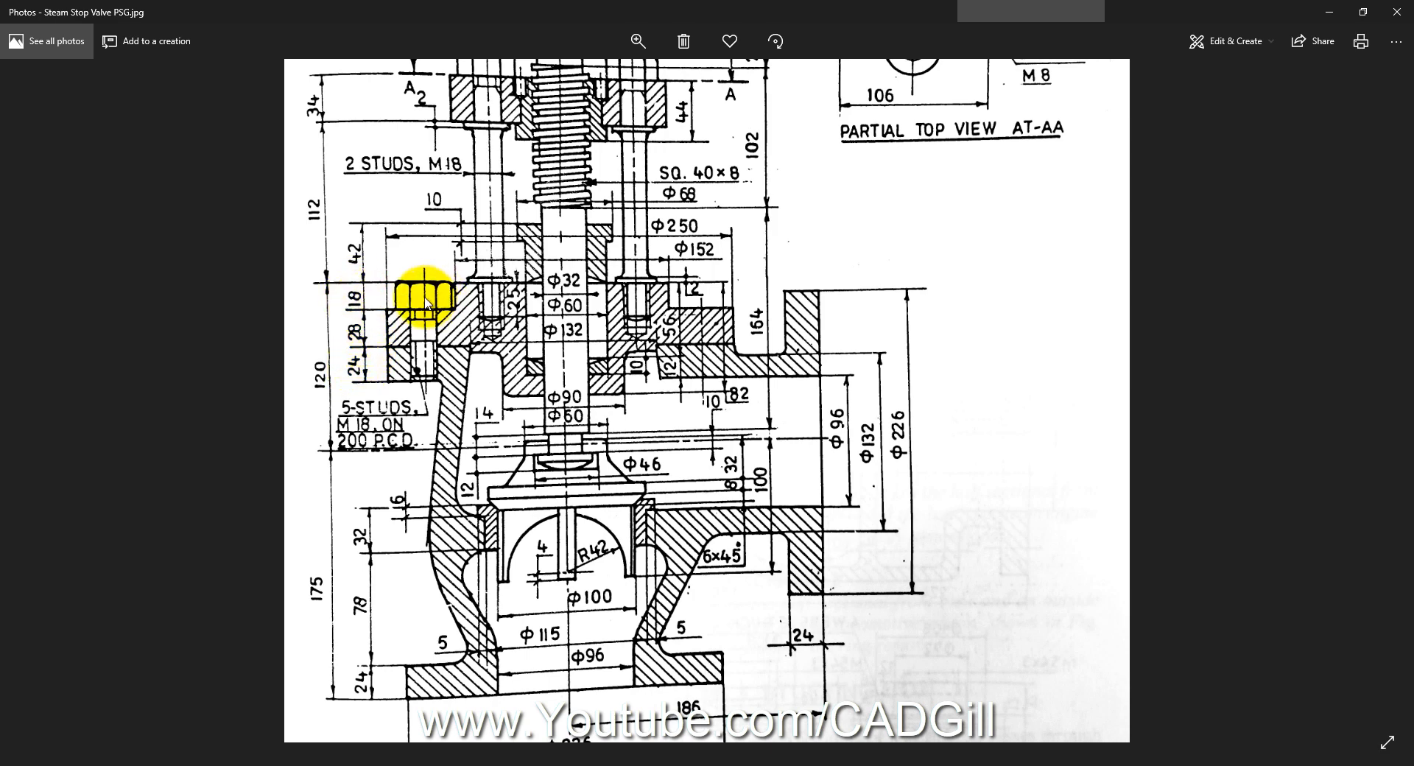
drag(420, 300, 421, 358)
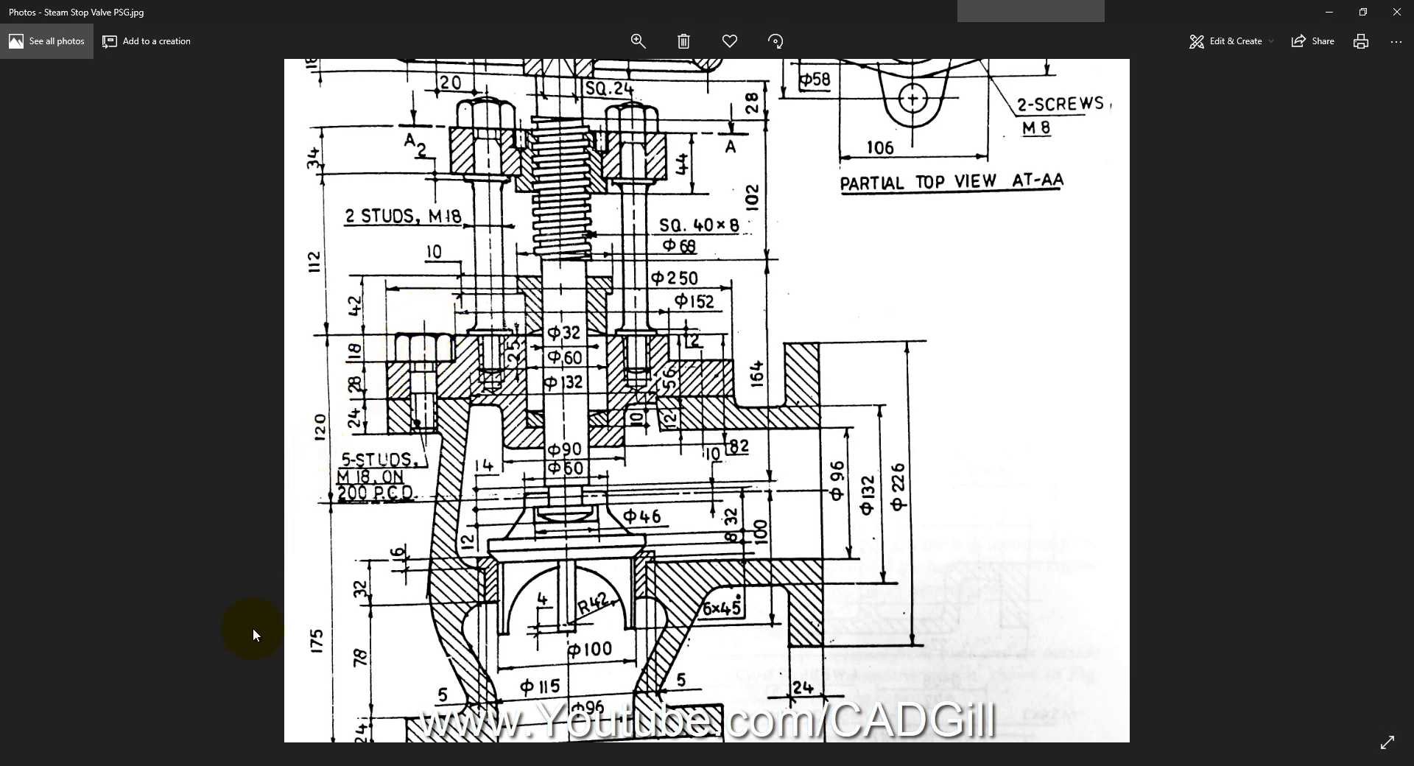
Step: Return to the SOLIDWORKS assembly and insert a new empty part as a component
click(172, 765)
click(371, 467)
click(96, 83)
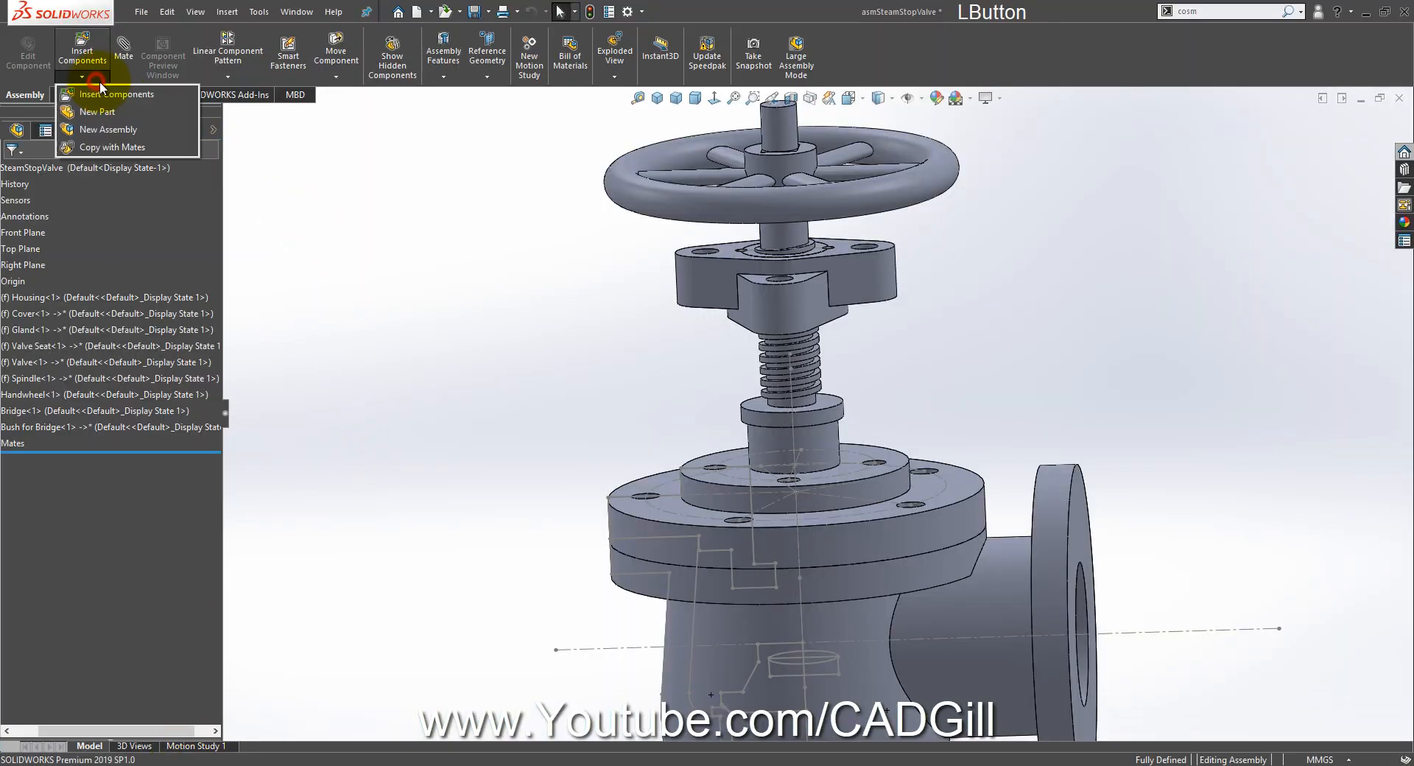
click(97, 109)
click(394, 273)
Step: Rename the new virtual part as M18 Hex NUt
click(152, 439)
key(F2)
text(M18 Hex nut)
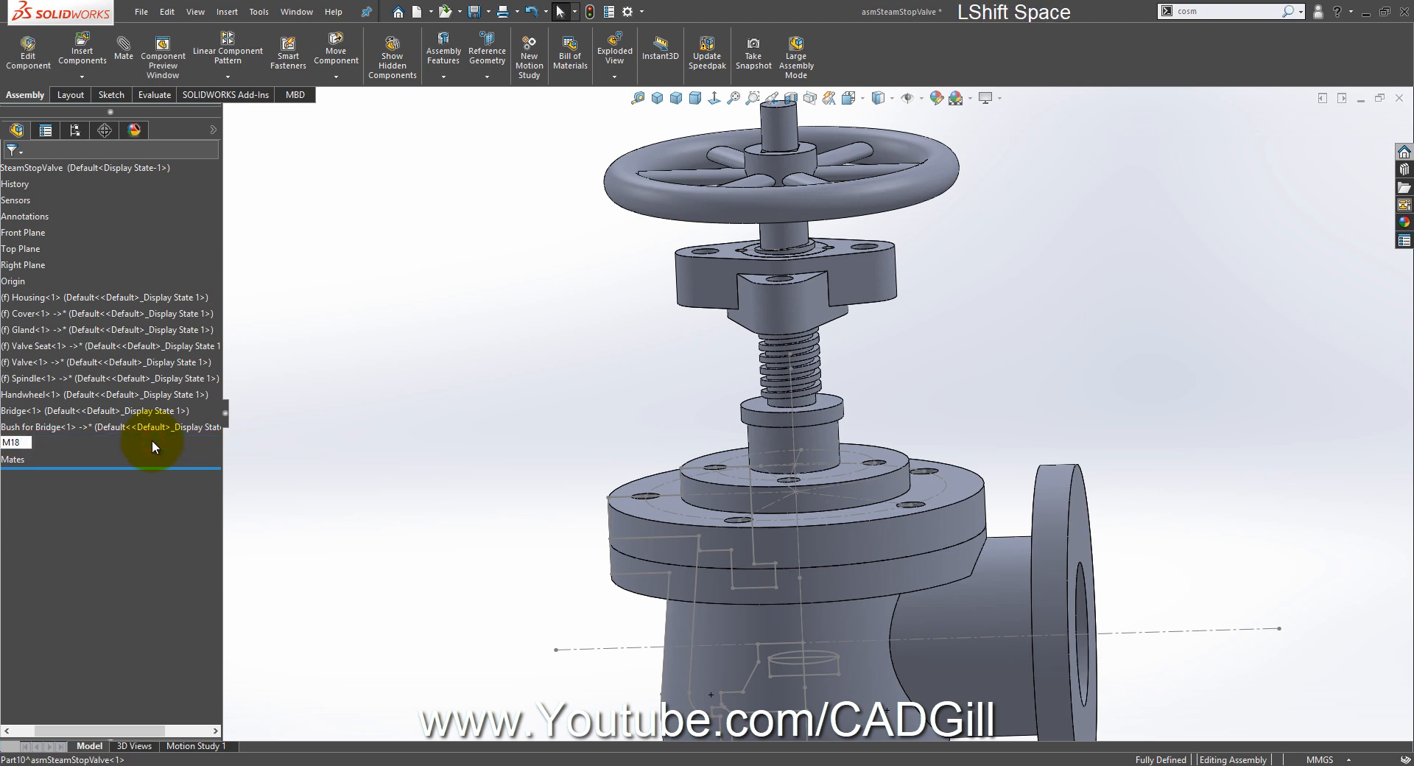
key(BackSpace)
key(BackSpace)
key(BackSpace)
text(NUt)
key(Return)
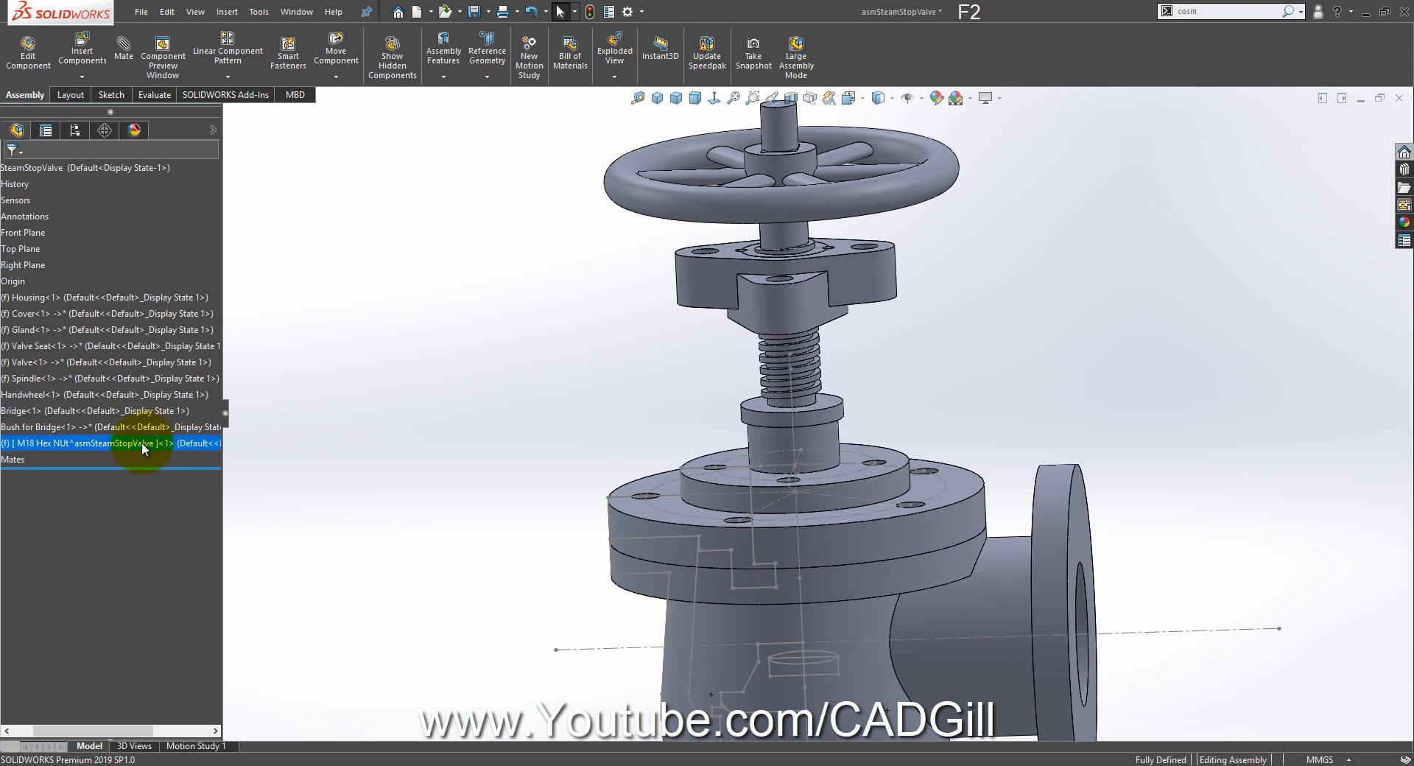
key(F2)
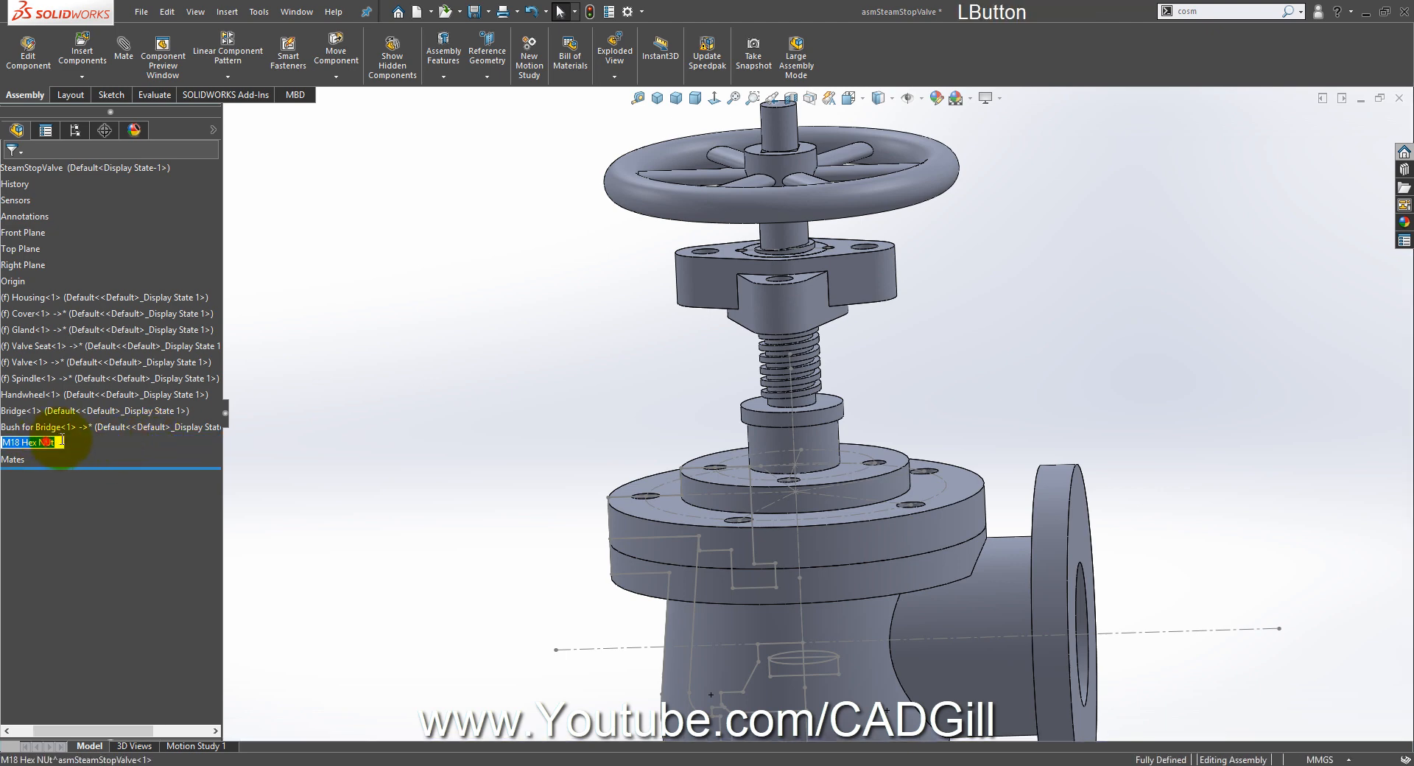
key(Return)
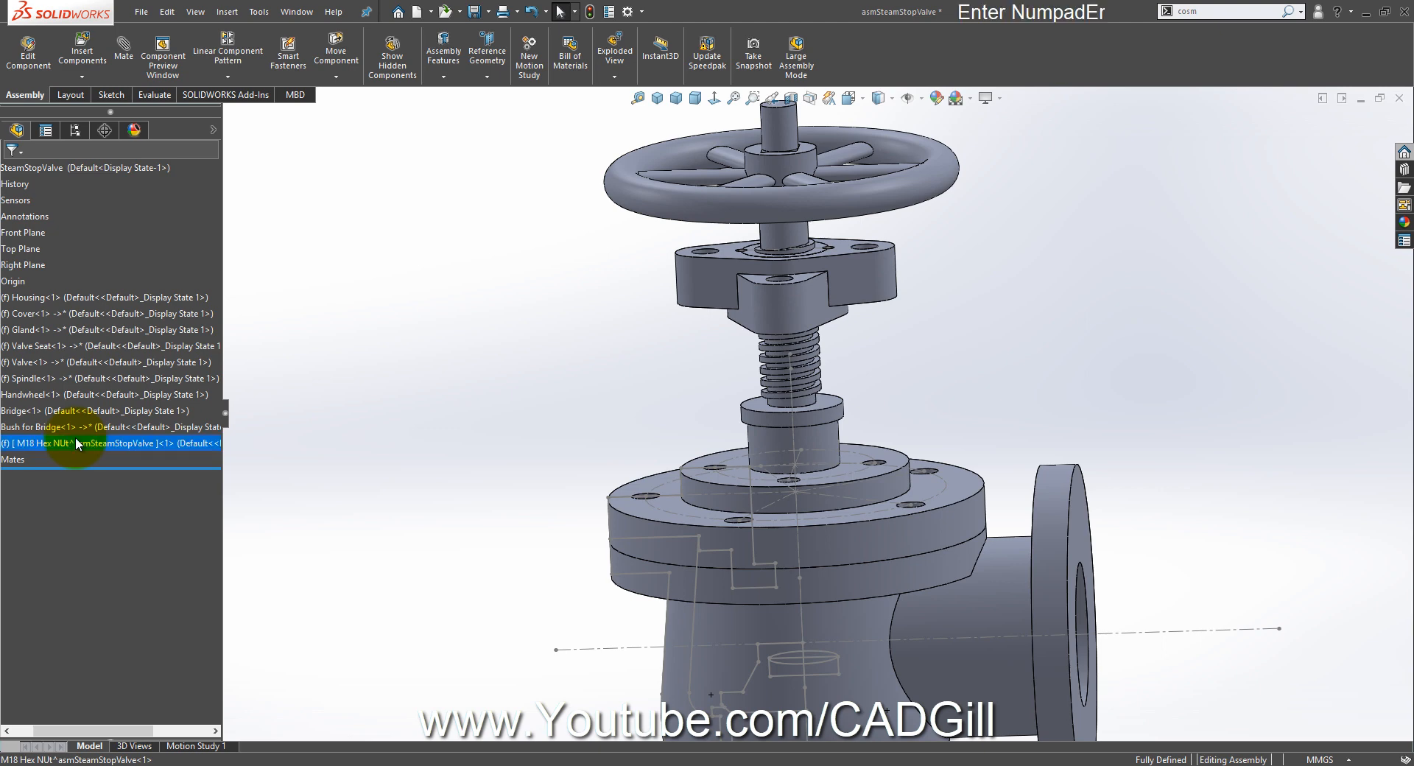
Step: Open the nut part in its own window and save it as the external part M18 Hex Nut in the Steam Stop Valve folder
right_click(86, 448)
click(101, 289)
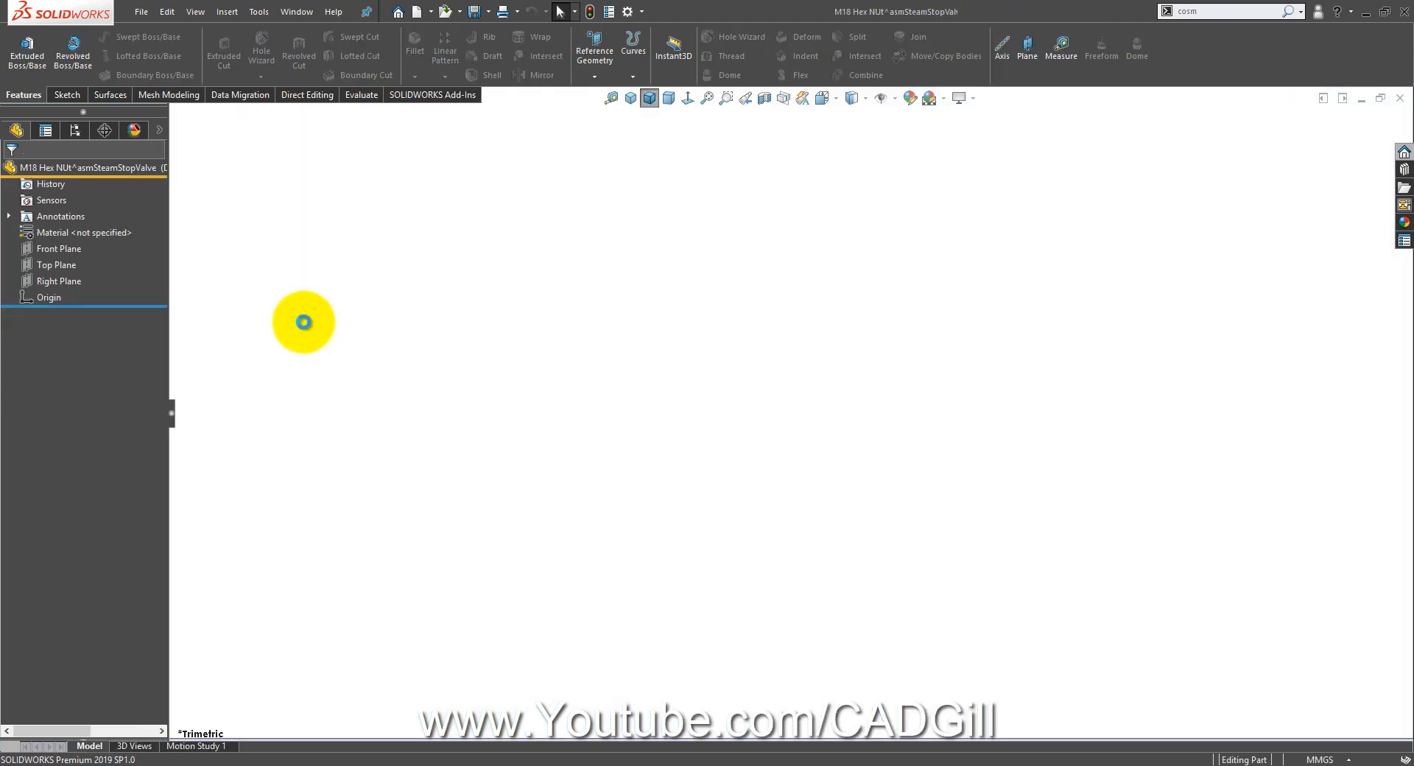
click(488, 11)
click(500, 48)
click(738, 415)
click(650, 452)
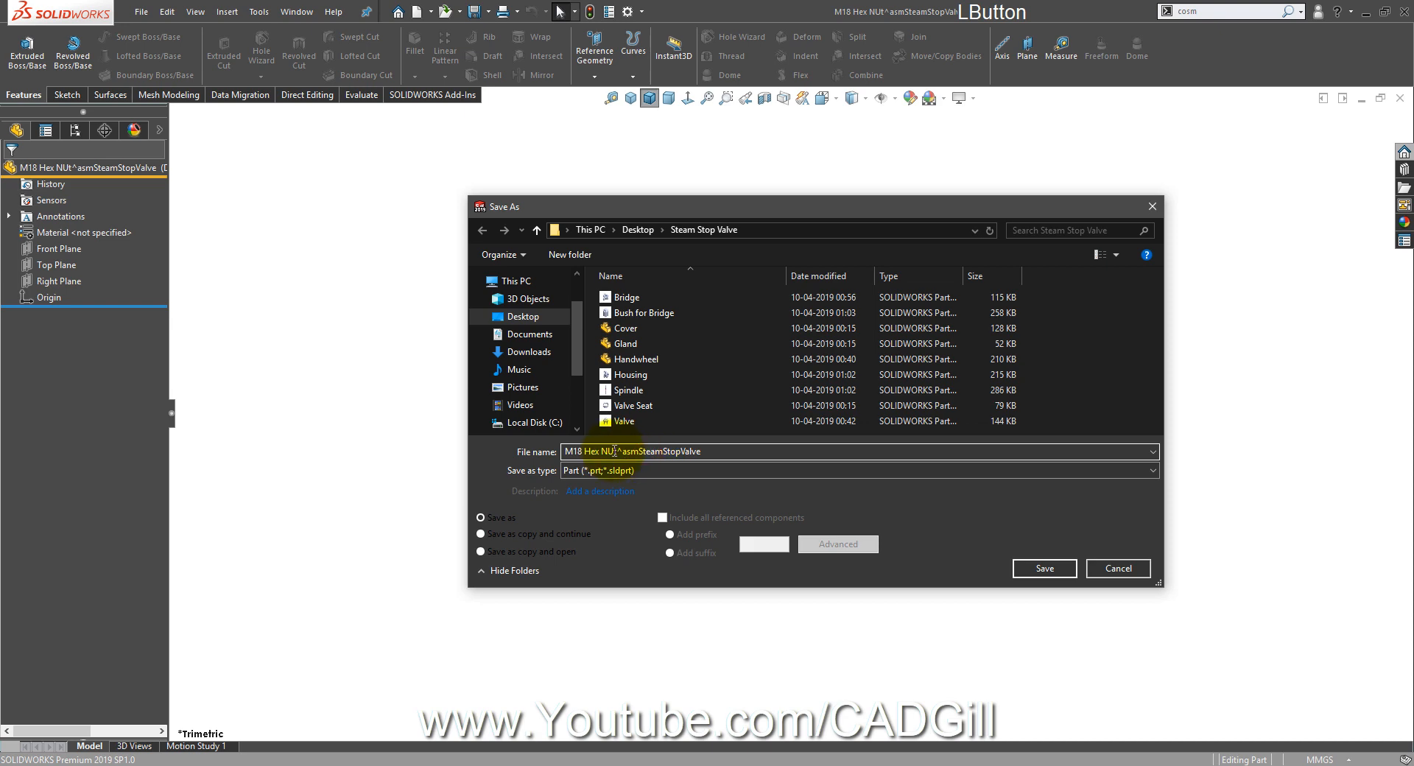
drag(606, 451, 984, 443)
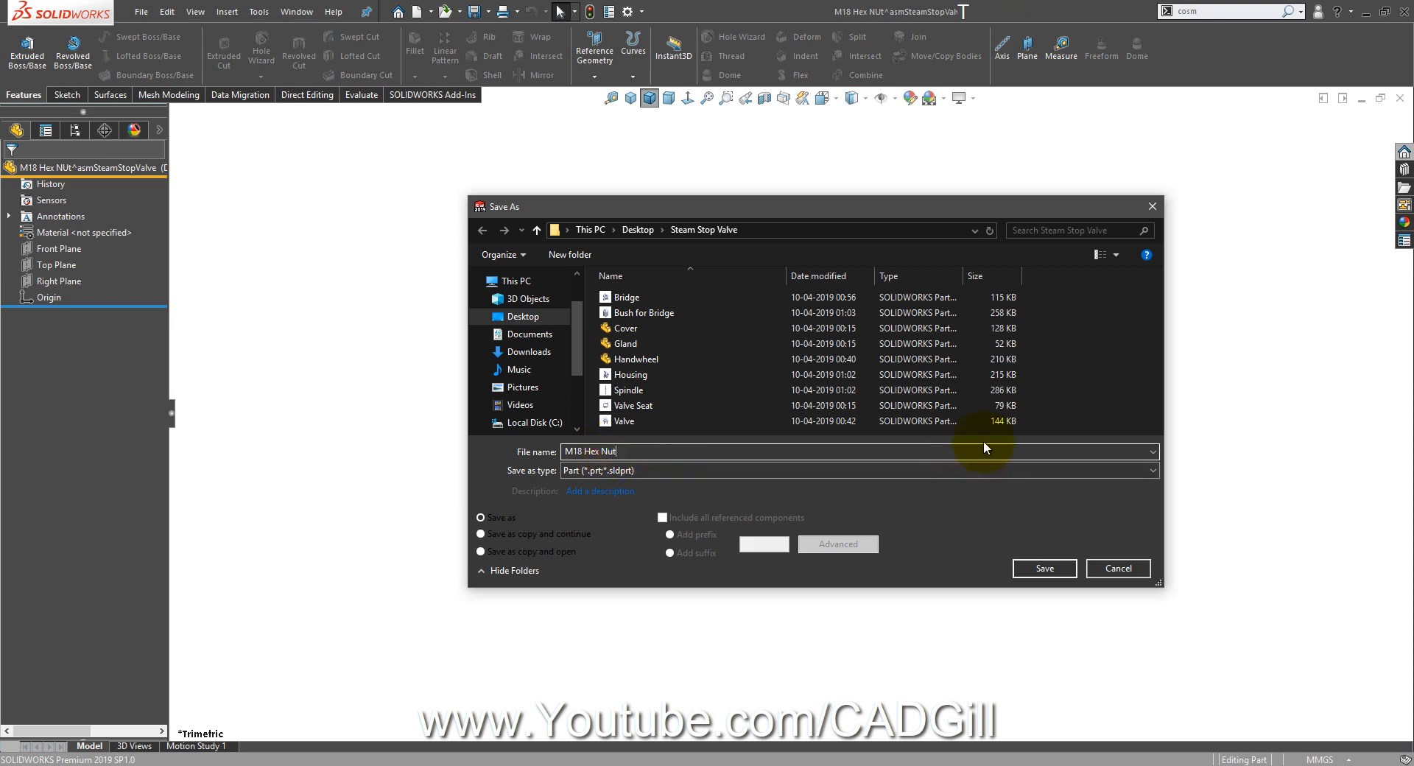
click(1030, 569)
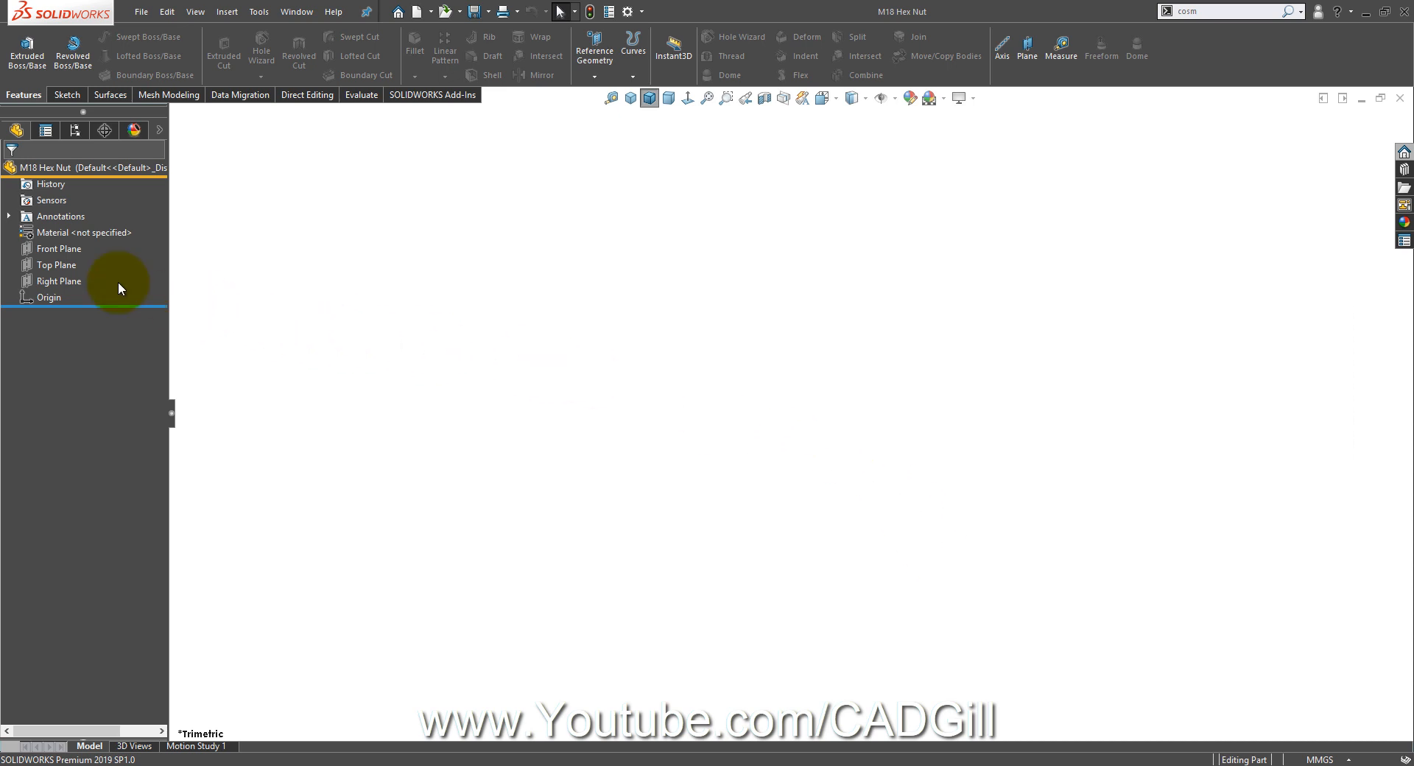
Step: Sketch a hexagon about 69 mm across flats on the Top Plane, centred on the origin with two horizontal sides
click(59, 262)
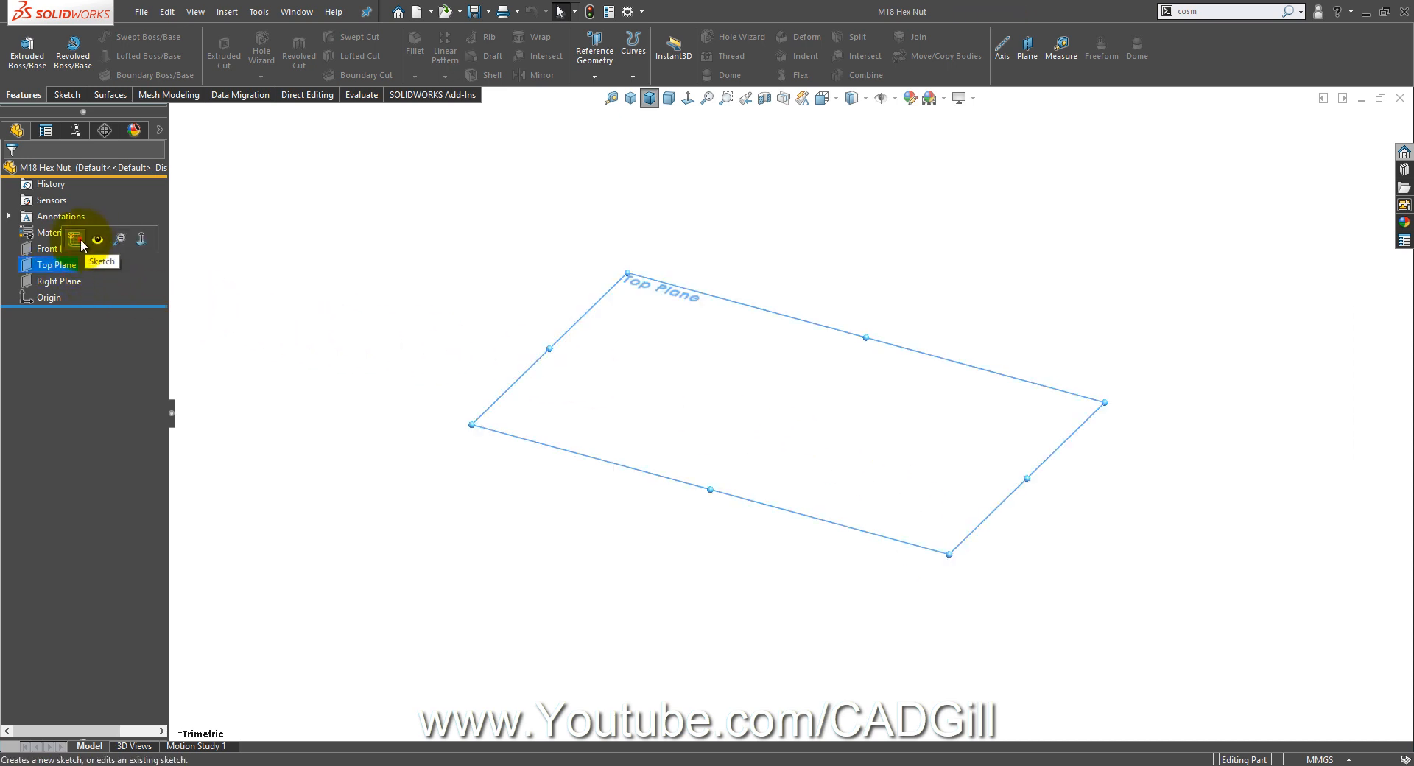
click(81, 239)
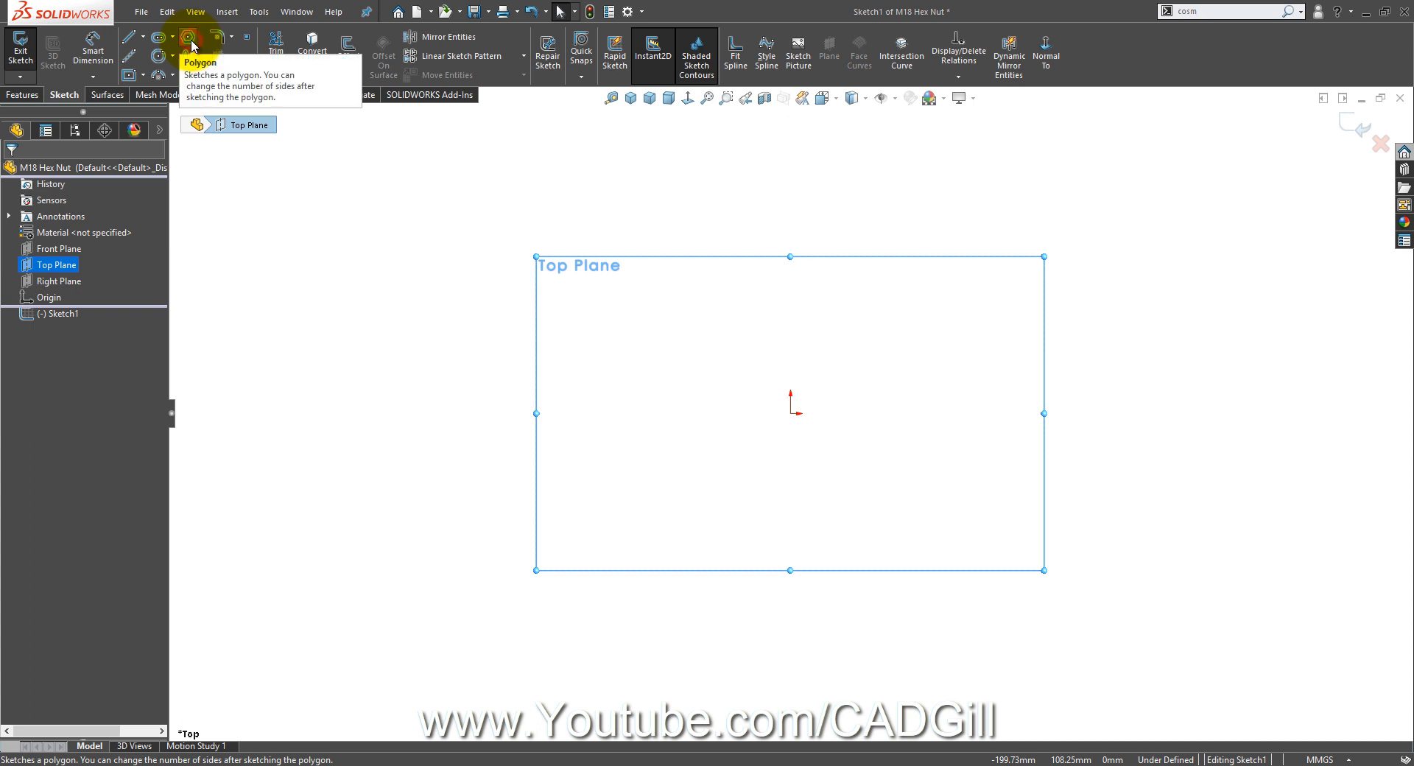
click(189, 37)
drag(788, 411, 678, 418)
right_click(701, 309)
click(718, 318)
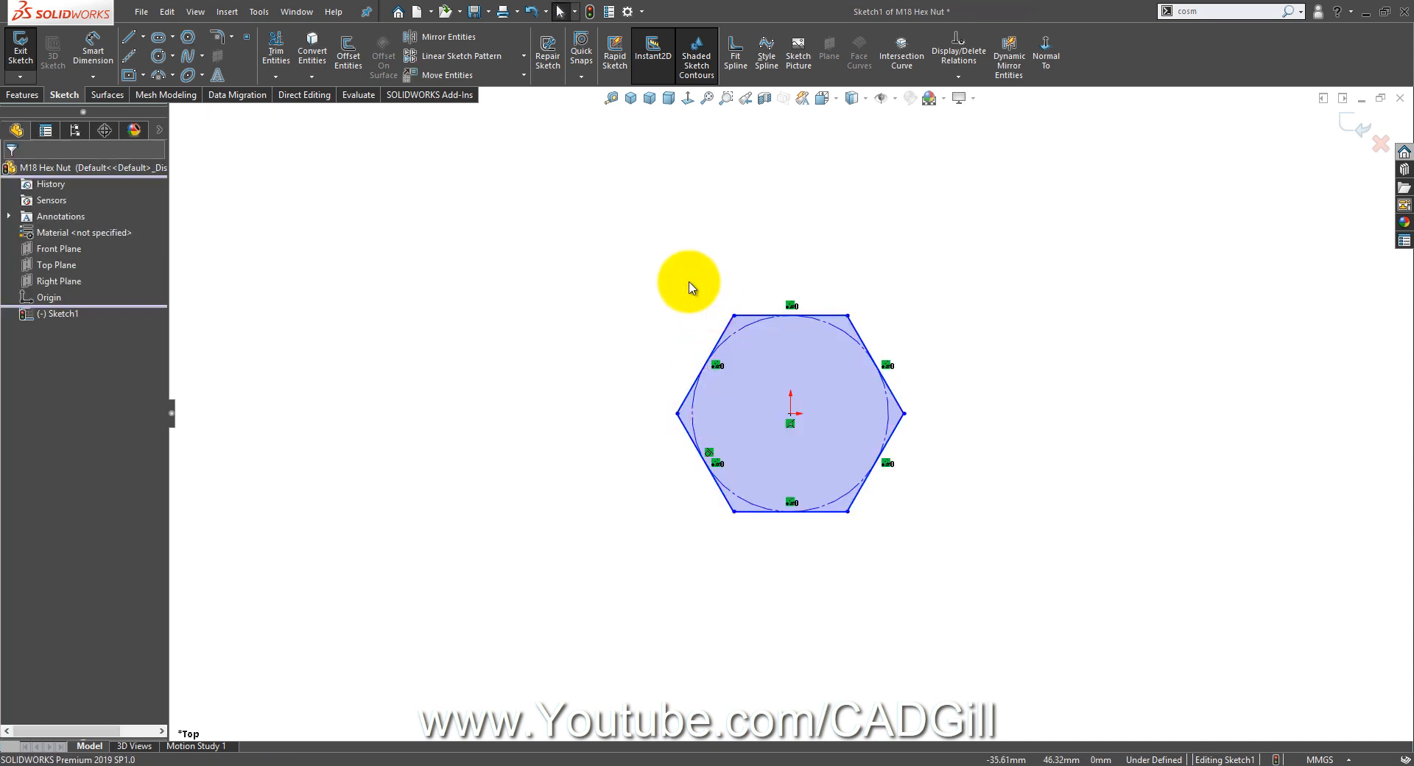
Step: Dimension the distance between the hexagon's two horizontal sides as 27 mm
click(92, 45)
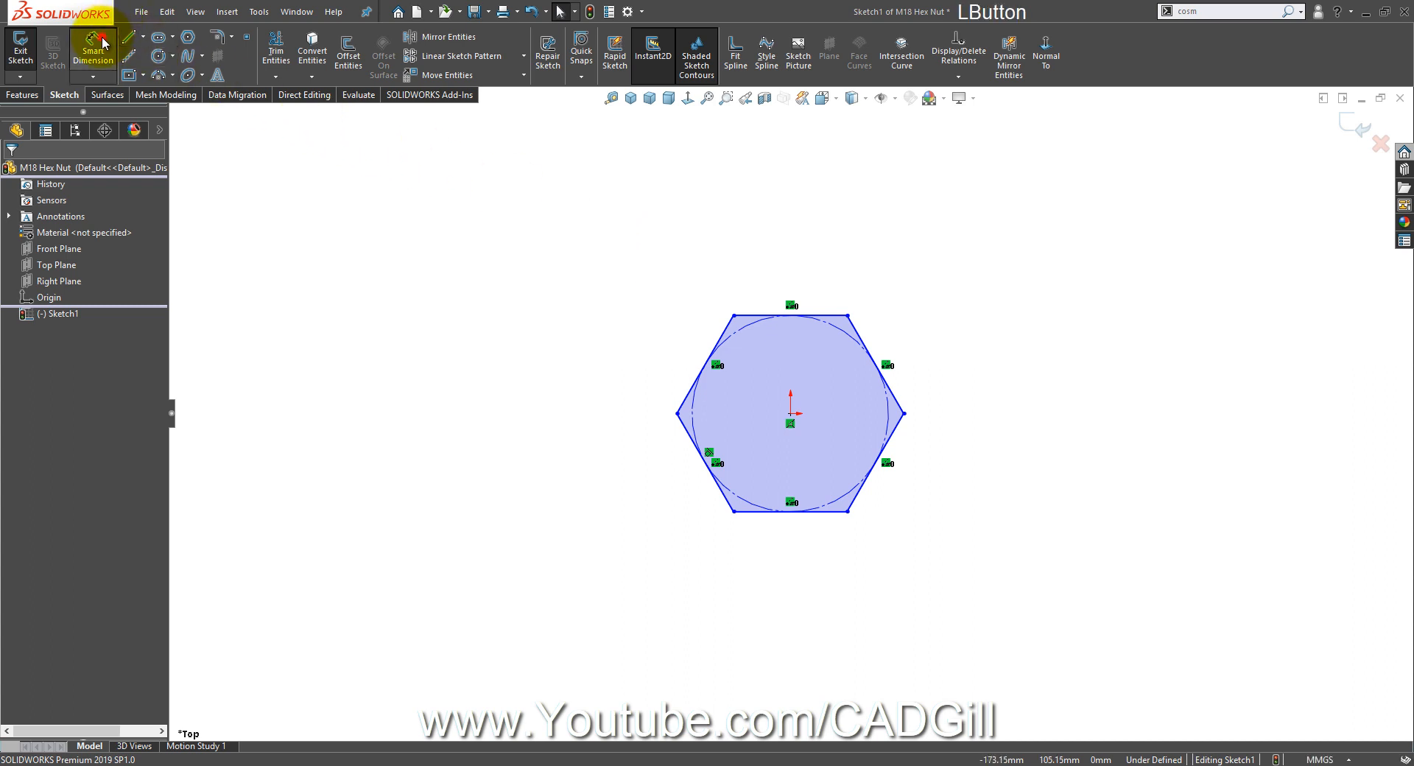
click(786, 308)
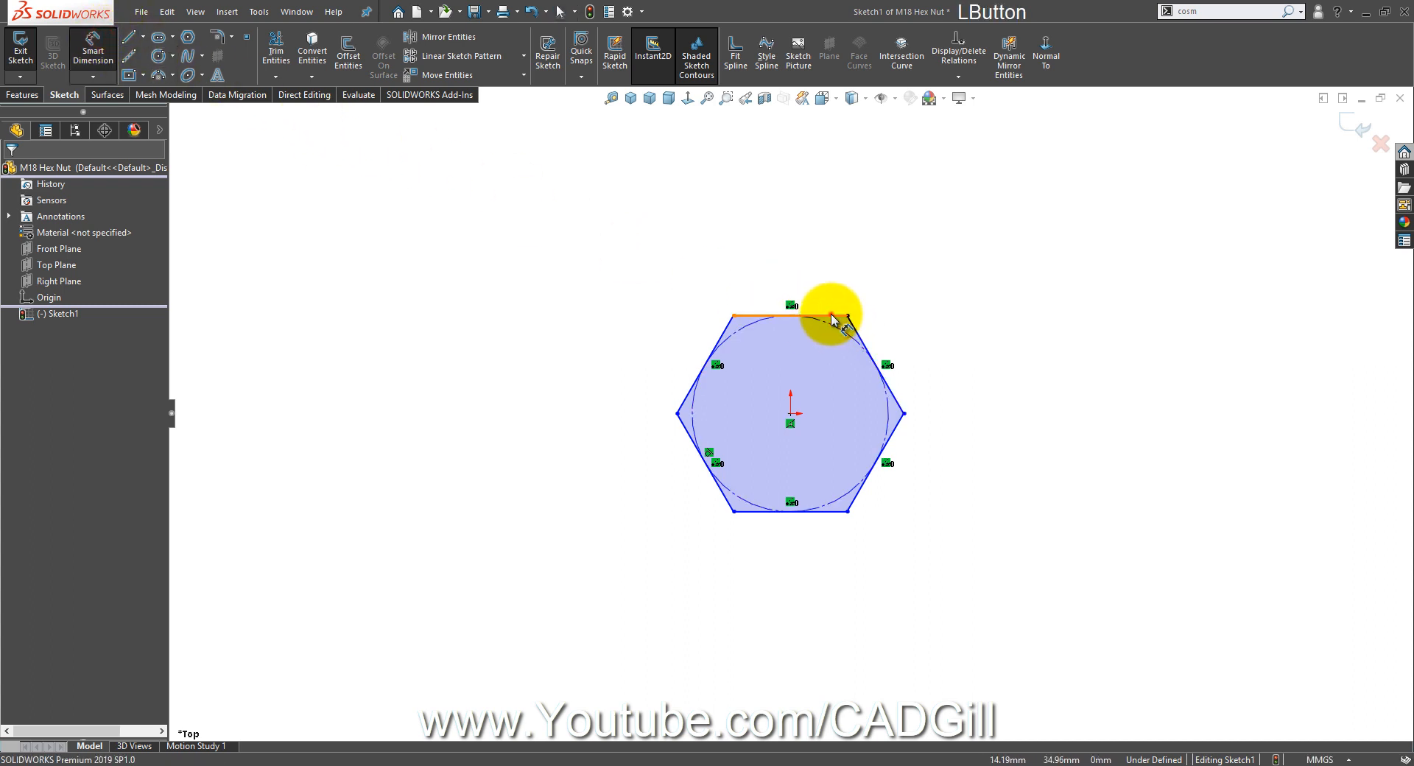
click(841, 513)
click(974, 413)
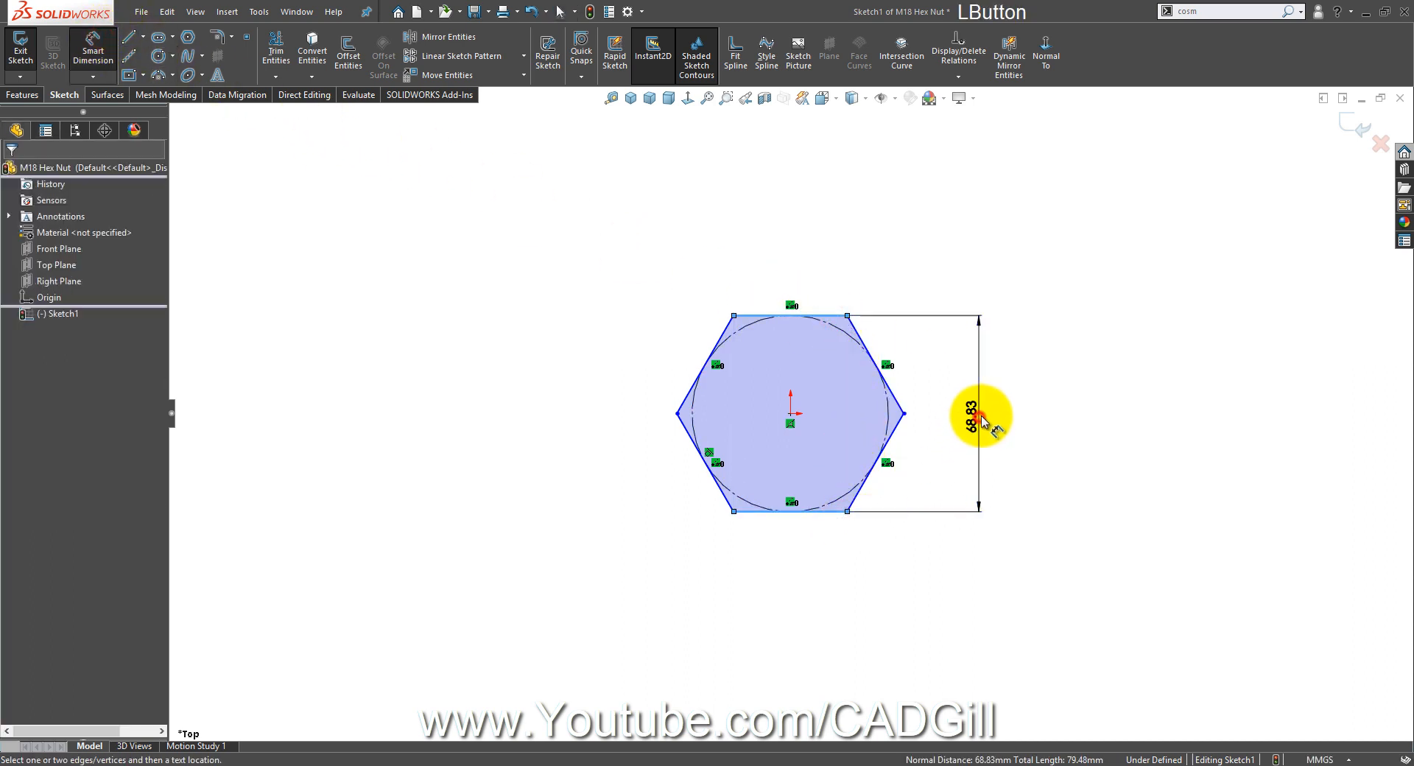
text(27)
key(Return)
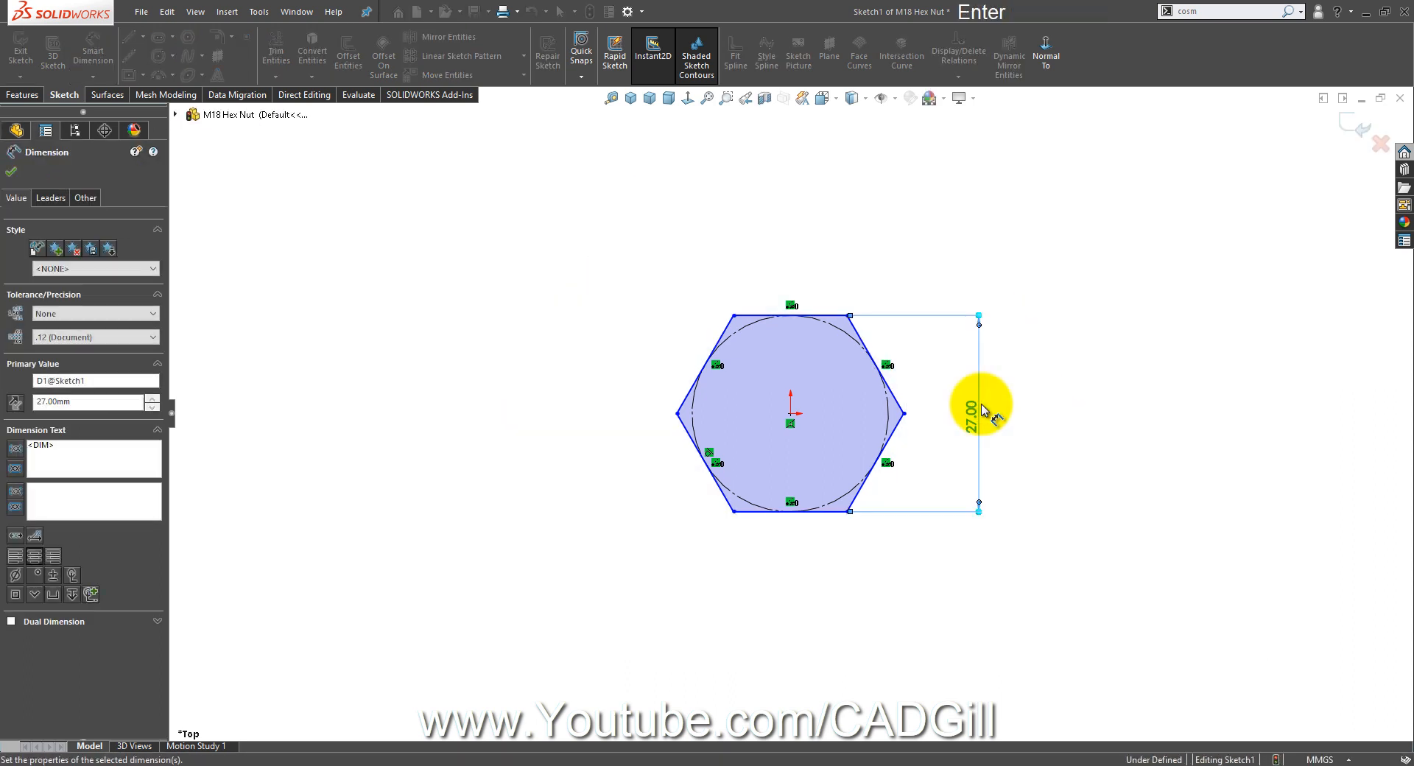
right_click(947, 205)
click(959, 250)
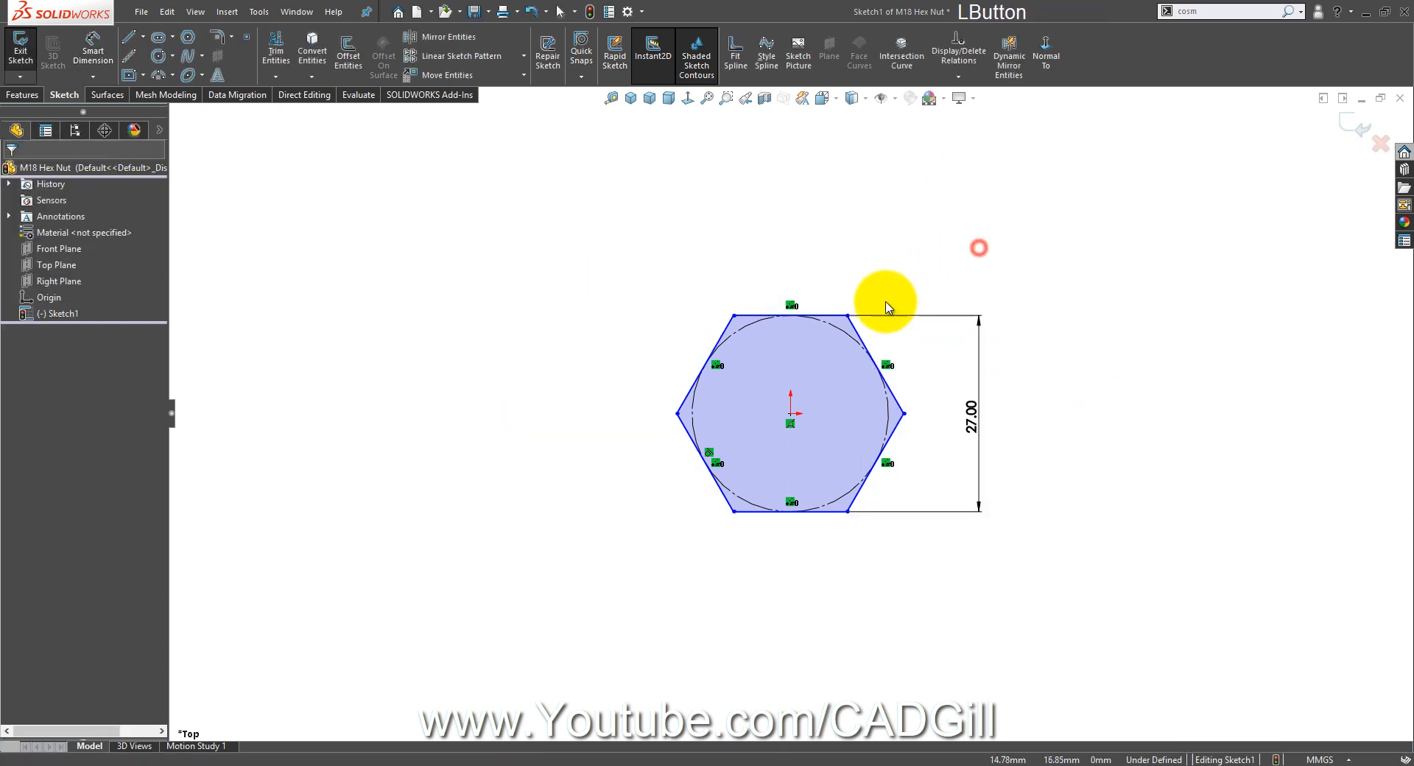
click(826, 317)
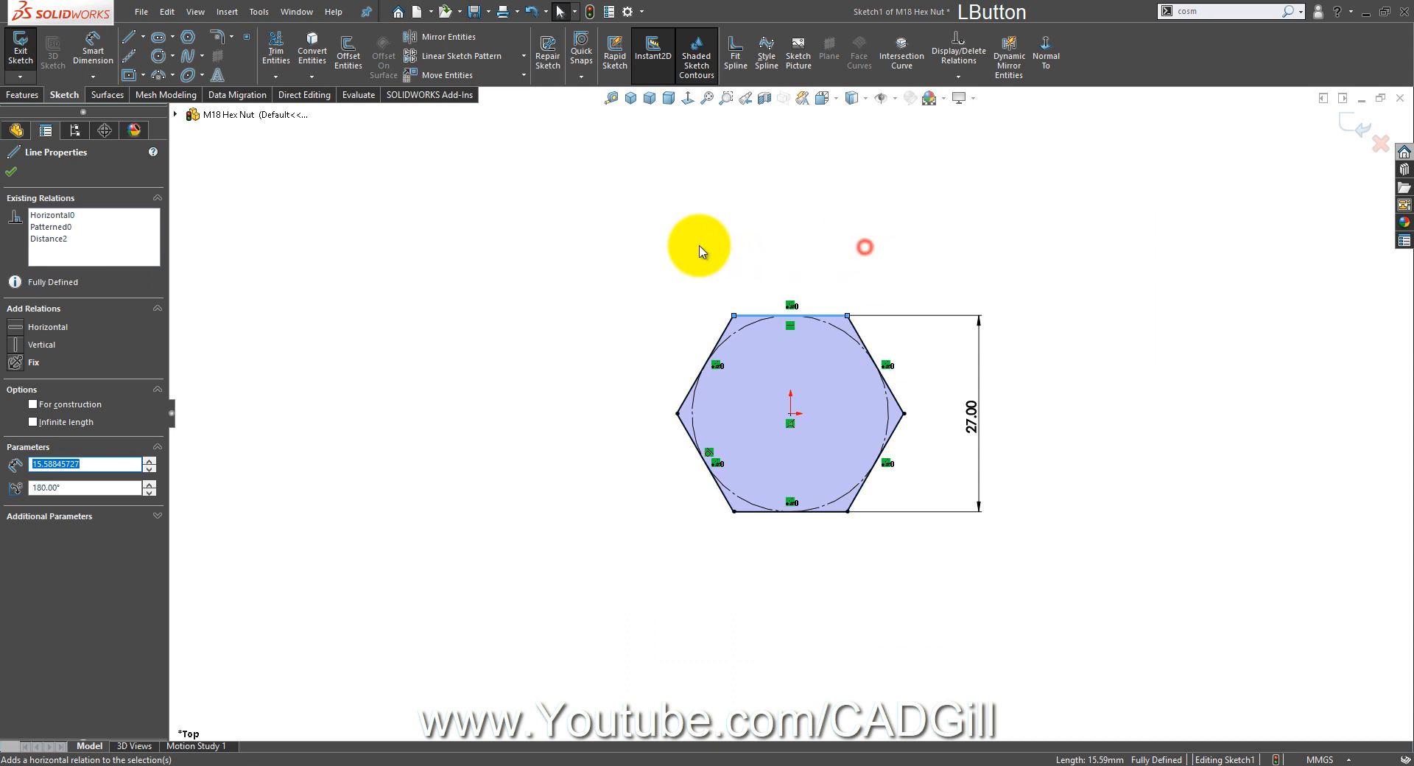
Step: Extrude the hexagon sketch as a 9 mm blind boss
middle_drag(709, 394, 718, 363)
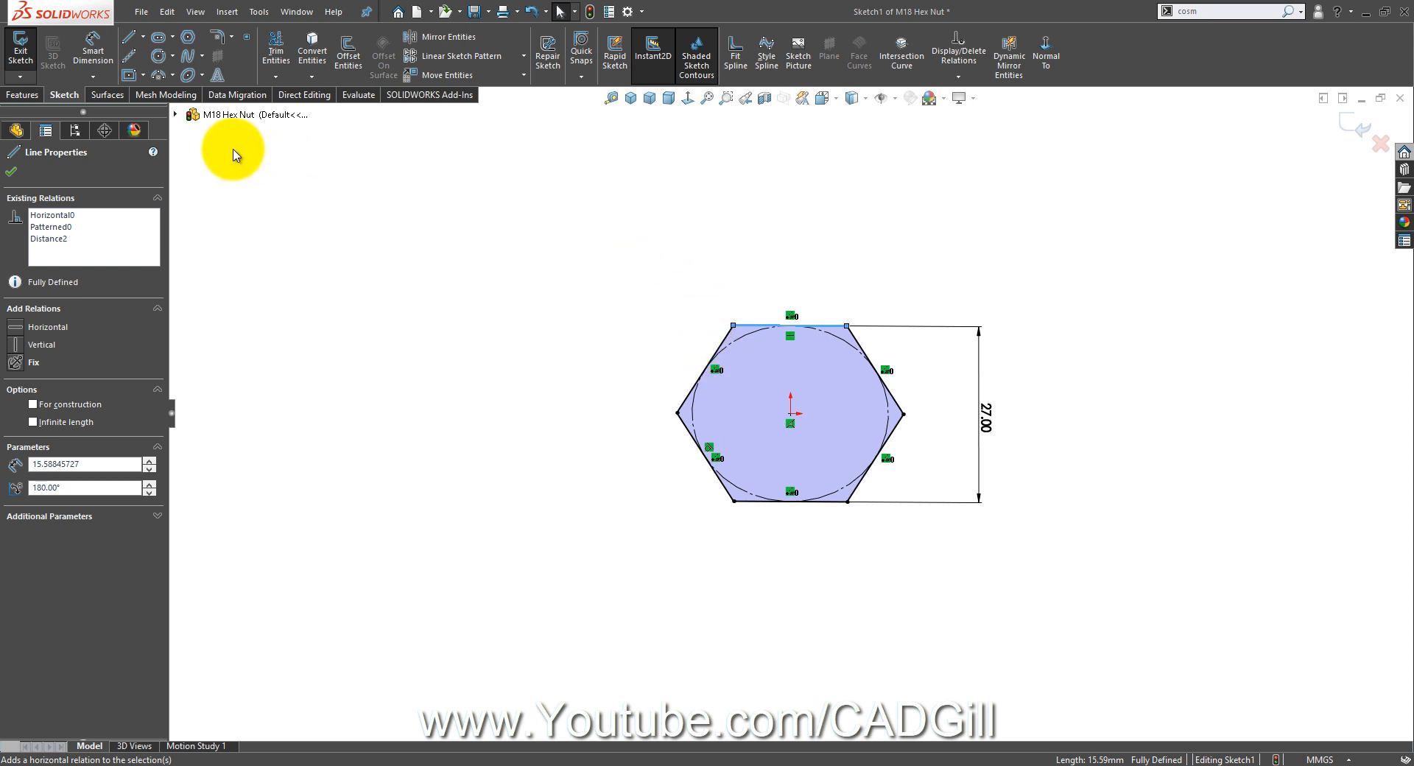
click(24, 94)
click(27, 65)
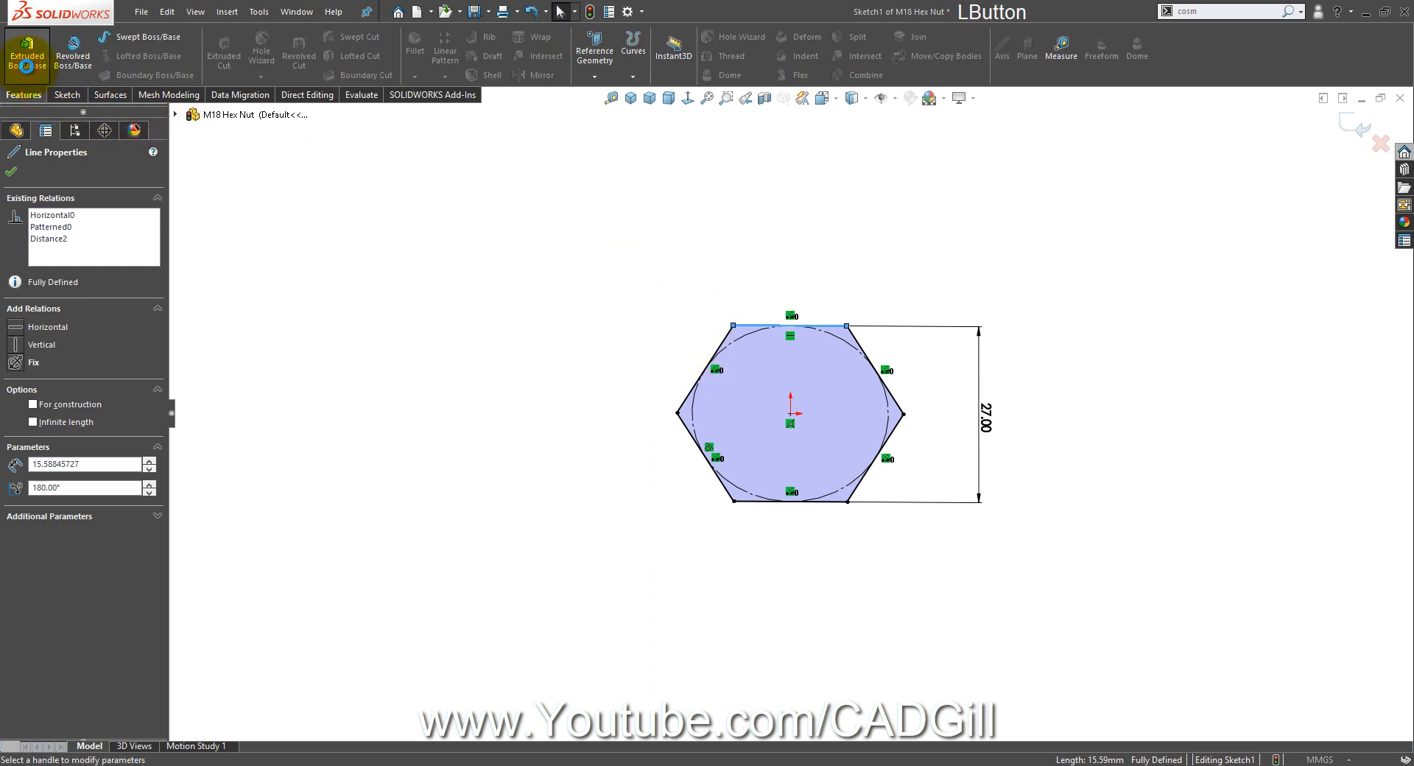
text(9)
key(Return)
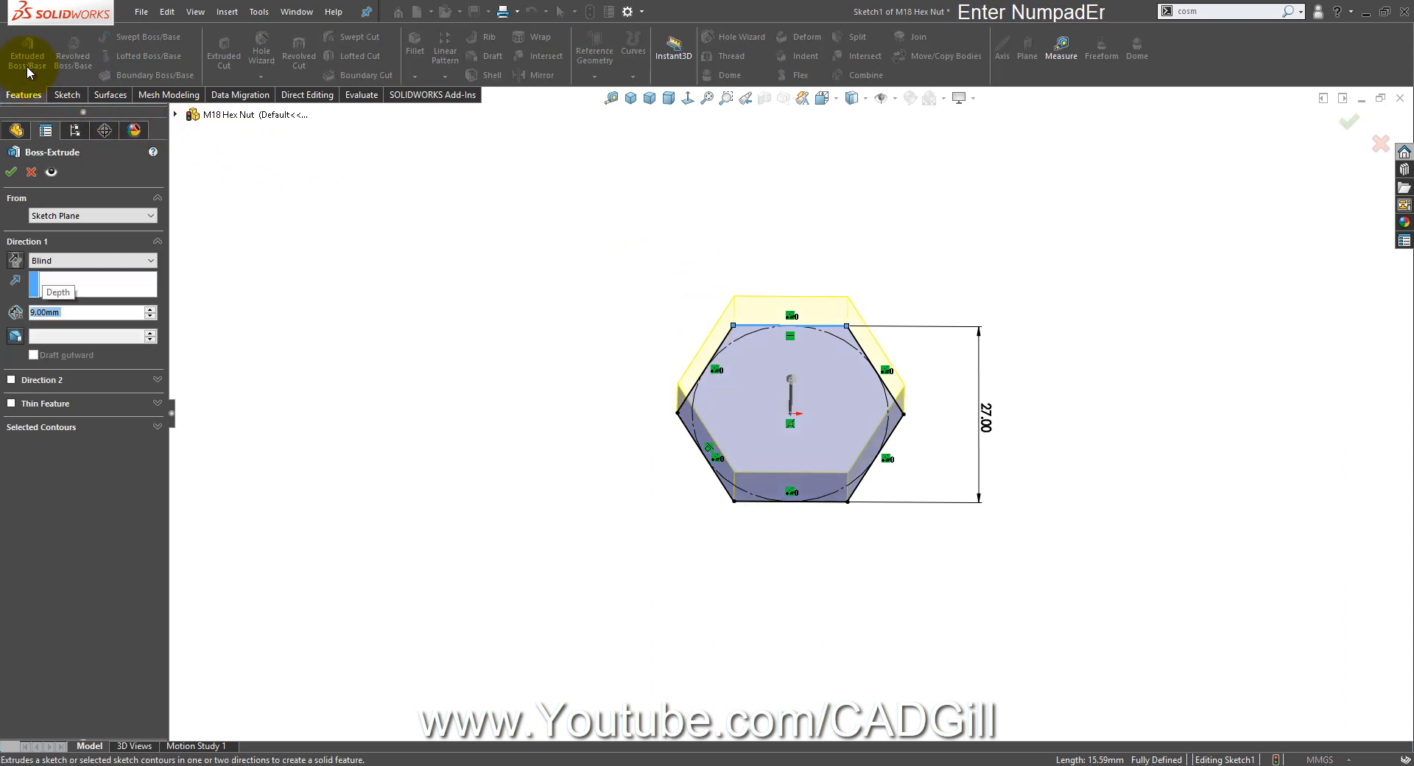
click(461, 319)
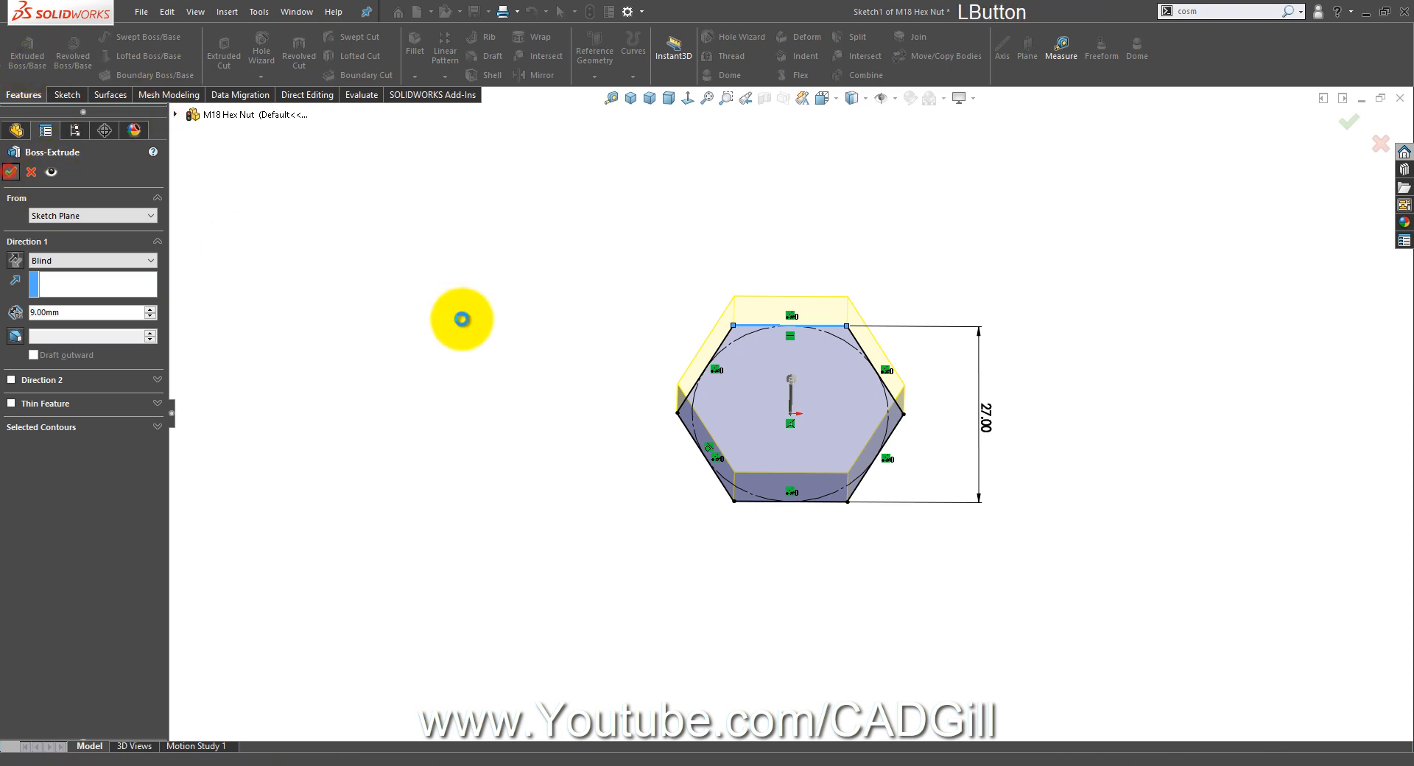
Step: Sketch a circle about 27 mm in diameter on the nut's top face, centred on the origin and reaching the hexagon's edges
middle_drag(934, 462, 899, 378)
click(696, 308)
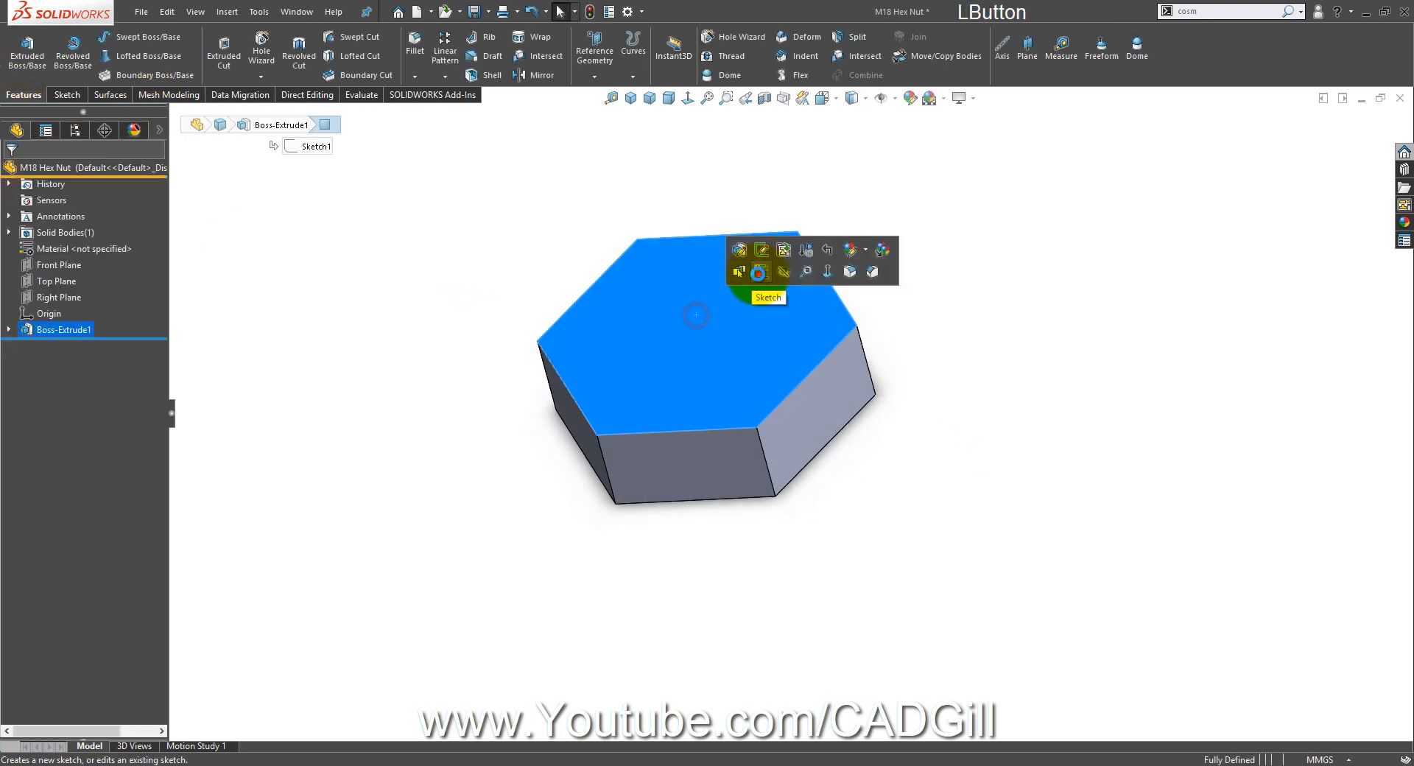
click(758, 273)
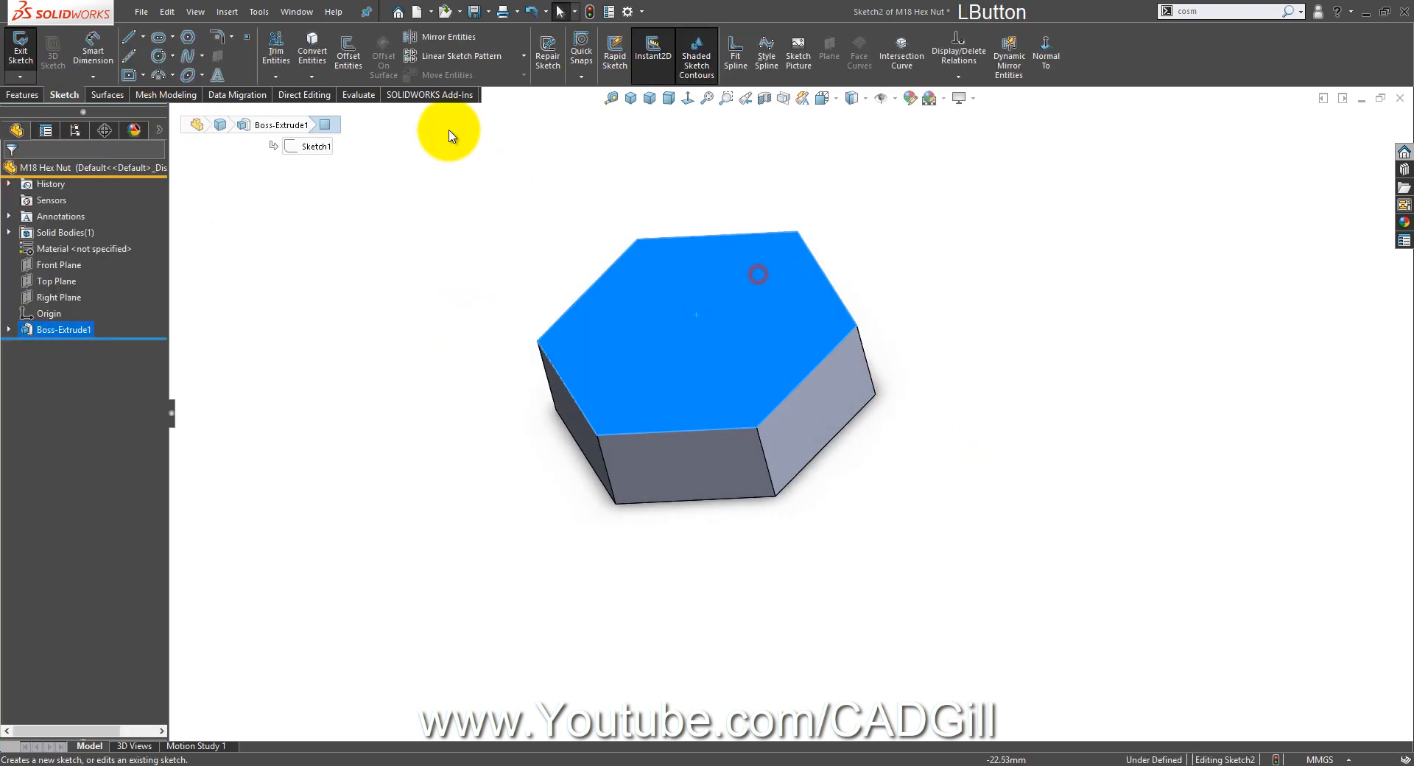
click(163, 57)
click(697, 334)
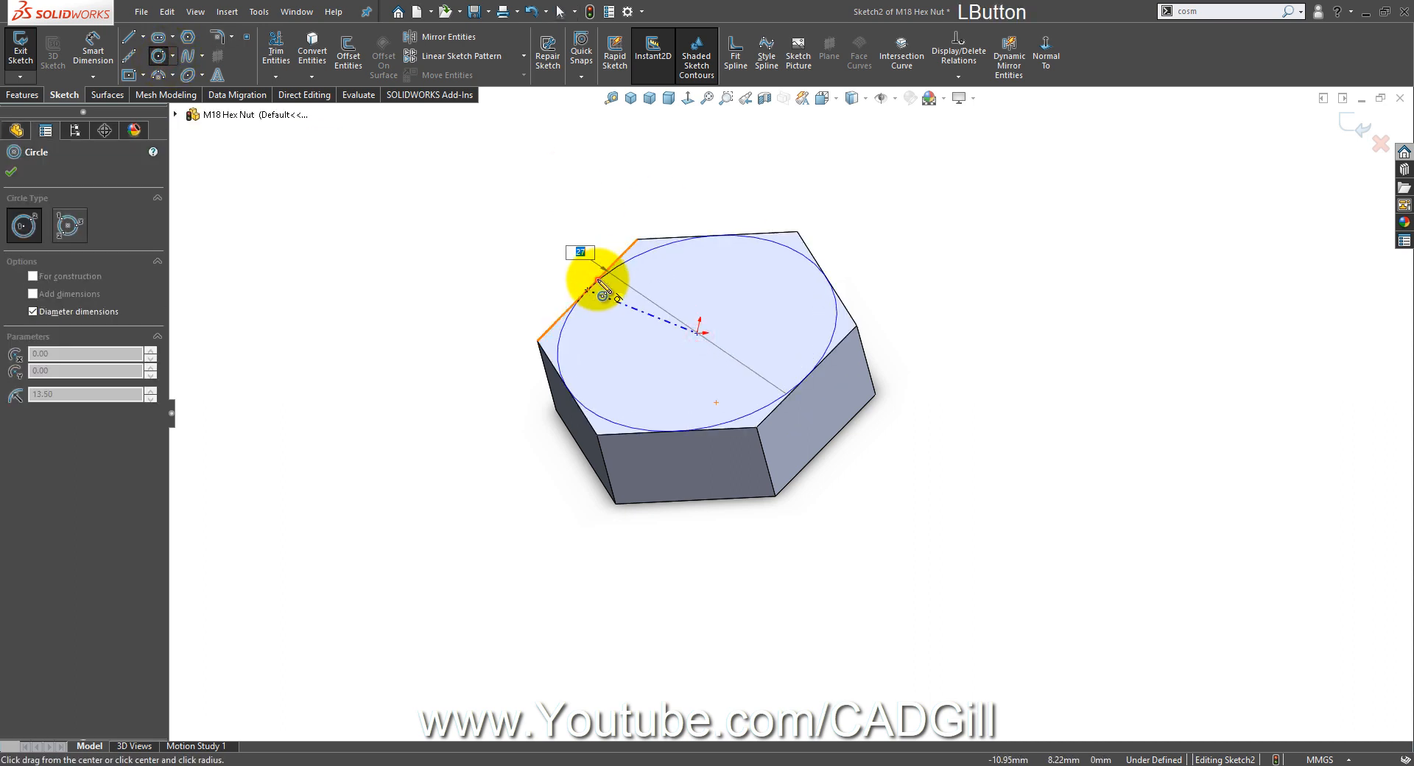
click(602, 287)
scroll(412, 69, up, 1)
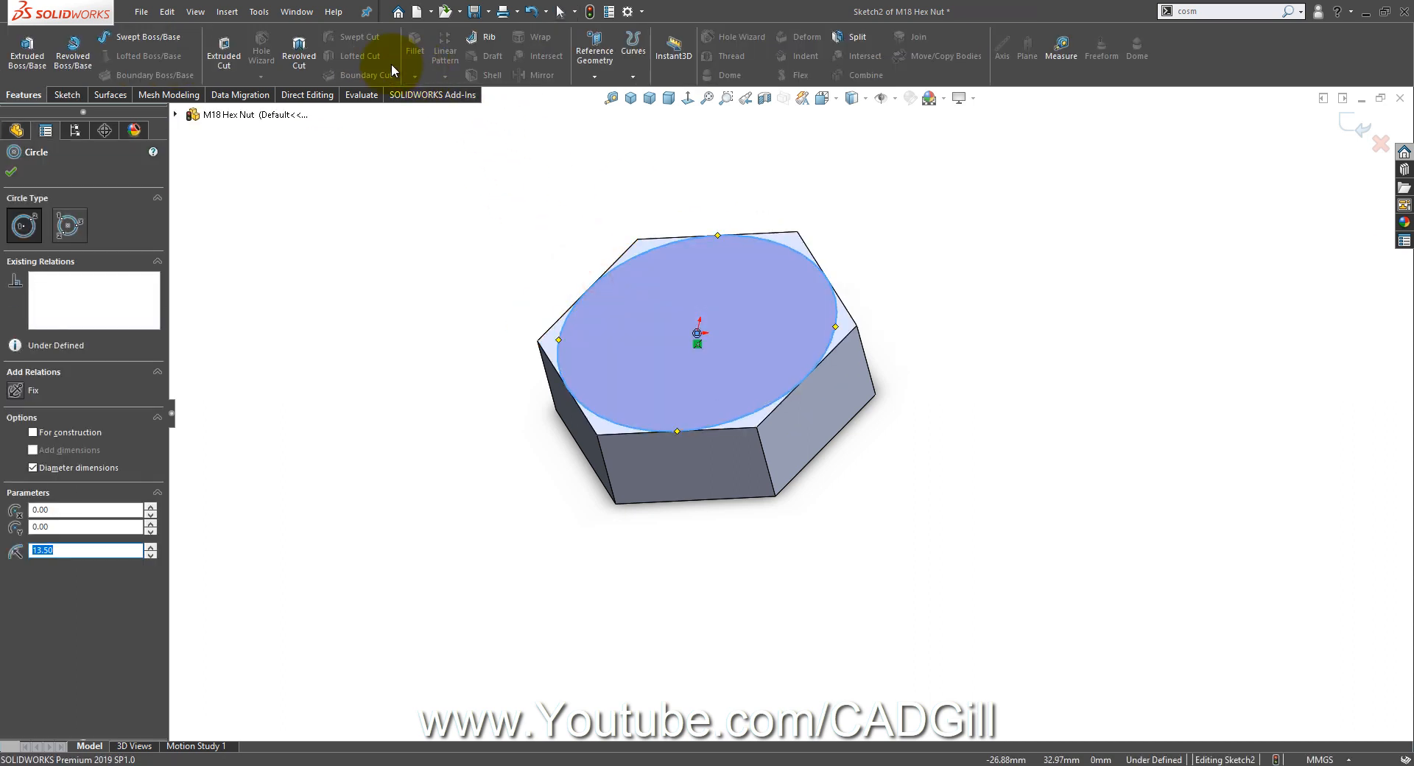
Step: Cut-extrude the circle 9 mm with the side to cut flipped and a 60° draft, bevelling the nut's top corners
click(237, 67)
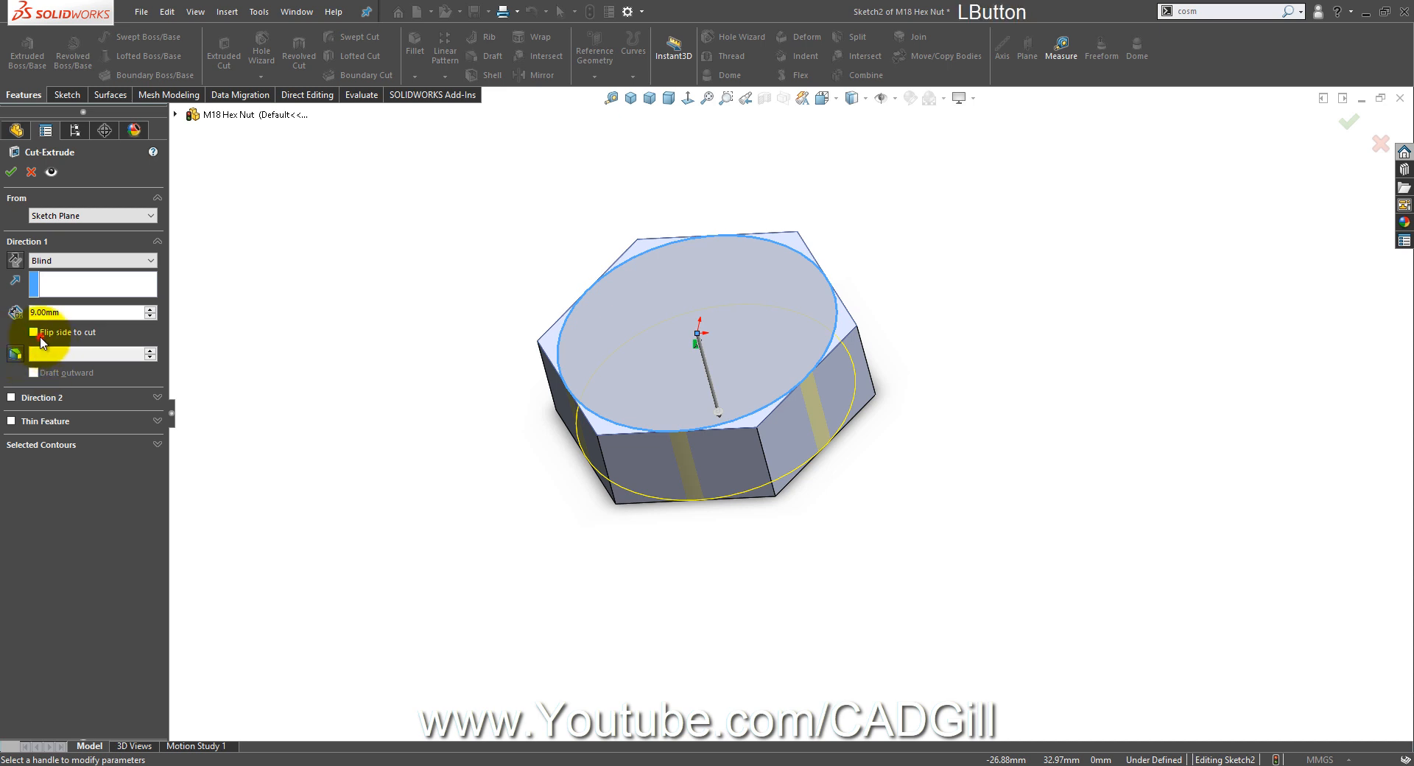
click(34, 332)
click(14, 353)
text(60)
key(Return)
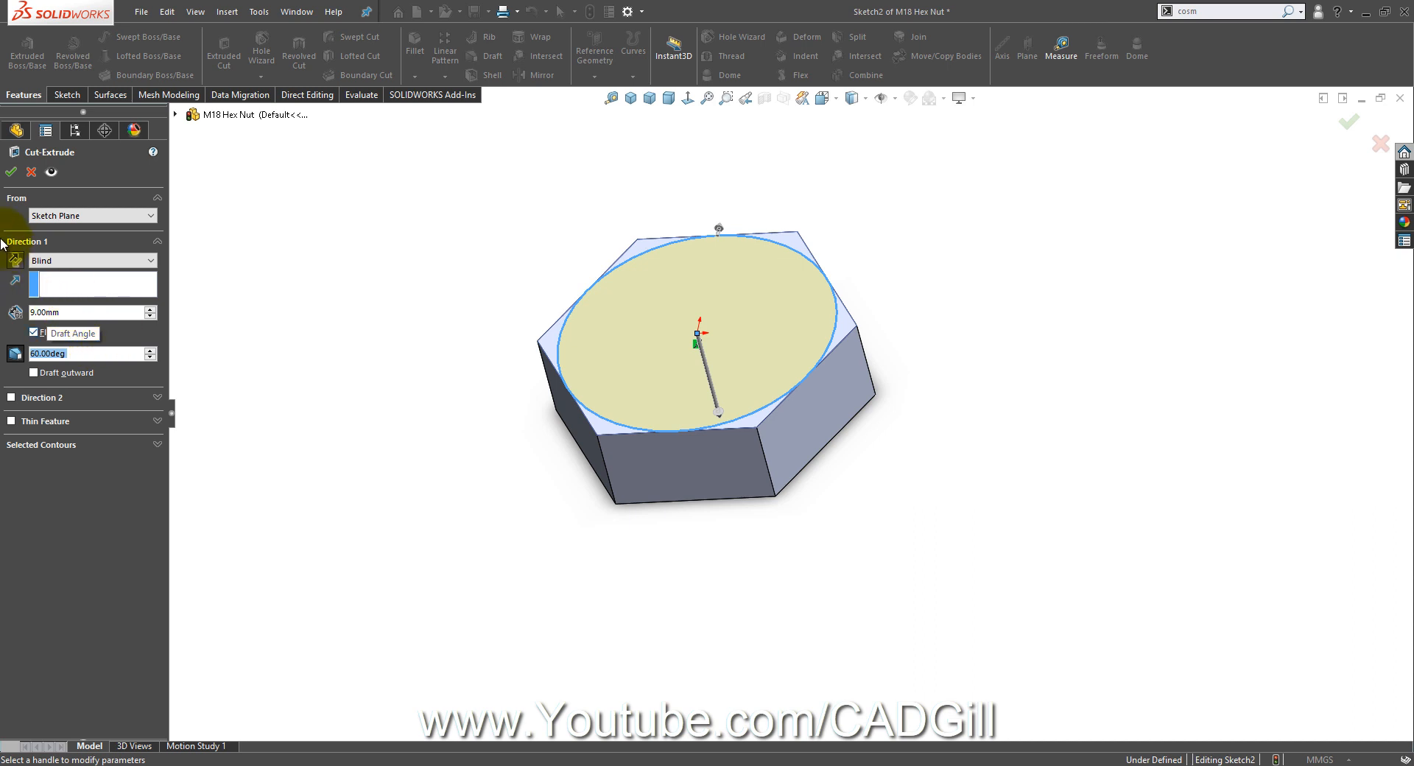
click(10, 172)
Step: Begin a second extruded cut from the first cut's circle sketch, starting at the nut's bottom face
middle_drag(542, 483, 763, 420)
click(744, 414)
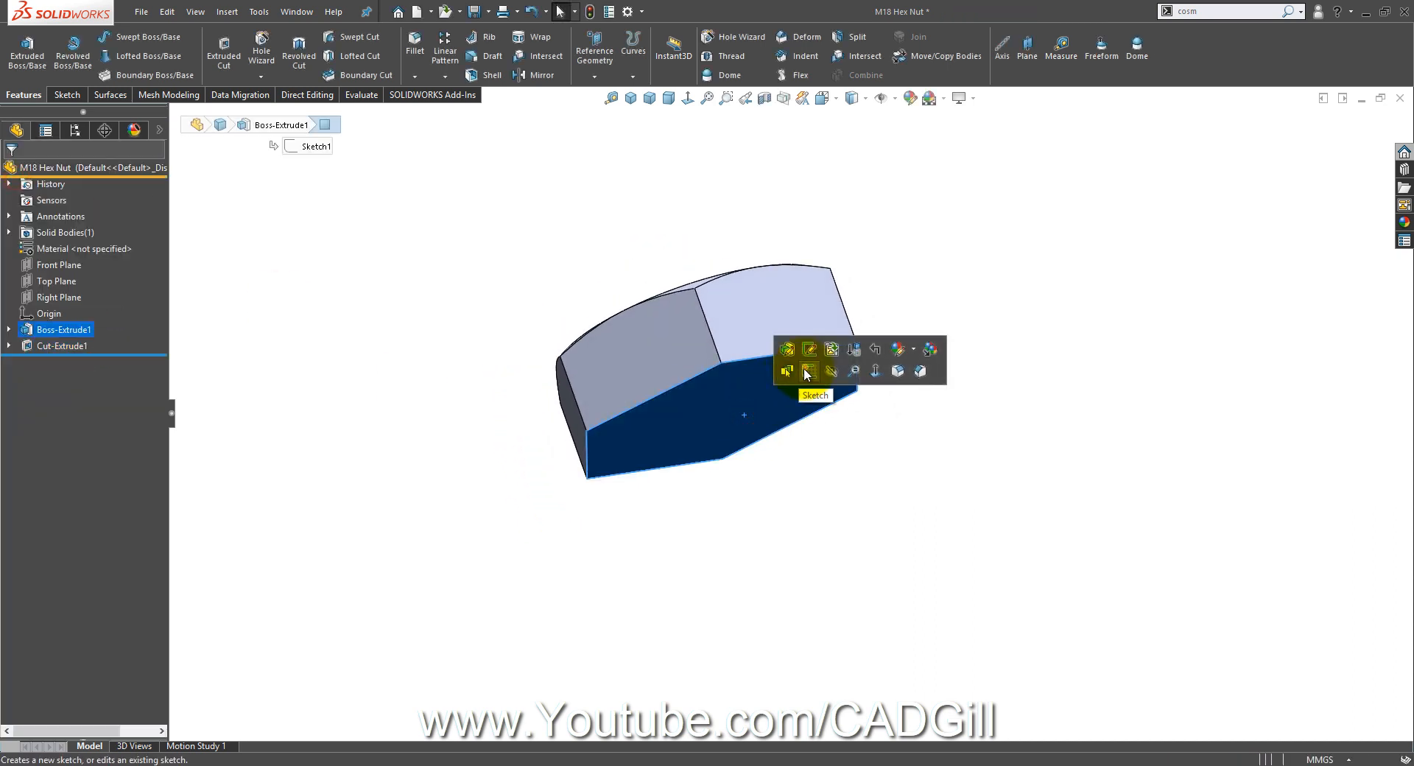
double_click(64, 346)
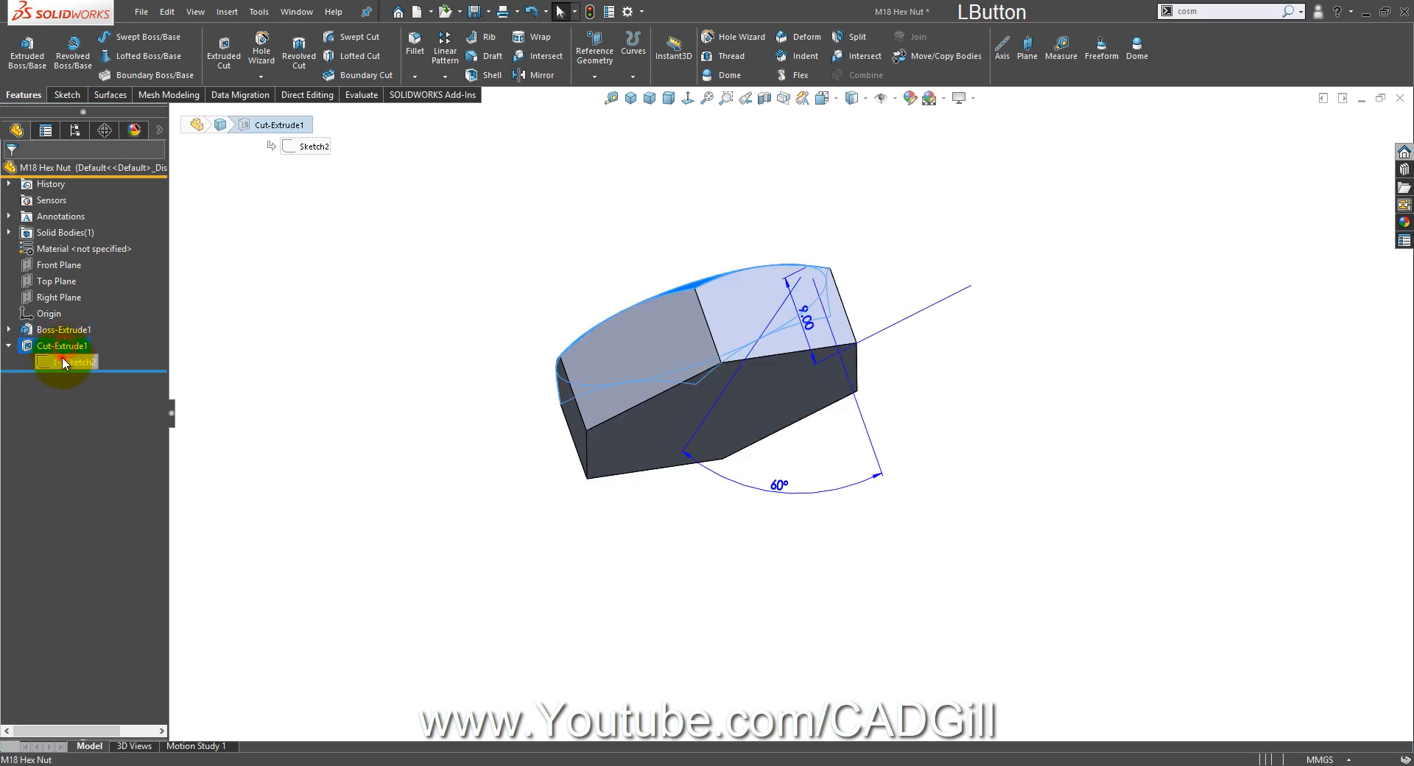
click(63, 361)
click(234, 57)
click(95, 214)
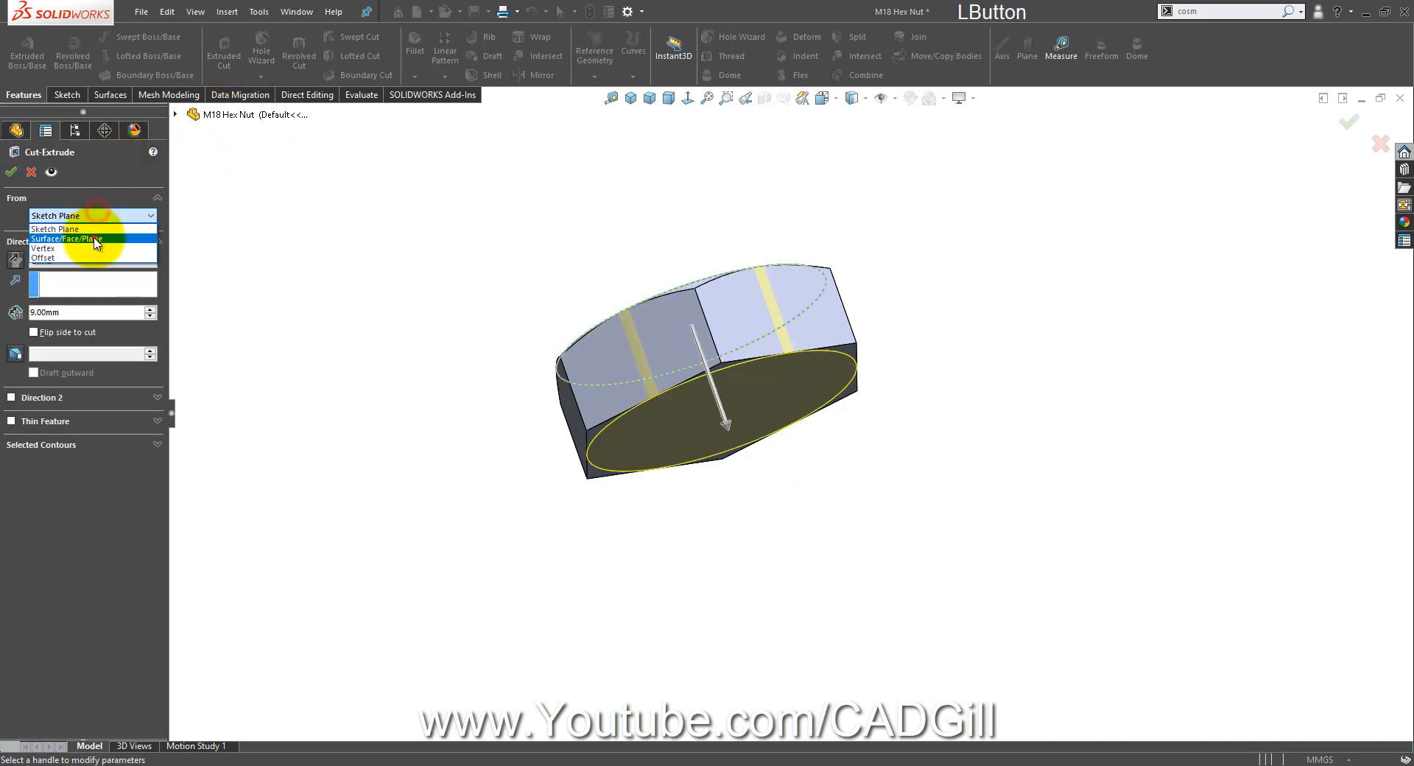
click(94, 239)
click(685, 429)
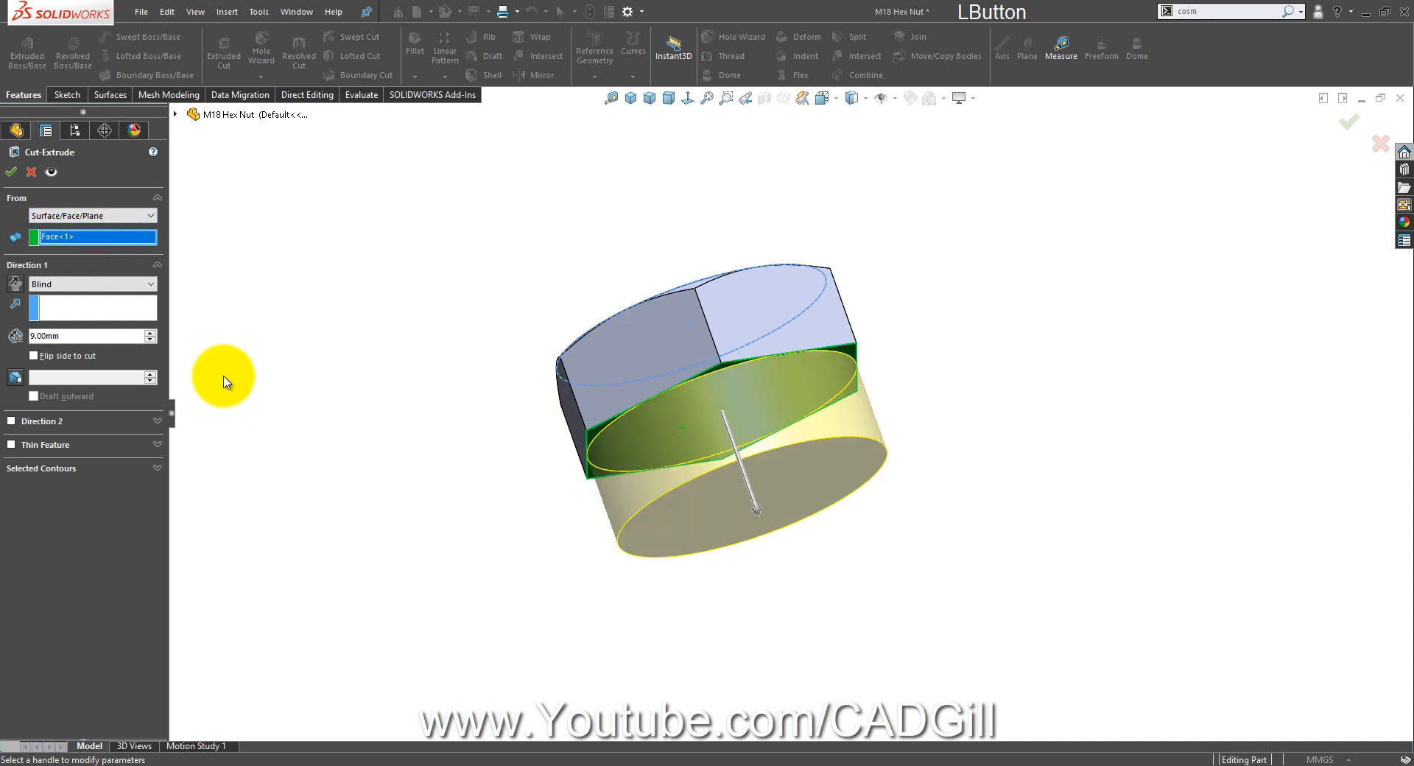
Step: Reverse the 9 mm cut, flip its side to cut and apply a 60° draft to bevel the nut's bottom corners
click(16, 285)
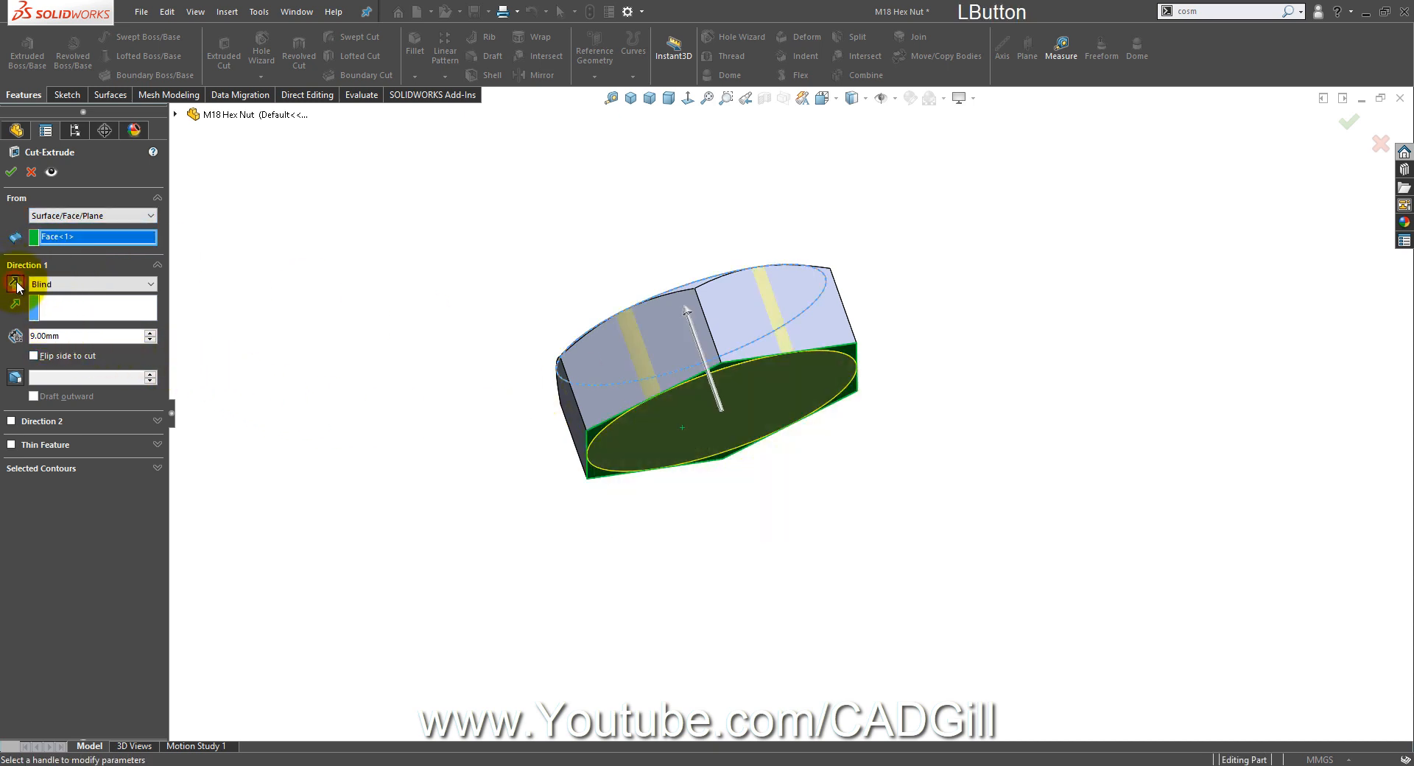
click(44, 358)
click(15, 377)
click(11, 174)
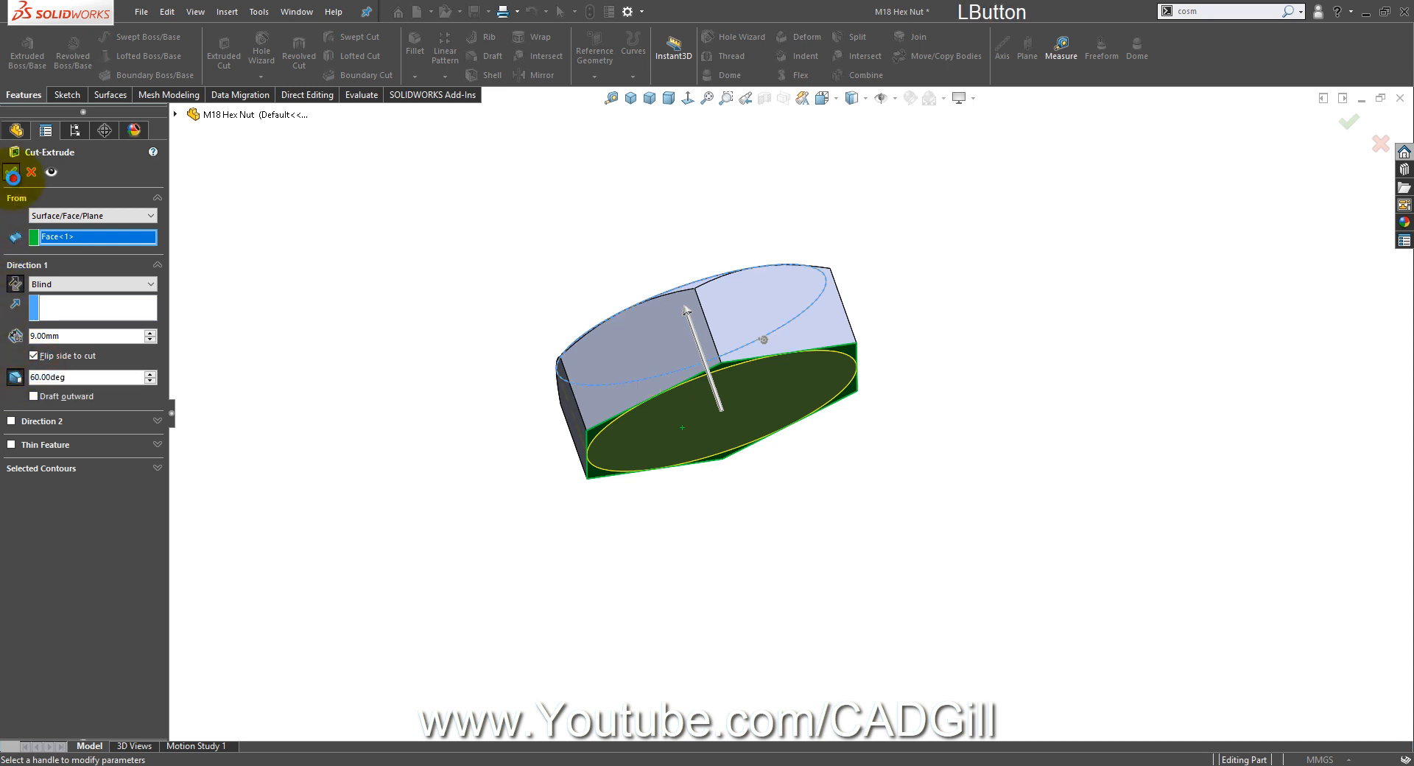
middle_drag(511, 315, 549, 427)
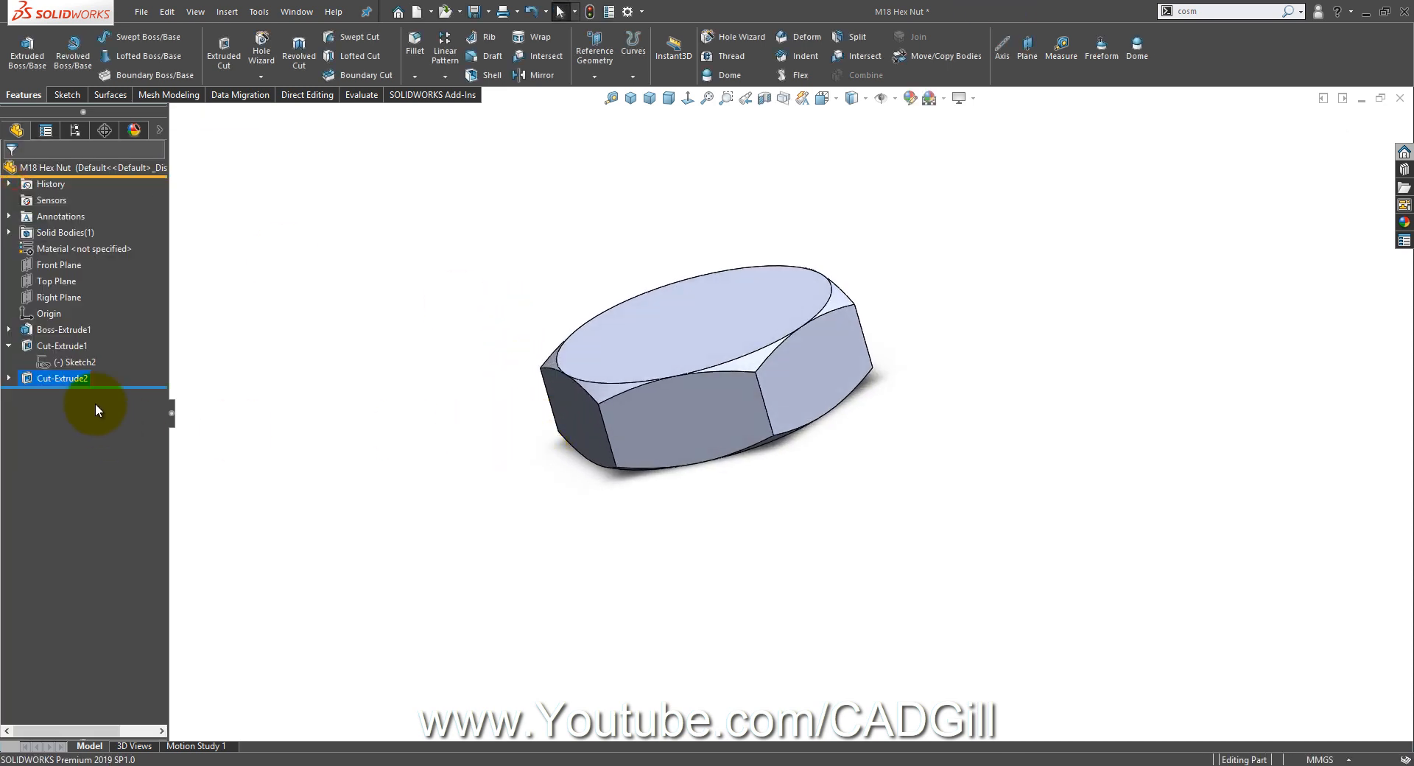
click(24, 380)
click(8, 378)
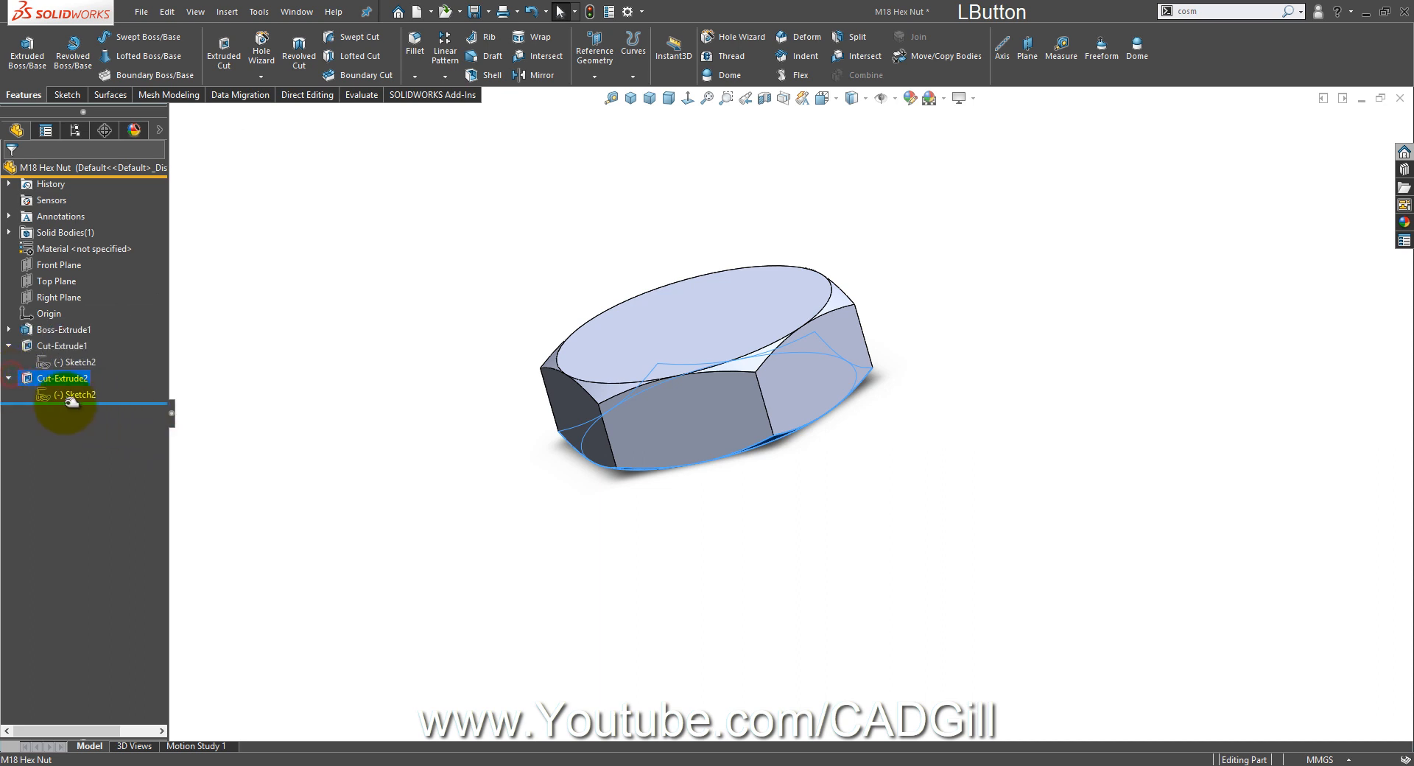
click(312, 426)
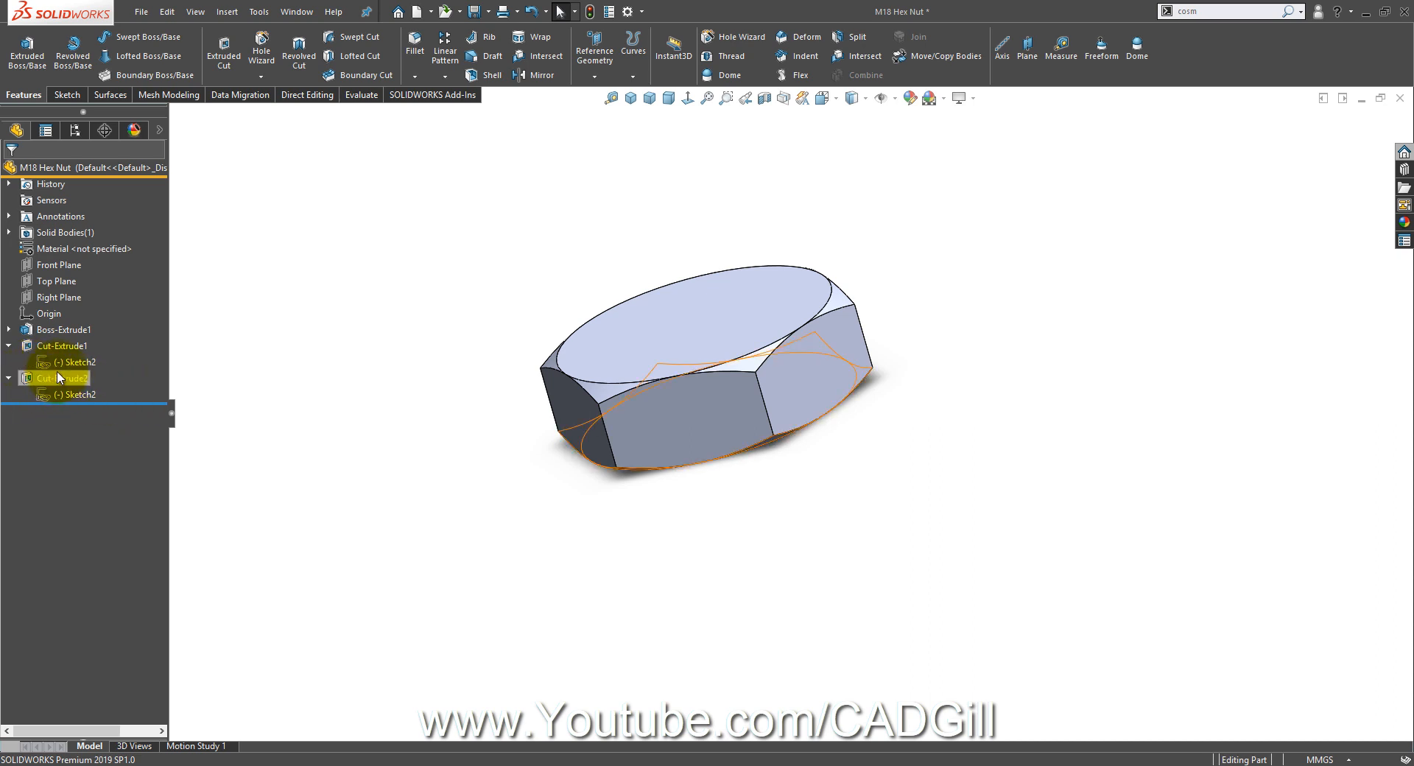
Step: Sketch an 18 mm diameter circle on the nut's top face, centred on the origin
middle_drag(337, 395, 351, 453)
click(726, 328)
click(782, 288)
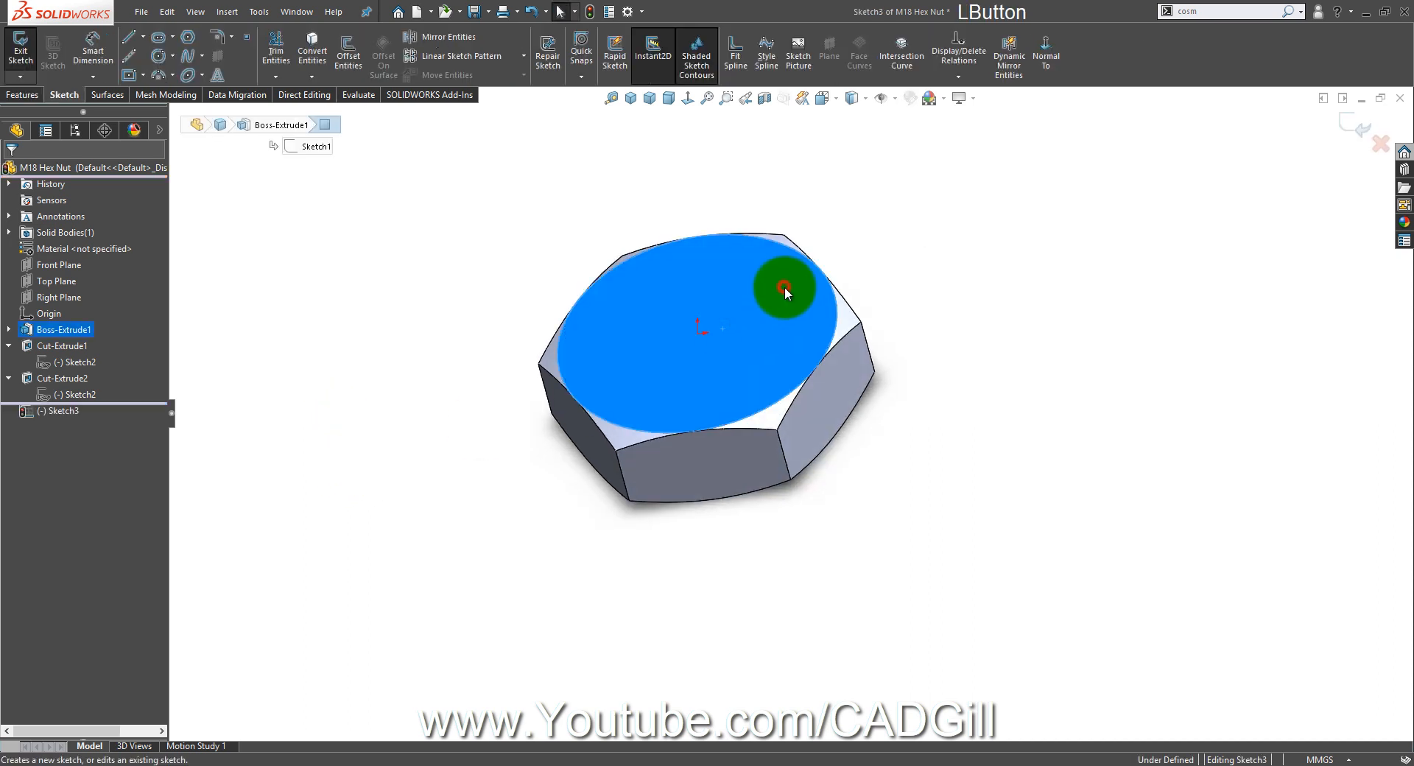
click(161, 58)
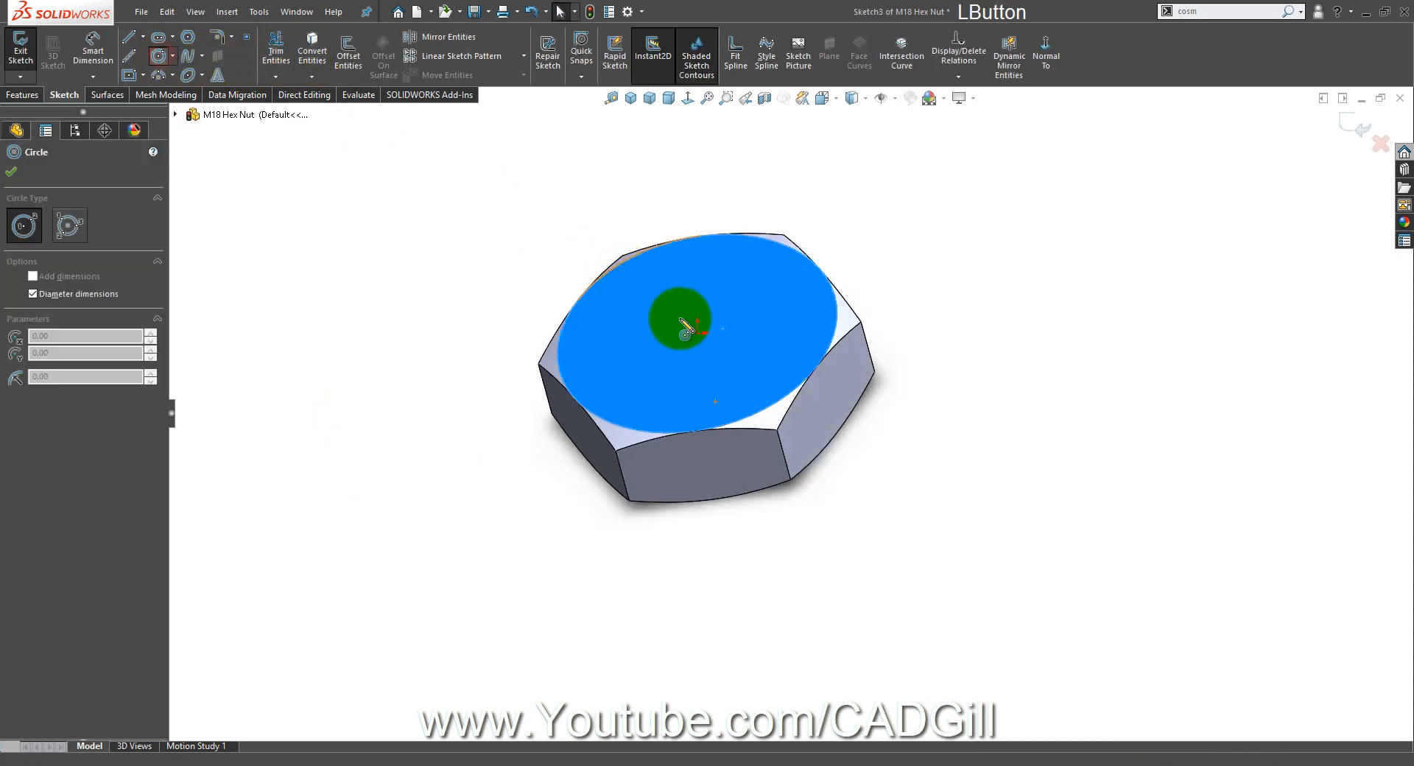
drag(698, 332, 708, 280)
text(18)
key(Return)
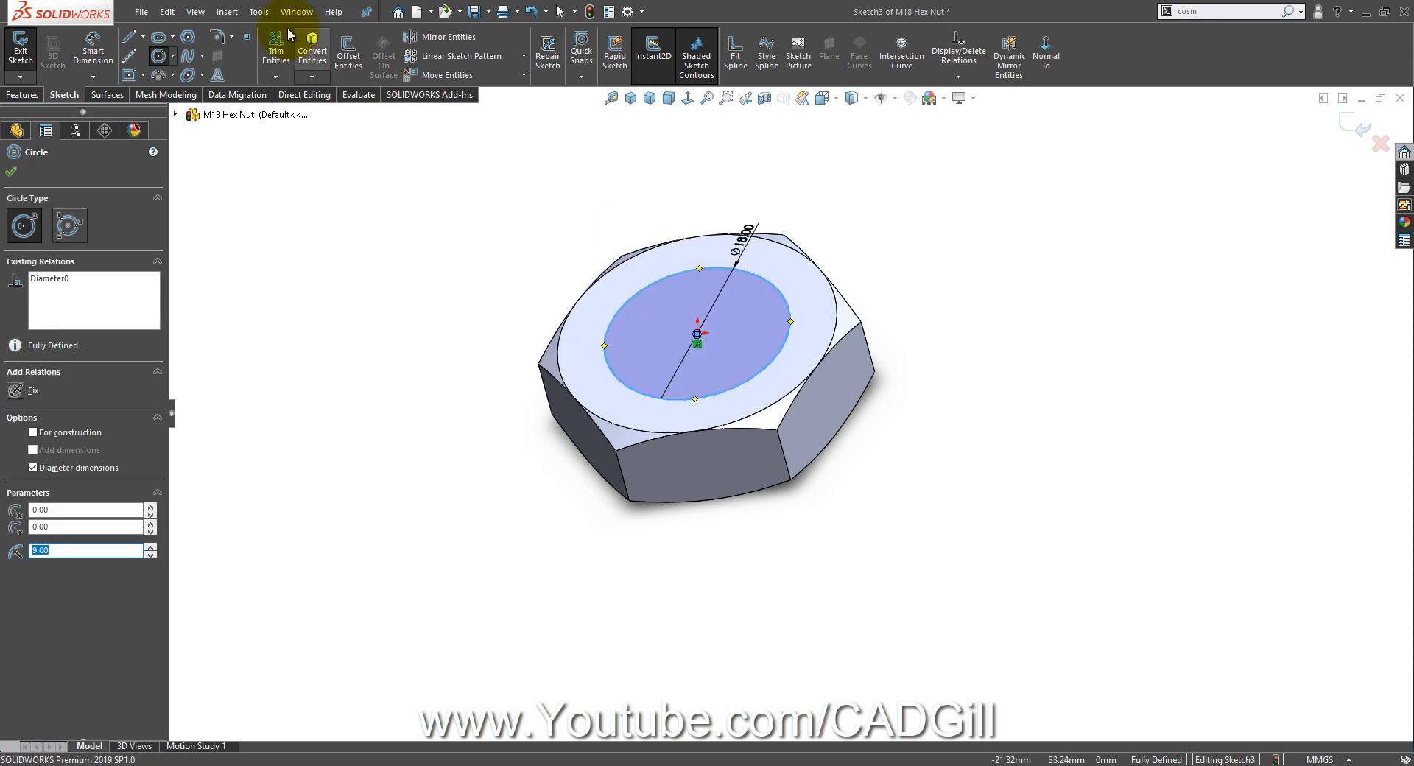
Step: Cut-extrude the 18 mm circle 9 mm deep to form the nut's bore
click(231, 68)
middle_drag(656, 290, 671, 360)
click(1347, 123)
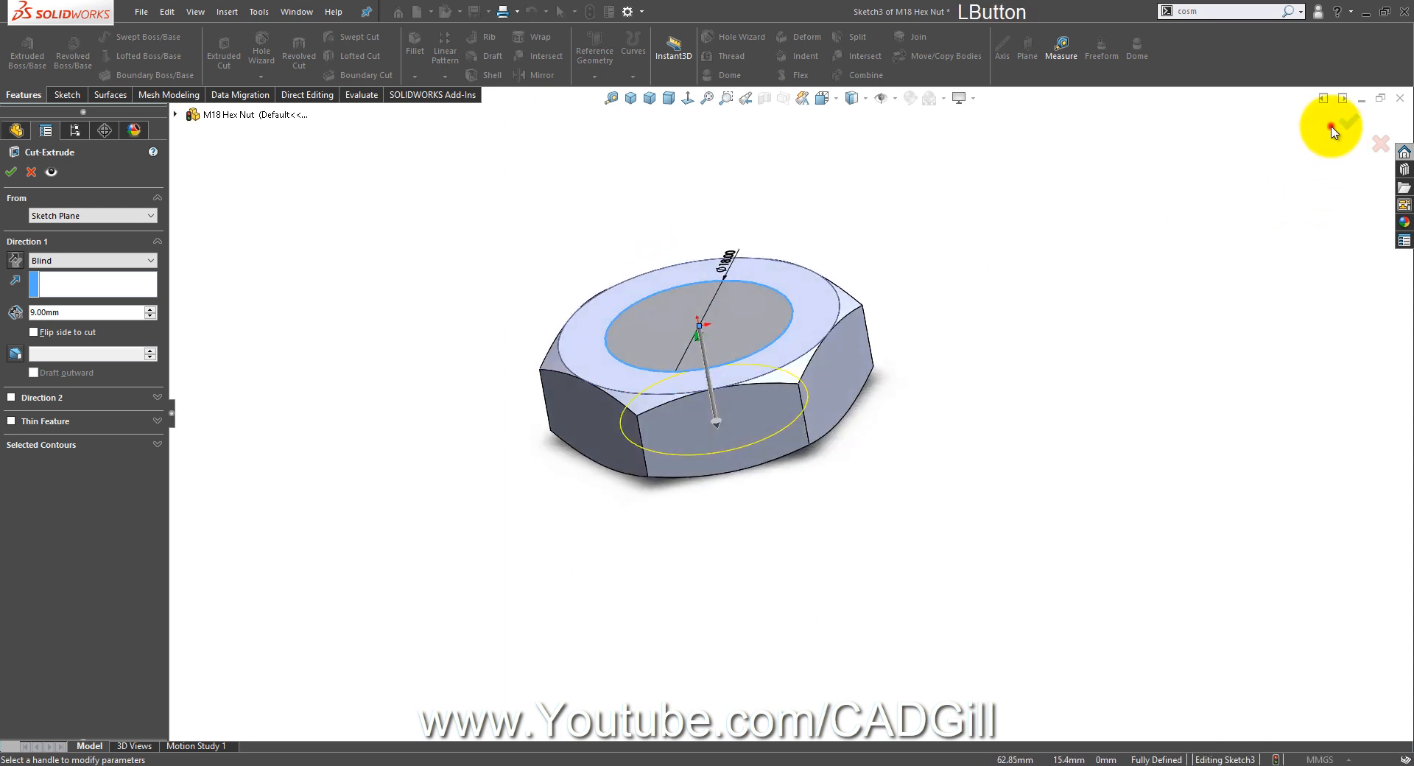
middle_drag(909, 301, 890, 363)
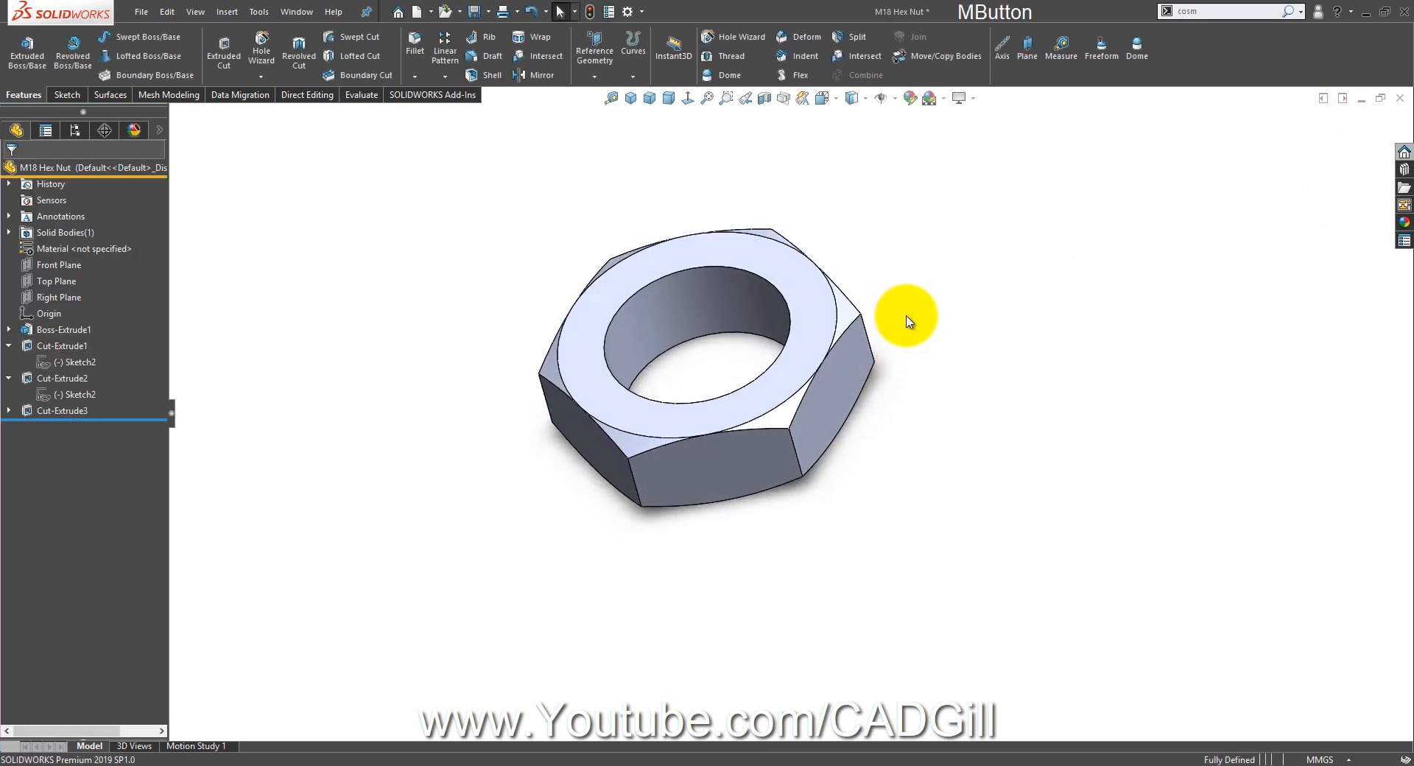
click(1292, 16)
click(1219, 23)
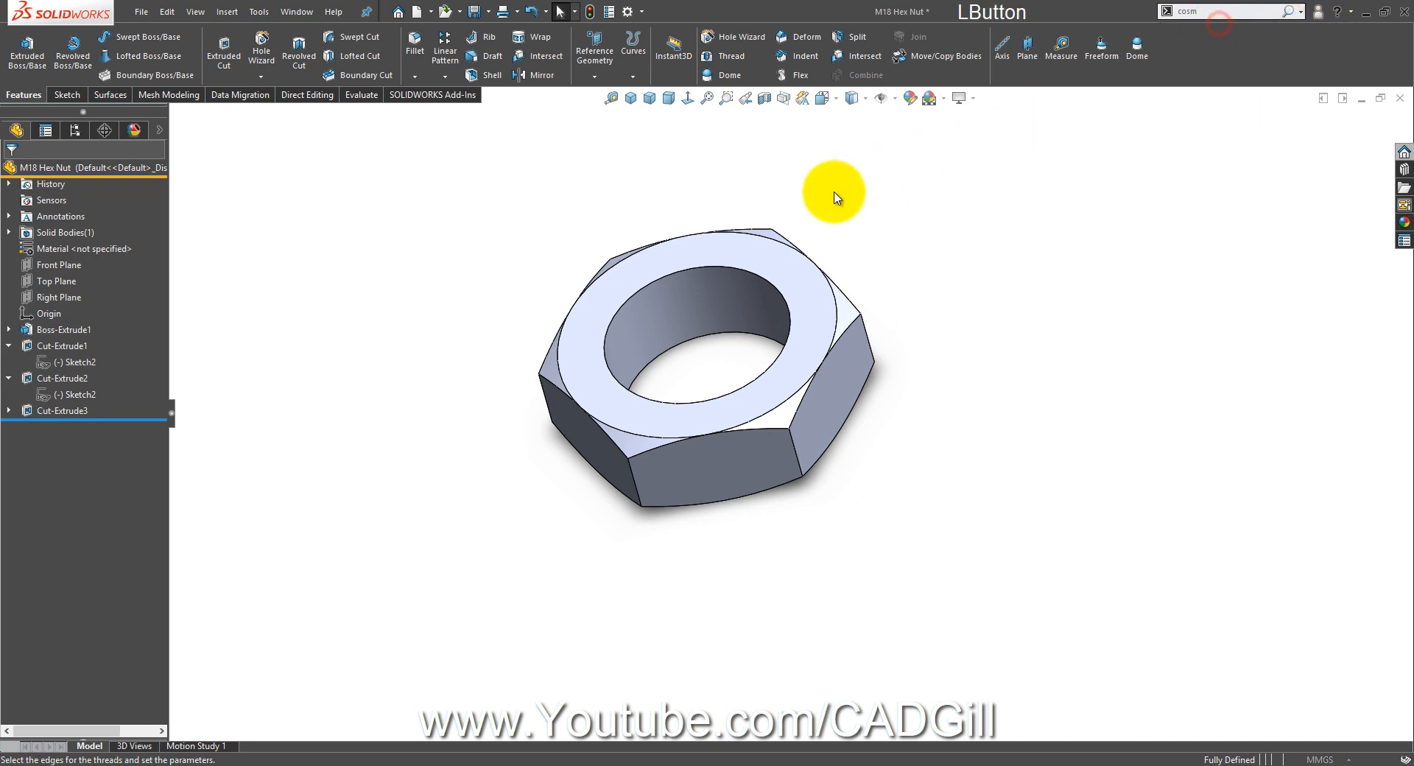
click(729, 267)
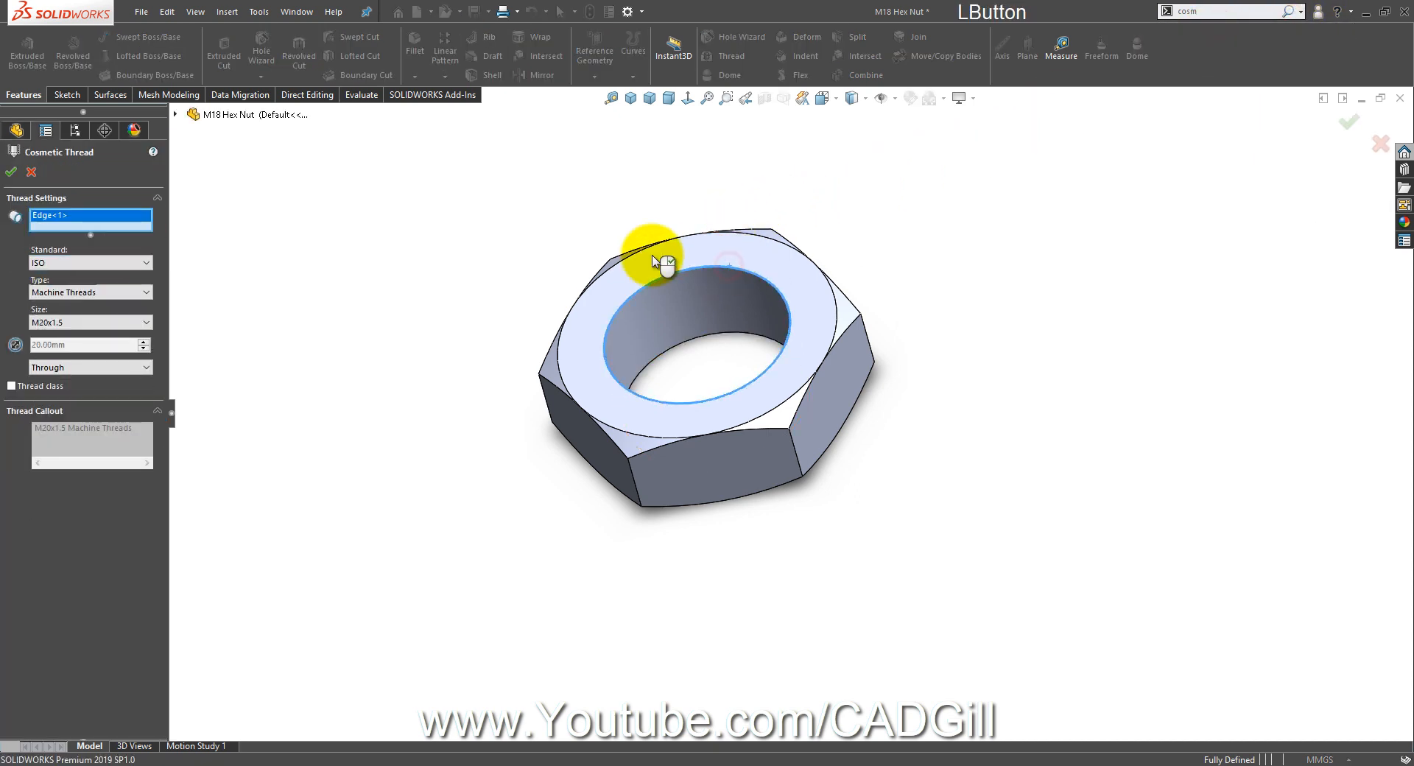
click(67, 322)
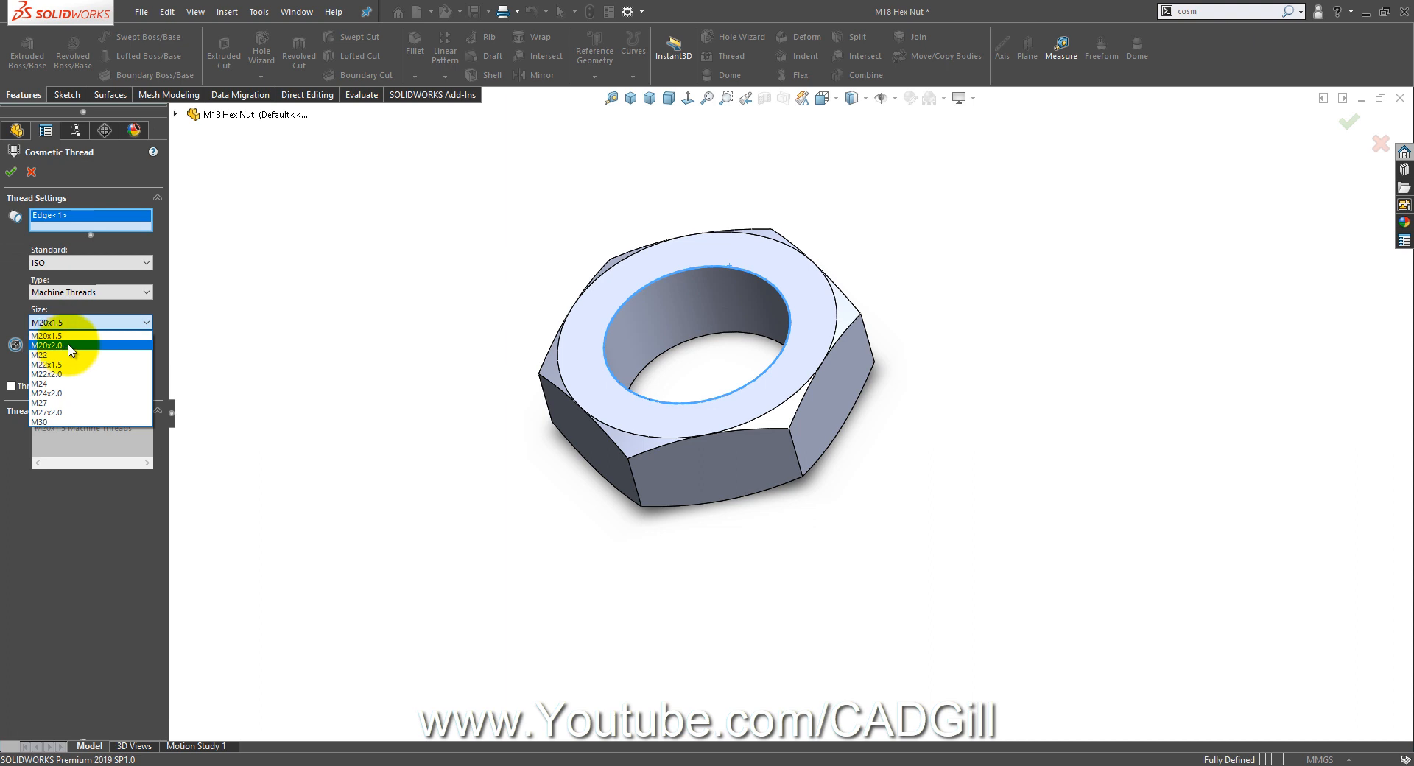
click(90, 293)
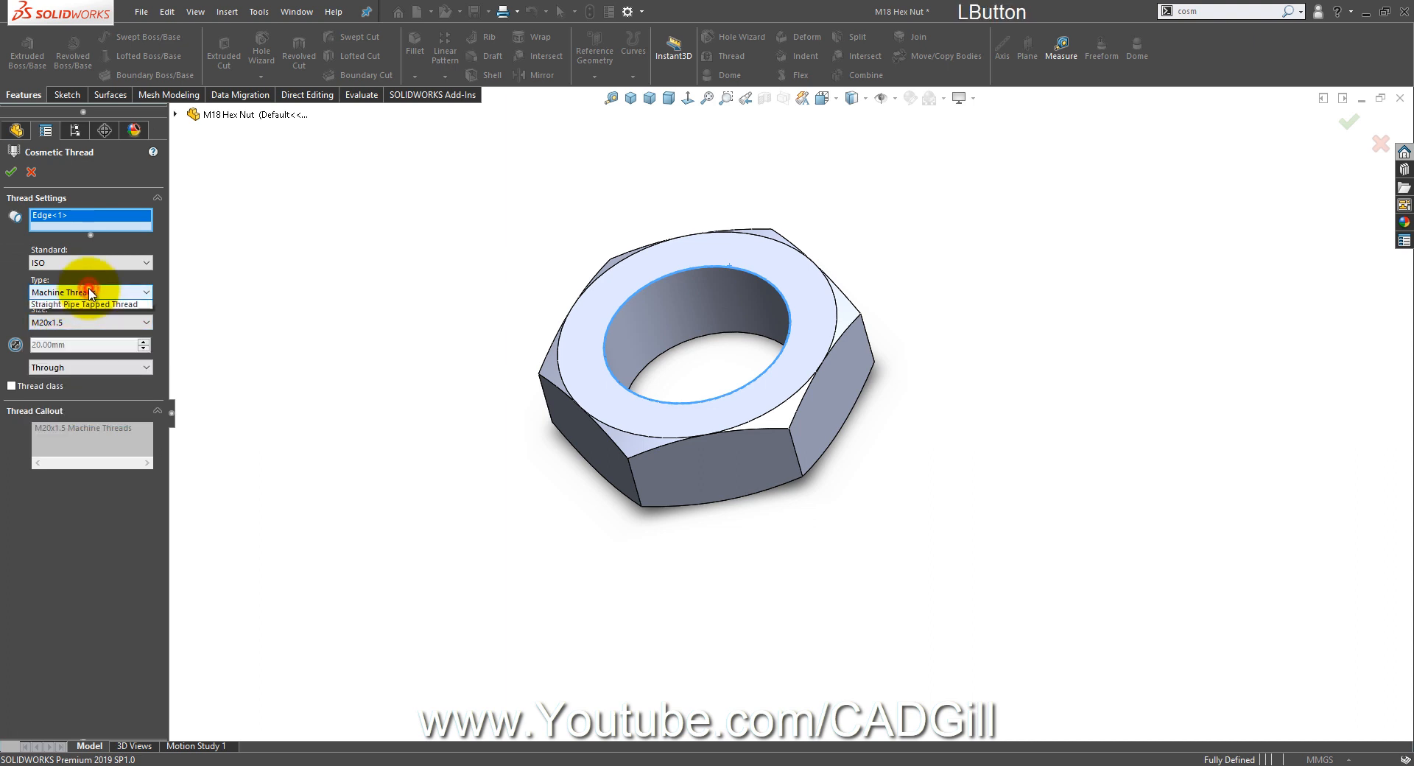
click(108, 264)
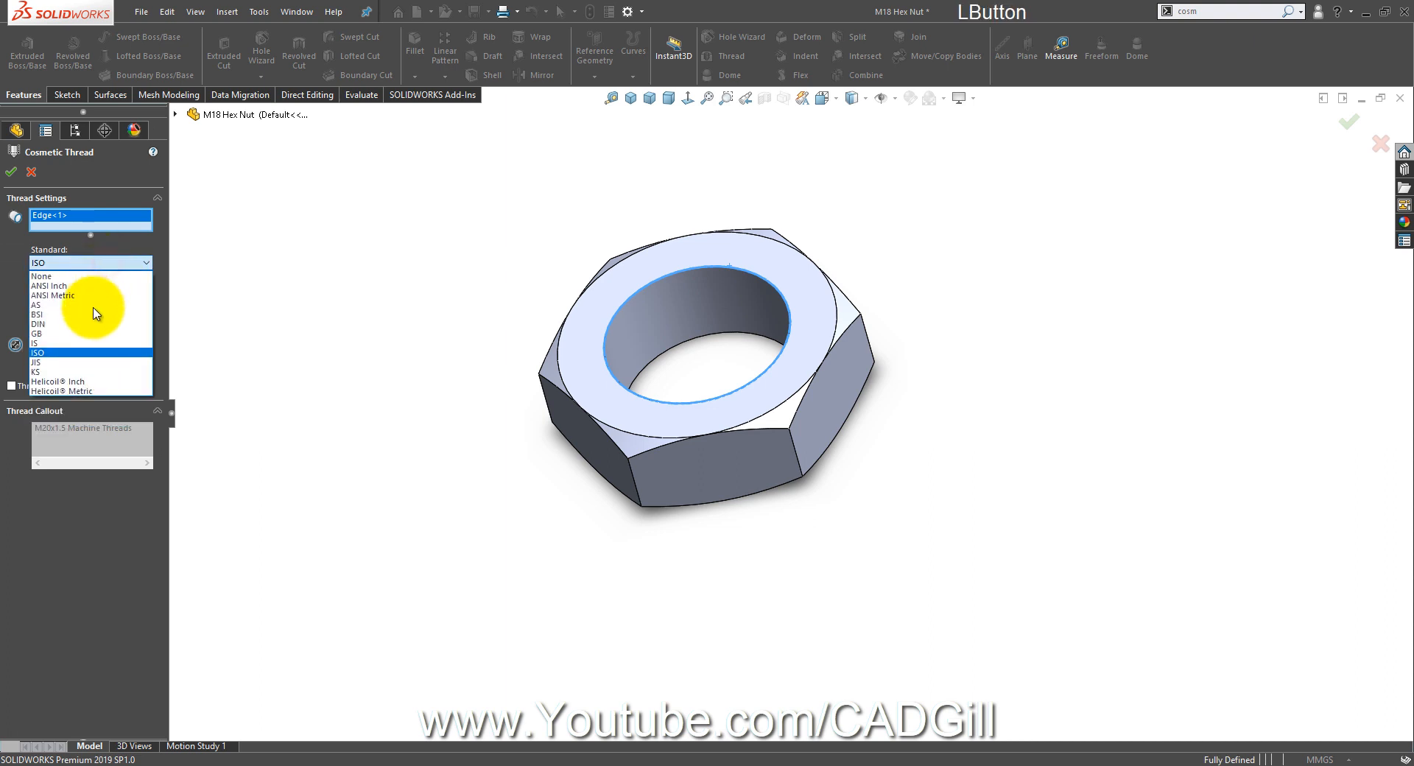
click(92, 336)
click(104, 293)
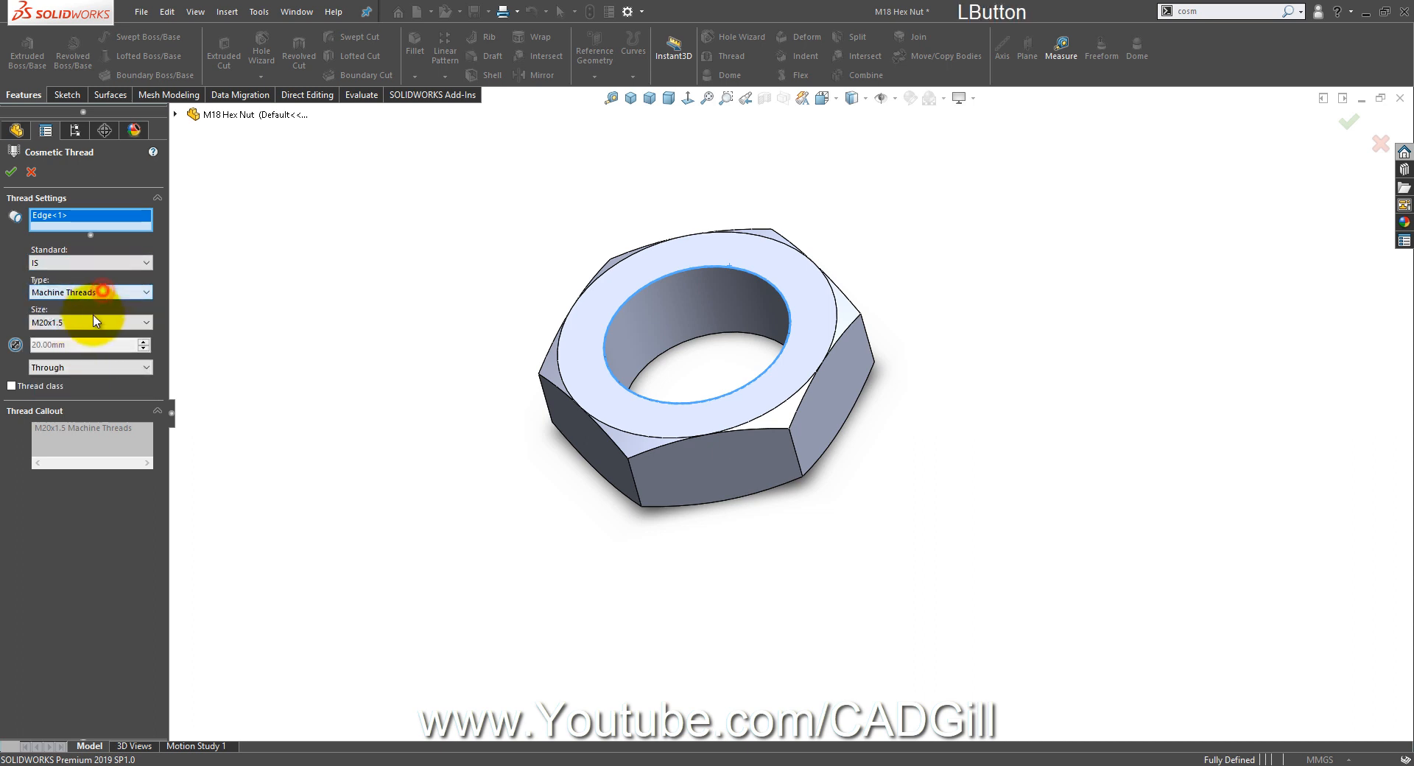
click(98, 262)
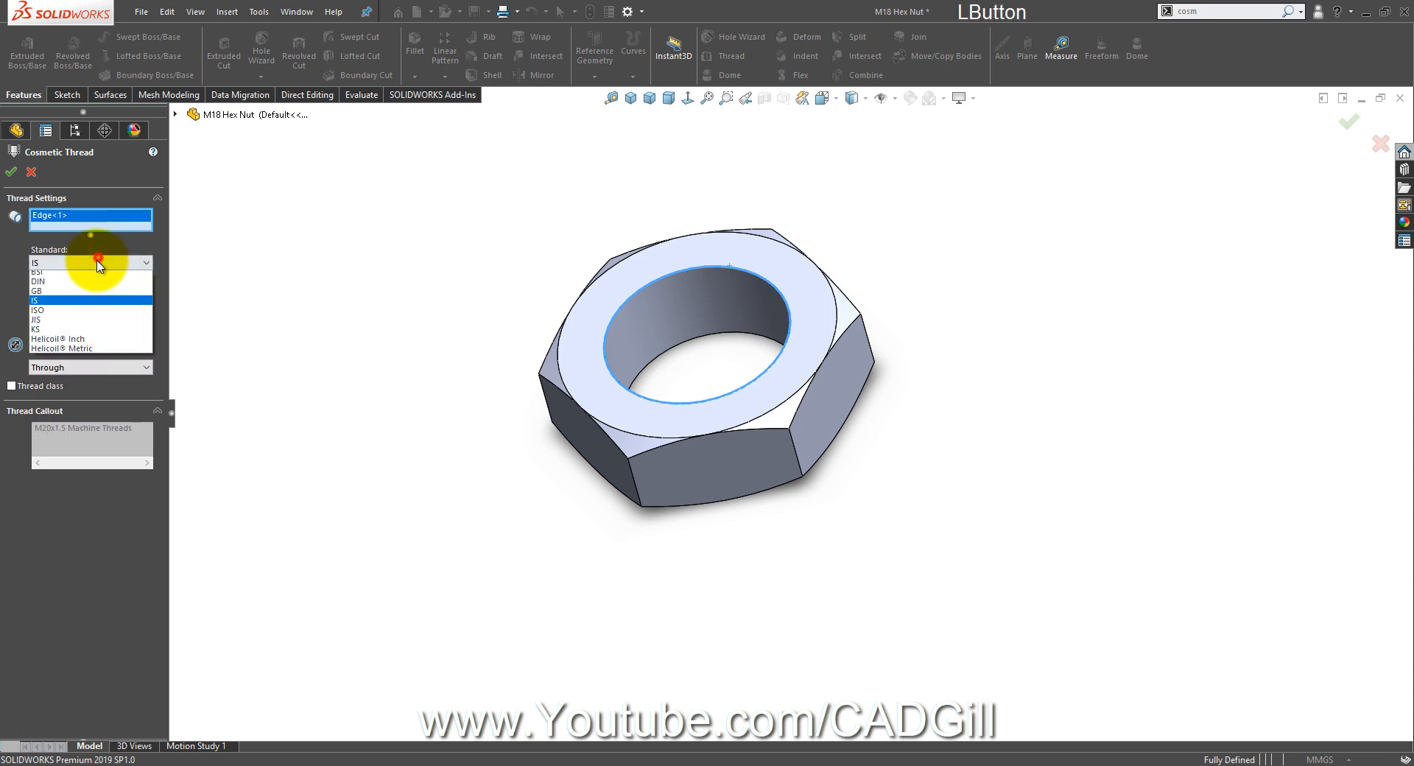
click(85, 355)
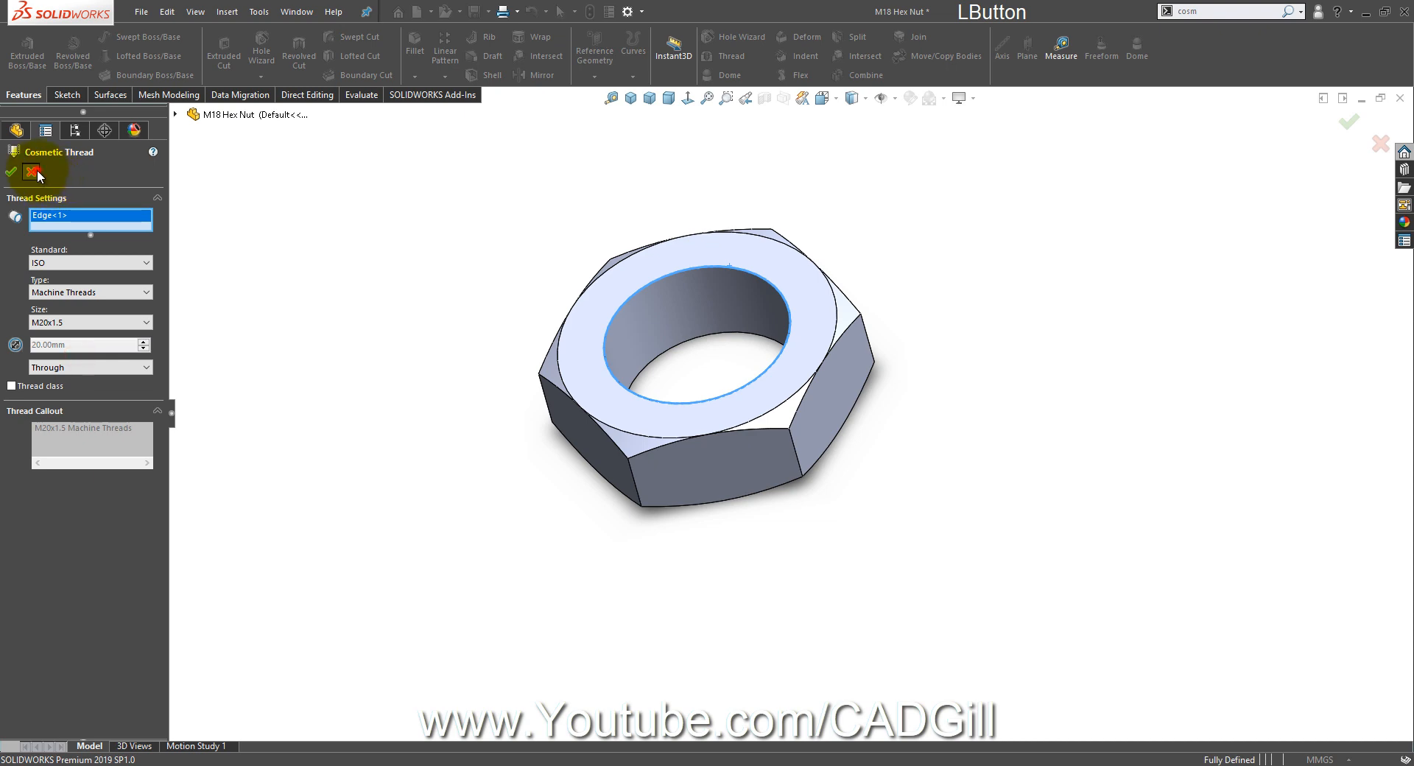
click(33, 171)
Step: Edit the bore's sketch and set its circle diameter to 16.2 mm
click(695, 309)
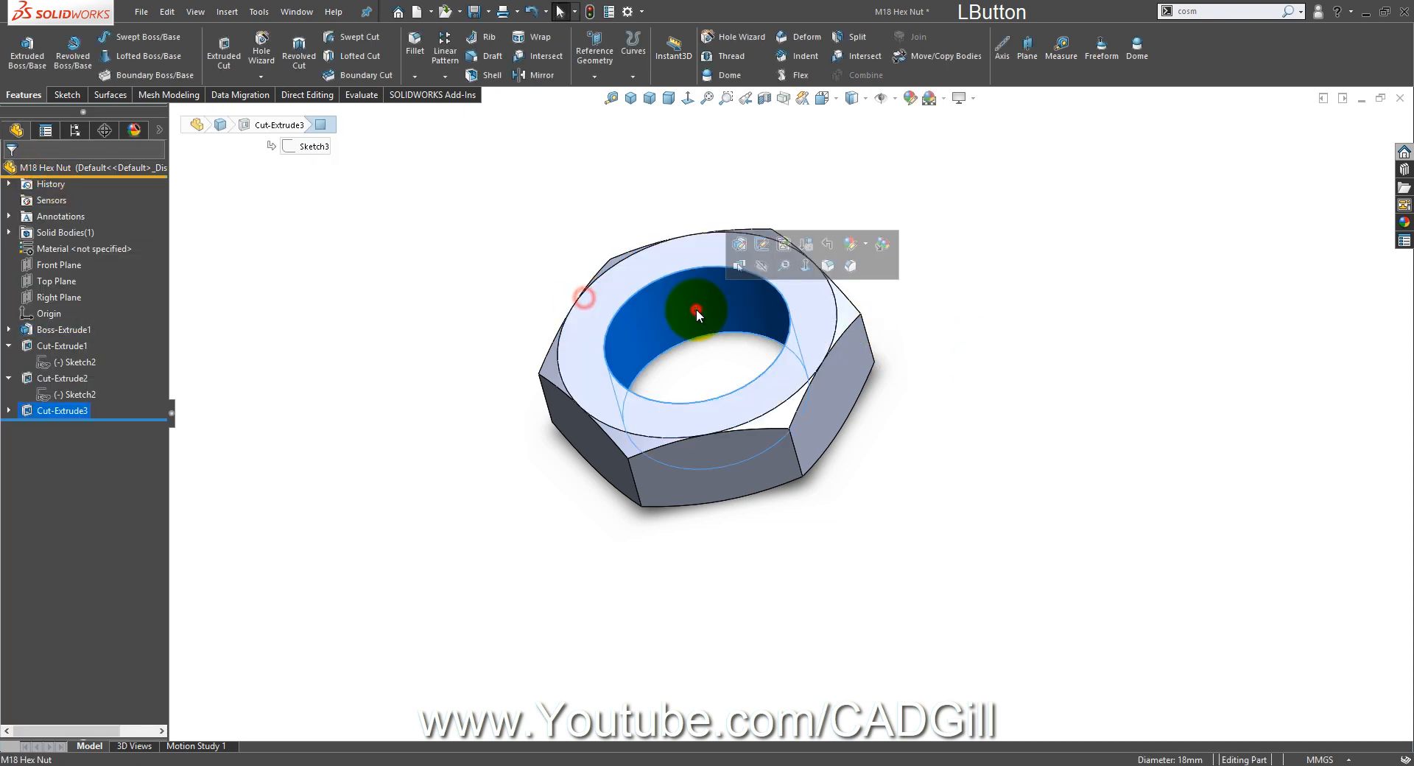
click(785, 267)
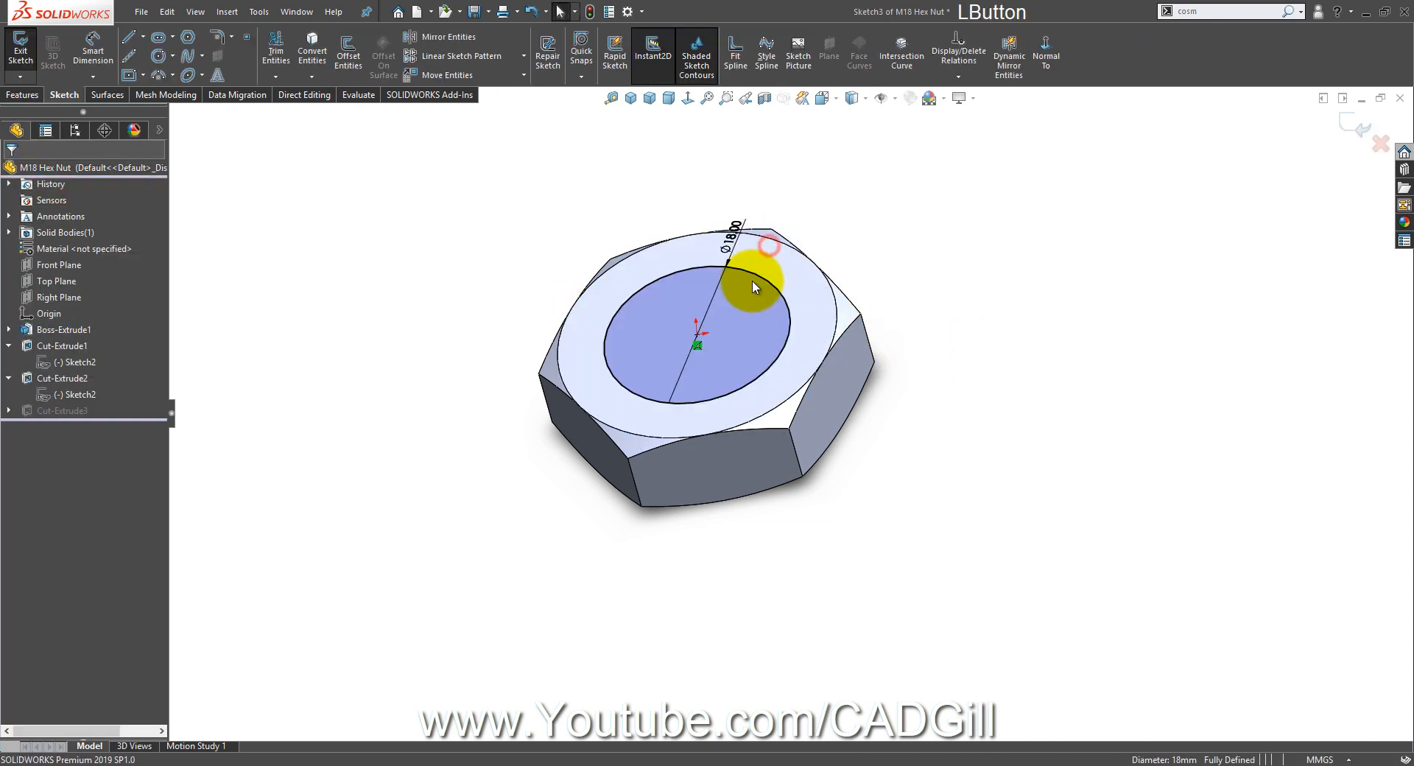
double_click(732, 237)
text(16.)
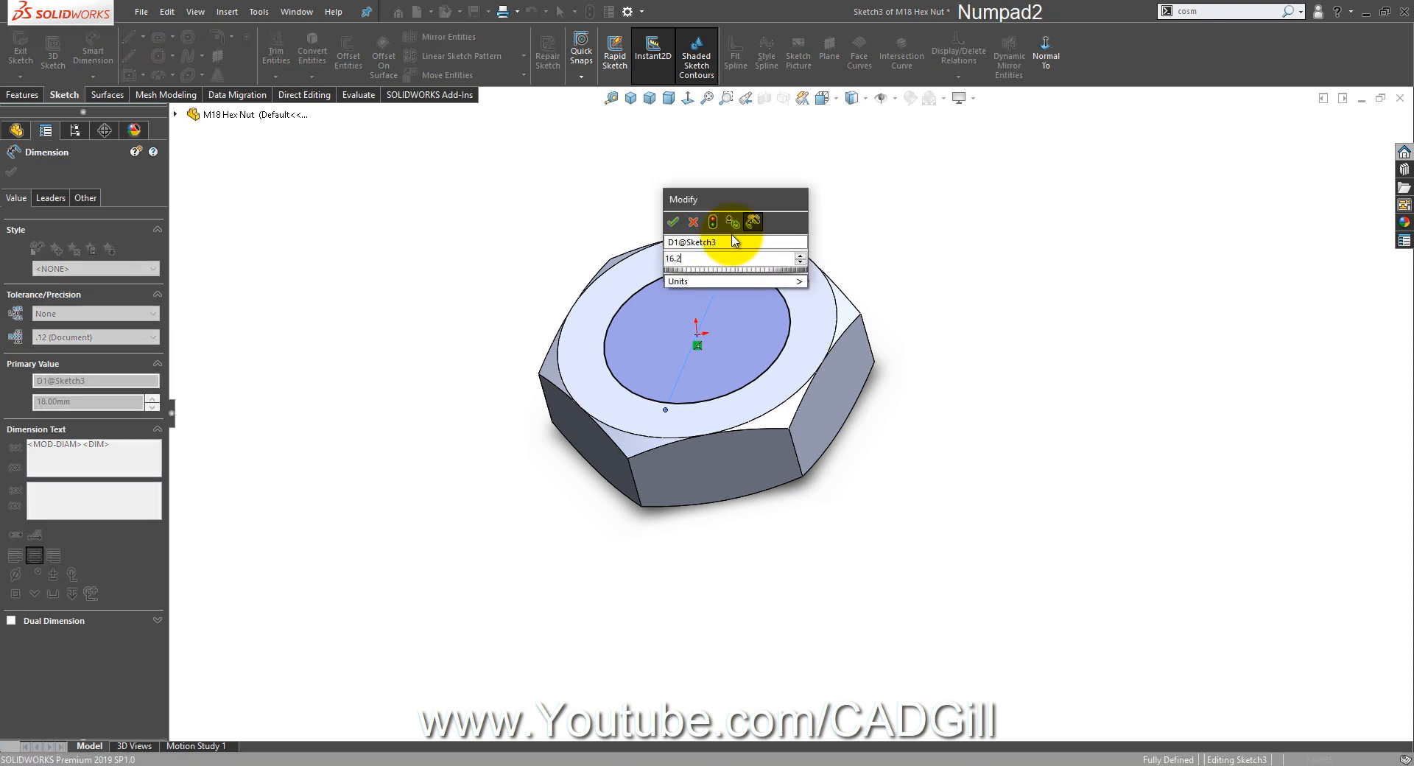
text(2)
key(Return)
click(1071, 230)
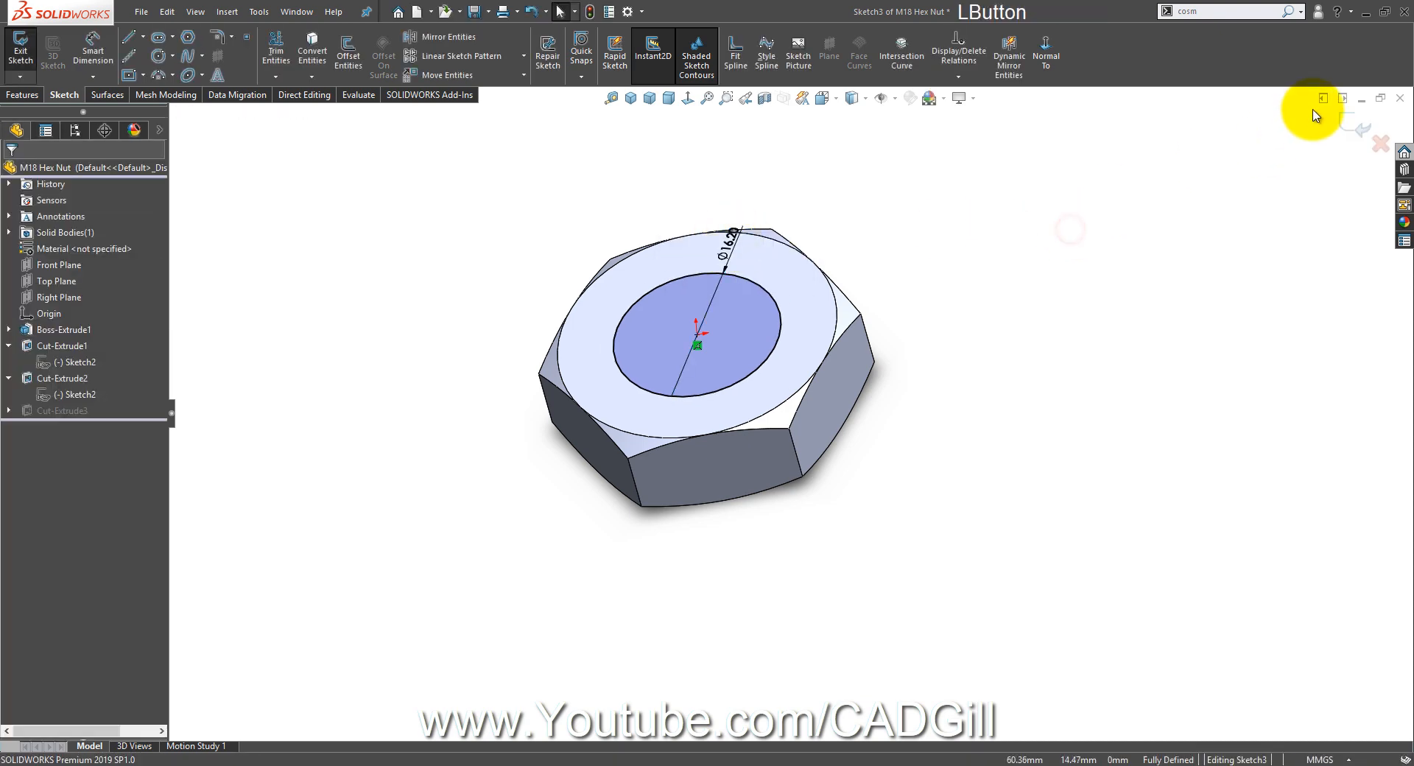
click(1343, 129)
click(1289, 13)
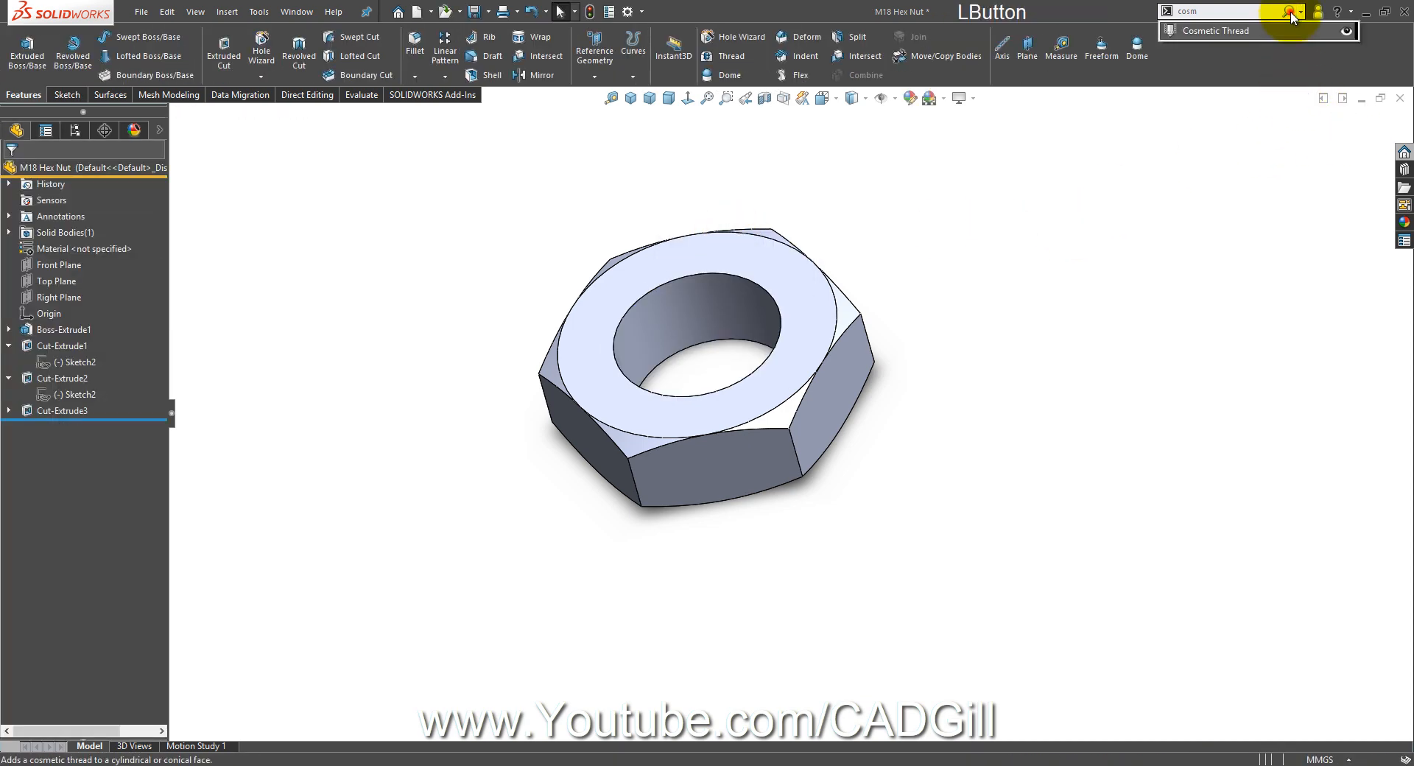
click(1251, 32)
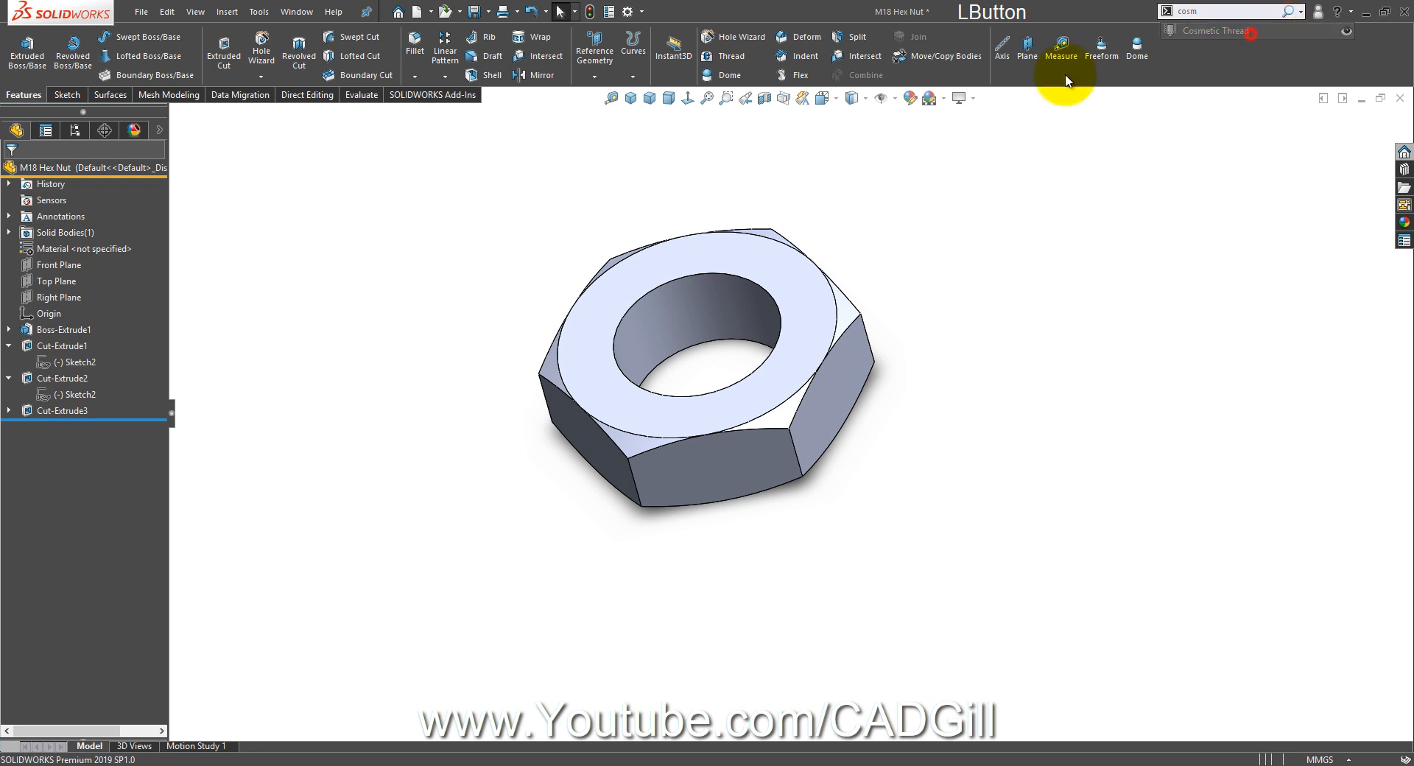
click(685, 282)
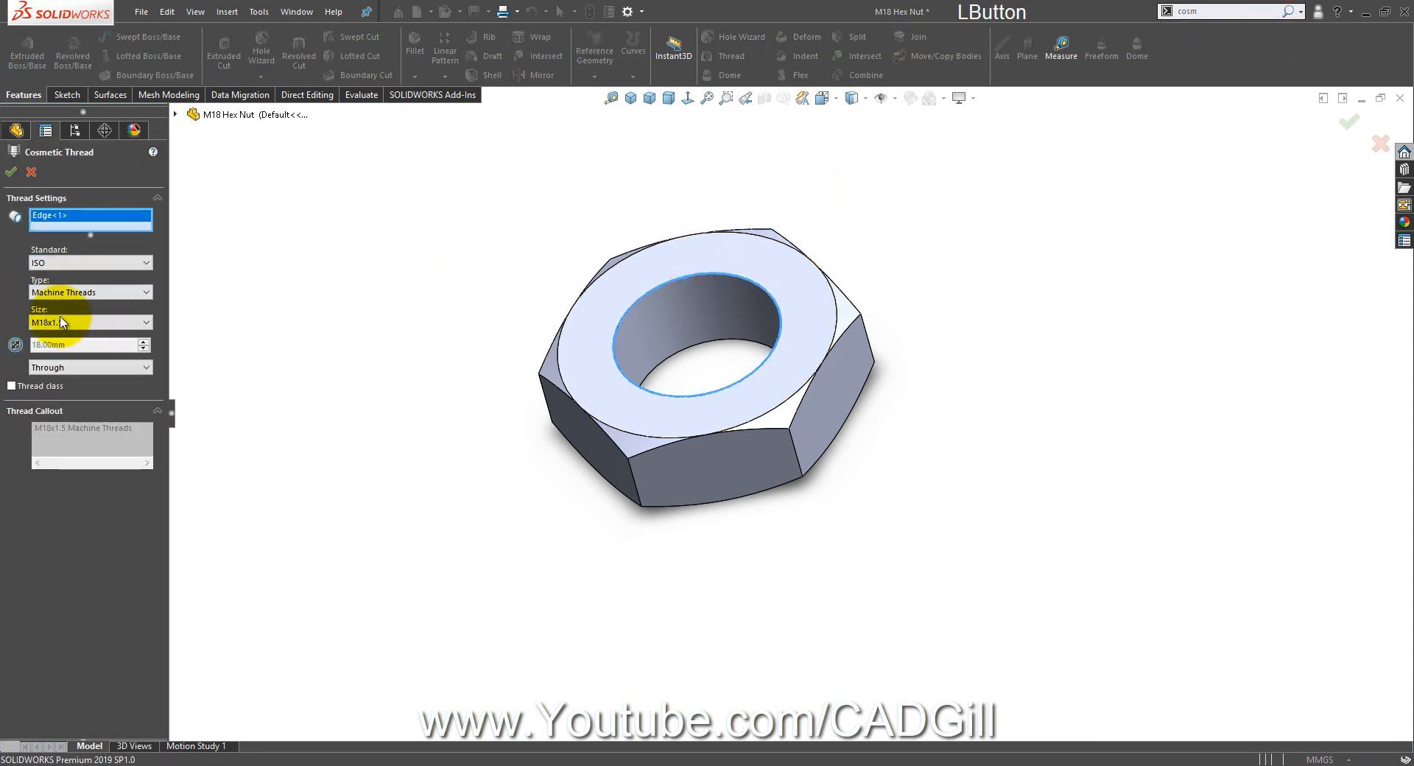
click(60, 324)
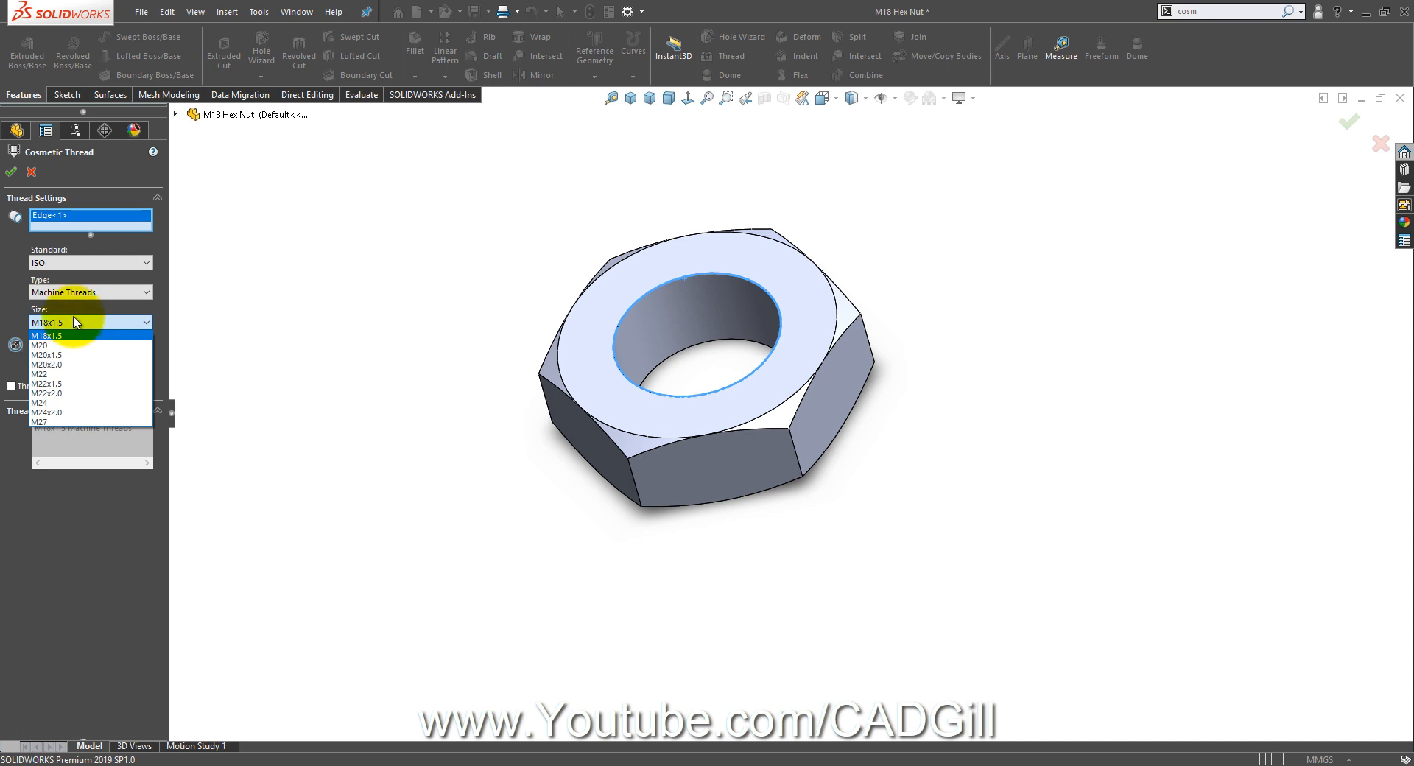
click(34, 174)
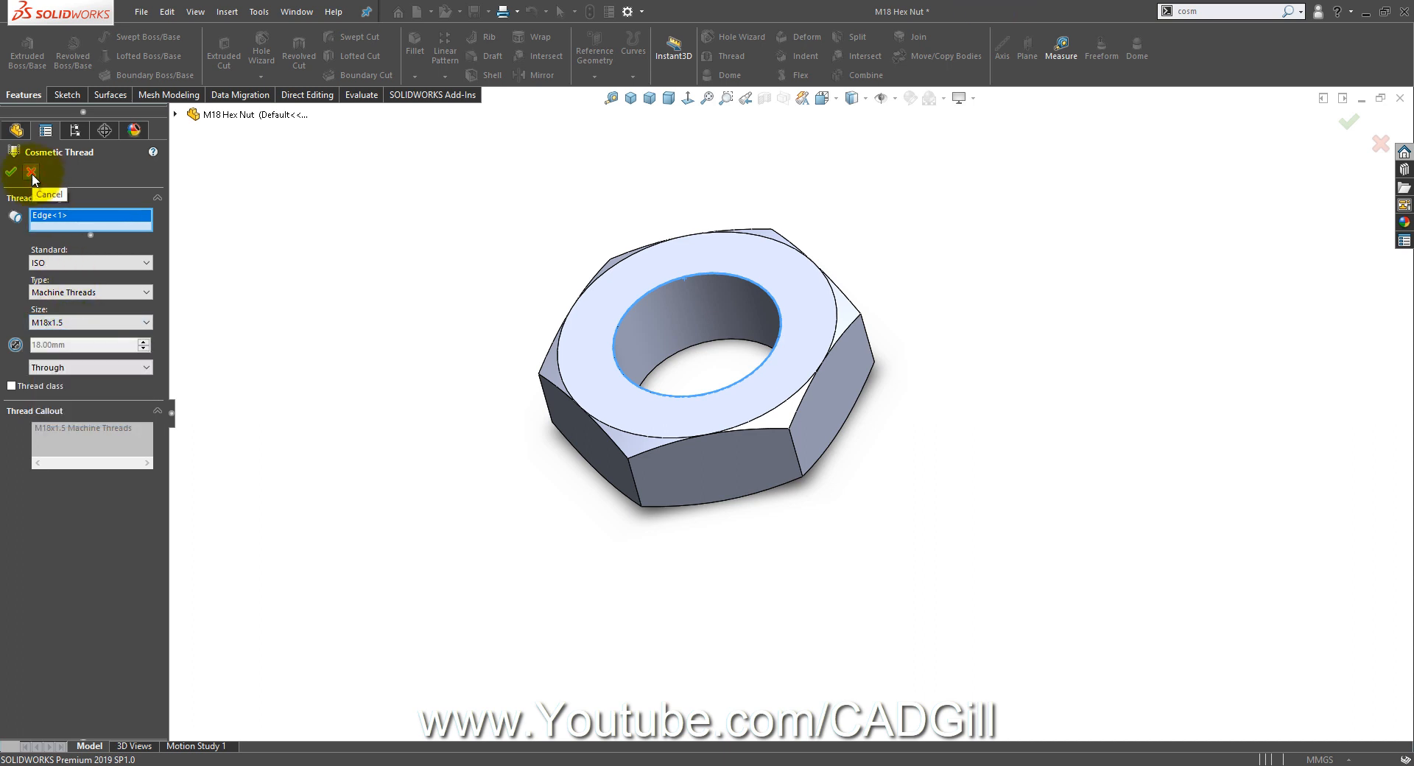
click(32, 173)
Step: Set the bore circle's diameter to 15.5 mm and rebuild the part
click(678, 313)
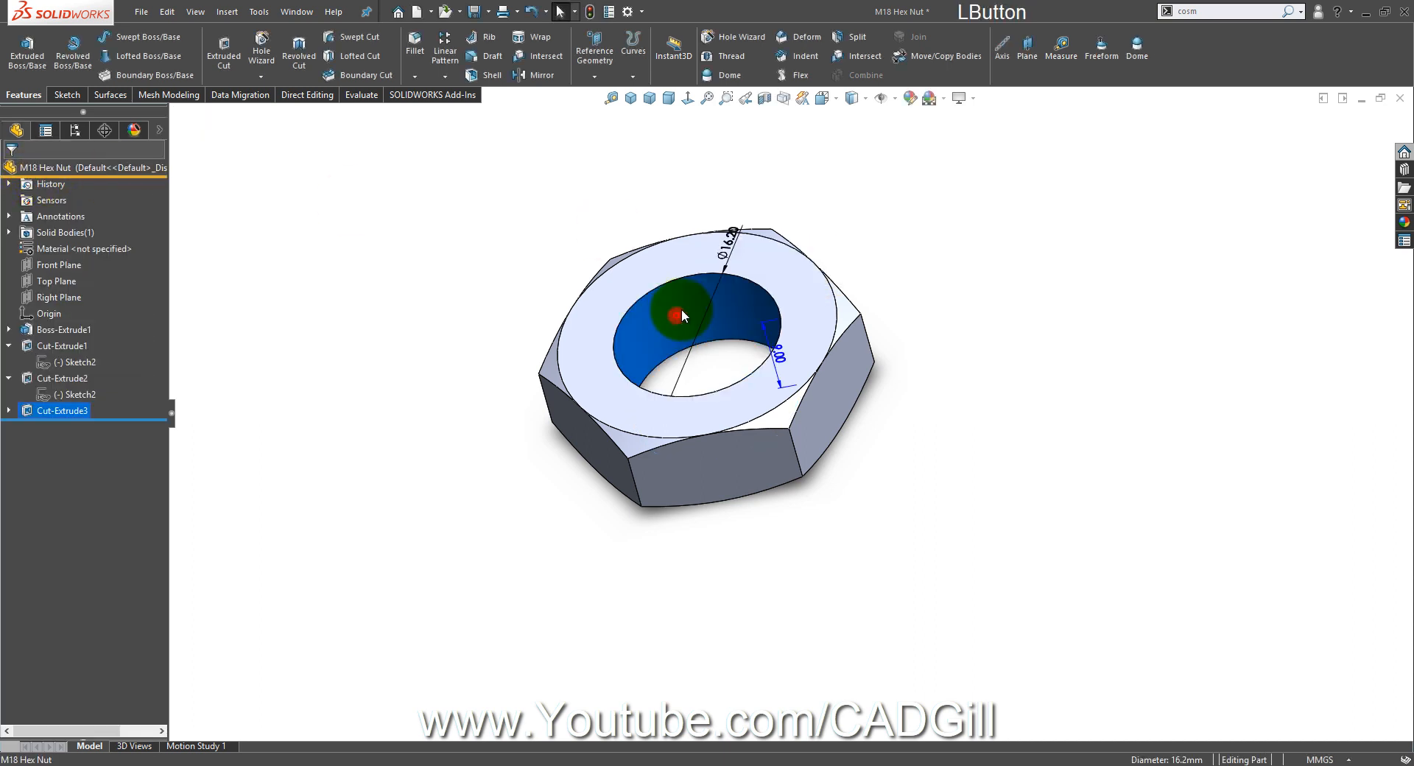
double_click(742, 222)
text(16.00mm)
key(Return)
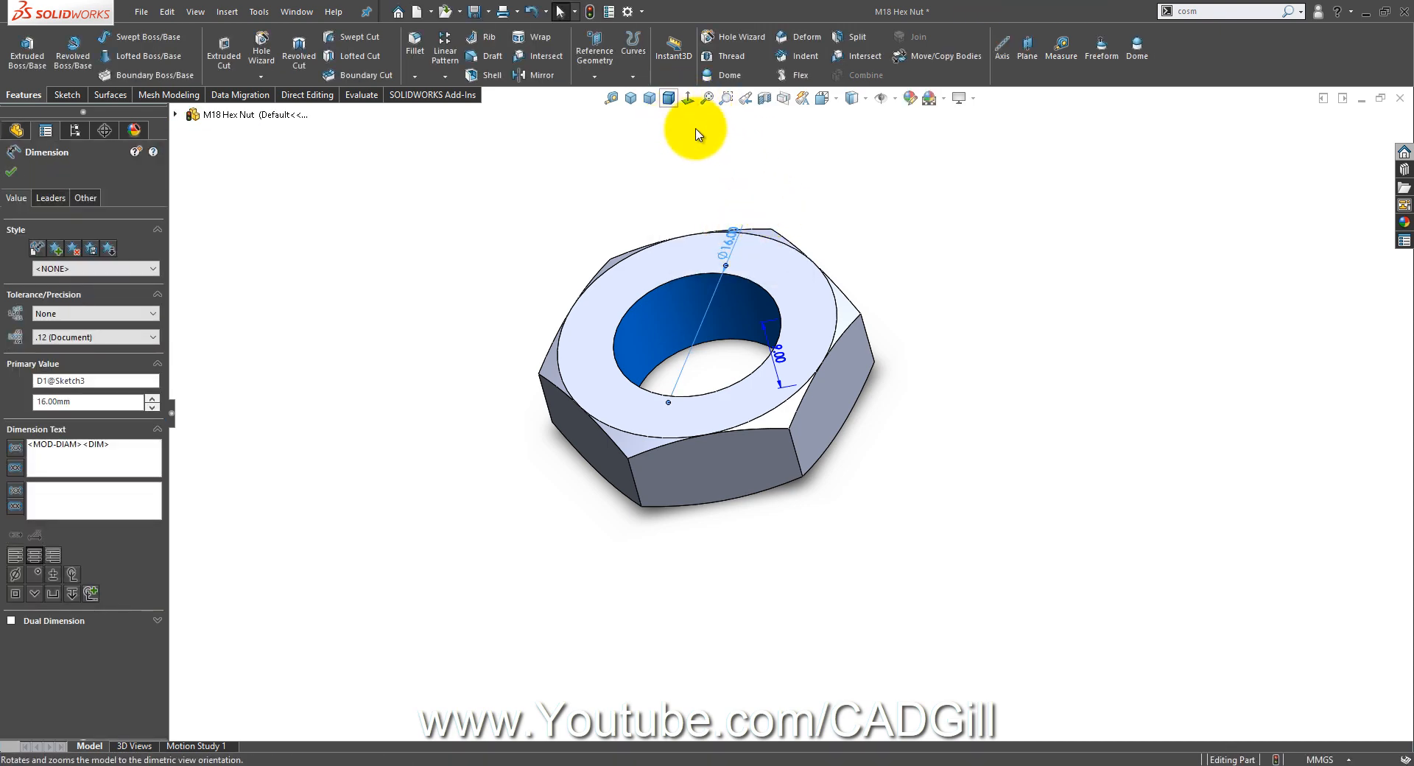
double_click(727, 241)
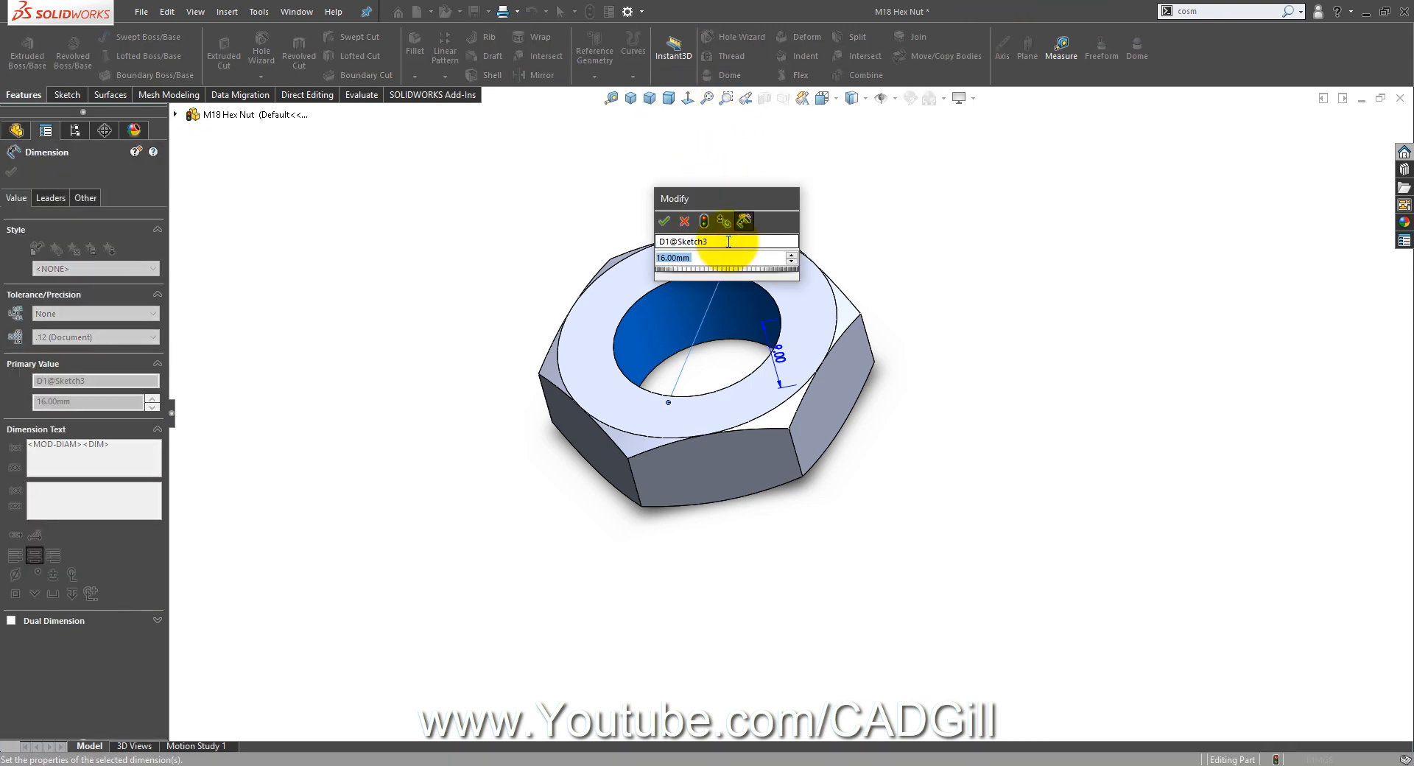
text(15.5)
key(Return)
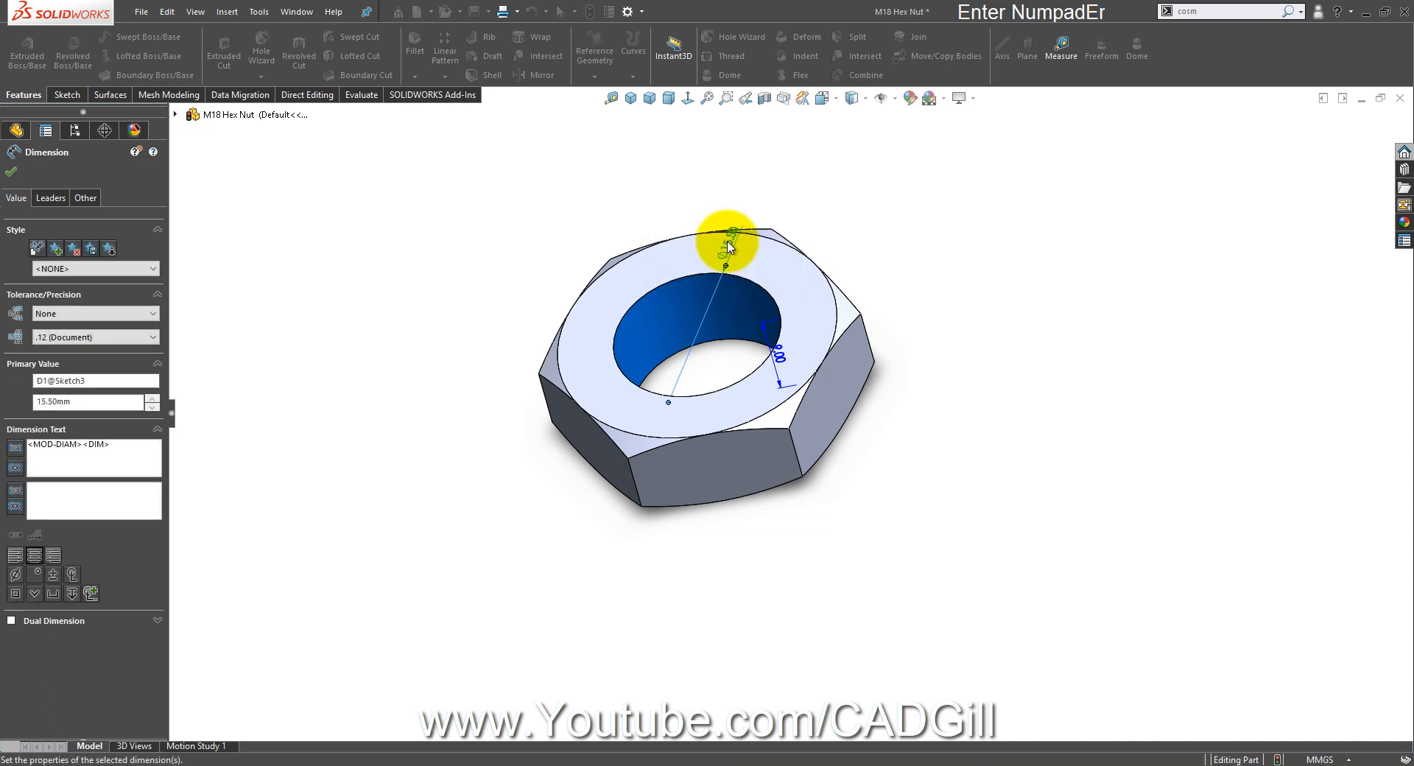
click(950, 297)
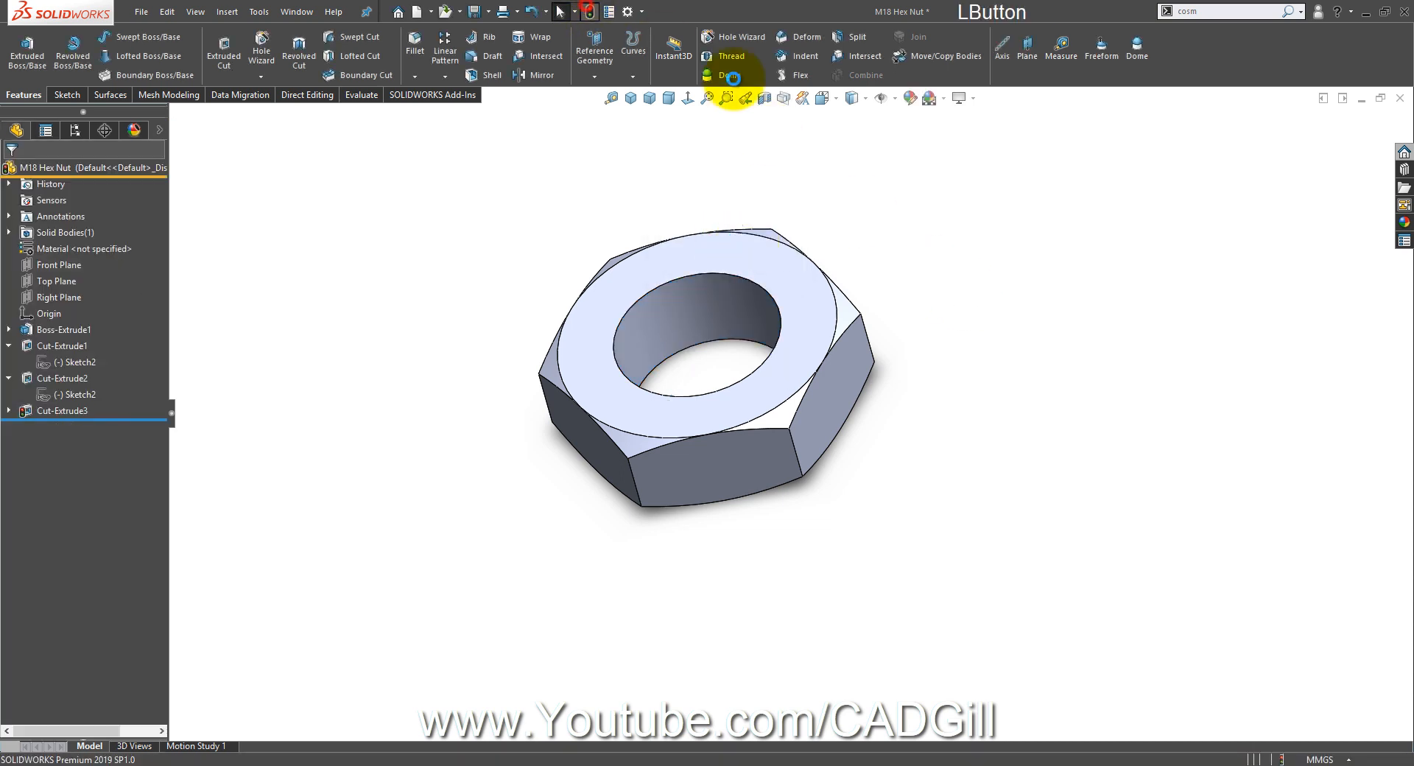
Step: Add an ISO Machine Threads cosmetic thread, size M18, Through, to the bore's top edge
click(1284, 15)
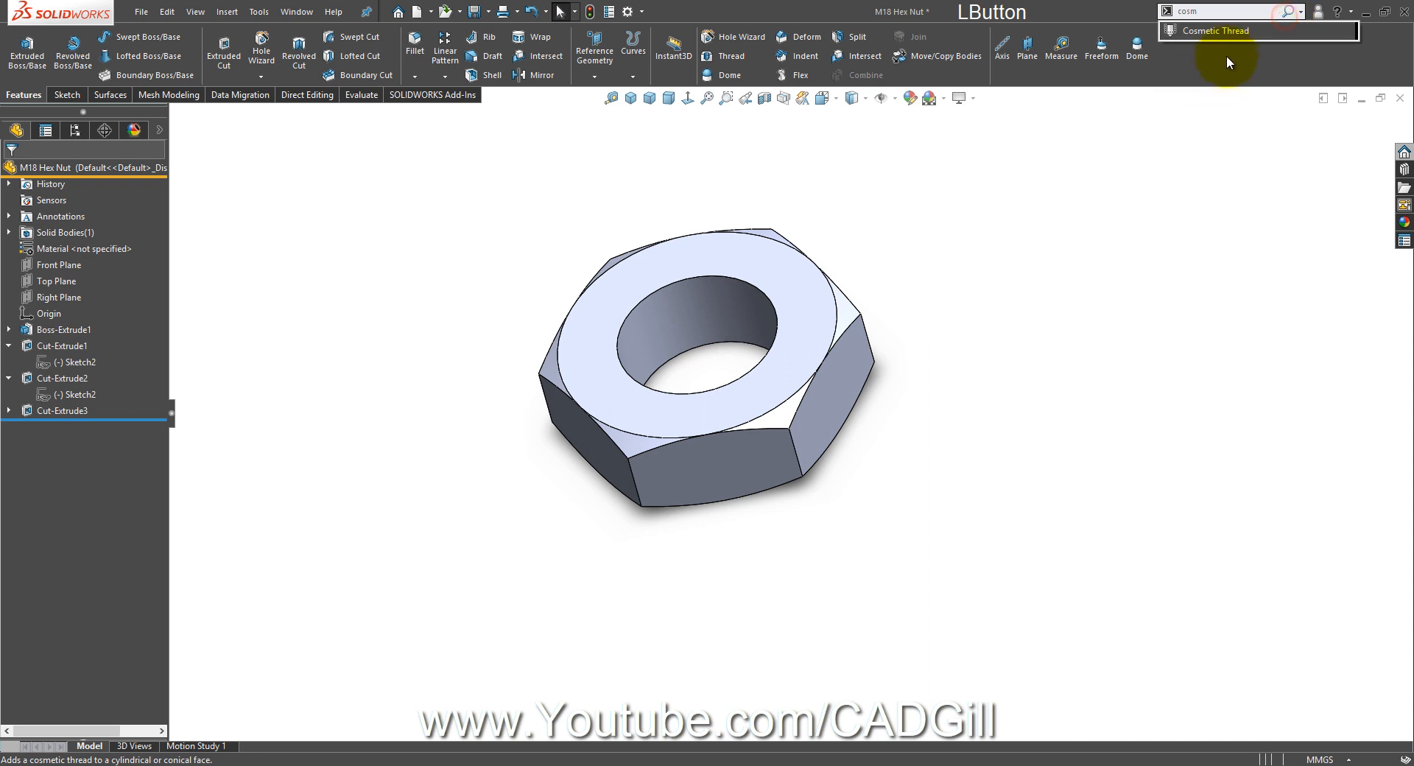
click(1212, 28)
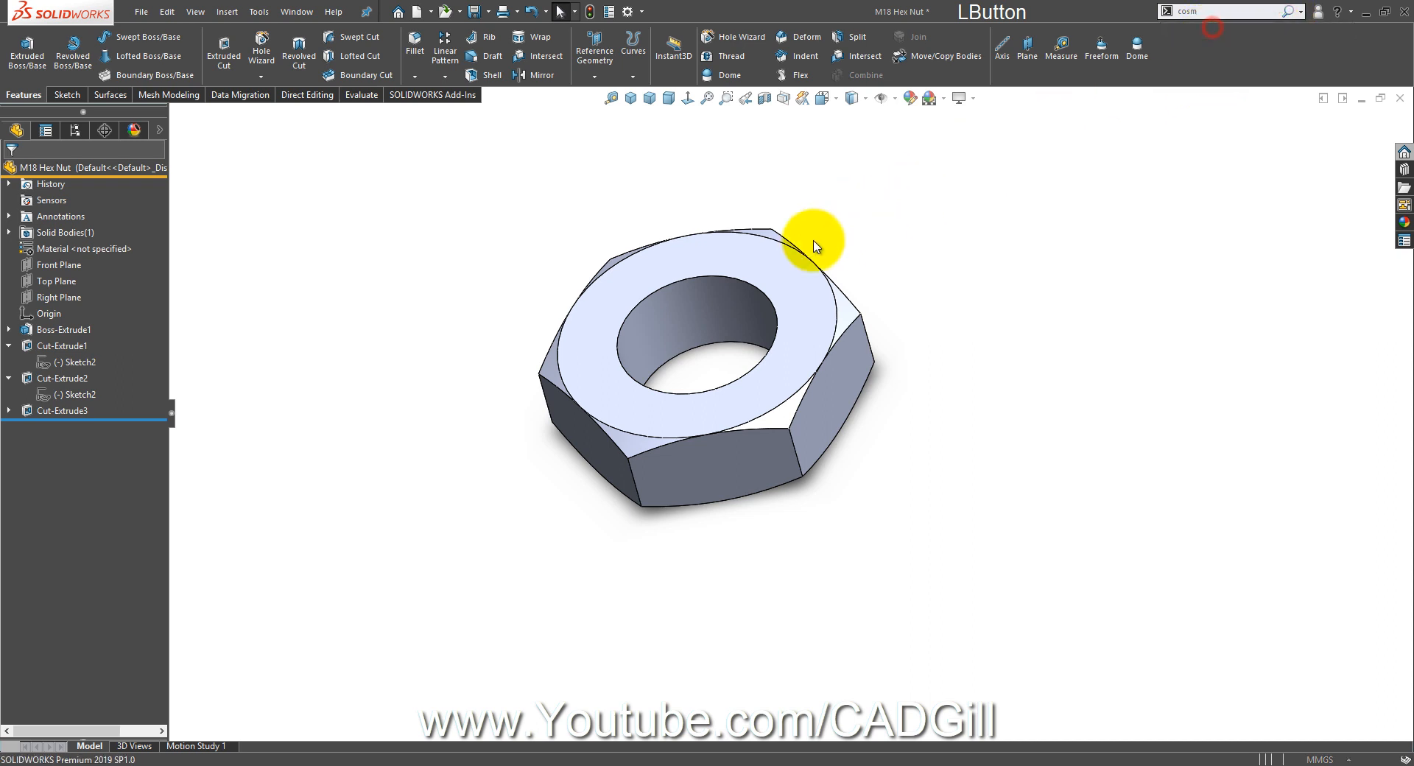
click(731, 282)
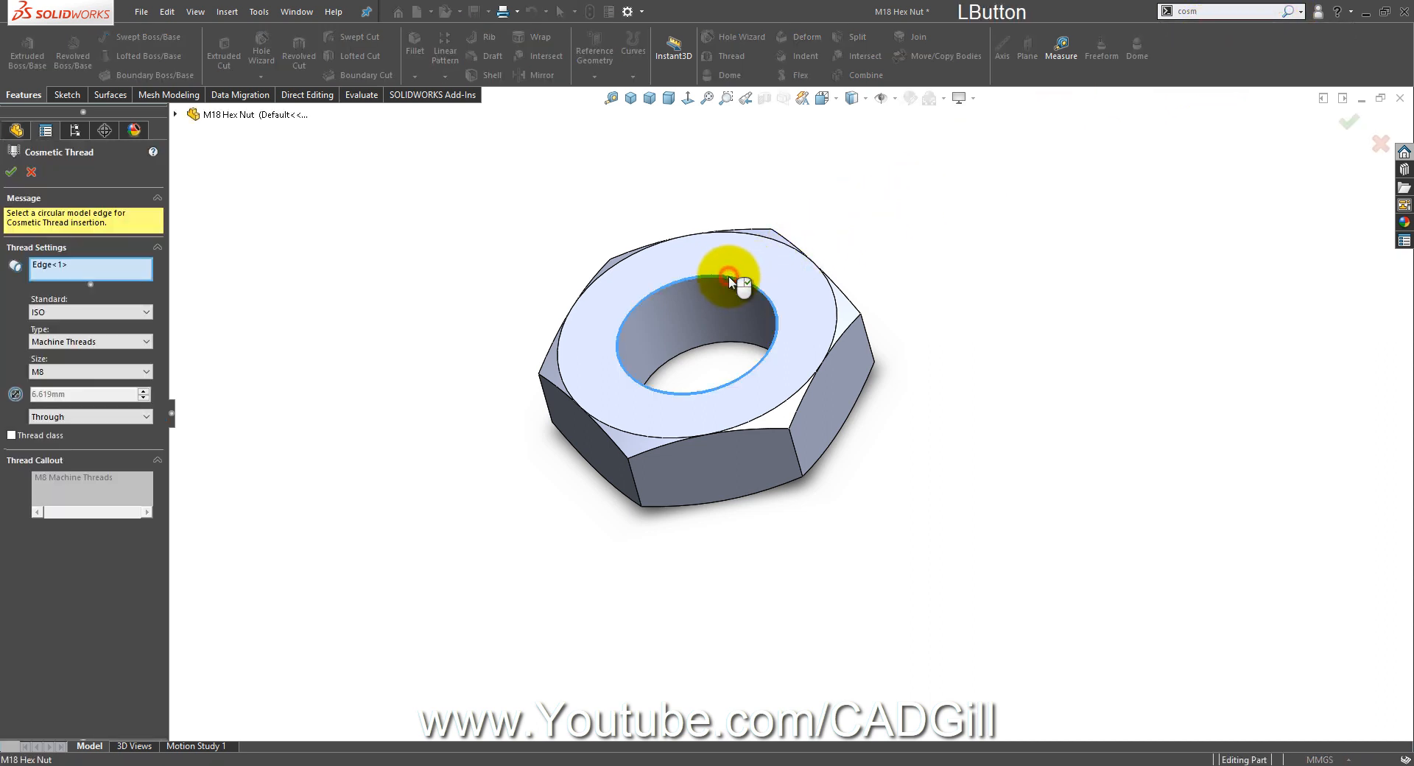
click(58, 323)
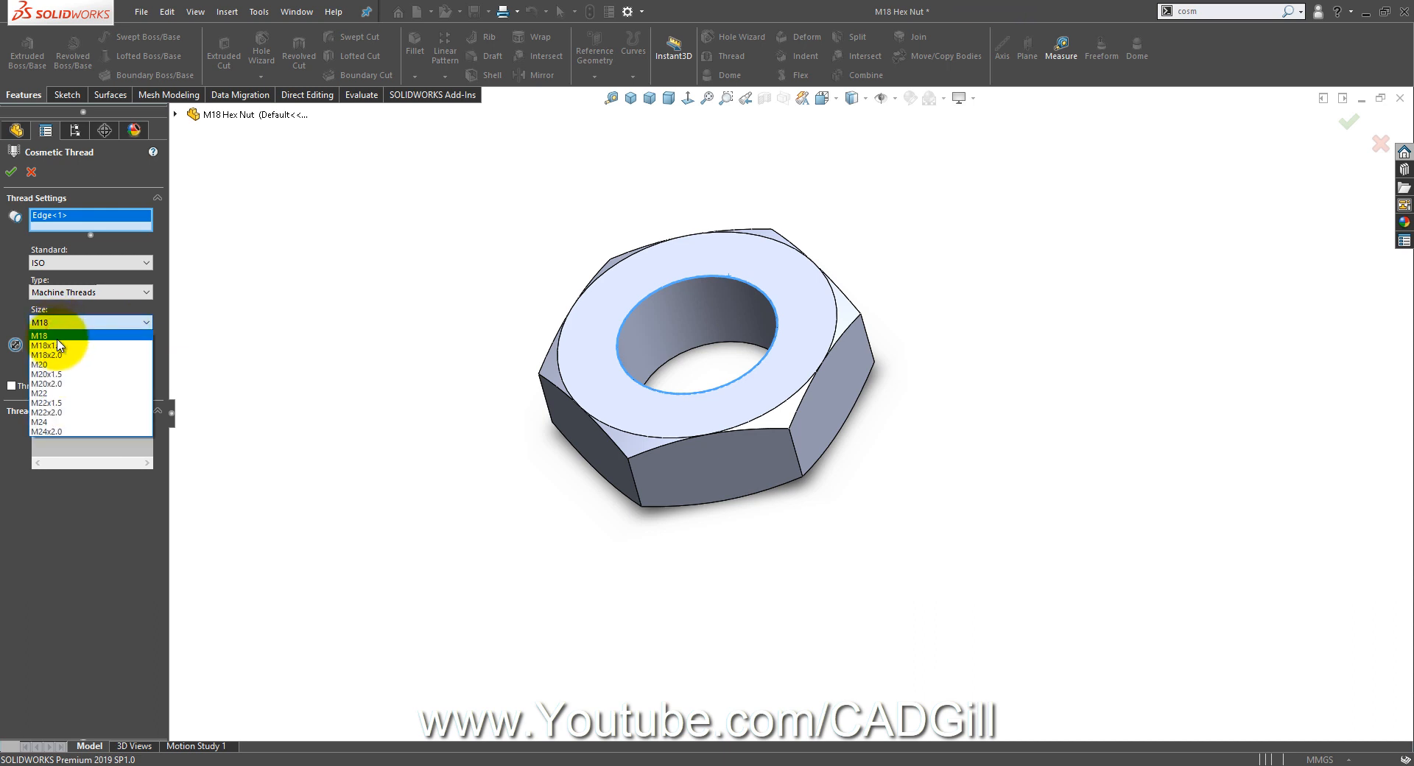
click(11, 175)
click(11, 175)
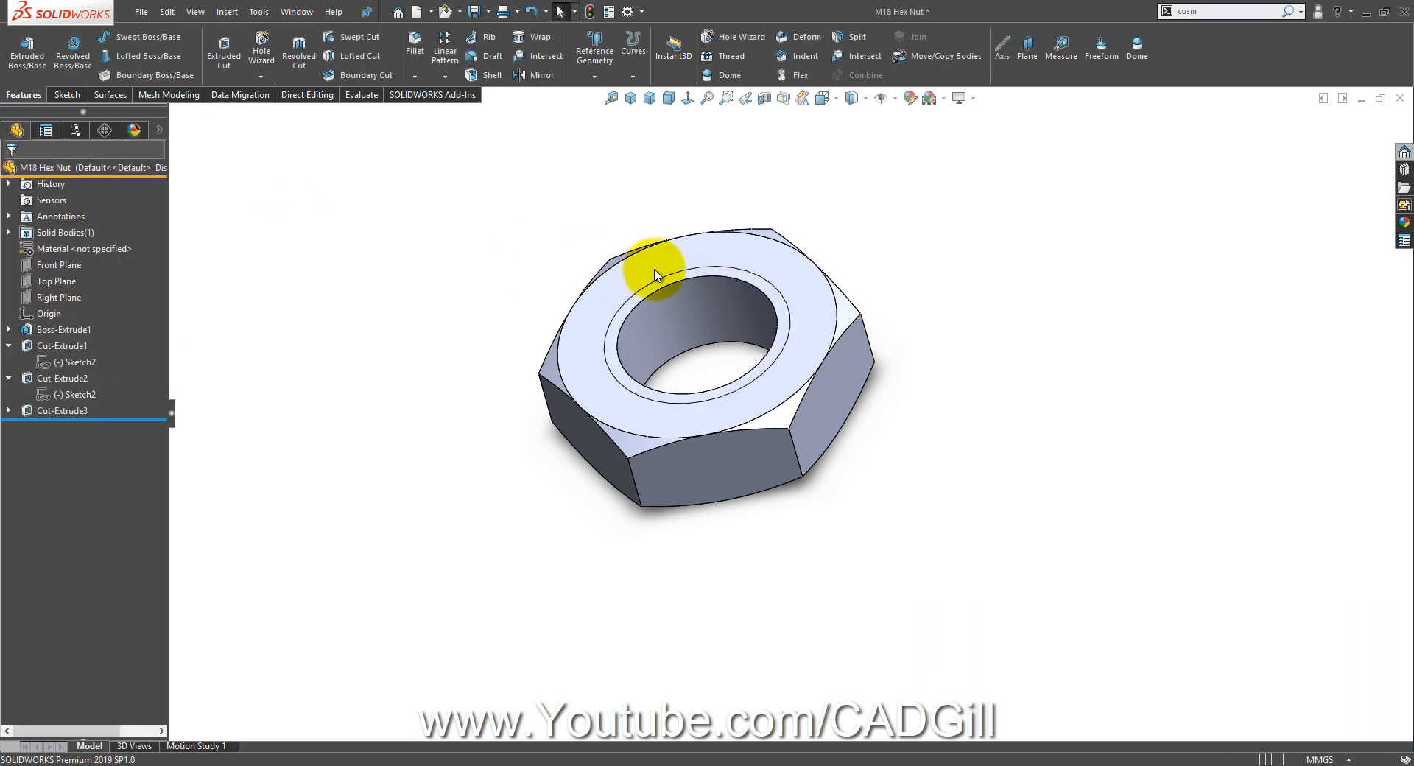
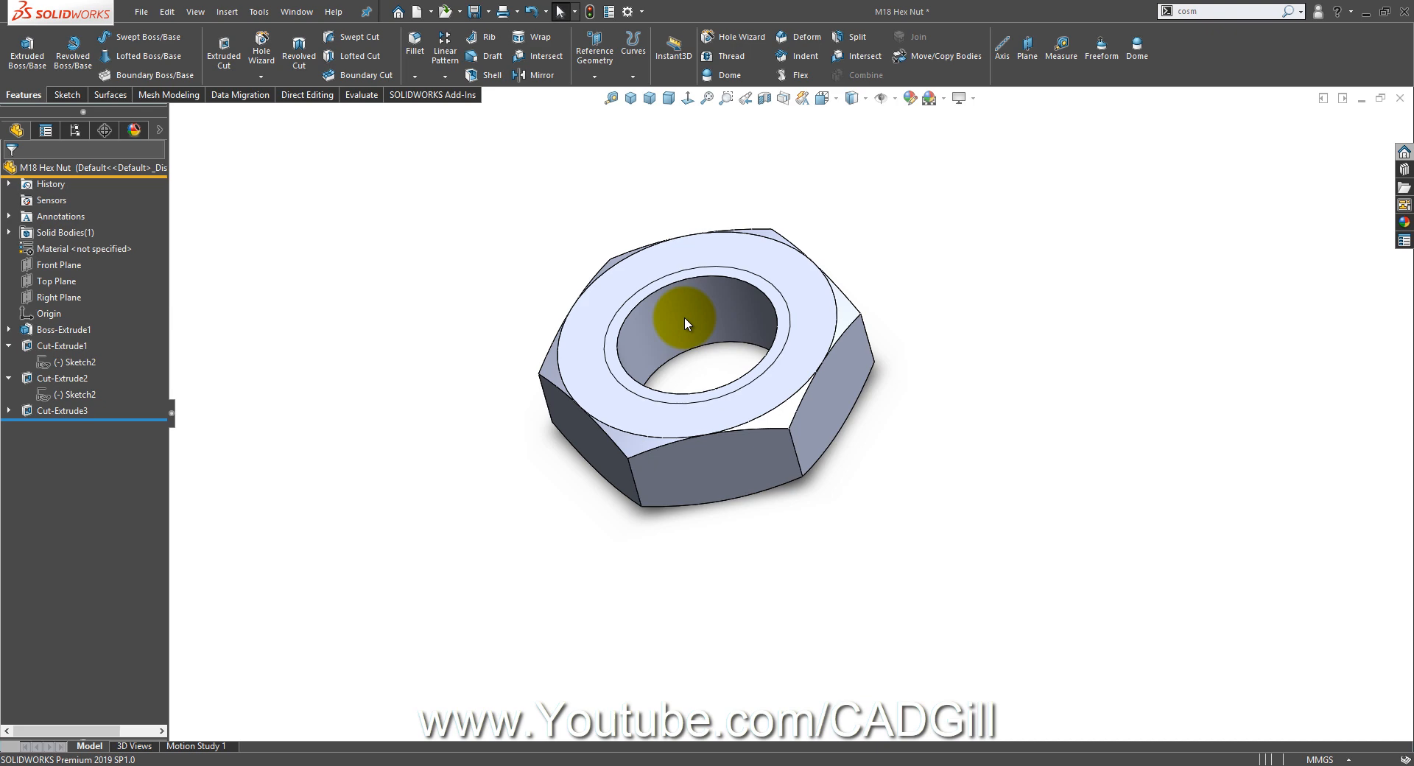
Step: Switch to the browser and look up the 18 mm row in Wikipedia's ISO 262 metric thread size table
key(alt+Tab)
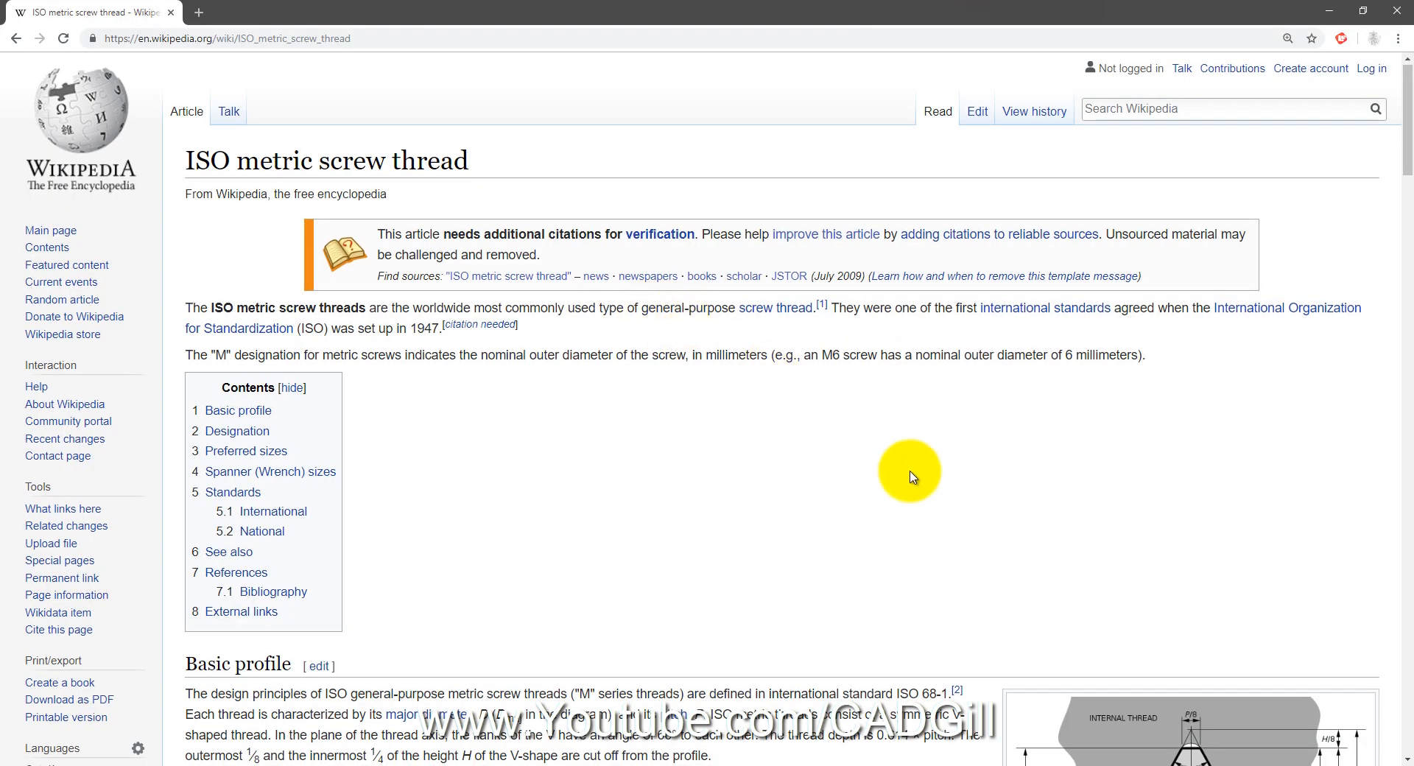
scroll(909, 475, down, 15)
scroll(899, 461, down, 5)
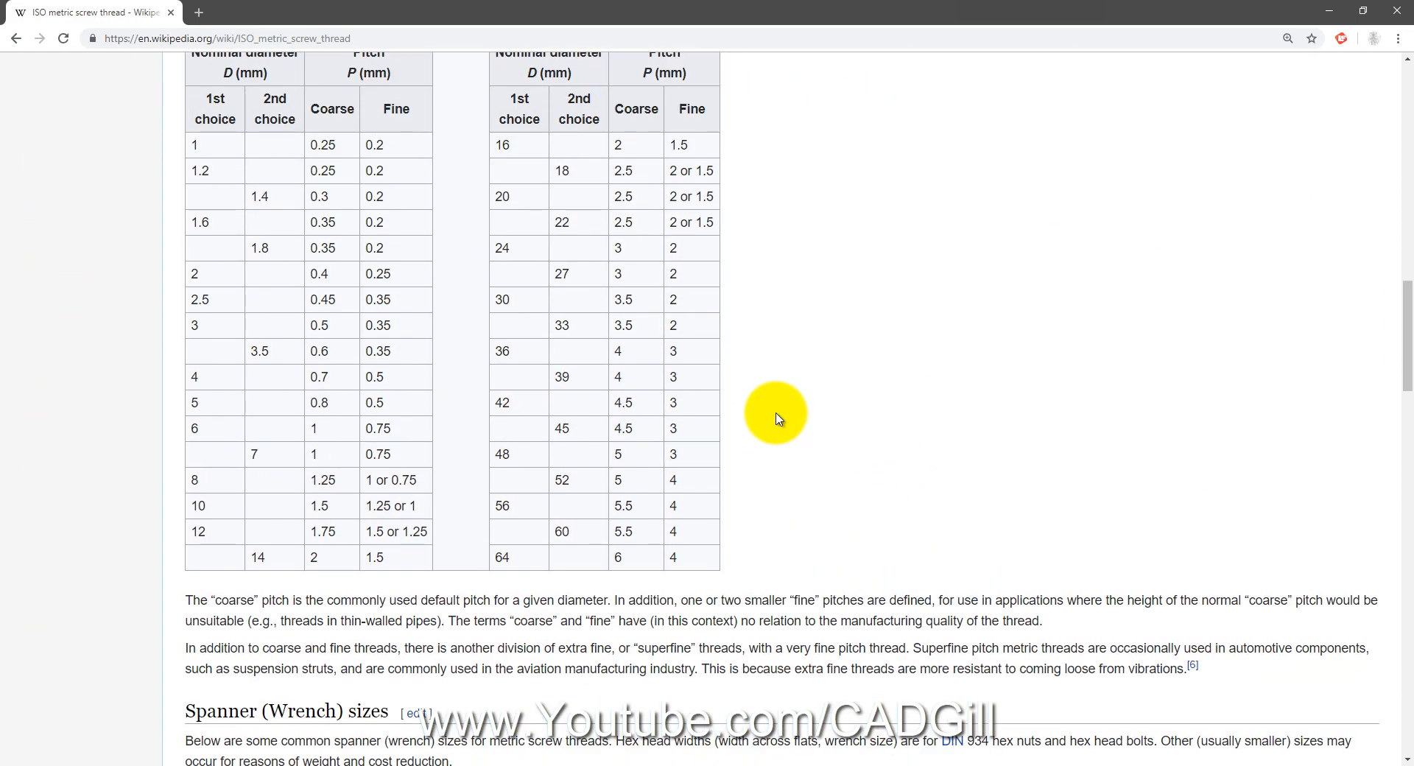
scroll(567, 266, up, 1)
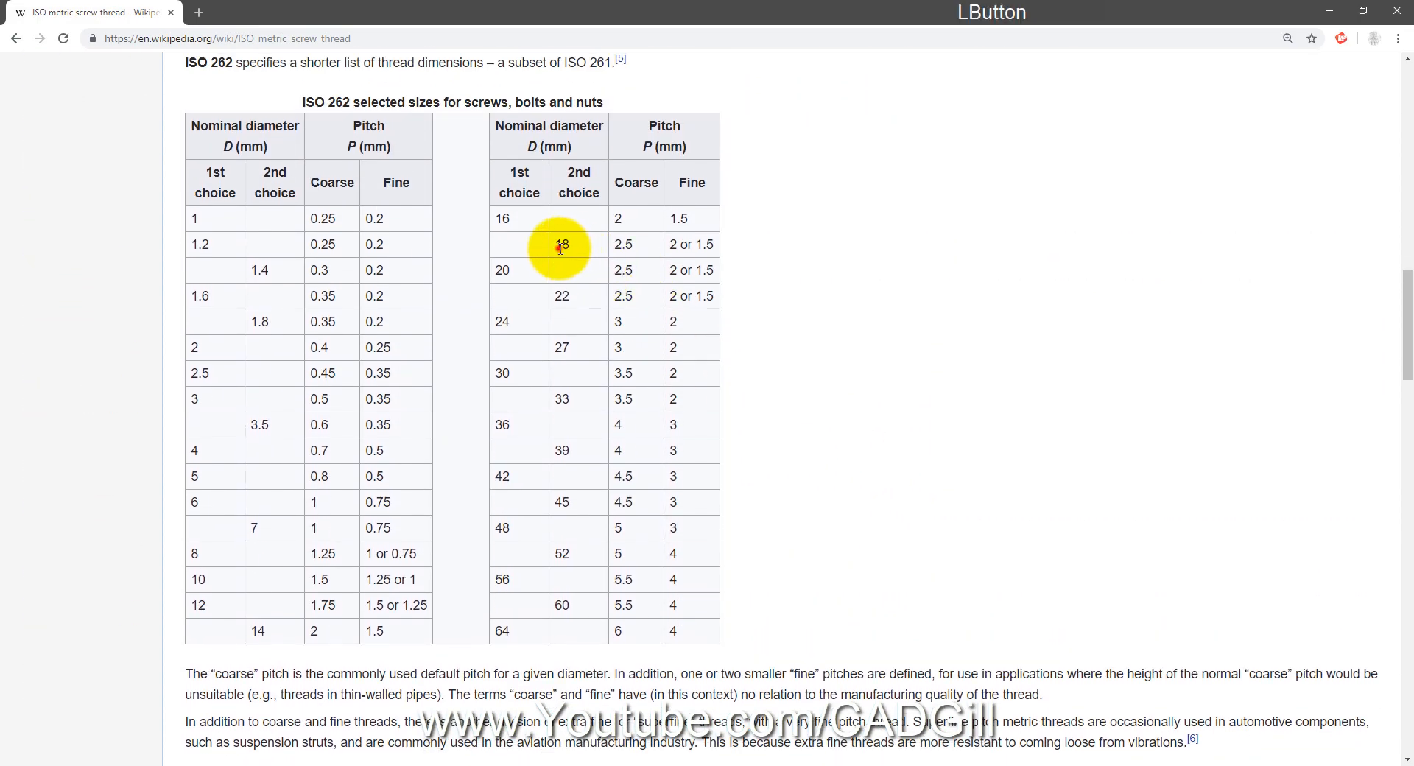
drag(567, 248, 571, 248)
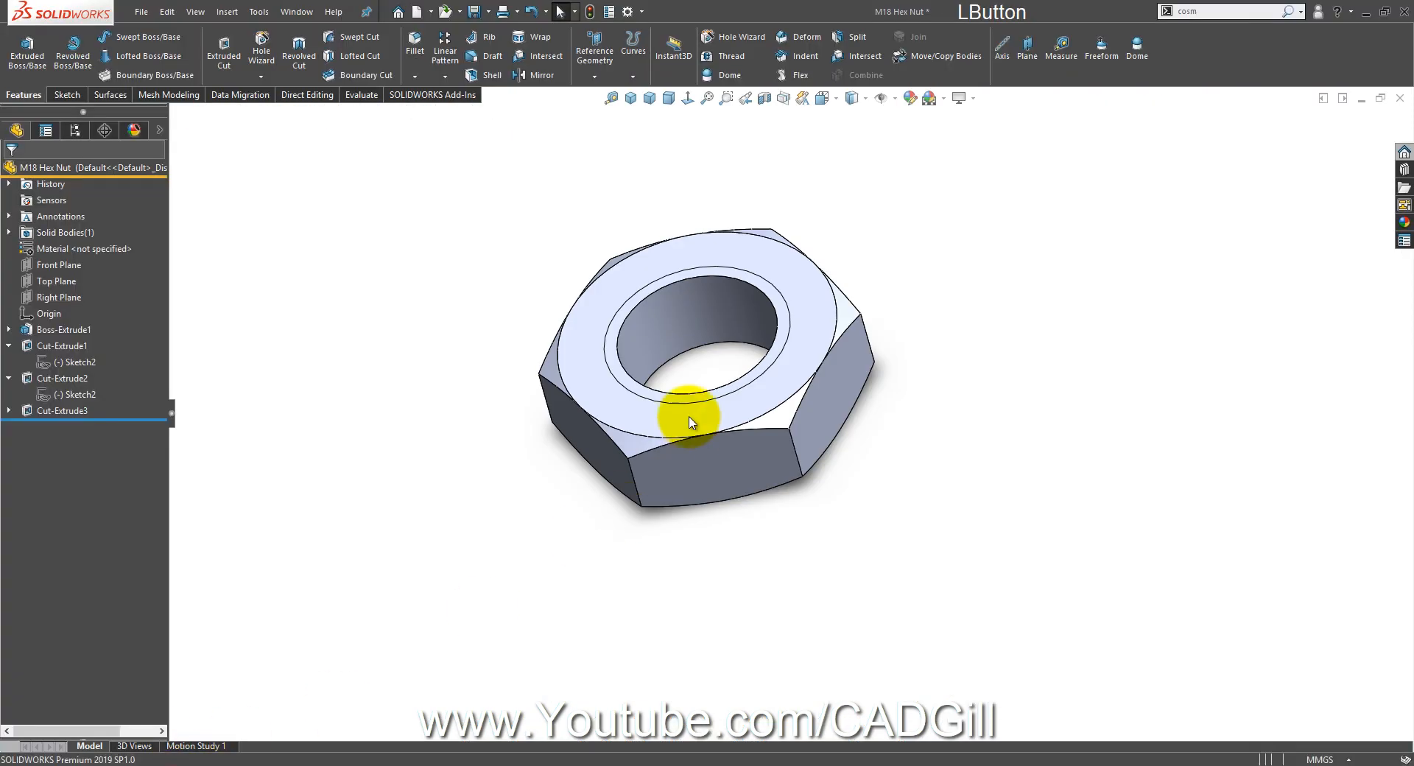
Step: Return to SOLIDWORKS and check the bore sketch's diameter and the threaded nut's appearance
click(704, 320)
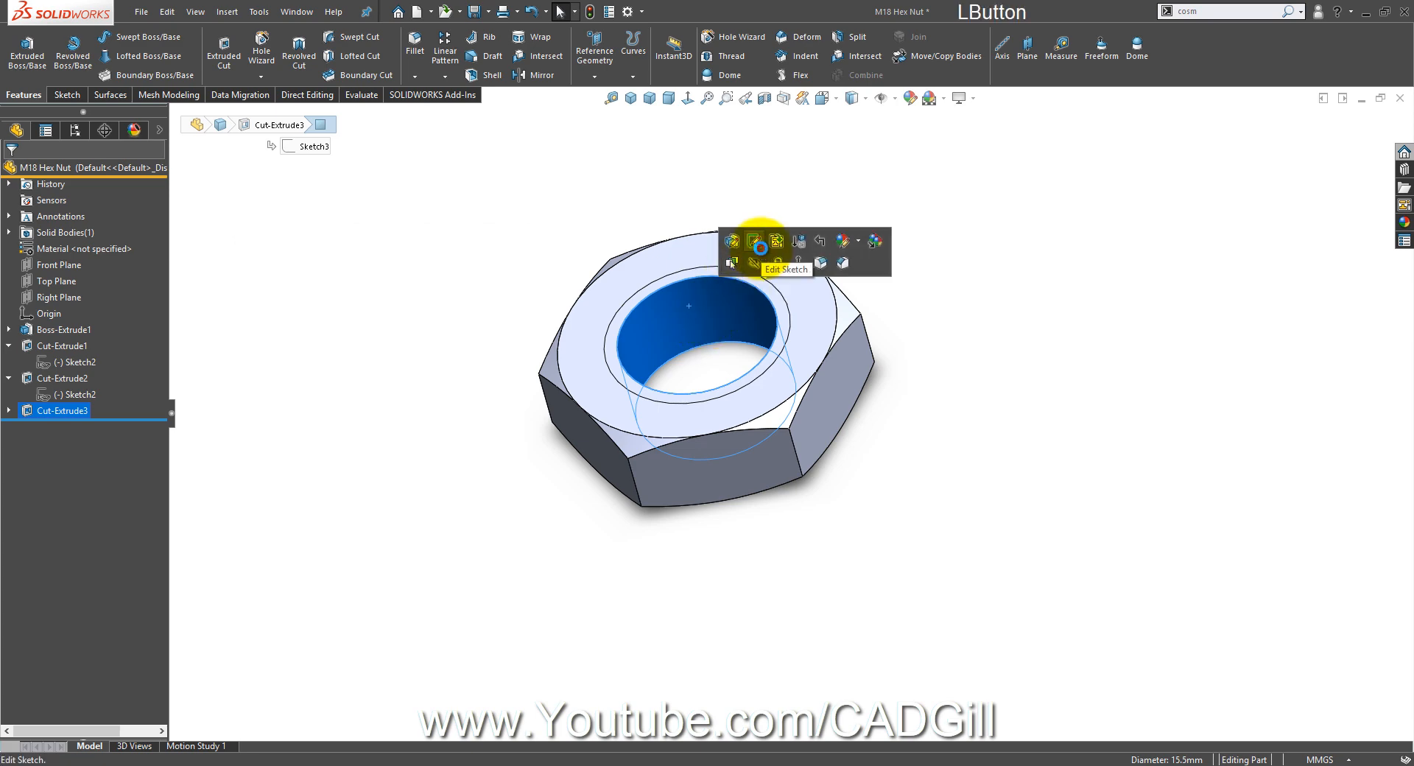
click(762, 239)
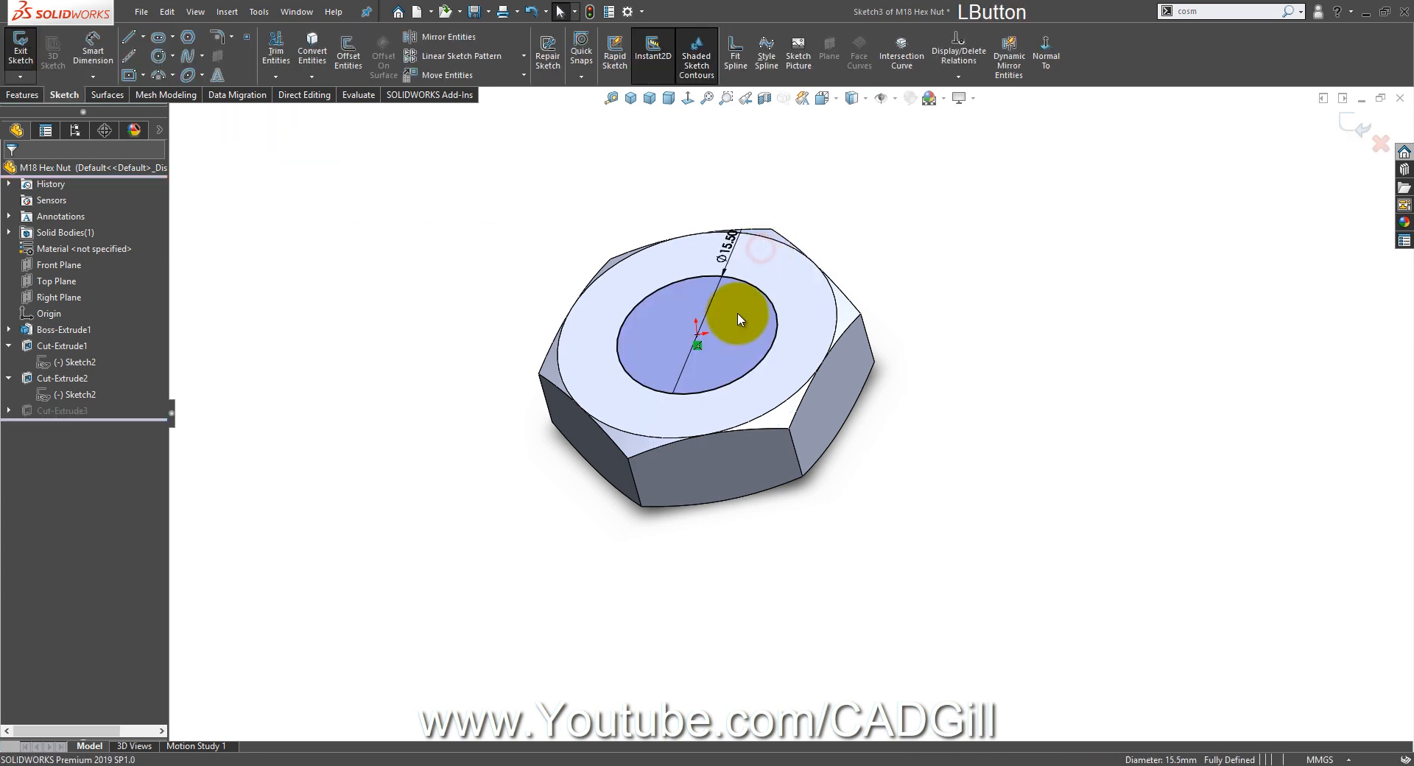
click(1338, 145)
middle_click(652, 335)
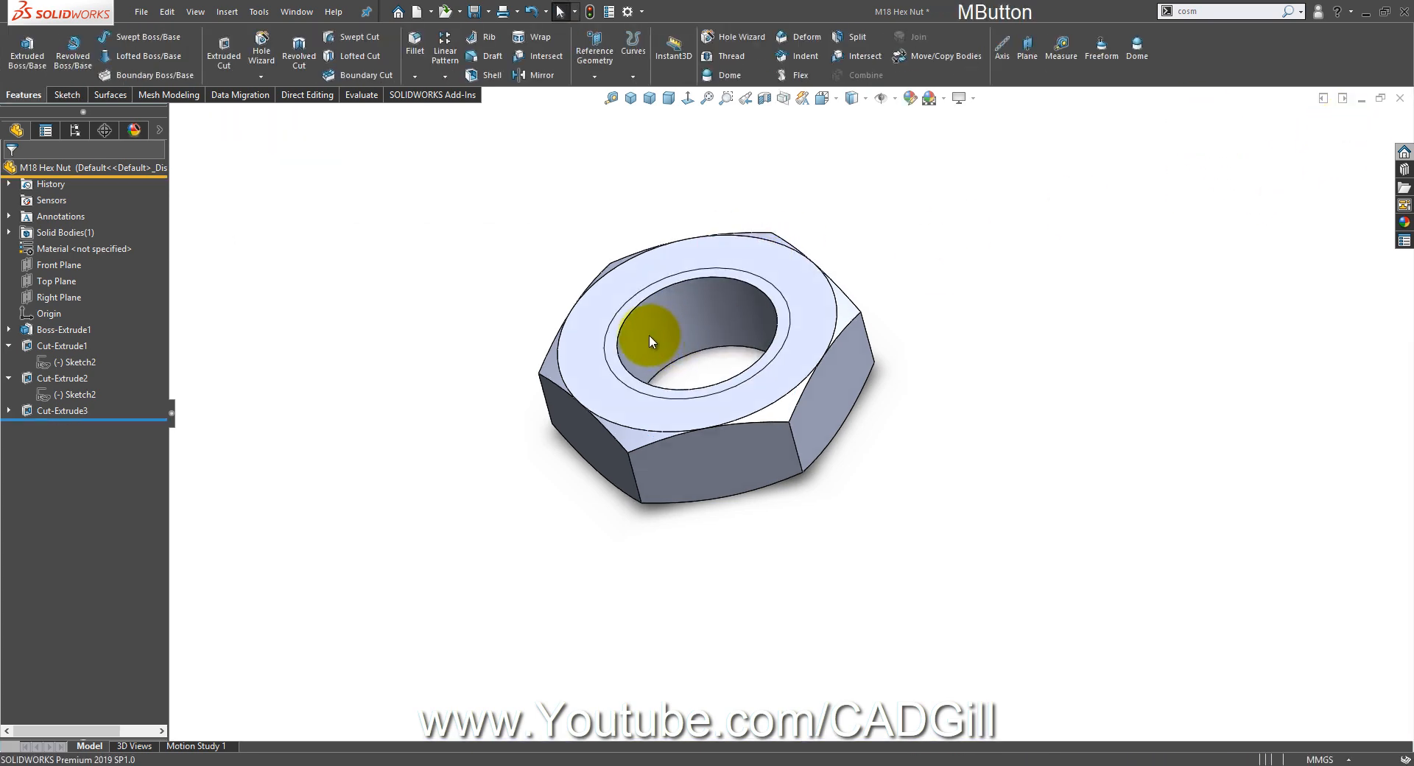
middle_drag(726, 385, 489, 227)
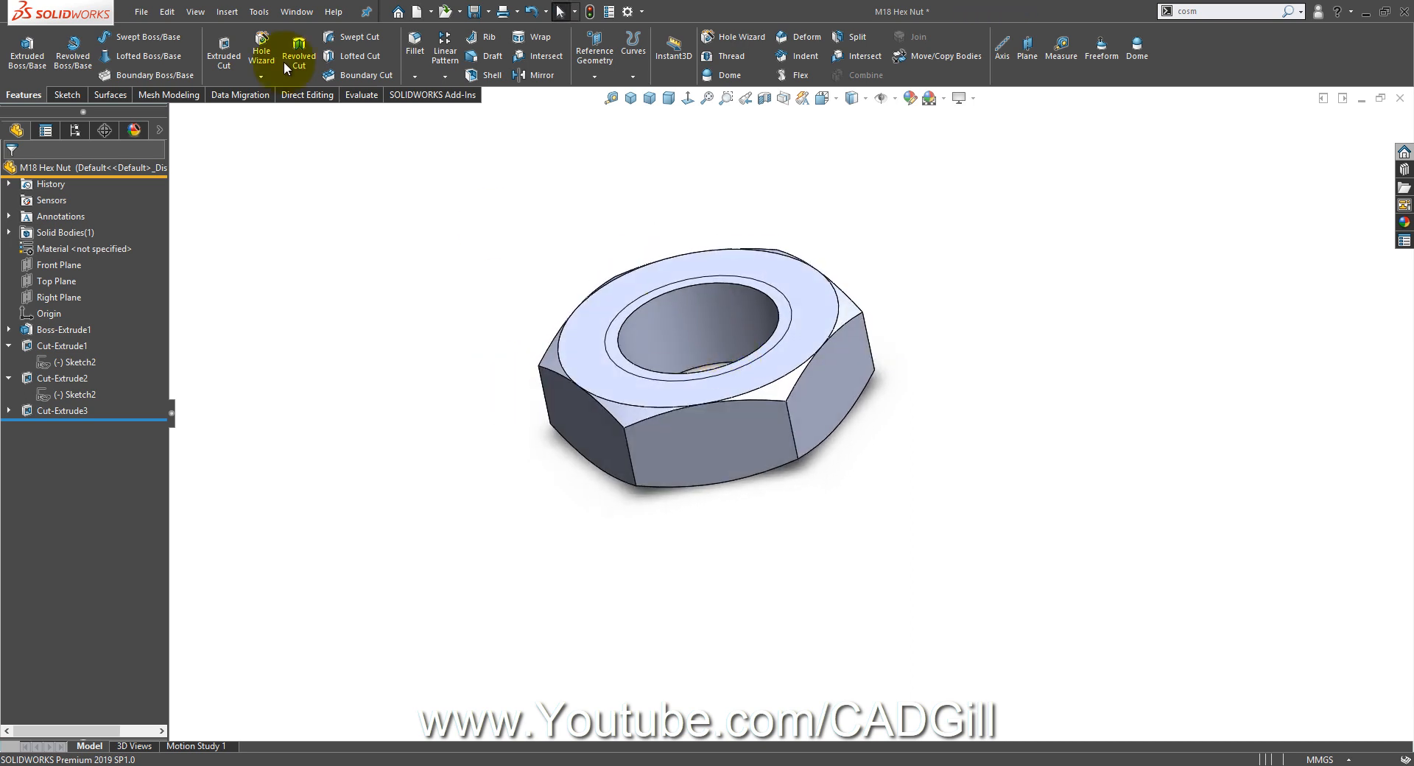
Step: Save the nut part, switch to the asmSteamStopValve assembly and rebuild it
click(475, 14)
click(296, 11)
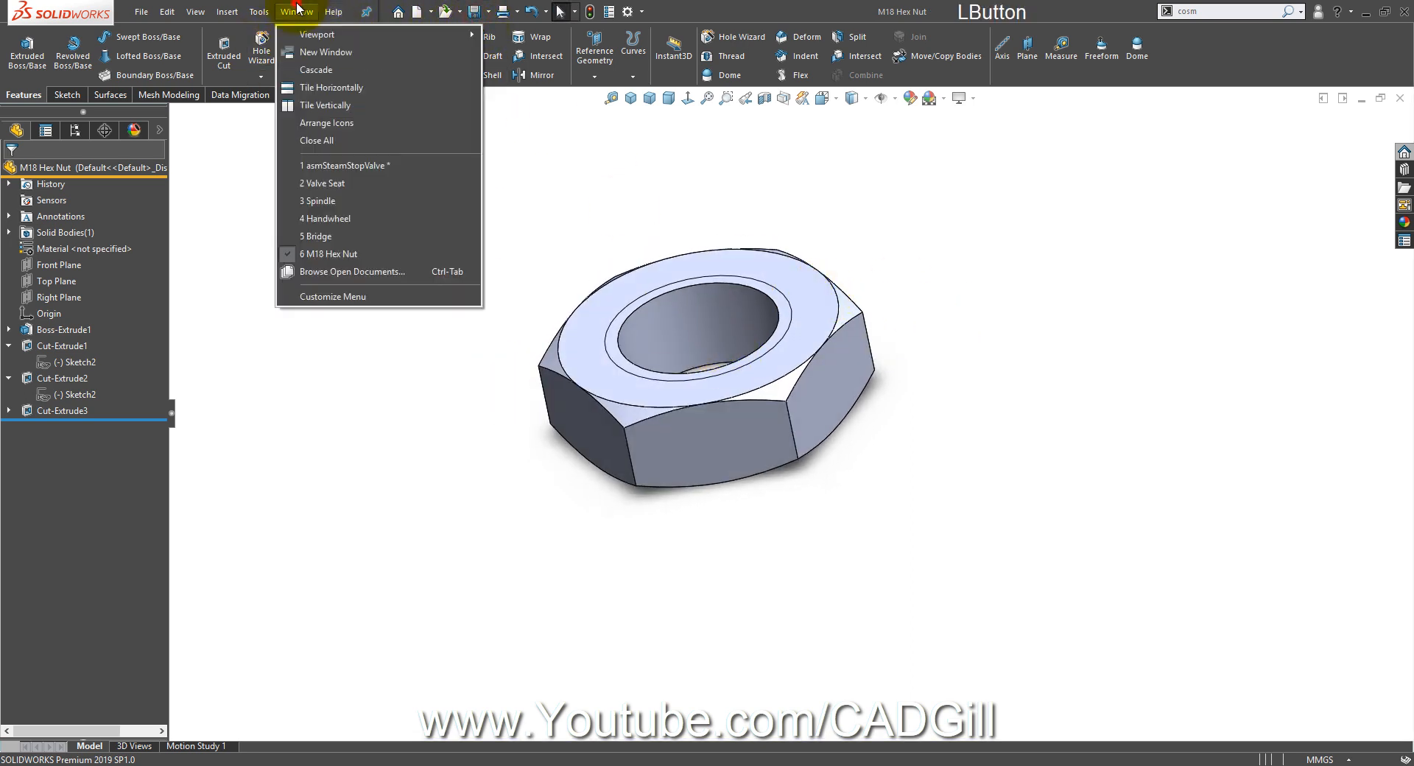
click(329, 165)
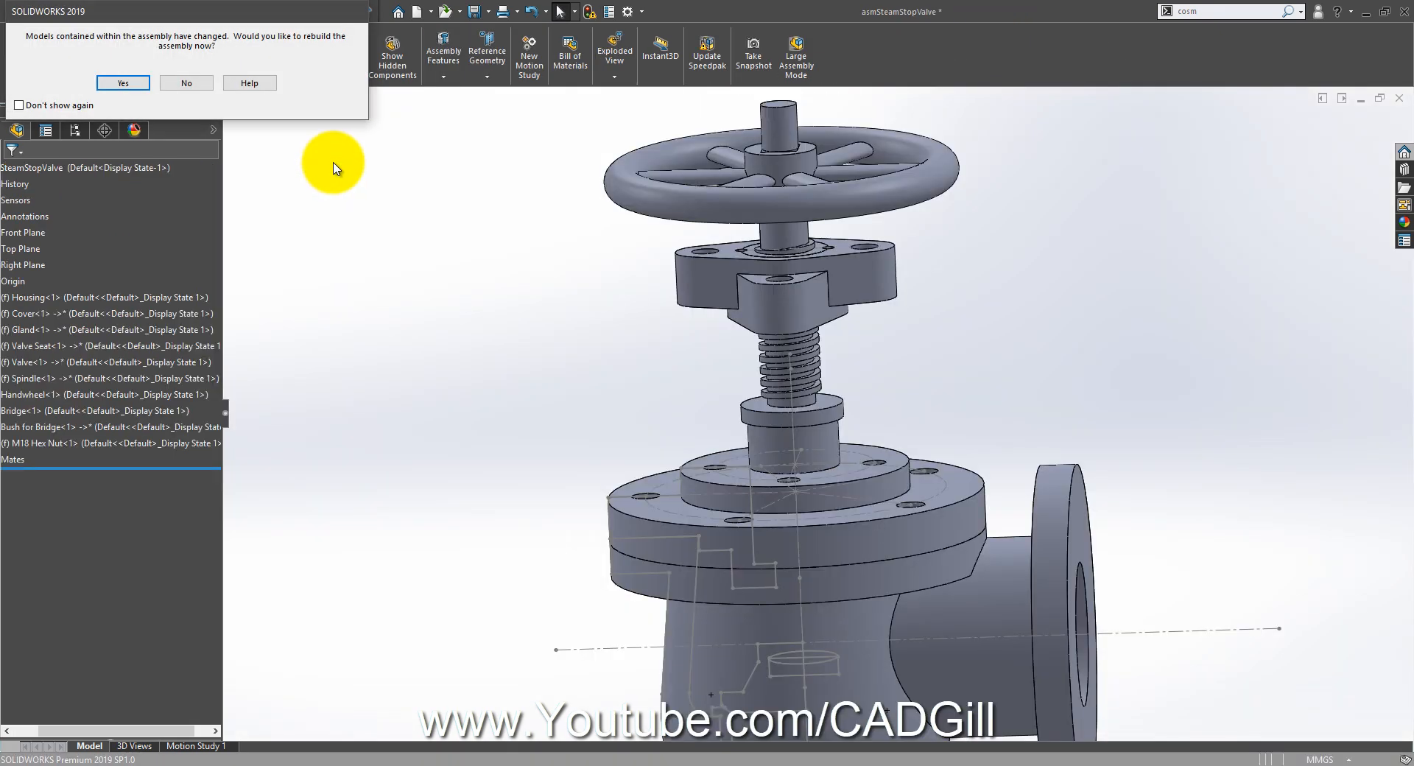
click(123, 82)
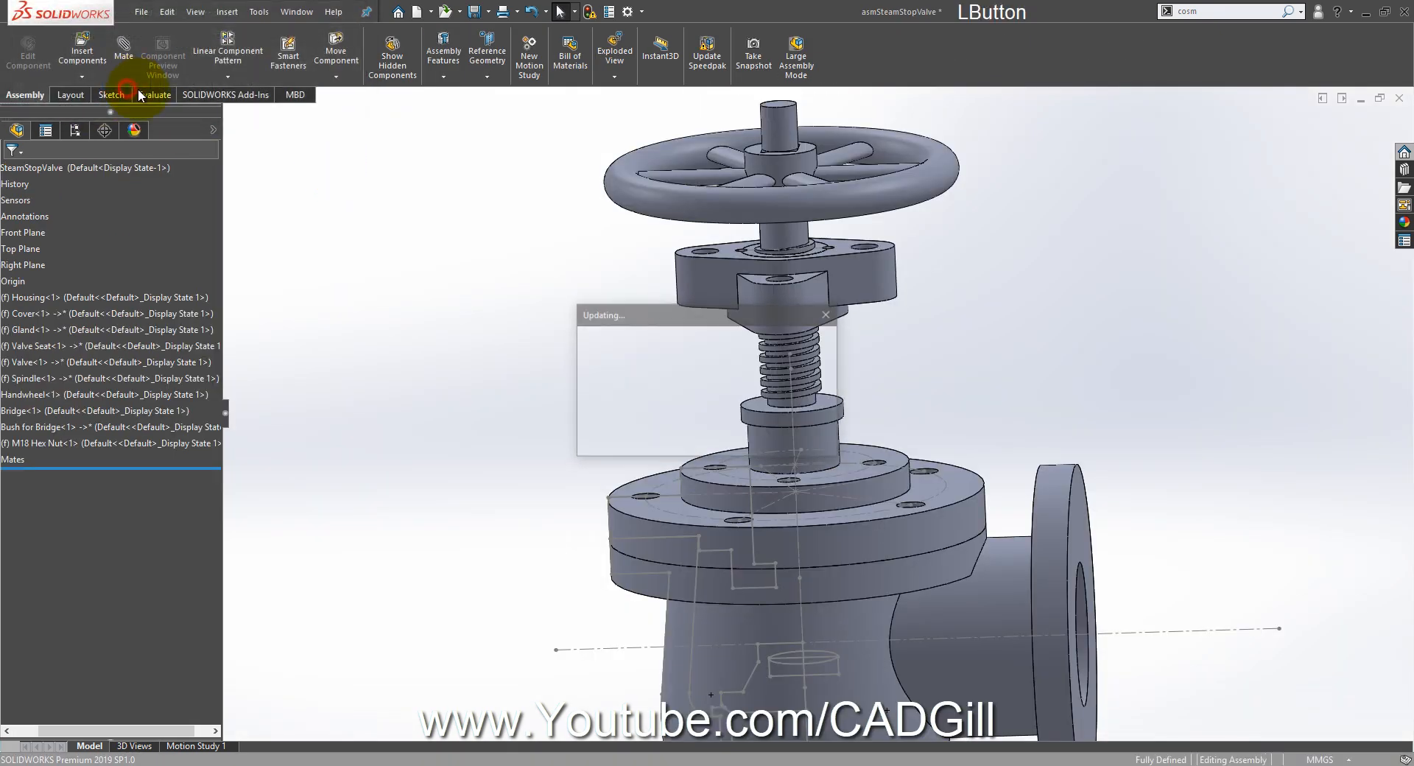
Step: Float the fixed M18 Hex Nut located inside the housing's bottom flange opening
scroll(685, 434, up, 3)
middle_drag(846, 590, 828, 480)
scroll(838, 660, down, 6)
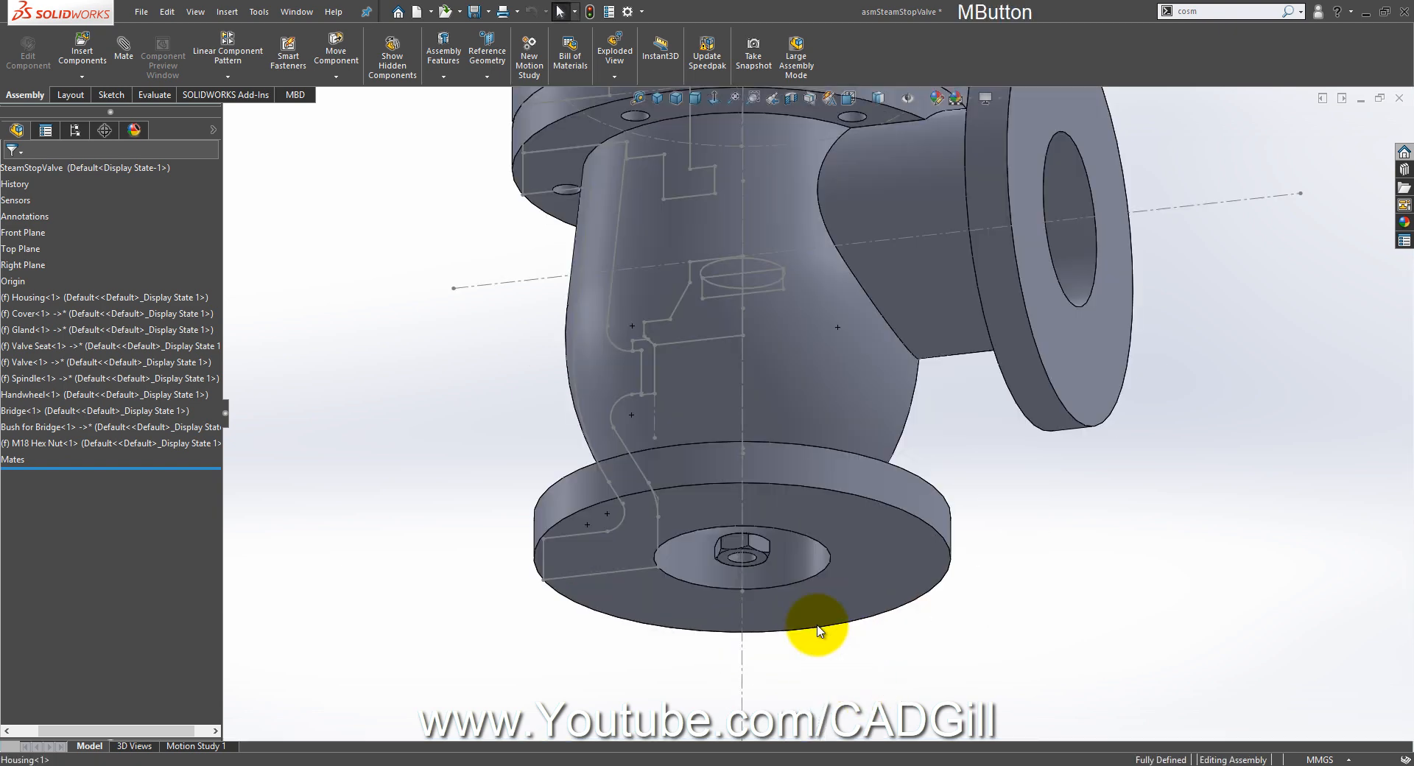
click(754, 532)
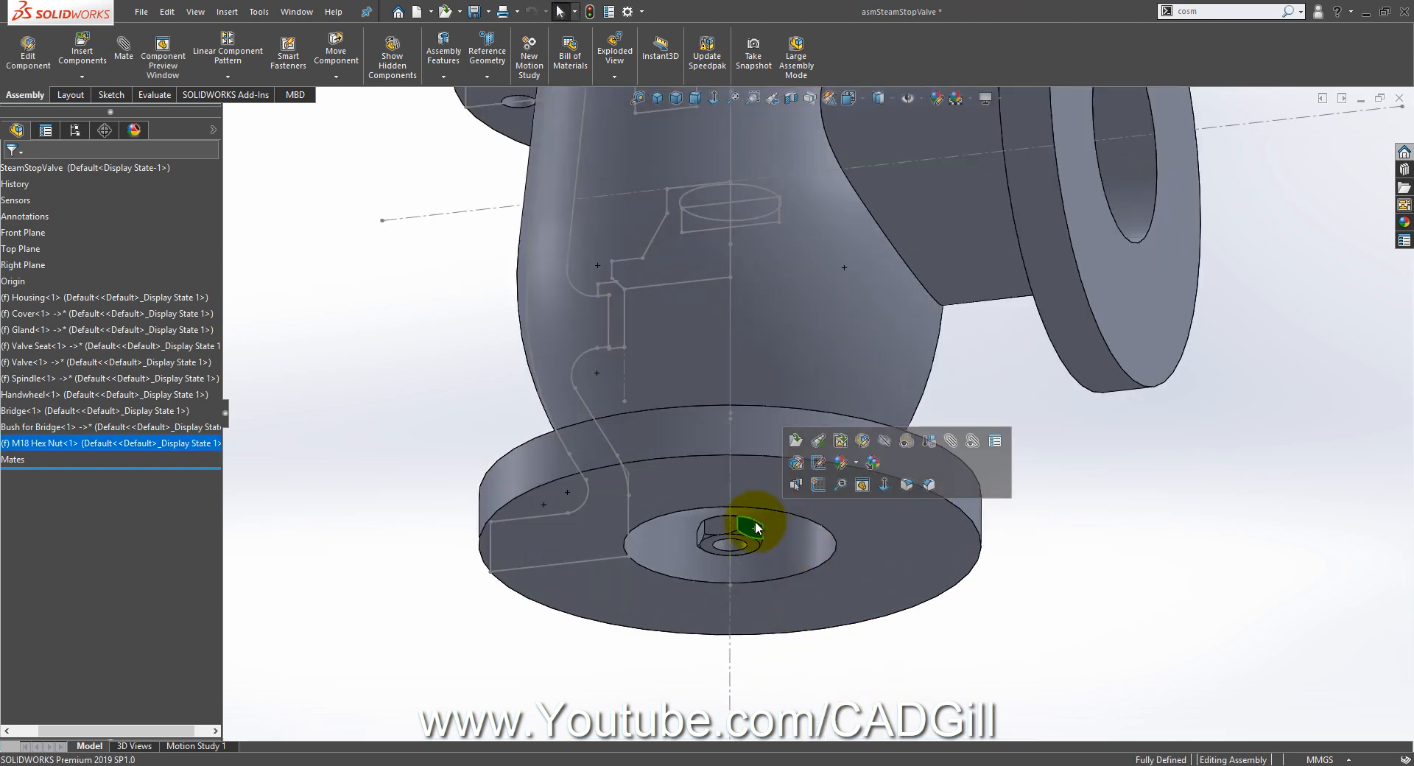
right_click(739, 523)
click(717, 524)
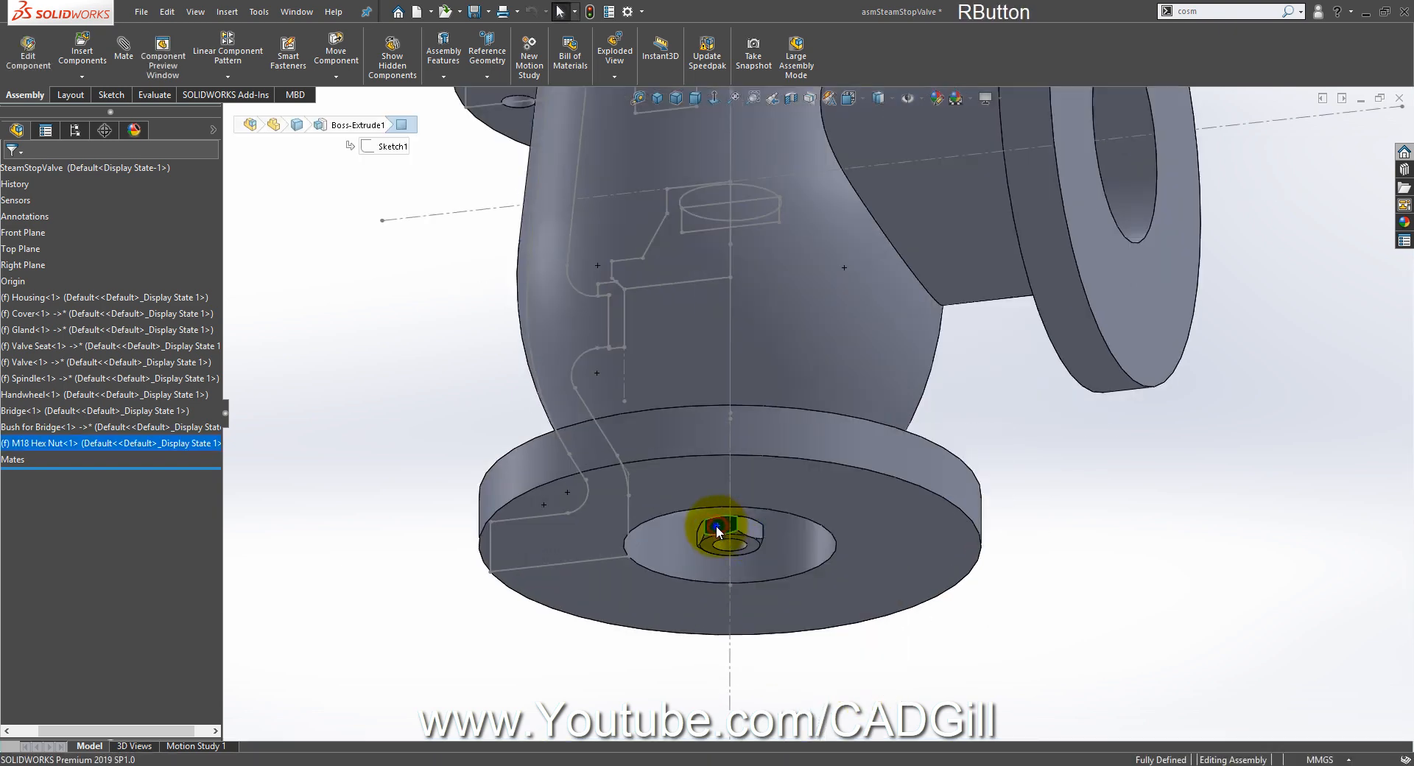
right_click(716, 524)
click(752, 478)
Step: Move the M18 Hex Nut out of the housing into the free space beside the side flange
click(717, 527)
click(715, 525)
drag(714, 524, 1250, 271)
scroll(1076, 316, up, 5)
middle_drag(1075, 317, 1058, 482)
scroll(994, 349, down, 4)
click(968, 407)
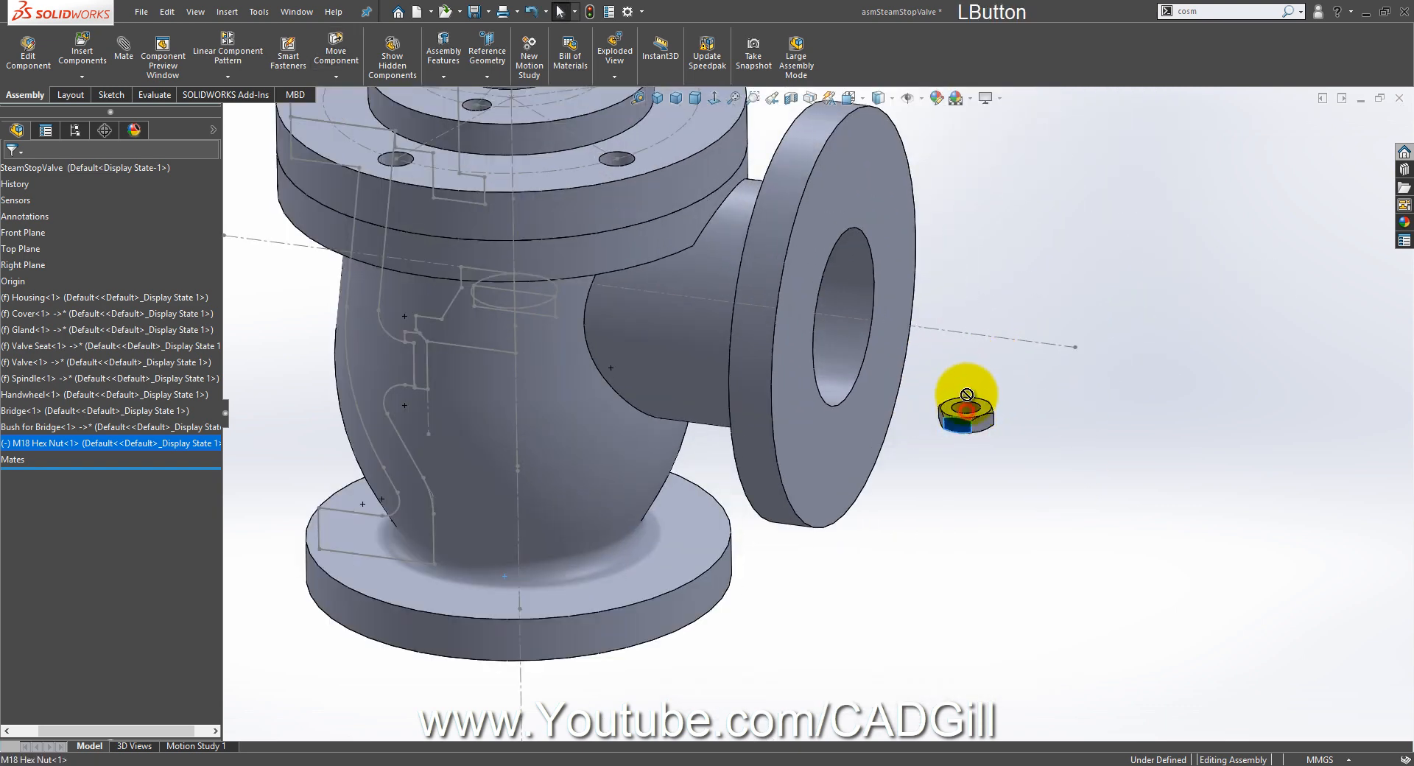
Step: Move the M18 Hex Nut up into the free space beside the upper edge of the side flange
drag(980, 421, 1001, 158)
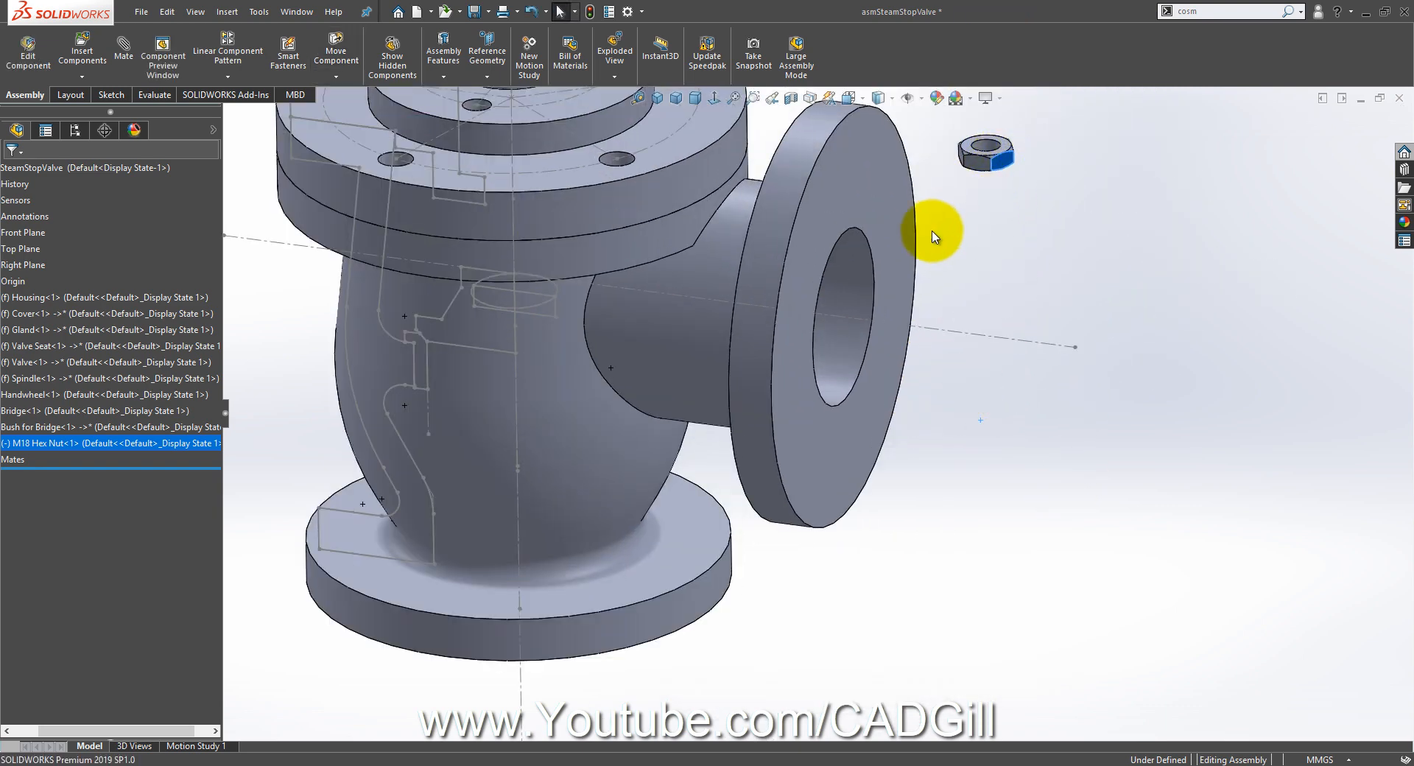
scroll(929, 232, up, 7)
scroll(762, 257, down, 2)
middle_drag(747, 268, 756, 268)
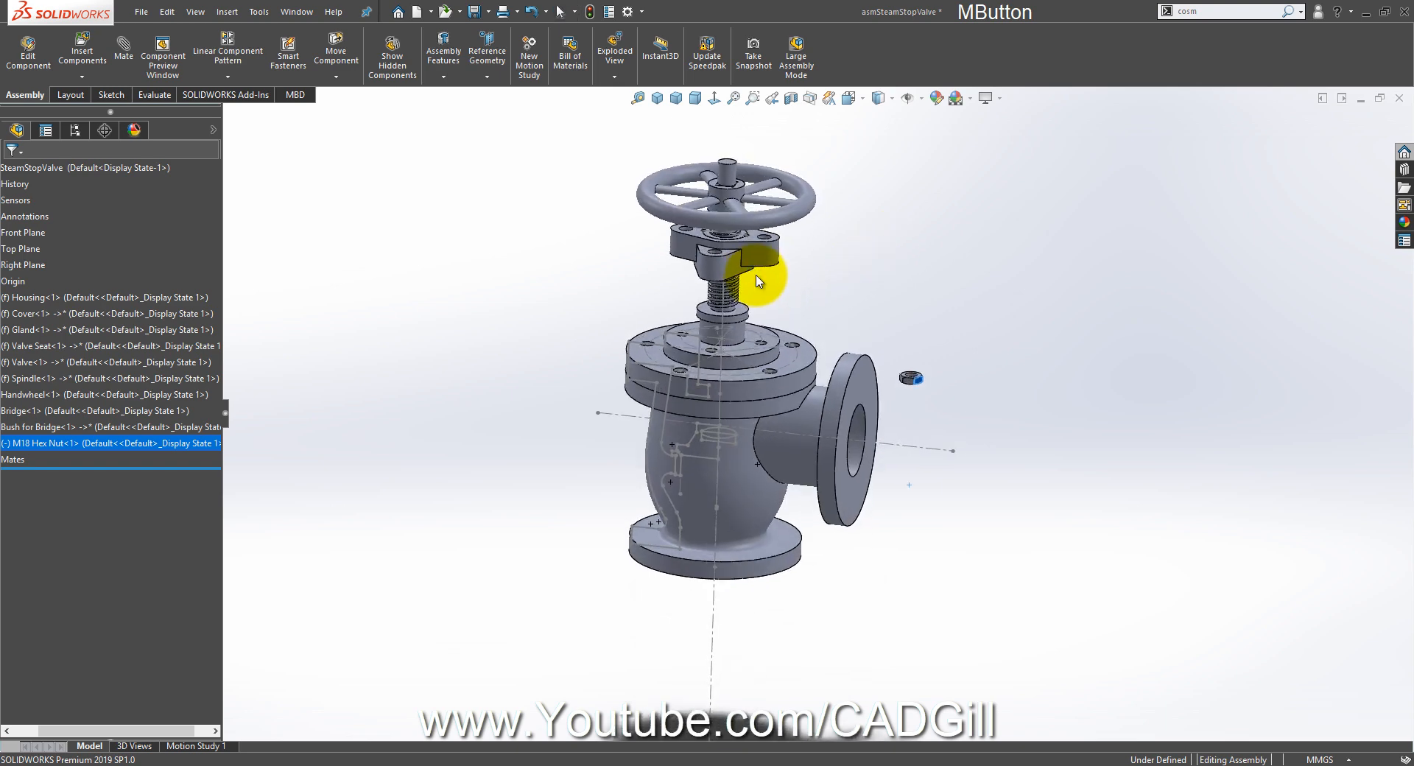
scroll(713, 312, down, 3)
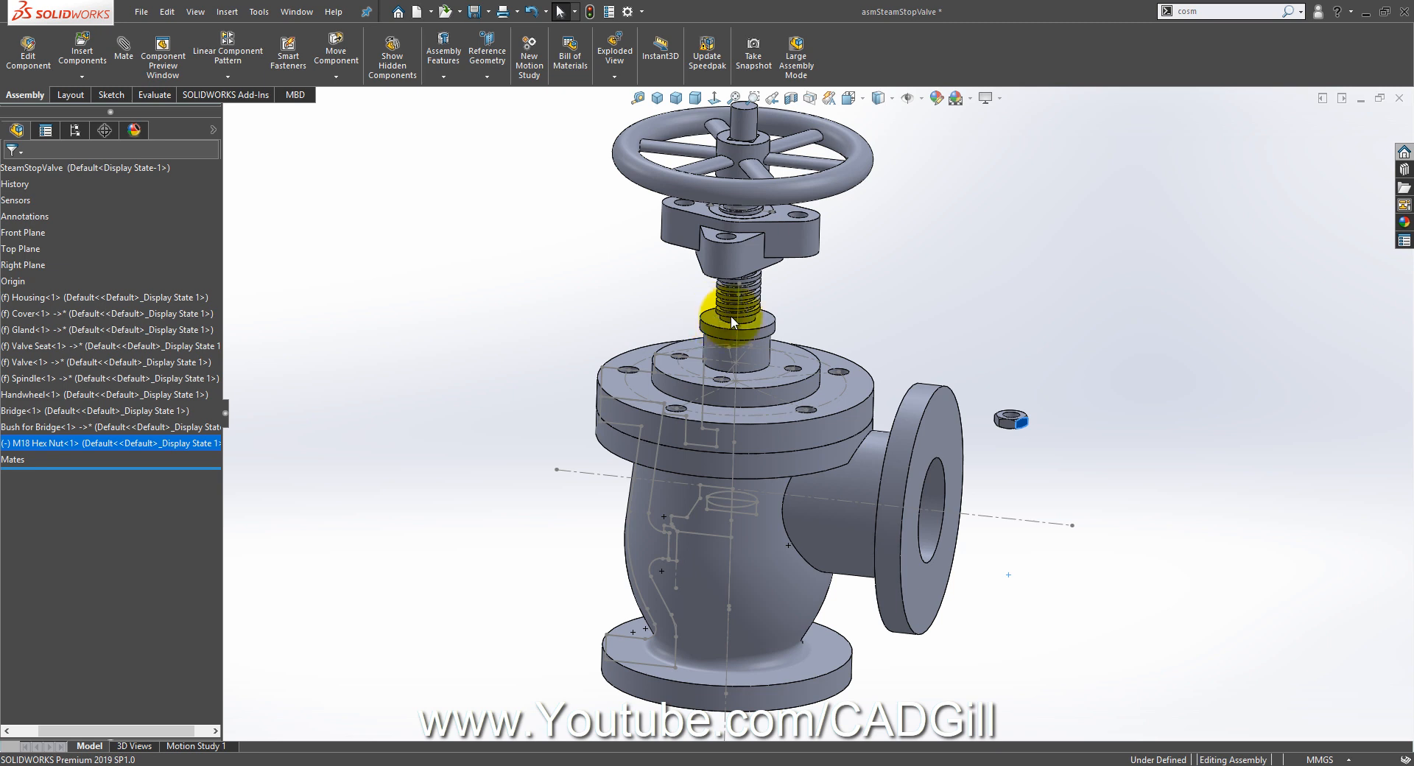
Step: Switch to the Steam Stop Valve PSG drawing in Photos and examine its nuts, studs and spindle end
click(677, 763)
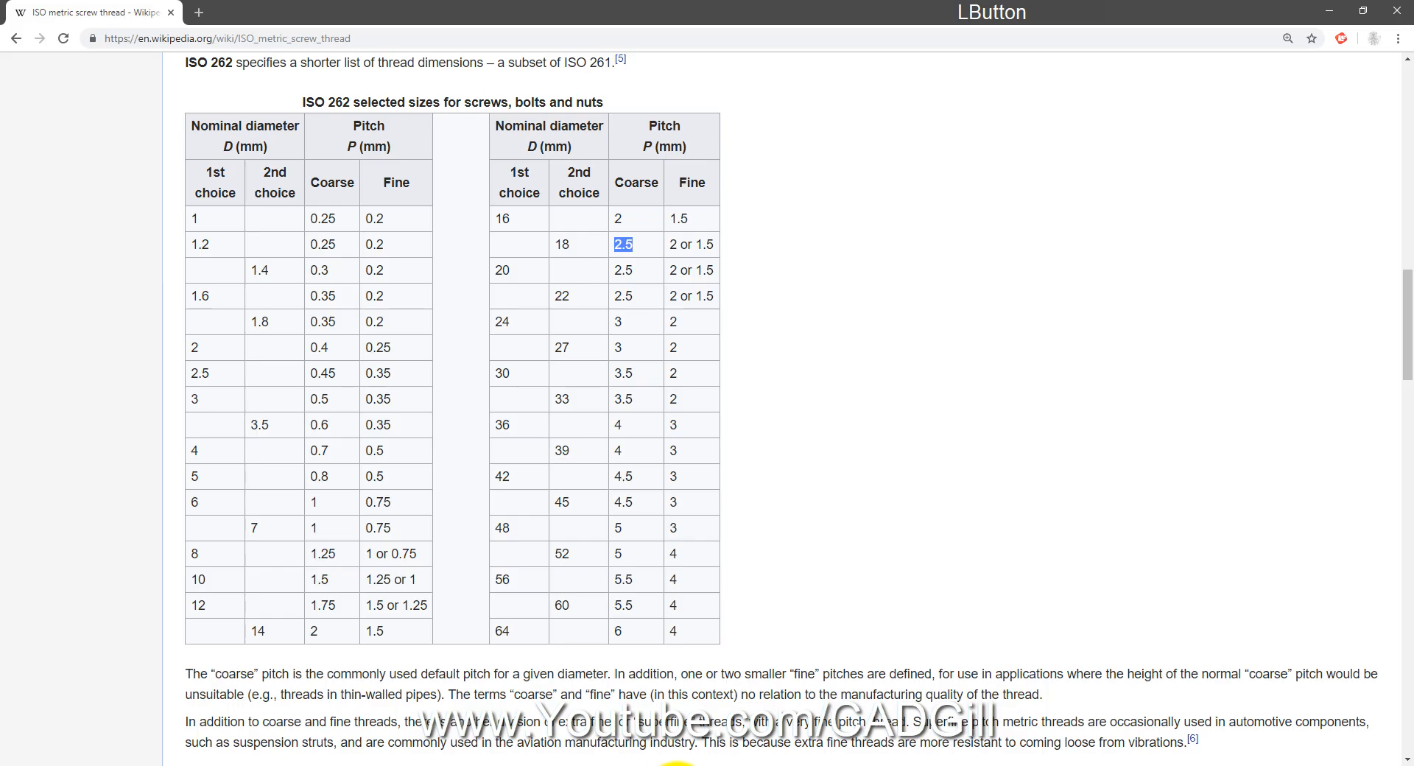
click(678, 765)
click(661, 764)
mouse_move(880, 380)
mouse_down()
mouse_move(816, 586)
mouse_move(788, 463)
mouse_move(599, 495)
mouse_up()
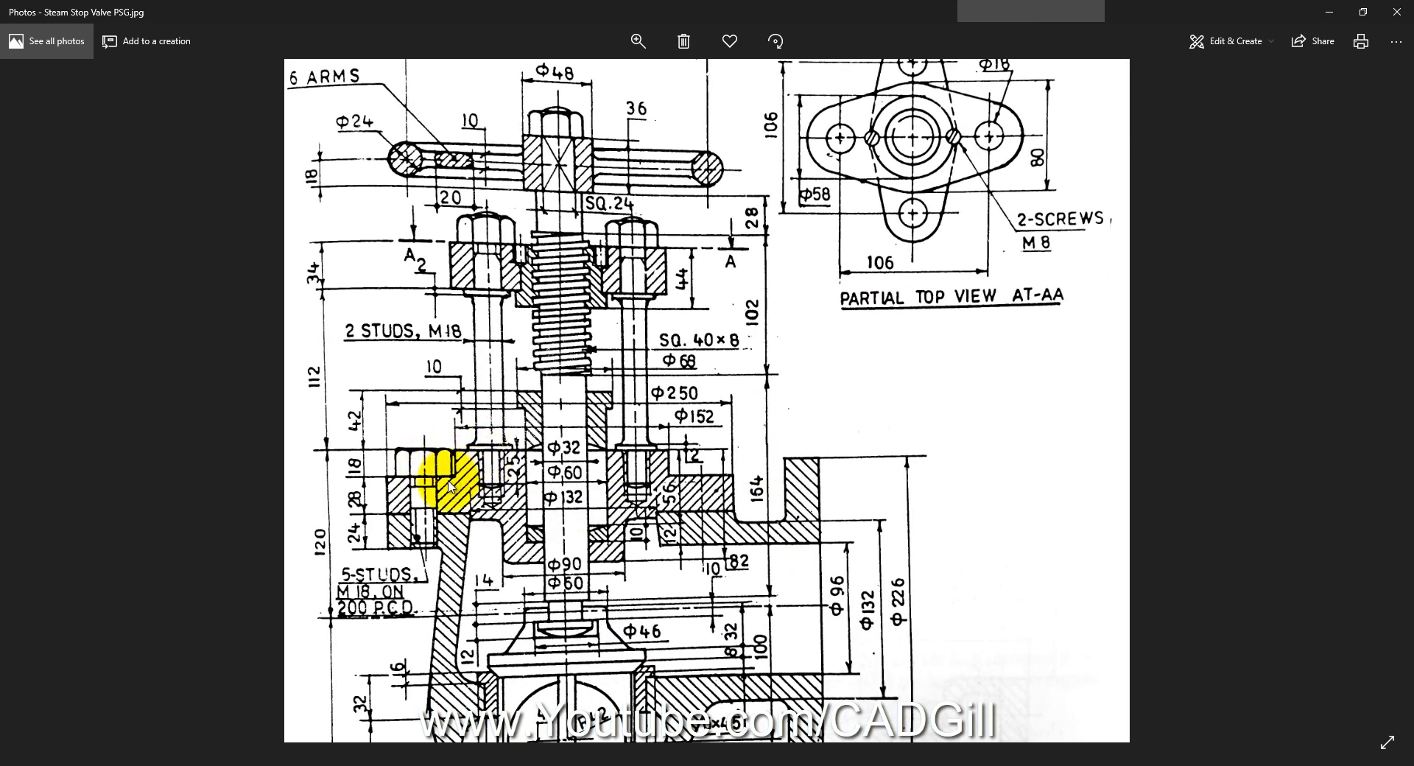
drag(418, 532, 416, 544)
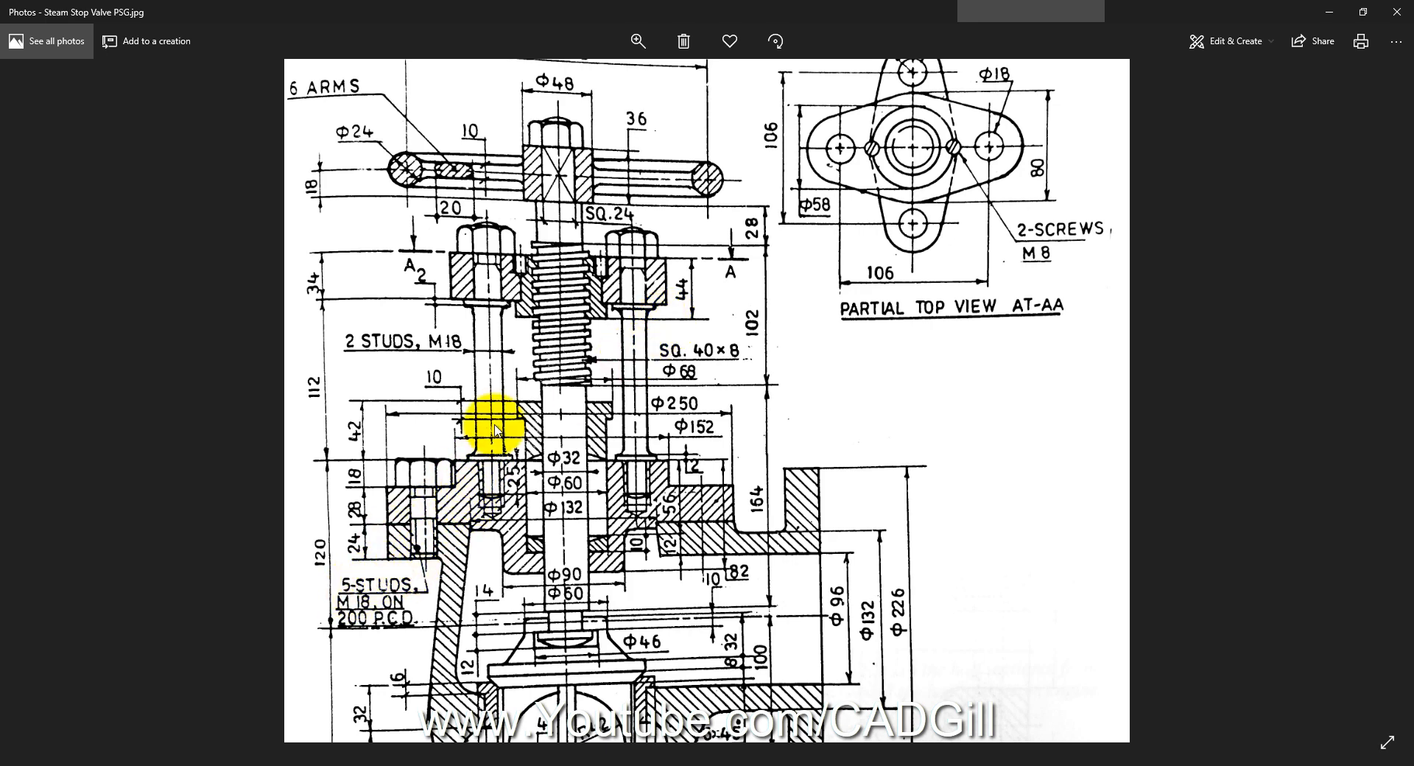
drag(489, 426, 488, 450)
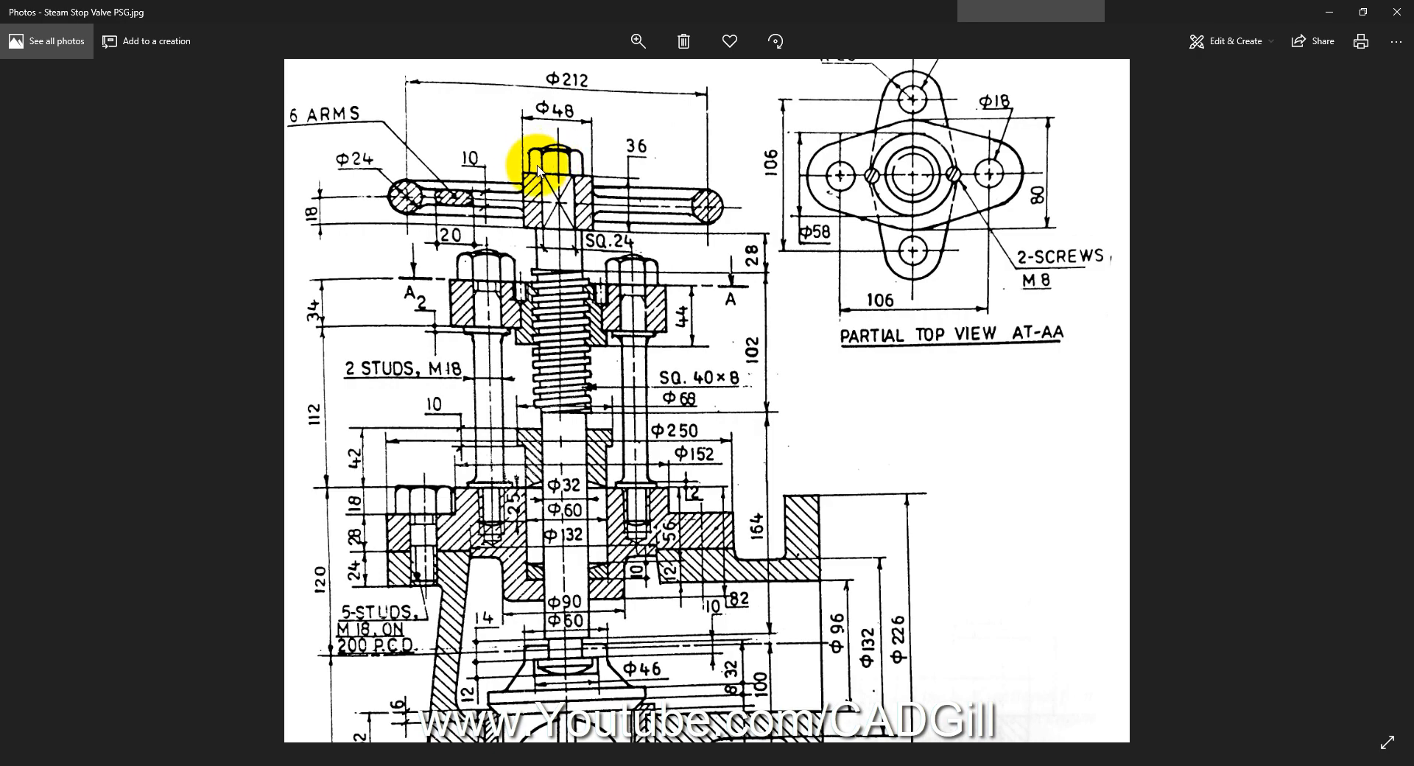
Step: Return to SOLIDWORKS and measure the diameter of the spindle's cylindrical end above the handwheel
click(204, 764)
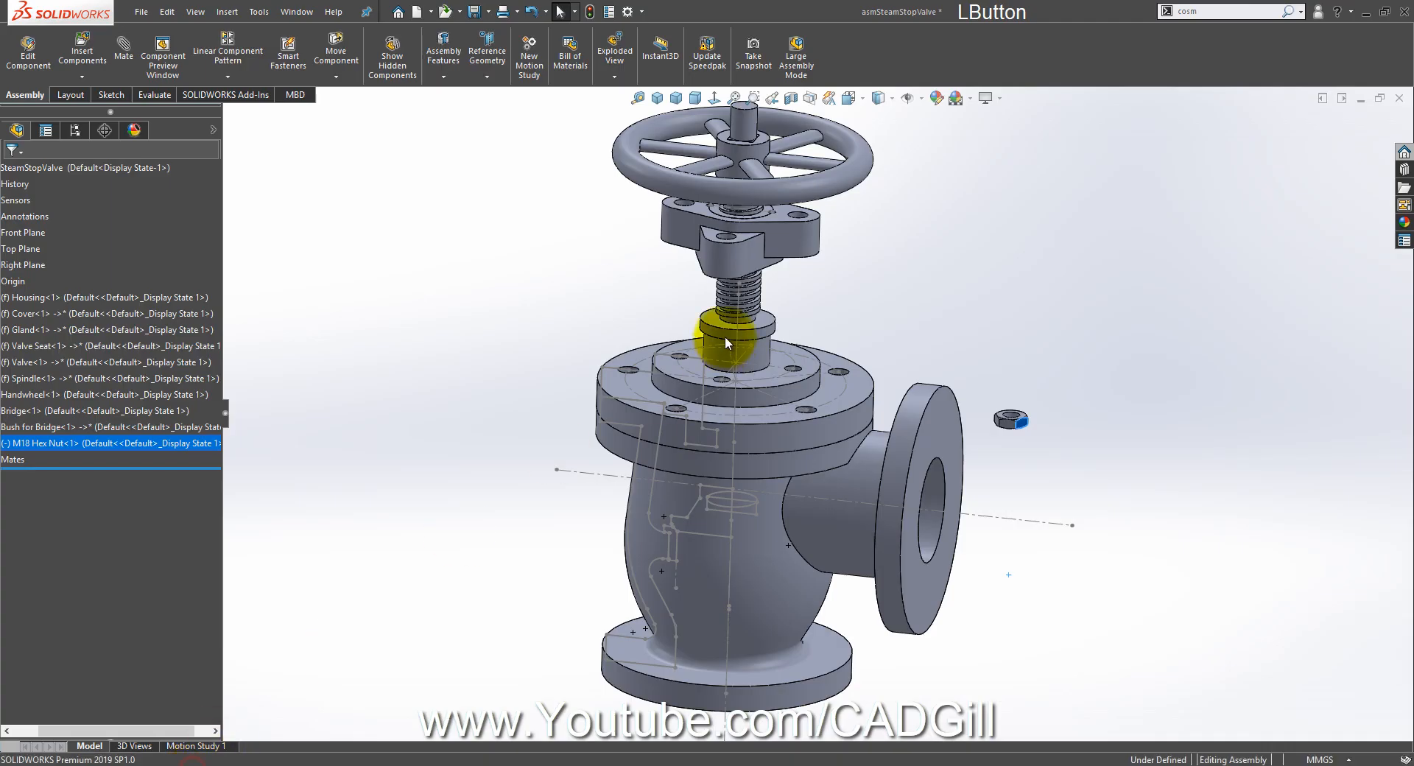
scroll(767, 122, down, 6)
click(742, 239)
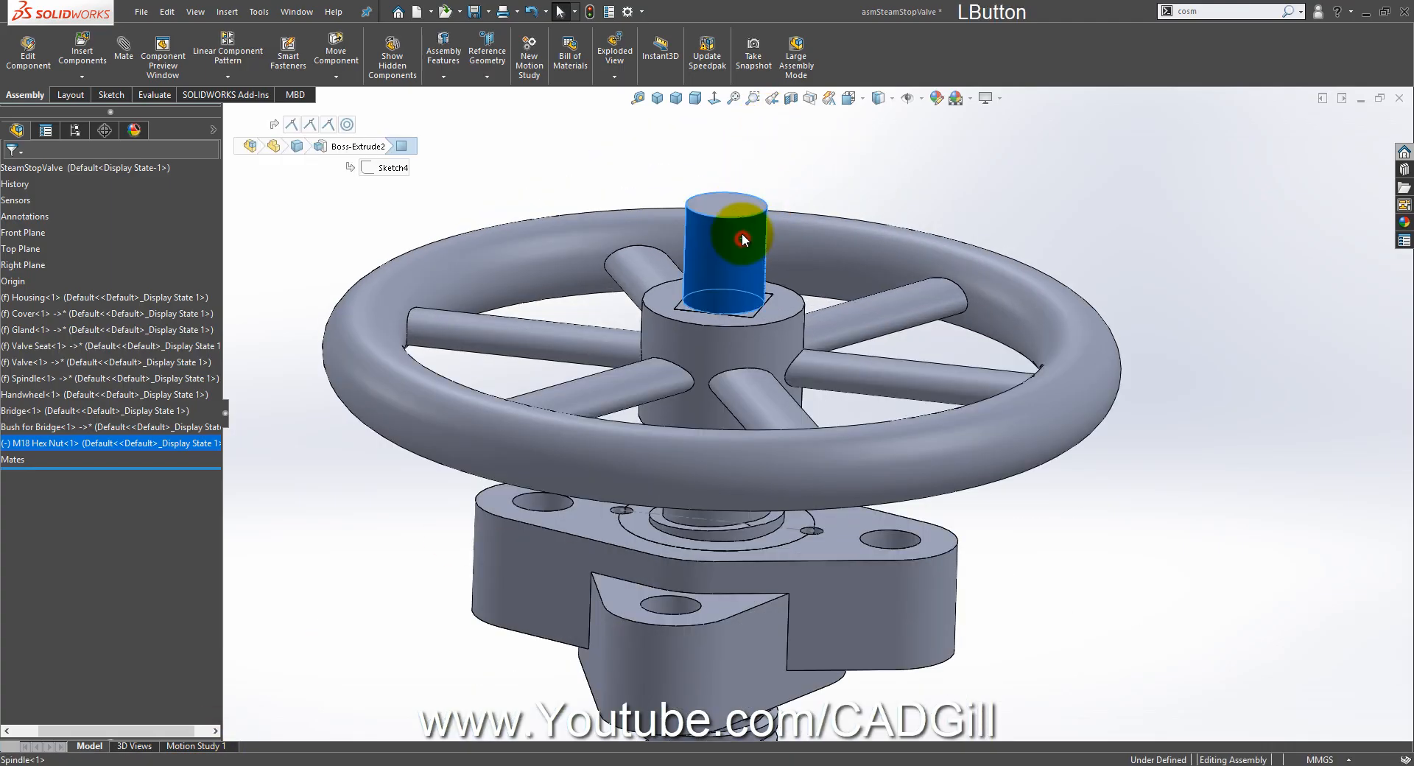
click(637, 98)
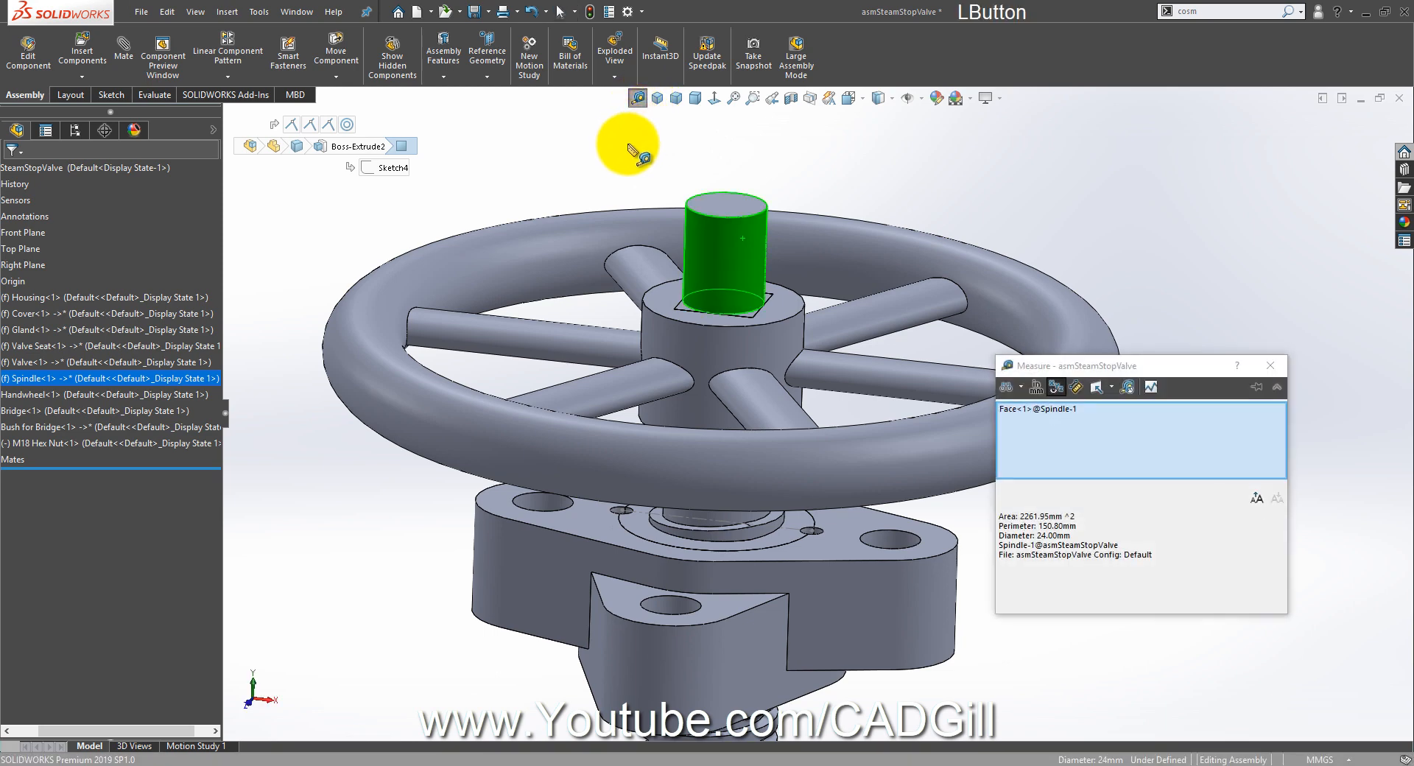
right_click(1115, 178)
click(1143, 237)
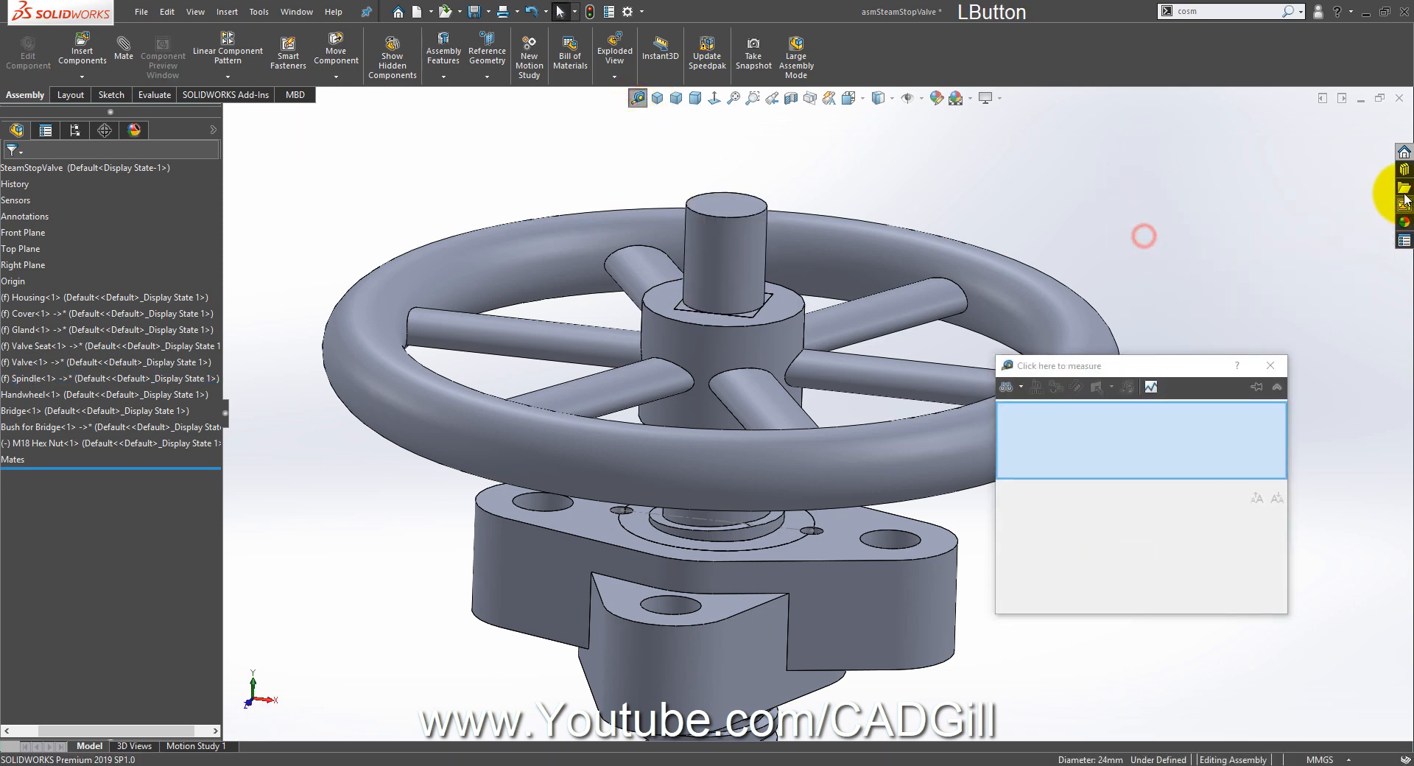
Step: Add in the Toolbox from the Design Library
click(1403, 171)
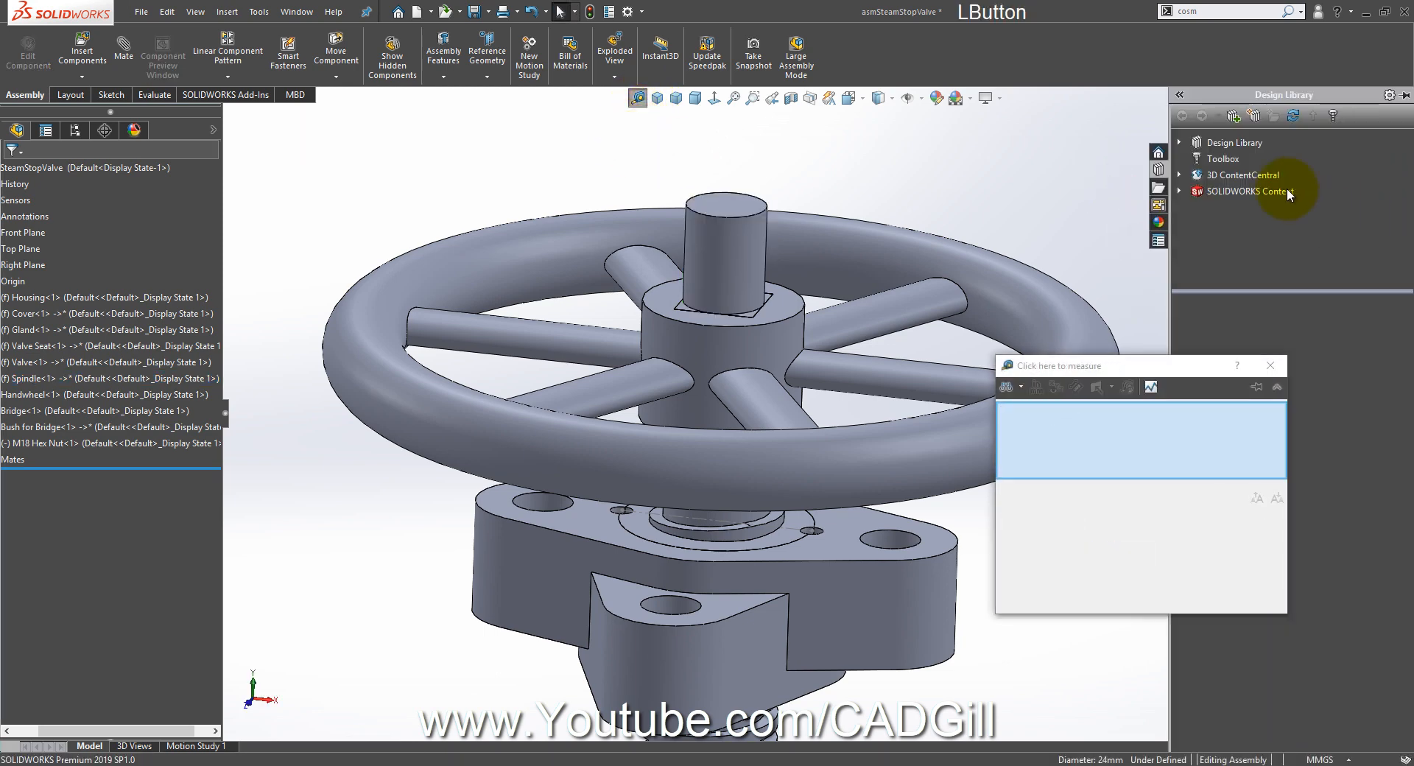
click(1218, 159)
click(1278, 368)
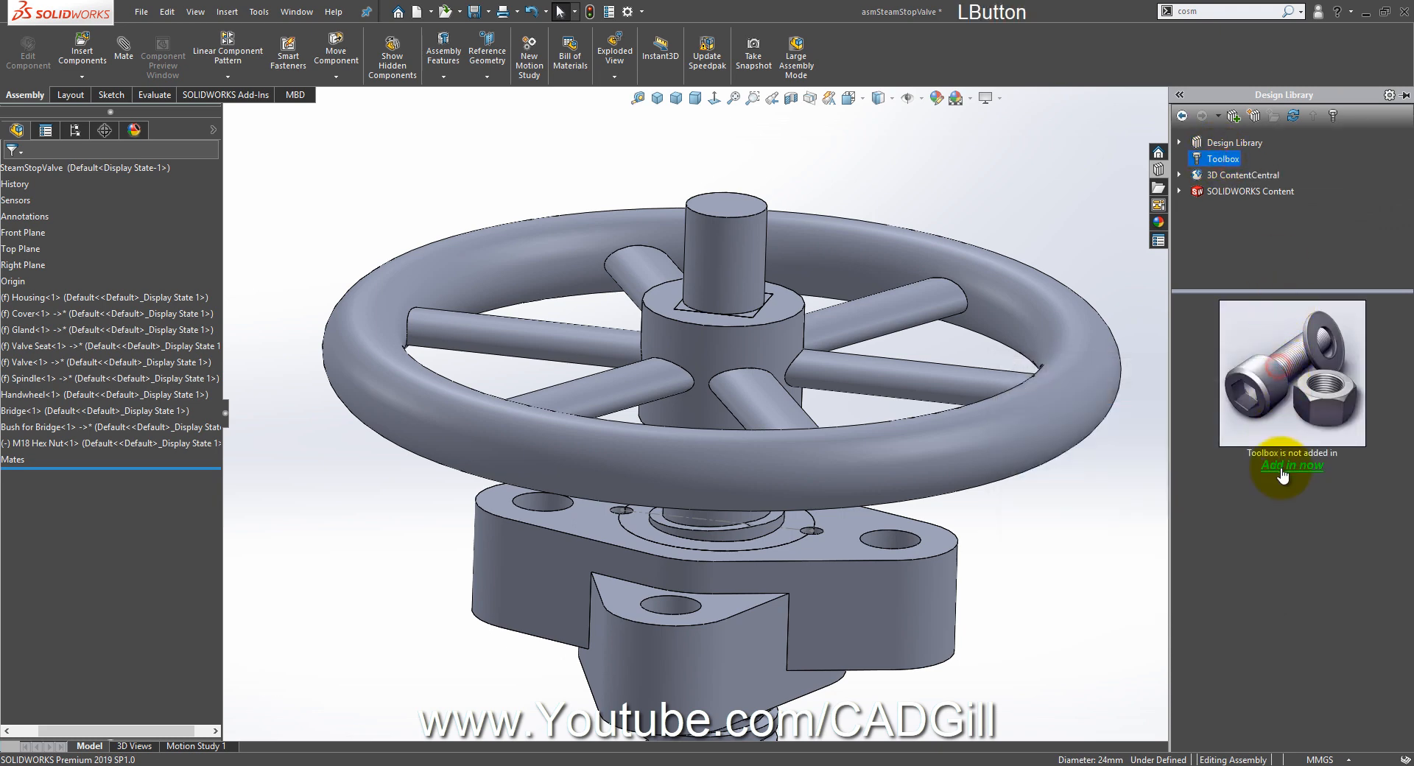
click(1280, 466)
Step: Insert an ISO Hex Nut Grade C (ISO - 4034), size M24 with cosmetic thread display, beside the handwheel
scroll(1344, 515, down, 3)
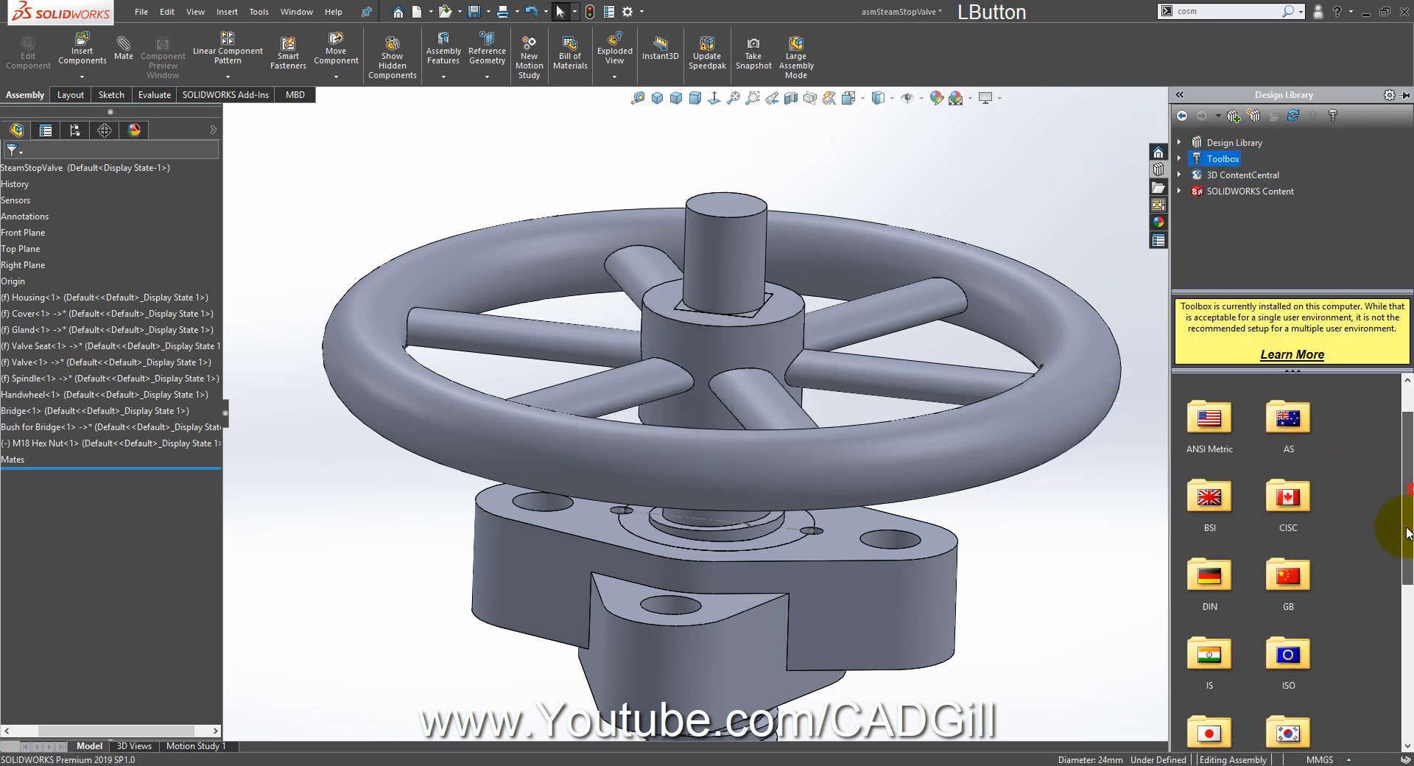
double_click(1294, 580)
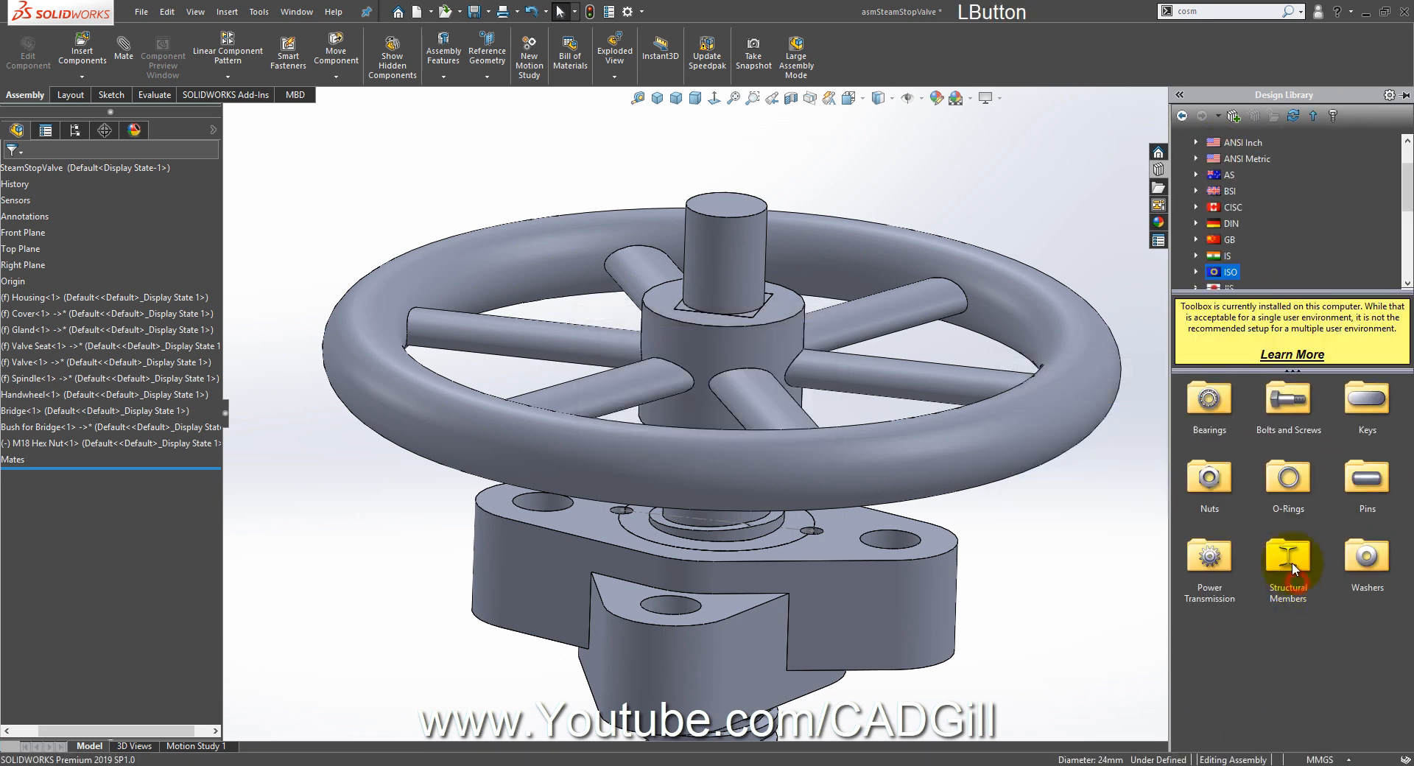
double_click(1211, 477)
double_click(1220, 401)
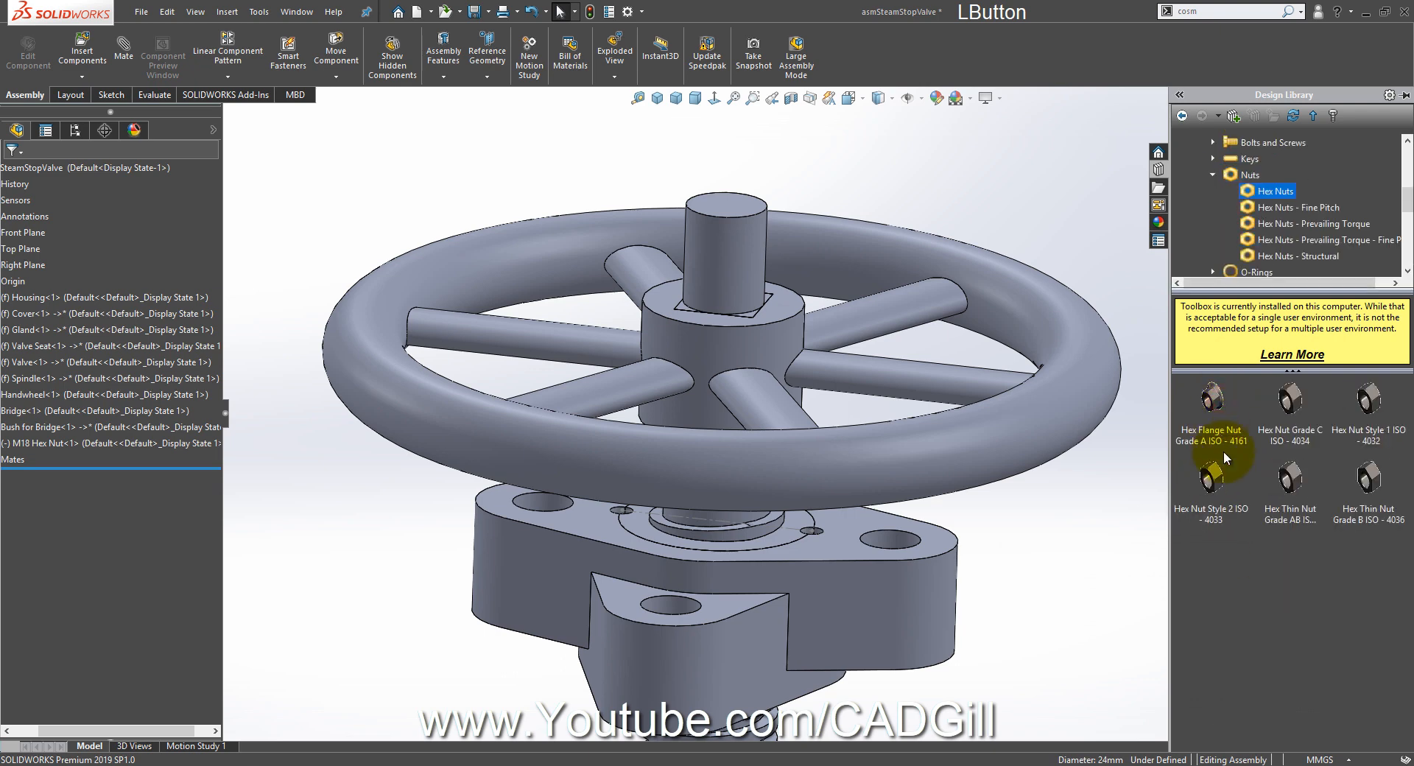
drag(1287, 445, 1174, 457)
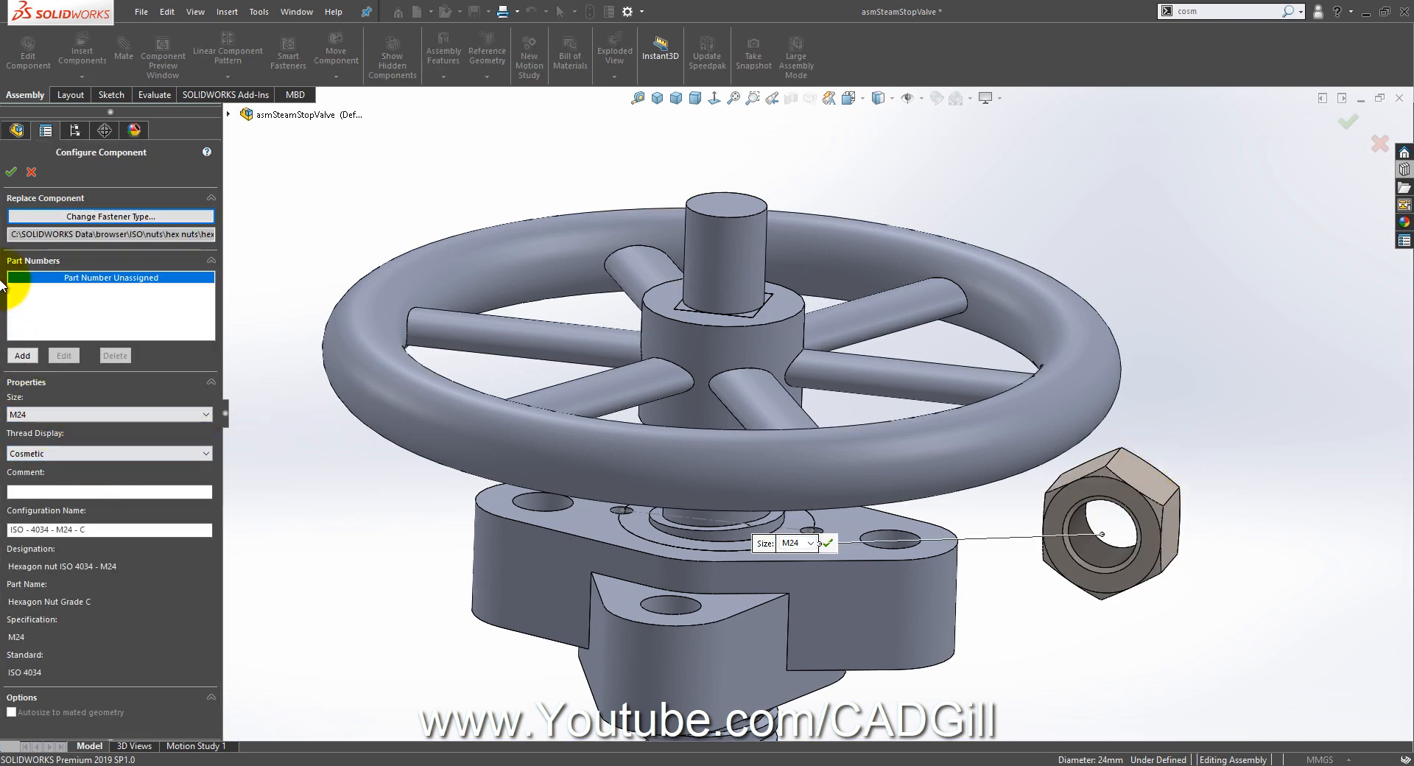
click(10, 173)
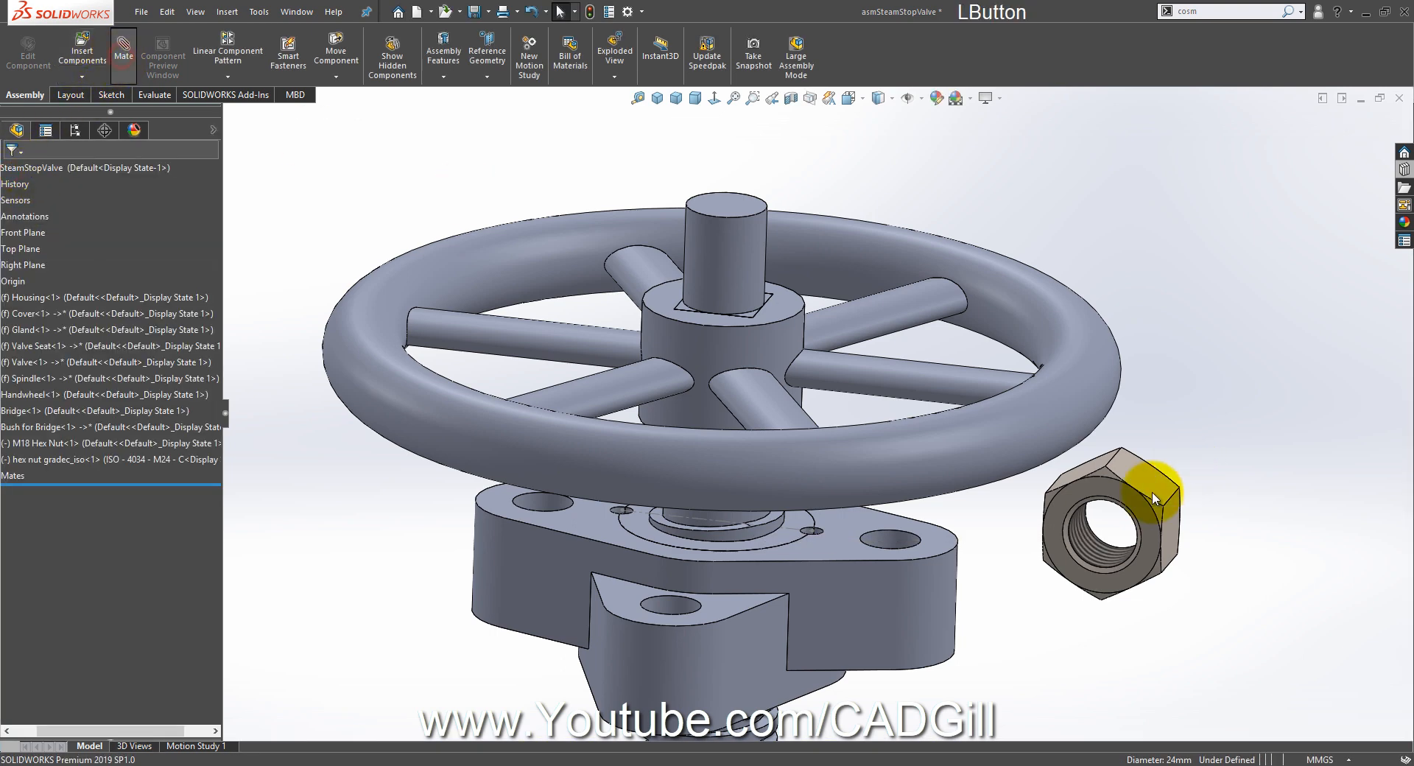
Step: Mate the M24 nut's end face coincident with the spindle's square shoulder at the handwheel hub
click(1133, 500)
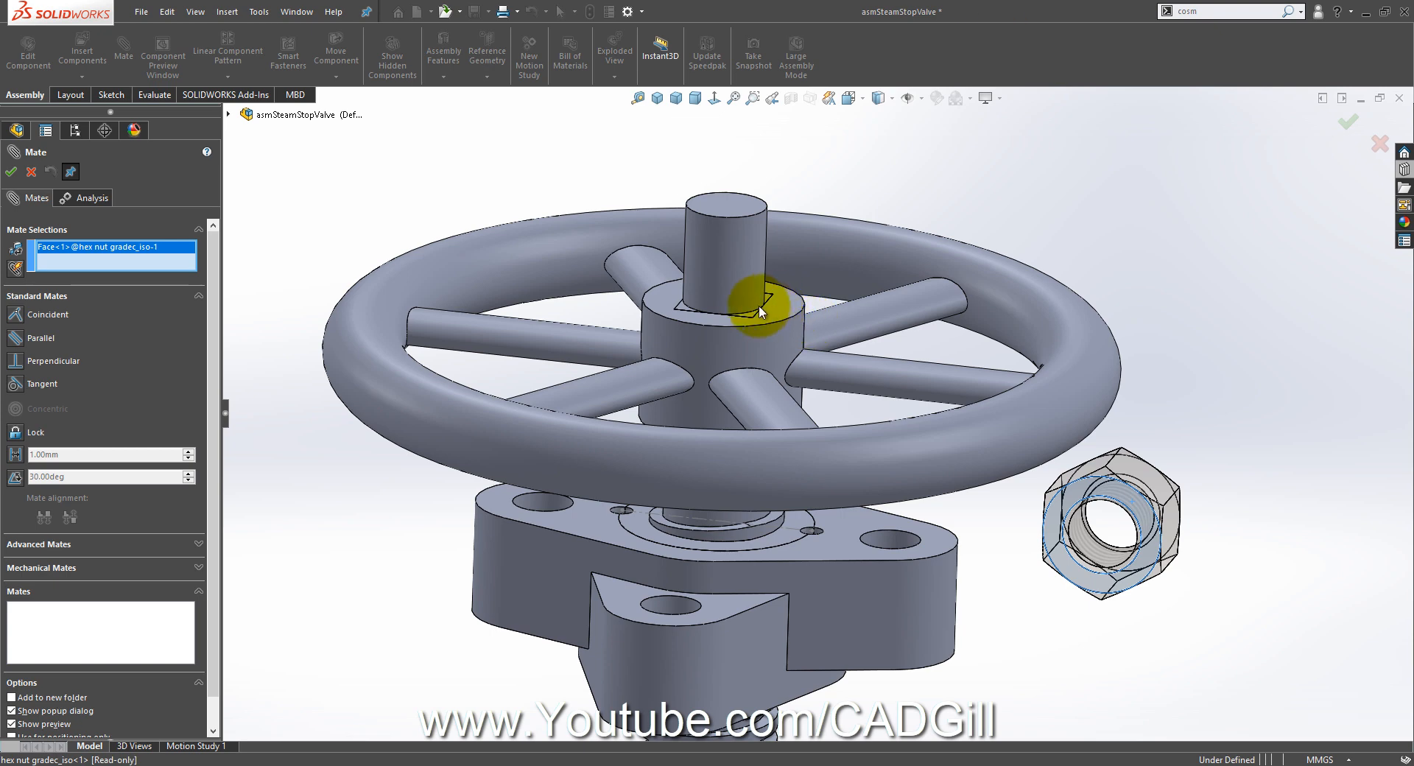
scroll(763, 303, down, 5)
click(751, 365)
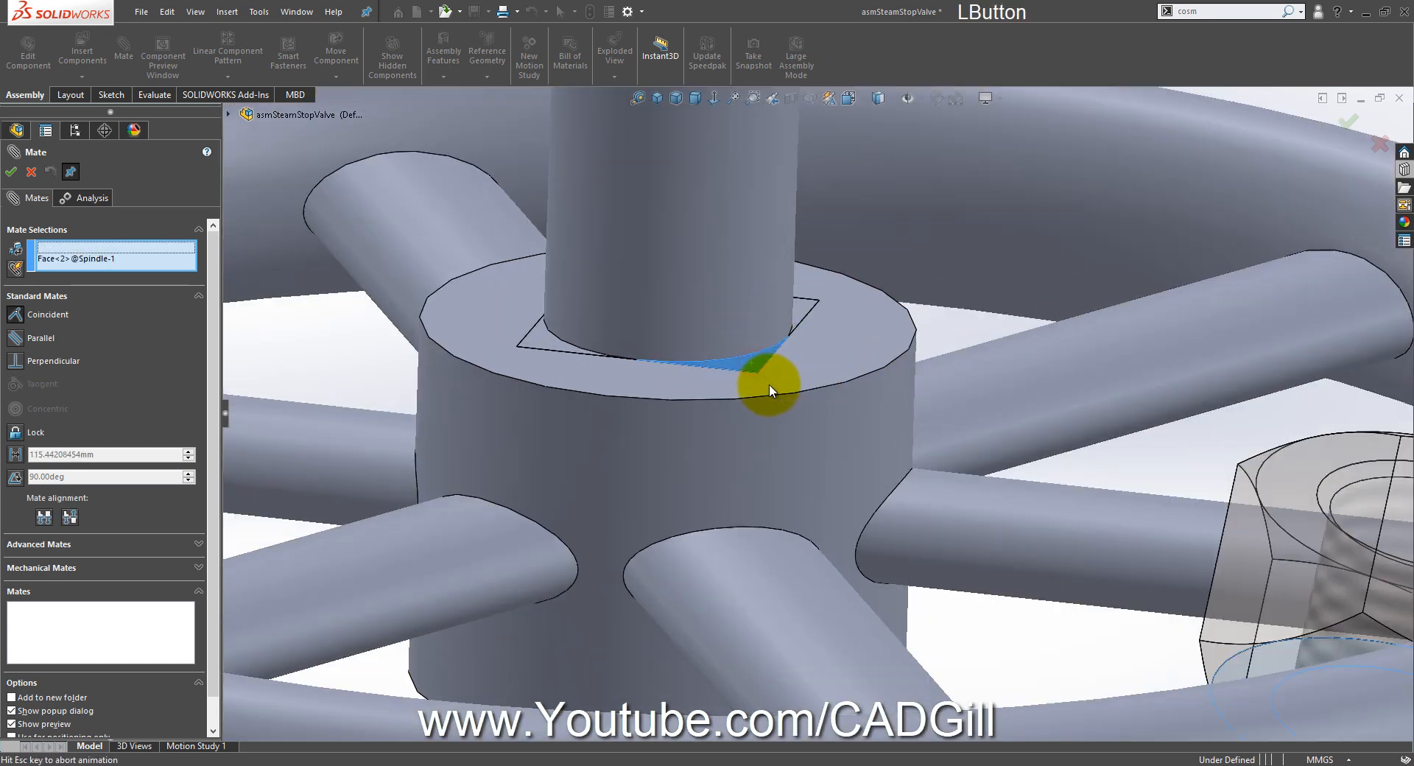
scroll(770, 384, up, 5)
click(935, 367)
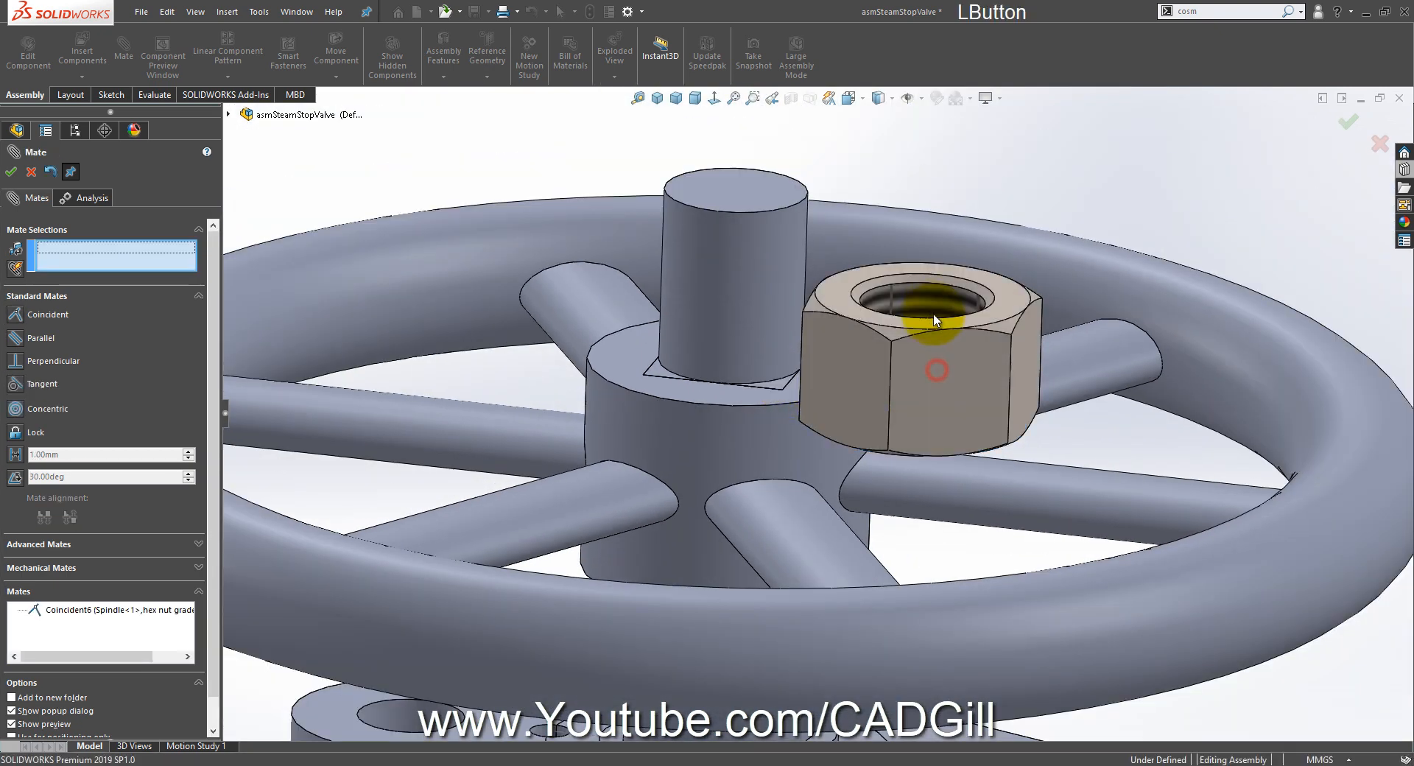
Step: Make the M24 nut concentric with the spindle's cylindrical end and finish mating
click(754, 278)
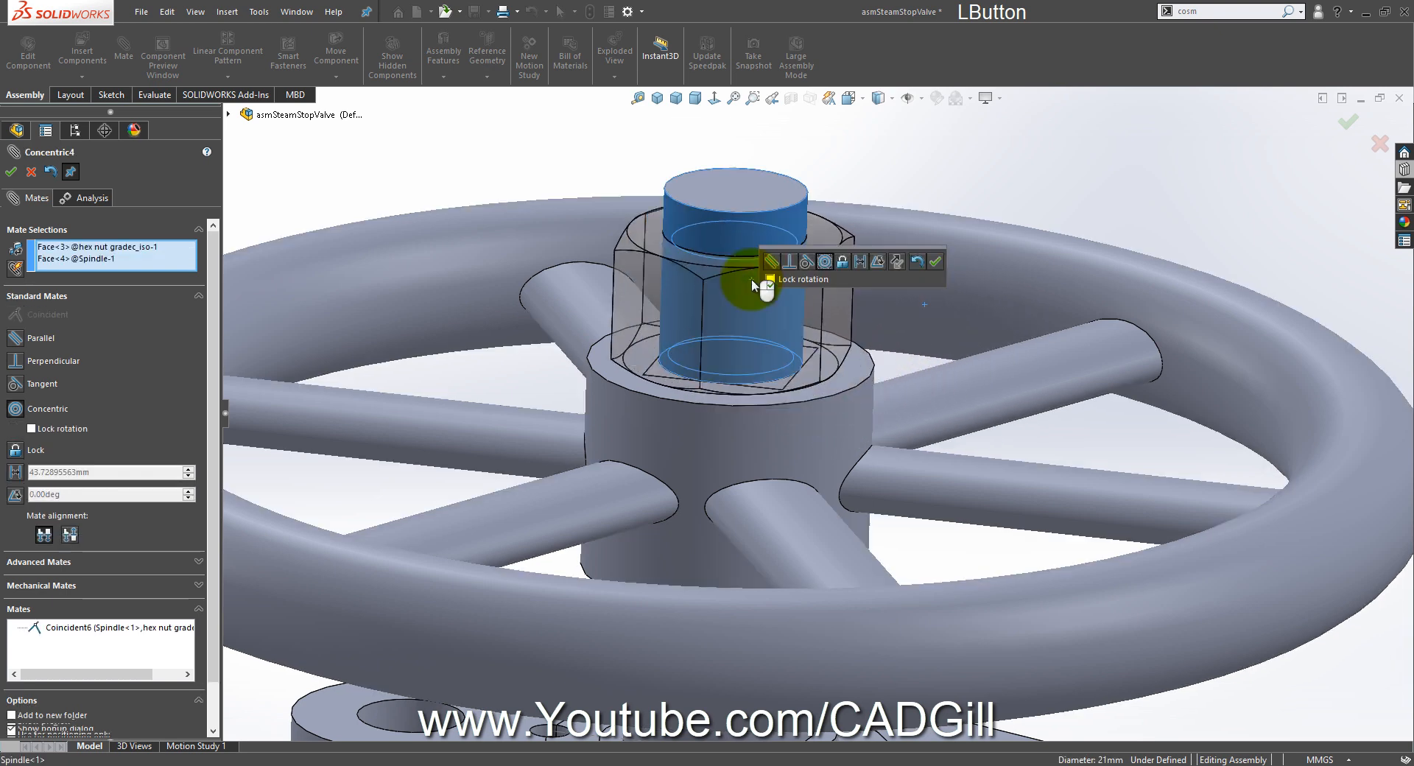
click(932, 259)
click(11, 172)
Step: Examine the M24 nut on the spindle and compare its proportions with the loose M18 Hex Nut
scroll(758, 488, up, 5)
middle_drag(855, 584, 804, 448)
scroll(957, 462, down, 8)
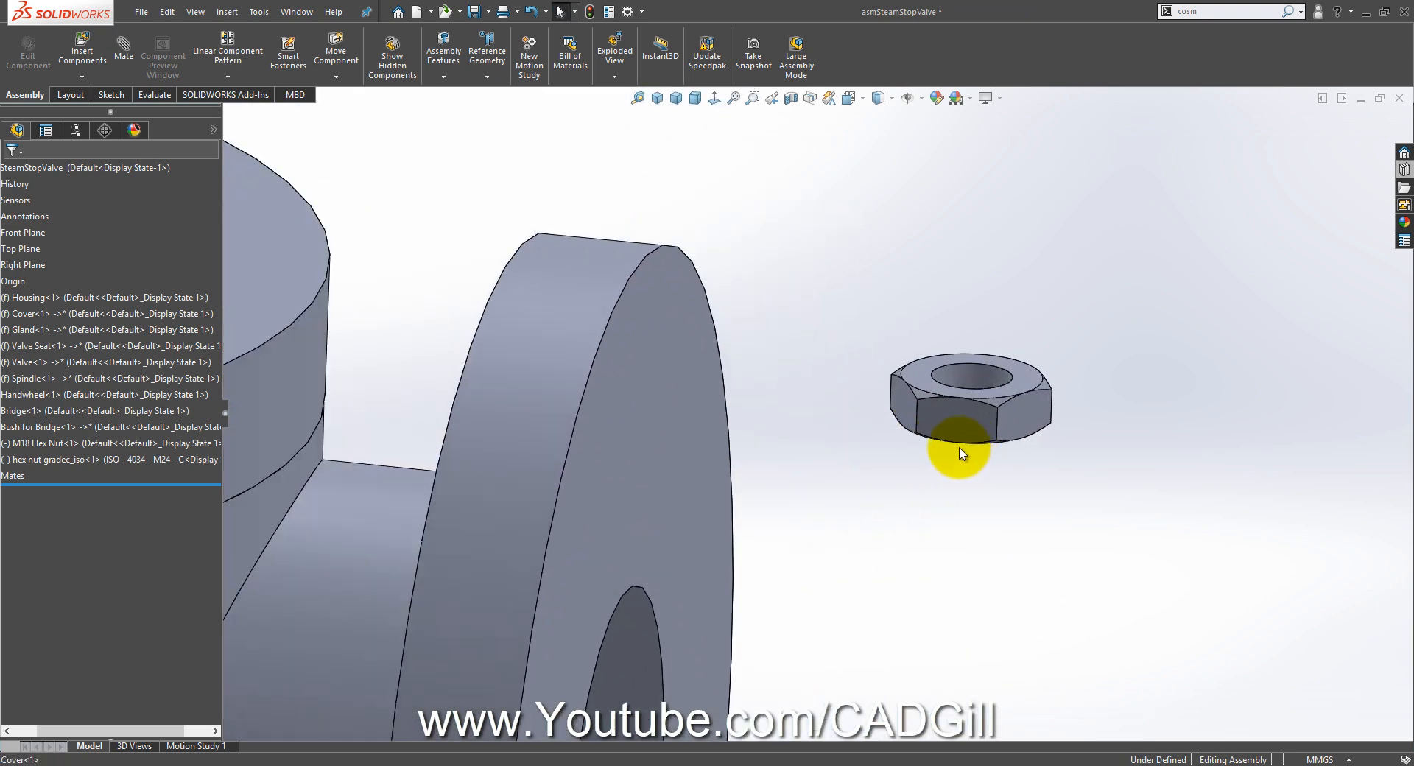
scroll(961, 455, up, 8)
middle_drag(803, 420, 631, 164)
scroll(631, 164, down, 6)
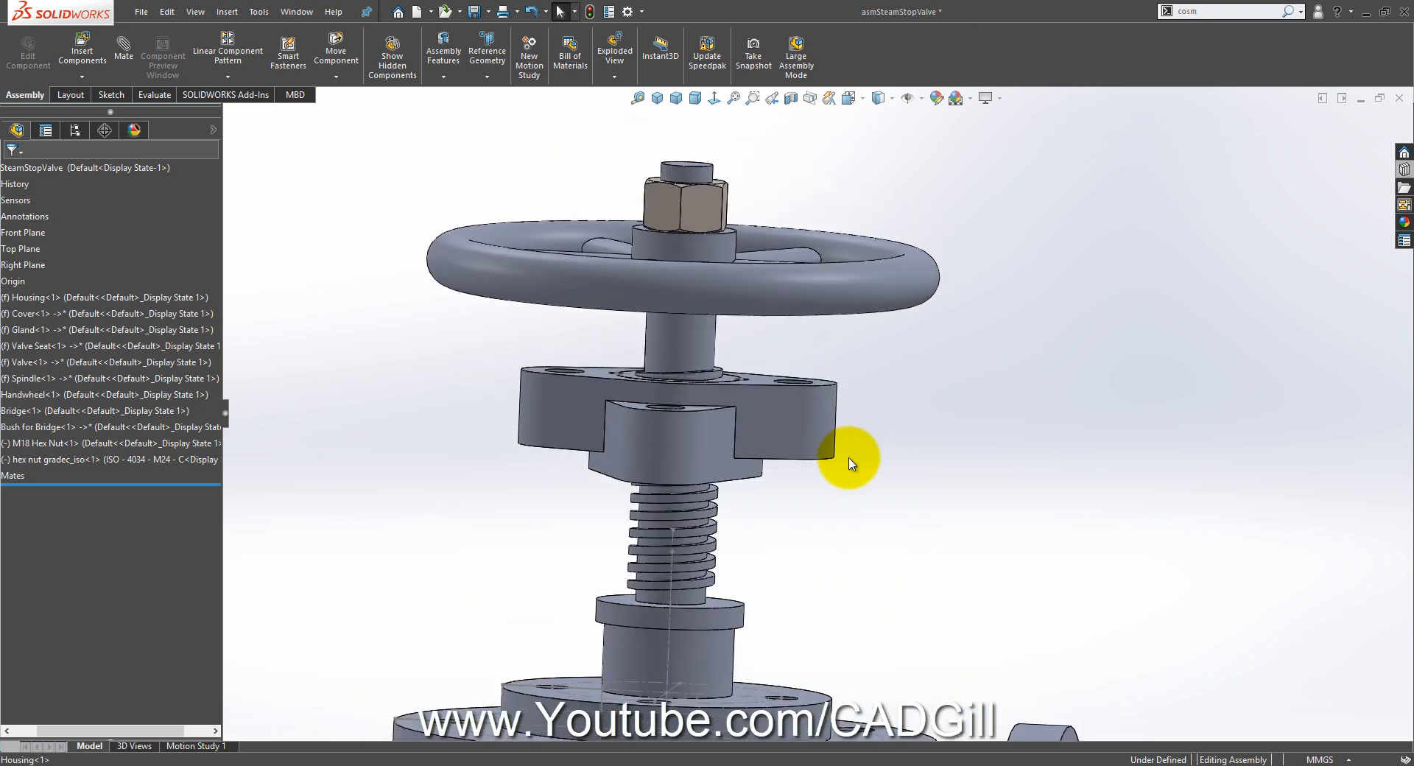
scroll(850, 460, up, 5)
middle_drag(858, 583, 965, 552)
scroll(915, 530, down, 5)
scroll(961, 554, down, 2)
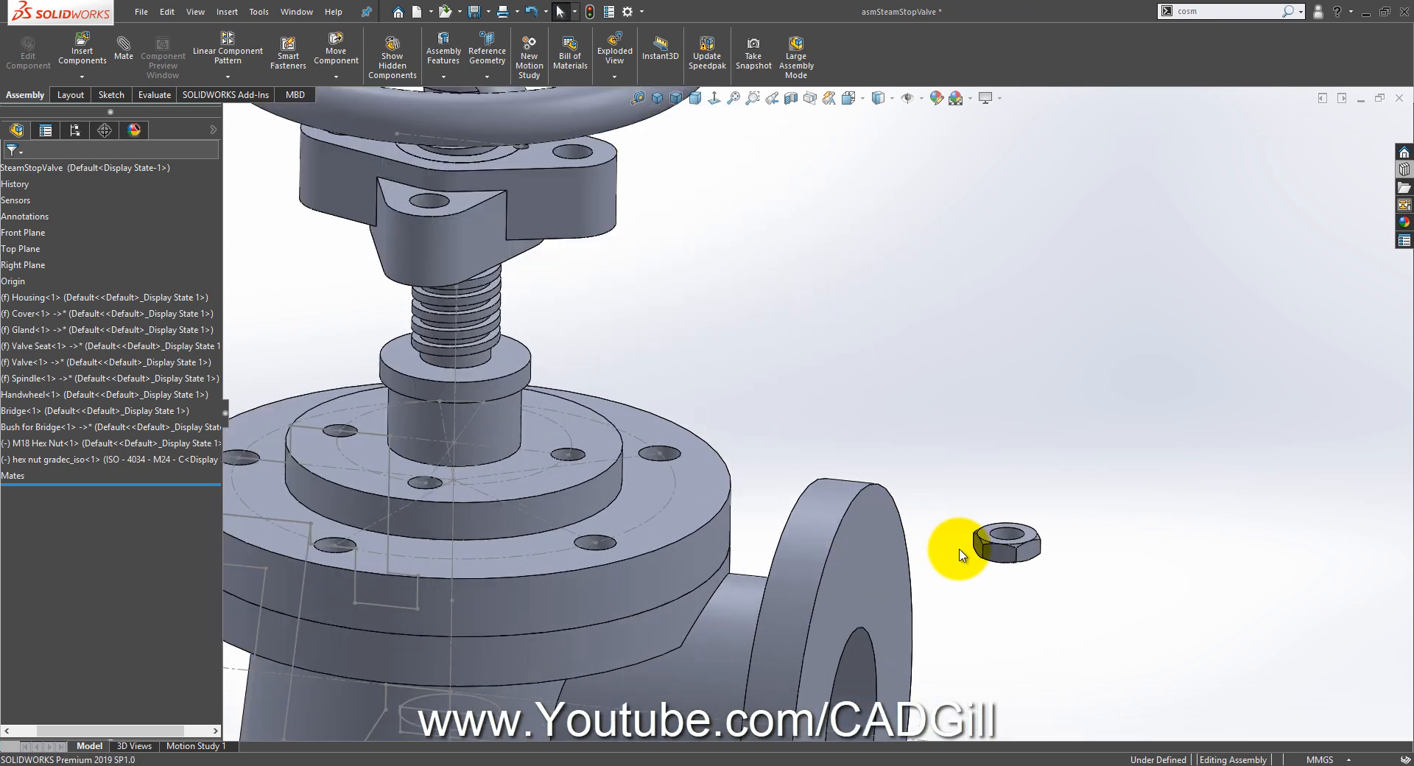
scroll(942, 553, up, 4)
scroll(924, 493, down, 5)
scroll(899, 484, up, 5)
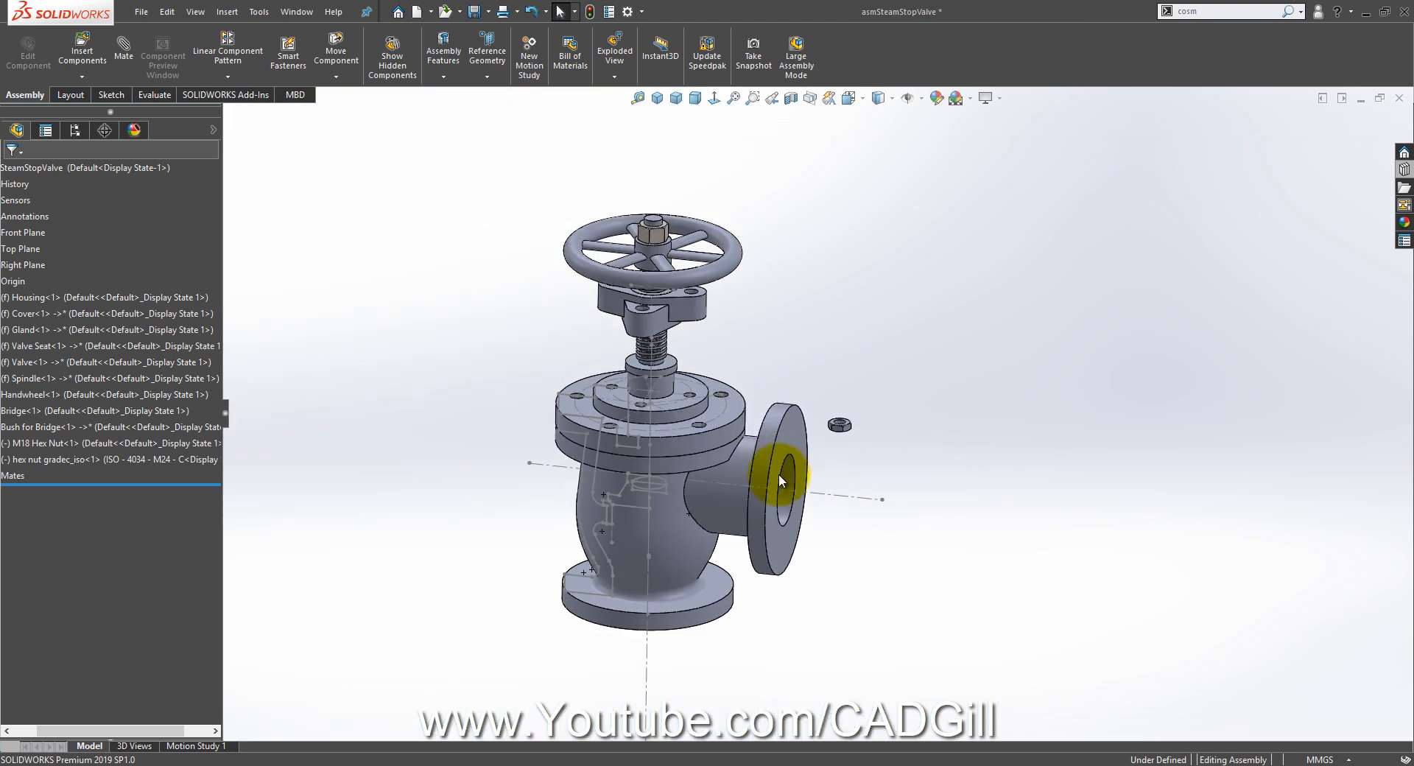
Step: Review the ISO metric thread sizes and diameter formulas on Wikipedia, and return to the SOLIDWORKS assembly
click(673, 765)
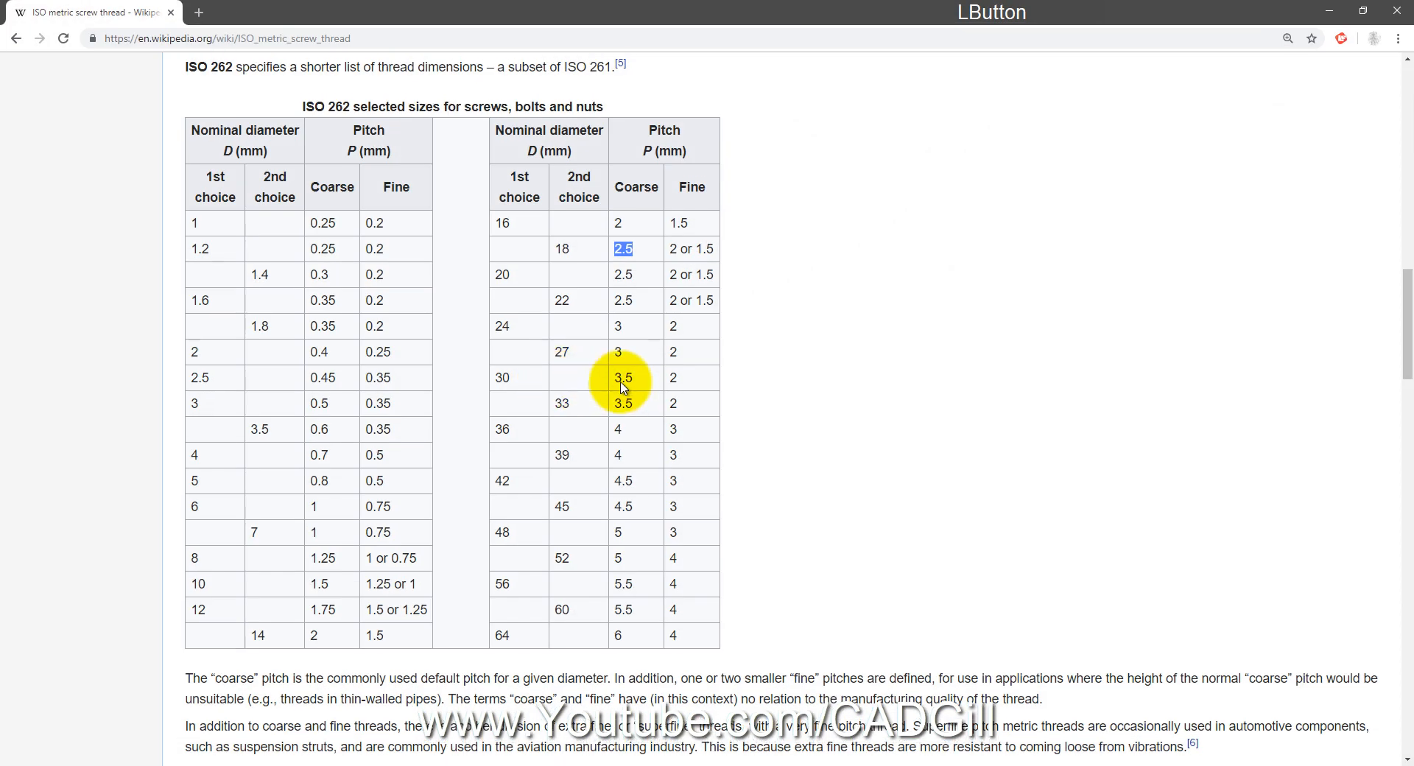
scroll(631, 394, up, 14)
scroll(464, 324, down, 3)
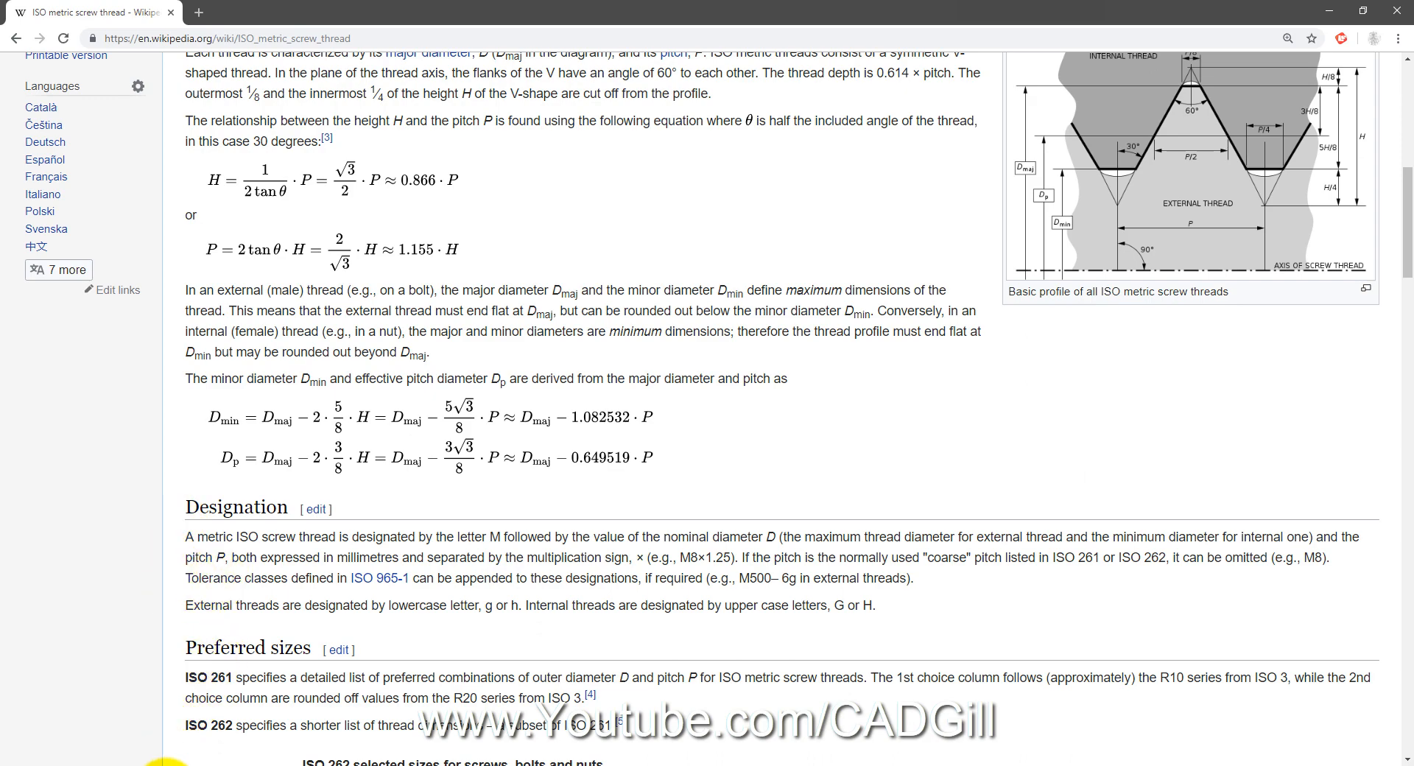
click(190, 765)
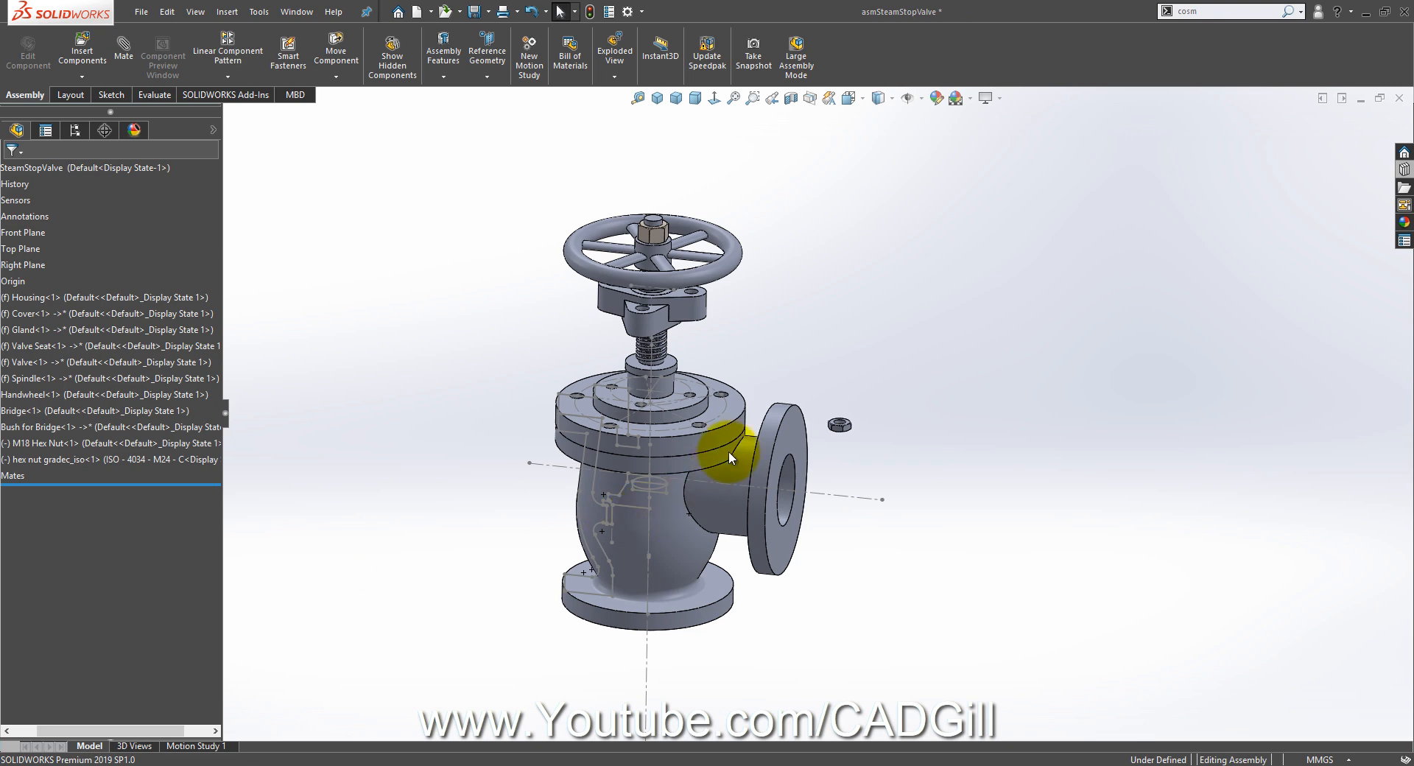
Step: Set the M18 Hex Nut's extrusion thickness to 15 mm and rebuild the assembly
scroll(837, 424, down, 10)
click(950, 372)
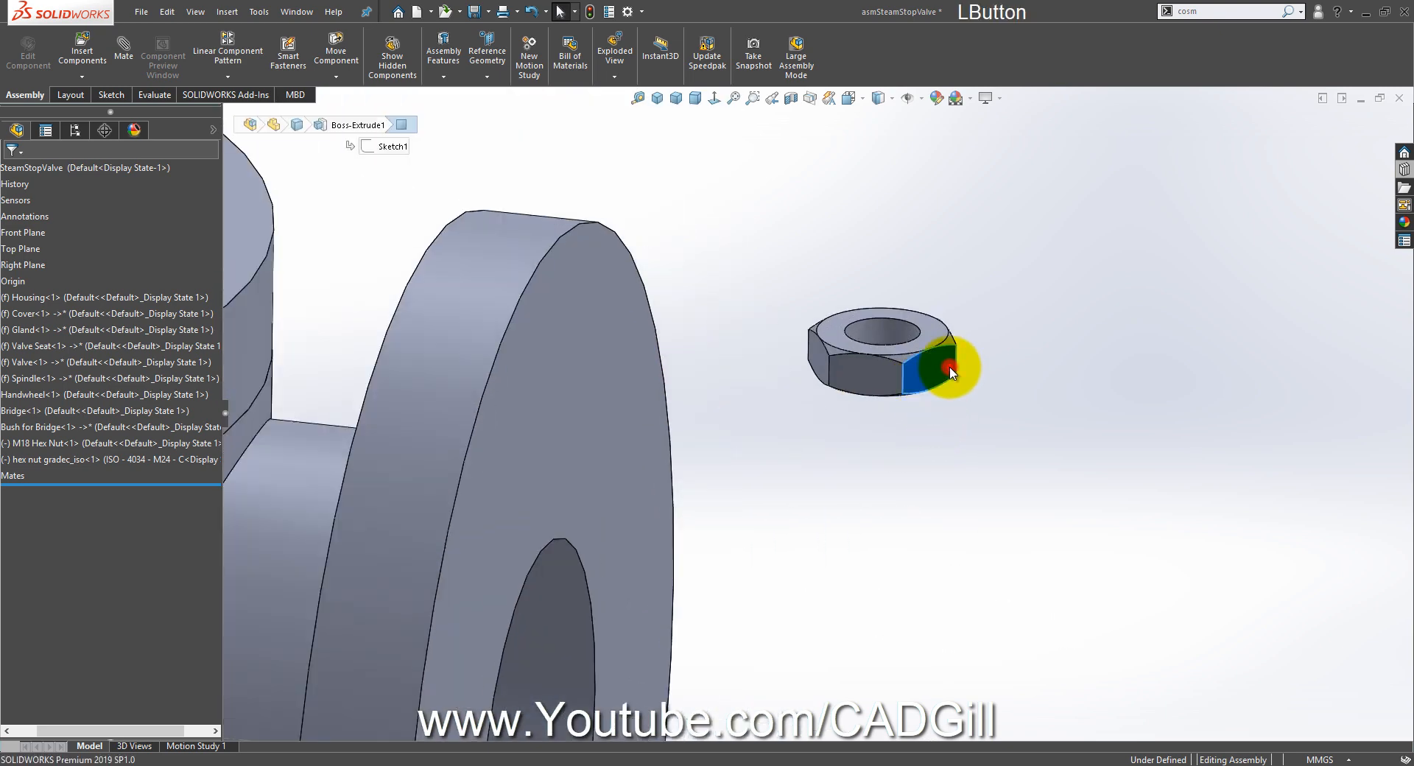
click(952, 373)
double_click(942, 363)
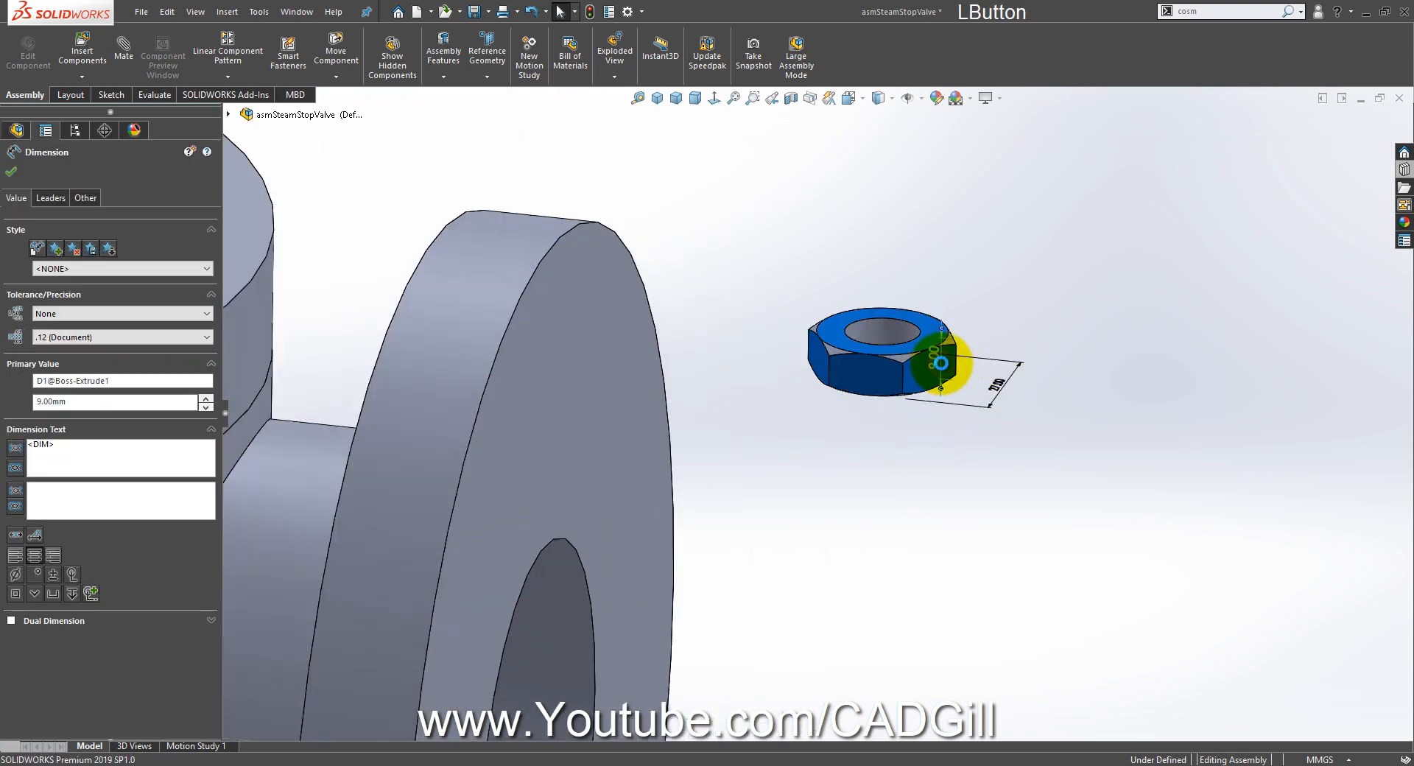
text(15)
key(Return)
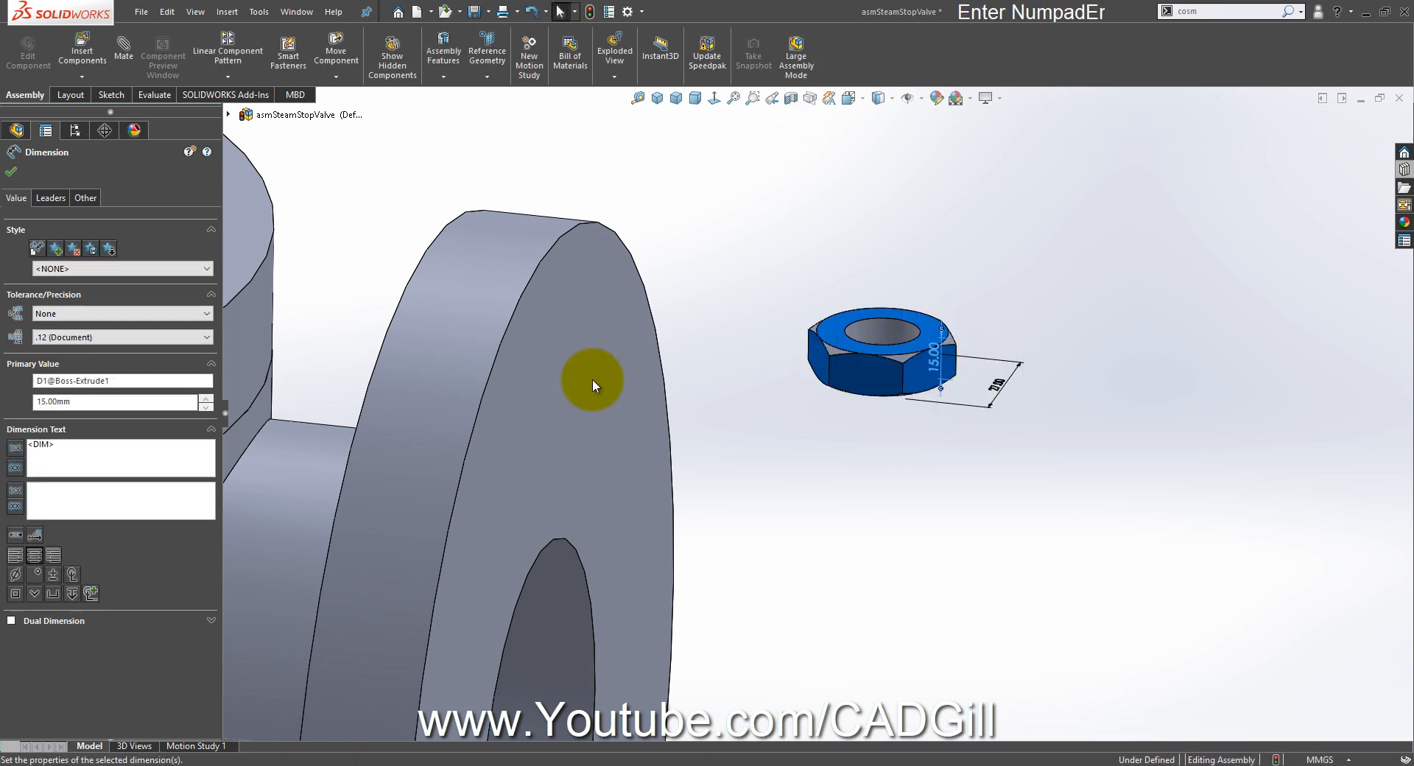
key(ctrl+q)
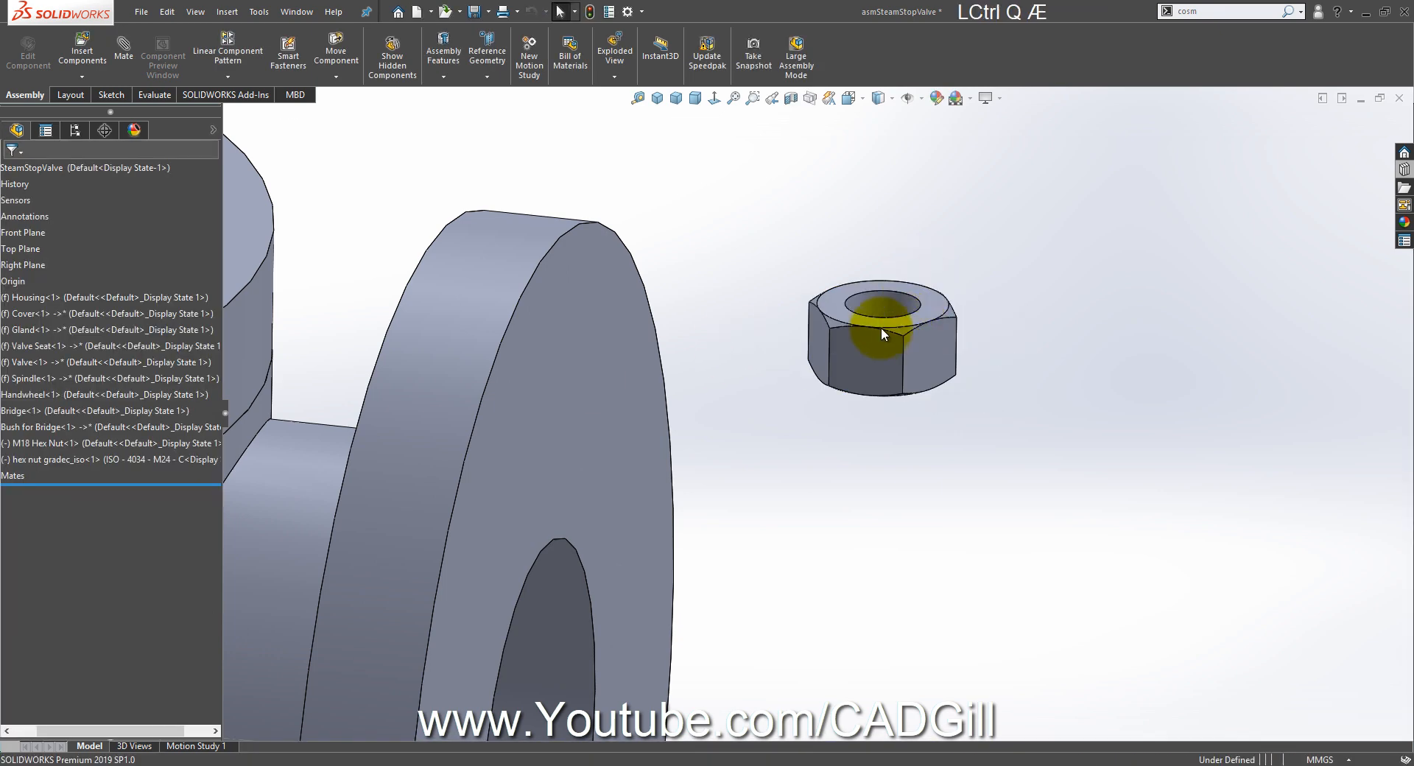
Step: Move the thickened M18 Hex Nut to the free space above the side flange, level with the gland, and clear the selection
click(805, 422)
scroll(846, 402, up, 10)
drag(828, 404, 726, 296)
scroll(706, 308, down, 3)
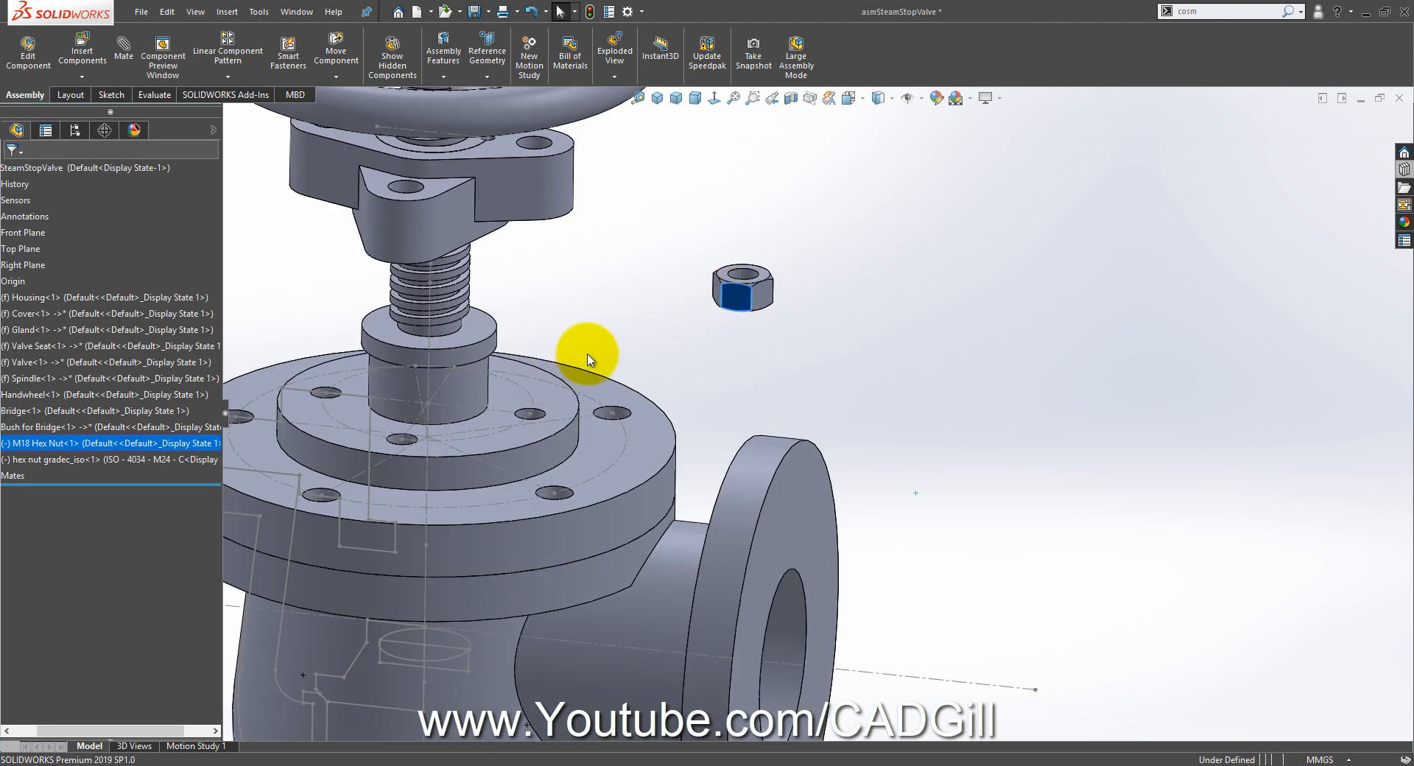
scroll(766, 335, up, 2)
click(710, 335)
scroll(667, 423, up, 5)
mouse_move(667, 423)
middle_down()
mouse_move(668, 378)
mouse_move(669, 398)
middle_up()
middle_drag(710, 397, 695, 431)
scroll(722, 461, down, 3)
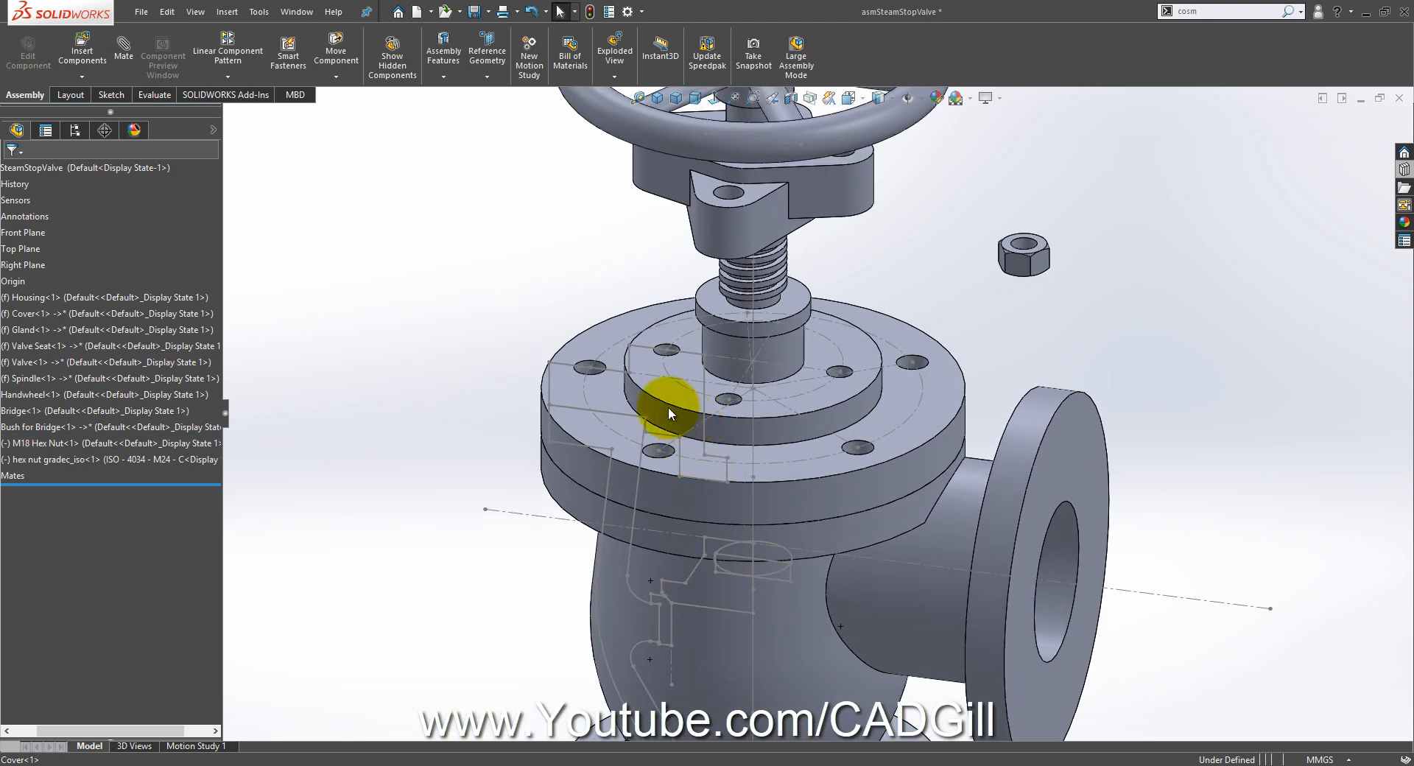
Step: Hide the visible sketches of the cover and the housing in the assembly
click(662, 377)
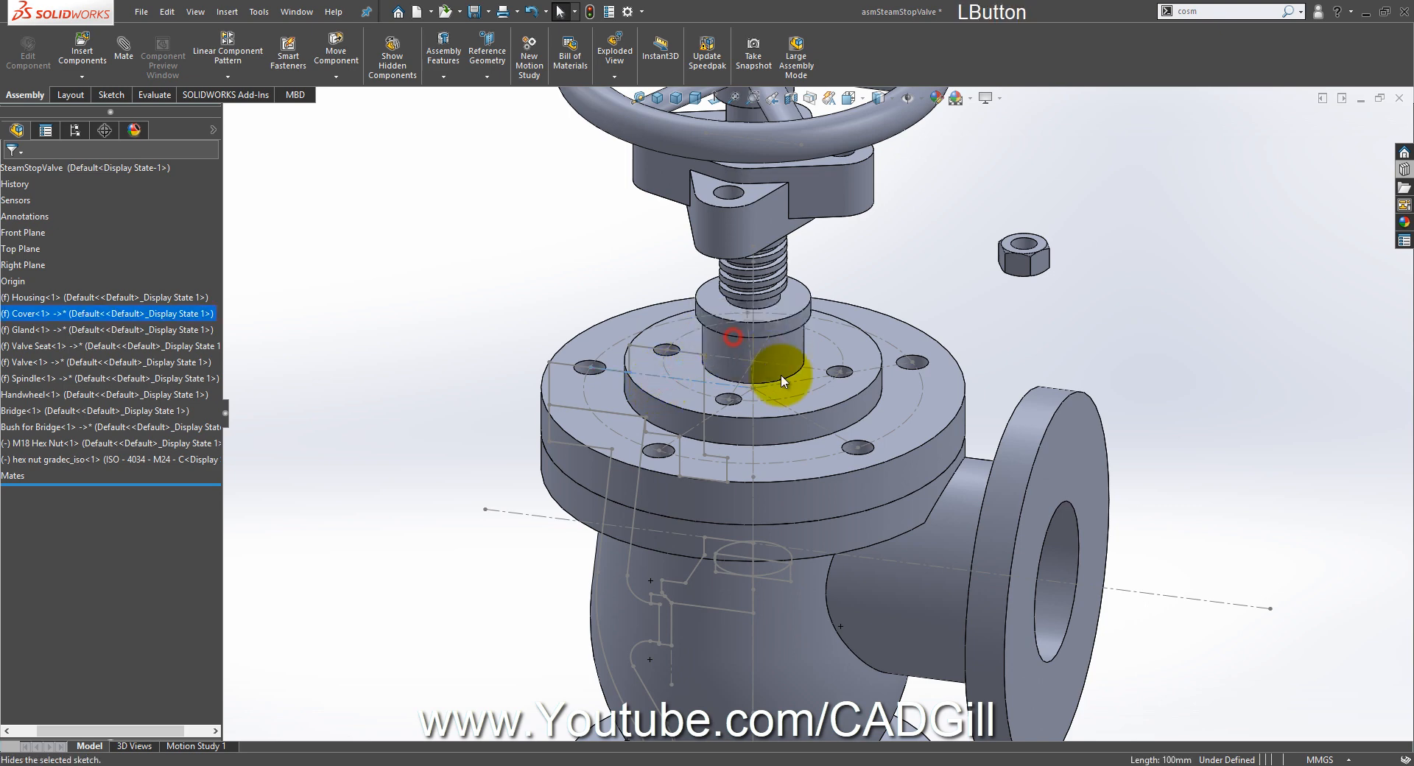
click(735, 358)
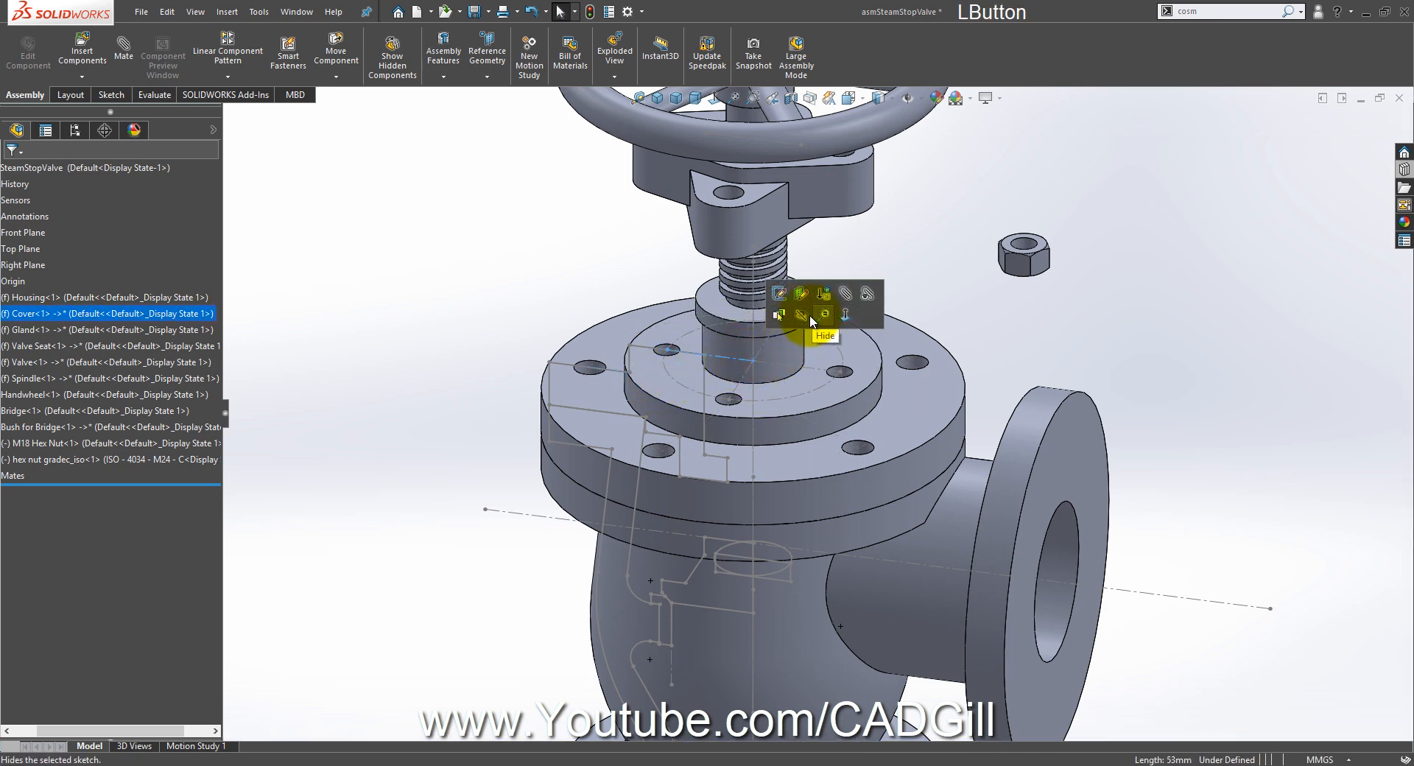
click(704, 403)
click(769, 358)
click(788, 546)
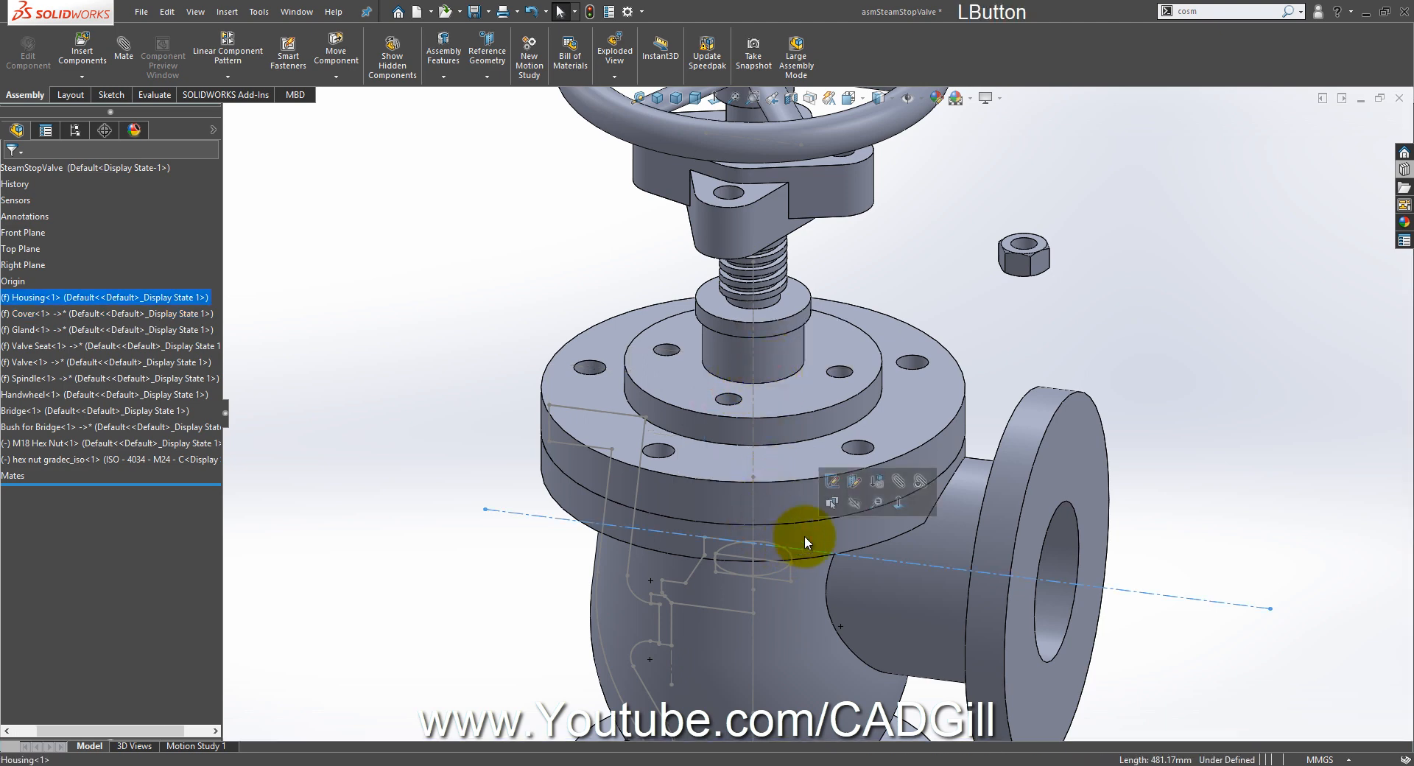
click(926, 492)
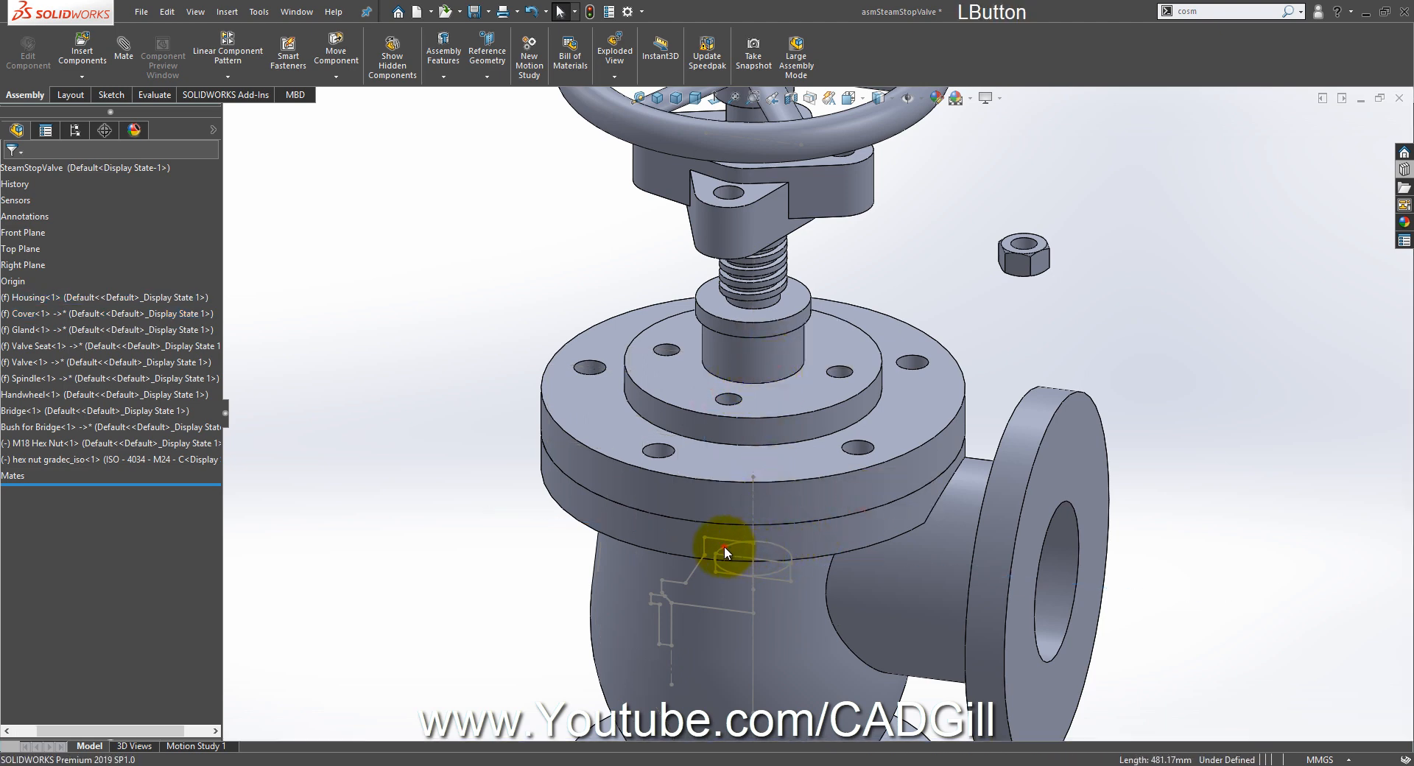
Step: Hide the remaining sketches of the valve and the valve seat on the front of the housing
click(724, 548)
click(789, 509)
click(727, 538)
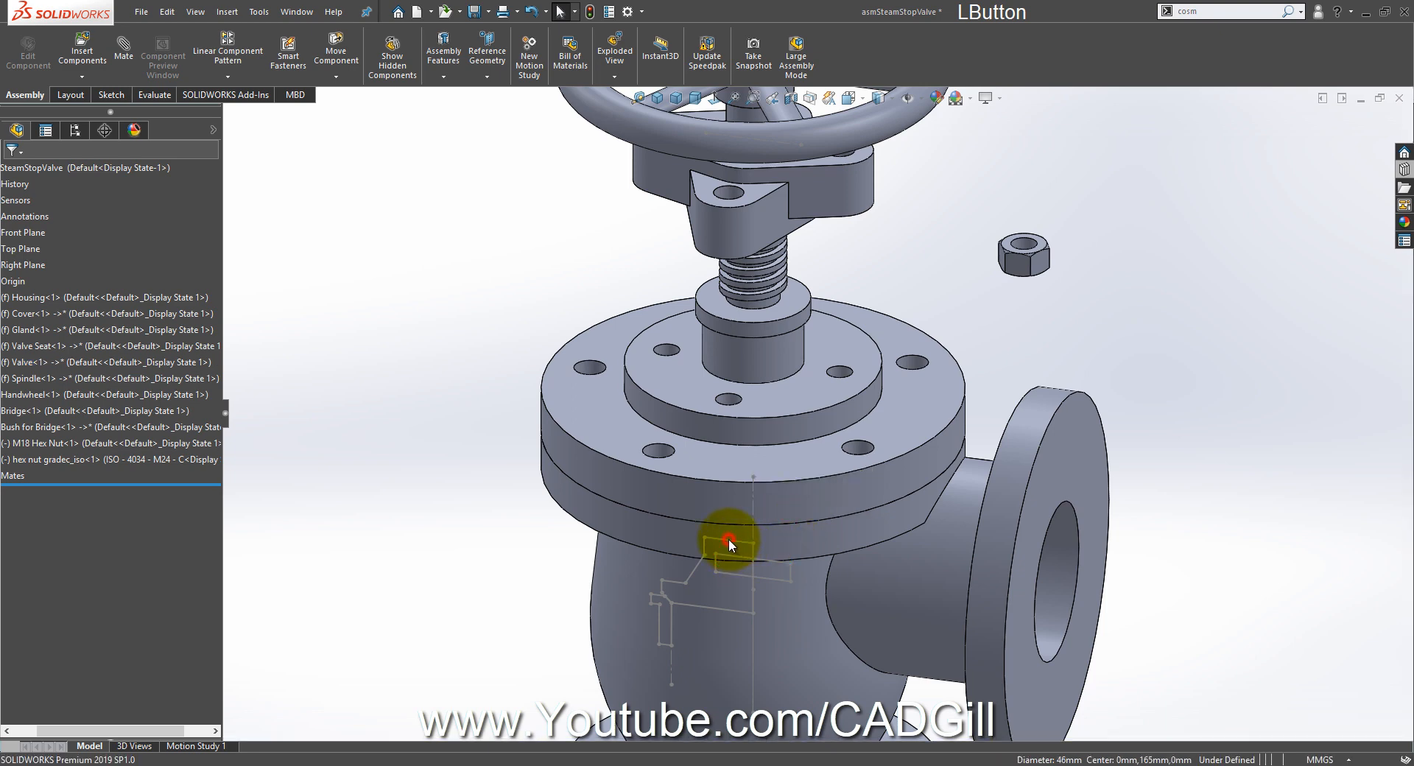
click(789, 498)
click(743, 557)
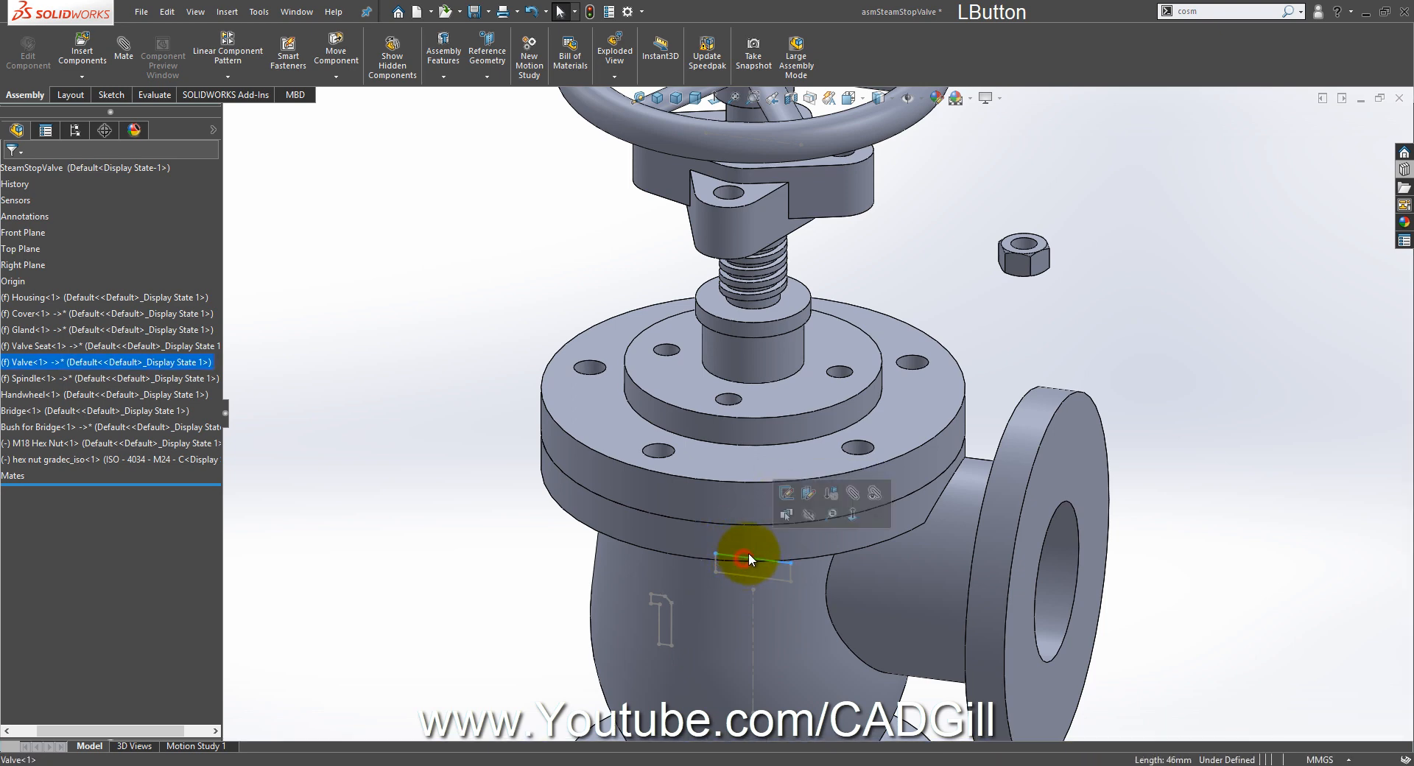
click(810, 514)
click(751, 607)
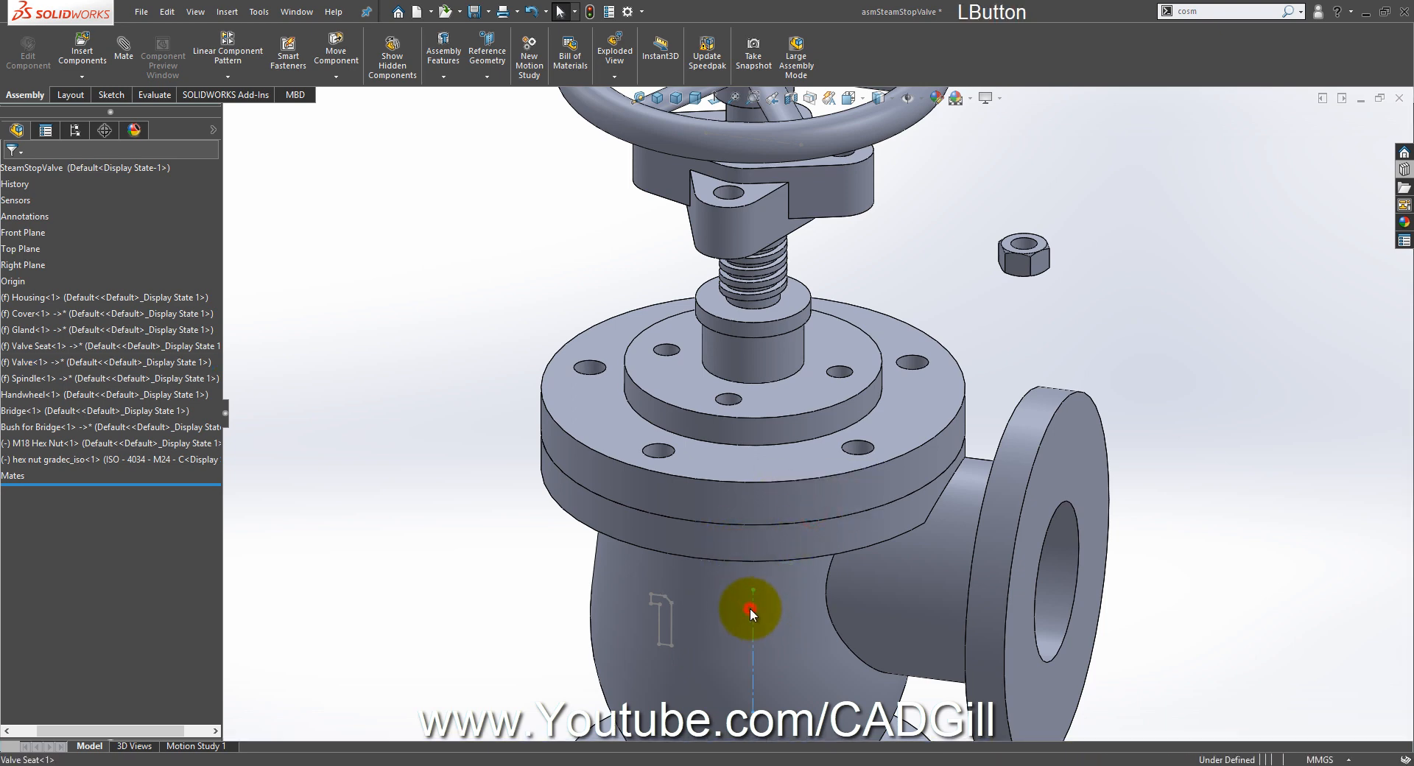
click(815, 572)
Step: Measure the distance from the cover flange's top face to the underside of the housing's upper flange, and clear the selection
scroll(810, 585, up, 5)
scroll(795, 398, down, 1)
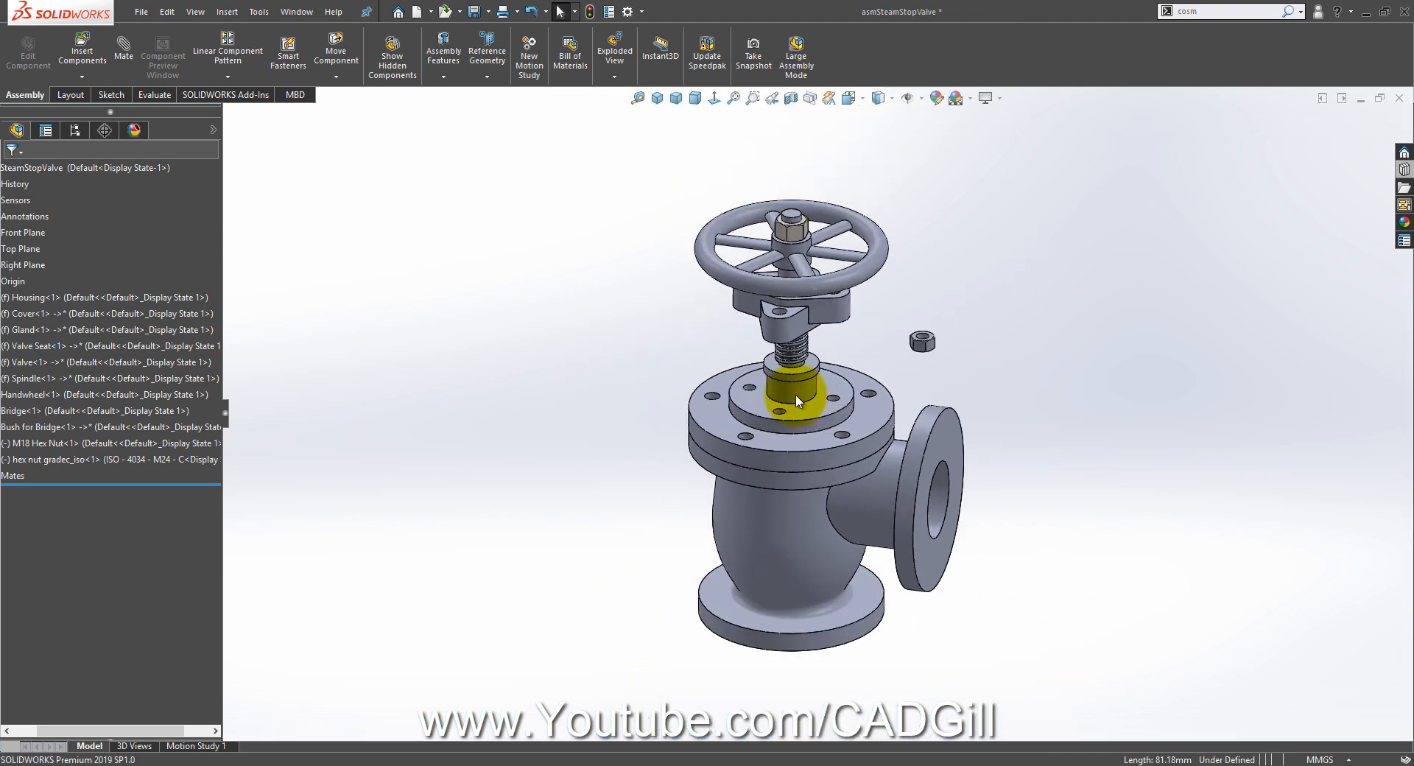
scroll(795, 400, down, 2)
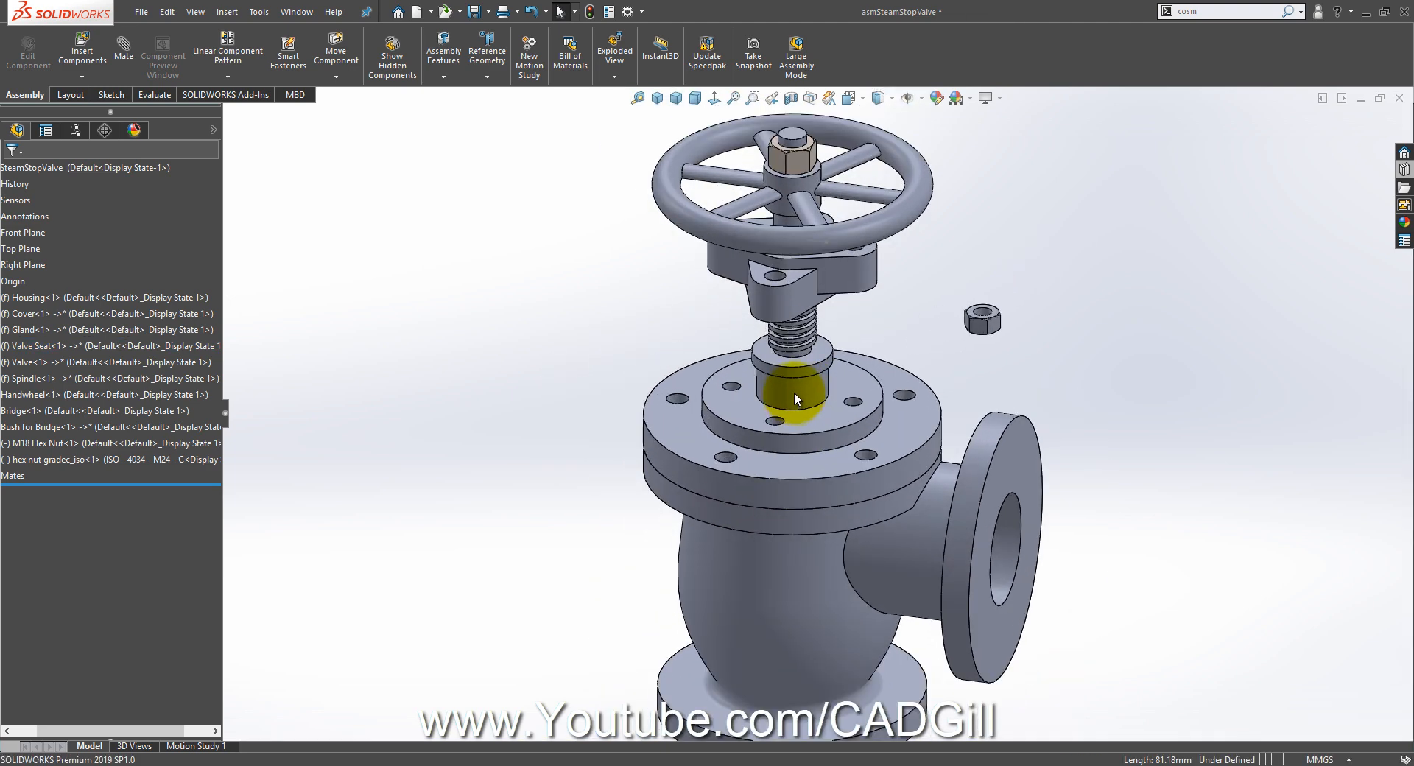
middle_click(794, 399)
scroll(944, 332, down, 3)
scroll(447, 508, up, 2)
middle_drag(446, 508, 480, 411)
scroll(540, 501, down, 3)
middle_drag(541, 501, 541, 522)
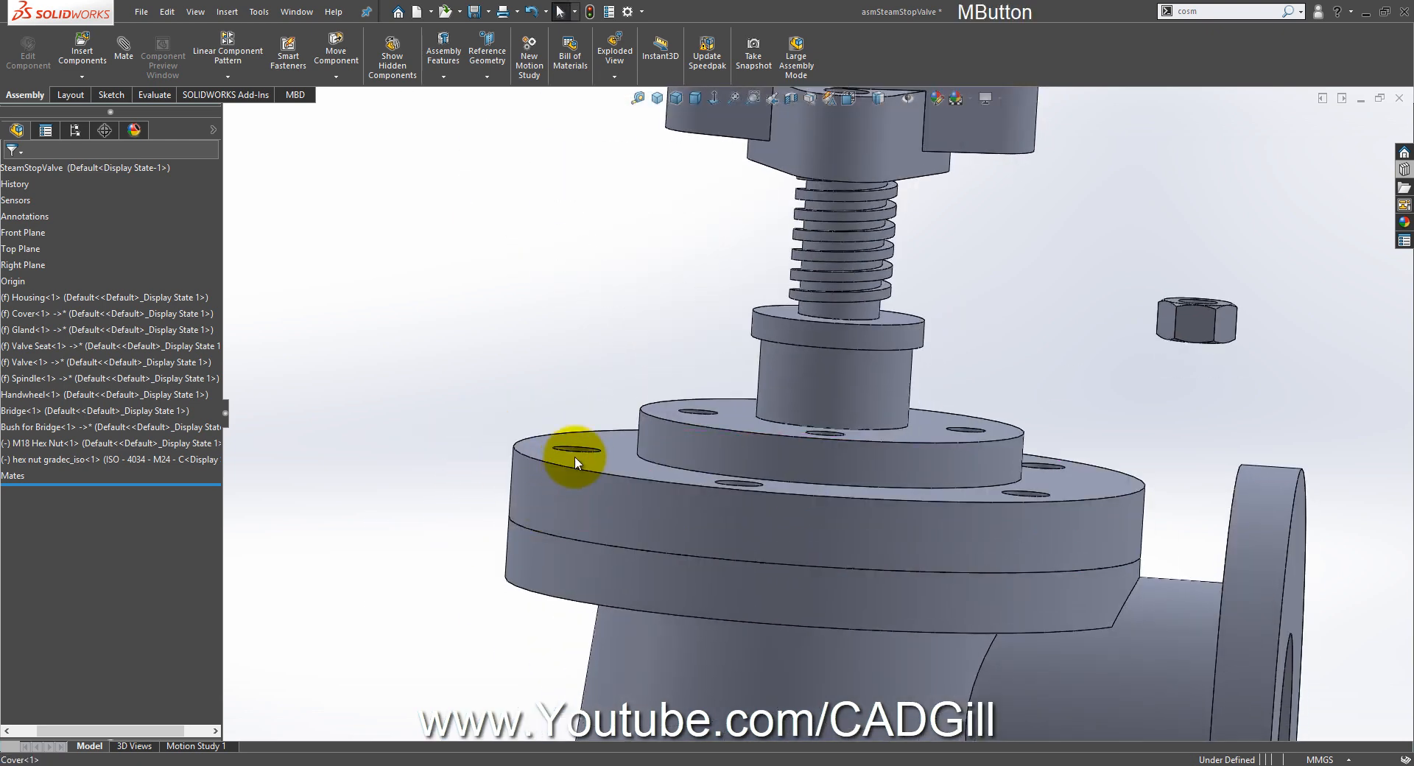
click(592, 449)
middle_drag(559, 594, 524, 560)
ctrl+click(559, 614)
click(637, 100)
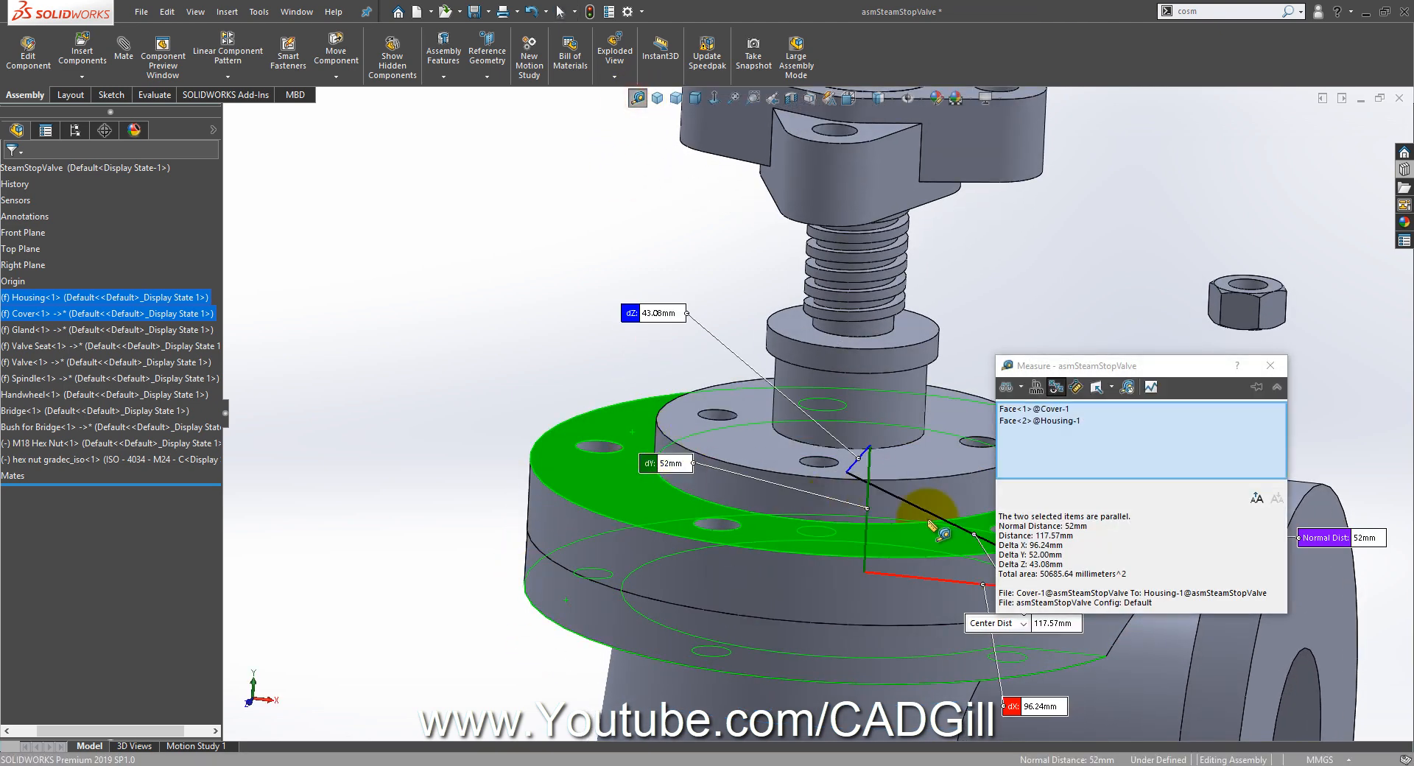
click(1155, 251)
Step: Measure the M18 Hex Nut's thickness between its top and bottom faces, and return to normal selection
scroll(1149, 328, down, 7)
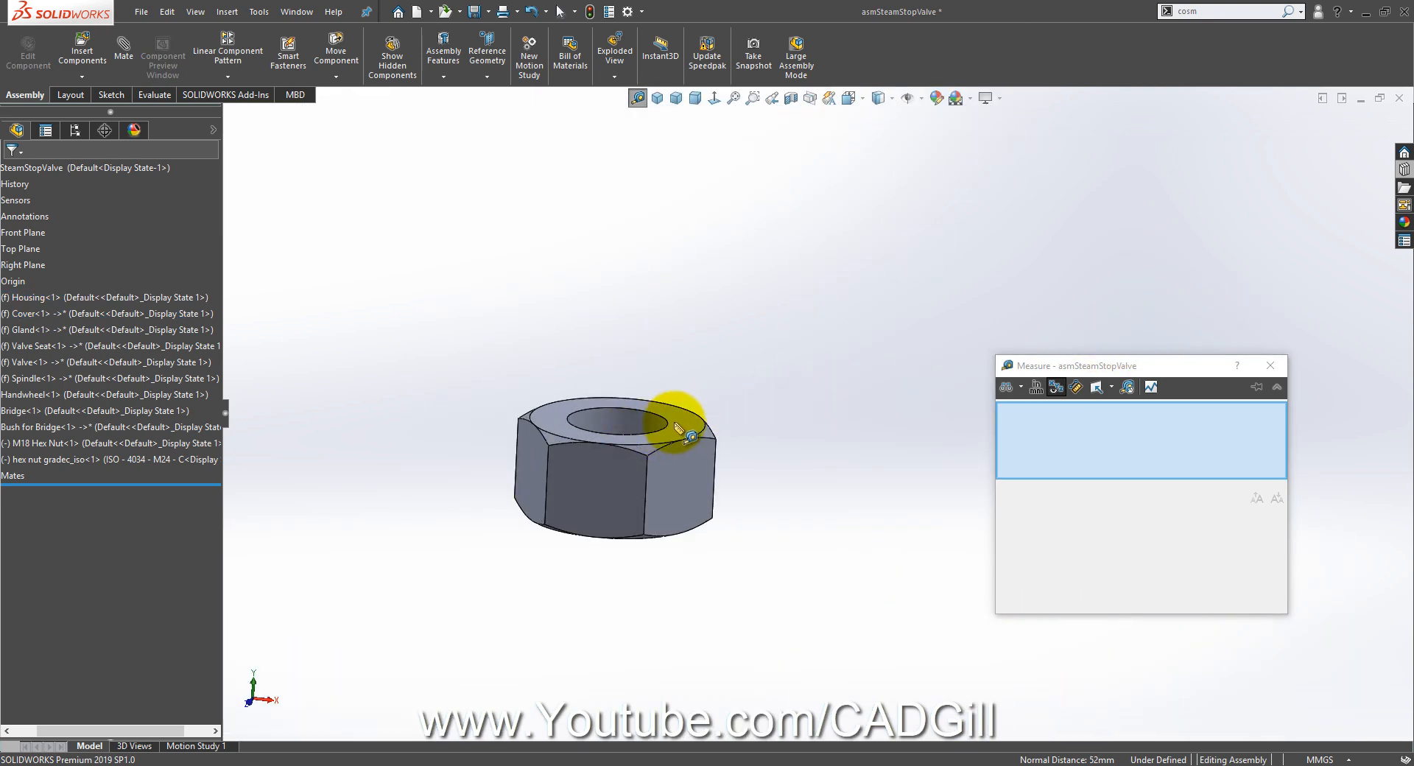
click(678, 430)
middle_drag(678, 442, 653, 290)
click(678, 543)
middle_drag(725, 365, 726, 450)
right_click(768, 341)
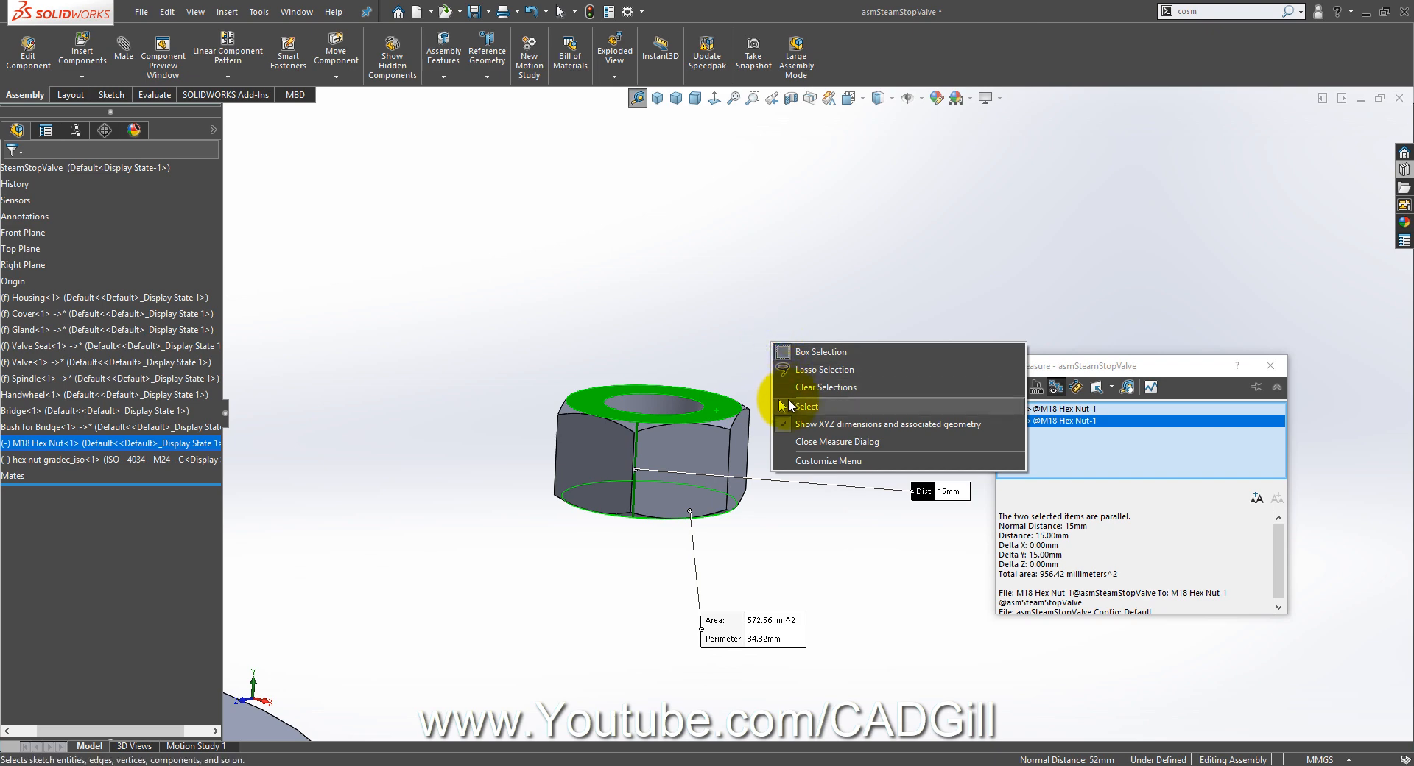
click(801, 404)
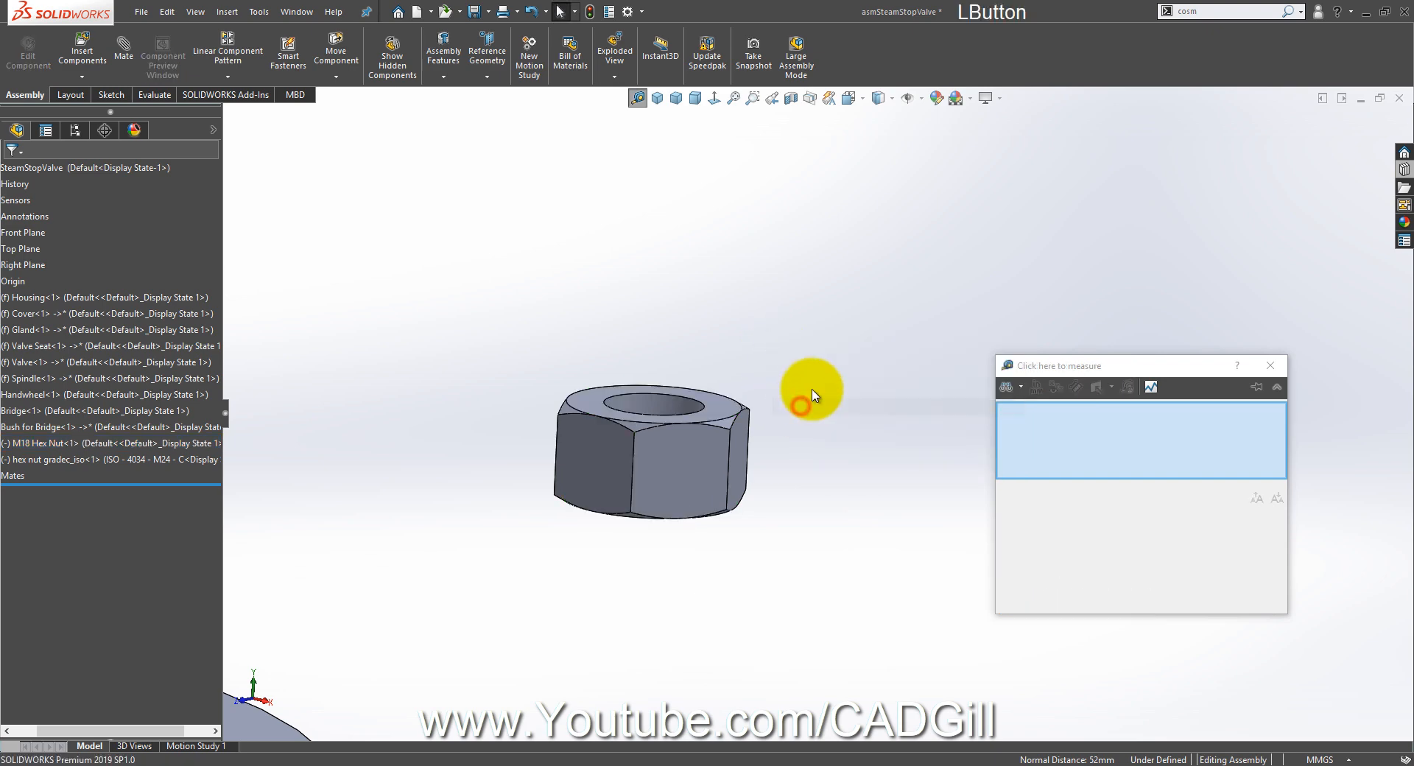
scroll(807, 399, up, 3)
scroll(806, 399, up, 3)
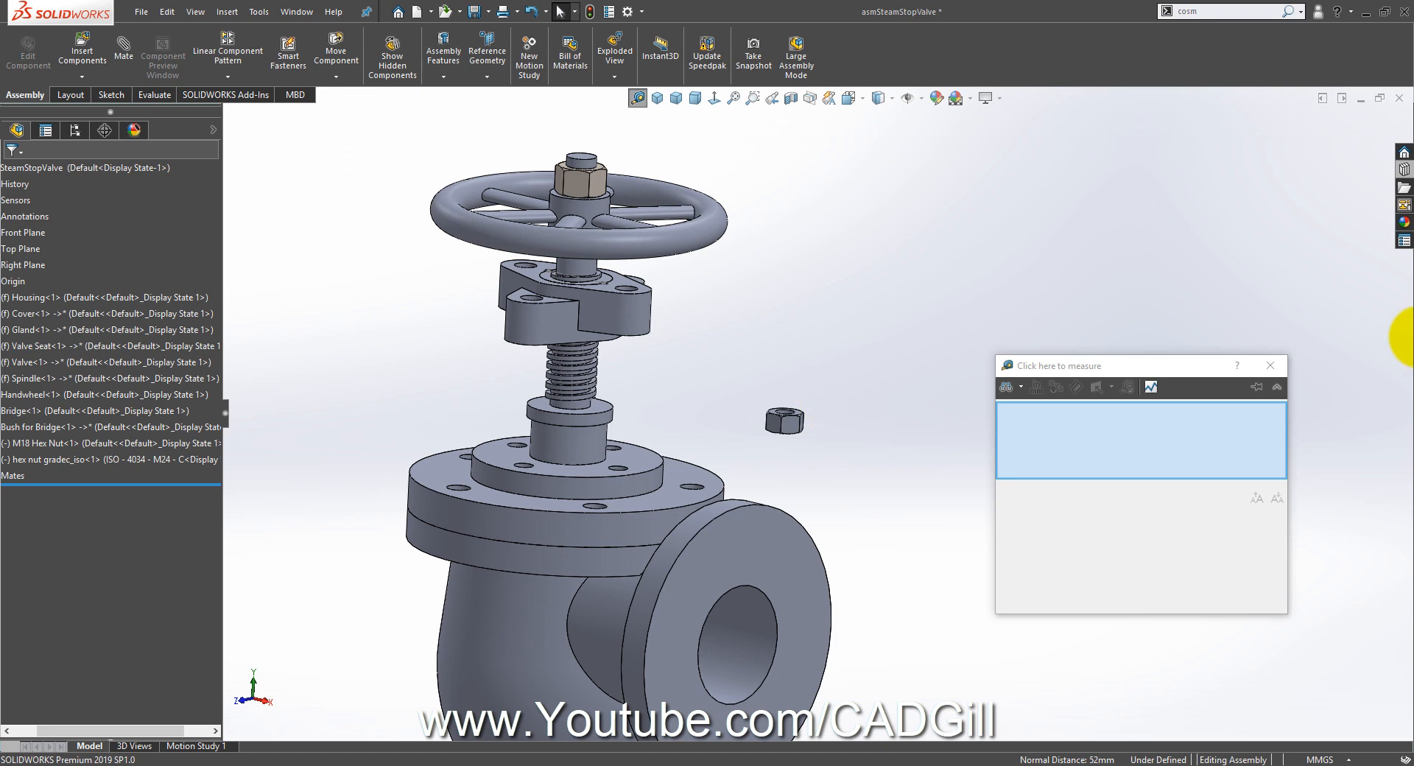
Step: Browse the ISO Bolts and Screws and Pins categories of the Design Library for a suitable stud, and close the measurement
click(1404, 187)
click(1219, 172)
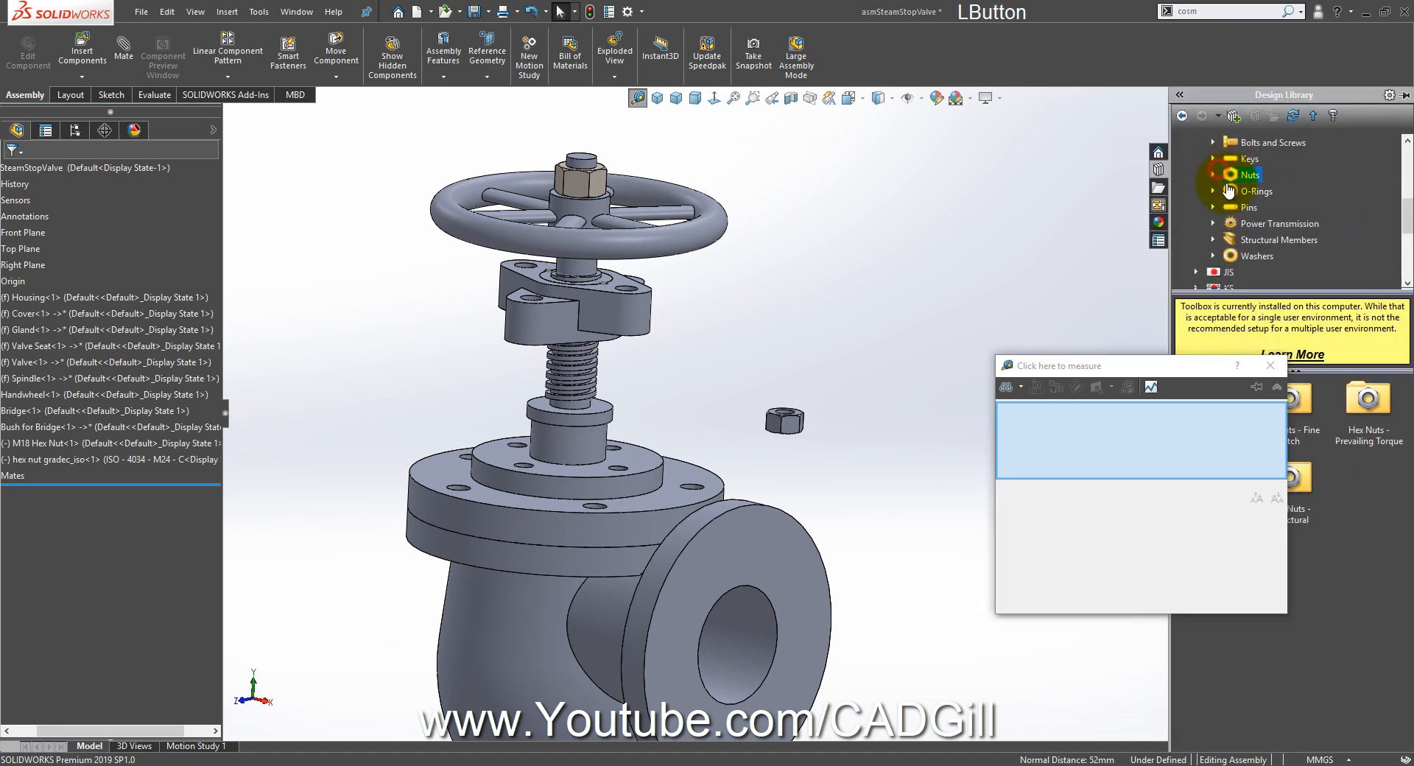
click(1241, 207)
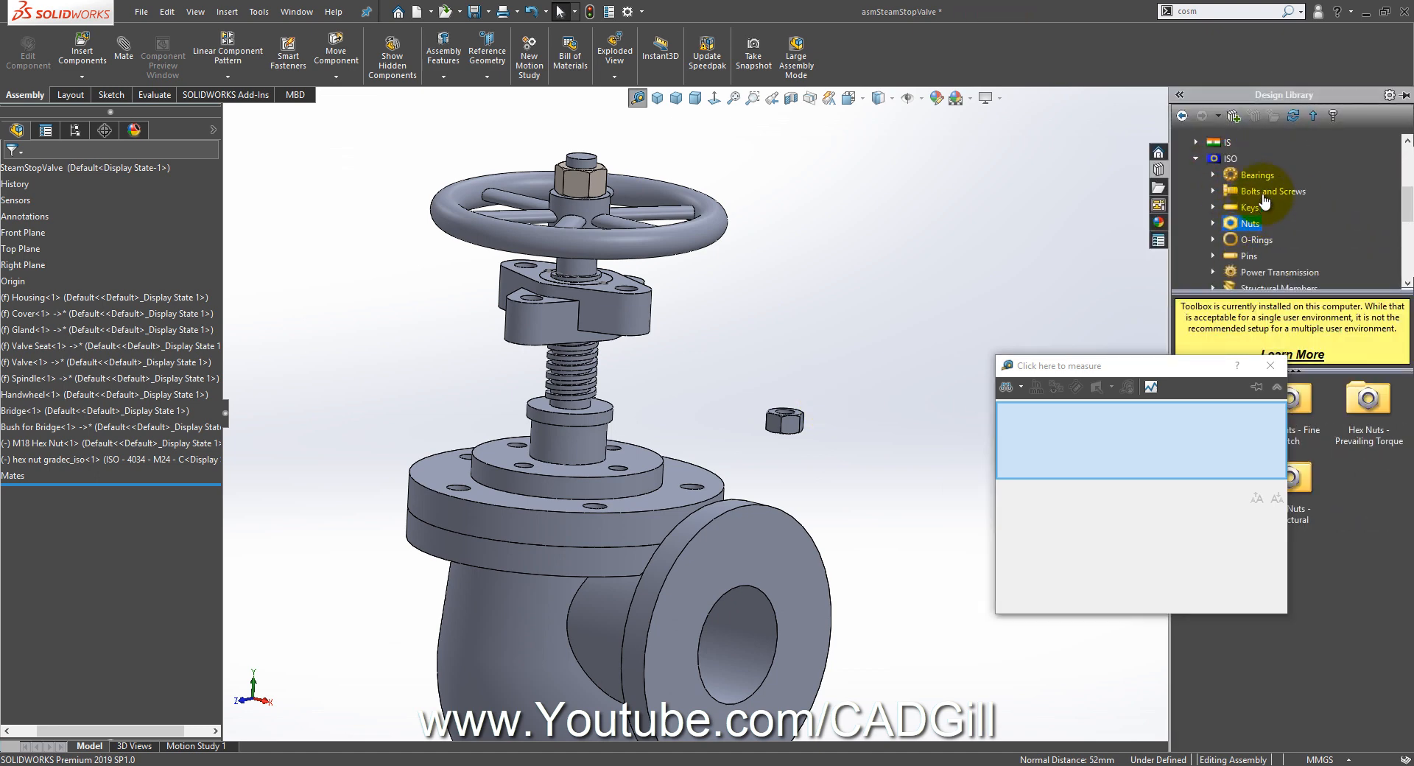
click(1262, 193)
click(1270, 366)
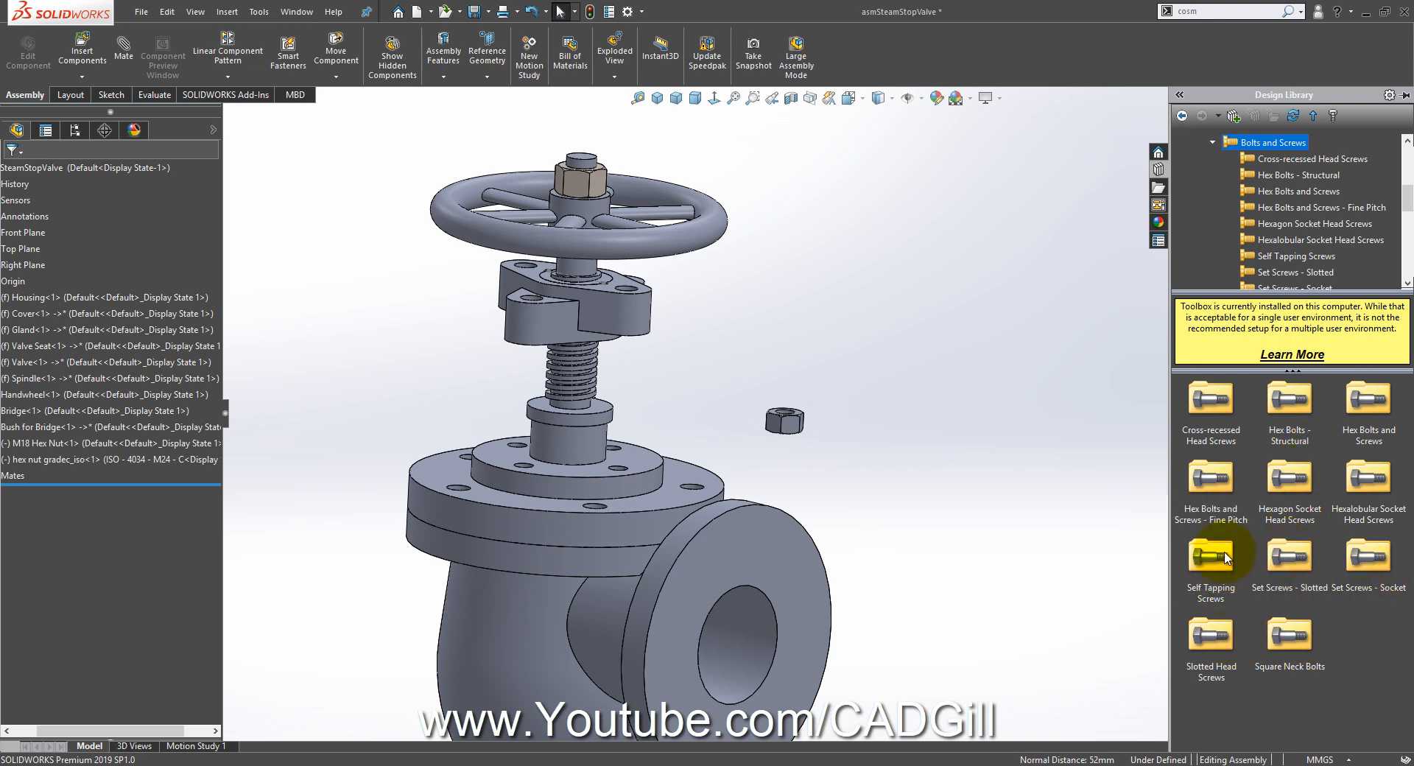
scroll(1354, 262, down, 3)
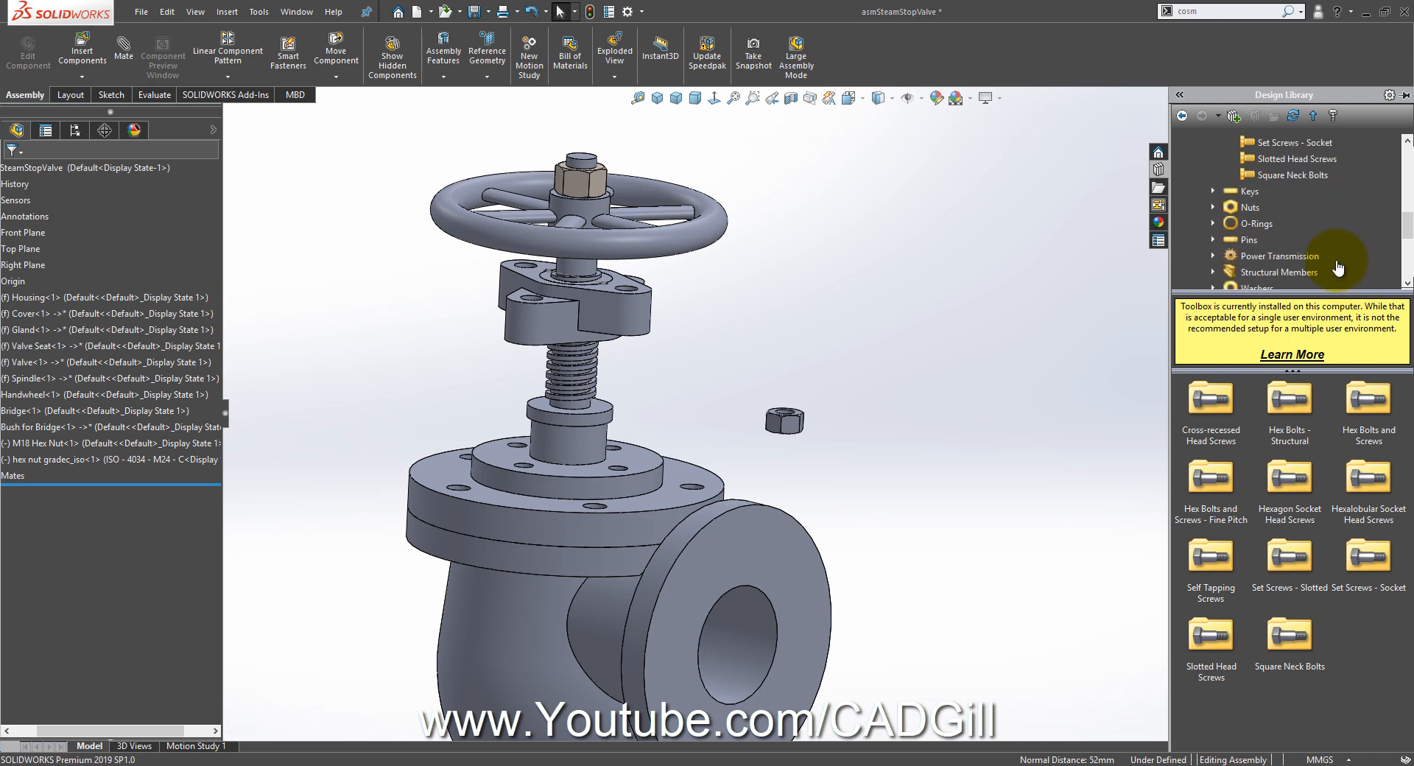
double_click(1250, 240)
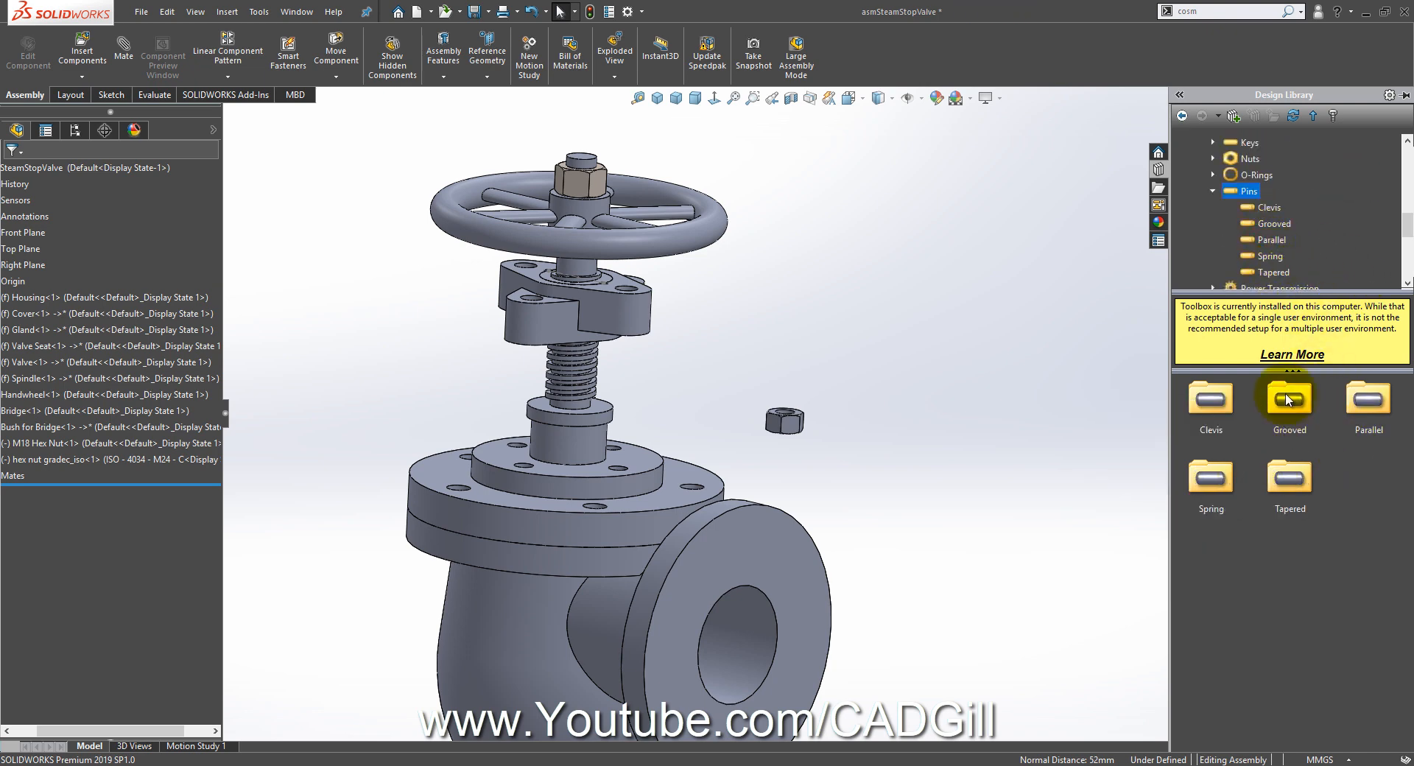
scroll(1283, 263, up, 2)
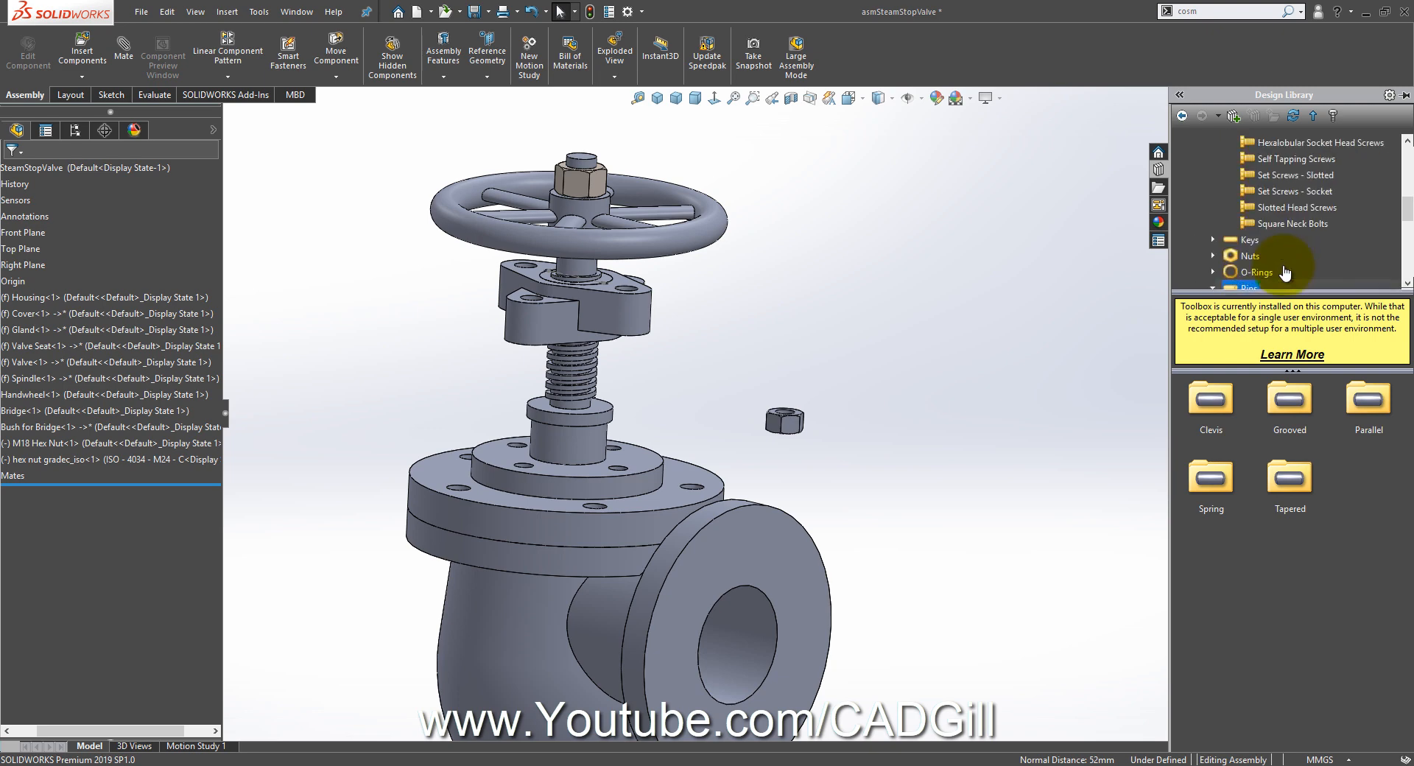
Step: Look through the ISO set screw, self tapping, socket head and hex bolt groups for a stud, and leave the library
click(1290, 225)
click(1315, 190)
click(1315, 192)
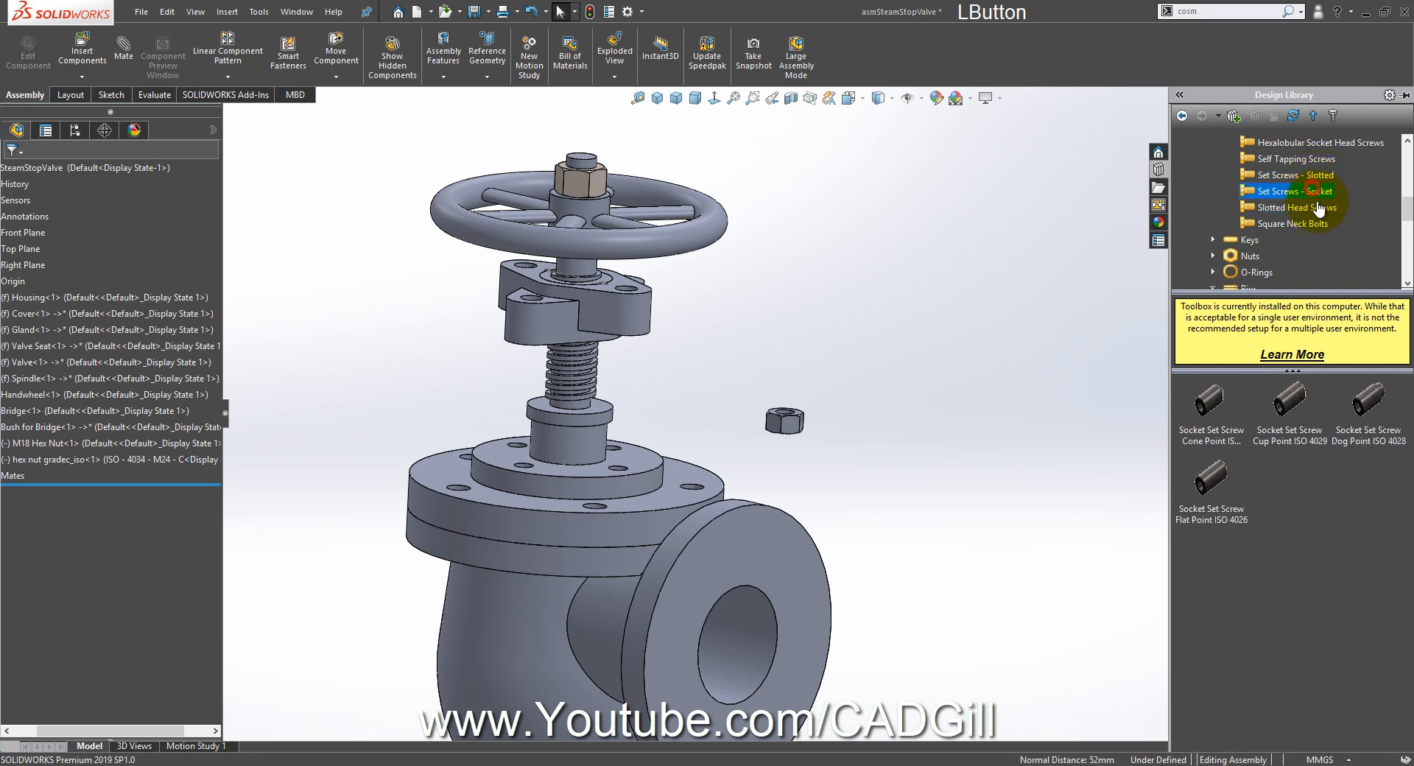
click(1305, 175)
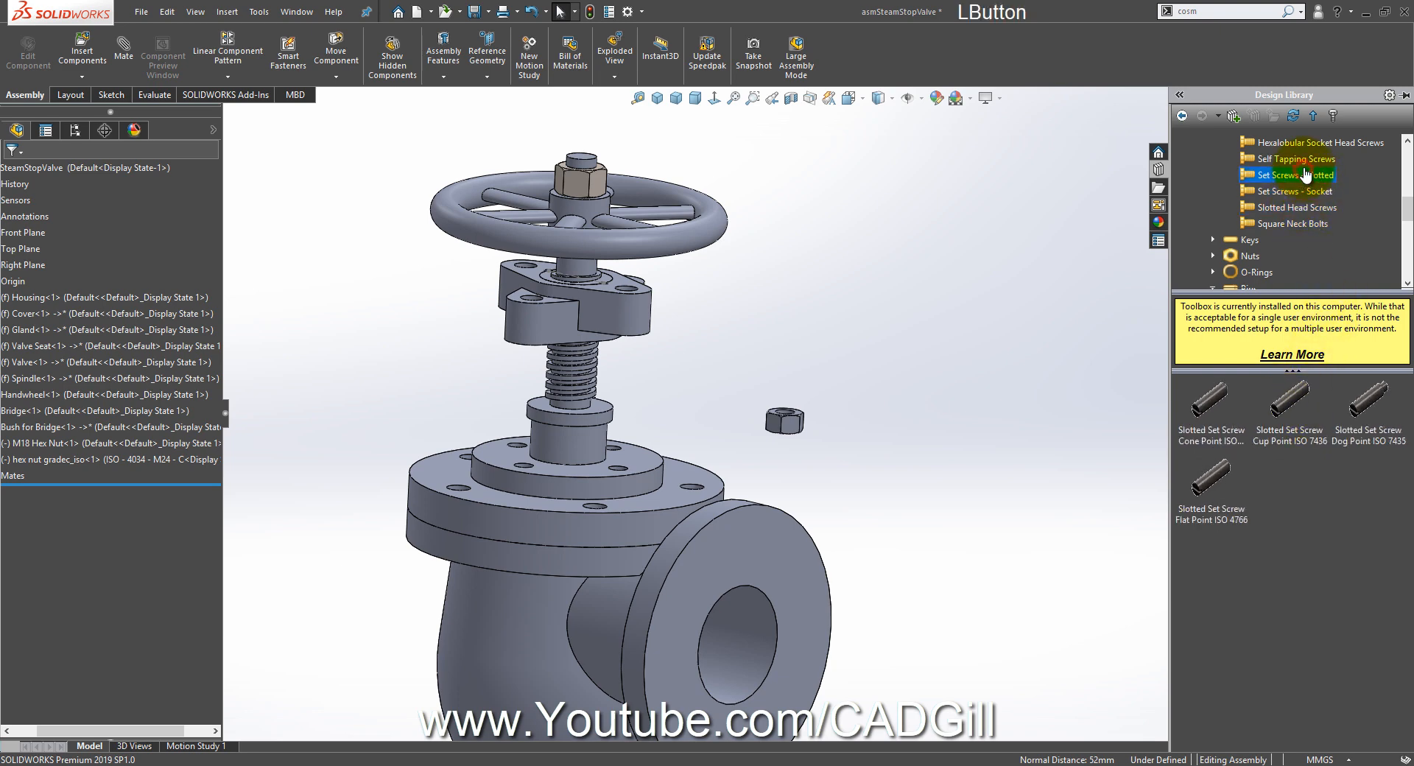
click(1303, 159)
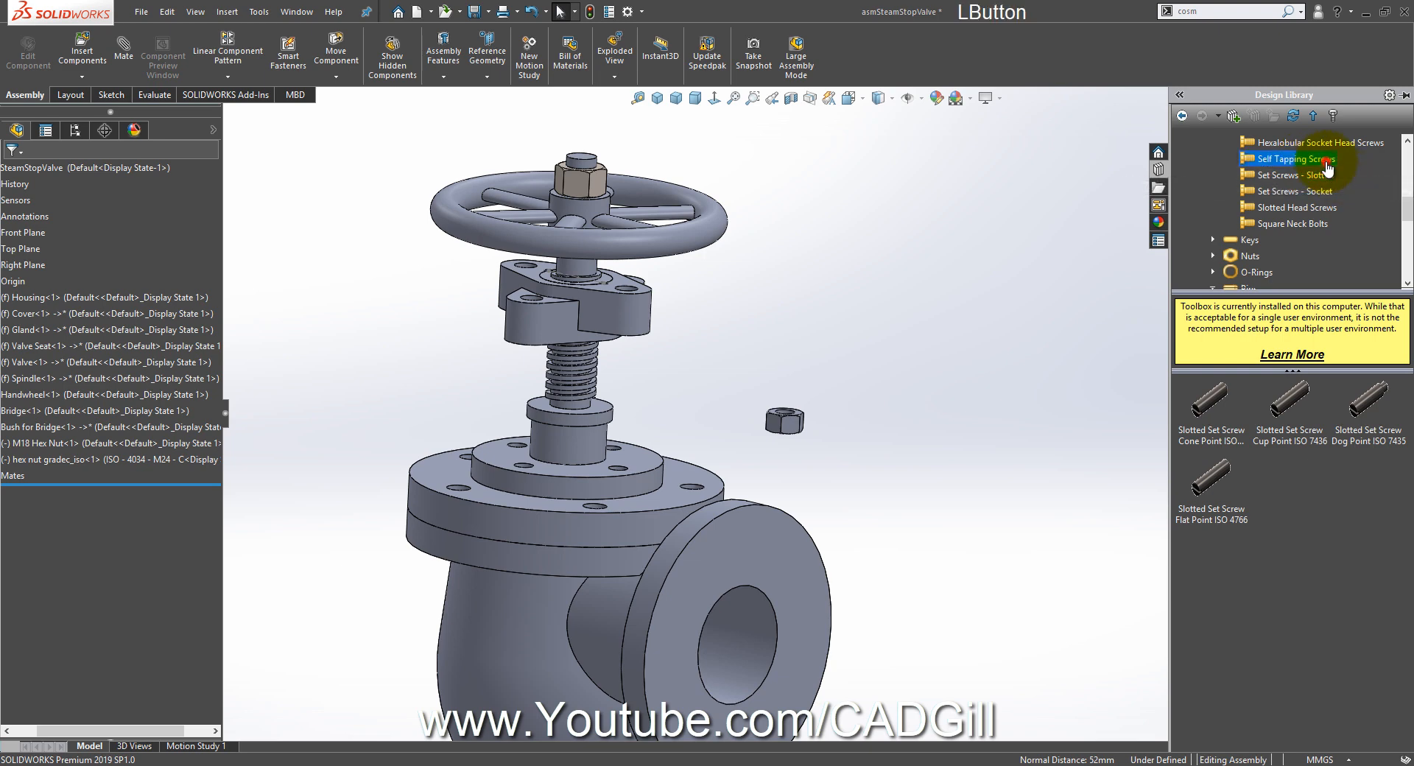
scroll(1321, 193, up, 2)
click(1332, 242)
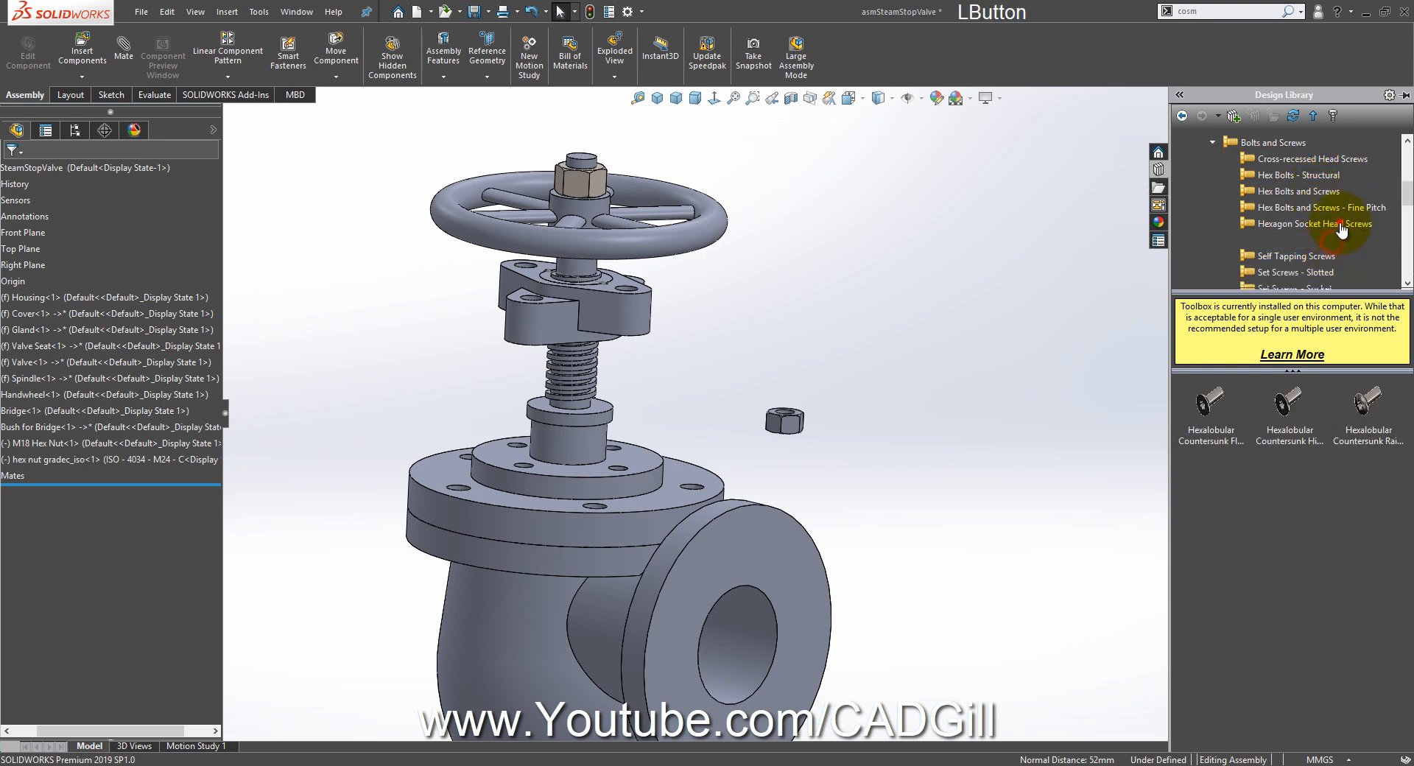
click(1340, 225)
click(1341, 209)
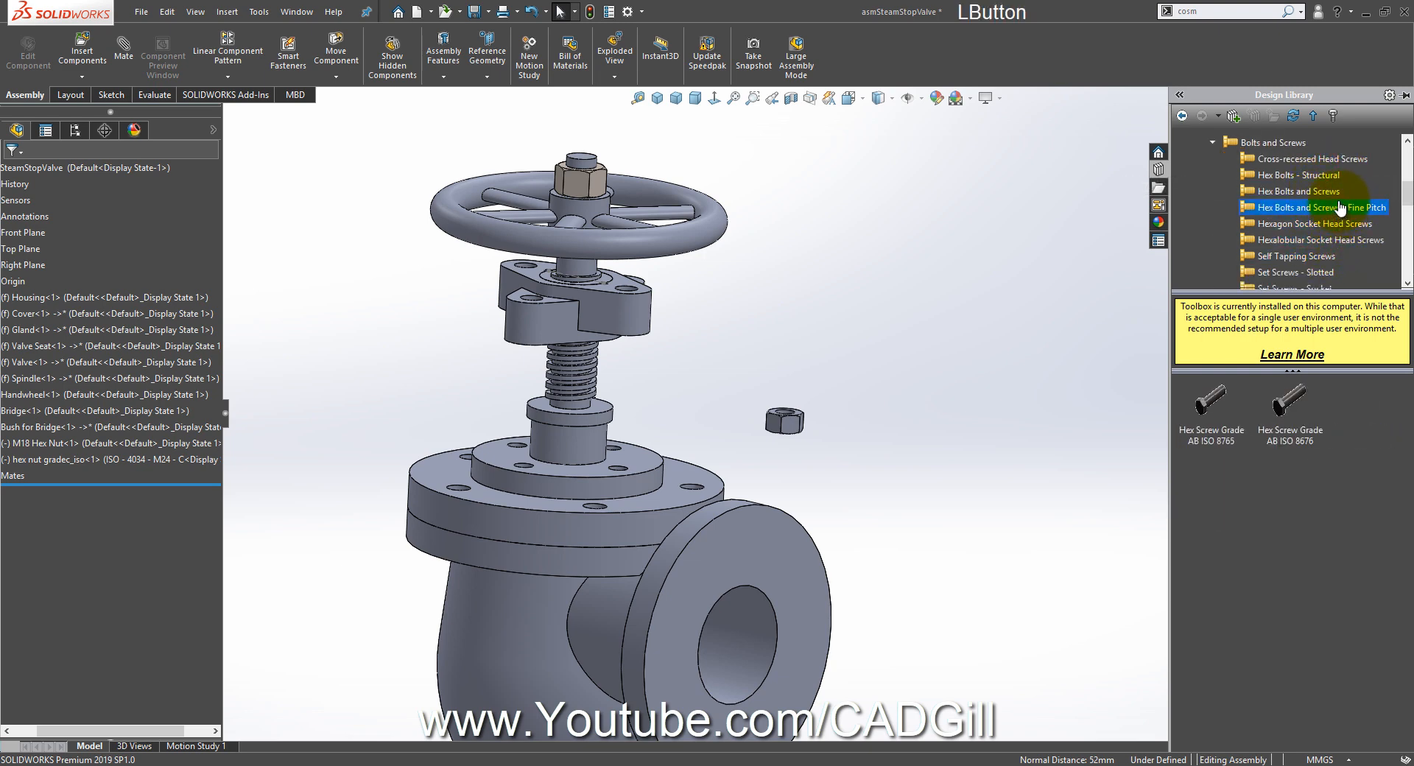
click(1321, 179)
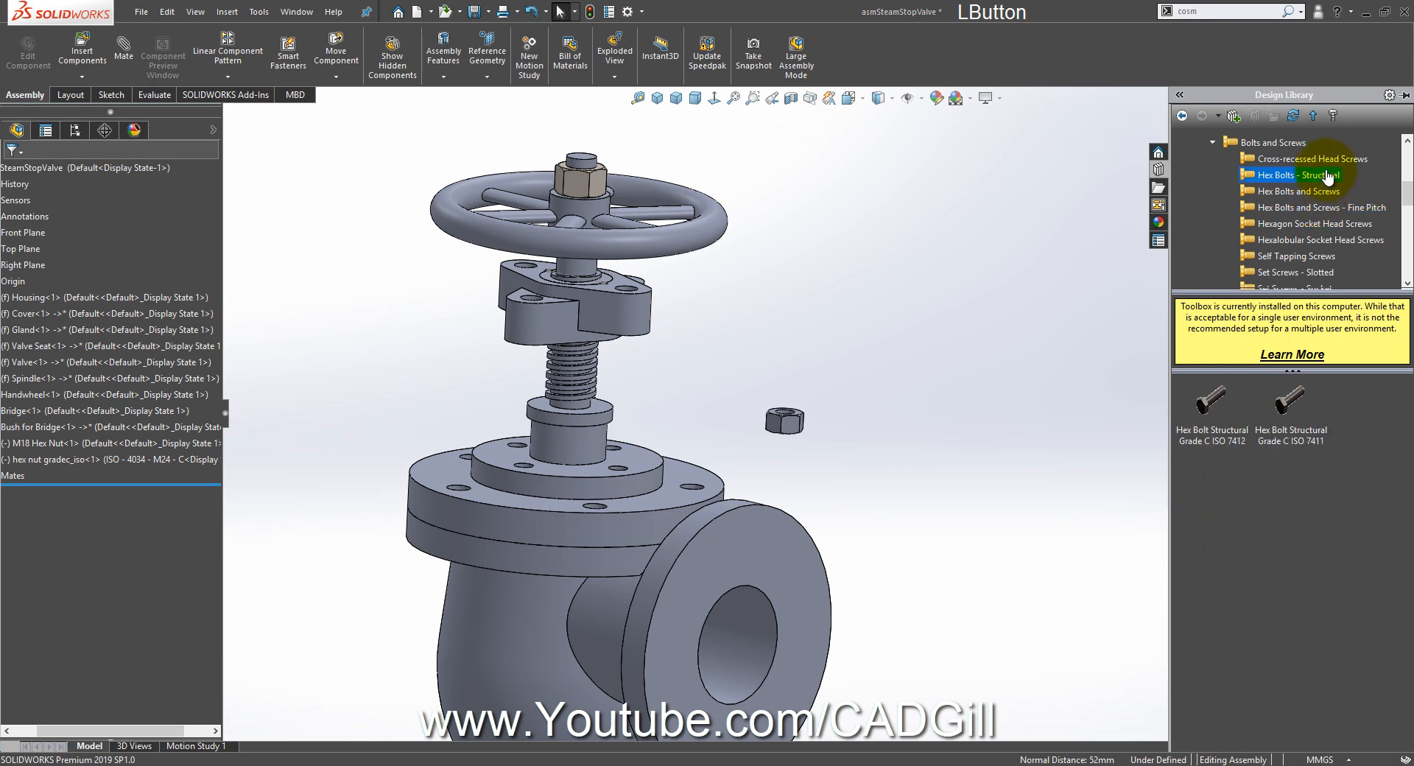
click(1018, 306)
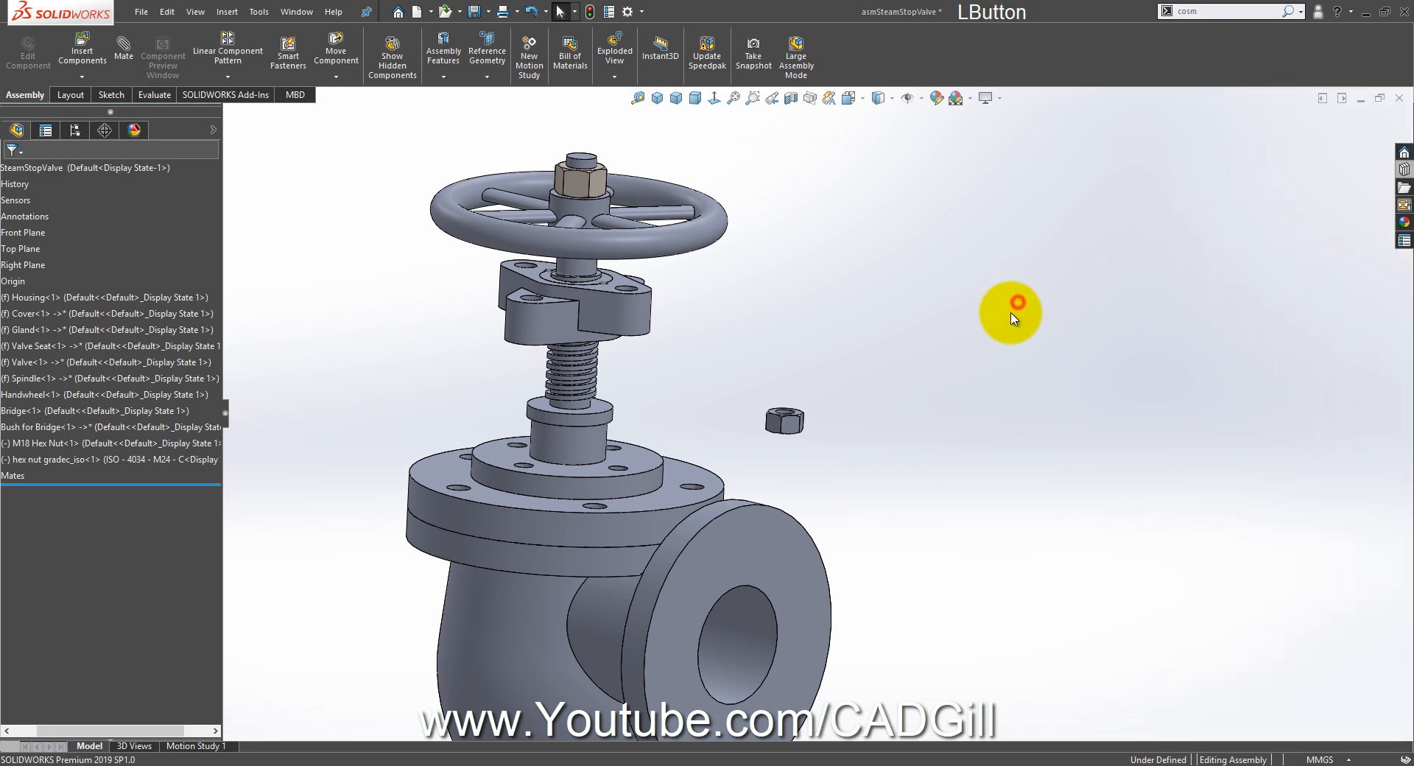
Step: Insert a new empty part into the steam stop valve assembly
scroll(946, 437, up, 5)
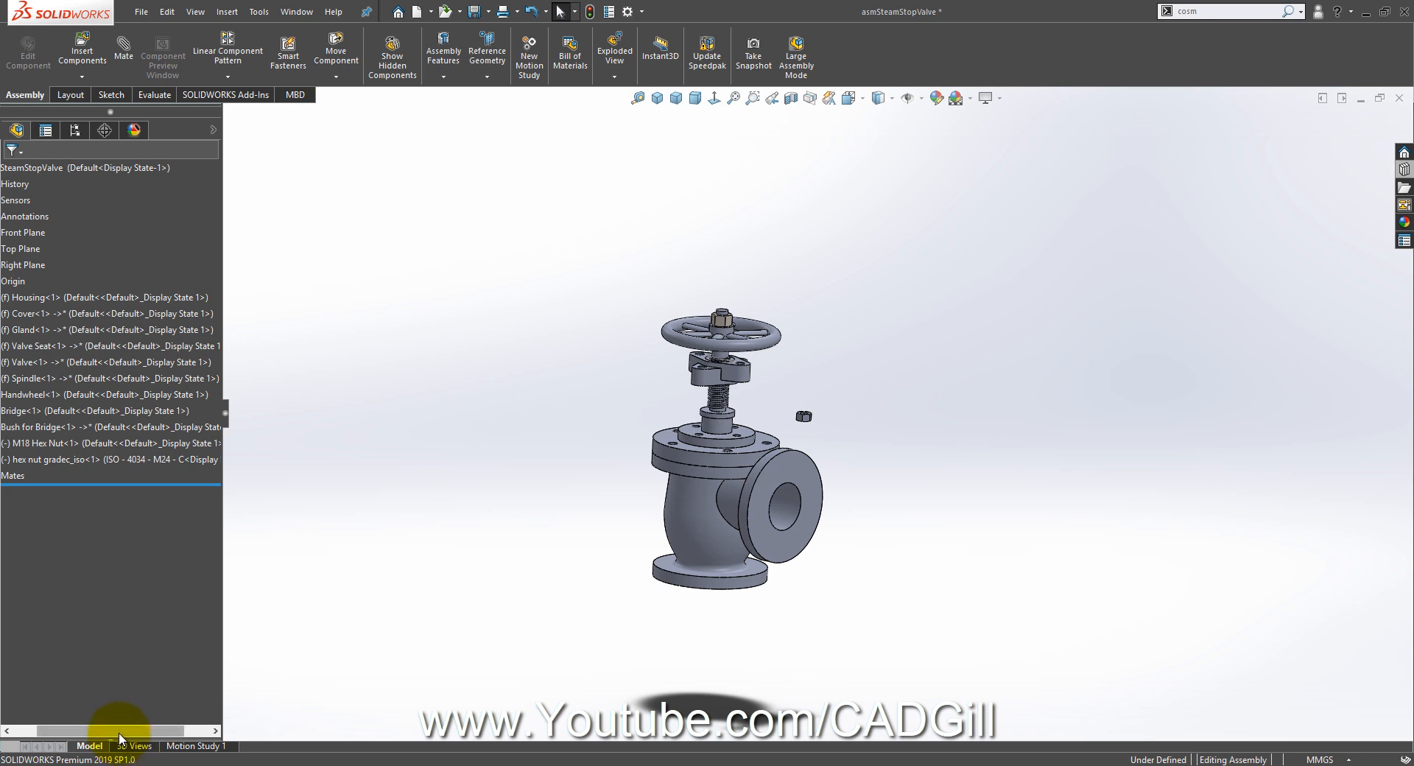
drag(120, 731, 74, 731)
click(81, 76)
click(151, 111)
click(338, 283)
Step: Rename the new part as M18x70 Studd and open it in its own window
click(157, 475)
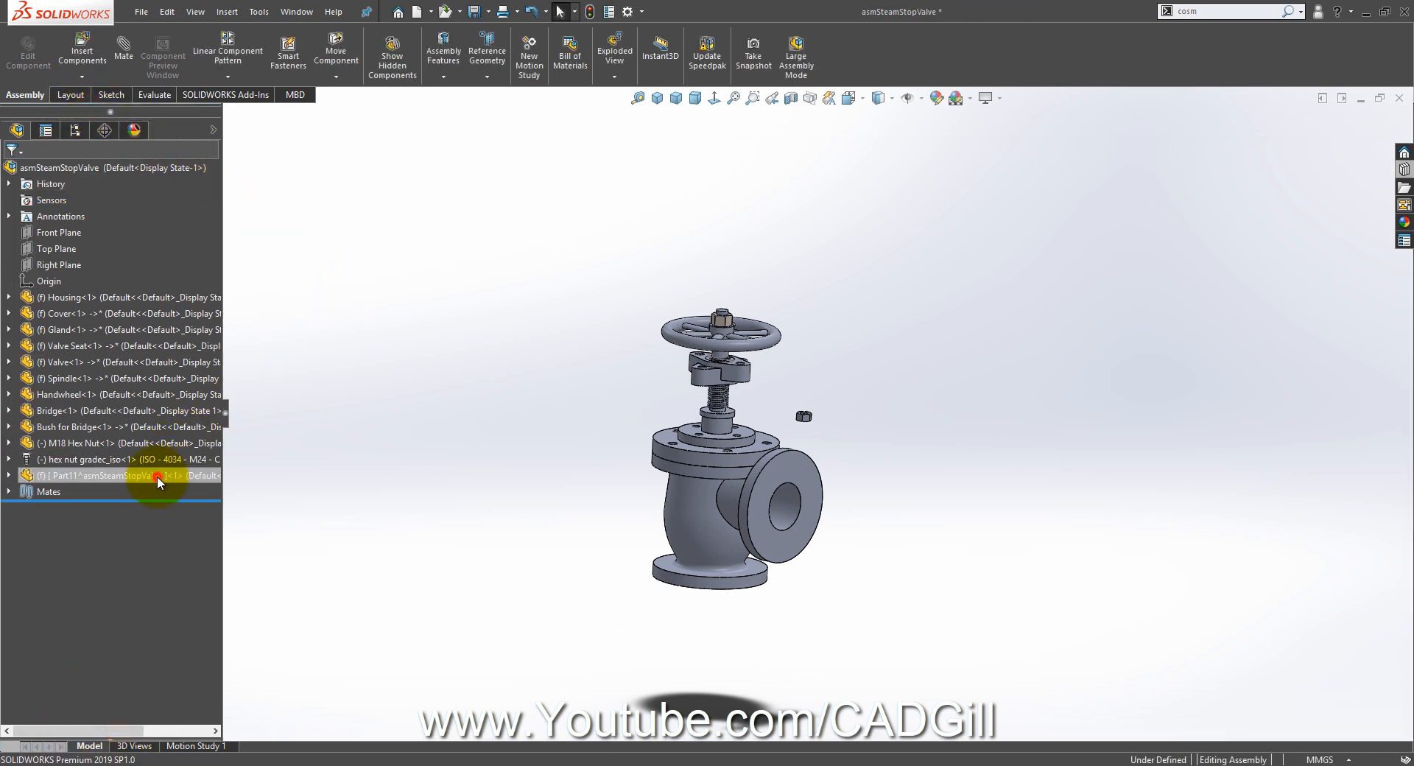
key(F2)
text(M)
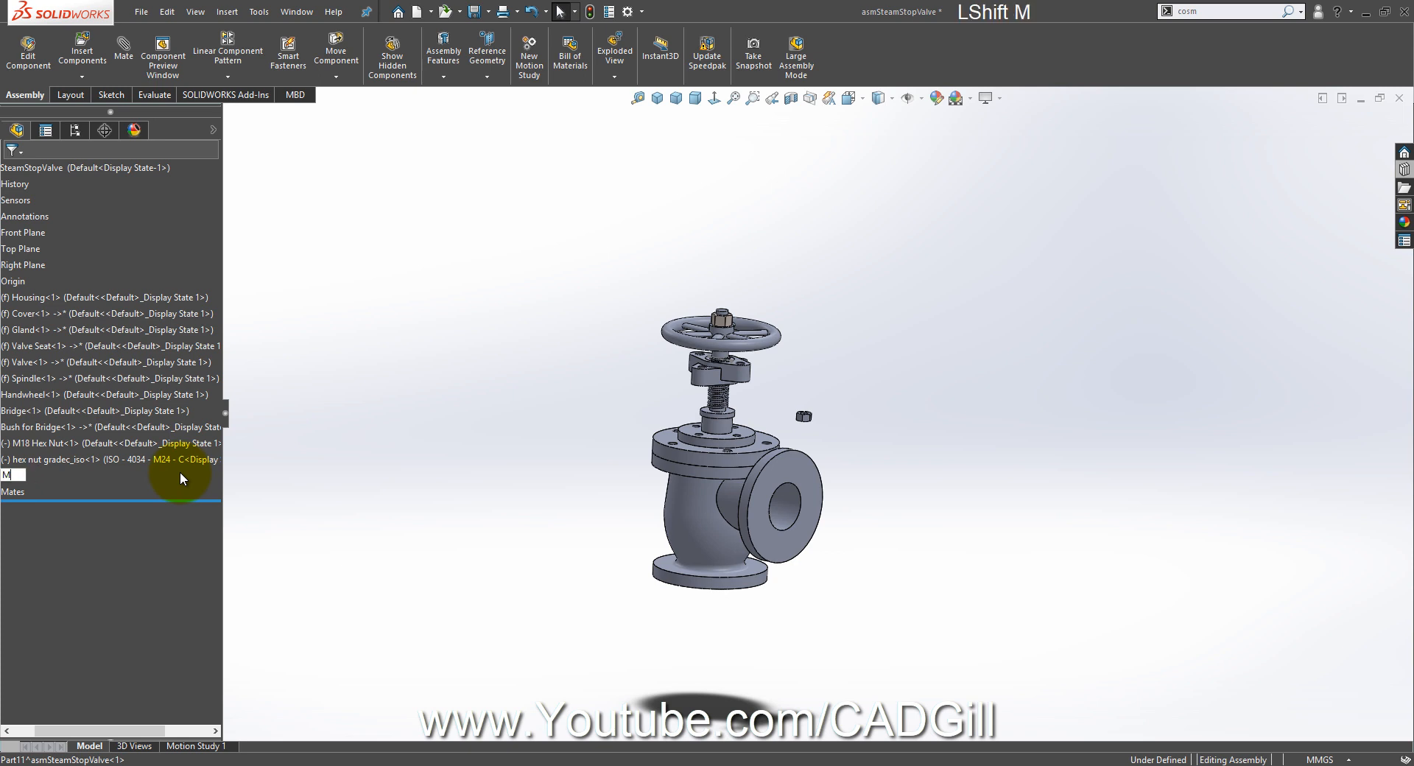
text(18x70)
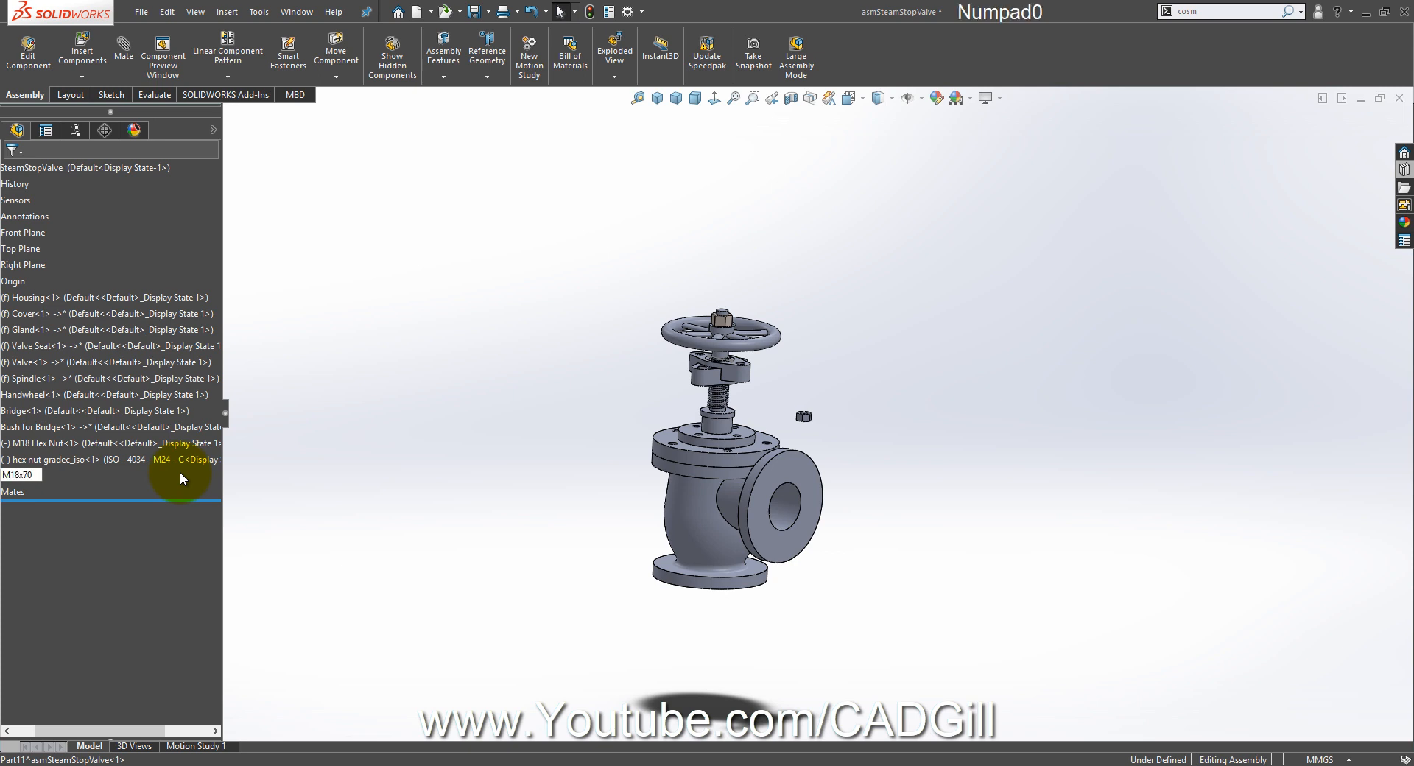
text( Studd)
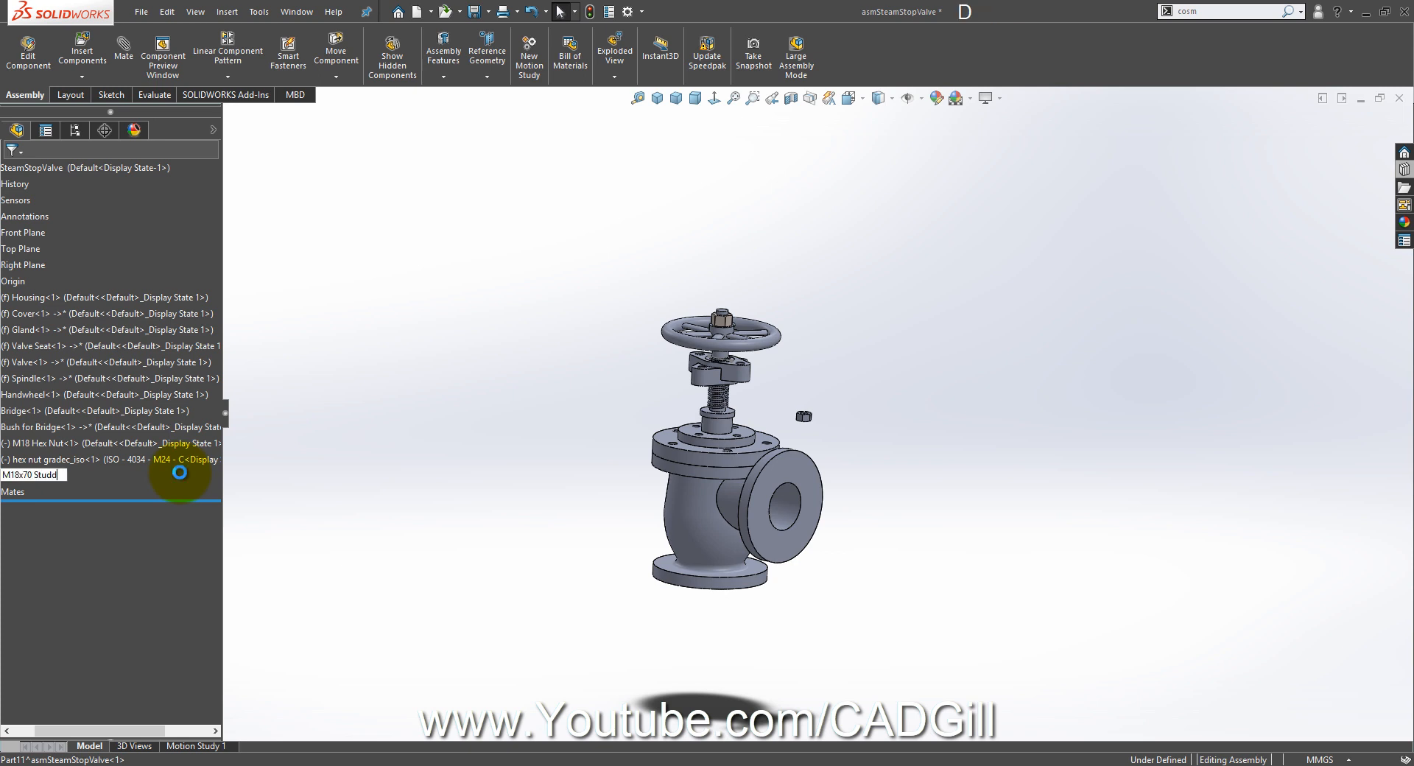
key(Return)
right_click(180, 475)
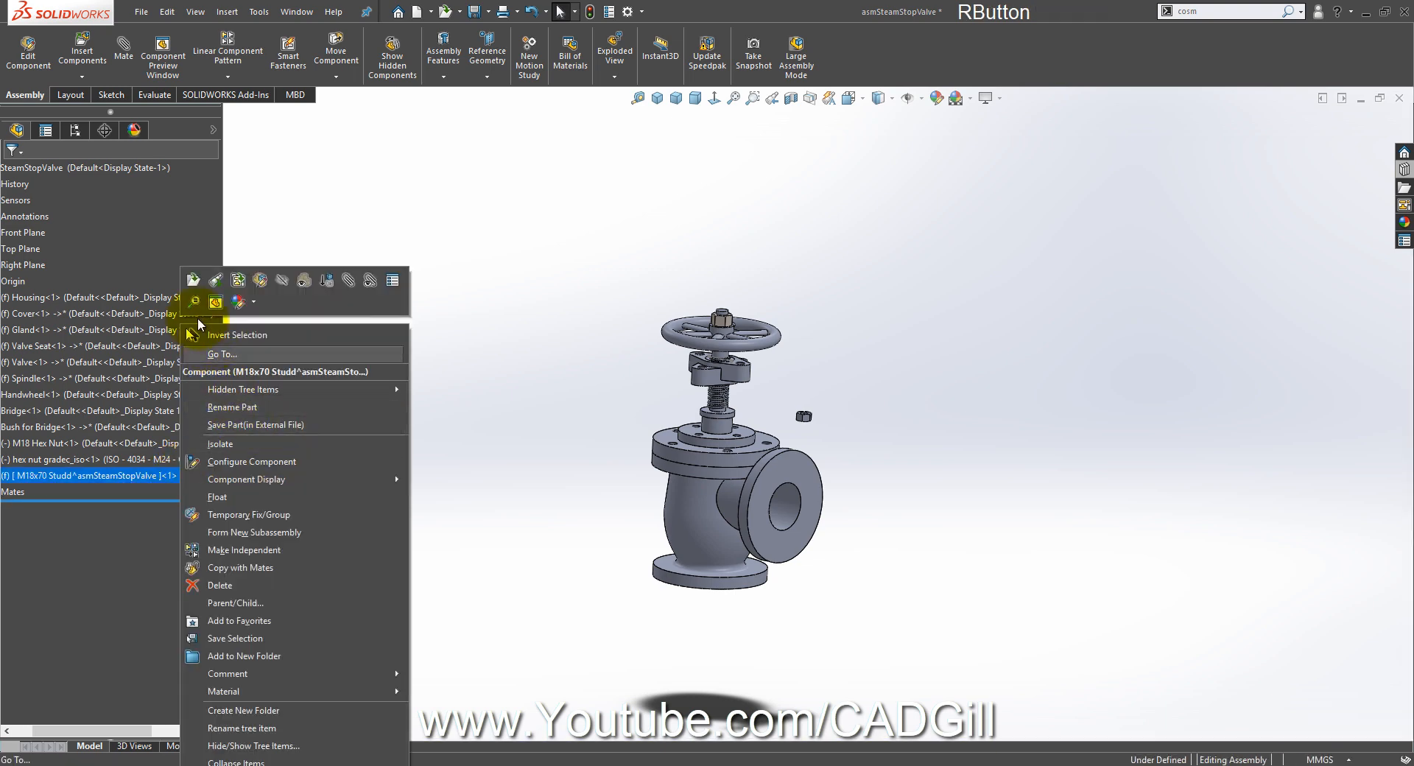
click(196, 291)
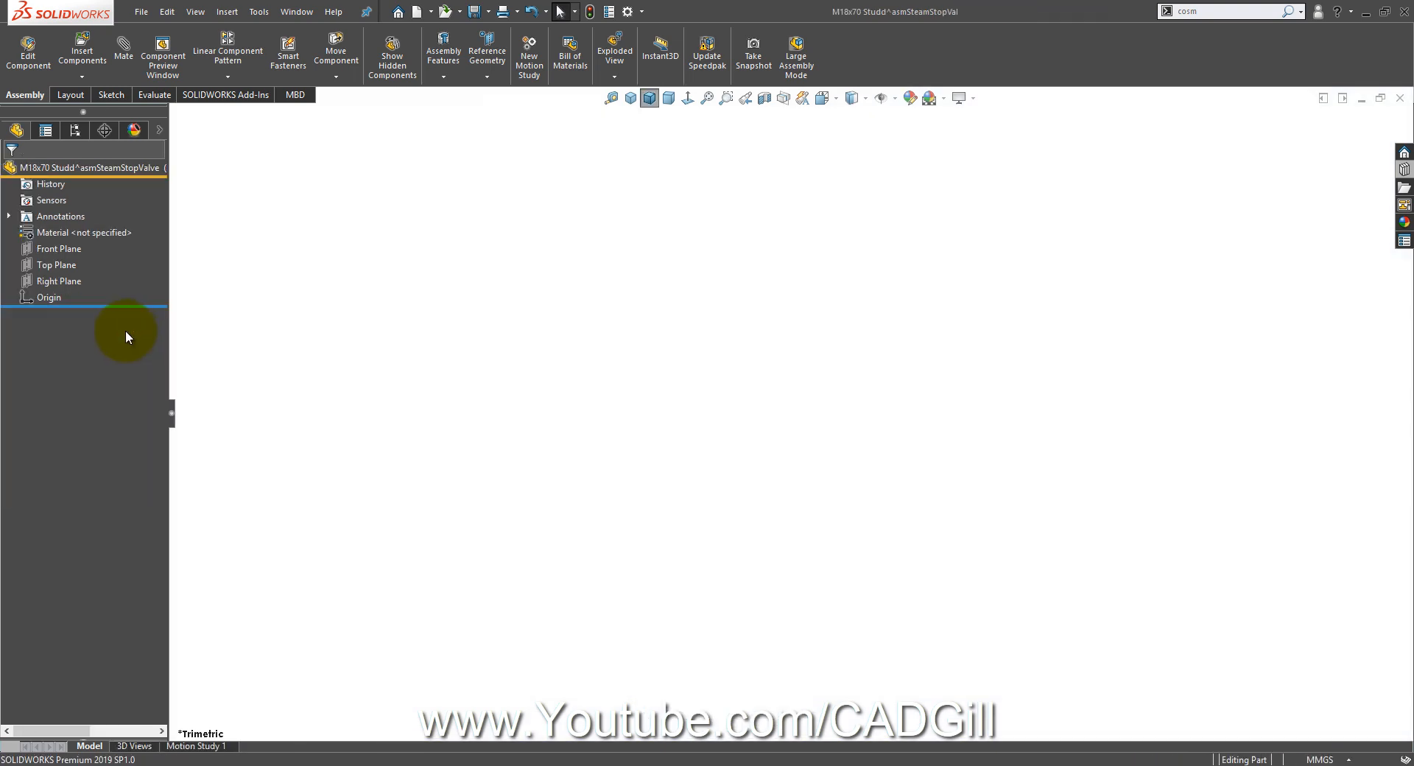
Step: Sketch an 18 mm diameter circle centred on the origin of the Top Plane
click(47, 263)
click(66, 242)
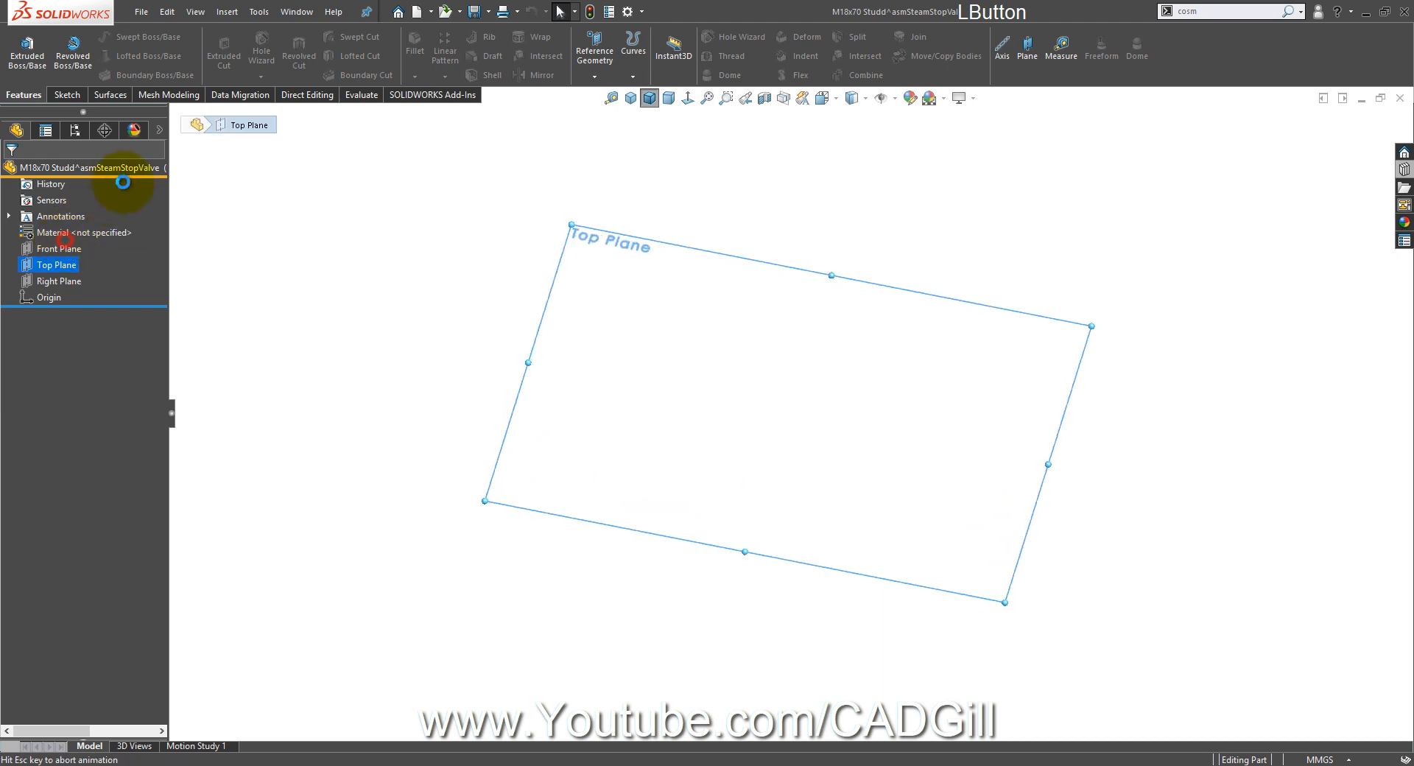
click(158, 55)
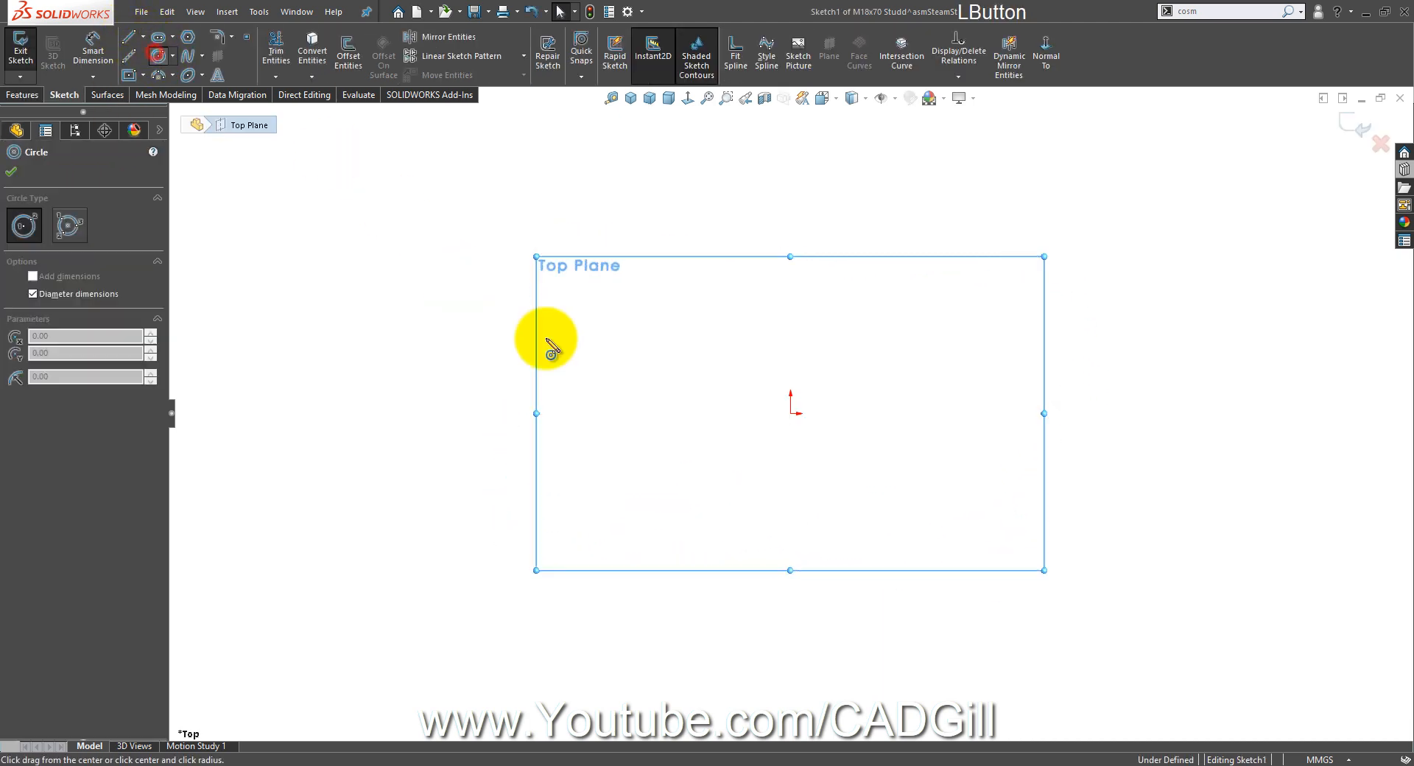
click(790, 413)
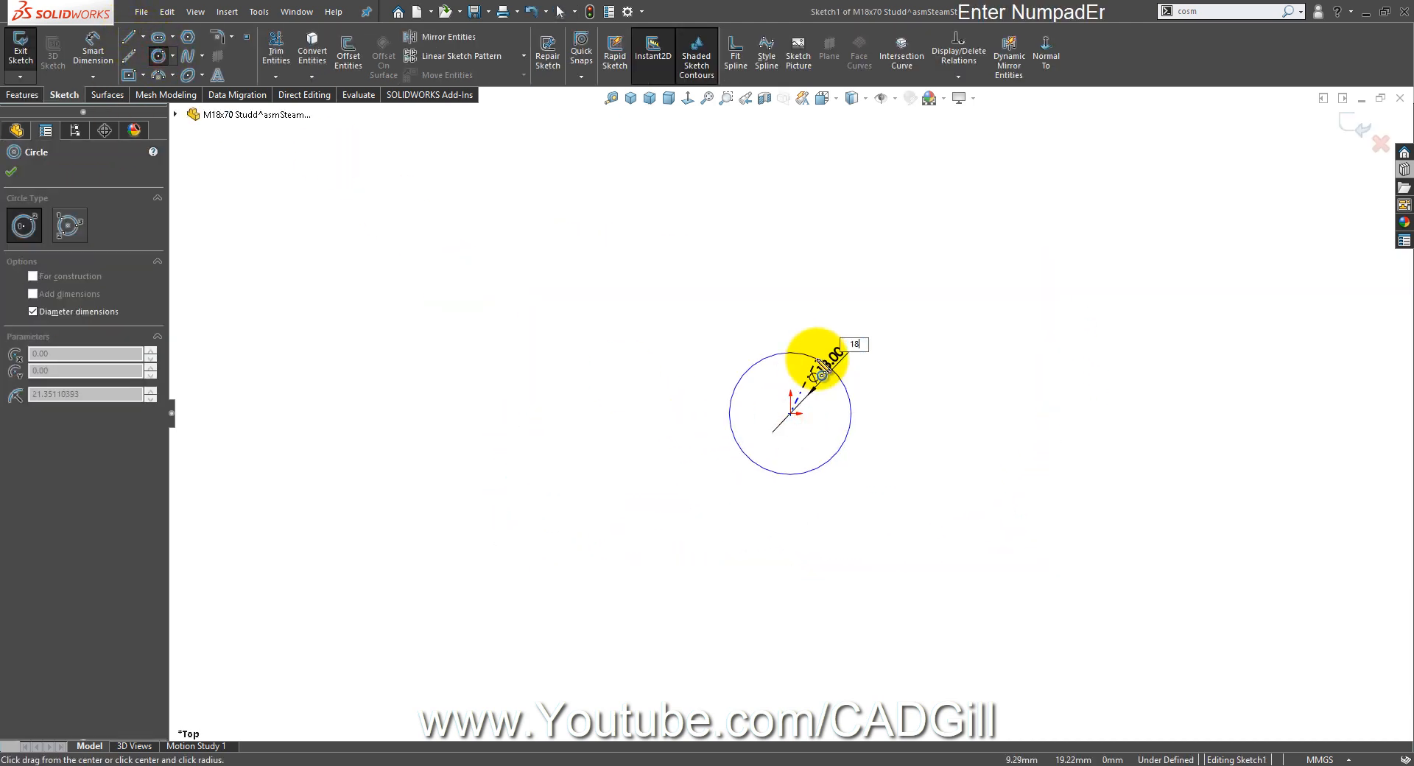
text(18)
key(Return)
Step: Extrude the circle to a blind depth of 70 mm to form the stud body
click(23, 95)
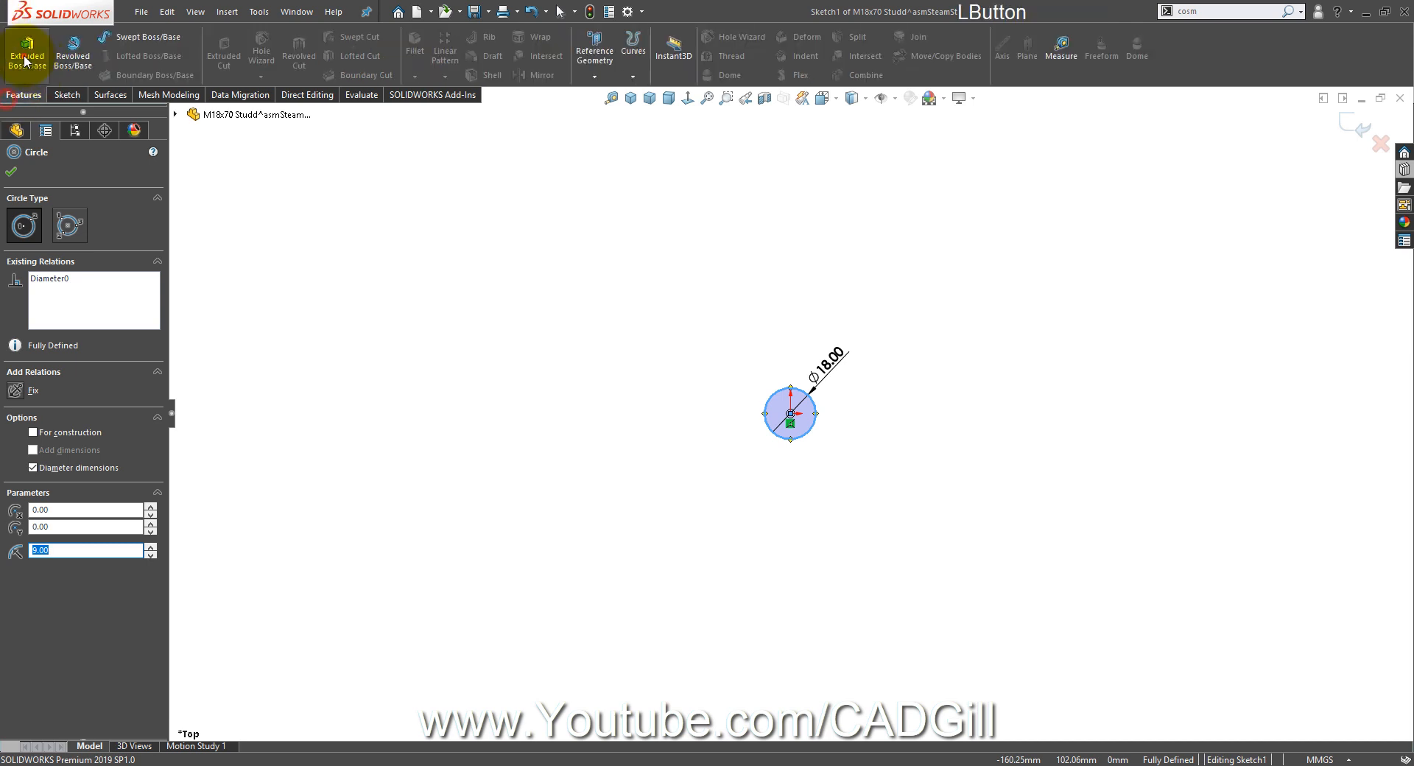
click(27, 55)
text(70)
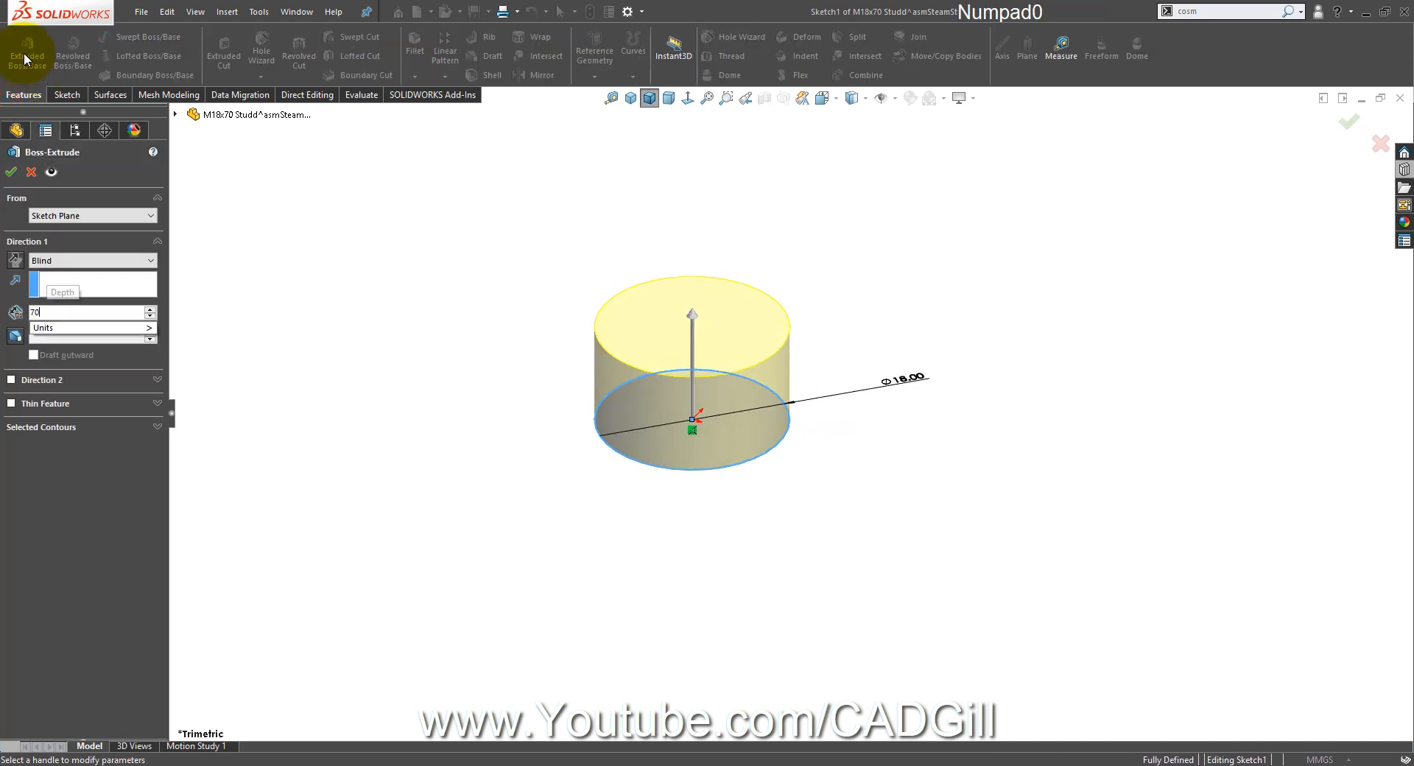
key(Return)
click(989, 312)
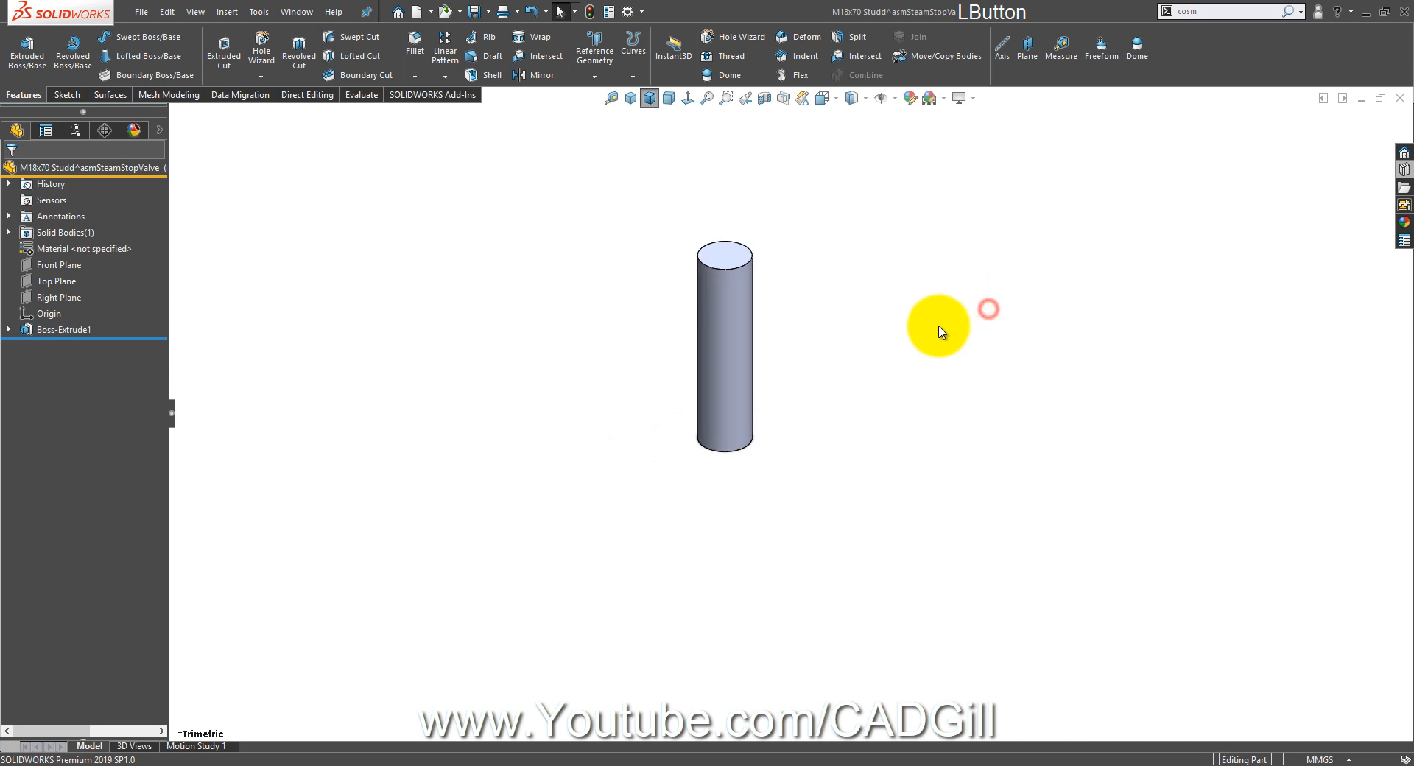
click(1291, 15)
click(1207, 34)
click(689, 257)
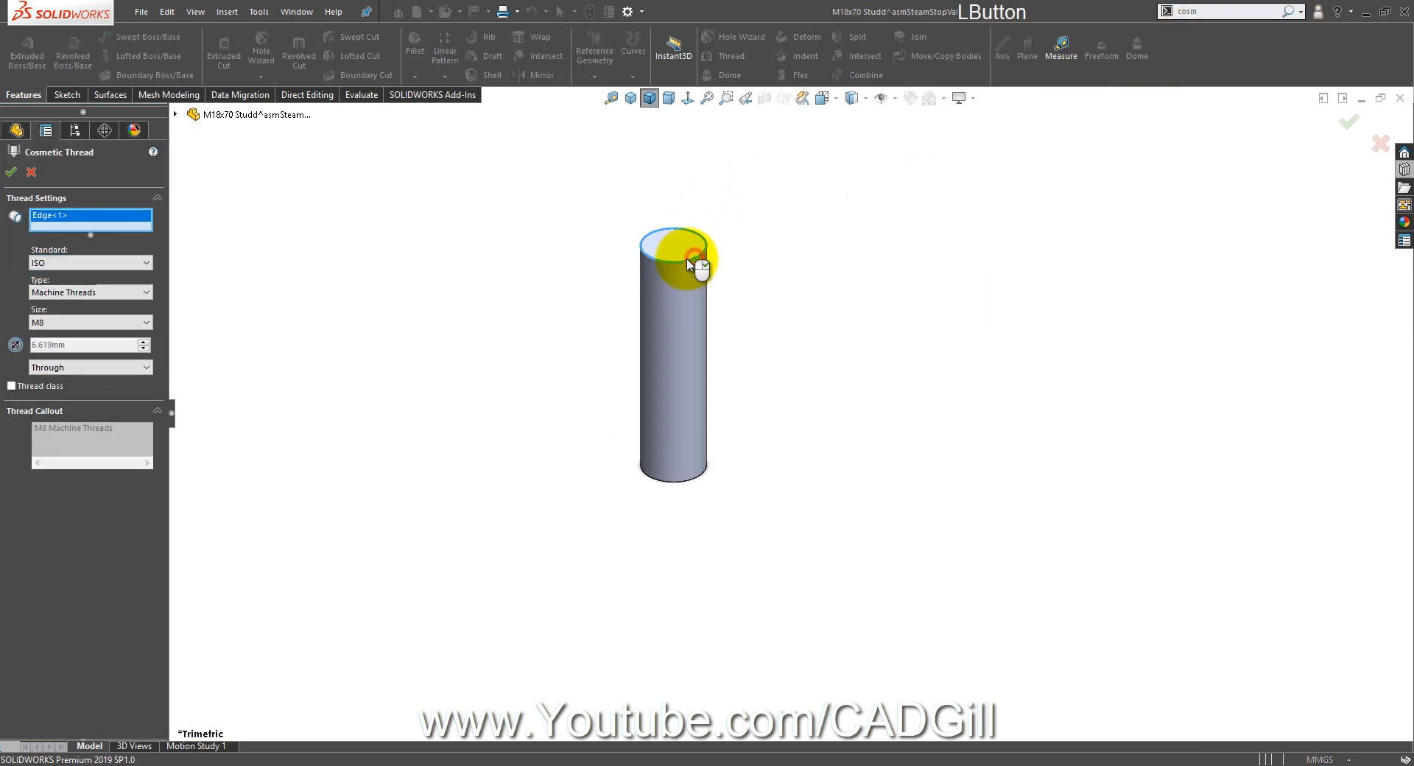
click(66, 324)
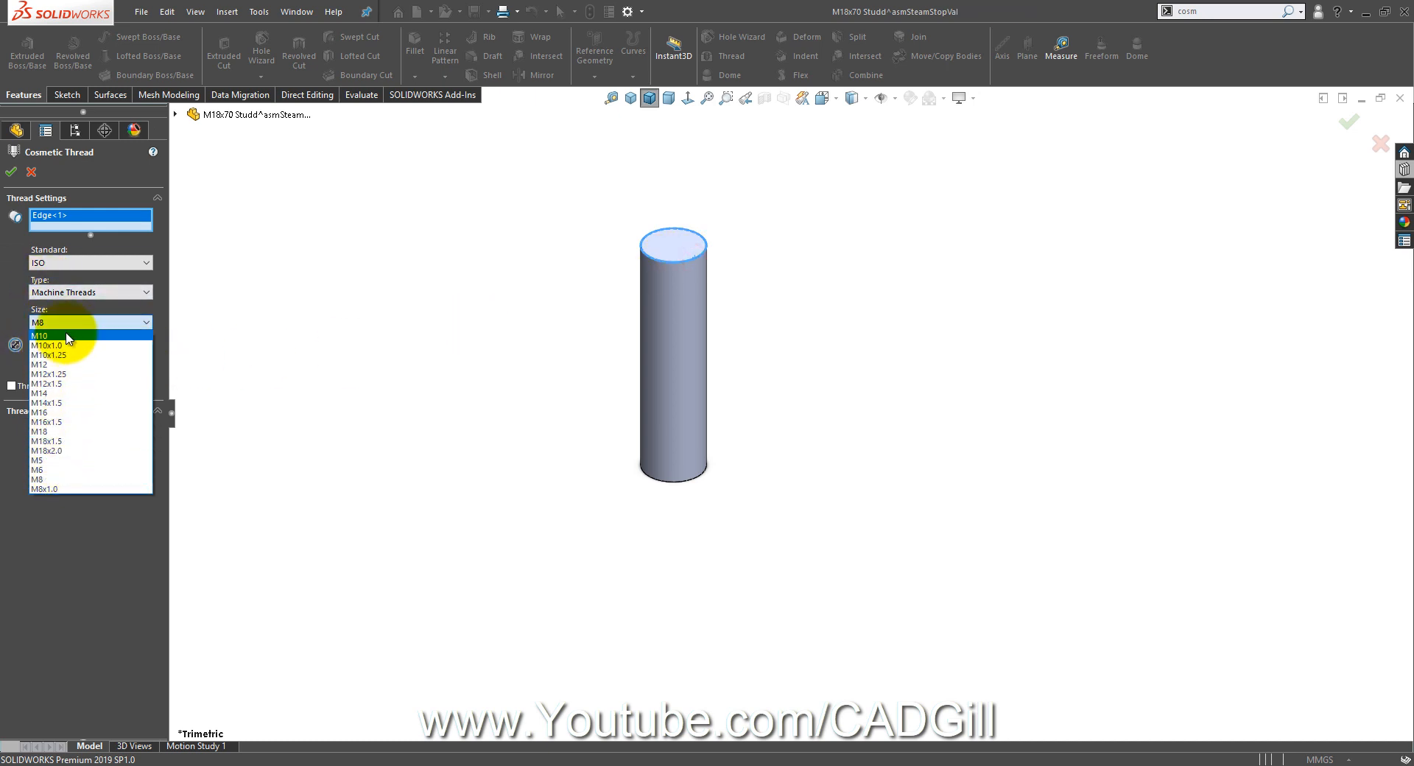
click(68, 337)
click(31, 172)
click(694, 352)
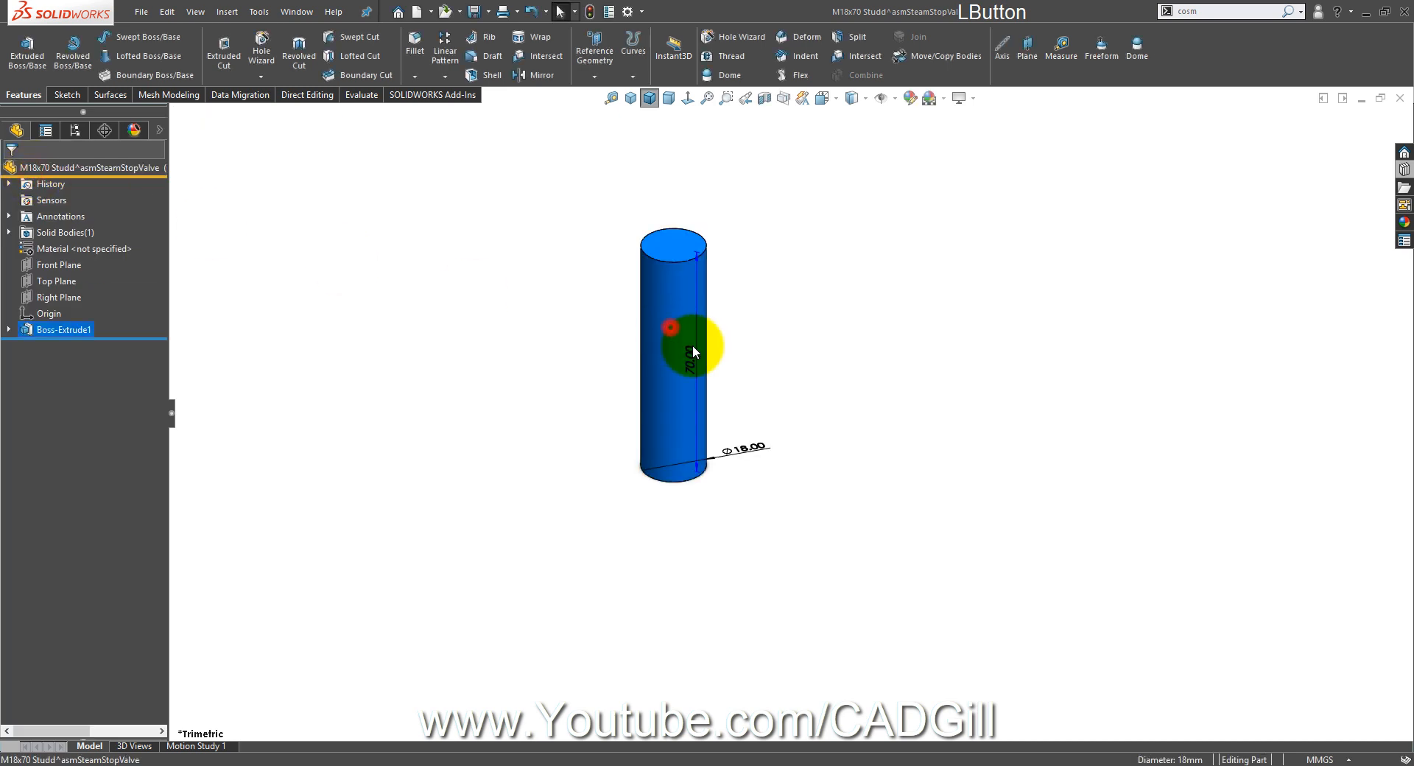
scroll(751, 471, down, 2)
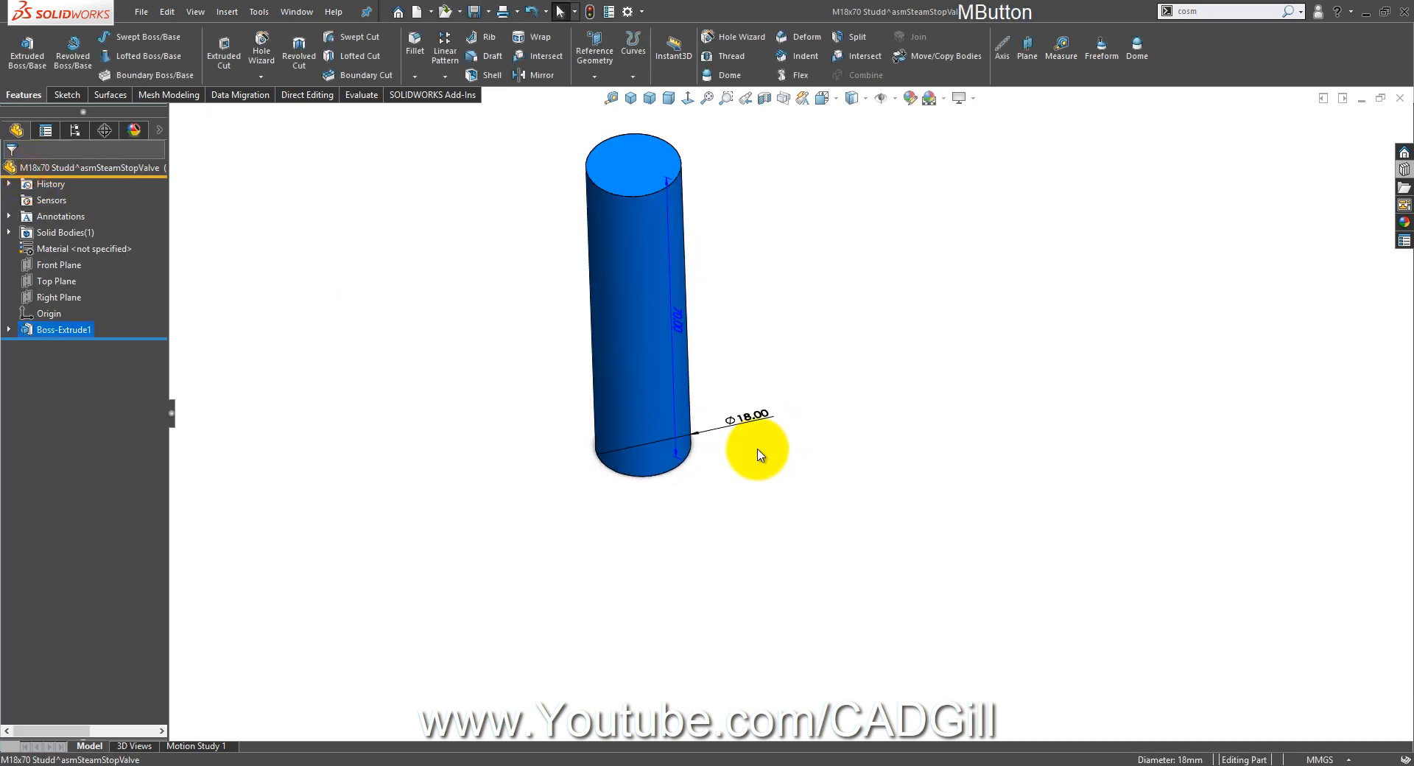
click(766, 349)
scroll(769, 361, up, 2)
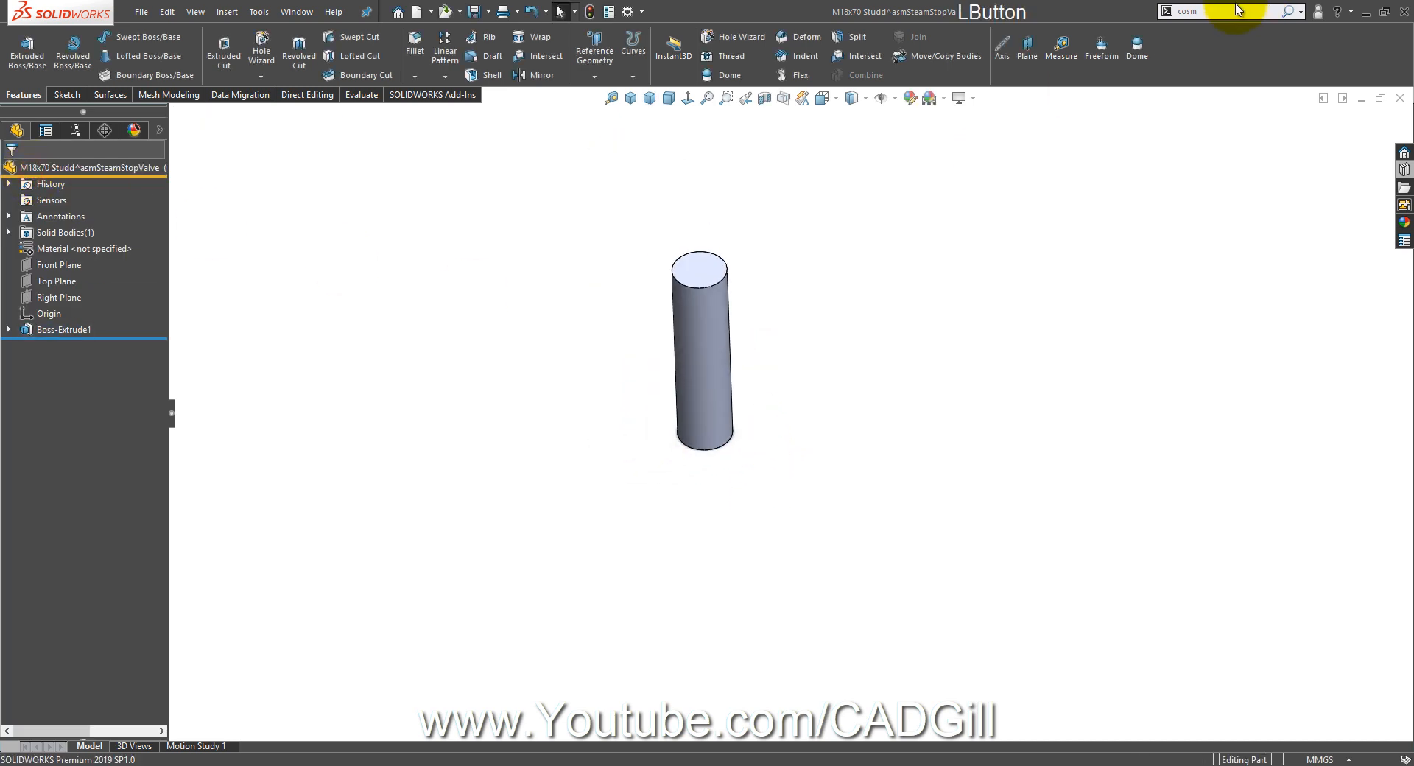
Step: Add an ISO Machine Threads cosmetic thread of size M18, Through, from the circular edge at the stud's upper end
click(1291, 16)
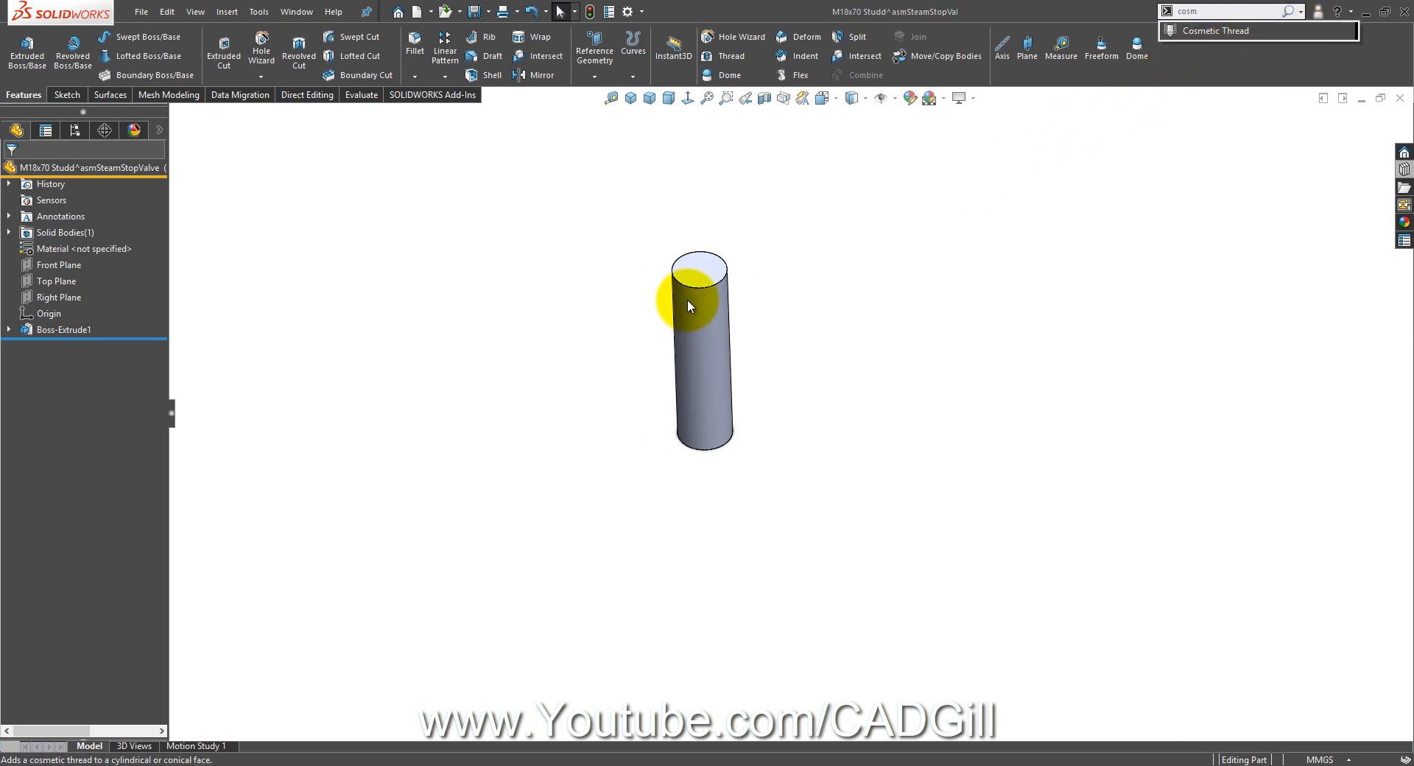
click(718, 285)
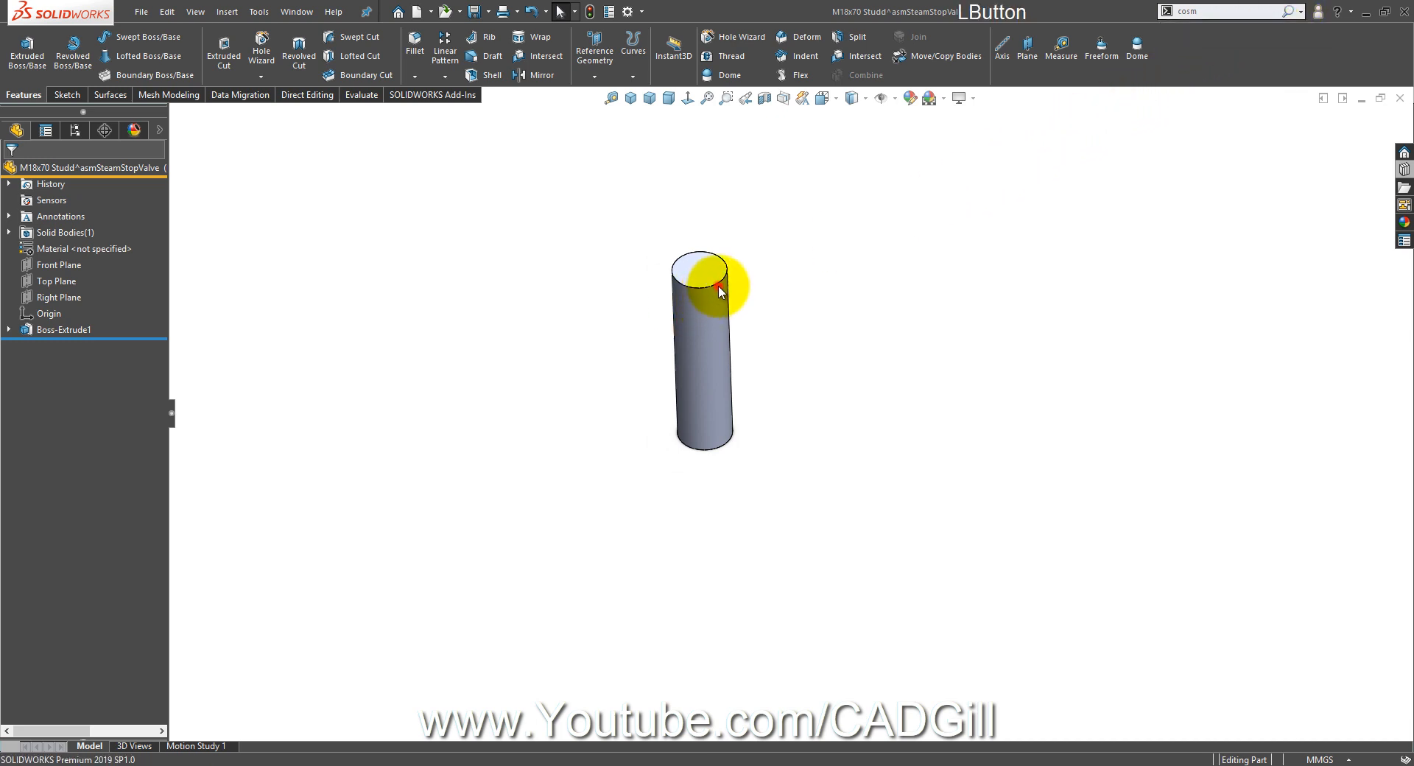
click(1244, 38)
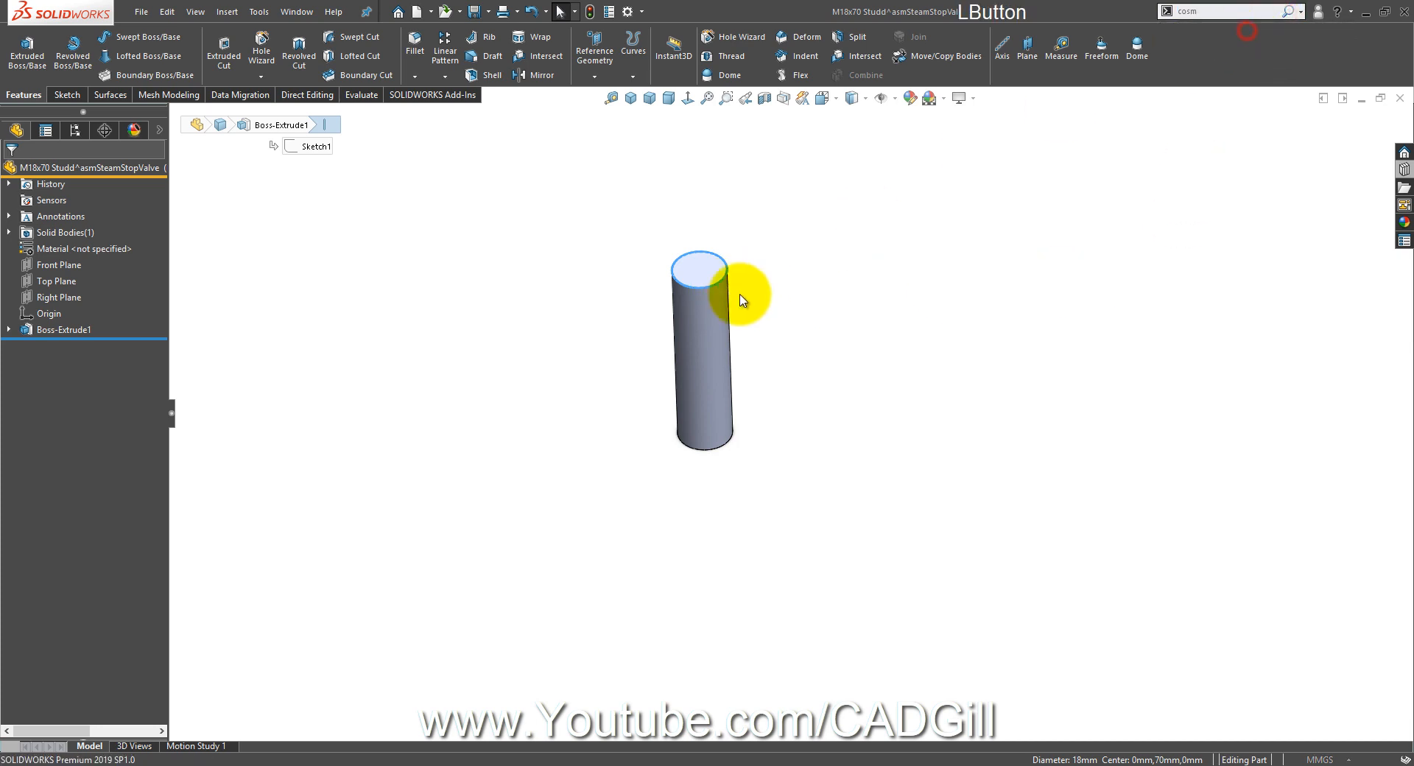
middle_drag(700, 330, 700, 293)
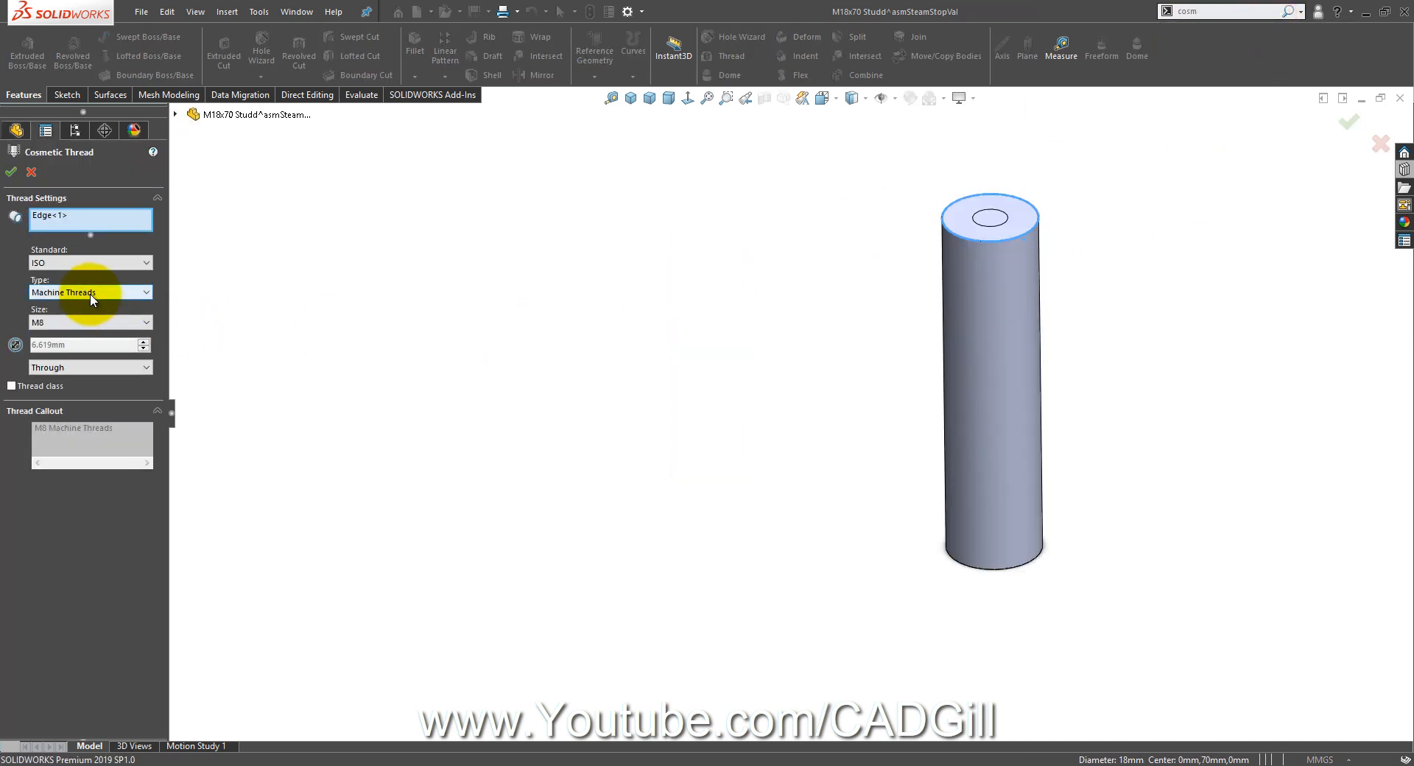
click(72, 322)
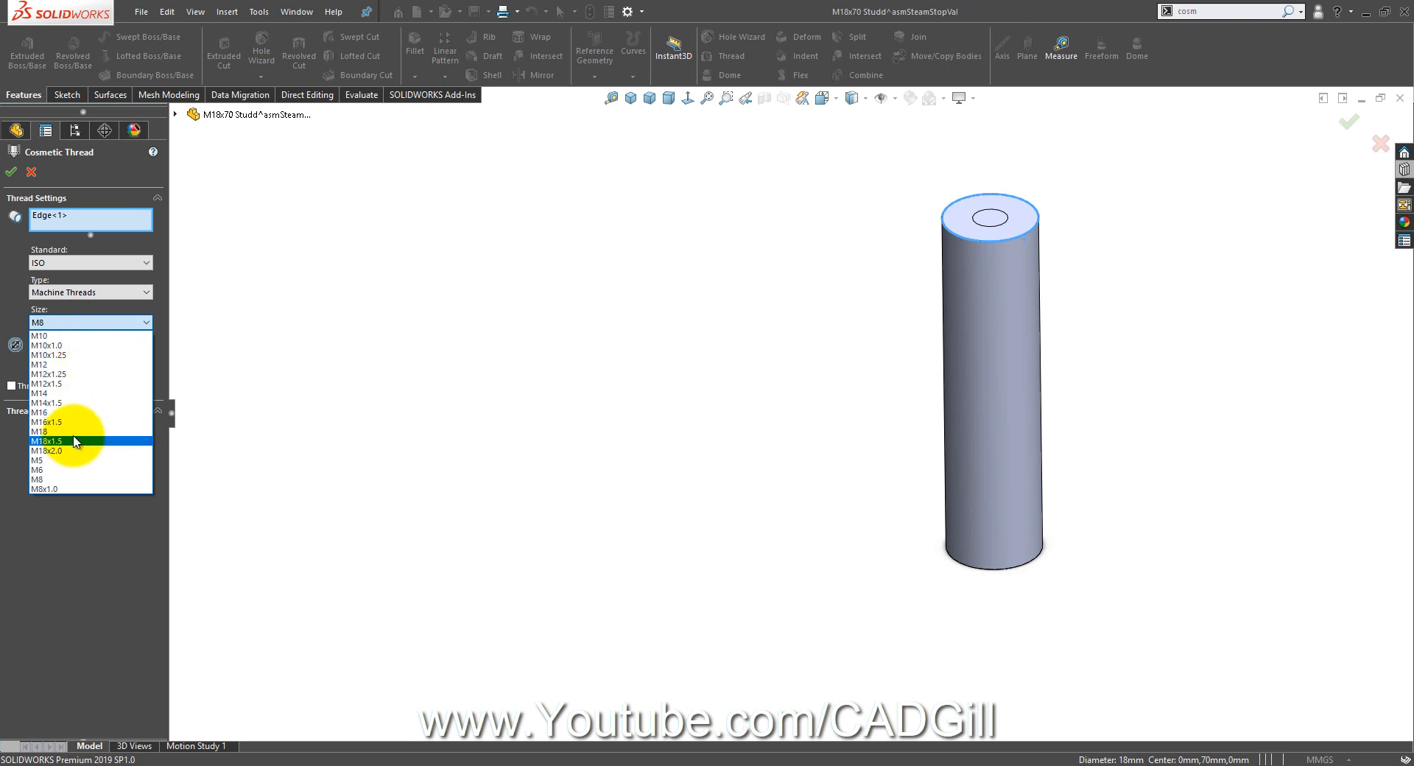
click(75, 433)
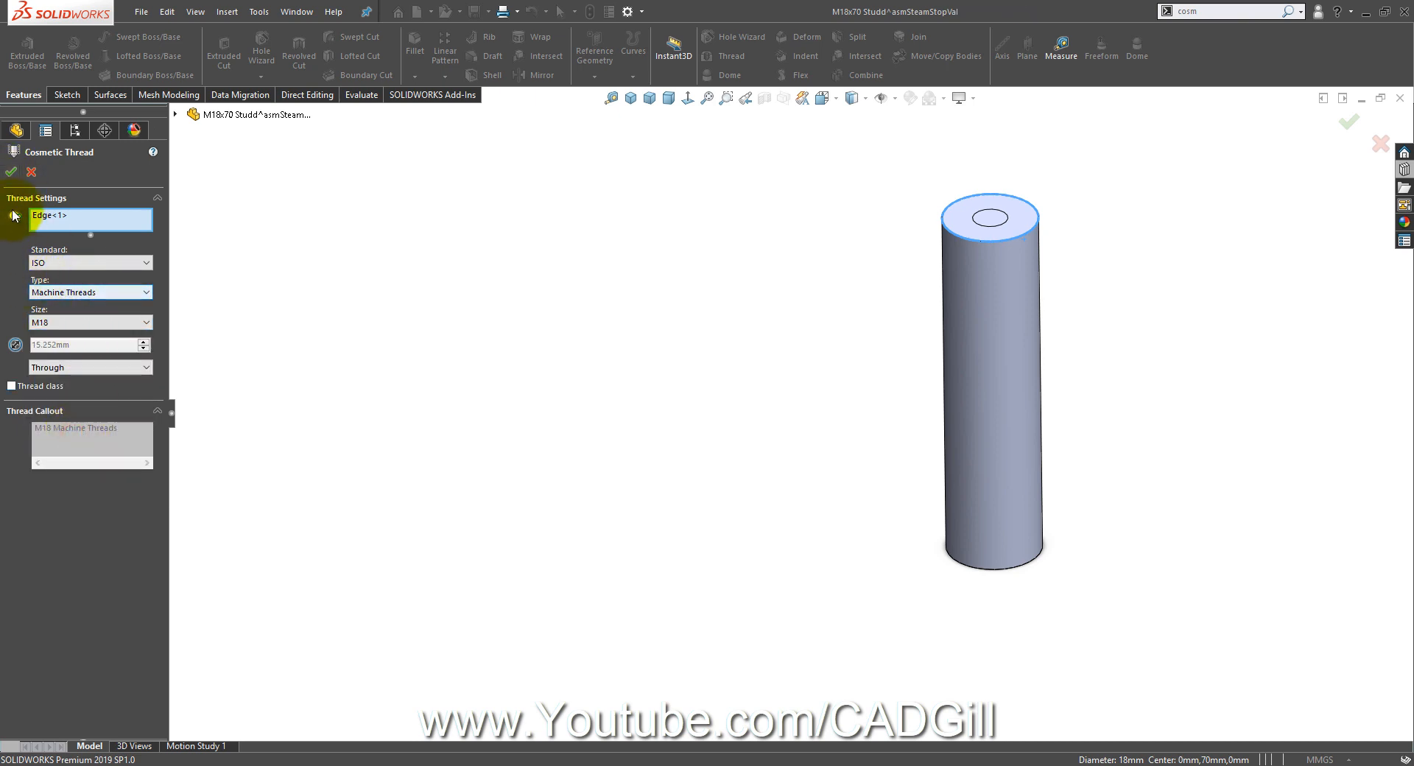
click(11, 173)
middle_drag(839, 412, 903, 435)
Step: Close the stud part and rebuild the steam stop valve assembly
click(1017, 418)
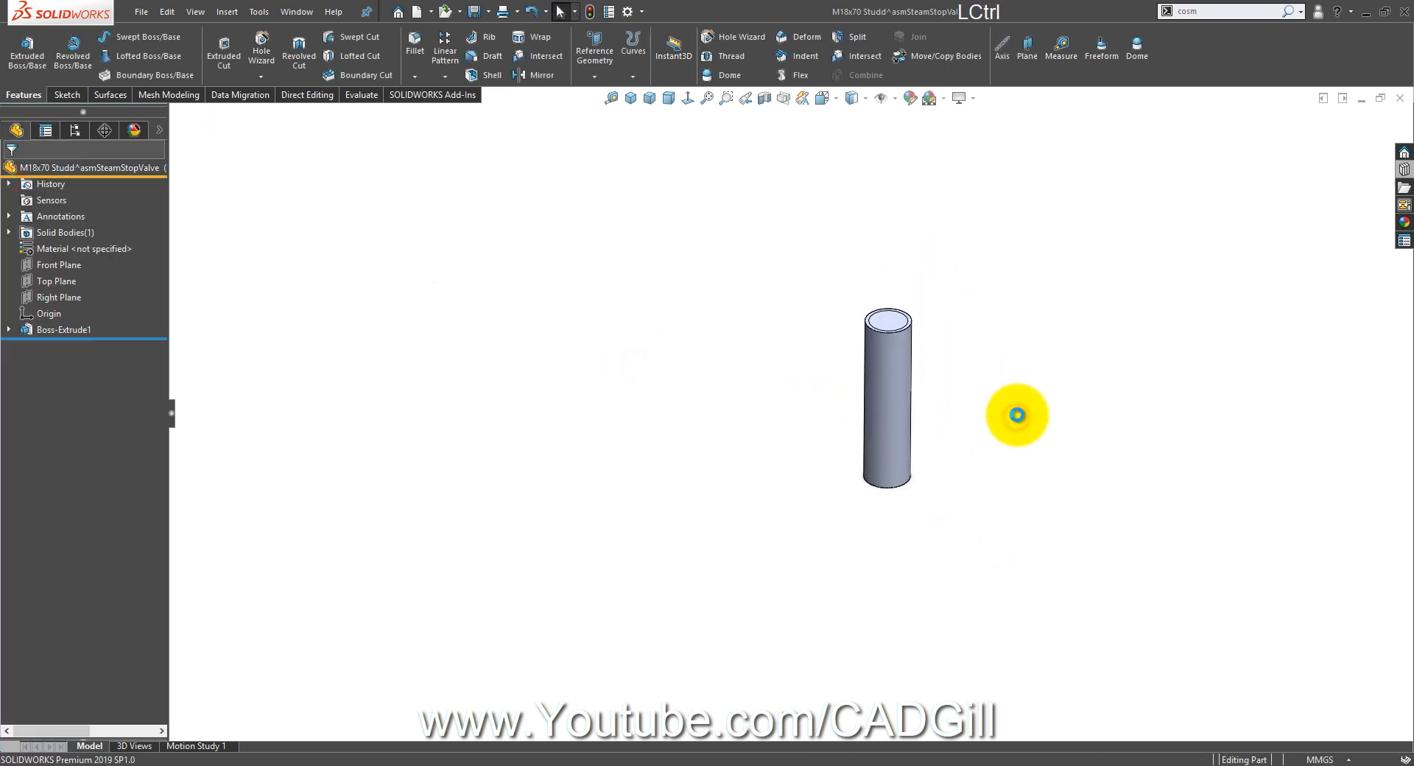
key(ctrl+w)
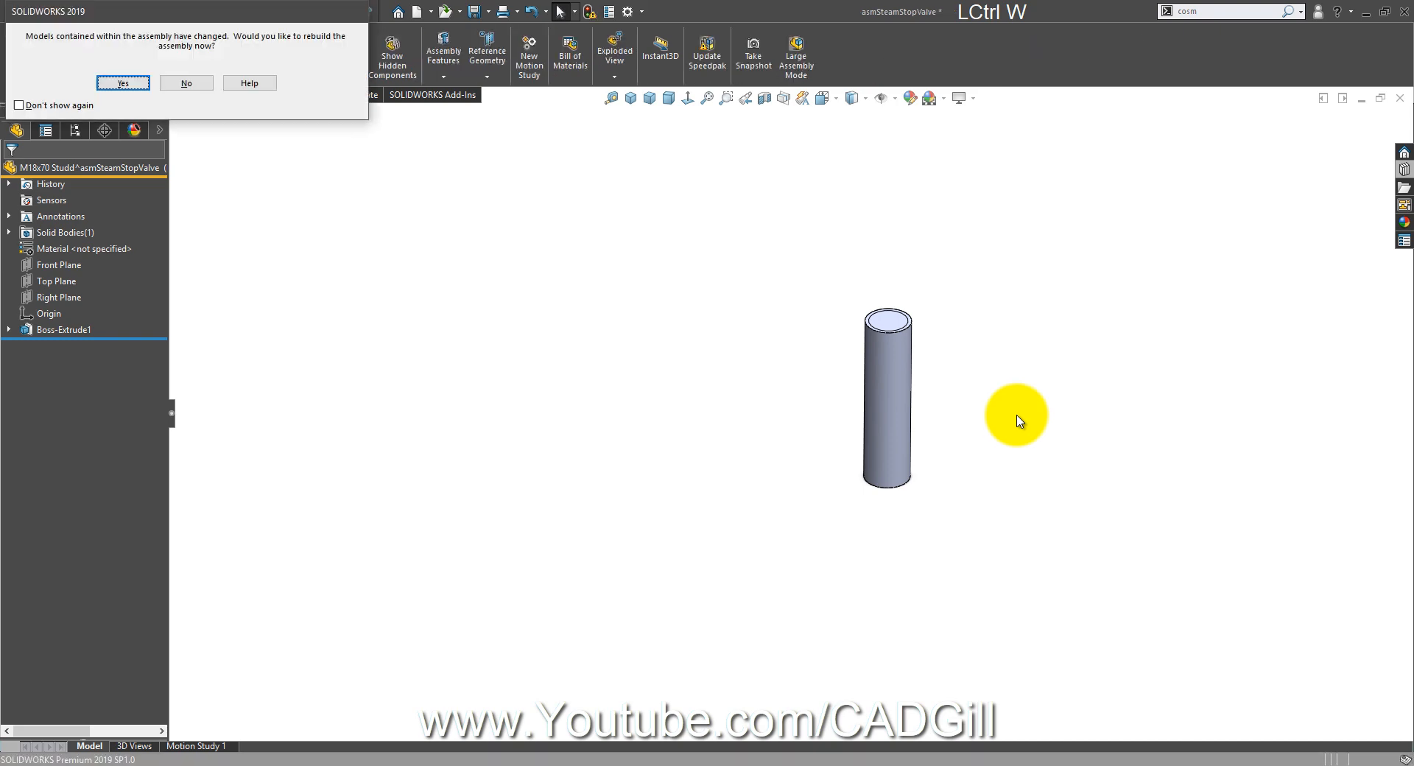
click(122, 83)
Step: Float the fixed M18x70 stud inside the housing so it can be mated
middle_drag(653, 404, 651, 515)
scroll(677, 515, down, 3)
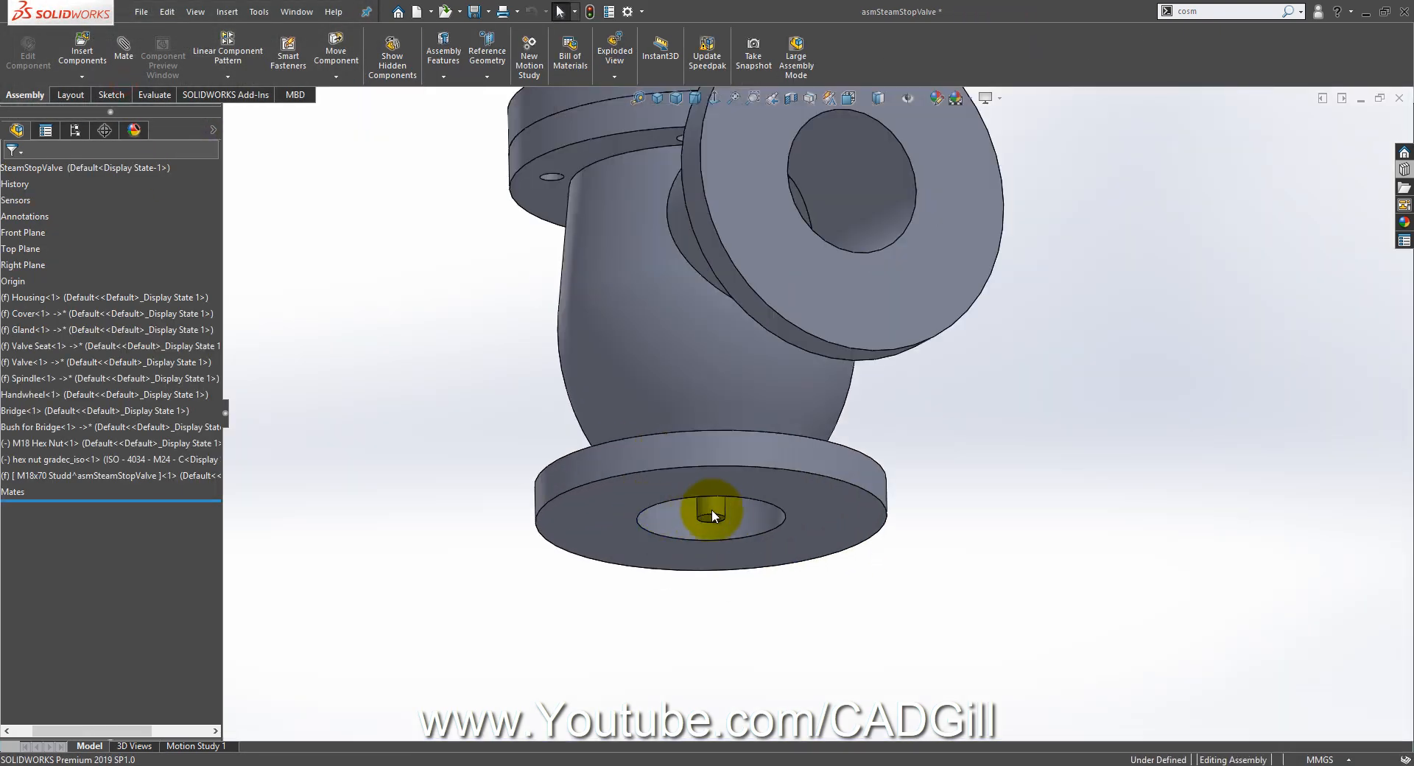
right_click(718, 510)
click(755, 481)
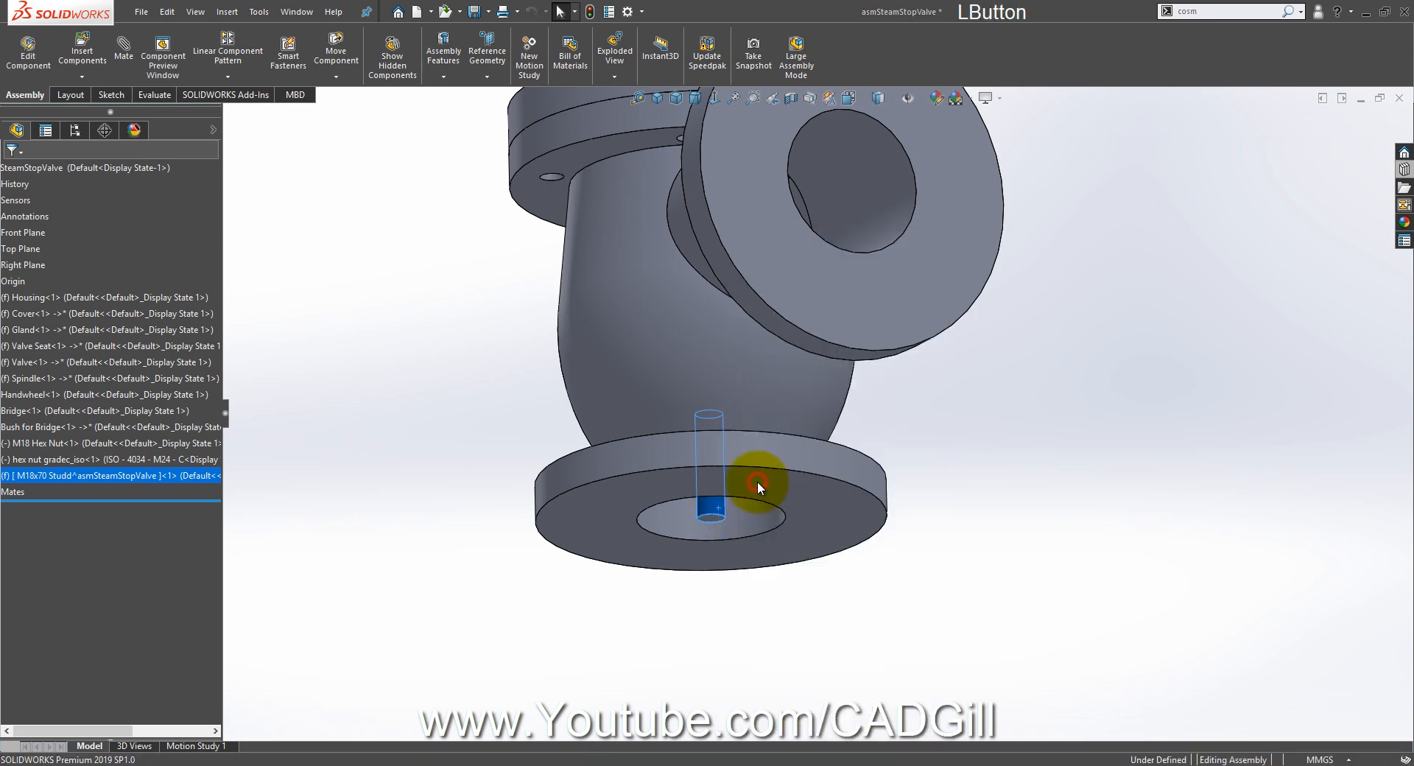
Step: Isolate the M18x70 stud, the cover and the M18 Hex Nut
click(717, 500)
scroll(720, 514, up, 5)
middle_drag(720, 514, 792, 352)
ctrl+click(721, 322)
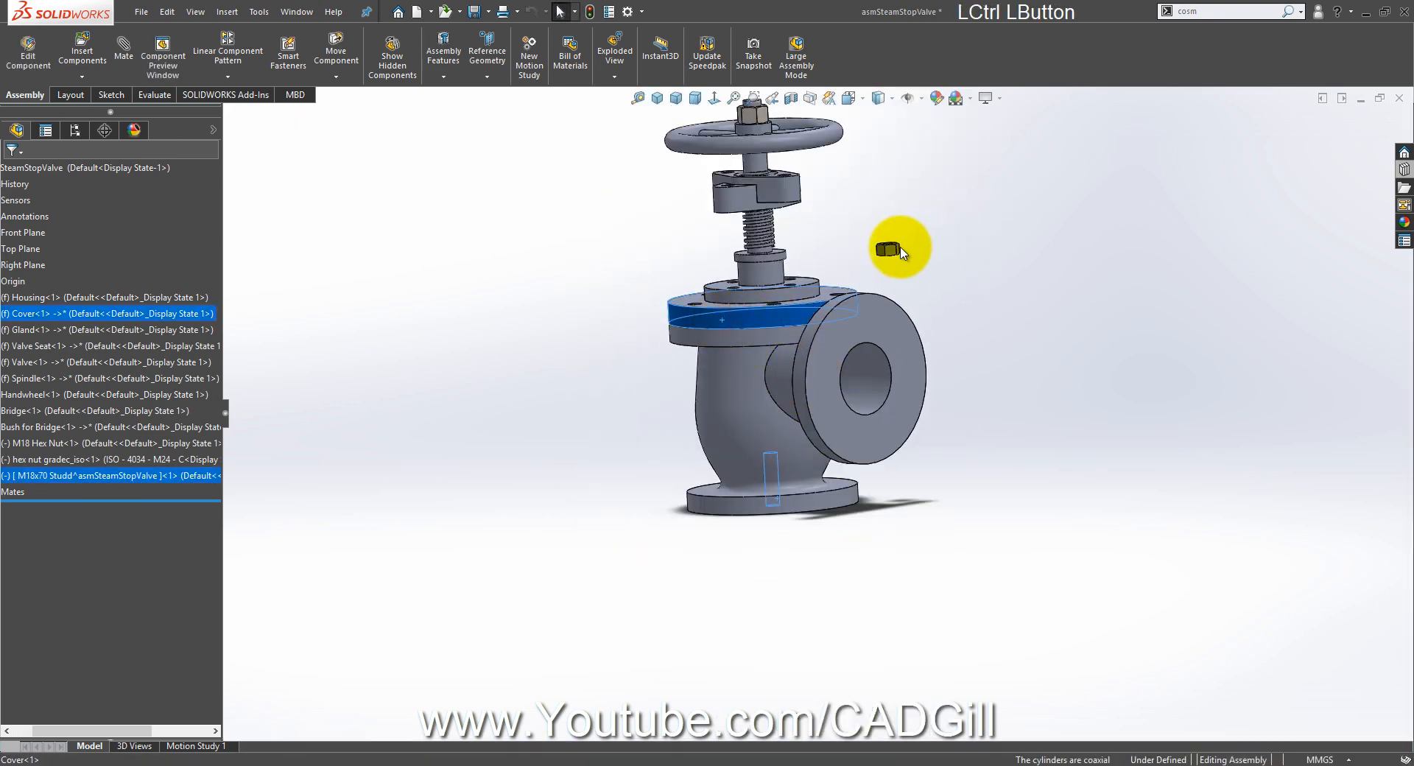
scroll(887, 254, down, 4)
ctrl+right_click(856, 320)
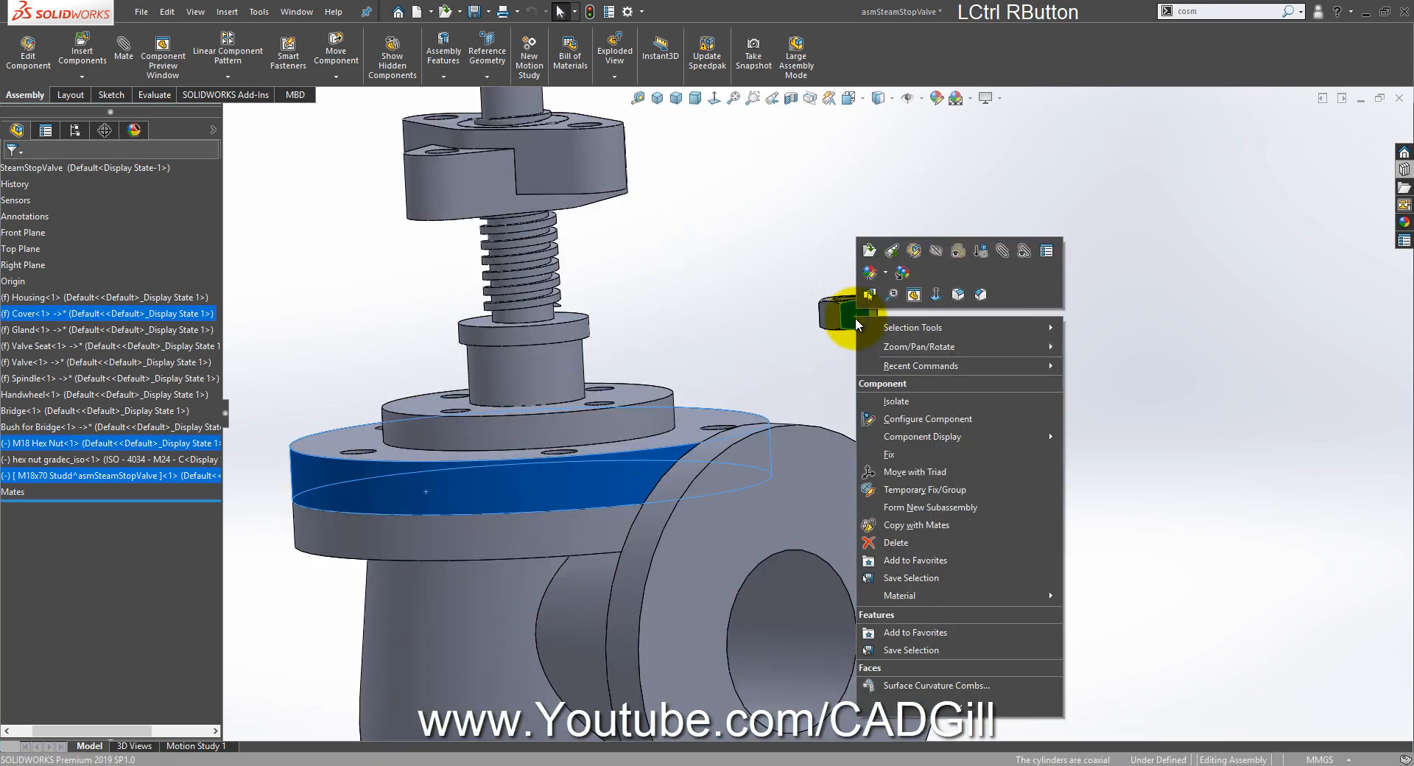
click(896, 407)
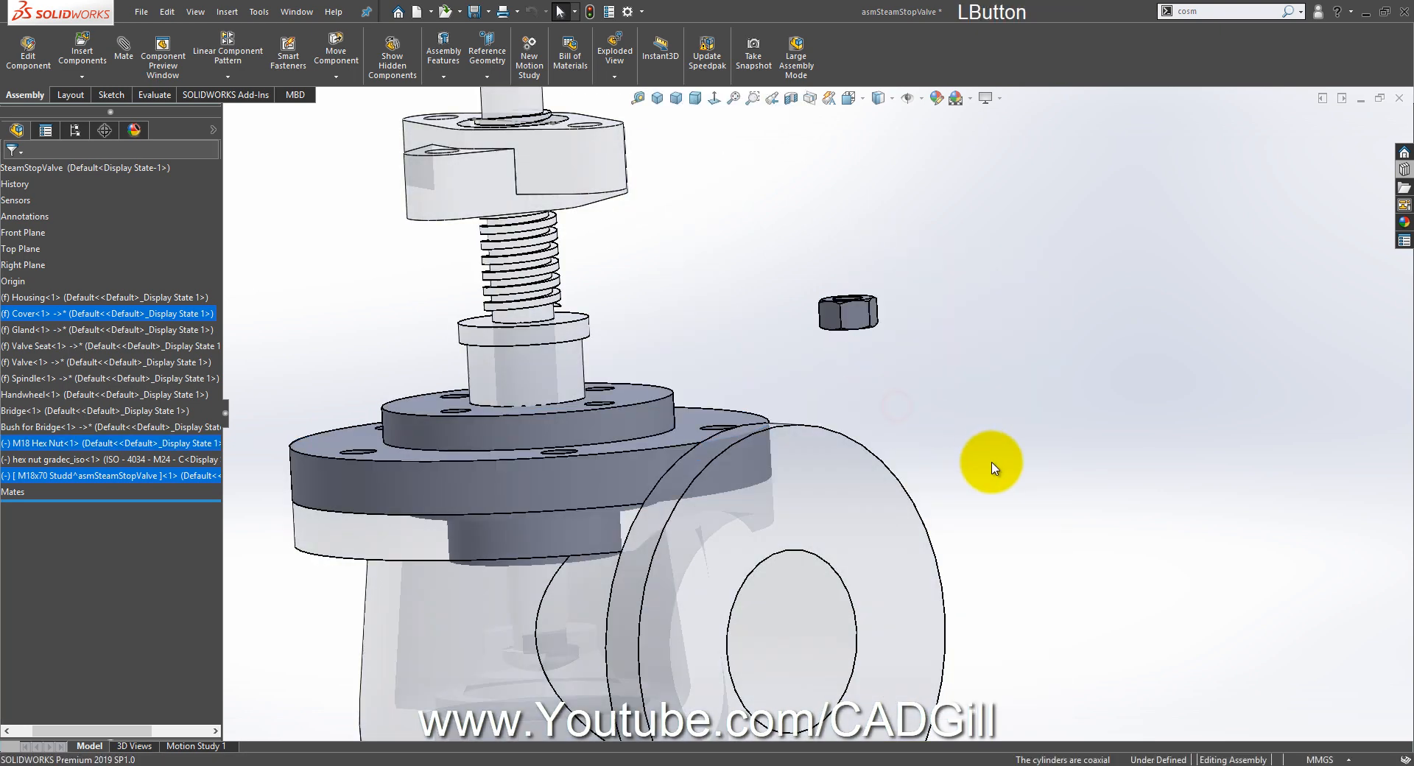
Step: Mate the stud's cylindrical face concentric with one of the bolt holes in the cover's outer flange
middle_drag(947, 505, 719, 542)
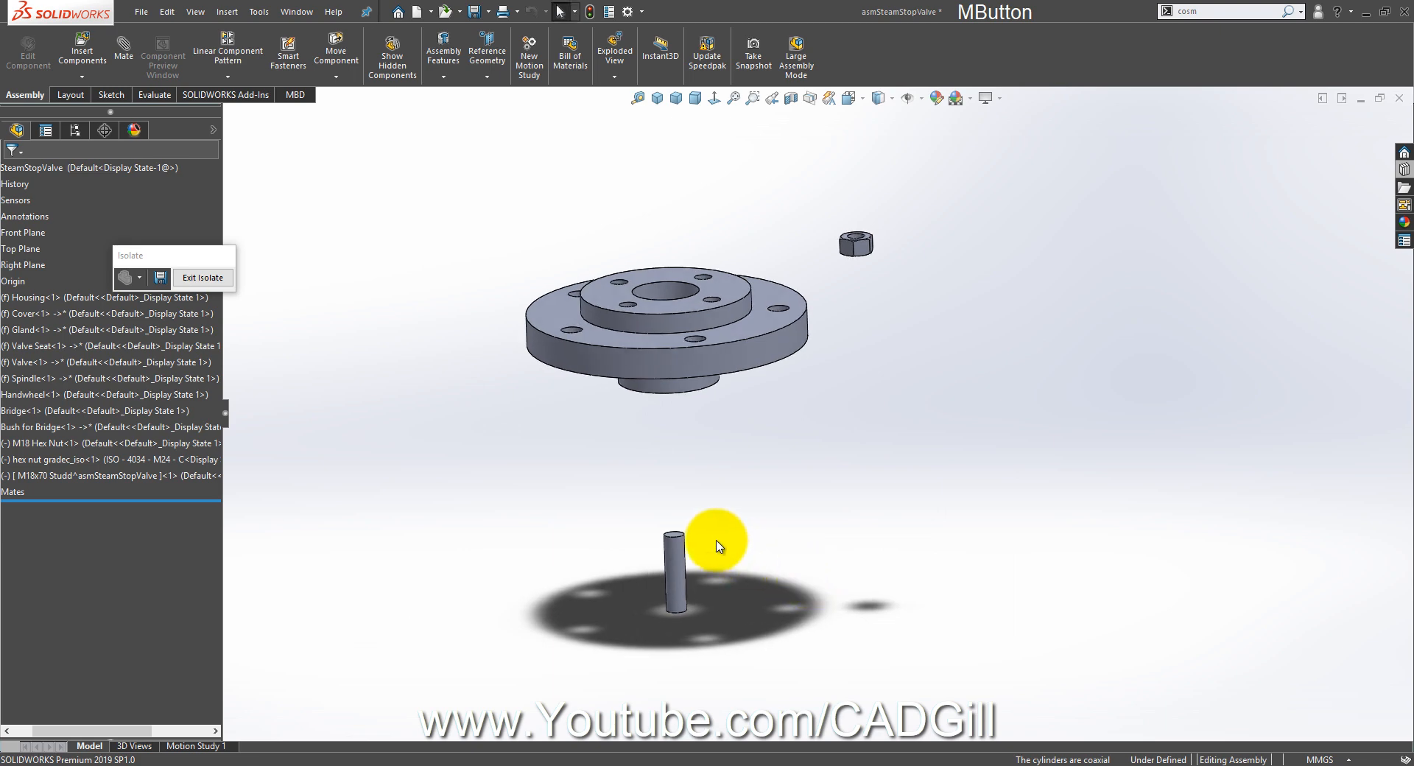
scroll(726, 543, down, 3)
click(131, 60)
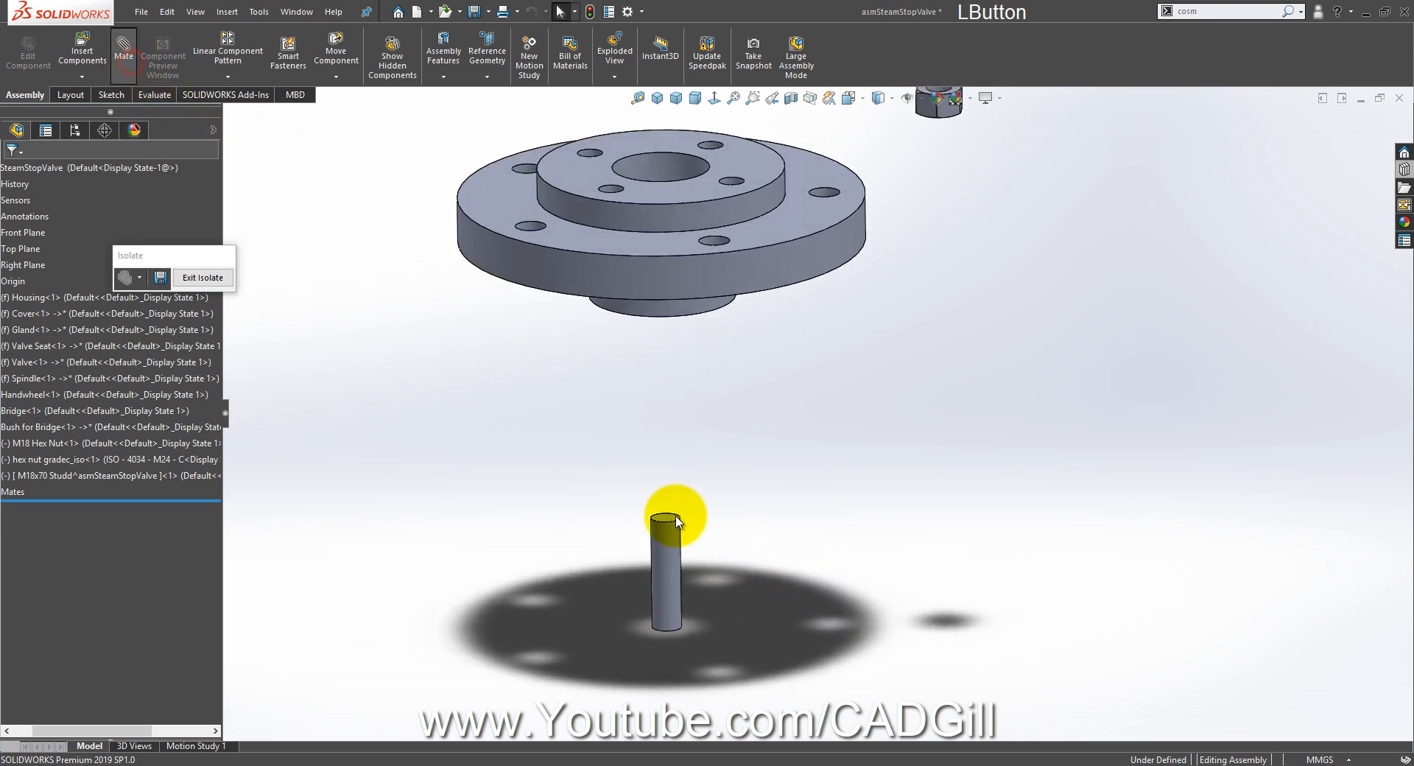
click(672, 547)
middle_drag(609, 363, 608, 206)
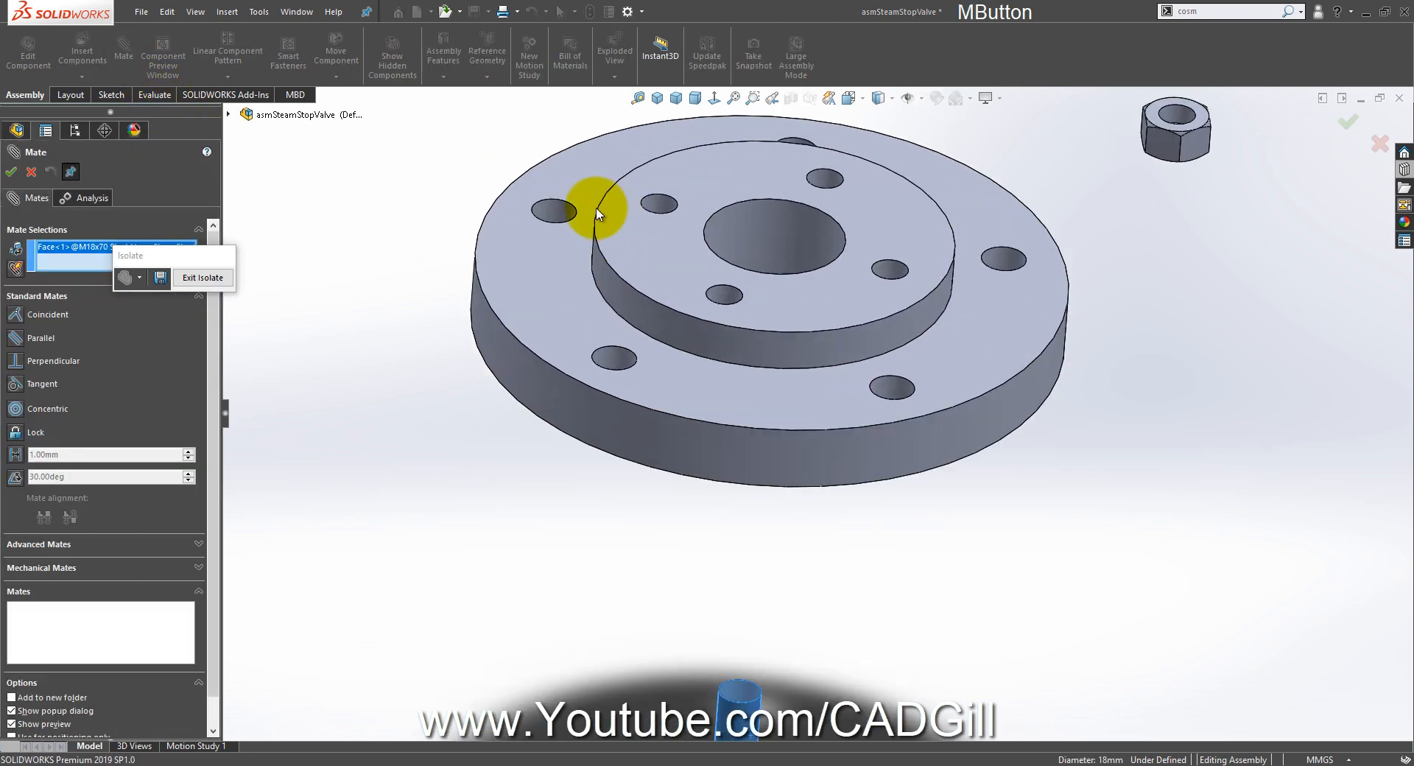
click(554, 218)
click(538, 185)
scroll(869, 222, up, 2)
scroll(1025, 238, down, 2)
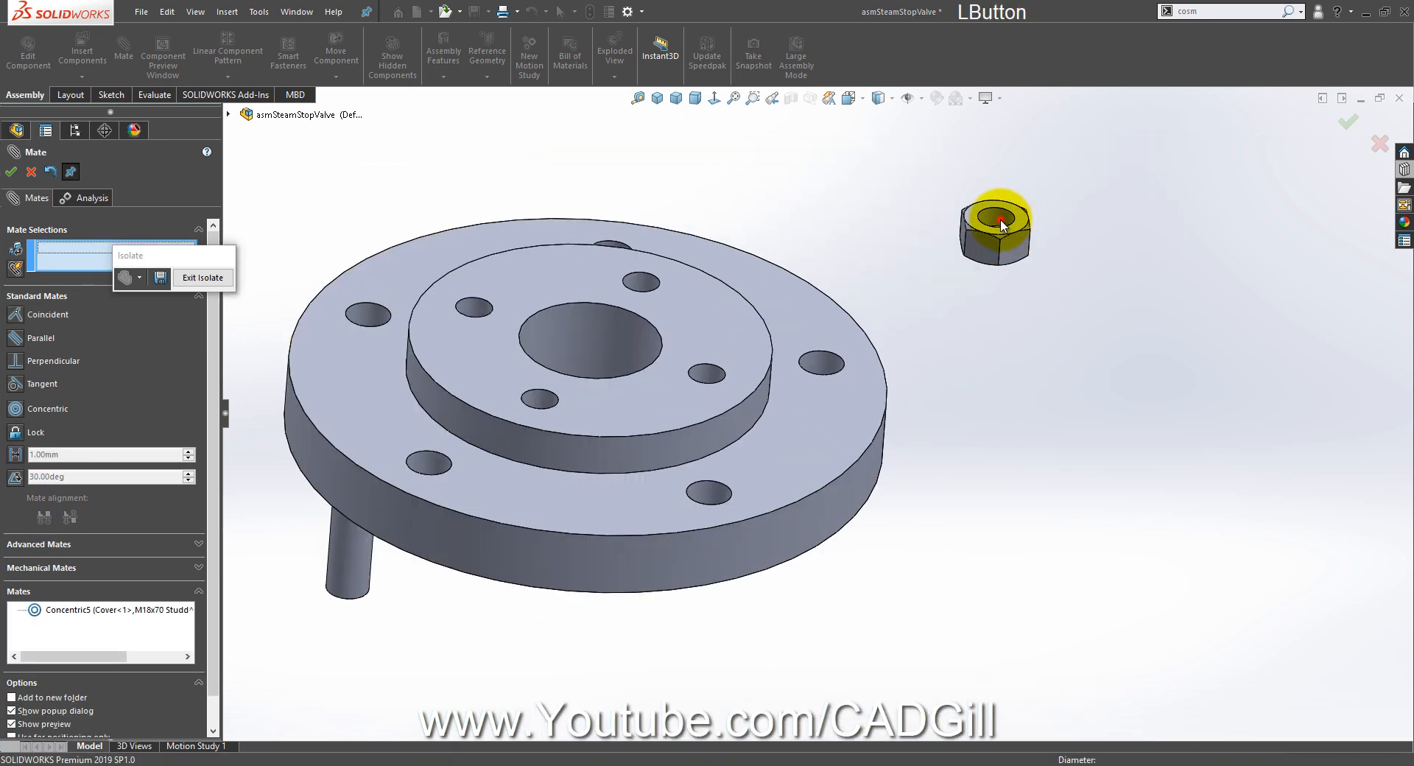
Step: Mate the M18 hex nut's bore concentric with the cover flange hole above the stud
click(1001, 224)
scroll(641, 287, up, 2)
click(522, 321)
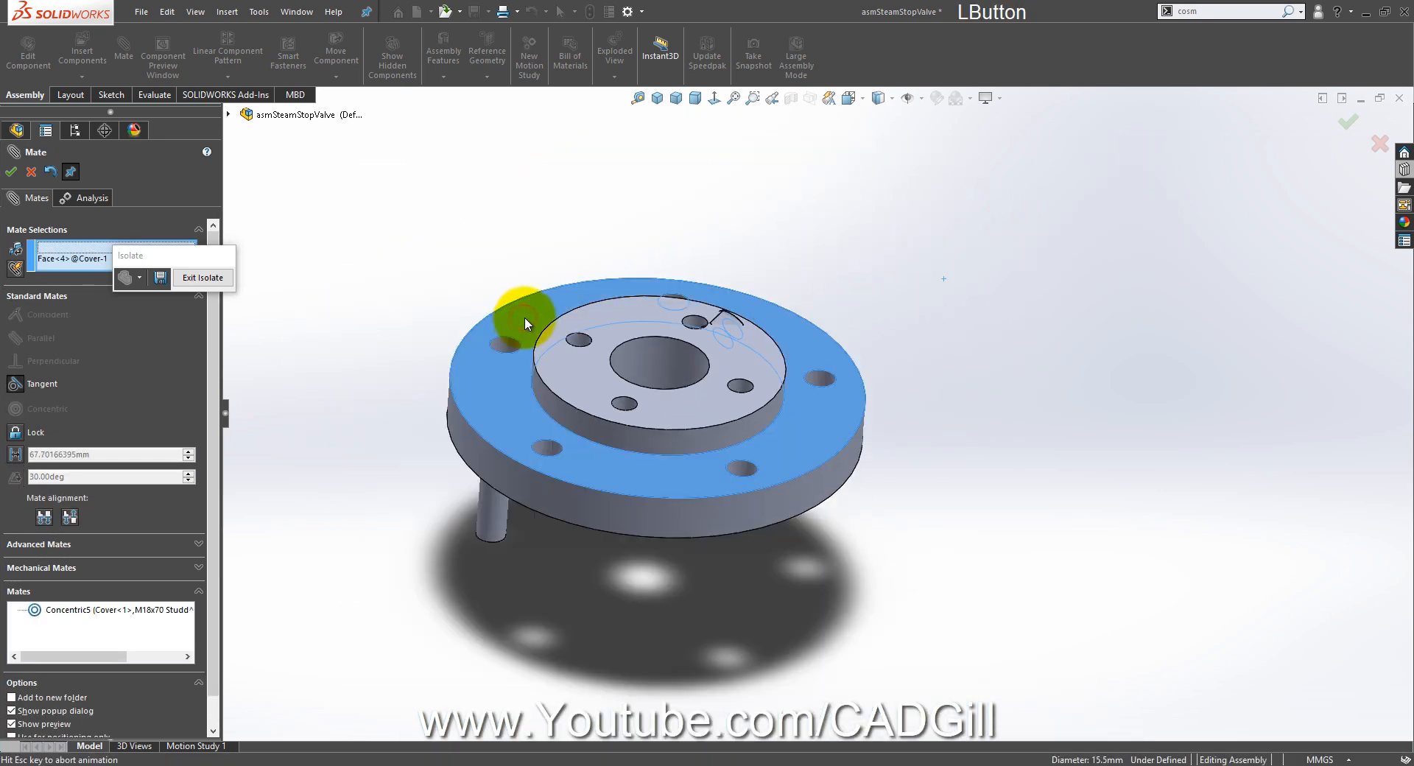
click(513, 348)
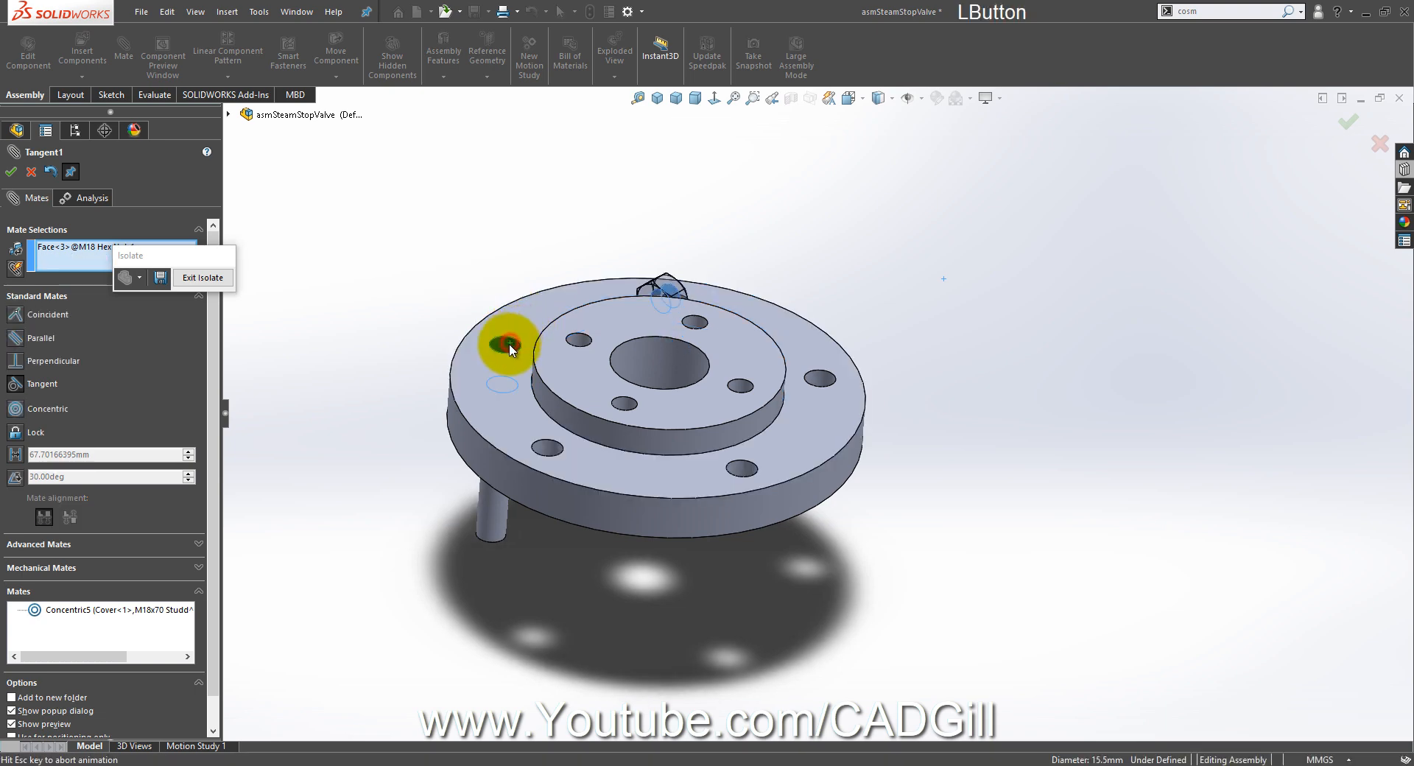
click(381, 326)
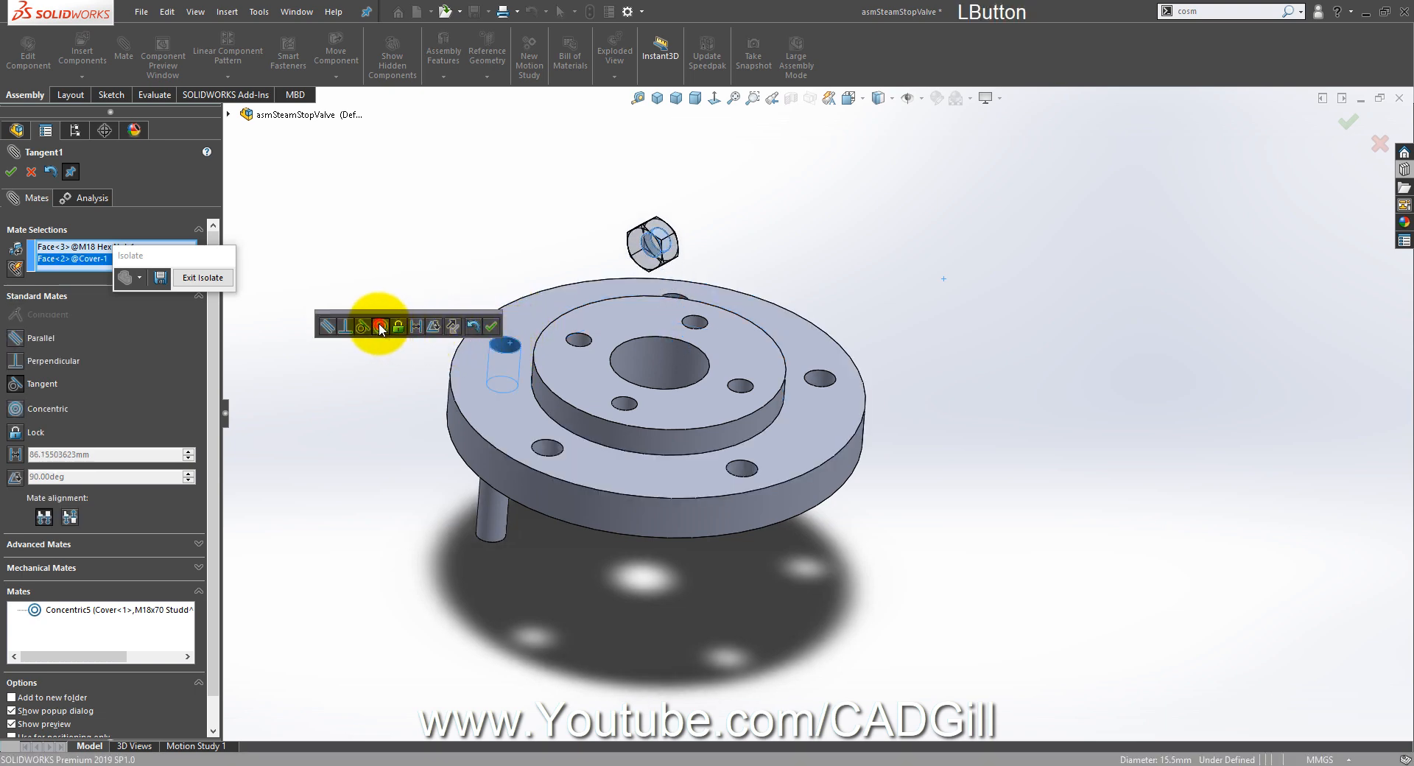
click(491, 326)
Step: Seat the M18 hex nut on the cover with a coincident mate between its underside and the flange's upper face
click(499, 384)
middle_drag(499, 385, 631, 363)
click(647, 377)
click(626, 362)
click(30, 172)
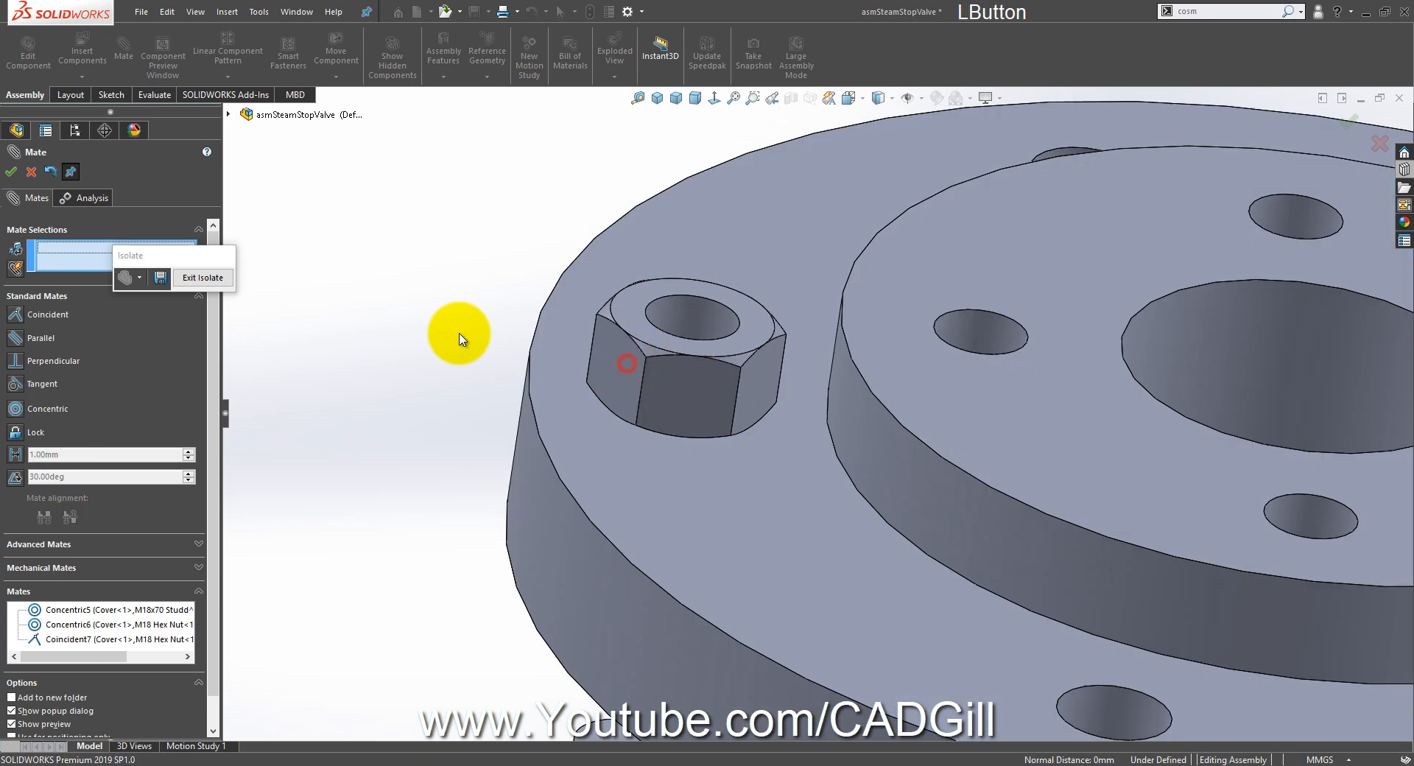
scroll(770, 354, down, 3)
middle_drag(770, 353, 760, 433)
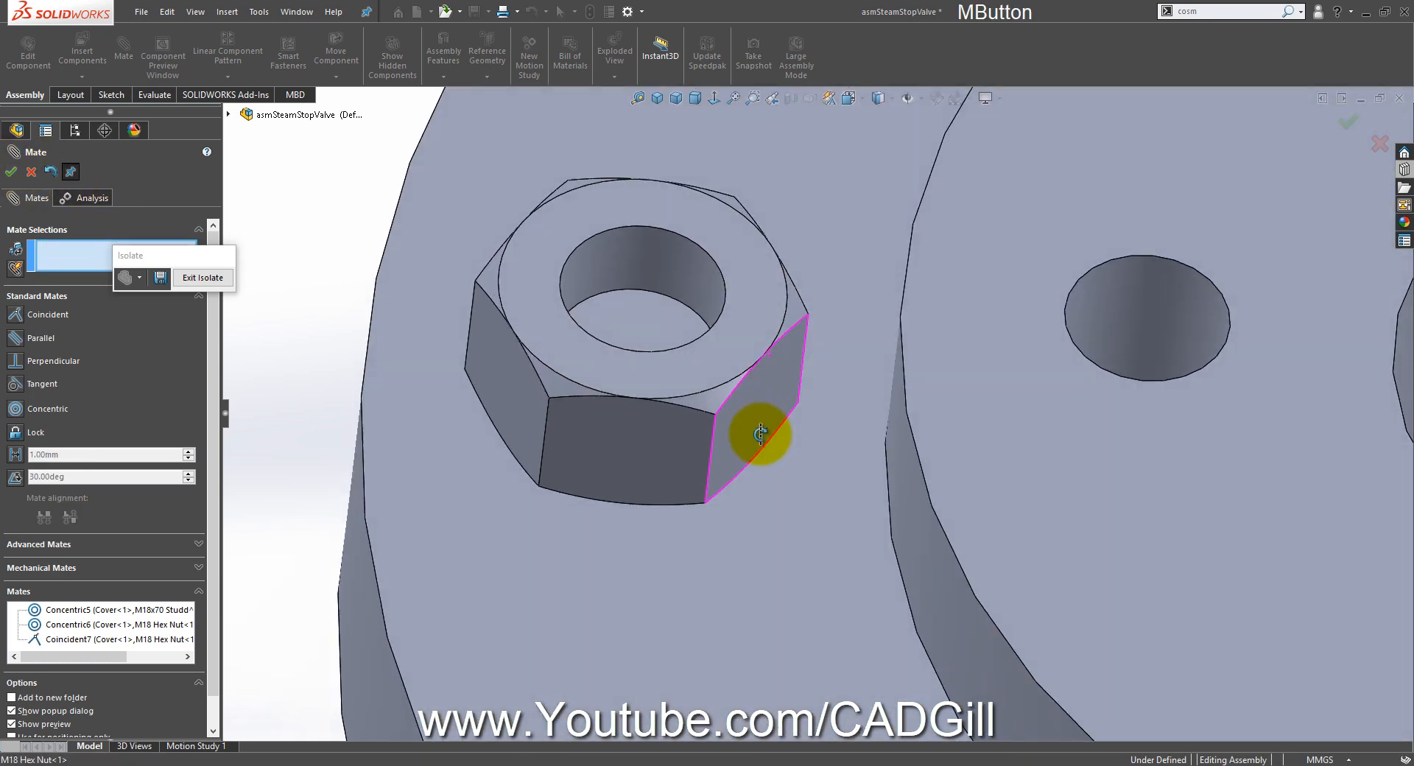
click(15, 170)
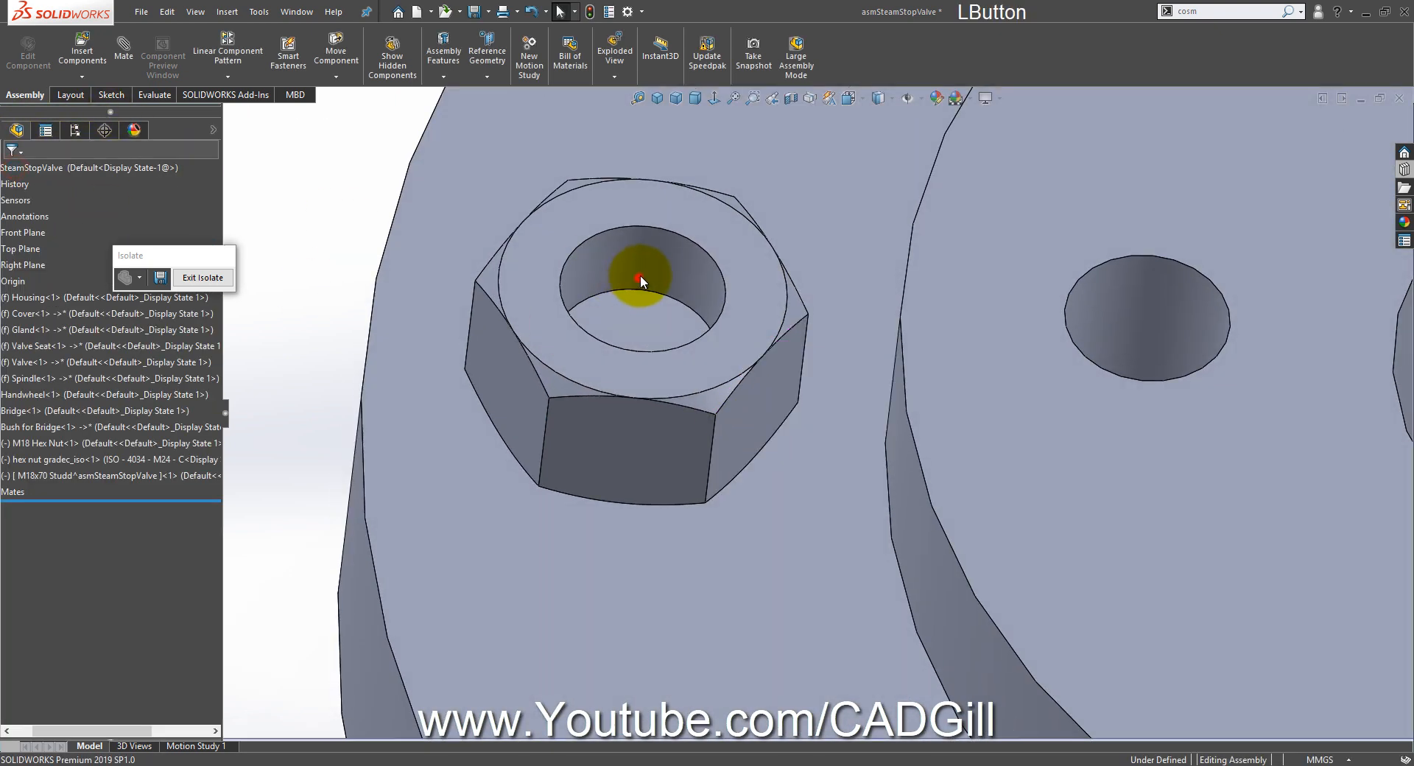
Step: Set the end condition of the M18 hex nut's bore cut to Through All and return to the assembly
click(639, 275)
click(685, 218)
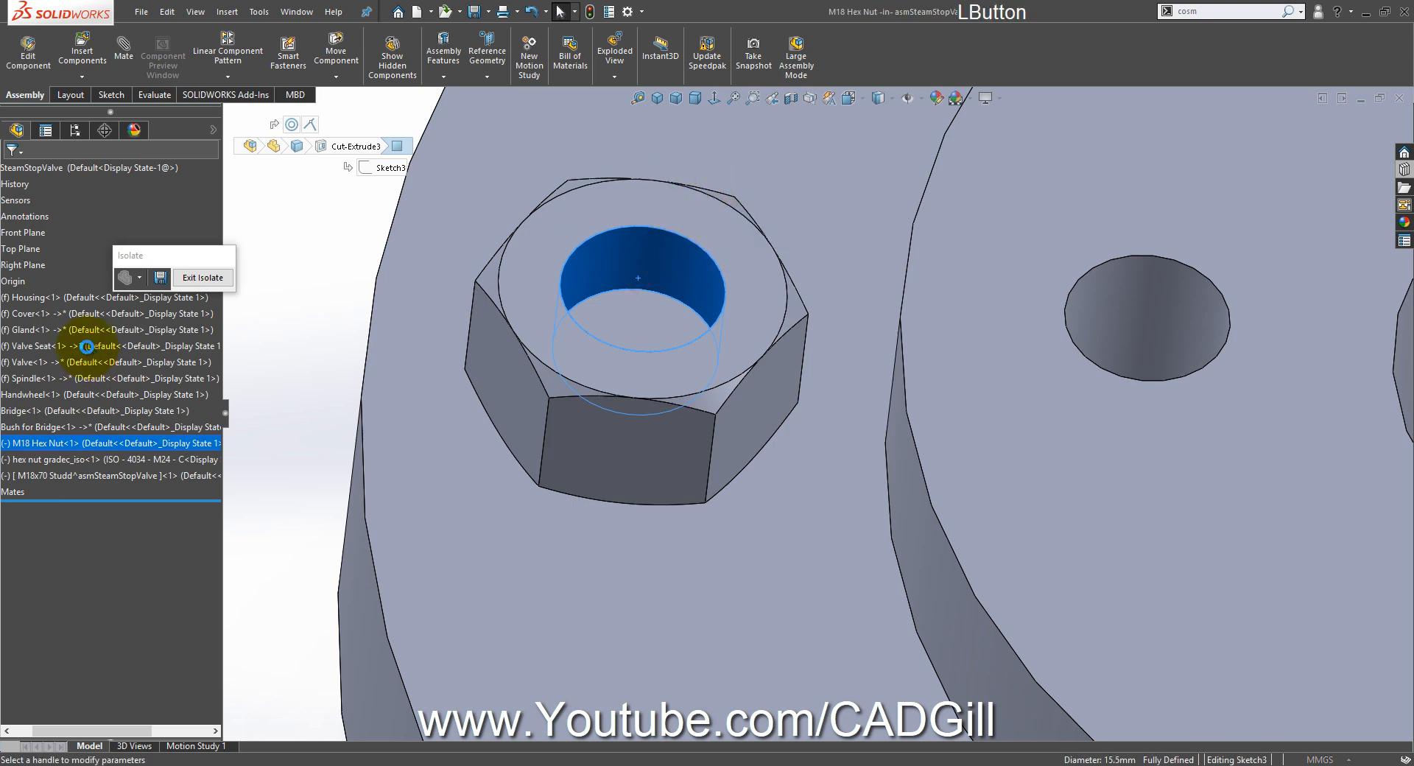
click(57, 259)
click(56, 272)
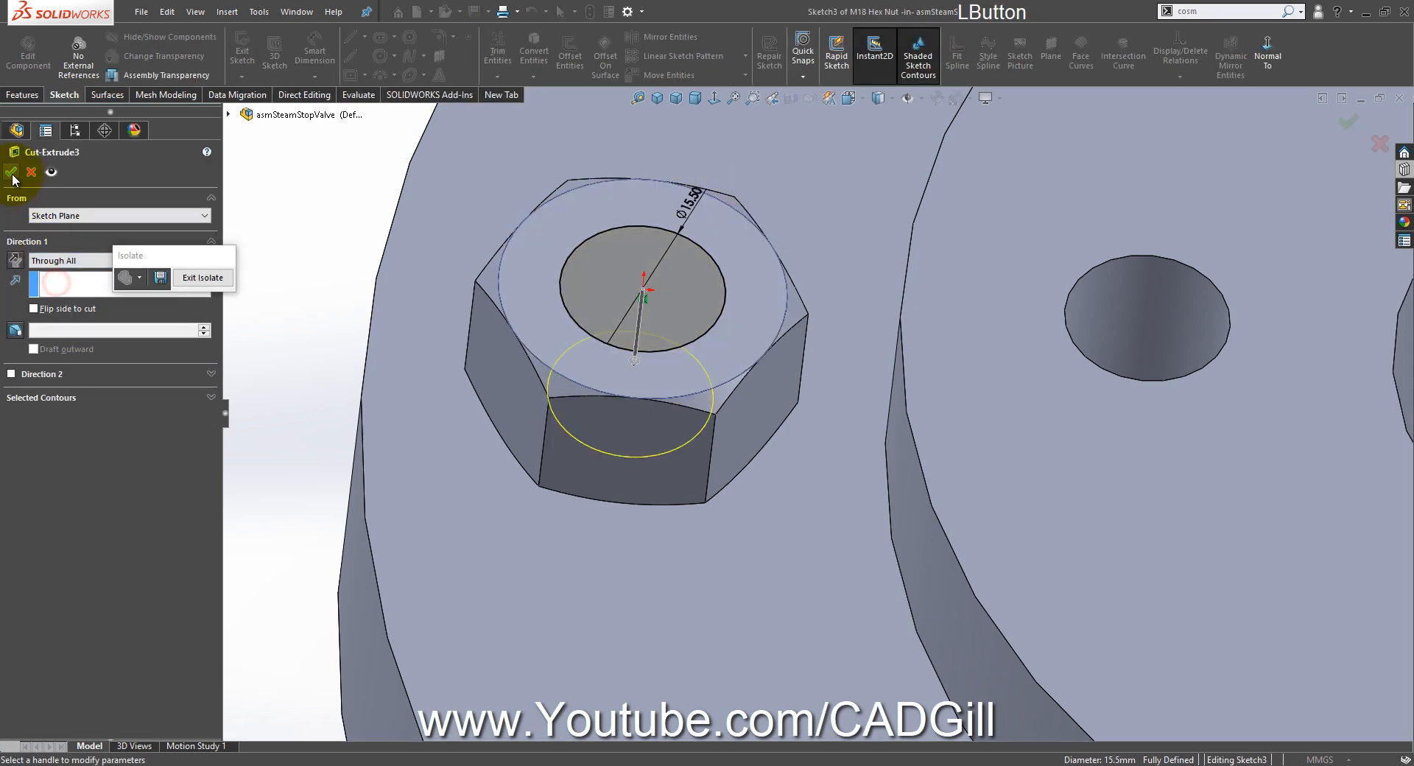
middle_click(751, 446)
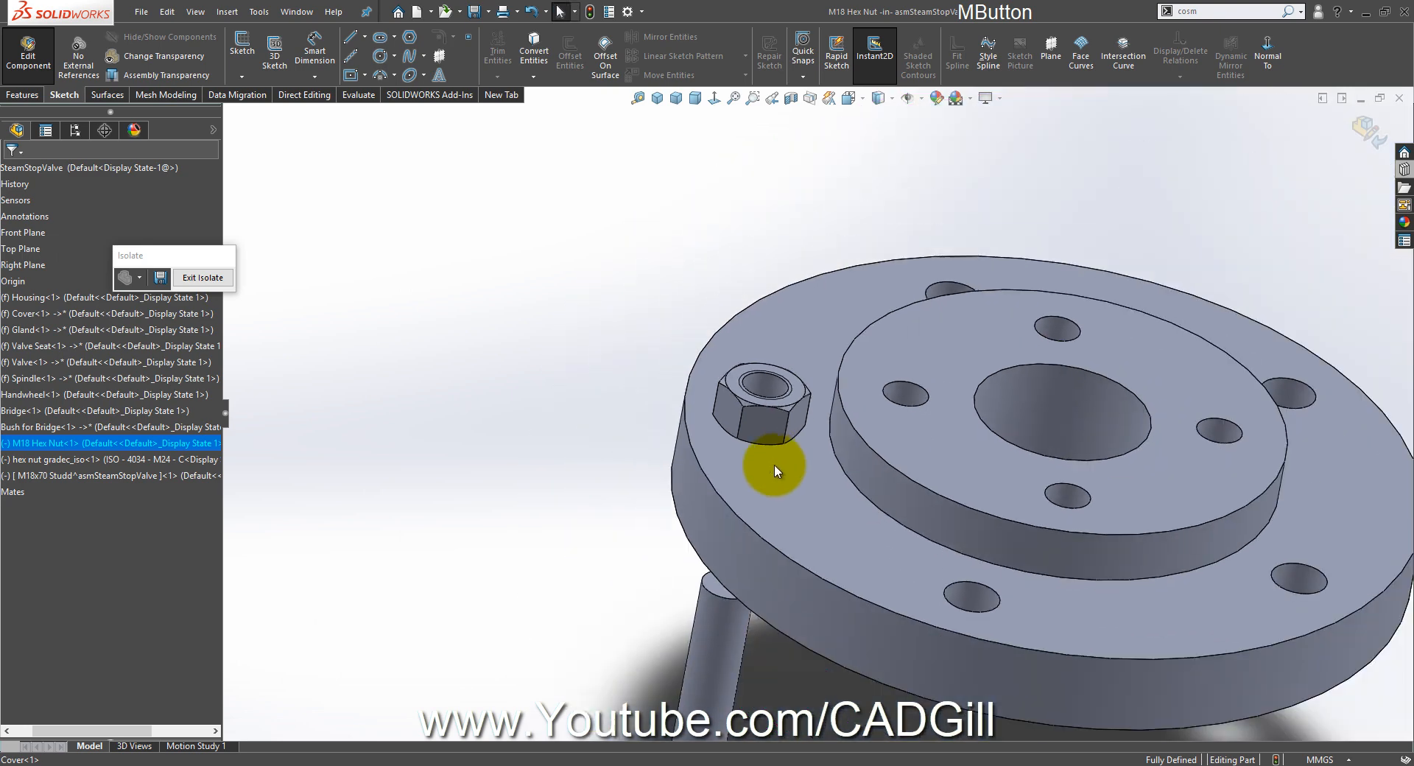
click(1369, 126)
Step: Add a coincident mate between the M18x70 stud's upper end face and the hex nut's upper face
mouse_move(776, 524)
middle_down()
mouse_move(789, 400)
mouse_move(798, 530)
middle_up()
click(119, 53)
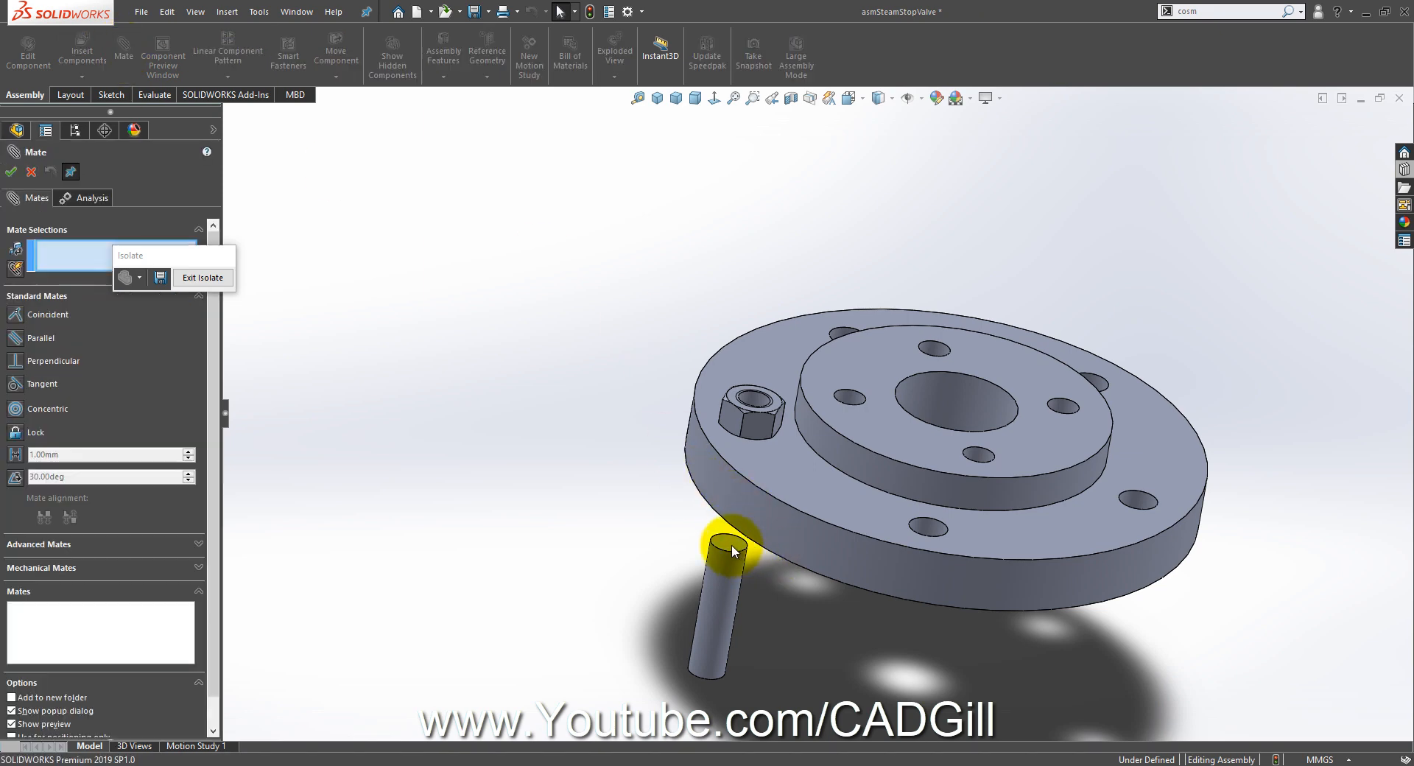
scroll(728, 548, down, 5)
click(740, 492)
scroll(812, 245, down, 2)
click(813, 245)
click(978, 227)
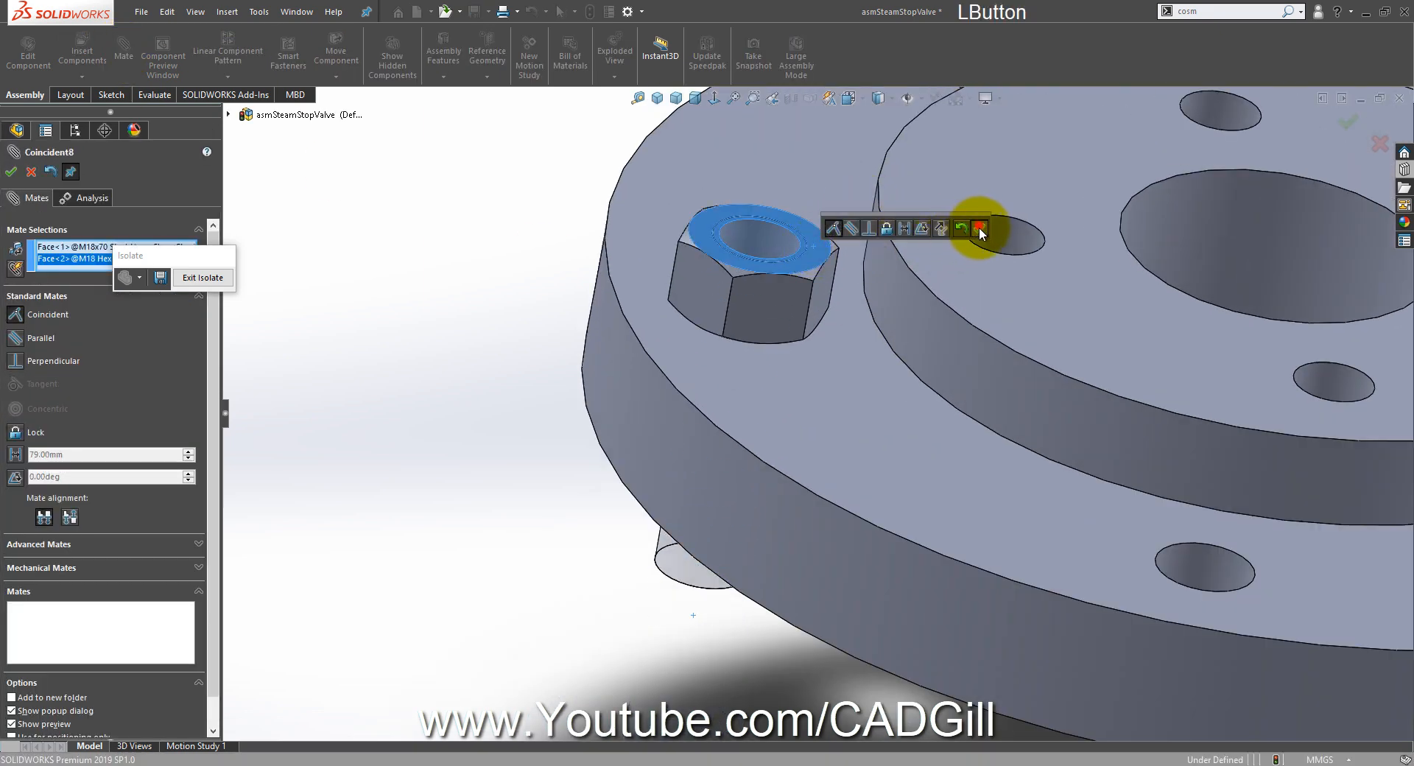
scroll(943, 293, up, 3)
click(10, 171)
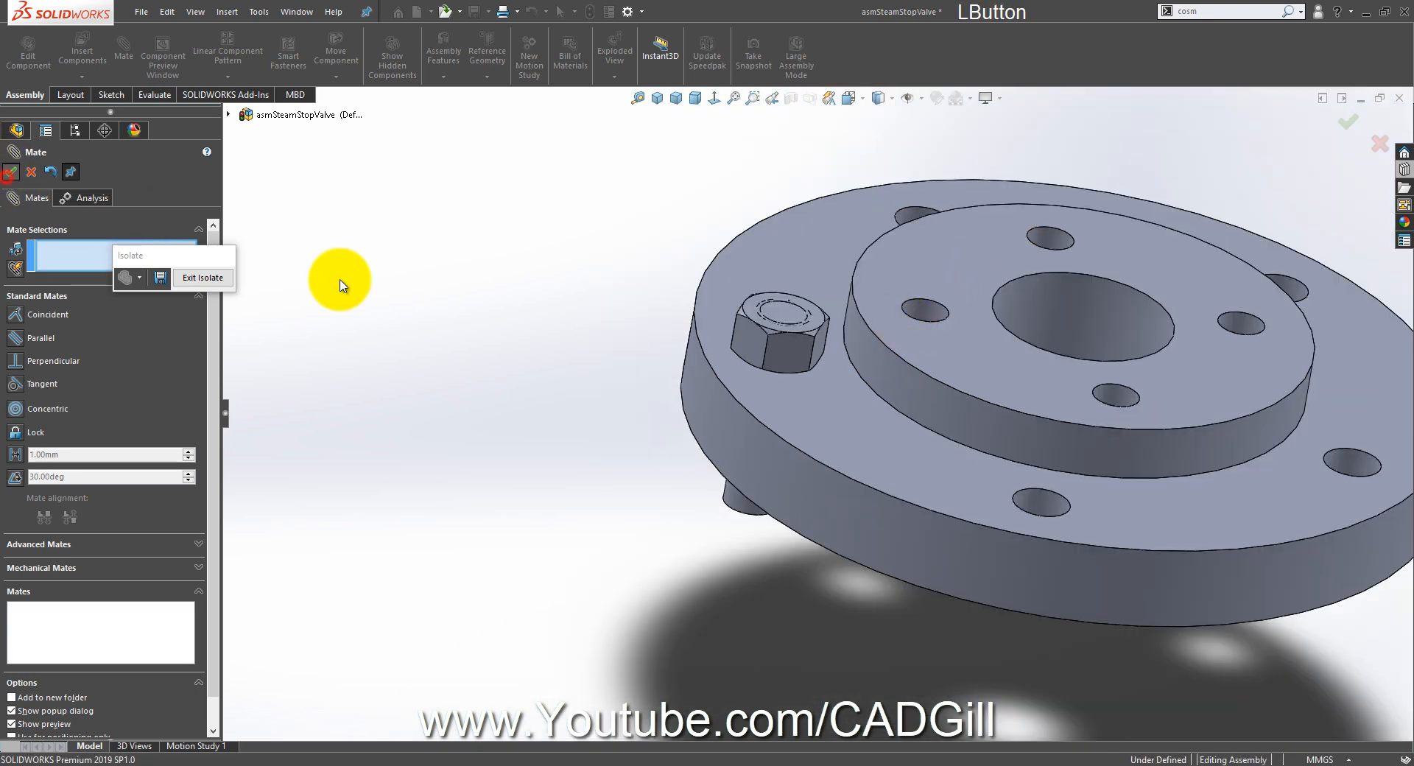
Step: Start Copy with Mates for the M18x70 stud and its hex nut and proceed to the mate references
scroll(802, 324, down, 3)
scroll(772, 338, up, 3)
middle_drag(940, 467, 1062, 519)
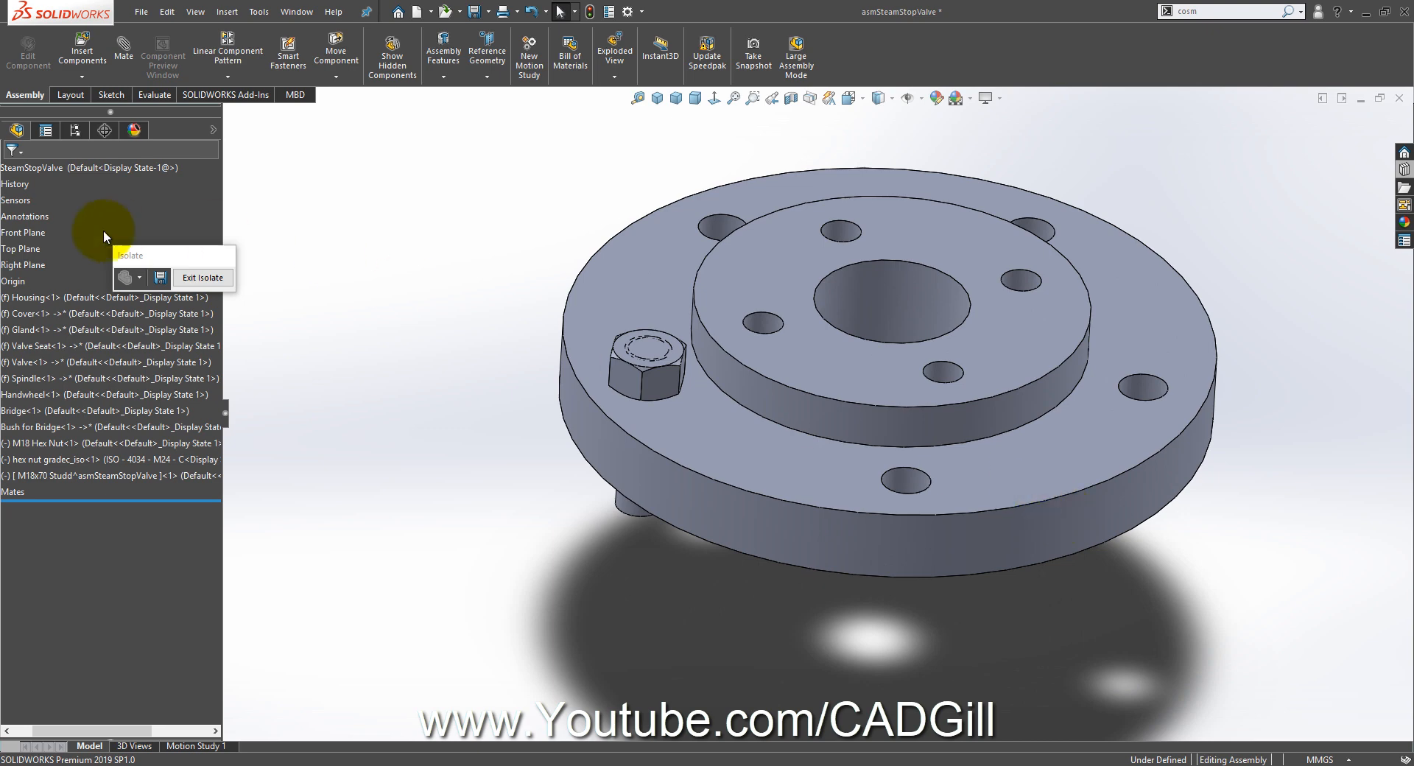
click(72, 82)
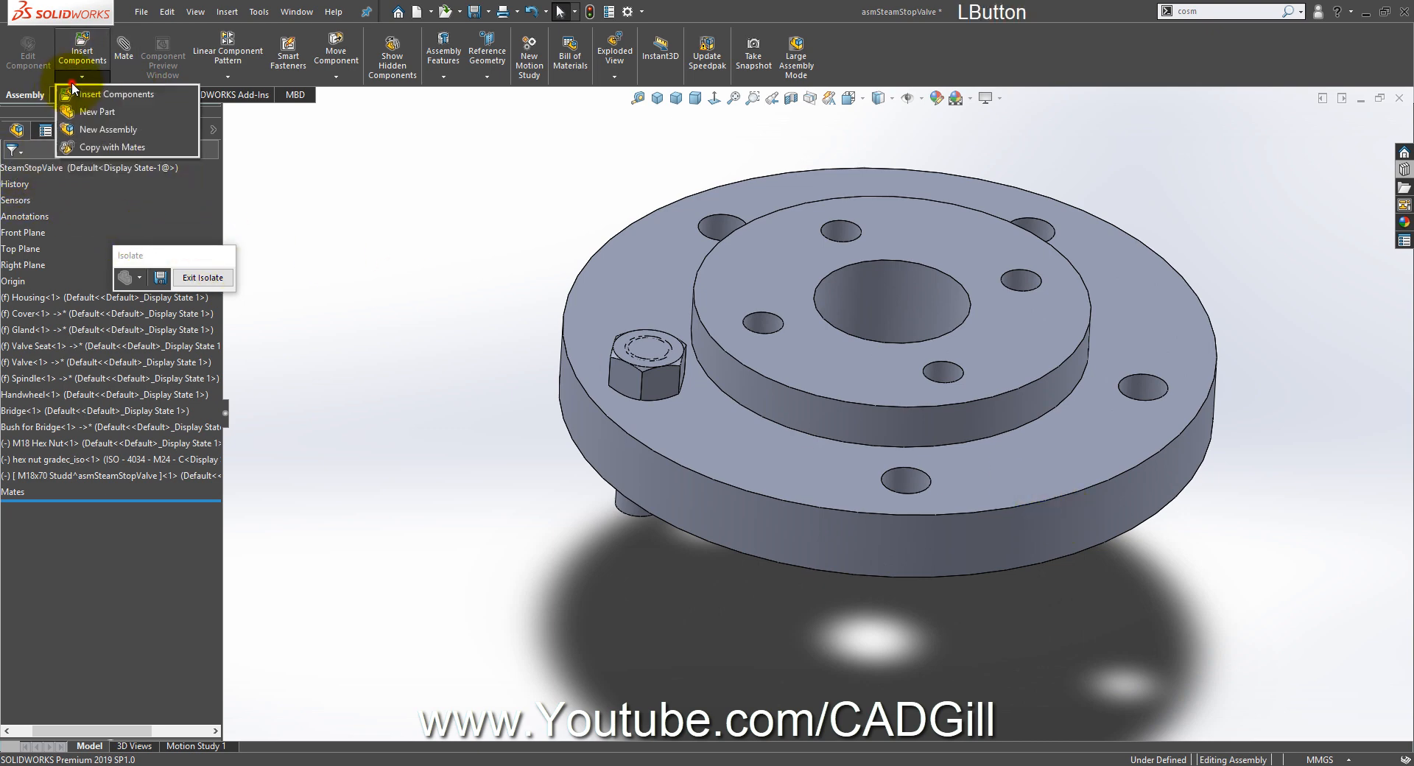
click(99, 146)
middle_drag(643, 356, 708, 377)
click(657, 576)
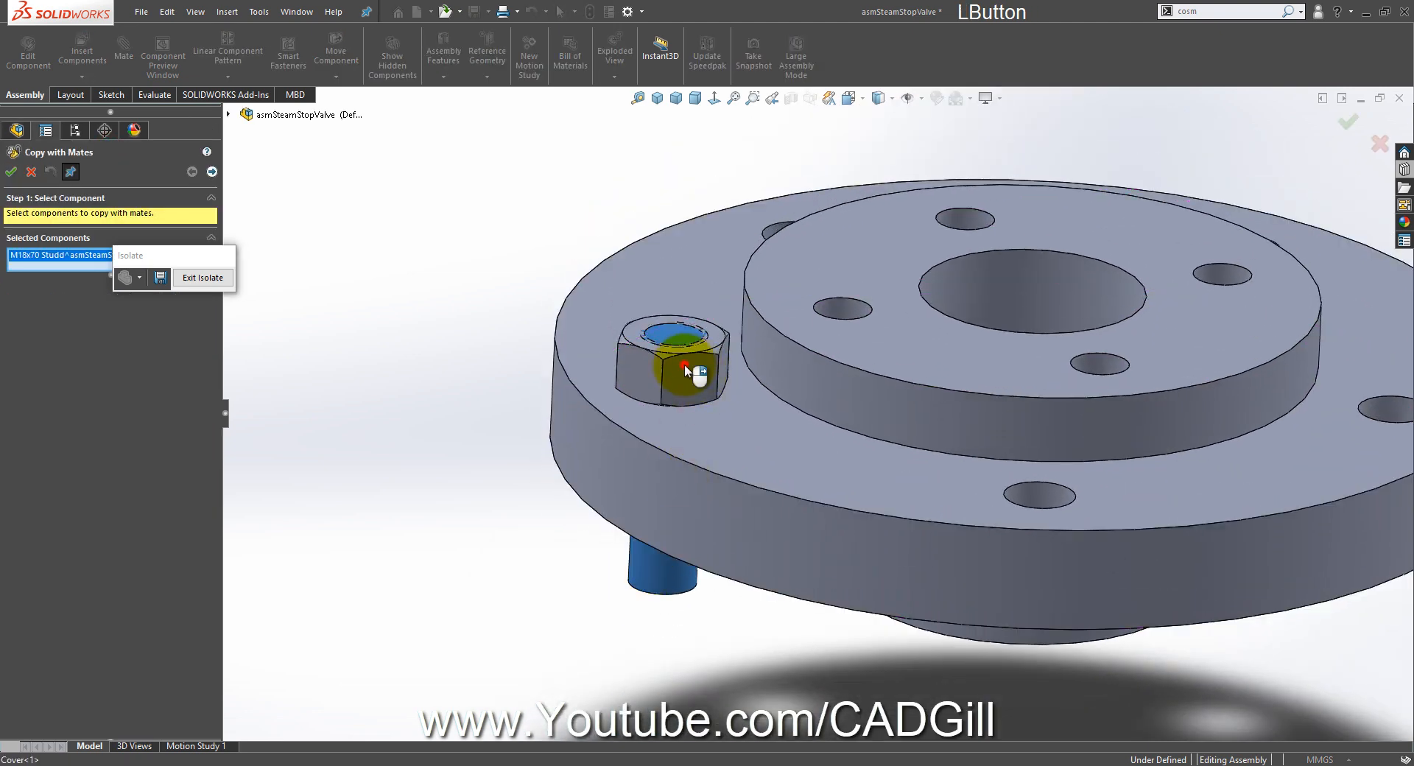
click(686, 368)
click(212, 172)
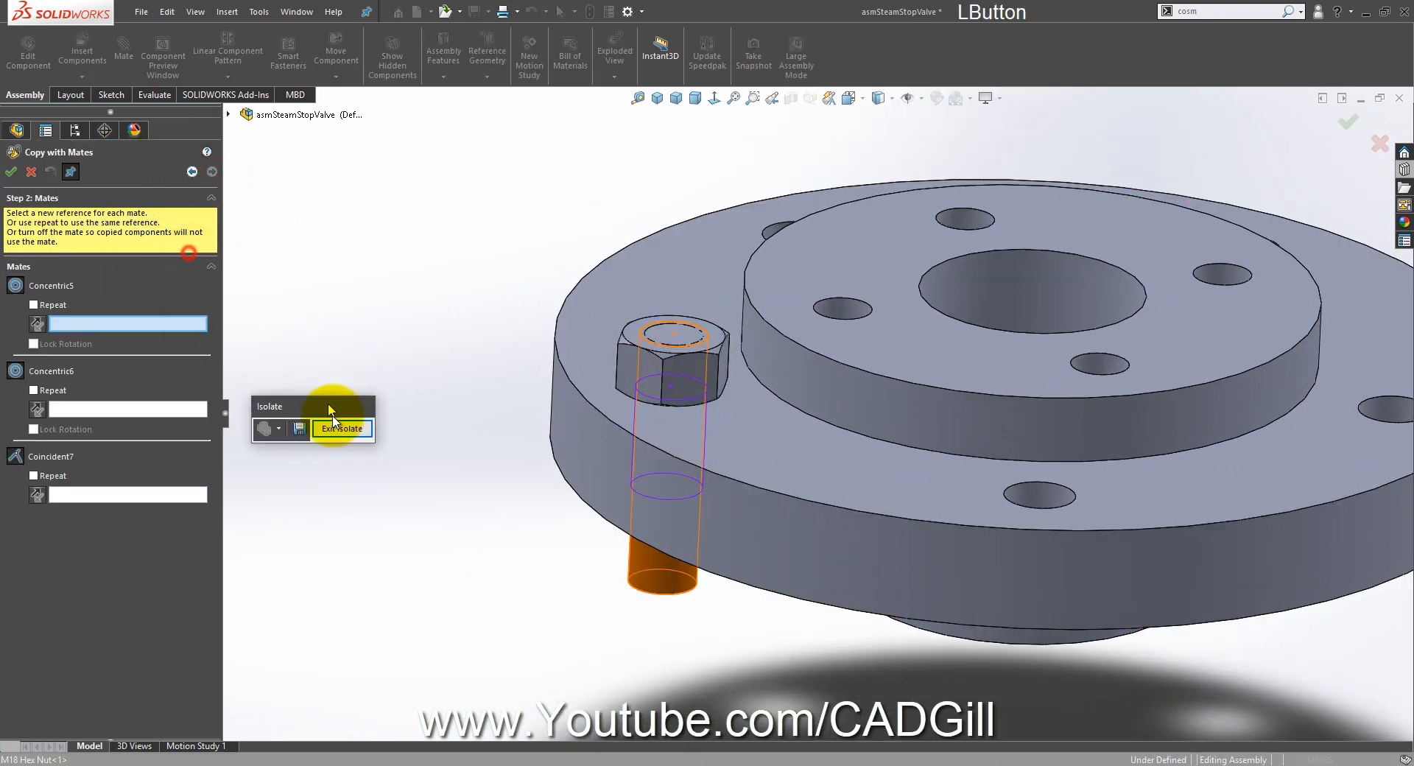
Step: Copy the stud and nut concentrically into the neighbouring second flange hole, seating the nut on the flange's upper face
click(157, 324)
scroll(1022, 482, down, 1)
click(1048, 502)
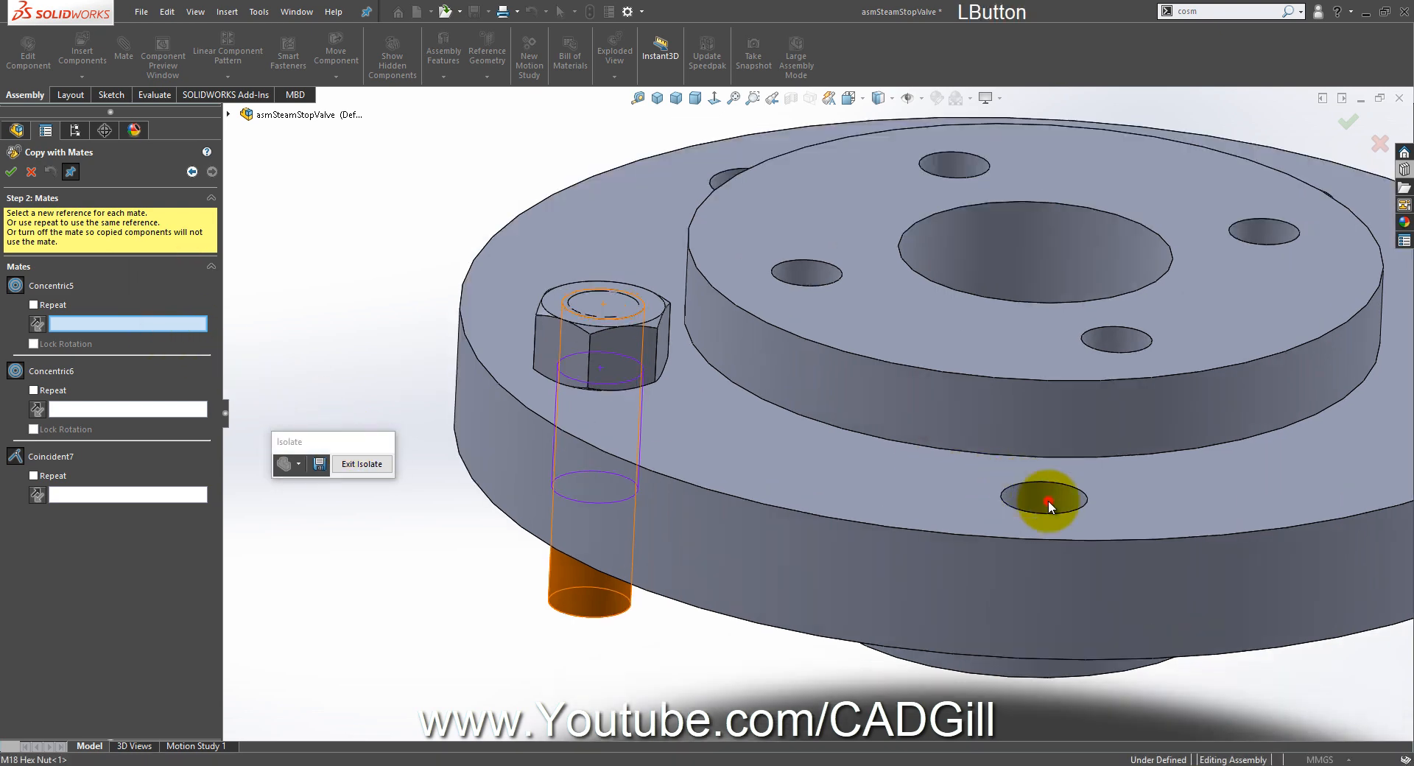
scroll(1046, 497, up, 3)
middle_drag(1065, 501, 913, 487)
click(809, 492)
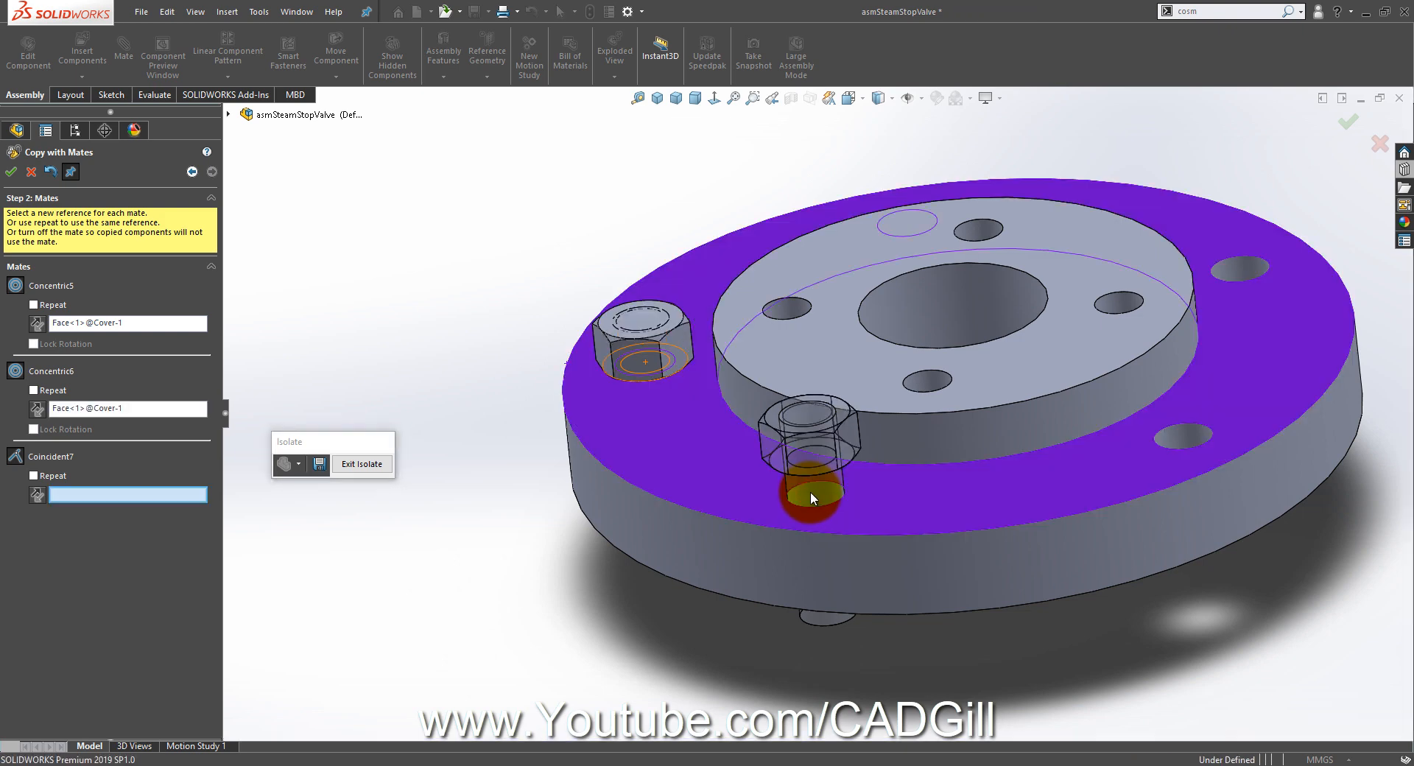
scroll(913, 506, down, 2)
click(879, 484)
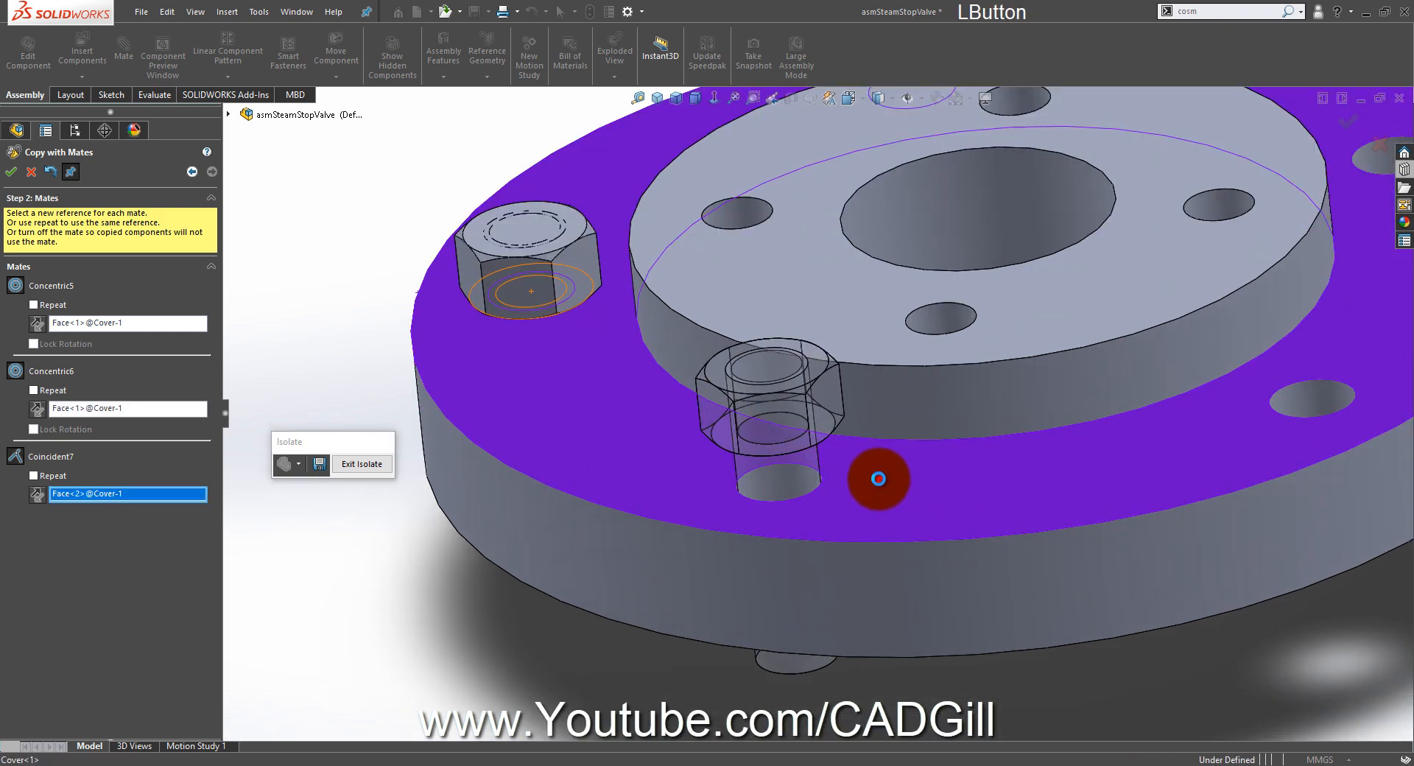
scroll(878, 486, up, 3)
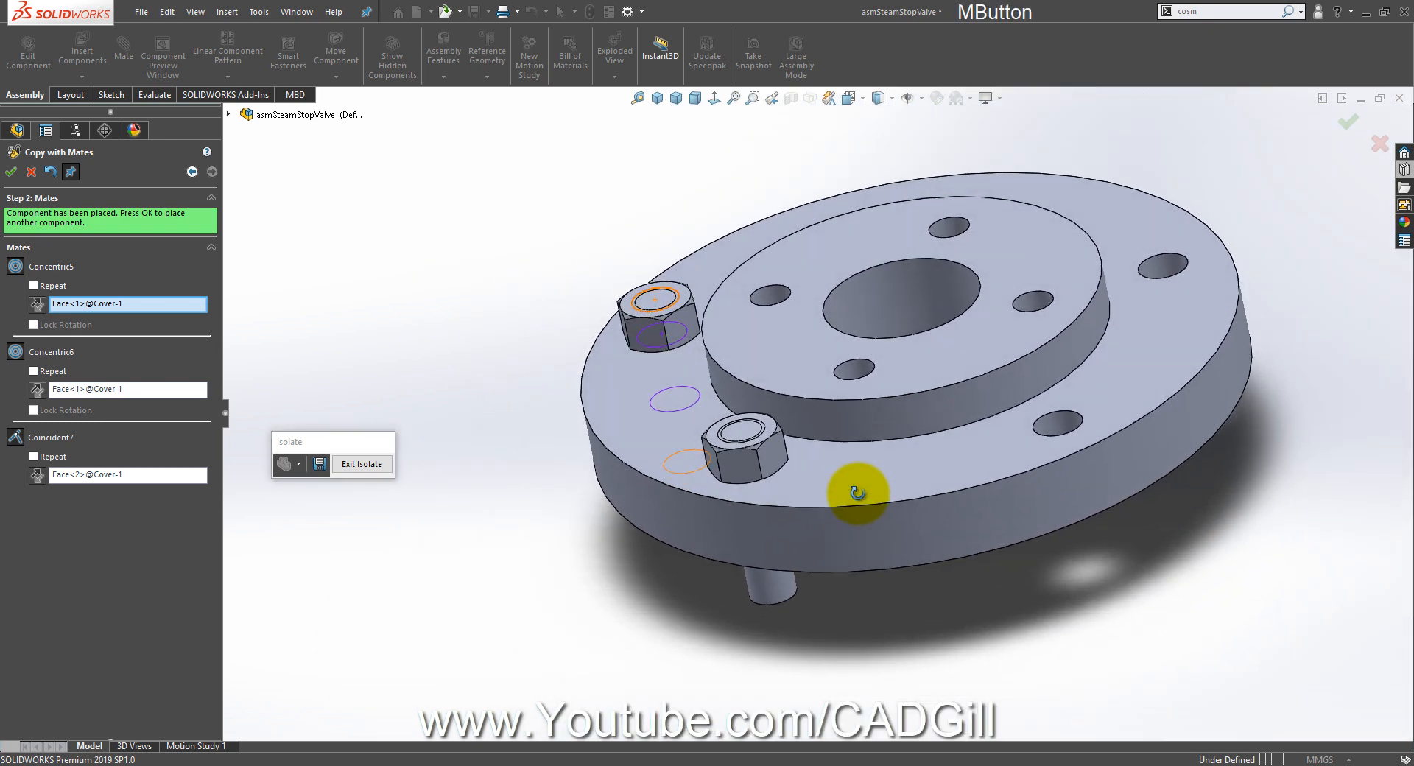
click(10, 172)
Step: Place another mated copy of the stud and nut in the third hole around the cover flange
middle_drag(837, 406, 801, 507)
scroll(775, 436, down, 4)
click(713, 405)
click(732, 405)
click(863, 416)
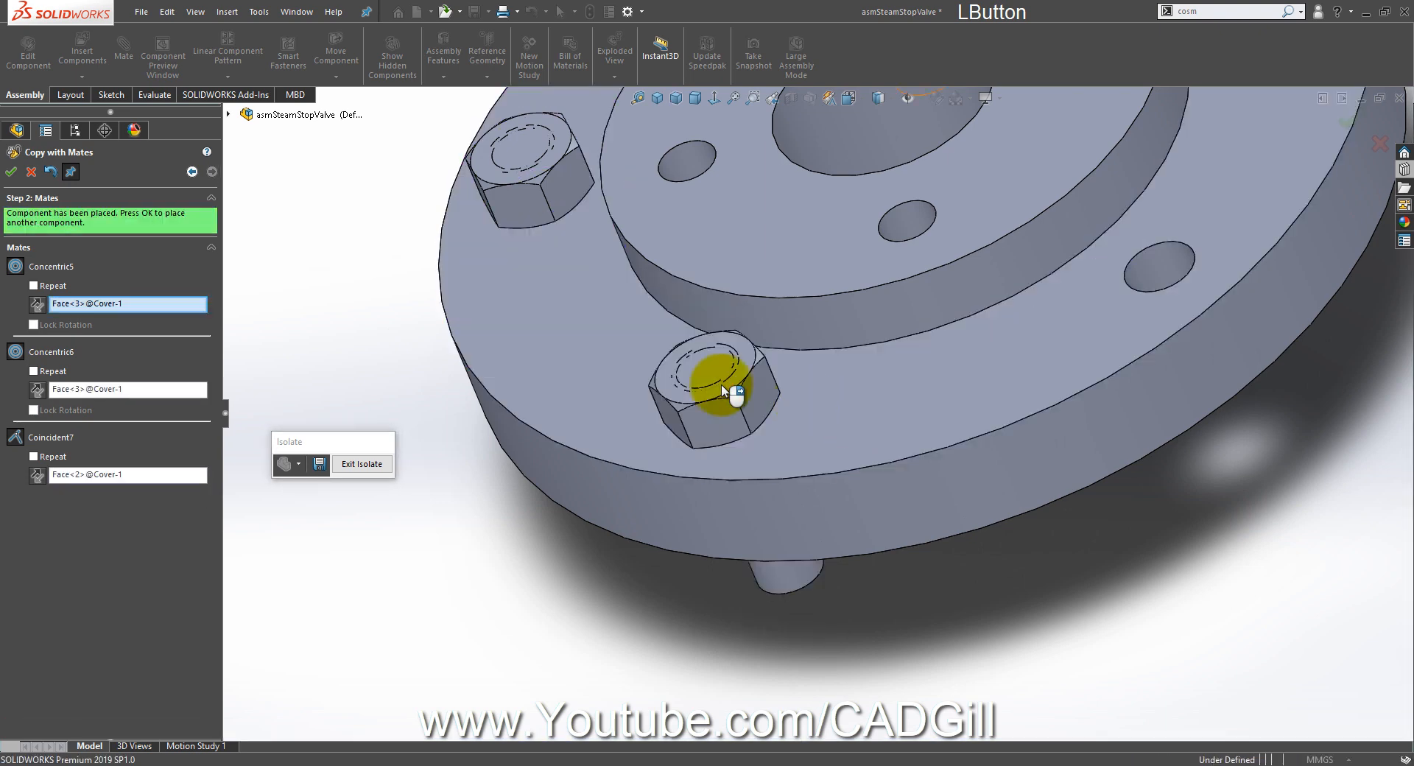
click(10, 170)
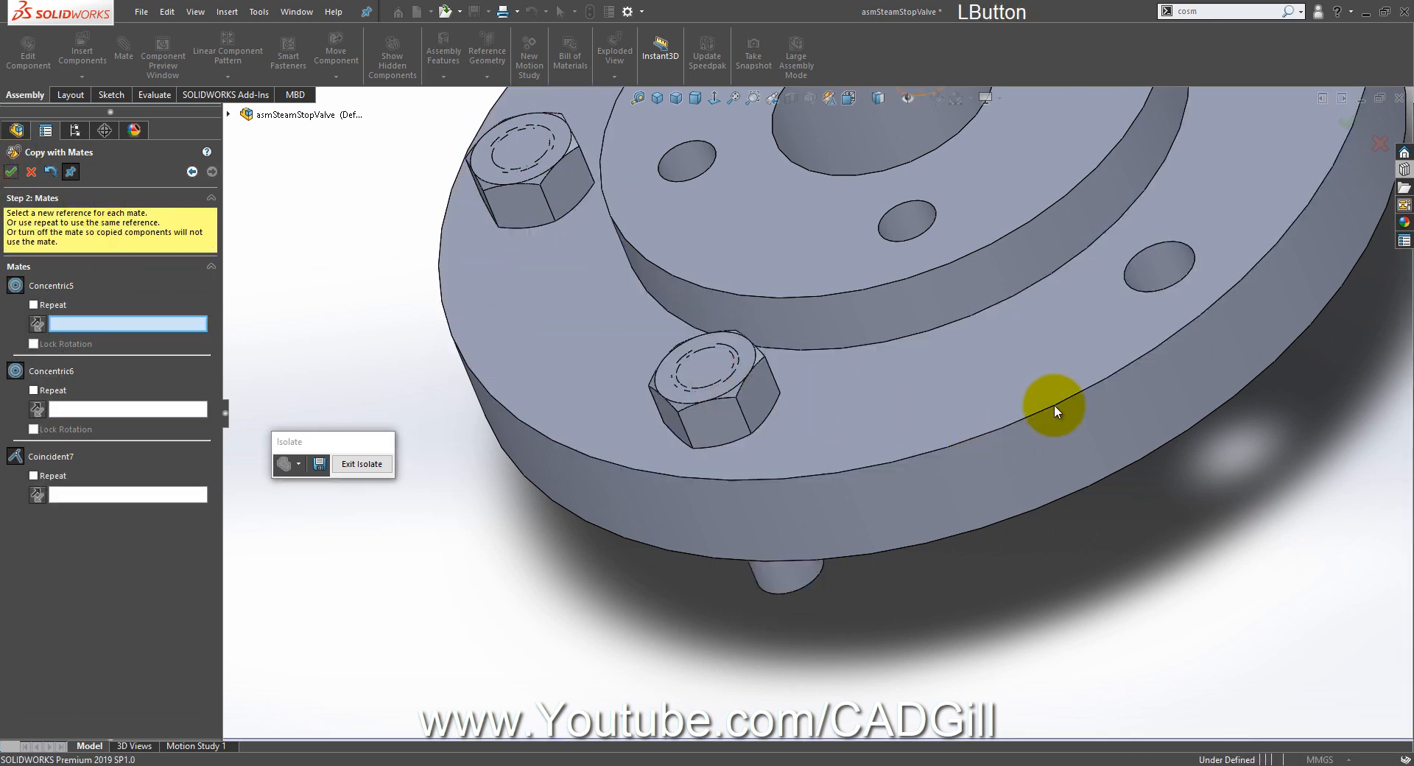
Step: Place a further mated copy of the stud and nut in the fourth flange hole
scroll(1060, 368, up, 4)
scroll(1085, 309, down, 3)
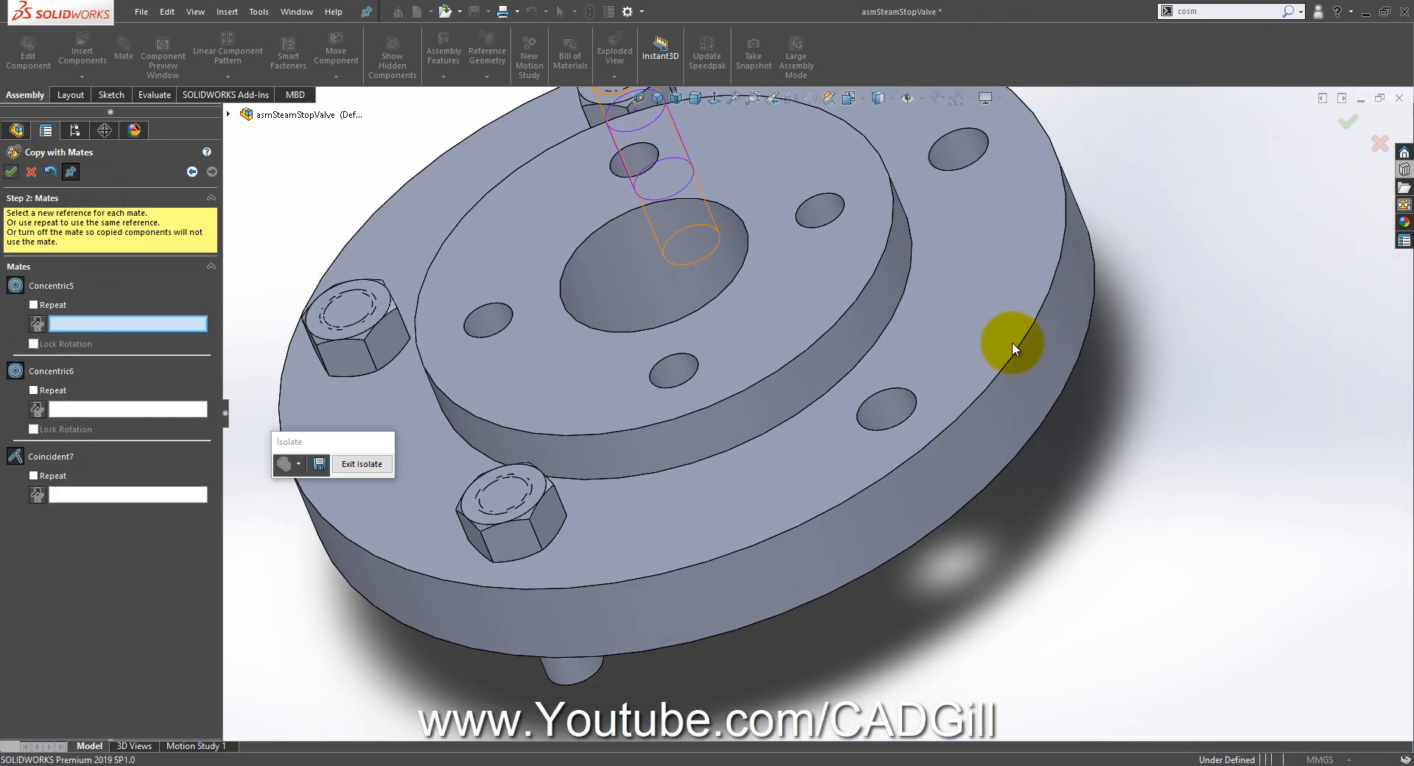
click(890, 413)
click(955, 372)
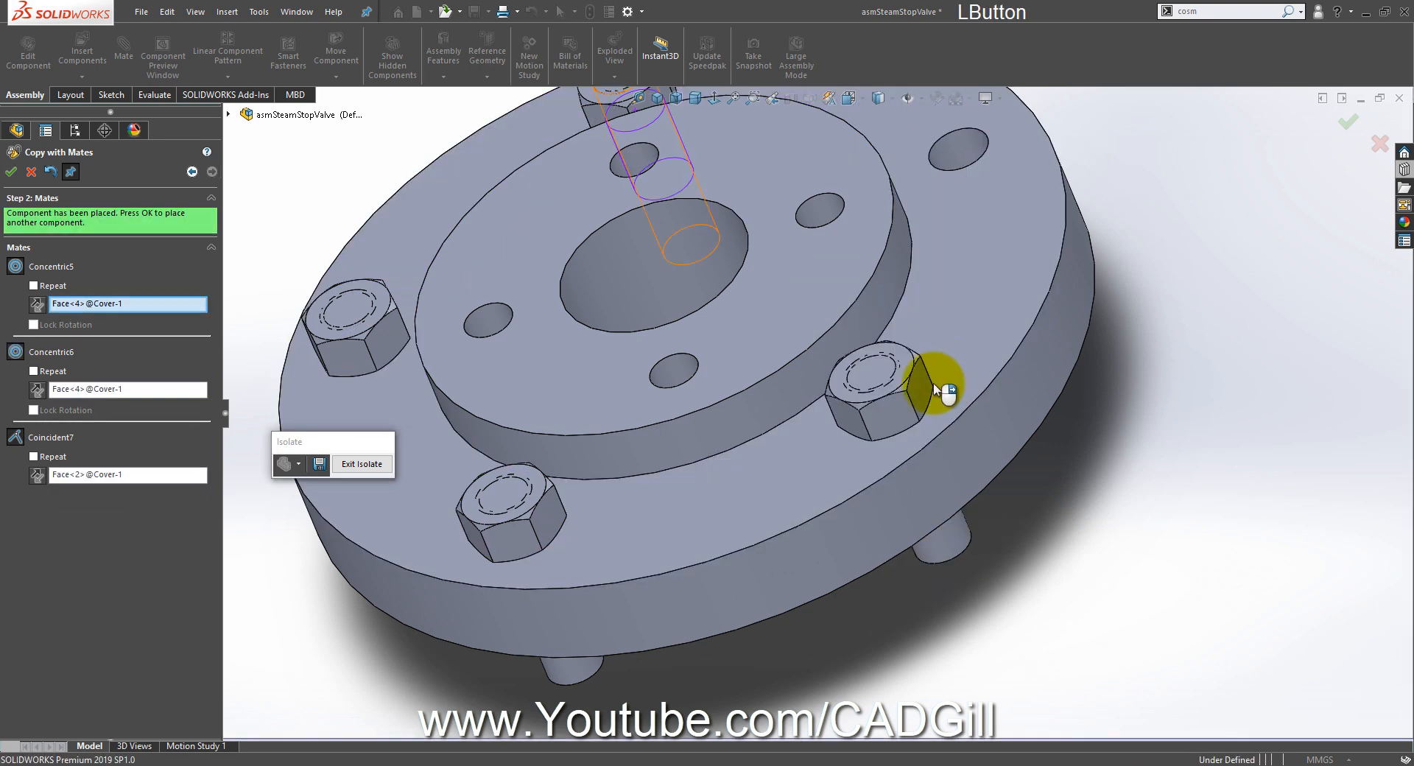
click(10, 172)
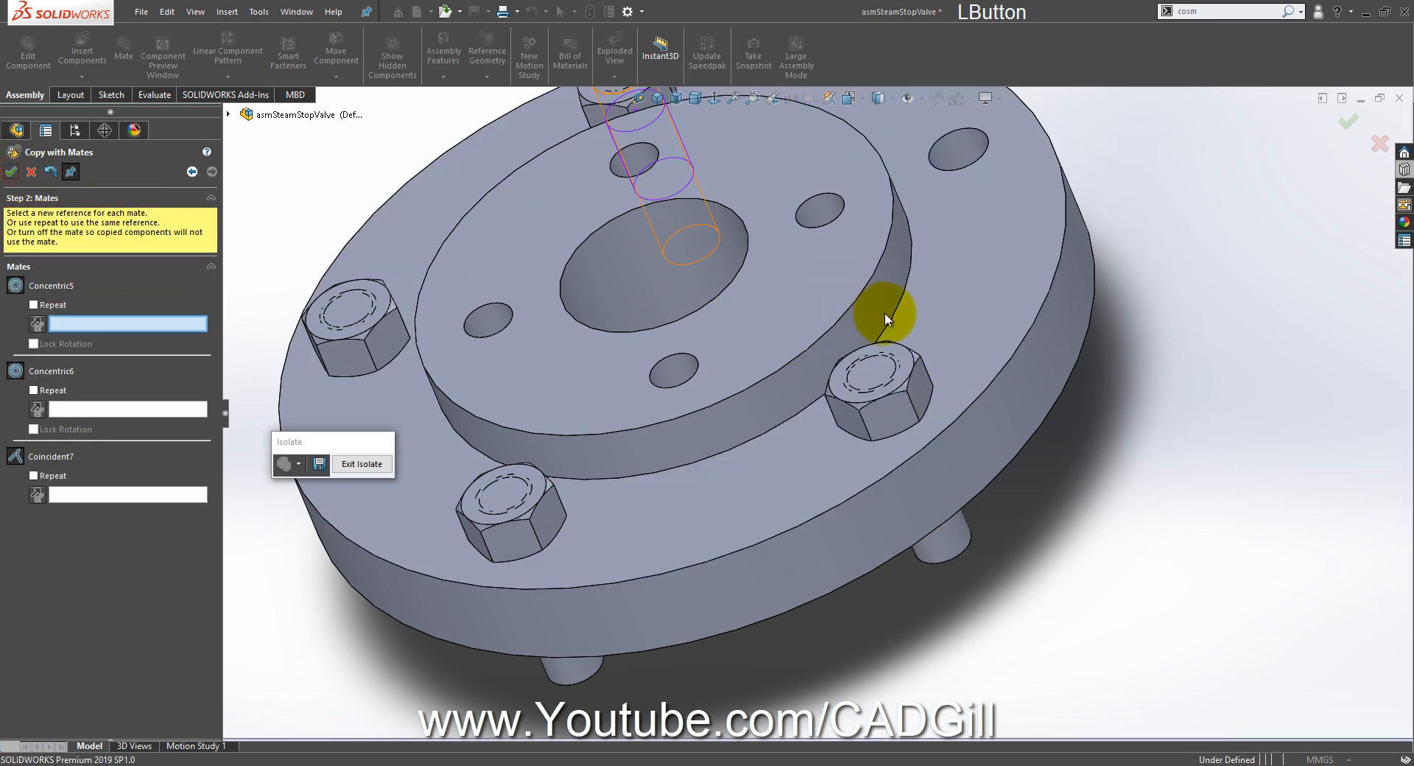
Step: Place a mated copy of the stud and nut in the last empty flange hole and leave Copy with Mates
scroll(930, 255, up, 2)
scroll(911, 257, down, 2)
scroll(911, 258, down, 3)
click(795, 331)
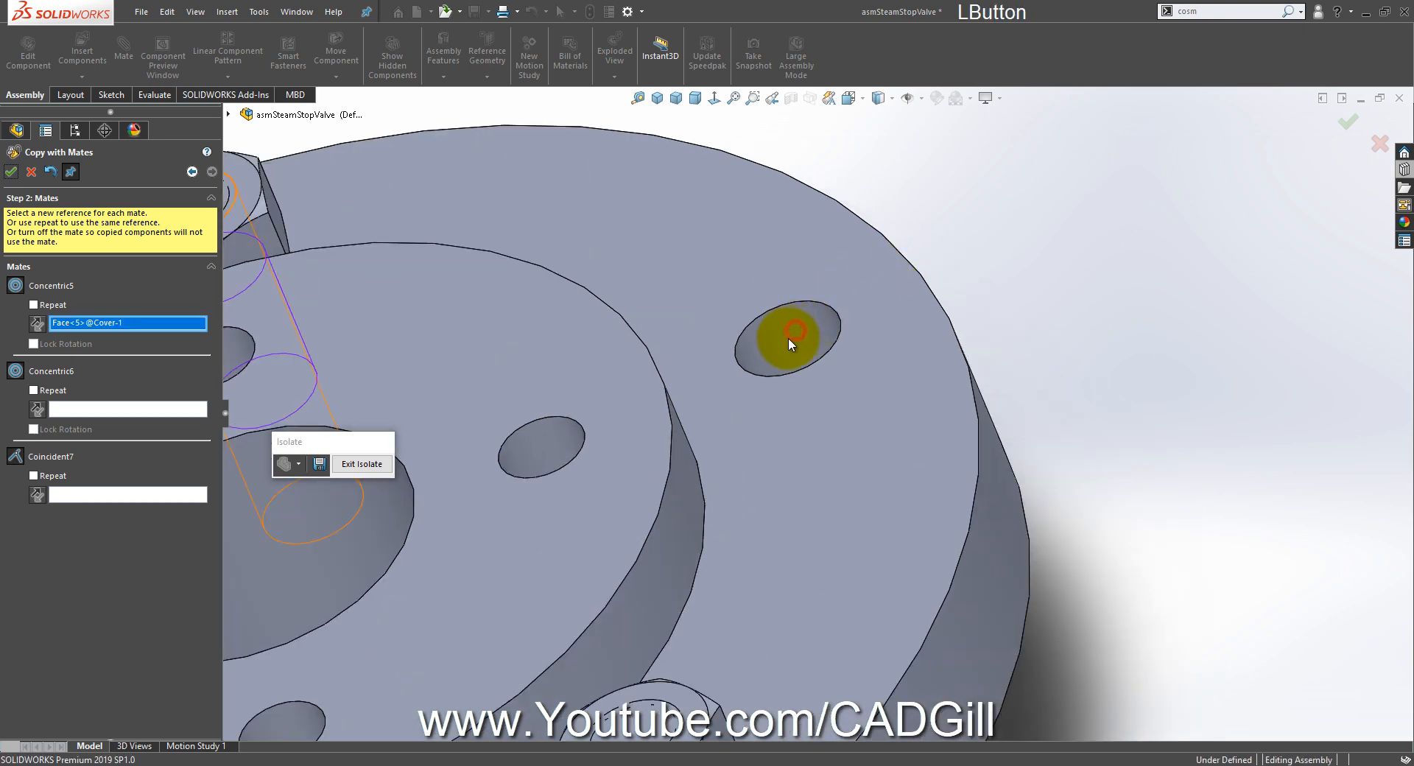
click(829, 429)
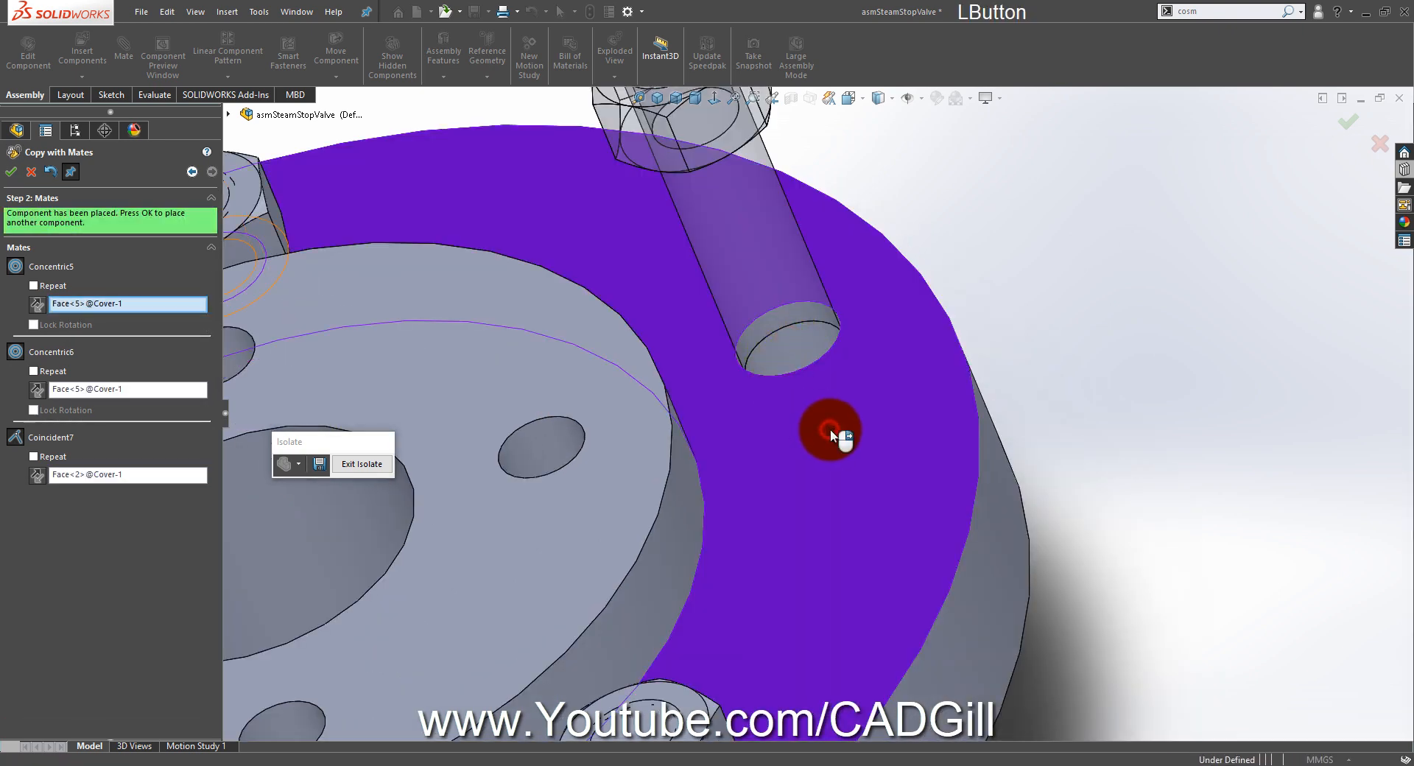
click(14, 173)
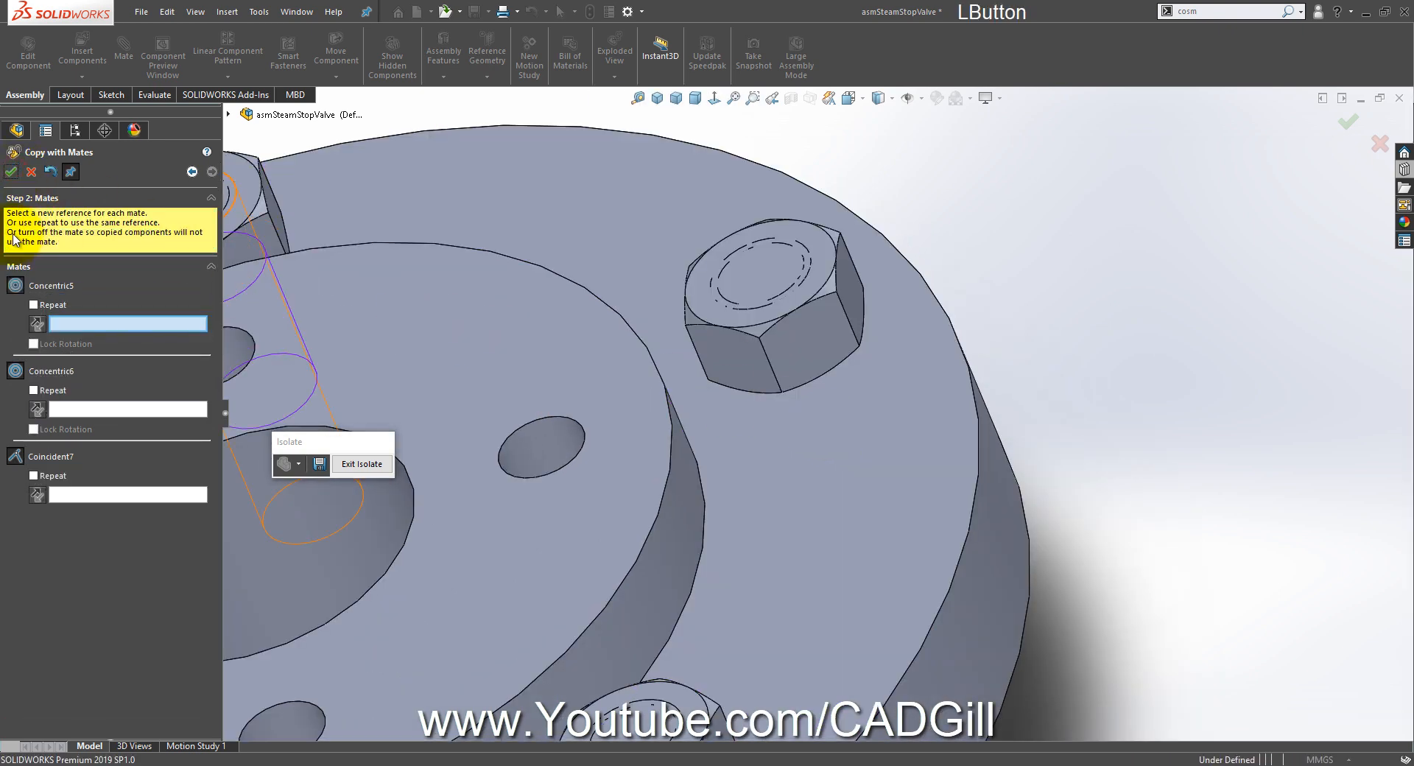
click(11, 173)
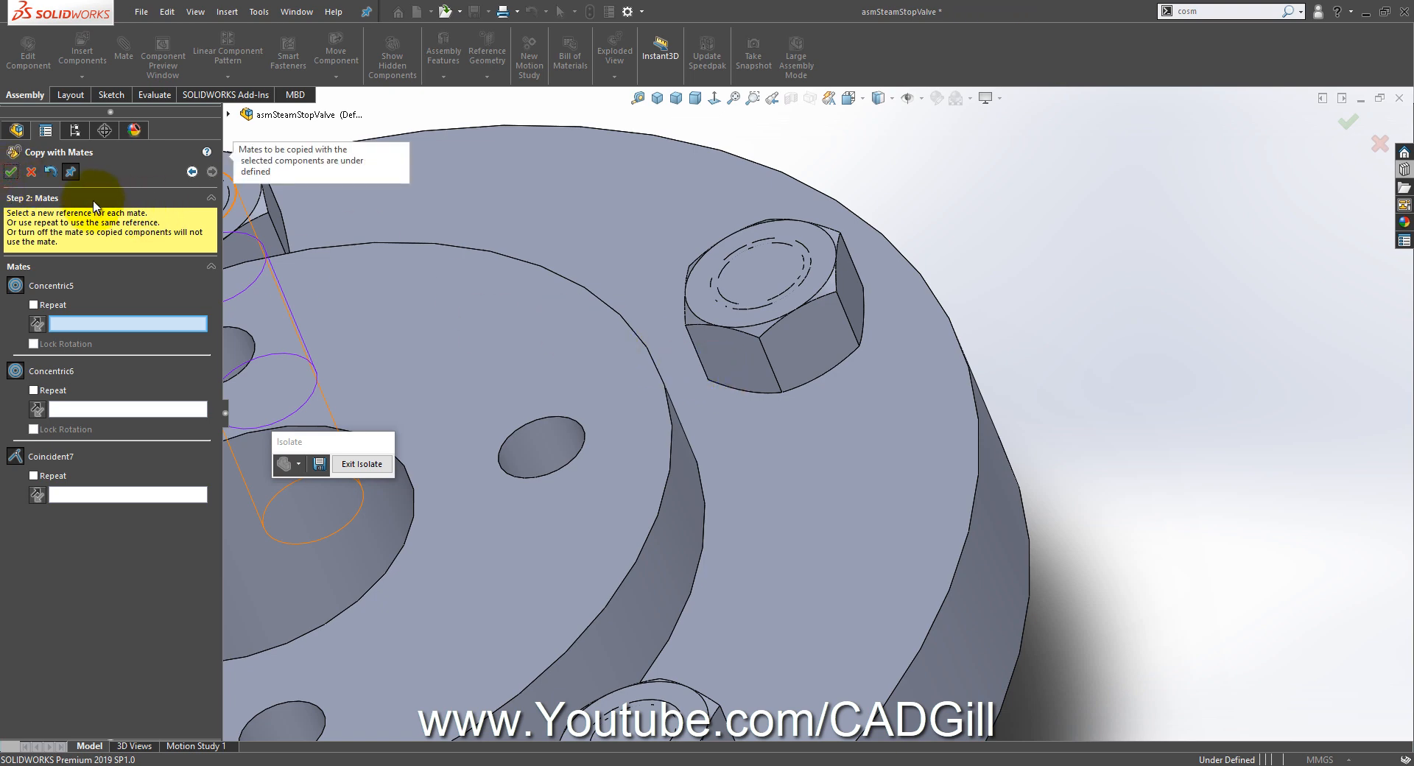
click(32, 173)
Step: Delete all four copied studs and their four copied hex nuts, keeping the original stud and nut
scroll(686, 465, up, 4)
scroll(686, 463, up, 5)
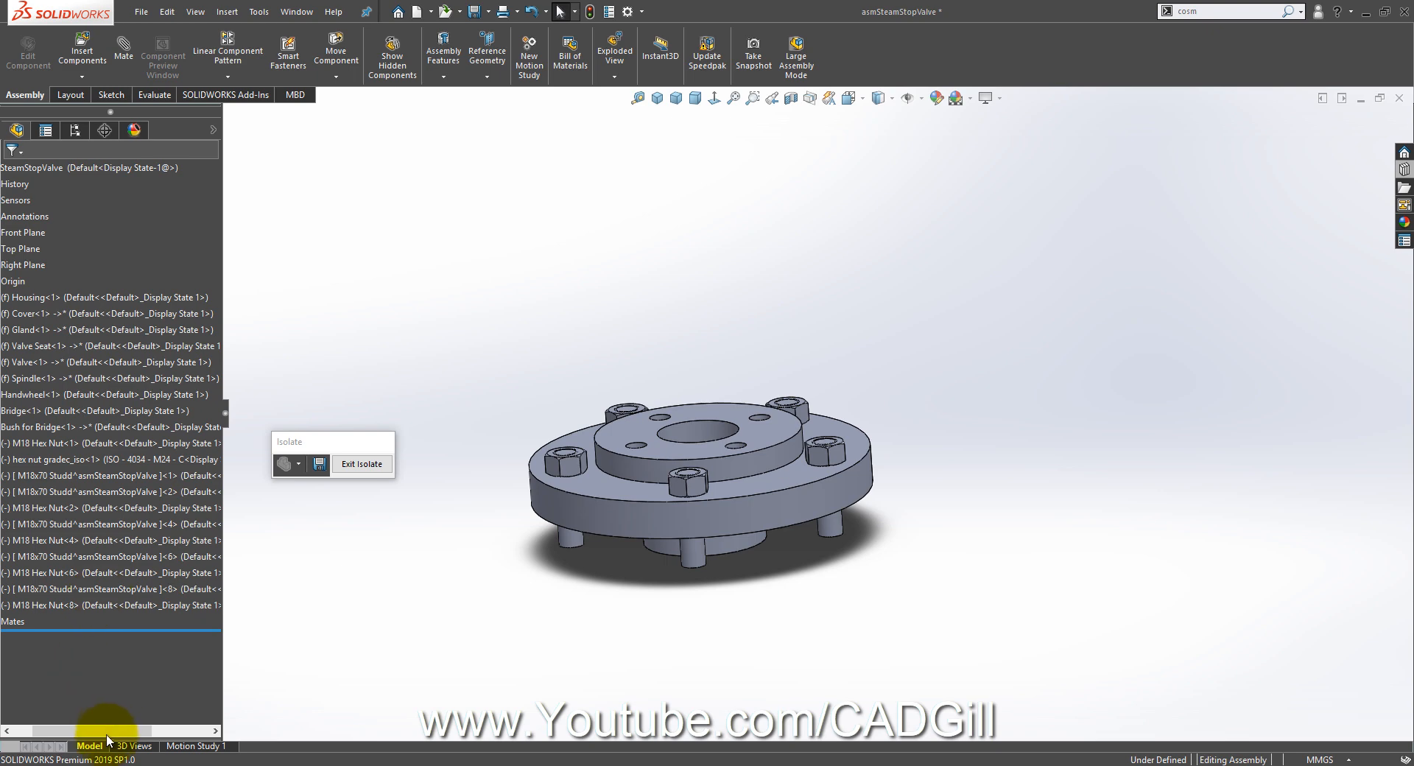
drag(106, 731, 81, 731)
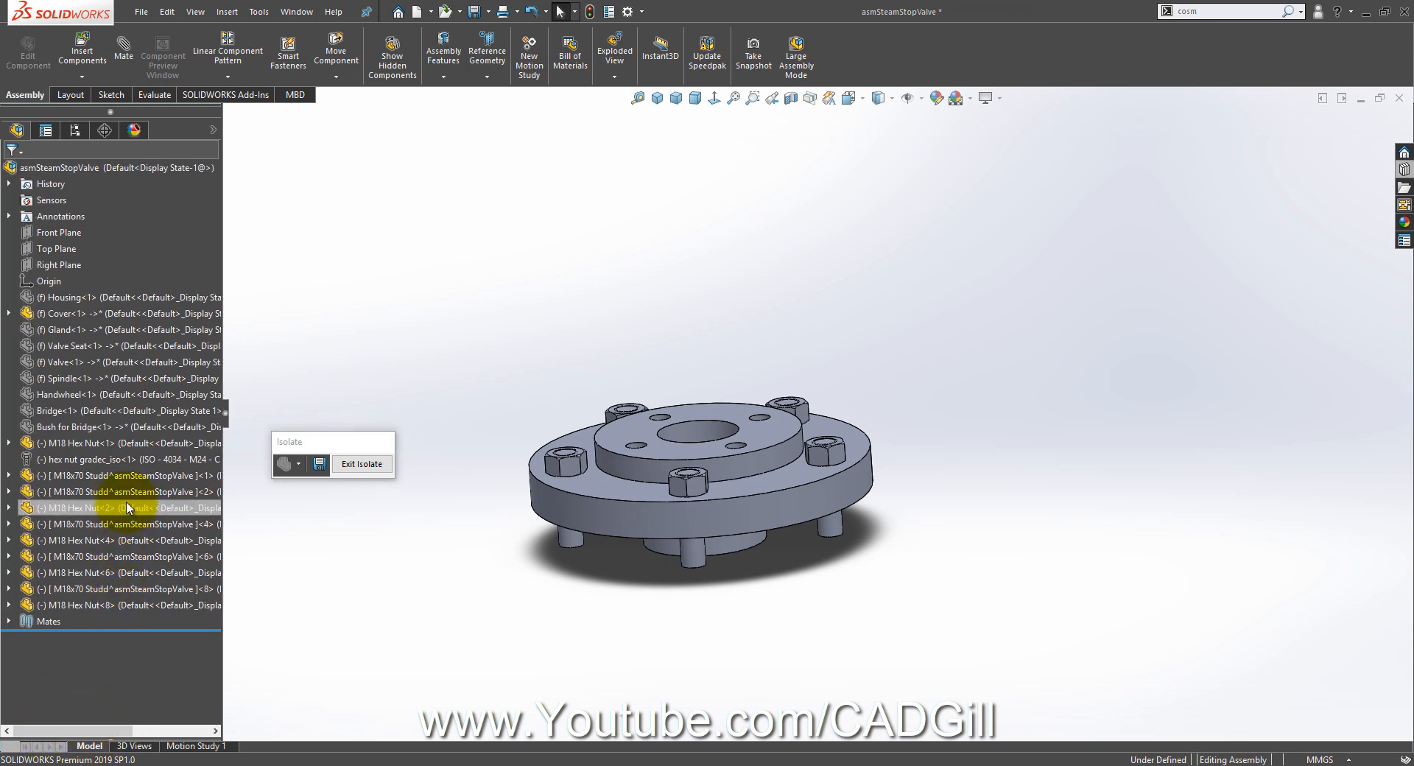
click(132, 458)
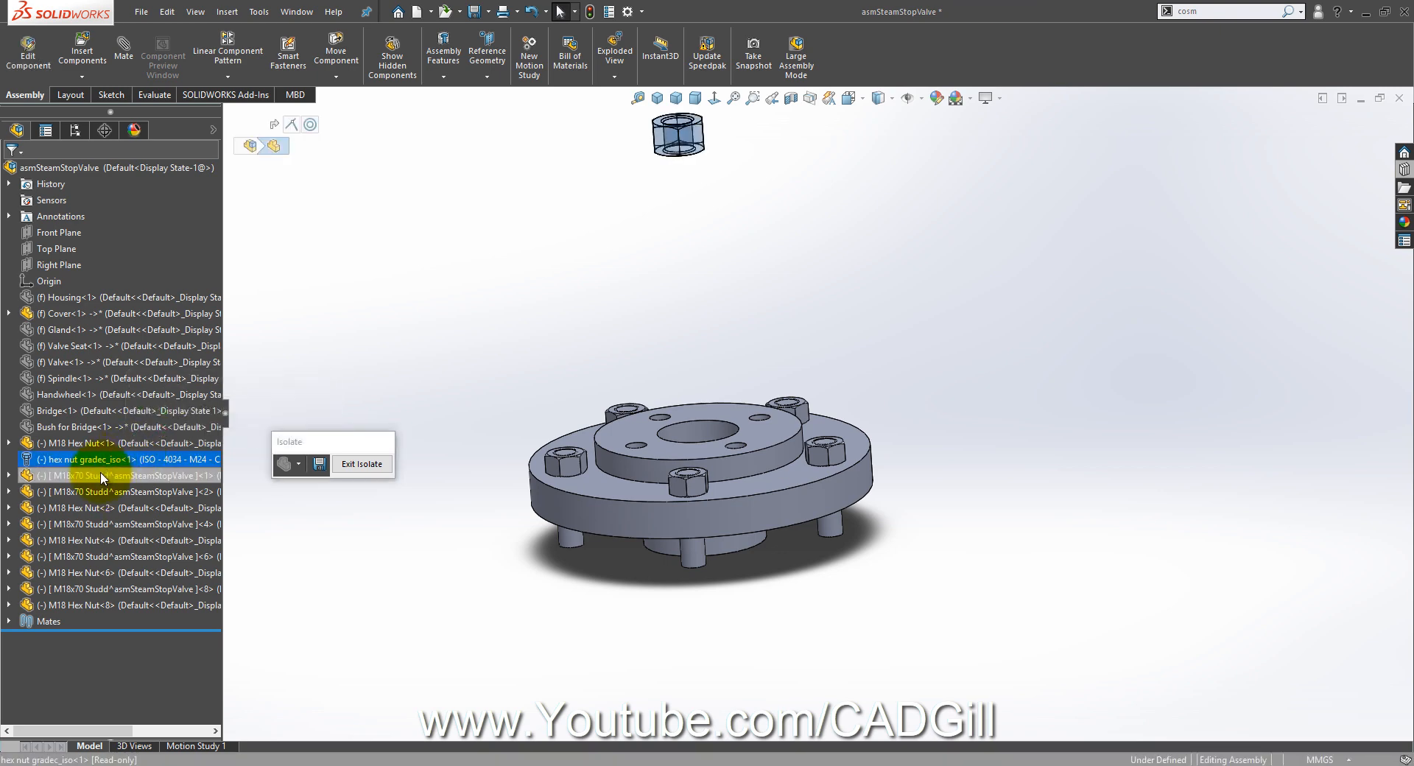
click(109, 491)
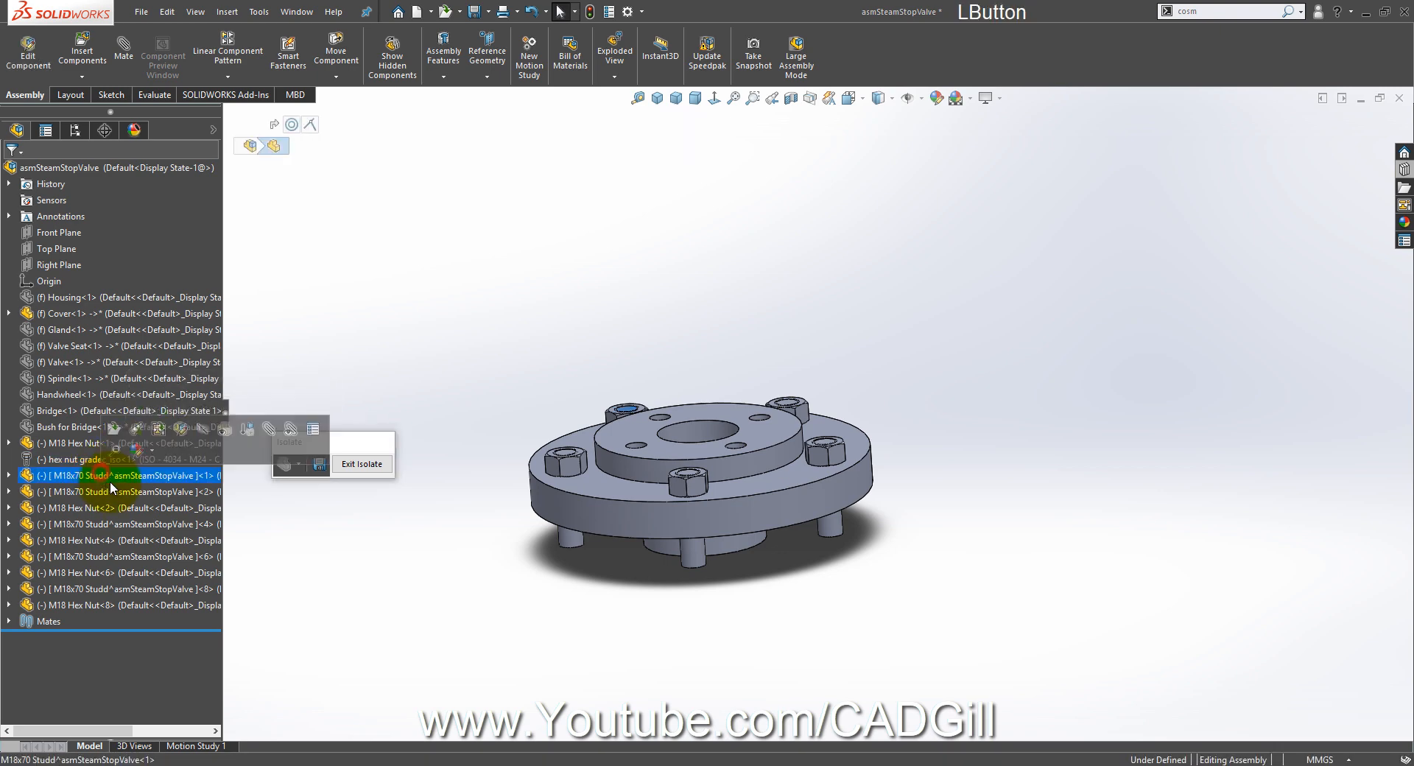
shift+right_click(105, 607)
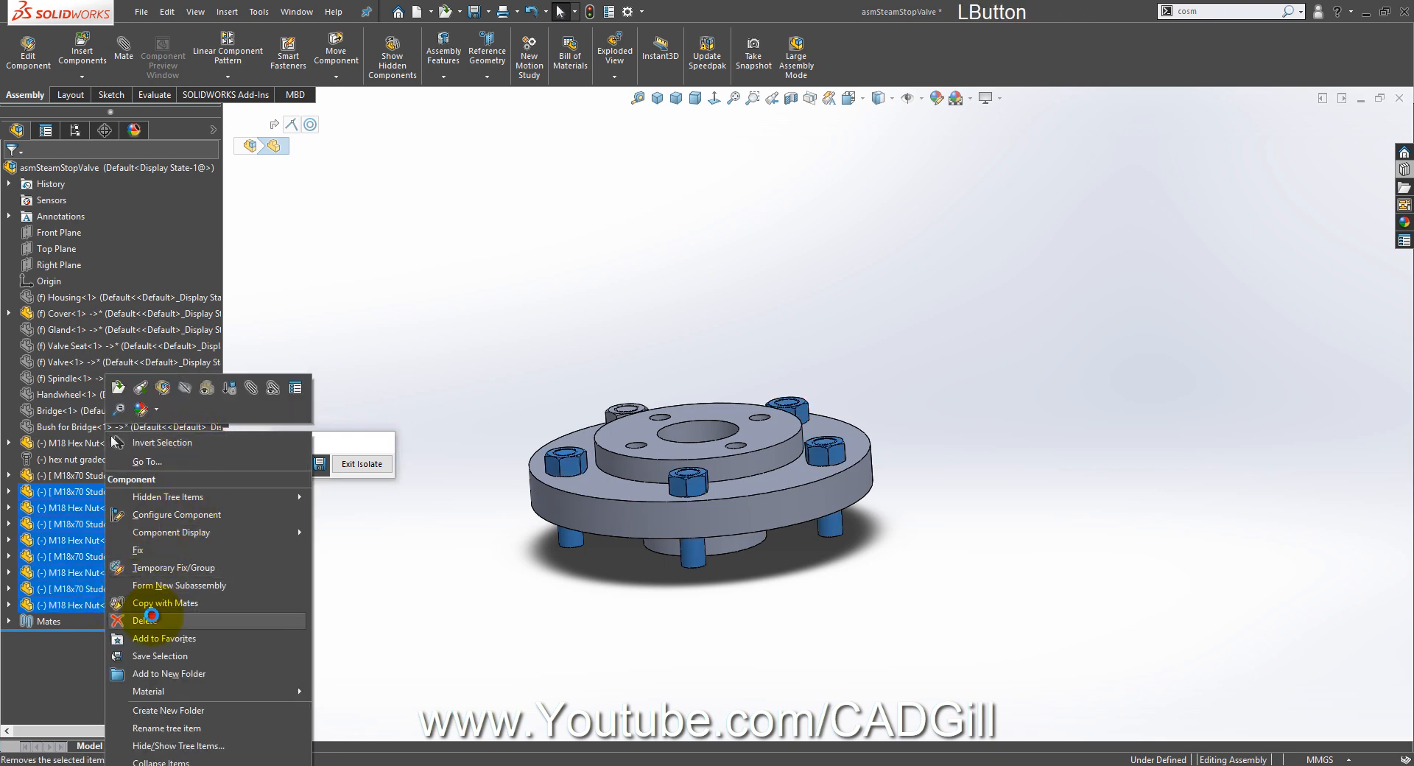
click(143, 619)
click(807, 340)
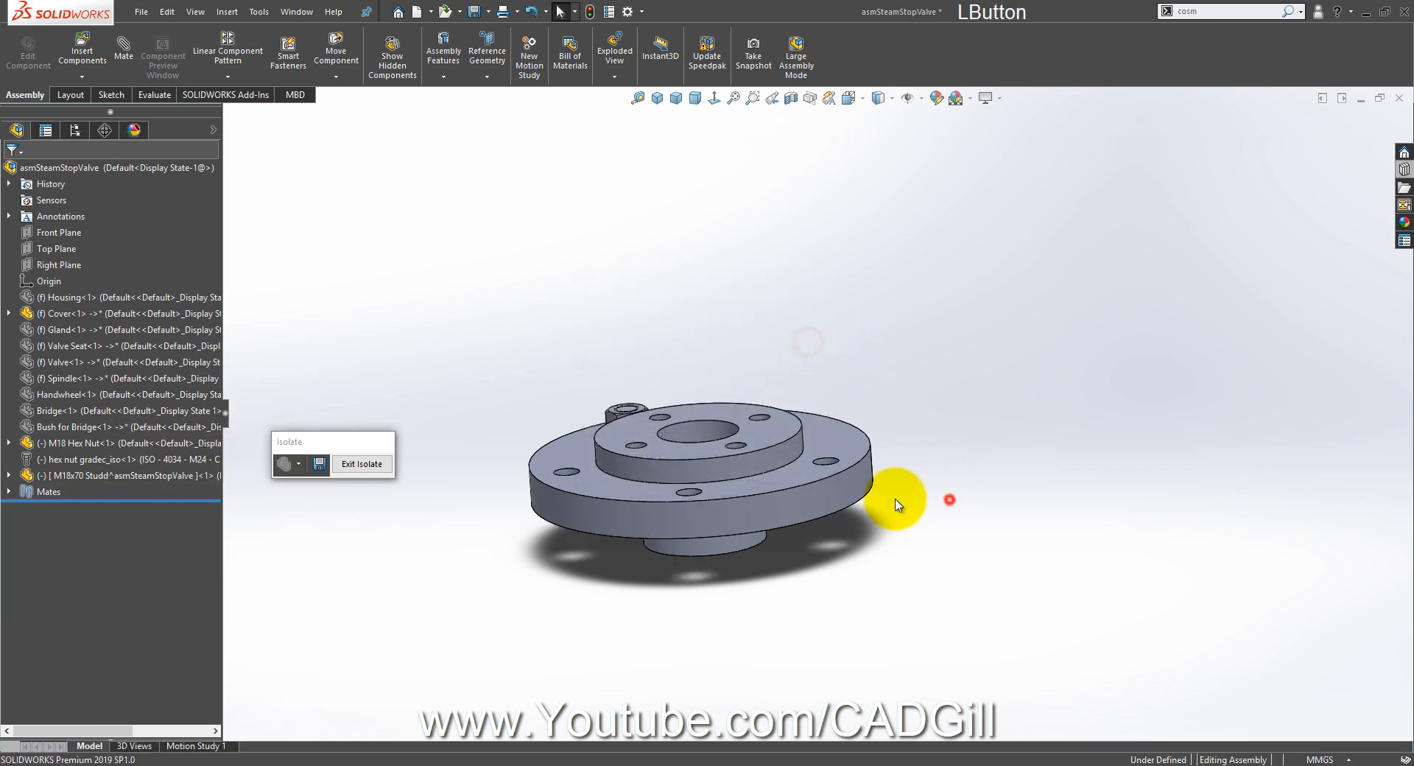
Step: Set up a circular component pattern around the cover's outer edge with the M18 hex nut and the M18x70 stud as components
middle_drag(946, 507, 685, 527)
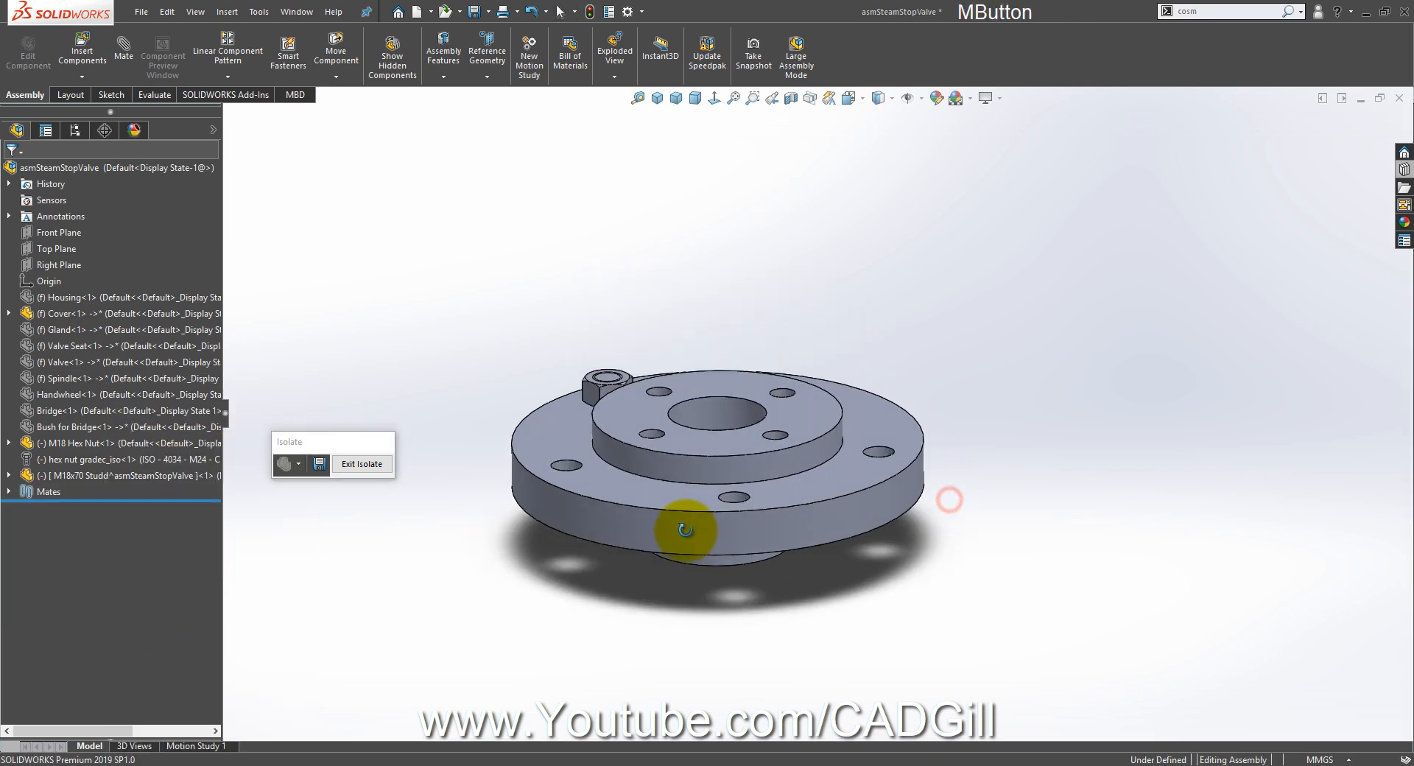
click(245, 77)
click(245, 108)
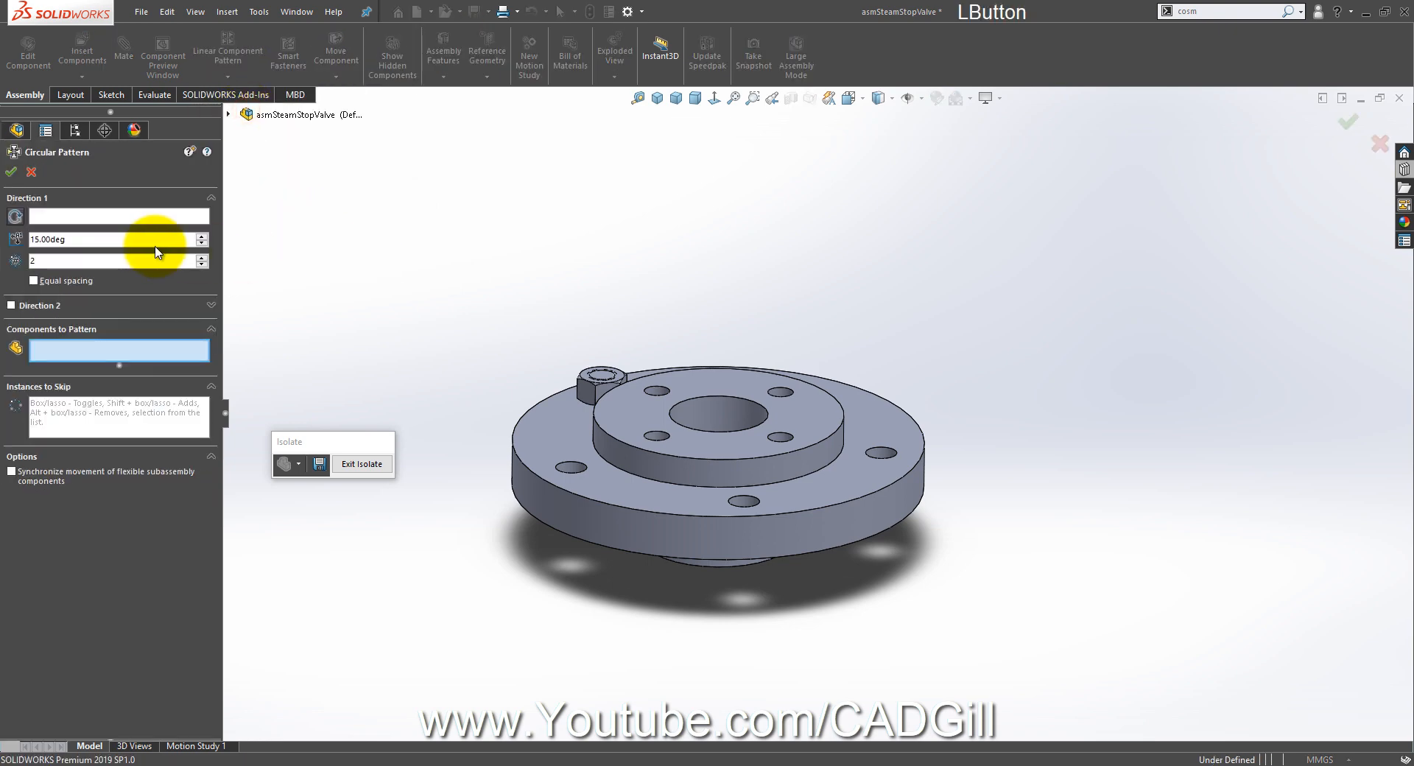
click(122, 216)
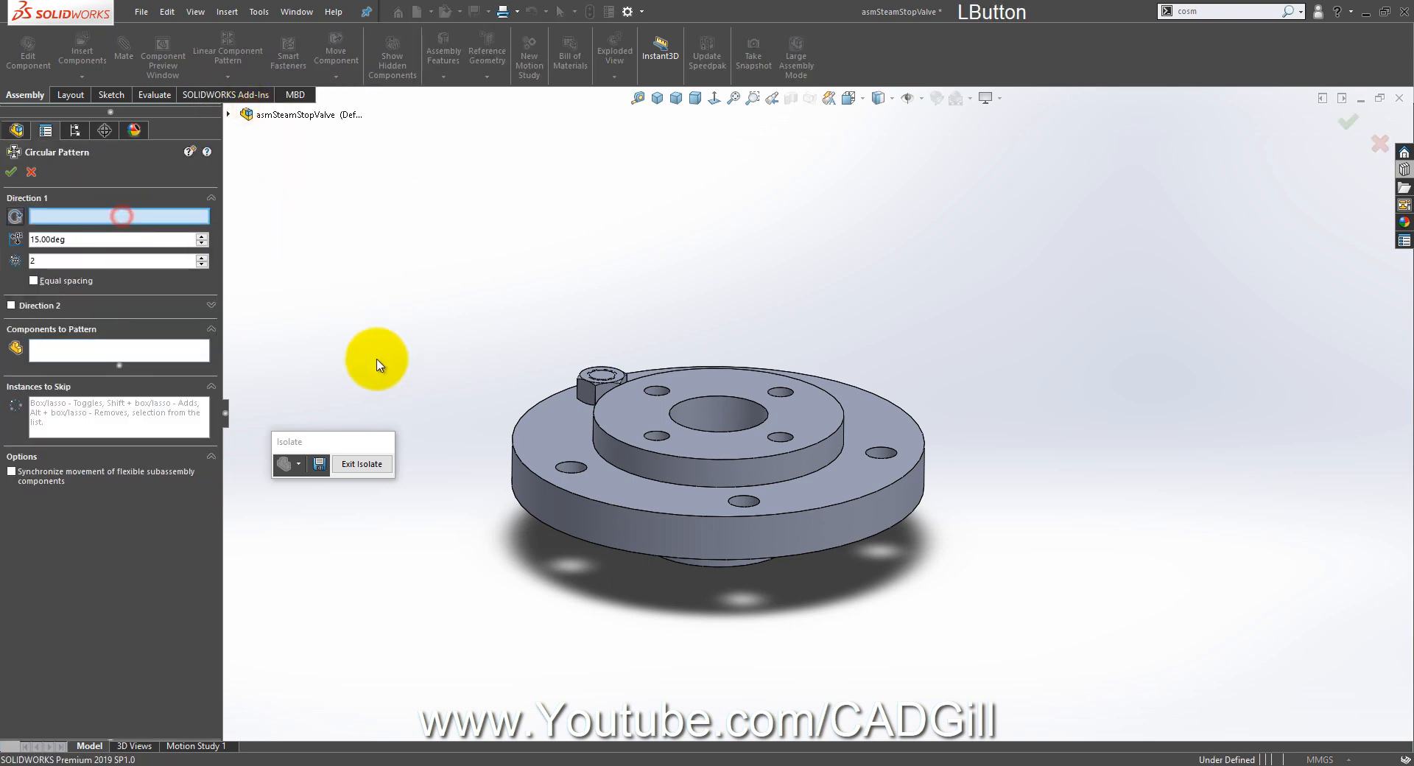
click(586, 496)
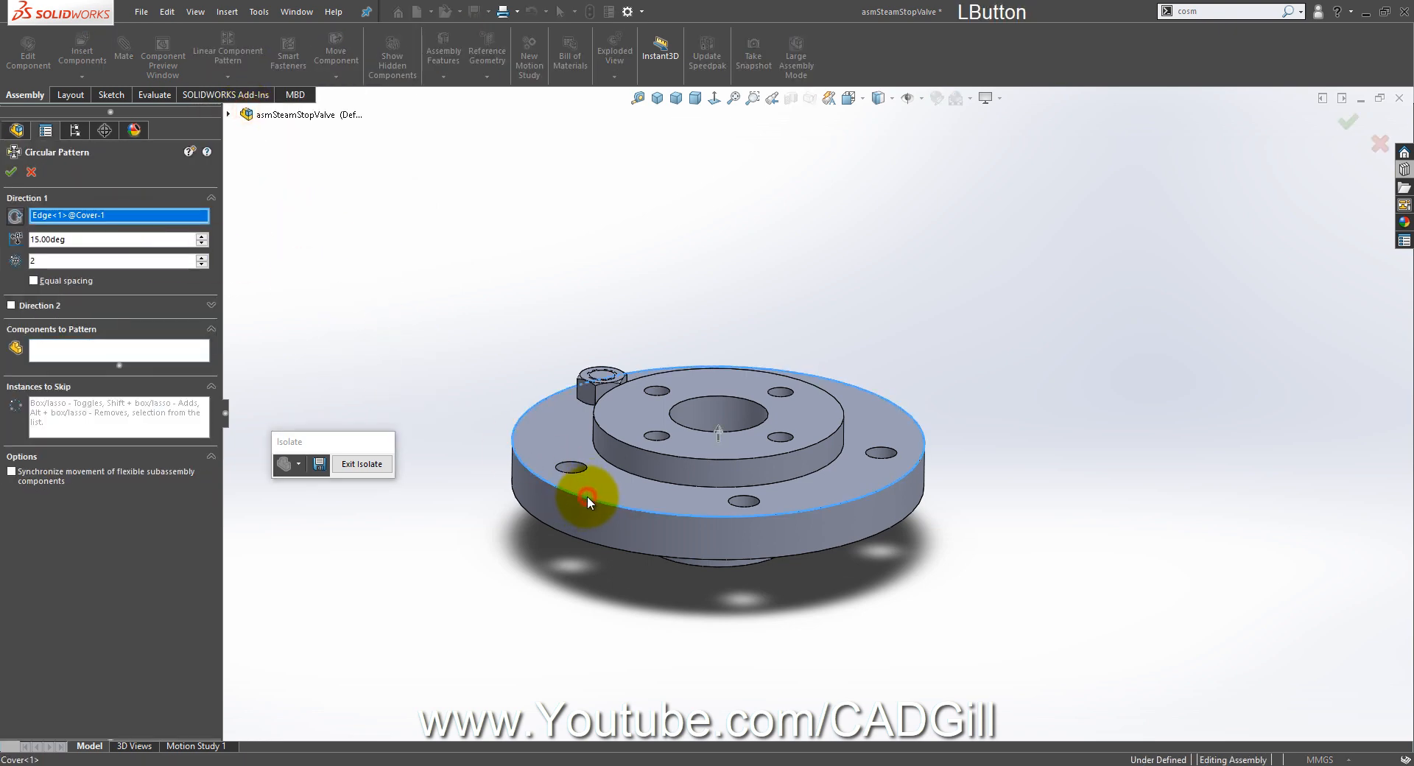
click(86, 355)
scroll(580, 411, down, 5)
click(631, 358)
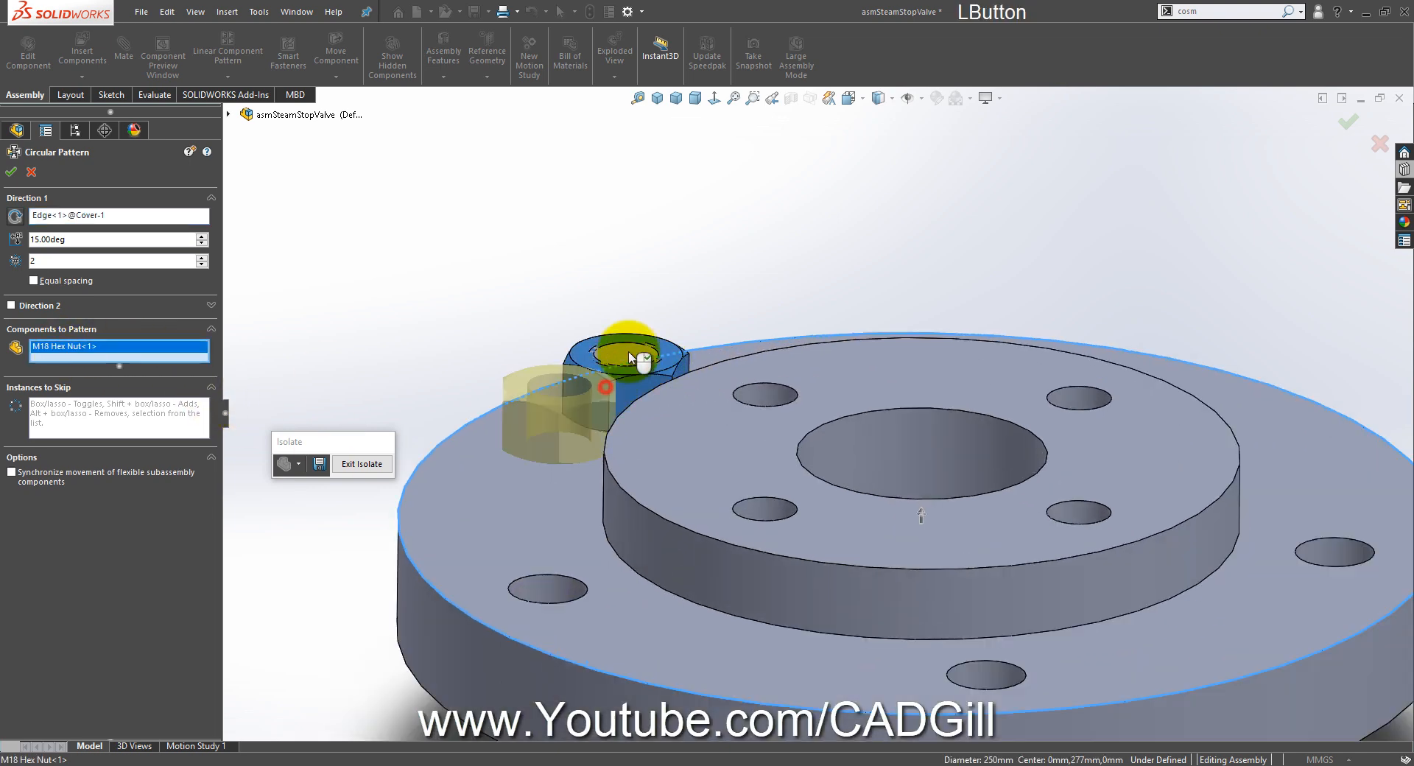
click(629, 354)
Step: Space five pattern instances equally over 360 degrees and apply the circular pattern
click(33, 280)
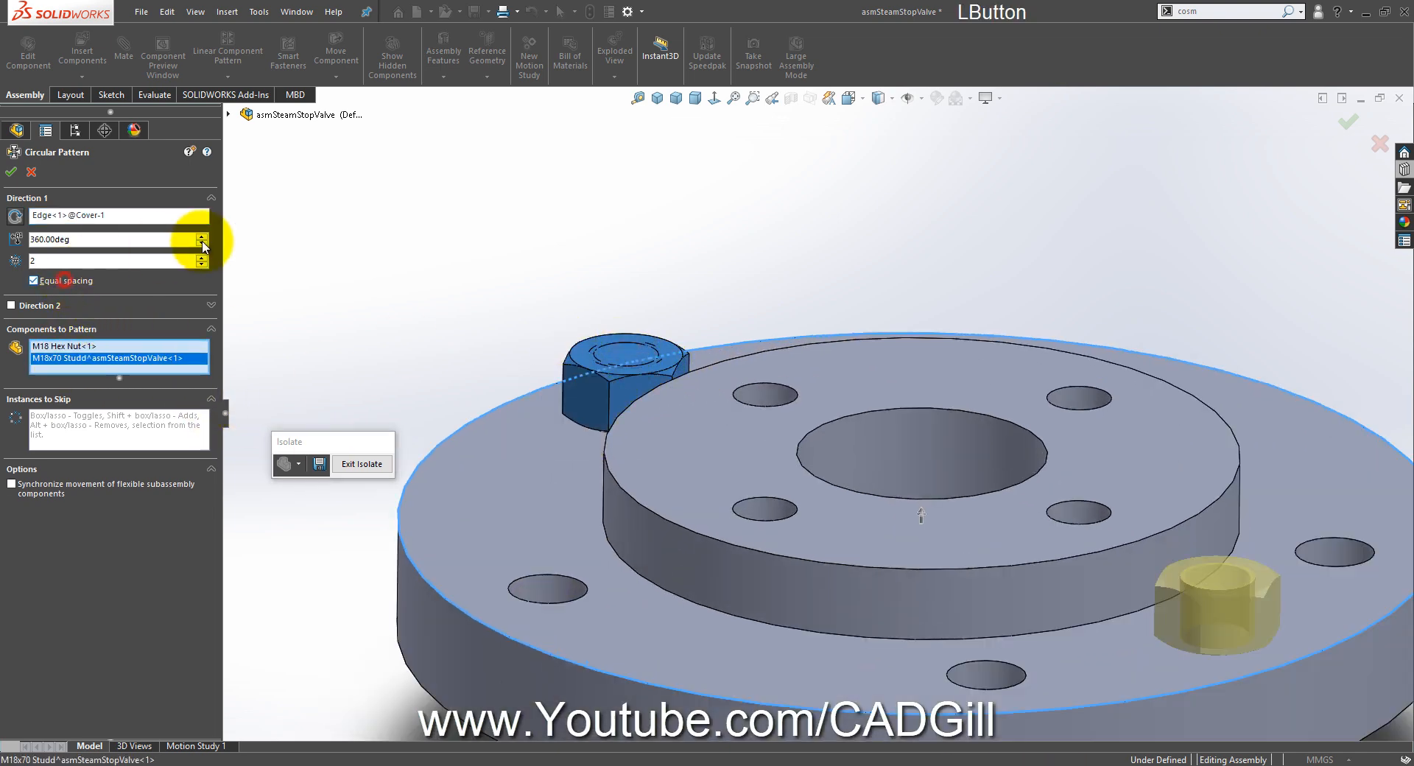
click(201, 256)
click(201, 257)
click(201, 256)
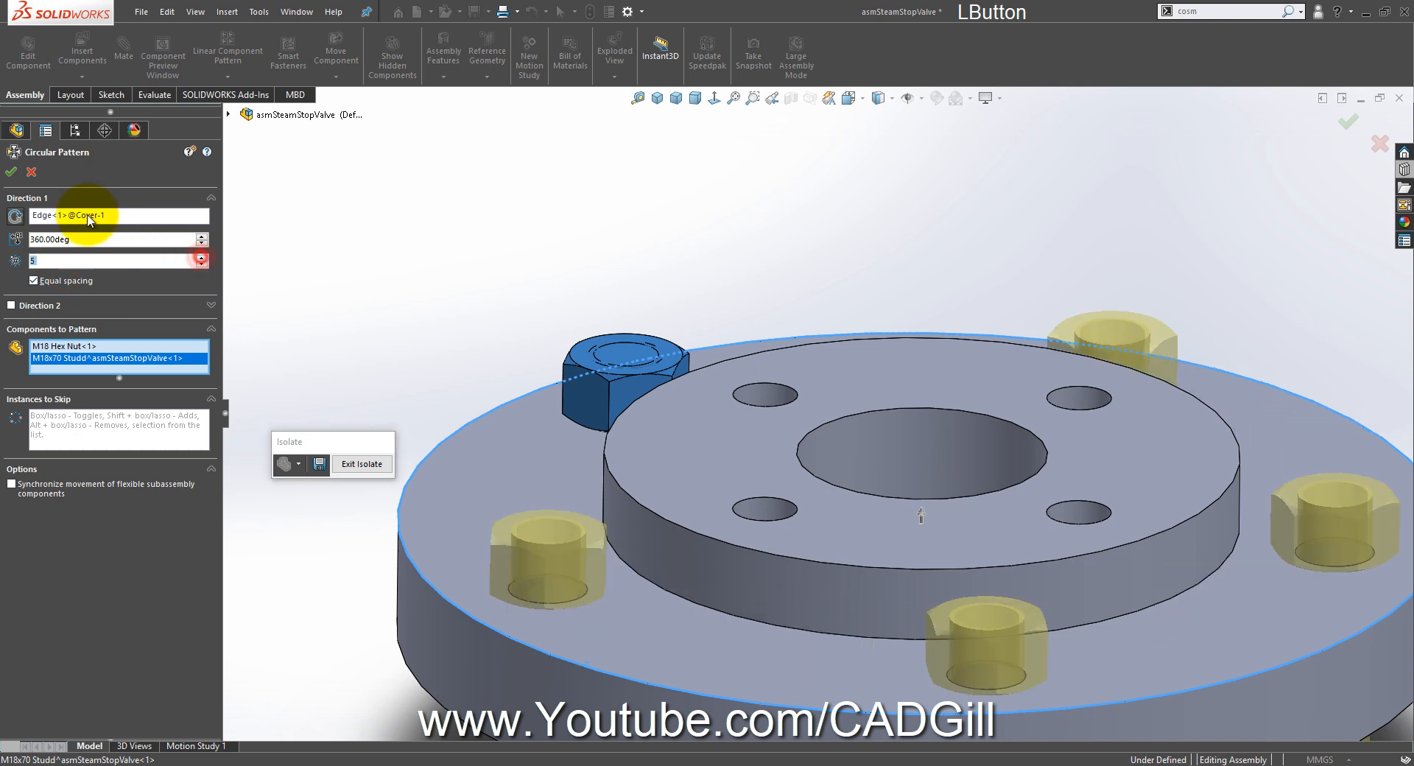
click(9, 172)
scroll(676, 488, up, 5)
middle_drag(695, 504, 705, 612)
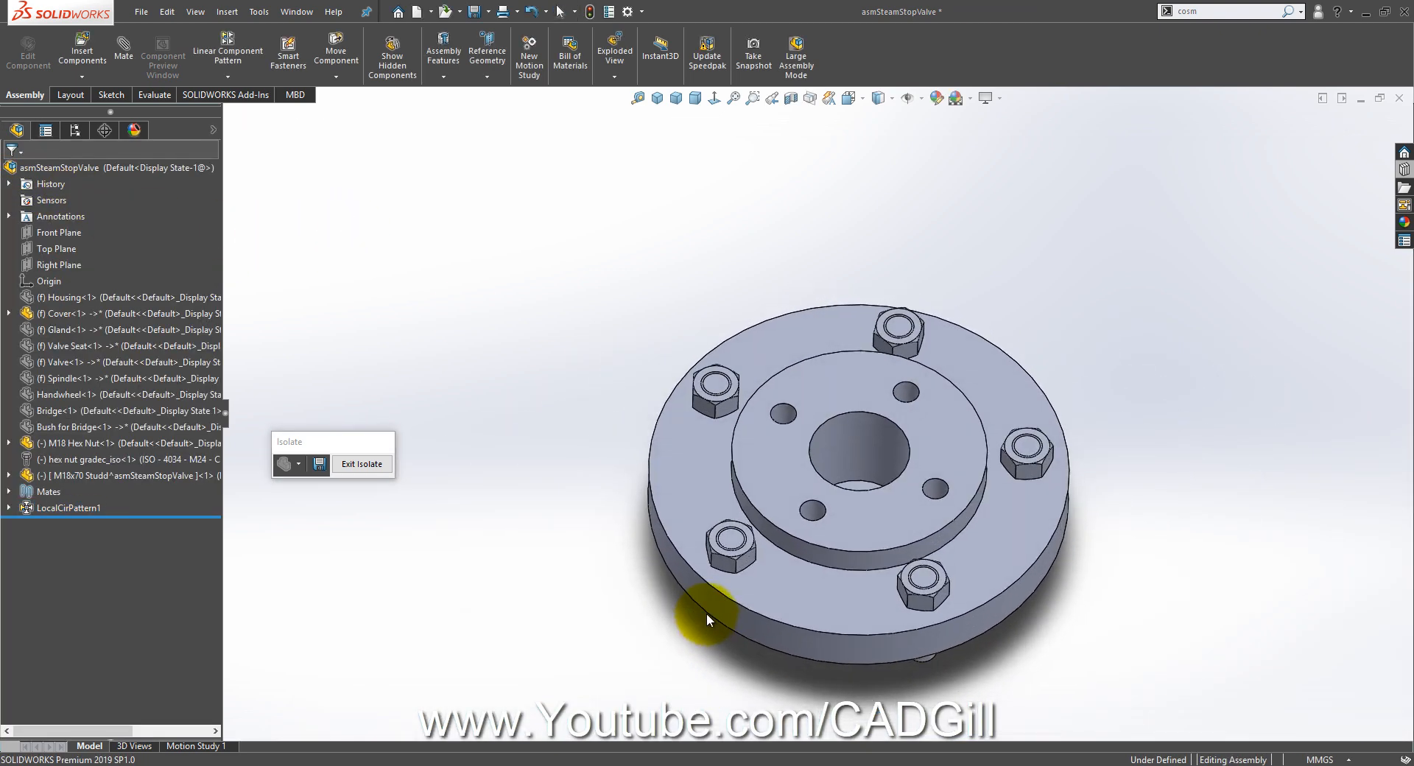
Step: Exit Isolate to show the complete valve assembly
click(371, 463)
middle_drag(648, 567, 735, 435)
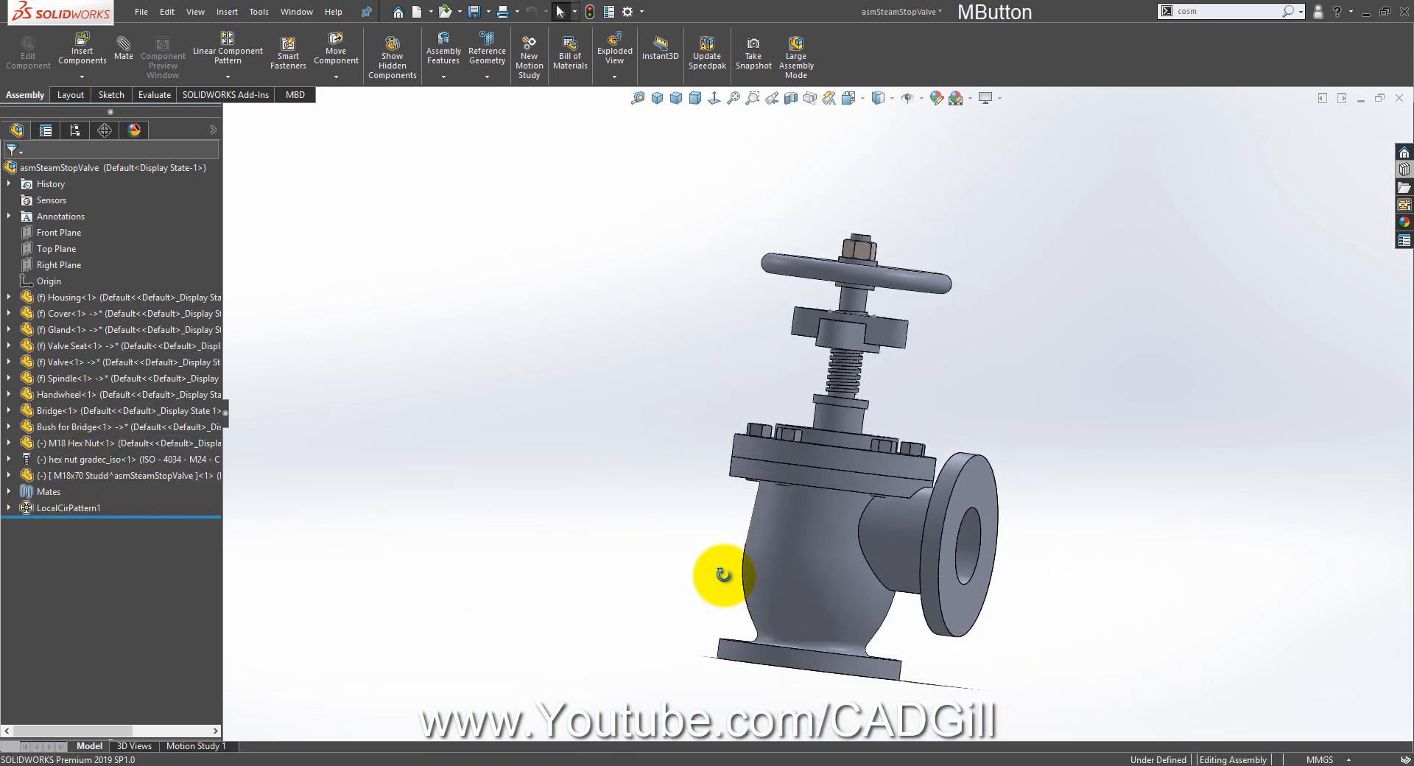
middle_drag(719, 584, 338, 479)
Step: Examine the patterned fasteners, the inner cover holes and the matching holes in the bridge
scroll(907, 475, down, 5)
middle_drag(803, 463, 807, 588)
scroll(800, 579, up, 6)
middle_drag(804, 441, 843, 471)
scroll(773, 317, down, 4)
middle_drag(780, 383, 702, 558)
scroll(773, 420, down, 4)
scroll(703, 559, up, 3)
mouse_move(755, 386)
middle_down()
mouse_move(751, 336)
mouse_move(758, 377)
middle_up()
scroll(732, 530, down, 6)
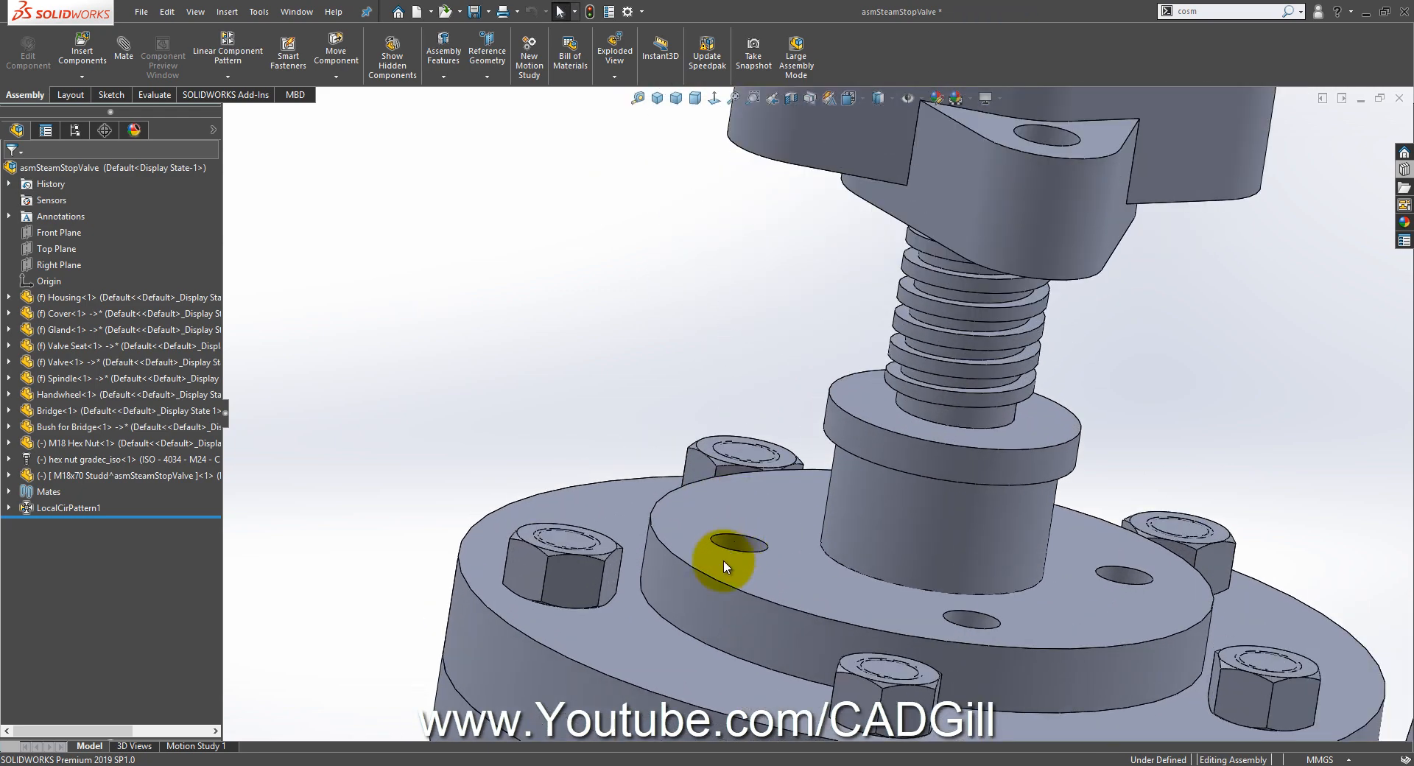
scroll(730, 574, up, 2)
middle_drag(730, 574, 754, 504)
scroll(738, 530, up, 2)
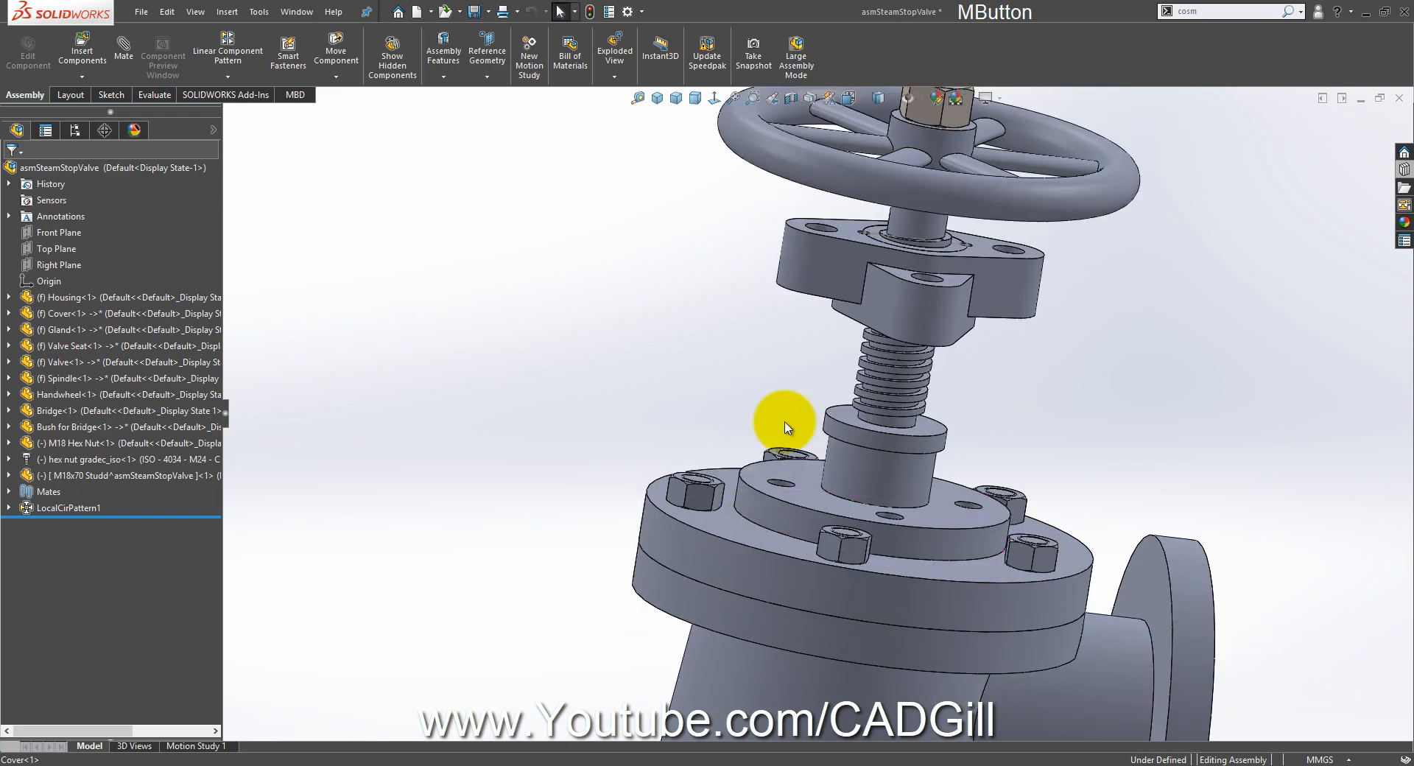
click(847, 236)
scroll(801, 486, down, 5)
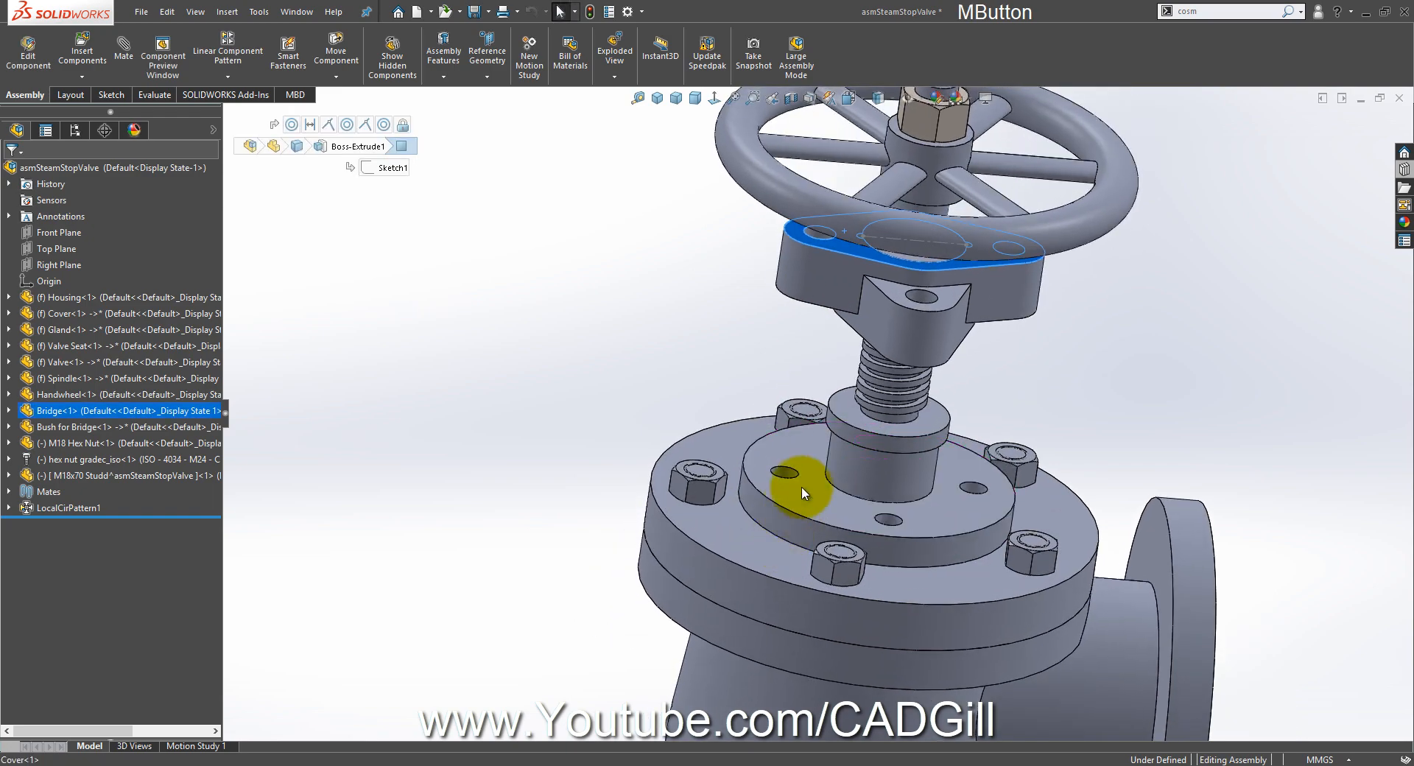
middle_drag(799, 546, 804, 583)
scroll(775, 447, down, 3)
middle_drag(775, 448, 803, 470)
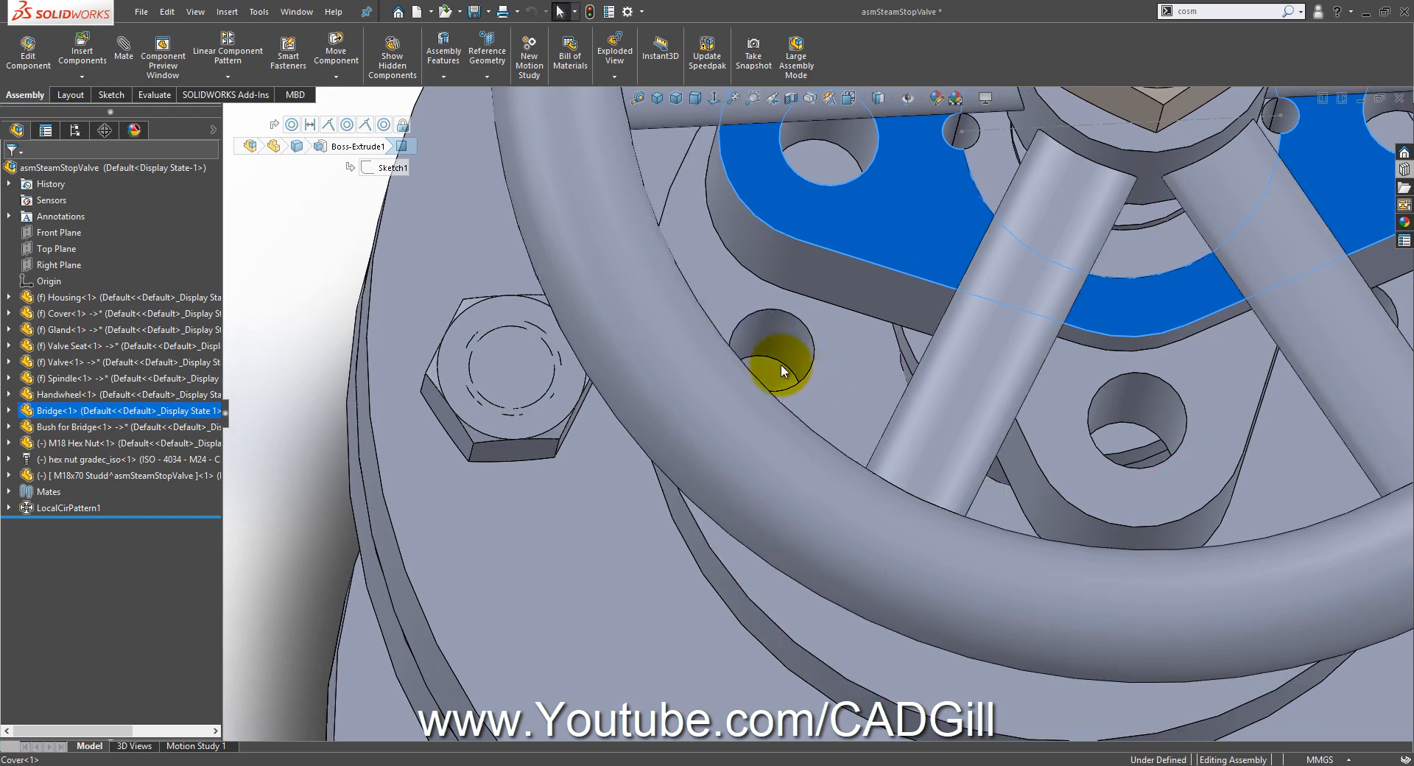
scroll(784, 372, up, 5)
middle_drag(788, 378, 795, 275)
click(471, 231)
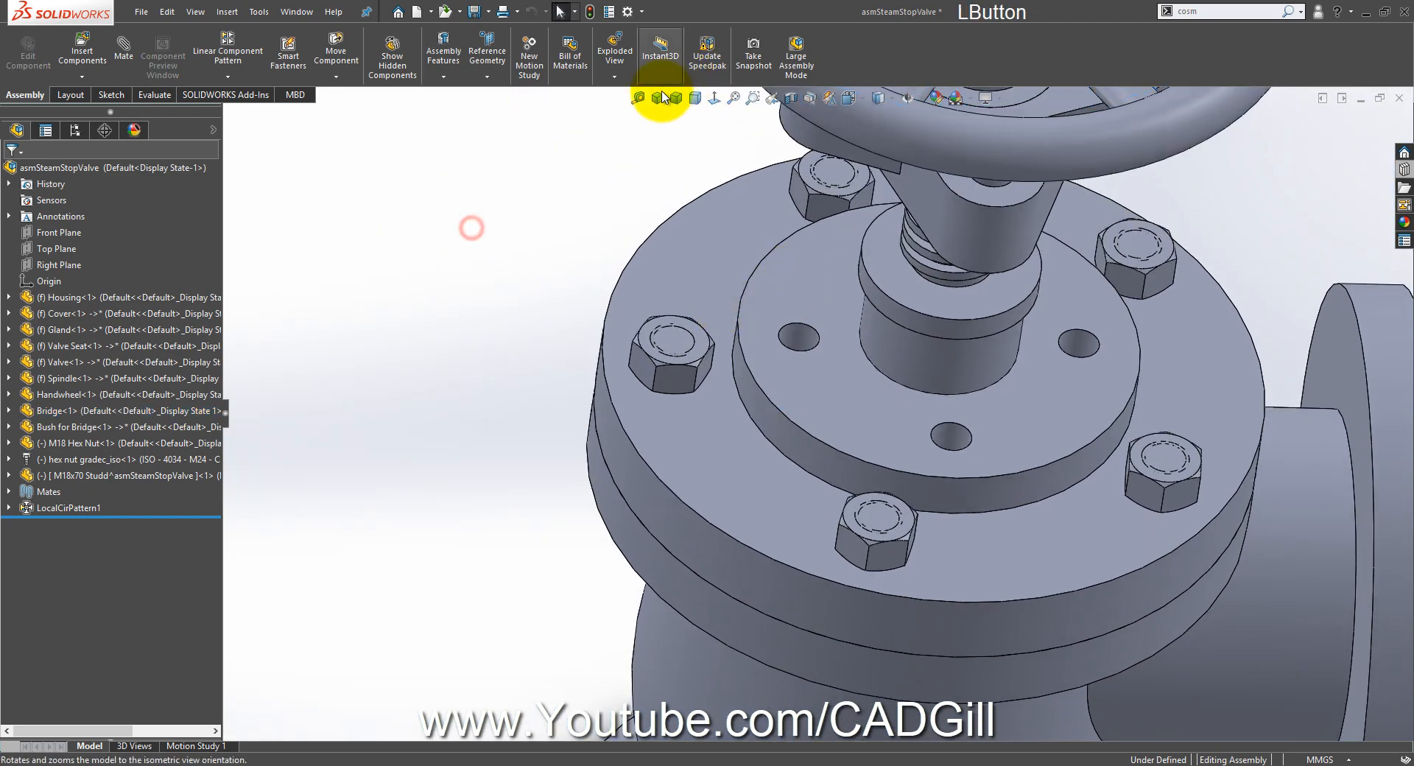
Step: Measure the normal distance between the cover's raised top face and the bridge's top face
click(639, 98)
click(819, 333)
scroll(816, 336, up, 3)
middle_drag(814, 338, 842, 242)
scroll(844, 265, down, 3)
click(843, 268)
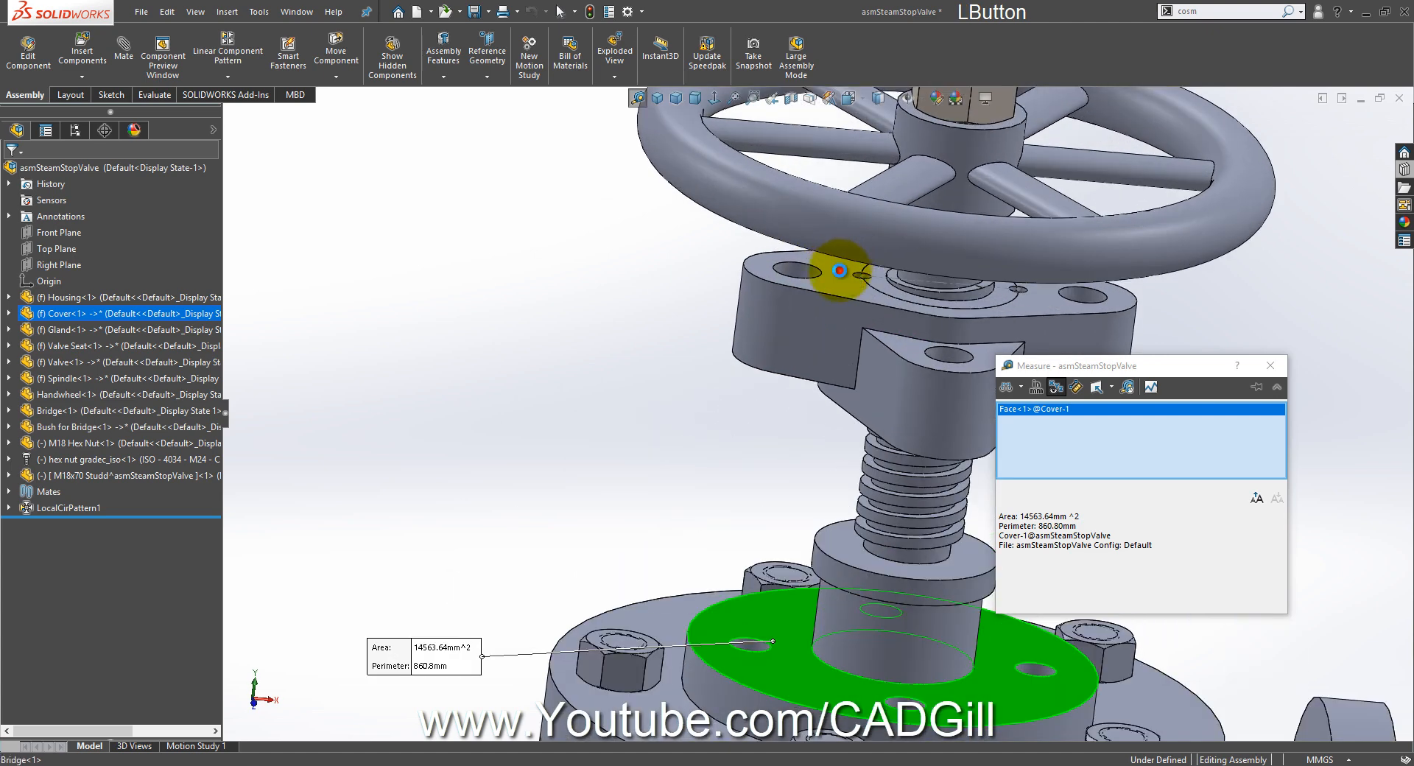
middle_drag(842, 328, 1029, 489)
double_click(1077, 526)
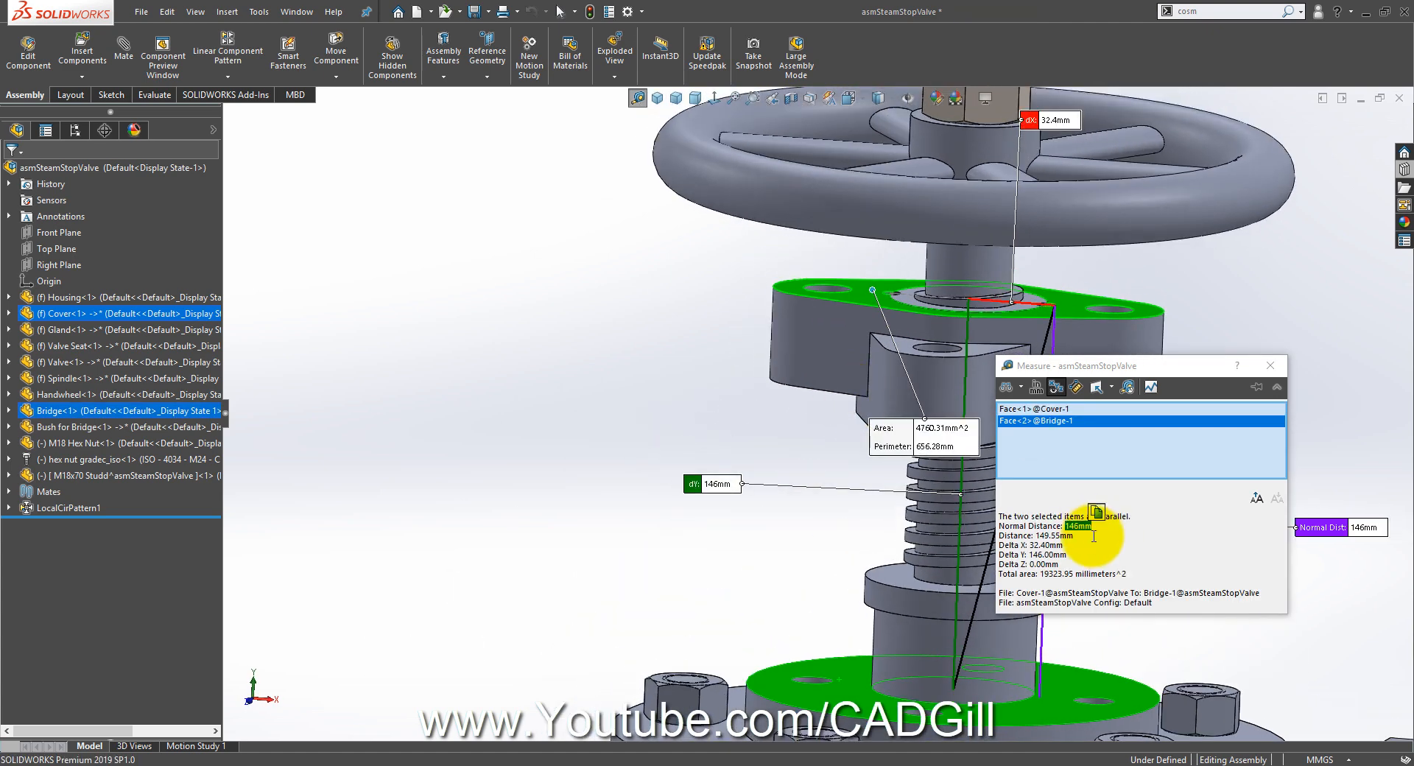
click(1099, 539)
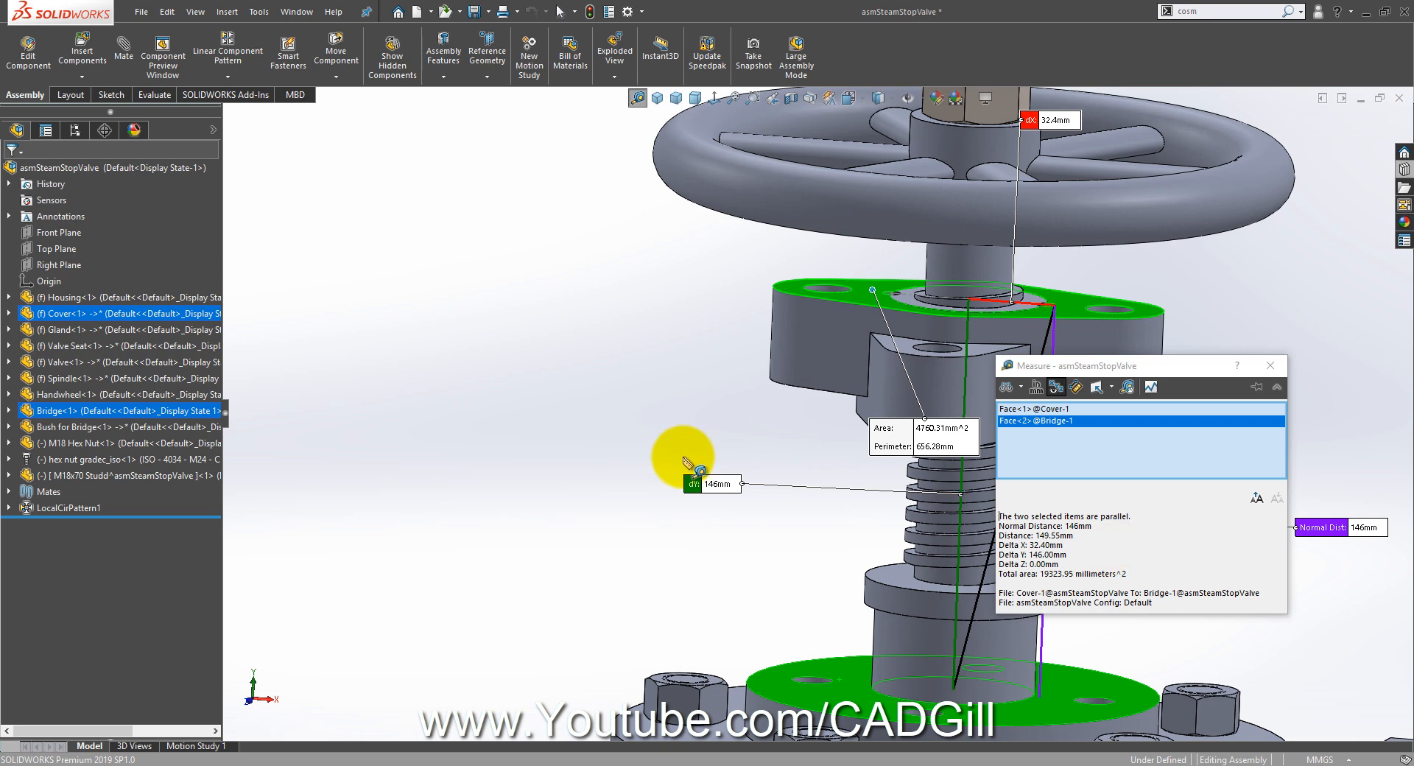
scroll(687, 464, up, 3)
scroll(942, 423, down, 5)
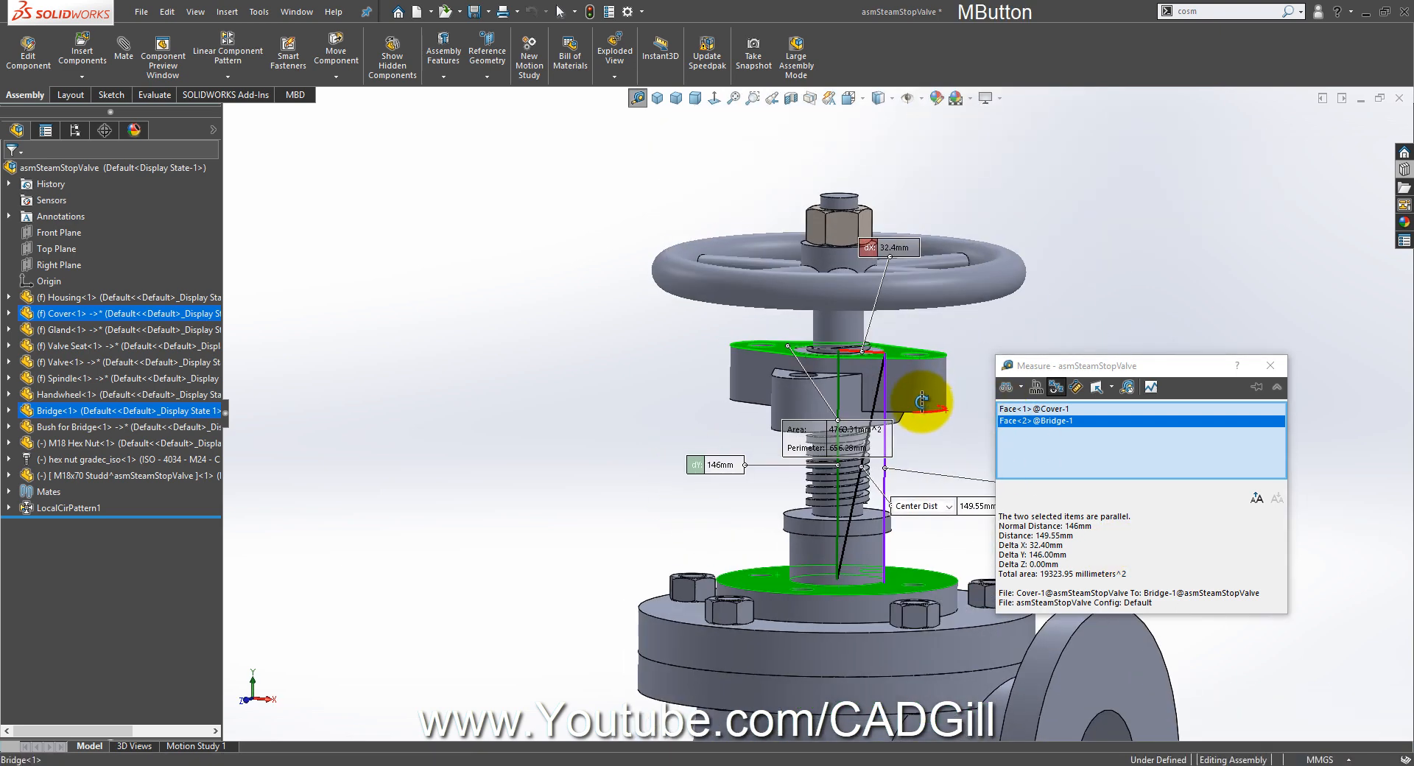
double_click(1077, 525)
click(1087, 511)
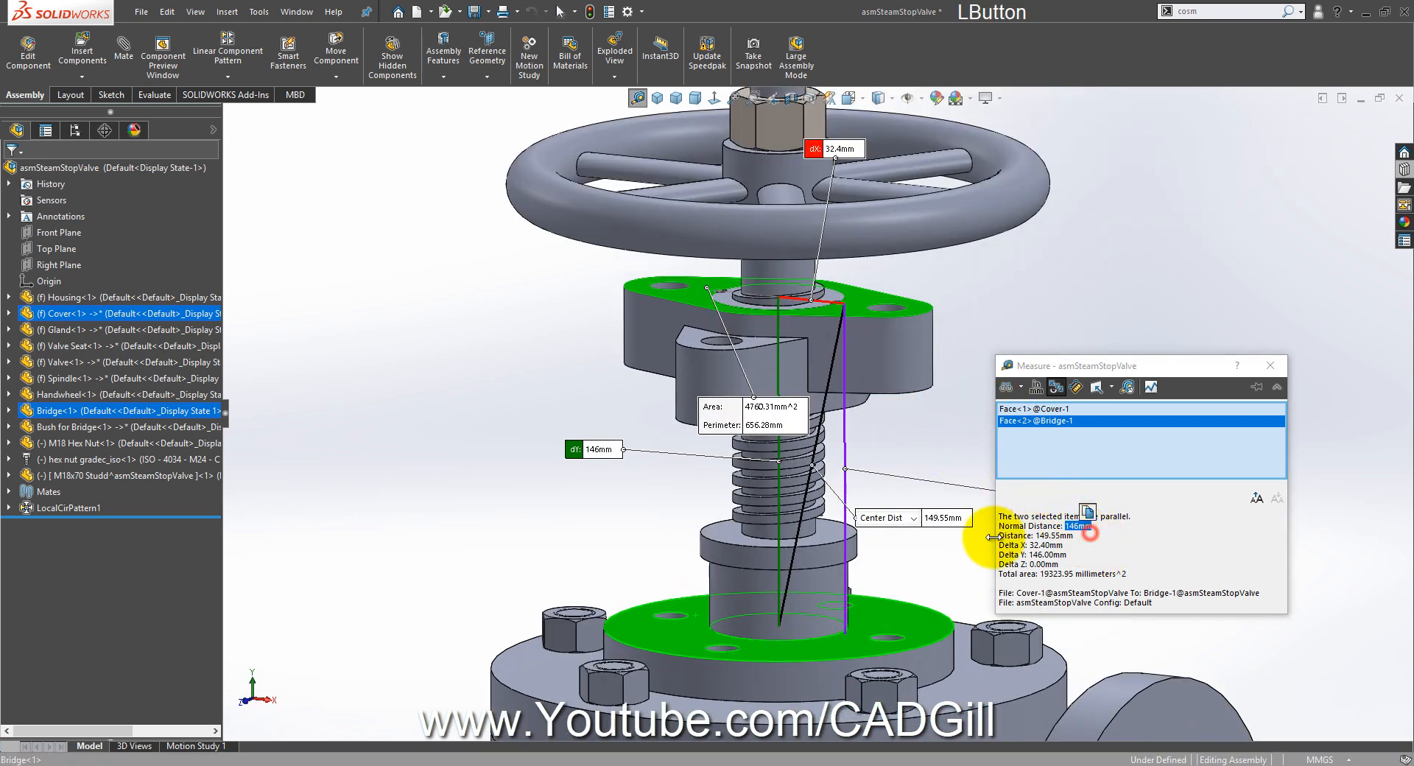
Step: Switch to Photos, check the stud details around the cover in Steam Stop Valve PSG.jpg, and return to SOLIDWORKS
click(589, 760)
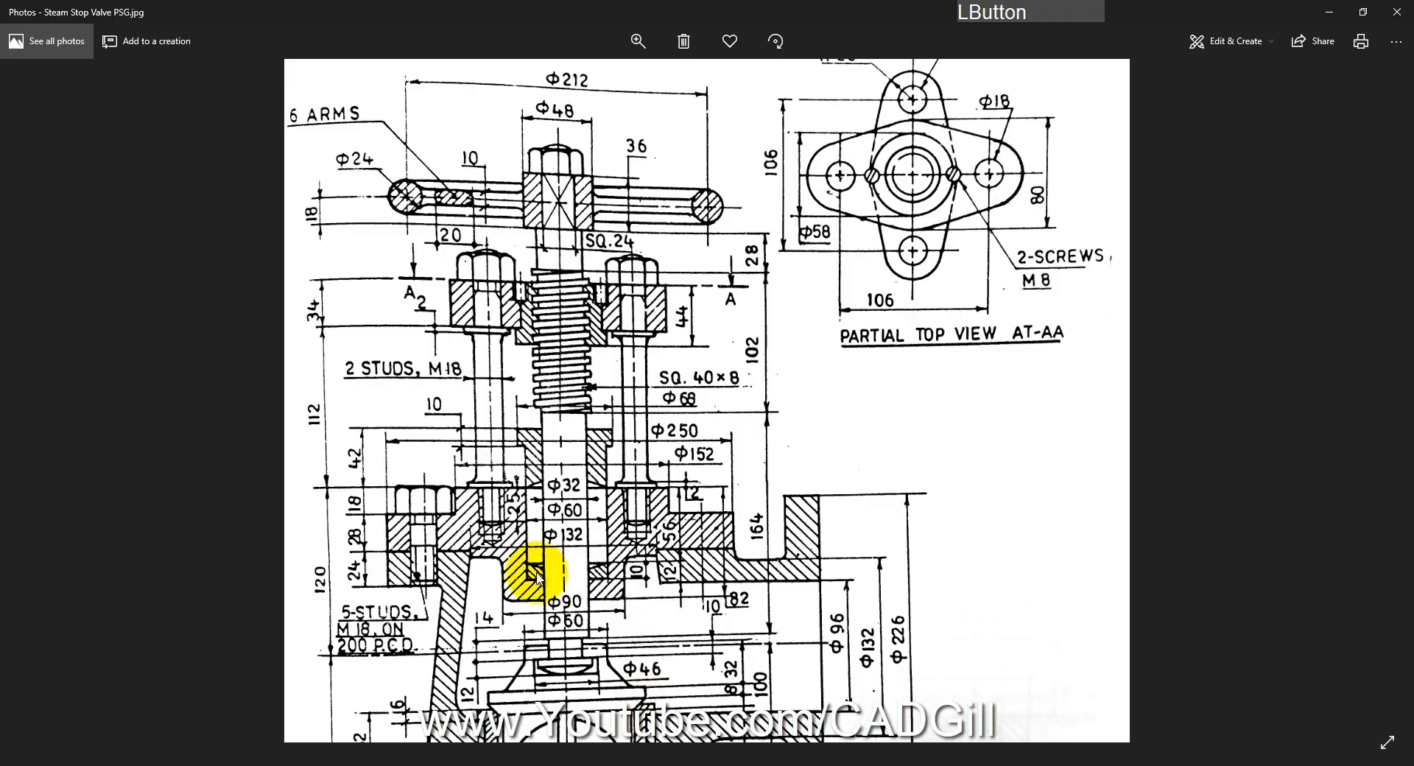
ctrl+scroll(508, 538, up, 3)
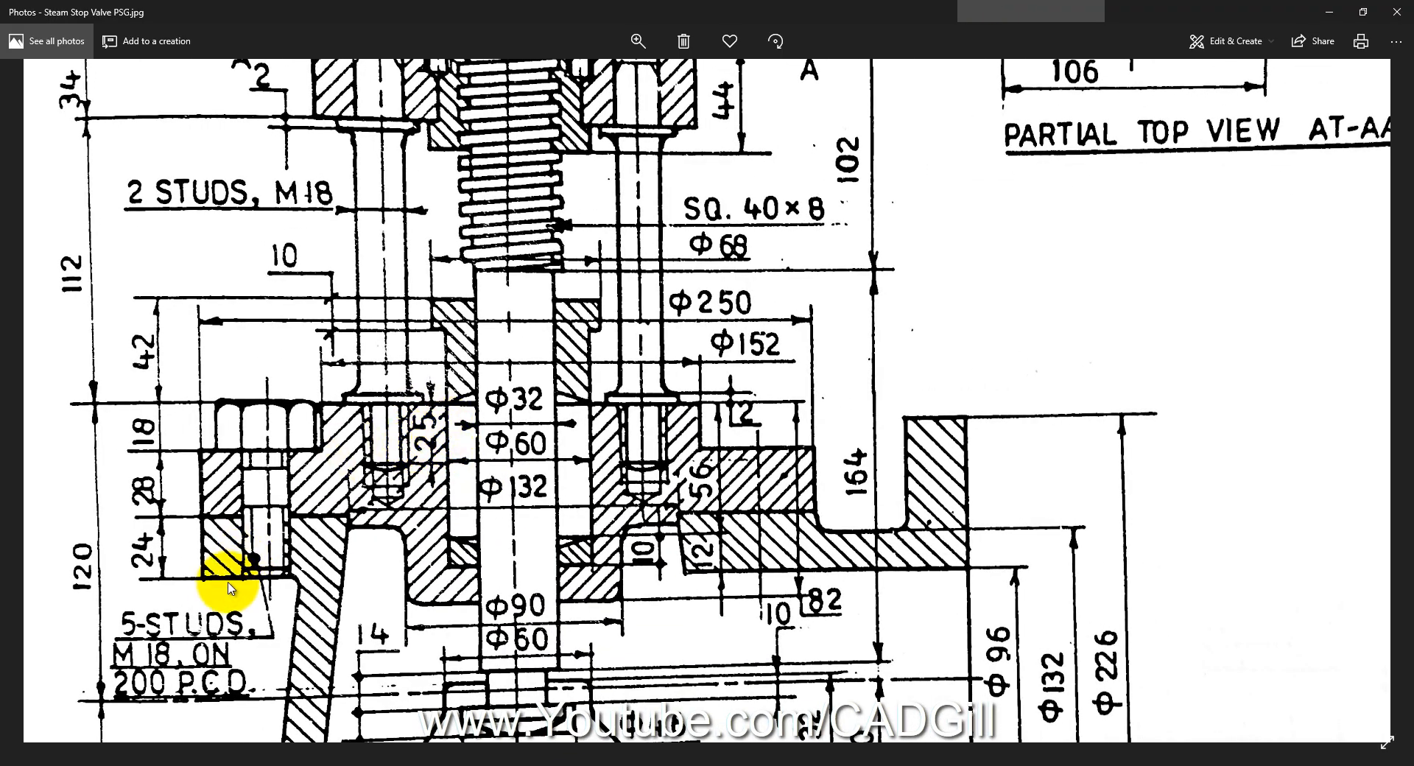
click(188, 762)
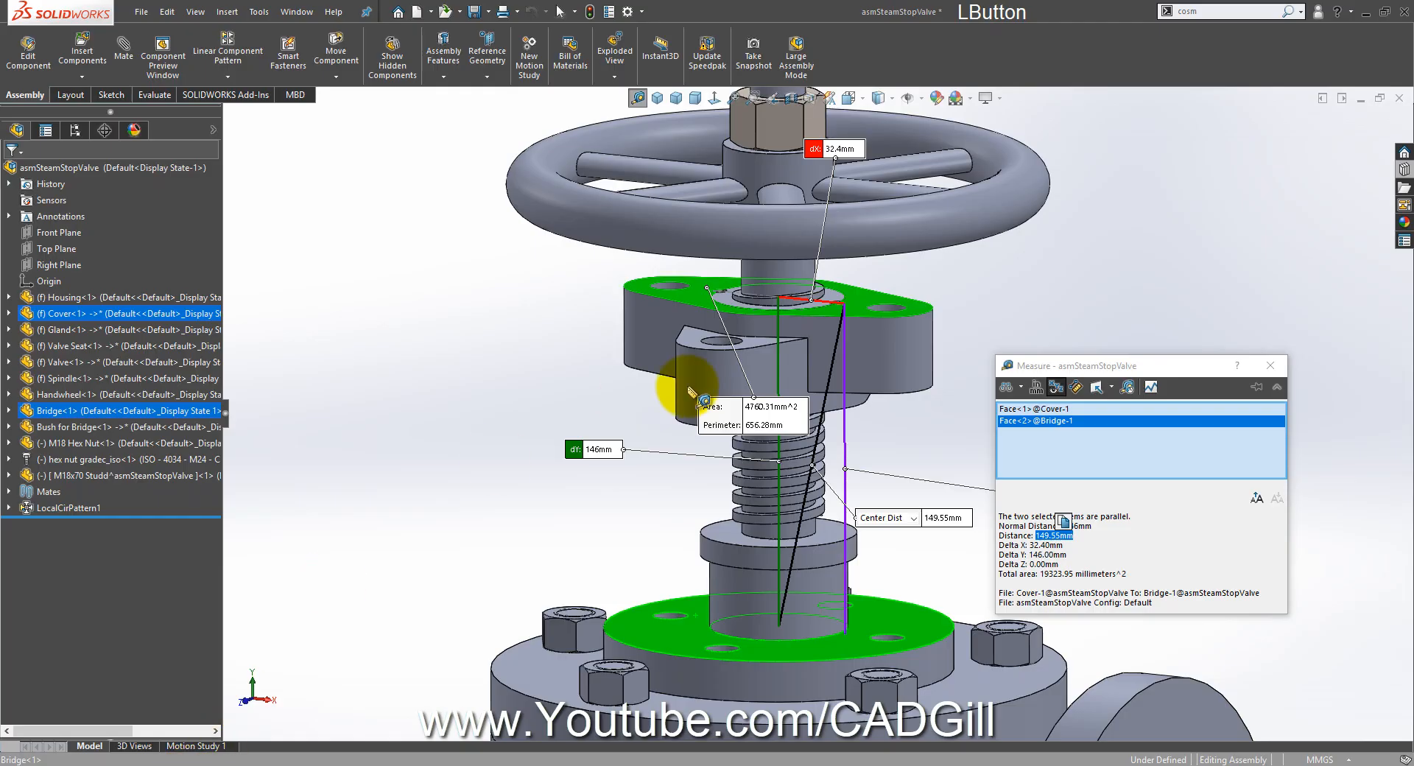
Step: Clear the cover and bridge faces from the measurement selection
right_click(1127, 254)
click(1144, 322)
scroll(958, 475, up, 3)
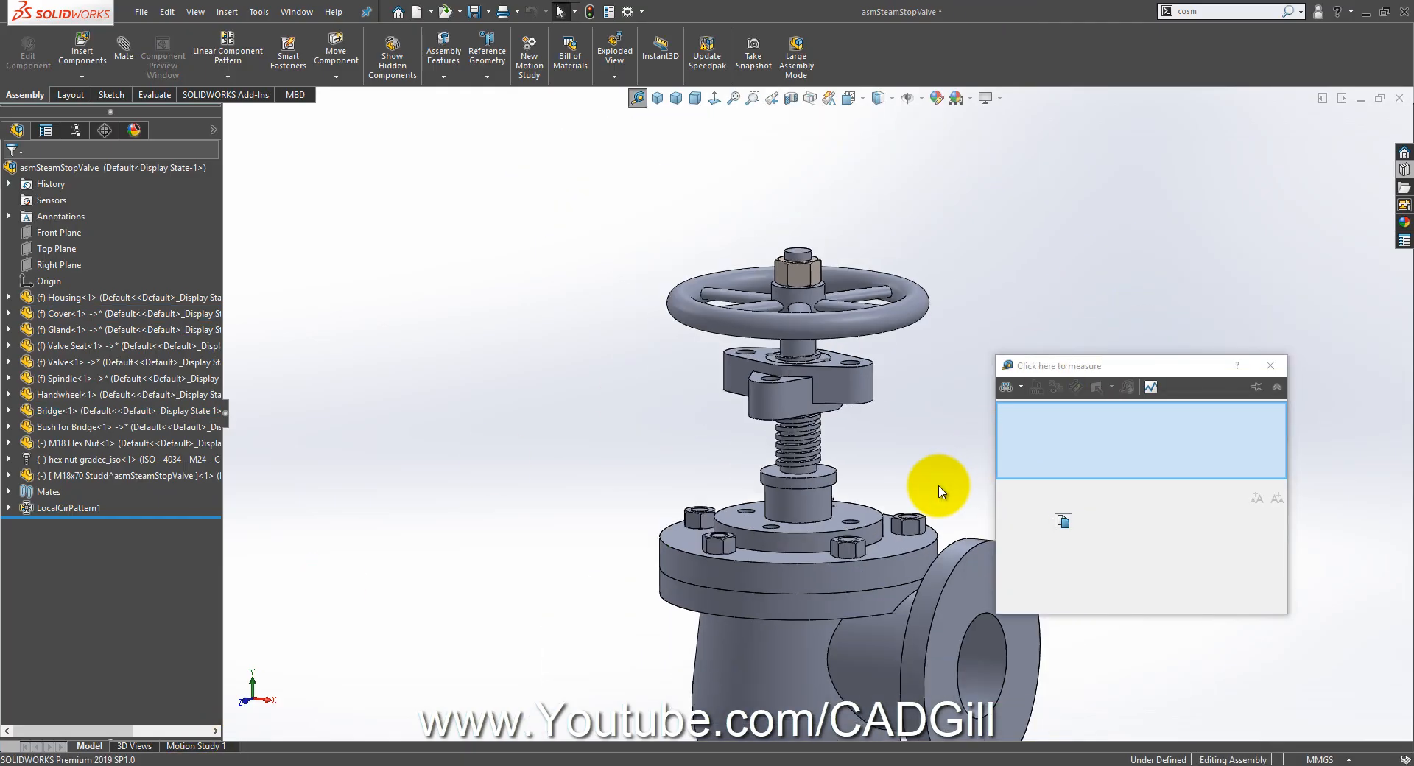
scroll(938, 486, down, 1)
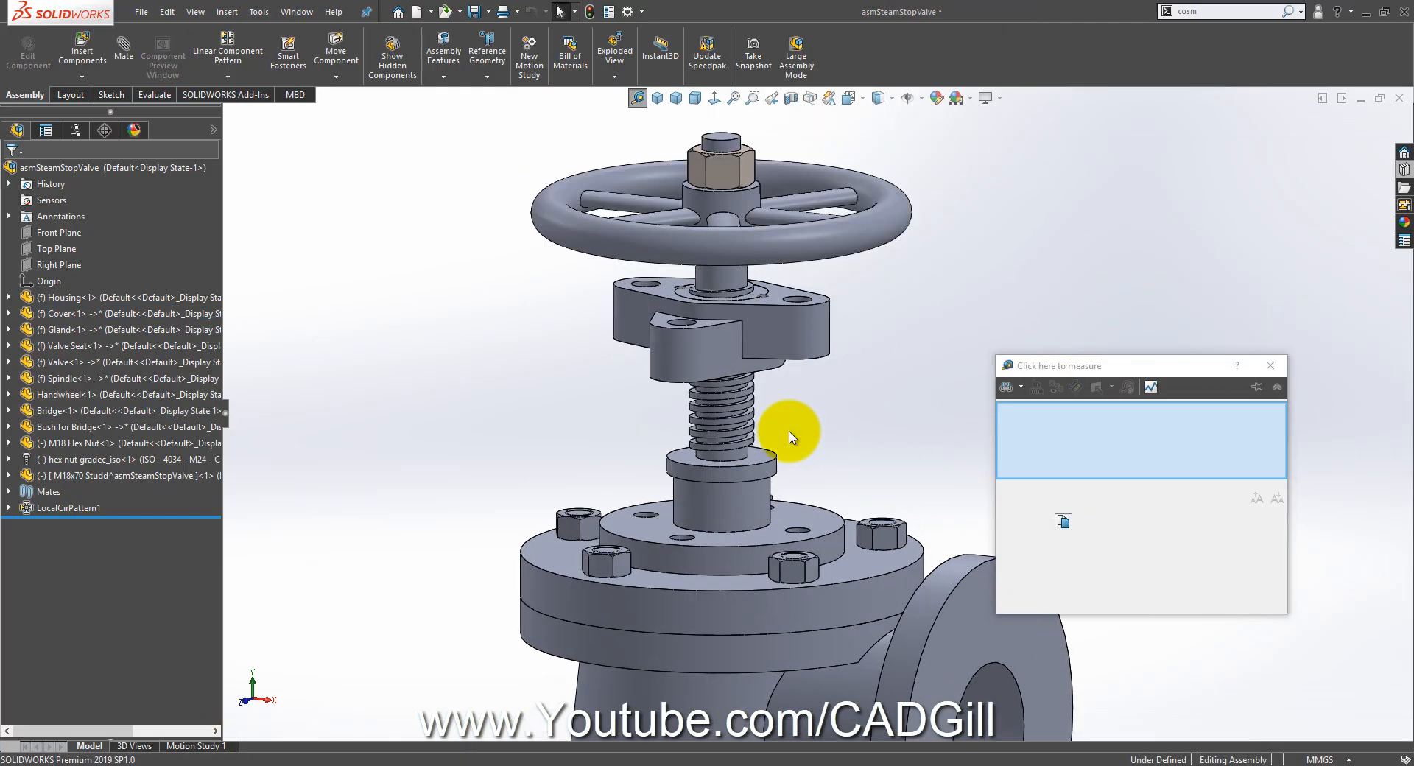
Step: Return to the drawing in Photos and examine the two M18 studs between the cover and the bridge
click(82, 76)
click(549, 759)
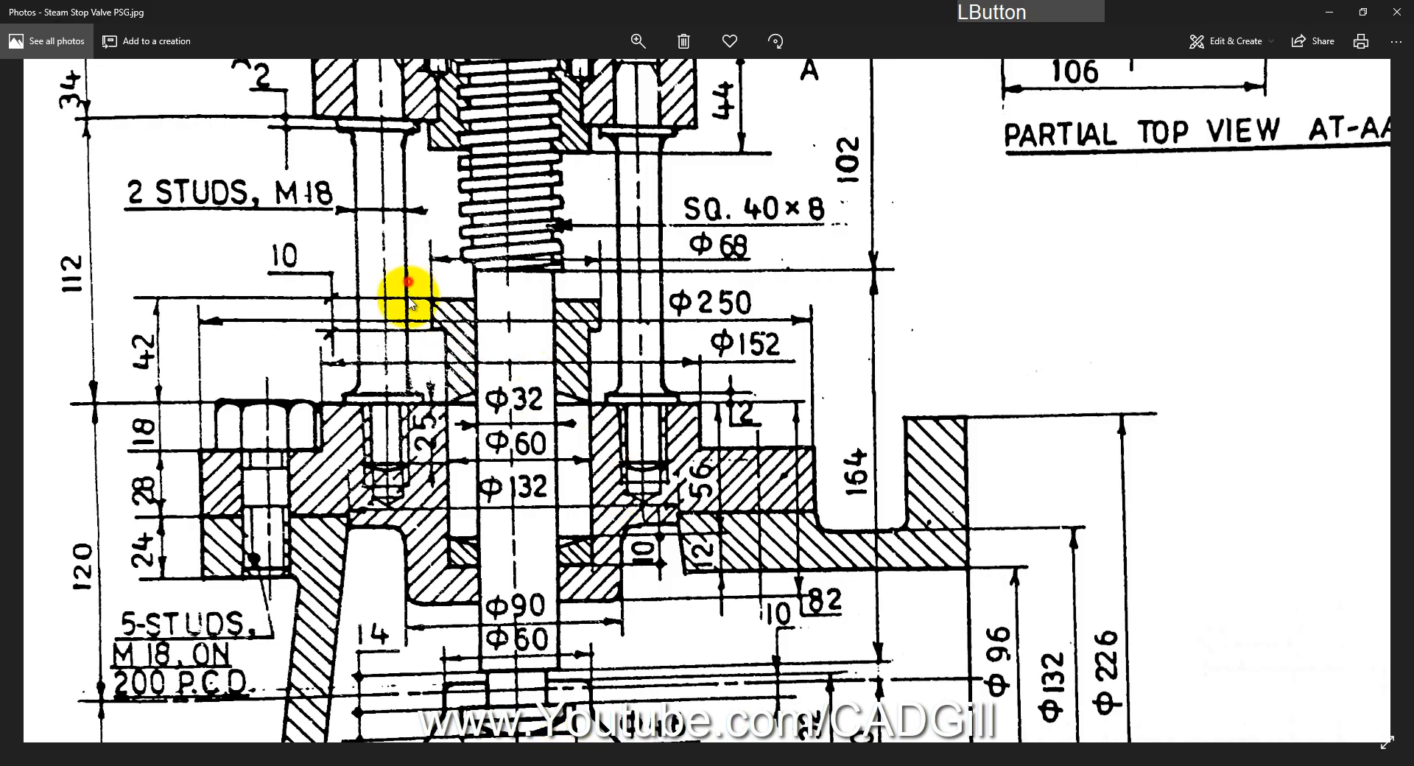
scroll(397, 280, up, 2)
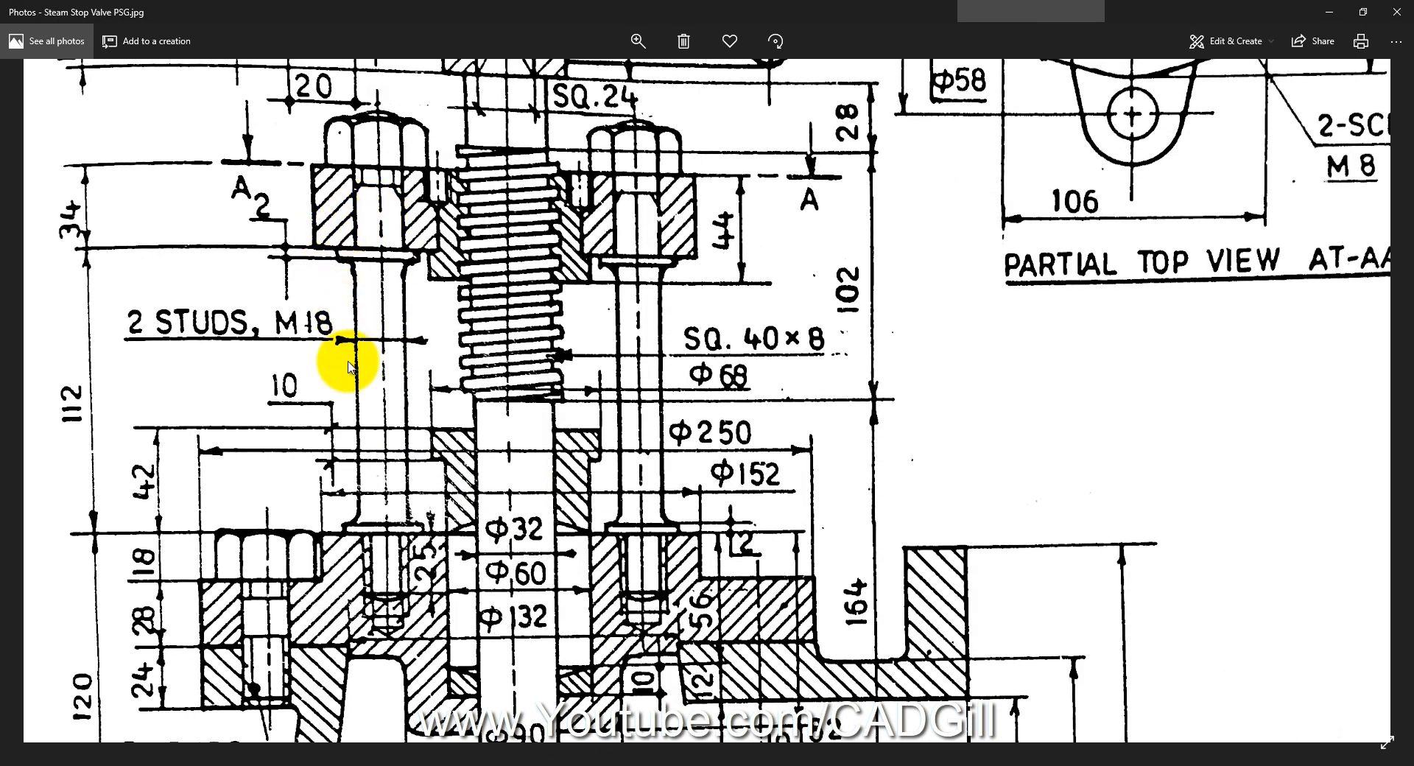
drag(410, 444, 417, 515)
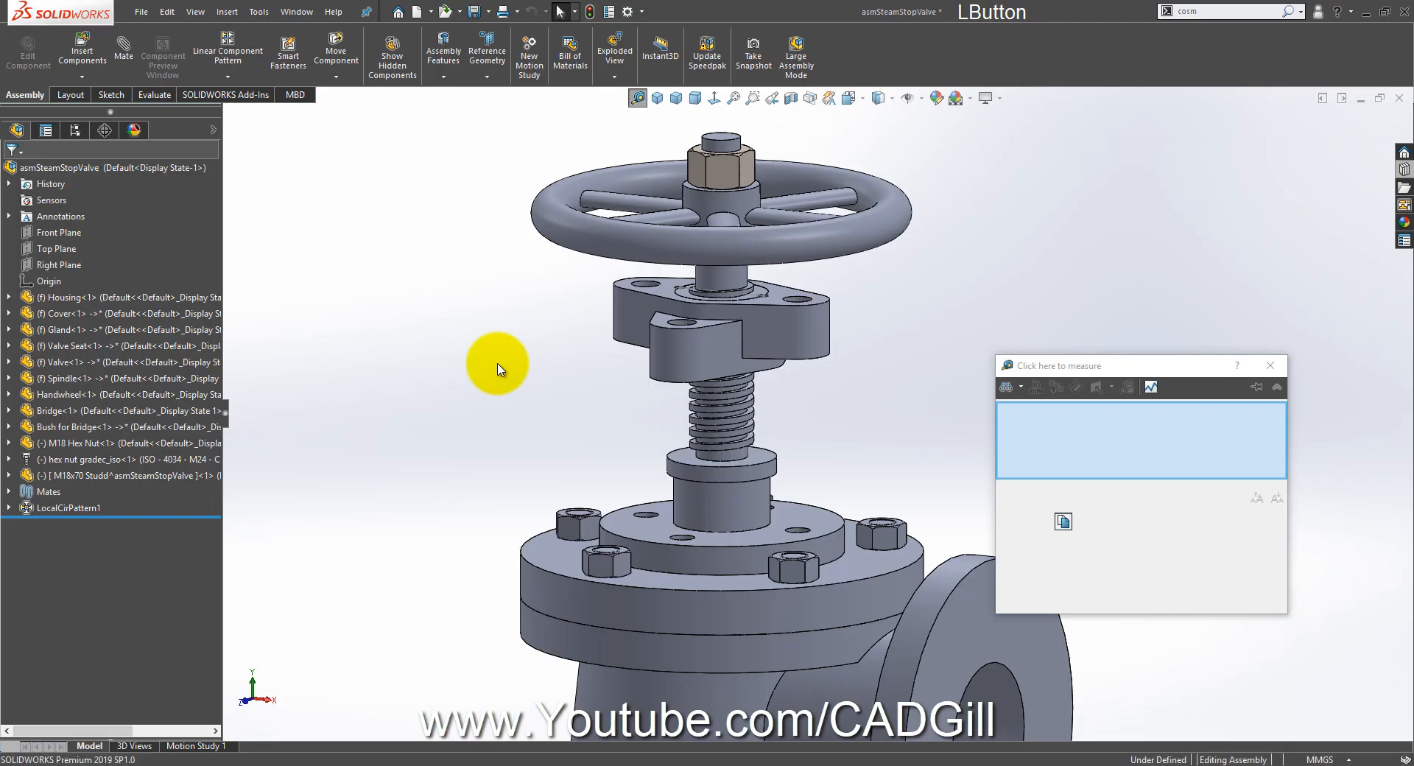
Step: Switch back to SOLIDWORKS and insert a new part into the valve assembly
click(363, 246)
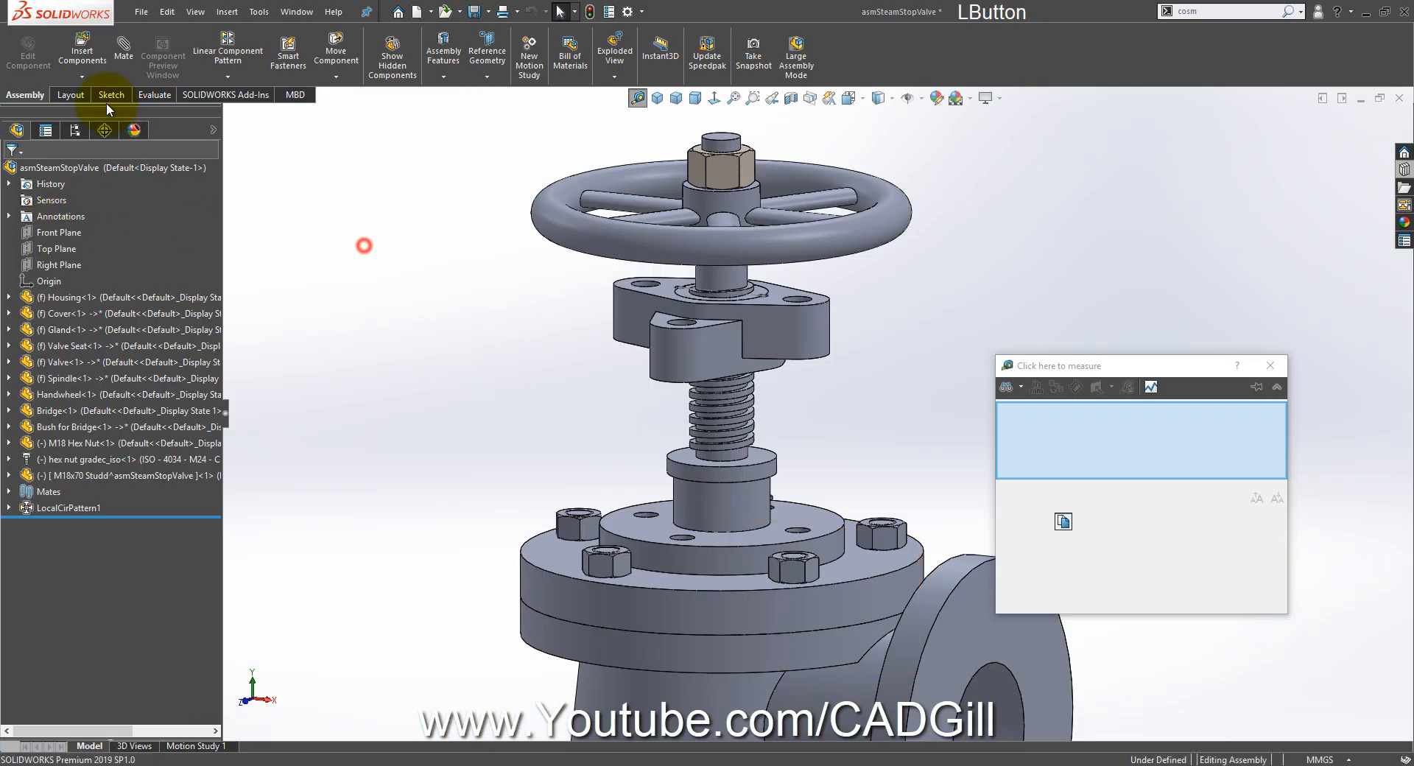
click(80, 76)
click(143, 118)
click(523, 271)
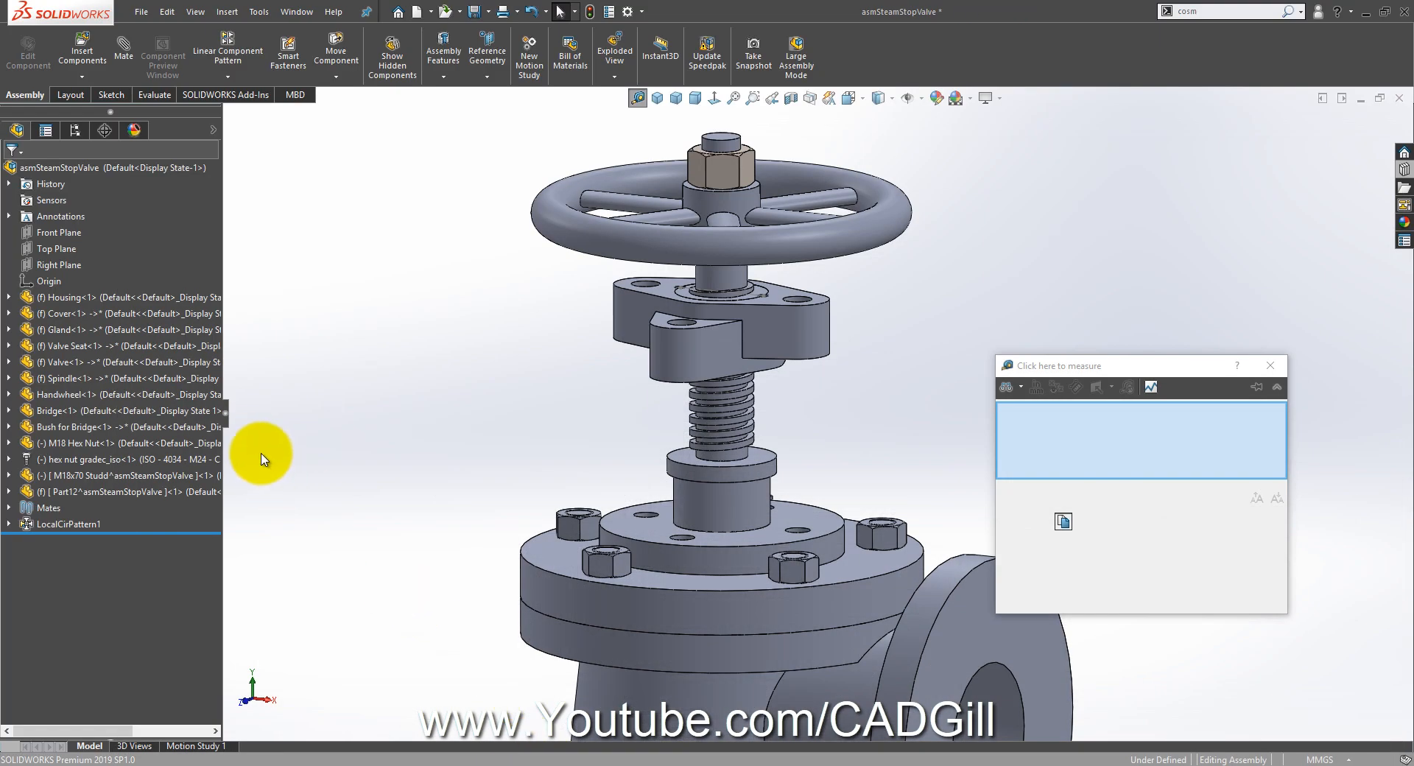
Step: Try to rename the new part with an asterisk in its size, beginning with M18*17
click(113, 491)
key(F2)
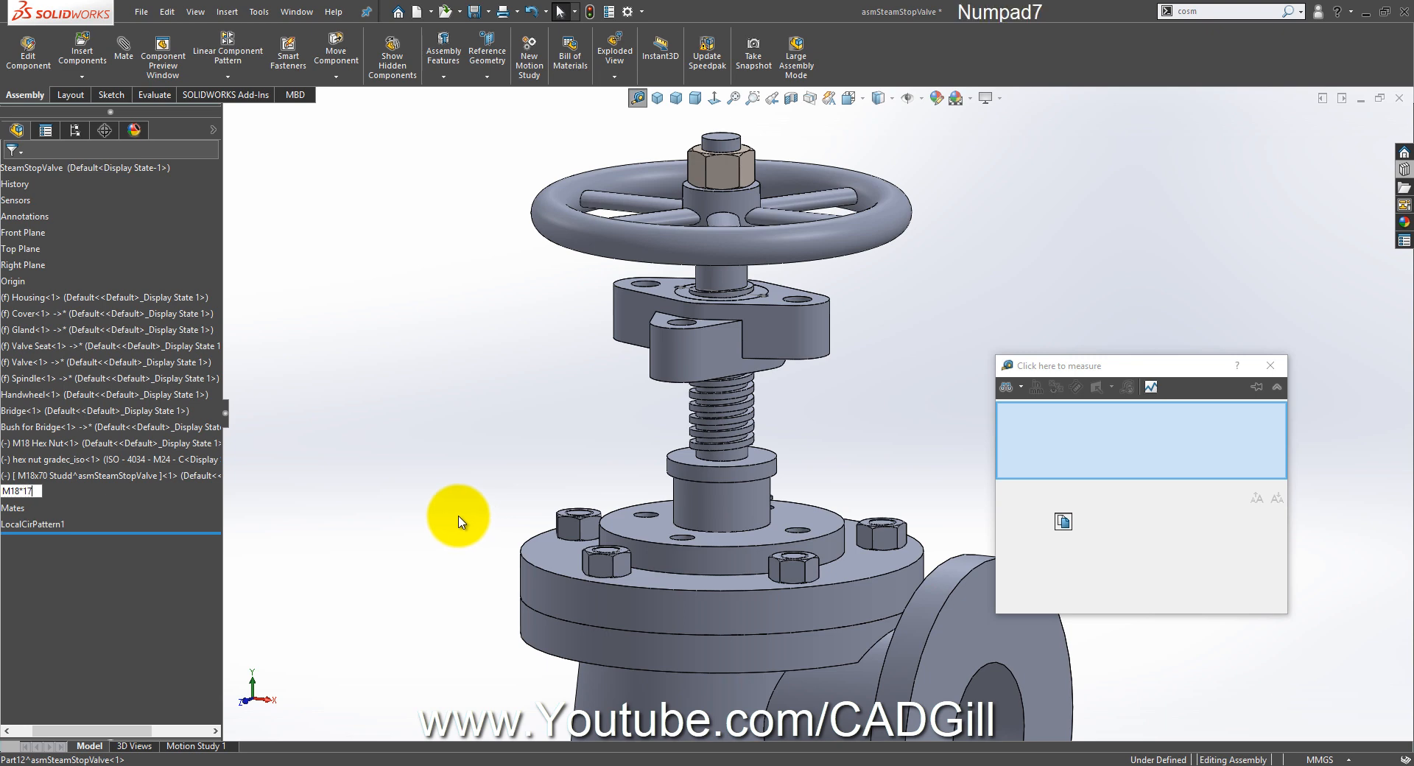
key(Return)
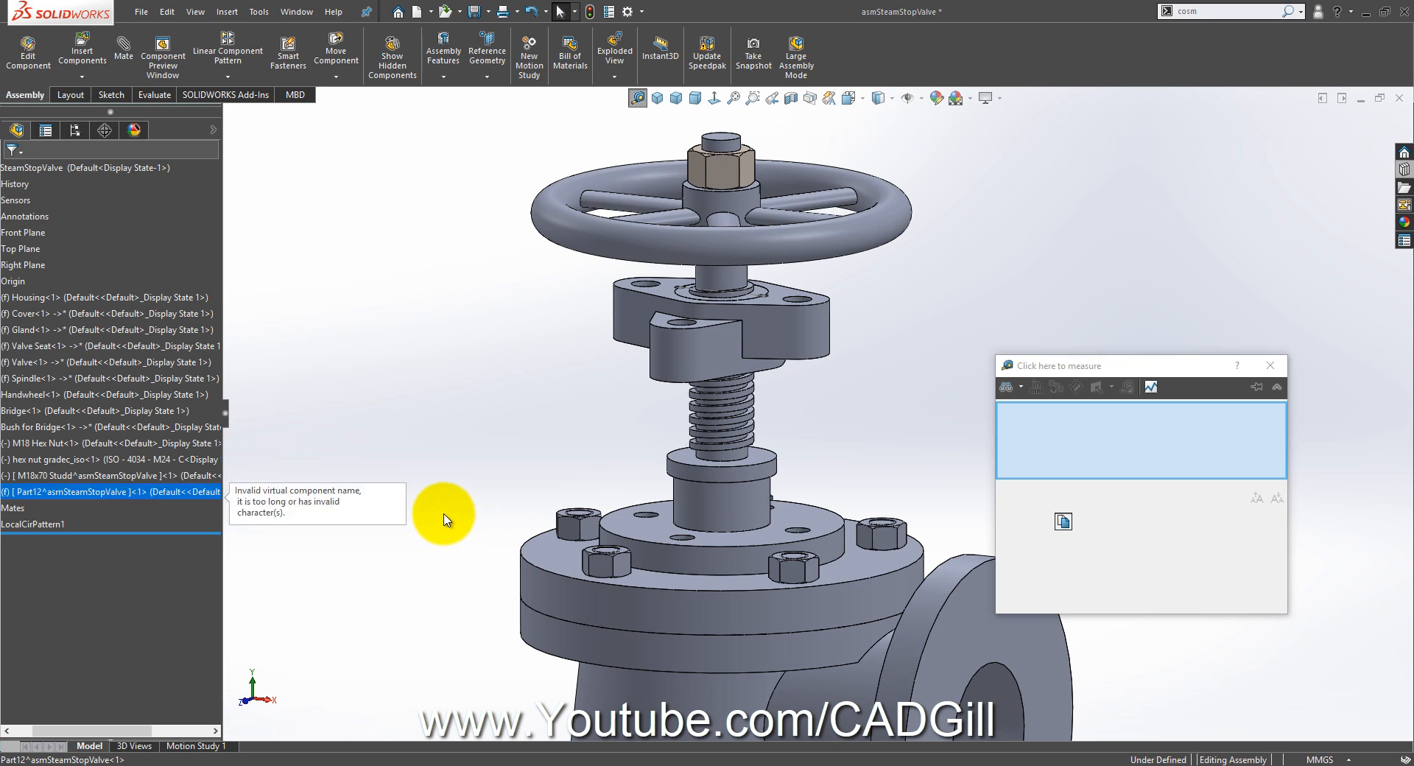
right_click(97, 489)
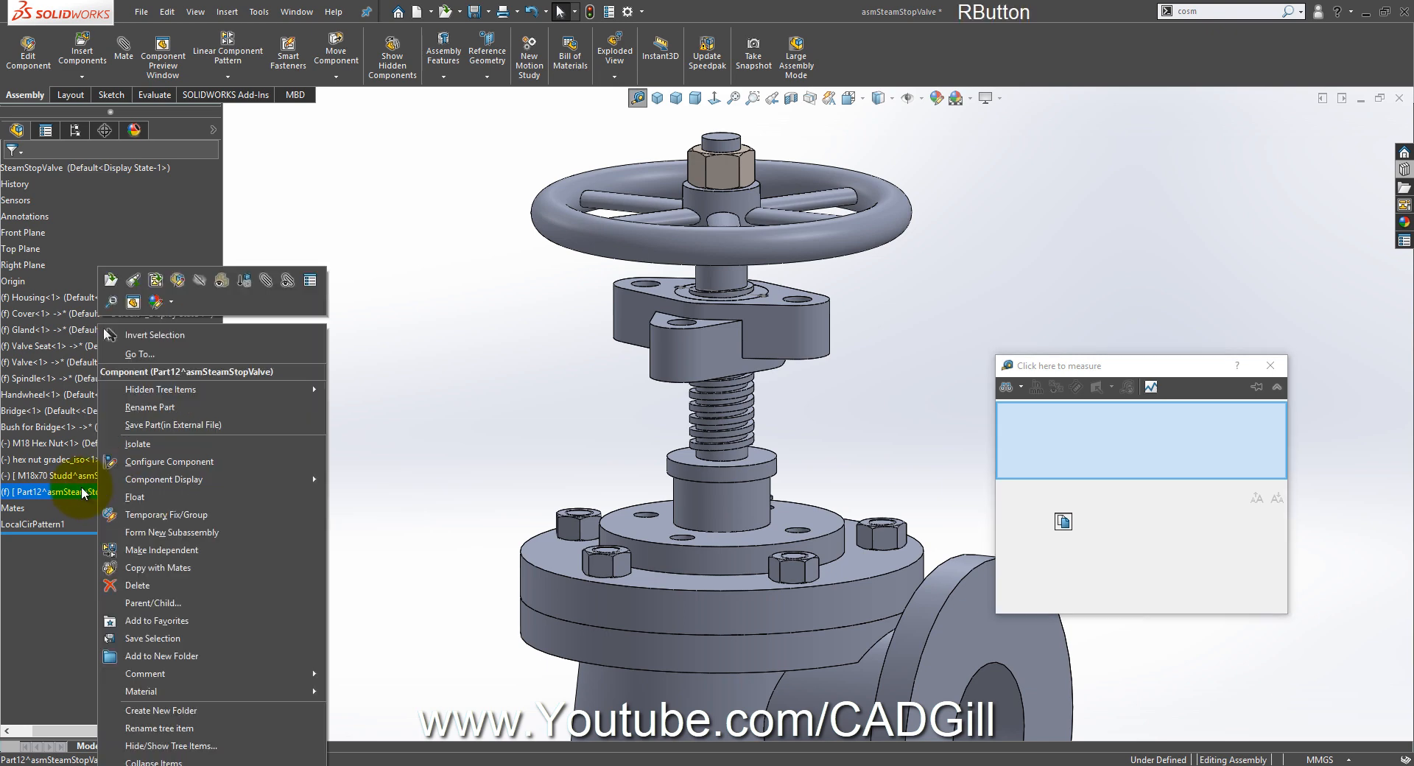
click(72, 663)
drag(74, 729, 16, 731)
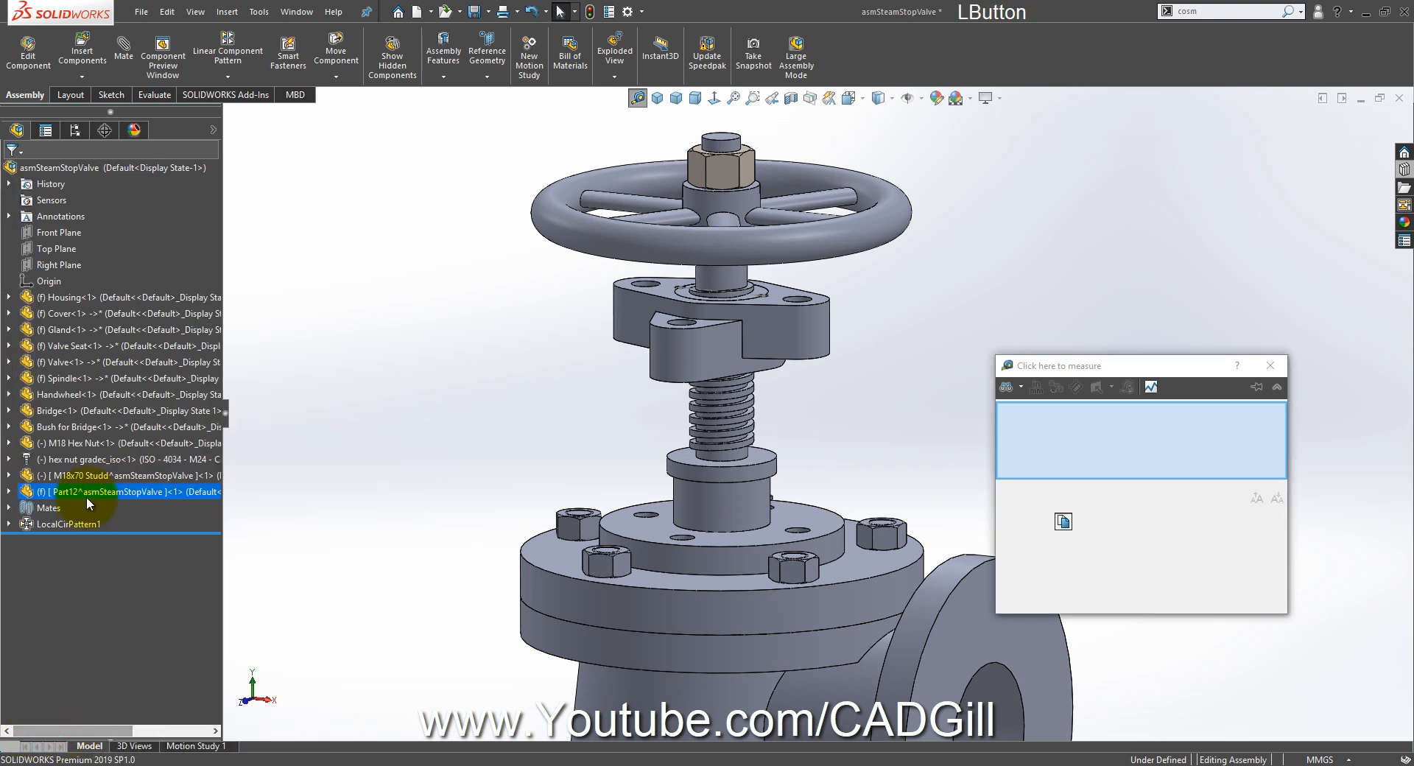
Step: Rename the new part as M18x170 Studd
key(F2)
text(M)
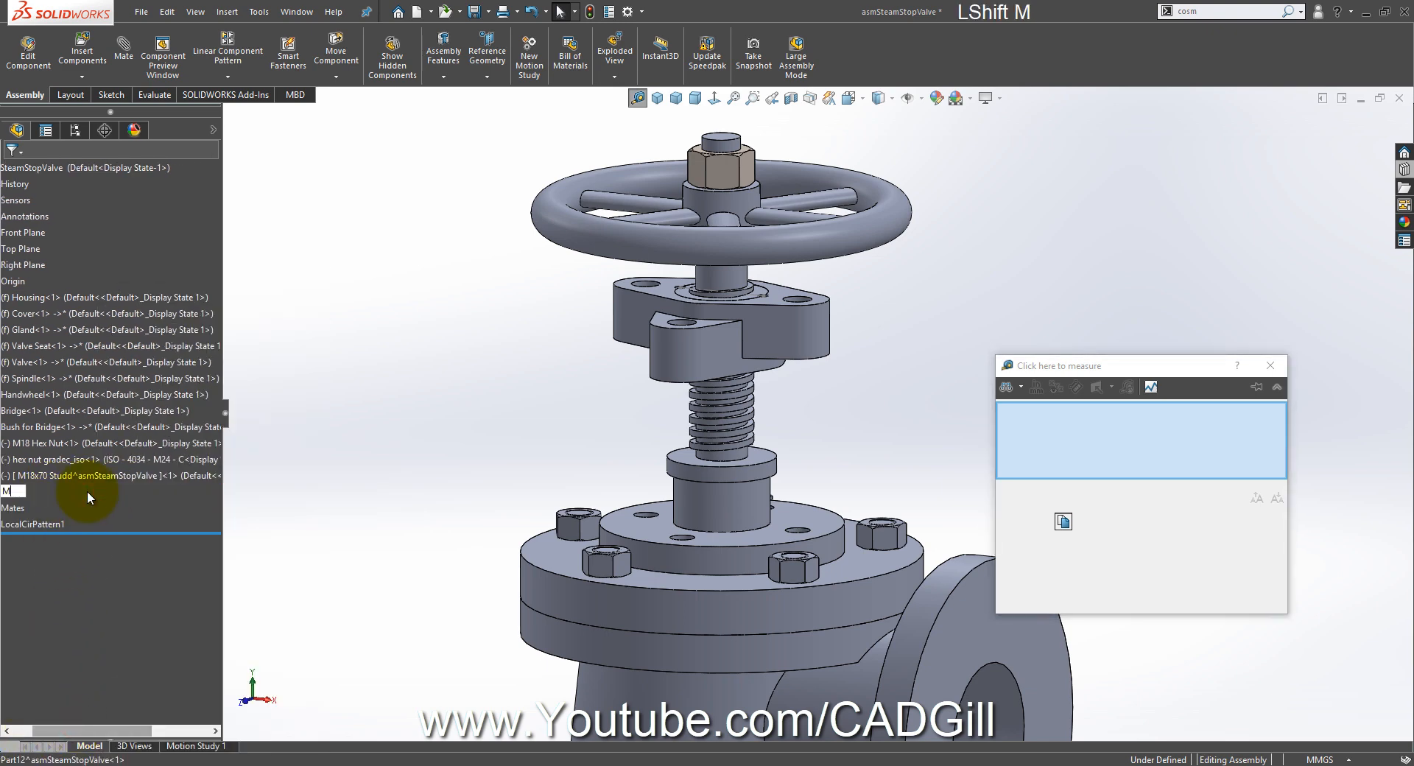
text(18x170 Studd)
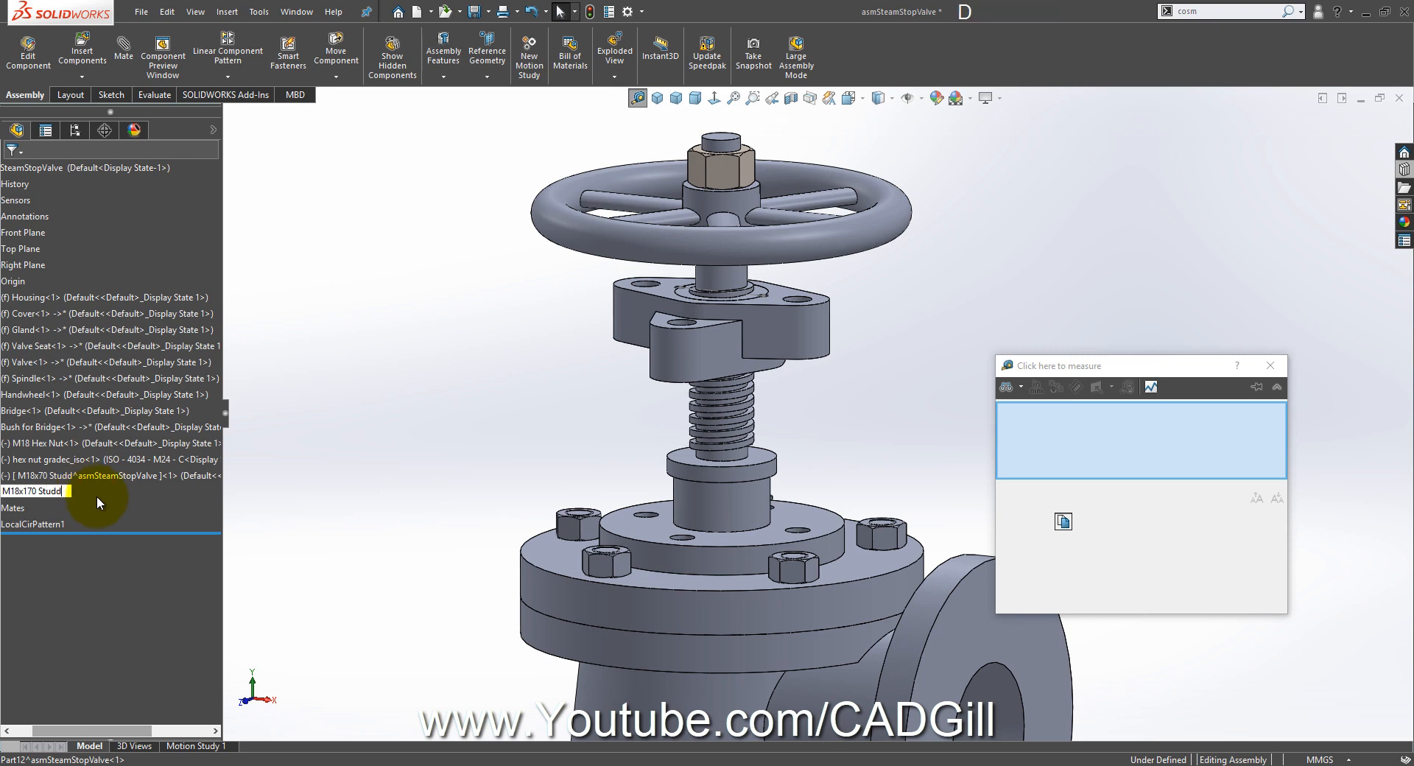
click(293, 492)
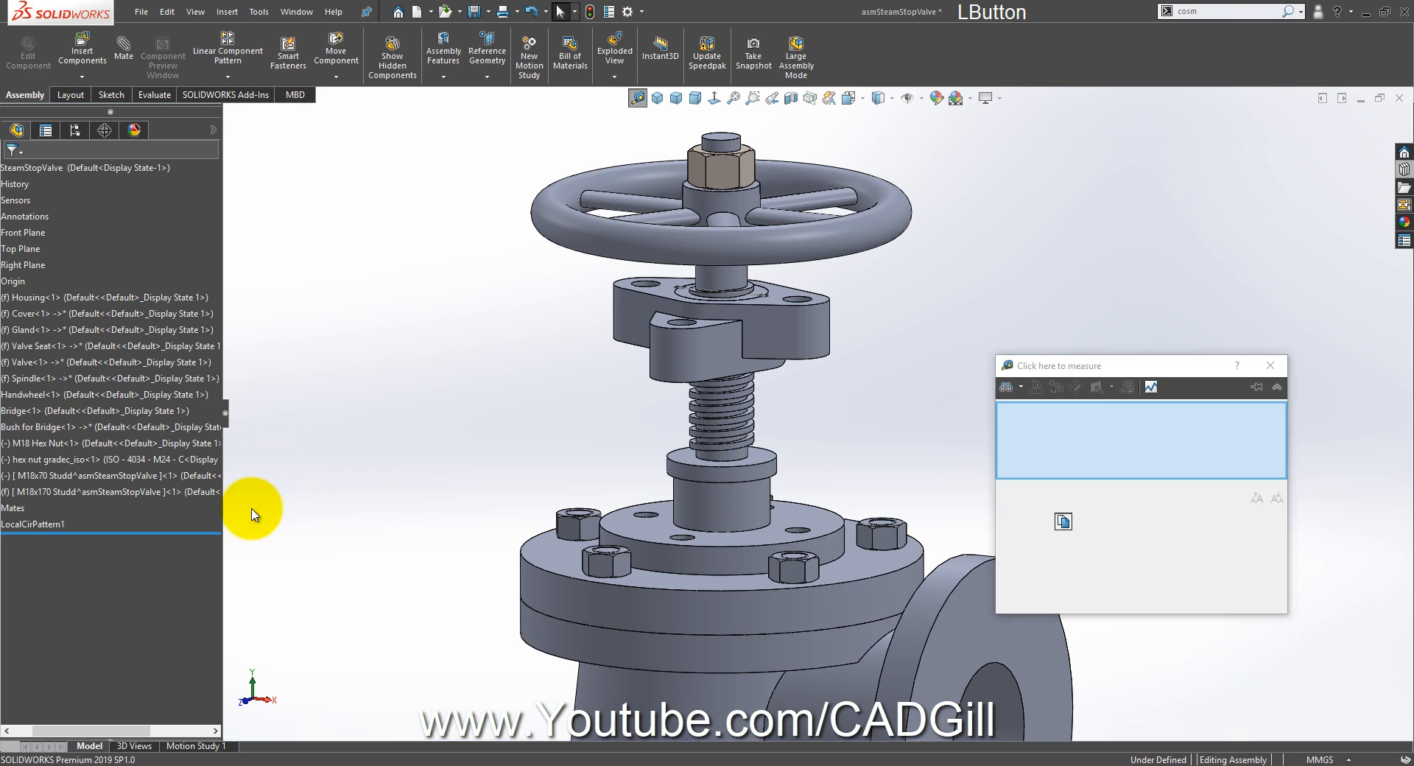
Step: Open the M18x170 Studd part in its own window and start a sketch on its Front Plane
click(116, 491)
right_click(117, 489)
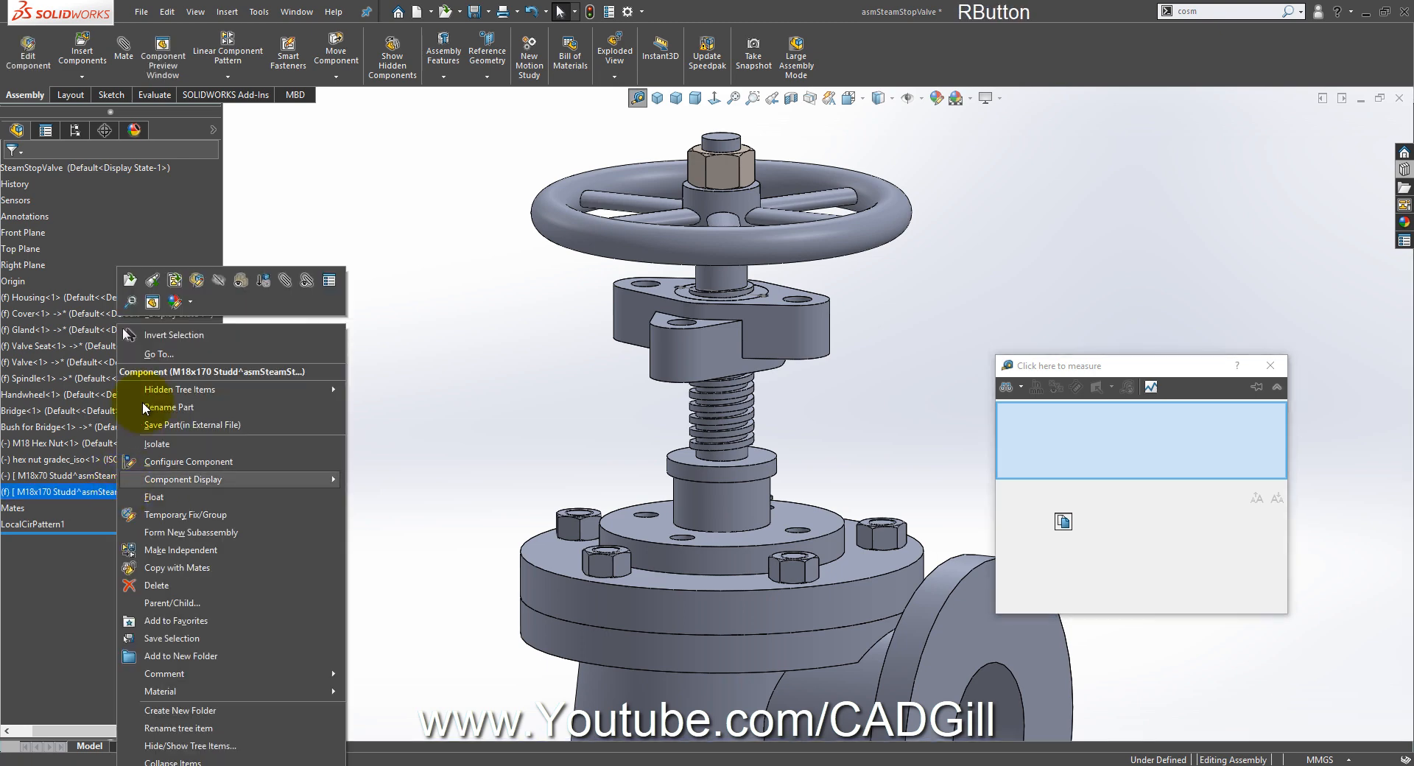
click(132, 281)
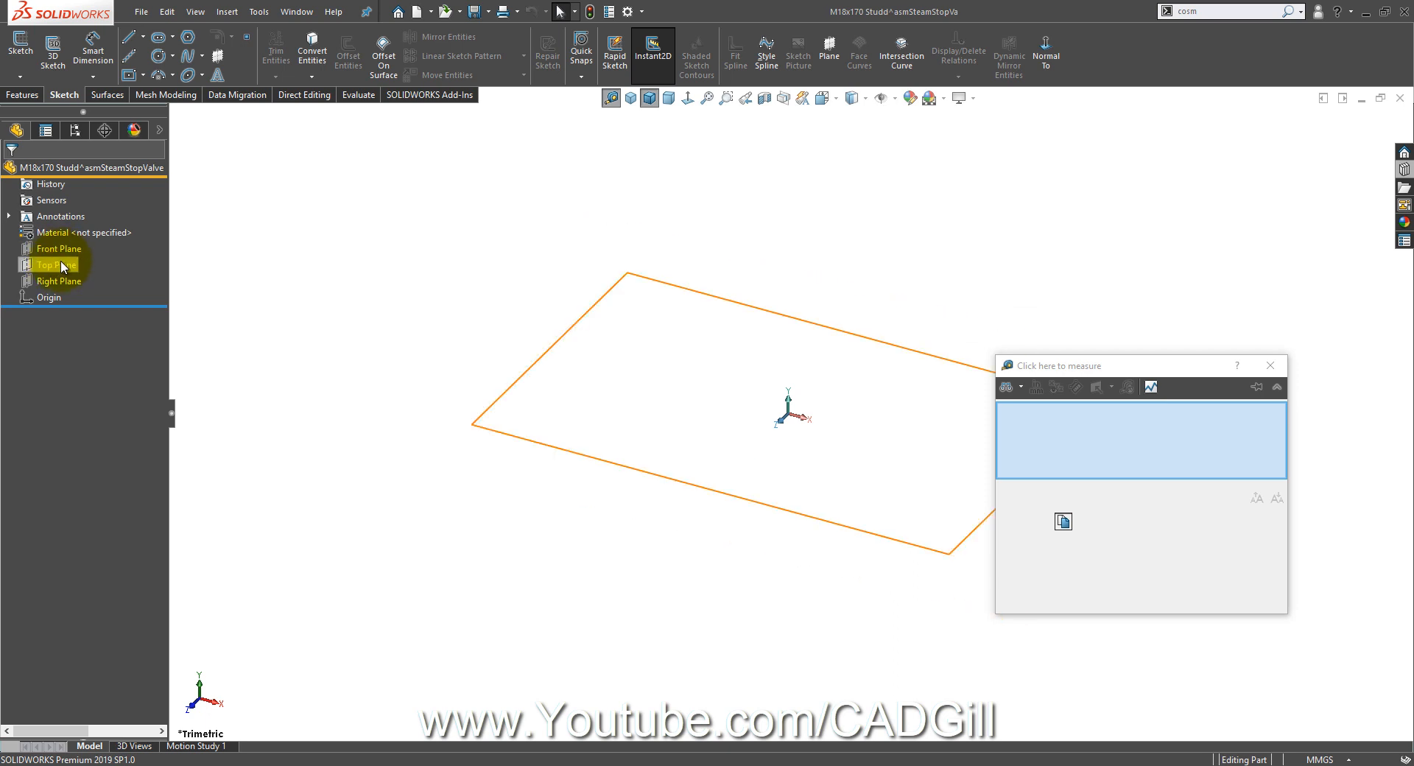
click(64, 251)
click(76, 229)
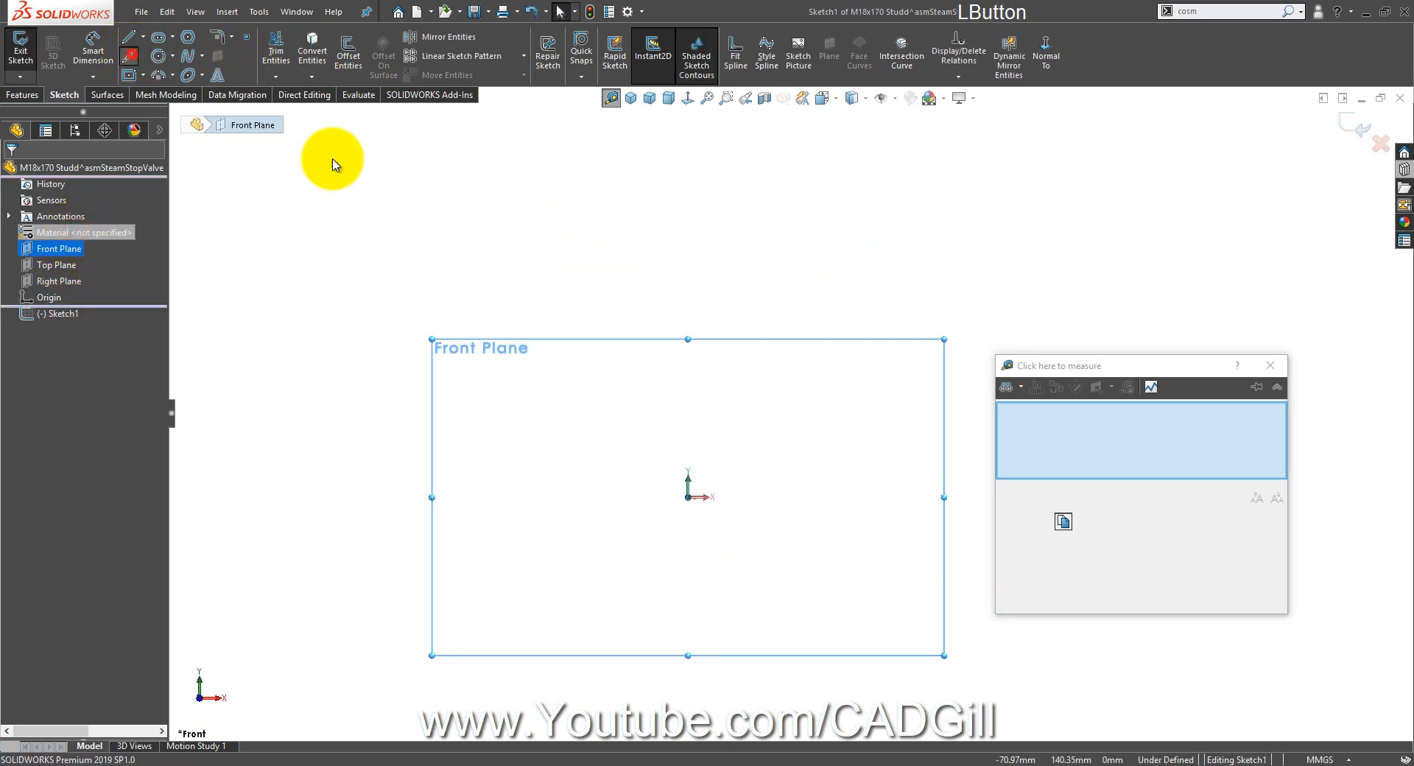
Step: Sketch a vertical centerline about 98 mm long upward from the origin
click(130, 57)
click(688, 497)
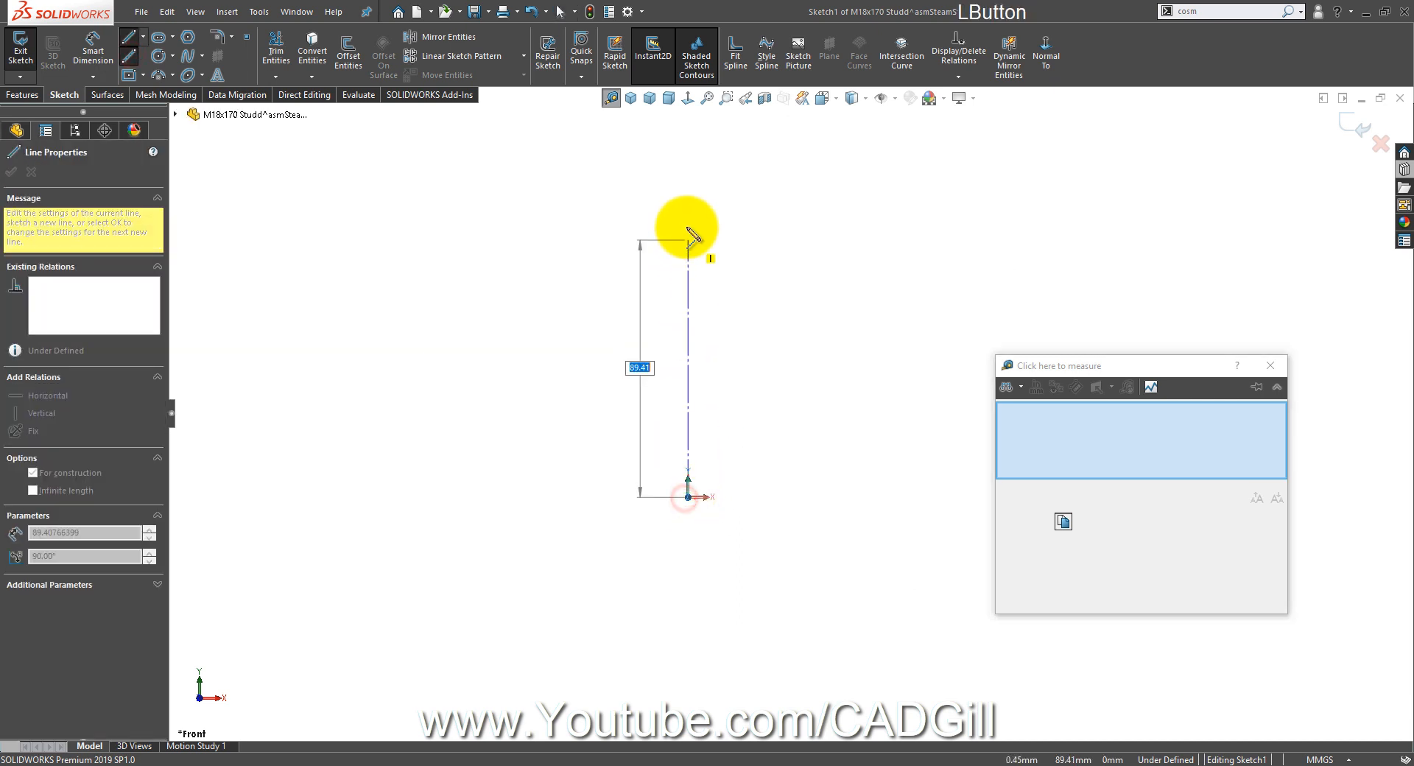
click(685, 216)
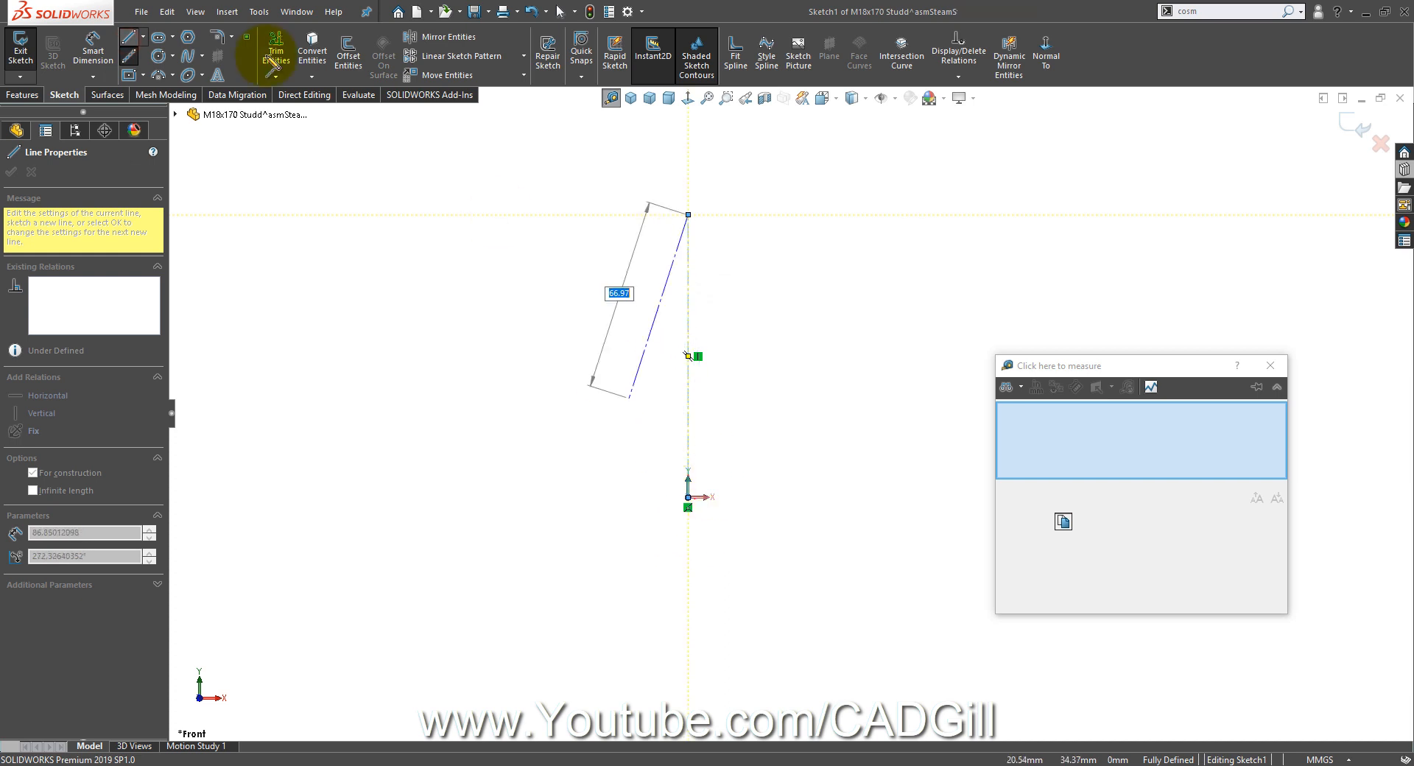
click(142, 43)
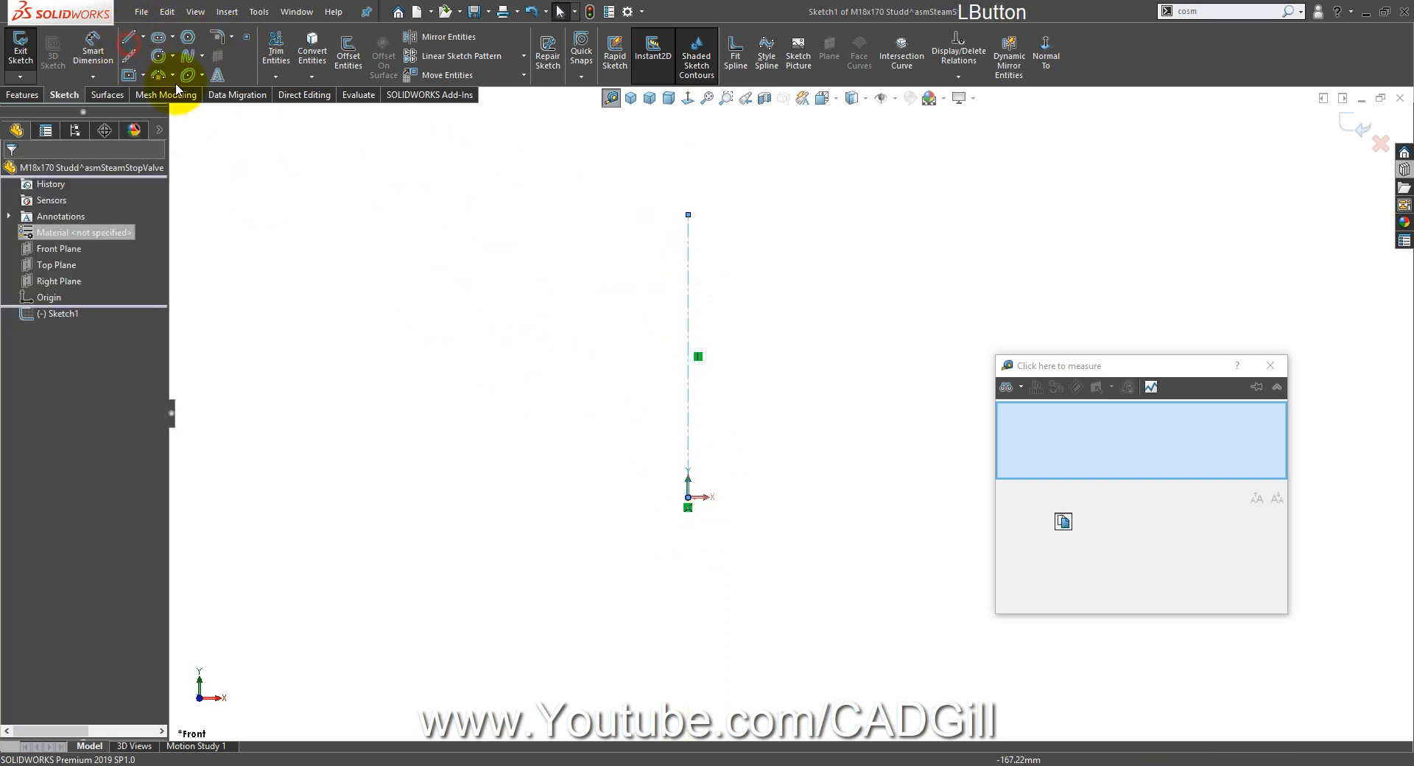
Step: Sketch the stud's half-profile from the origin: bottom edge, lower end, small rectangular collar and a vertical shank about 52 mm long
click(128, 43)
mouse_move(688, 498)
mouse_down()
mouse_move(669, 496)
mouse_move(665, 466)
mouse_up()
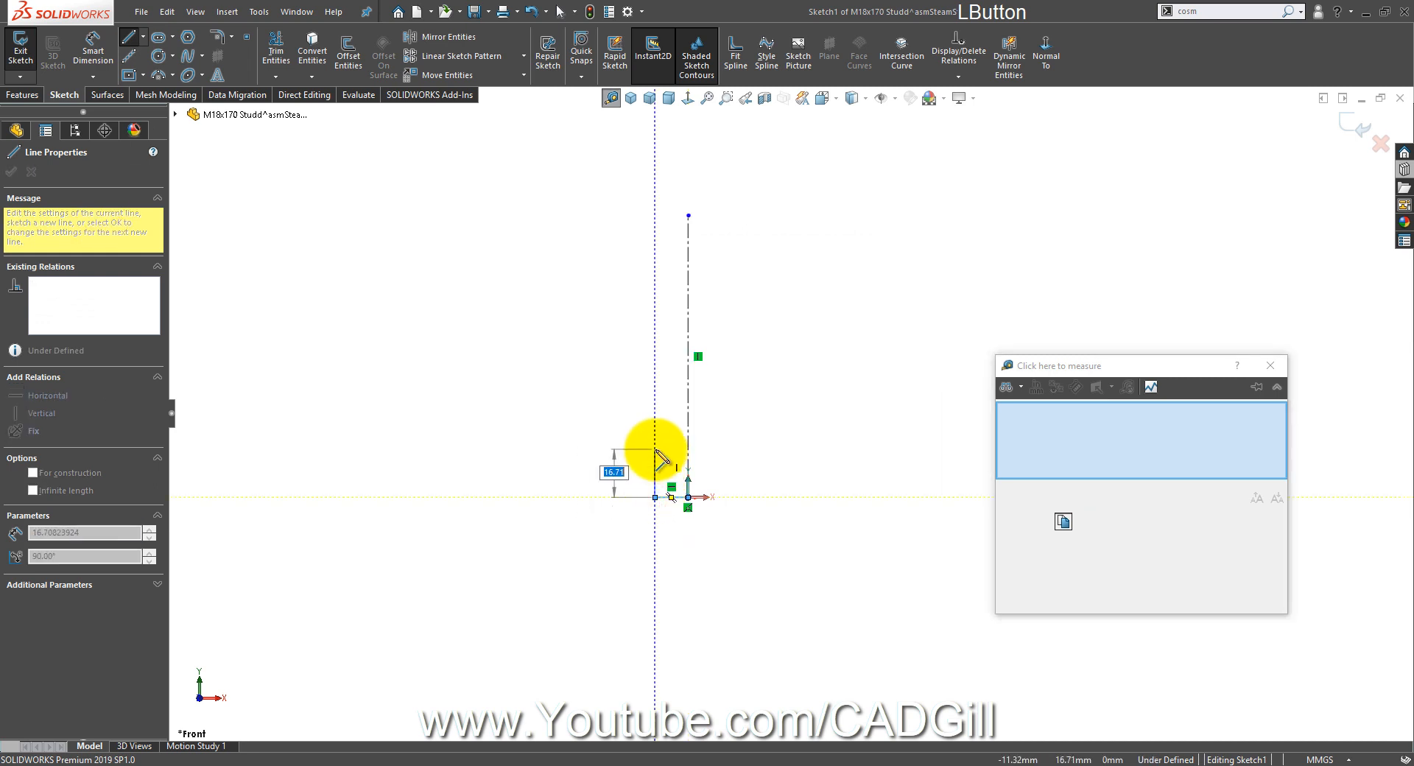
click(654, 438)
click(640, 437)
click(640, 419)
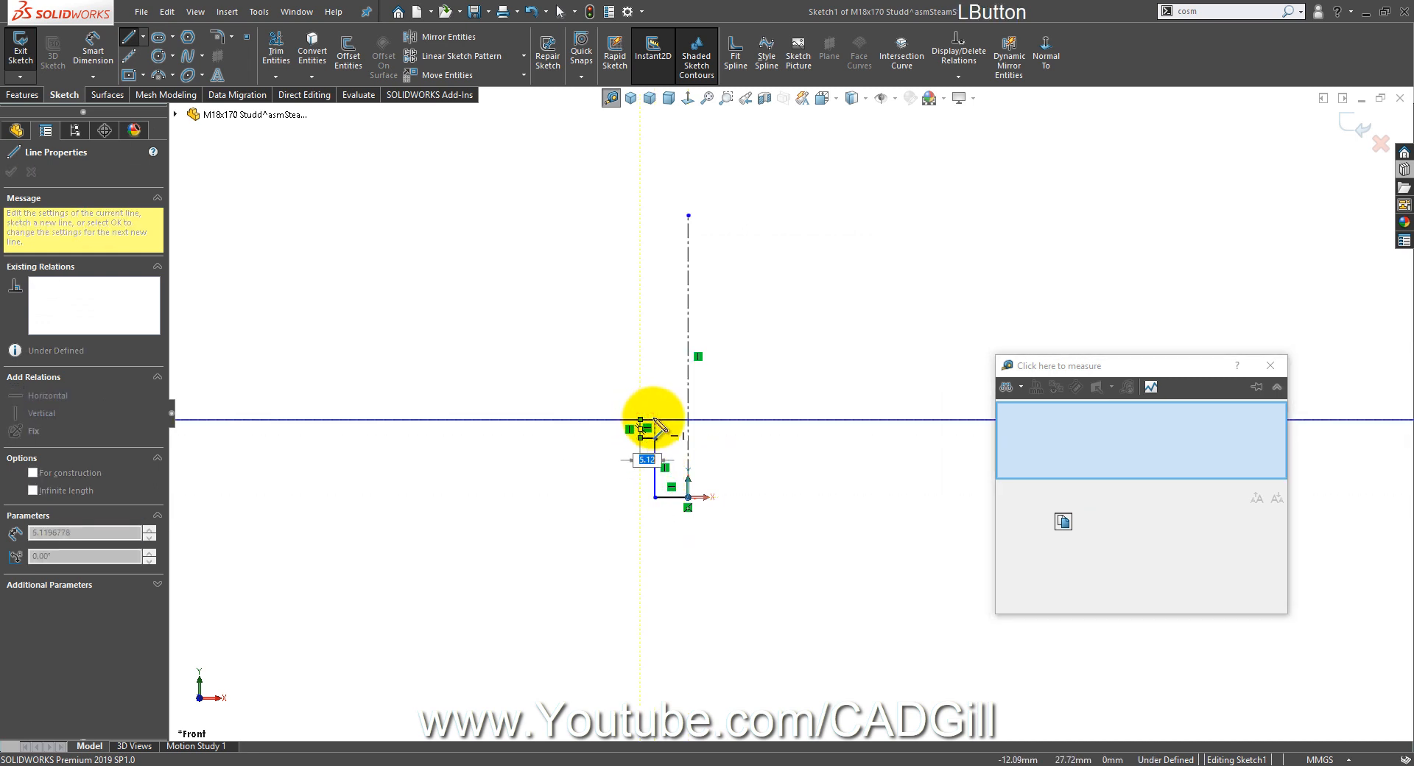
click(654, 419)
click(655, 272)
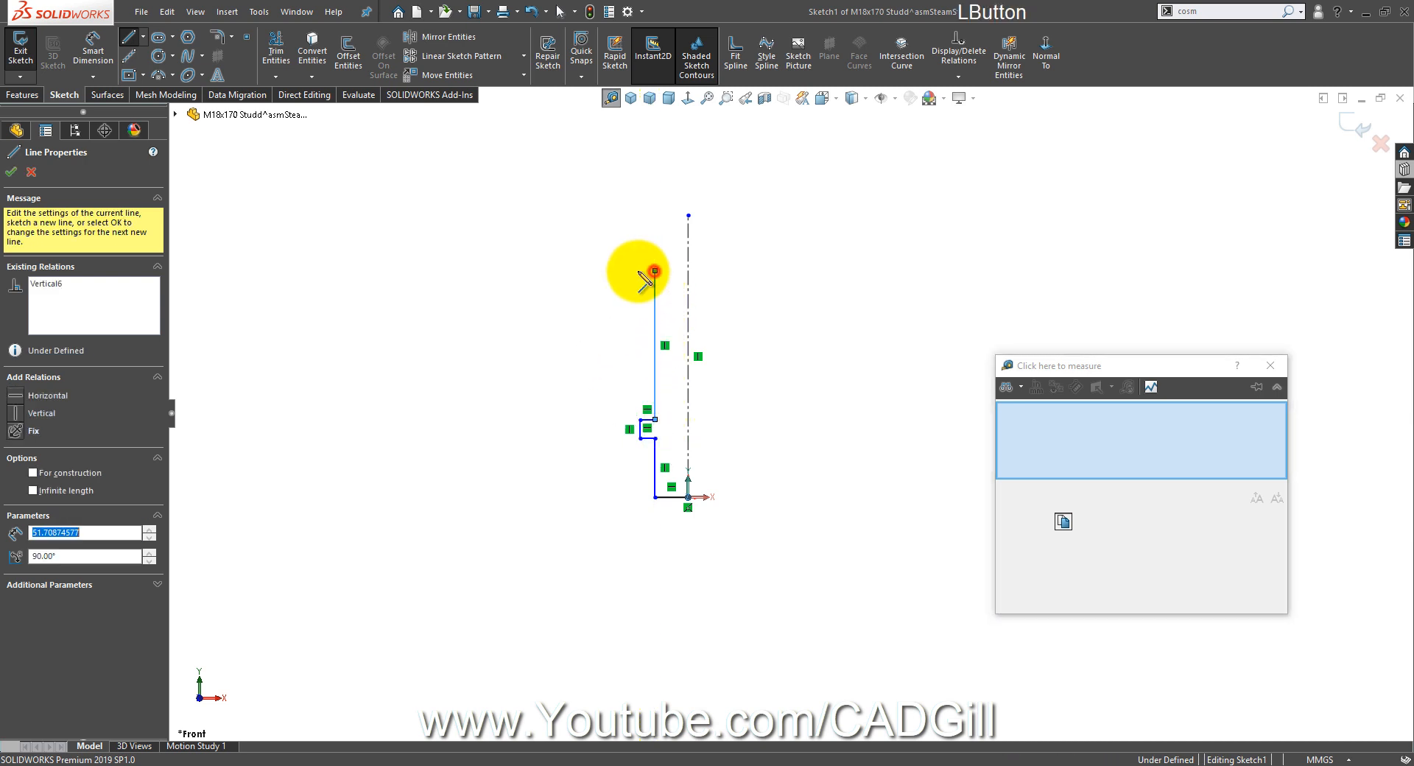
Step: Continue the half-profile with a matching upper collar and the top edge, closing it along the centerline back to the origin
click(640, 270)
click(639, 251)
click(654, 250)
click(654, 215)
click(688, 215)
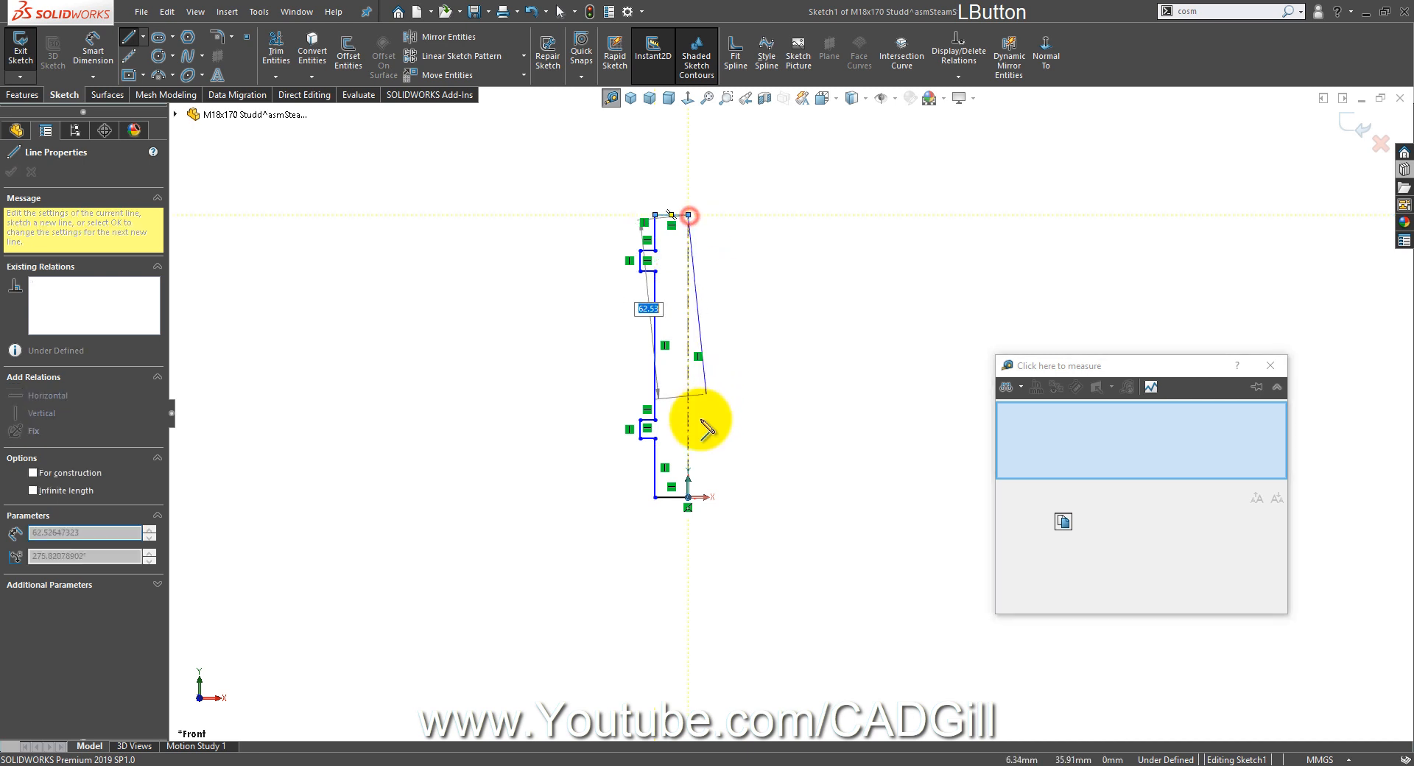
click(687, 497)
right_click(766, 236)
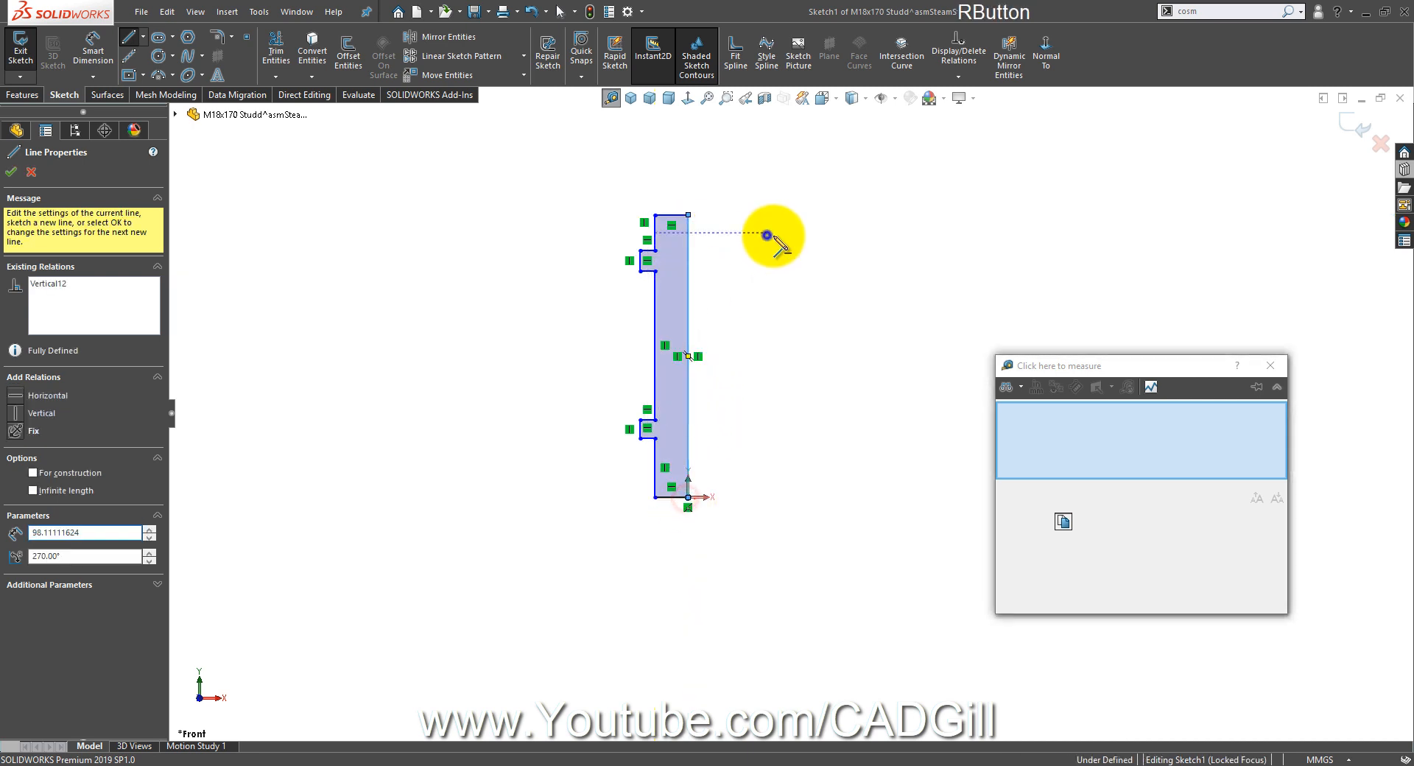
click(780, 242)
Step: Delete the profile's closing line on the axis and extend the centerline above the stud's top edge
scroll(788, 236, down, 2)
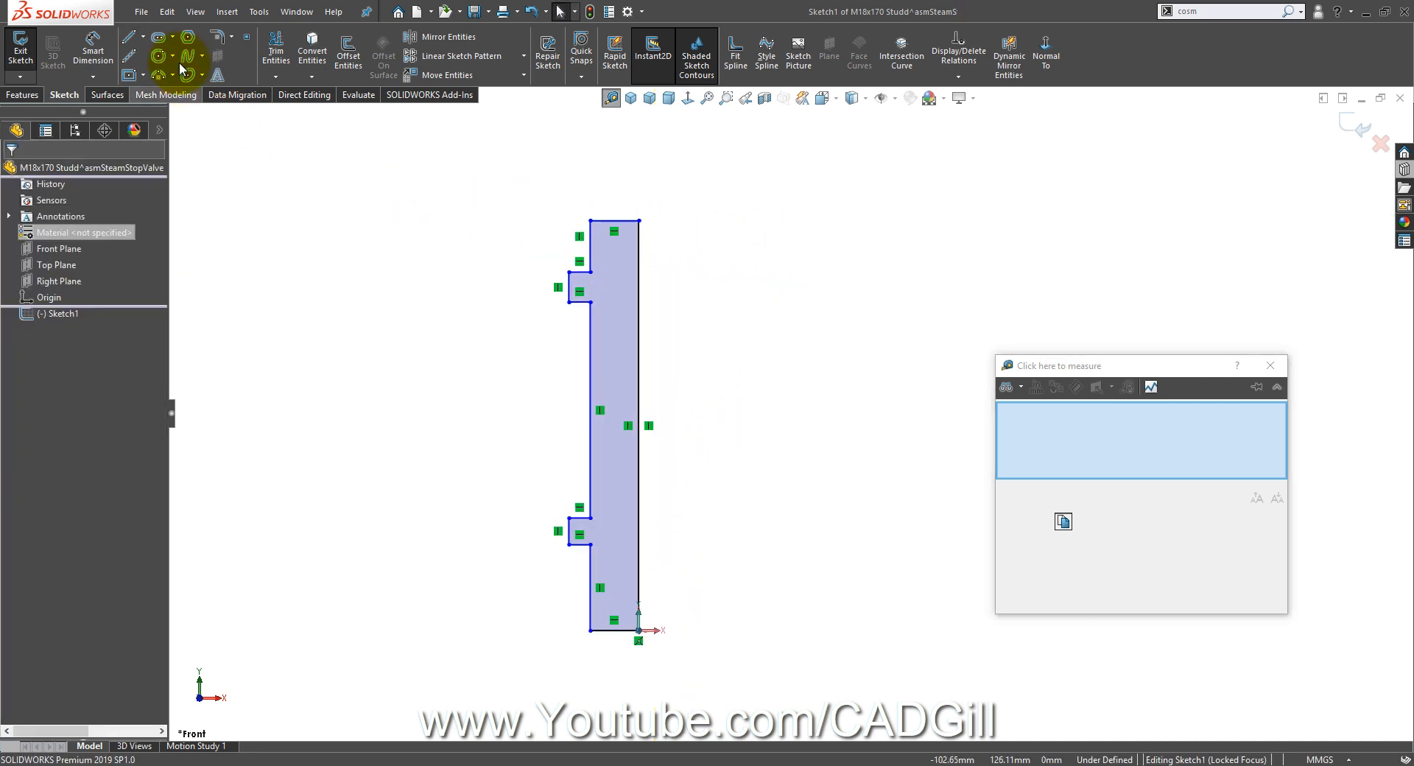
click(639, 261)
key(Delete)
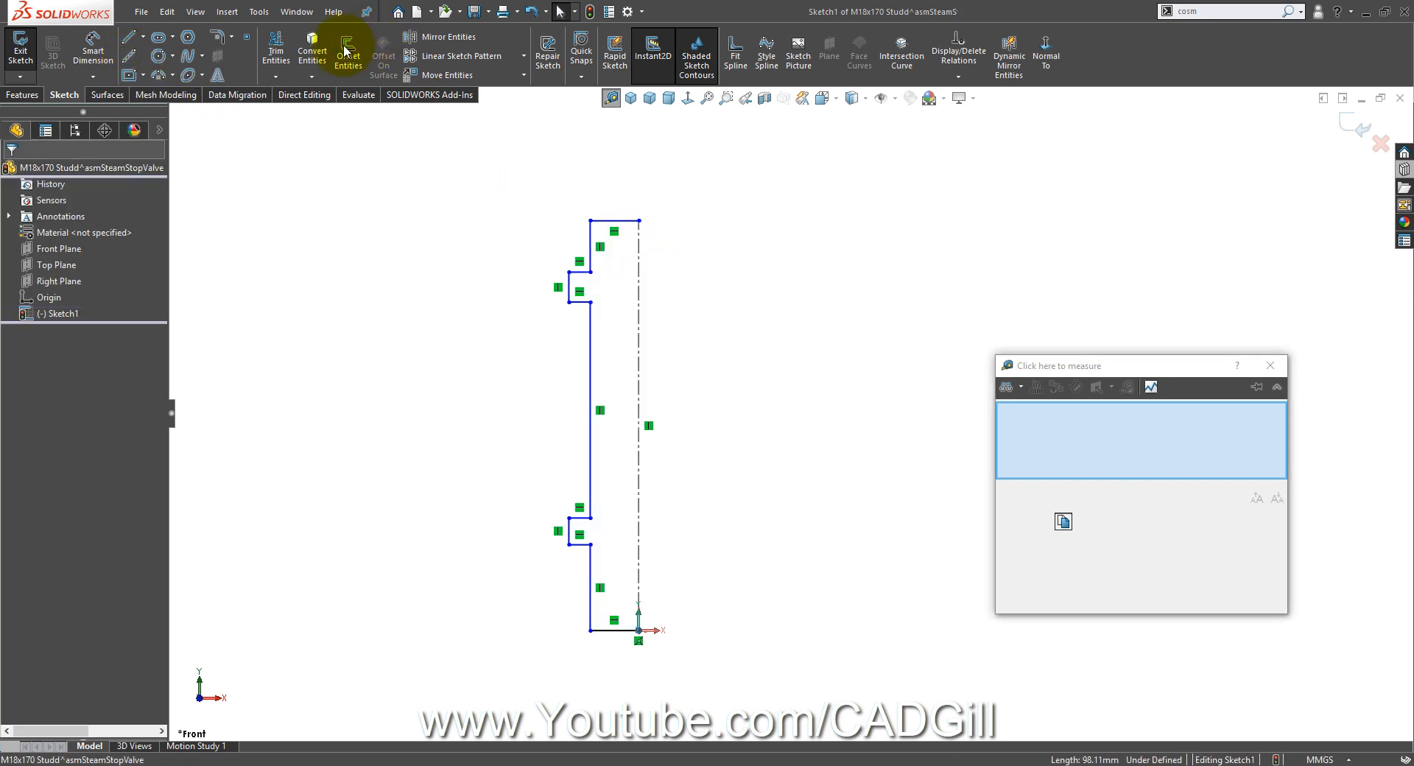
click(292, 60)
drag(640, 254, 639, 132)
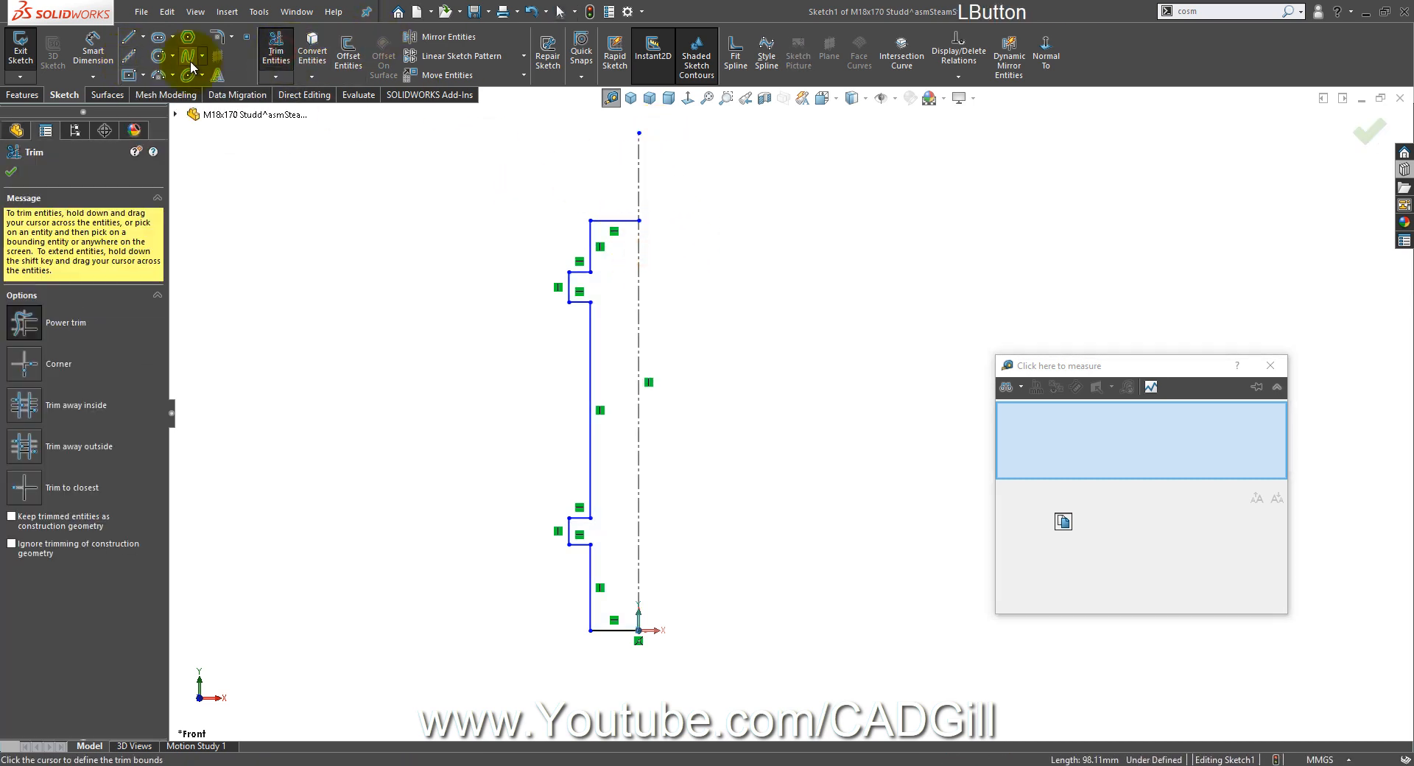
Step: Close the profile again with a solid line along the axis from the top edge to the origin
click(130, 36)
click(640, 221)
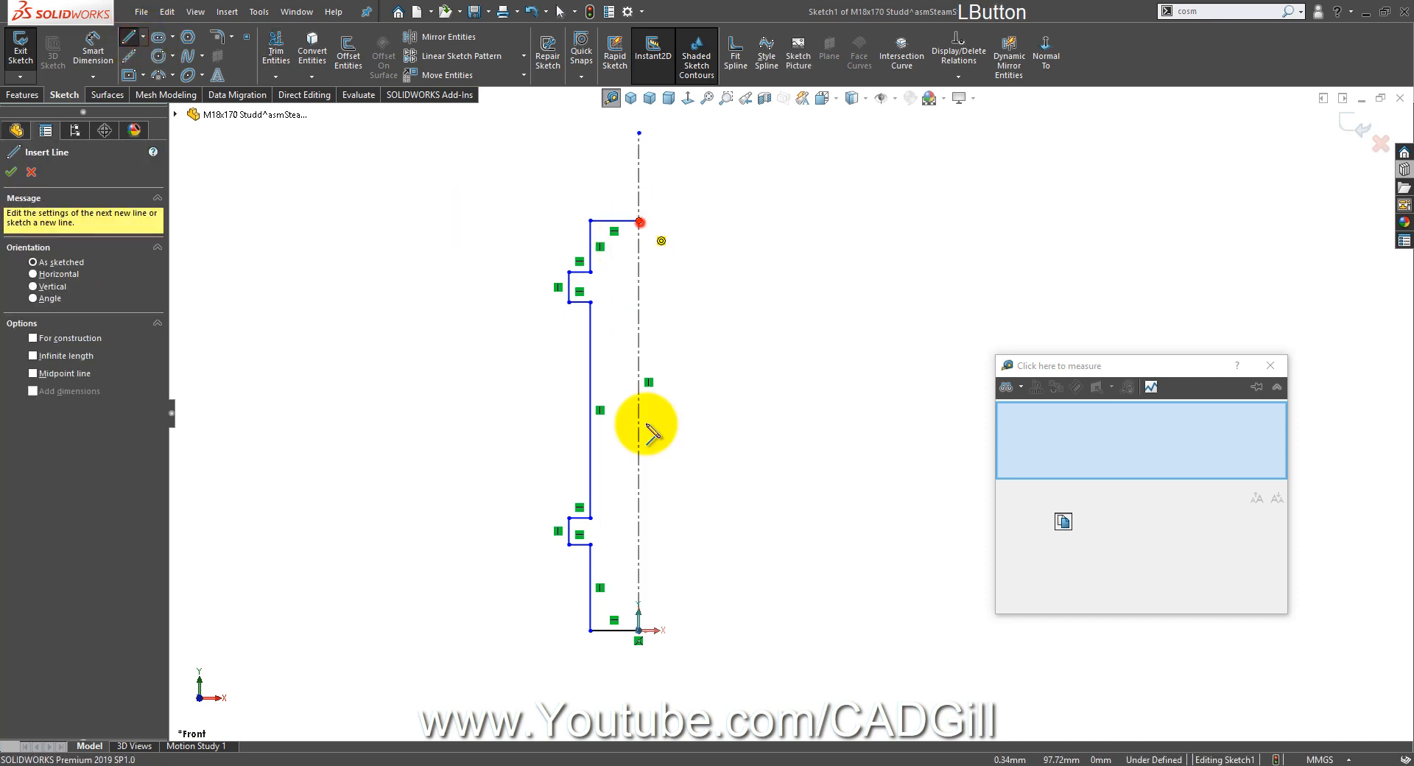
click(639, 630)
click(639, 630)
key(Escape)
Step: Make the three vertical shank lines above, between and below the collars collinear
click(591, 251)
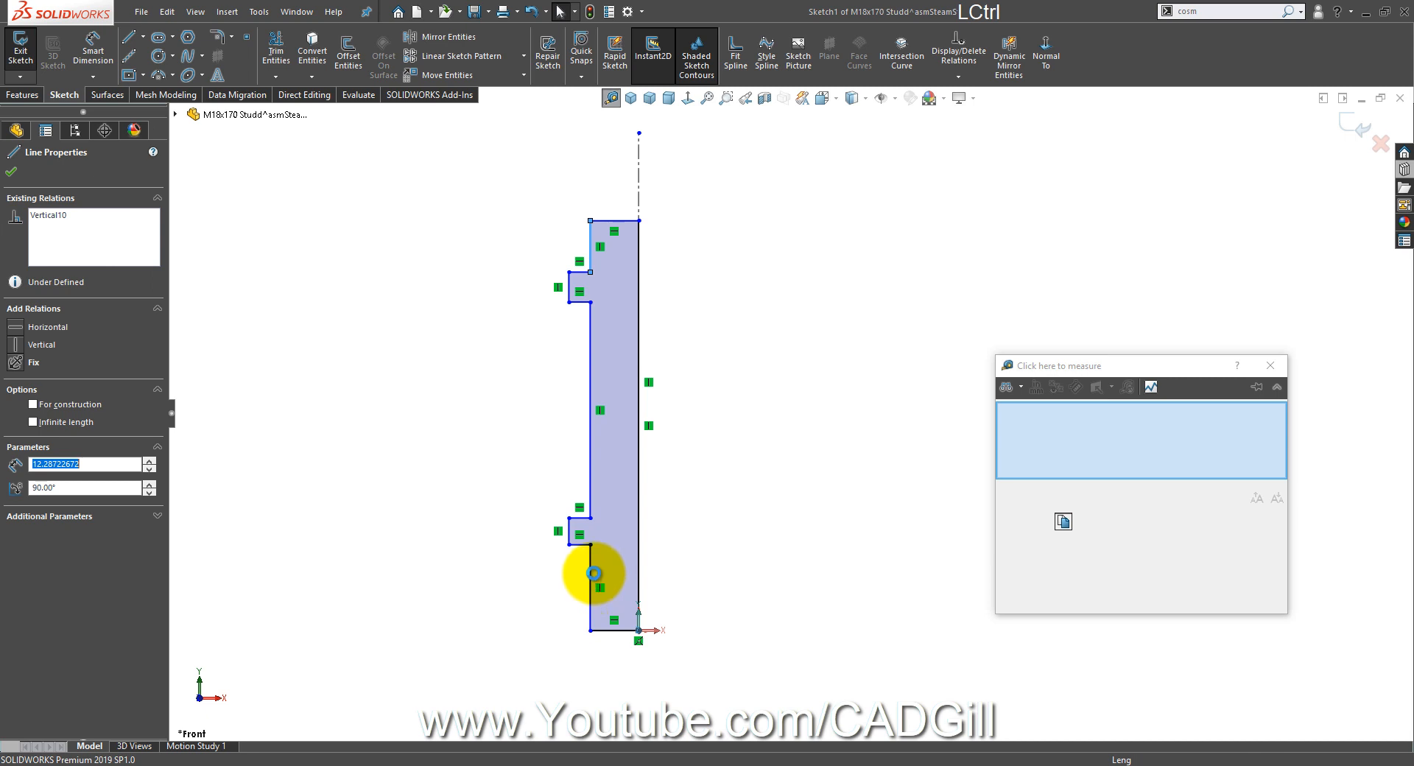
ctrl+click(591, 571)
ctrl+click(603, 427)
click(684, 372)
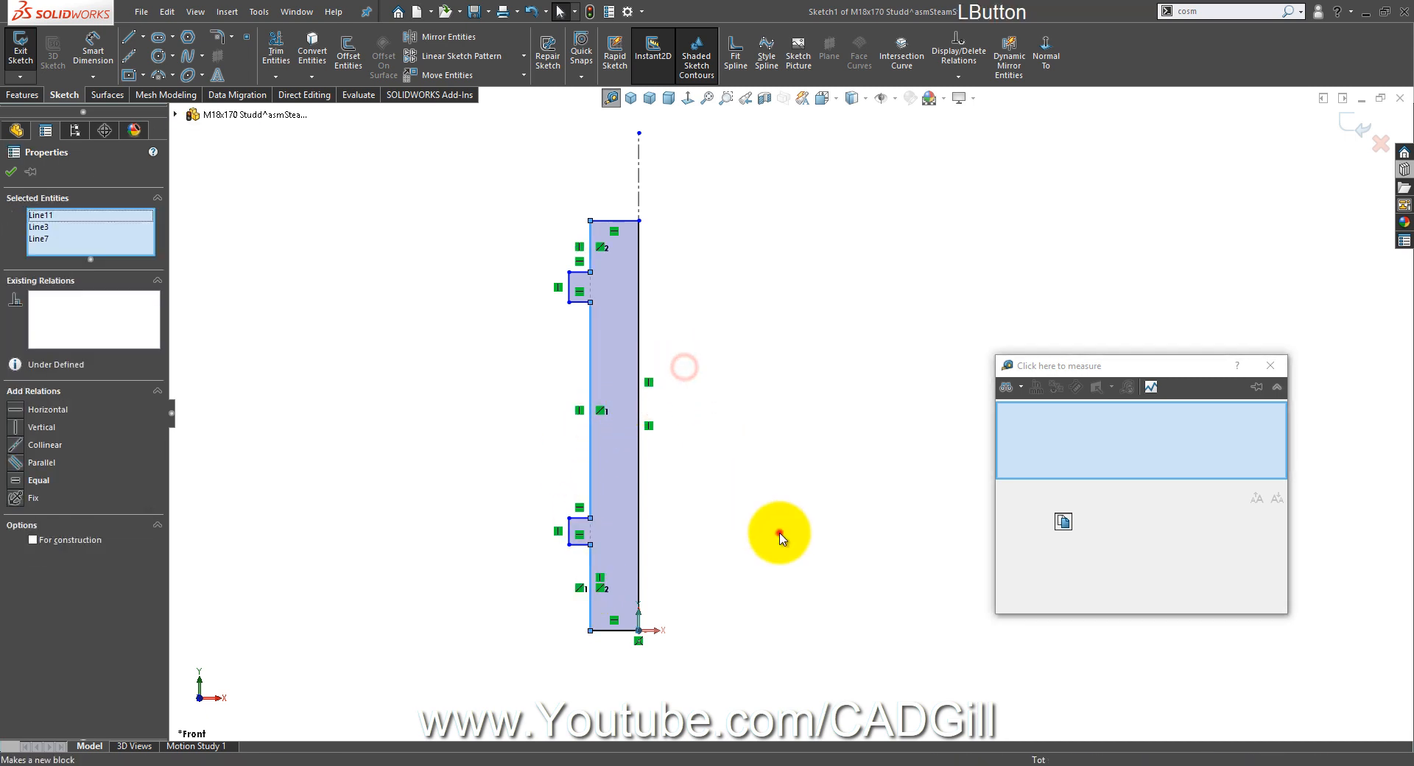
click(779, 531)
Step: Make the outer vertical edges of the two collars collinear and equal
click(570, 291)
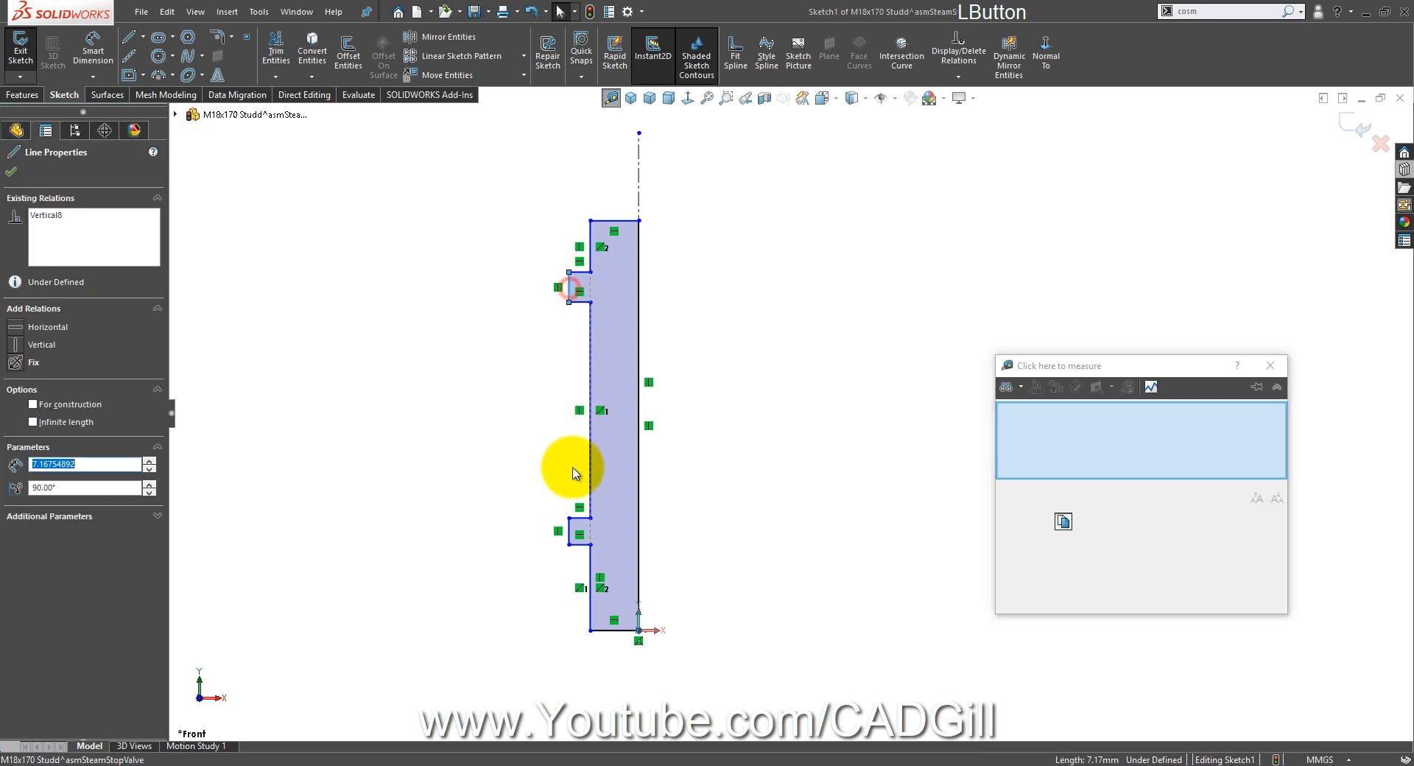
ctrl+click(569, 533)
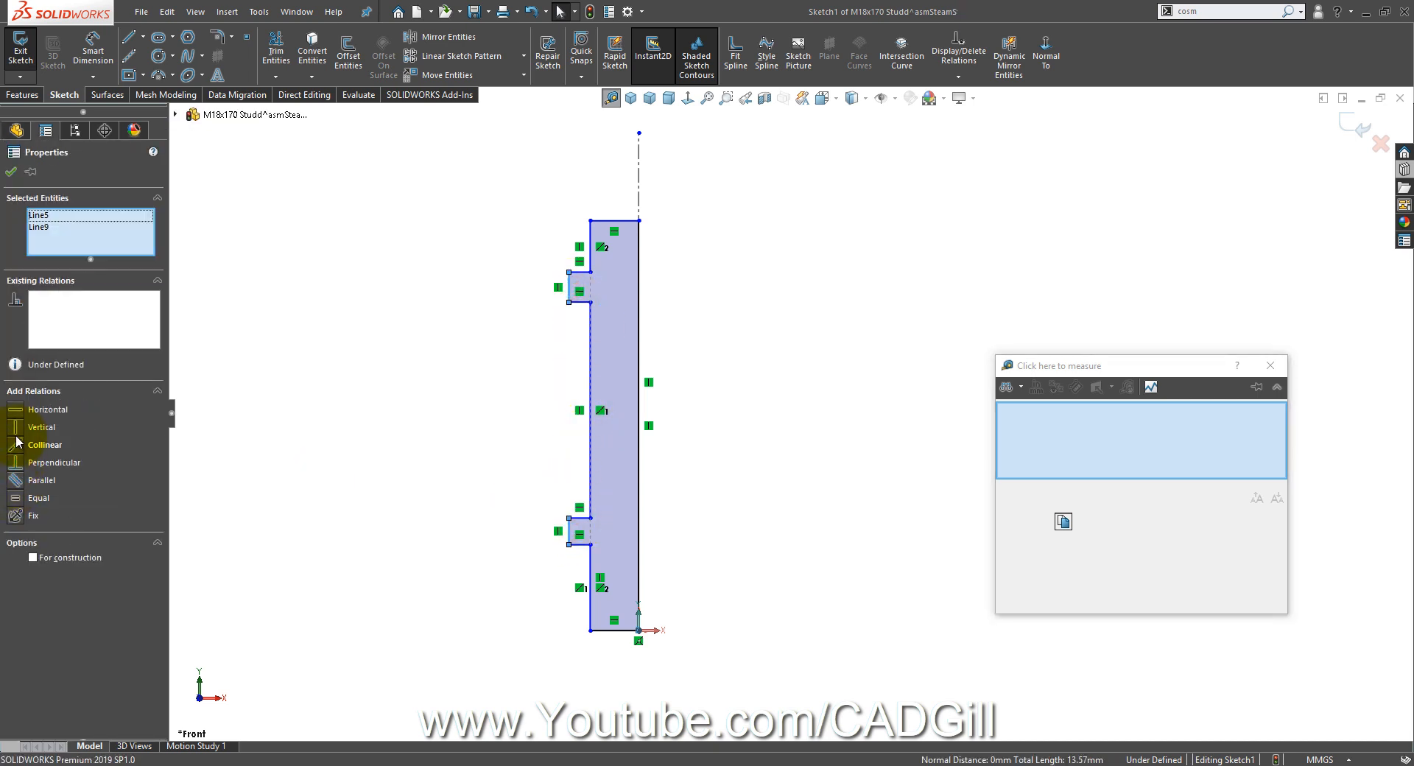
click(354, 365)
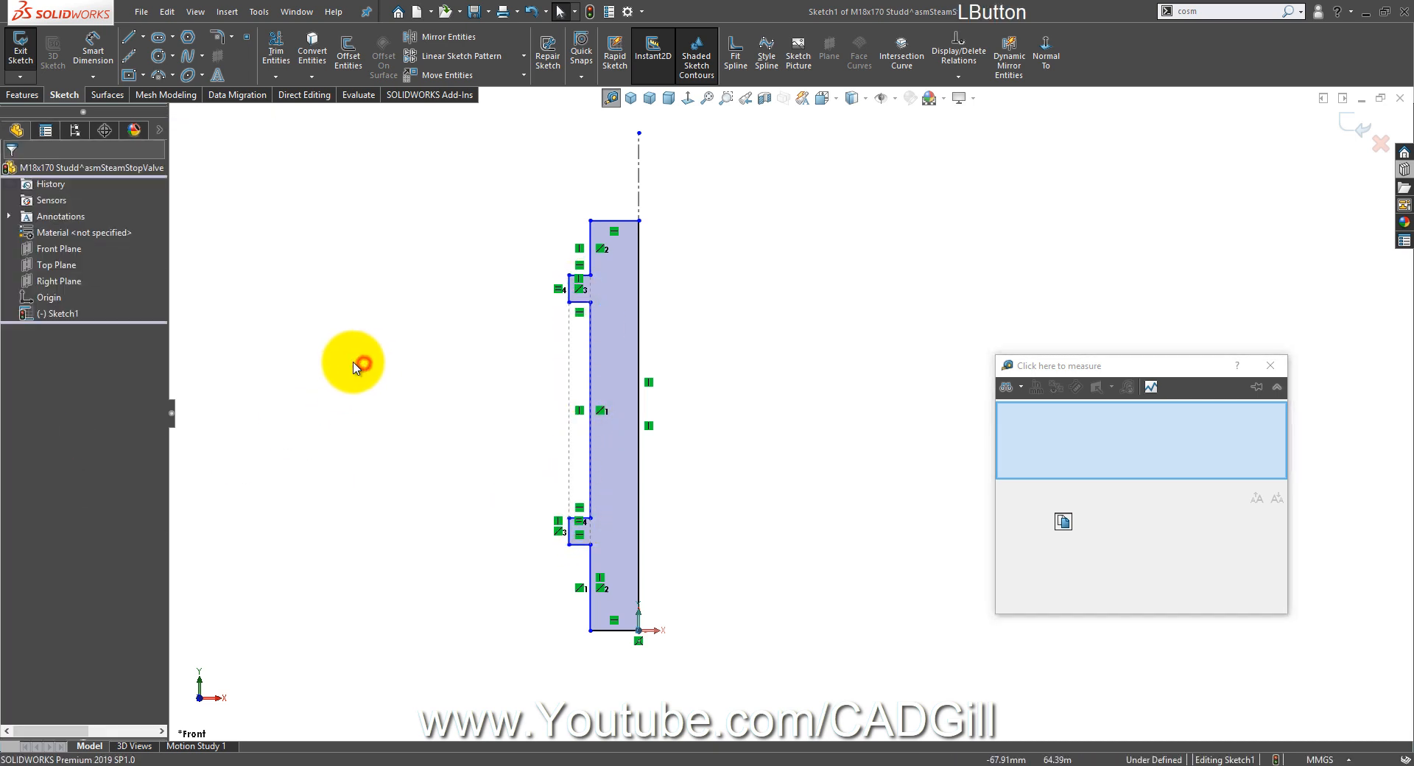
Step: Dimension the stud's lower end below the collar to a length of 25 mm
click(589, 561)
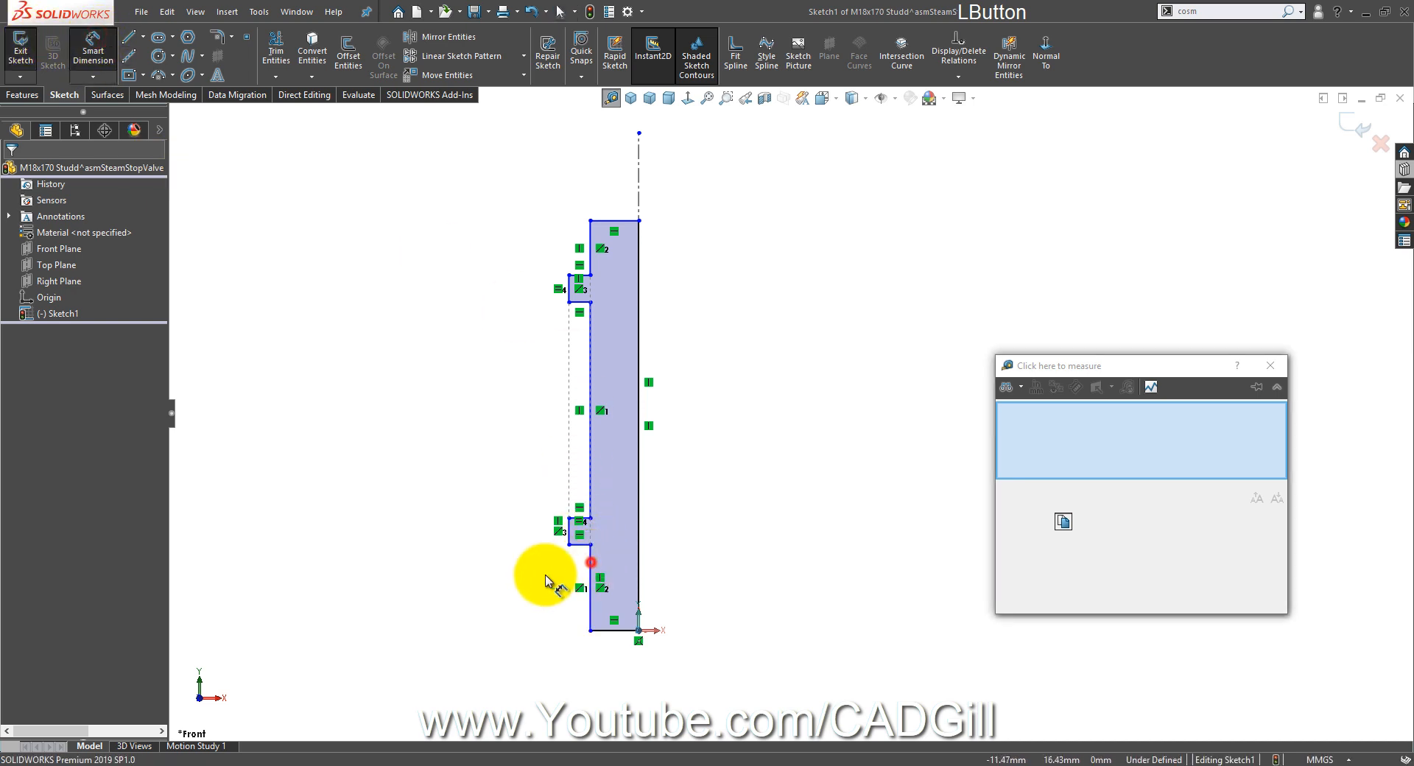
click(451, 562)
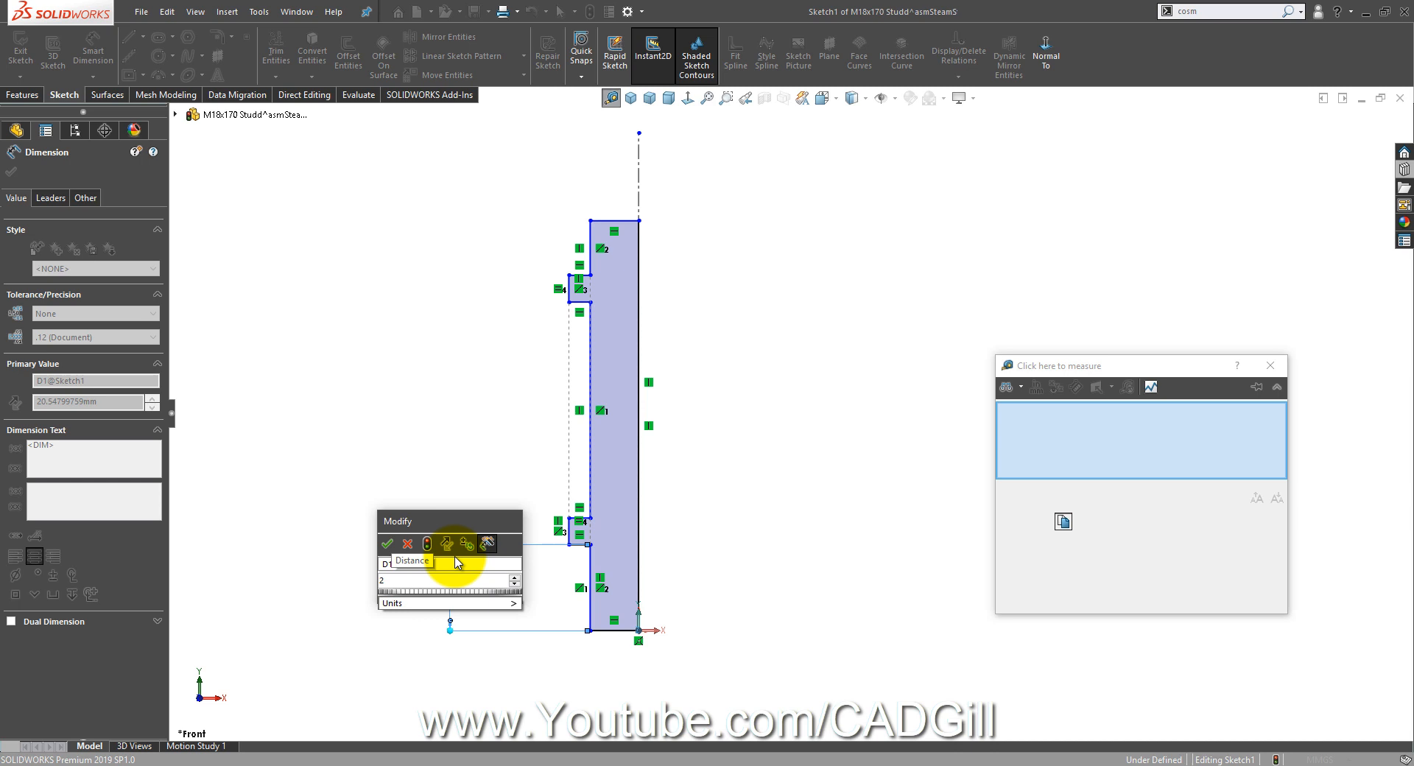
text(25)
key(Return)
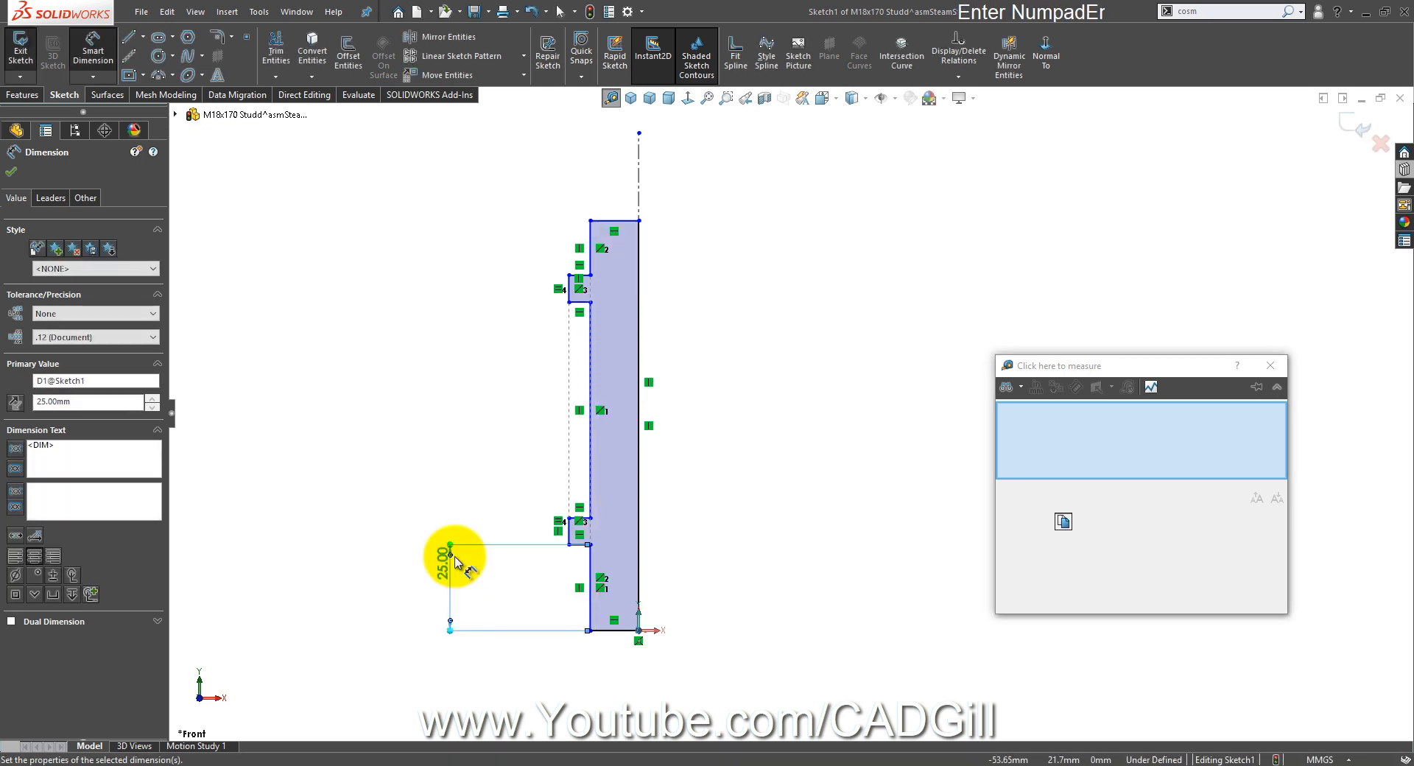
click(861, 504)
Step: Dimension the lower collar's height to 5 mm
scroll(641, 523, down, 3)
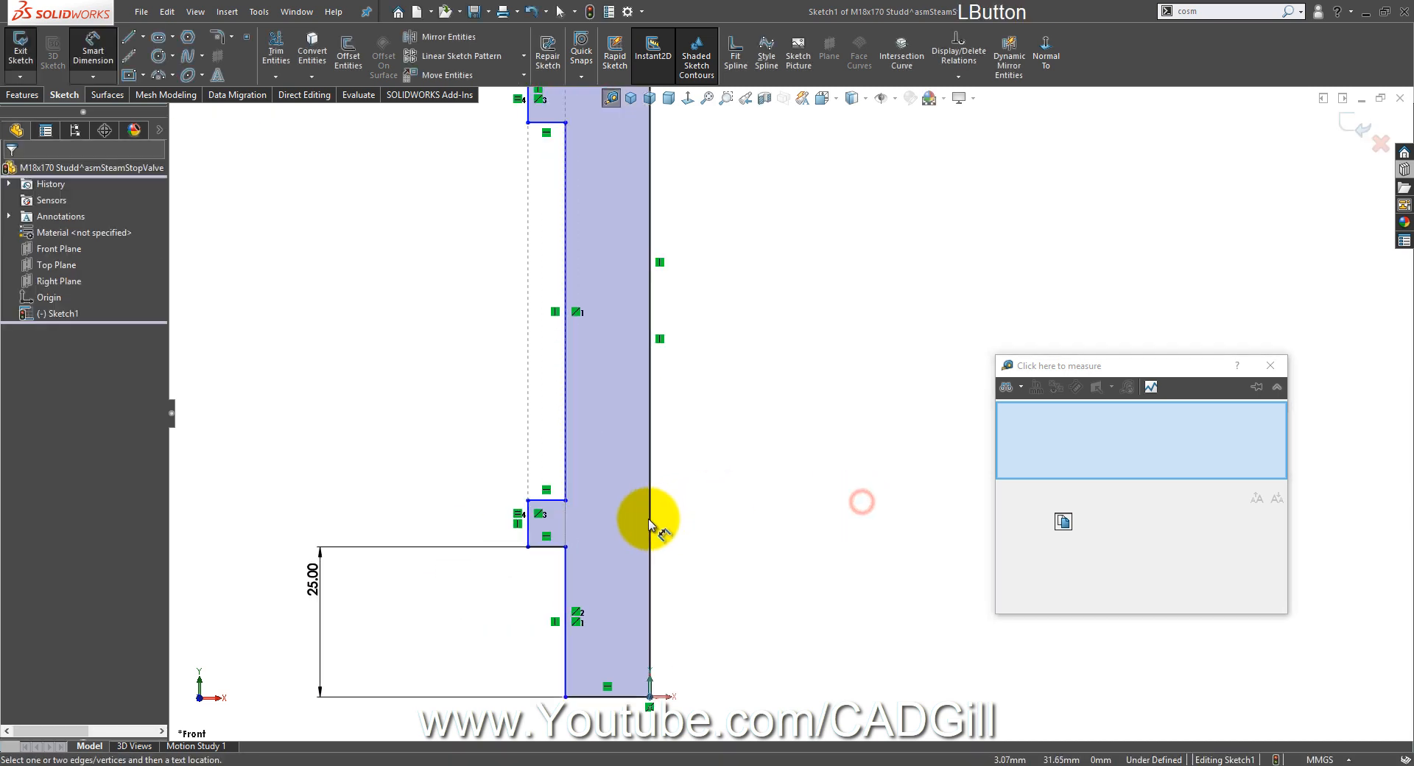
click(532, 519)
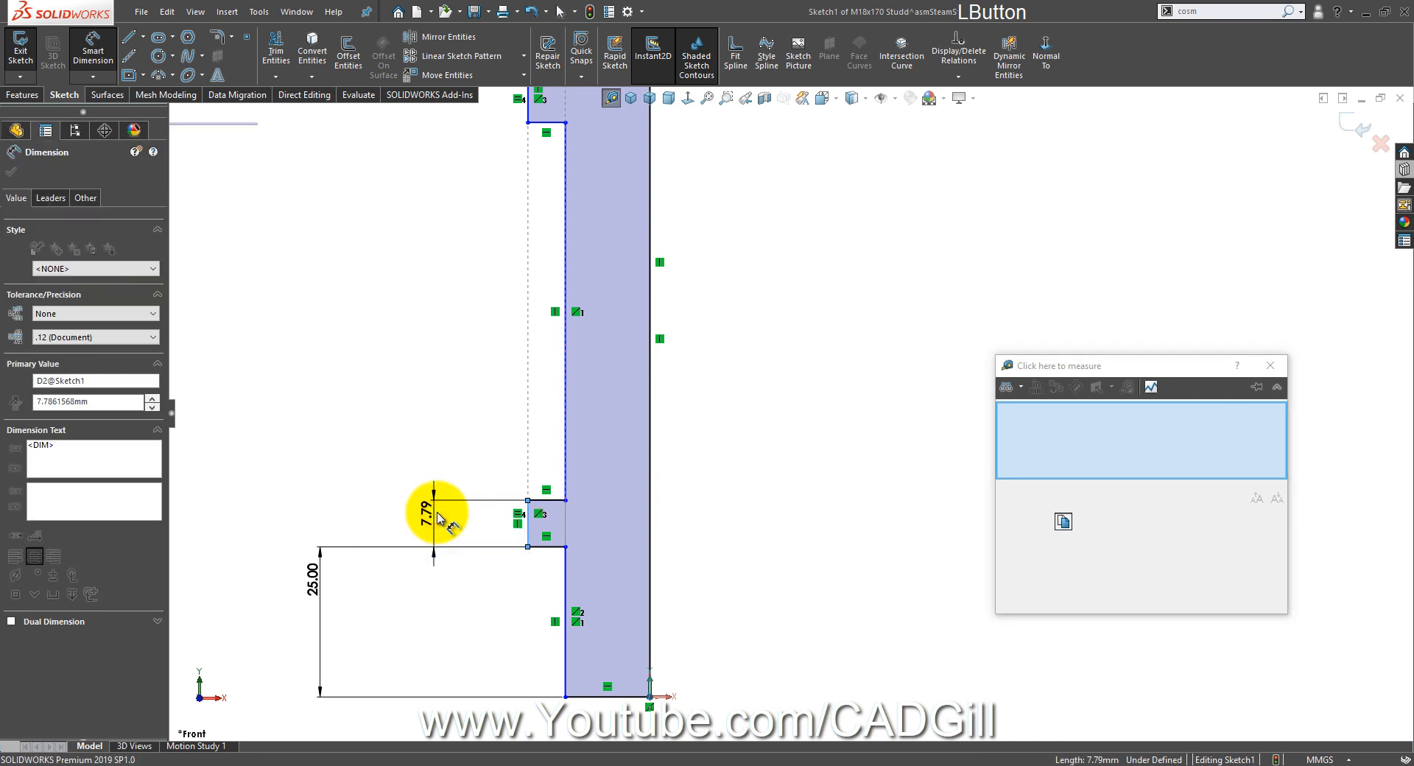
click(440, 517)
text(5)
key(Return)
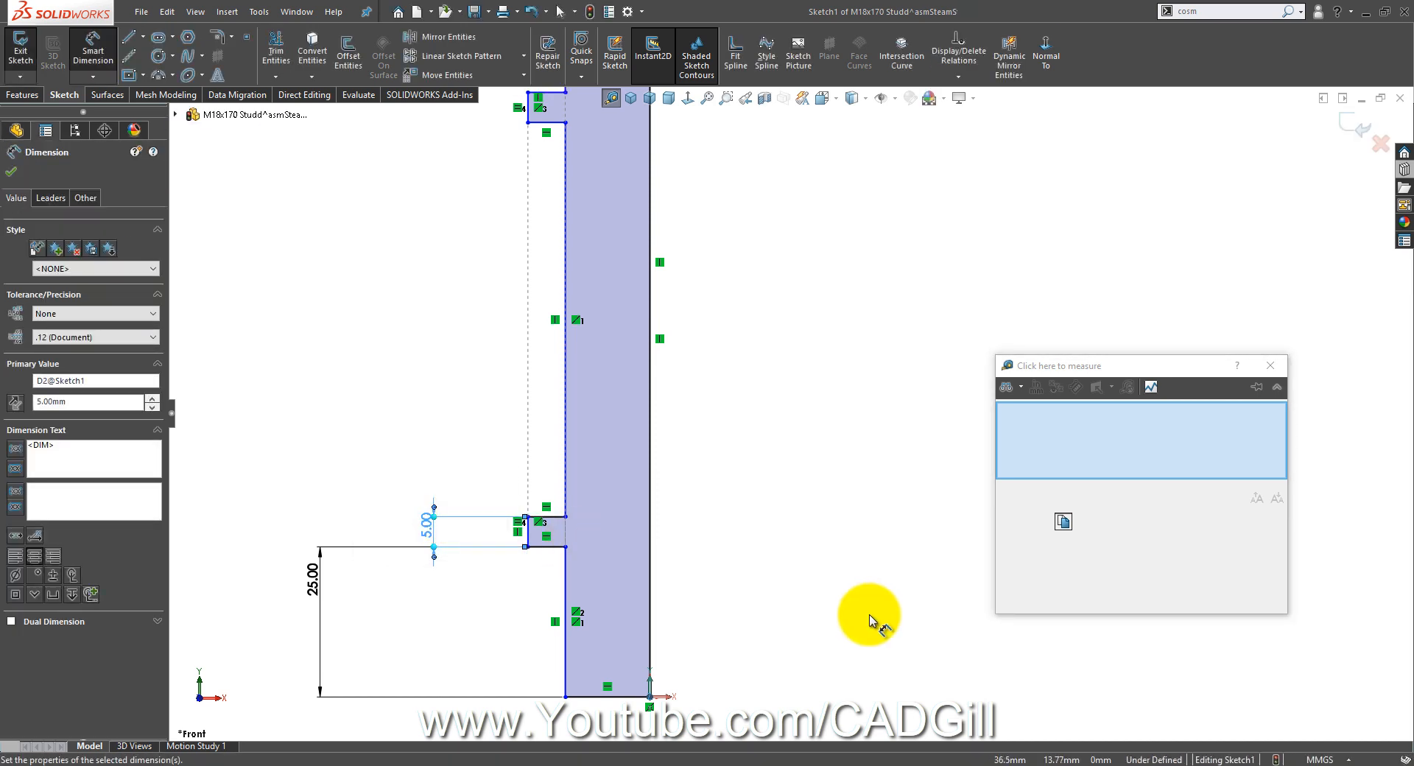
Step: Dimension the shank across the centerline as an 18 mm diameter
scroll(799, 430, up, 2)
click(660, 177)
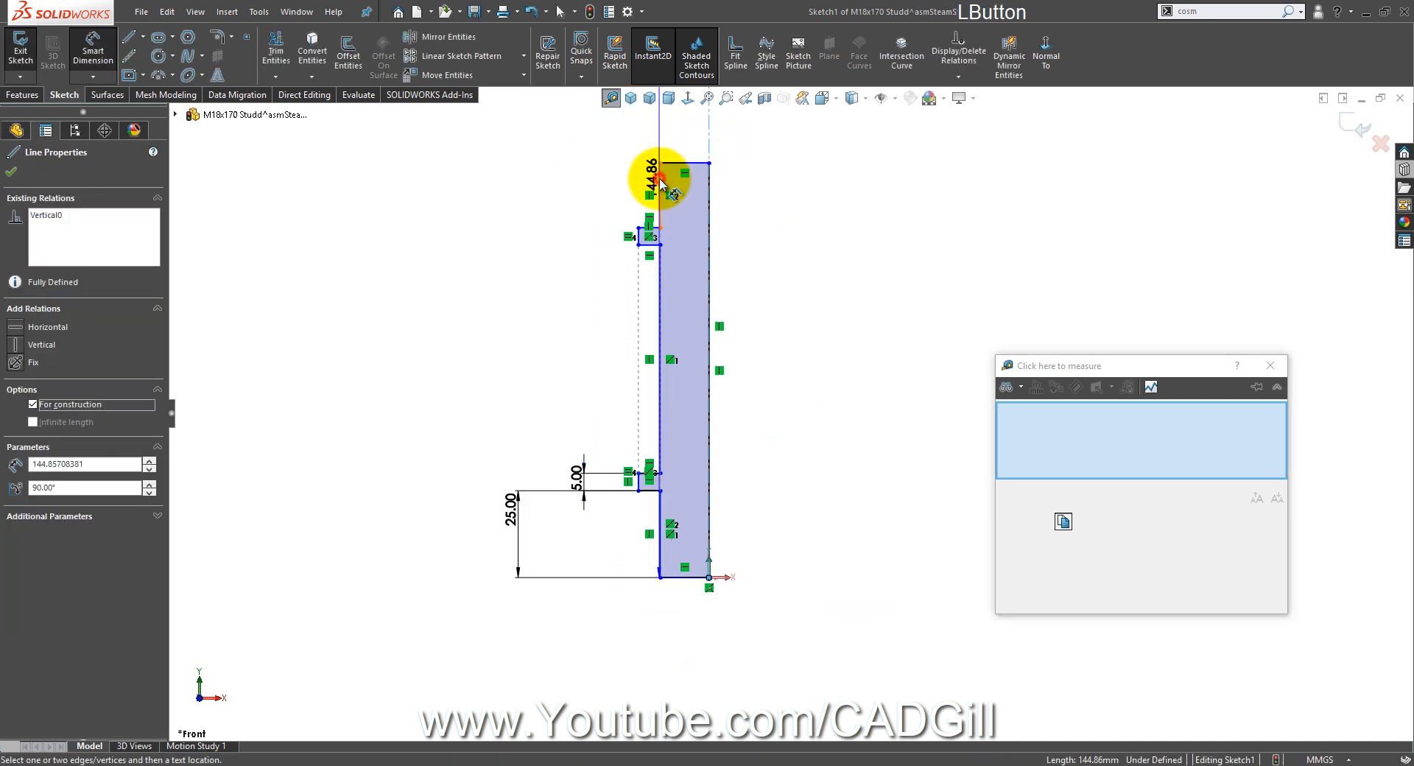
right_click(748, 134)
click(744, 134)
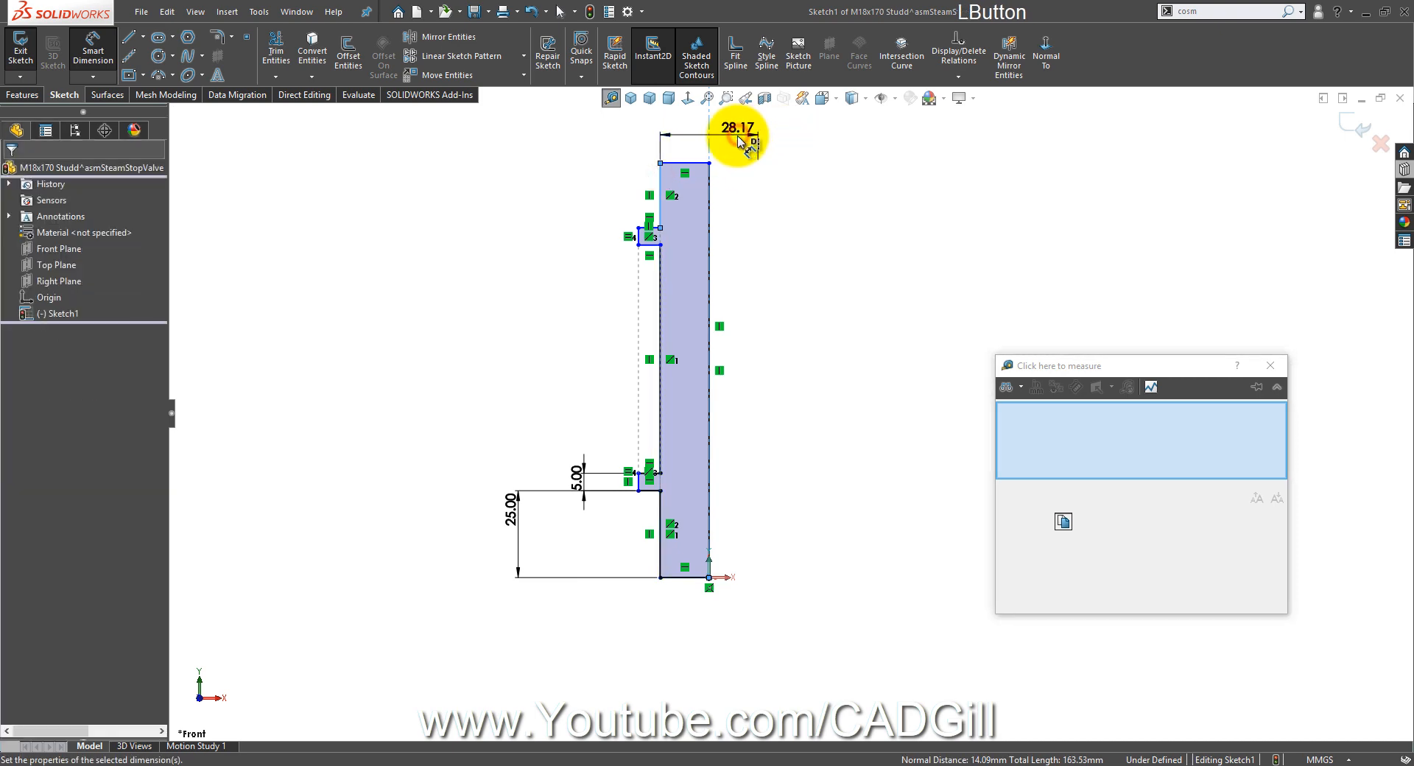
text(18)
key(Return)
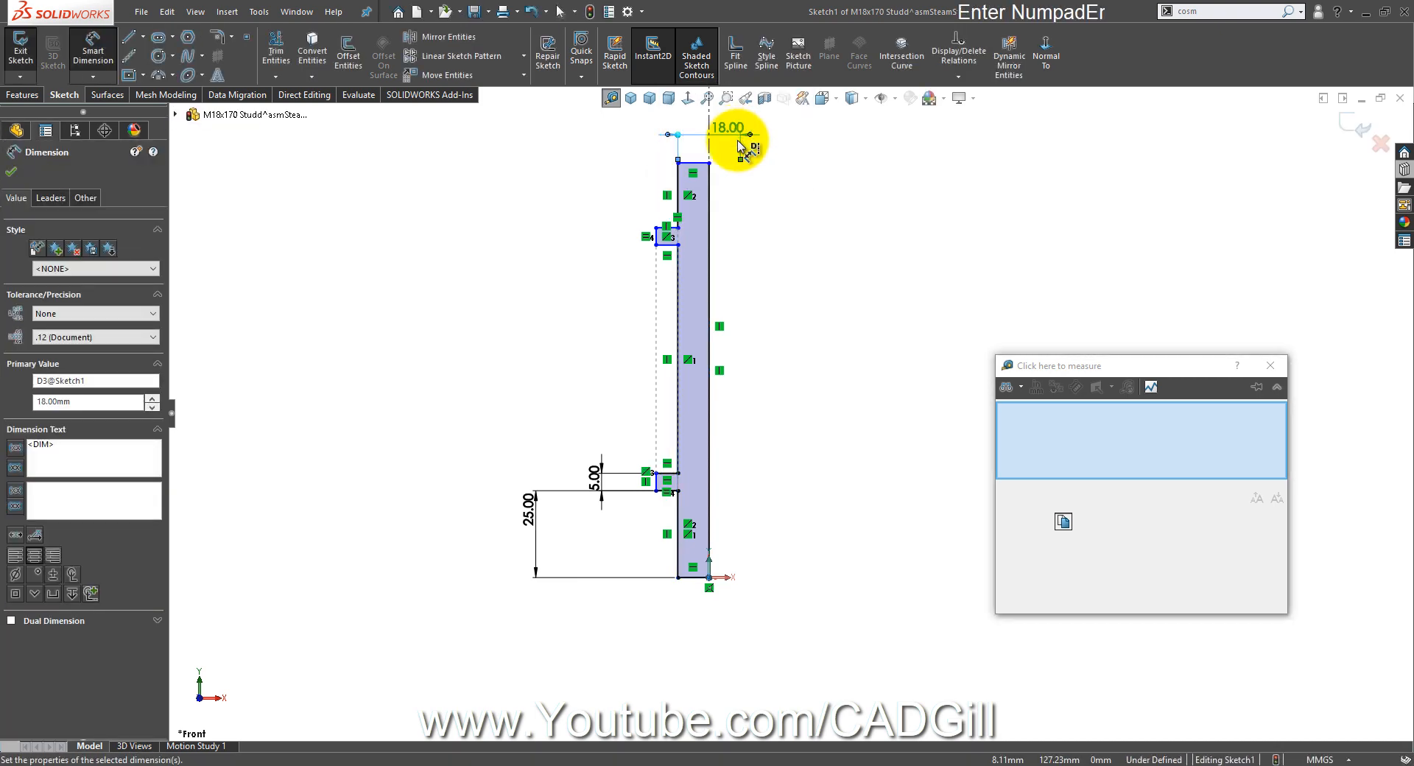
click(752, 208)
Step: Dimension the stud's overall length between its top and bottom edges to 170 mm
click(697, 164)
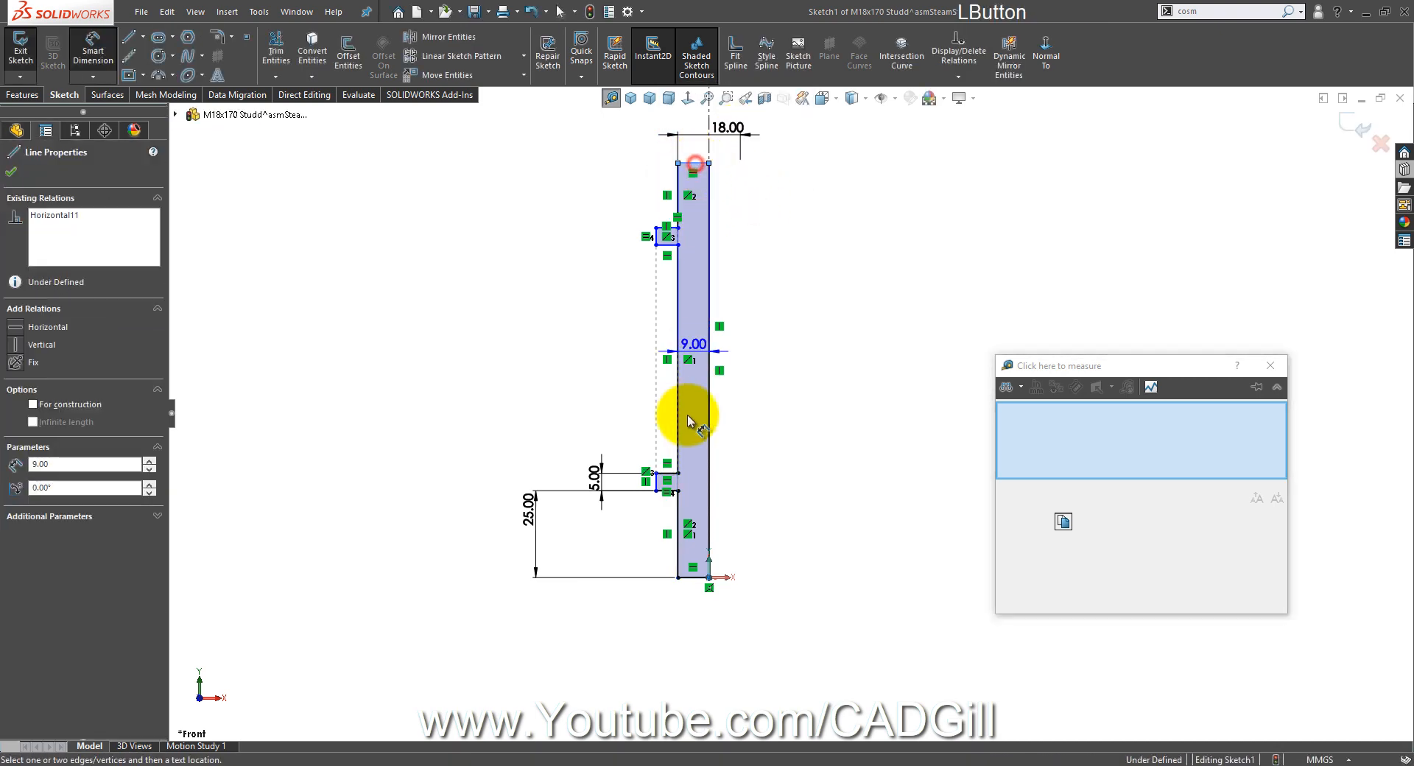
click(686, 581)
click(899, 356)
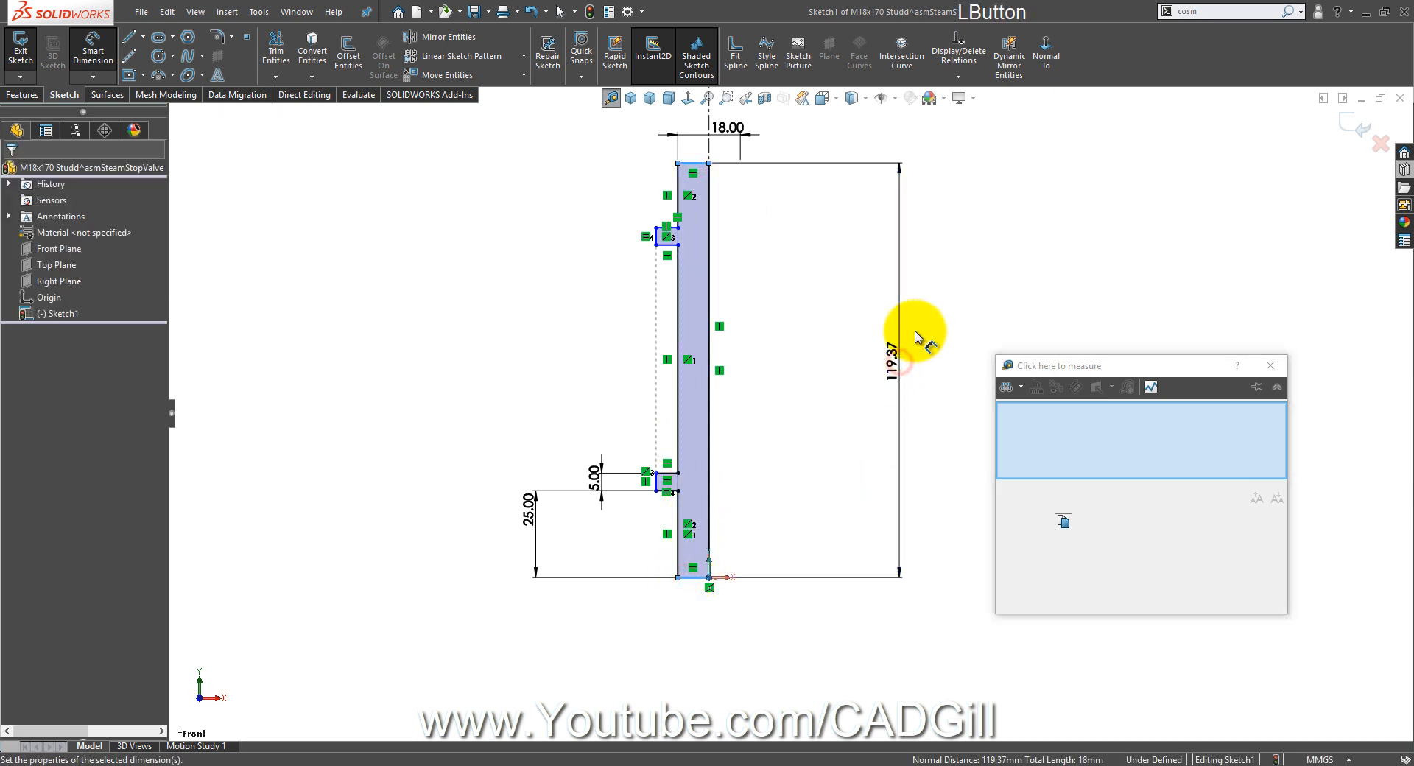
text(170)
key(Return)
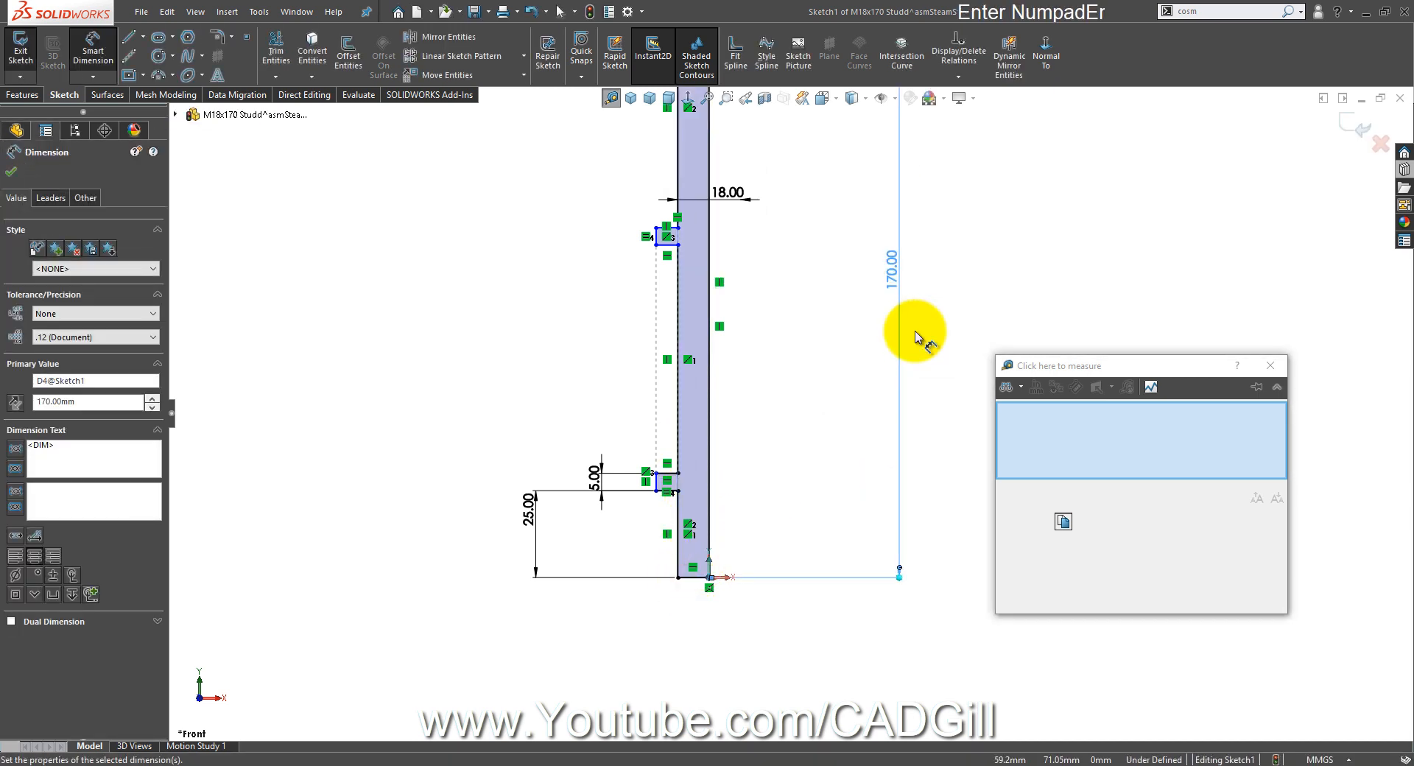
Step: Extend the centerline's upper end slightly above the stud's top edge
scroll(915, 313, up, 2)
scroll(736, 272, down, 2)
right_click(752, 243)
click(789, 296)
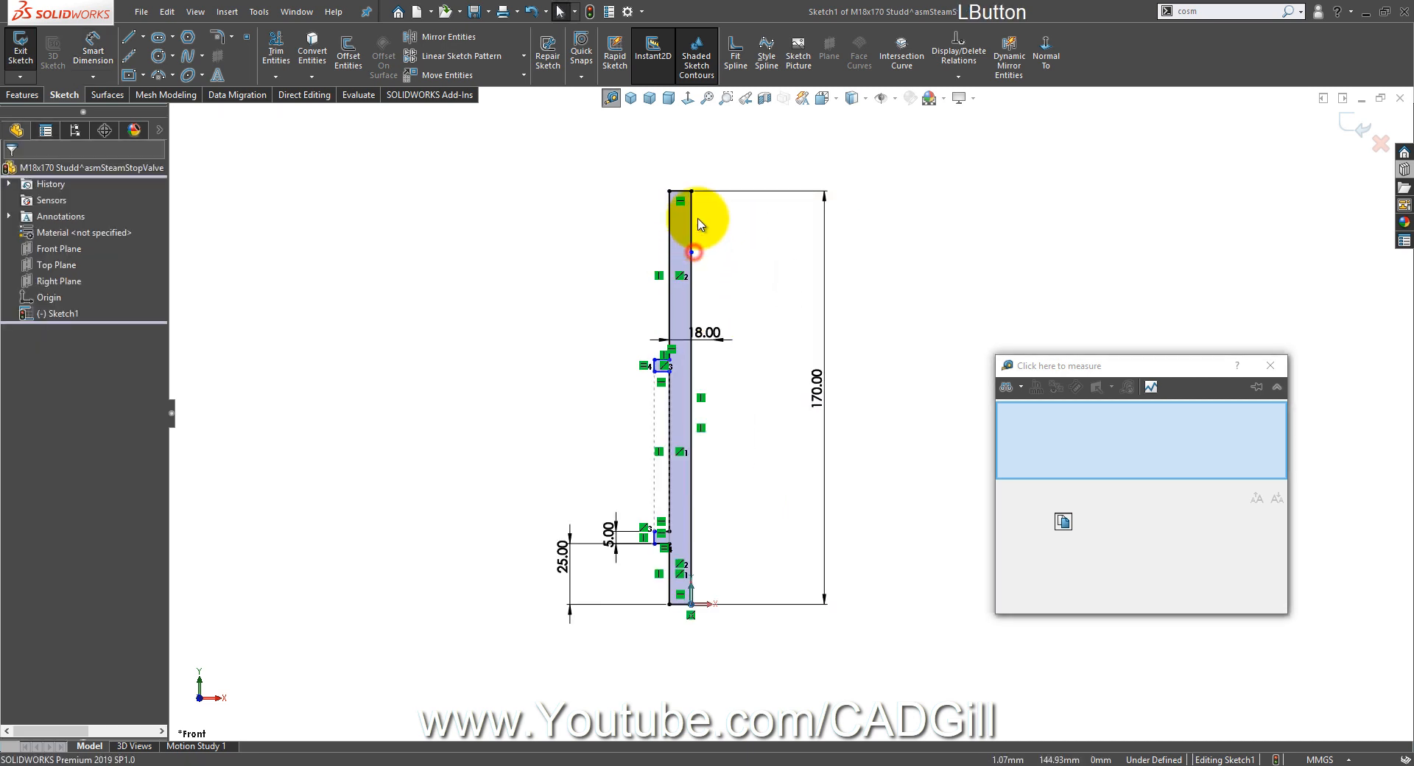
drag(690, 193, 690, 153)
click(671, 229)
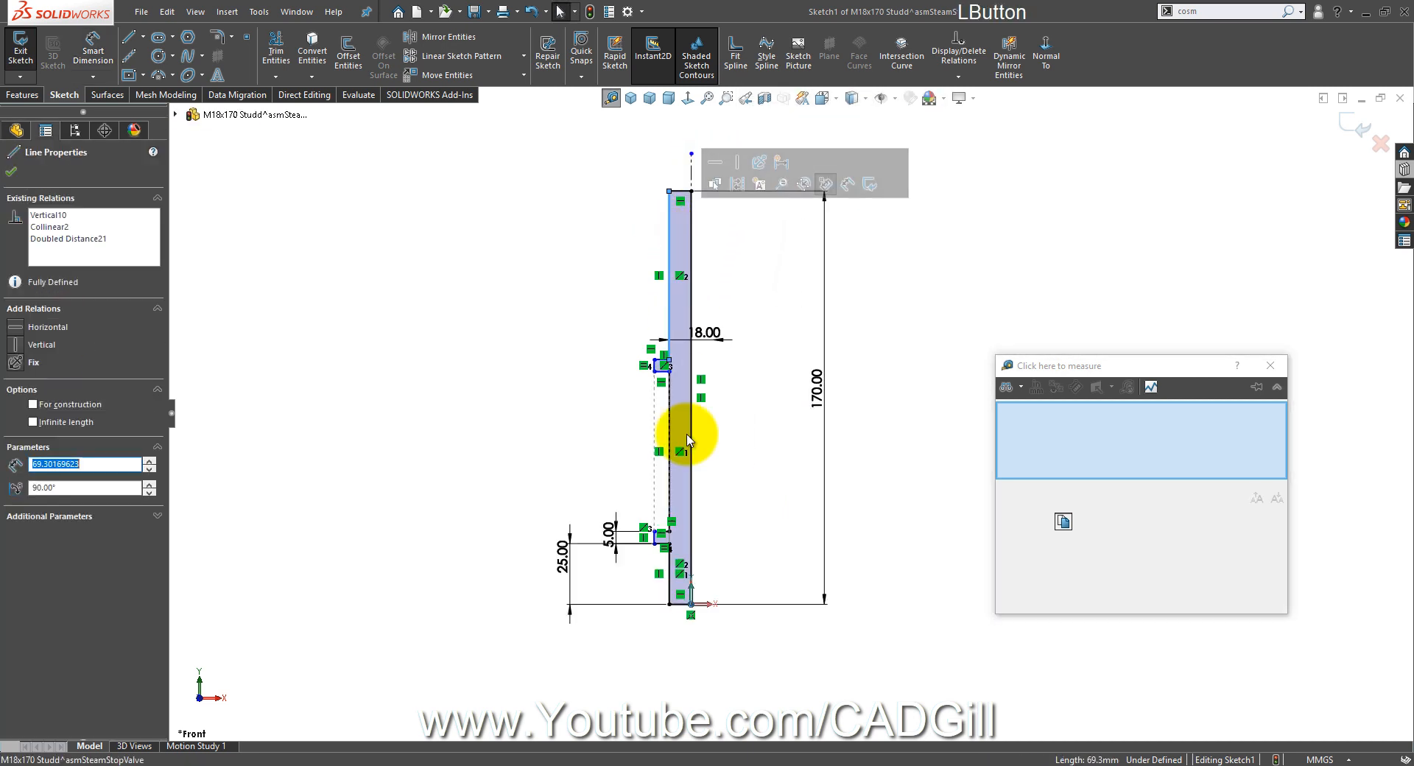
Step: Switch to Photos and examine the M18 stud and collar dimensions in the steam stop valve drawing
click(567, 765)
ctrl+scroll(520, 277, up, 5)
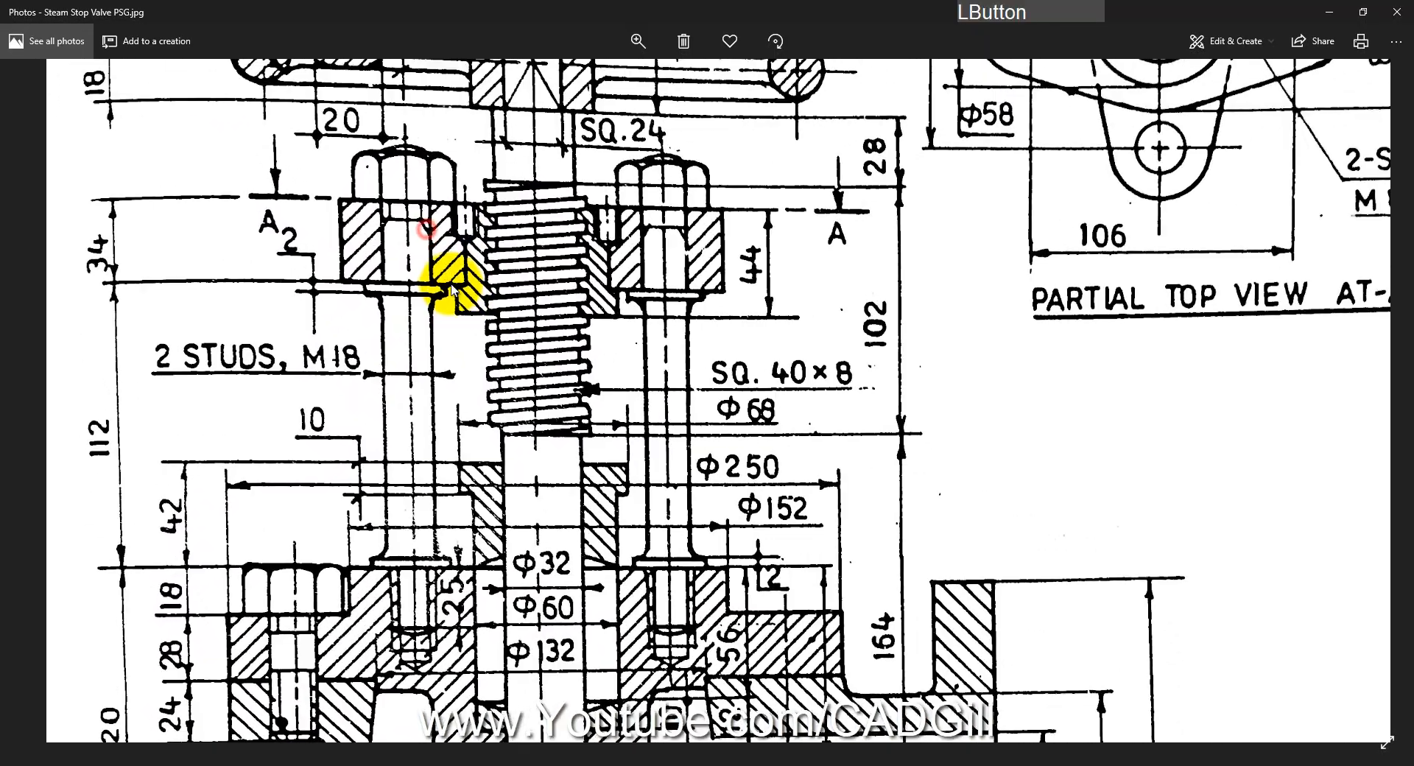
drag(452, 289, 378, 236)
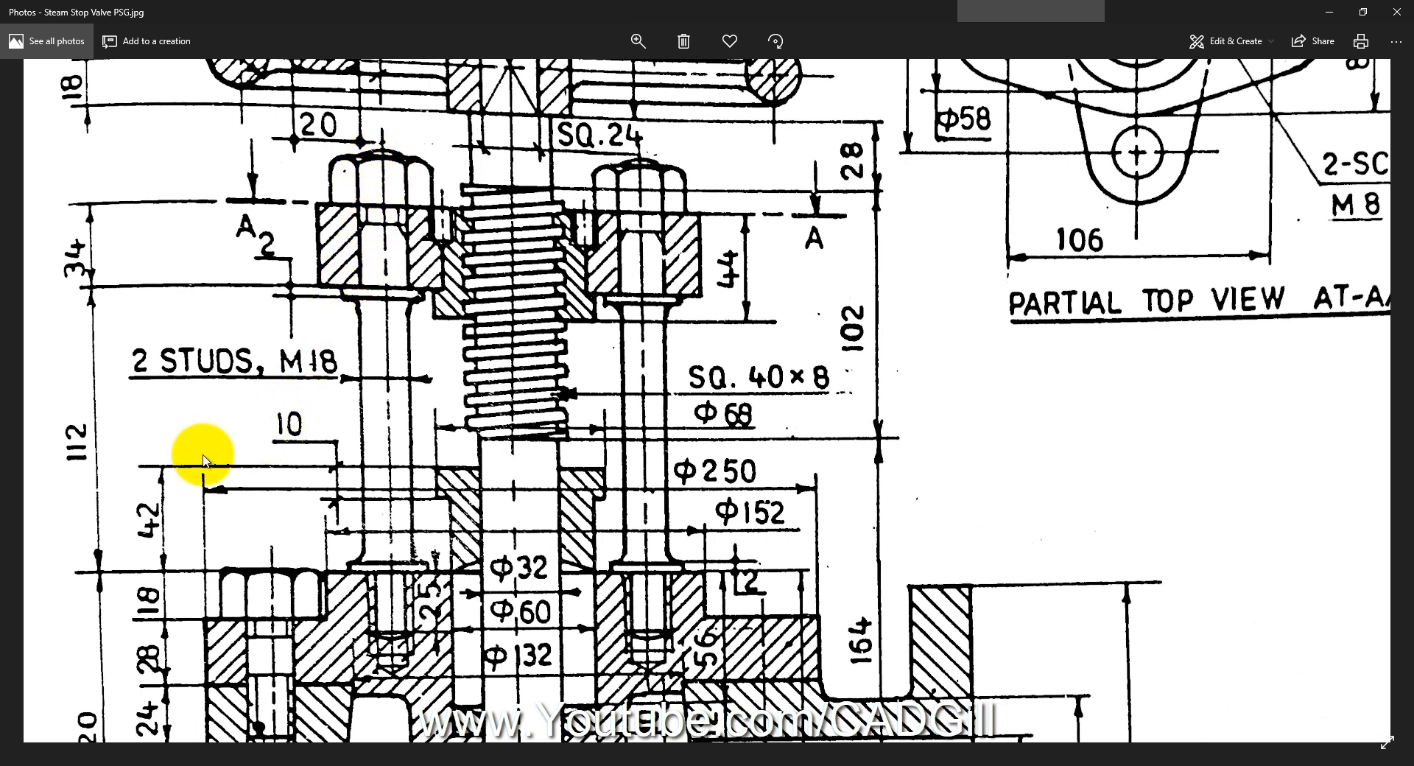
click(533, 765)
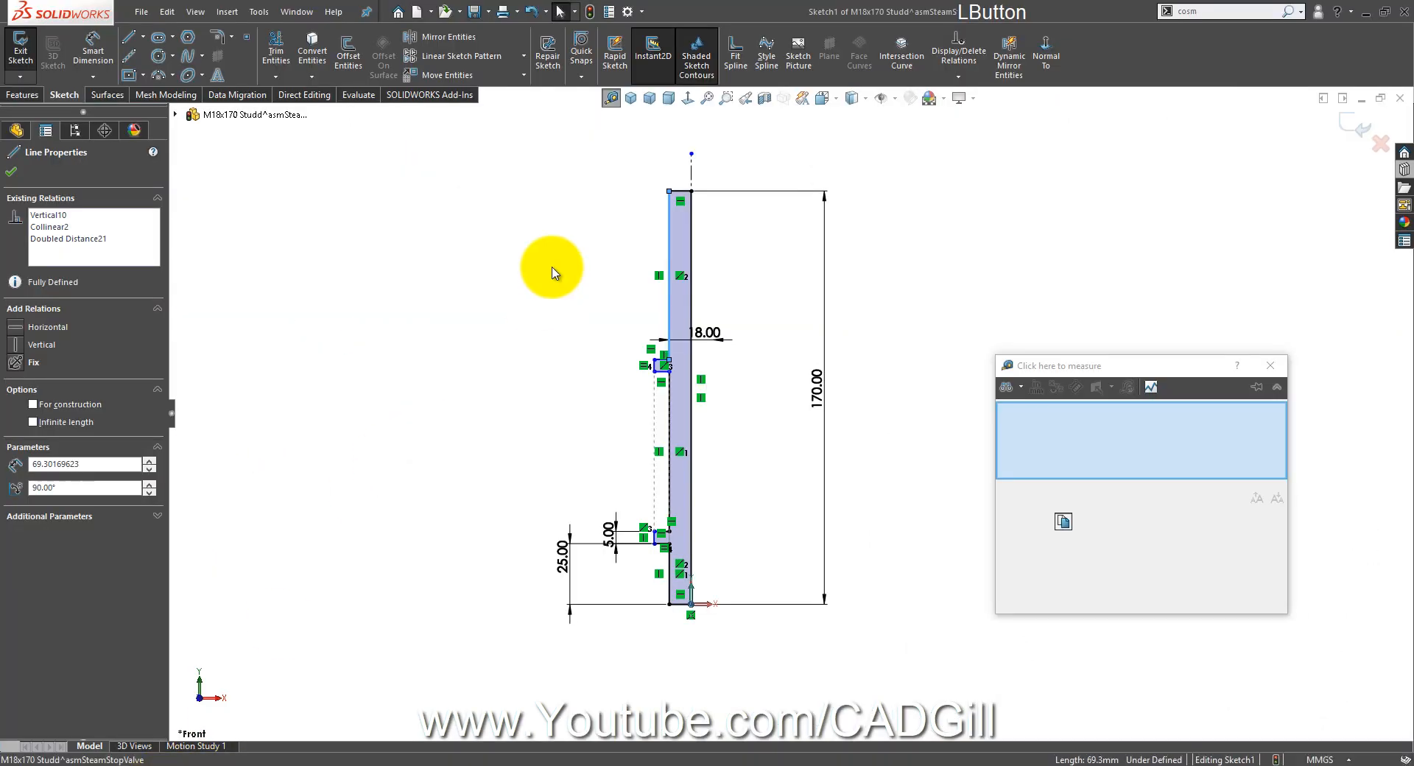
Step: Try dimensioning the shank section above the upper collar to 50 mm, and delete that dimension
click(93, 52)
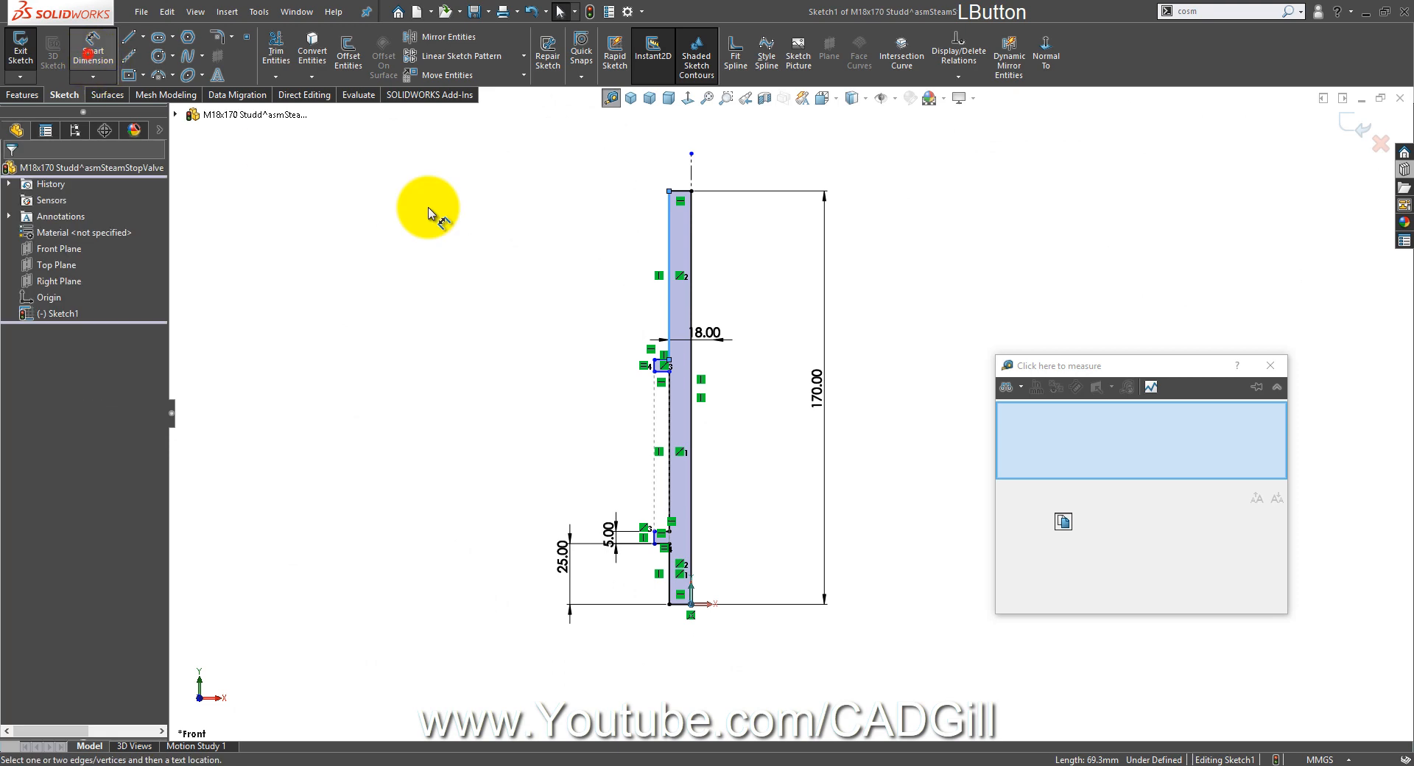
click(667, 251)
click(606, 256)
text(5)
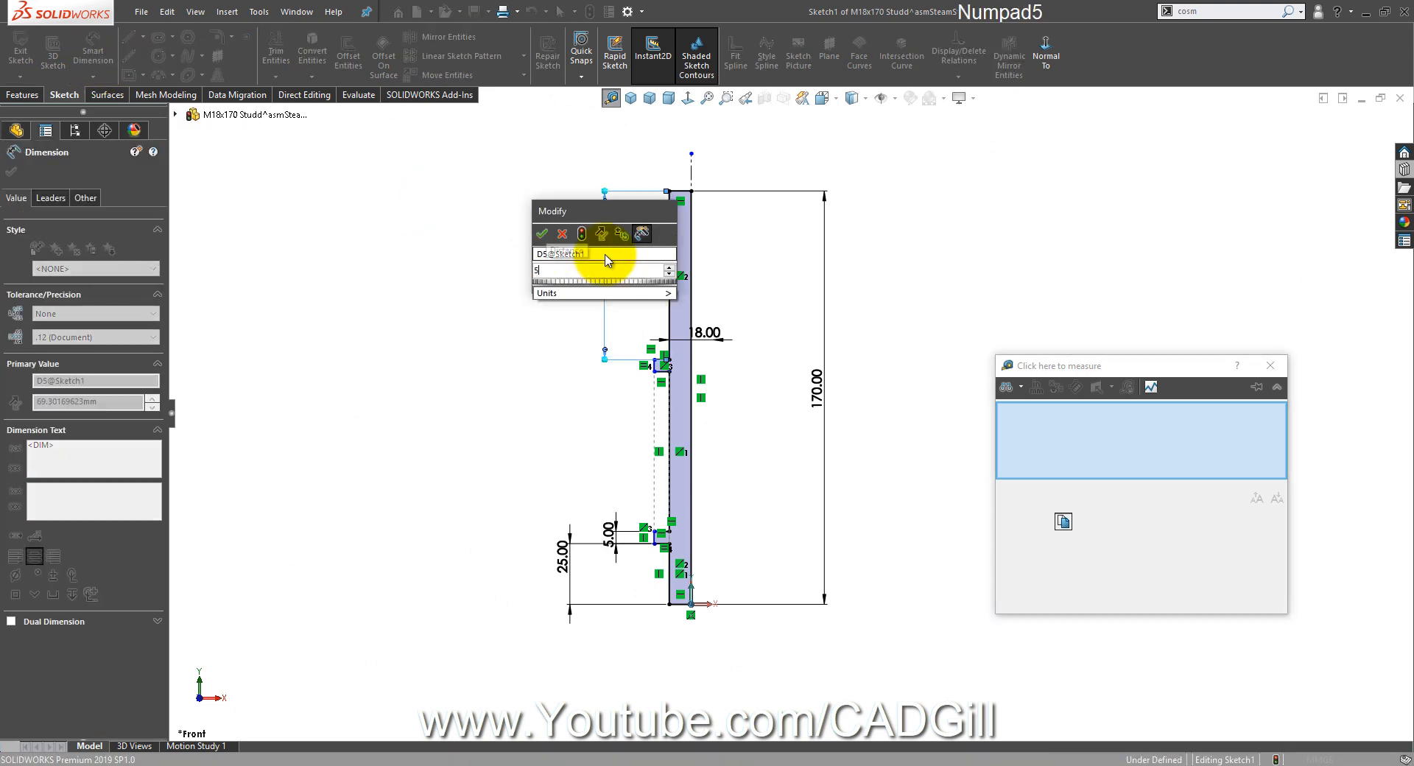
text(0)
key(Return)
click(774, 307)
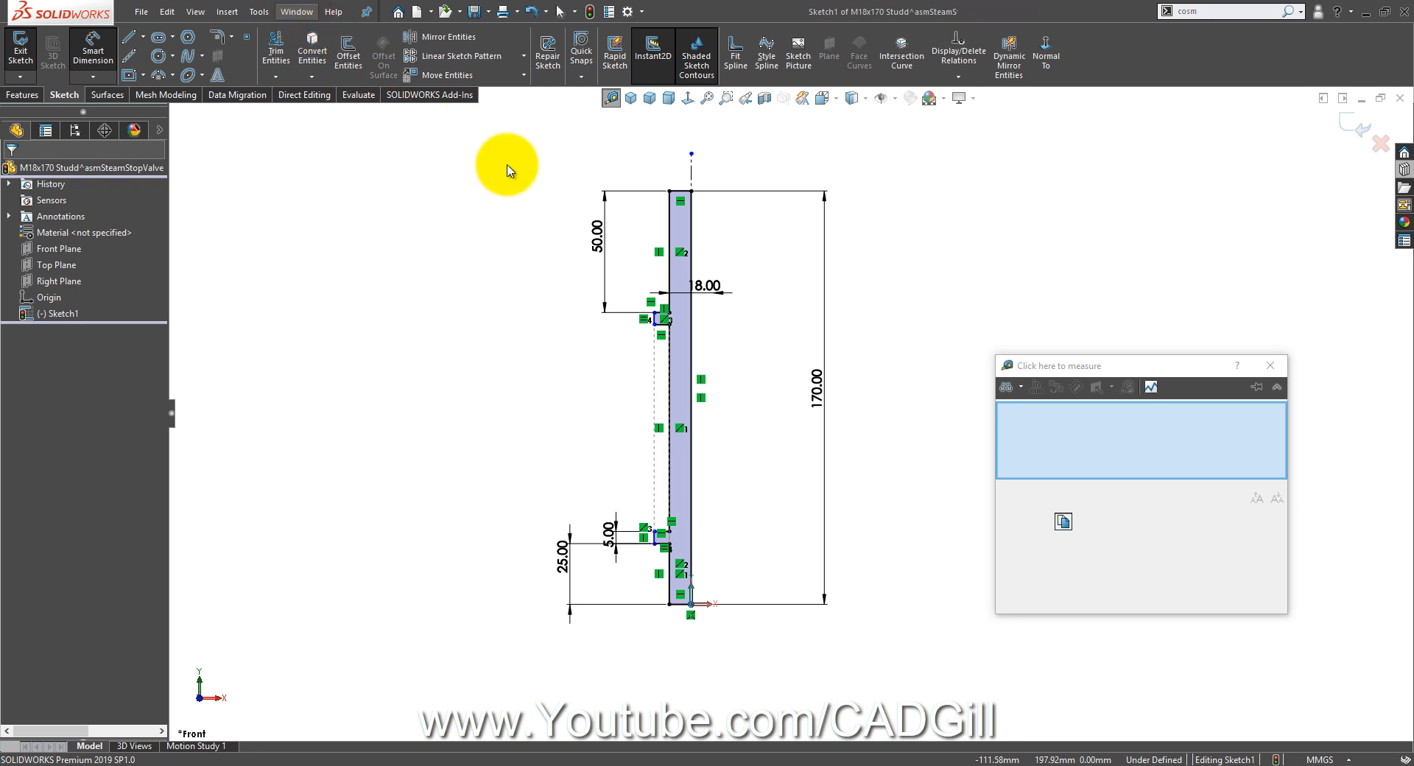
scroll(560, 253, down, 2)
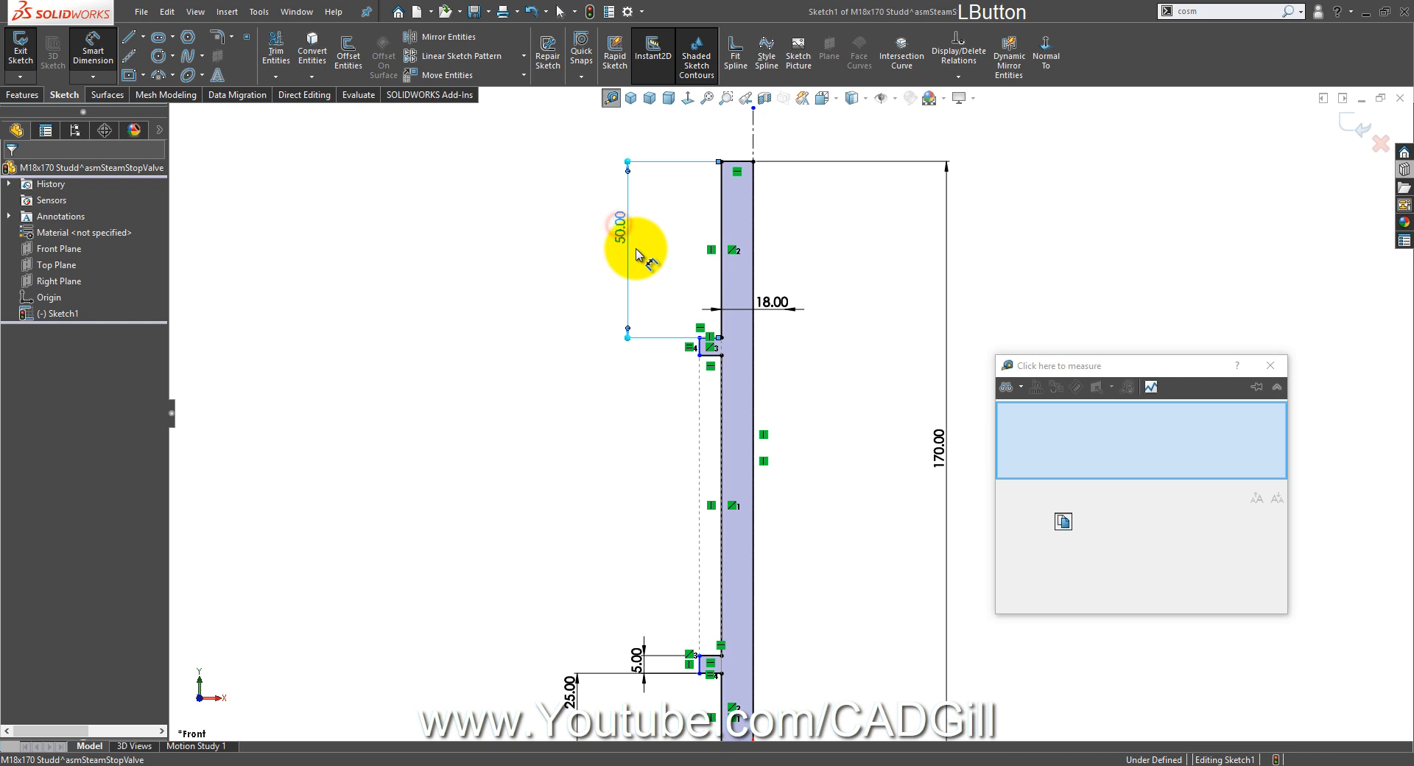
key(Delete)
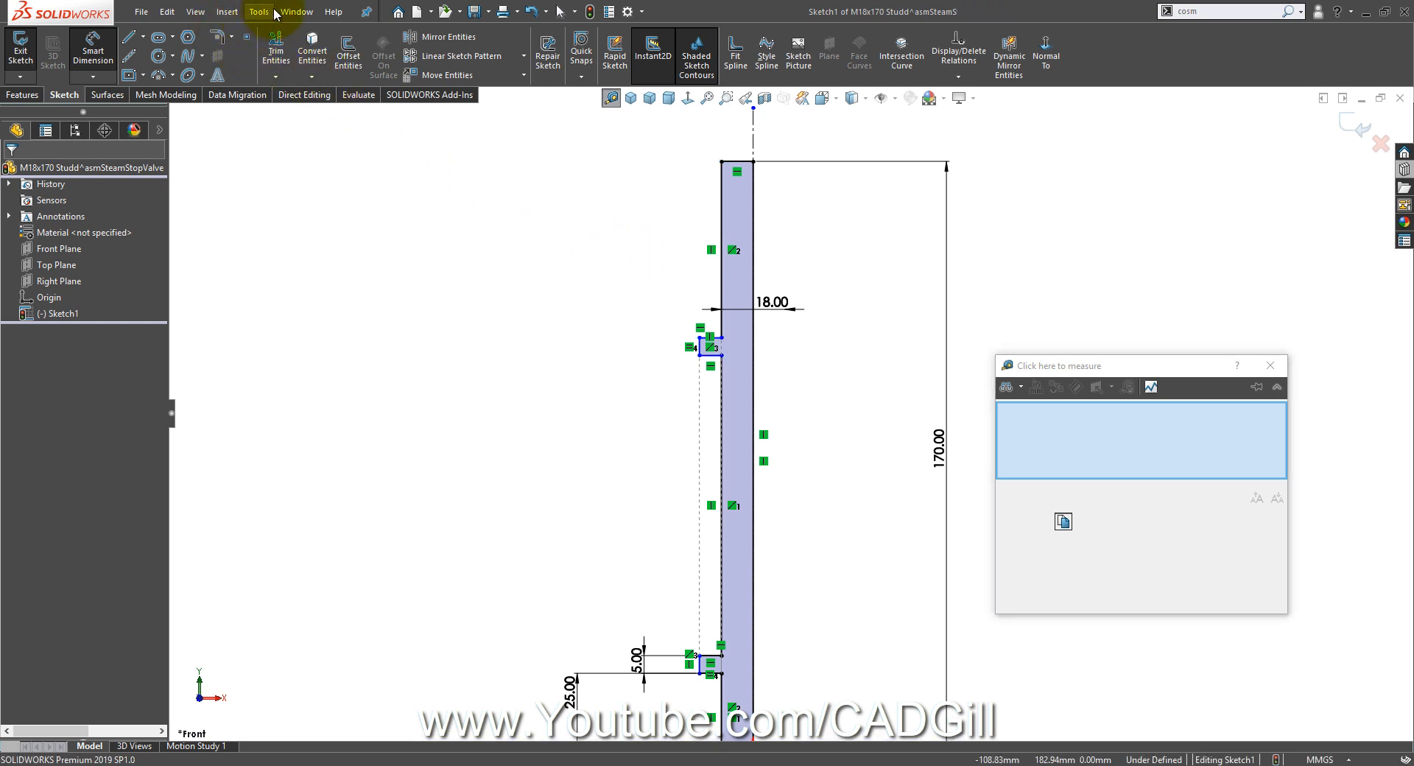
Step: Exit the stud sketch, switch to the asmSteamStopValve assembly and rebuild it
click(1353, 125)
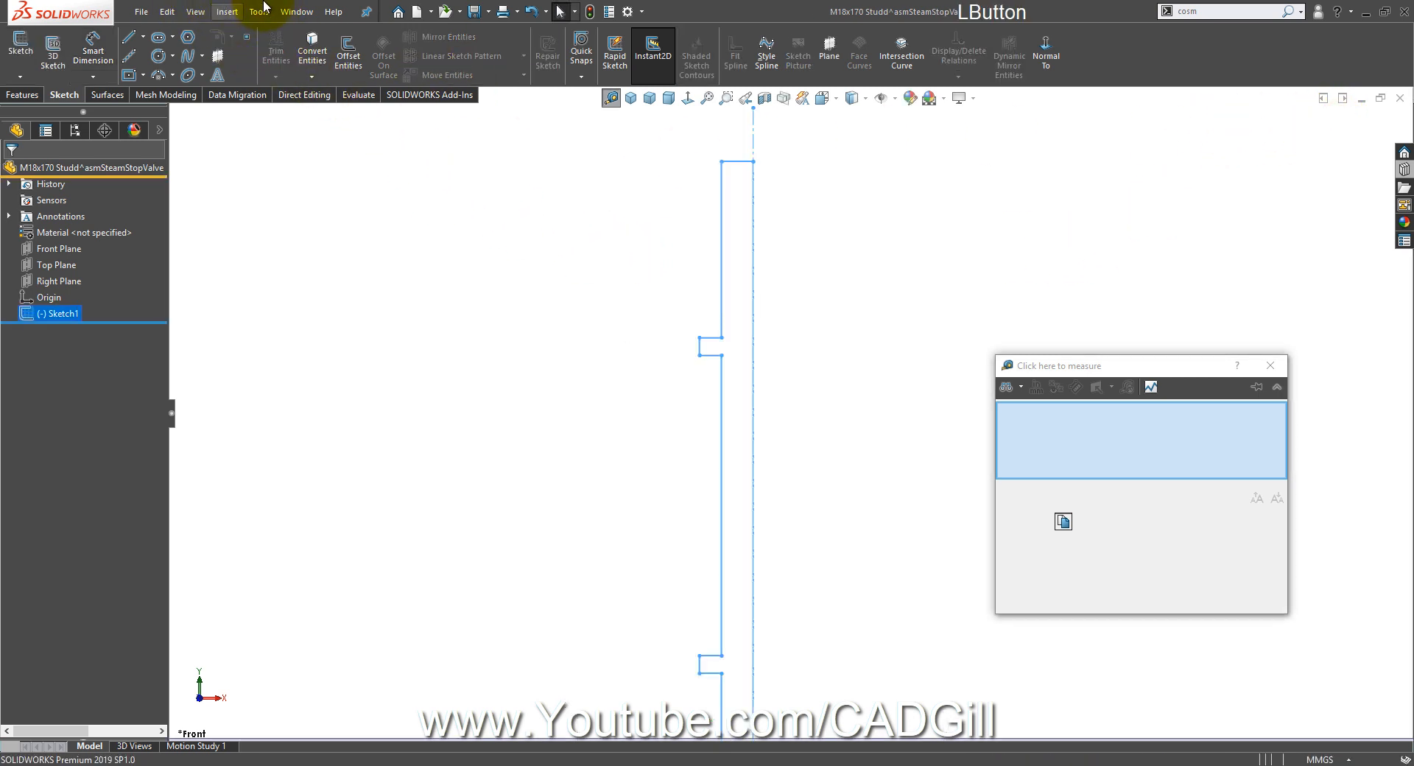
click(287, 11)
click(391, 165)
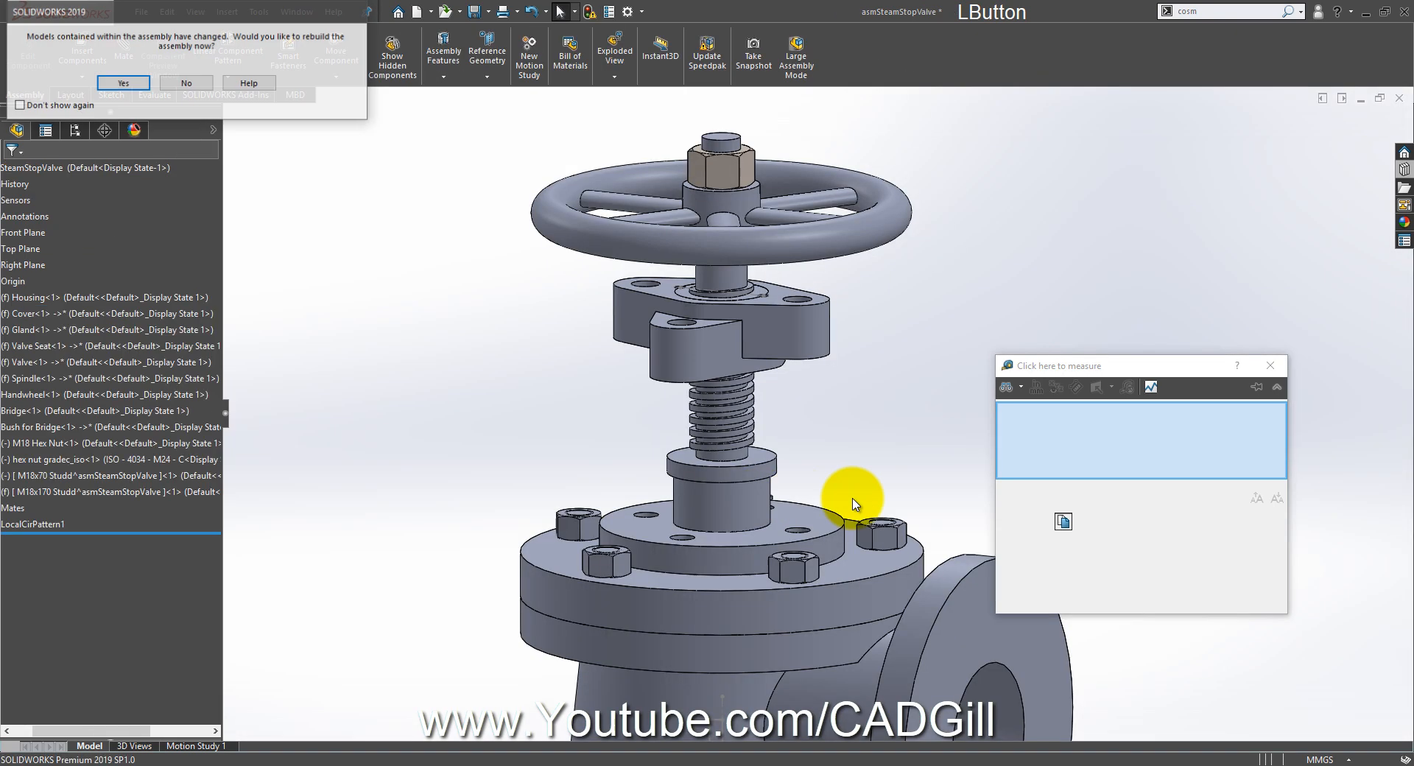
click(1042, 493)
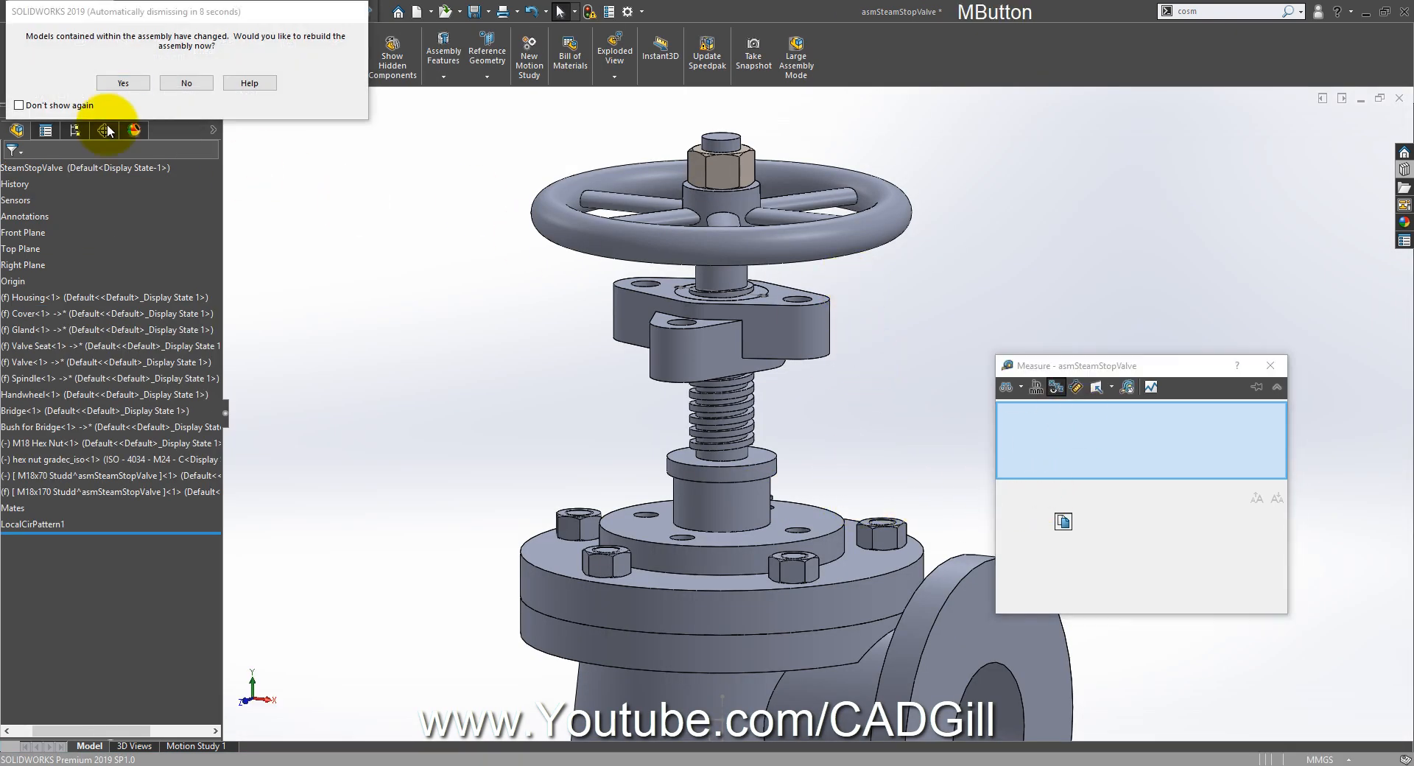
click(120, 83)
click(1106, 497)
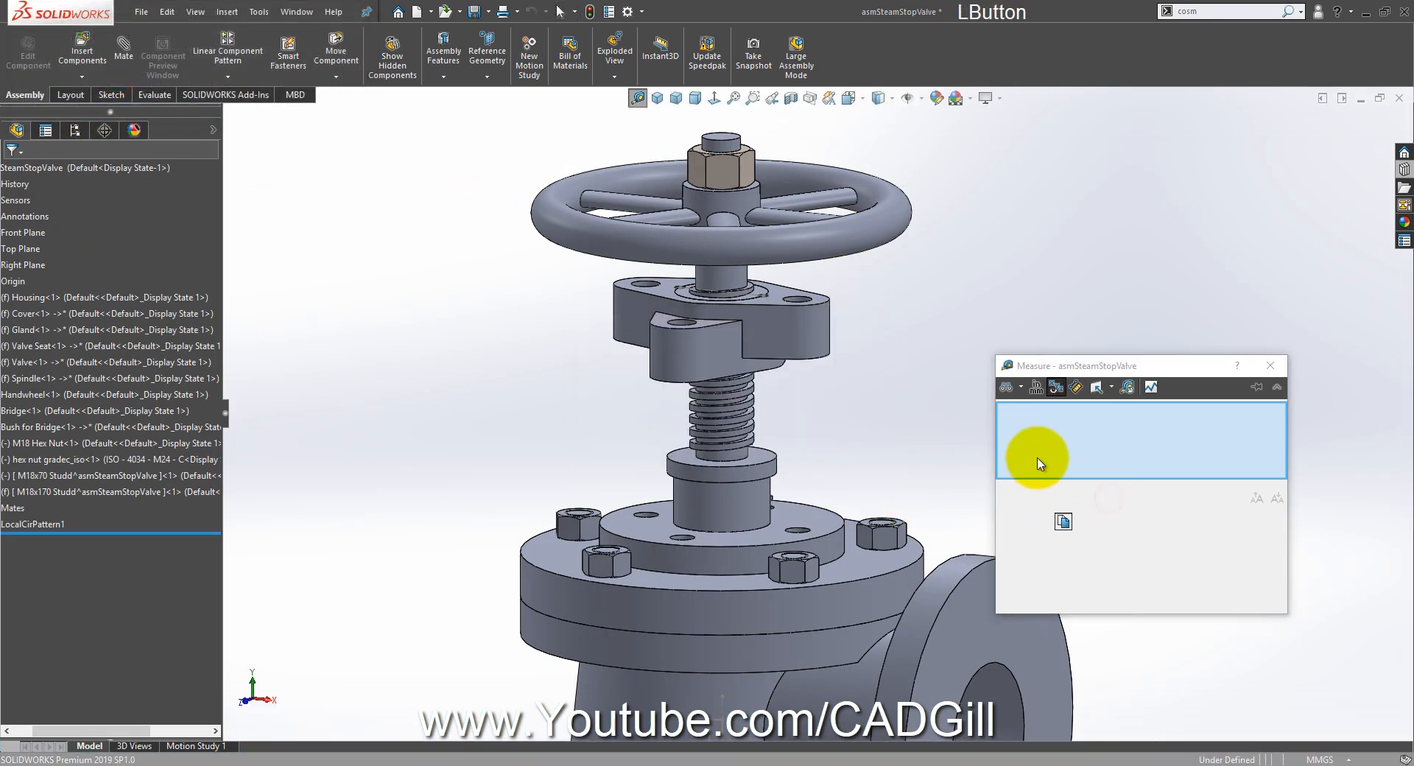
Step: Measure the distance between the cover's upper face and the bridge's underside
scroll(961, 457, down, 2)
middle_drag(909, 441, 900, 402)
middle_drag(716, 515, 760, 448)
click(720, 531)
click(735, 257)
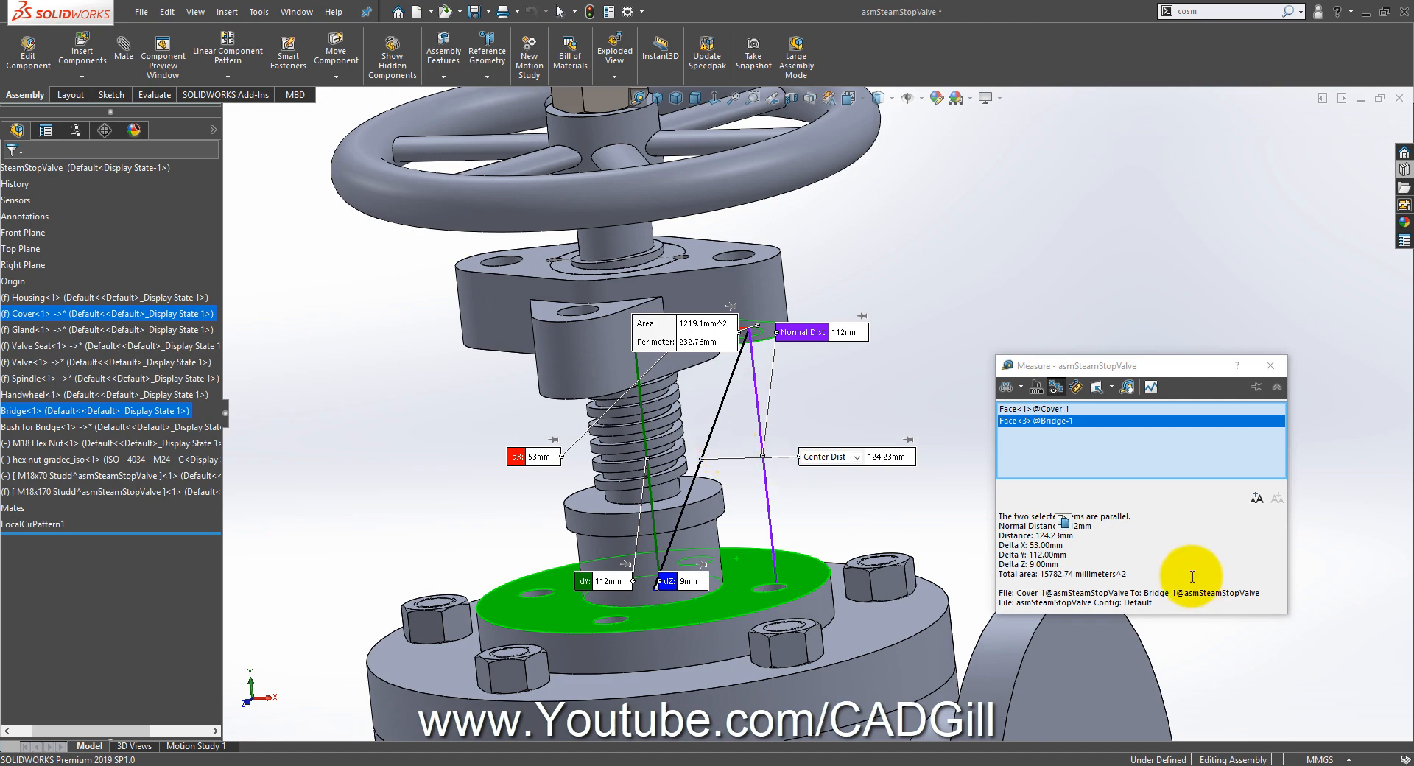
middle_drag(898, 466, 974, 278)
right_click(975, 277)
click(994, 331)
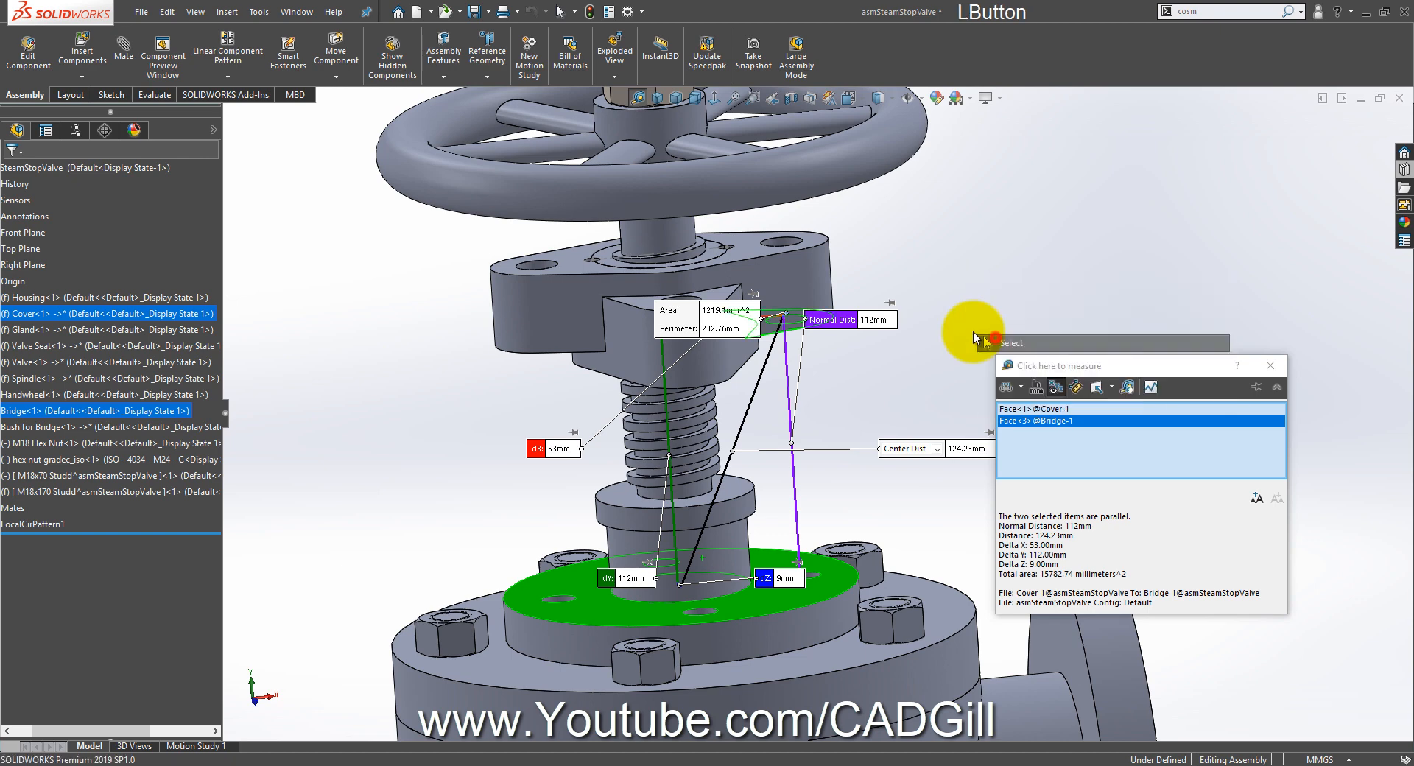
Step: Return to the M18x170 stud part and open its profile sketch for editing
click(296, 11)
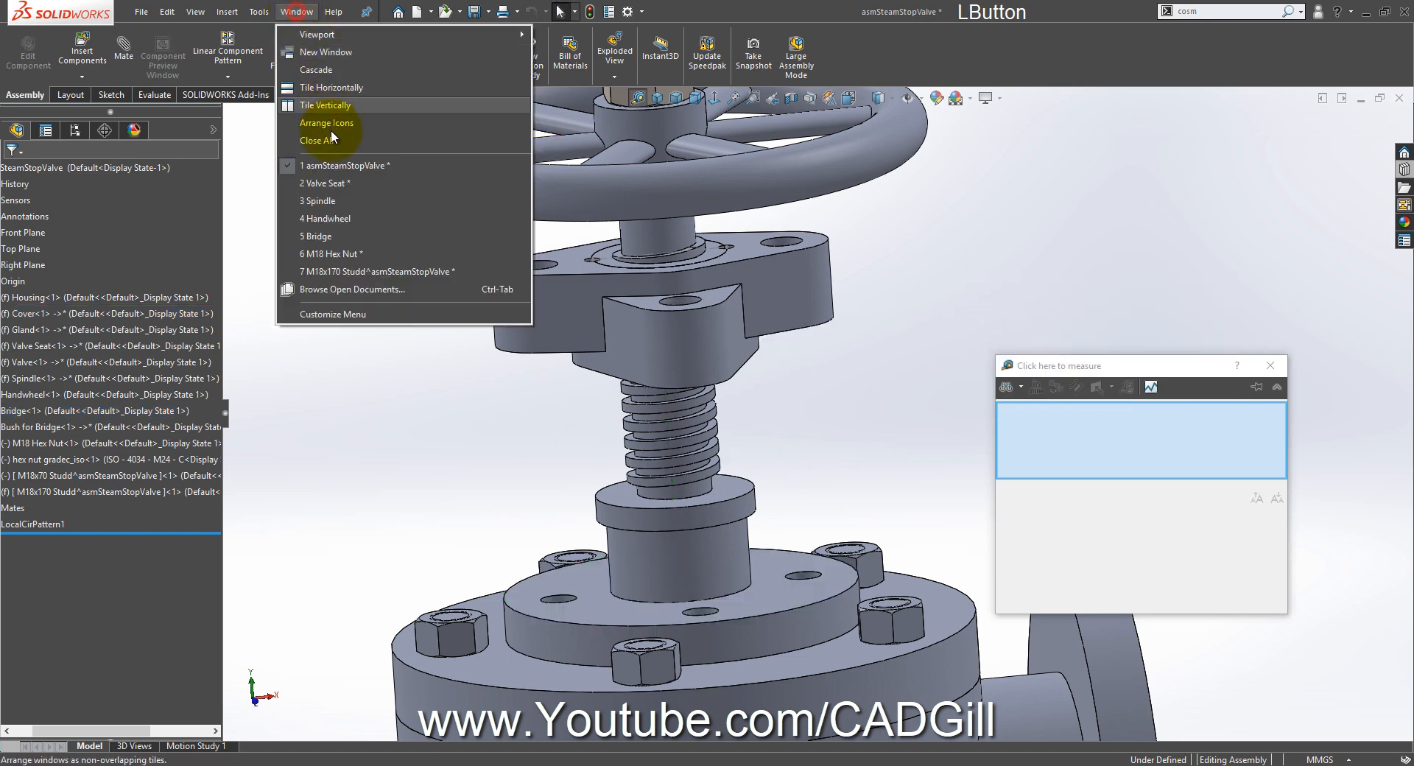
click(352, 274)
scroll(781, 330, up, 2)
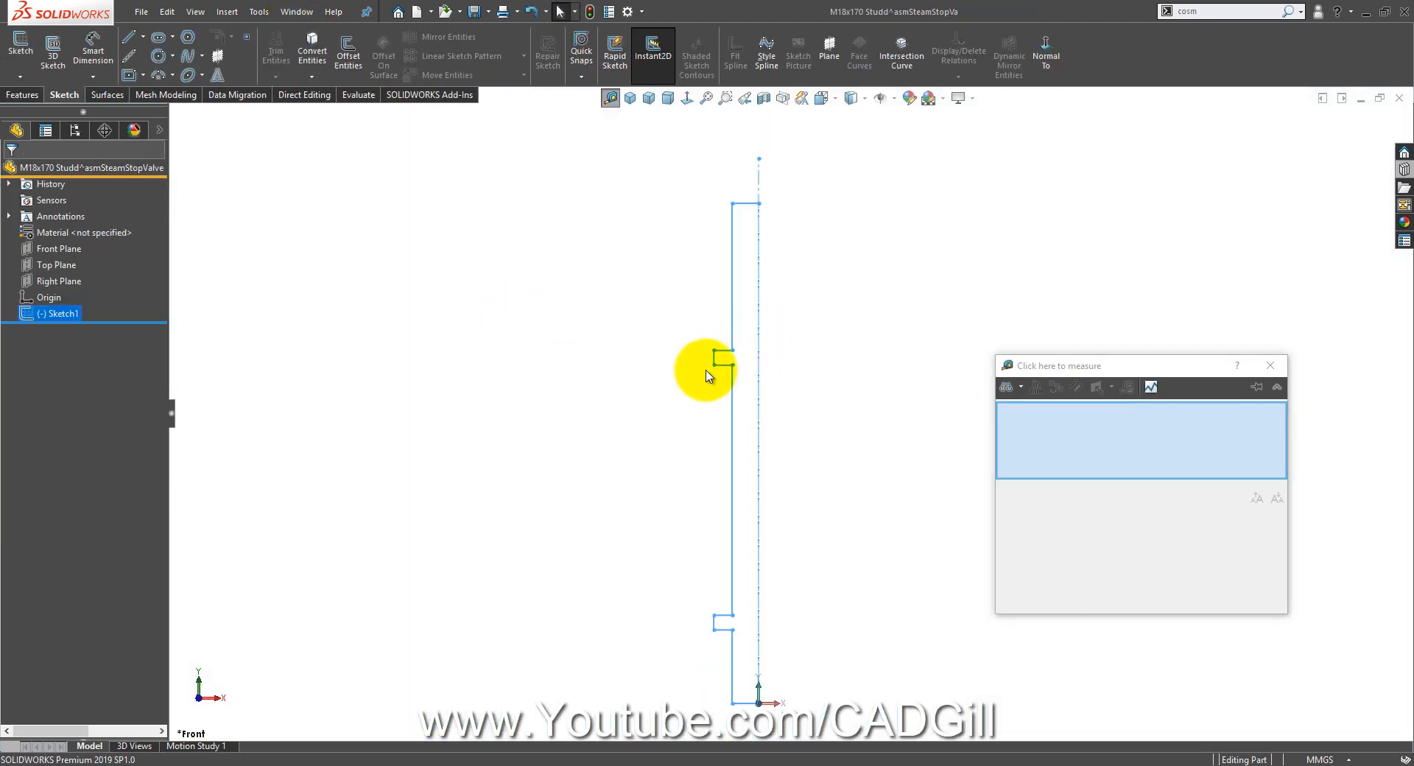
click(729, 367)
click(770, 307)
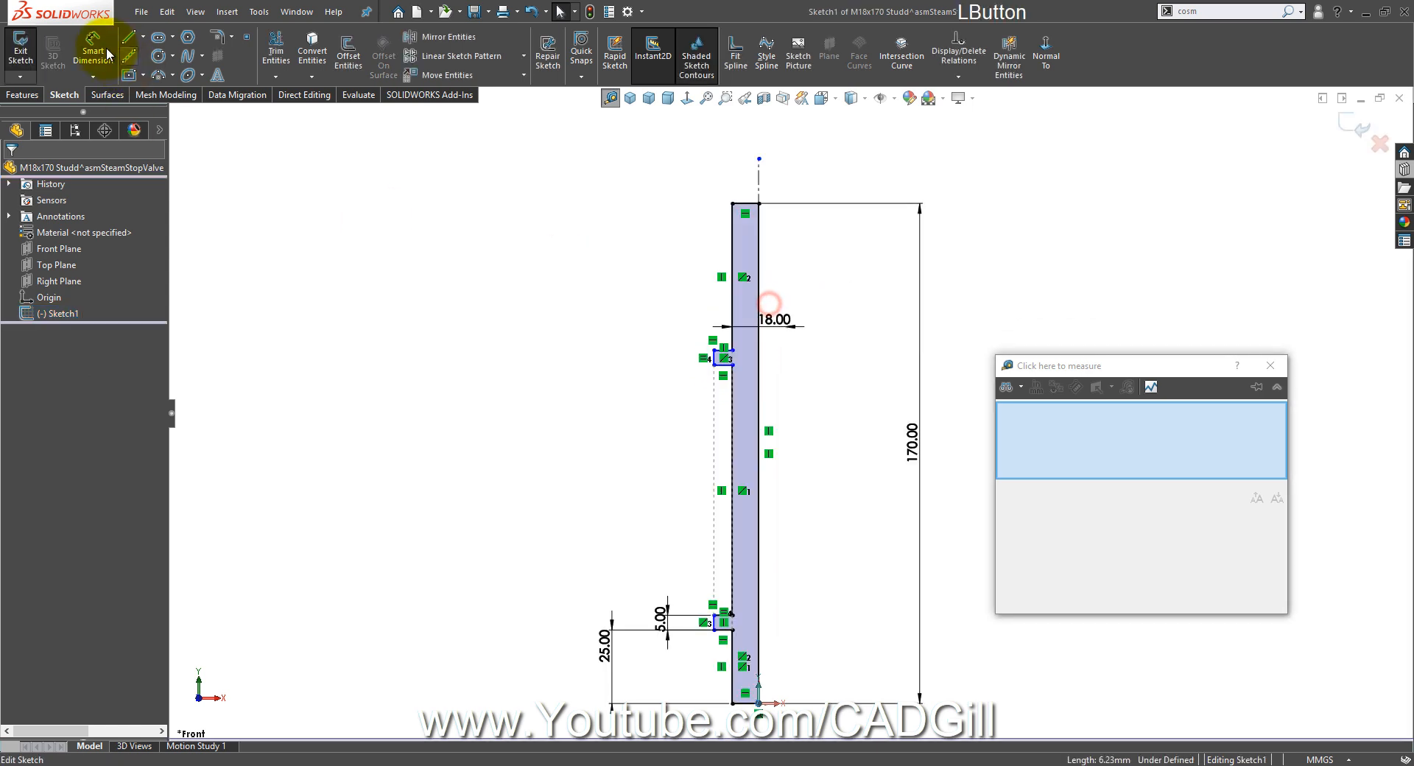
Step: Dimension the distance from the lower collar's bottom edge to the upper collar's top edge as 112 mm
scroll(765, 619, down, 2)
click(701, 226)
click(699, 227)
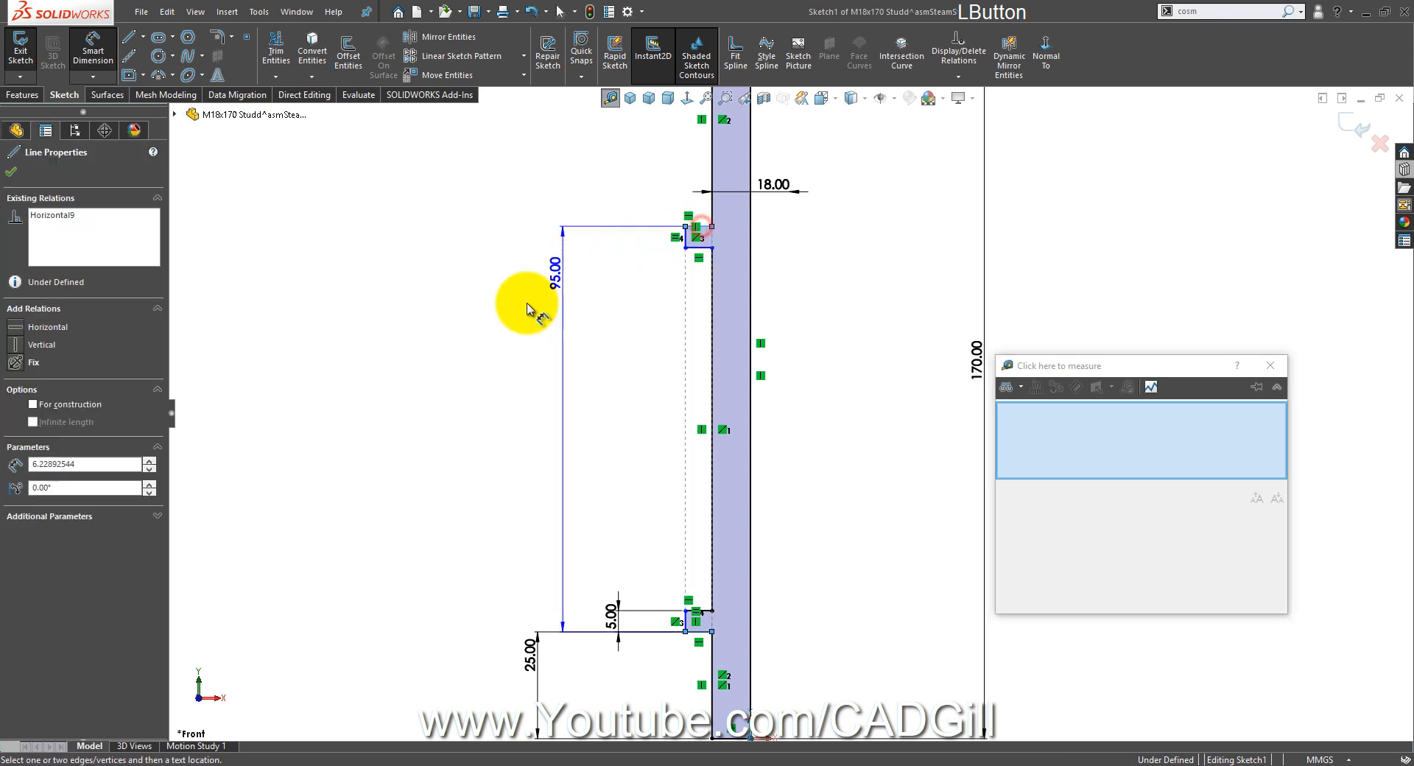
click(513, 334)
text(1)
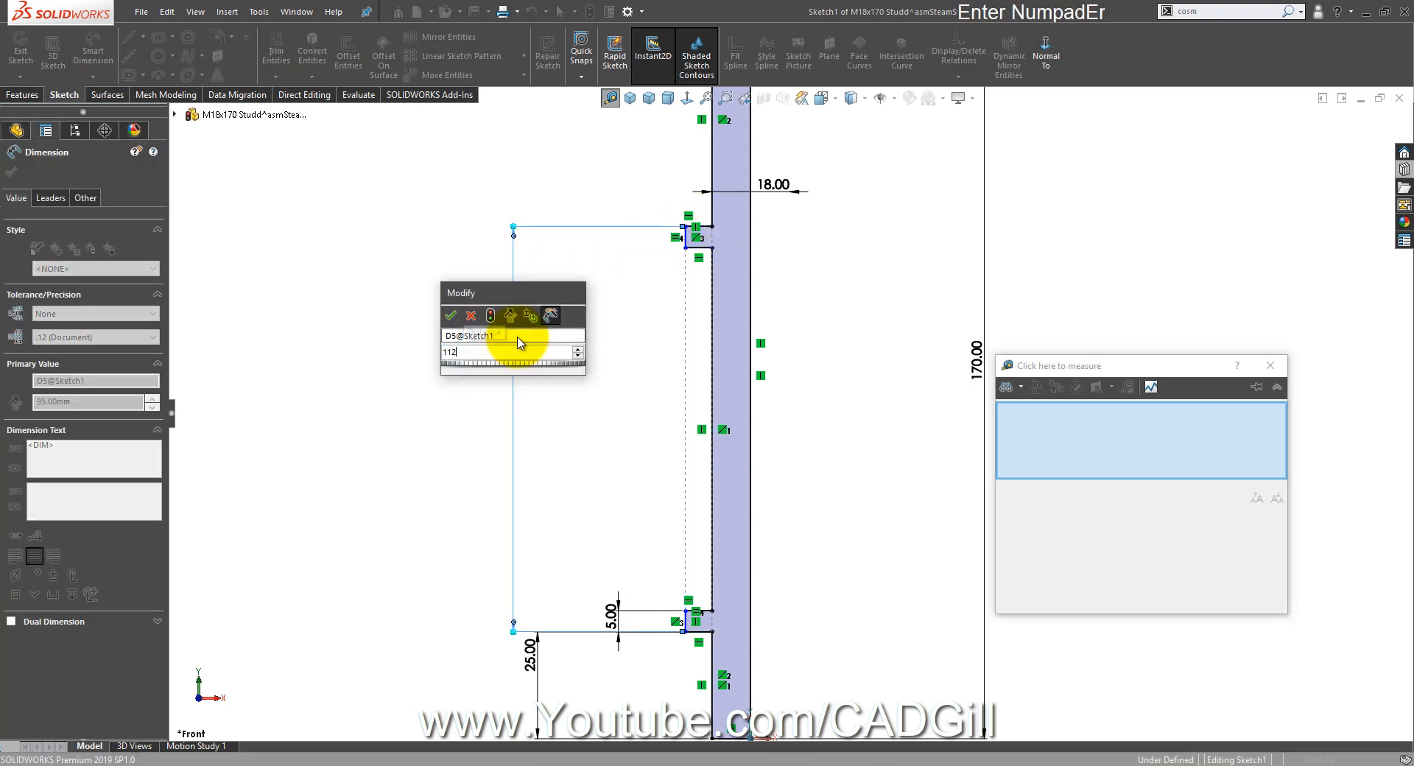
text(12)
key(Return)
Step: Dimension the upper collar across the centerline as a 22 mm diameter
scroll(825, 280, up, 5)
scroll(740, 354, down, 5)
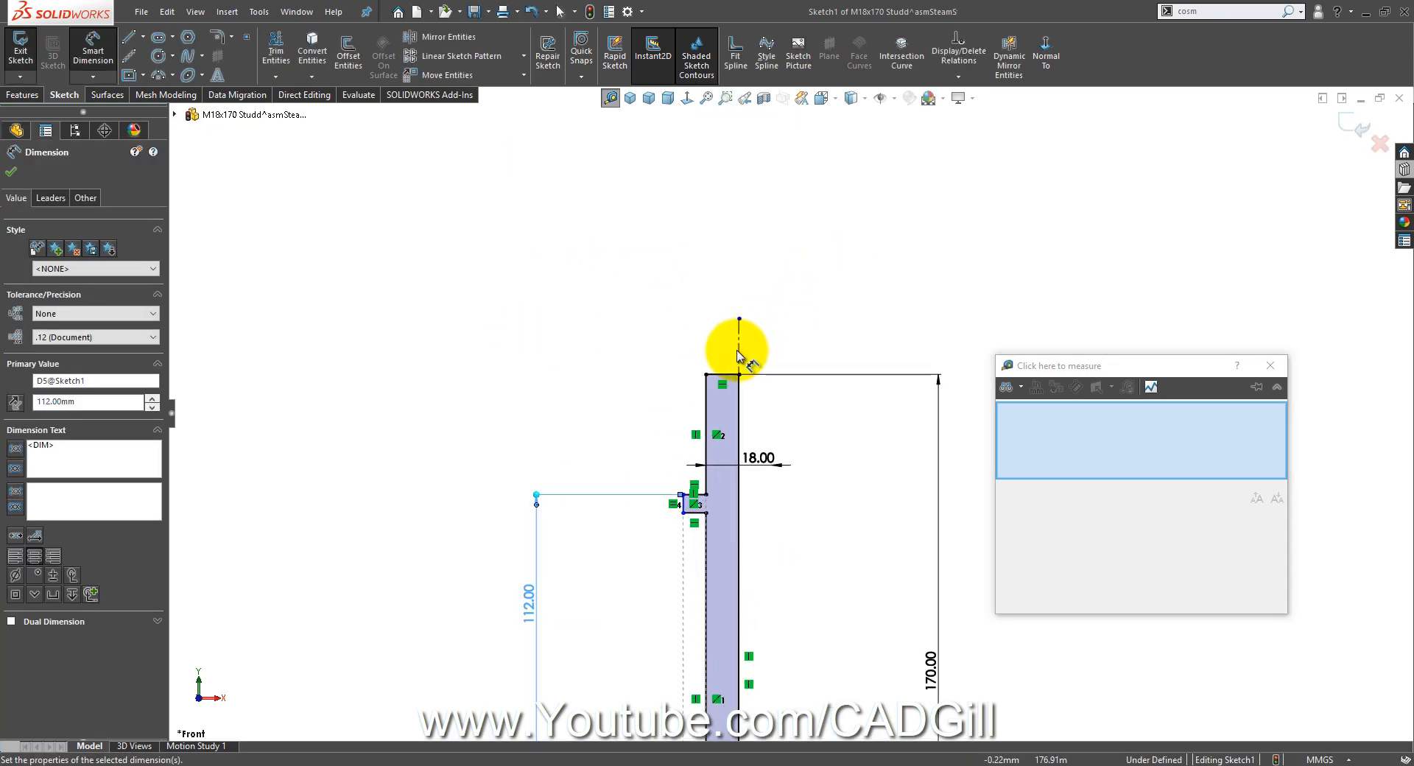
click(736, 353)
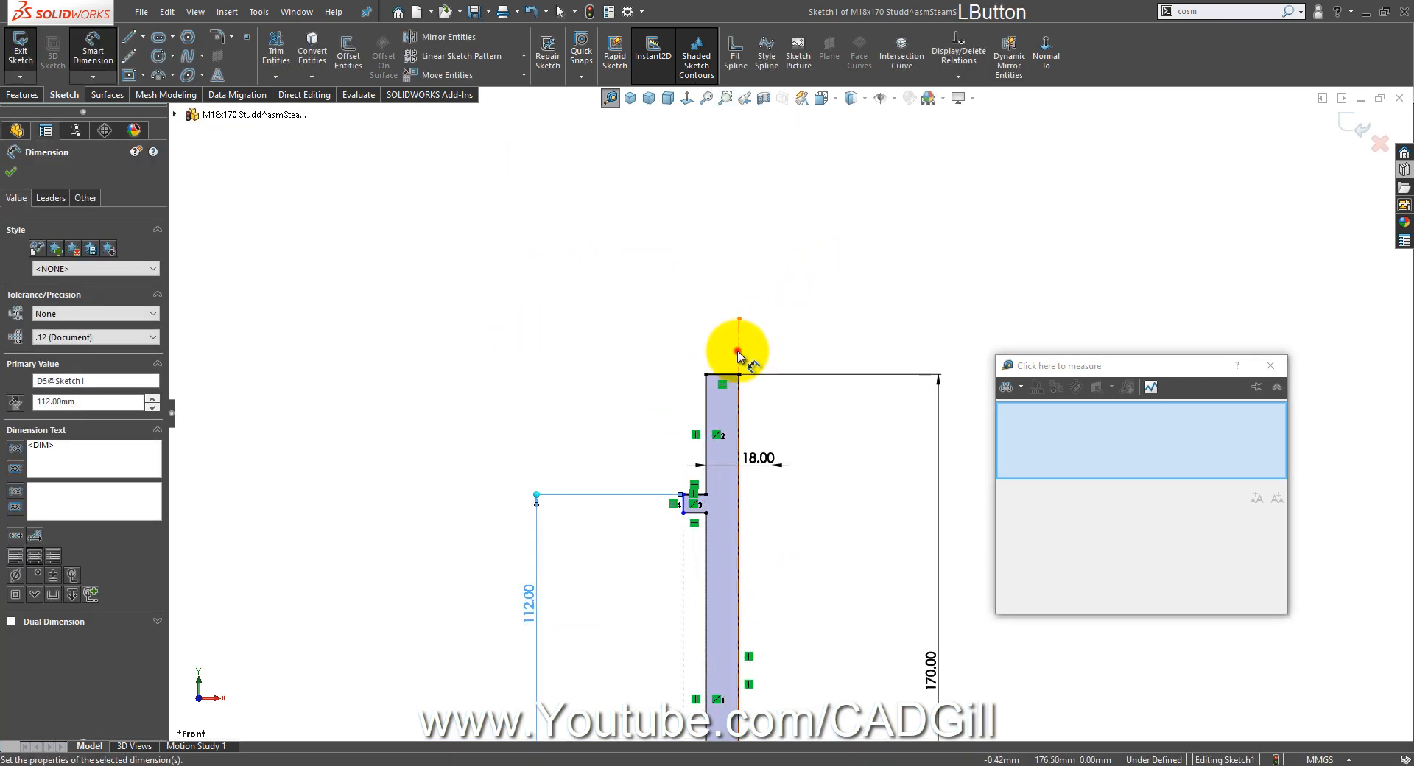
click(685, 506)
click(876, 318)
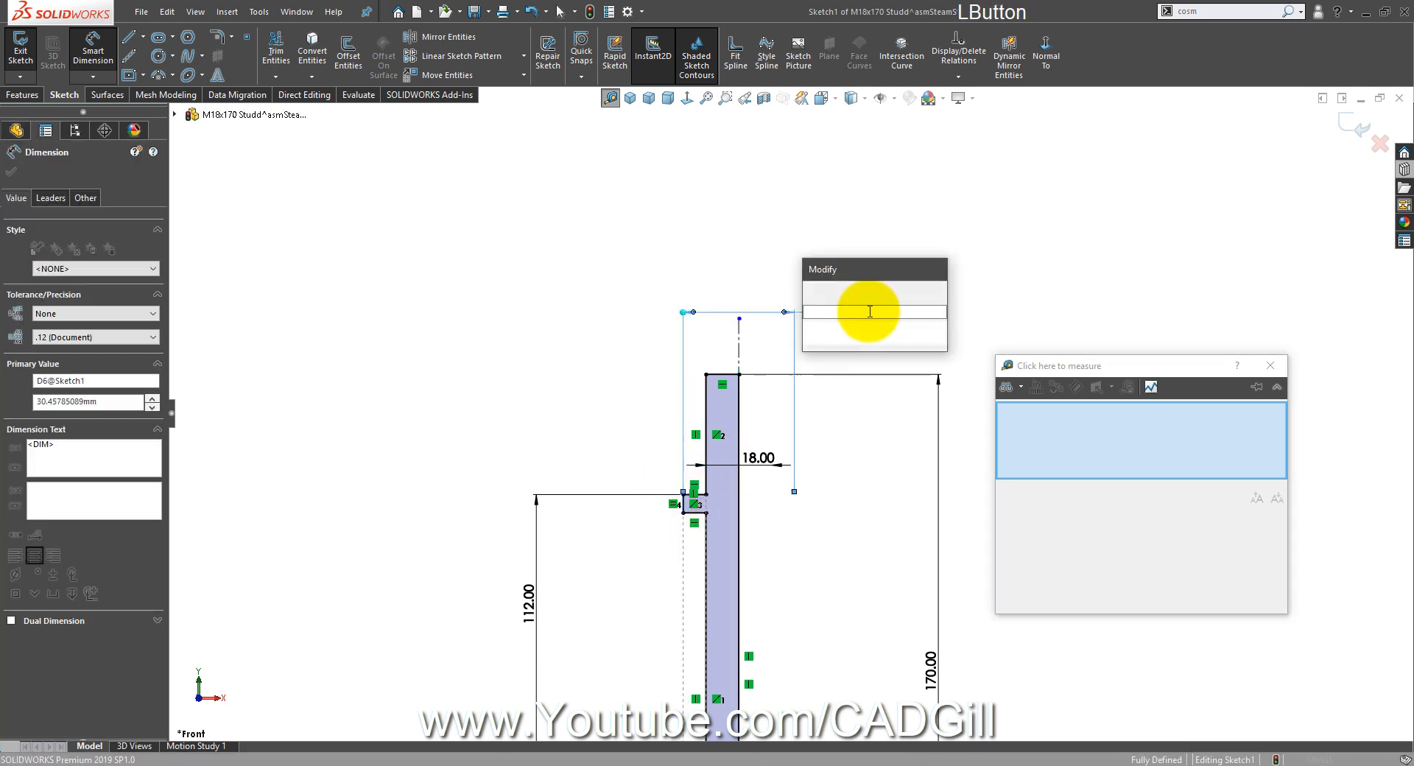
text(2)
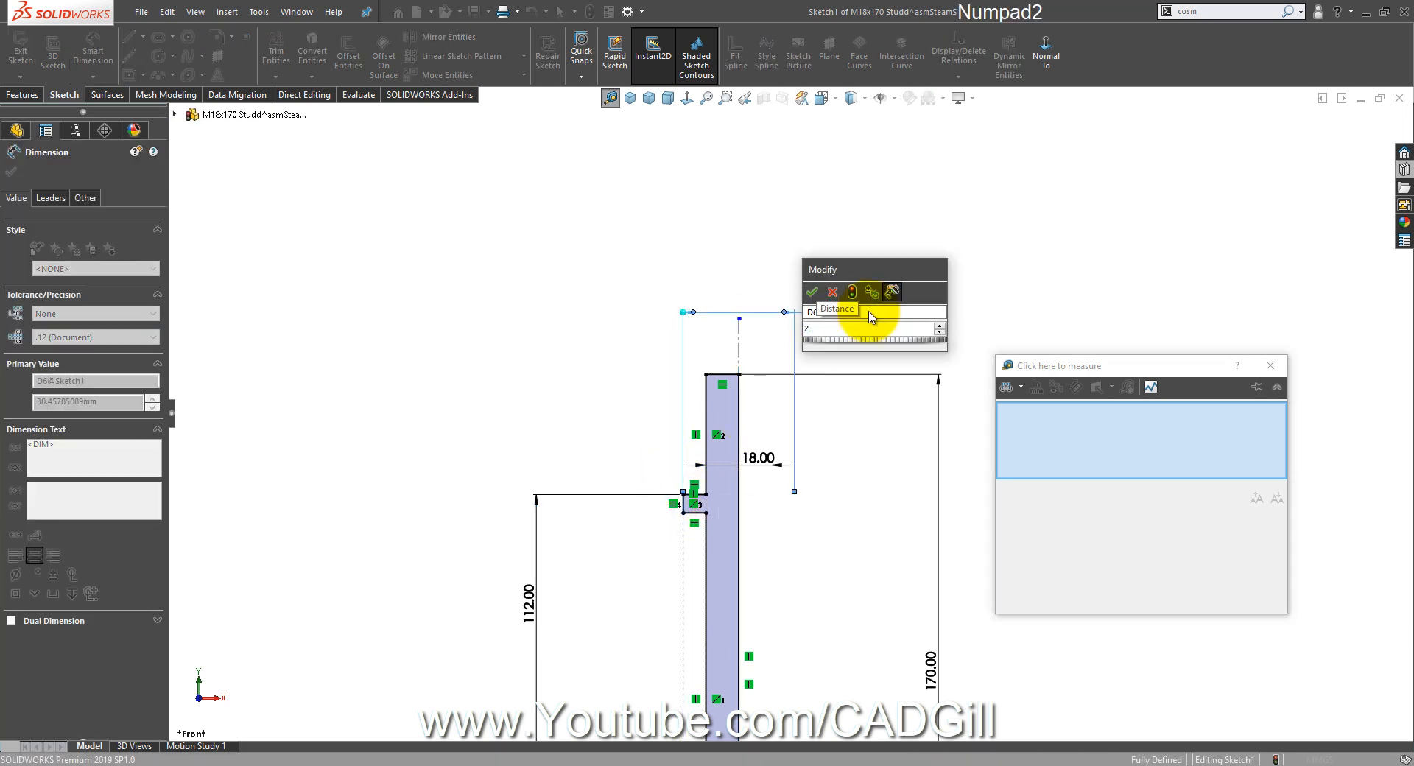
text(2)
key(Return)
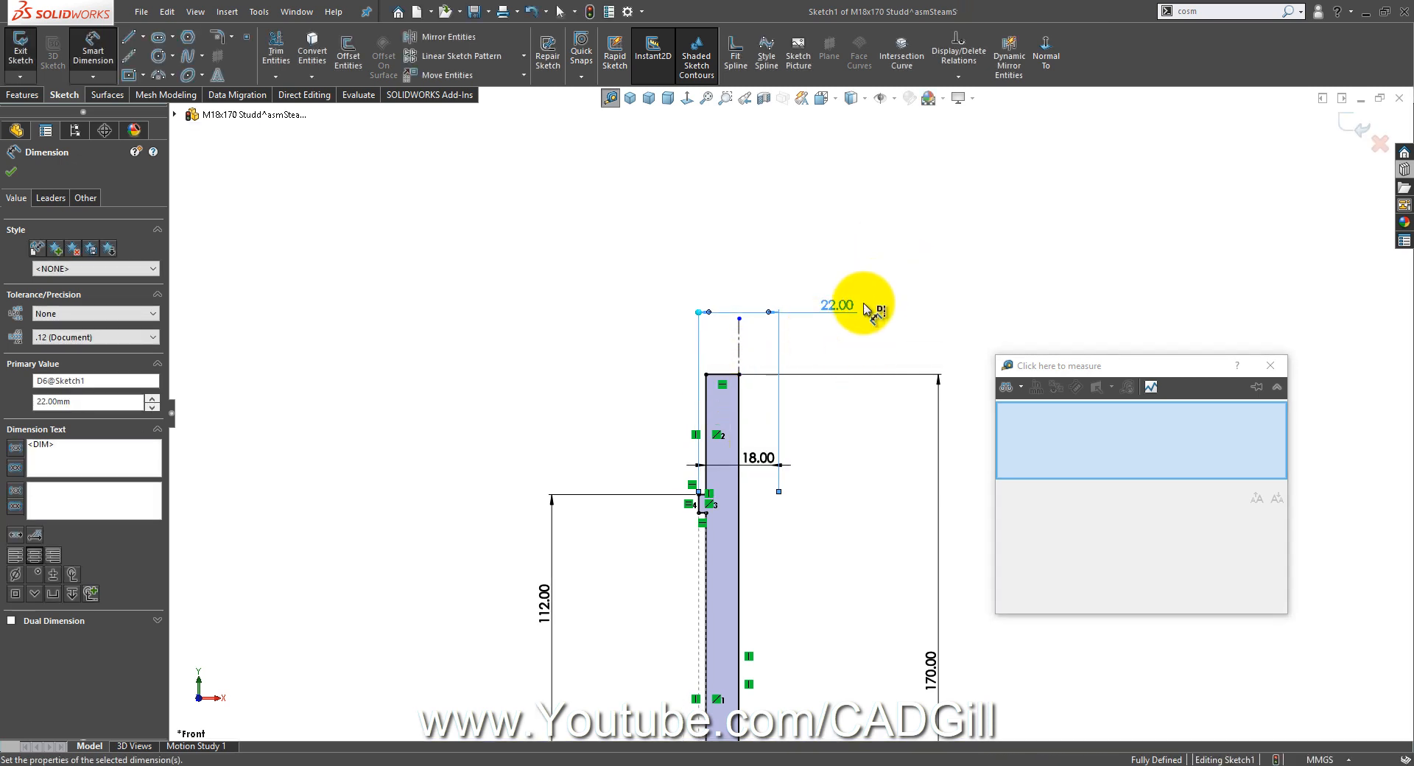
Step: Set the collar diameter dimension to 25 mm and finish dimensioning the sketch
double_click(839, 305)
text(25)
key(Return)
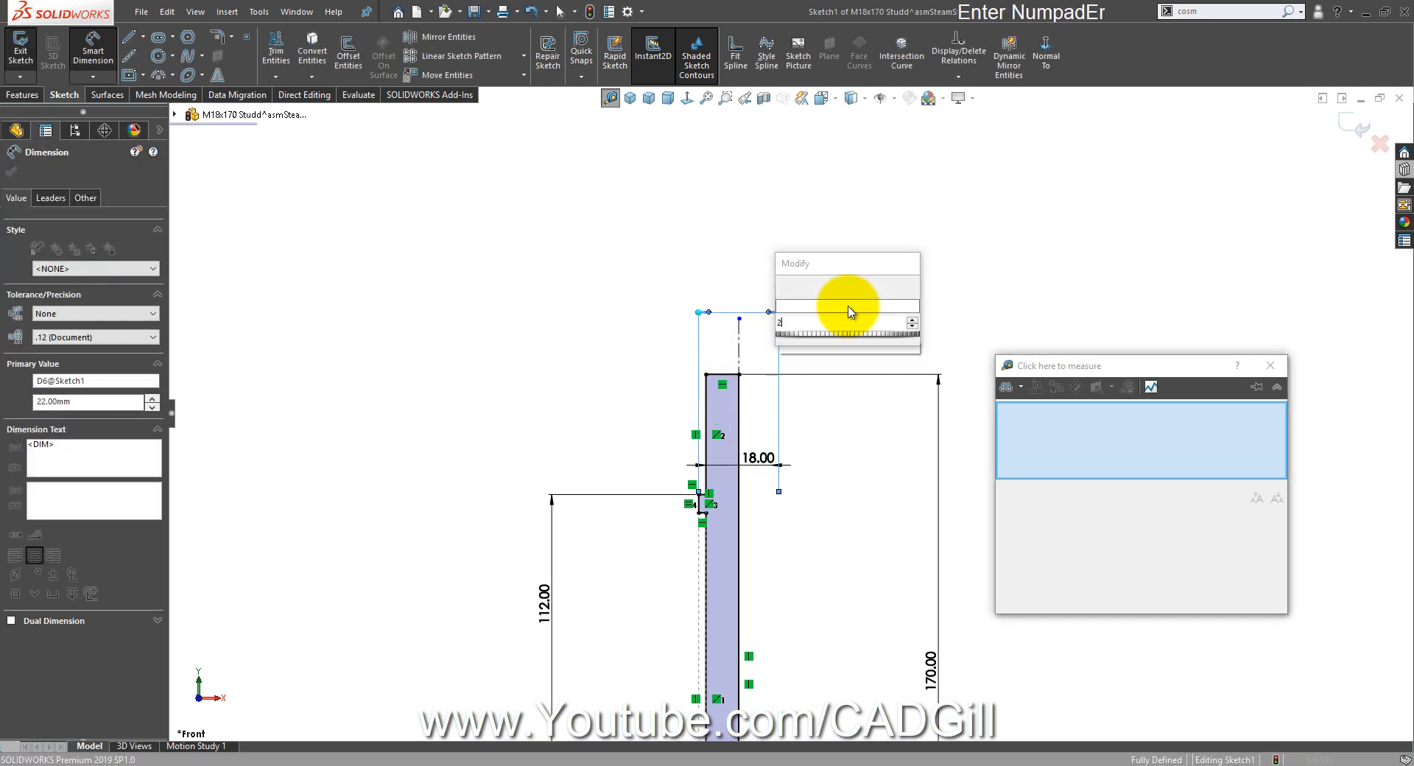
scroll(703, 510, up, 6)
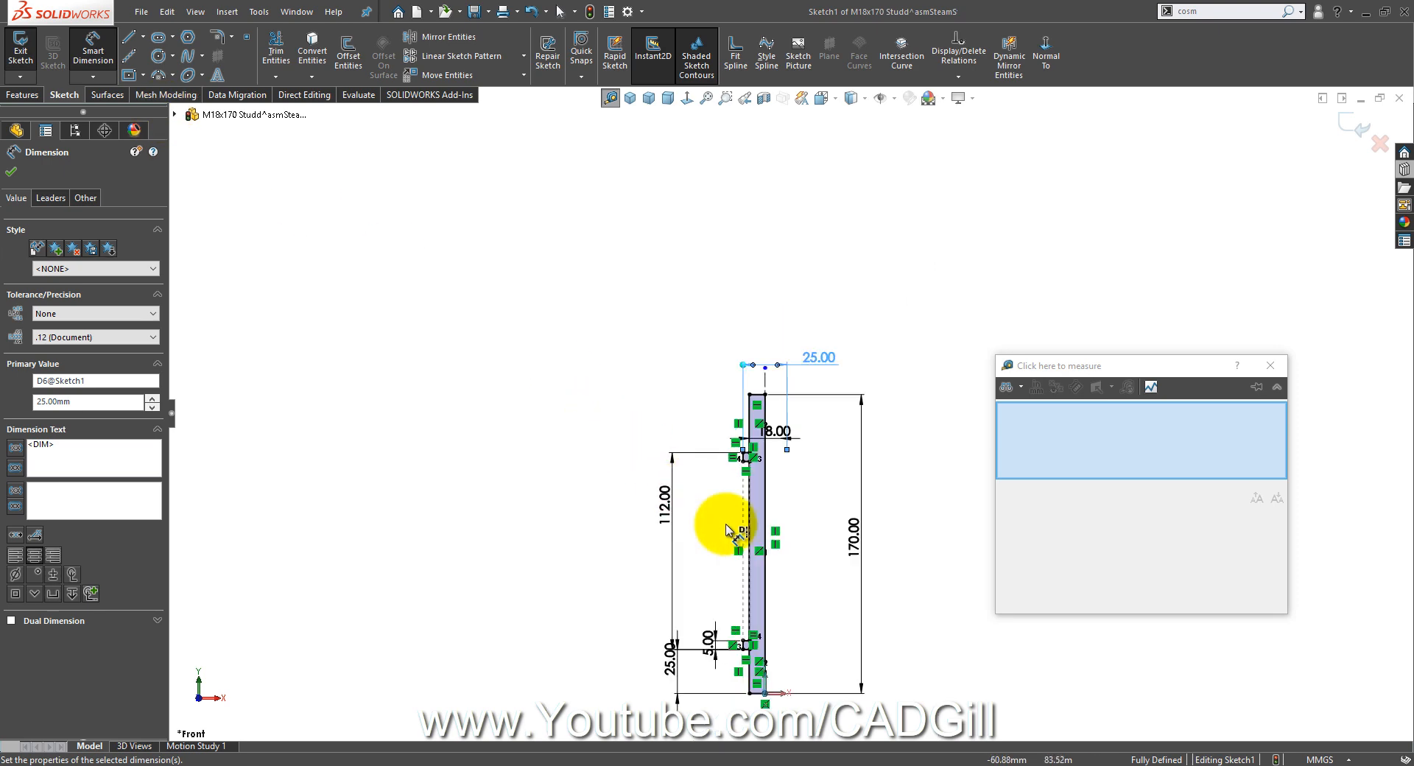
scroll(876, 510, down, 2)
scroll(677, 265, down, 2)
right_click(722, 286)
click(744, 331)
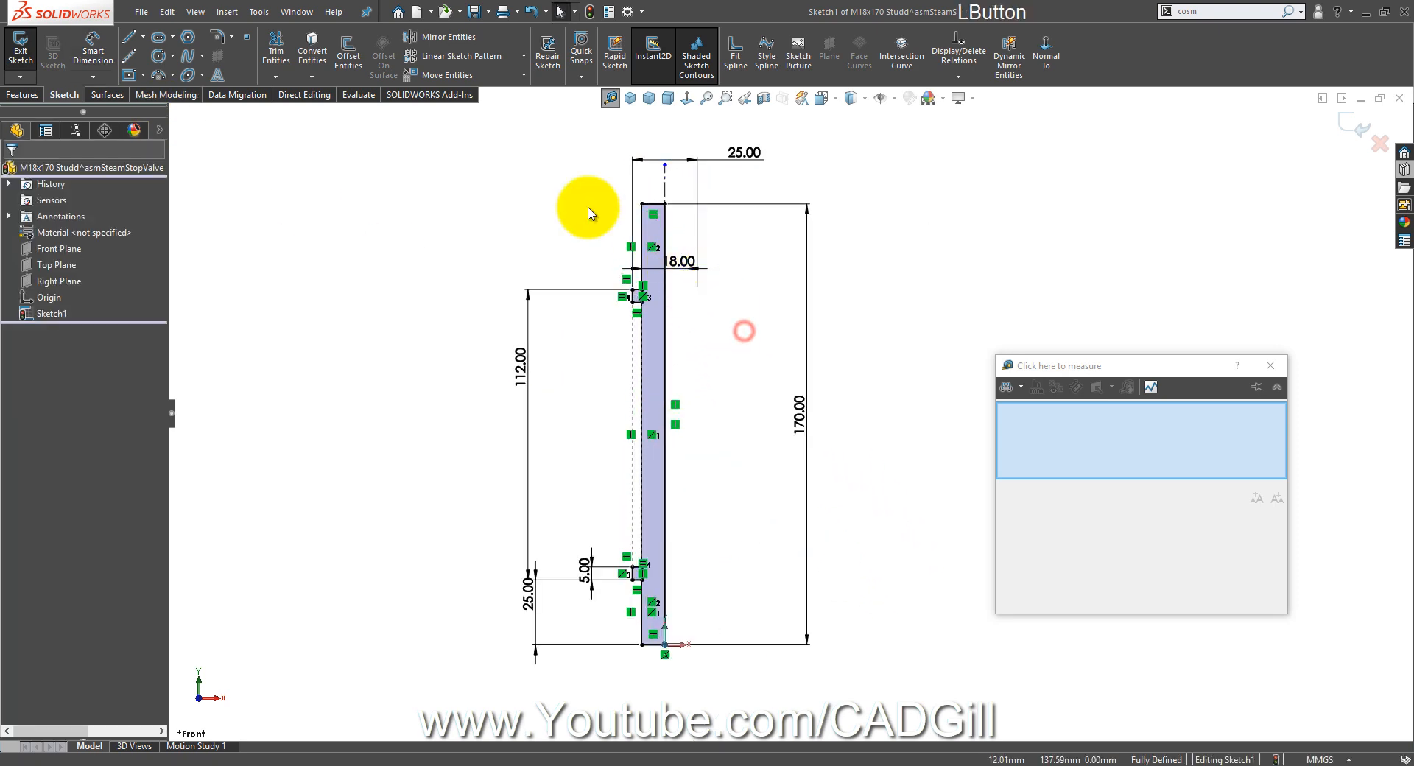
Step: Move the 18 mm shank diameter dimension to the other side of the profile, clear of the sketch
click(22, 95)
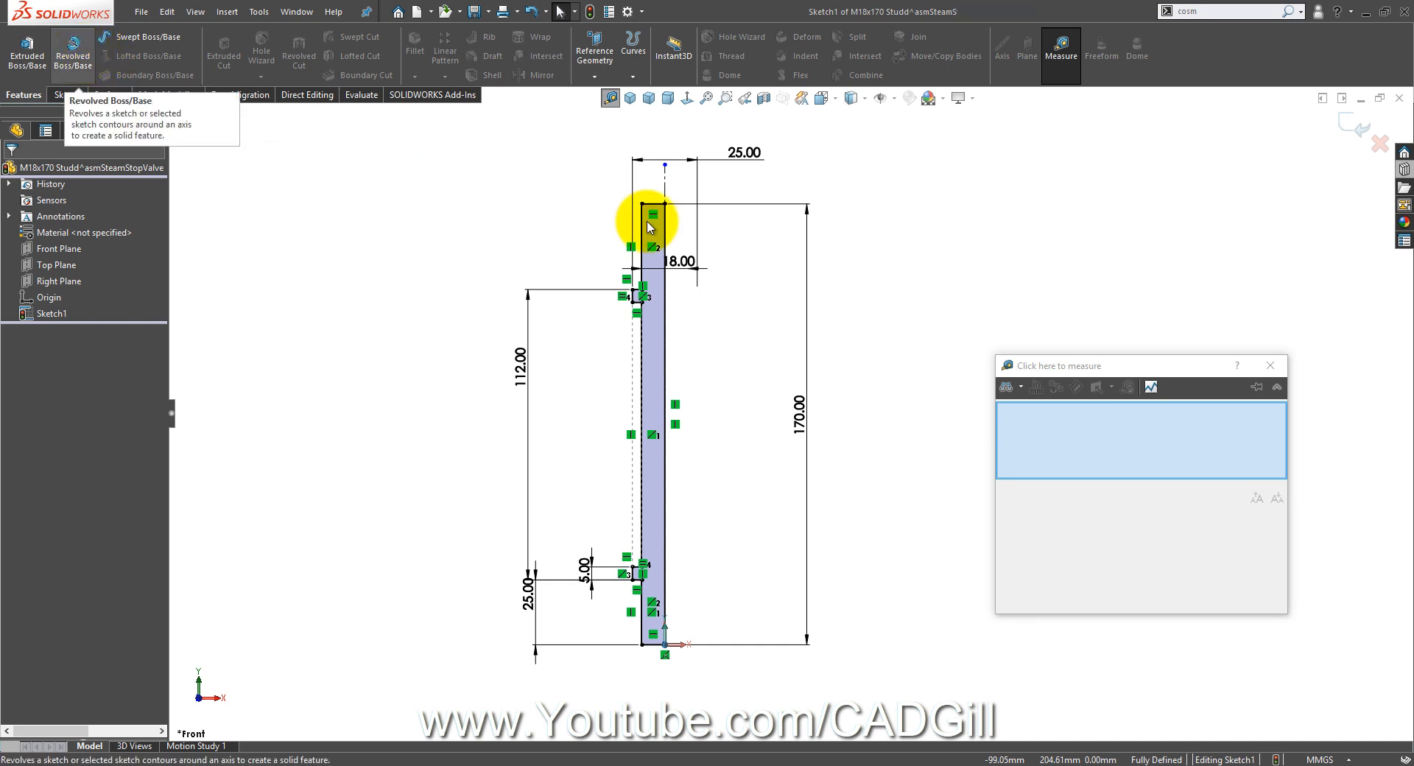
drag(677, 264, 576, 254)
click(780, 350)
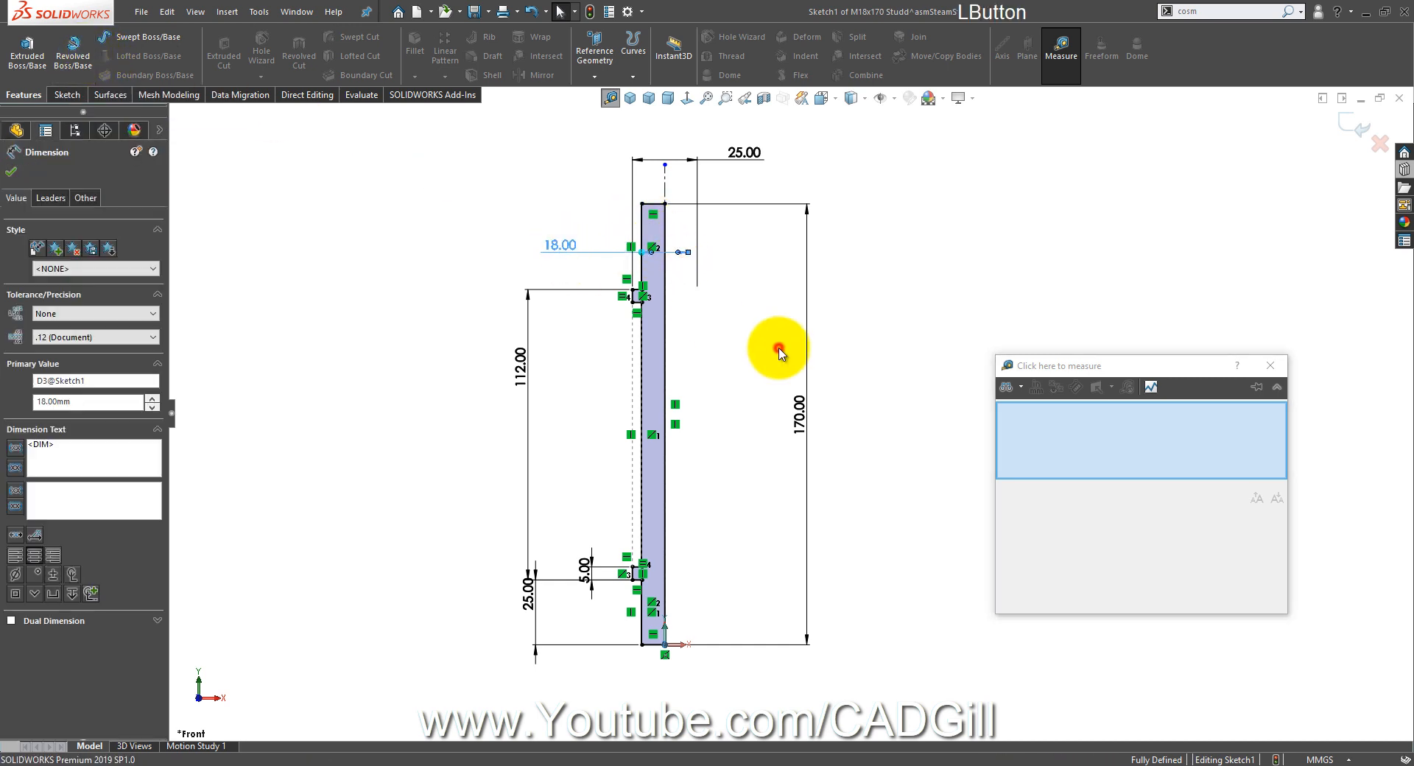
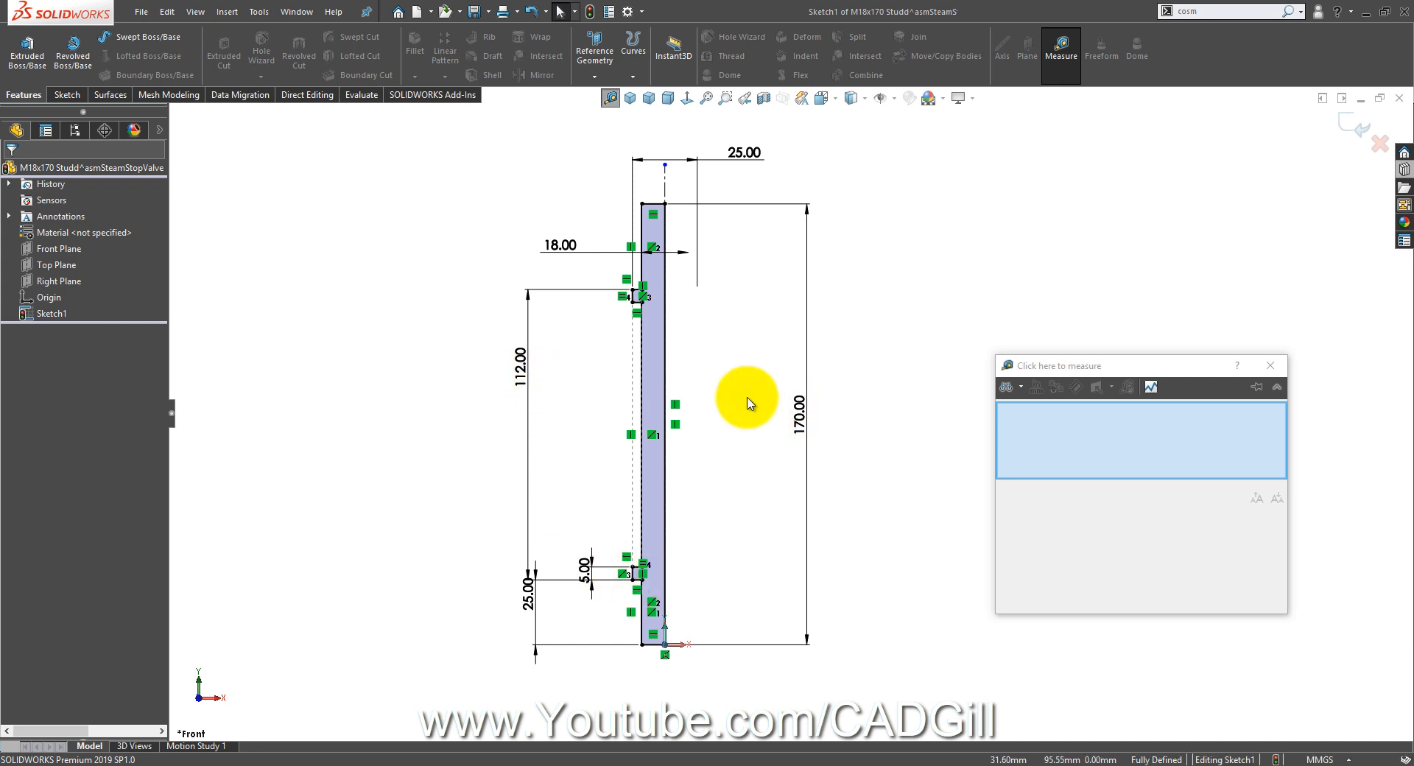
Step: Revolve the half-profile around the centerline into the solid double-collared stud
scroll(622, 291, down, 4)
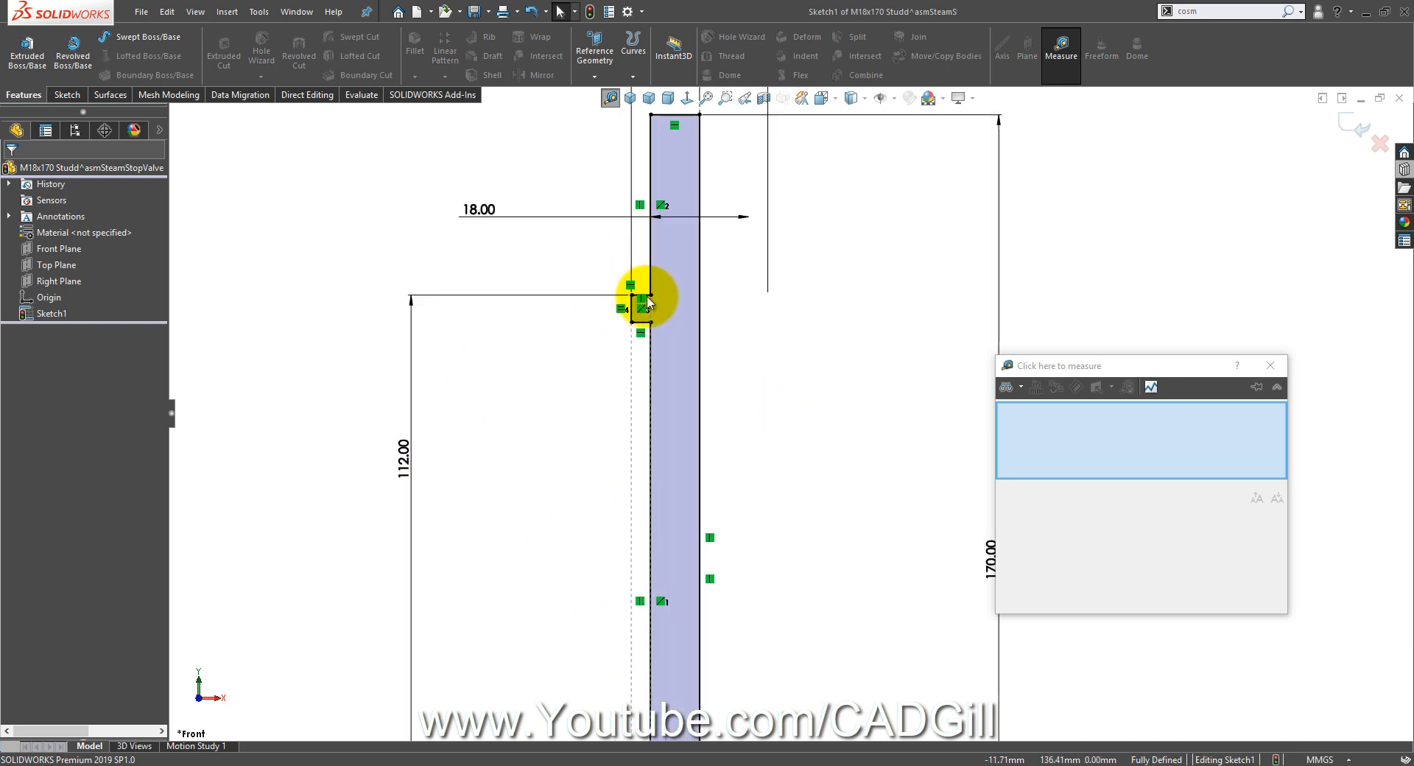
key(f)
scroll(731, 678, down, 2)
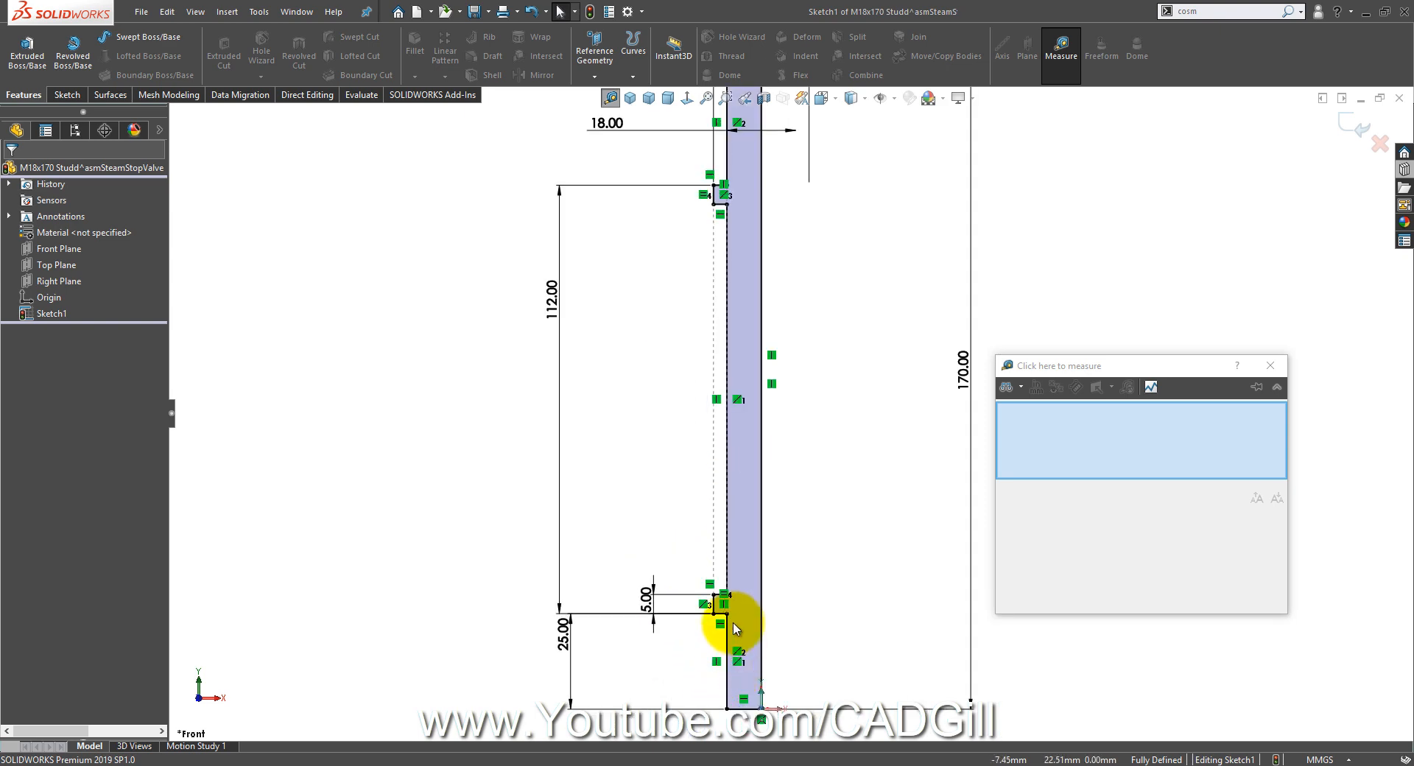
click(89, 72)
click(14, 170)
click(469, 287)
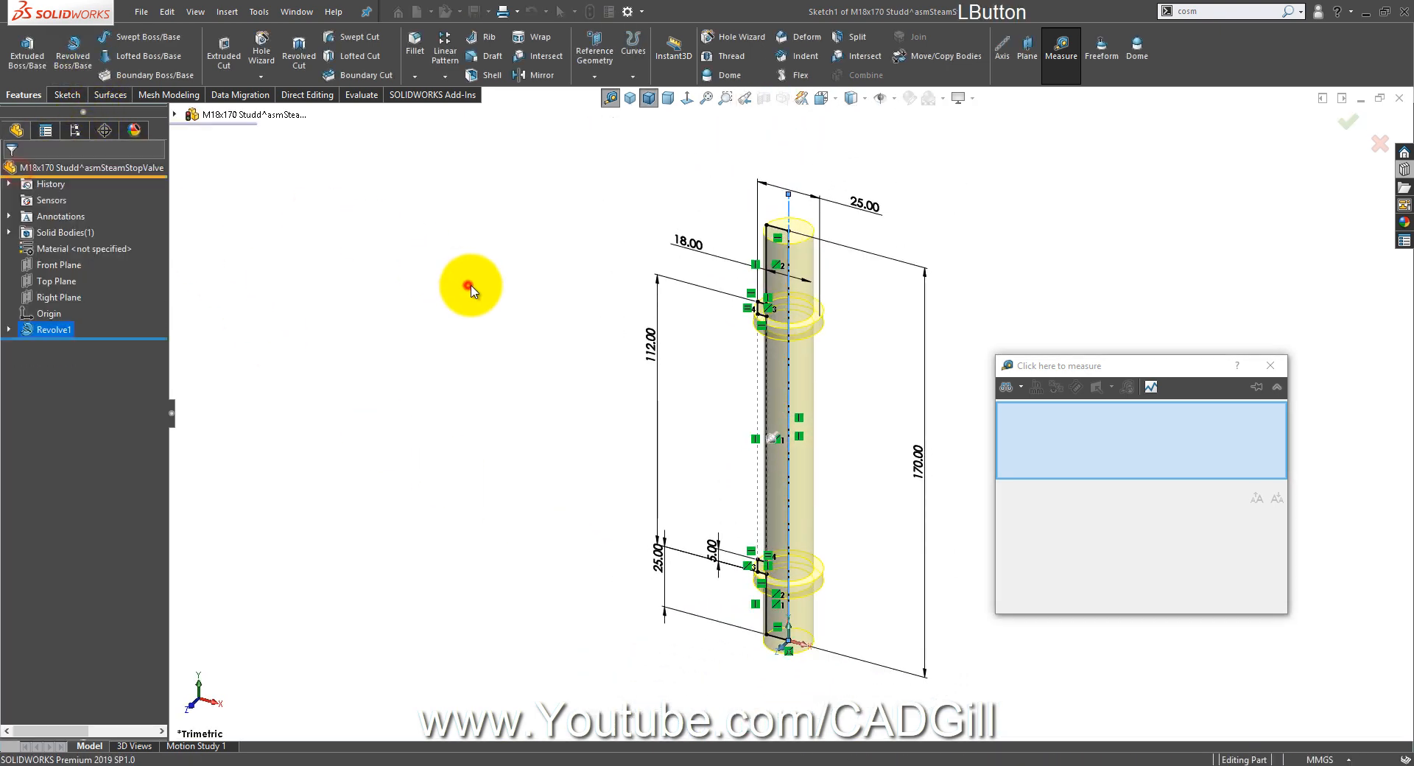
Step: Add an ISO M18 machine-thread cosmetic thread to the stud's upper end edge, ending Up to Next
middle_drag(934, 325, 940, 308)
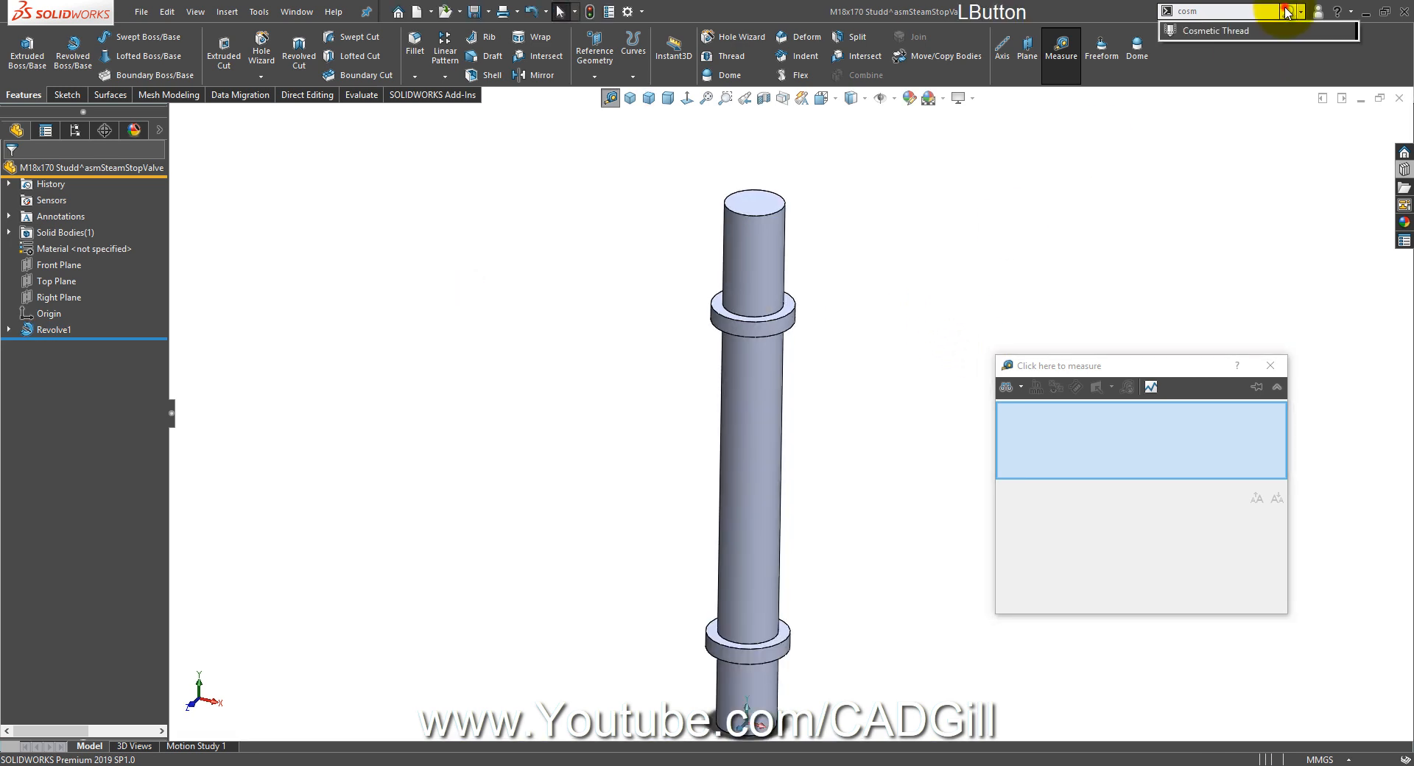
click(1216, 29)
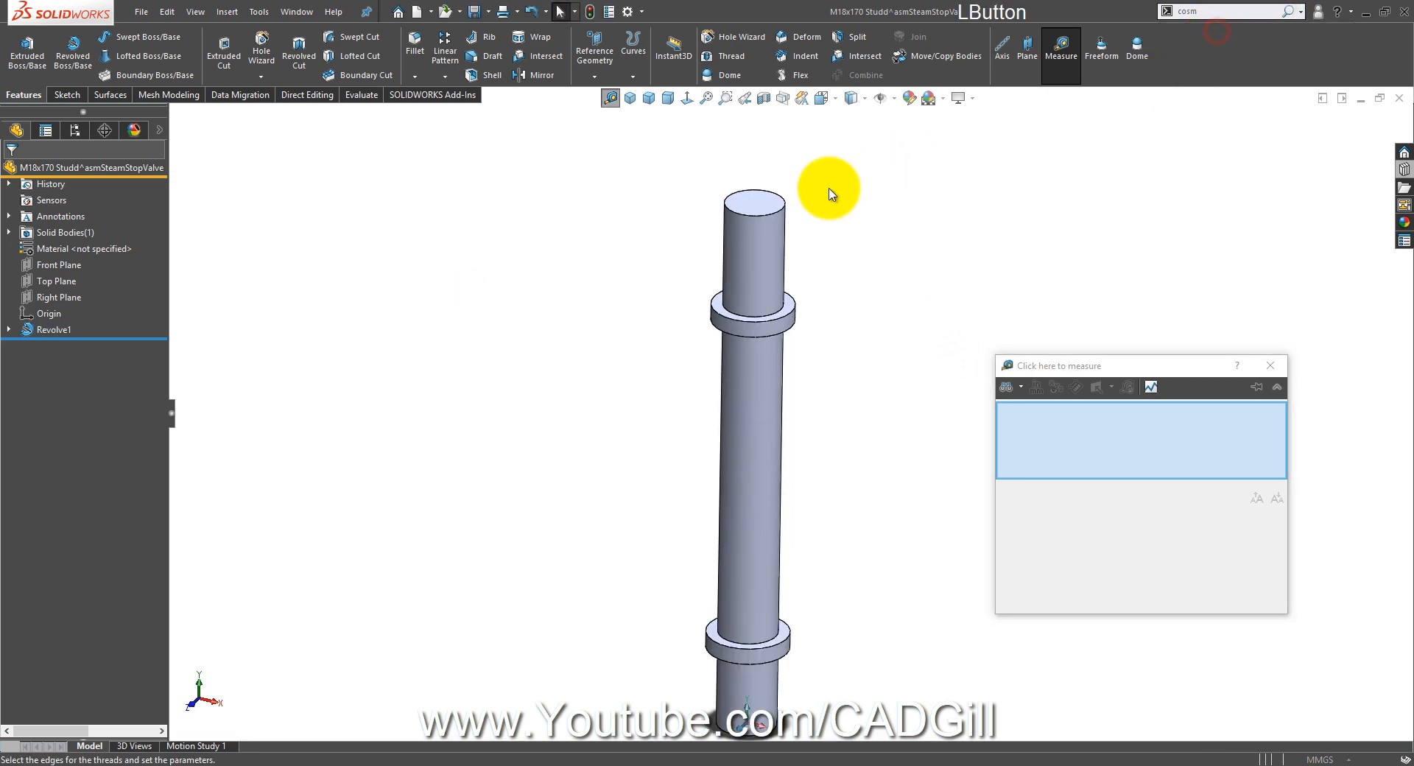
click(771, 215)
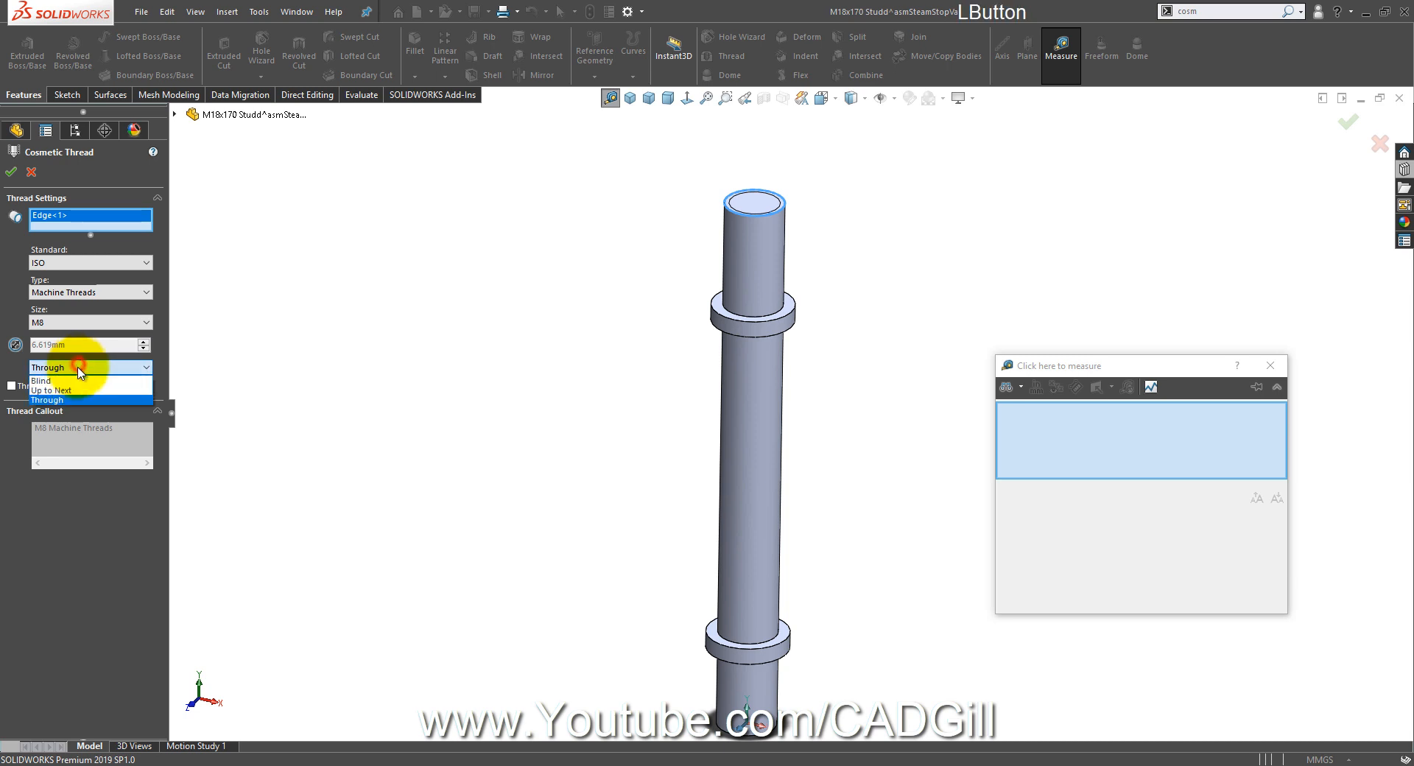
click(90, 324)
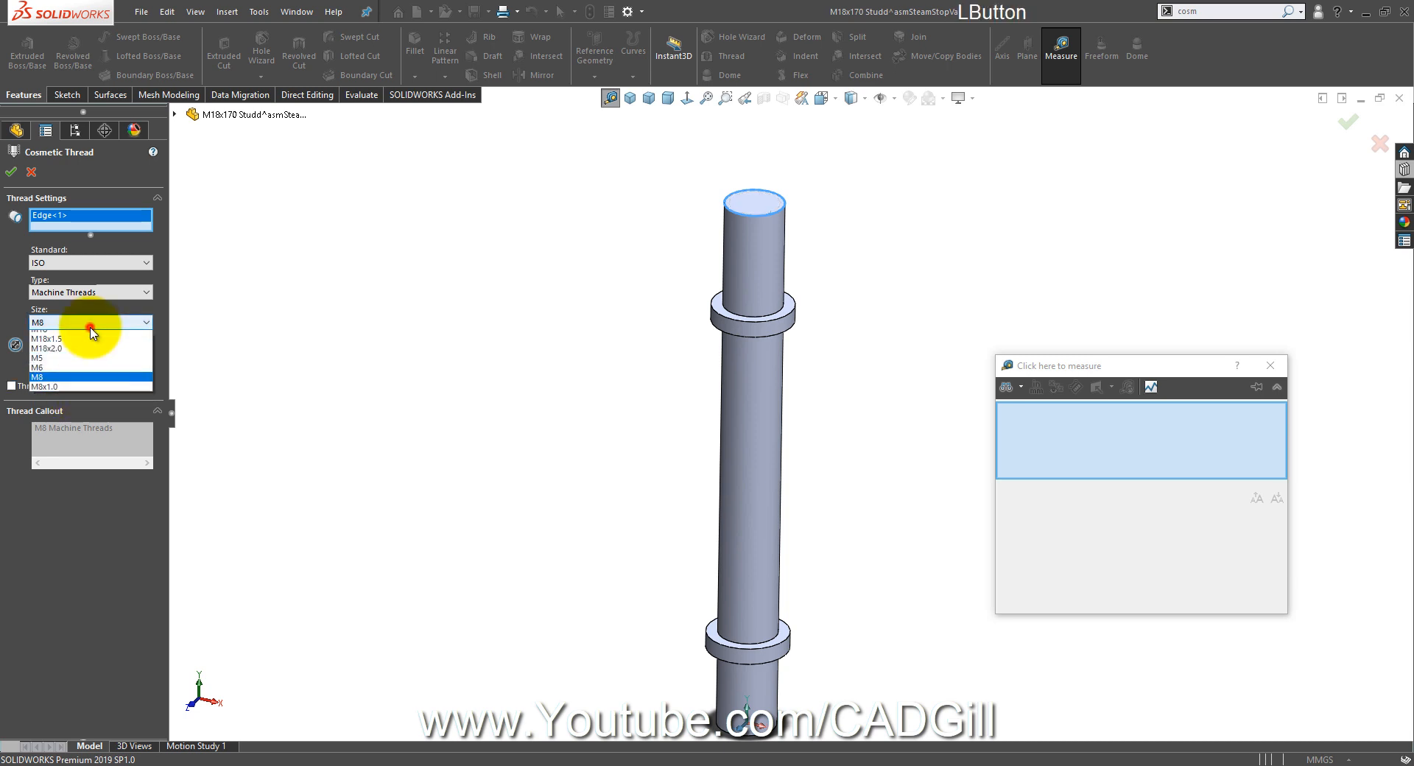
click(73, 432)
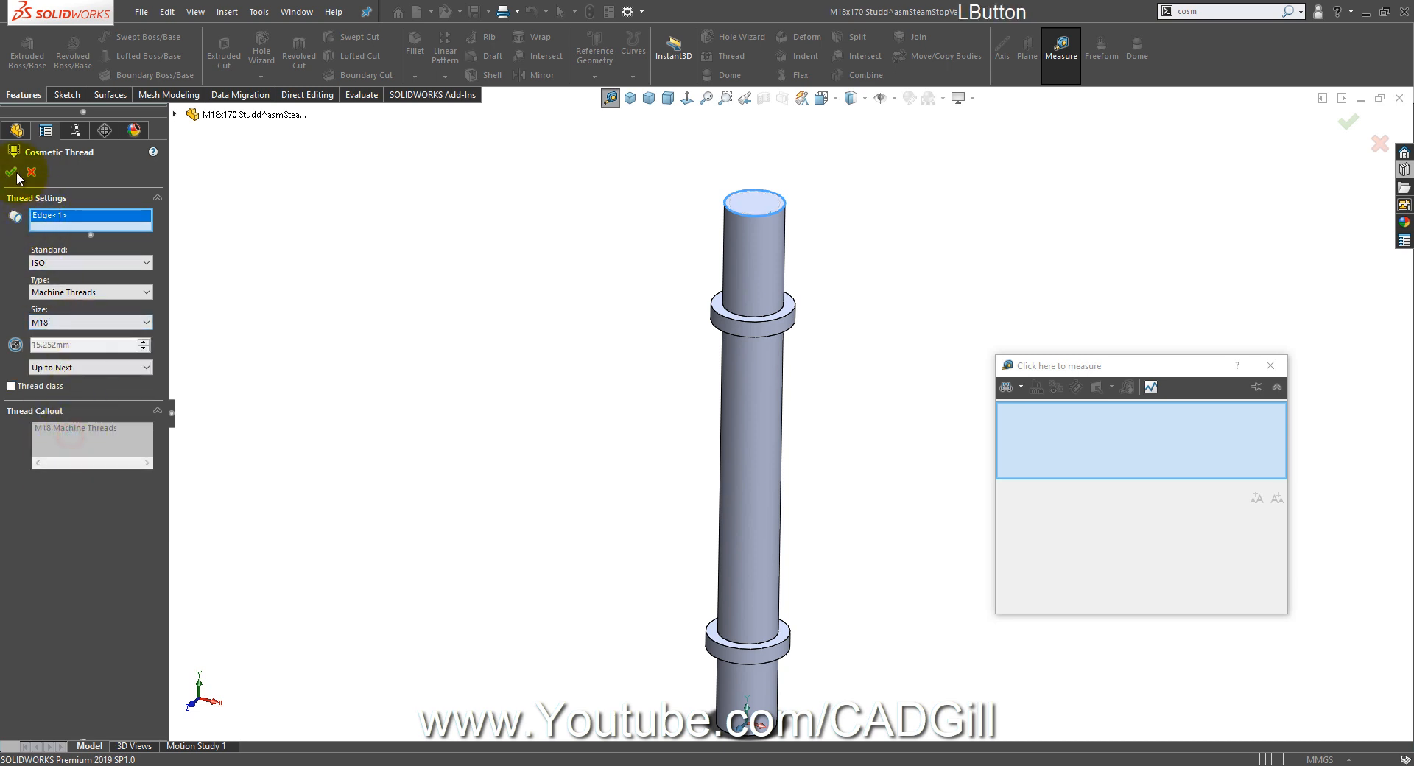
click(354, 365)
Step: Add a matching M18 cosmetic thread, ending Up to Next, to the circular edge at the stud's lower end
scroll(659, 490, up, 1)
middle_drag(659, 490, 669, 319)
scroll(860, 669, down, 3)
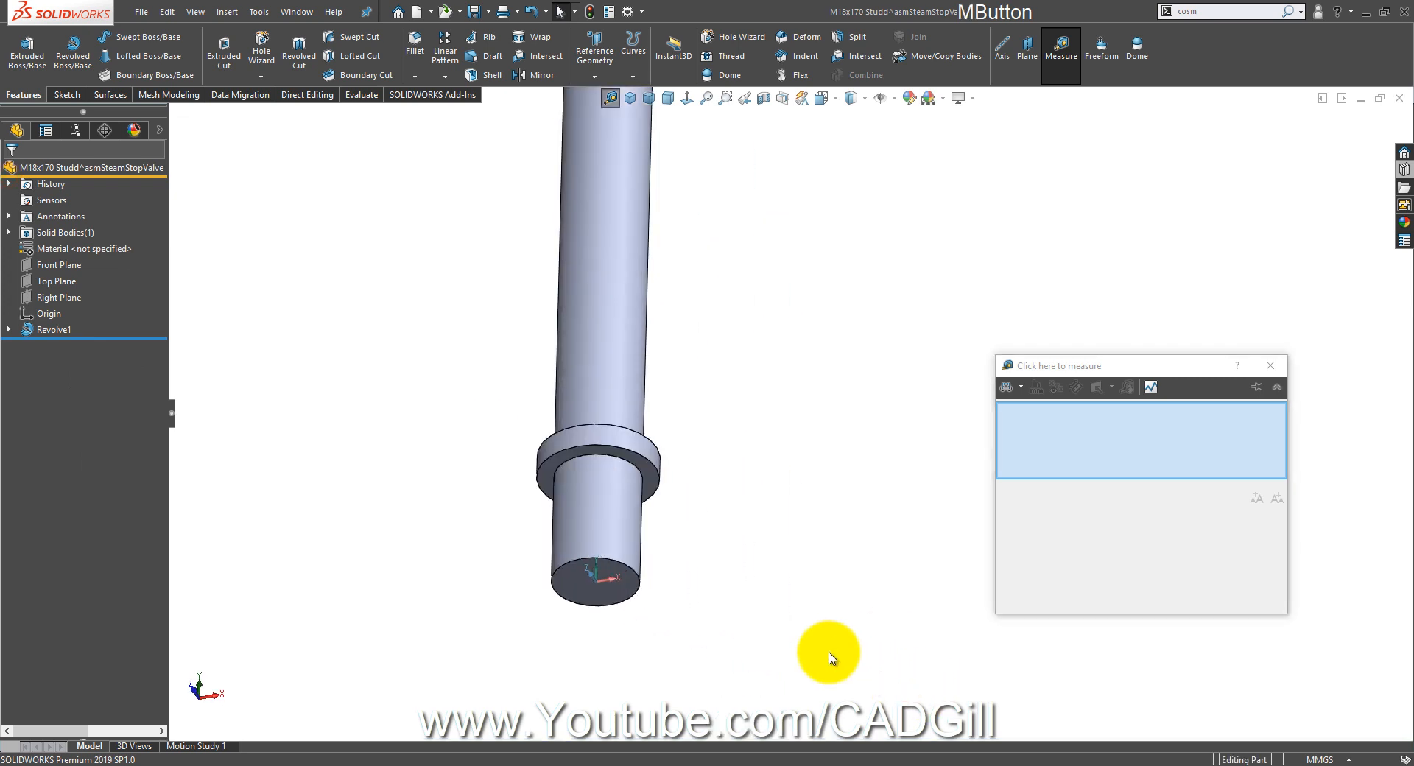
click(1225, 33)
click(632, 573)
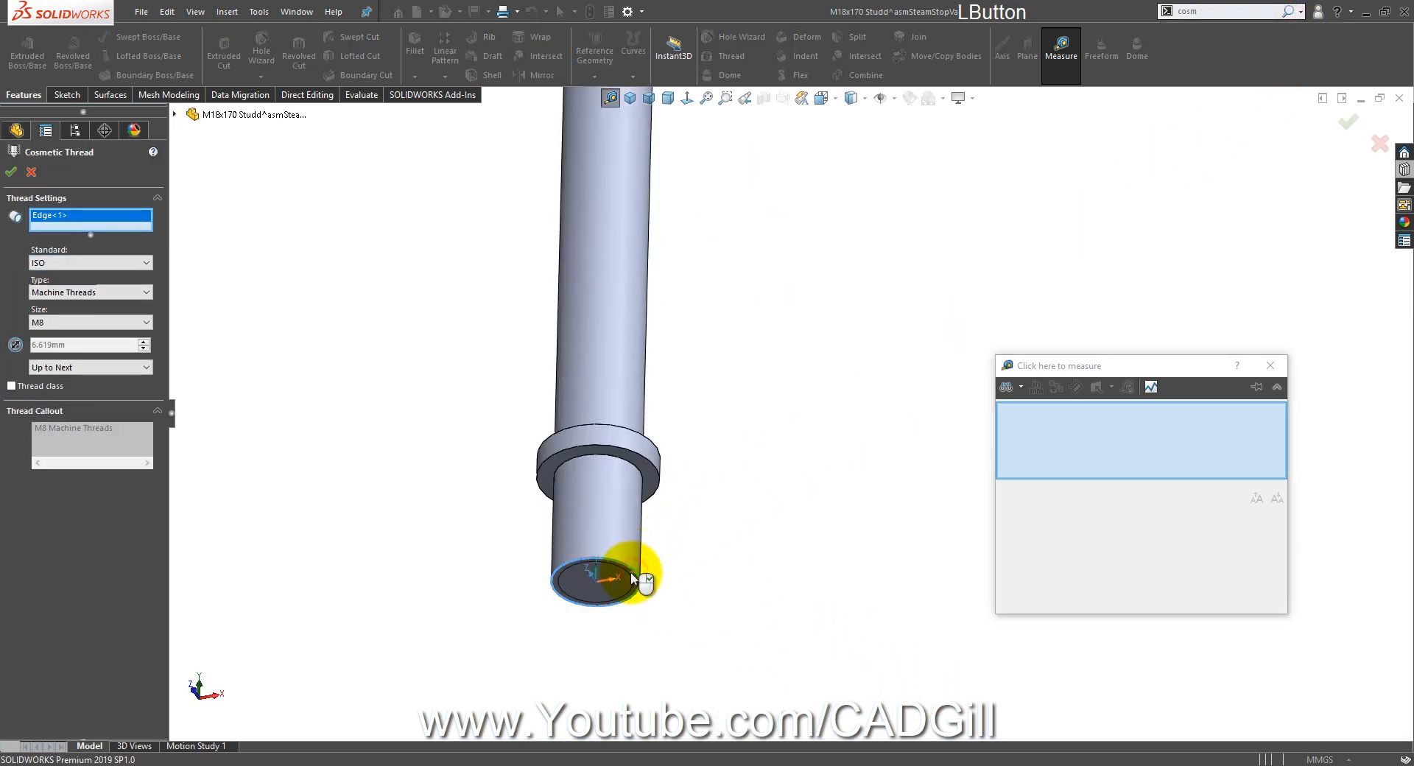
click(103, 324)
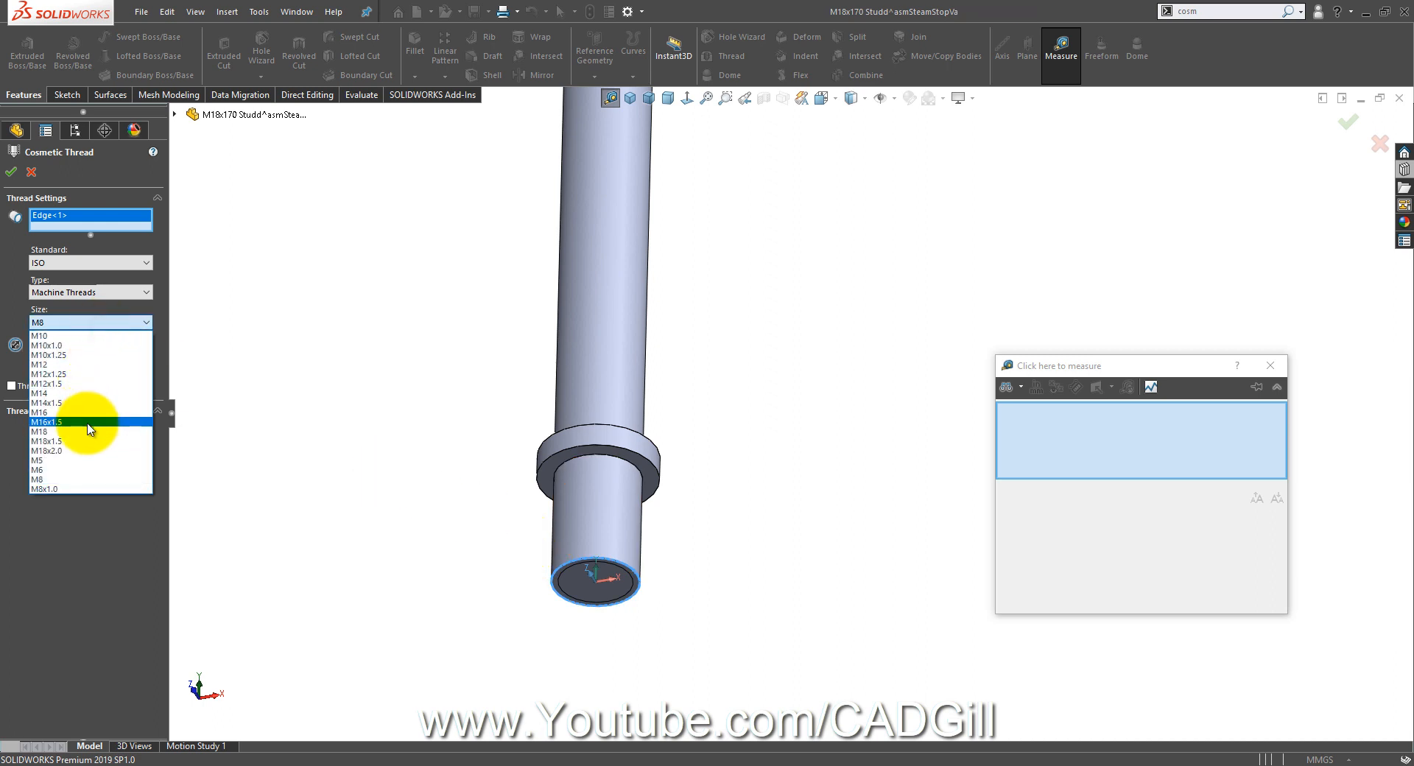
click(87, 432)
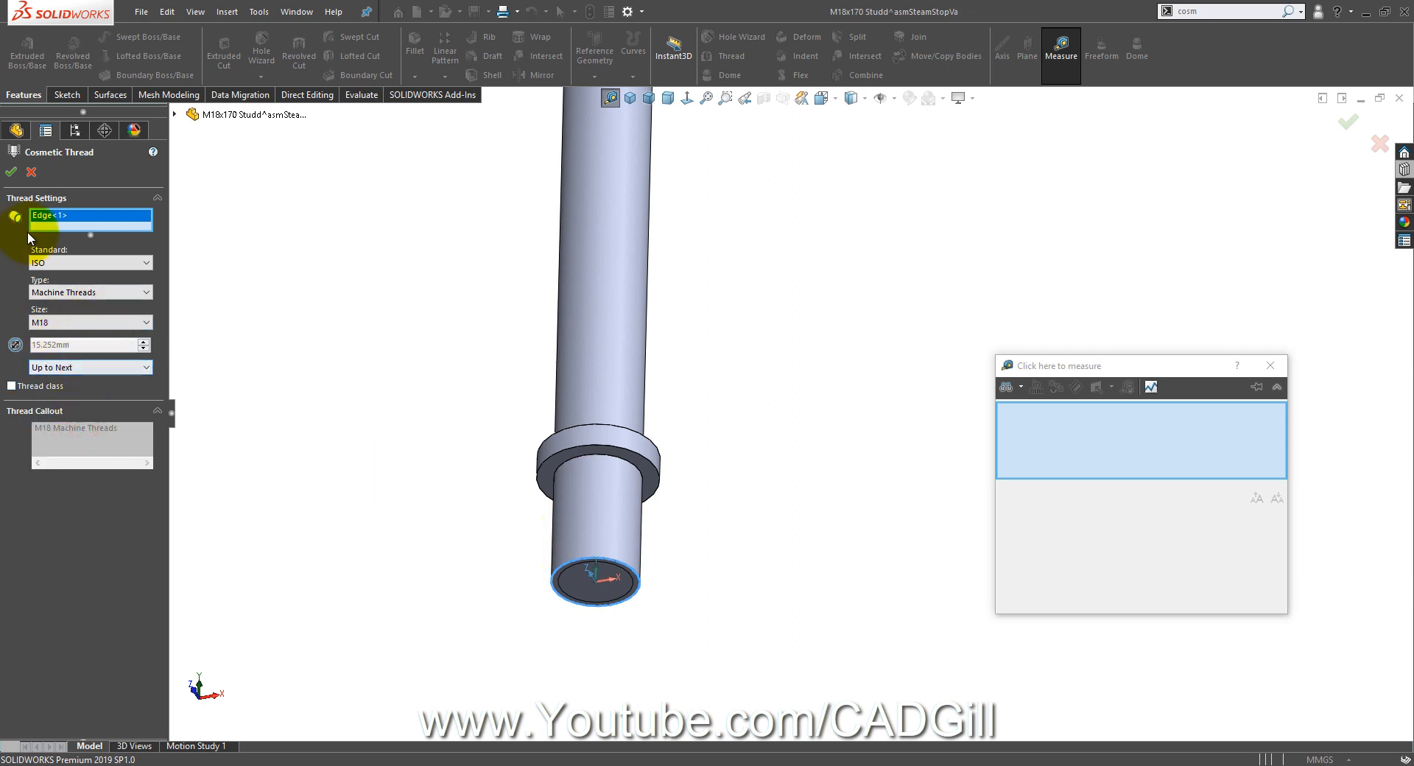
click(13, 173)
click(393, 312)
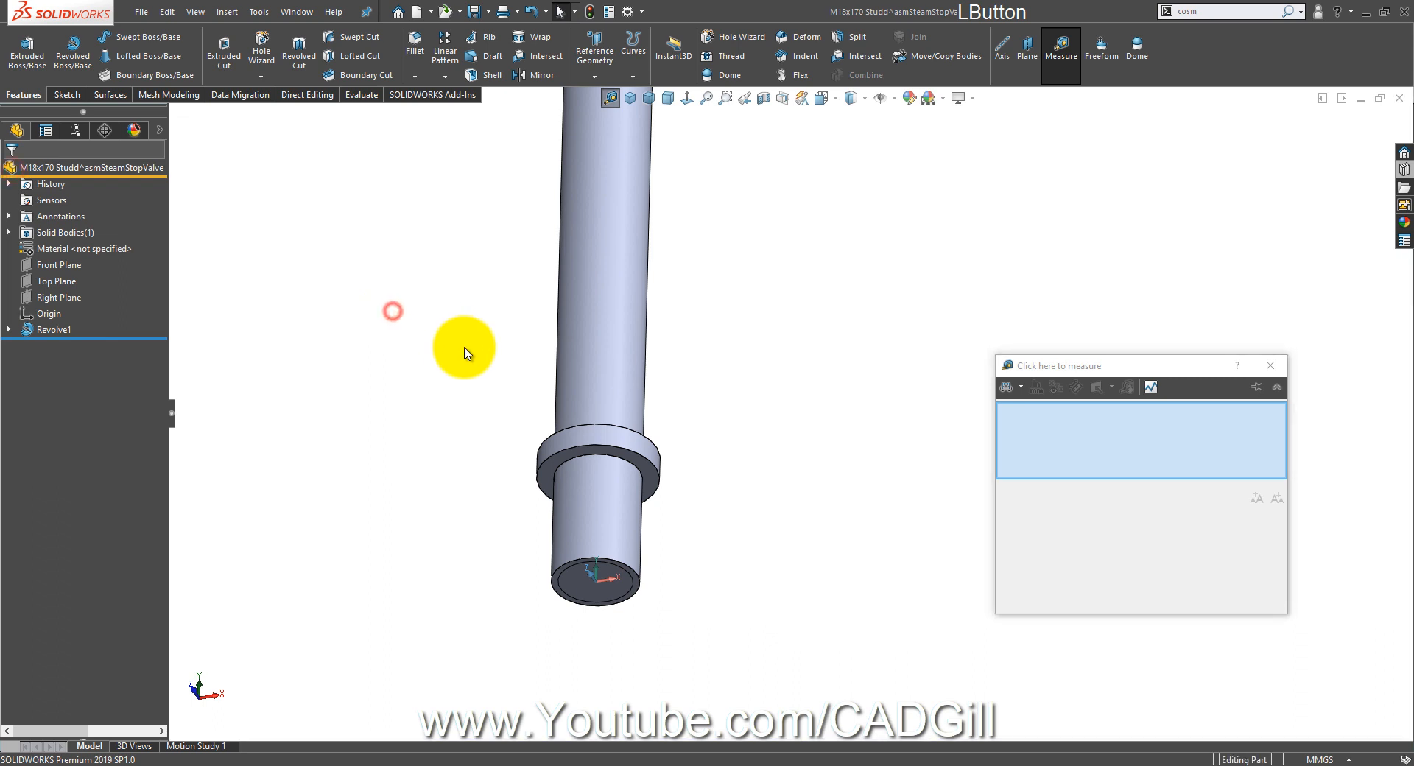
Step: Fillet the two edges where the middle shank meets the inner faces of the upper and lower collars with a 5 mm radius
scroll(467, 355, up, 3)
middle_drag(467, 355, 467, 504)
scroll(471, 497, up, 1)
scroll(721, 241, down, 4)
scroll(721, 243, down, 1)
middle_drag(721, 243, 717, 179)
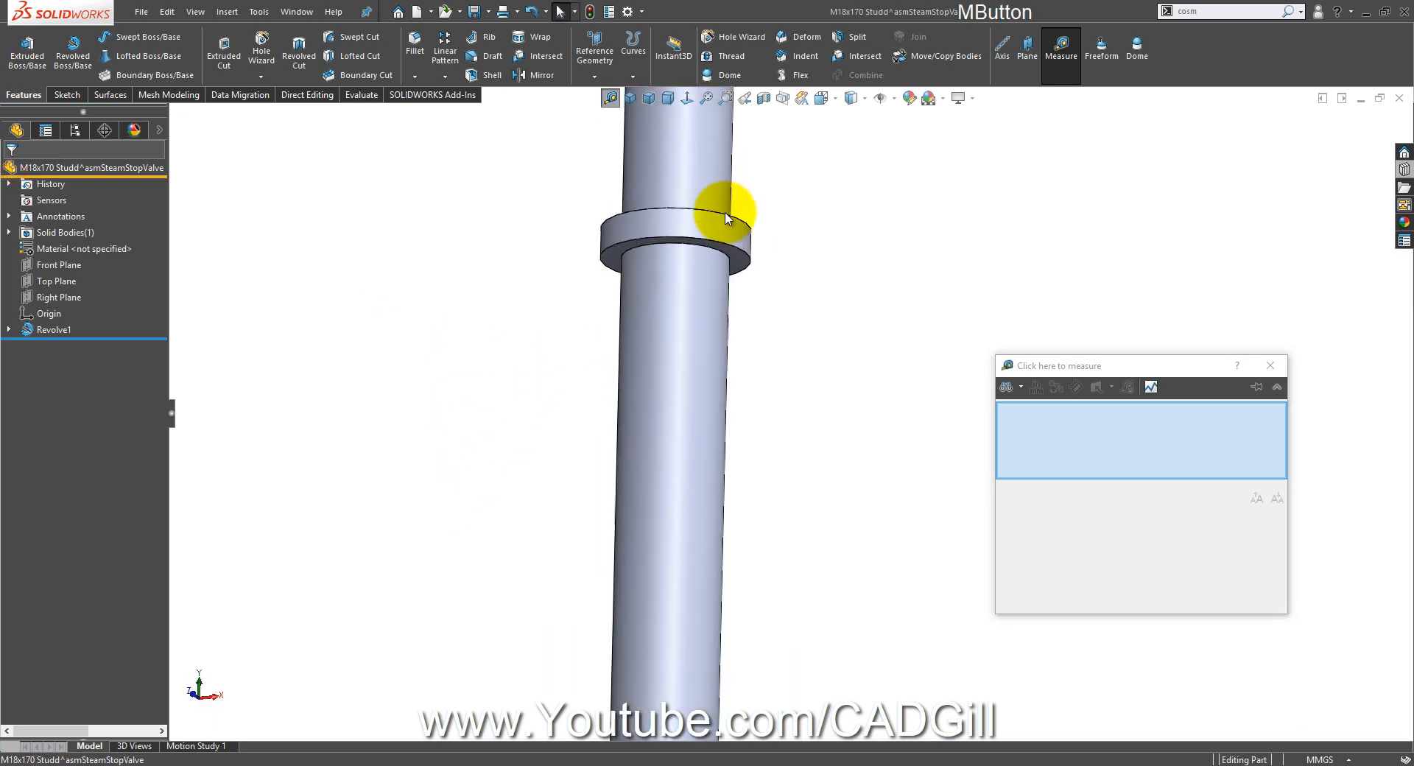
scroll(729, 250, down, 1)
click(726, 265)
click(857, 220)
scroll(785, 431, up, 5)
middle_drag(776, 504, 756, 602)
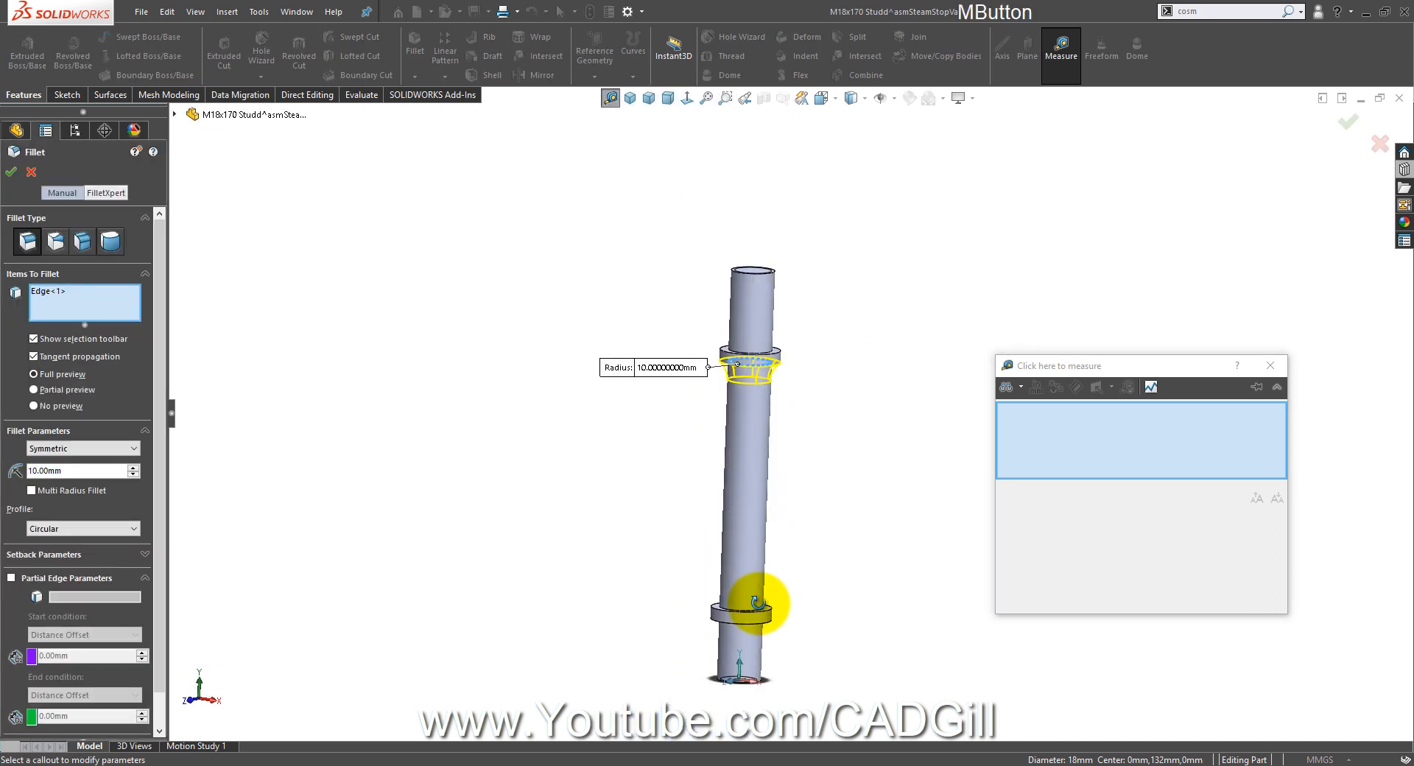
scroll(765, 596, down, 5)
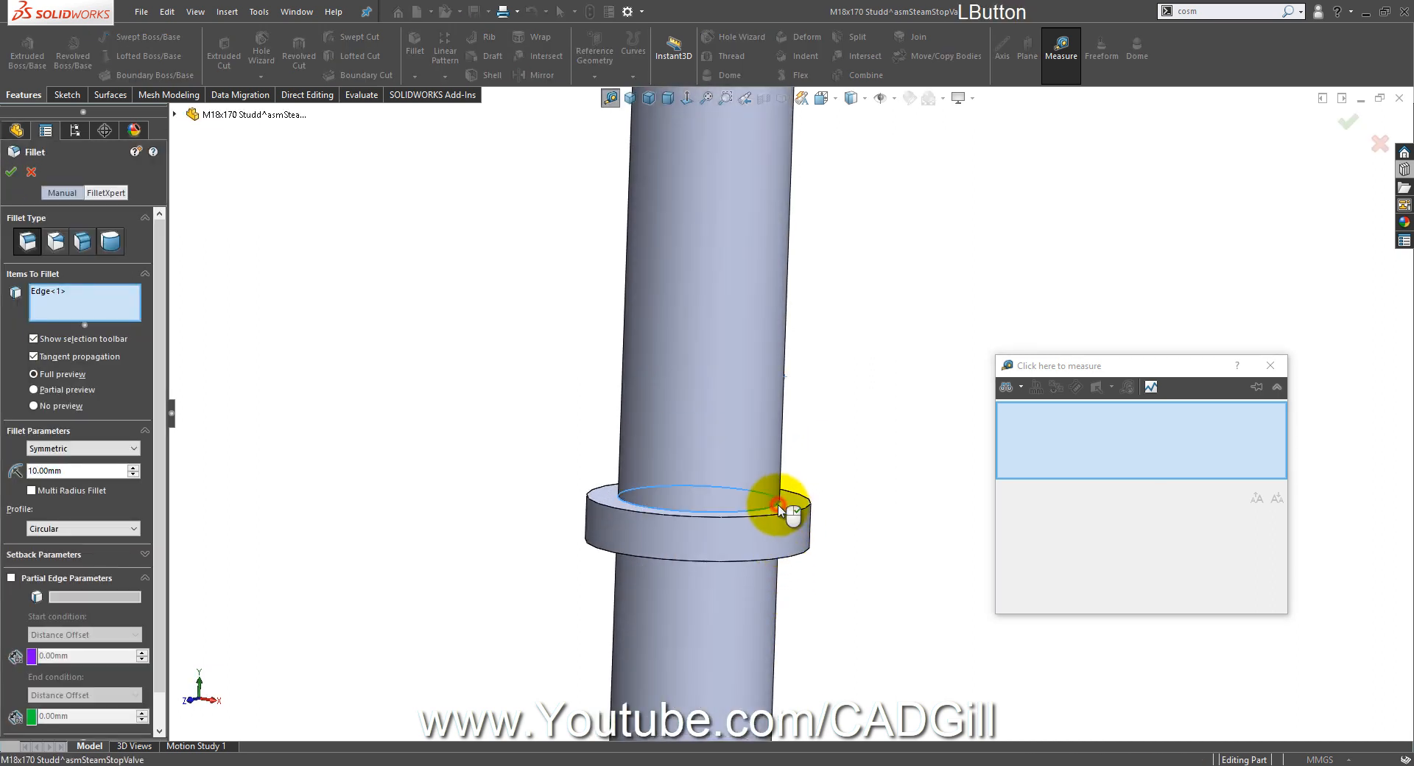
click(778, 507)
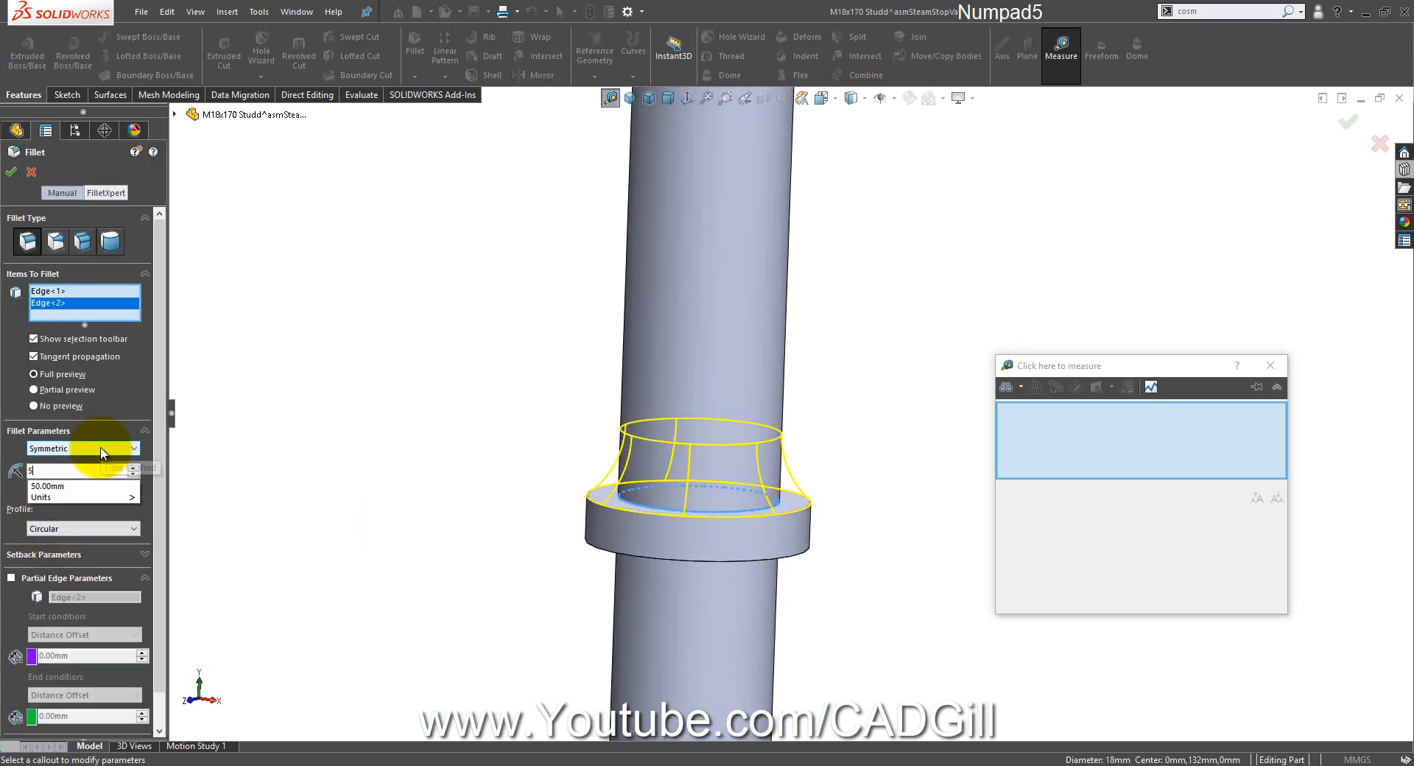
key(Return)
key(Return)
scroll(510, 552, up, 8)
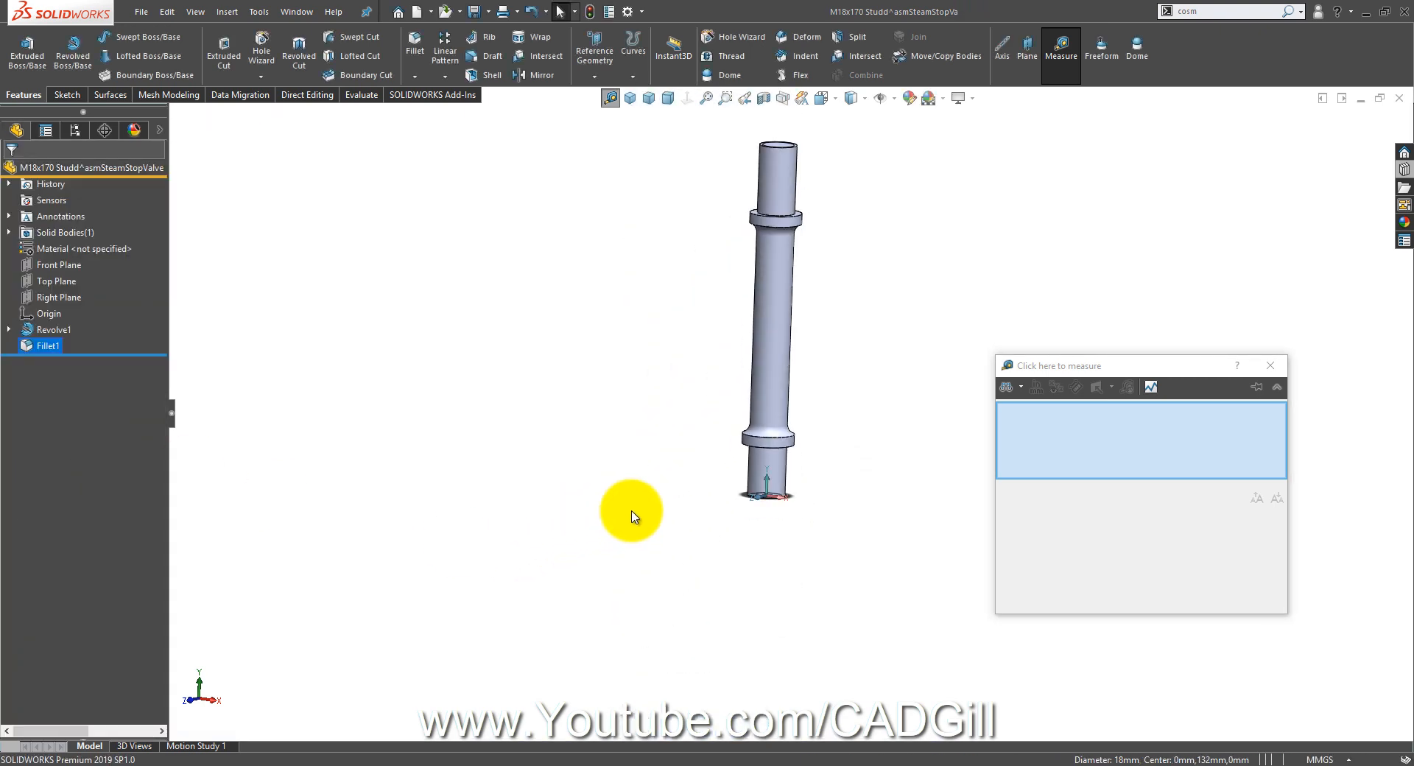
Step: Save the finished stud part and close it to return to the steam stop valve assembly
scroll(632, 511, up, 3)
scroll(798, 323, down, 3)
key(ctrl+s)
key(ctrl+w)
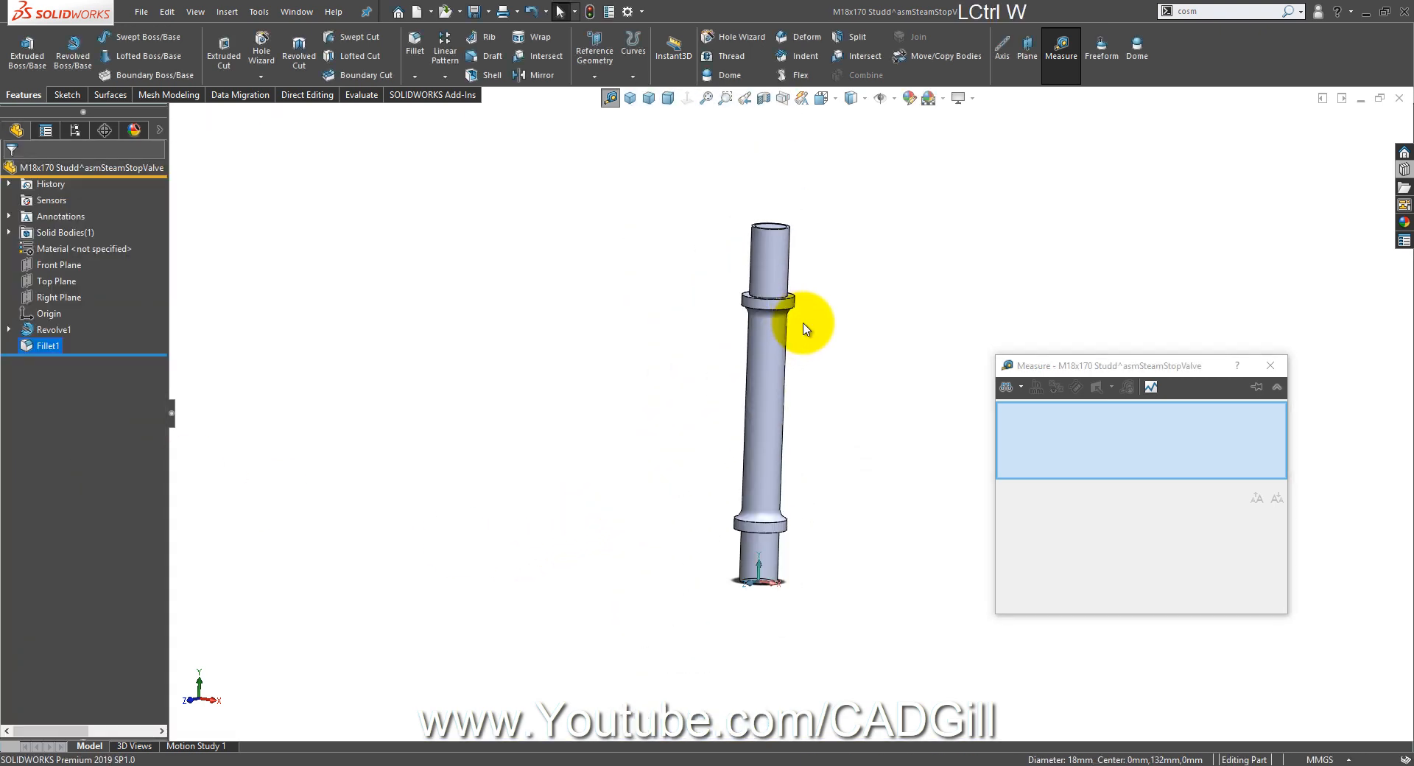
click(127, 84)
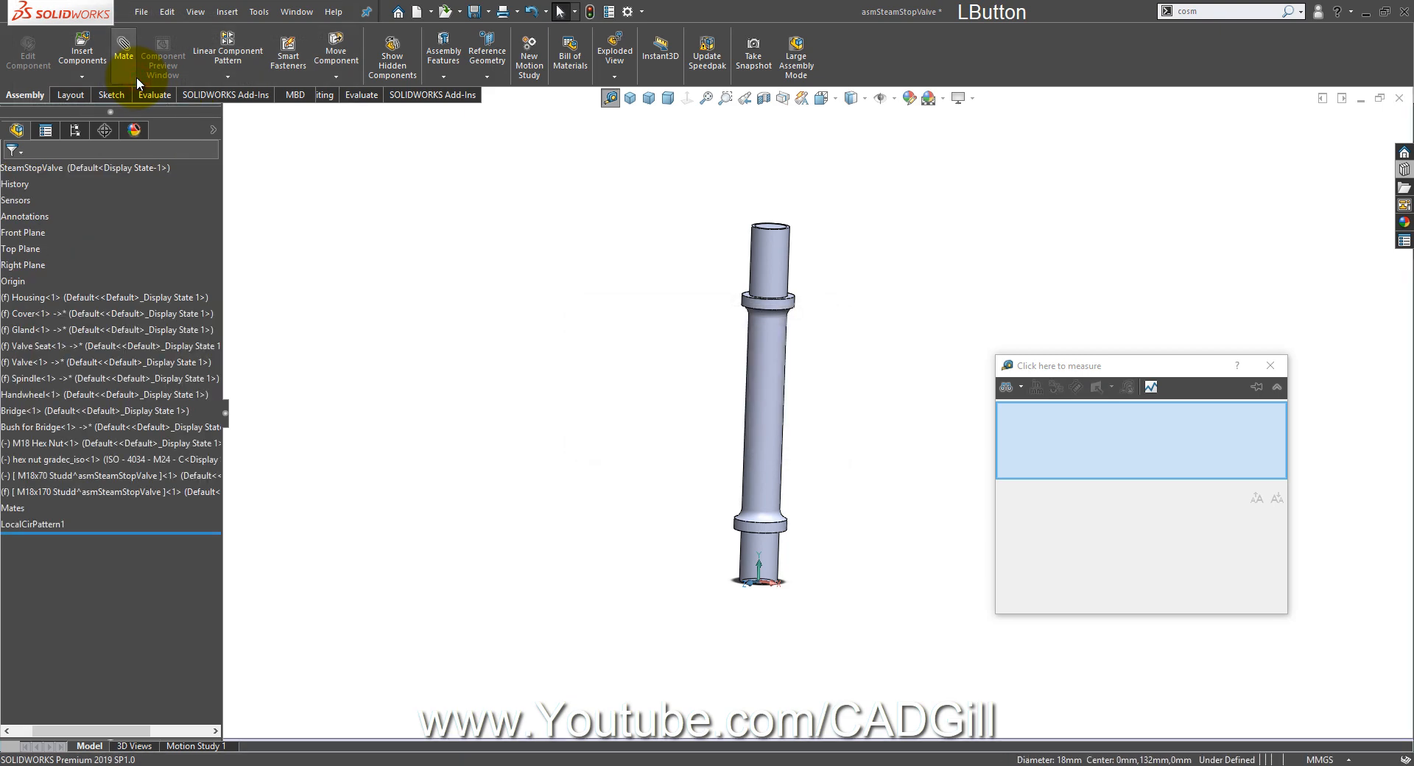
Step: Isolate the cover and the M18x170 stud from the rest of the valve assembly
scroll(551, 445, up, 7)
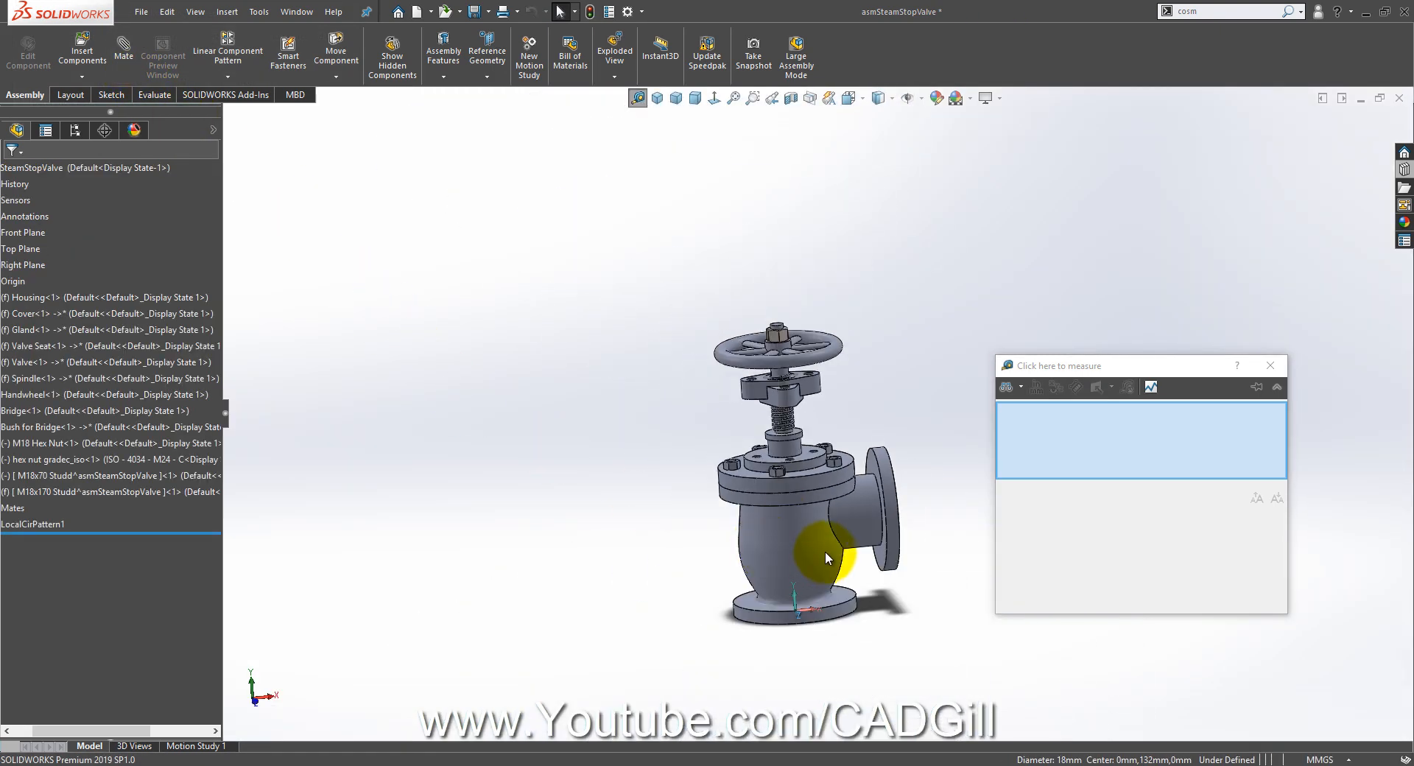
scroll(823, 549, down, 3)
middle_drag(823, 549, 814, 564)
scroll(695, 320, down, 3)
click(748, 416)
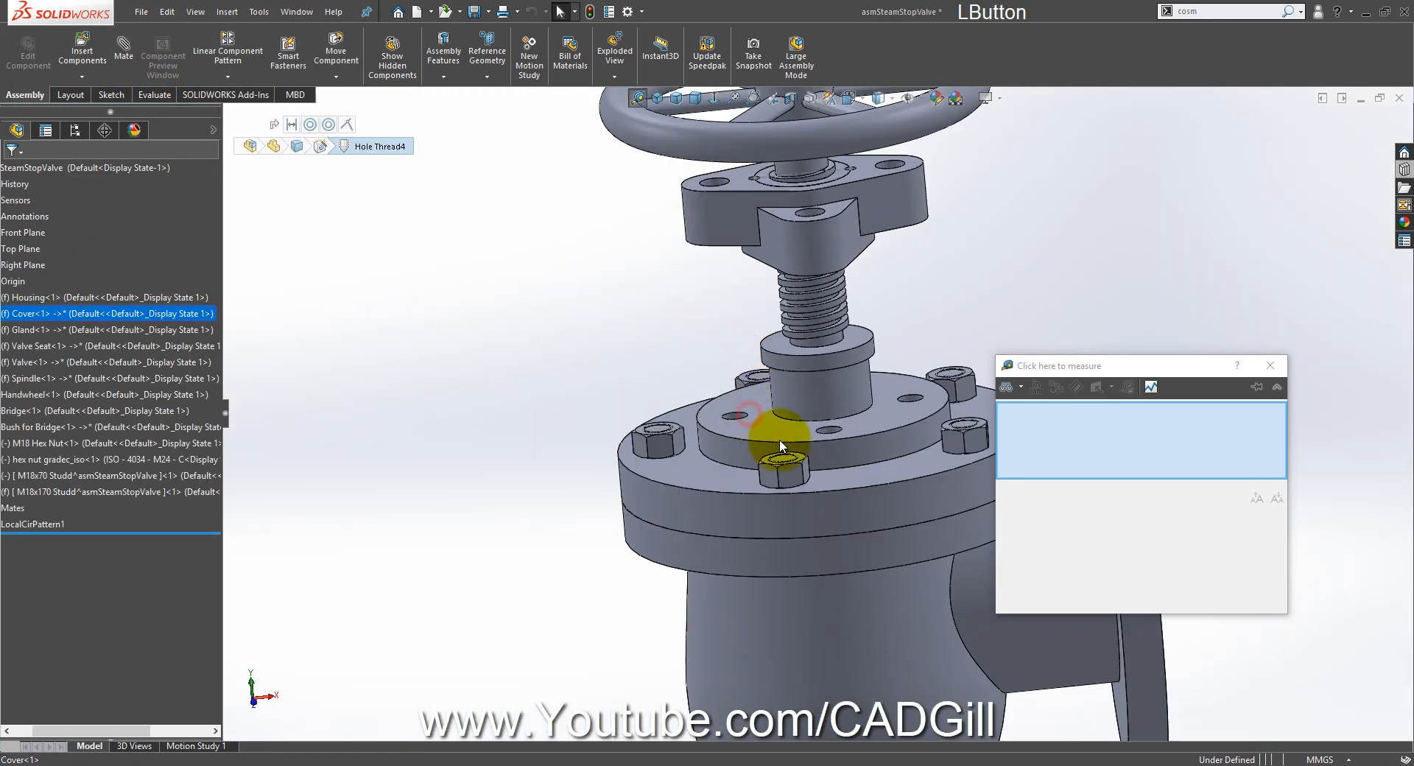
scroll(855, 553, up, 6)
scroll(828, 534, down, 5)
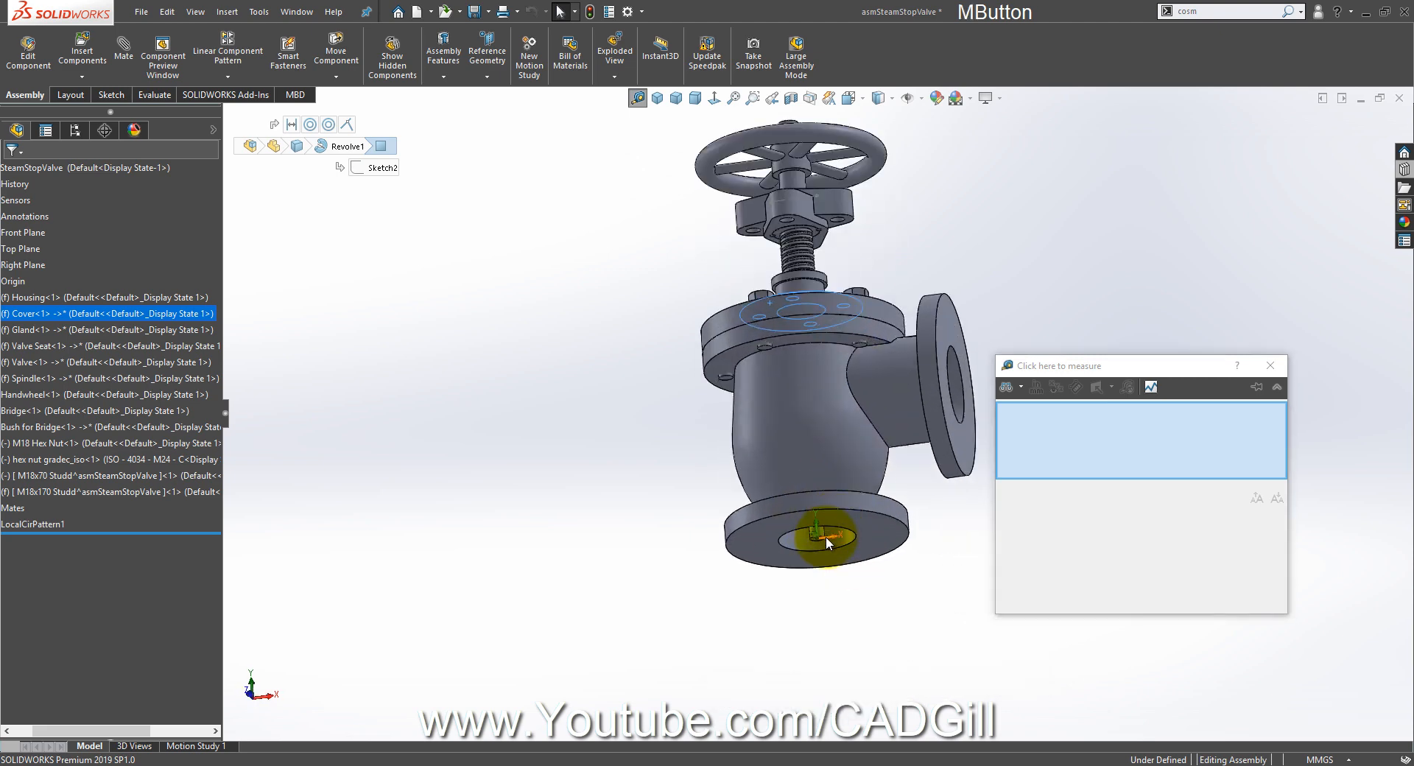
ctrl+click(806, 449)
ctrl+right_click(806, 449)
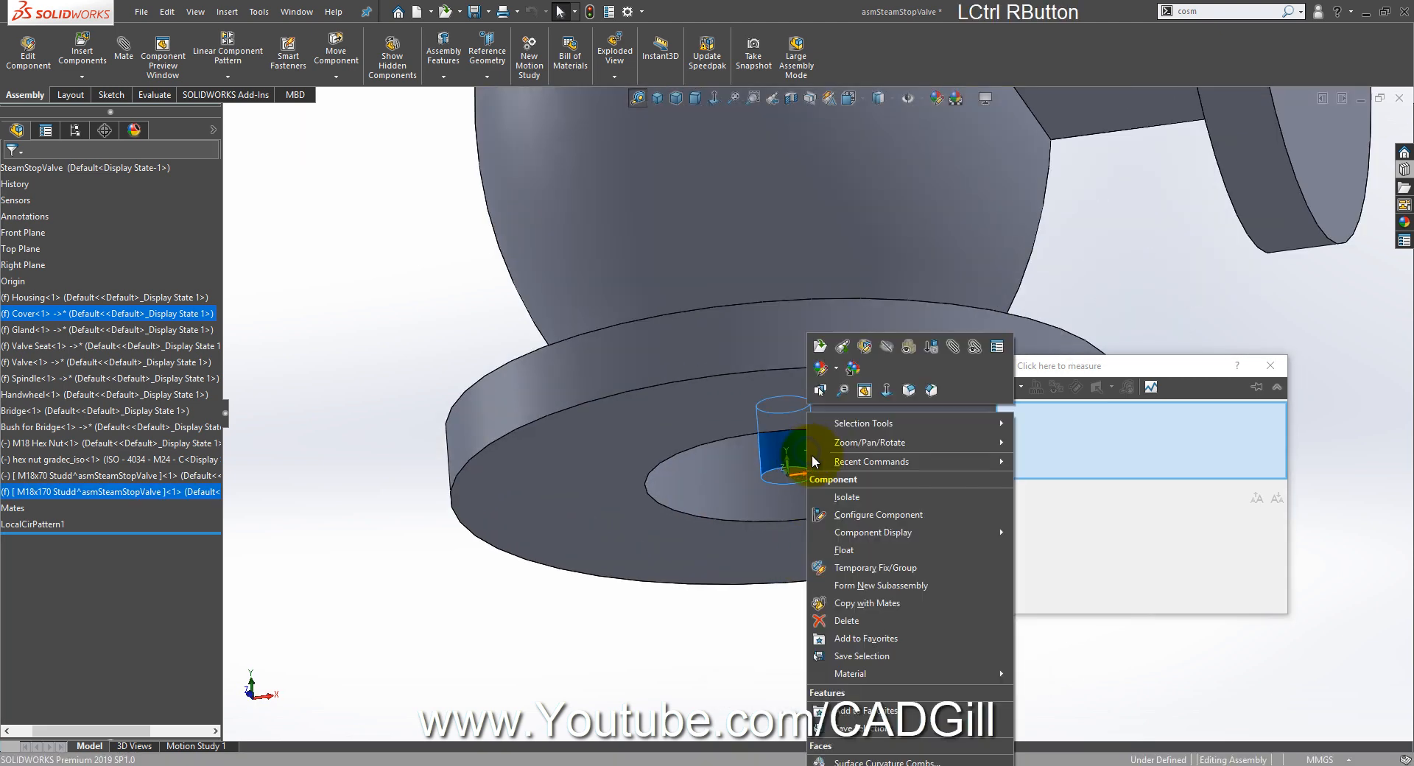
click(843, 496)
Step: Float the fixed M18x170 stud to free it for mating
right_click(794, 298)
click(828, 465)
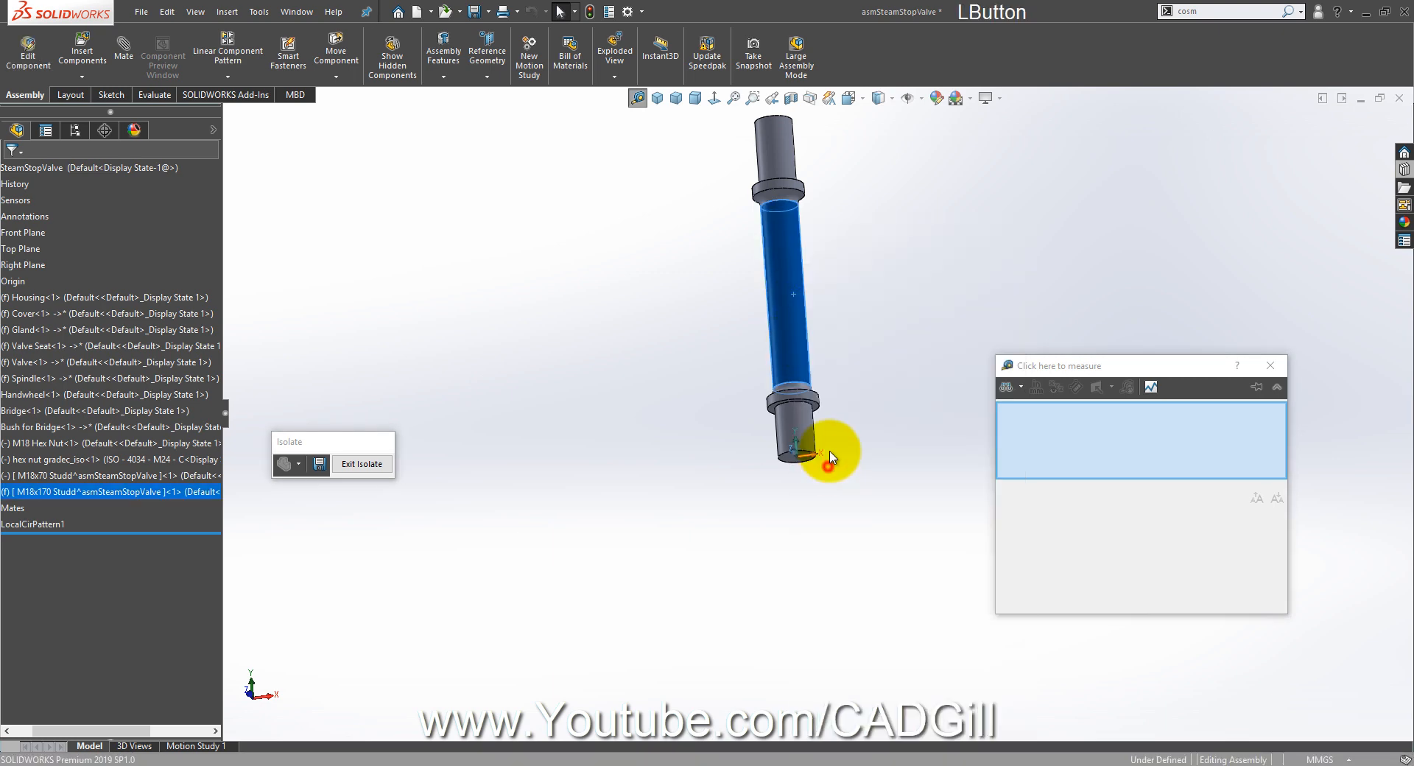
scroll(849, 302, up, 4)
middle_drag(848, 303, 829, 385)
scroll(840, 411, up, 1)
scroll(841, 414, down, 2)
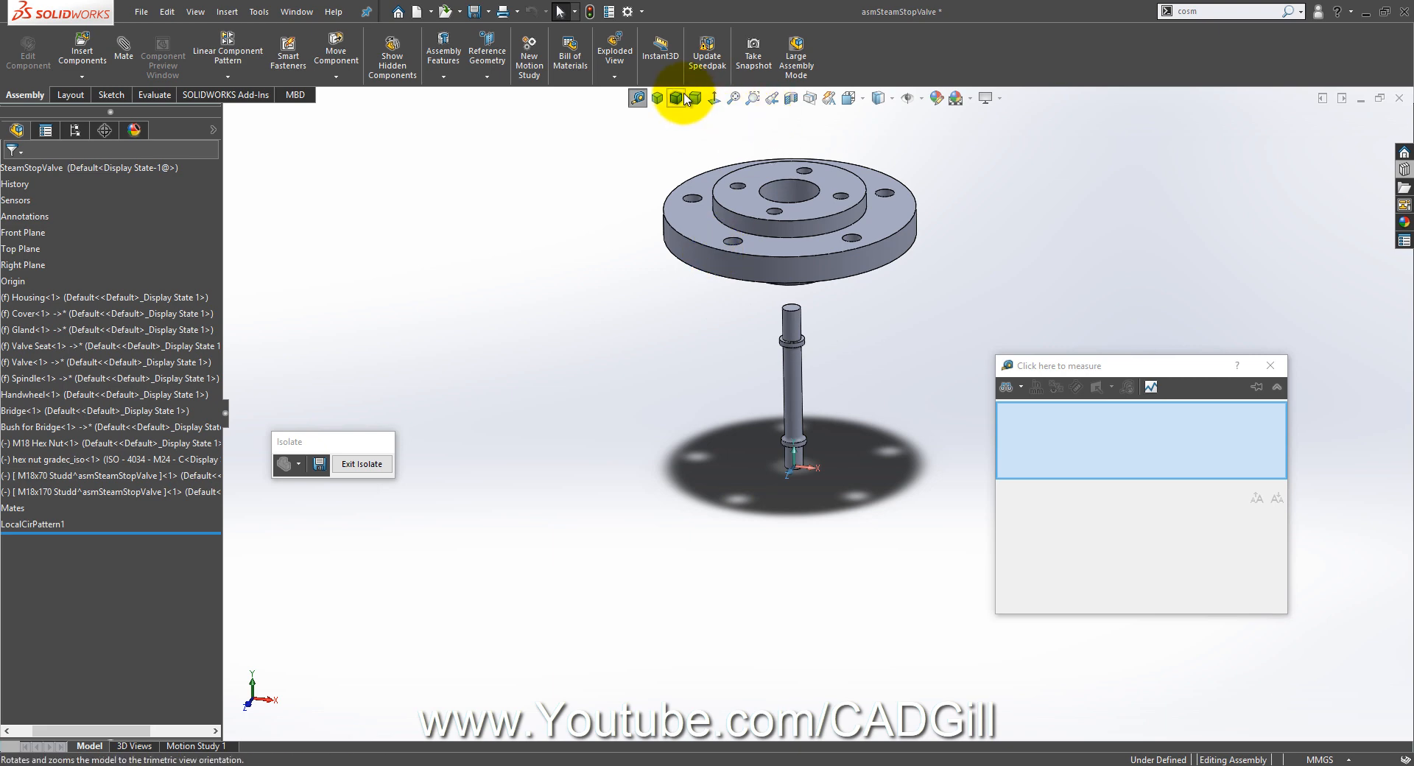
Step: Mate the stud's cylindrical face concentric with one of the four holes in the cover's raised central boss
click(657, 100)
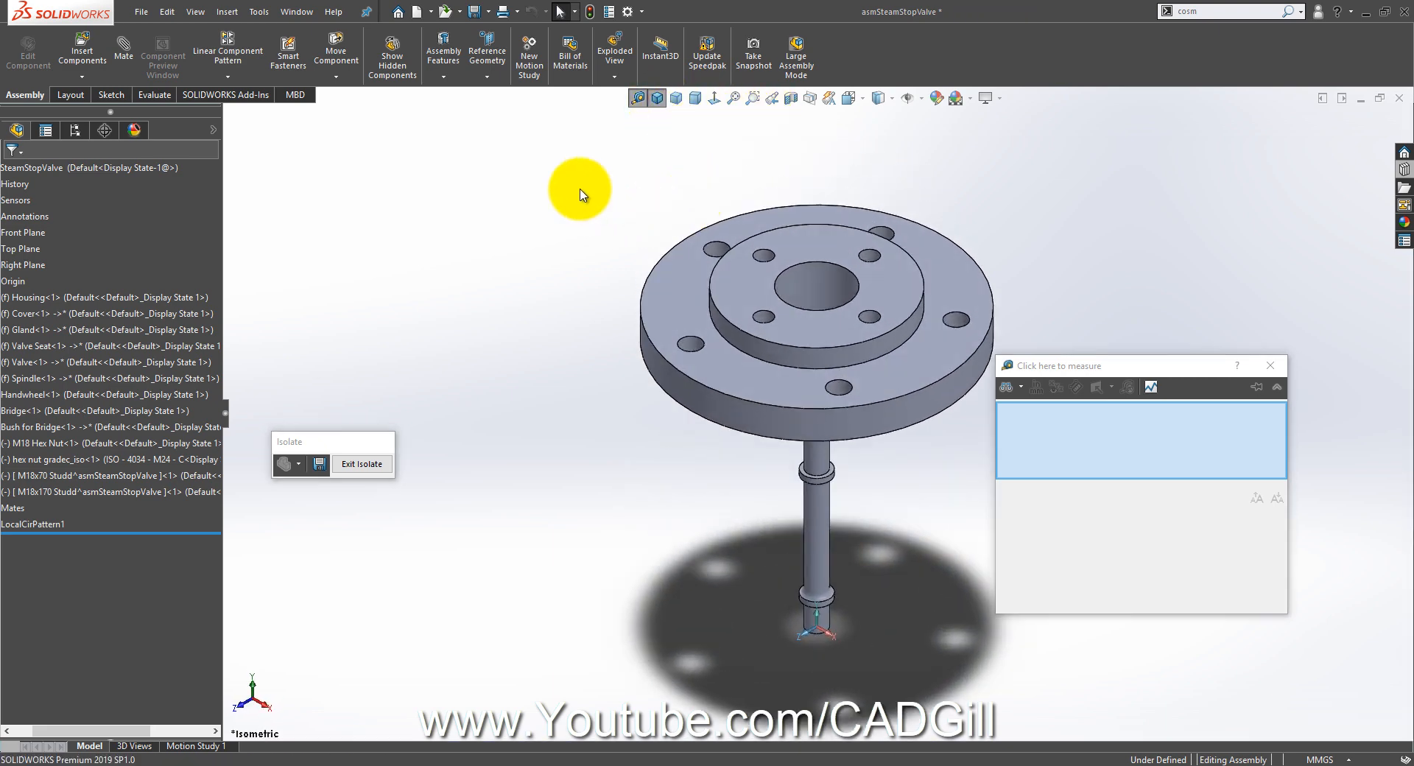
scroll(821, 595, down, 3)
middle_drag(817, 593, 798, 502)
click(814, 566)
scroll(806, 512, up, 5)
scroll(811, 227, down, 5)
scroll(736, 412, down, 2)
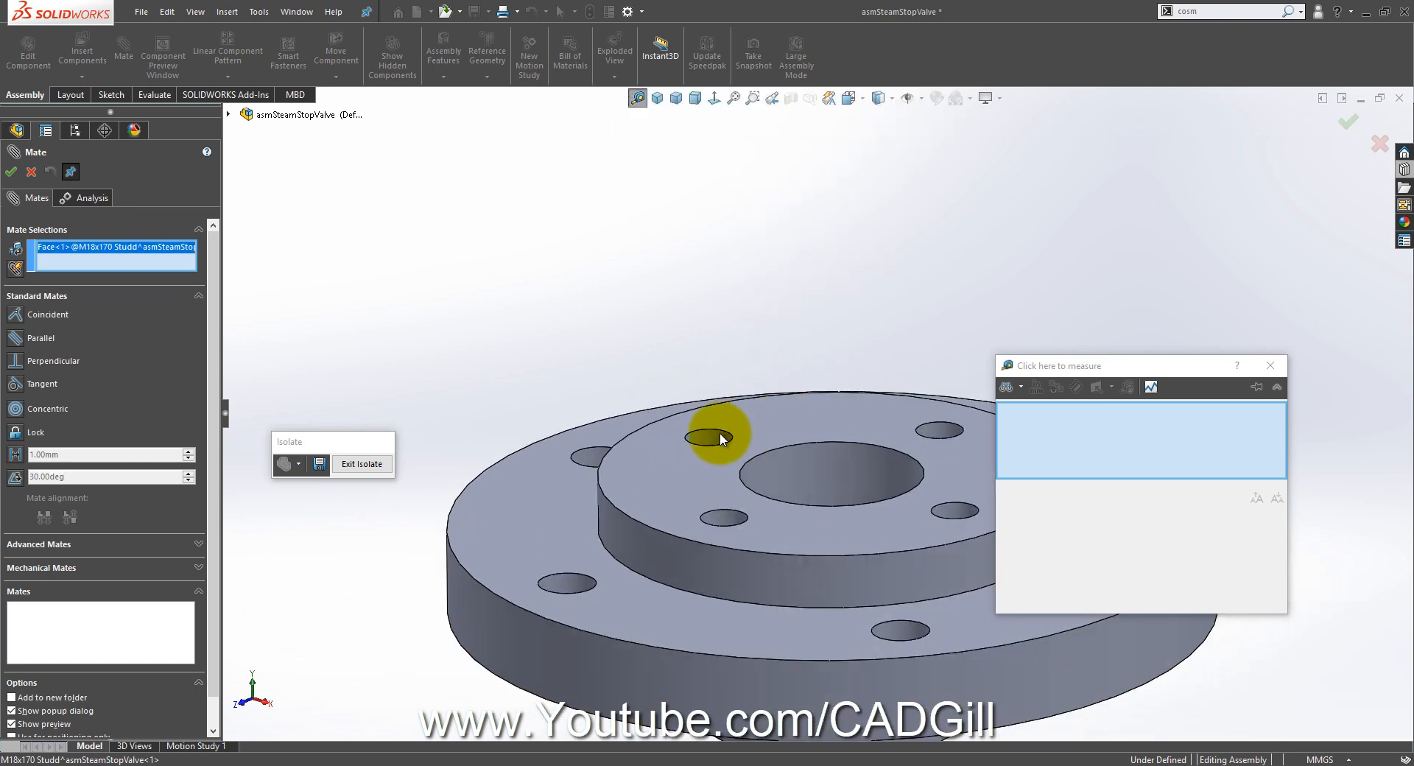
click(719, 431)
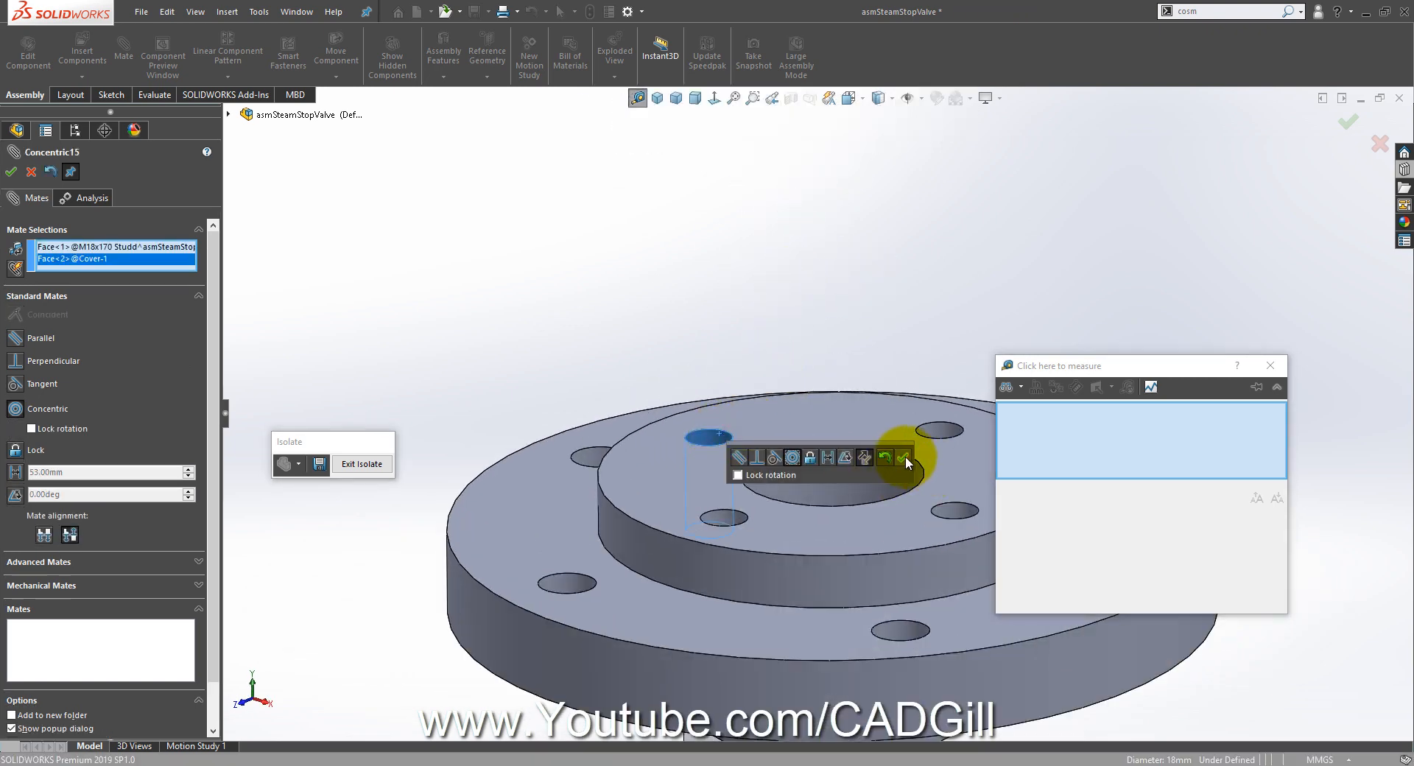
click(903, 457)
Step: Mate the underside of the stud's lower collar coincident with the top face of the cover's raised boss and finish mating
click(806, 424)
scroll(822, 507, up, 6)
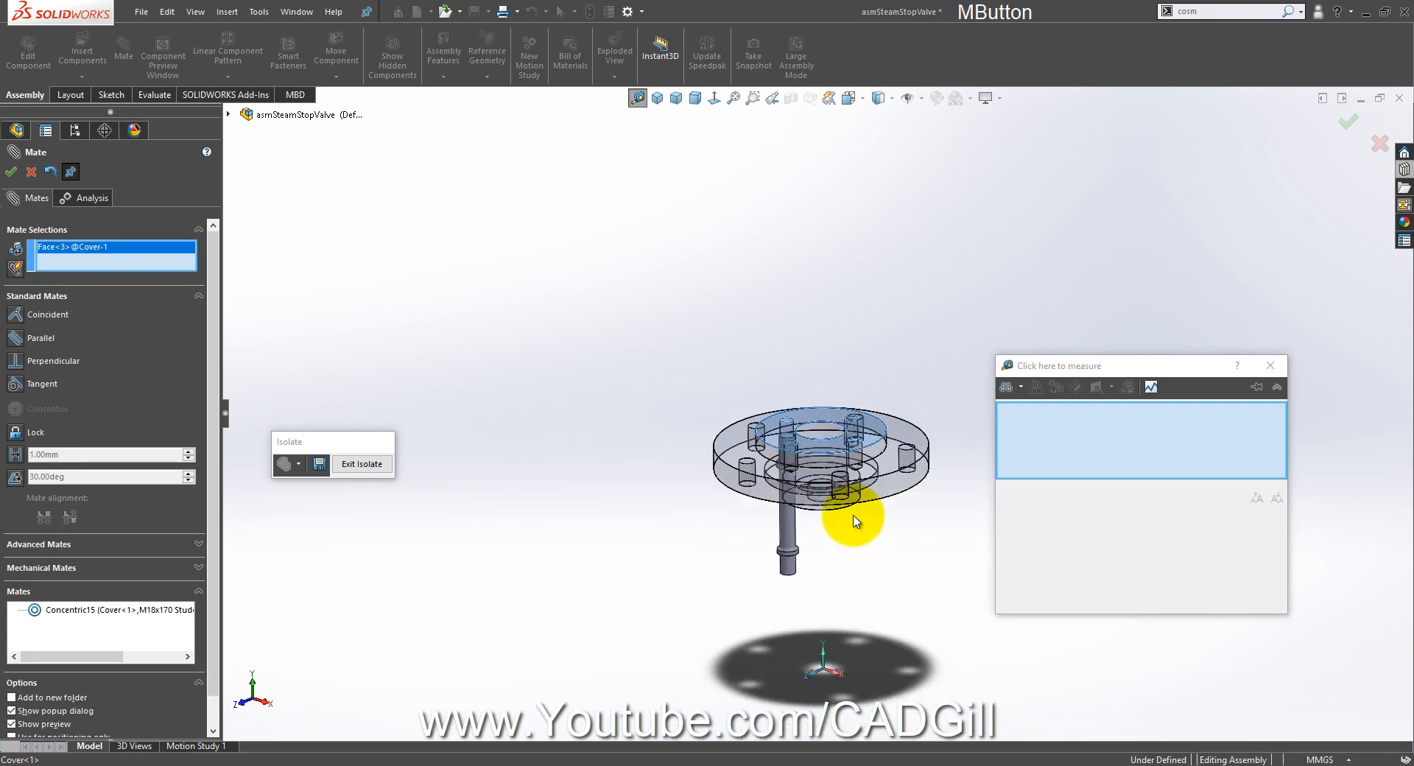
middle_drag(855, 537, 848, 491)
scroll(792, 611, down, 6)
scroll(820, 449, down, 6)
scroll(603, 334, down, 3)
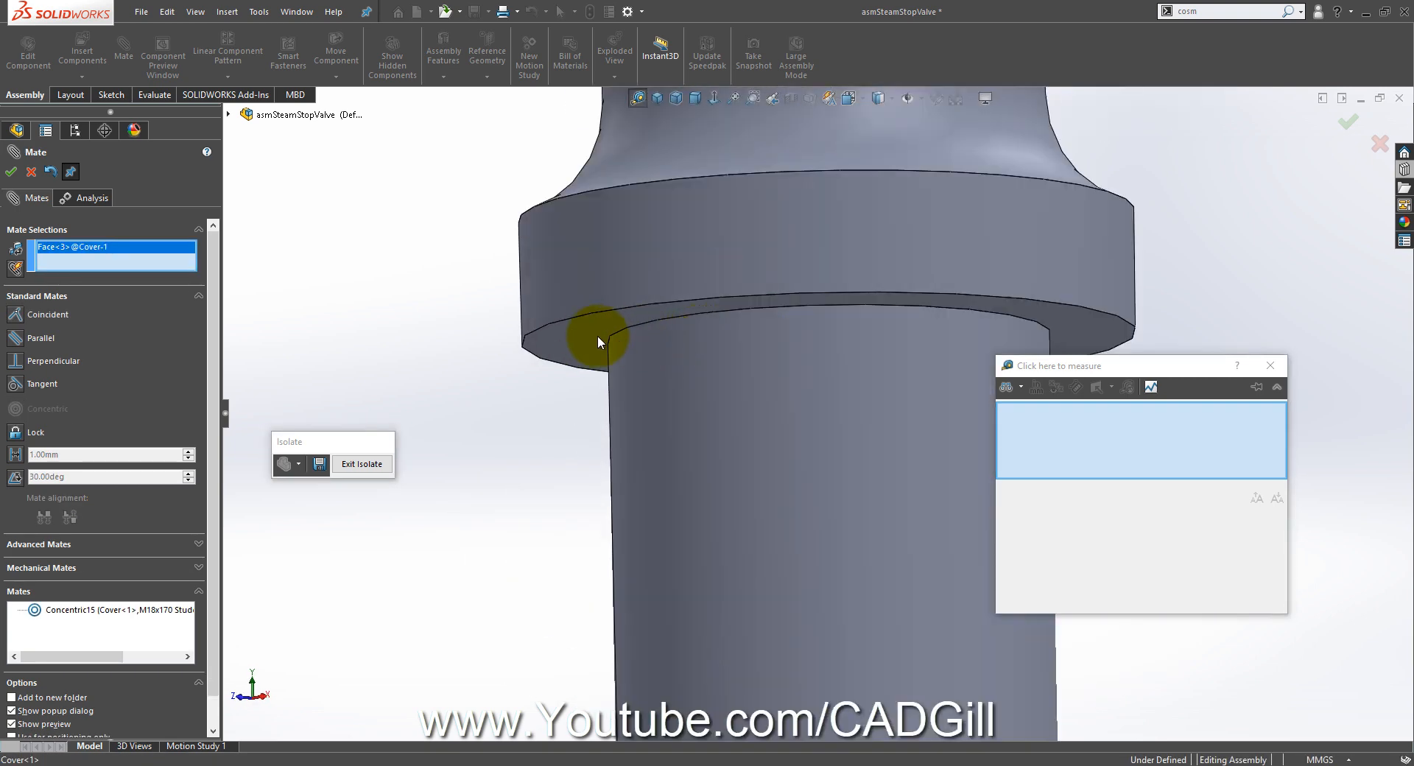
click(584, 334)
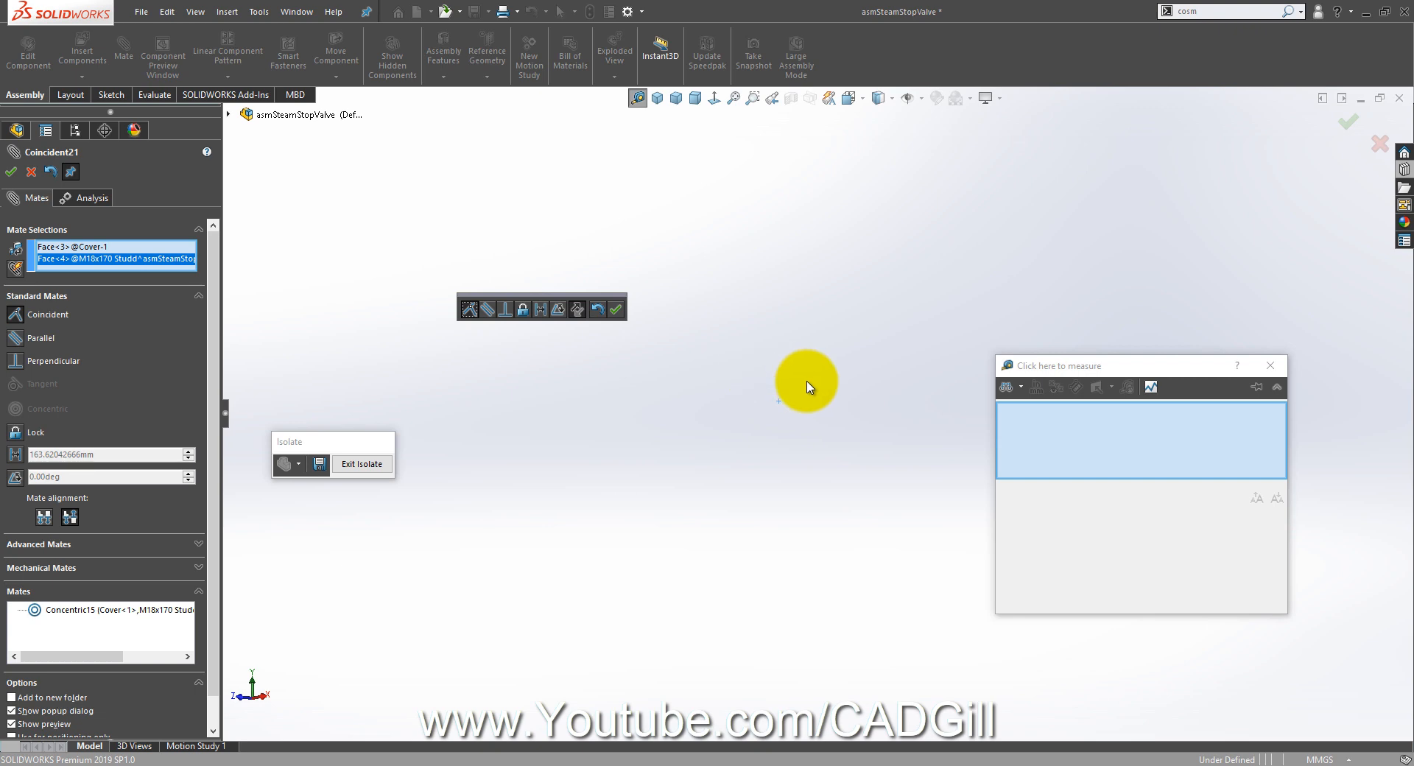
scroll(810, 368, up, 3)
middle_drag(833, 243, 600, 299)
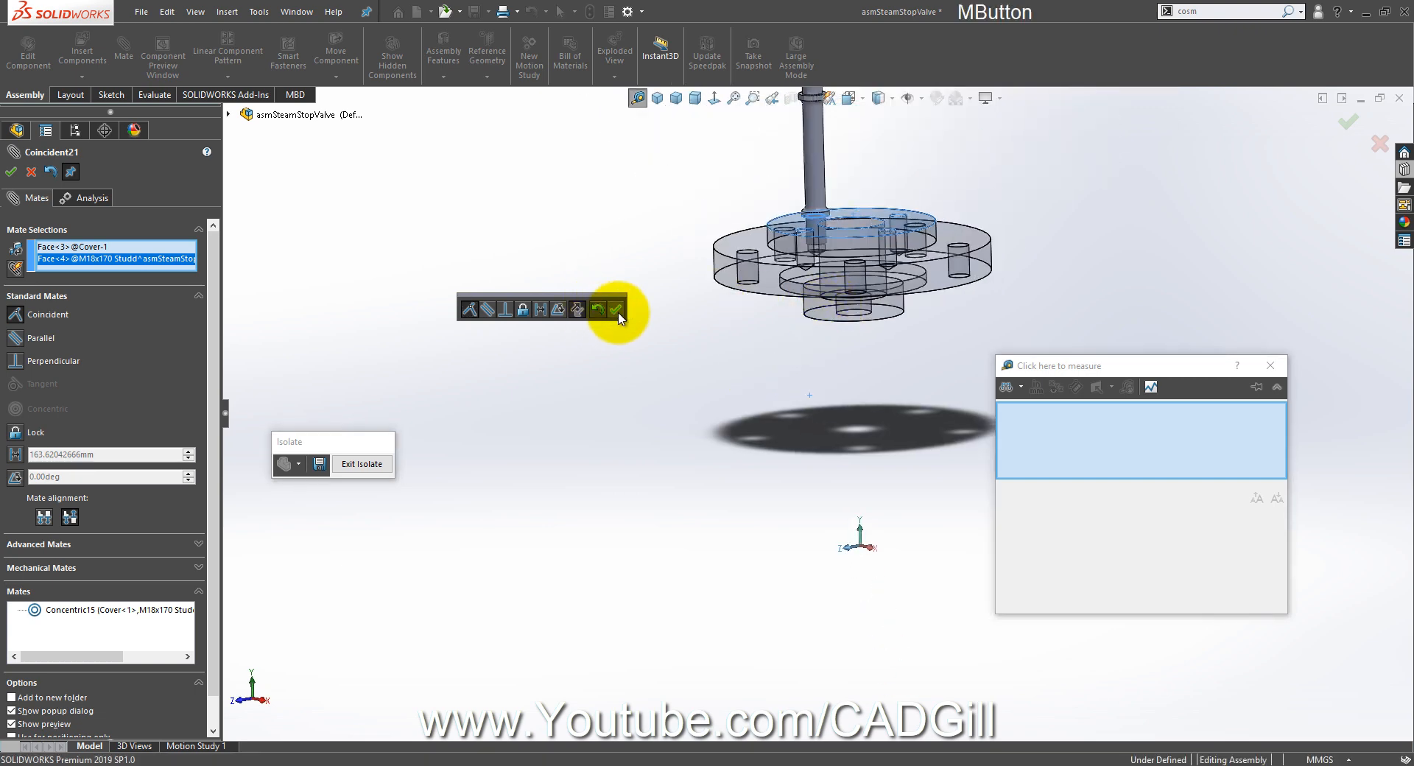
click(616, 309)
scroll(869, 246, down, 5)
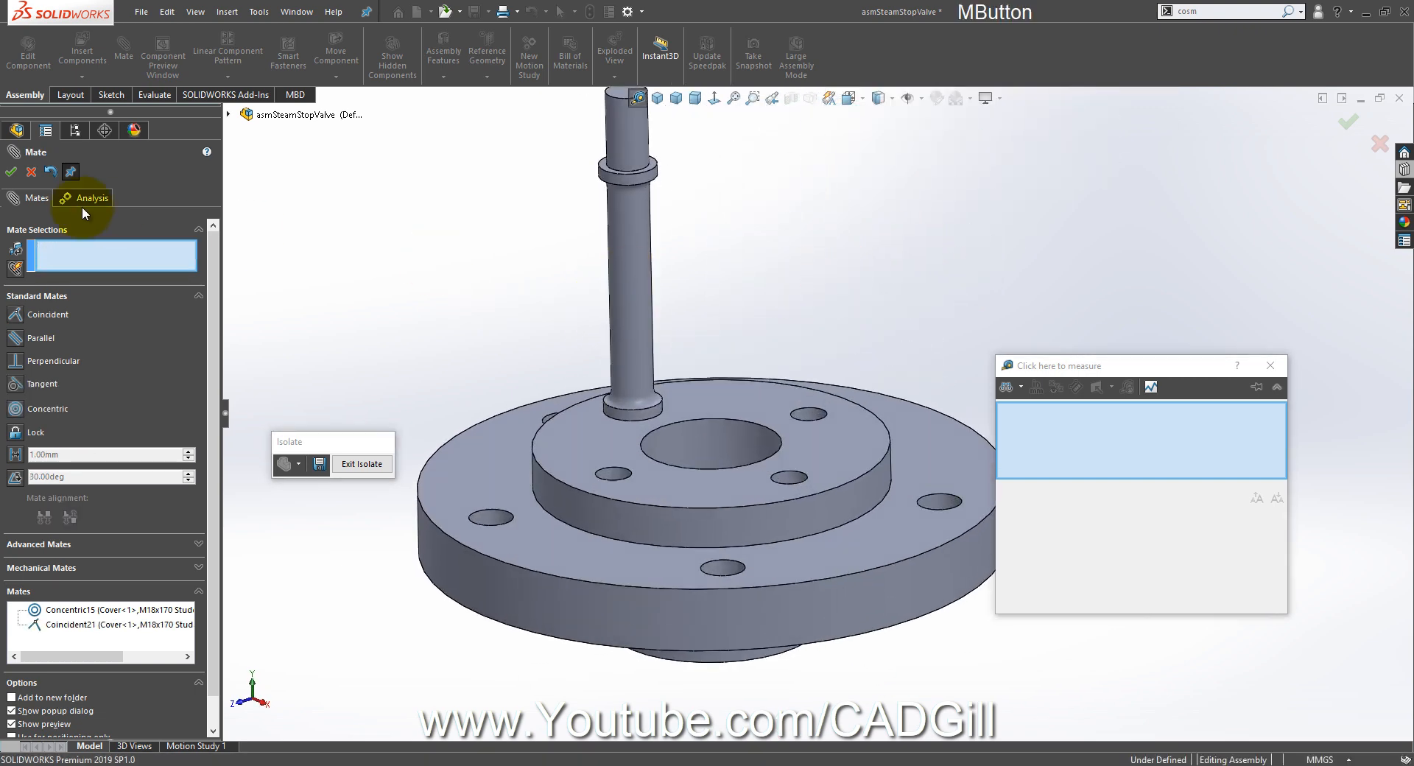
click(11, 175)
Step: Copy the M18x170 stud with its mates into the diagonally opposite hole of the cover's raised boss, seated on the boss's top face, and exit isolation
click(82, 77)
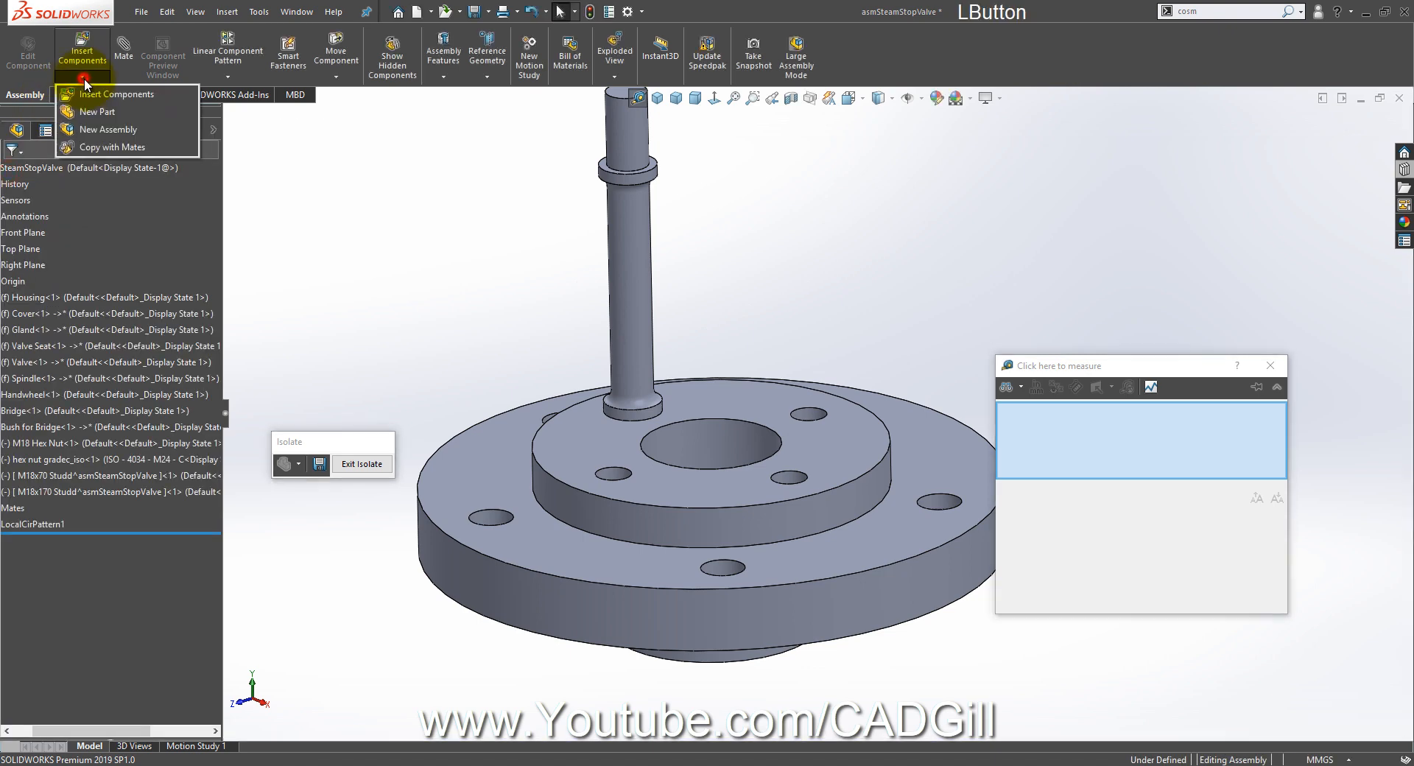
click(103, 147)
click(644, 316)
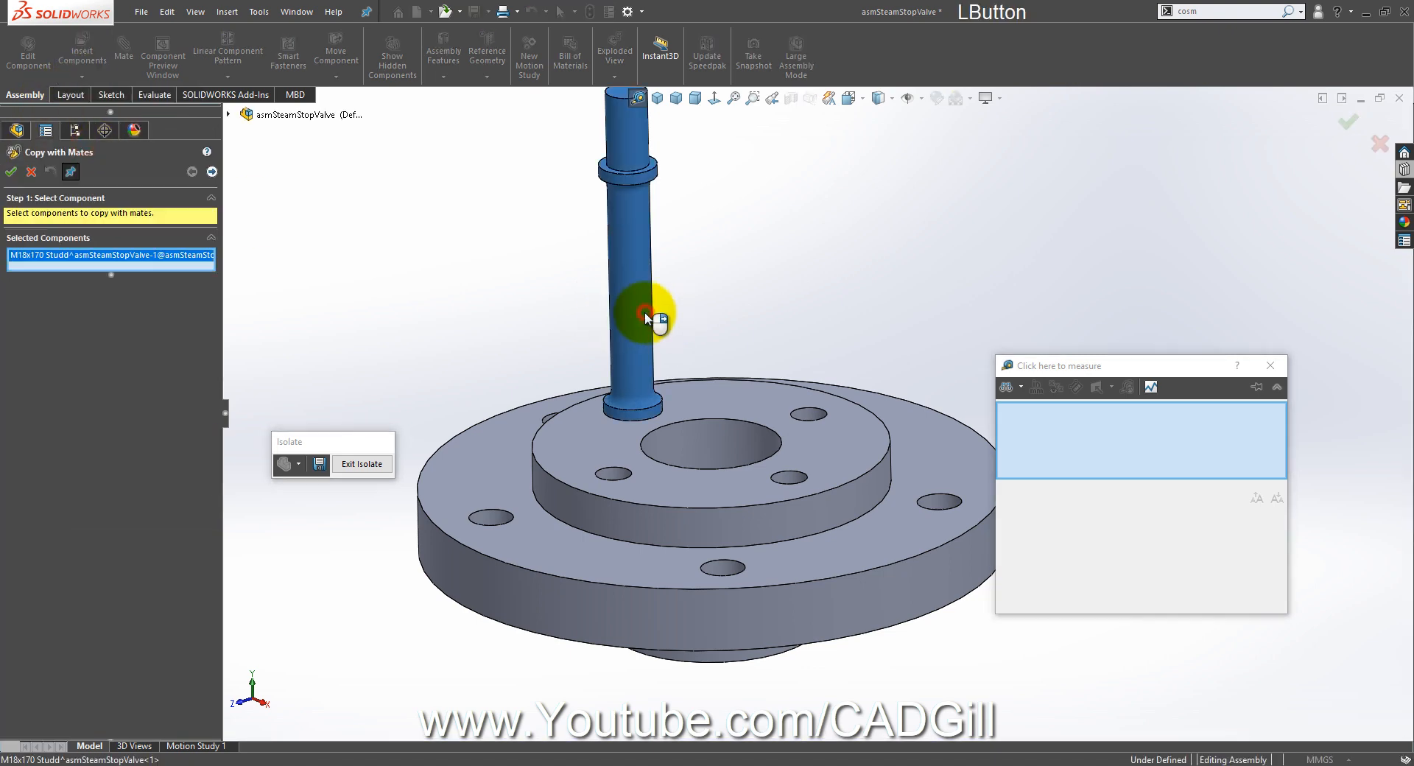
scroll(789, 475, down, 3)
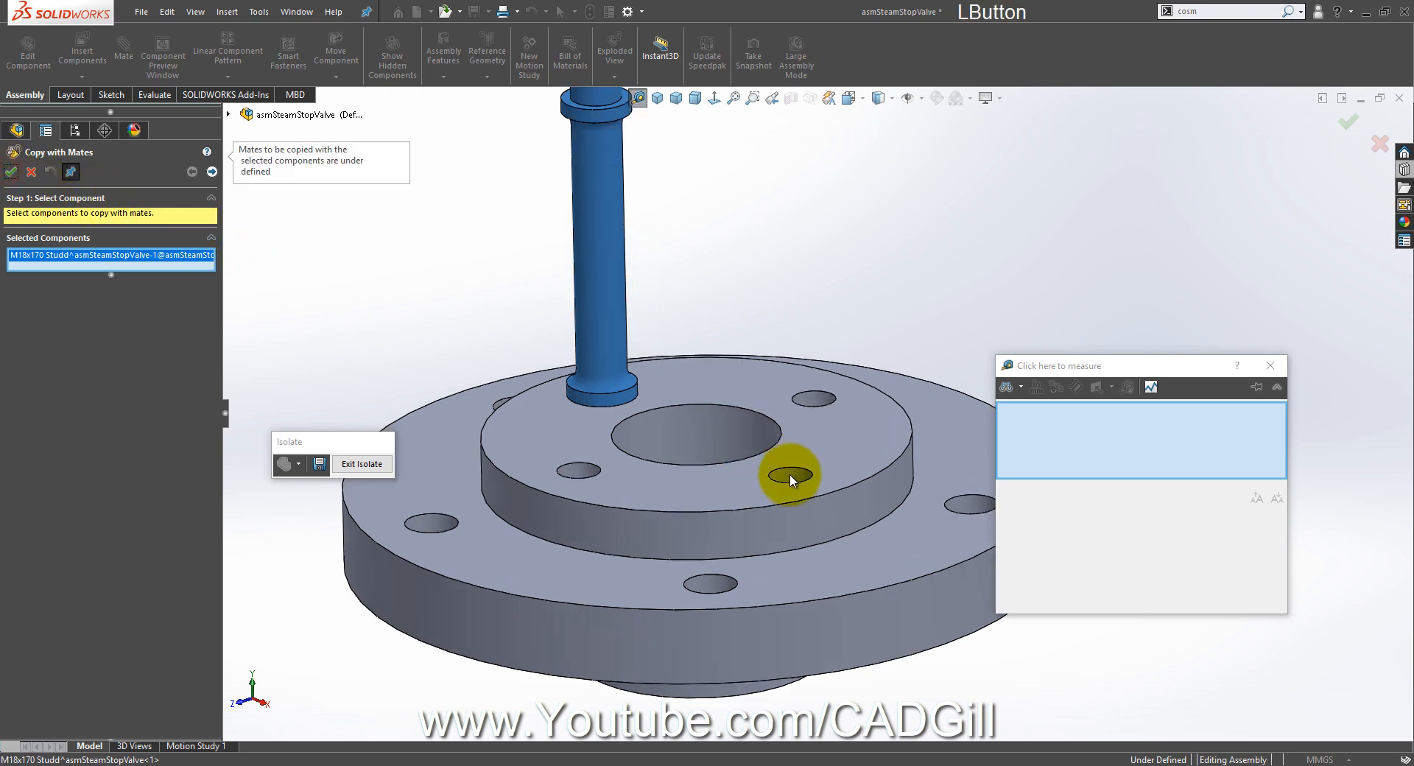
click(212, 172)
scroll(729, 466, down, 4)
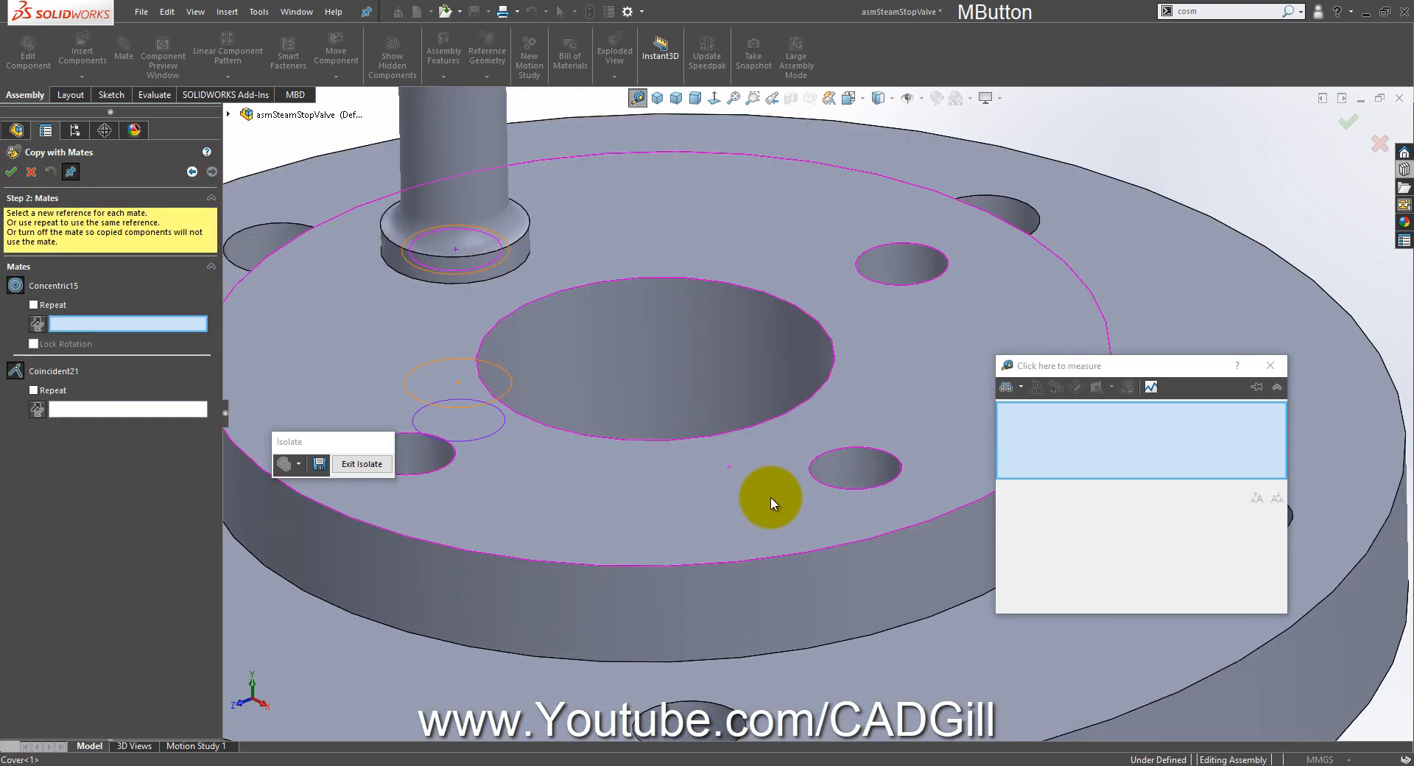
click(867, 463)
click(917, 422)
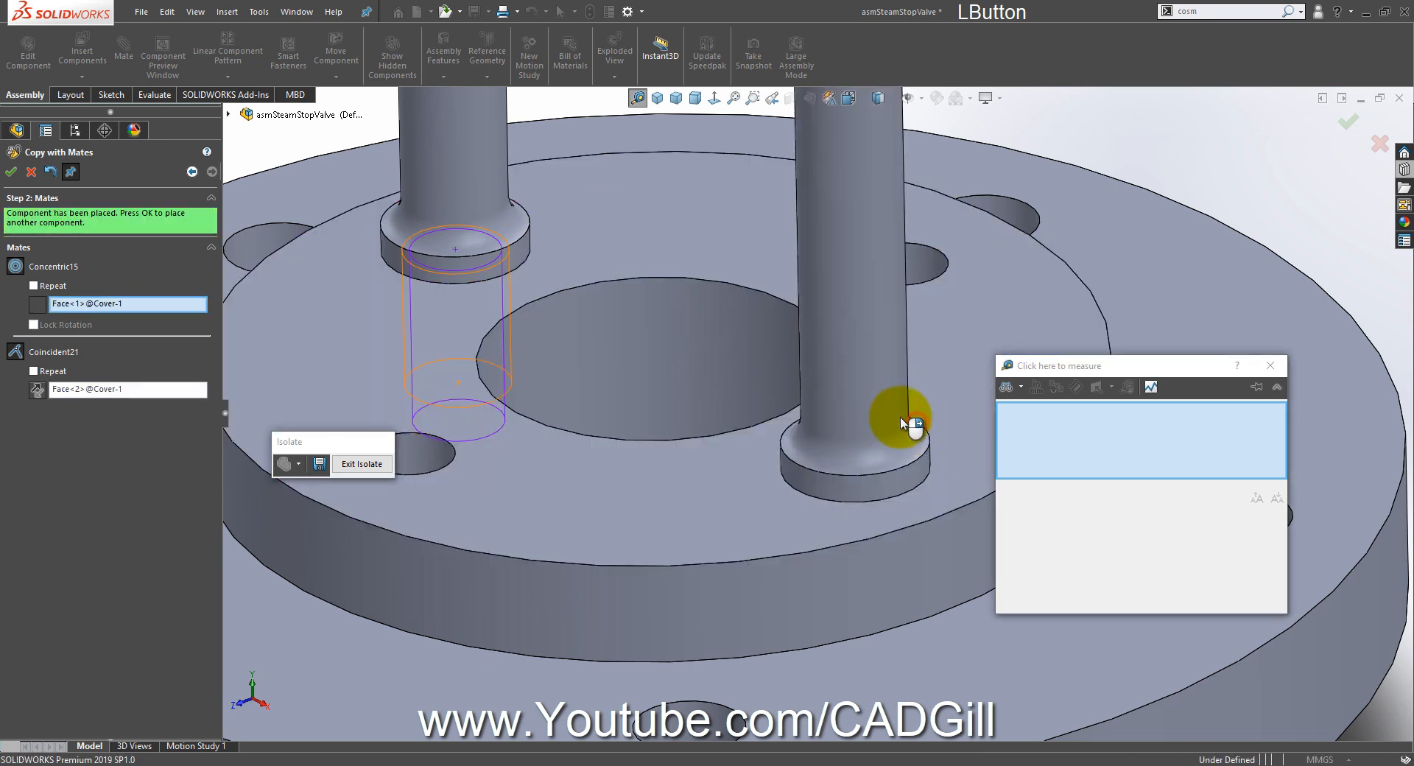
click(8, 172)
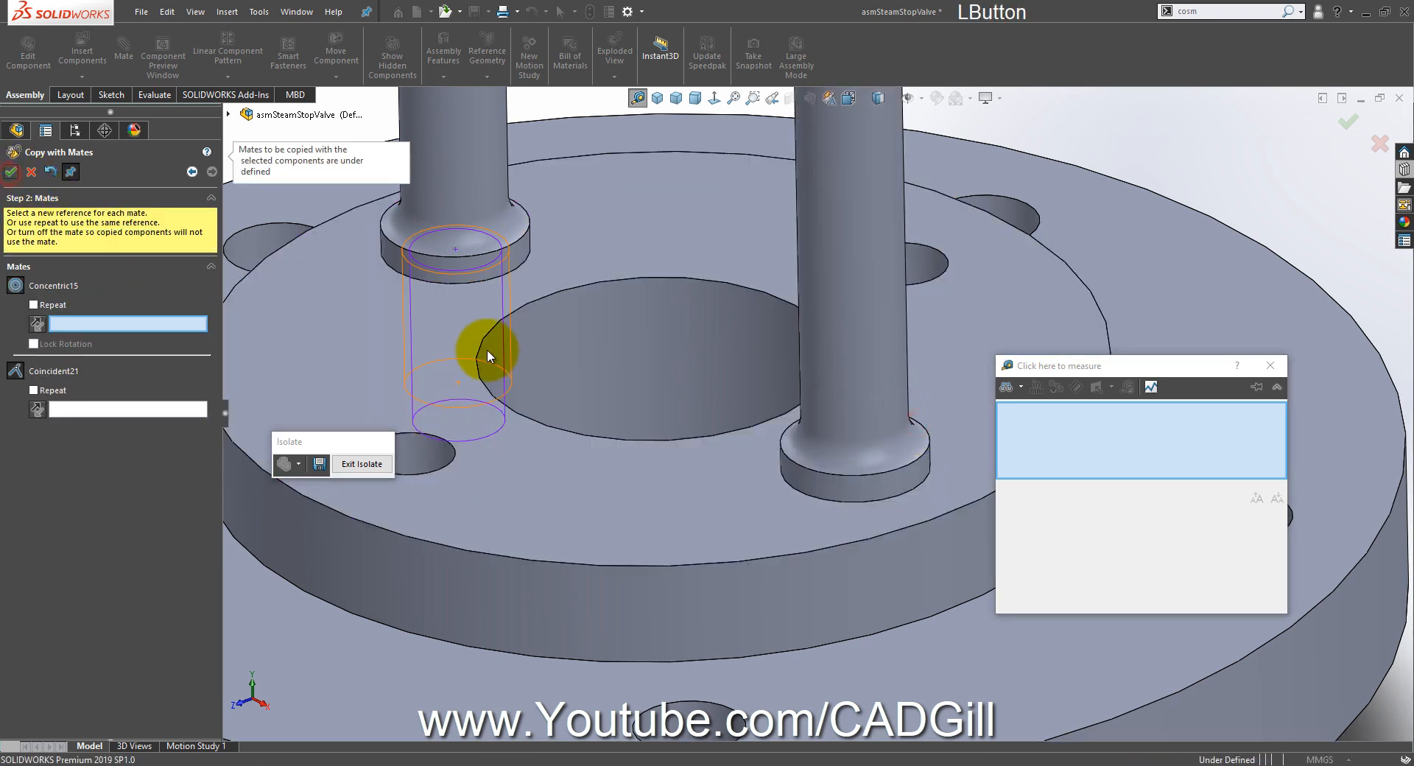
click(30, 172)
scroll(655, 369, up, 10)
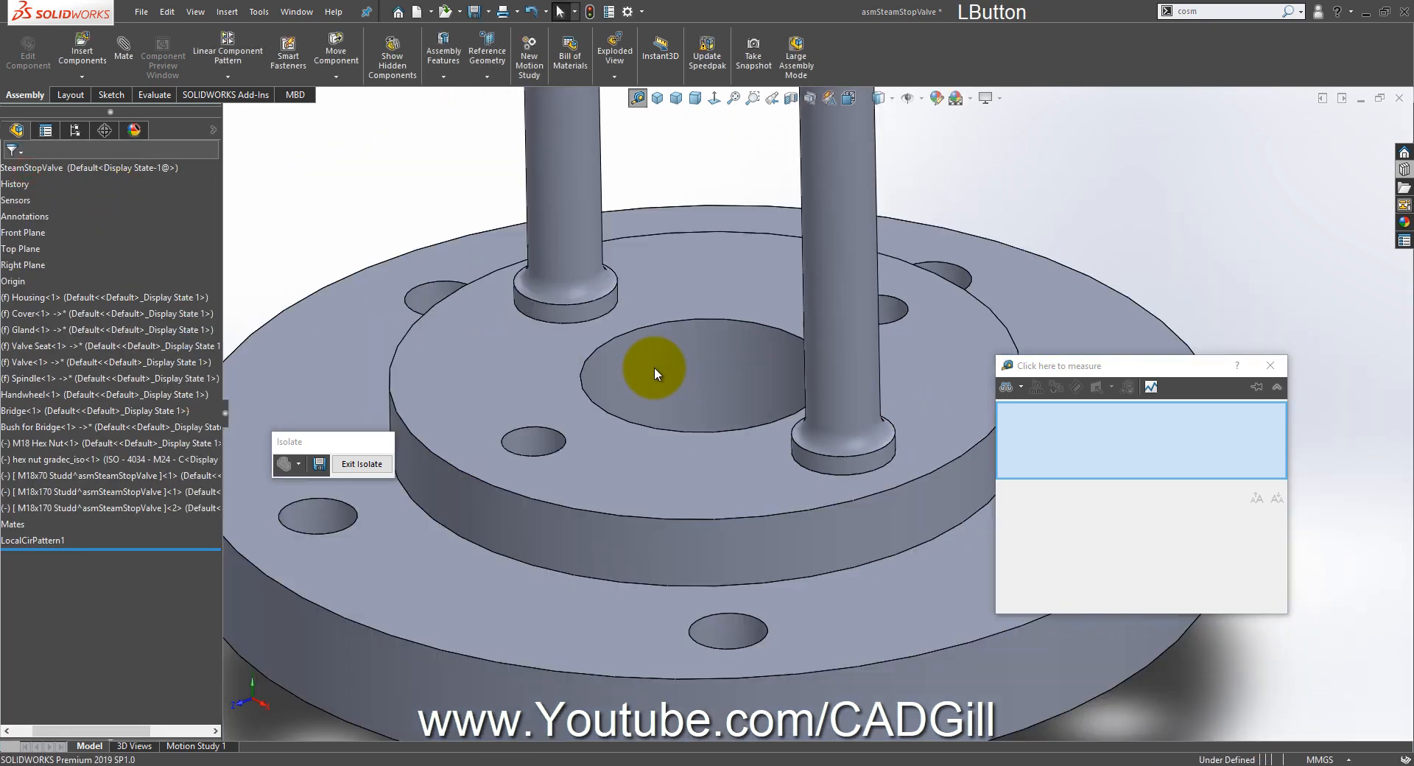
click(362, 463)
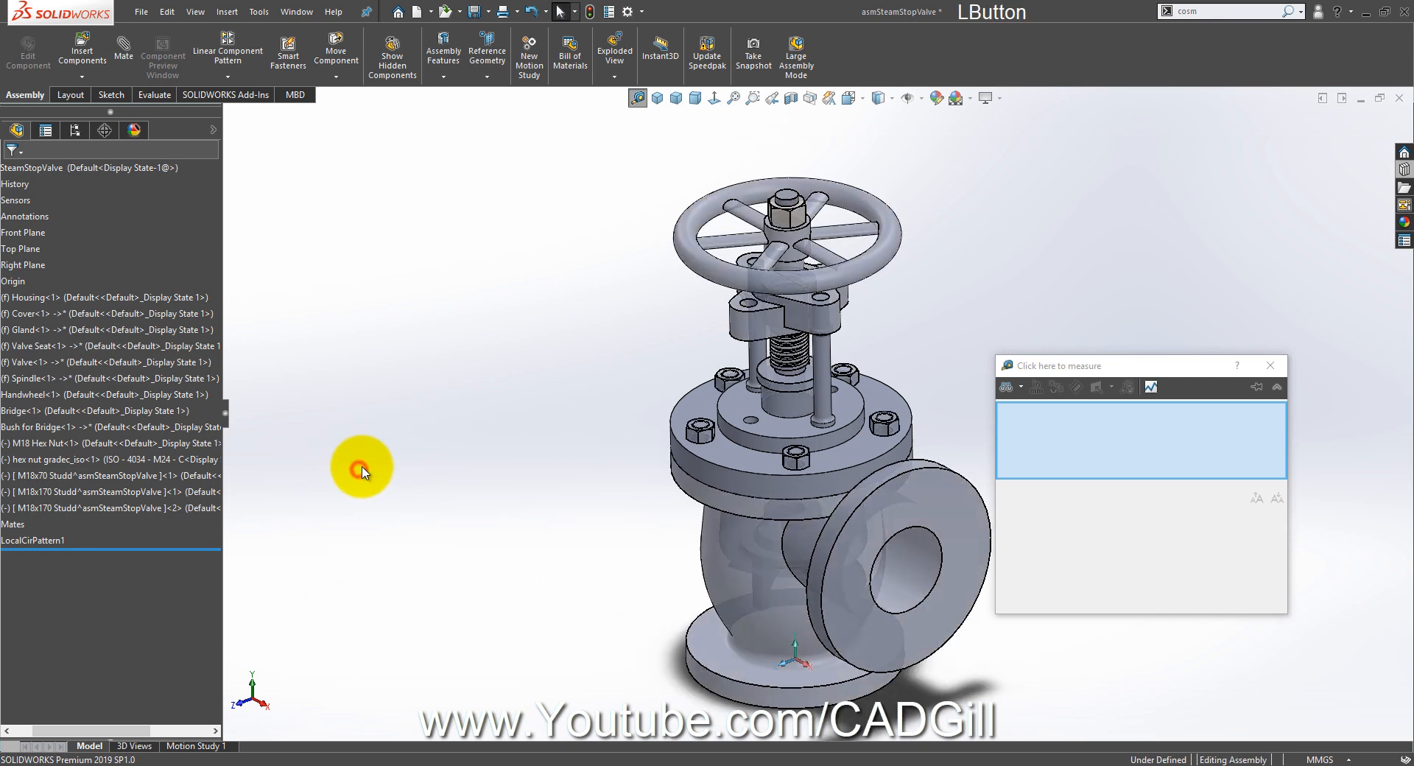
Step: Examine how the upper ends of the two M18x170 studs sit in the bridge's holes, from above and below
scroll(781, 344, up, 3)
scroll(795, 324, up, 5)
scroll(662, 262, down, 4)
middle_drag(659, 265, 659, 240)
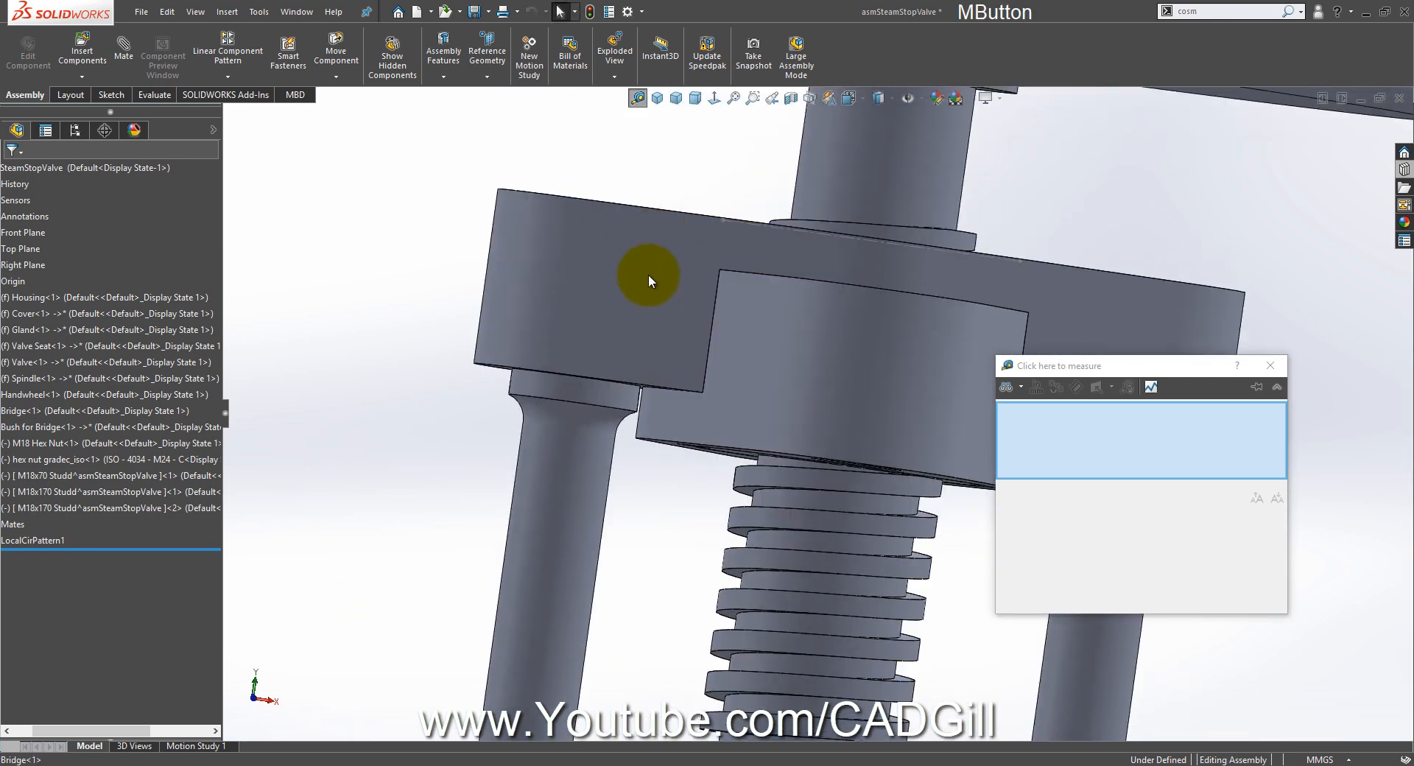
scroll(661, 295, up, 5)
scroll(662, 442, down, 2)
middle_drag(769, 461, 766, 589)
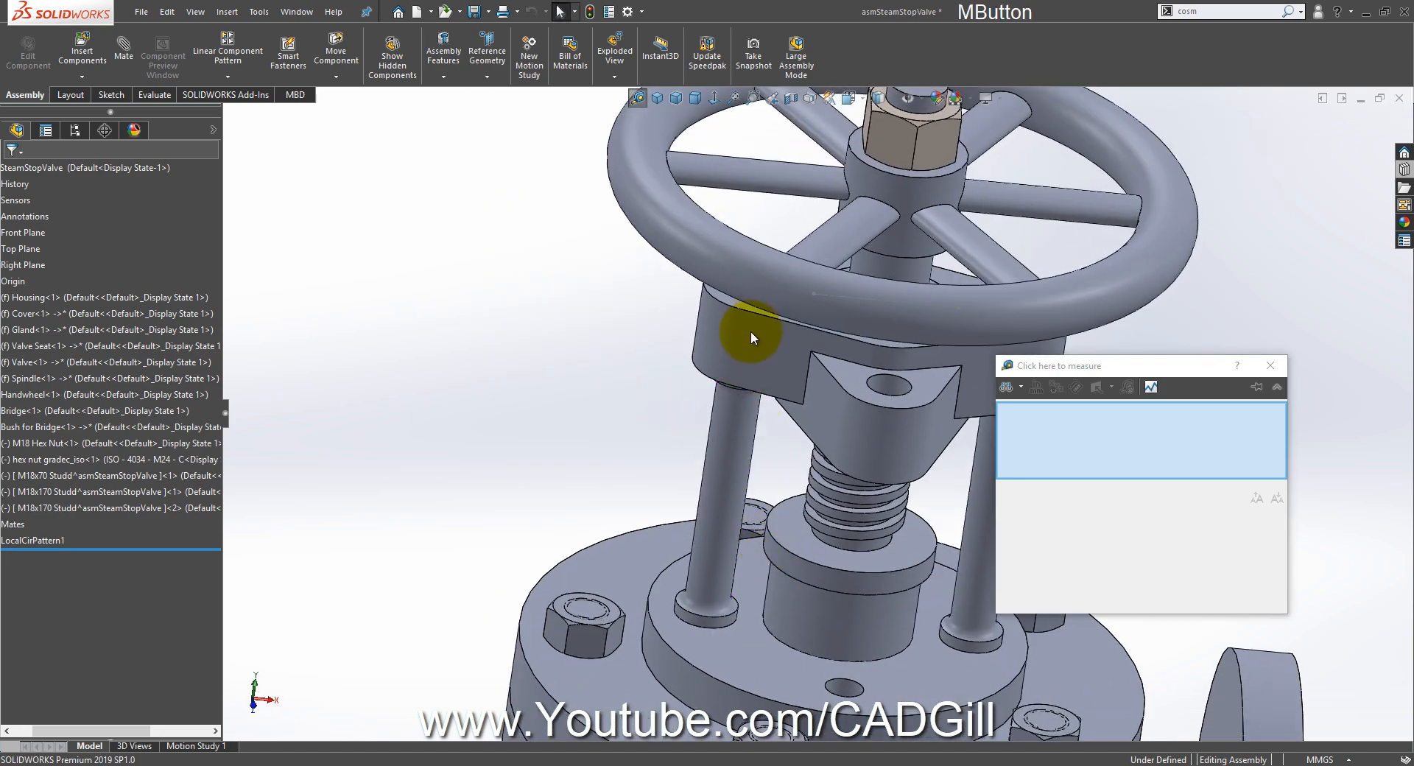
scroll(750, 329, up, 3)
scroll(759, 287, down, 2)
scroll(772, 293, up, 2)
middle_drag(773, 294, 789, 377)
scroll(803, 323, down, 2)
middle_drag(807, 318, 893, 350)
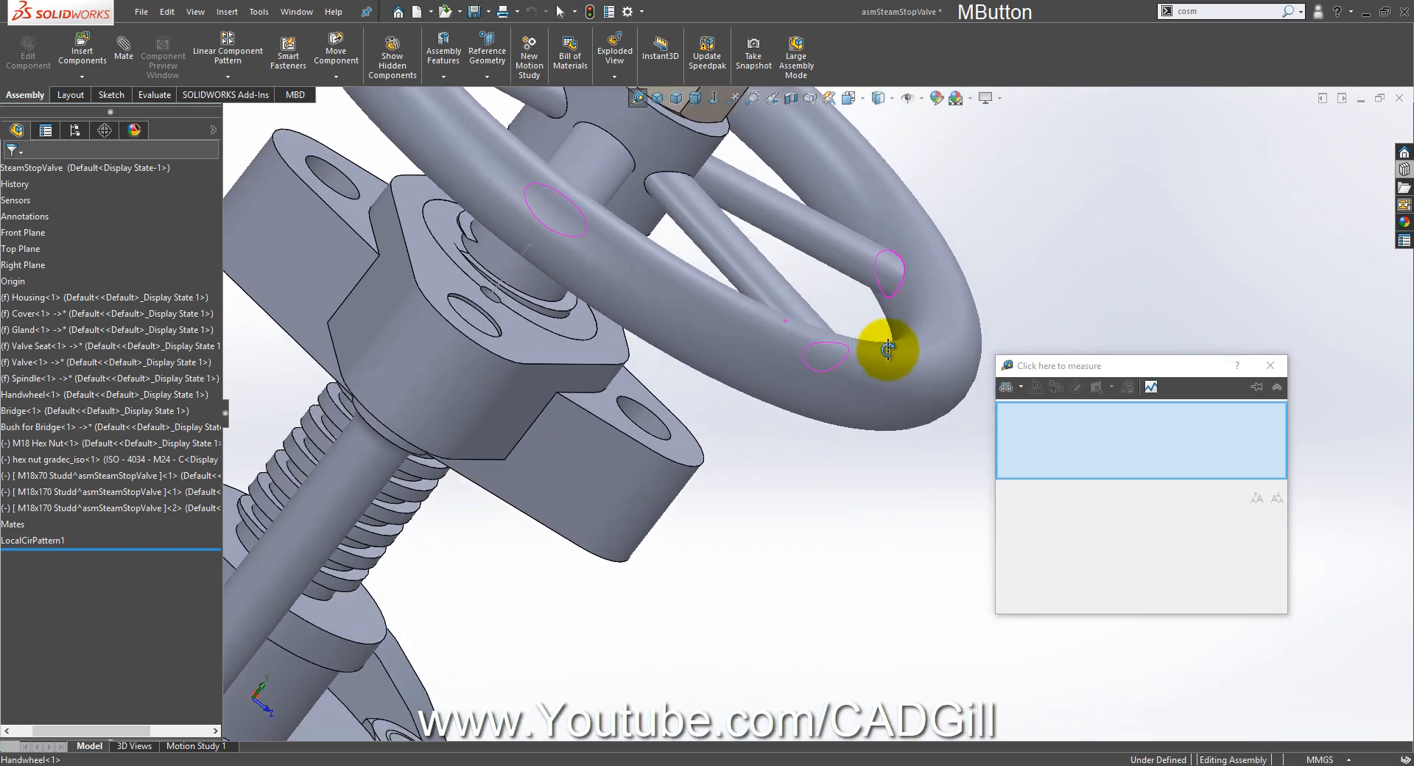
scroll(515, 332, down, 3)
mouse_move(490, 305)
middle_down()
mouse_move(455, 319)
mouse_move(468, 288)
middle_up()
click(511, 327)
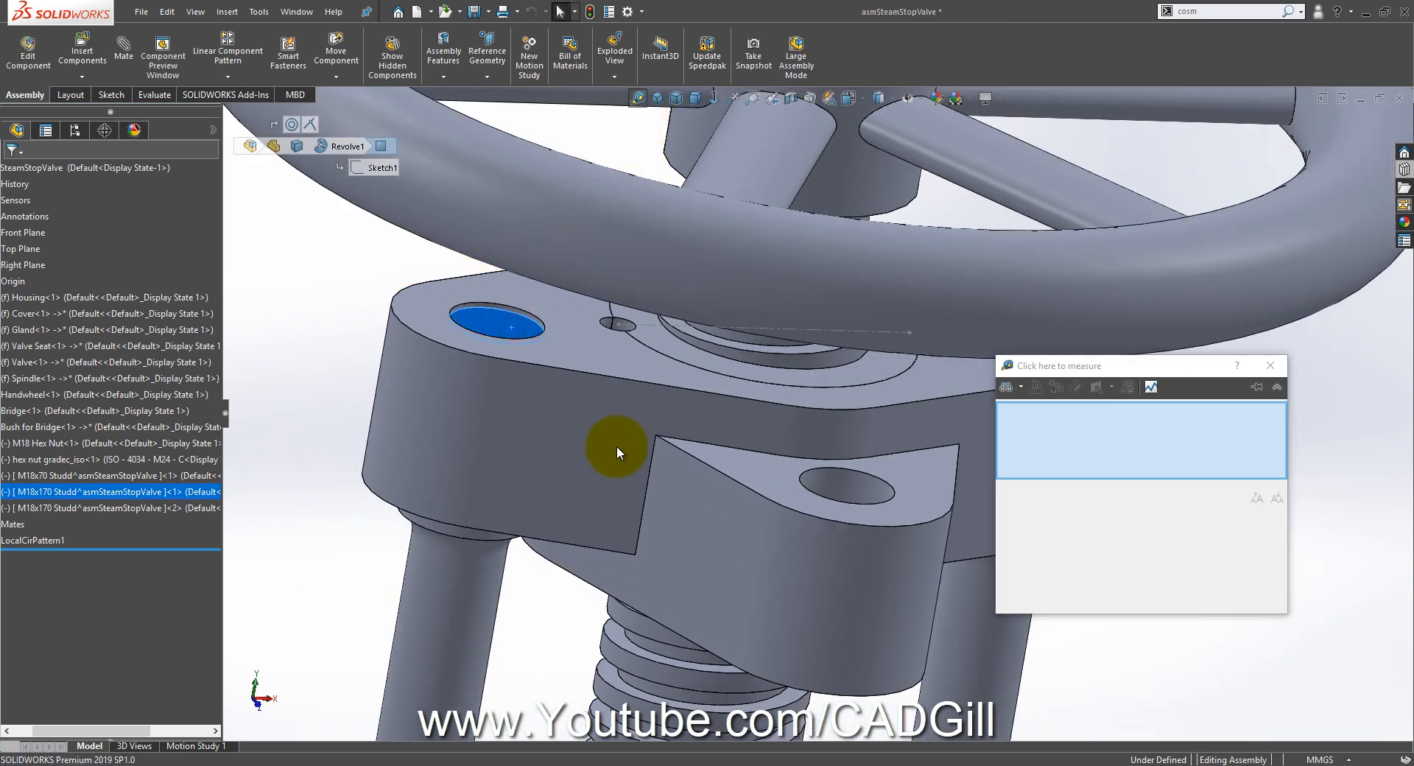
scroll(619, 456, up, 2)
scroll(594, 537, up, 2)
click(636, 526)
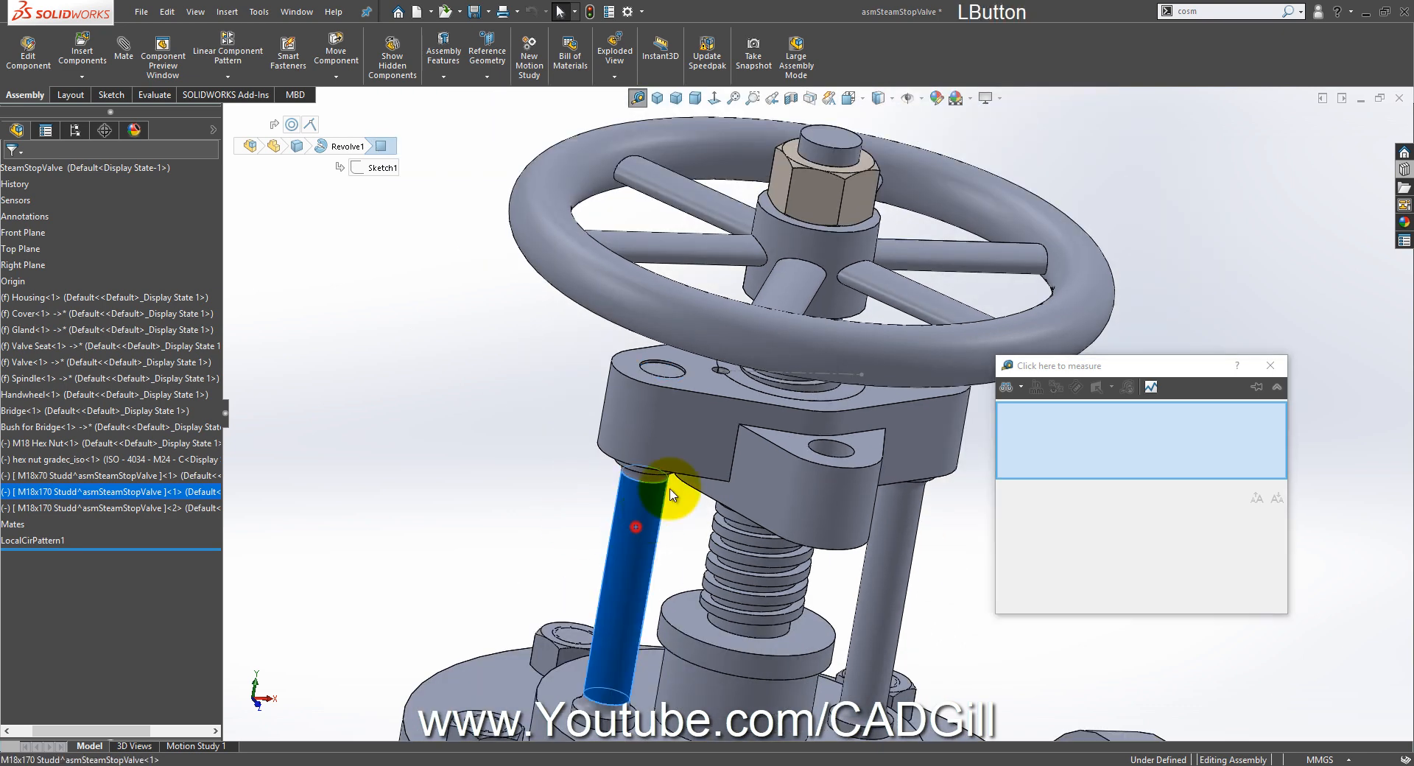
scroll(545, 434, up, 2)
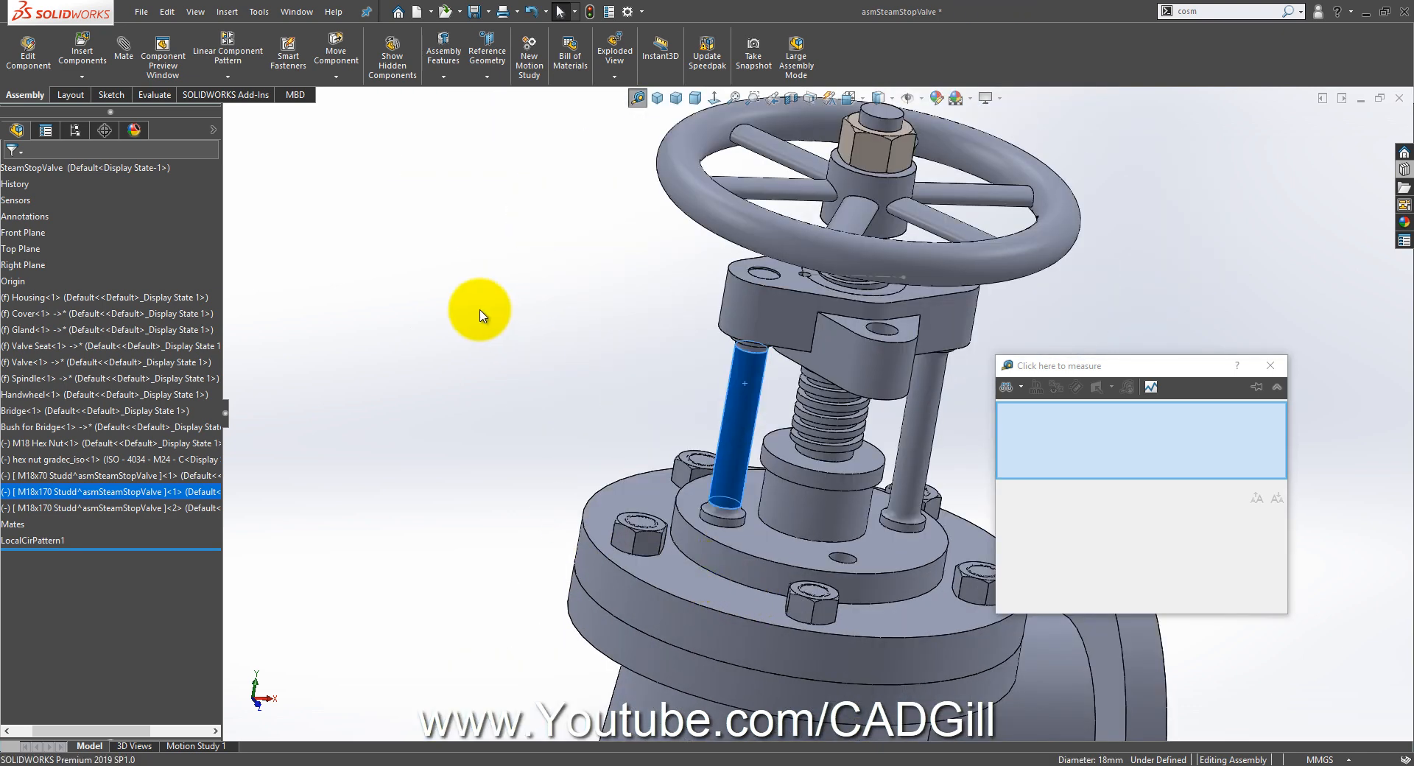
click(479, 309)
Step: Cut the valve assembly open with a section view through the spindle and studs
click(806, 100)
scroll(769, 536, down, 2)
click(10, 171)
Step: Open the M18x170 stud as a separate part and open the sketch of its revolved body for editing
middle_drag(707, 570, 785, 399)
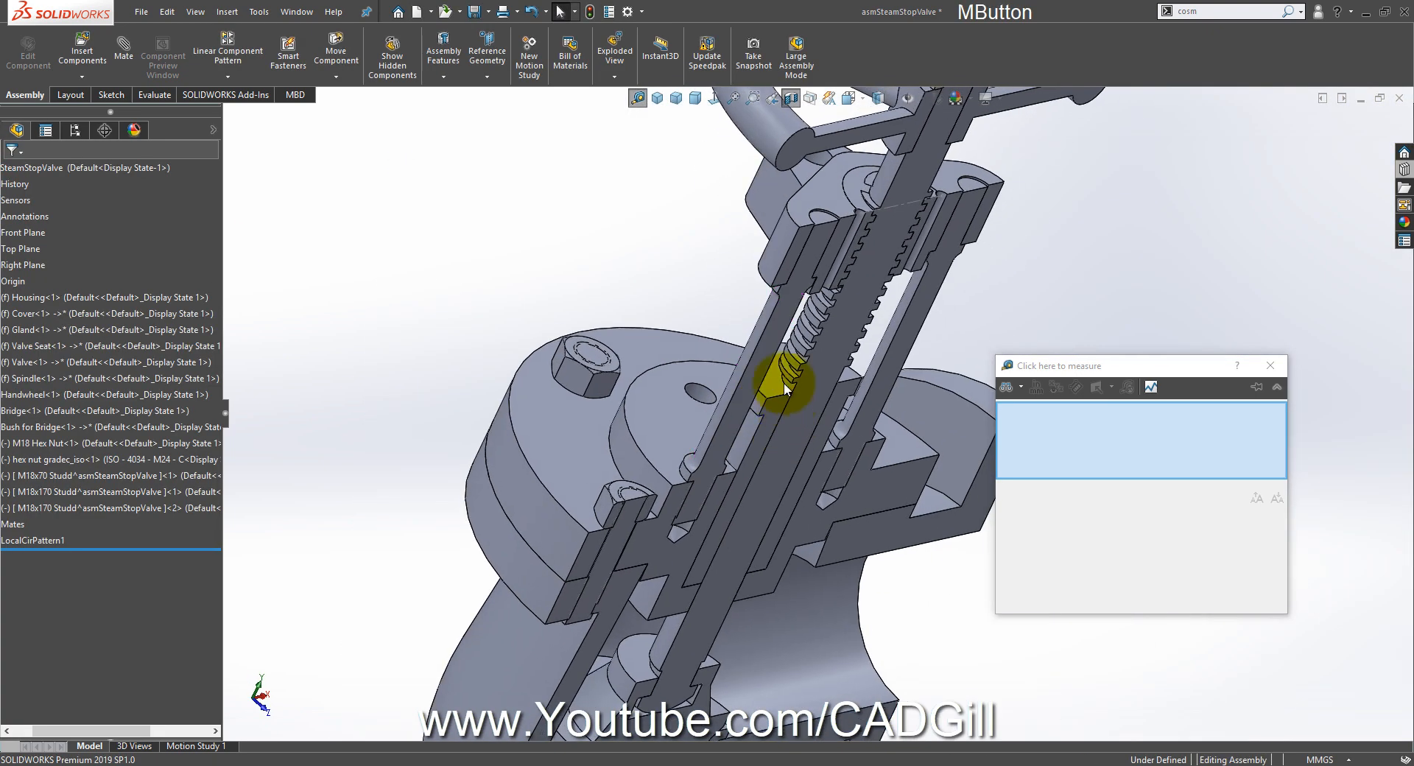
scroll(785, 399, down, 3)
click(770, 321)
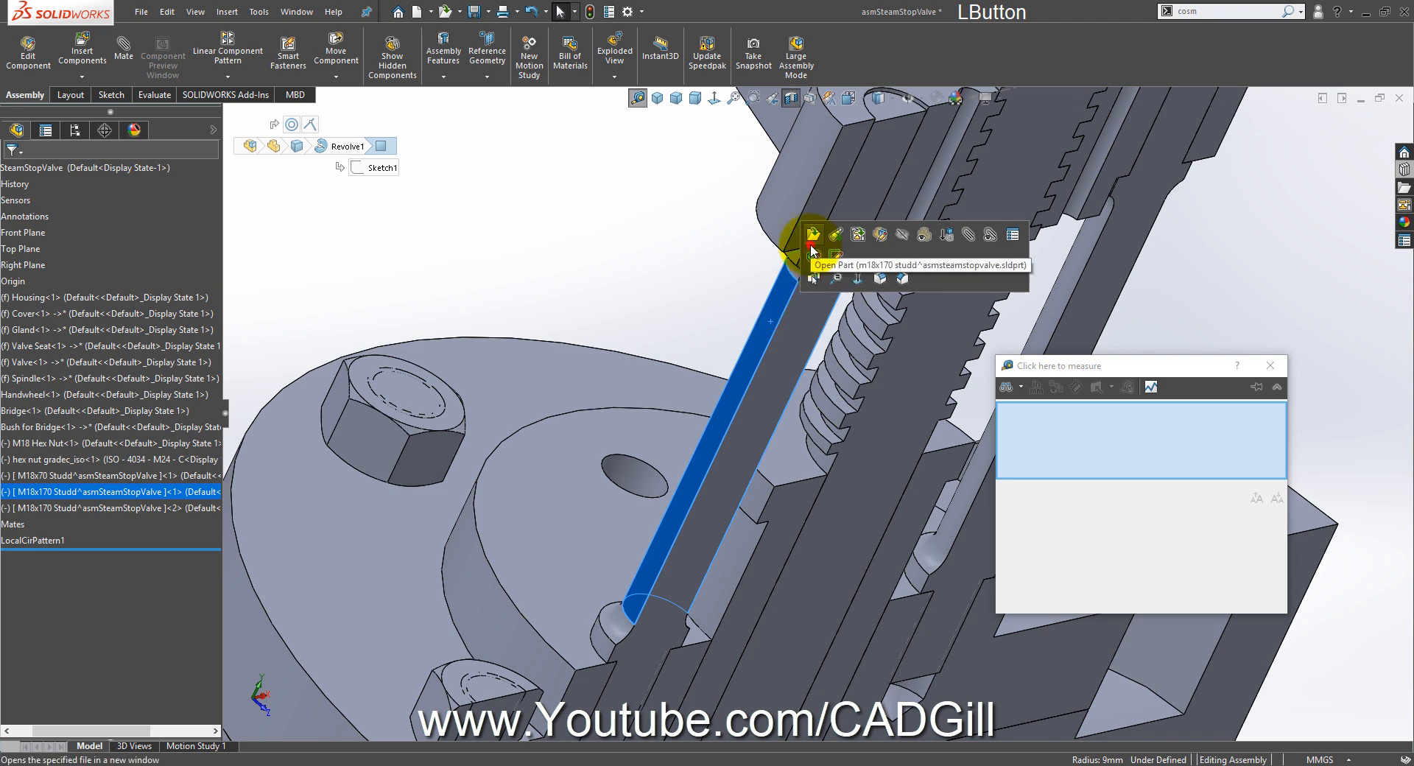
click(811, 249)
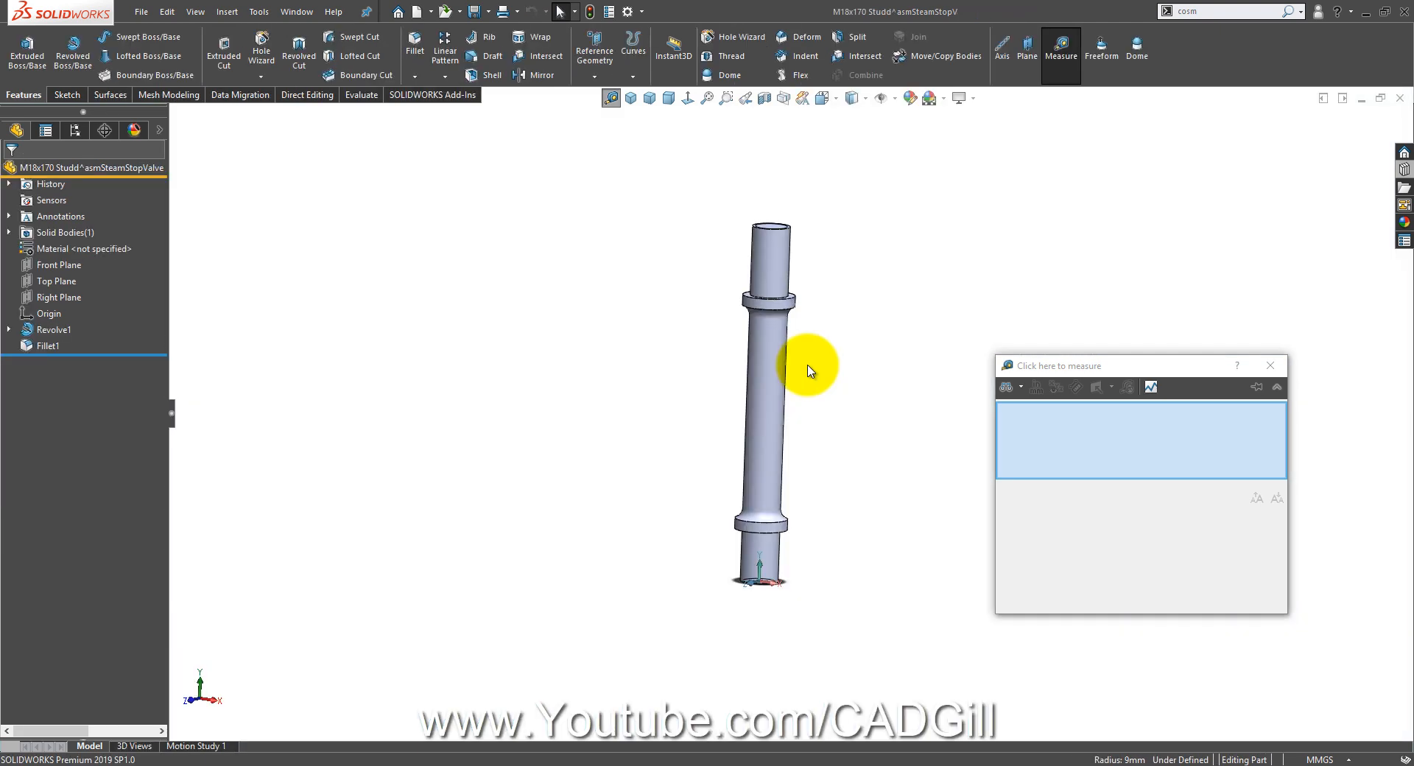
click(766, 357)
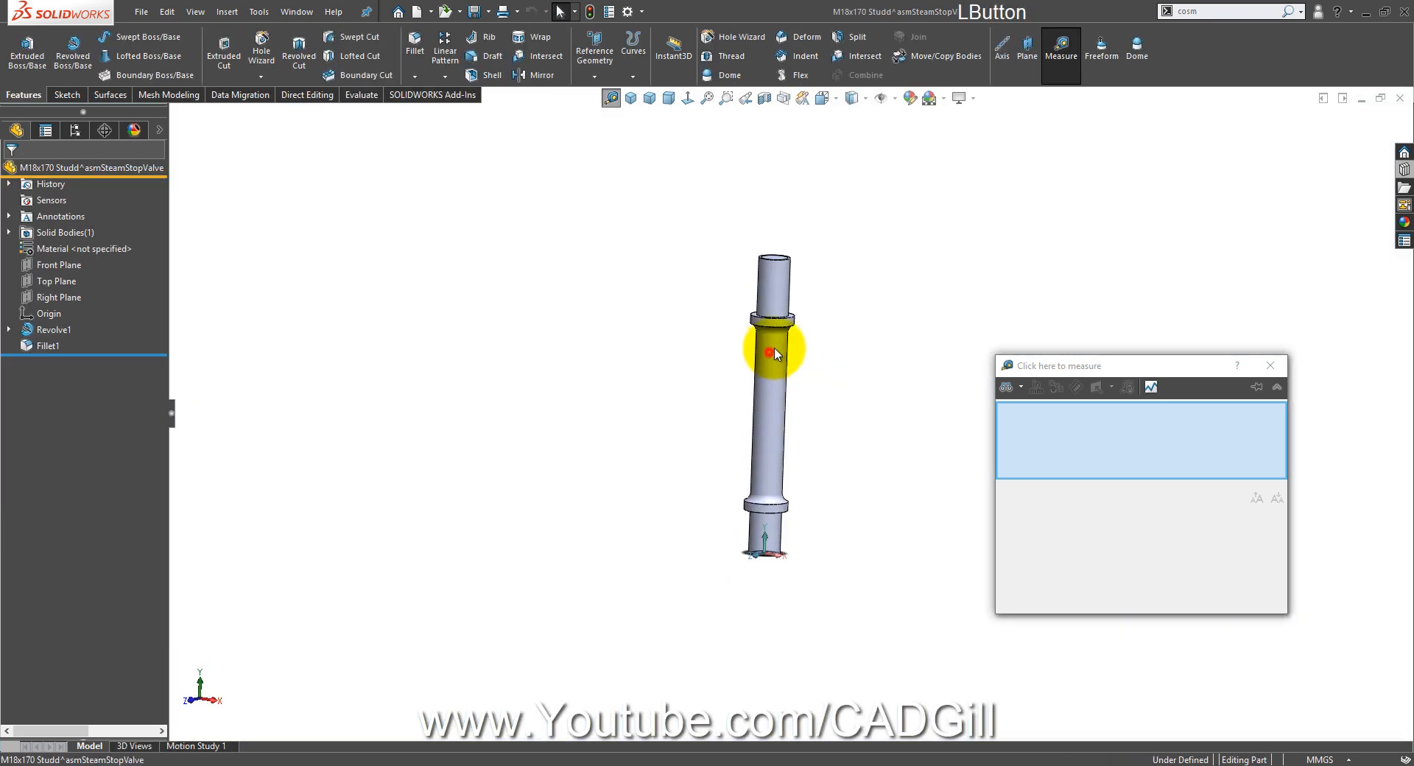
click(830, 283)
scroll(771, 305, down, 2)
click(887, 472)
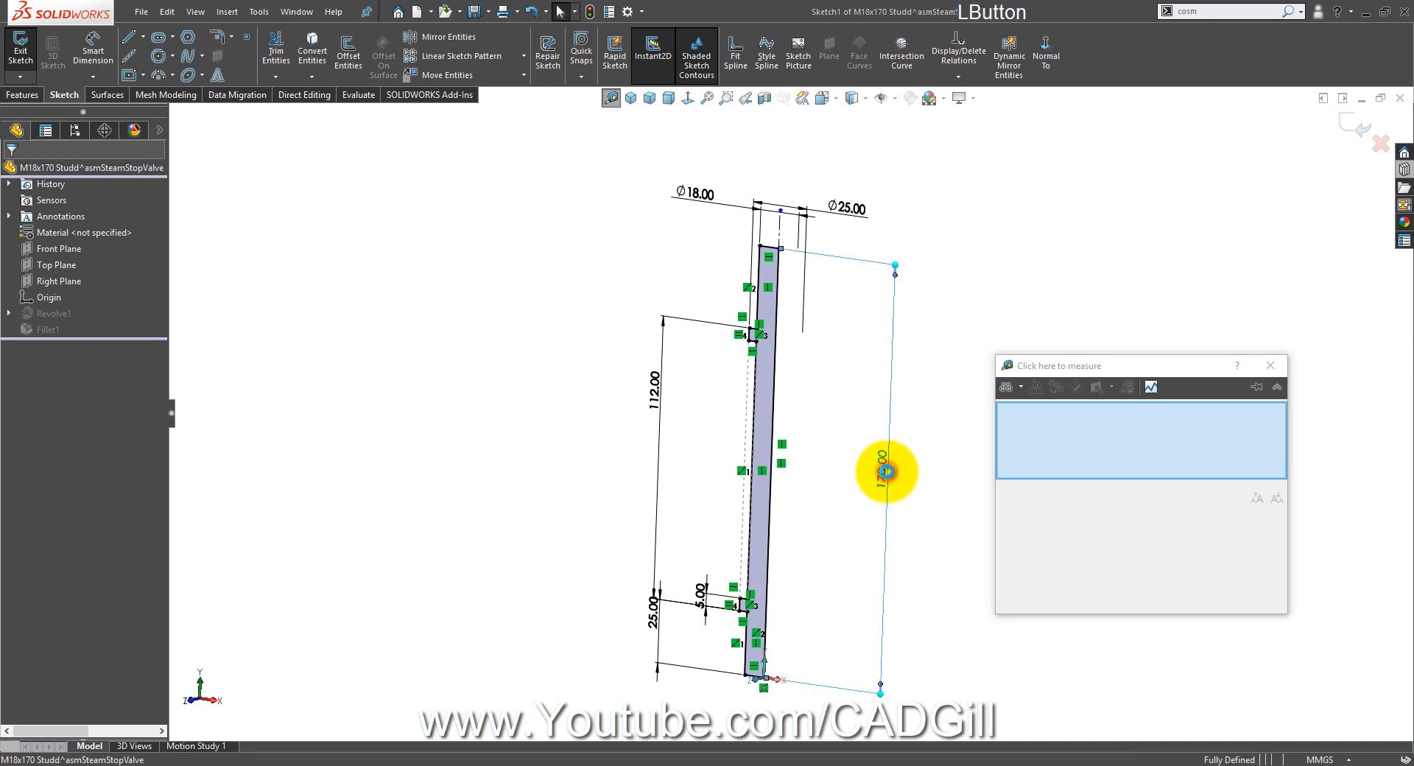
Step: Extend the stud's overall length dimension by 15 mm, to 185 mm
double_click(886, 471)
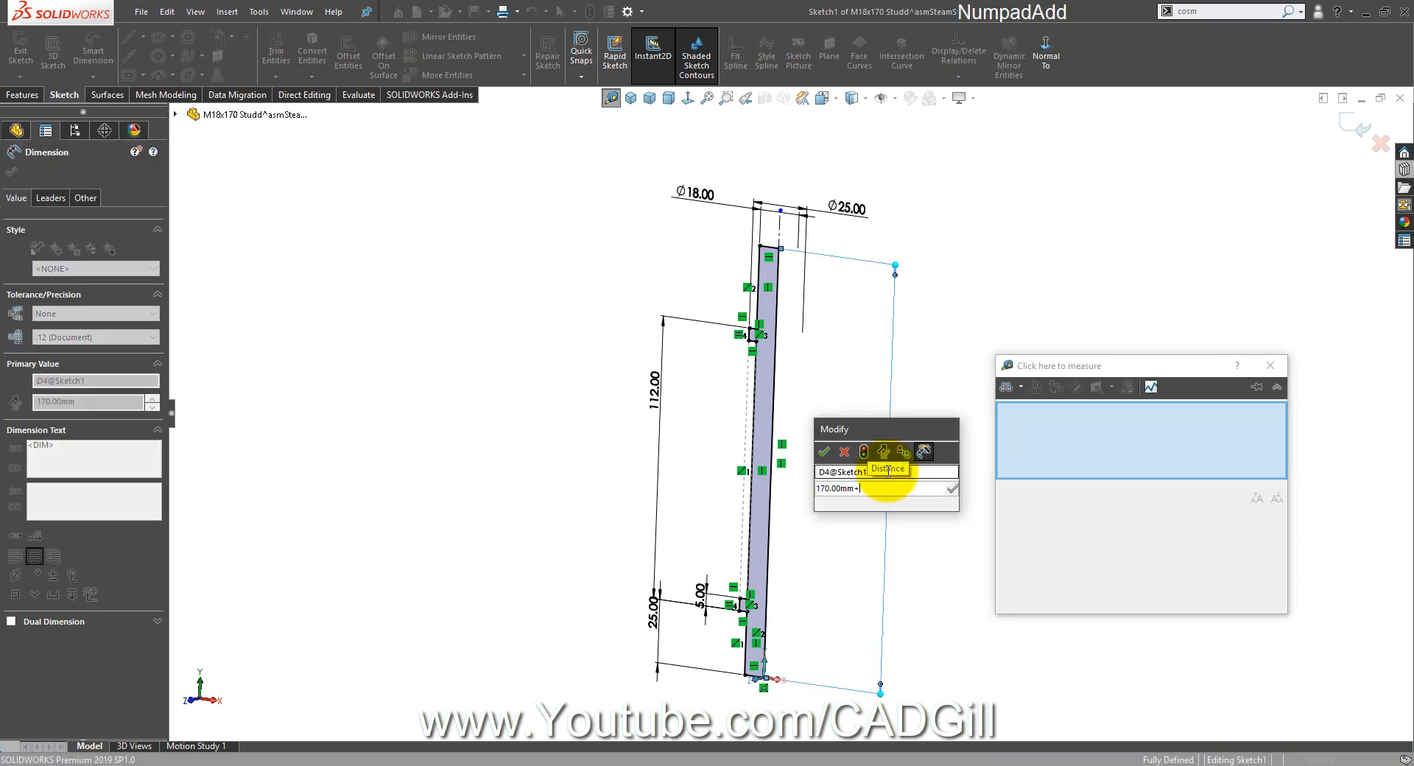
text(+15)
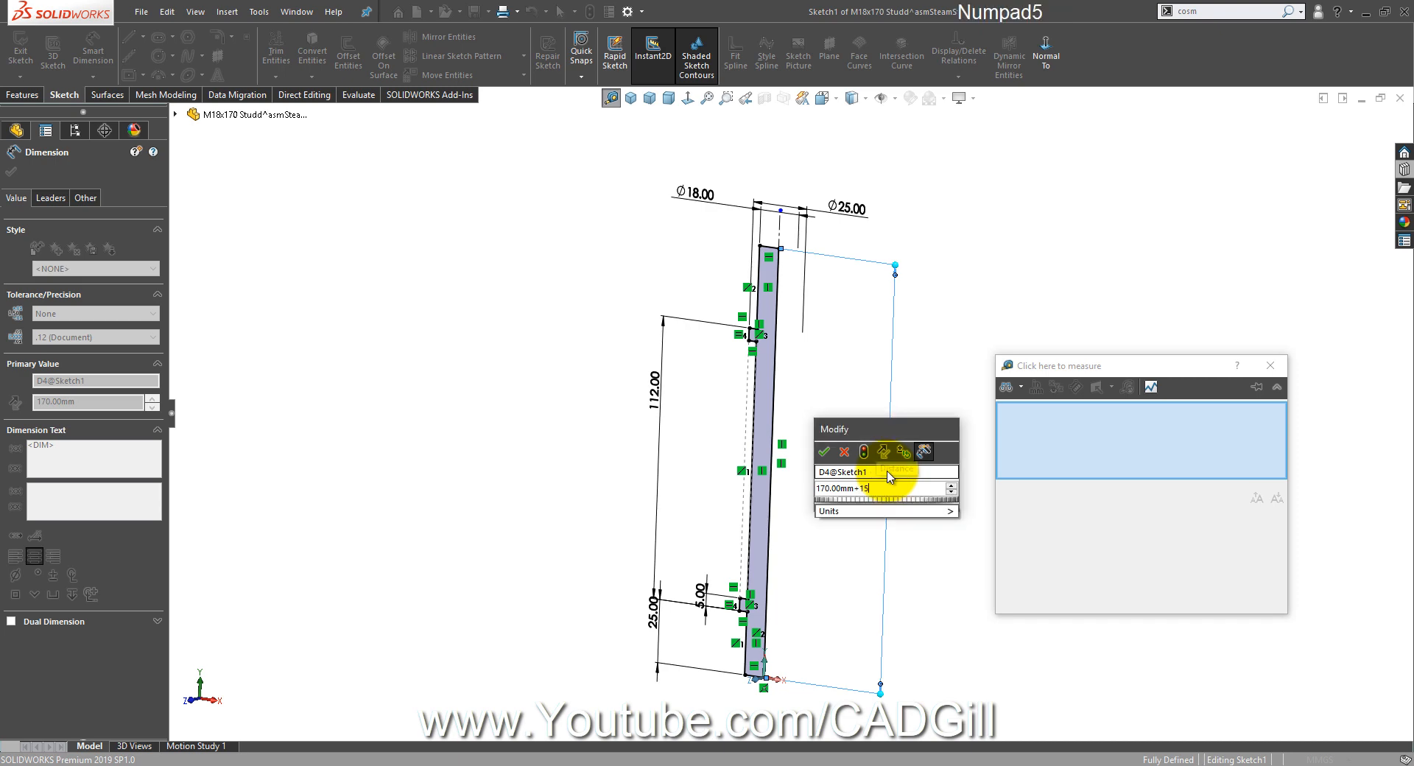
key(Return)
click(961, 280)
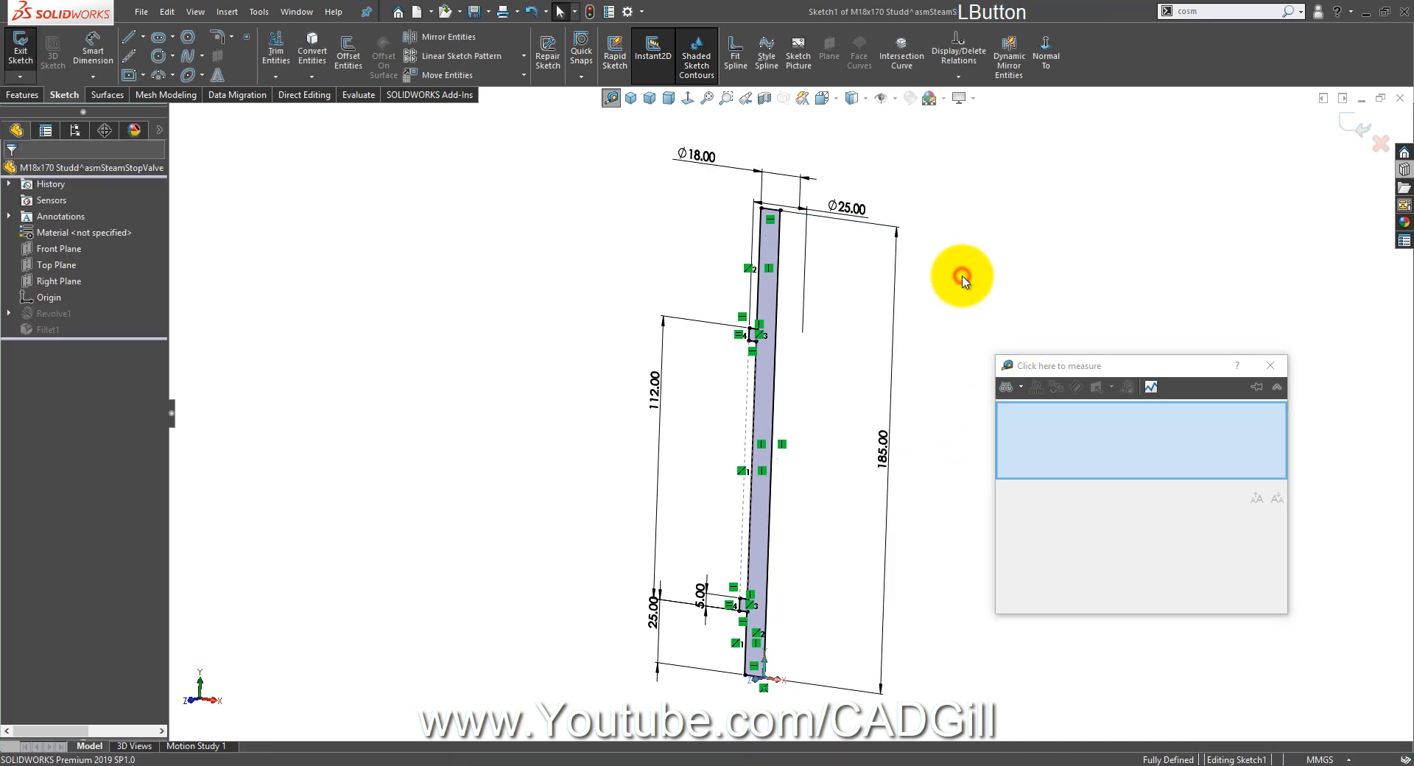
Step: Rebuild and save the stud part, close it, and rebuild the valve assembly
key(ctrl+s)
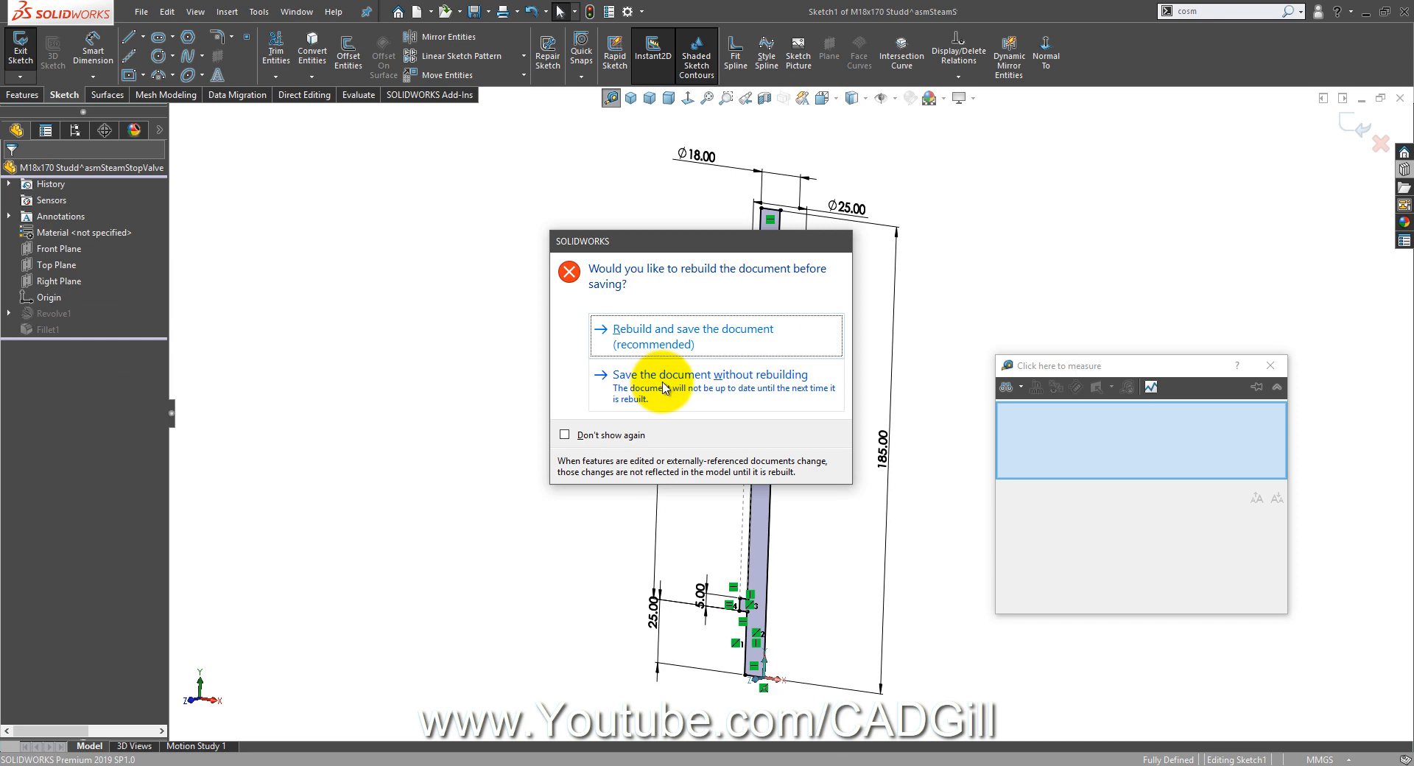
click(687, 350)
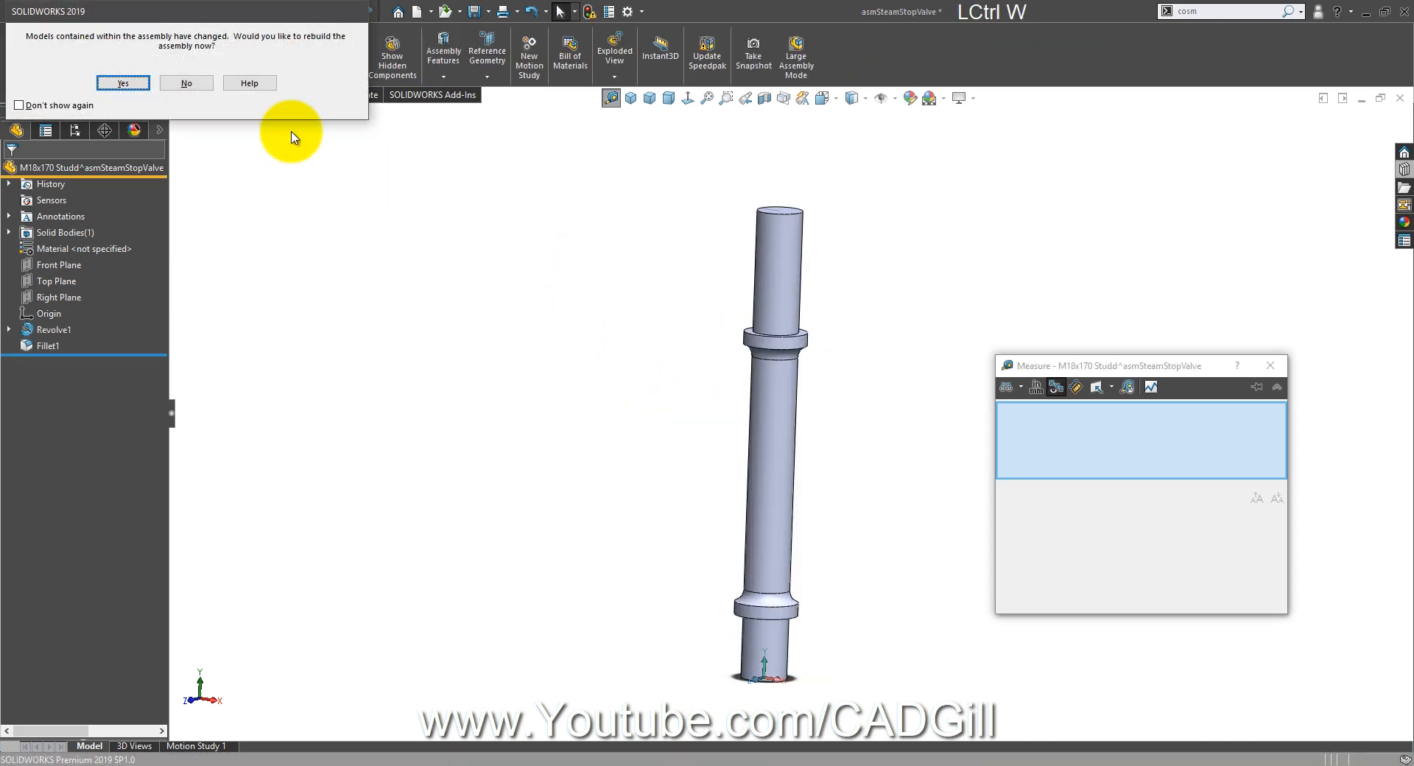
click(123, 83)
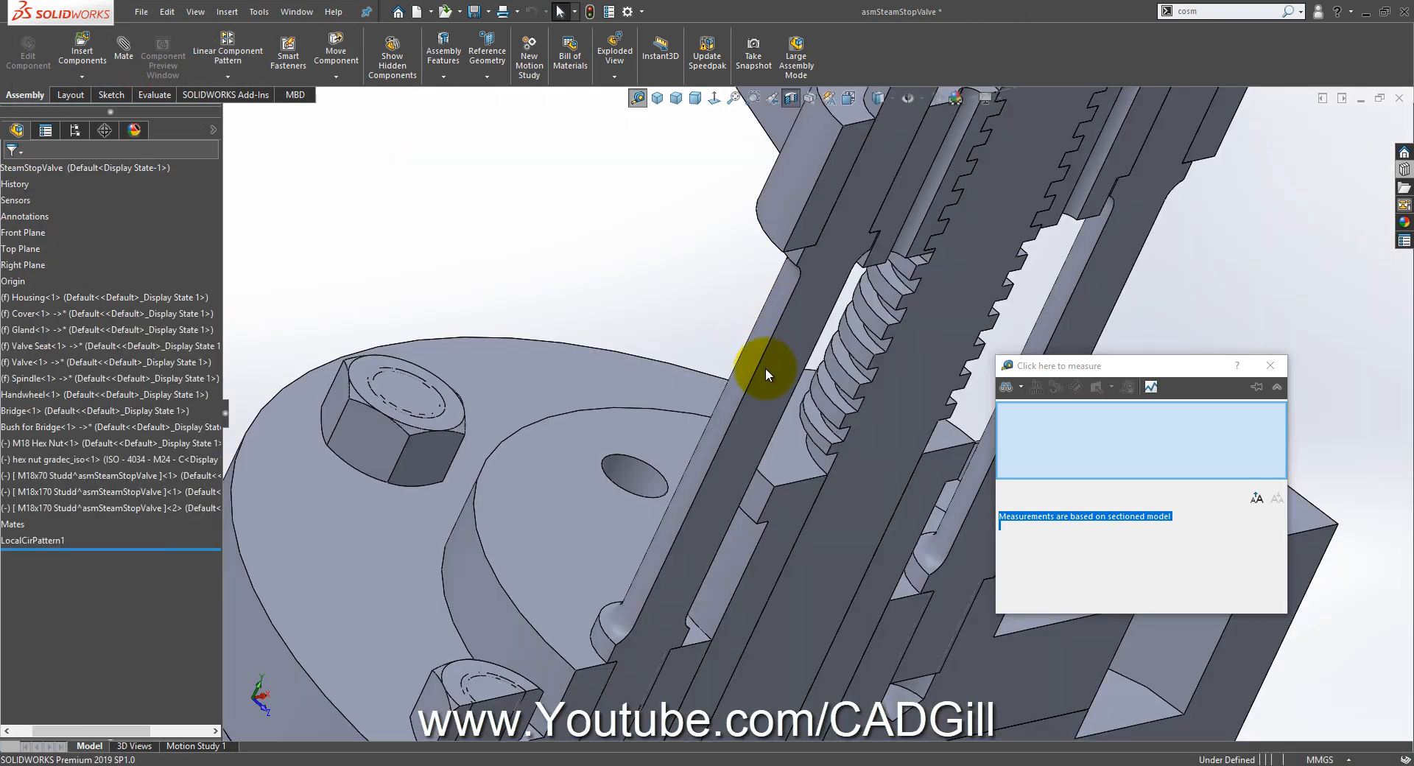
Step: Measure the distance between the bridge's top face and the stud's top end, then clear the measured selections
middle_drag(760, 392, 767, 356)
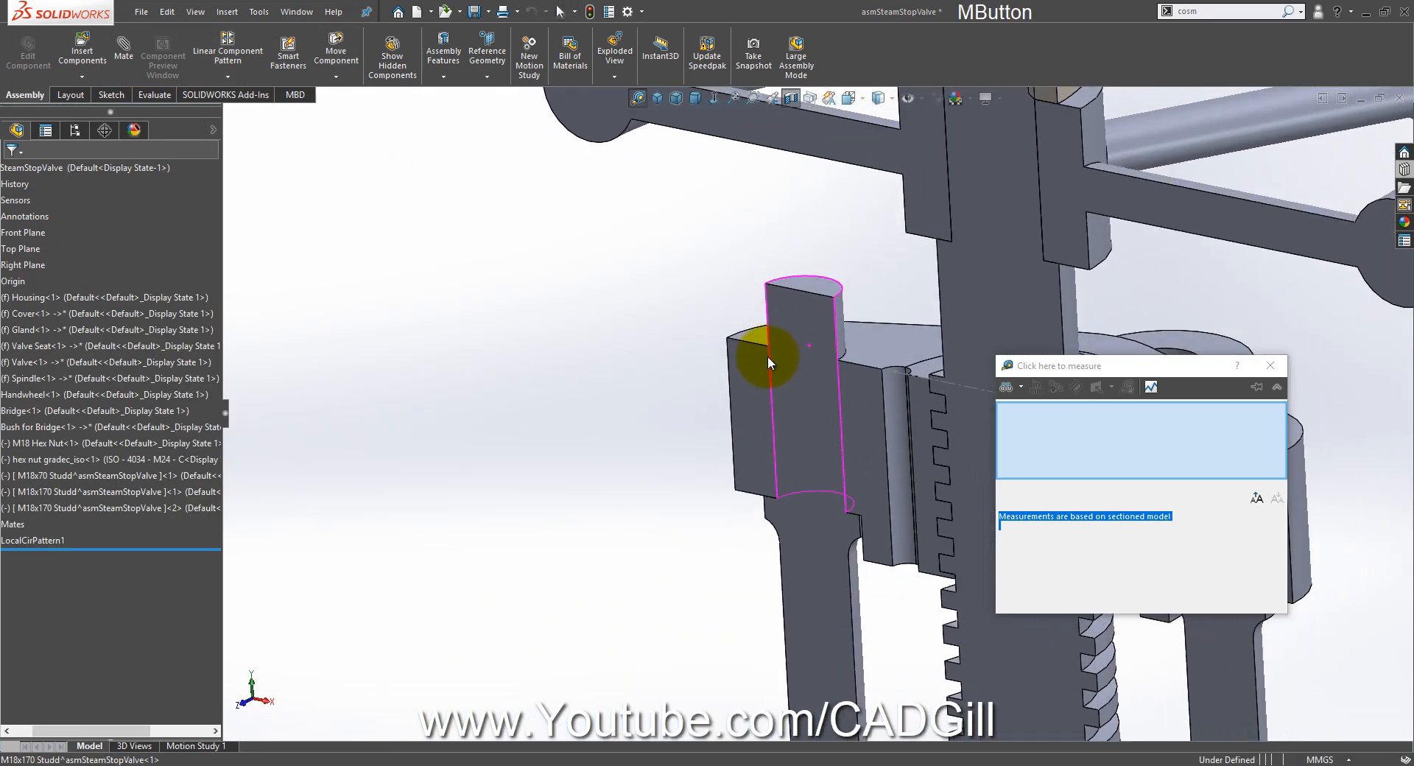
click(1097, 463)
scroll(877, 348, down, 3)
click(887, 349)
click(757, 246)
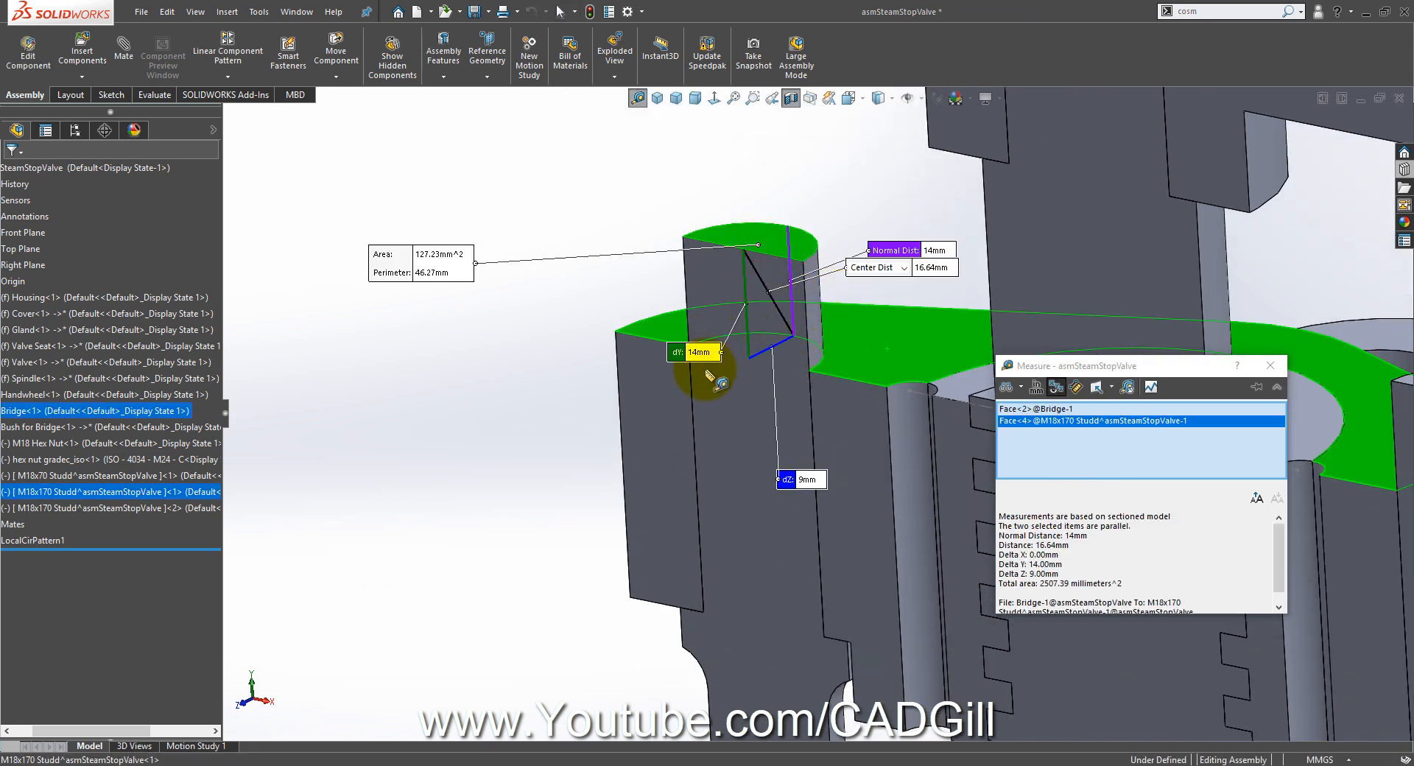
scroll(703, 366, up, 5)
right_click(623, 307)
click(665, 366)
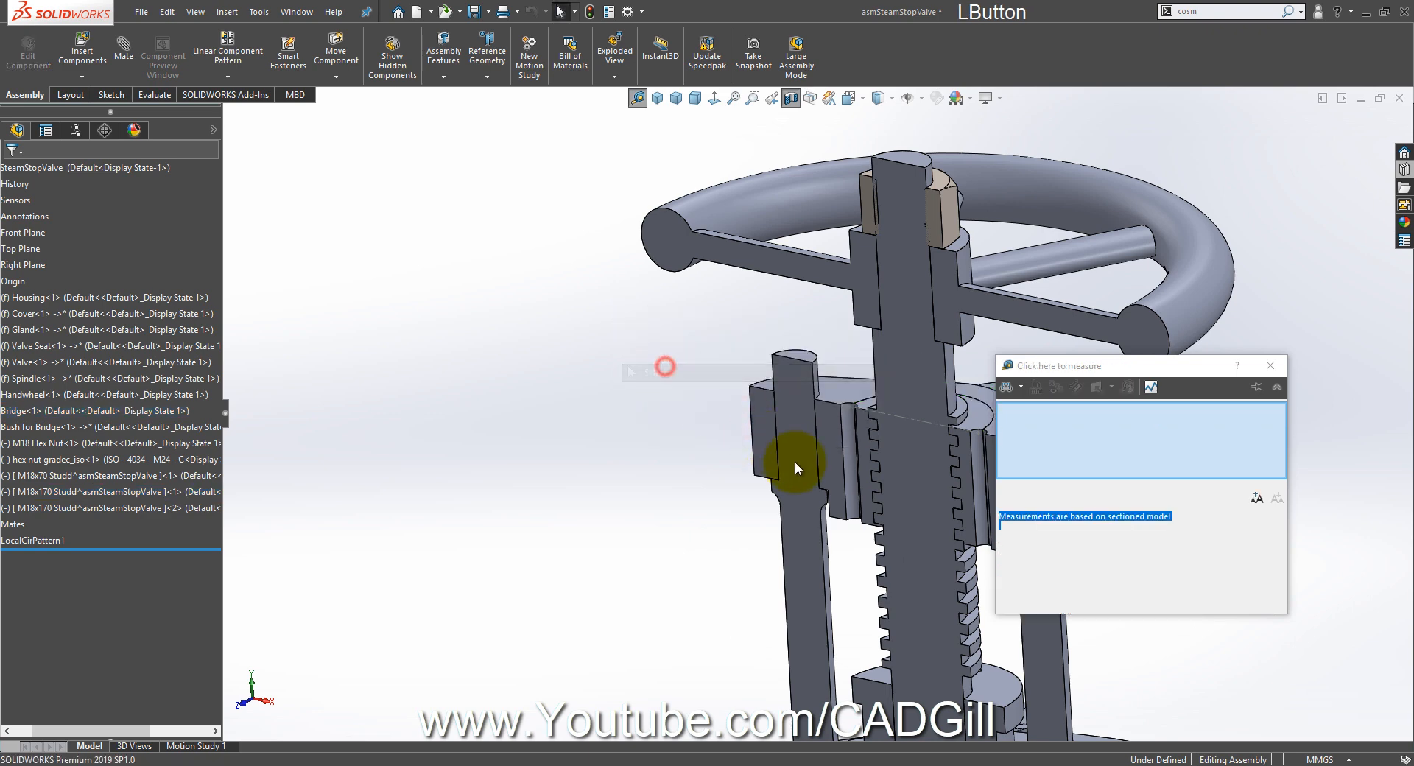
Step: Add another copy of the M18 hex nut beside the valve and turn off the section view
scroll(875, 599, up, 4)
scroll(868, 599, down, 6)
middle_drag(811, 550, 832, 529)
scroll(832, 529, up, 2)
scroll(832, 529, up, 3)
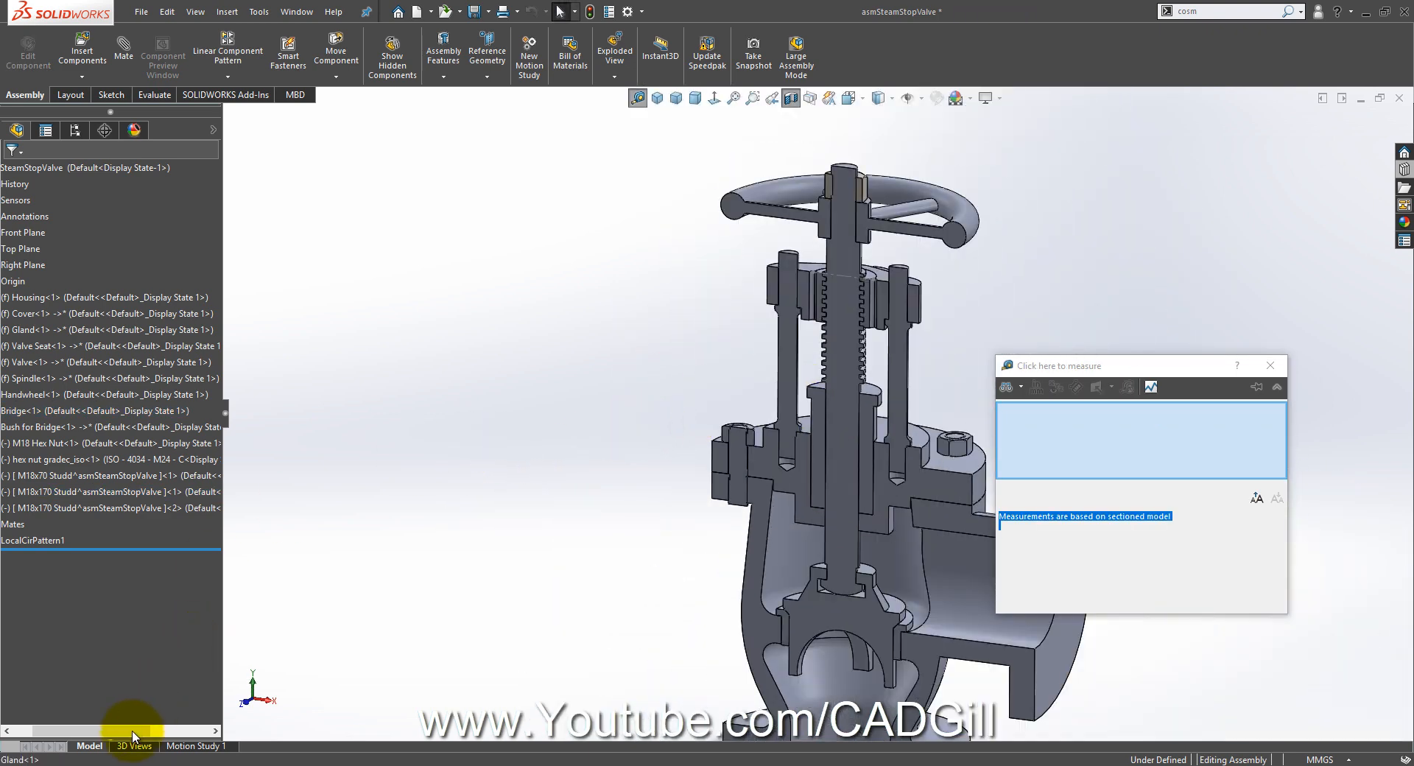
click(121, 734)
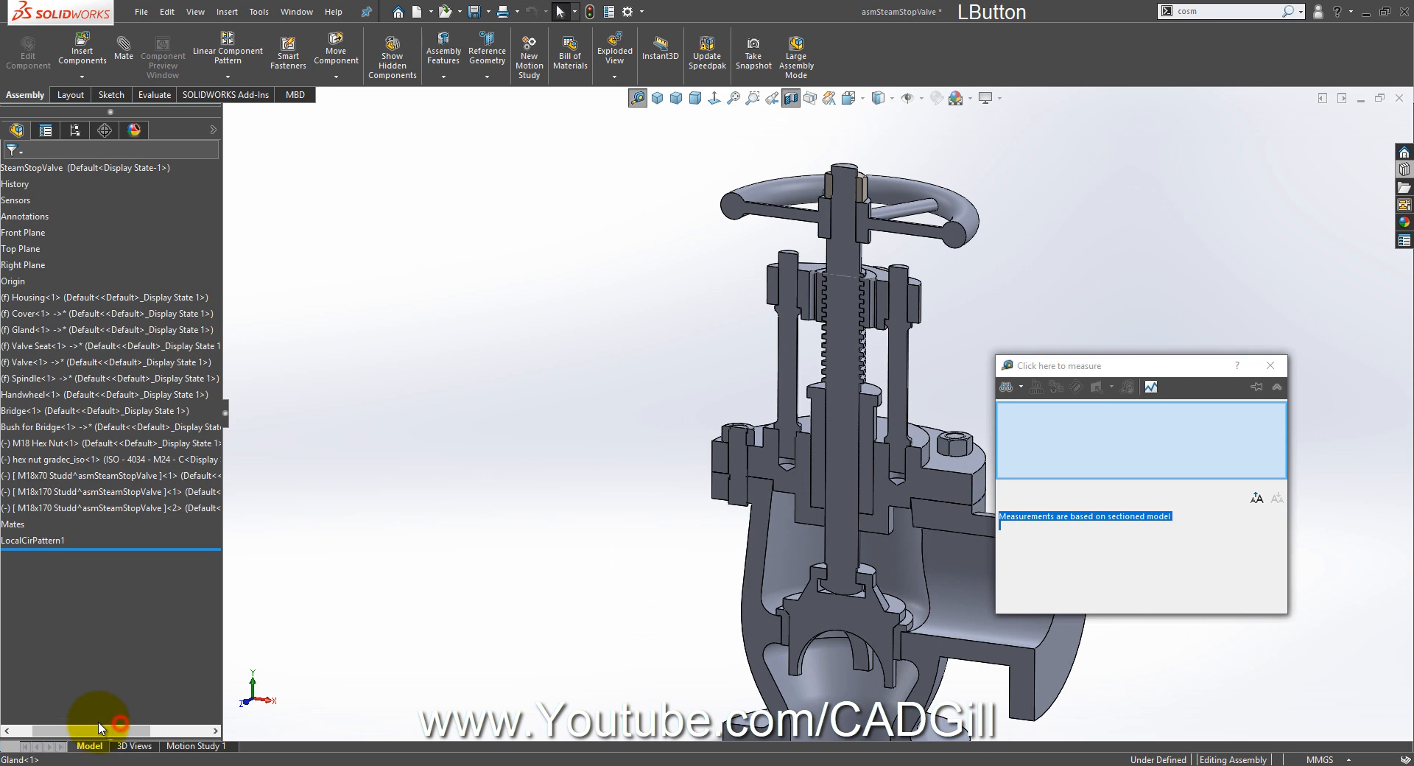
click(83, 444)
ctrl+drag(83, 443, 562, 395)
click(790, 98)
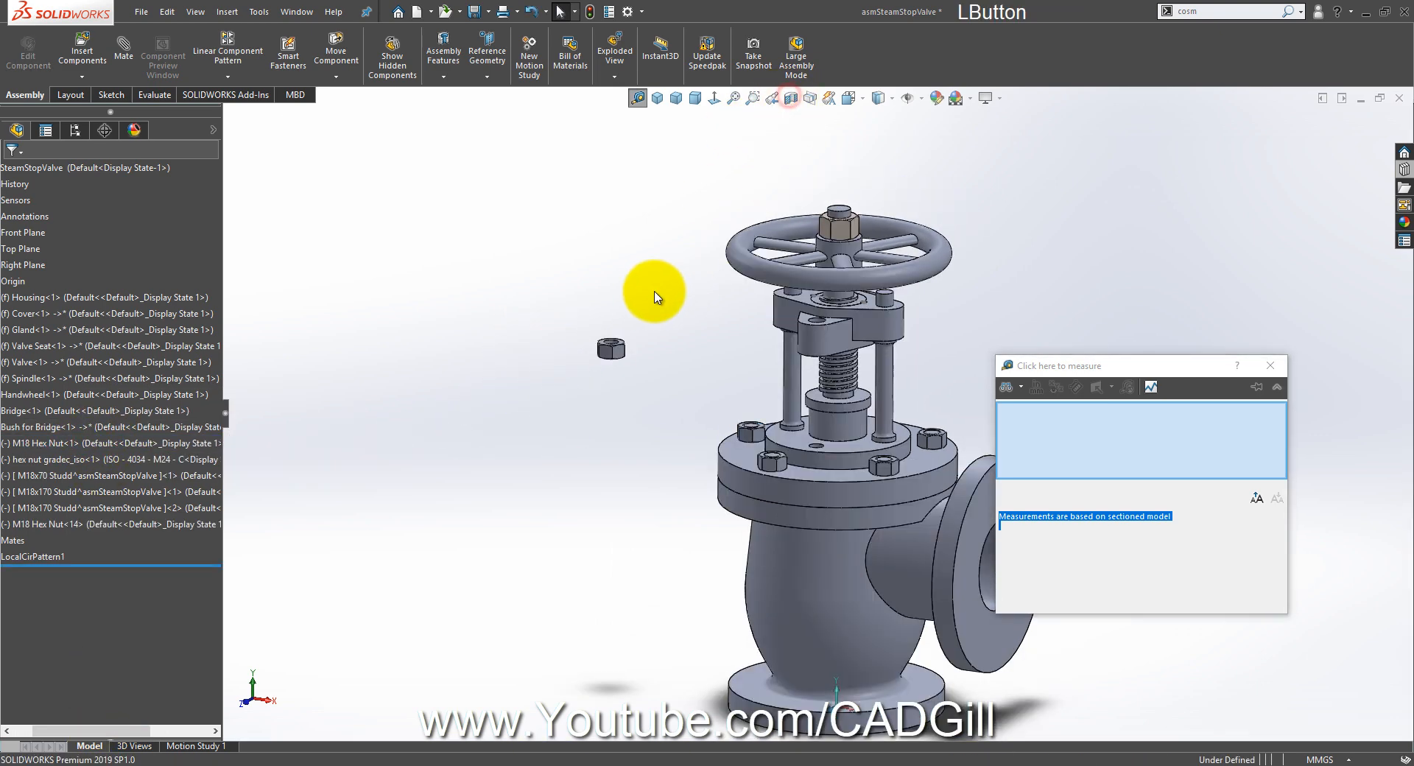
Step: Mate the bottom face of the new M18 hex nut coincident with the top face of the bridge
scroll(707, 317, down, 3)
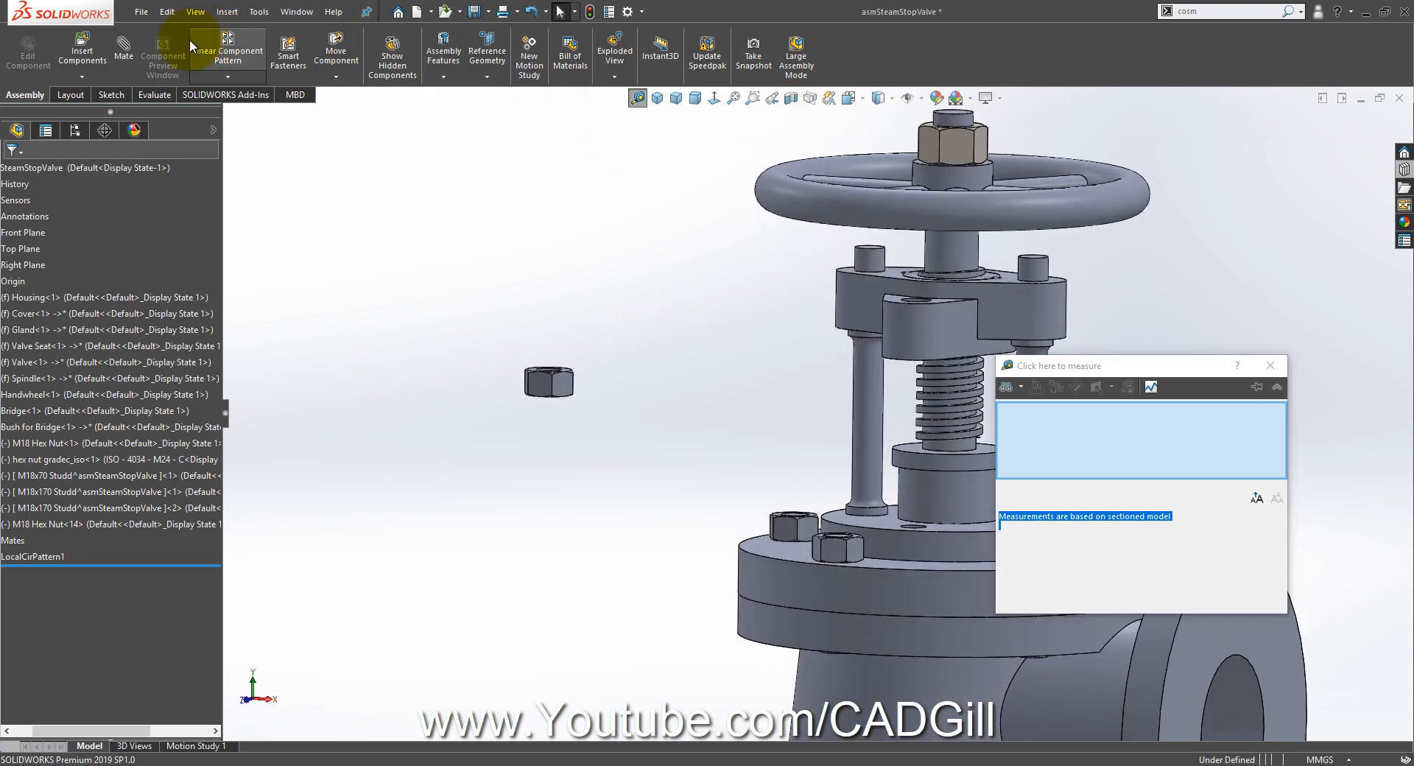
scroll(585, 376, down, 5)
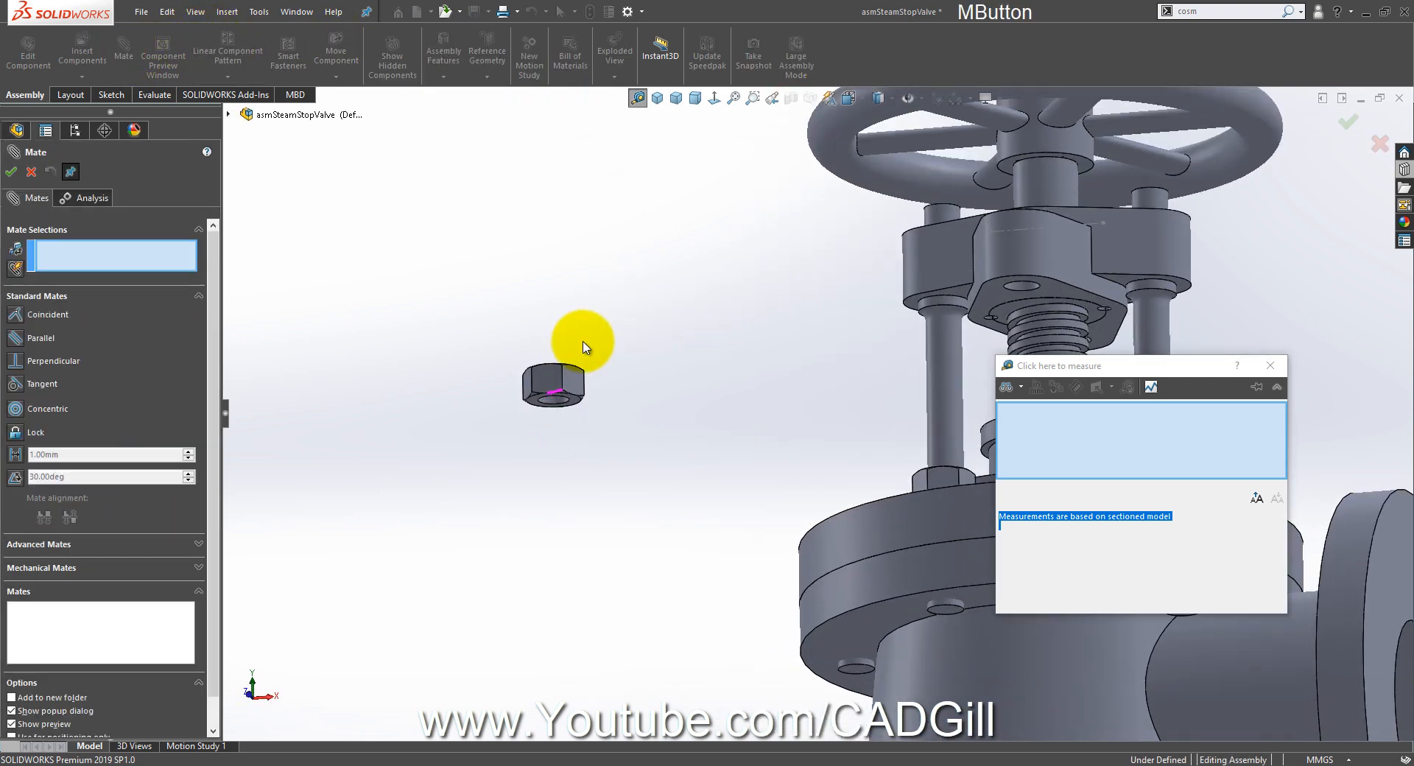
click(601, 415)
scroll(846, 410, up, 5)
middle_drag(846, 410, 931, 369)
scroll(946, 295, down, 5)
click(930, 285)
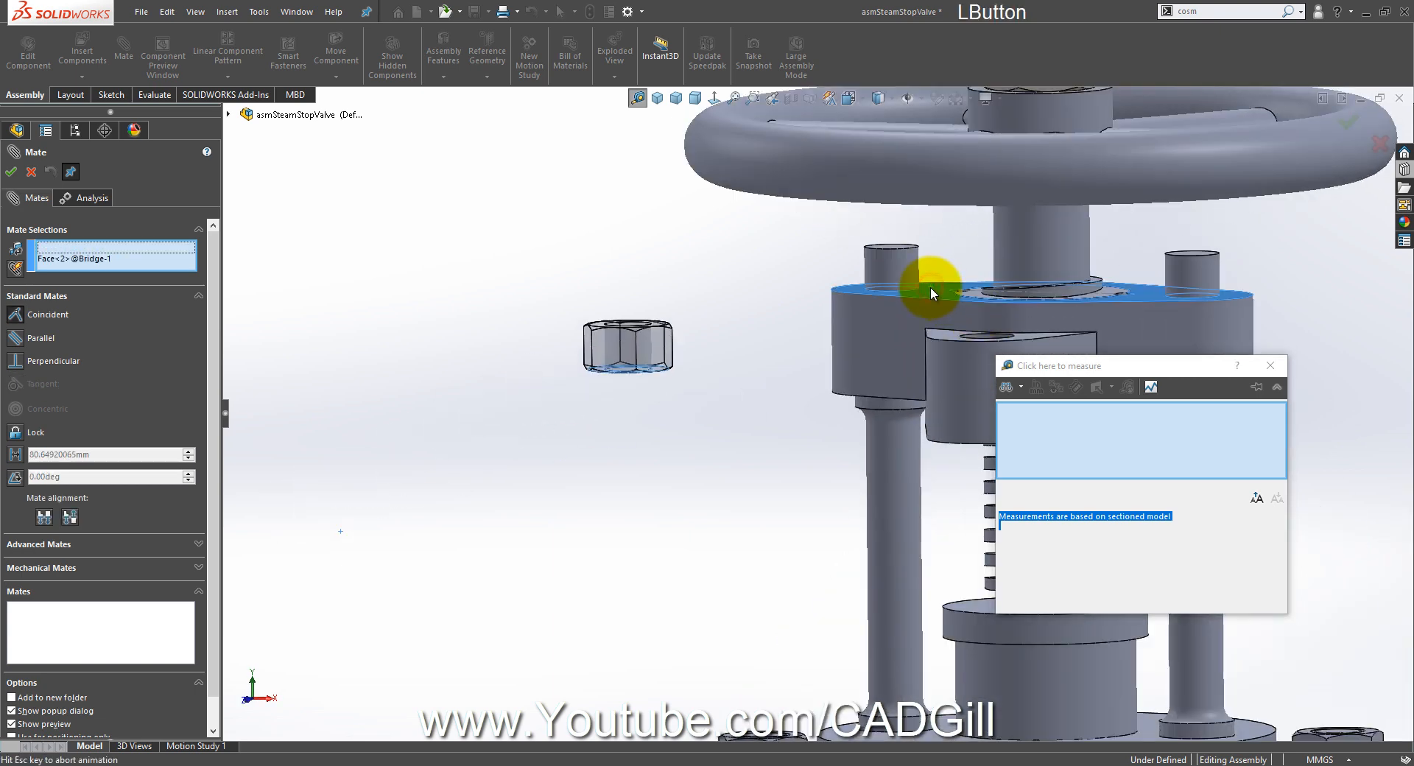
click(1096, 269)
scroll(845, 293, down, 3)
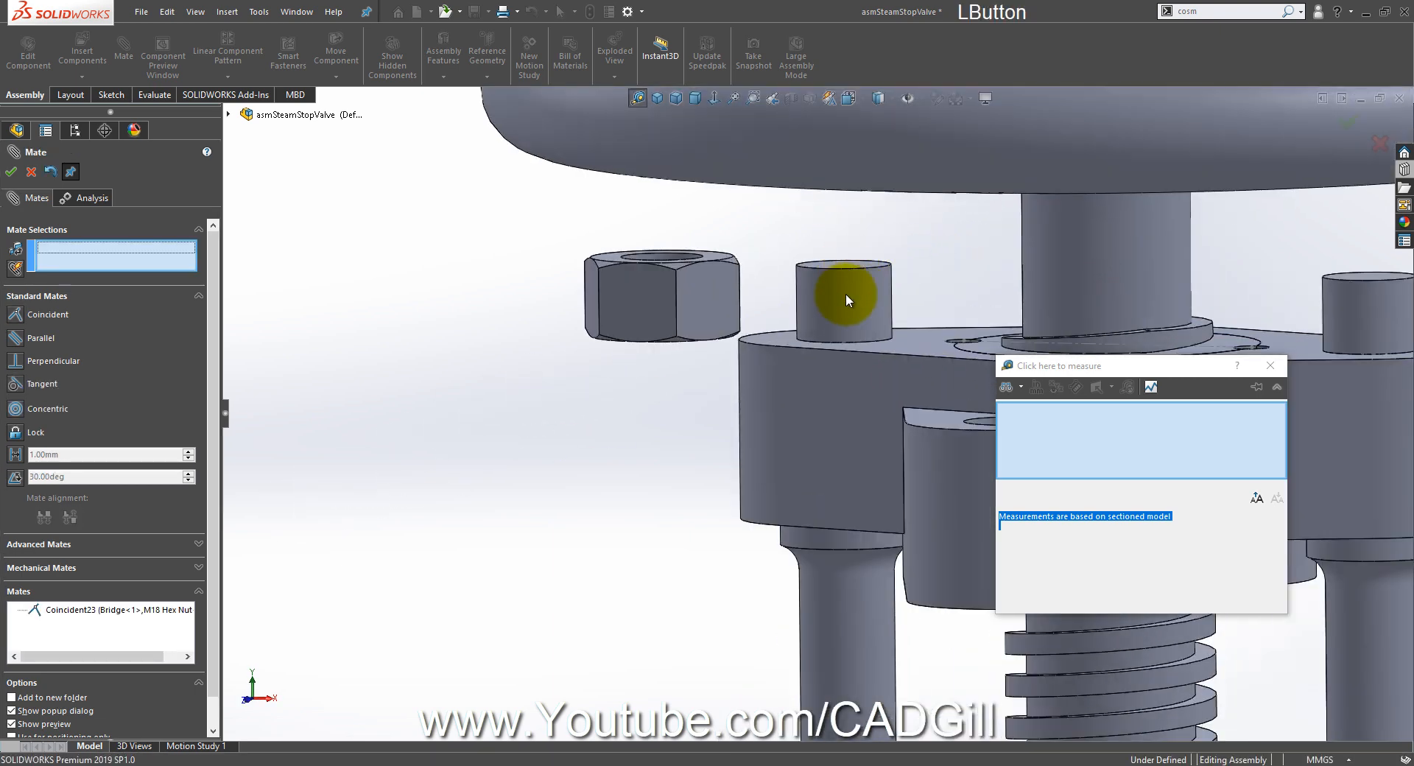
Step: Mate the M18 hex nut's bore concentric with the stud's cylindrical end on the bridge and finish mating
click(845, 293)
scroll(687, 272, down, 3)
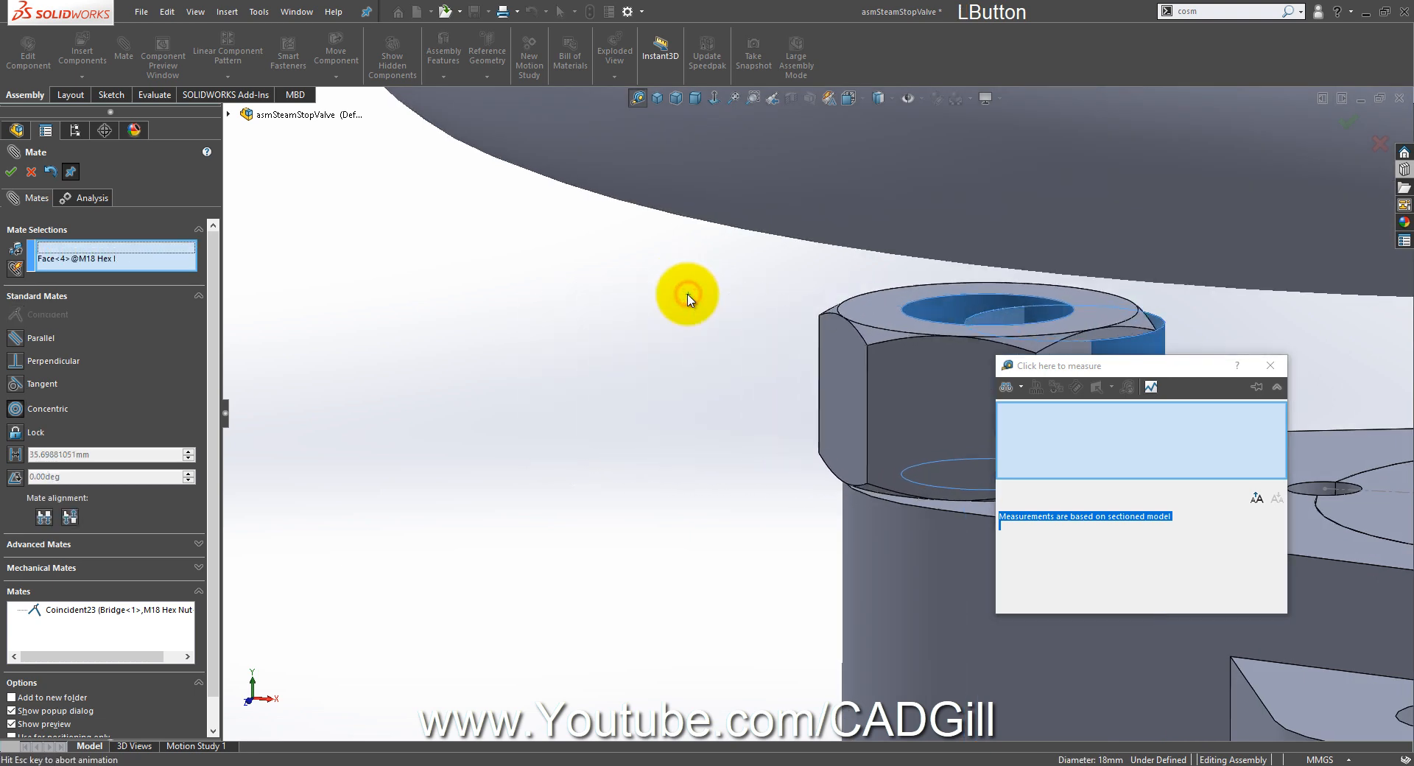
click(10, 172)
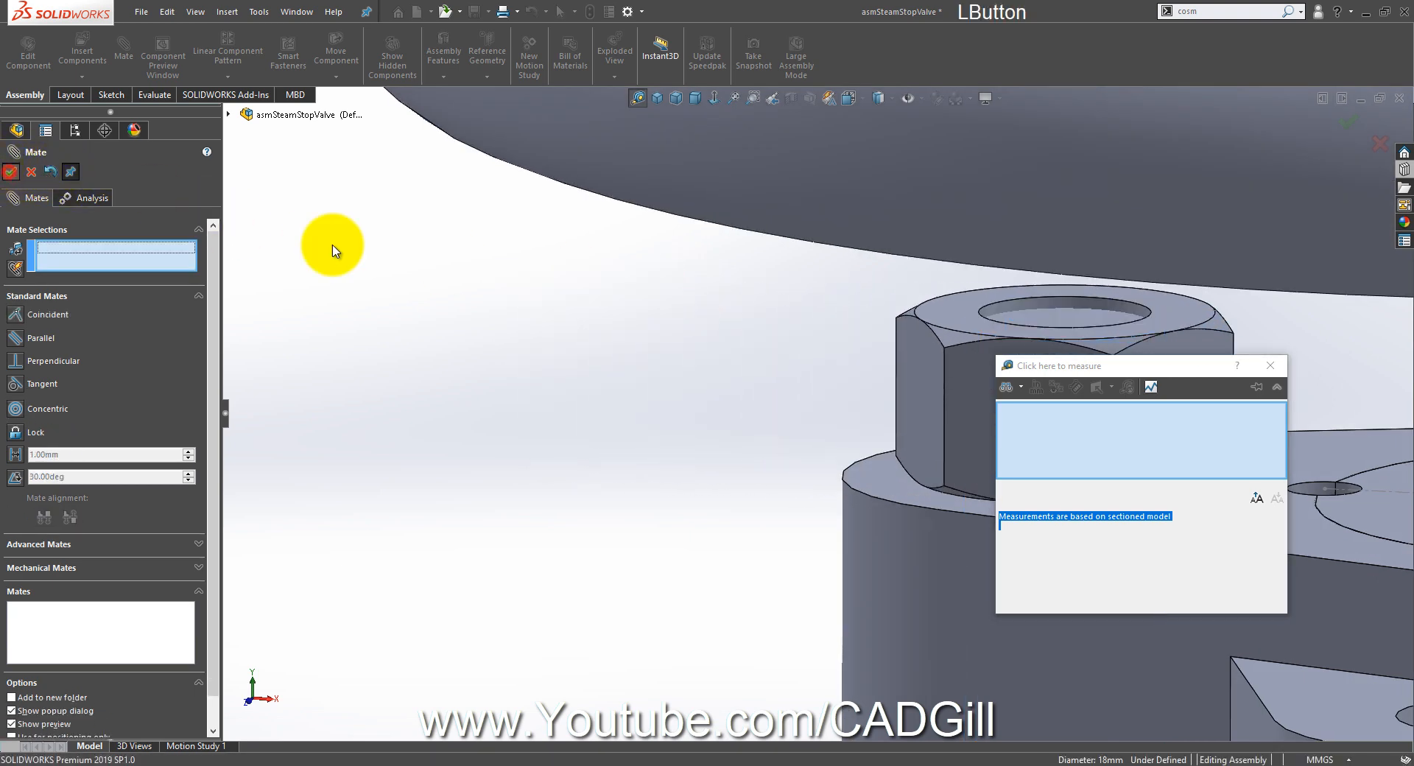
scroll(830, 420, up, 3)
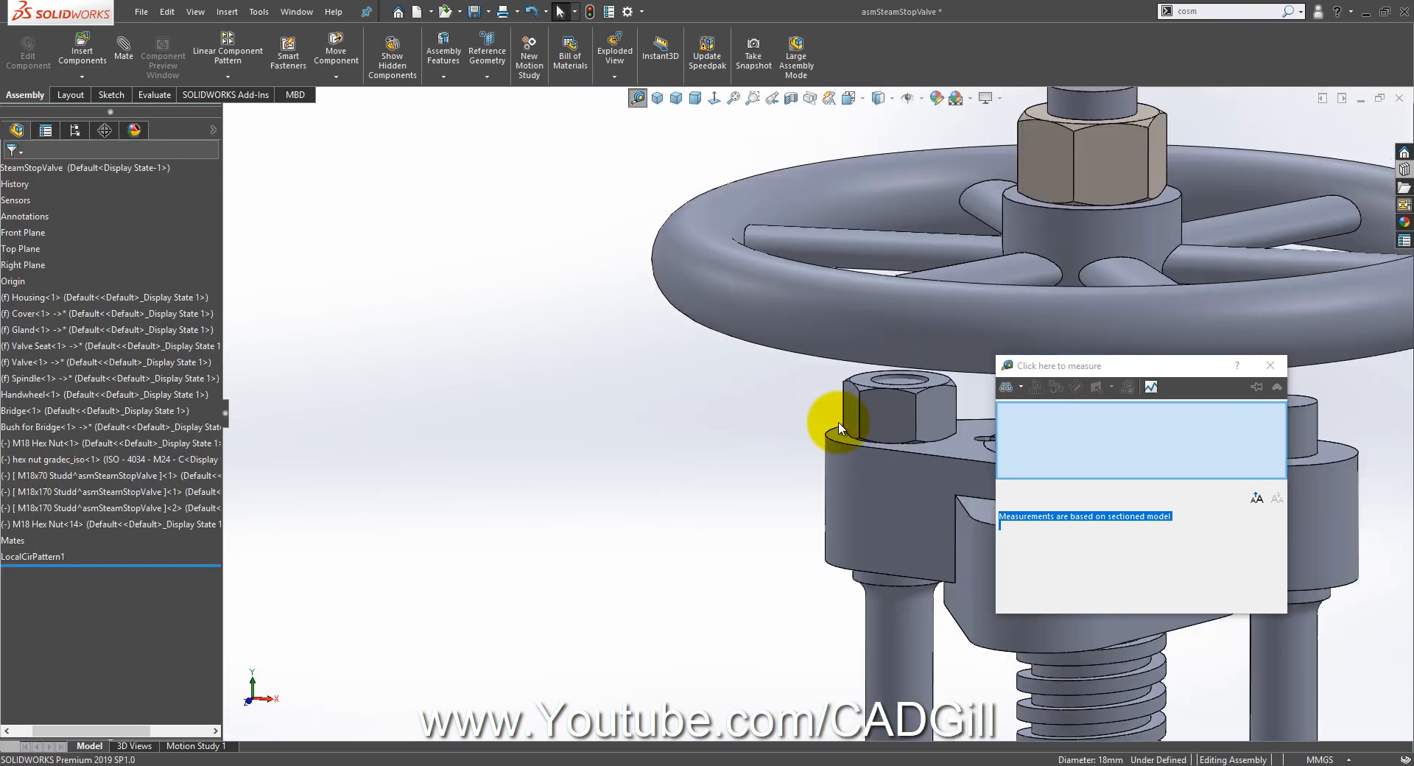
Step: Increase the overall length dimension of the M18x170 stud so its end projects above the nut, then rebuild the assembly
scroll(795, 343, down, 5)
click(755, 334)
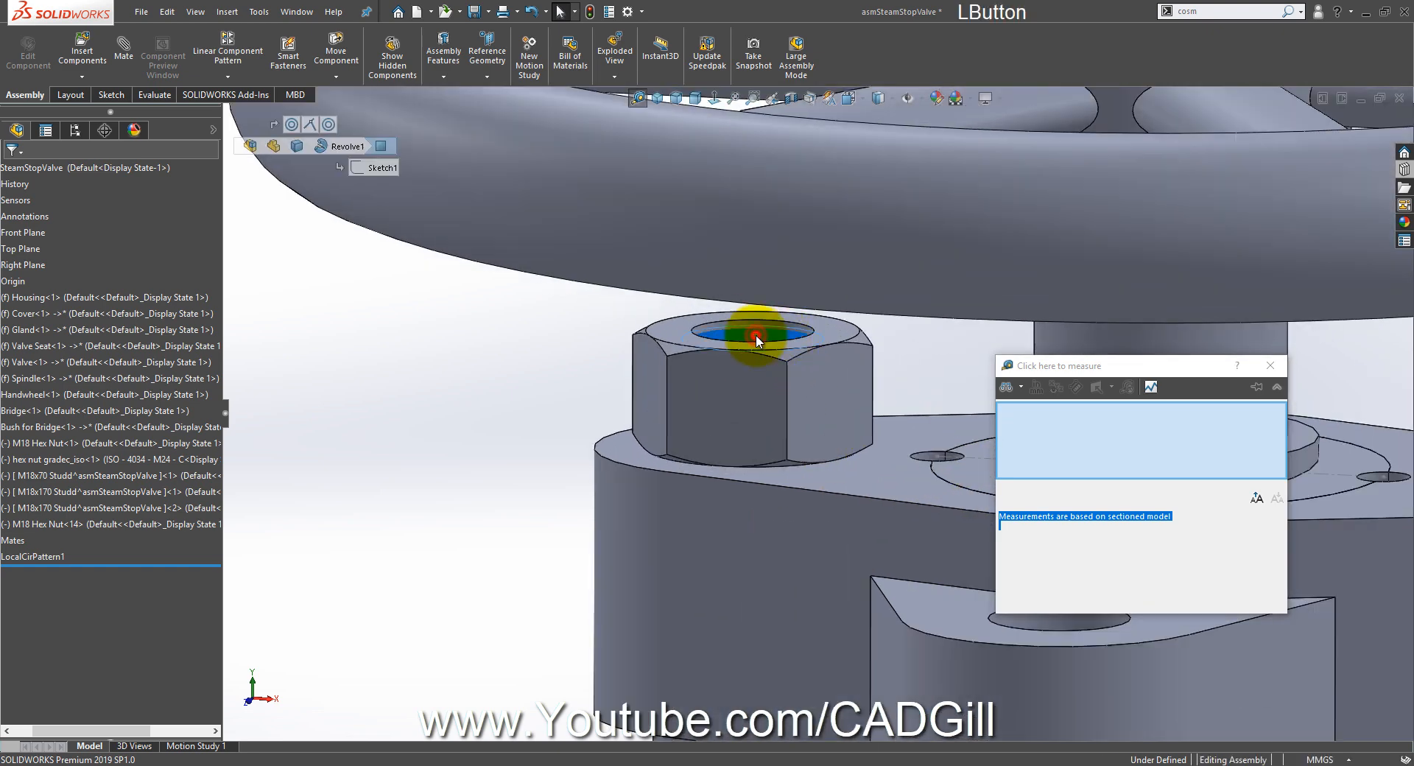
scroll(904, 430, up, 5)
double_click(904, 594)
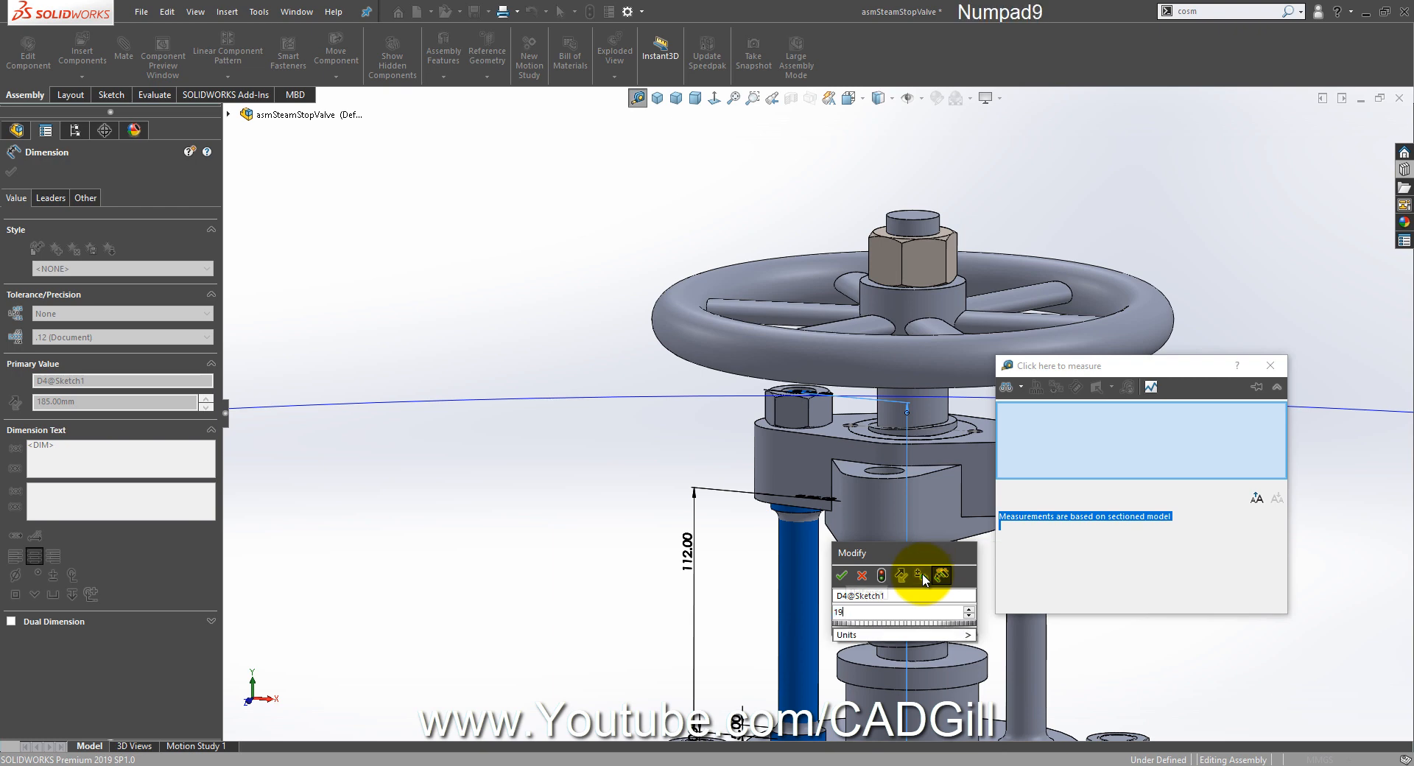
click(560, 304)
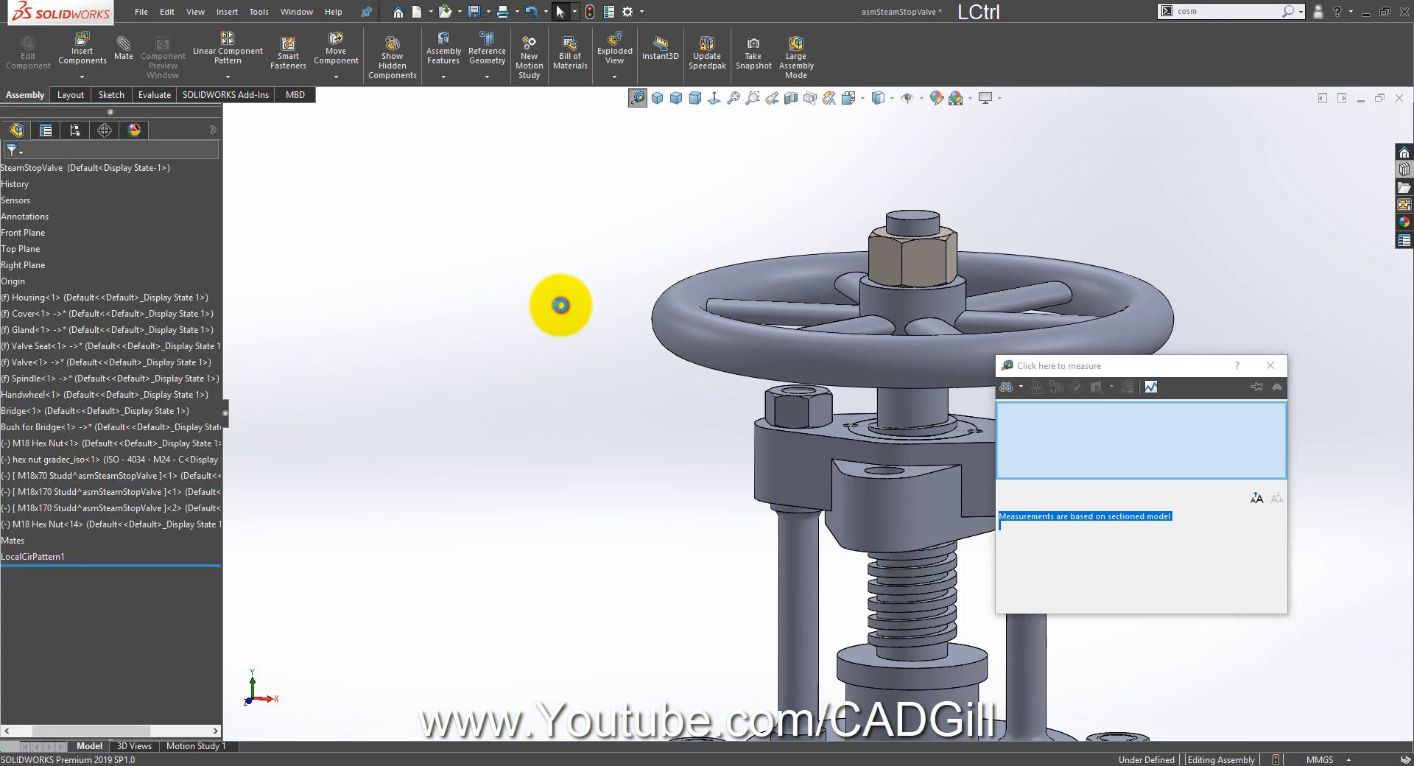
scroll(793, 418, down, 6)
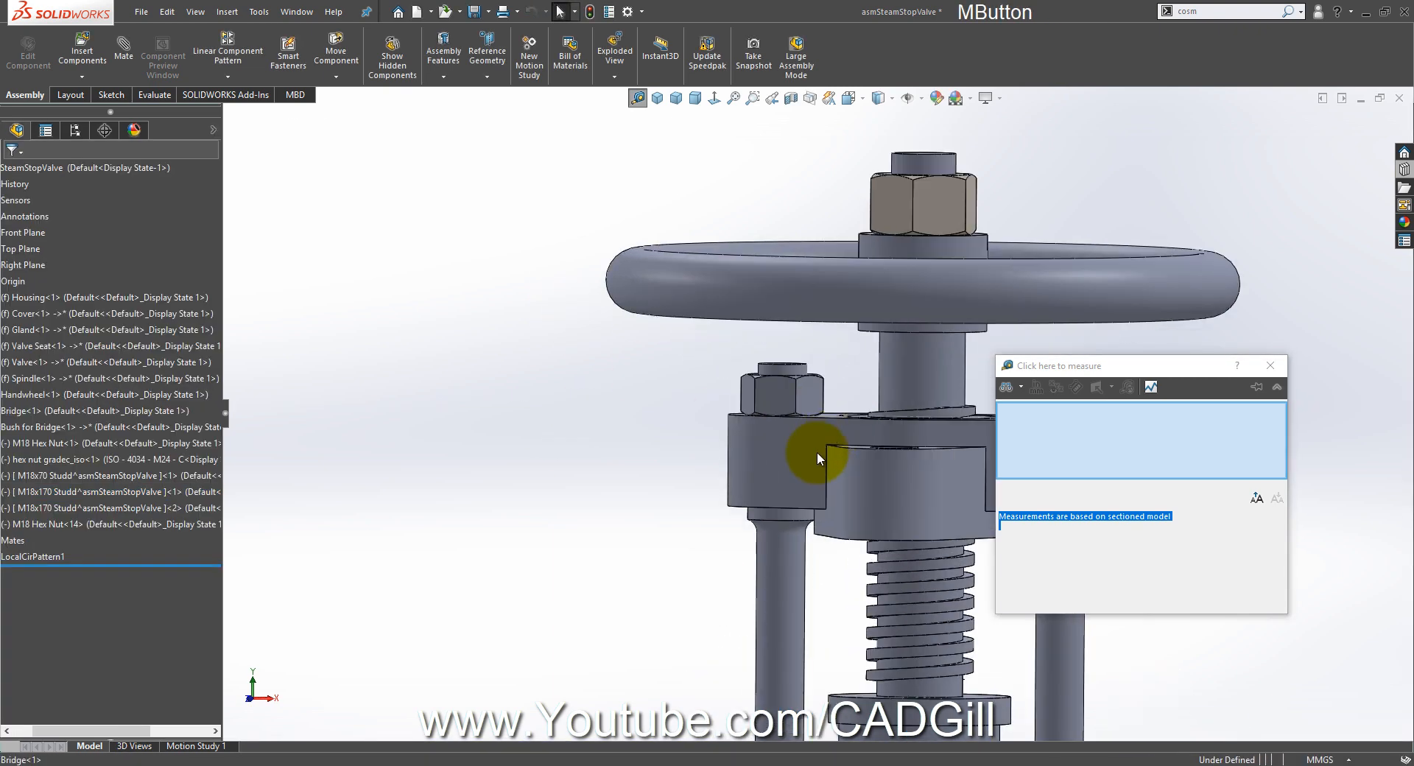
scroll(802, 400, up, 6)
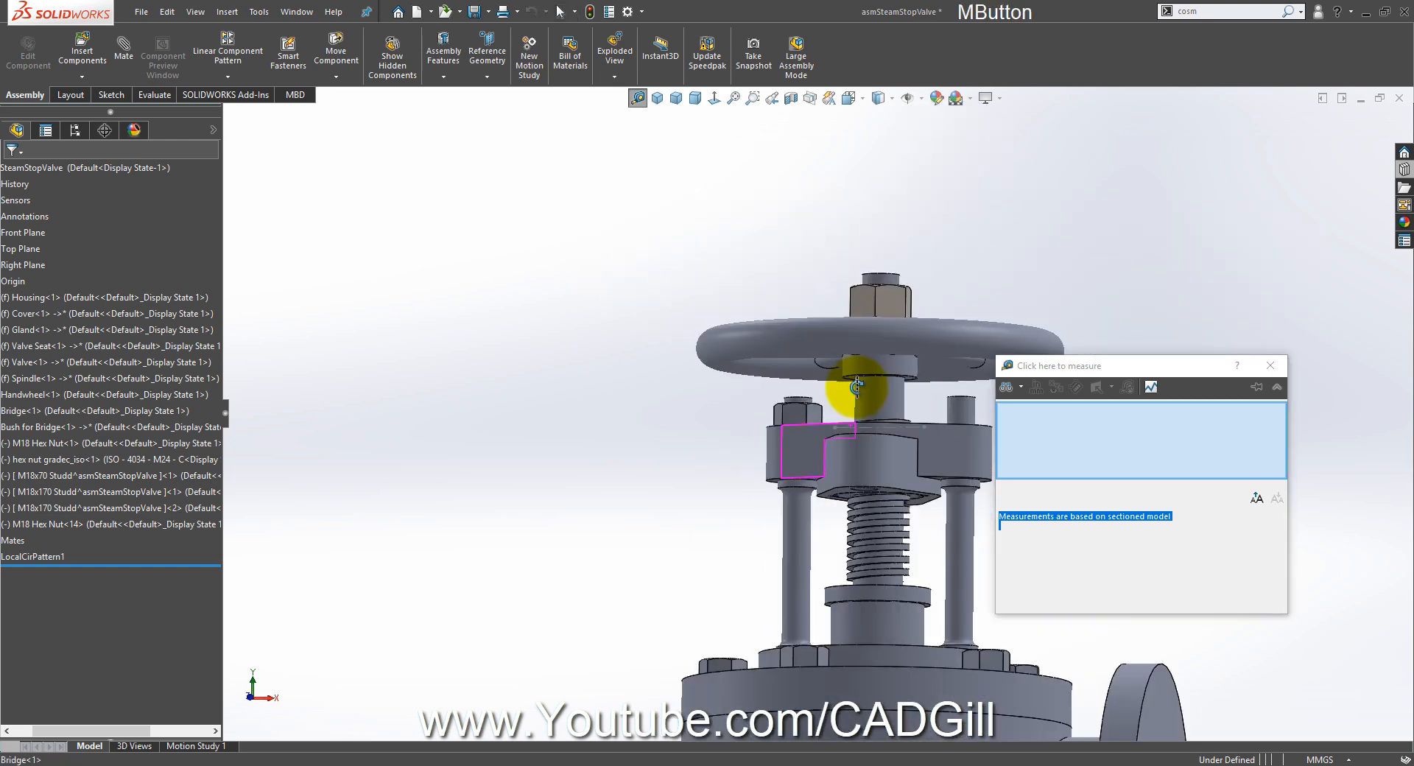
Step: Copy the bridge's M18 hex nut with its mates onto the second stud, using the bridge's top face and that stud's cylindrical face
scroll(876, 416, up, 2)
middle_drag(879, 420, 882, 451)
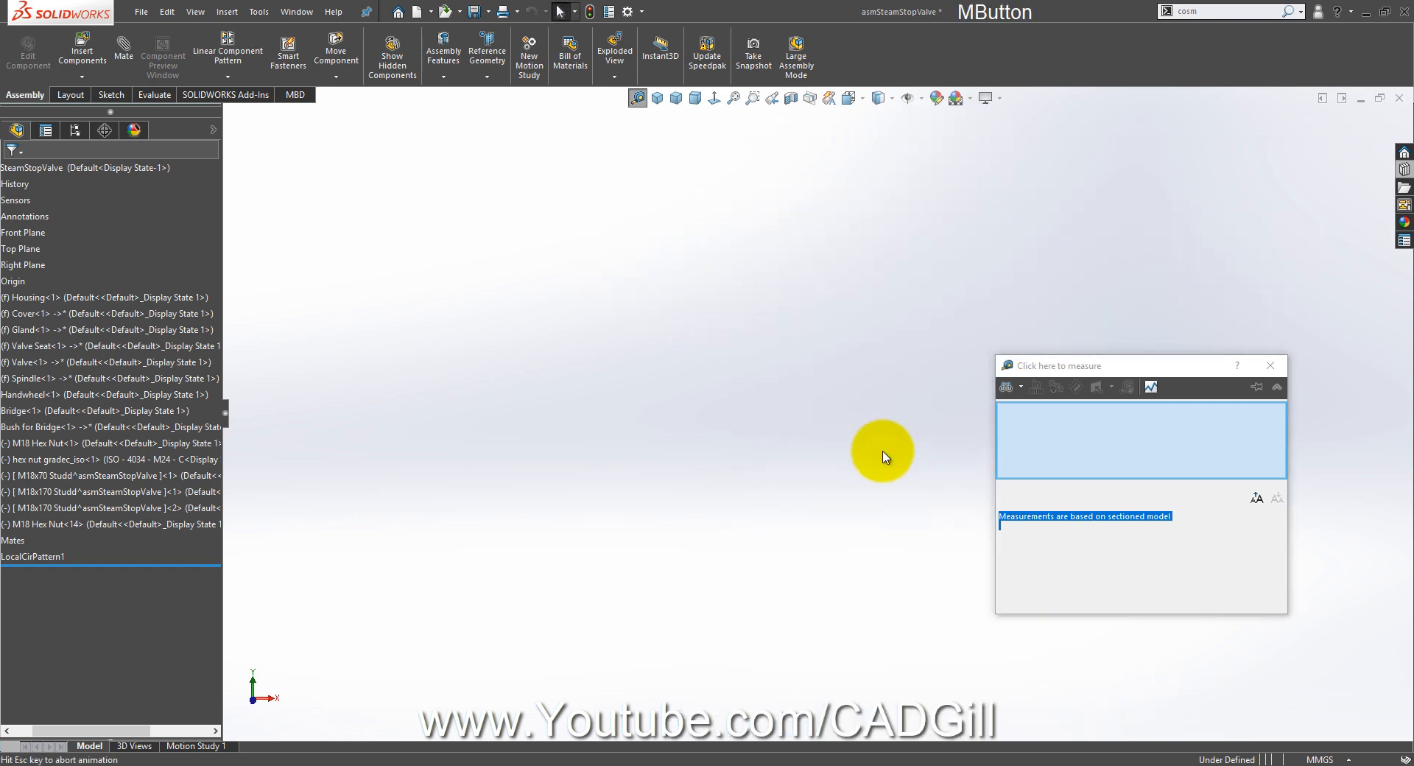
click(912, 306)
scroll(910, 294, down, 3)
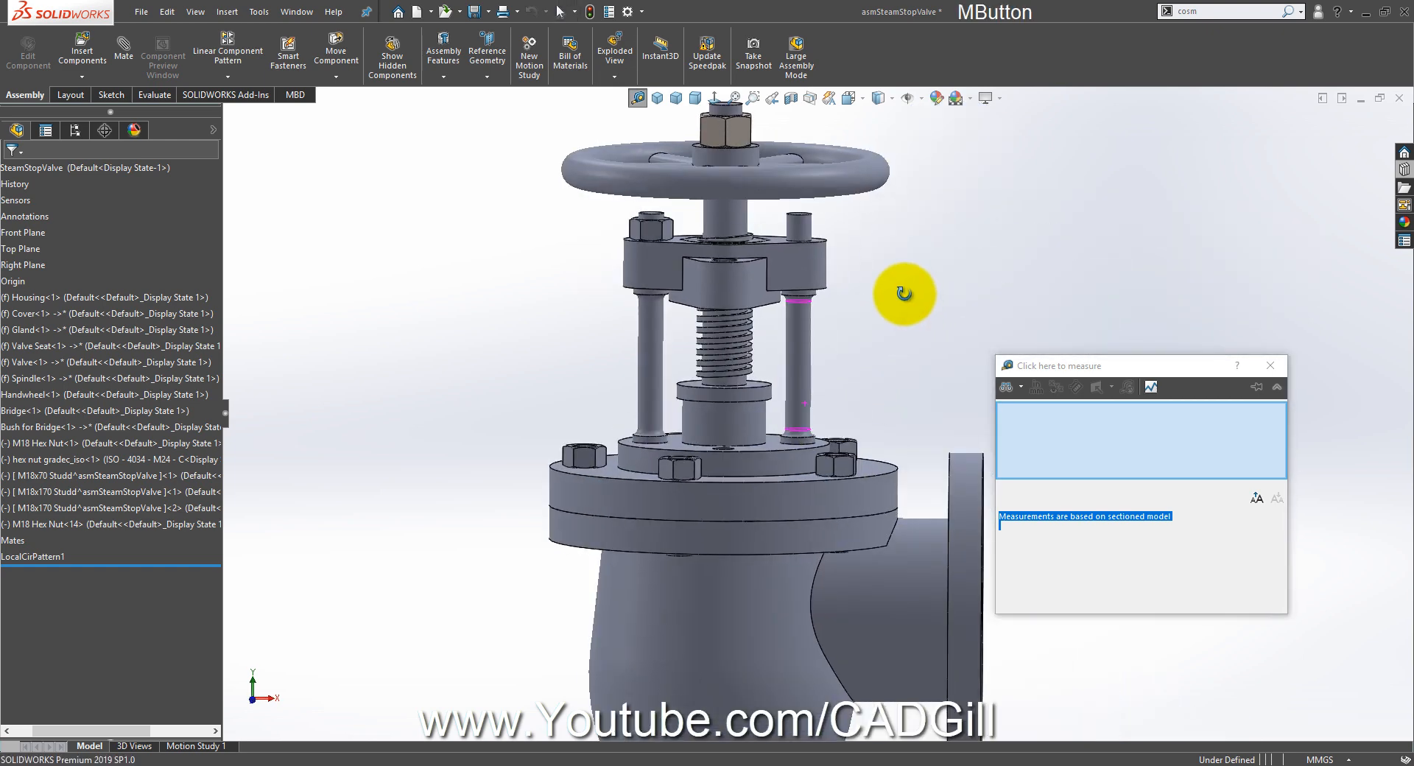
scroll(758, 262, down, 3)
middle_drag(751, 283, 631, 230)
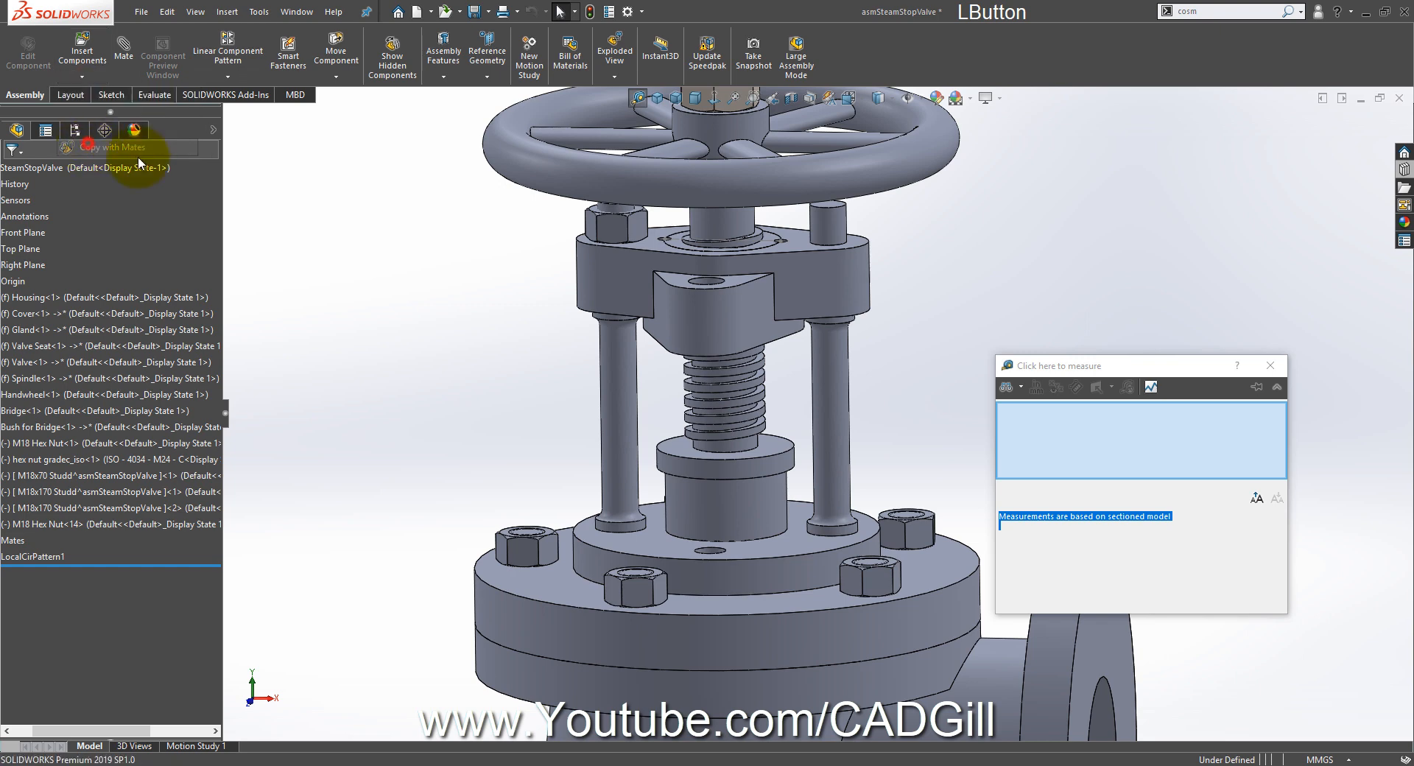
click(95, 146)
scroll(620, 240, down, 2)
click(623, 241)
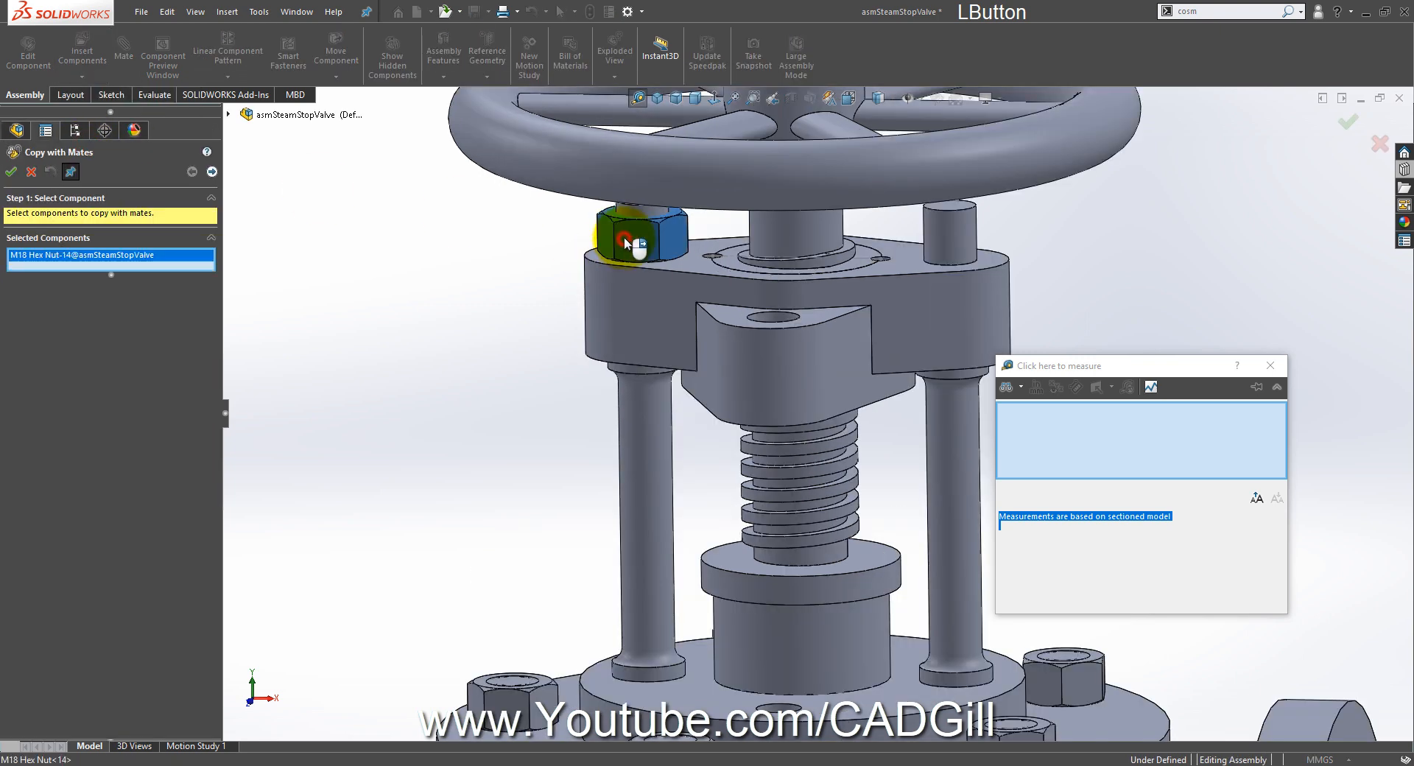
click(206, 171)
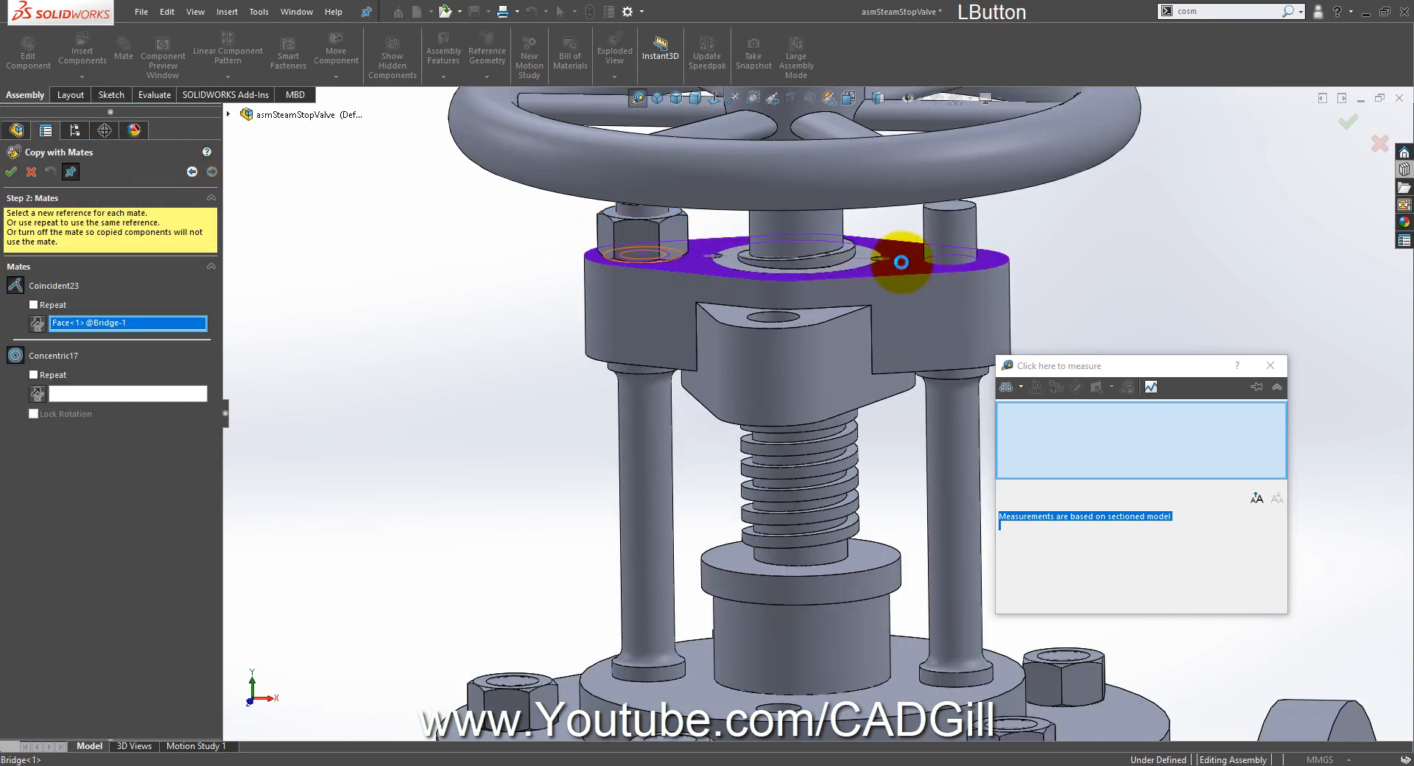
click(947, 241)
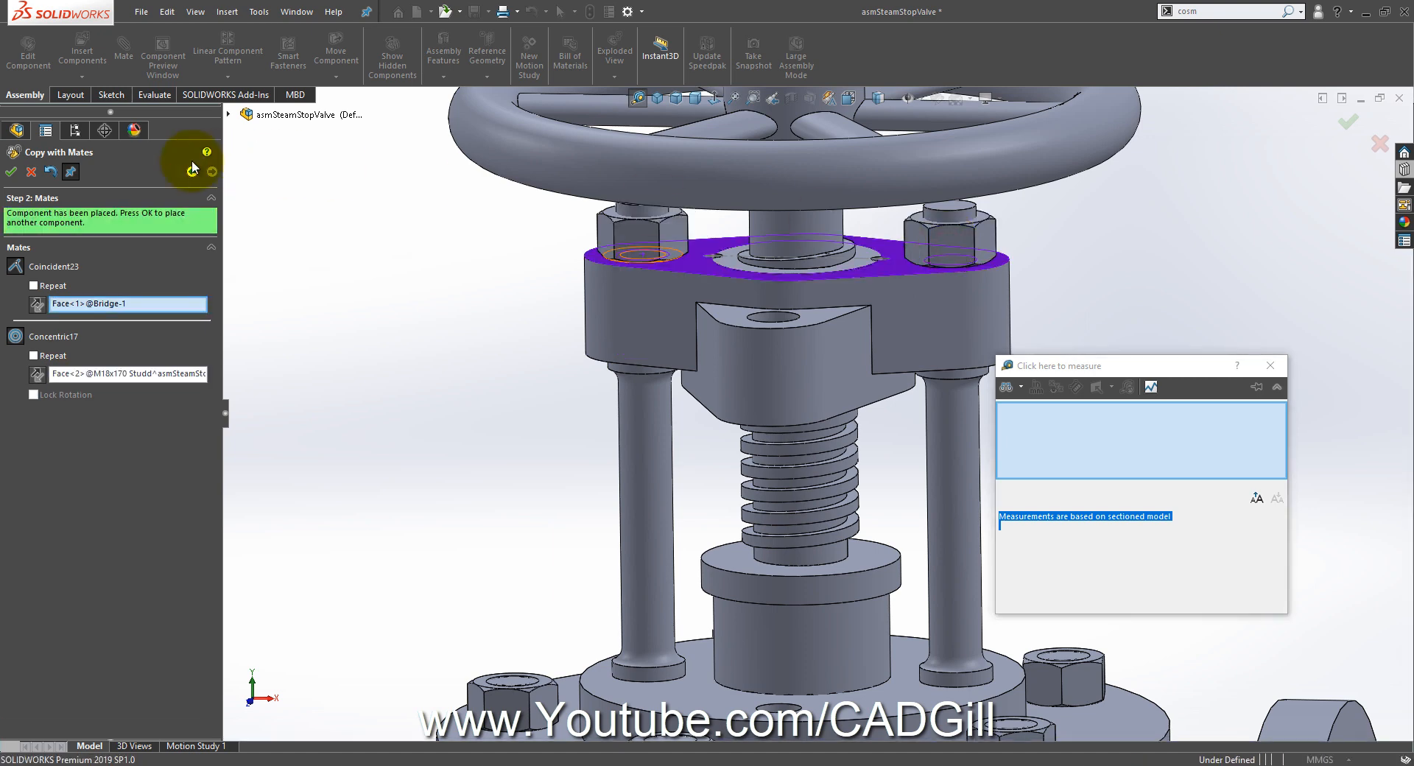
click(9, 172)
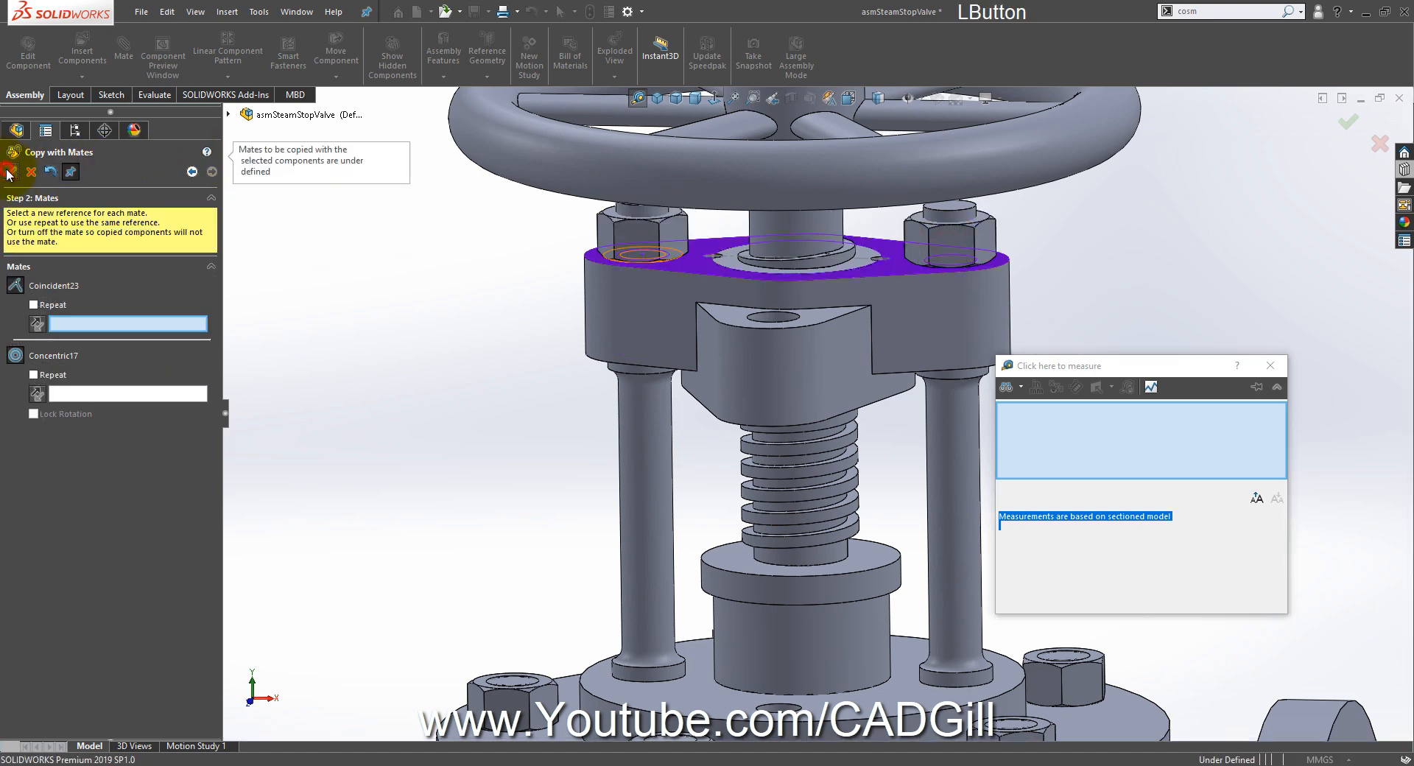
click(21, 173)
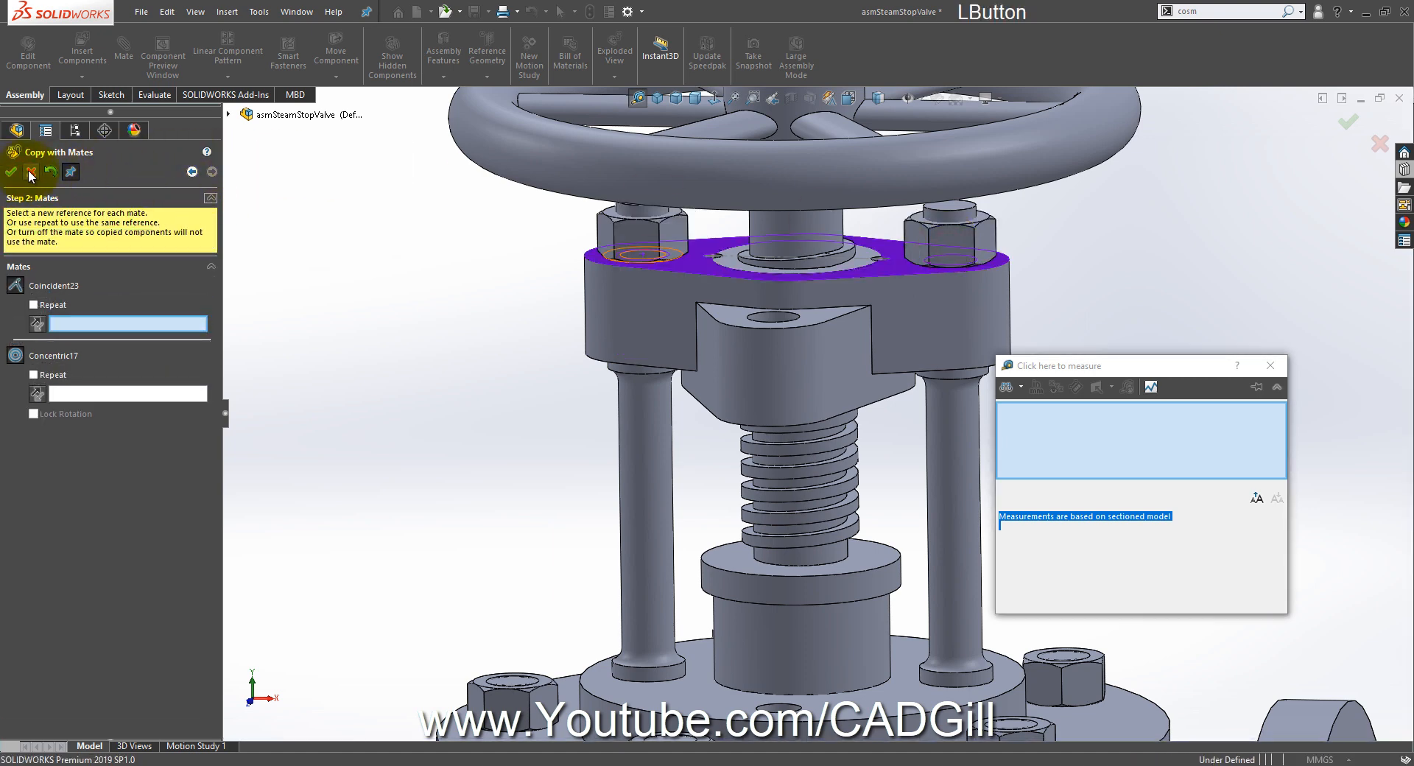
Step: Isolate the bridge and its bush from the rest of the valve assembly
scroll(832, 282, down, 5)
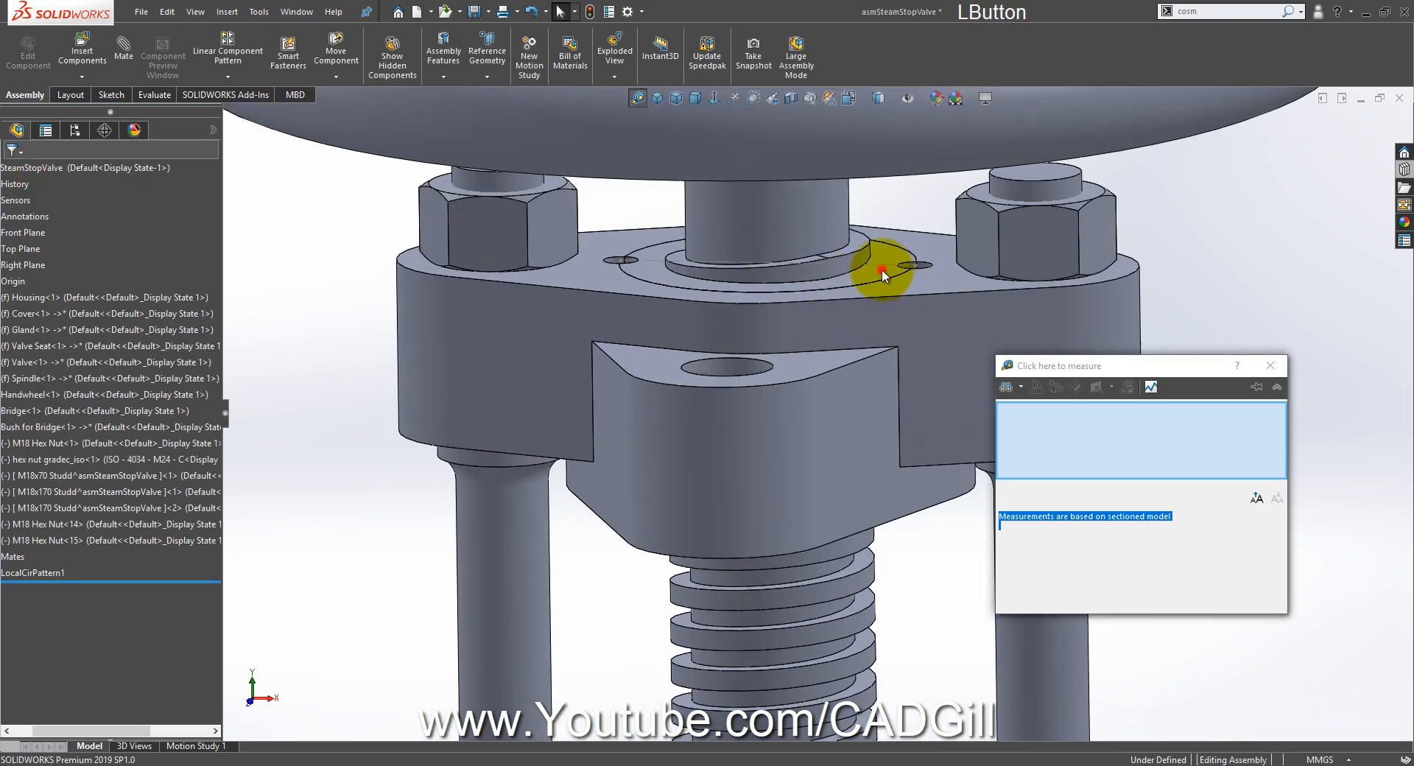
ctrl+click(916, 277)
ctrl+click(917, 278)
ctrl+right_click(917, 278)
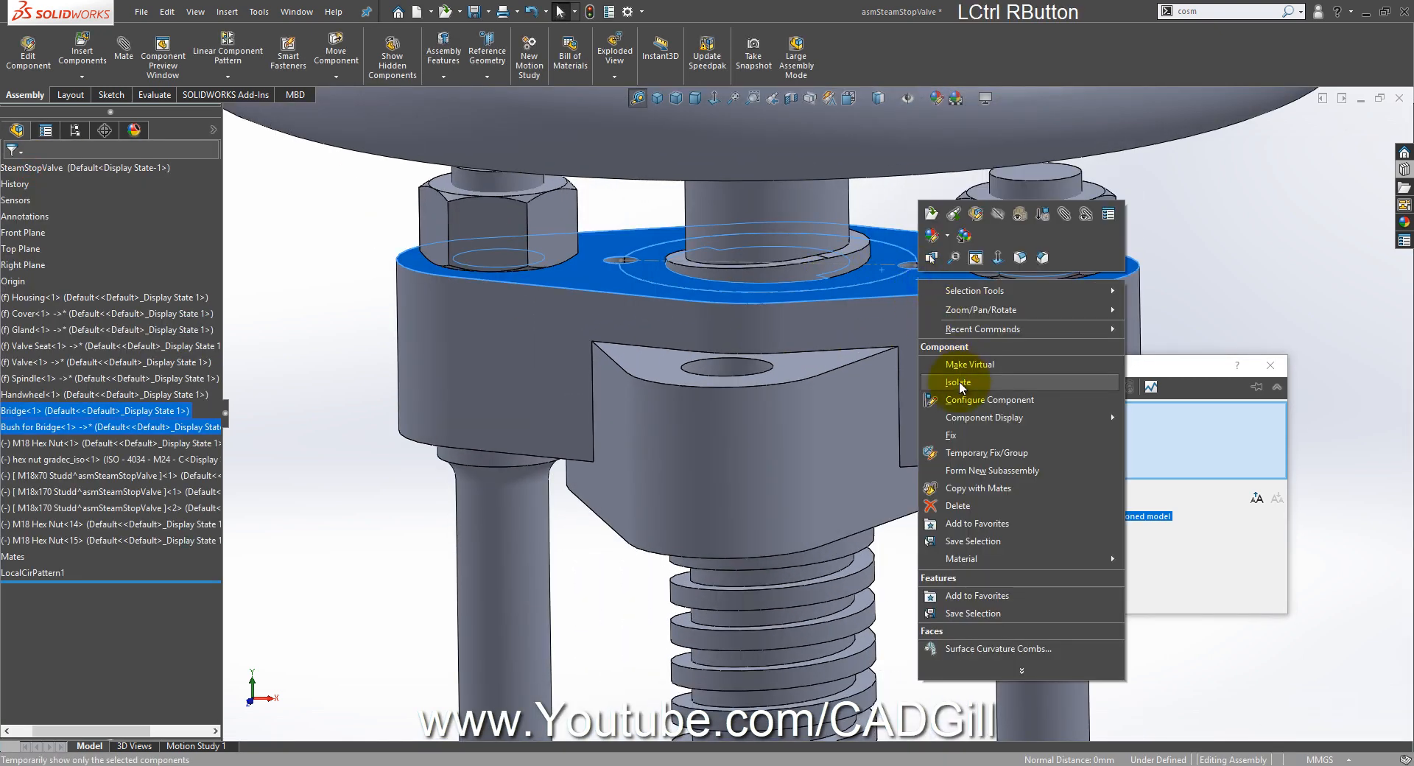
click(957, 382)
Step: Measure the distance between the bridge's top face and its parallel bottom face, then clear the measured selections
middle_drag(876, 337, 861, 504)
scroll(635, 298, down, 2)
middle_drag(638, 302, 804, 331)
scroll(798, 302, up, 2)
click(1192, 427)
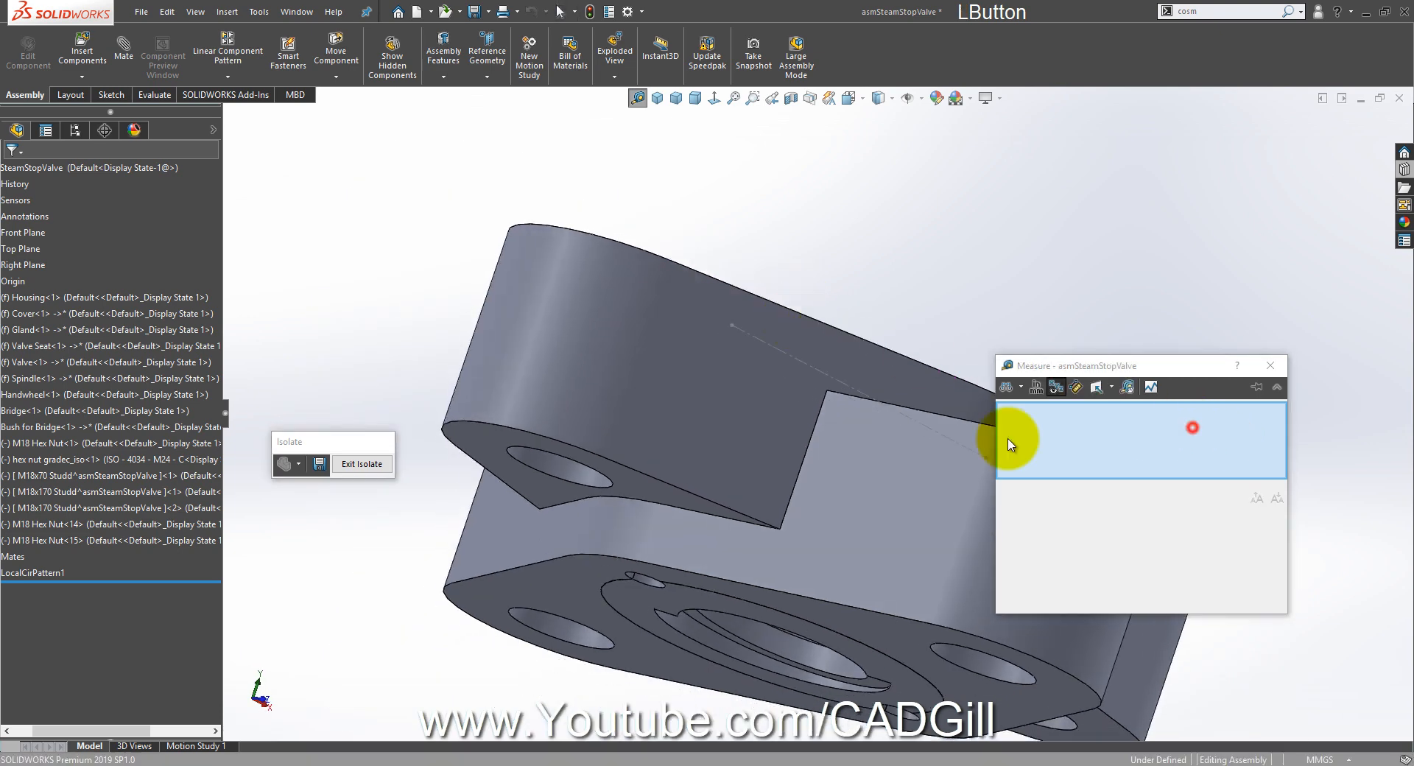
click(860, 617)
middle_drag(812, 411, 768, 289)
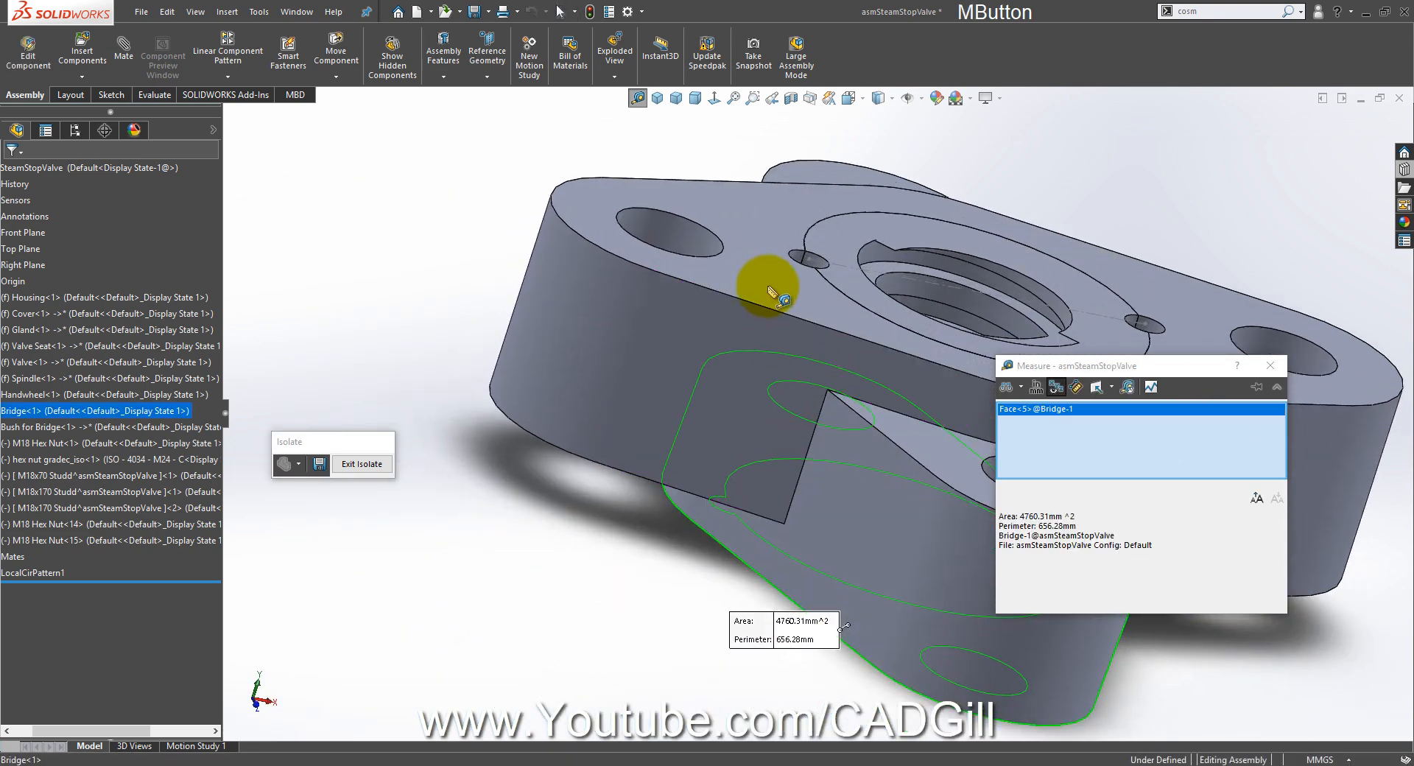
click(767, 285)
scroll(854, 355, up, 4)
mouse_move(912, 365)
middle_down()
mouse_move(840, 344)
mouse_move(935, 368)
mouse_move(979, 357)
middle_up()
right_click(1030, 305)
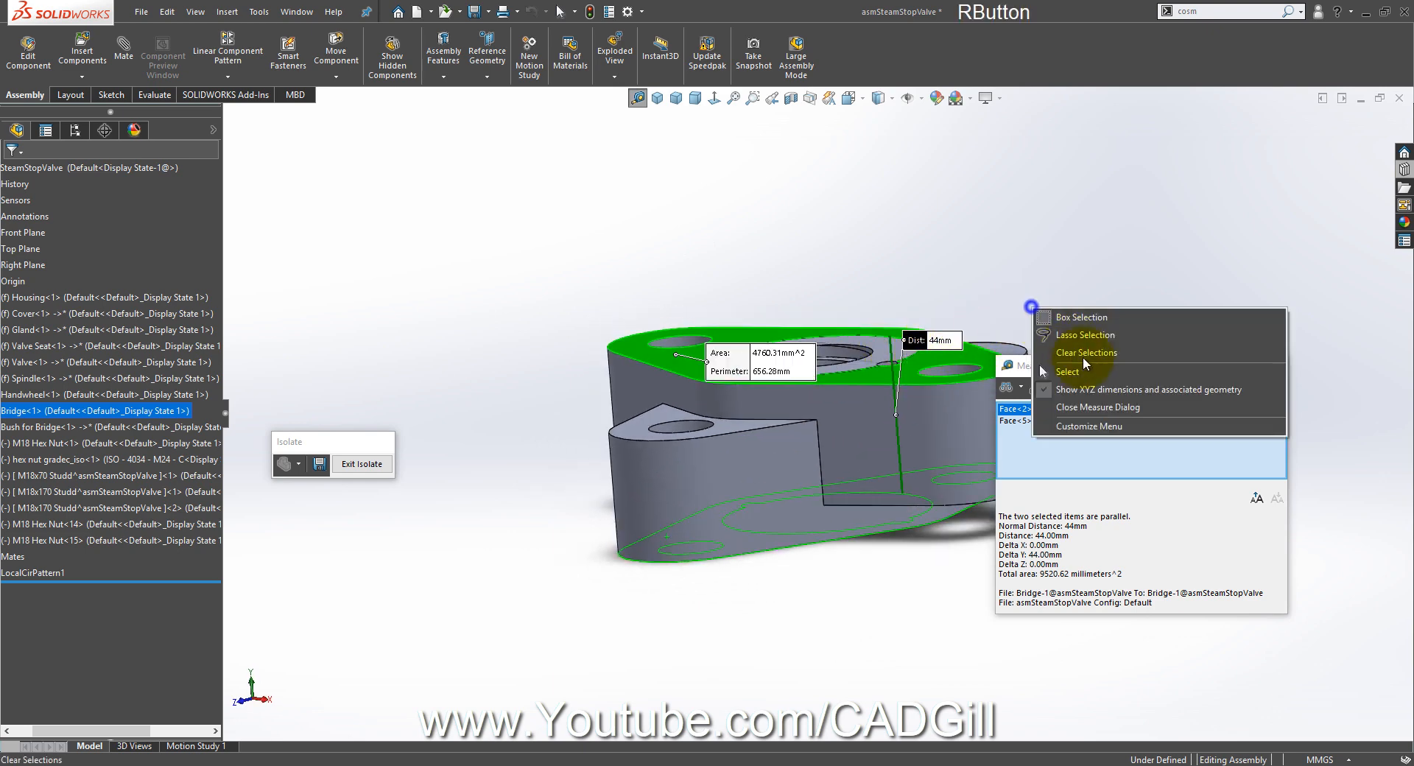
click(1083, 372)
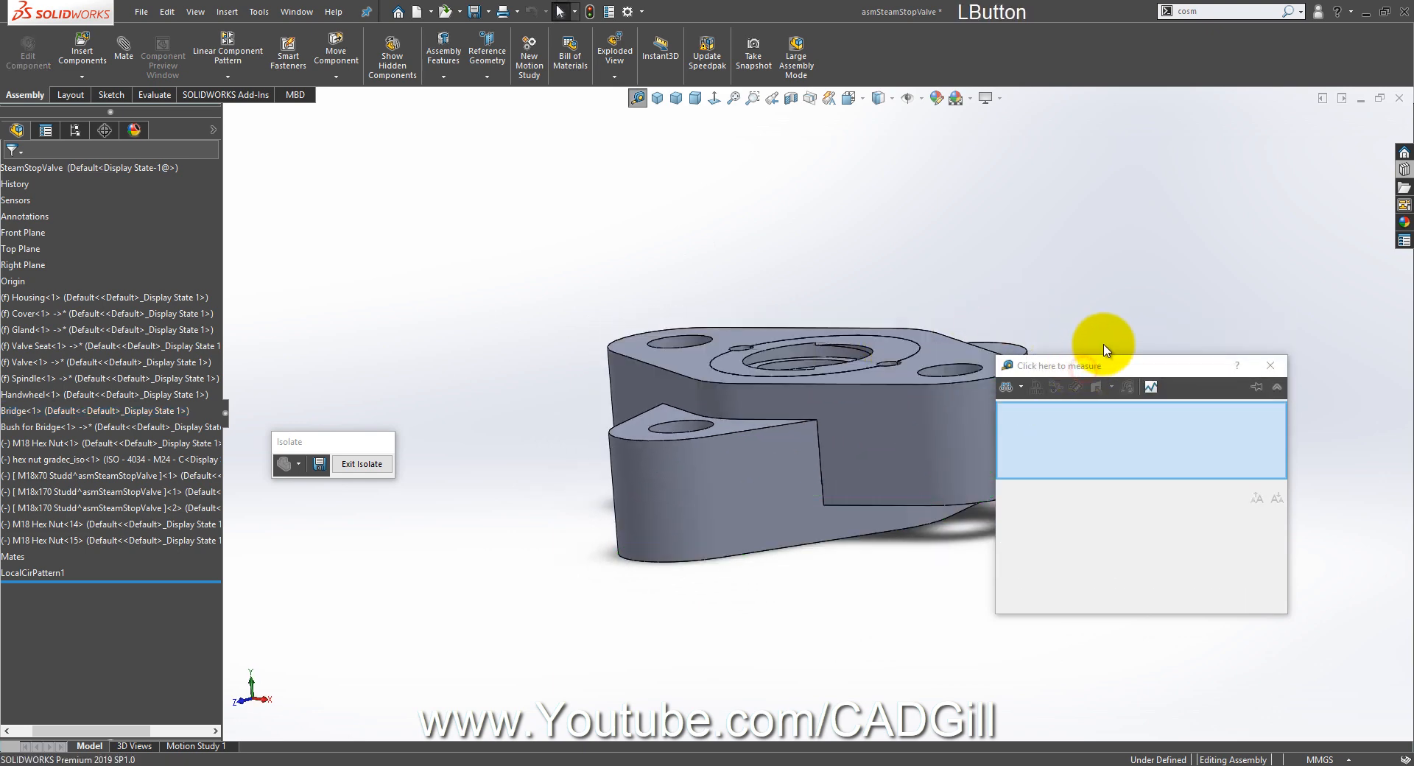
Step: Close the measurement and place a Socket Set Screw Cup Point ISO 4029 from the Set Screws - Socket library above the bridge
click(1404, 170)
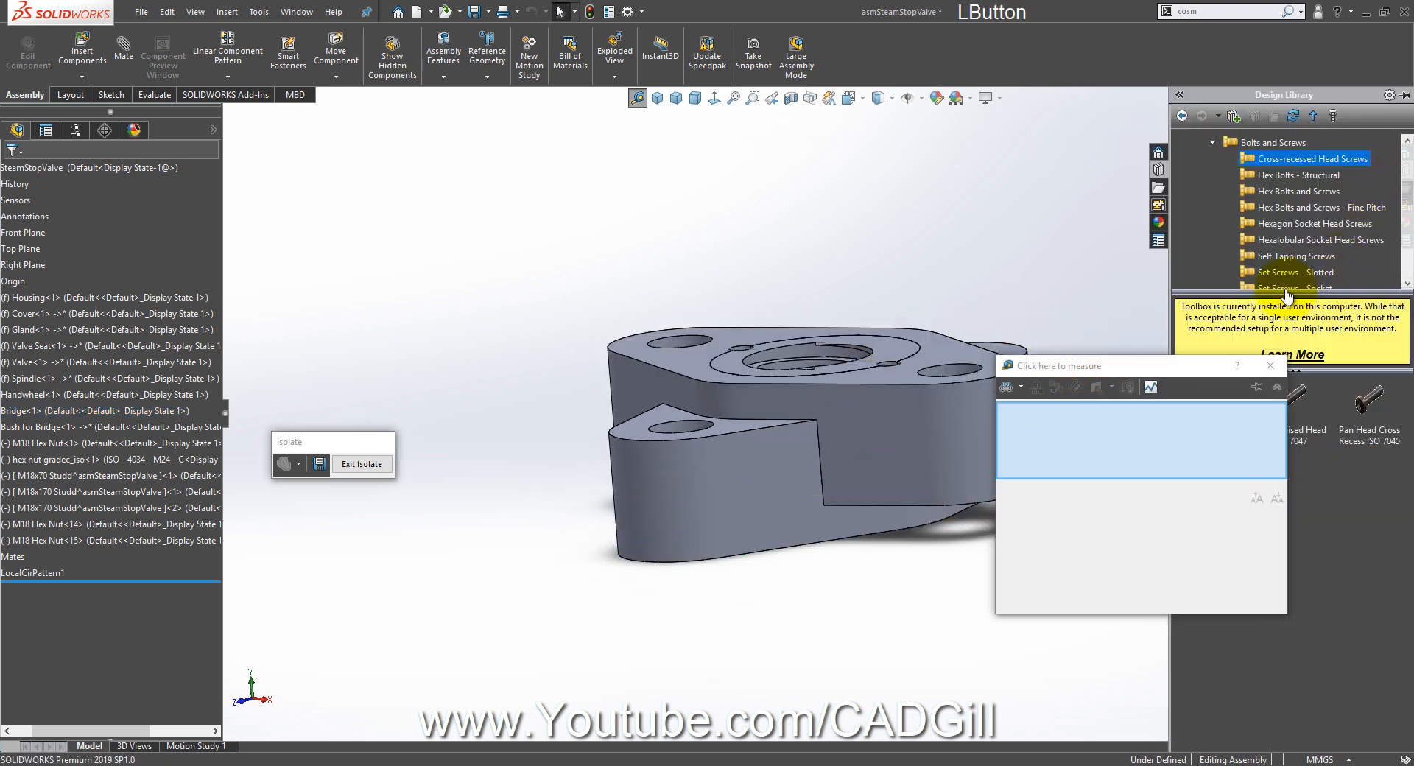
click(1270, 366)
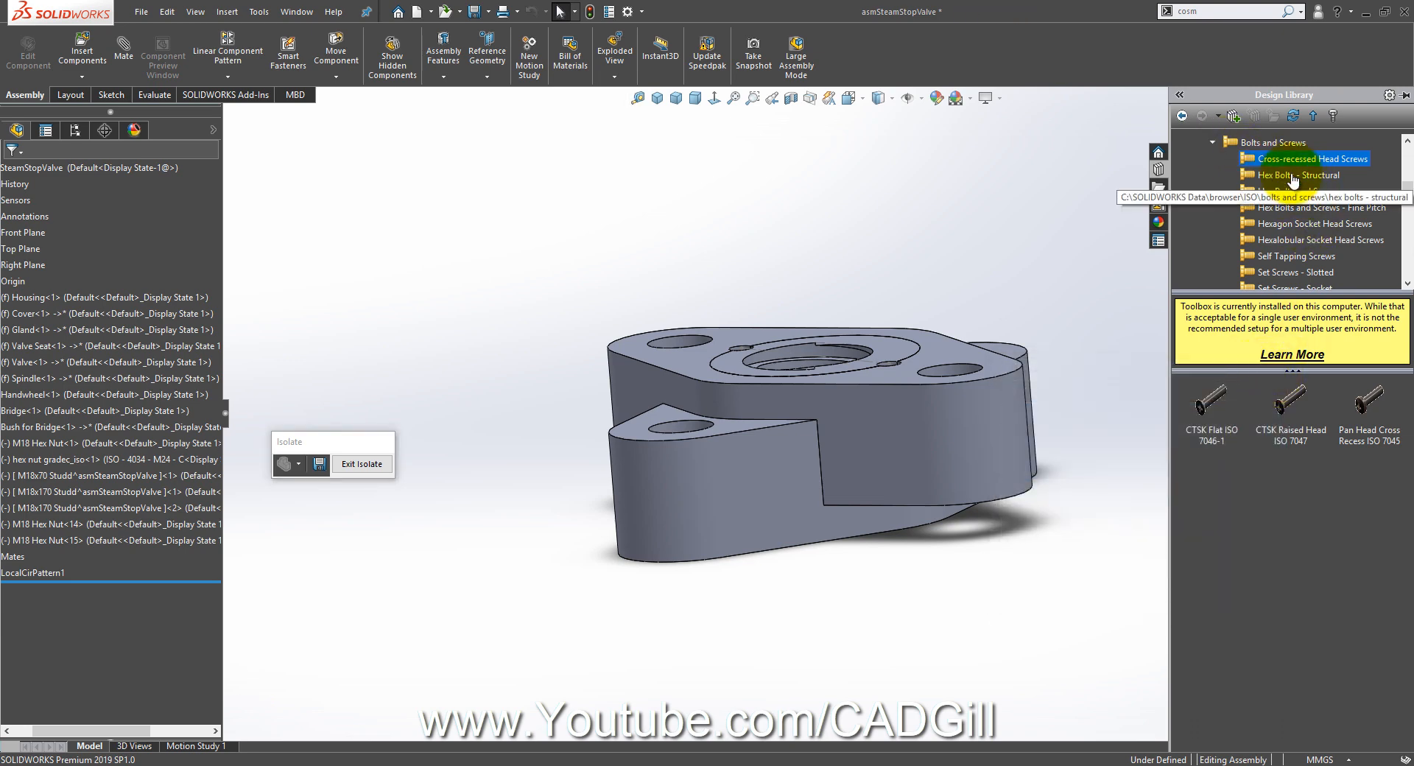
click(1323, 225)
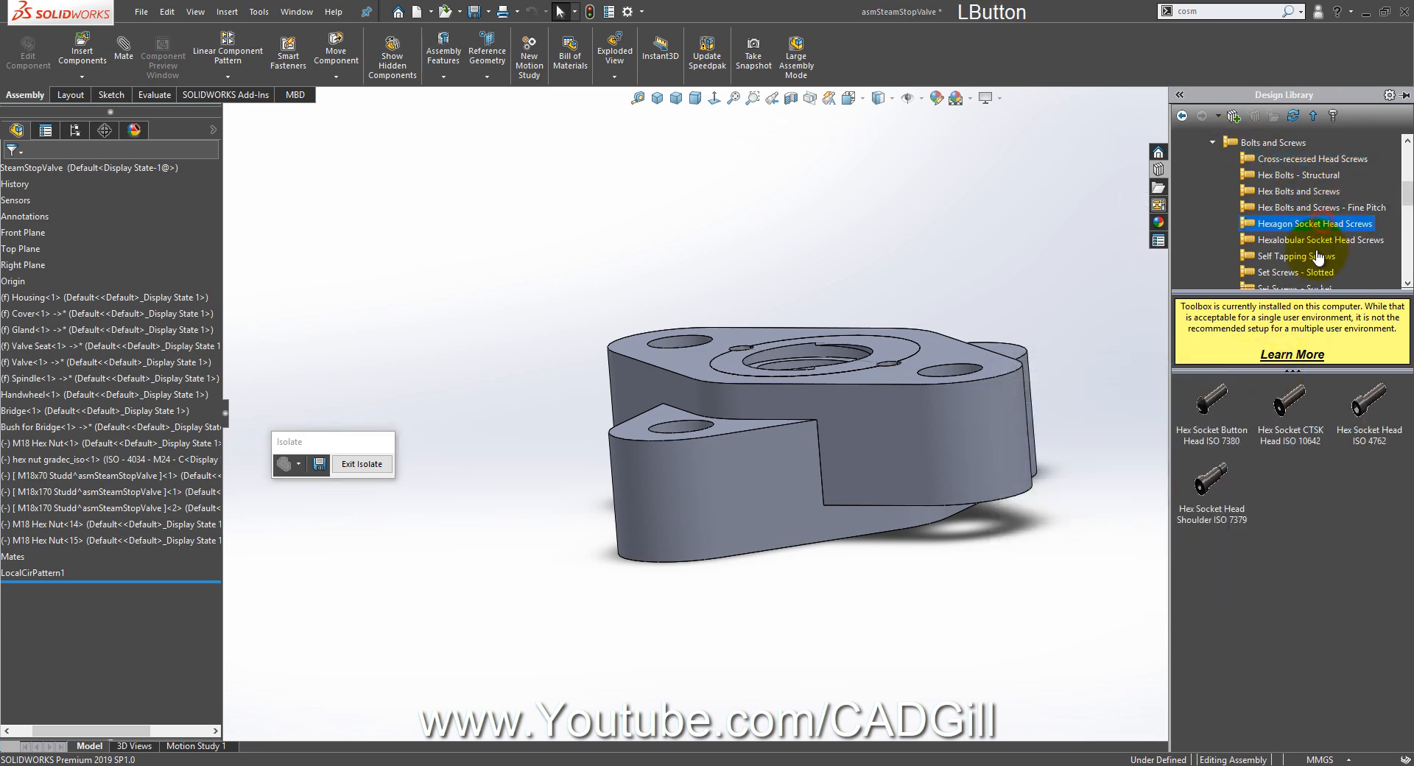
click(1306, 273)
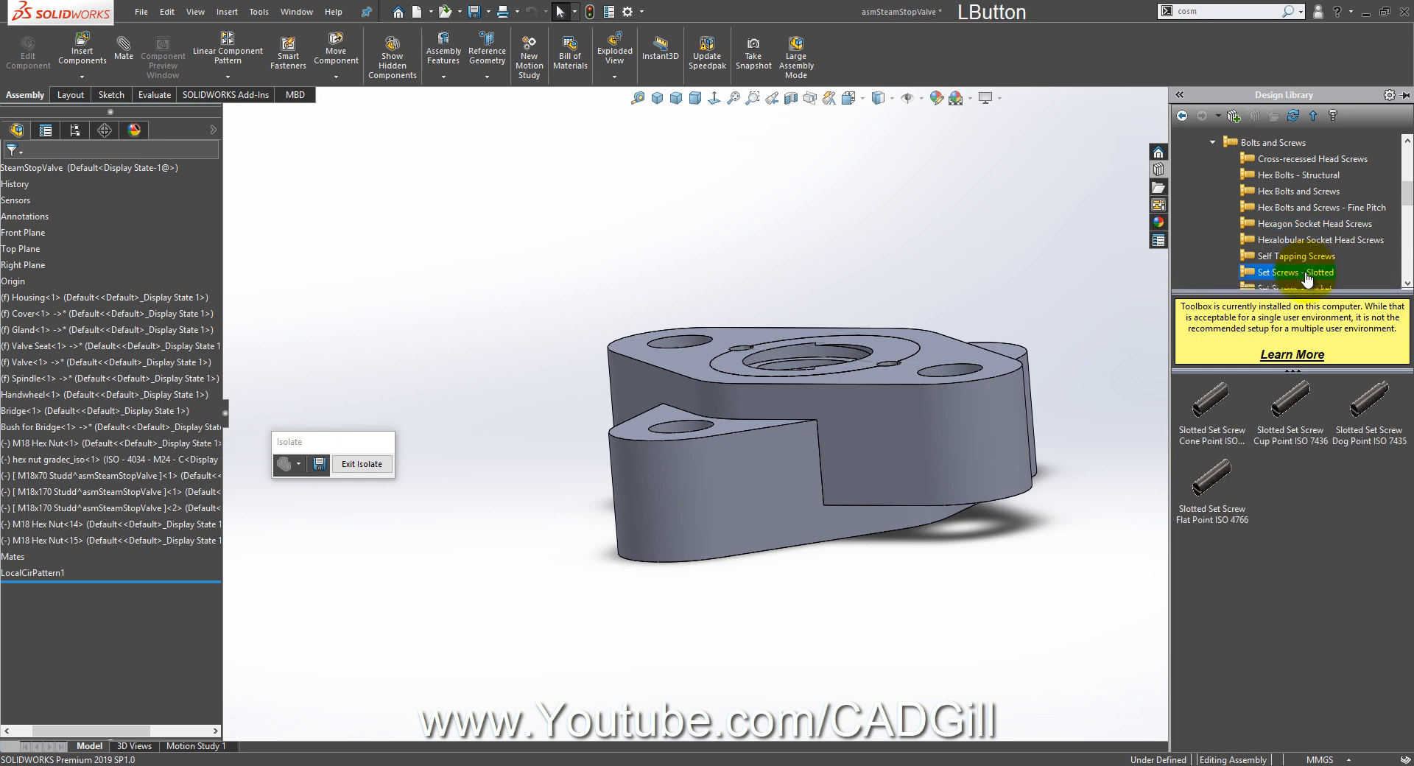
scroll(1307, 275, down, 1)
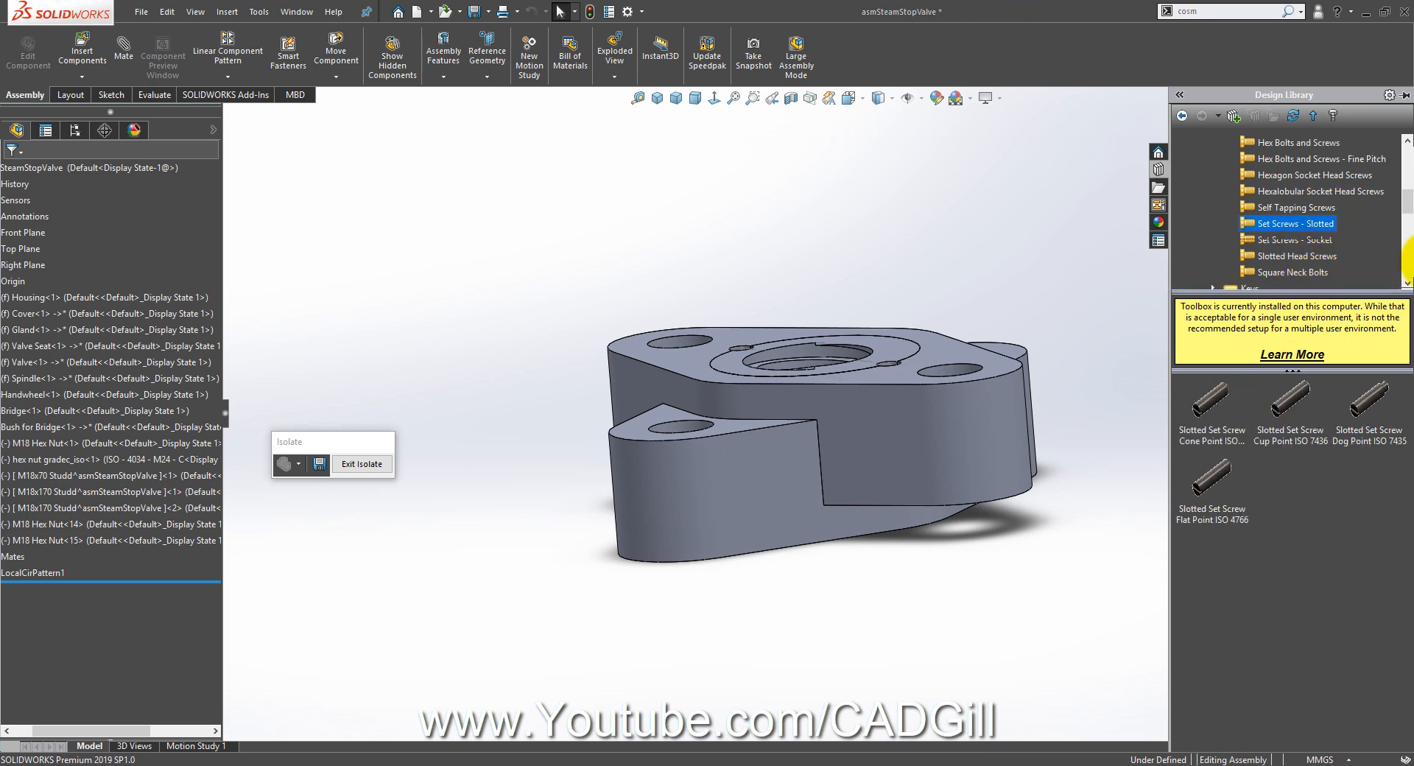
click(1290, 243)
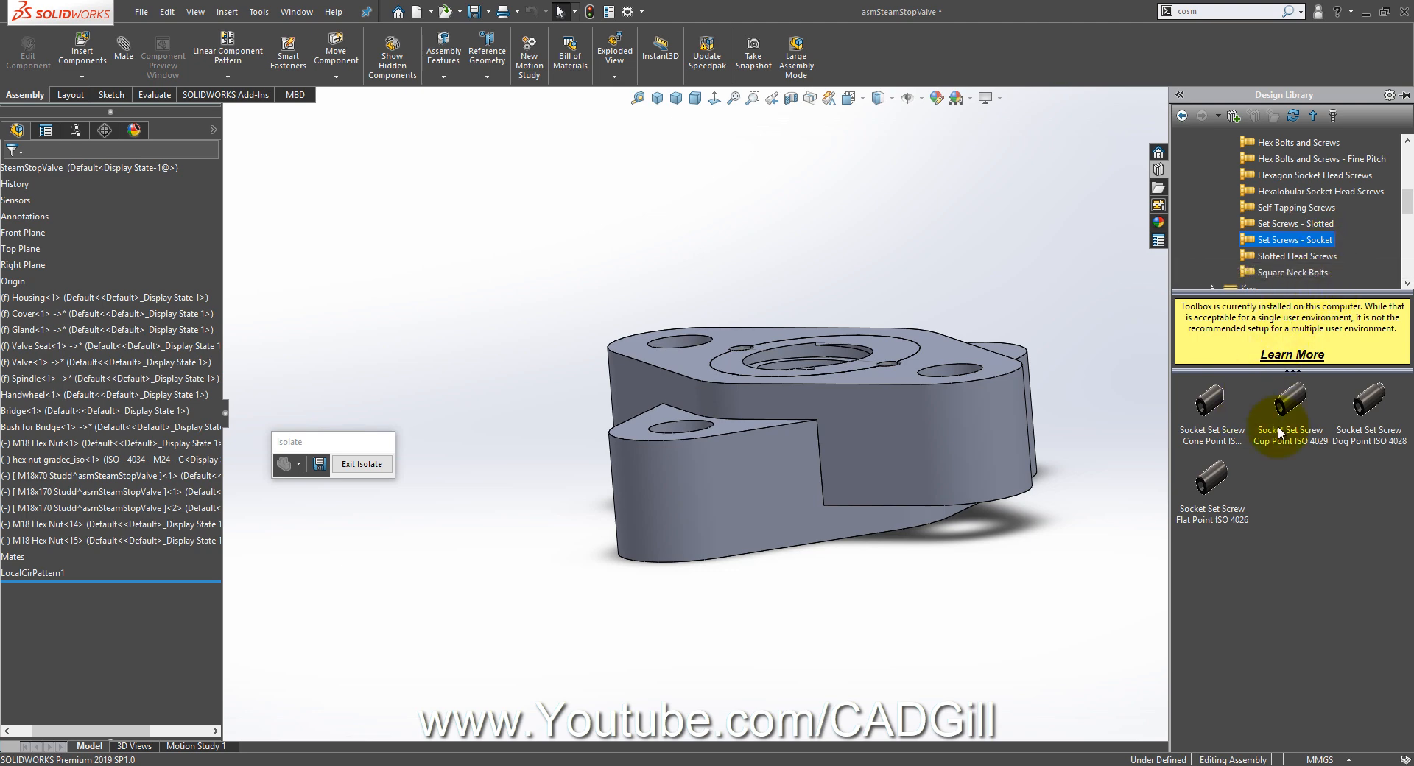
mouse_move(1288, 431)
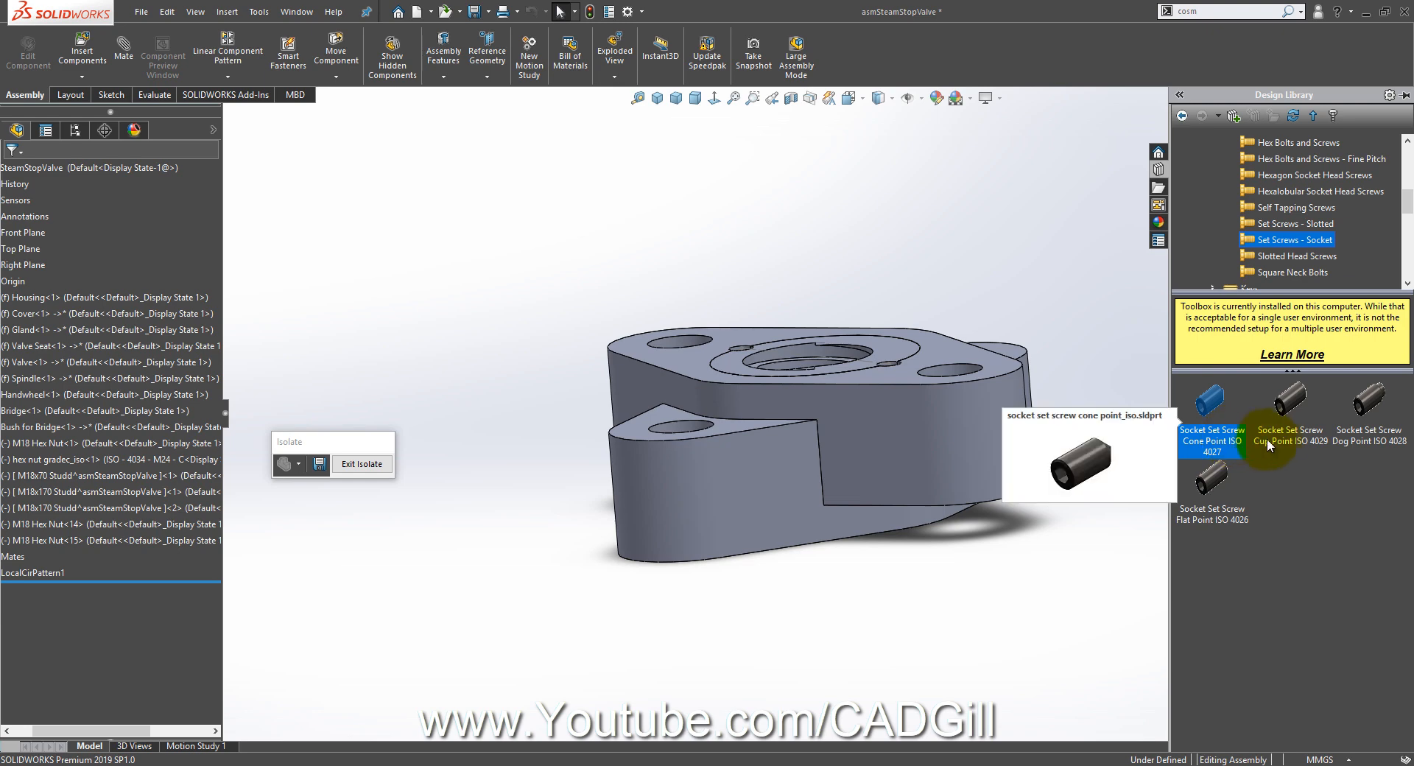
click(1309, 445)
drag(1301, 436, 1004, 233)
Step: Configure the set screw as size M8, length 40, with Schematic thread display, and finish inserting after one copy
click(103, 414)
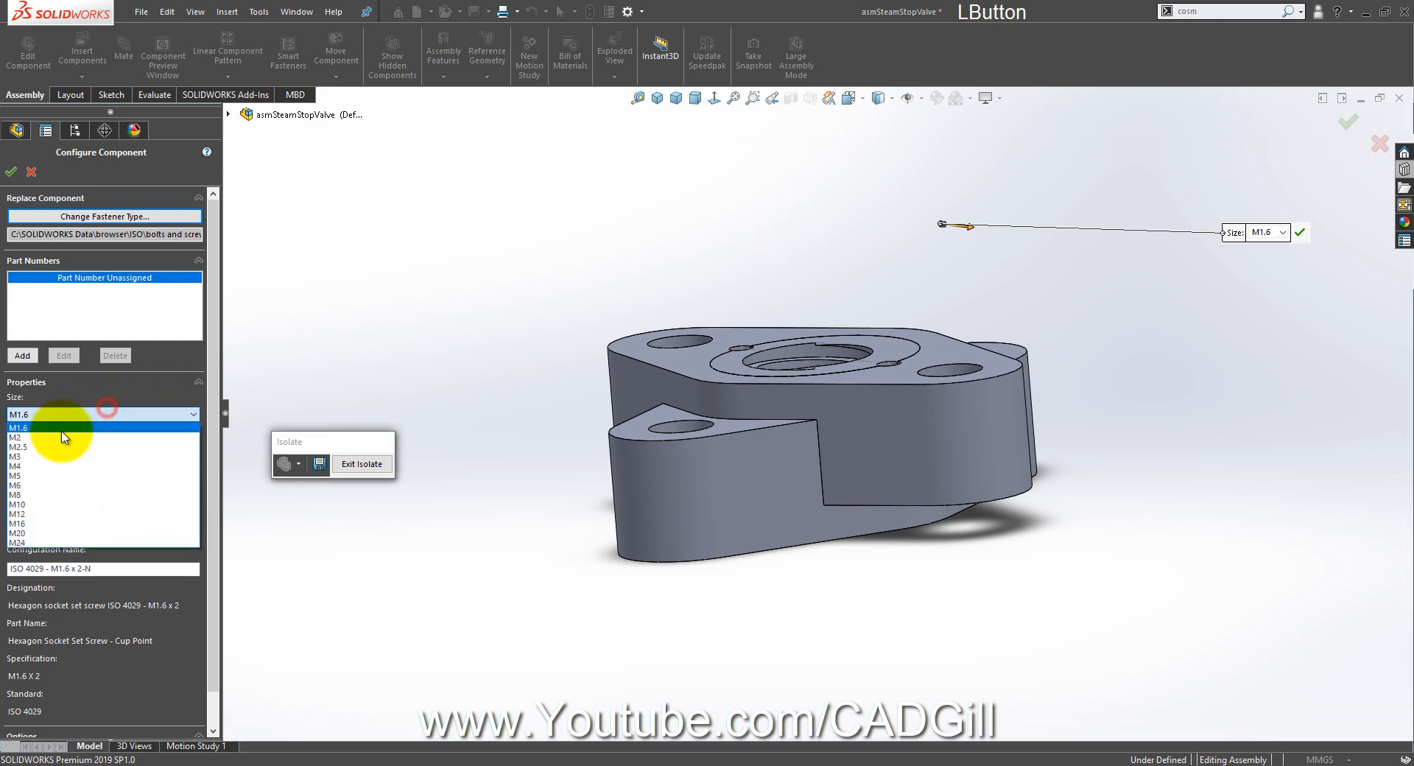
click(51, 494)
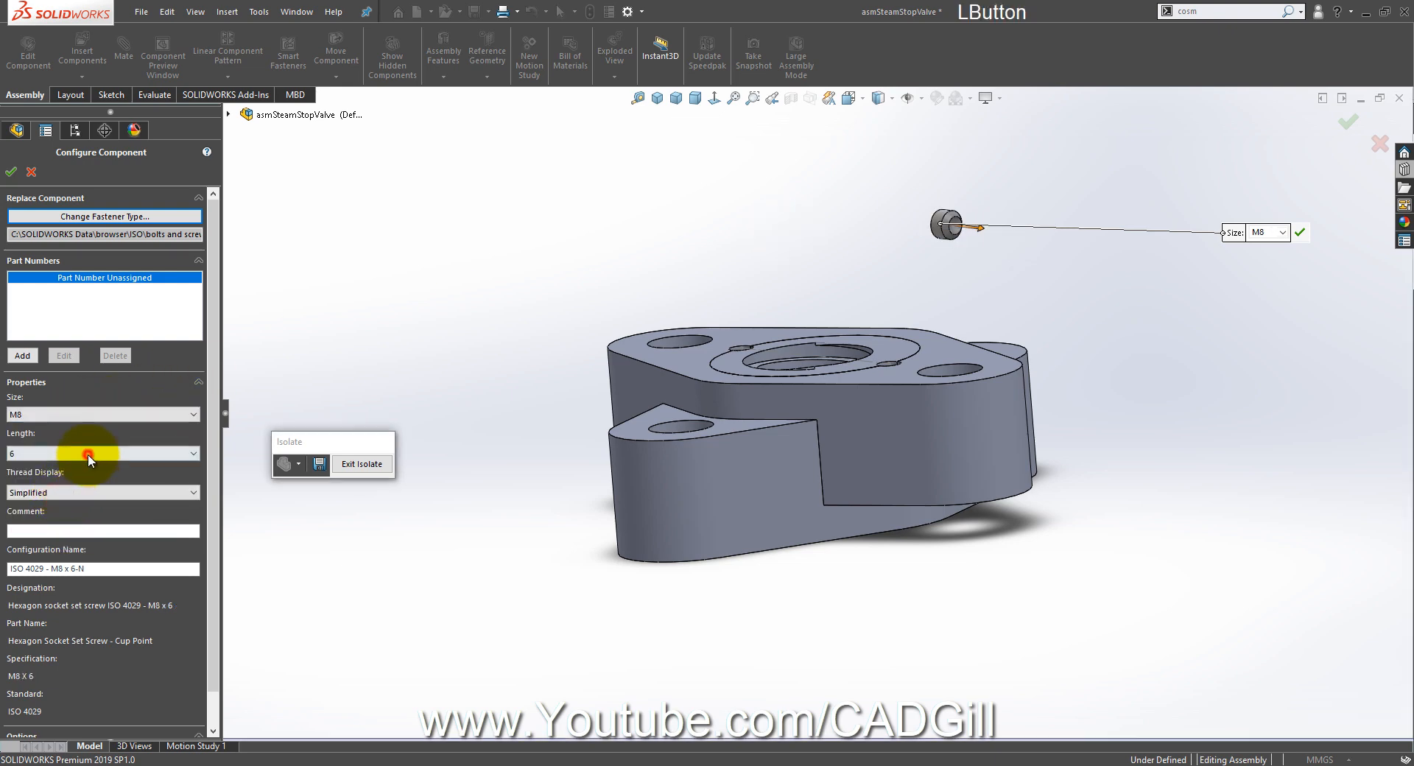
click(87, 453)
click(58, 548)
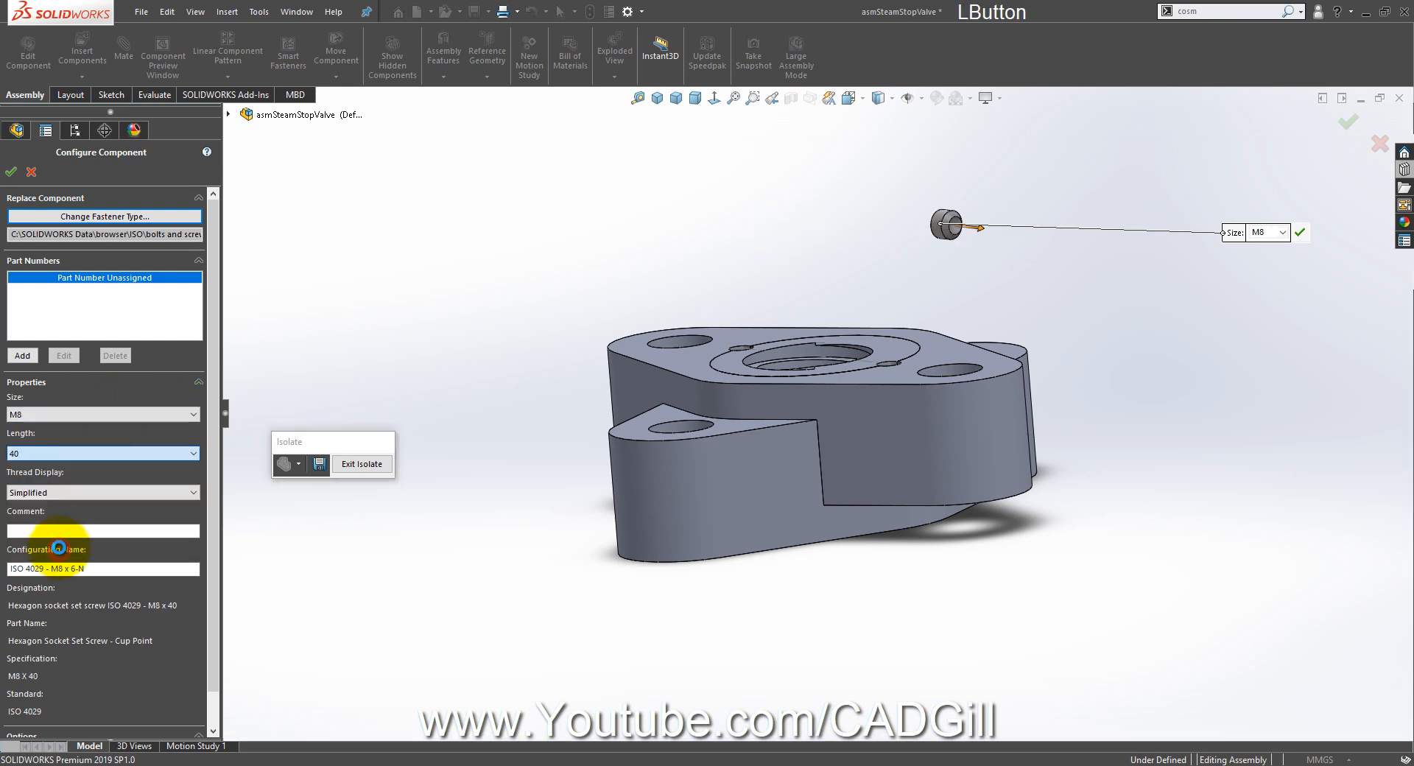
click(100, 492)
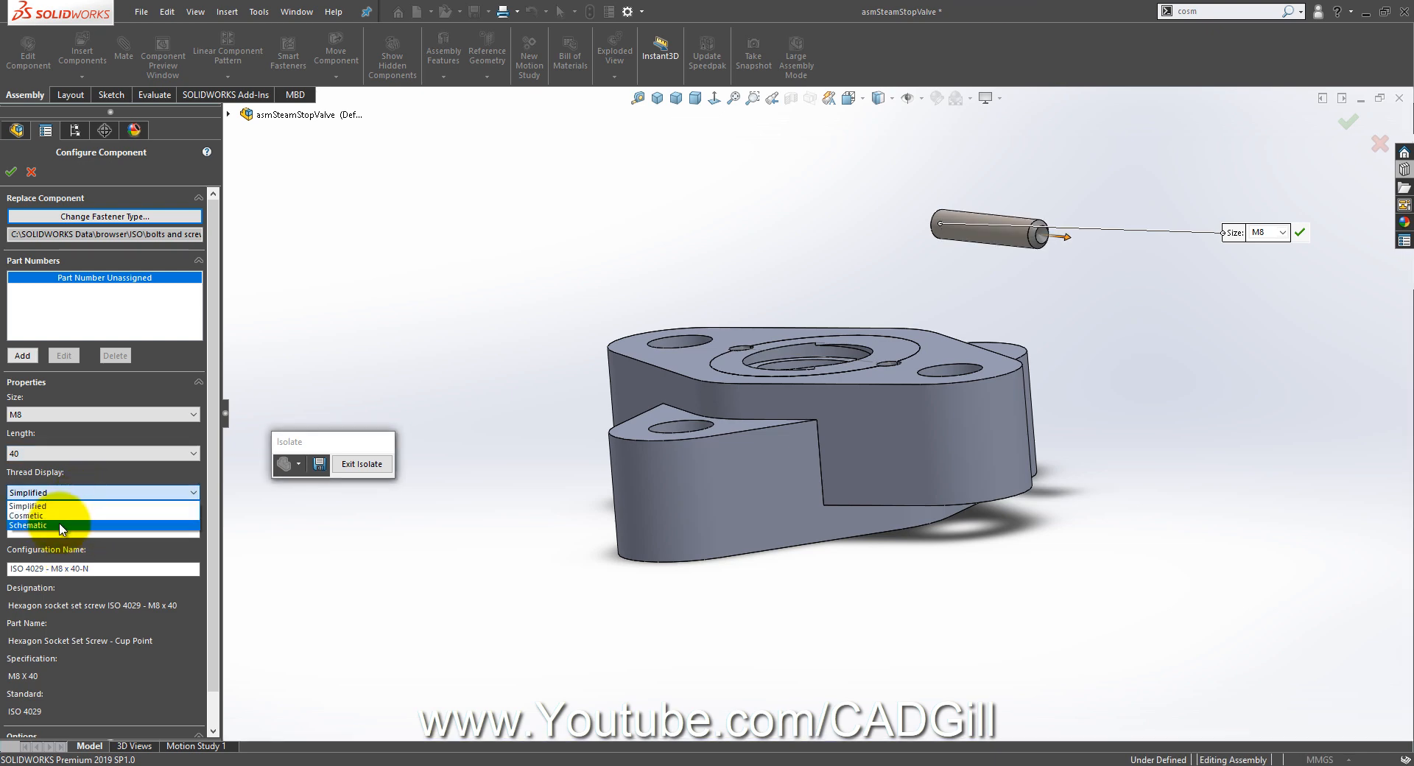
click(60, 516)
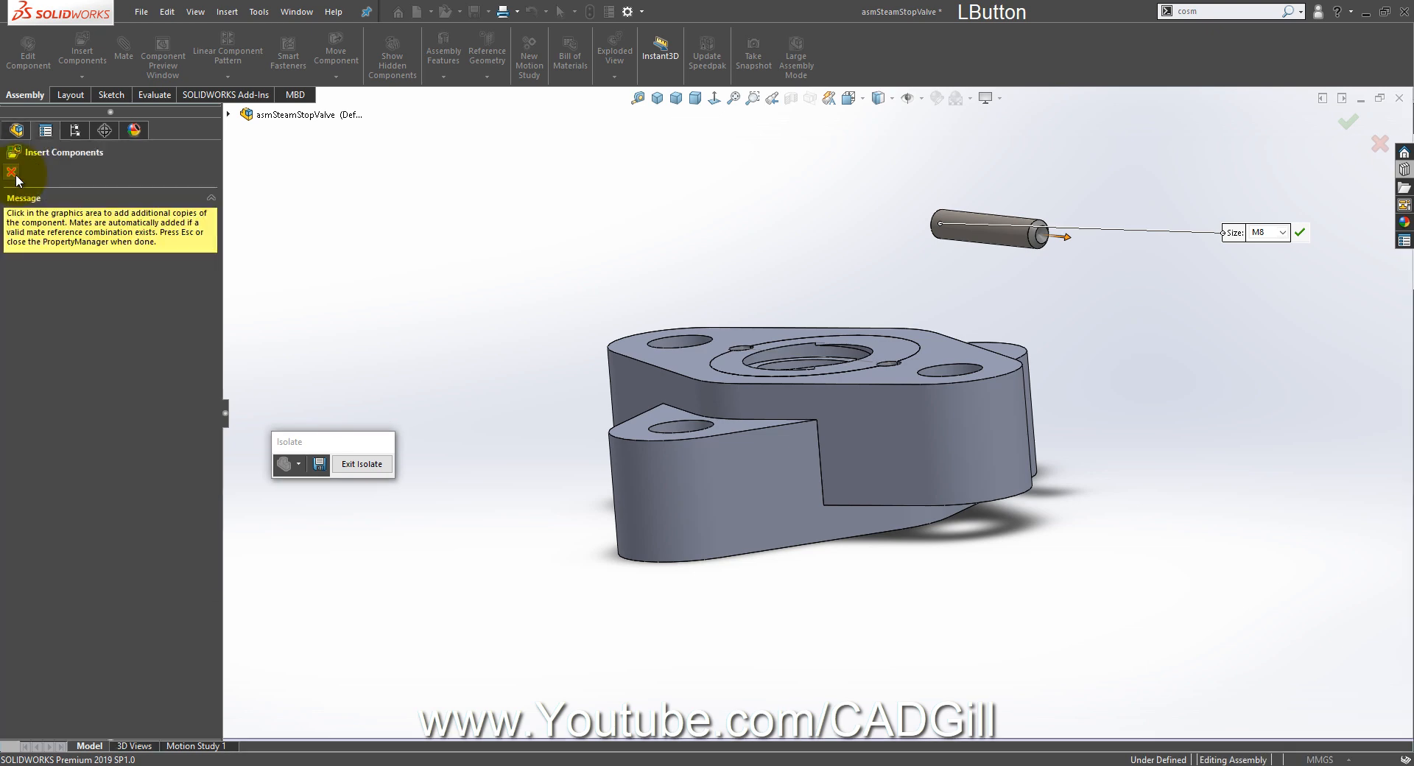
click(11, 172)
middle_drag(705, 265, 692, 291)
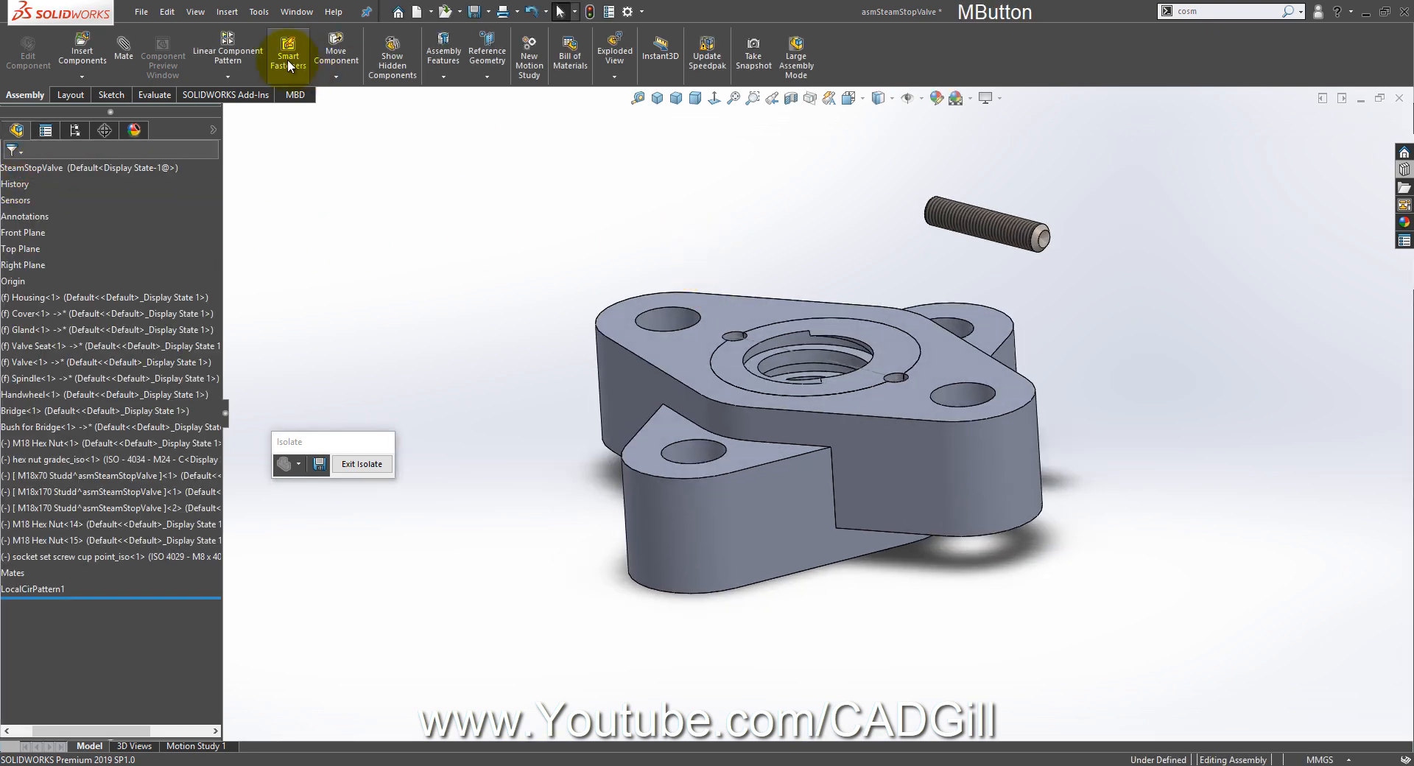
Step: Mate the set screw concentric with one of the small holes between the bridge and its bush, flipping the alignment
click(996, 249)
scroll(794, 298, down, 5)
click(661, 377)
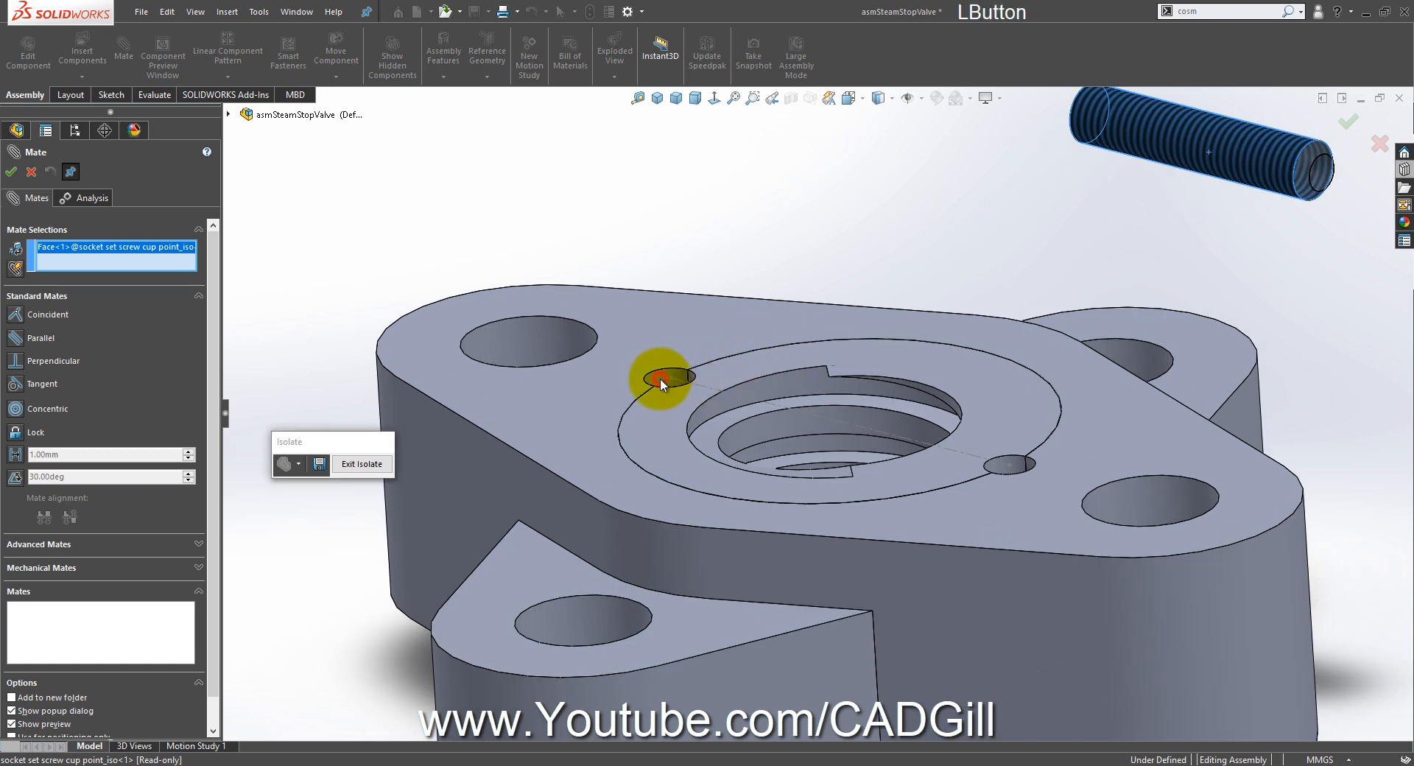
click(600, 347)
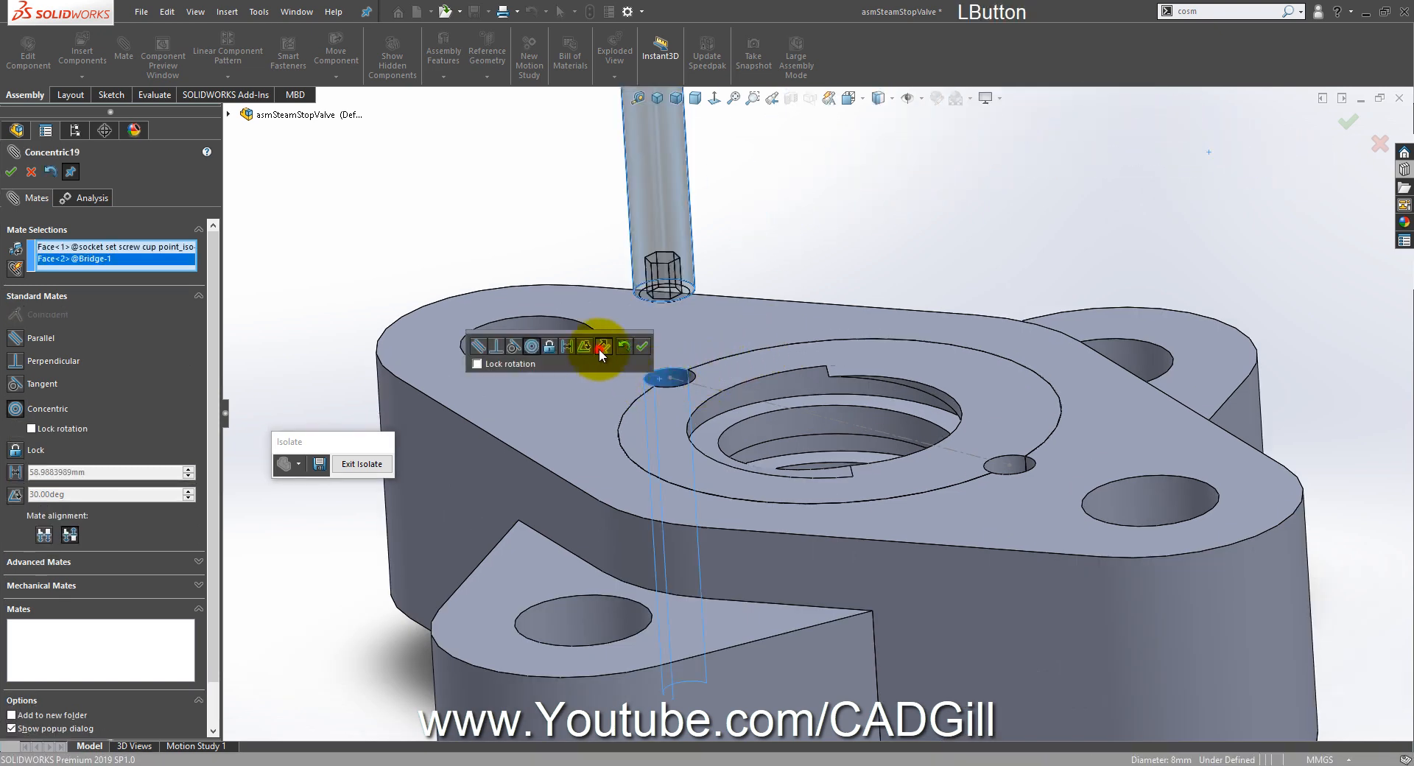
click(638, 342)
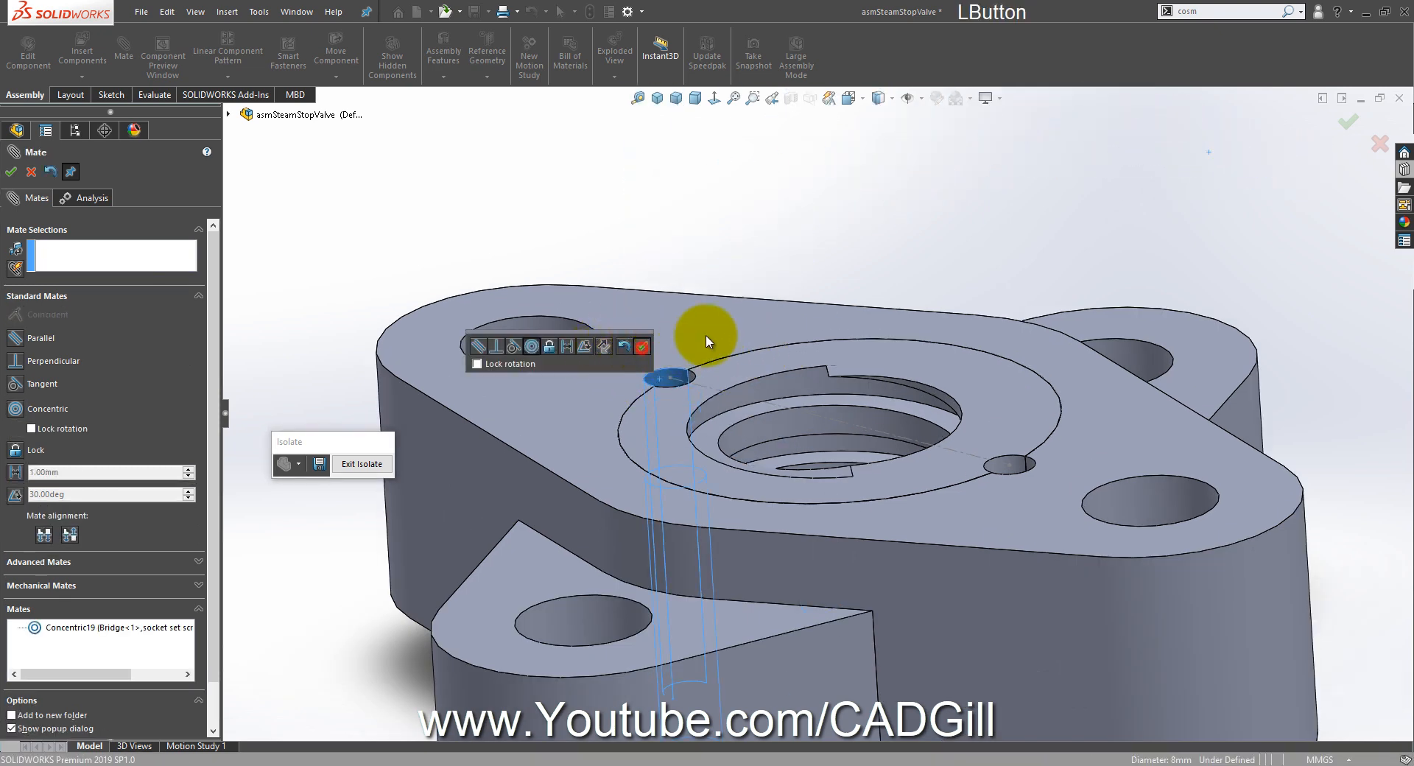
Step: Make the set screw's socket end face coincident with the bridge's top face and finish mating
click(681, 337)
middle_drag(681, 337, 729, 333)
scroll(720, 357, down, 5)
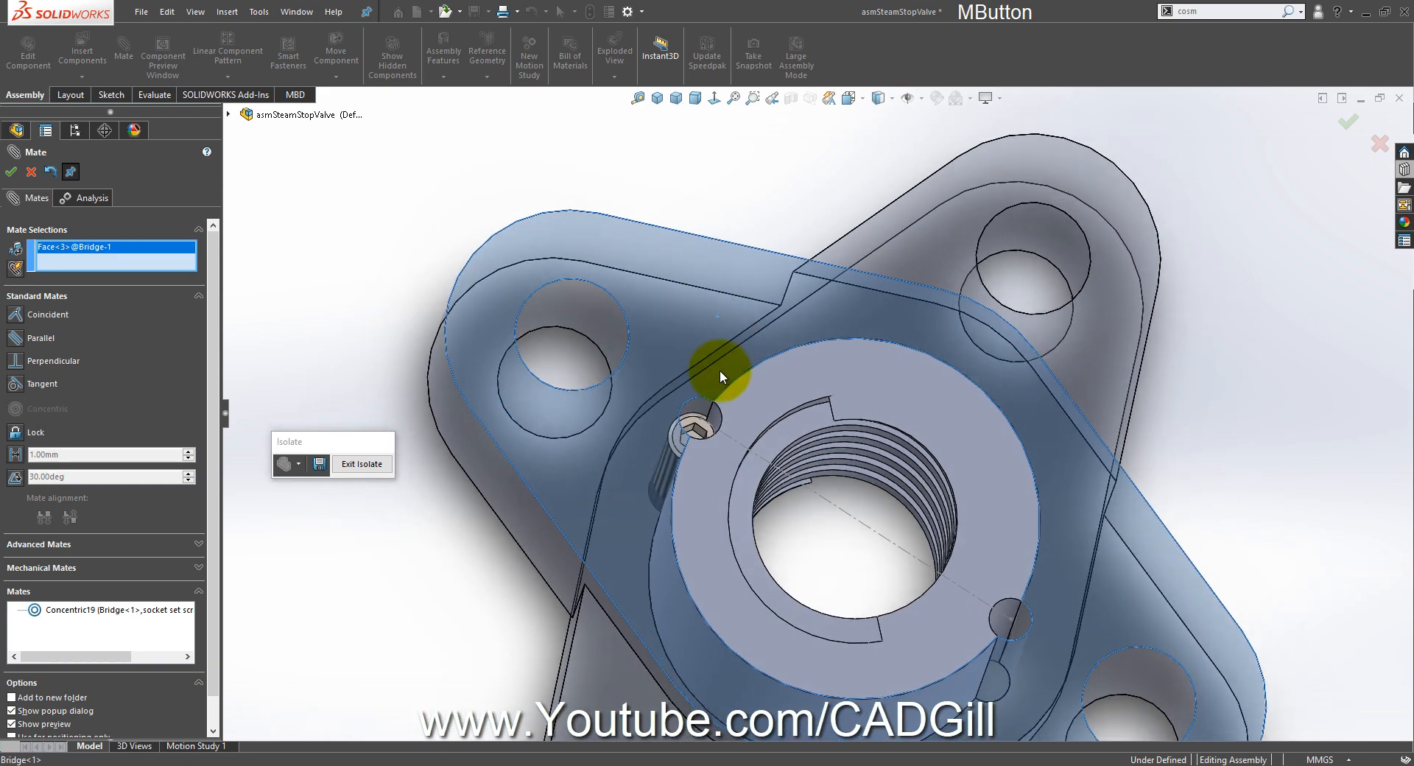
click(684, 476)
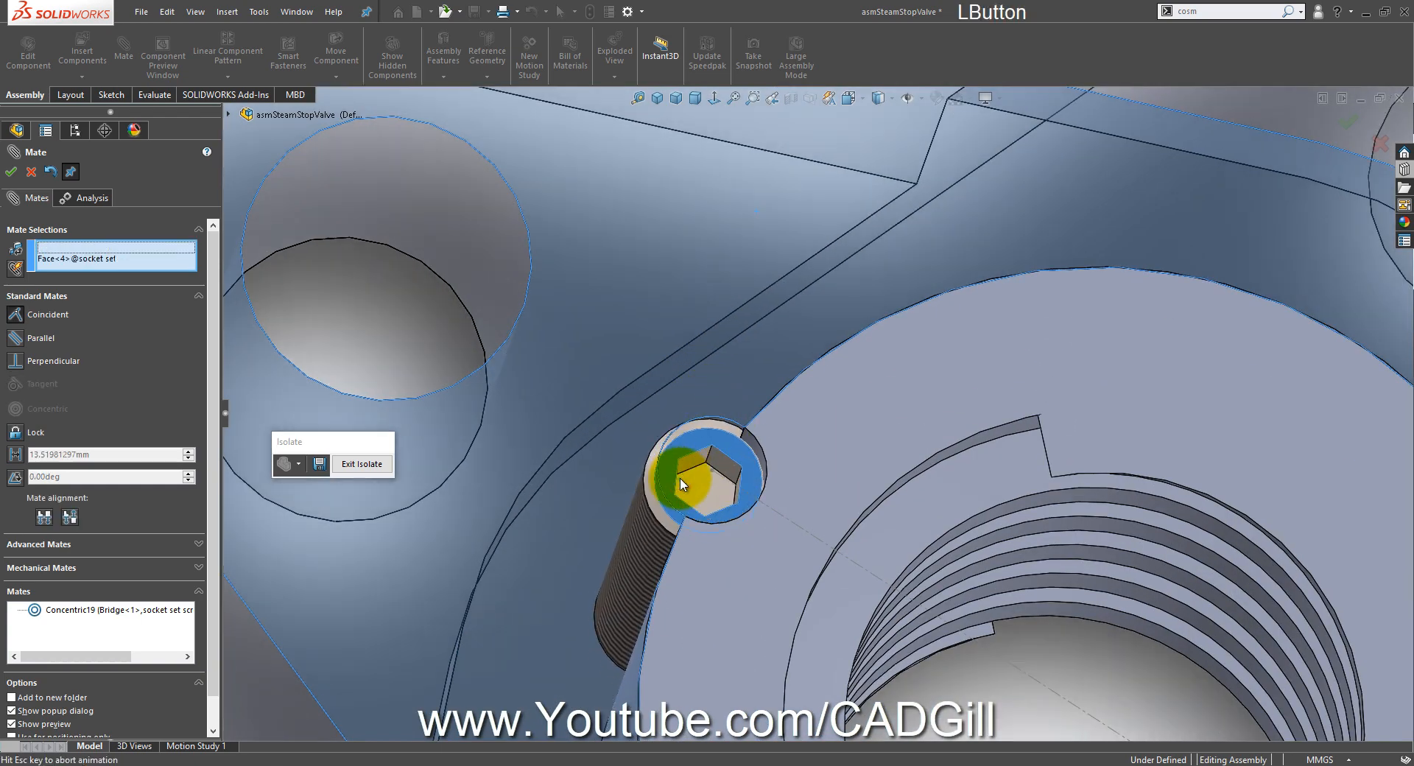
click(662, 503)
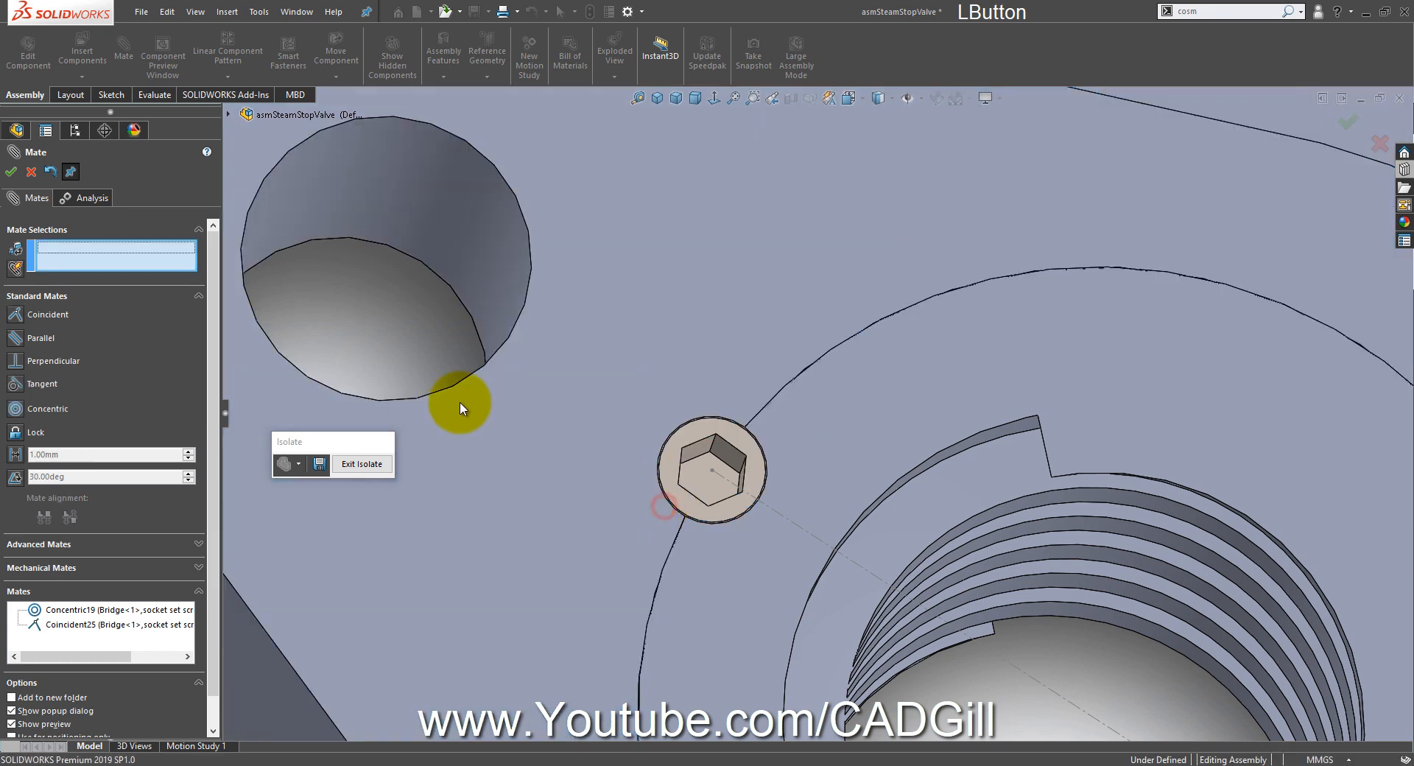
click(11, 172)
right_click(797, 524)
click(830, 501)
Step: Copy the set screw with its mates into the opposite bush hole, keeping it flush with the bridge's top face
scroll(970, 542, up, 5)
middle_drag(956, 505, 896, 465)
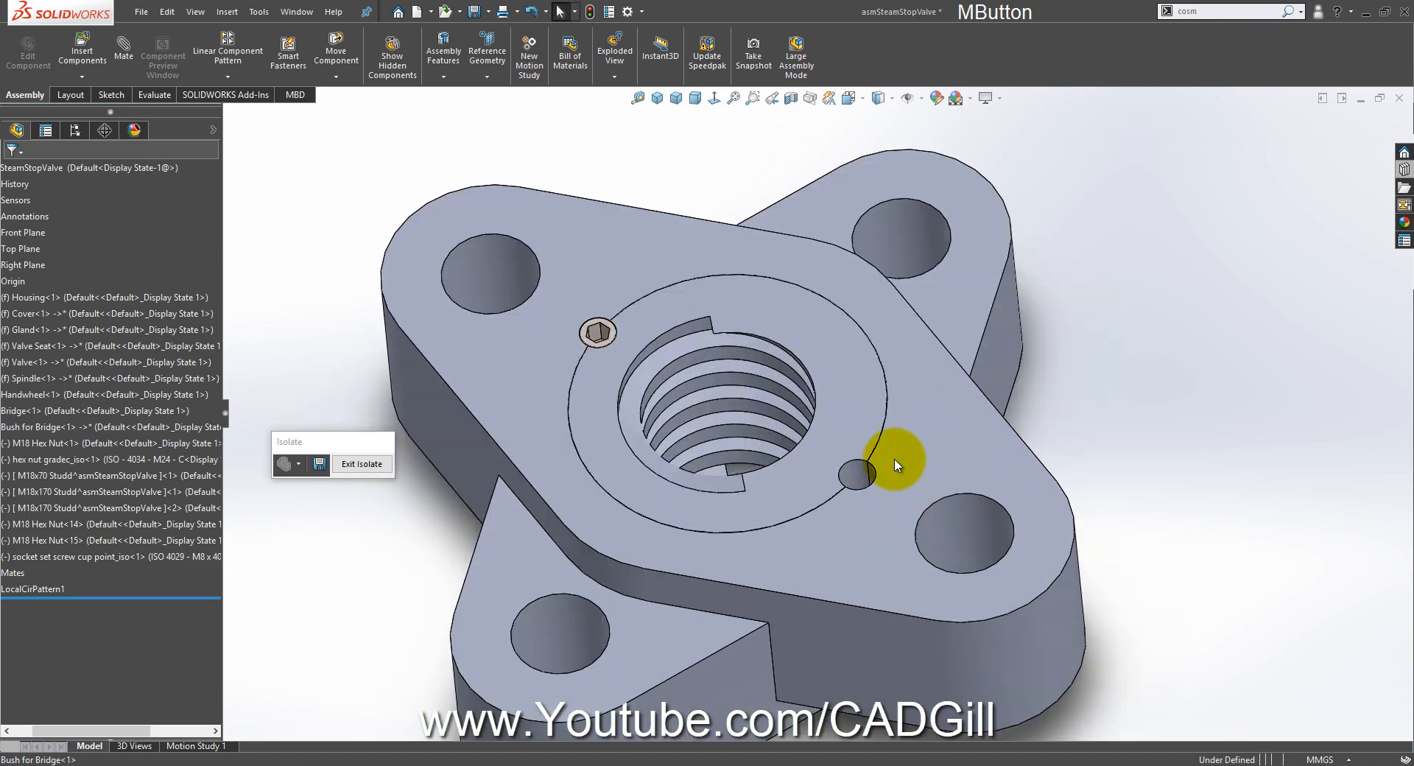
click(100, 77)
click(103, 145)
scroll(751, 430, down, 4)
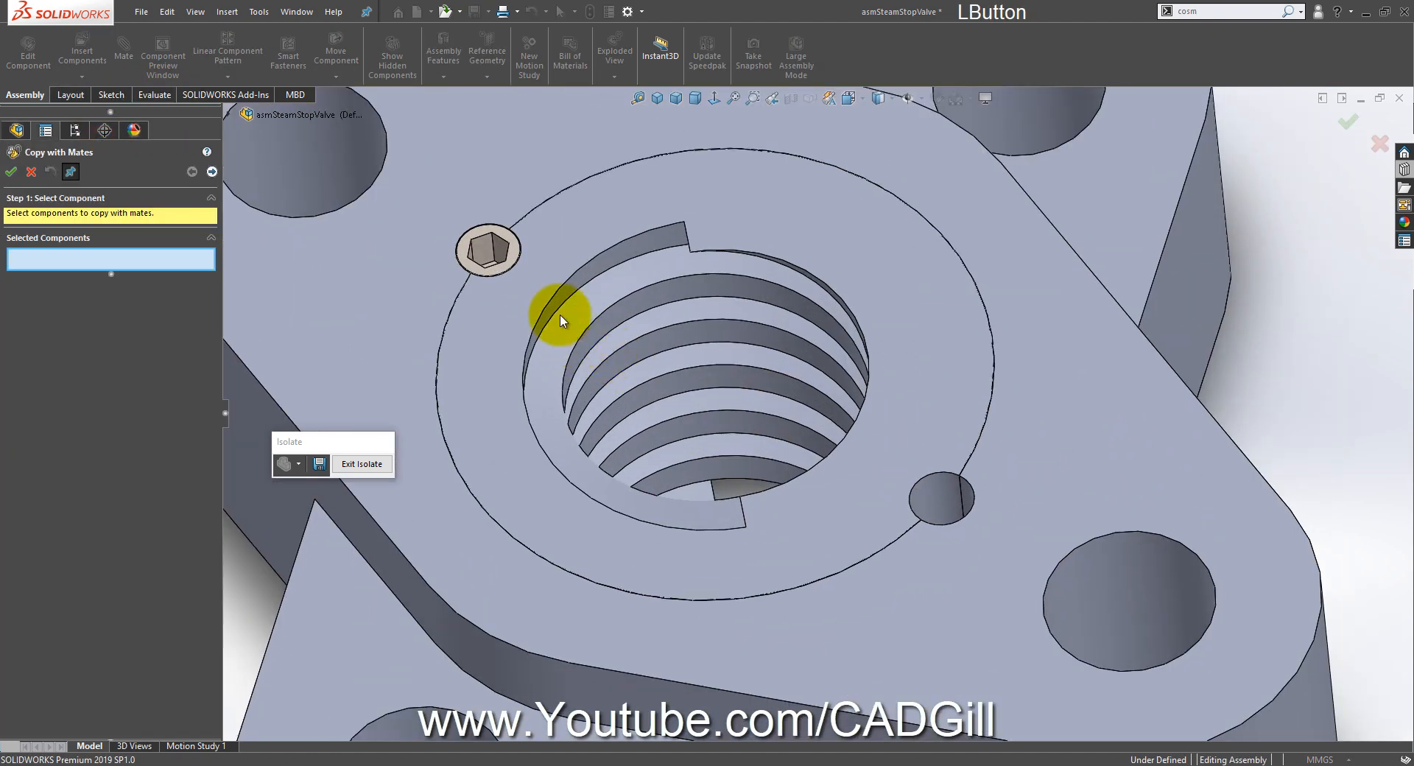
click(492, 256)
click(212, 171)
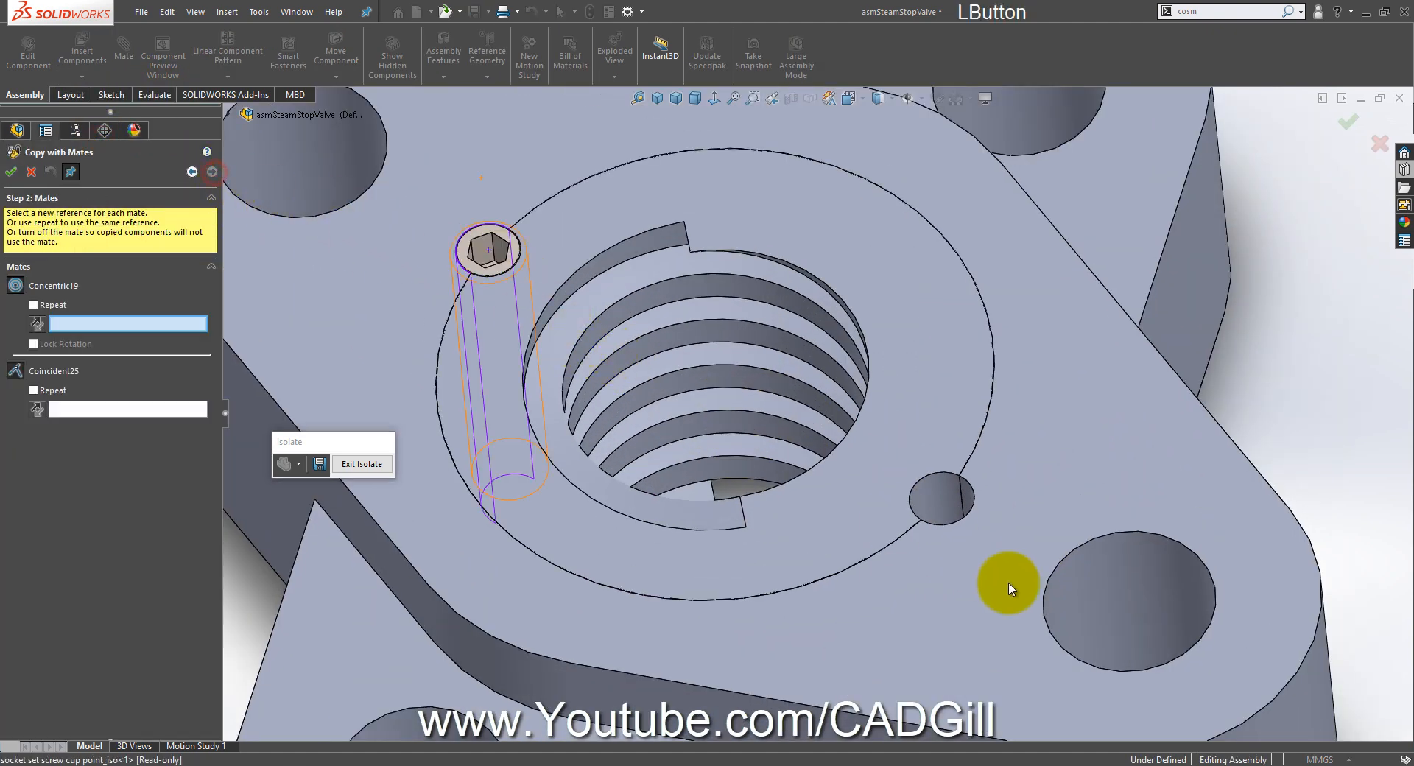
scroll(1016, 515, up, 3)
scroll(906, 543, down, 6)
click(884, 489)
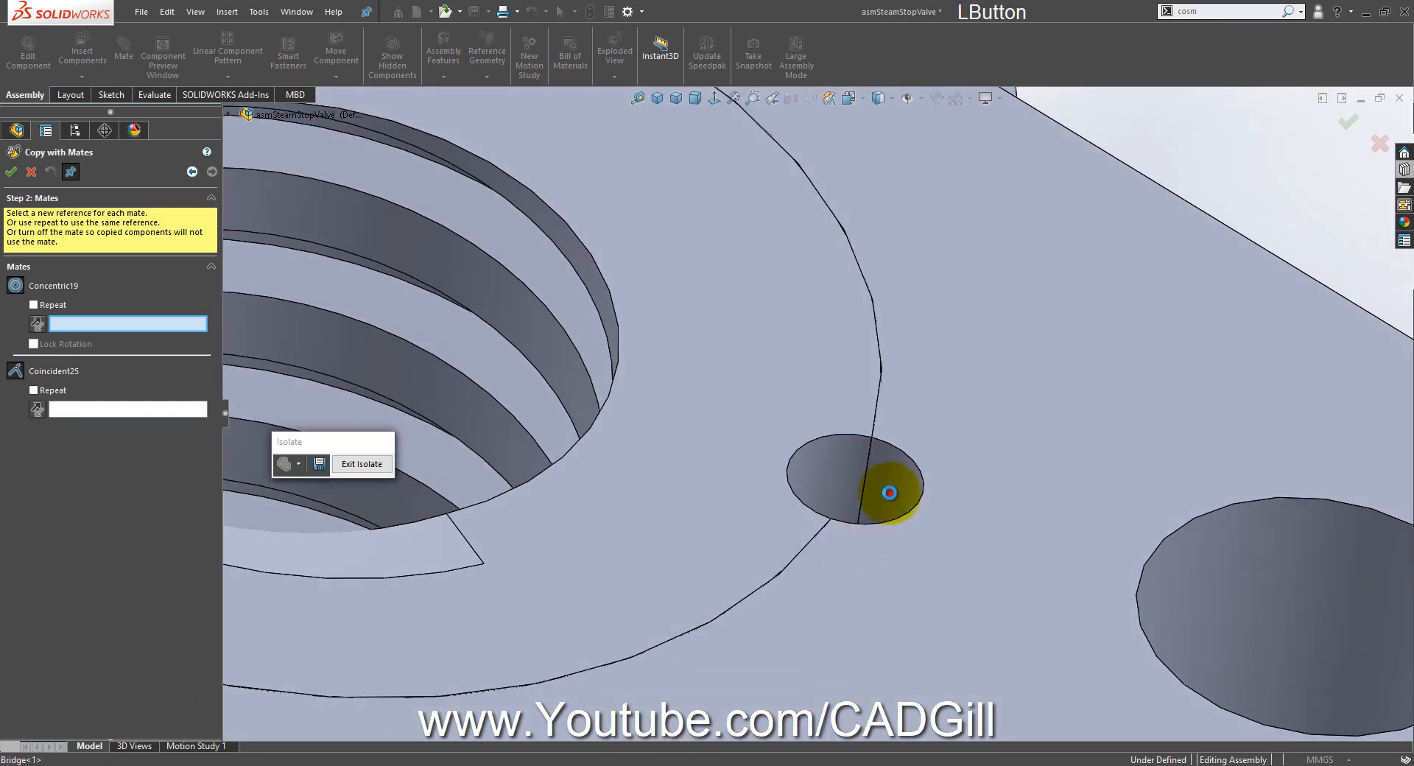
click(988, 441)
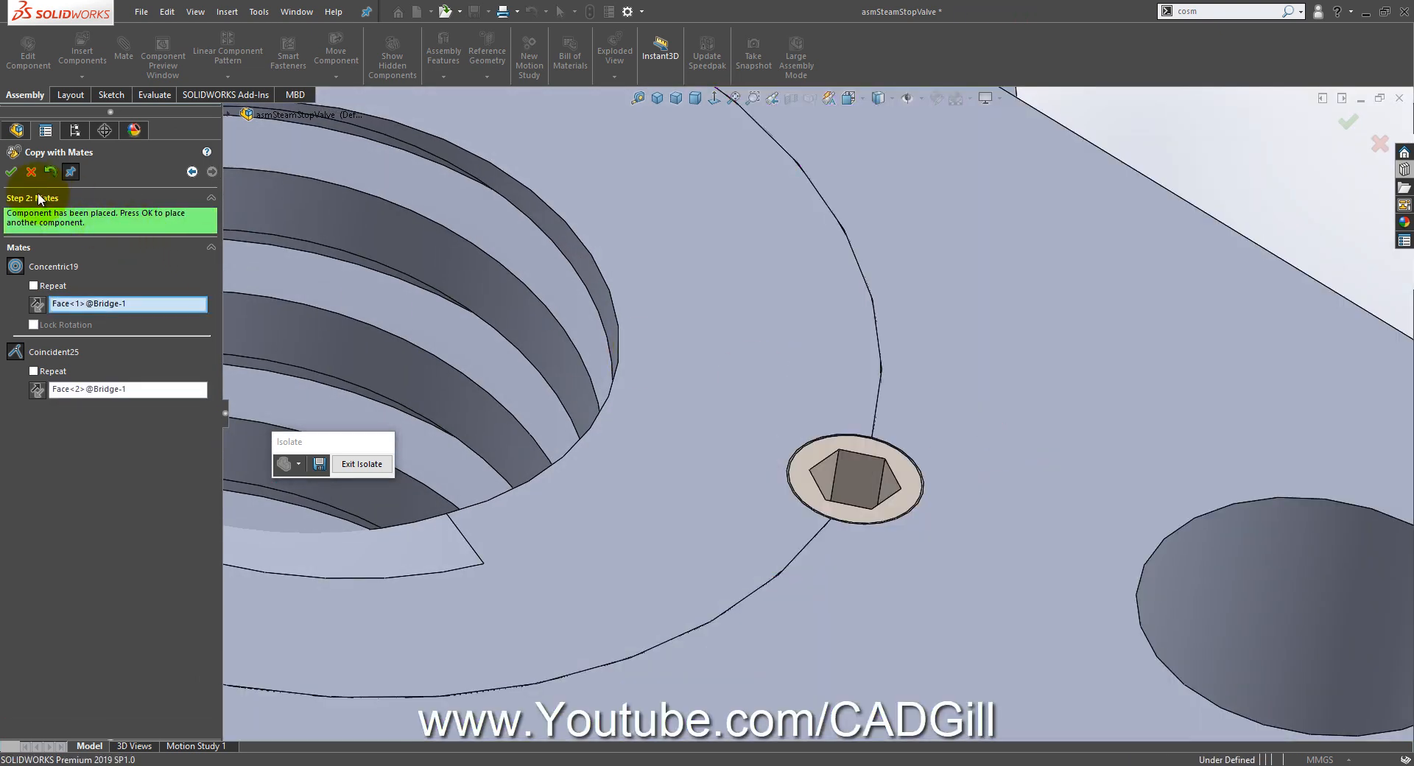
click(10, 167)
key(Escape)
Step: Exit the isolated view of the bridge and save the whole valve assembly
scroll(777, 428, up, 6)
click(361, 463)
middle_drag(767, 543, 872, 471)
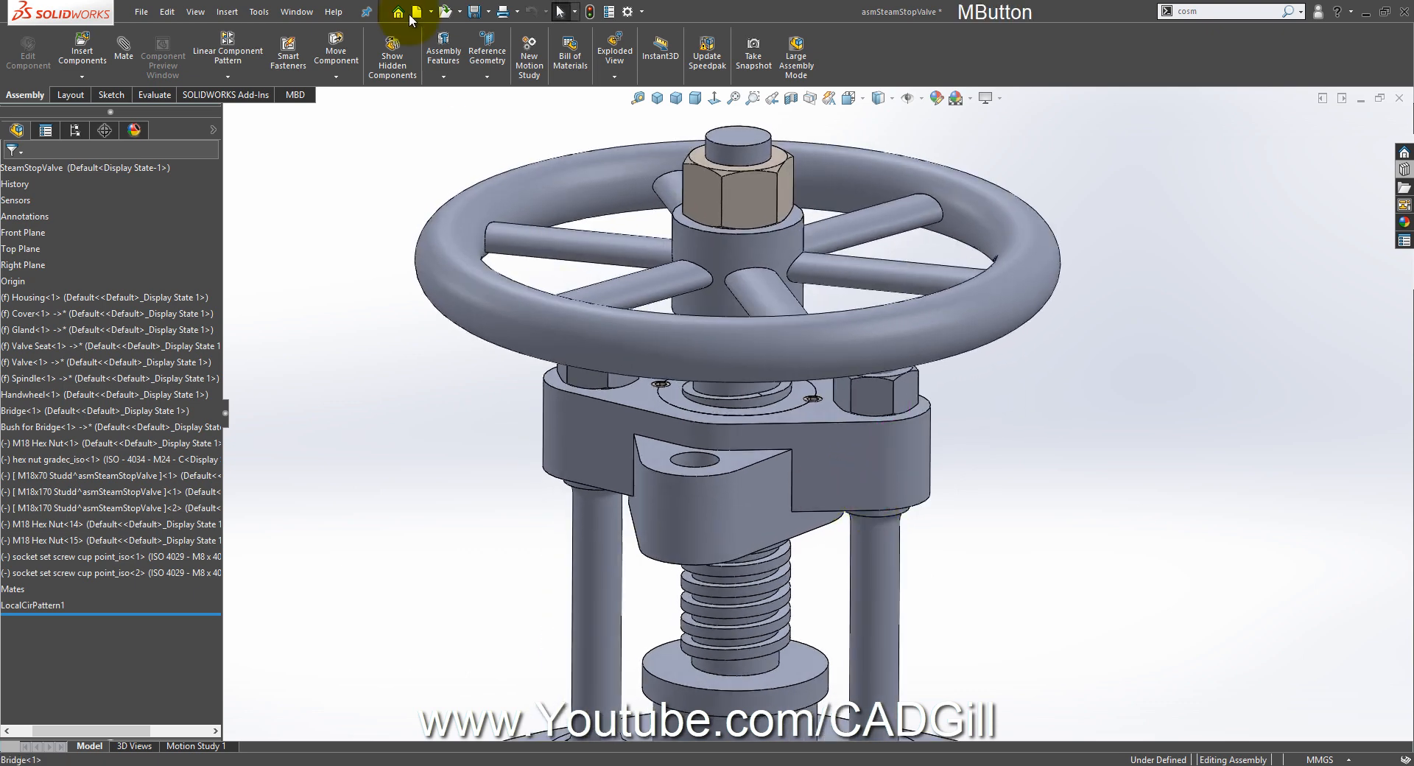
click(475, 10)
click(310, 227)
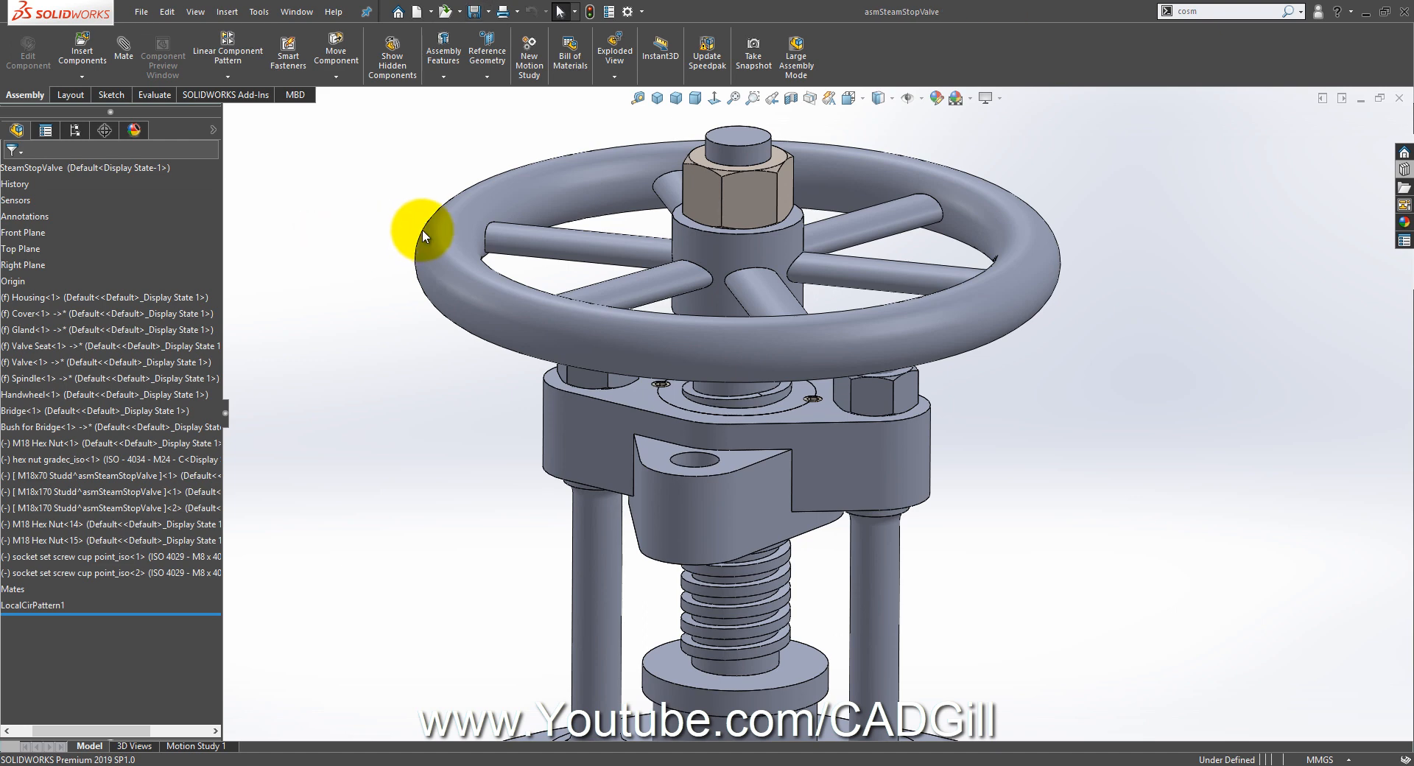
Step: Measure the distance between the bridge's underside and the cover's raised top face, then clear the selections and pause measuring
scroll(700, 319, up, 8)
middle_drag(662, 349, 698, 478)
scroll(836, 570, down, 6)
middle_drag(754, 563, 719, 524)
scroll(864, 591, down, 2)
middle_drag(860, 604, 838, 658)
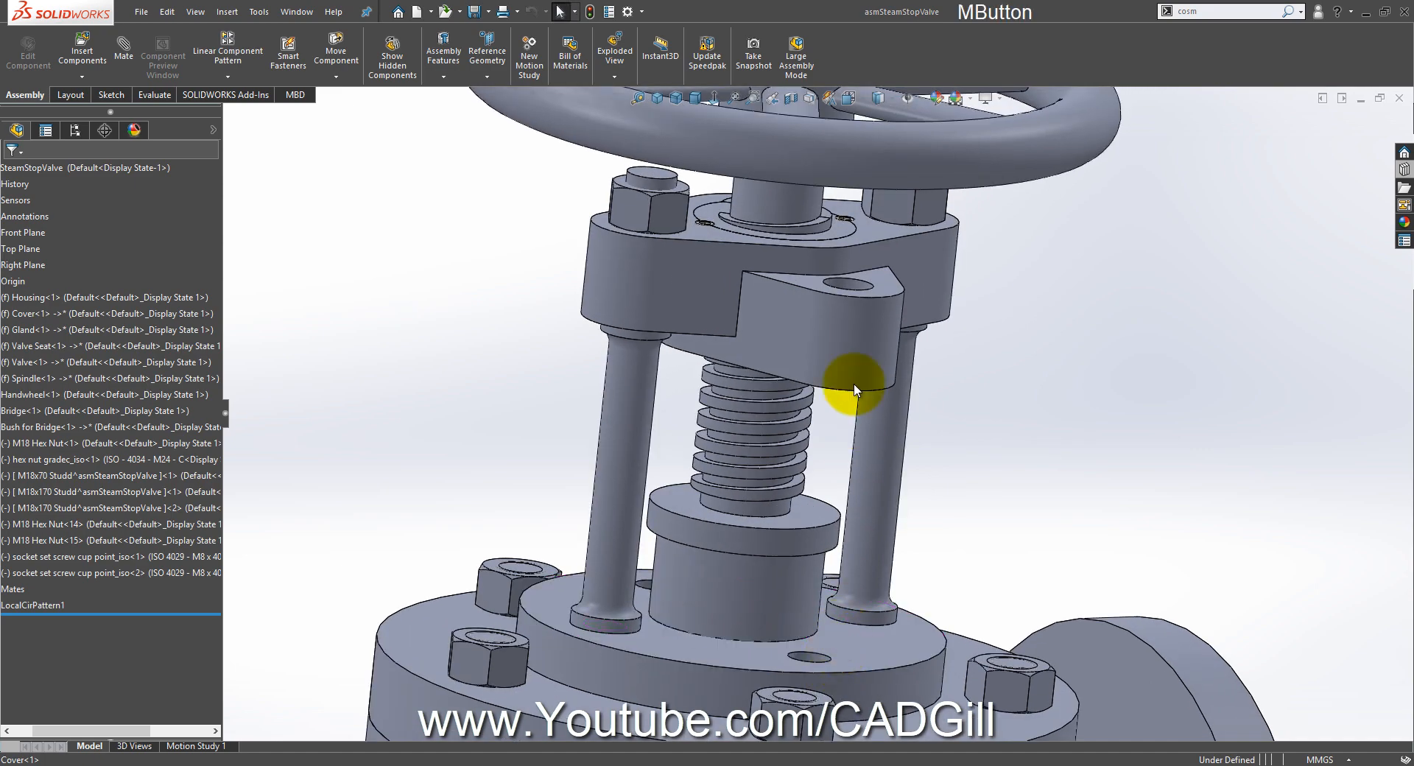
click(639, 100)
middle_drag(876, 435, 839, 498)
click(876, 324)
click(866, 607)
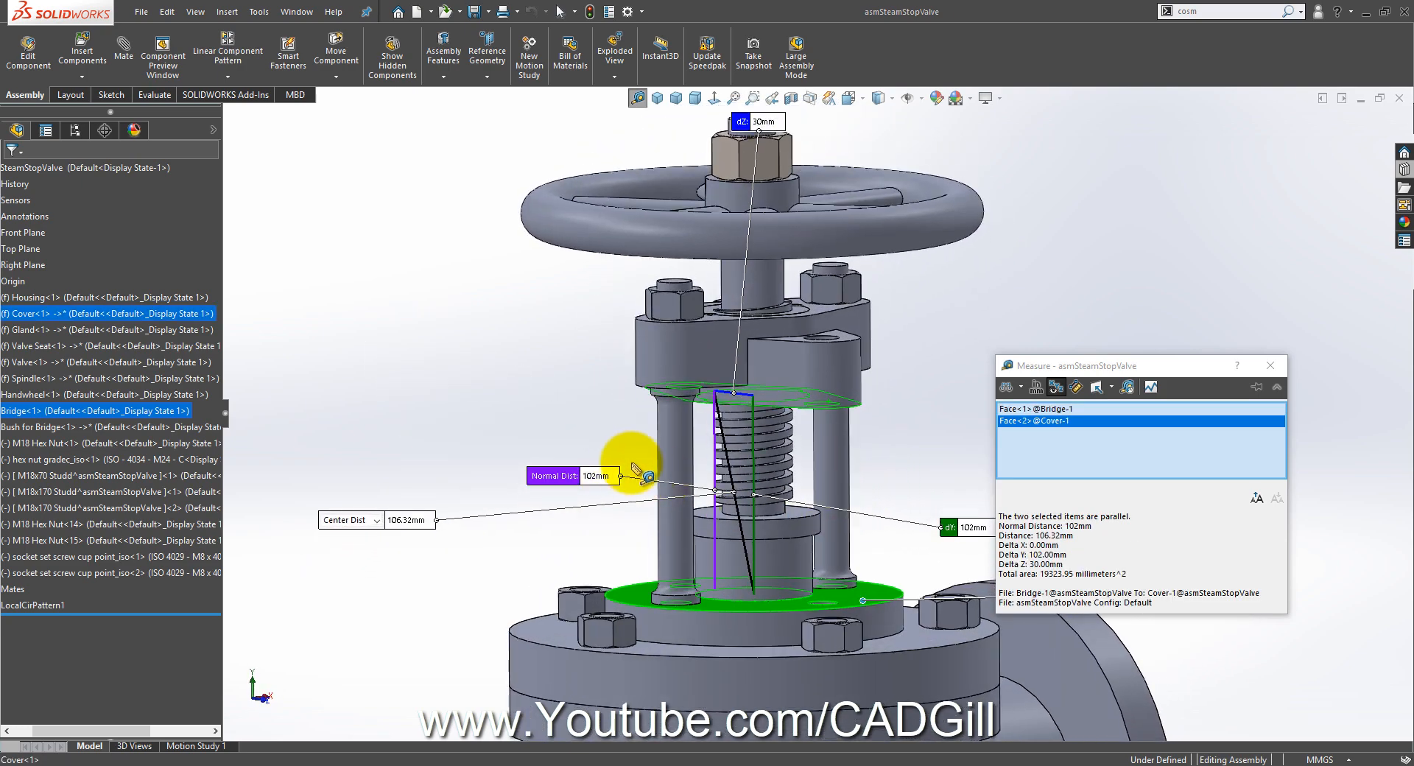
click(971, 353)
scroll(818, 353, down, 3)
mouse_move(815, 352)
middle_down()
mouse_move(814, 328)
mouse_move(826, 337)
middle_up()
scroll(846, 433, up, 3)
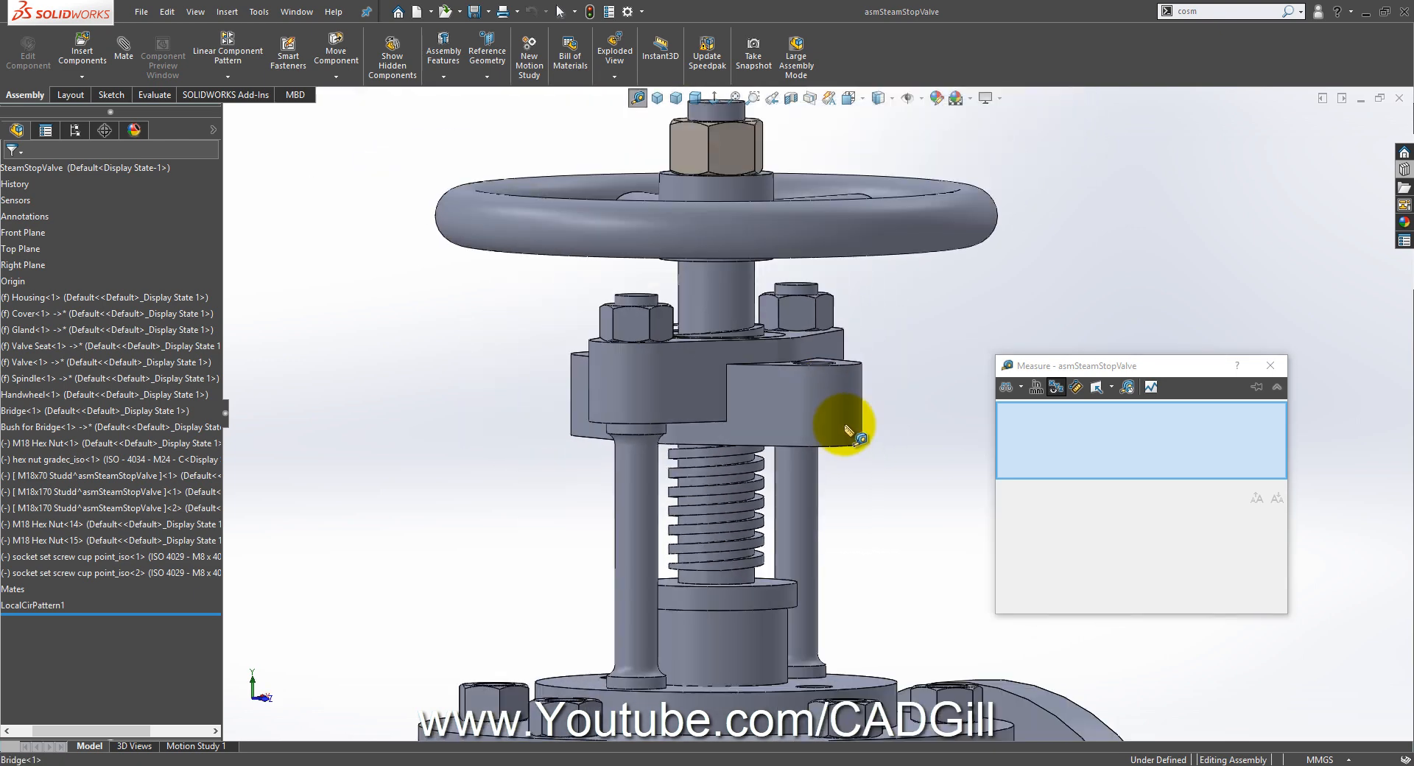
right_click(897, 417)
click(923, 483)
Step: Insert a new virtual part into the assembly and rename it M18x
scroll(881, 529, up, 3)
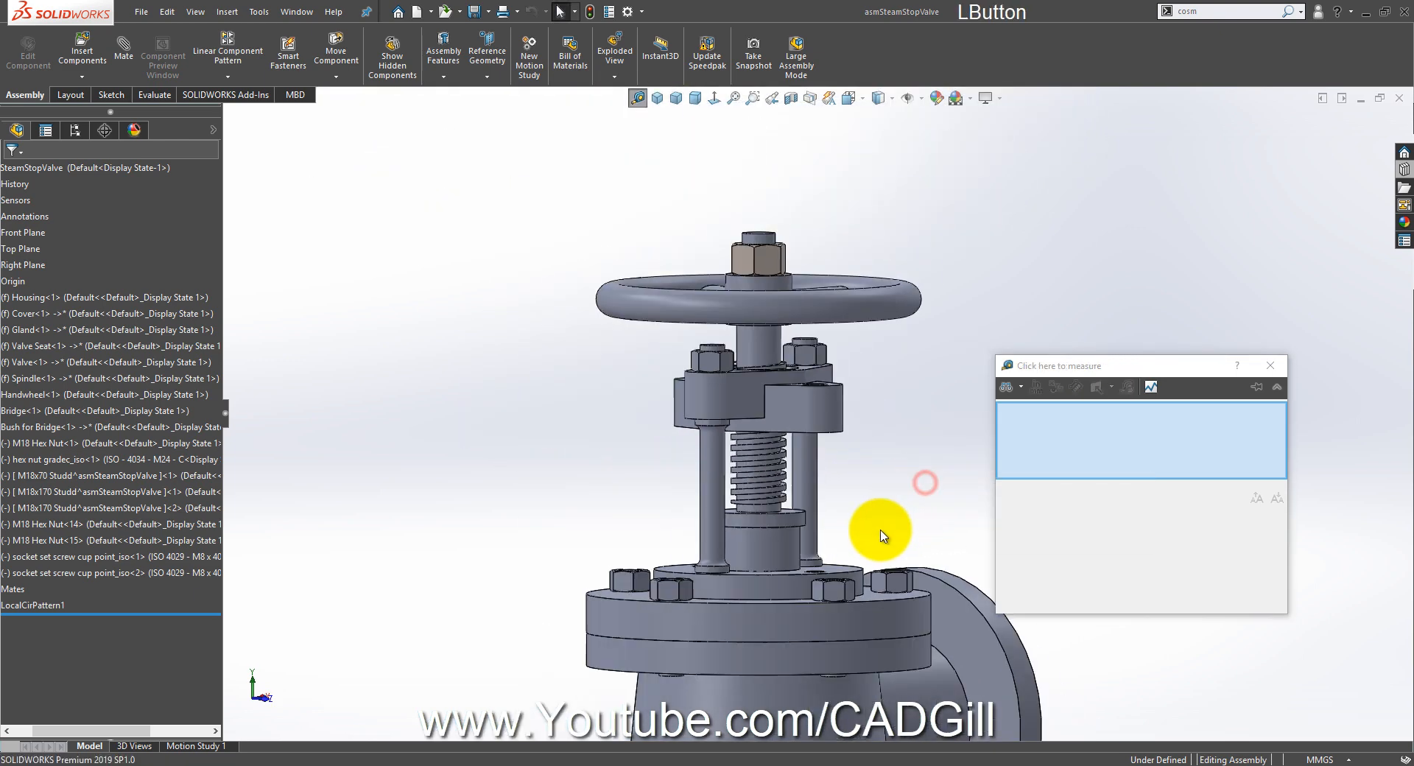
middle_drag(875, 545, 864, 585)
scroll(864, 585, up, 1)
scroll(910, 501, down, 1)
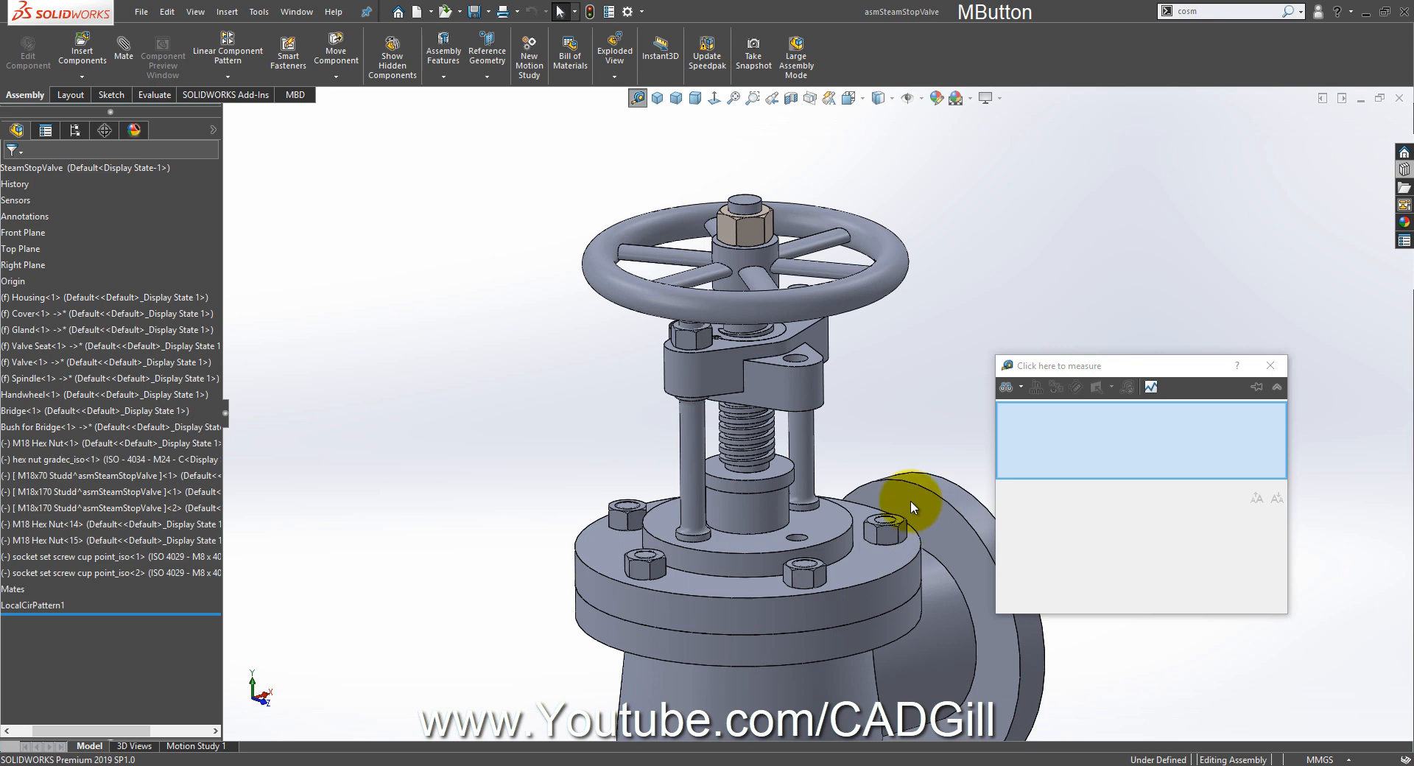
click(94, 80)
click(105, 111)
click(523, 437)
click(69, 589)
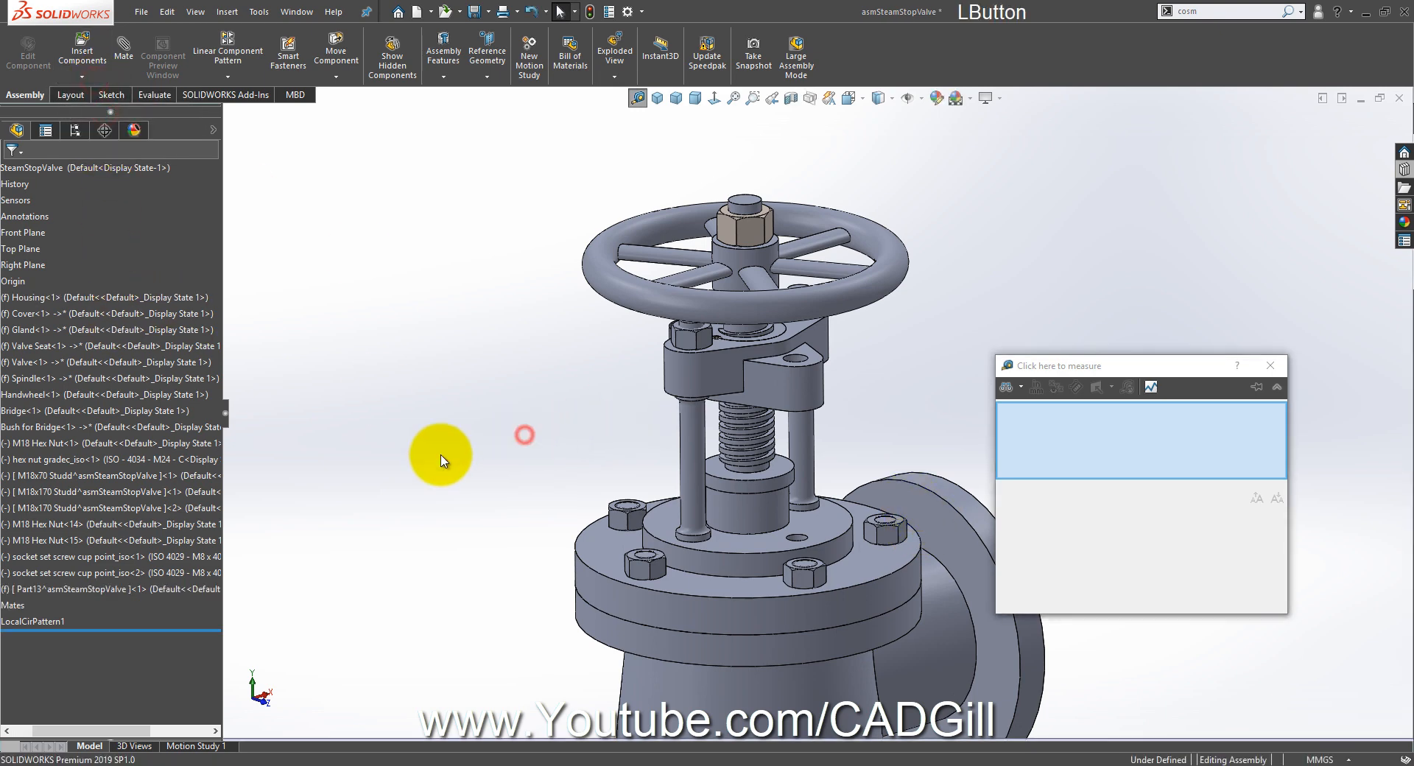
key(F2)
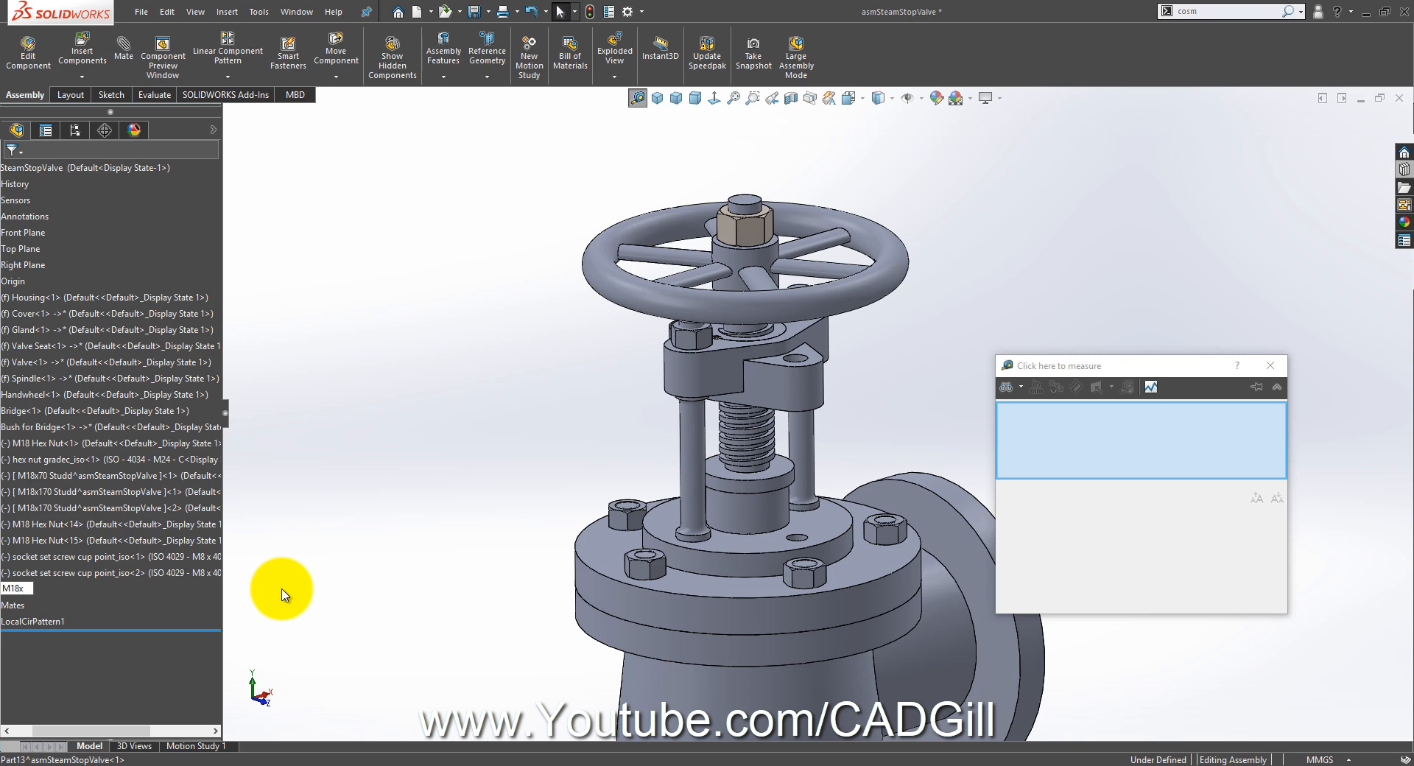
Step: Measure the distance between the top face of the bridge's front lug and the cover's raised face, then clear the selections
click(1077, 498)
scroll(847, 412, down, 3)
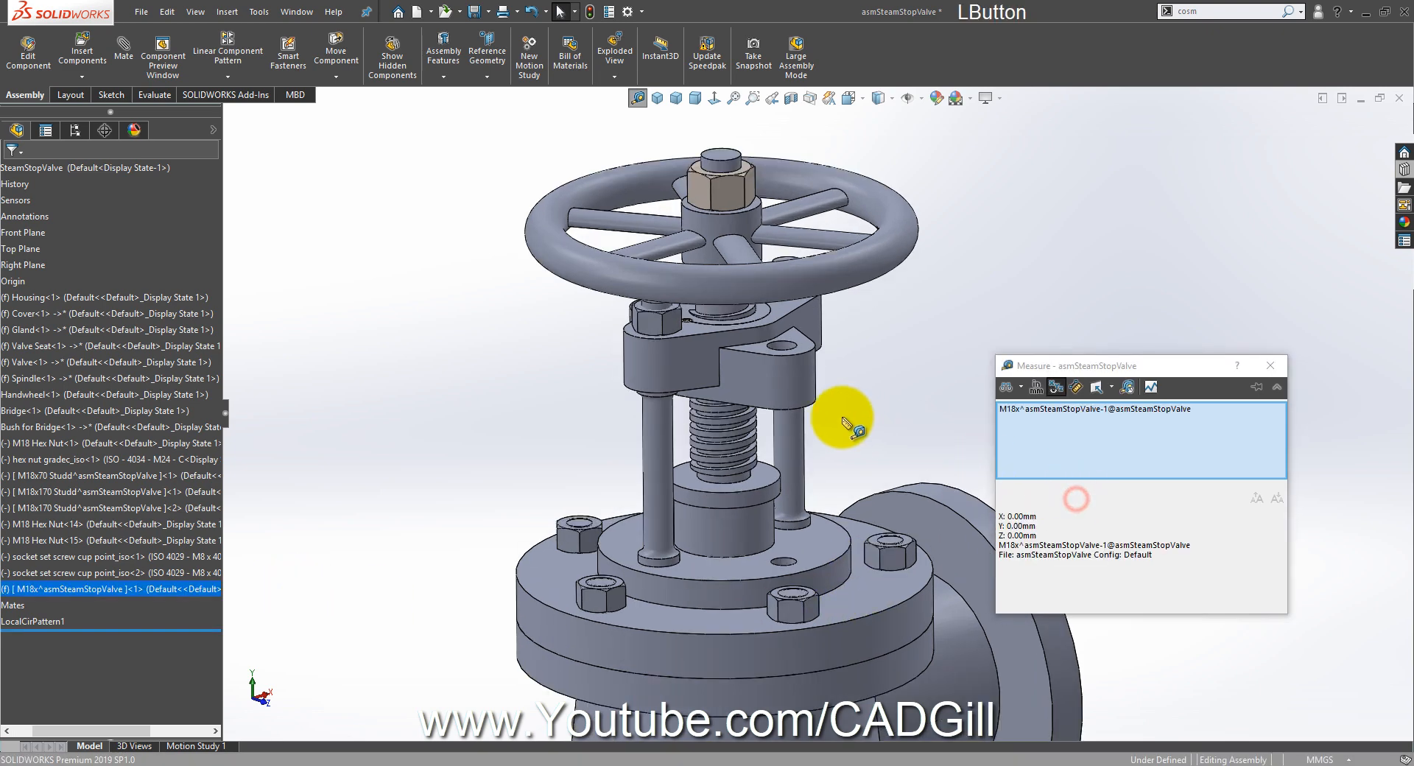
click(786, 315)
middle_drag(786, 315, 803, 647)
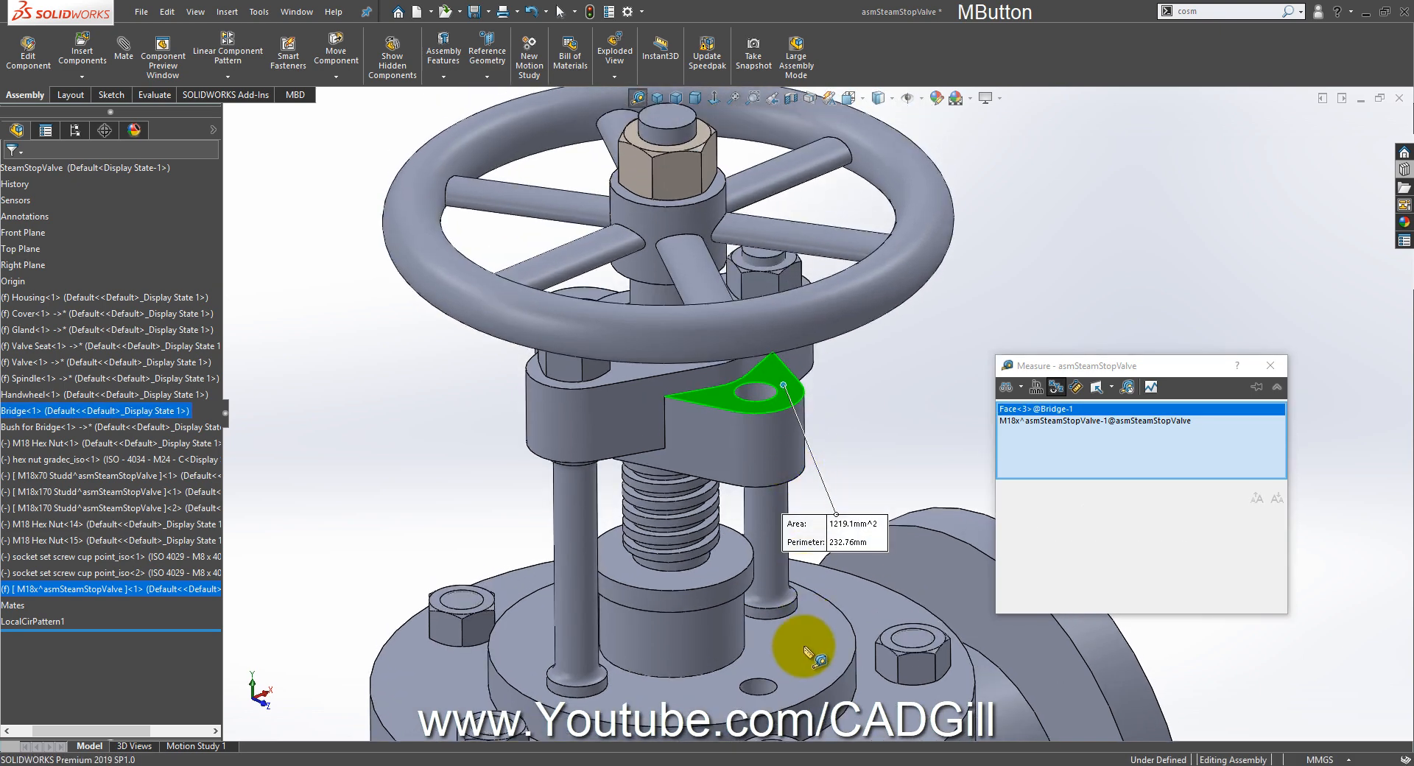
click(798, 647)
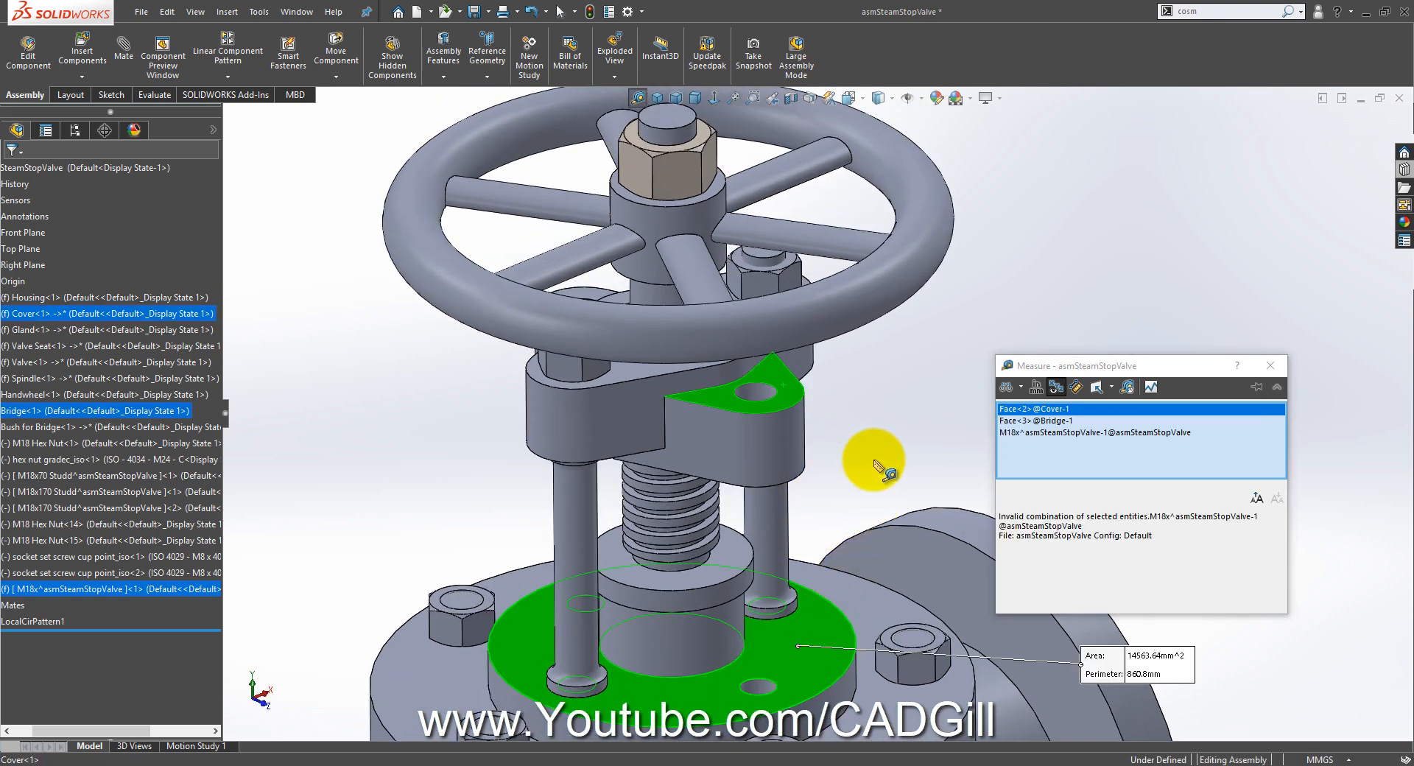
click(879, 486)
click(773, 395)
click(788, 647)
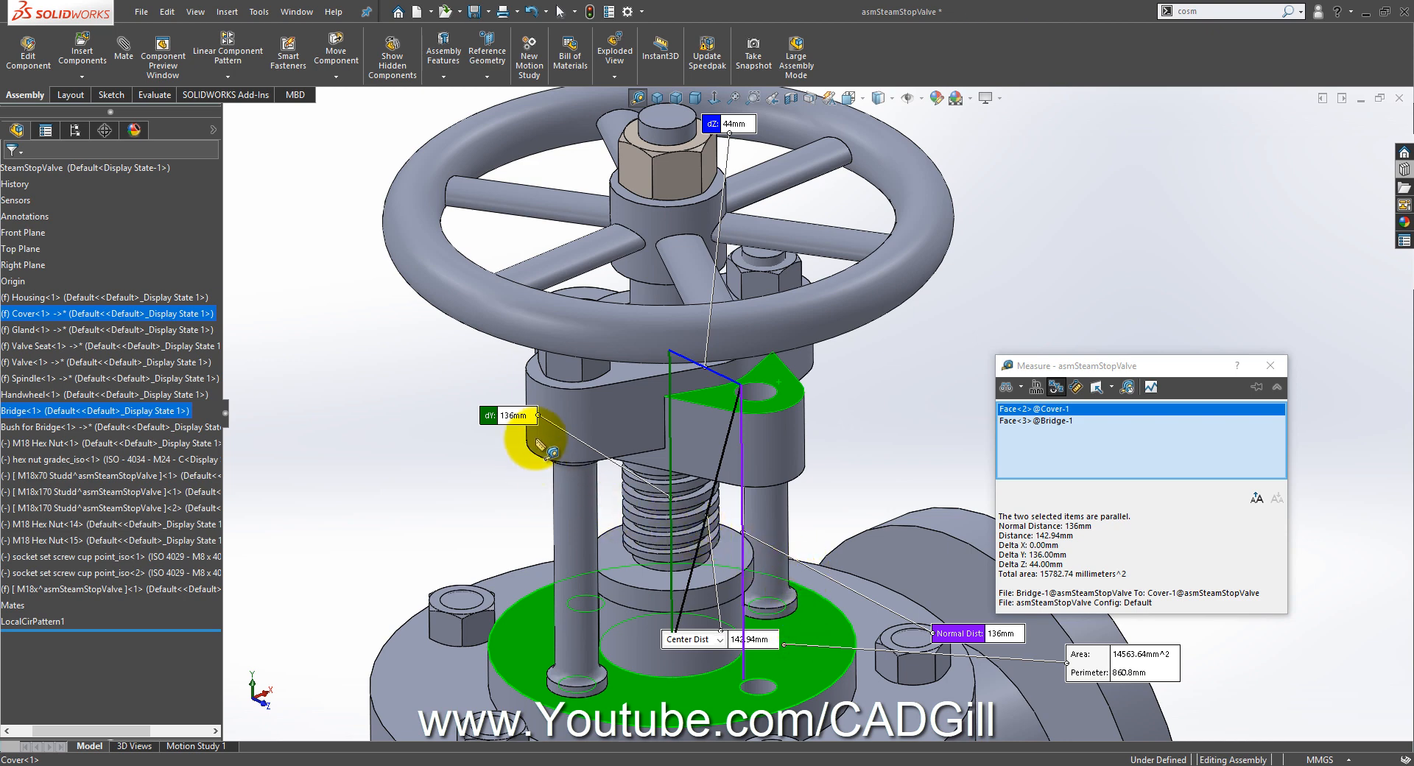
middle_drag(583, 527, 590, 491)
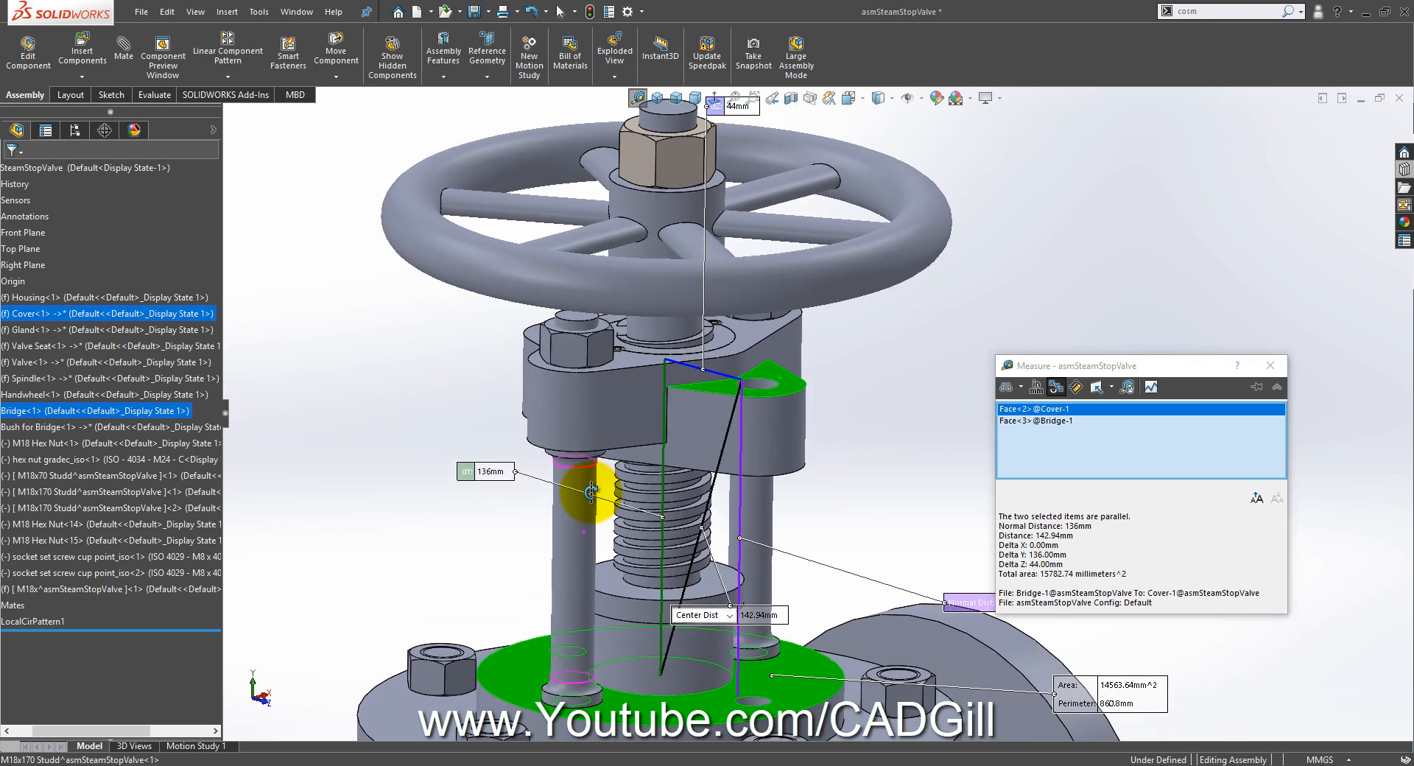
click(400, 325)
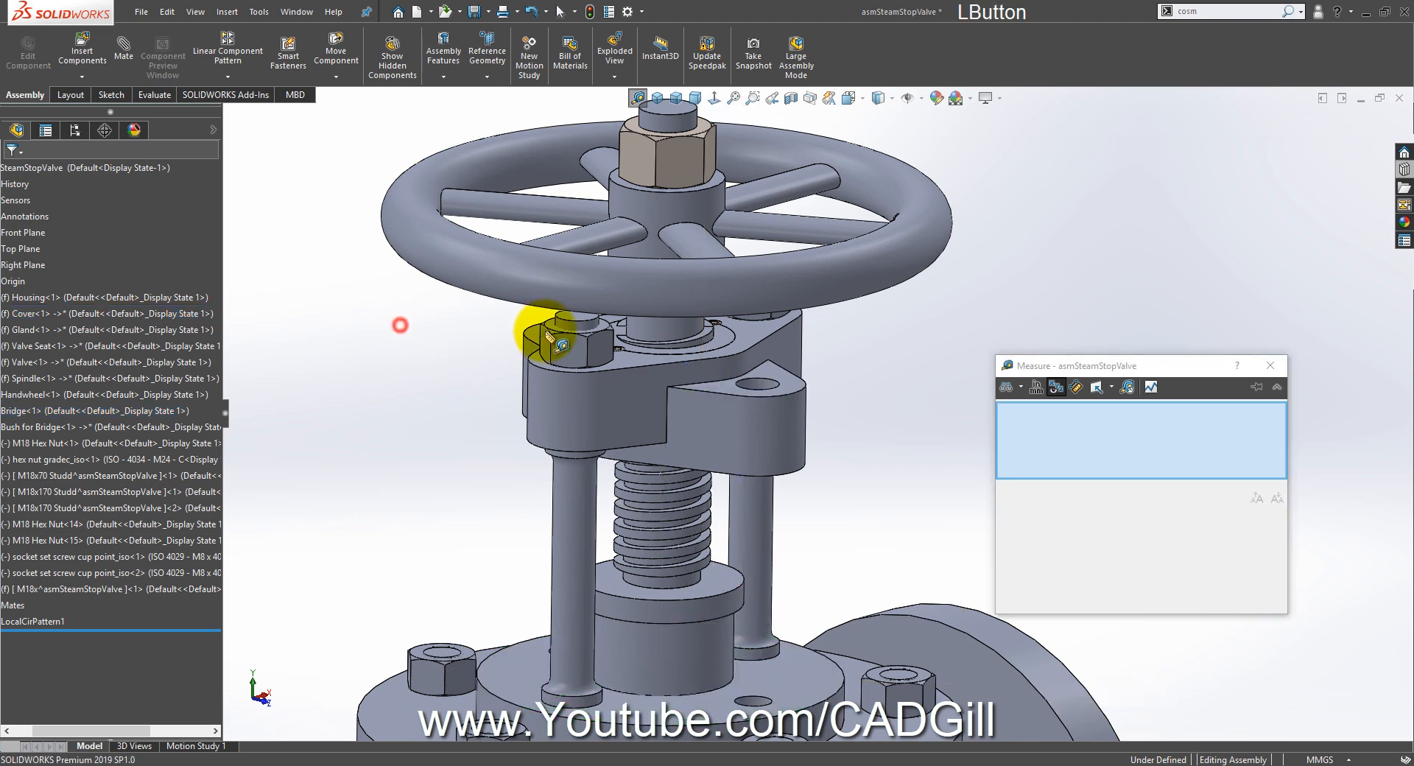
Step: Measure how far the existing M18x170 stud protrudes above the bridge's top face, then pause measuring
scroll(567, 339, down, 7)
click(886, 536)
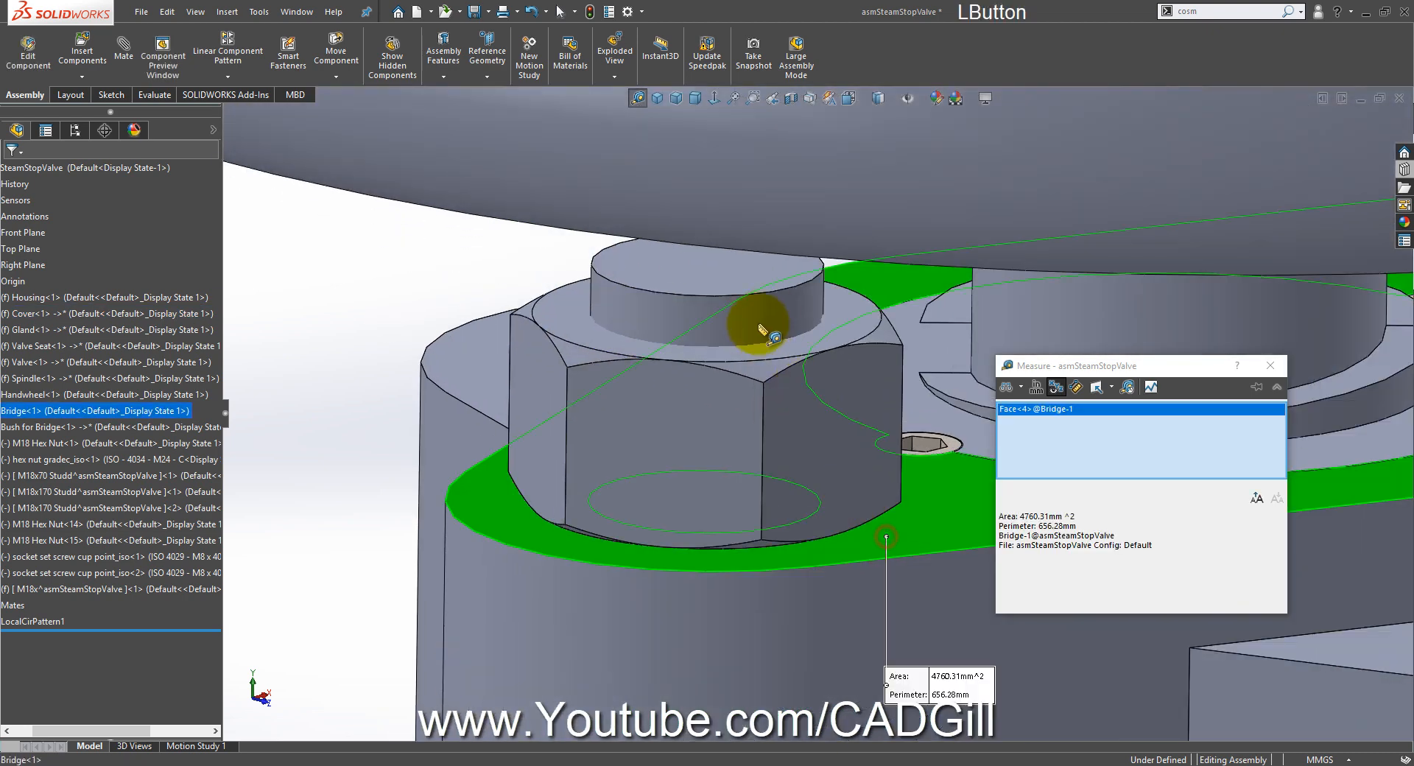
click(650, 258)
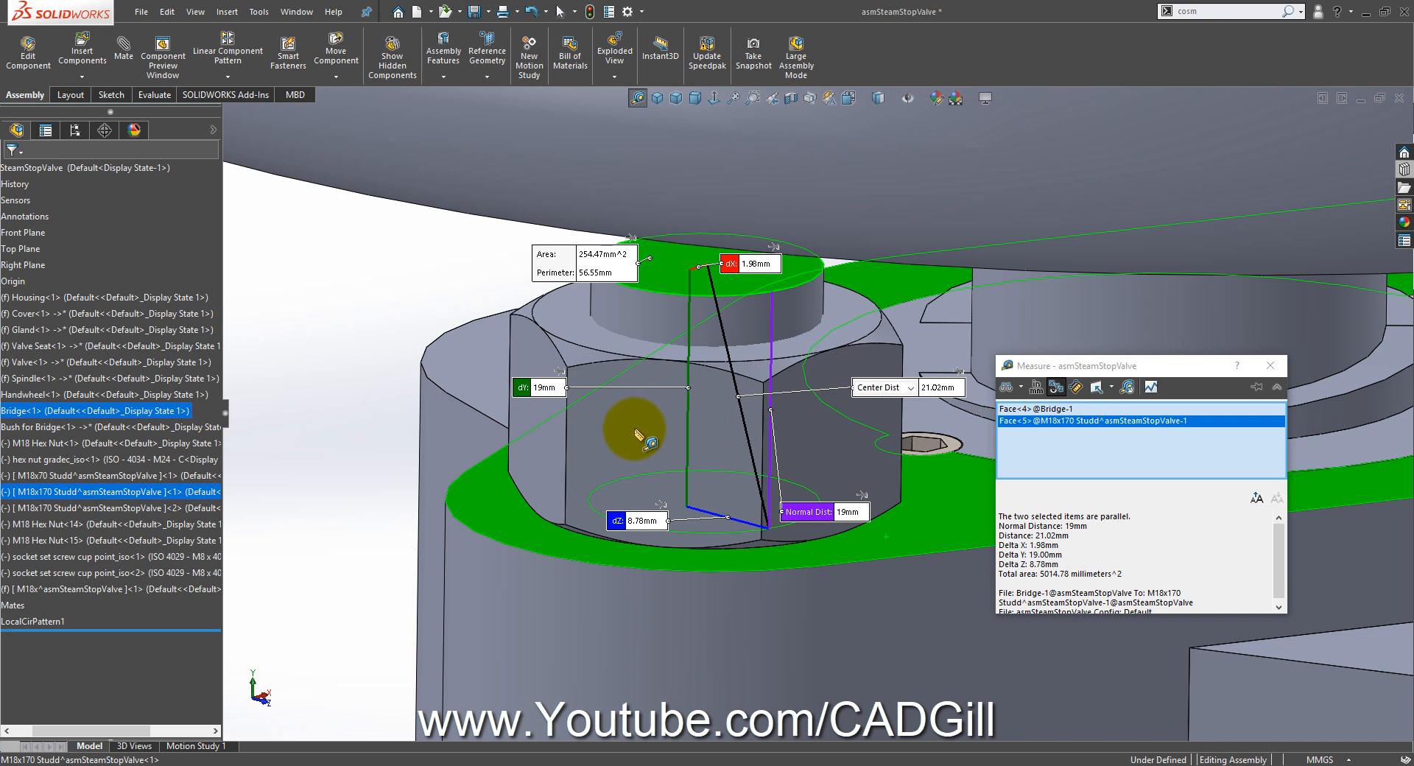
scroll(662, 499, up, 5)
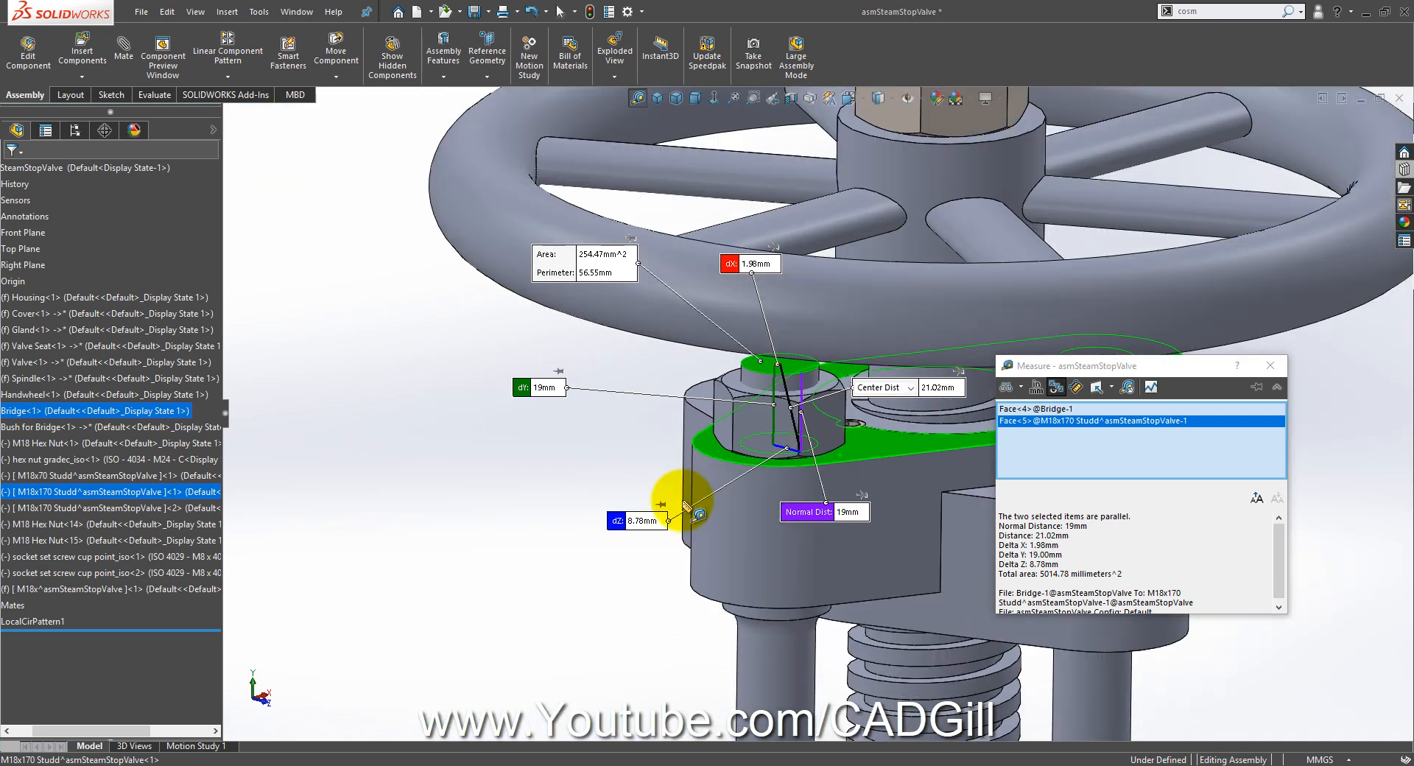
right_click(474, 462)
click(496, 509)
Step: Rename the new virtual part as M18x180
scroll(706, 593, up, 5)
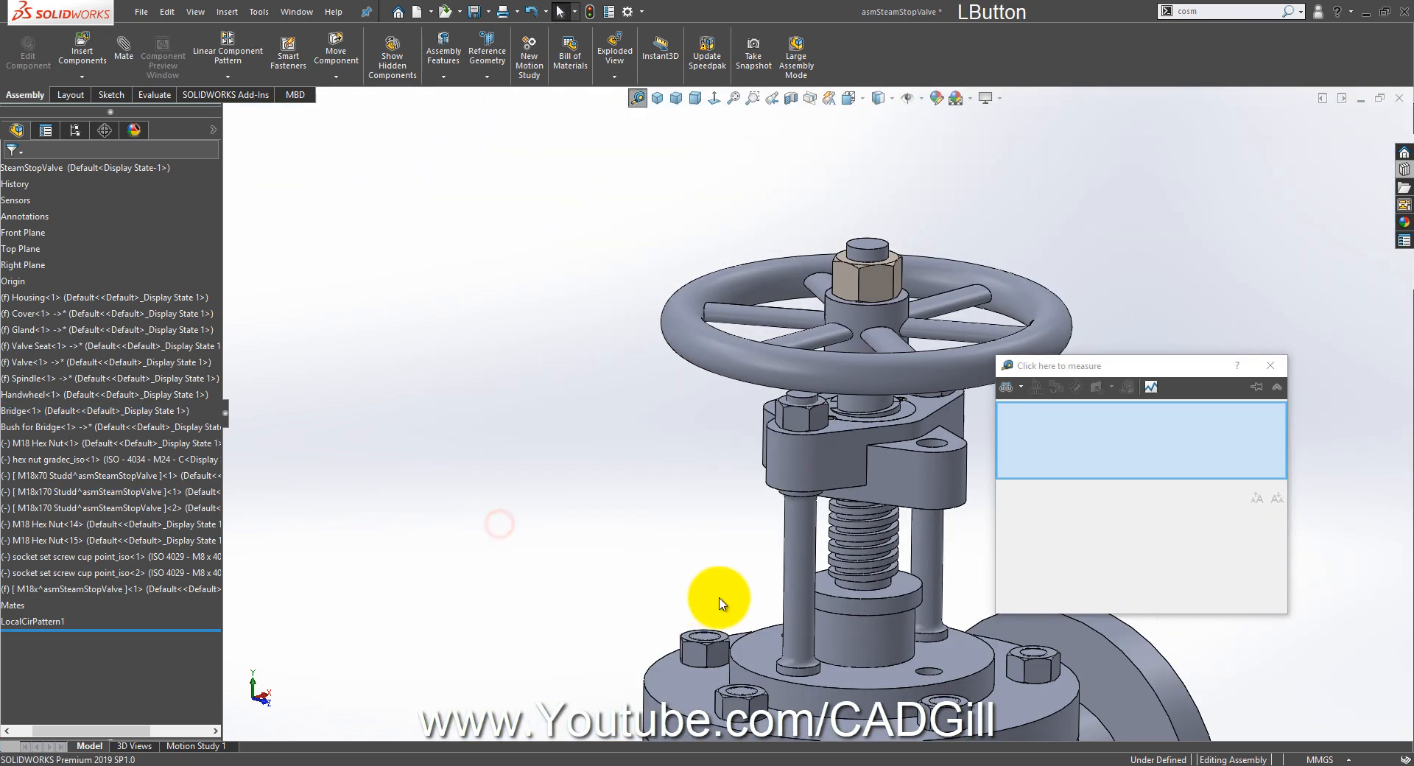
scroll(917, 602, down, 2)
scroll(907, 589, down, 3)
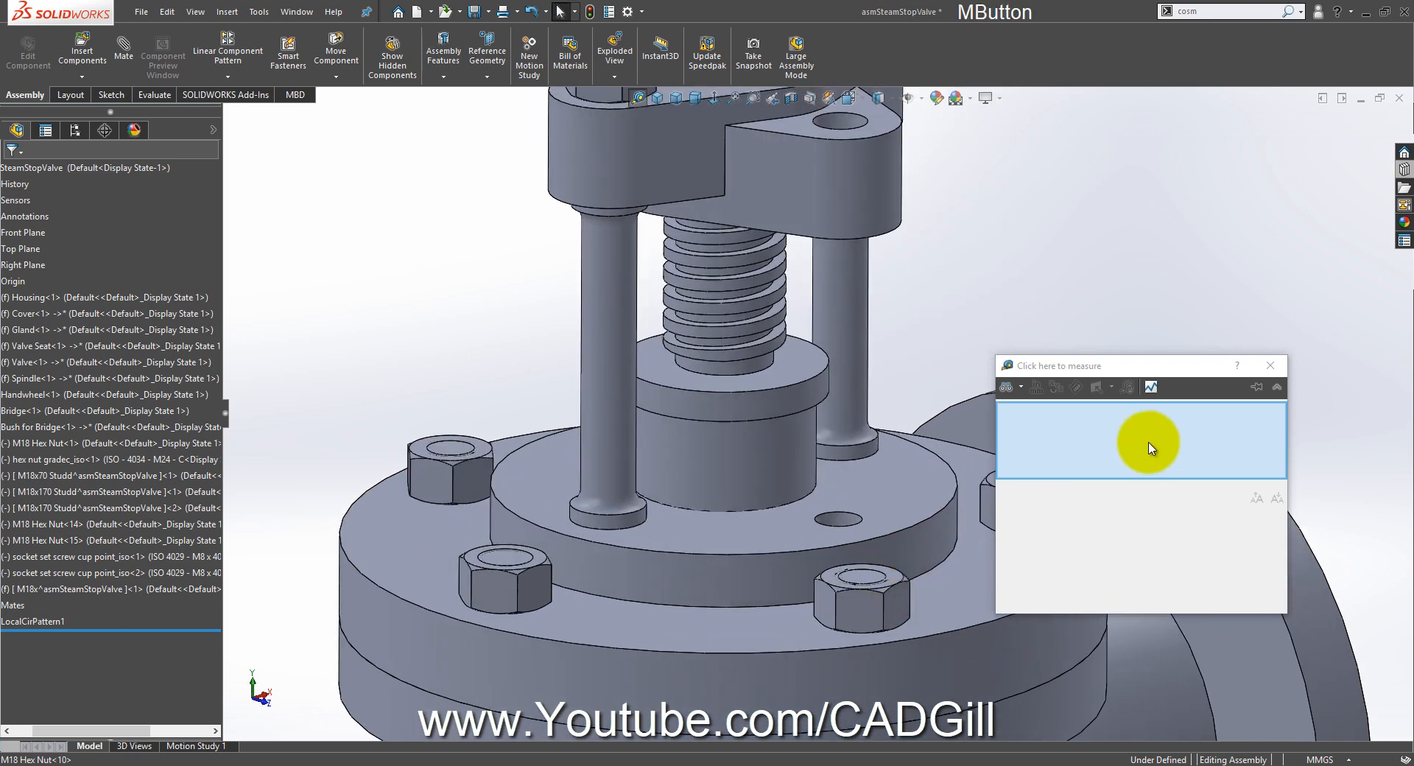
click(81, 586)
key(F2)
click(26, 588)
text(180)
key(Return)
Step: Extend the new part's name to M18x180 Studd
right_click(205, 589)
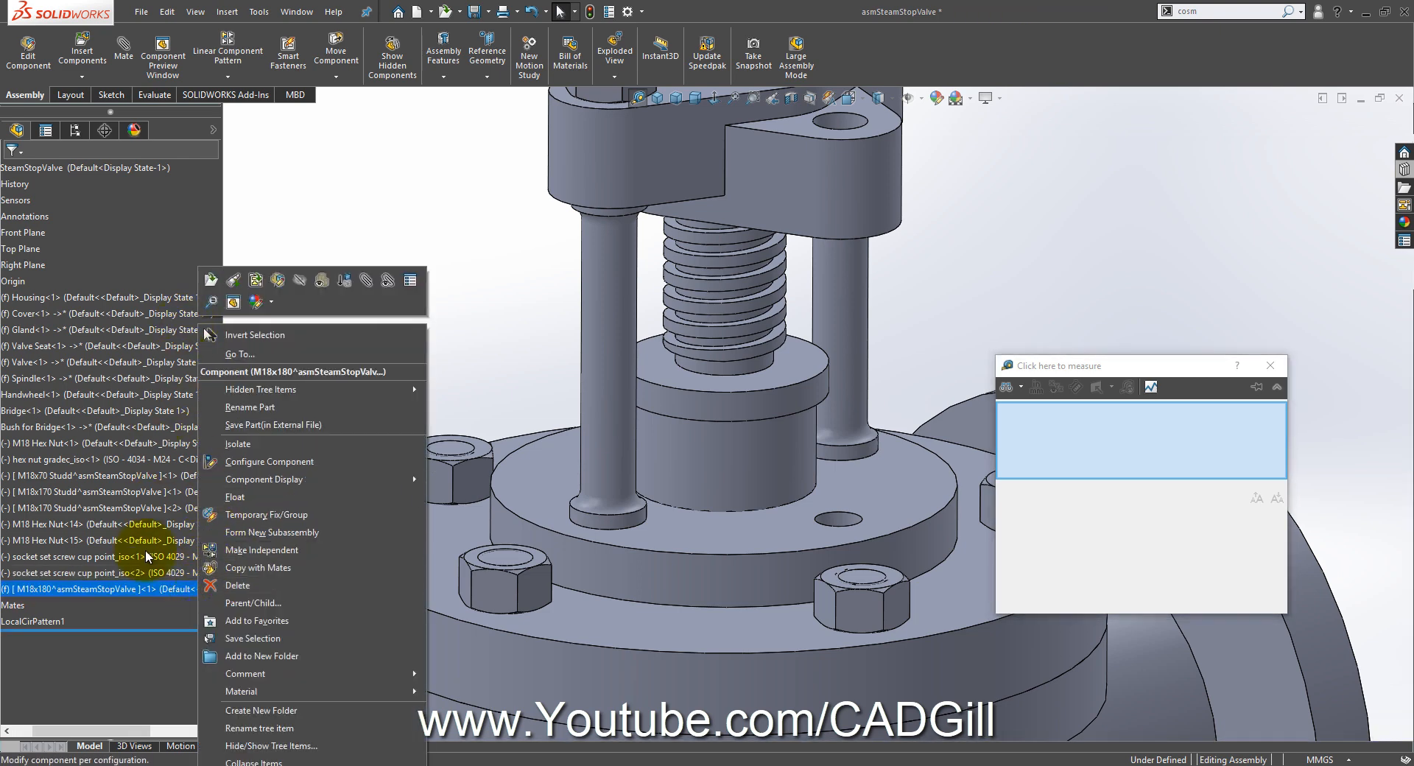
key(F2)
key(End)
text(Studd)
key(Return)
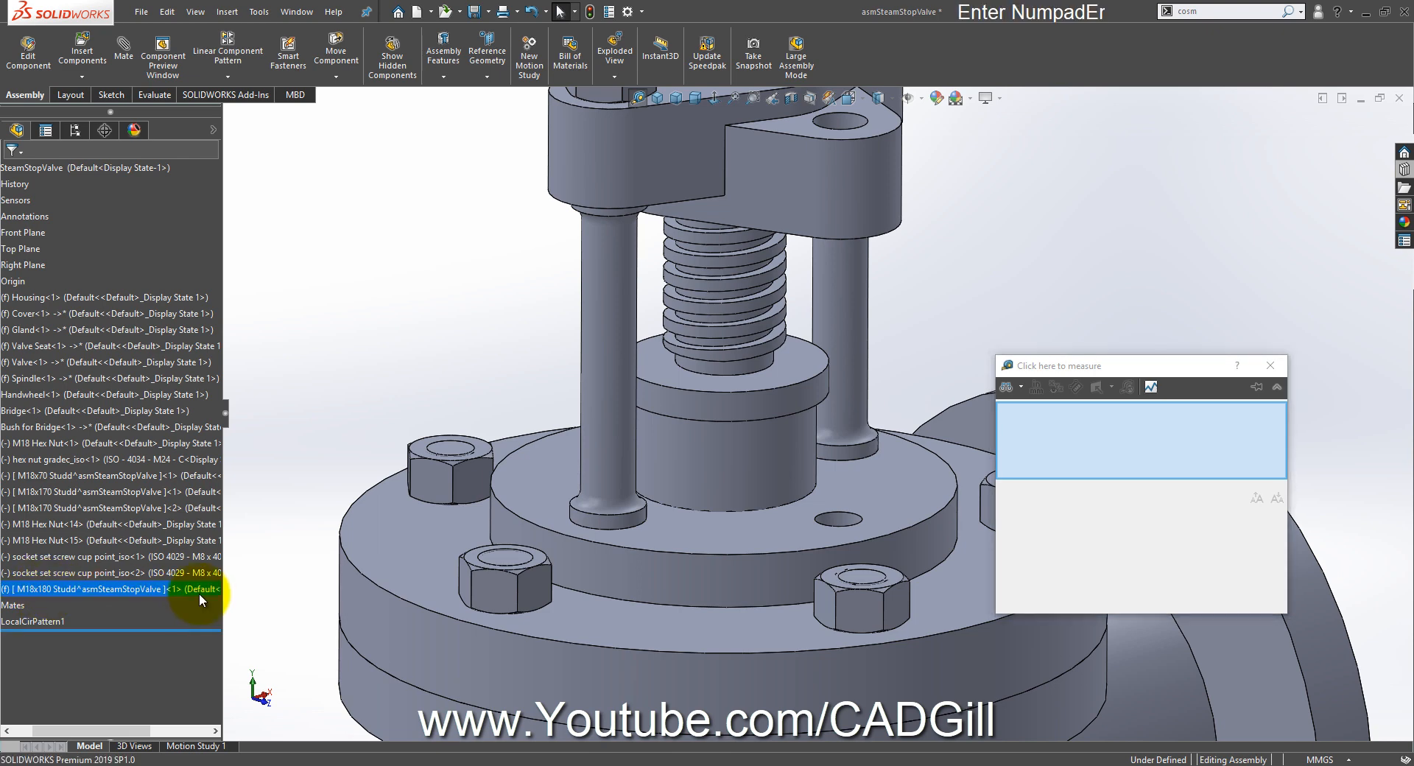
Step: Open the M18x180 Studd part and start a sketch on its Front Plane
right_click(205, 592)
click(219, 284)
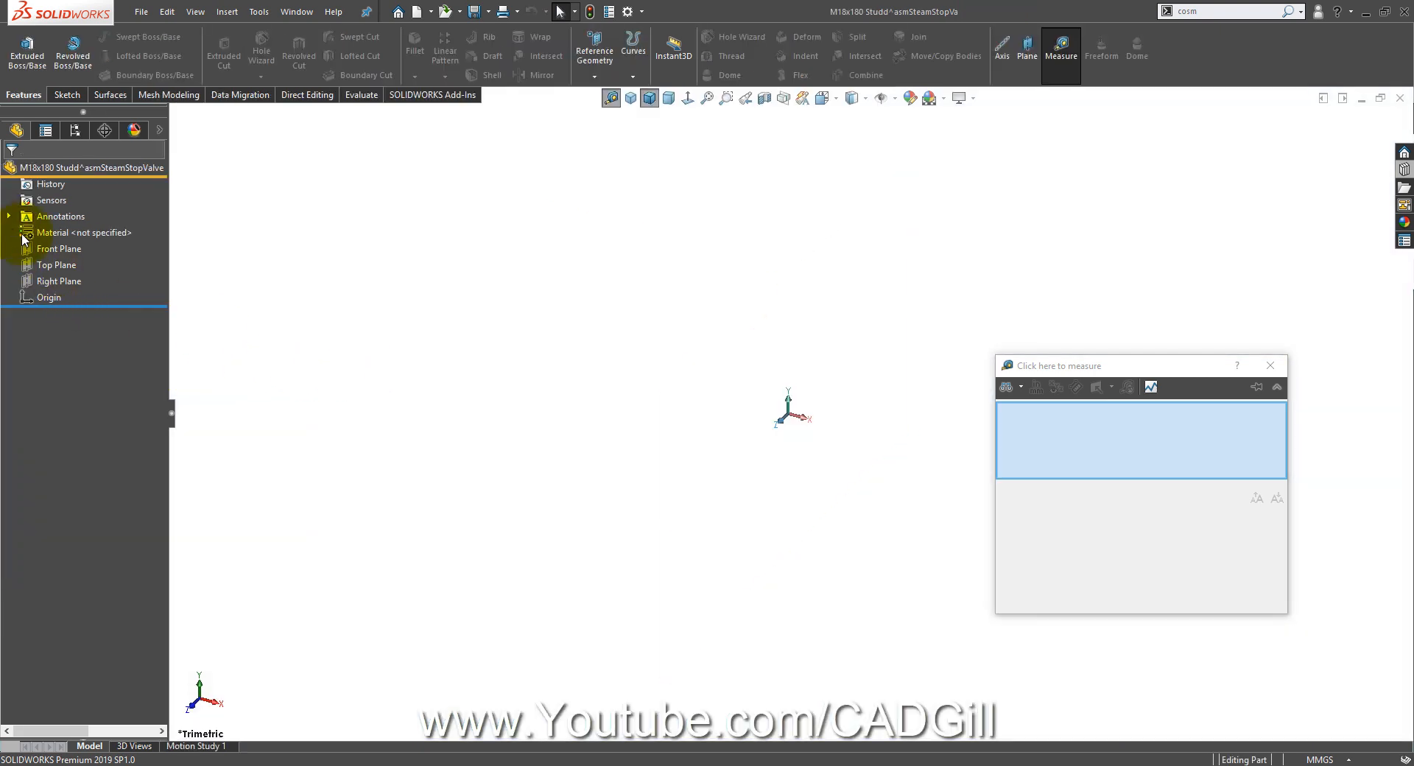
click(53, 251)
click(53, 231)
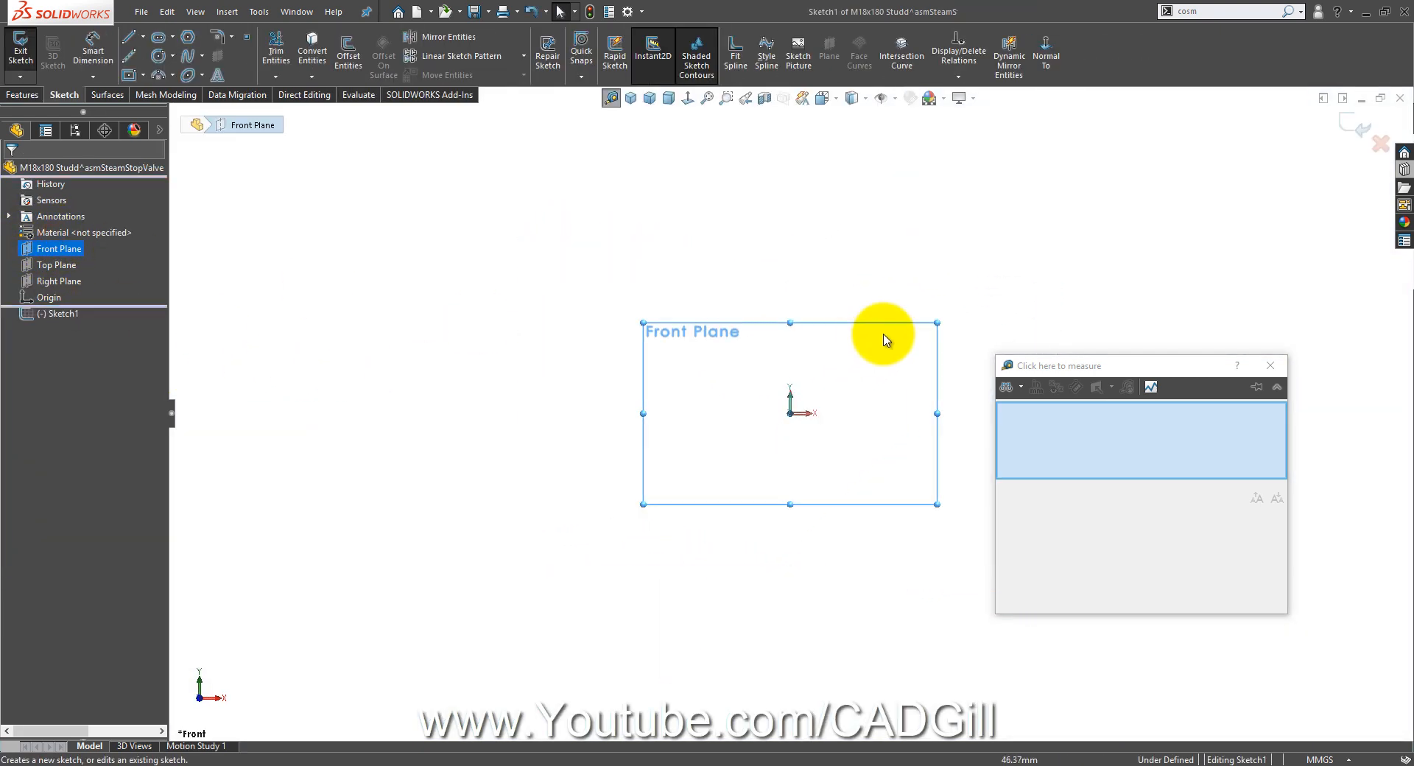
Step: Draw a vertical construction line upward from the origin as the stud's axis
click(128, 58)
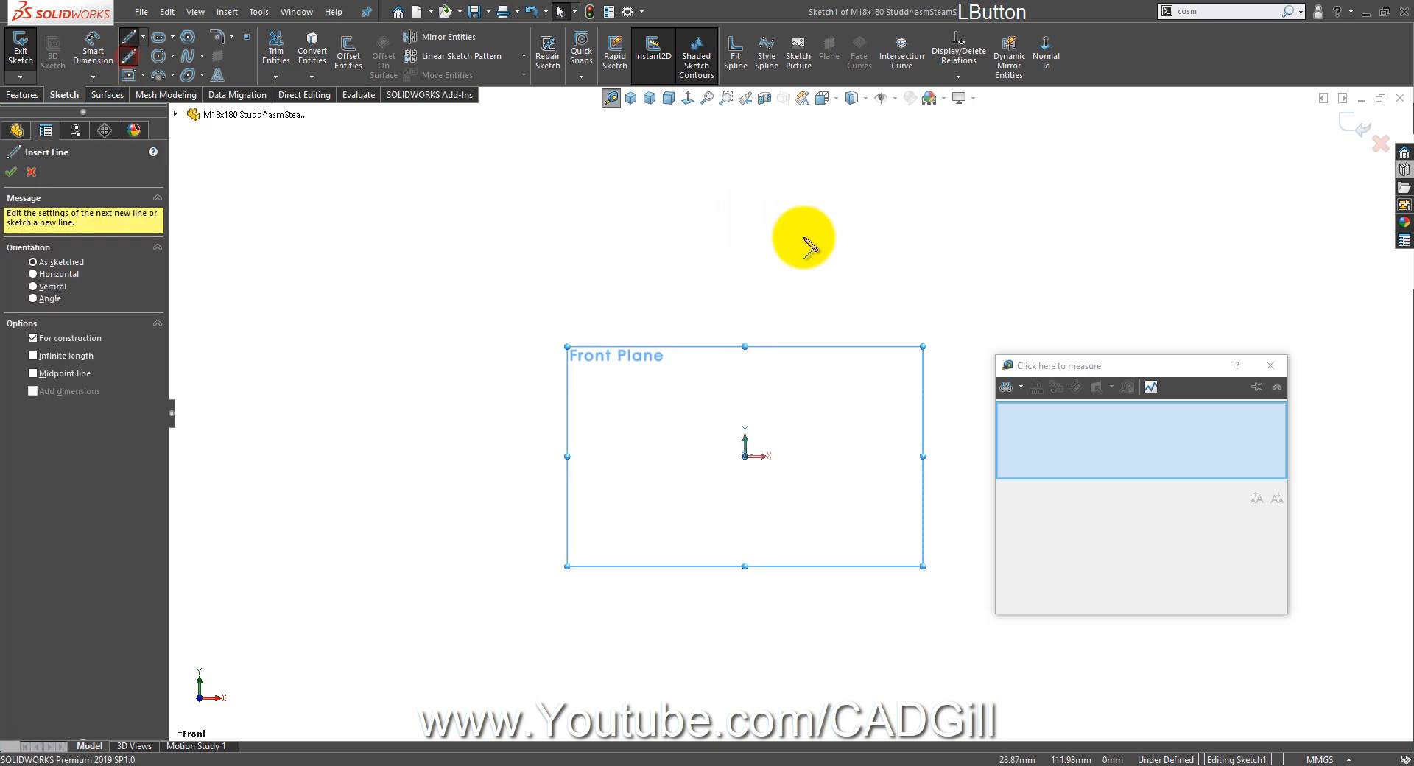
mouse_move(732, 502)
mouse_down()
mouse_move(748, 189)
mouse_move(733, 162)
mouse_up()
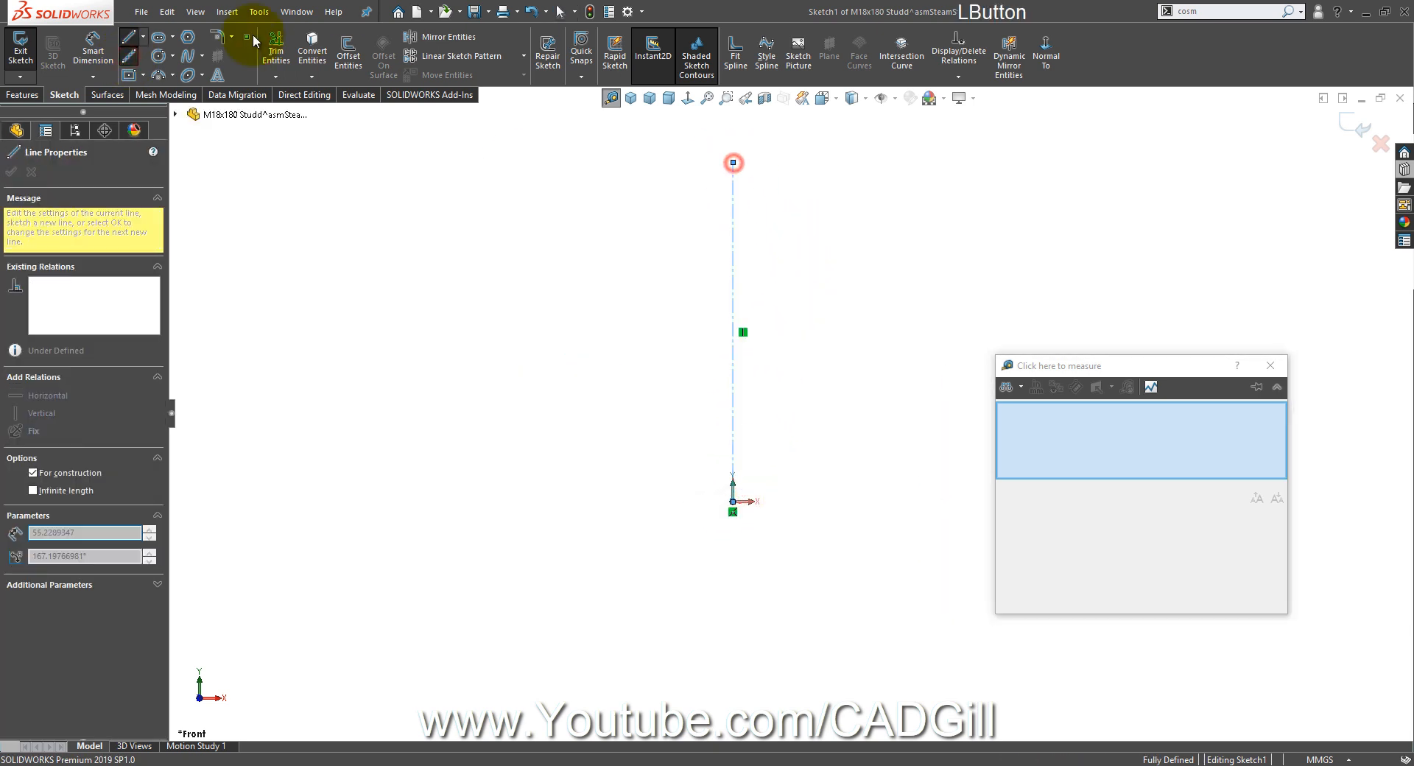
click(125, 38)
click(128, 40)
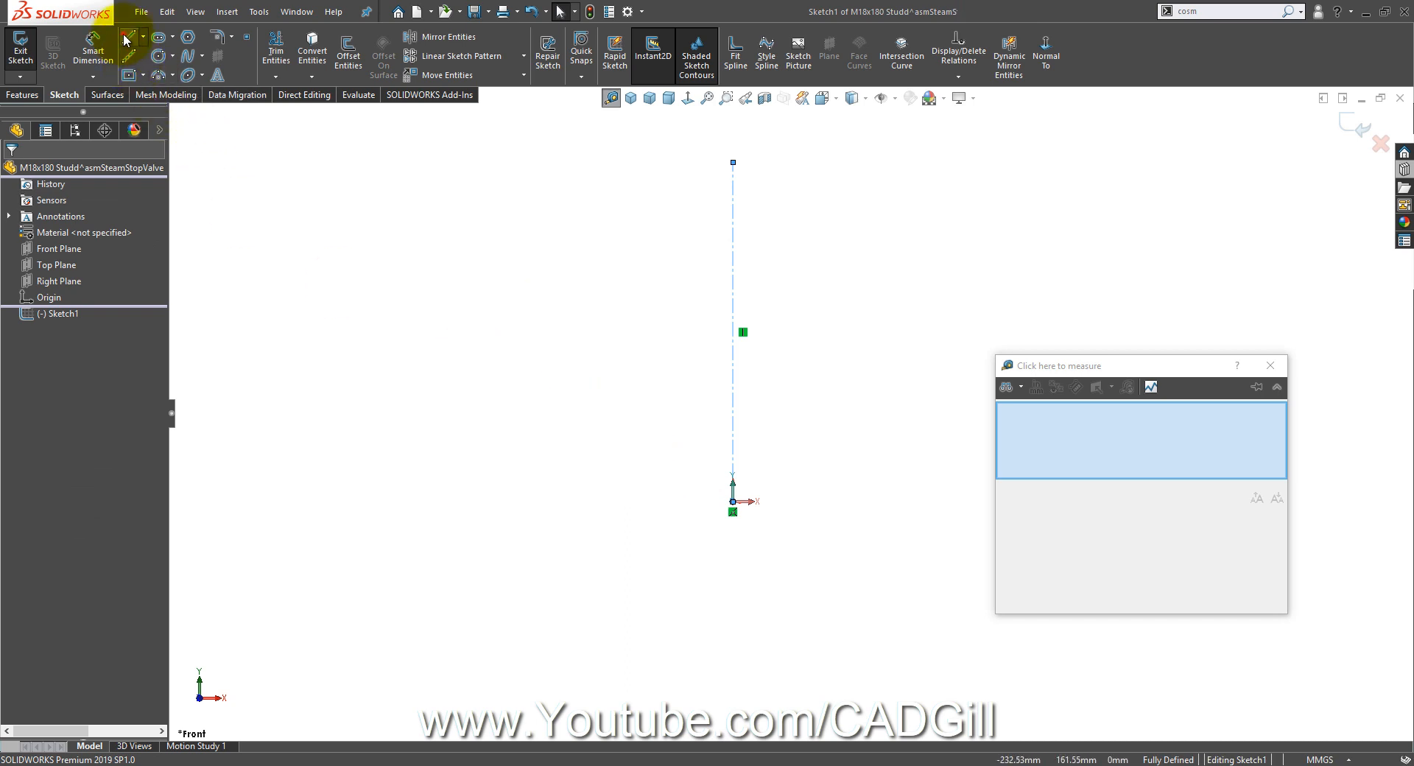
Step: Sketch a closed half-profile from the origin along the axis, about 108 mm tall and 12 mm wide, with two rectangular collars protruding about 6 mm
click(127, 40)
drag(732, 501, 739, 254)
click(733, 243)
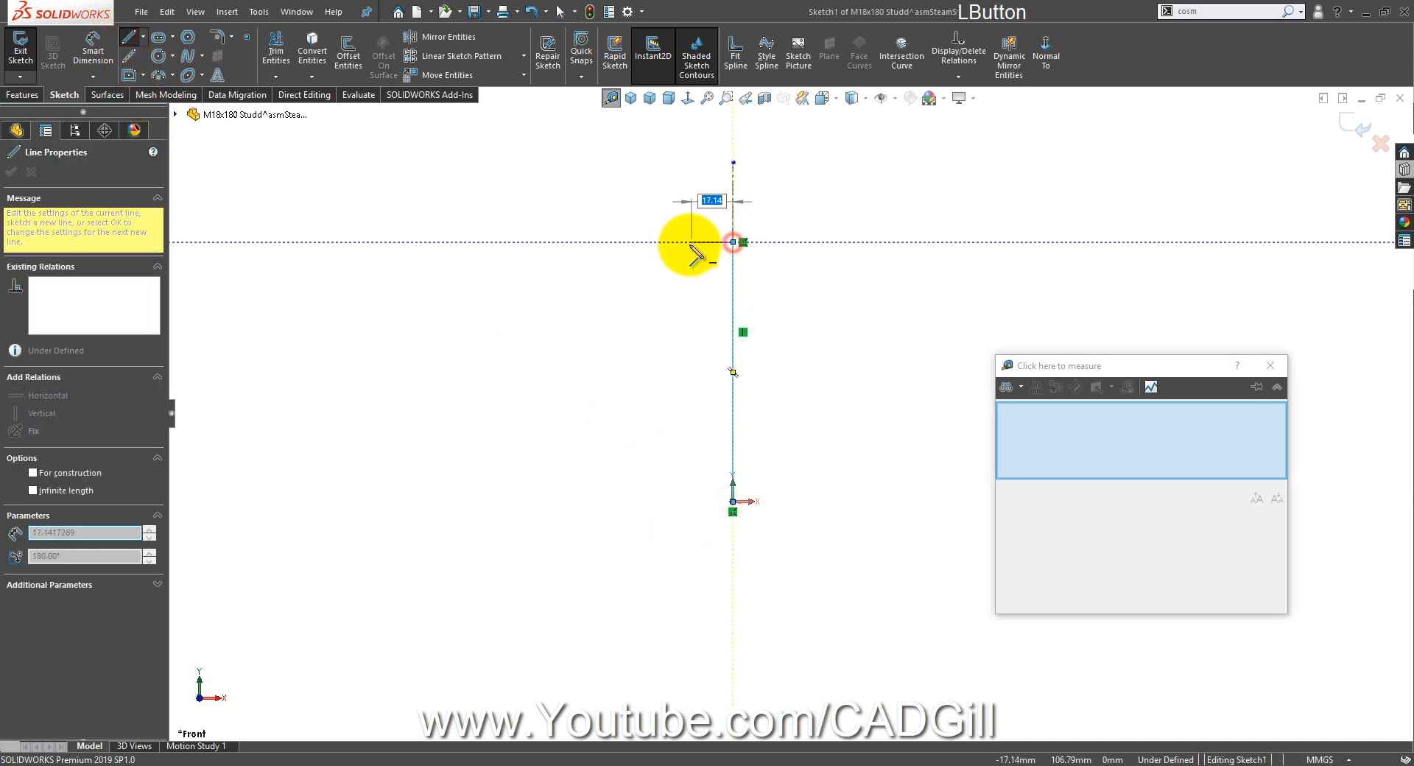
click(704, 242)
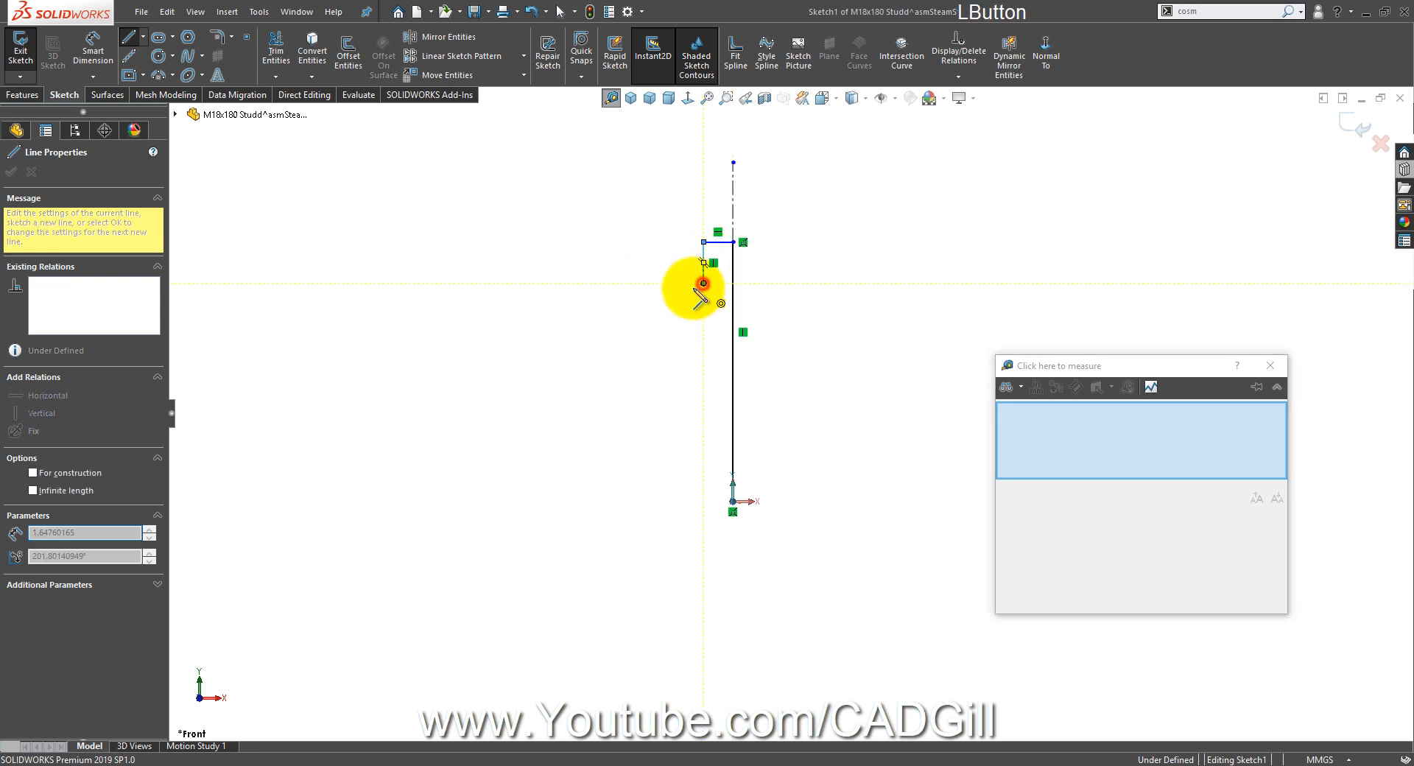
click(688, 284)
click(688, 309)
click(703, 309)
click(703, 435)
click(687, 437)
click(688, 461)
click(703, 461)
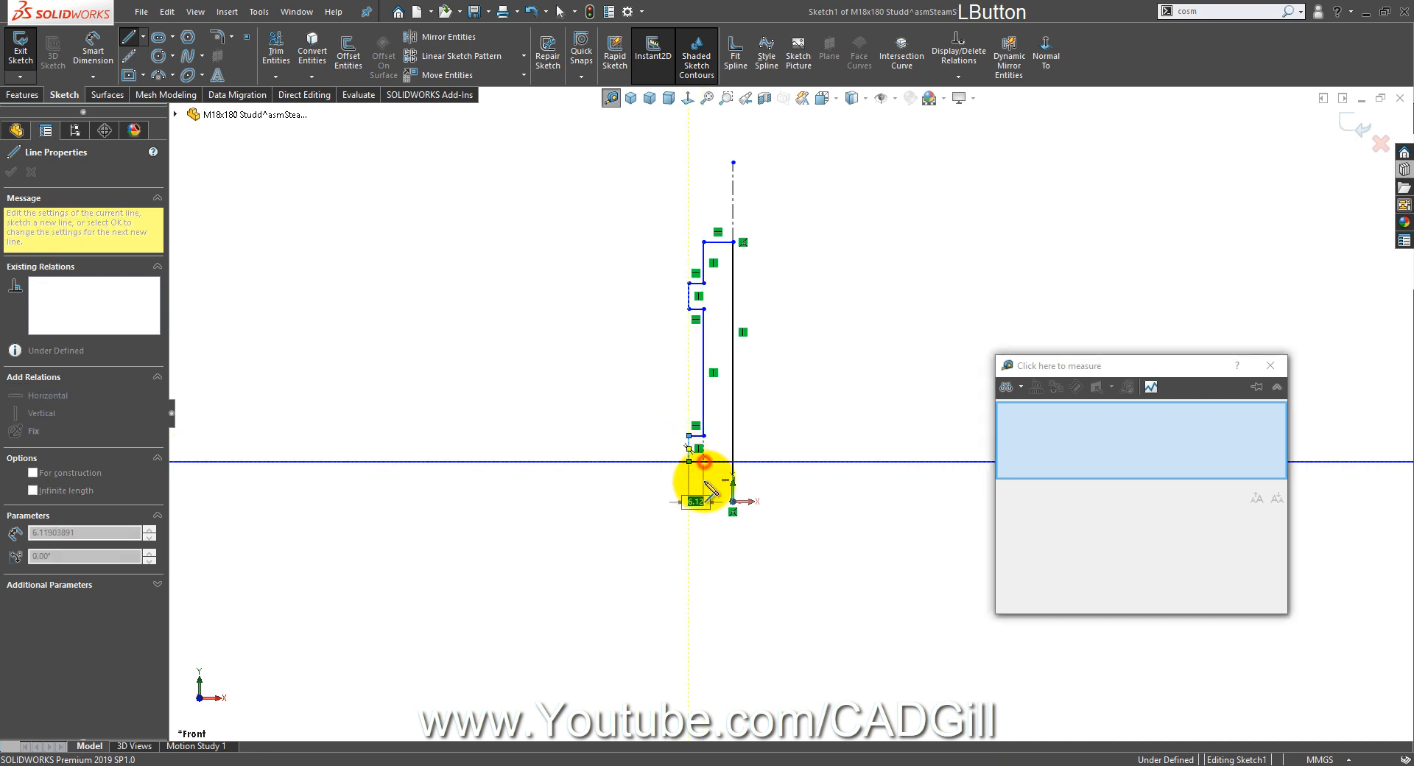
click(703, 501)
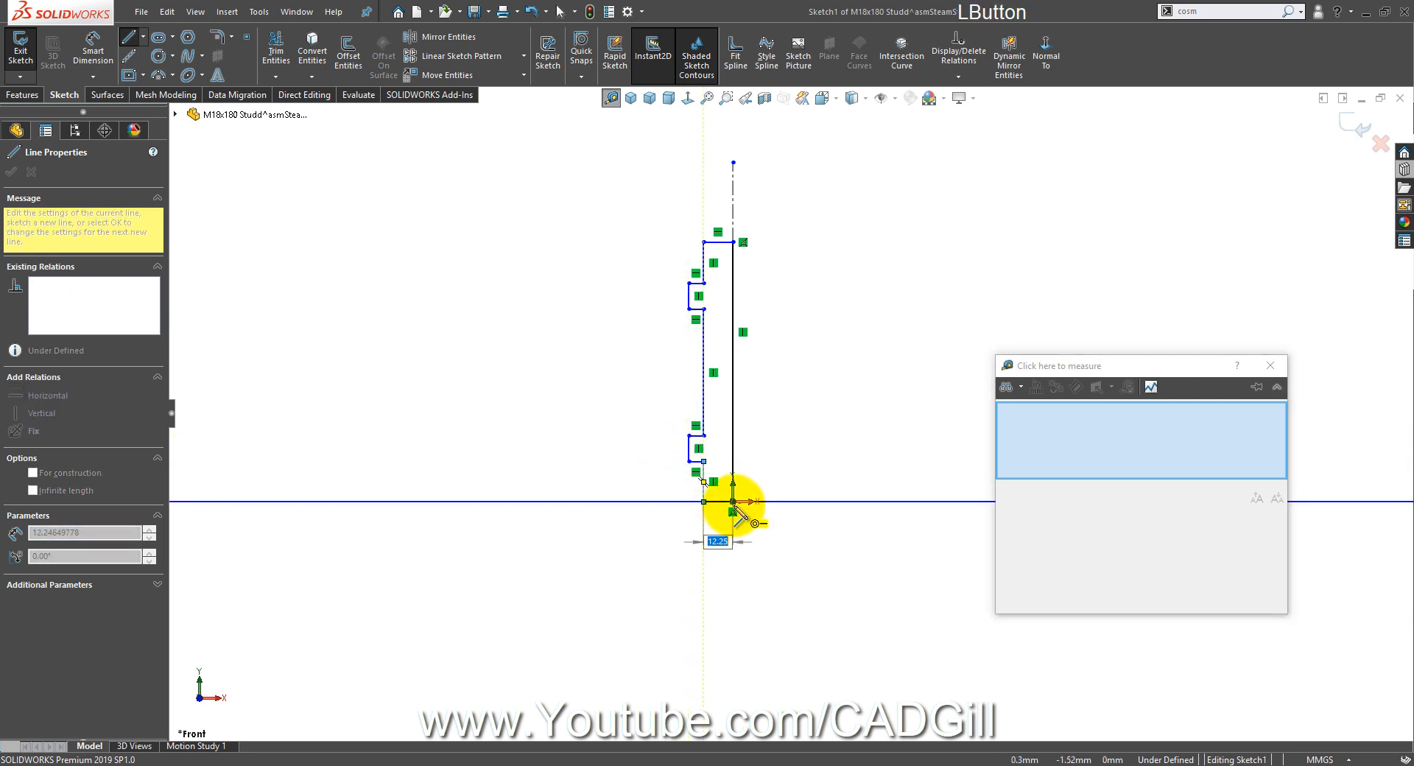
click(733, 501)
right_click(761, 322)
click(798, 333)
Step: Dimension the stud profile's overall length along the axis as 180 mm
click(93, 47)
click(715, 259)
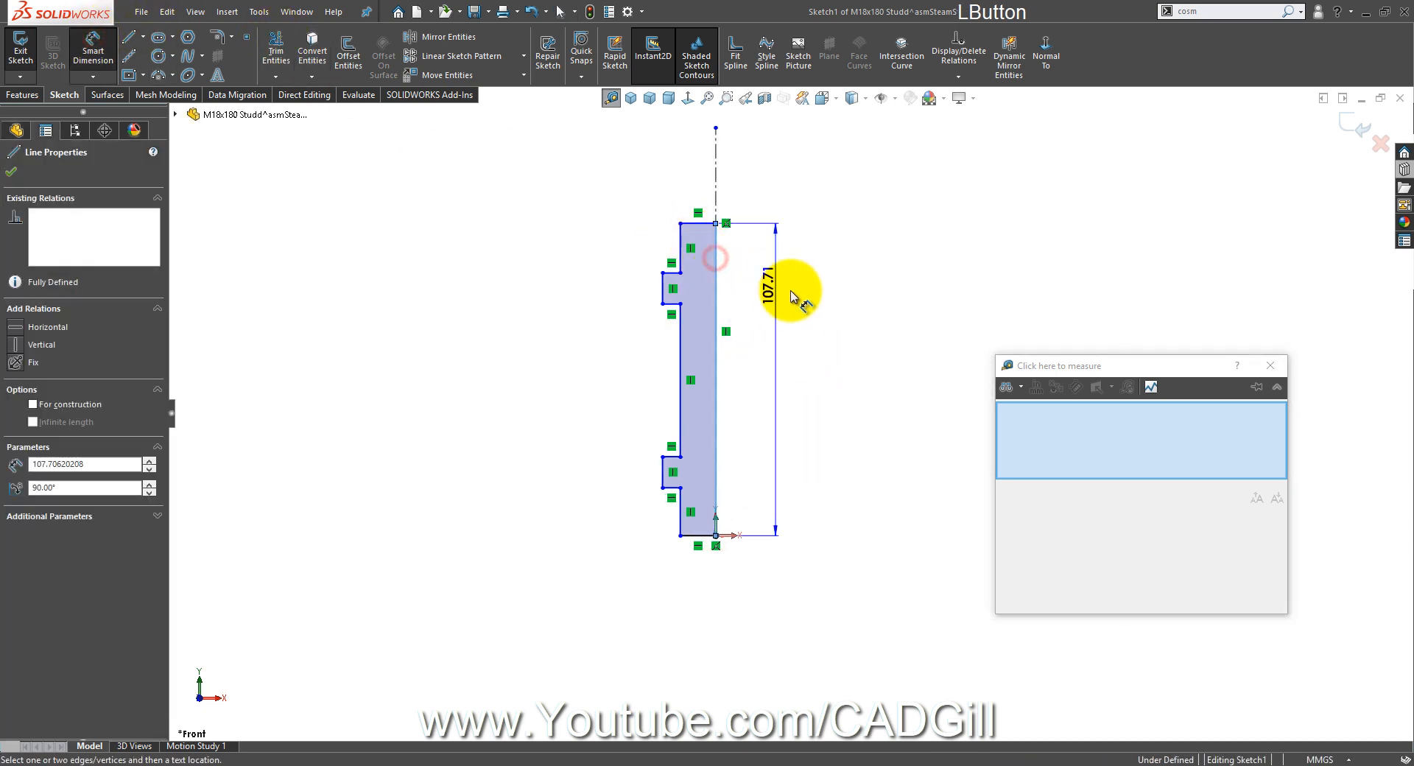
click(807, 302)
text(18)
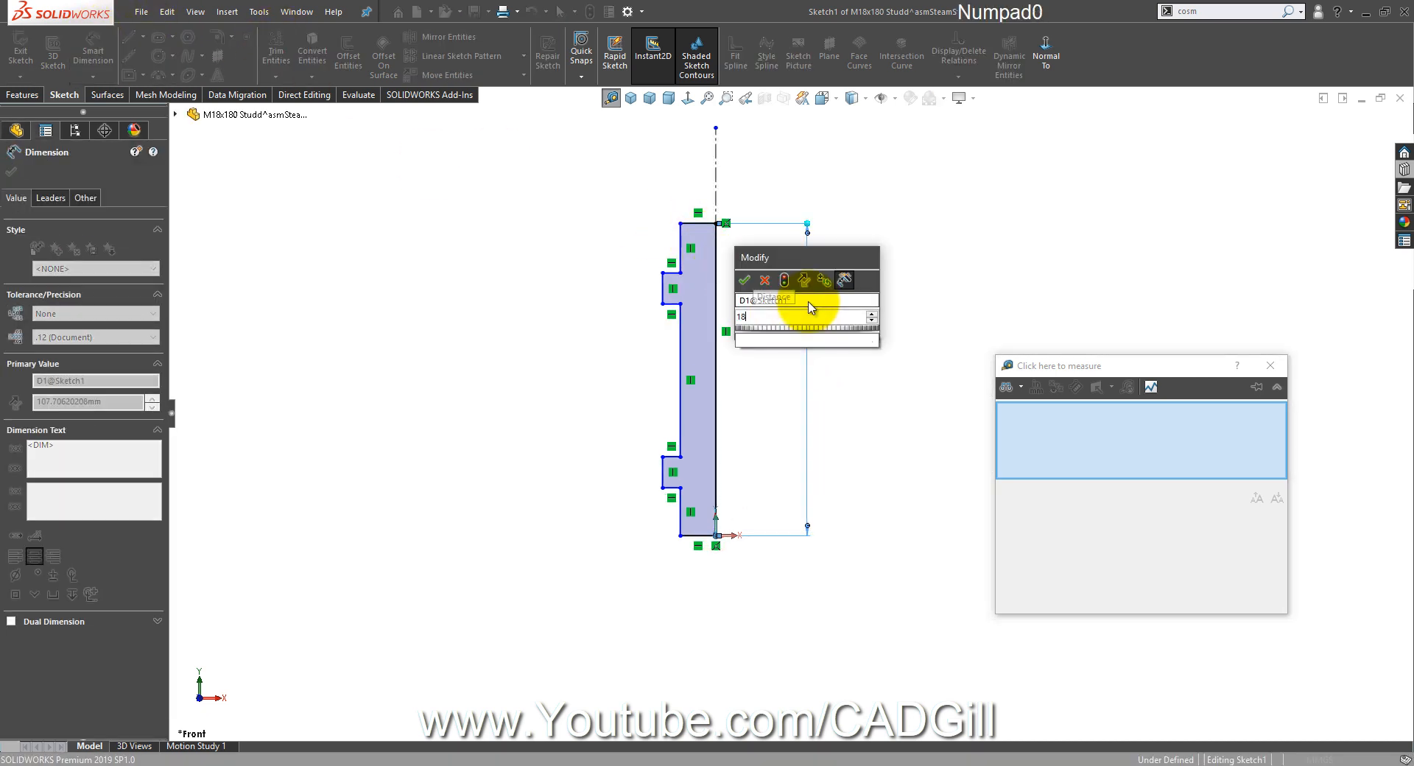
text(0)
key(Return)
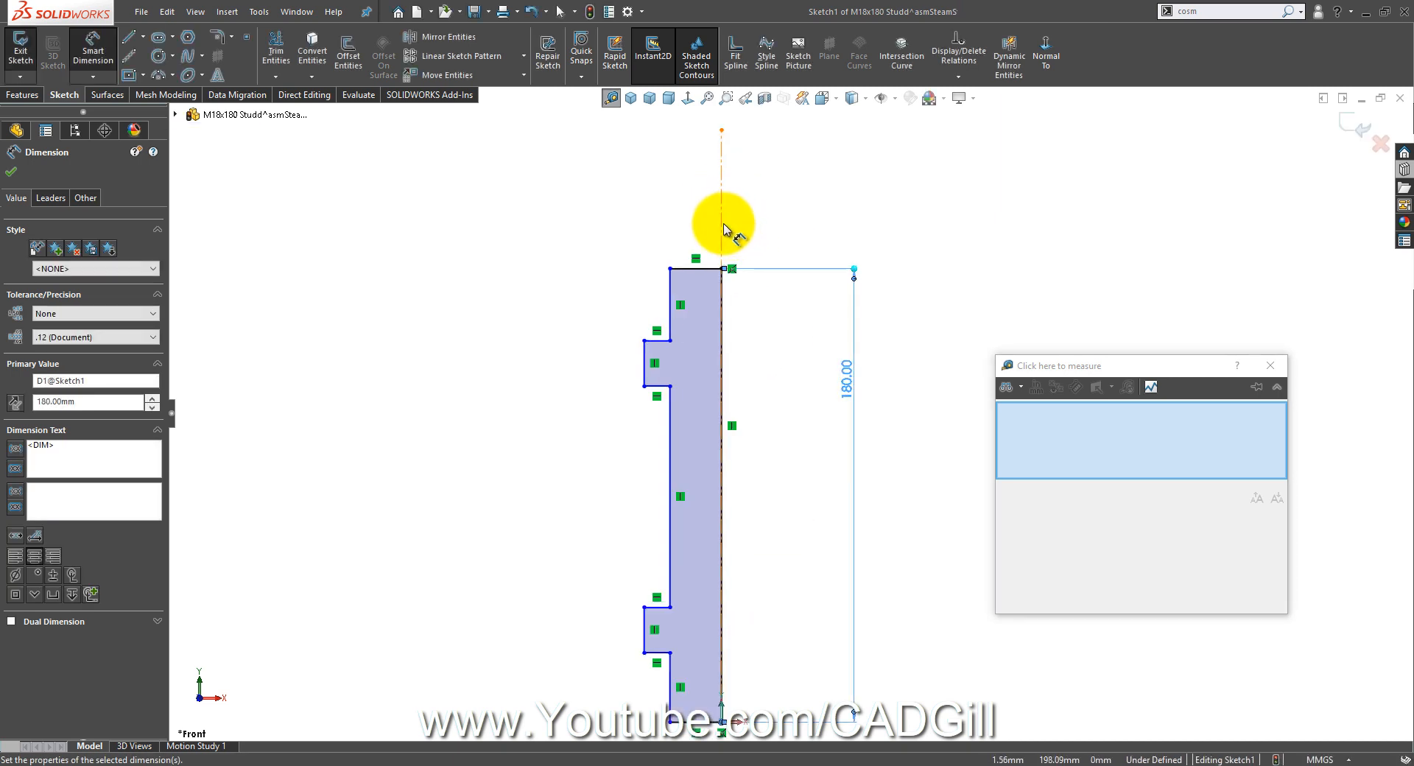
Step: Dimension the shank's diameter across the centerline as 18 mm using the uppermost outer edge
click(723, 223)
click(670, 287)
right_click(842, 286)
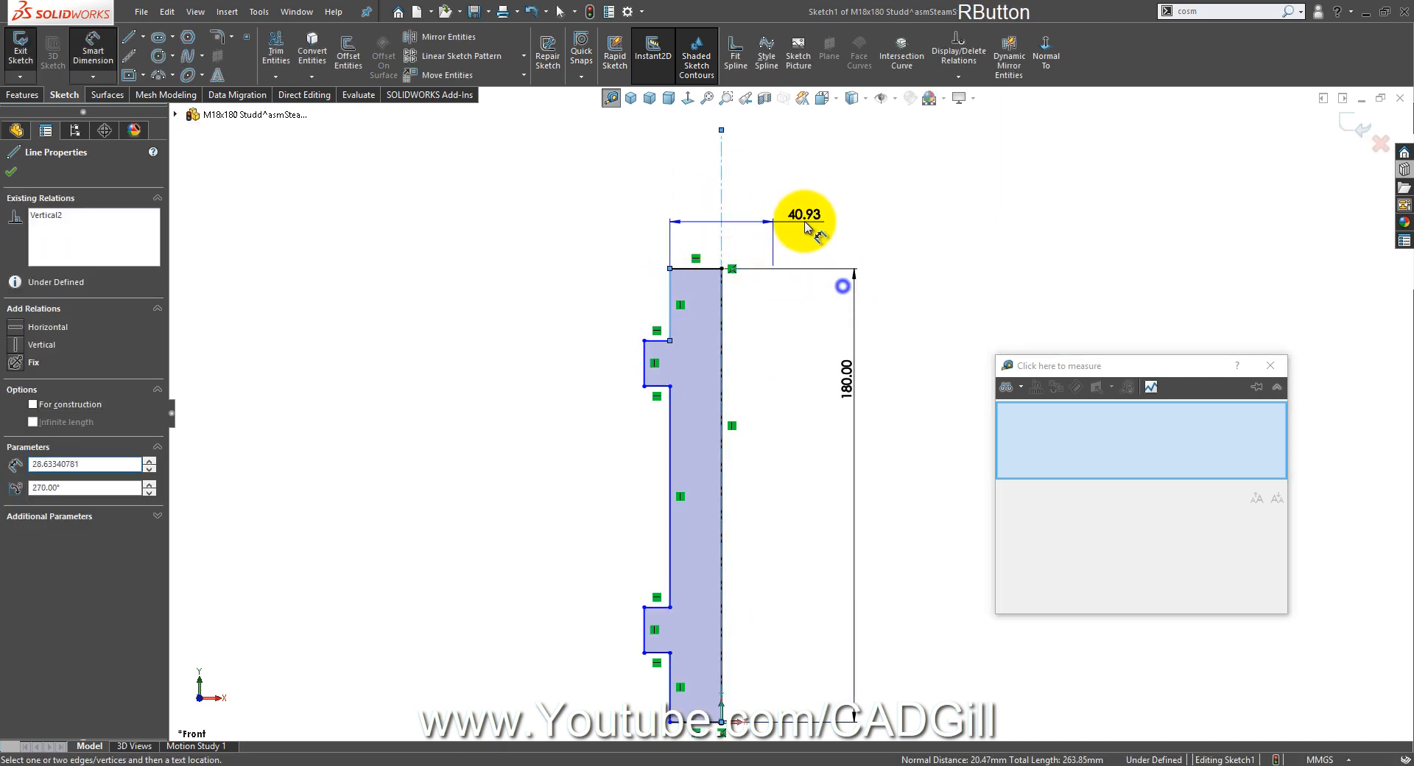
click(796, 210)
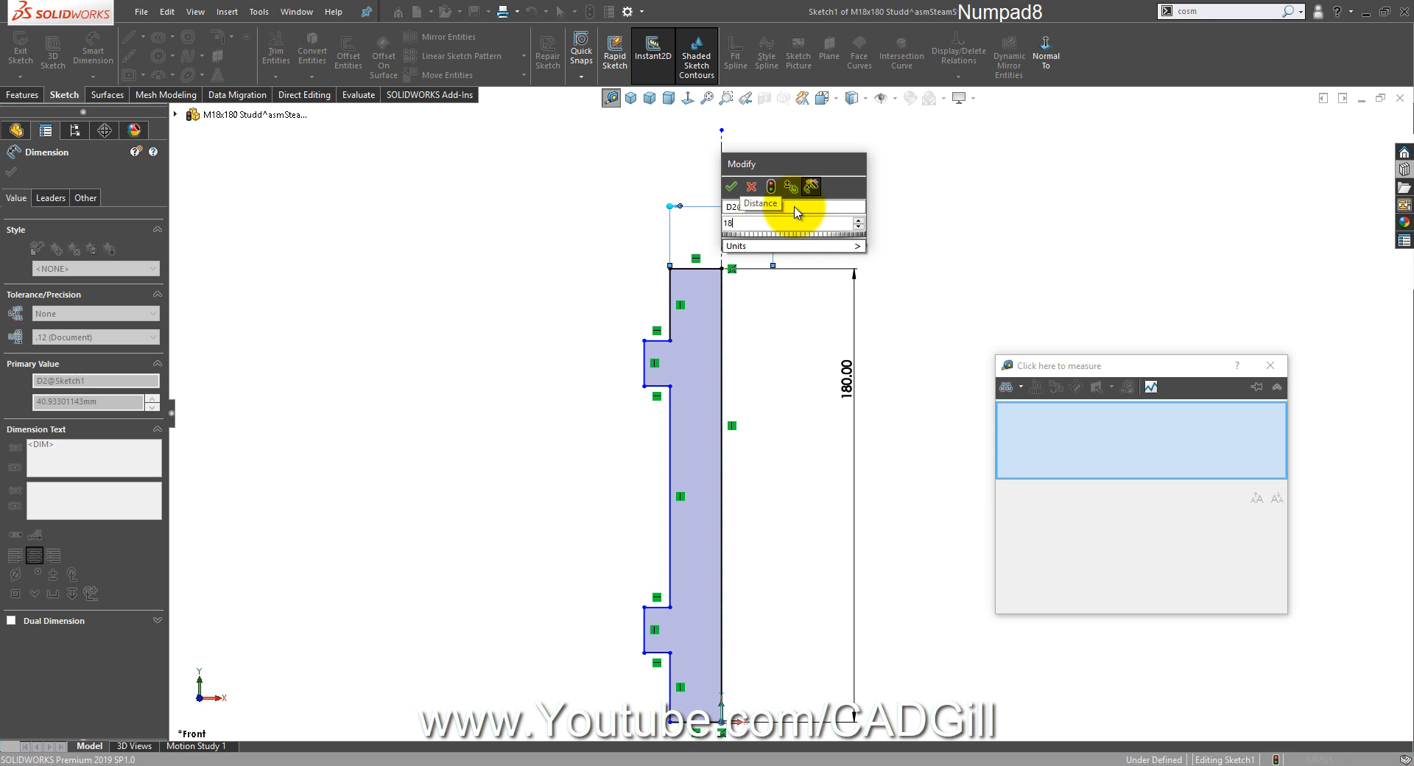
key(Return)
key(Escape)
Step: Make the three vertical outer edges of the shank collinear
click(701, 328)
ctrl+click(671, 422)
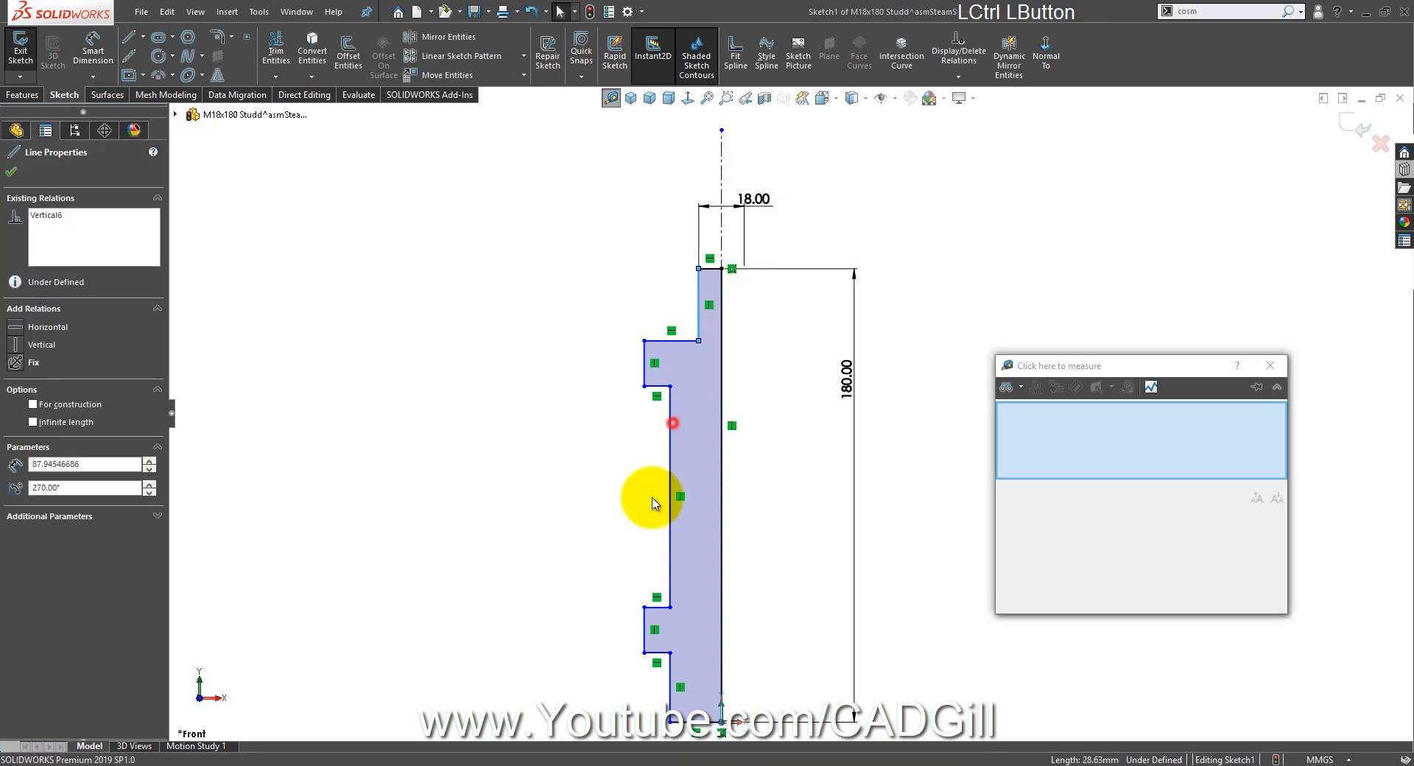
ctrl+click(674, 692)
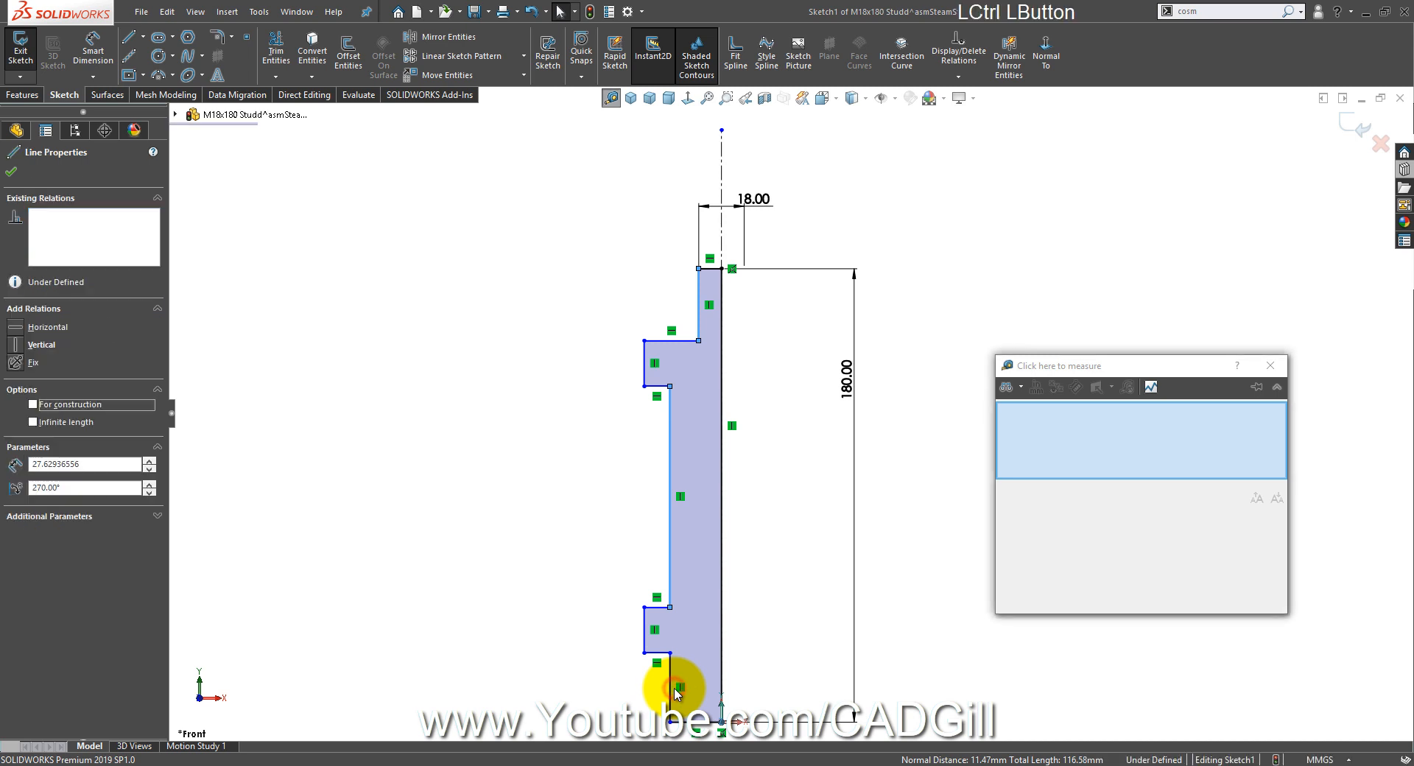
click(759, 631)
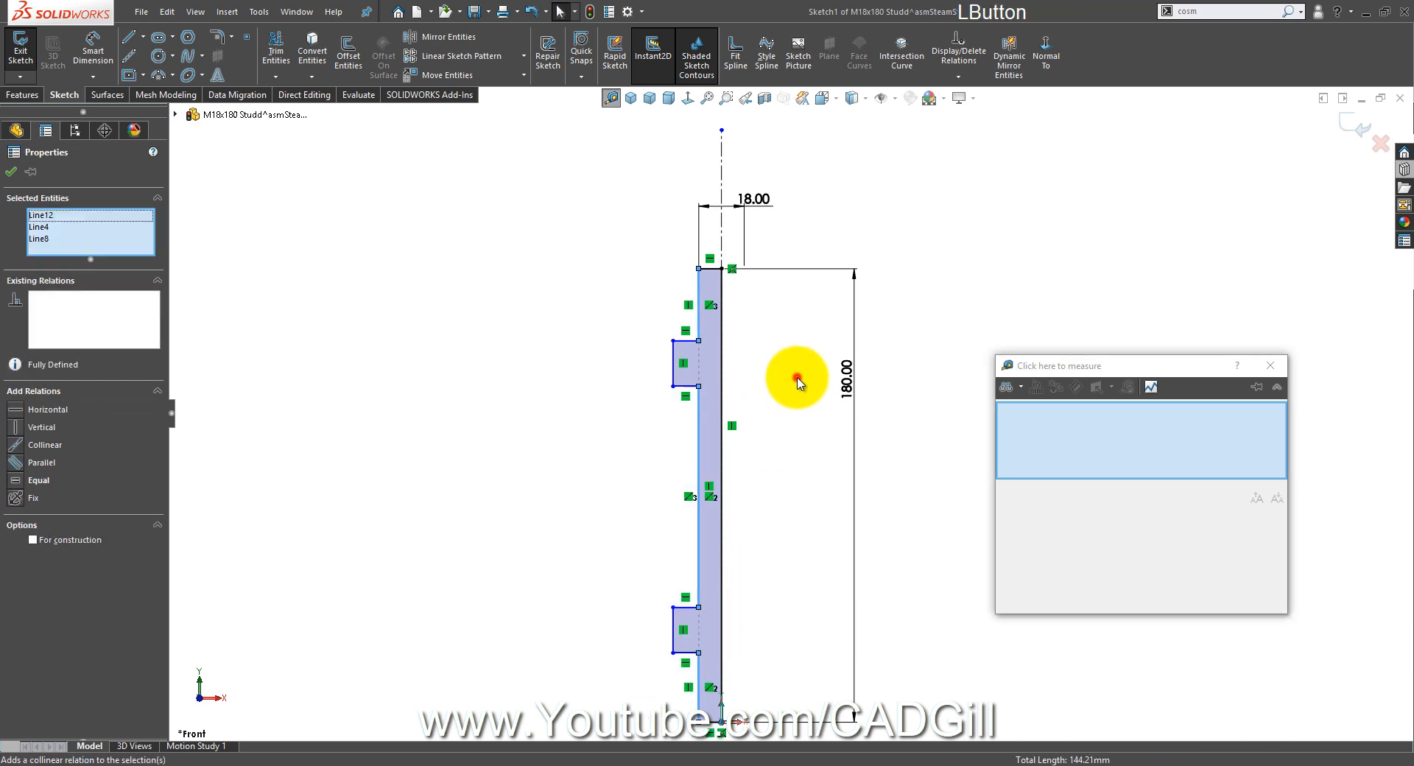
click(798, 377)
Step: Dimension the upper collar's diameter across the centerline as 22 mm
click(92, 51)
click(673, 362)
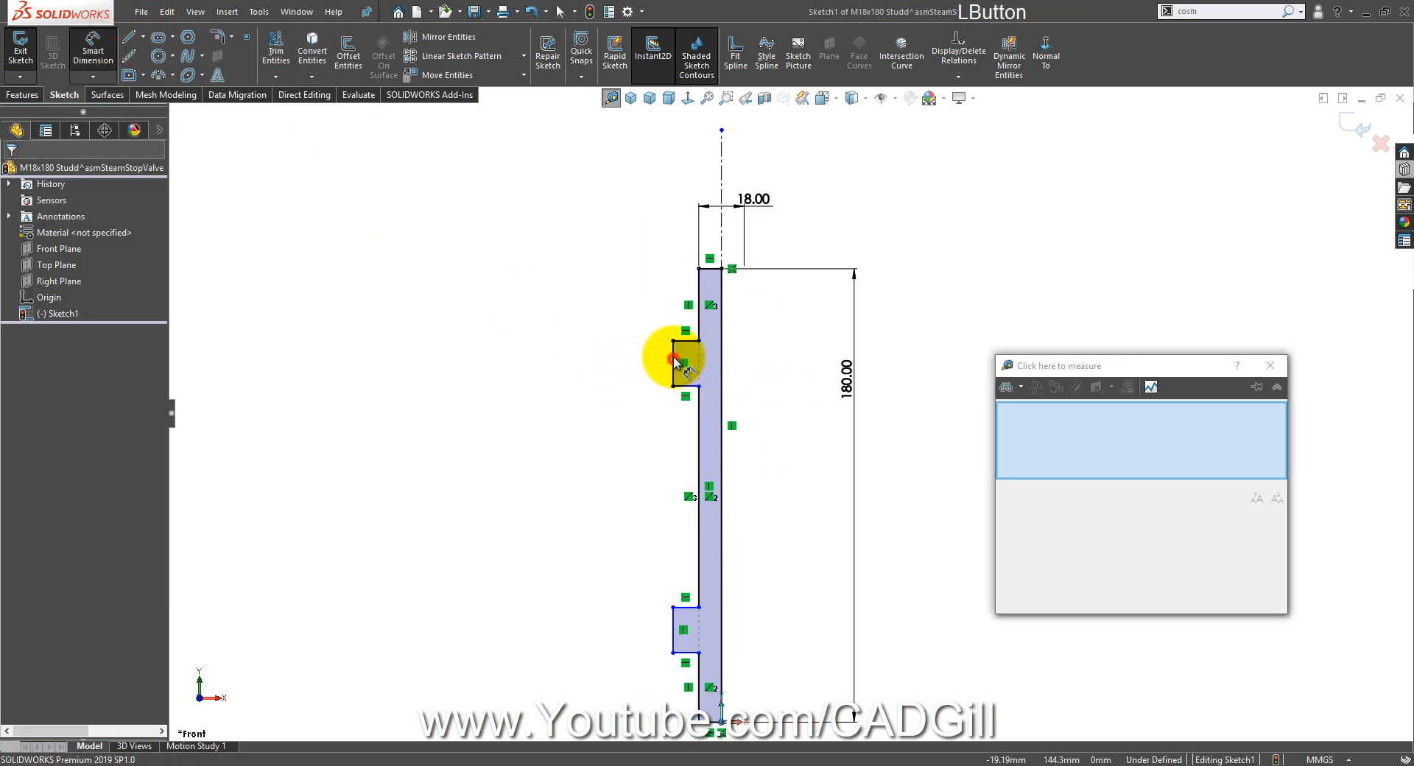
click(718, 248)
right_click(788, 379)
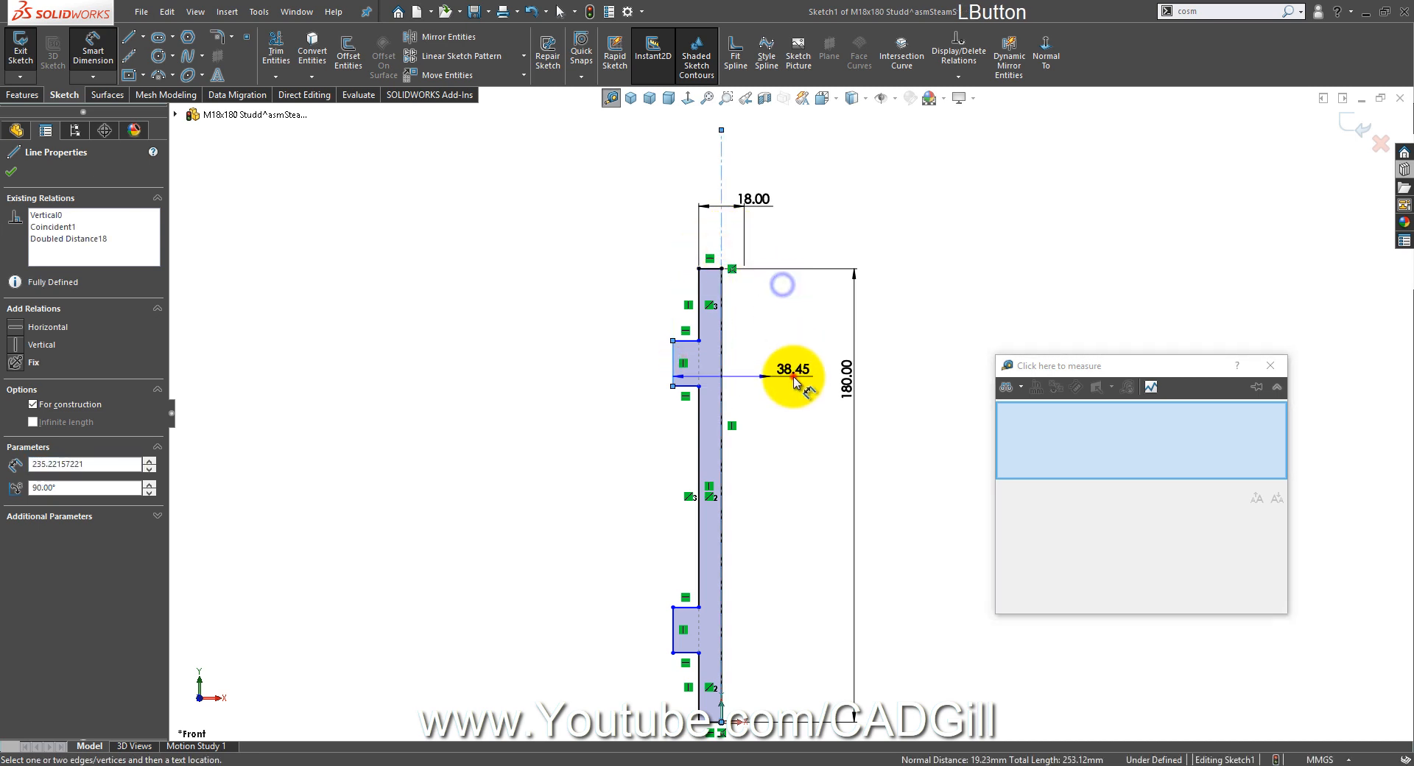
click(795, 373)
text(22)
key(Return)
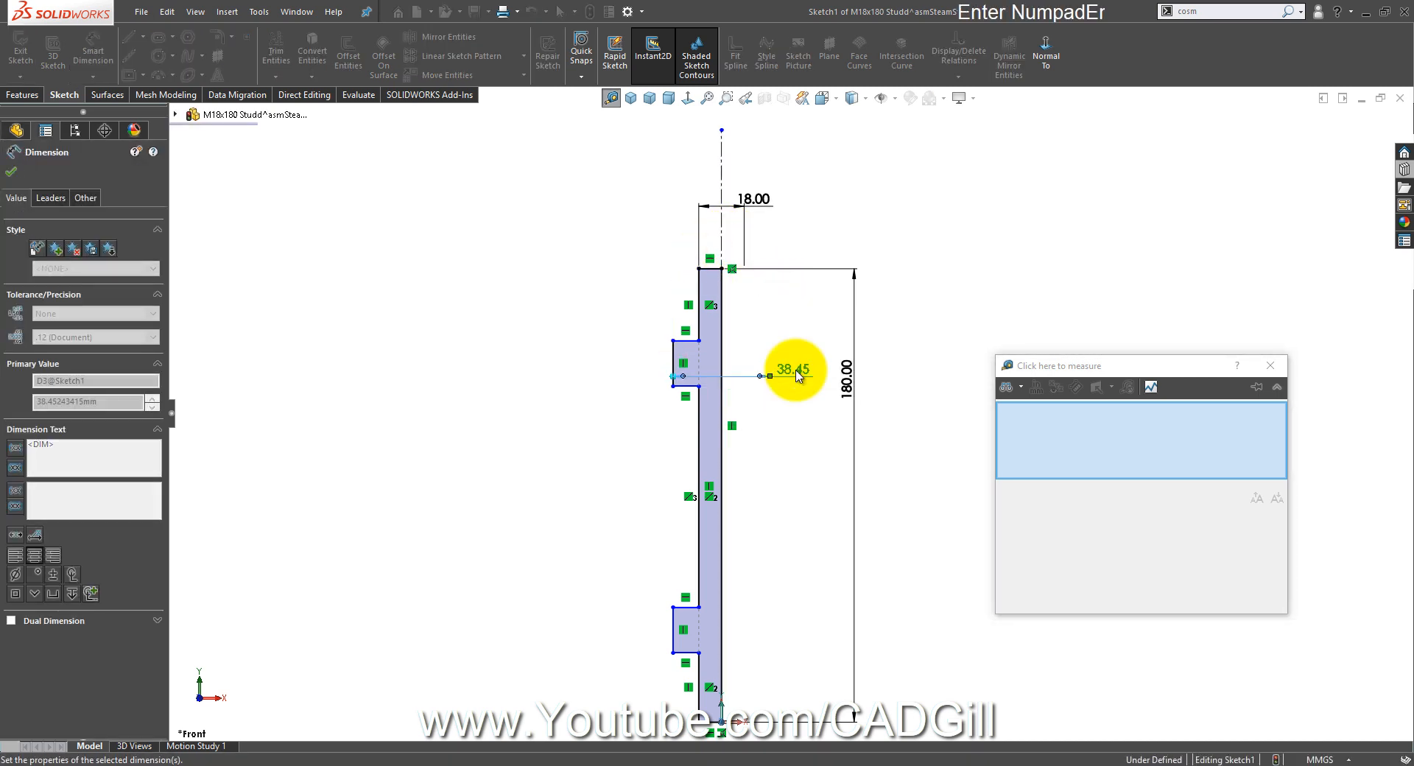
Step: Set the upper collar's diameter to 25 mm
click(770, 373)
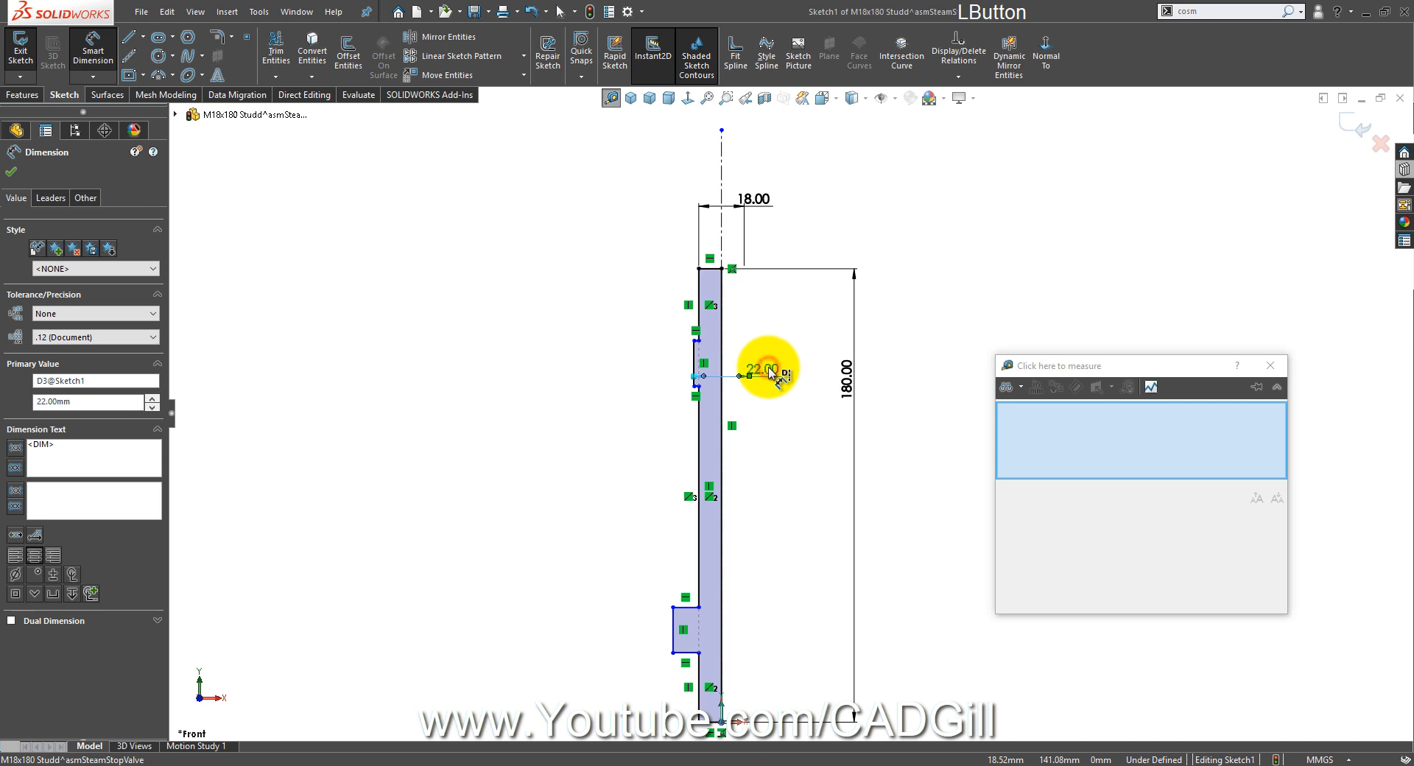
double_click(768, 372)
text(25)
key(Return)
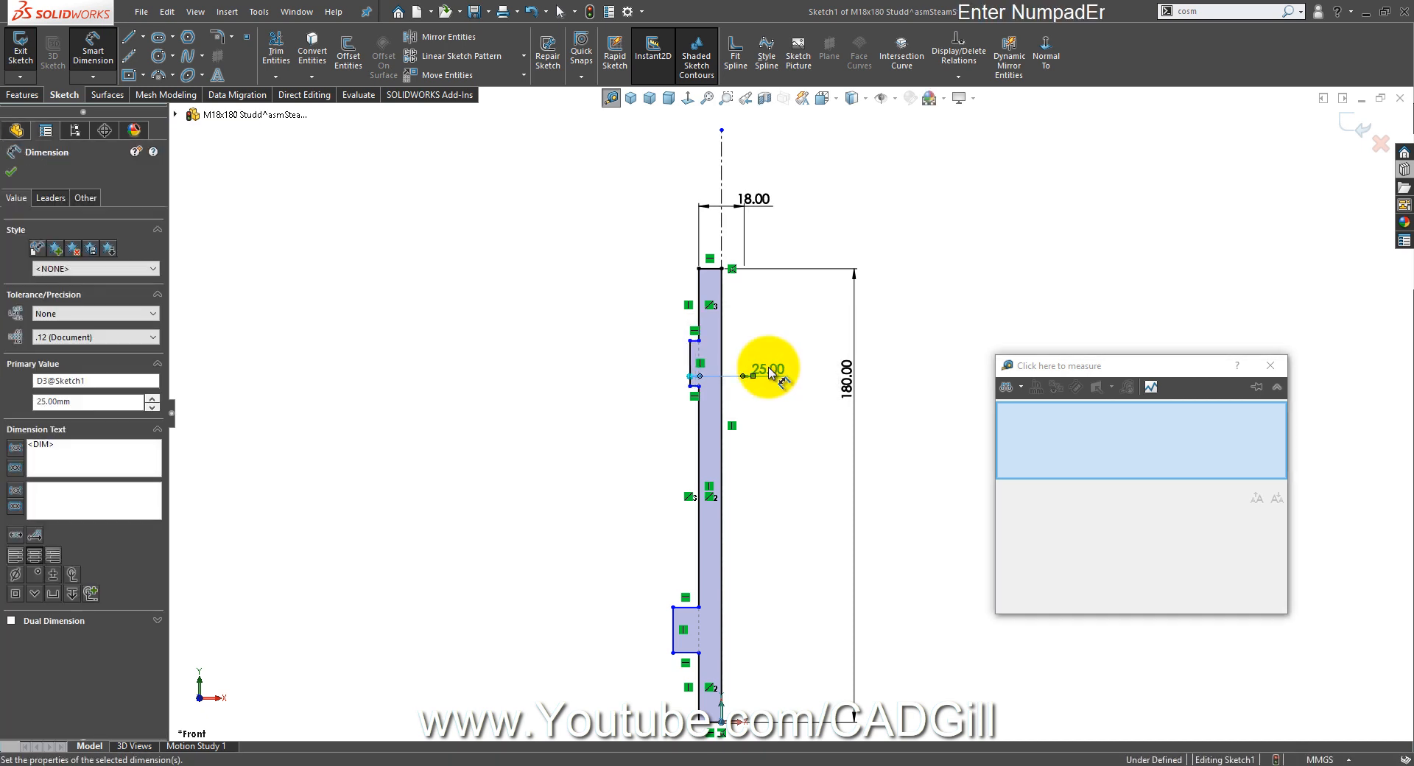
key(Escape)
Step: Make the outer vertical edges of the upper and lower collars collinear
click(722, 233)
click(692, 362)
ctrl+click(675, 627)
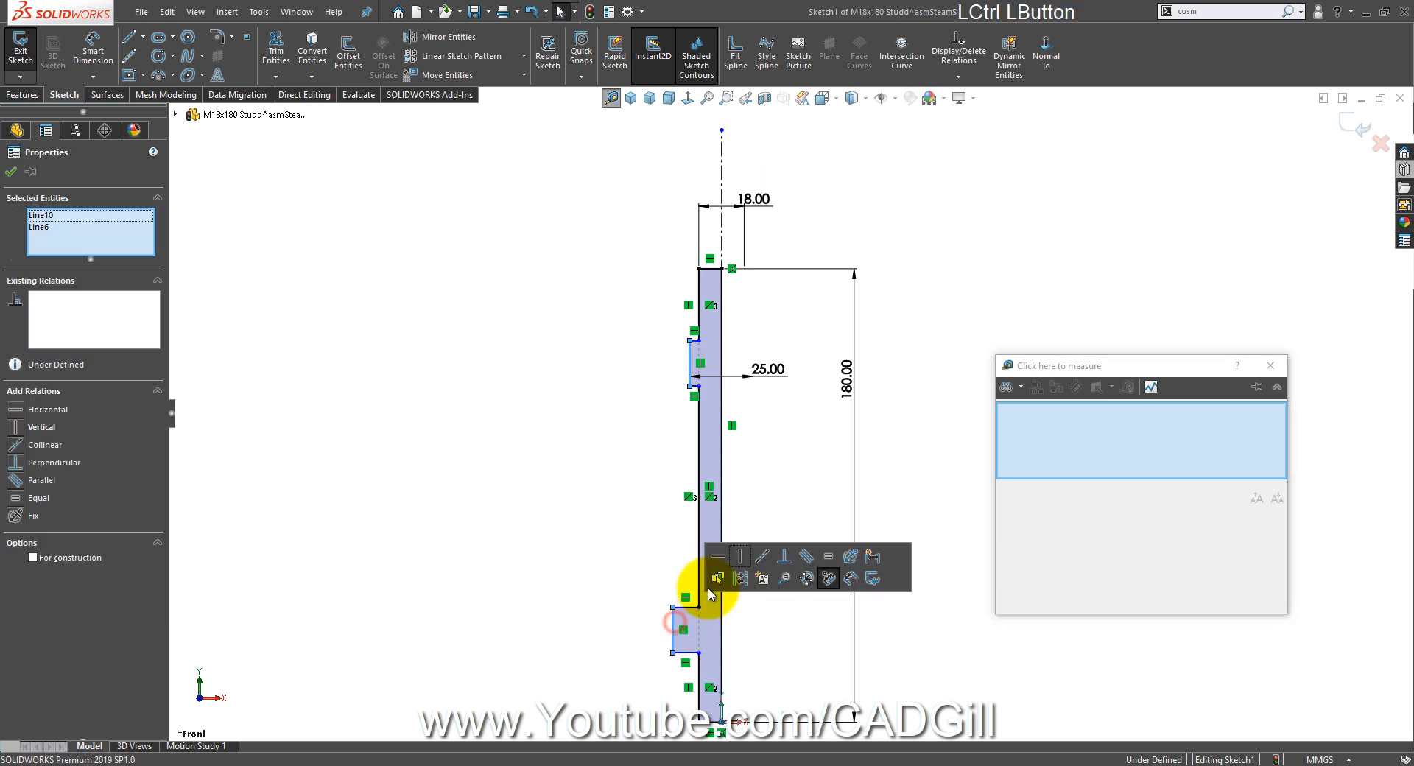
click(764, 557)
click(795, 635)
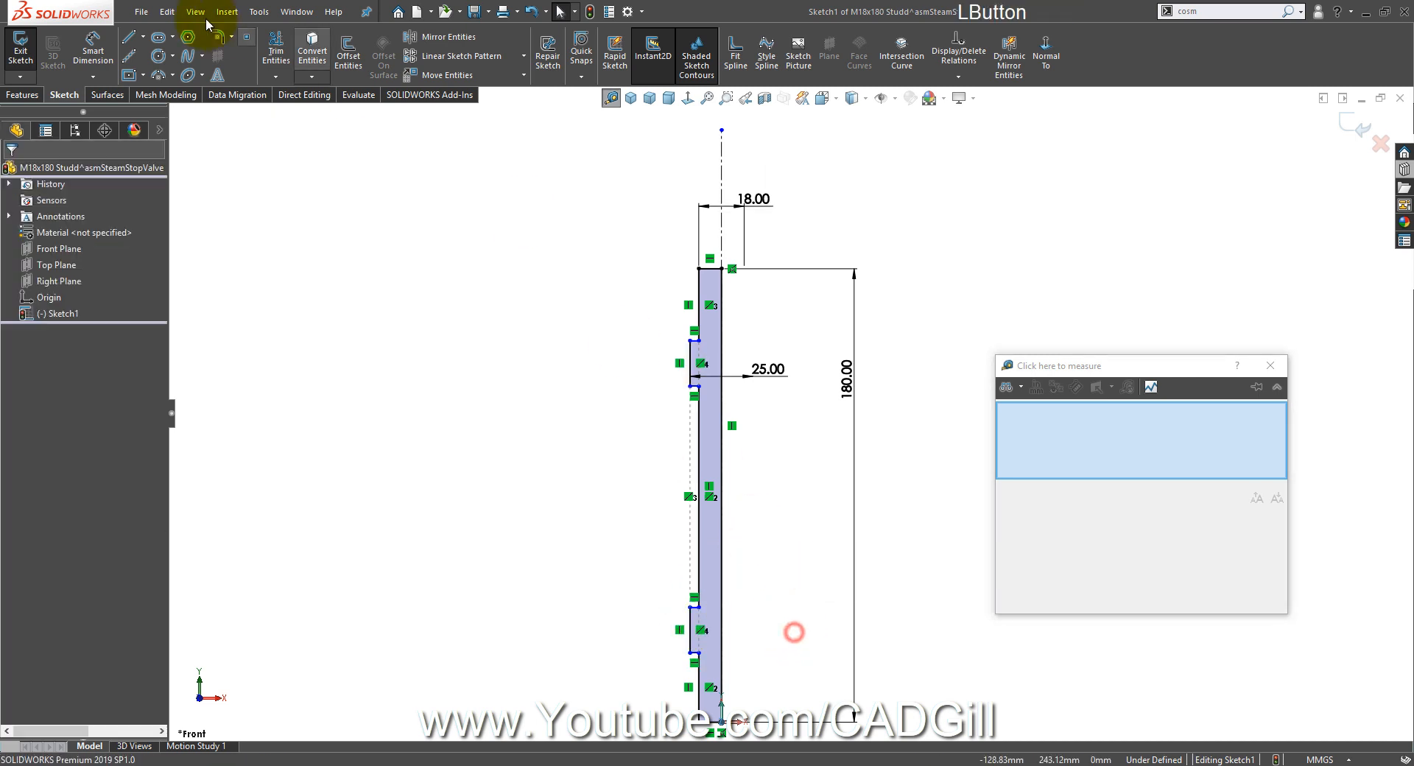
Step: Dimension the upper collar's thickness as 5 mm
click(110, 51)
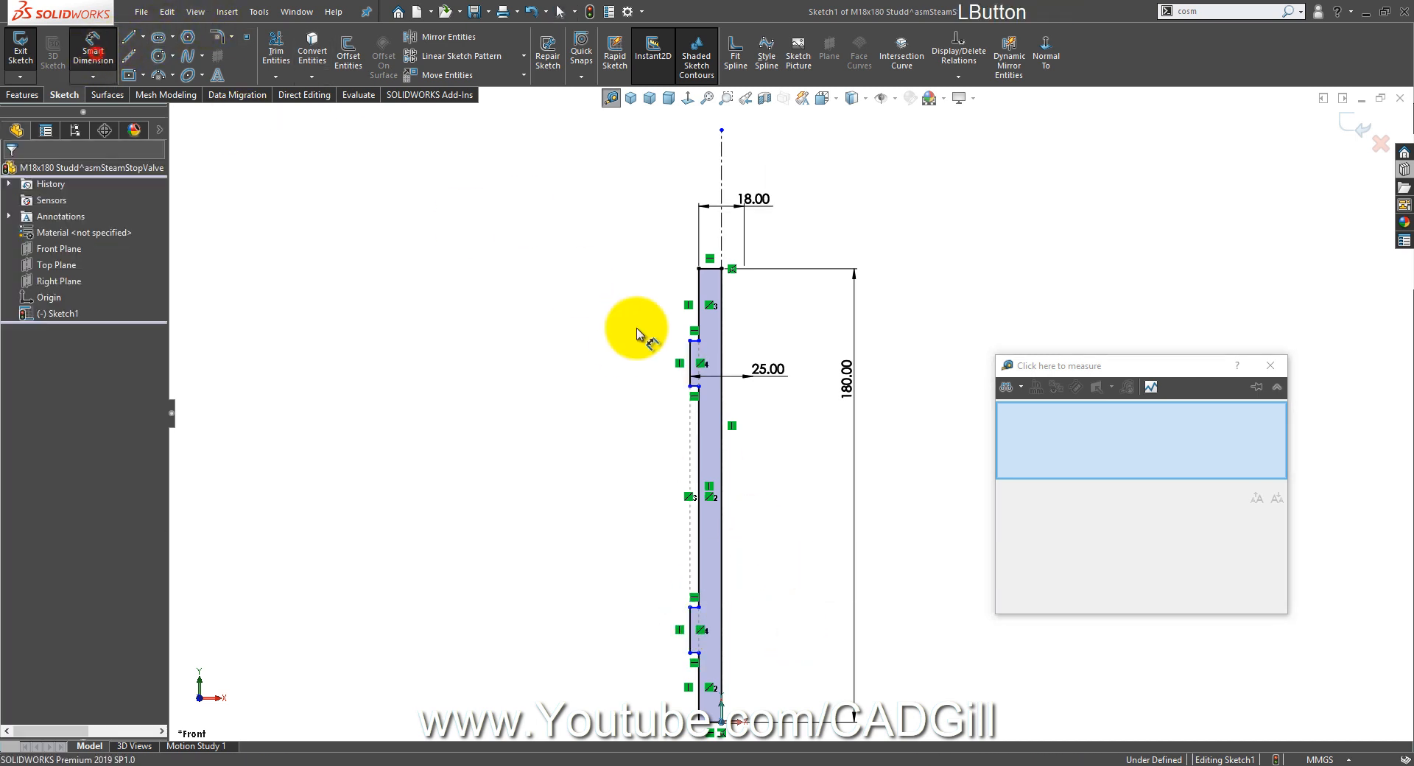
click(686, 359)
click(602, 359)
text(5)
key(Return)
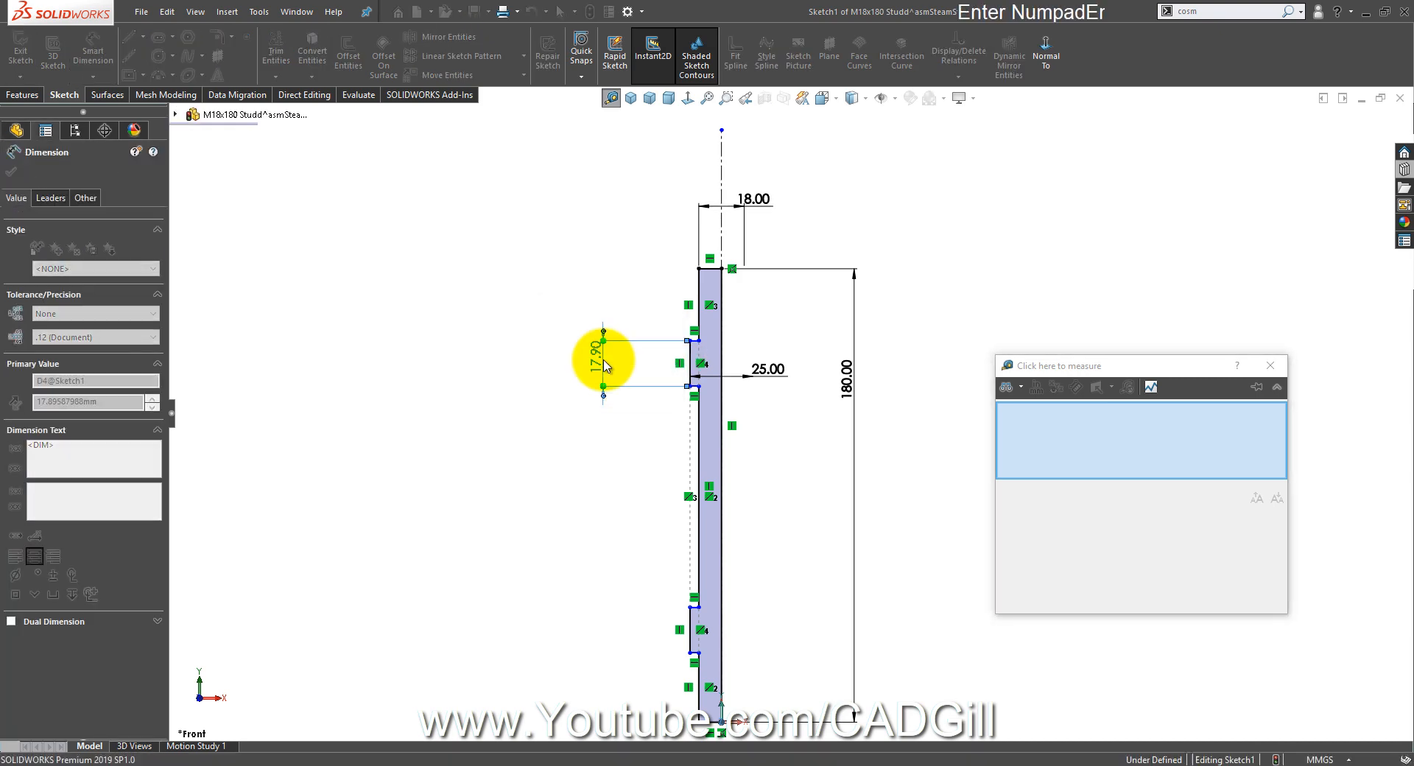
key(Escape)
Step: Make the outer vertical edges of the upper and lower collars equal in length
scroll(700, 387, down, 2)
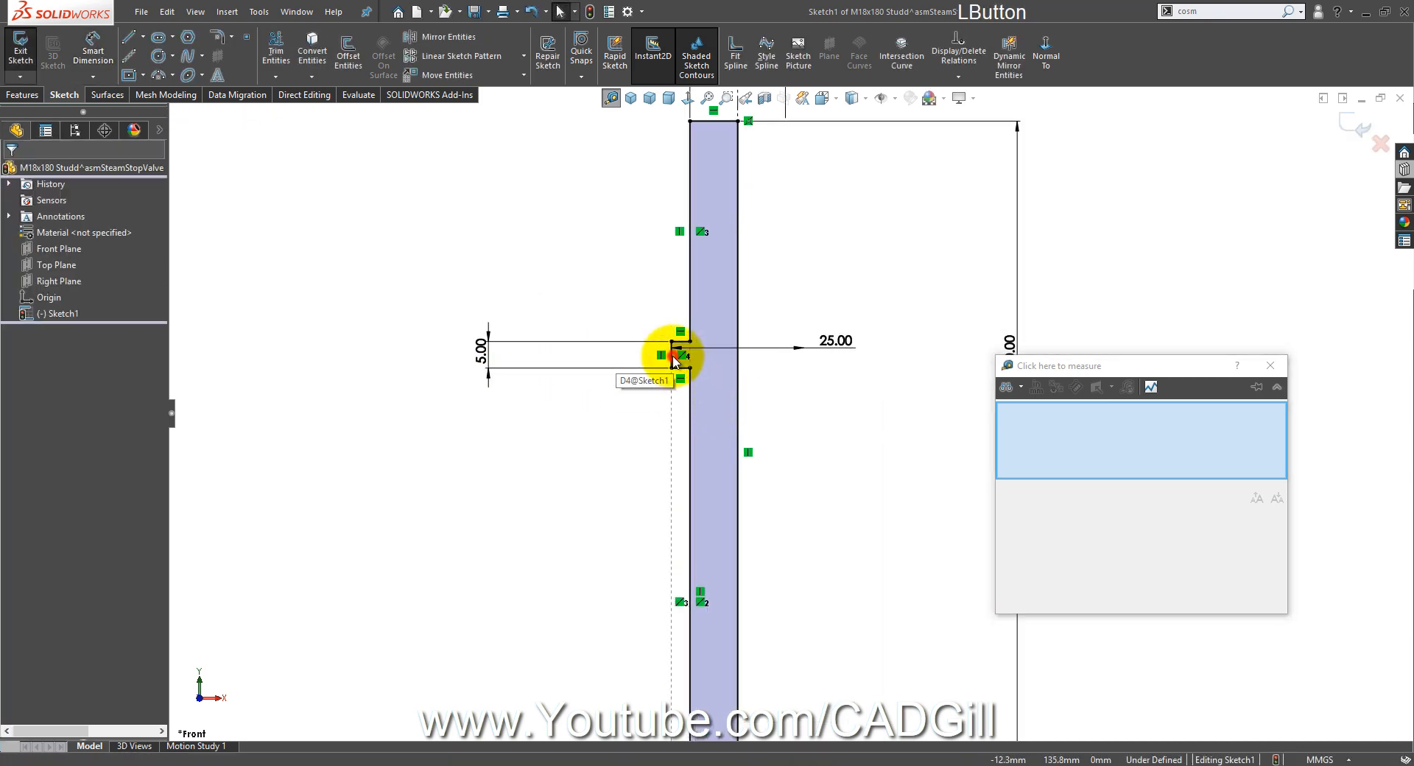
click(672, 359)
scroll(729, 588, up, 2)
ctrl+click(721, 678)
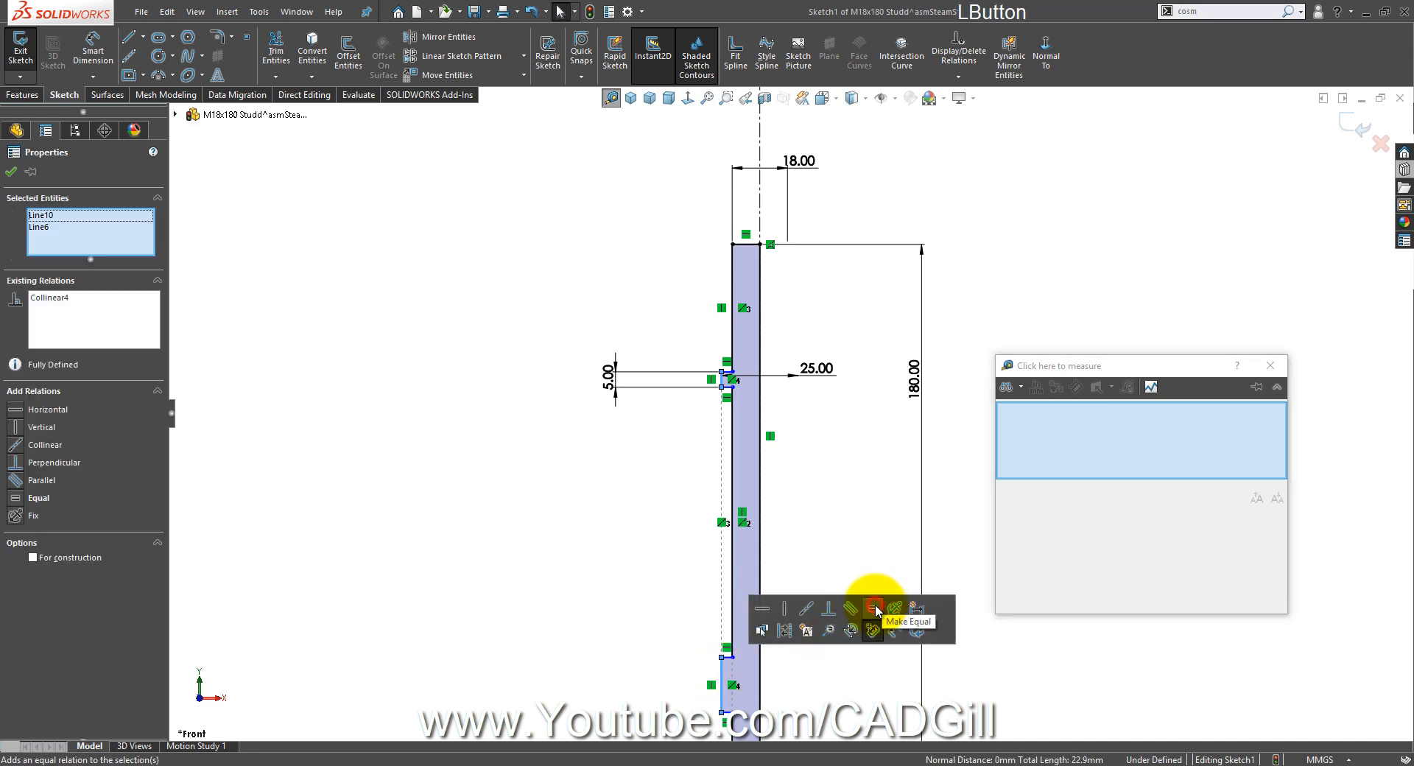
click(874, 608)
click(552, 475)
Step: Dimension the shank section below the lower collar as 25 mm long
scroll(810, 593, down, 2)
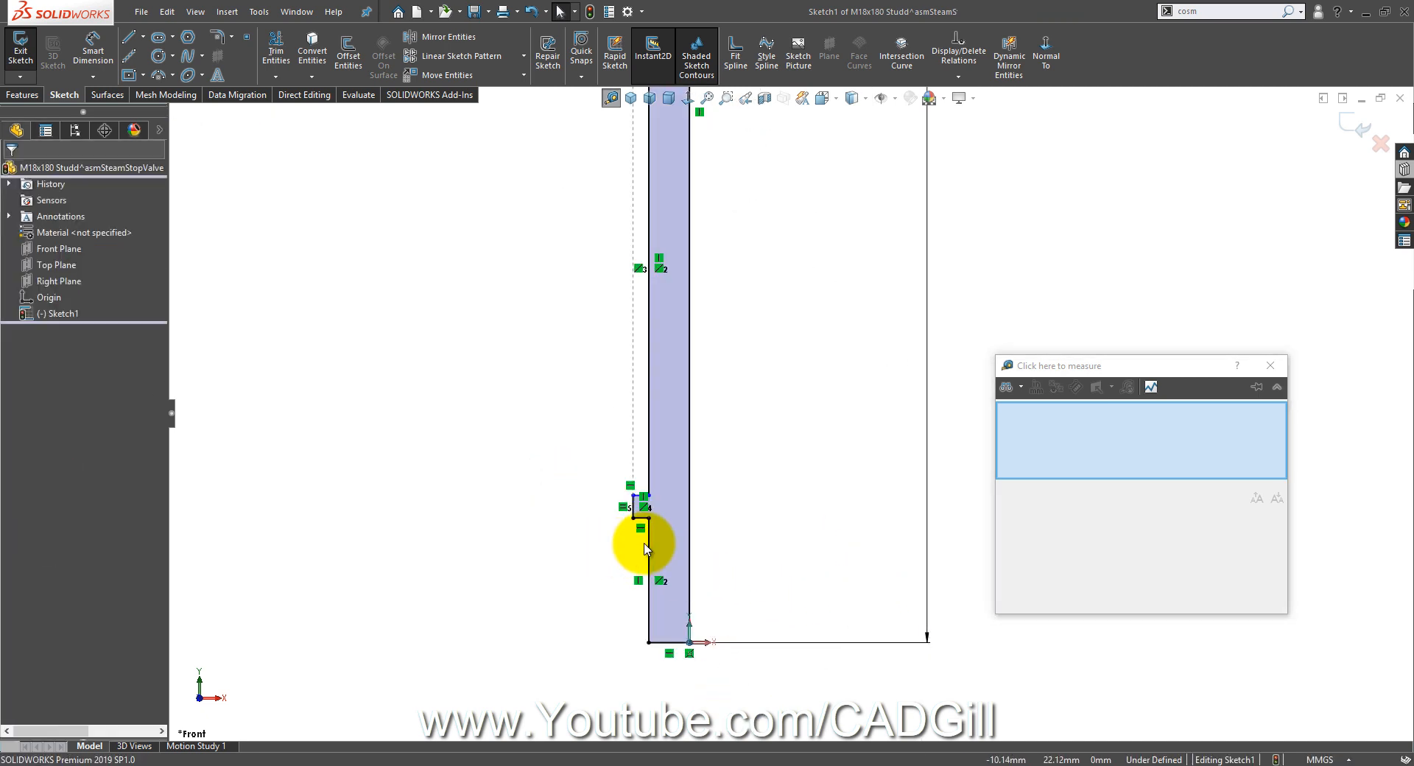
click(94, 46)
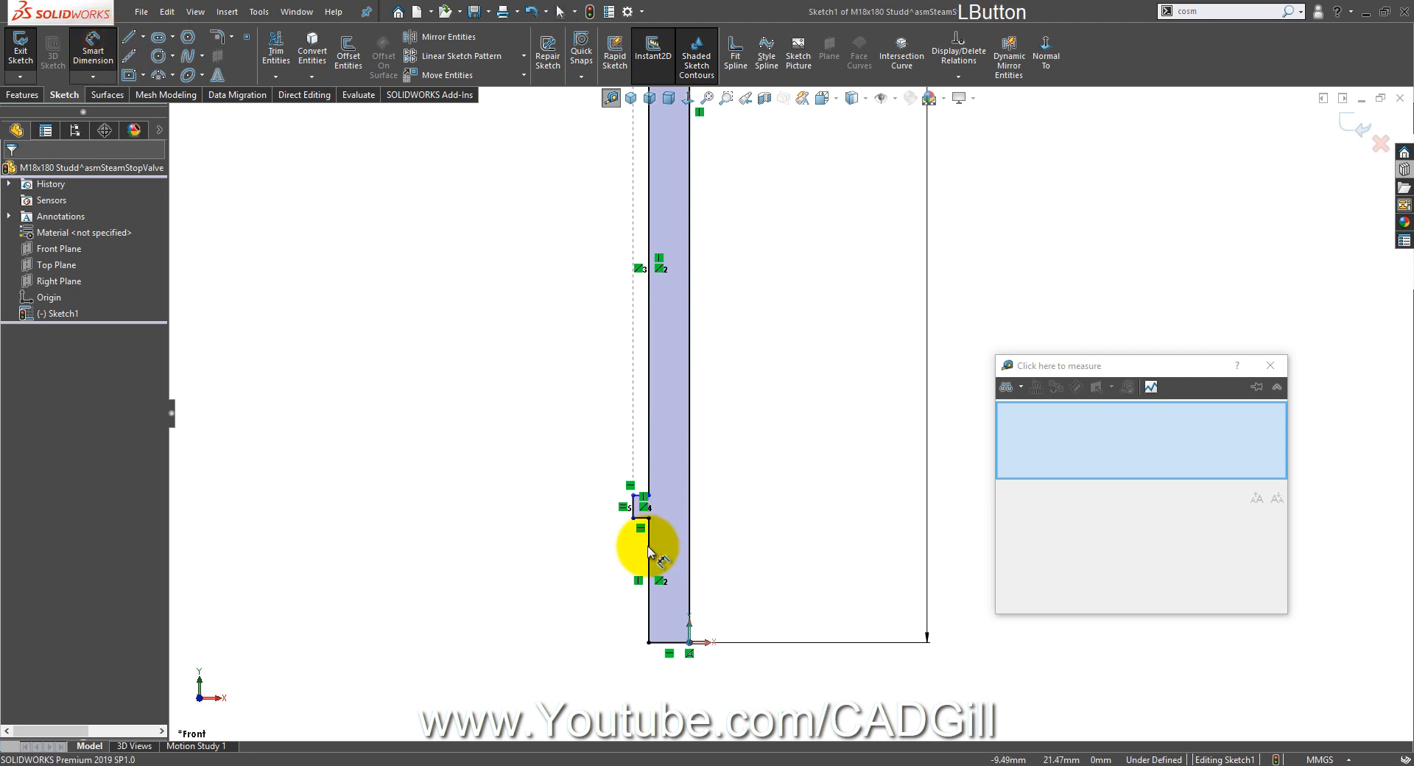
click(649, 549)
click(530, 553)
text(25)
key(Return)
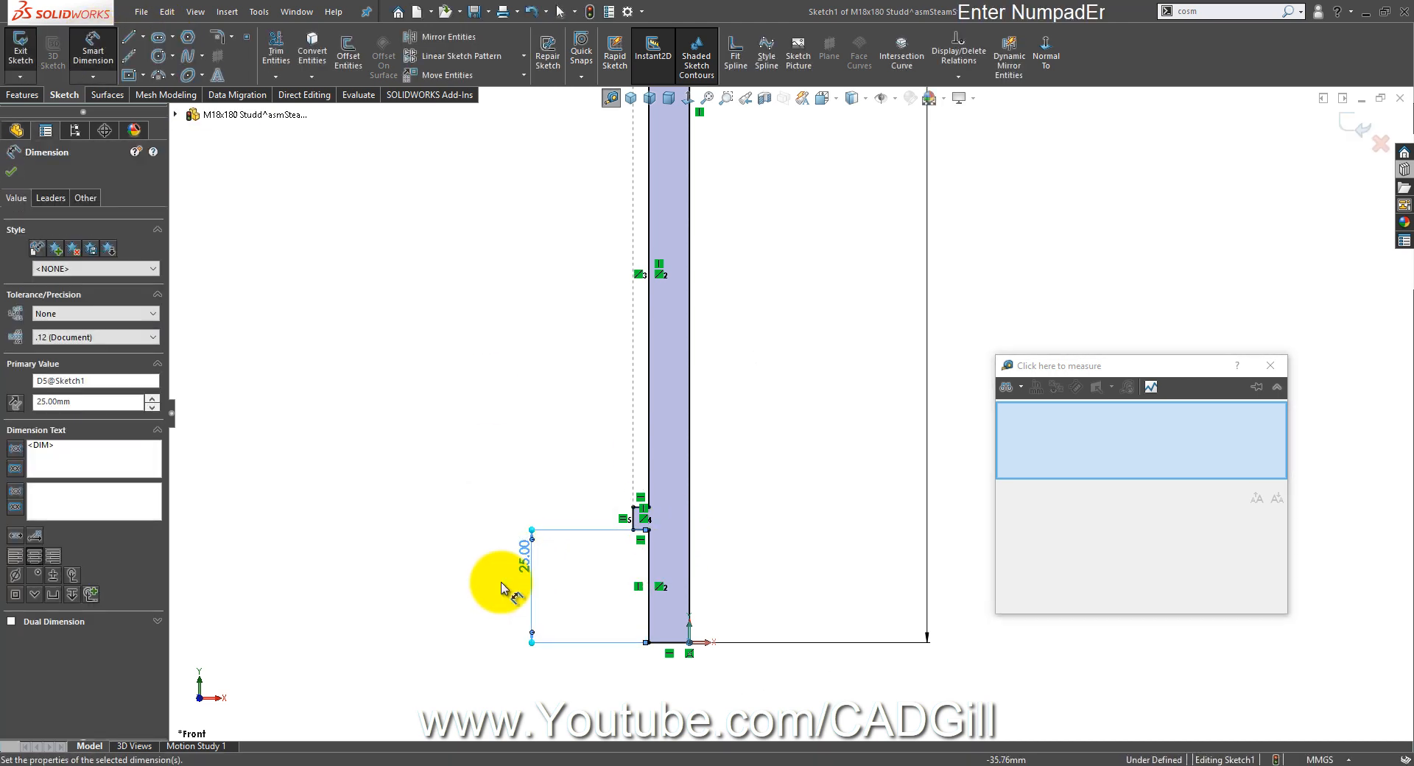
click(770, 316)
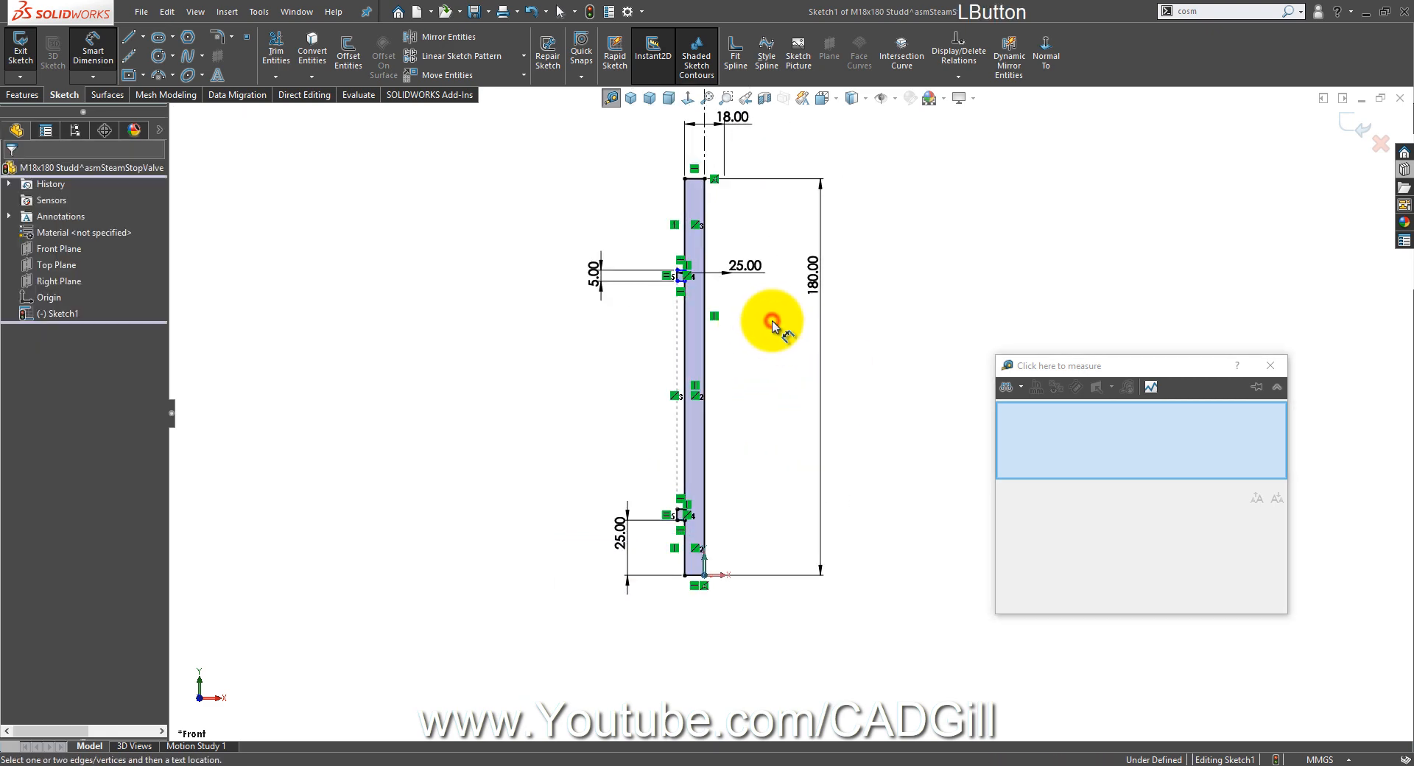
Step: Exit the stud sketch and return to the asmSteamStopValve assembly, rebuilding it with the changed models
click(1349, 123)
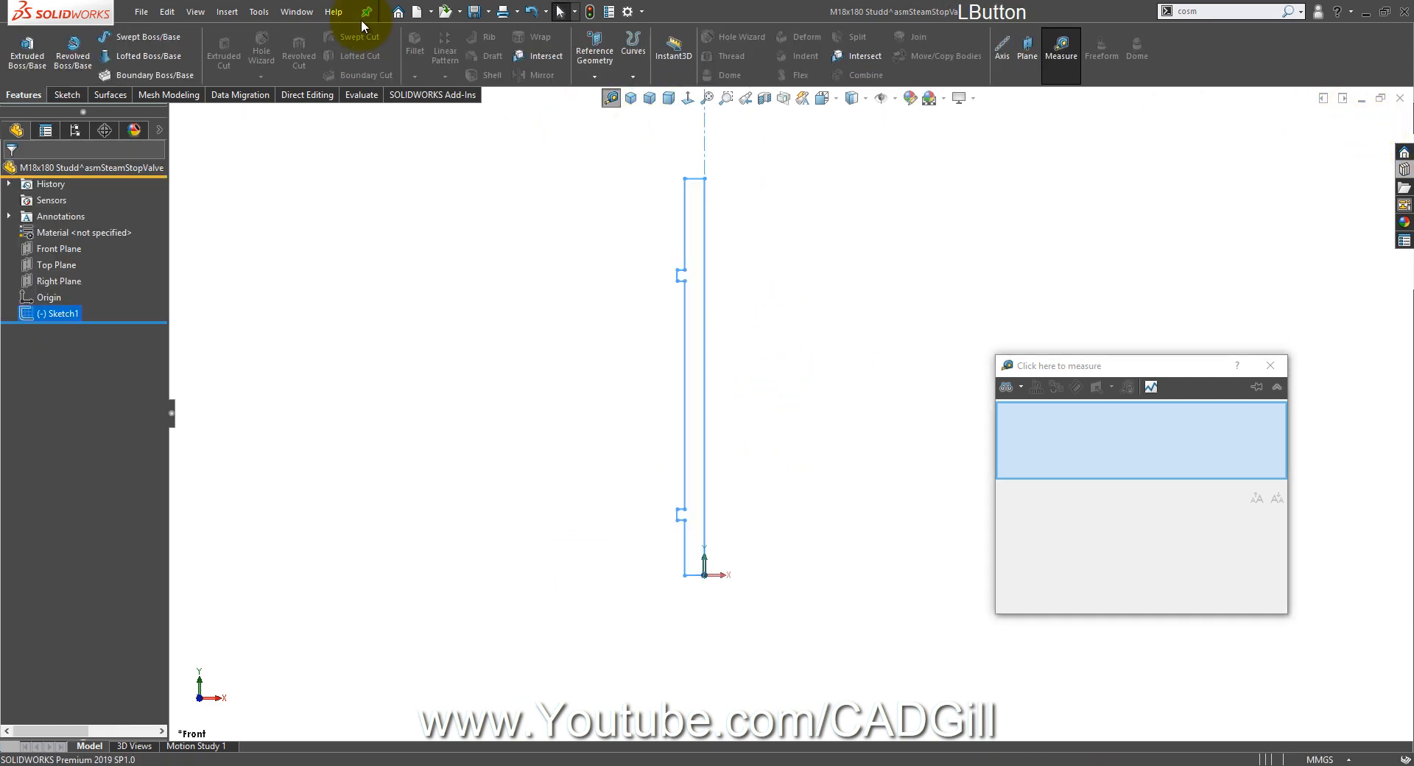
click(296, 11)
click(412, 166)
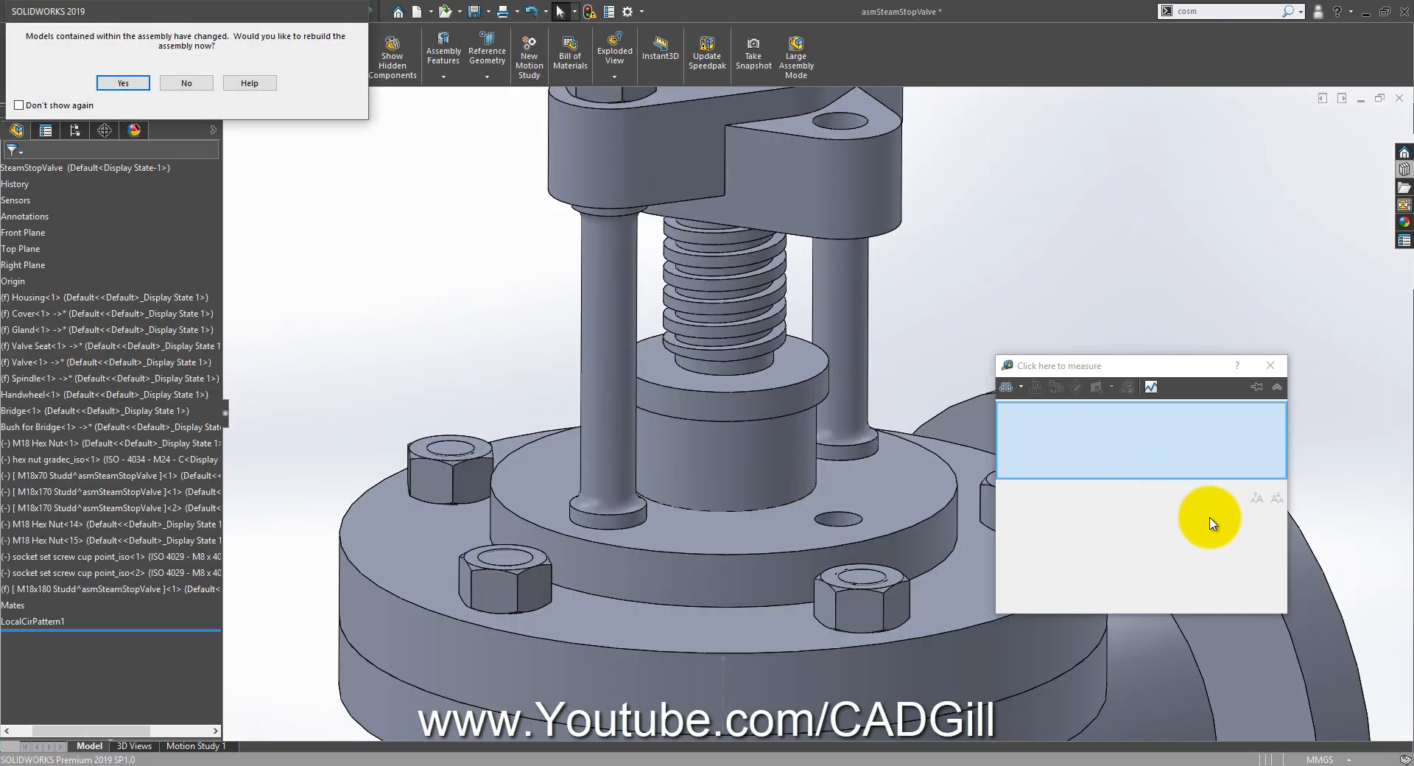
click(1178, 511)
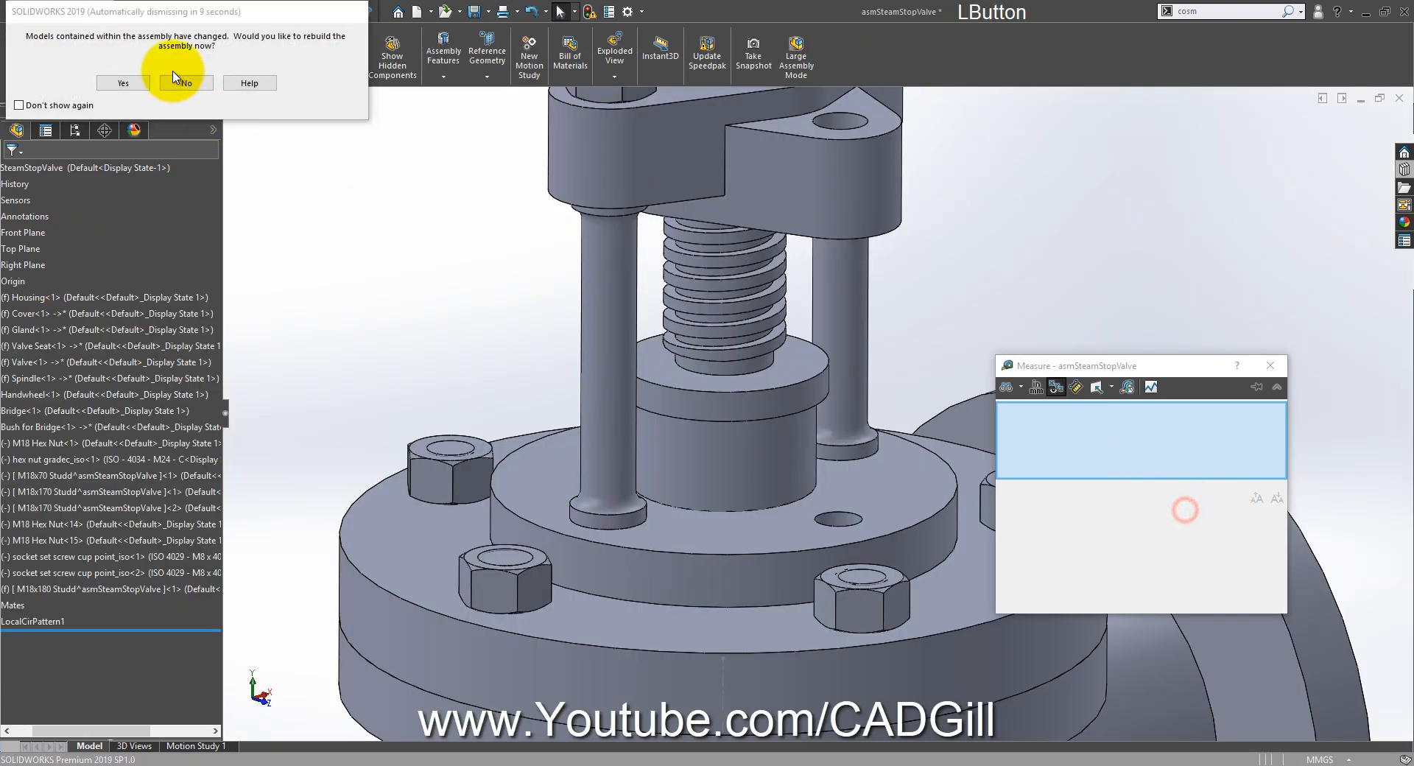
click(123, 82)
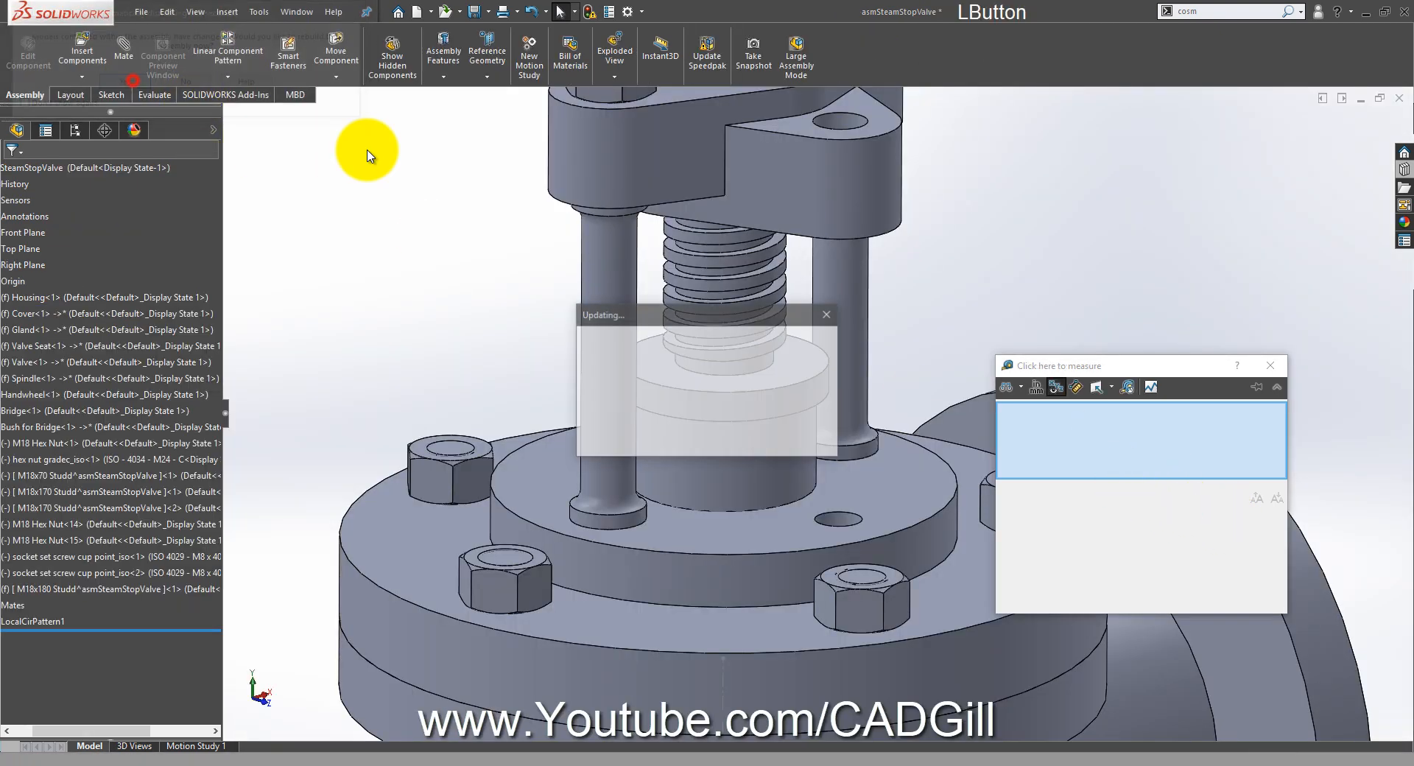
Step: Measure the distance between the cover's upper face and the underside of the bridge's lug
click(883, 491)
middle_drag(882, 491, 836, 337)
click(830, 212)
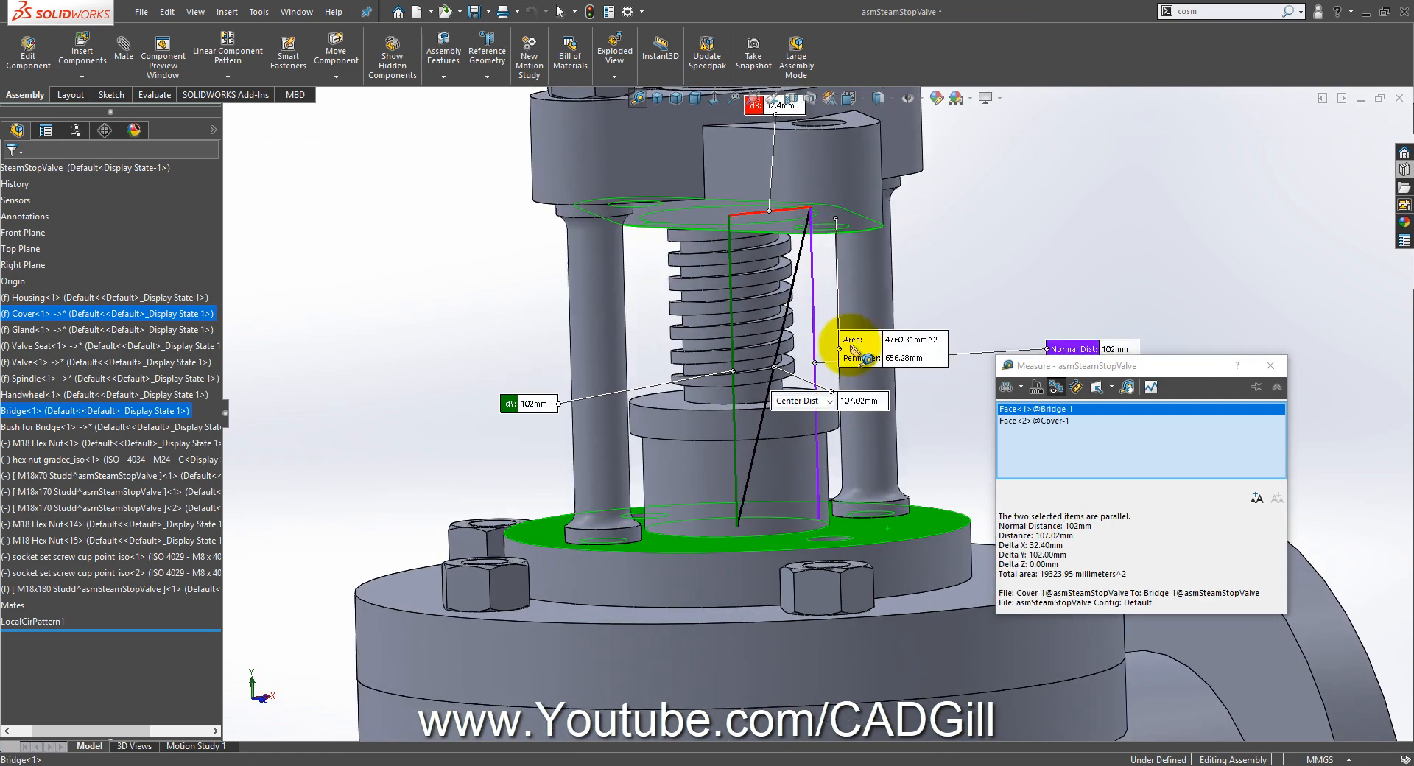
Step: Switch to the M18x180 stud part and open its profile sketch for editing
click(297, 12)
click(395, 273)
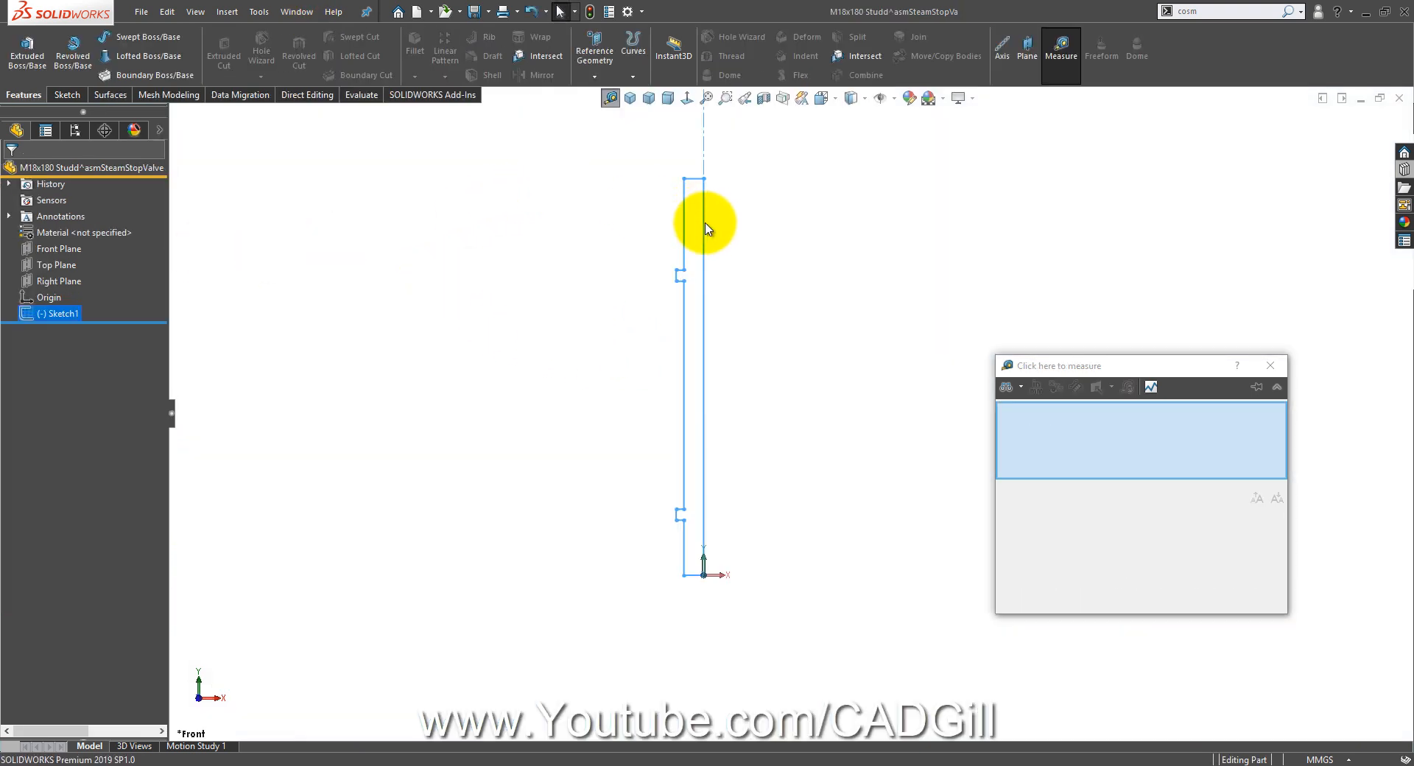
click(684, 224)
click(726, 163)
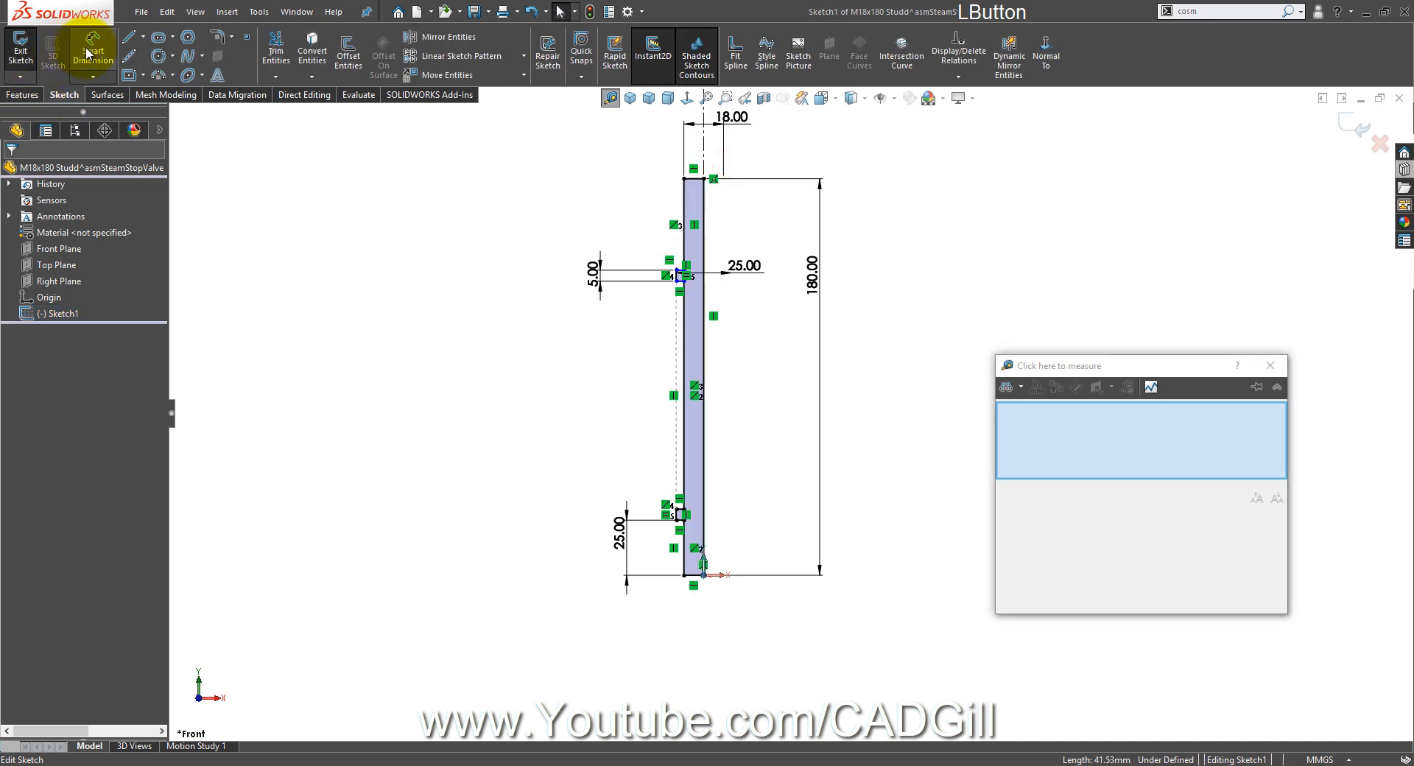
Step: Dimension the distance from the upper collar's top corner to the lower collar's bottom corner as 102 mm
scroll(688, 280, down, 5)
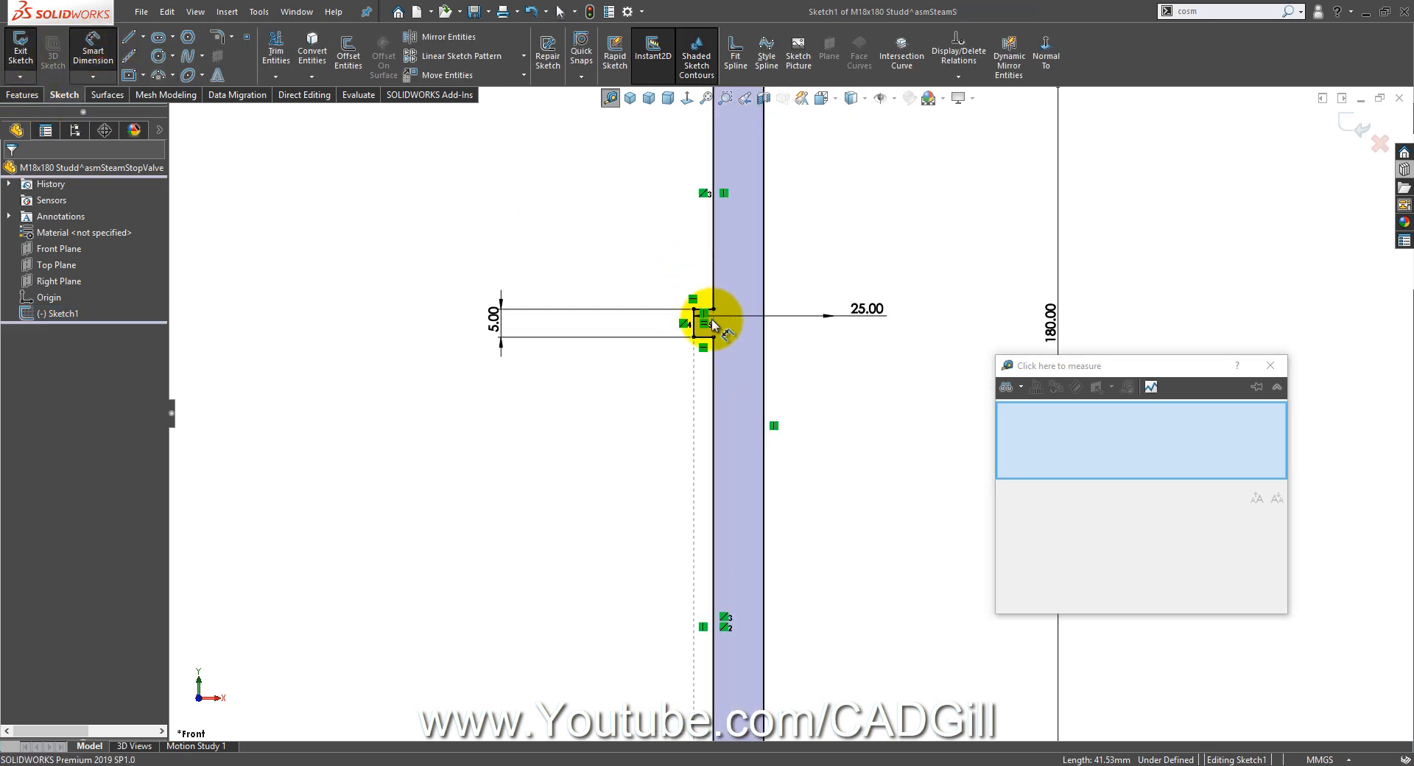
click(696, 311)
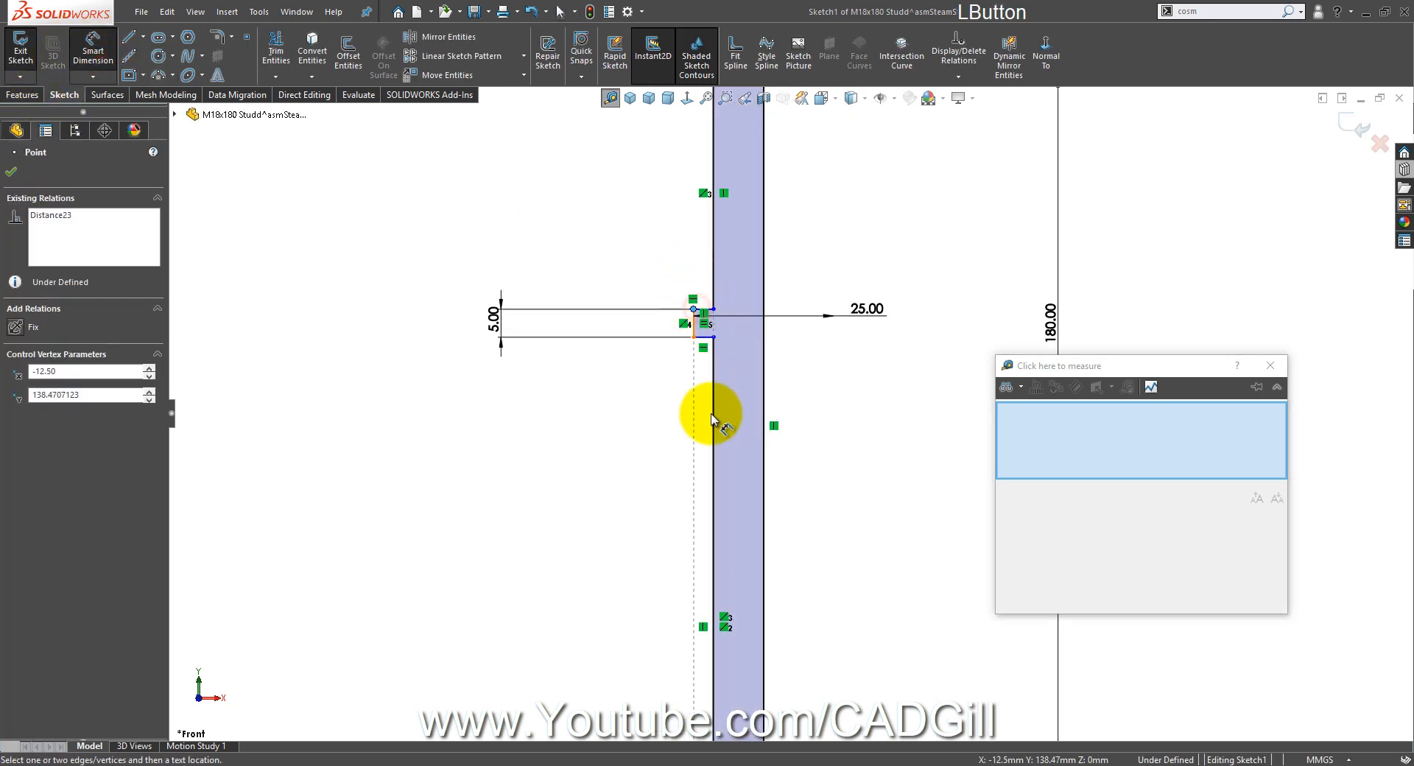
scroll(744, 599, up, 4)
scroll(758, 599, down, 3)
click(773, 521)
scroll(520, 357, up, 2)
click(576, 283)
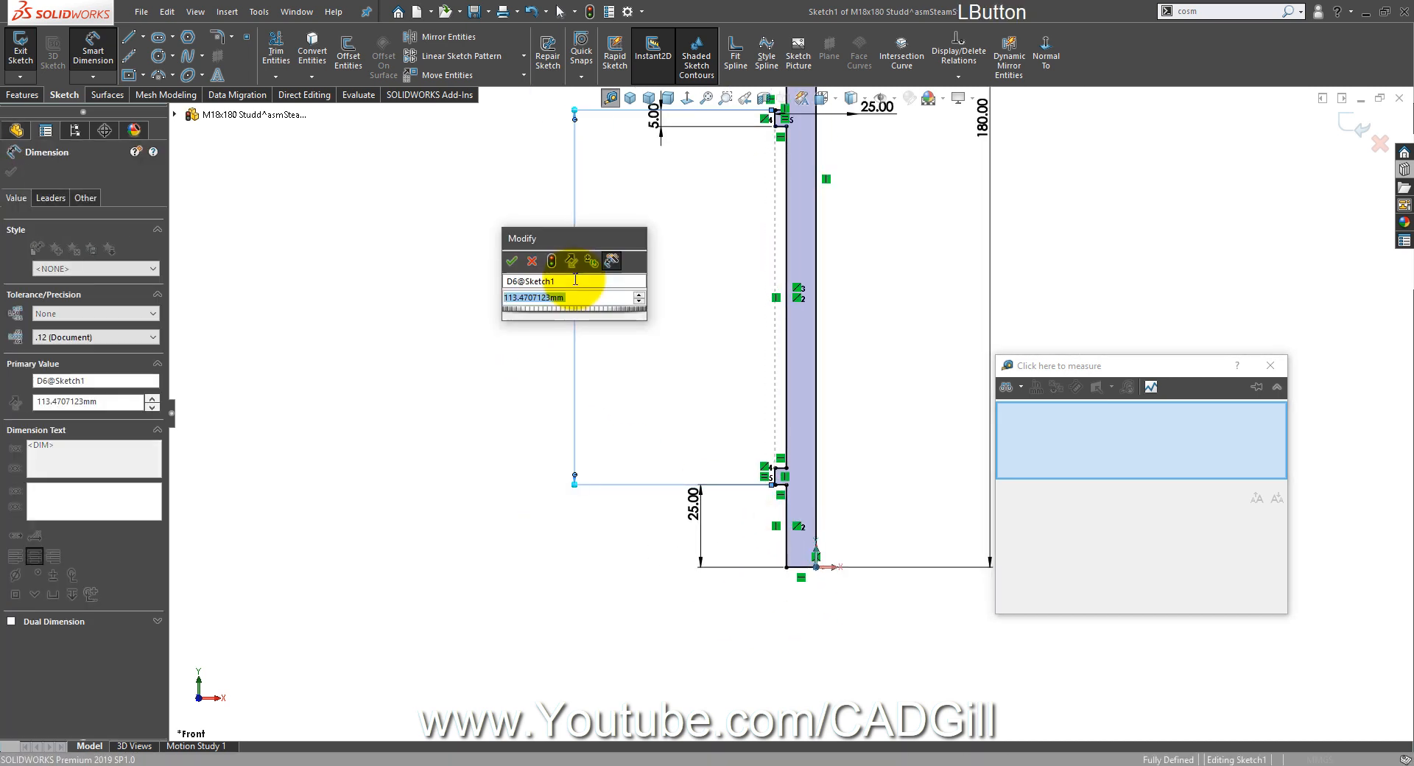
text(102)
key(Return)
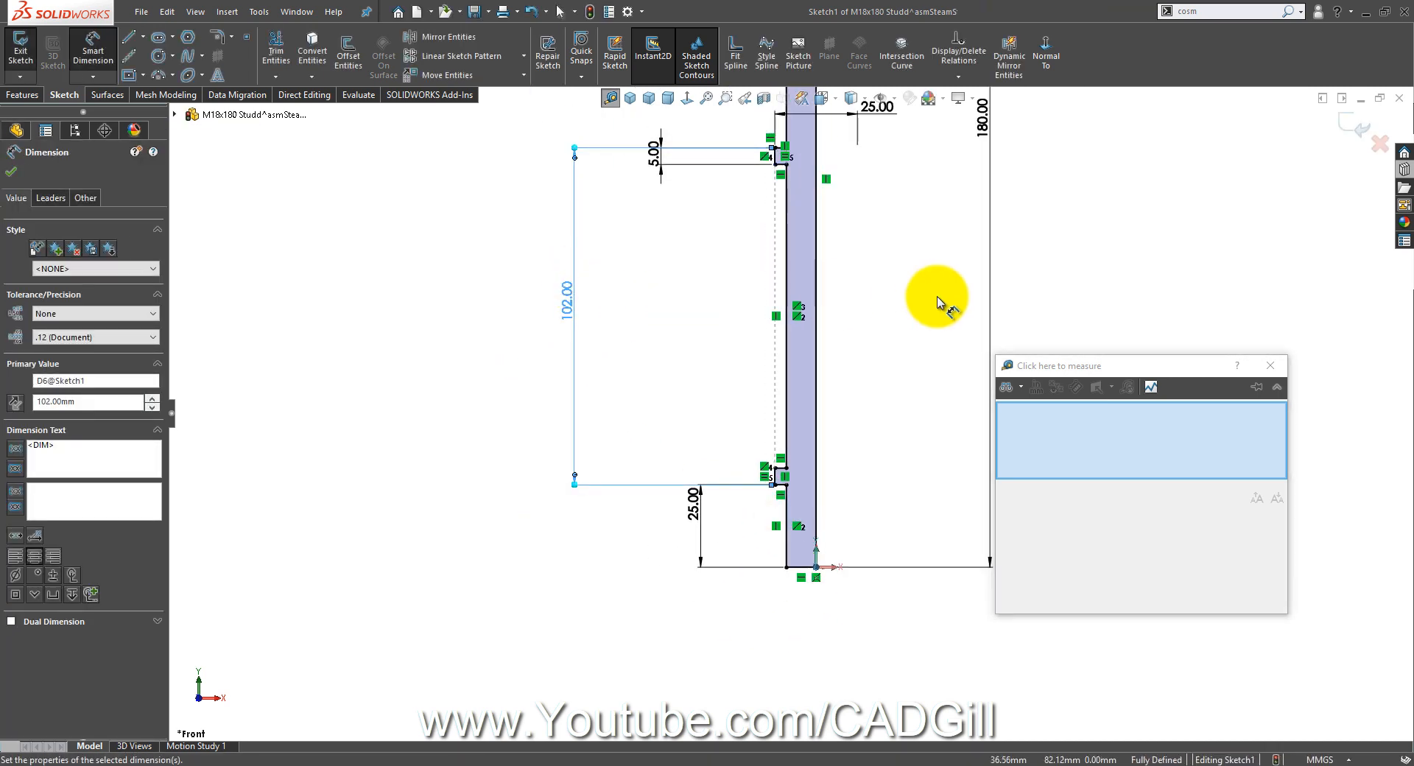
click(922, 309)
Step: Revolve the stud profile 360° about its vertical centreline
scroll(915, 305, up, 2)
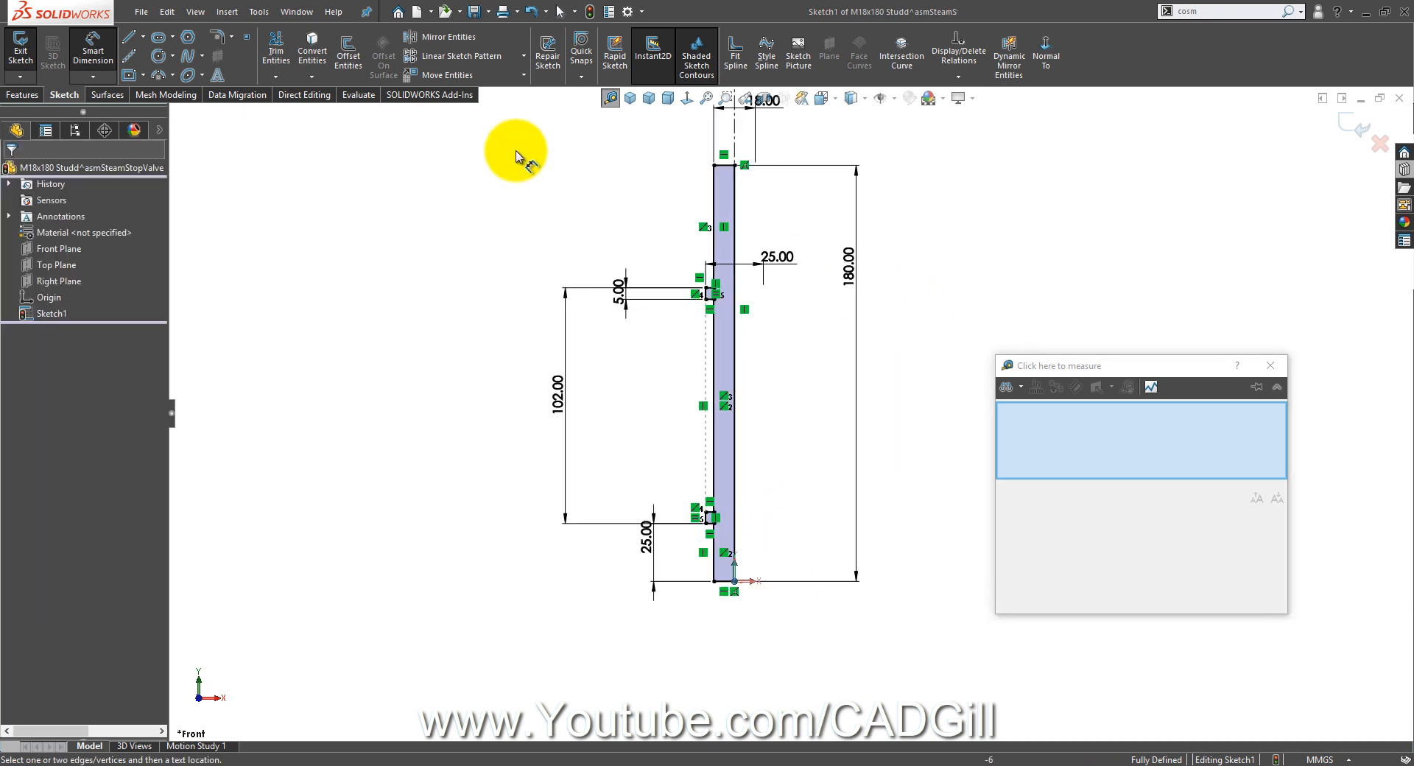
click(22, 95)
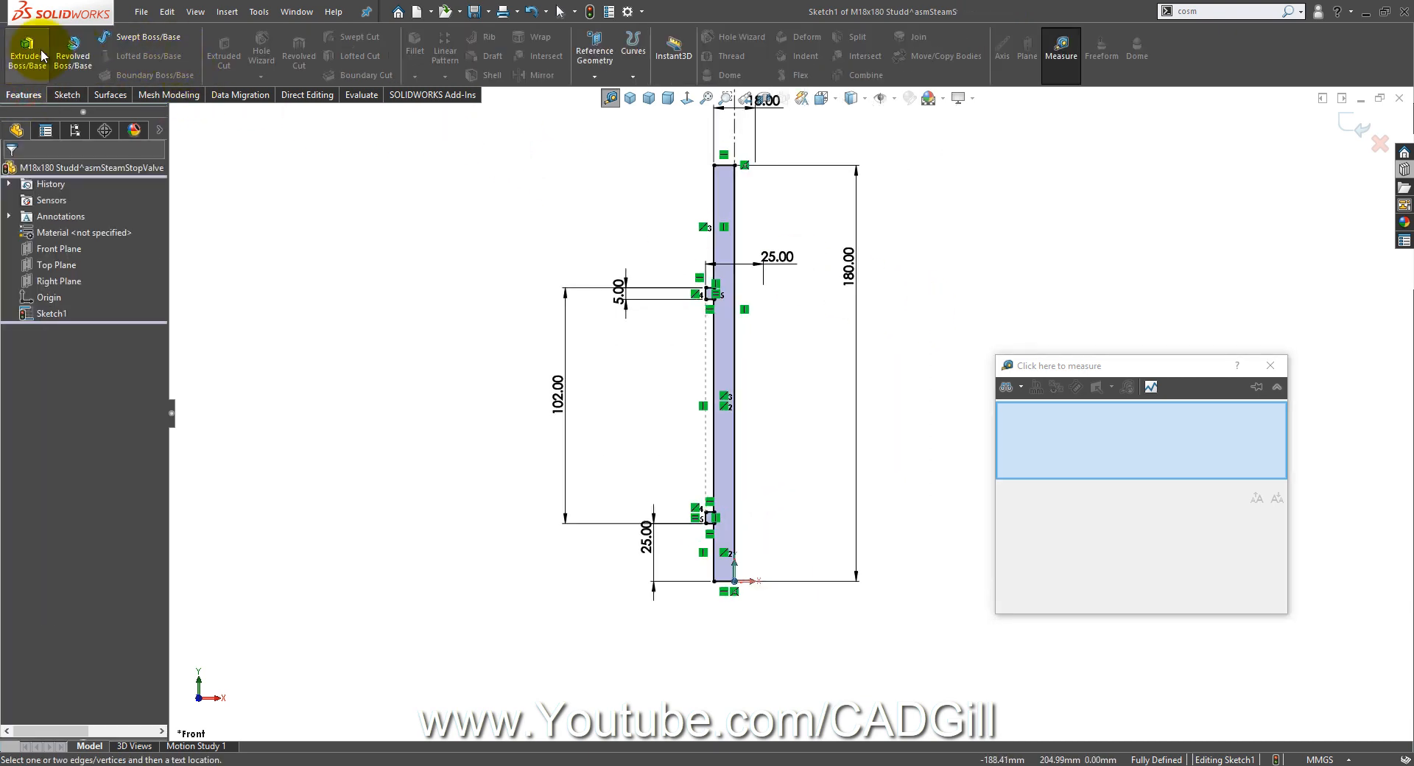
click(89, 58)
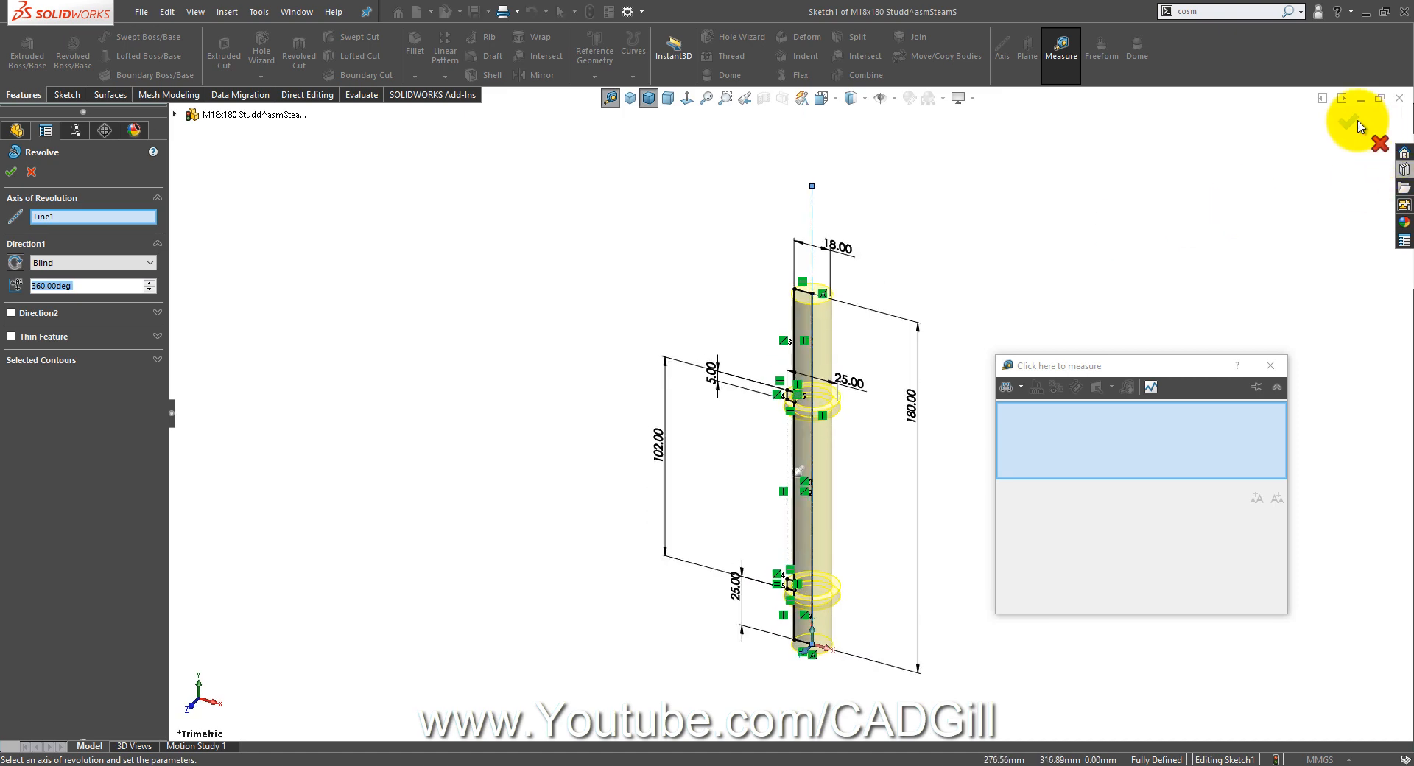
Step: Add an ISO M18 machine cosmetic thread, Up to Next, to the stud's top circular edge
click(1287, 16)
click(1234, 35)
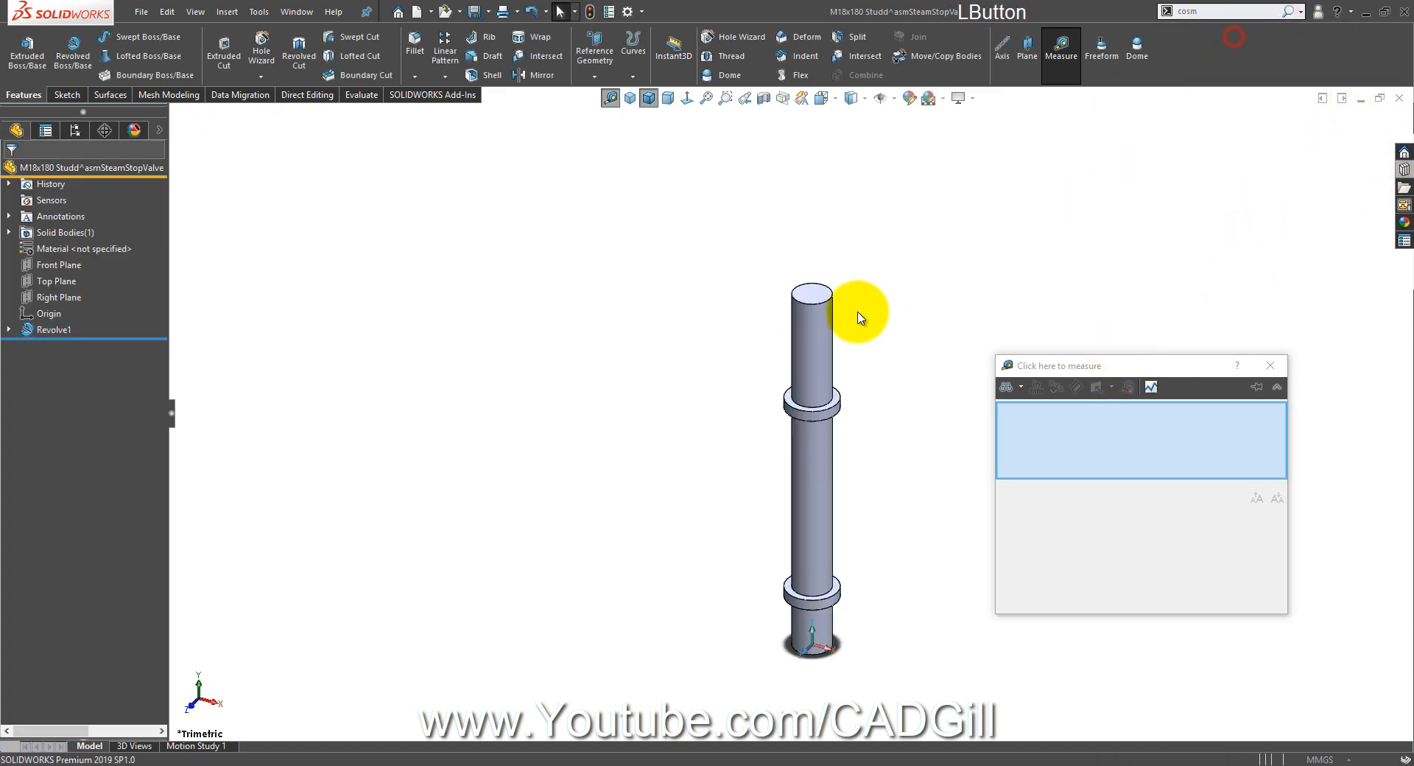
scroll(848, 315, down, 1)
click(802, 303)
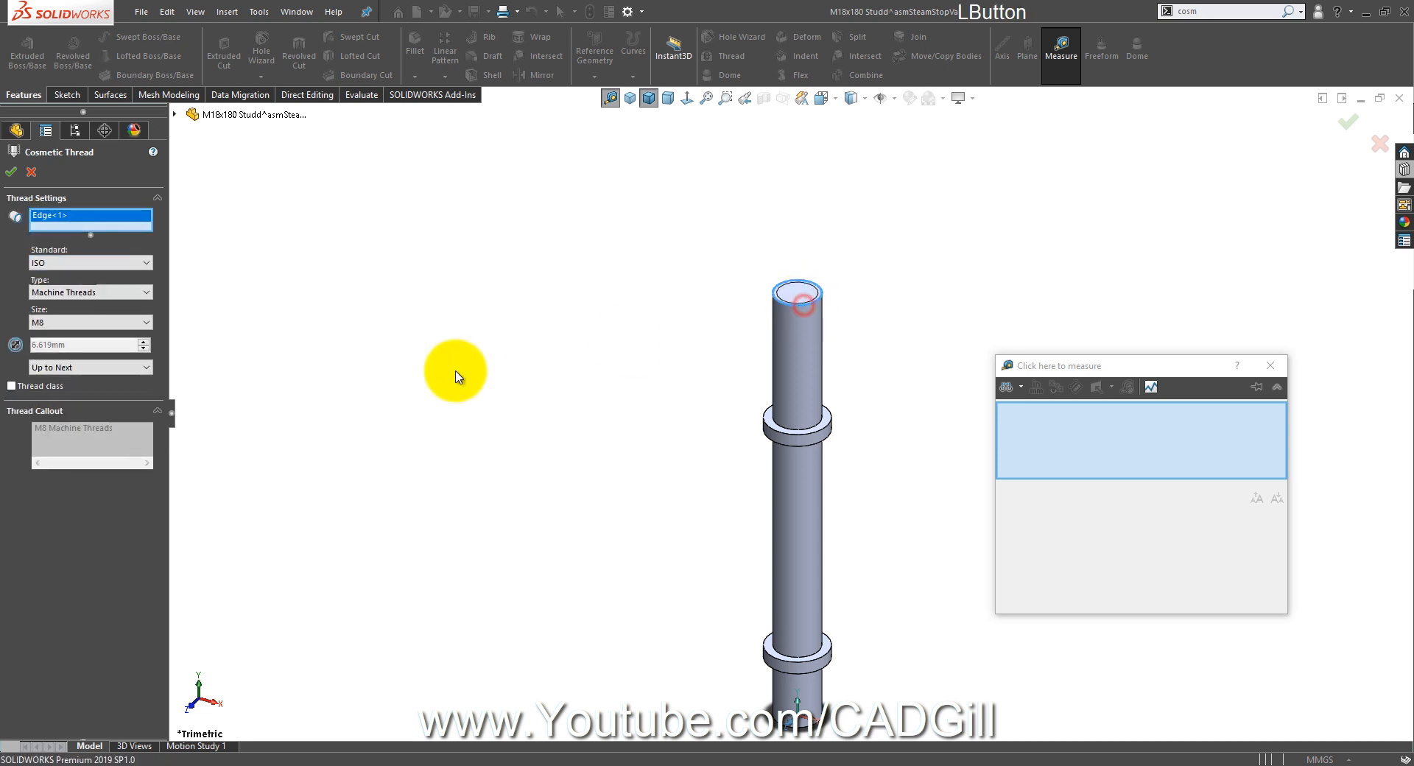
click(76, 322)
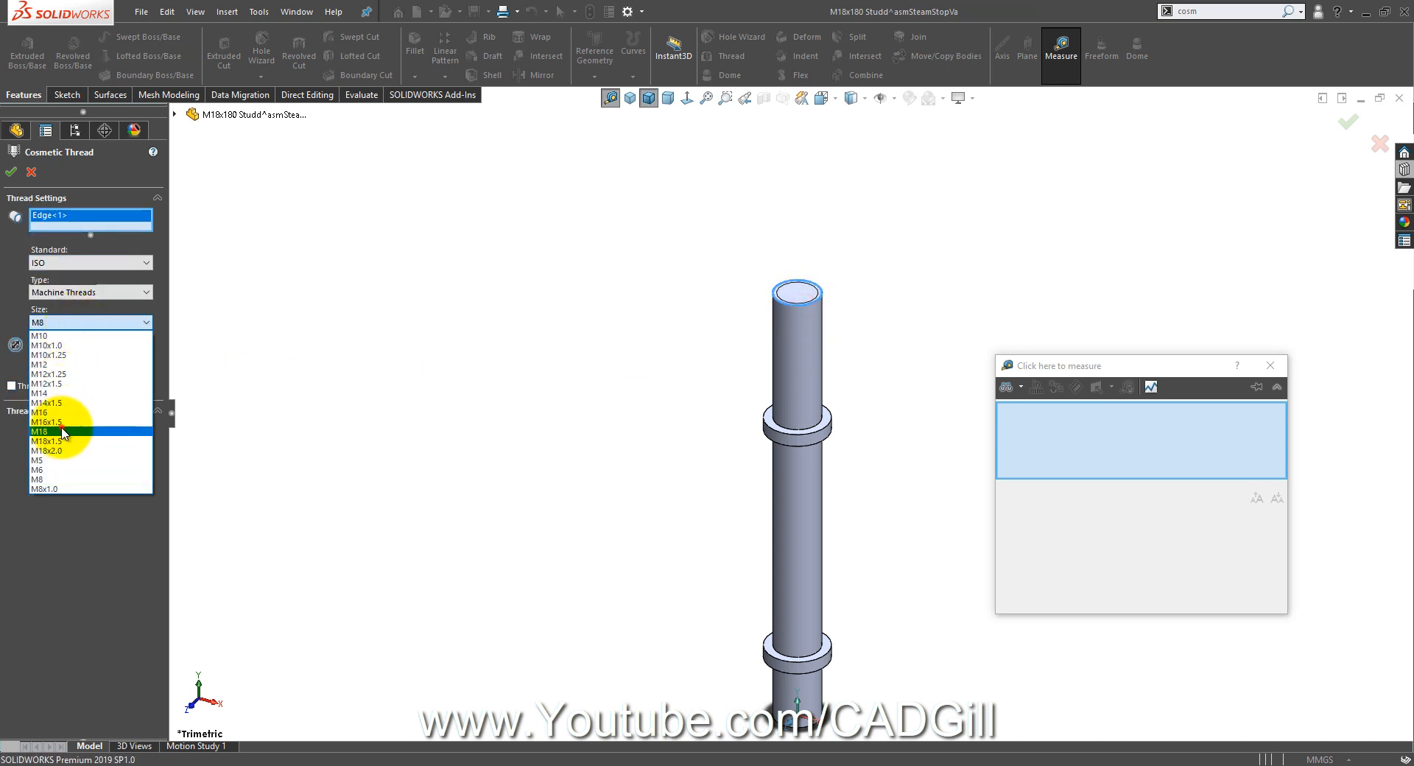
click(63, 432)
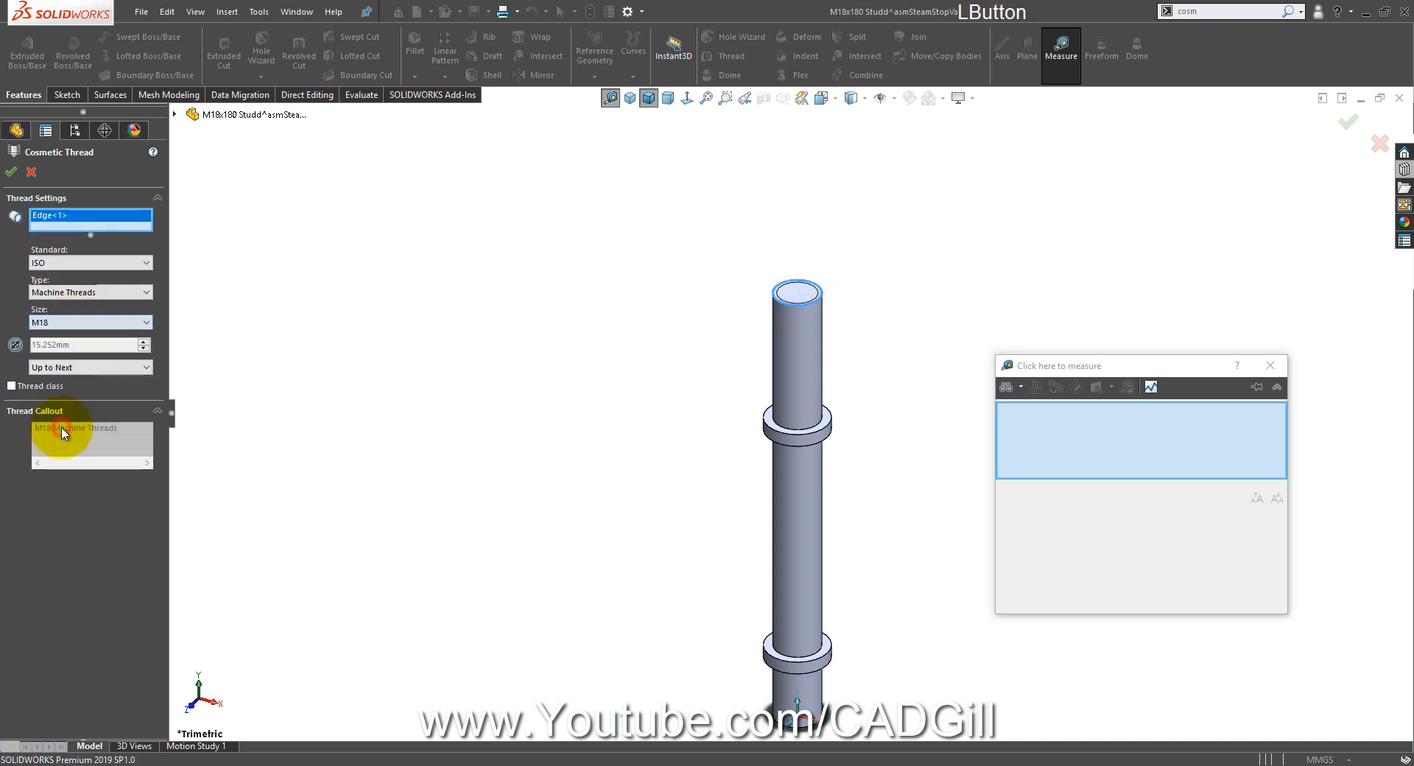
click(14, 173)
Step: Add an ISO M18 machine cosmetic thread, Up to Next, to the stud's bottom circular edge
click(268, 327)
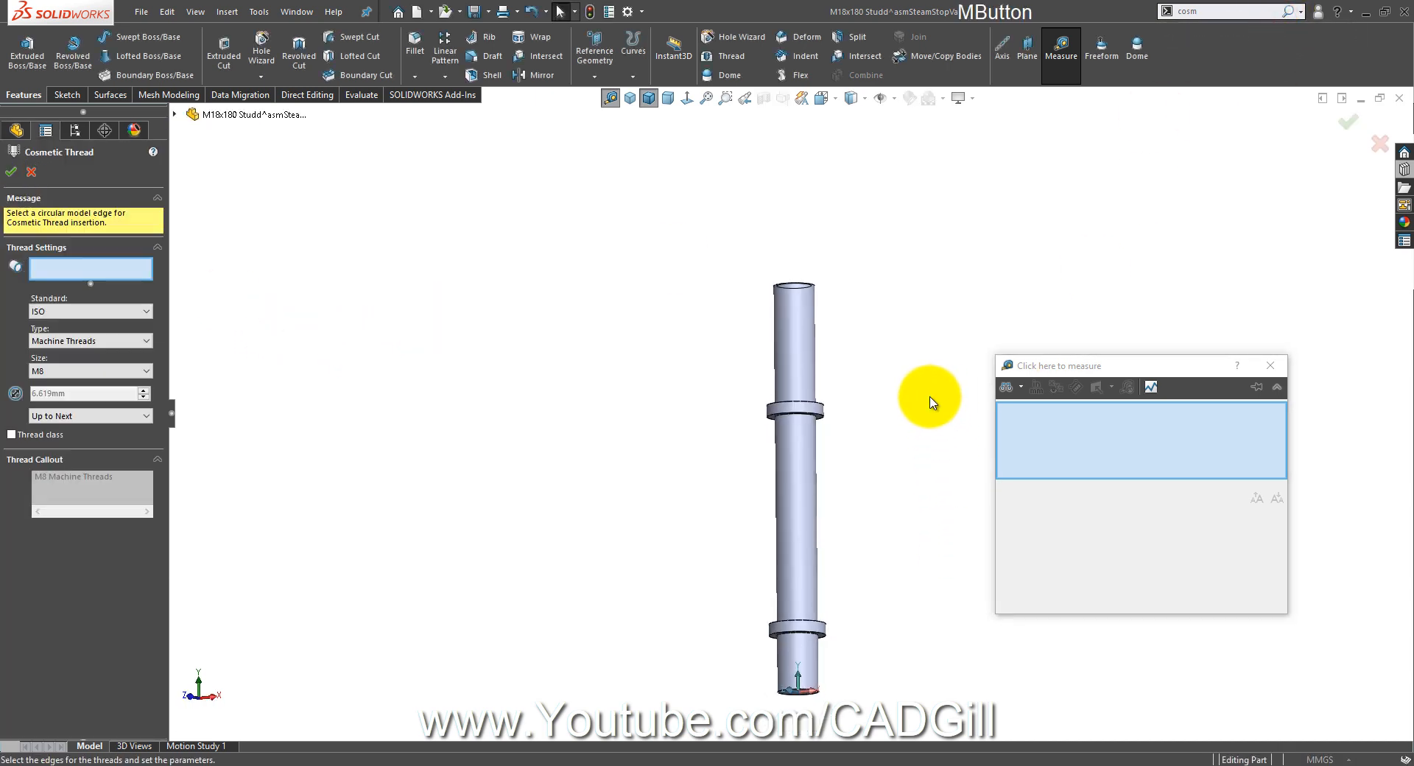
scroll(814, 647, down, 5)
click(839, 646)
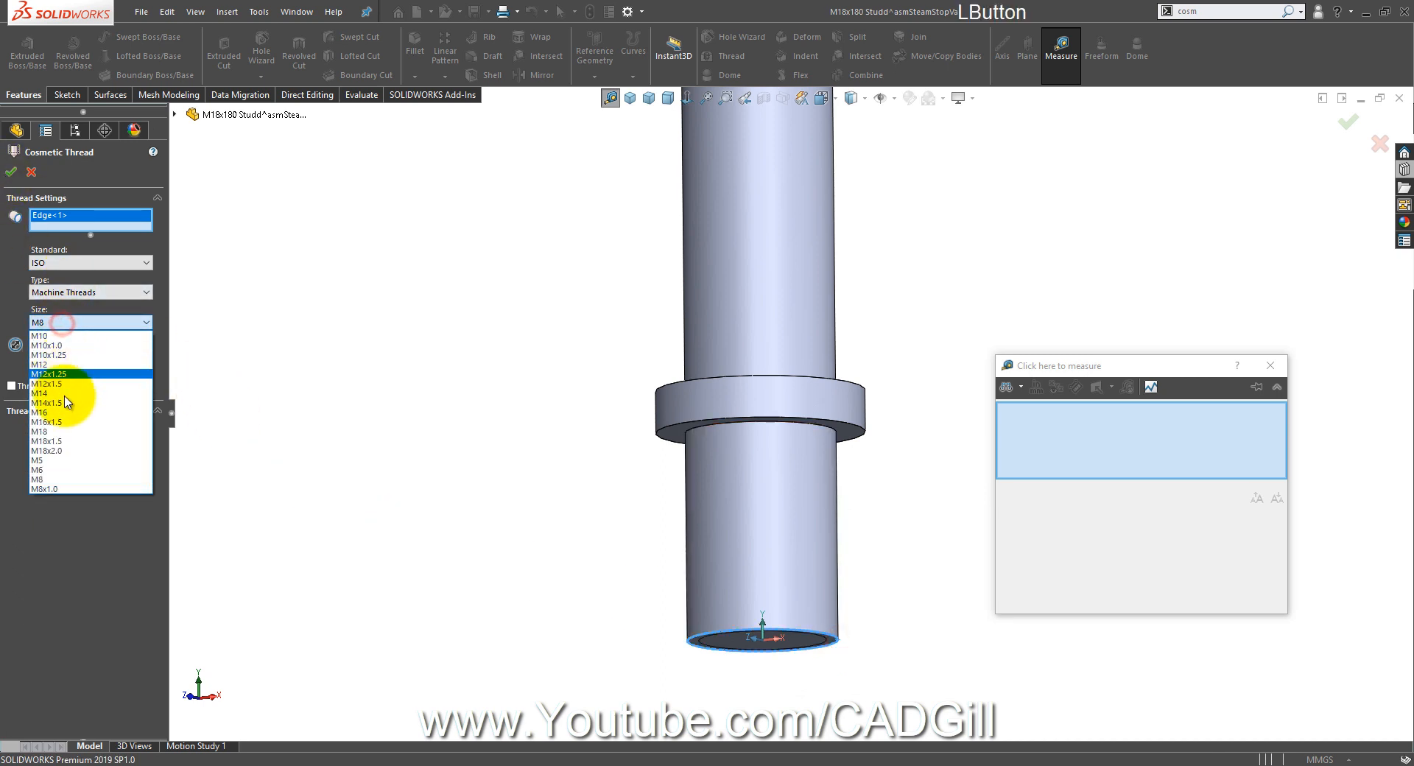
click(41, 431)
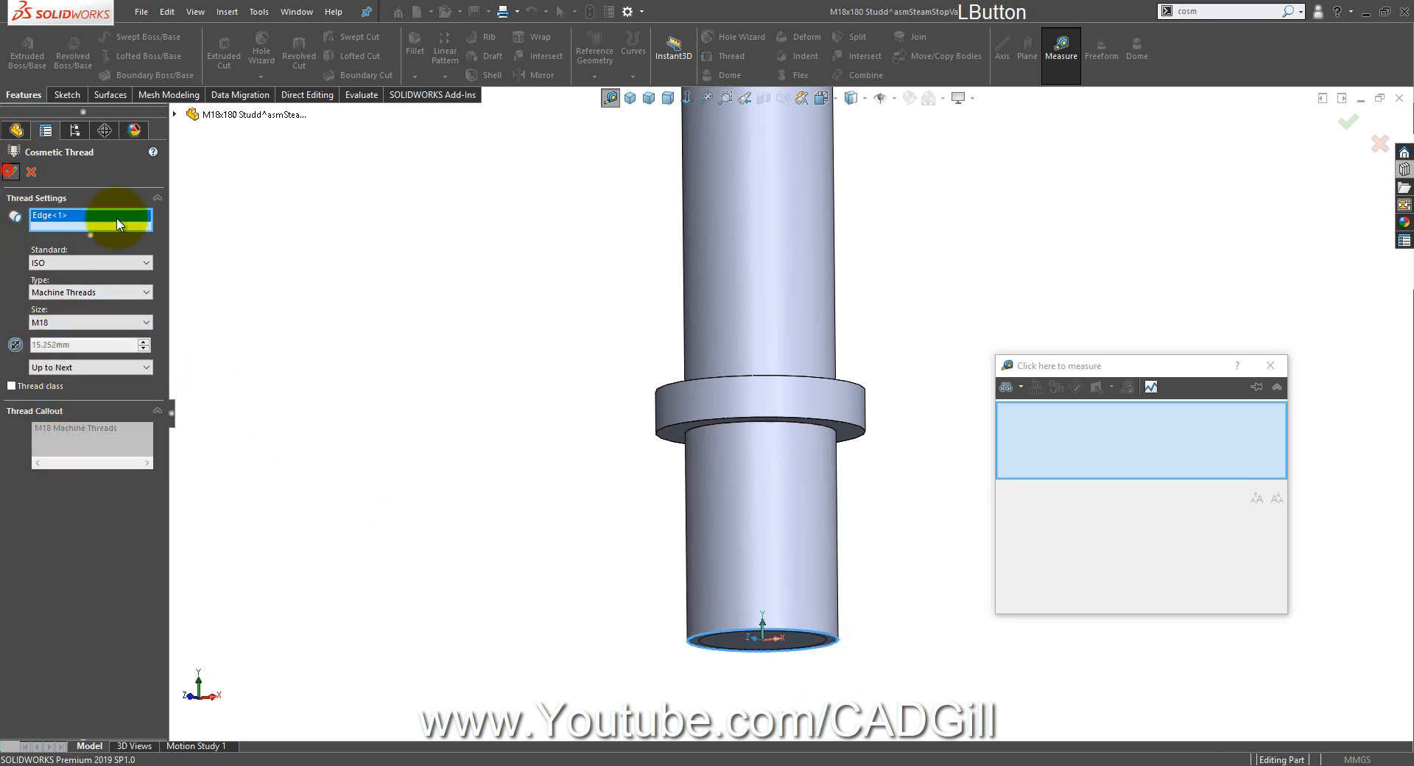
click(19, 179)
Step: Return to the asmSteamStopValve assembly and rebuild it with the finished M18x180 stud
scroll(549, 382, up, 2)
click(301, 11)
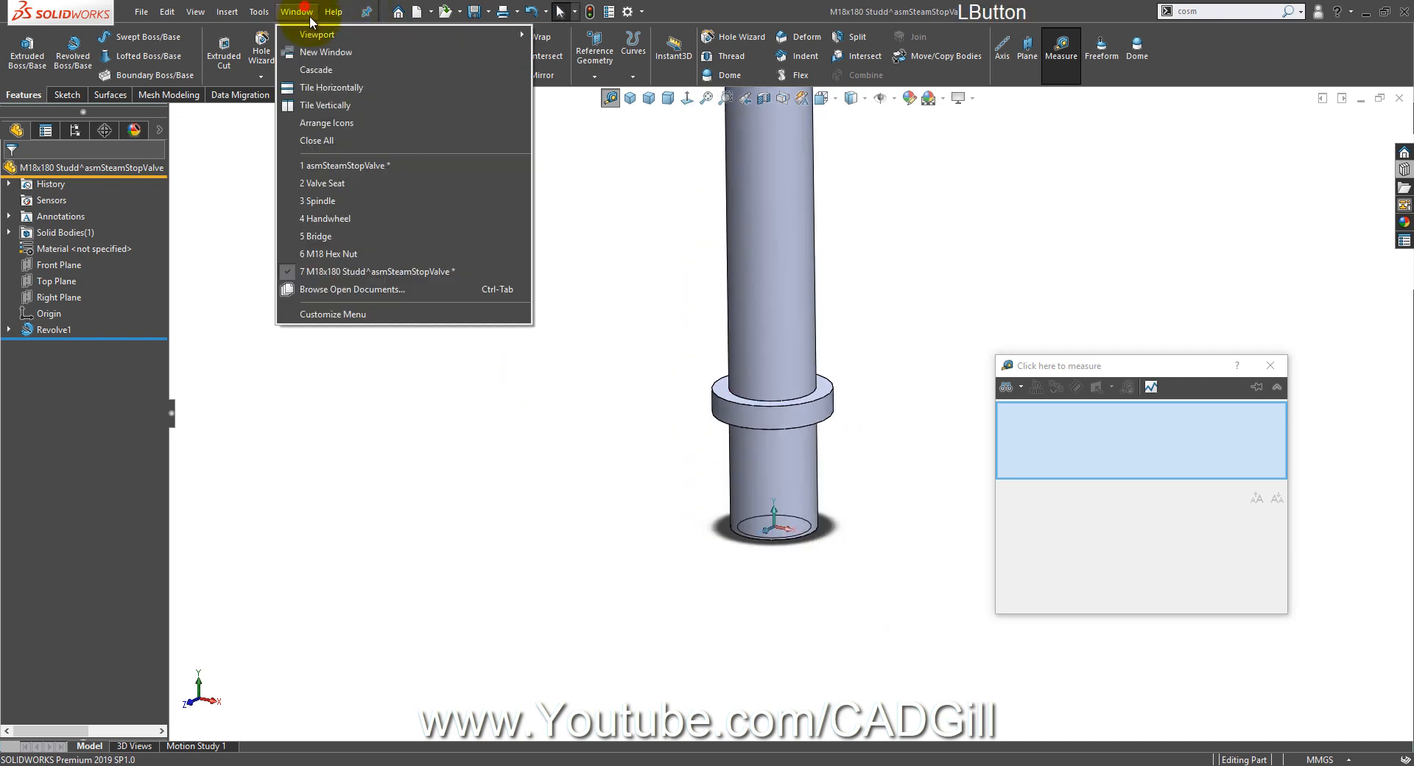
click(345, 165)
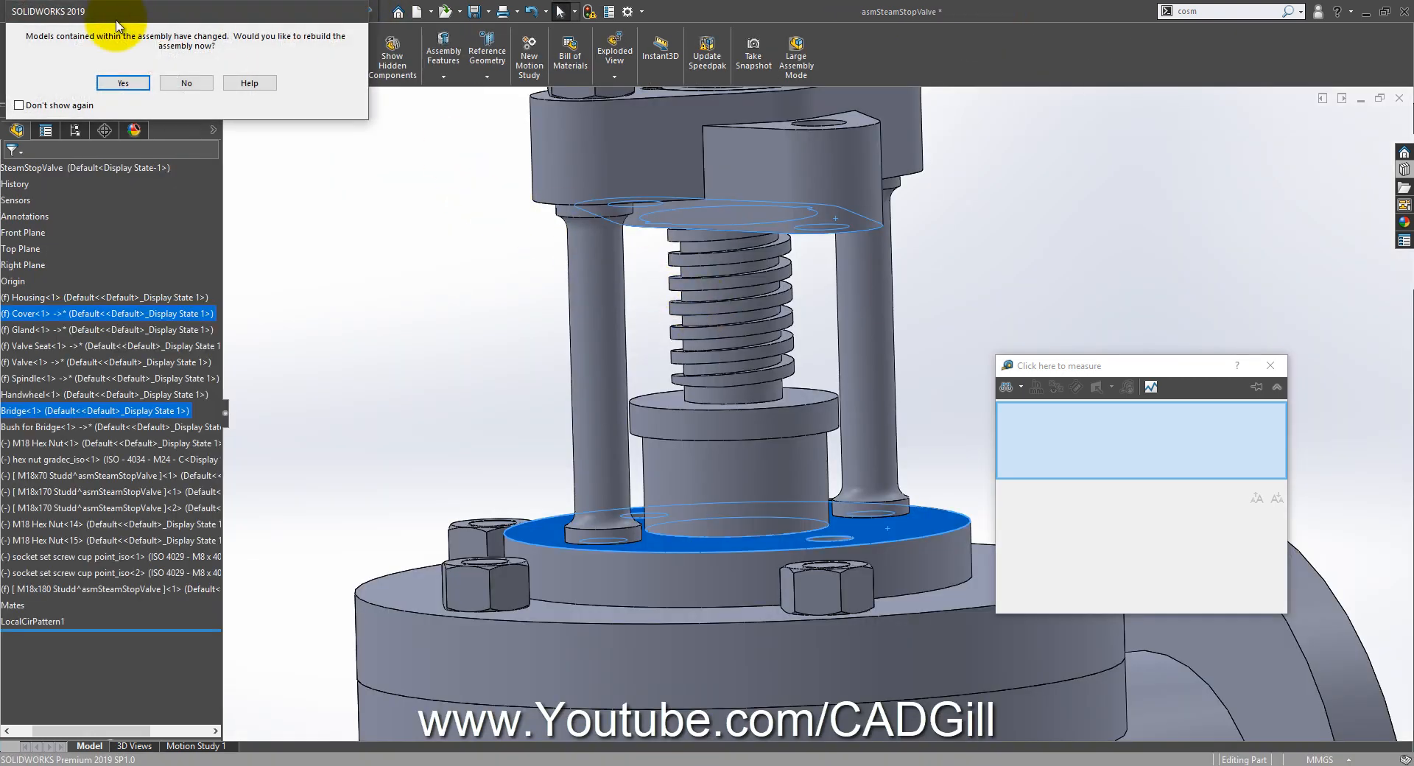
click(122, 83)
Step: Save the virtual M18x180 stud as an external part named M18x180 Studd in the Steam Stop Valve folder, and close it
scroll(631, 268, up, 3)
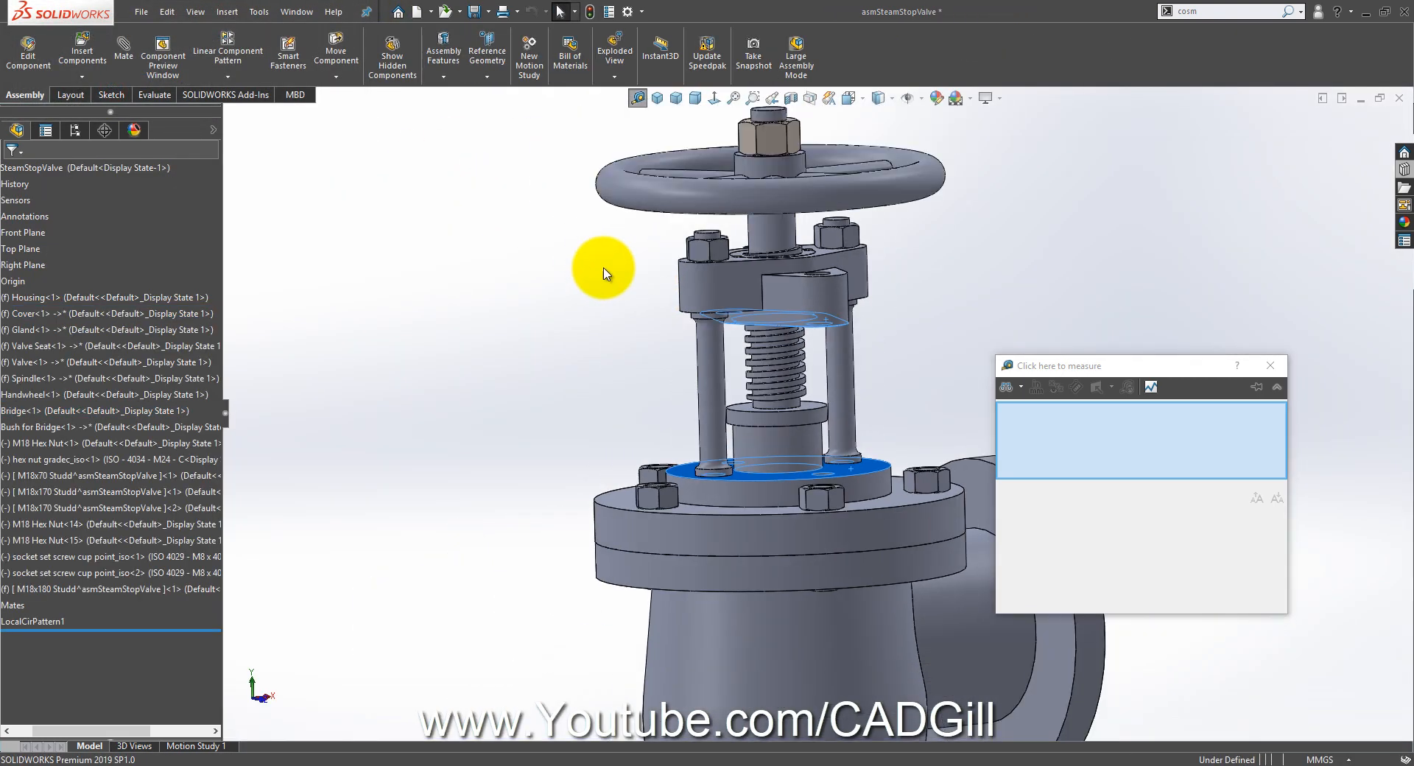
click(144, 591)
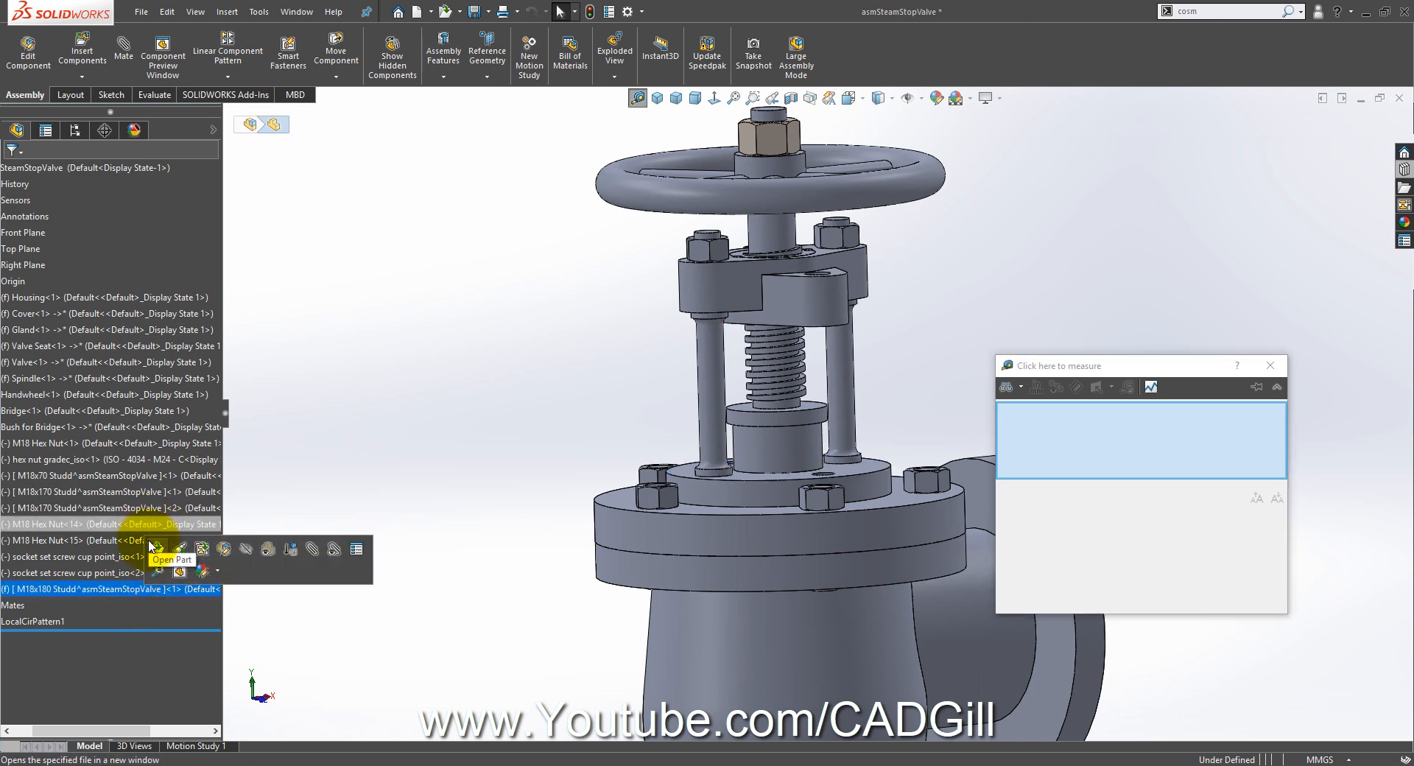
click(151, 545)
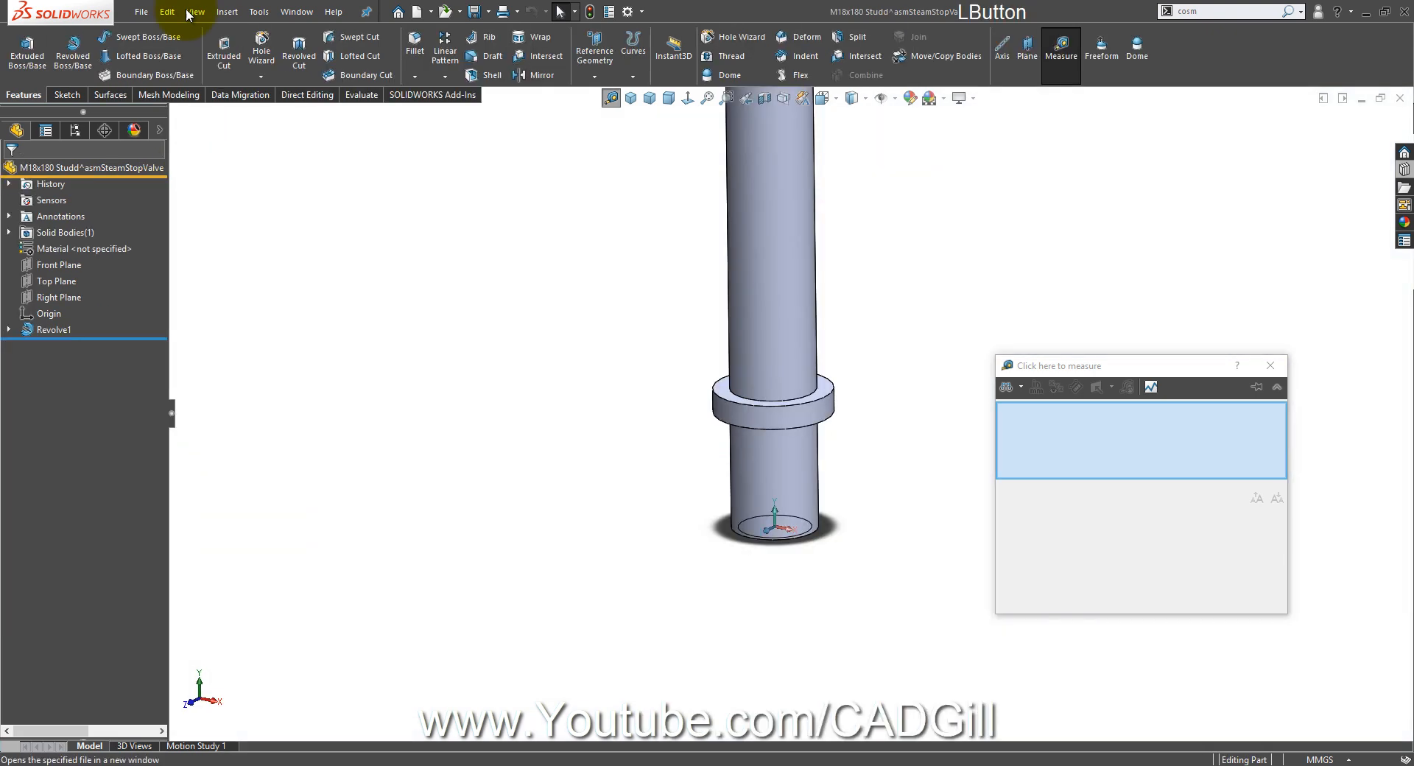
click(141, 11)
click(168, 190)
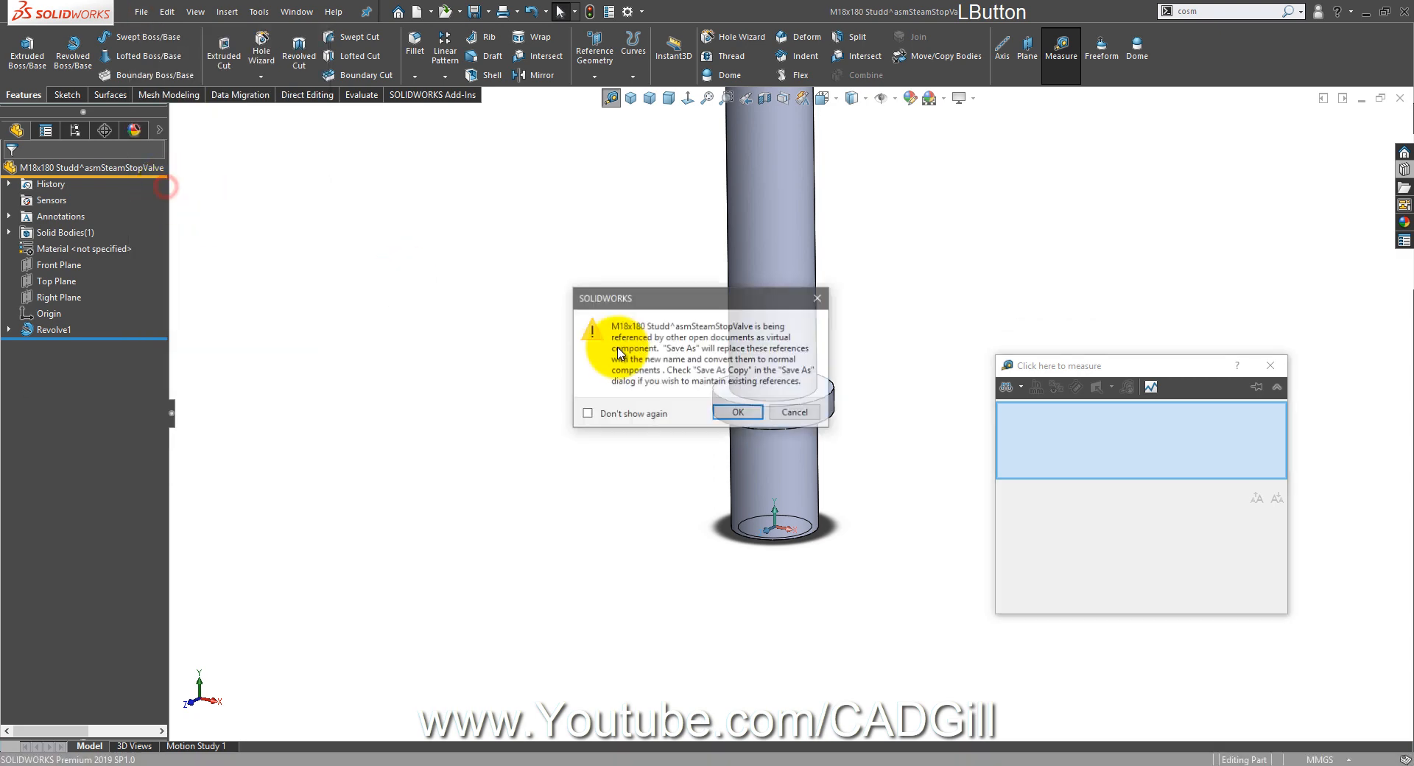
click(728, 413)
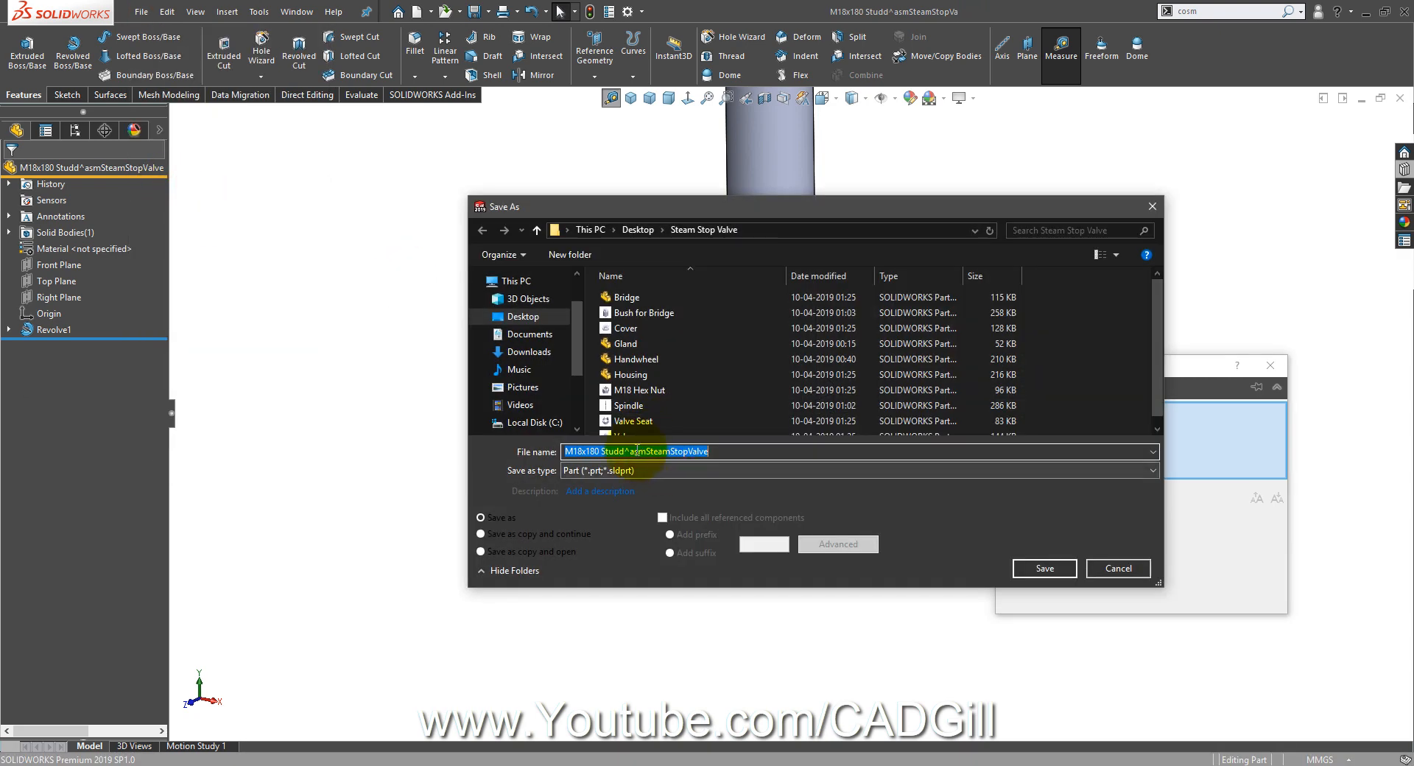
click(628, 450)
key(Delete)
key(Return)
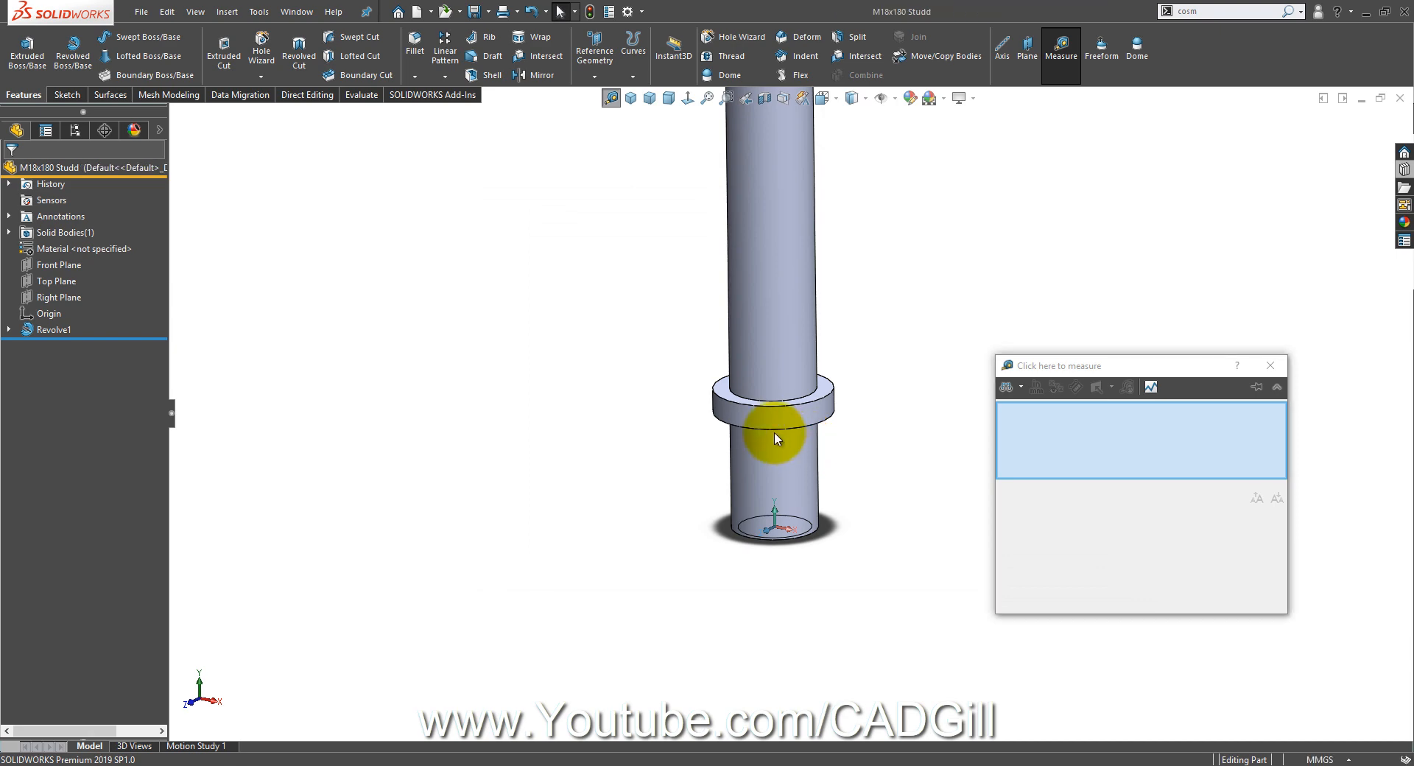
key(ctrl+w)
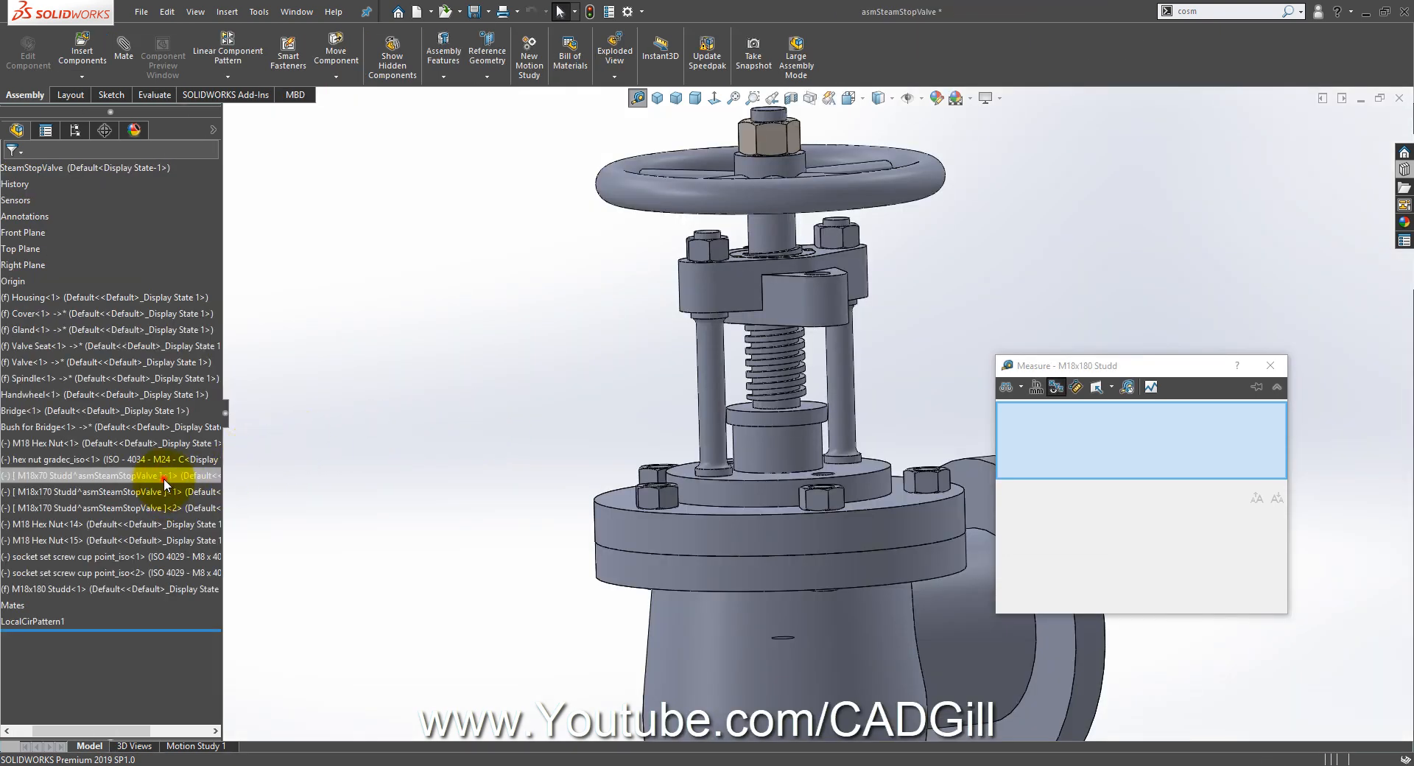
Step: Save the virtual M18x70 stud as an external part named M18x70 Studd in the same folder, and close it
click(164, 479)
click(177, 437)
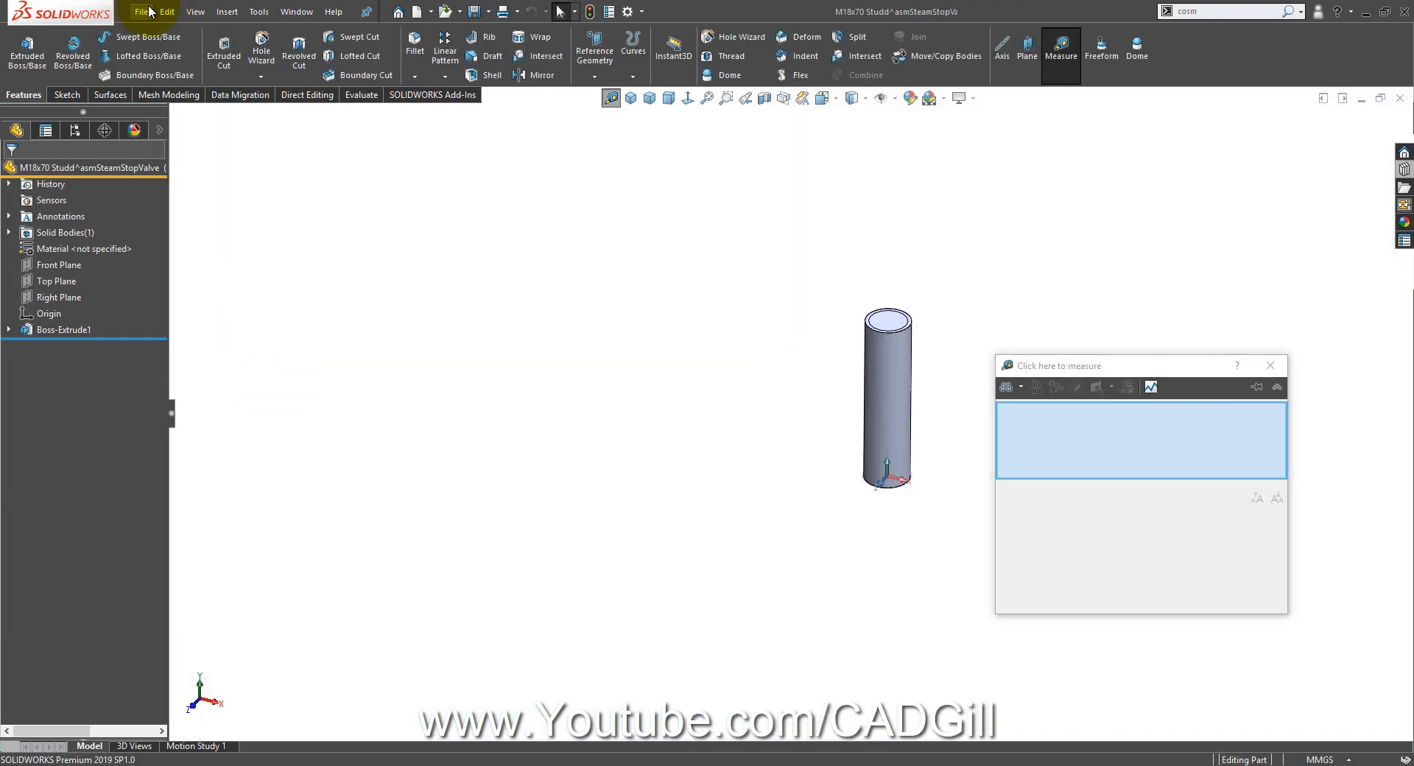
click(142, 10)
click(168, 191)
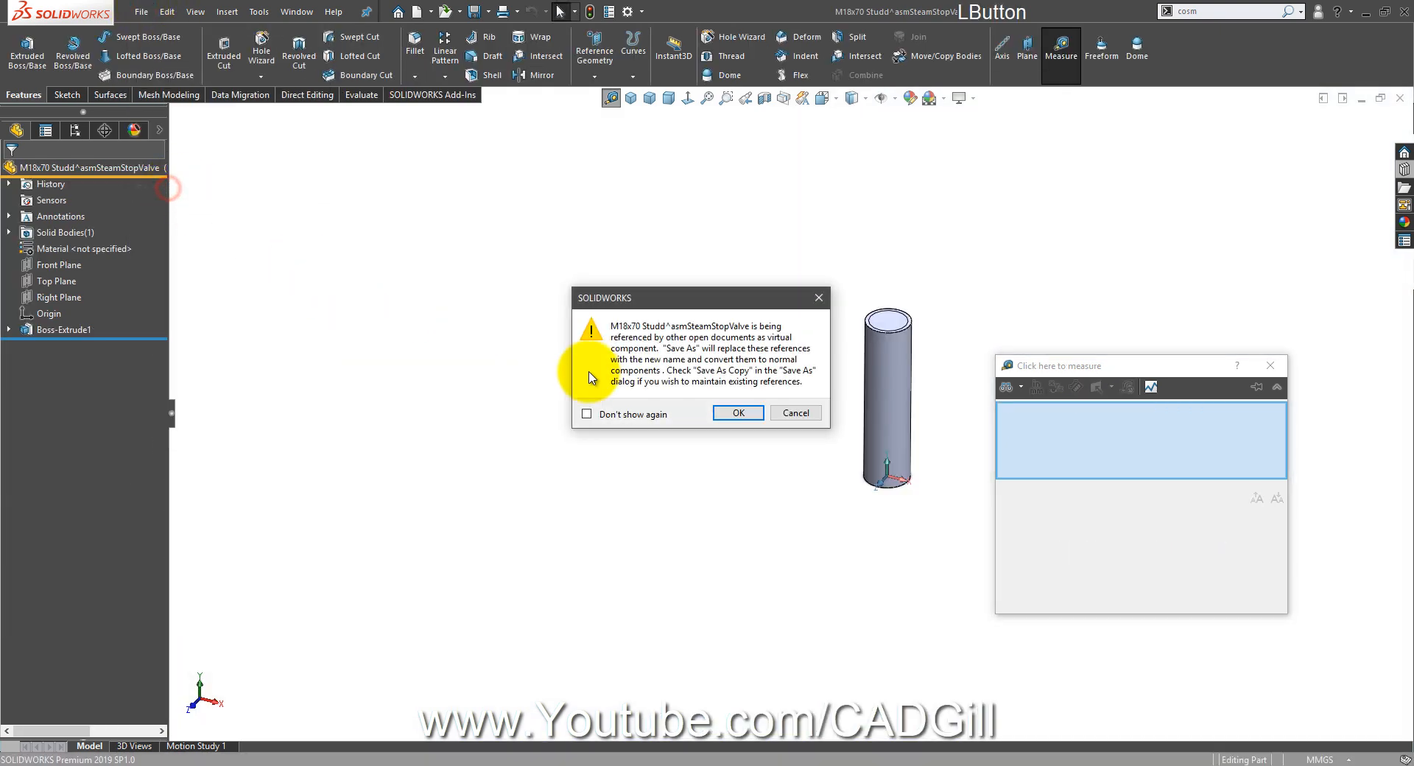
click(729, 414)
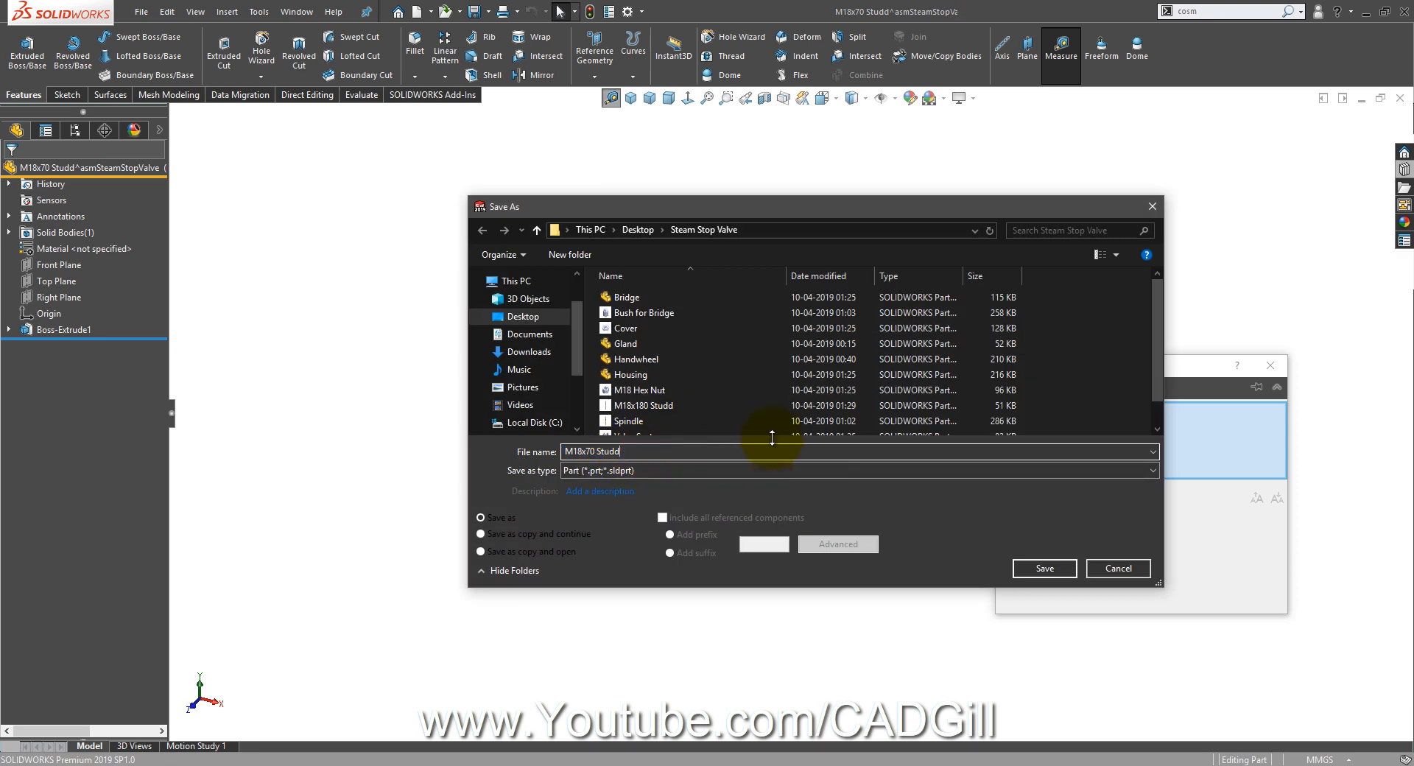
key(Return)
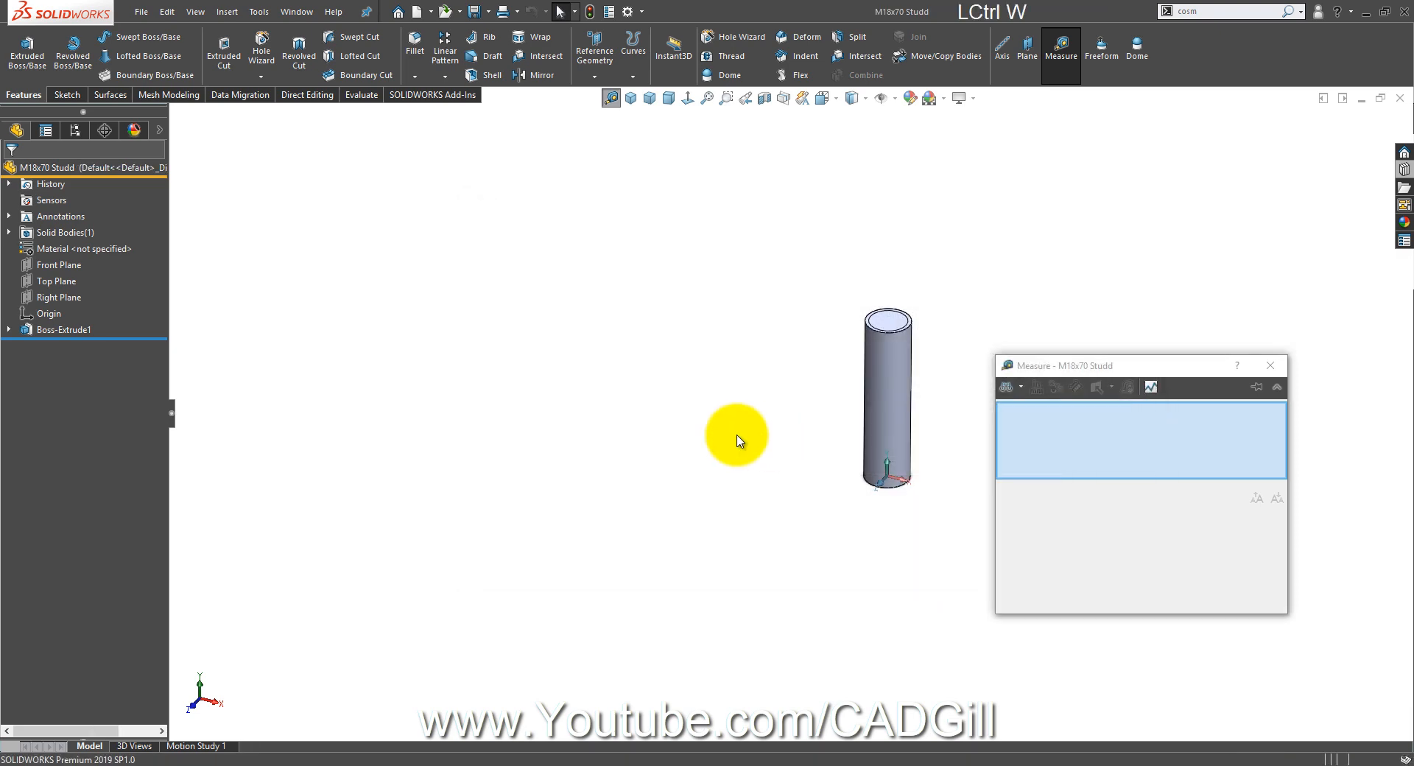
key(ctrl+w)
Step: Clear the selections in the assembly and close the Measure tool
scroll(793, 462, up, 7)
scroll(867, 541, down, 3)
scroll(846, 559, down, 5)
right_click(930, 302)
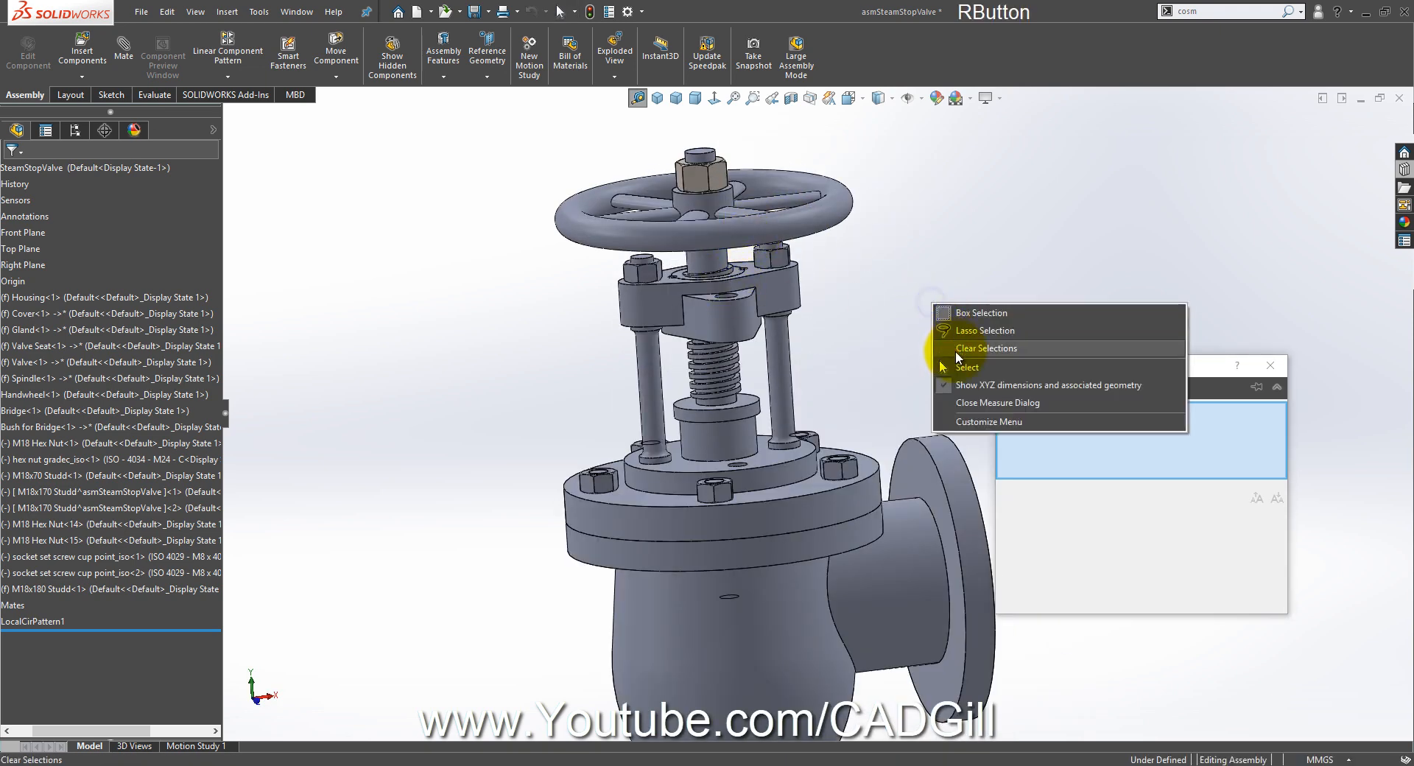
click(955, 352)
right_click(779, 475)
click(809, 528)
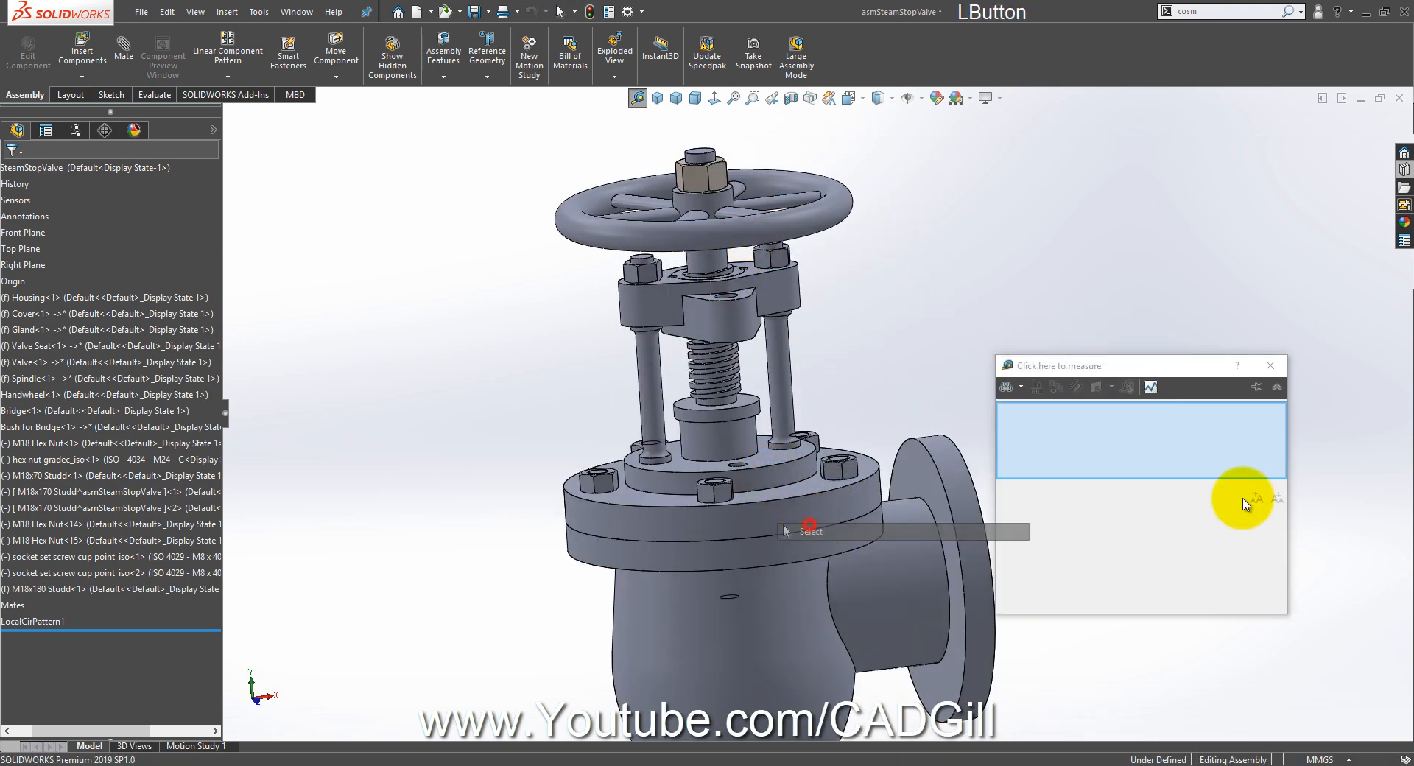
click(1279, 366)
Step: Select the cover and the M18x180 stud inside the housing and isolate these two components
click(796, 478)
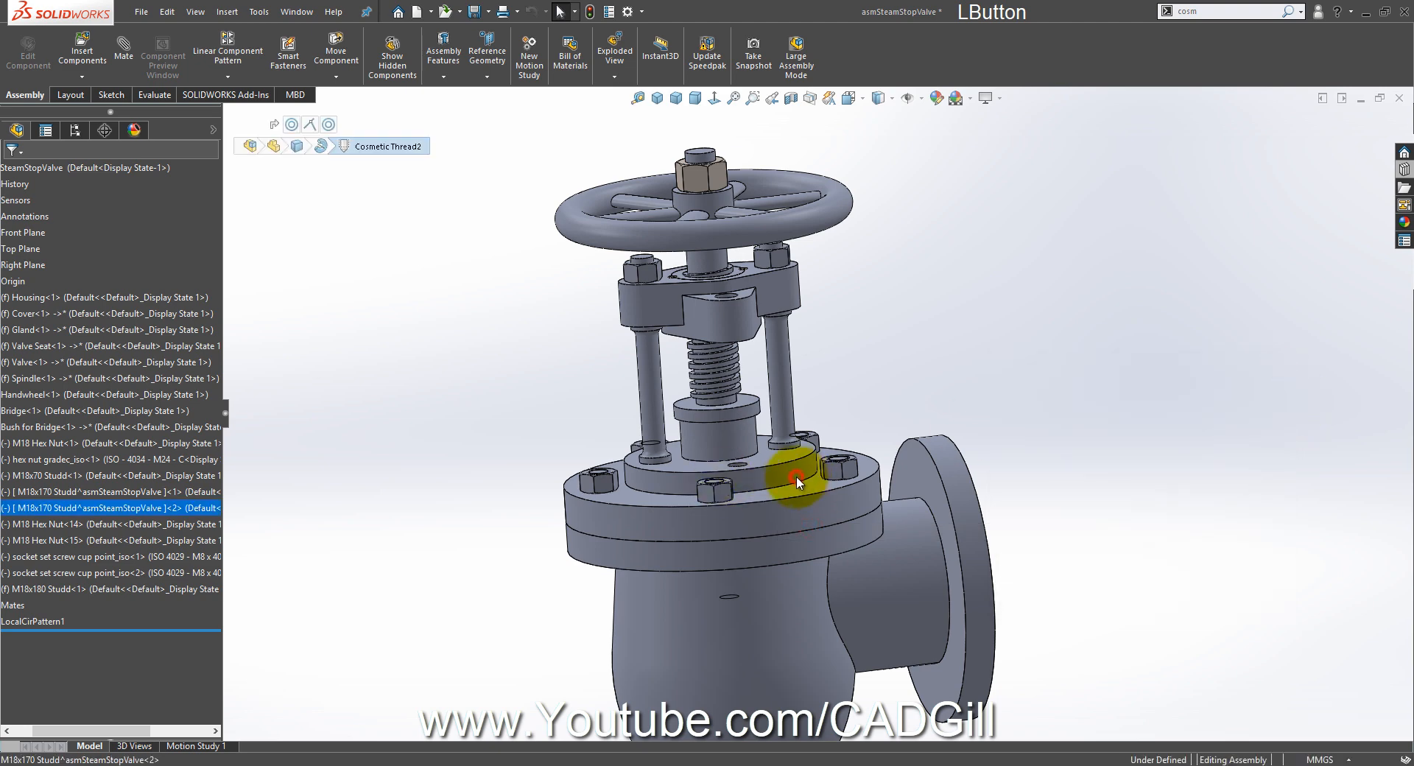
click(772, 457)
middle_drag(772, 457, 805, 542)
scroll(777, 489, up, 5)
scroll(751, 568, down, 8)
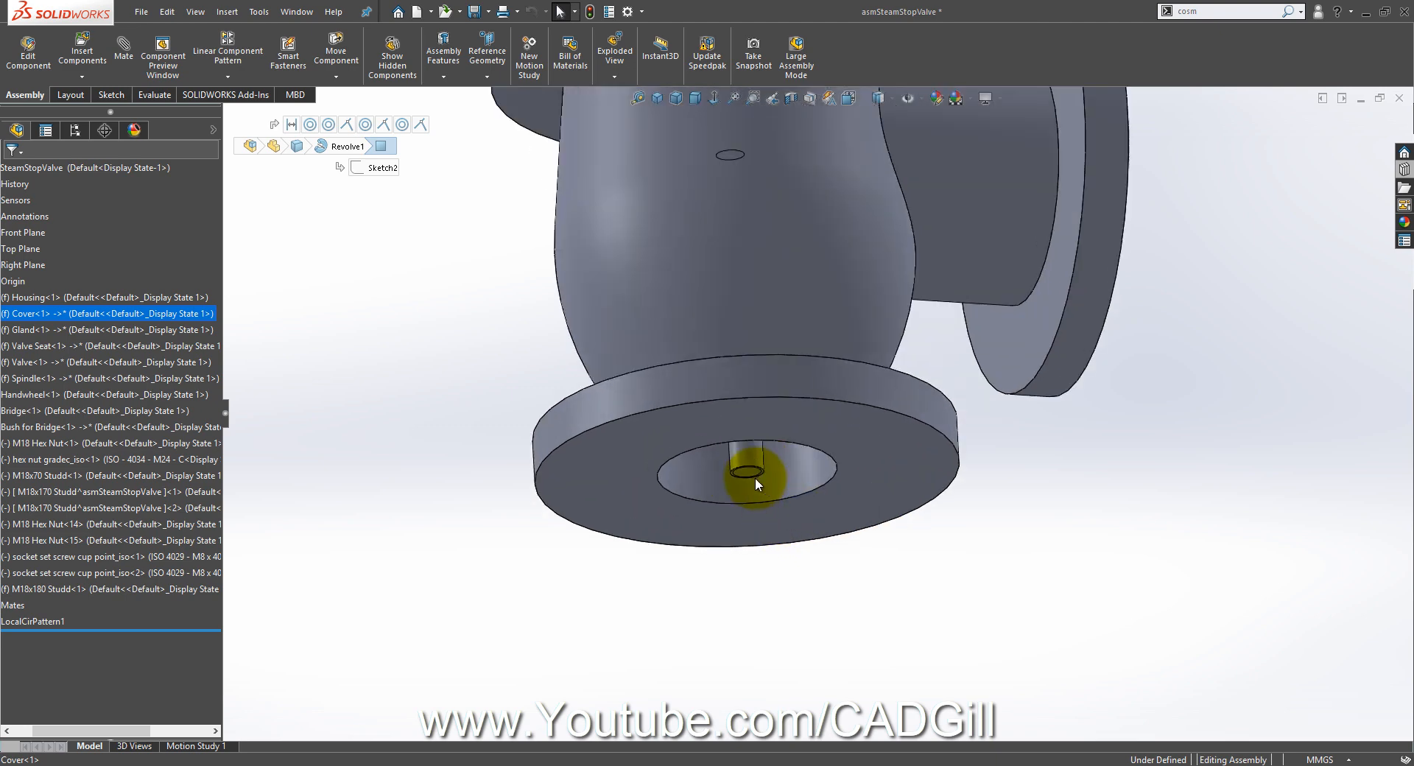
ctrl+click(758, 422)
ctrl+right_click(758, 423)
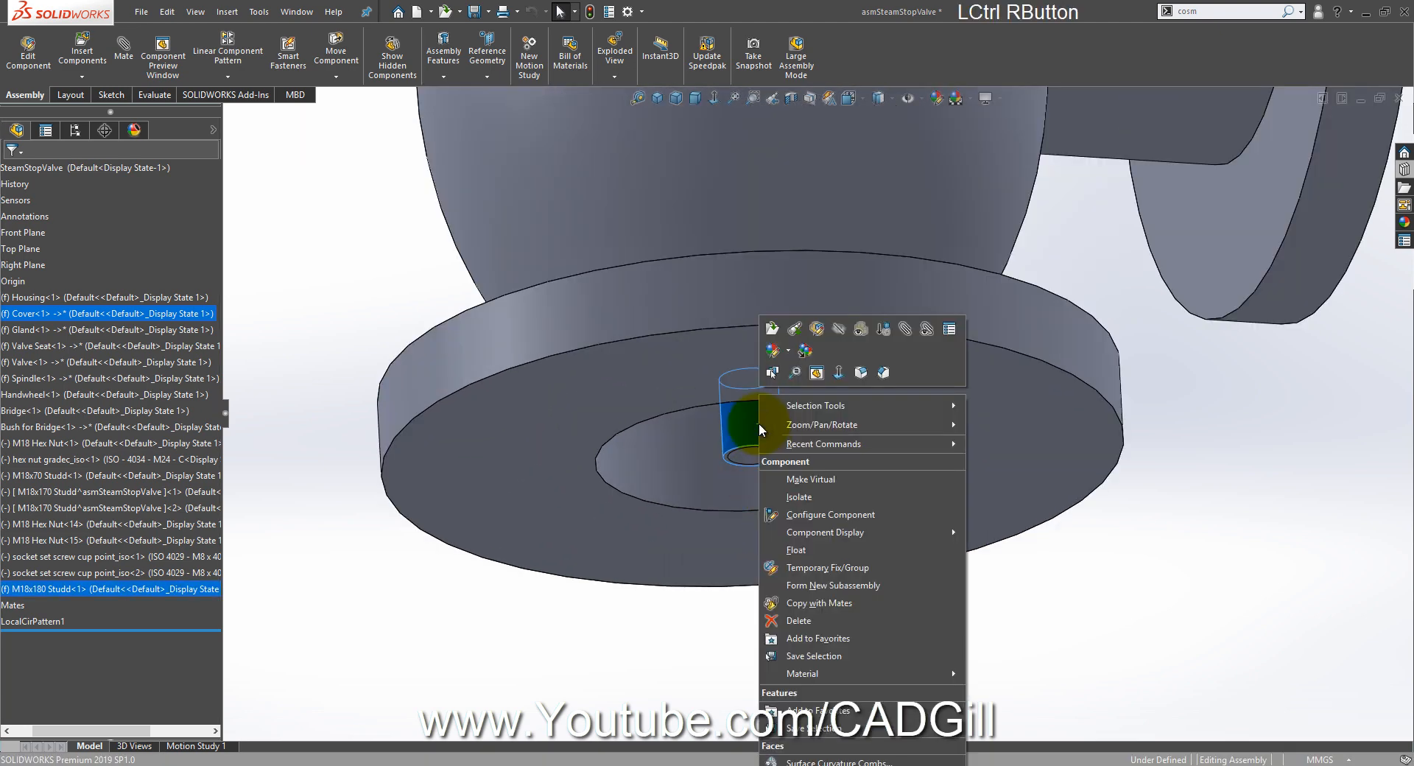
click(801, 492)
Step: Float the M18x180 stud so it can move freely relative to the cover
middle_drag(798, 489, 801, 375)
right_click(801, 376)
click(817, 489)
middle_drag(861, 258, 946, 151)
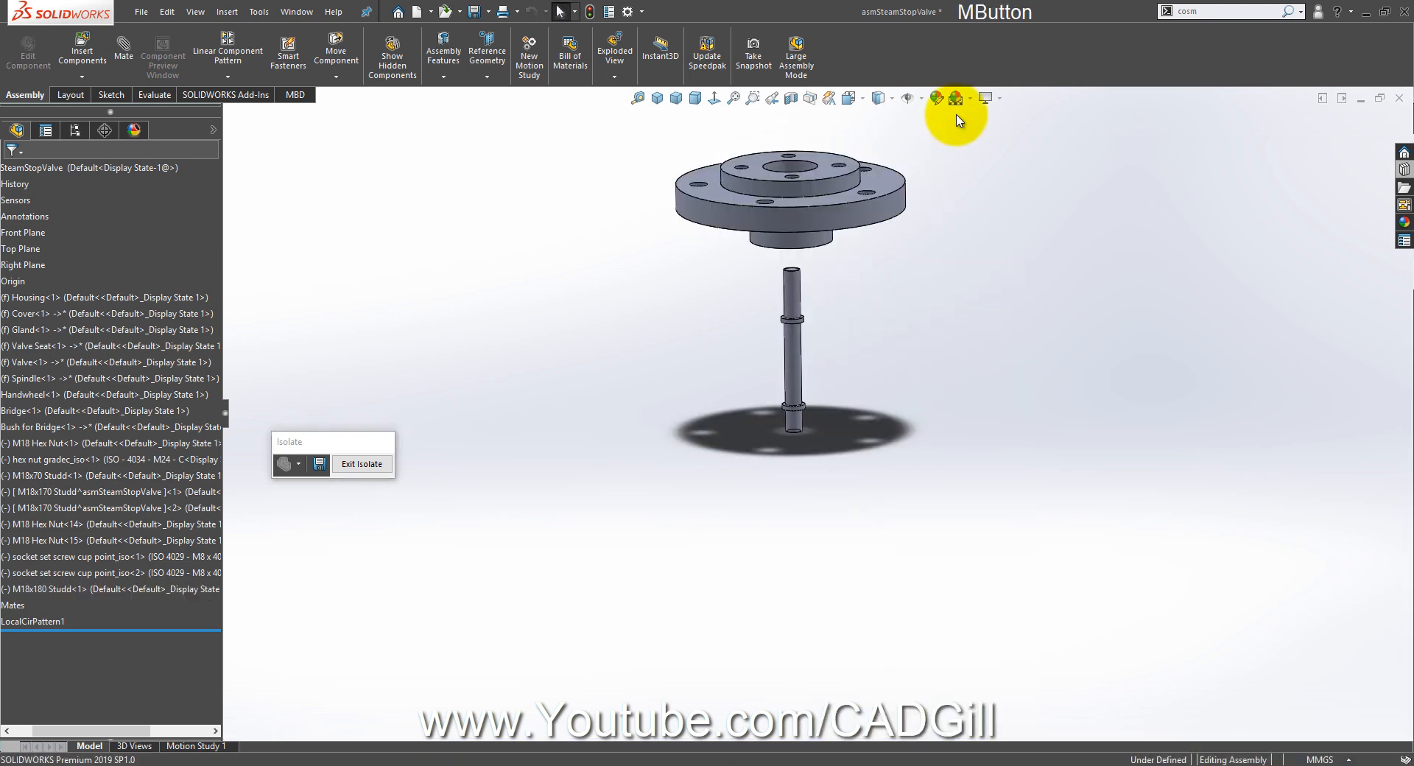
Step: Change the viewport scene and mate the M18x180 stud concentric with one of the holes in the cover's raised boss
click(972, 103)
click(979, 132)
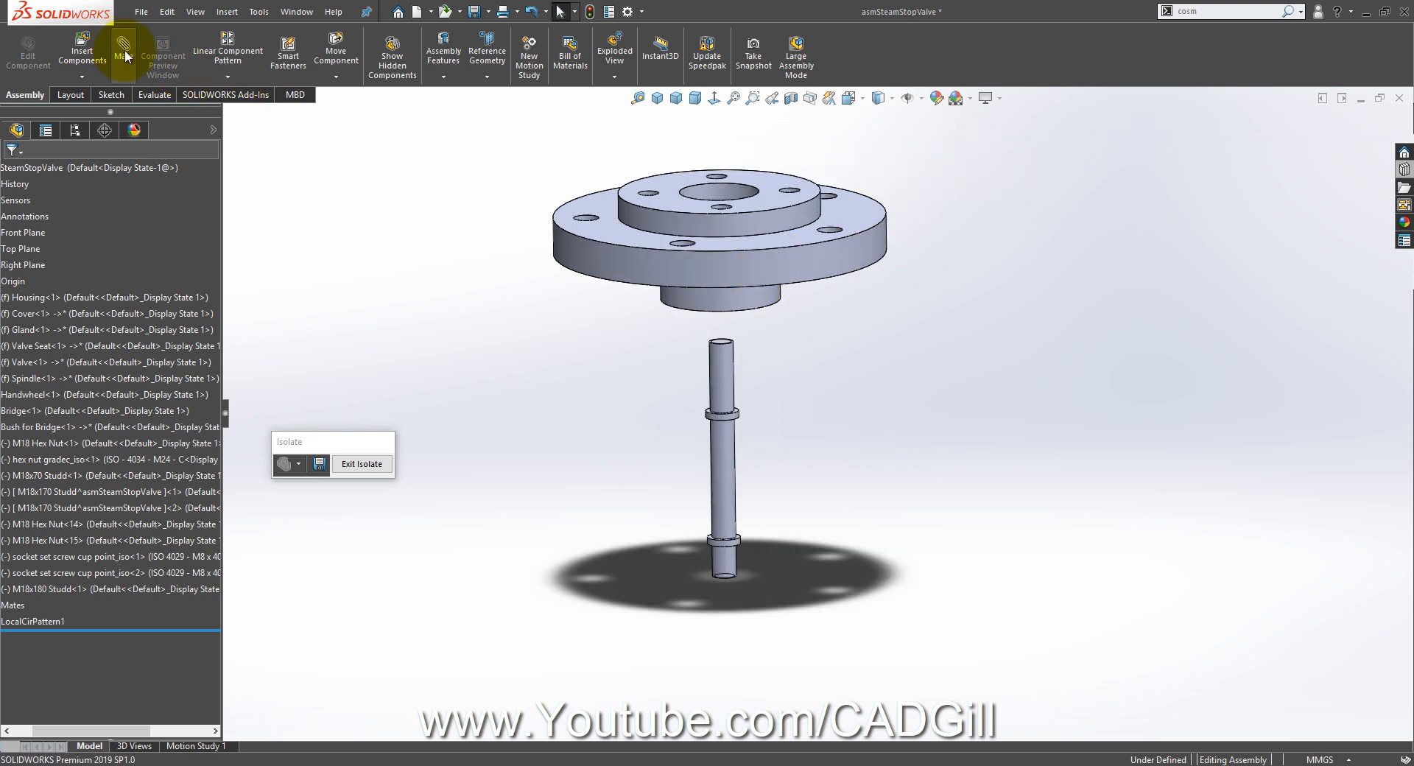
click(721, 556)
scroll(726, 243, down, 2)
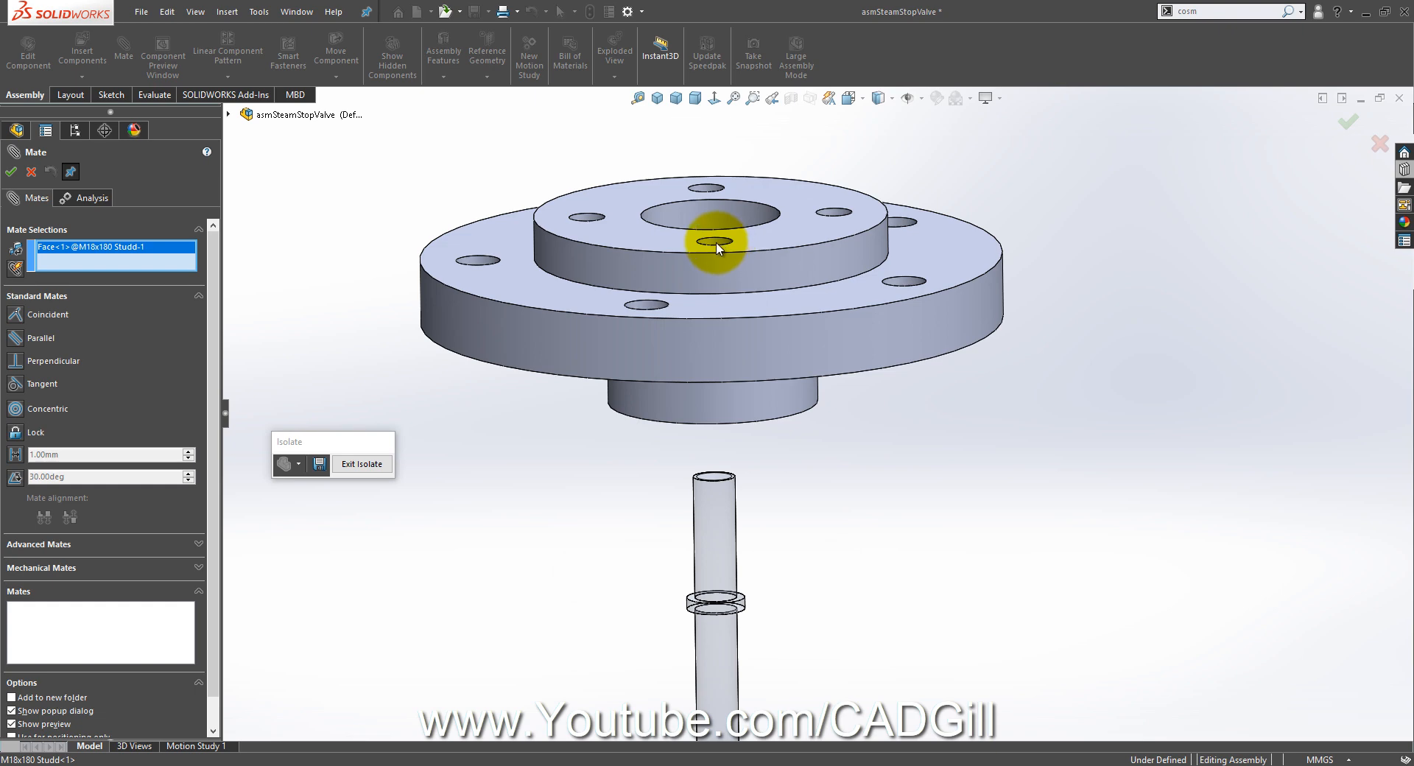
click(717, 242)
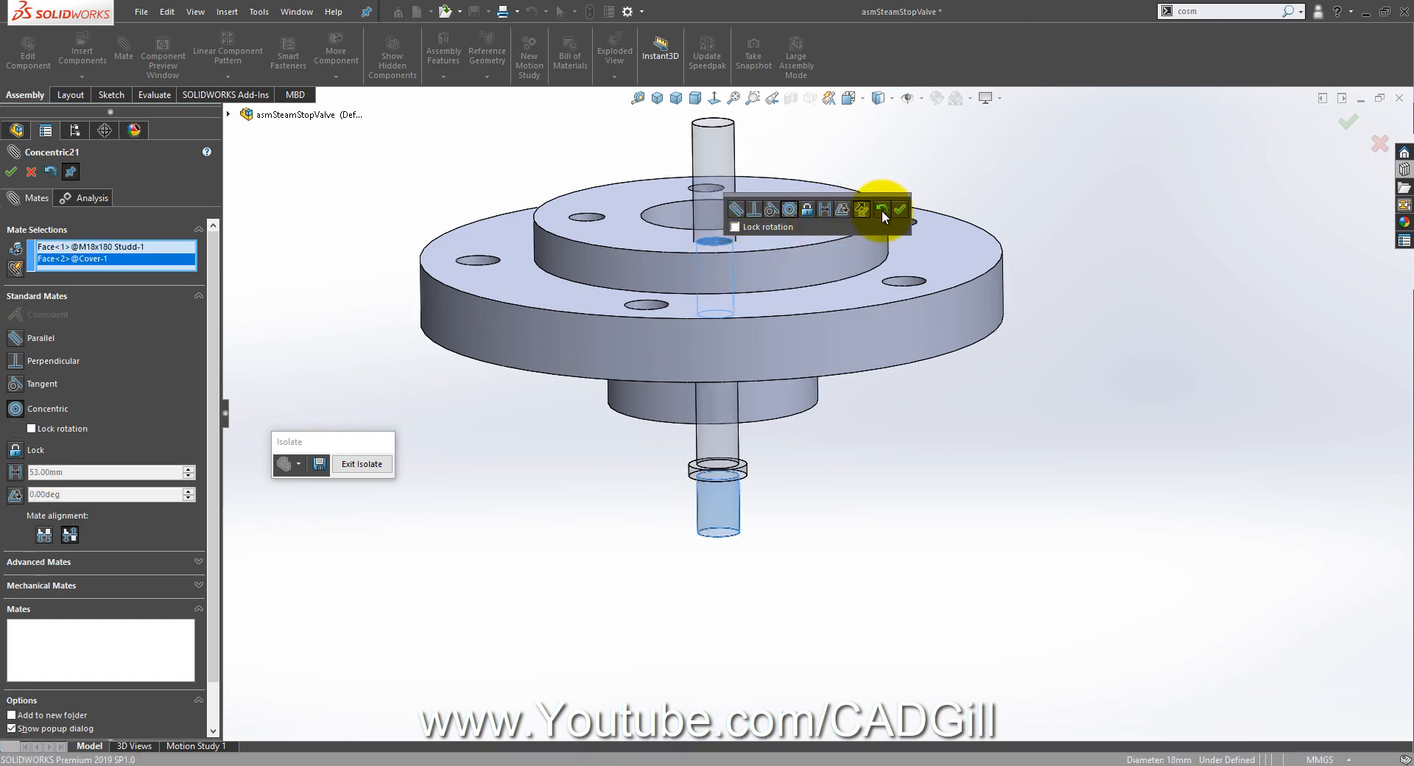
click(900, 214)
Step: Mate the underside of the stud's lower collar coincident with the top face of the cover's raised boss and finish mating
click(827, 230)
scroll(650, 429, down, 5)
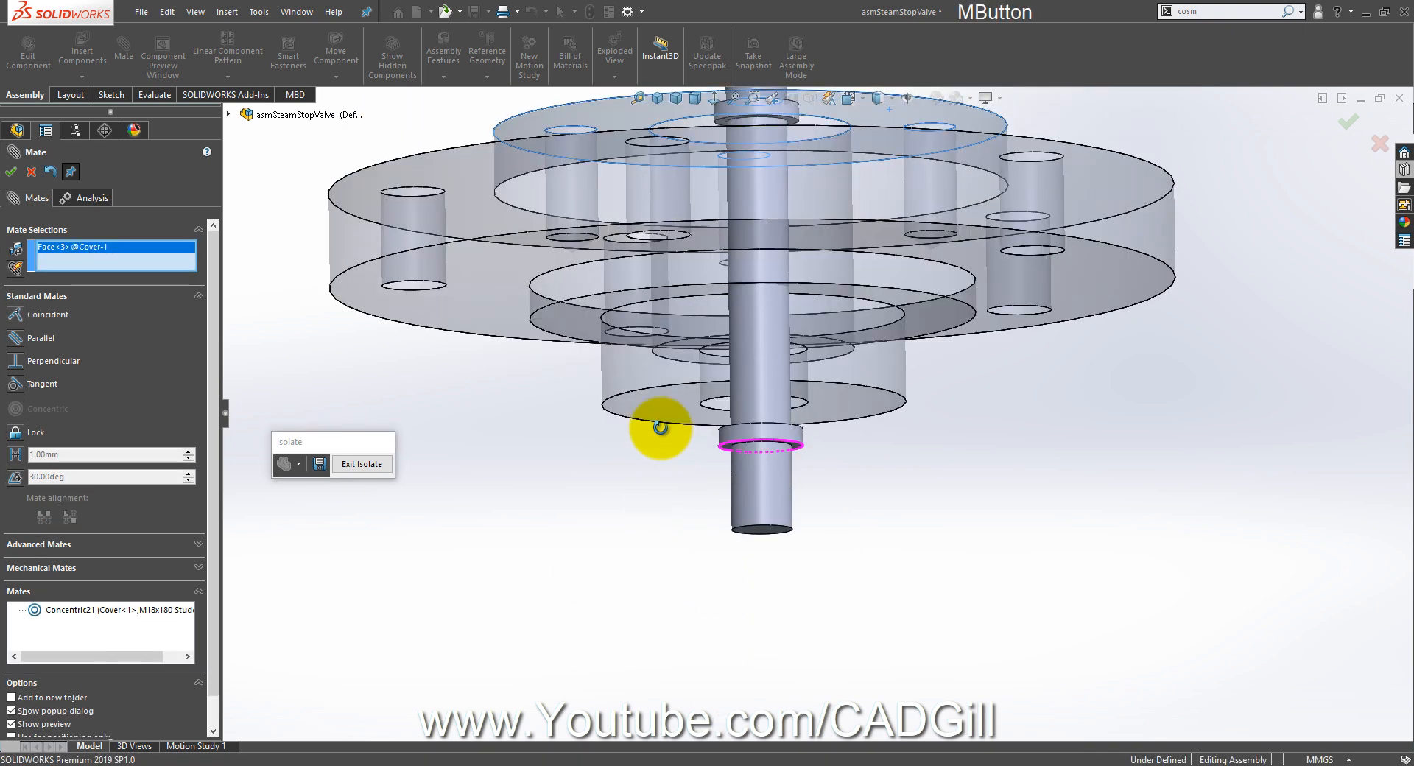
scroll(743, 440, down, 2)
click(729, 449)
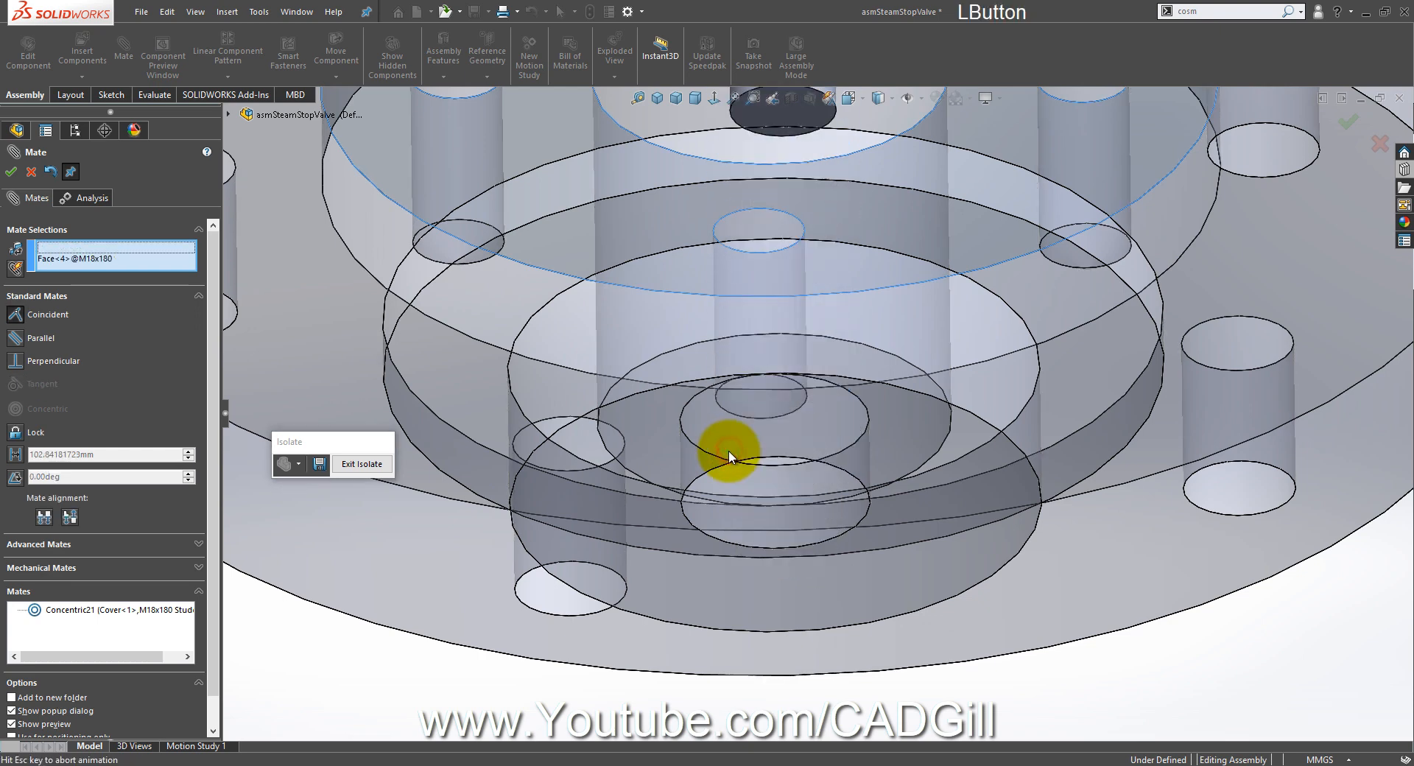
scroll(740, 455, up, 3)
scroll(742, 454, up, 3)
click(10, 172)
middle_drag(876, 293, 871, 478)
scroll(837, 363, down, 3)
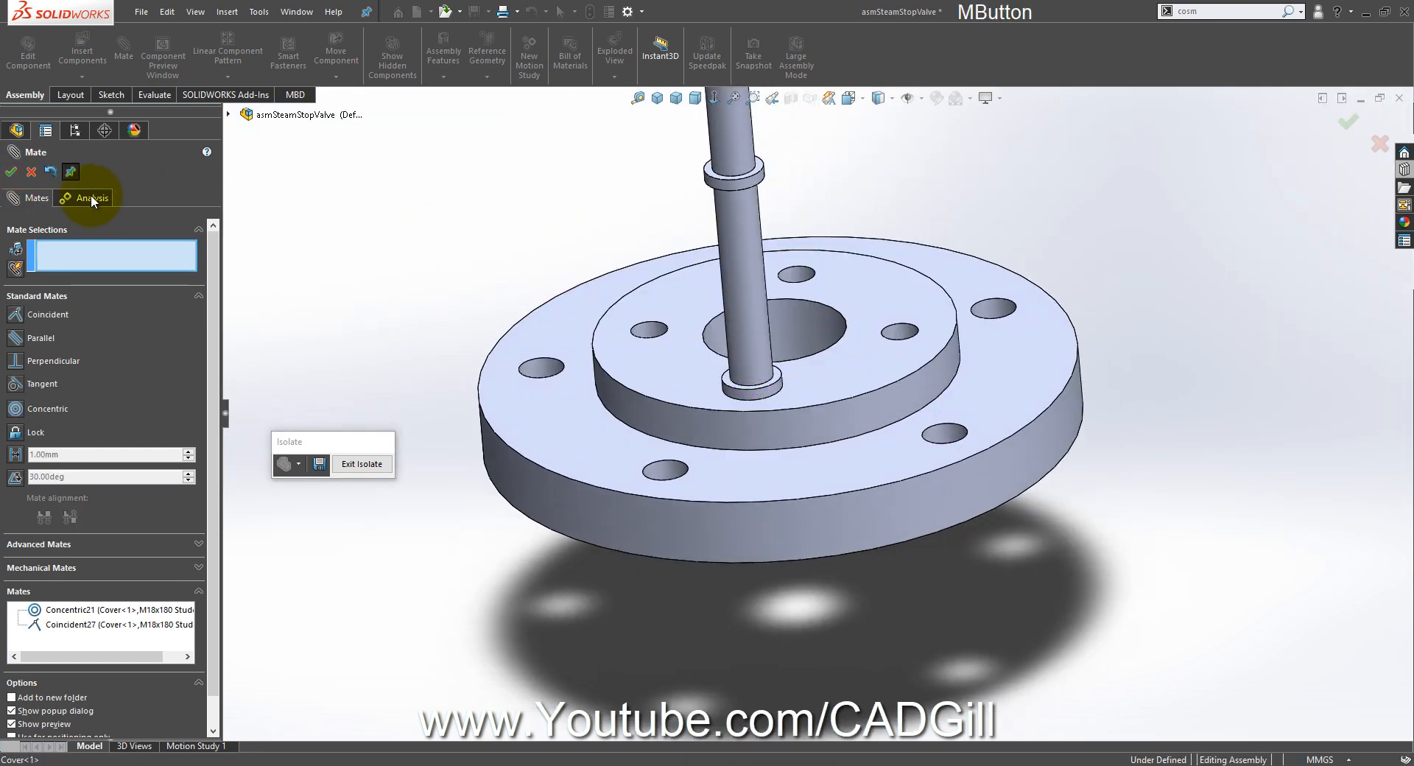
click(17, 130)
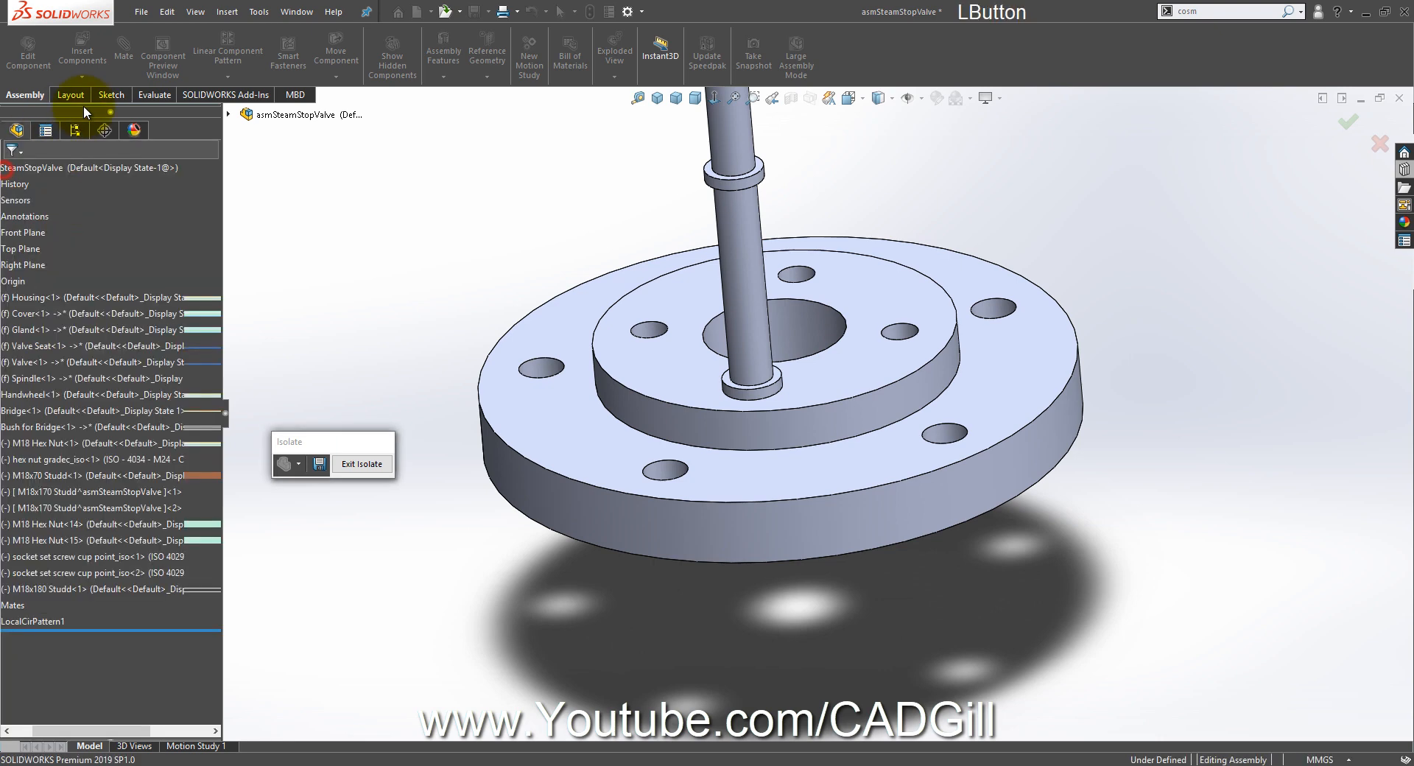
Step: Copy the M18x180 stud with its mates into the opposite hole of the cover's boss, seated on the same top face
click(94, 141)
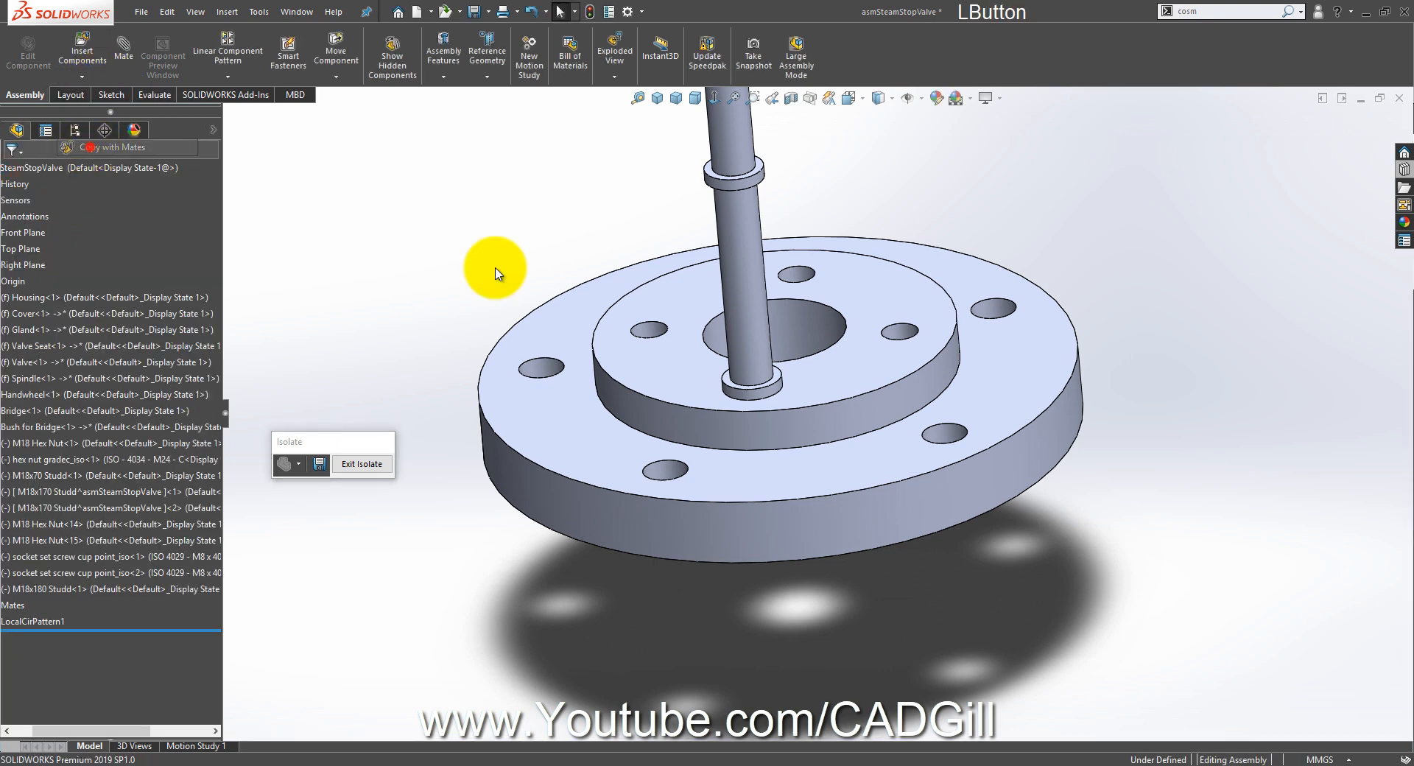
click(757, 333)
click(213, 172)
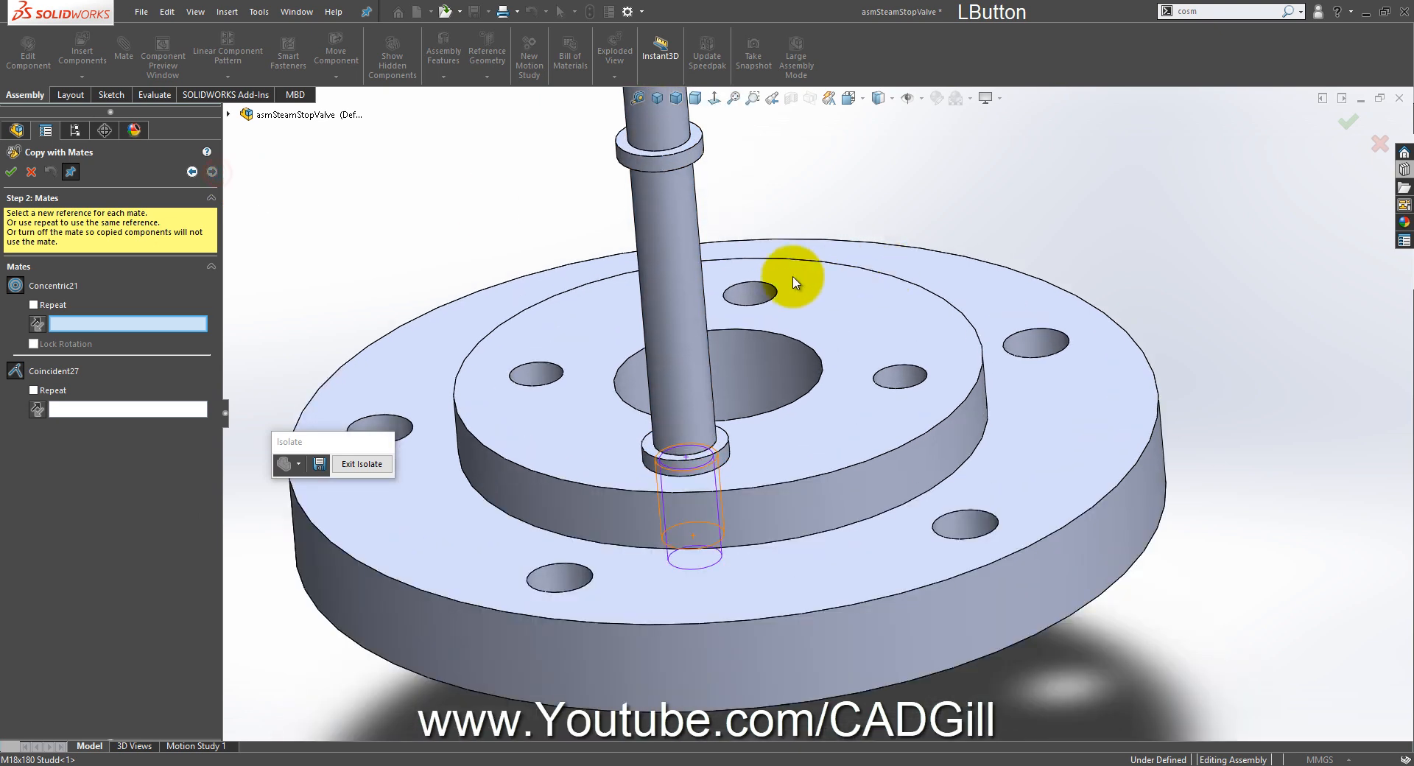
click(744, 298)
click(860, 315)
click(12, 174)
click(31, 172)
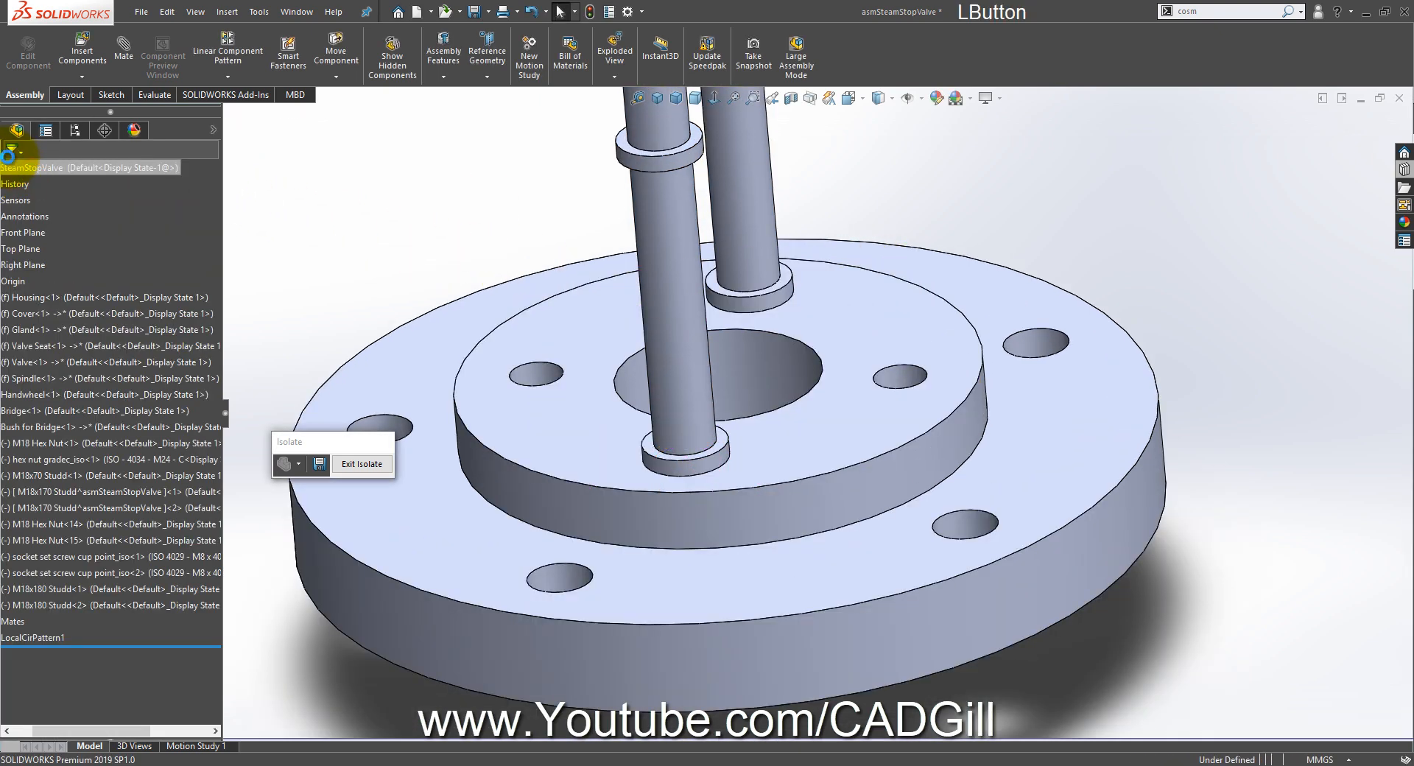
Step: Open the M18x180 stud part and fillet its middle shaft face with a 5 mm radius where it meets the collars
click(695, 309)
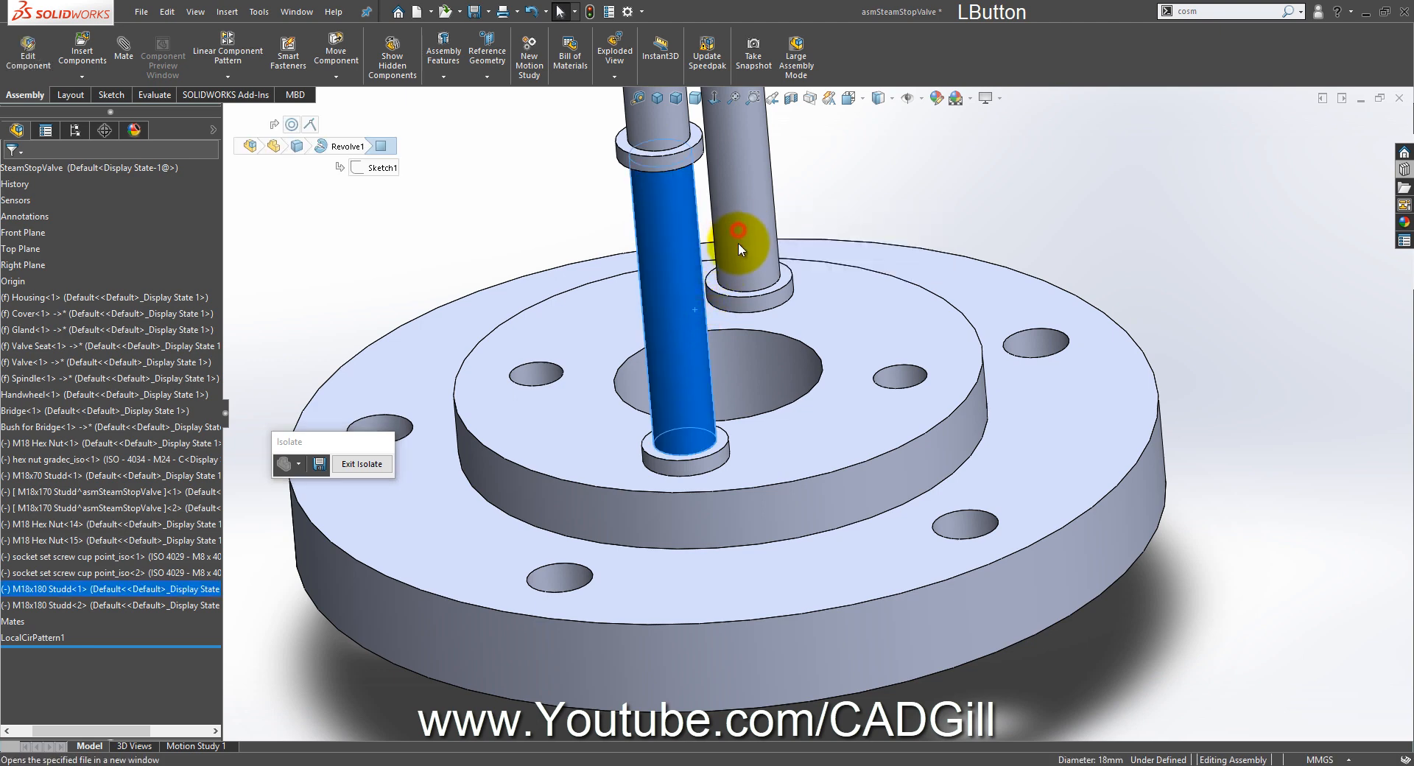
middle_drag(739, 249, 748, 370)
click(747, 369)
click(876, 324)
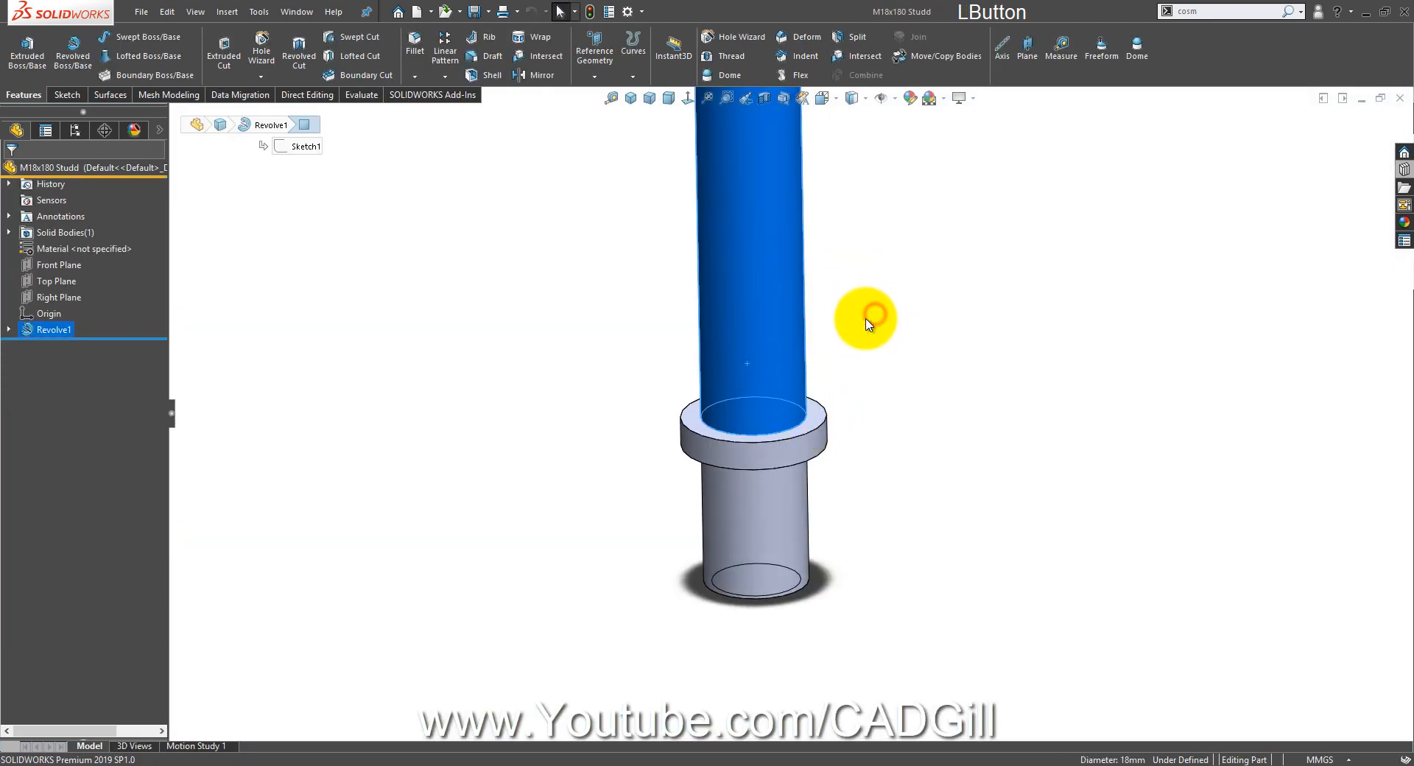
text(5)
key(Tab)
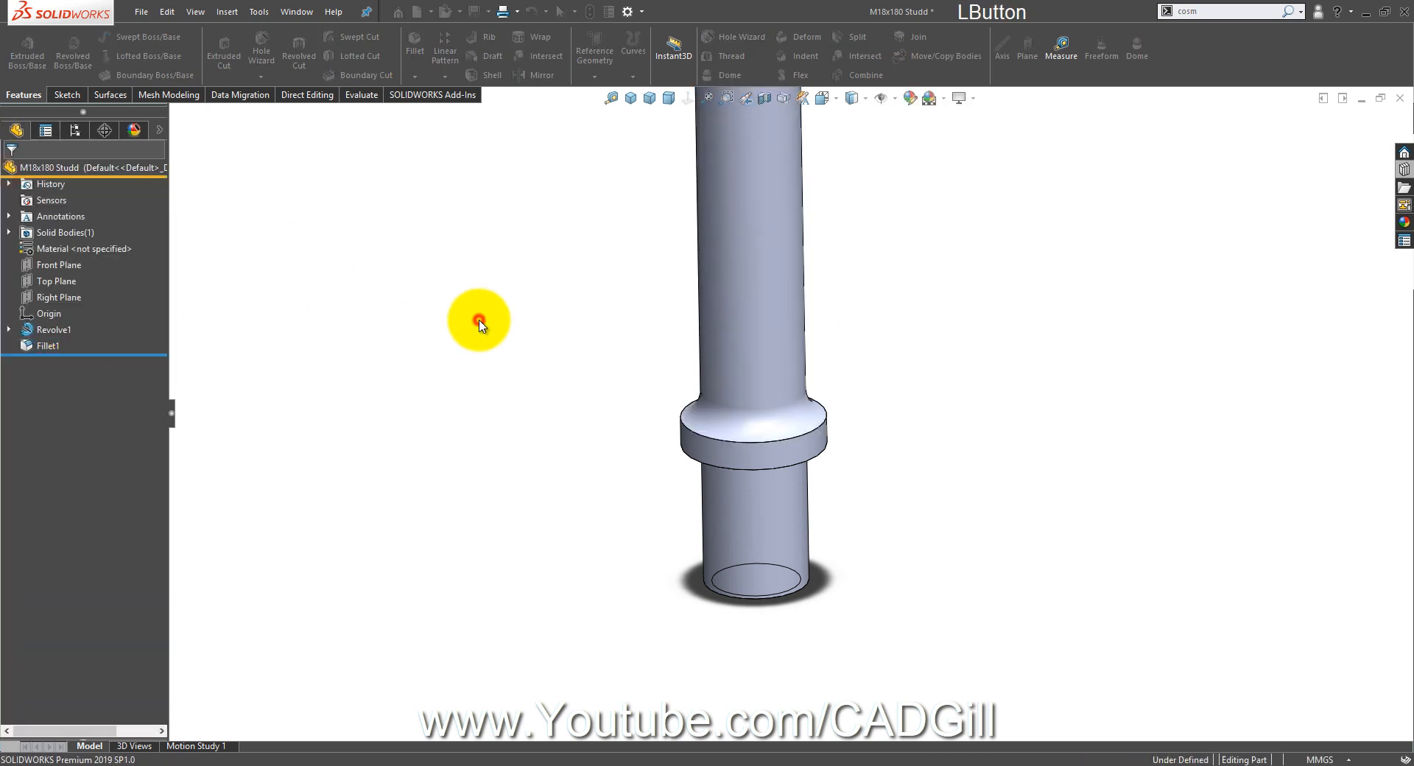
Step: Save and close the filleted stud part and rebuild the assembly
key(ctrl+w)
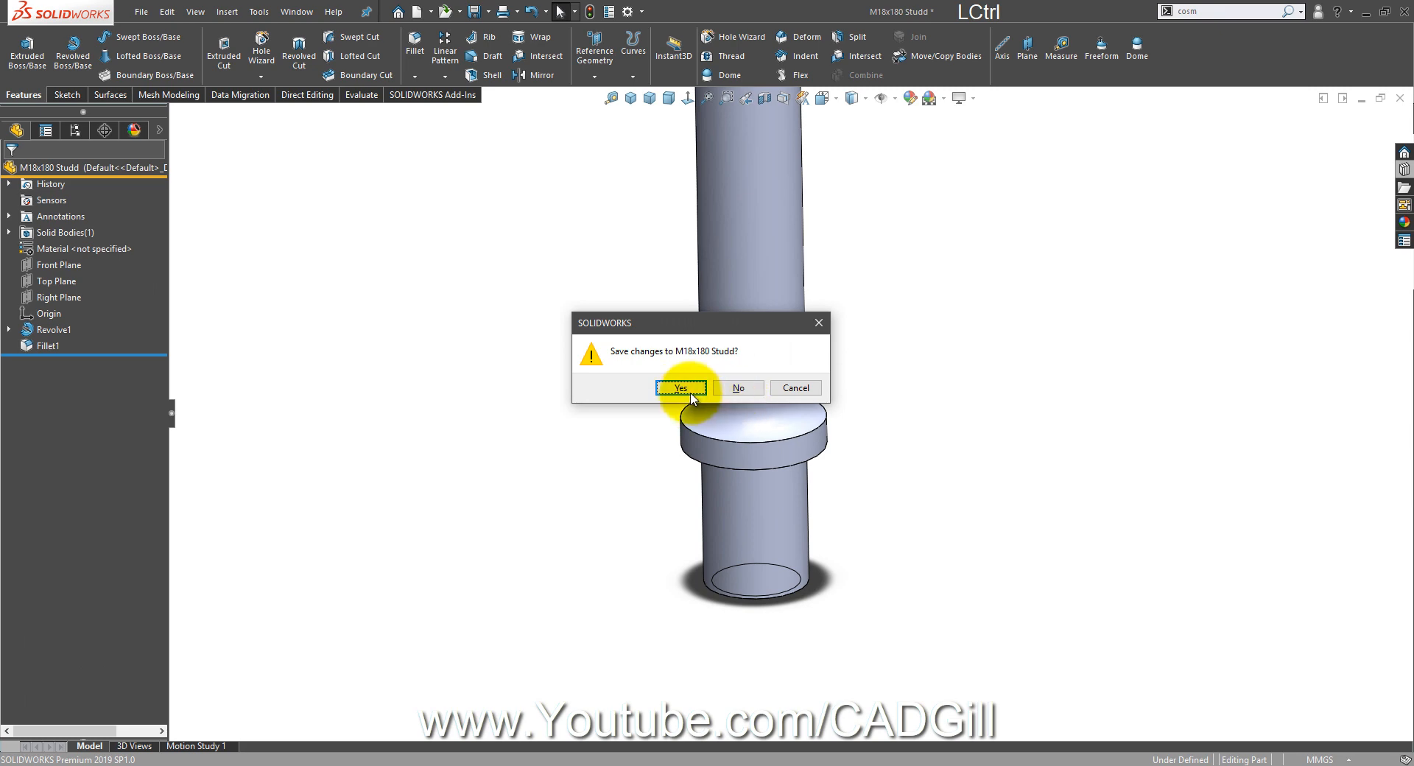
click(688, 394)
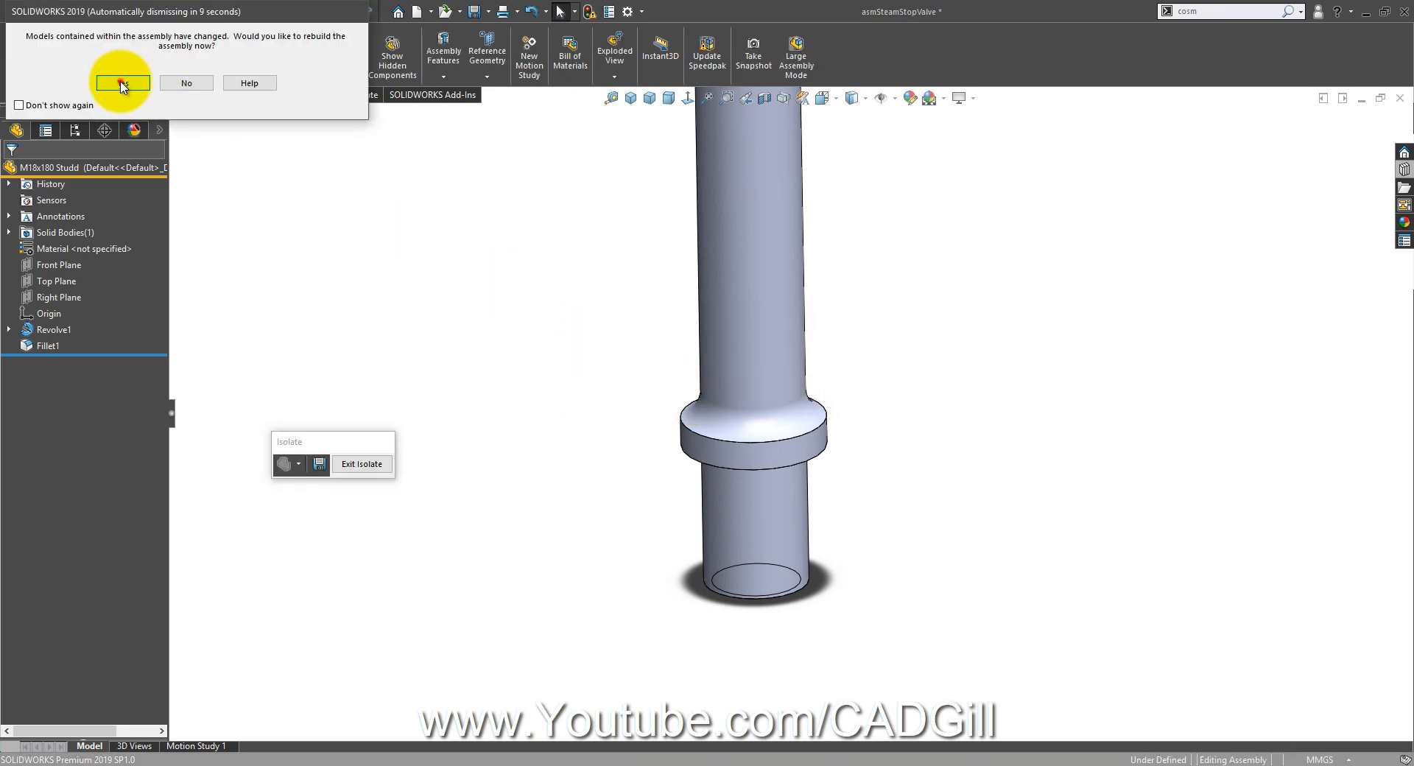
click(123, 83)
Step: Exit the isolated view and inspect the studs and nuts around the bridge in the full assembly
scroll(757, 331, up, 5)
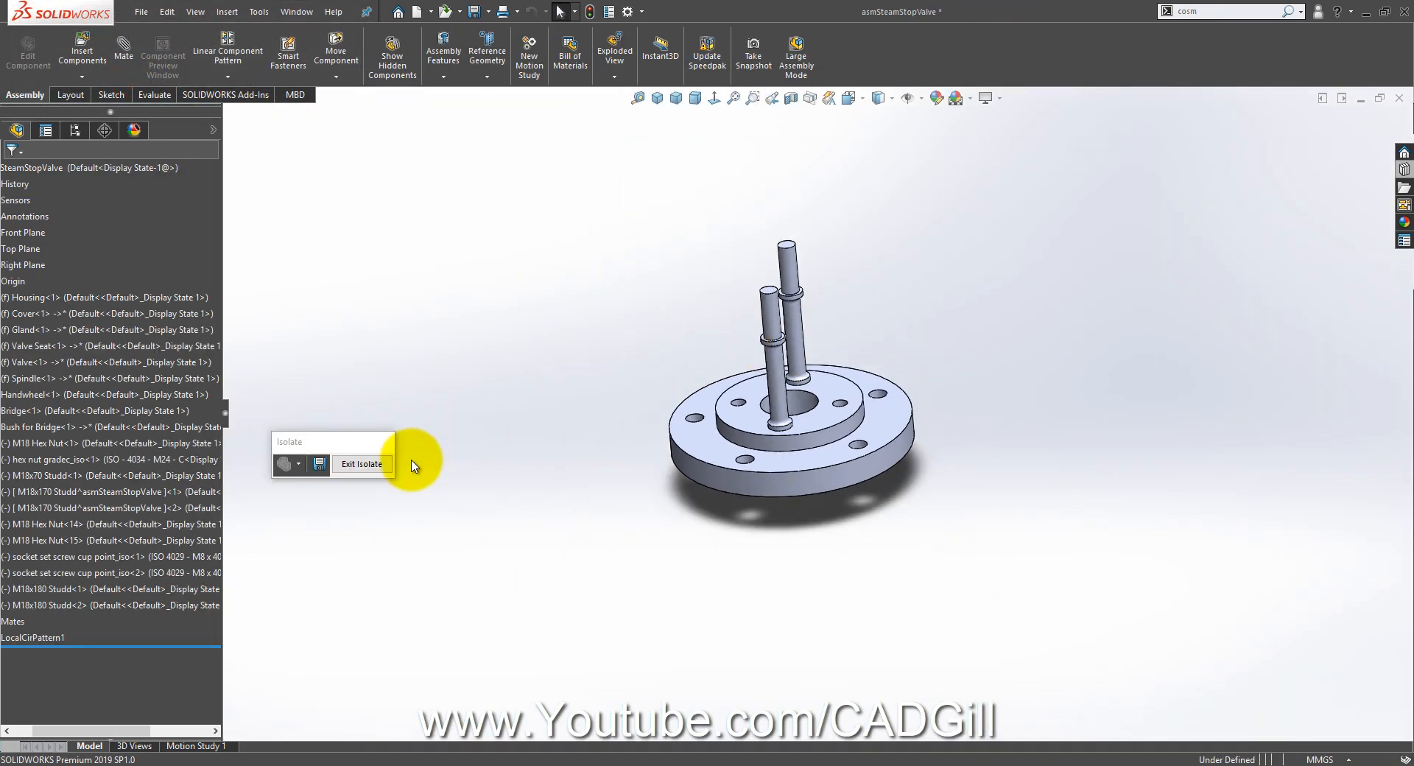
click(368, 464)
scroll(785, 298, down, 4)
middle_drag(785, 299, 883, 360)
scroll(925, 275, down, 5)
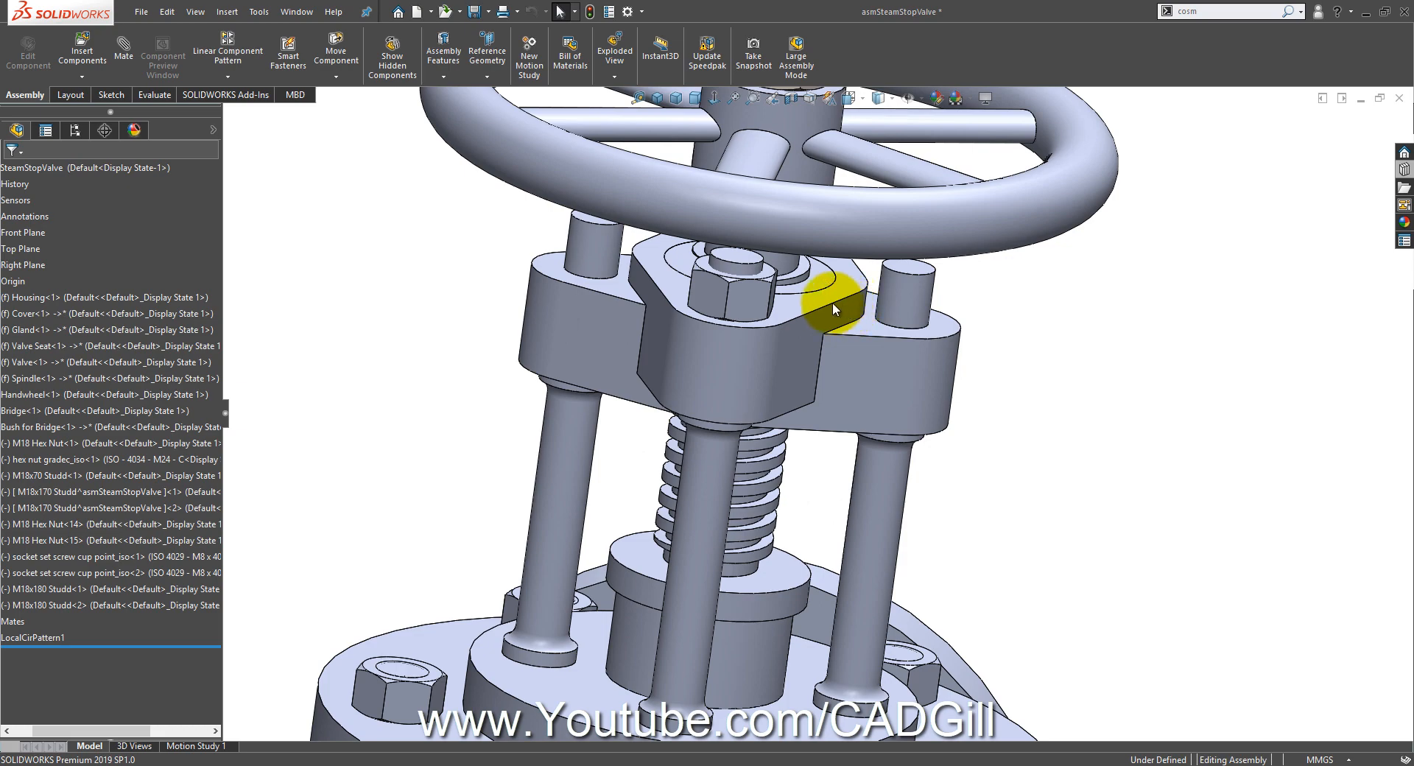
scroll(680, 316, up, 3)
scroll(748, 281, down, 8)
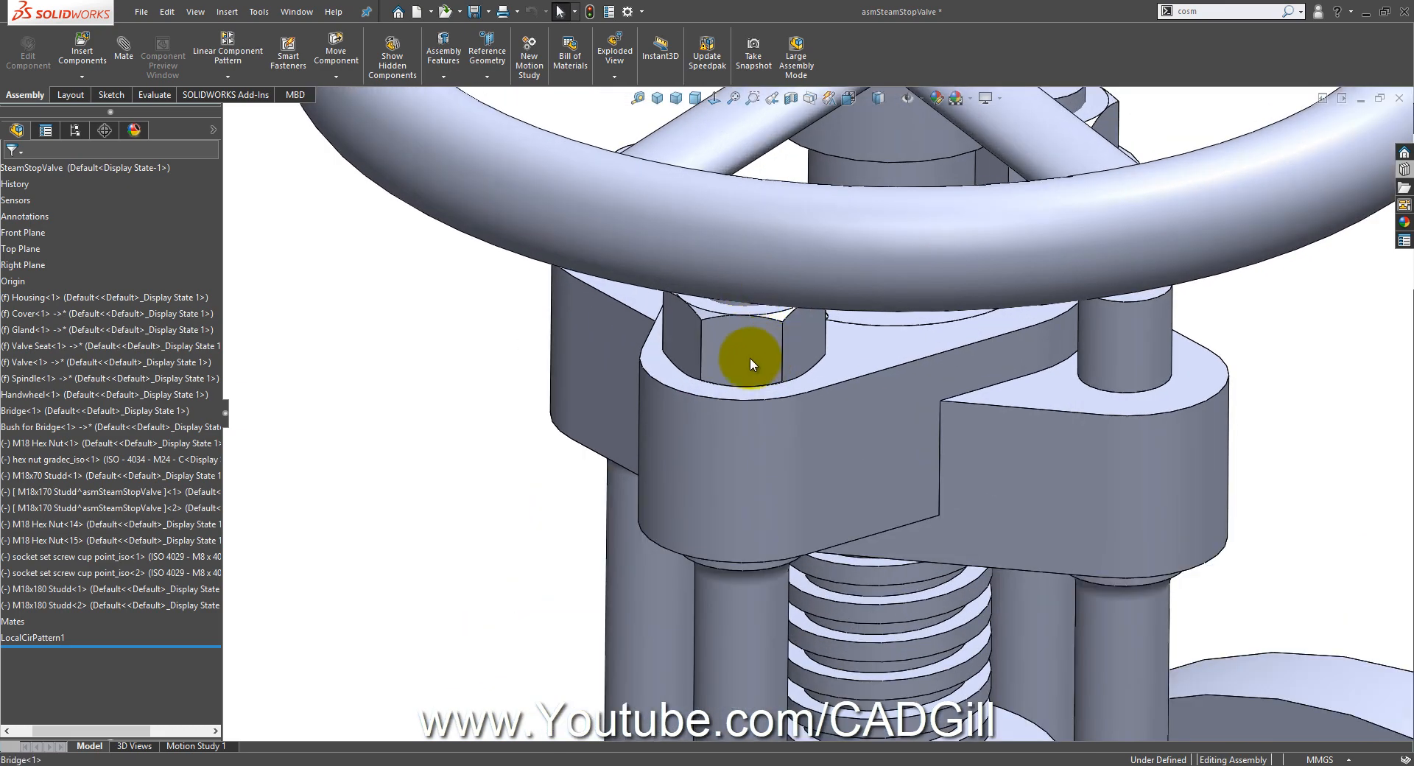
scroll(747, 329, up, 3)
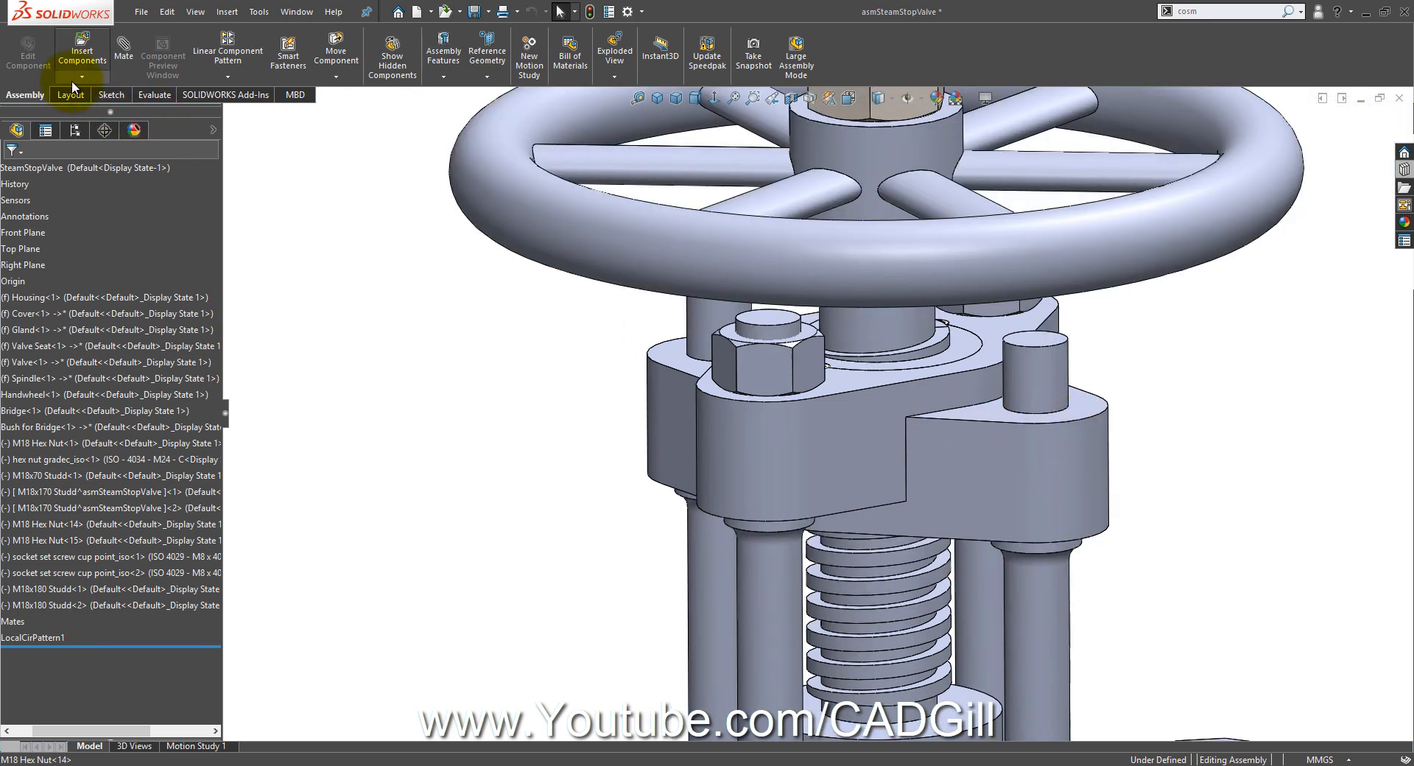
Step: Copy the M18 hex nut with its mates onto the first M18x180 stud, seated on the bridge's lower lobe
click(82, 77)
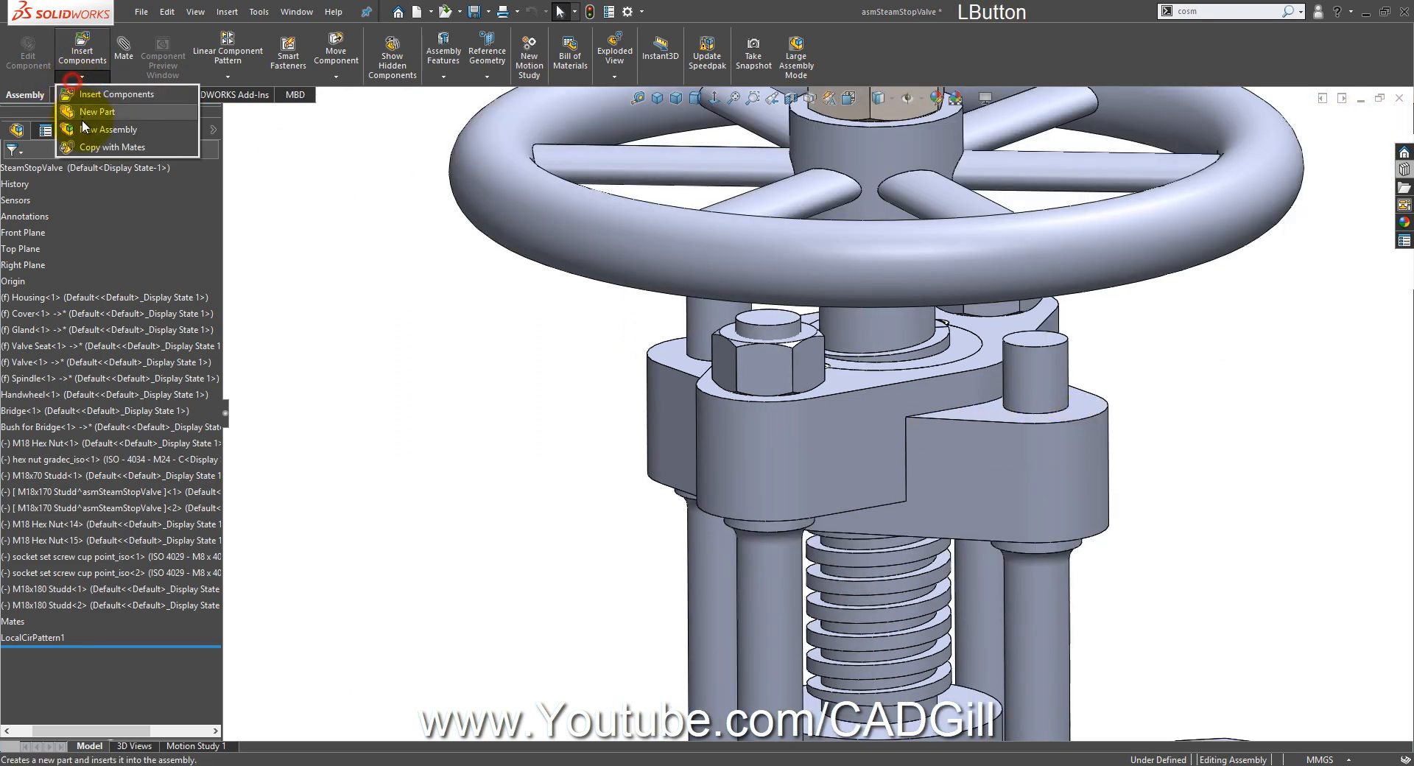
click(110, 144)
click(744, 361)
click(212, 172)
scroll(1040, 414, down, 3)
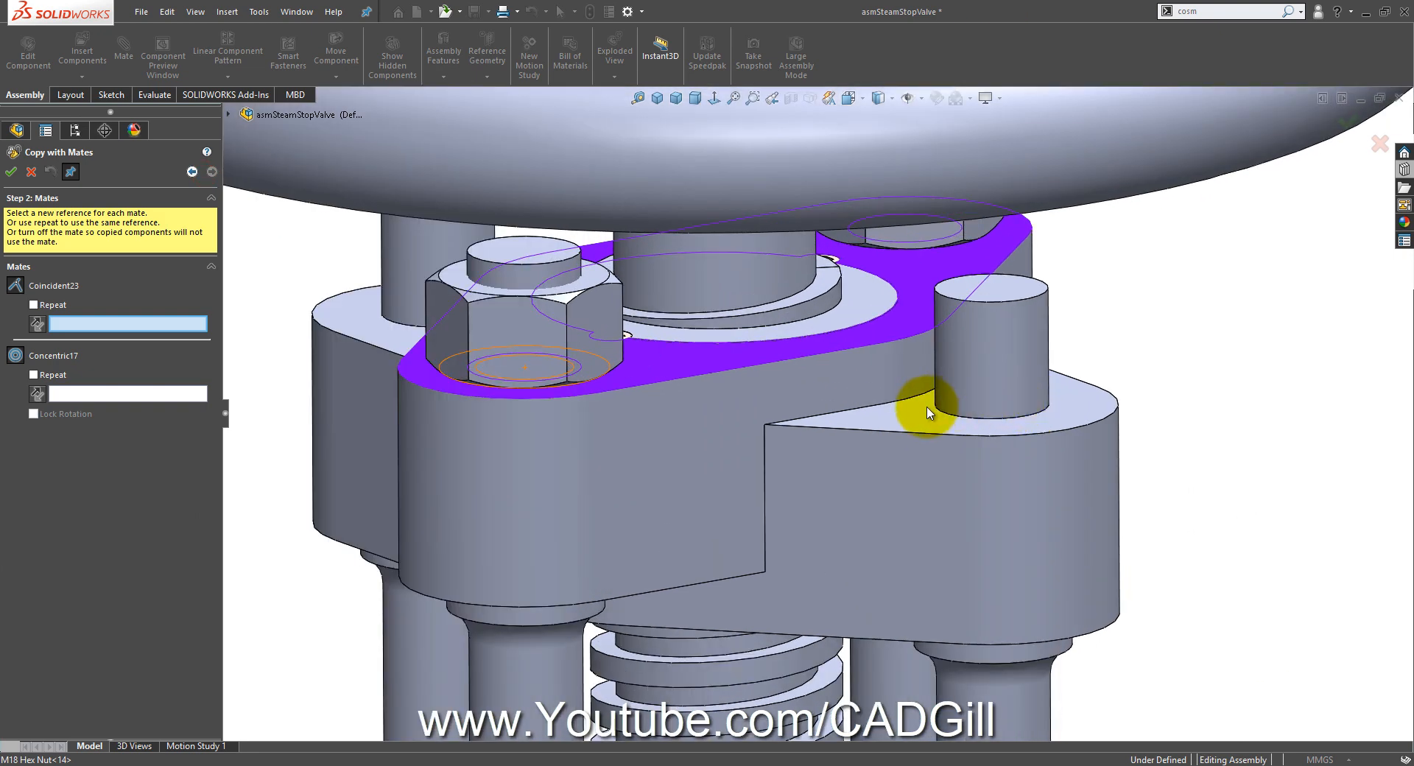
click(907, 418)
scroll(994, 366, down, 2)
click(1001, 358)
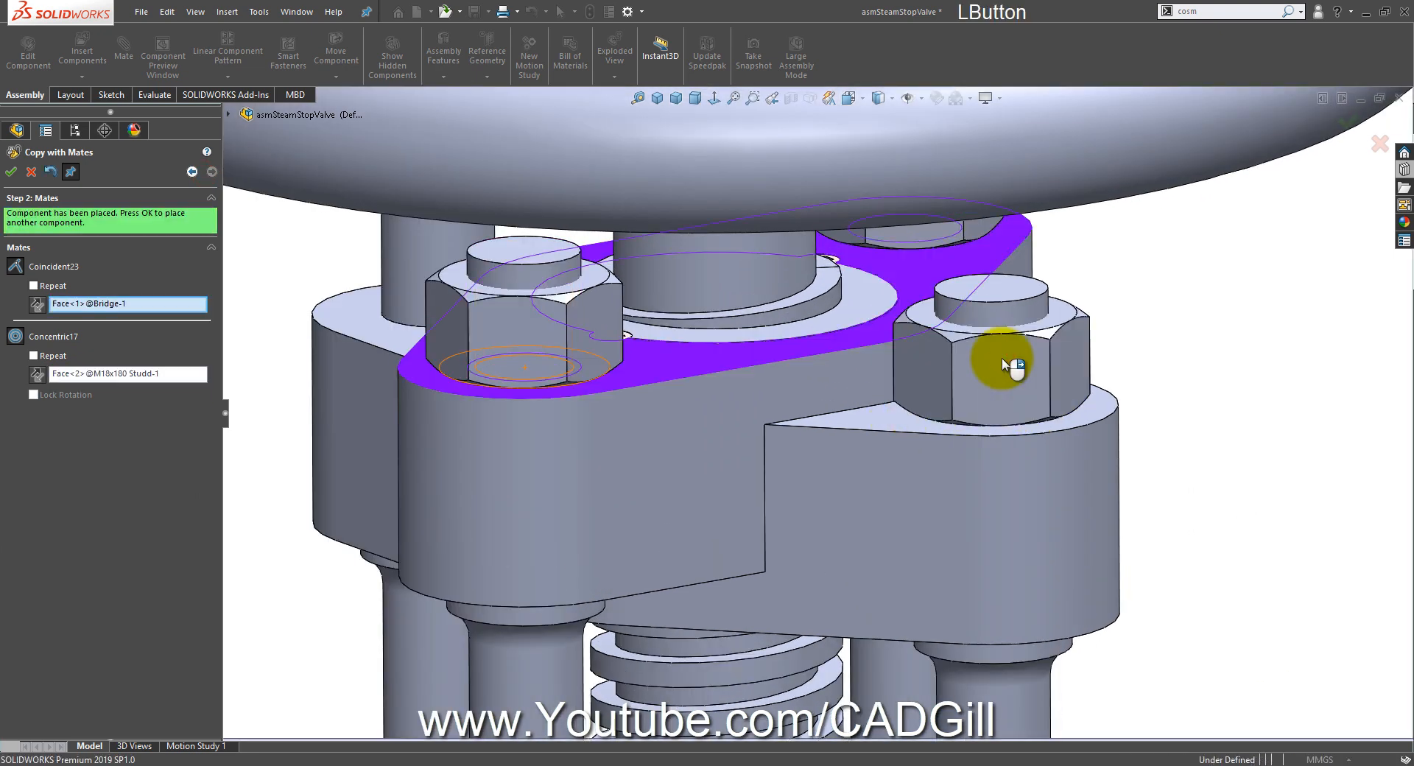
mouse_move(925, 341)
middle_down()
mouse_move(988, 353)
mouse_move(909, 354)
middle_up()
scroll(913, 361, up, 3)
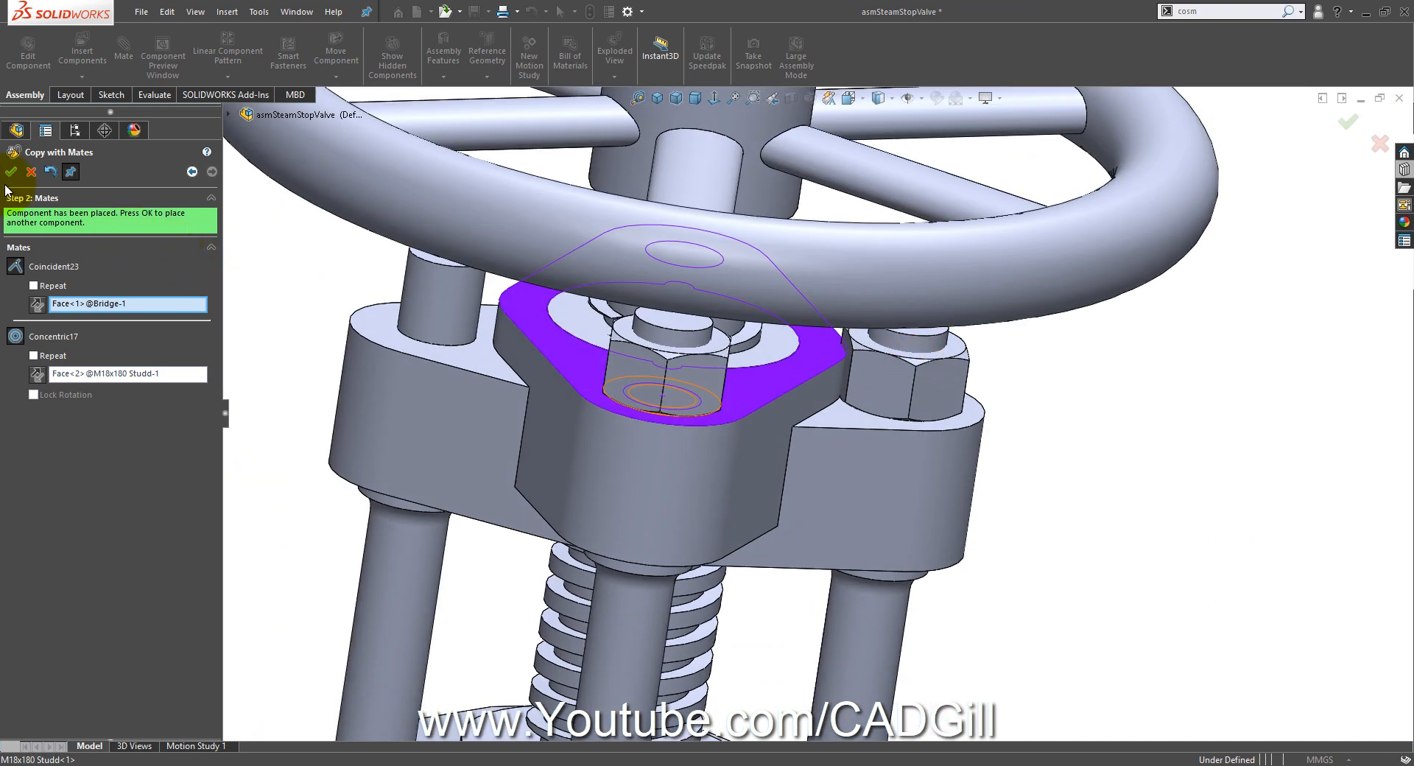
click(10, 174)
Step: Place another M18 hex nut copy on the second M18x180 stud and the opposite bridge lobe, and finish copying
scroll(451, 329, down, 5)
click(405, 360)
click(524, 313)
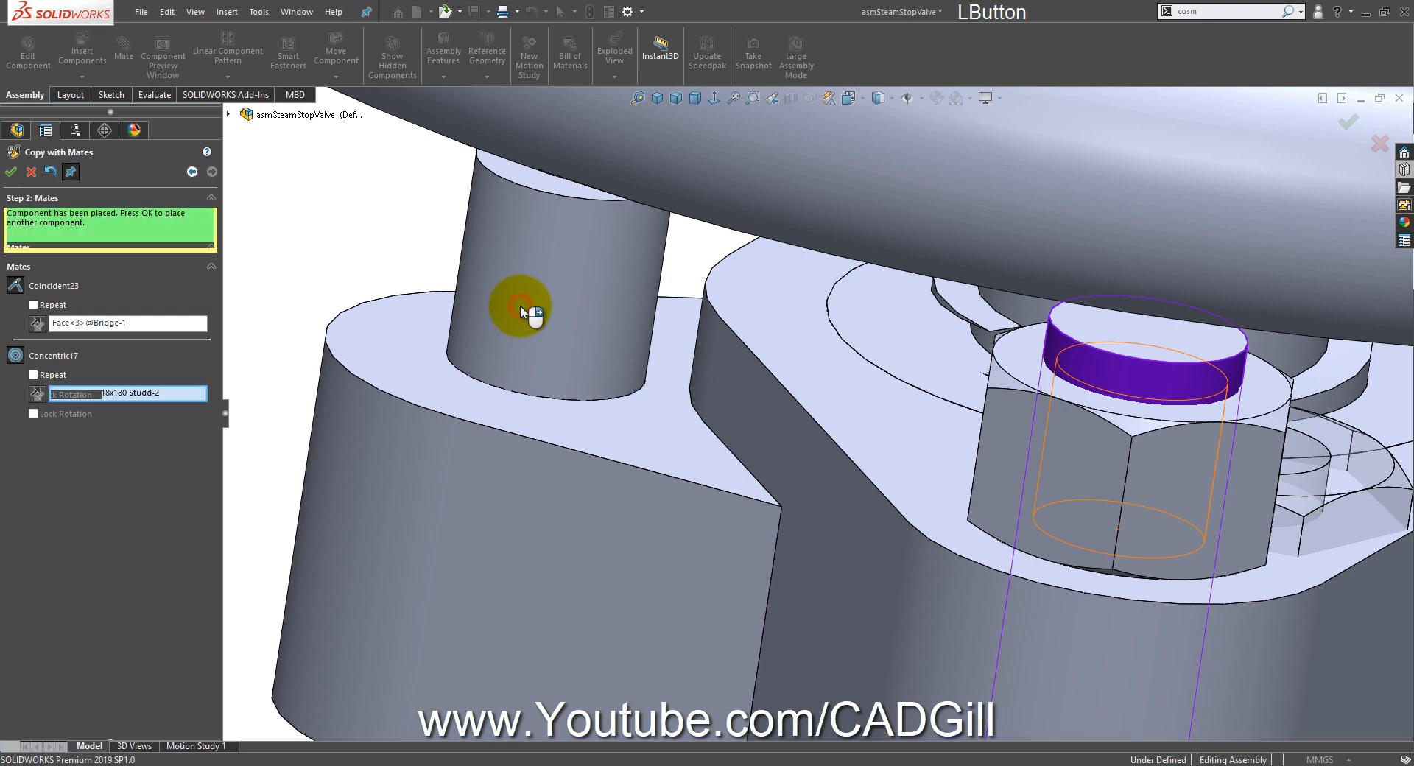
click(12, 174)
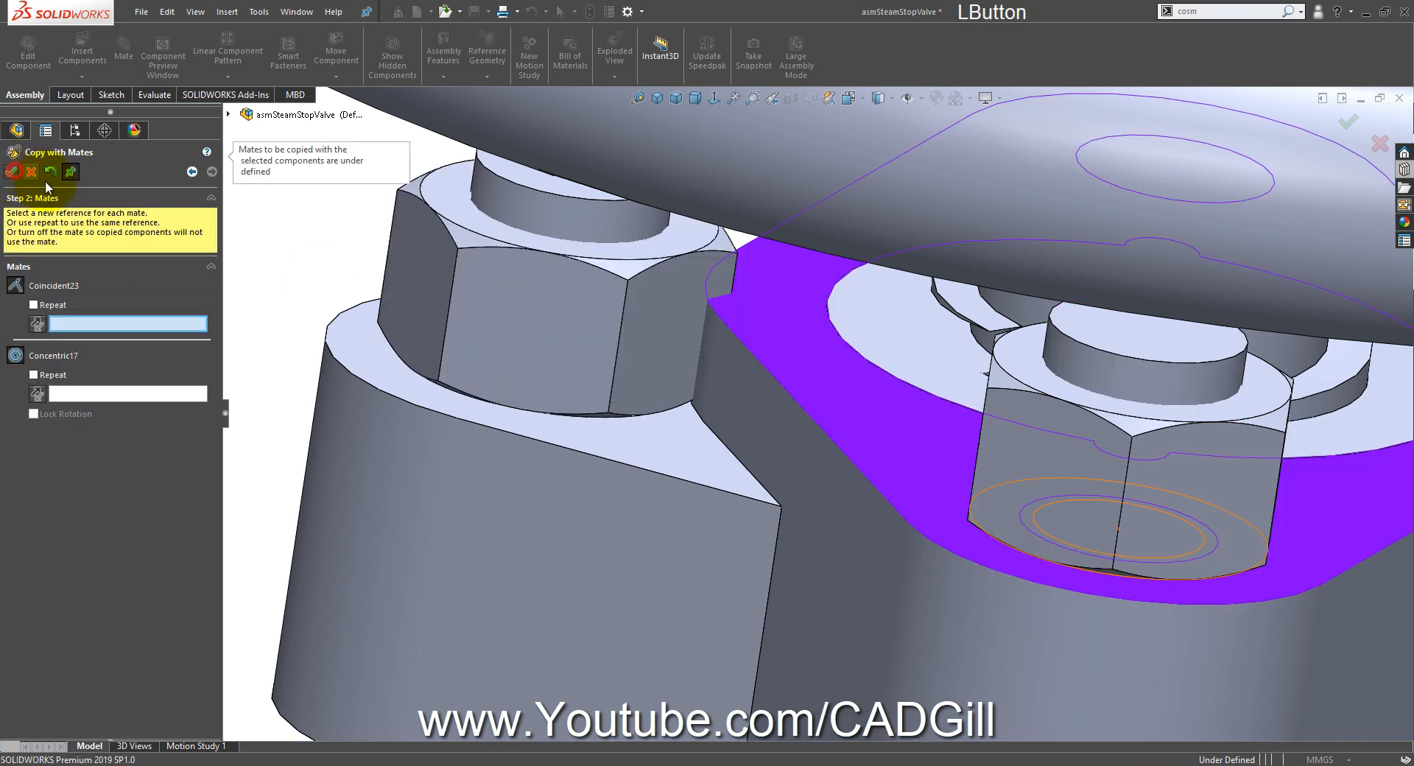
click(30, 173)
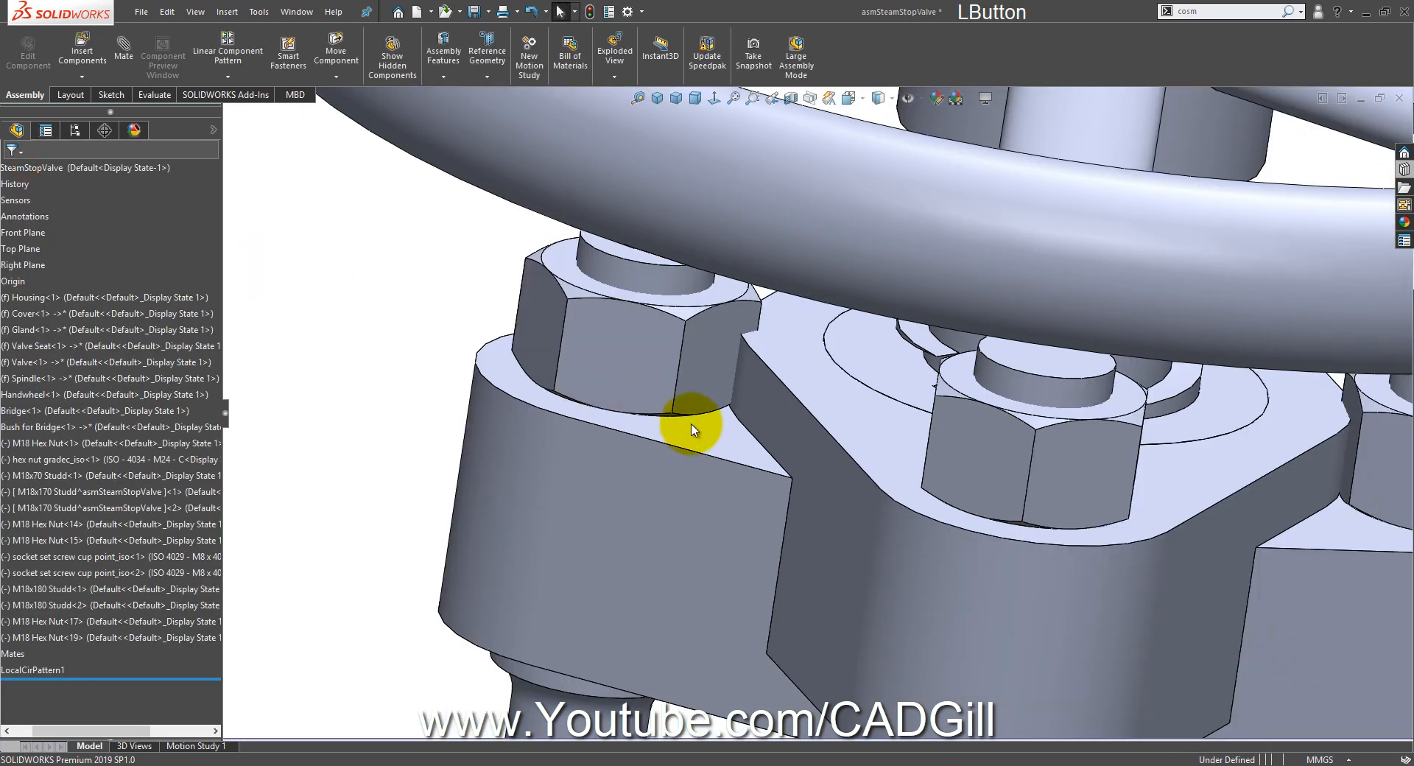
Step: Rotate the last copied hex nut about its stud beside the bridge's raised side wall
middle_drag(691, 432, 803, 395)
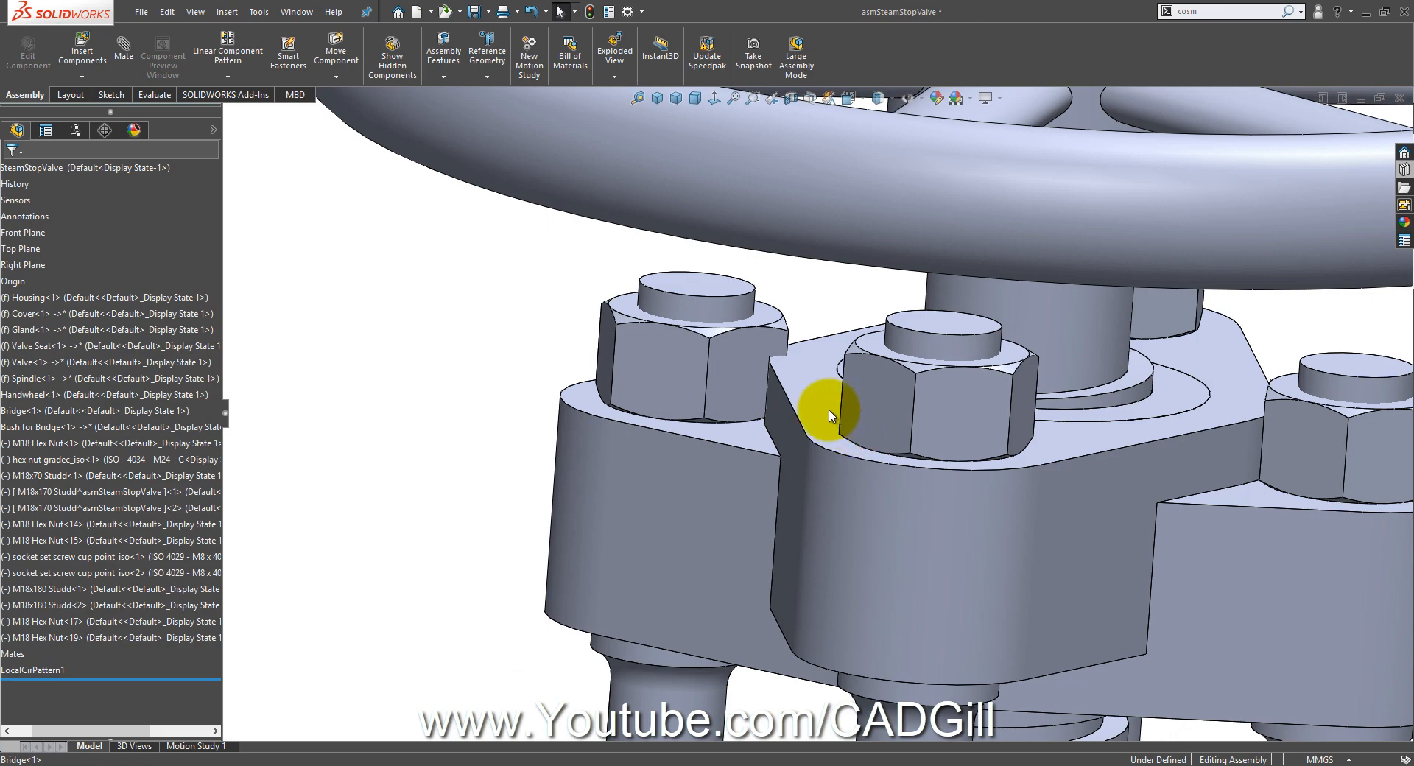
middle_drag(802, 394, 825, 506)
drag(718, 413, 685, 374)
mouse_move(685, 374)
middle_down()
mouse_move(704, 395)
mouse_move(653, 347)
mouse_move(868, 452)
mouse_move(814, 388)
mouse_move(726, 383)
mouse_move(713, 287)
mouse_move(872, 486)
mouse_move(935, 494)
middle_up()
Step: Open the bridge part, view the dimensioned sketch of its upper extrusion, and exit the sketch without edits
click(935, 456)
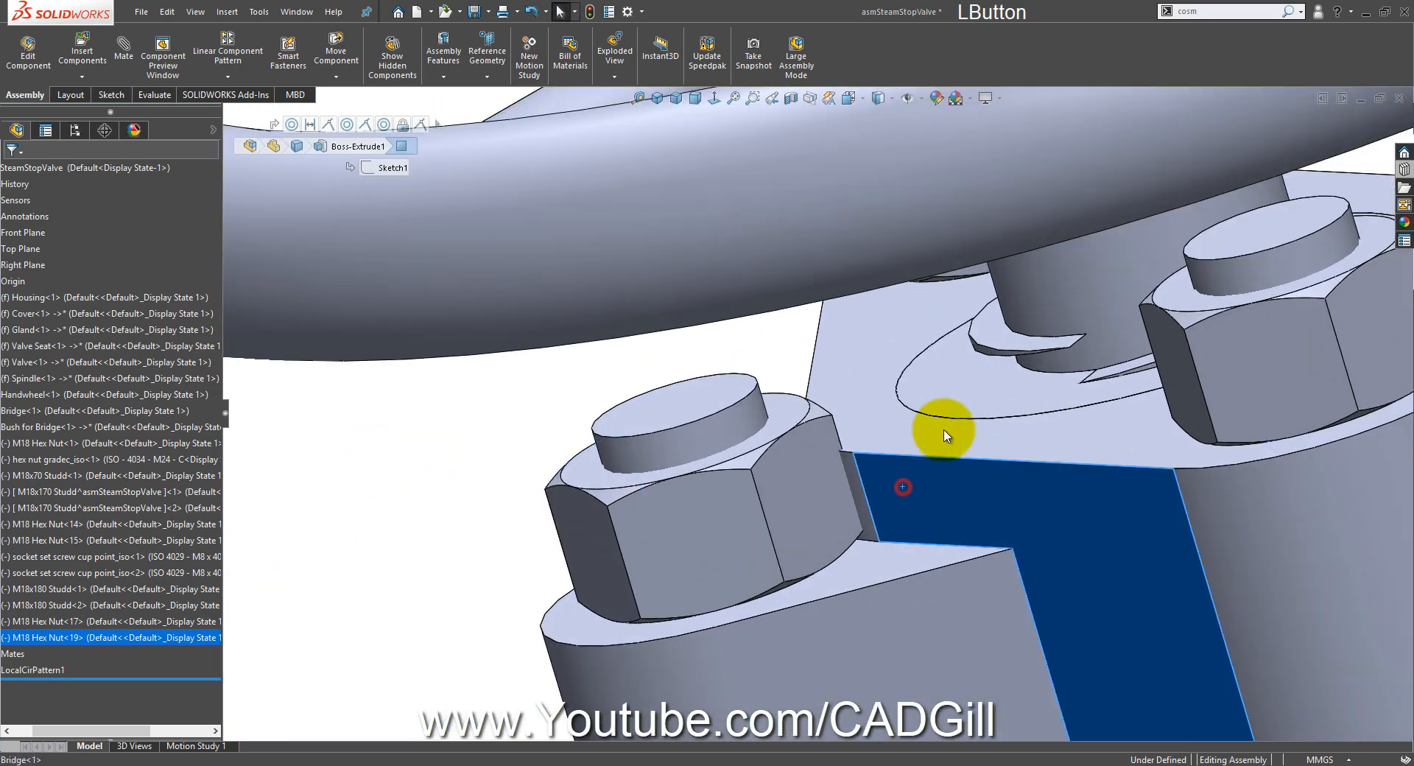
click(945, 392)
middle_drag(899, 432, 883, 477)
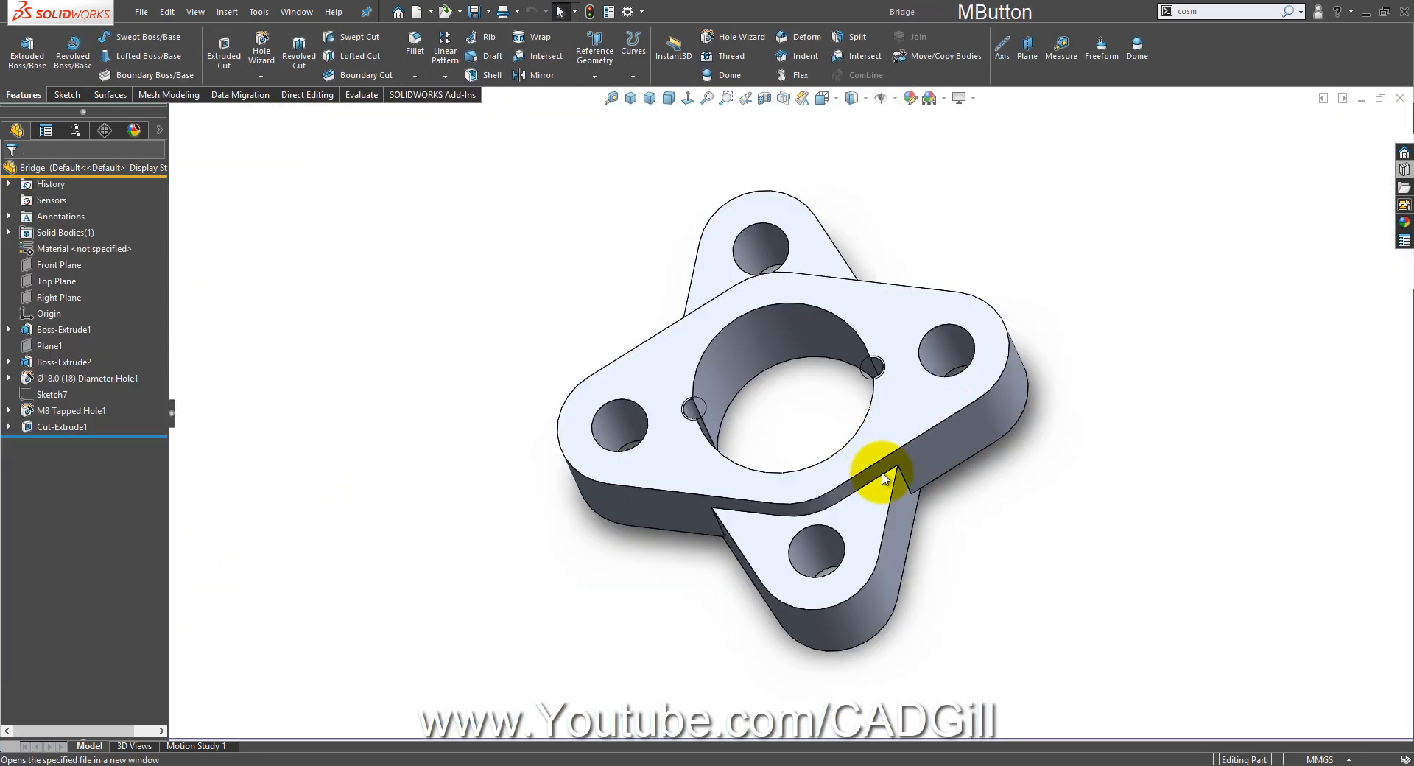
scroll(883, 477, down, 3)
click(814, 527)
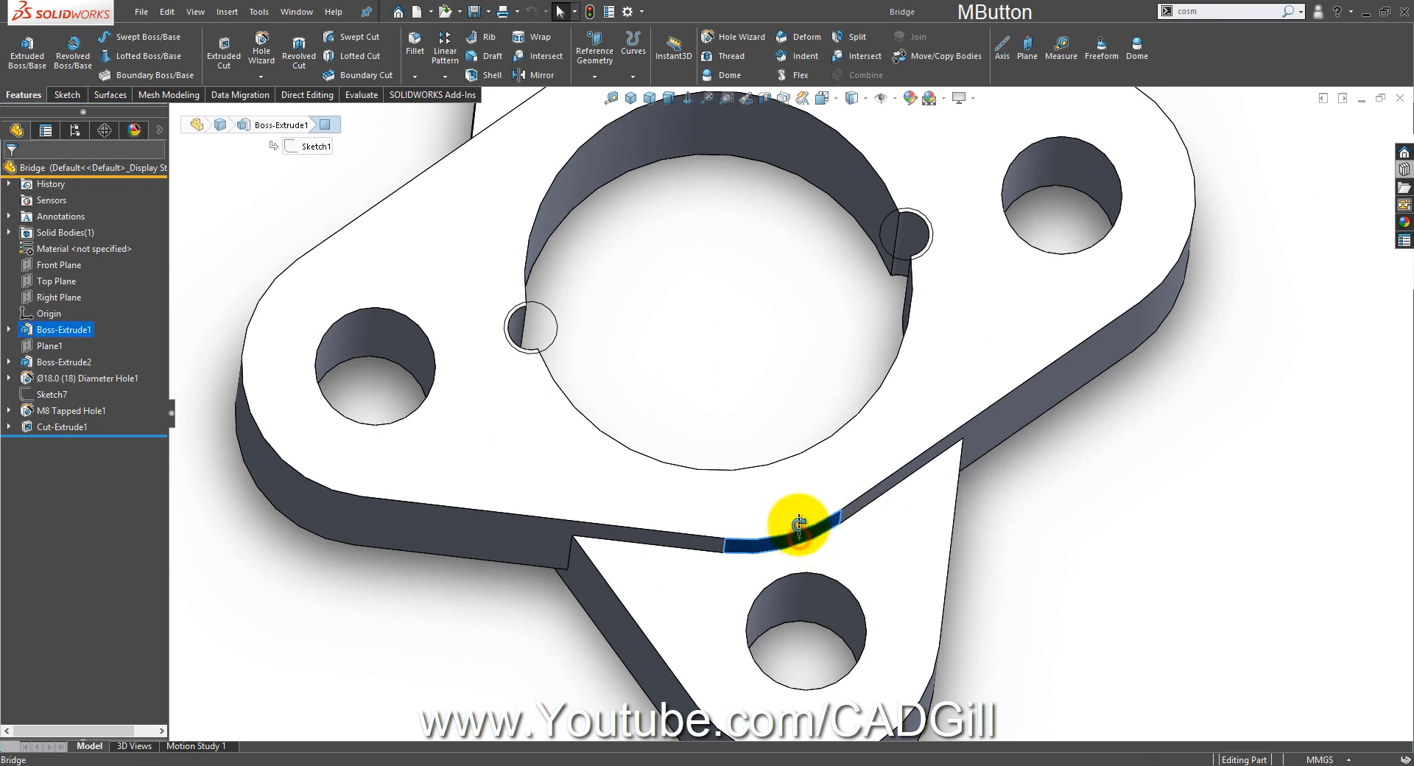
middle_drag(799, 529, 828, 493)
right_click(819, 524)
click(867, 414)
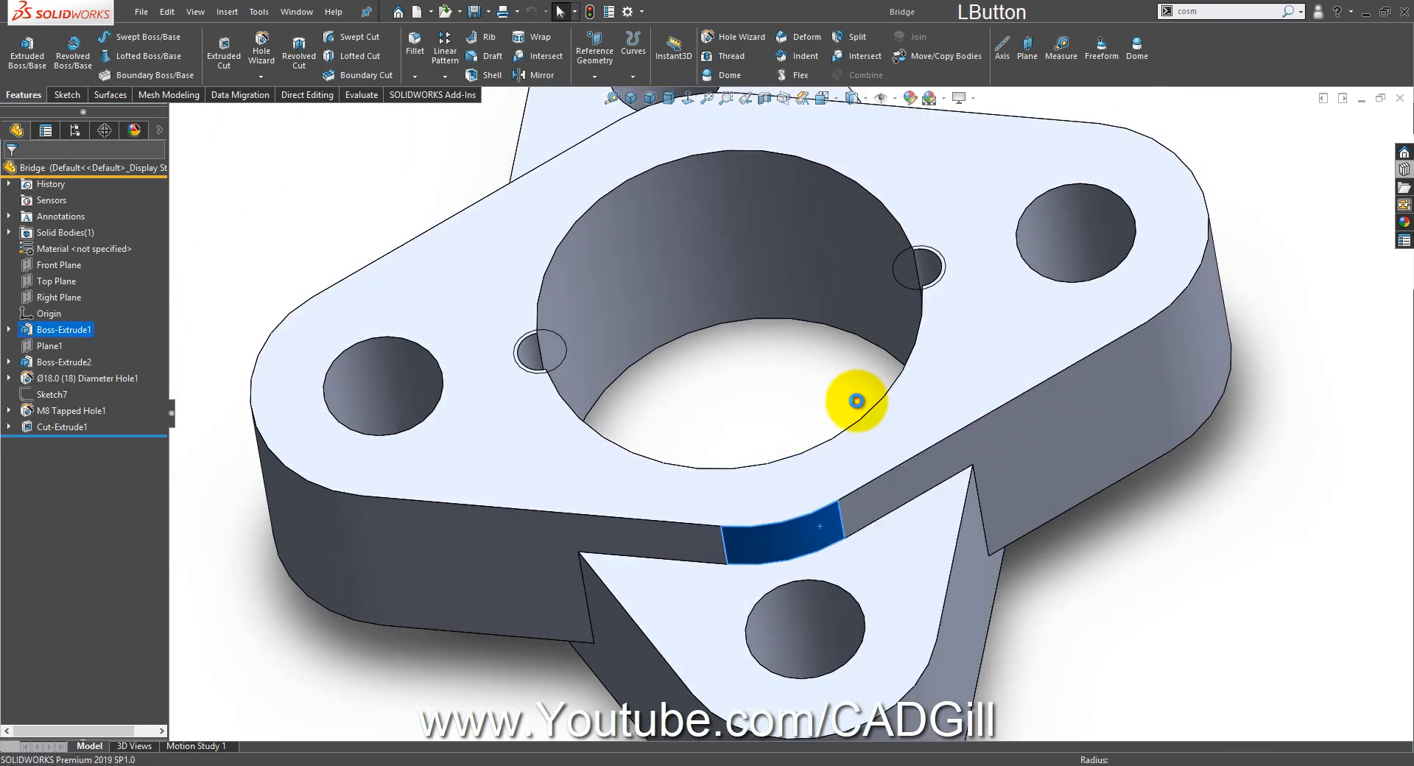
scroll(860, 444, up, 2)
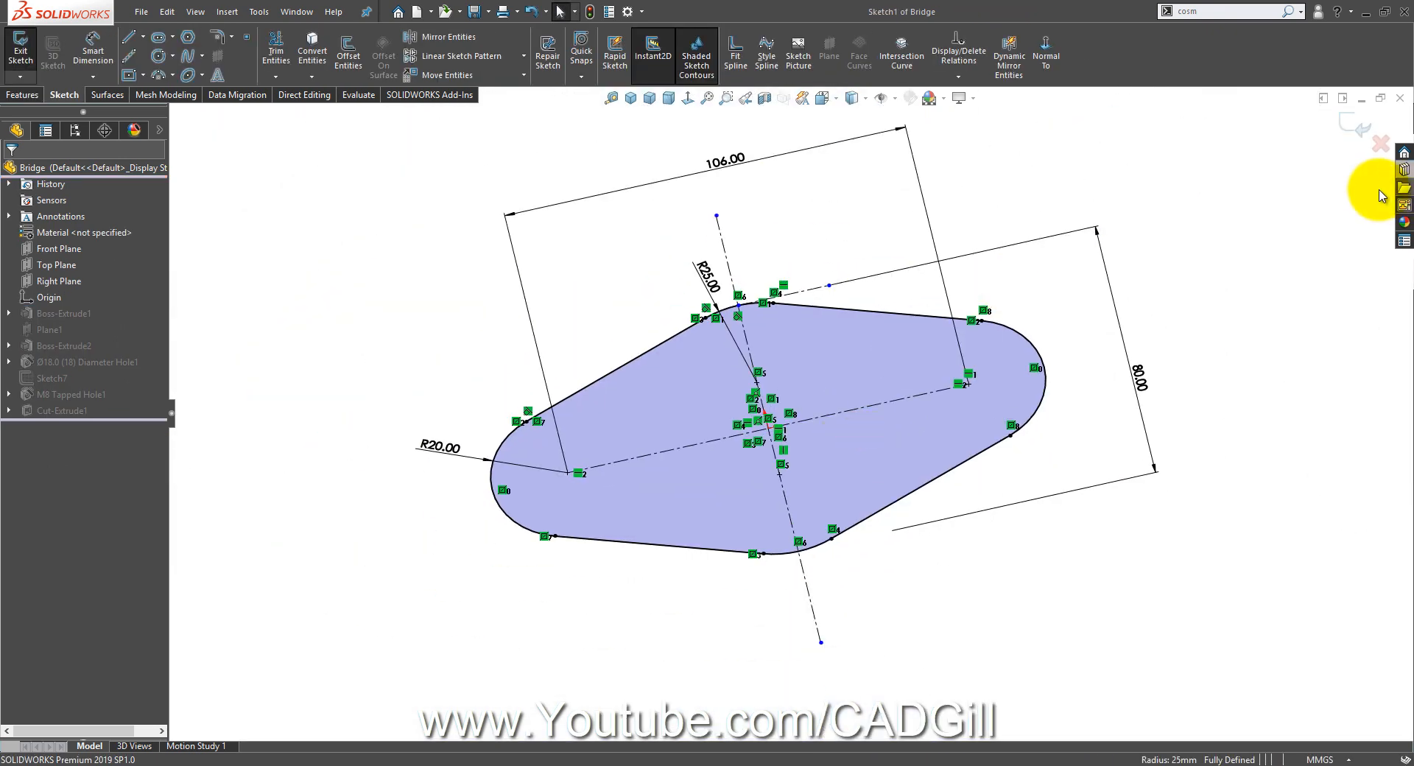
click(1360, 125)
Step: Inspect the bridge's shape and switch back to the steam stop valve assembly
mouse_move(719, 278)
middle_down()
mouse_move(722, 290)
mouse_move(690, 263)
middle_up()
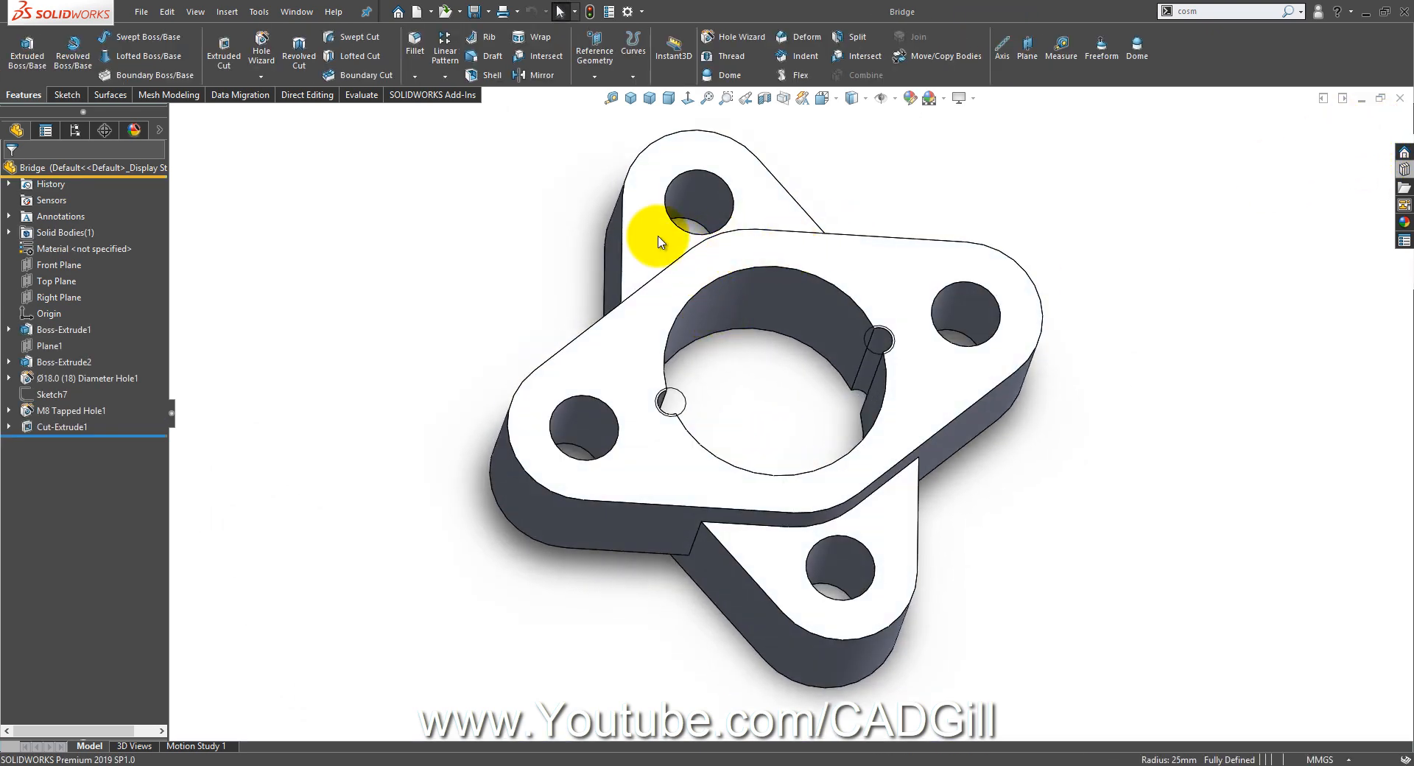
click(297, 11)
click(321, 165)
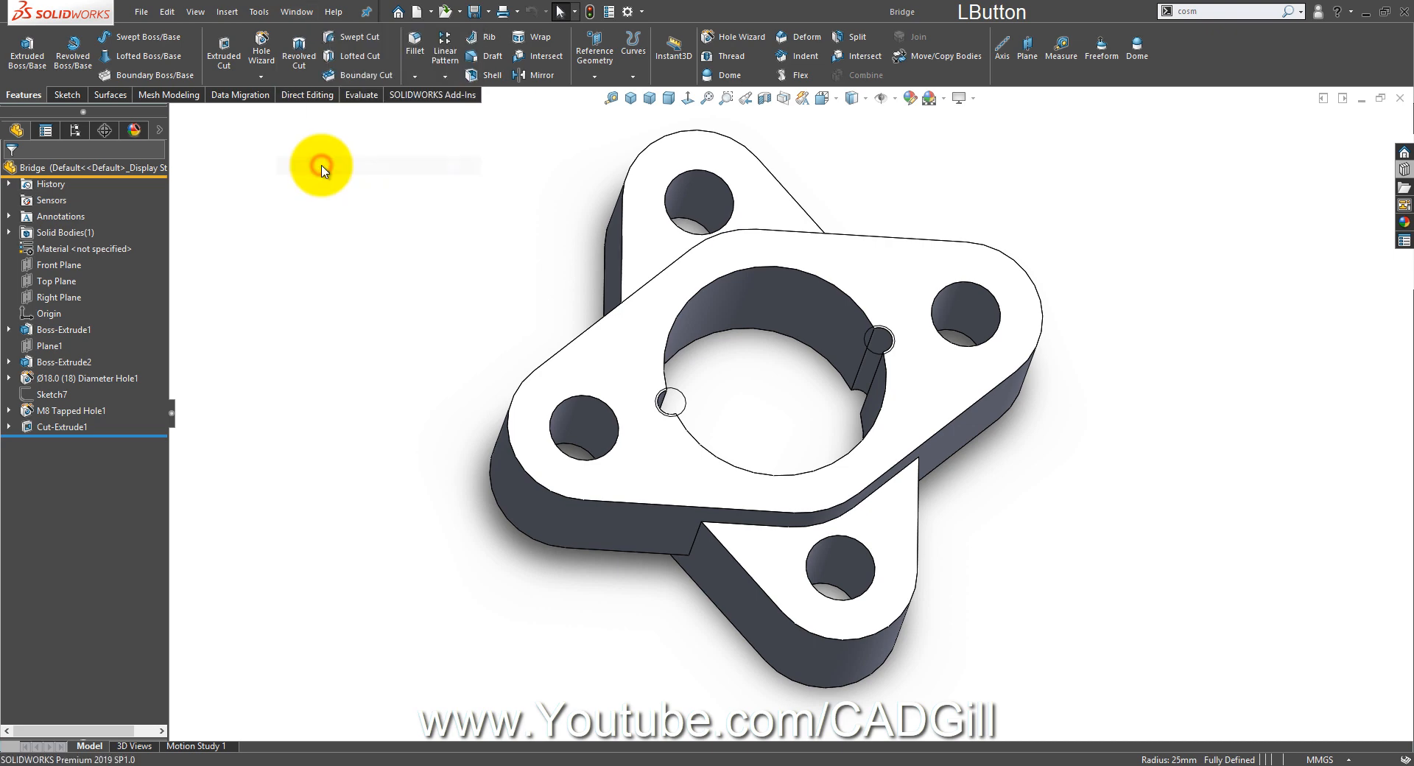
click(106, 82)
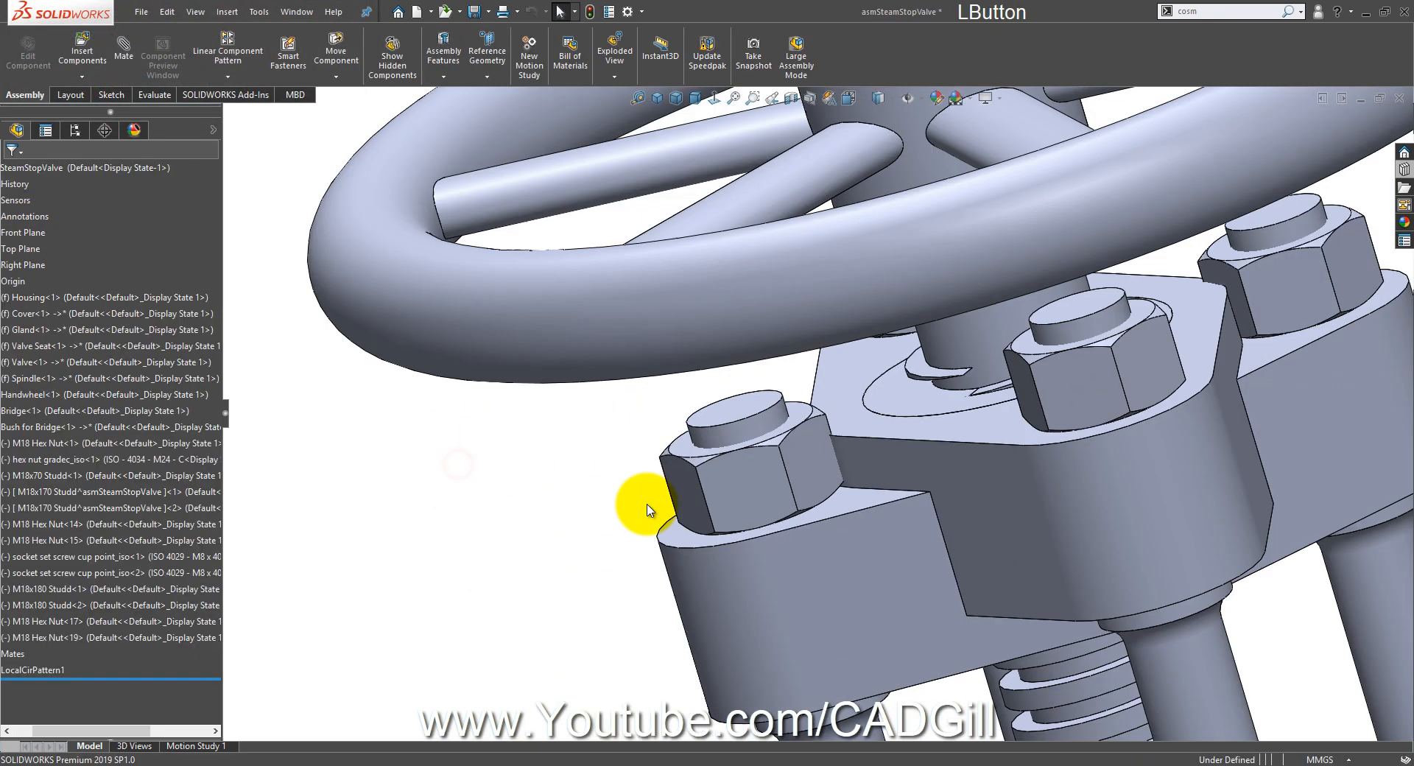
Step: Section the whole valve assembly with a planar section view through the gland's front plane at 0 mm offset
scroll(736, 537, up, 5)
mouse_move(855, 571)
middle_down()
mouse_move(868, 505)
mouse_move(829, 577)
mouse_move(1010, 544)
mouse_move(1028, 605)
mouse_move(1009, 630)
mouse_move(1048, 562)
mouse_move(980, 491)
mouse_move(868, 473)
mouse_move(827, 495)
mouse_move(855, 563)
middle_up()
scroll(834, 494, down, 3)
middle_drag(835, 493, 827, 527)
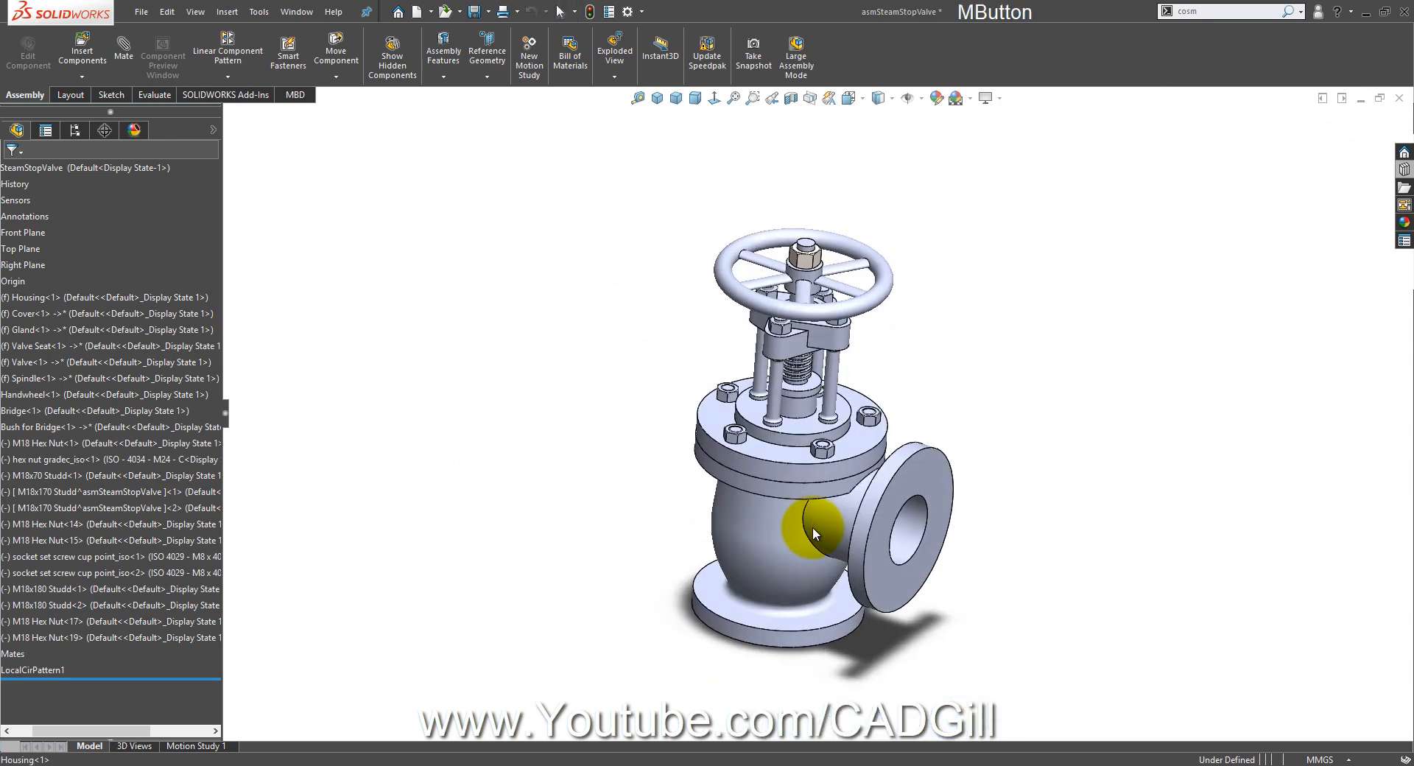
click(771, 99)
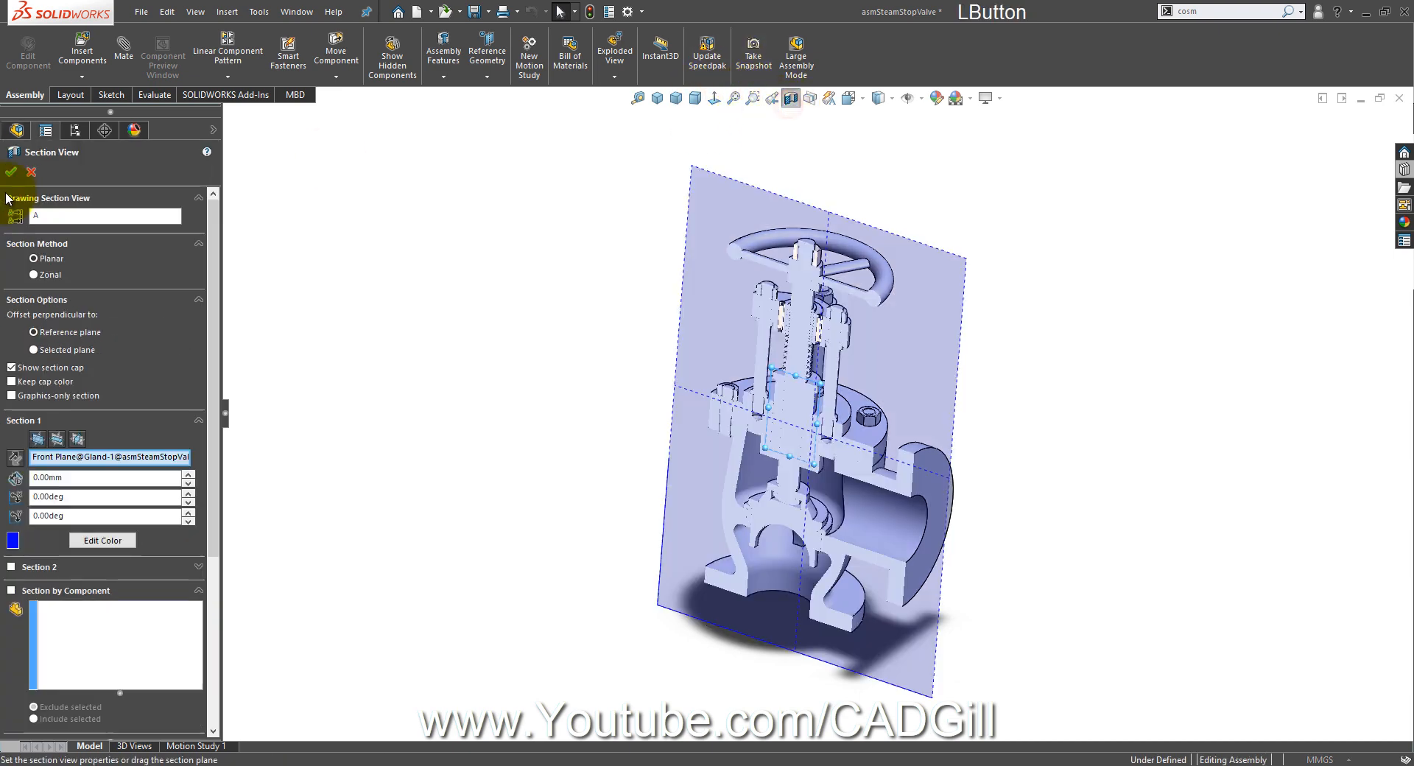
middle_drag(840, 570, 869, 520)
scroll(810, 397, down, 1)
middle_drag(808, 368, 773, 441)
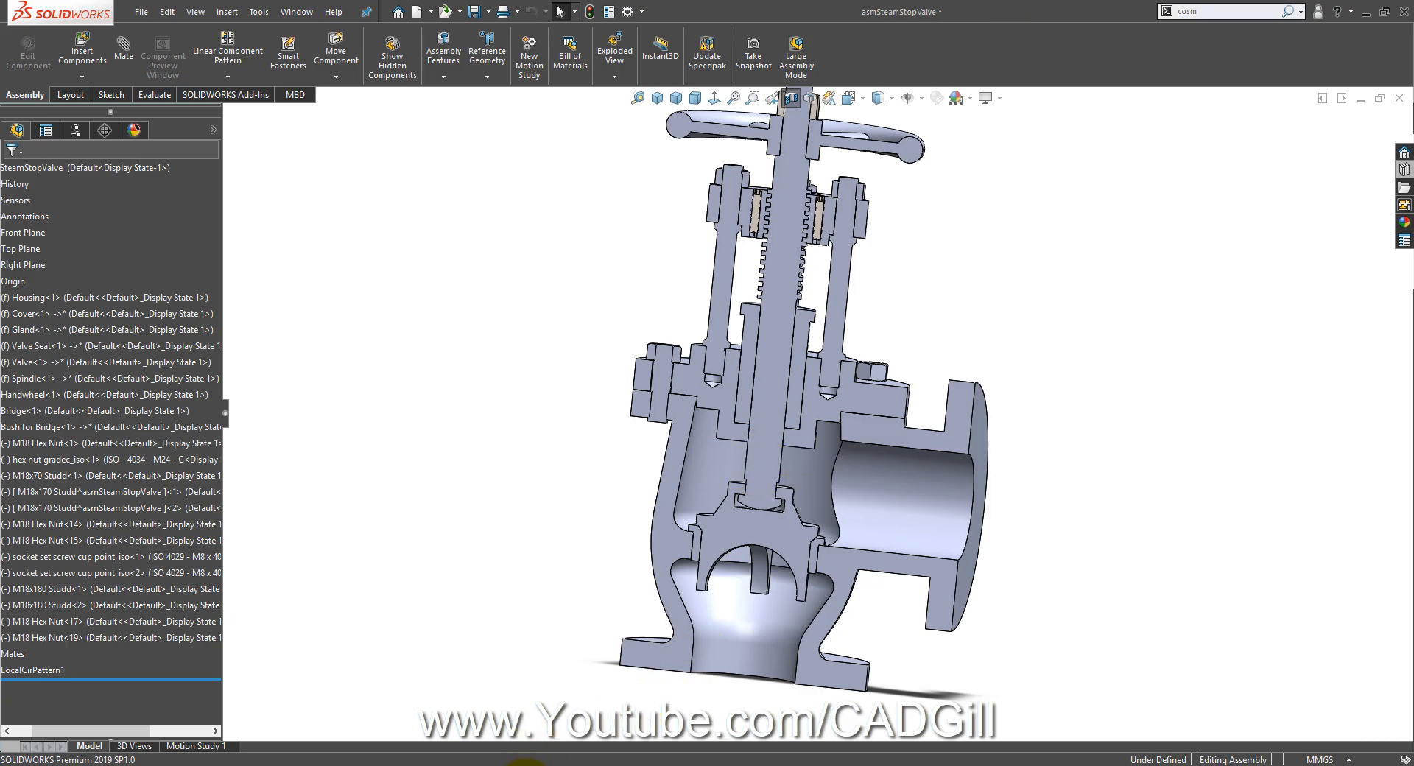
Step: Examine the sectioned assembly where the spindle's lower end fits into the valve inside the housing
click(524, 762)
mouse_move(654, 559)
mouse_down()
mouse_move(701, 624)
mouse_move(678, 590)
mouse_move(694, 404)
mouse_move(655, 360)
mouse_up()
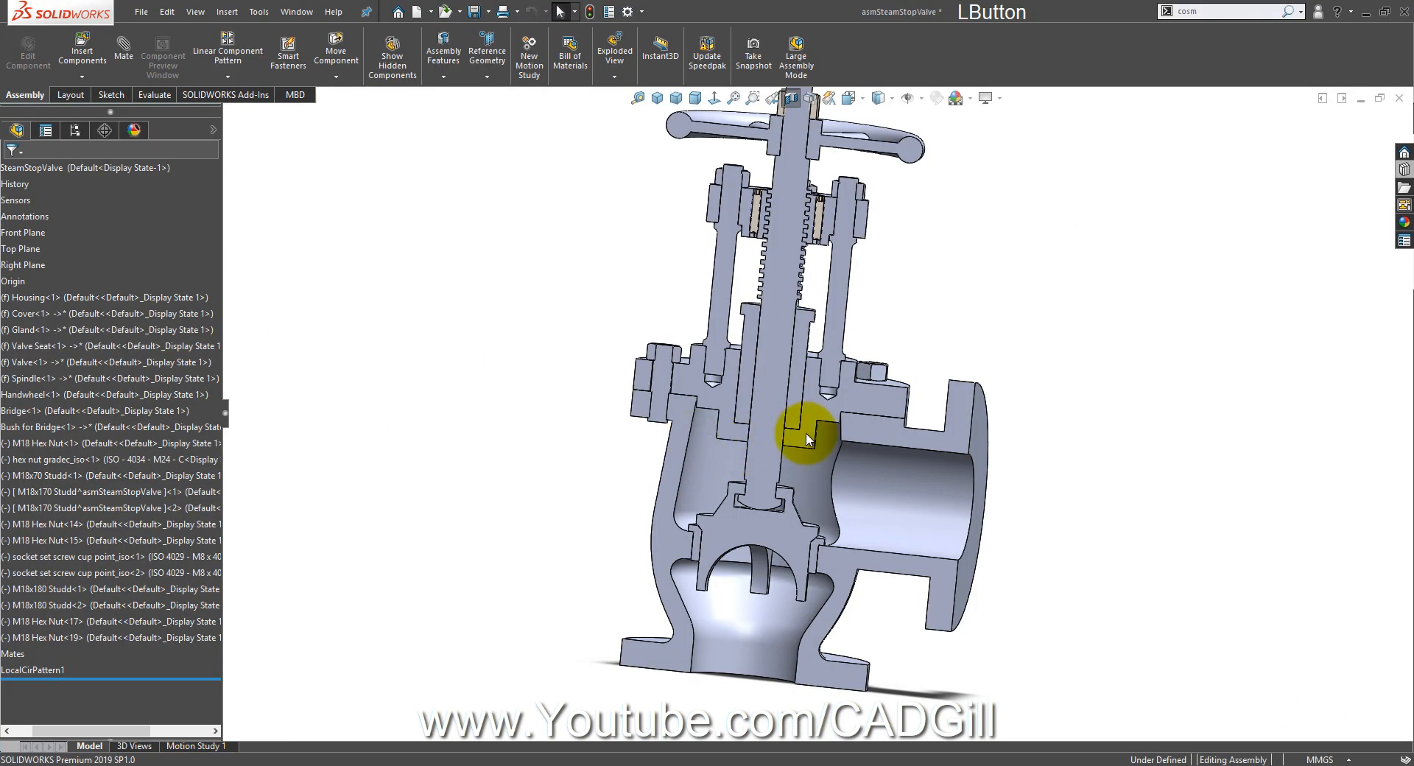
middle_drag(804, 427, 790, 462)
scroll(790, 462, up, 2)
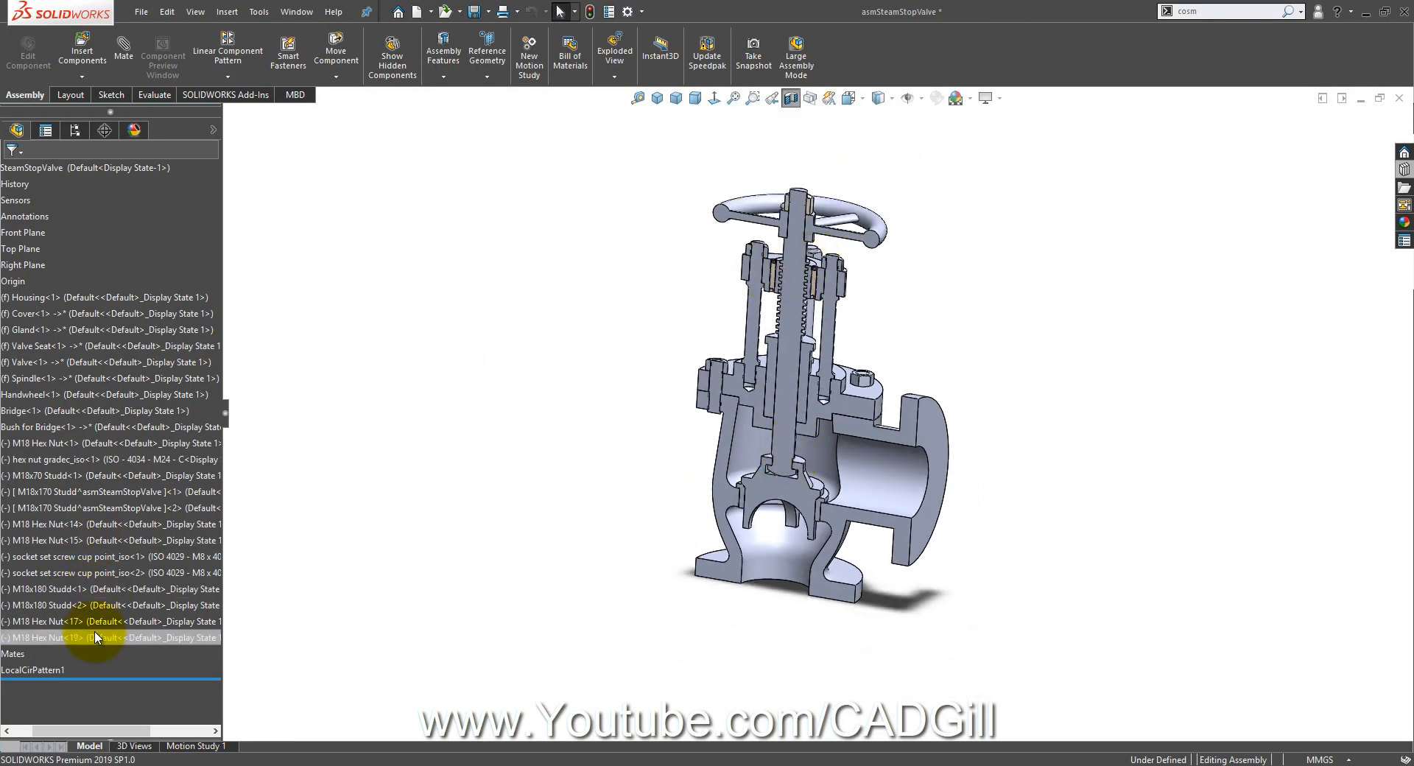
drag(99, 729, 76, 729)
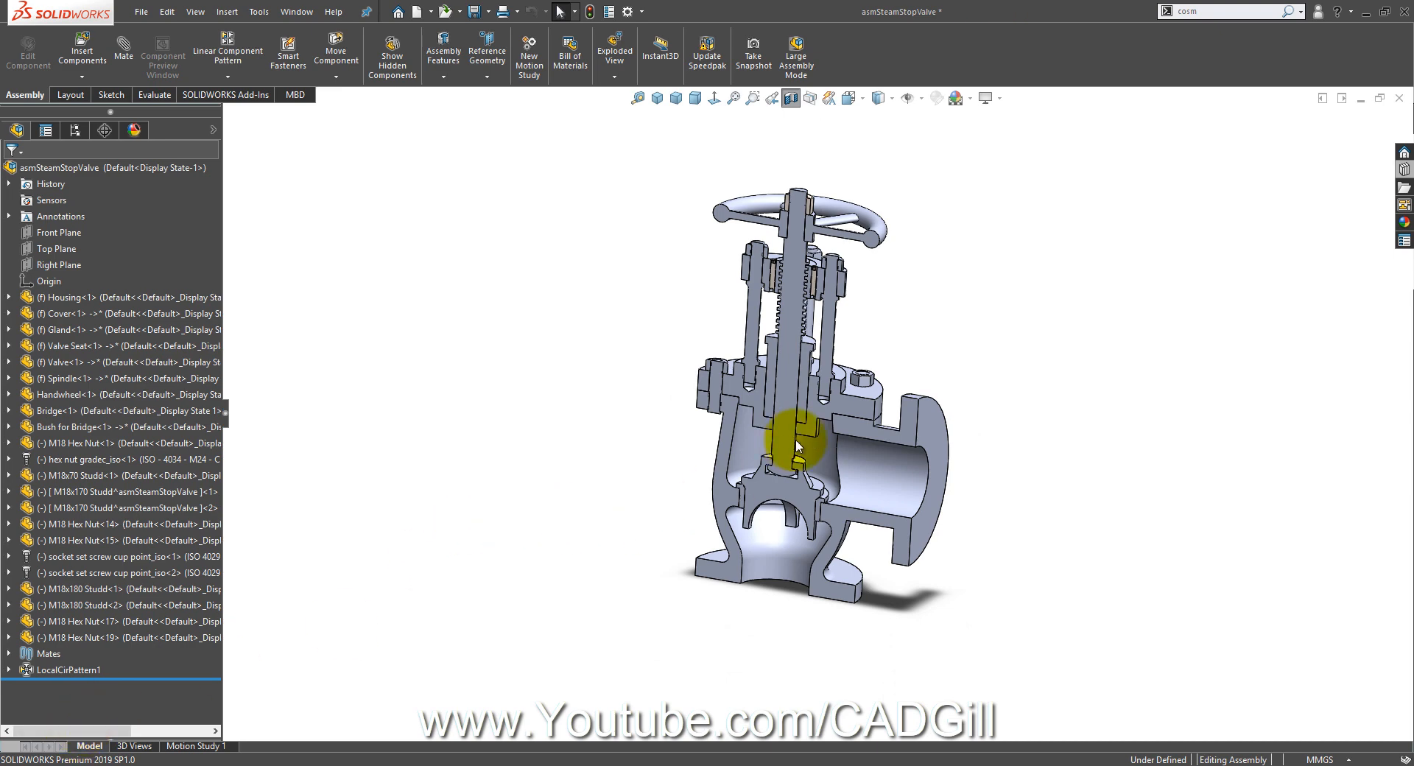
scroll(824, 446, down, 3)
scroll(806, 452, down, 3)
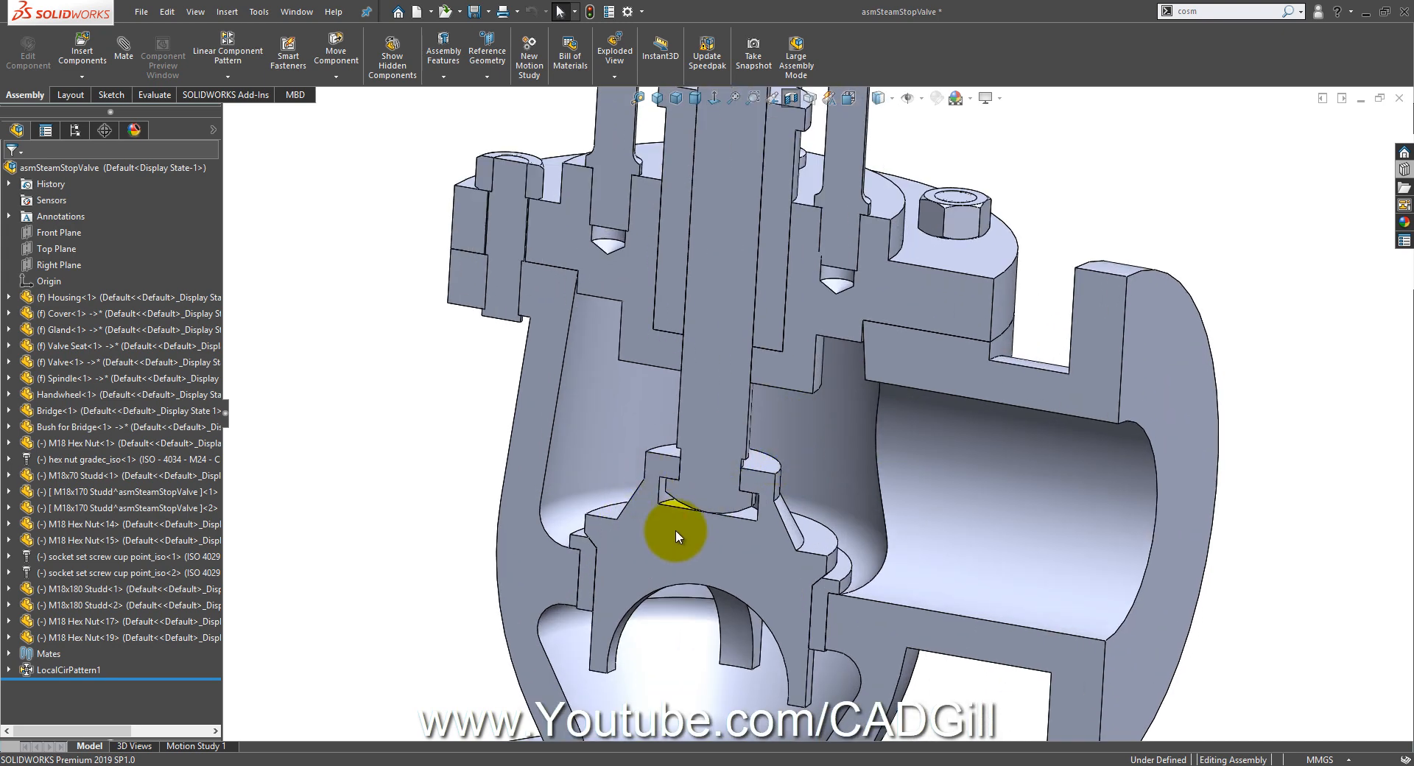
scroll(661, 508, up, 5)
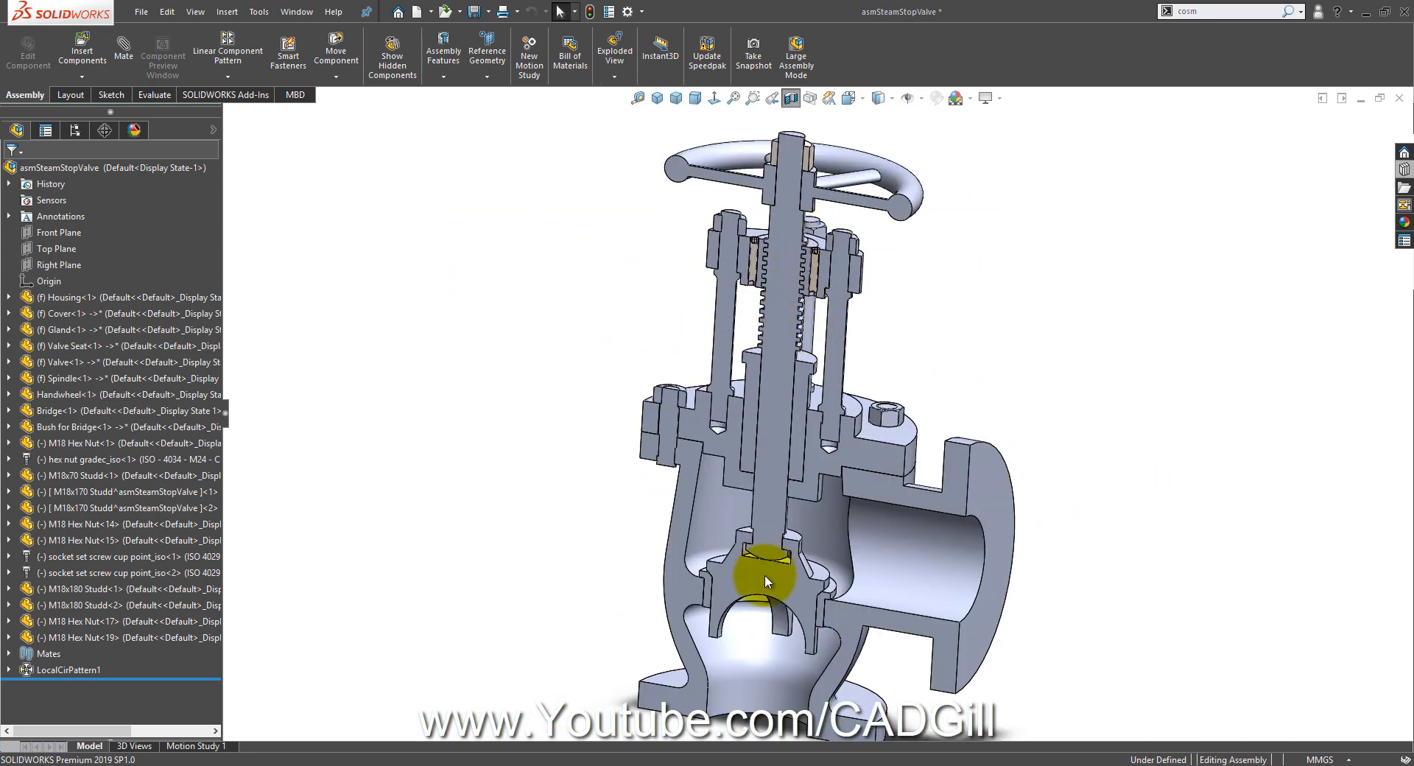
scroll(764, 568, down, 4)
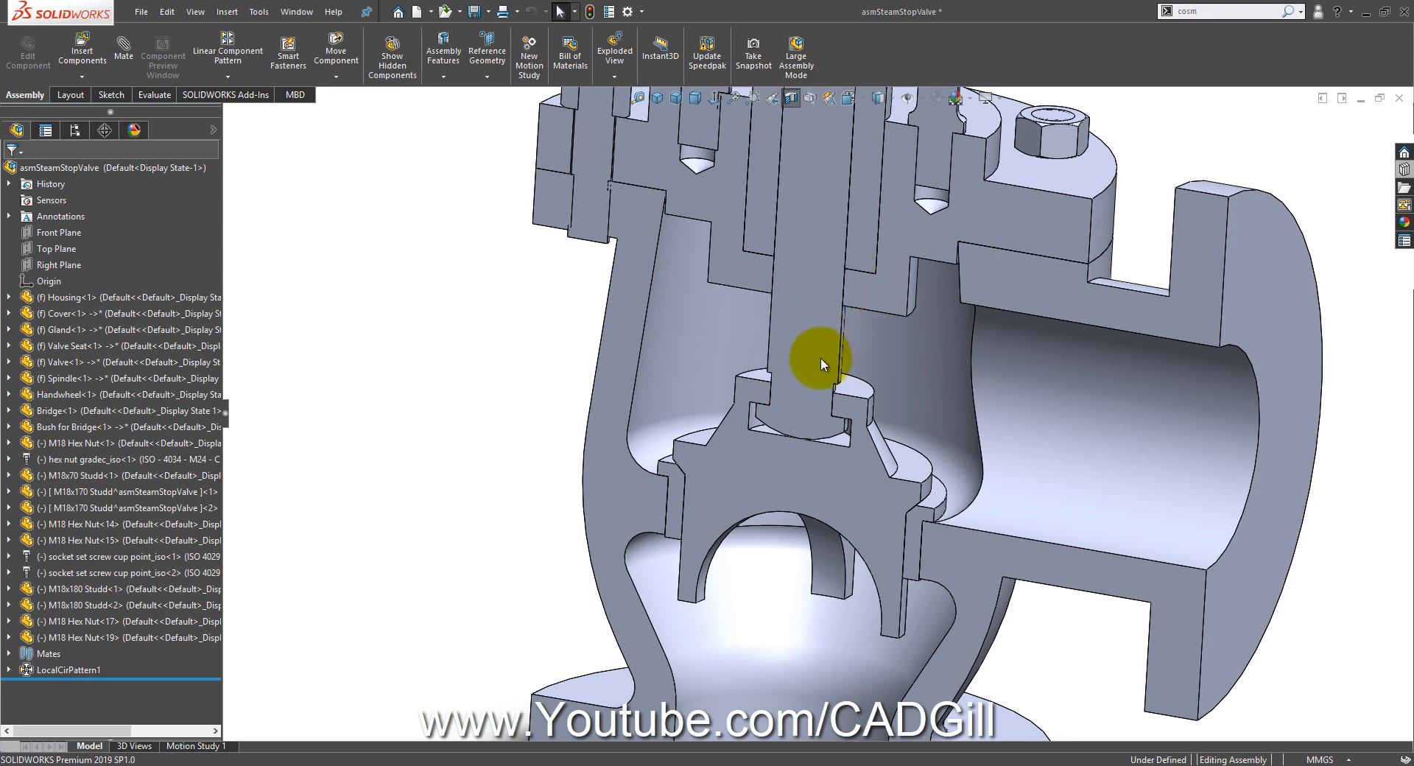
scroll(814, 420, up, 5)
middle_drag(837, 265, 834, 289)
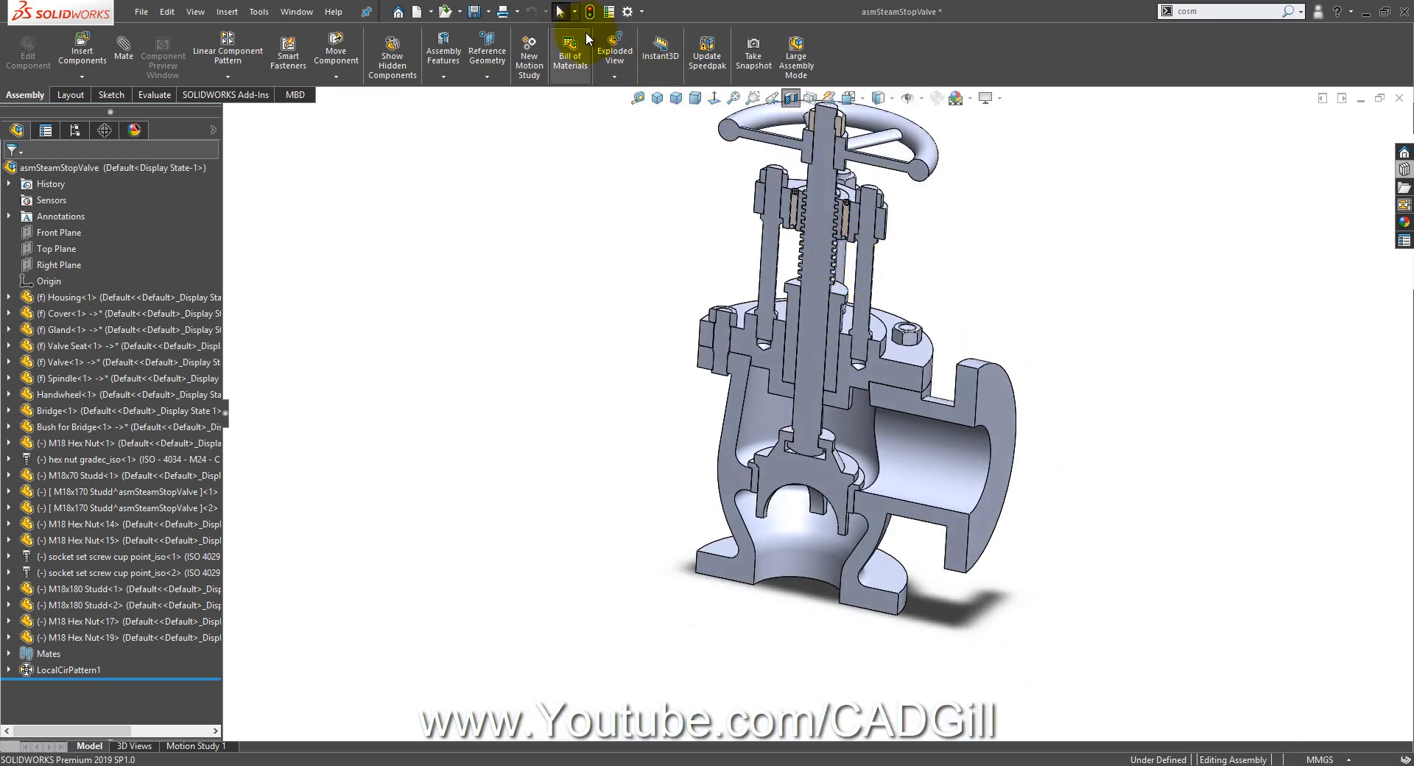
Step: Inspect the sectioned bridge, threaded bush, set screws and spindle thread below the handwheel
middle_drag(797, 334, 829, 306)
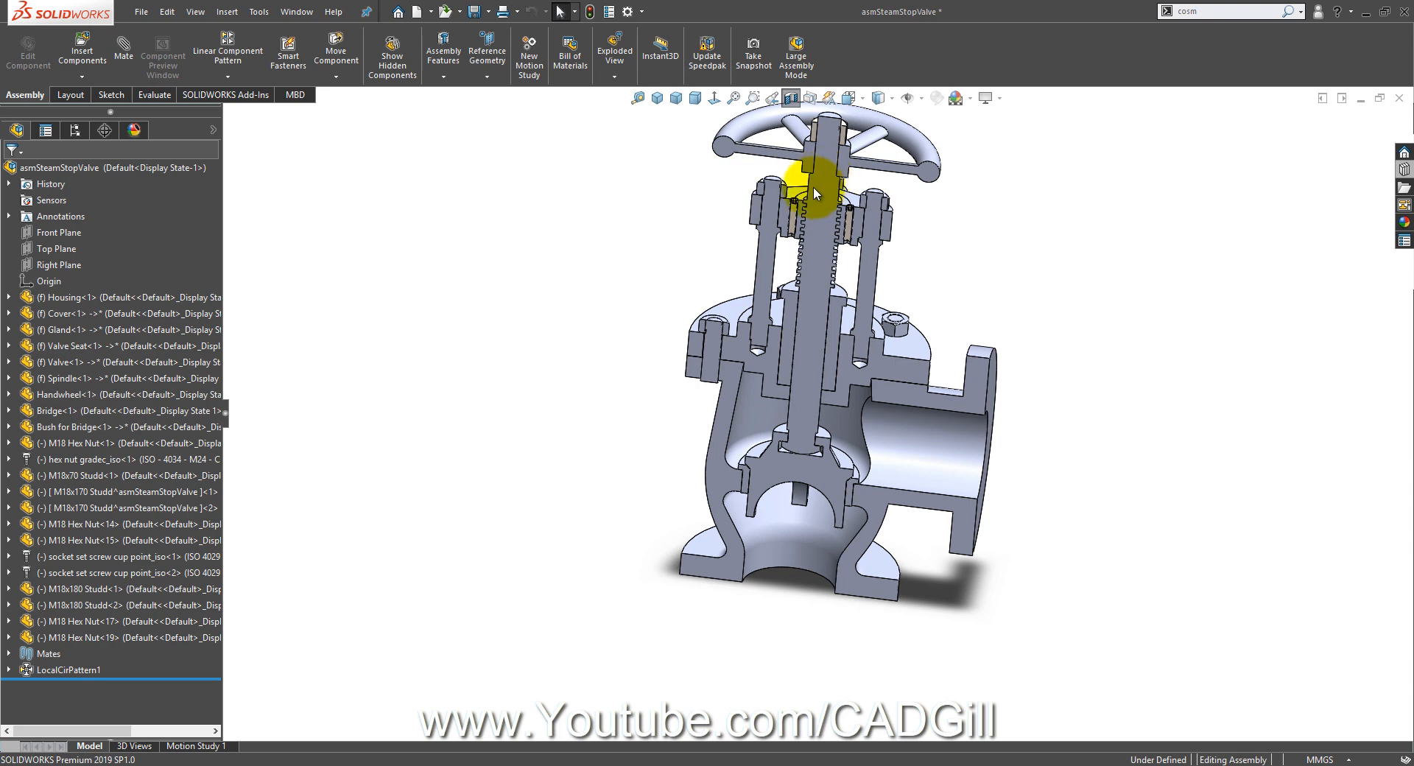
middle_drag(890, 428, 839, 341)
scroll(814, 253, down, 6)
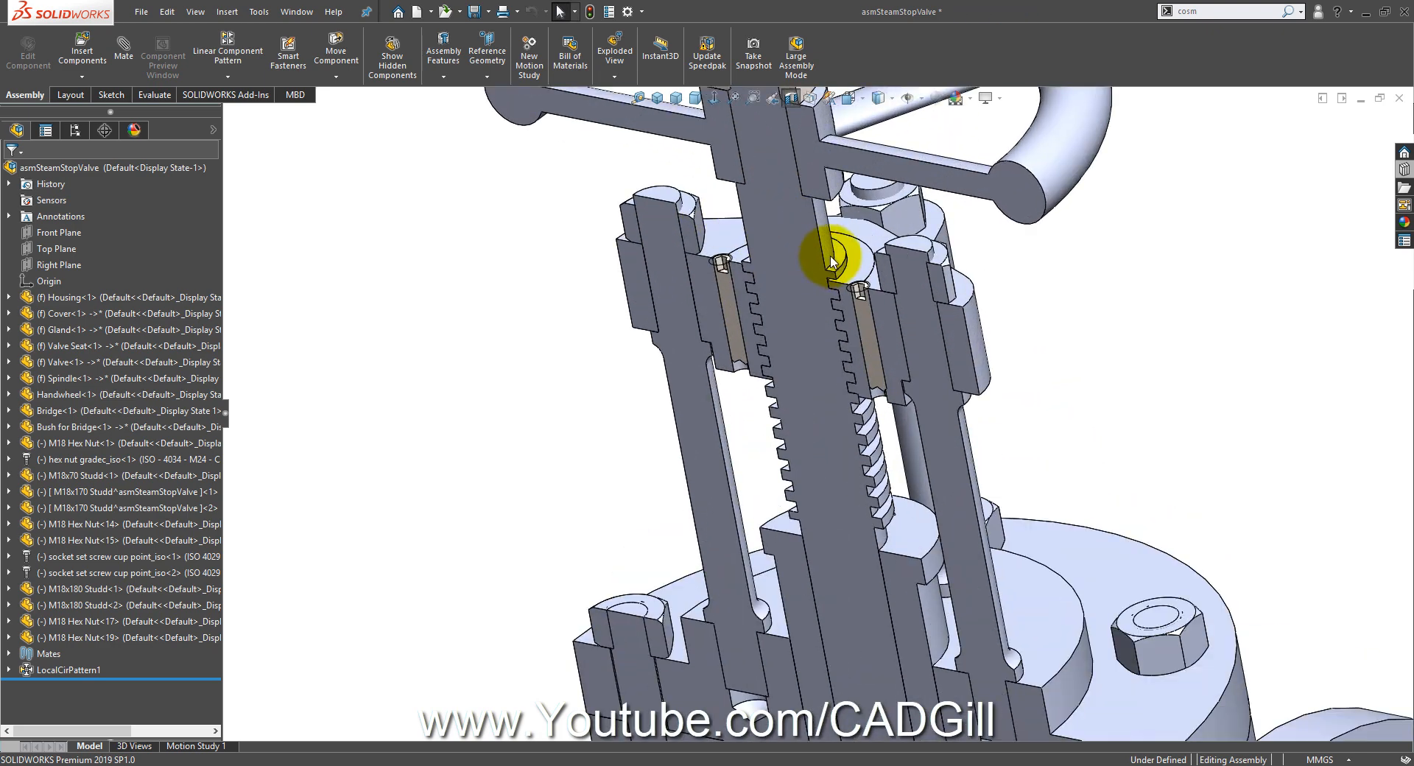
scroll(836, 274, up, 4)
middle_drag(845, 253, 808, 189)
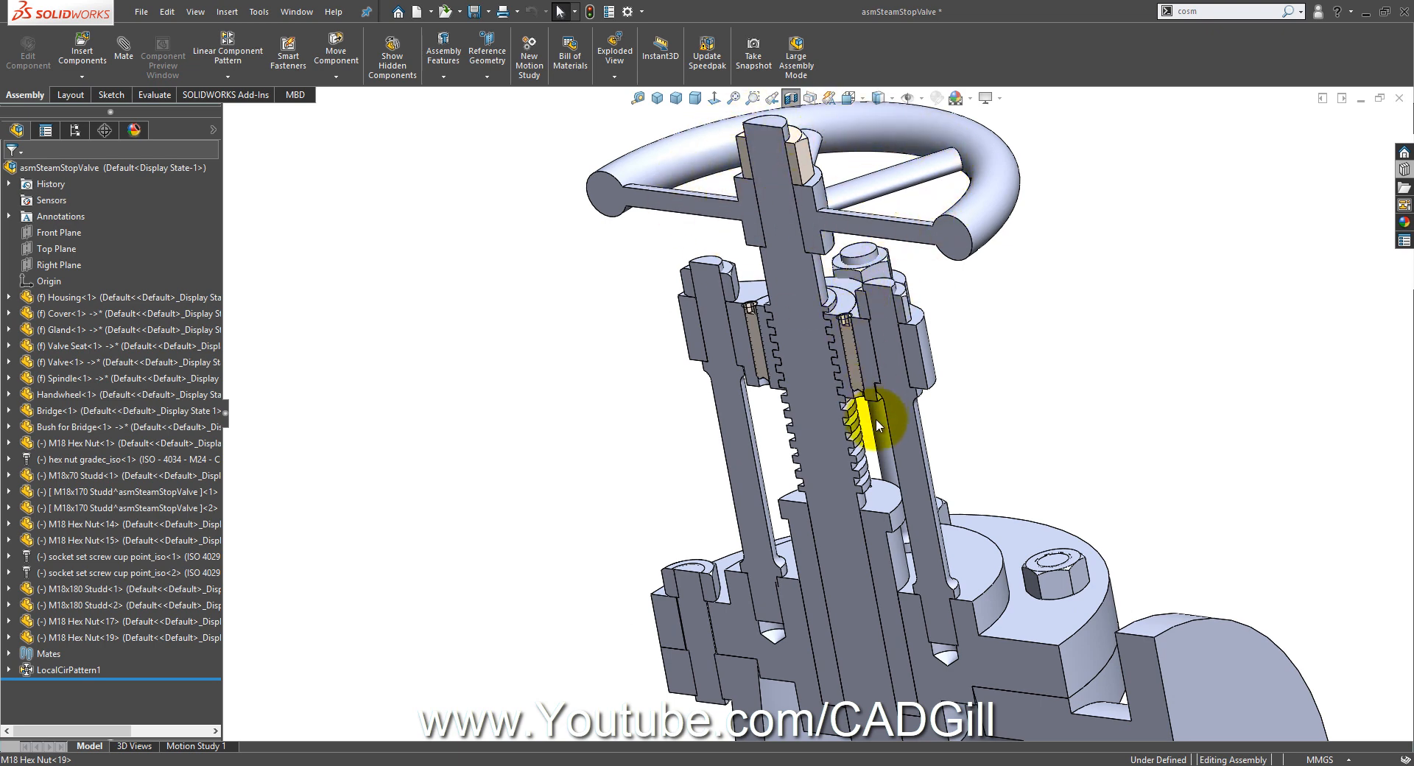
scroll(874, 441, up, 3)
scroll(858, 548, down, 5)
middle_drag(829, 505, 947, 488)
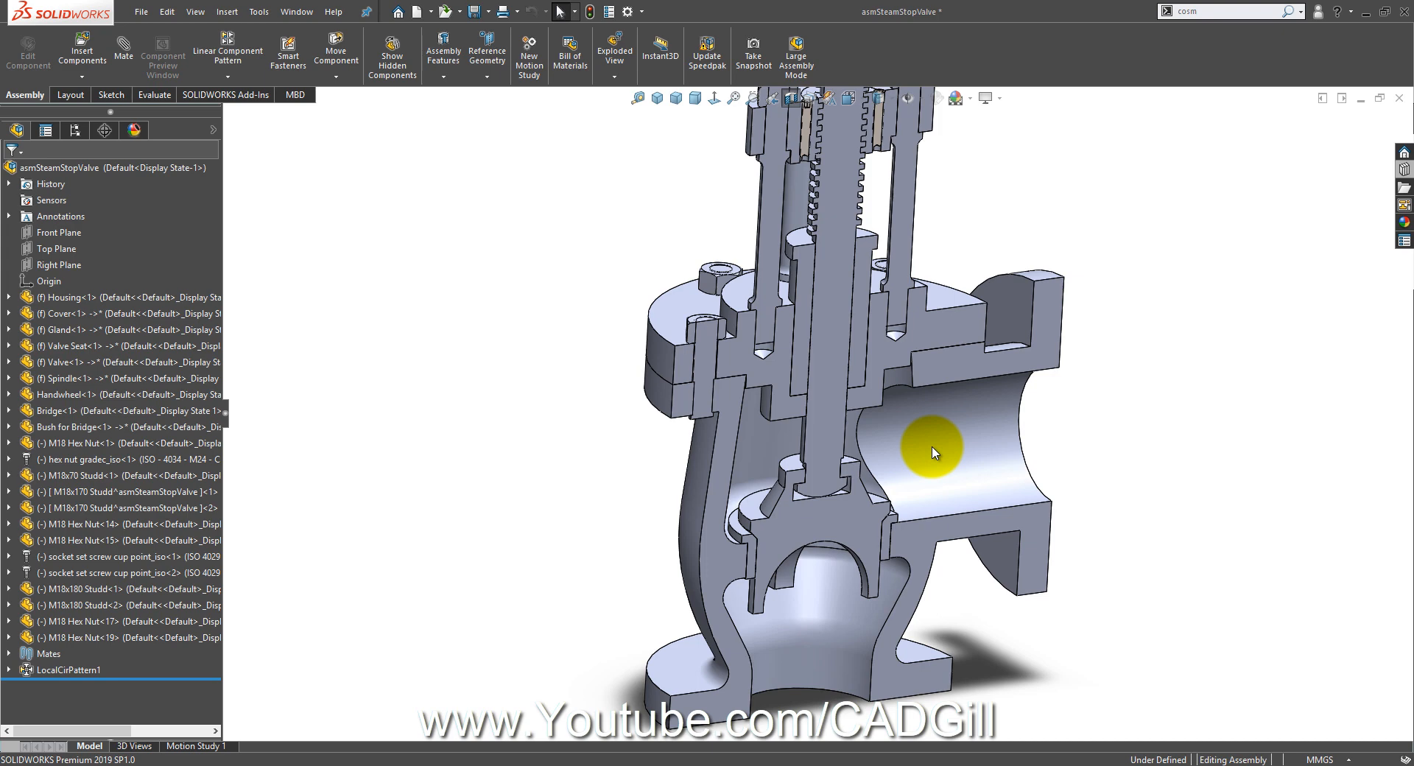
Step: Inspect the sectioned valve seat, housing interior and base flange, finishing with the complete valve in view
scroll(950, 448, up, 5)
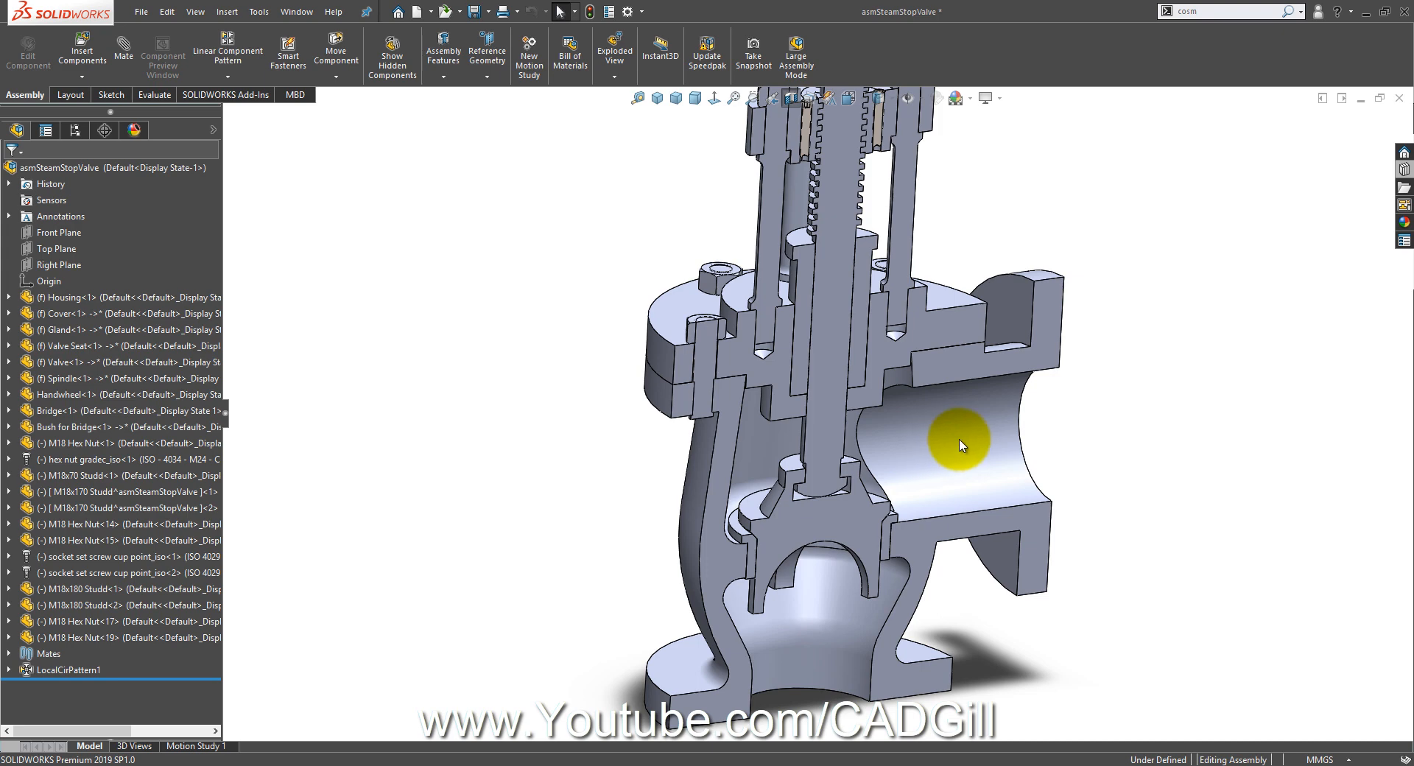
middle_drag(963, 451, 859, 573)
scroll(905, 419, down, 3)
scroll(843, 322, down, 3)
middle_drag(844, 322, 803, 519)
scroll(855, 397, up, 3)
scroll(777, 394, up, 3)
scroll(818, 544, down, 4)
scroll(809, 538, up, 4)
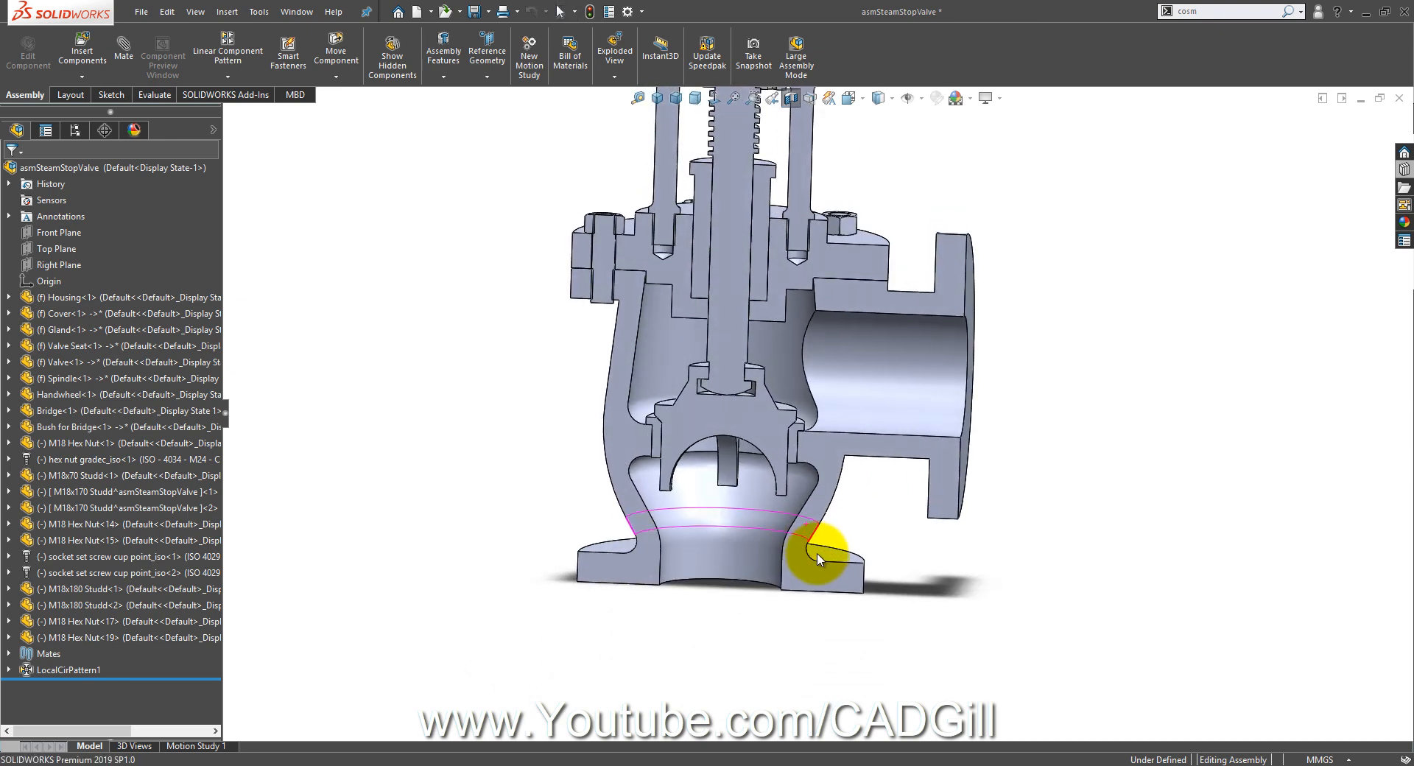
middle_drag(846, 430, 866, 309)
scroll(848, 302, down, 2)
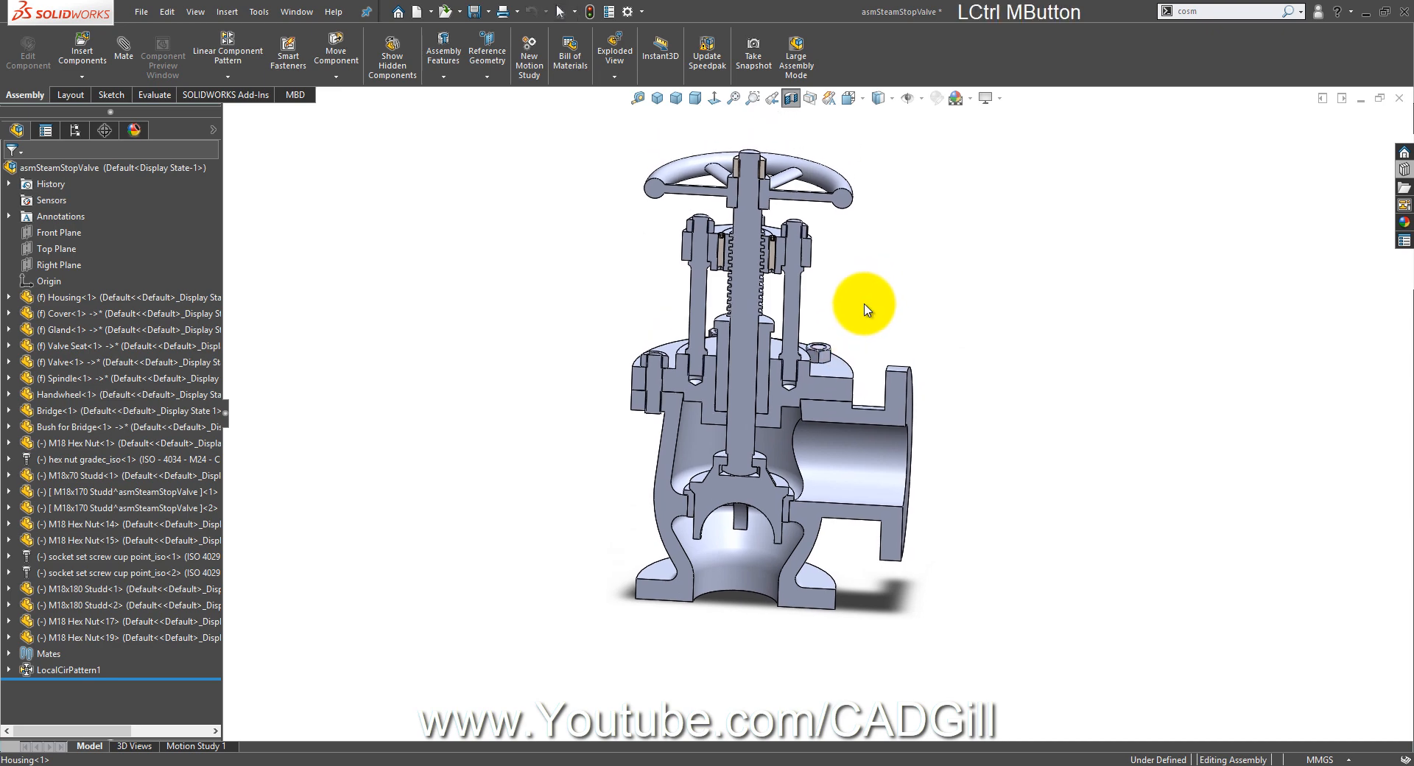